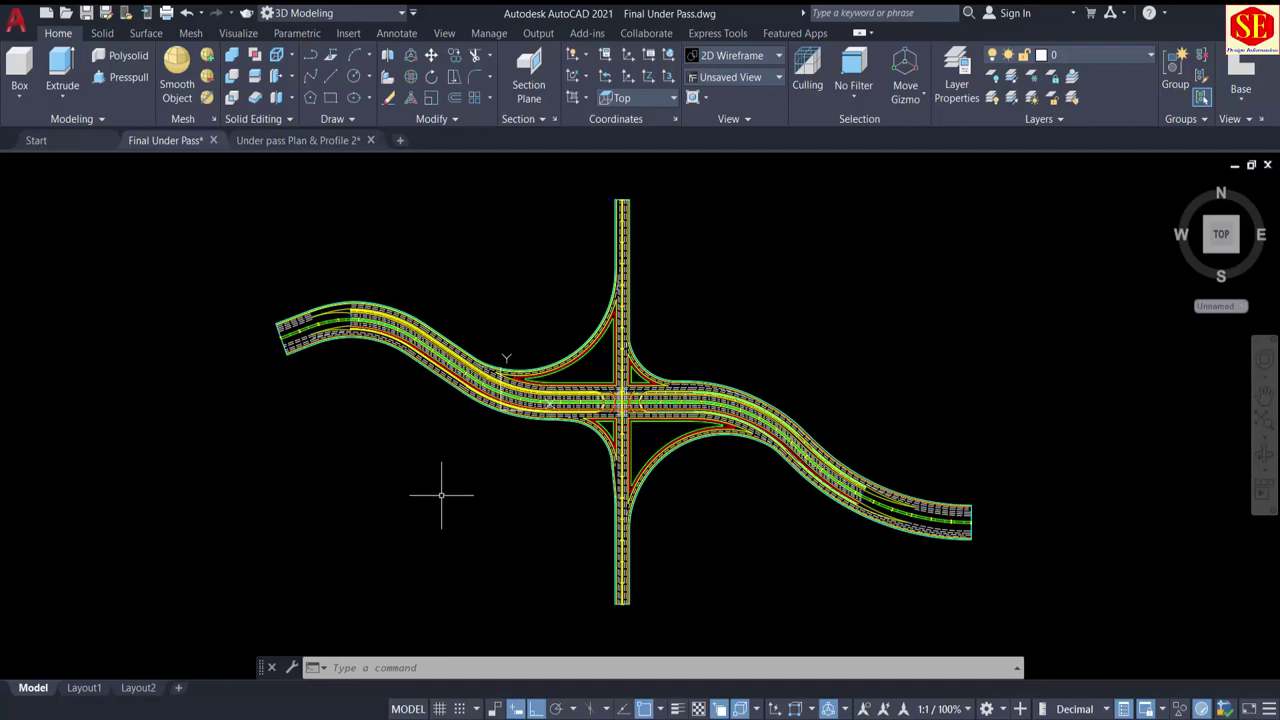
Step: Orbit the underpass model to a 3D view of the intersection and set its visual style to Realistic
mouse_move(441, 494)
shift+middle_down()
mouse_move(571, 428)
mouse_move(666, 429)
mouse_move(664, 393)
shift+middle_up()
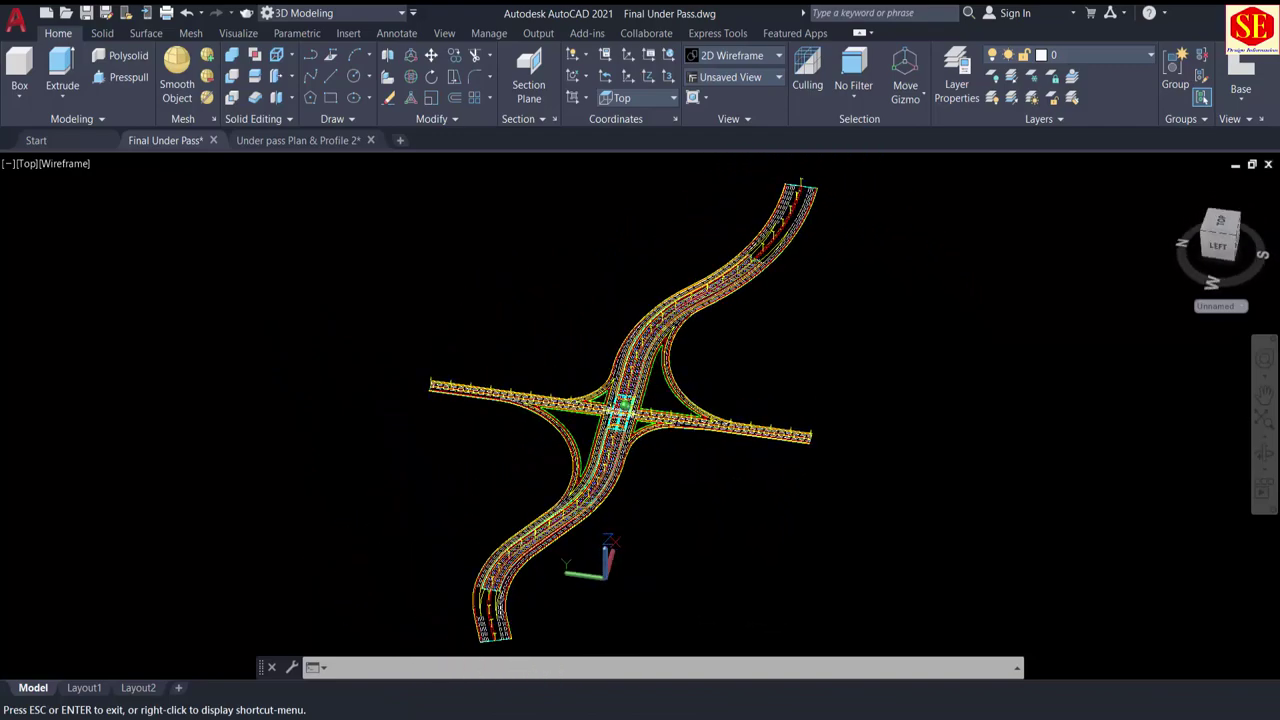
scroll(625, 415, up, 5)
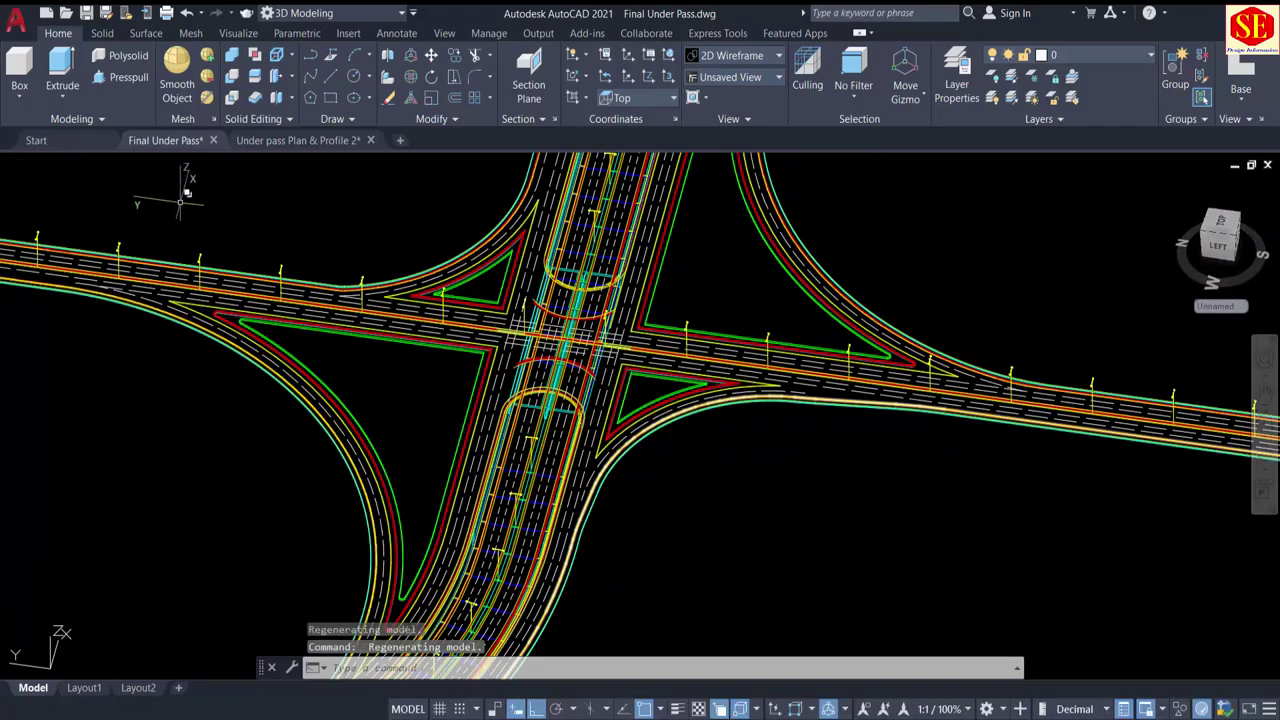
click(62, 164)
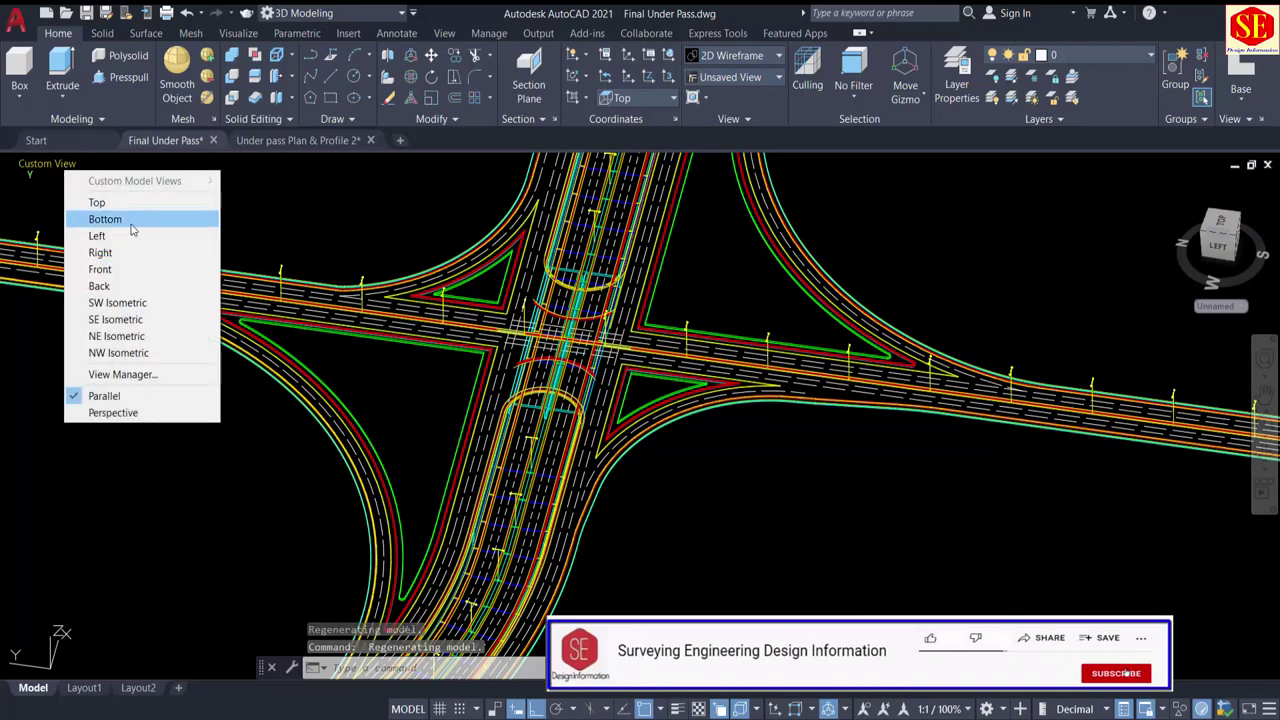
click(98, 162)
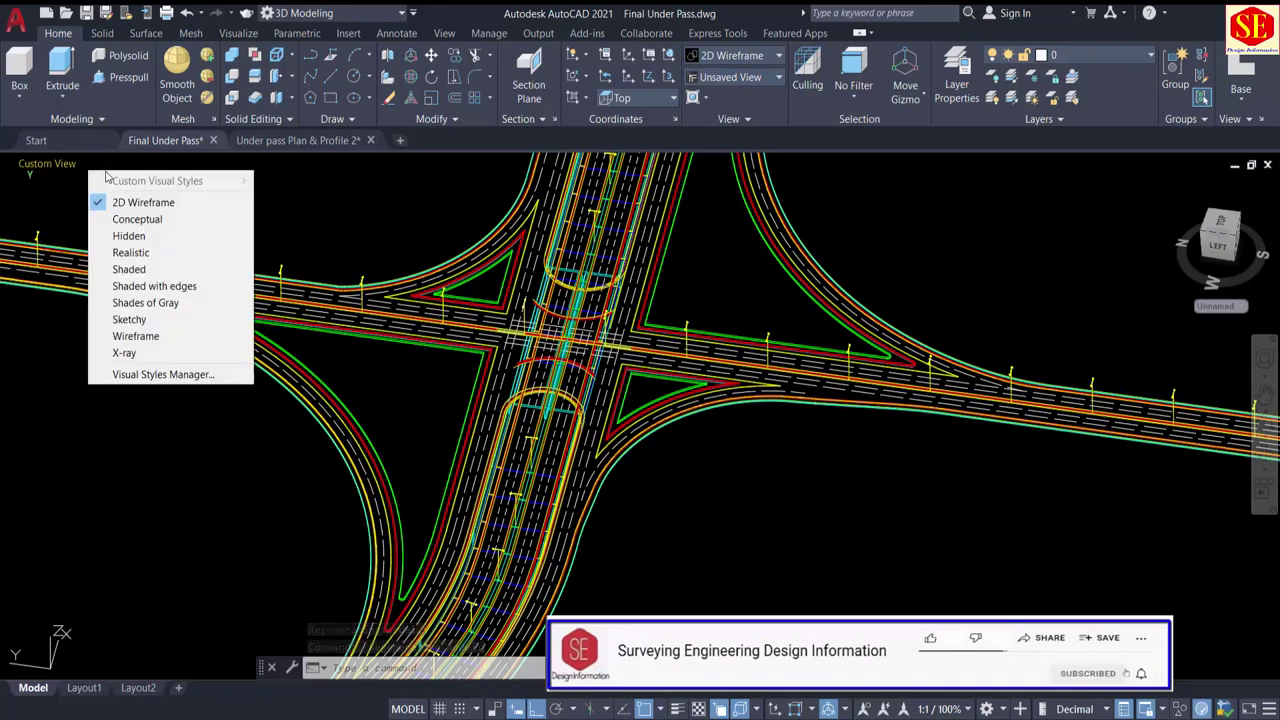
click(141, 253)
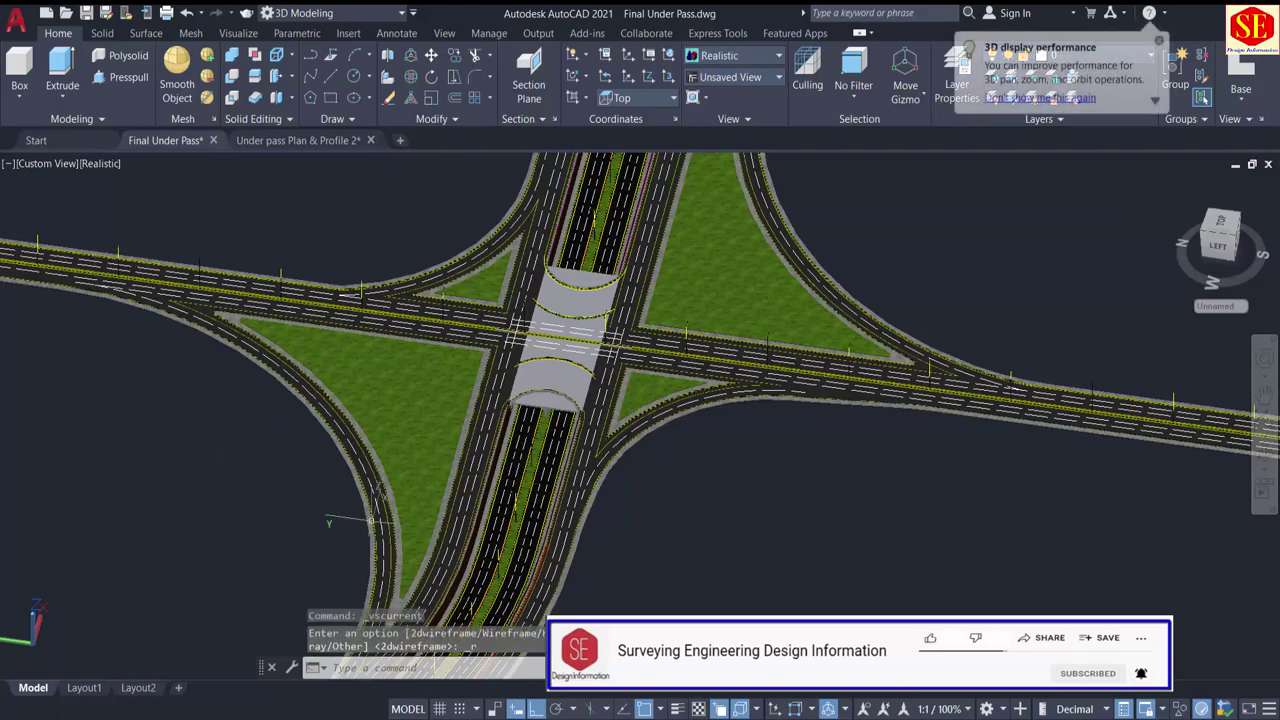
shift+right_click(374, 532)
key(Escape)
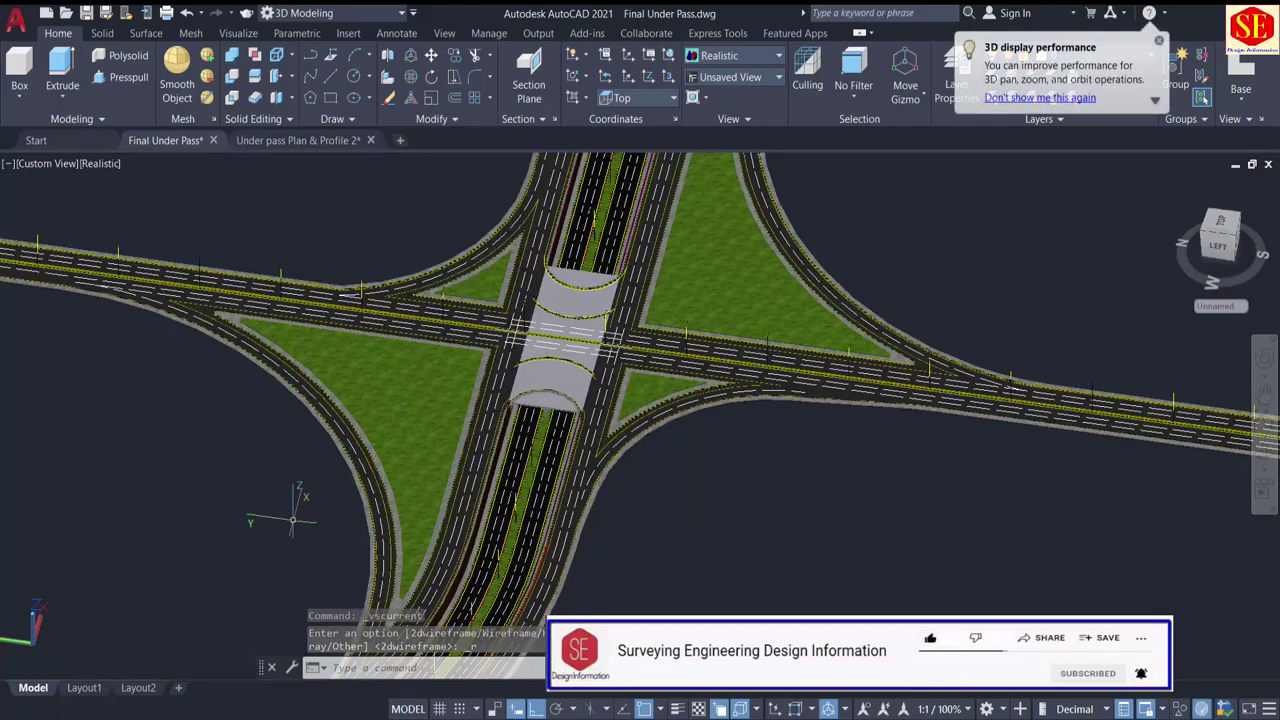
Step: Examine the realistic underpass model from several angles, including the bridge deck, sunken carriageways, side walls and green islands
shift+middle_drag(291, 520, 376, 470)
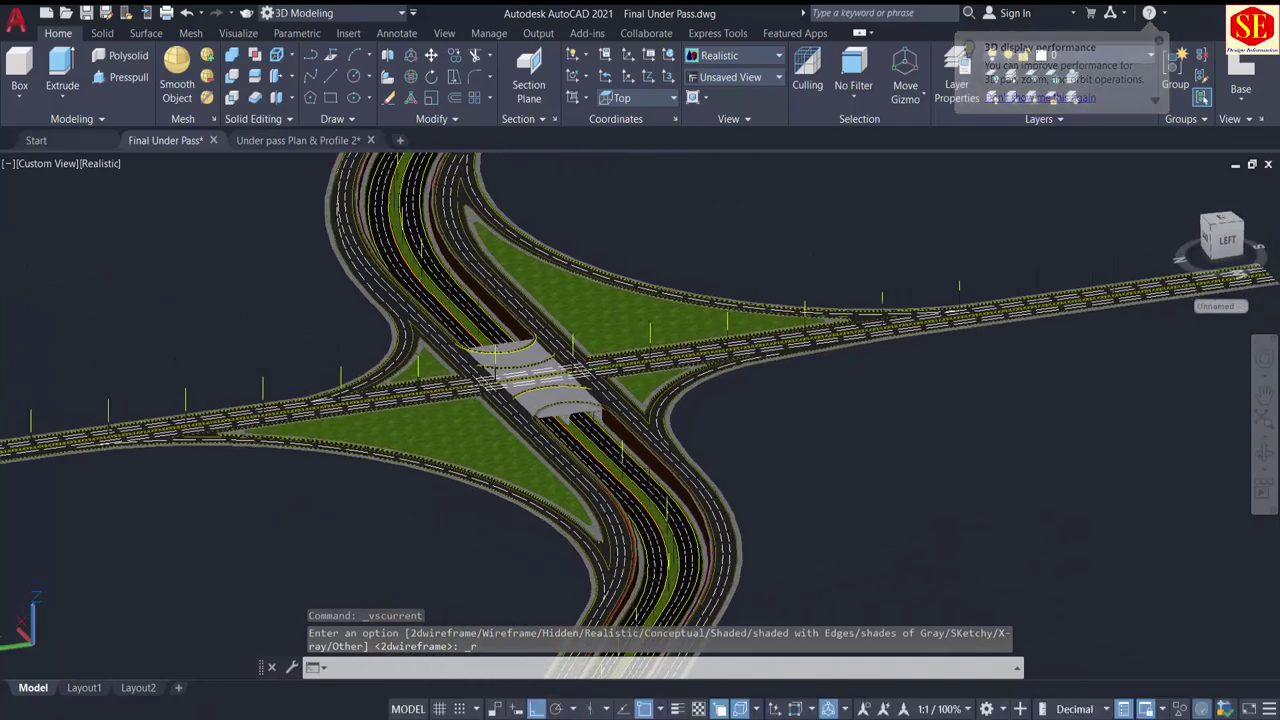
scroll(643, 450, up, 6)
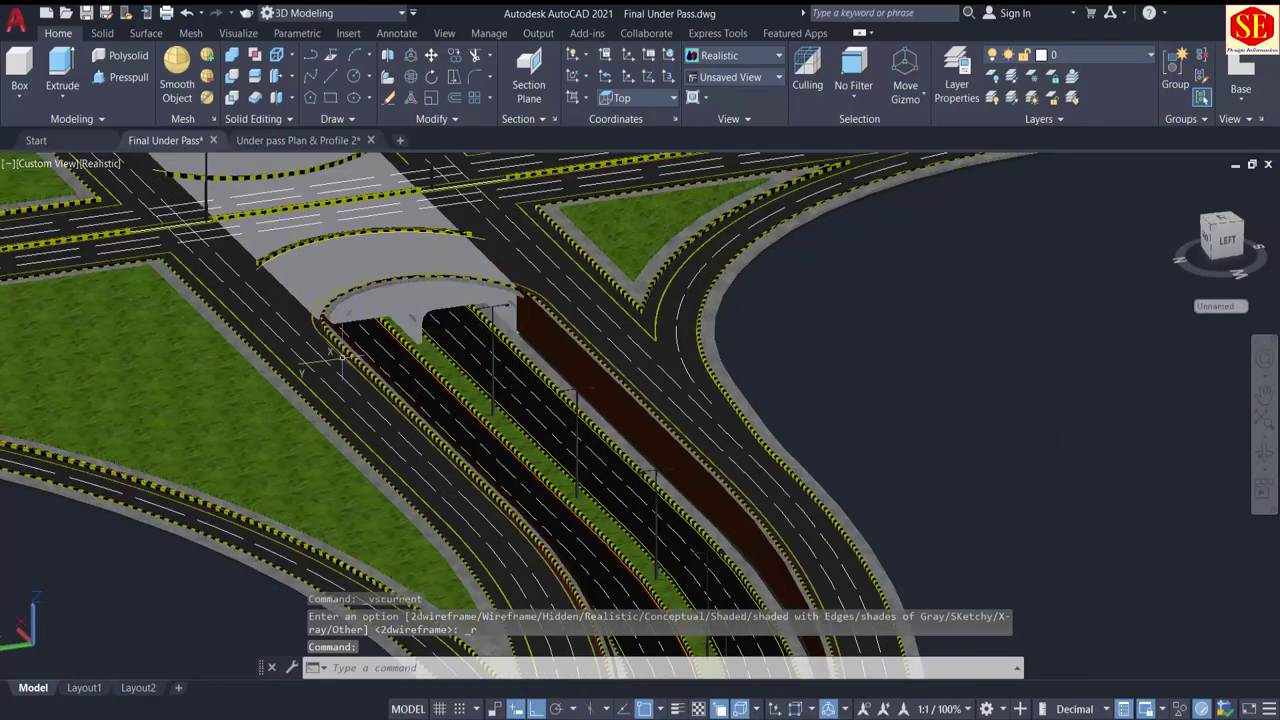
click(372, 289)
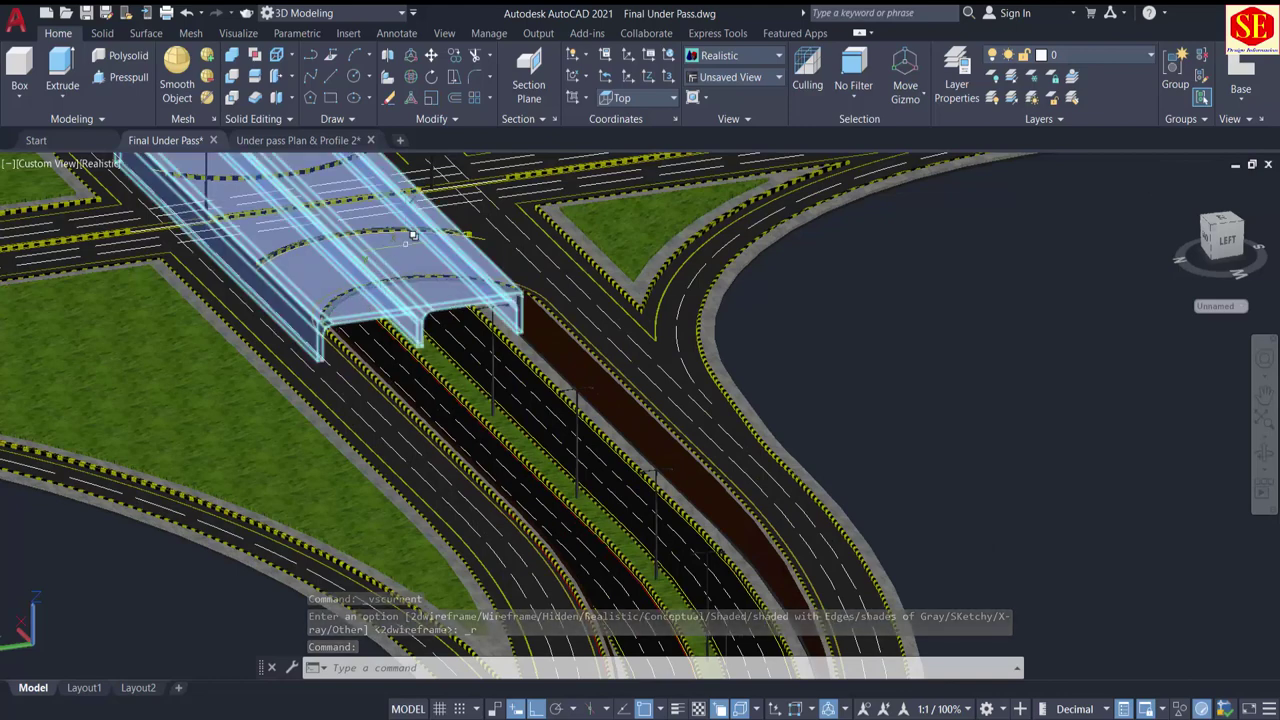
key(Escape)
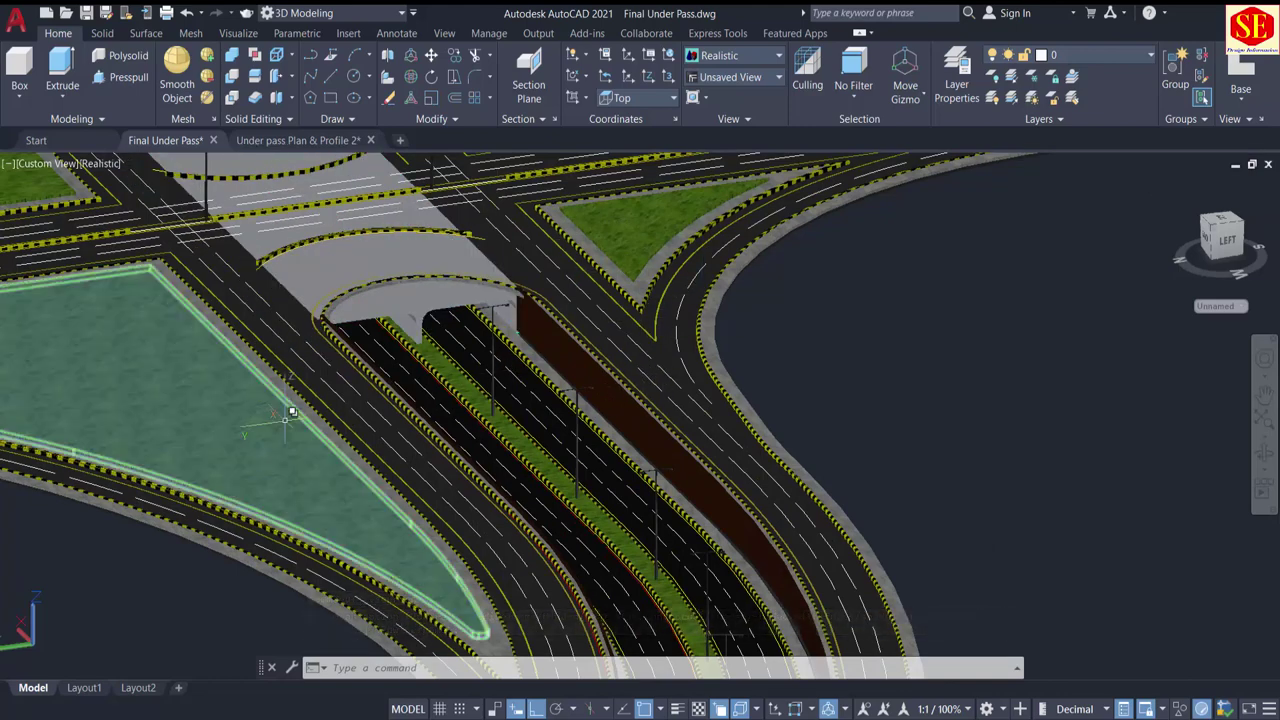
shift+middle_drag(503, 518, 443, 352)
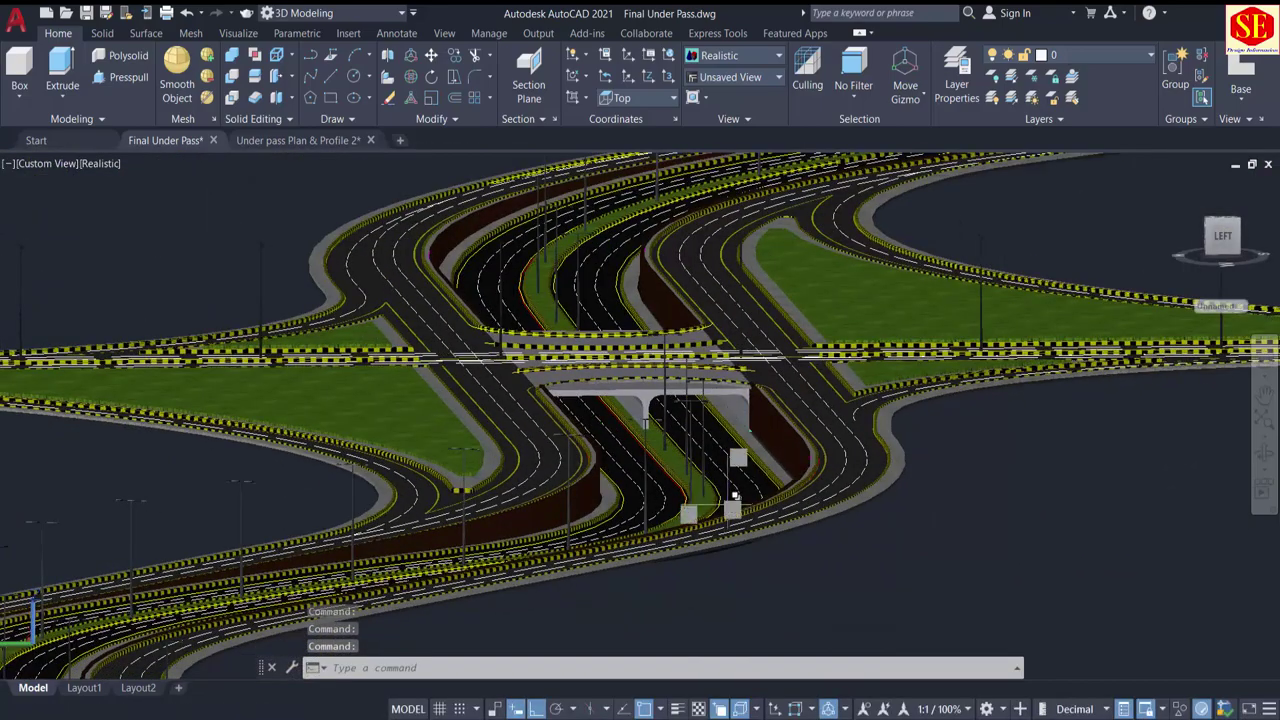
middle_drag(727, 517, 700, 517)
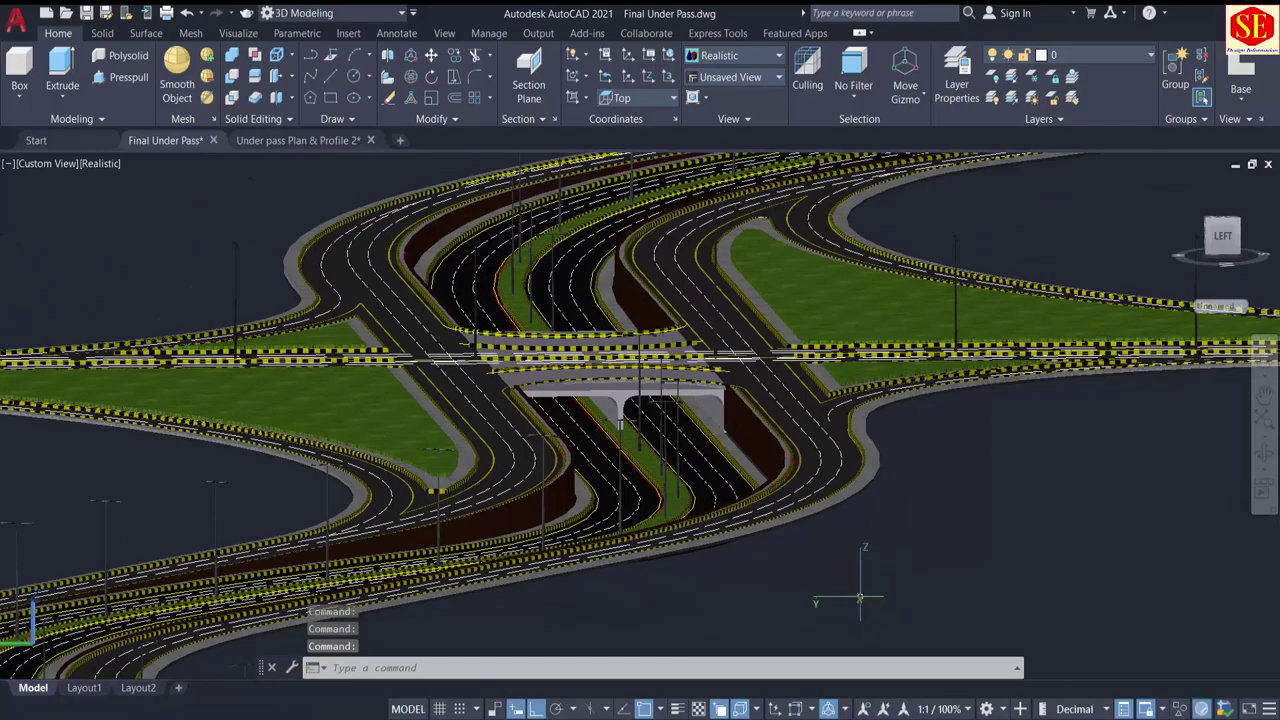
mouse_move(859, 598)
shift+middle_down()
mouse_move(557, 594)
mouse_move(480, 577)
mouse_move(580, 612)
mouse_move(711, 633)
mouse_move(874, 610)
shift+middle_up()
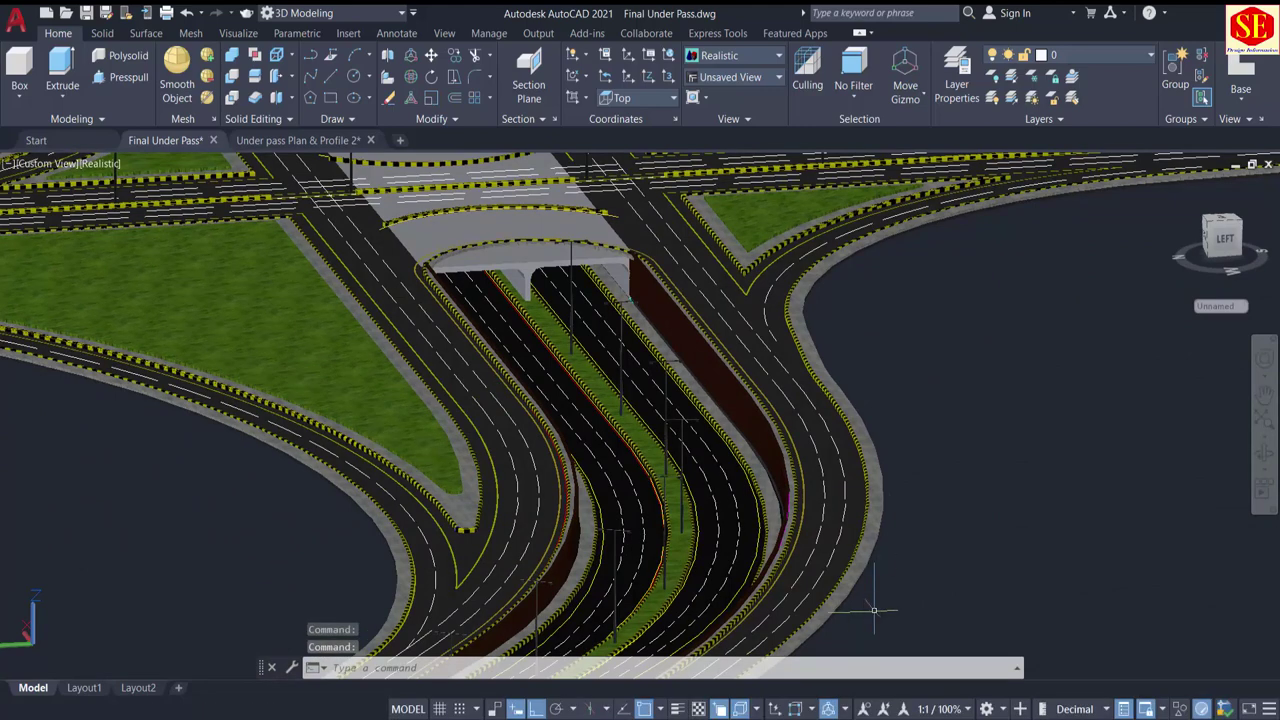
middle_drag(1006, 459, 1000, 408)
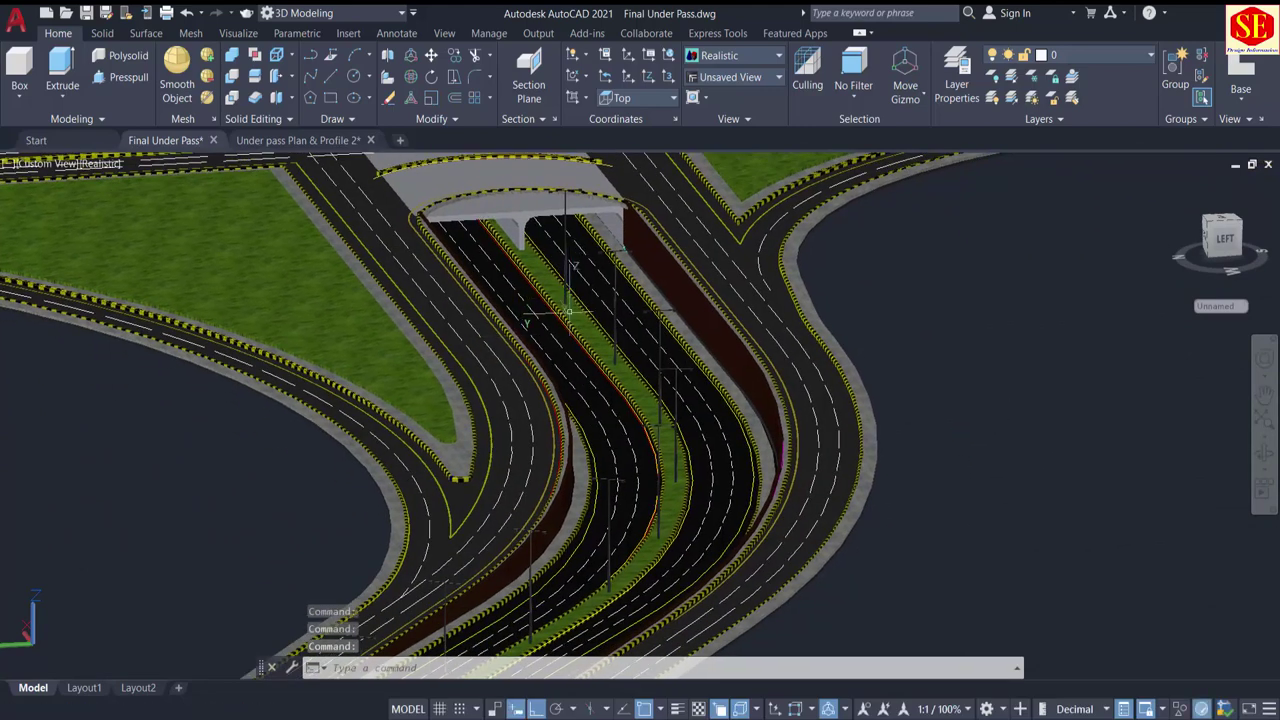
key(Escape)
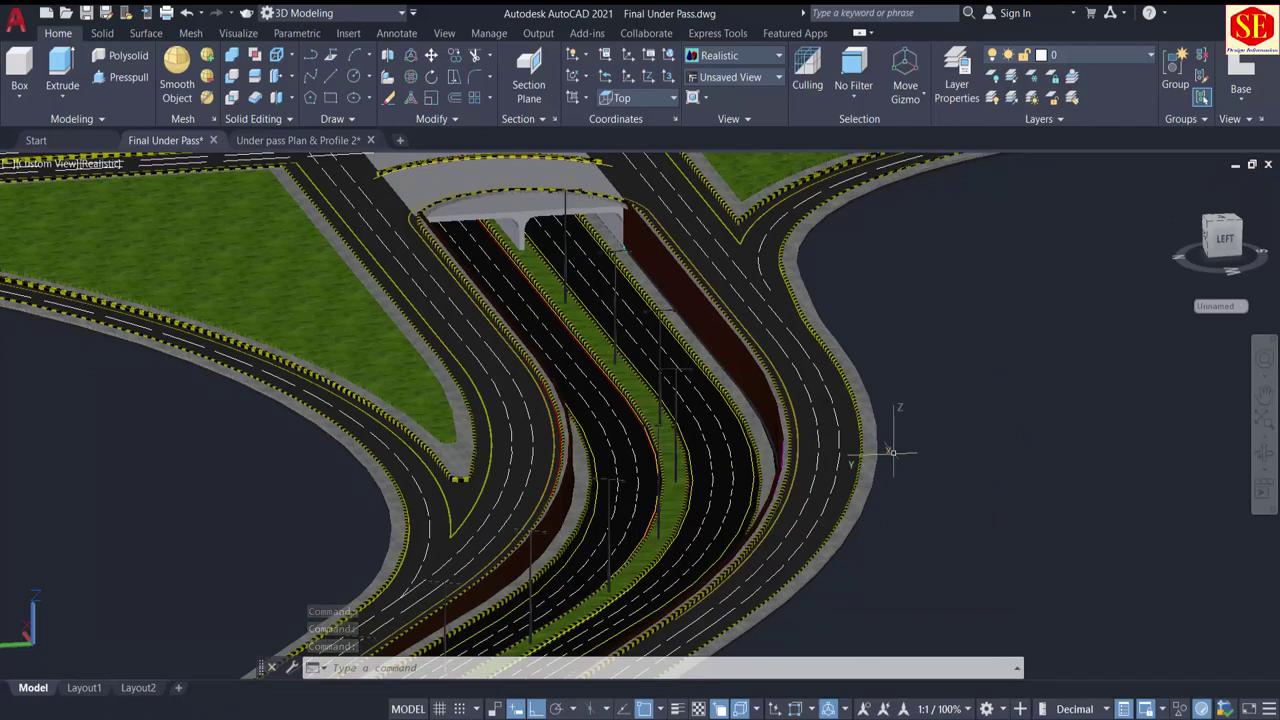
scroll(890, 452, down, 3)
shift+middle_drag(391, 477, 422, 469)
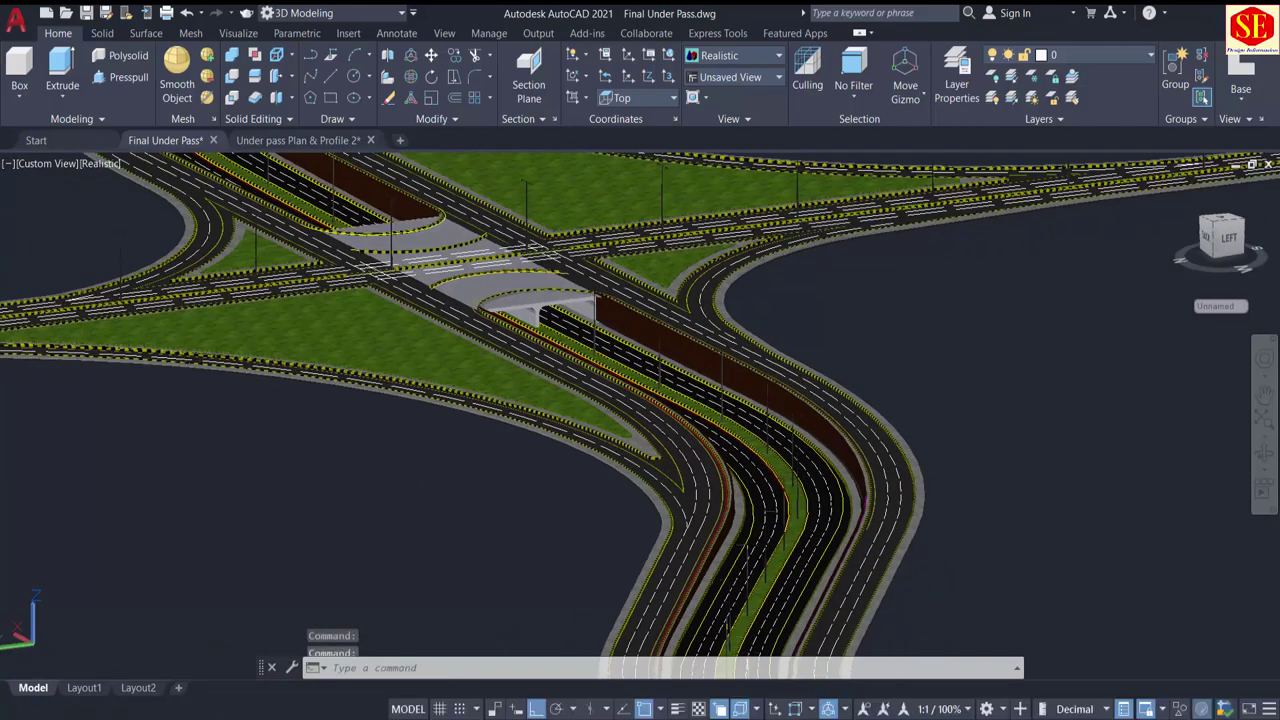
middle_drag(182, 345, 410, 507)
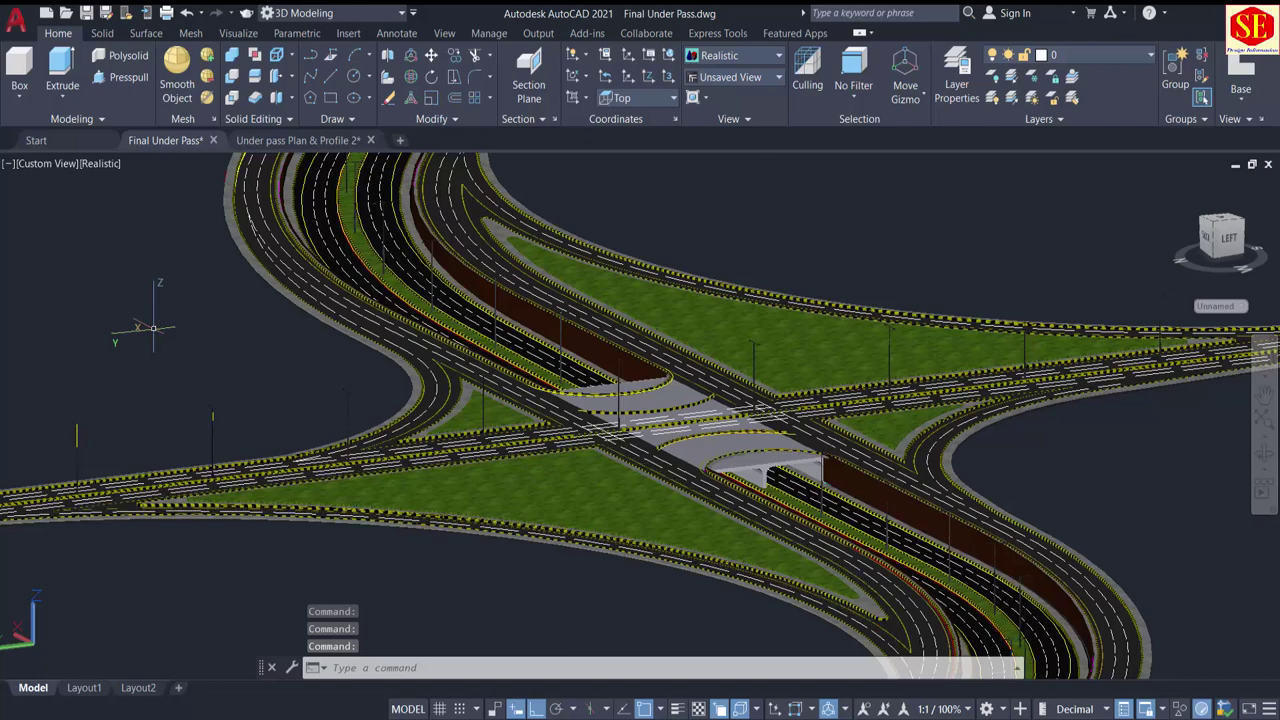
Step: Bring up the Under pass Plan & Profile 2 drawing, and switch to Excel to view the center line coordinates in Up Coordinates
click(281, 141)
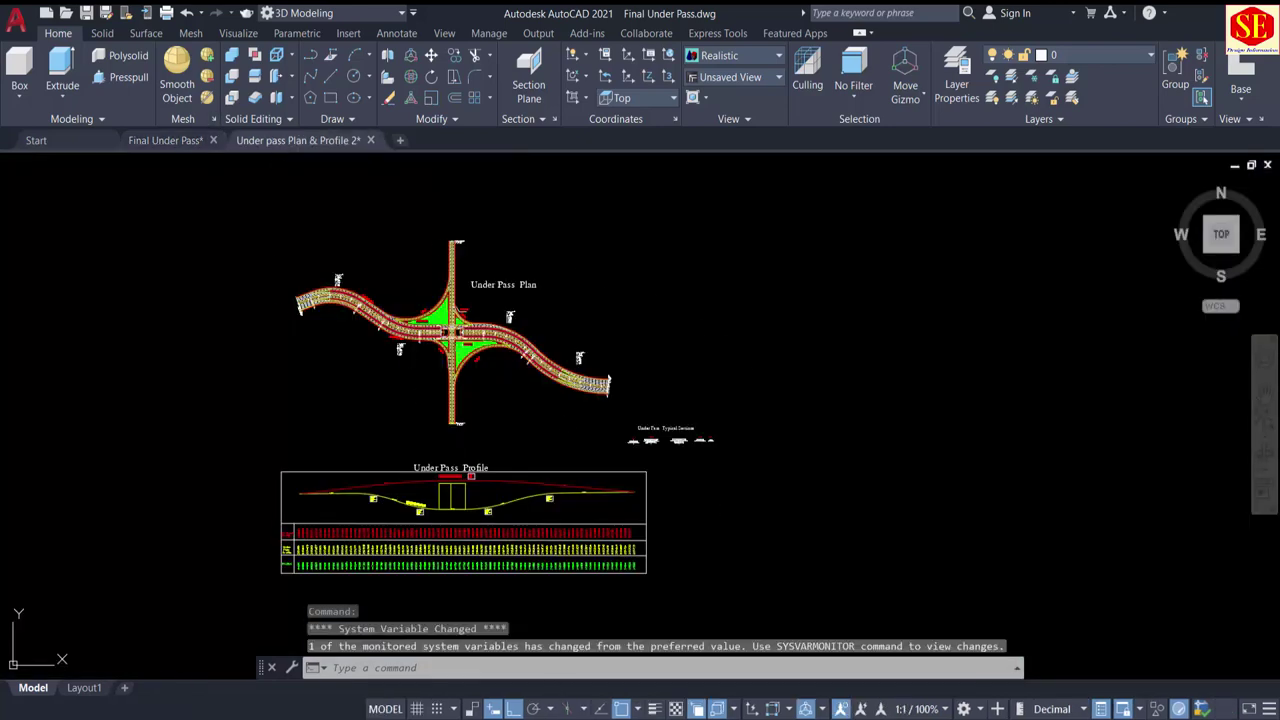
key(alt+Tab)
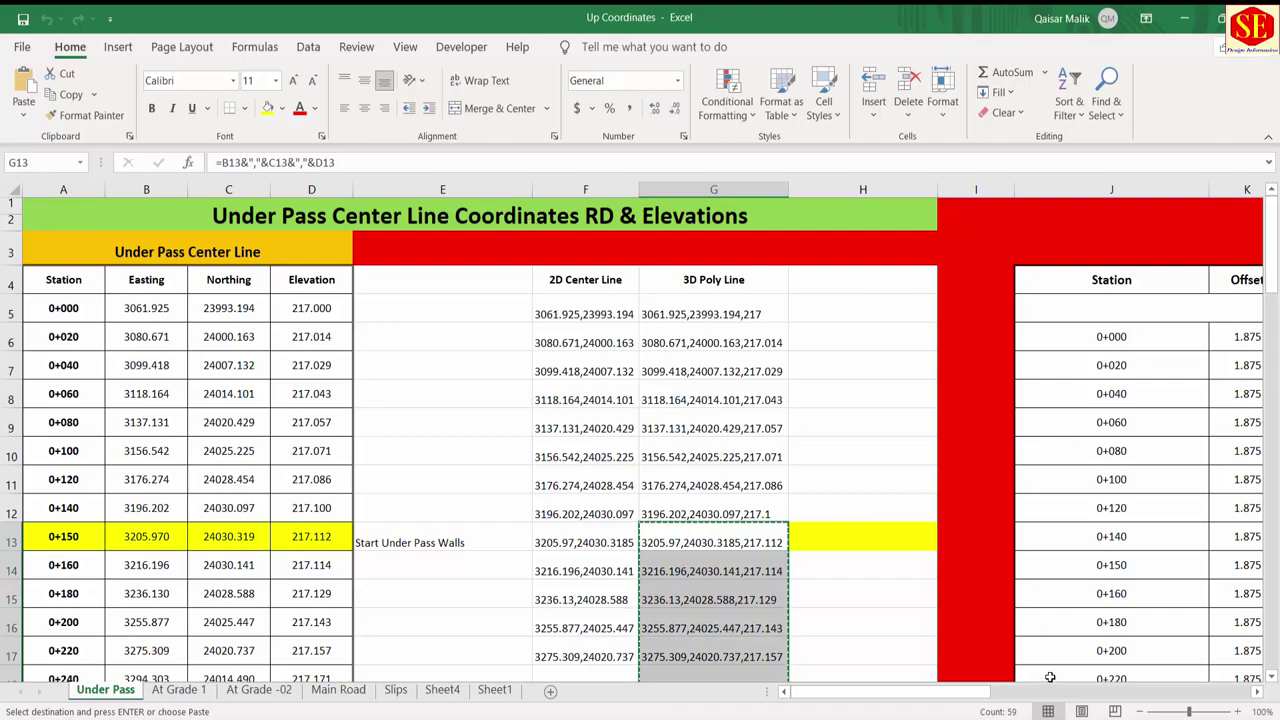
mouse_move(980, 691)
mouse_down()
mouse_move(985, 704)
mouse_move(1239, 709)
mouse_move(975, 705)
mouse_up()
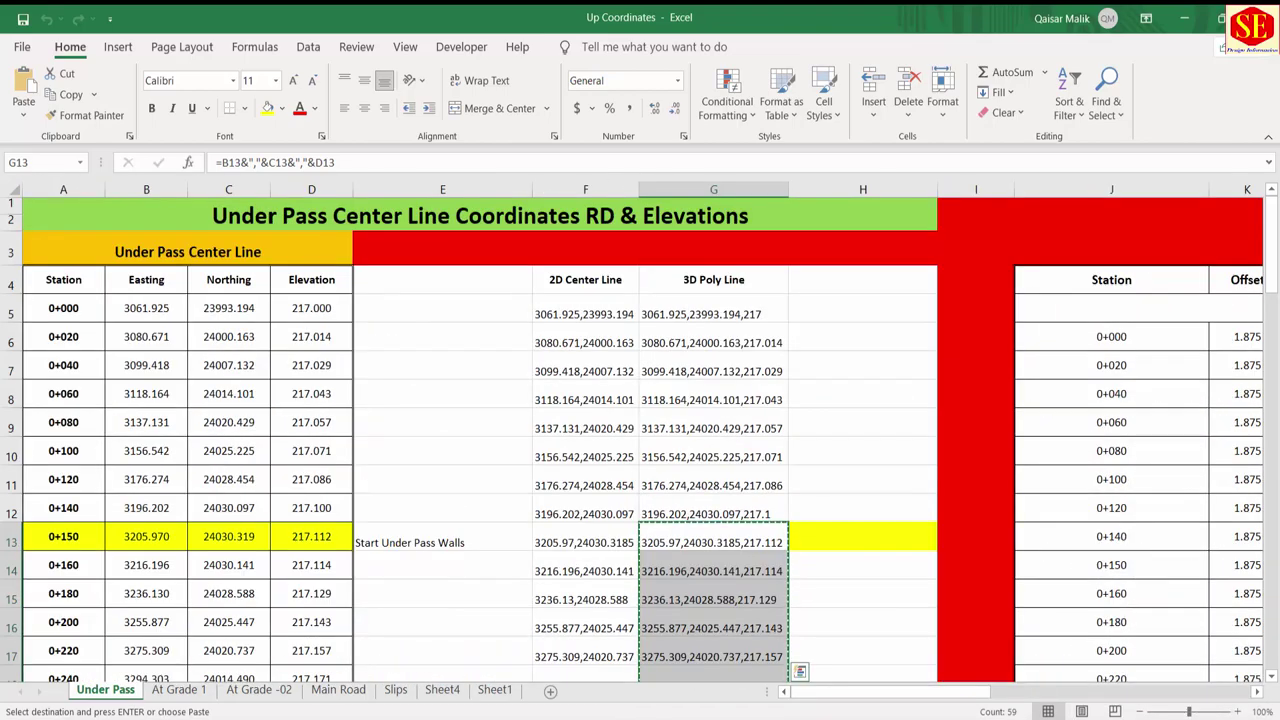
Step: Switch back to AutoCAD and examine the underpass plan in the Under pass Plan & Profile 2 drawing
key(alt+Tab)
scroll(431, 383, up, 5)
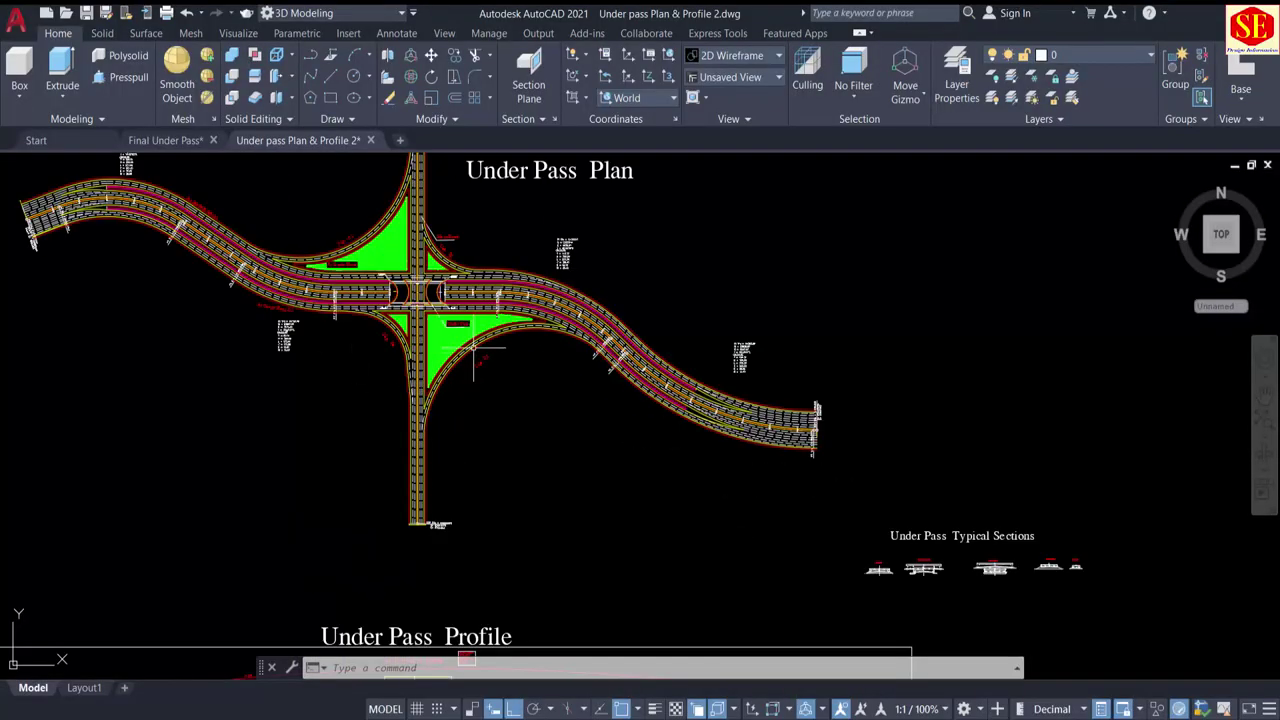
scroll(425, 272, down, 3)
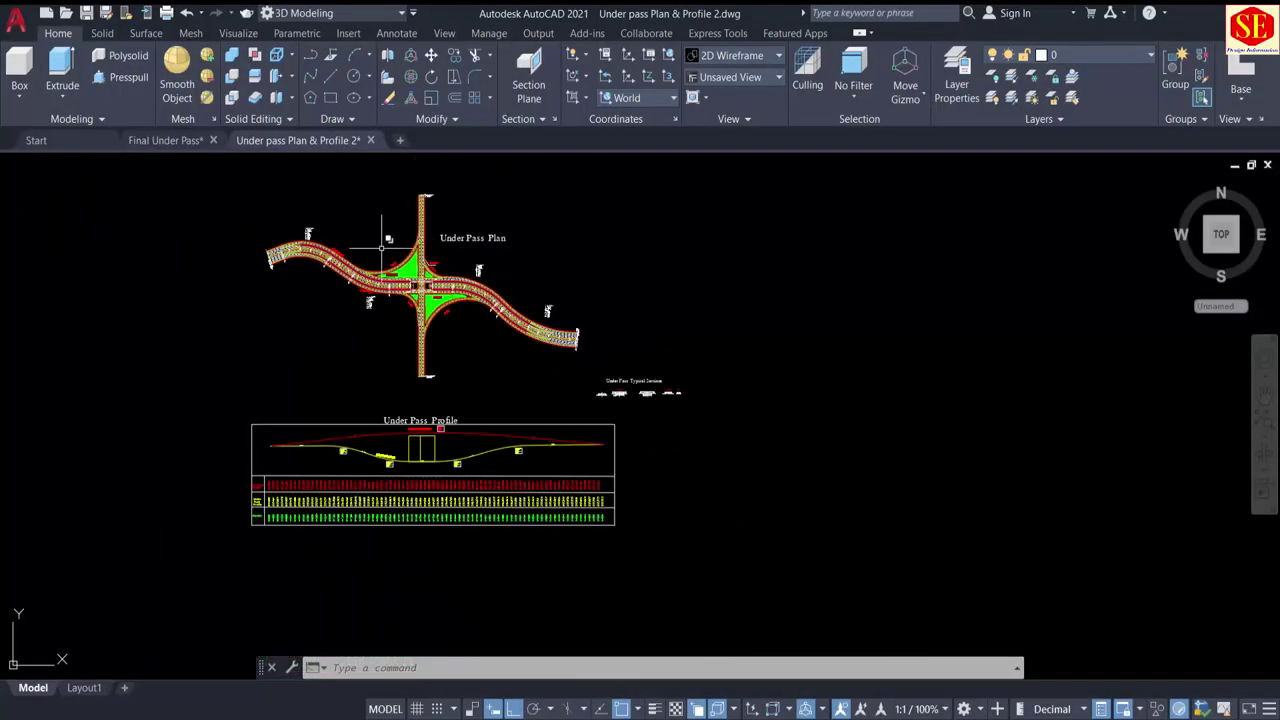
scroll(432, 255, up, 3)
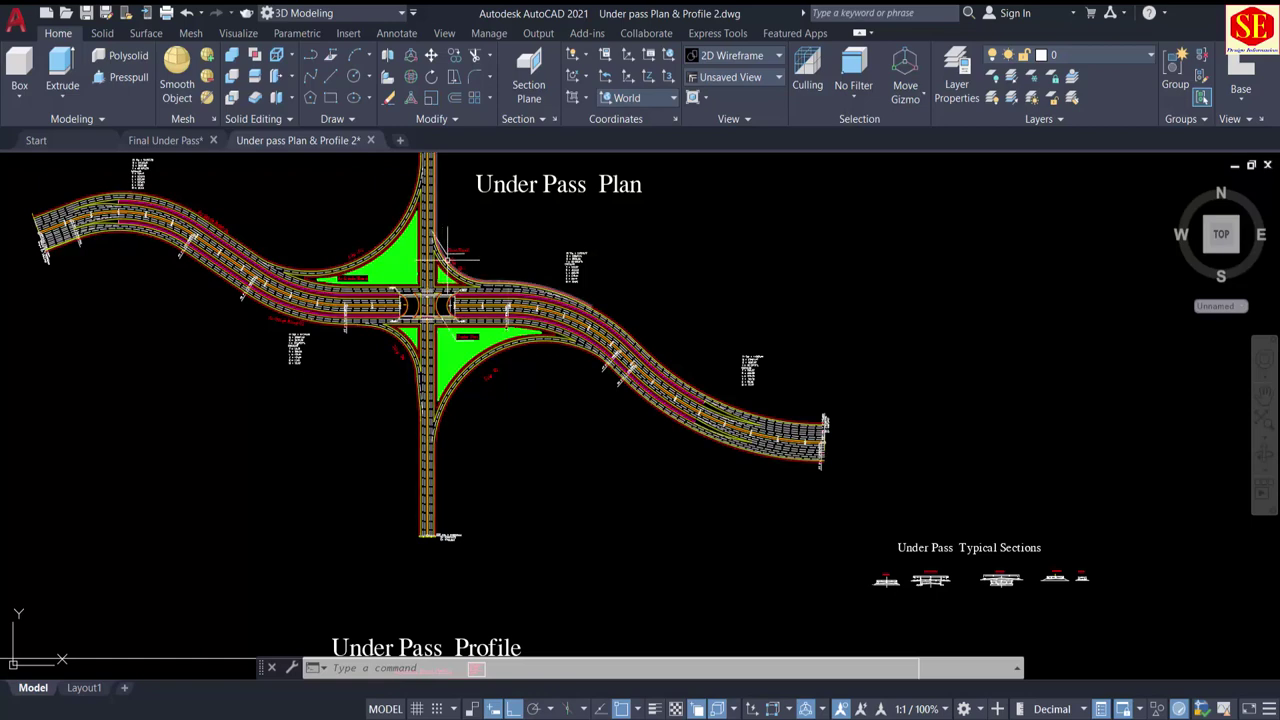
scroll(540, 296, down, 2)
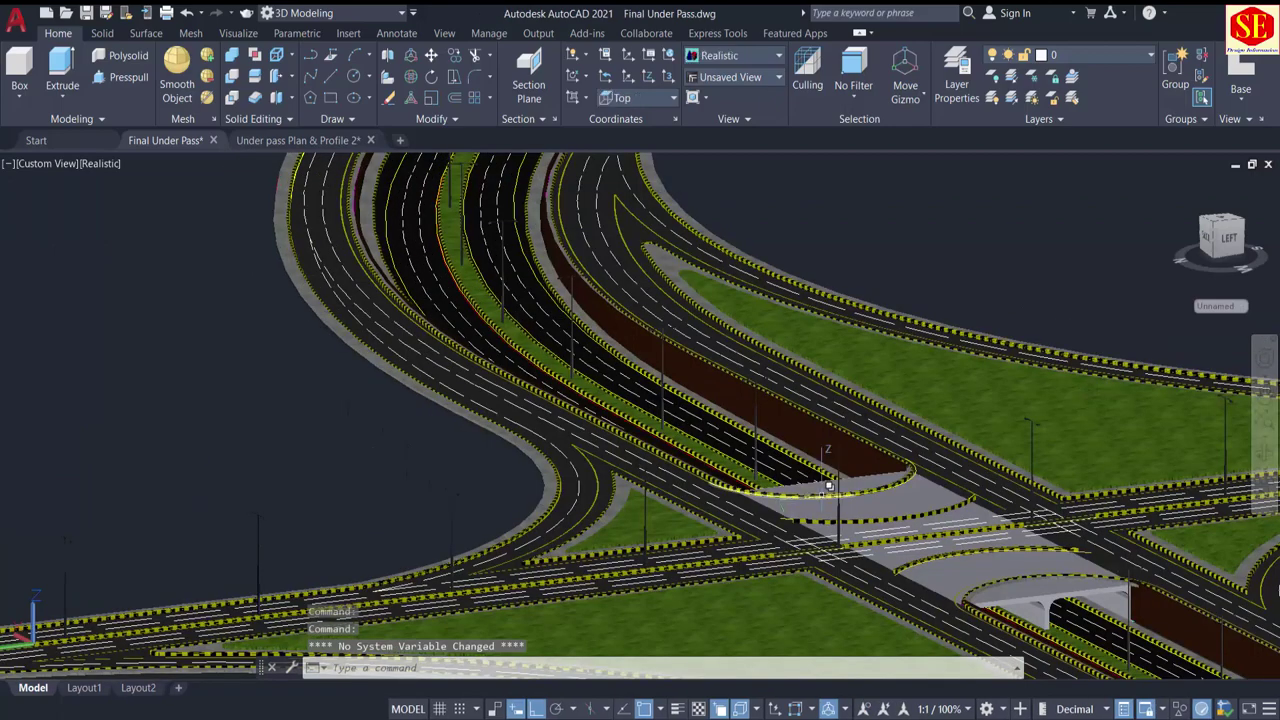
Step: Examine the intersection and the underpass portal of the Final Under Pass model up close and from different angles
key(Escape)
middle_drag(789, 457, 619, 235)
mouse_move(966, 497)
shift+middle_down()
mouse_move(934, 498)
mouse_move(946, 484)
shift+middle_up()
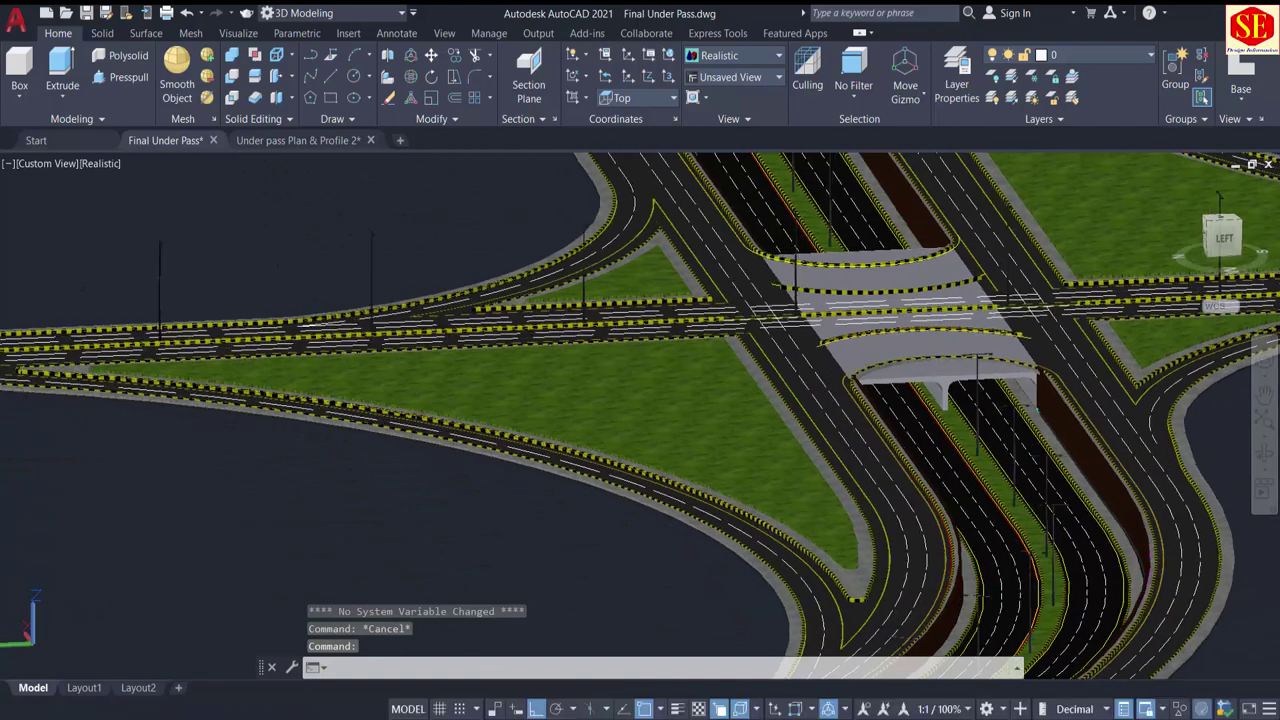
scroll(974, 430, up, 2)
scroll(1006, 420, up, 2)
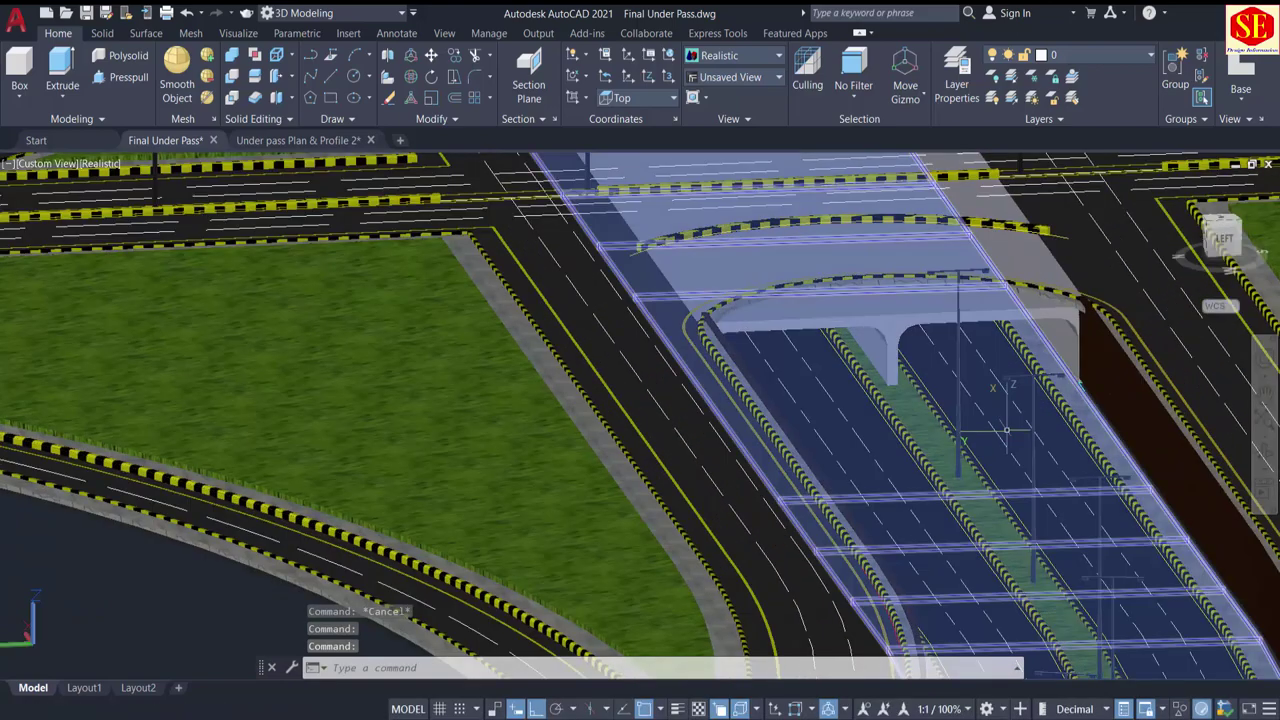
scroll(860, 432, down, 5)
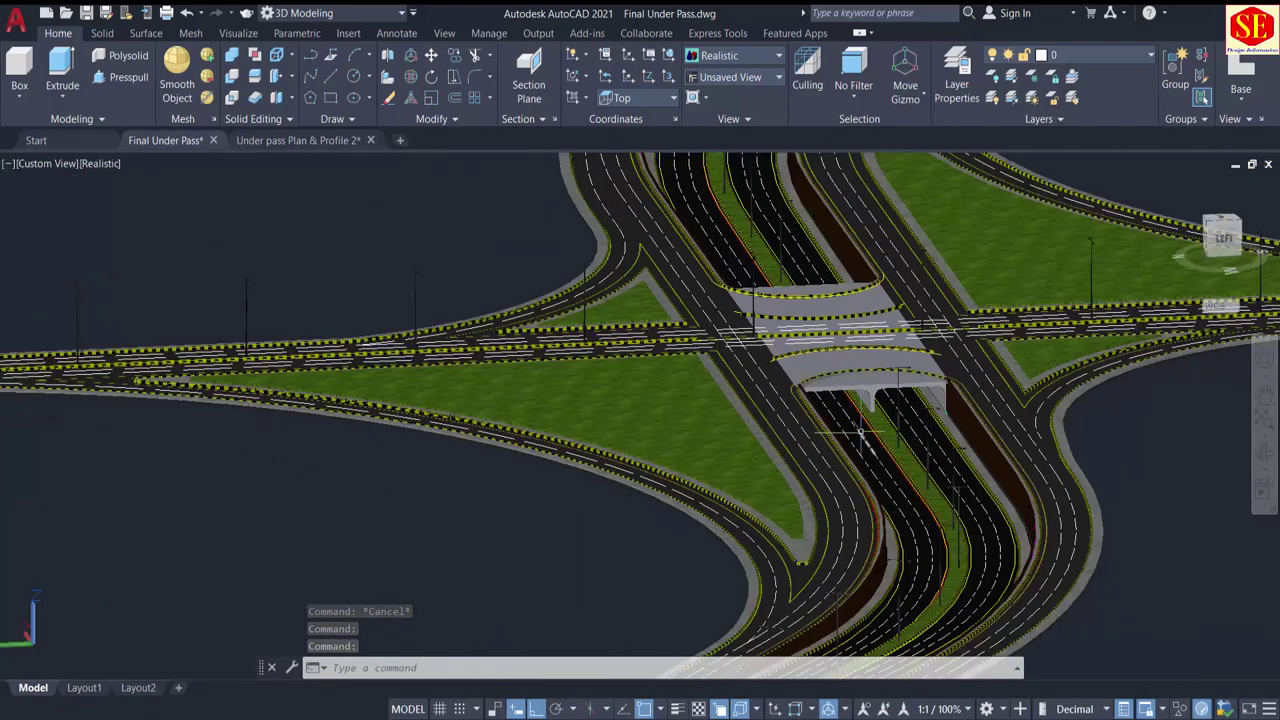
shift+middle_drag(665, 420, 623, 346)
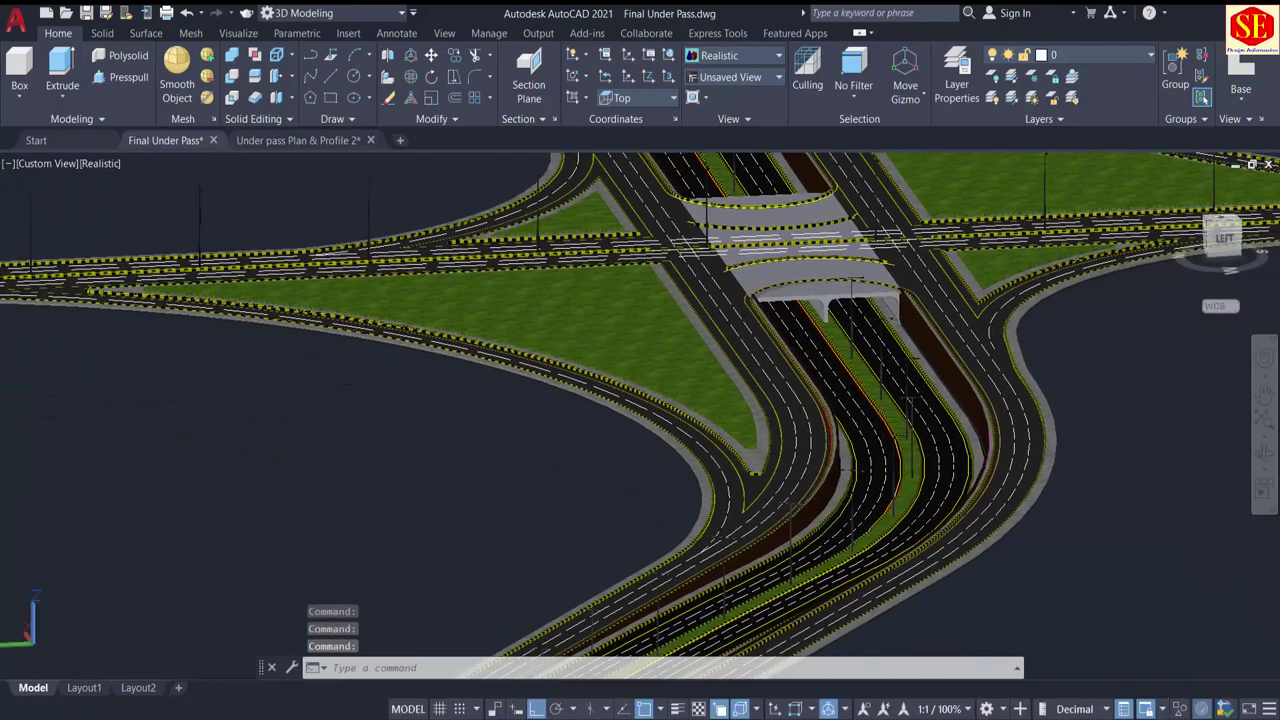
shift+middle_drag(463, 479, 423, 483)
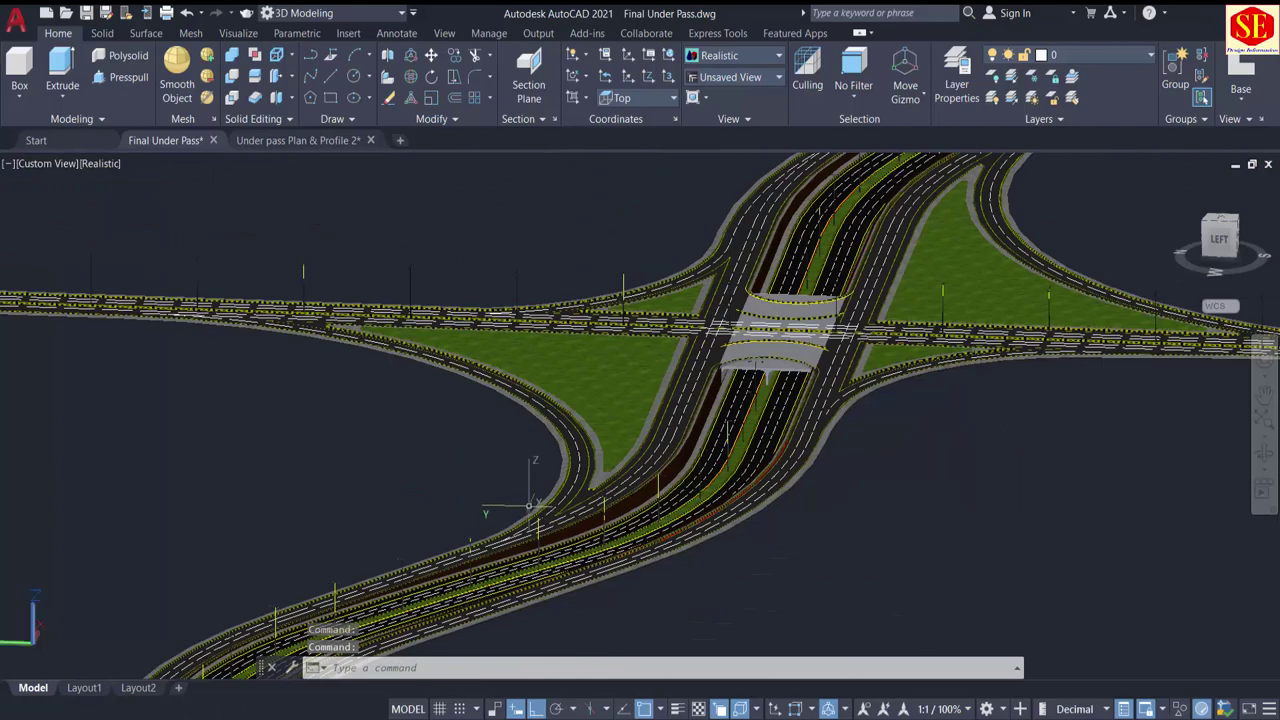
Step: Examine the curved underpass approach with its retaining walls, median light poles and side roads, from close up to the full extent
shift+middle_drag(318, 470, 385, 453)
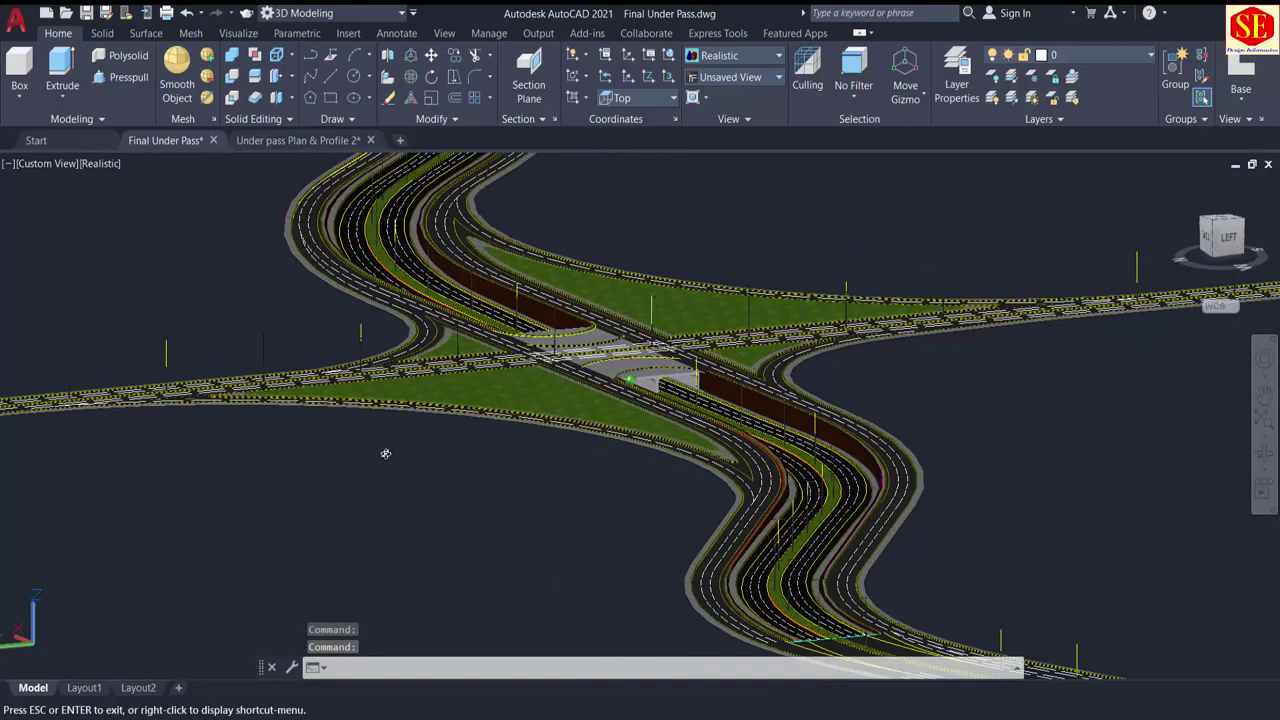
scroll(940, 530, up, 3)
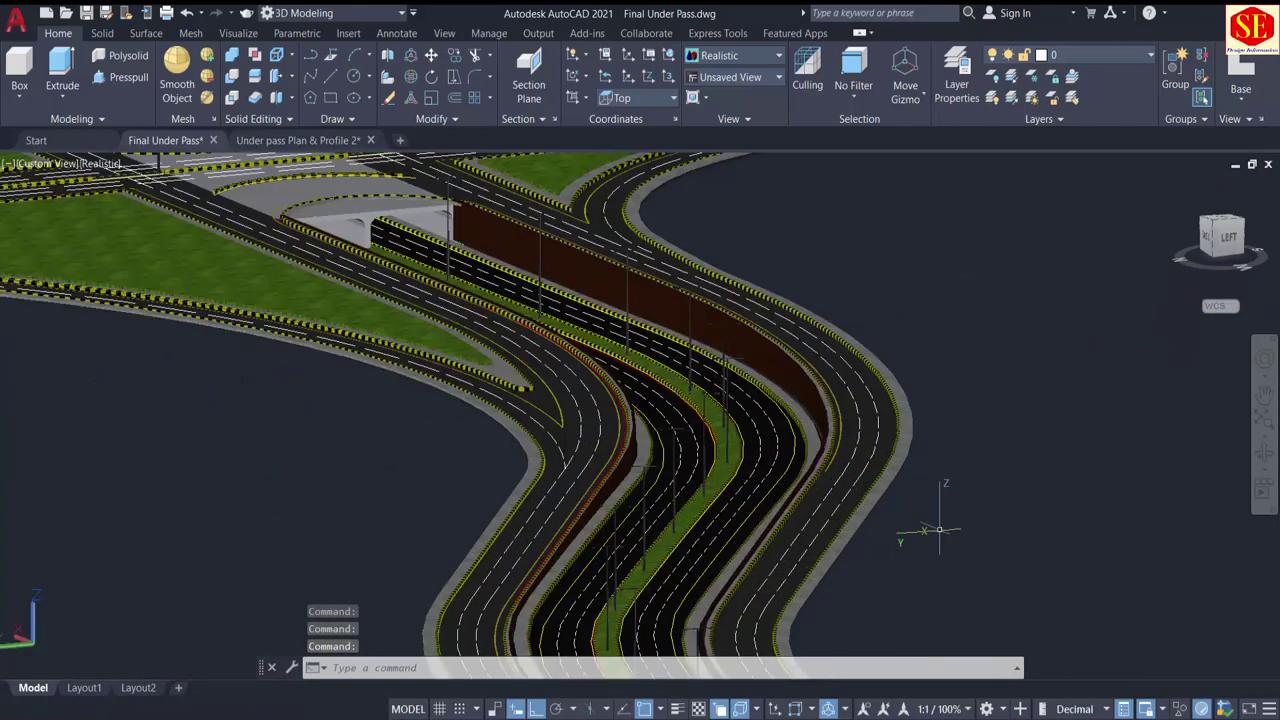
scroll(742, 565, up, 2)
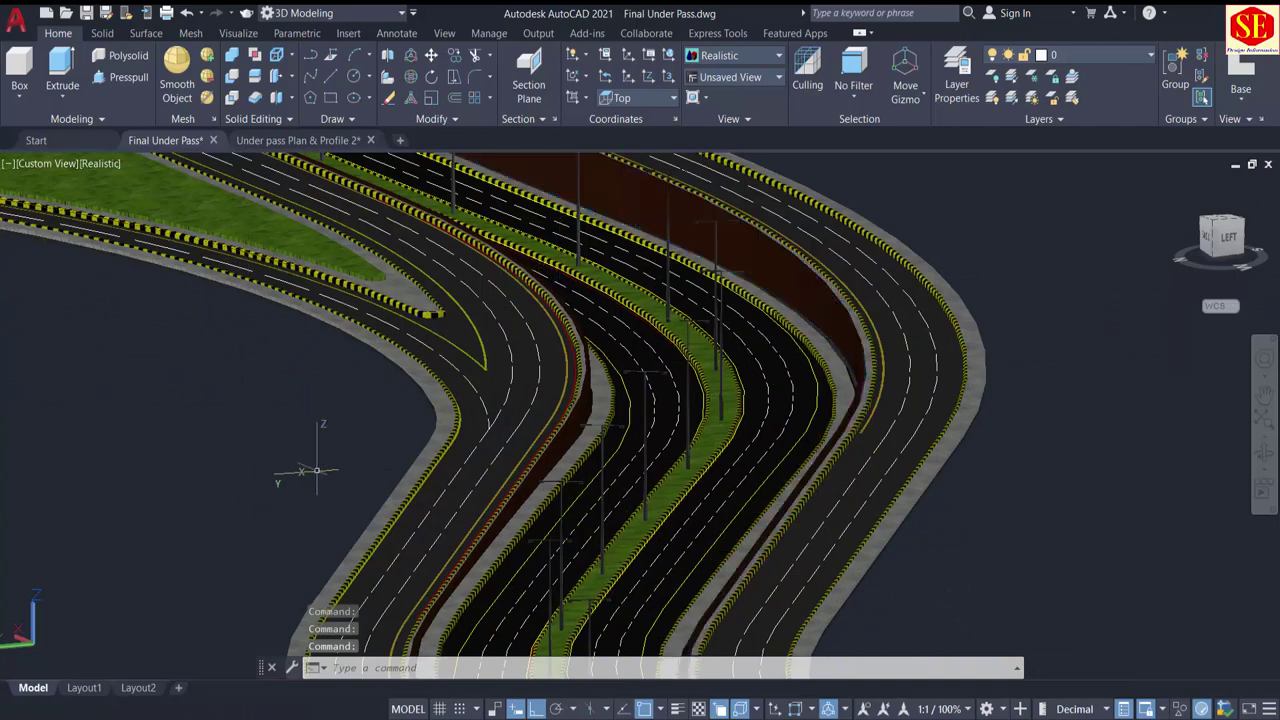
scroll(330, 480, down, 2)
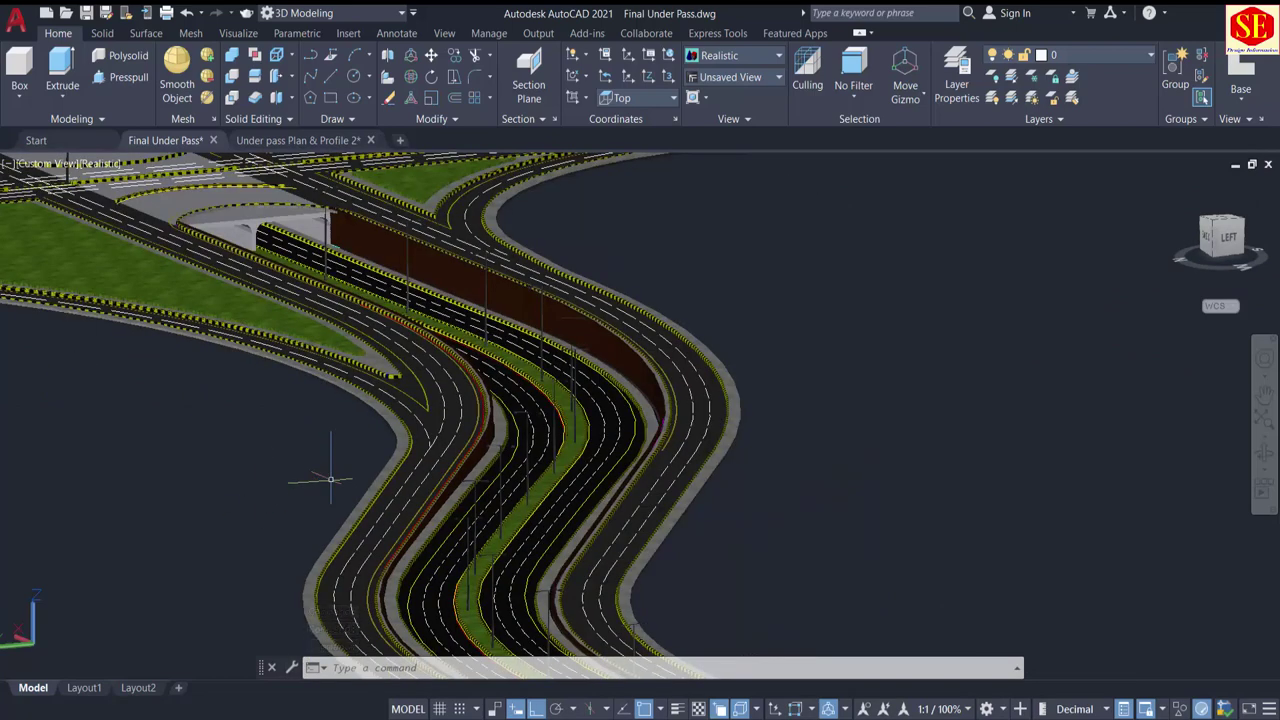
scroll(330, 480, down, 2)
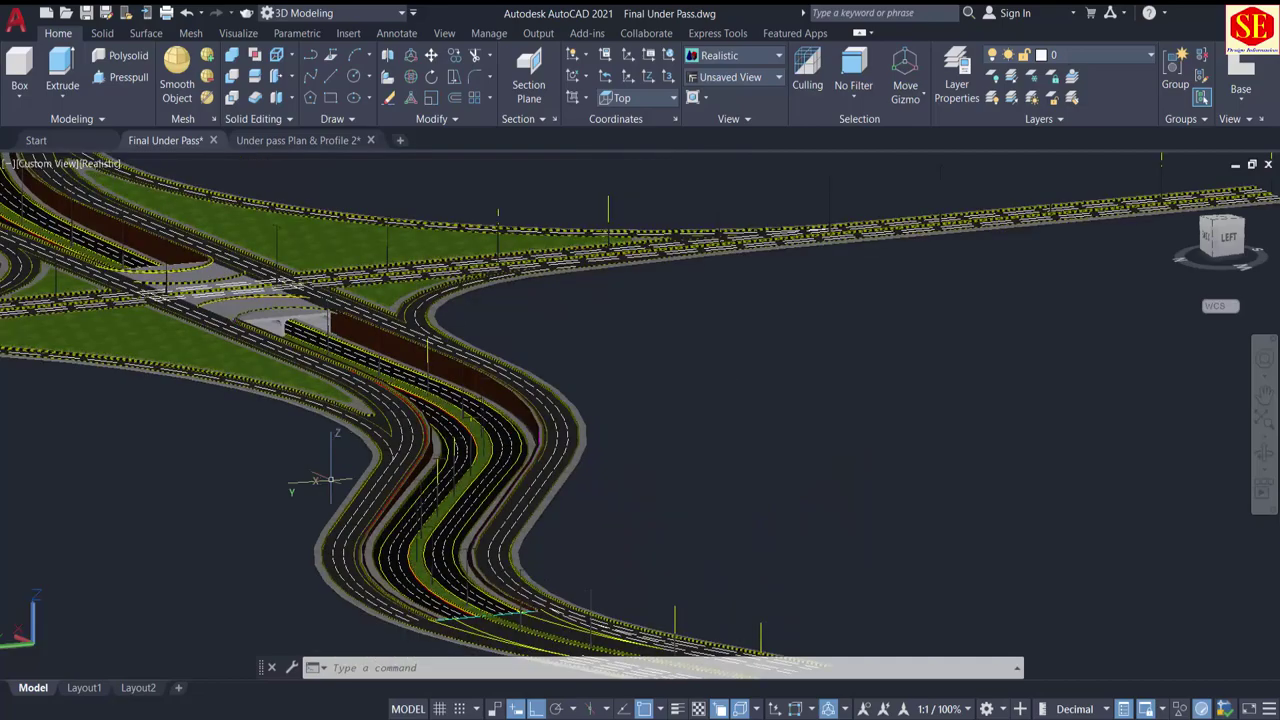
click(153, 266)
shift+middle_drag(262, 502, 227, 498)
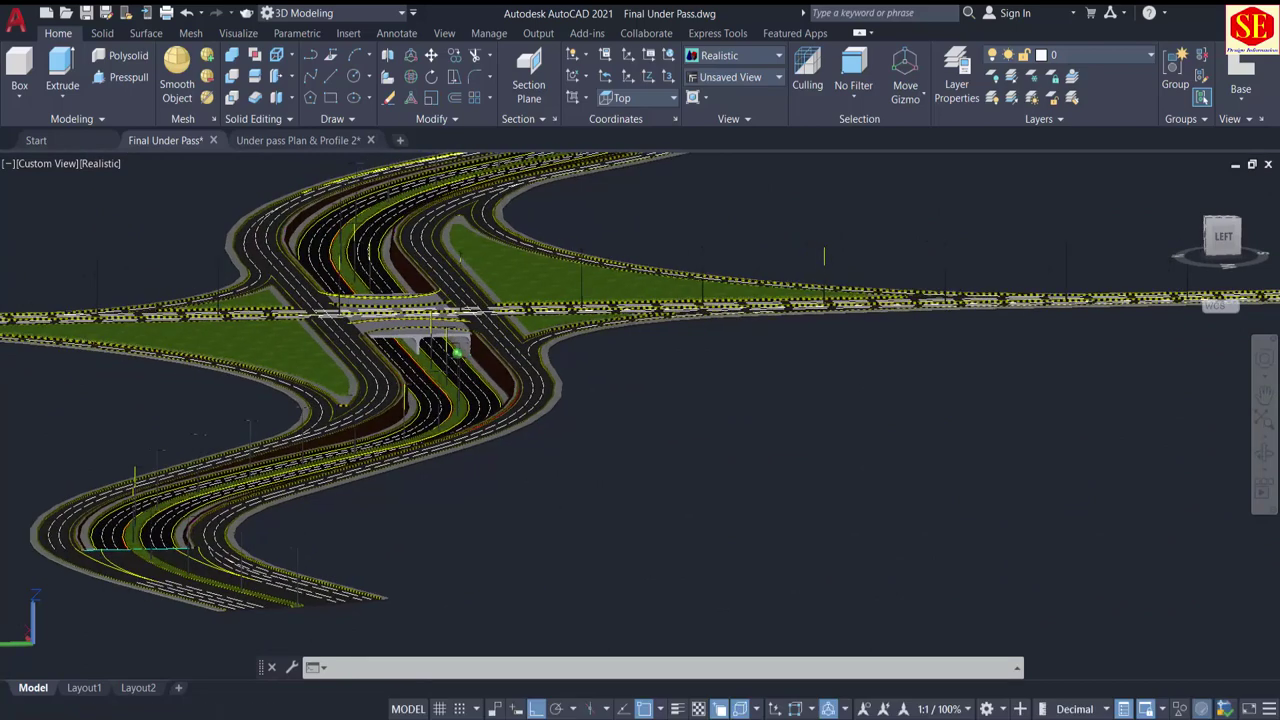
Step: Examine the Under Pass Plan in the Under pass Plan & Profile 2 drawing, along the at-grade roads, slips and main road
shift+middle_drag(412, 370, 408, 373)
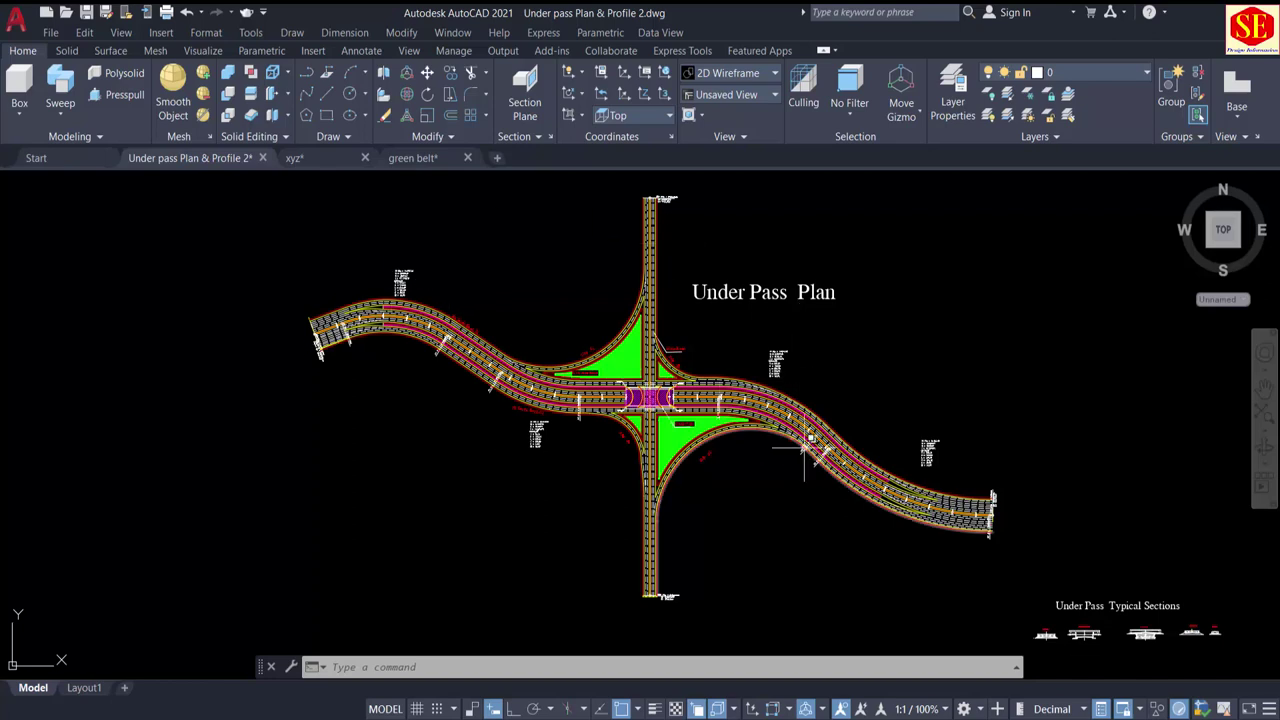
scroll(805, 450, up, 2)
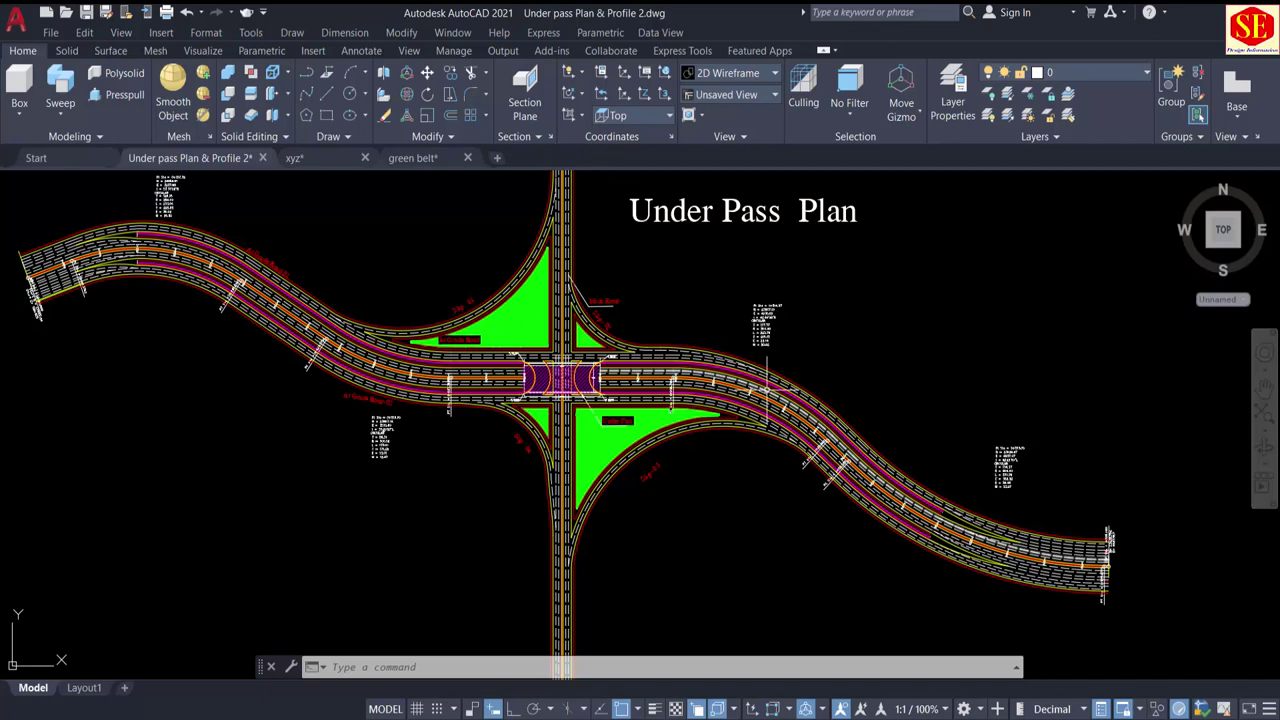
middle_drag(732, 318, 760, 406)
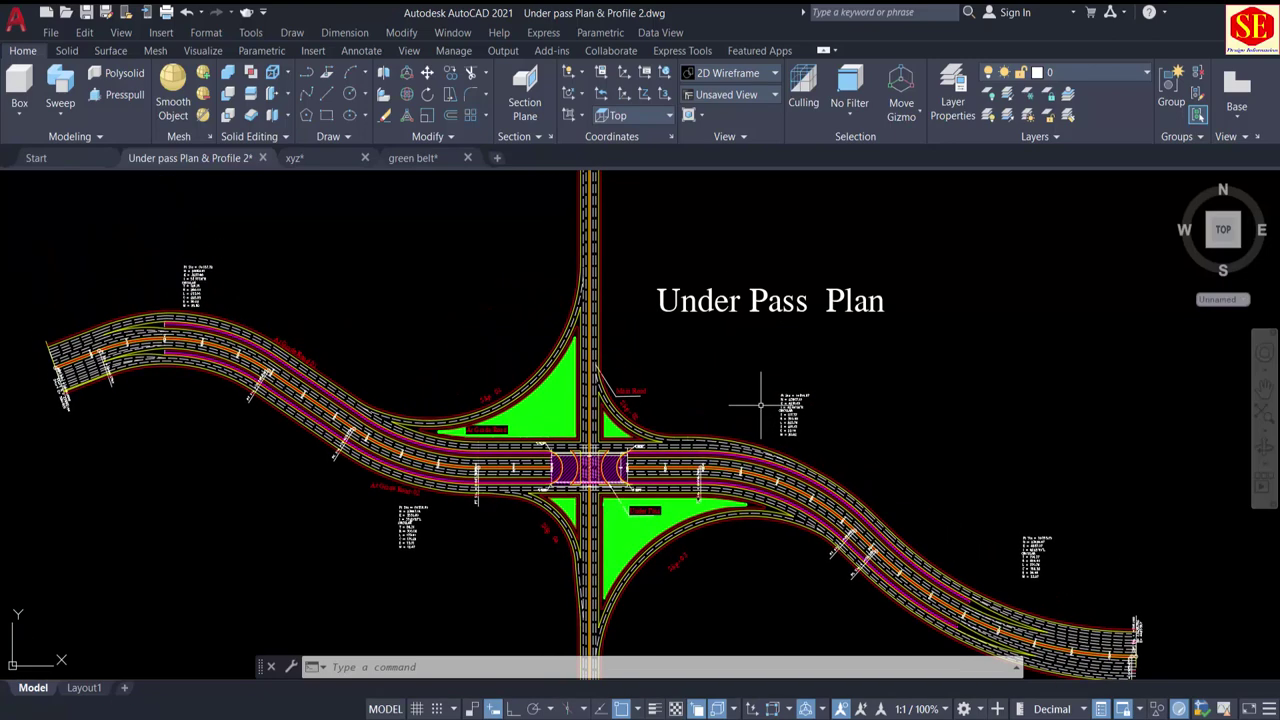
middle_drag(671, 382, 671, 376)
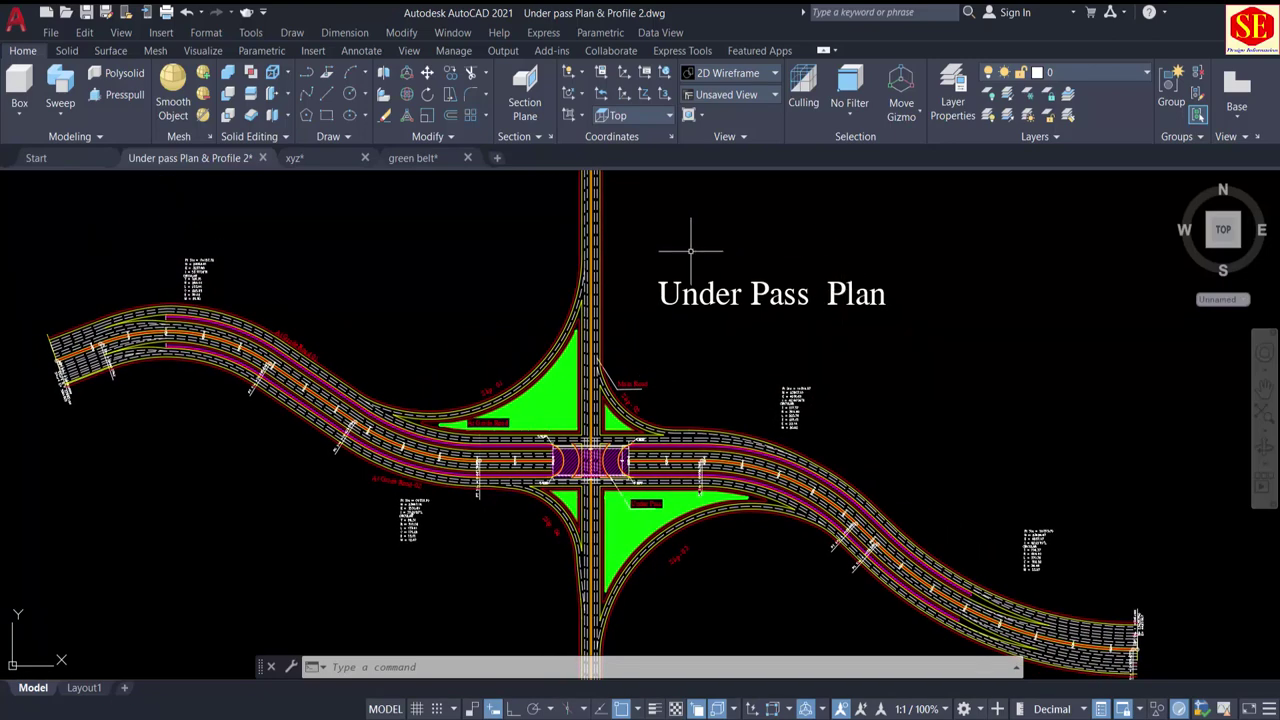
scroll(338, 433, up, 1)
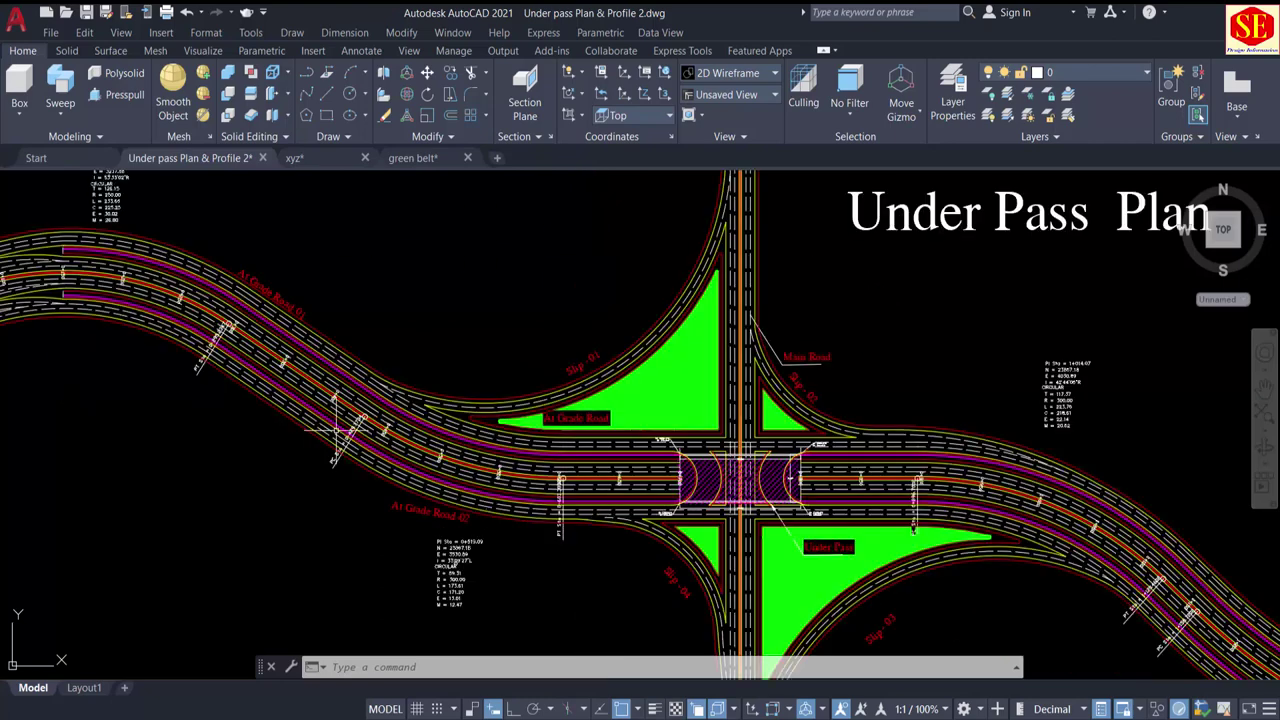
middle_drag(284, 362, 475, 408)
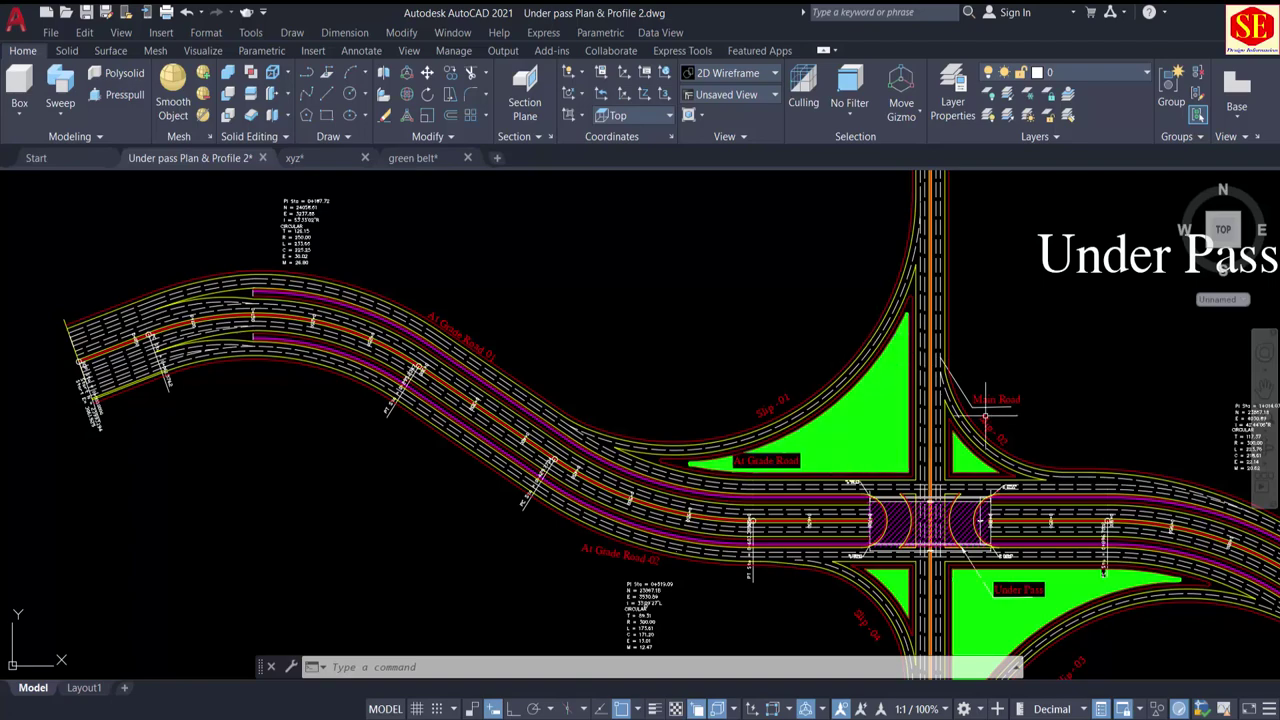
middle_drag(968, 410, 748, 370)
scroll(748, 370, down, 2)
scroll(676, 418, up, 5)
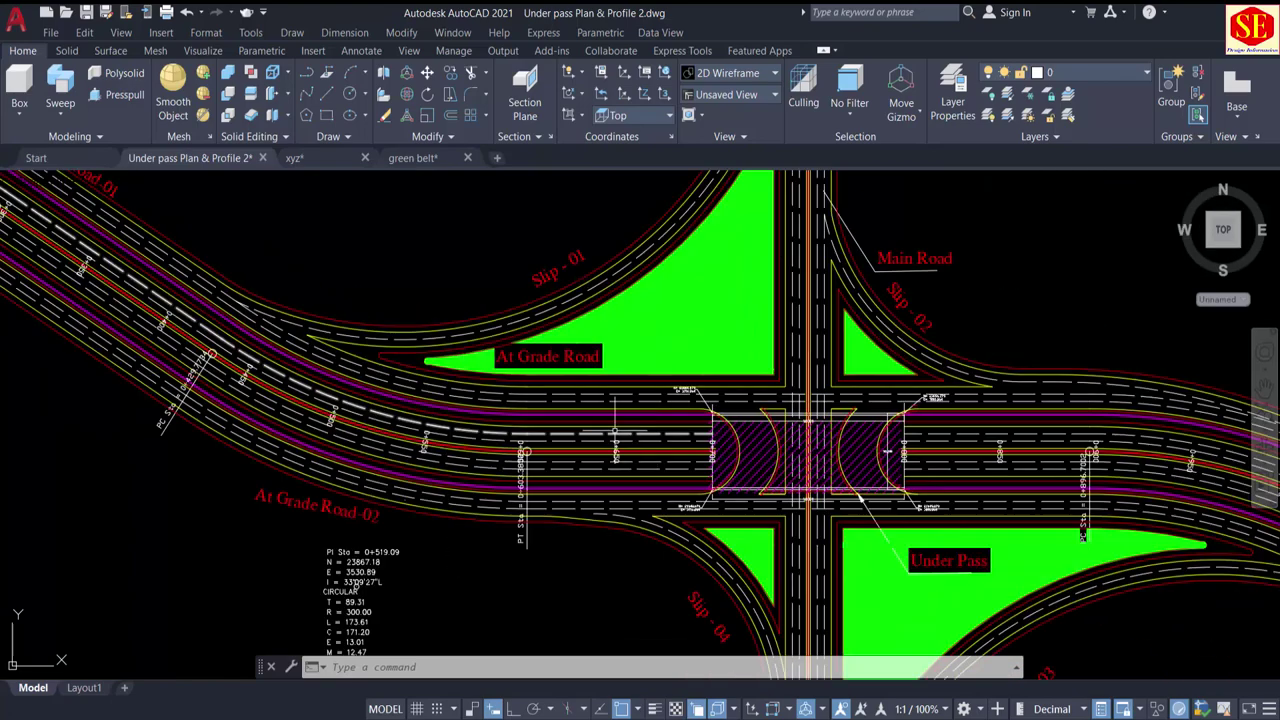
mouse_move(852, 475)
middle_down()
mouse_move(767, 396)
mouse_move(717, 396)
middle_up()
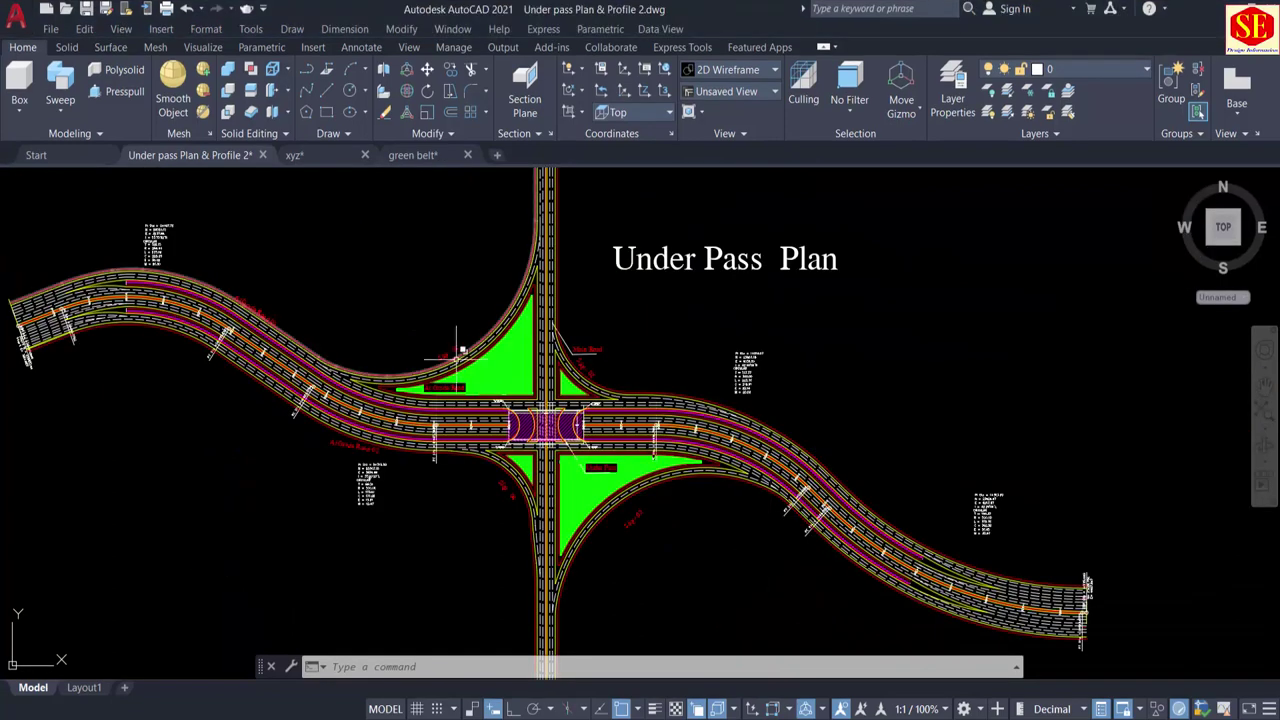
Step: Examine the underpass box at the plan's intersection up close, together with Slip-03, Slip-04 and the approach curve
scroll(450, 347, up, 2)
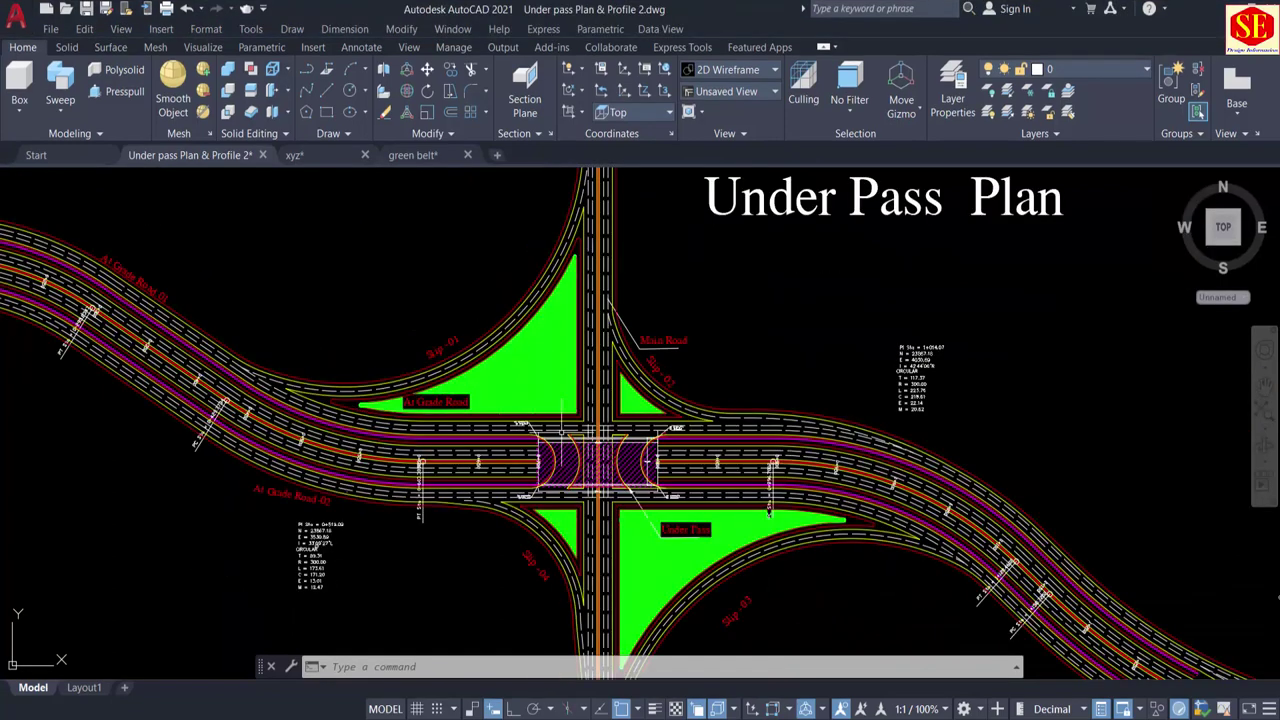
middle_drag(790, 476, 764, 354)
scroll(764, 354, up, 3)
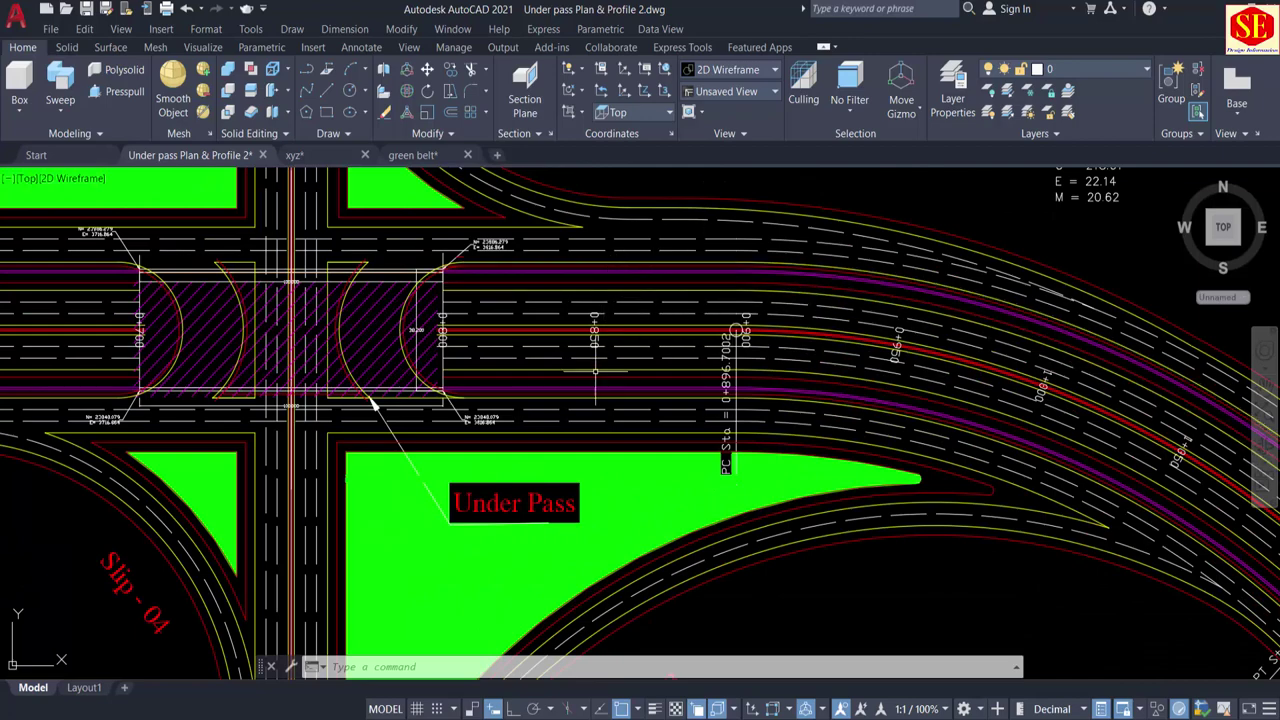
scroll(595, 372, down, 2)
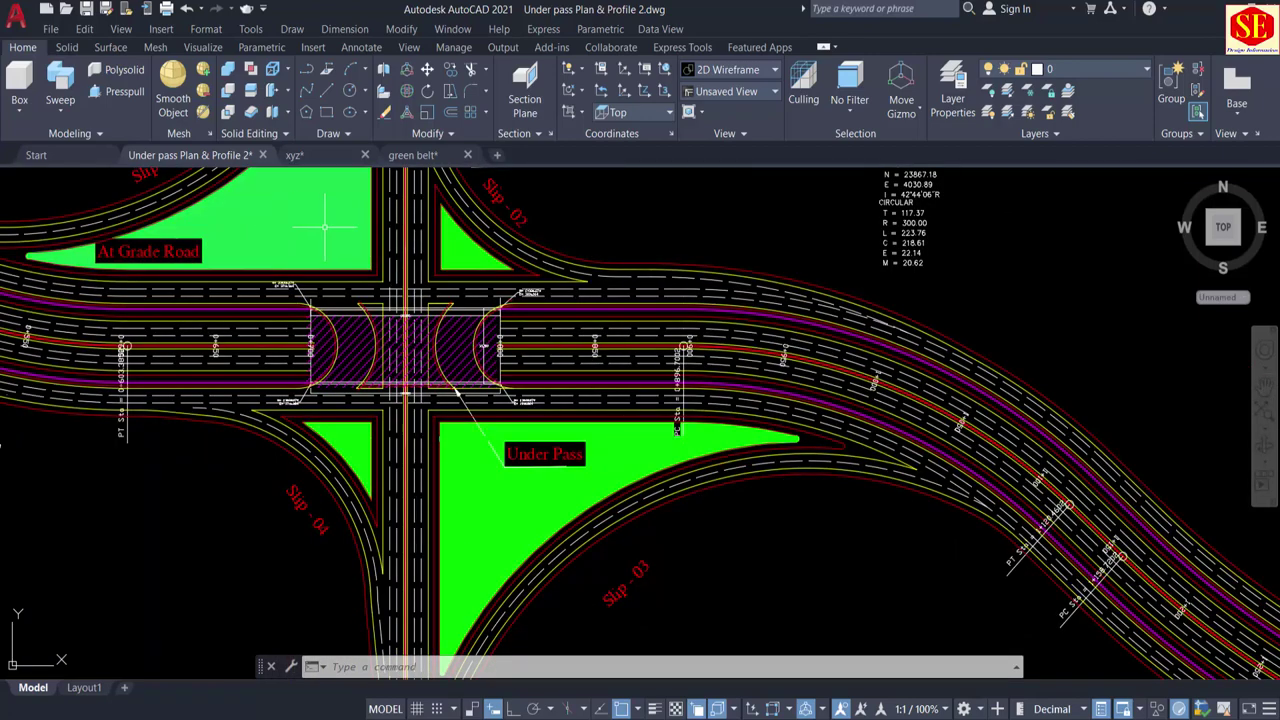
scroll(562, 369, down, 2)
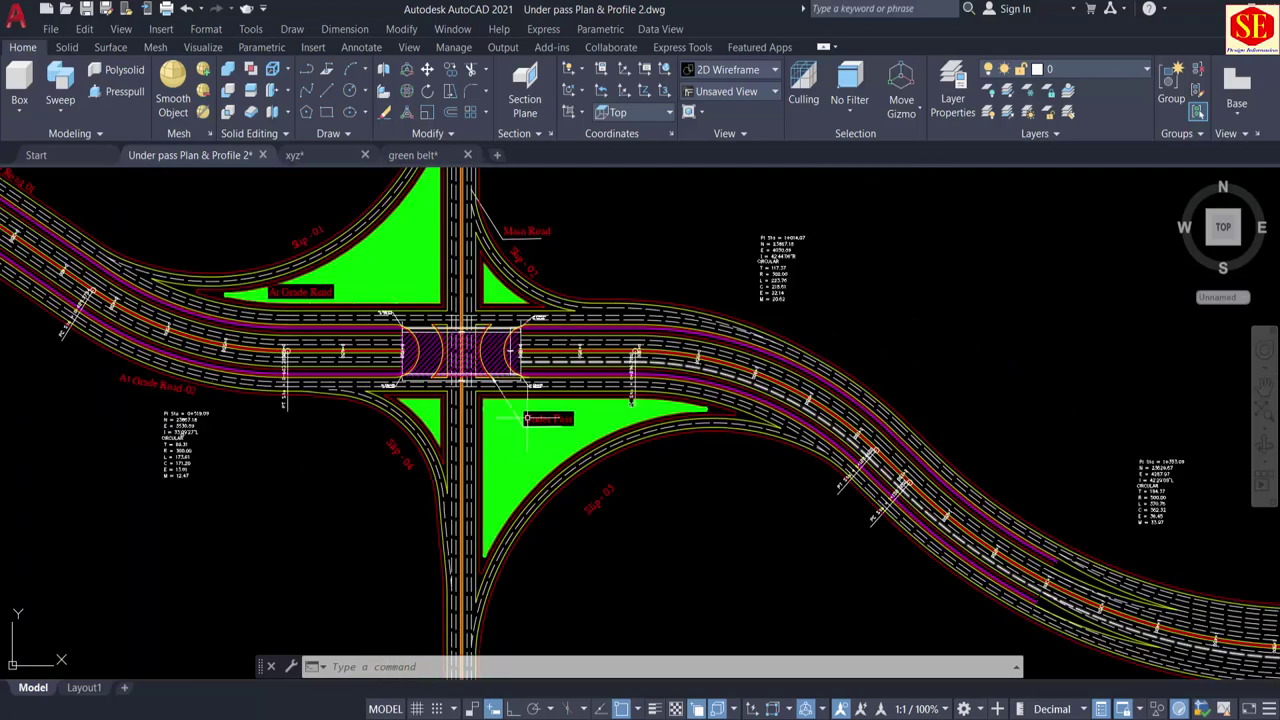
middle_drag(514, 482, 564, 363)
middle_drag(745, 323, 840, 577)
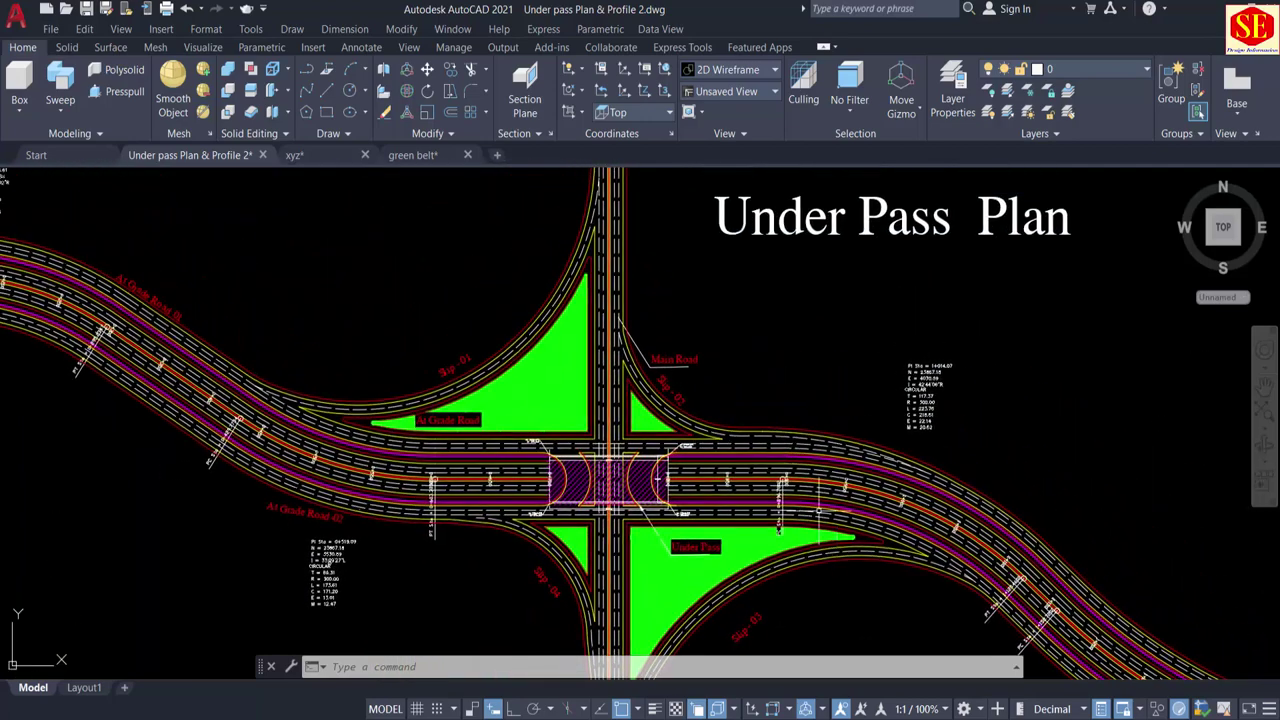
scroll(797, 500, down, 1)
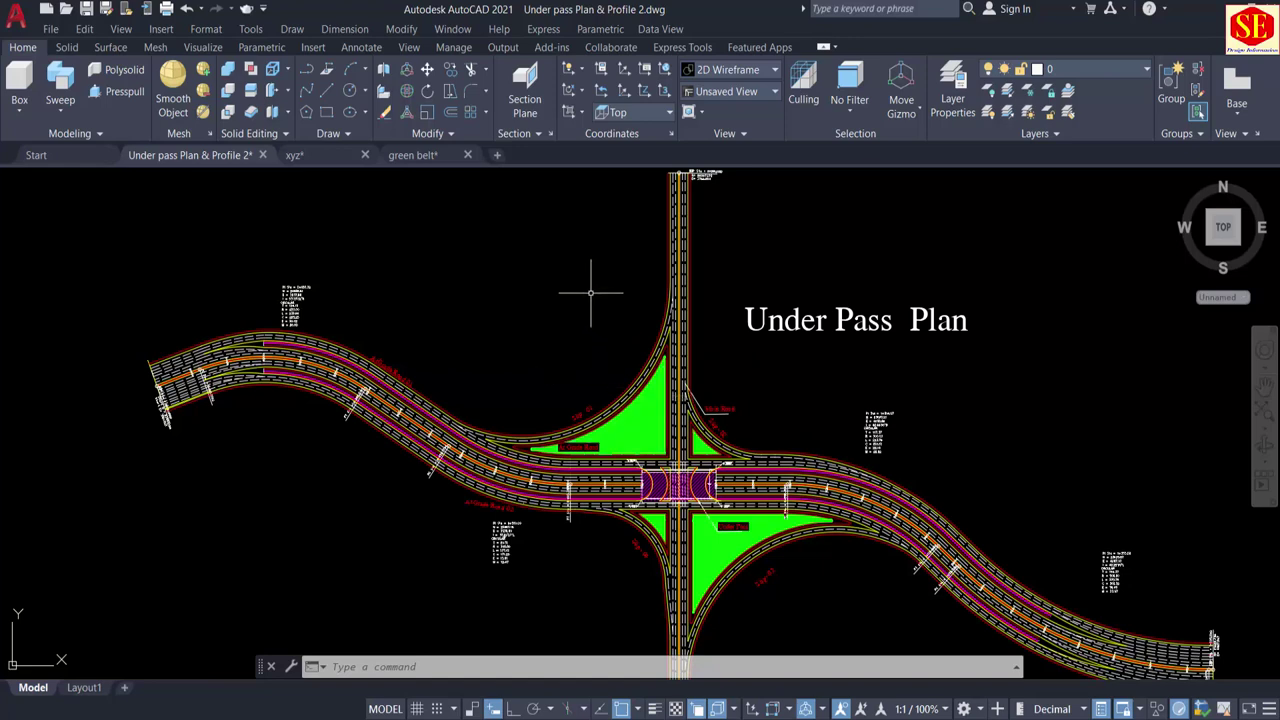
Step: Examine the horizontal curve data beside At Grade Road-01, and compare it with the full plan and the central intersection
scroll(288, 293, up, 8)
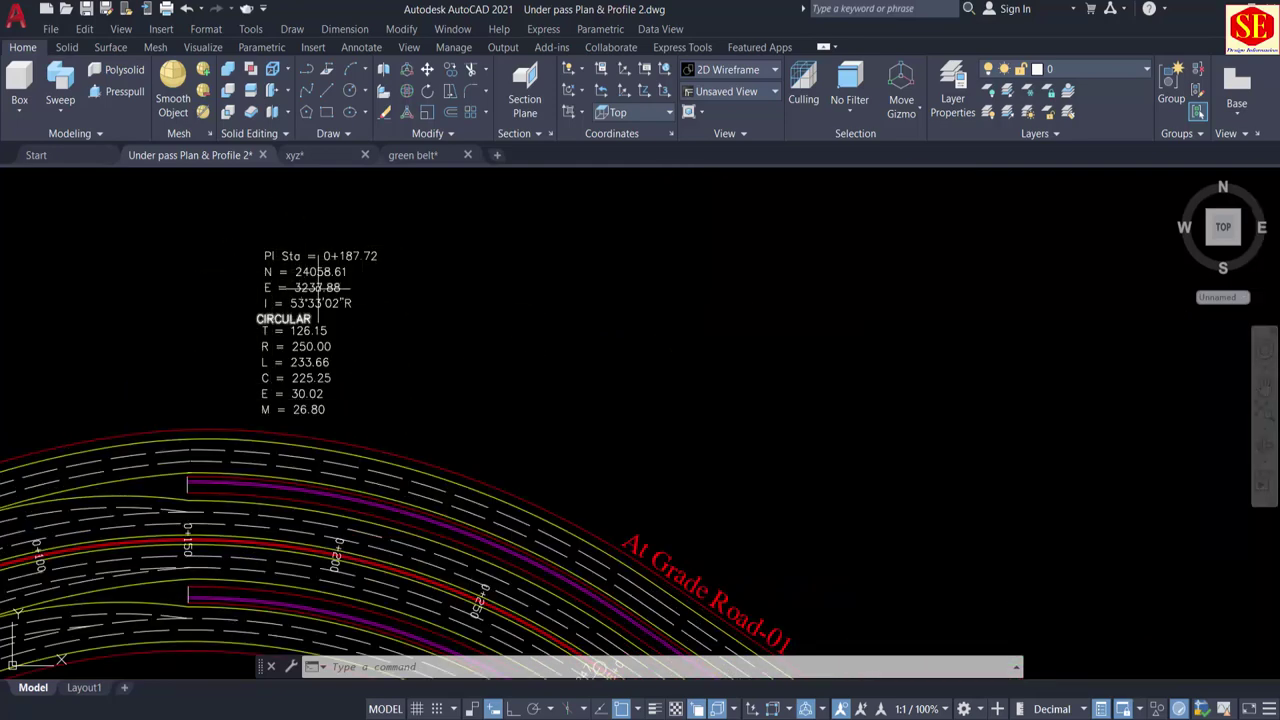
scroll(318, 276, down, 8)
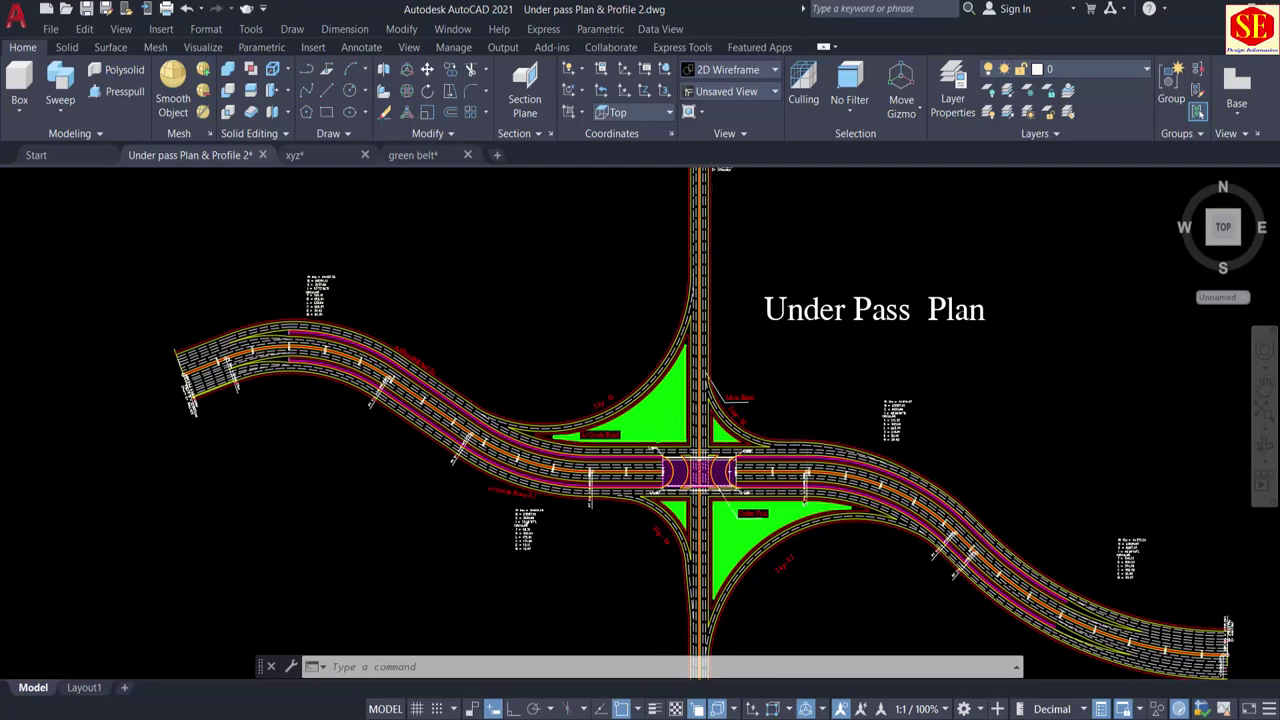
scroll(280, 270, up, 2)
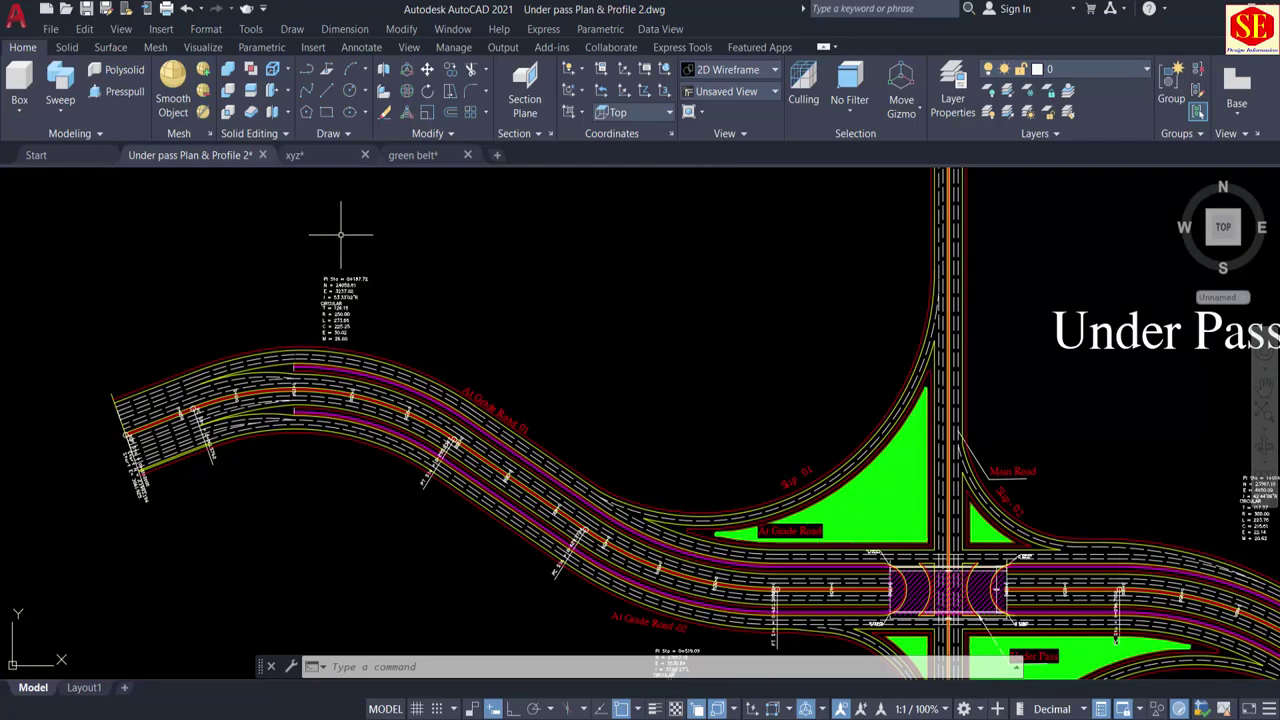
scroll(400, 255, down, 4)
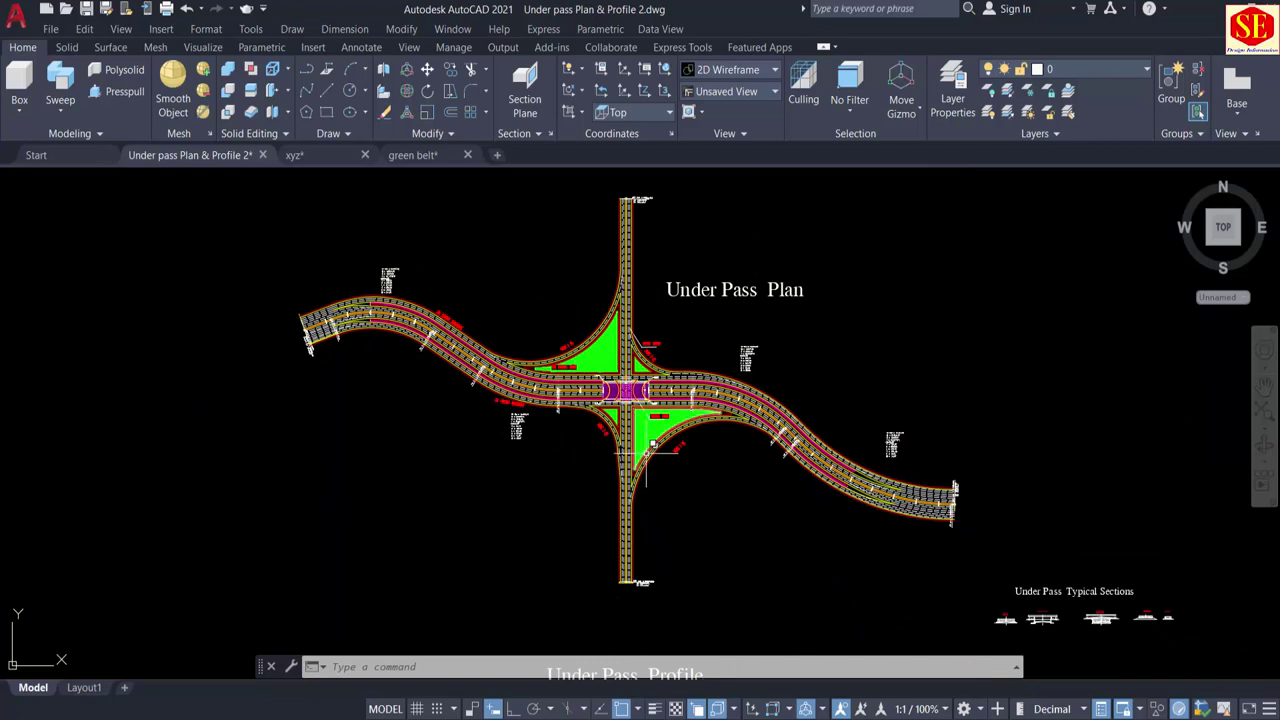
scroll(627, 394, up, 5)
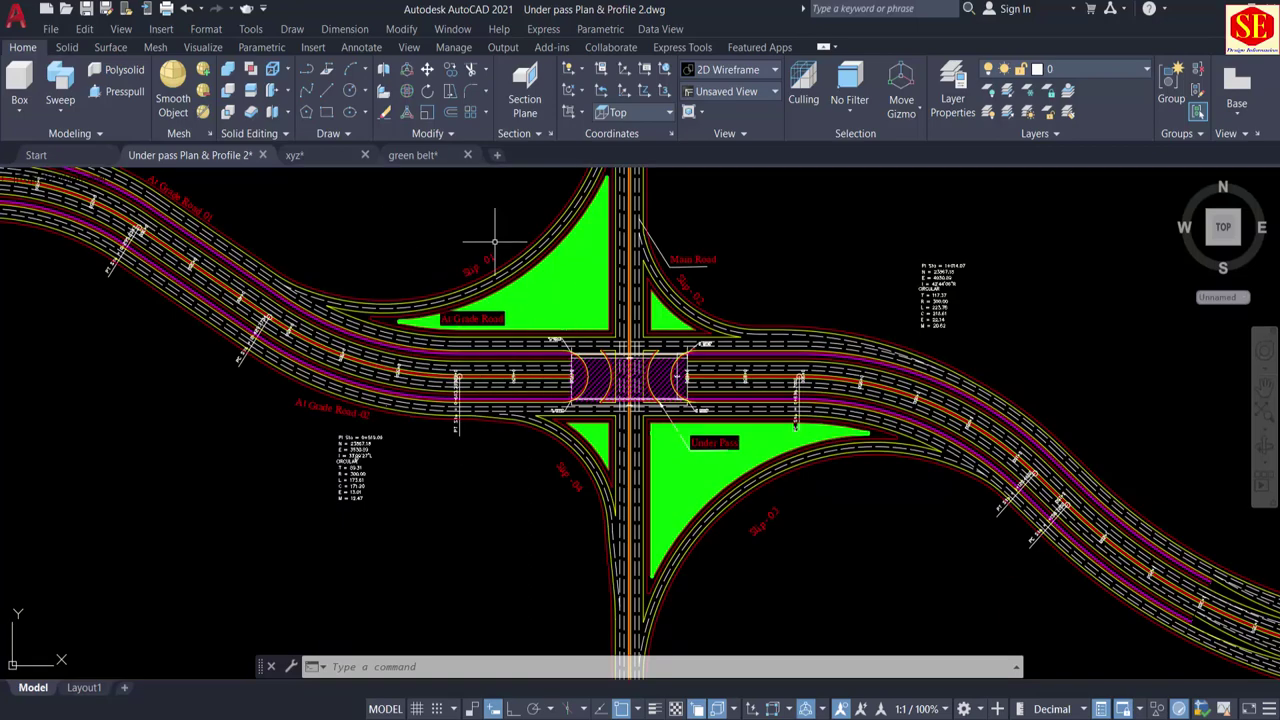
Step: Examine the Under Pass Profile with its at-grade and underpass profile lines and the station and elevation rows
scroll(477, 262, down, 5)
middle_drag(477, 494, 487, 339)
scroll(585, 310, up, 4)
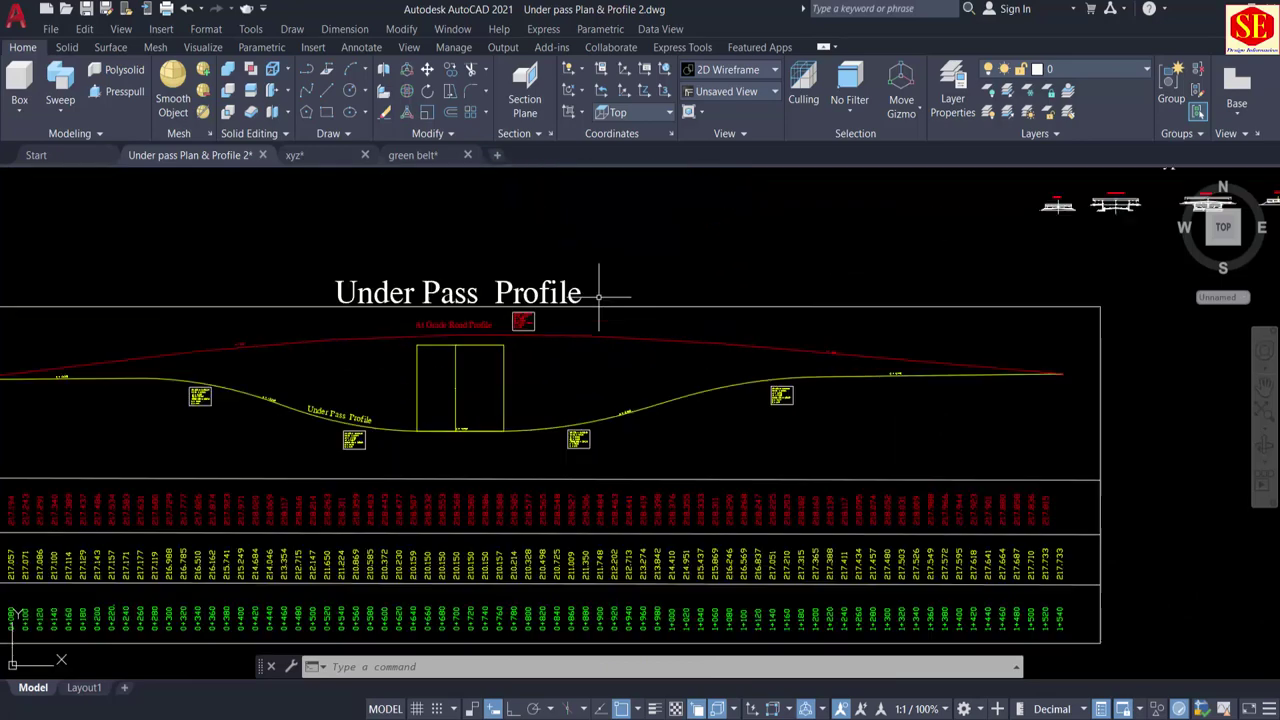
middle_drag(616, 419, 859, 431)
middle_drag(625, 443, 582, 413)
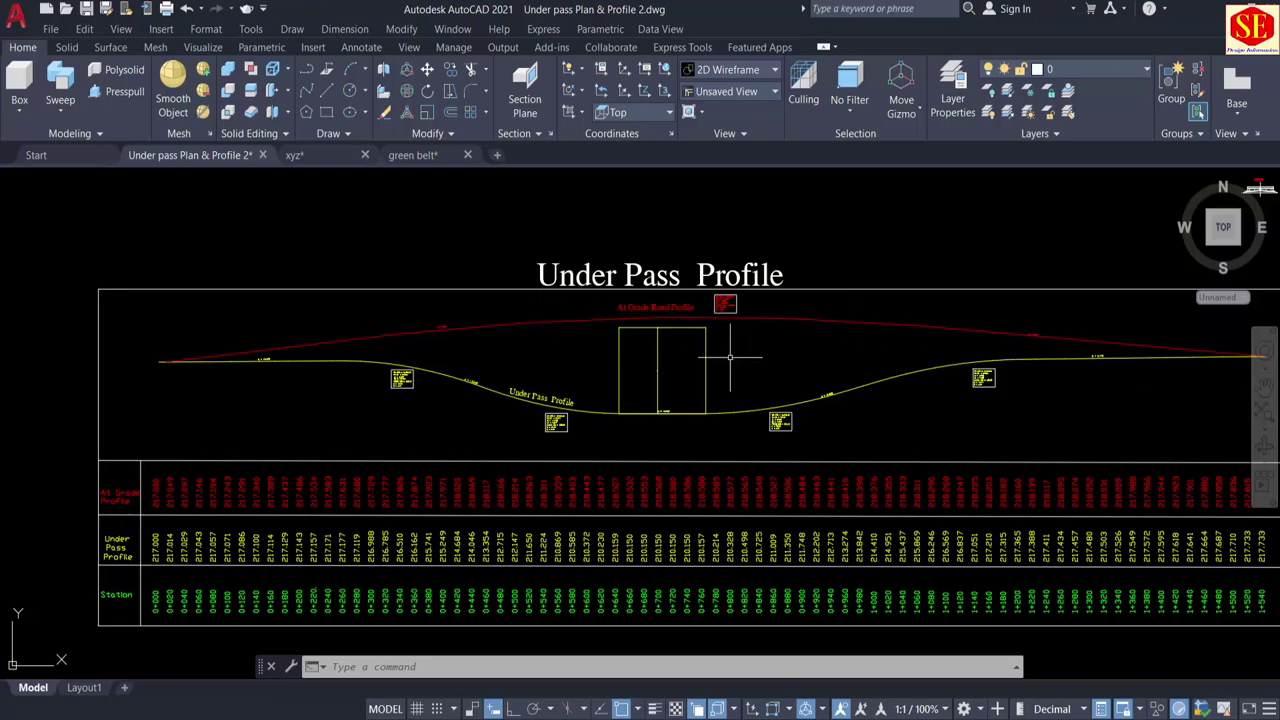
scroll(585, 318, down, 2)
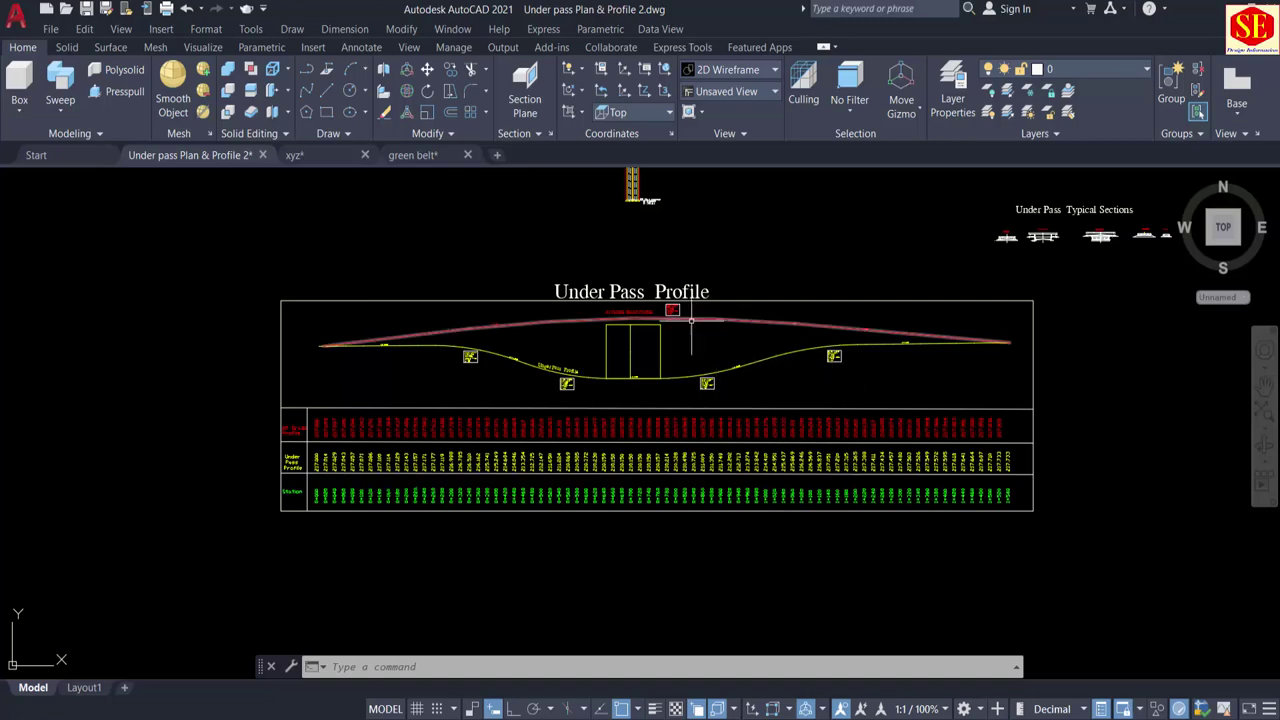
Step: Examine the Road Section and the Ramps With Walls Section among the Under Pass Typical Sections
middle_drag(810, 375, 366, 491)
scroll(545, 393, up, 5)
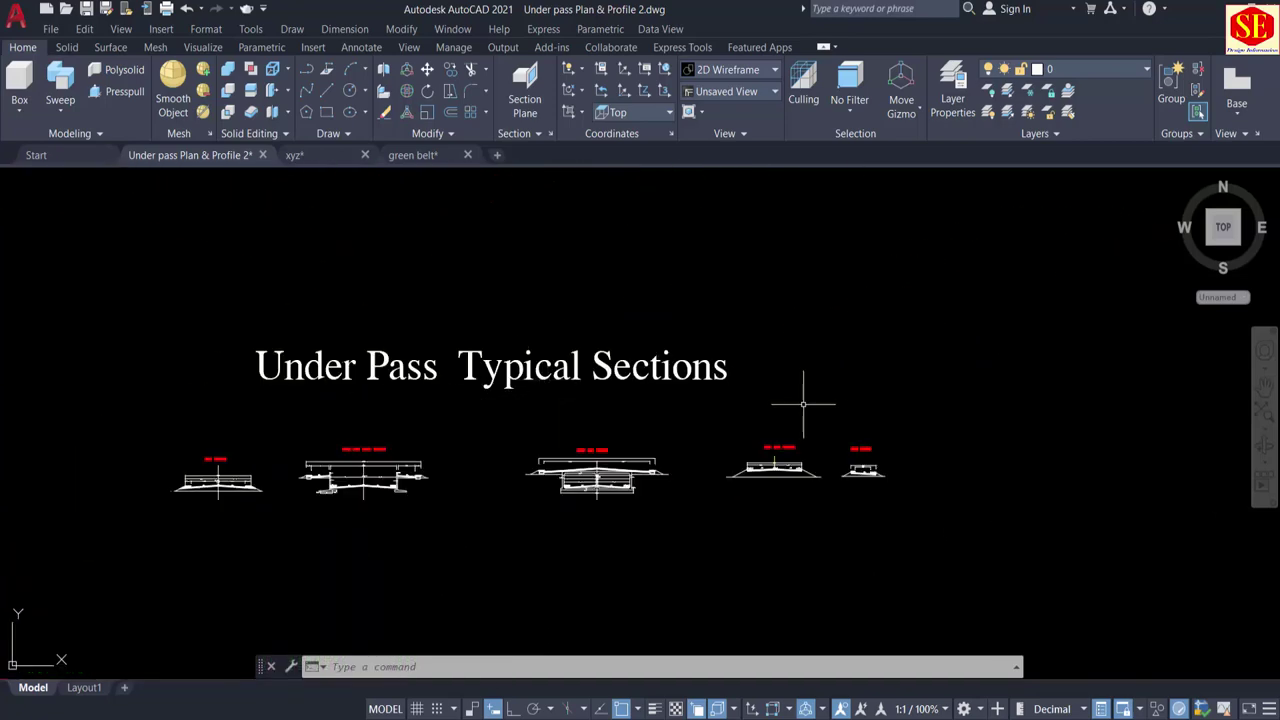
middle_drag(394, 454, 465, 421)
scroll(275, 448, up, 1)
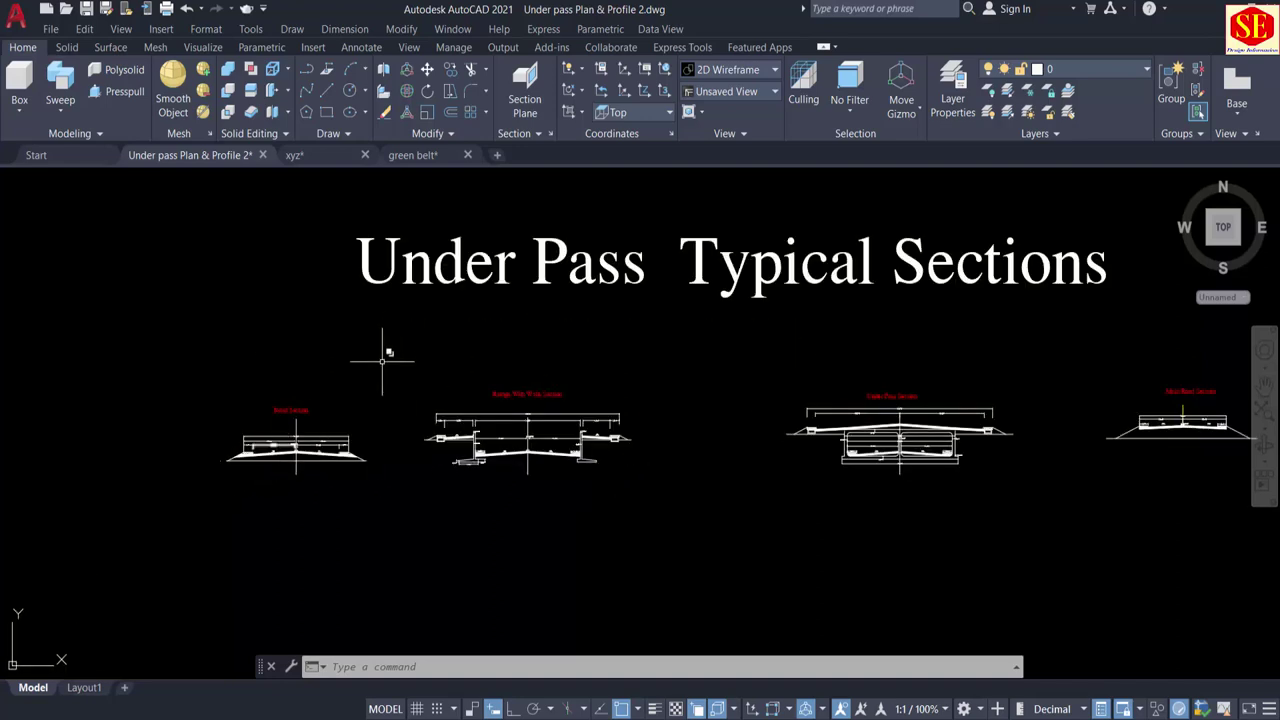
scroll(296, 455, up, 4)
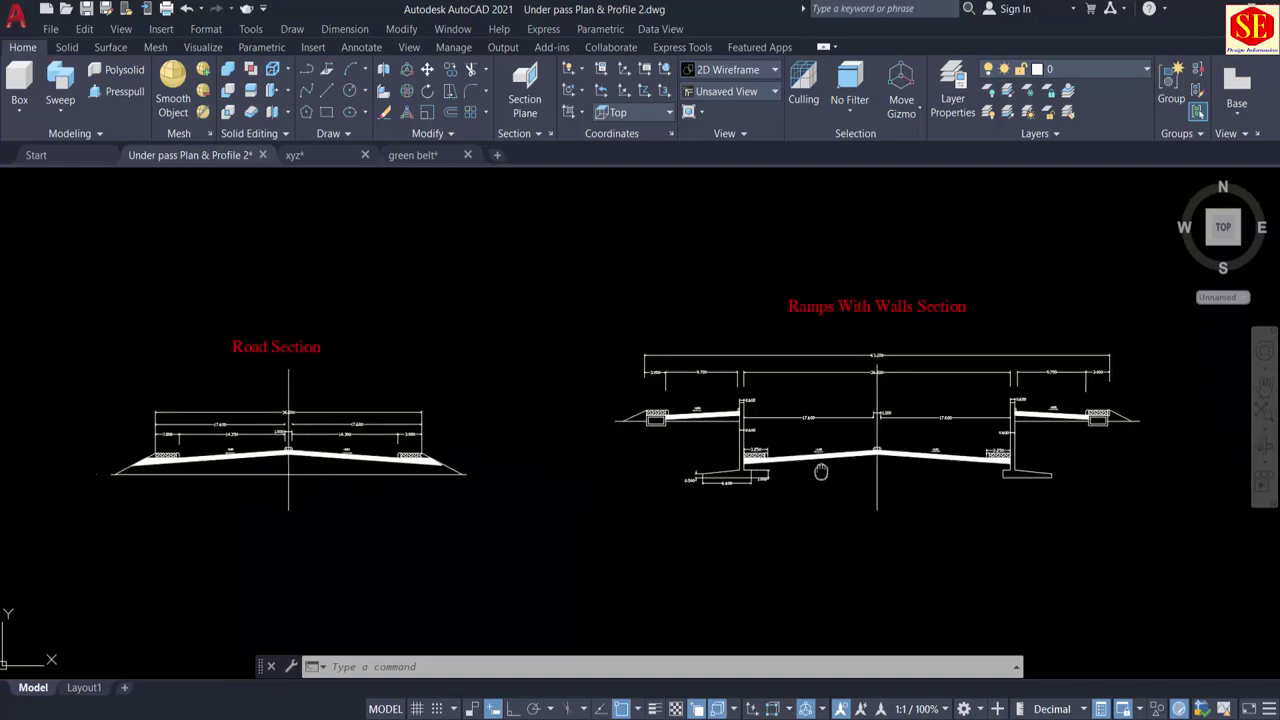
middle_drag(887, 474, 357, 506)
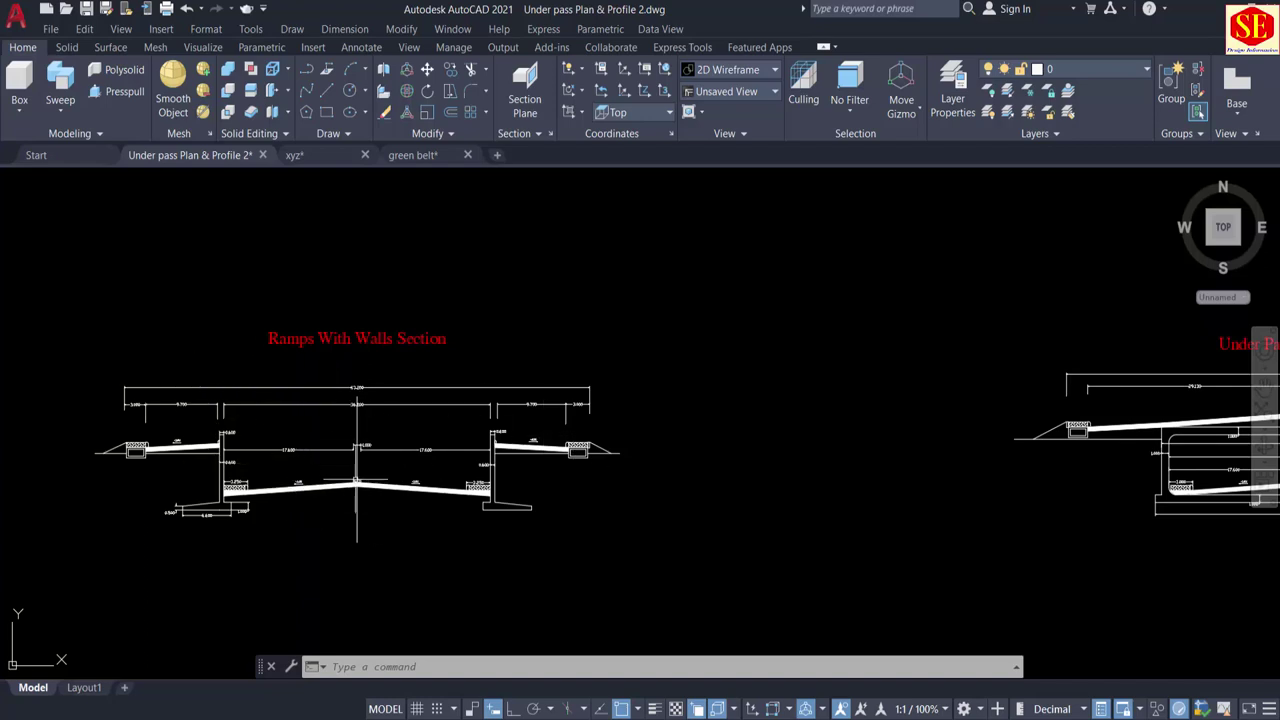
Step: Examine the dimensioned Under Pass Section up close
scroll(794, 457, down, 3)
middle_drag(794, 457, 300, 440)
scroll(366, 390, up, 4)
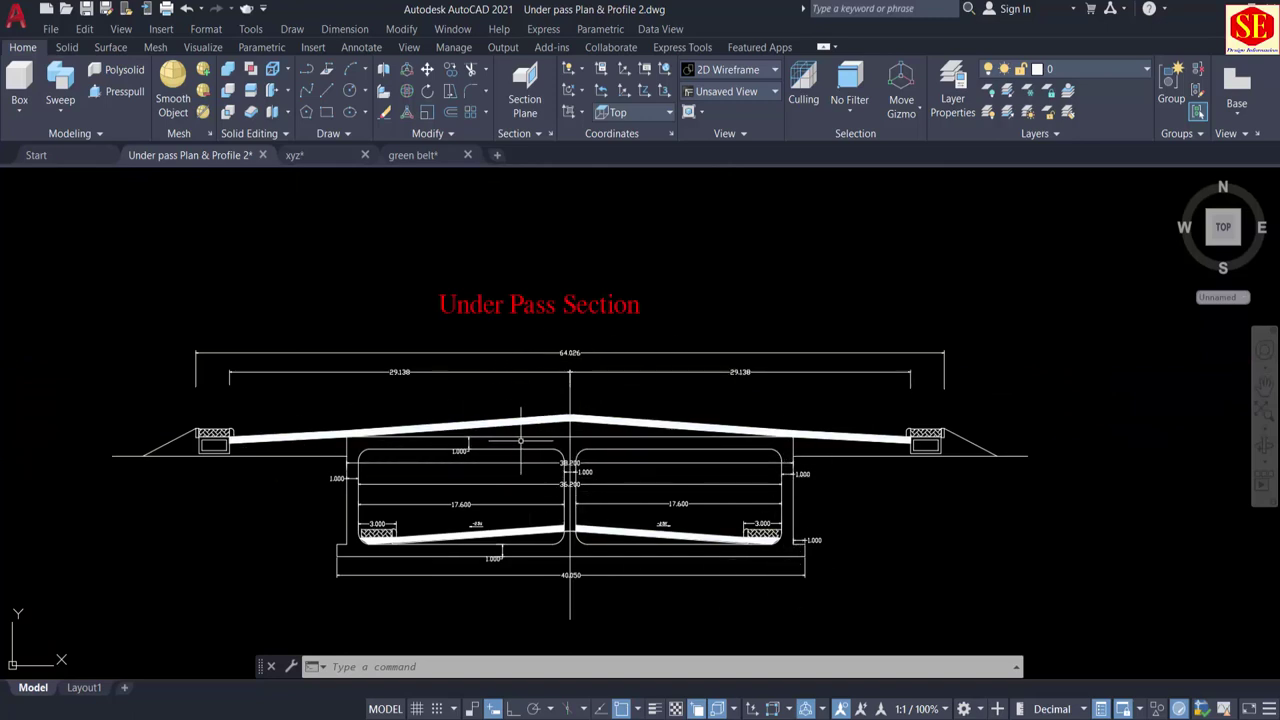
Step: Examine the Main Road Section and the Slips Section with their dimensions
scroll(312, 405, down, 2)
middle_drag(856, 378, 470, 394)
scroll(470, 393, up, 1)
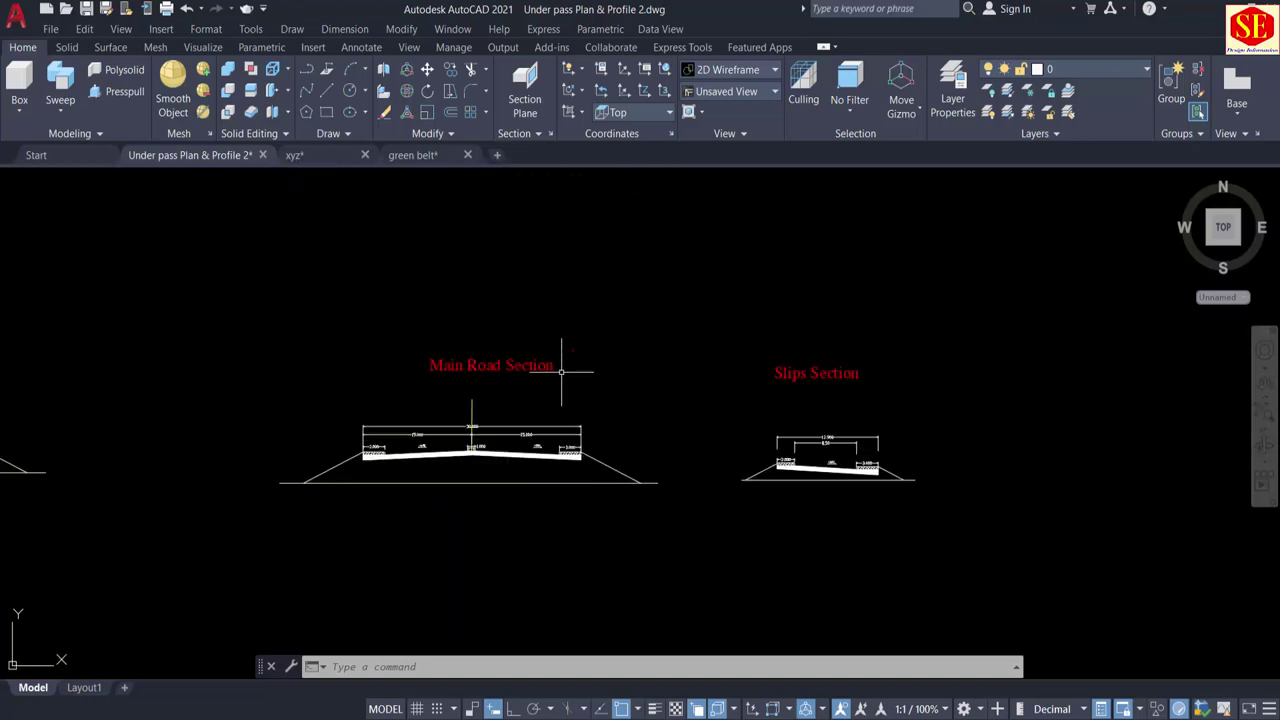
scroll(434, 400, up, 3)
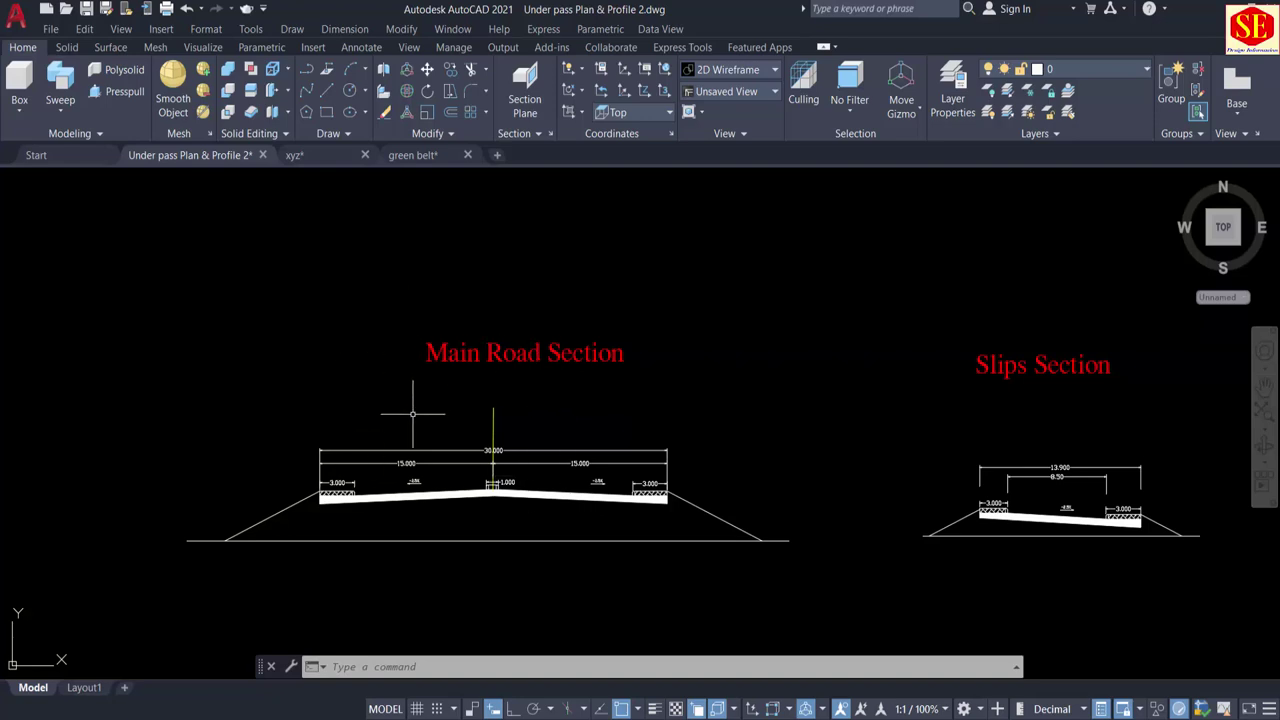
middle_drag(523, 403, 299, 369)
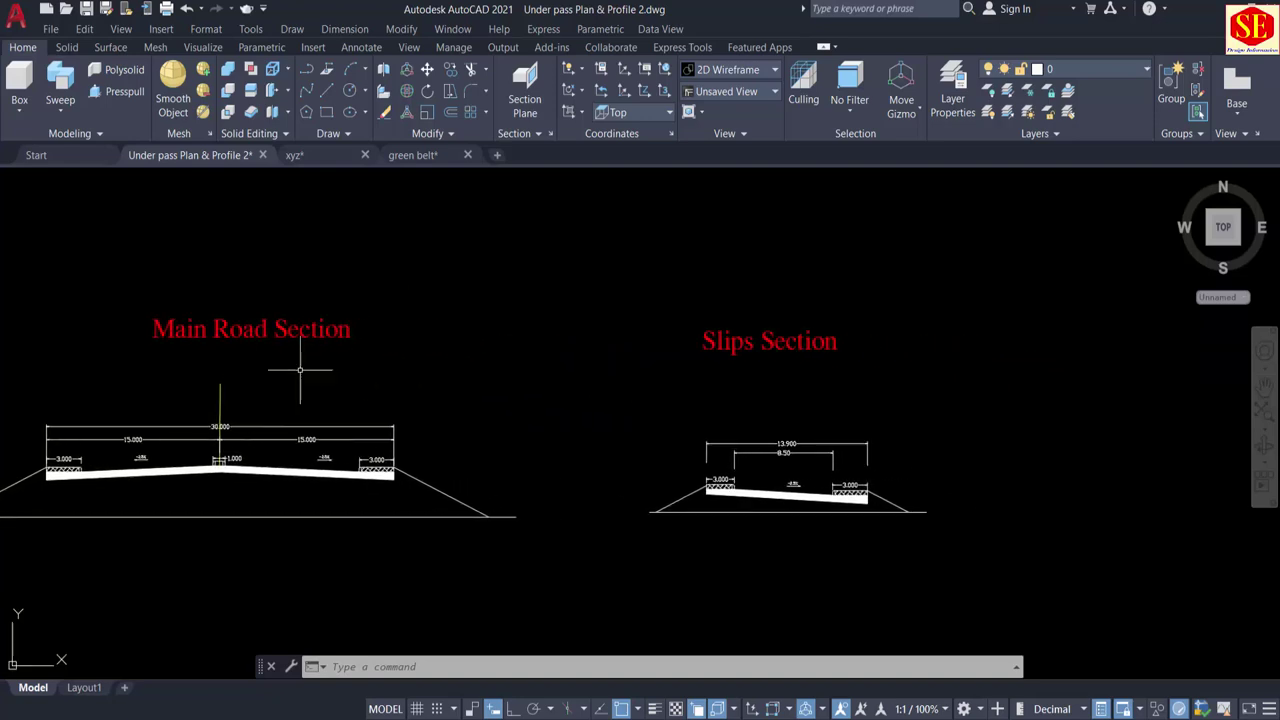
scroll(858, 376, up, 2)
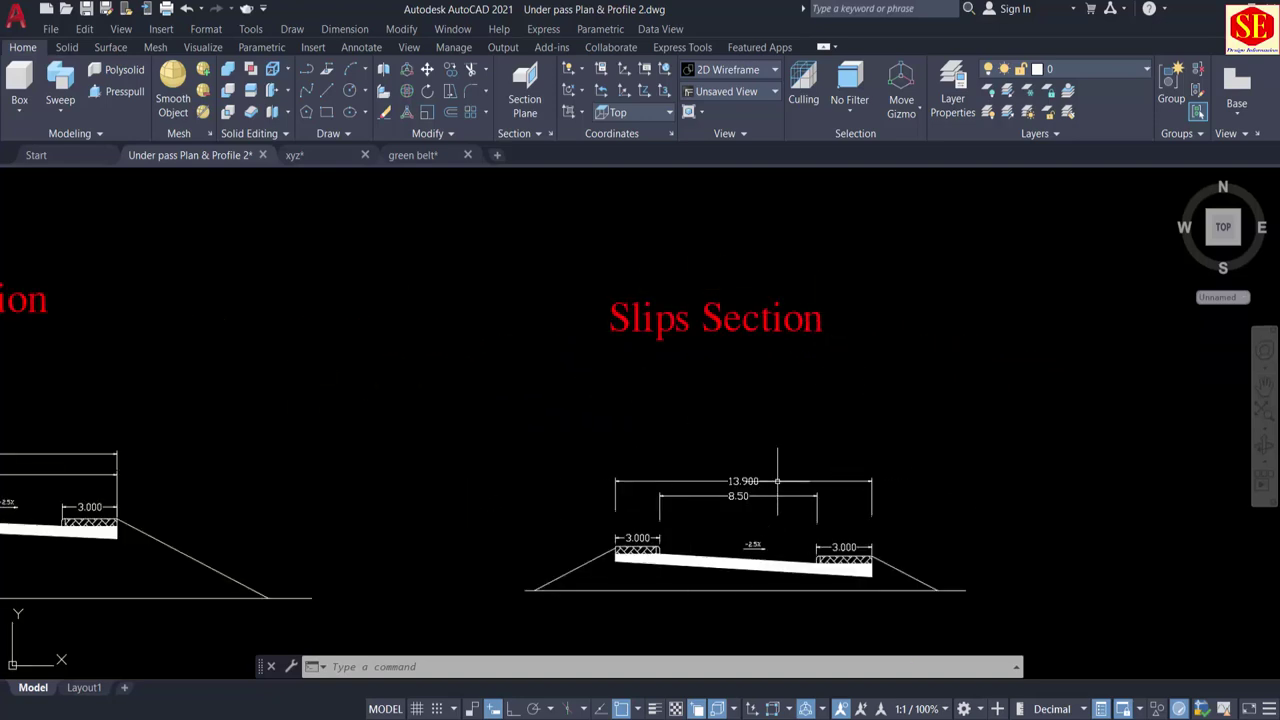
Step: Return from the typical sections to the Under Pass Plan and view its whole alignment
scroll(806, 376, down, 5)
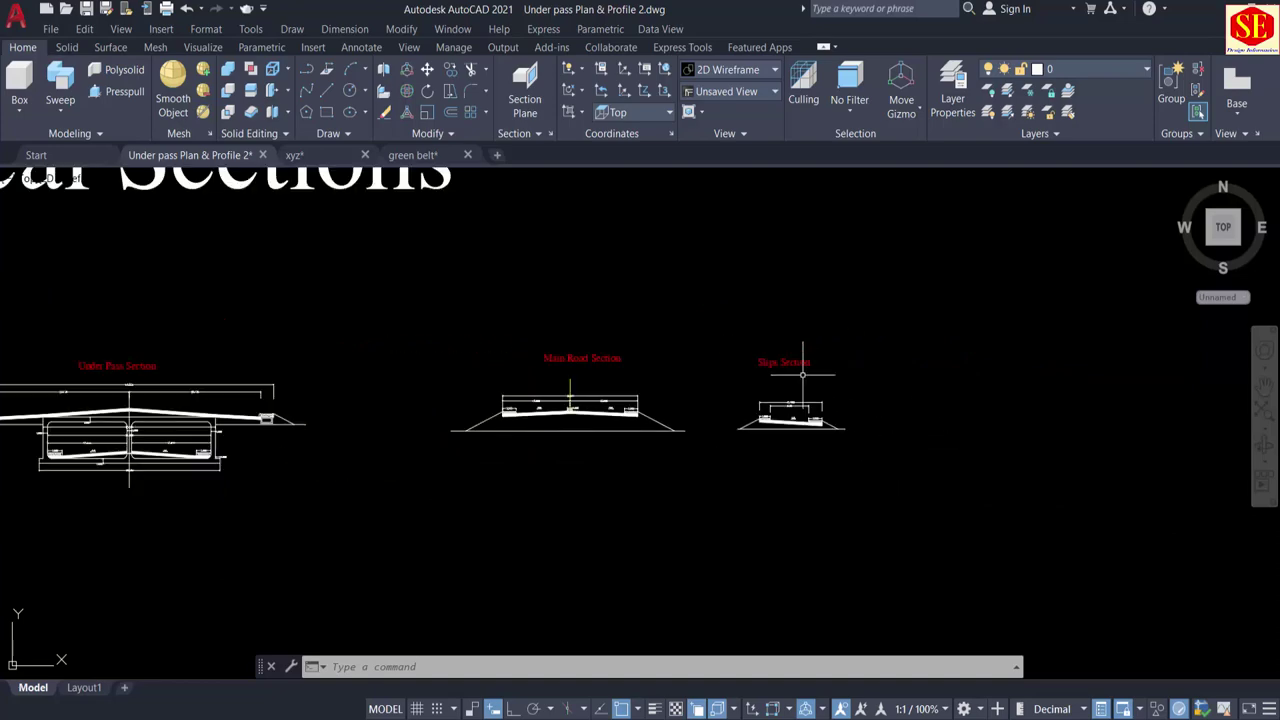
middle_drag(331, 323, 711, 453)
scroll(709, 451, down, 2)
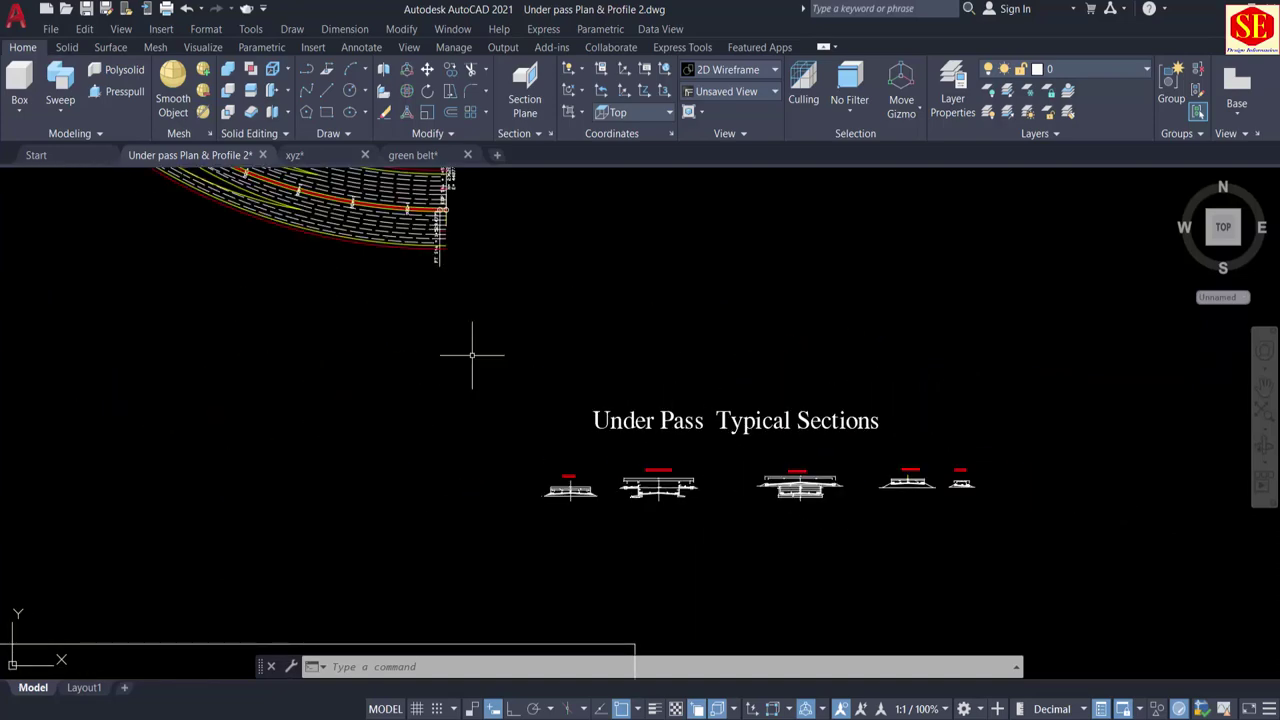
middle_drag(456, 358, 1027, 671)
middle_drag(426, 377, 727, 503)
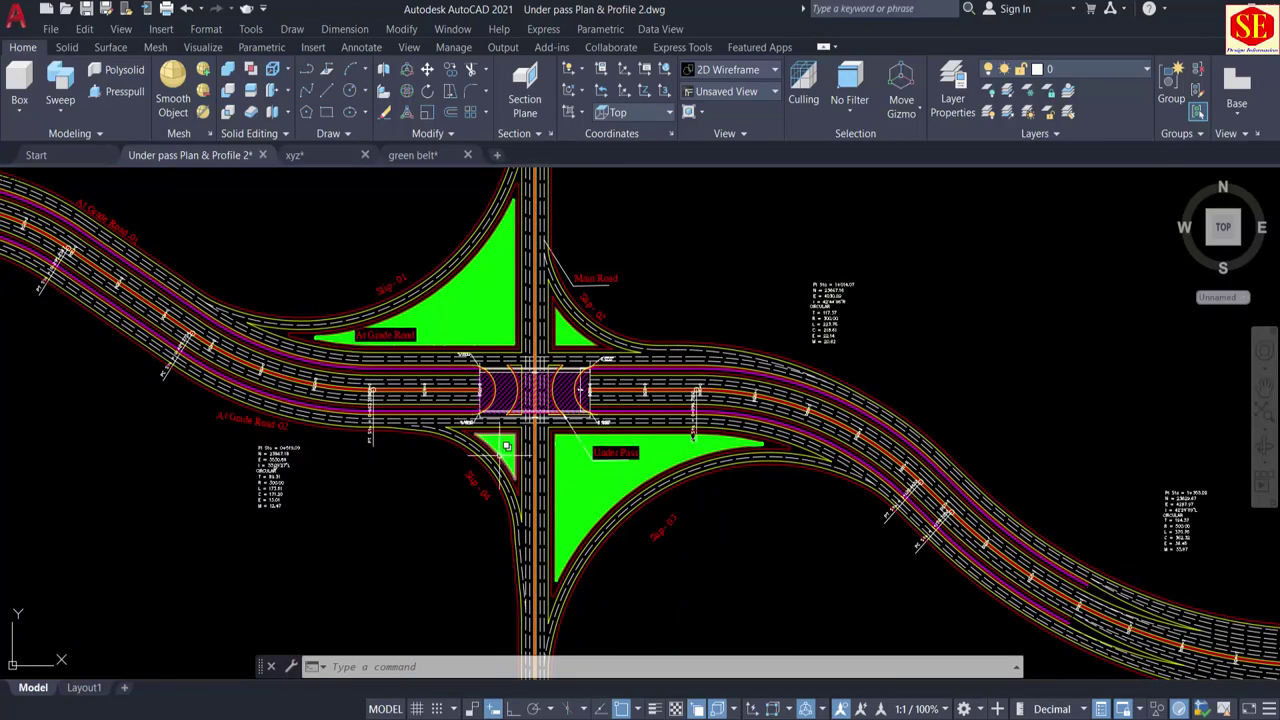
scroll(740, 515, down, 2)
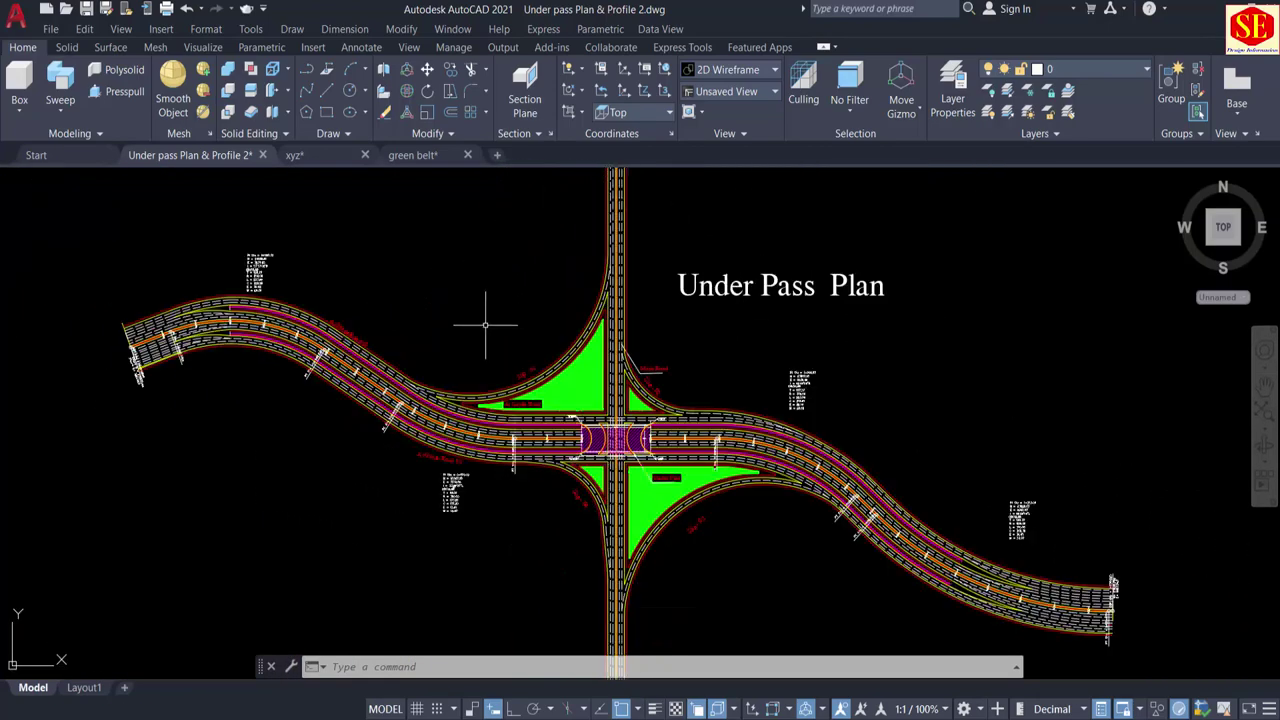
Step: Examine the Under Pass Plan along its centerline from the starting end, through the underpass, to the curves beyond it
scroll(566, 281, up, 1)
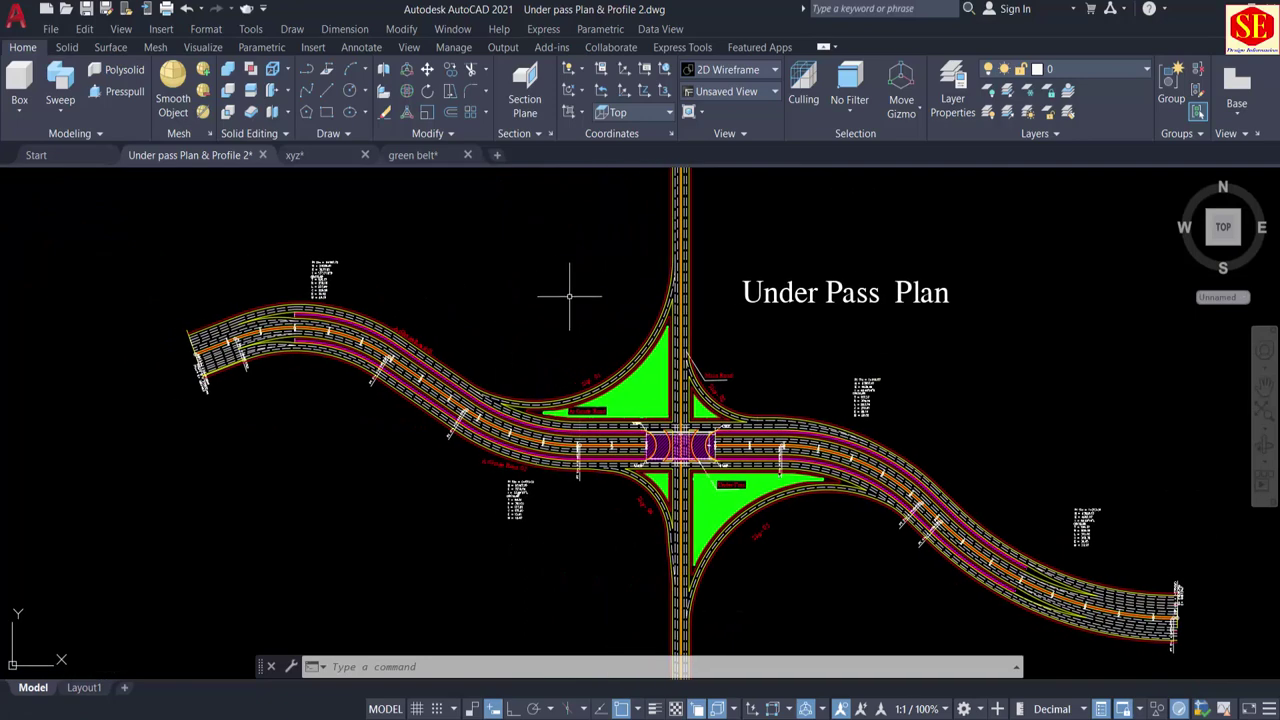
scroll(180, 310, up, 3)
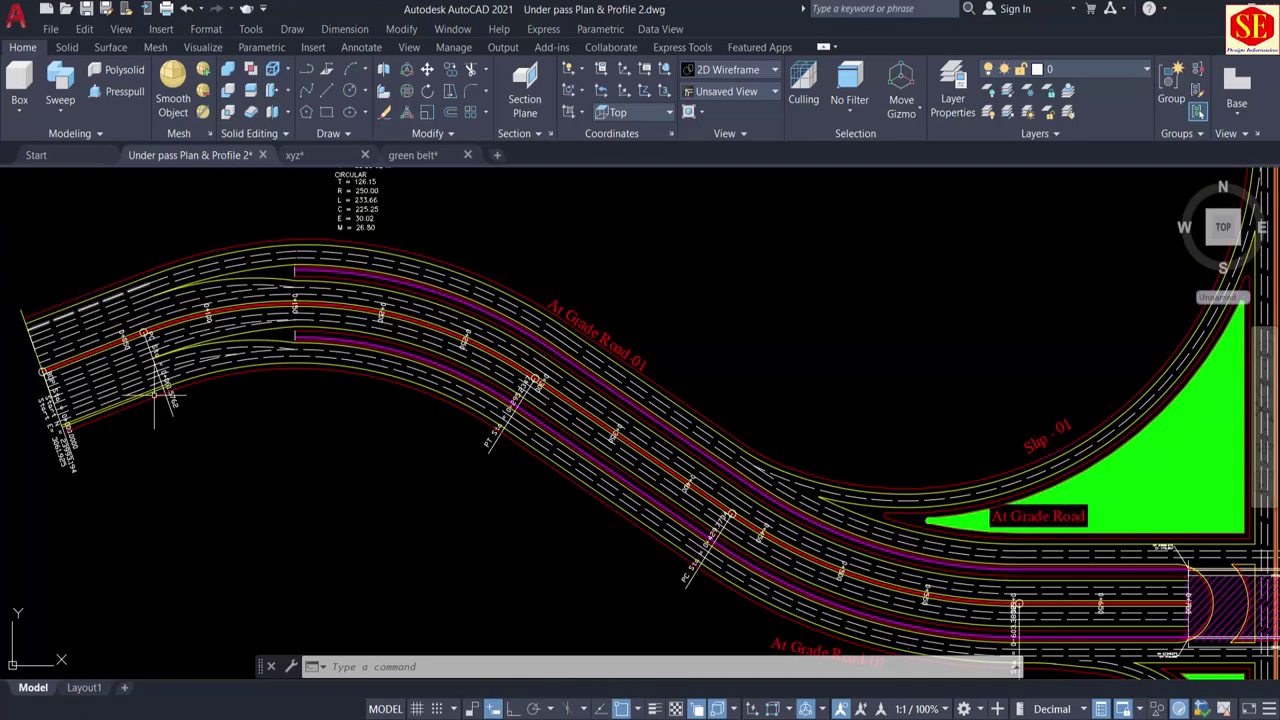
scroll(677, 393, up, 2)
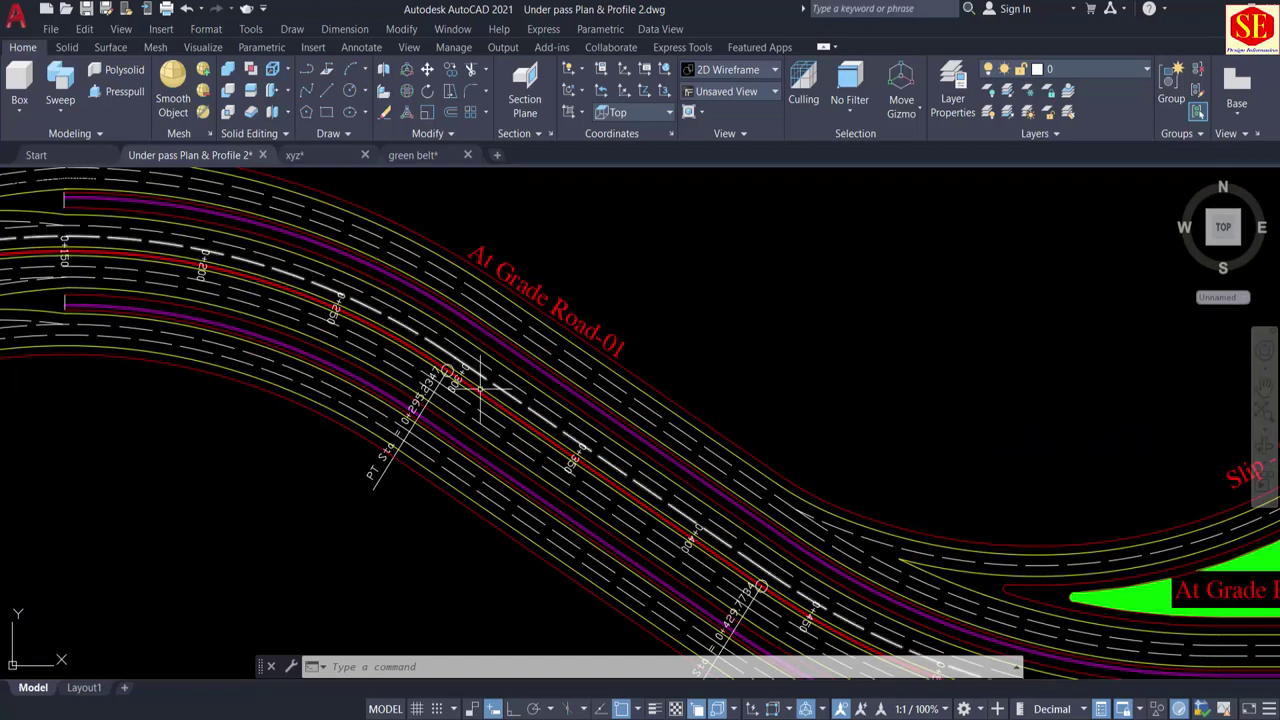
middle_drag(580, 465, 250, 279)
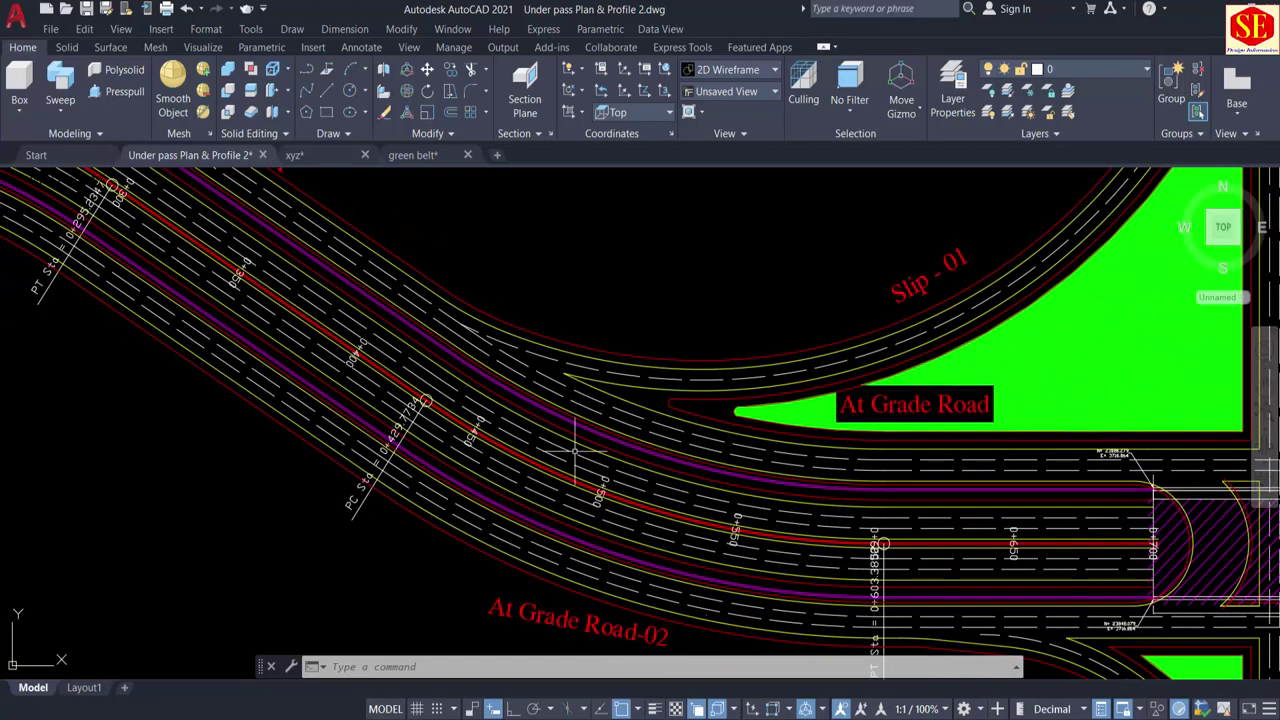
middle_drag(1025, 515, 590, 412)
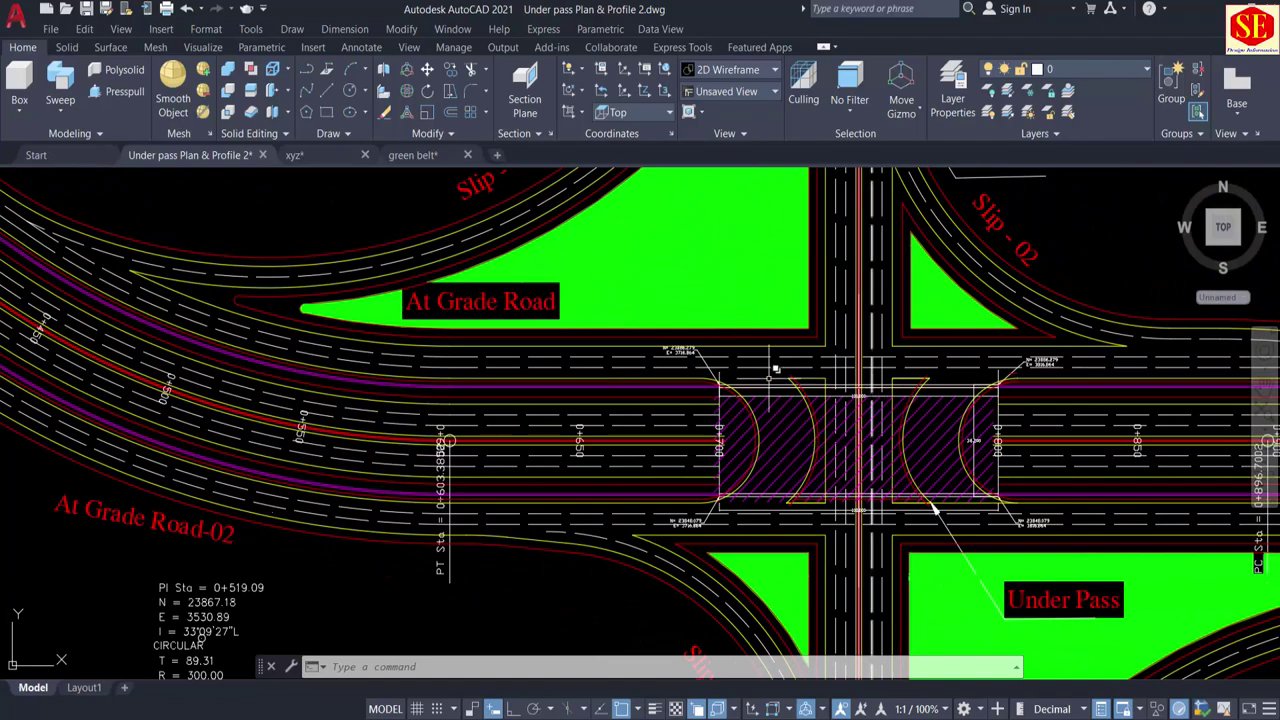
mouse_move(952, 426)
middle_down()
mouse_move(842, 396)
mouse_move(422, 336)
middle_up()
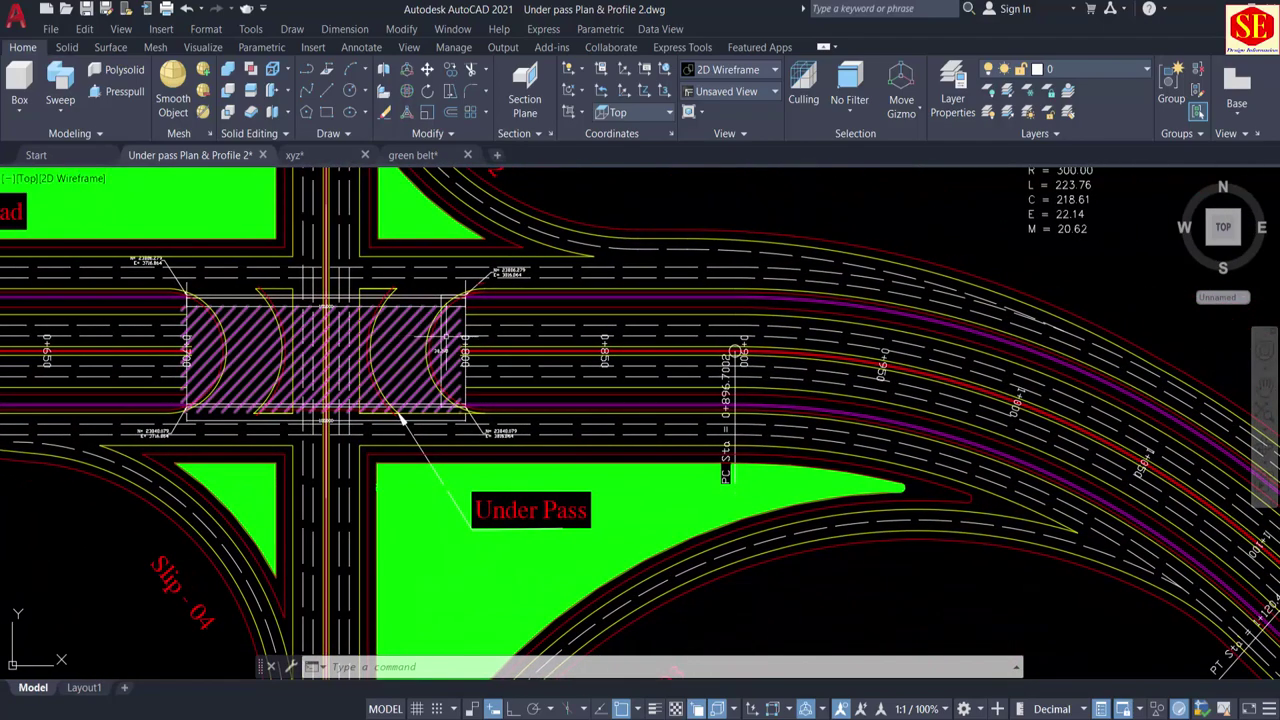
middle_drag(552, 333, 376, 305)
middle_drag(937, 435, 449, 253)
middle_drag(777, 460, 607, 305)
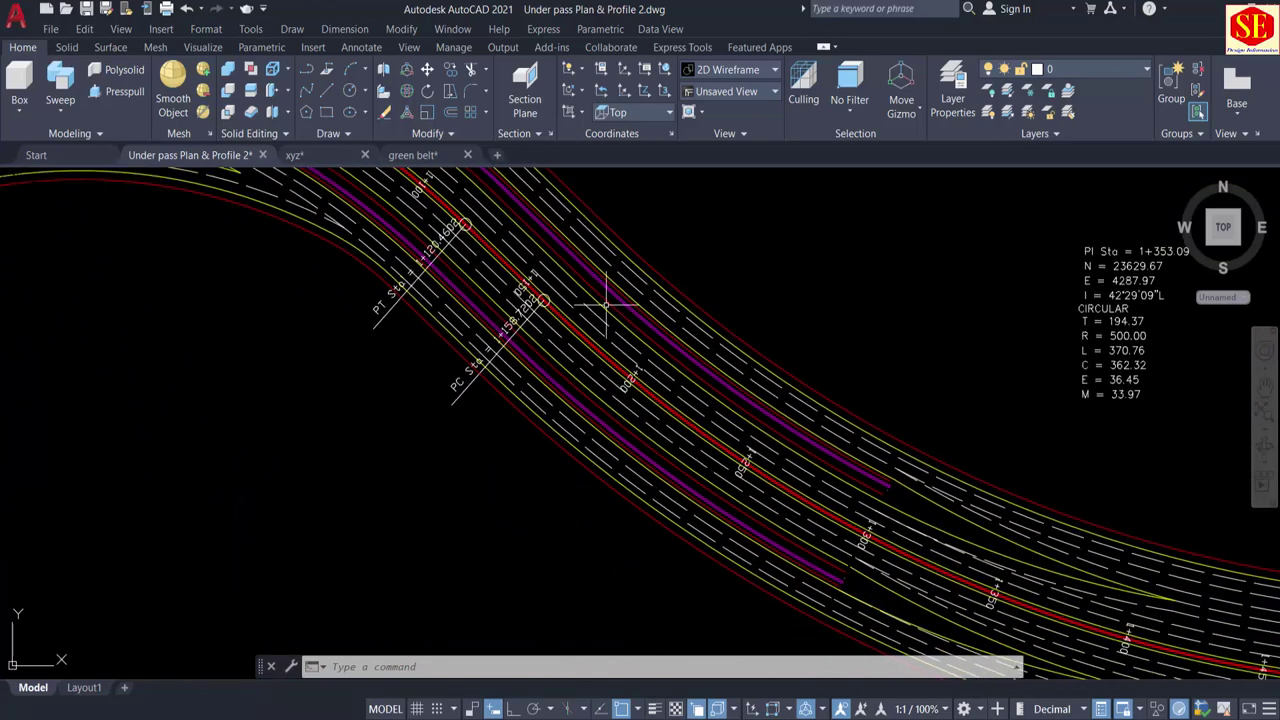
Step: Highlight the outer road lines on both sides of the alignment near station 1+200, clearing each selection
scroll(730, 335, up, 2)
click(757, 306)
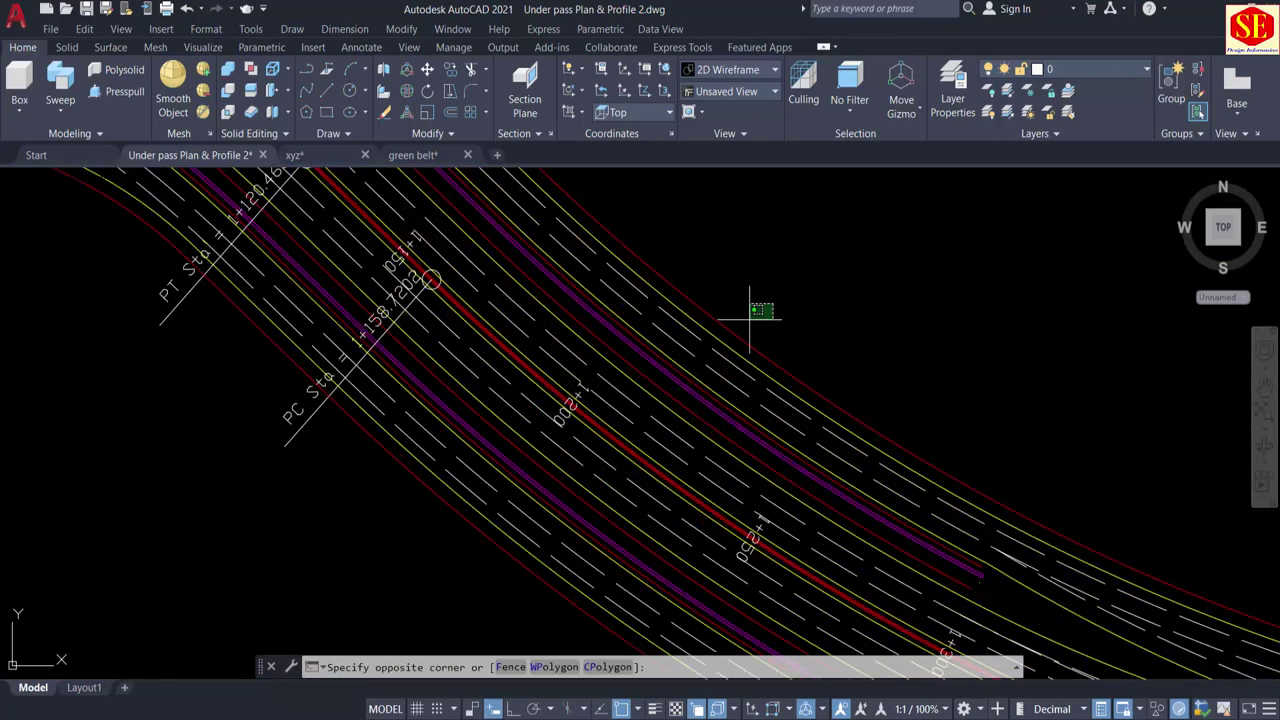
click(703, 371)
key(Escape)
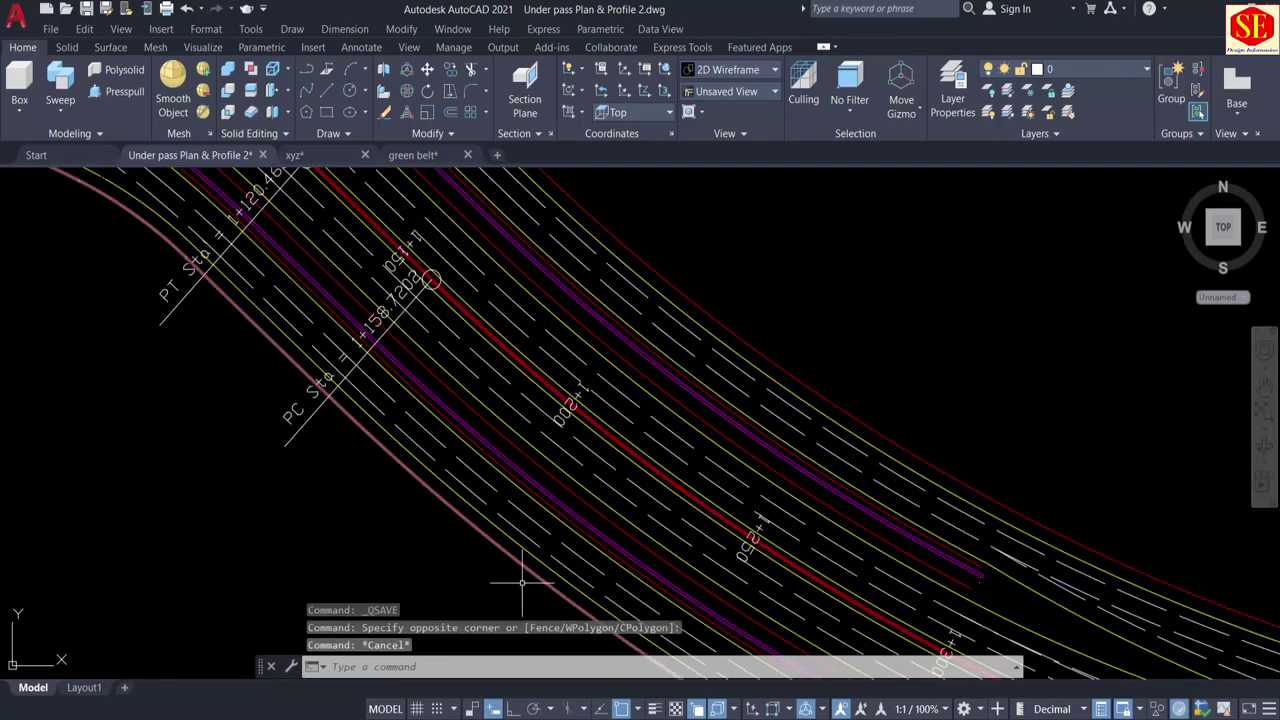
click(510, 500)
click(487, 490)
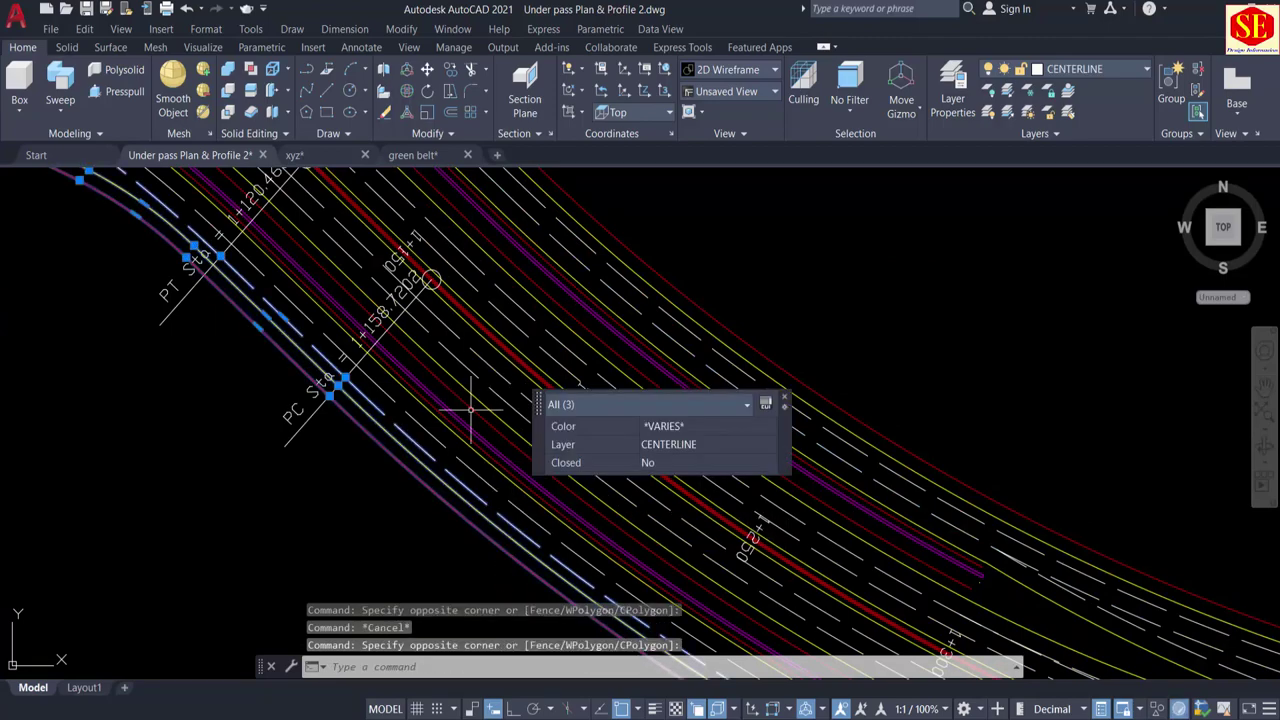
key(Escape)
Step: Inspect the far end of the alignment and trace the plan back across the underpass to its starting end
scroll(471, 409, down, 4)
scroll(800, 528, up, 3)
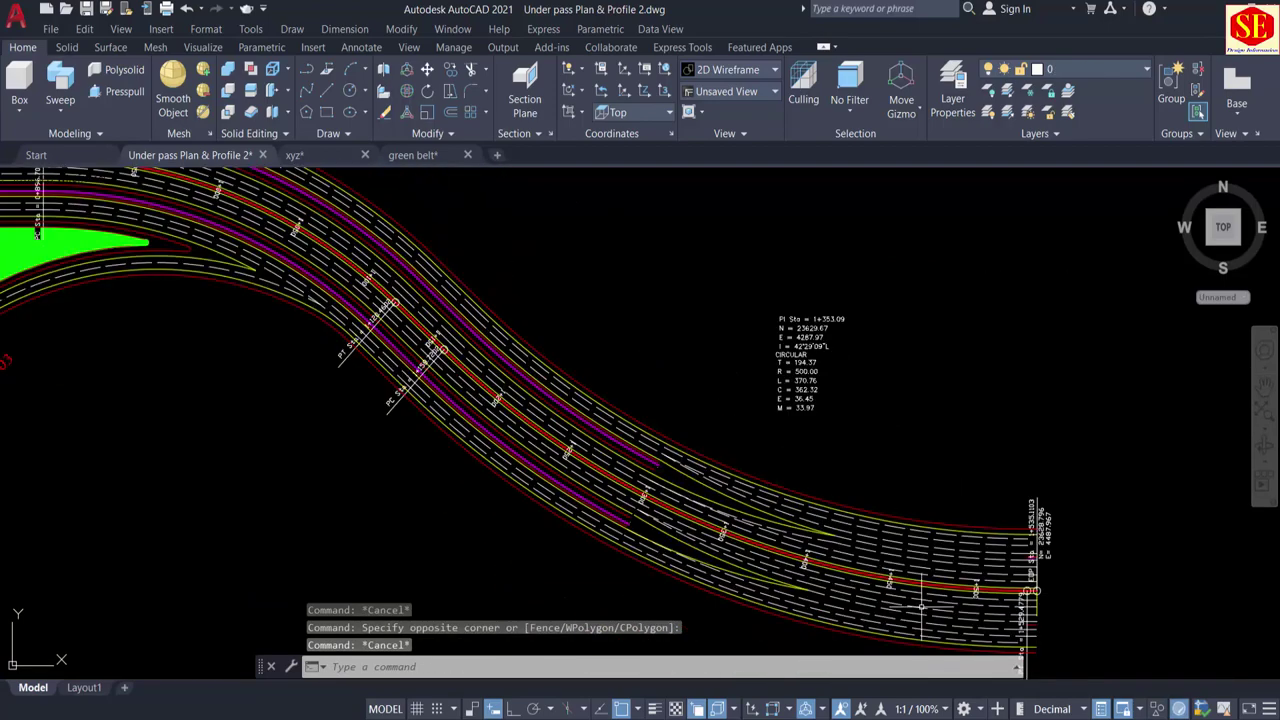
middle_drag(349, 336, 1109, 635)
middle_drag(657, 461, 1157, 535)
scroll(558, 368, down, 4)
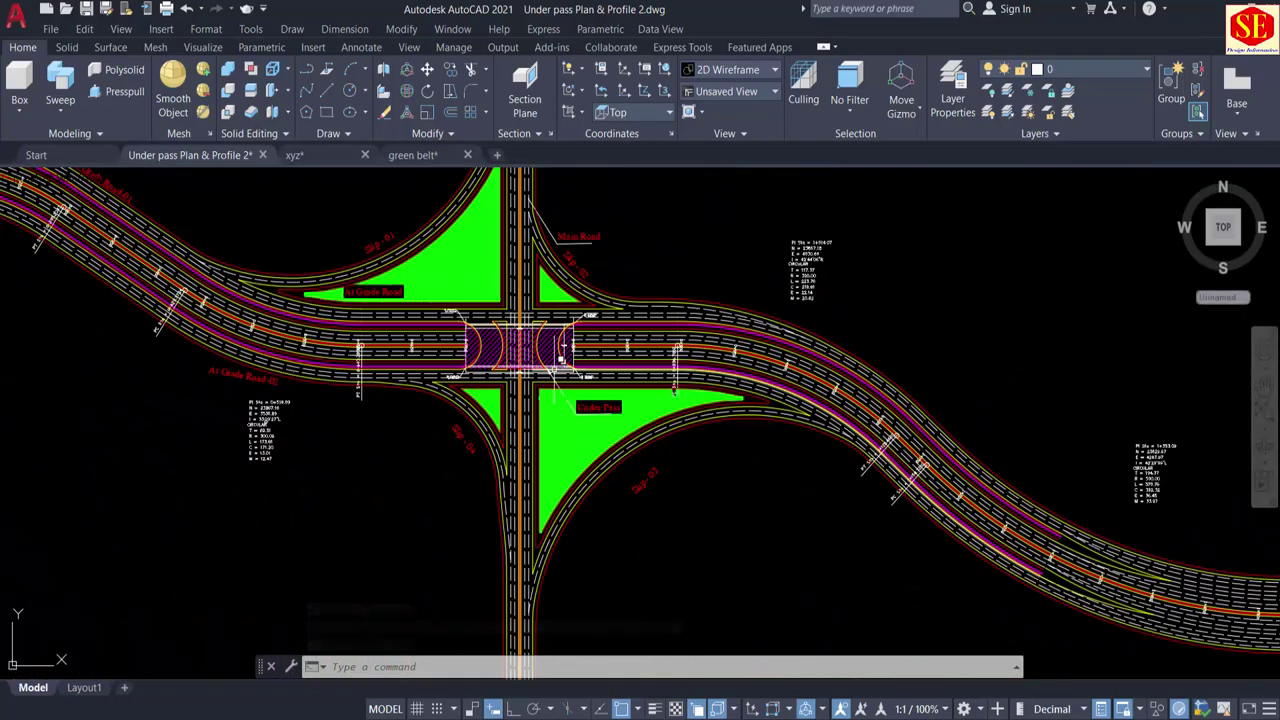
middle_drag(516, 344, 757, 419)
mouse_move(479, 334)
middle_down()
mouse_move(494, 357)
mouse_move(687, 478)
middle_up()
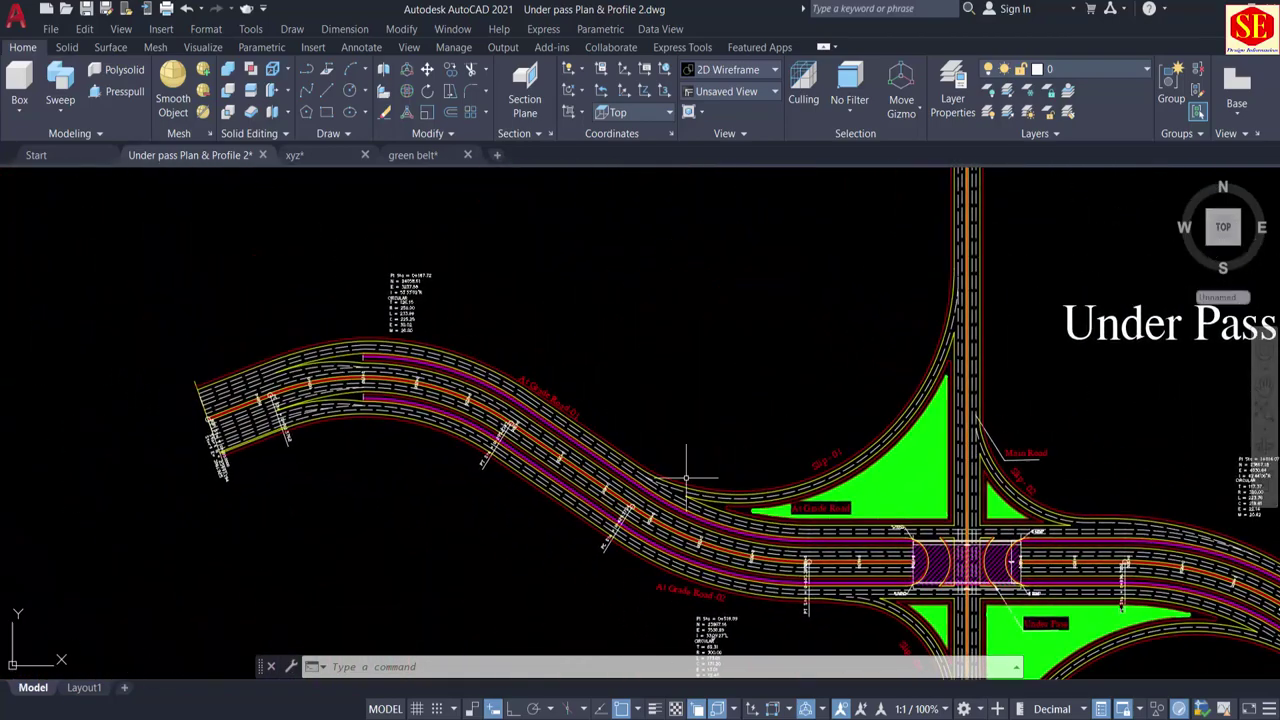
Step: Examine the start-point coordinates of the alignment and the circular curve data of its first bend
scroll(483, 402, up, 2)
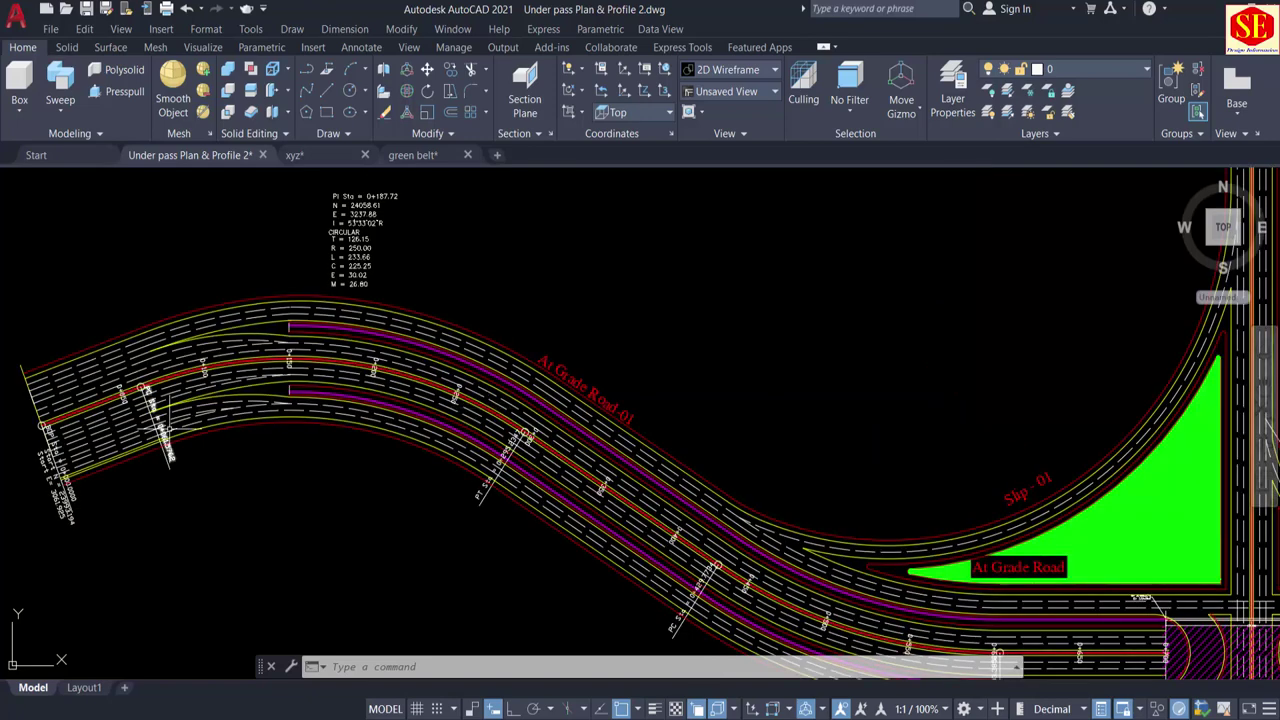
middle_drag(168, 433, 325, 379)
scroll(191, 438, up, 2)
scroll(220, 430, up, 2)
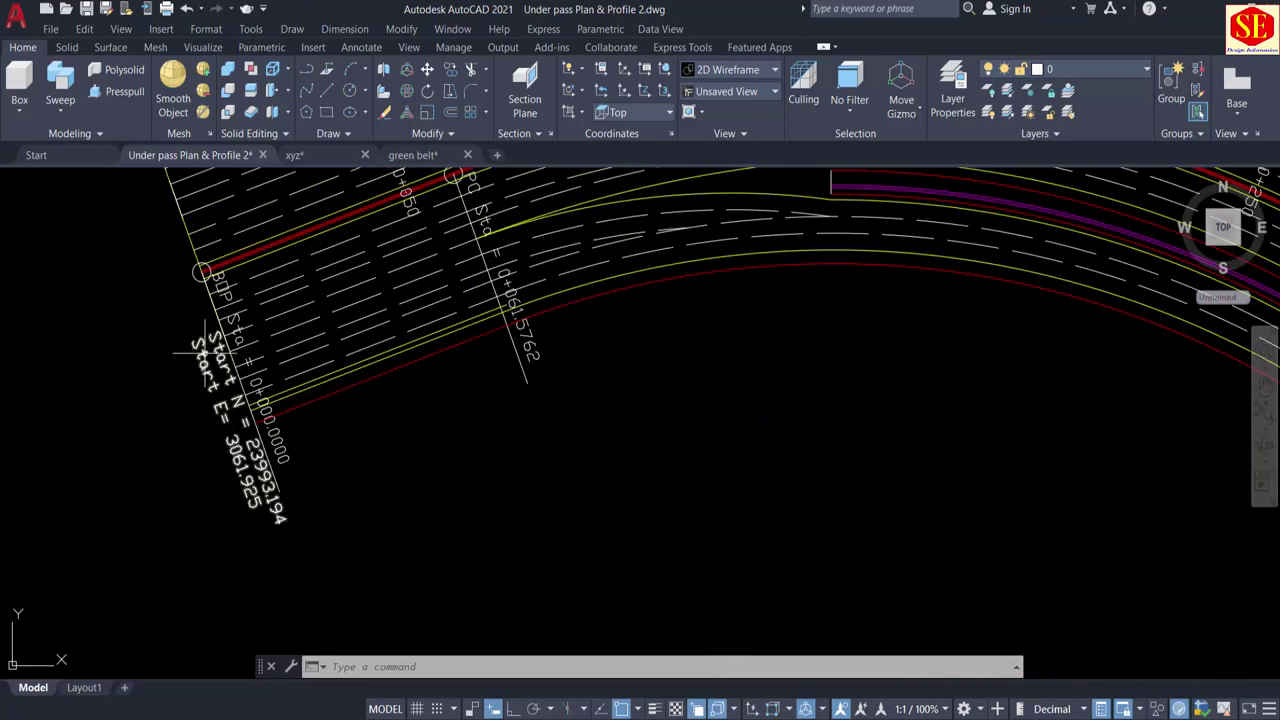
scroll(203, 313, down, 5)
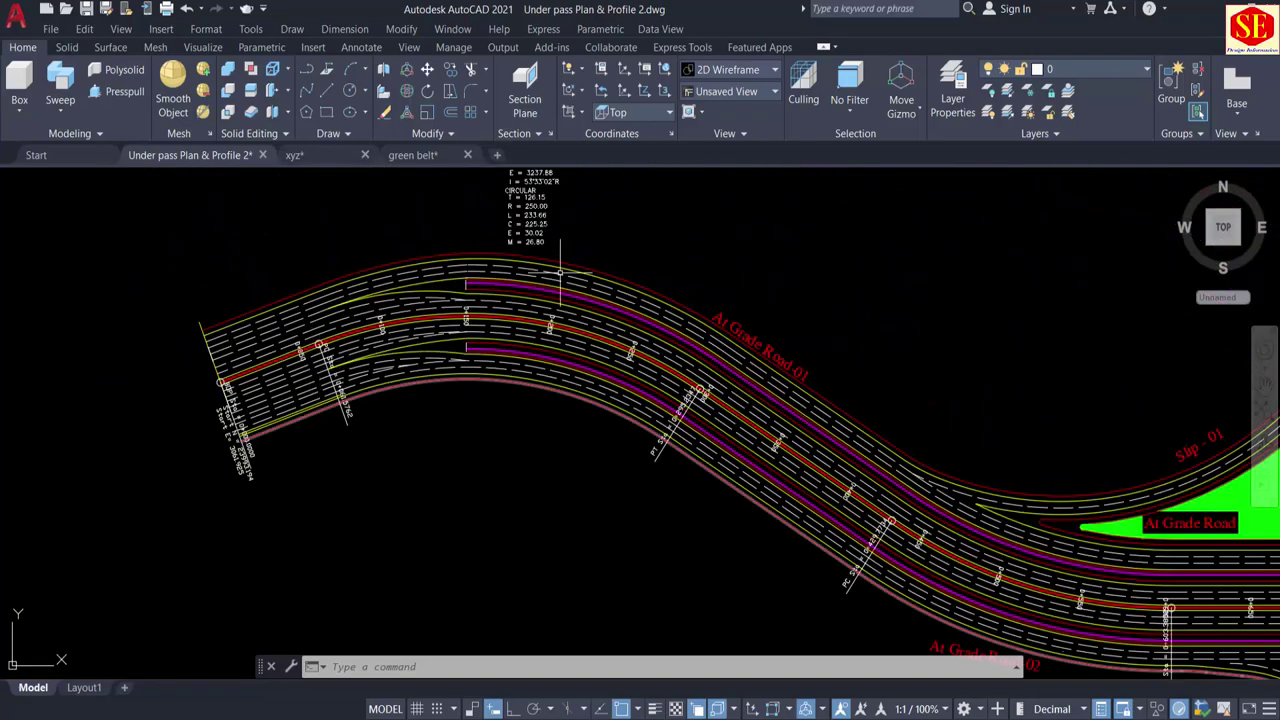
scroll(558, 300, up, 4)
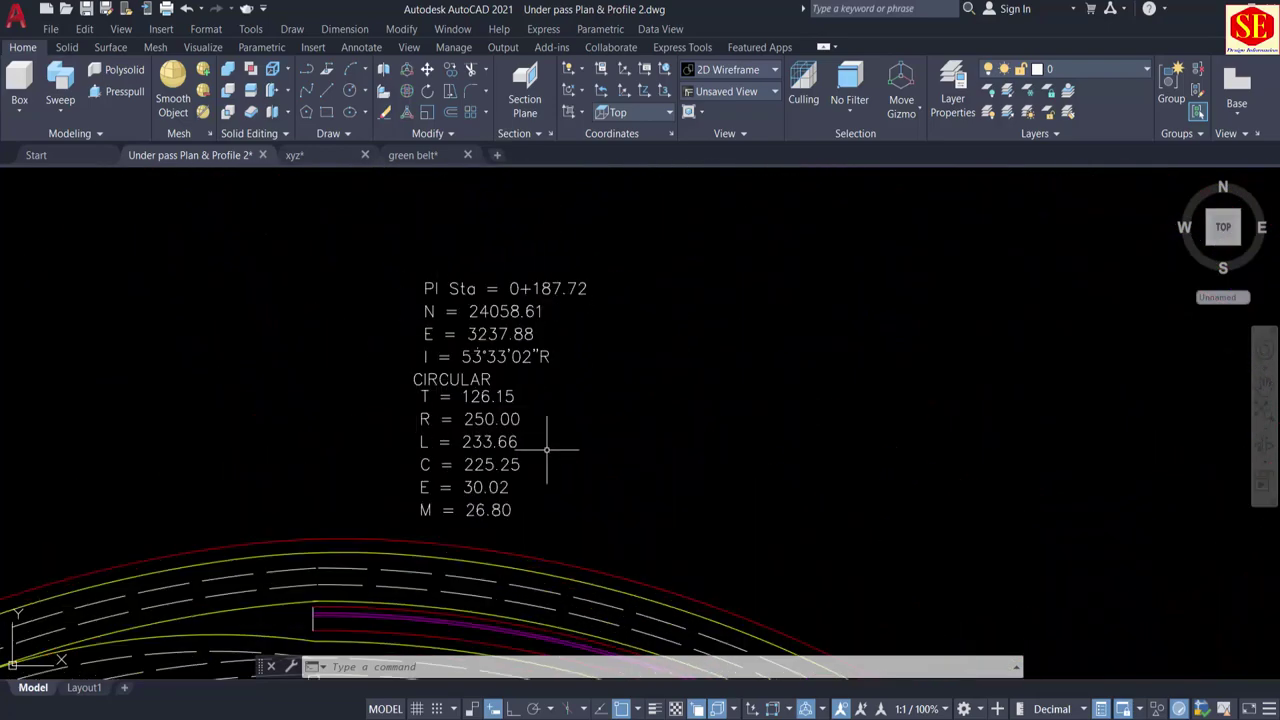
Step: Examine the slip roads around the underpass and the circular curve data of the bend east of it
scroll(321, 311, down, 5)
middle_drag(630, 515, 537, 335)
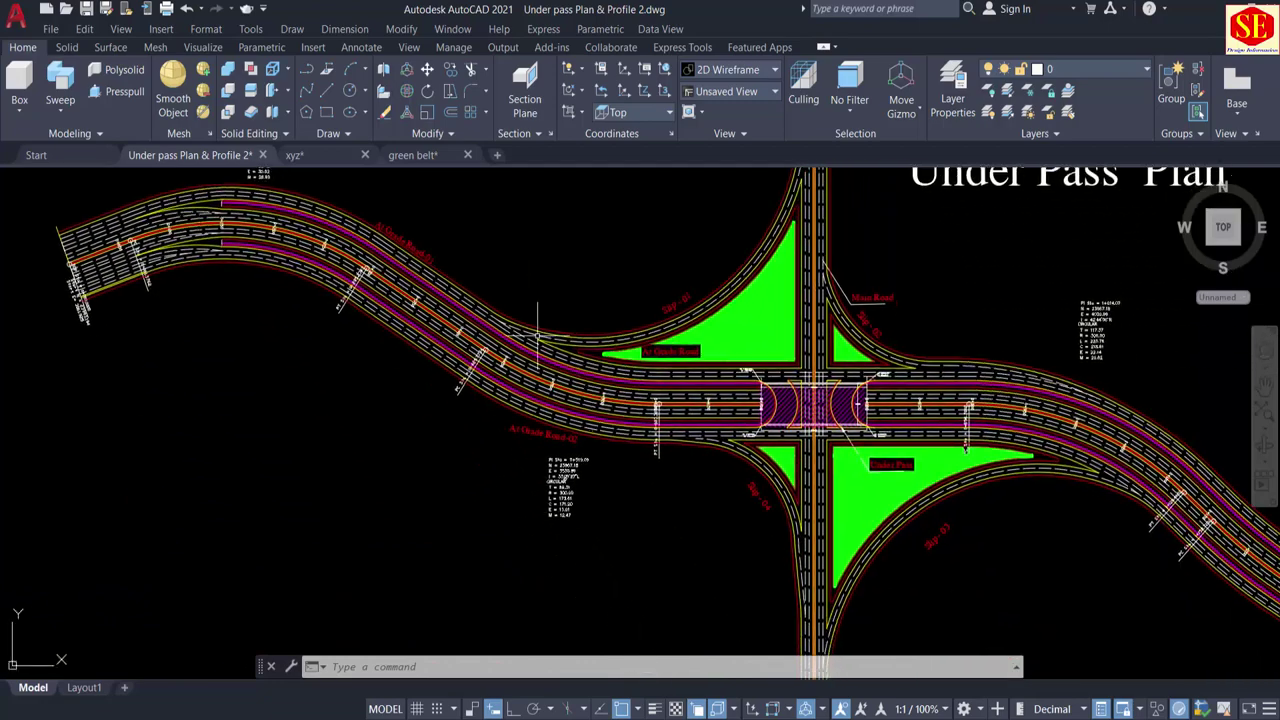
scroll(555, 486, up, 2)
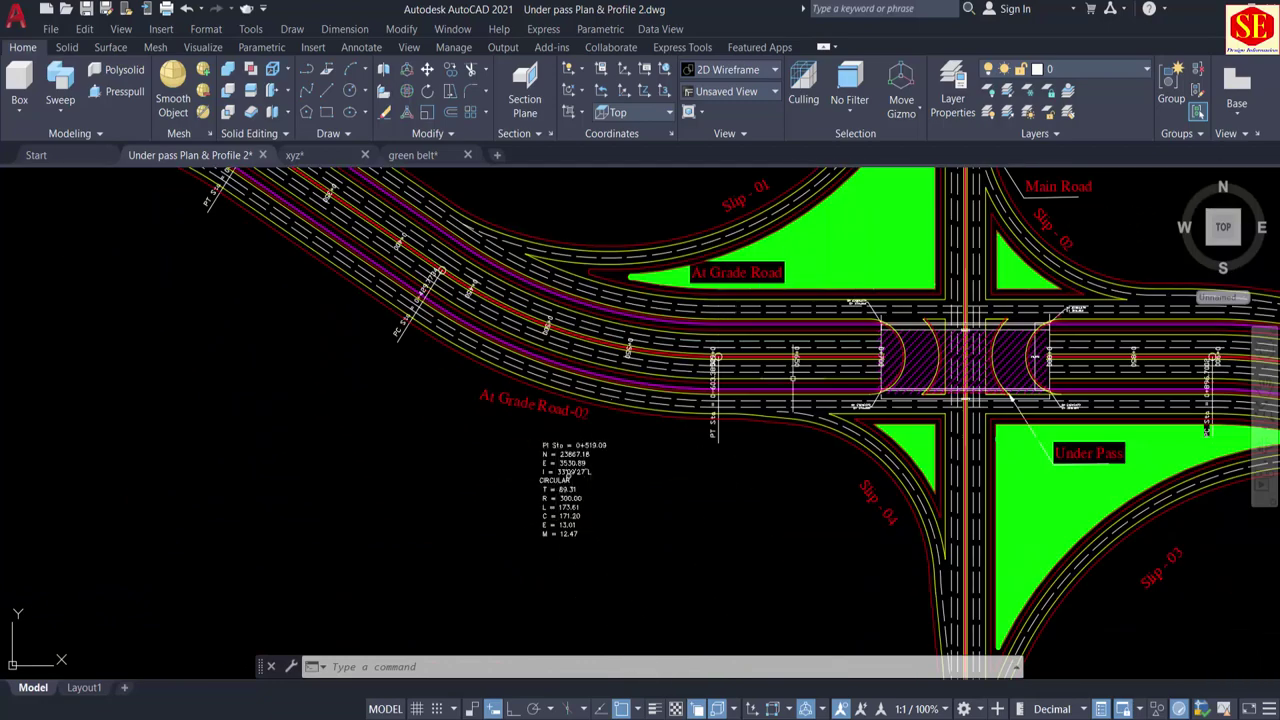
mouse_move(895, 398)
middle_down()
mouse_move(472, 328)
mouse_move(369, 329)
middle_up()
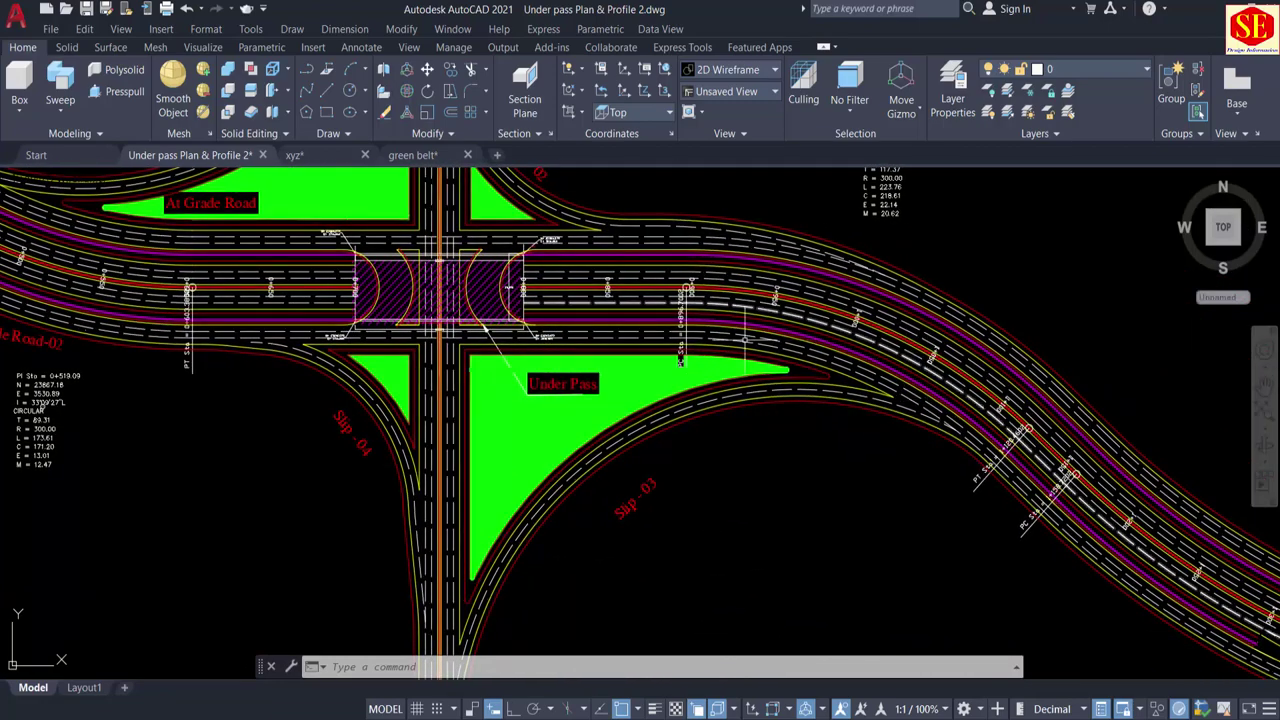
scroll(783, 398, down, 6)
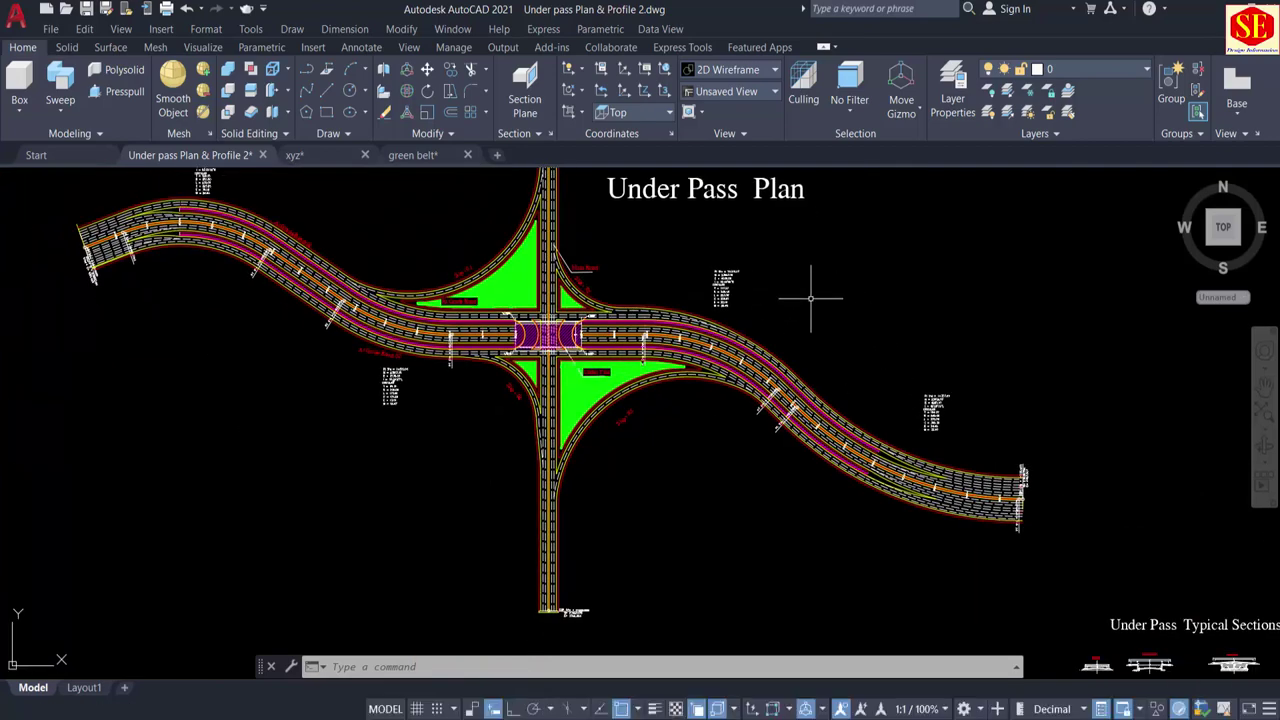
middle_drag(814, 228, 827, 296)
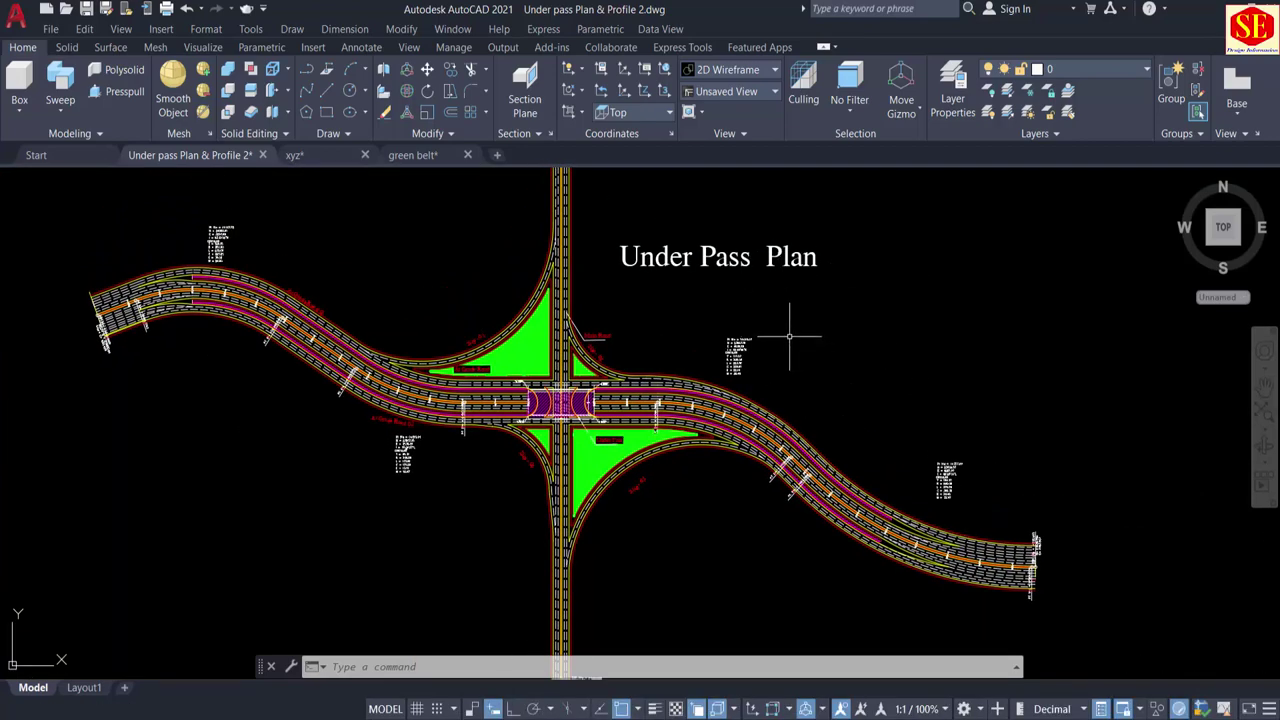
scroll(748, 340, up, 8)
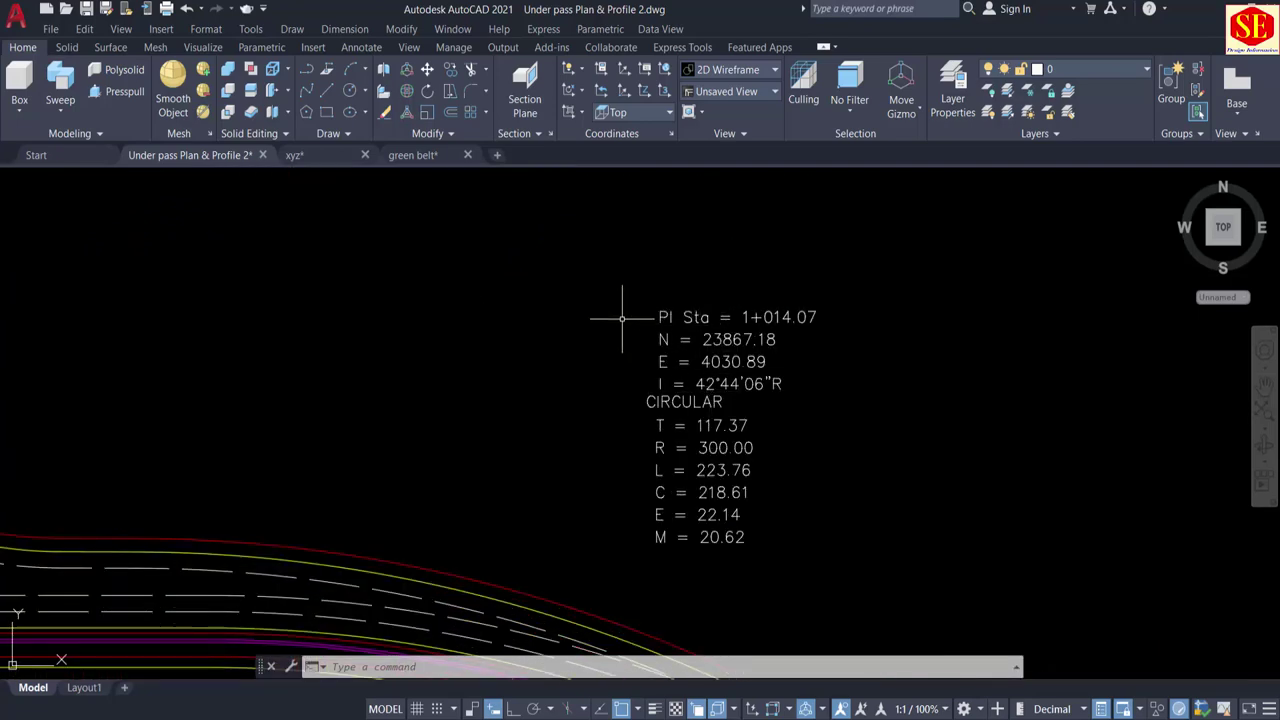
scroll(547, 272, down, 6)
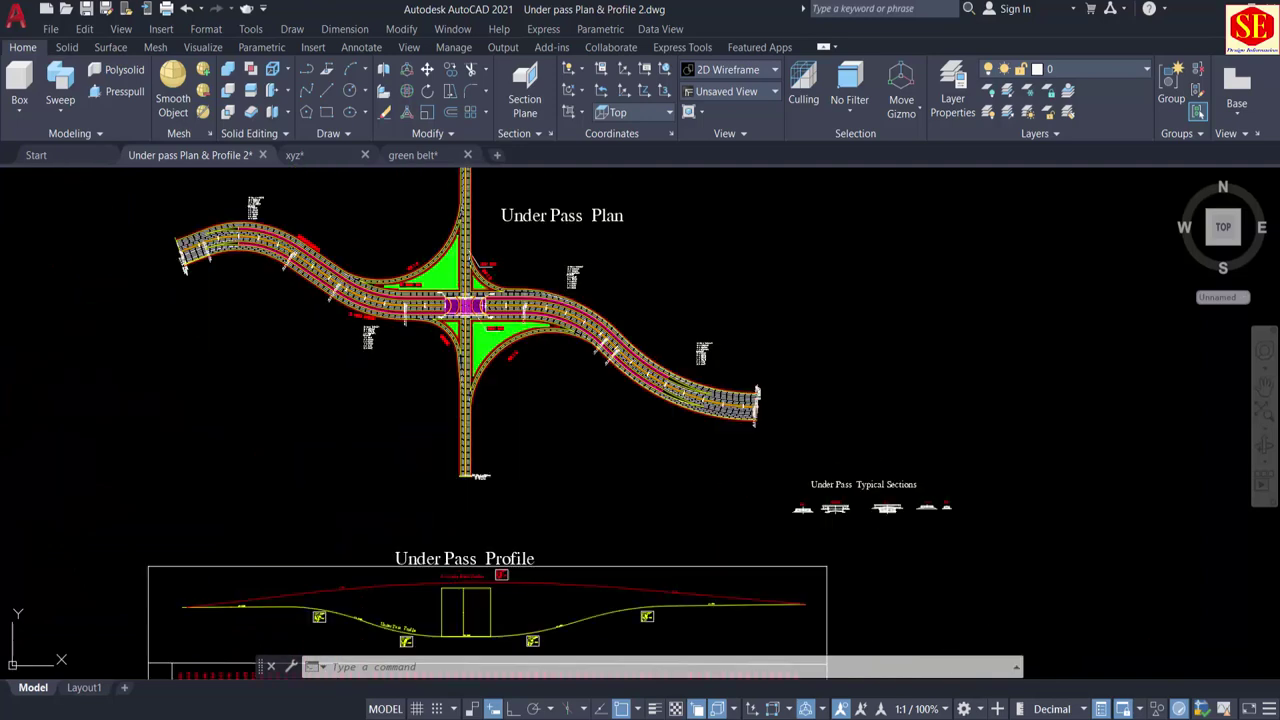
Step: Examine the Under Pass Profile with its vertical curve data, the At Grade Road Profile and the elevation rows
middle_drag(451, 473, 483, 287)
scroll(342, 418, up, 6)
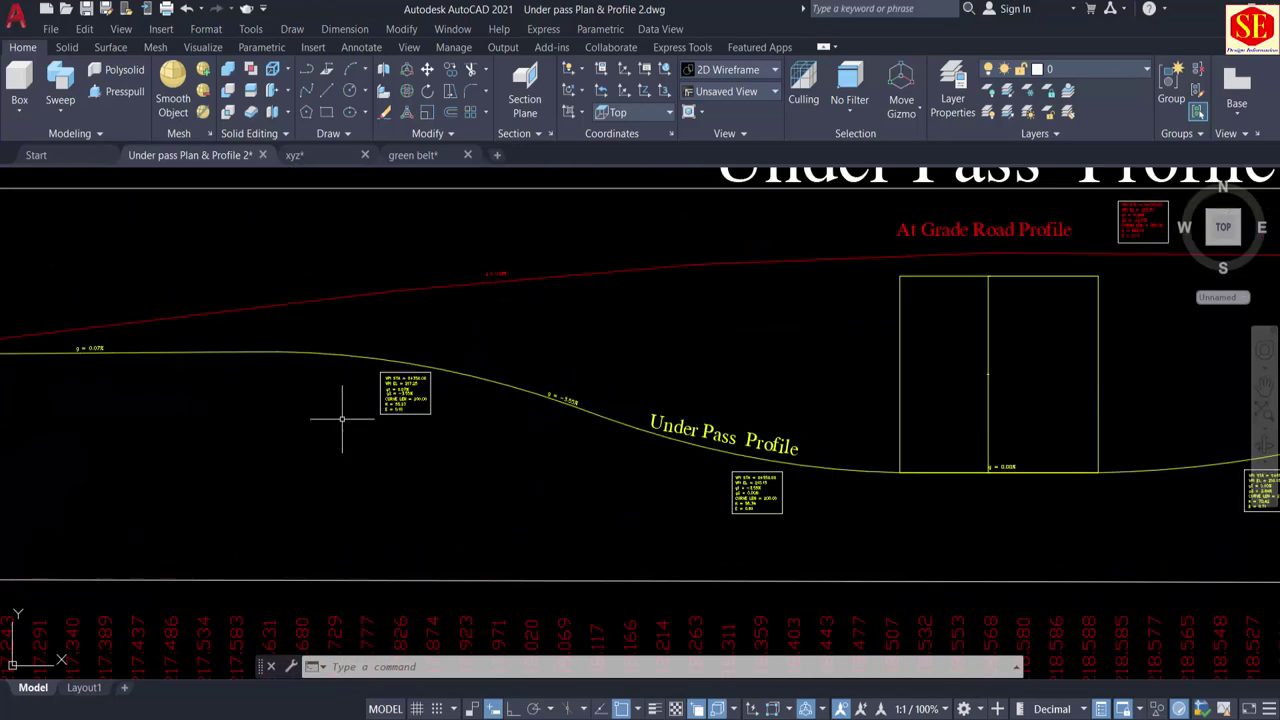
scroll(405, 413, up, 6)
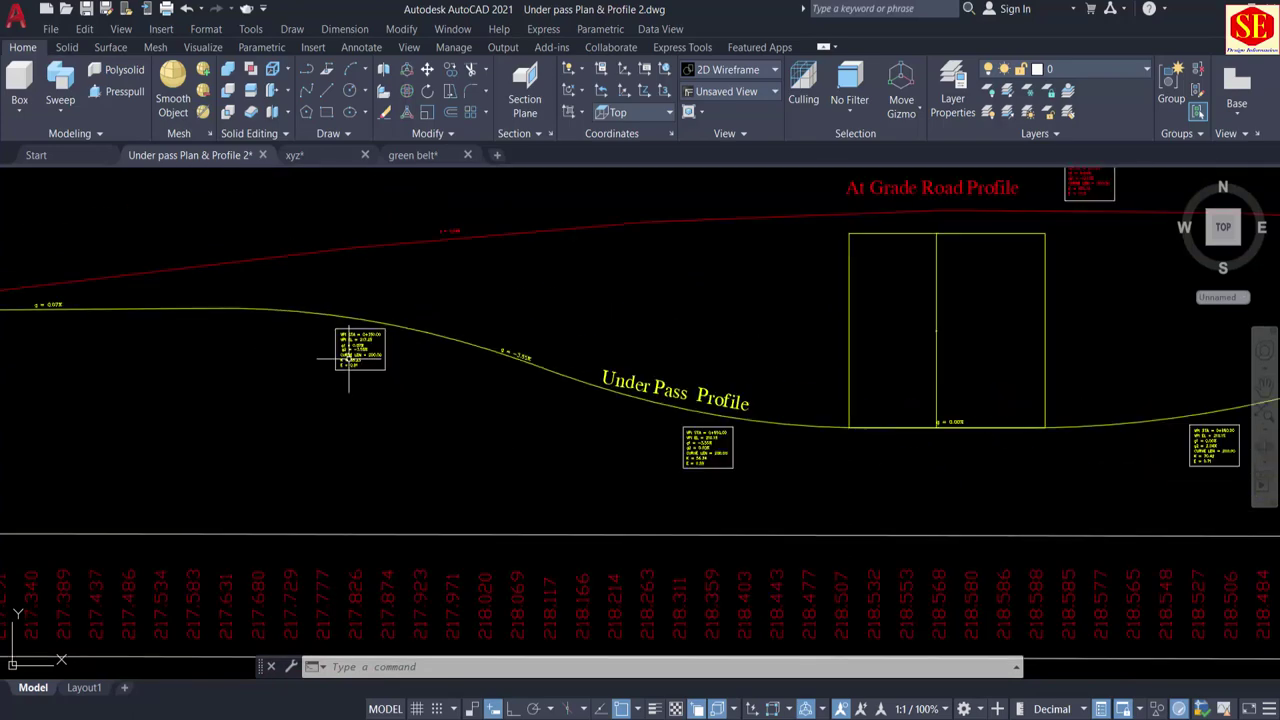
scroll(352, 358, down, 6)
middle_drag(500, 491, 423, 394)
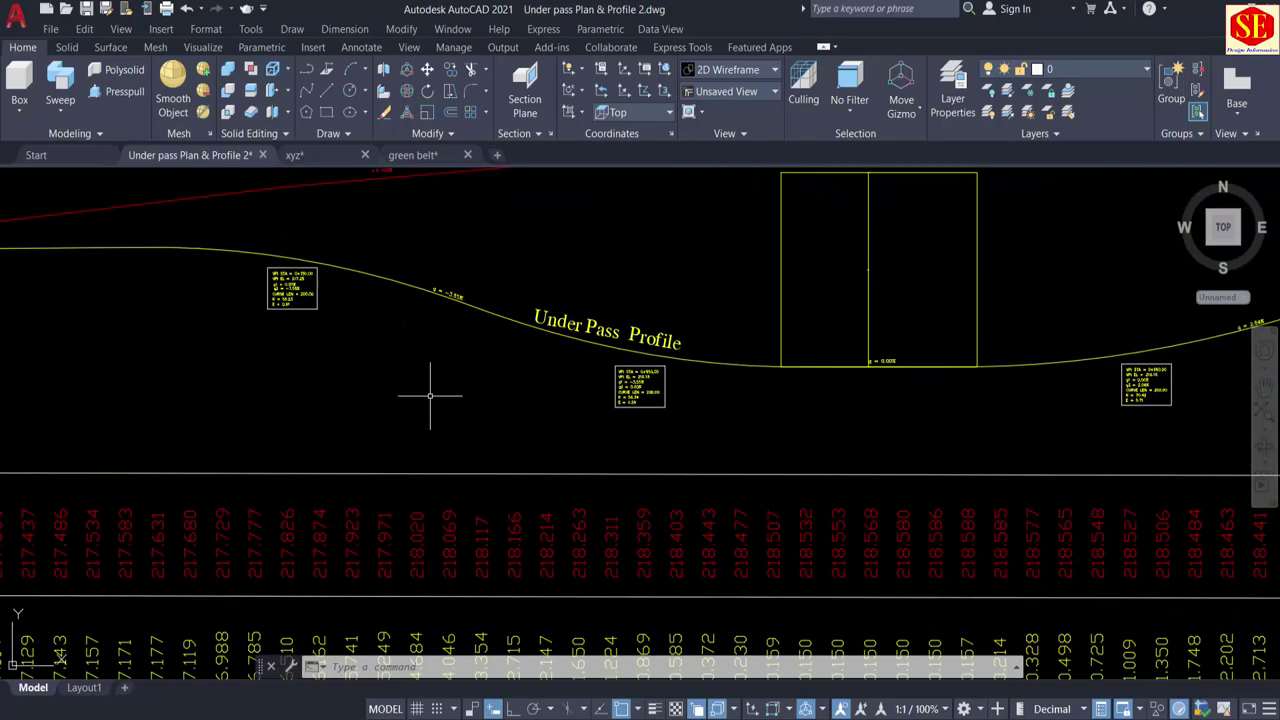
scroll(850, 395, down, 3)
middle_drag(966, 400, 577, 486)
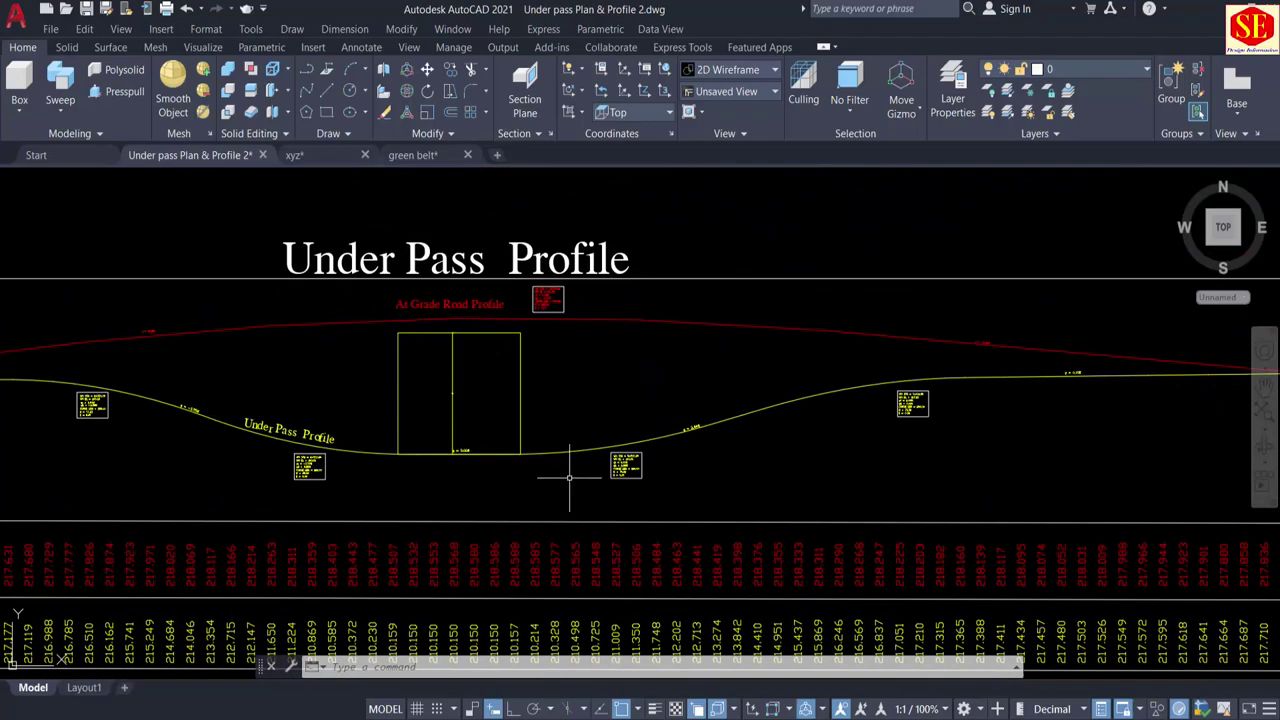
scroll(580, 470, down, 3)
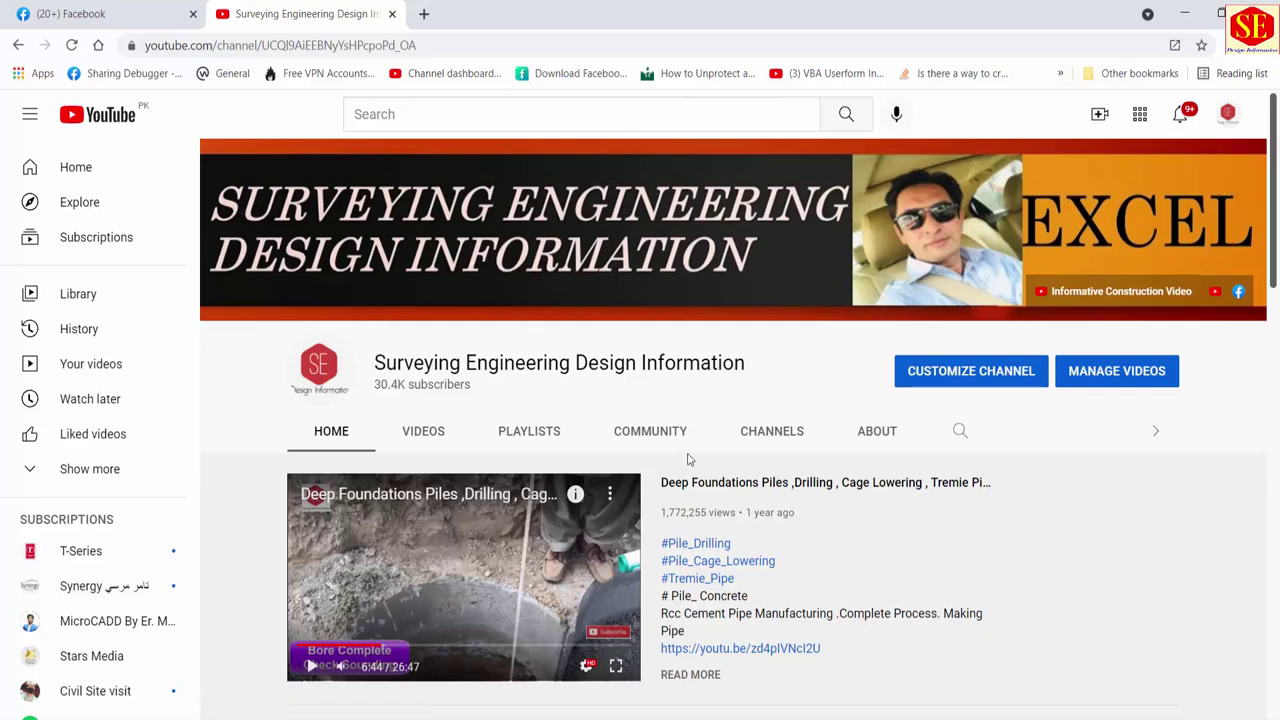
Step: Browse the uploaded videos of the Surveying Engineering Design Information channel on YouTube
scroll(690, 450, down, 3)
scroll(408, 388, up, 3)
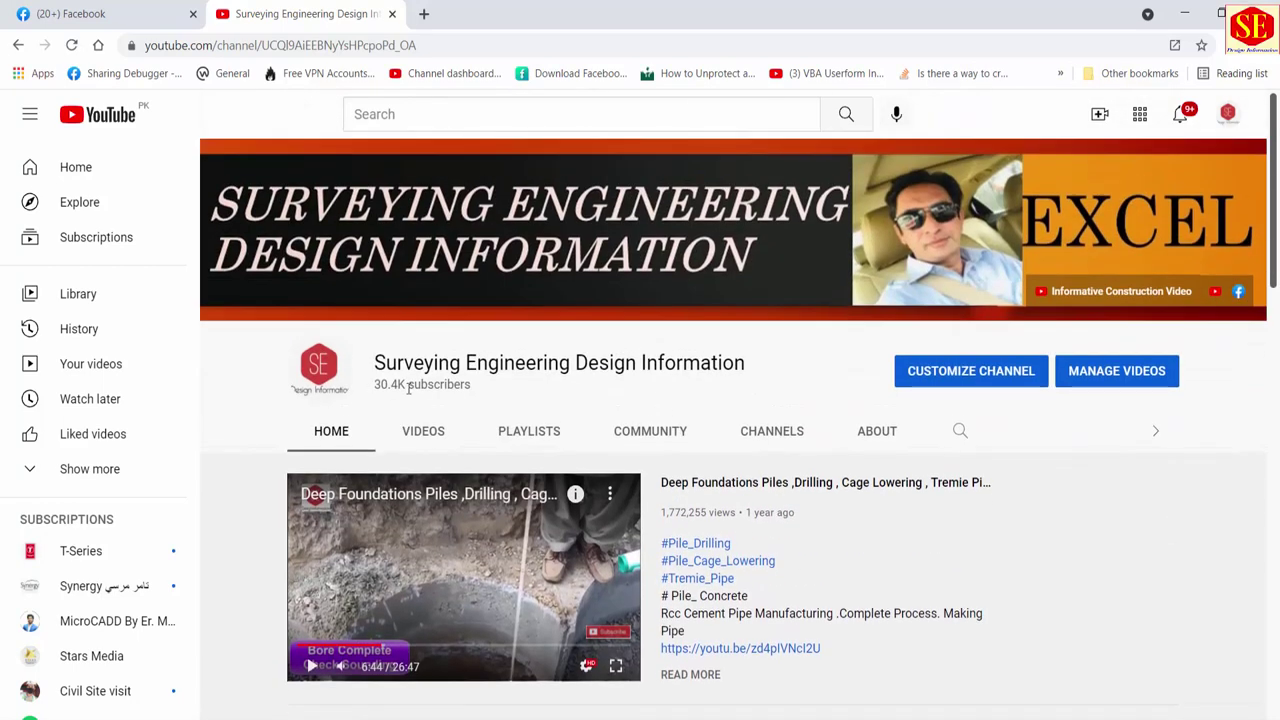
click(419, 442)
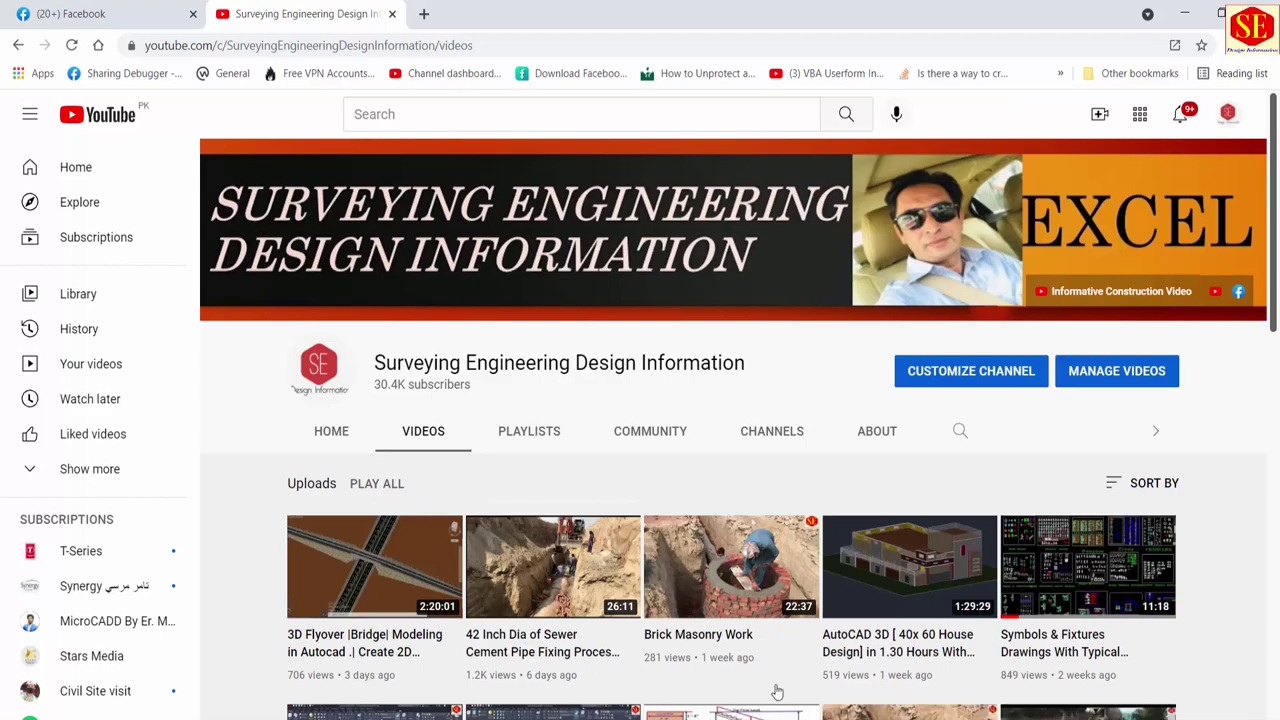
scroll(757, 486, down, 1)
scroll(900, 500, down, 4)
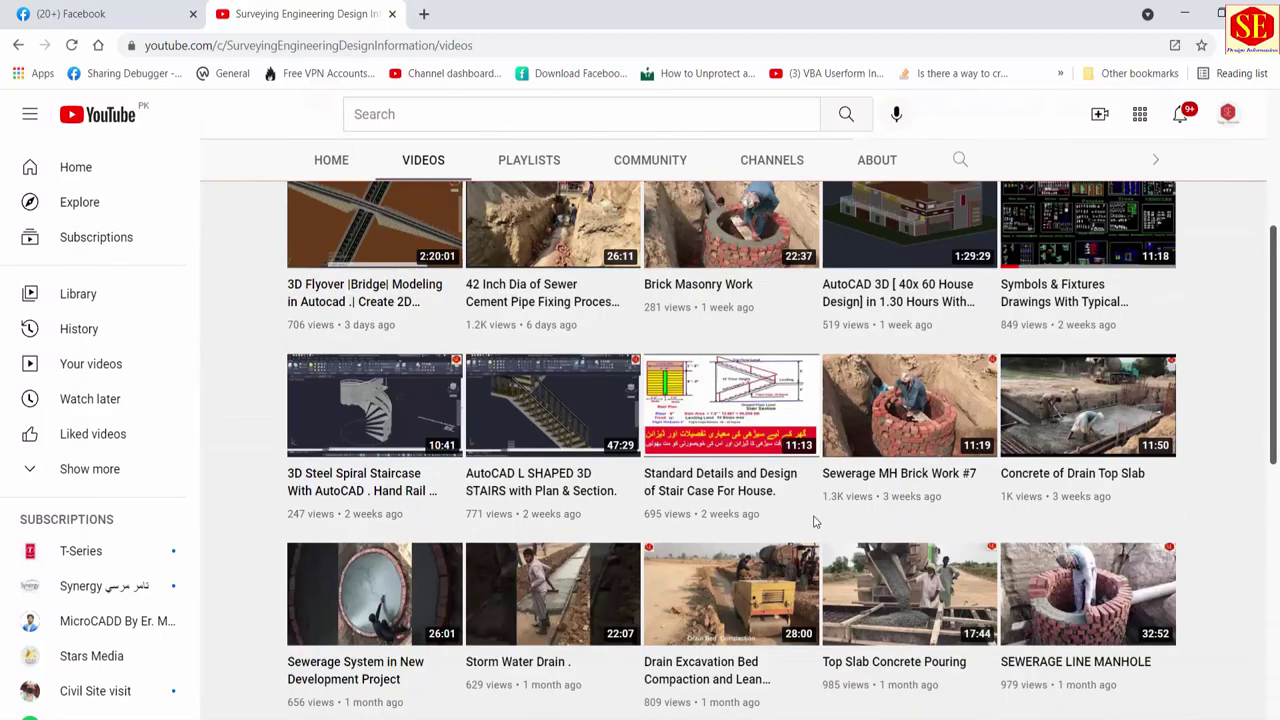
scroll(885, 465, down, 8)
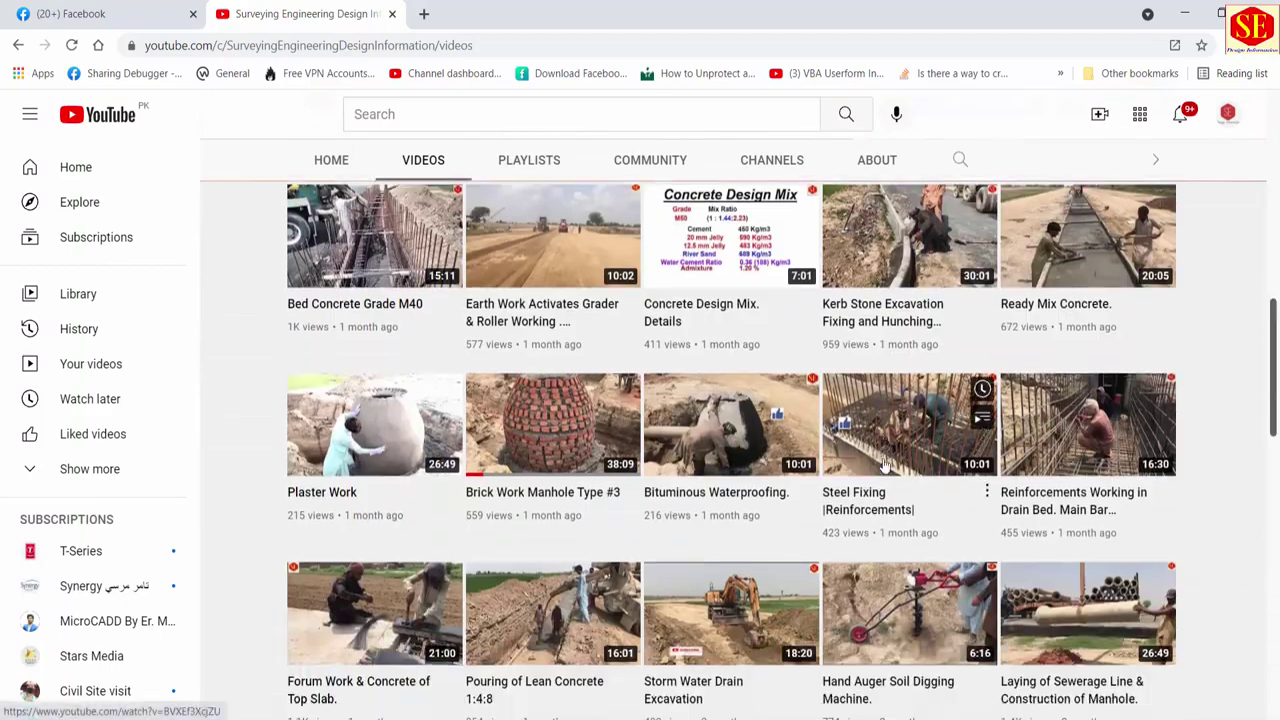
scroll(683, 427, down, 3)
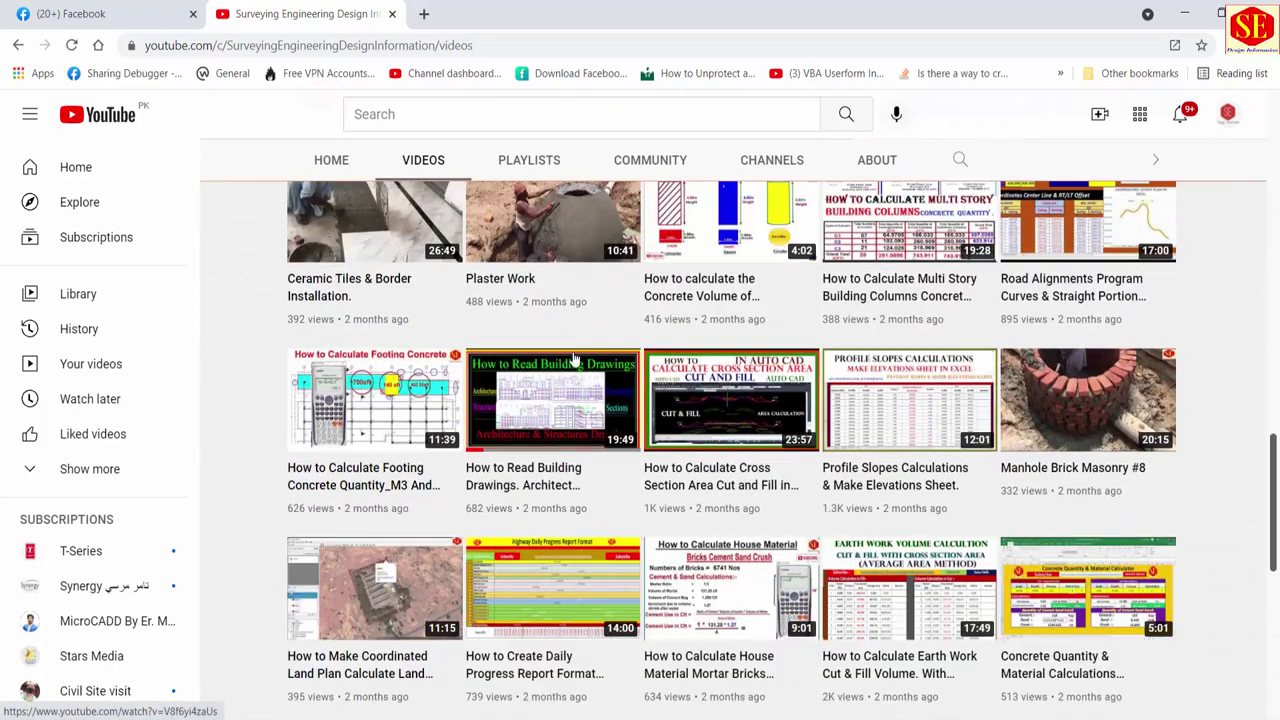
scroll(700, 440, down, 3)
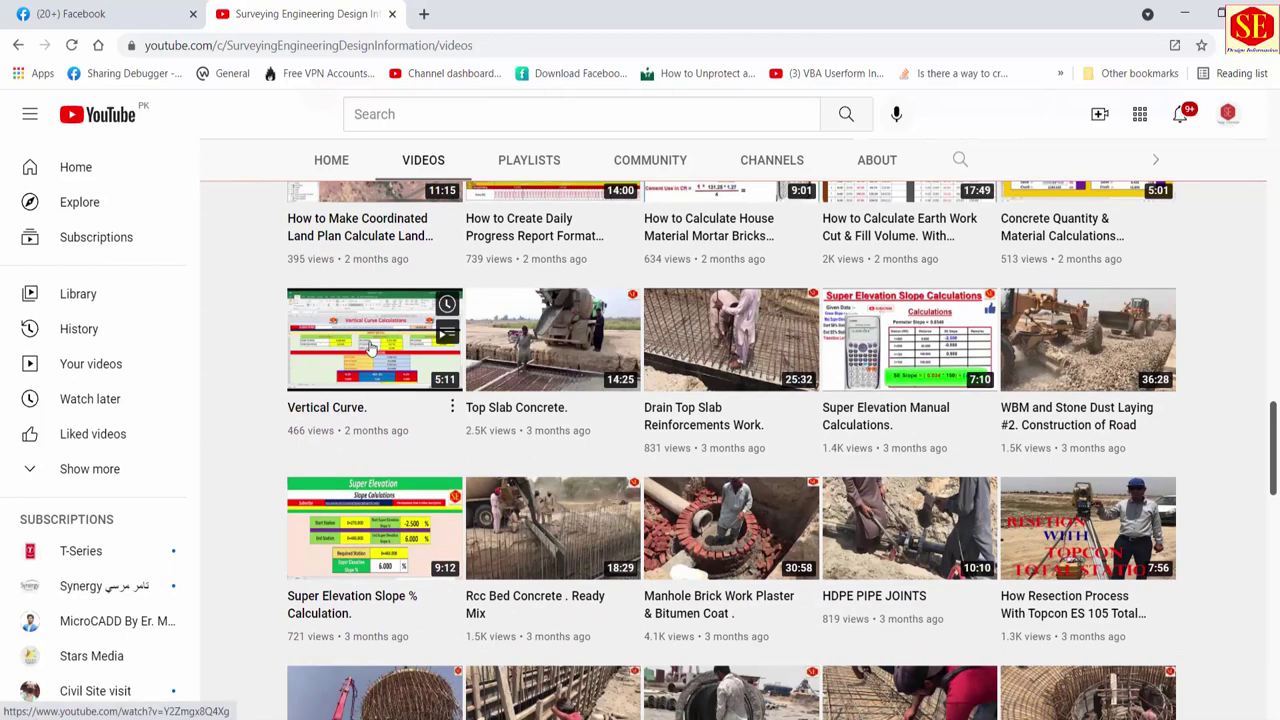
Step: Look through the channel's older uploads, from the three-month-old videos down to those about two years old
scroll(368, 367, down, 1)
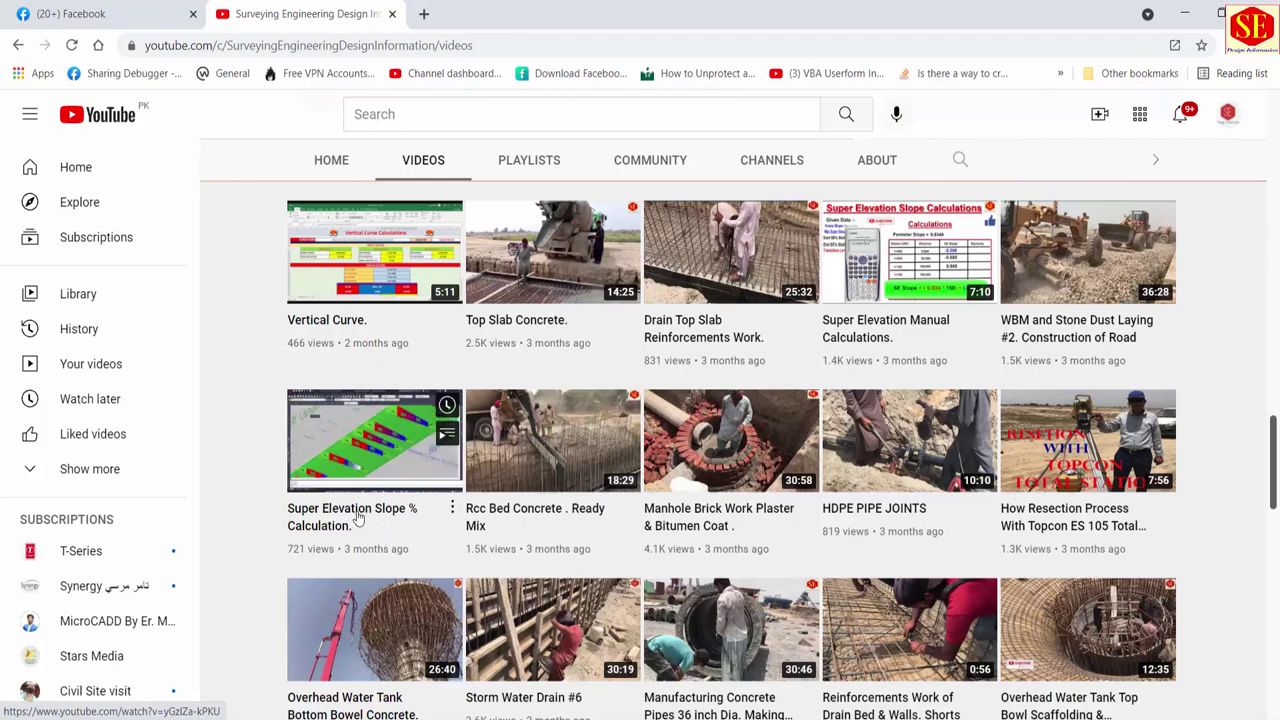
scroll(905, 465, down, 5)
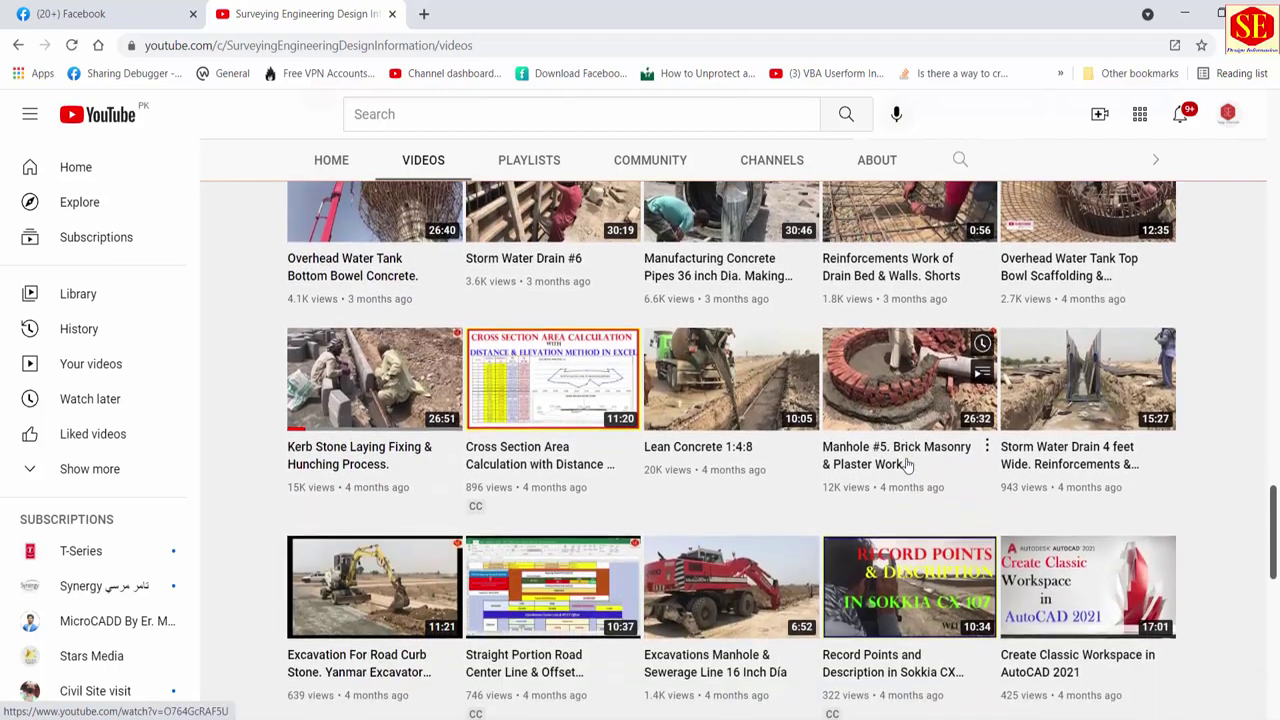
scroll(905, 465, down, 1)
scroll(905, 465, down, 1)
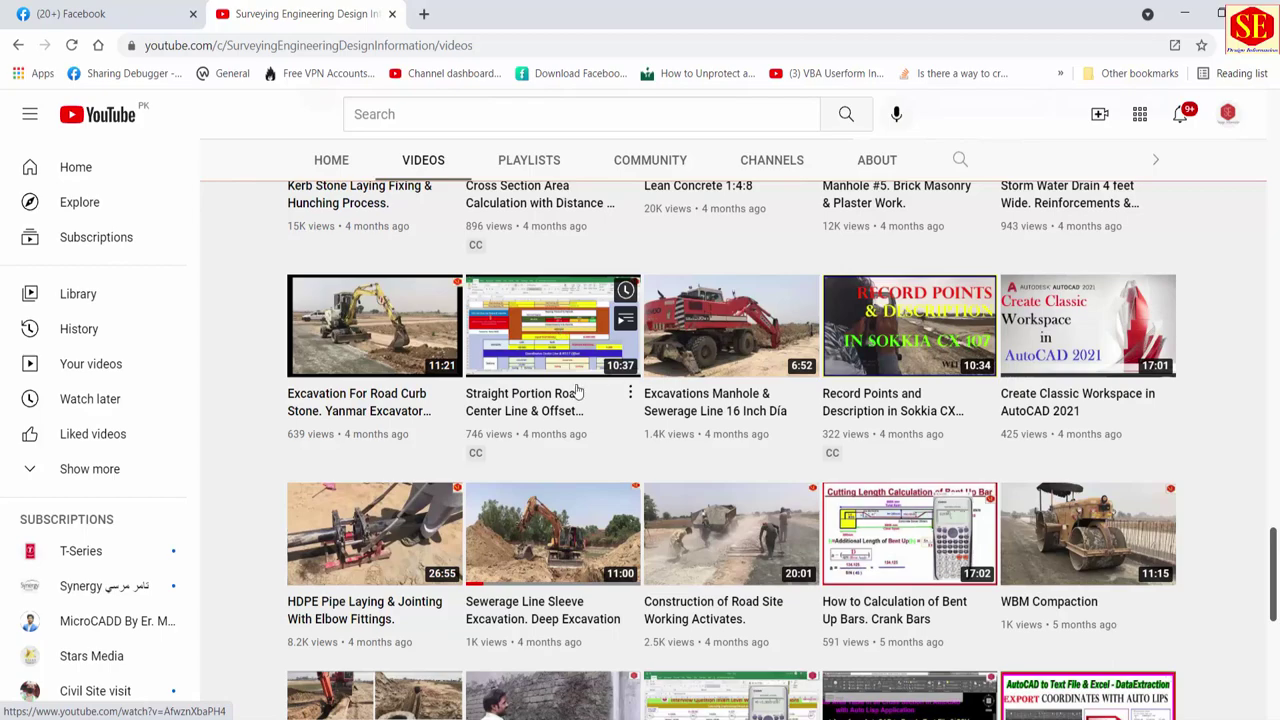
scroll(967, 422, down, 9)
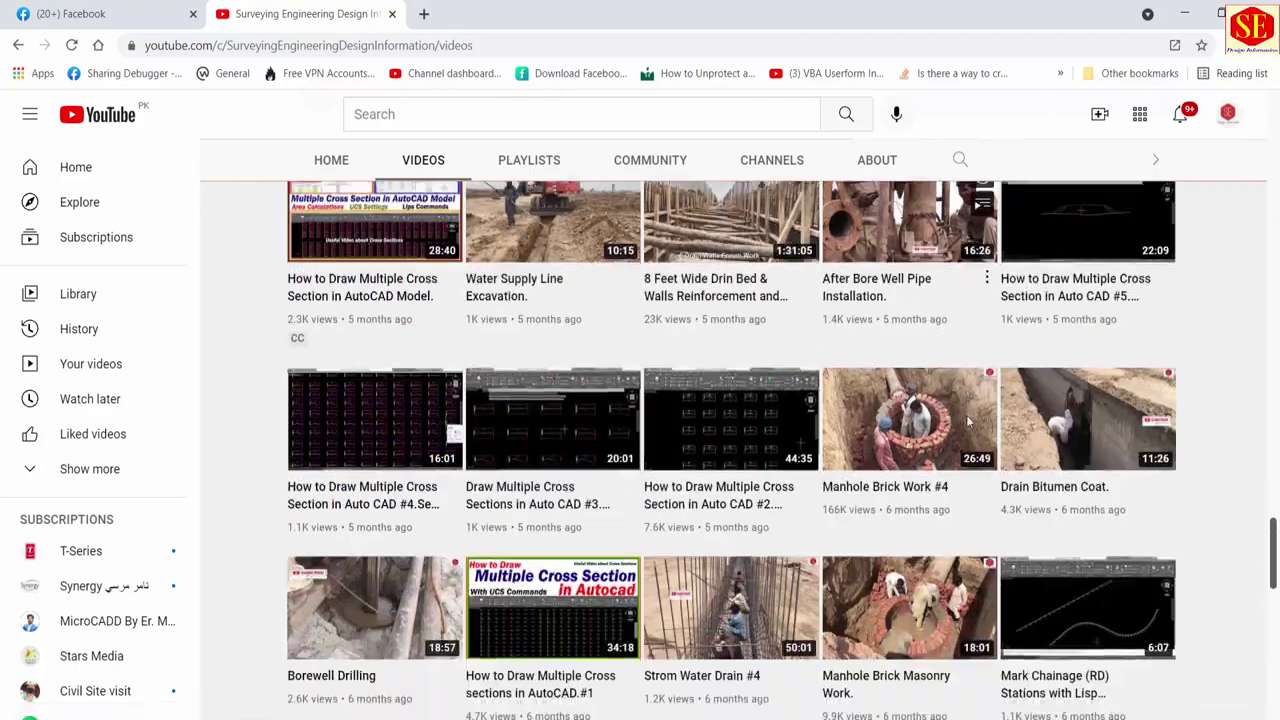
scroll(967, 422, down, 11)
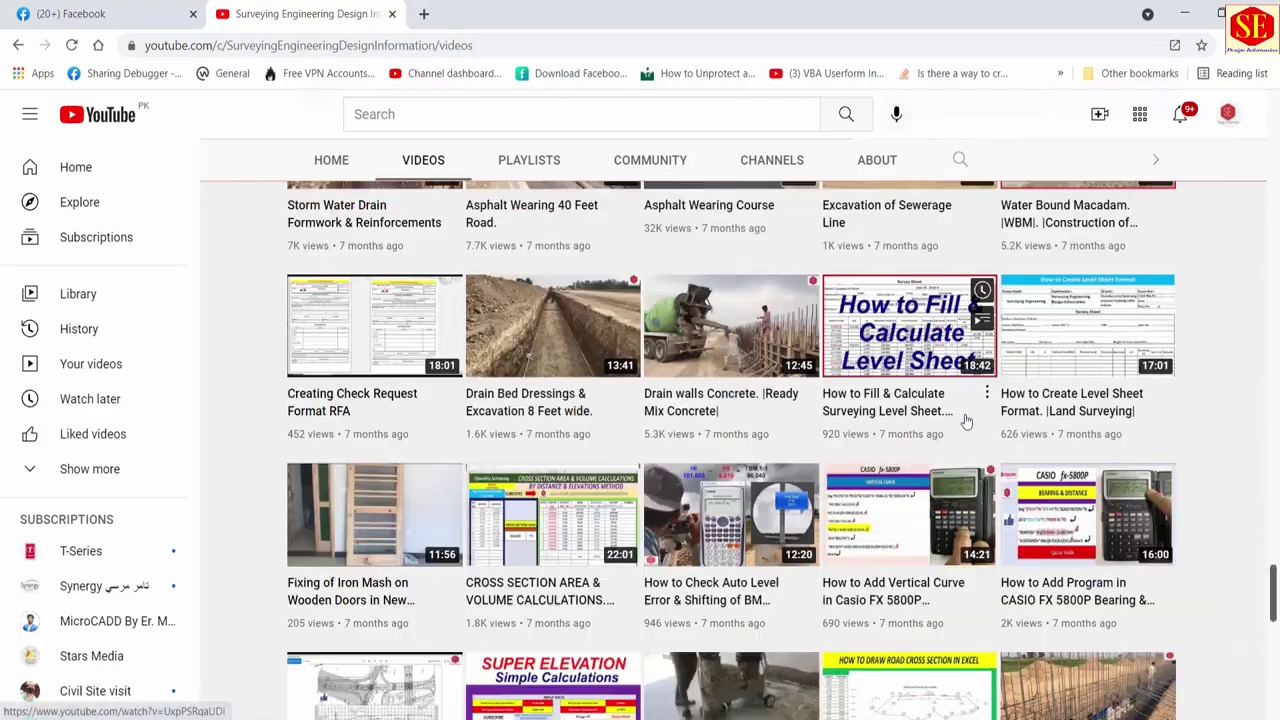
scroll(967, 422, down, 5)
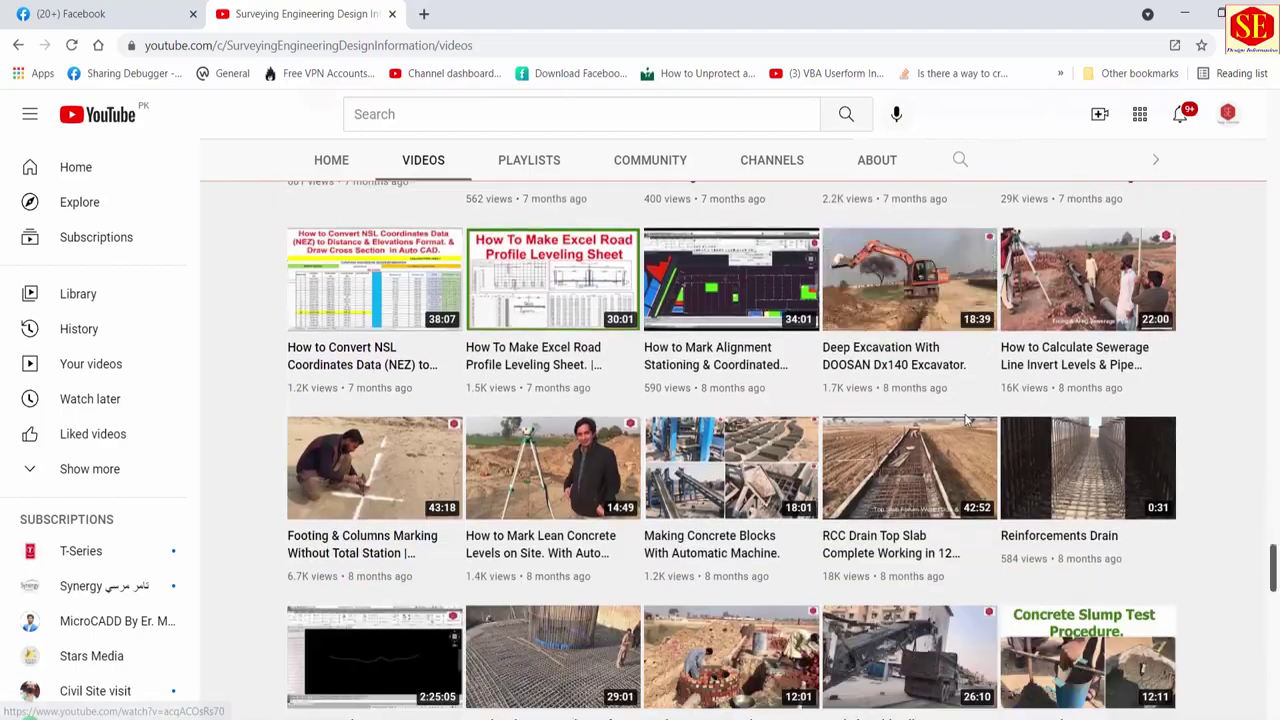
scroll(967, 422, down, 5)
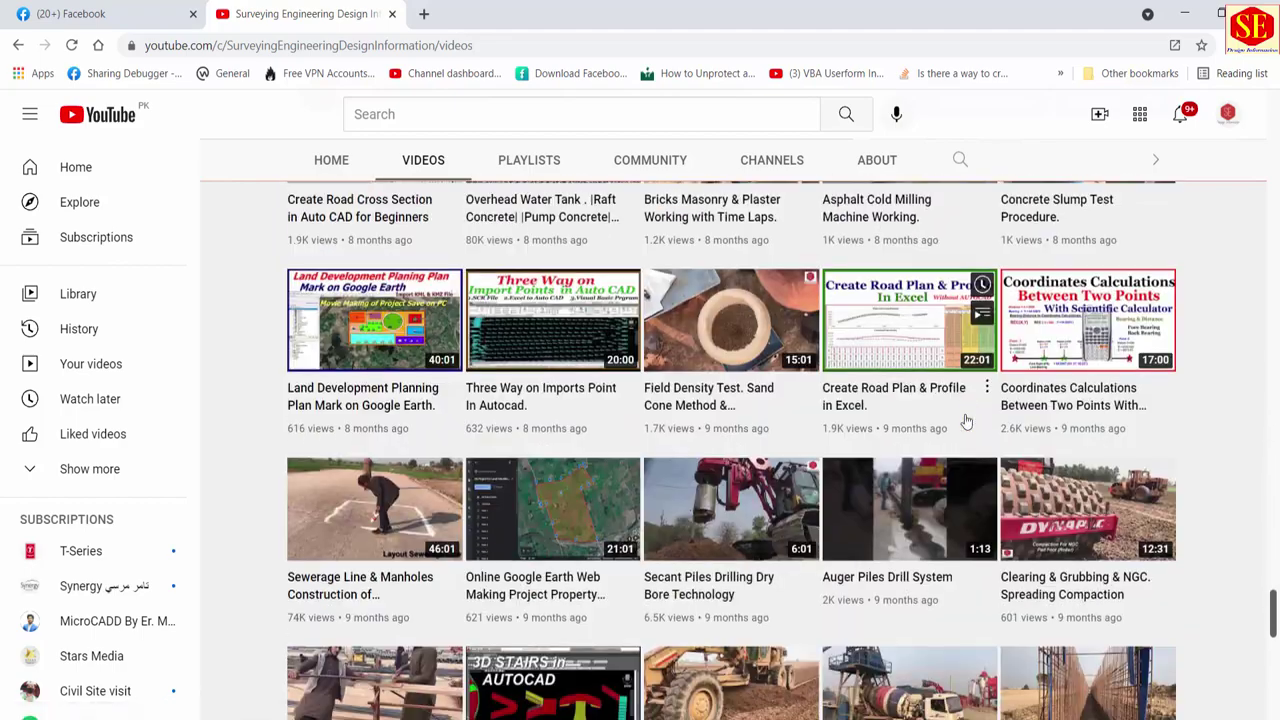
scroll(970, 420, down, 10)
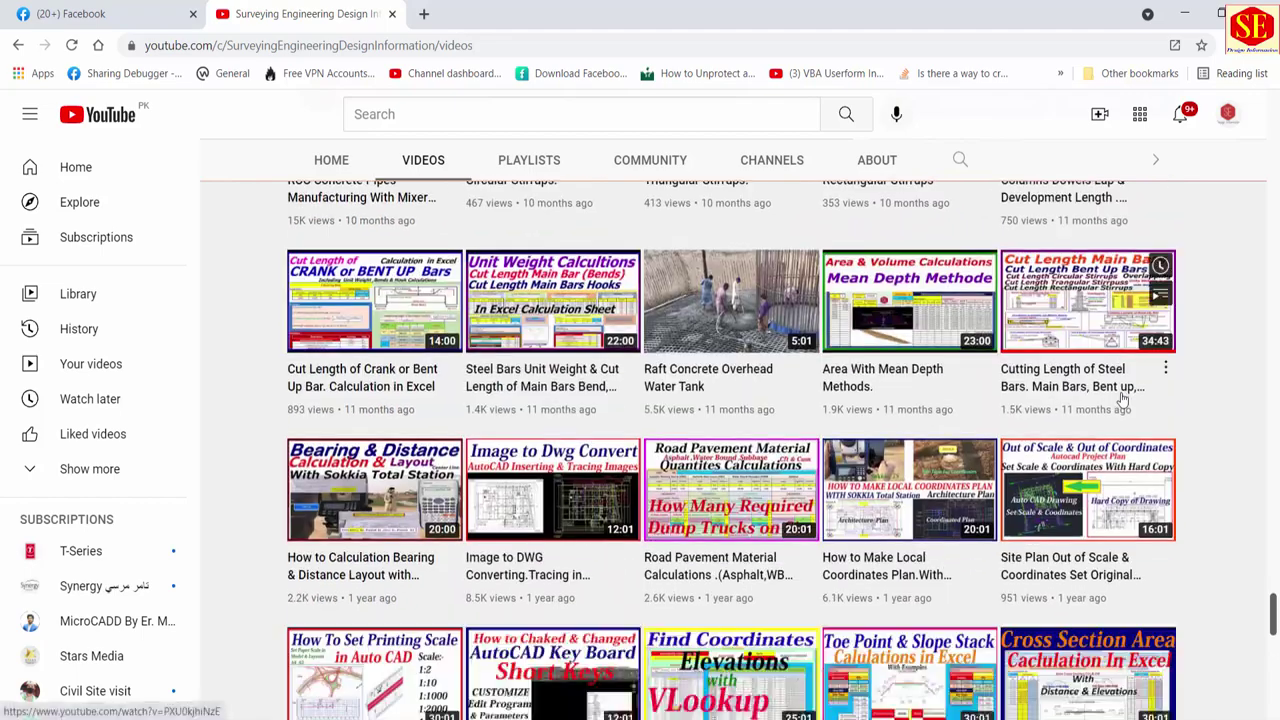
scroll(1122, 399, down, 7)
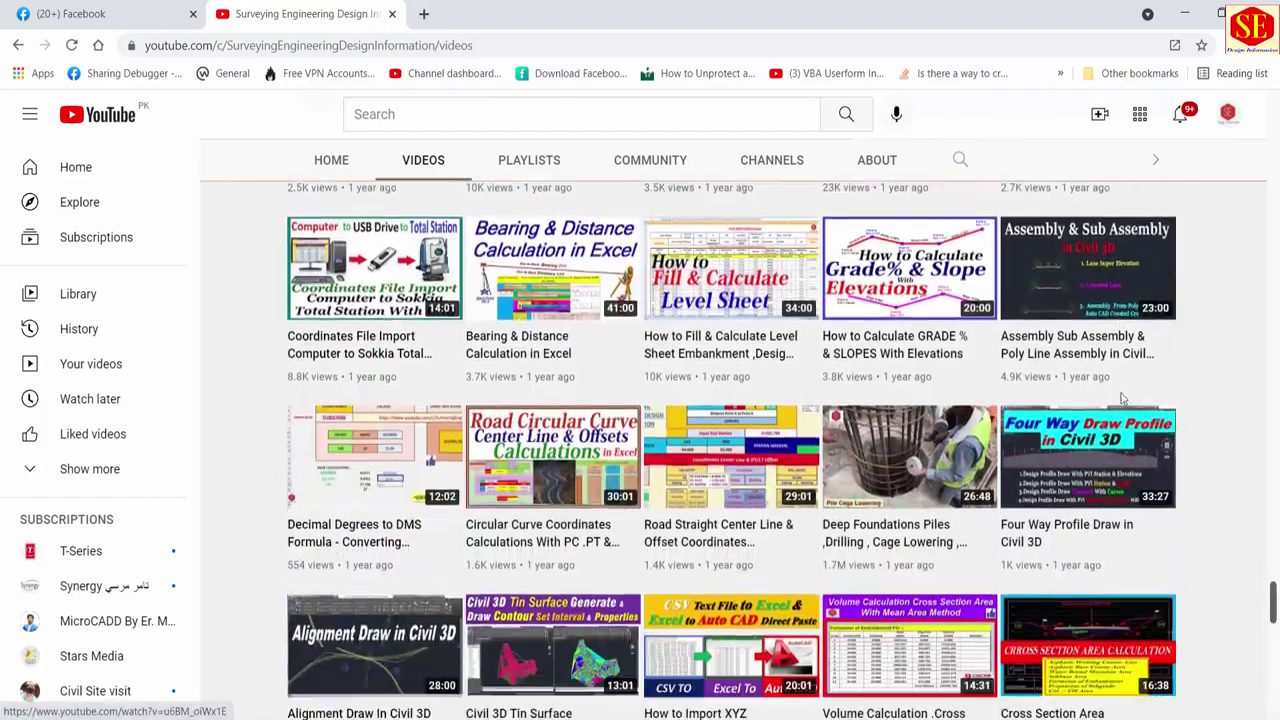
scroll(1122, 399, down, 1)
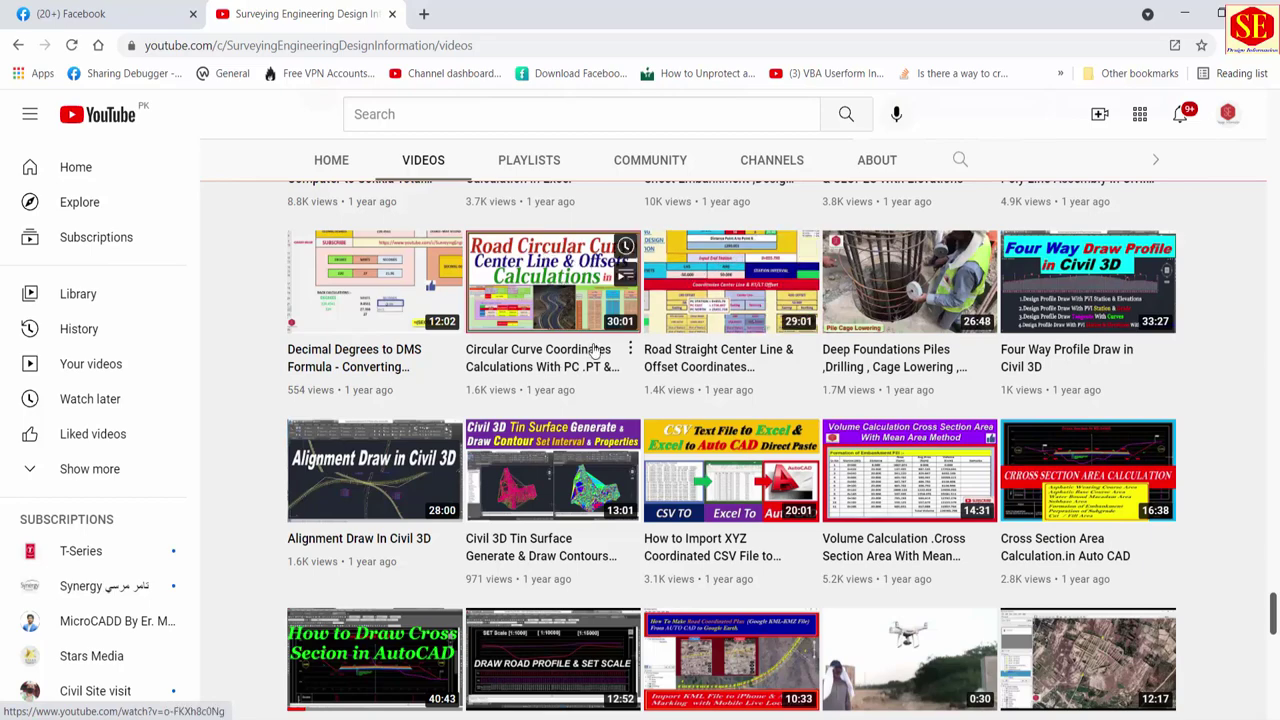
scroll(697, 316, down, 6)
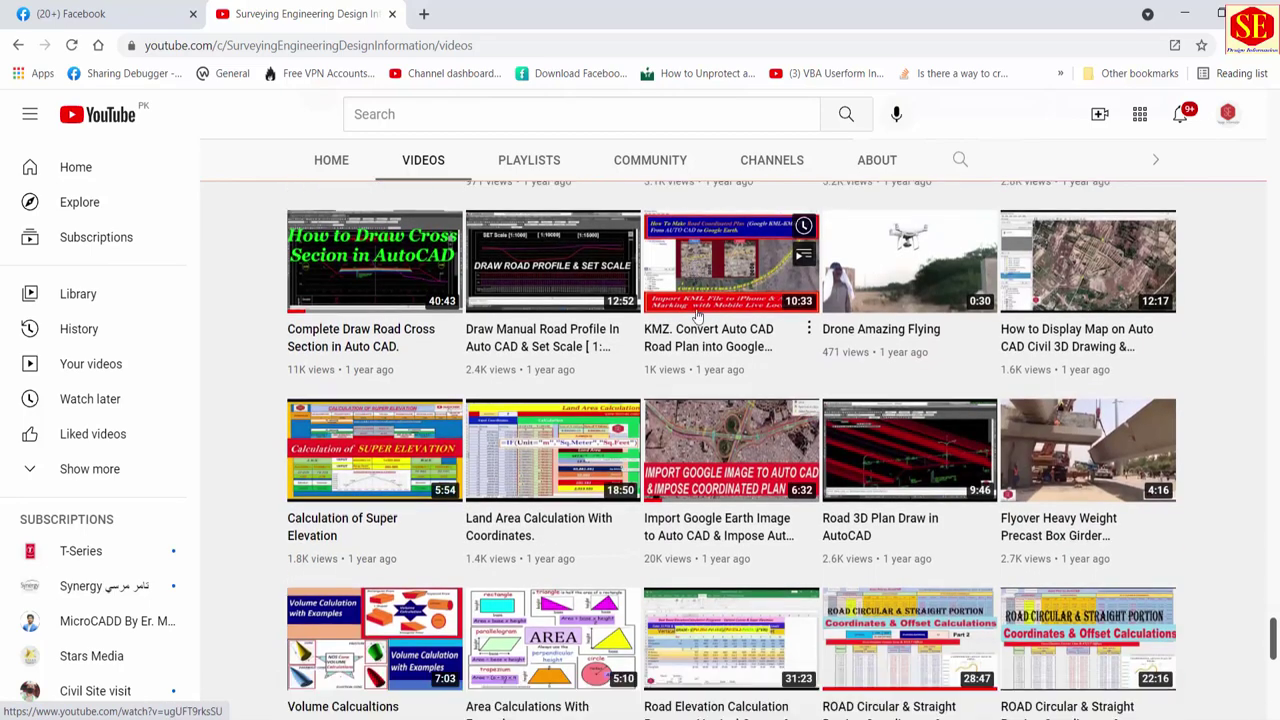
scroll(697, 316, down, 1)
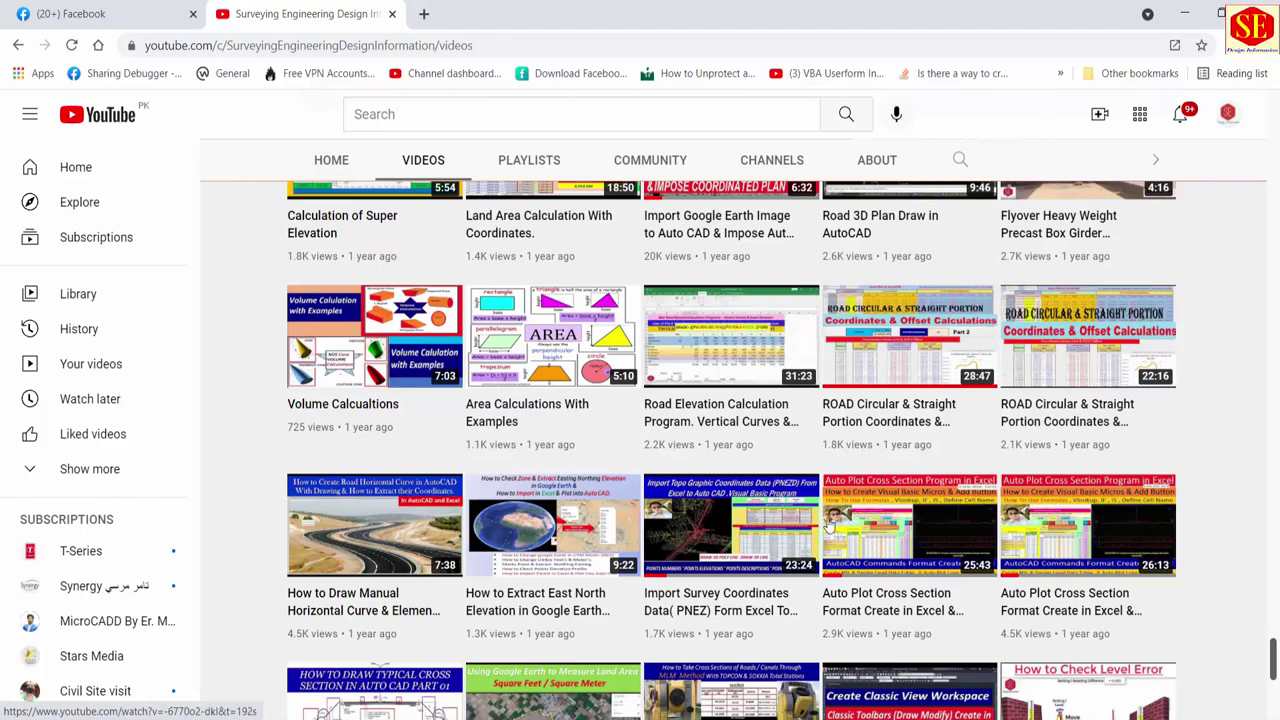
scroll(790, 360, down, 15)
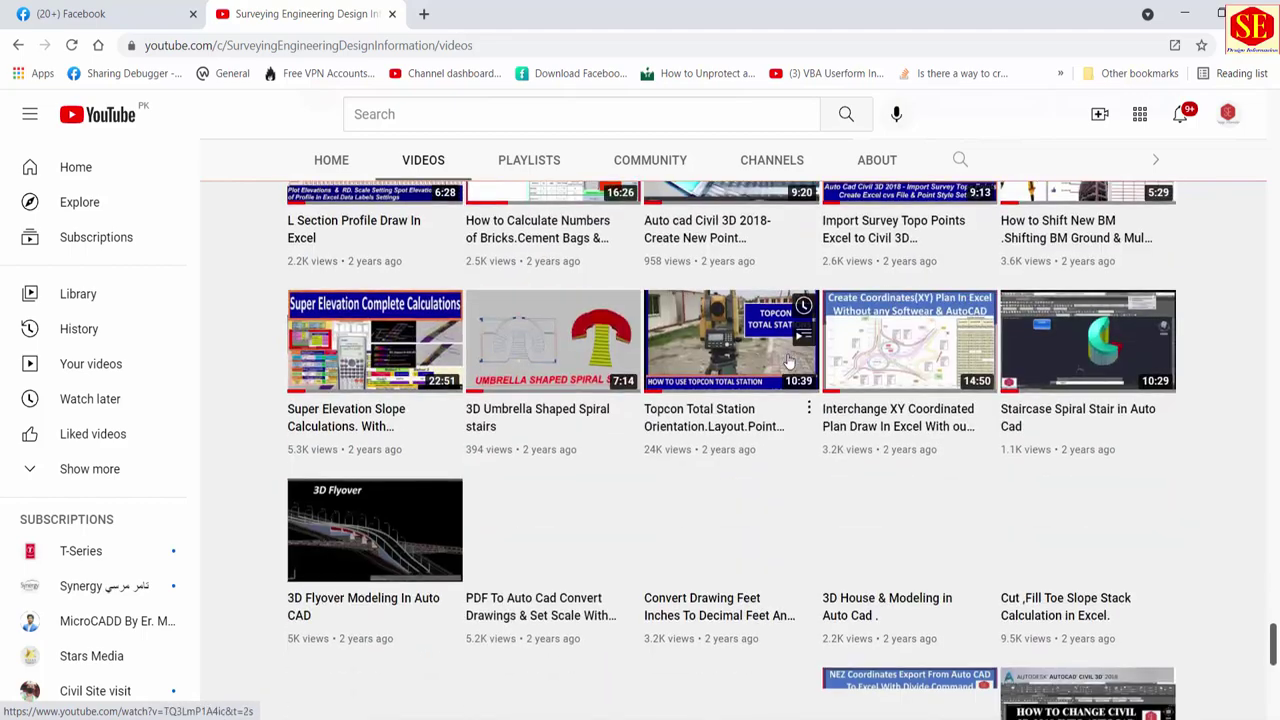
scroll(953, 460, up, 3)
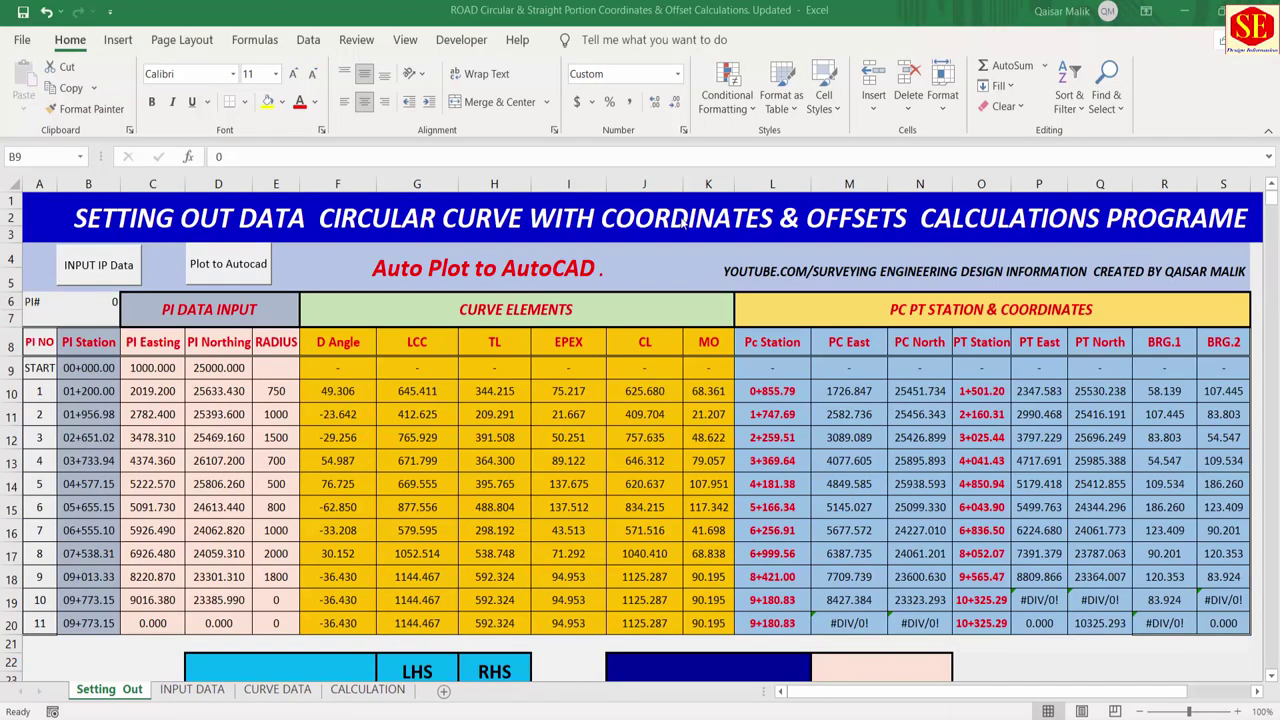
Step: Switch to the circular curve setting-out workbook in Excel and examine the PI data input table and the offset and station interval settings
scroll(990, 205, down, 1)
click(39, 317)
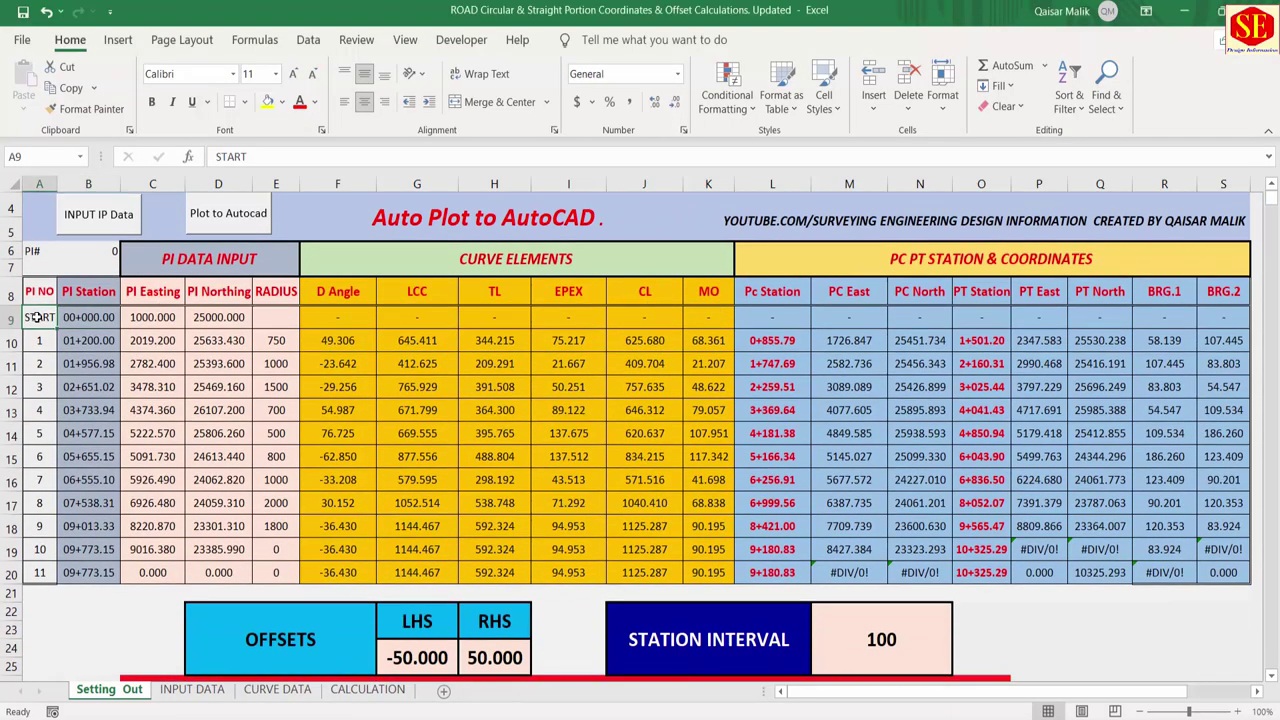
click(39, 340)
drag(152, 317, 276, 572)
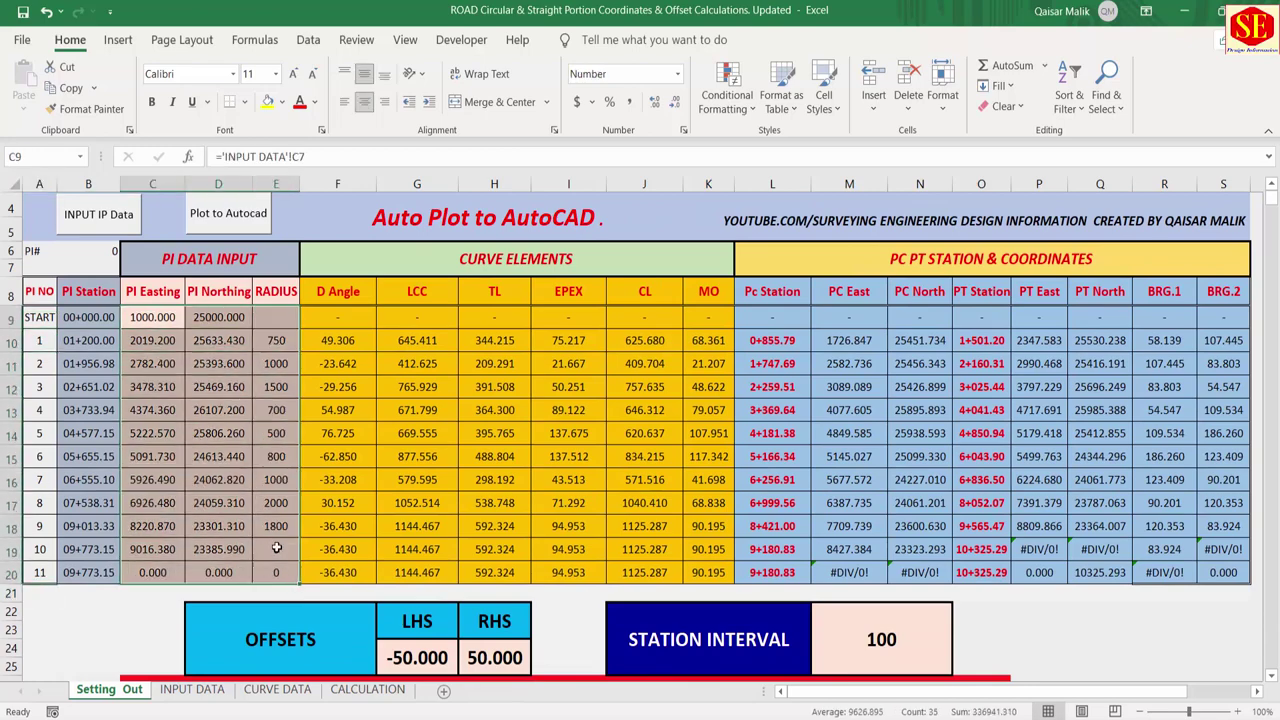
scroll(276, 446, down, 6)
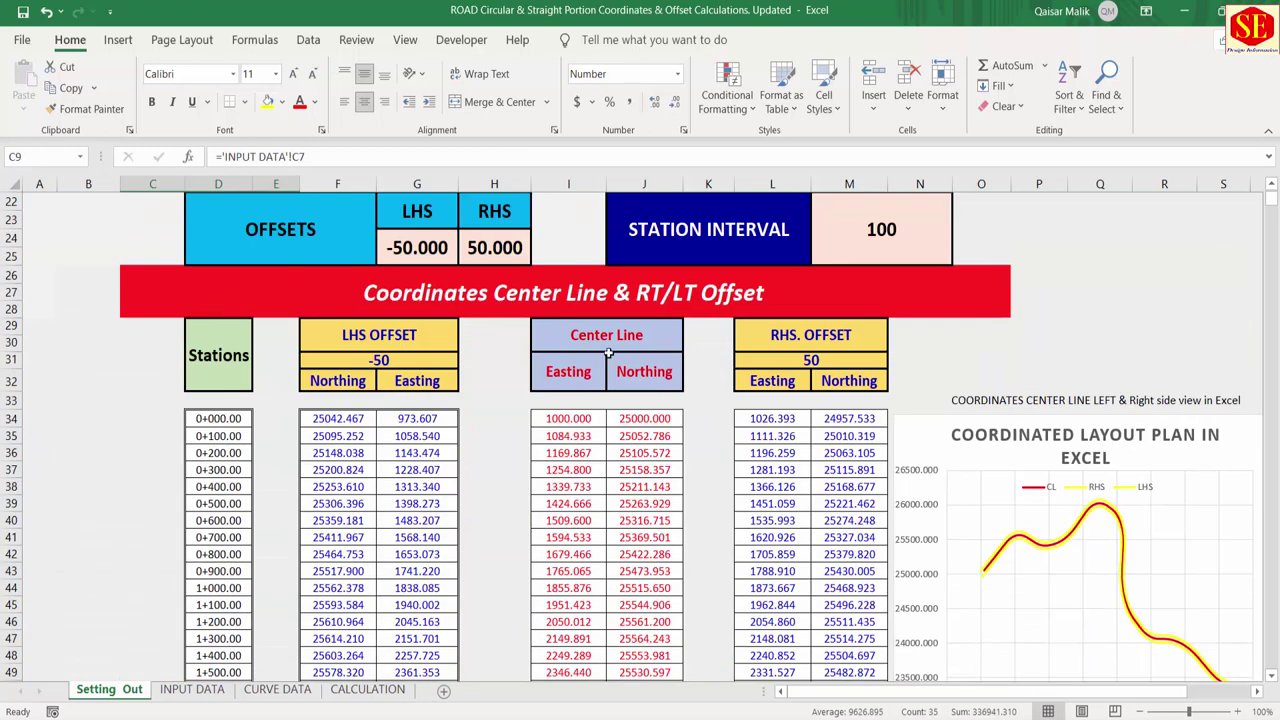
scroll(420, 450, up, 7)
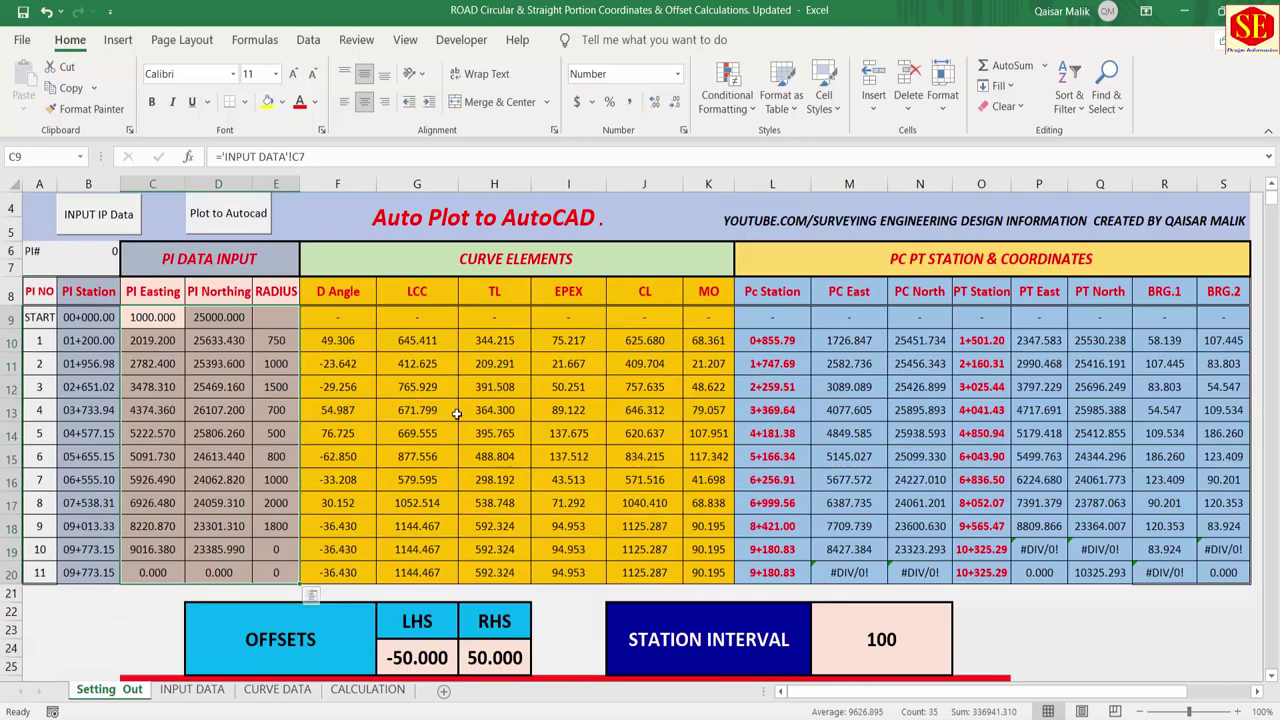
Step: Review the centre line and LHS/RHS offset coordinates by station, together with the coordinated layout plan chart
click(200, 338)
scroll(183, 320, down, 5)
scroll(183, 320, down, 6)
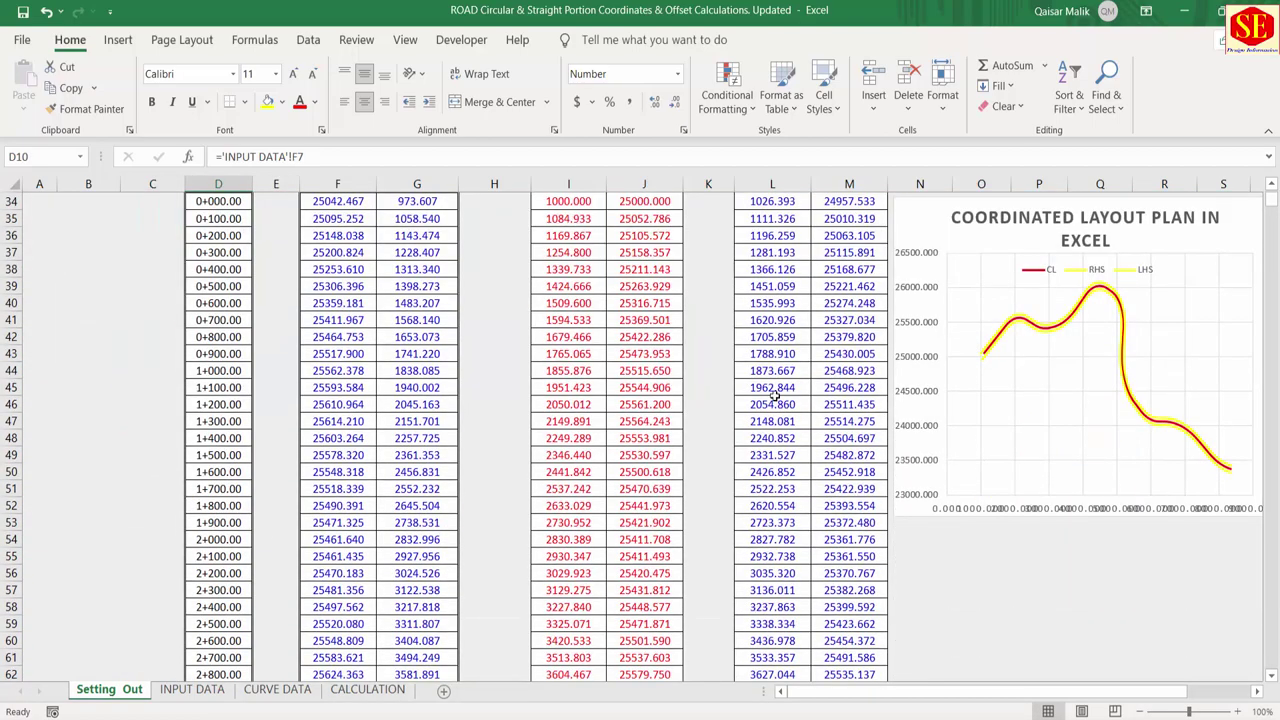
scroll(775, 397, up, 11)
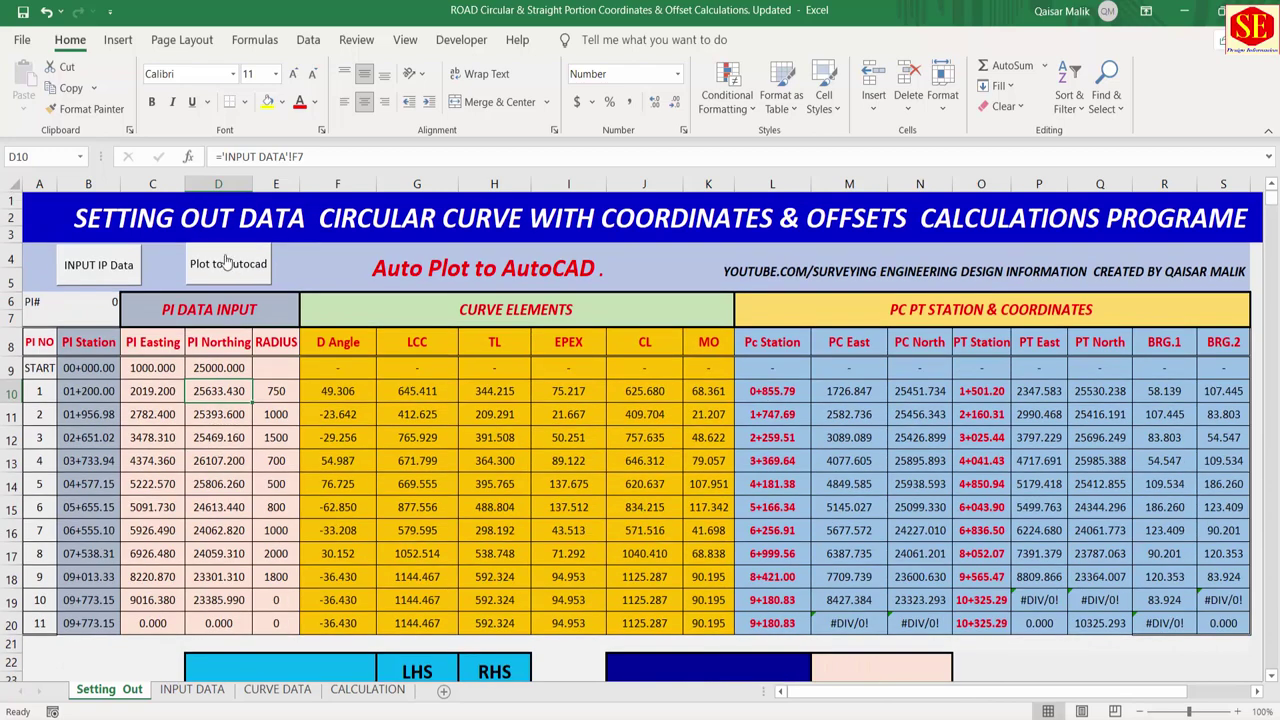
Step: View the IP data entry form, and examine the curve data and alignment drawing on the INPUT DATA sheet
click(108, 265)
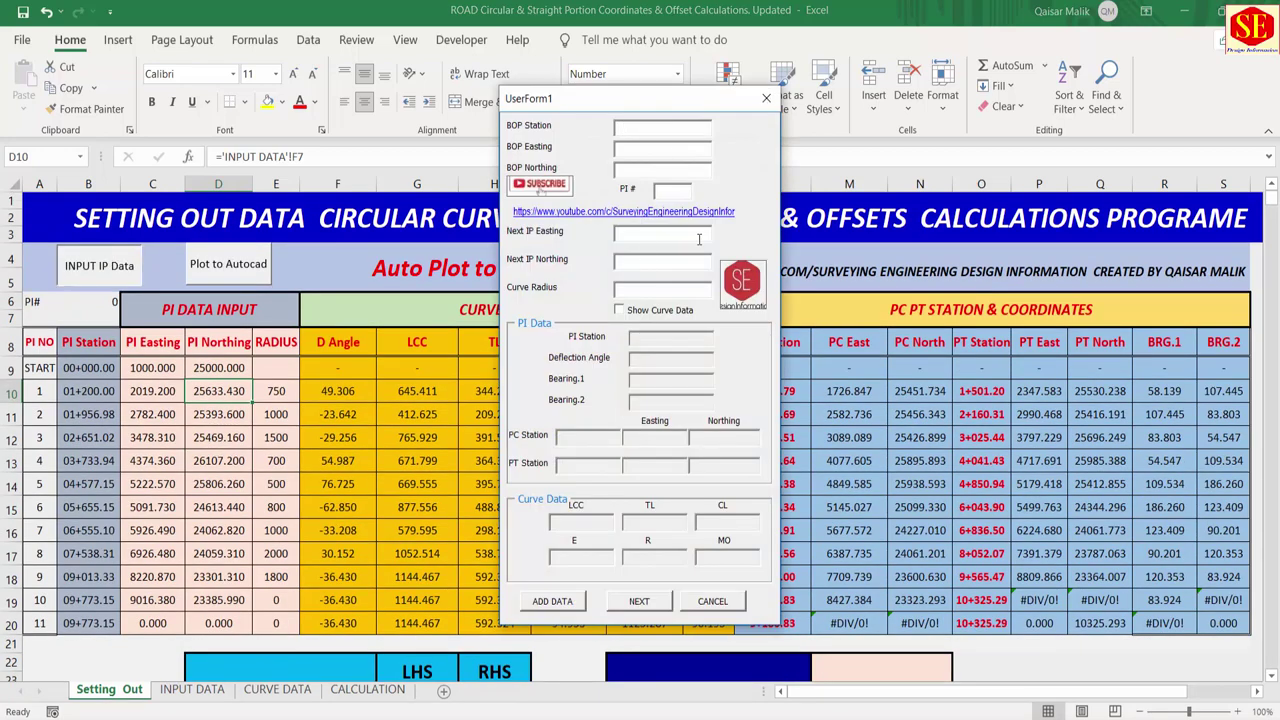
click(766, 97)
click(192, 689)
scroll(711, 392, down, 2)
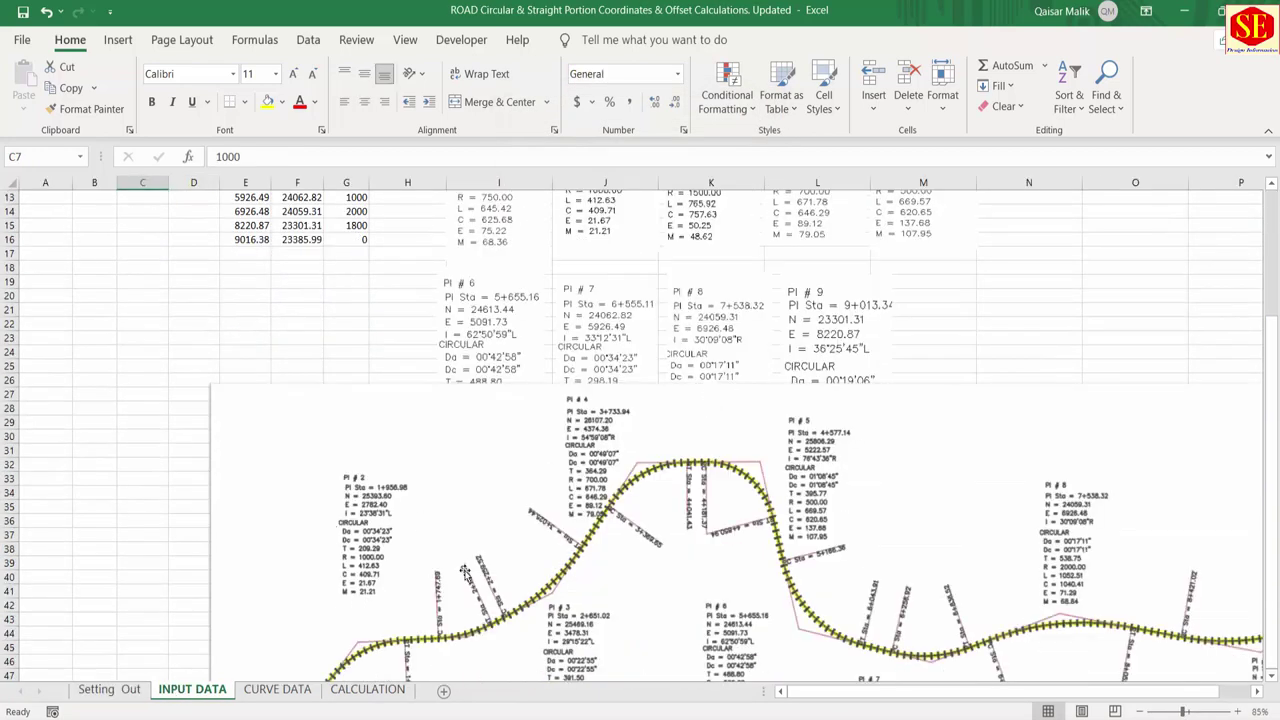
scroll(1114, 480, down, 2)
scroll(857, 483, up, 3)
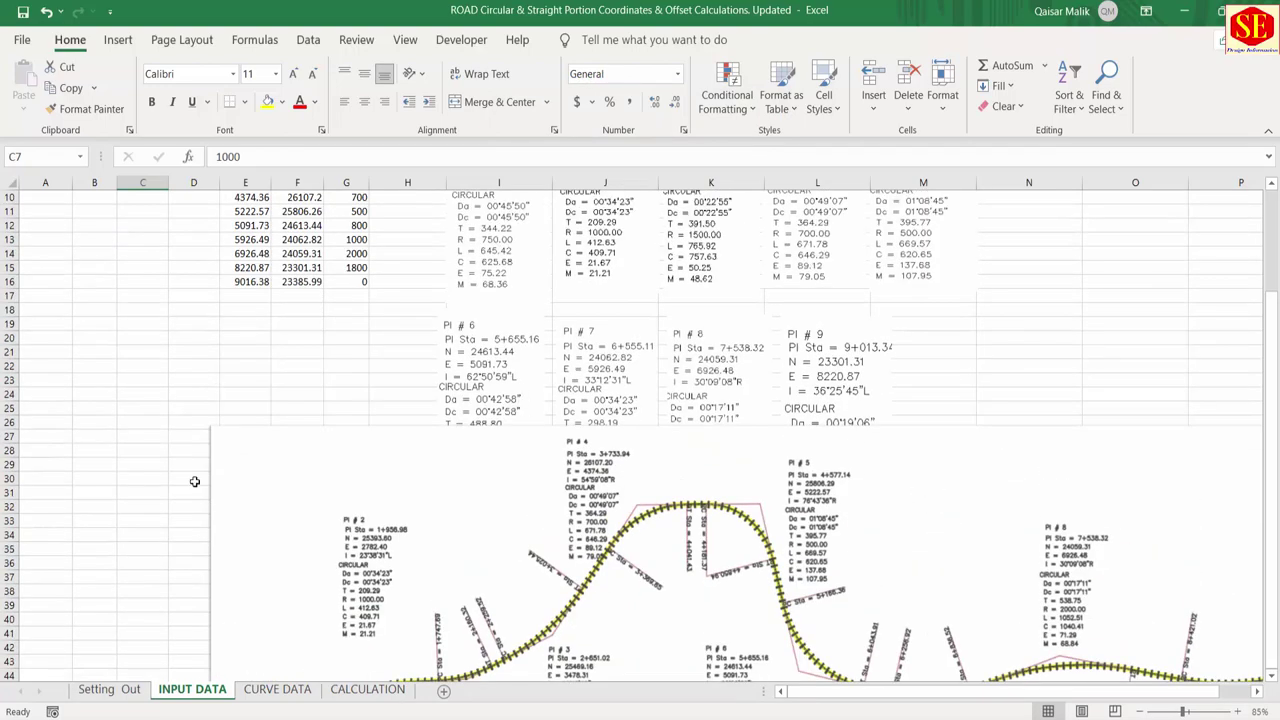
click(109, 689)
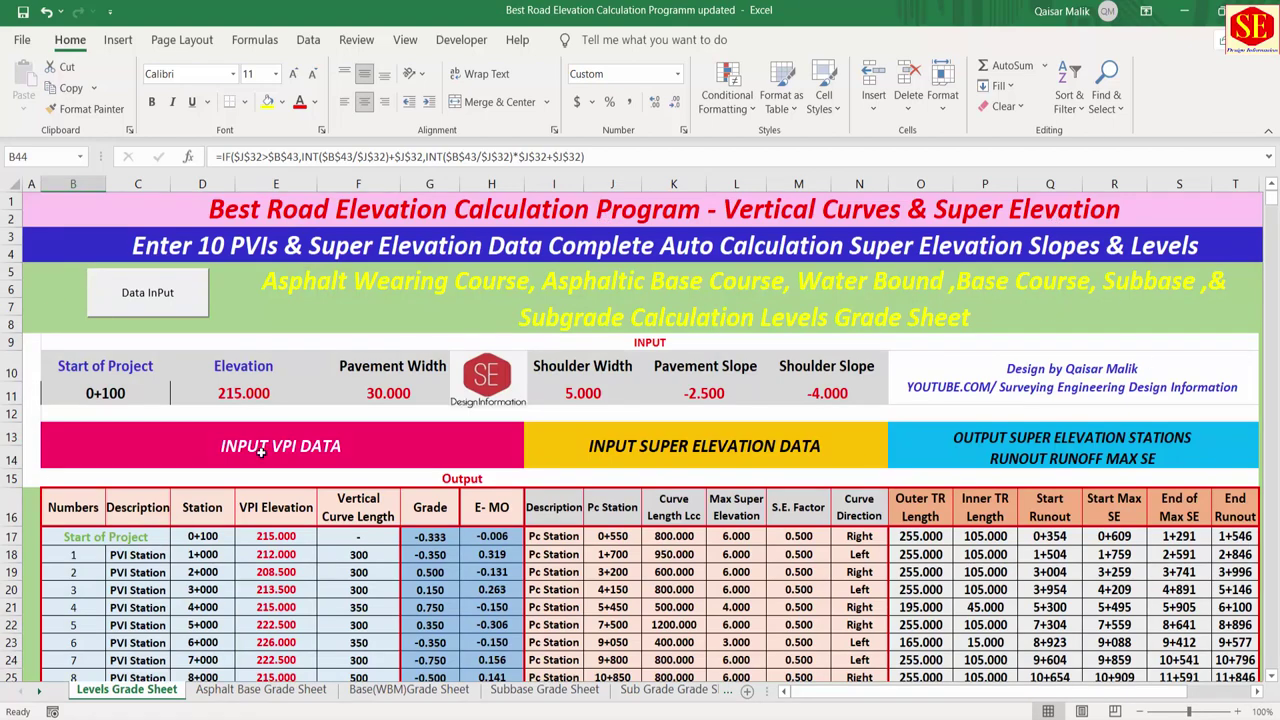
Step: Switch to the Best Road Elevation Calculation Program workbook and view its Data Input form without entering anything
scroll(260, 452, down, 1)
click(147, 240)
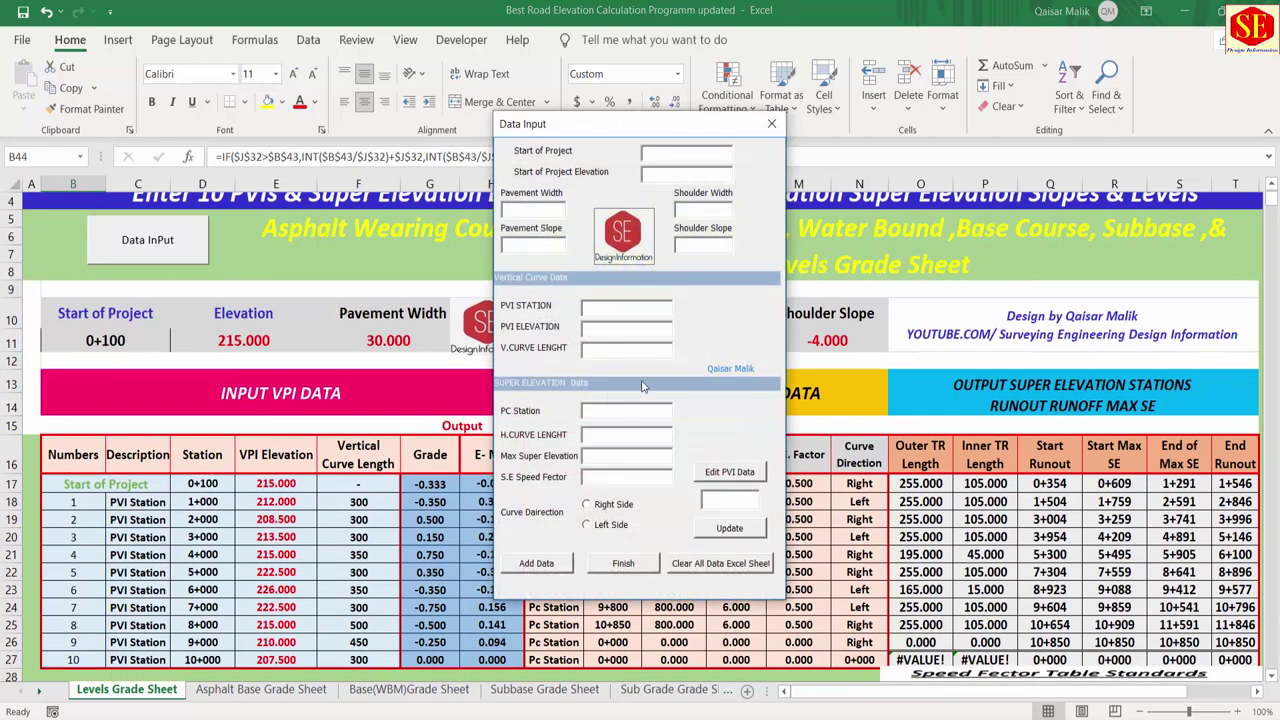
click(771, 123)
Step: Examine the VPI table on the Levels Grade Sheet, highlighting the stations, VPI elevations and vertical curve lengths
click(105, 483)
scroll(105, 470, down, 2)
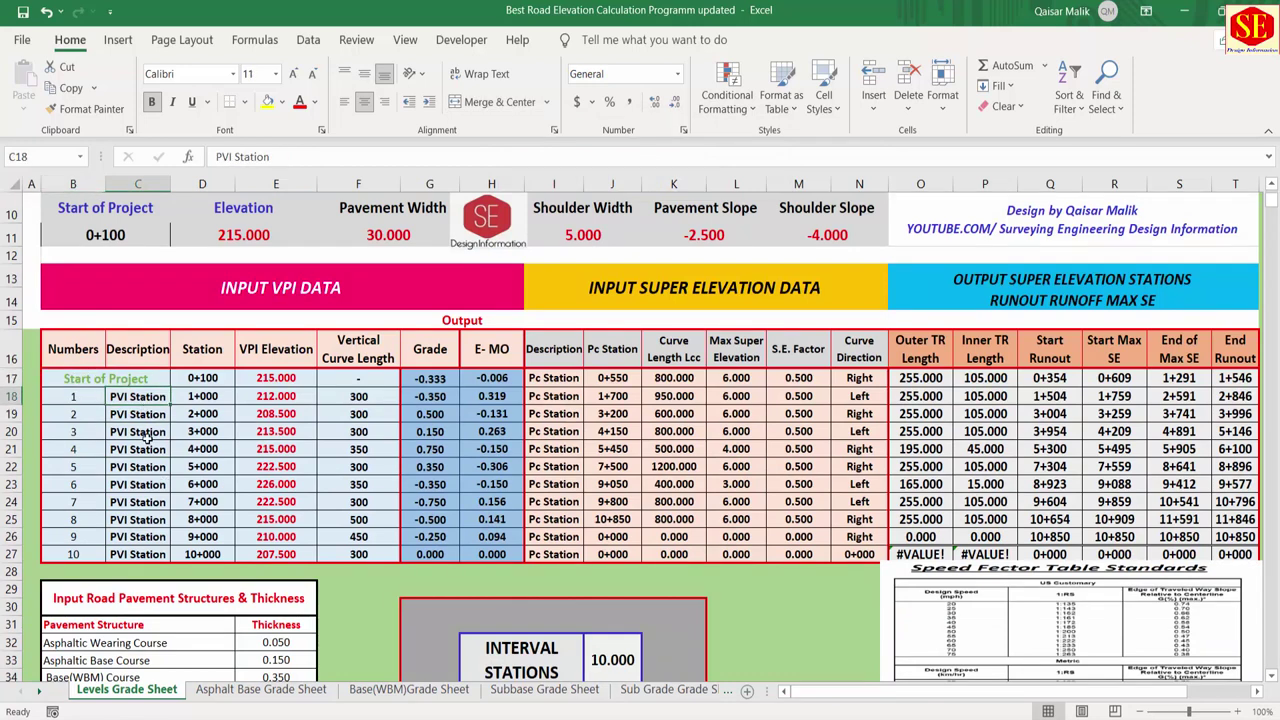
drag(202, 380, 383, 556)
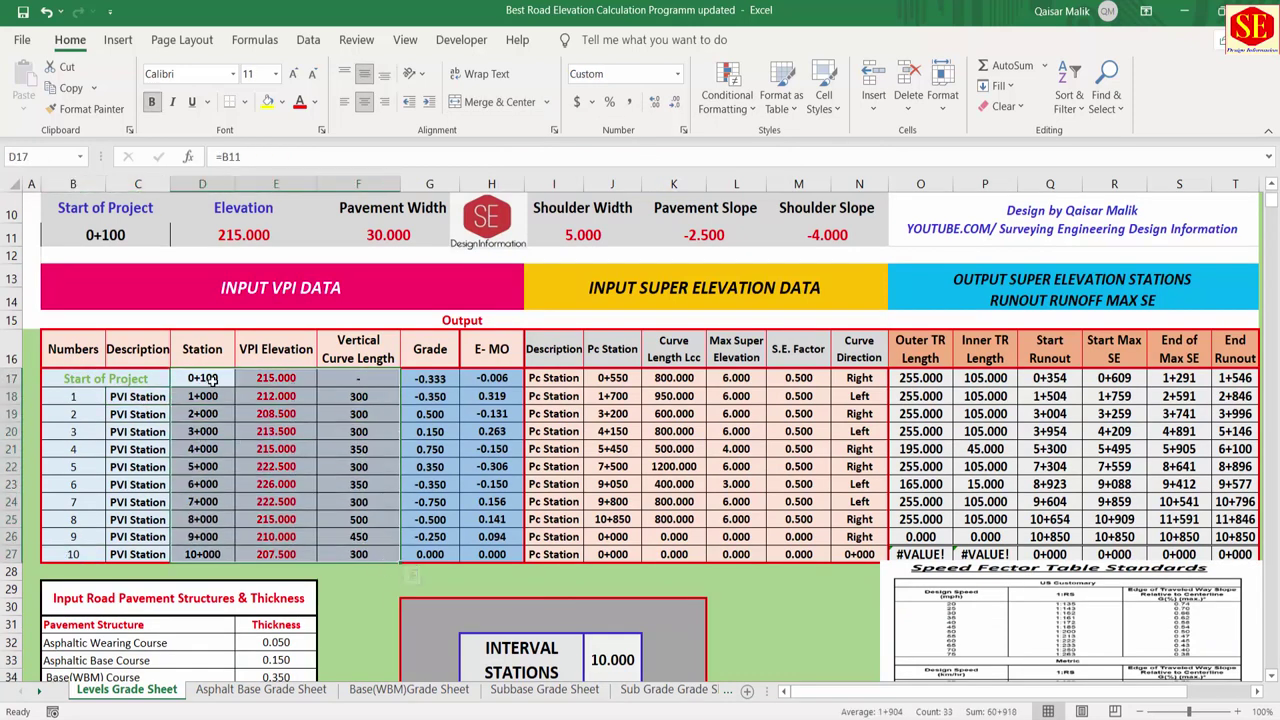
click(470, 320)
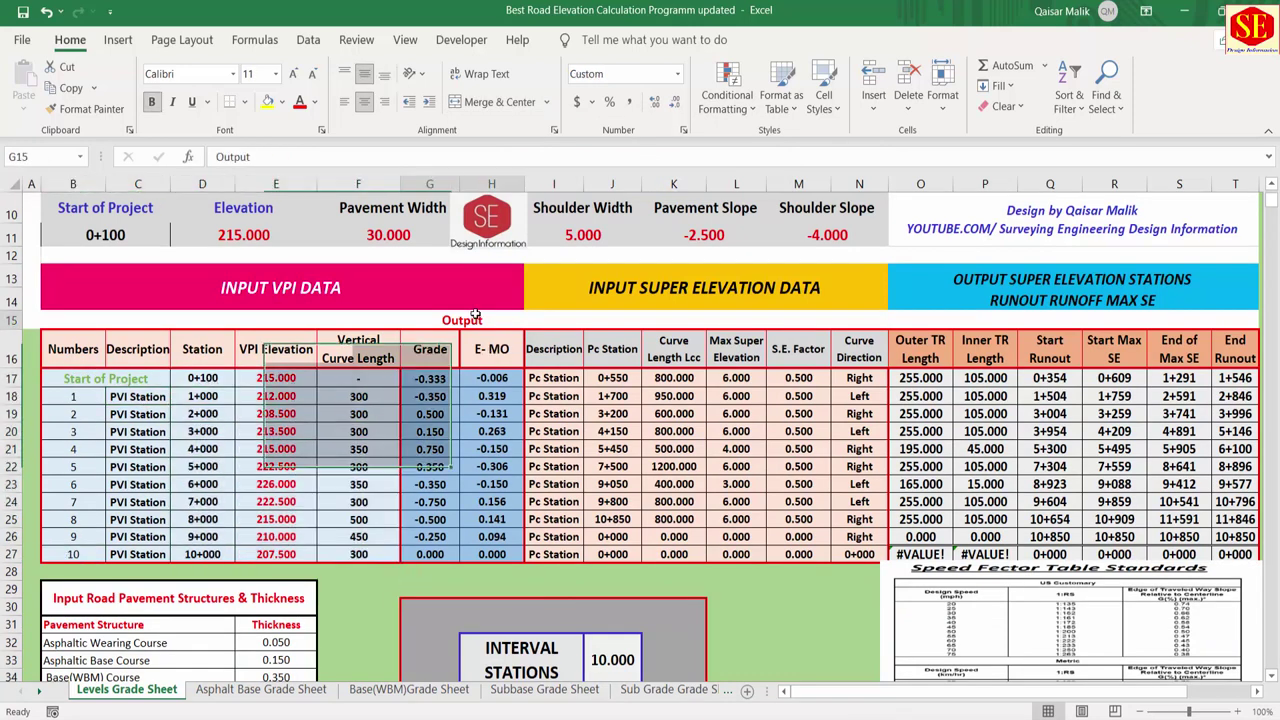
Step: Review the pavement structure thicknesses, the station interval and the Asphaltic Wearing Course levels on the Levels Grade Sheet
scroll(580, 352, down, 4)
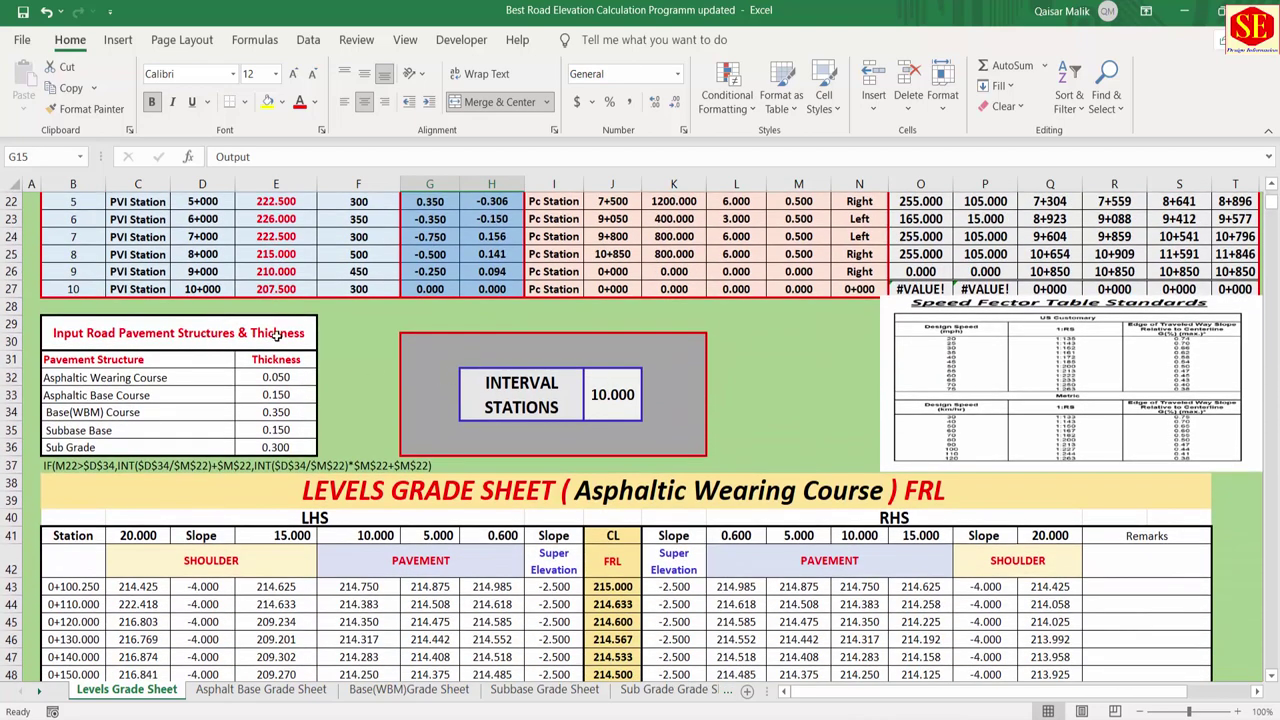
scroll(747, 404, down, 3)
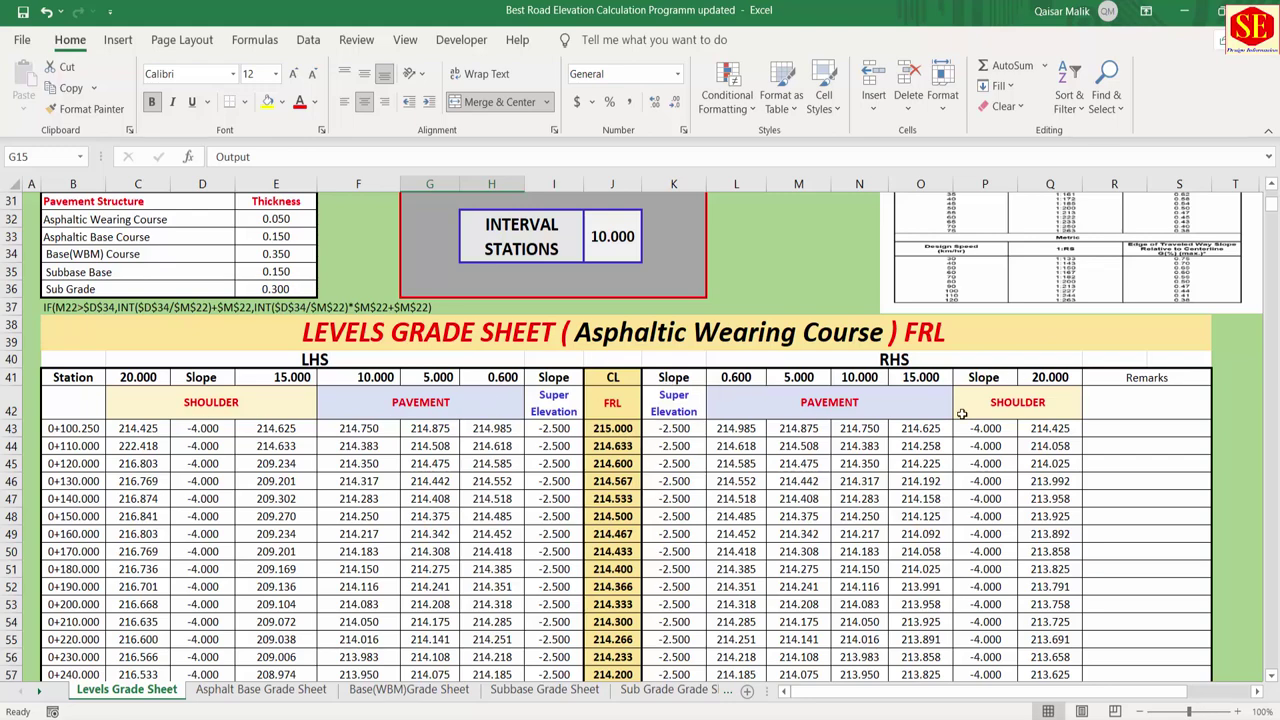
scroll(350, 397, up, 7)
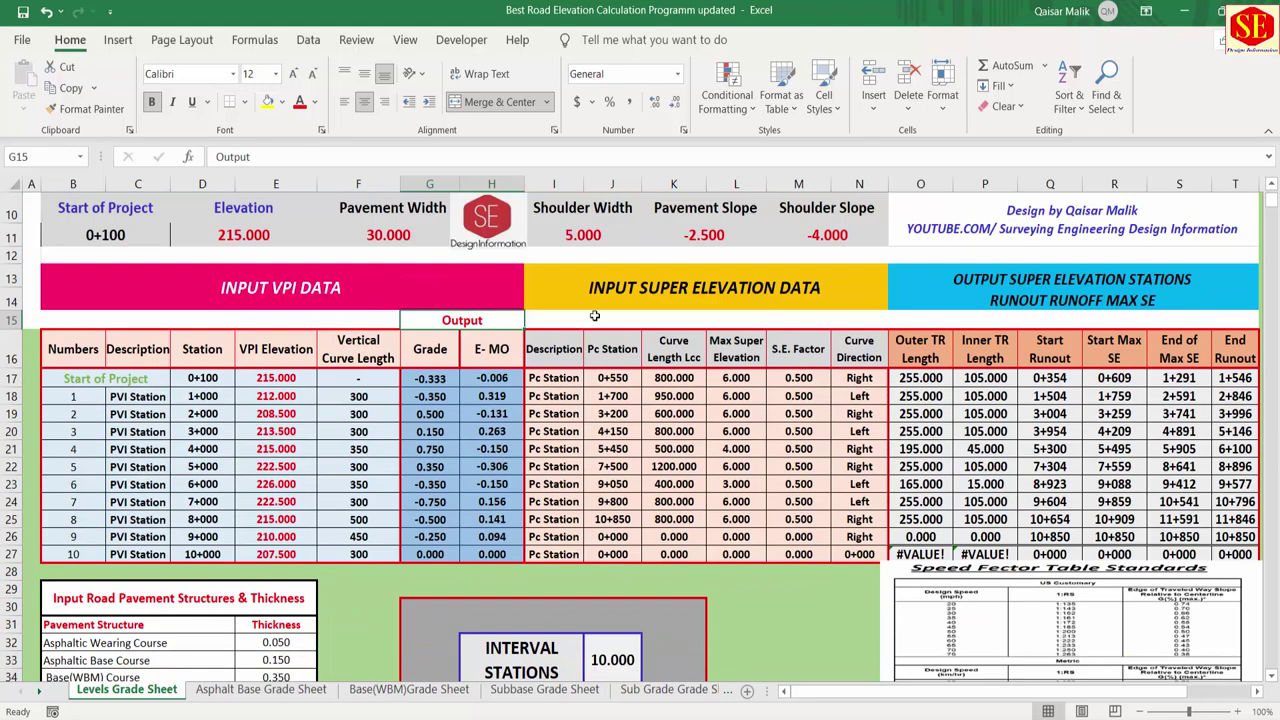
scroll(779, 224, up, 3)
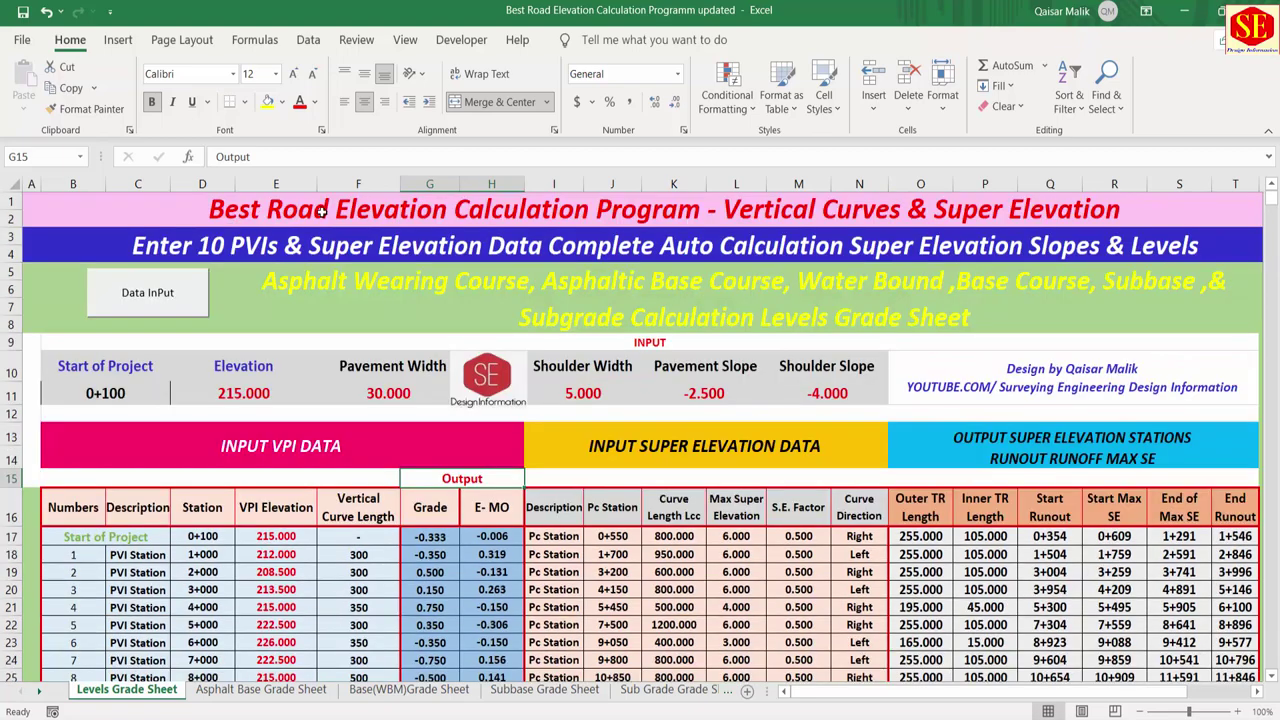
scroll(832, 210, down, 3)
Step: Look through the workbook's remaining sheets, from Asphalt Base Grade Sheet through INPUT DATA and Vertical Curve Calculations to Super Elevation & Slope
click(275, 690)
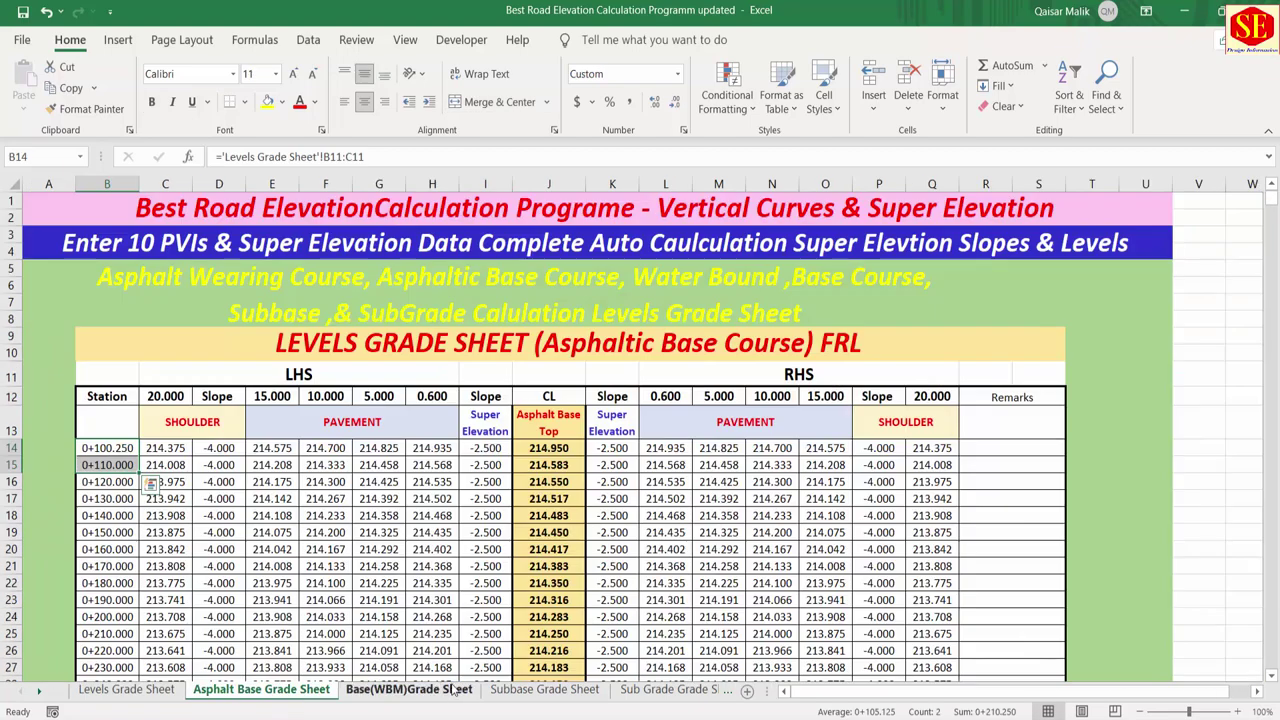
click(455, 690)
click(545, 690)
click(670, 690)
click(677, 690)
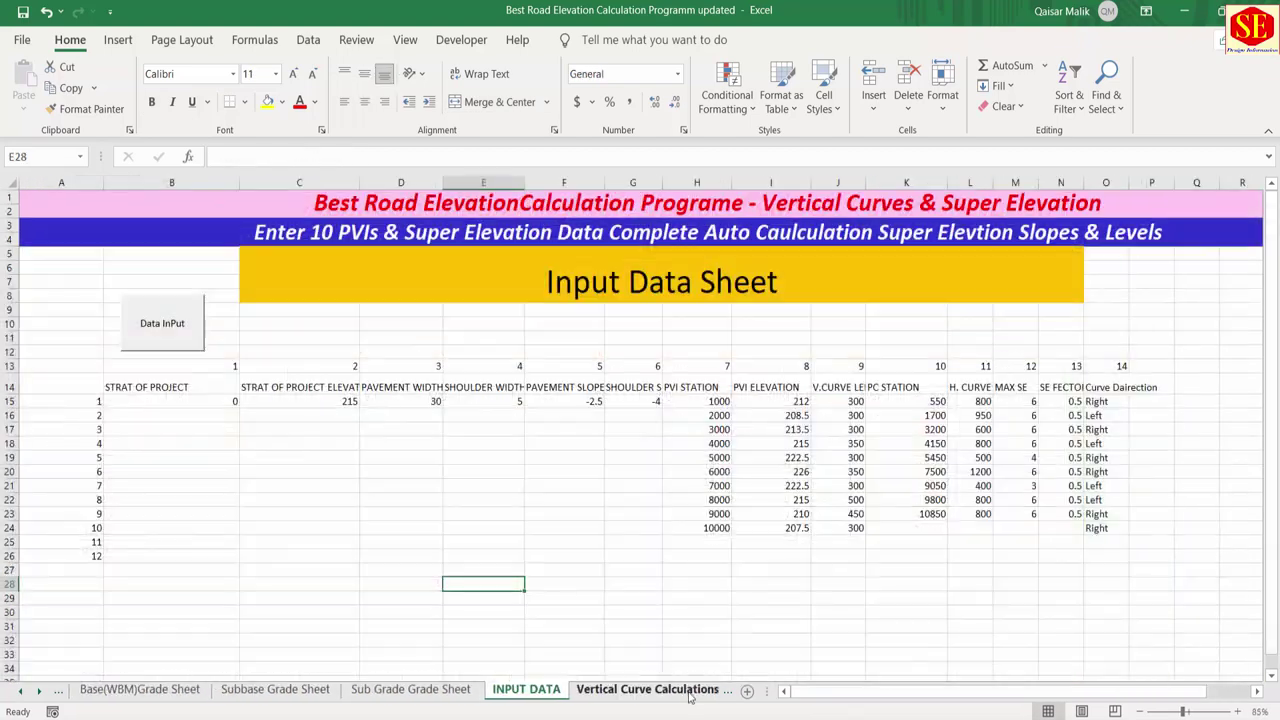
click(640, 690)
click(600, 690)
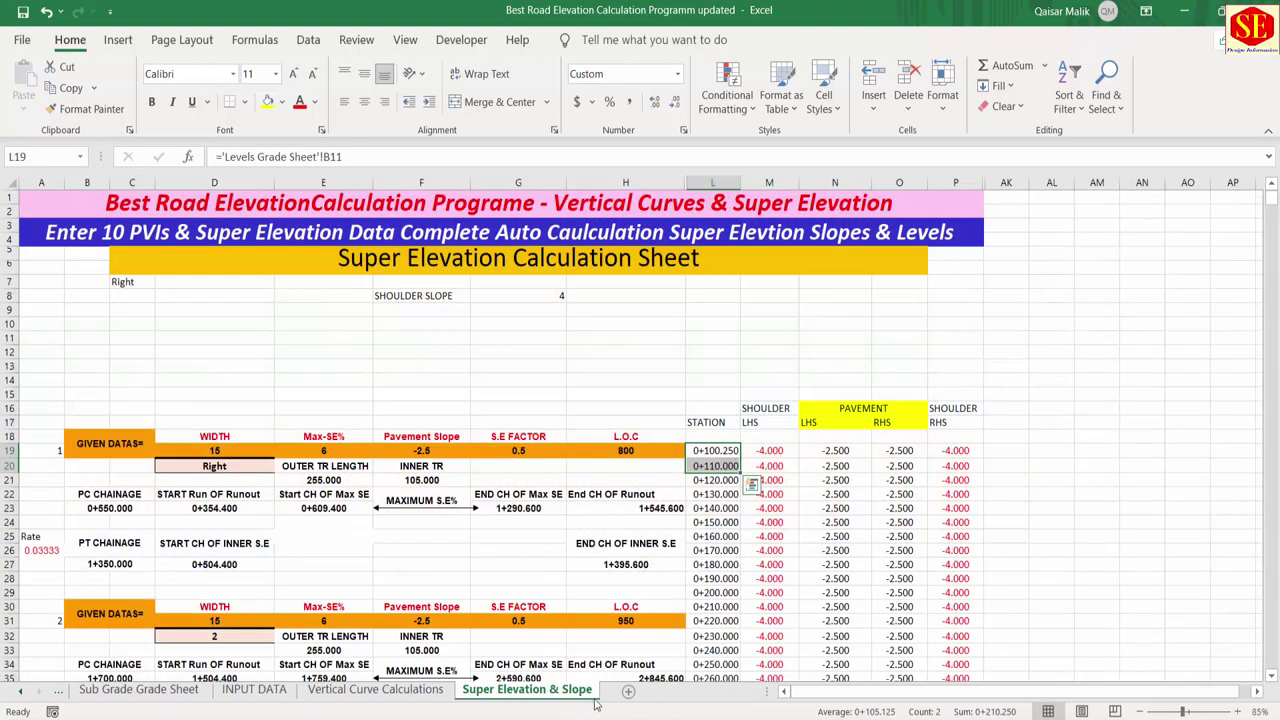
Step: Look over the Super Elevation Calculation Sheet and return to the Levels Grade Sheet
scroll(656, 402, down, 1)
scroll(656, 402, down, 2)
click(17, 690)
click(17, 690)
click(17, 690)
click(17, 690)
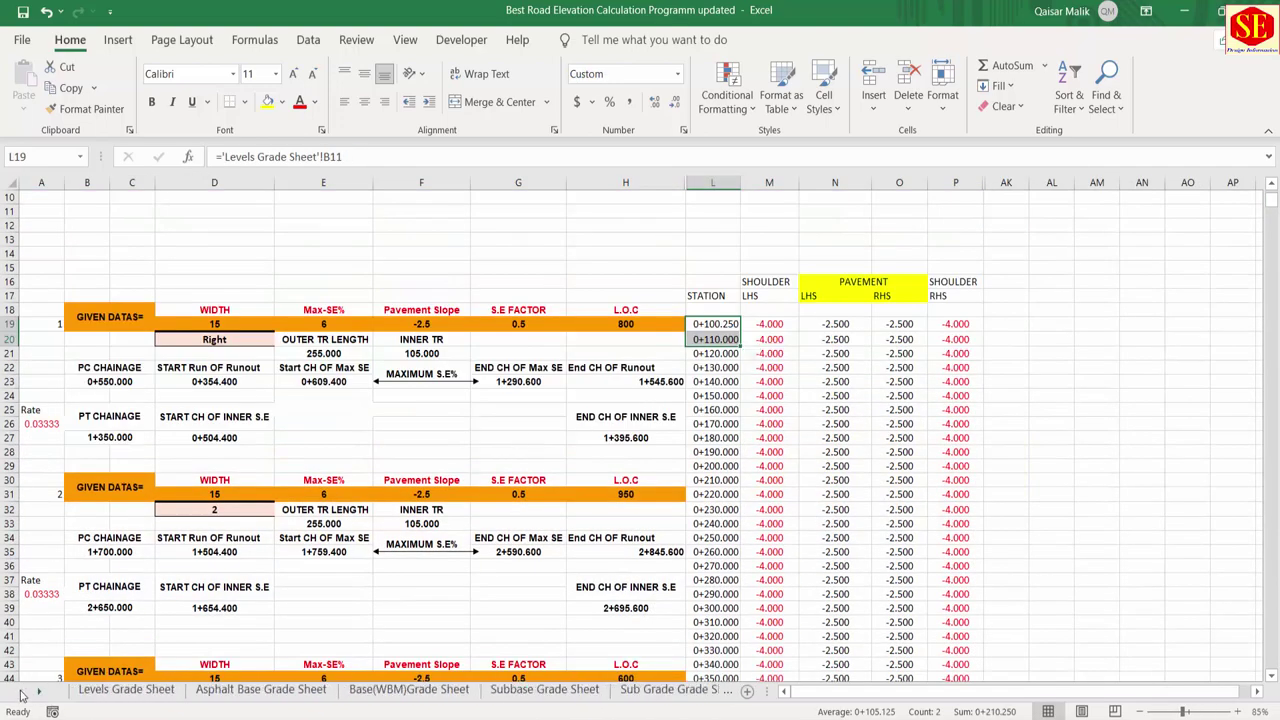
click(104, 690)
Step: Examine the superelevation slope columns on the Levels Grade Sheet, highlighting the slopes in columns I and K, and return to the input tables
scroll(406, 501, down, 8)
drag(553, 376, 554, 675)
drag(673, 380, 673, 657)
scroll(677, 467, down, 12)
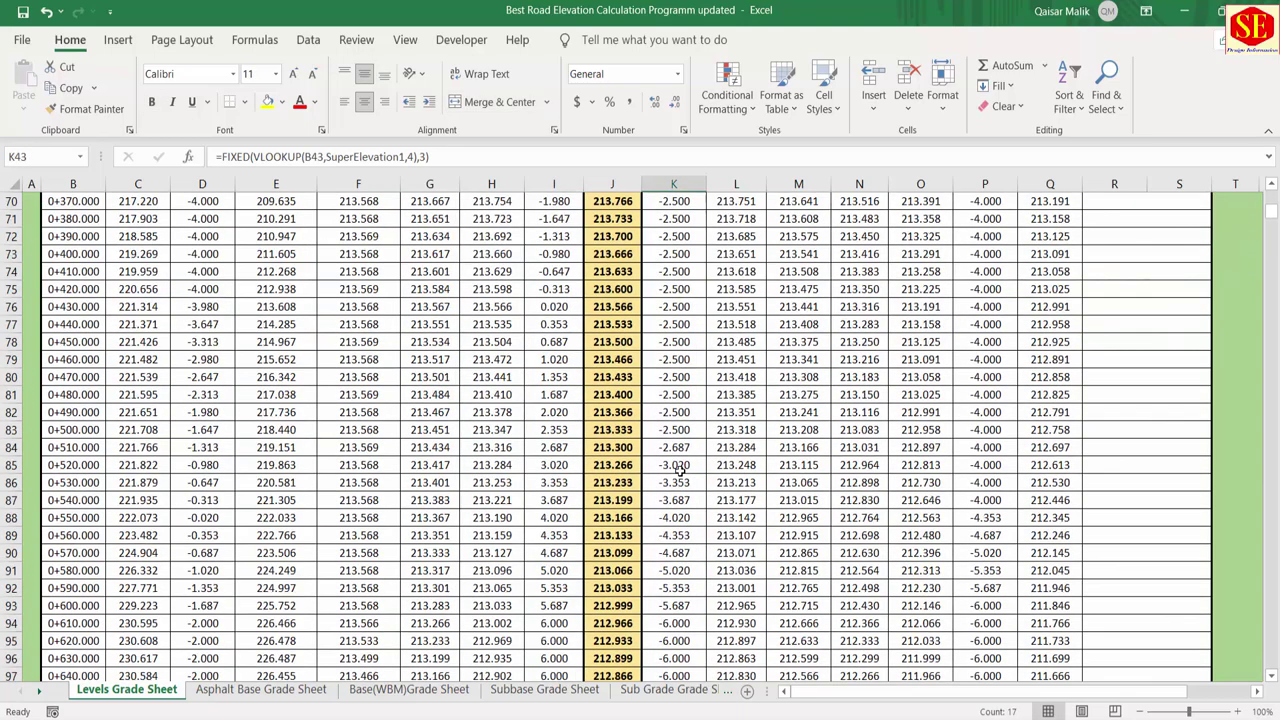
drag(554, 236, 554, 676)
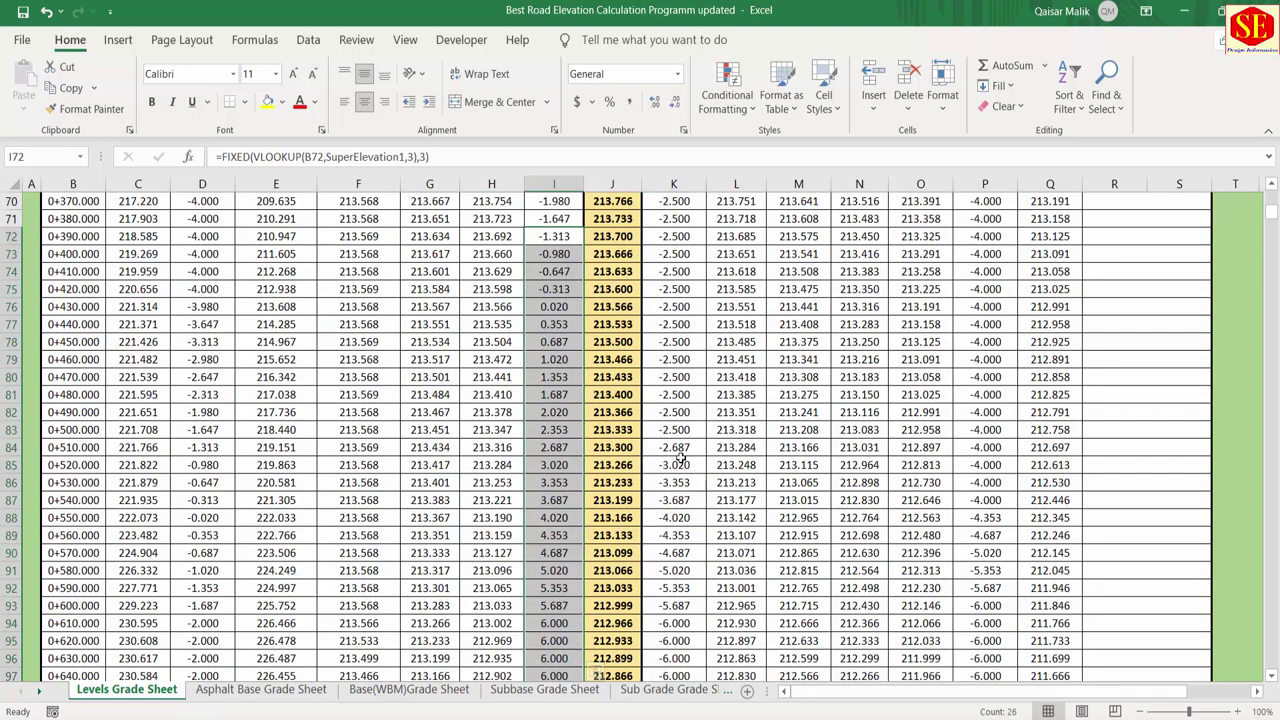
scroll(620, 402, up, 8)
scroll(620, 402, up, 15)
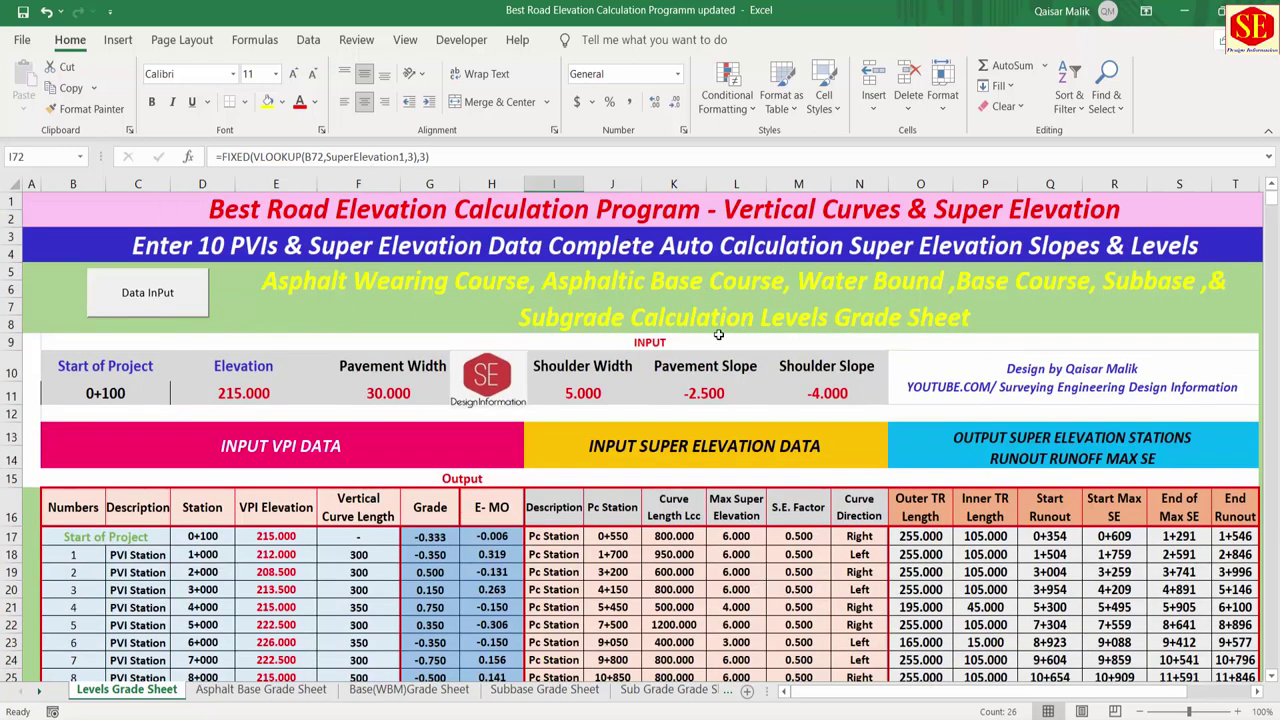
scroll(295, 452, down, 1)
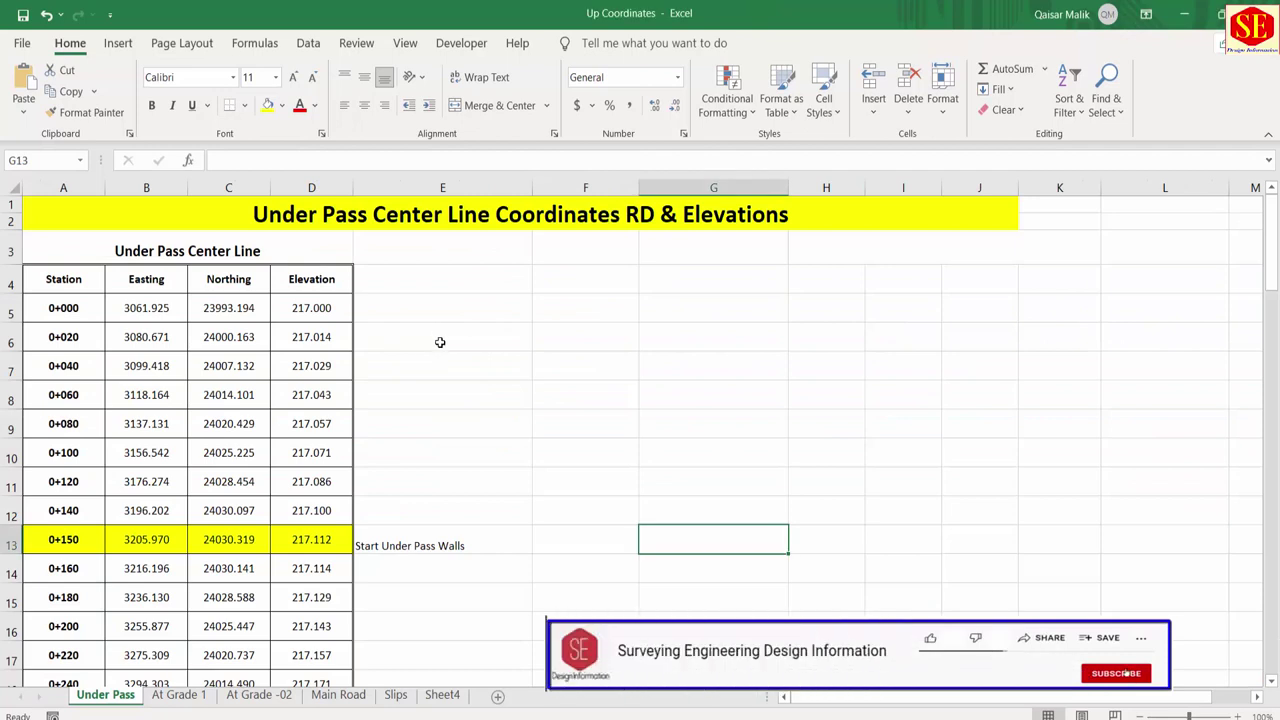
Step: Switch to the Up Coordinates workbook and point out the Station, Easting, Northing and Elevation headings and the title of the Under Pass sheet
click(70, 281)
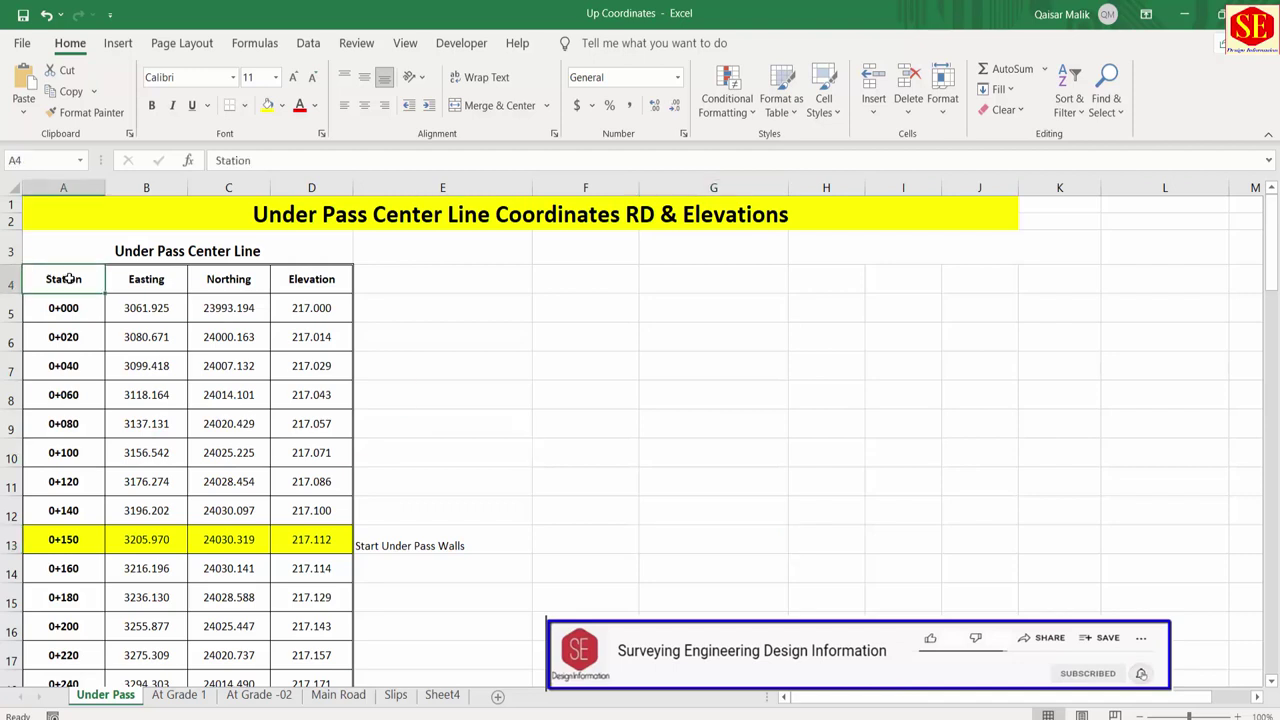
click(150, 280)
click(232, 281)
click(298, 280)
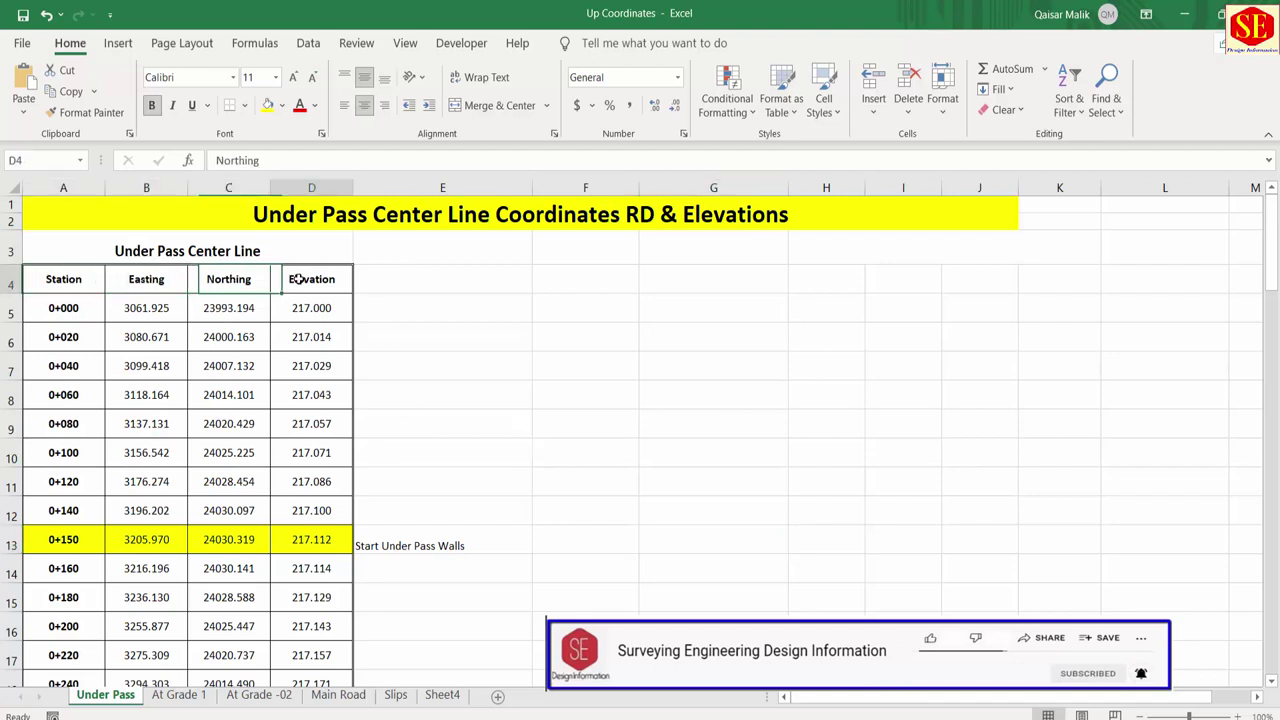
click(554, 215)
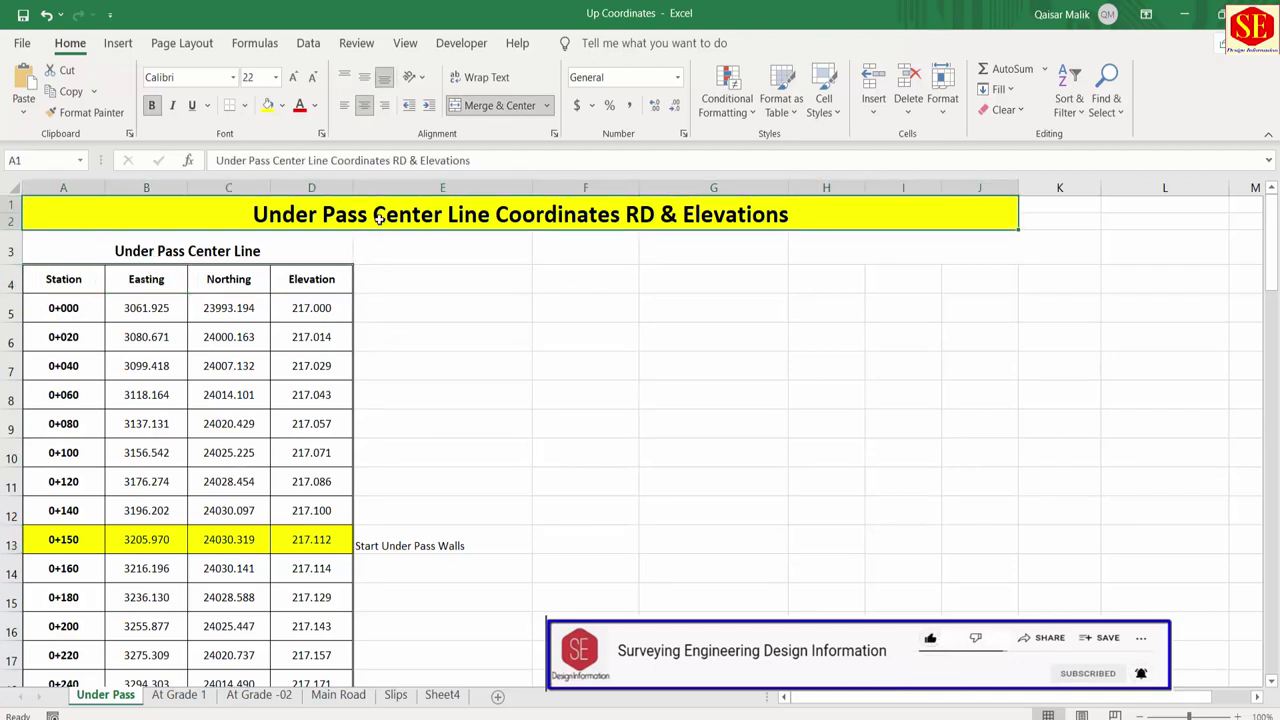
Step: Review the Under Pass centre line table from the Start Under Pass Walls station to the End Under Pass Walls station
scroll(466, 277, down, 1)
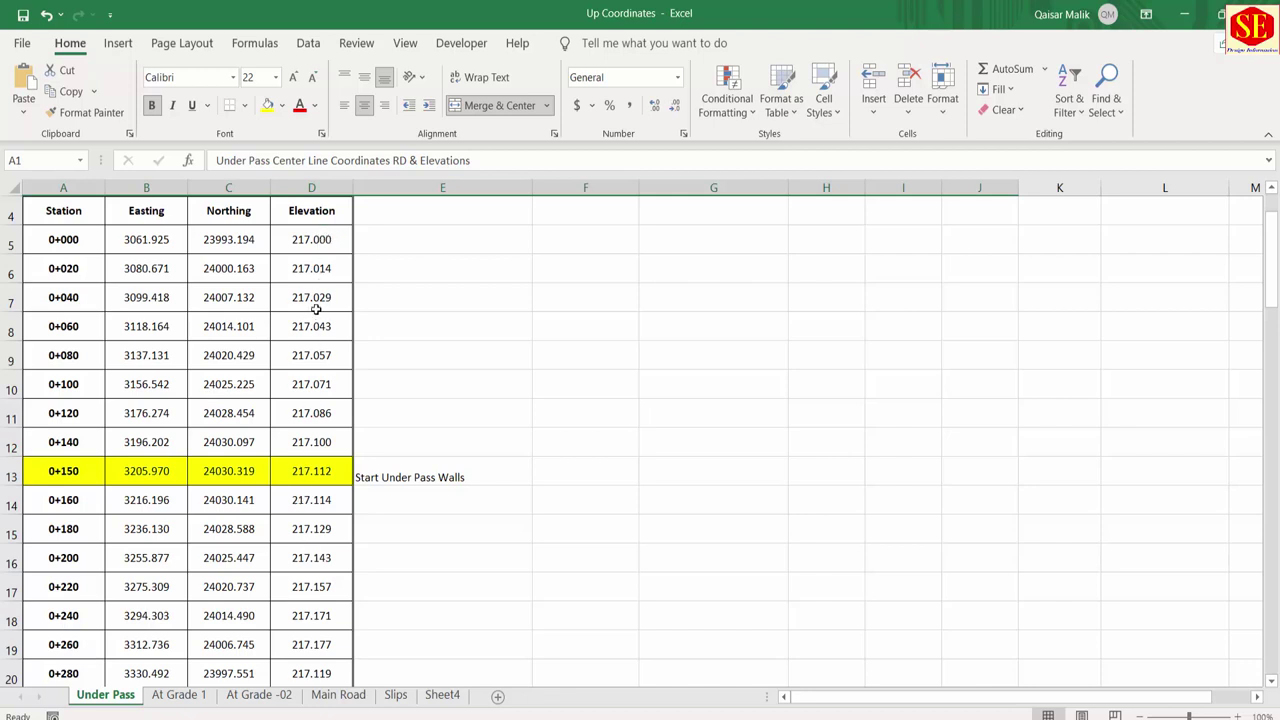
click(430, 478)
scroll(434, 430, down, 9)
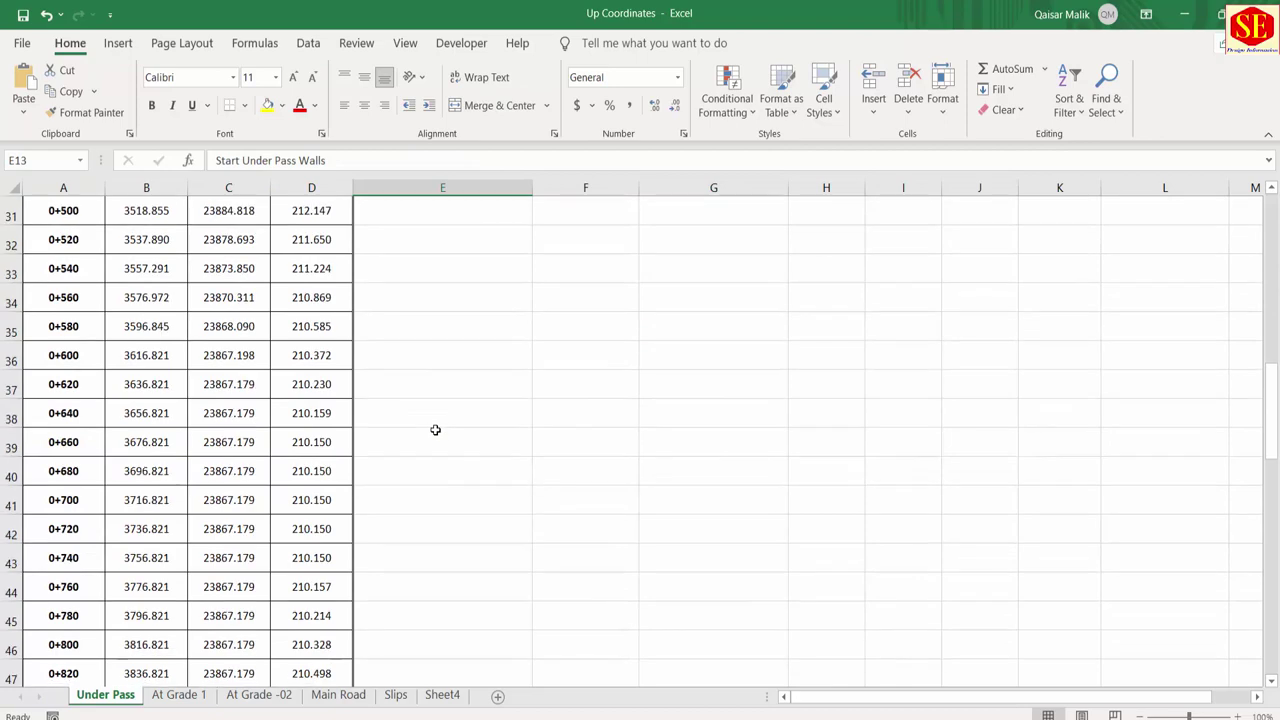
scroll(435, 430, down, 12)
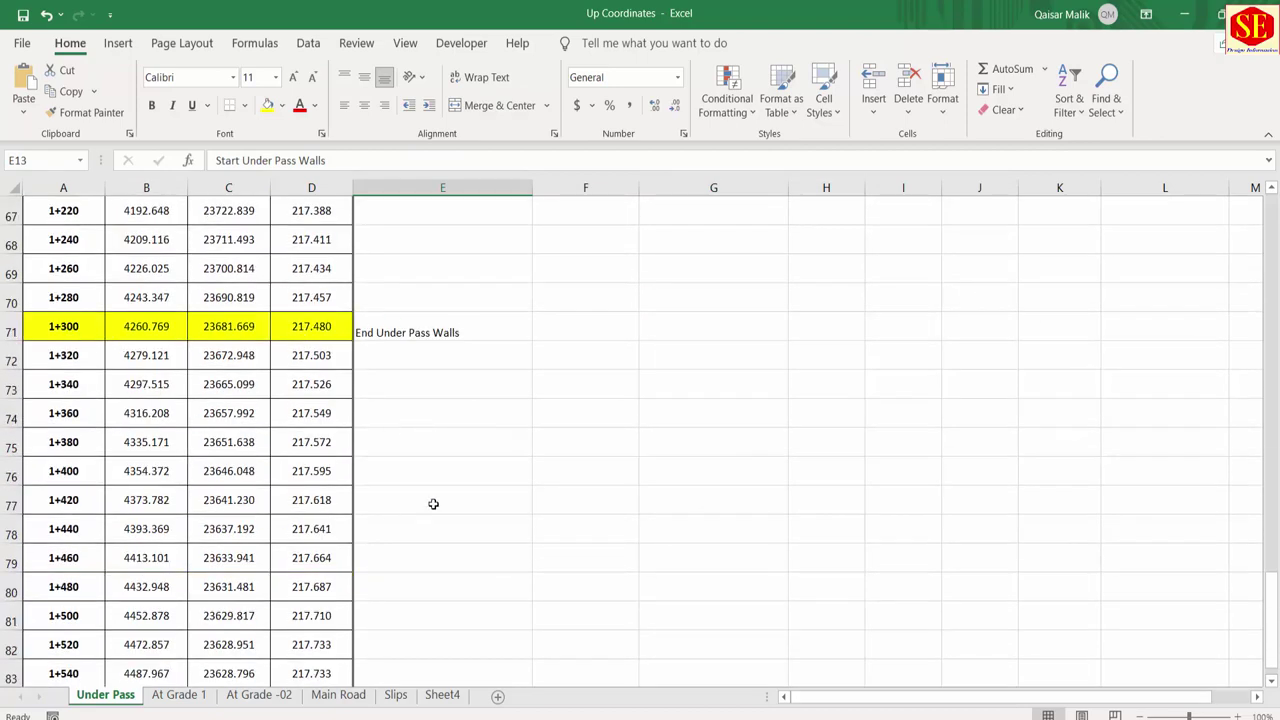
scroll(561, 620, up, 5)
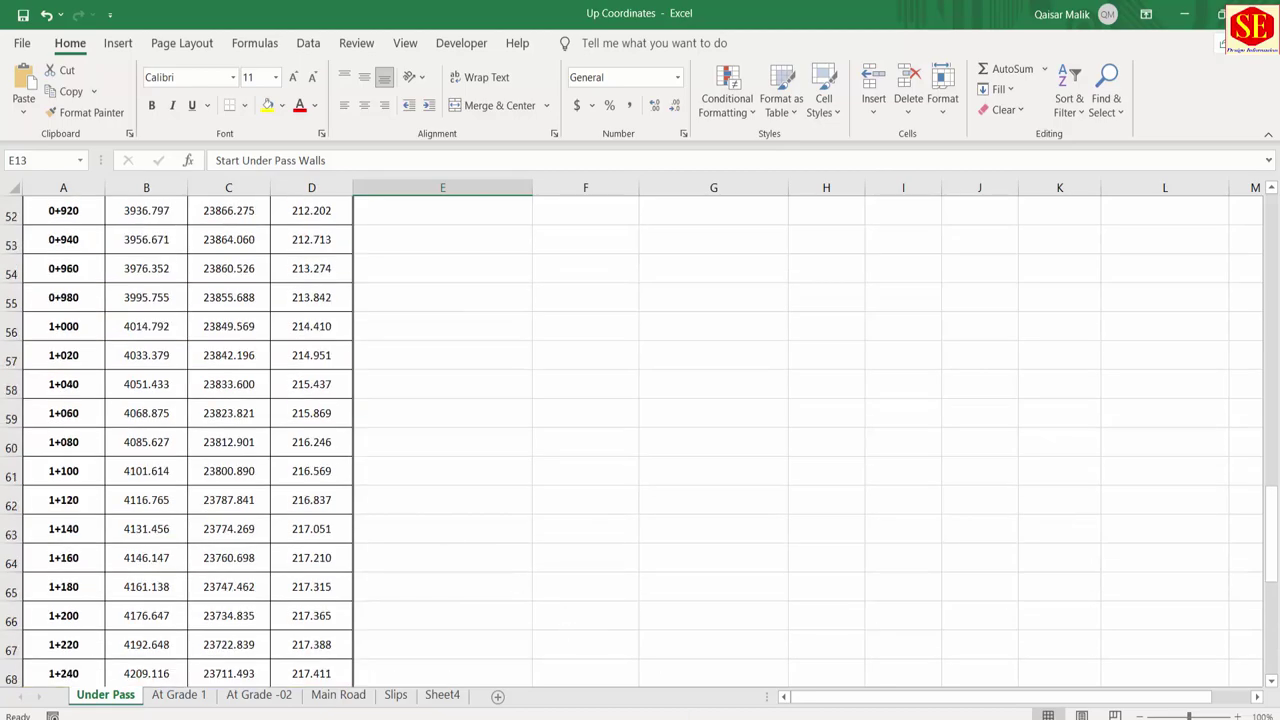
Step: Switch to the AutoCAD underpass plan and examine the hatched underpass area from station 0+700 to station 0+800
key(alt+Tab)
middle_drag(485, 317, 485, 388)
scroll(472, 318, up, 3)
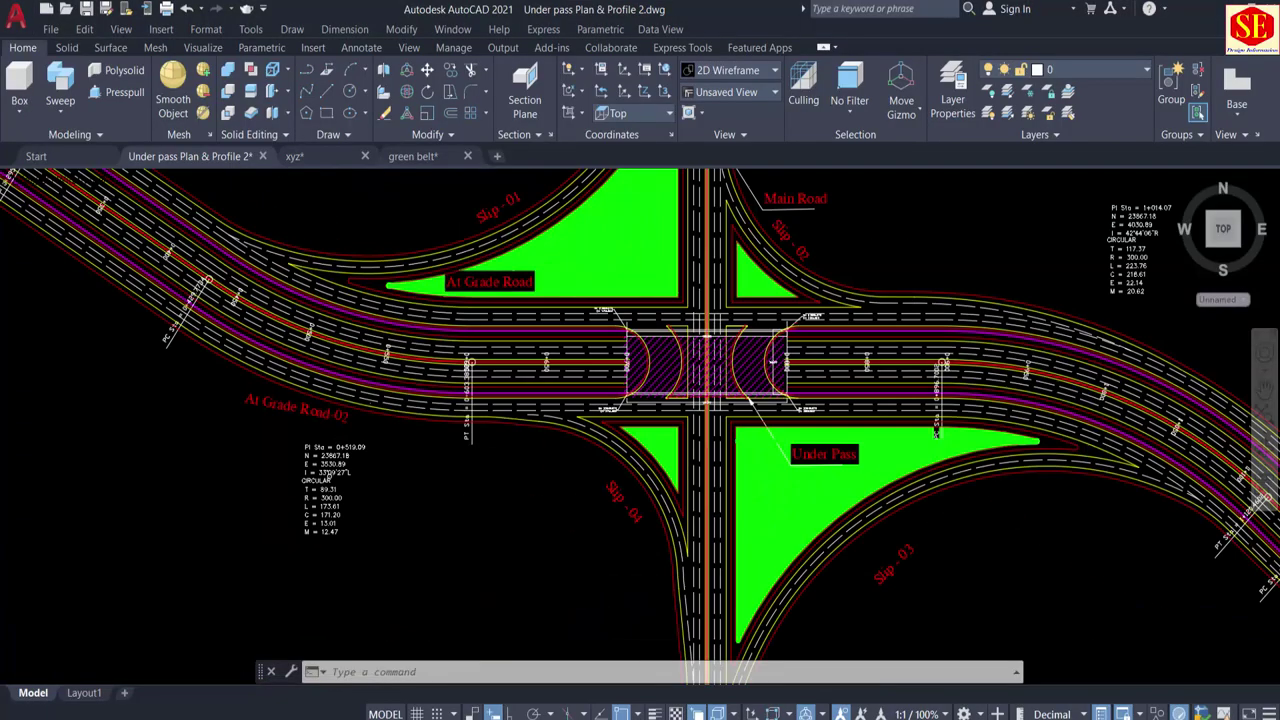
scroll(462, 313, up, 4)
middle_drag(817, 366, 569, 346)
middle_drag(940, 383, 746, 357)
scroll(506, 405, up, 2)
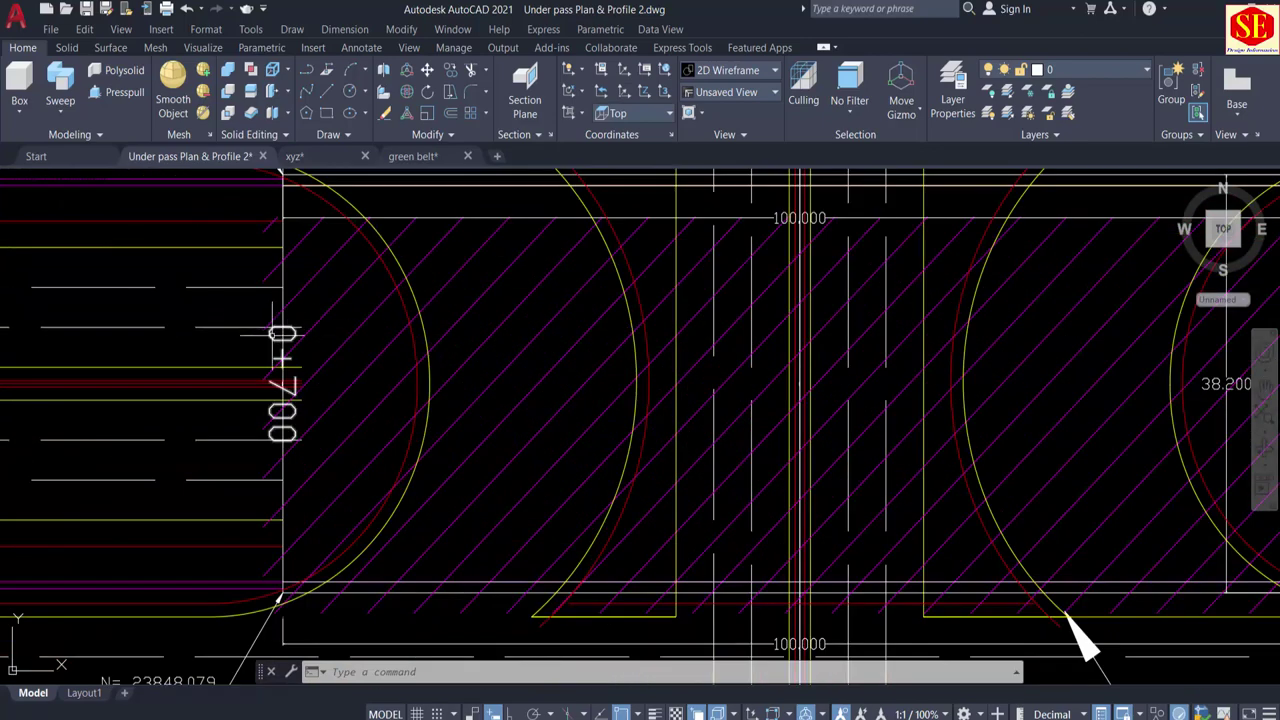
scroll(276, 337, down, 4)
scroll(903, 352, up, 6)
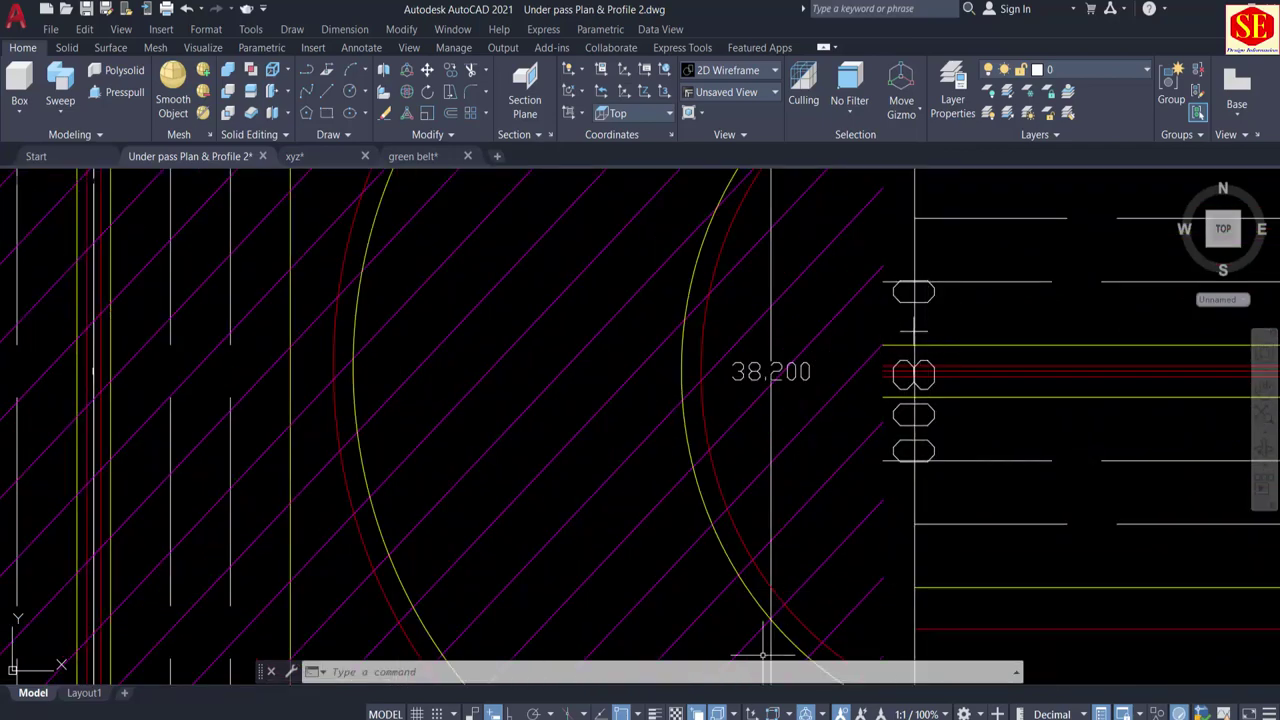
Step: Switch to the Up Coordinates workbook and fill the eastings, northings and elevations of stations 0+760 to 0+840 with yellow
key(alt+Tab)
scroll(63, 362, up, 8)
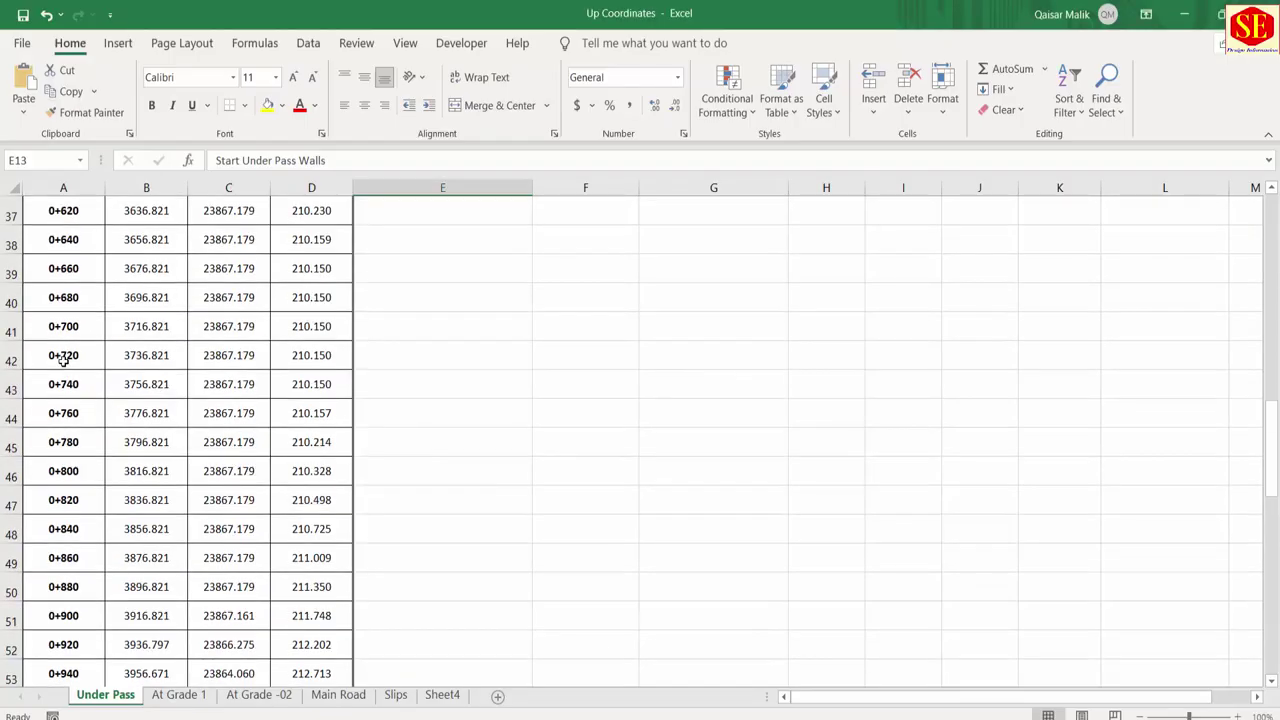
scroll(63, 362, down, 4)
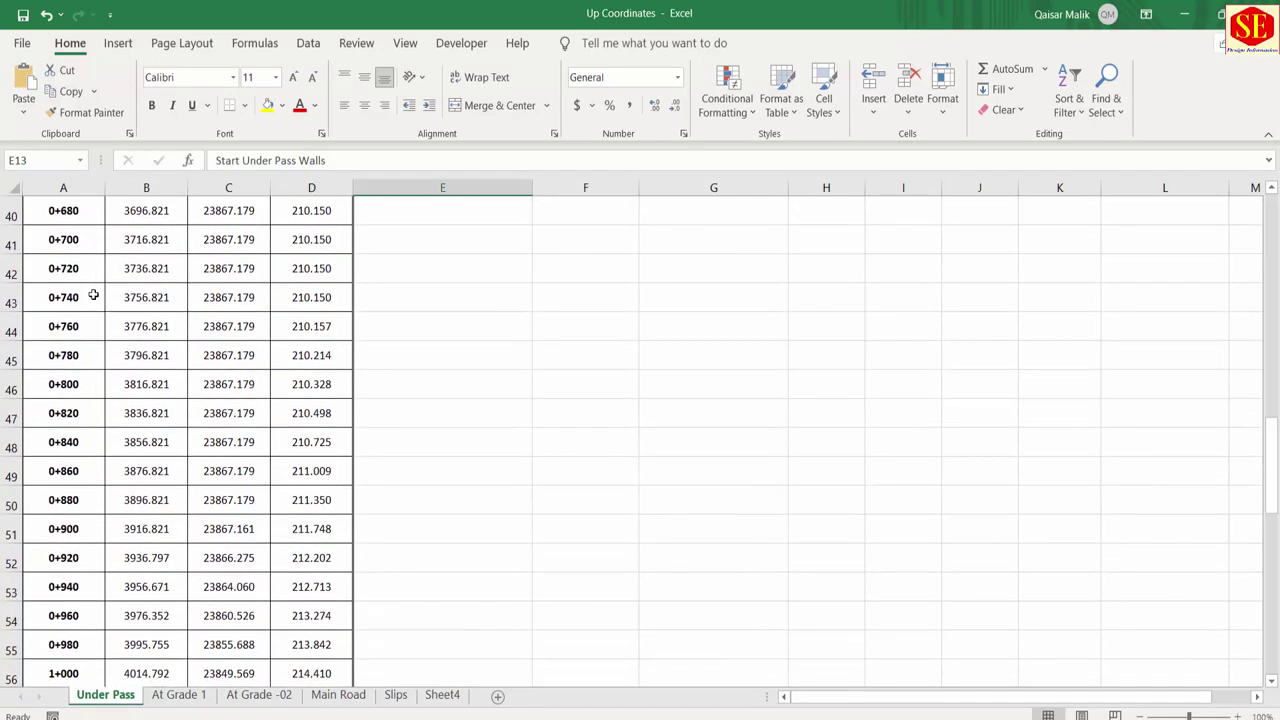
drag(131, 326, 297, 444)
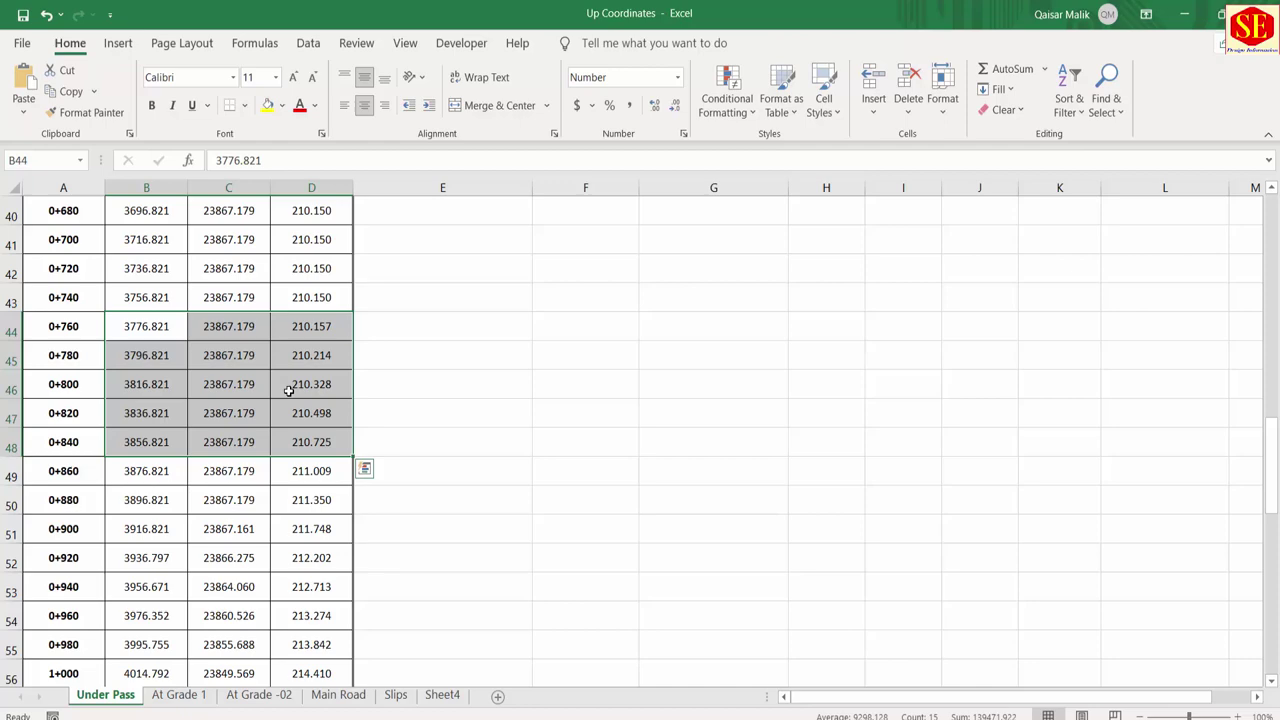
click(267, 105)
click(414, 423)
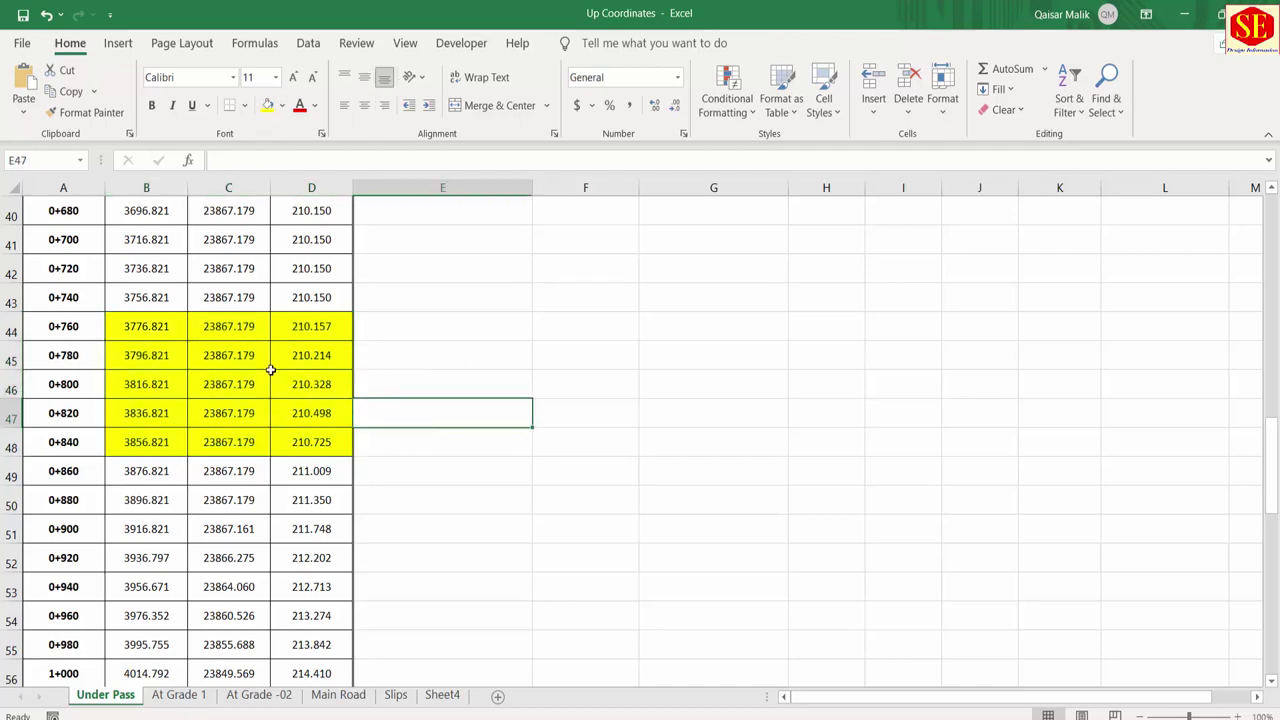
Step: Review the Under Pass centre line elevations back to the first station of the table
scroll(270, 370, up, 3)
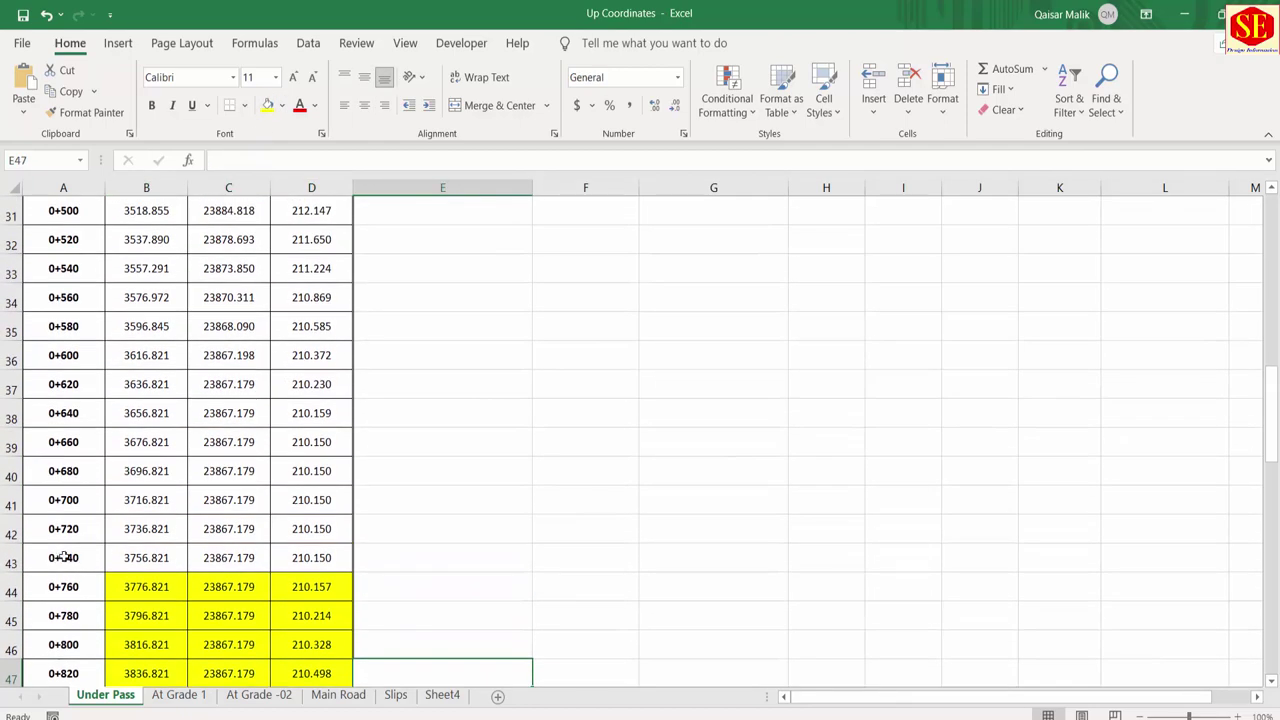
scroll(307, 553, up, 5)
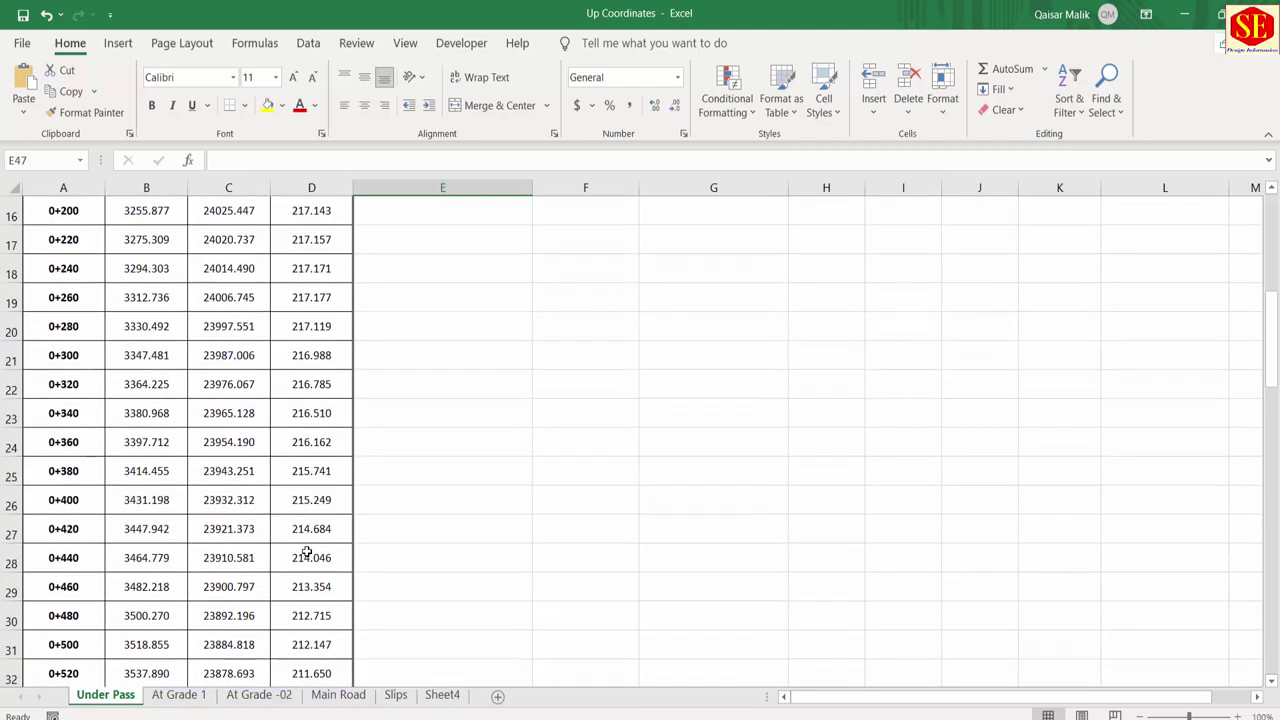
scroll(307, 553, up, 5)
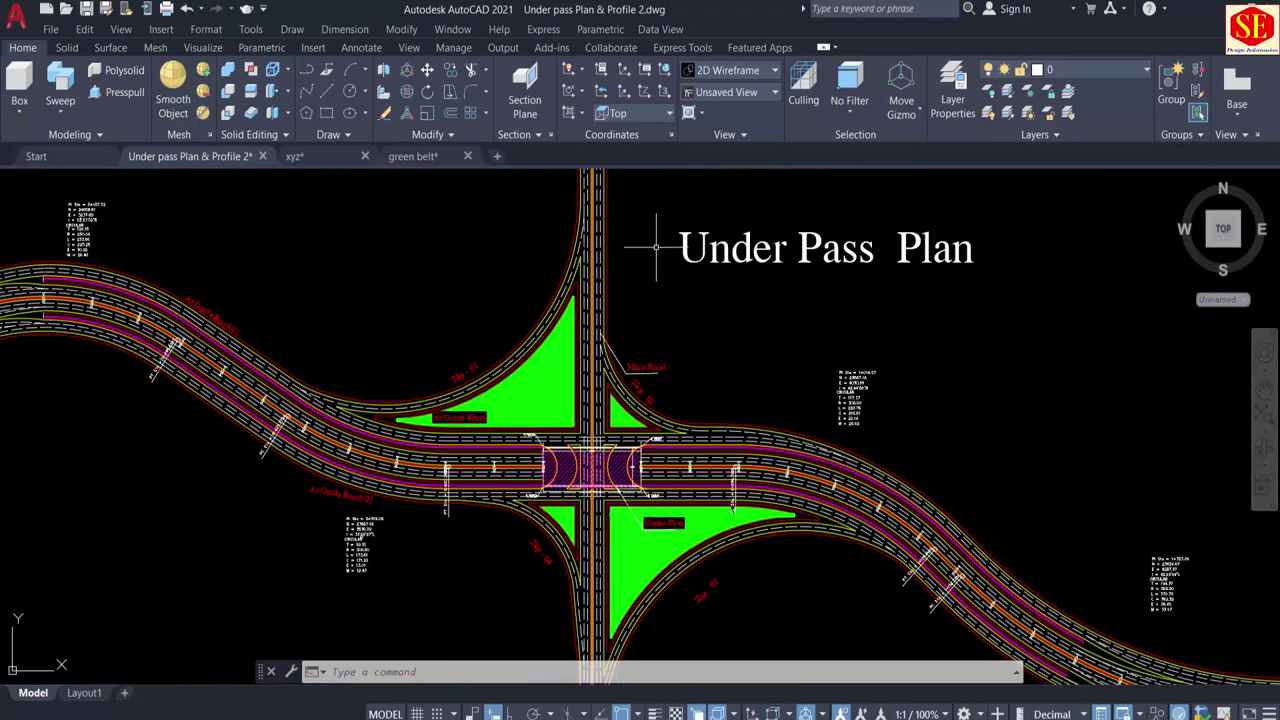
Step: Switch to AutoCAD to inspect the Main Road from end to end in the plan, and open its coordinates sheet in the Up Coordinates workbook
middle_drag(656, 247, 655, 442)
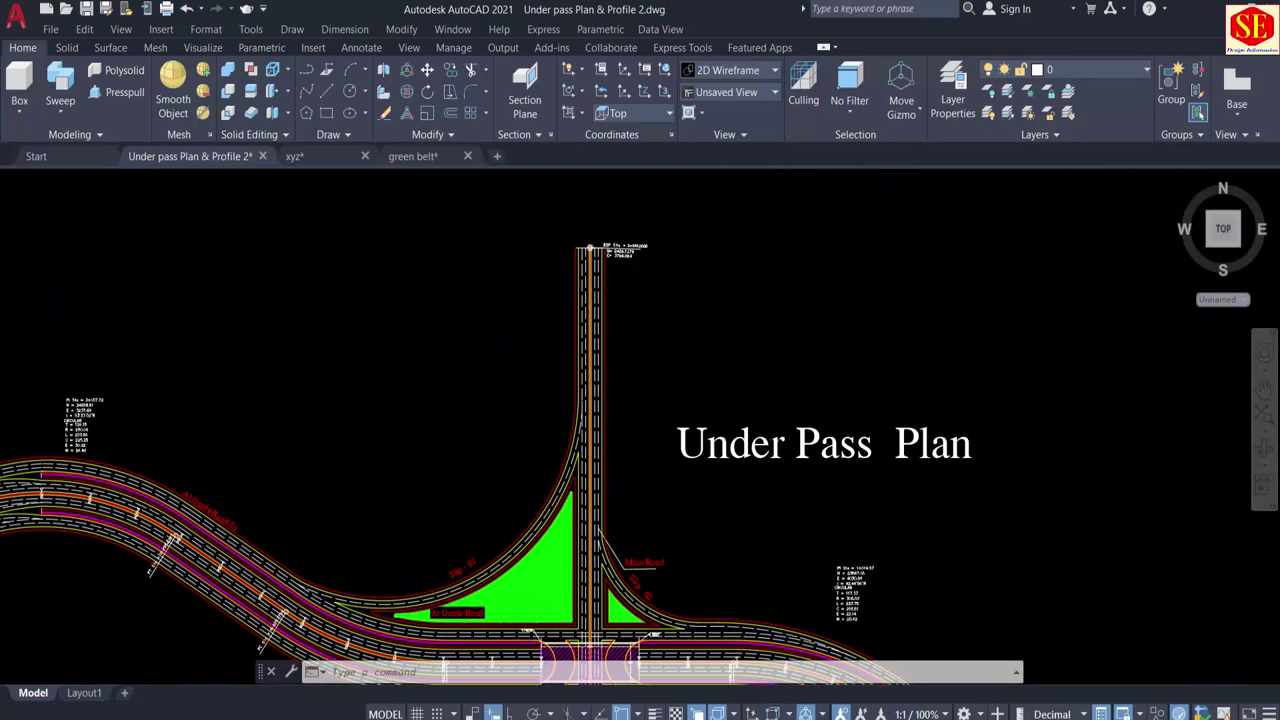
scroll(587, 247, up, 5)
scroll(592, 359, down, 5)
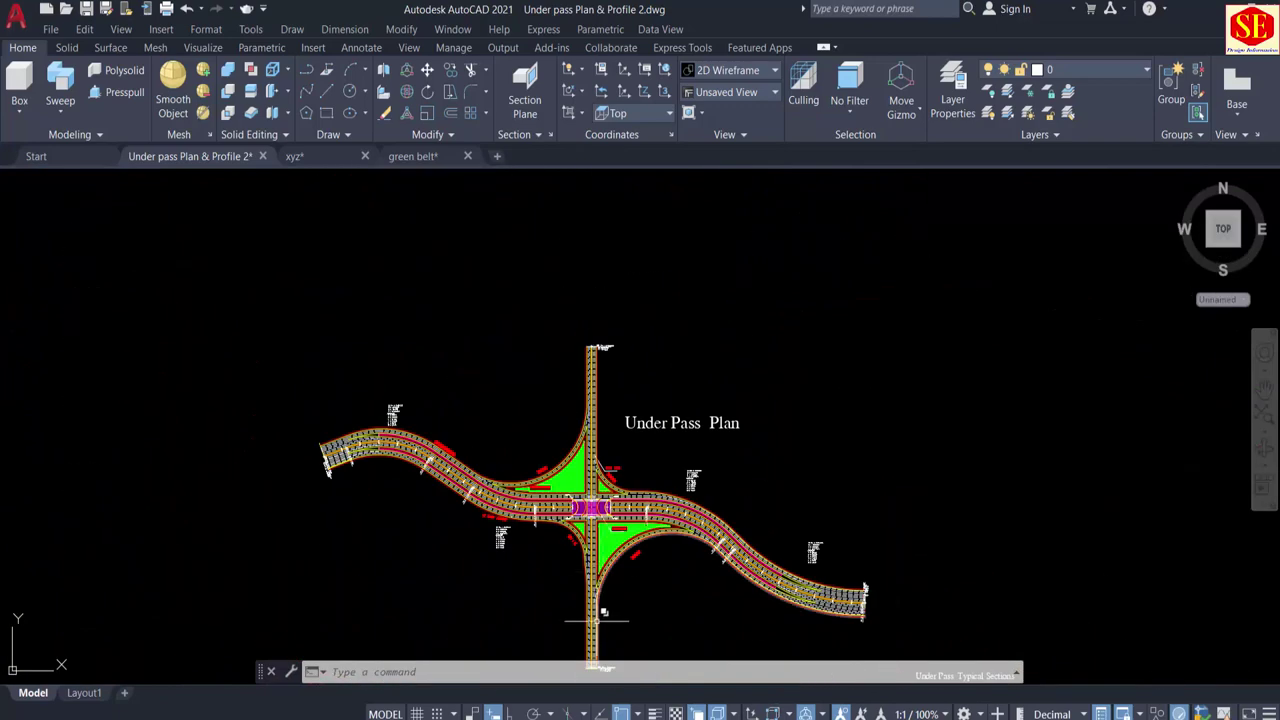
middle_drag(602, 614, 596, 434)
scroll(587, 431, up, 1)
middle_drag(563, 372, 552, 435)
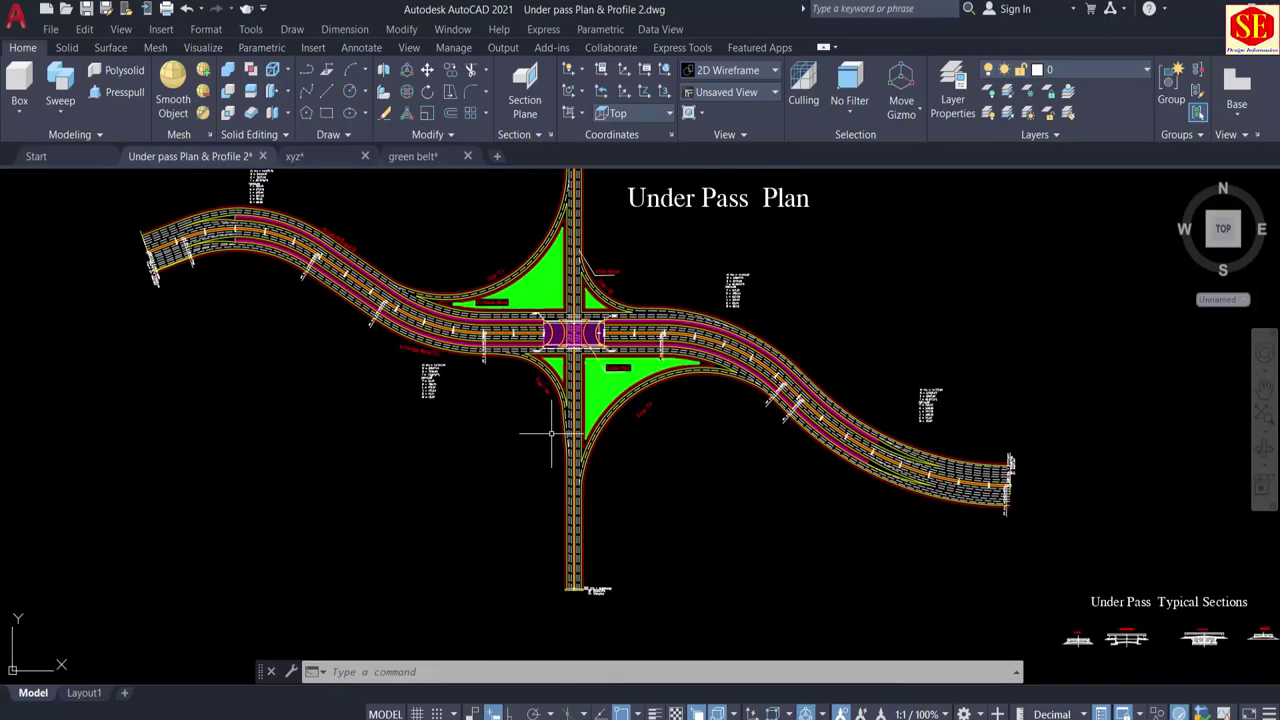
key(alt+Tab)
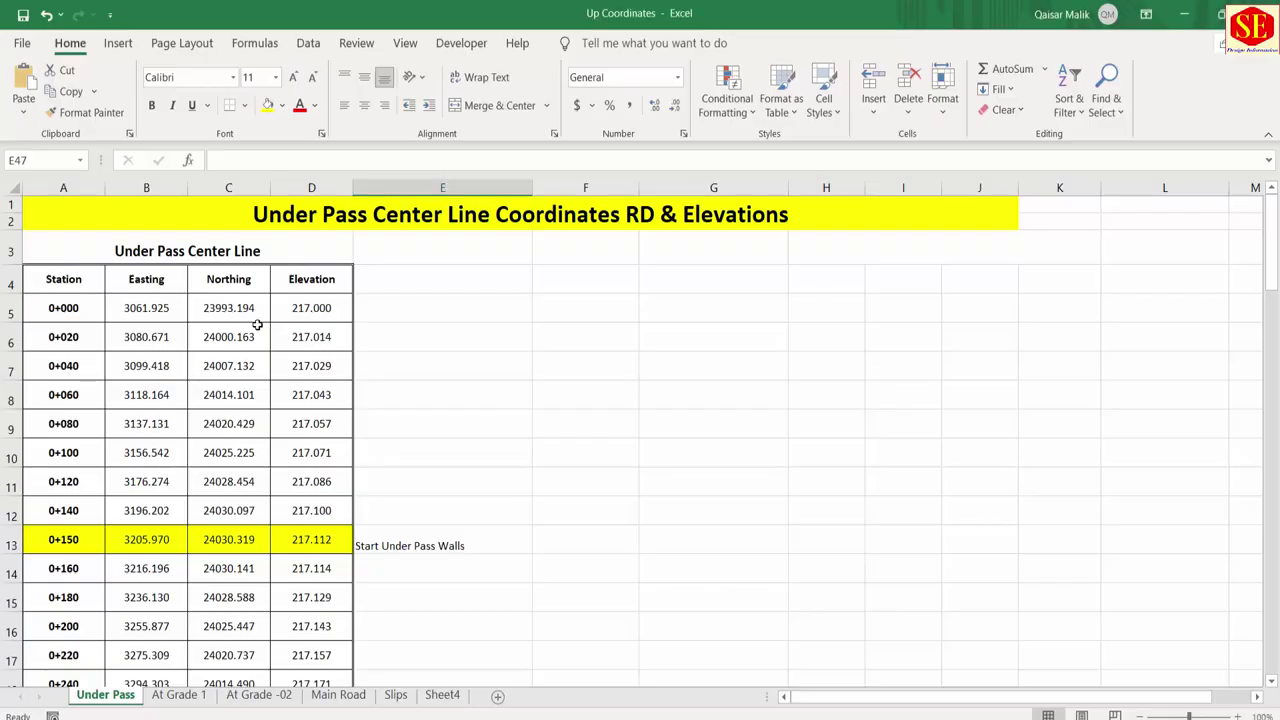
click(332, 692)
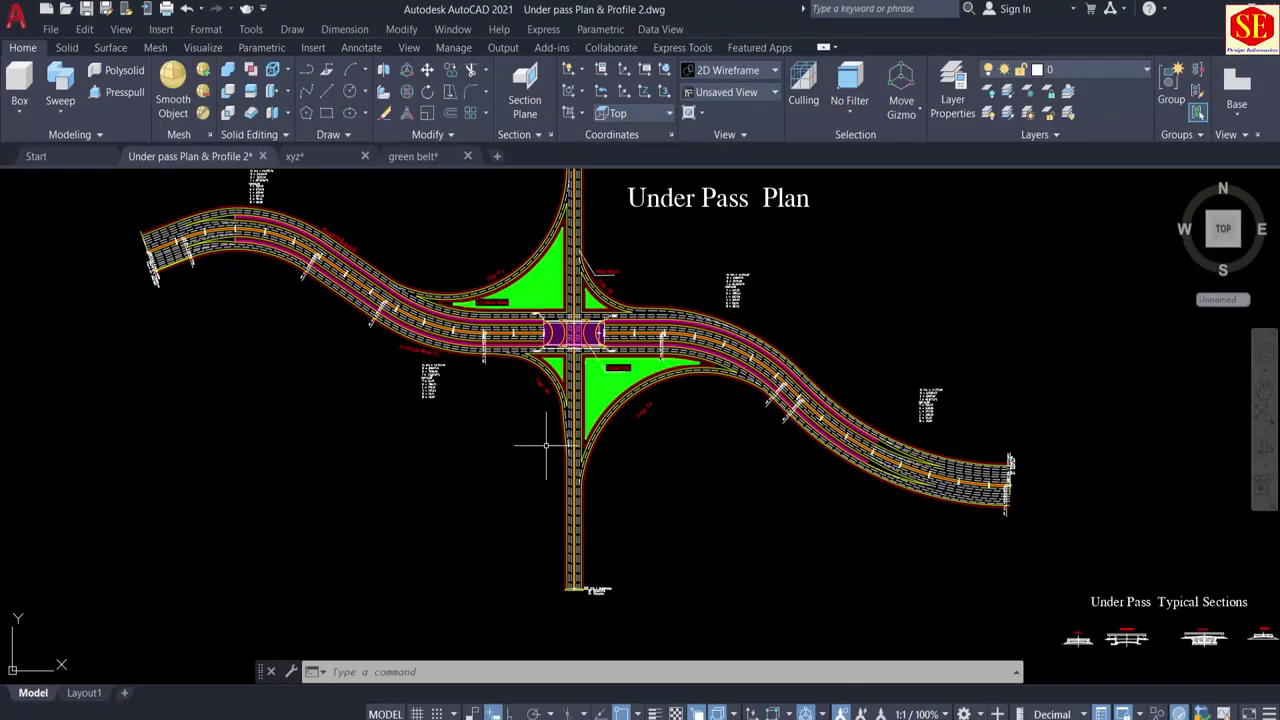
Step: Switch to the AutoCAD underpass plan and examine the alignments of At Grade Road-01 and At Grade Road-02
scroll(230, 398, up, 5)
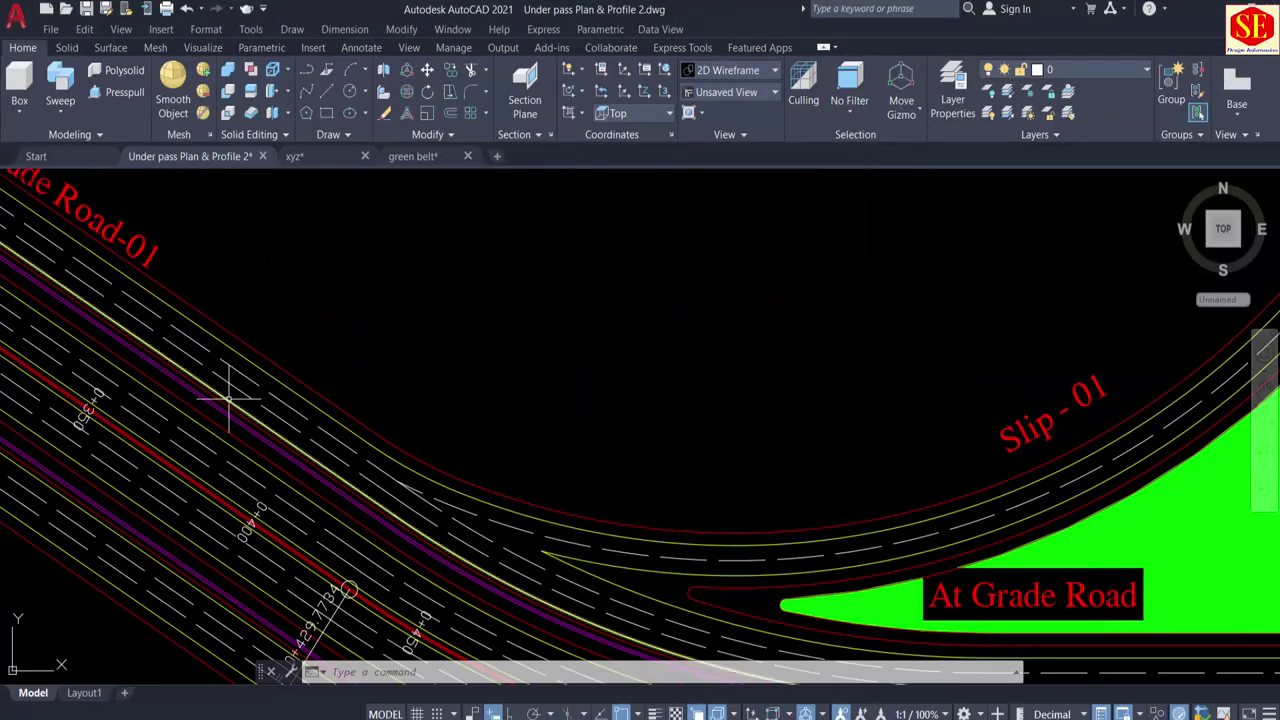
middle_drag(230, 398, 623, 420)
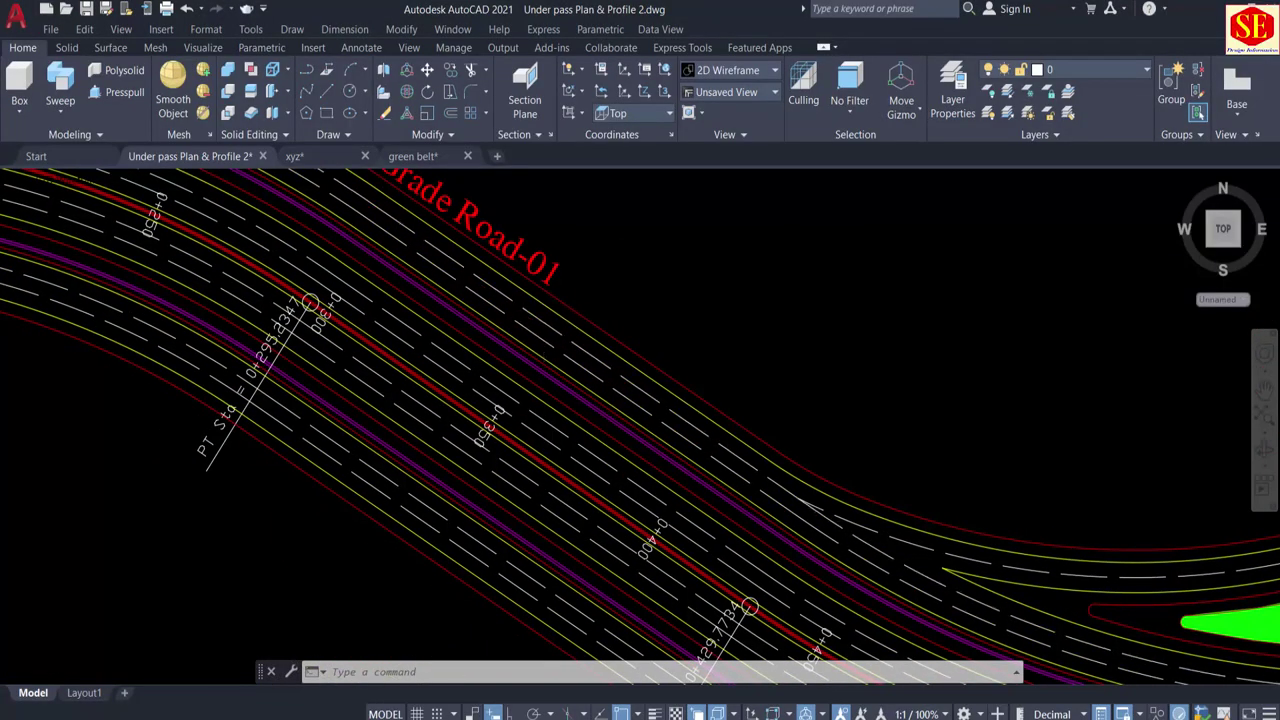
scroll(514, 271, down, 5)
scroll(500, 371, up, 3)
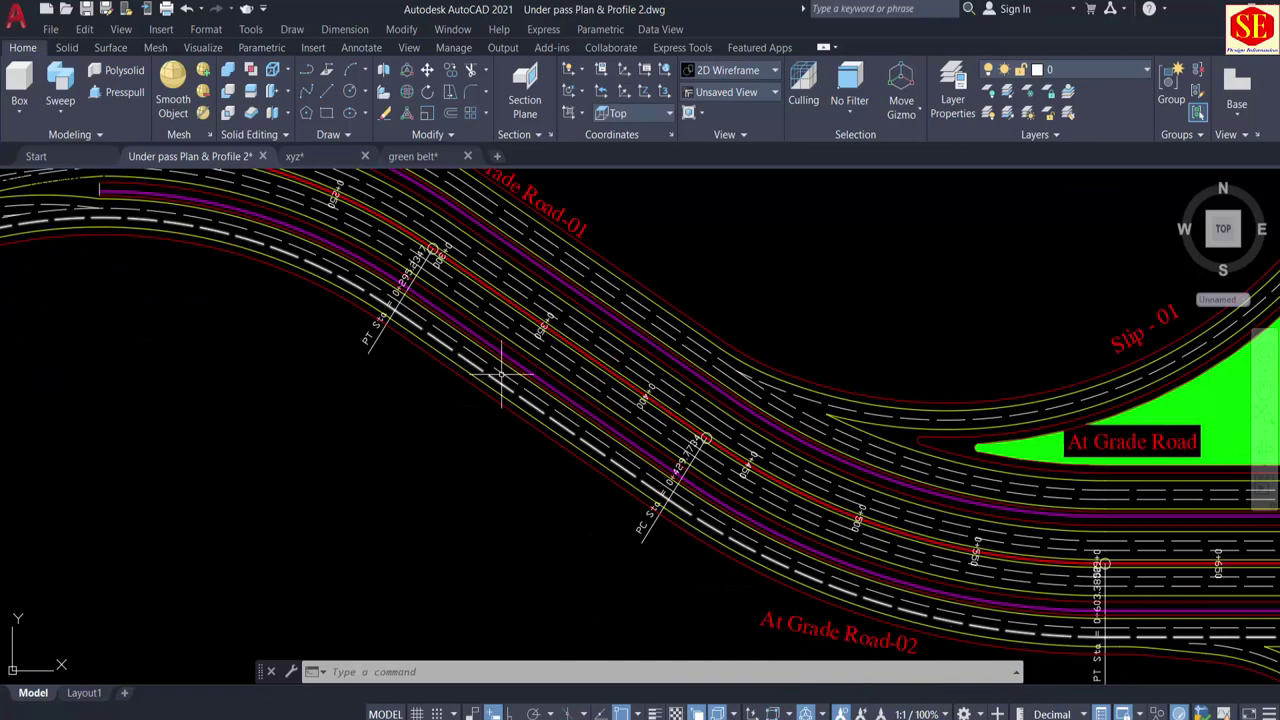
middle_drag(646, 276, 452, 244)
Step: Switch to the Up Coordinates workbook and view the At Grade 1 and Slips coordinate sheets
key(alt+Tab)
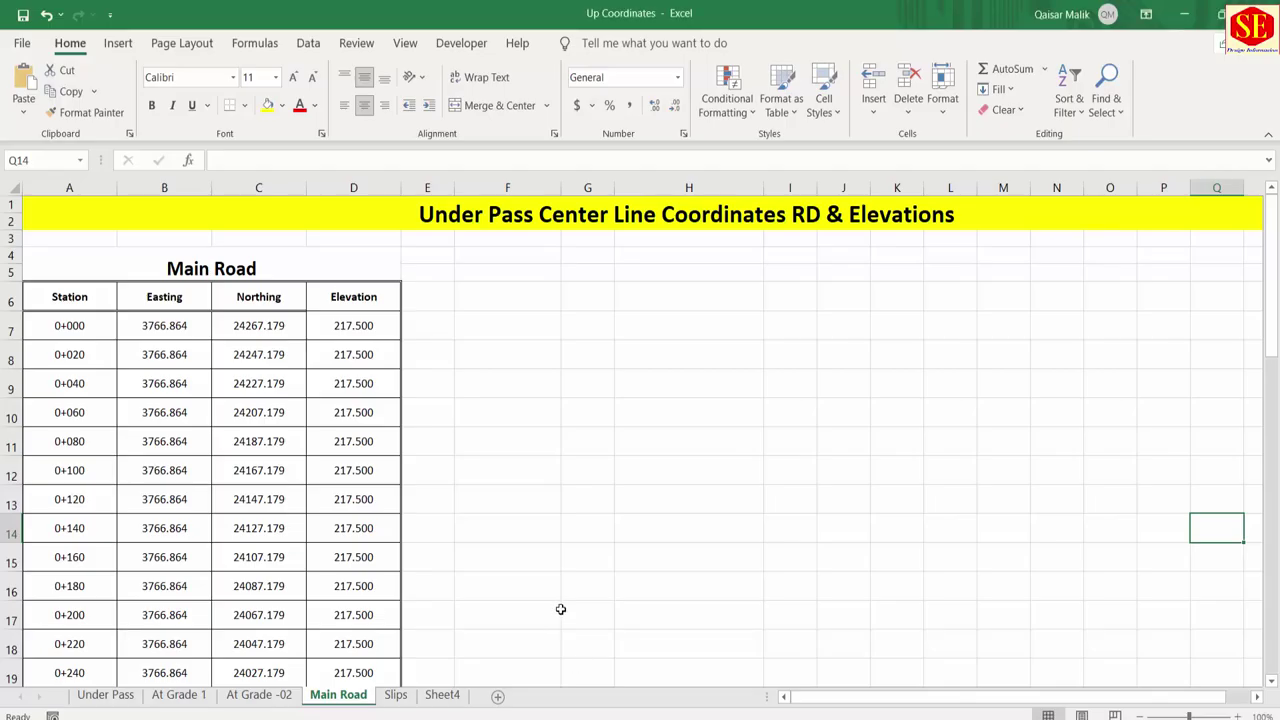
click(168, 697)
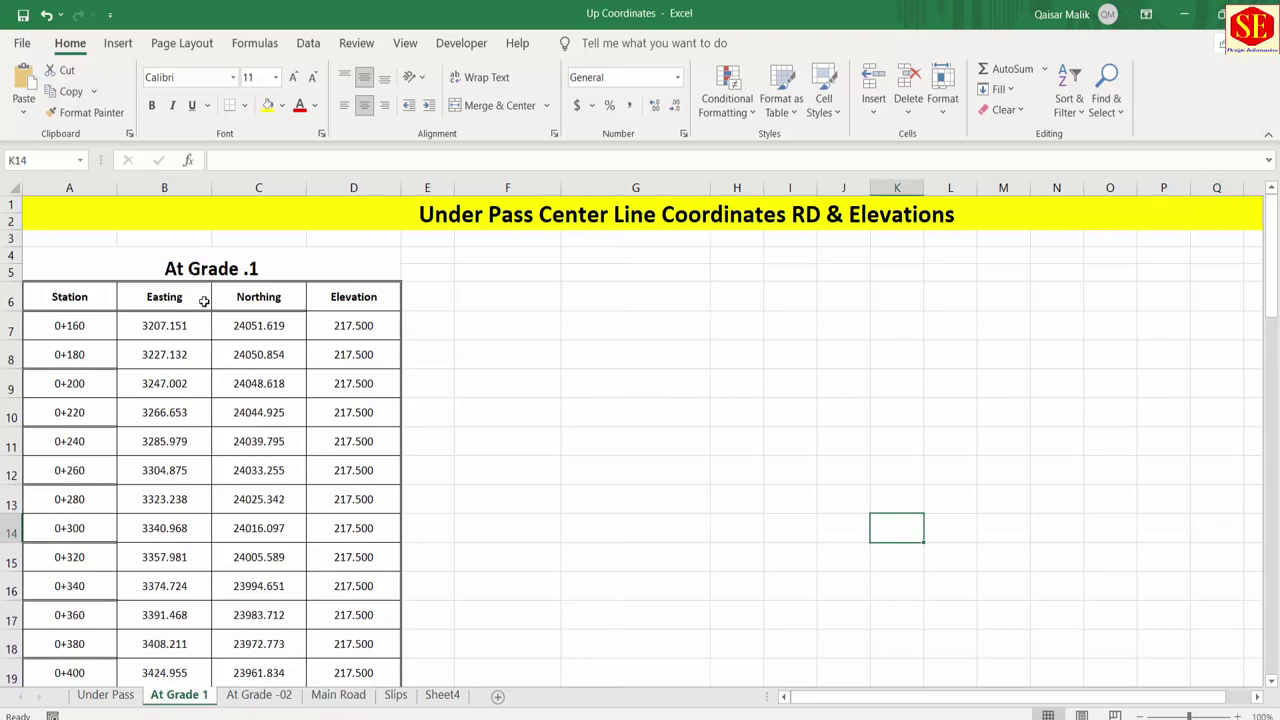
click(540, 346)
click(396, 695)
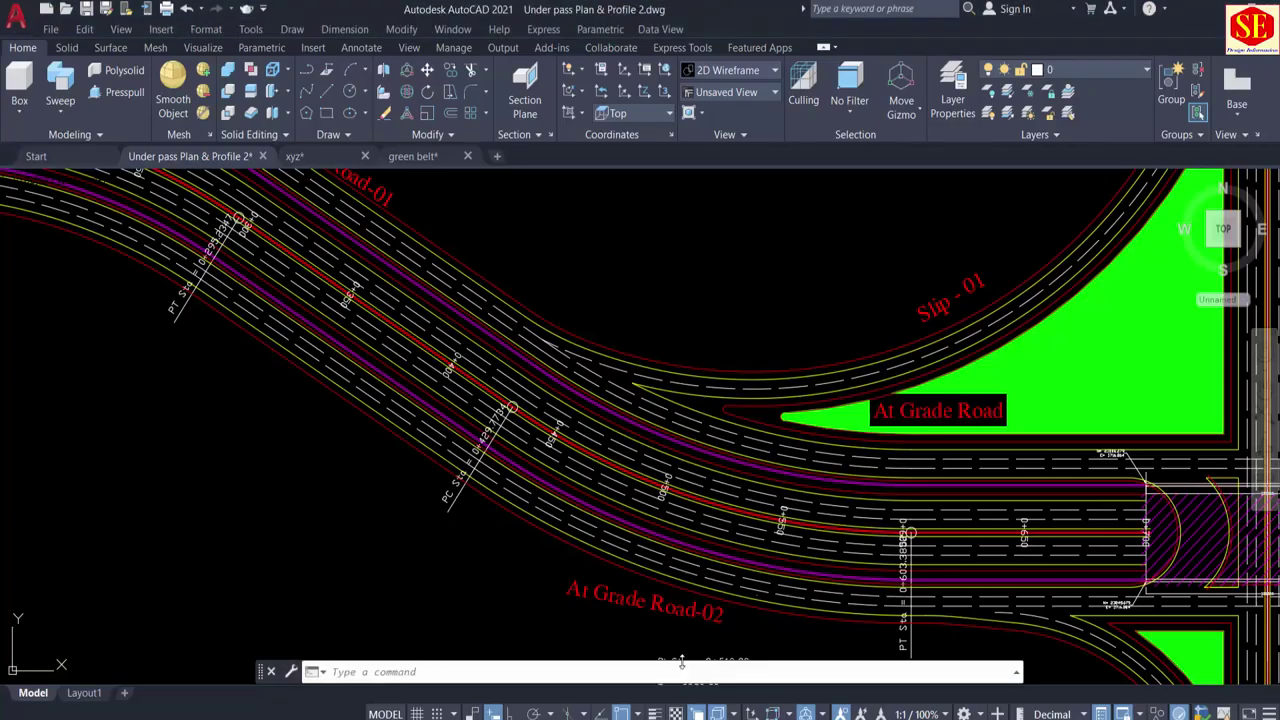
Step: Switch to the AutoCAD underpass plan and examine the Slip-01 road beside the green At Grade Road area
scroll(640, 420, down, 5)
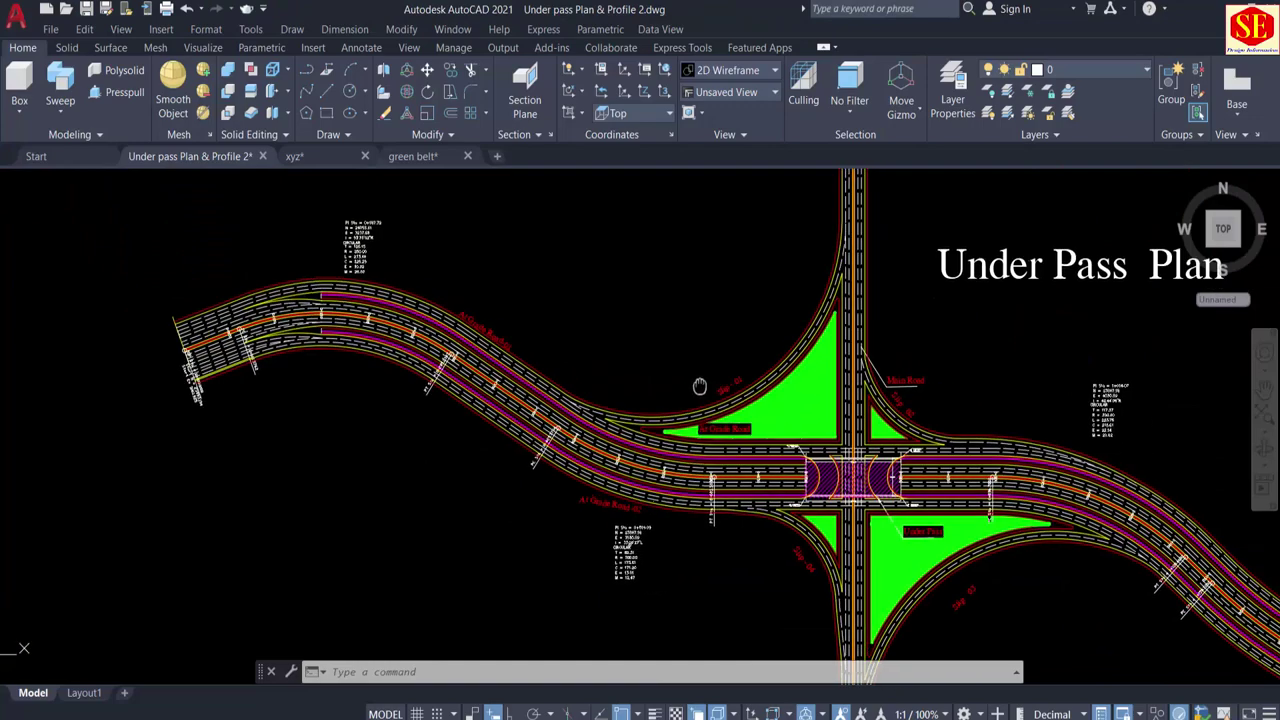
scroll(830, 330, up, 5)
scroll(585, 344, up, 1)
middle_drag(540, 372, 190, 394)
scroll(965, 420, down, 5)
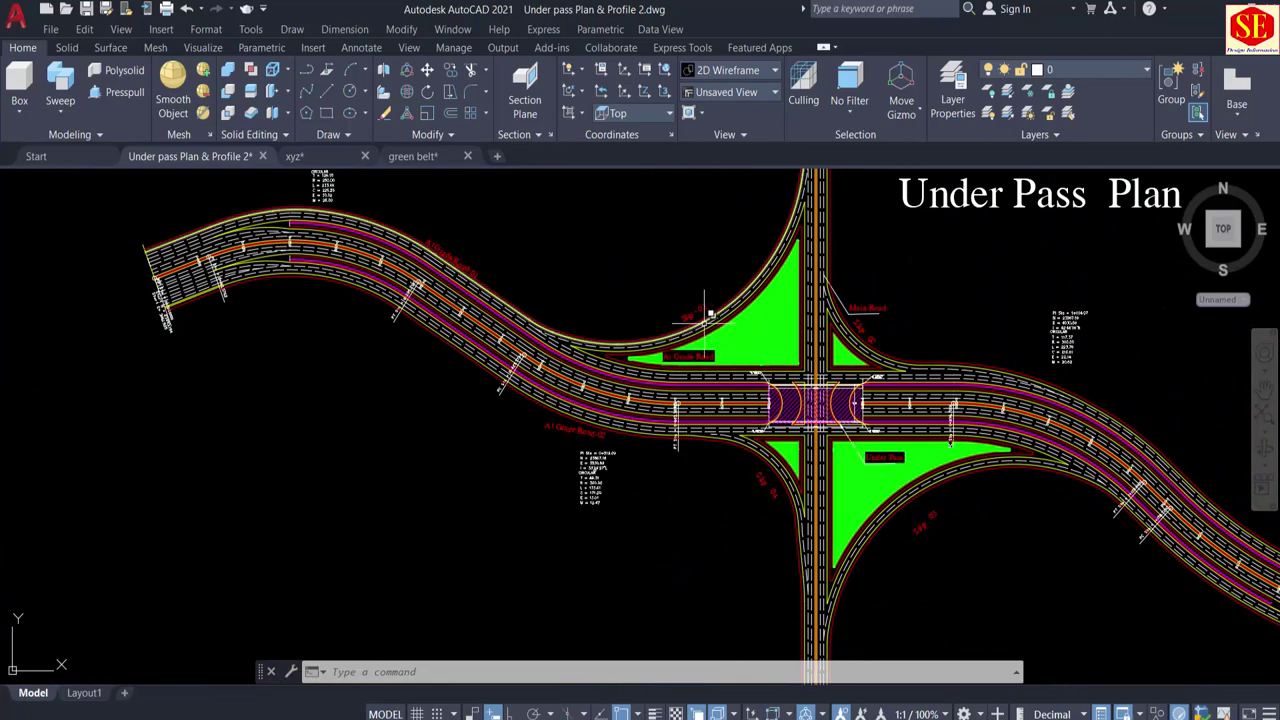
Step: Examine the underpass plan and the Under Pass Section drawing in the typical sections
middle_drag(935, 252, 647, 307)
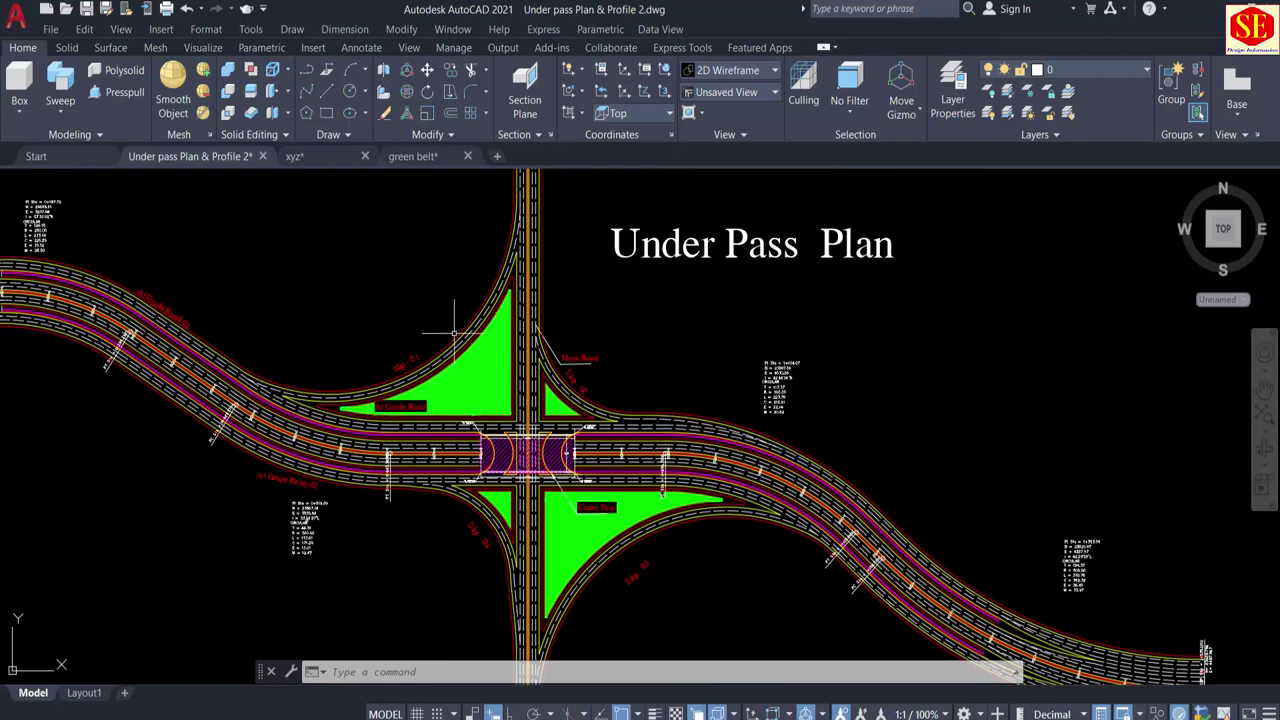
middle_drag(663, 461, 422, 220)
scroll(485, 270, down, 2)
scroll(485, 271, down, 1)
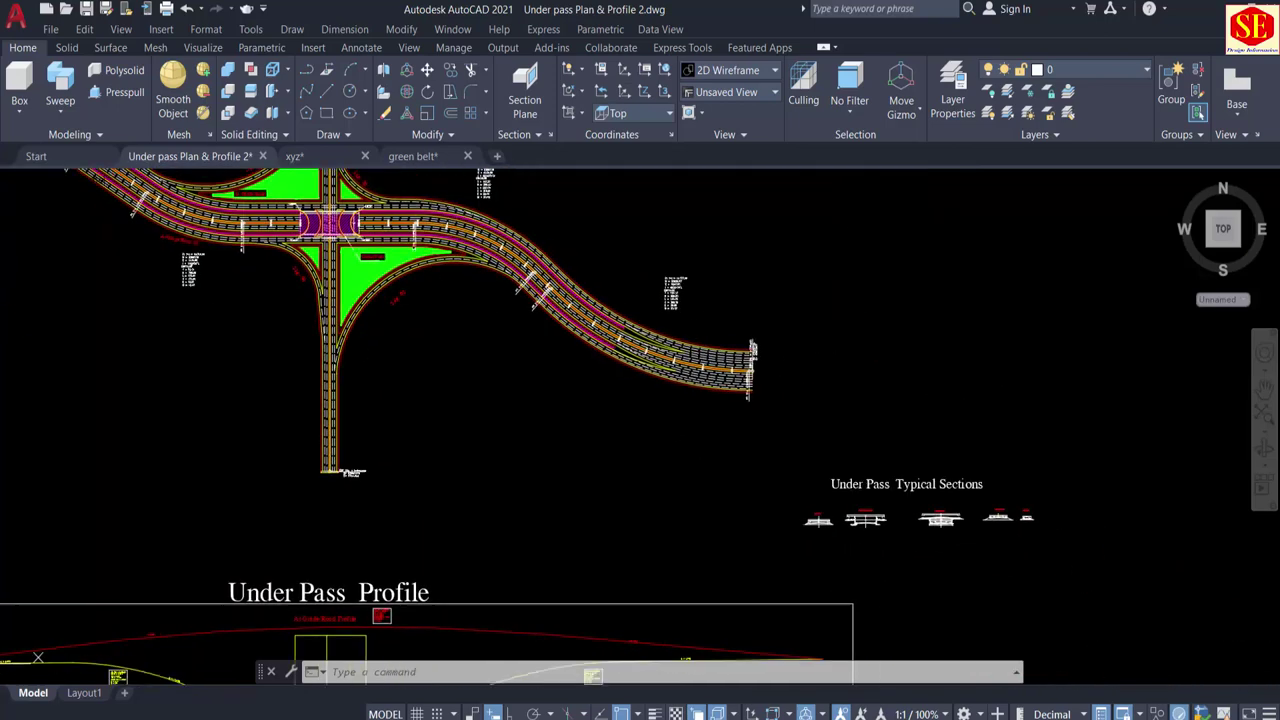
scroll(805, 442, up, 4)
scroll(663, 360, up, 1)
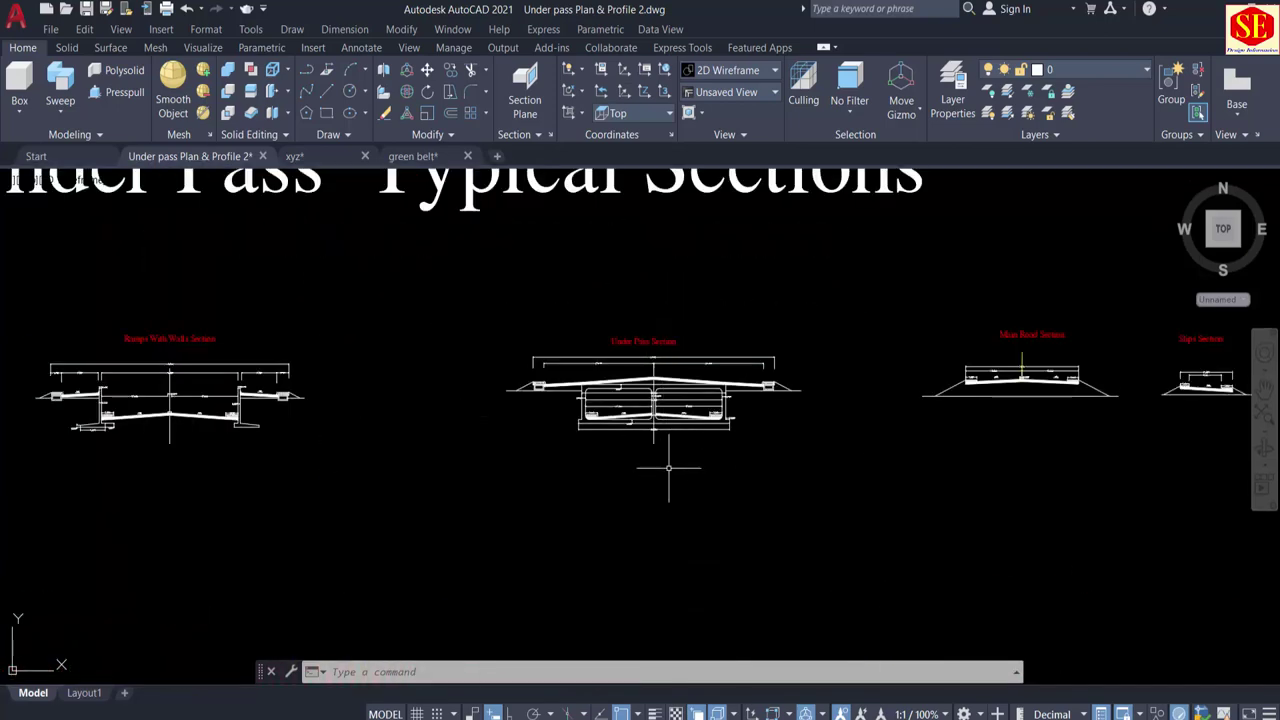
scroll(690, 405, up, 5)
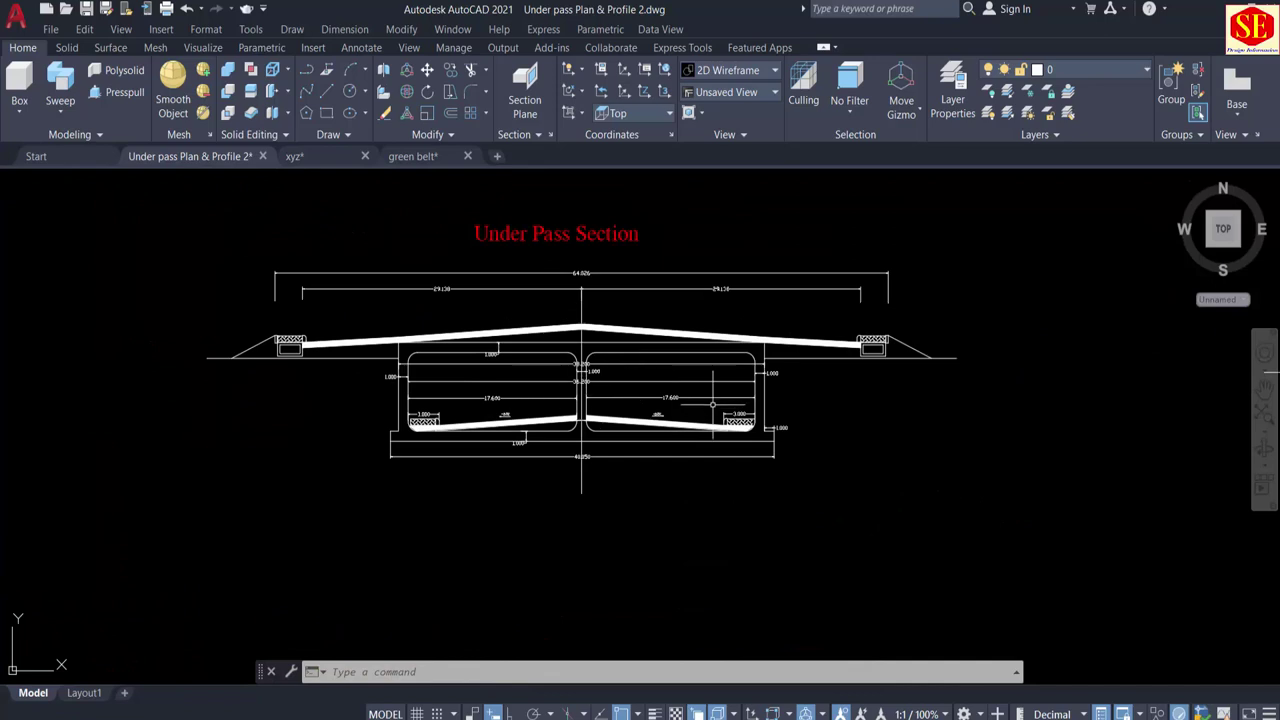
Step: Examine the Ramps With Walls Section and its dimensions, and return to the overall underpass plan and profile
scroll(420, 350, down, 4)
middle_drag(420, 350, 938, 416)
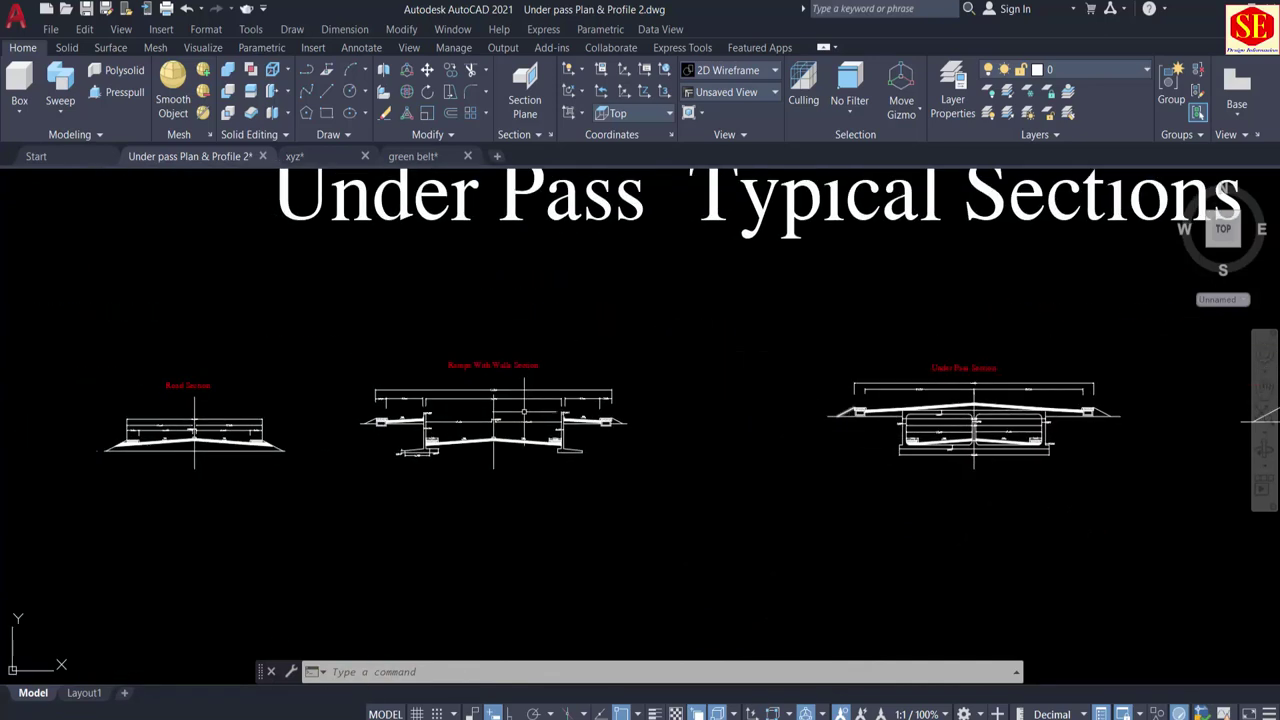
scroll(501, 434, up, 4)
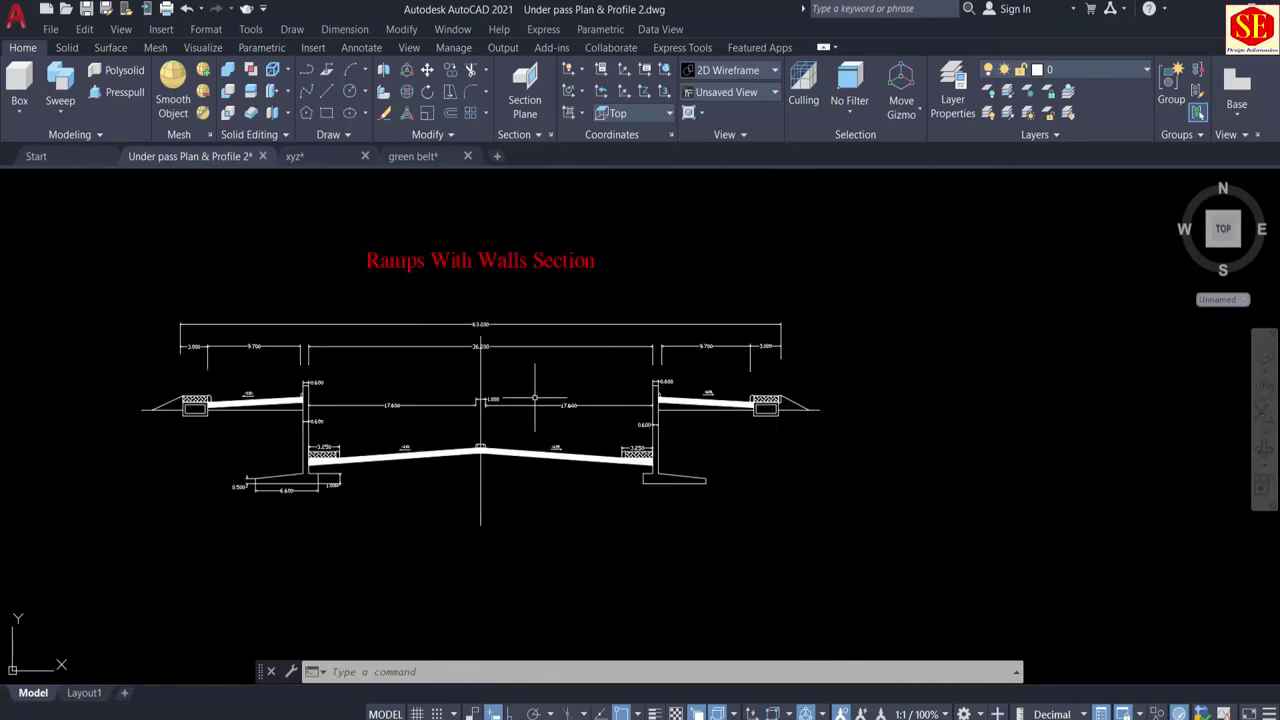
scroll(589, 376, down, 2)
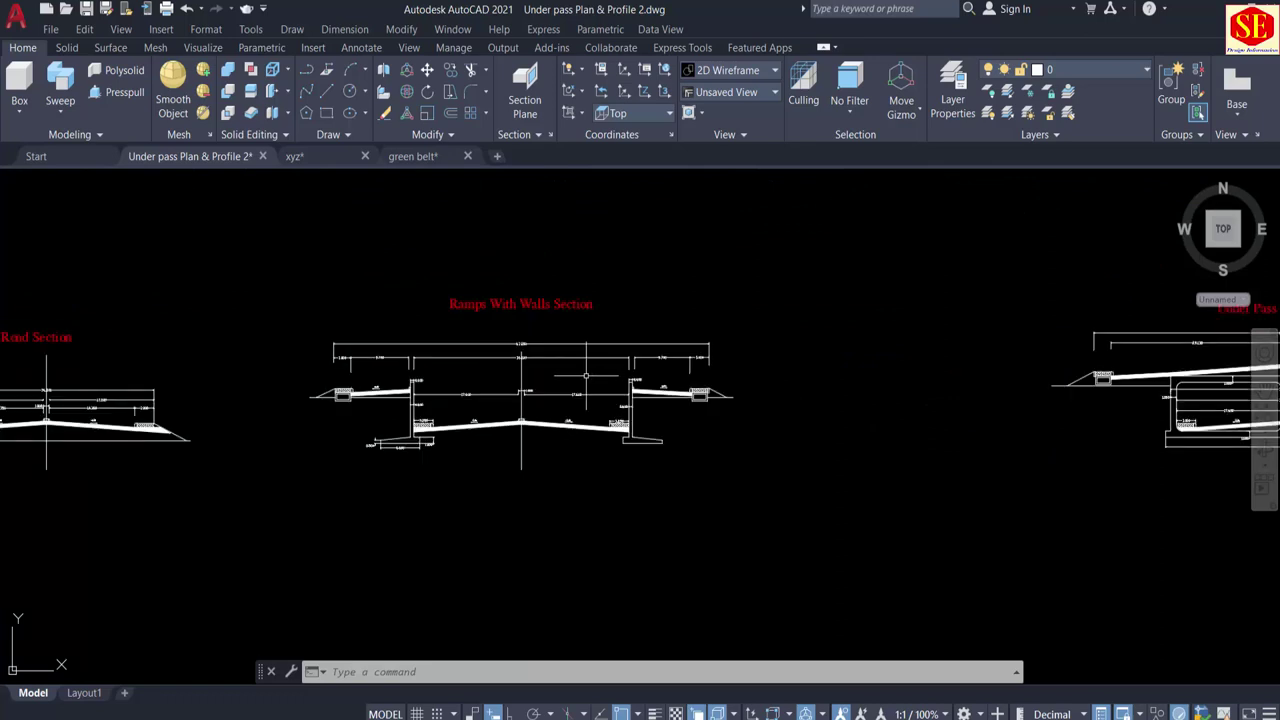
scroll(498, 420, up, 4)
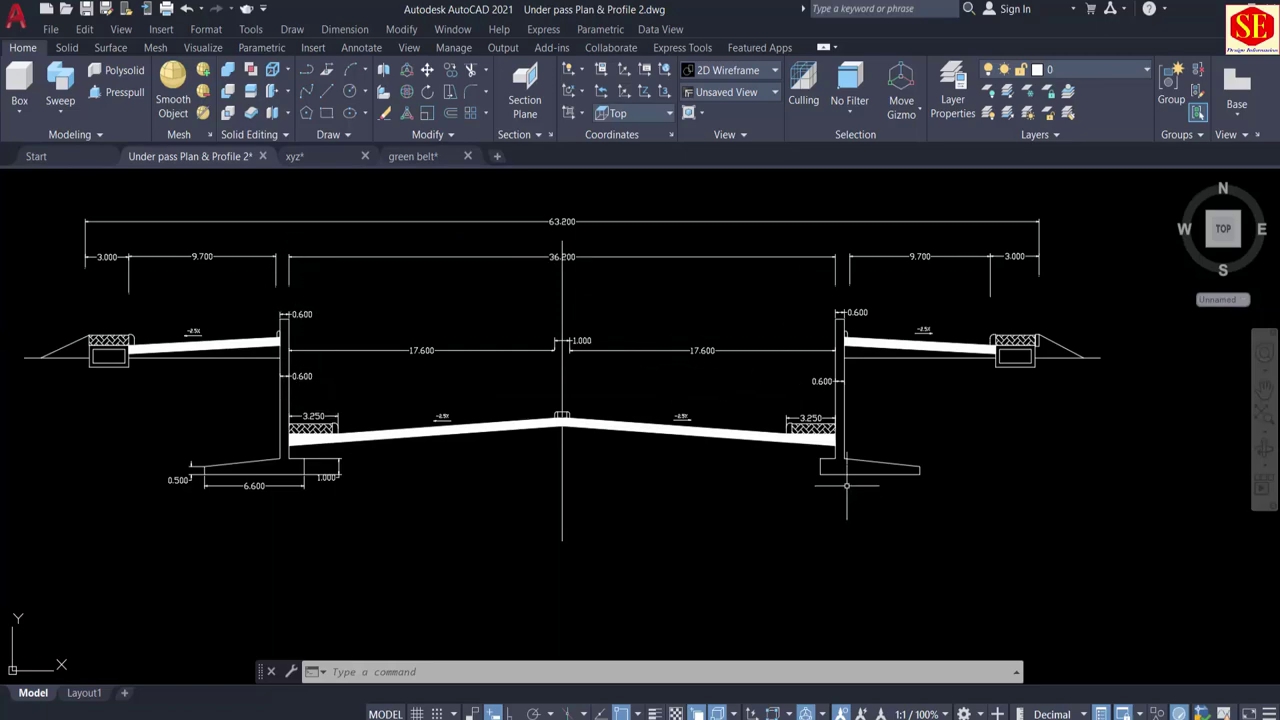
scroll(869, 408, down, 5)
scroll(883, 400, down, 6)
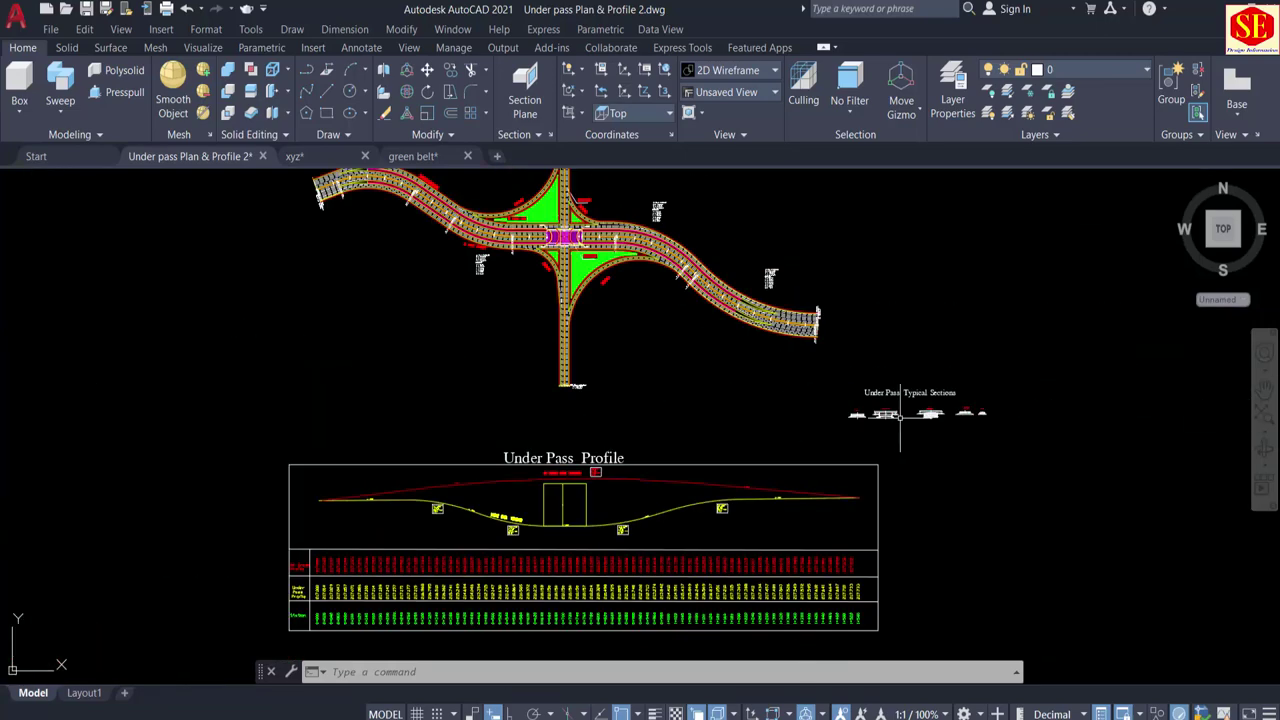
scroll(700, 360, up, 8)
middle_drag(701, 360, 428, 421)
scroll(545, 312, down, 4)
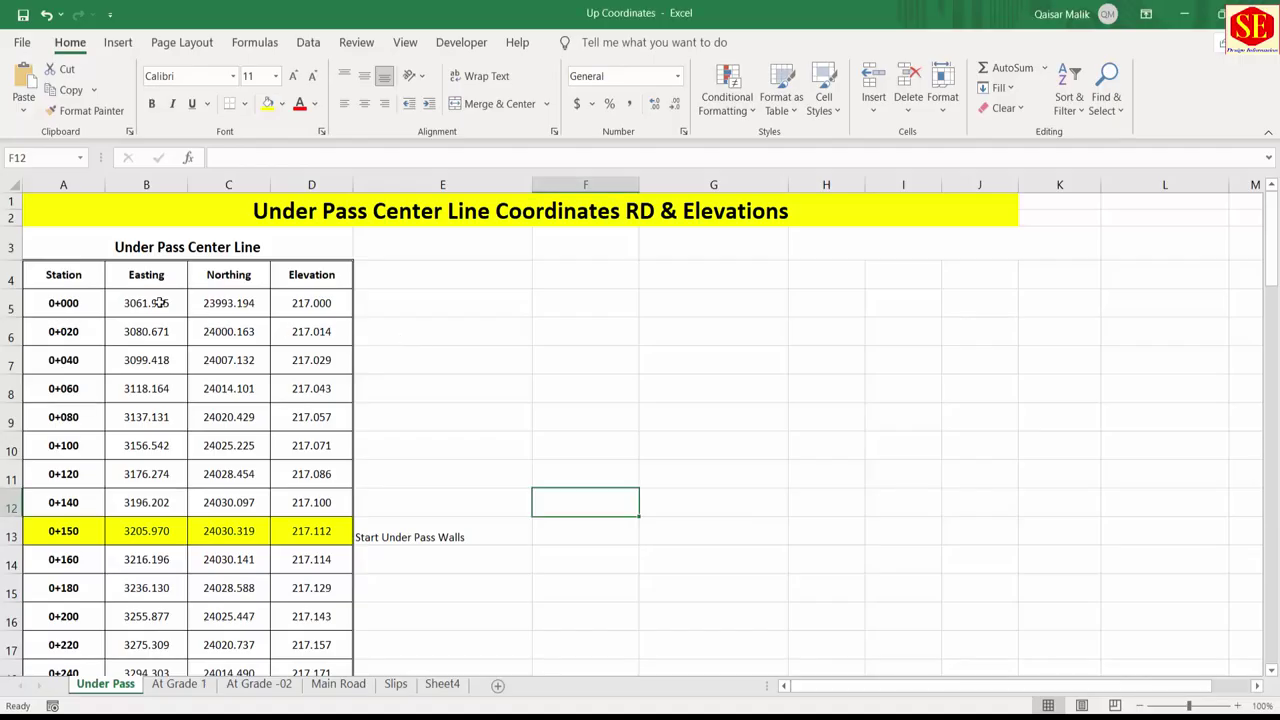
Step: Switch to the Up Coordinates workbook and review the station, easting, northing and elevation columns of the Under Pass Center Line
click(174, 252)
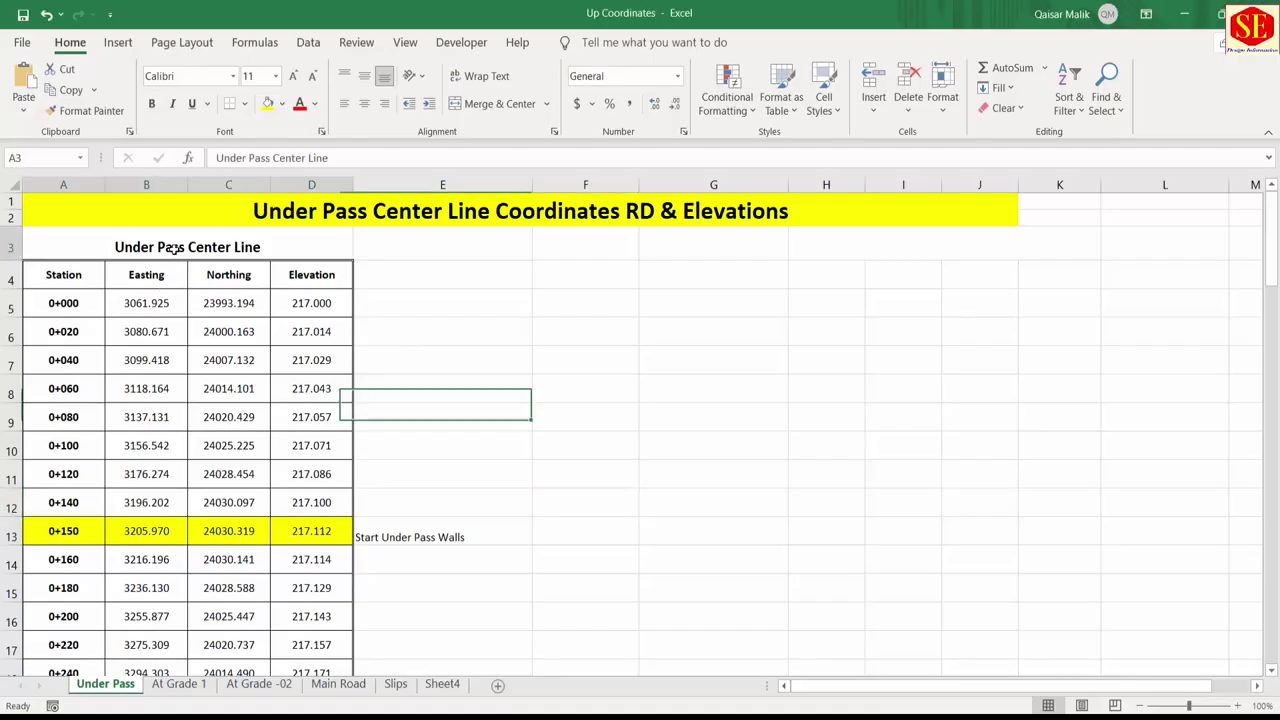
click(56, 305)
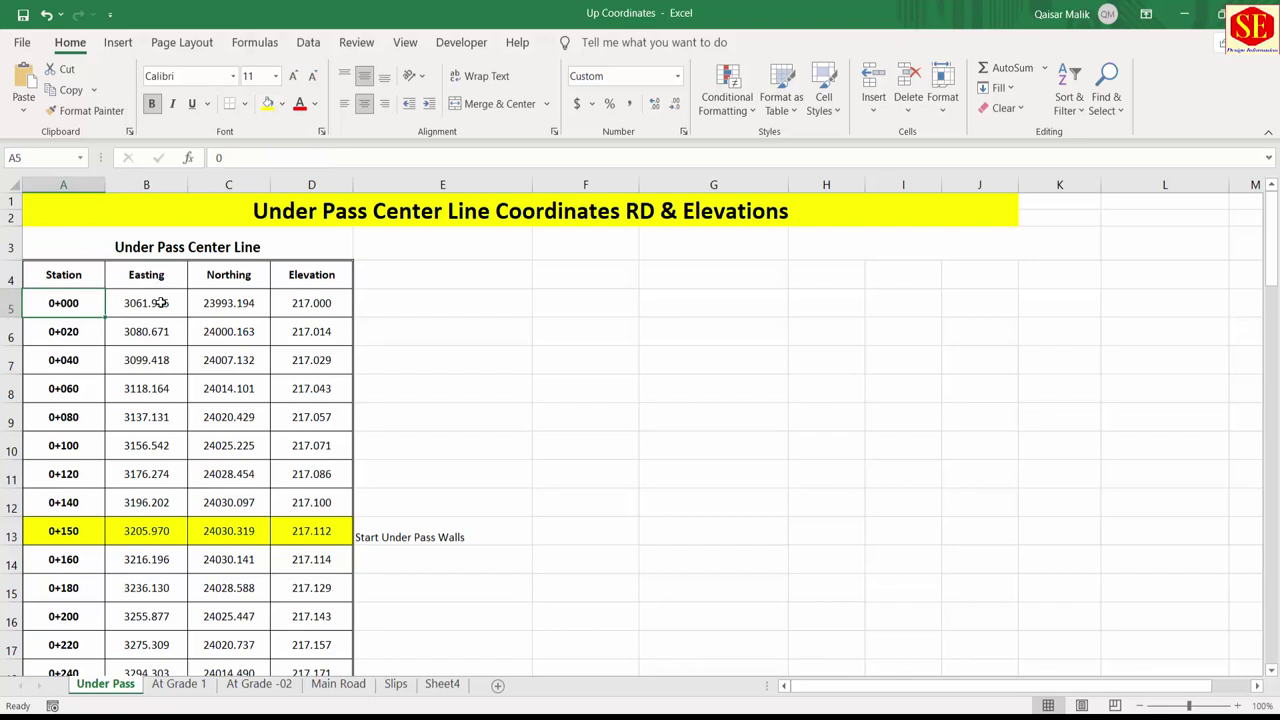
click(160, 303)
click(242, 294)
click(348, 304)
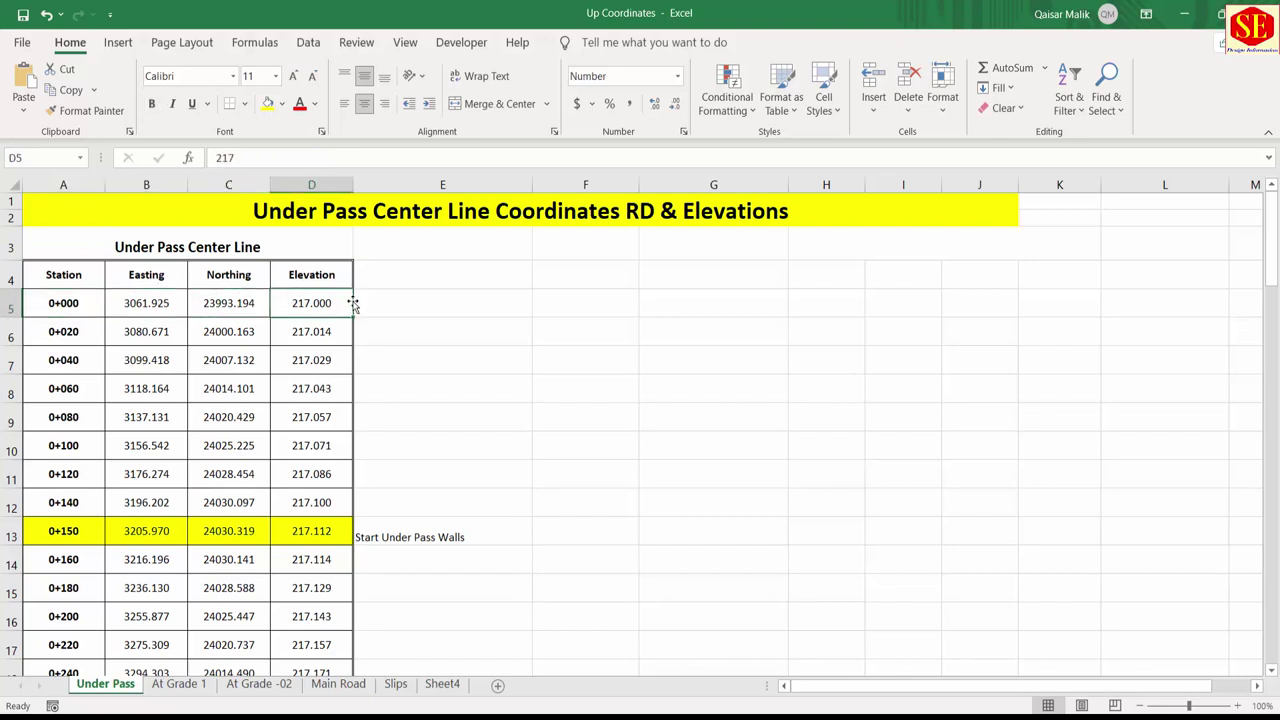
click(463, 311)
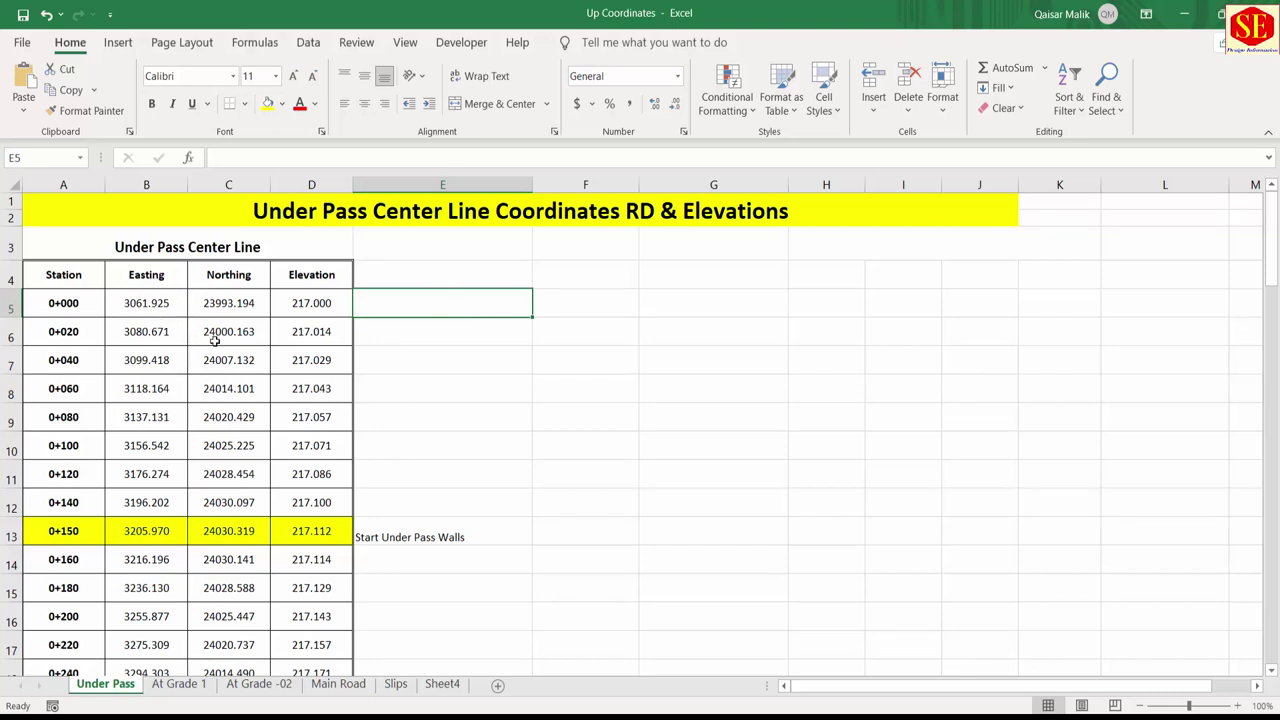
click(156, 284)
click(220, 280)
click(303, 282)
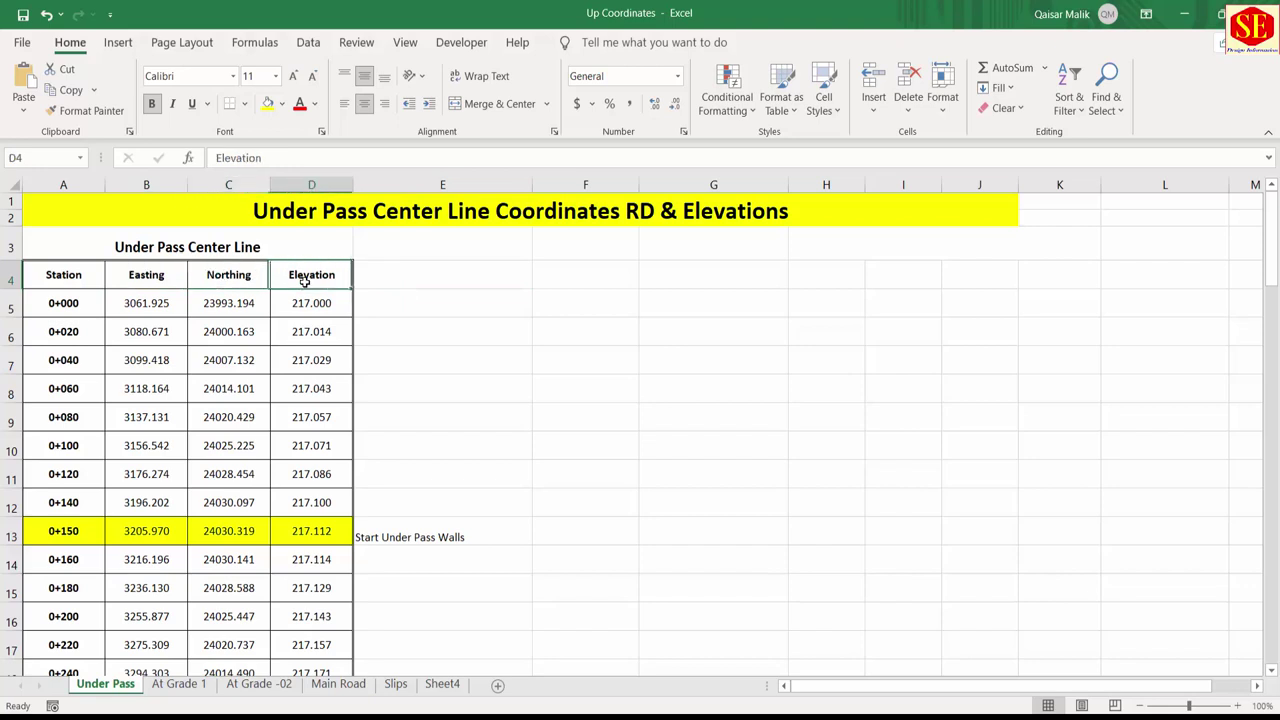
click(476, 307)
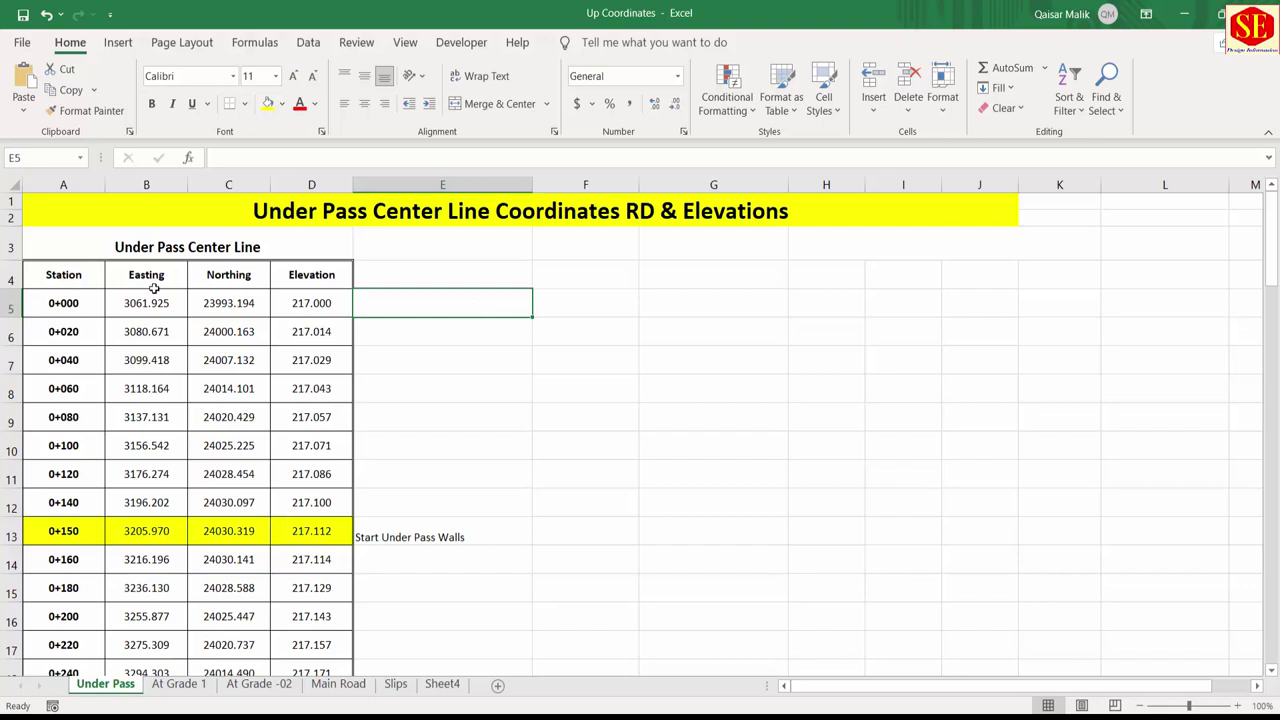
Step: Enter the formula =B5&","&C5 in cell F5 to join the first station's easting and northing with a comma
click(564, 309)
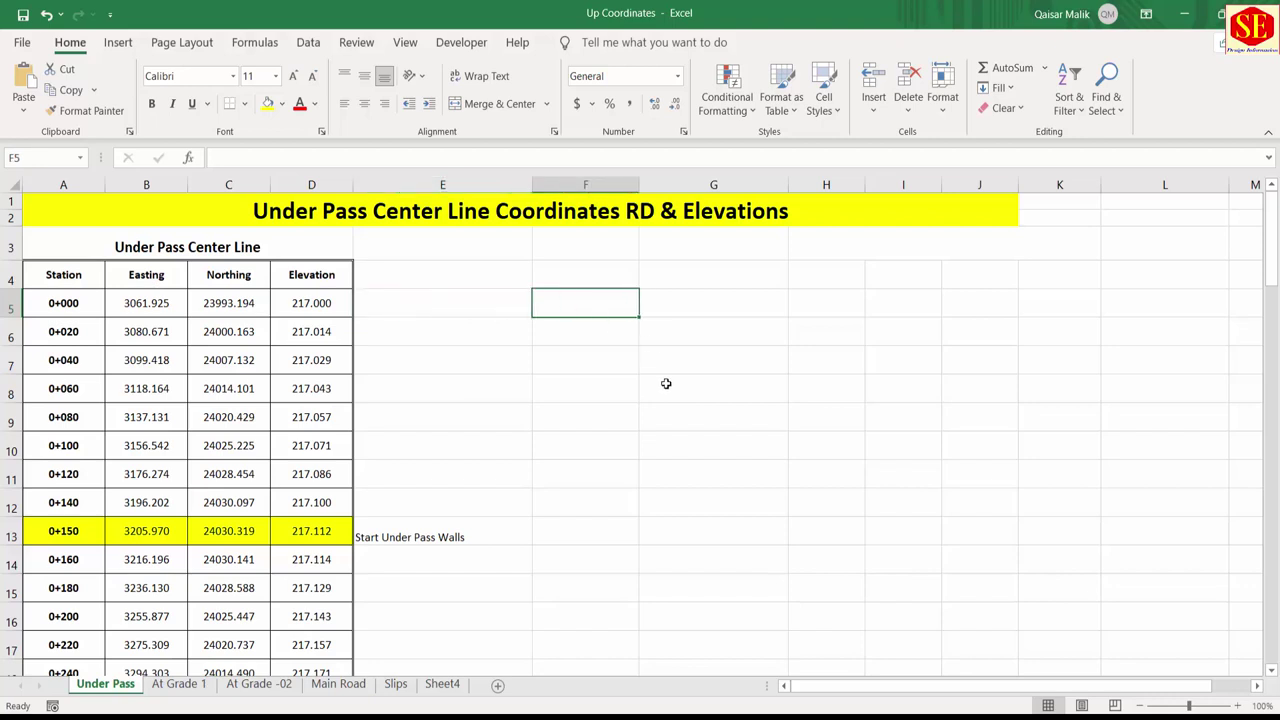
text(=)
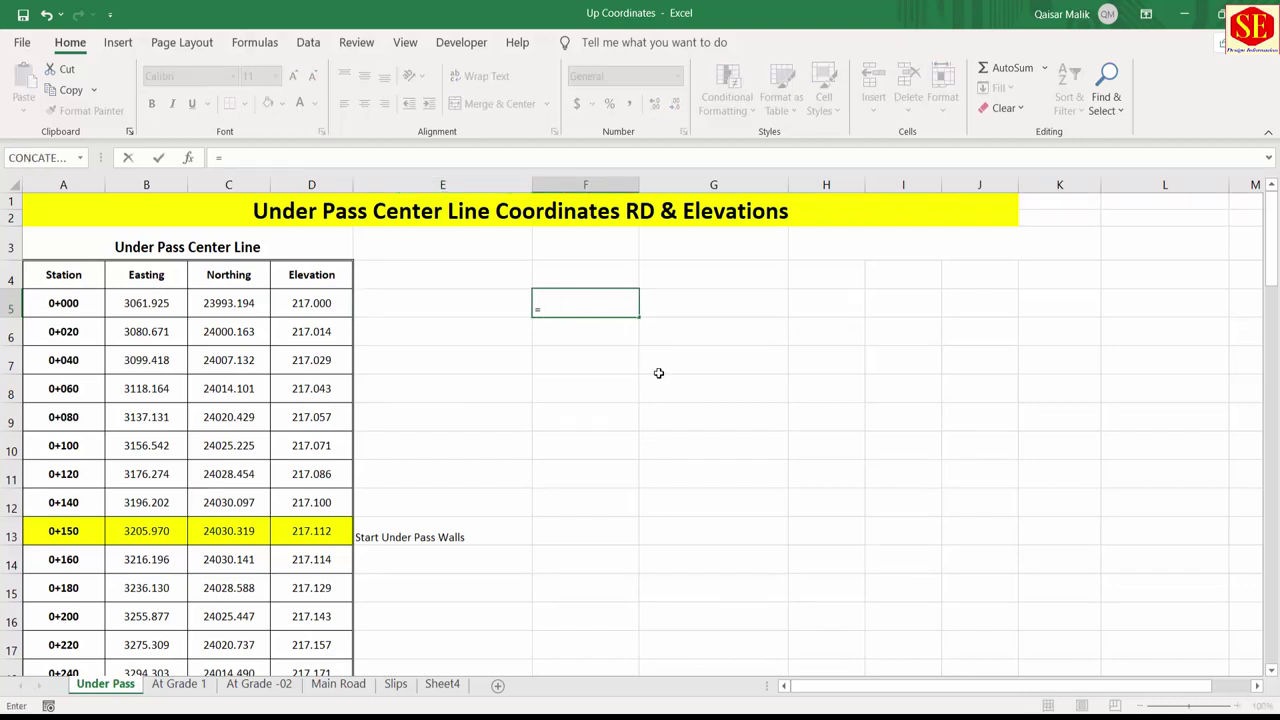
click(156, 307)
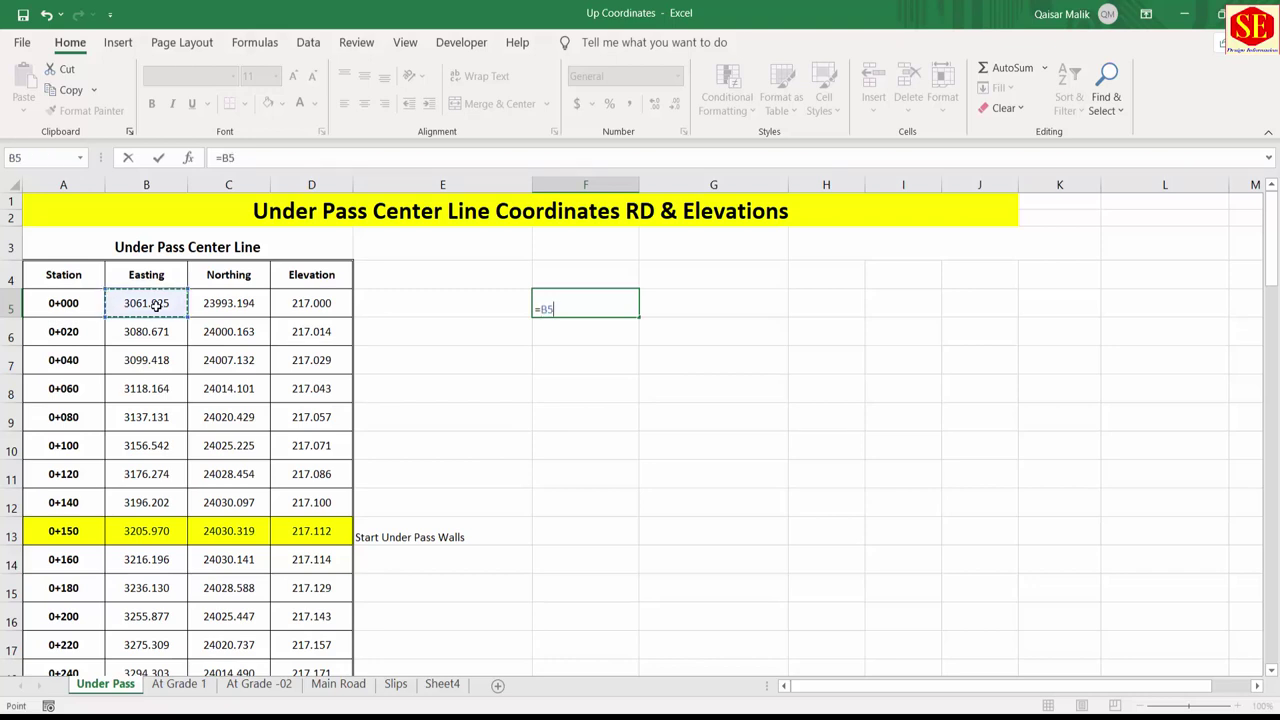
text(&","&)
click(233, 300)
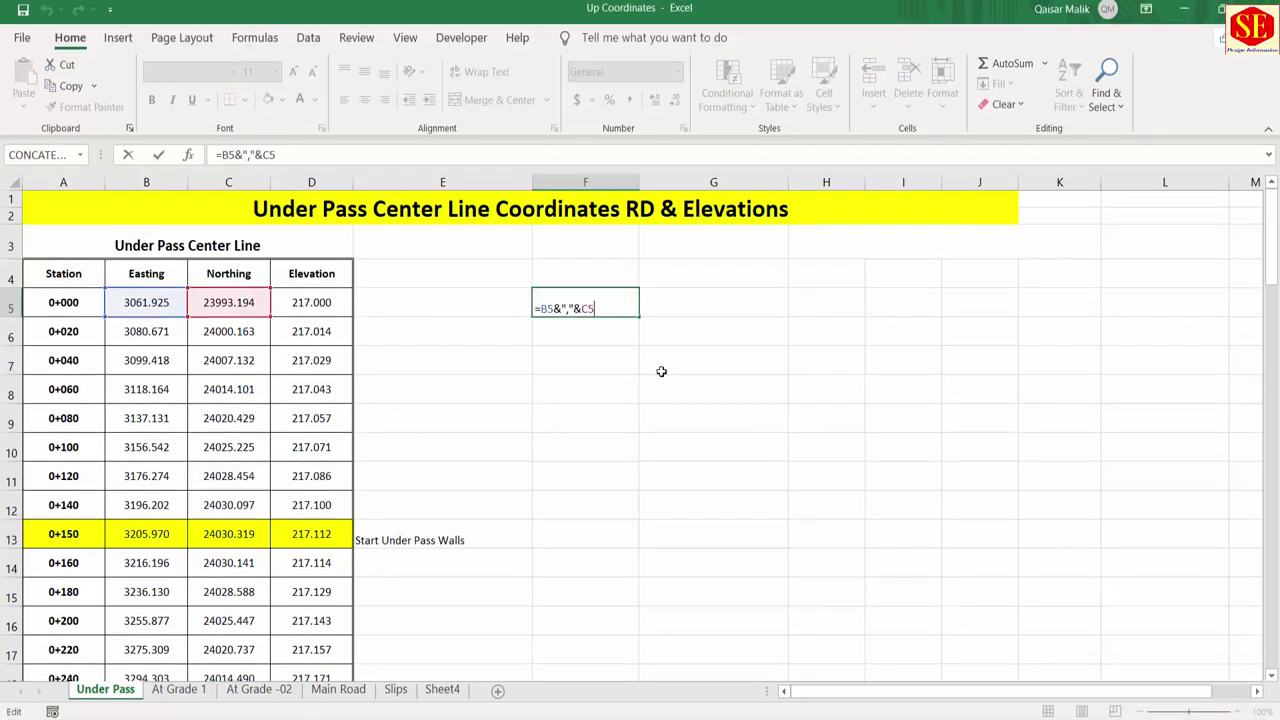
key(Return)
click(567, 306)
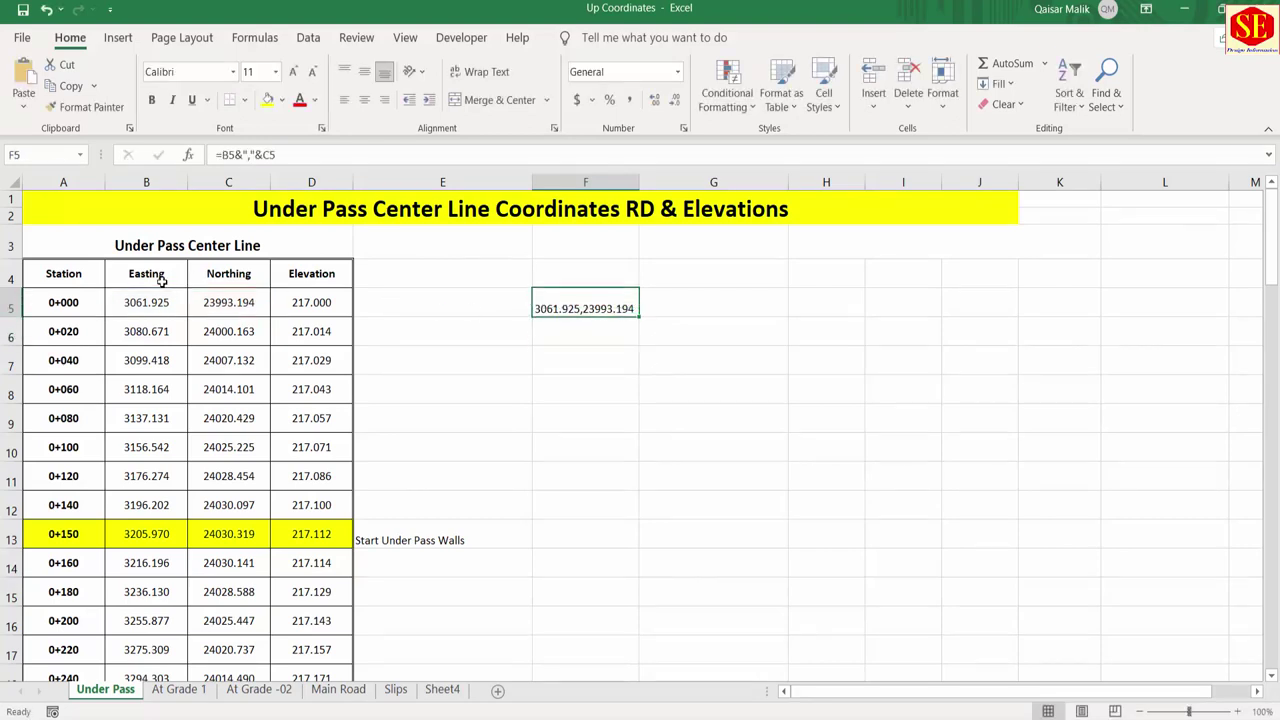
double_click(560, 310)
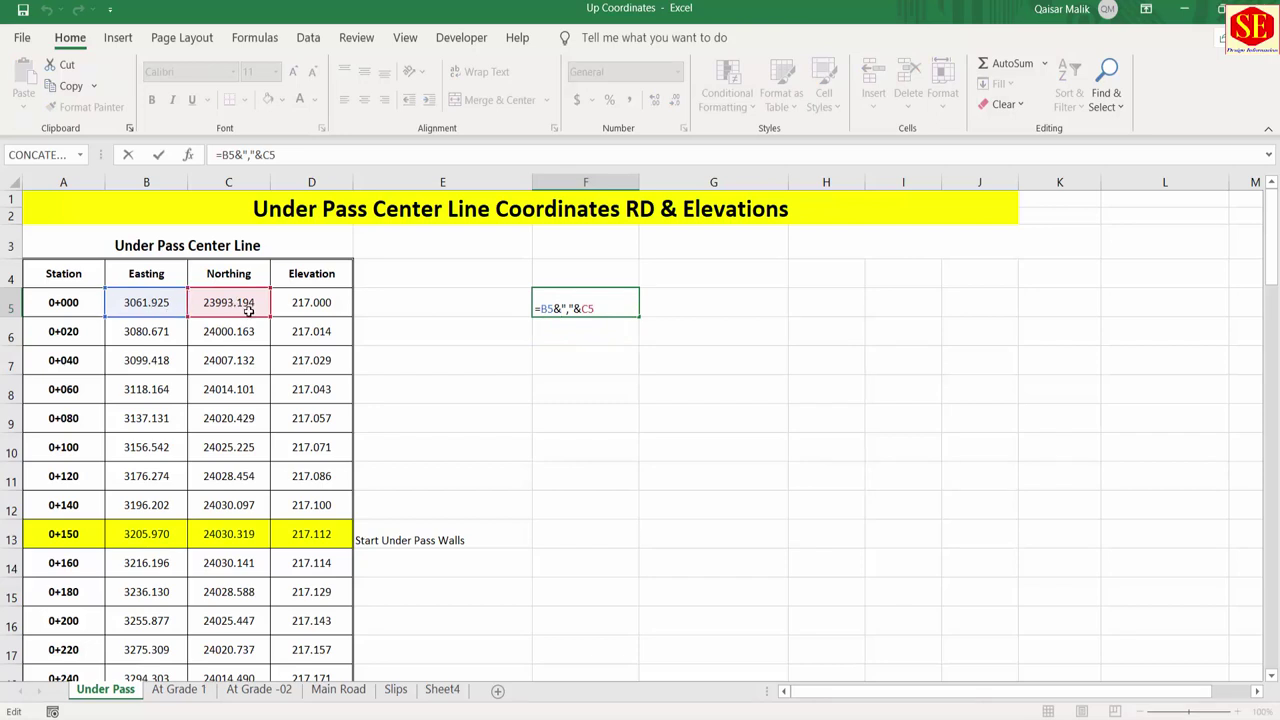
key(Return)
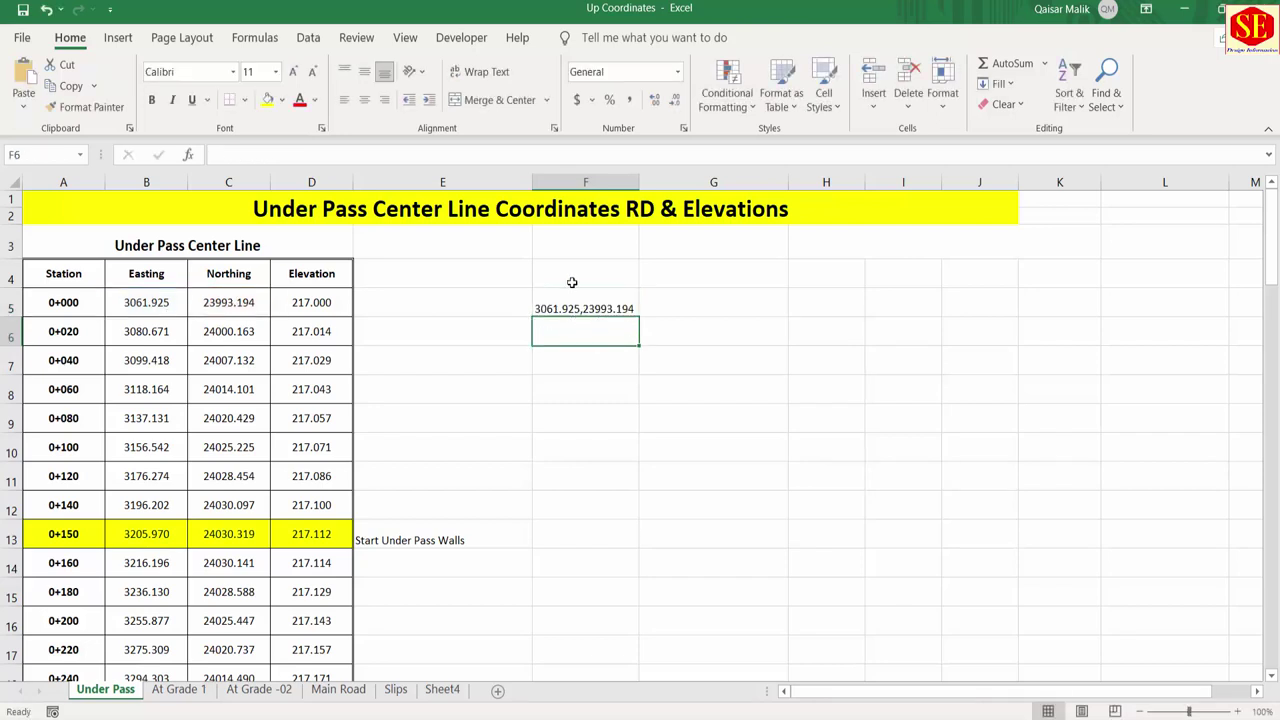
Step: Enter the heading "2D Center Line" in cell F4 above the combined coordinates
click(573, 282)
text(2)
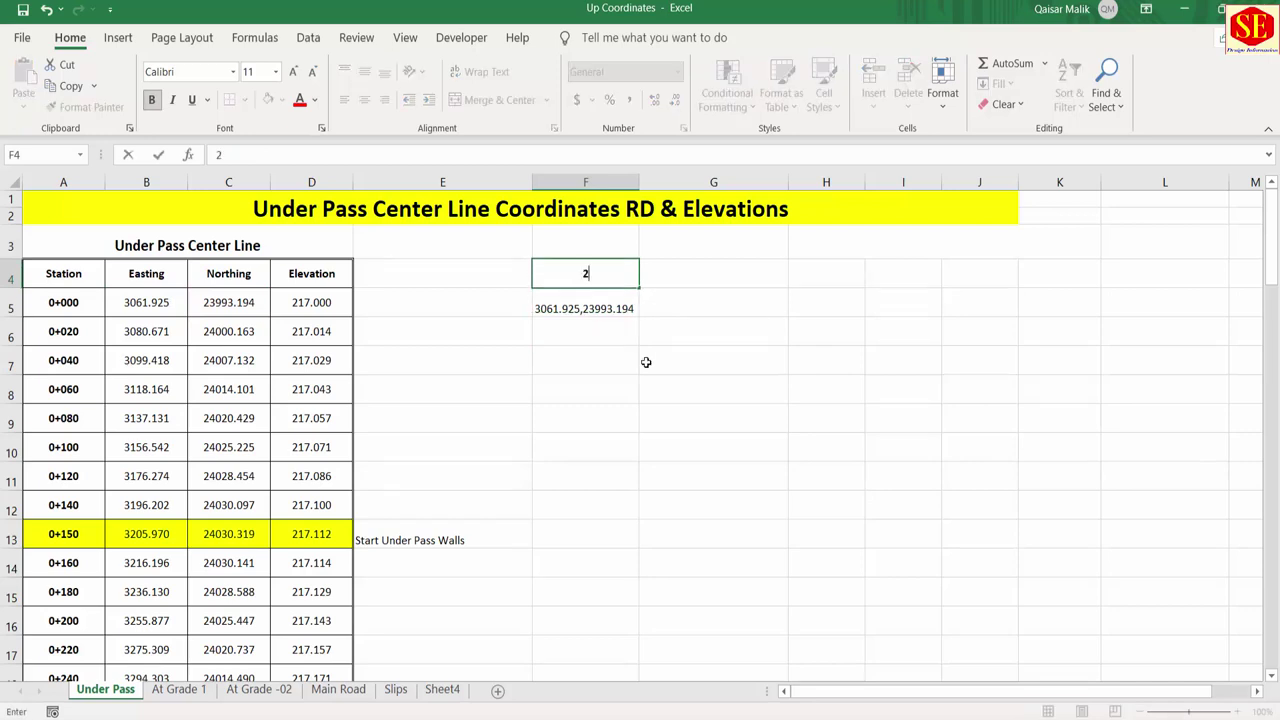
text(D Center Line)
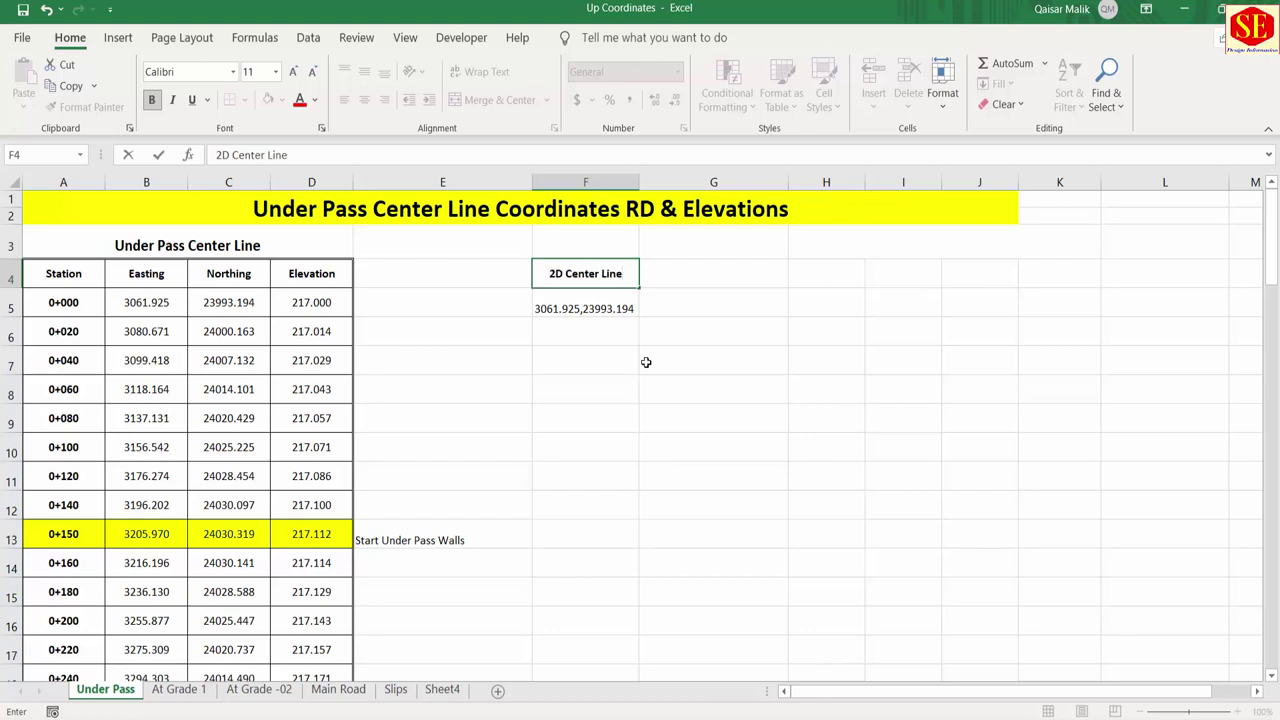
key(Return)
key(Down)
key(Down)
key(Down)
key(Up)
key(Up)
key(Up)
key(Up)
click(586, 311)
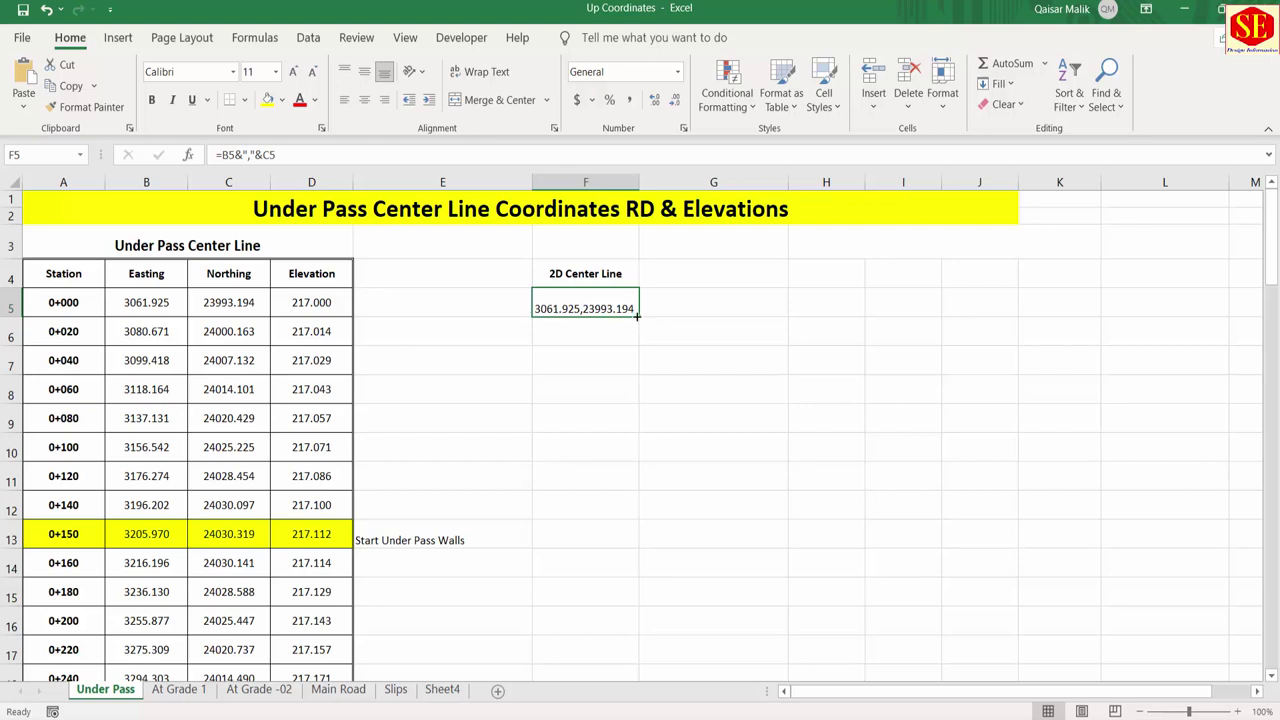
Step: Enter the formula =B6&","&C6 in cell F6 to combine the coordinates of station 0+020
click(576, 340)
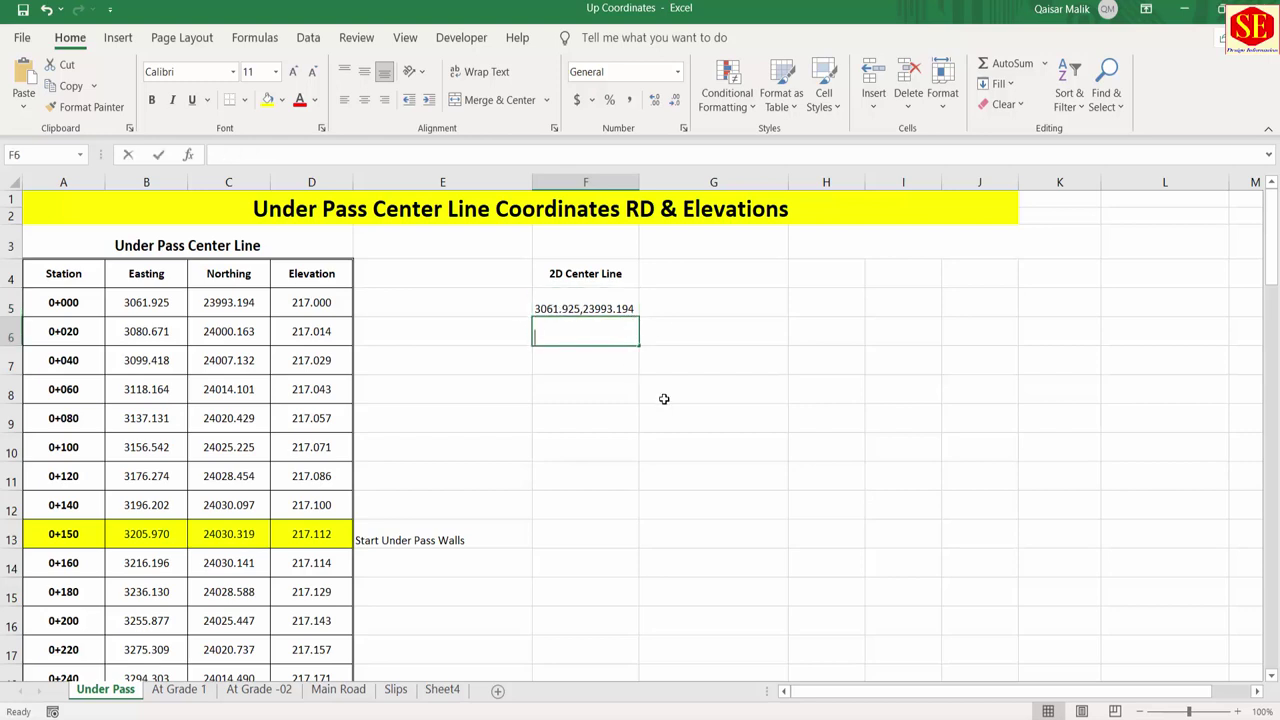
text(=)
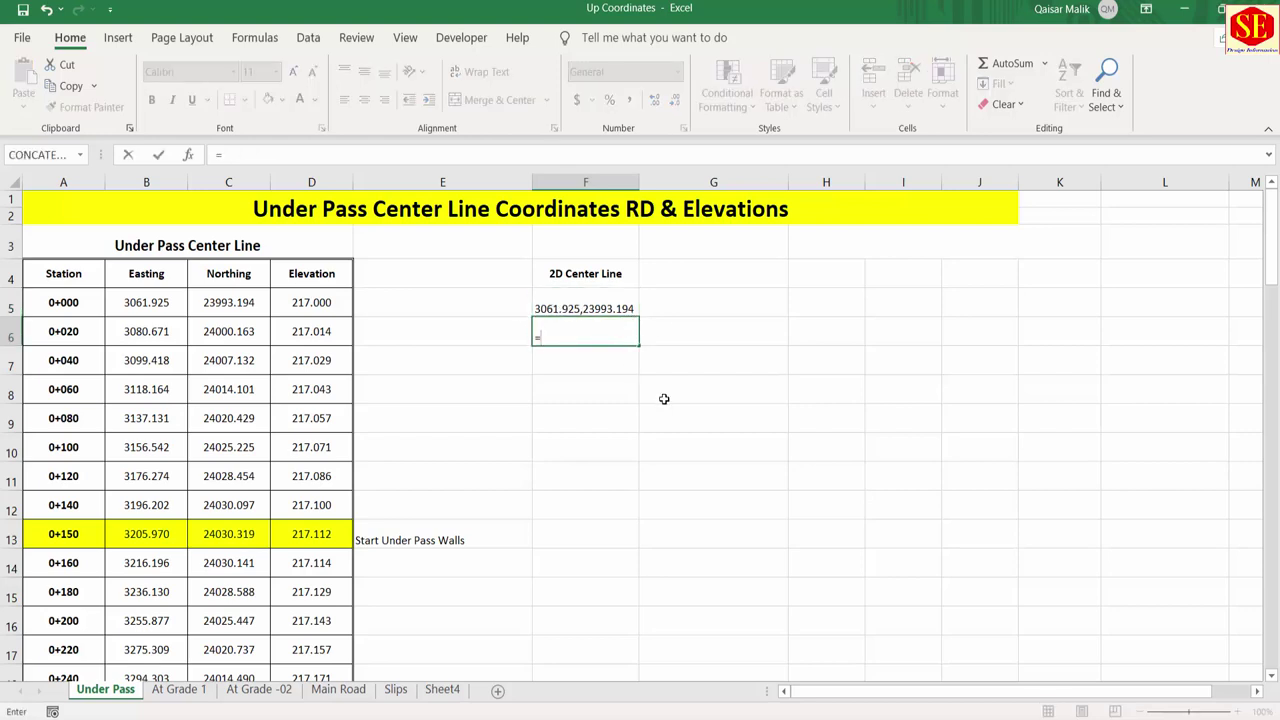
click(143, 328)
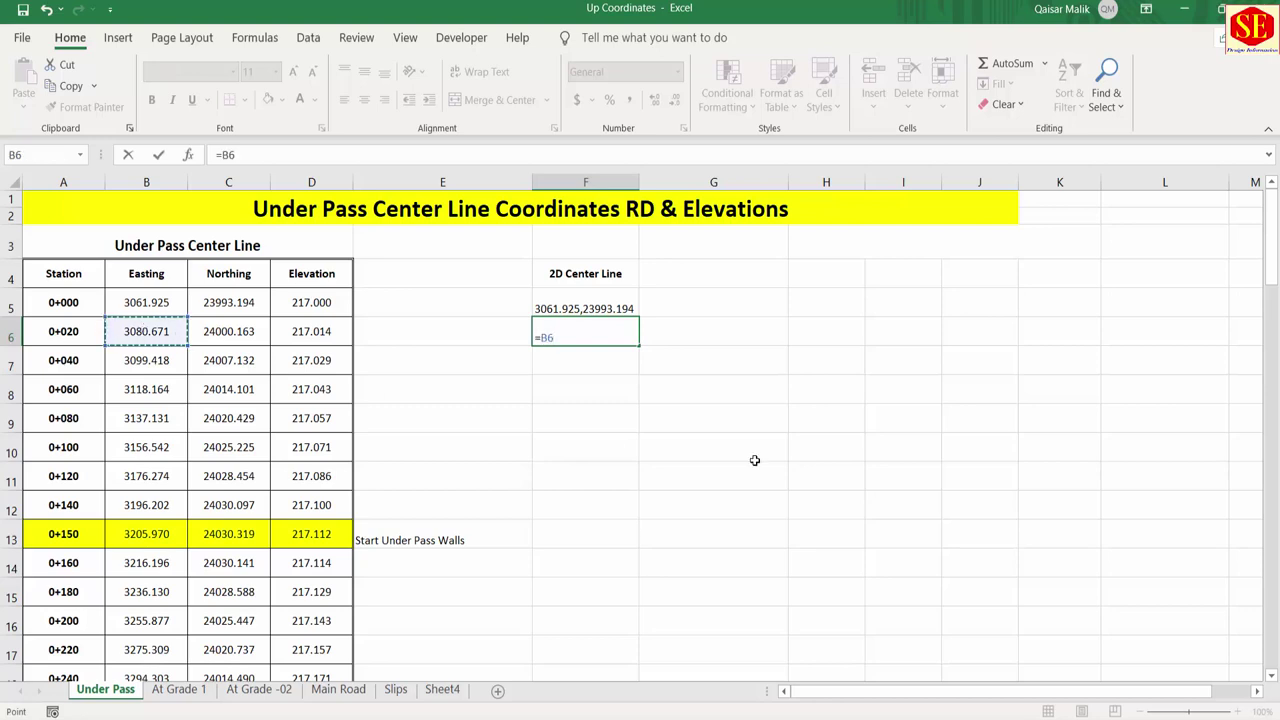
text(&","&)
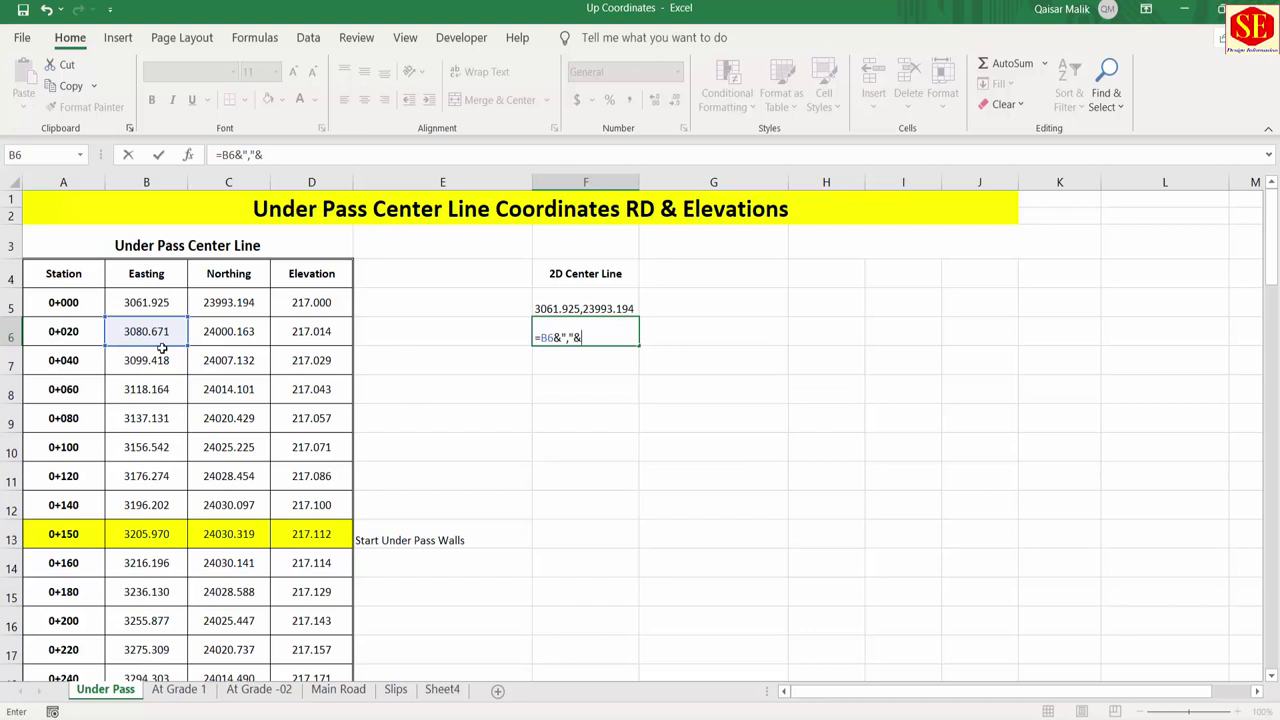
click(228, 335)
key(Return)
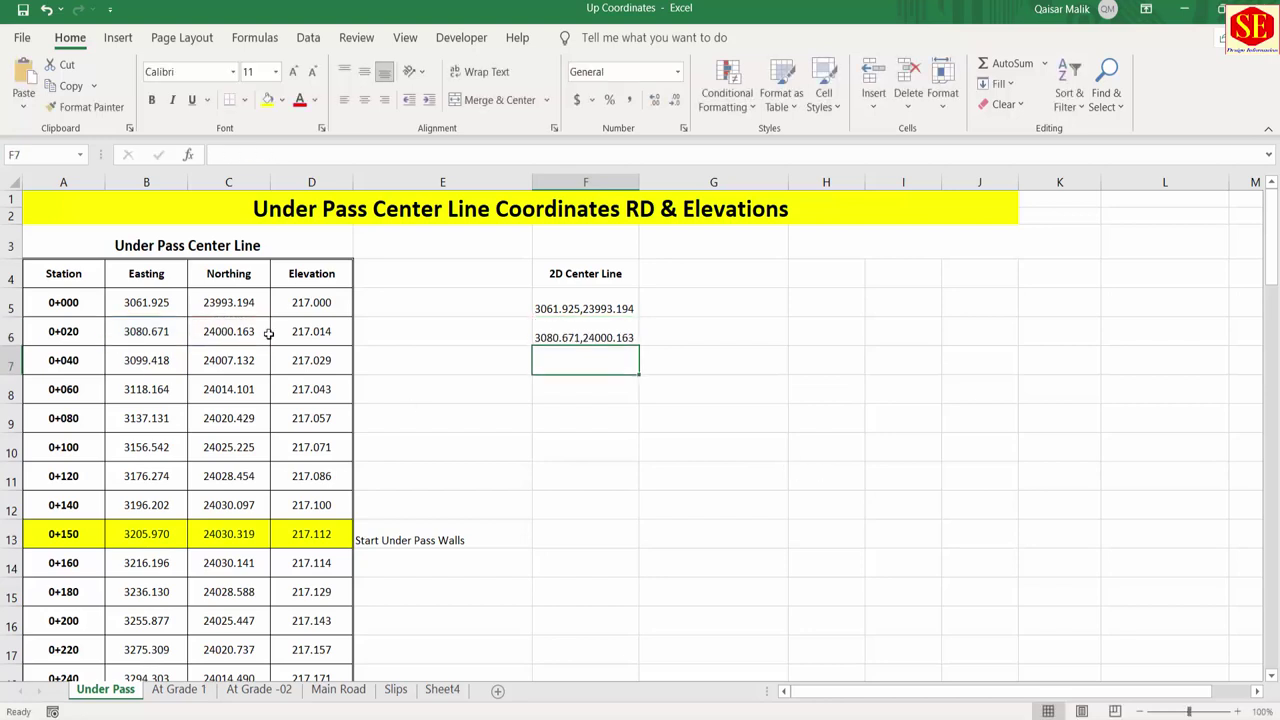
Step: Fill the combined coordinate formula down column F to row 83 for all underpass stations
click(618, 339)
drag(639, 346, 640, 624)
scroll(622, 500, up, 20)
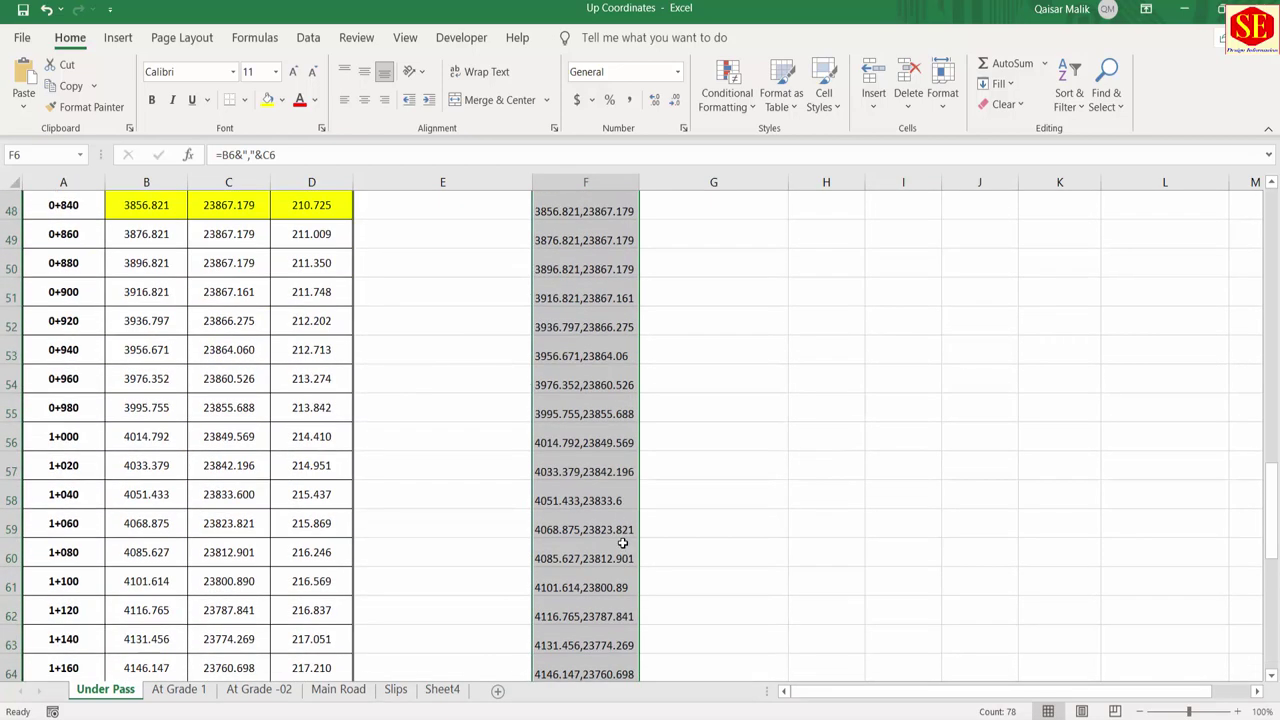
click(650, 320)
click(605, 306)
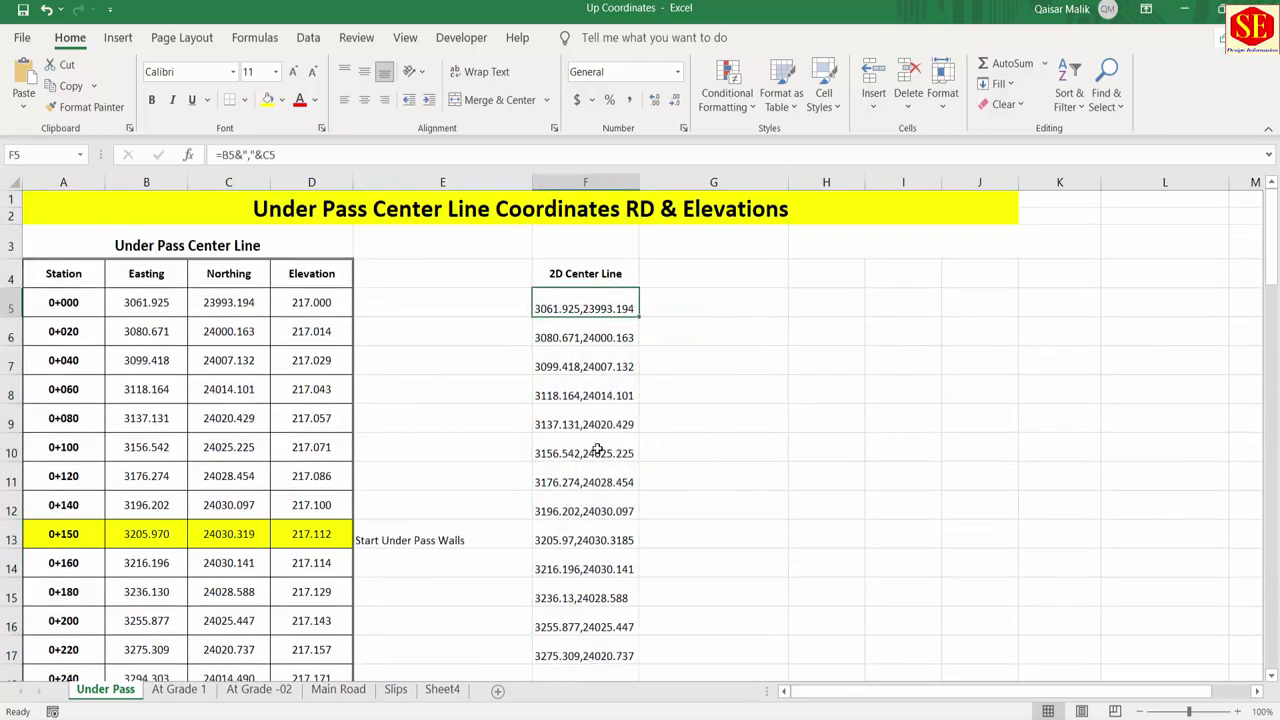
double_click(639, 315)
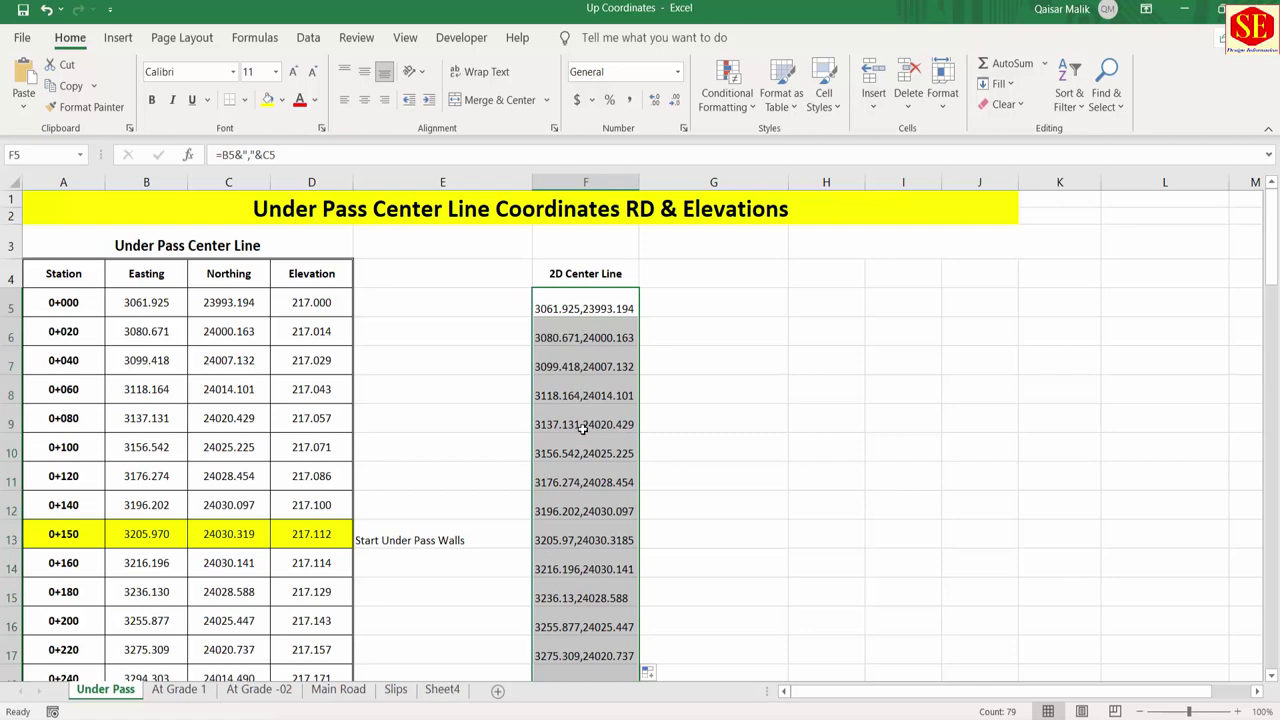
scroll(610, 563, down, 20)
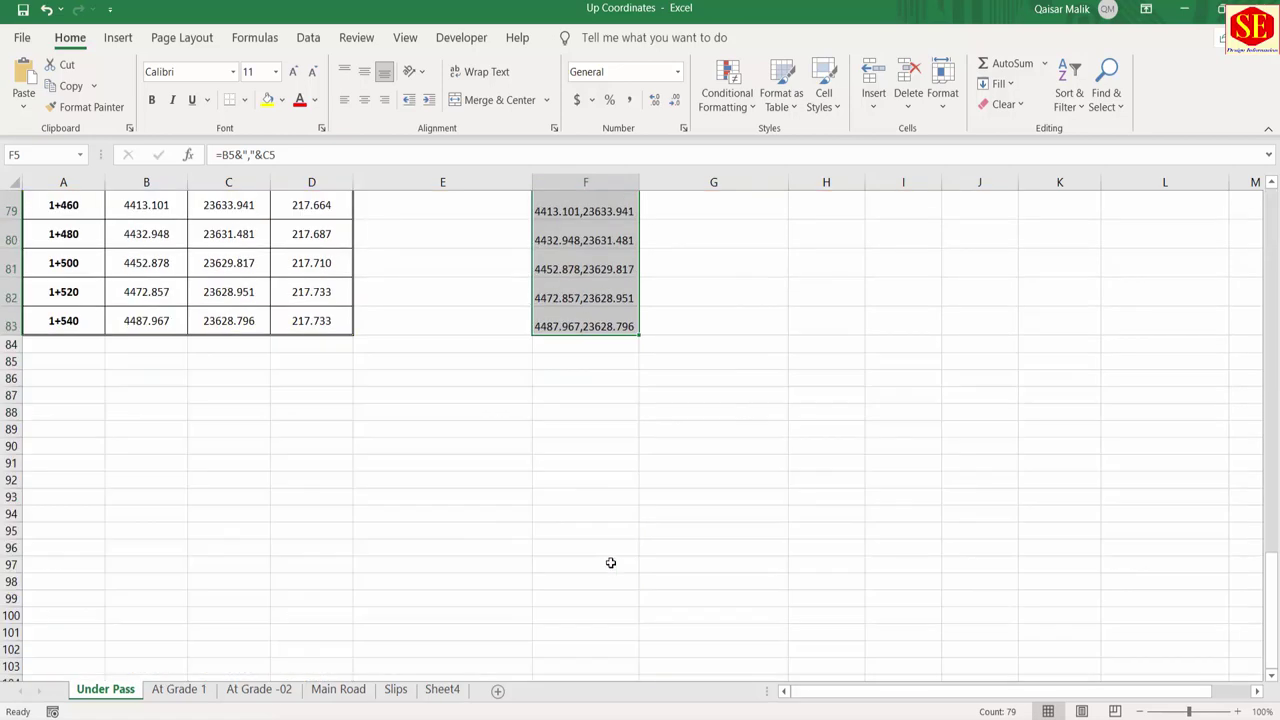
Step: Copy the combined 2D center line coordinates in cells F5 to F83
scroll(614, 496, up, 20)
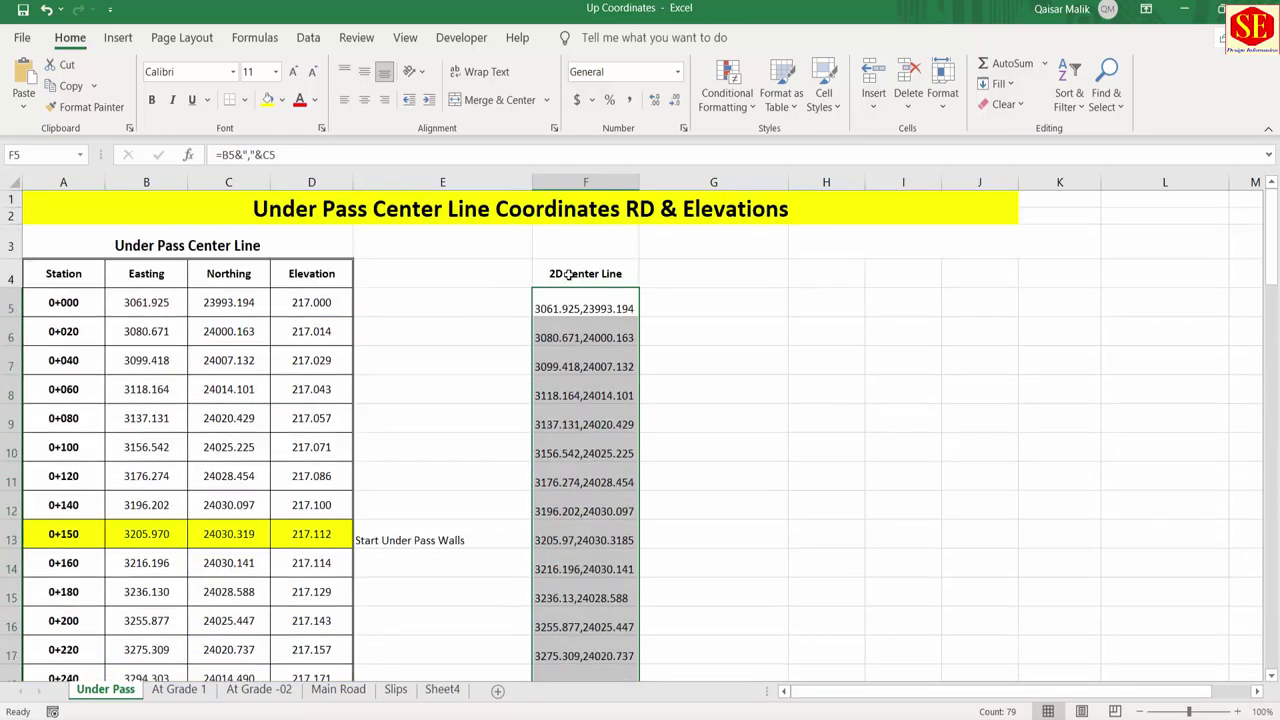
right_click(569, 303)
click(617, 281)
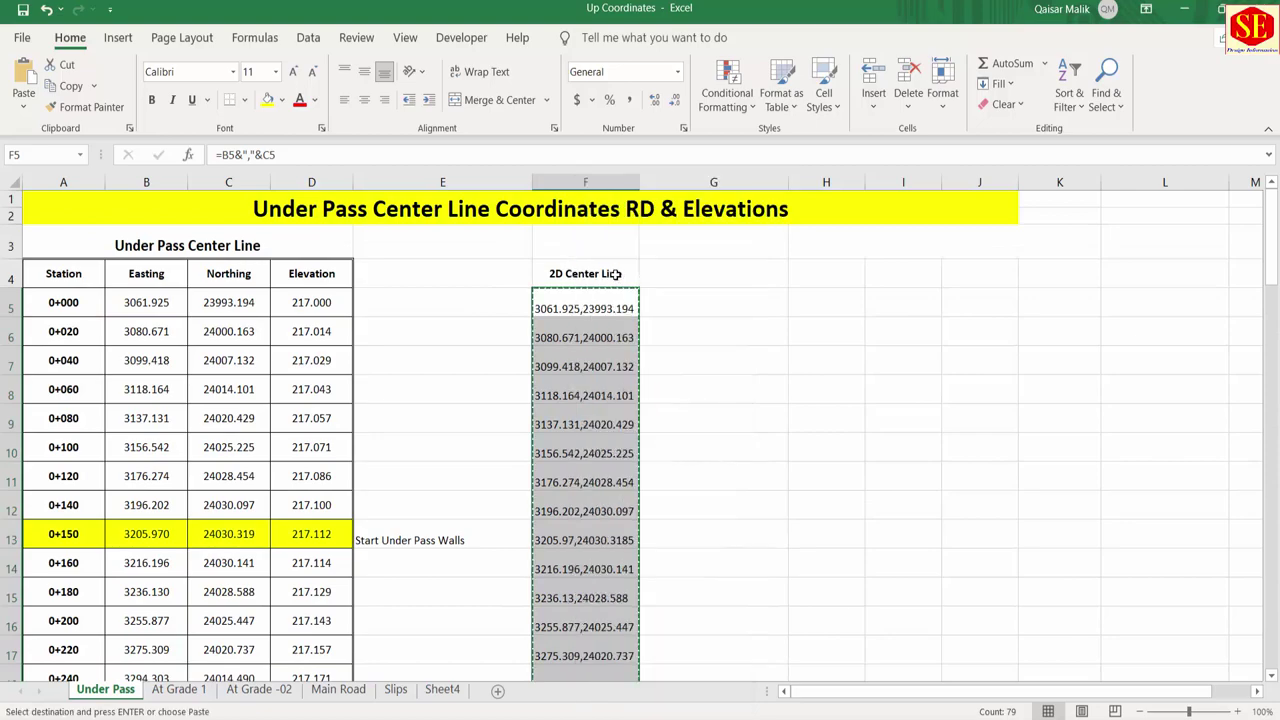
Step: Switch to AutoCAD and draw a polyline over the underpass plan by pasting the copied coordinates, with one extra segment beyond the road's end
key(alt+Tab)
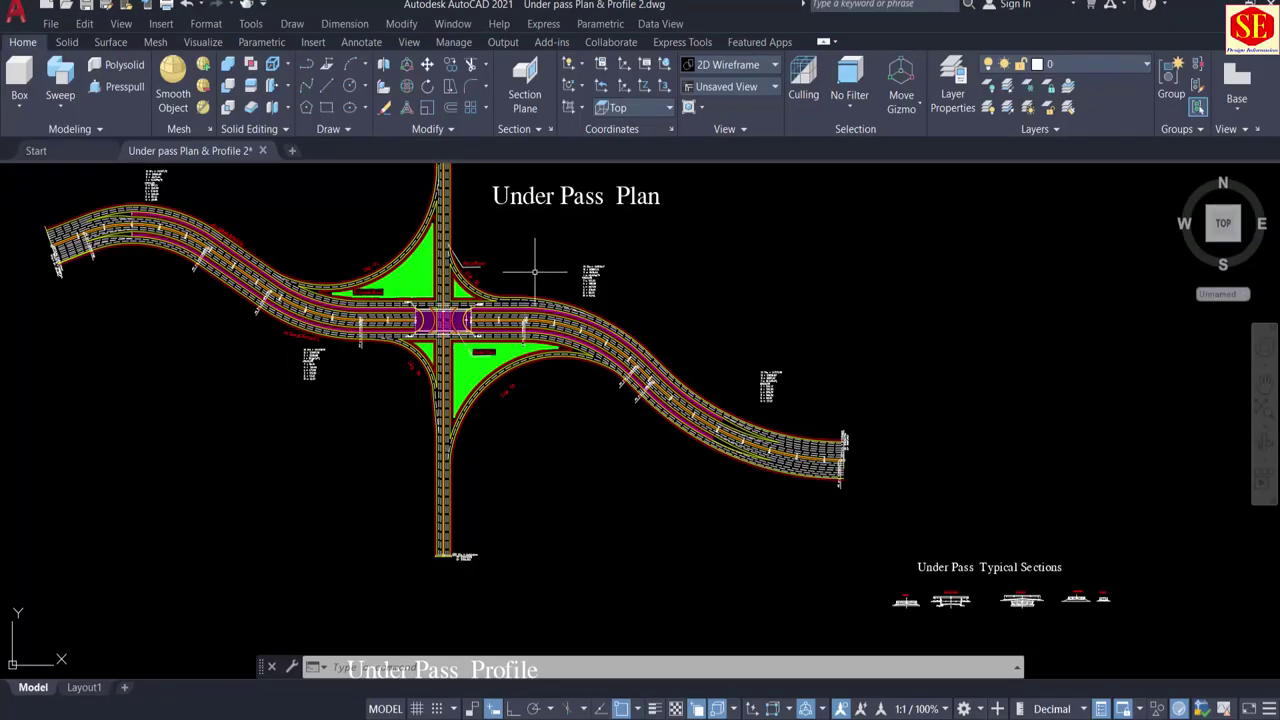
middle_drag(535, 272, 540, 460)
middle_drag(463, 416, 531, 305)
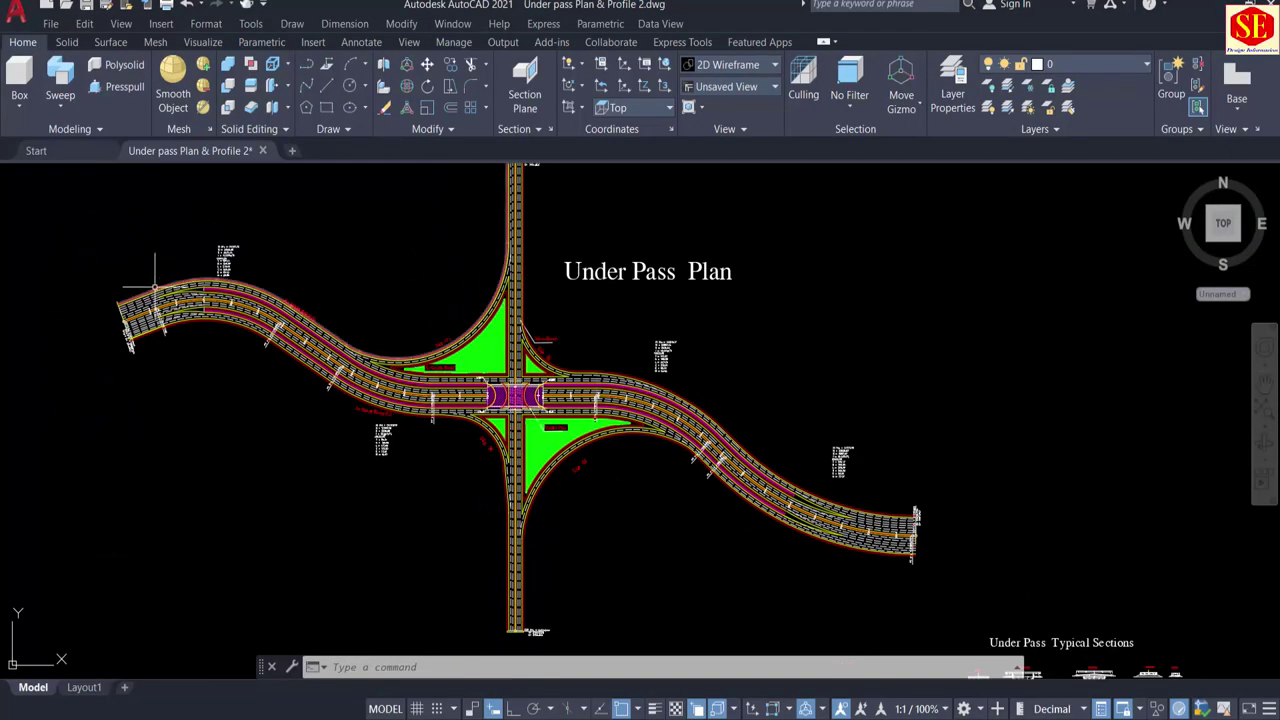
scroll(158, 298, up, 3)
scroll(369, 304, down, 2)
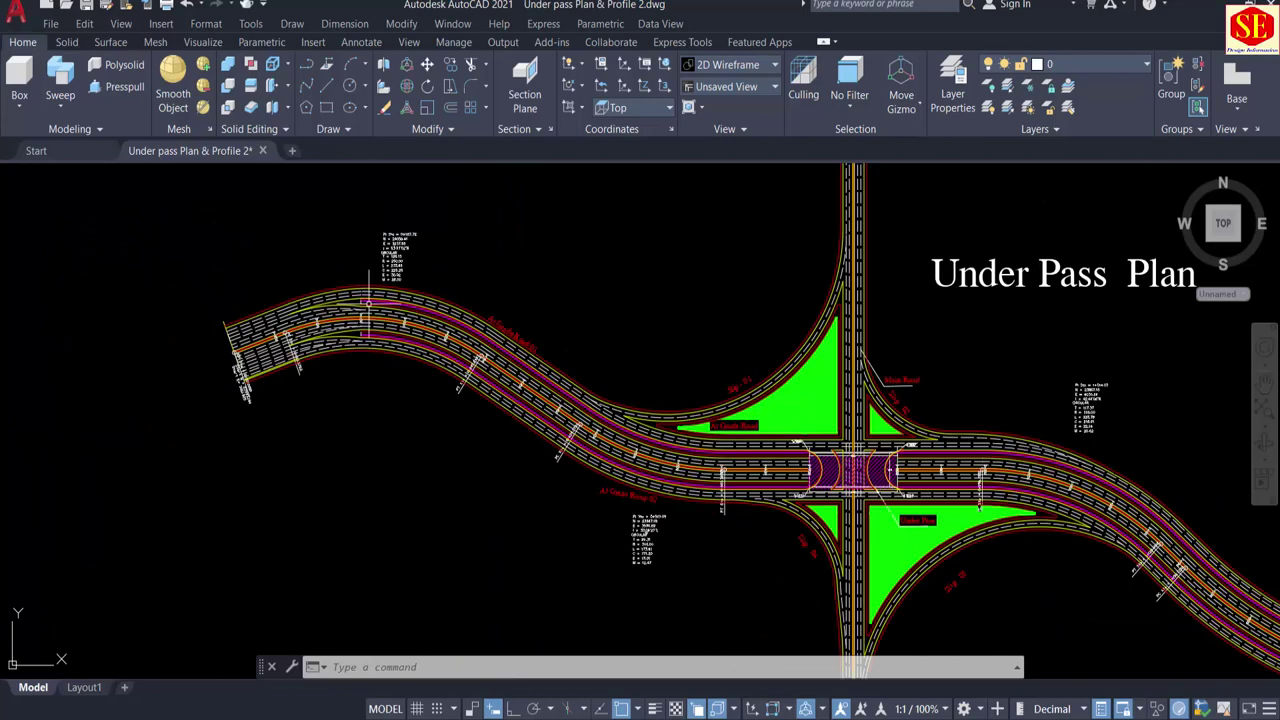
click(398, 667)
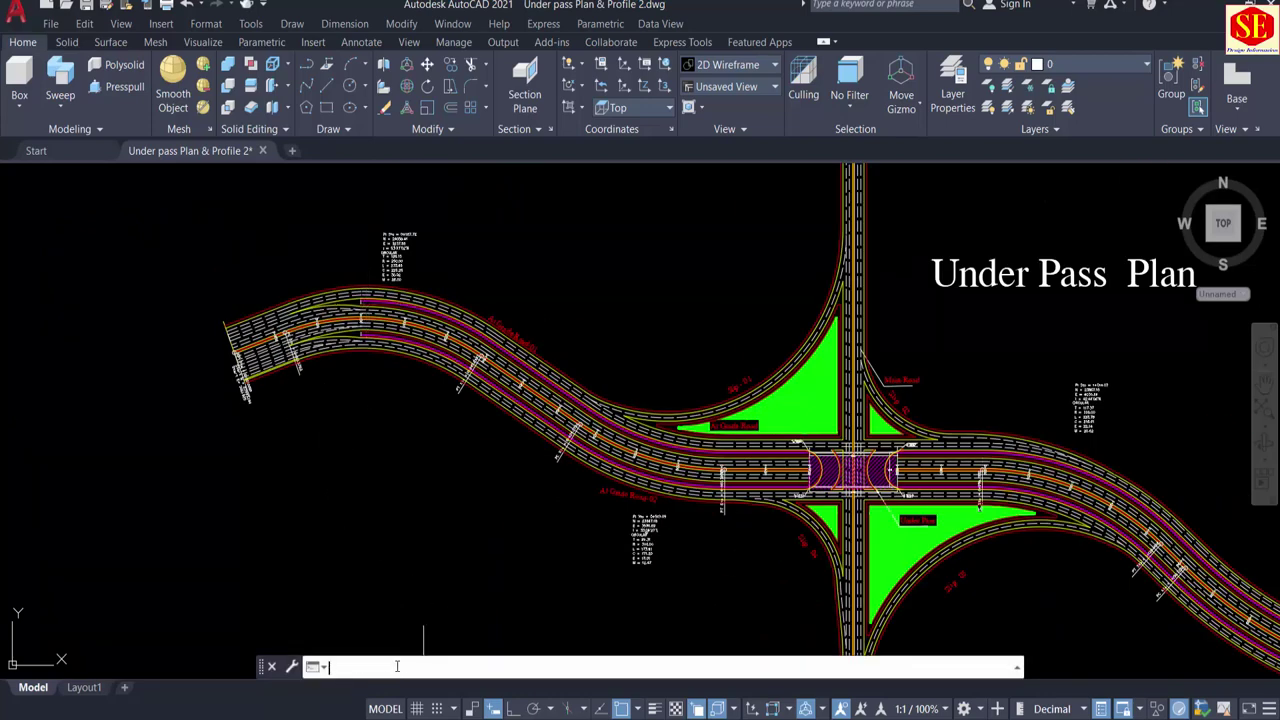
text(pl)
key(Return)
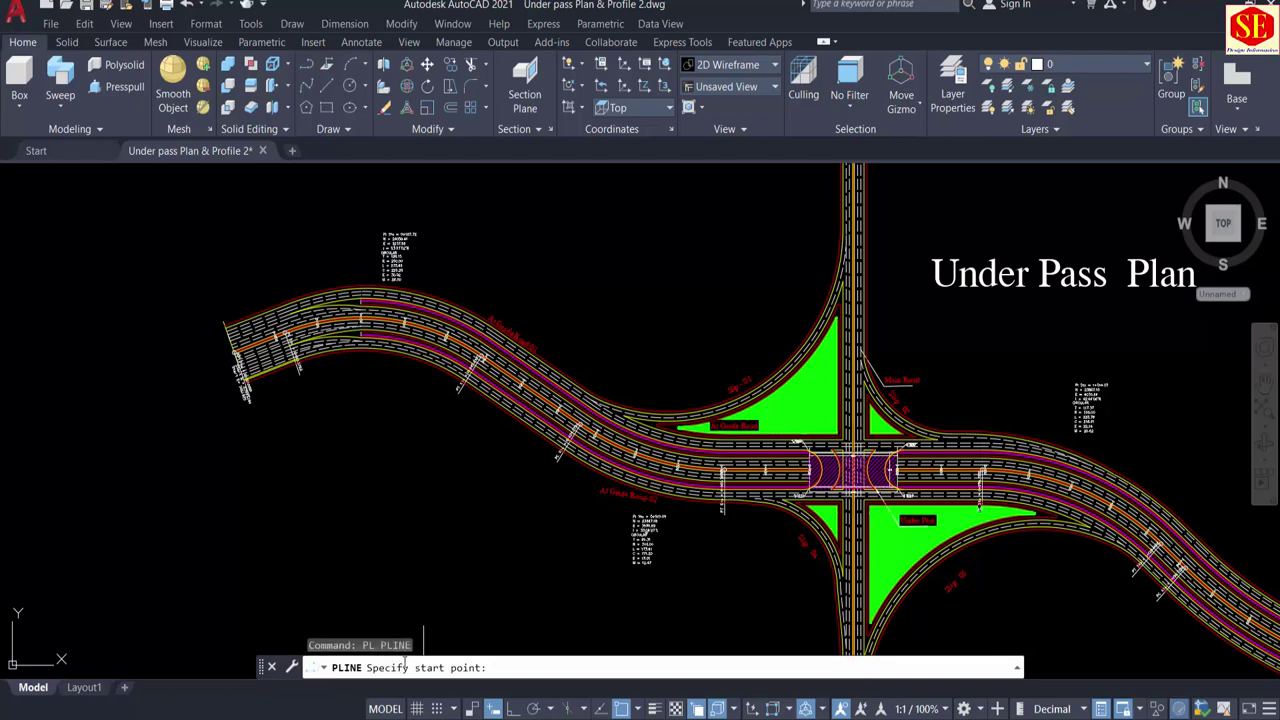
right_click(507, 667)
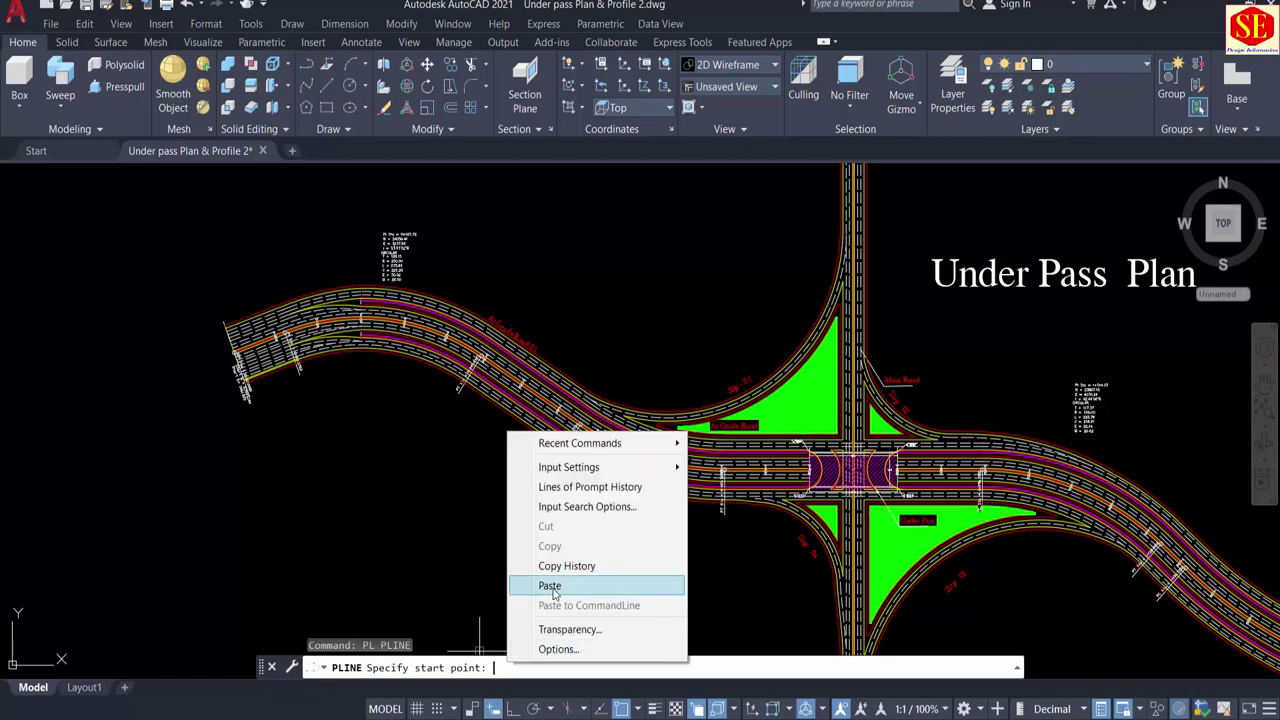
click(551, 587)
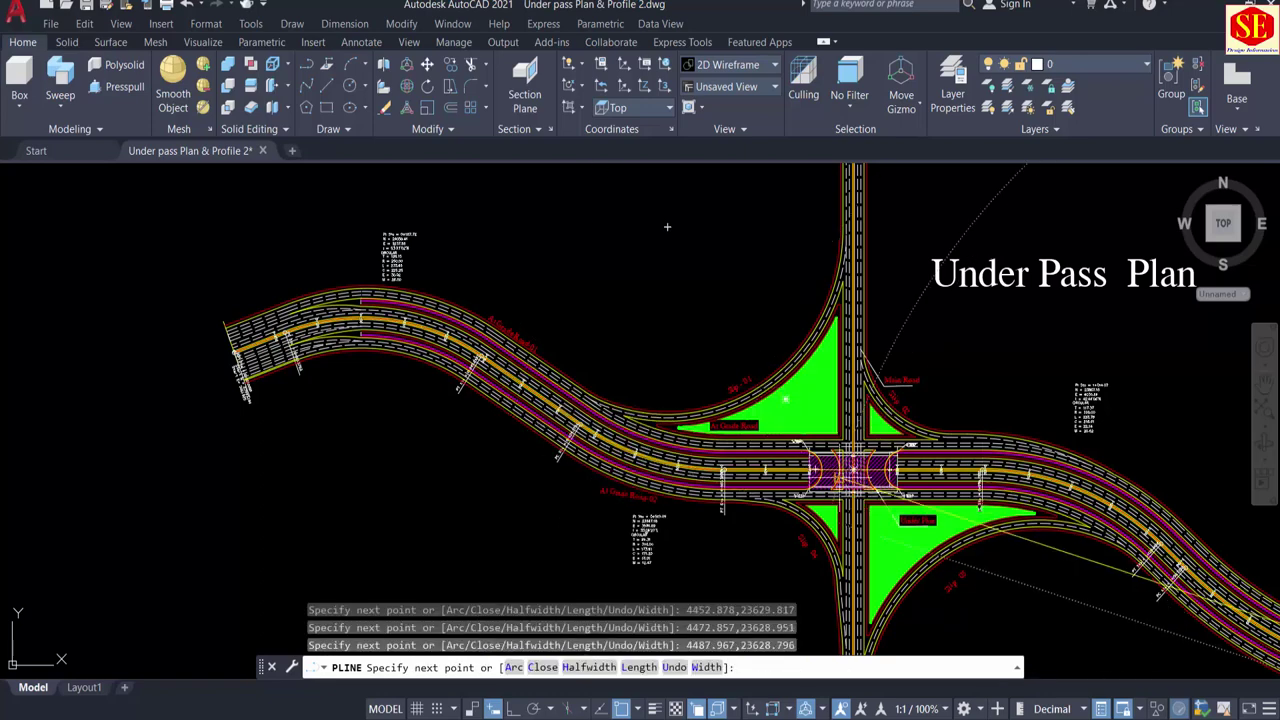
middle_drag(838, 476, 346, 226)
scroll(1003, 447, up, 3)
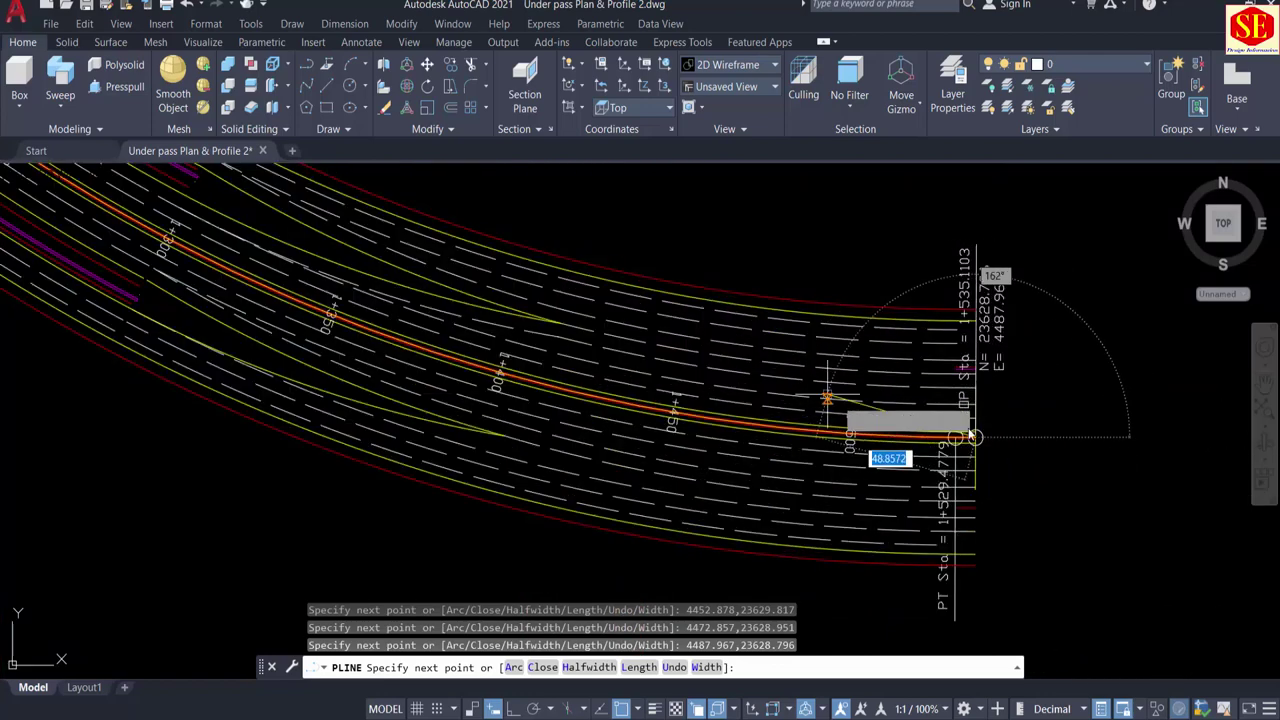
click(1132, 380)
key(Escape)
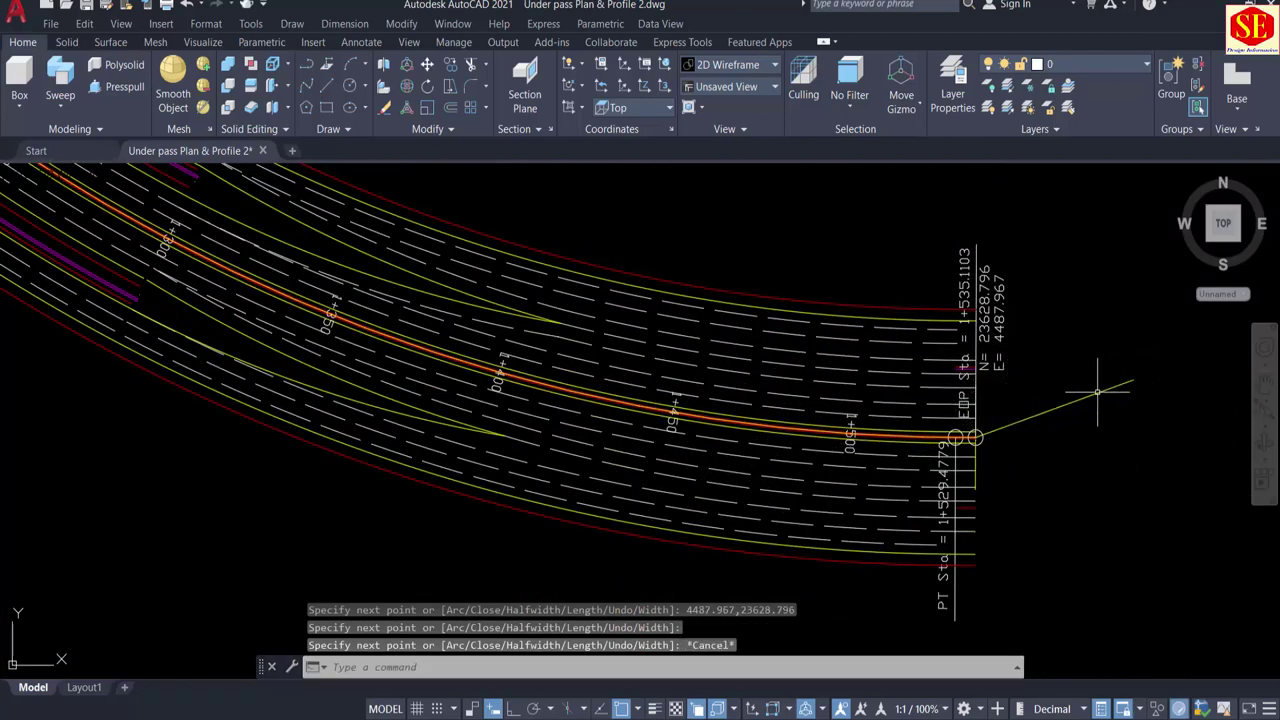
Step: Erase the pasted center line polyline from the underpass plan
click(1097, 392)
scroll(1043, 471, down, 5)
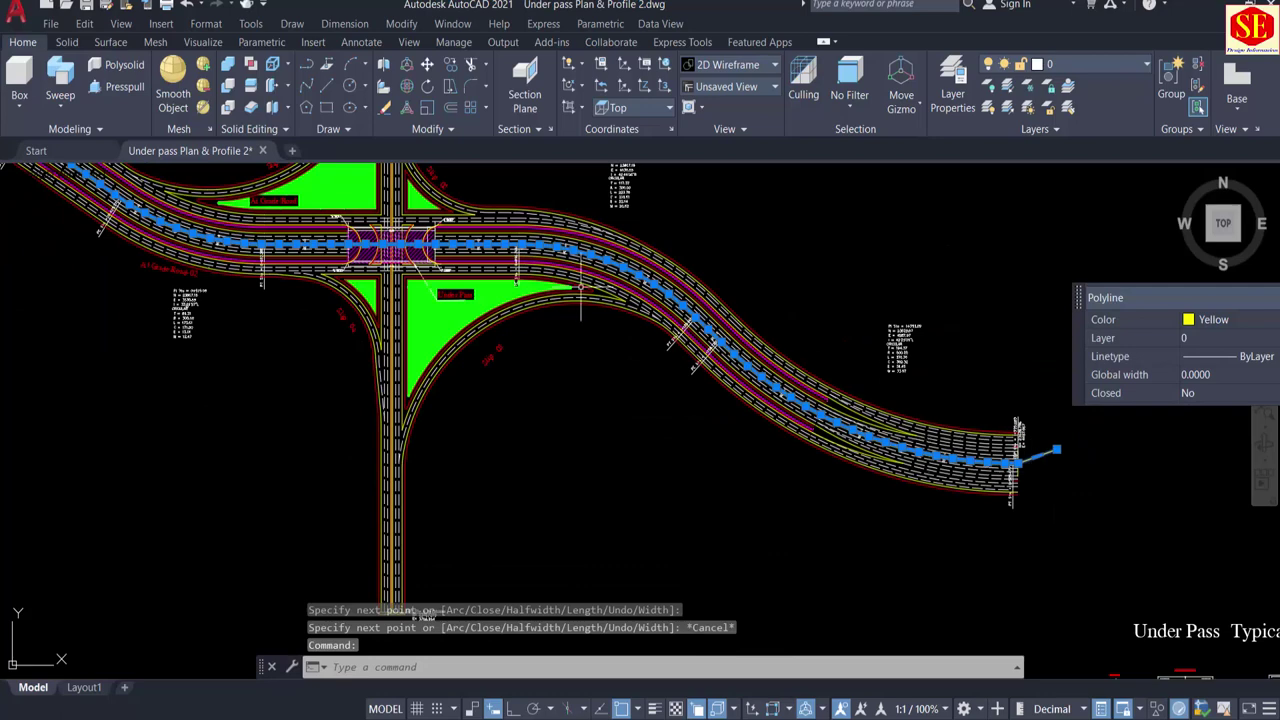
middle_drag(471, 317, 1065, 565)
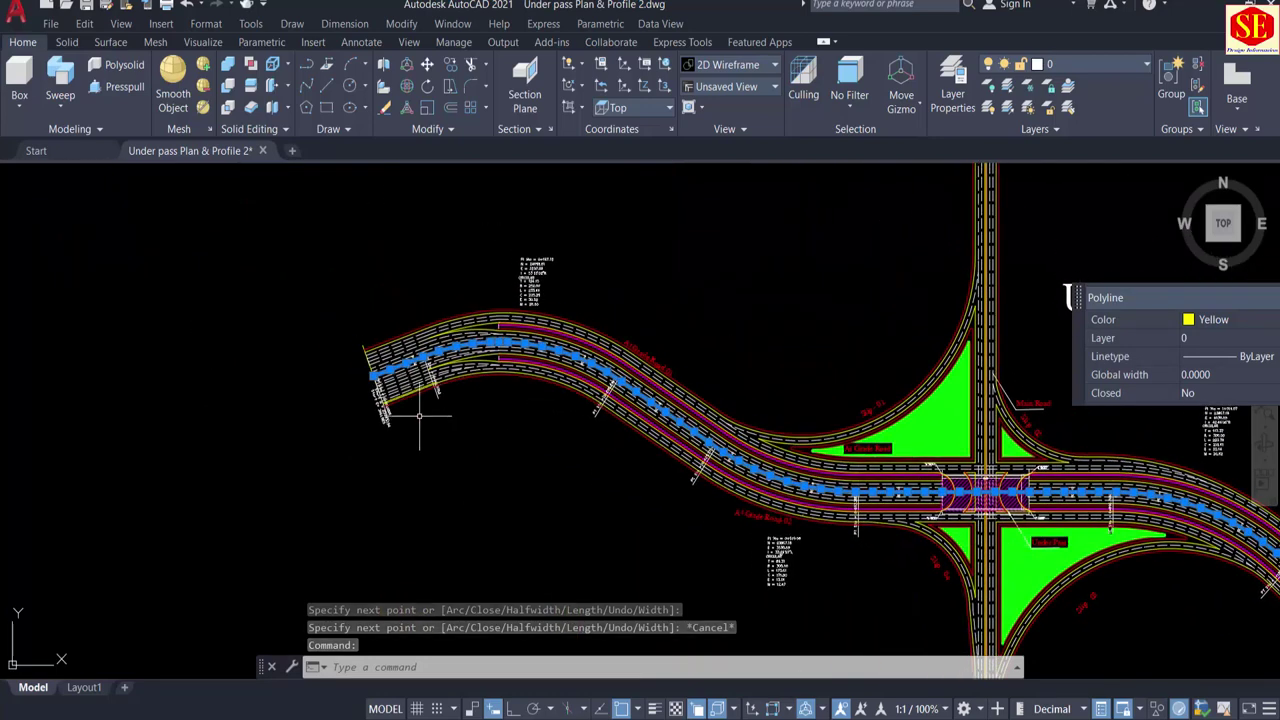
text(e)
key(Return)
Step: Change the workspace to Drafting & Annotation and create a new drawing from the acad template
scroll(270, 340, down, 6)
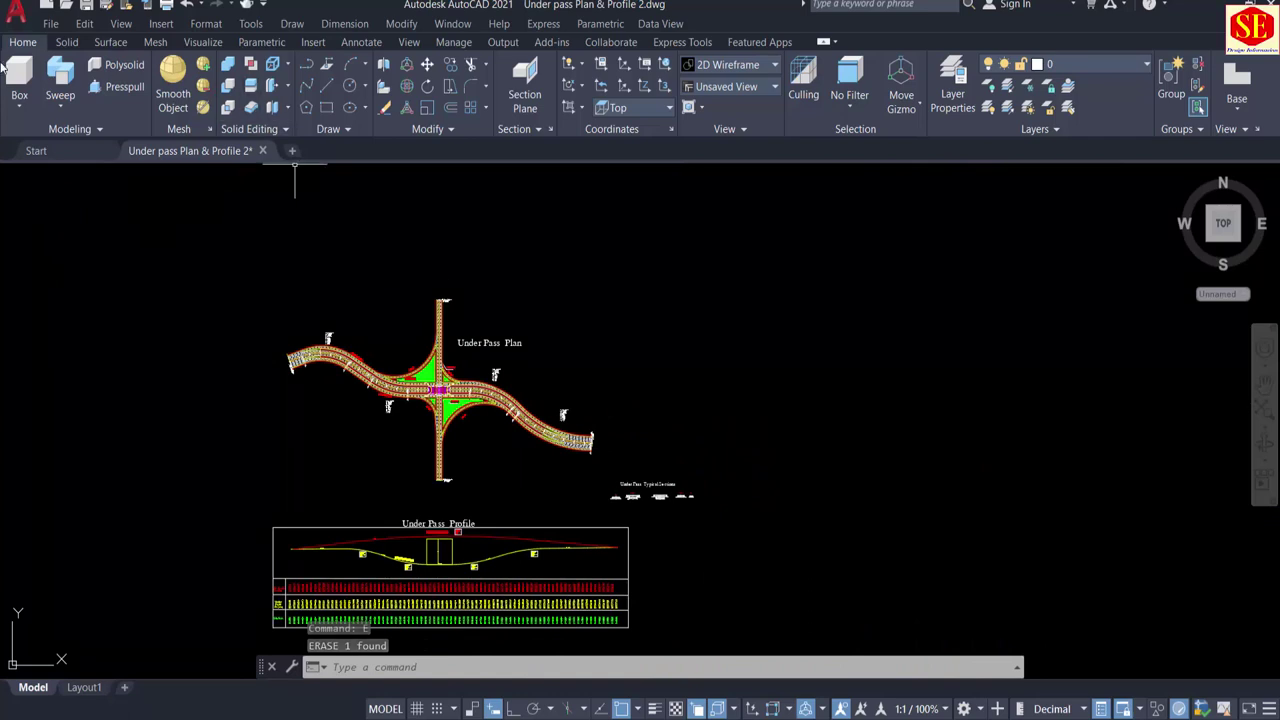
click(981, 708)
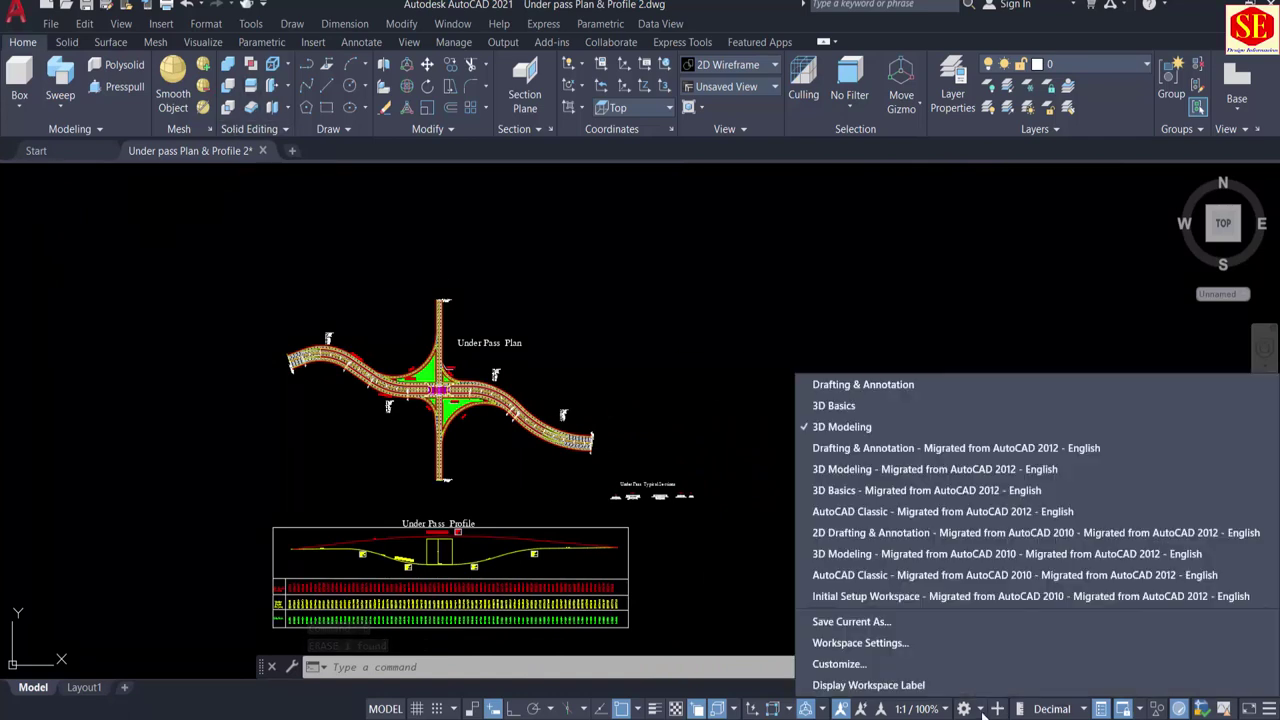
click(843, 388)
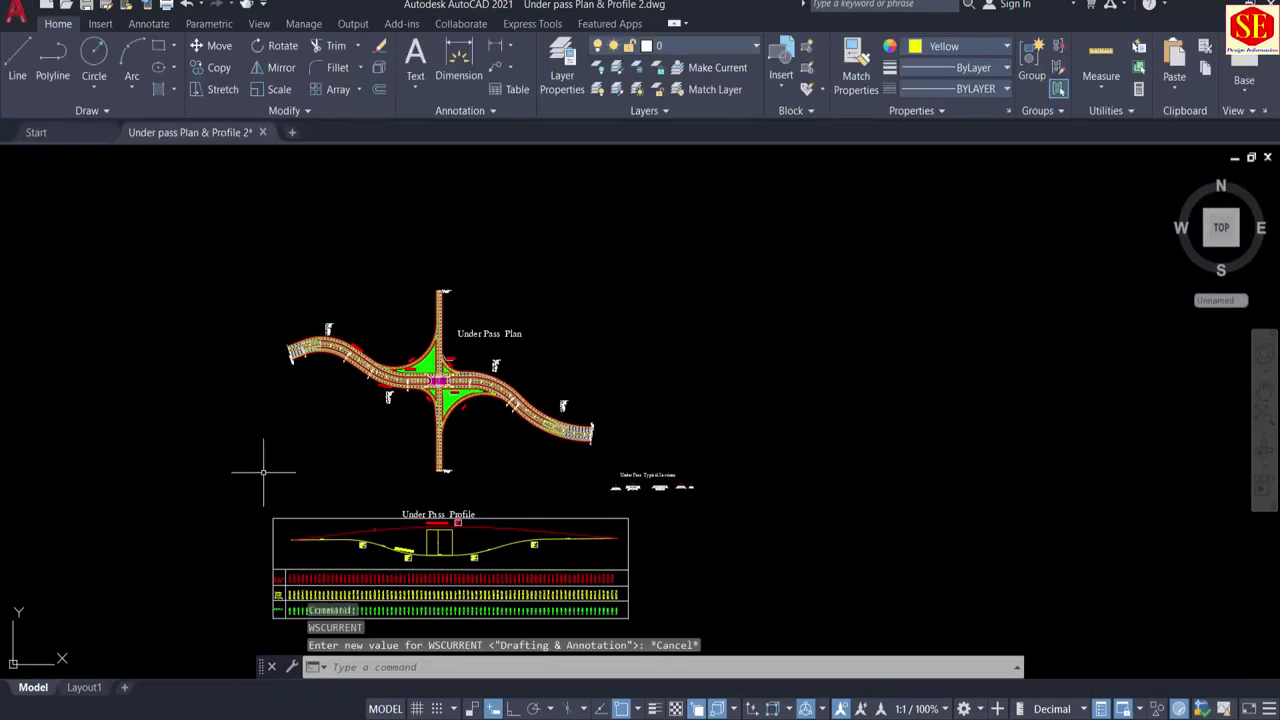
click(47, 6)
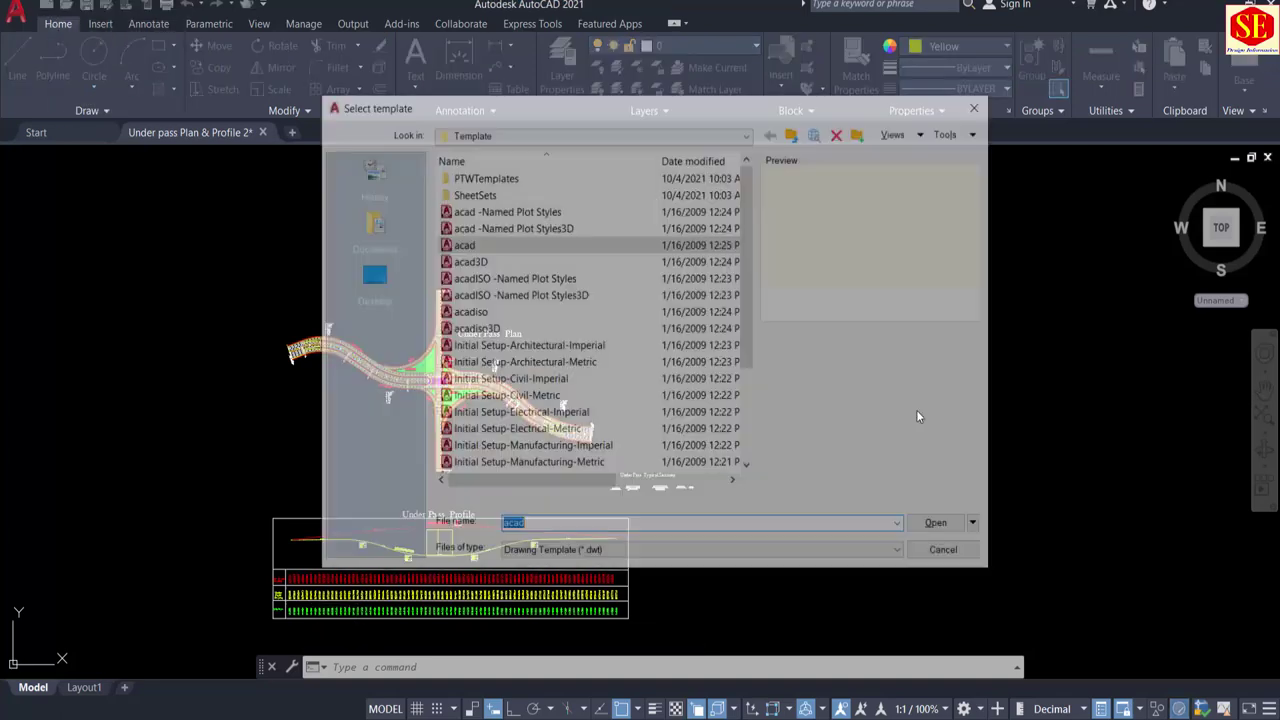
click(925, 528)
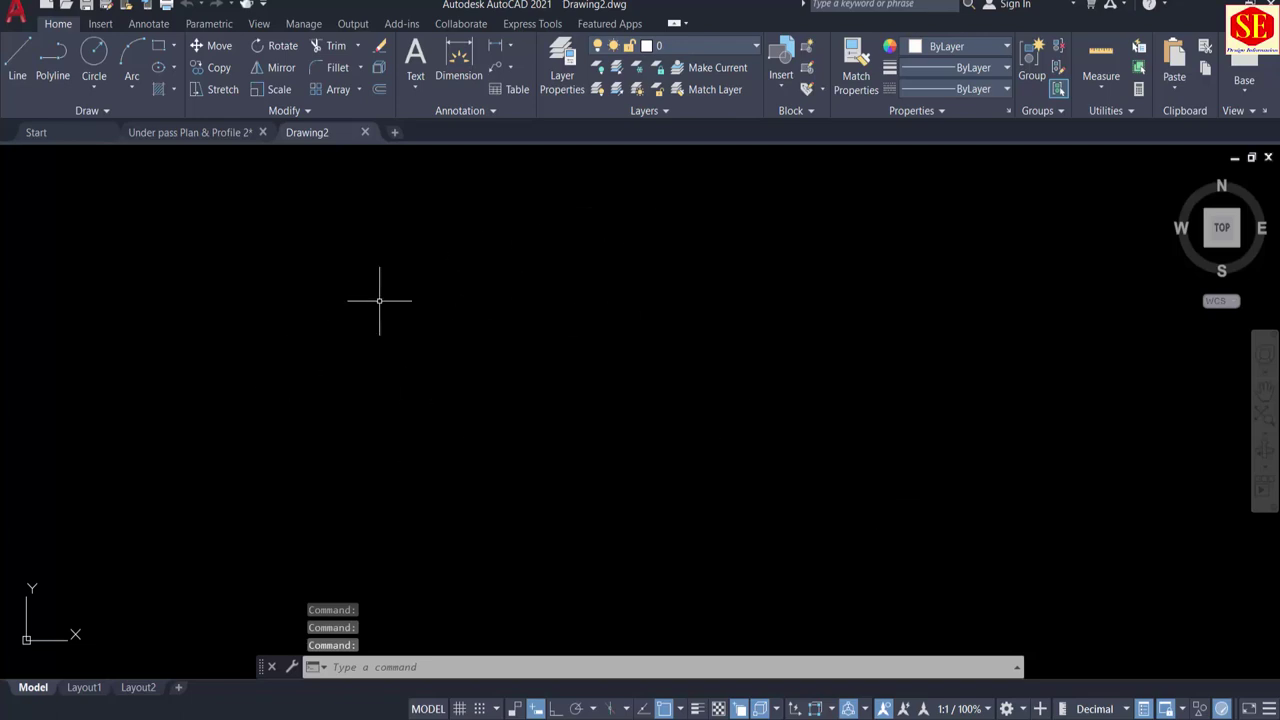
Step: Set the current object colour to yellow and create a yellow layer with a name starting "UnPass Ce" for the center line
click(933, 57)
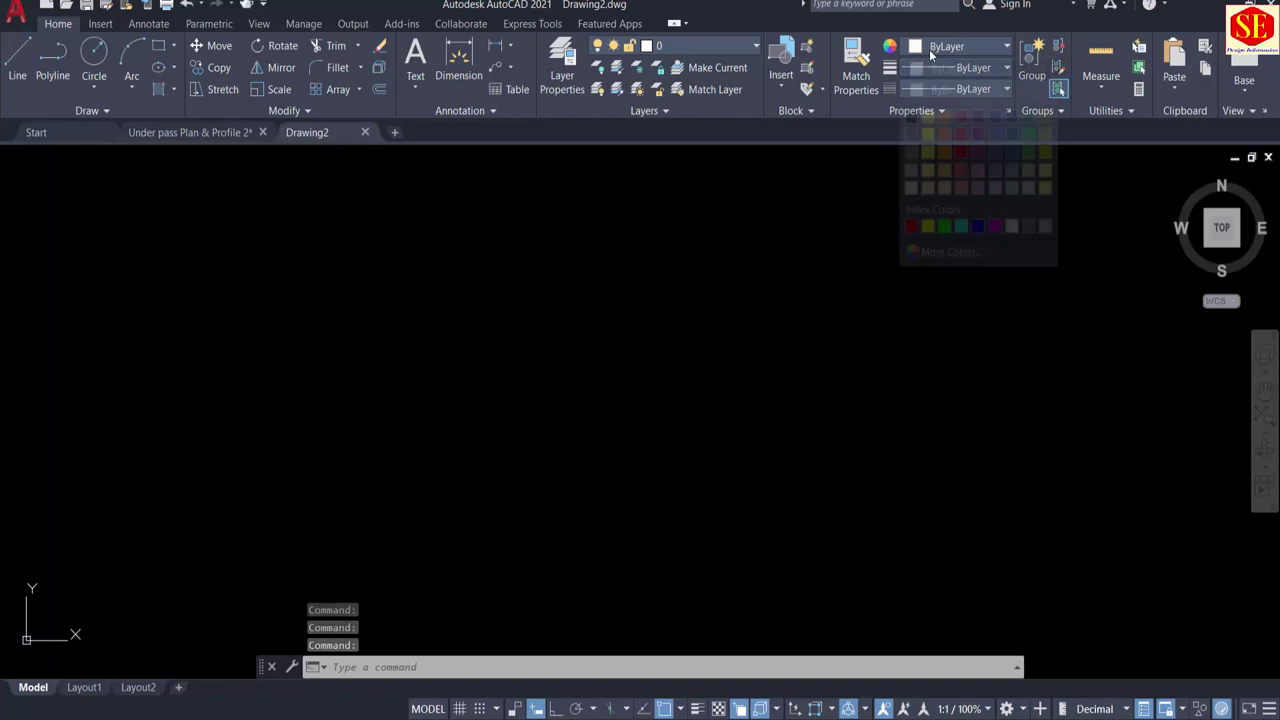
click(928, 223)
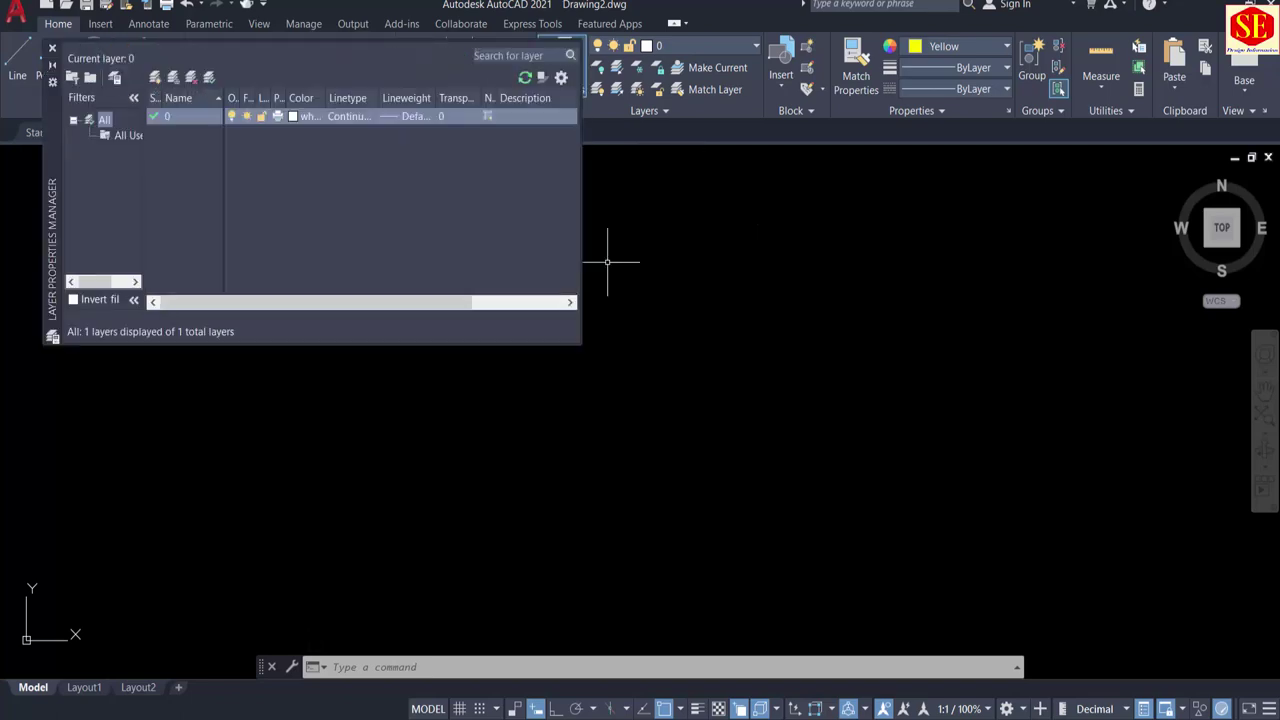
click(155, 79)
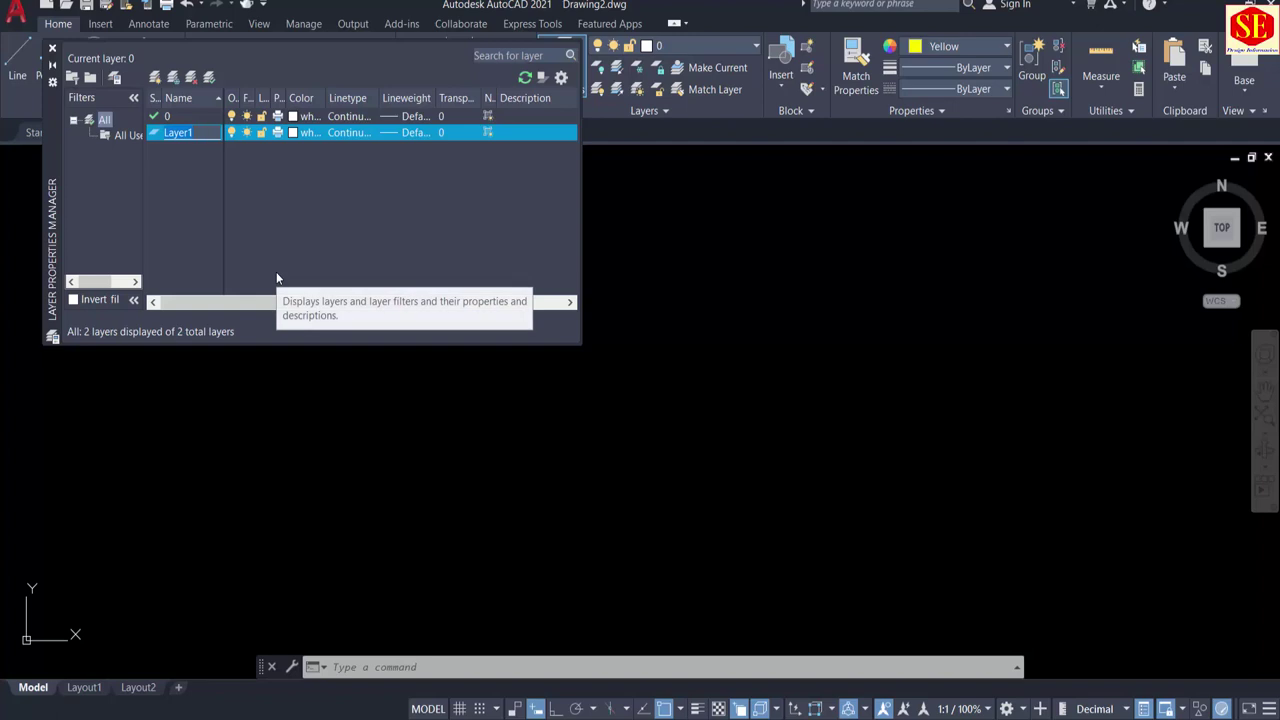
text(UnPass Ce)
click(303, 133)
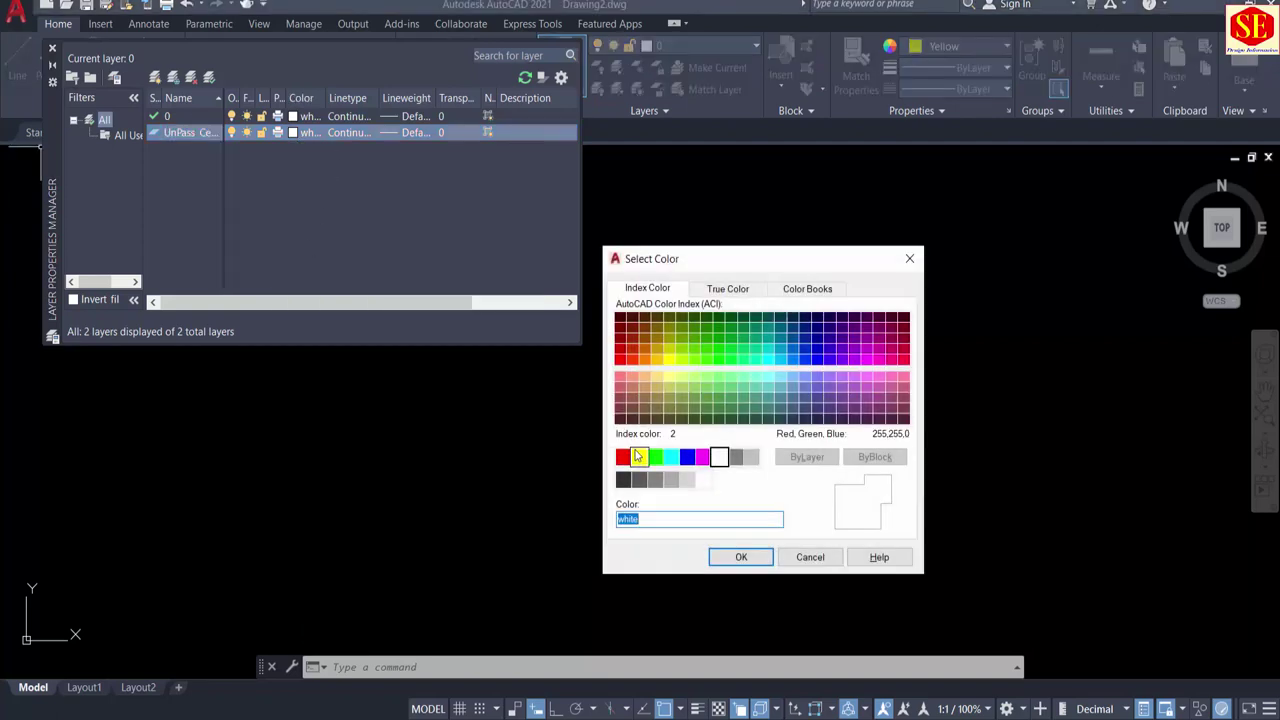
click(637, 456)
click(740, 557)
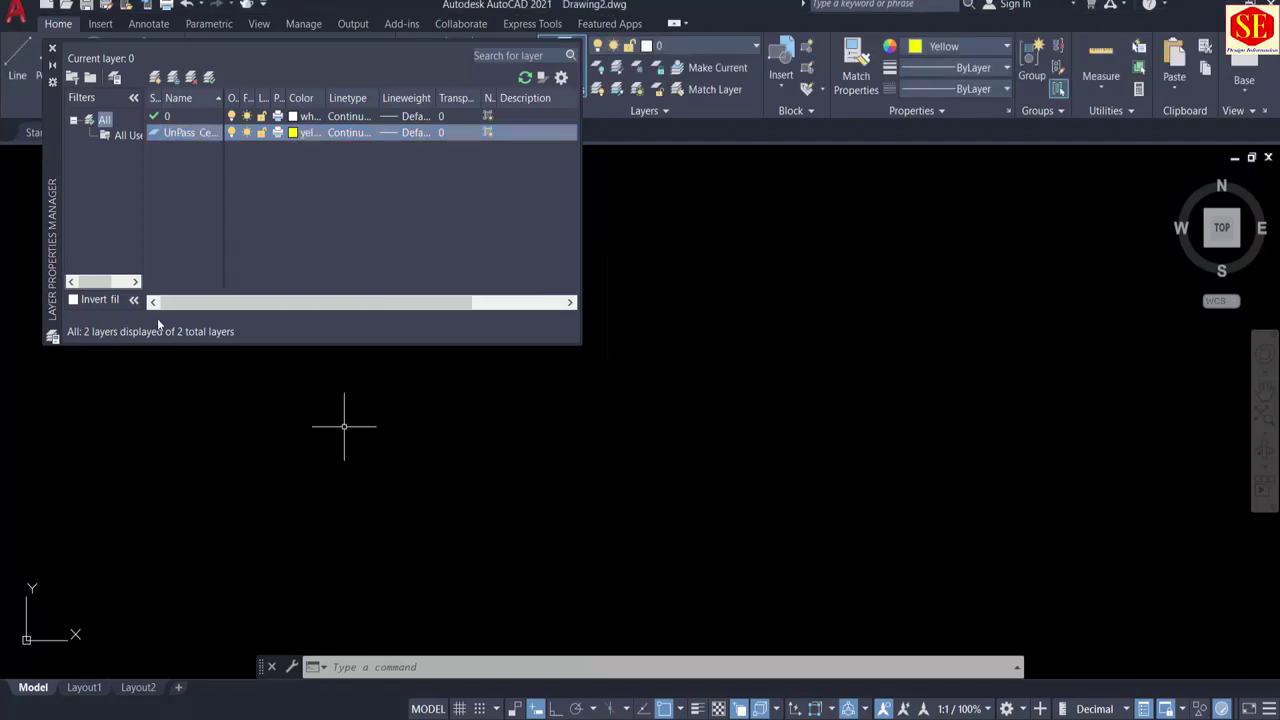
click(52, 48)
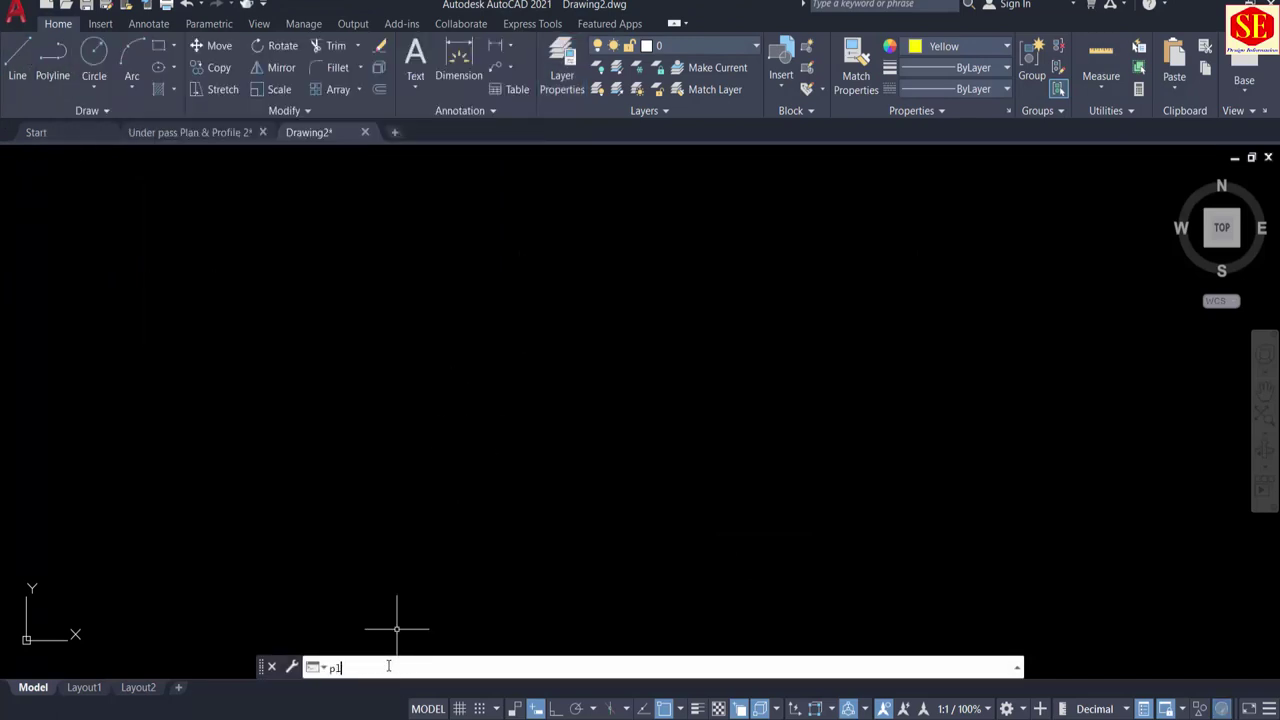
Step: Draw the underpass center line as a polyline from the copied Excel coordinates and fit it in the view
click(388, 666)
text(pl)
key(Return)
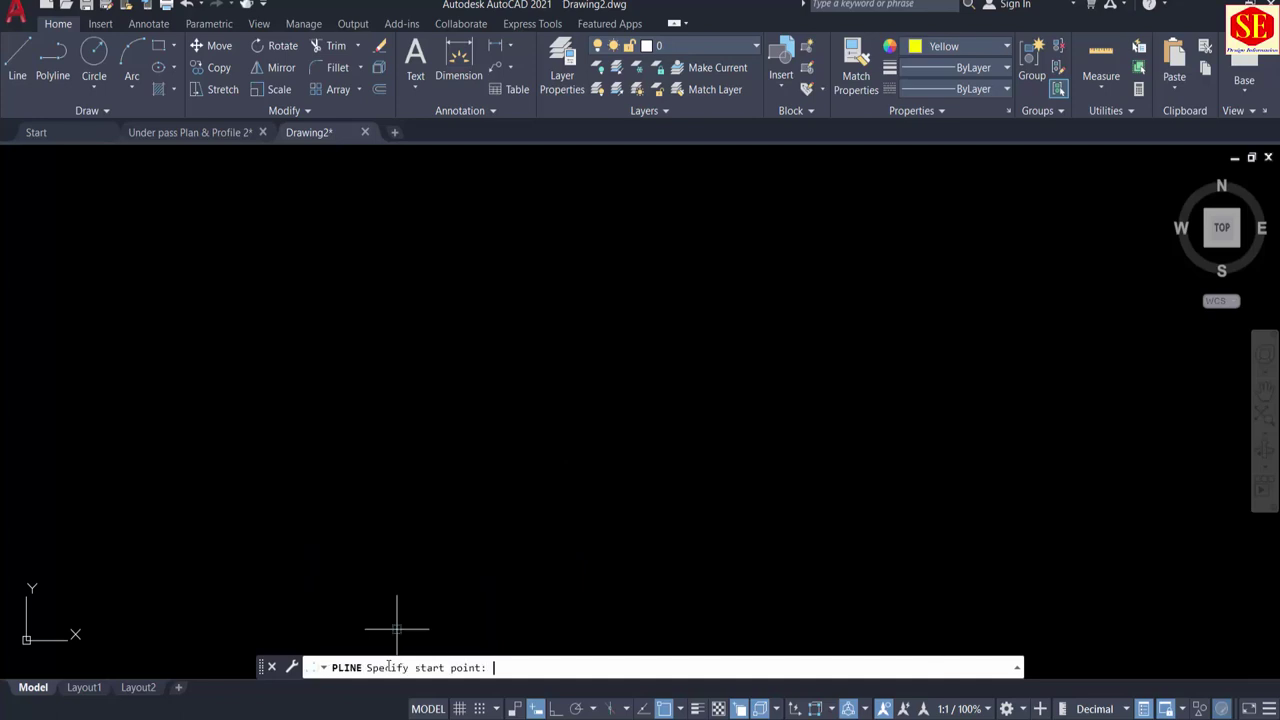
right_click(494, 668)
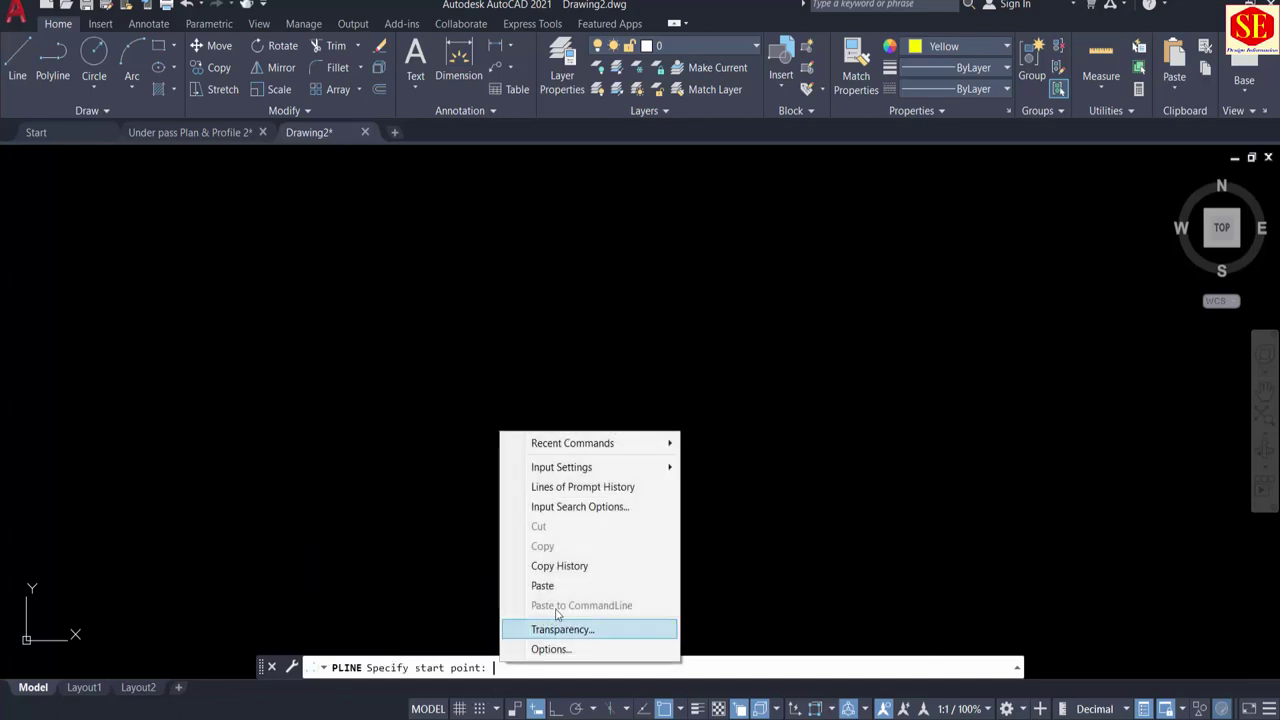
click(443, 150)
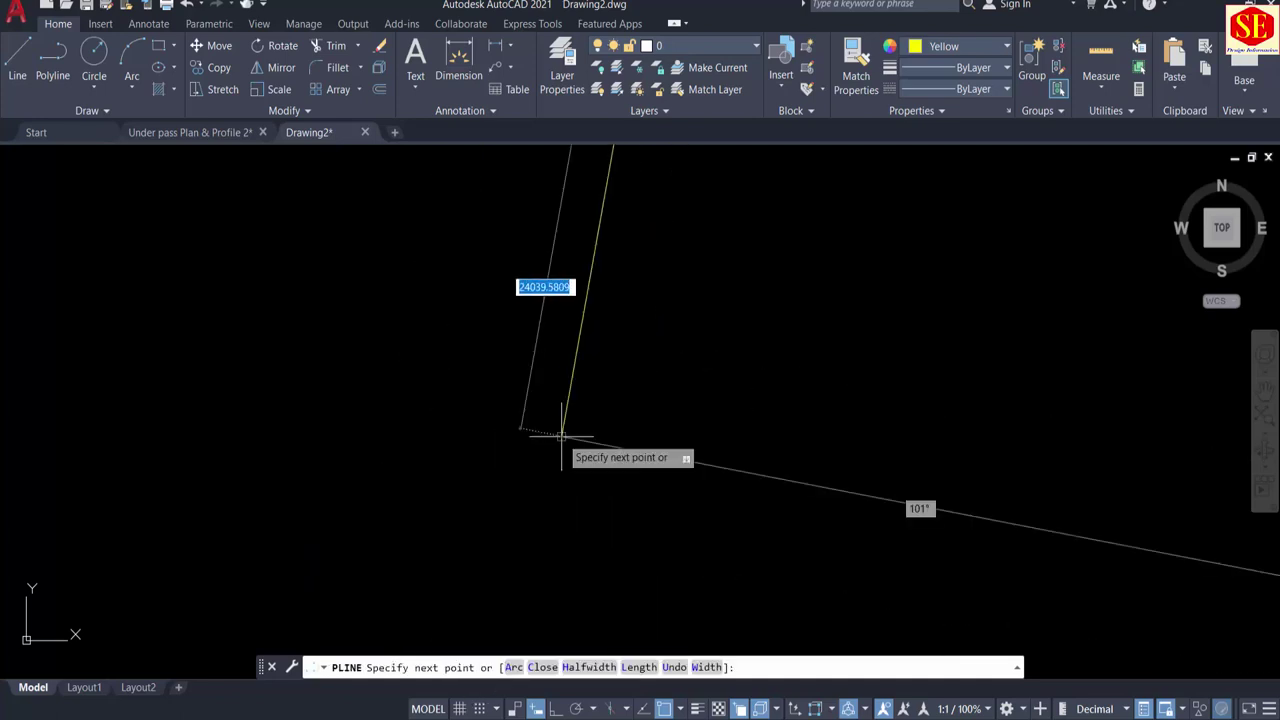
key(Escape)
text(z)
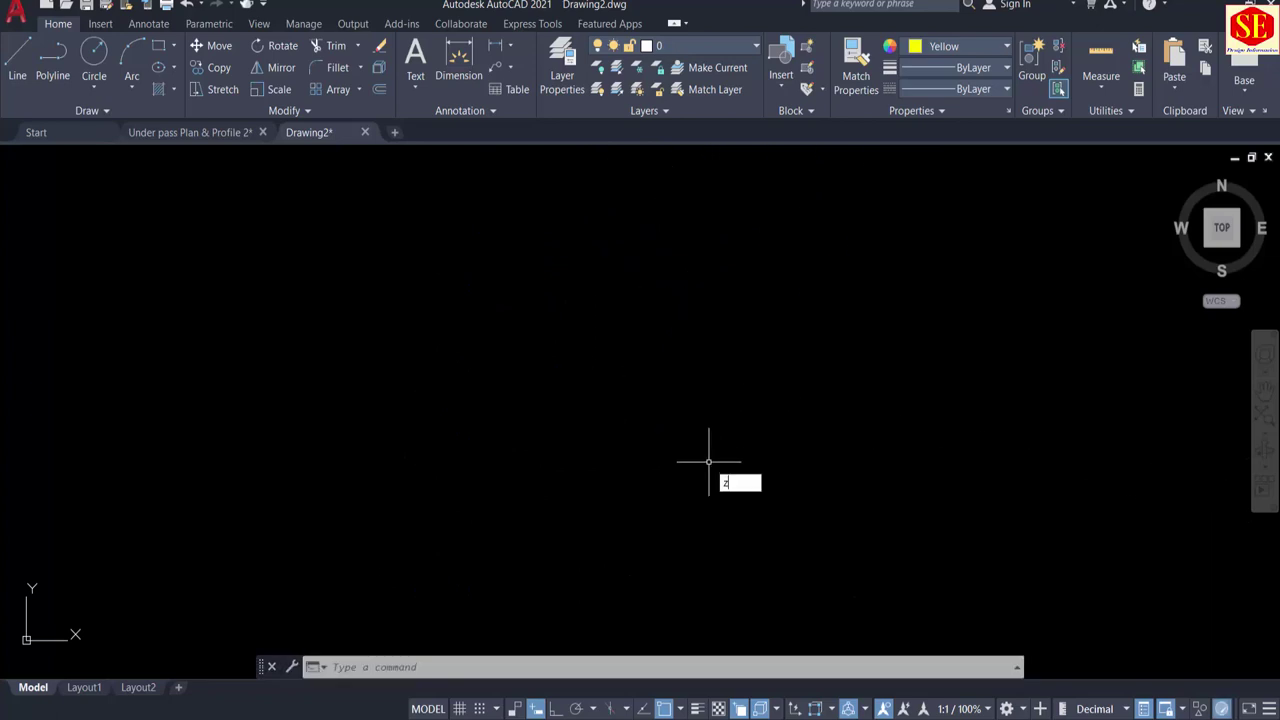
key(Return)
text(e)
key(Return)
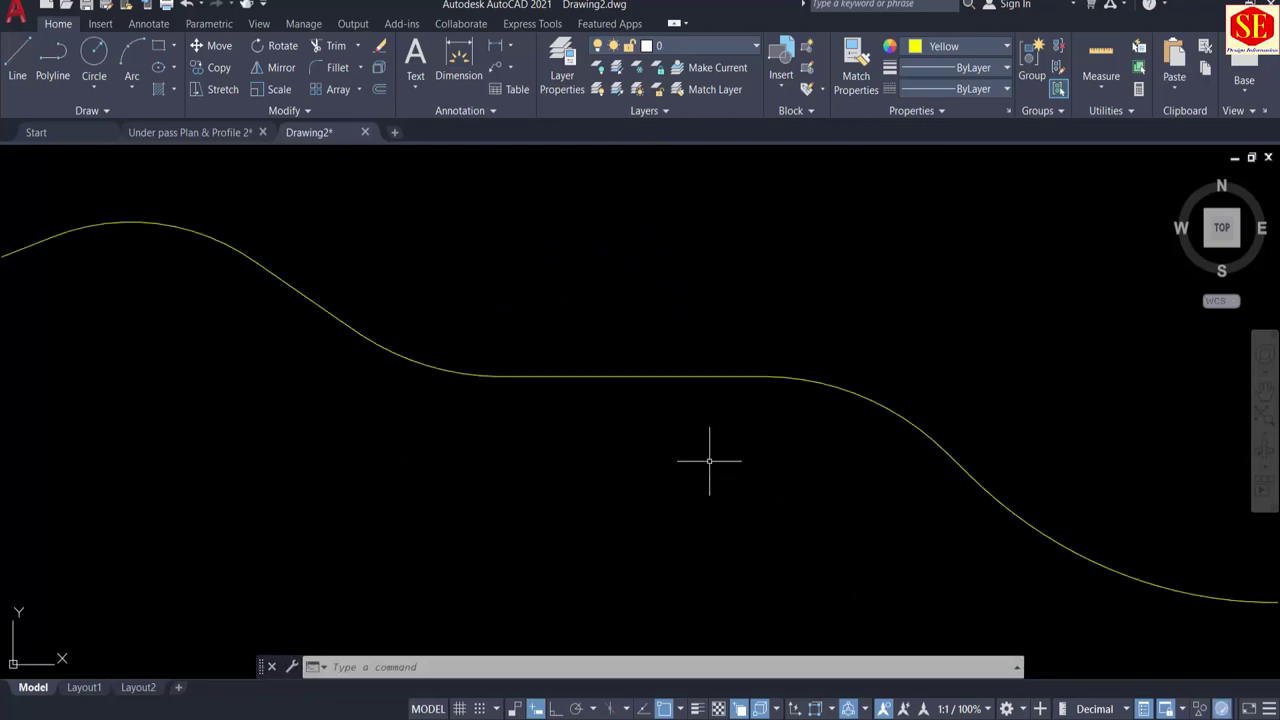
Step: Examine the center line polyline in Drawing2 and compare it with the road in the Under pass Plan & Profile 2 drawing
click(708, 436)
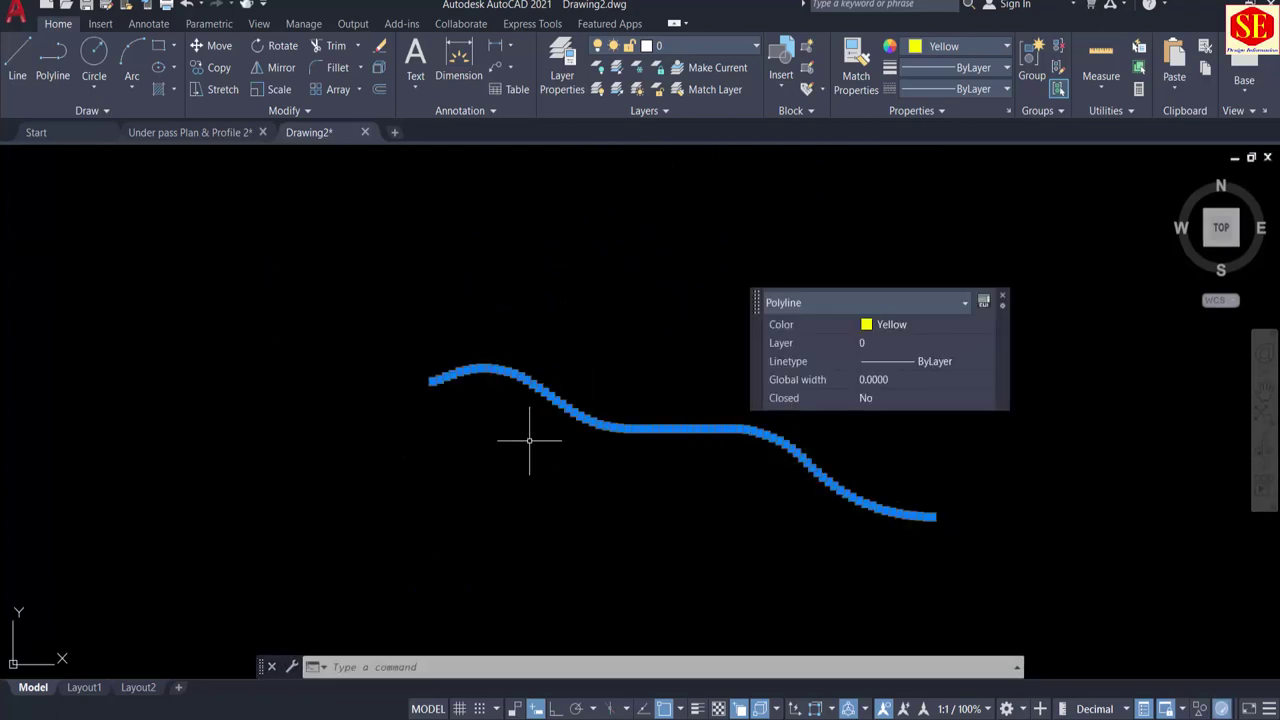
key(Escape)
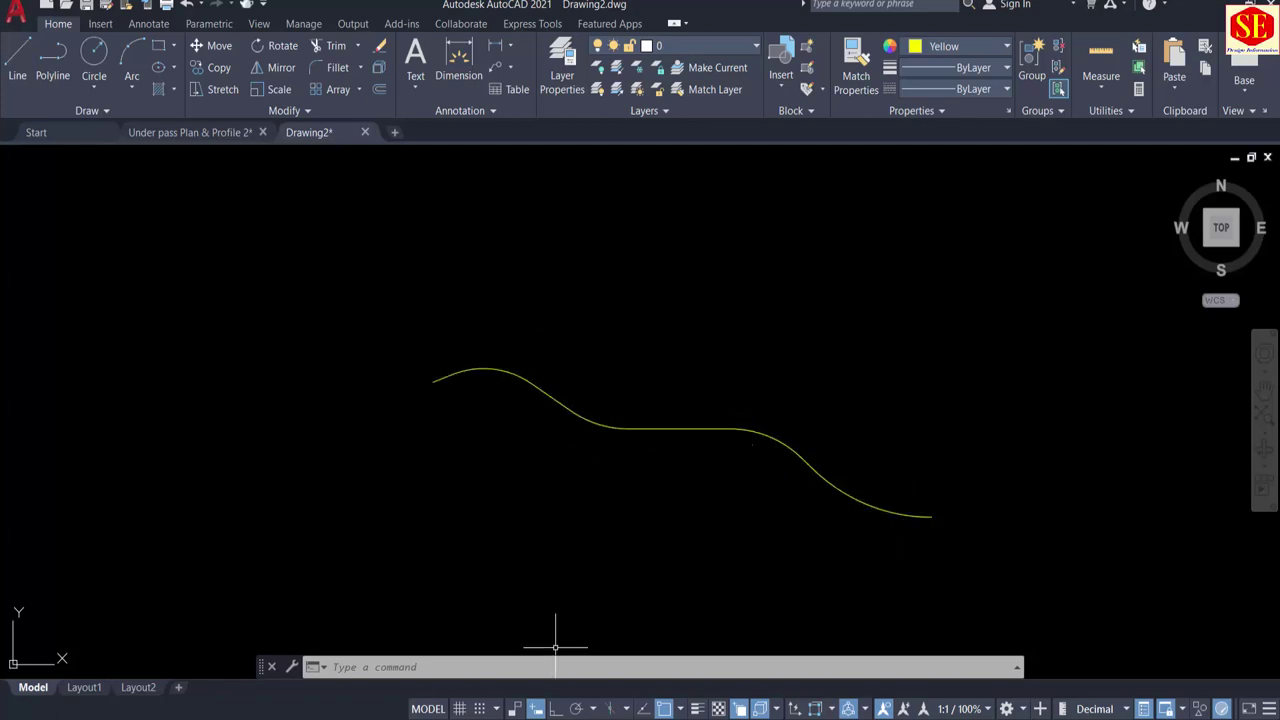
click(191, 130)
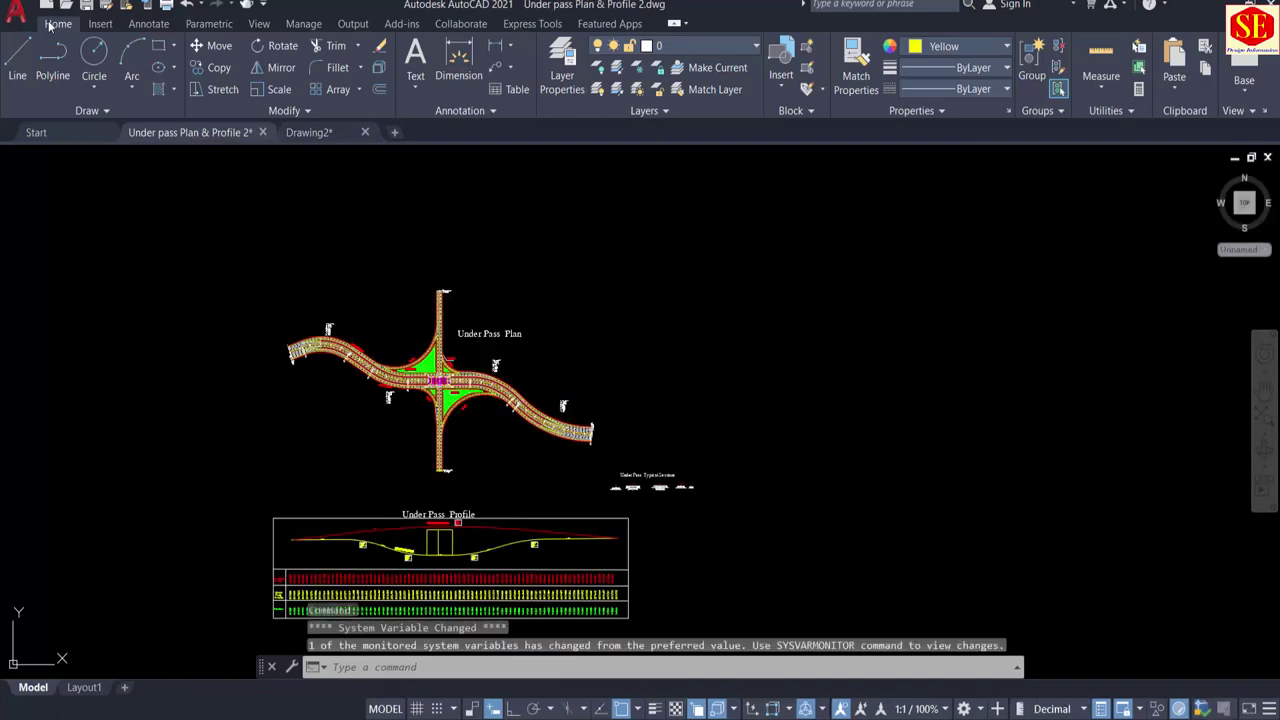
scroll(420, 362, up, 3)
scroll(440, 362, up, 4)
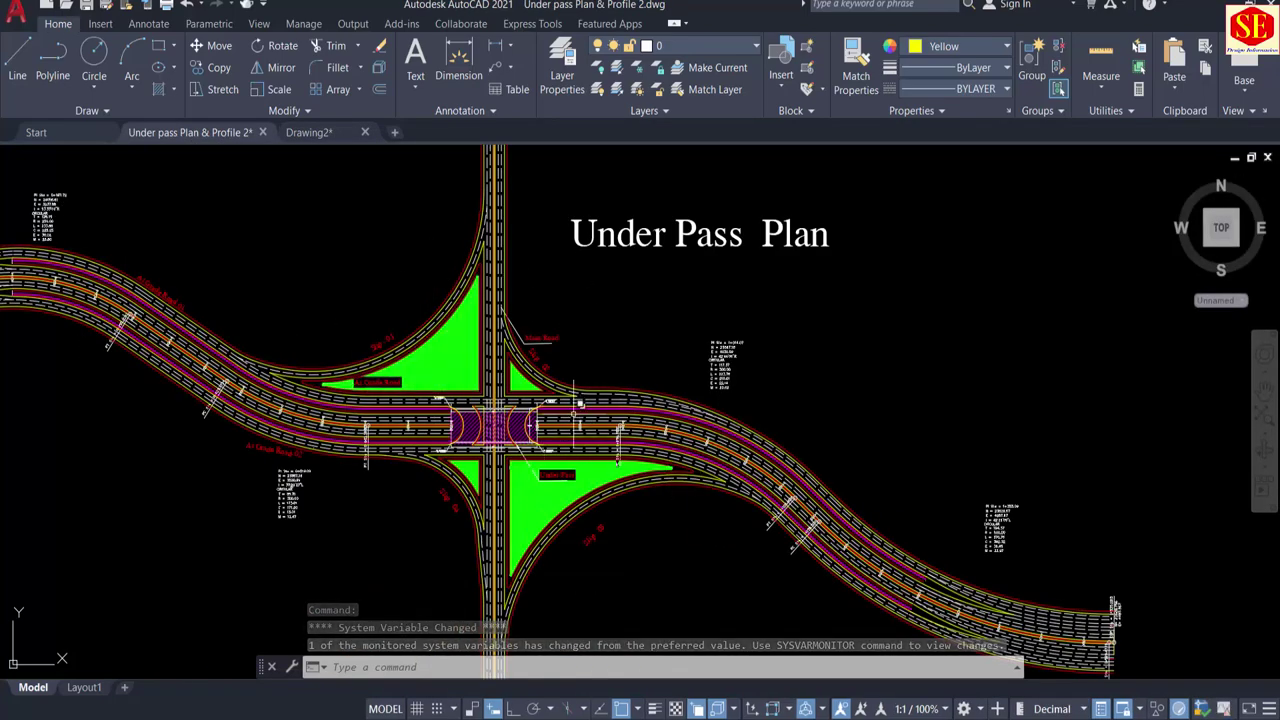
click(312, 132)
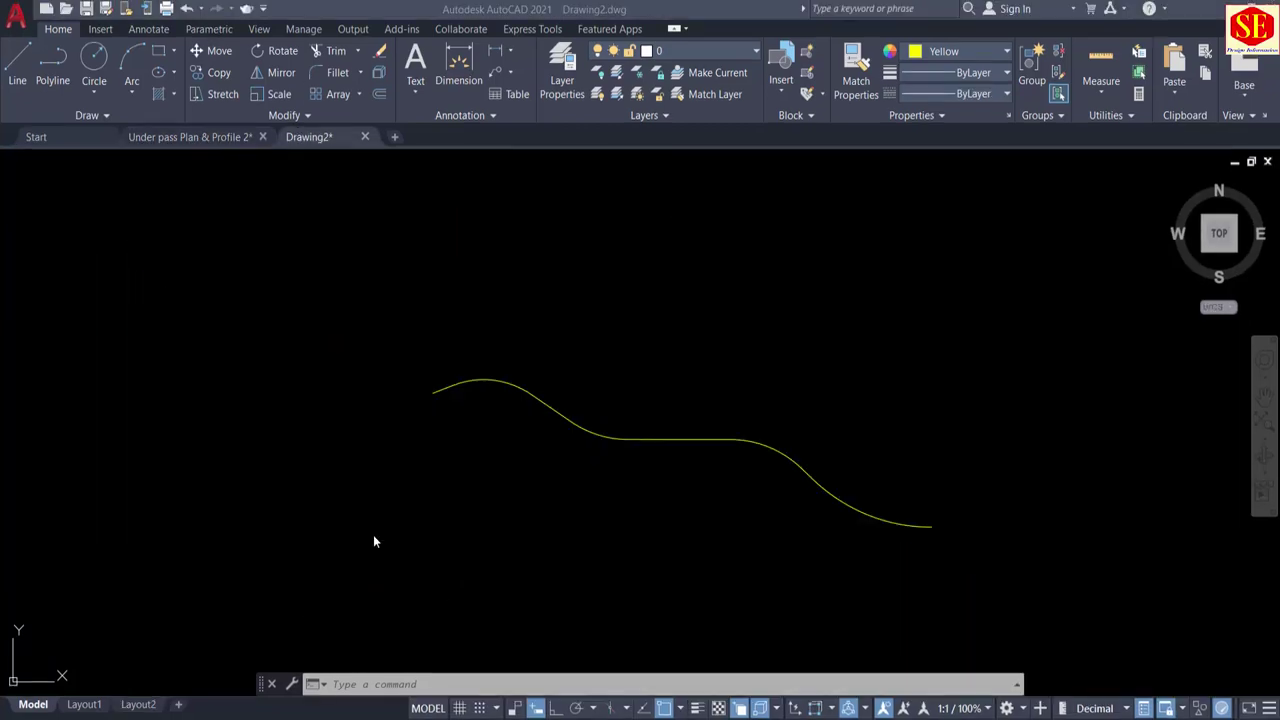
Step: Switch to the Up Coordinates workbook in Excel and copy the combined-coordinate formula in cell F5 of the Under Pass sheet
click(617, 712)
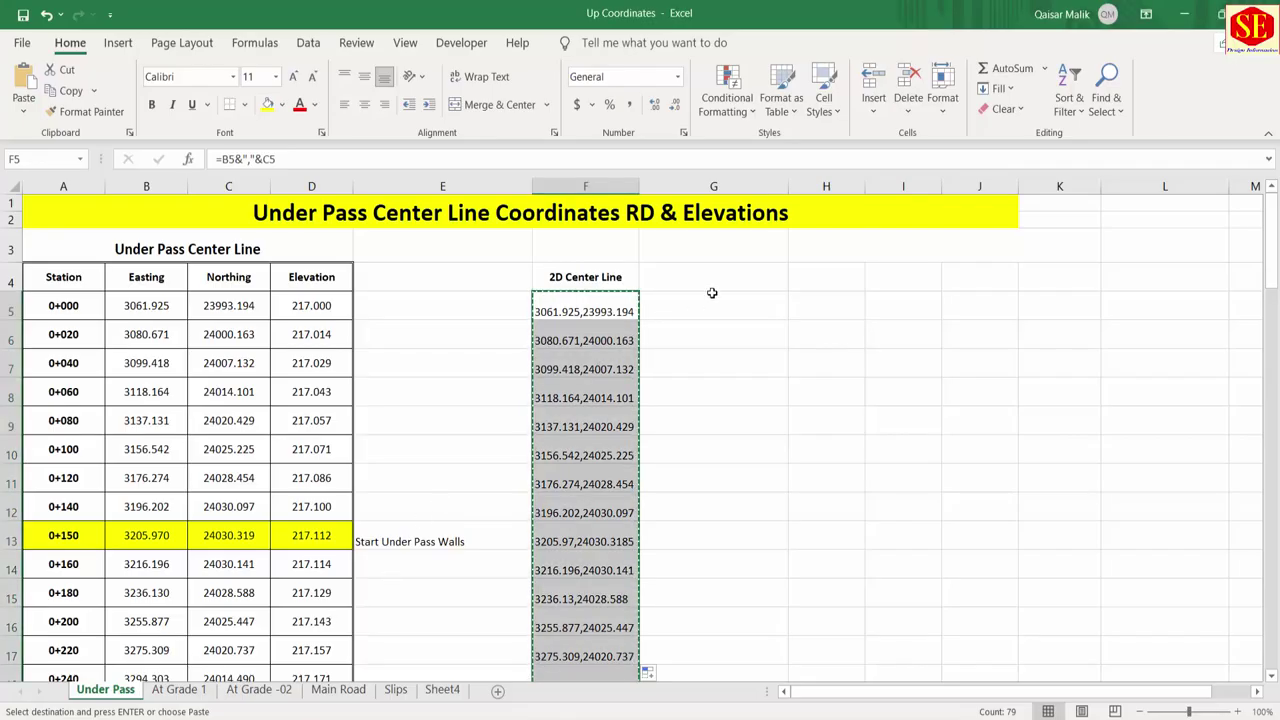
click(712, 300)
click(577, 313)
key(Escape)
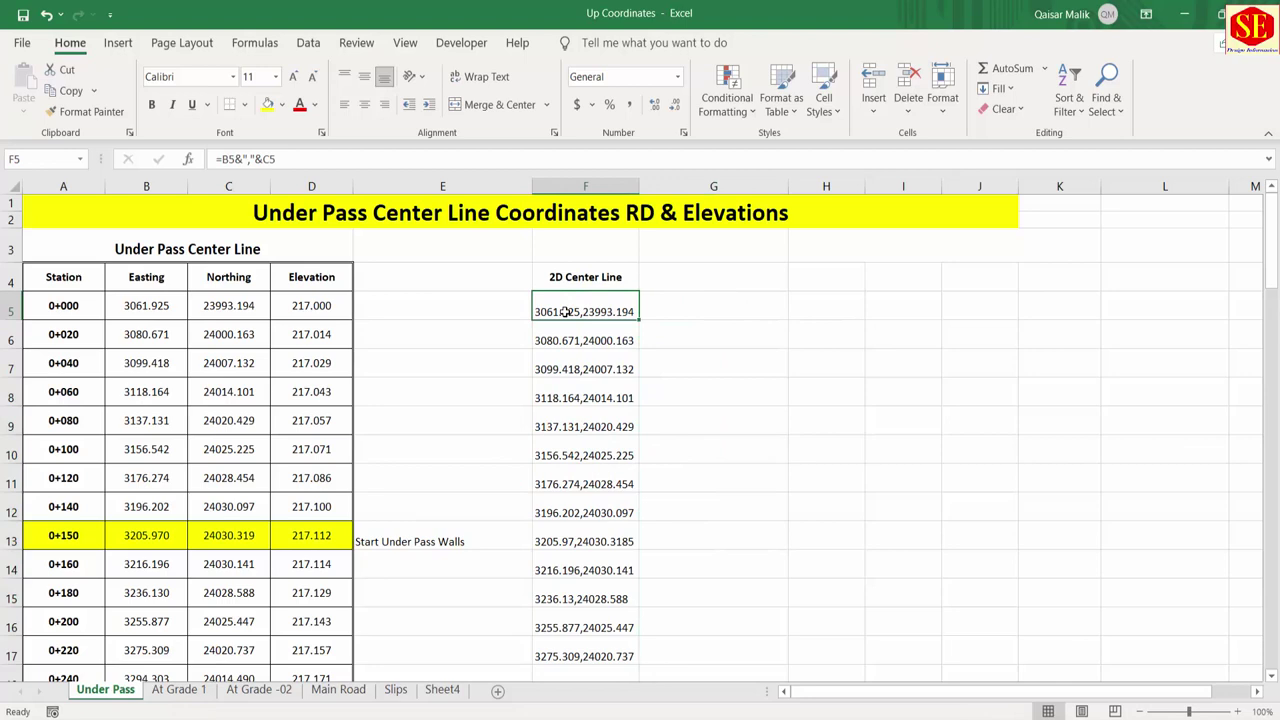
right_click(566, 312)
click(598, 284)
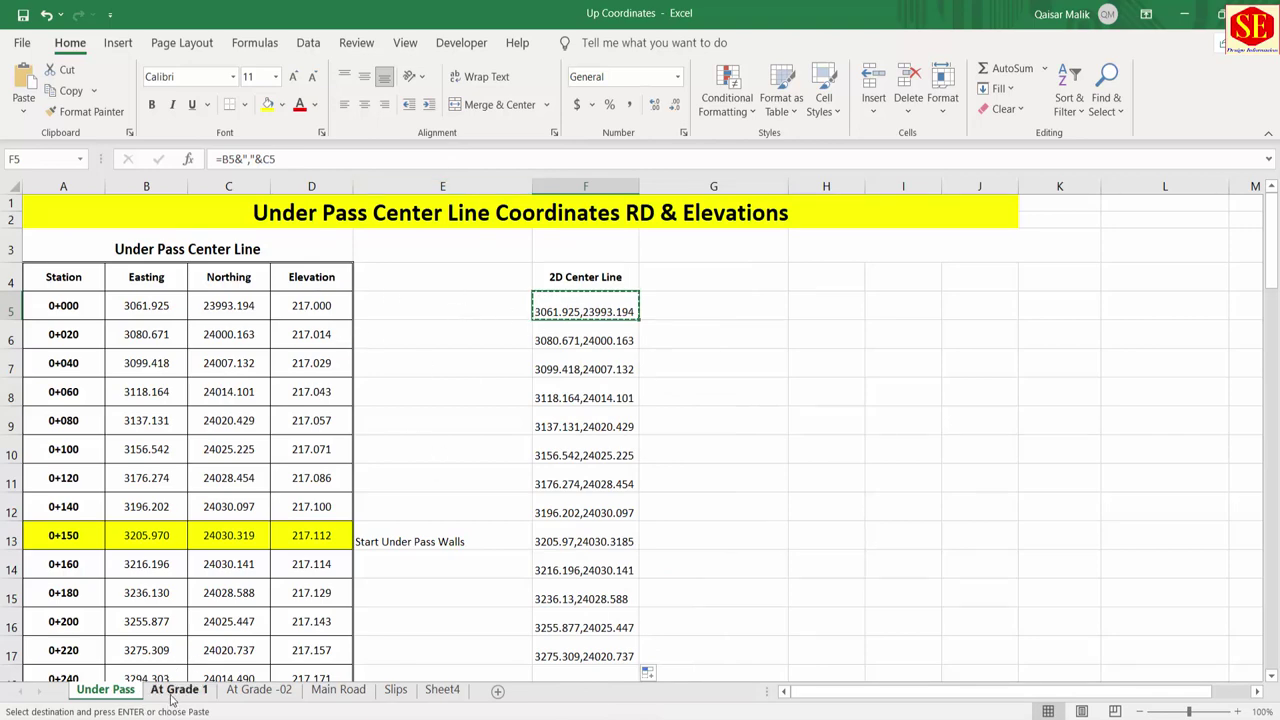
Step: Paste the copied formula into cell F7 of the Main Road sheet and check which cells it references
click(350, 694)
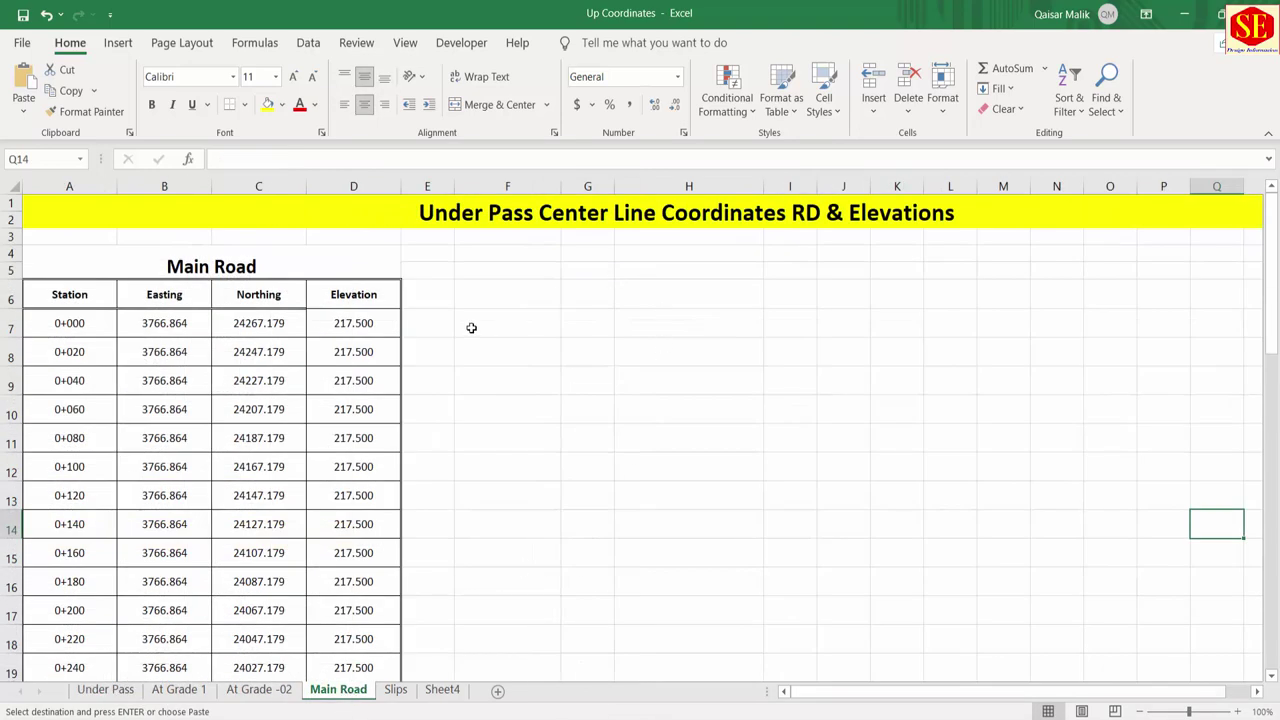
click(489, 293)
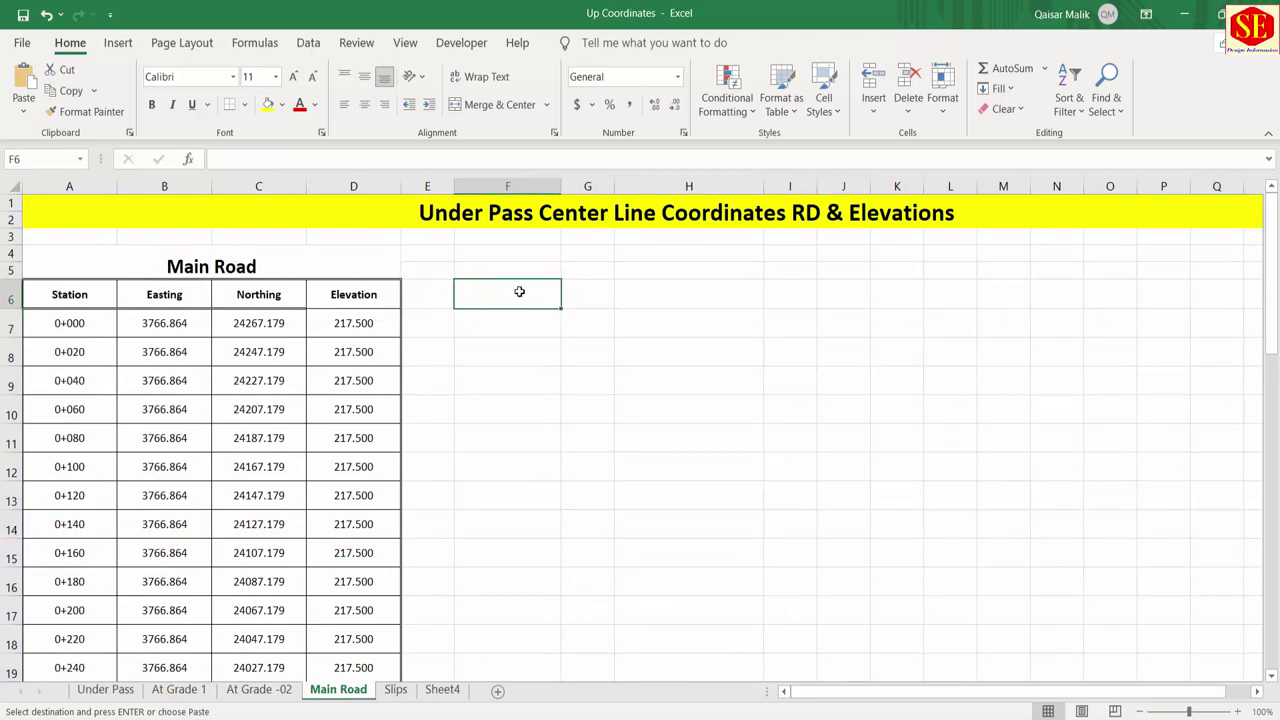
click(505, 326)
right_click(527, 326)
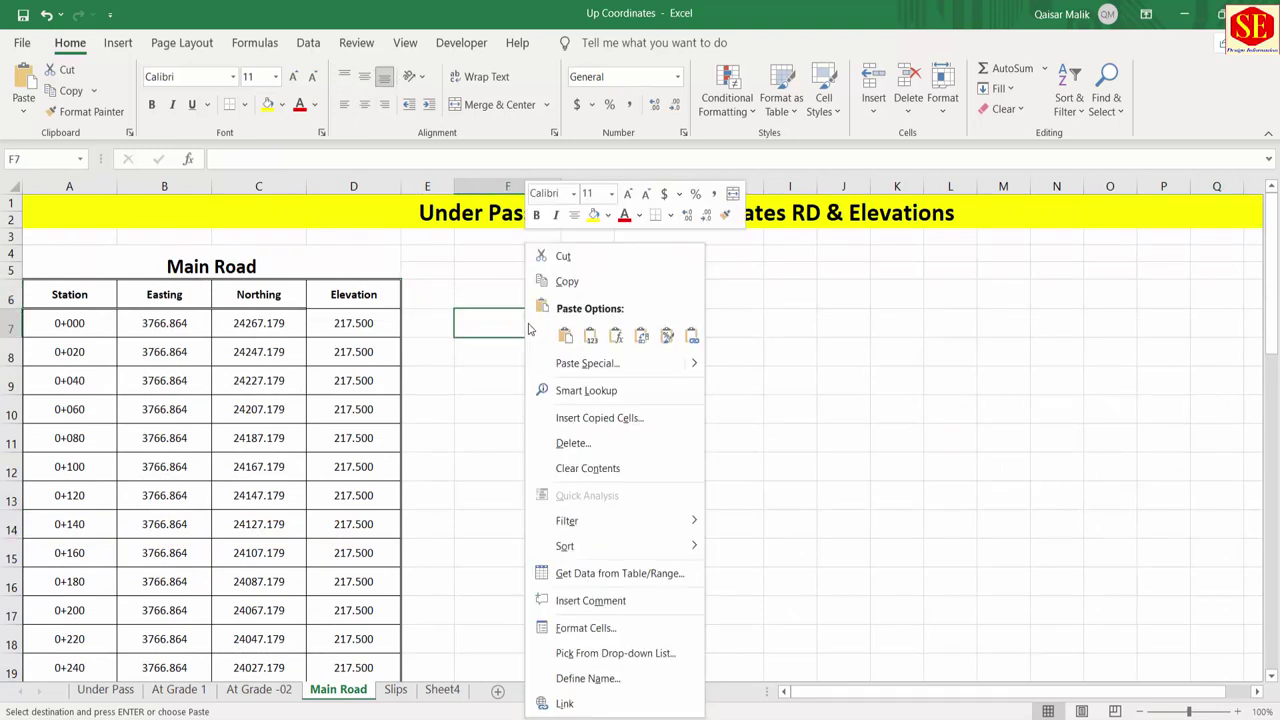
click(565, 336)
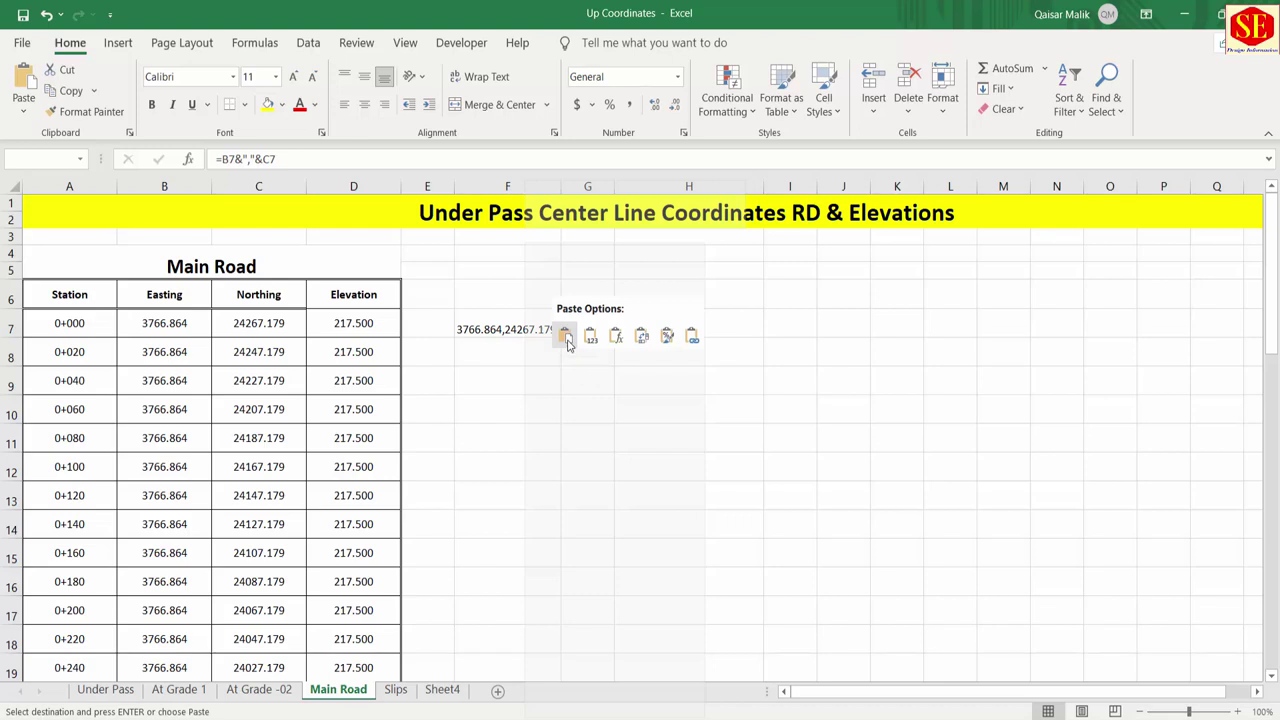
double_click(530, 329)
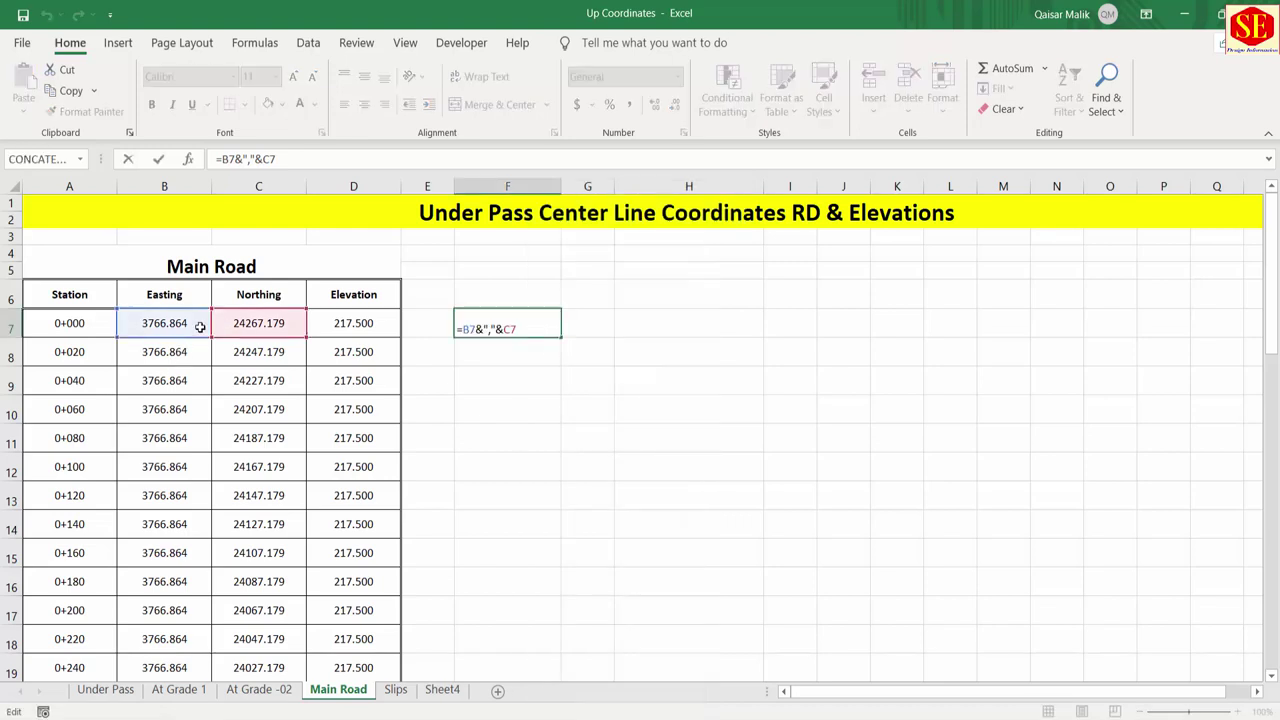
key(Escape)
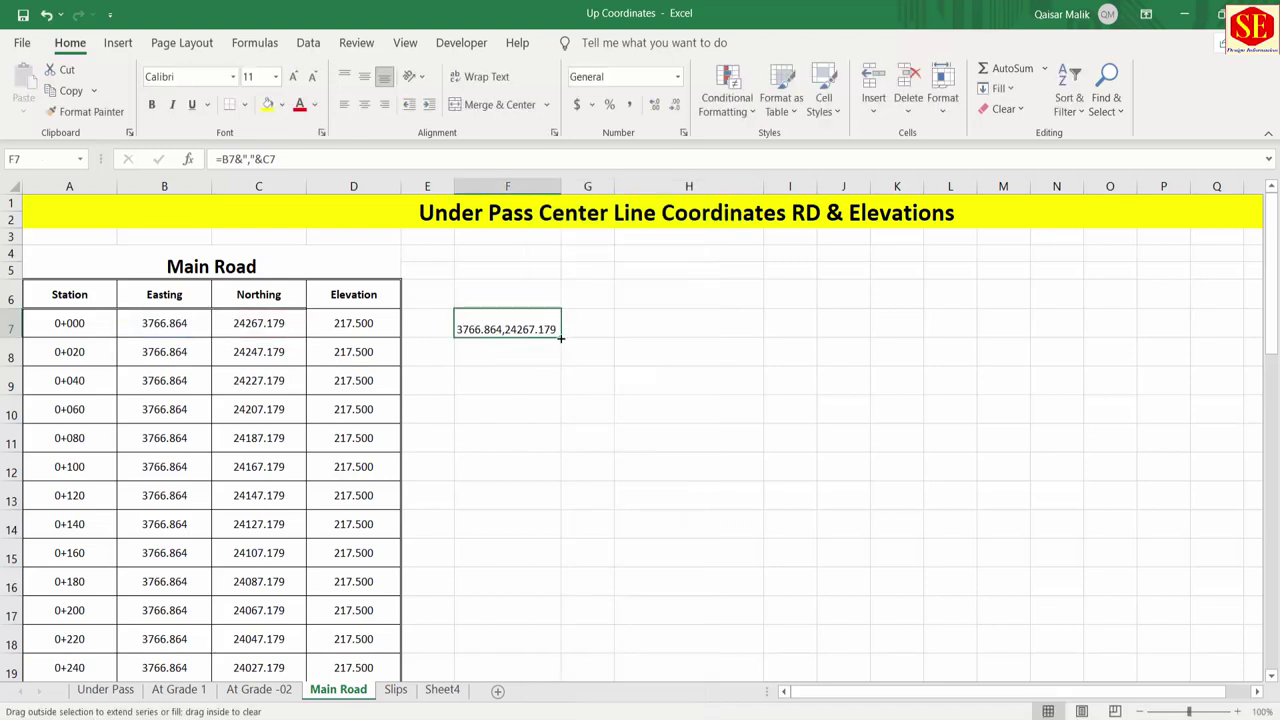
Step: Fill the Main Road coordinate formula from F7 down to F47 and copy the filled range
drag(561, 340, 563, 655)
right_click(508, 443)
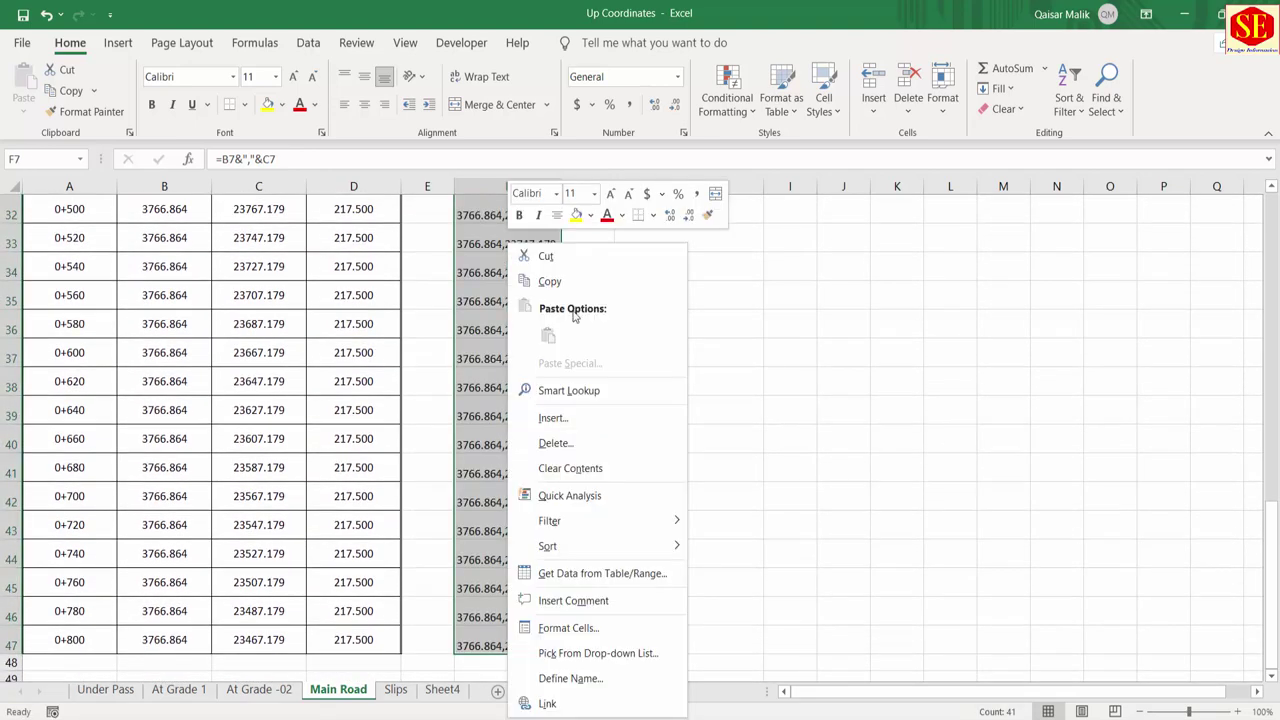
click(549, 281)
scroll(571, 283, up, 10)
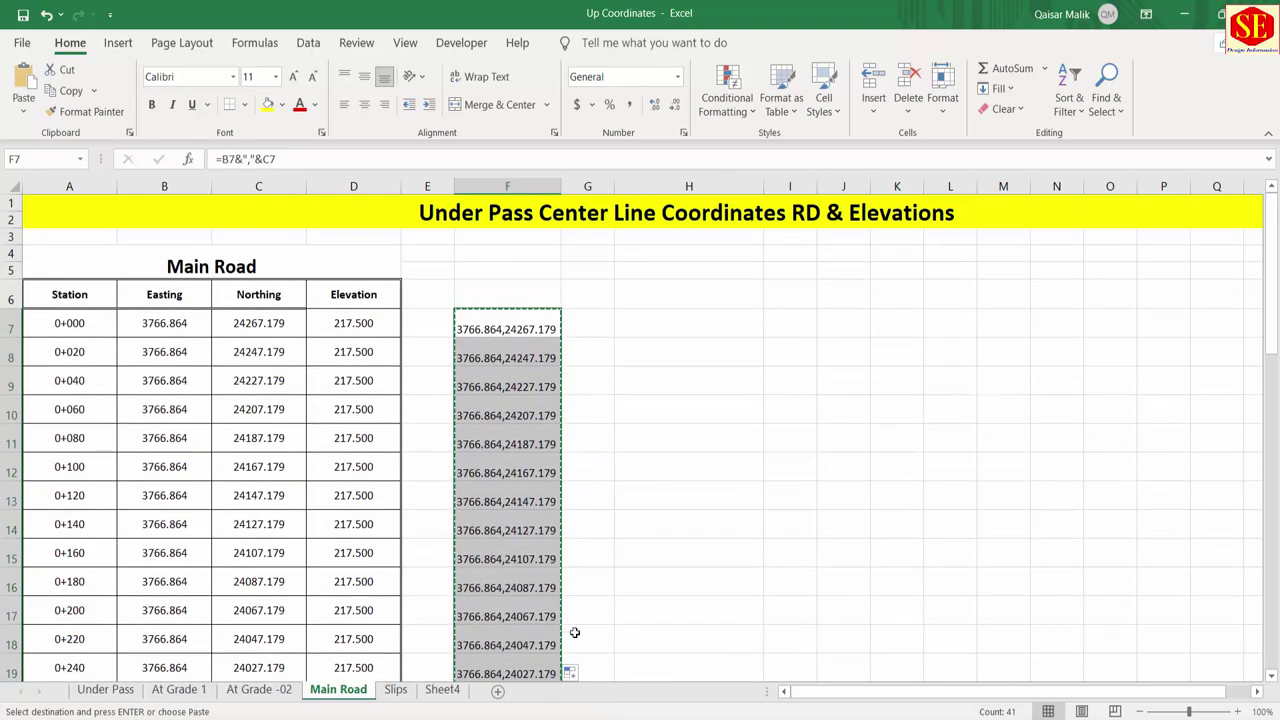
Step: Switch to AutoCAD, set the current object colour to red and draw the main road as a polyline from the copied coordinates
key(alt+Tab)
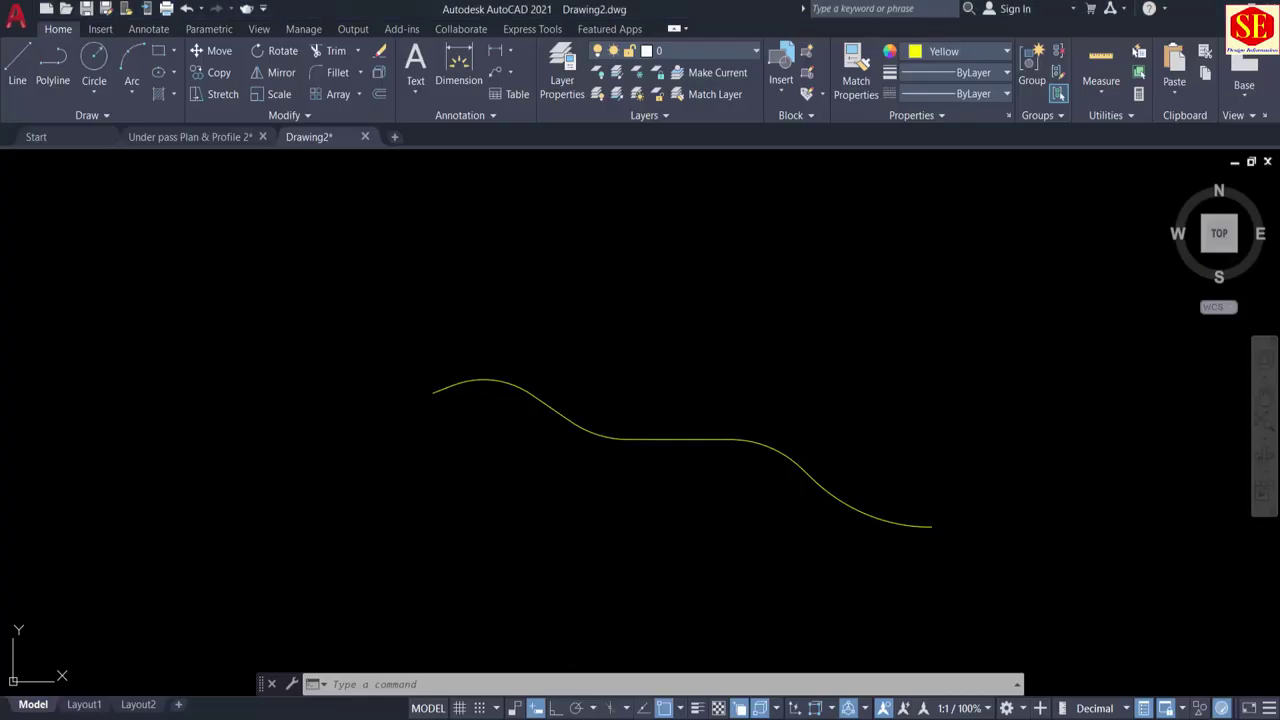
click(940, 52)
click(911, 230)
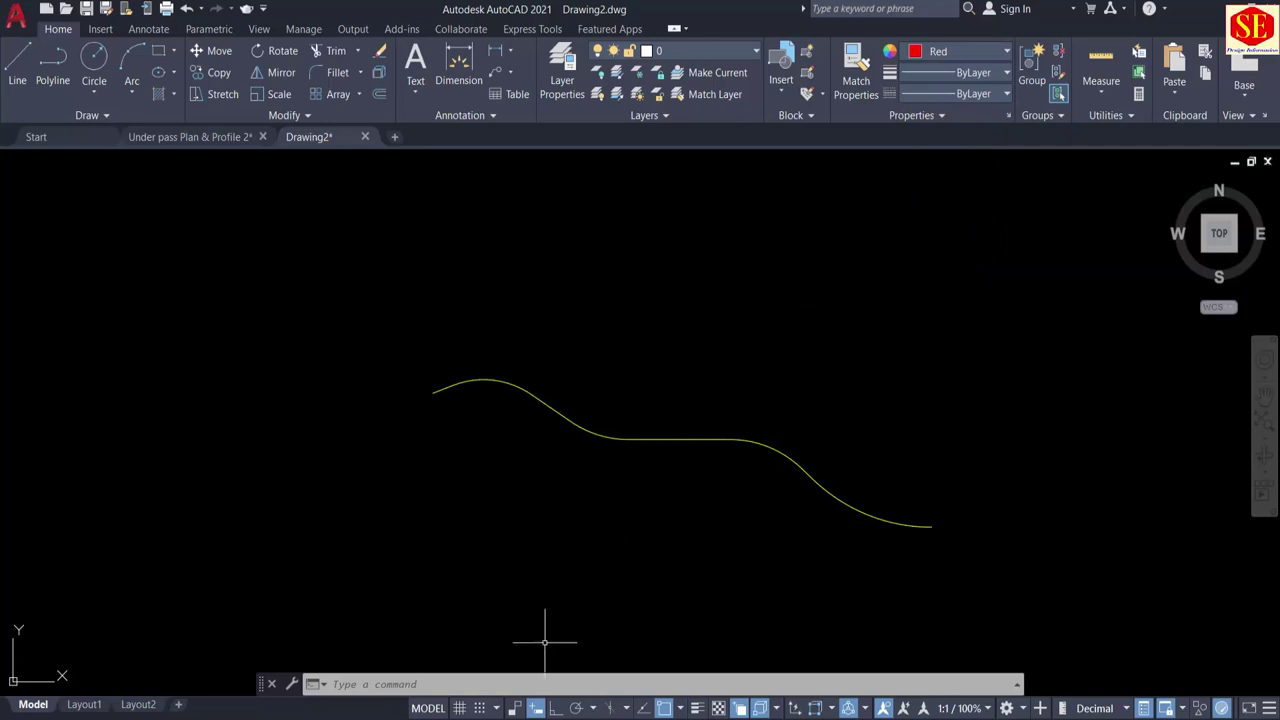
text(l)
key(Return)
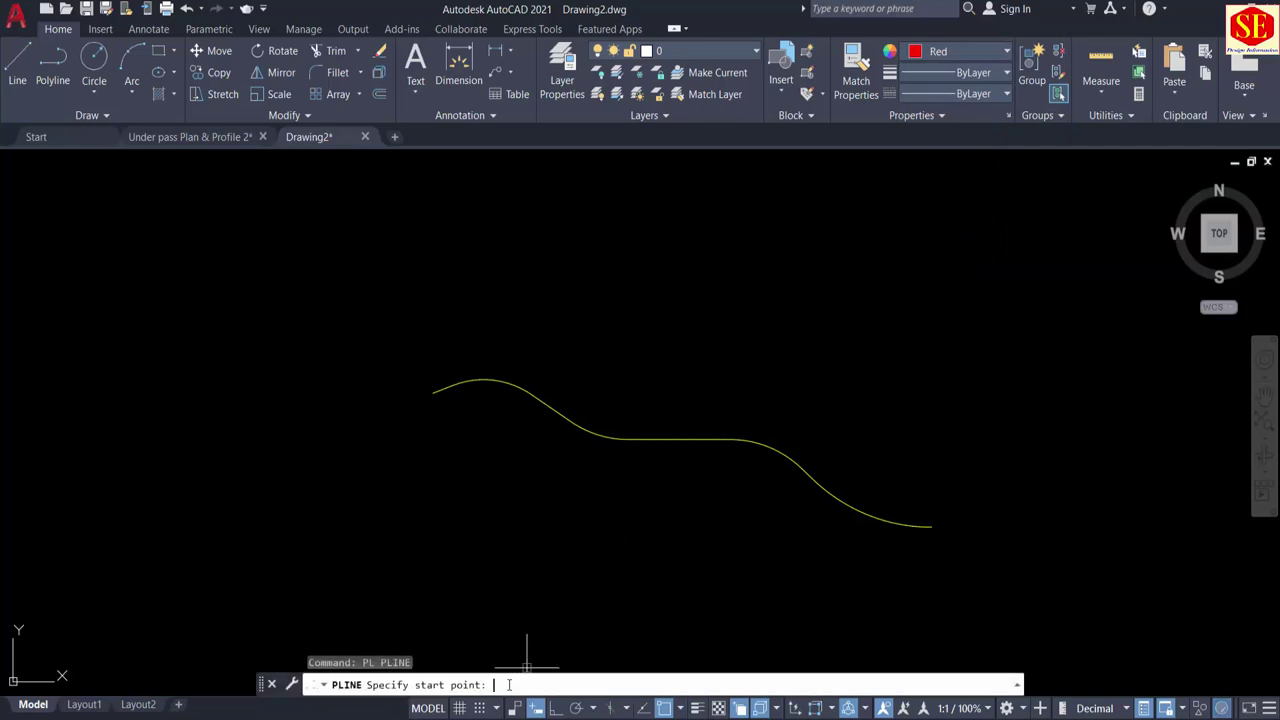
right_click(538, 686)
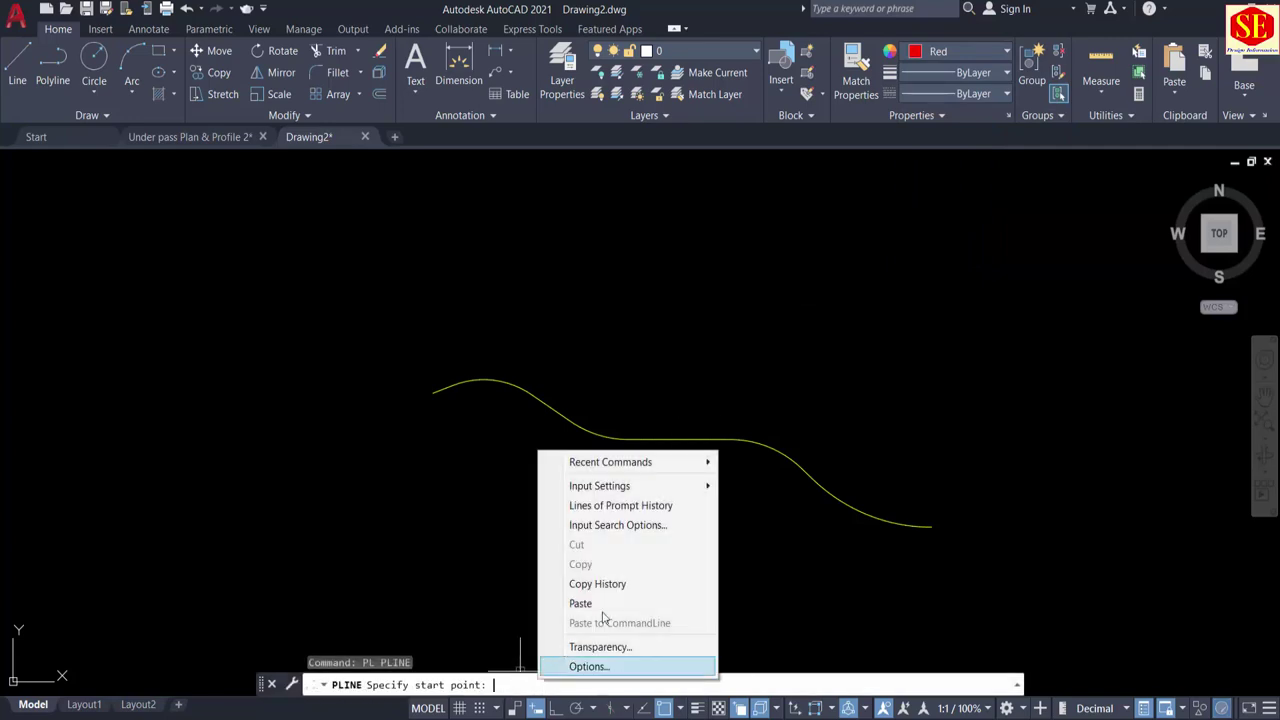
click(603, 604)
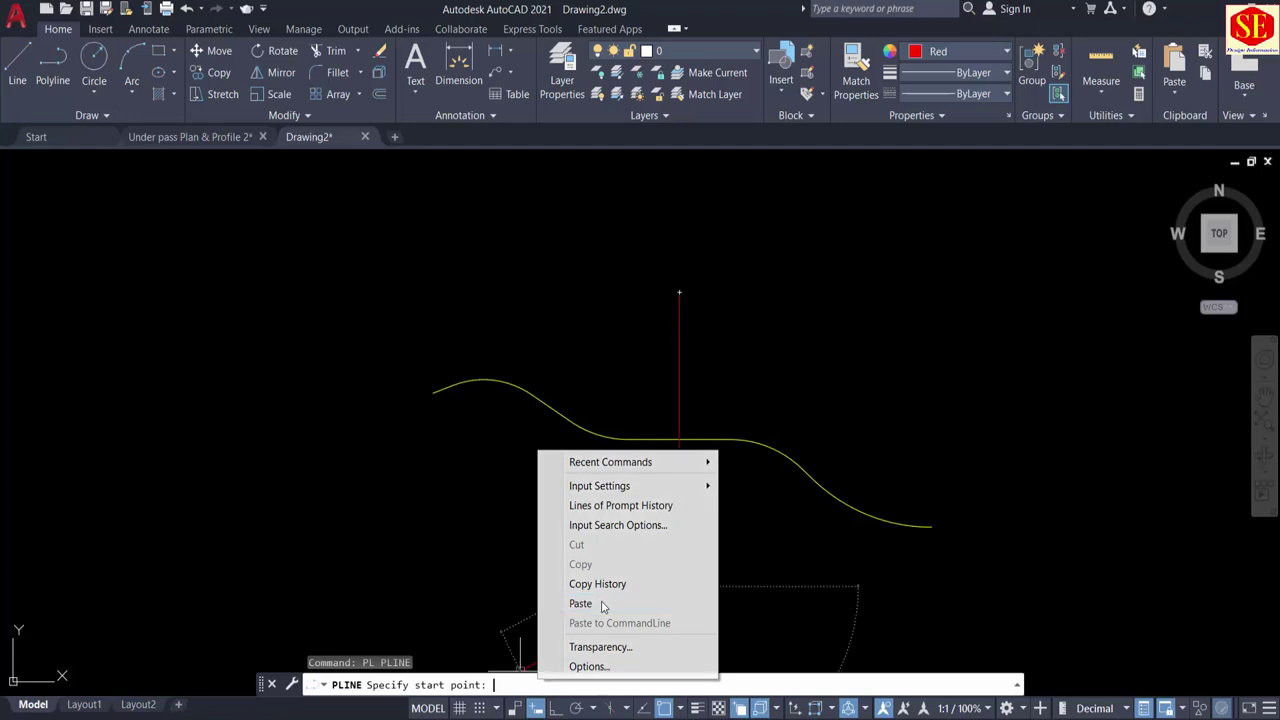
key(Escape)
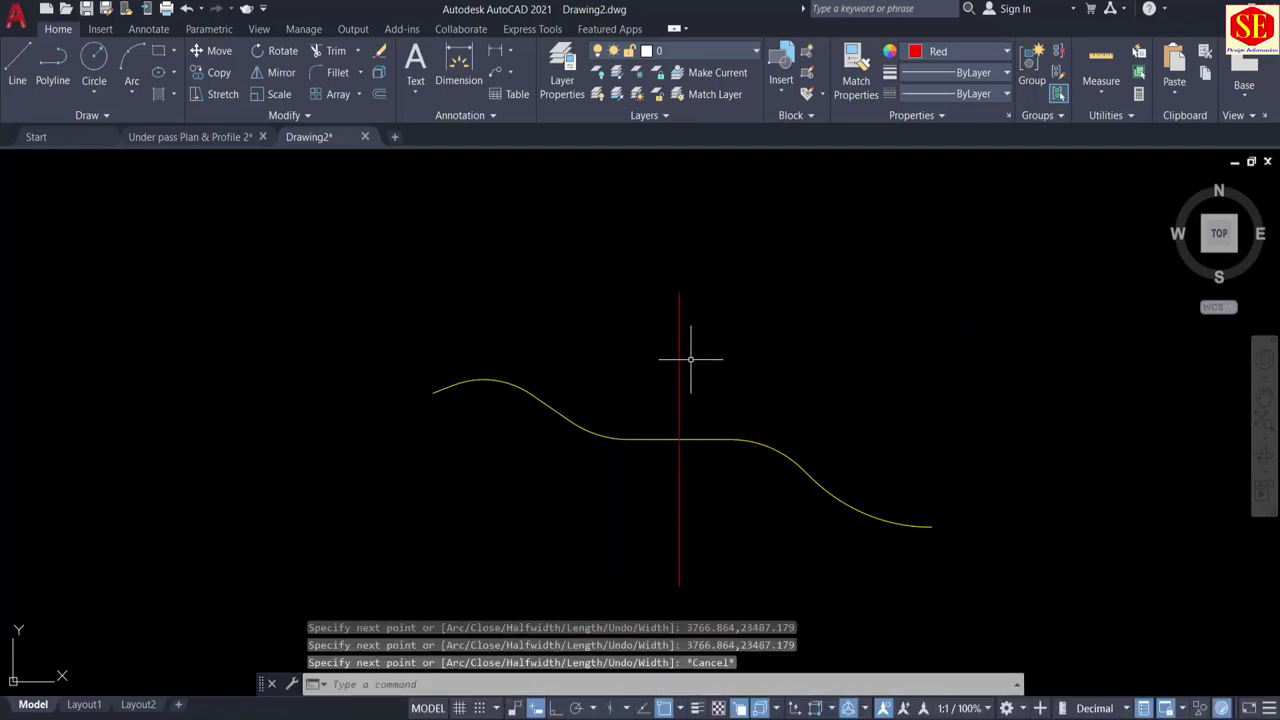
Step: Return to Excel and copy the formula in F7 of the Main Road sheet into cell F7 of the At Grade 1 sheet
key(alt+Tab)
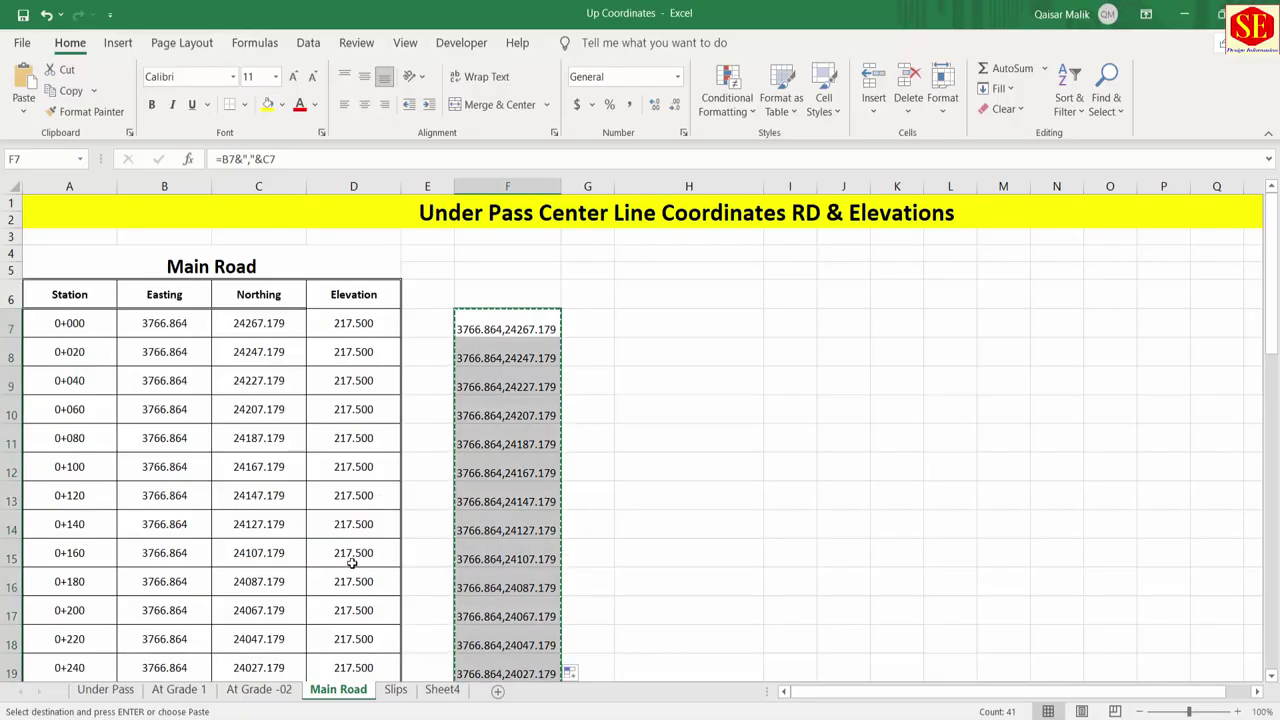
click(628, 412)
click(510, 335)
right_click(508, 332)
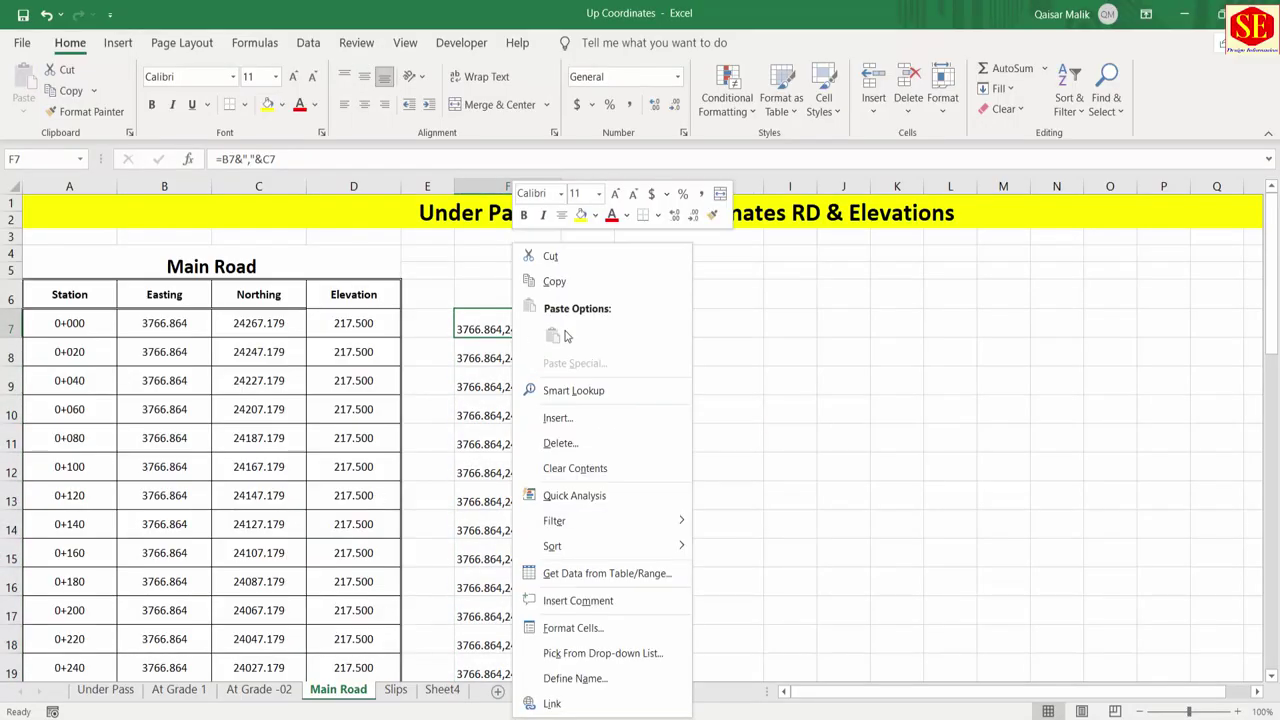
click(545, 278)
click(179, 690)
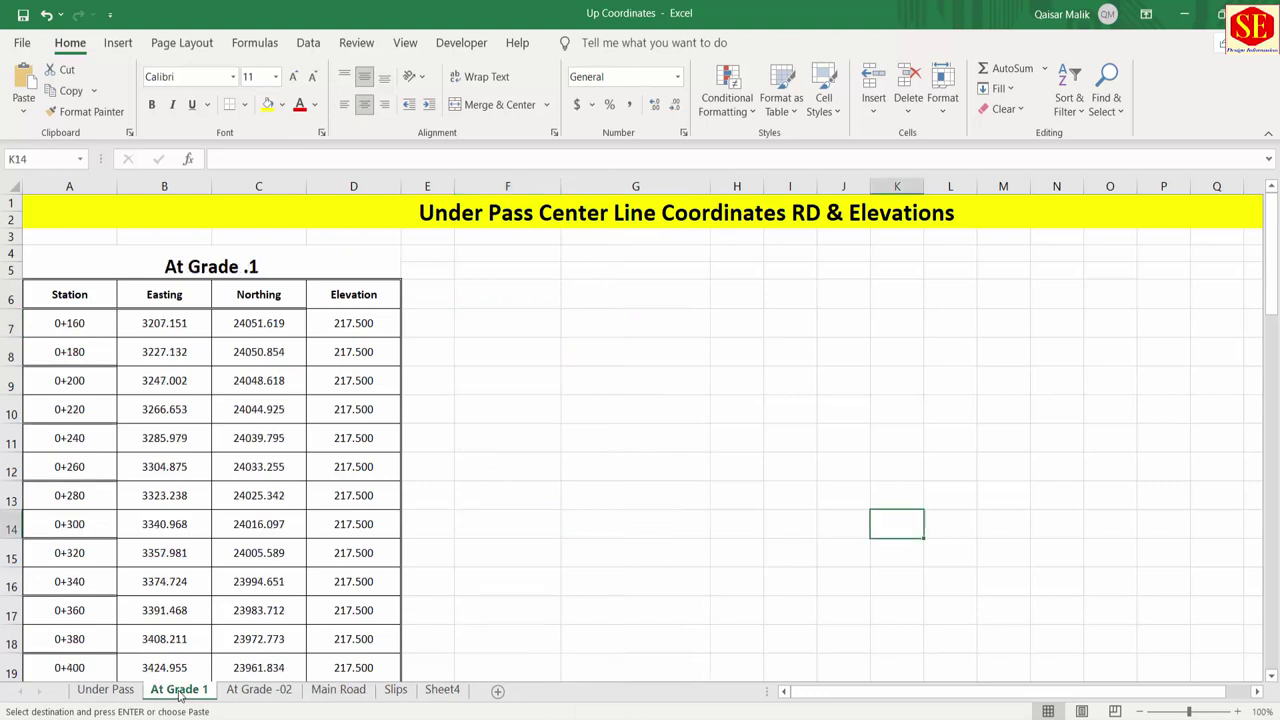
click(502, 327)
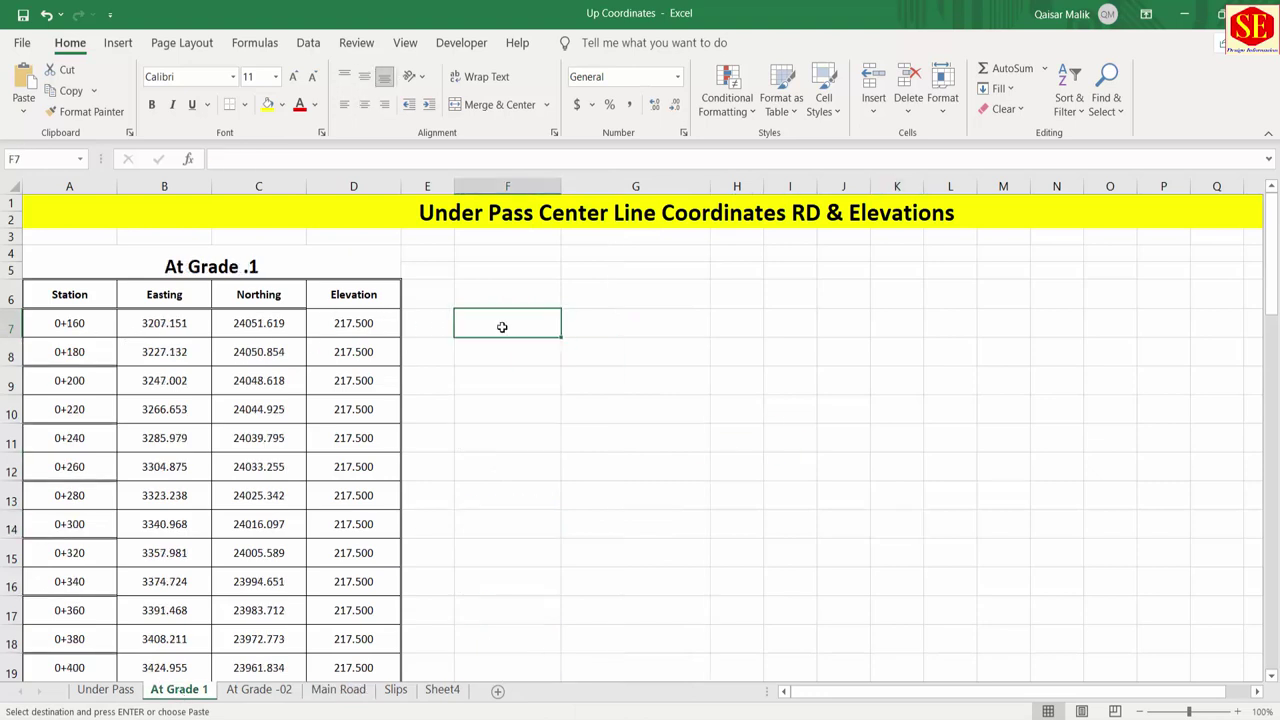
right_click(530, 315)
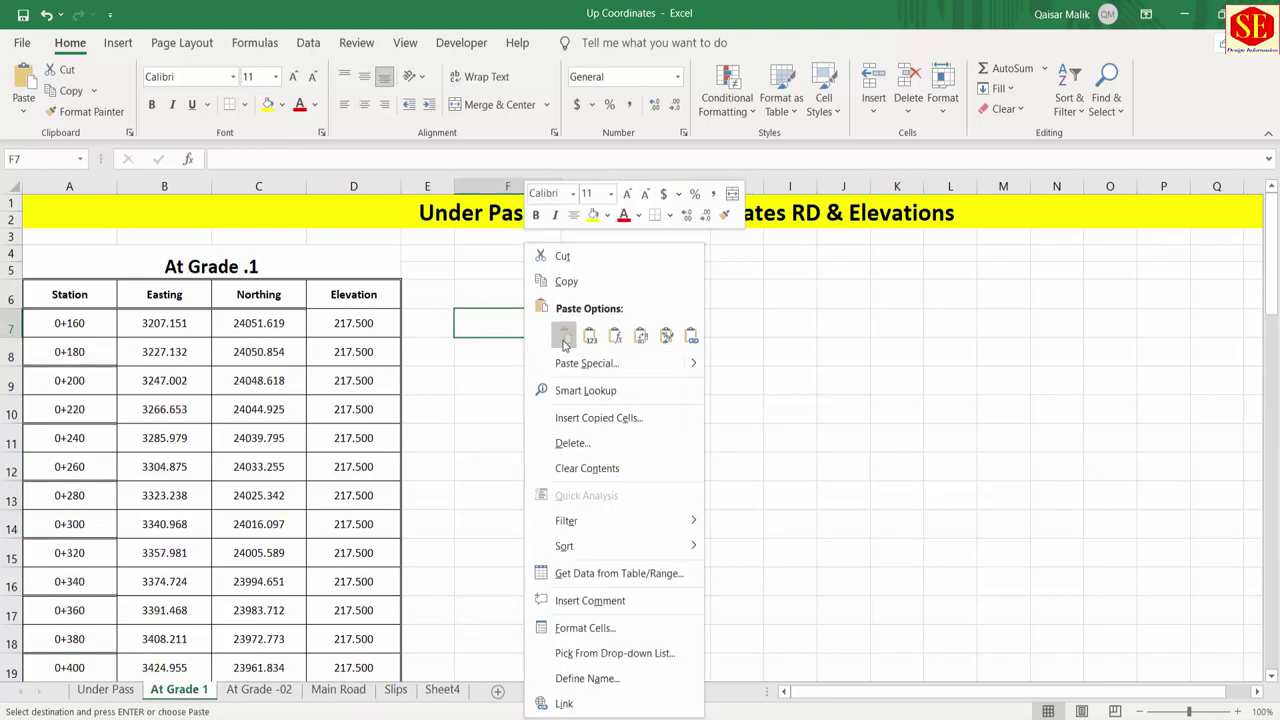
click(564, 337)
Step: Fill the At Grade 1 coordinate formula from F7 down to F65 and copy the filled range
mouse_move(563, 338)
mouse_down()
mouse_move(546, 437)
mouse_move(546, 670)
mouse_move(543, 641)
mouse_up()
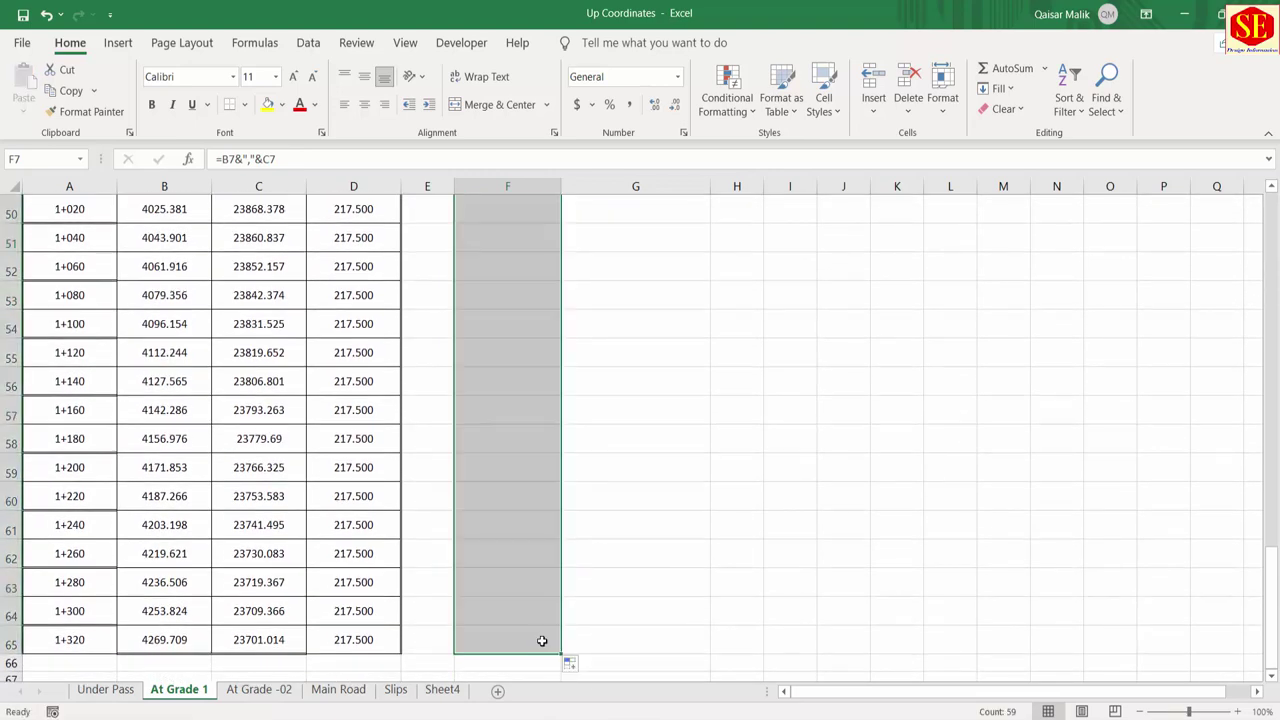
right_click(507, 516)
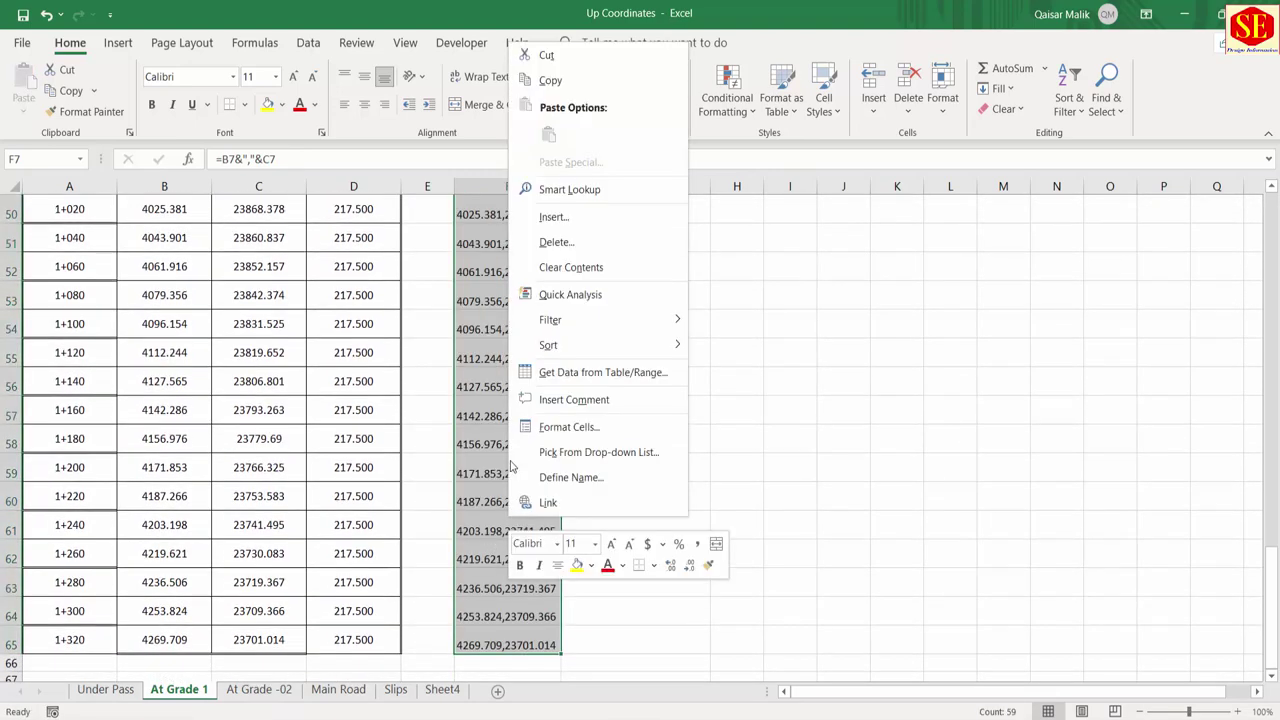
click(611, 80)
scroll(460, 274, up, 15)
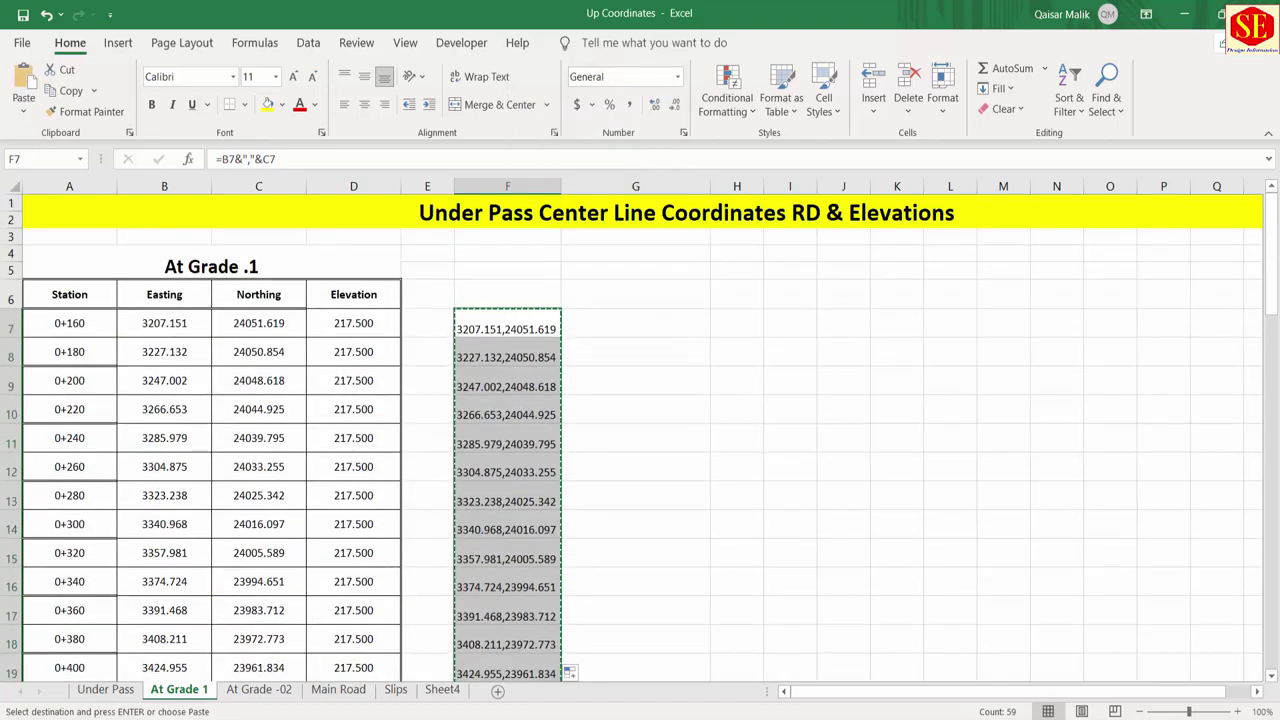
Step: Switch to AutoCAD, set the current object colour to green and draw the At Grade 1 road as a polyline from the copied coordinates
key(alt+Tab)
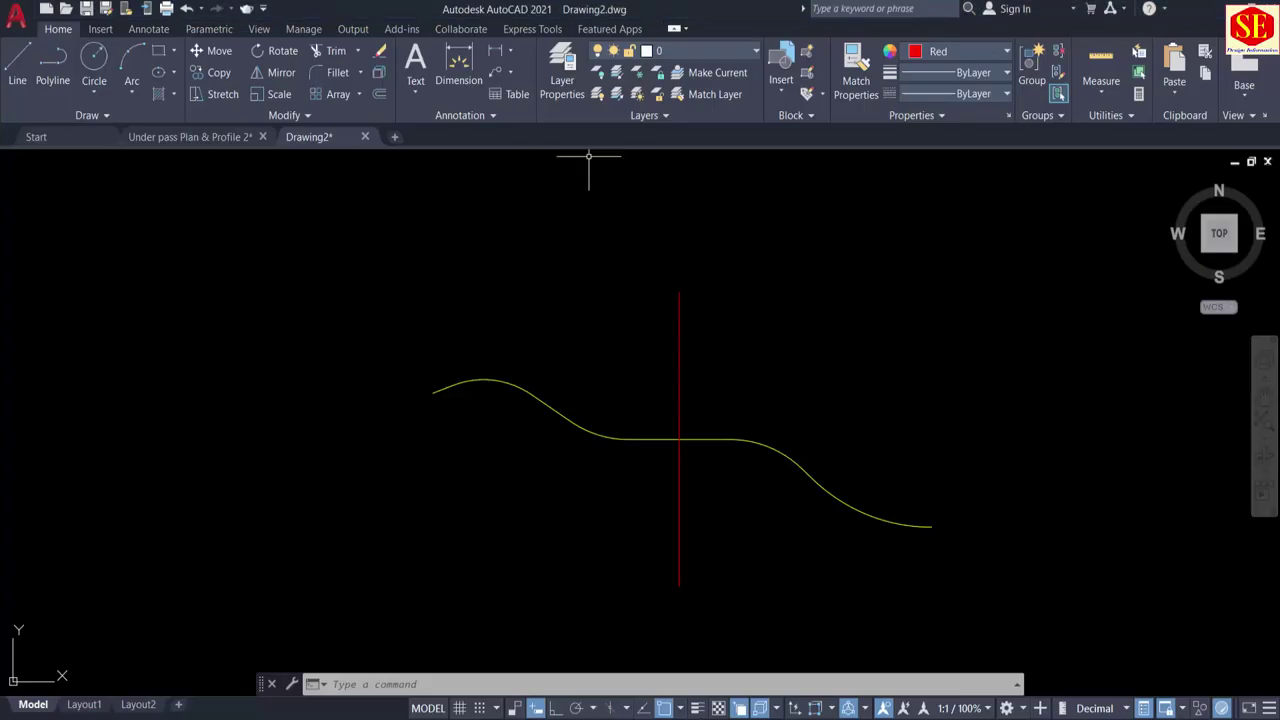
click(935, 55)
click(945, 231)
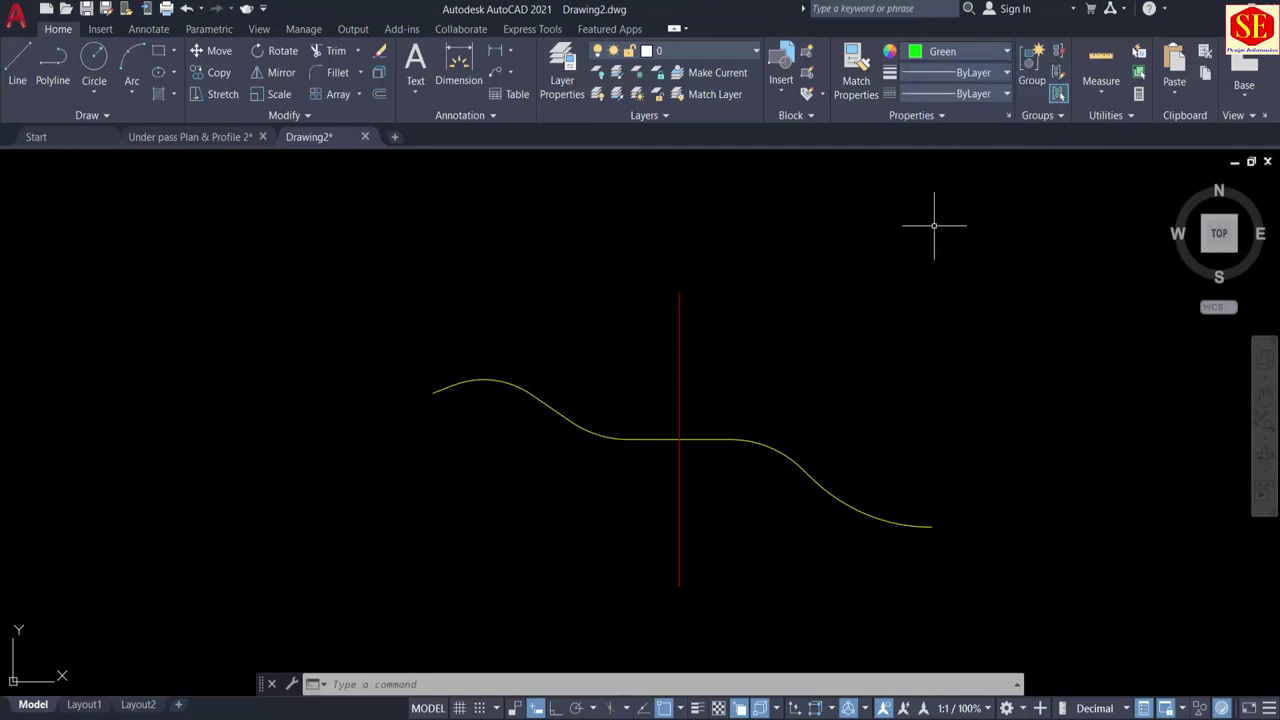
click(421, 682)
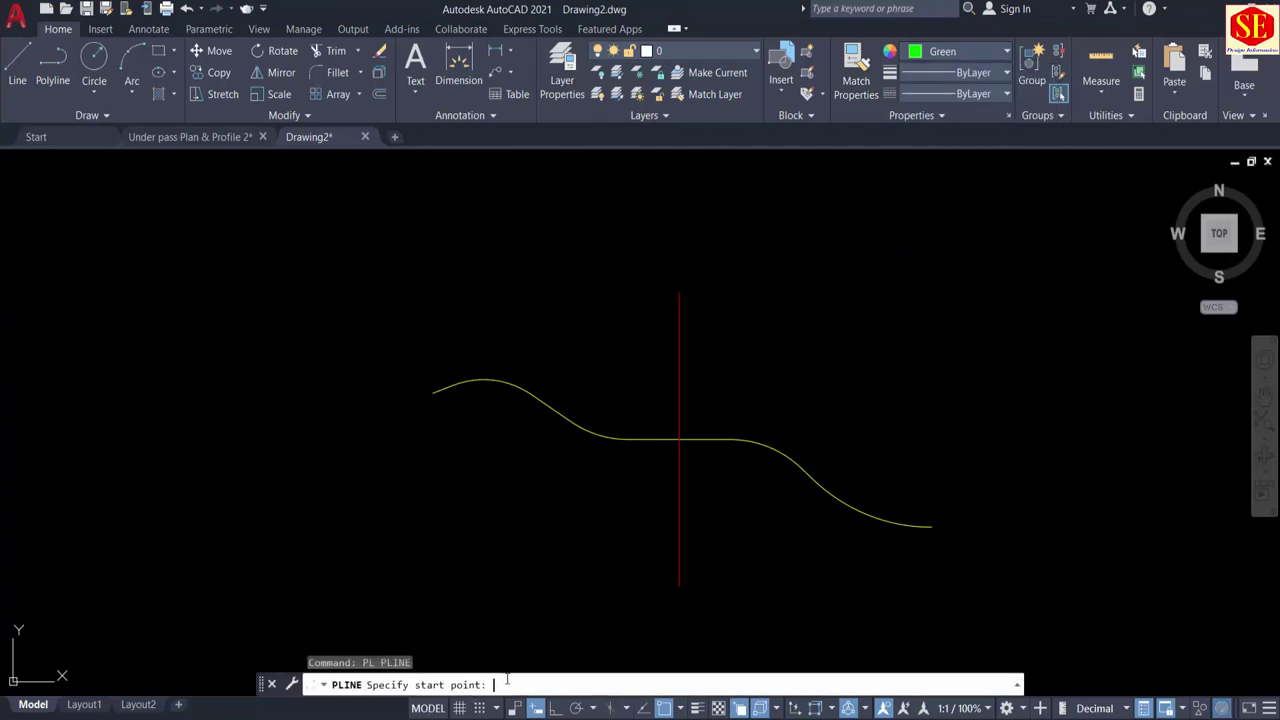
right_click(556, 684)
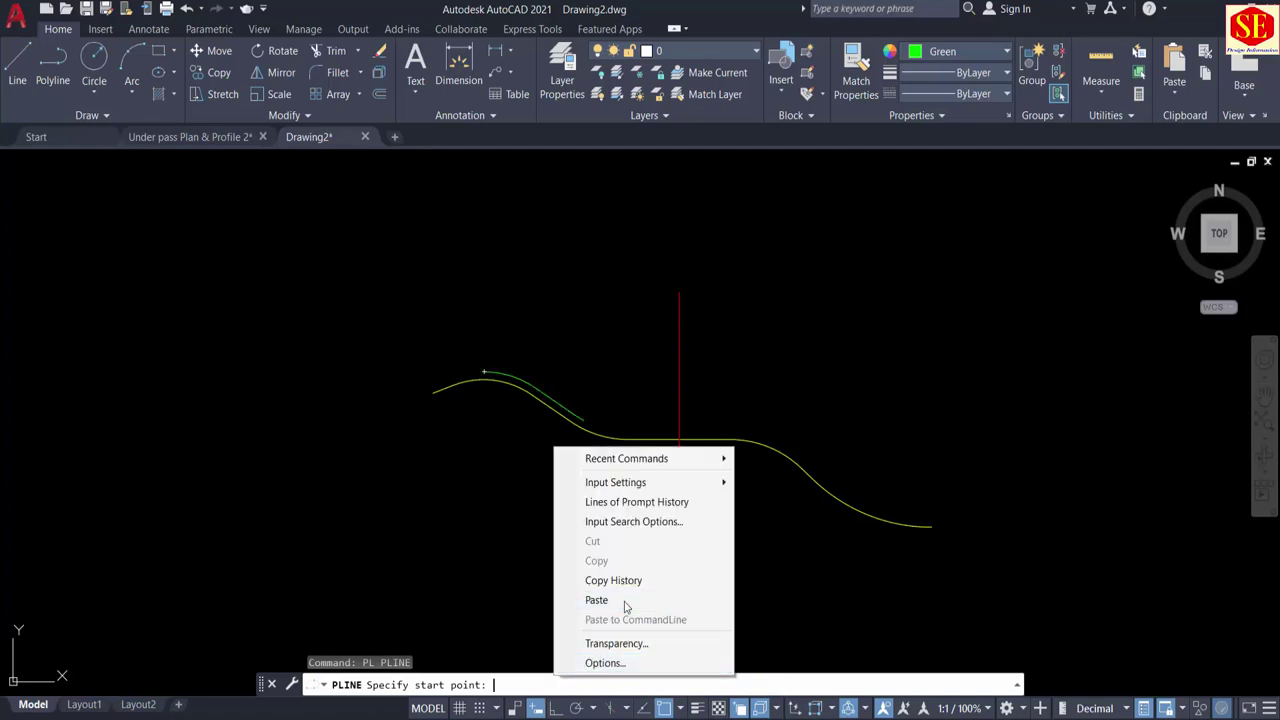
click(625, 601)
key(Escape)
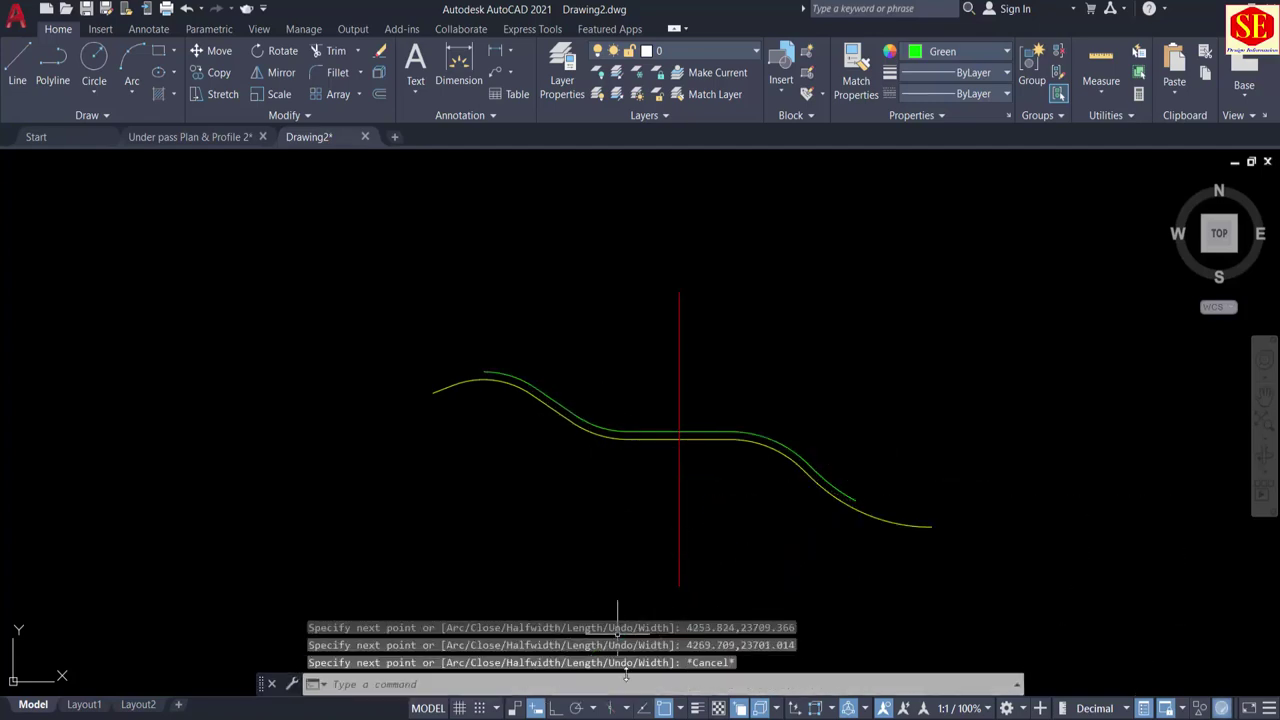
Step: Return to Excel and copy only the coordinate formula in cell F7 of the At Grade 1 sheet
key(alt+Tab)
click(550, 446)
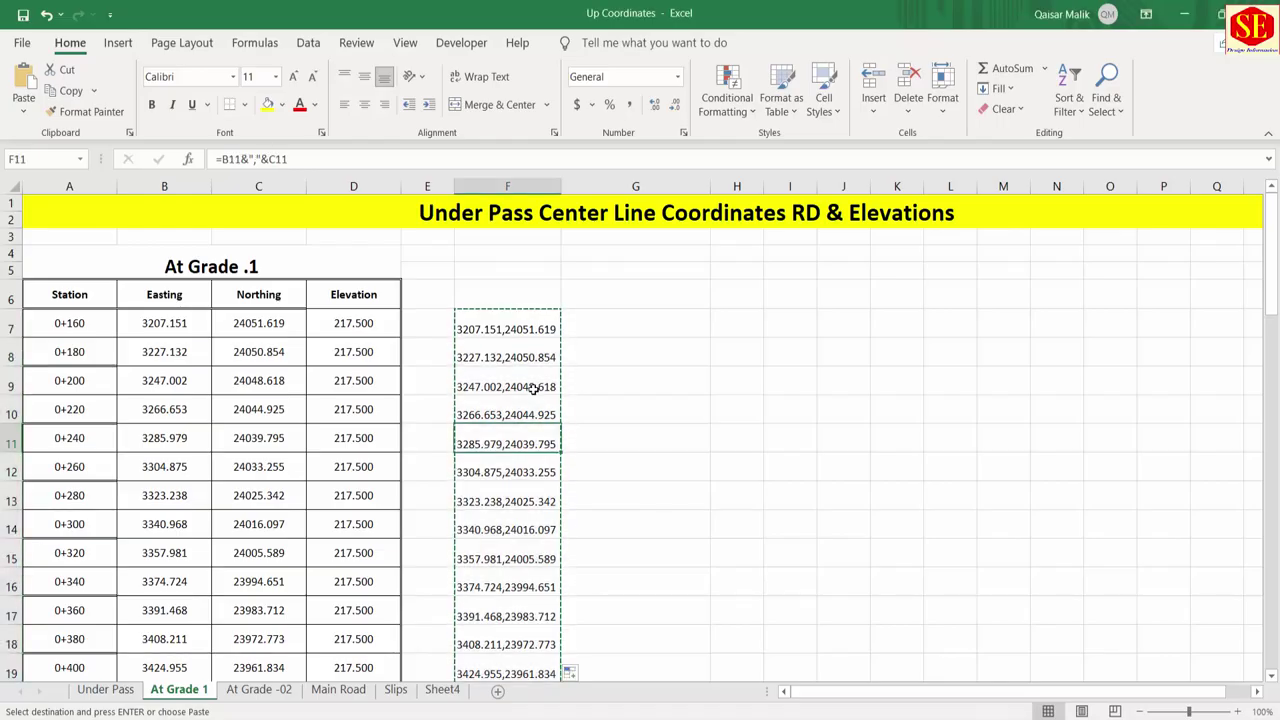
key(Escape)
click(497, 330)
right_click(496, 329)
click(522, 283)
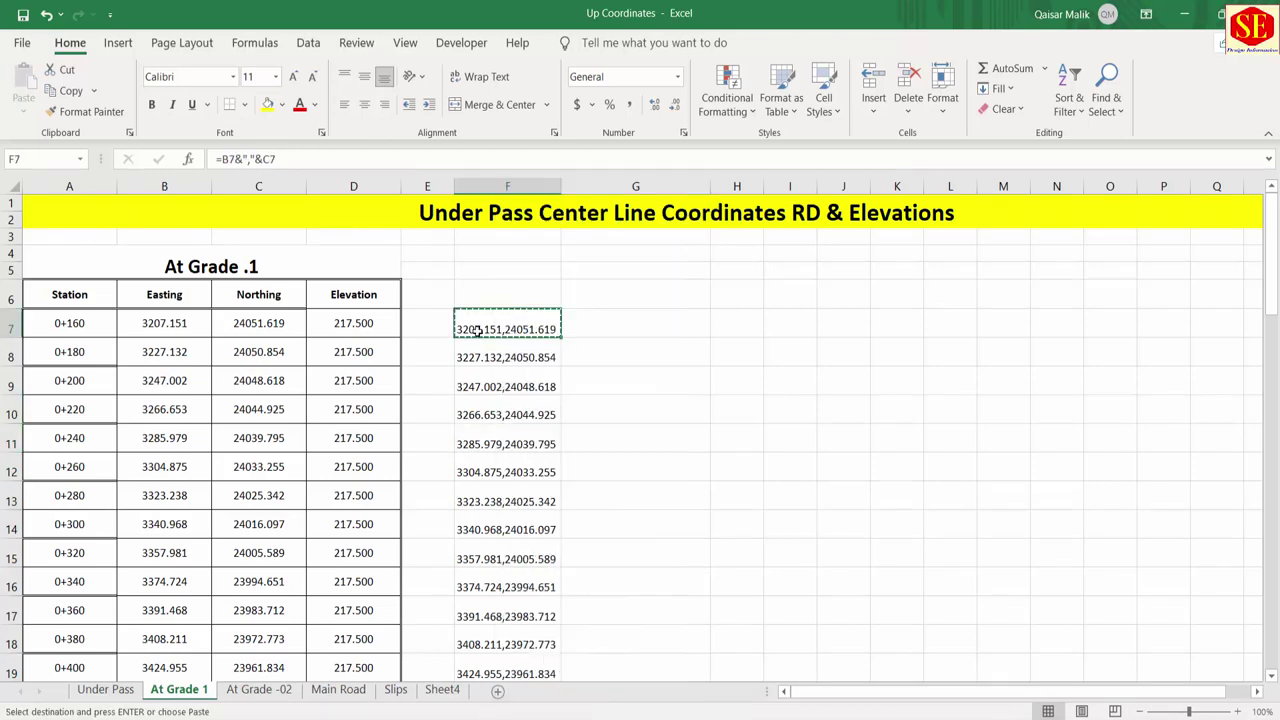
Step: Paste the copied formula into cell F7 of the At Grade -02 sheet and fill it down to F64
click(262, 692)
click(483, 329)
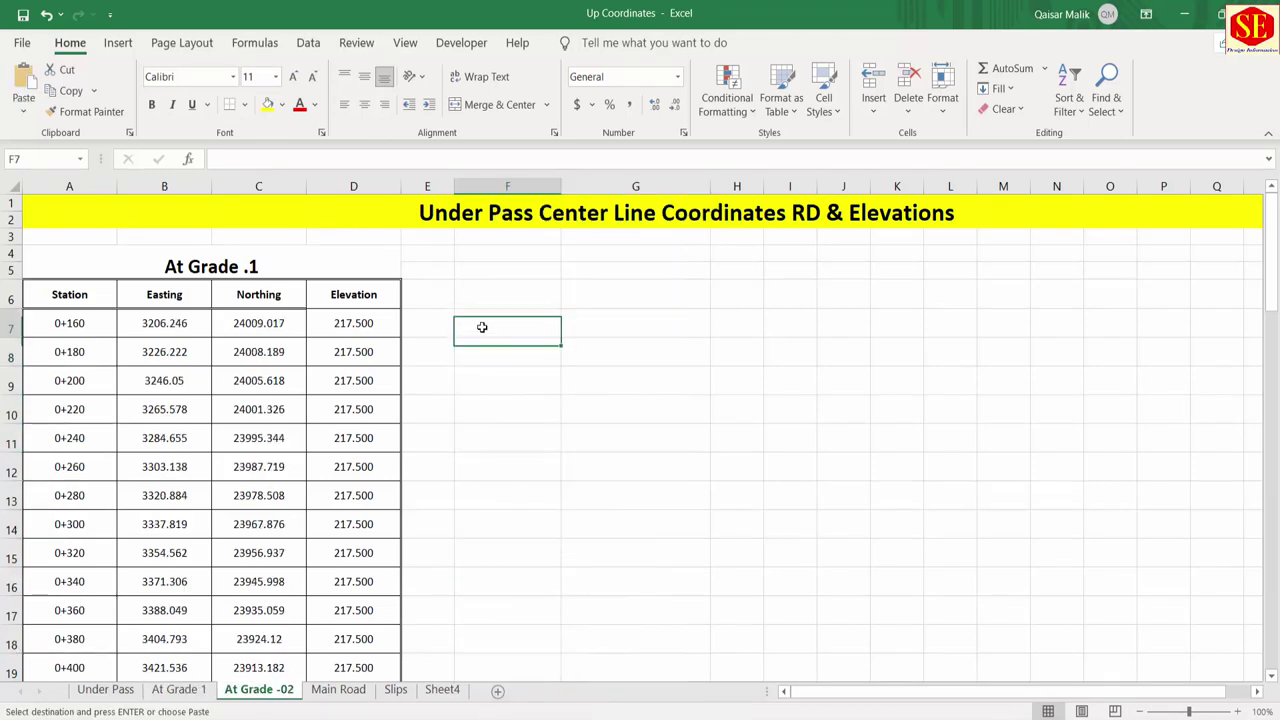
right_click(486, 323)
click(527, 337)
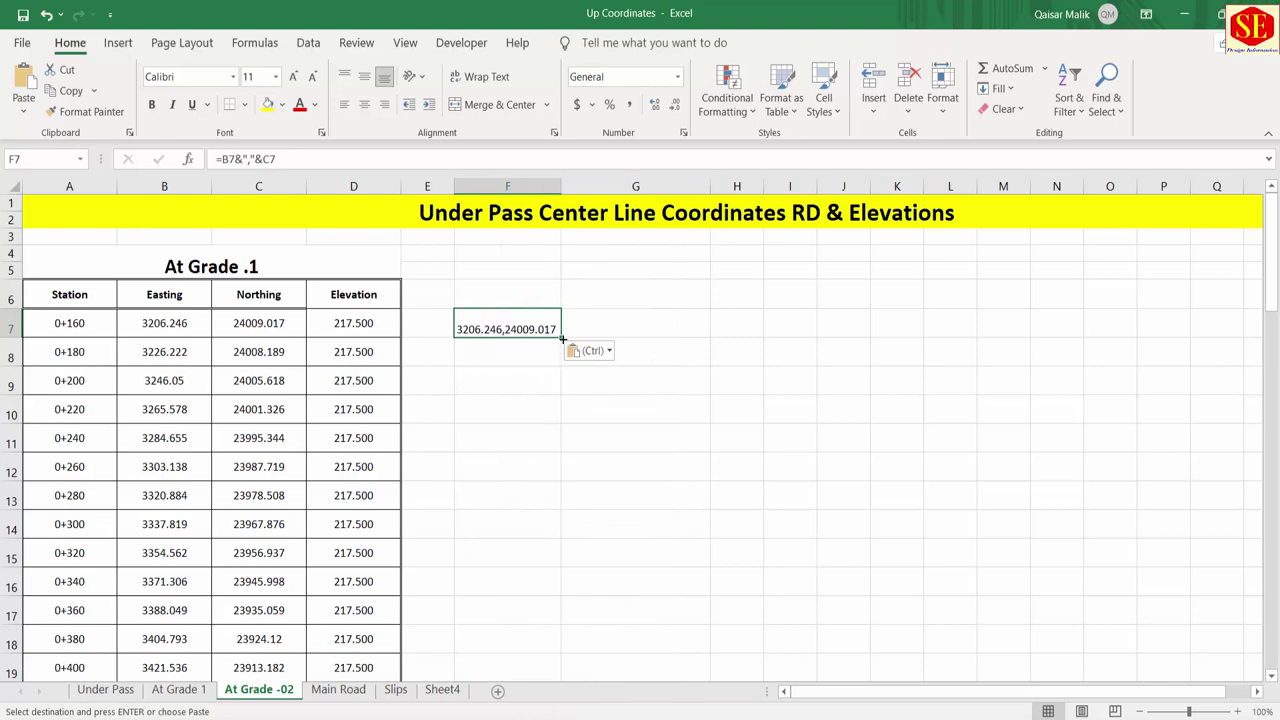
drag(562, 339, 551, 646)
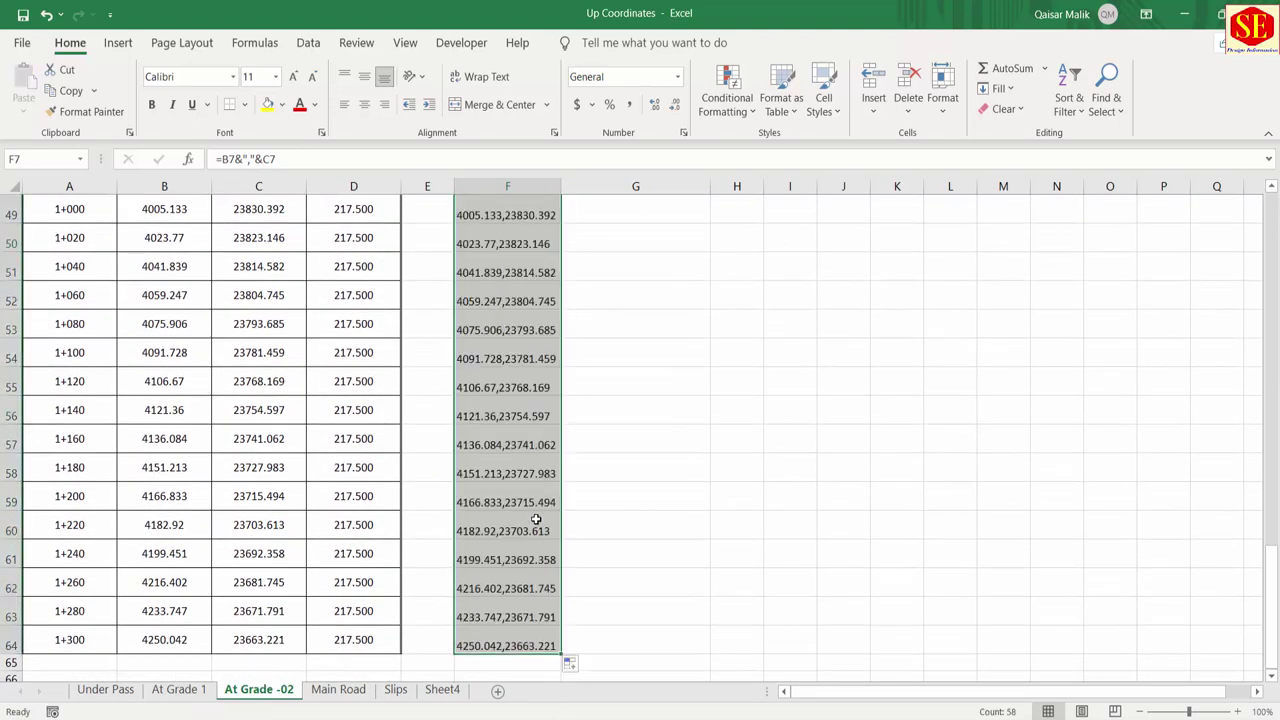
Step: Copy the filled coordinate range F7:F64 on the At Grade -02 sheet
right_click(536, 519)
click(580, 80)
scroll(583, 417, up, 15)
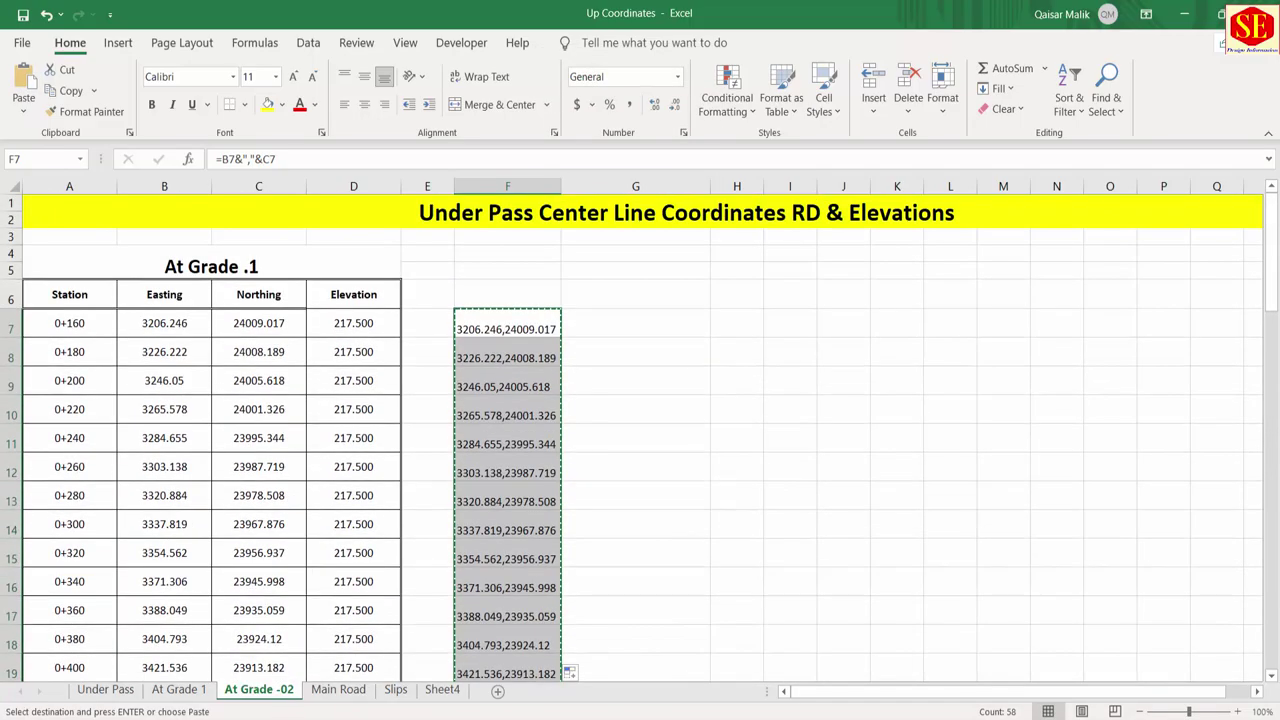
Step: Switch to AutoCAD and draw the At Grade -02 road as a green polyline from the copied coordinates
key(alt+Tab)
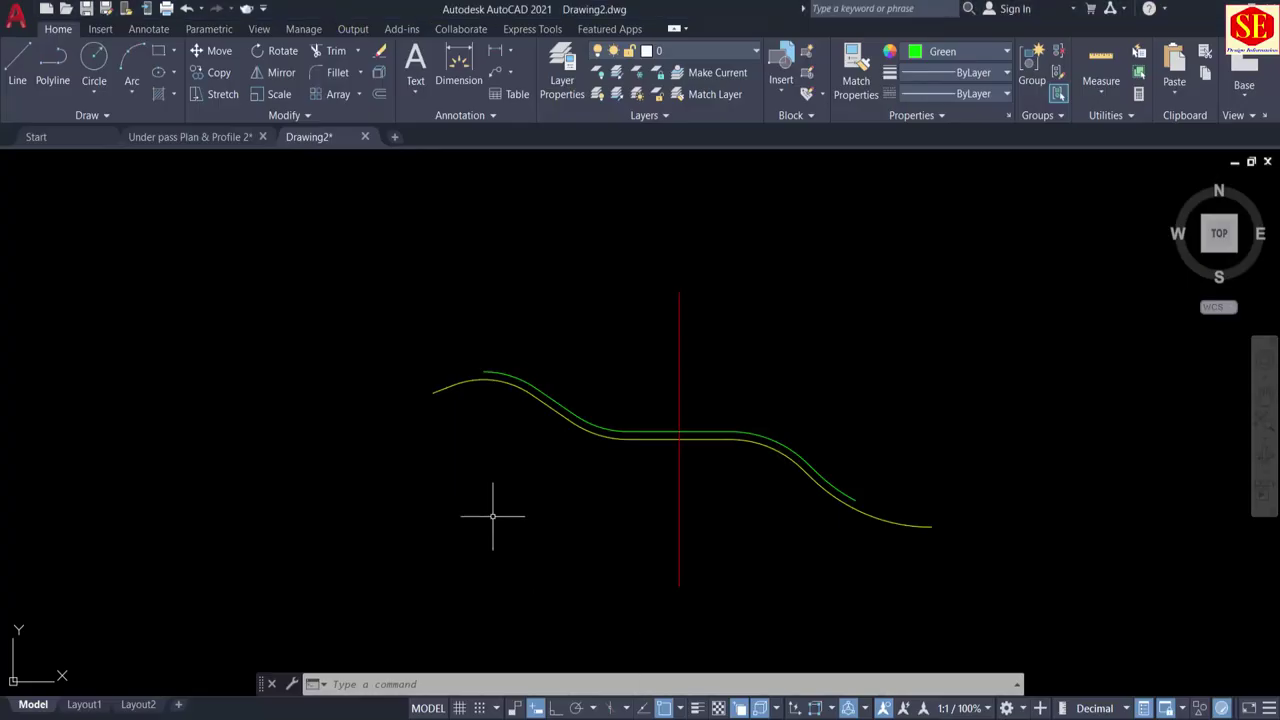
click(530, 688)
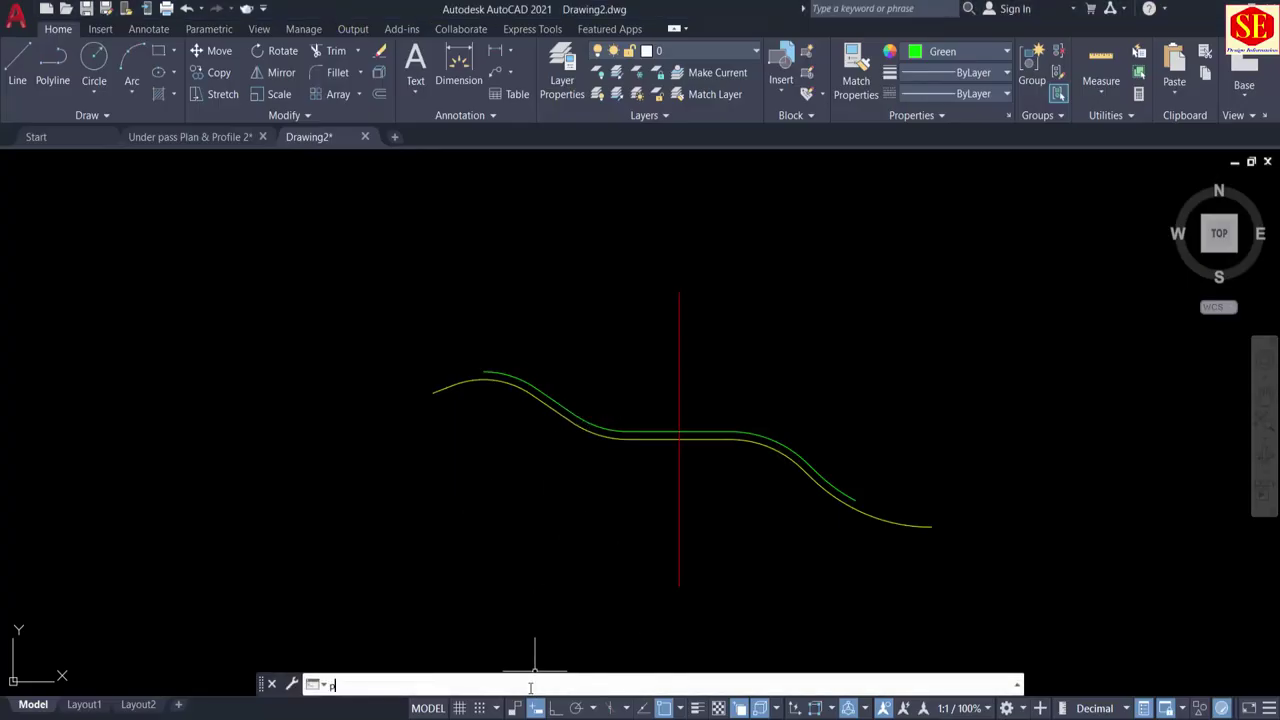
text(PLINE)
key(Return)
right_click(540, 685)
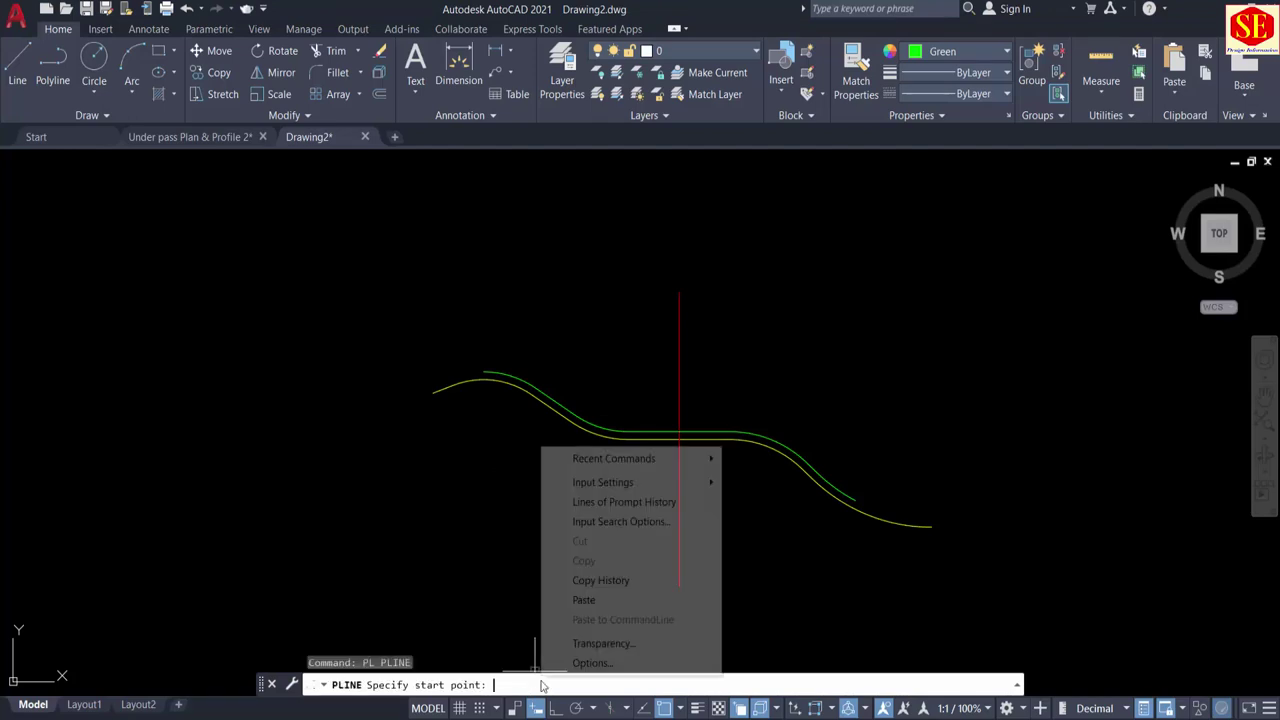
click(605, 602)
key(Escape)
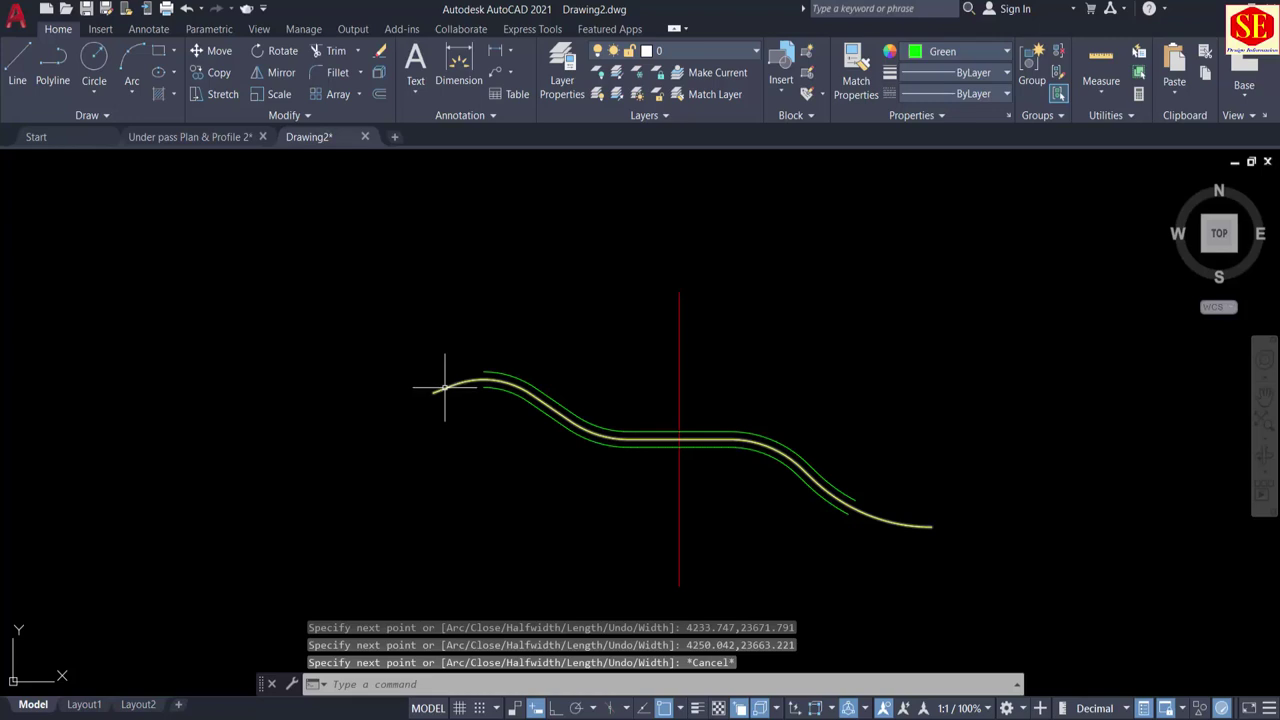
scroll(445, 387, up, 2)
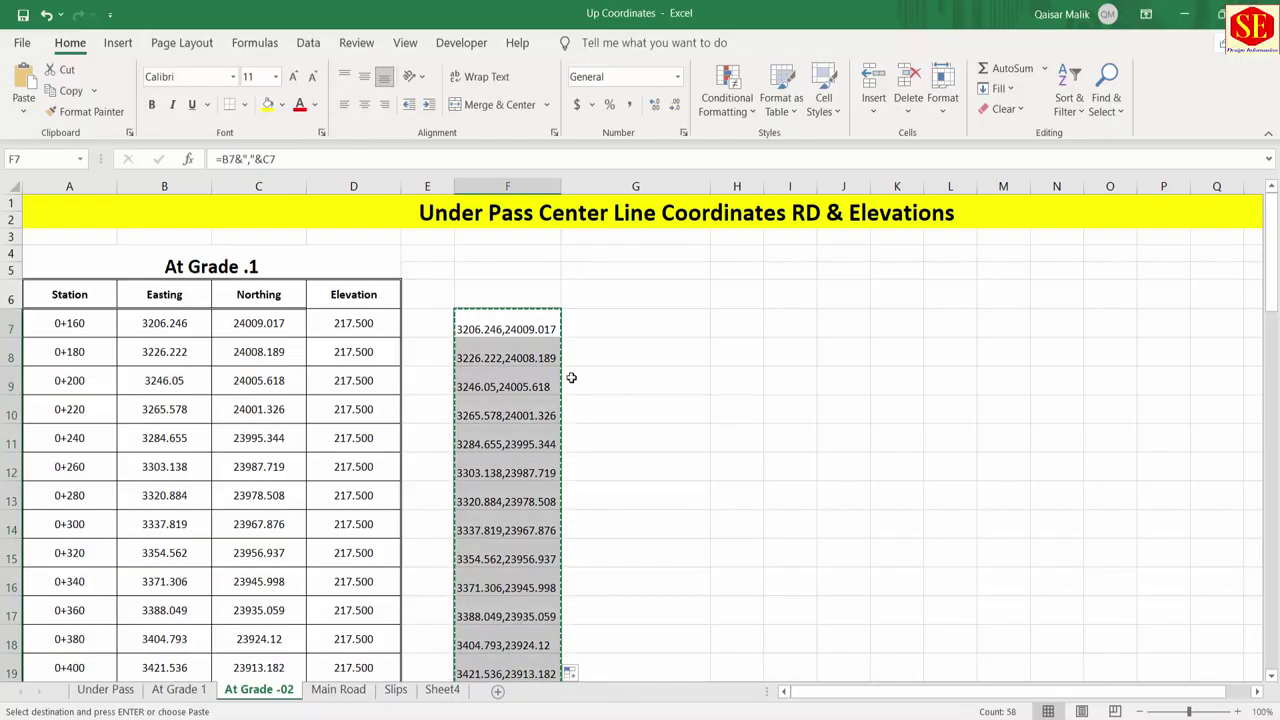
Step: Return to Excel and copy only the coordinate formula in cell F7 of the At Grade -02 sheet
click(500, 329)
right_click(503, 329)
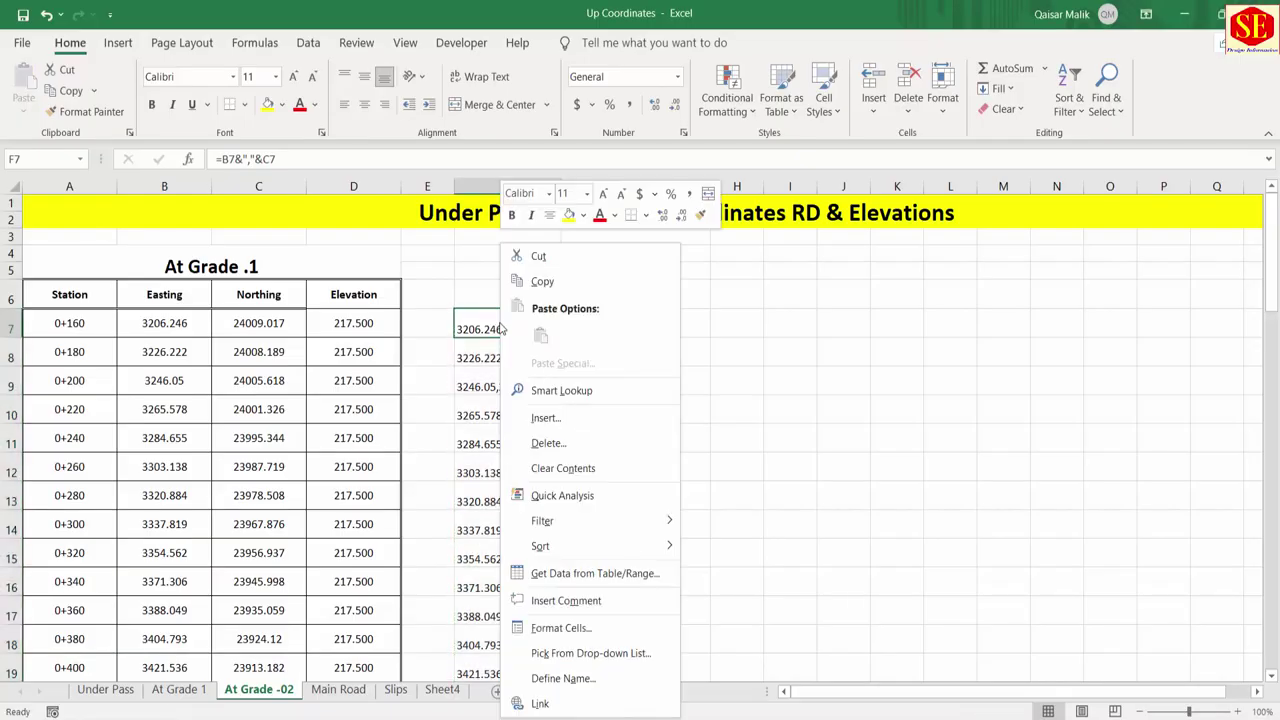
click(560, 282)
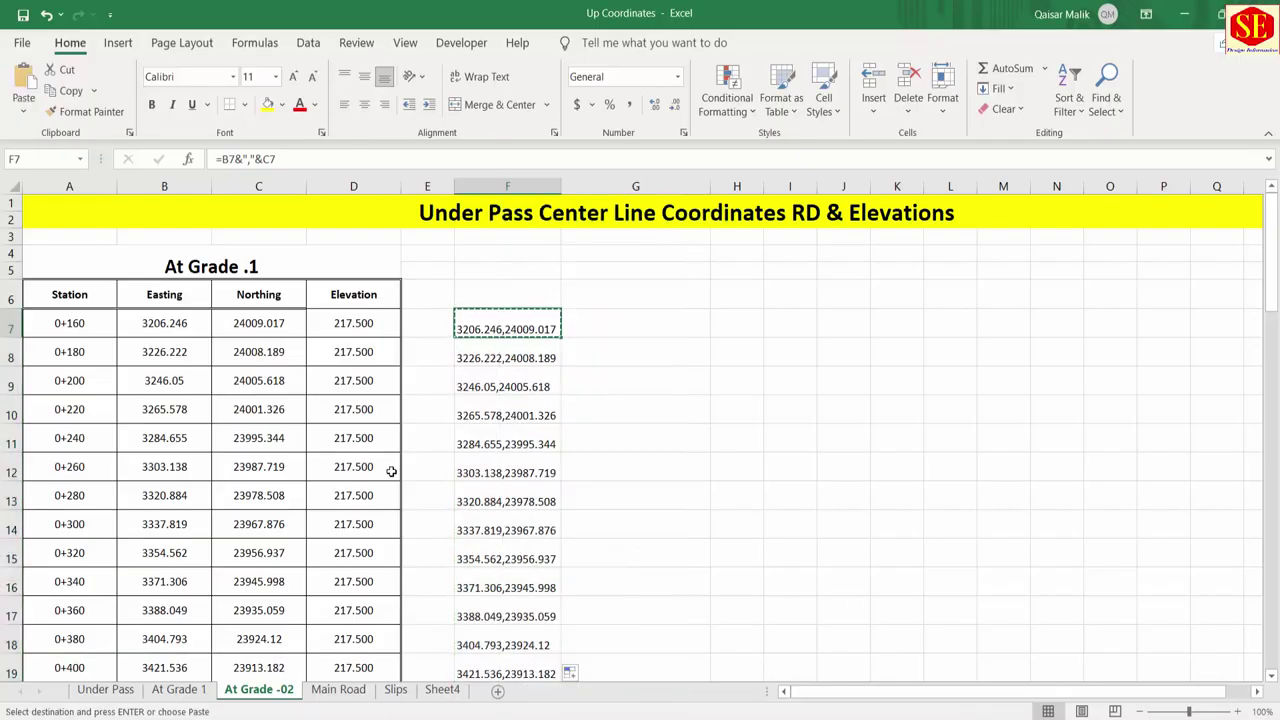
Step: On the Slips sheet, insert one blank column between the Slip 01 and Slip 02 tables
click(395, 689)
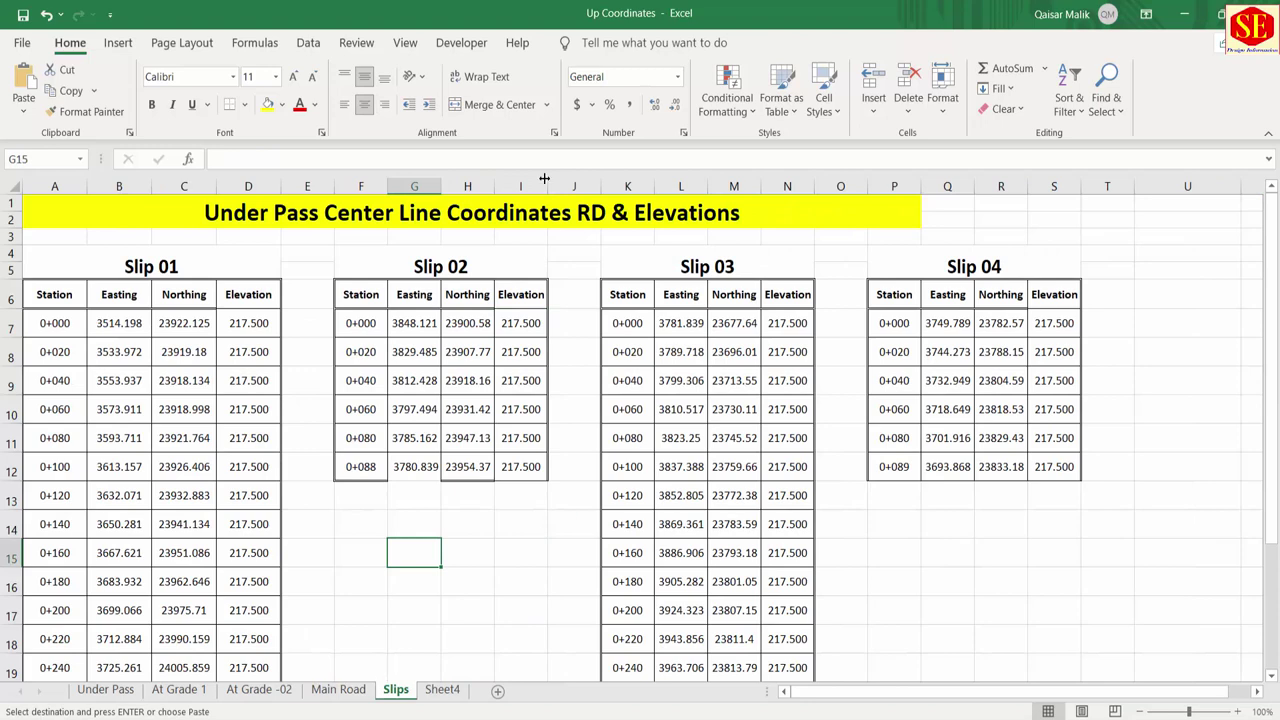
click(308, 187)
right_click(310, 188)
click(352, 283)
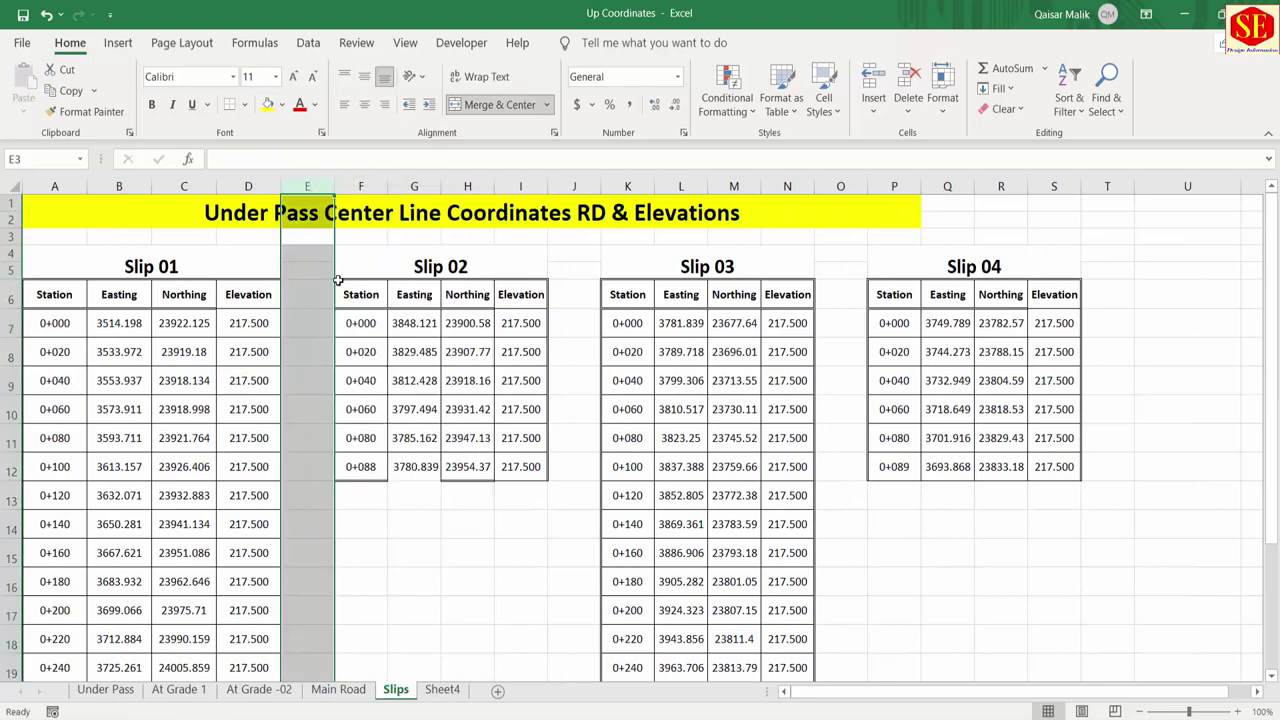
right_click(321, 191)
click(363, 336)
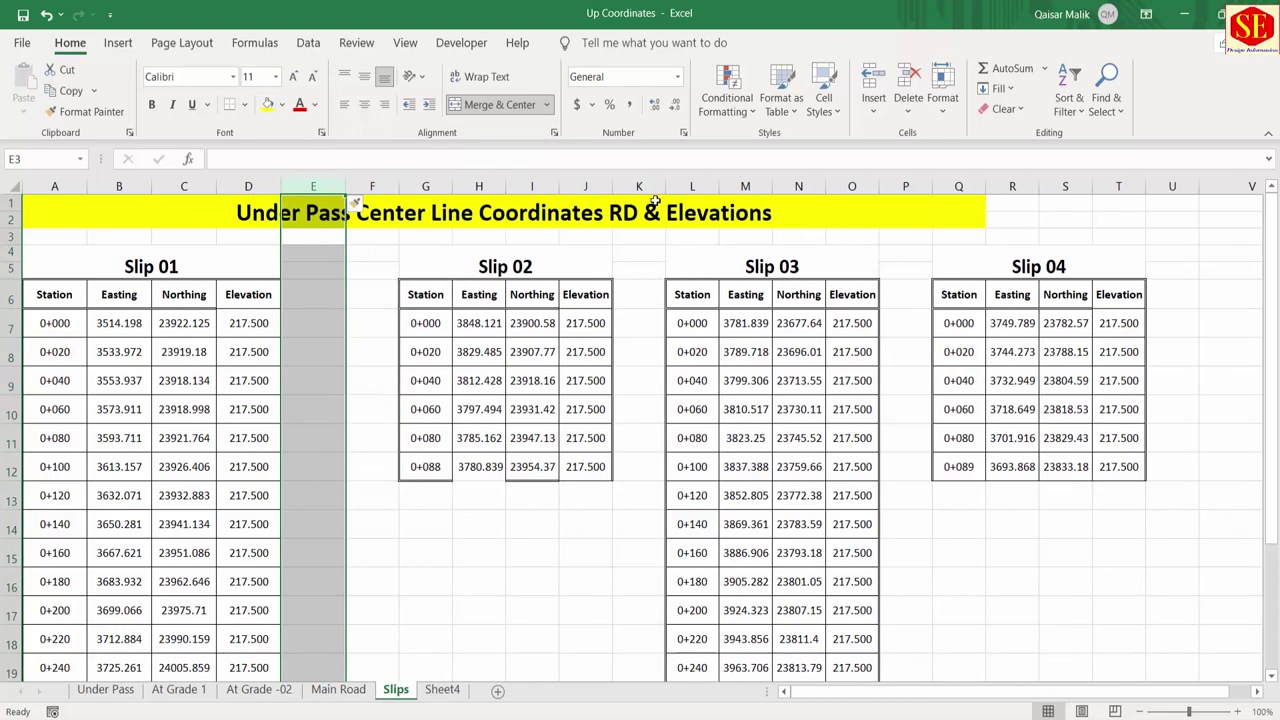
Step: Insert two blank columns between the Slip 02 and Slip 03 tables and two more between Slip 03 and Slip 04
drag(630, 187, 668, 192)
right_click(668, 192)
click(712, 334)
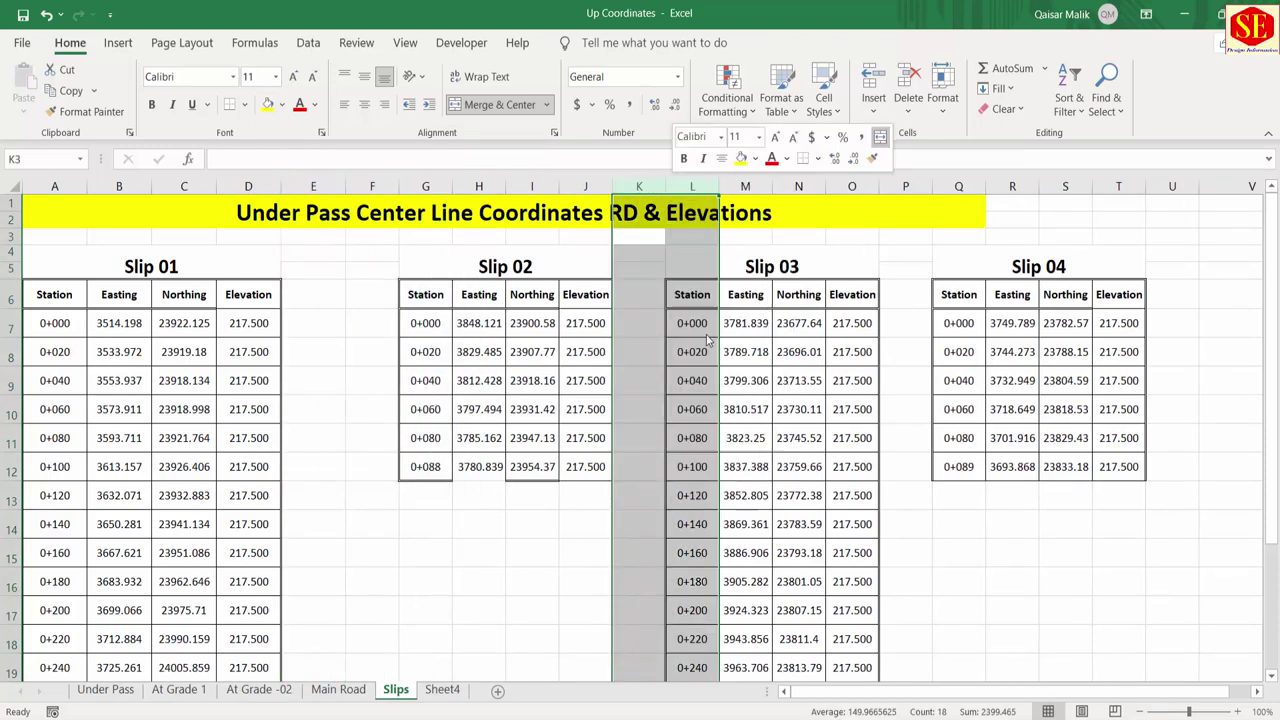
drag(1012, 187, 1050, 187)
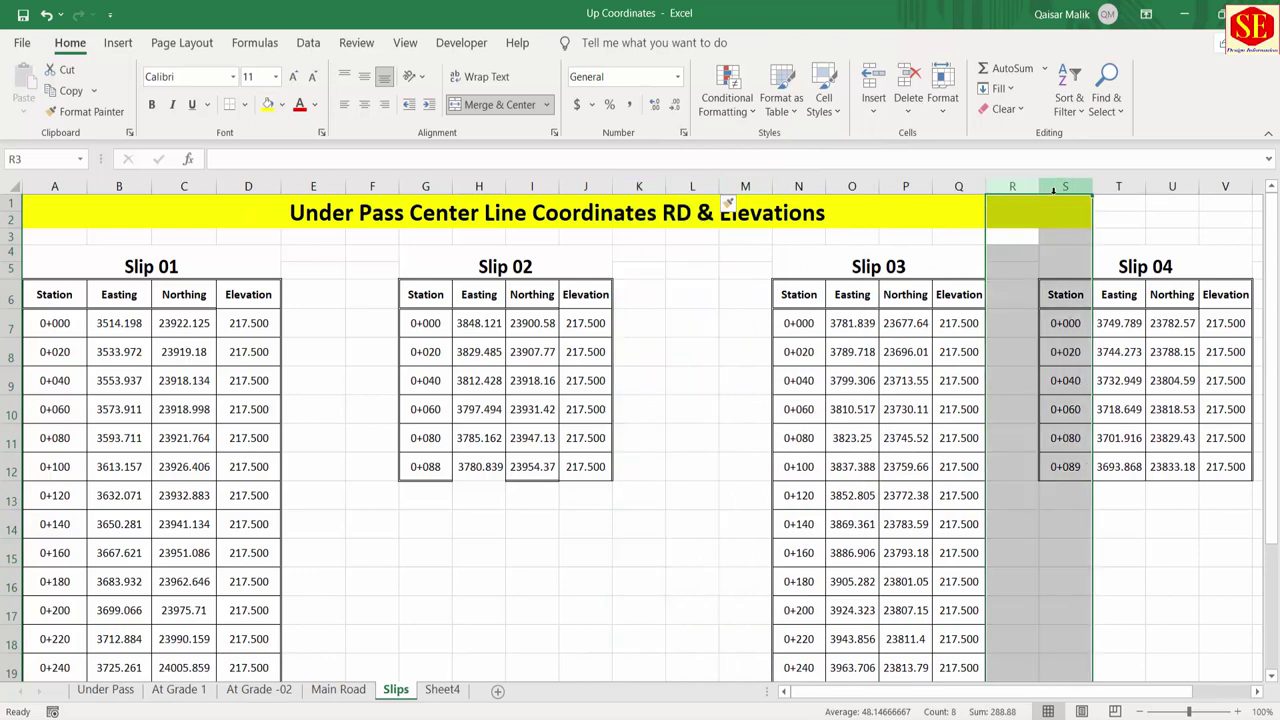
right_click(1029, 183)
click(1065, 331)
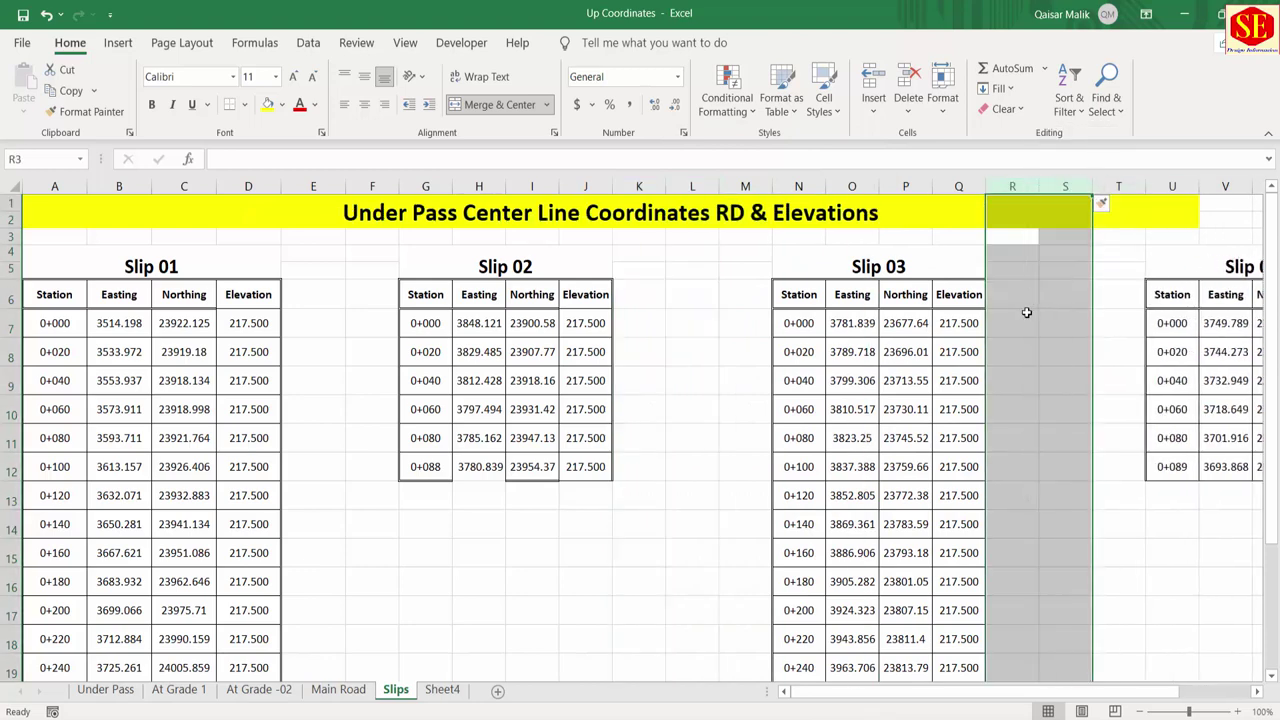
click(682, 388)
click(300, 294)
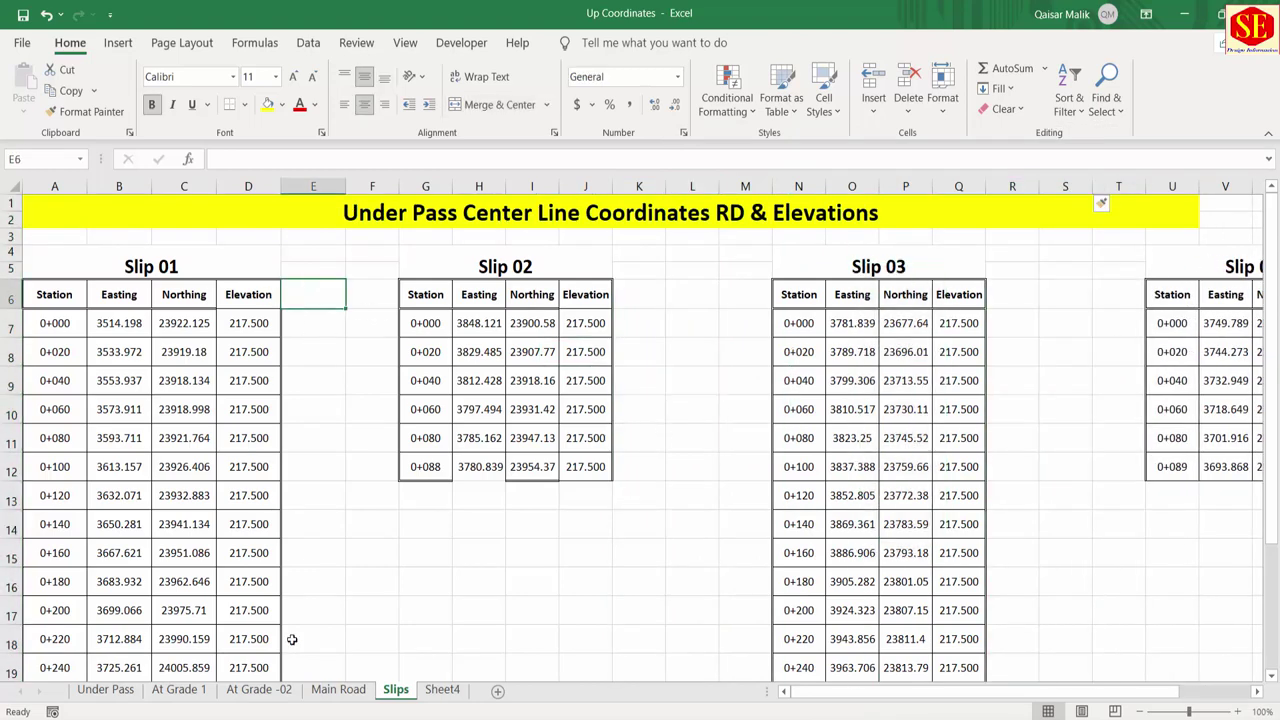
Step: Copy the coordinate formula in cell F7 of the Main Road sheet and return to the Slips sheet
click(338, 690)
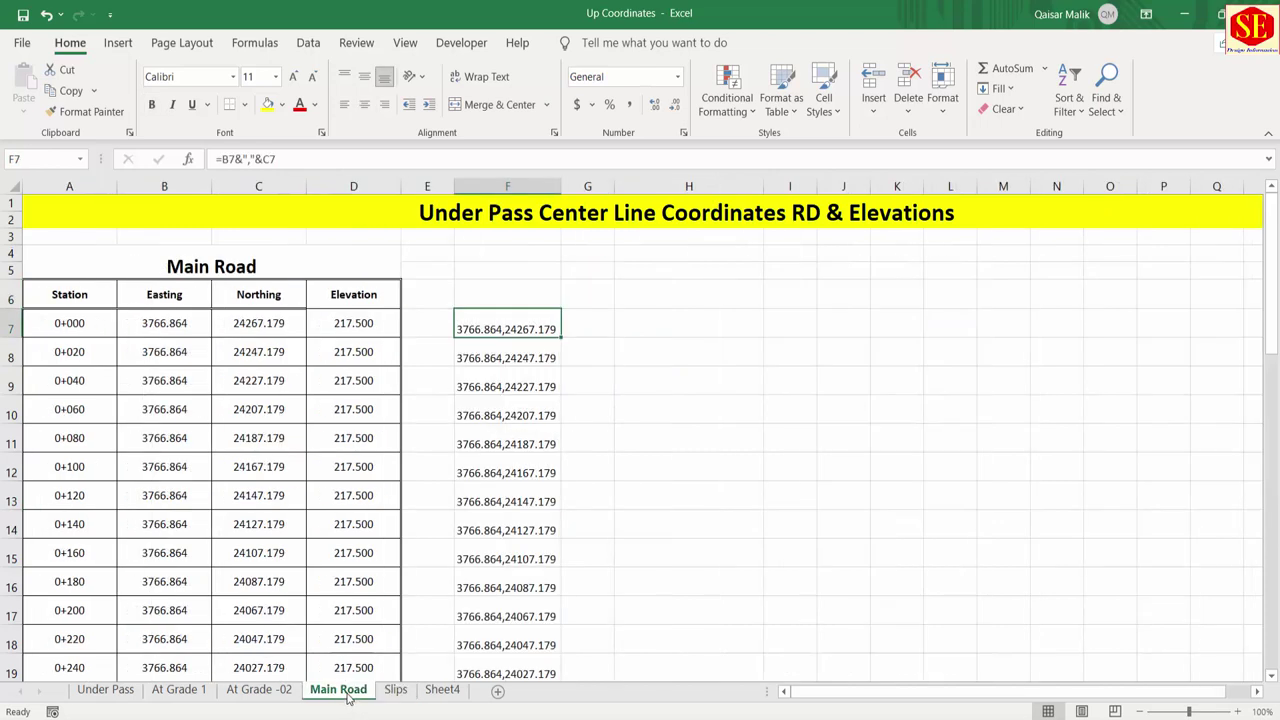
right_click(507, 325)
click(555, 283)
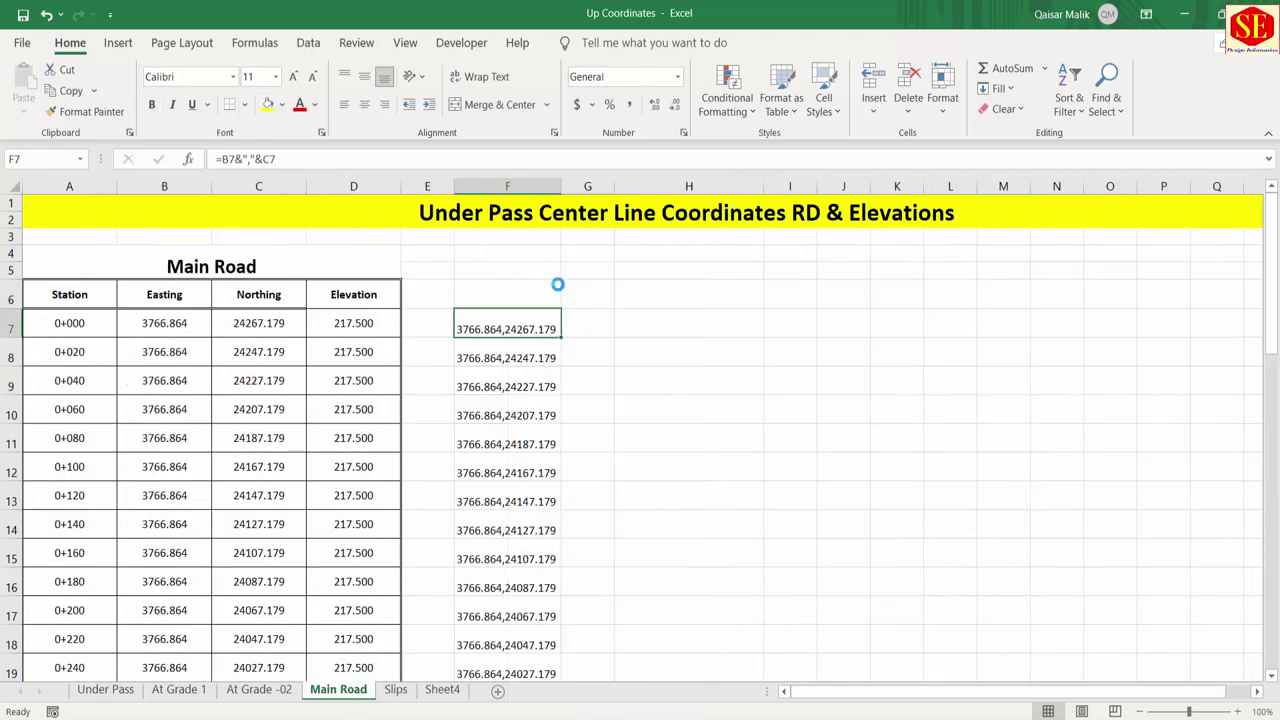
click(396, 690)
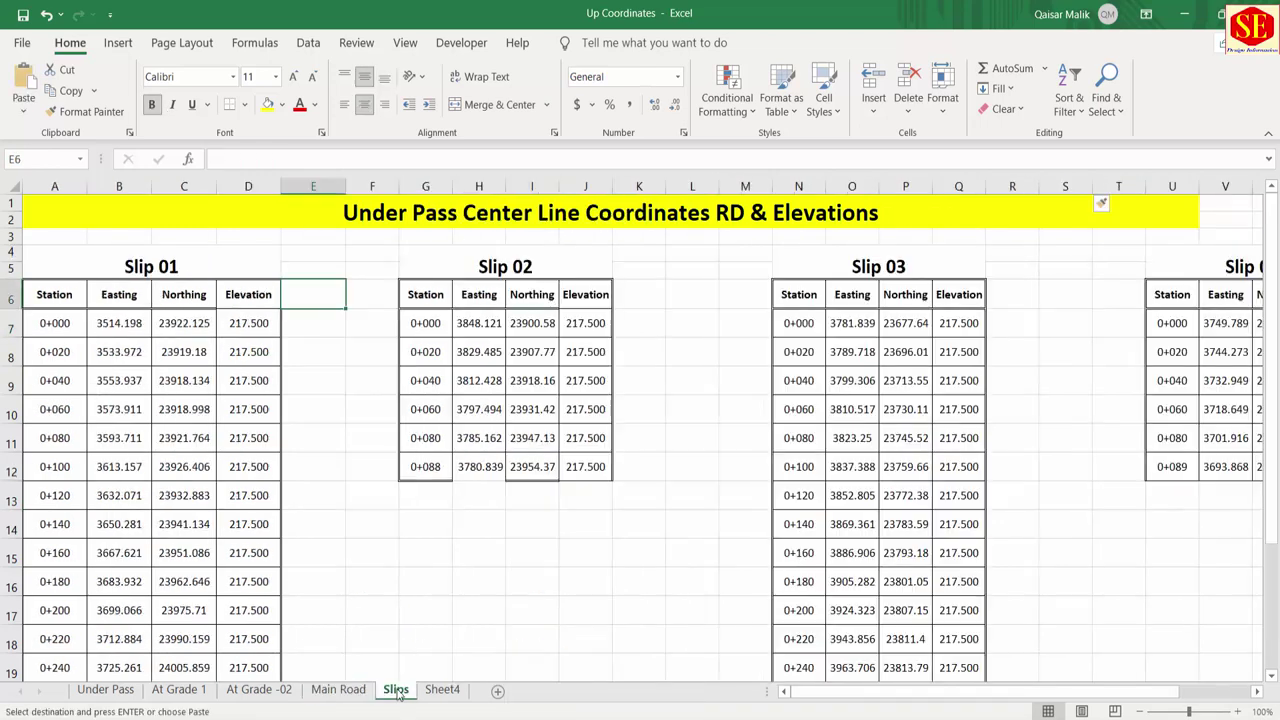
click(359, 296)
right_click(359, 298)
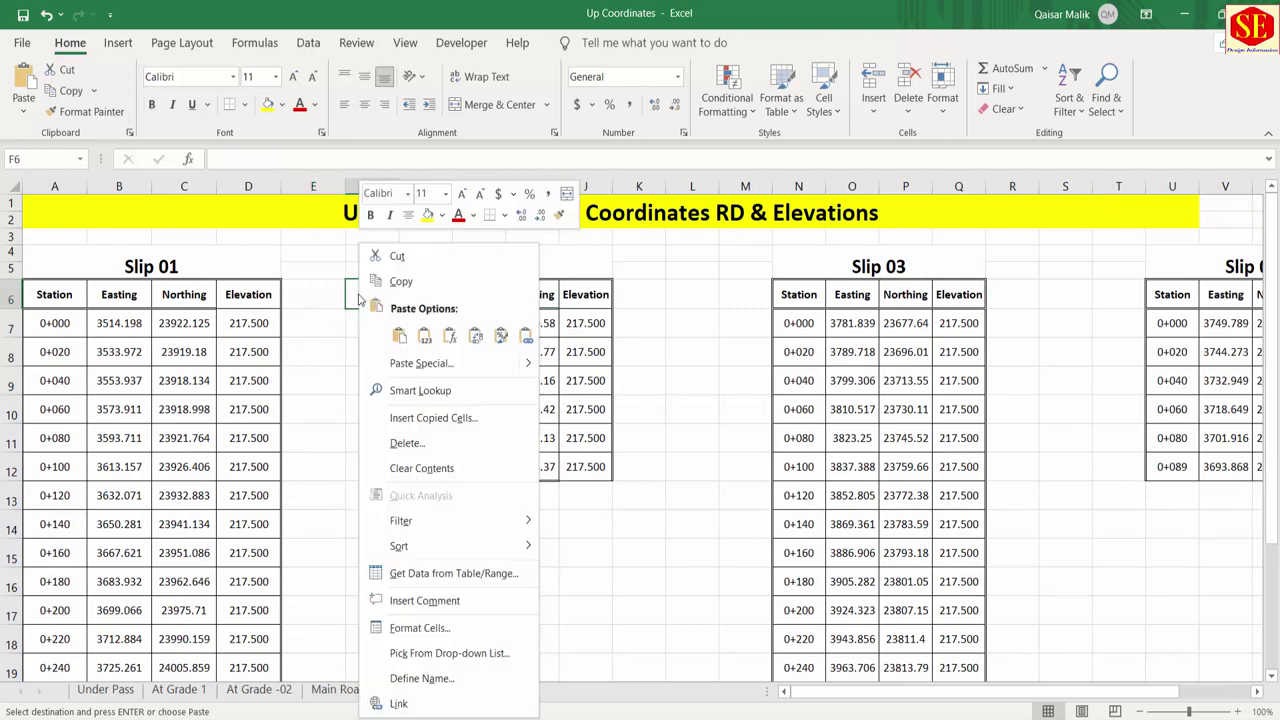
click(397, 337)
Step: Paste the copied formula into cell F7 beside the Slip 01 table and fill it down to F22
click(347, 326)
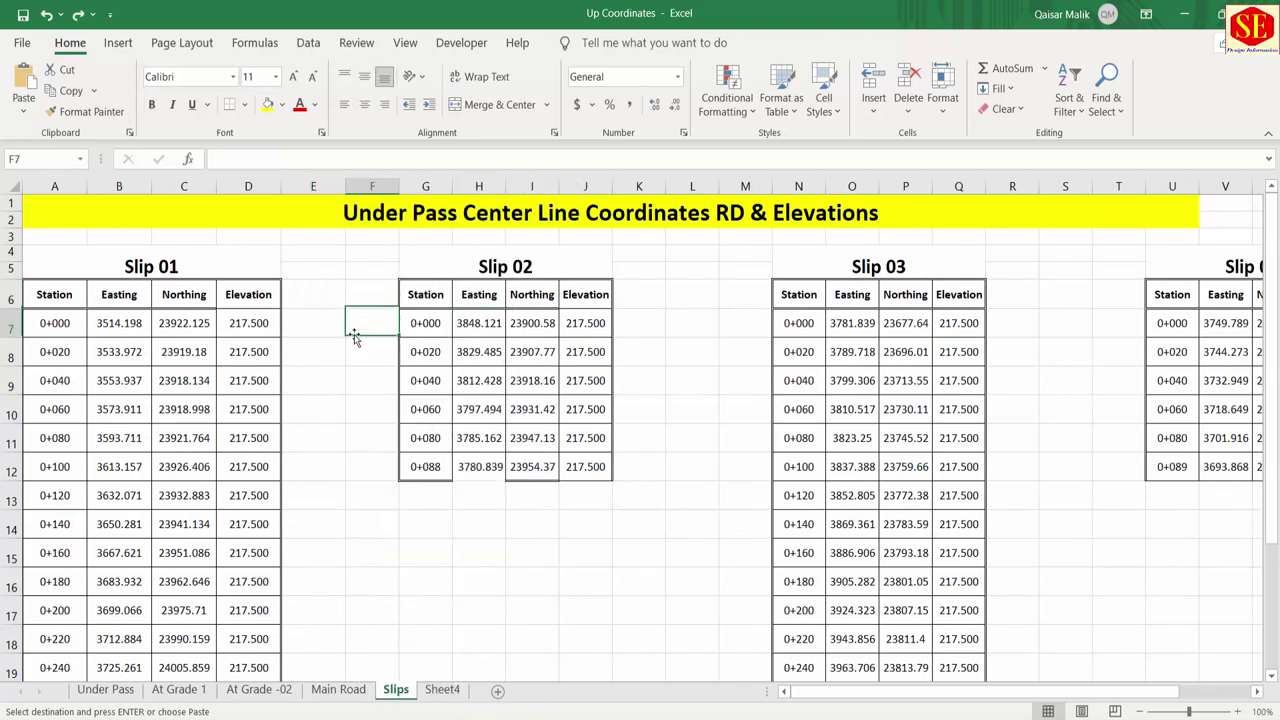
right_click(354, 331)
click(393, 338)
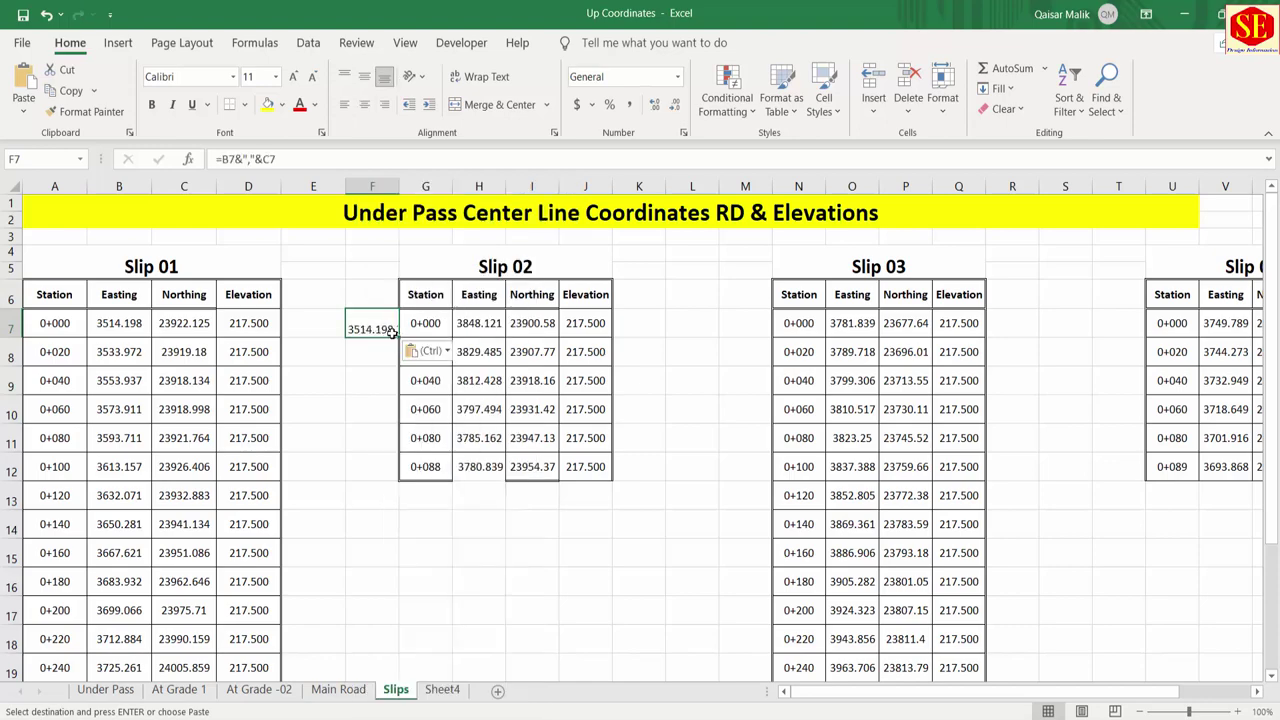
drag(396, 337, 391, 469)
drag(397, 643, 394, 628)
scroll(321, 369, up, 3)
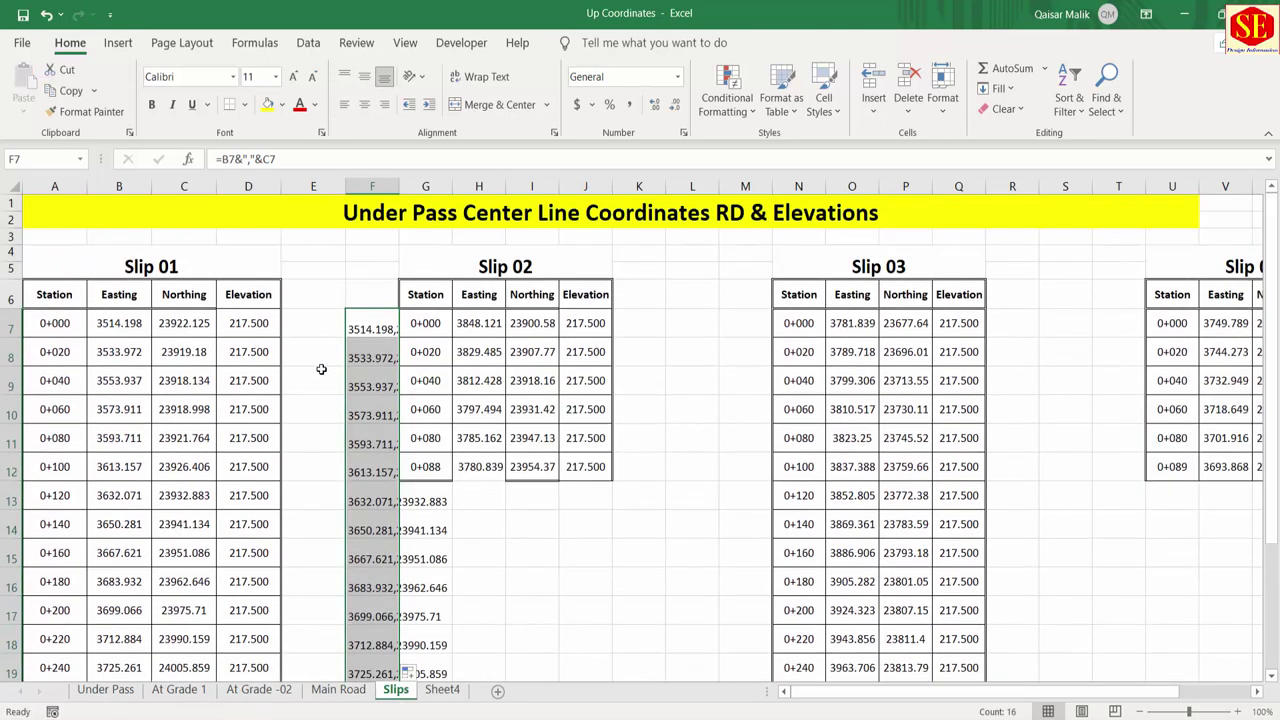
Step: Autofit the width of column F and insert another blank column between it and the Slip 02 table
double_click(398, 188)
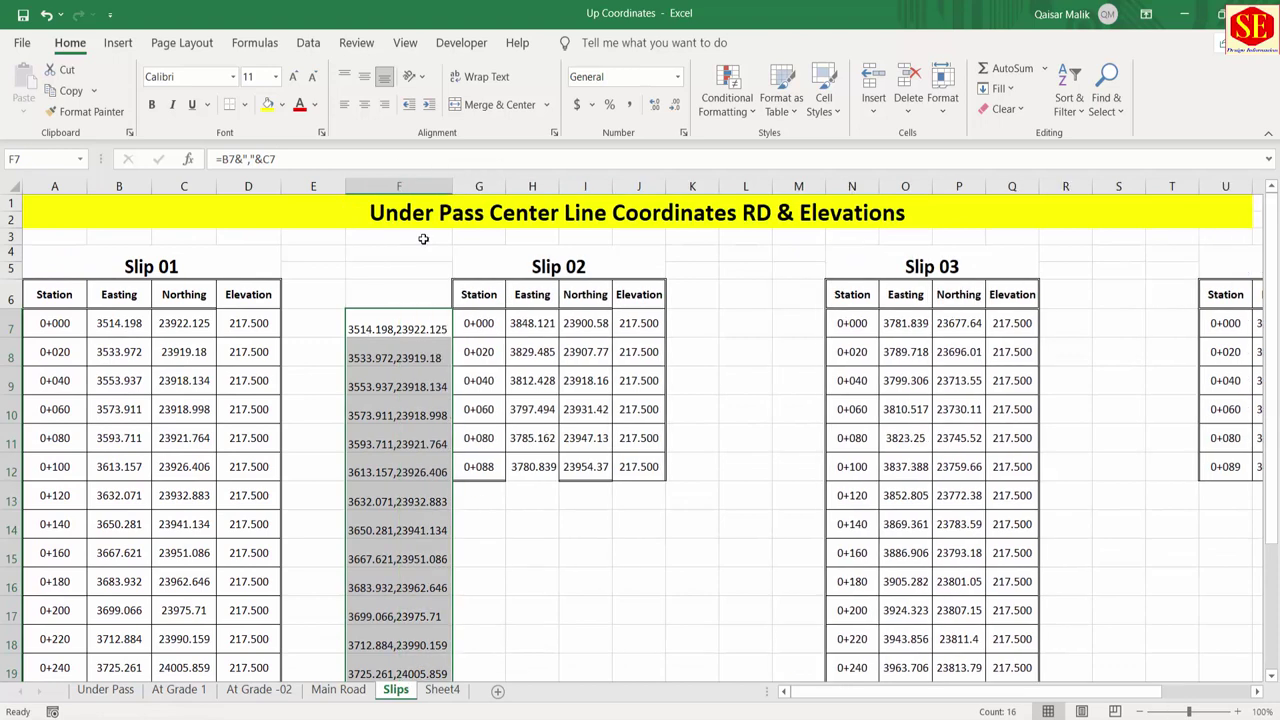
click(478, 184)
right_click(480, 184)
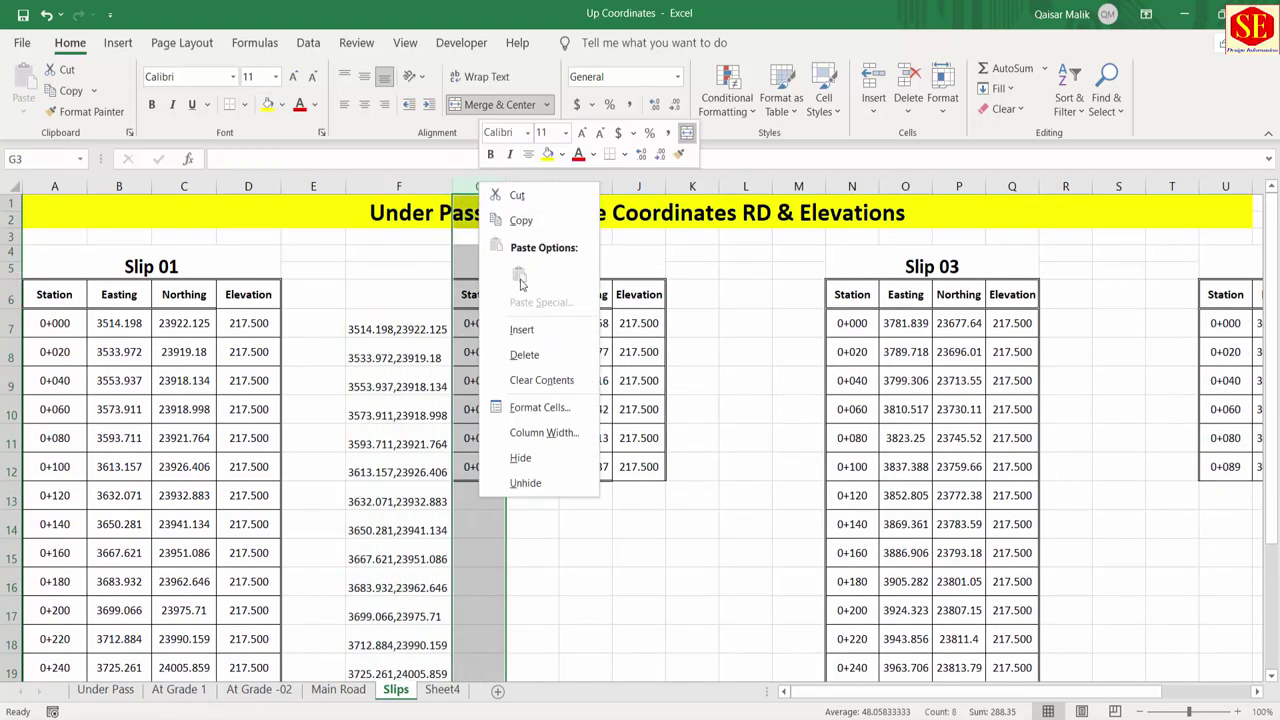
click(520, 320)
click(505, 553)
Step: Copy the coordinate formula from cell F7 into M7 beside the Slip 02 table and fill it down to M12
click(389, 329)
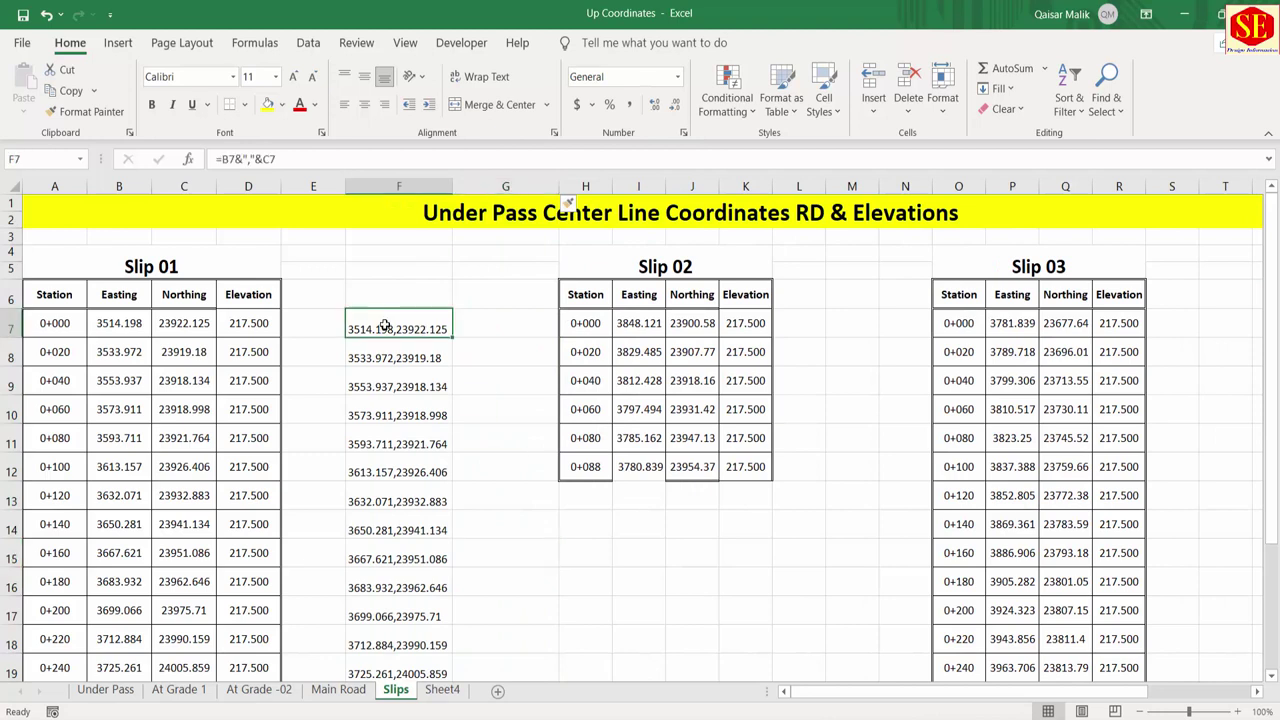
right_click(388, 330)
click(426, 282)
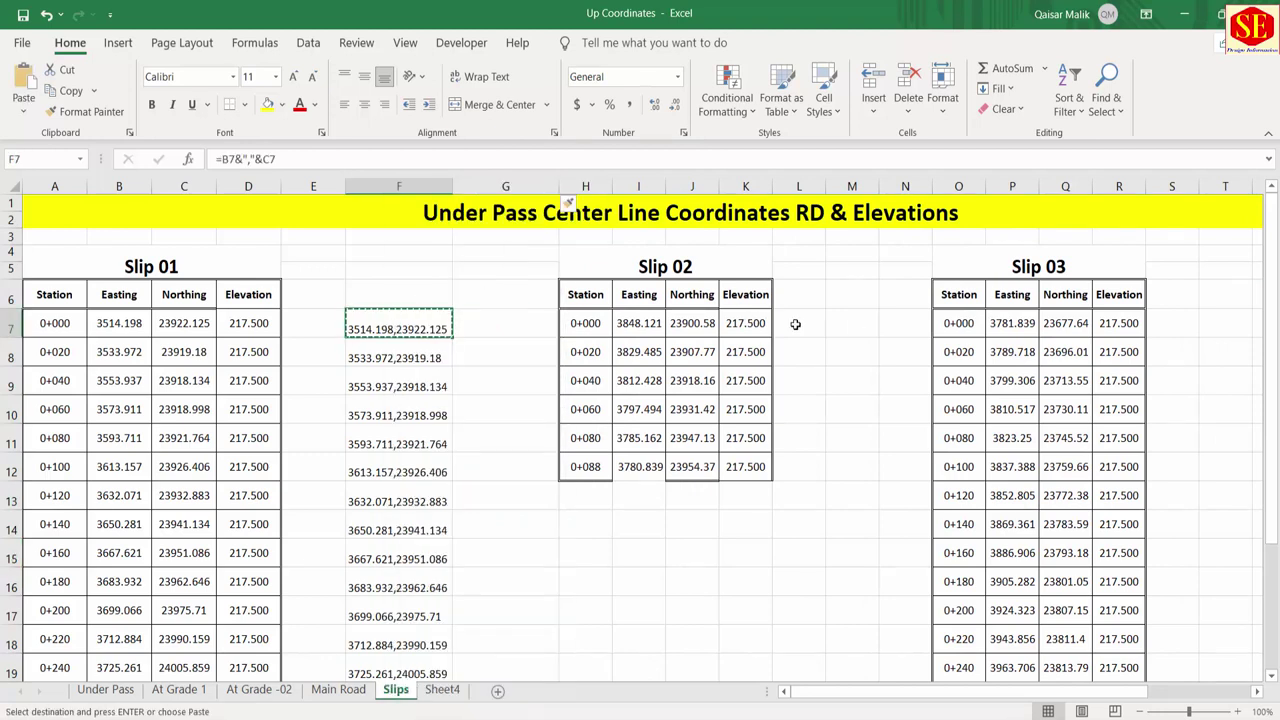
click(837, 323)
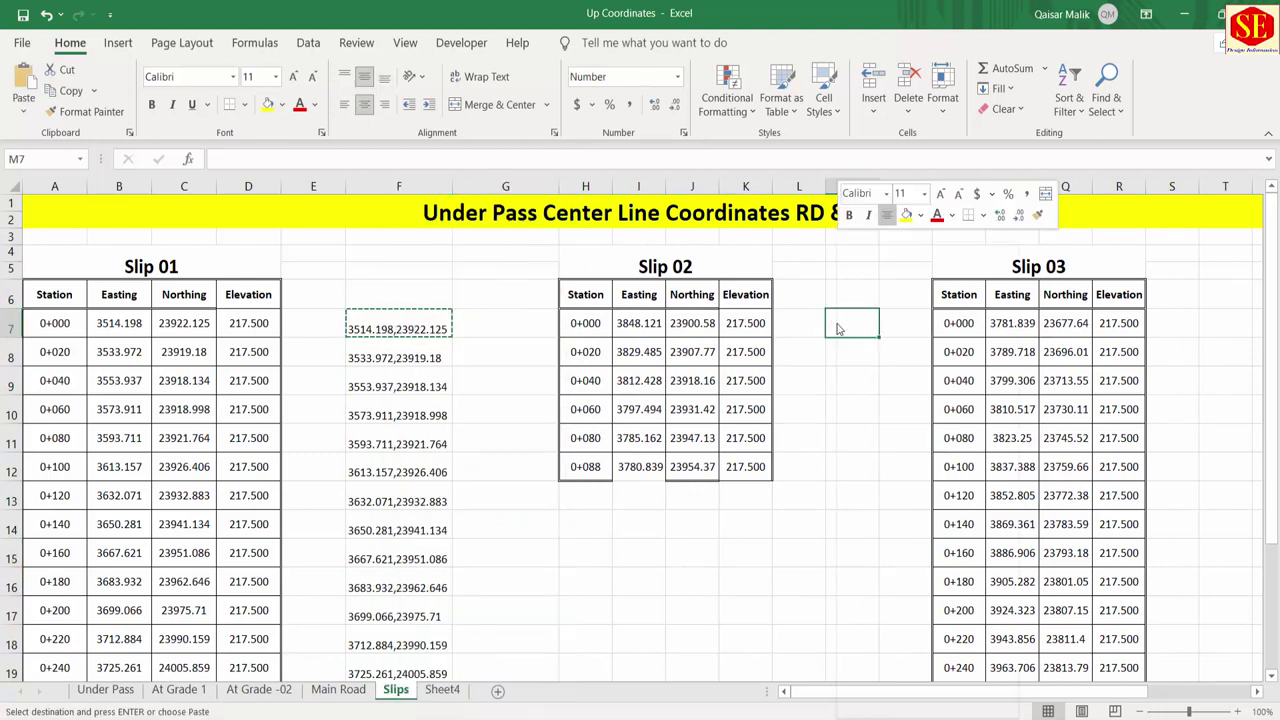
right_click(837, 323)
click(870, 318)
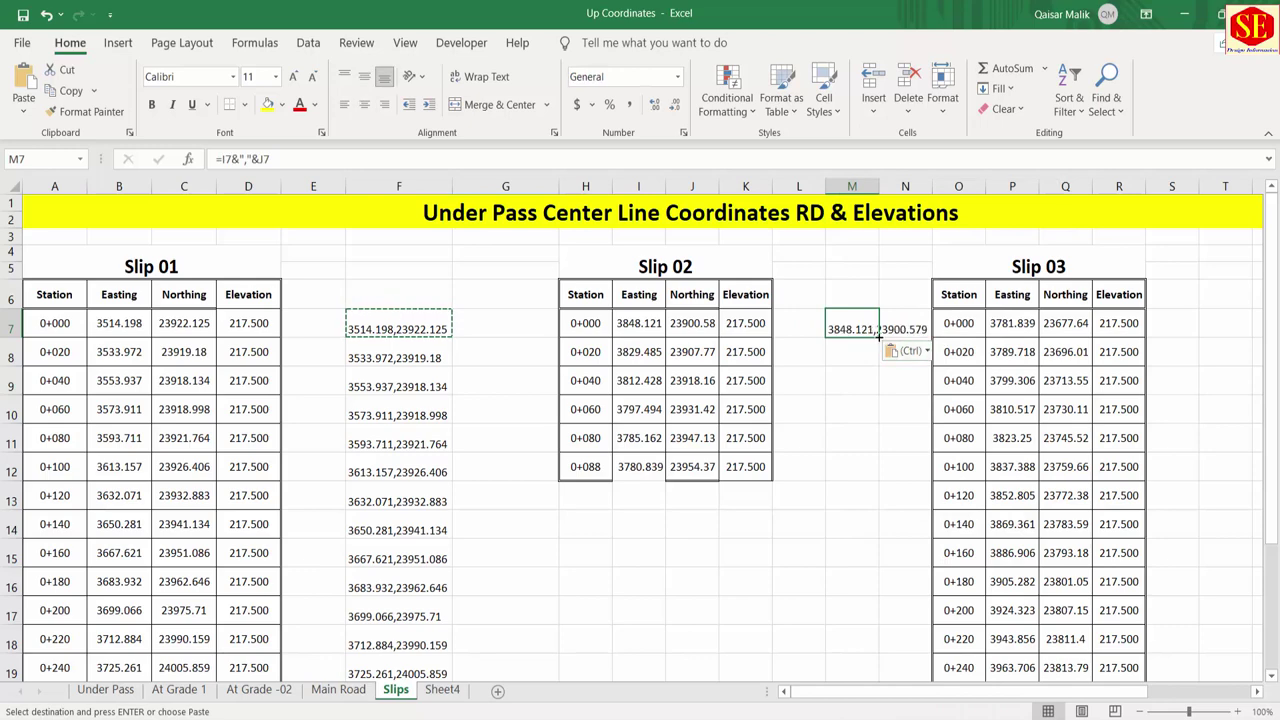
drag(879, 337, 880, 478)
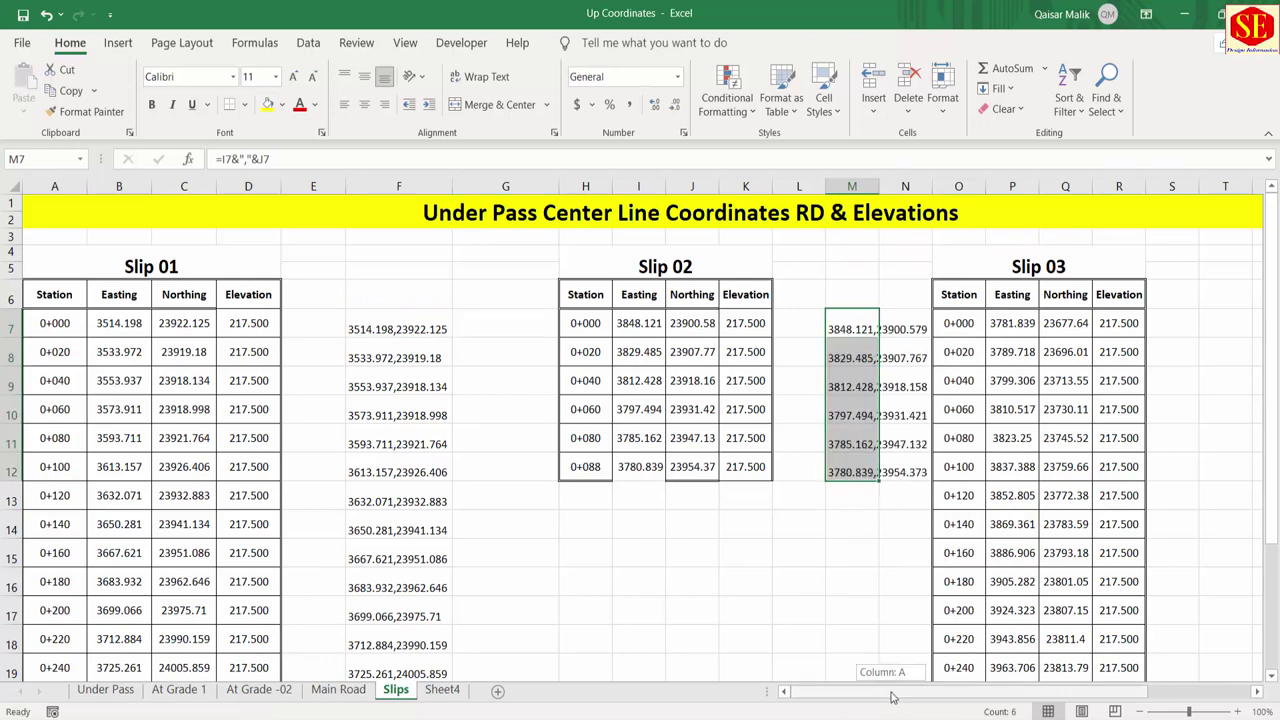
drag(893, 697, 960, 697)
click(790, 303)
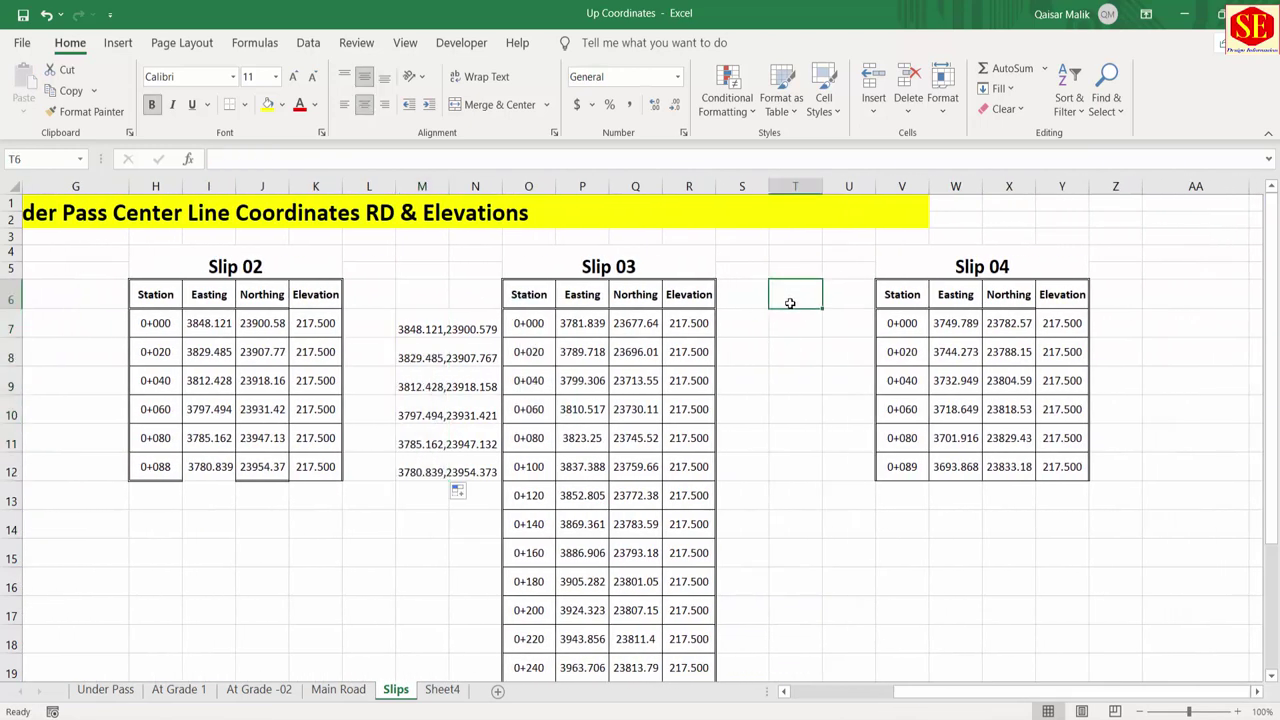
click(782, 323)
right_click(788, 325)
key(Escape)
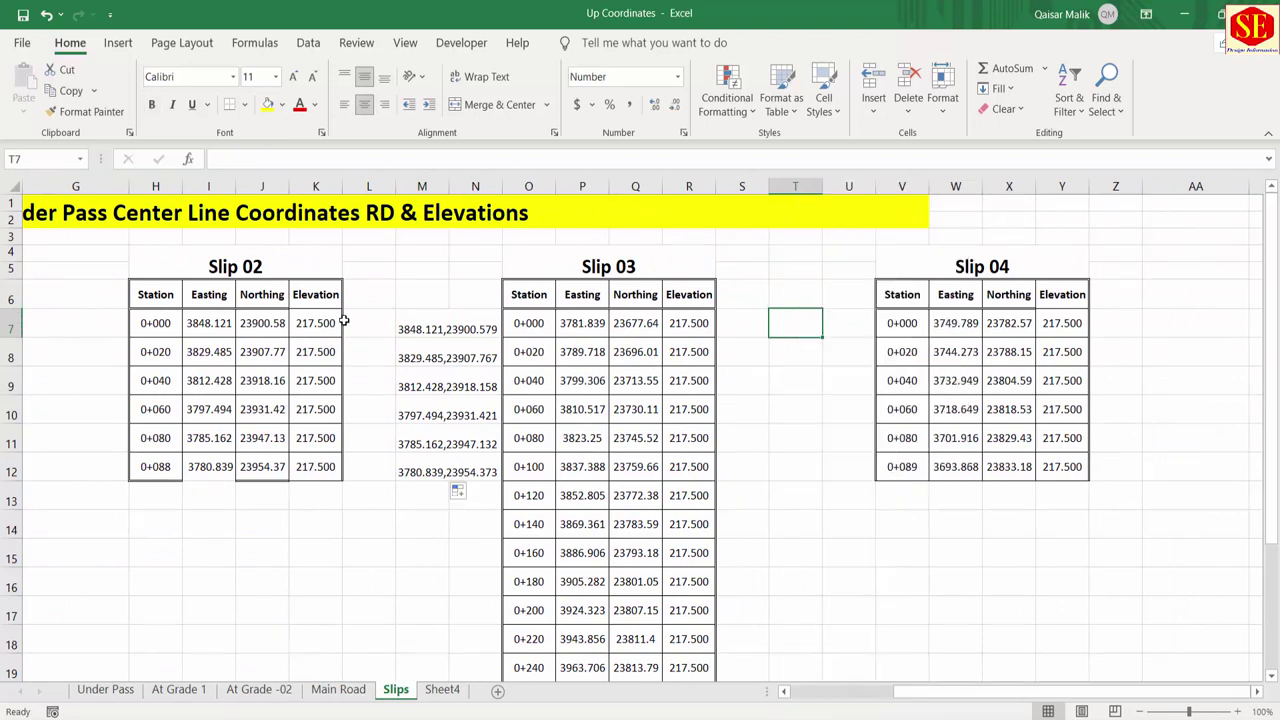
Step: Copy the coordinate formula from cell M7 into cell T7 beside the Slip 03 table
click(420, 323)
right_click(412, 325)
click(449, 282)
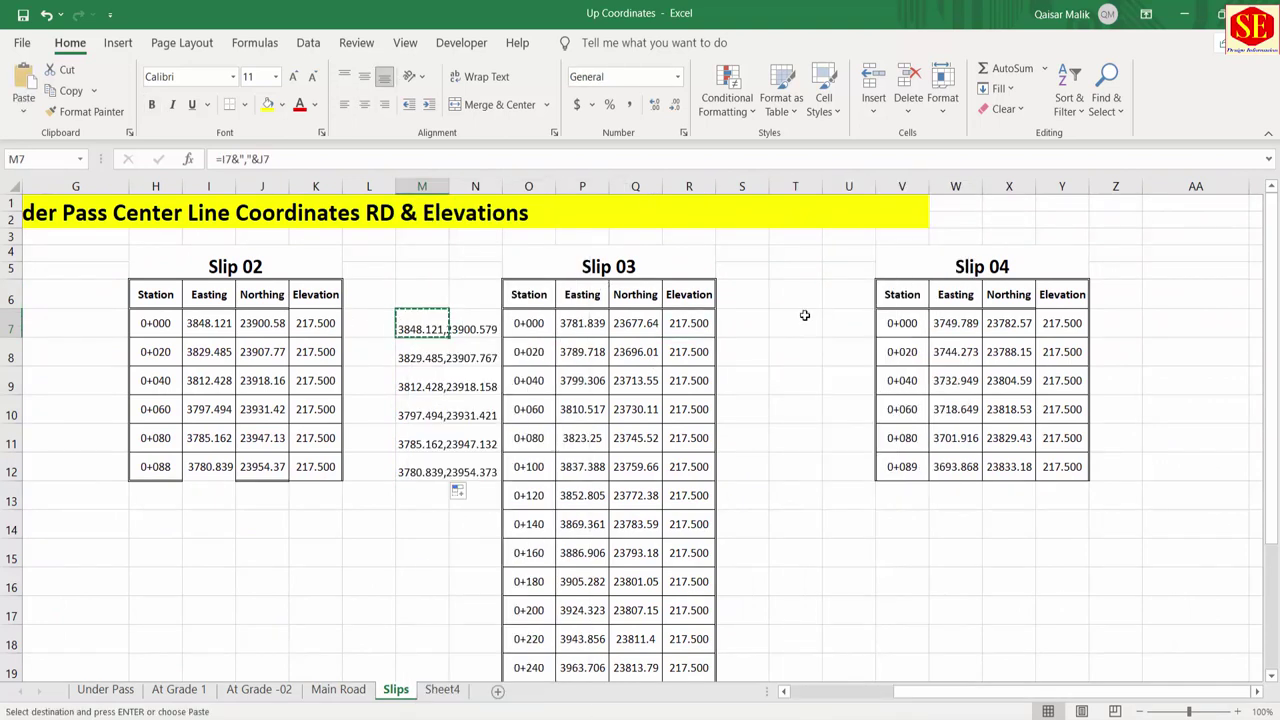
click(790, 328)
right_click(791, 330)
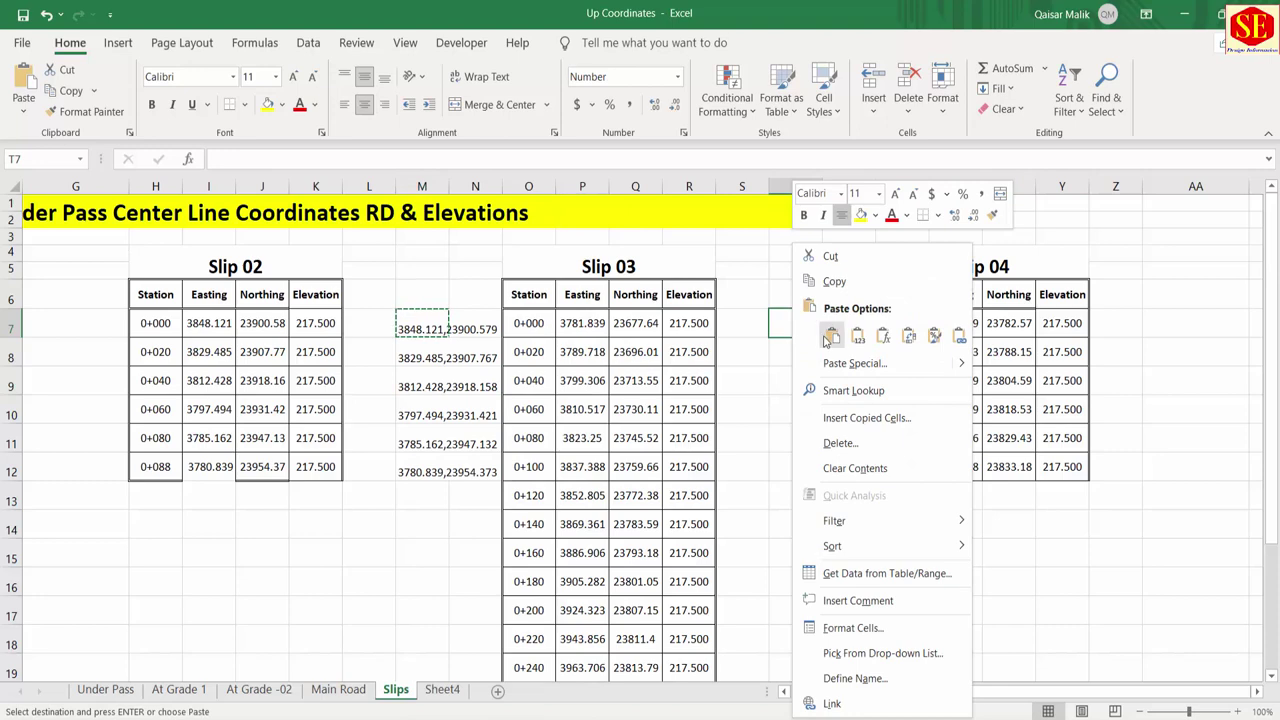
click(831, 336)
Step: Fill the Slip 03 coordinate formula from T7 down to T22 and autofit the width of column T
drag(820, 394, 823, 622)
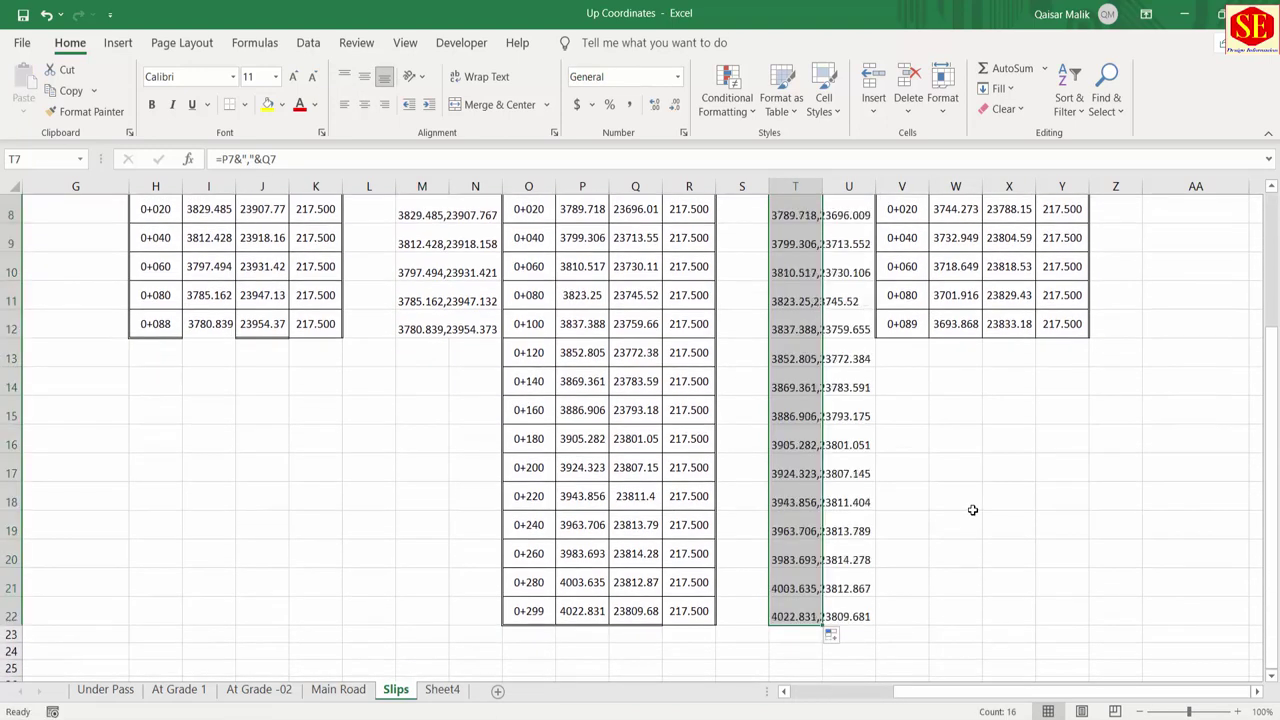
scroll(909, 494, up, 3)
double_click(822, 178)
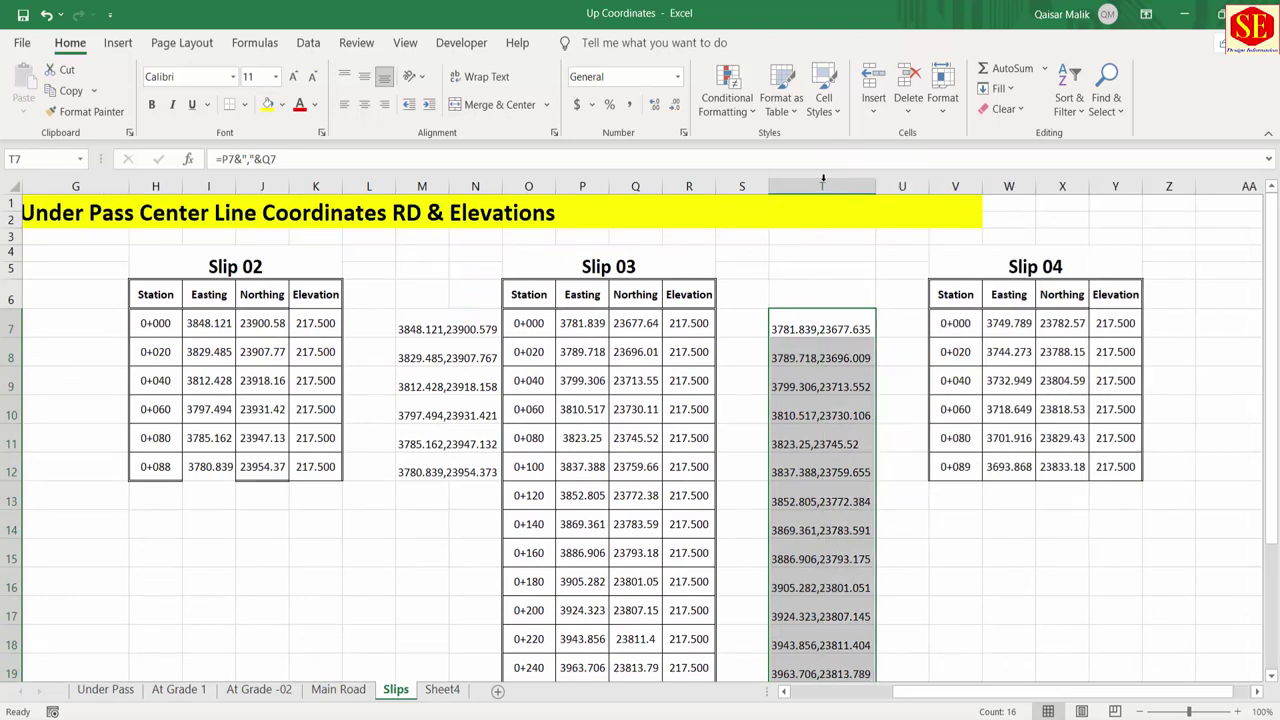
Step: Copy the coordinate formula from cell T7 into AA7 beside the Slip 04 table and fill it down to AA12
click(826, 328)
right_click(829, 329)
click(869, 281)
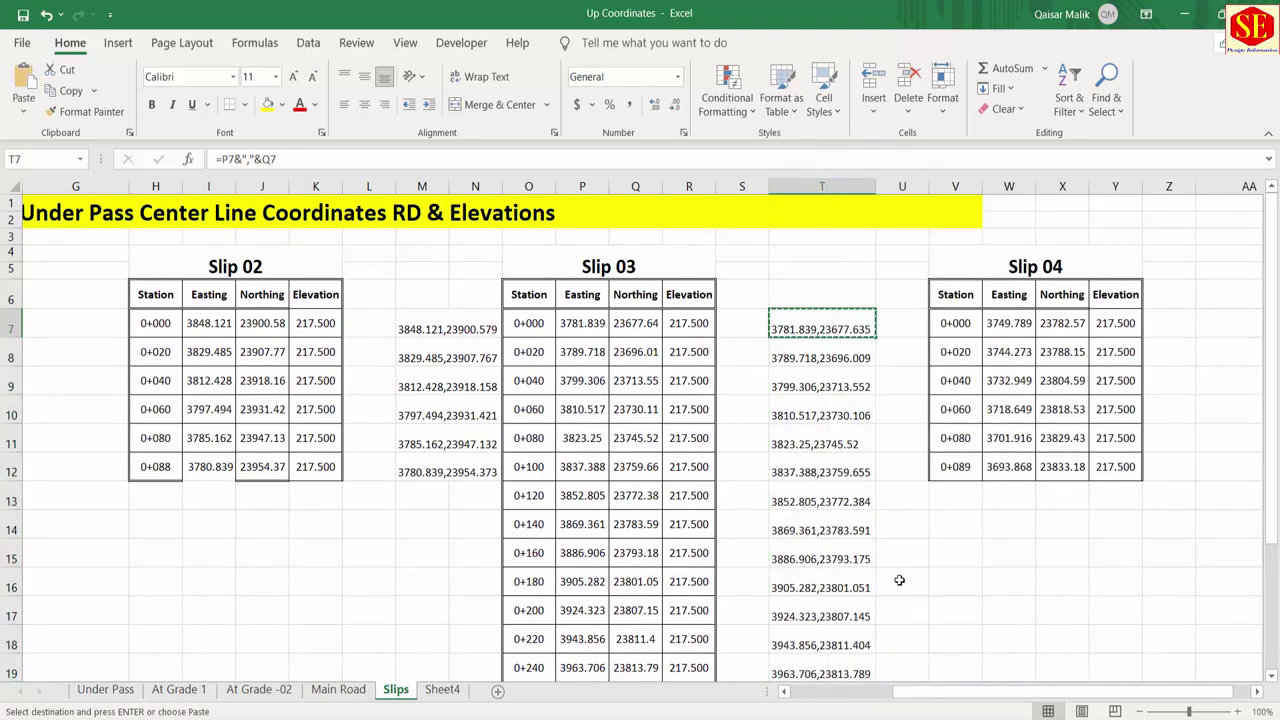
drag(943, 700, 1006, 617)
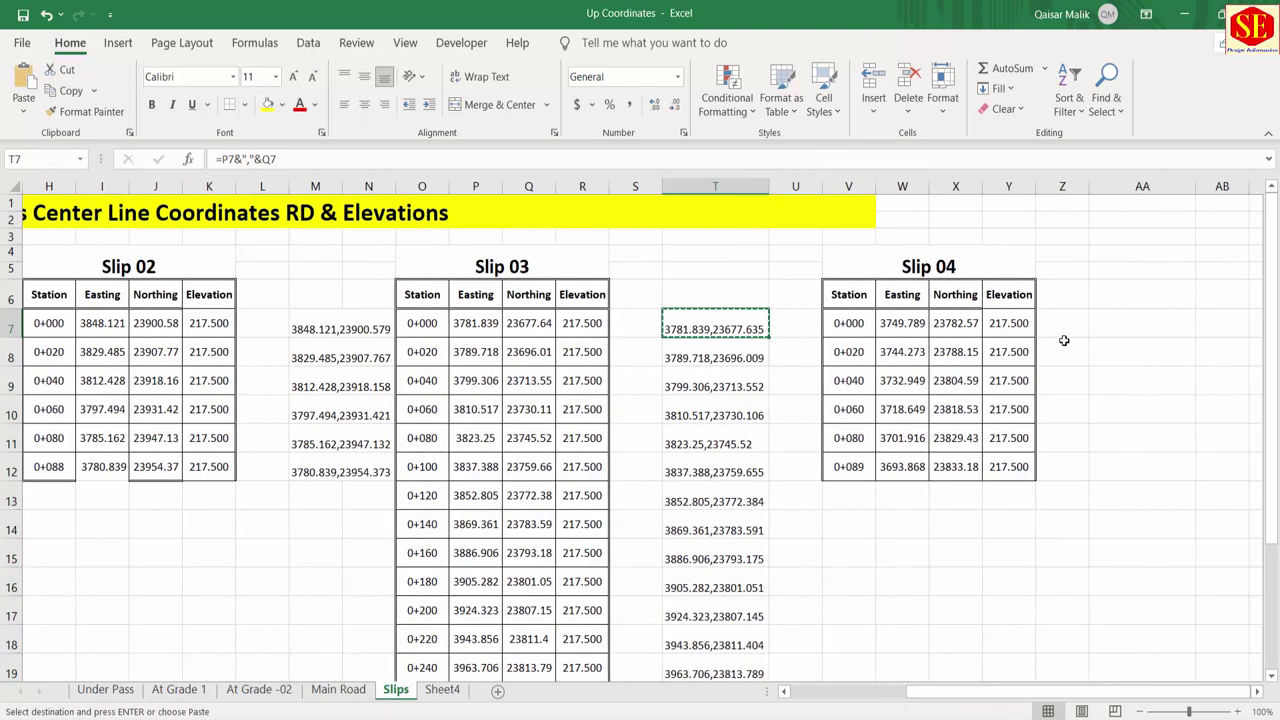
click(1170, 322)
right_click(1152, 333)
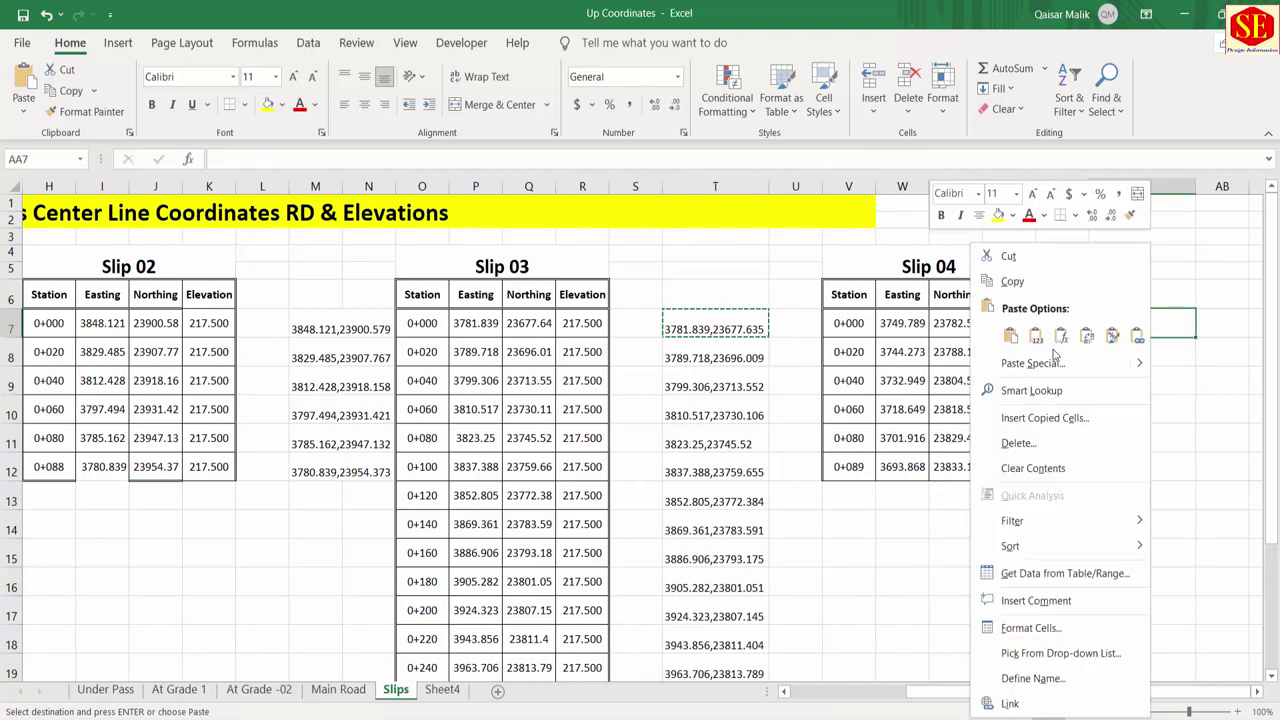
click(1011, 337)
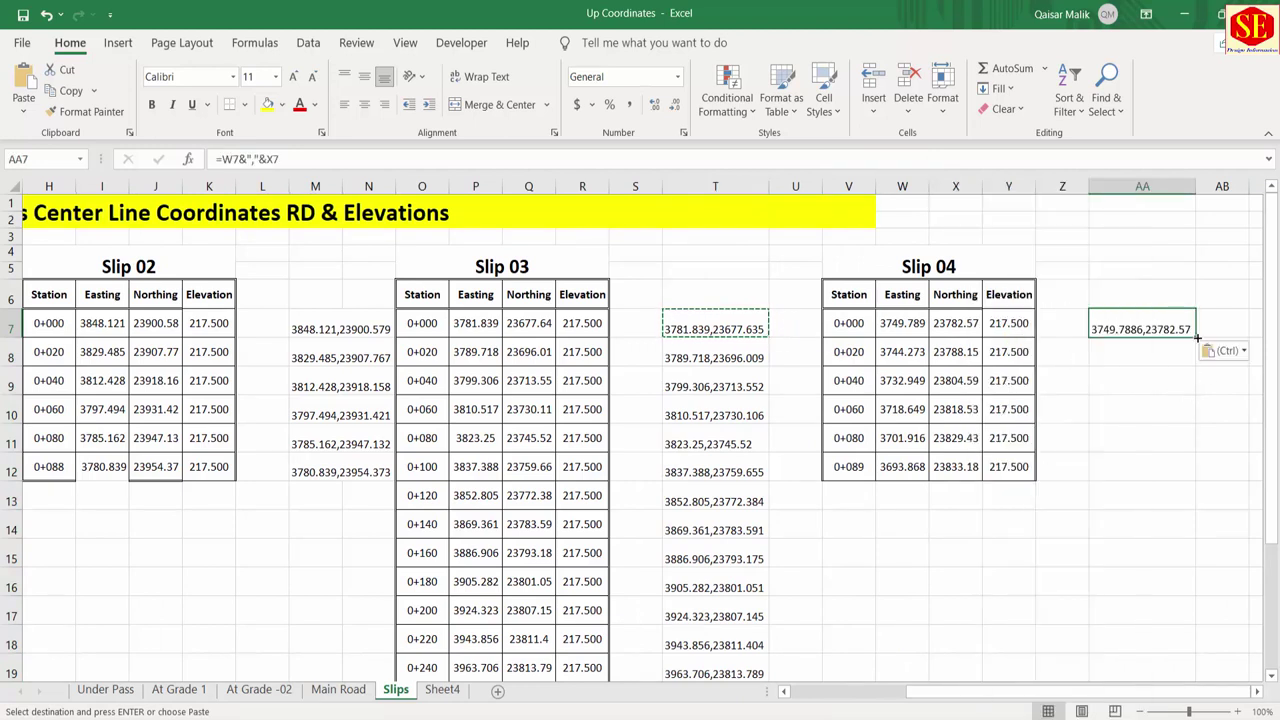
drag(1197, 338, 1191, 428)
drag(1205, 484, 1203, 480)
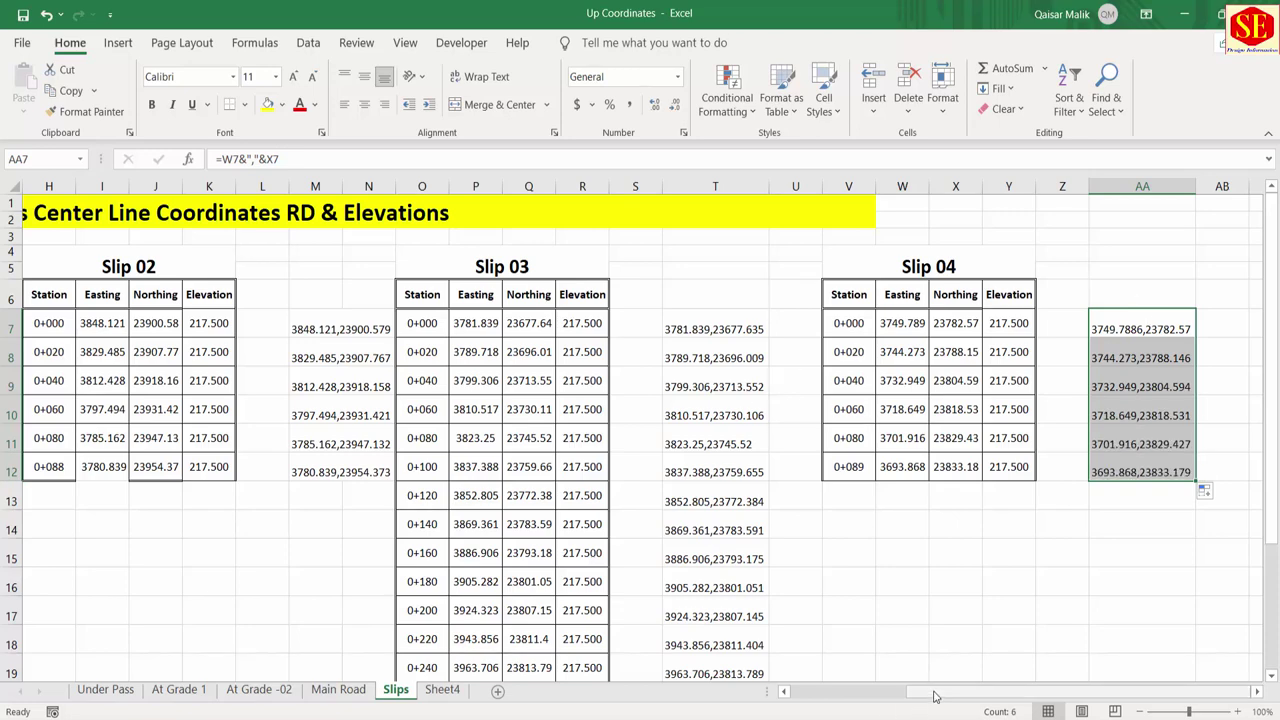
Step: Fill the Slip 01 coordinate formula from F7 down to F22 and copy the filled range
drag(932, 694, 805, 716)
click(386, 330)
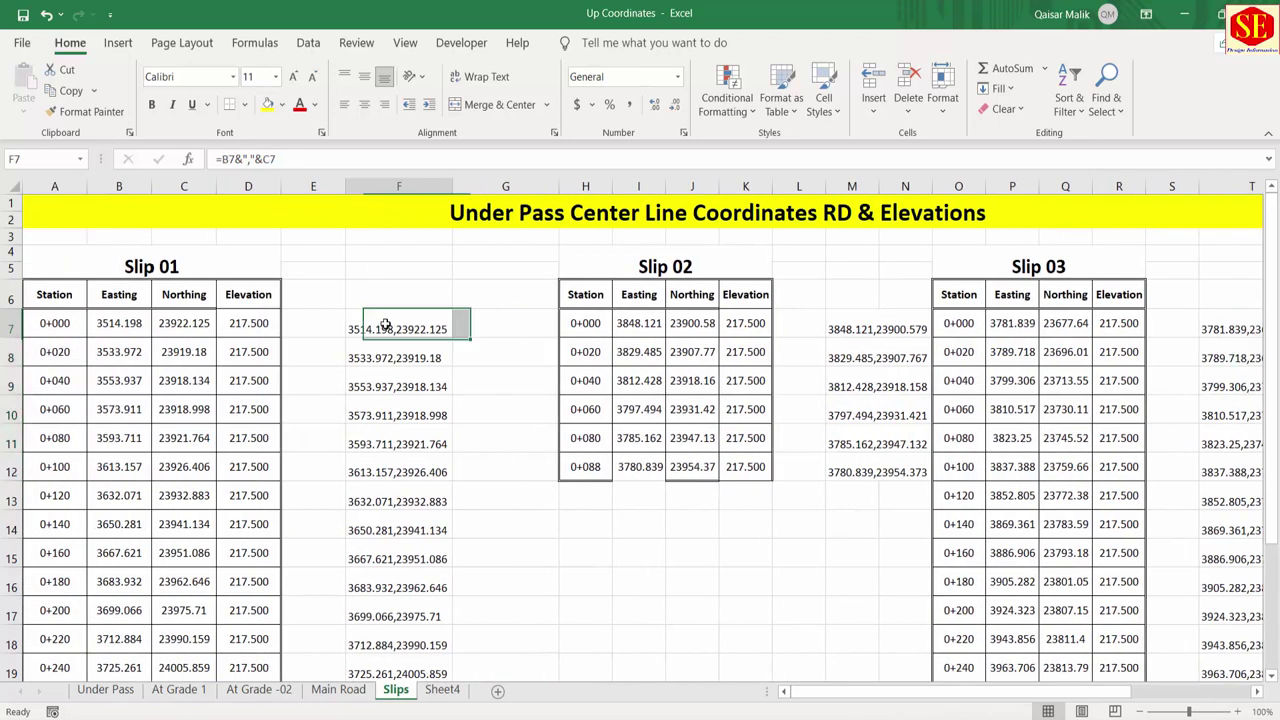
double_click(451, 337)
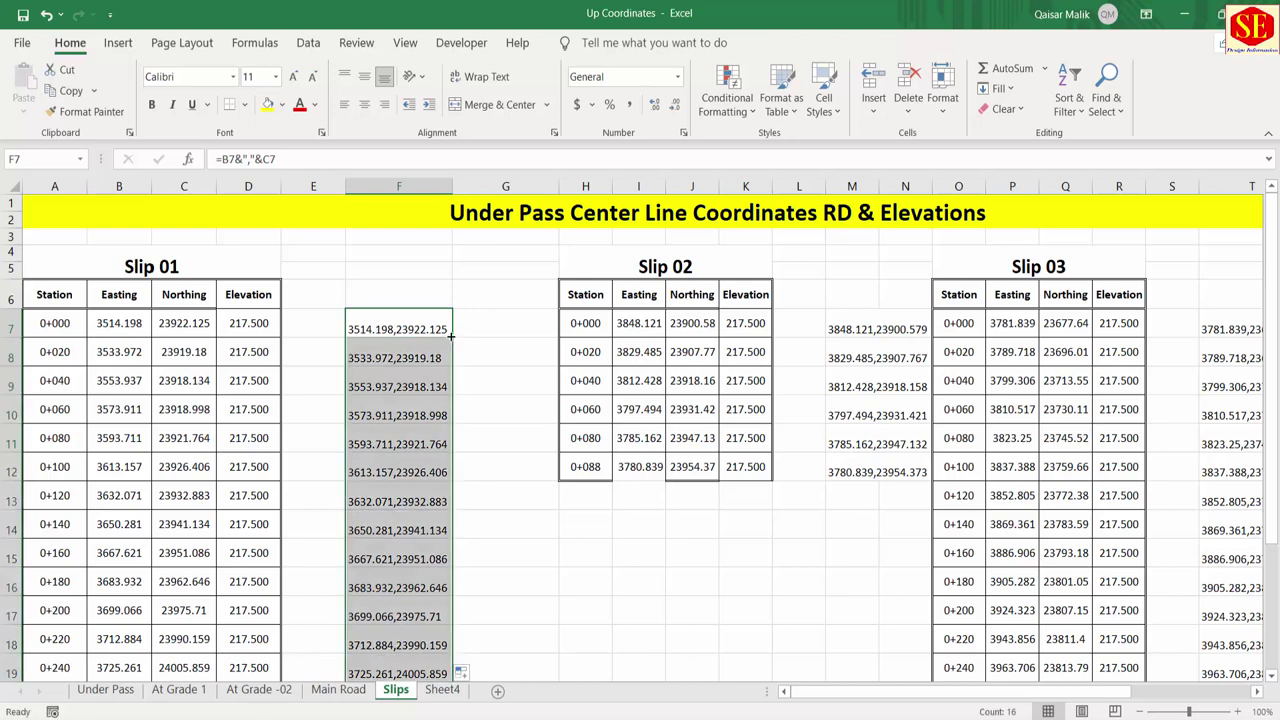
right_click(422, 337)
click(470, 283)
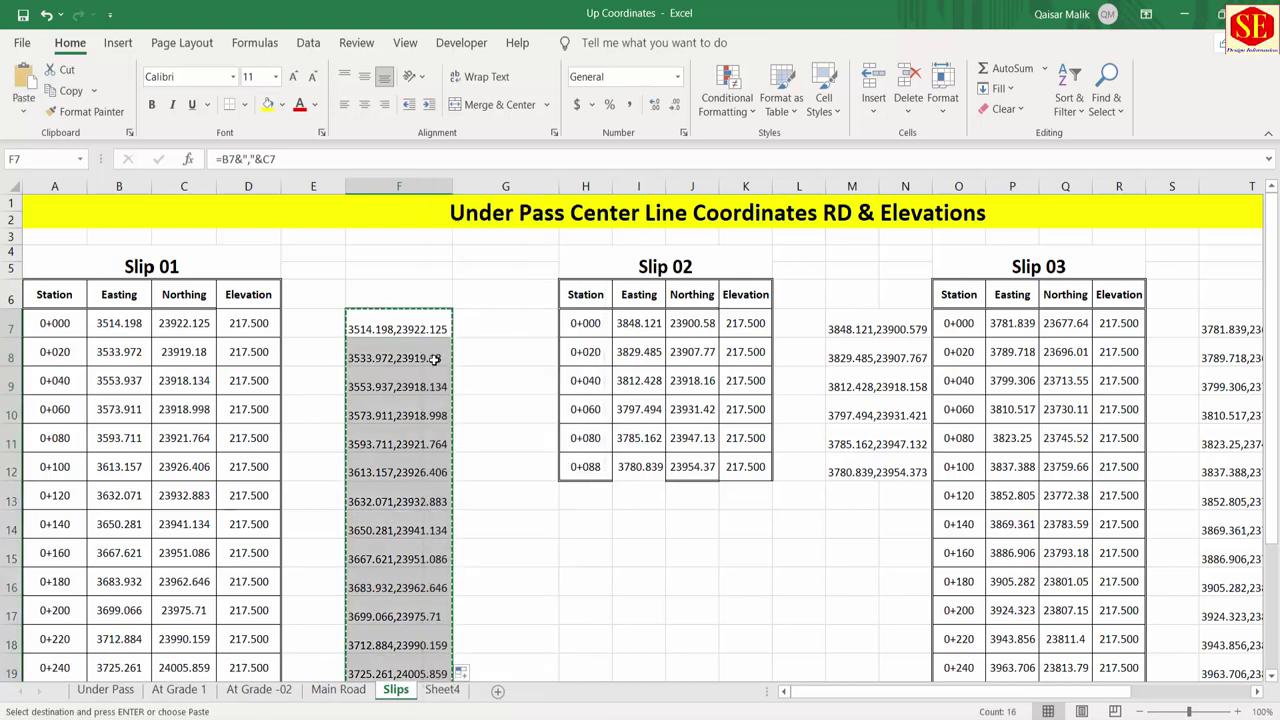
Step: Switch to Drawing2 in AutoCAD and set the current object colour to Blue
click(745, 650)
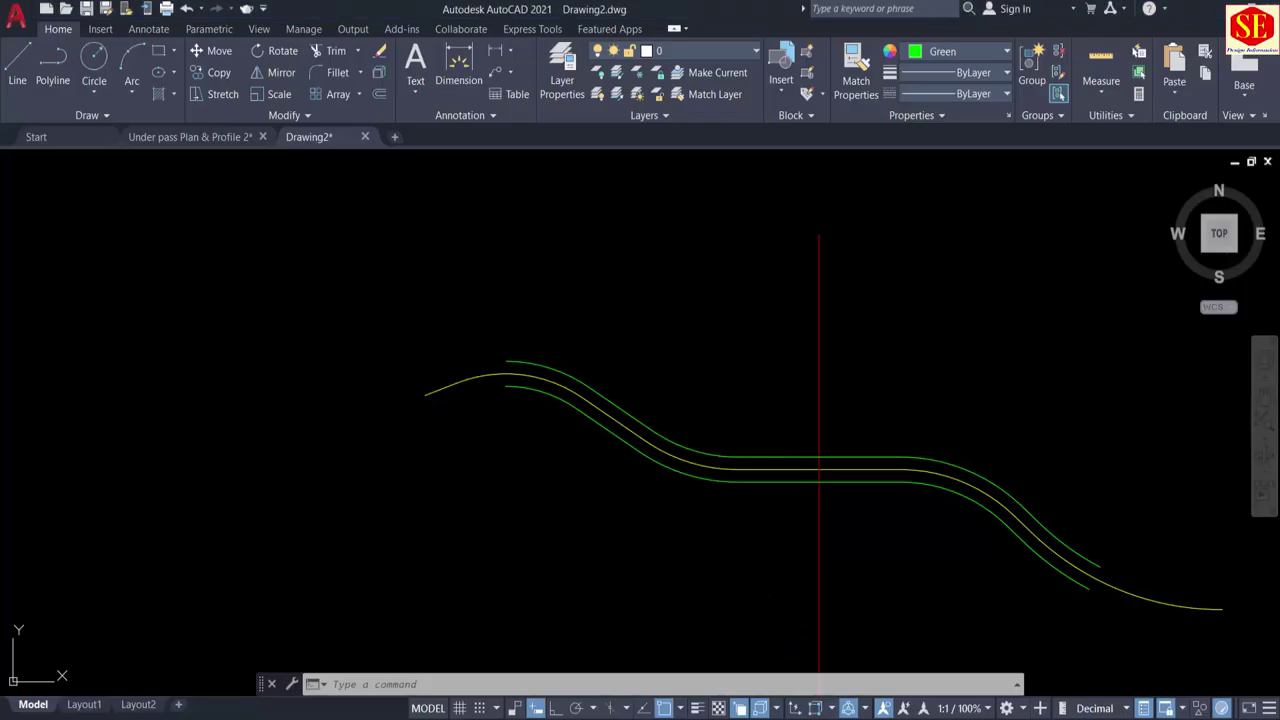
click(955, 51)
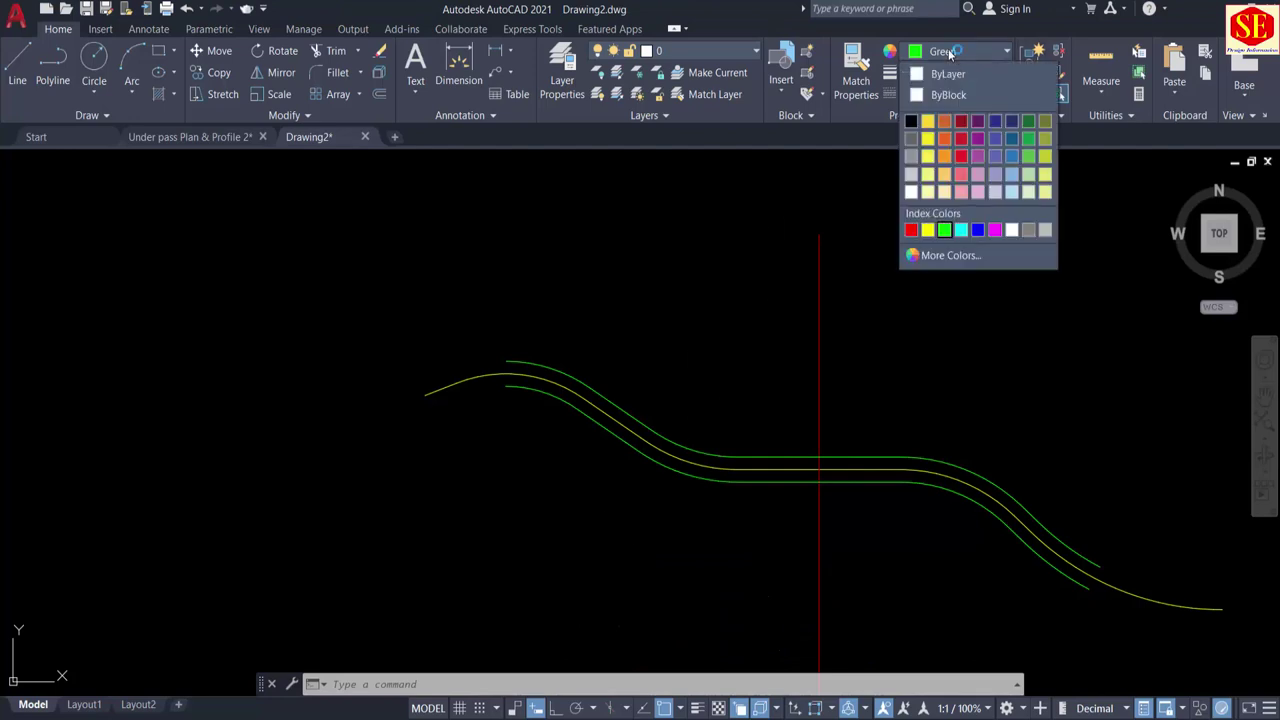
click(978, 231)
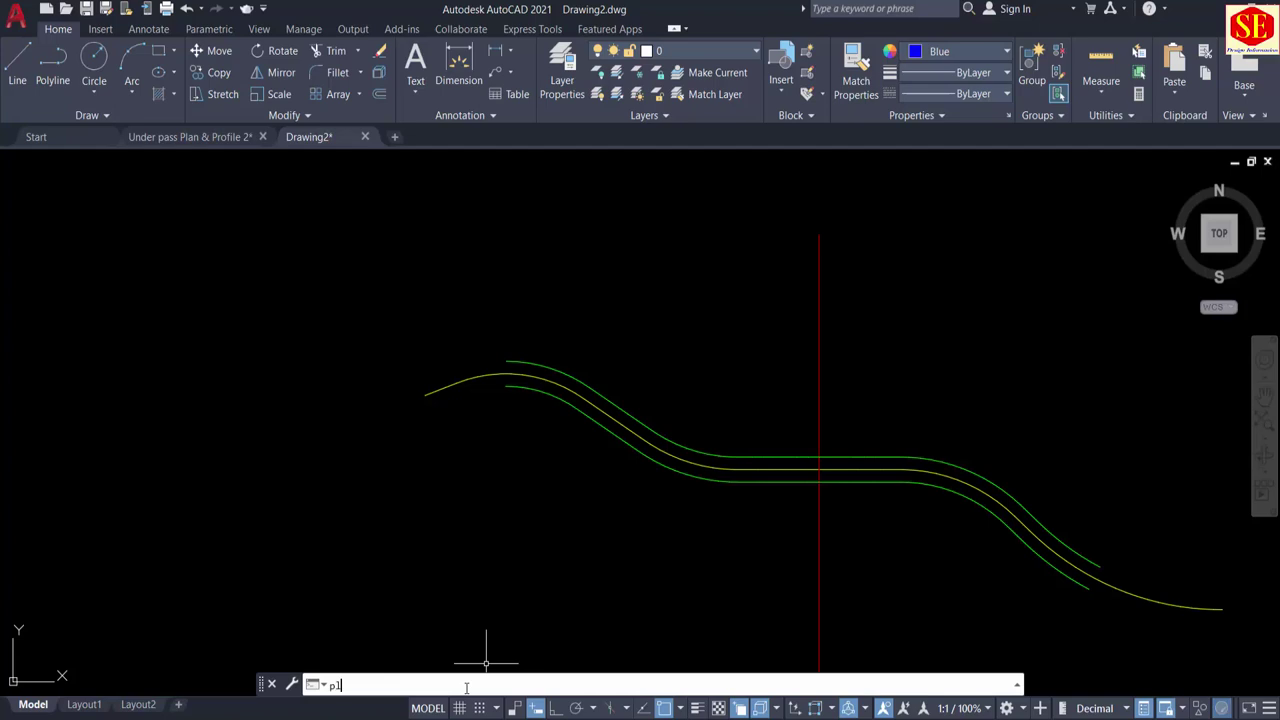
Step: Draw the Slip 01 center line as a polyline from the copied coordinates
click(466, 688)
text(pl)
key(Return)
right_click(512, 685)
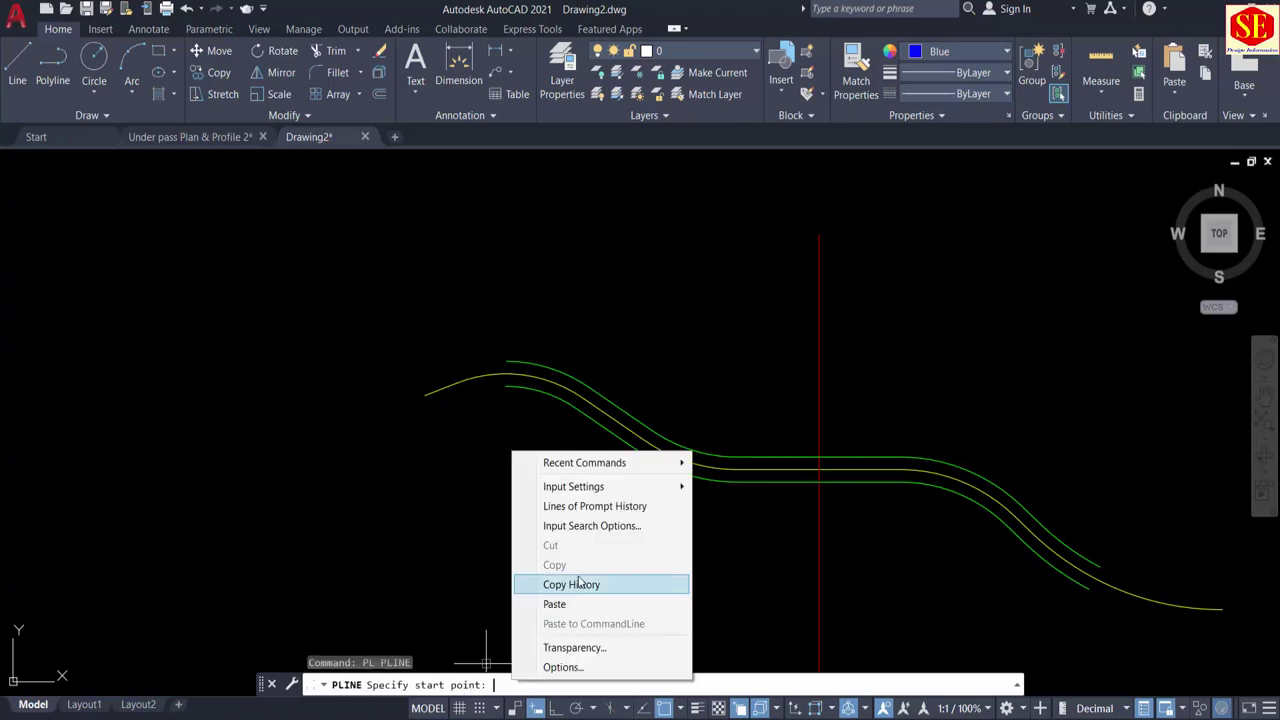
click(557, 603)
key(Escape)
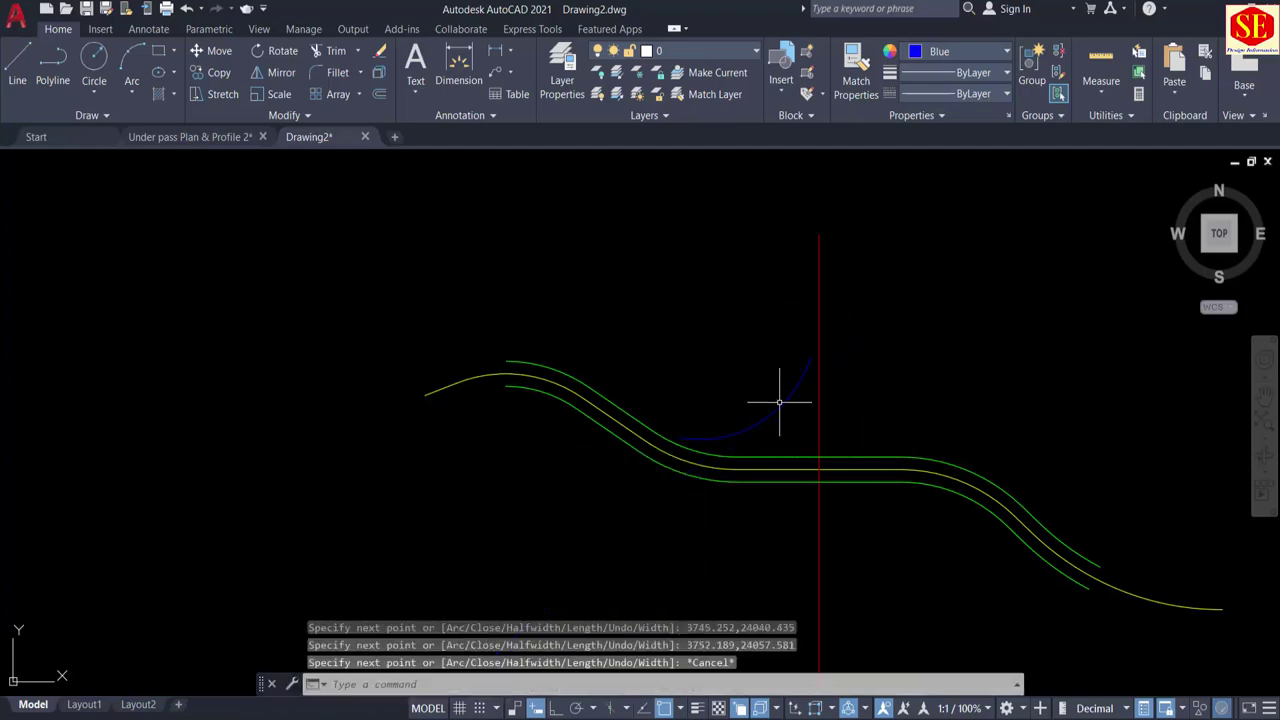
Step: Switch to the Up Coordinates workbook in Excel and copy the combined Slip 02 coordinates in M7:M12
key(alt+Tab)
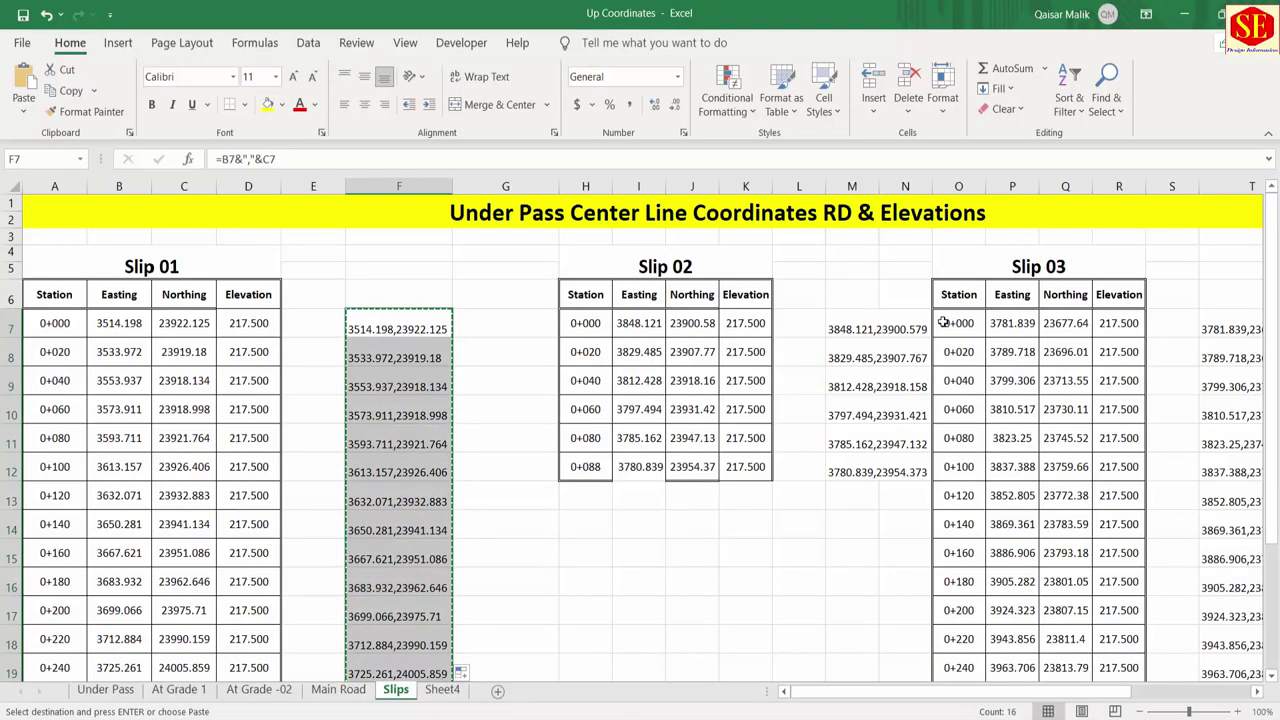
drag(858, 330, 860, 468)
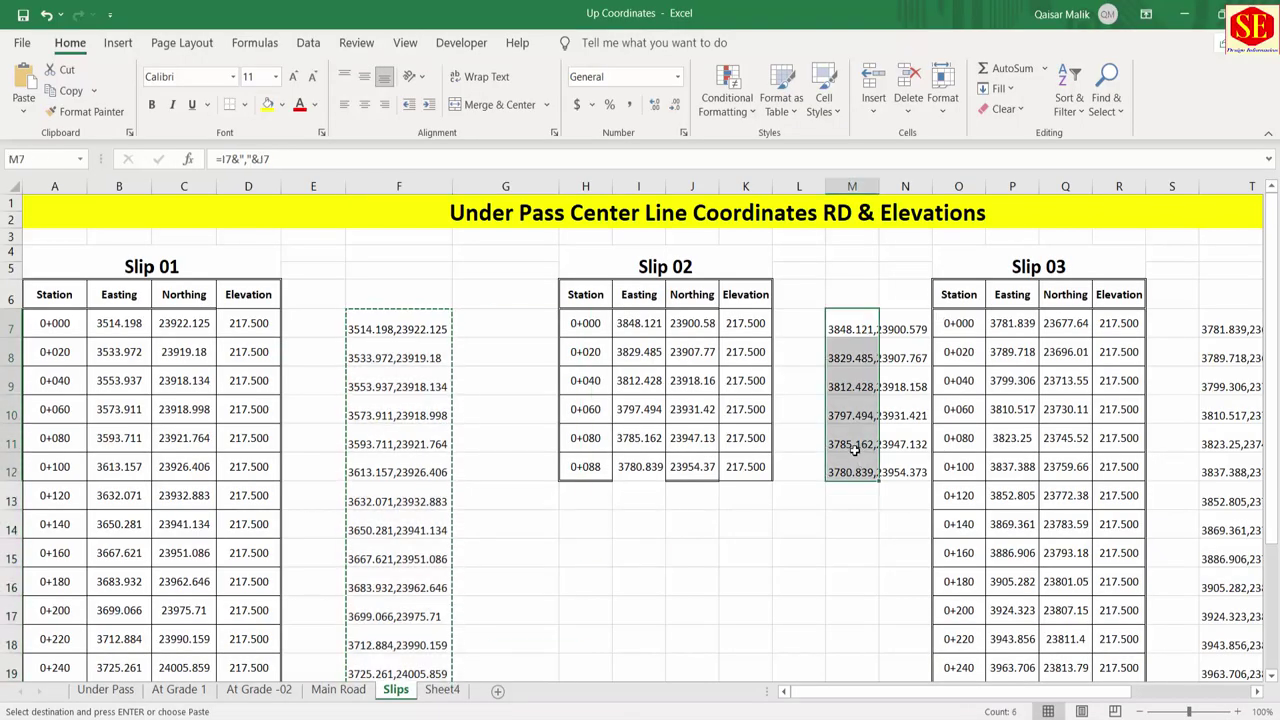
right_click(856, 460)
click(878, 277)
Step: Switch to AutoCAD and draw the Slip 02 center line as a blue polyline from the copied coordinates
key(alt+Tab)
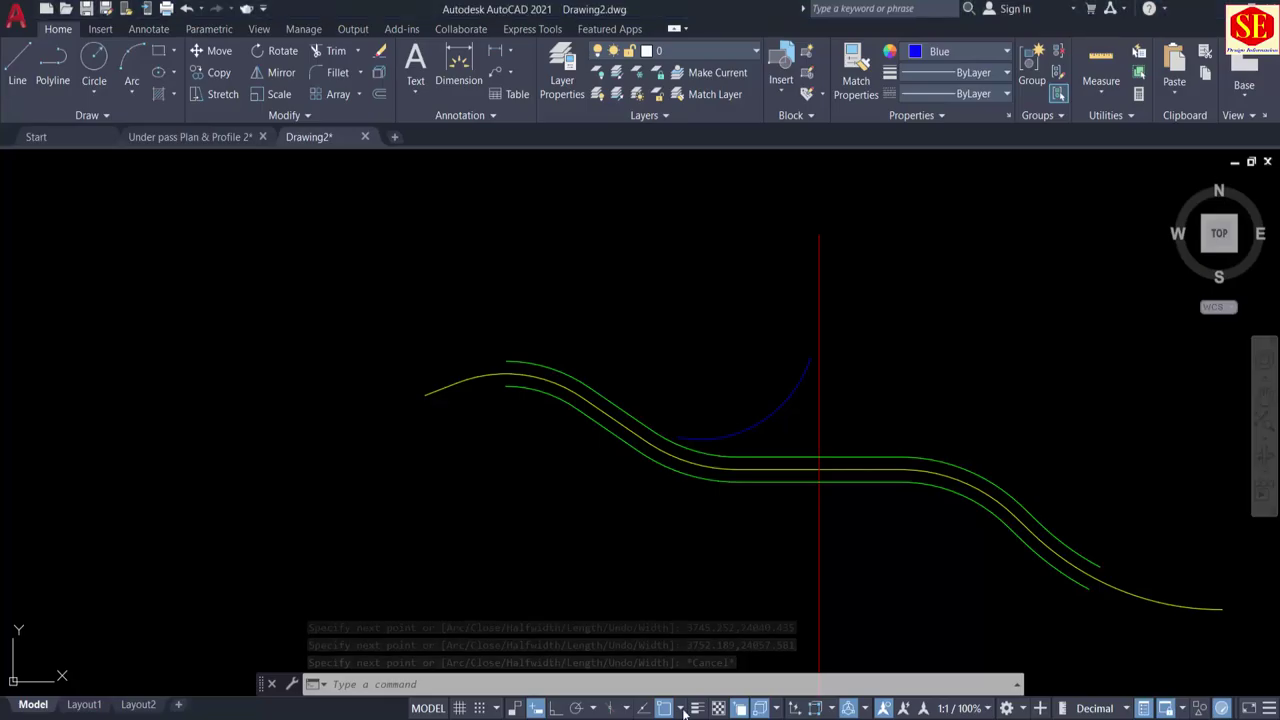
key(Return)
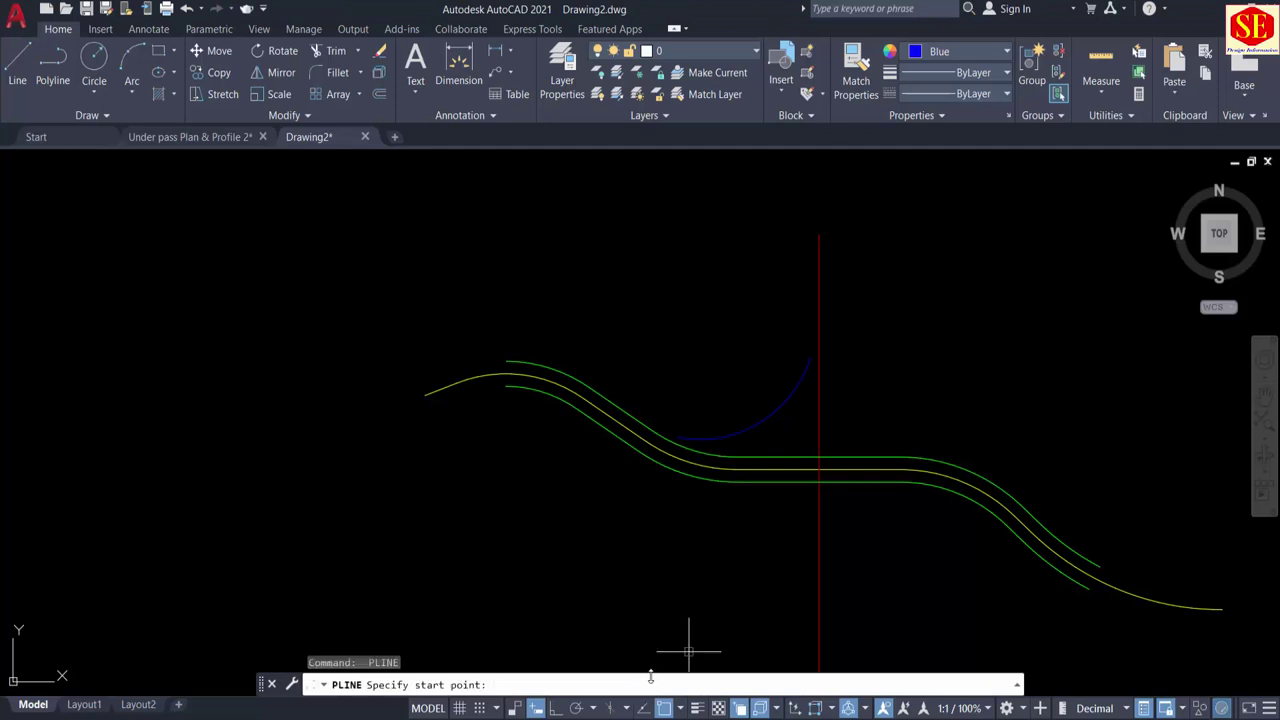
right_click(645, 686)
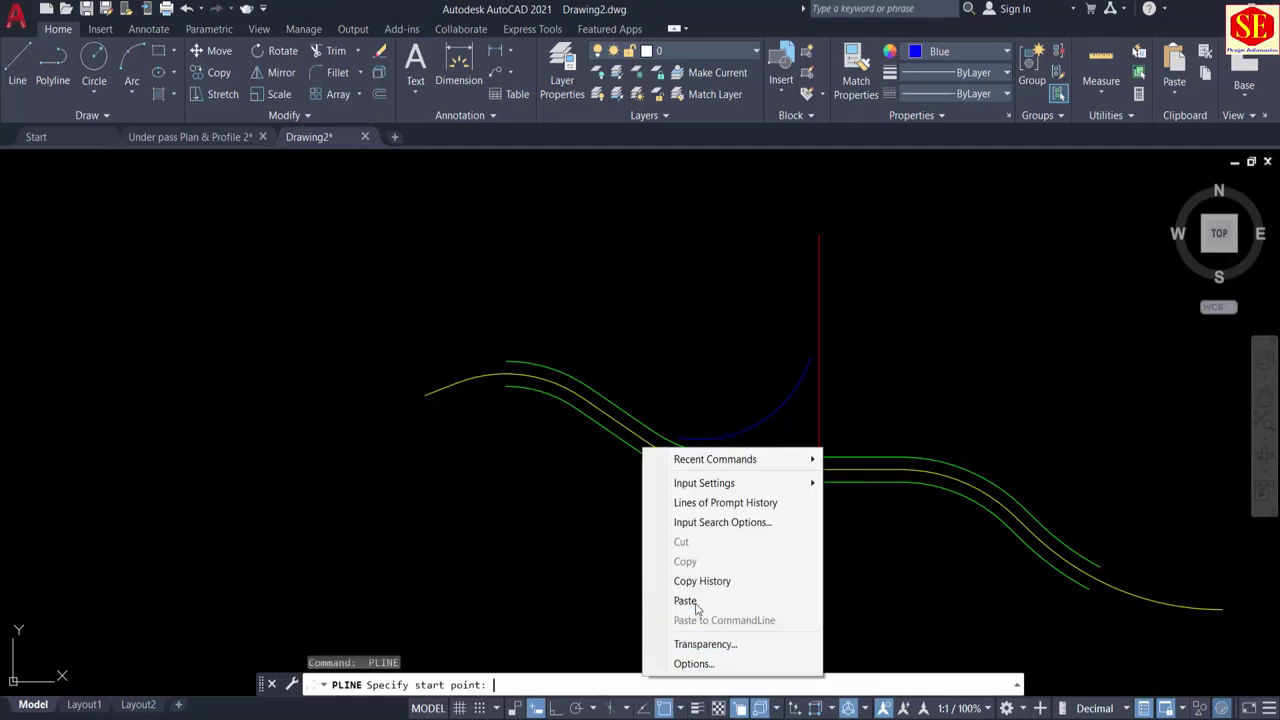
click(690, 601)
key(Escape)
middle_drag(857, 443, 777, 353)
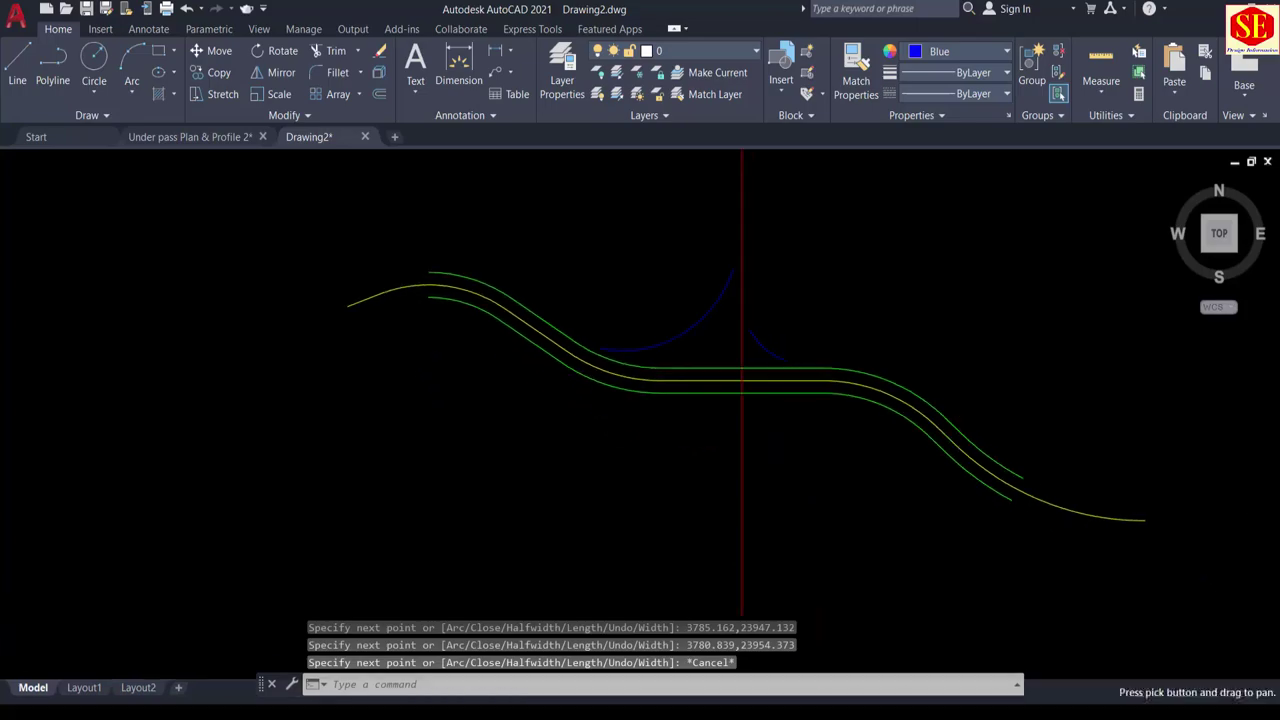
Step: Switch to Excel and copy the combined Slip 03 coordinates in T7:T22
key(alt+Tab)
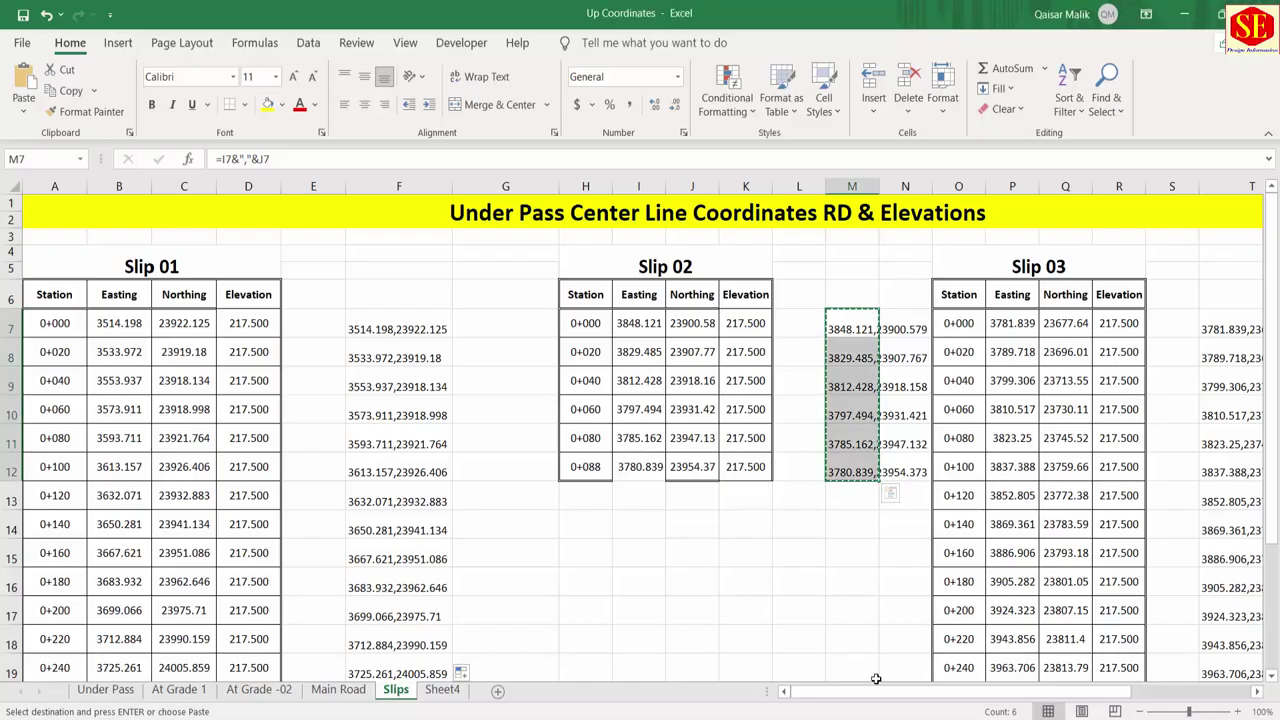
drag(875, 679, 960, 679)
drag(928, 329, 938, 640)
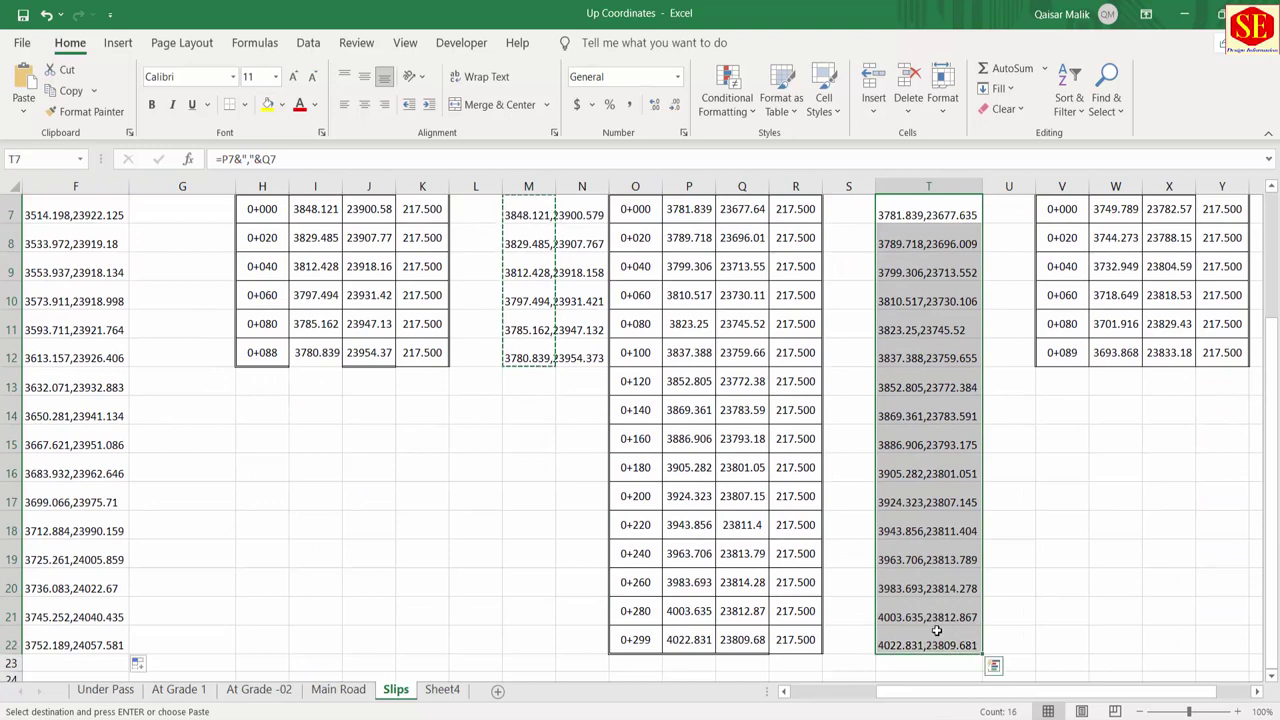
right_click(917, 354)
click(958, 281)
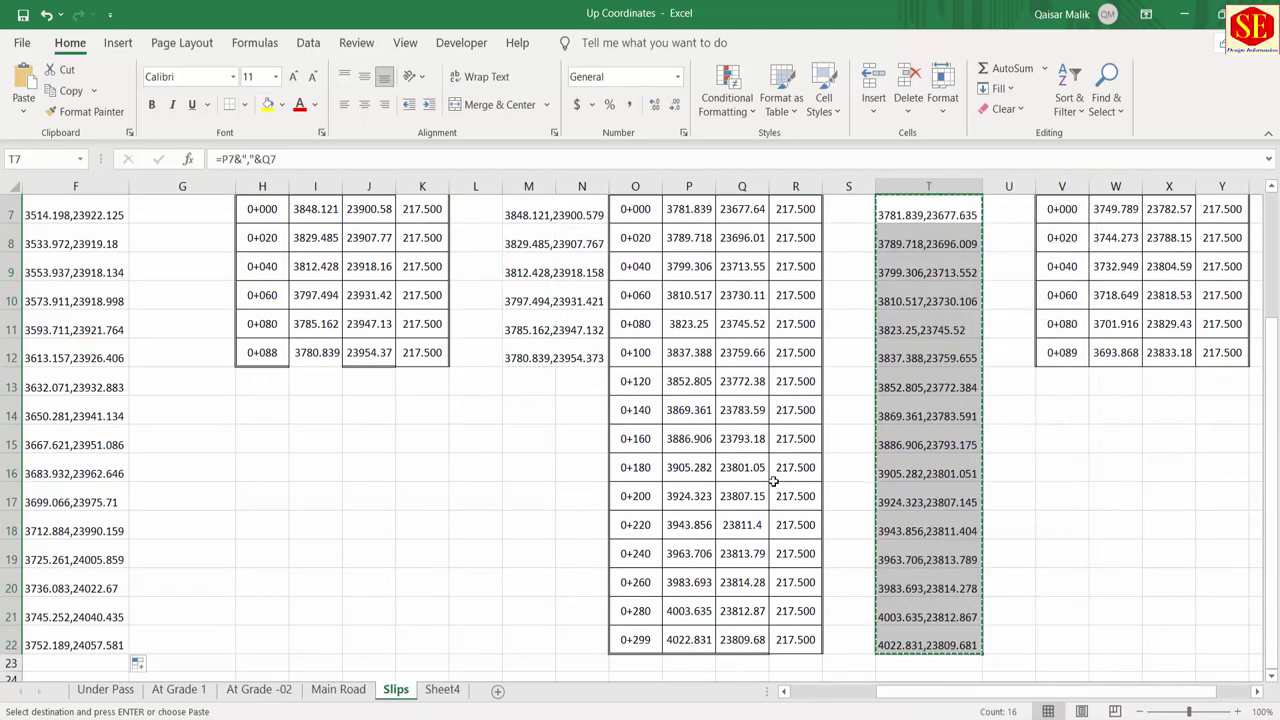
Step: Switch to AutoCAD and draw the Slip 03 center line as a blue polyline from the copied coordinates
key(alt+Tab)
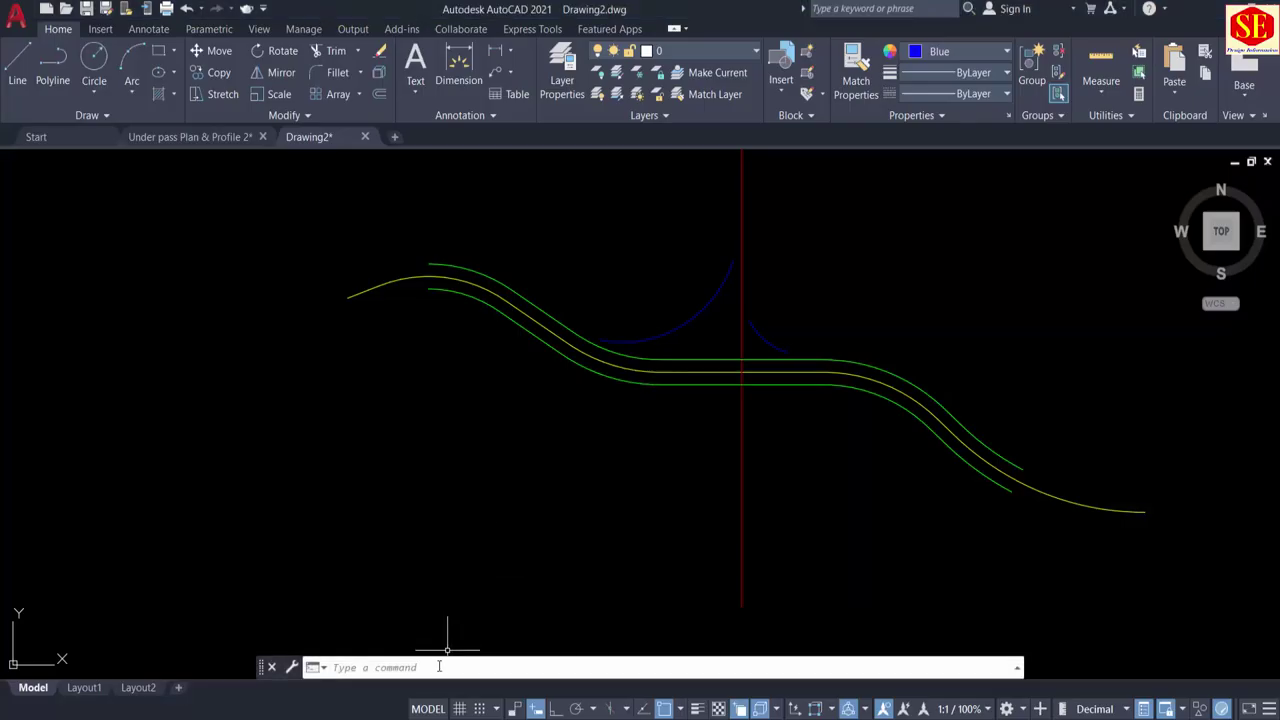
text(pl)
key(Return)
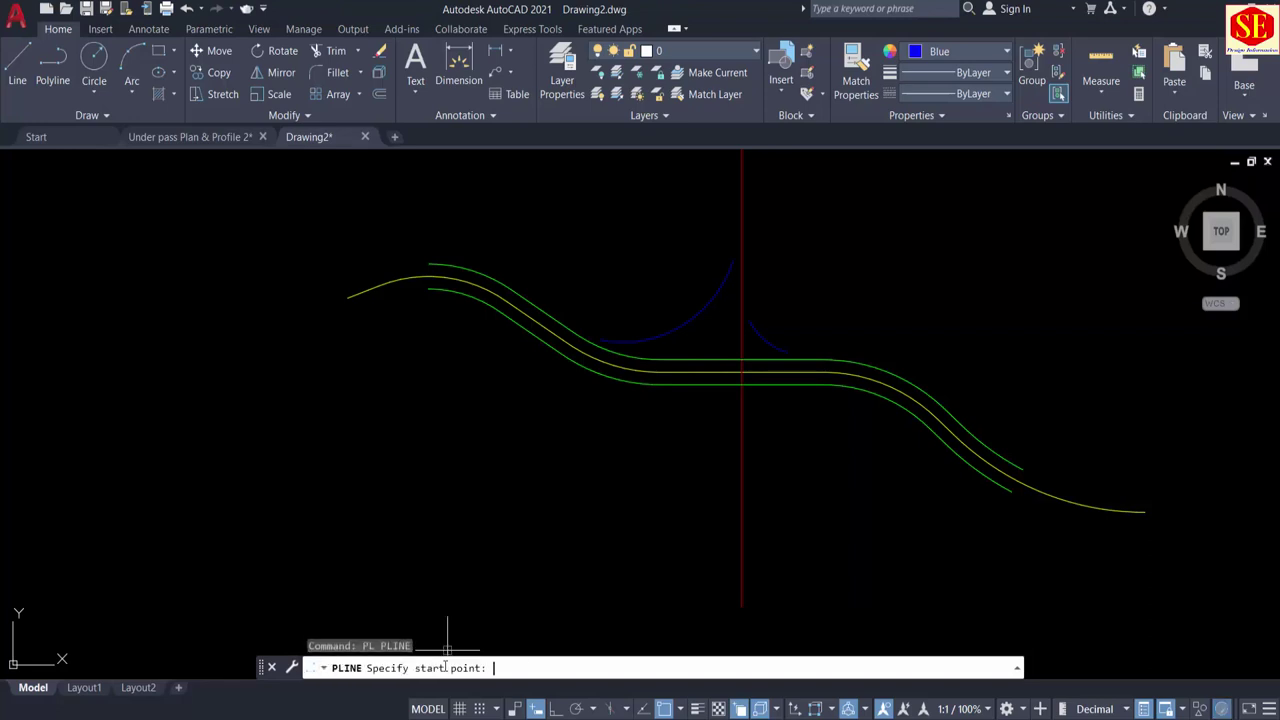
right_click(531, 670)
click(558, 581)
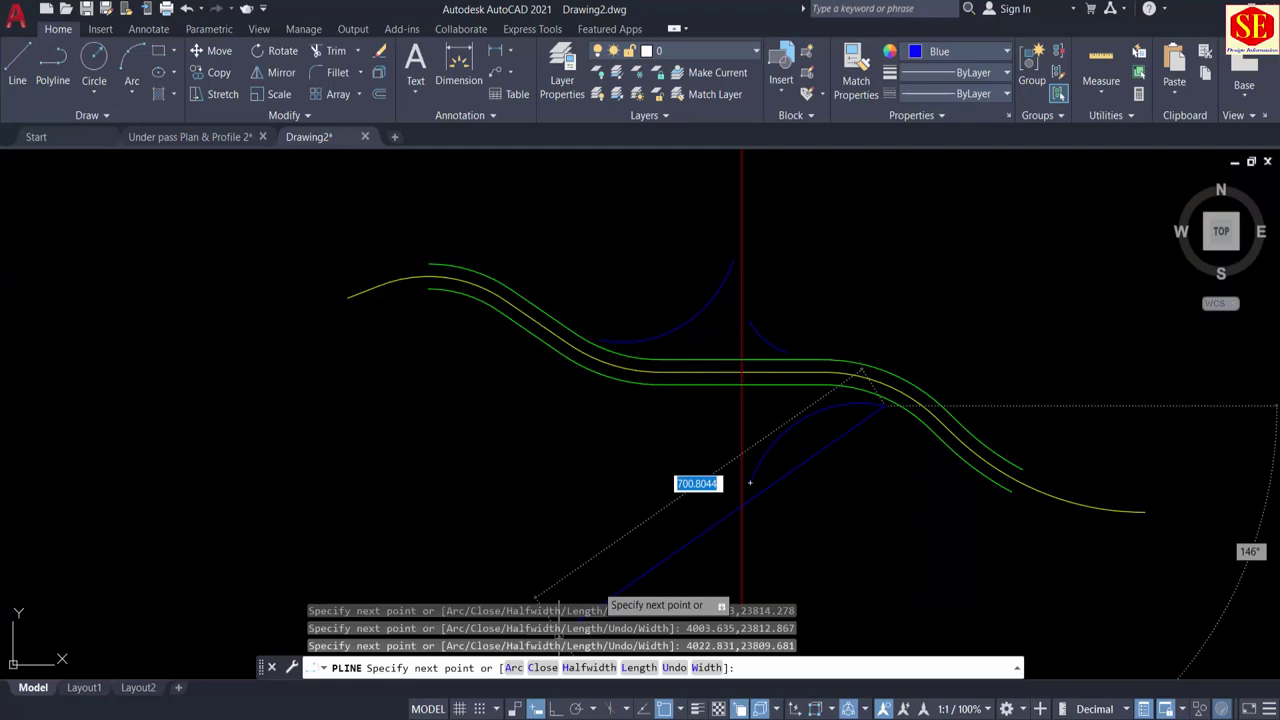
key(Escape)
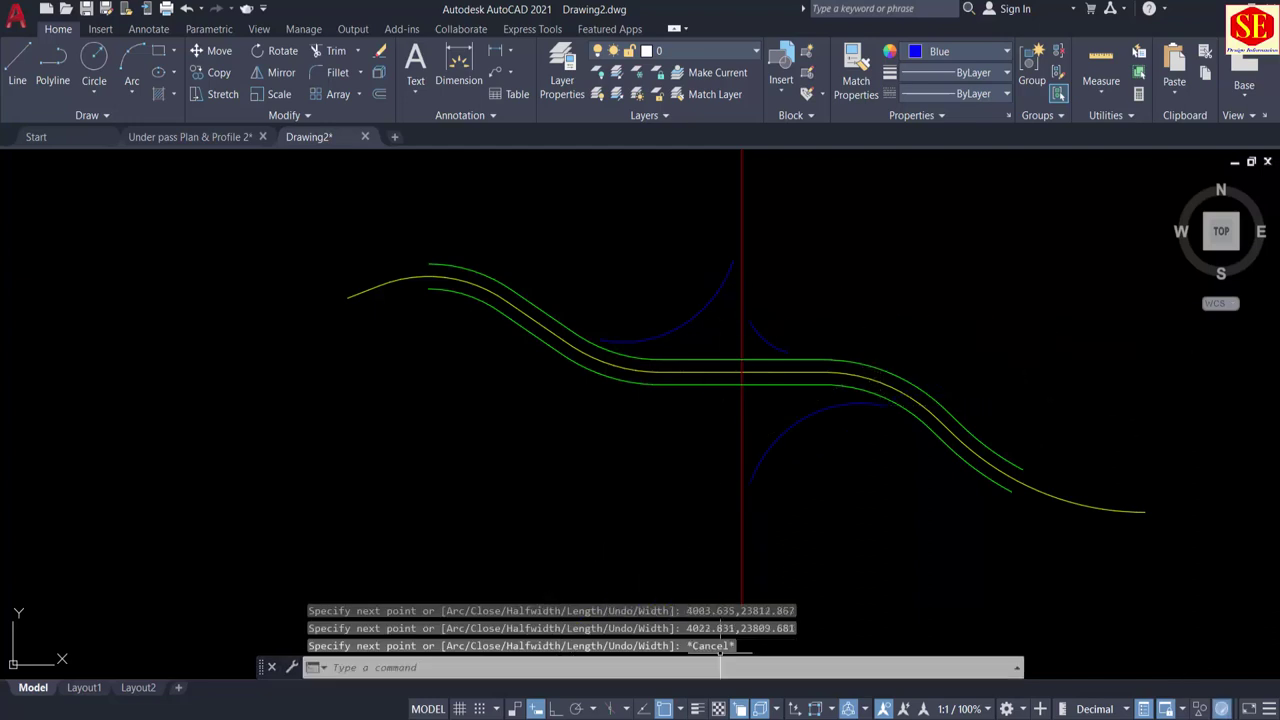
Step: Switch to Excel and copy the combined Slip 04 coordinates in AA7:AA12
key(alt+Tab)
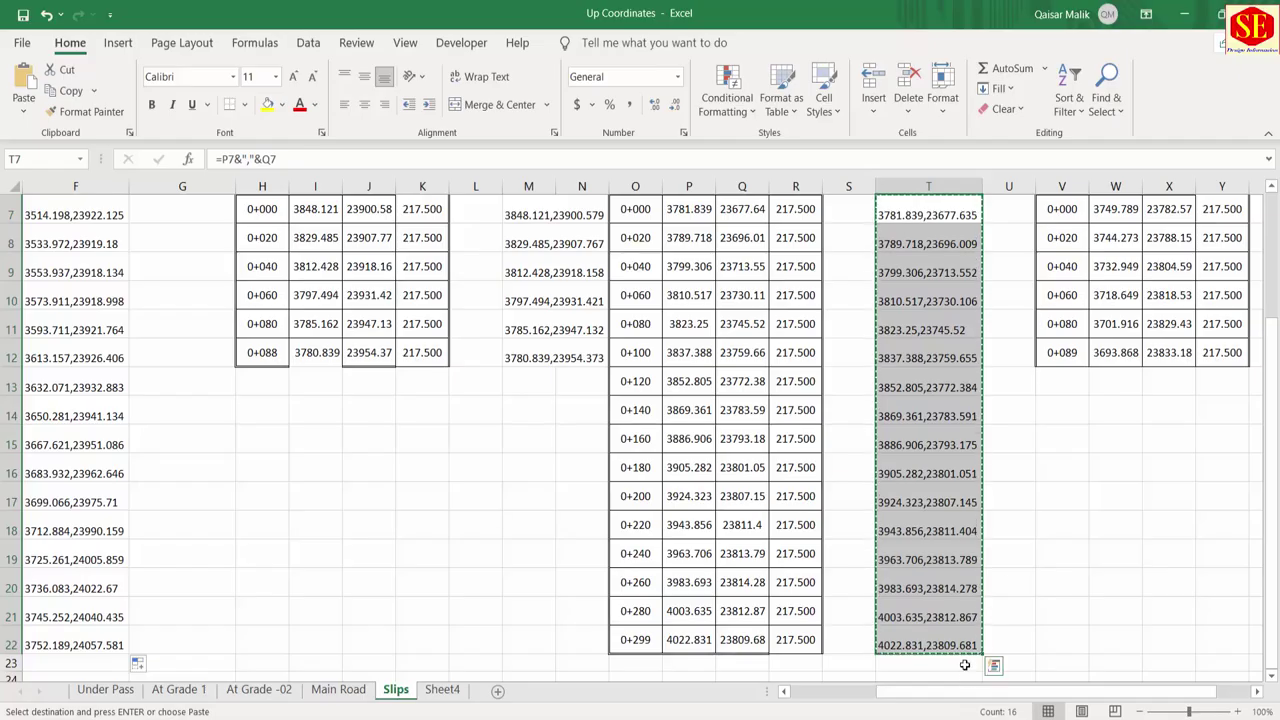
drag(952, 693, 1076, 697)
scroll(1120, 380, up, 2)
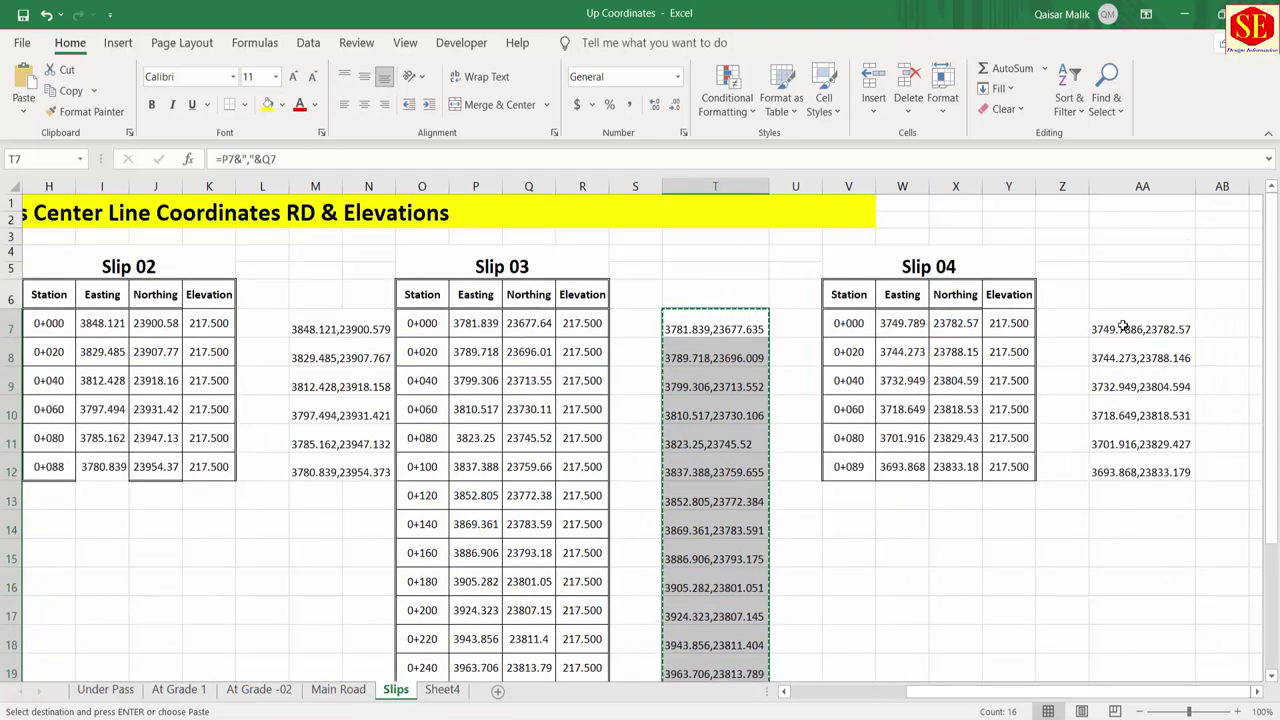
drag(1130, 329, 1117, 465)
right_click(1117, 465)
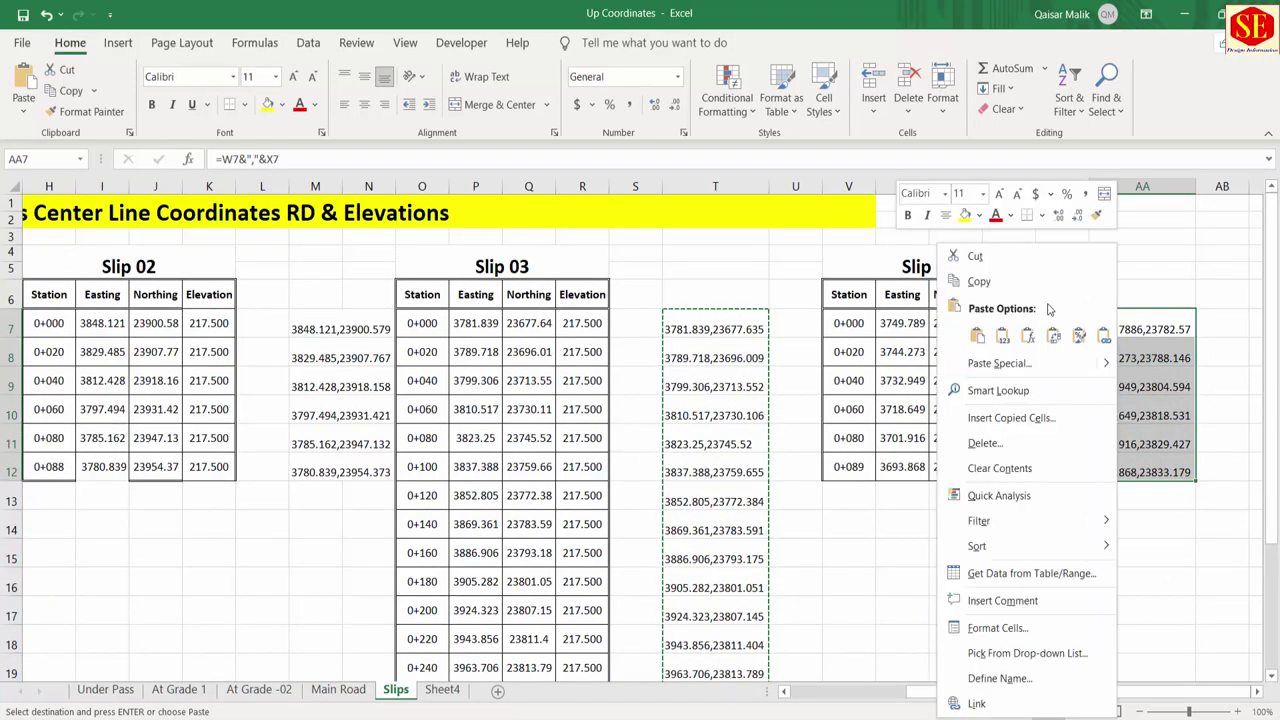
click(985, 277)
Step: Switch to AutoCAD and draw the Slip 04 center line as a blue polyline from the copied coordinates
key(alt+Tab)
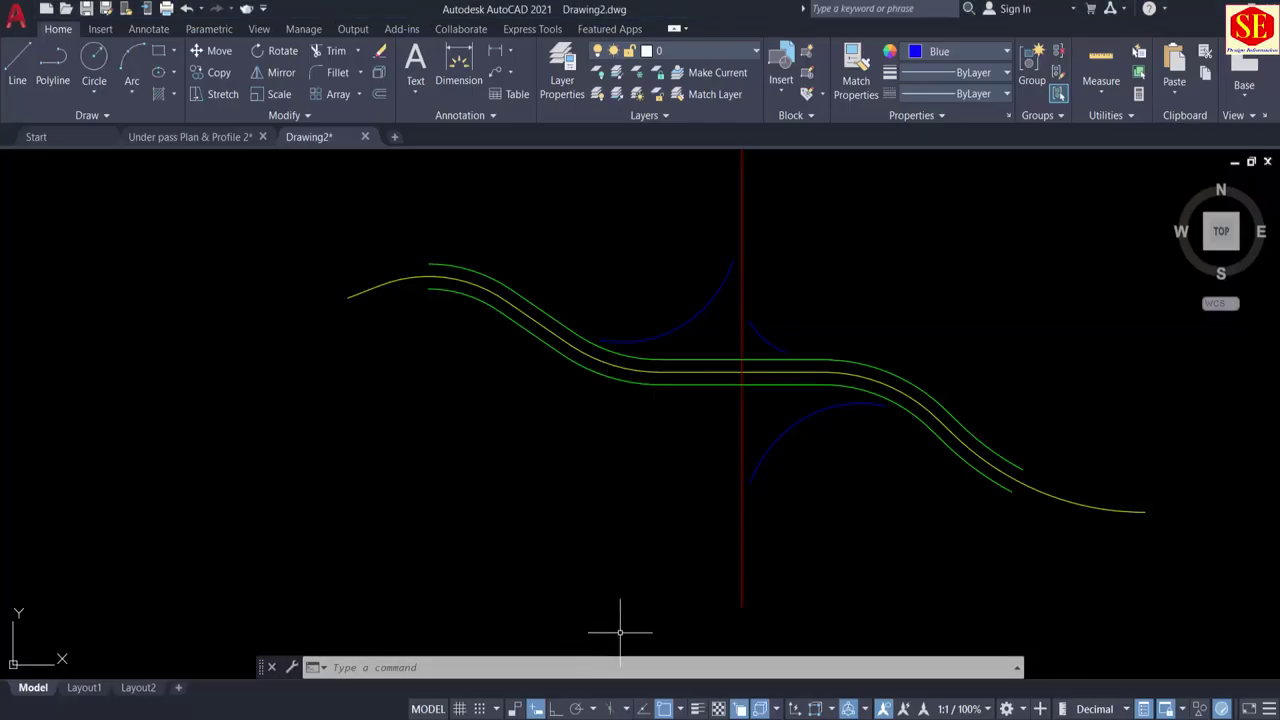
click(589, 672)
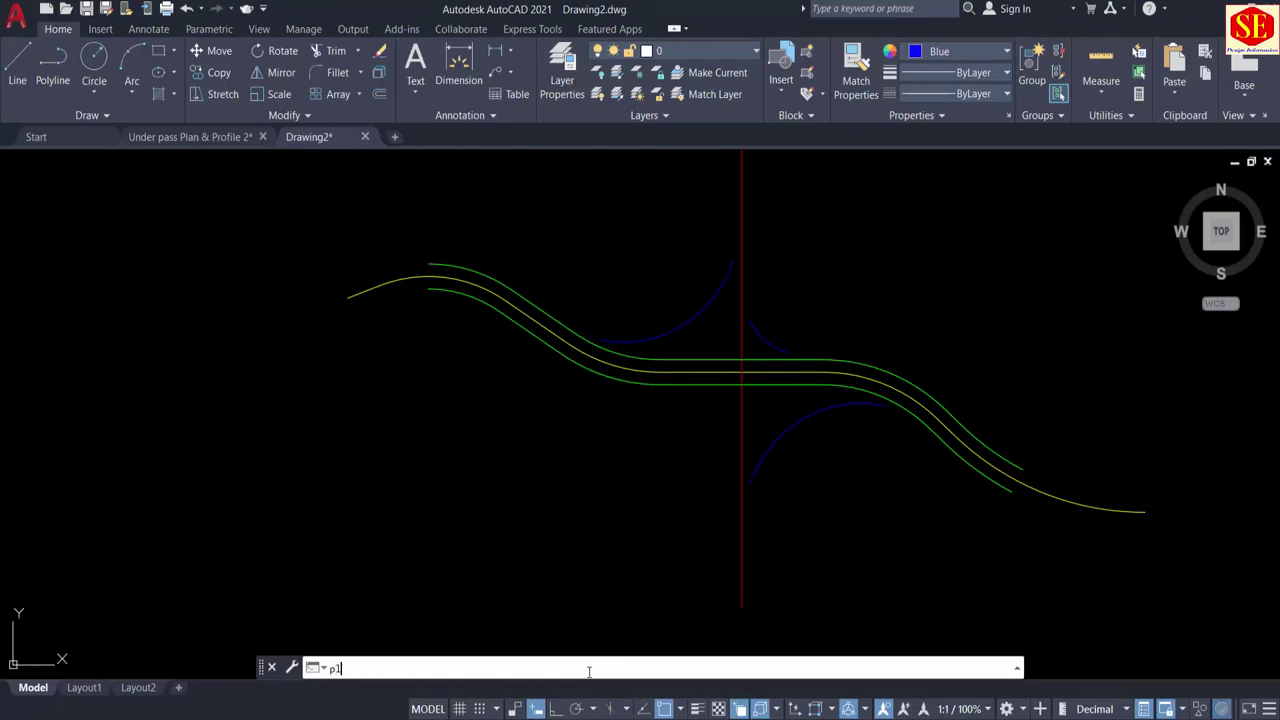
text(pl)
key(Return)
right_click(578, 671)
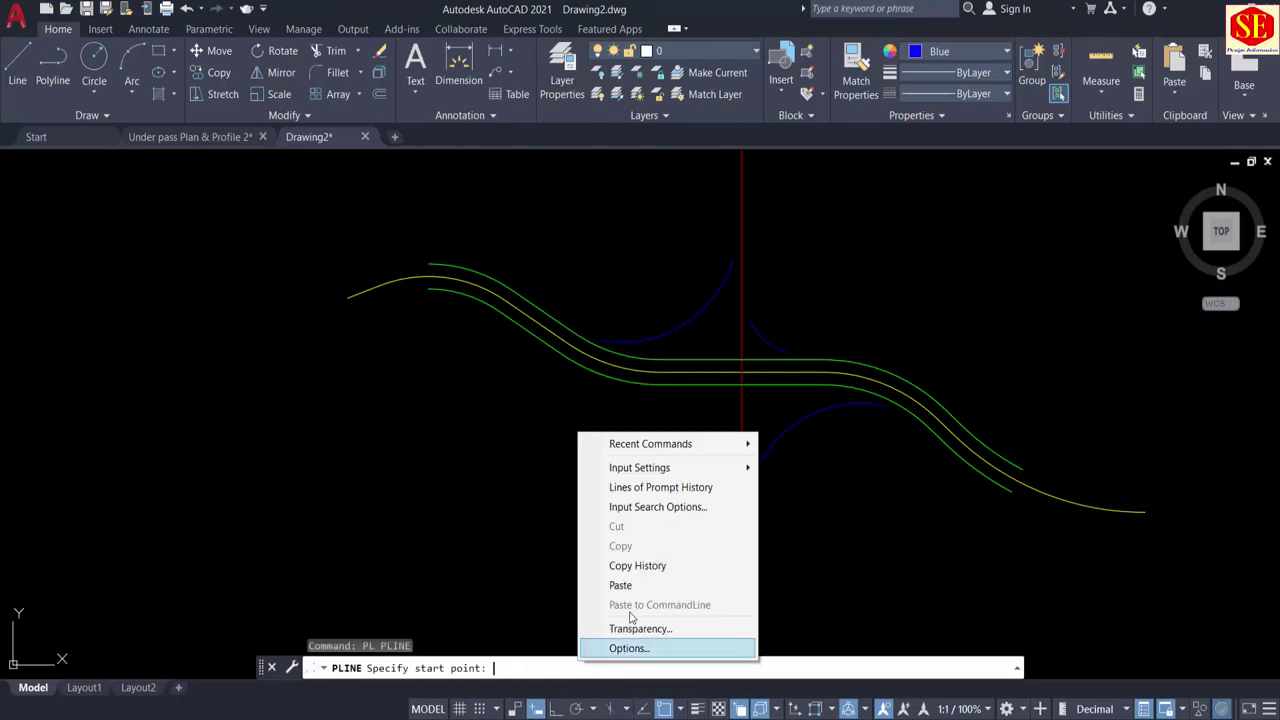
click(640, 588)
key(Escape)
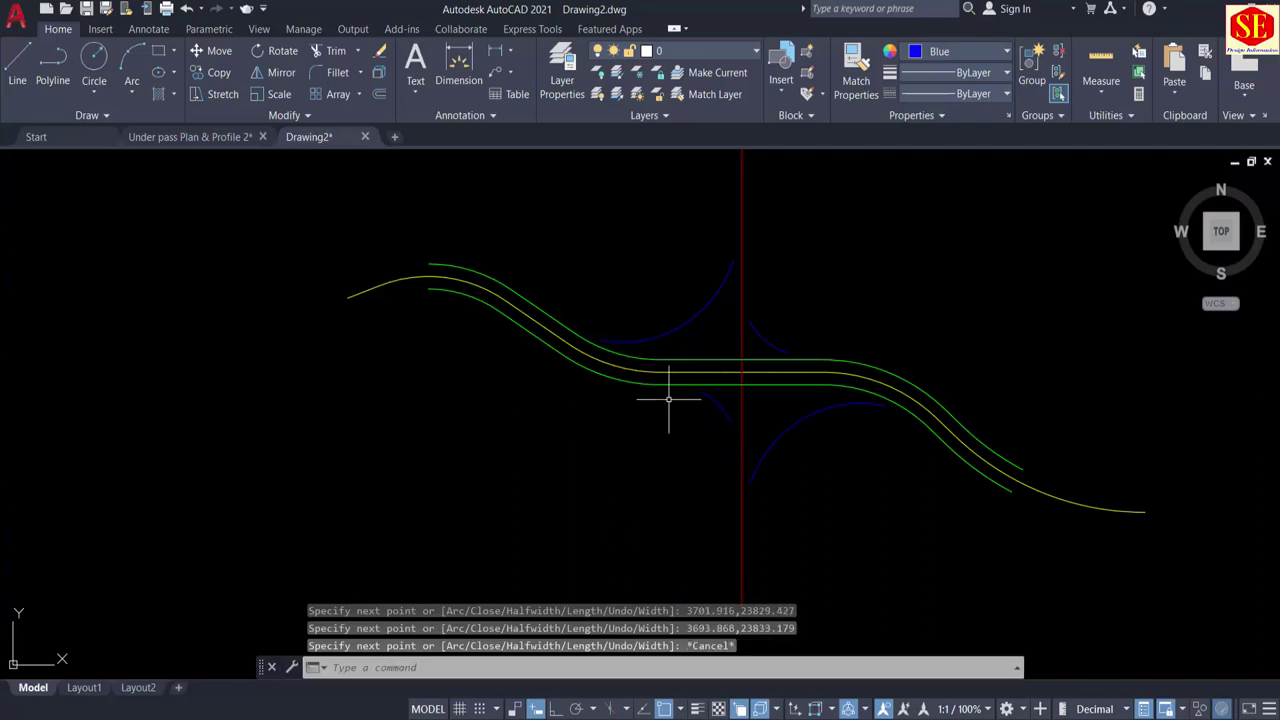
middle_drag(630, 402, 582, 440)
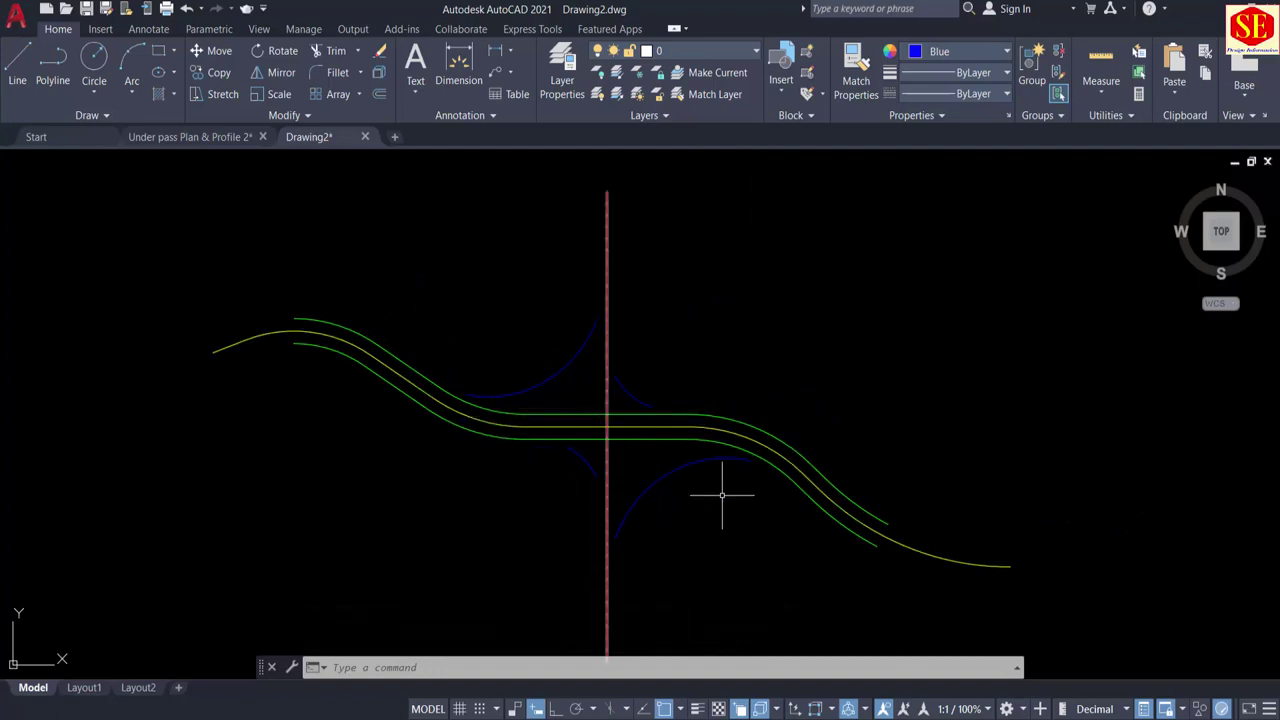
middle_drag(746, 423, 734, 399)
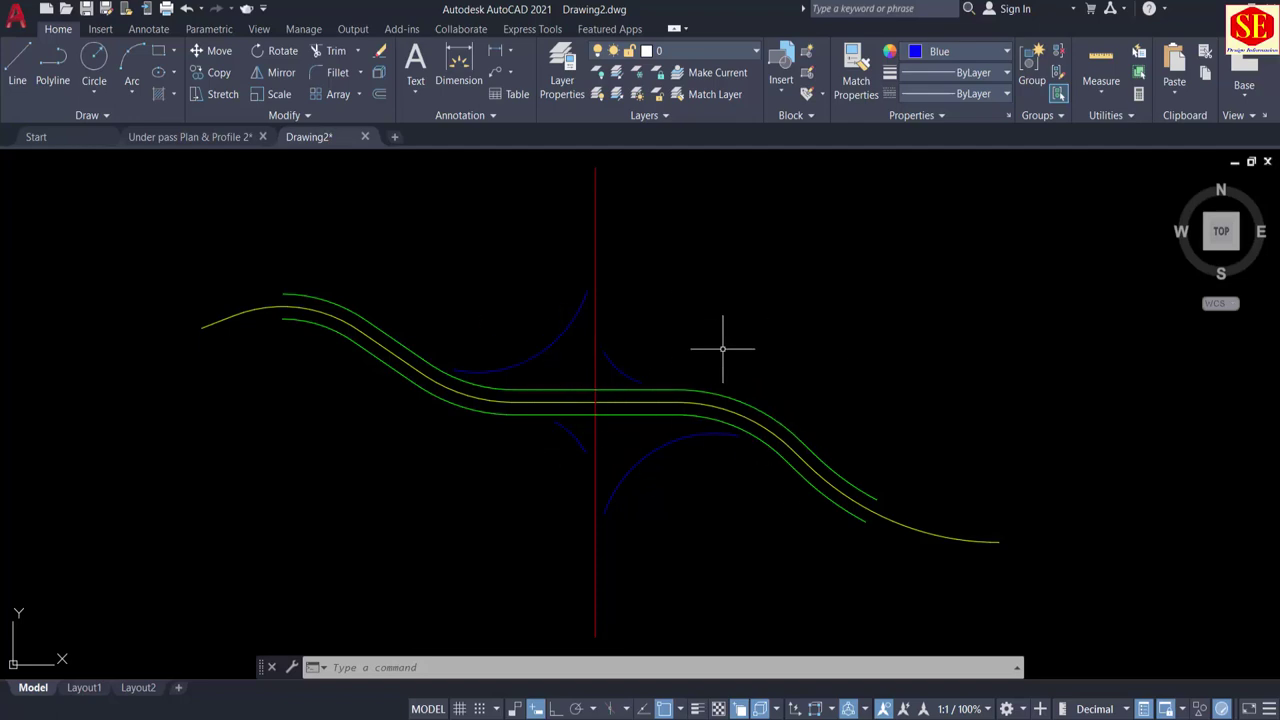
Step: Switch to the Under pass Plan & Profile 2 drawing and copy all the Under Pass Typical Sections together with their title
middle_drag(722, 349, 715, 373)
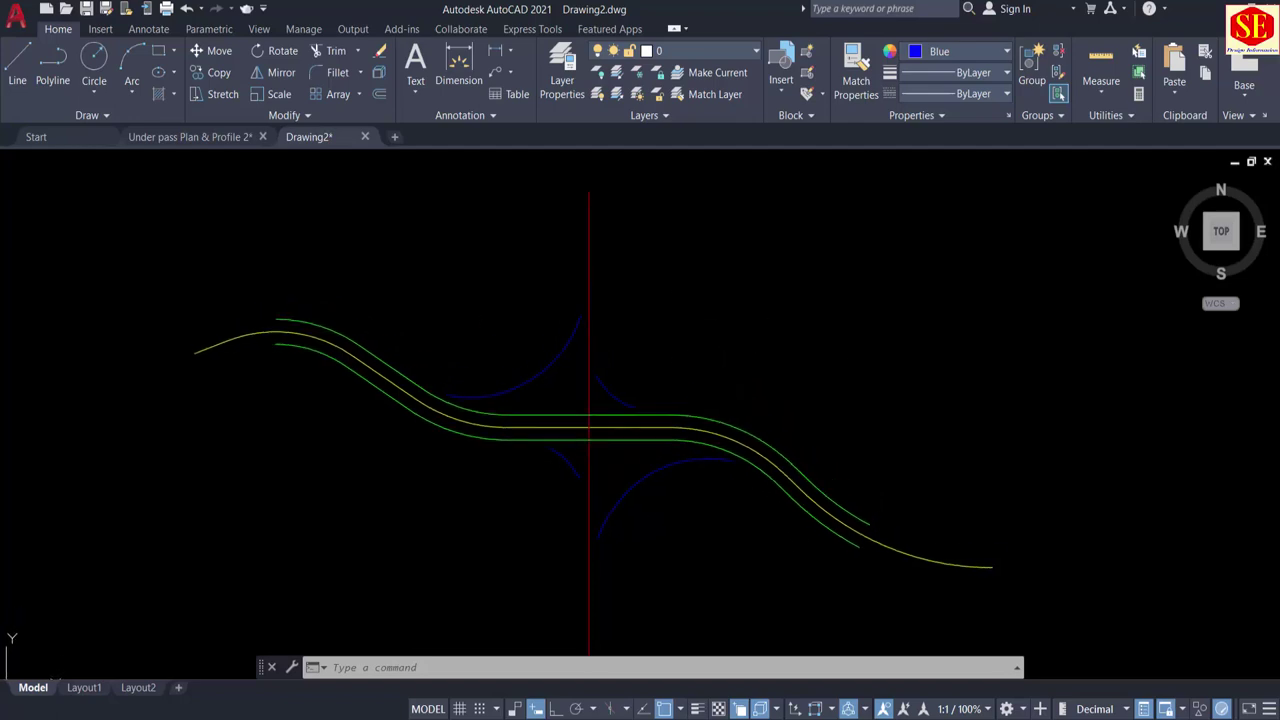
click(157, 136)
scroll(738, 318, down, 1)
middle_drag(816, 428, 402, 228)
scroll(402, 228, down, 1)
scroll(664, 364, up, 3)
middle_drag(658, 284, 820, 311)
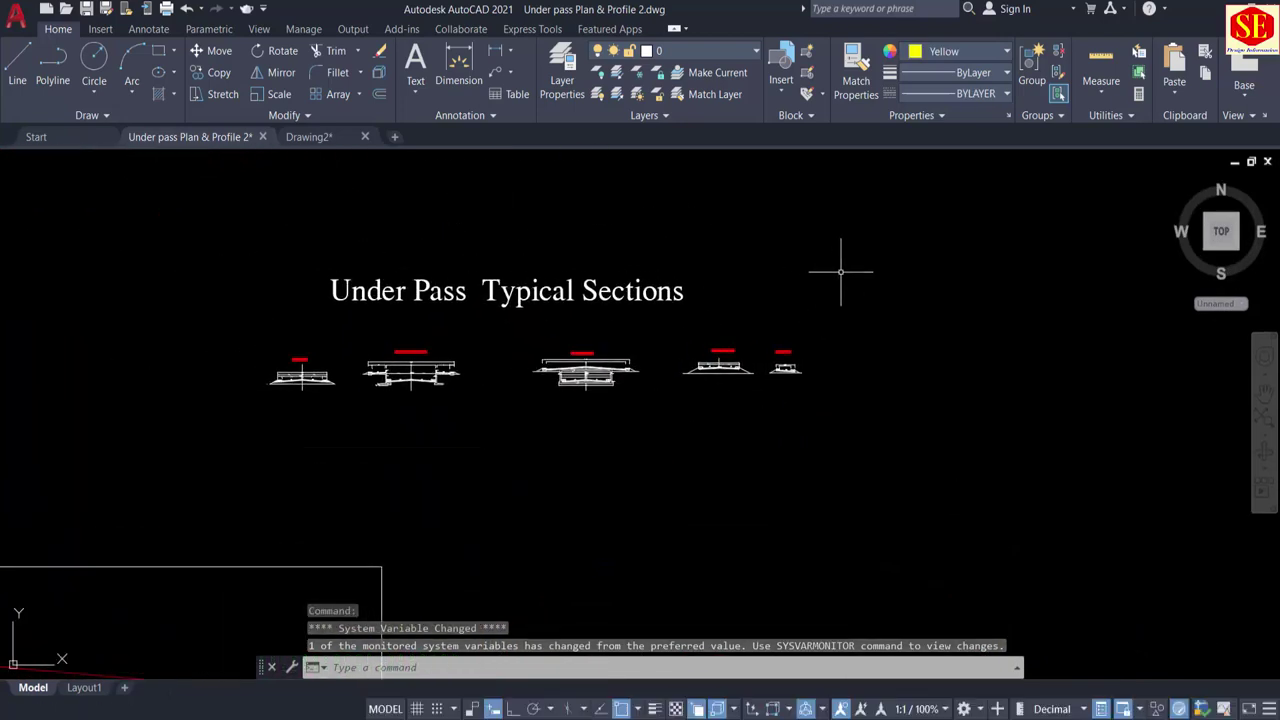
click(855, 250)
click(201, 433)
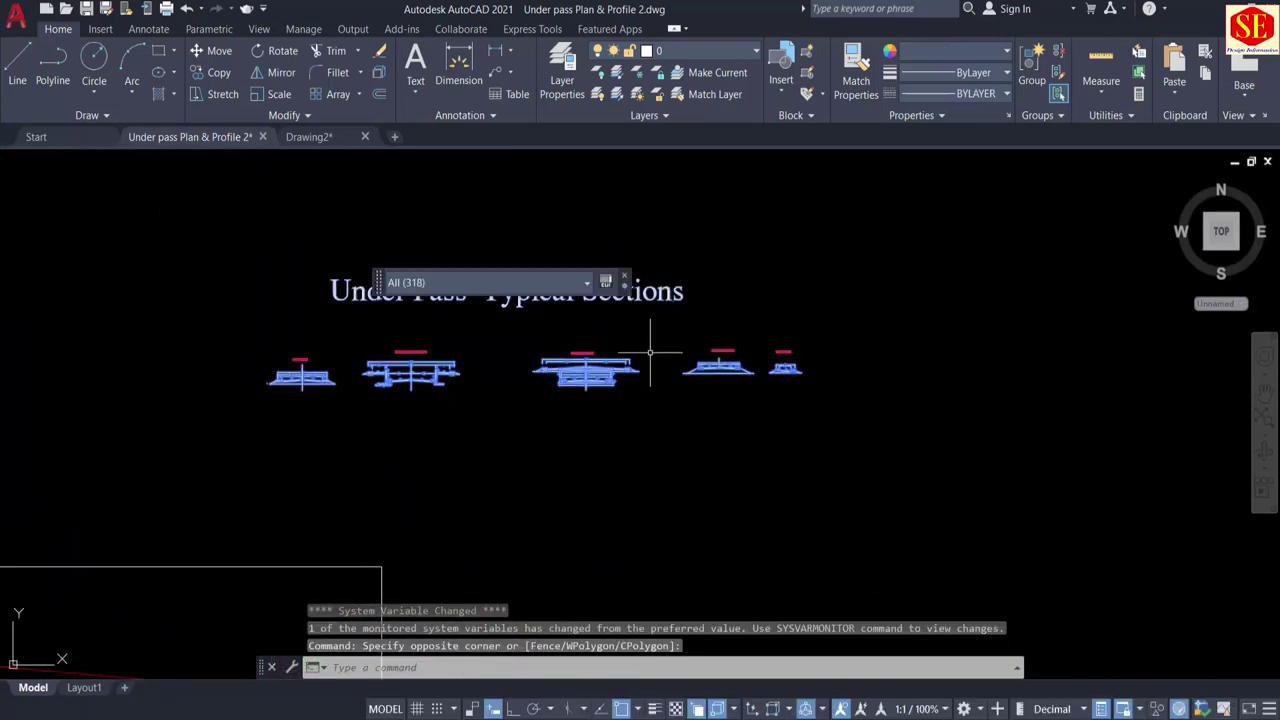
right_click(566, 387)
mouse_move(675, 72)
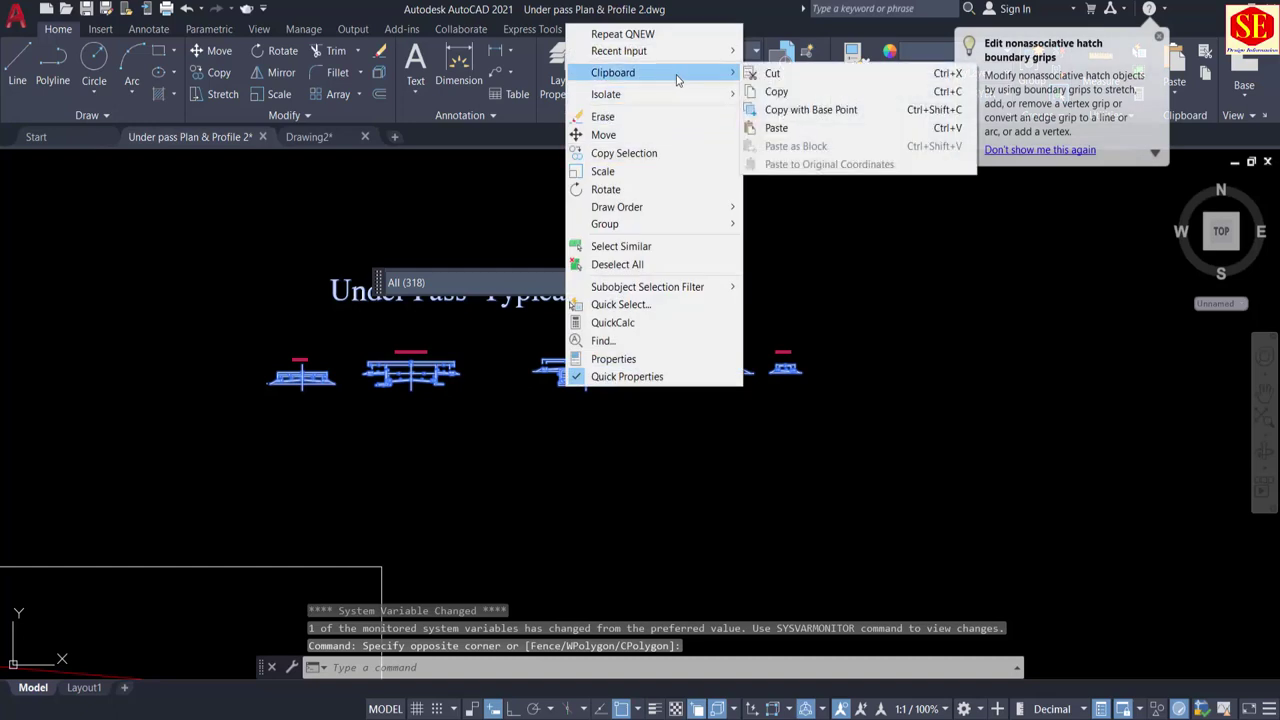
click(778, 92)
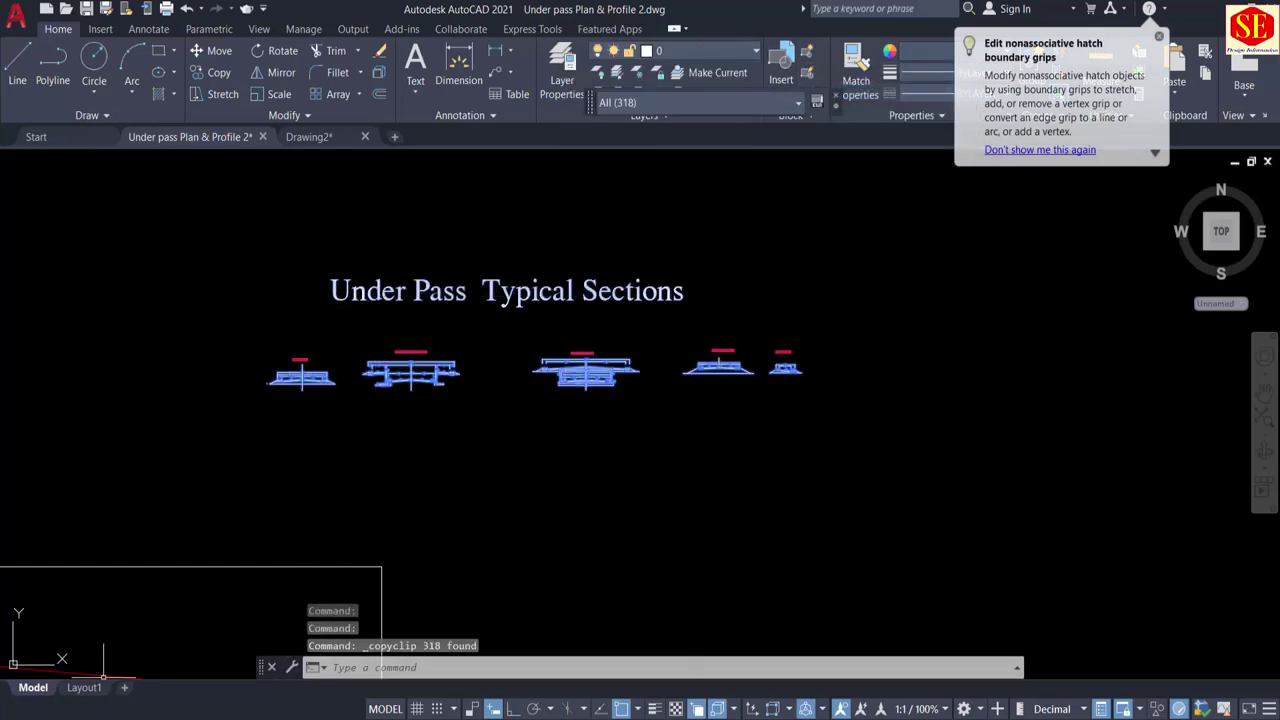
Step: Return to Drawing2 and paste the copied typical sections into the empty area east of the plotted center lines
click(324, 142)
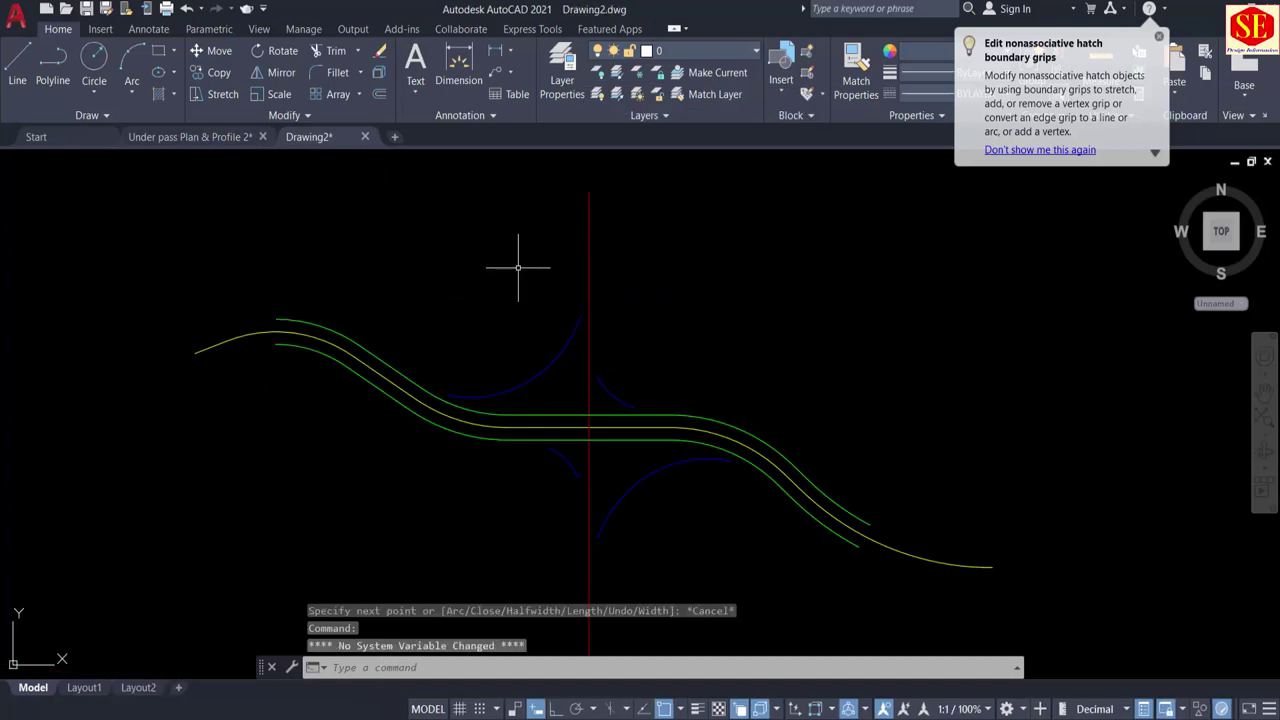
middle_drag(1055, 342, 592, 312)
right_click(623, 235)
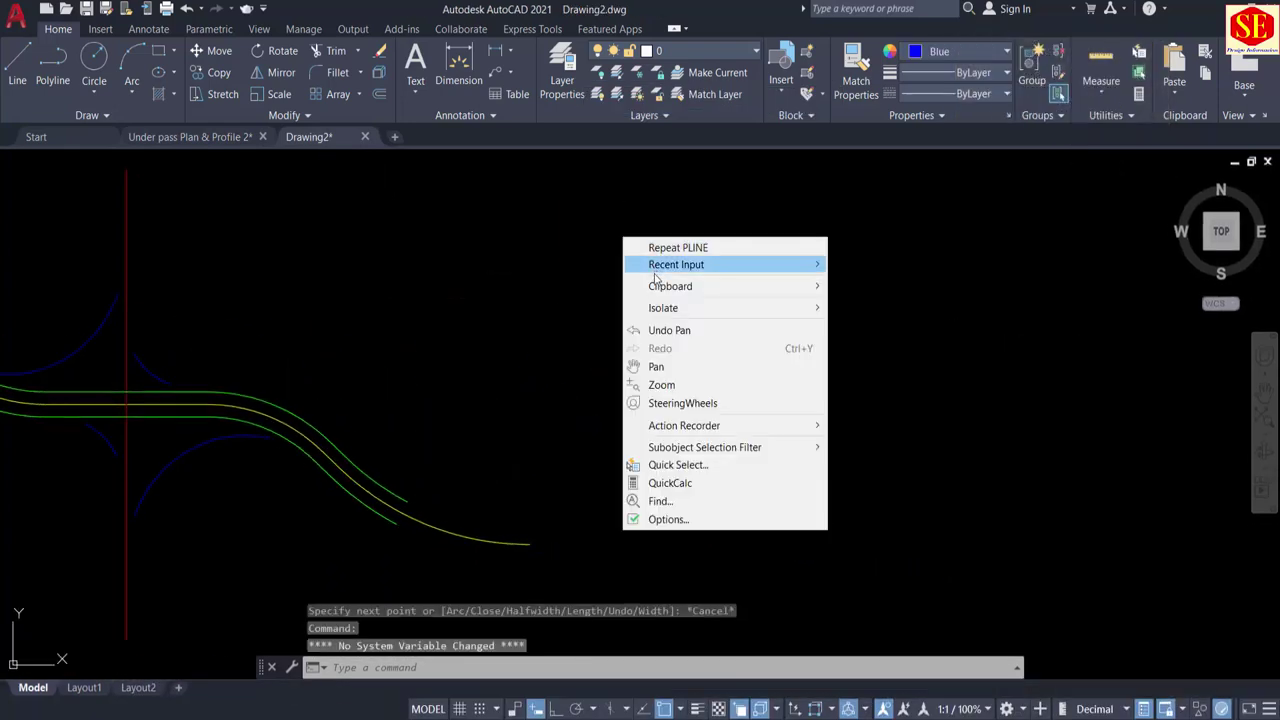
mouse_move(669, 290)
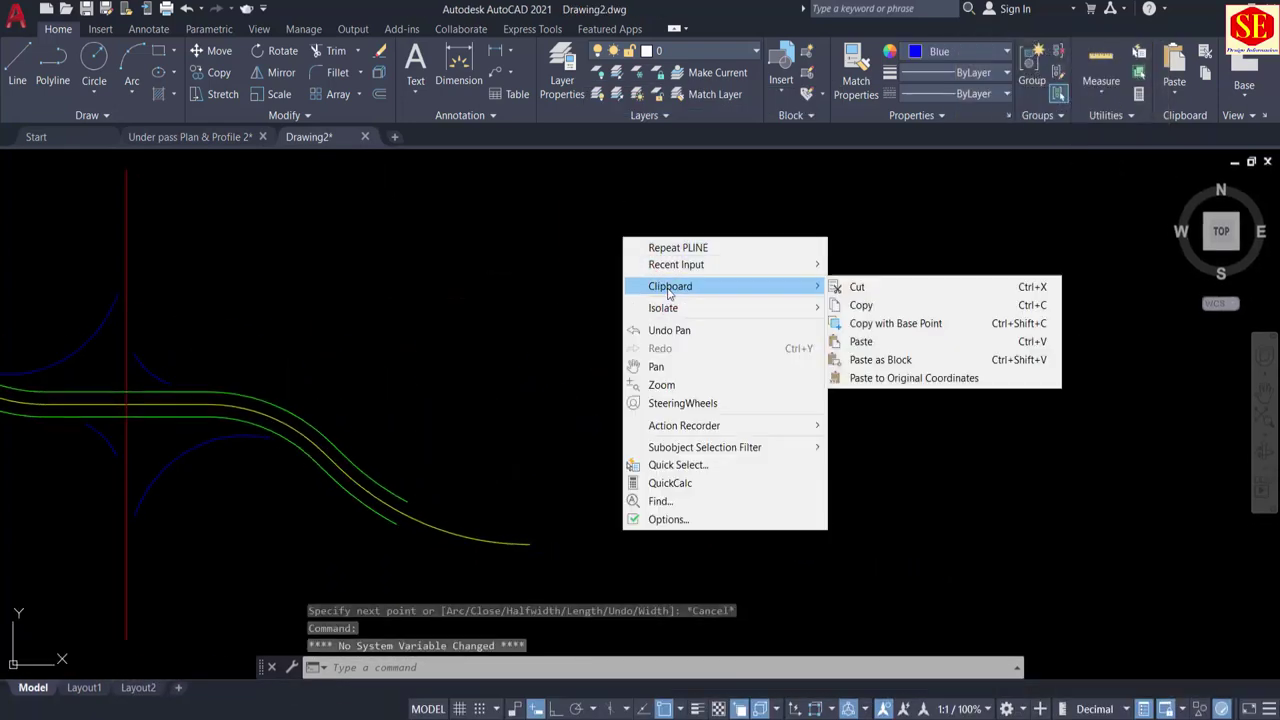
click(860, 342)
click(549, 294)
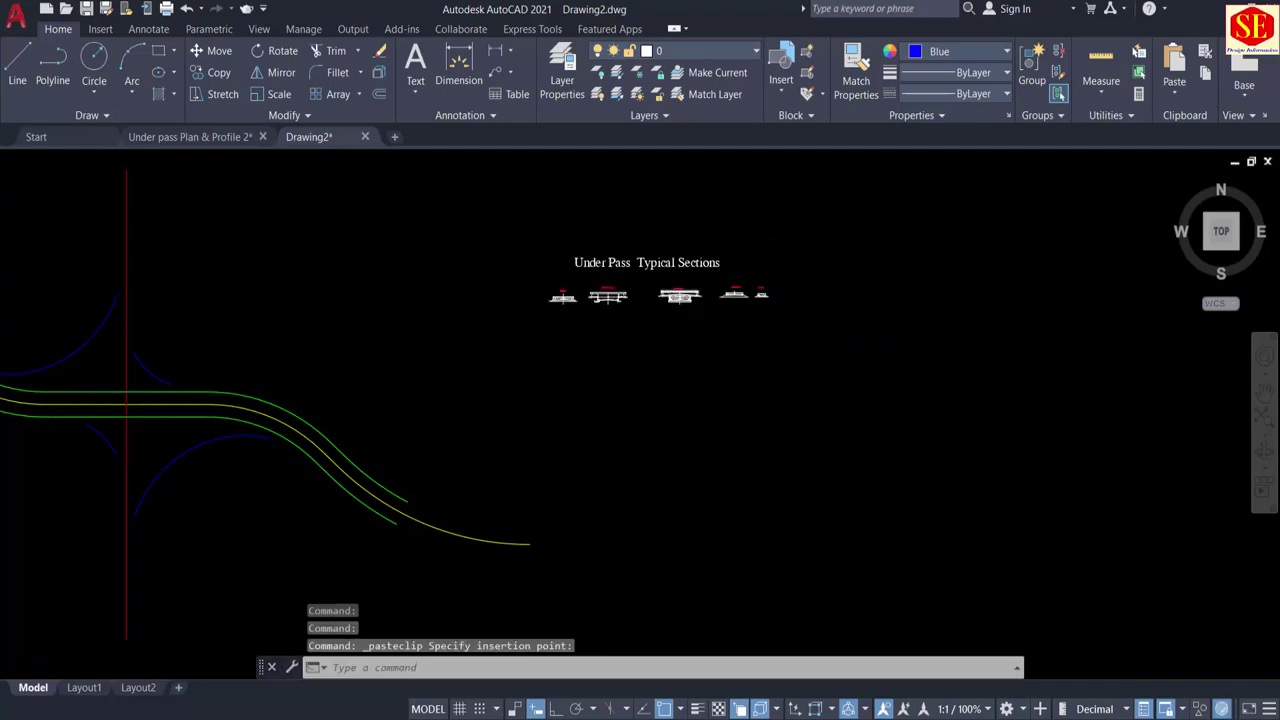
Step: Examine the pasted Ramps With Walls Section, including its overall layout, retaining wall thickness and carriageway dimensions
scroll(624, 310, up, 1)
scroll(624, 310, up, 1)
middle_drag(624, 310, 866, 333)
scroll(622, 368, down, 1)
middle_drag(389, 438, 1006, 352)
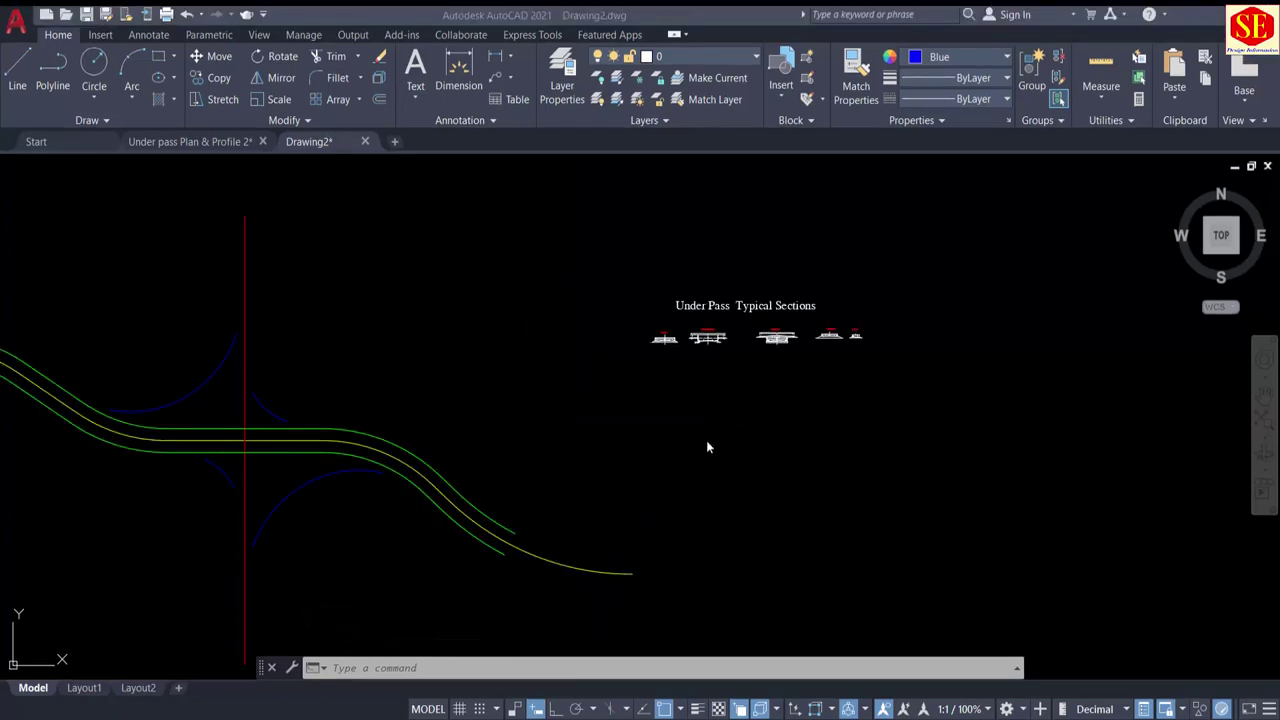
scroll(810, 310, up, 2)
scroll(673, 443, up, 2)
middle_drag(223, 452, 817, 451)
scroll(543, 409, up, 4)
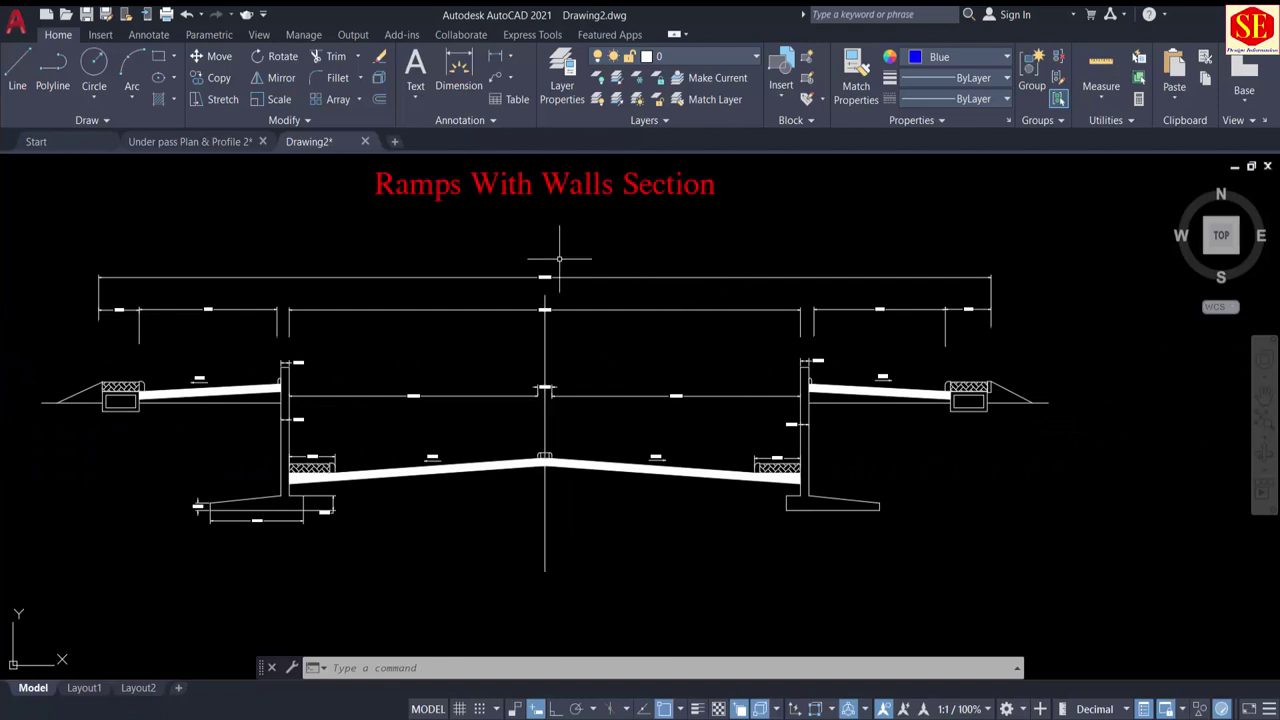
scroll(308, 375, up, 4)
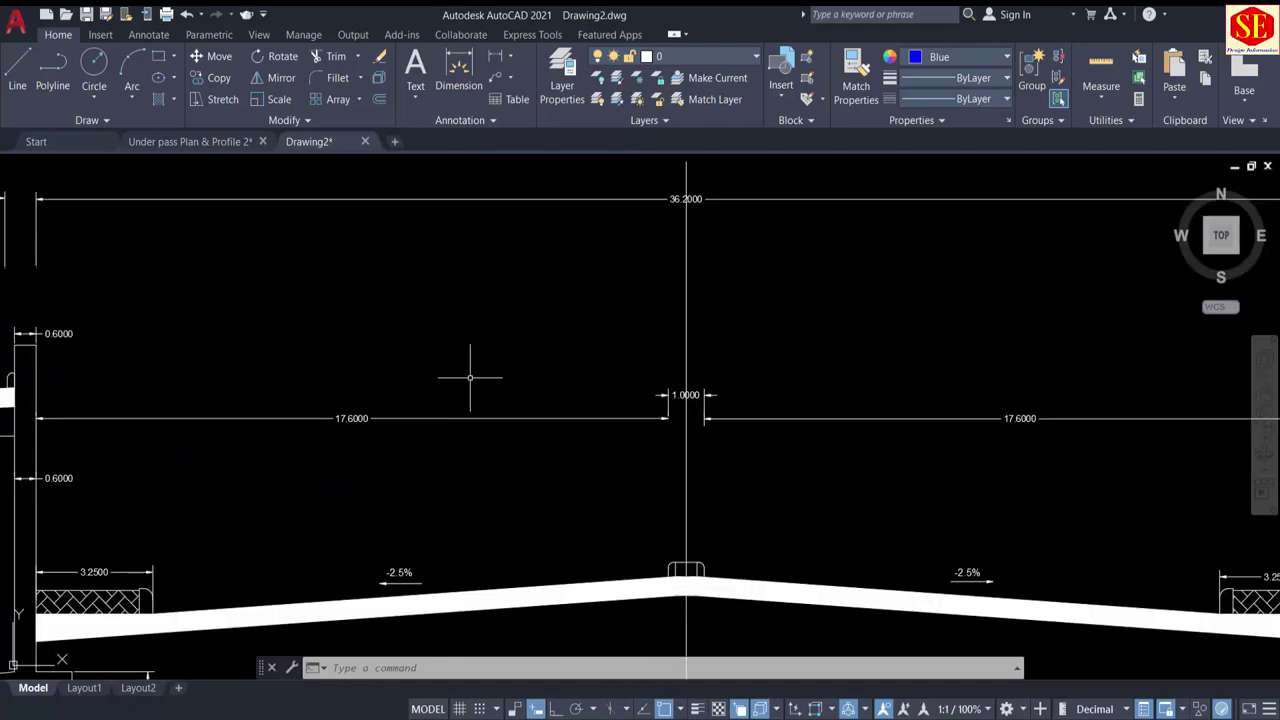
scroll(586, 307, down, 4)
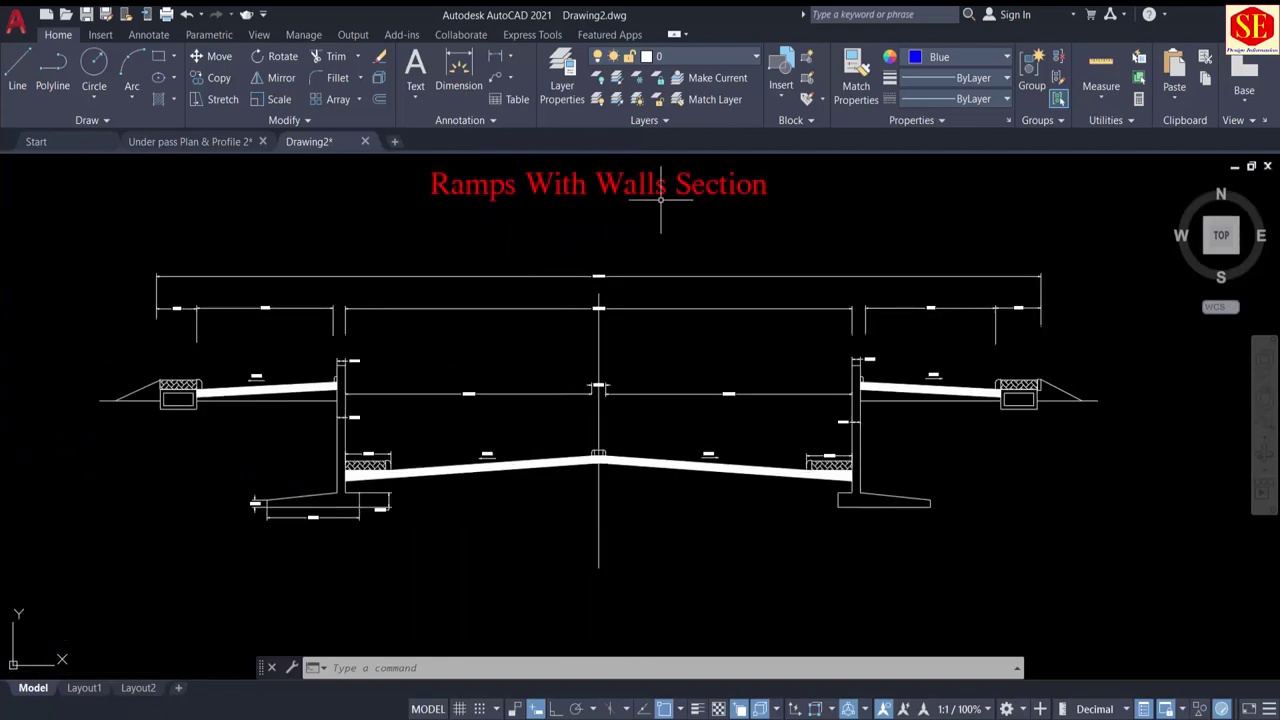
scroll(429, 420, up, 4)
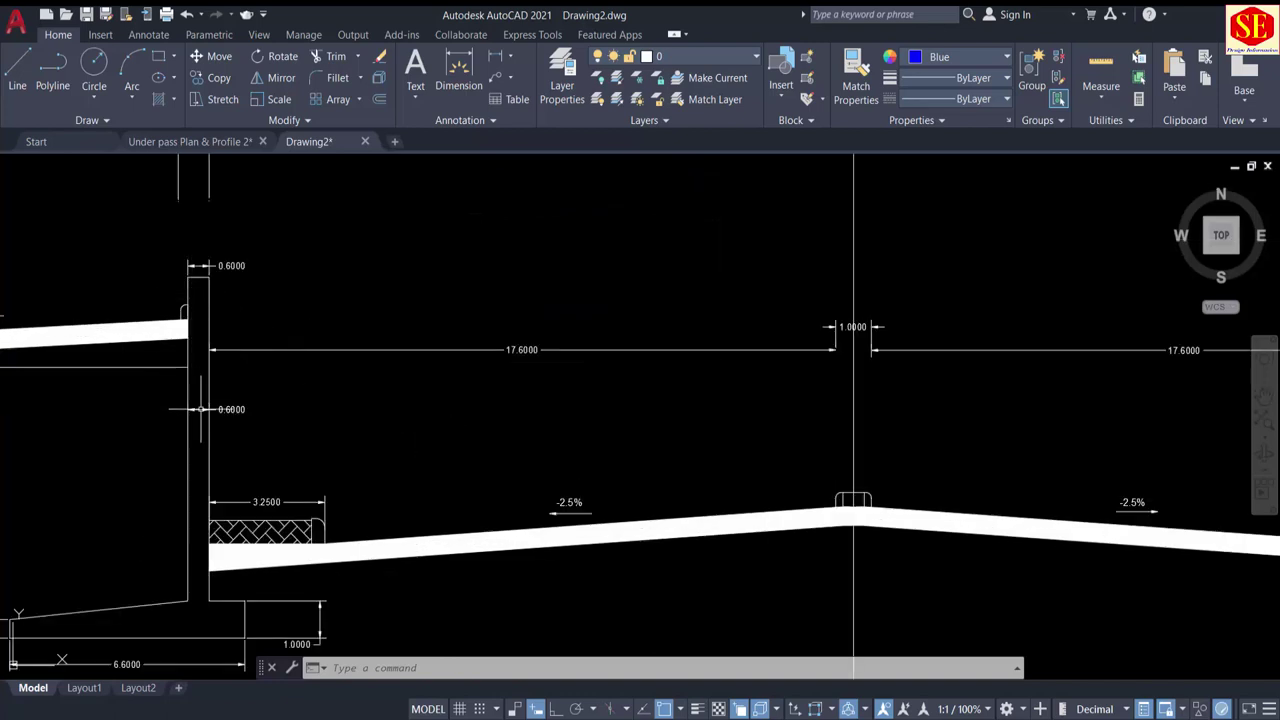
scroll(212, 488, down, 2)
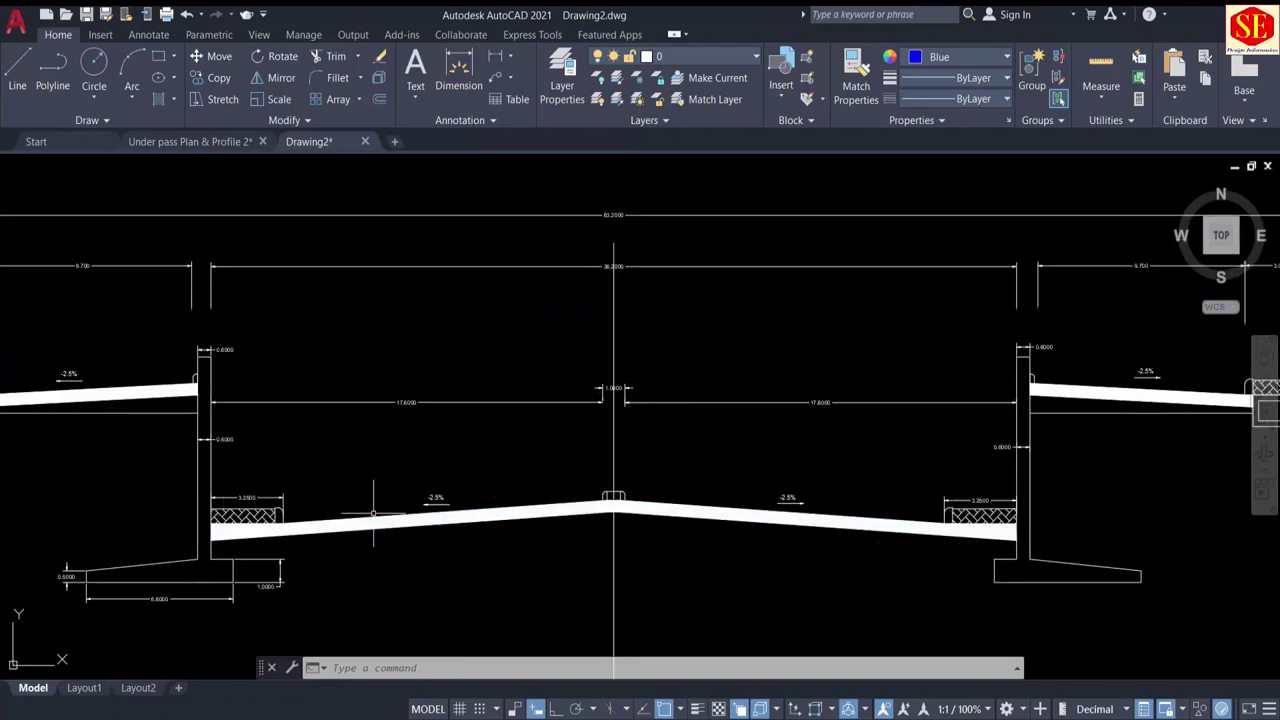
Step: Examine the median width and the carriageway width on each side of the center line in the Ramps With Walls Section
scroll(395, 367, up, 5)
middle_drag(631, 414, 409, 380)
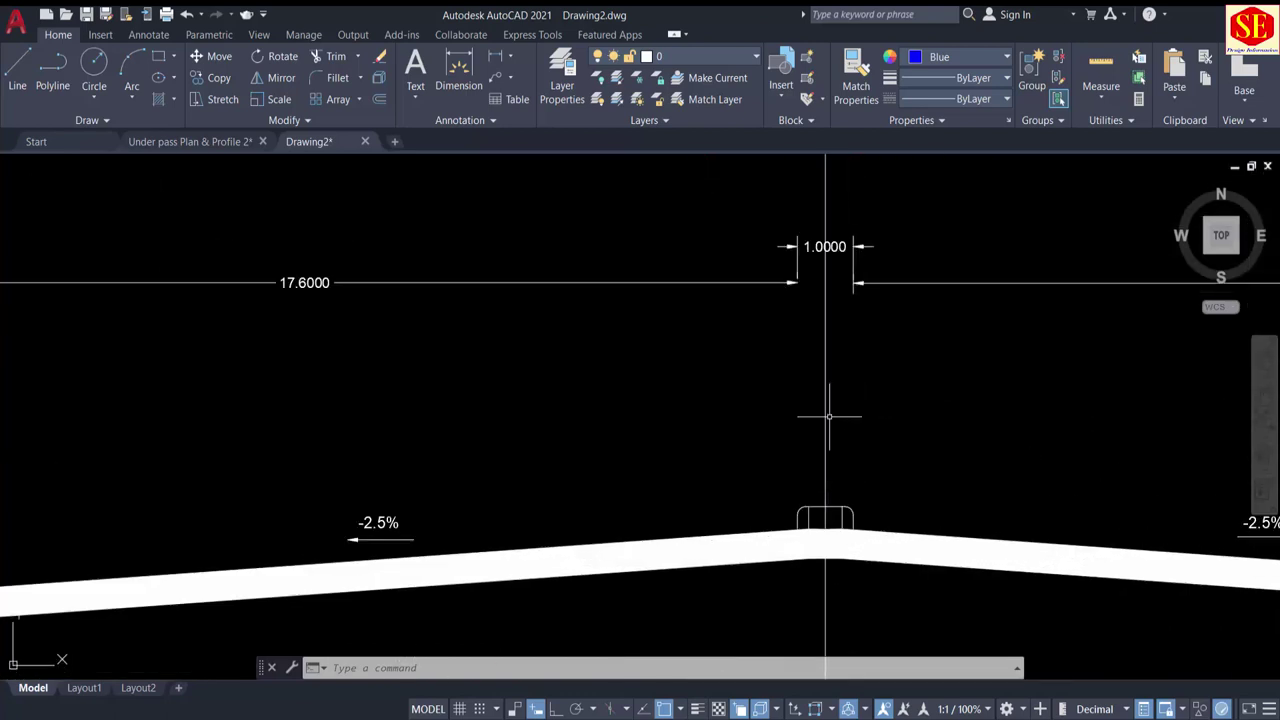
scroll(837, 450, up, 5)
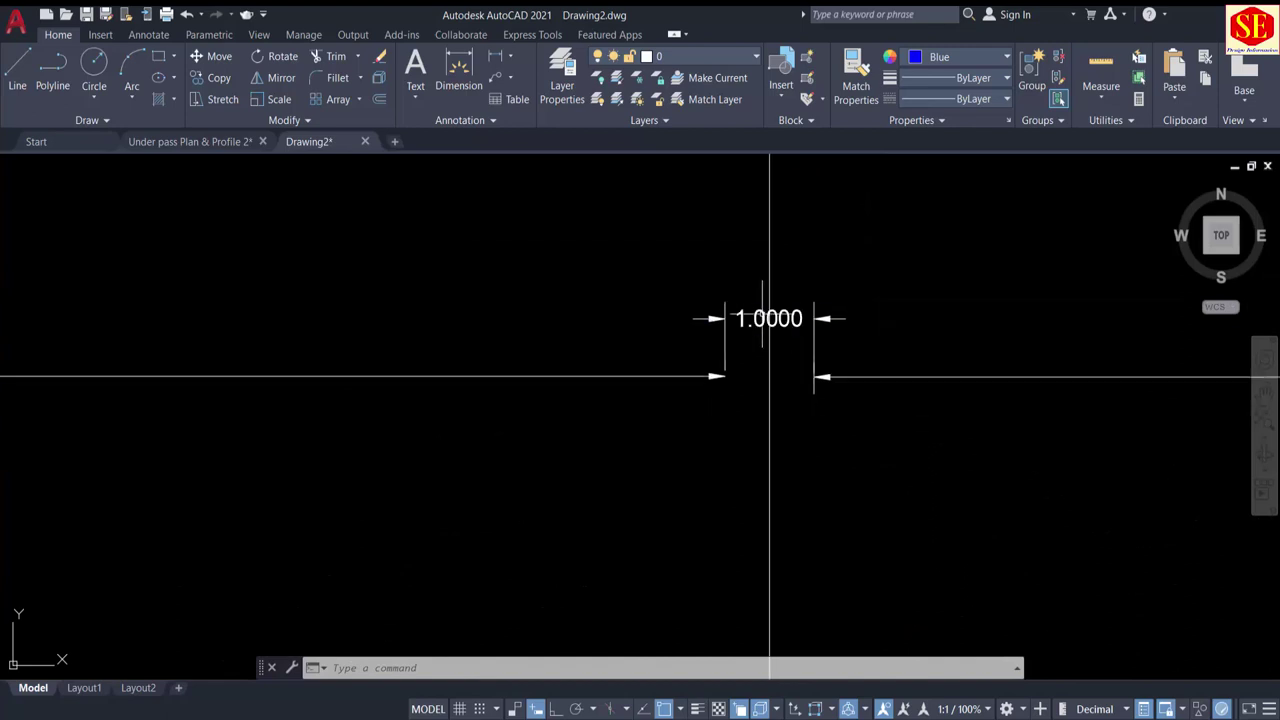
scroll(763, 318, down, 2)
middle_drag(750, 540, 756, 460)
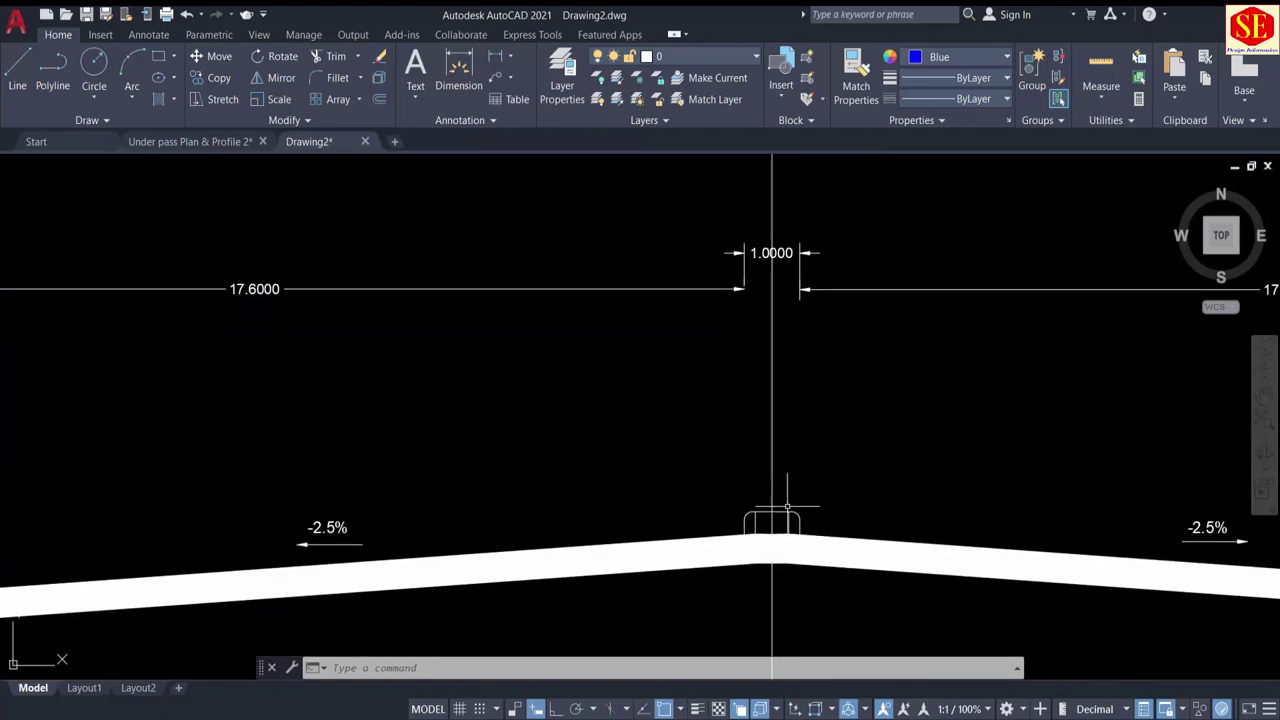
middle_drag(229, 409, 568, 470)
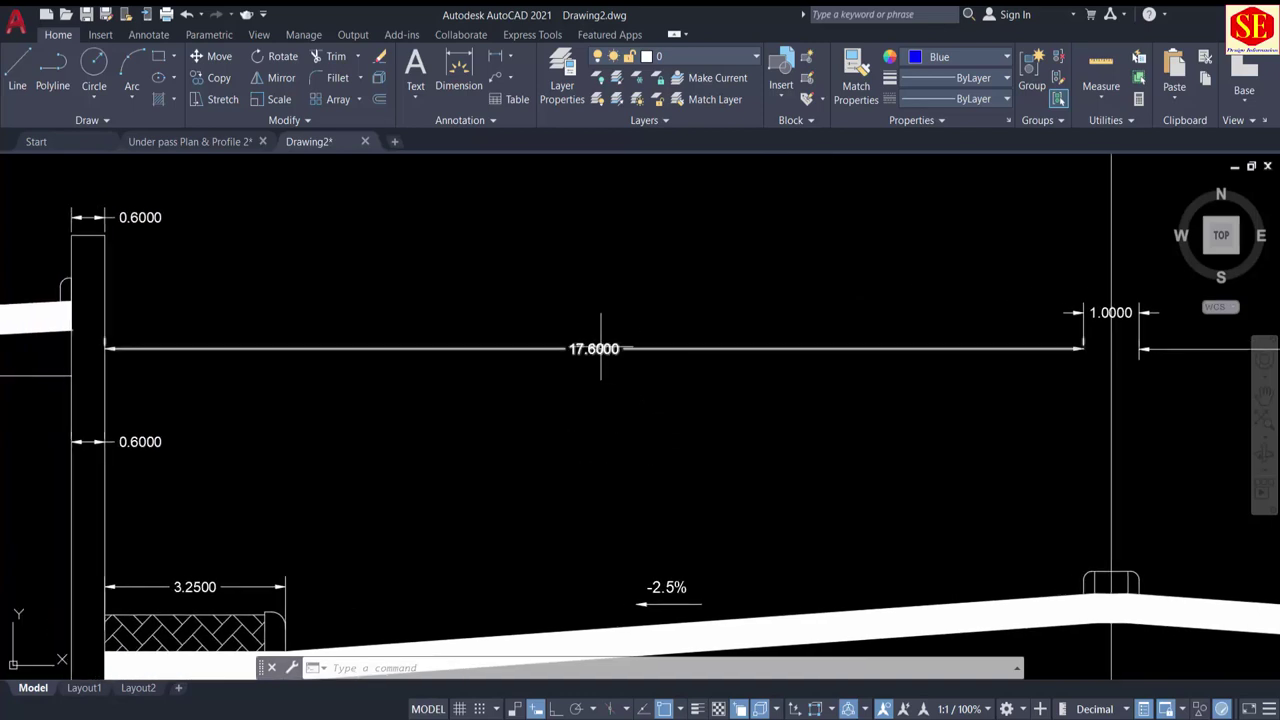
scroll(523, 286, up, 2)
scroll(562, 342, down, 4)
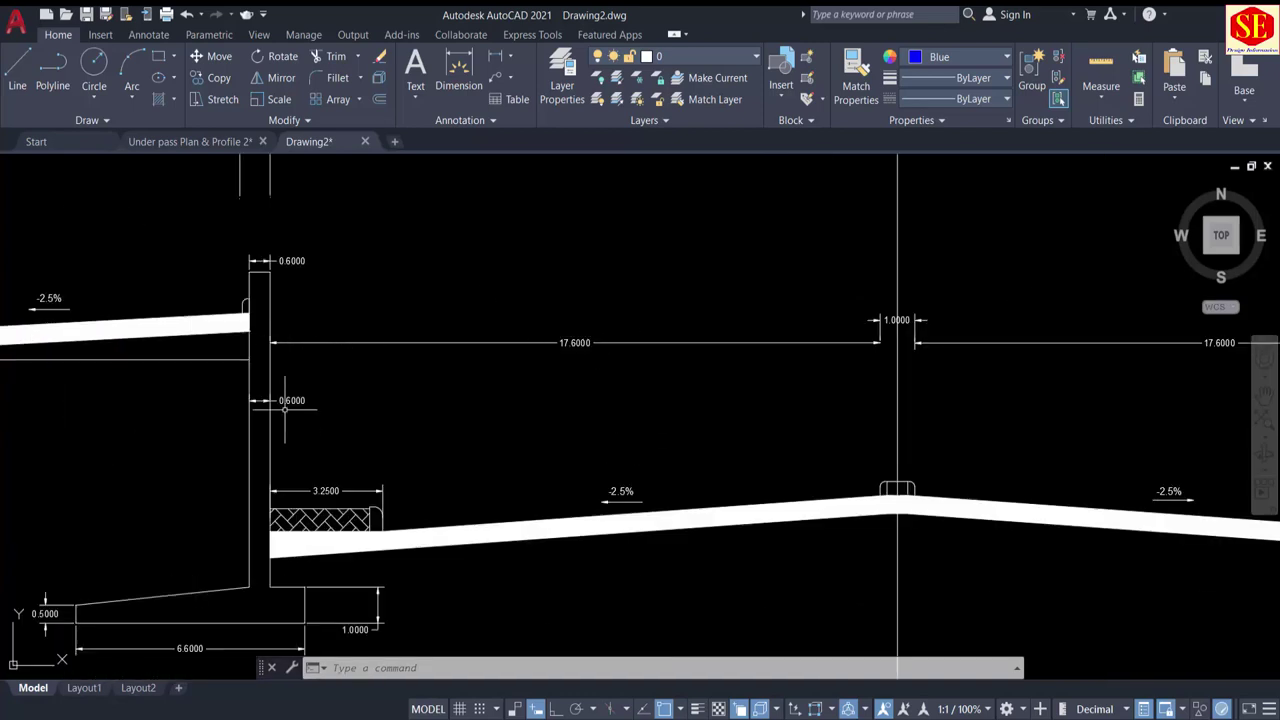
scroll(905, 370, up, 5)
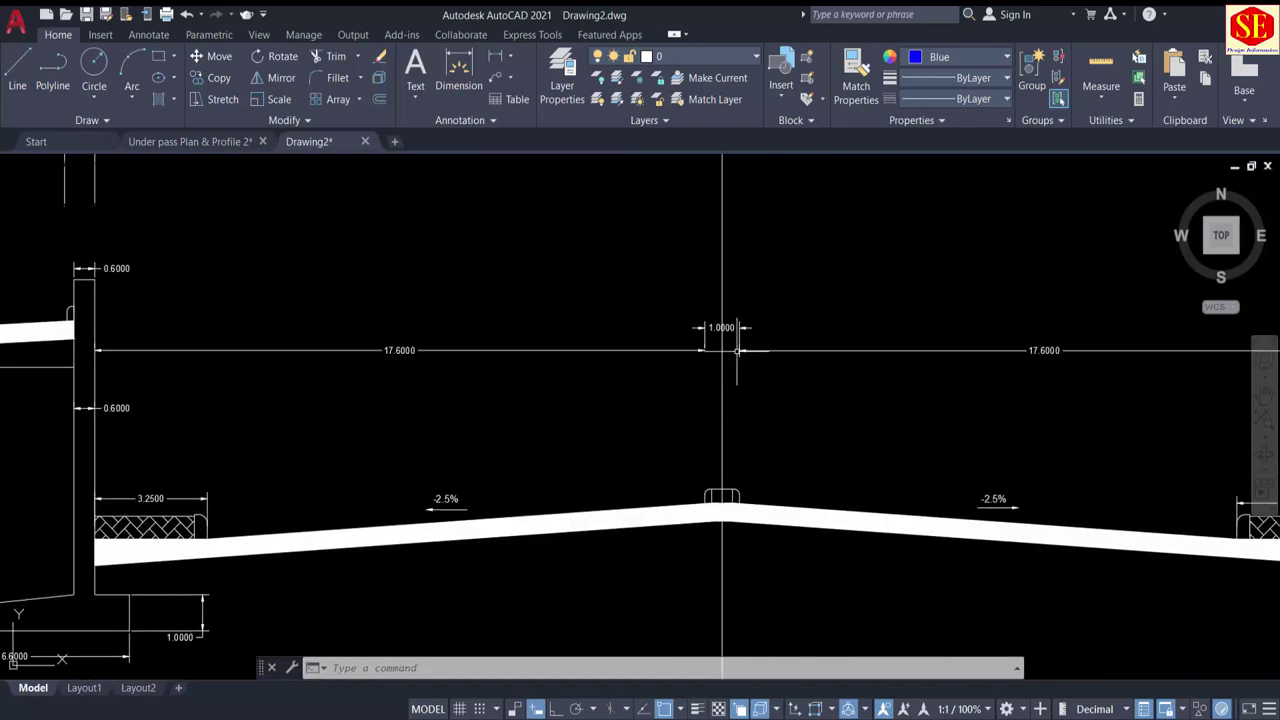
scroll(678, 273, down, 7)
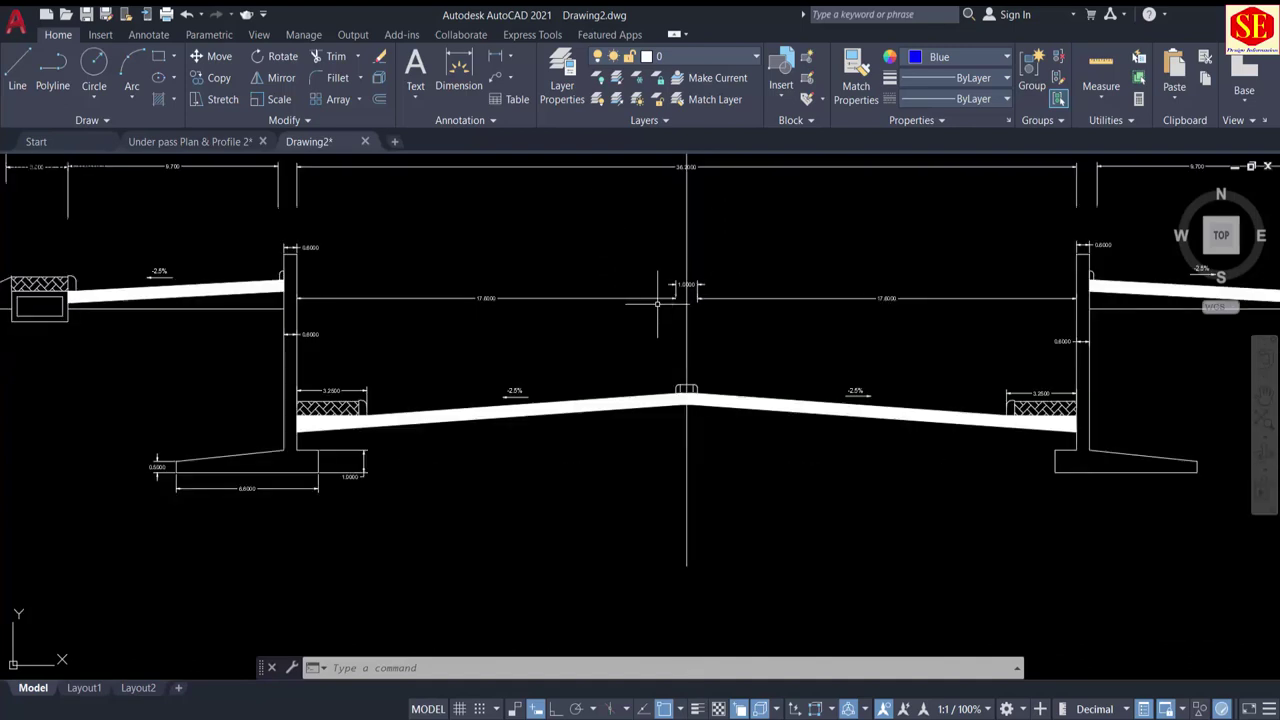
Step: Offset the yellow road centerline in the plan by 0.5 to both sides
scroll(456, 323, up, 7)
scroll(643, 314, down, 10)
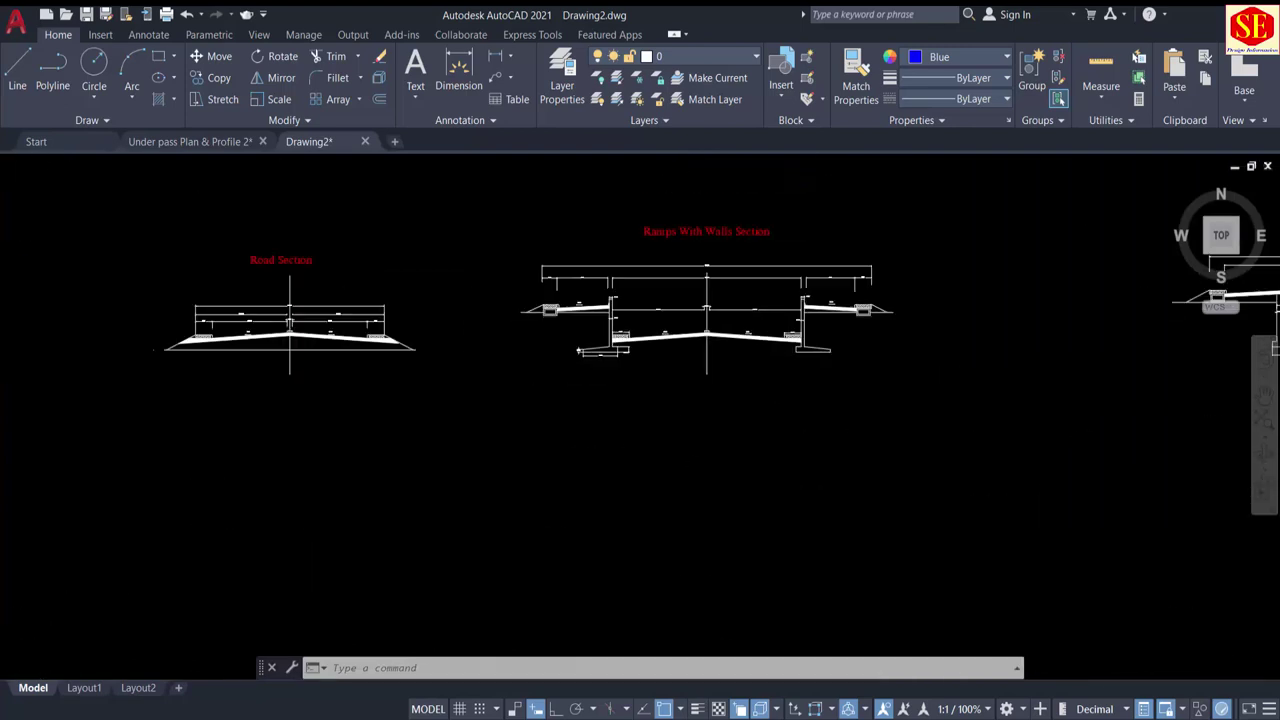
middle_drag(191, 443, 359, 365)
middle_drag(530, 520, 915, 492)
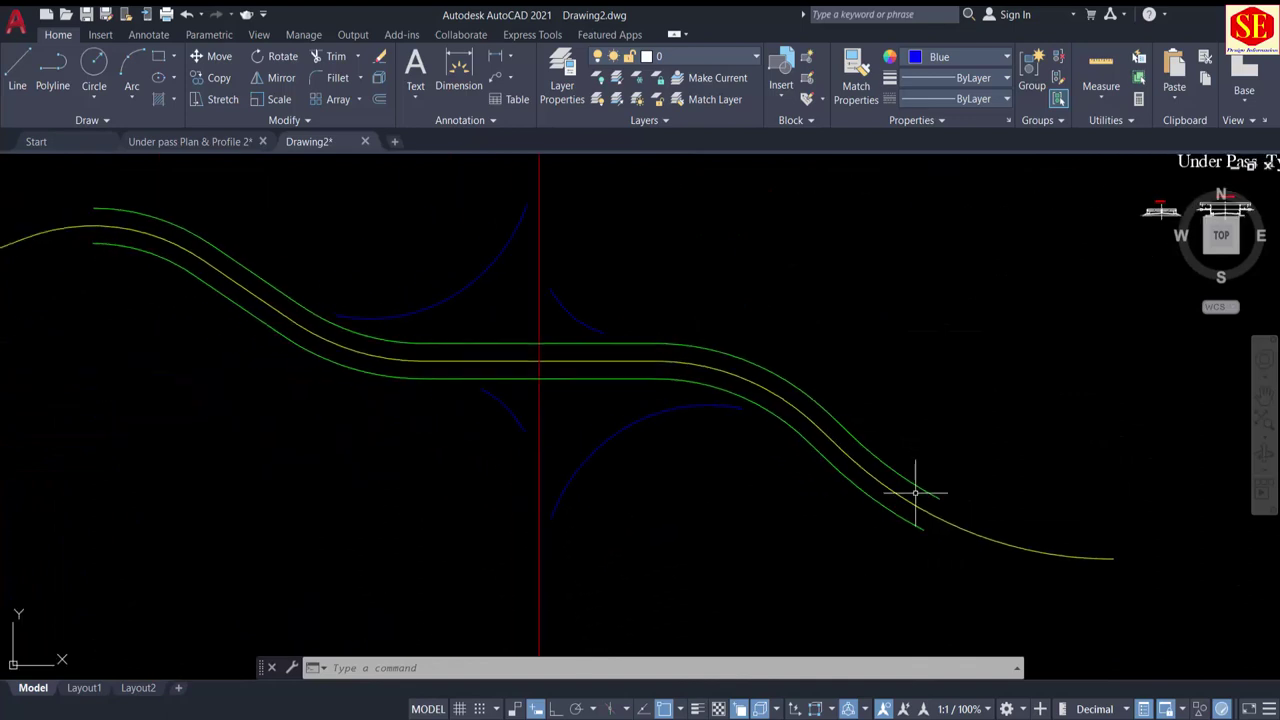
middle_drag(409, 397, 520, 477)
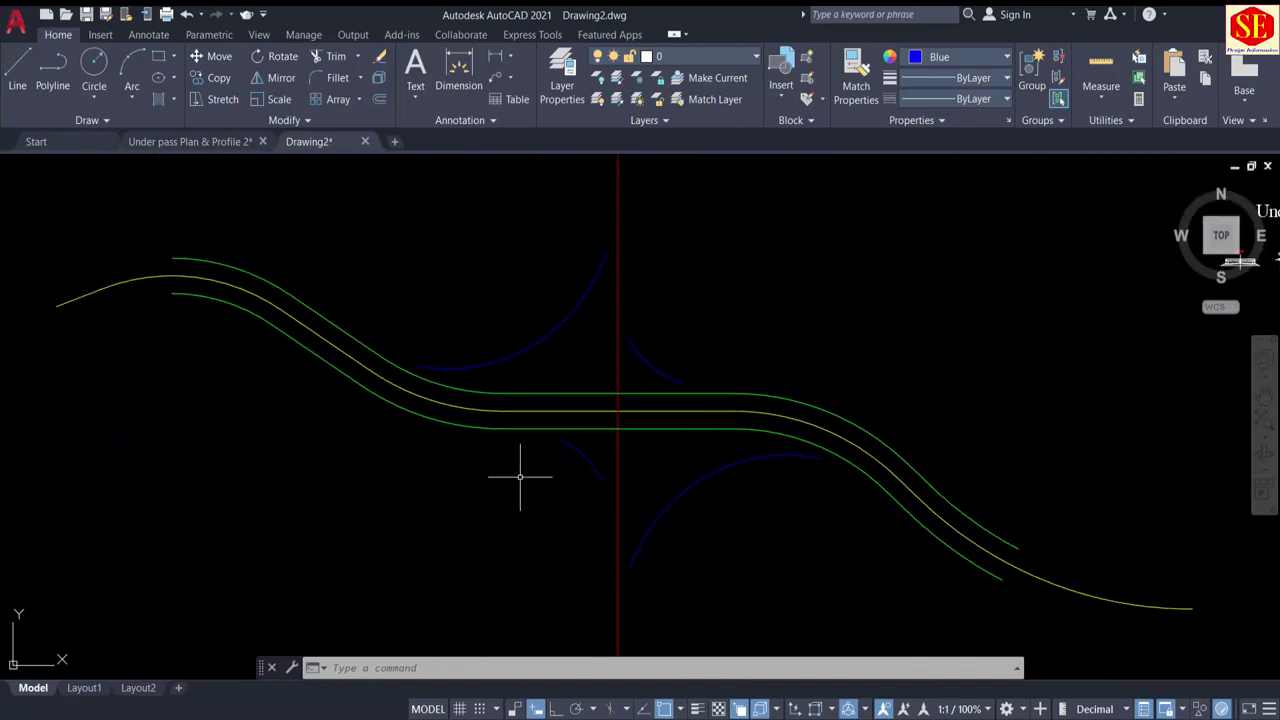
key(Return)
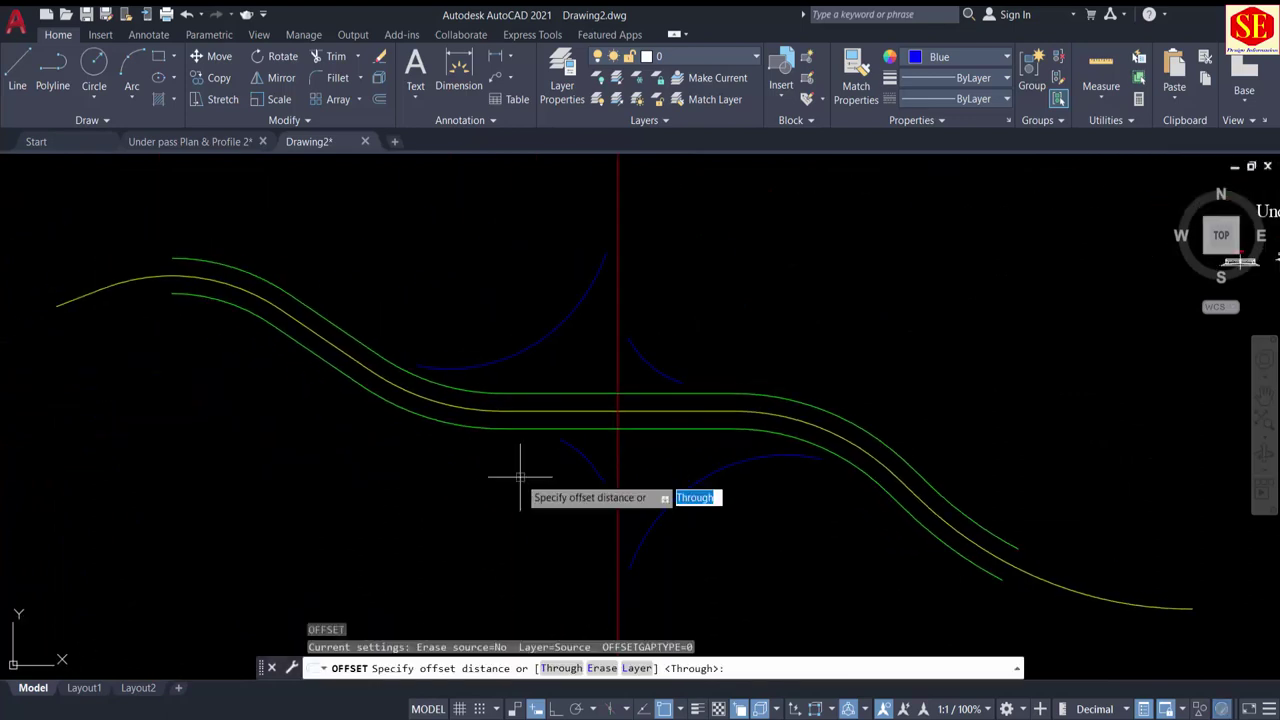
key(Return)
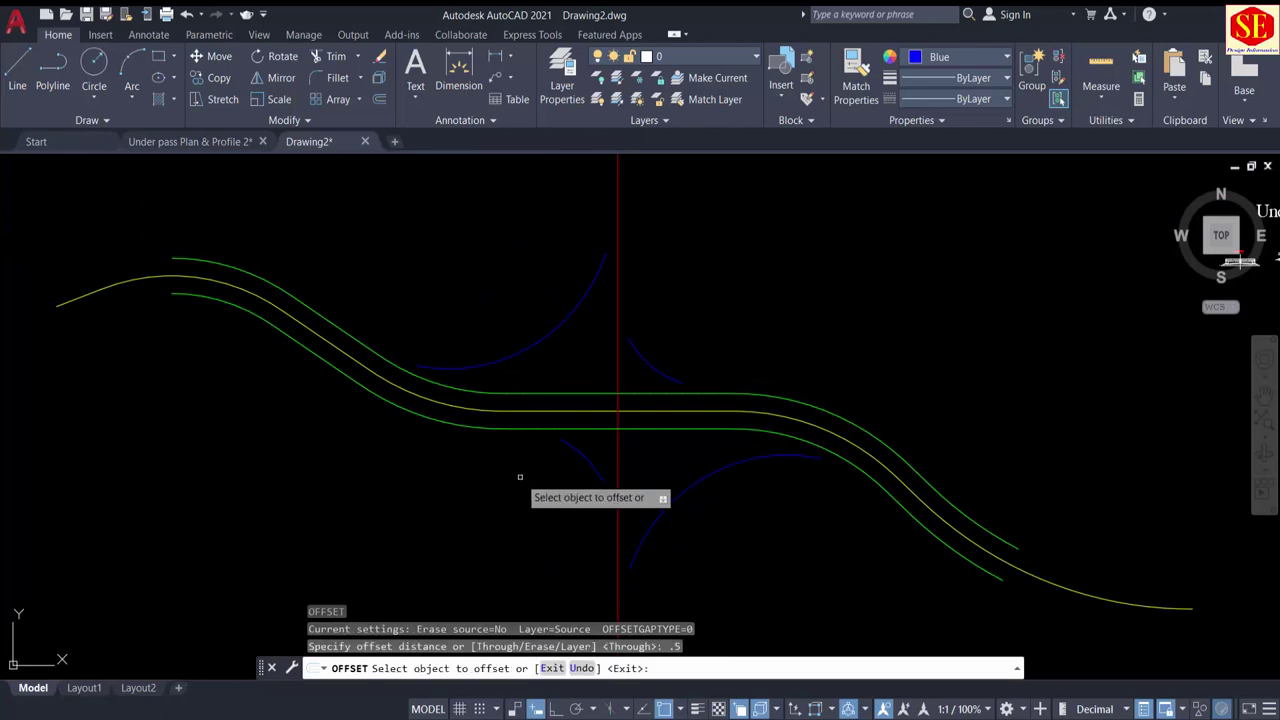
scroll(466, 414, up, 4)
click(458, 408)
scroll(458, 400, up, 2)
click(470, 380)
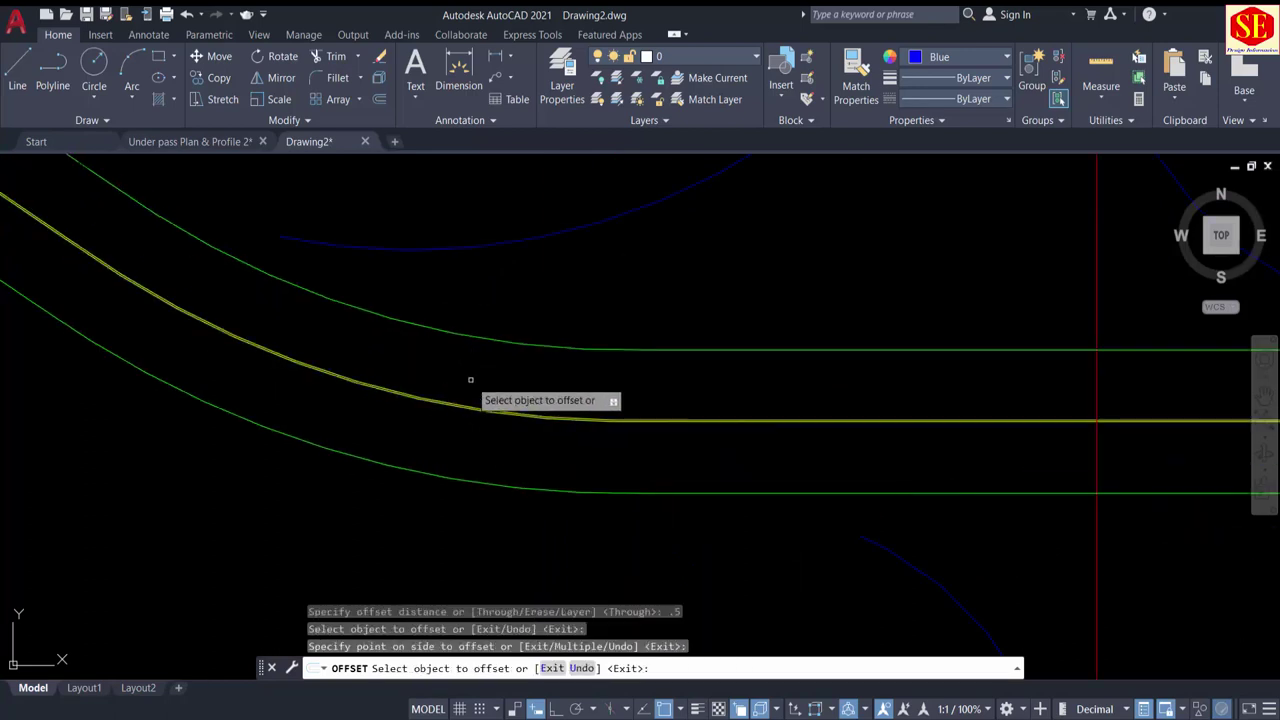
scroll(465, 390, up, 3)
click(456, 390)
click(443, 432)
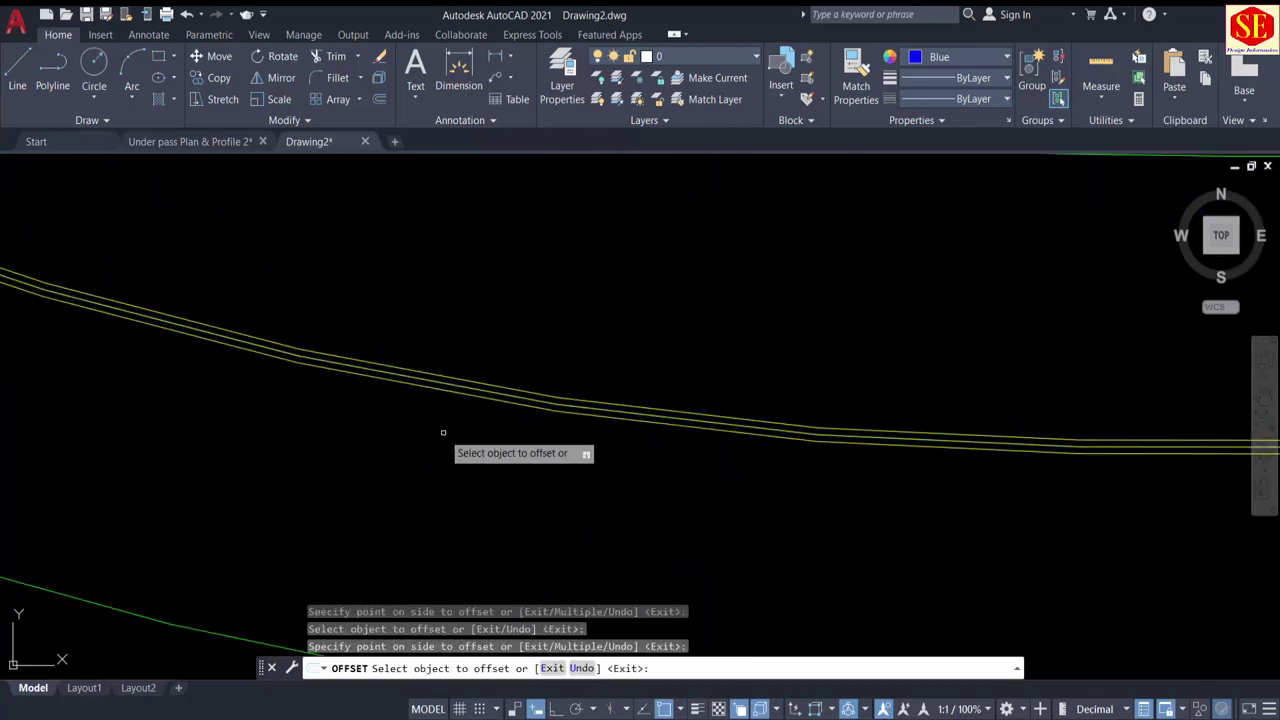
key(Escape)
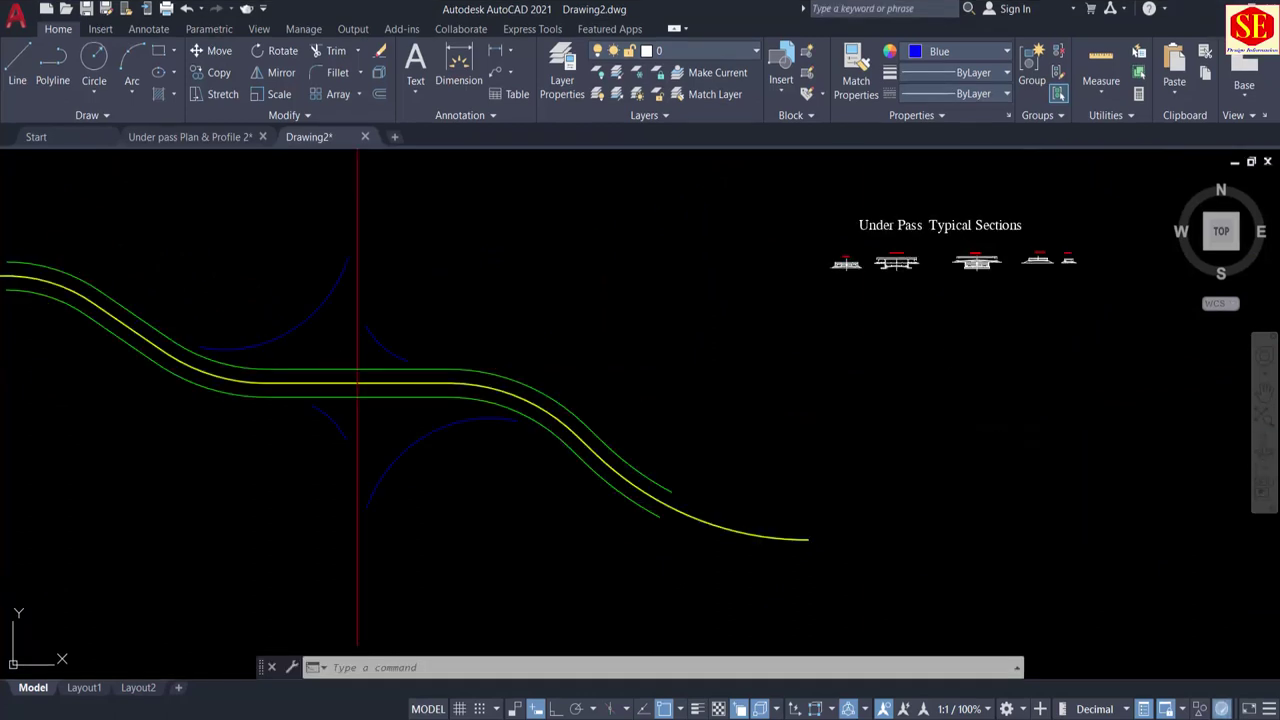
Step: Examine the carriageway width and wall thickness dimensions in the Ramps With Walls typical section
scroll(922, 256, up, 6)
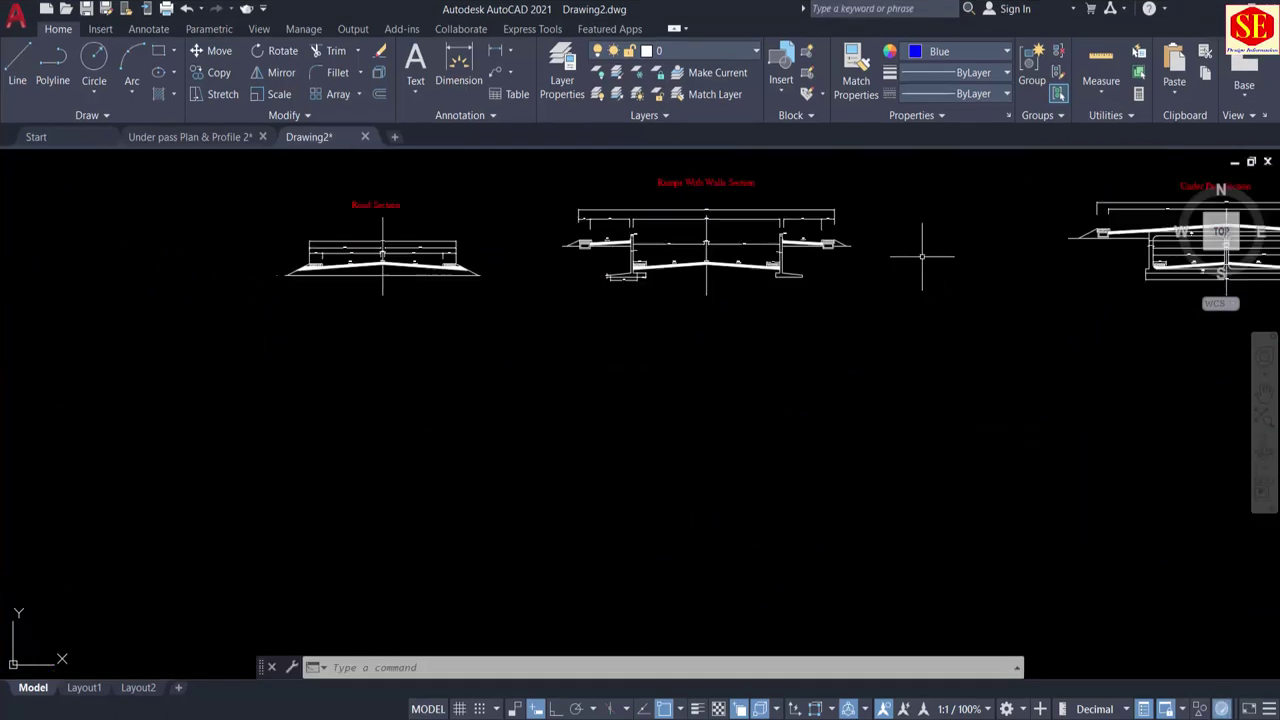
scroll(642, 221, up, 6)
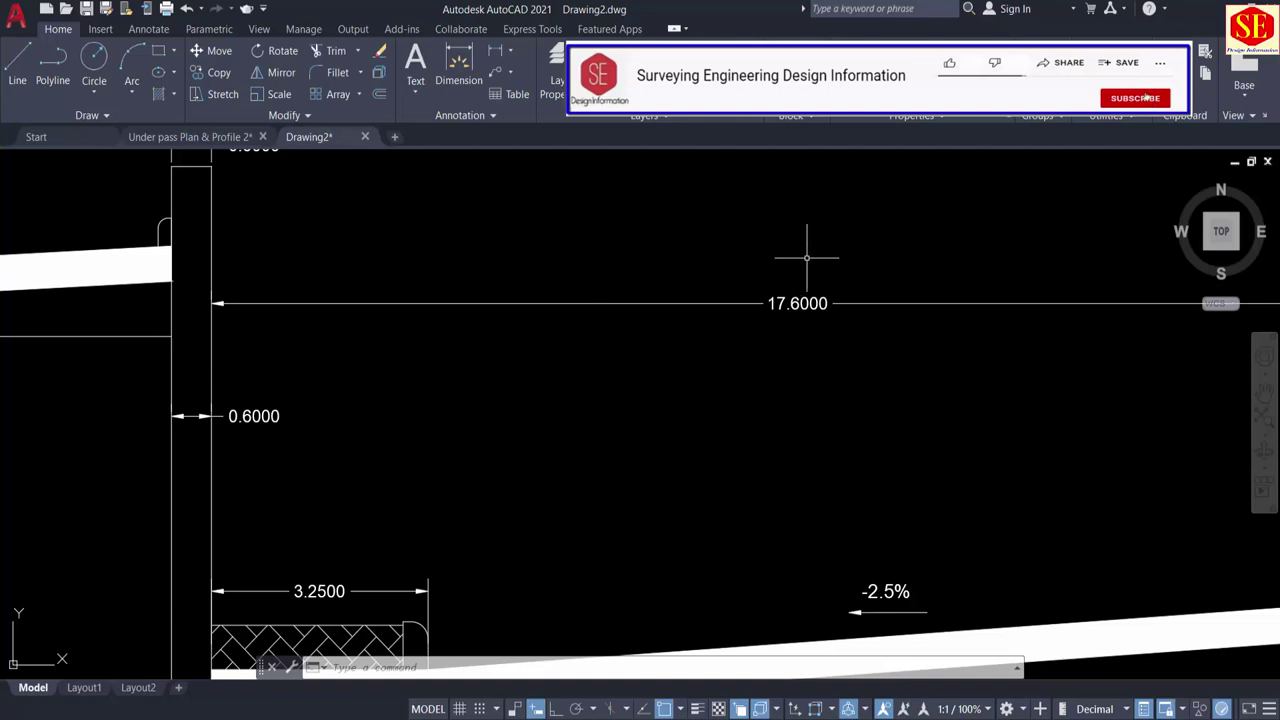
scroll(815, 315, down, 3)
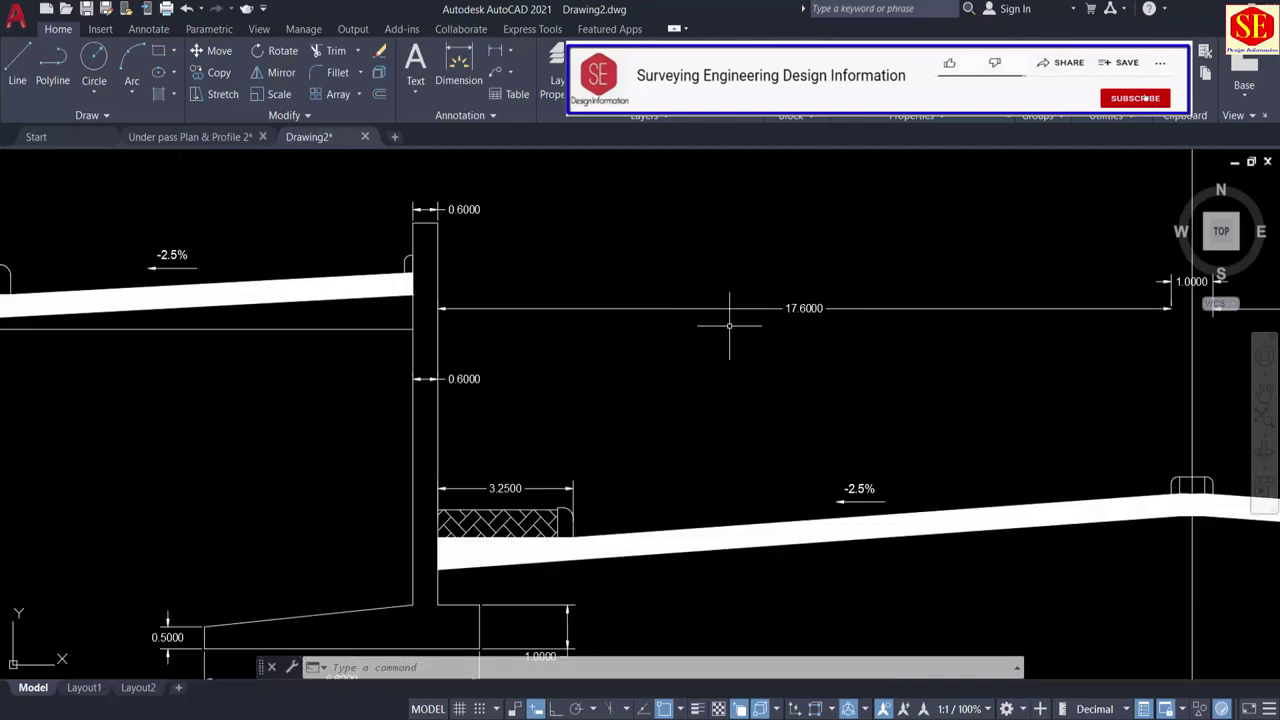
scroll(408, 406, up, 5)
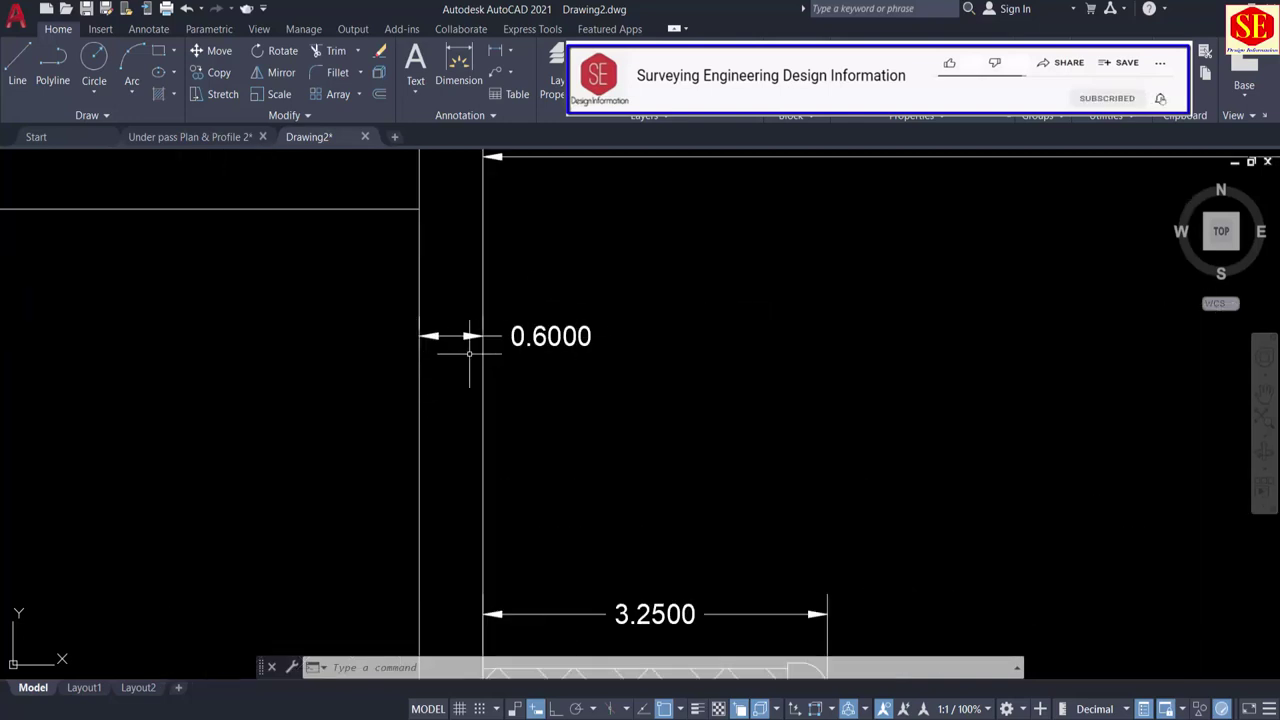
scroll(442, 345, down, 6)
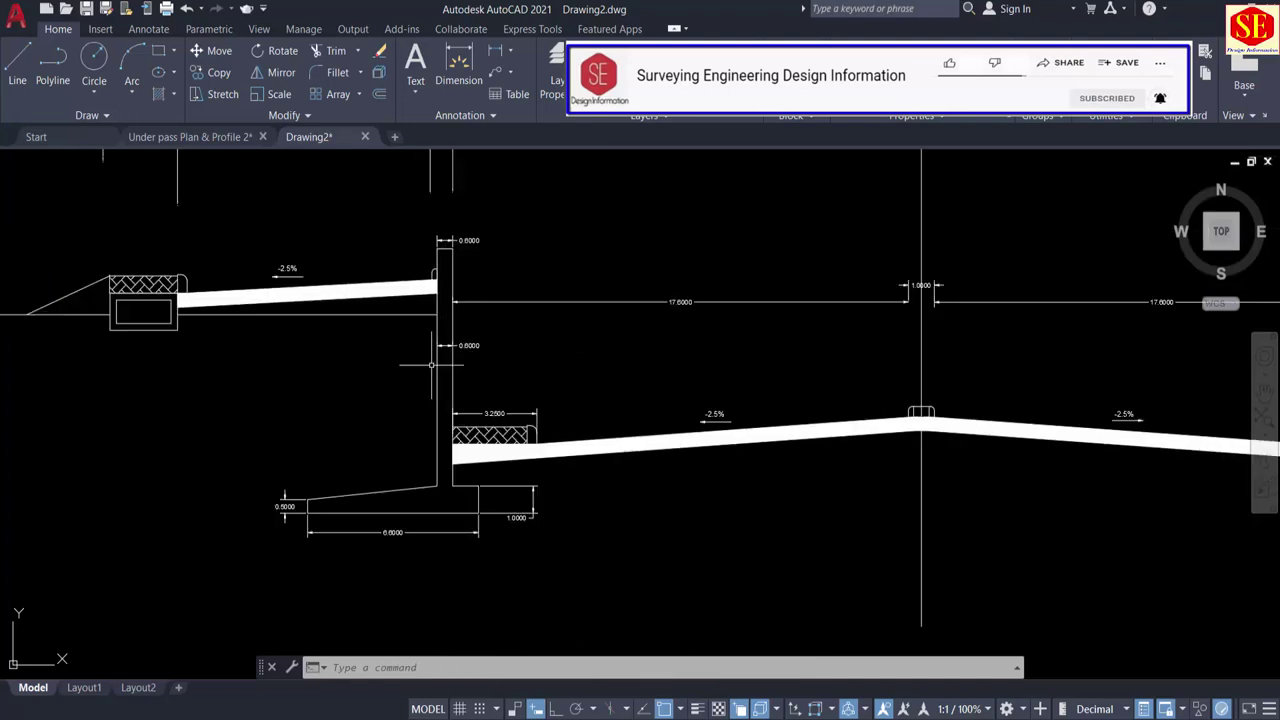
scroll(458, 355, up, 2)
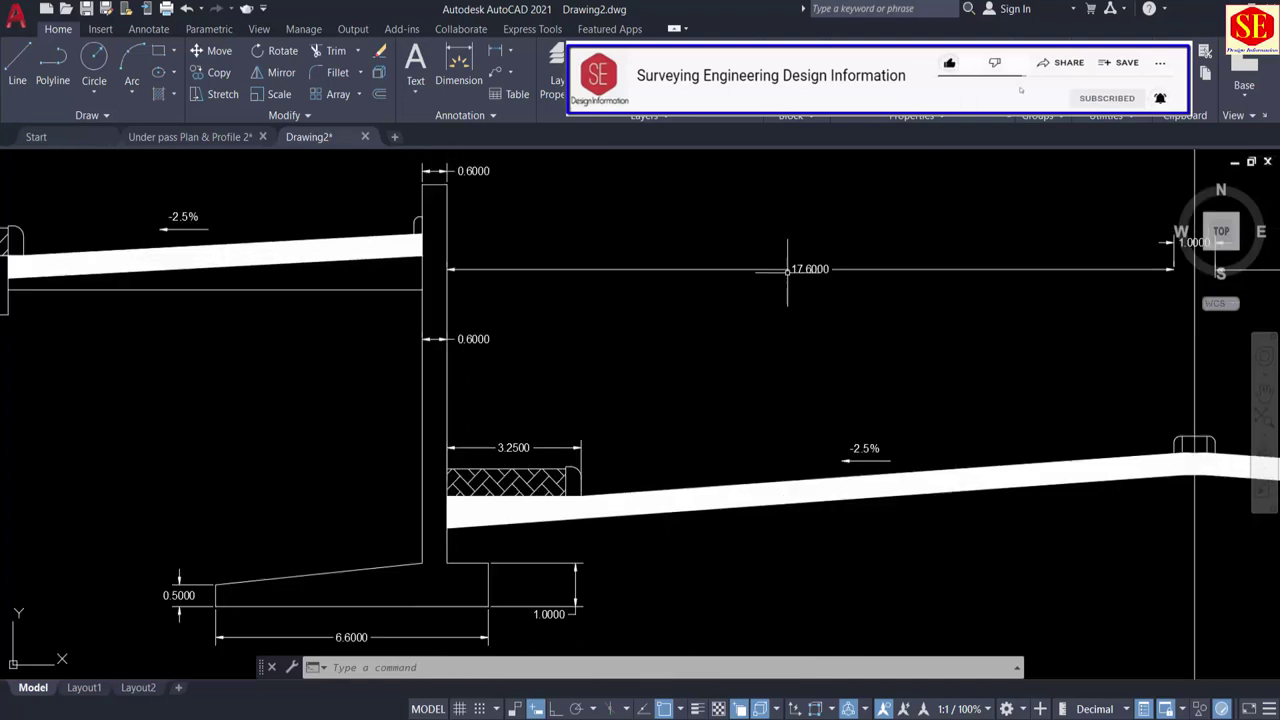
scroll(890, 238, up, 5)
scroll(890, 238, down, 5)
scroll(643, 277, up, 6)
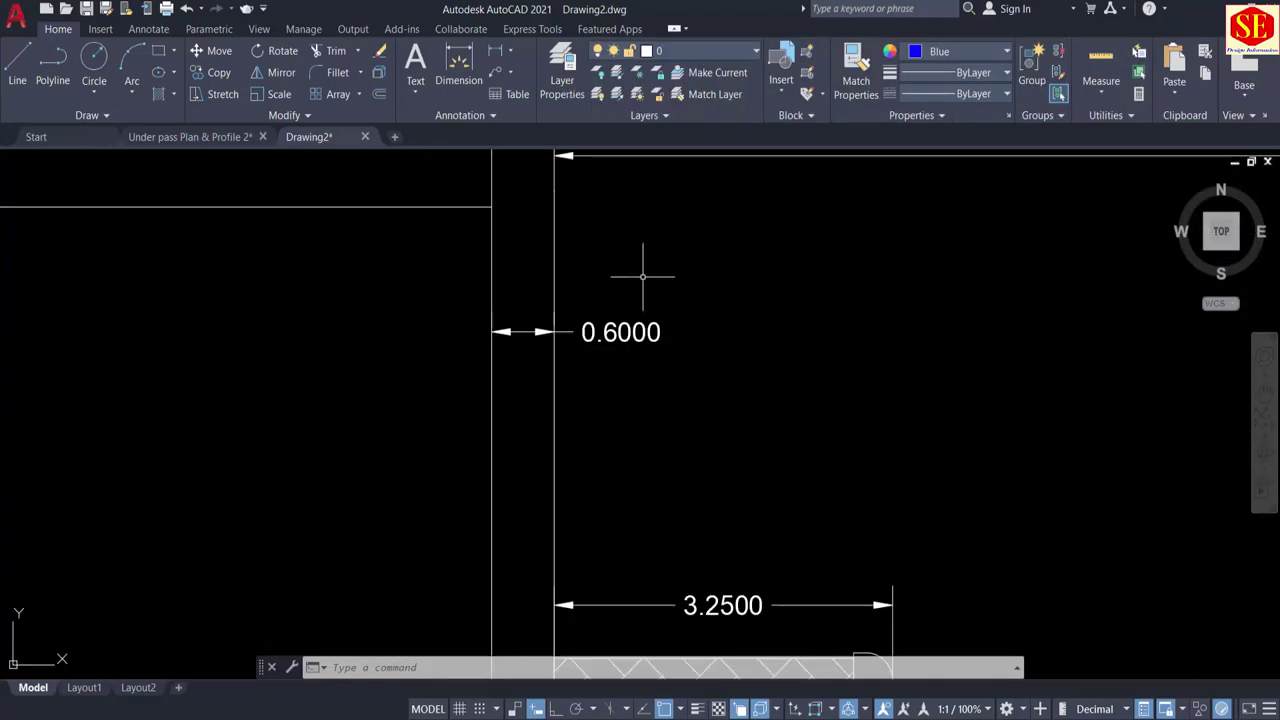
Step: Offset the two outer lines of the yellow median outward by 17.6, one to each side of the road
scroll(752, 248, down, 8)
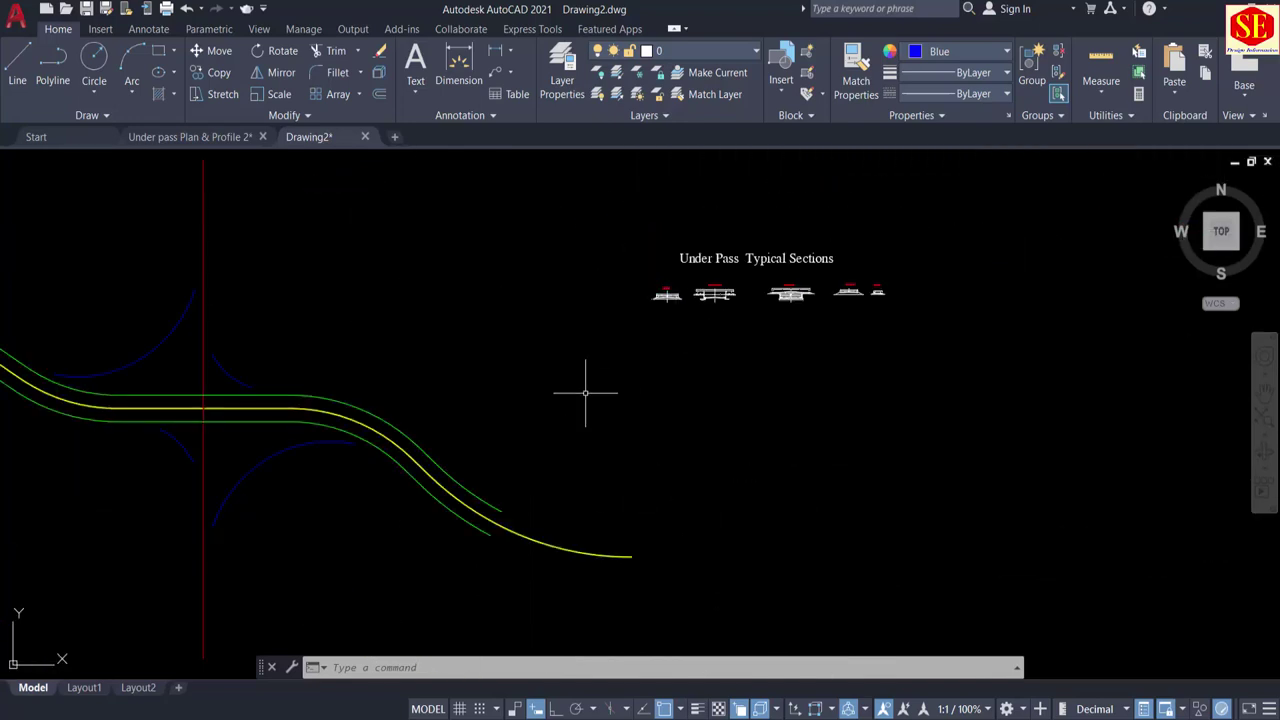
scroll(530, 572, up, 4)
scroll(657, 457, up, 6)
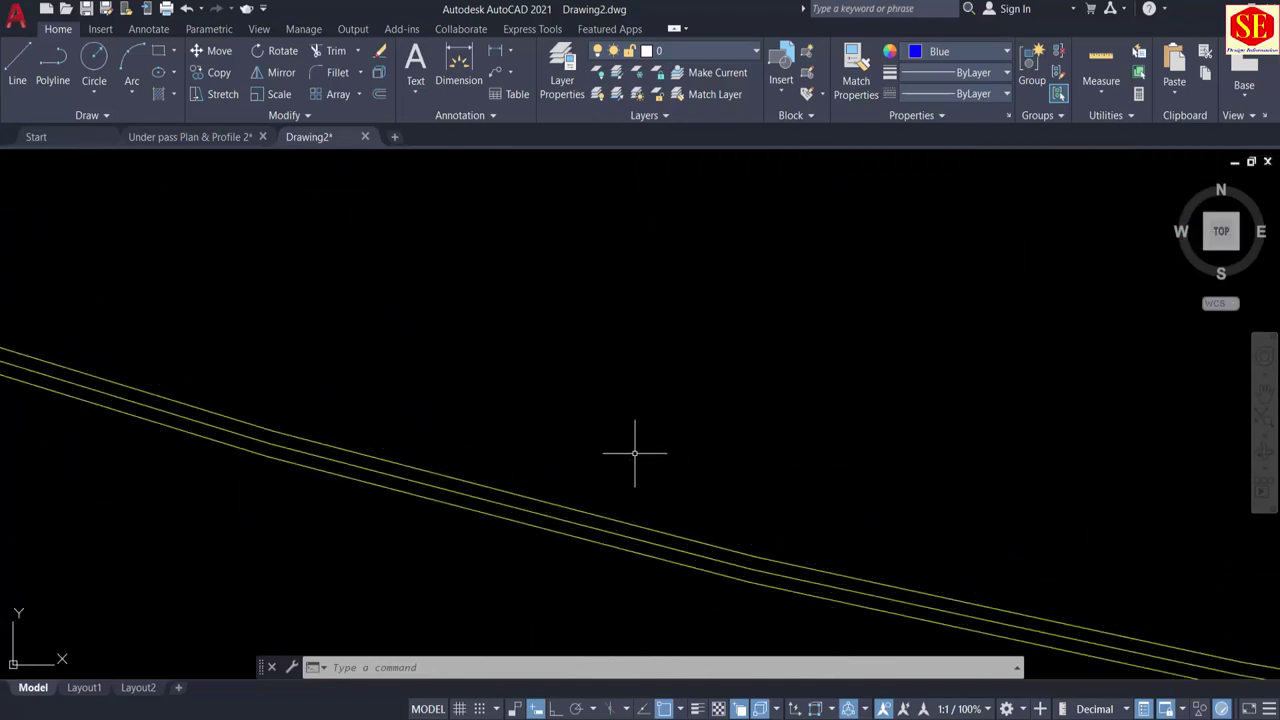
text(o)
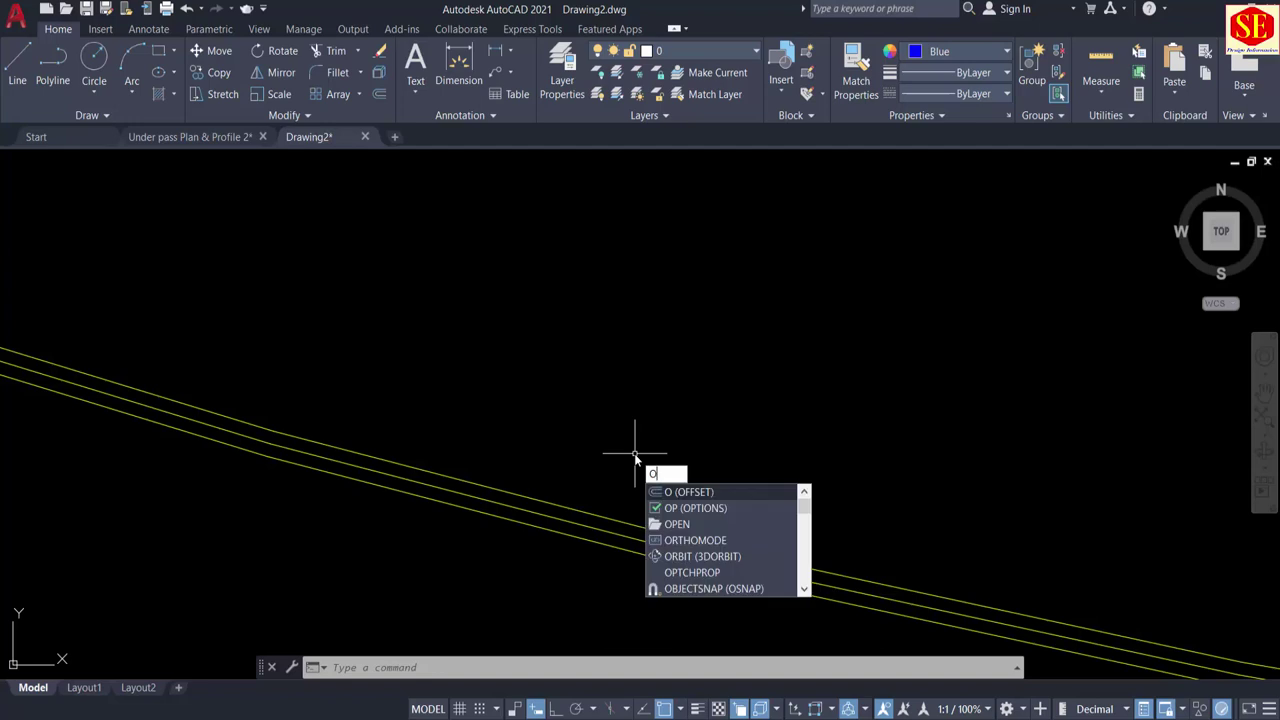
key(Return)
text(17)
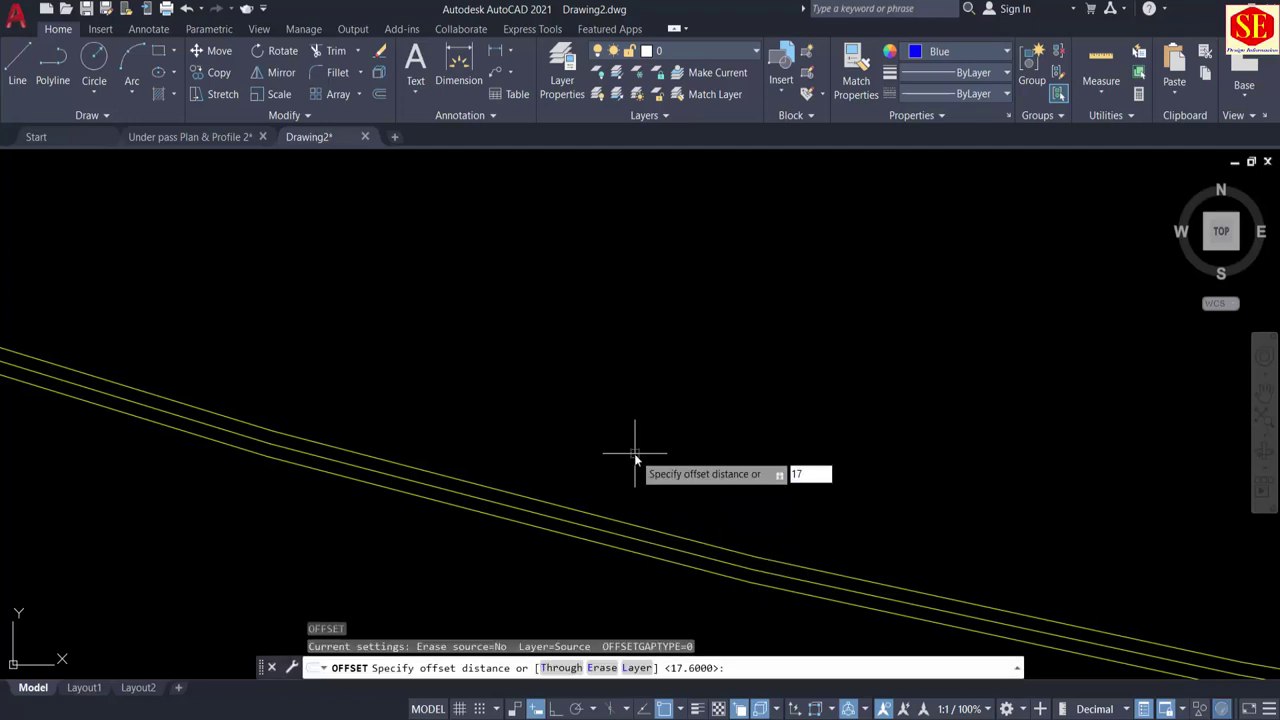
text(.6)
key(Return)
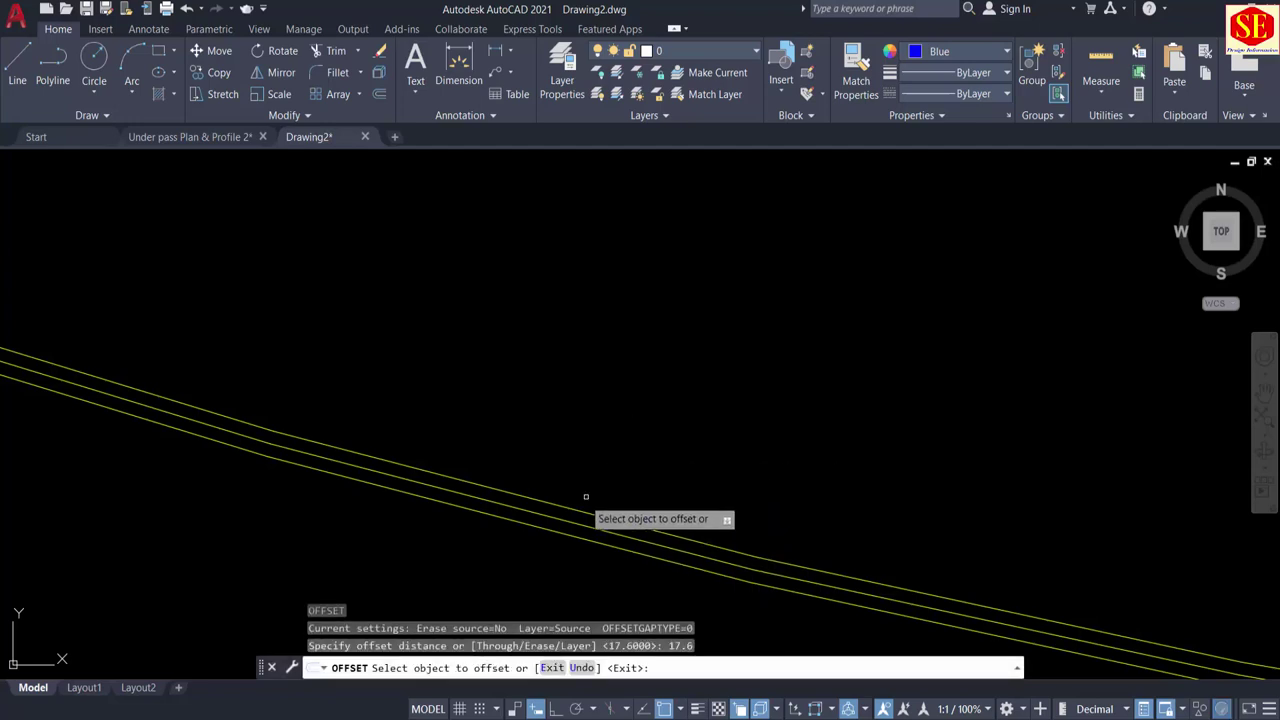
click(588, 510)
click(626, 415)
scroll(626, 415, down, 2)
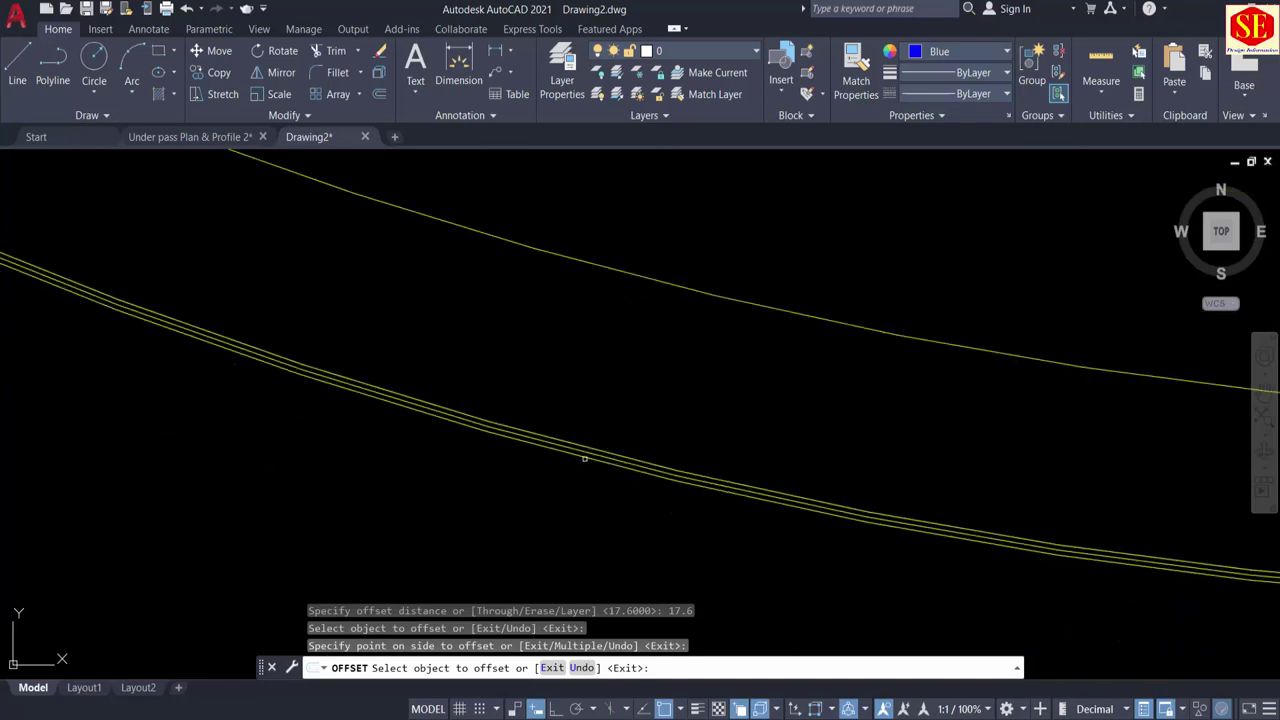
click(585, 458)
click(571, 500)
scroll(669, 351, down, 5)
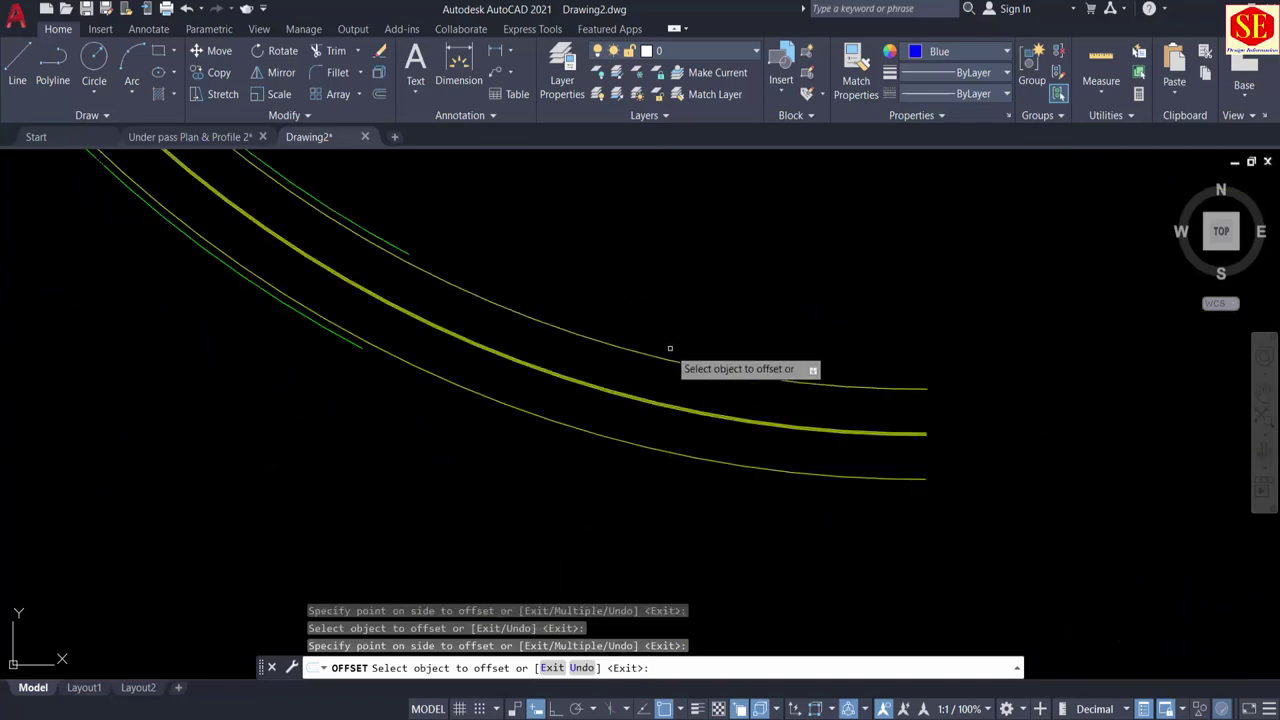
key(Return)
Step: Offset both yellow carriageway edge lines outward by 0.6 to draw the wall thickness on each side
key(Return)
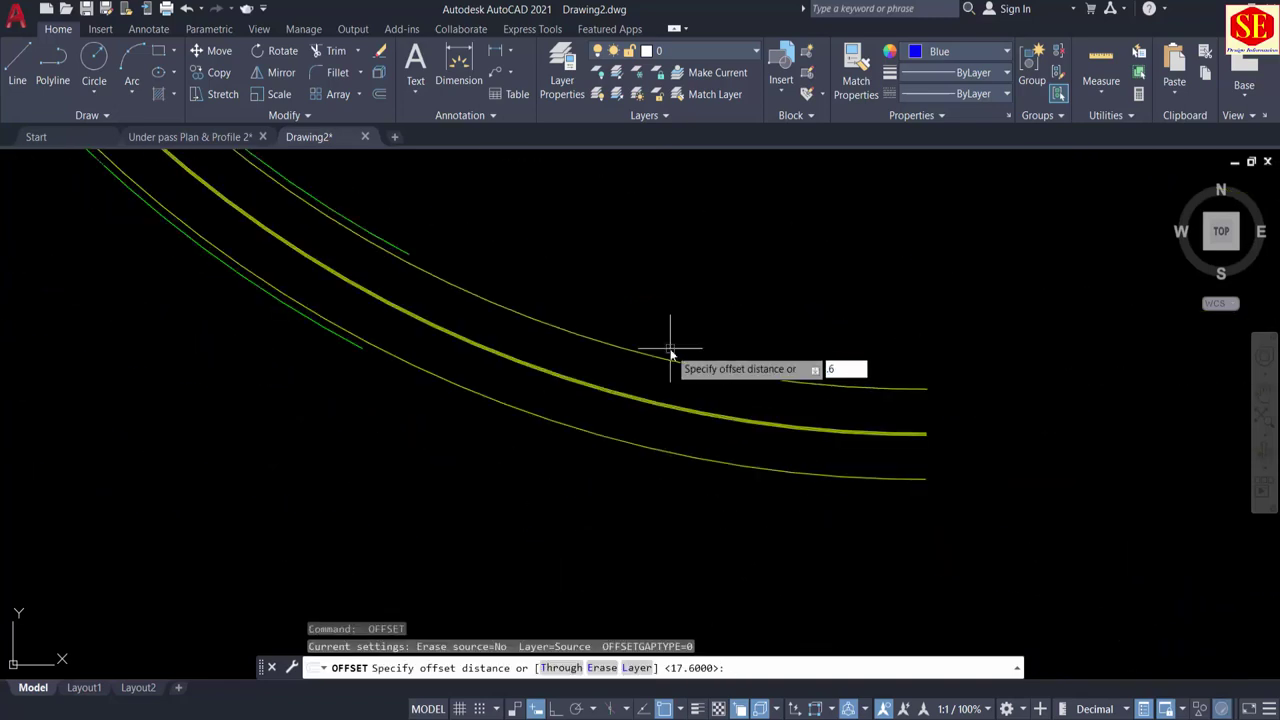
text(.6)
key(Return)
scroll(660, 364, up, 3)
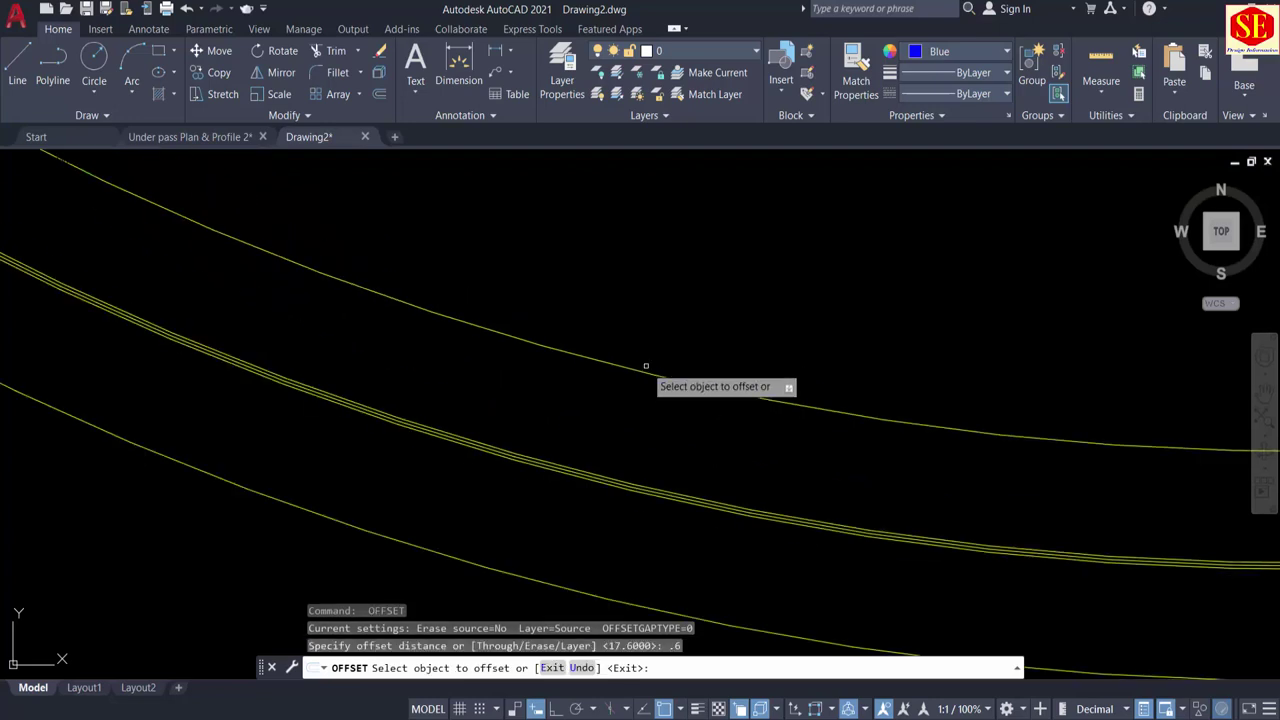
click(646, 366)
click(665, 325)
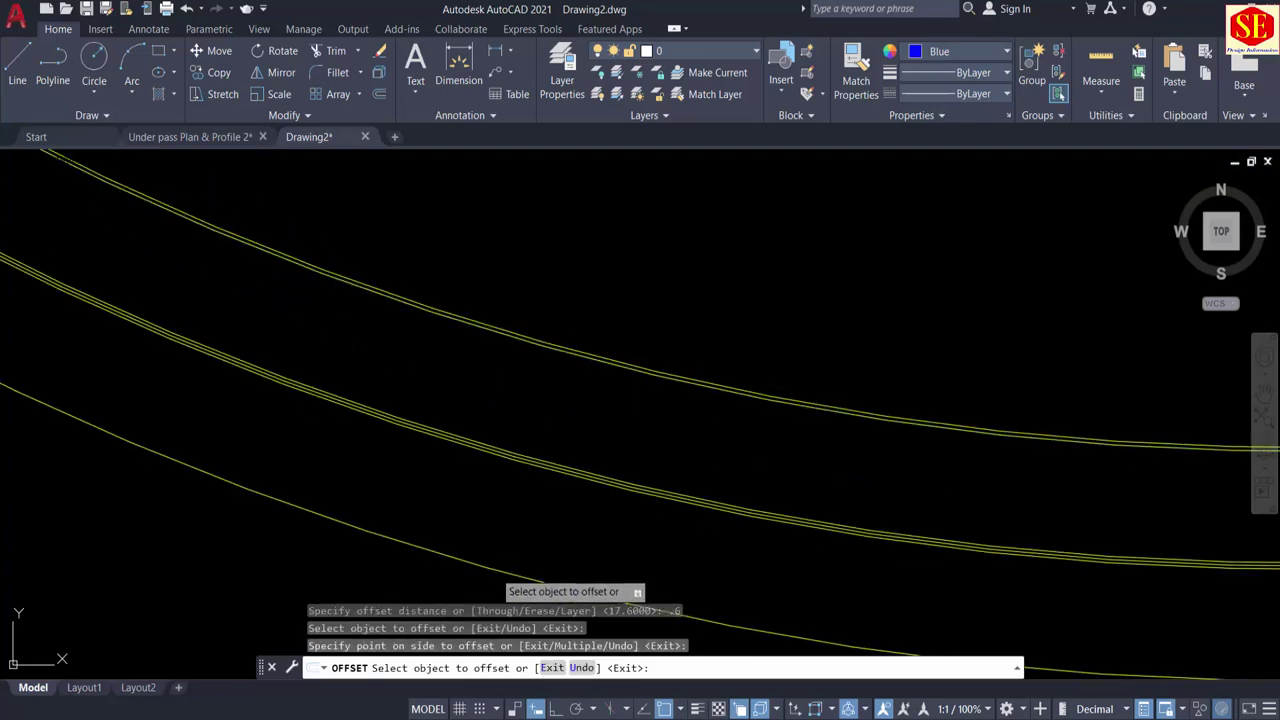
scroll(709, 446, down, 3)
scroll(918, 586, up, 3)
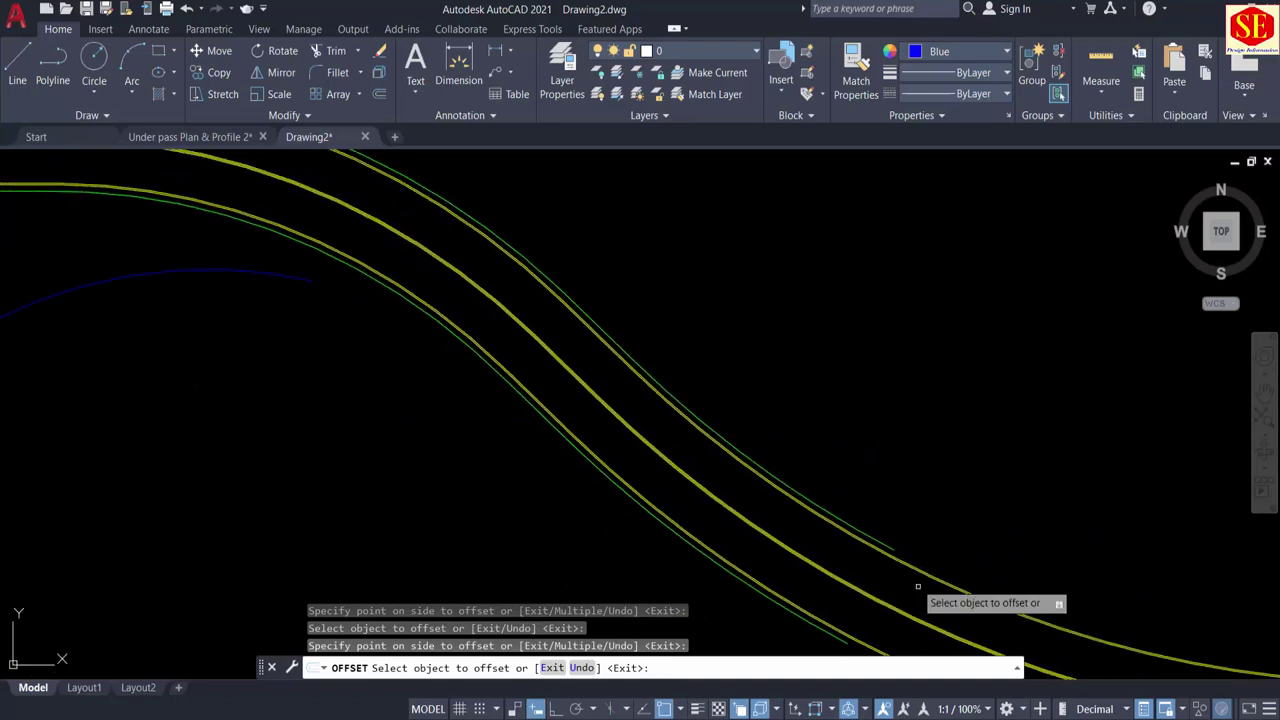
Step: Check the wall lines against the green lines in the plan and examine the ramp width dimensions in the Ramps With Walls section
scroll(918, 586, down, 4)
middle_drag(771, 480, 420, 406)
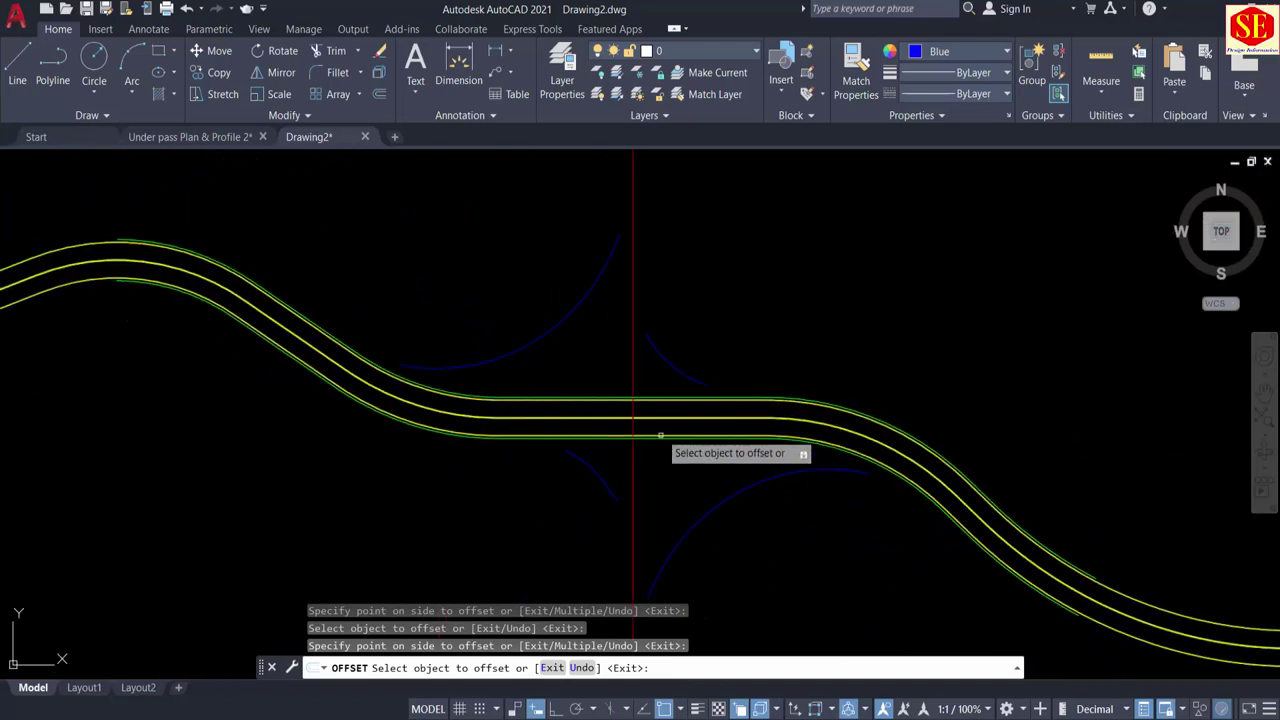
scroll(660, 436, up, 5)
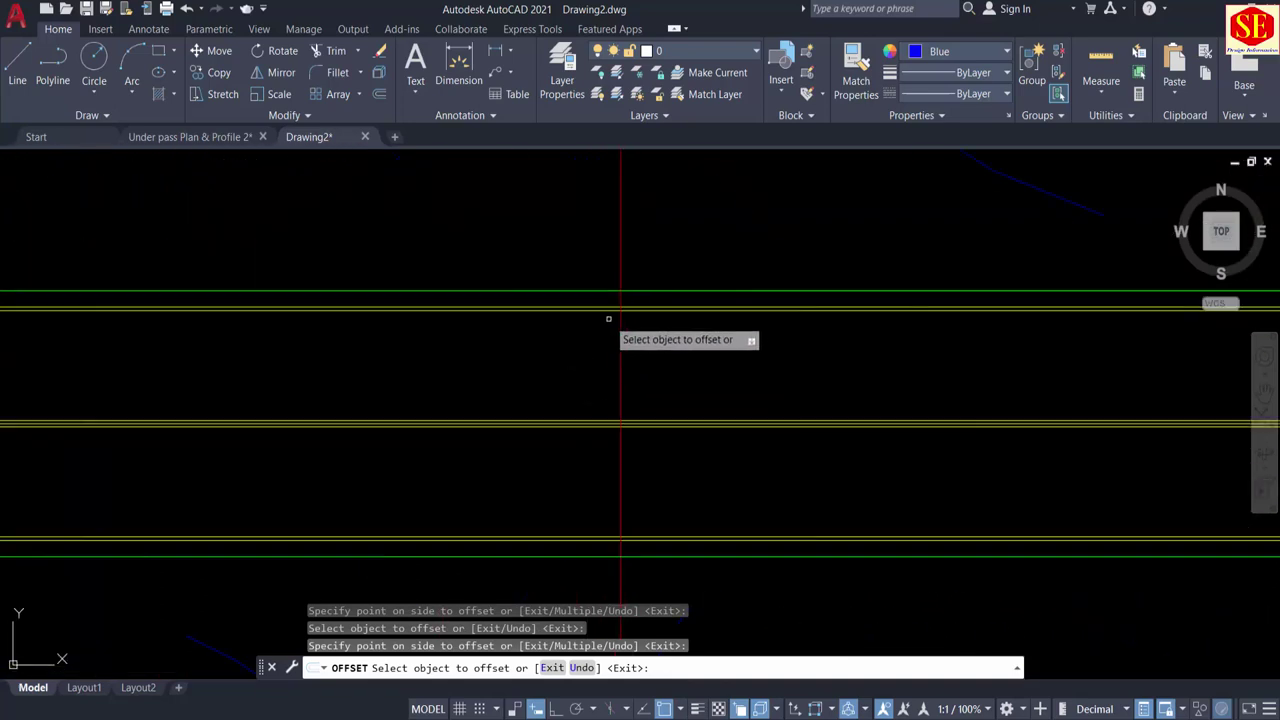
scroll(608, 318, down, 4)
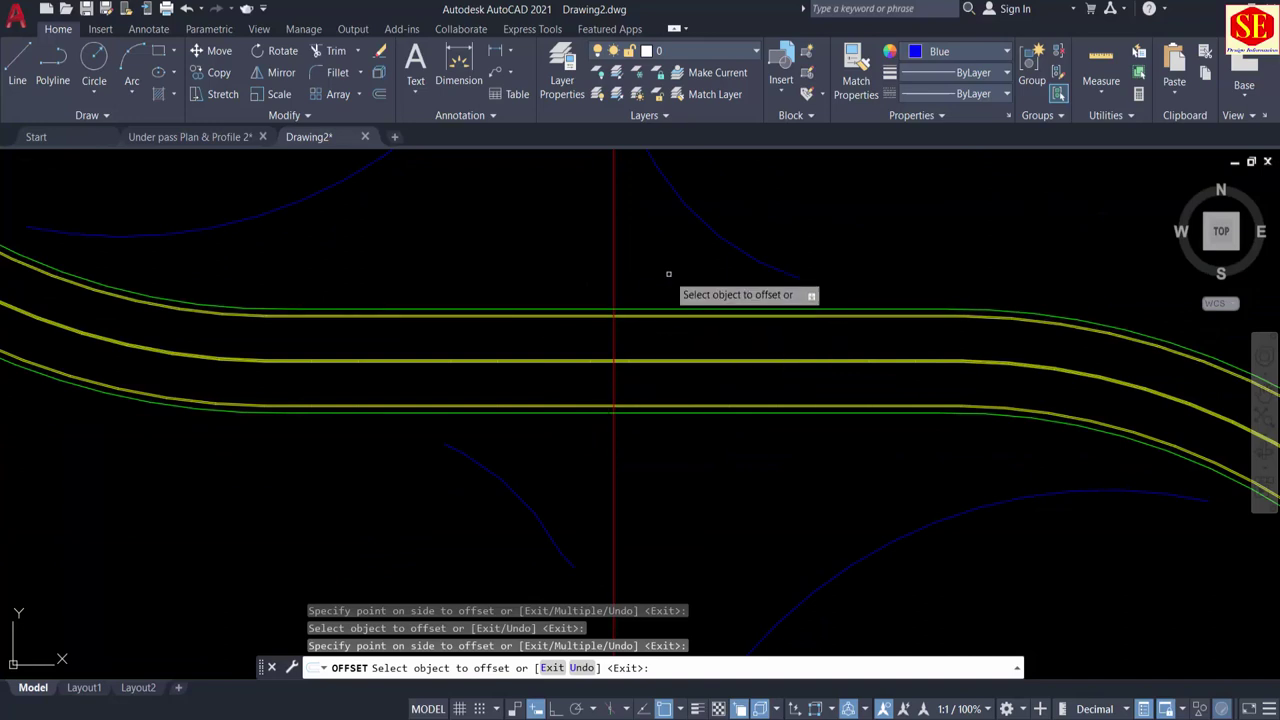
middle_drag(443, 257, 583, 240)
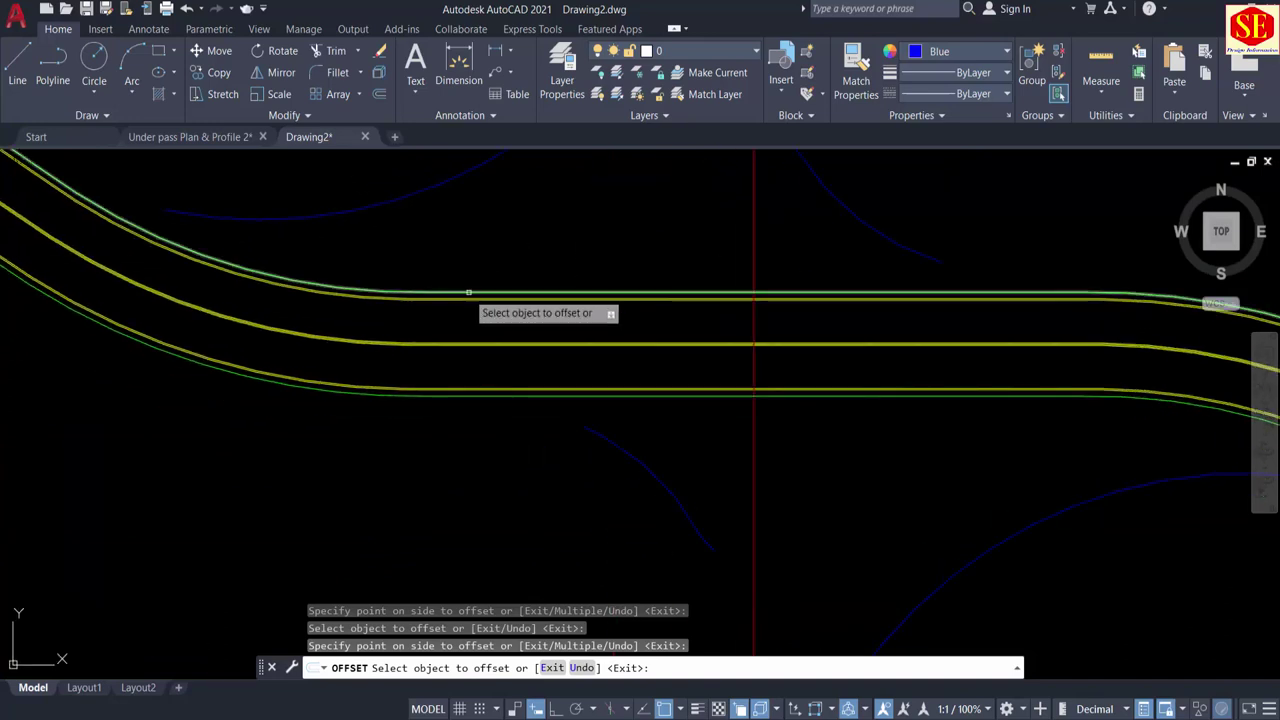
scroll(494, 491, down, 4)
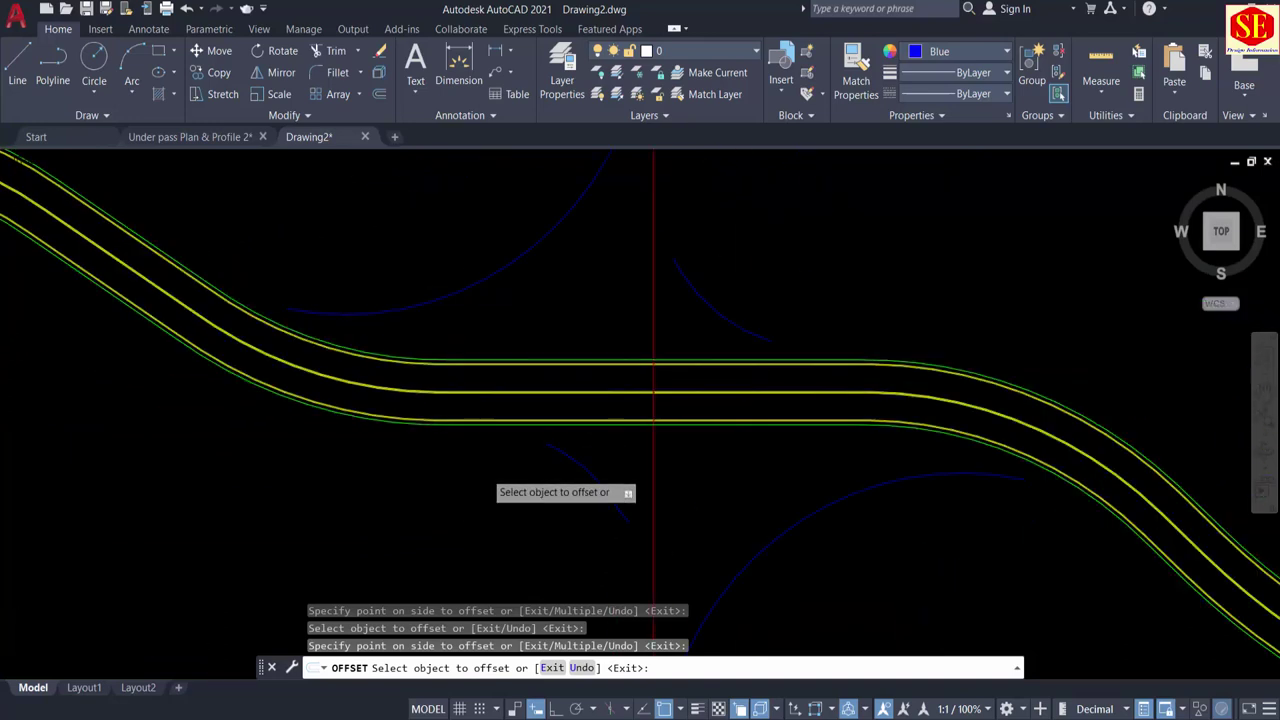
middle_drag(1028, 333, 694, 358)
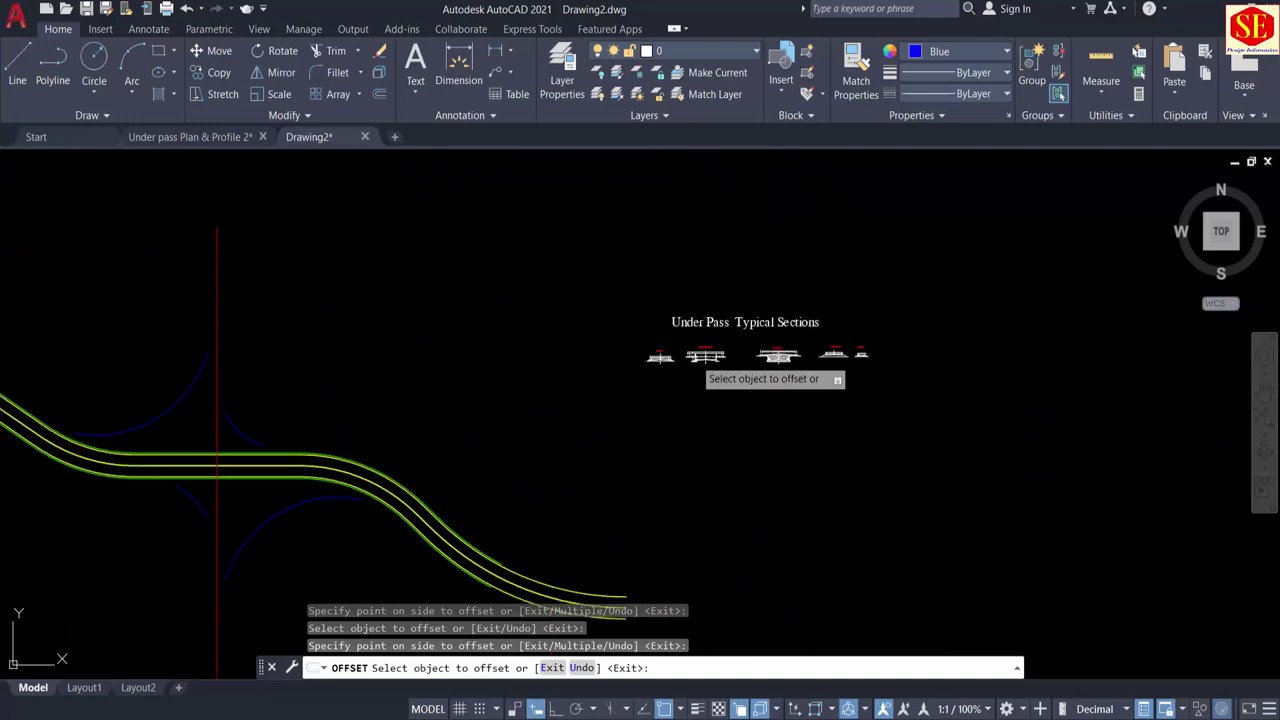
scroll(775, 362, up, 5)
scroll(560, 285, up, 7)
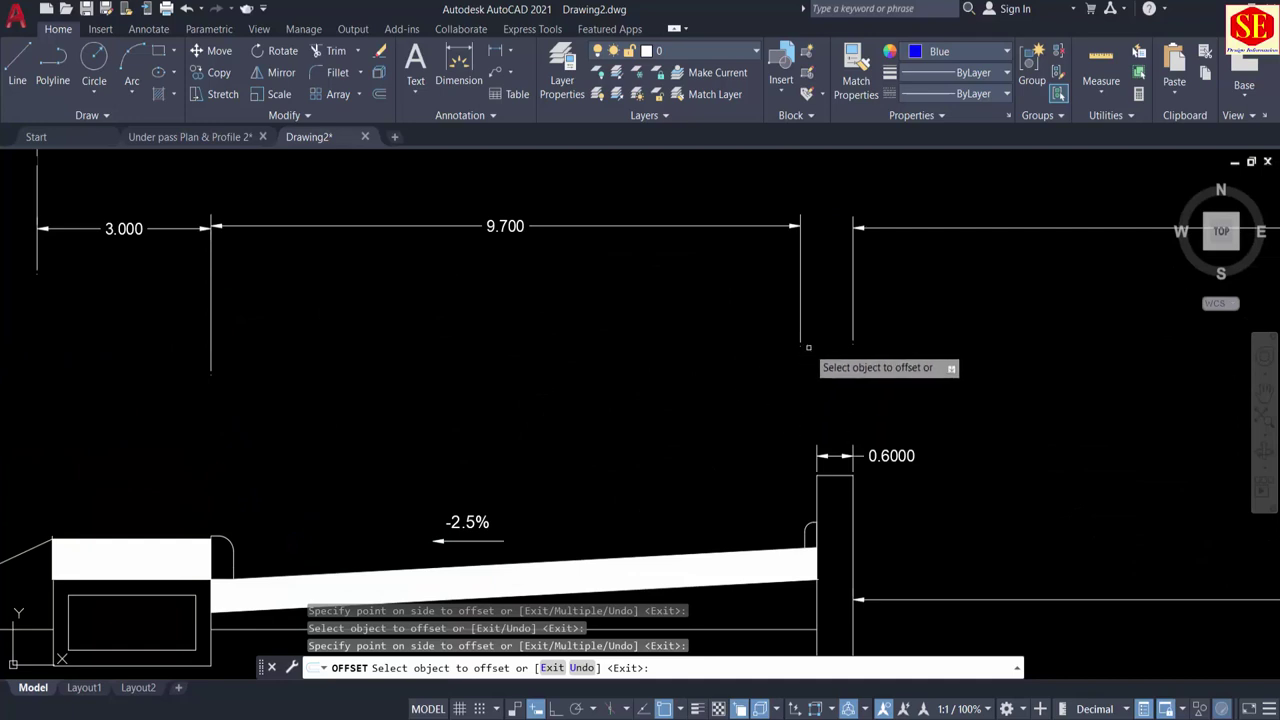
middle_drag(512, 271, 570, 465)
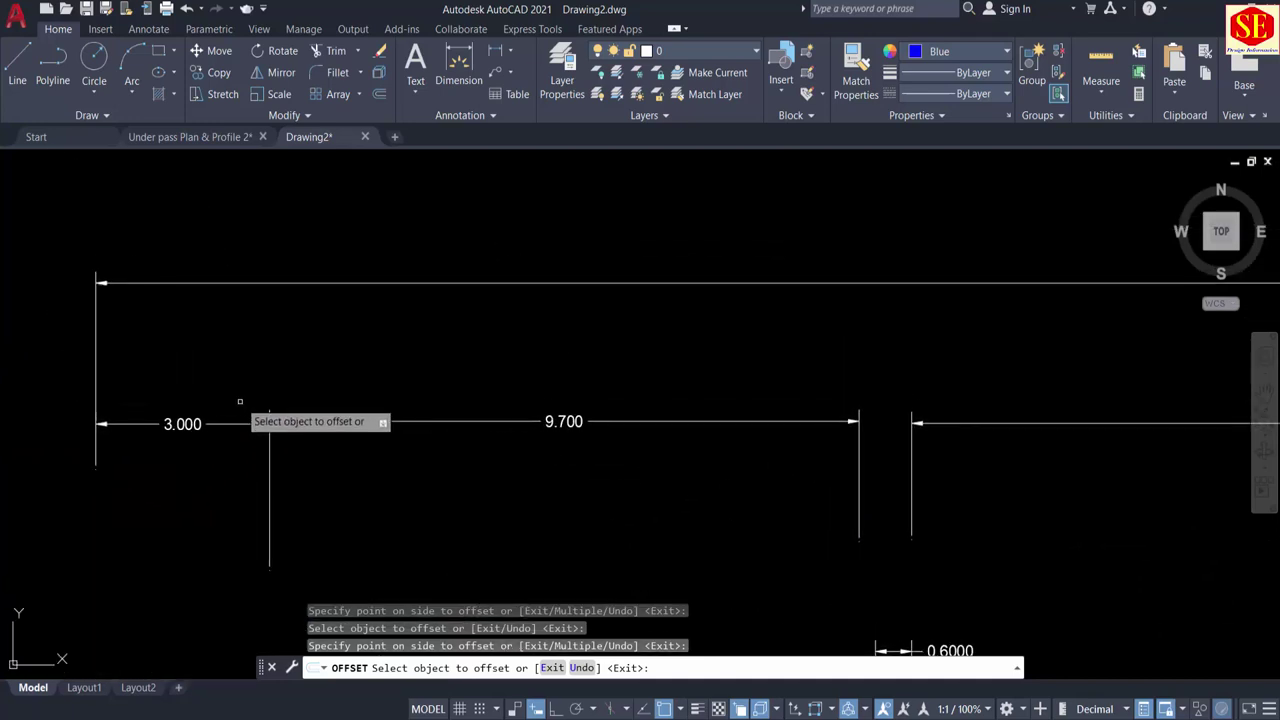
scroll(233, 345, down, 2)
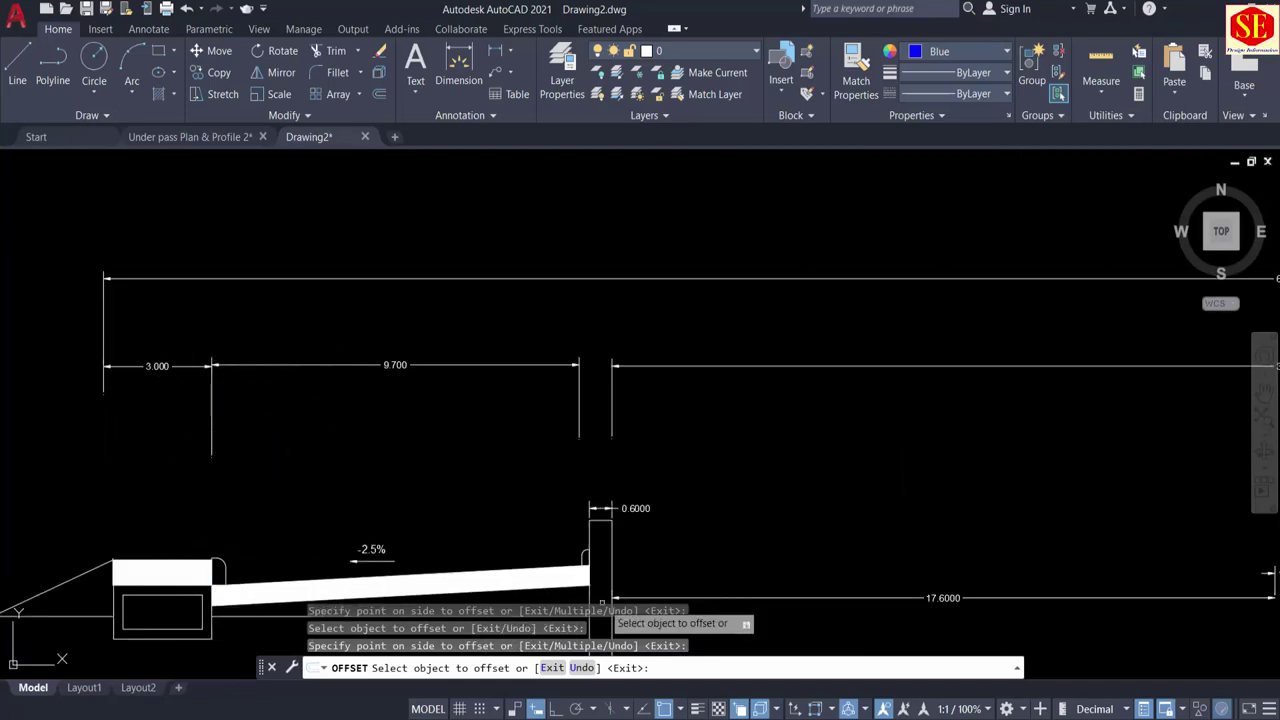
Step: Offset the two green lines along the underpass road outward by 12.7, one to each side of the road
click(1212, 661)
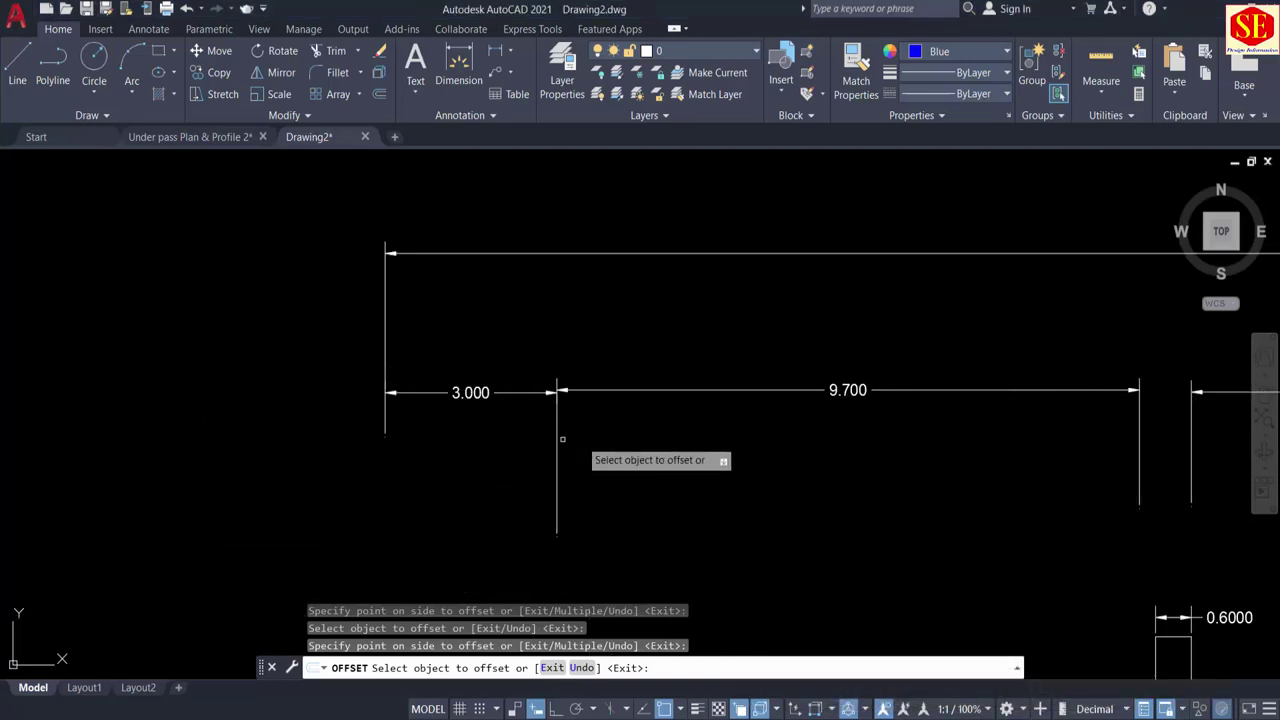
scroll(591, 434, down, 2)
scroll(623, 430, up, 1)
scroll(622, 430, up, 2)
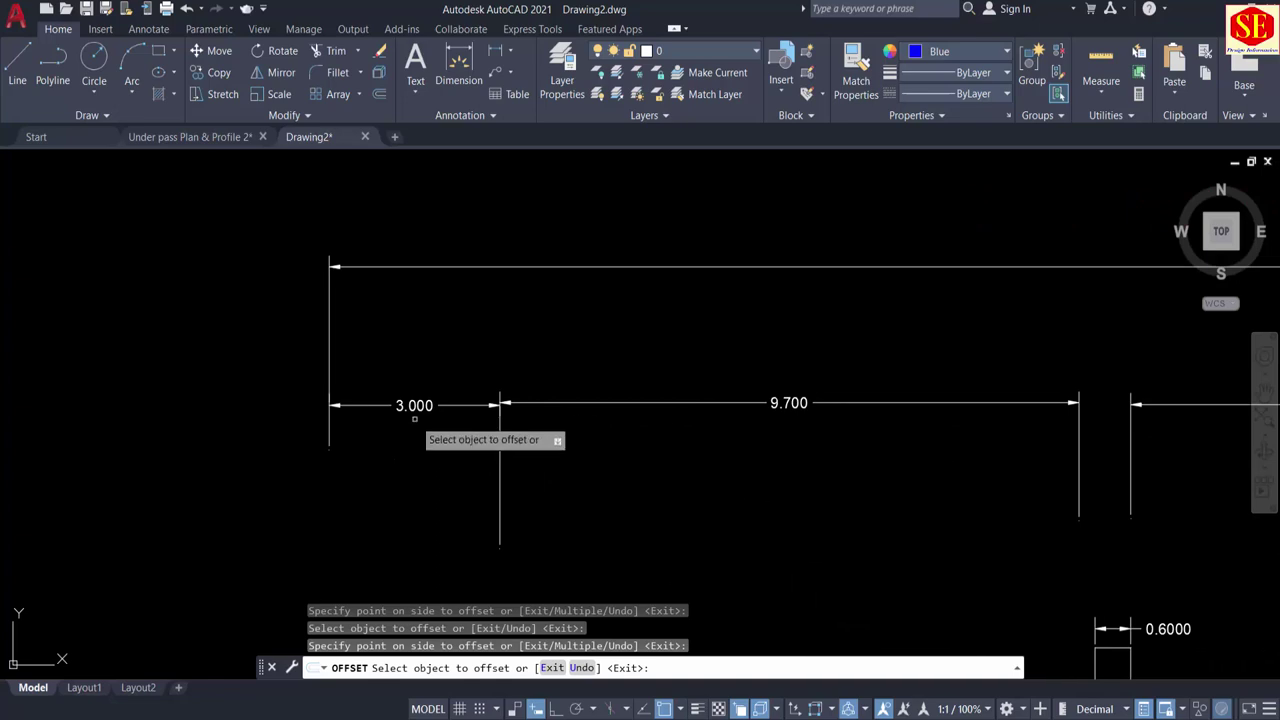
scroll(694, 420, down, 6)
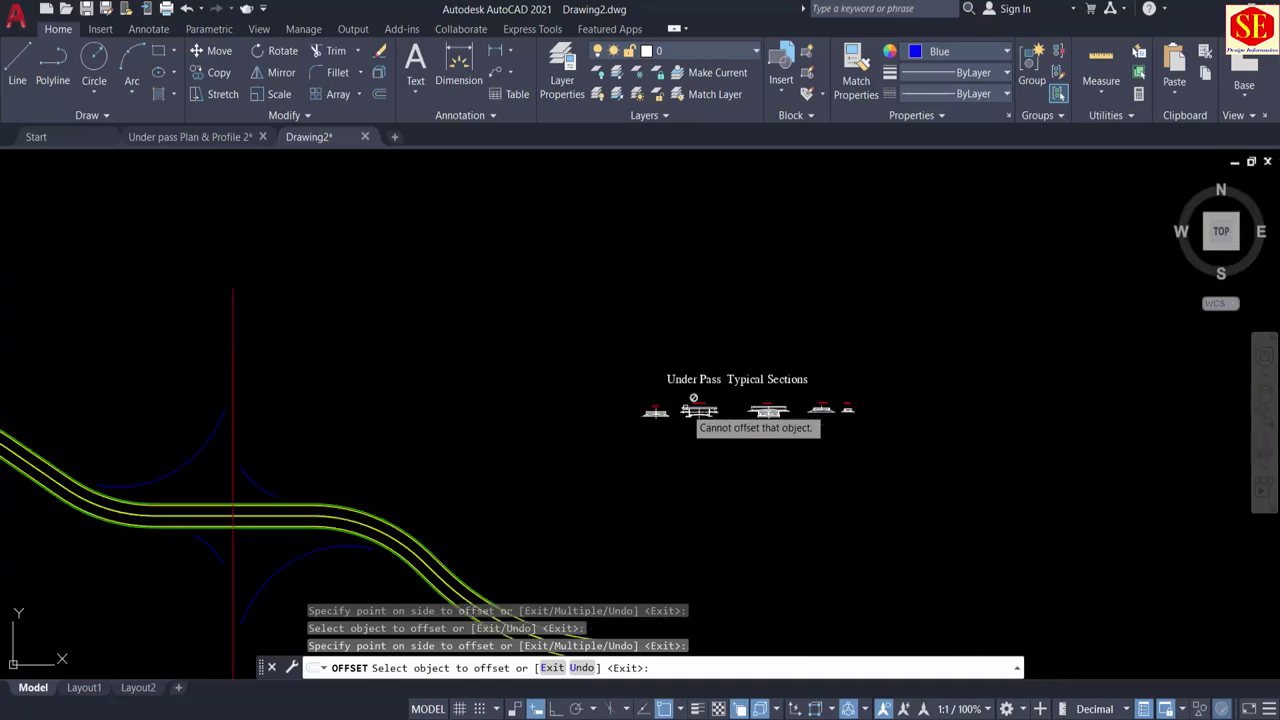
scroll(714, 352, up, 6)
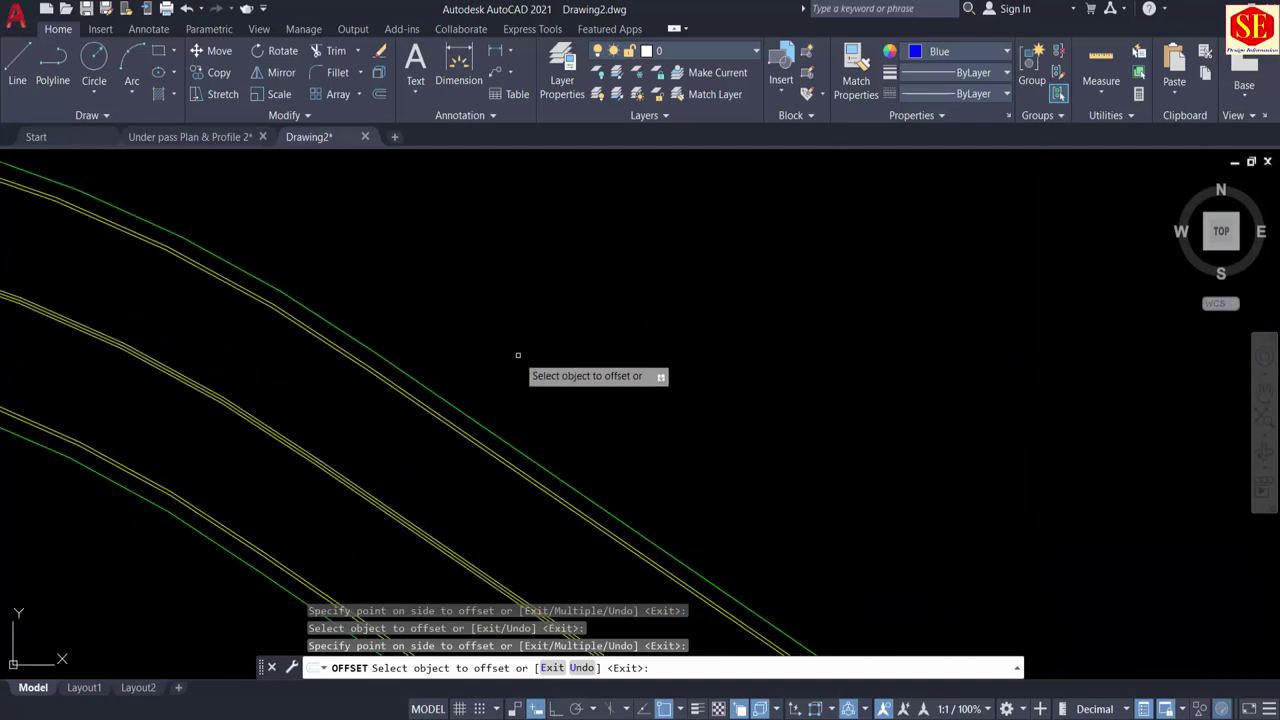
key(Return)
key(Return)
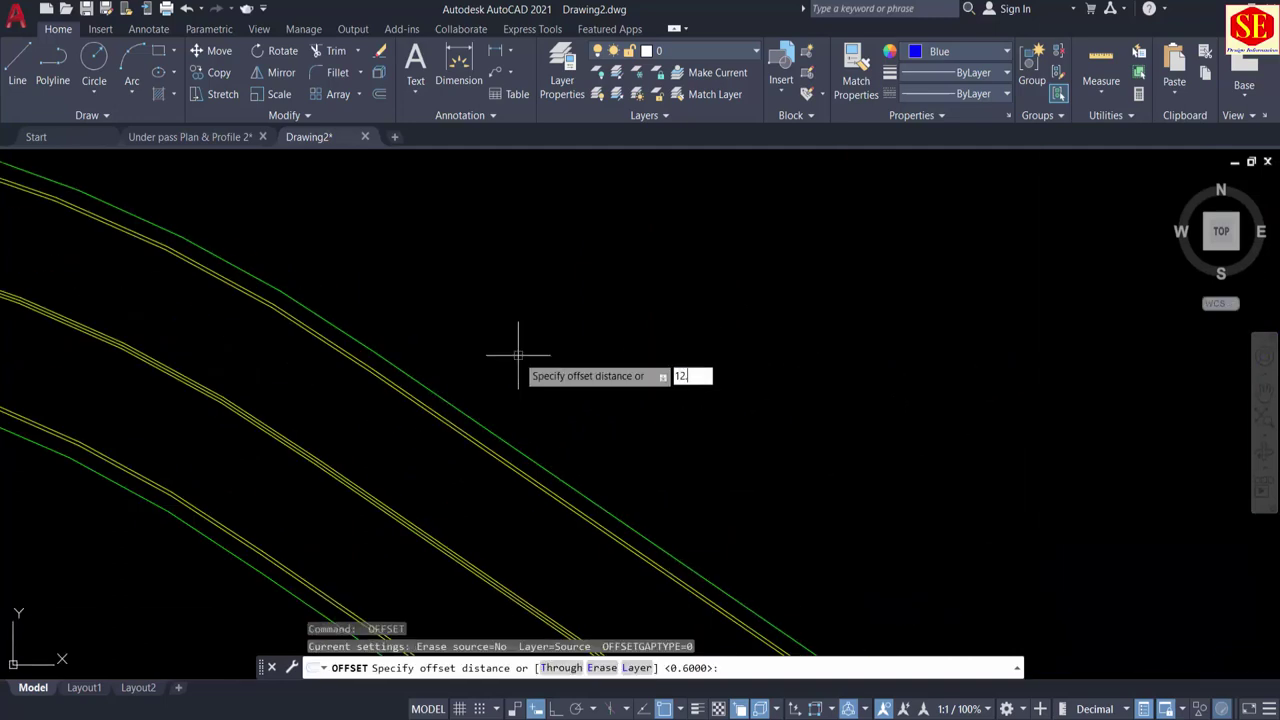
text(12.7)
key(Return)
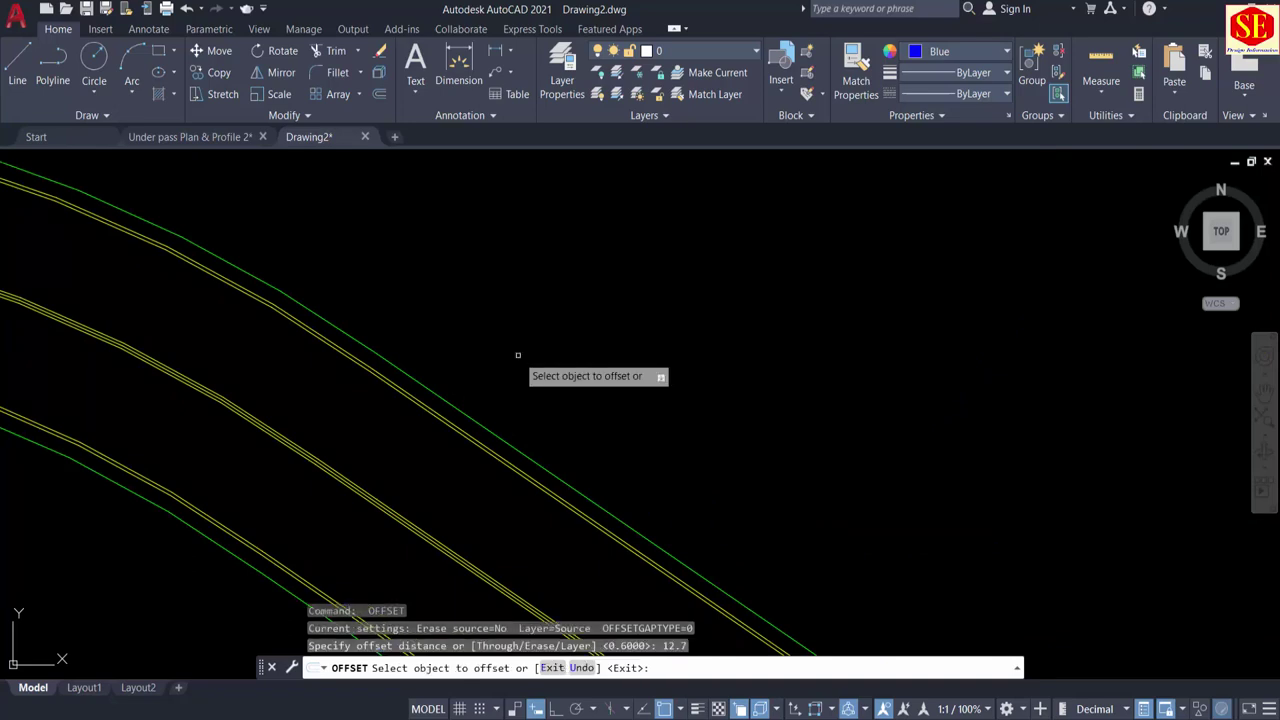
click(480, 425)
click(587, 327)
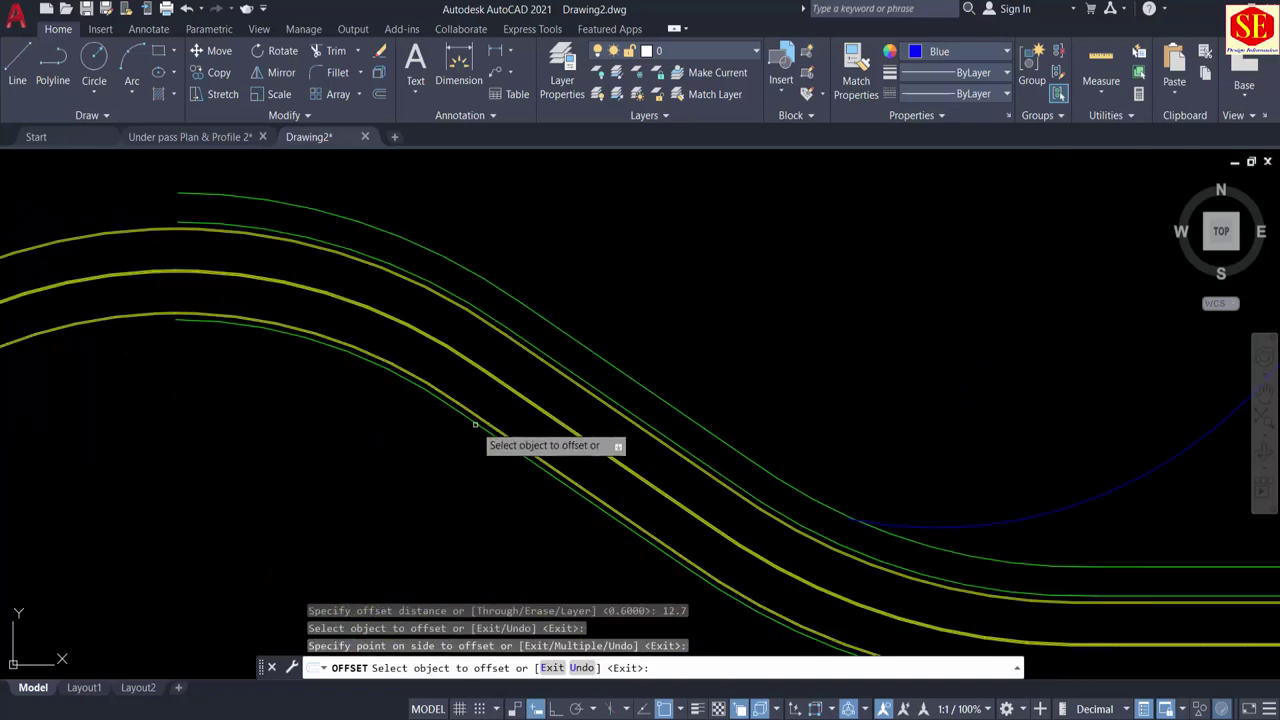
click(478, 421)
click(446, 451)
Step: Examine the ramp width dimensions beside the wall in the Ramps With Walls section
scroll(391, 440, down, 3)
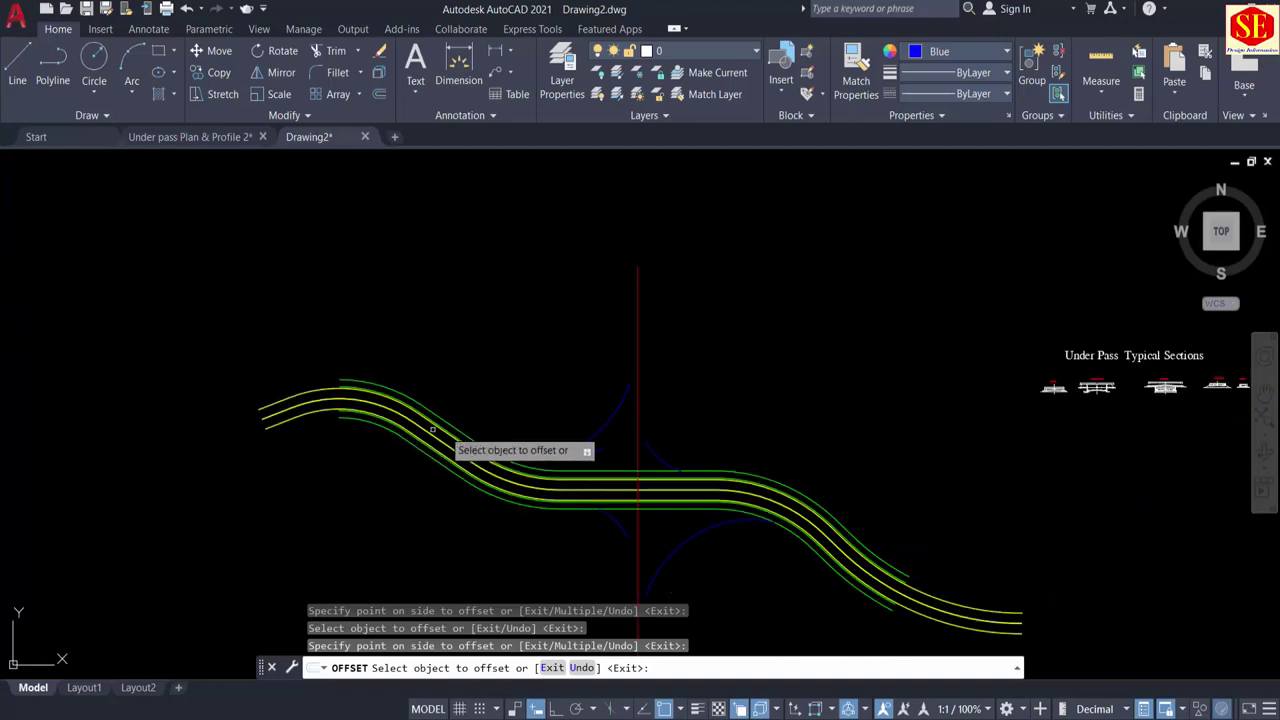
middle_drag(779, 395, 391, 433)
scroll(660, 432, up, 10)
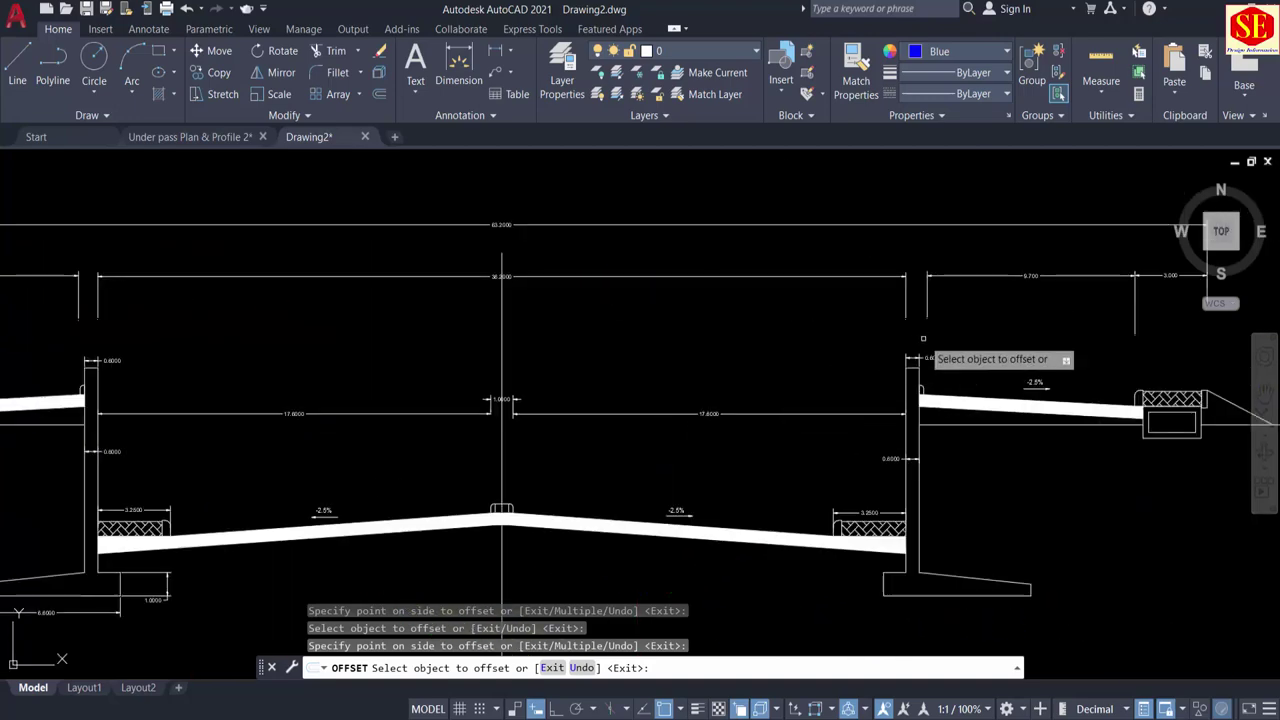
scroll(880, 345, up, 2)
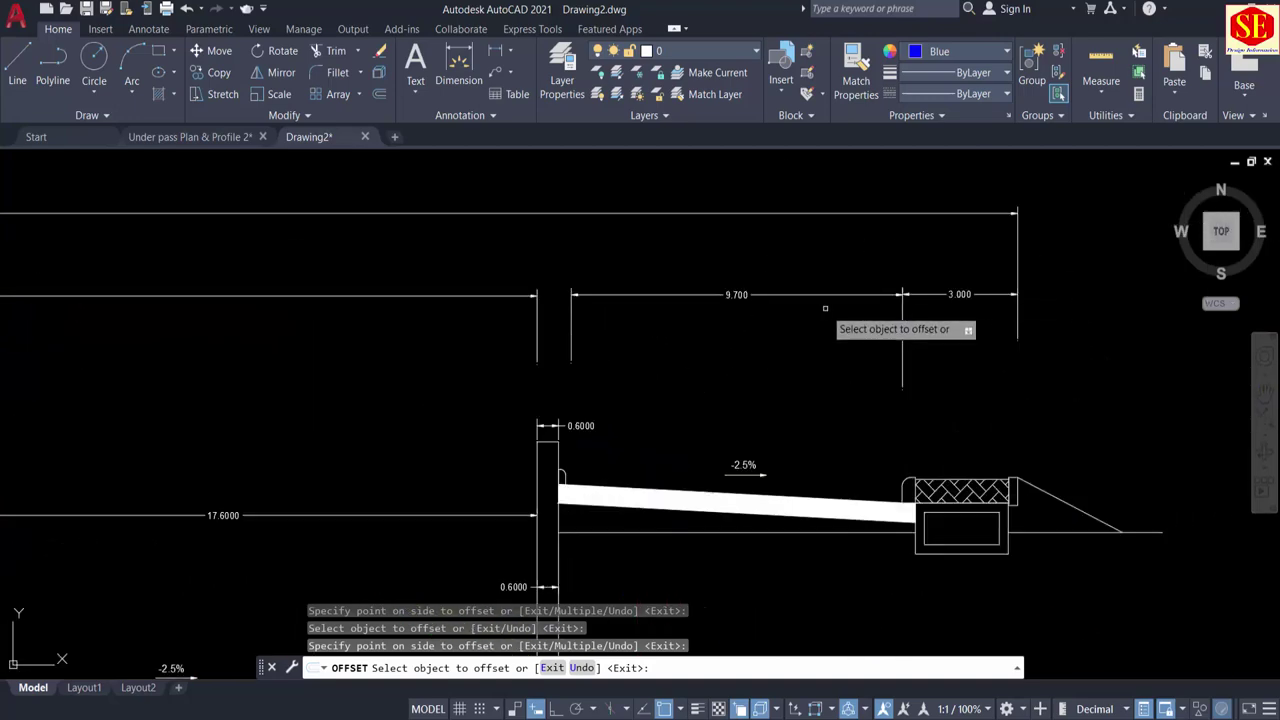
scroll(825, 308, down, 4)
scroll(825, 308, up, 3)
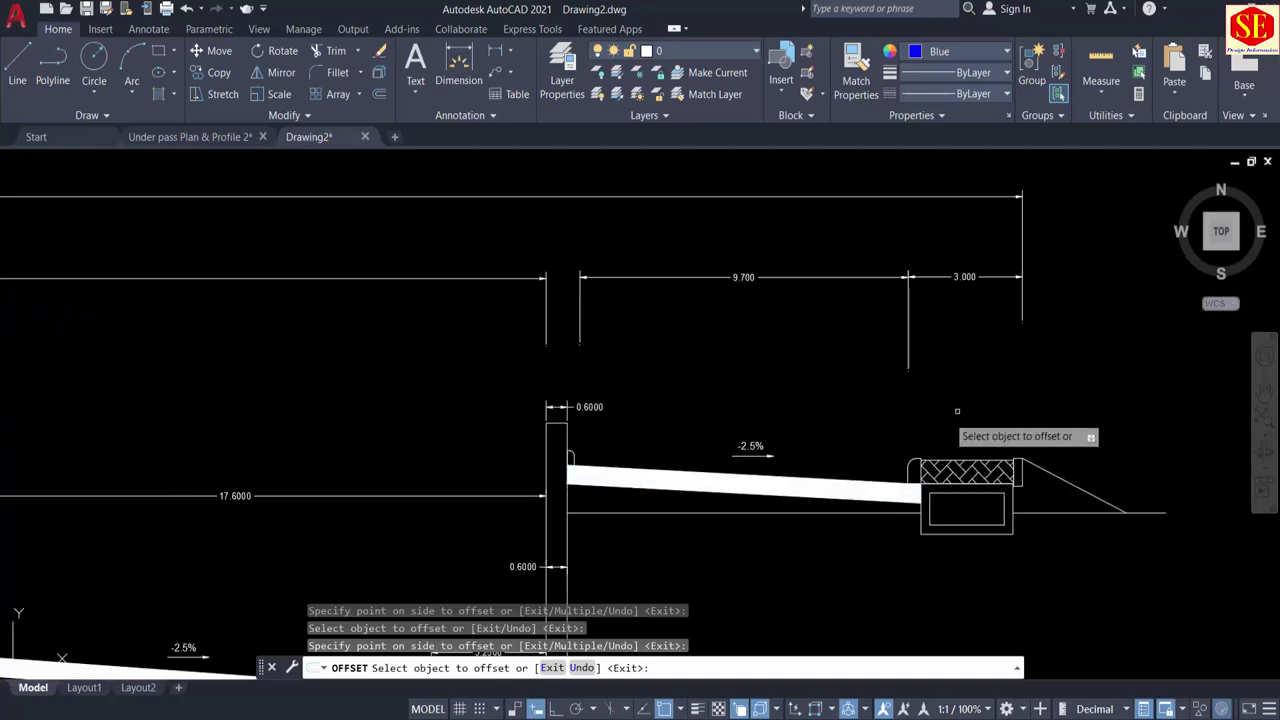
scroll(758, 358, down, 3)
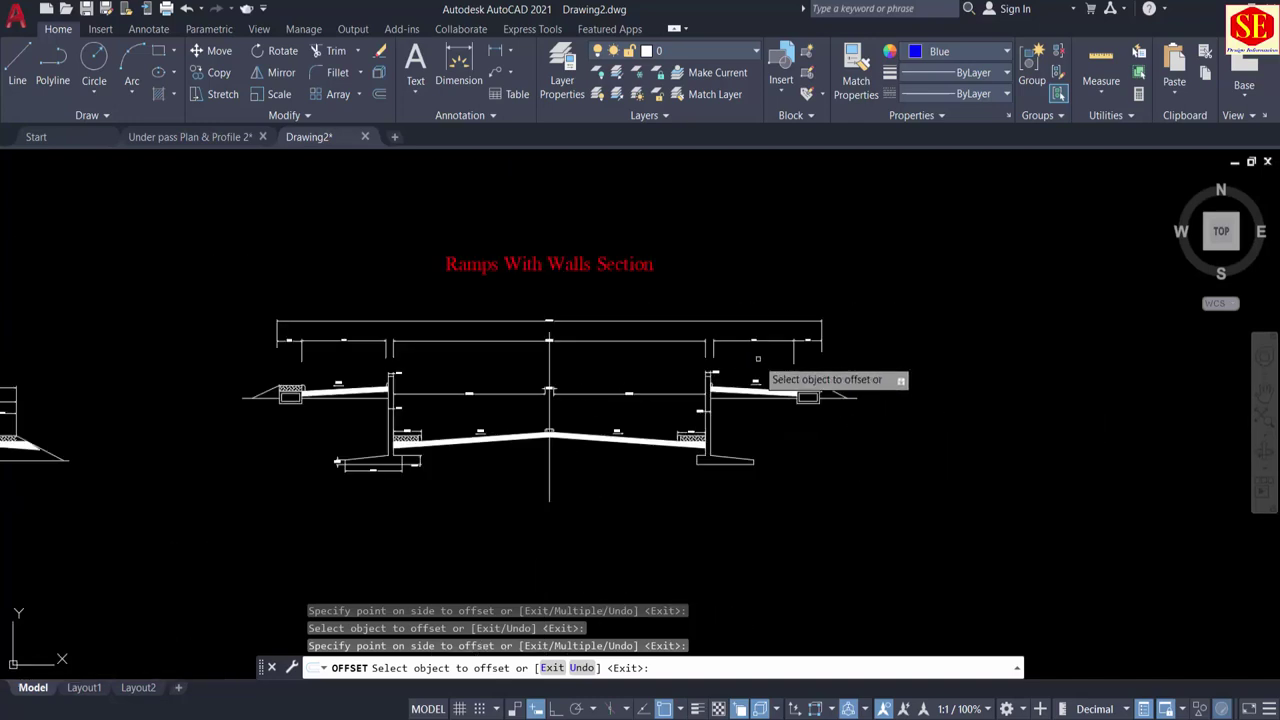
scroll(758, 358, down, 2)
scroll(676, 390, down, 4)
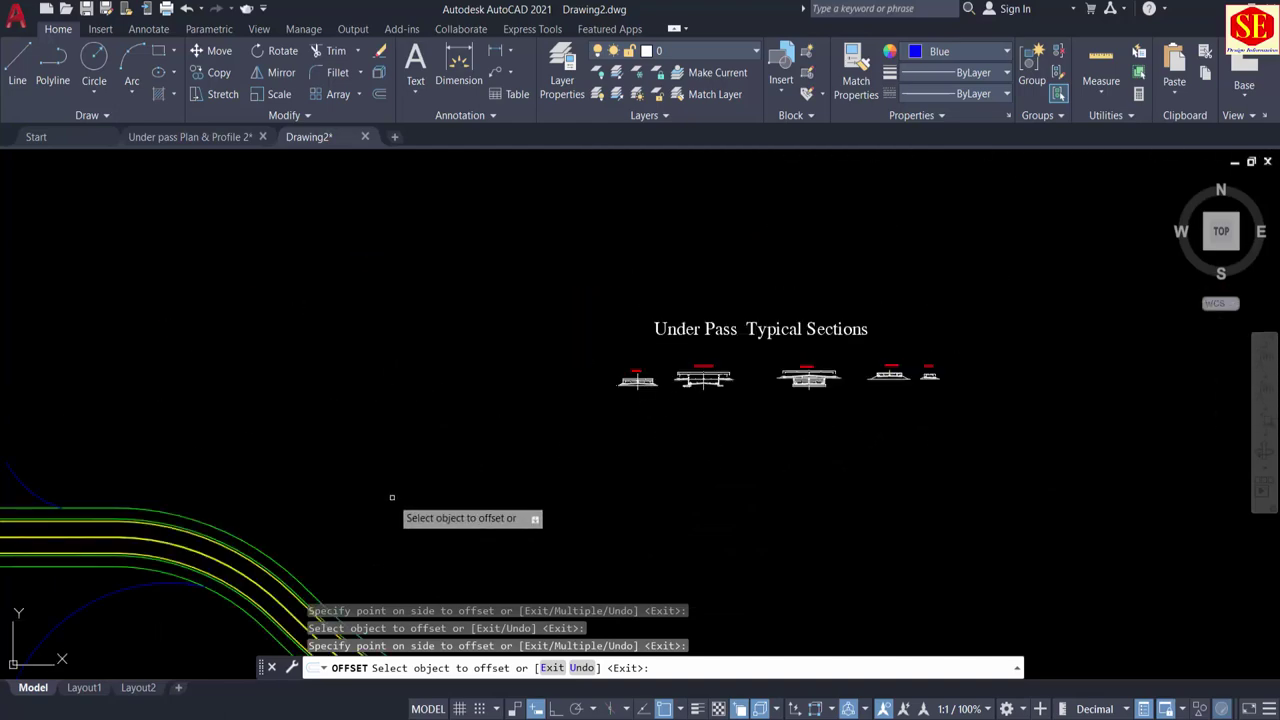
Step: Check the start and course of the outer green lines against the yellow road lines in the plan
middle_drag(392, 497, 974, 349)
scroll(263, 323, up, 4)
mouse_move(237, 288)
middle_down()
mouse_move(214, 274)
mouse_move(580, 489)
middle_up()
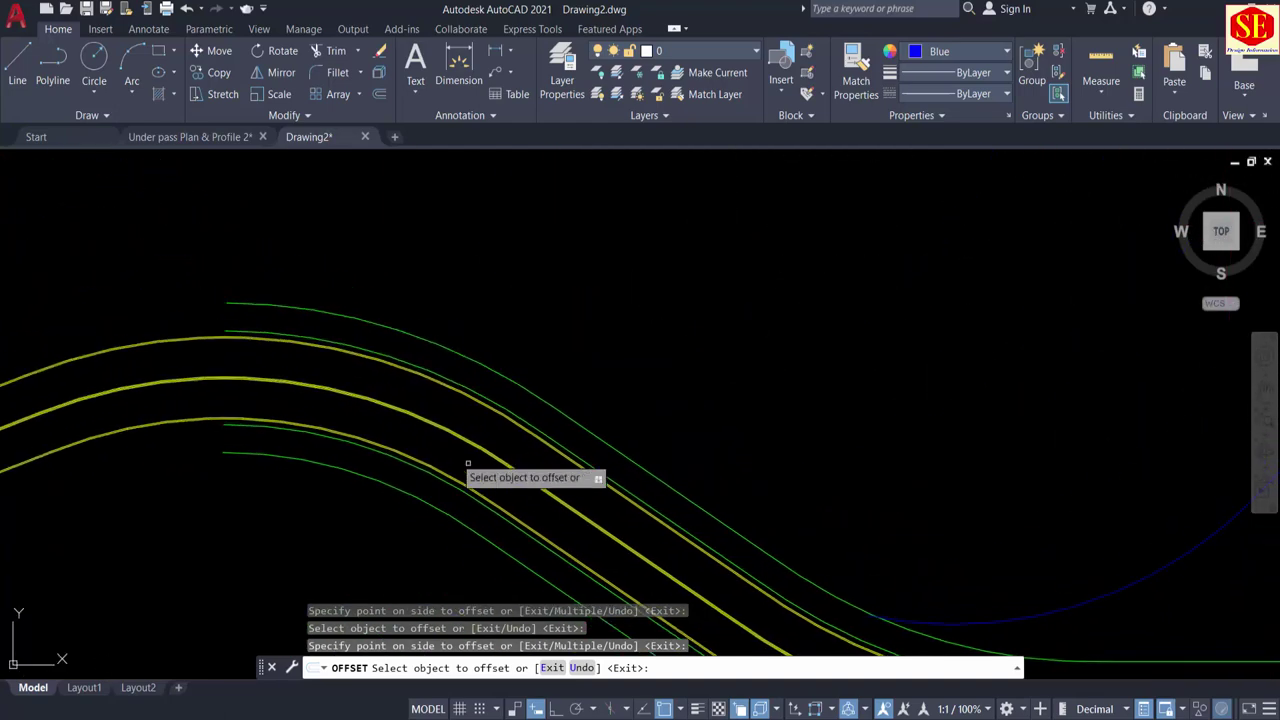
scroll(238, 337, up, 3)
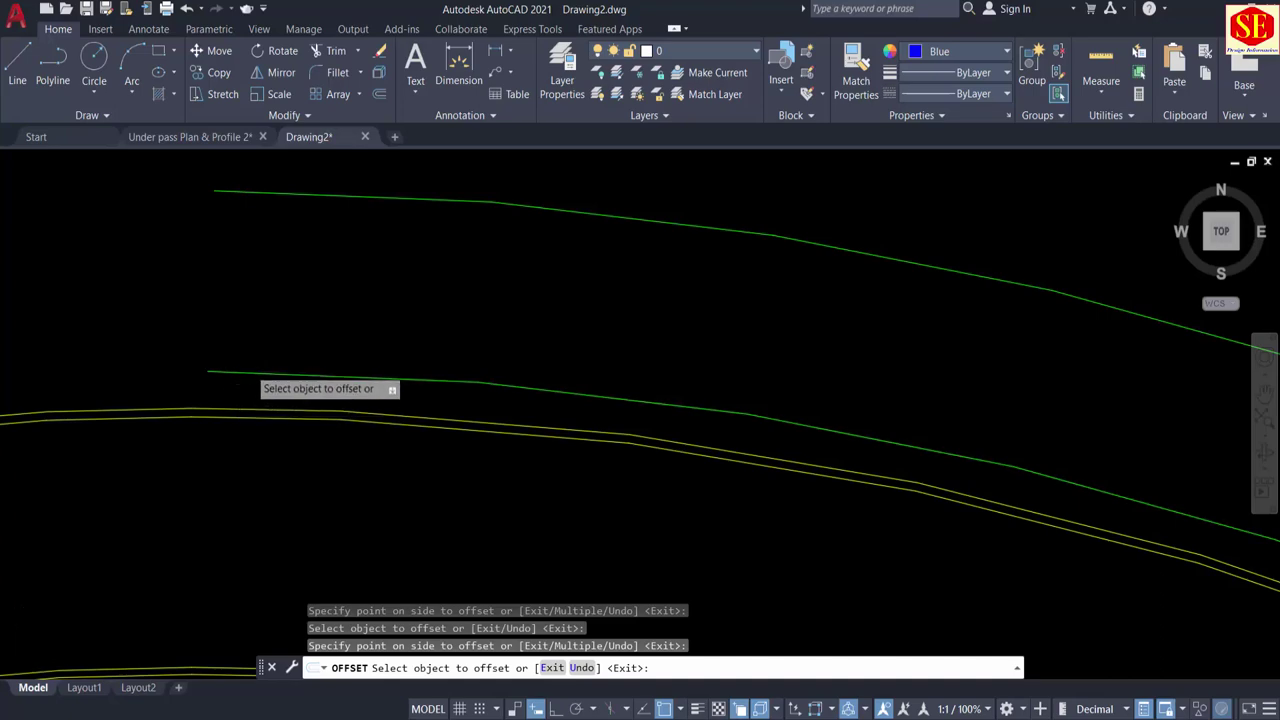
scroll(230, 375, down, 3)
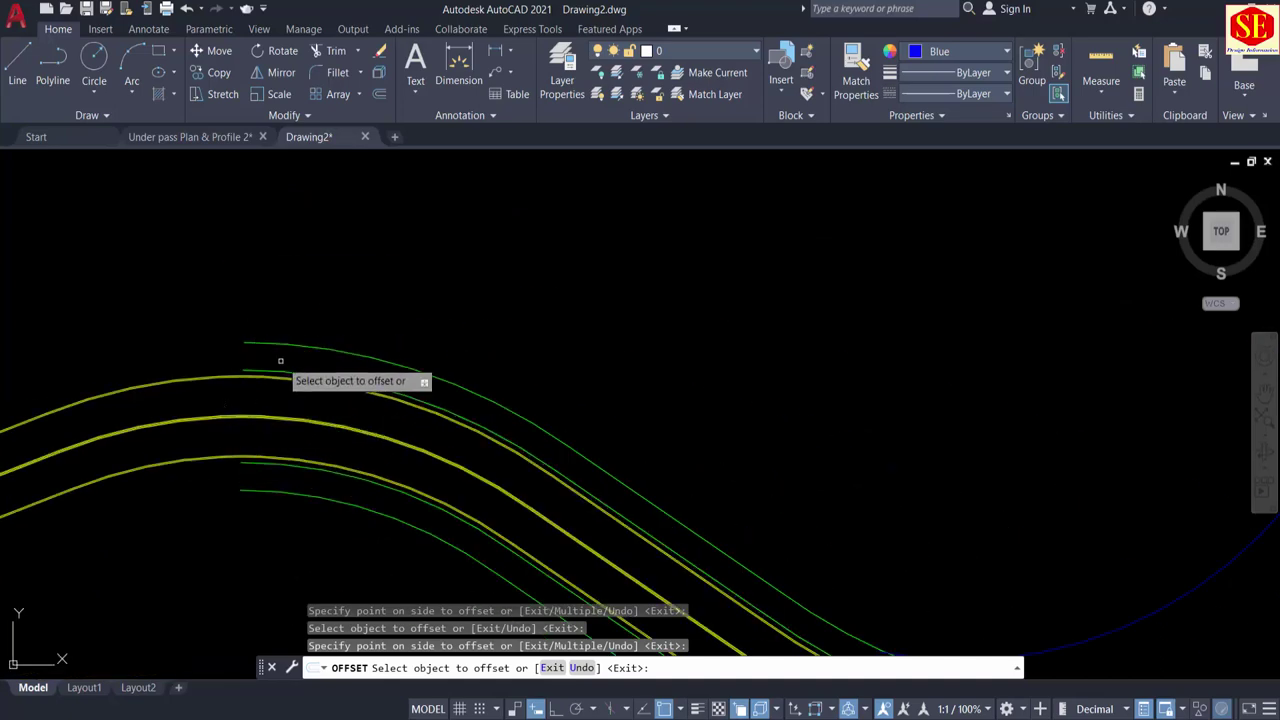
scroll(280, 325, down, 3)
mouse_move(596, 397)
middle_down()
mouse_move(375, 373)
mouse_move(158, 372)
middle_up()
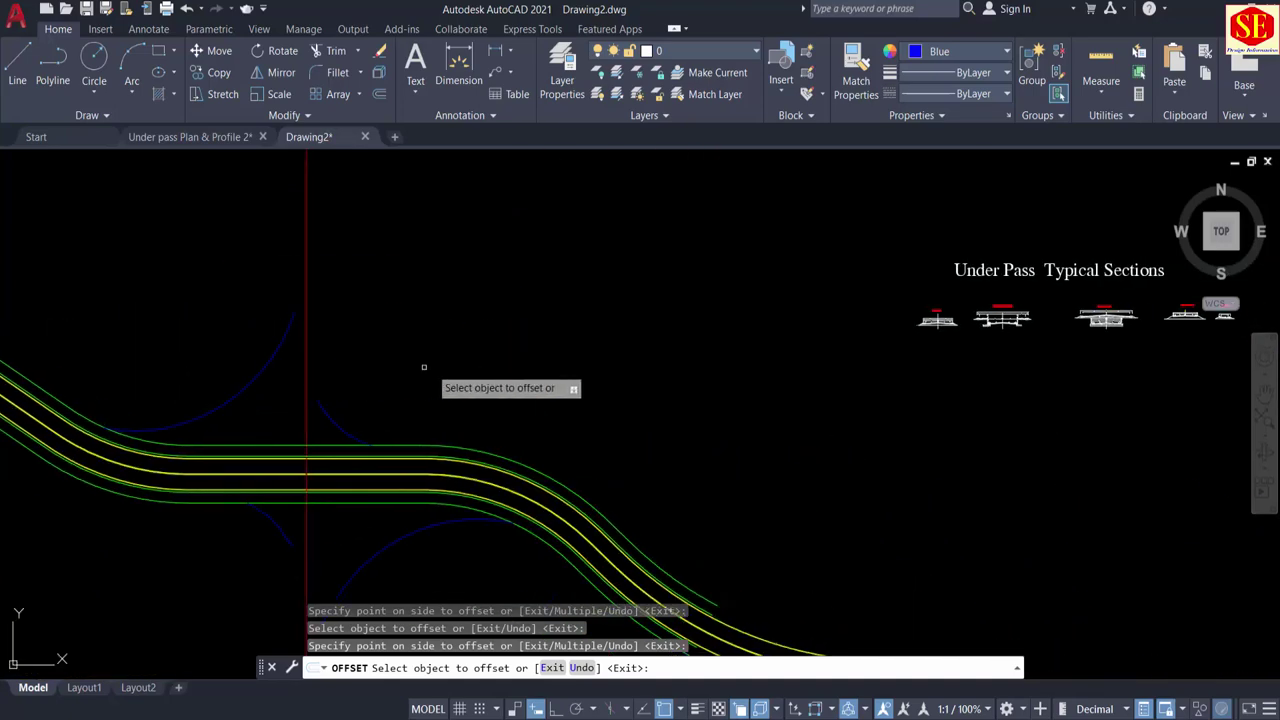
Step: Examine the total width, half-width, median and sidewalk dimensions in the Main Road Section
middle_drag(824, 334, 305, 346)
scroll(603, 331, up, 4)
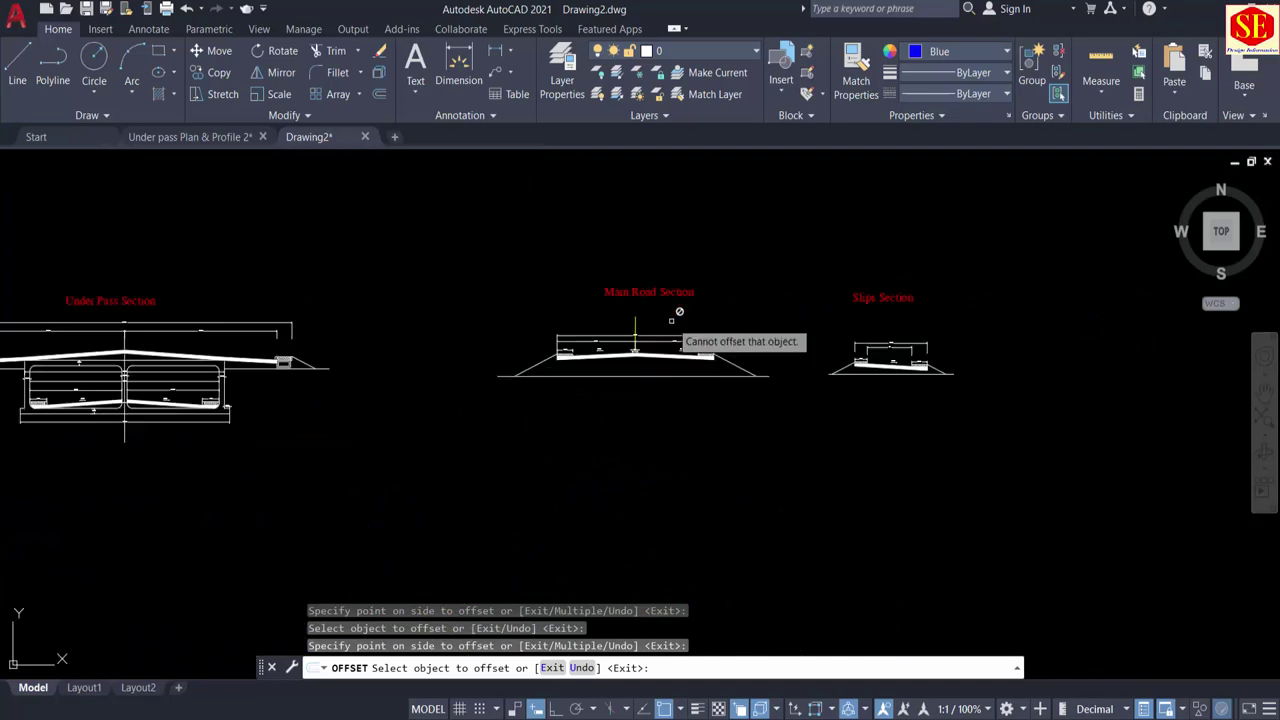
scroll(679, 312, up, 3)
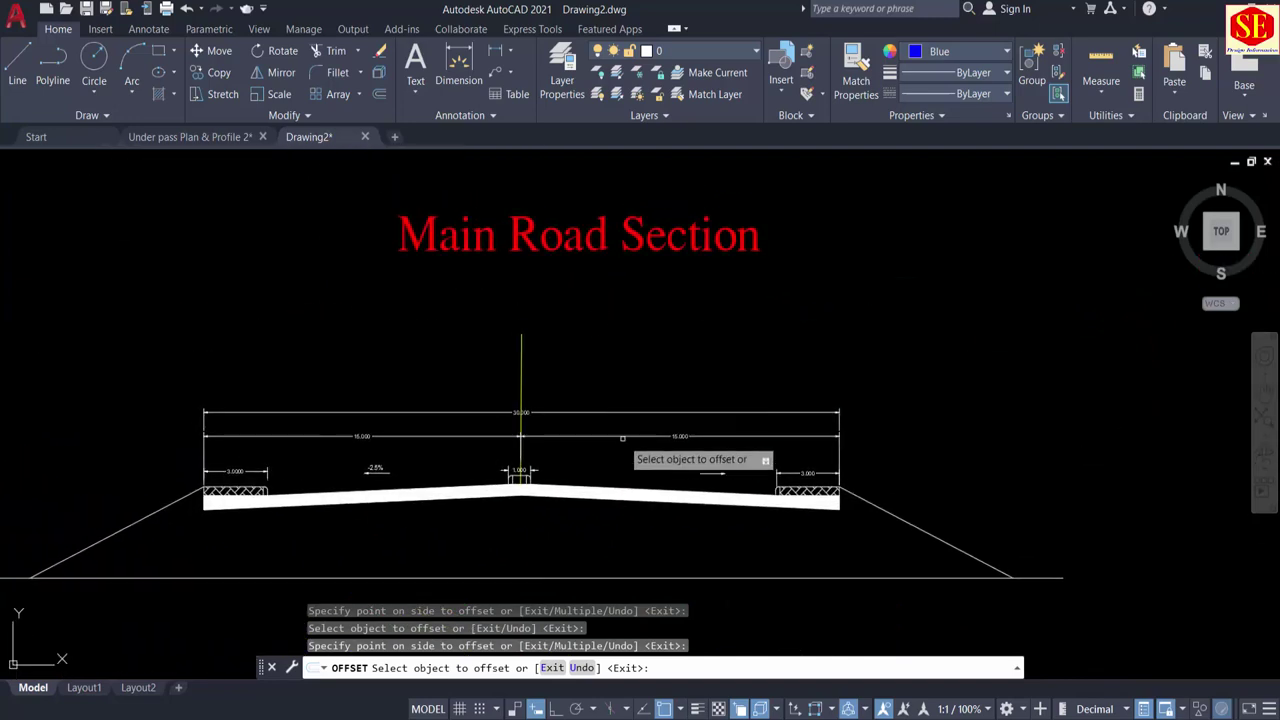
scroll(634, 457, up, 3)
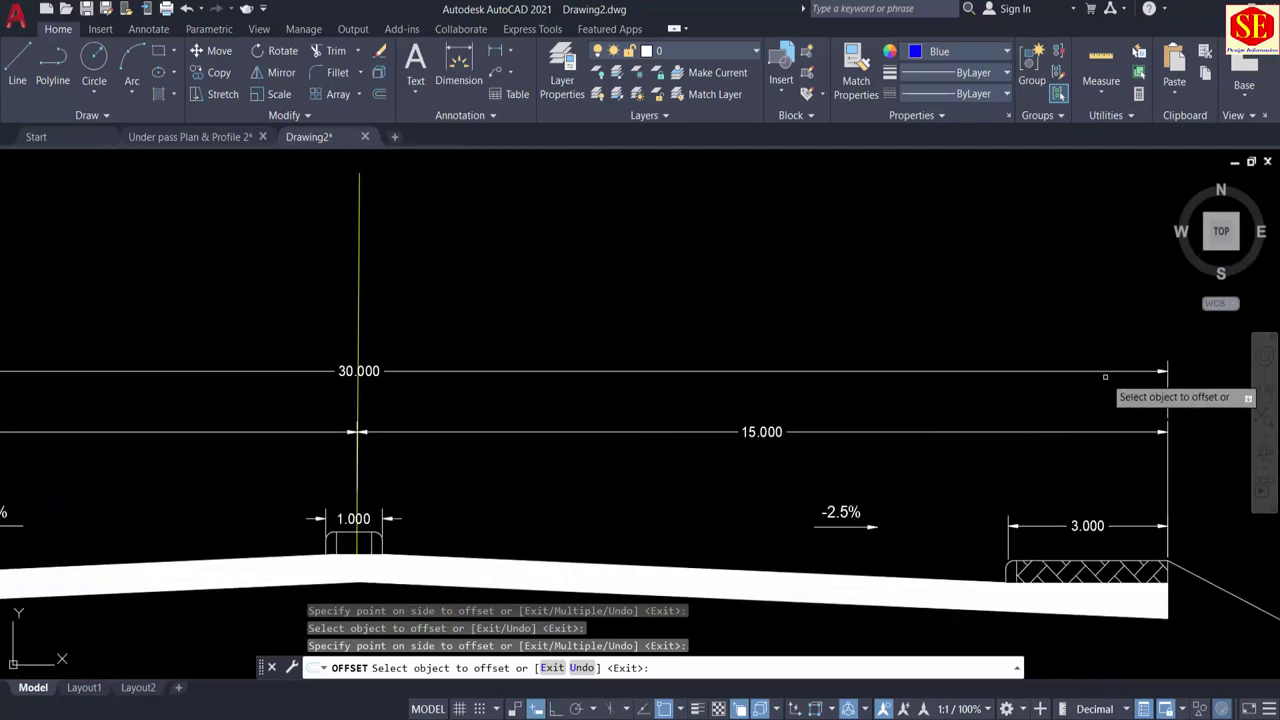
middle_drag(351, 449, 930, 392)
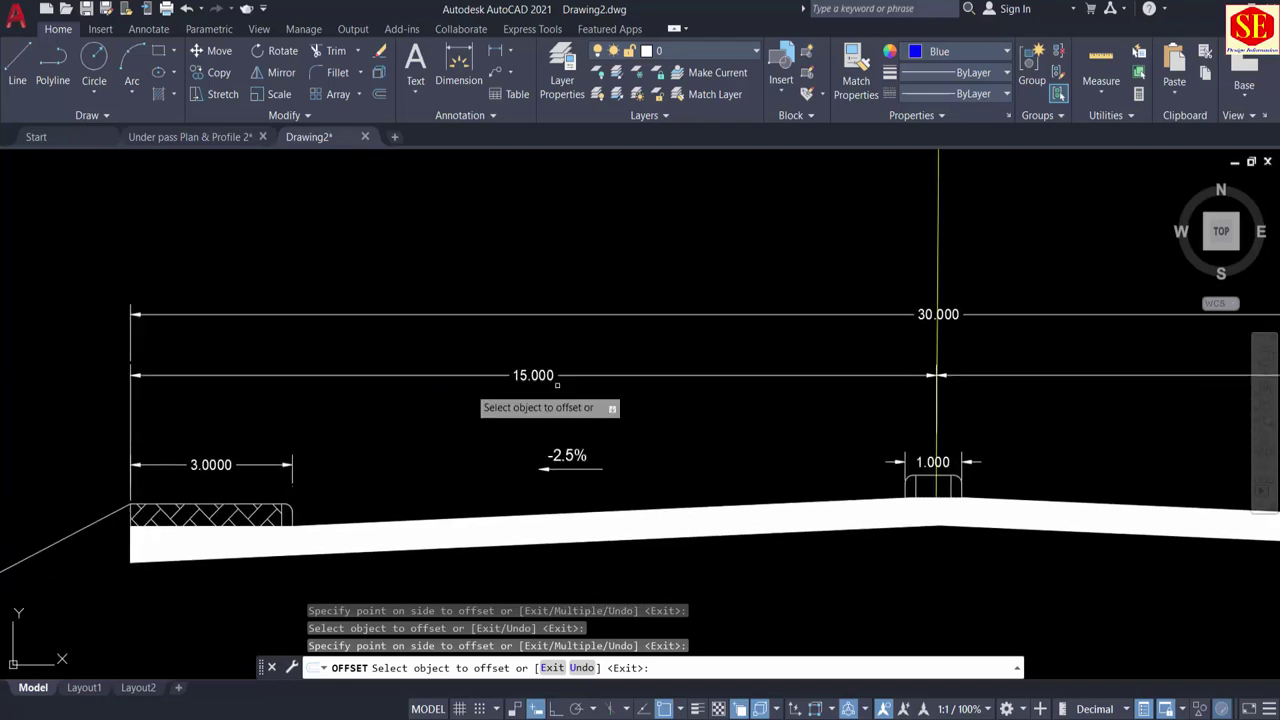
scroll(967, 485, up, 3)
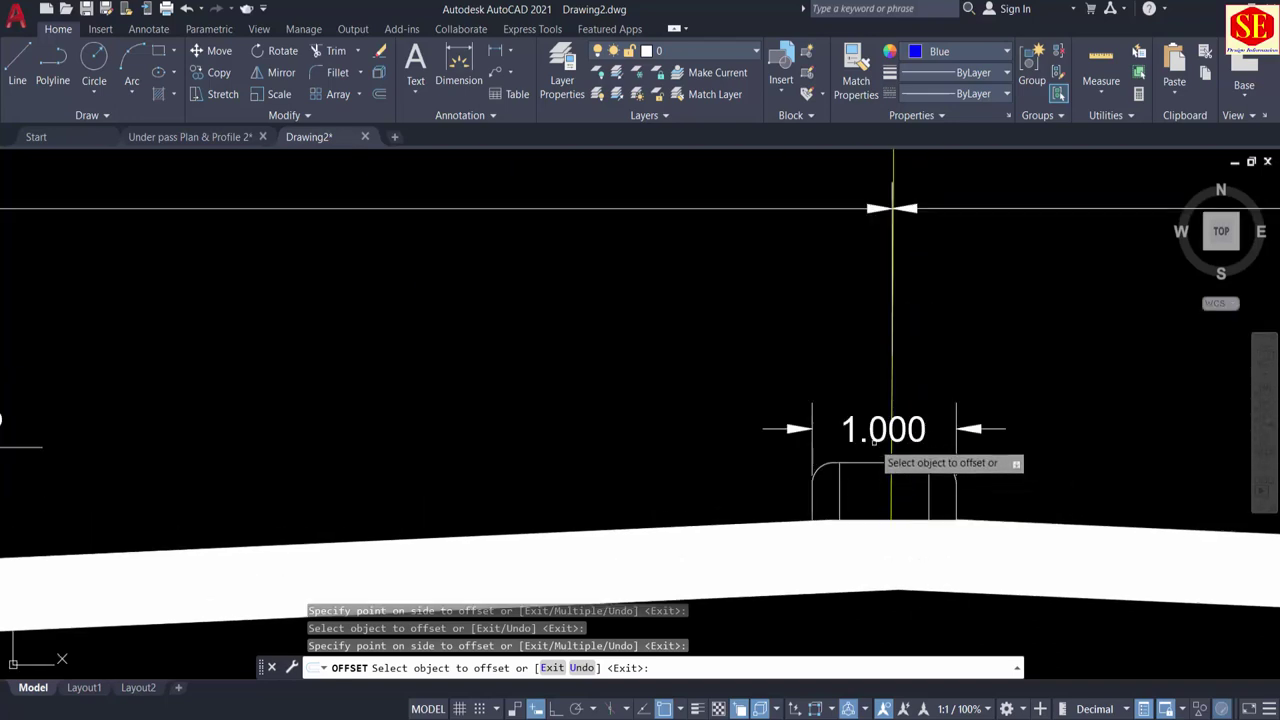
scroll(751, 370, down, 5)
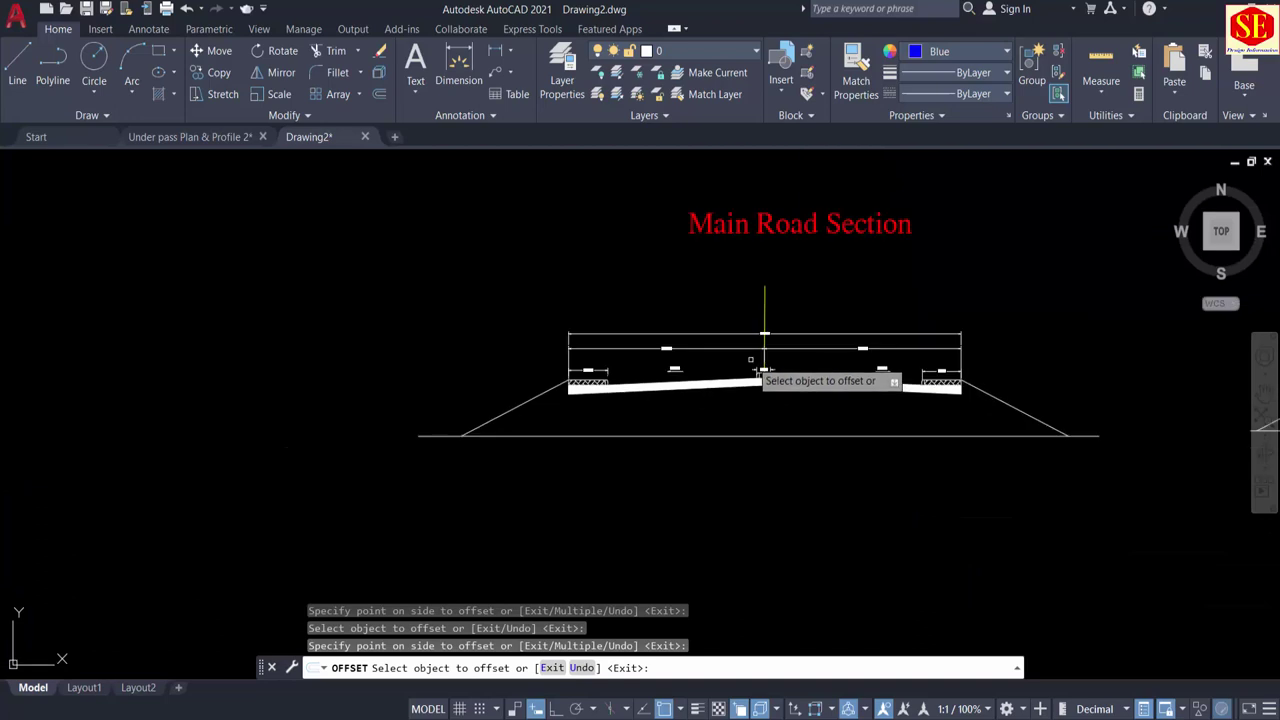
scroll(750, 359, up, 5)
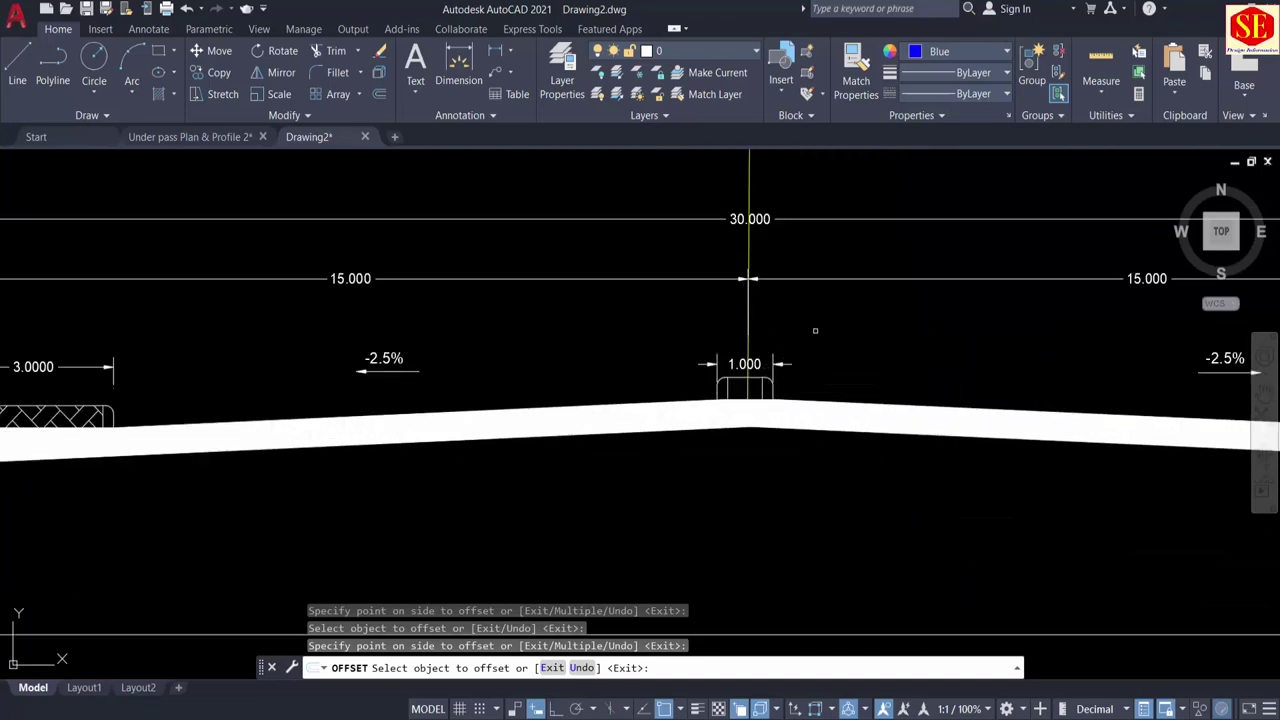
middle_drag(815, 330, 603, 354)
scroll(880, 300, down, 3)
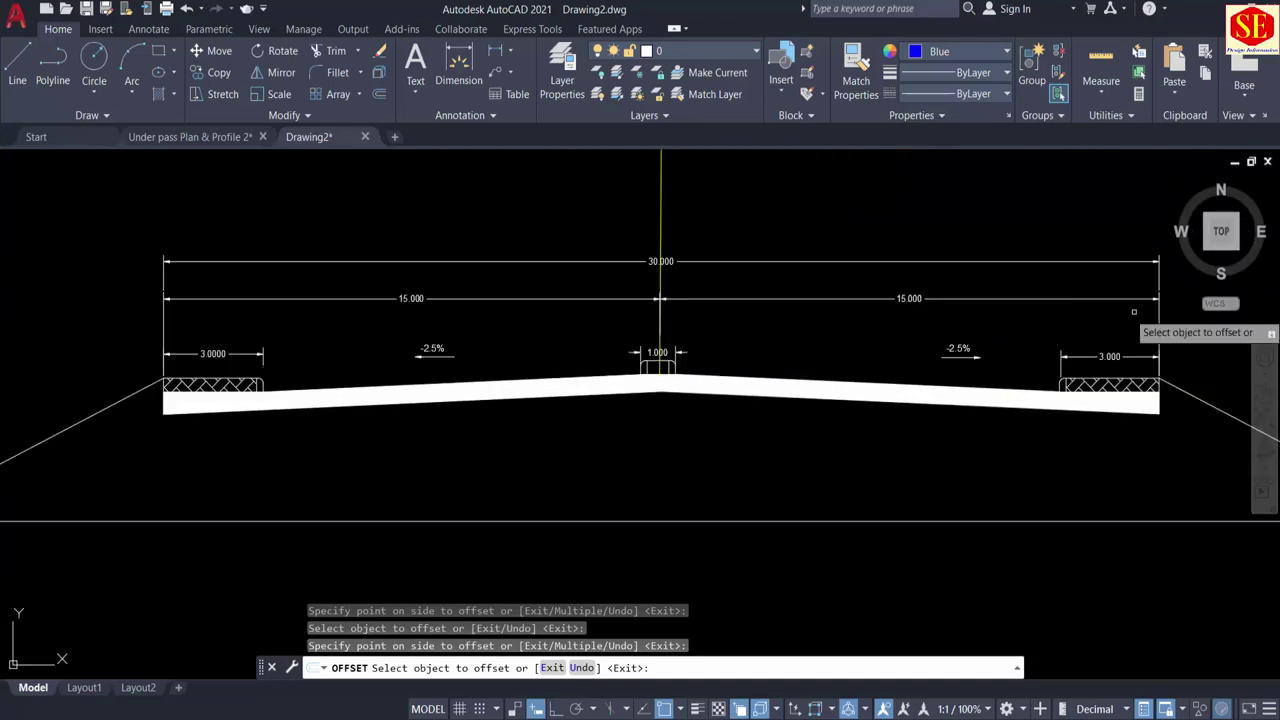
scroll(900, 310, down, 6)
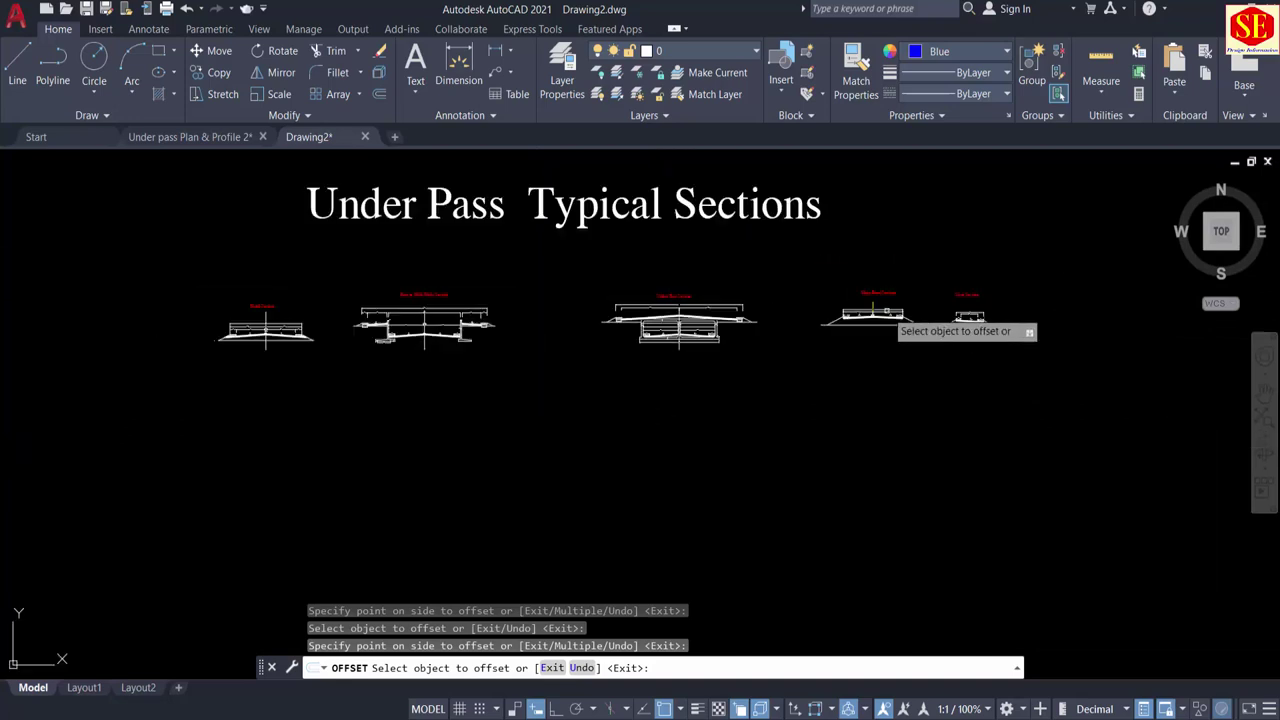
Step: Offset the red main road centerline by 0.5 to each side to draw the median edges
scroll(447, 335, down, 6)
scroll(325, 345, up, 3)
scroll(273, 316, up, 2)
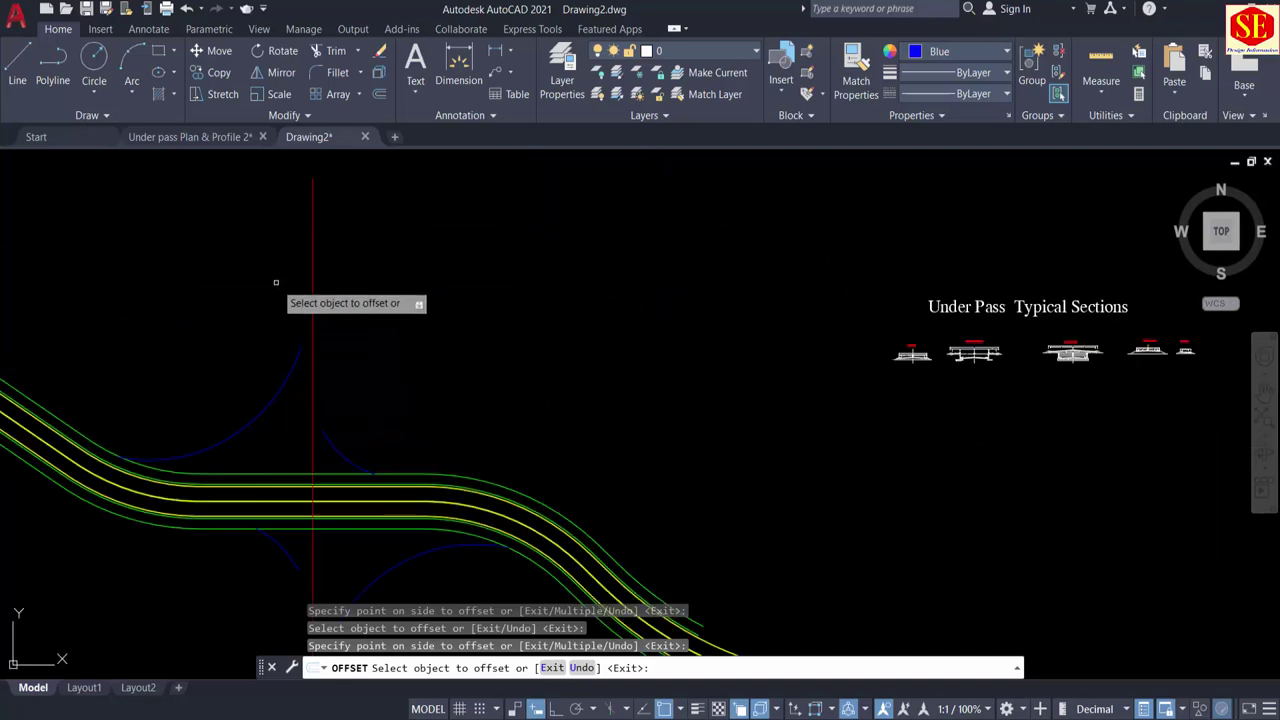
key(Return)
key(Return)
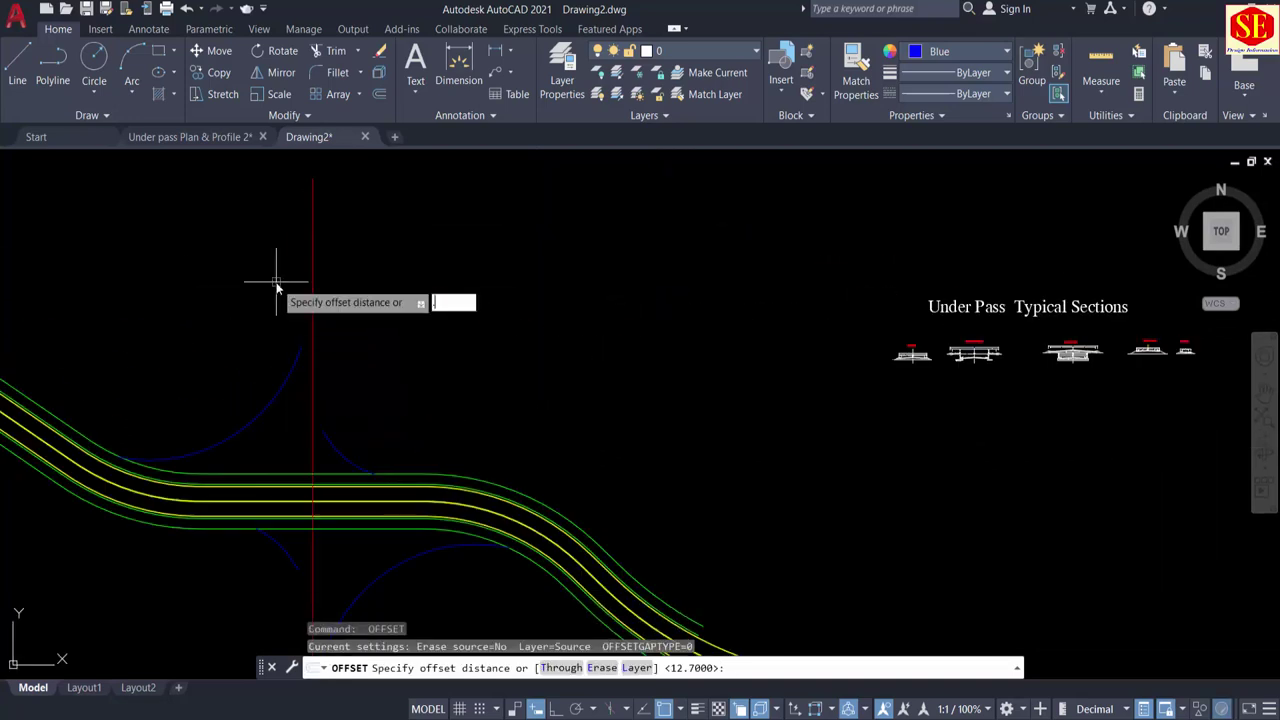
key(Return)
scroll(307, 258, up, 2)
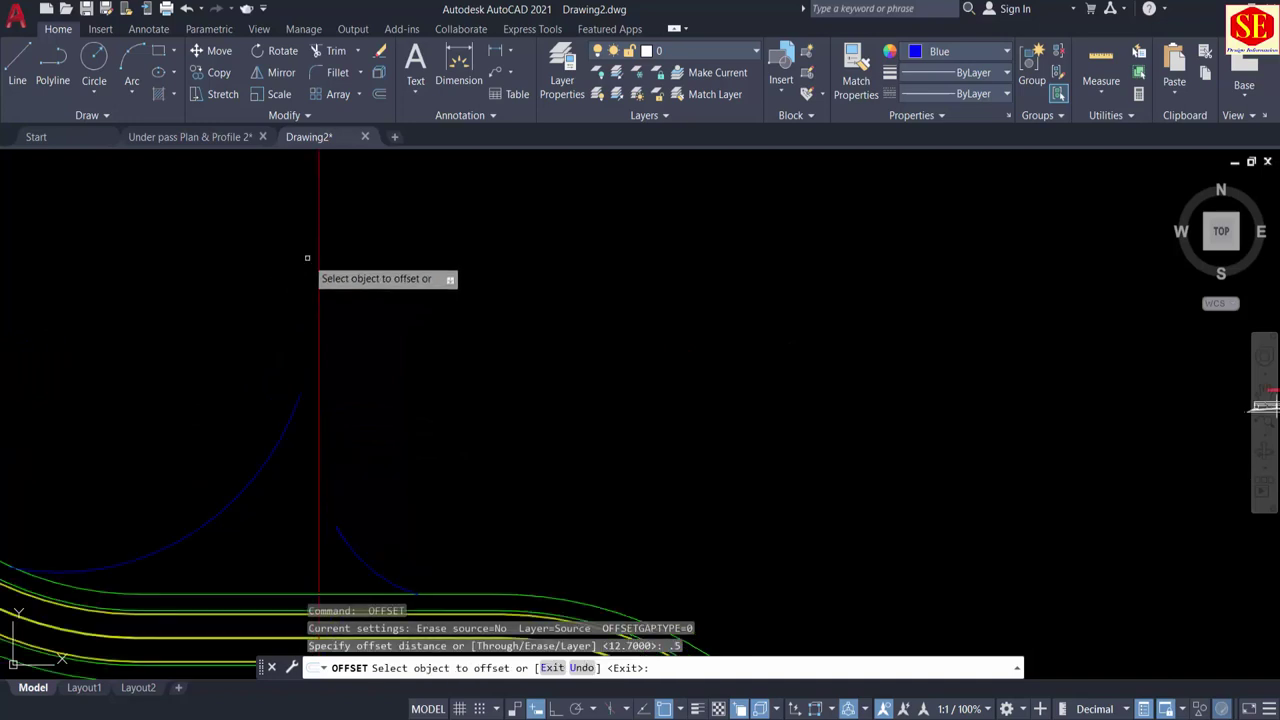
click(317, 252)
click(286, 251)
scroll(346, 253, up, 2)
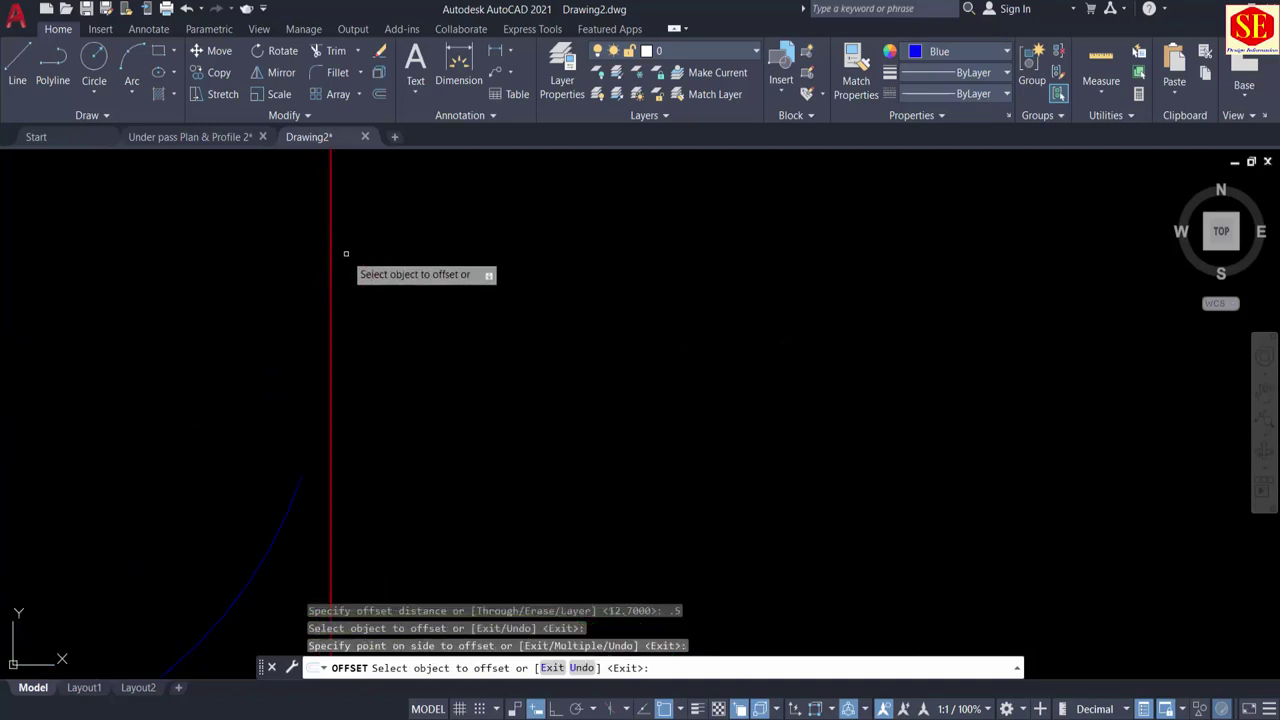
click(331, 253)
click(320, 258)
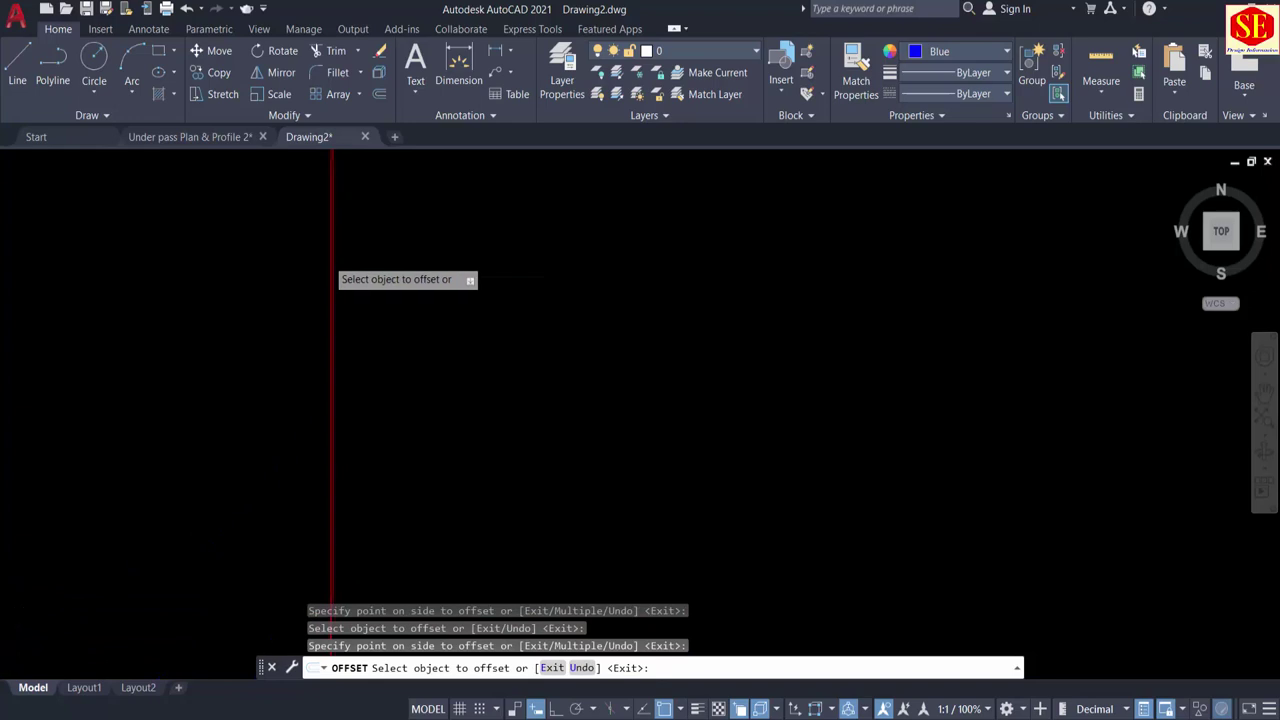
scroll(435, 311, up, 2)
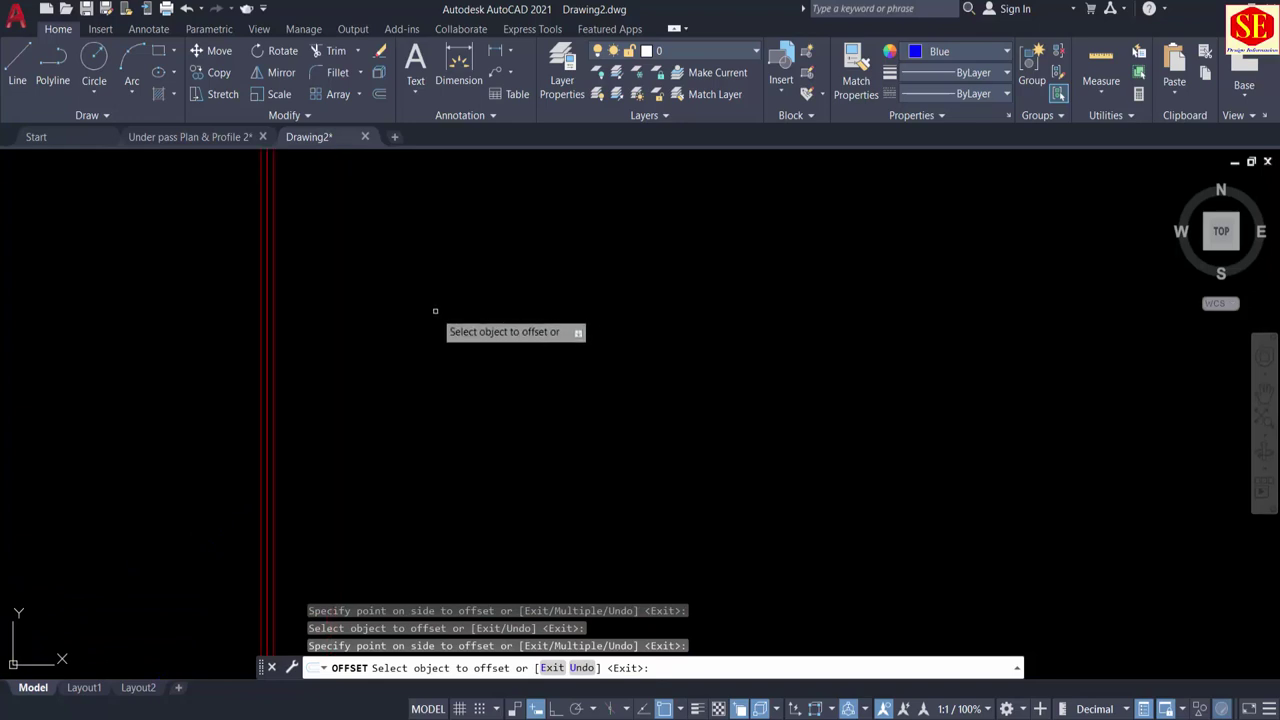
key(Return)
text(o)
key(Return)
key(Escape)
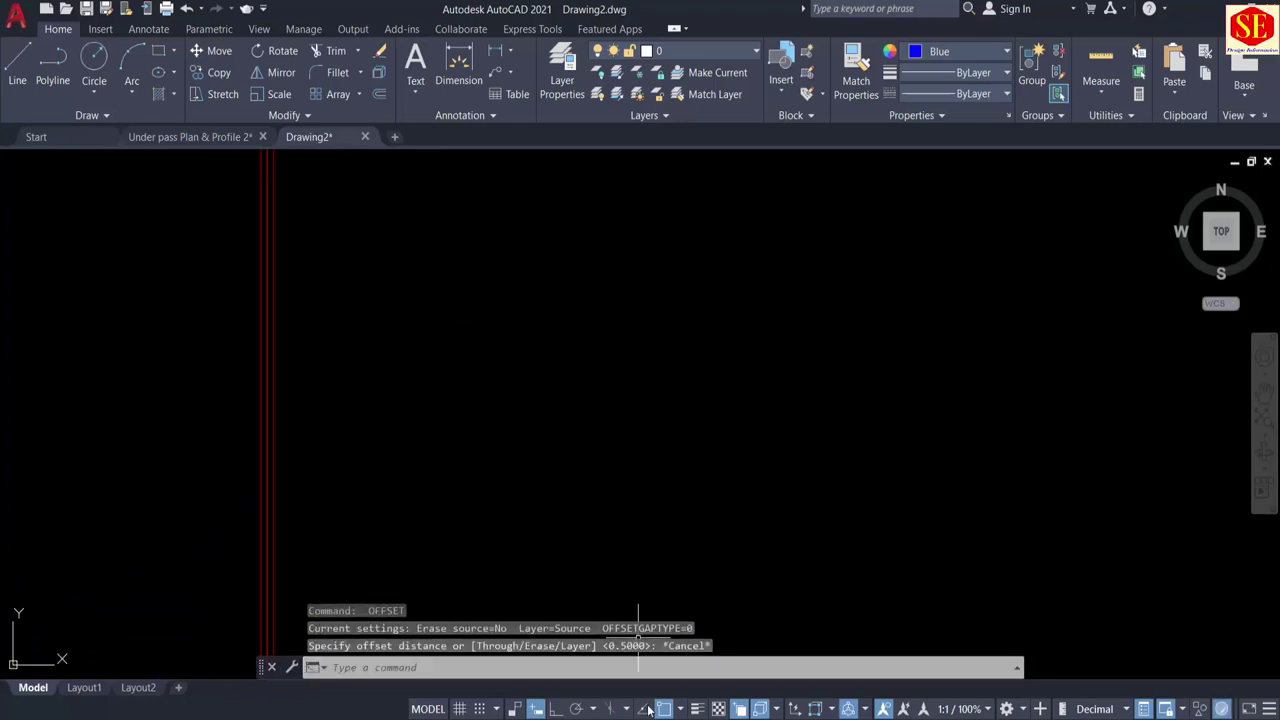
middle_drag(638, 637, 746, 637)
click(497, 361)
click(499, 340)
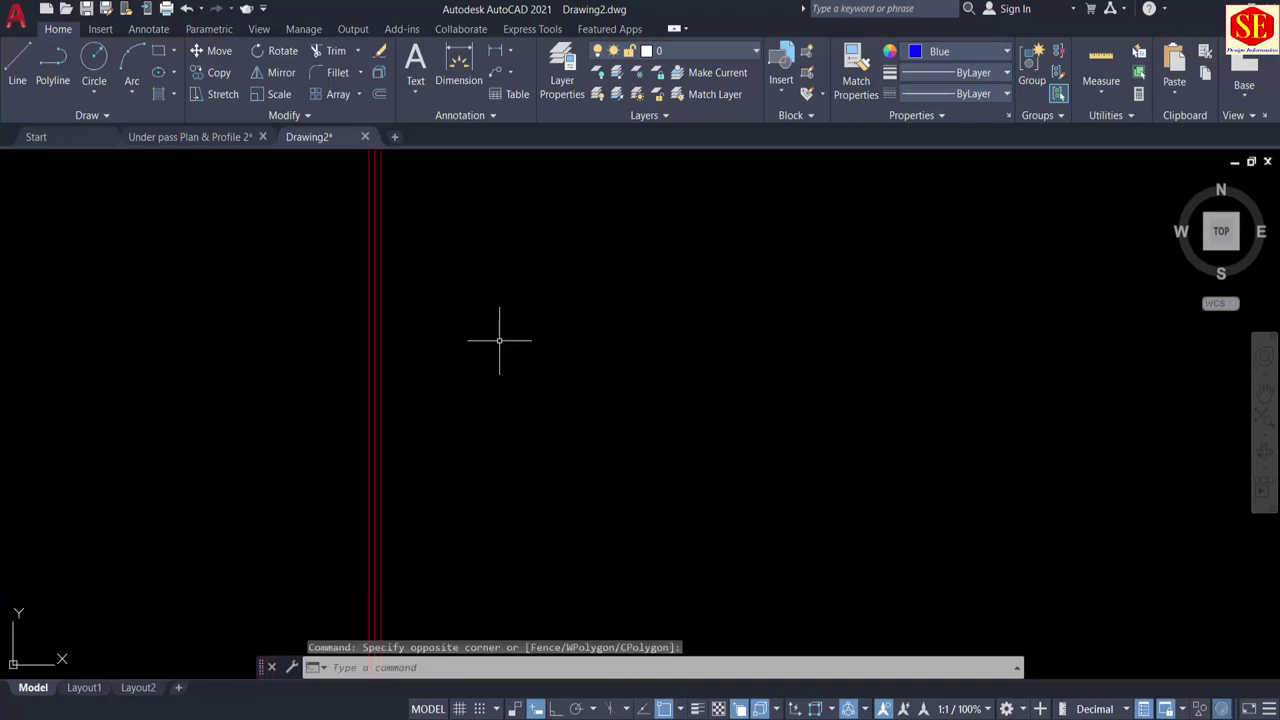
Step: Offset the red main road centerline by 15 to each side to draw the outer road edges
text(o)
key(Return)
key(Return)
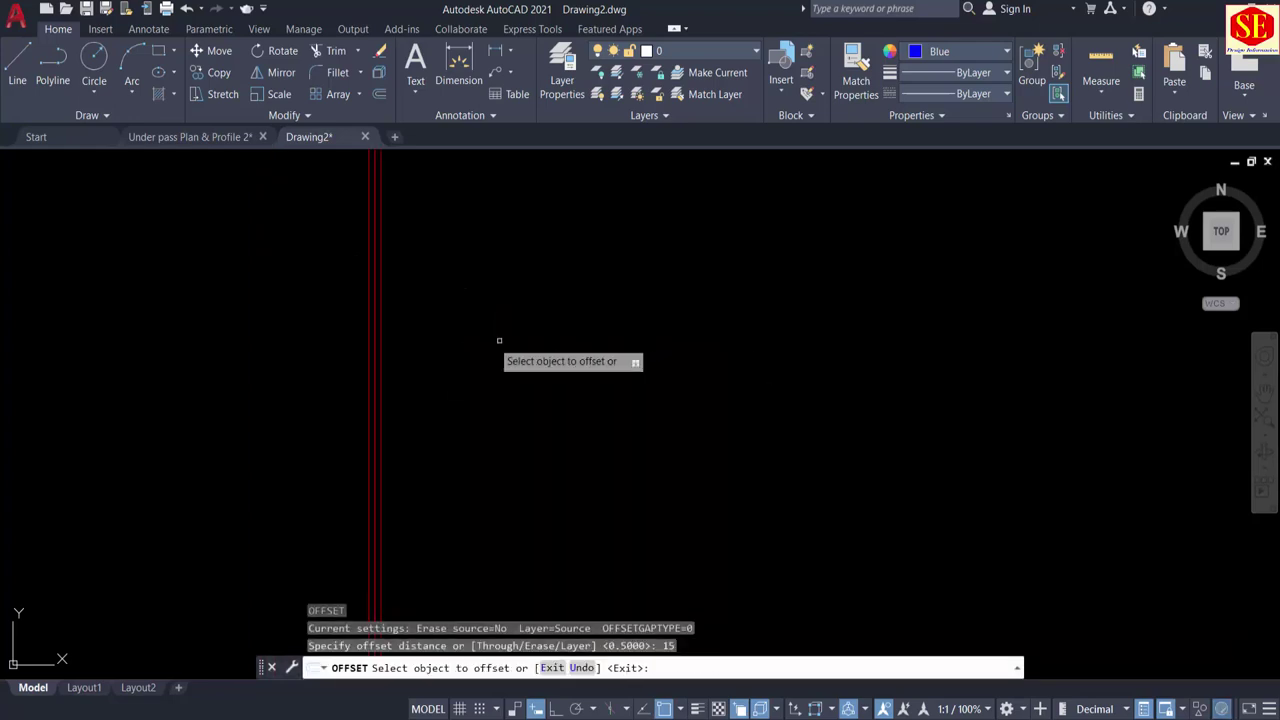
scroll(370, 352, up, 6)
click(365, 352)
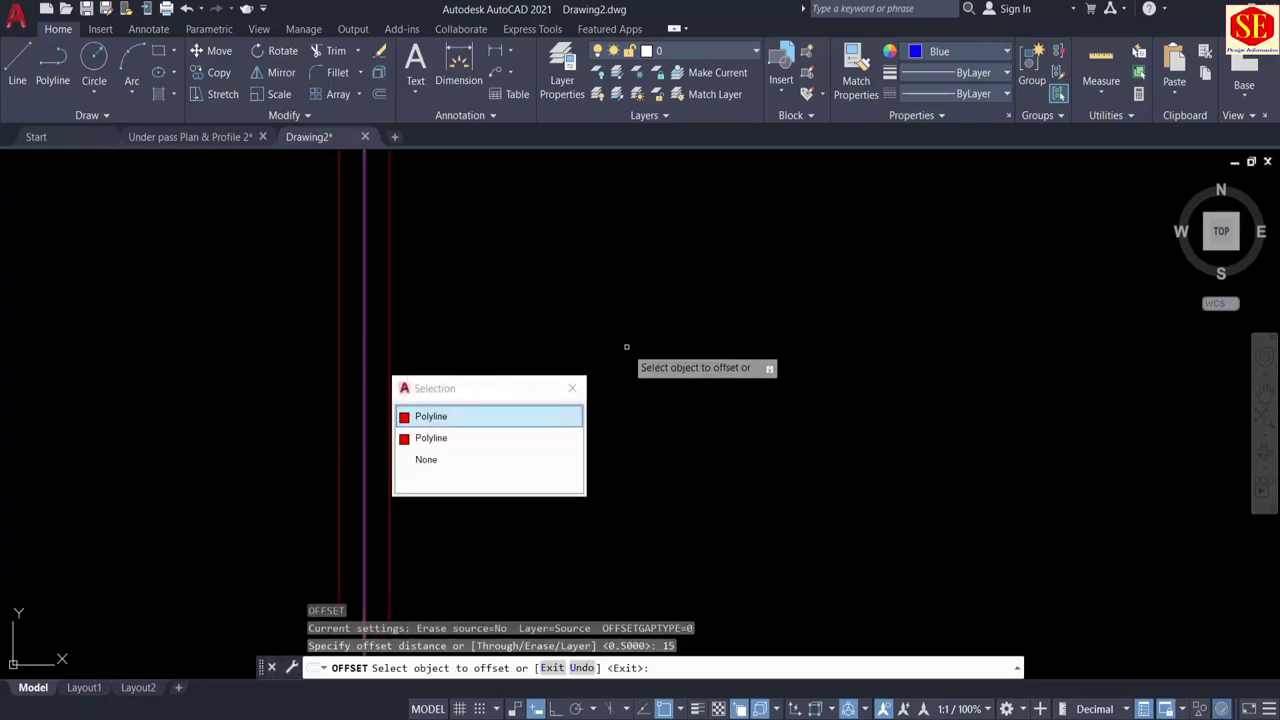
click(505, 418)
scroll(507, 414, down, 1)
click(628, 392)
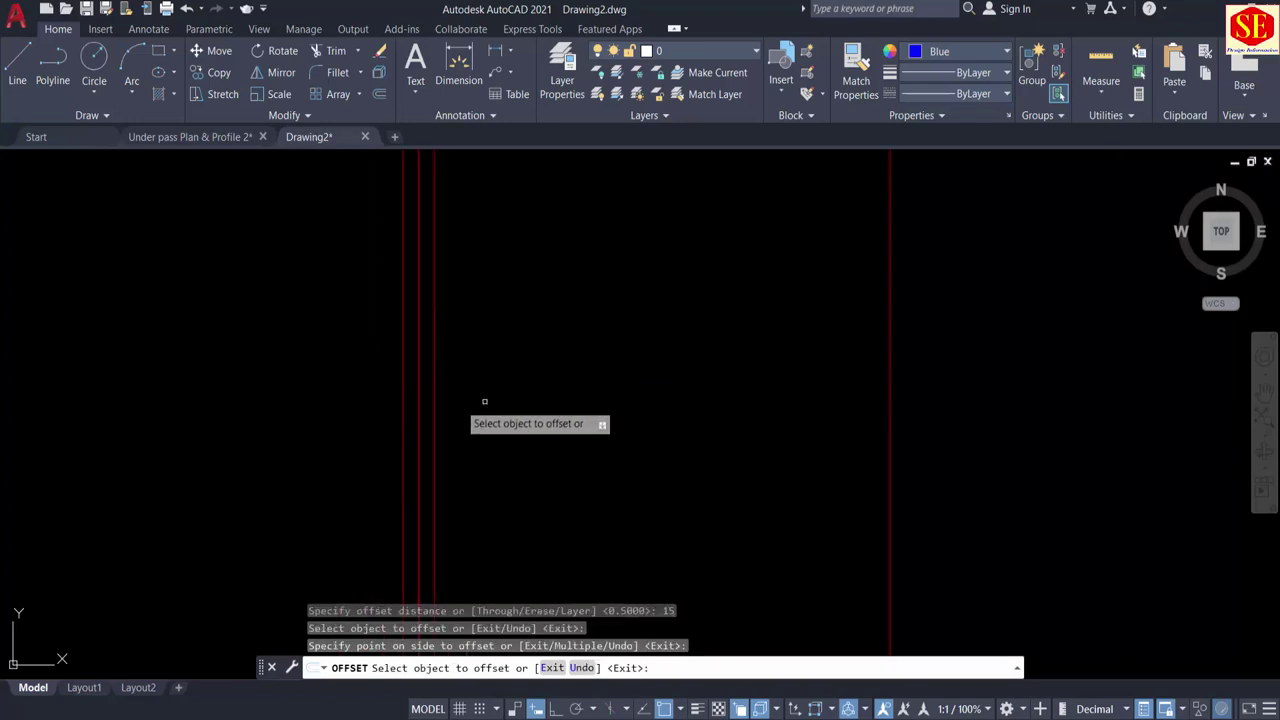
click(418, 400)
click(470, 467)
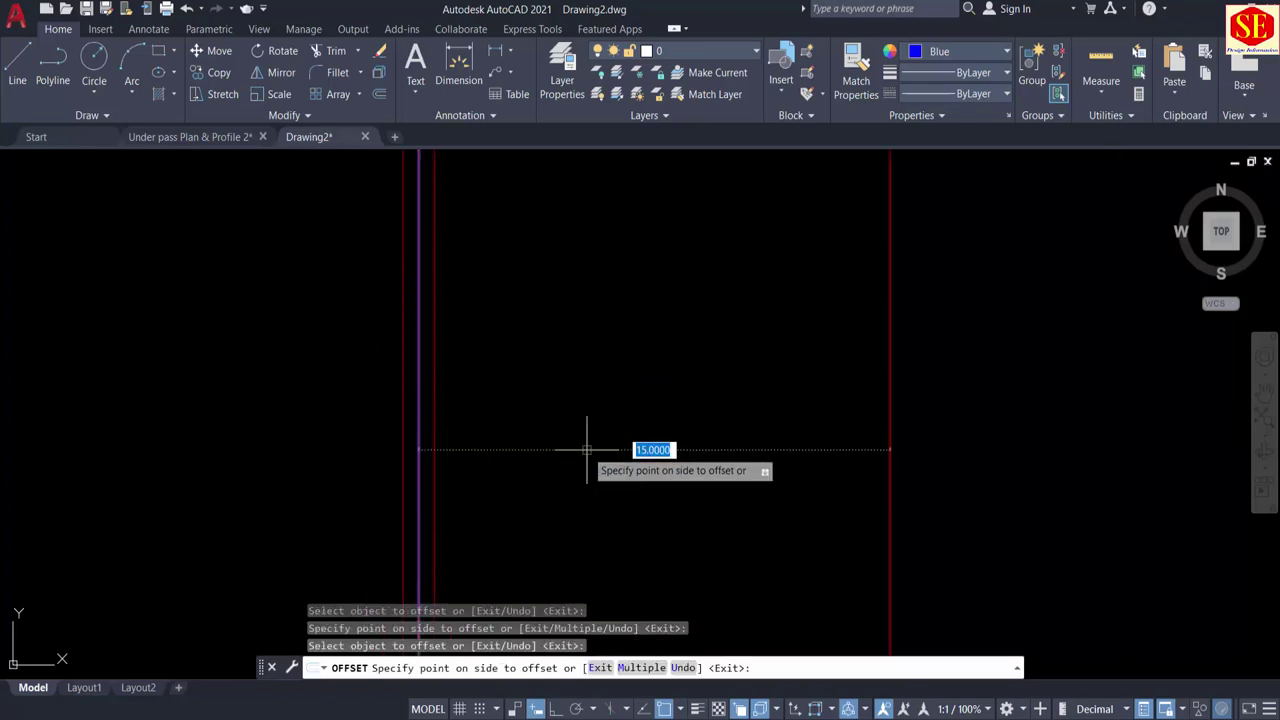
scroll(586, 449, down, 3)
click(387, 437)
scroll(479, 389, down, 4)
scroll(479, 389, down, 3)
middle_drag(543, 437, 551, 323)
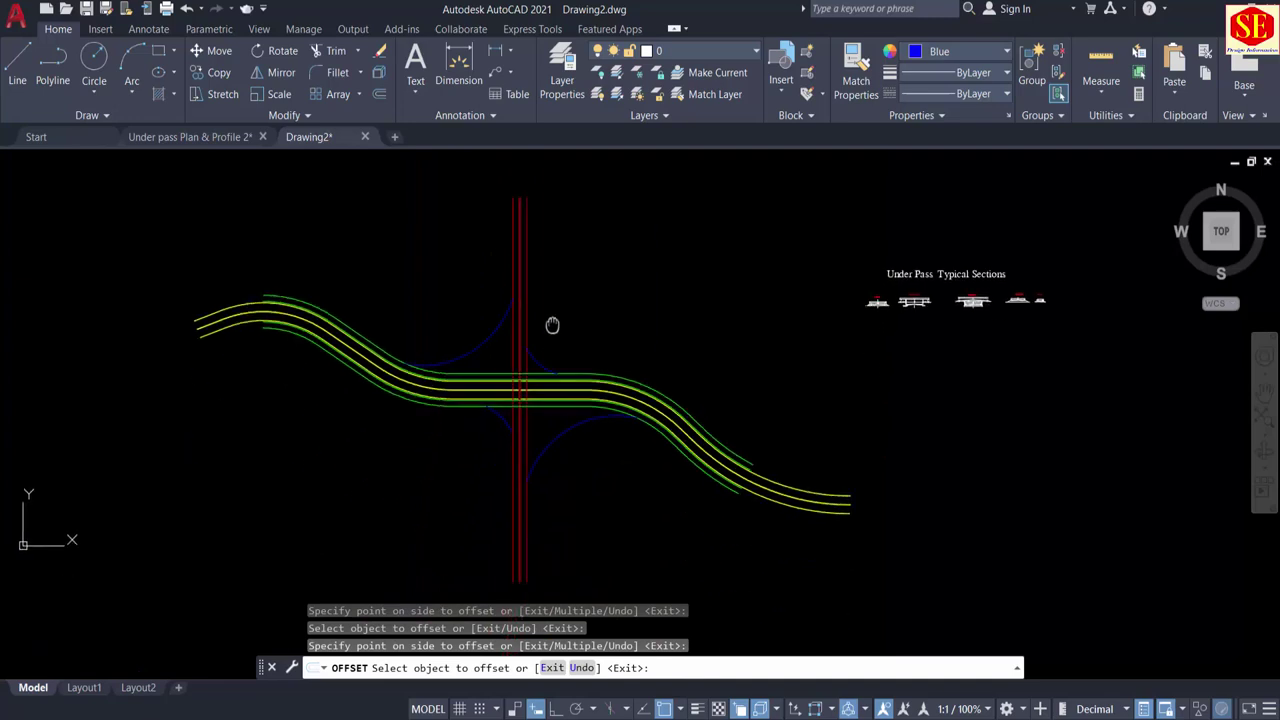
key(Escape)
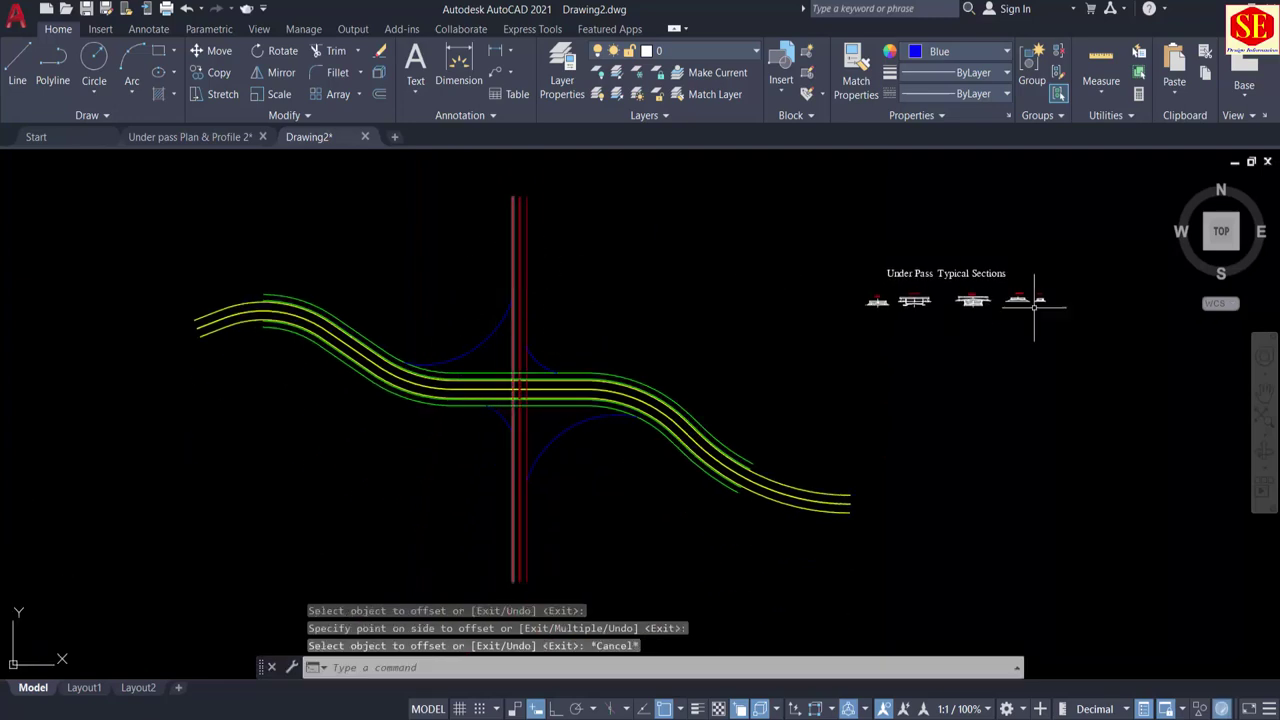
Step: Draw a vertical line about 5 long upward from the inner curb of the 3.0003 sidewalk in the ramp section
scroll(1056, 289, up, 3)
scroll(971, 343, up, 5)
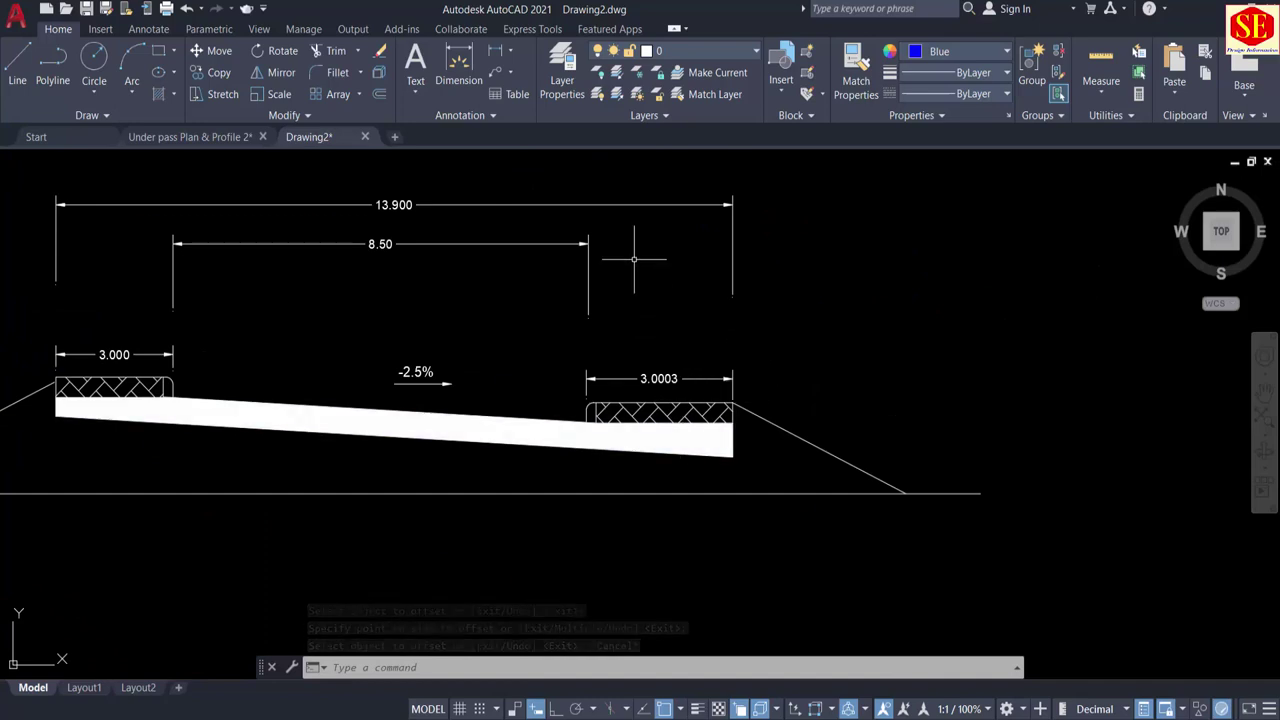
key(Return)
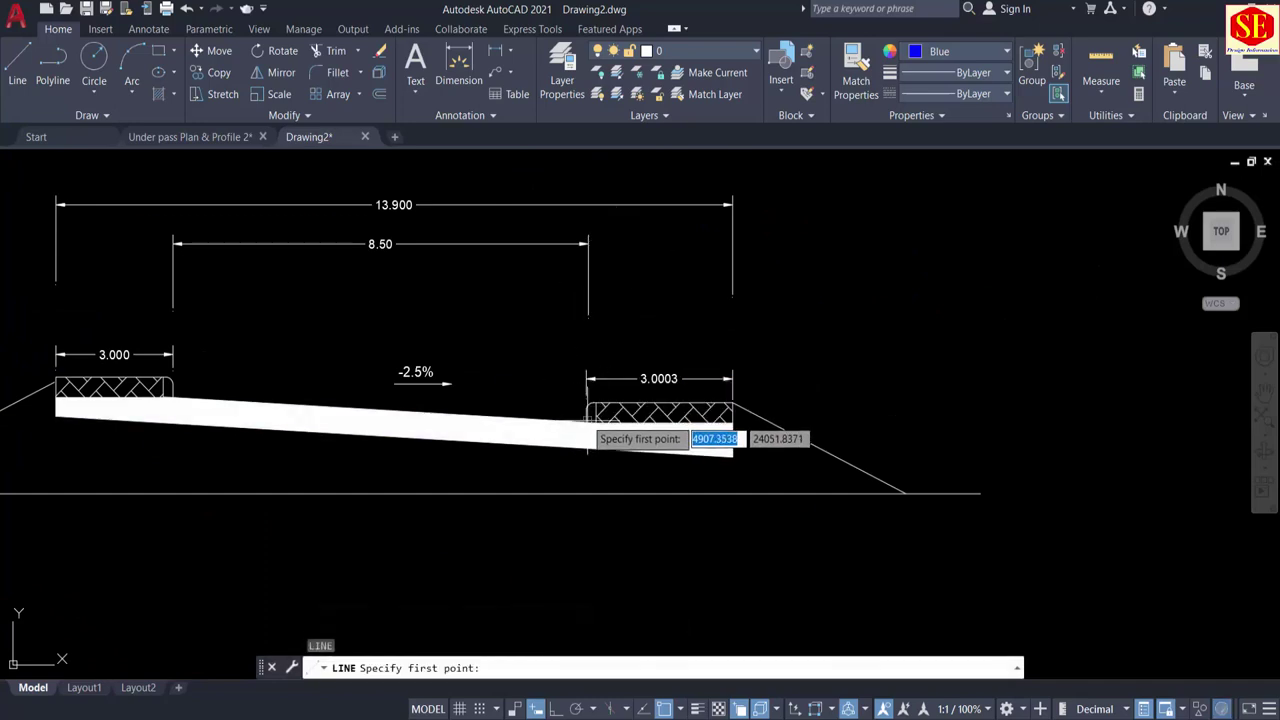
click(588, 418)
middle_drag(588, 272, 570, 389)
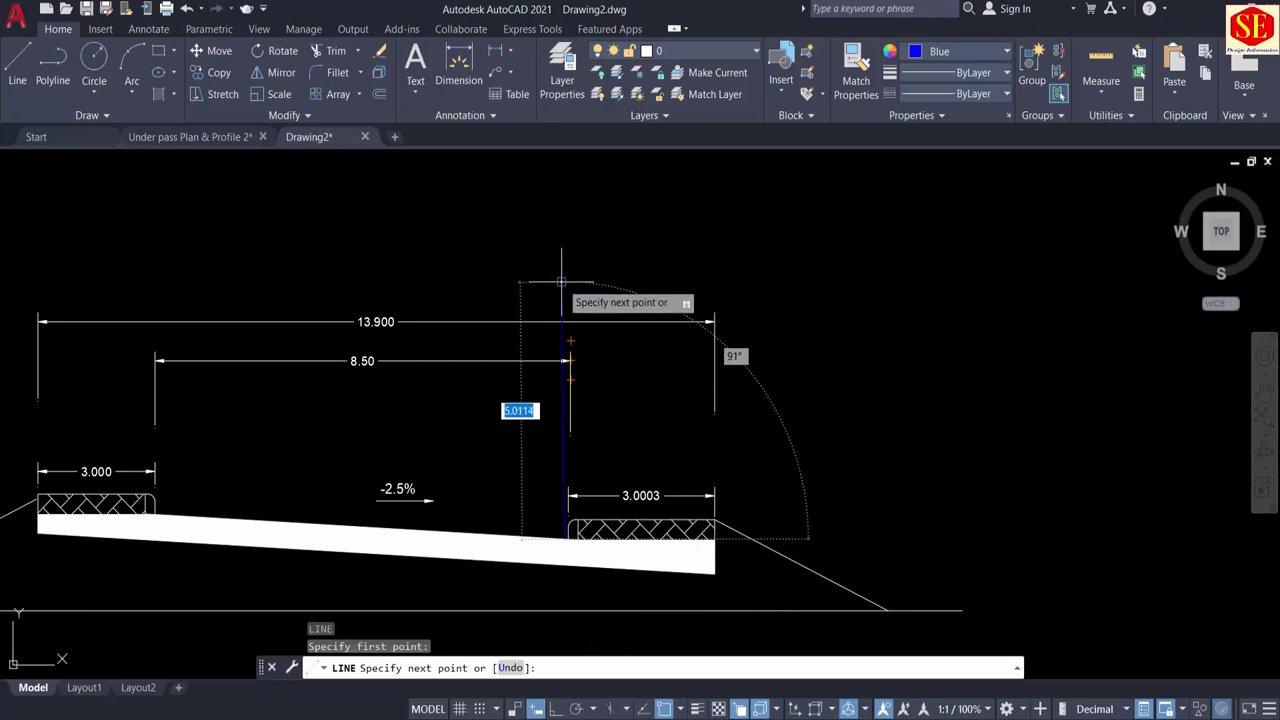
key(Escape)
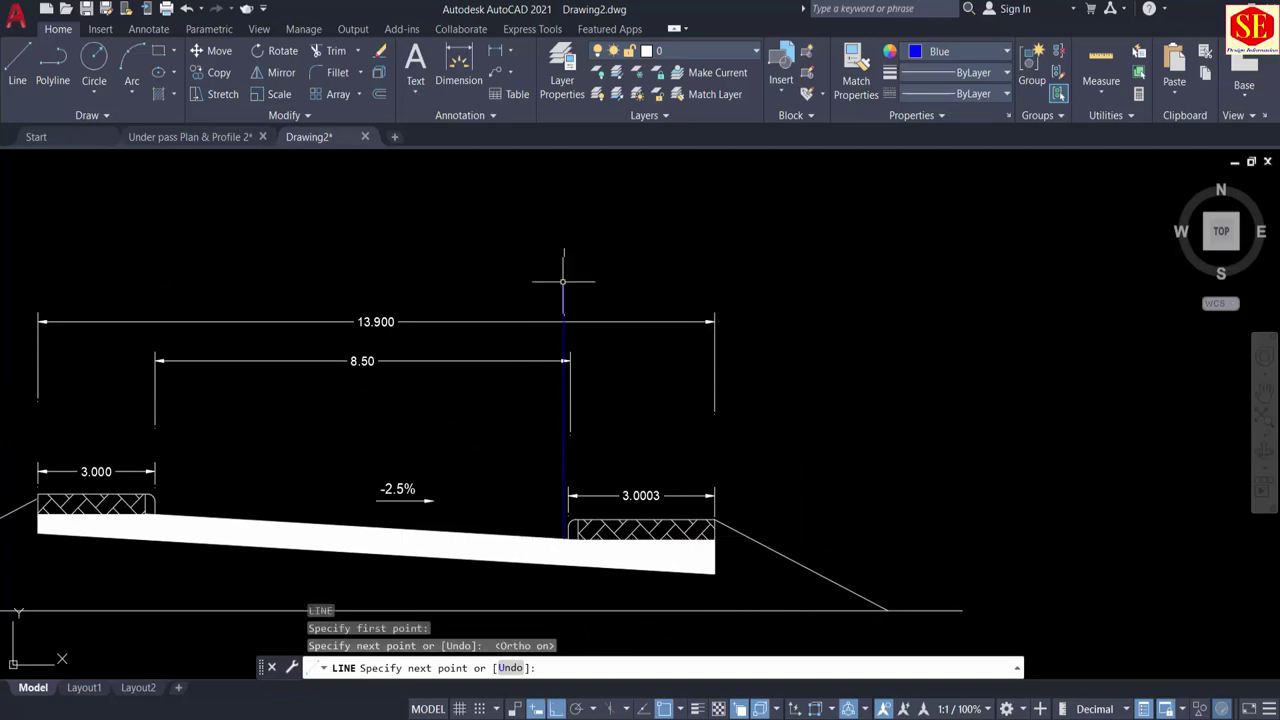
Step: Move the blue vertical line horizontally by about 0.14 onto the end of the 8.50 carriageway dimension
text(m)
key(Return)
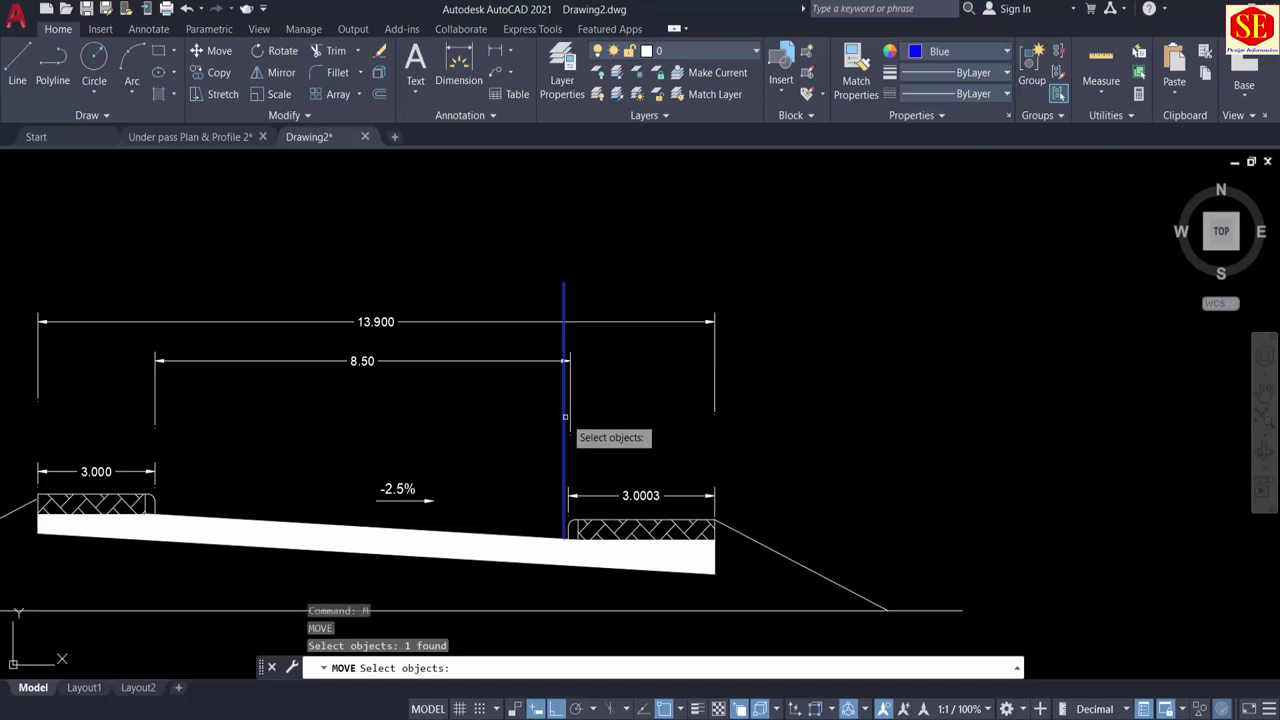
key(Return)
click(621, 428)
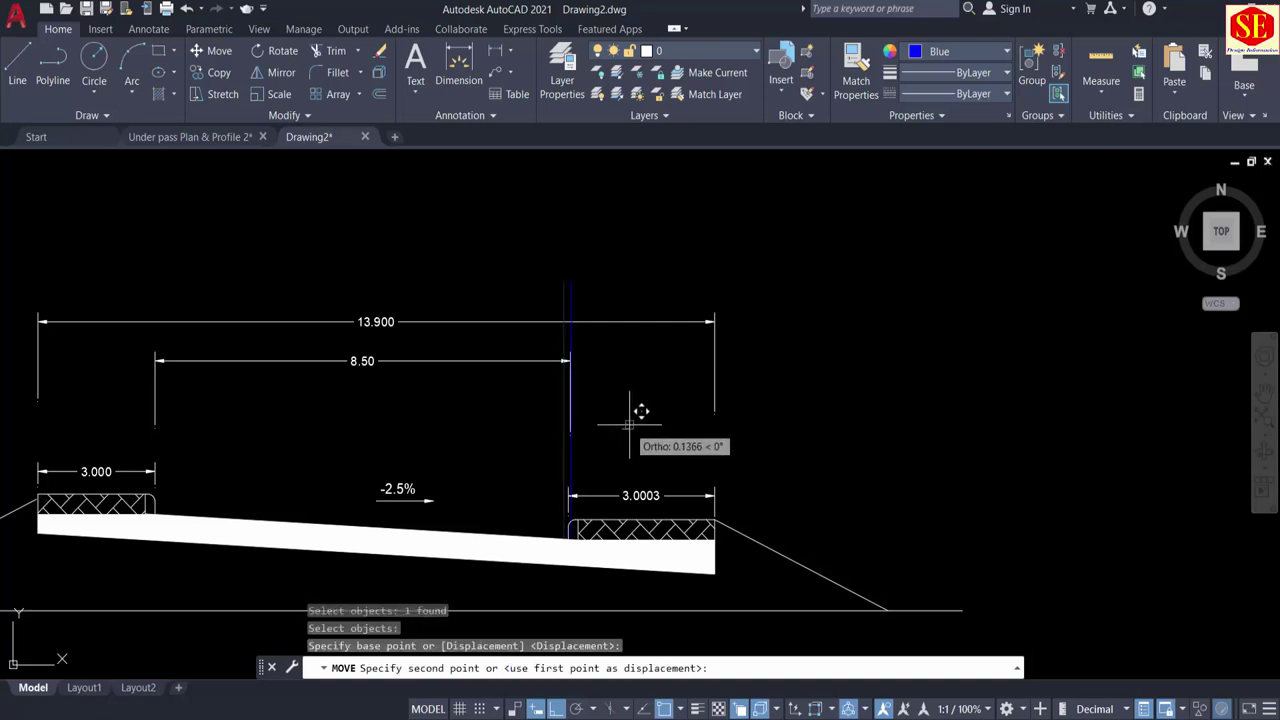
click(628, 424)
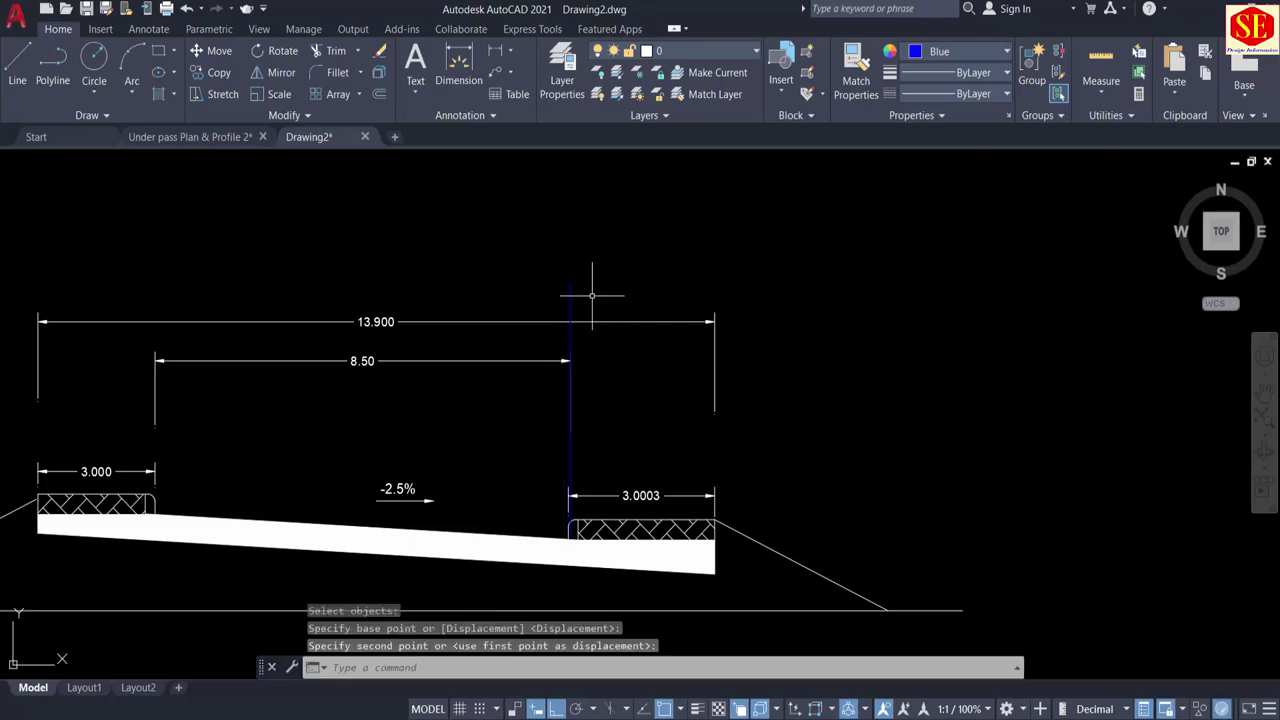
Step: Examine the total width, carriageway width and sidewalk dimensions in the ramp section relative to the blue reference line
scroll(590, 362, down, 2)
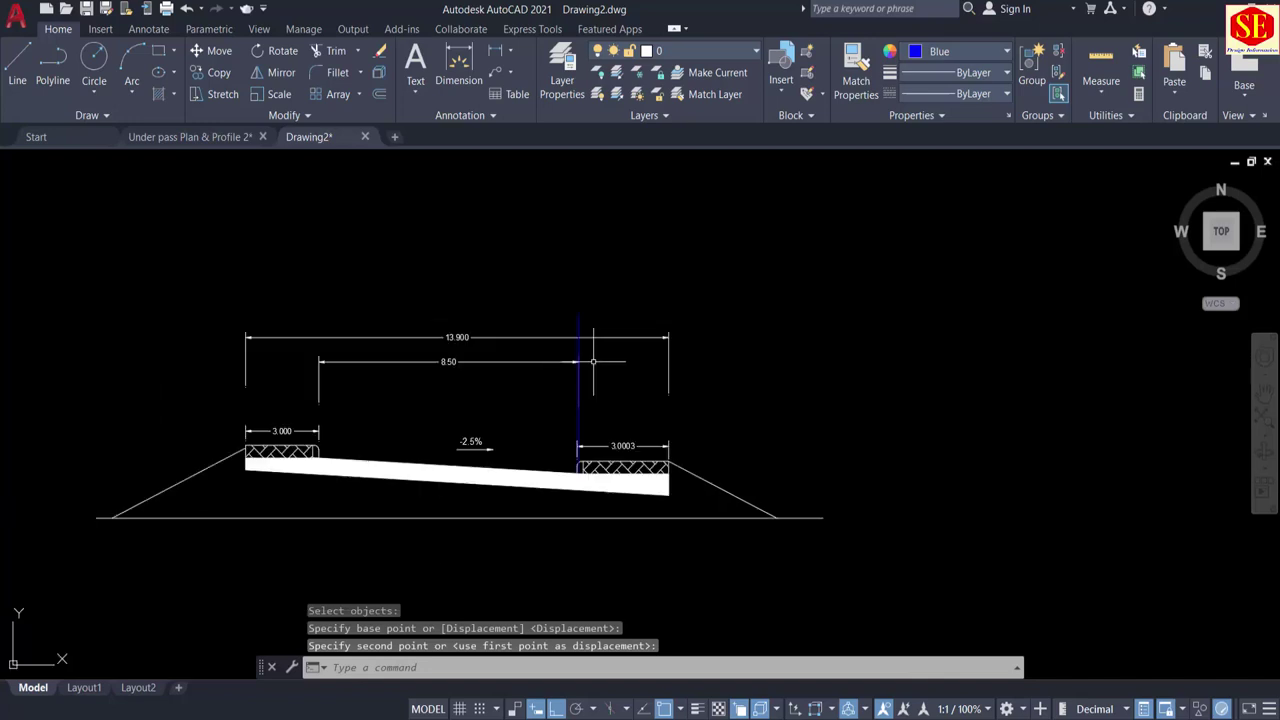
scroll(471, 377, up, 2)
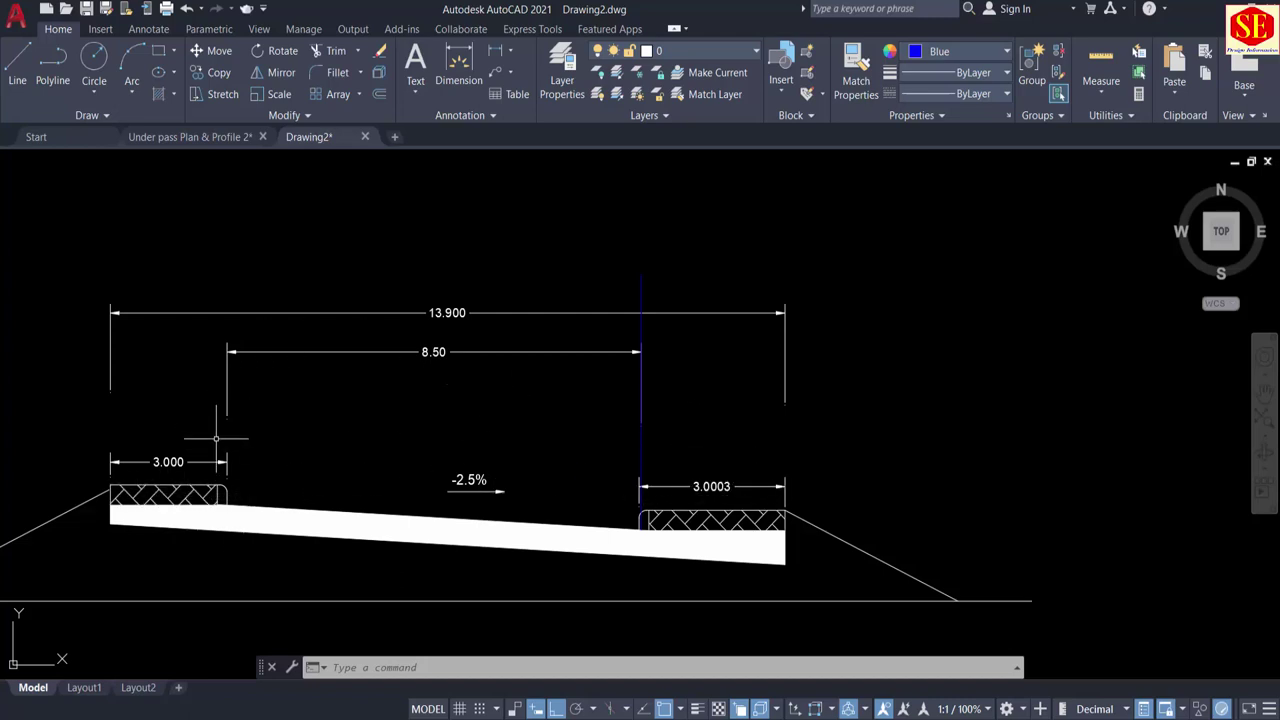
scroll(505, 330, up, 2)
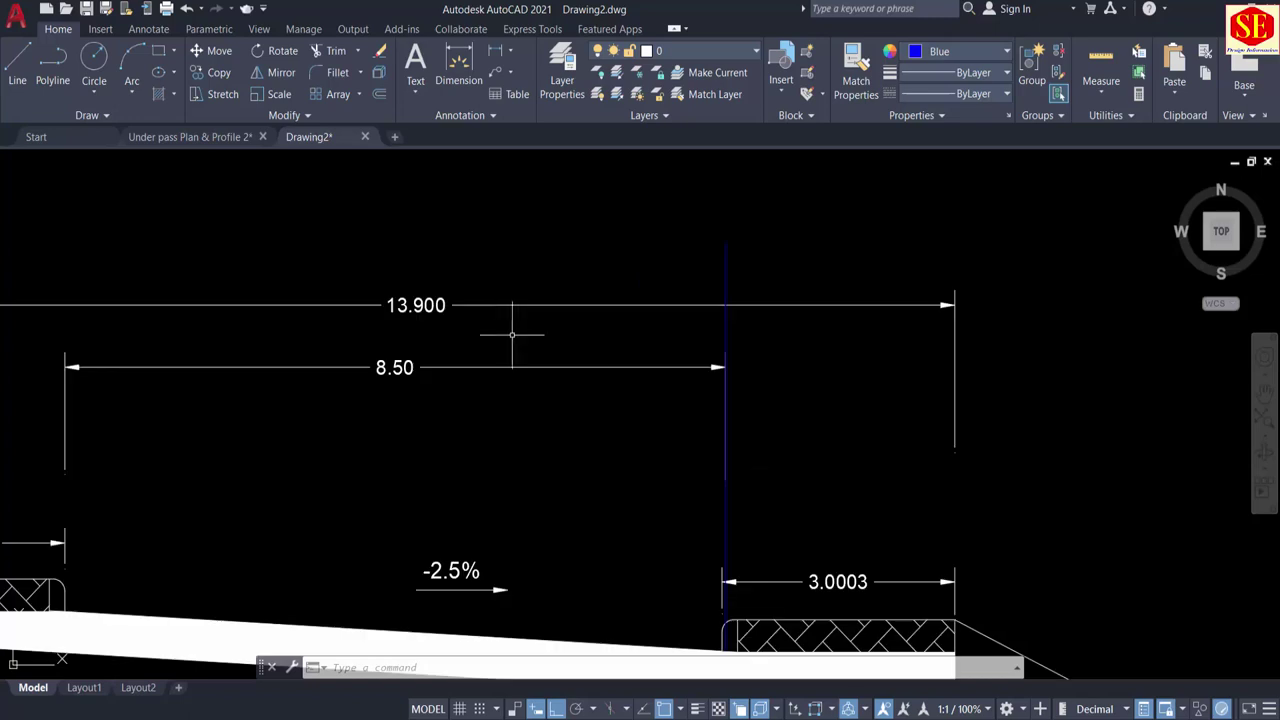
middle_drag(702, 393, 614, 328)
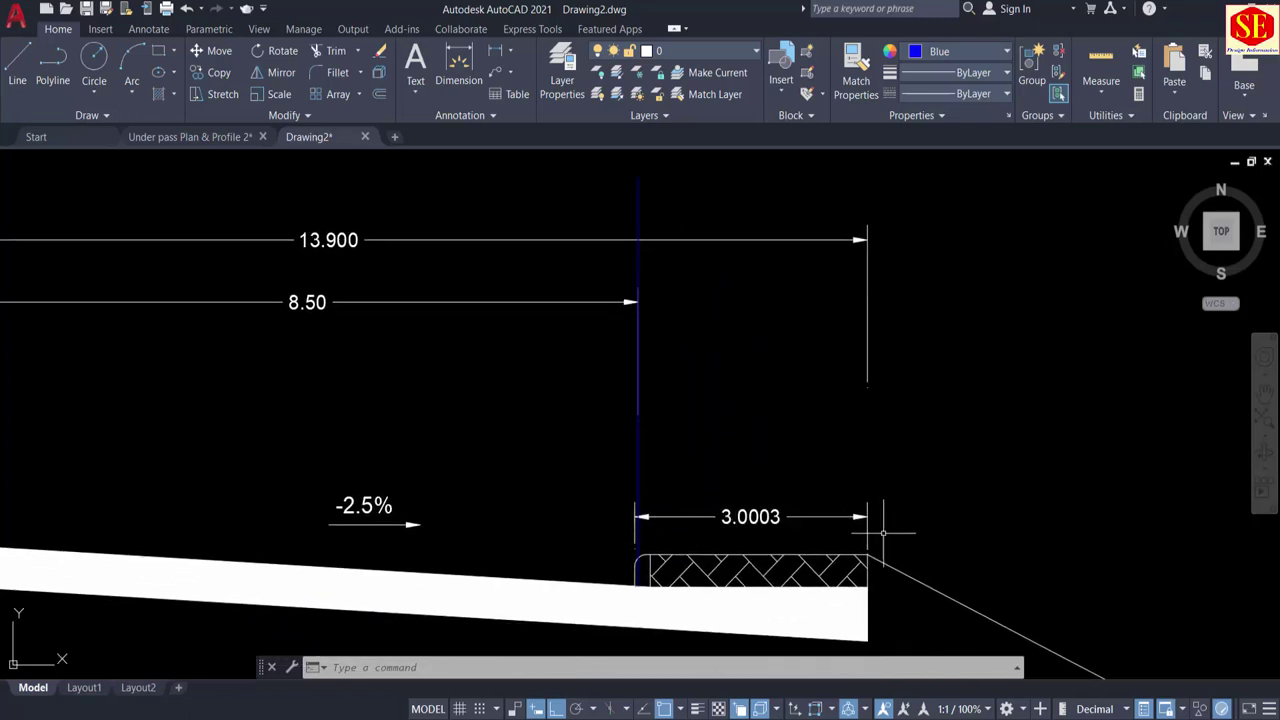
scroll(881, 475, down, 2)
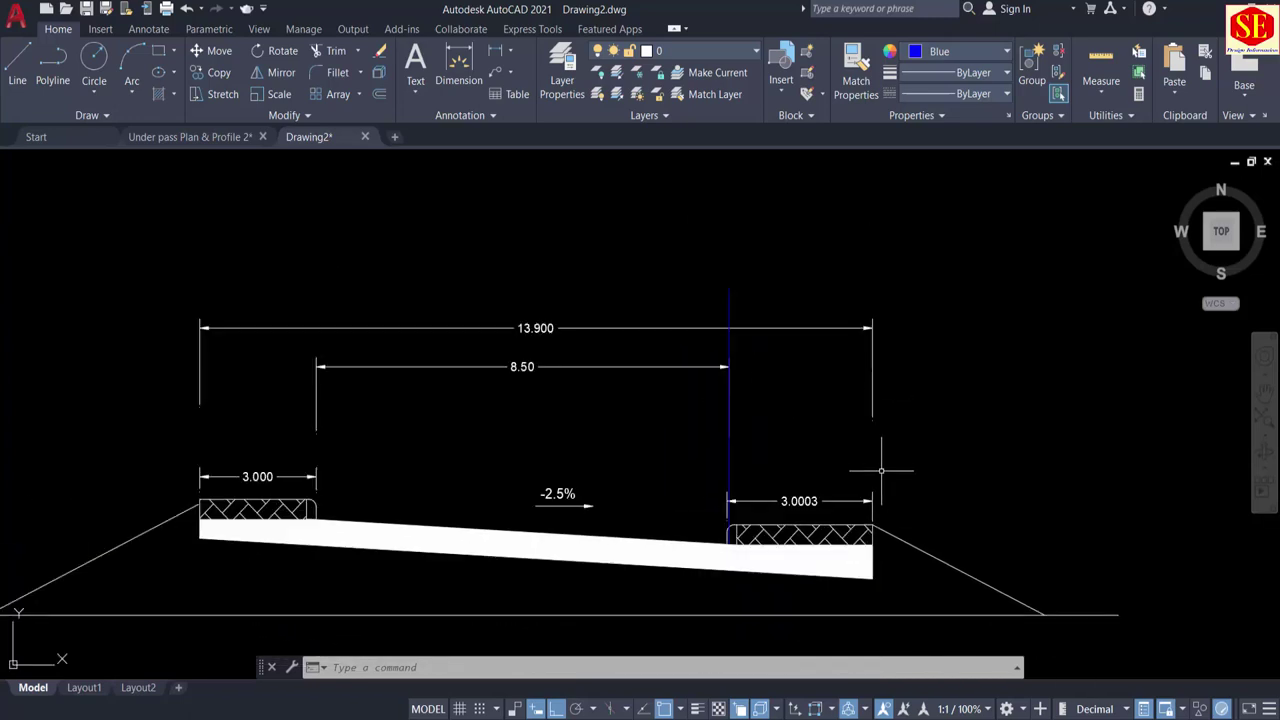
scroll(517, 334, up, 4)
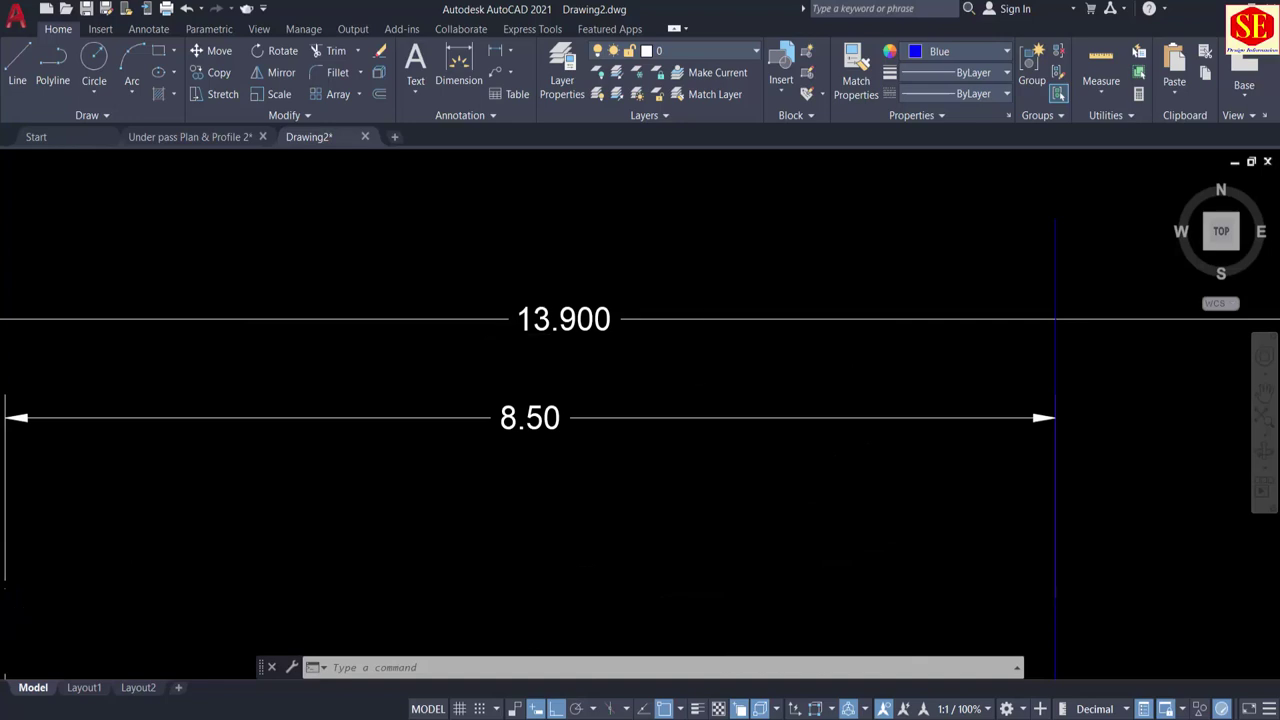
scroll(697, 345, down, 8)
scroll(797, 399, up, 6)
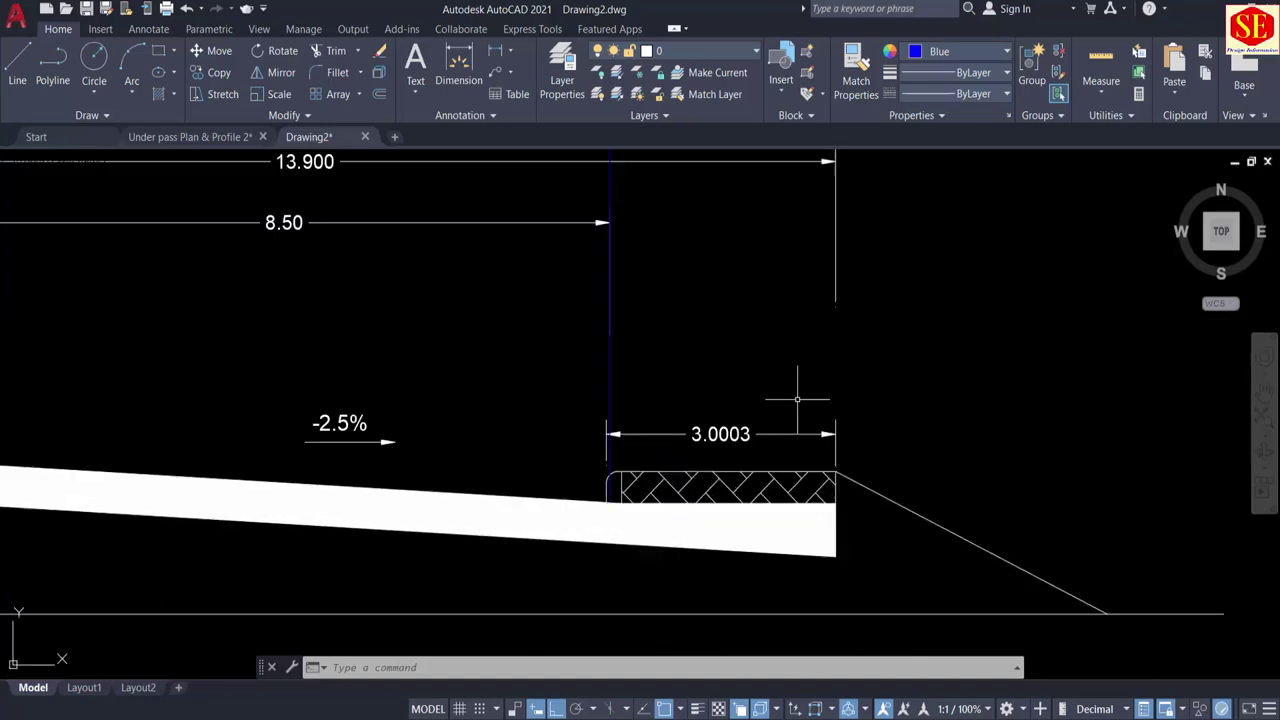
Step: Offset the upper-left blue ramp curve by 3 toward the intersection
scroll(889, 397, down, 10)
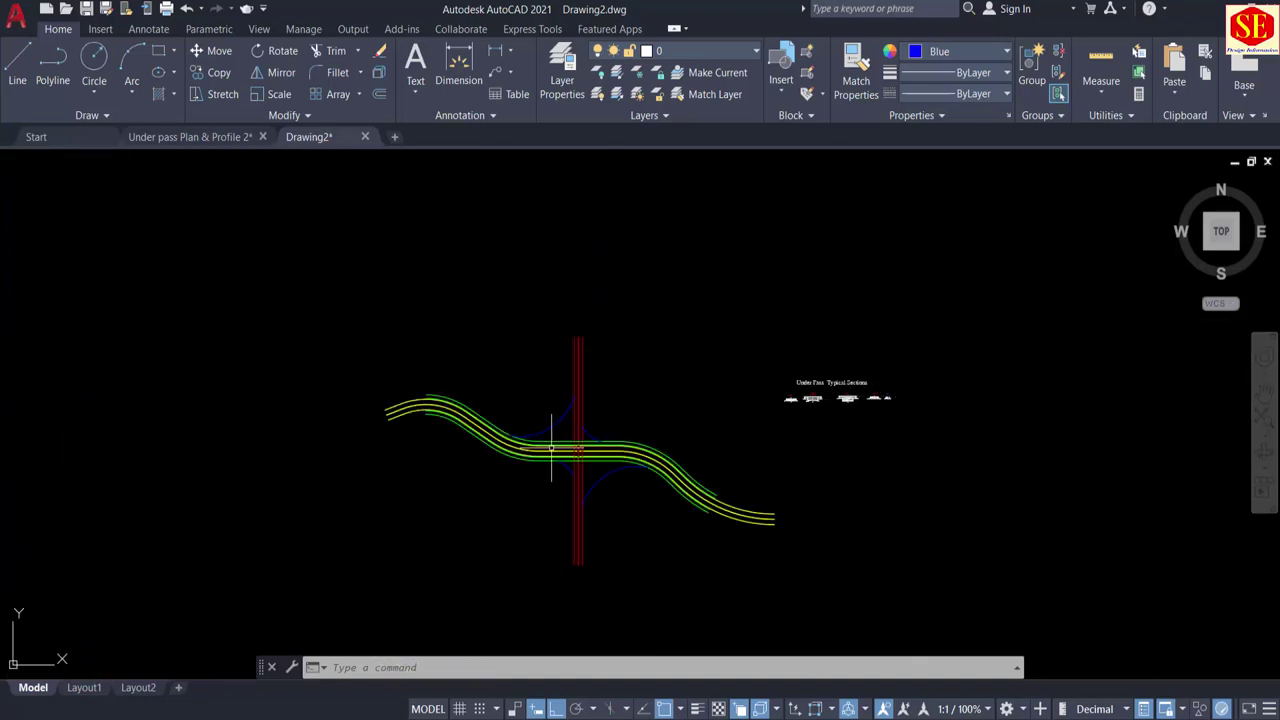
scroll(564, 418, up, 9)
key(Return)
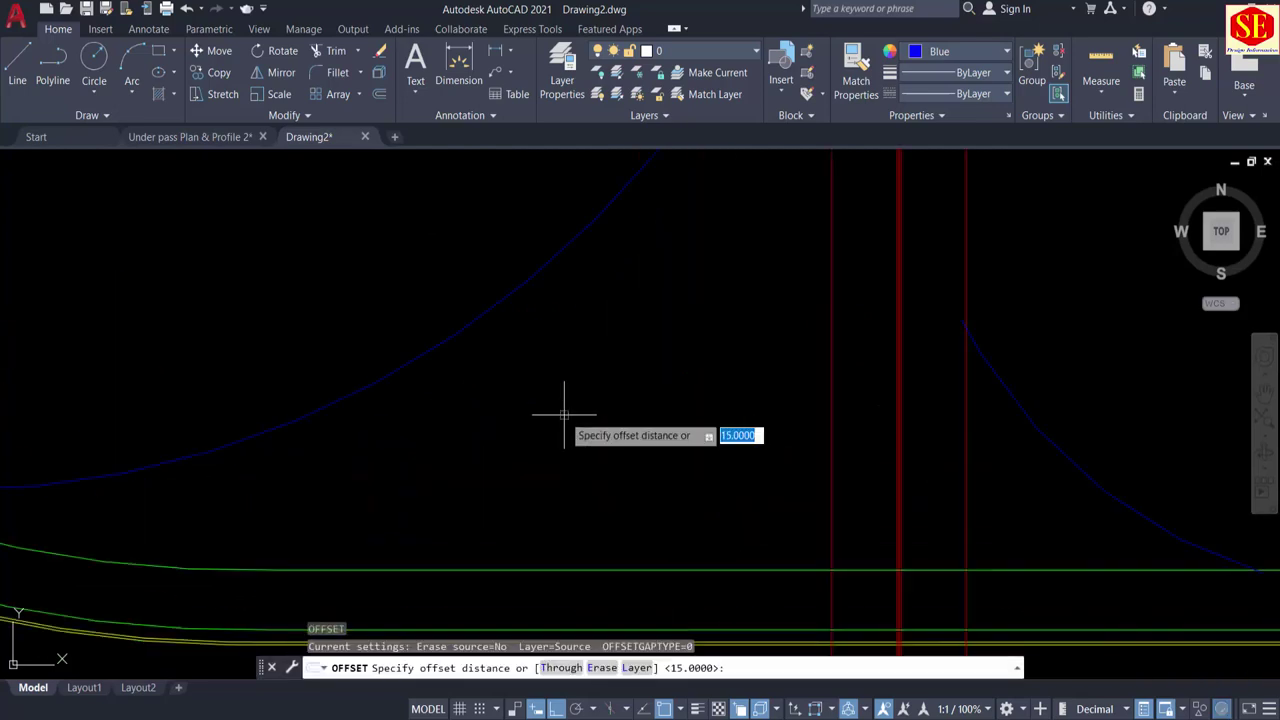
text(3)
key(Return)
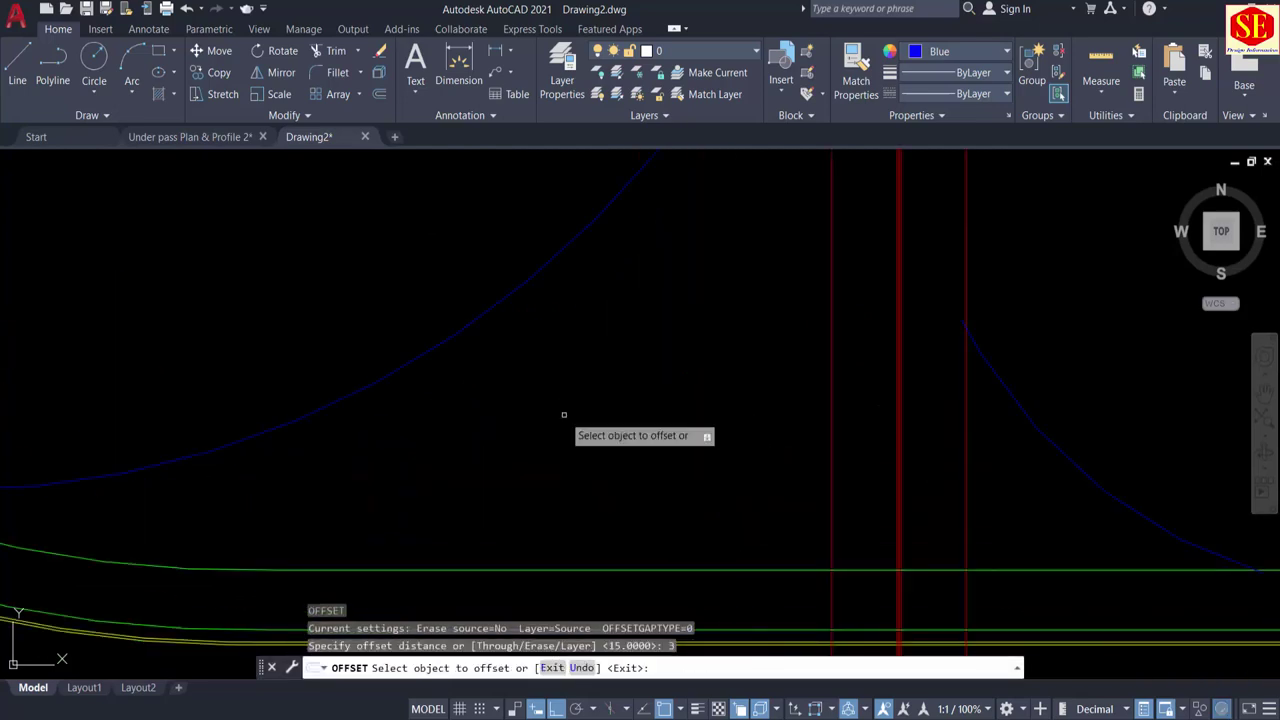
click(460, 340)
click(491, 389)
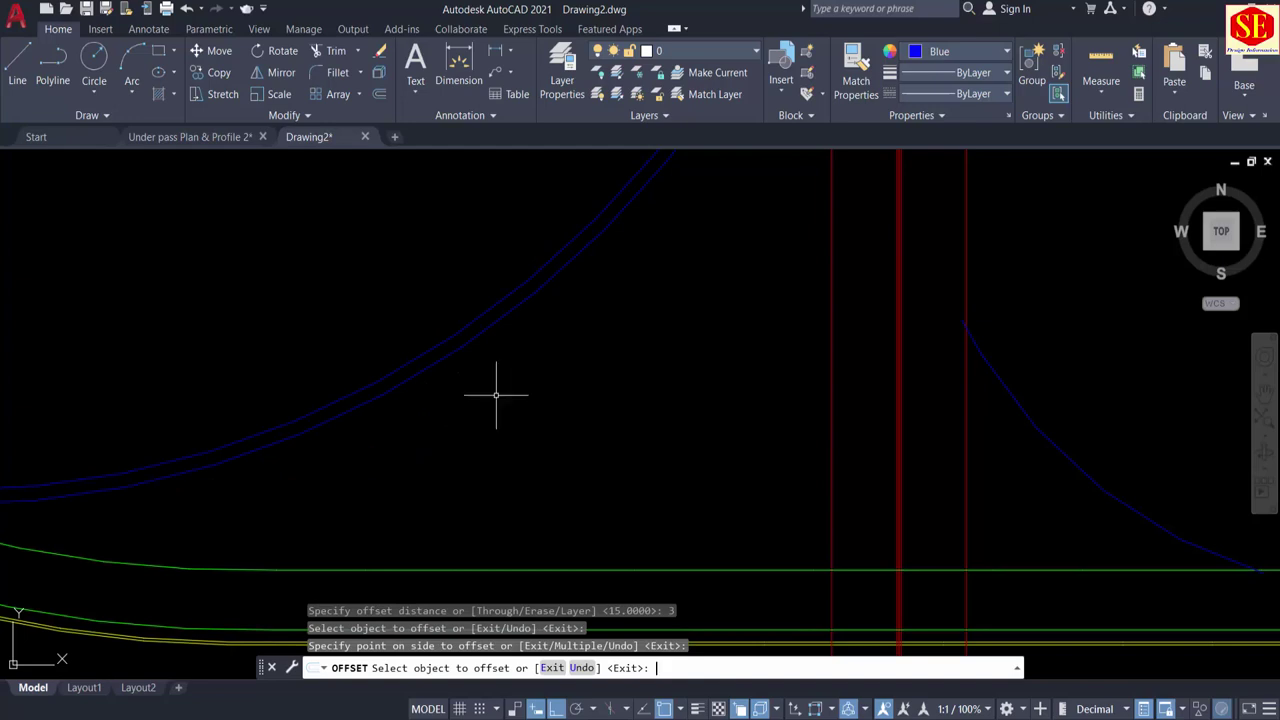
key(Return)
Step: Offset the inner line of the upper-left ramp by 13.9 away from the intersection, using the total width in the ramp section
key(Return)
scroll(497, 393, down, 10)
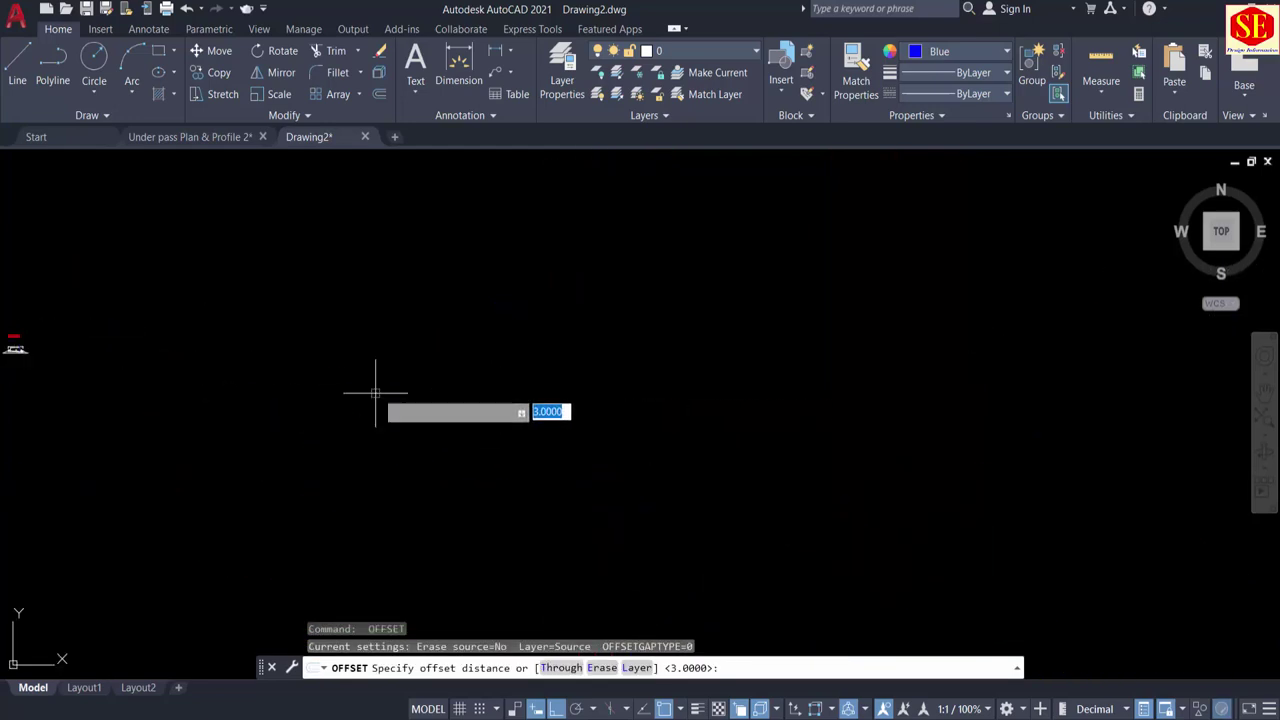
middle_drag(74, 383, 466, 410)
scroll(394, 383, up, 8)
scroll(446, 247, up, 5)
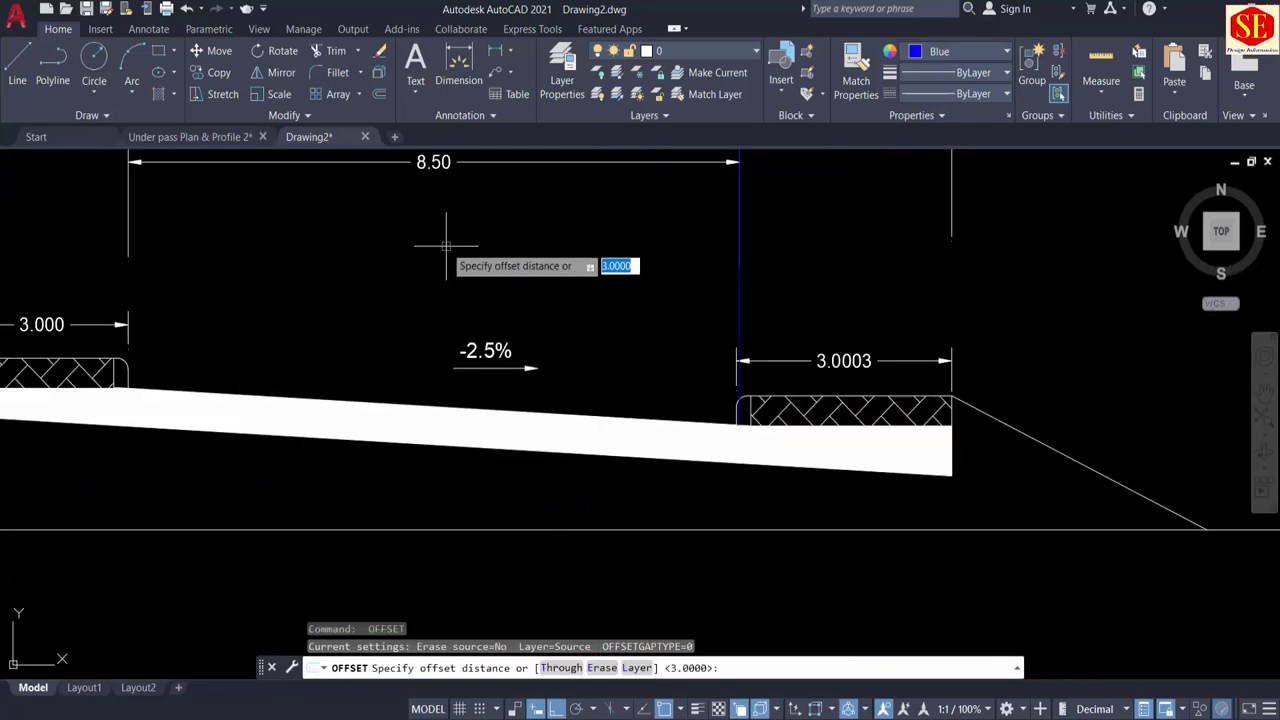
middle_drag(446, 245, 472, 397)
scroll(980, 296, down, 8)
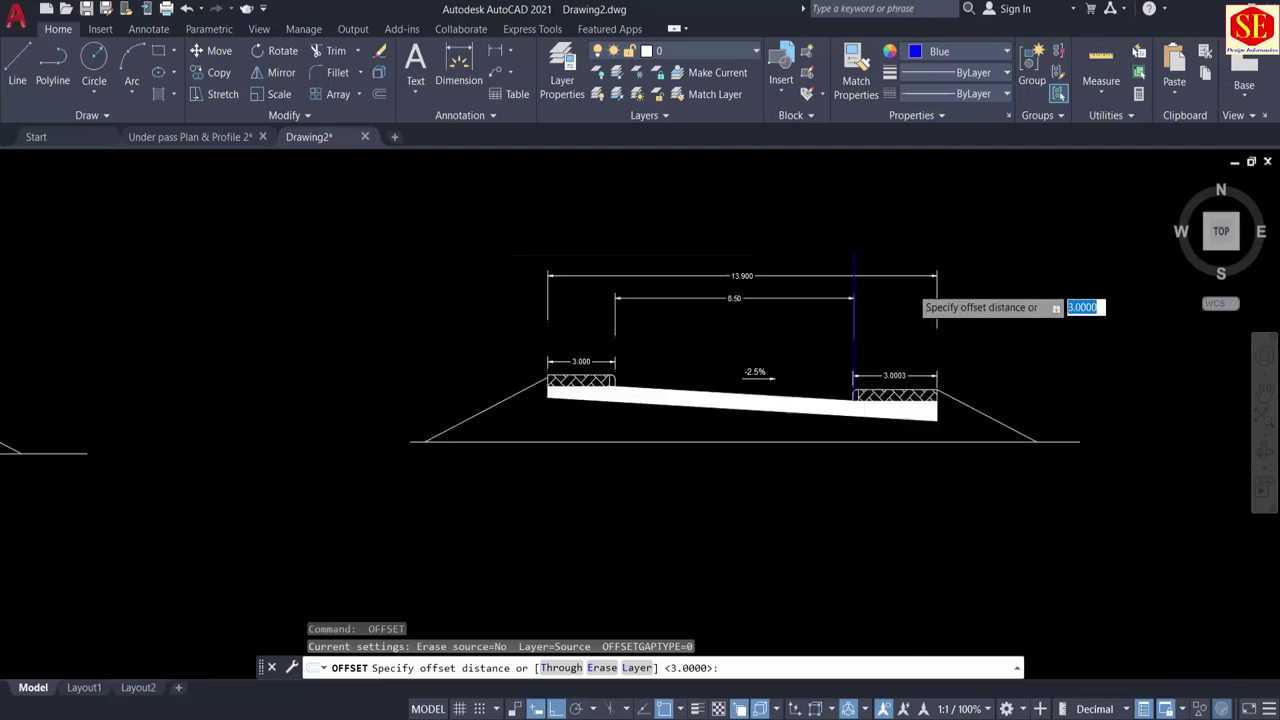
scroll(573, 361, up, 4)
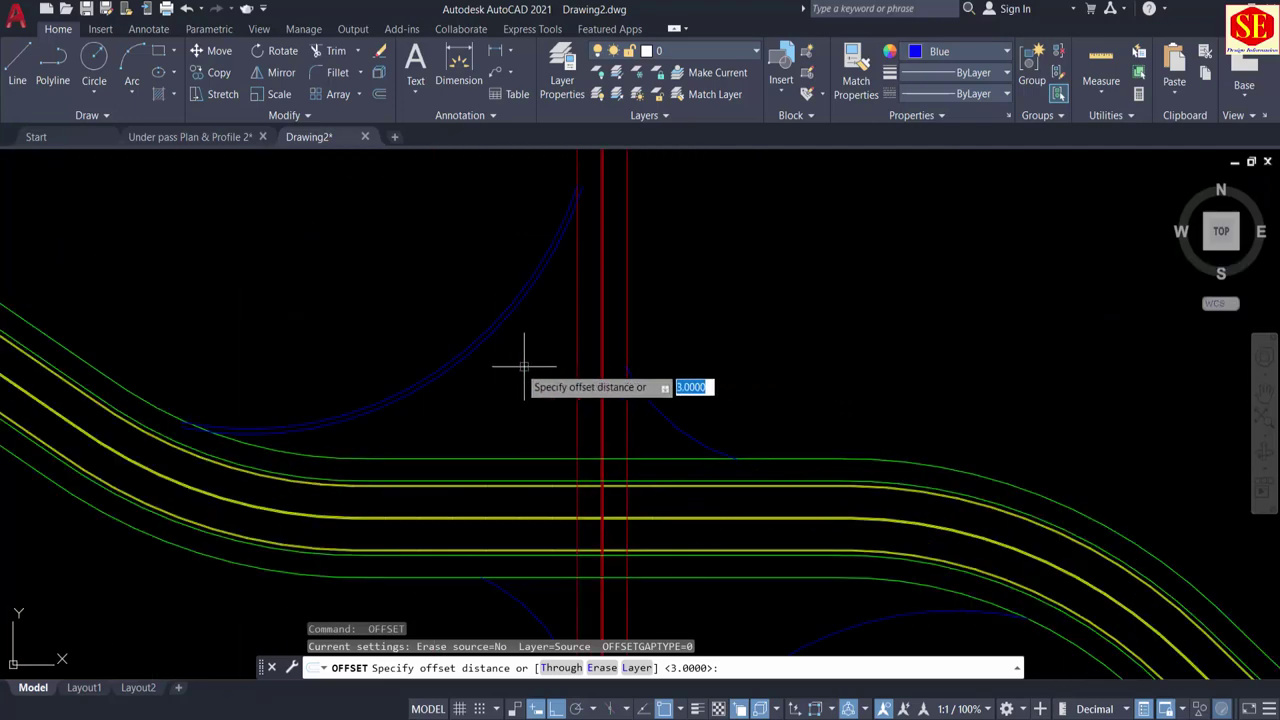
key(Return)
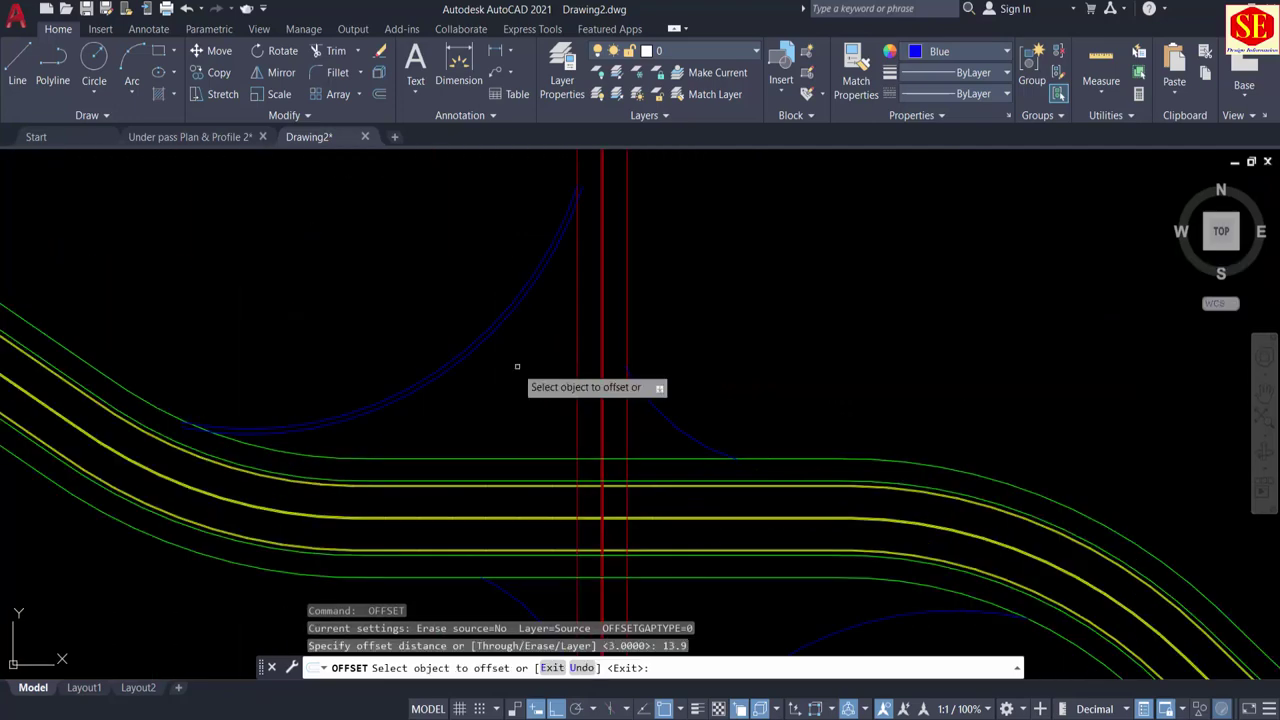
scroll(490, 360, up, 4)
click(460, 357)
click(404, 309)
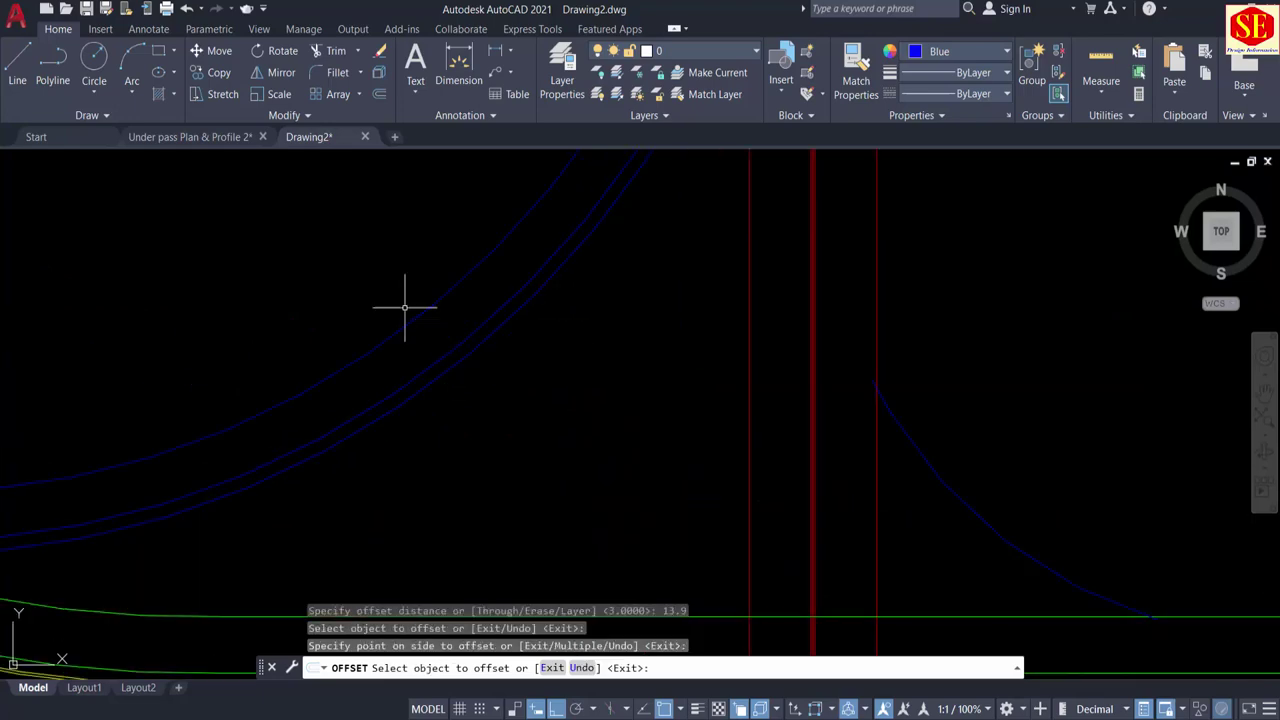
key(Escape)
scroll(410, 297, down, 4)
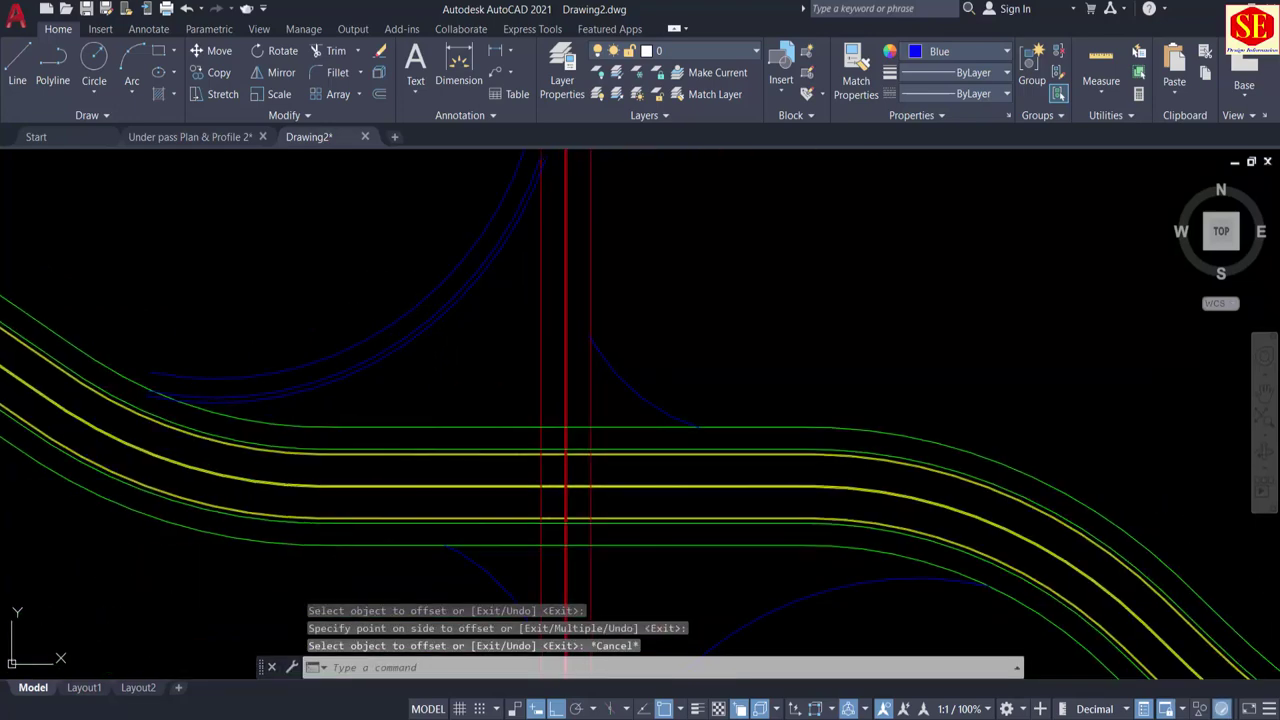
Step: Offset the upper-right blue ramp curve by 3 toward the intersection
middle_drag(668, 396, 537, 411)
scroll(536, 411, up, 2)
text(o)
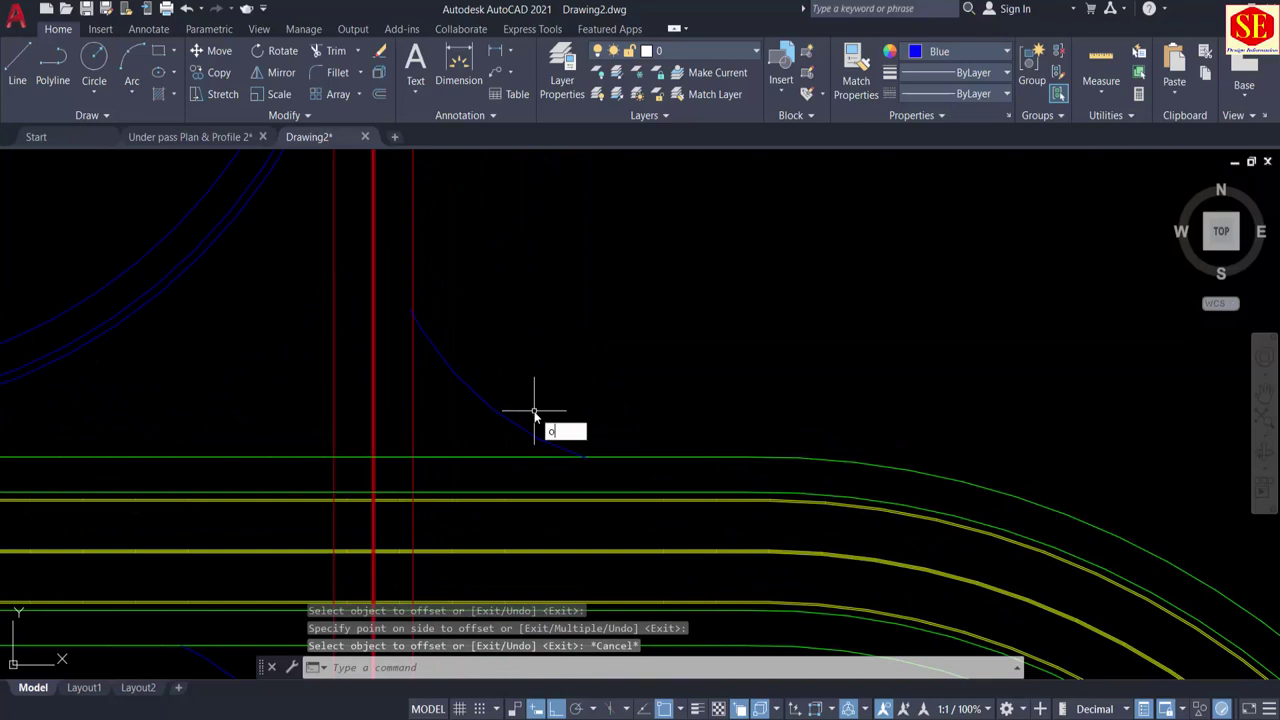
key(Return)
text(3)
key(Return)
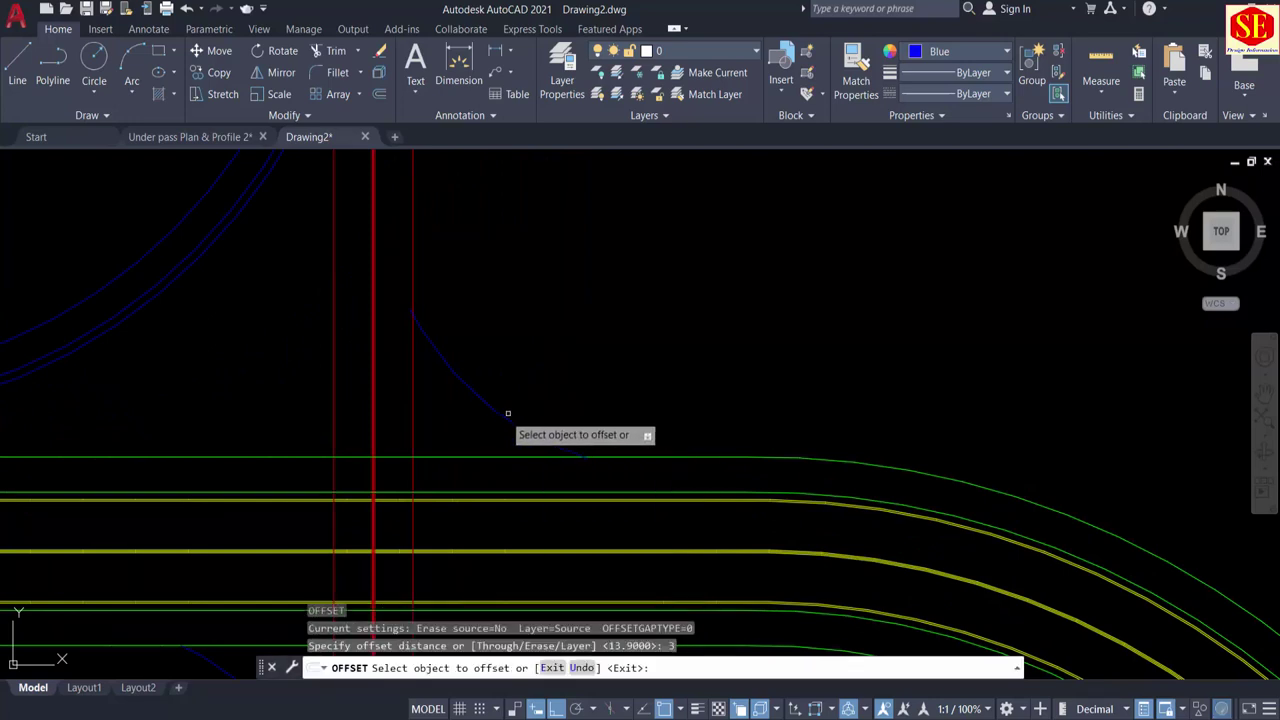
click(500, 418)
key(Return)
Step: Offset the inner line of the upper-right ramp by 13.9 away from the intersection
text(o)
key(Return)
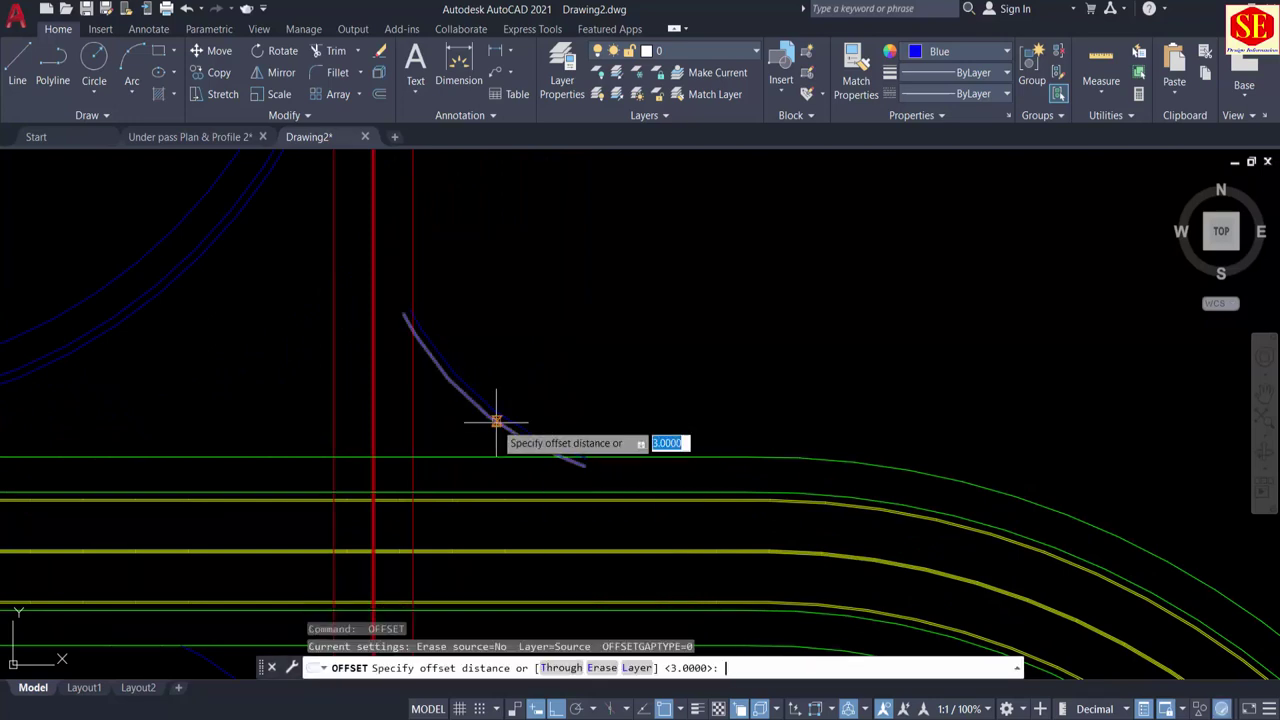
text(13.9)
key(Return)
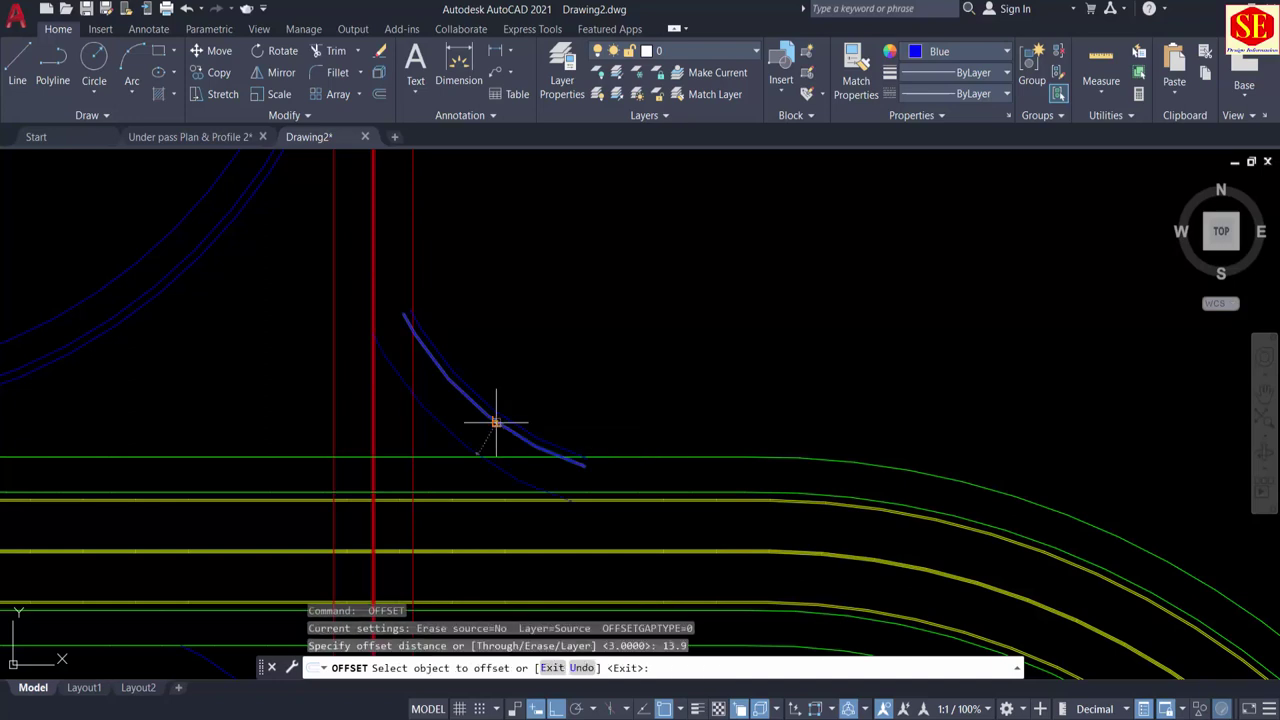
click(496, 422)
click(638, 295)
scroll(630, 292, down, 4)
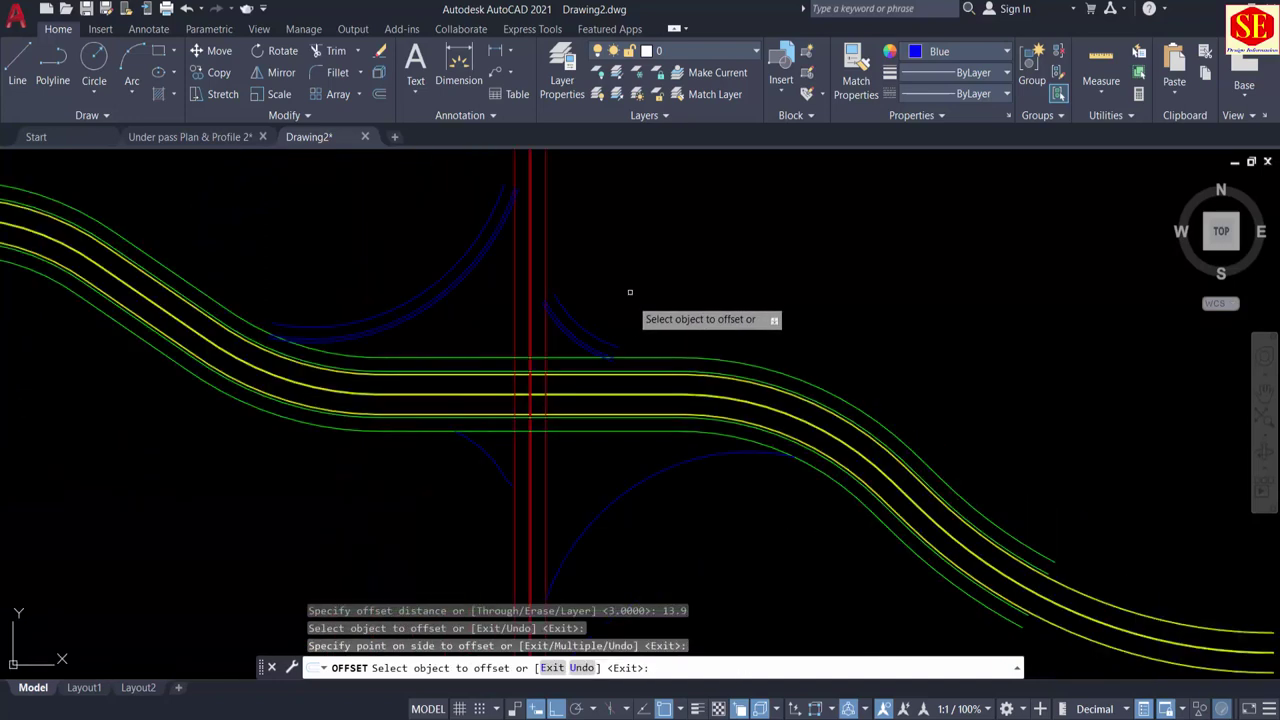
Step: Offset the lower-right blue ramp curve by 3 toward the intersection
key(Return)
text(o)
key(Return)
key(Return)
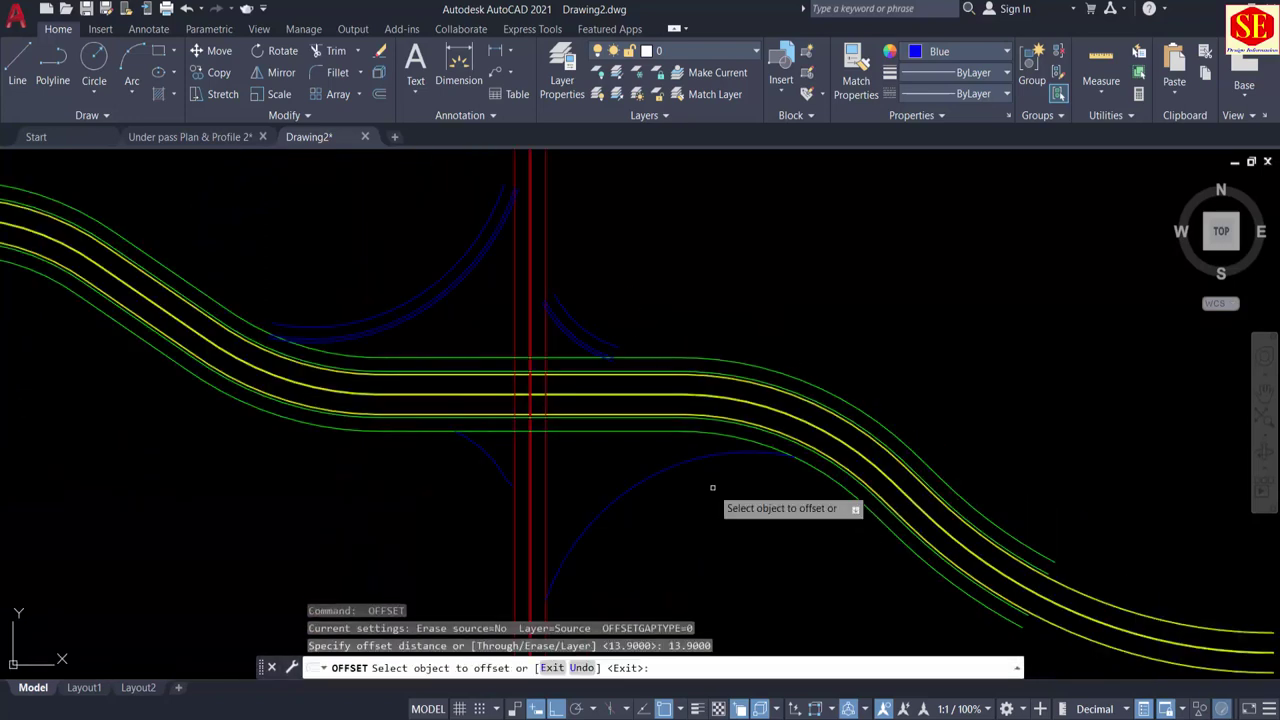
key(Return)
key(Return)
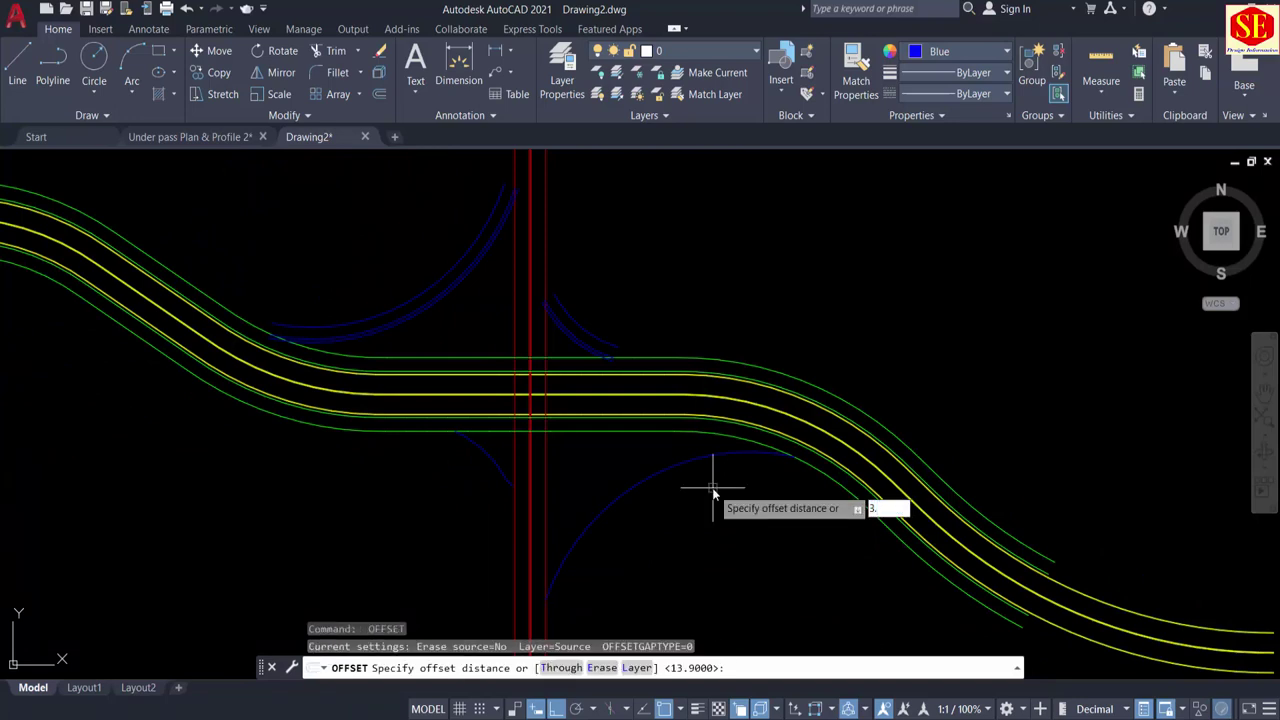
key(Return)
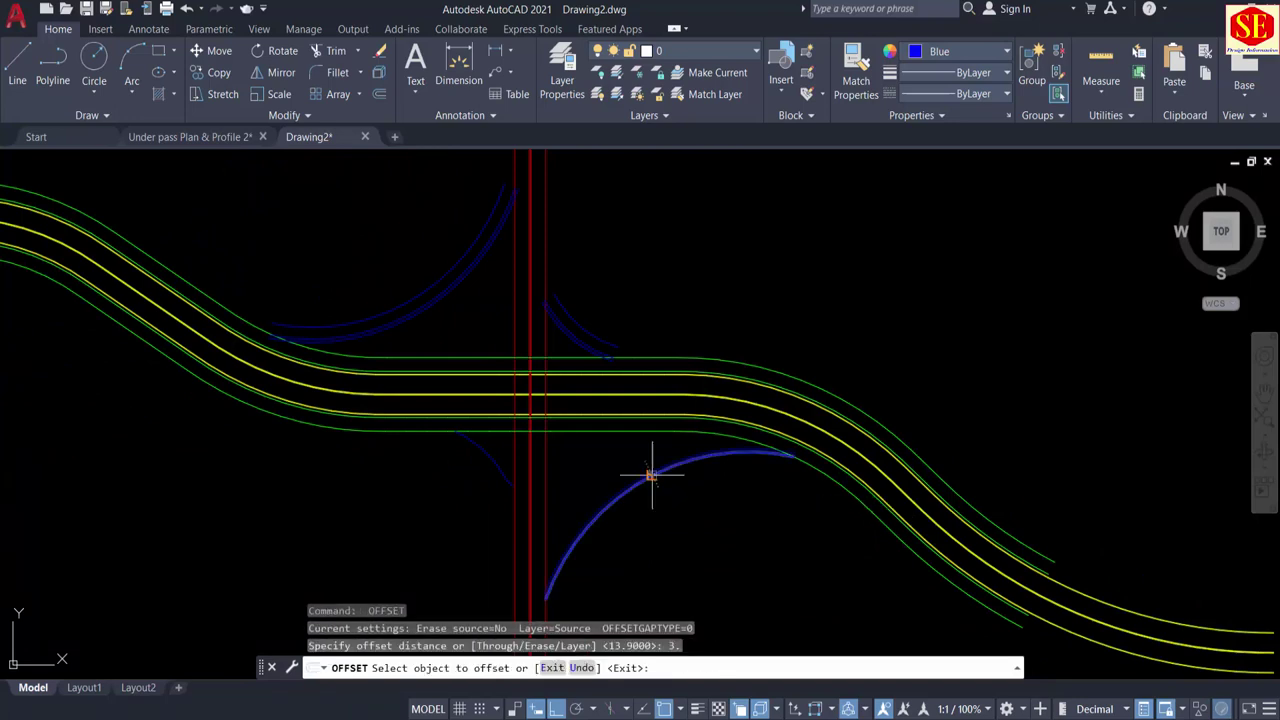
key(Return)
Step: Offset the inner line of the lower-right ramp by 13.9 away from the intersection
key(Return)
scroll(652, 476, up, 3)
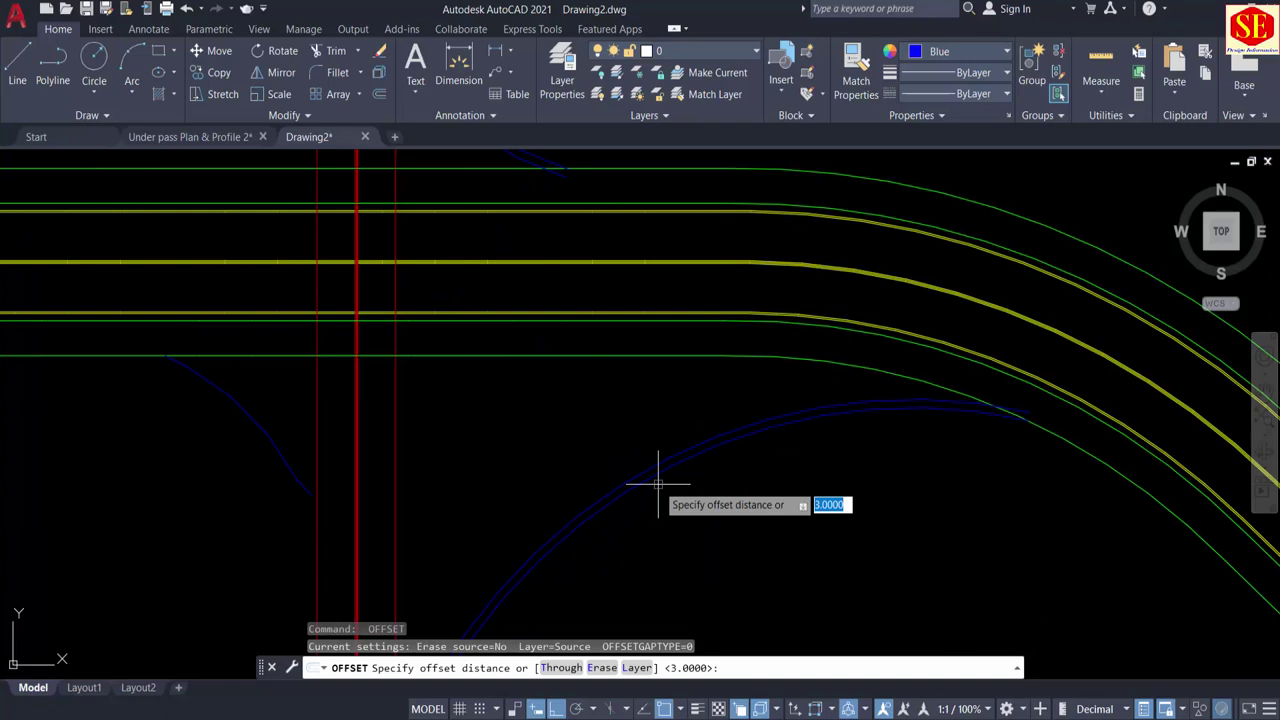
text(13.9)
key(Return)
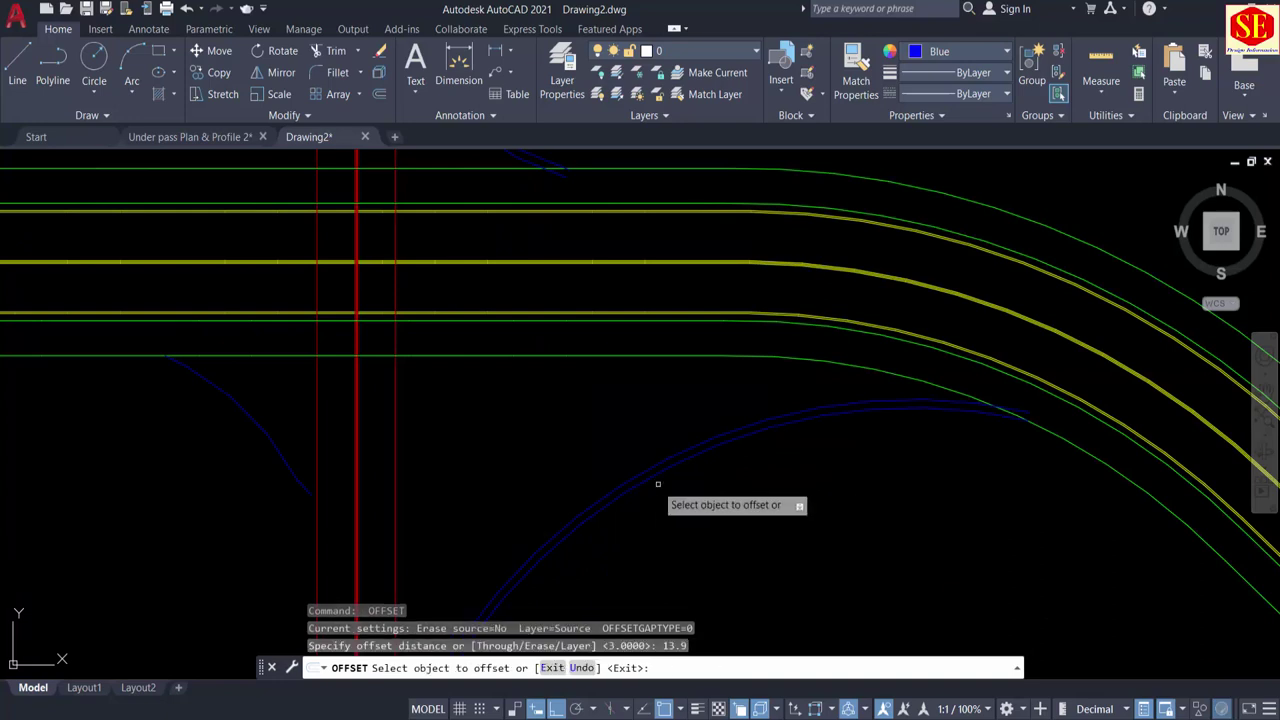
click(655, 481)
click(681, 523)
key(Escape)
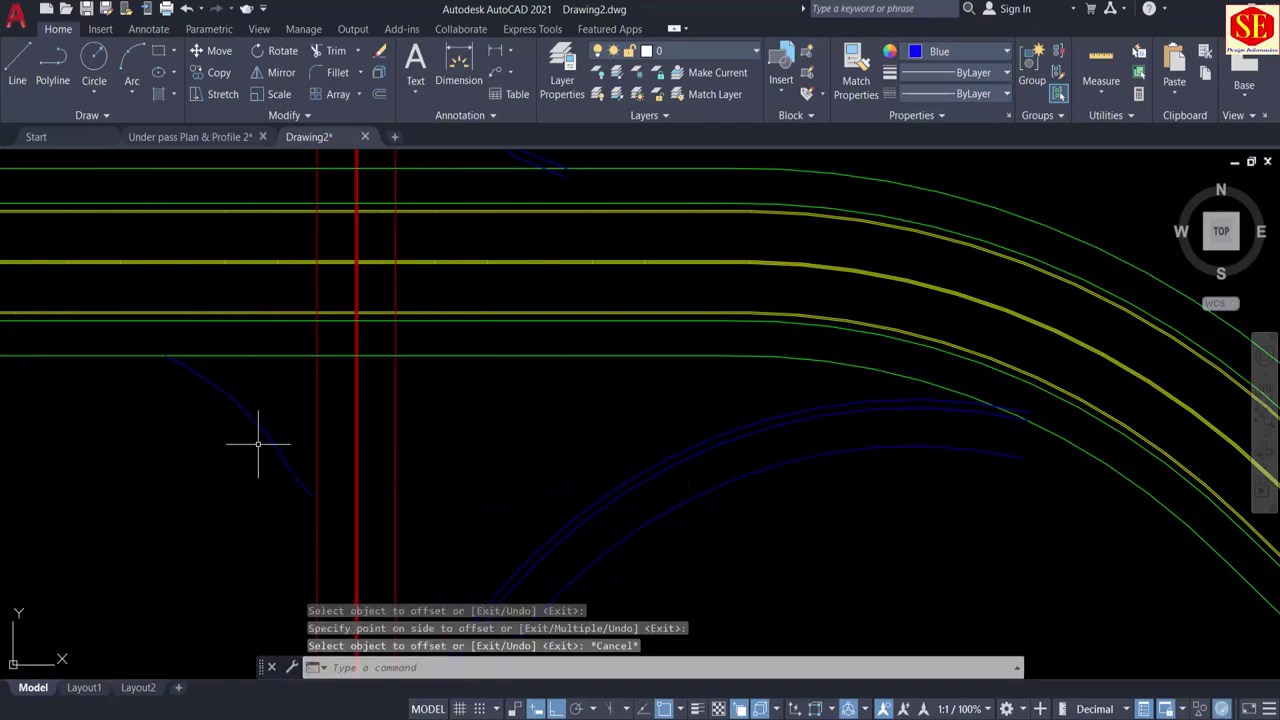
Step: Regenerate the model and offset the lower-left blue ramp curve by 3 toward the intersection
text(re)
key(Return)
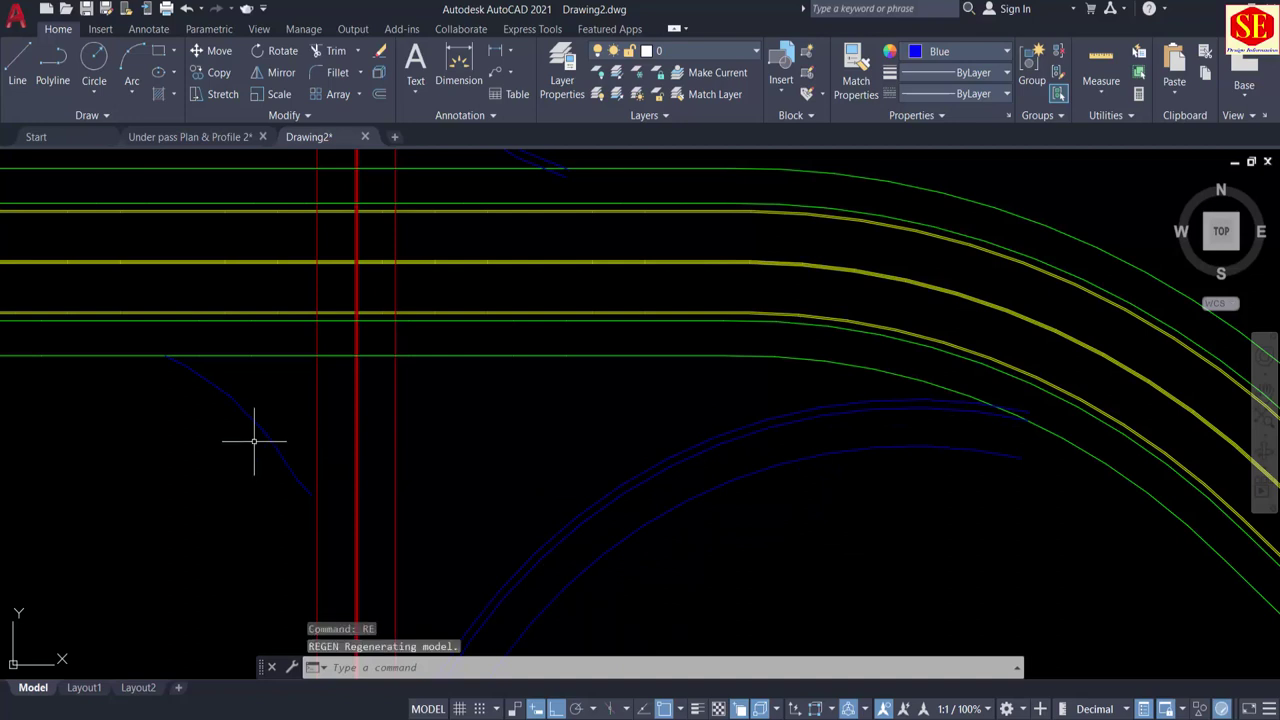
text(o)
key(Return)
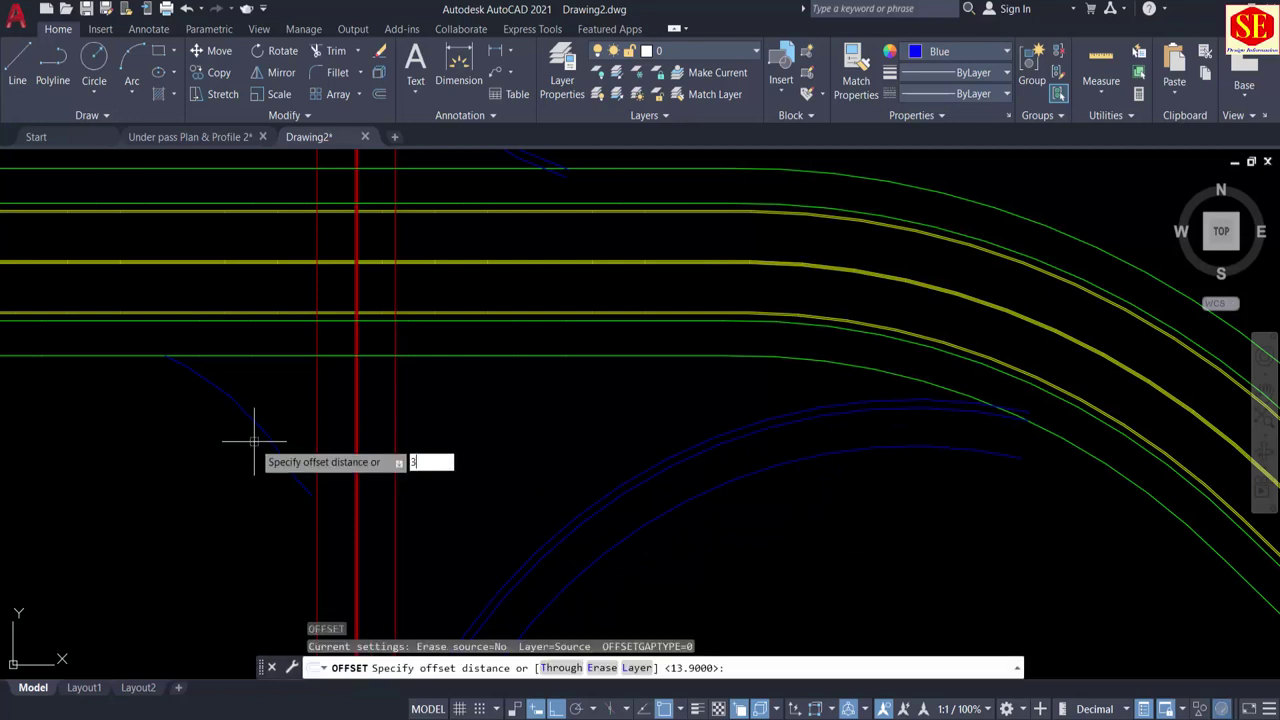
text(3)
key(Return)
scroll(256, 430, up, 2)
click(256, 416)
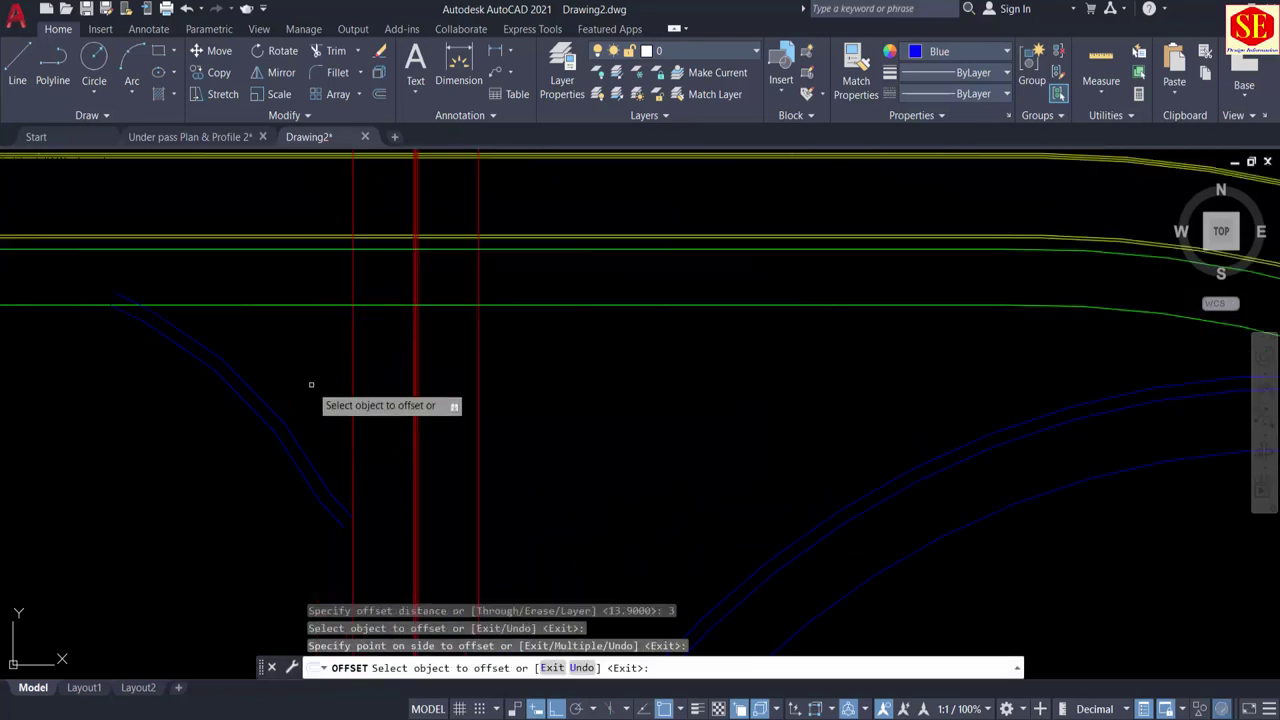
click(254, 418)
key(Return)
Step: Offset the inner line of the lower-left ramp by 13.9 away from the intersection
key(Return)
text(13.9)
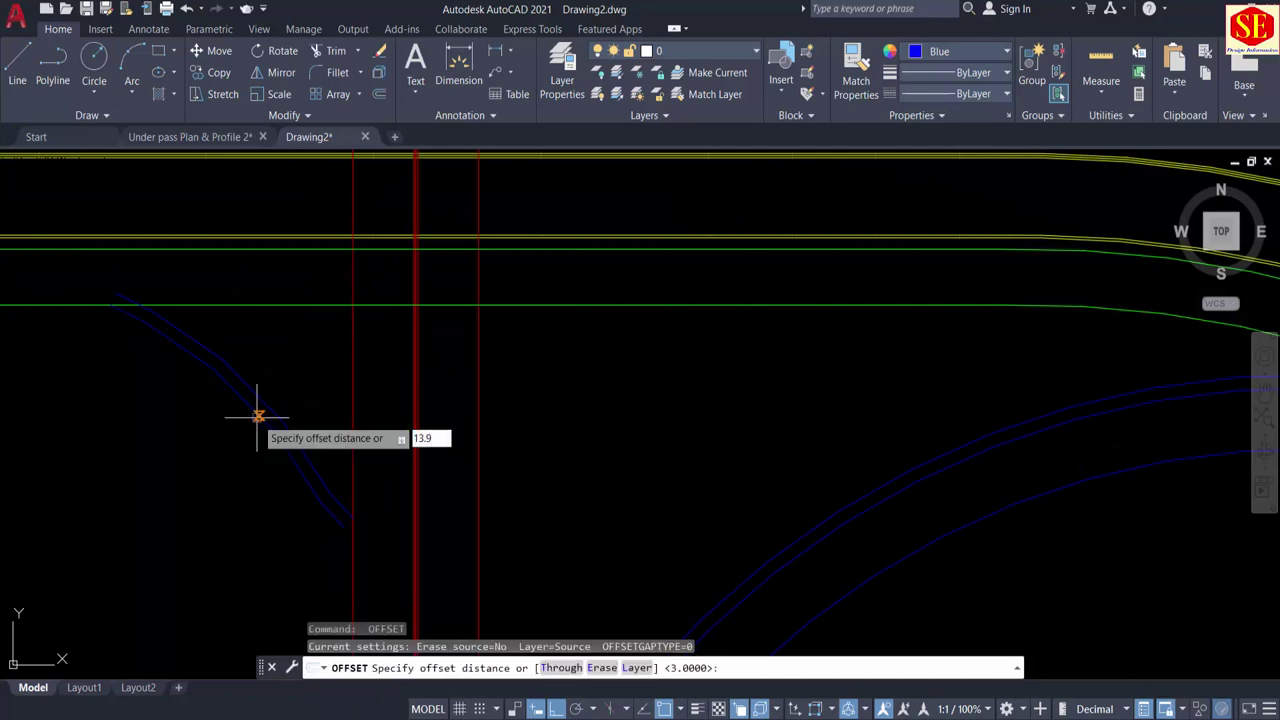
key(Return)
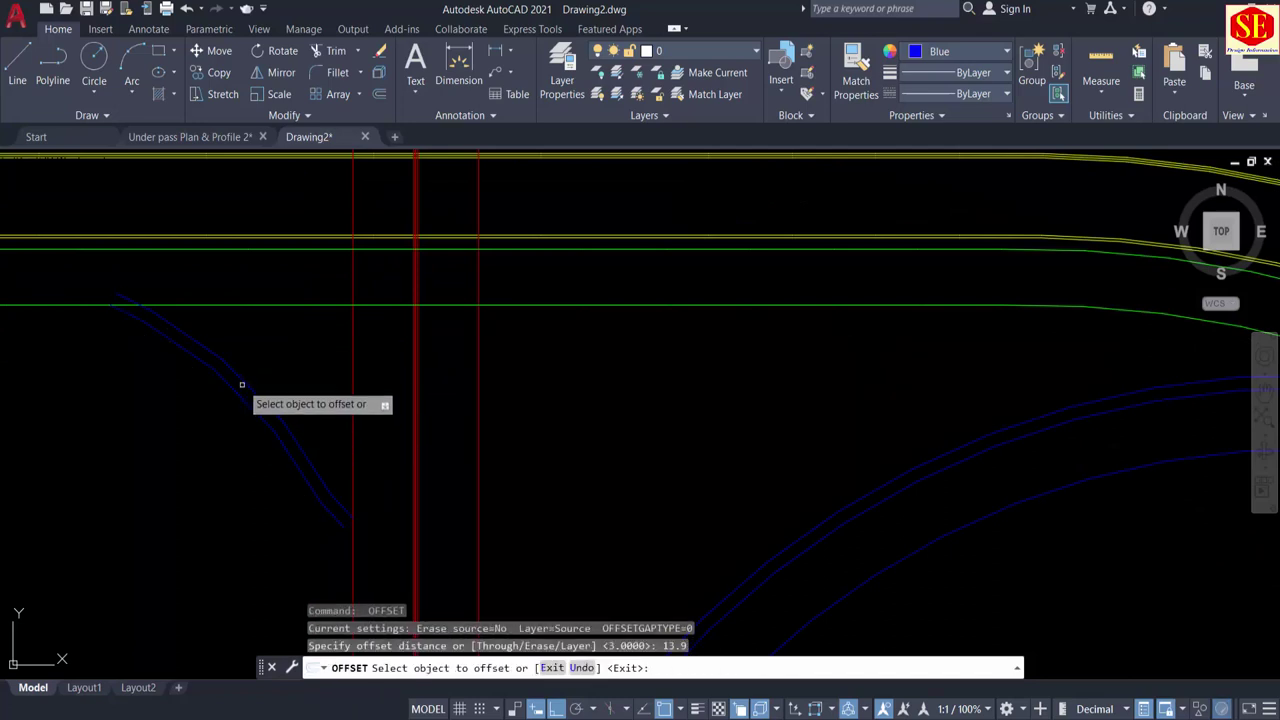
click(241, 384)
click(190, 448)
scroll(190, 448, down, 3)
scroll(316, 438, down, 2)
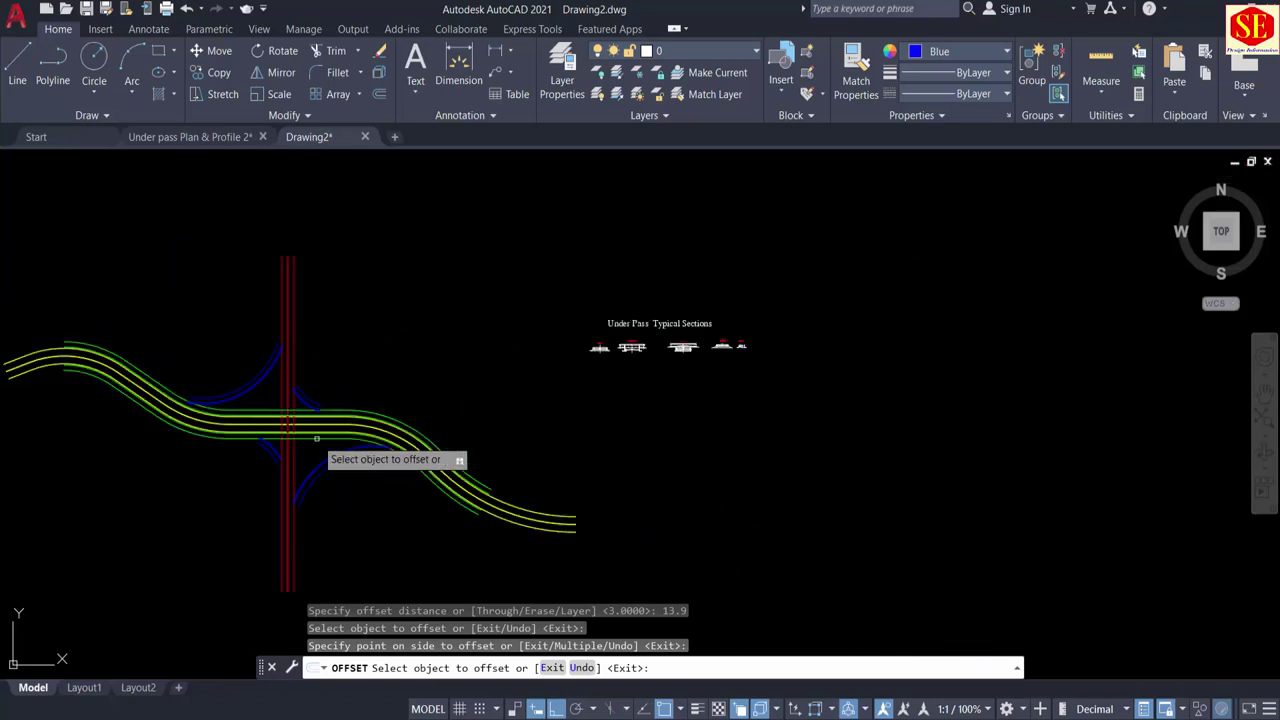
Step: Examine the total, carriageway and sidewalk widths in the Slips Section and the Main Road Section
scroll(760, 340, up, 6)
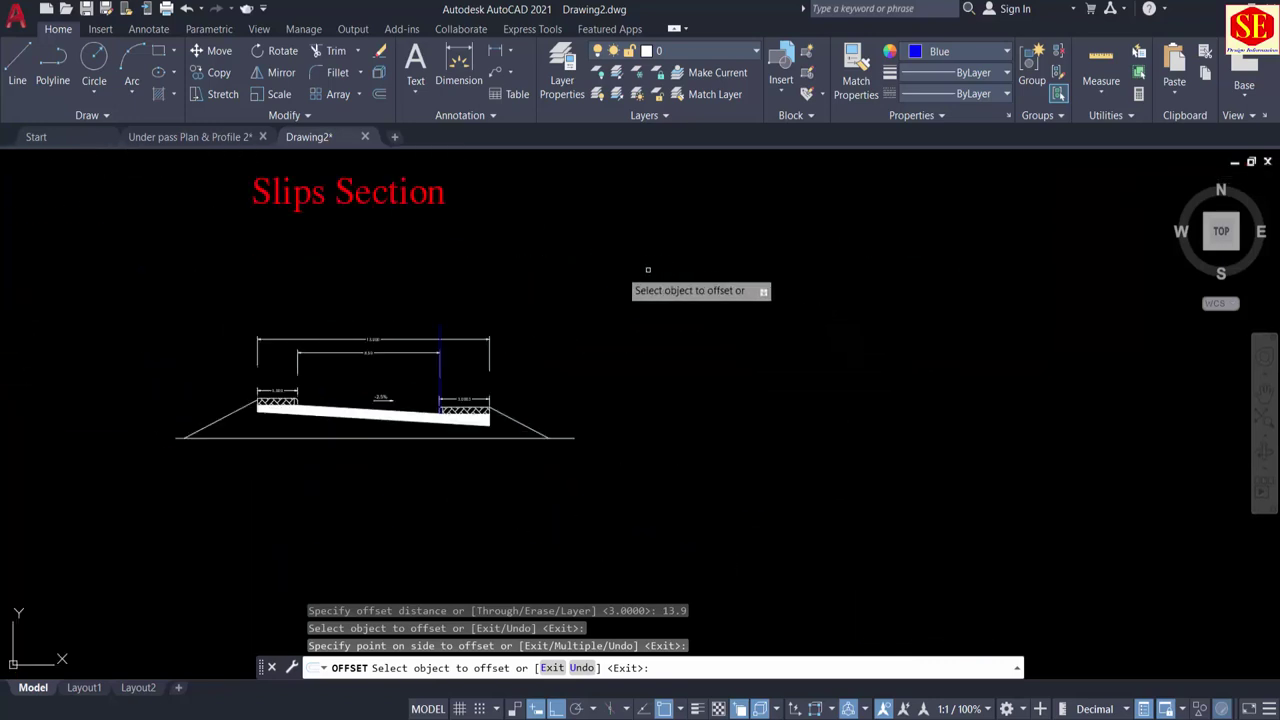
scroll(346, 371, up, 5)
scroll(628, 363, down, 5)
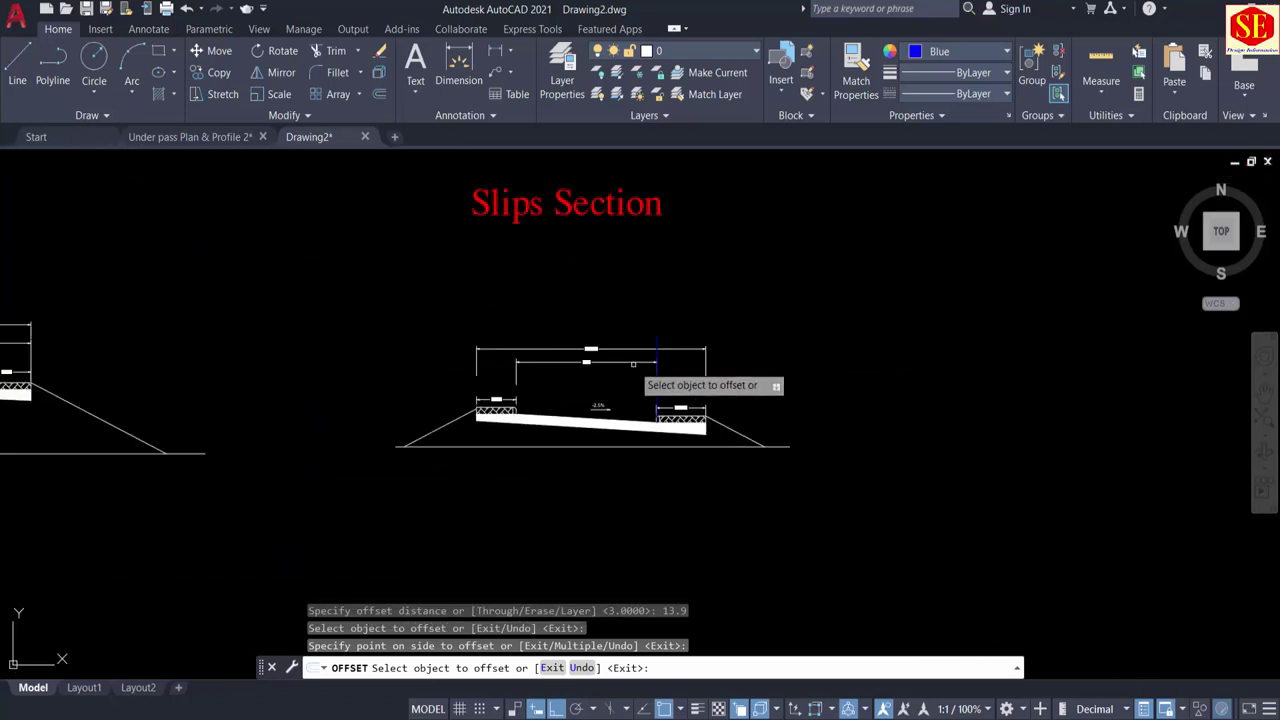
middle_drag(578, 404, 940, 402)
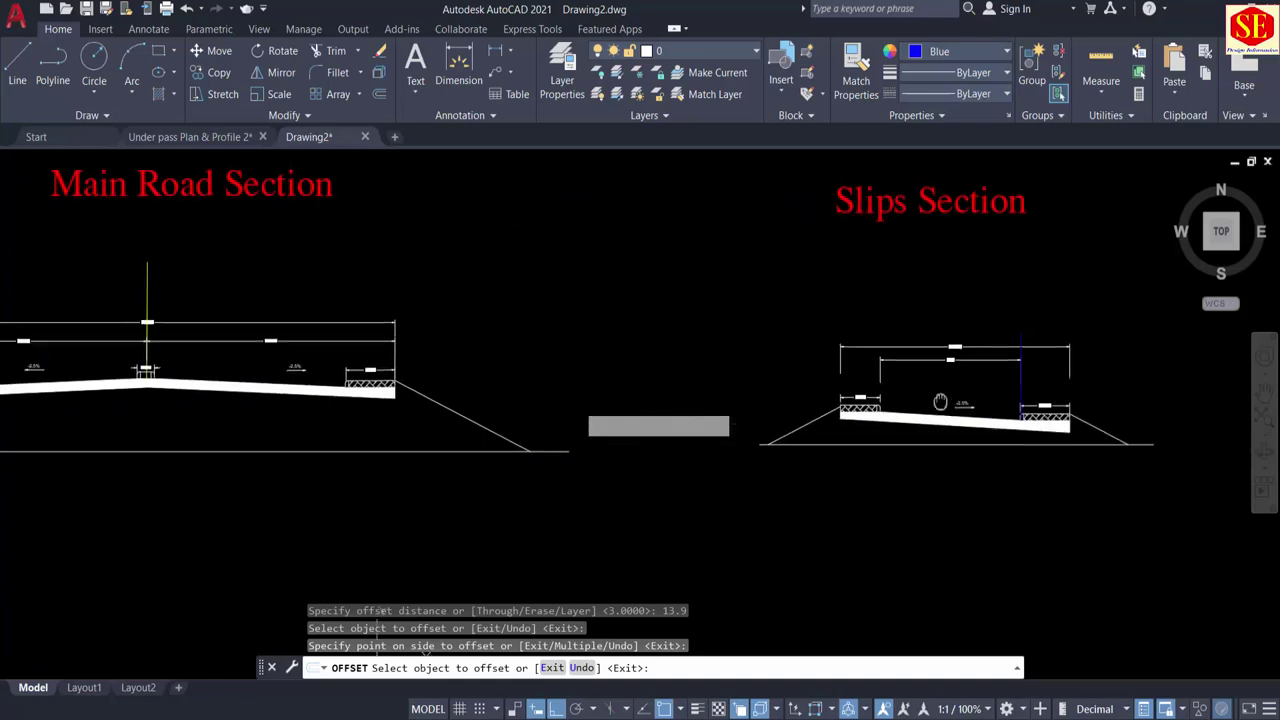
scroll(905, 415, up, 4)
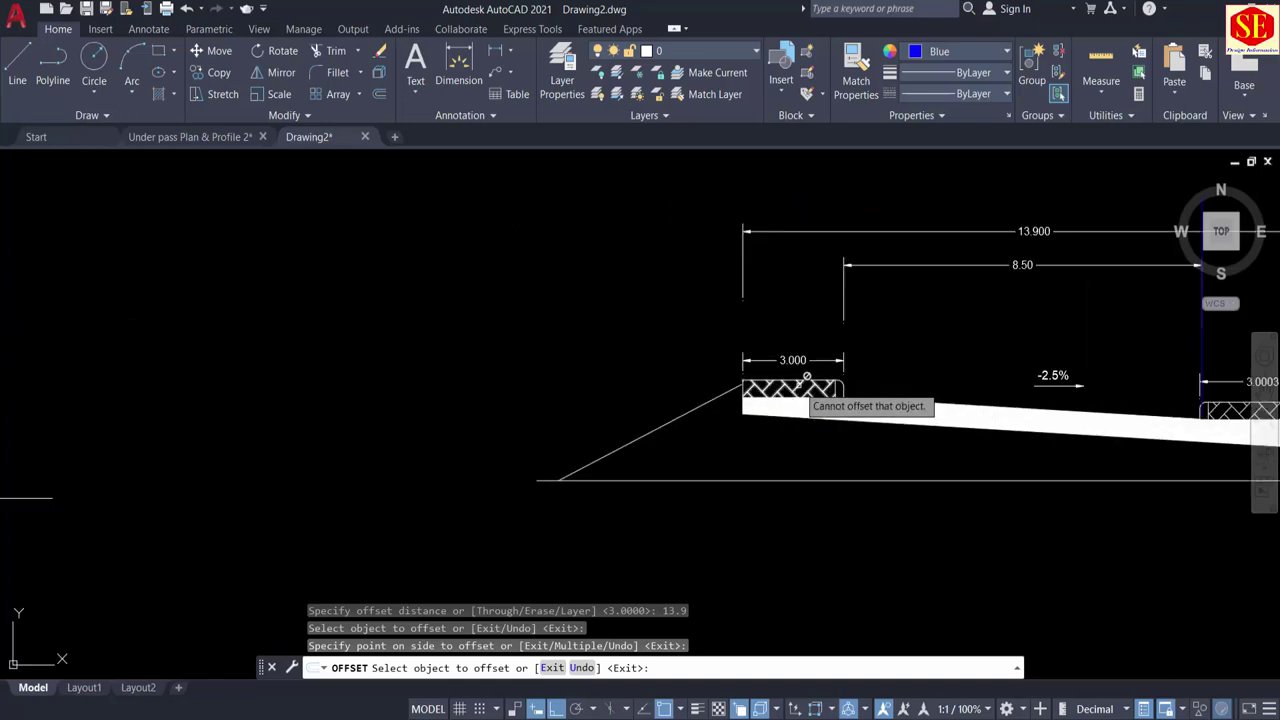
scroll(845, 385, down, 4)
scroll(910, 405, up, 3)
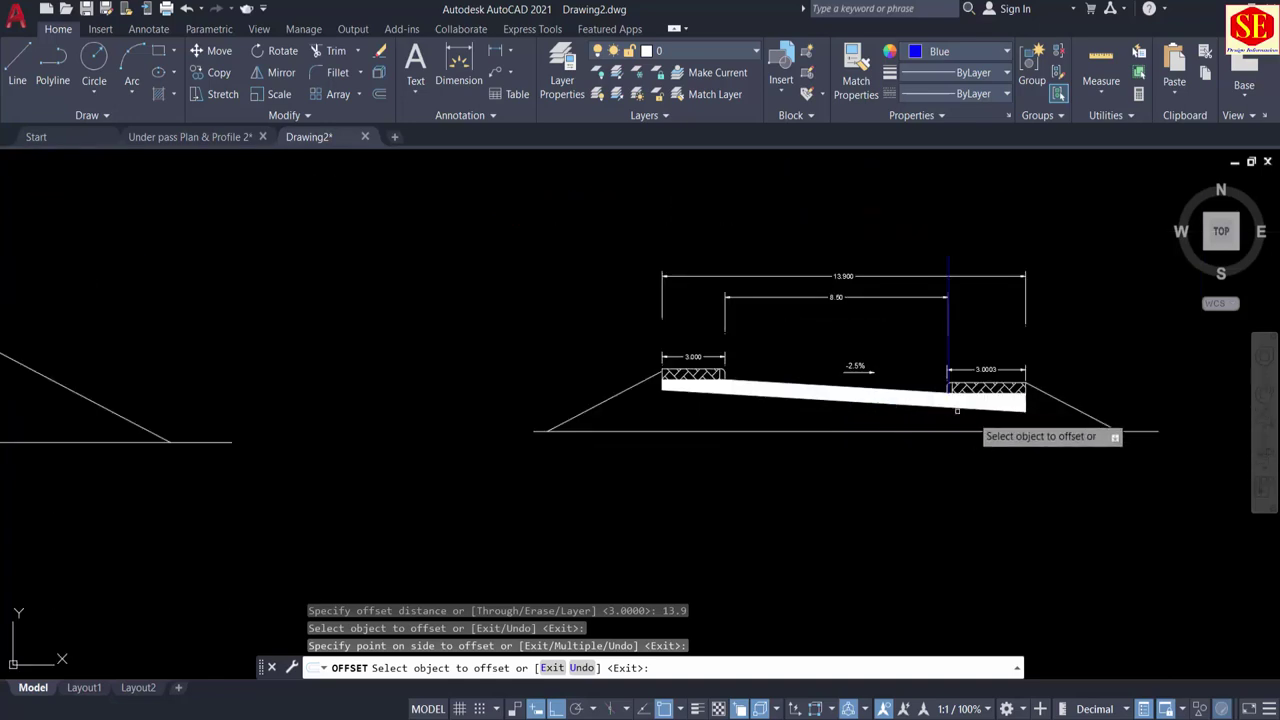
scroll(1020, 418, down, 4)
middle_drag(633, 397, 879, 390)
scroll(772, 372, up, 4)
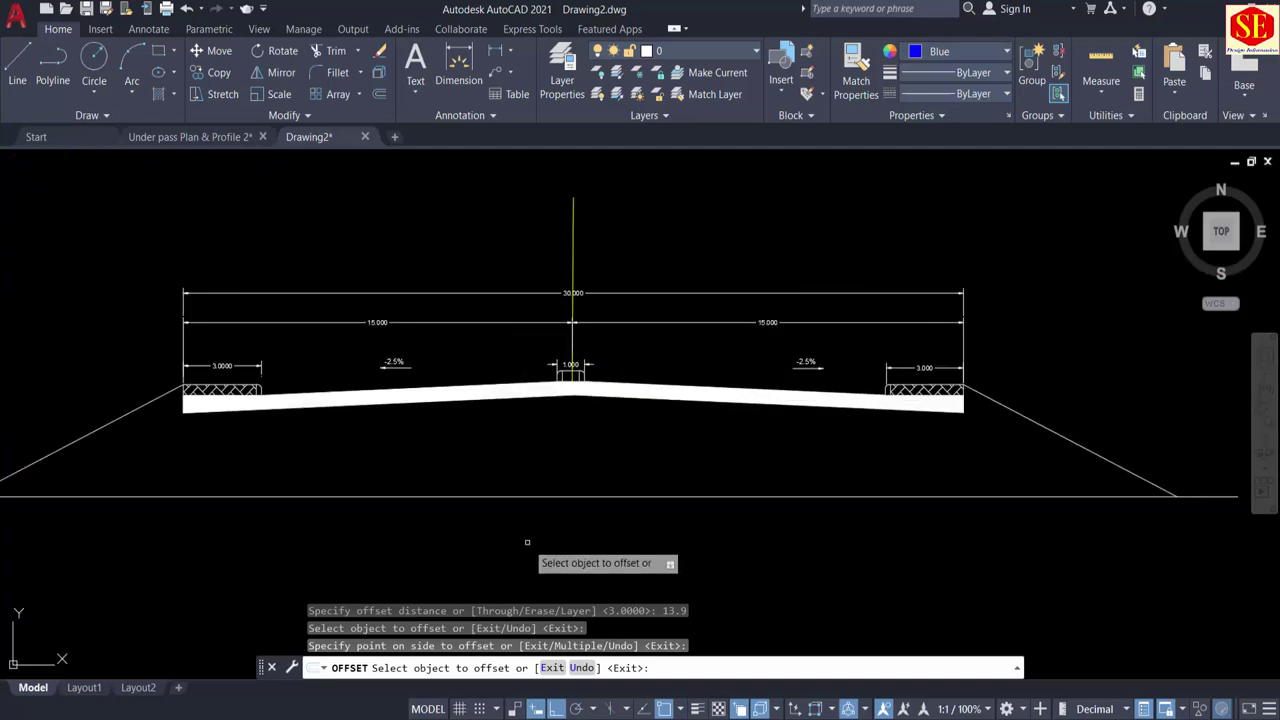
scroll(593, 417, down, 5)
middle_drag(229, 466, 927, 330)
scroll(927, 330, down, 3)
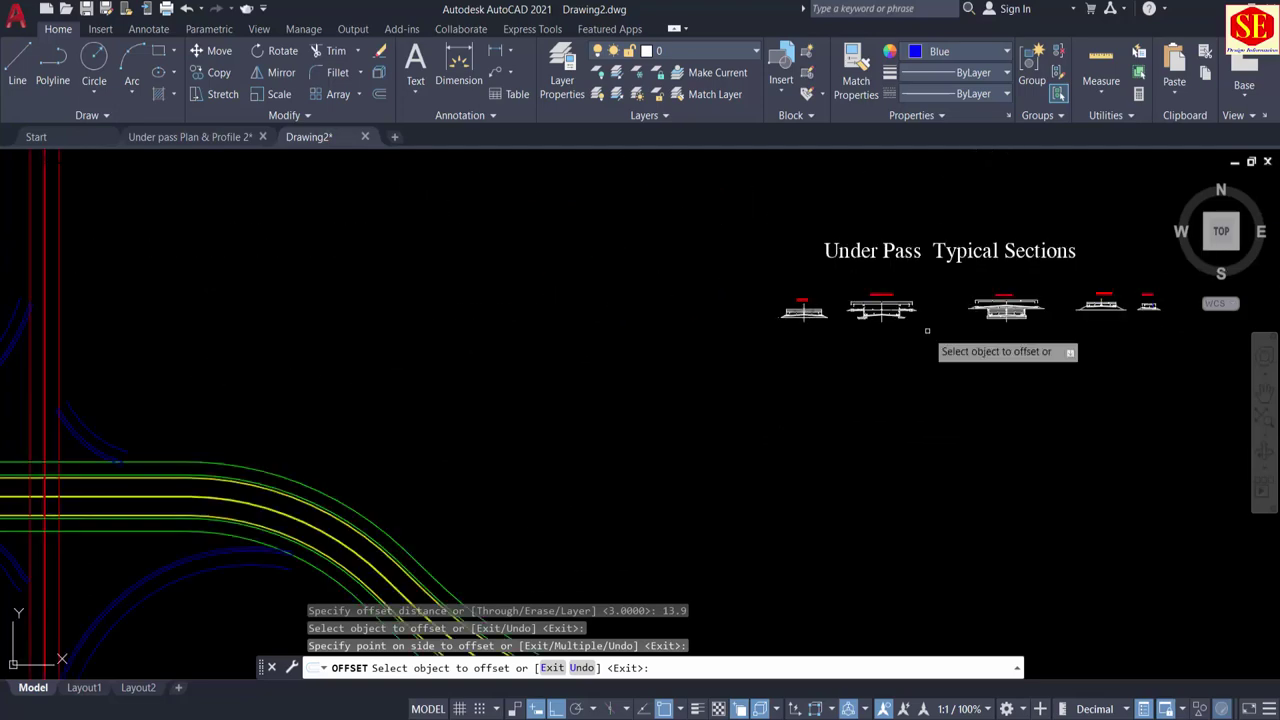
Step: Examine where the ramp lines meet the main road and underpass edge lines in the plan
scroll(927, 330, down, 3)
middle_drag(414, 463, 540, 440)
scroll(301, 435, up, 4)
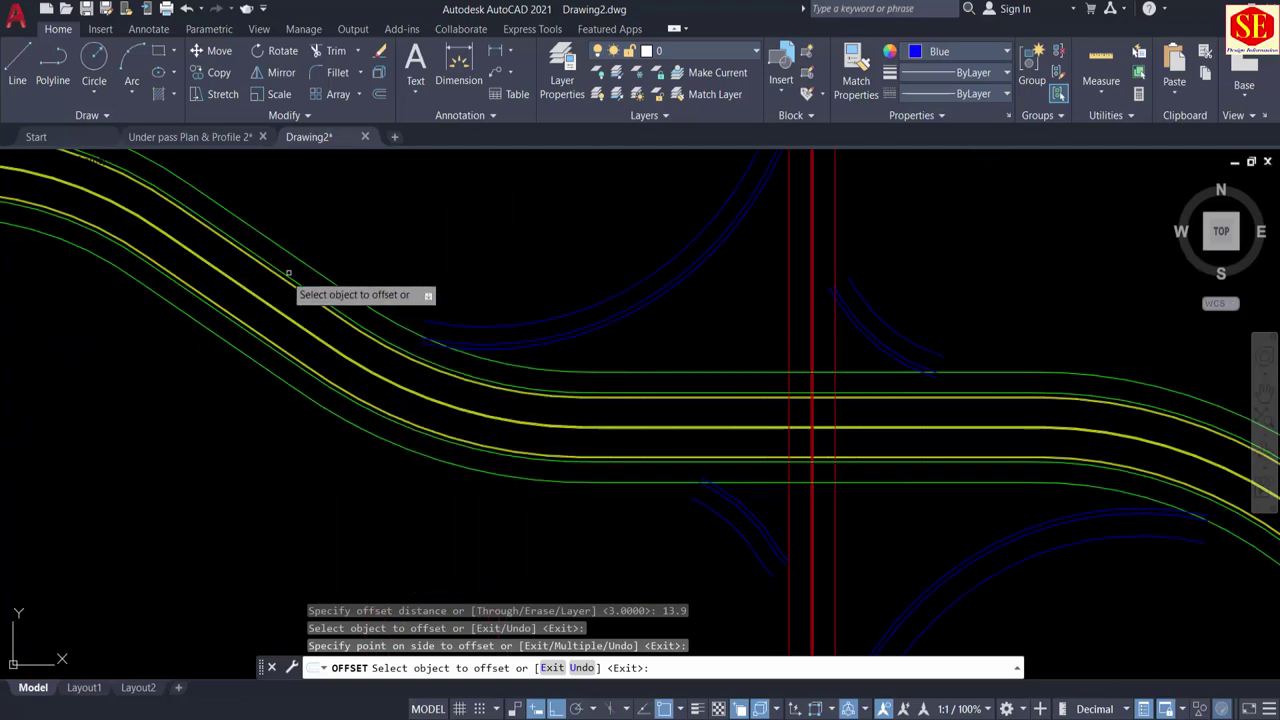
scroll(300, 500, down, 5)
scroll(390, 480, up, 5)
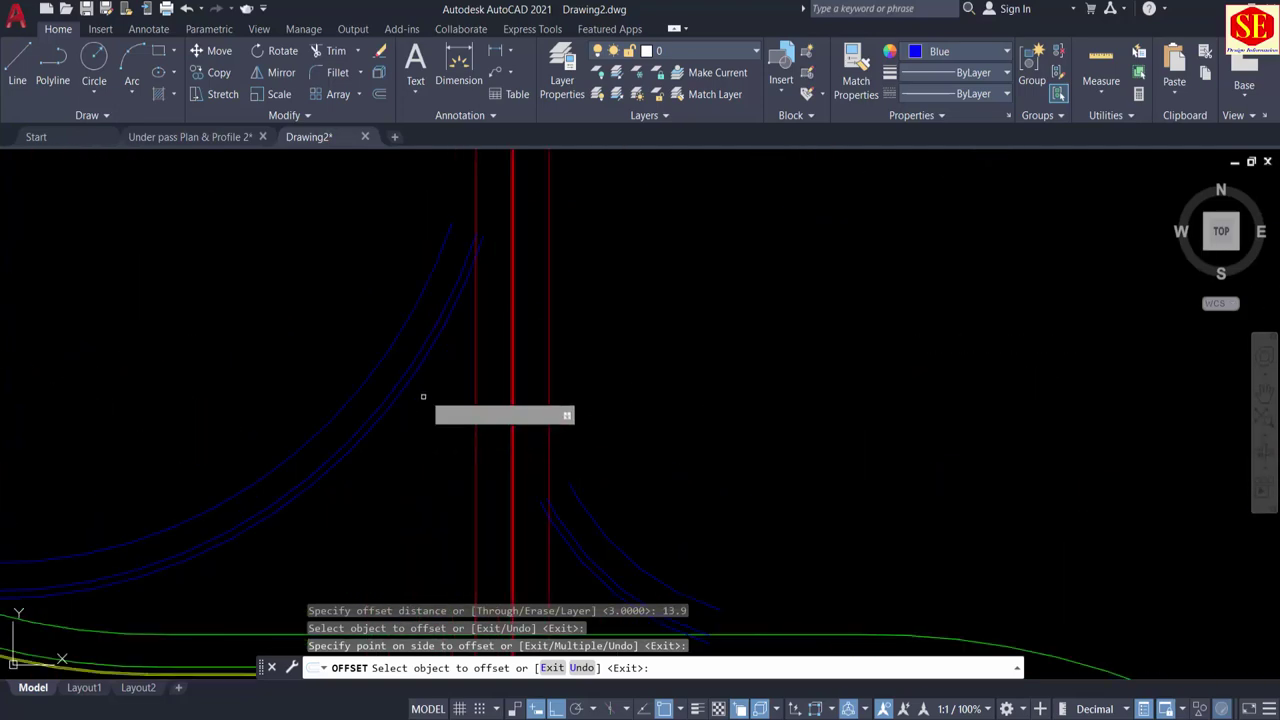
middle_drag(459, 239, 448, 501)
scroll(462, 441, down, 1)
scroll(459, 263, down, 3)
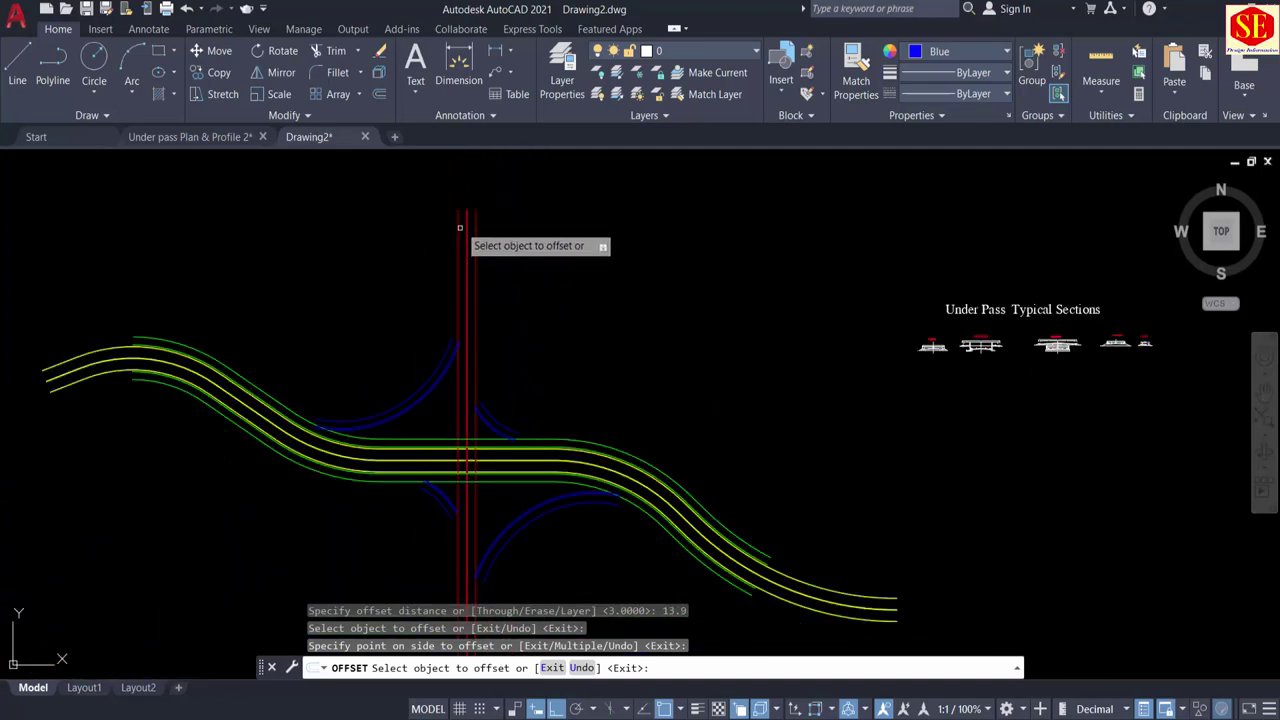
middle_drag(536, 514, 586, 451)
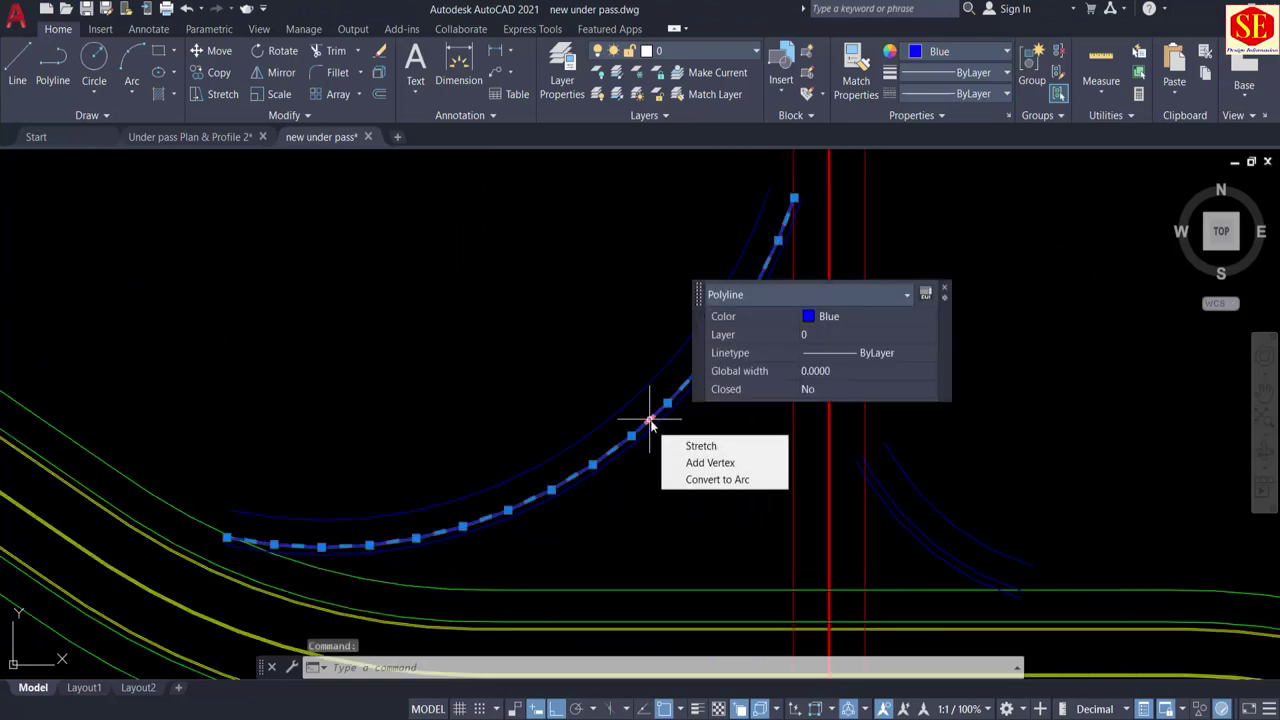
Step: Erase the original middle curves of the upper-left and upper-right ramps, keeping only the inner and outer edge lines
key(Escape)
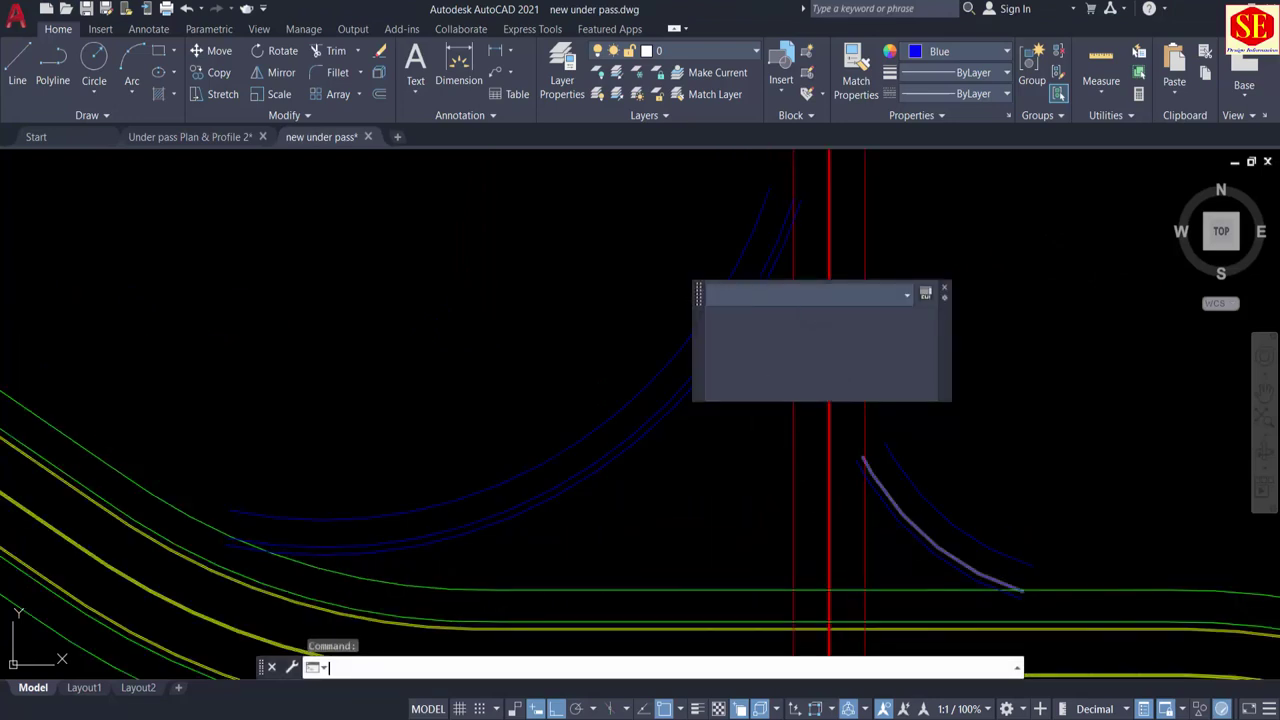
key(Escape)
scroll(585, 455, up, 2)
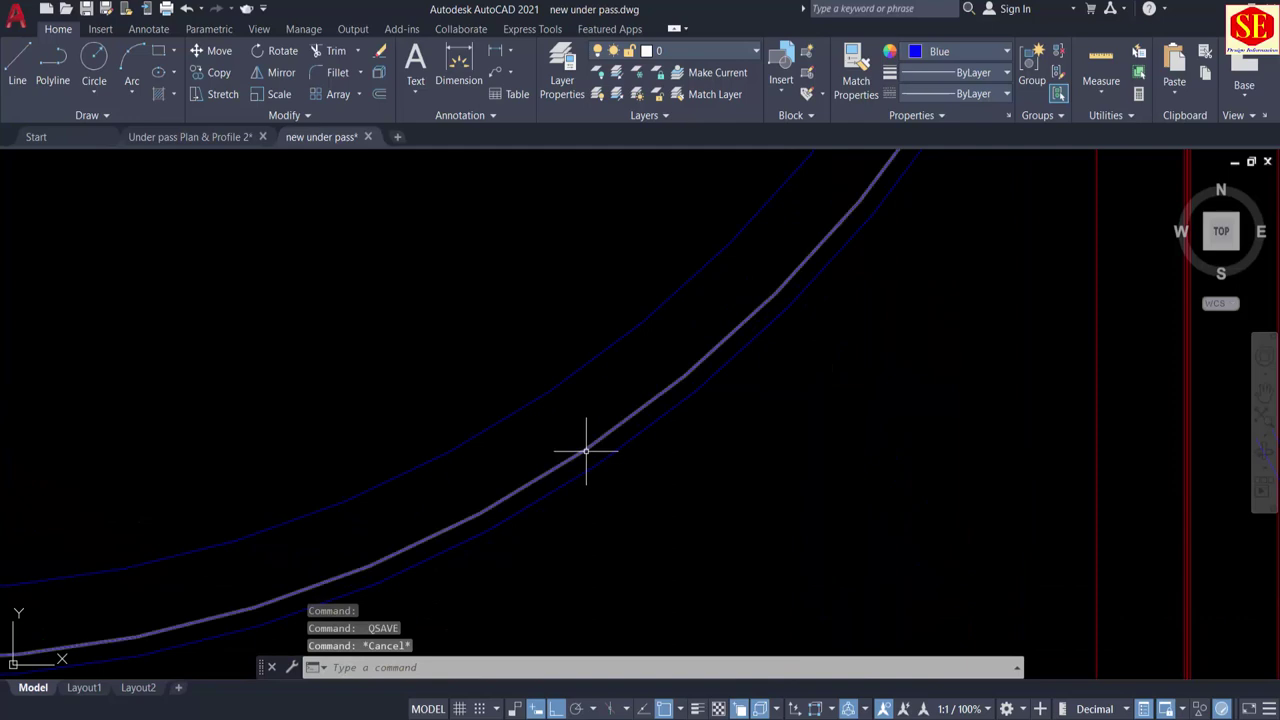
click(586, 451)
mouse_move(586, 451)
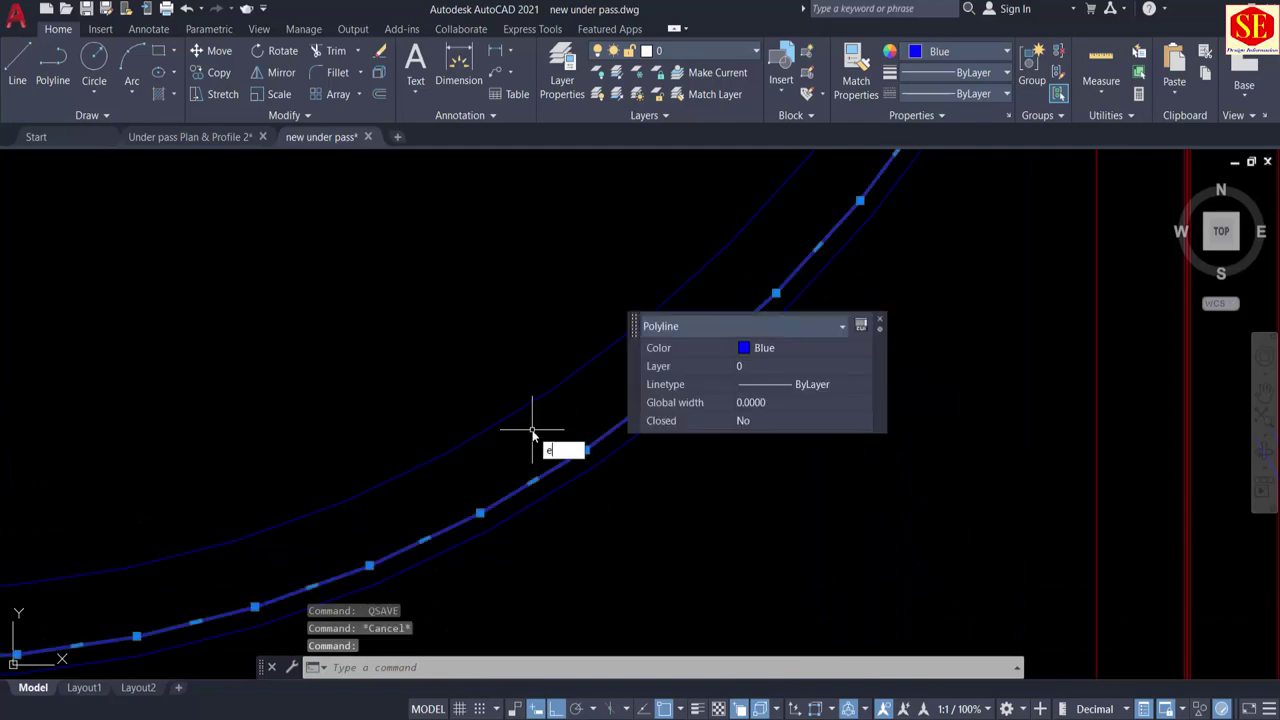
key(Return)
scroll(534, 430, down, 5)
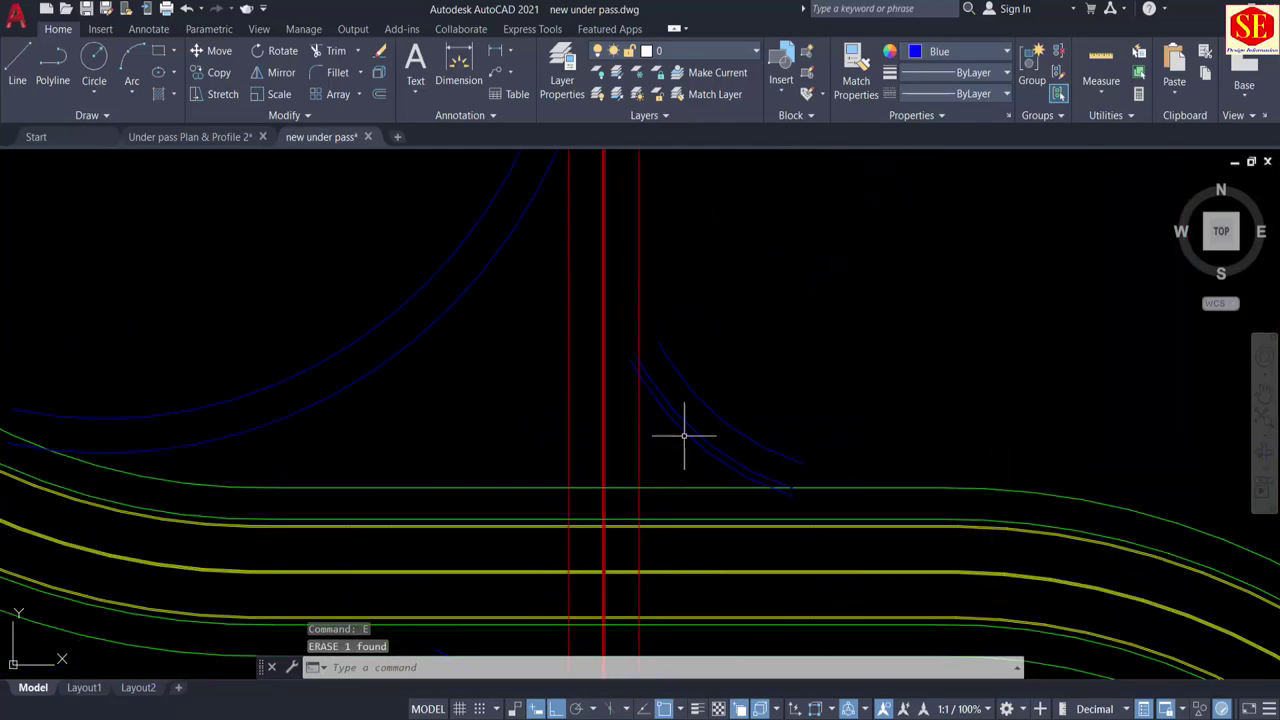
click(684, 418)
key(Return)
Step: Erase the original middle curves of the lower-left and lower-right ramps, keeping their inner and outer edge lines
scroll(614, 334, down, 5)
scroll(604, 381, up, 5)
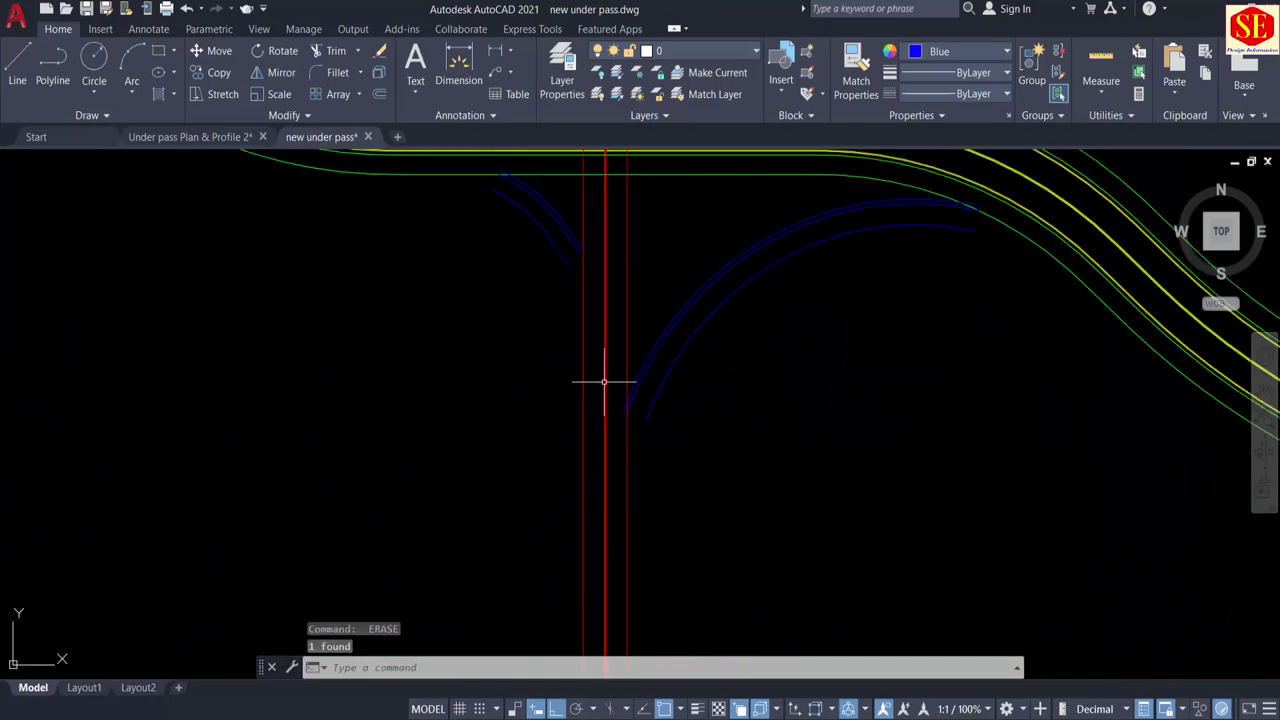
click(559, 224)
key(Return)
scroll(737, 409, down, 5)
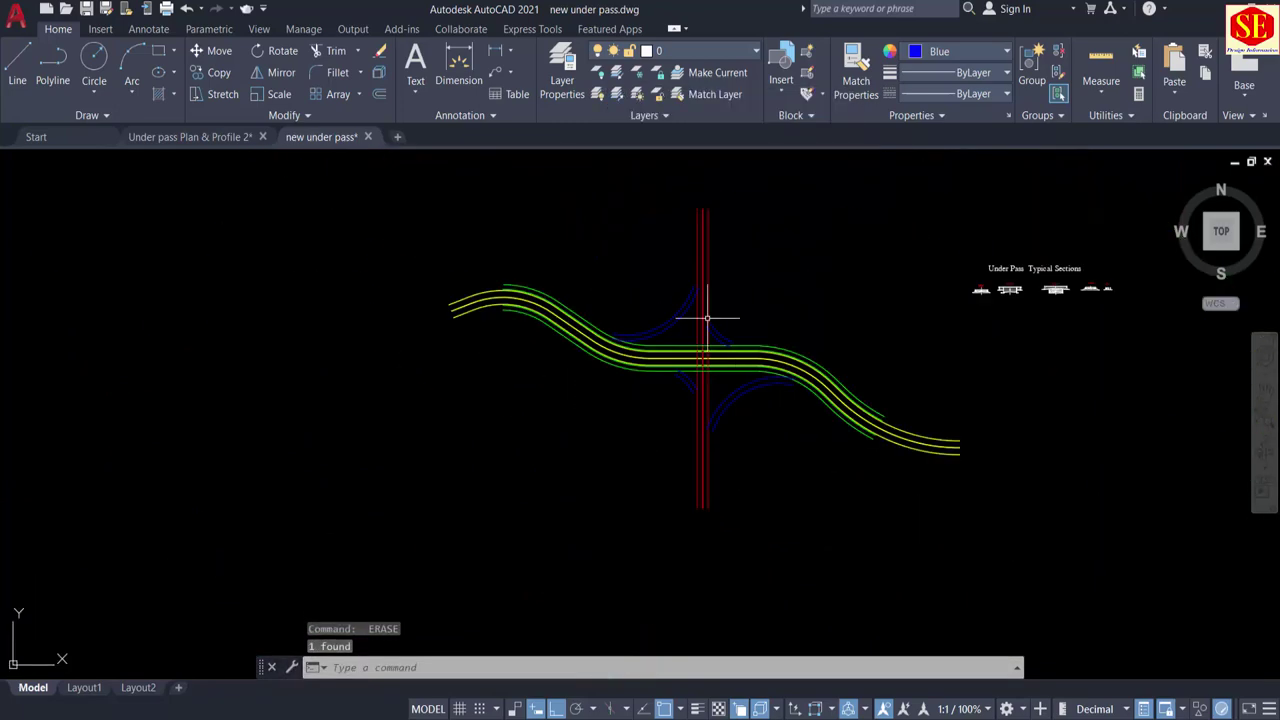
Step: Extend the outer lines of the two upper ramps to the red underpass edges and the green main road edge
scroll(689, 363, up, 5)
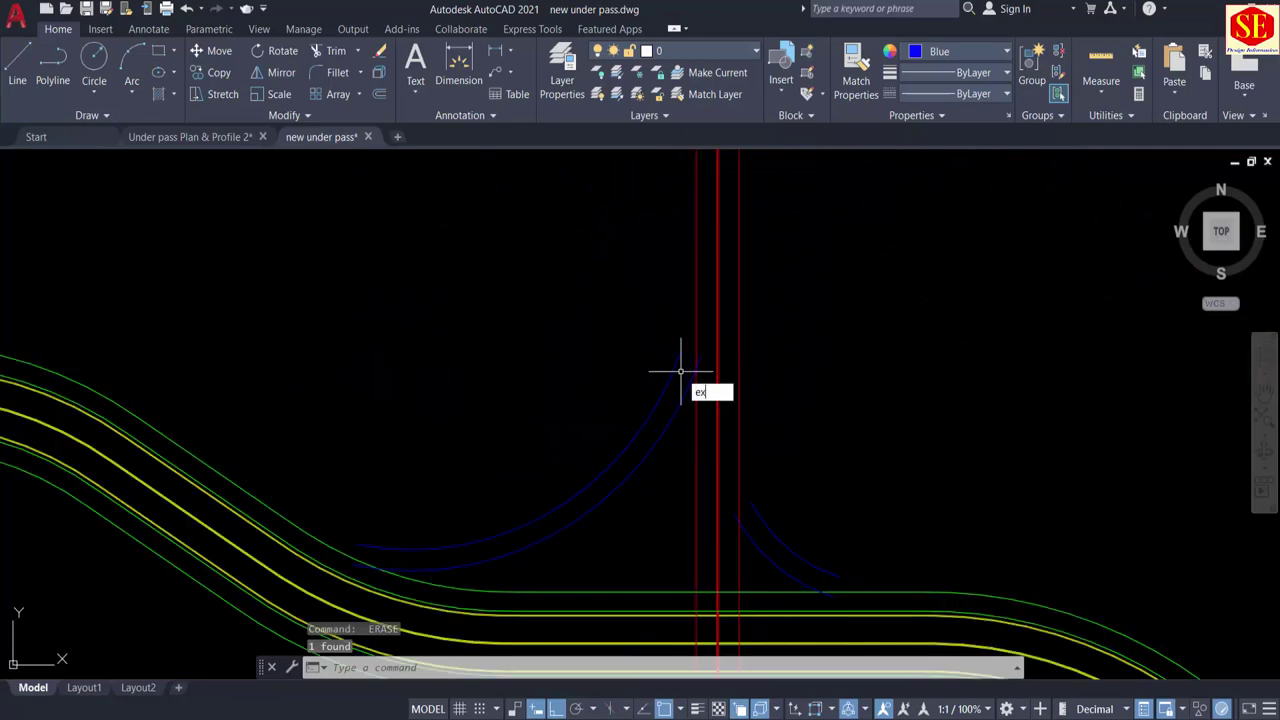
text(ex)
key(Return)
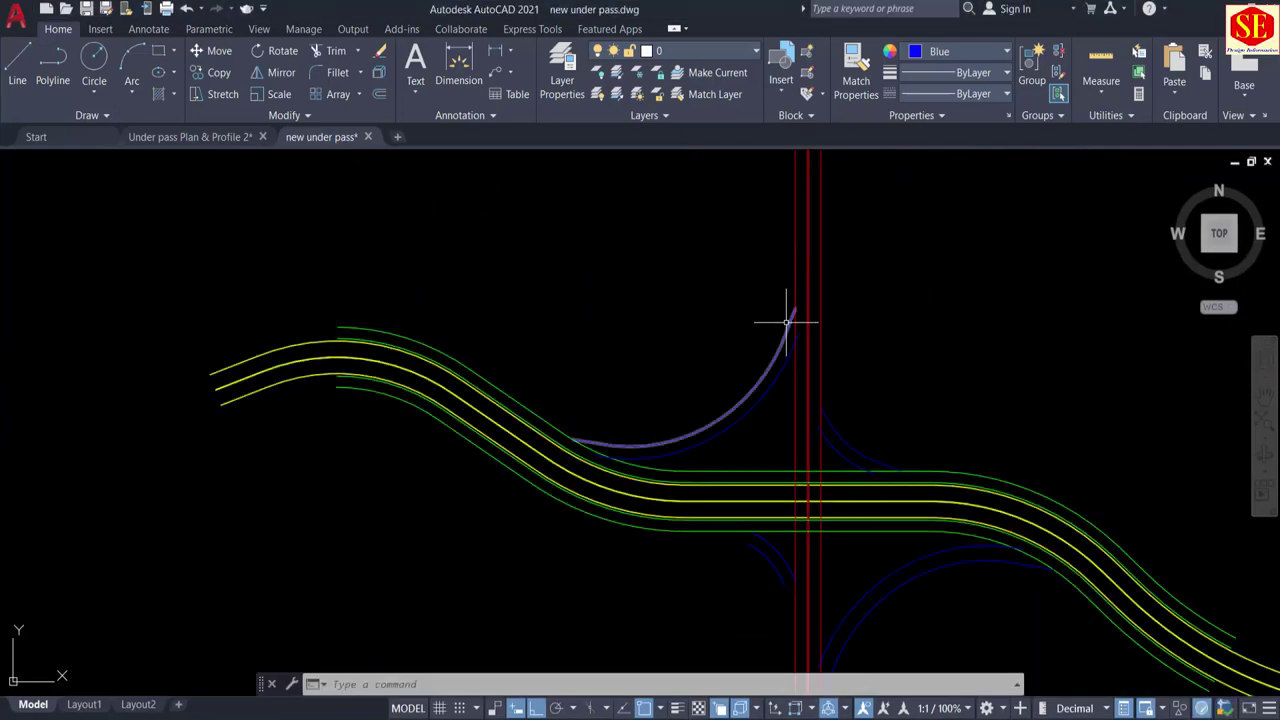
Step: Trim the red underpass edge and green main road edge between the upper-left ramp lines, plus the inner ramp line's overshoot
scroll(787, 322, up, 6)
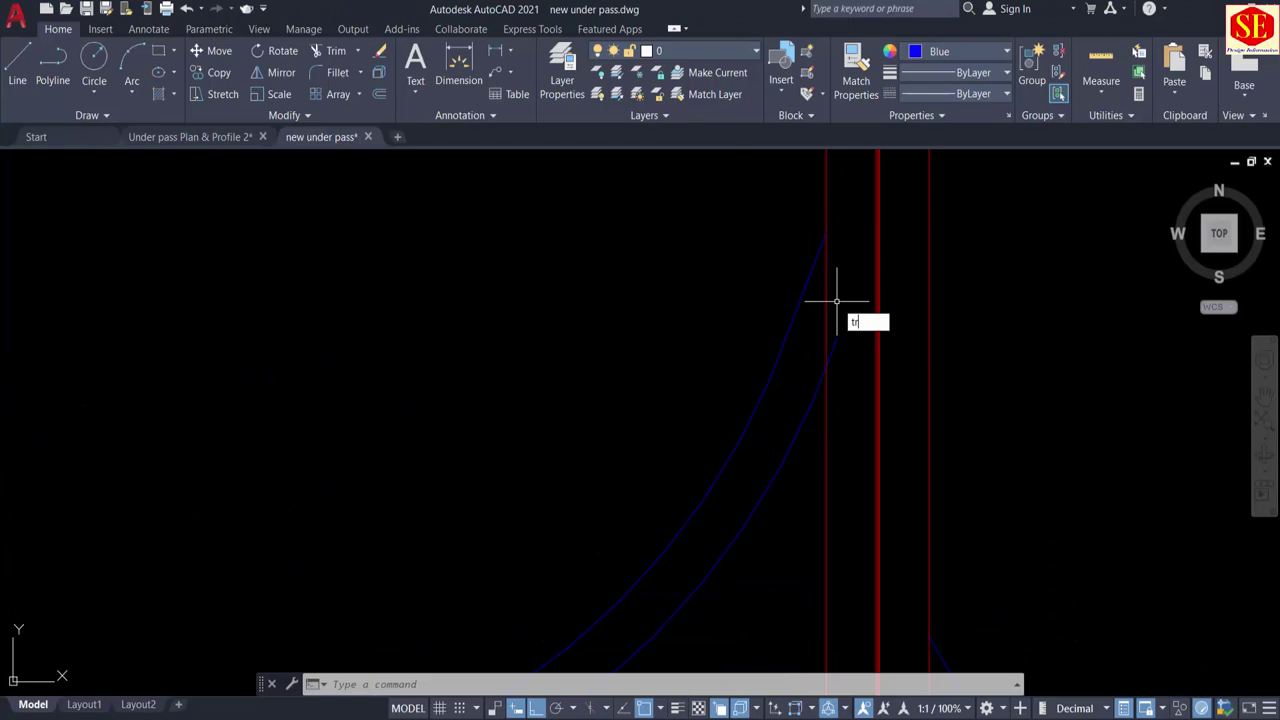
text(tr)
key(Return)
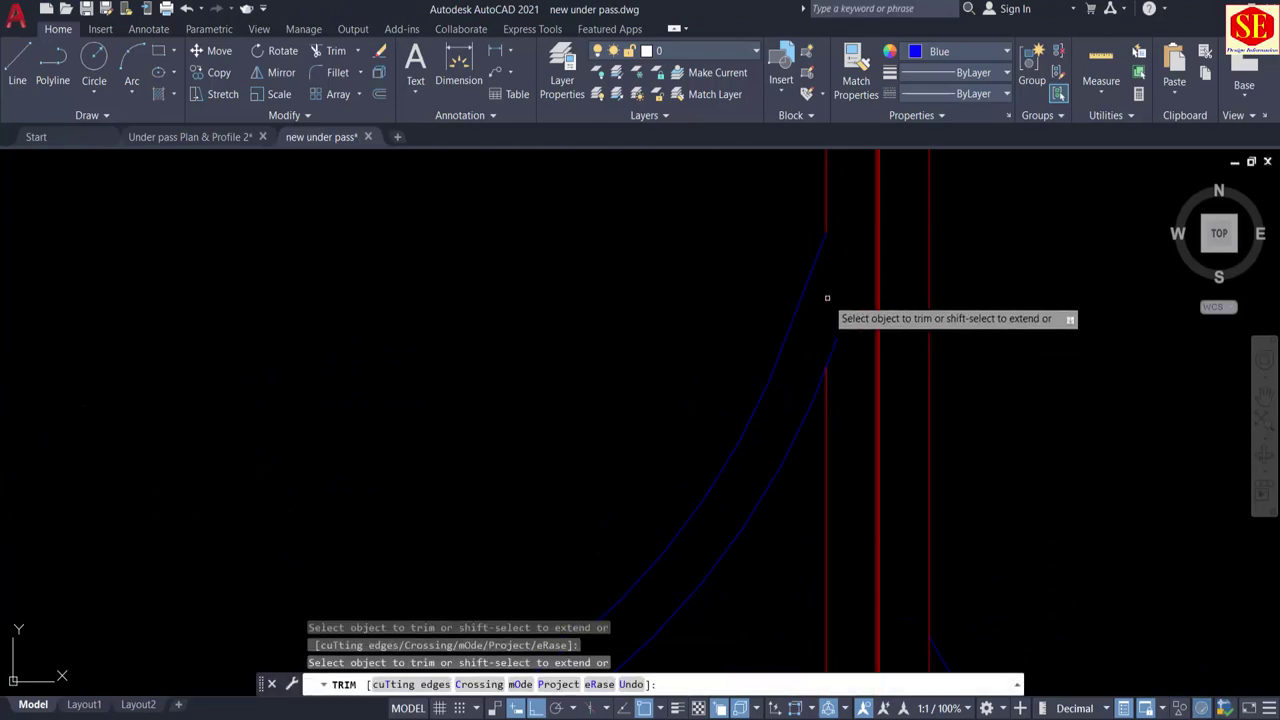
scroll(827, 297, down, 8)
scroll(700, 385, up, 6)
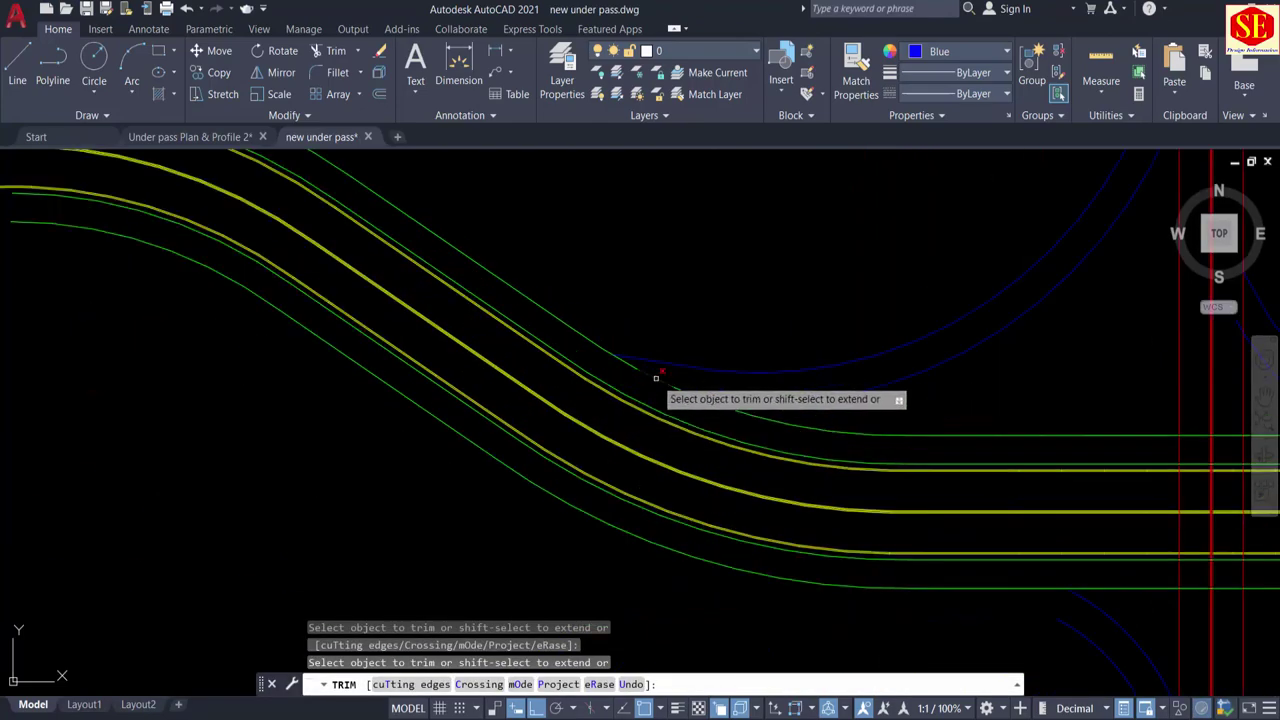
scroll(729, 332, down, 6)
scroll(580, 352, up, 6)
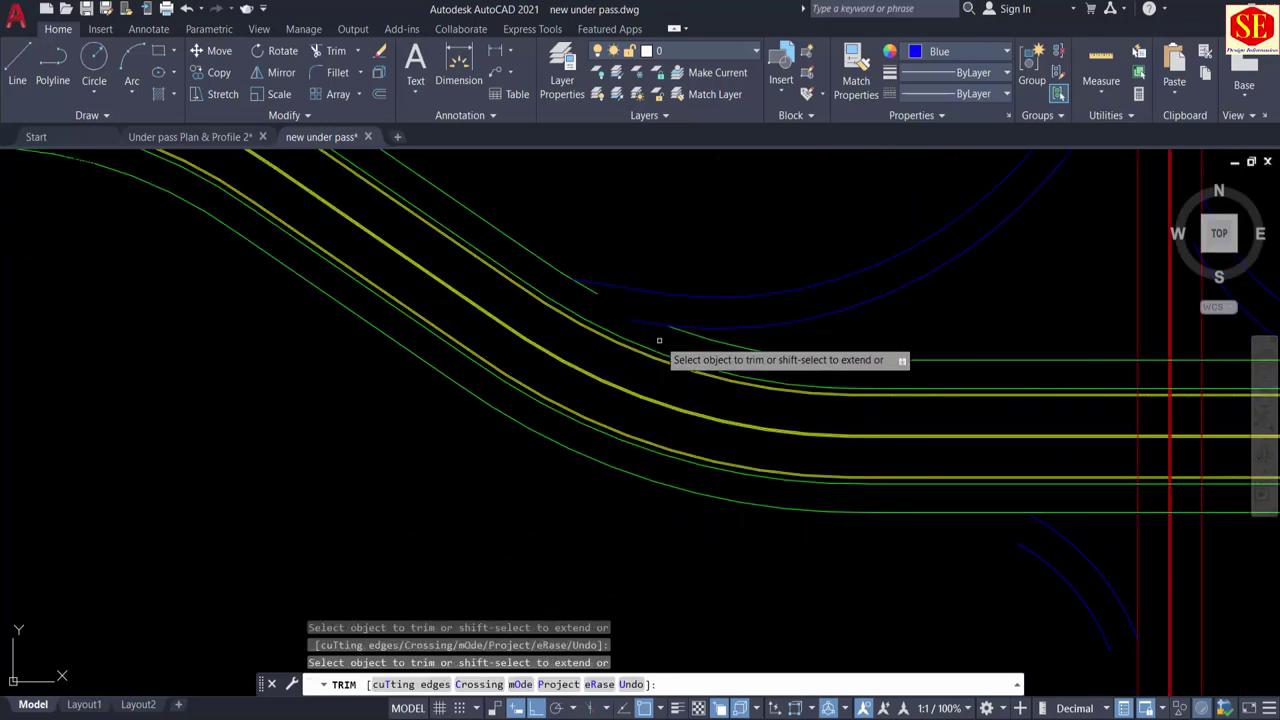
drag(652, 326, 638, 310)
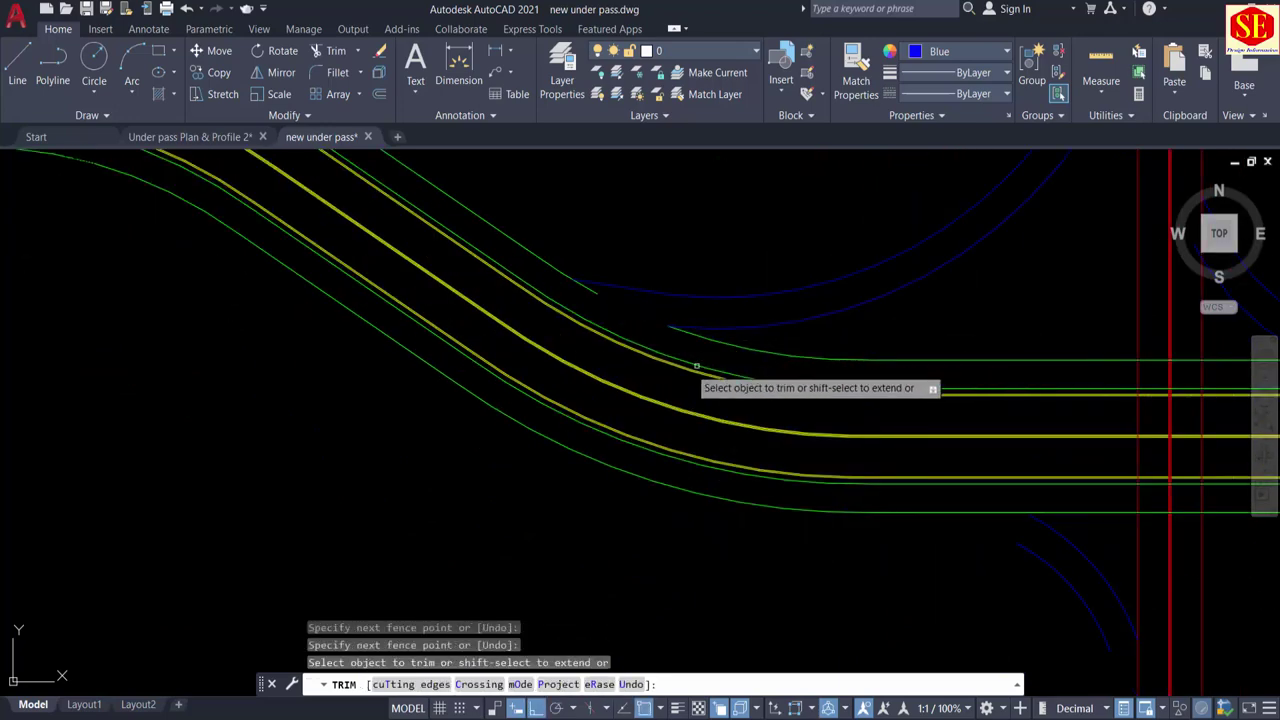
Step: Trim away the main road's upper outer green edge beyond the end of the upper-right ramp's inner line
scroll(682, 368, down, 5)
scroll(988, 372, up, 8)
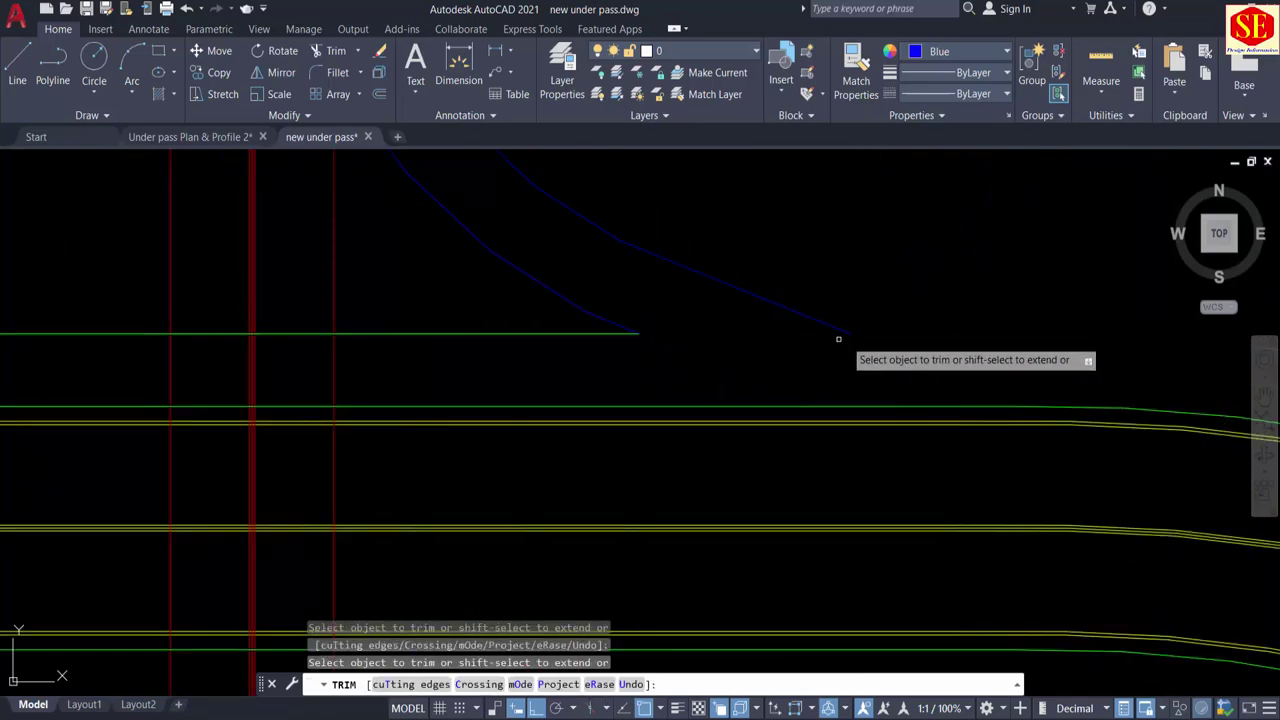
scroll(971, 362, down, 2)
middle_drag(998, 366, 494, 369)
scroll(755, 370, down, 1)
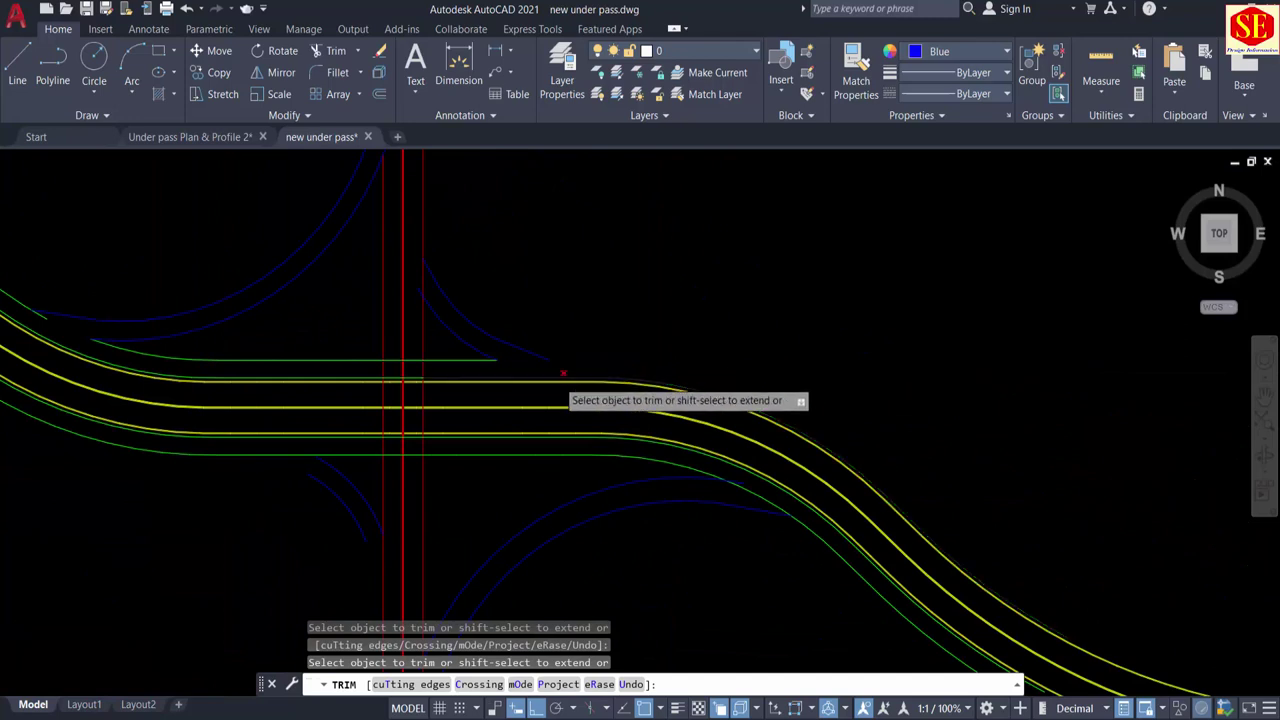
scroll(560, 372, up, 3)
key(Escape)
text(EX)
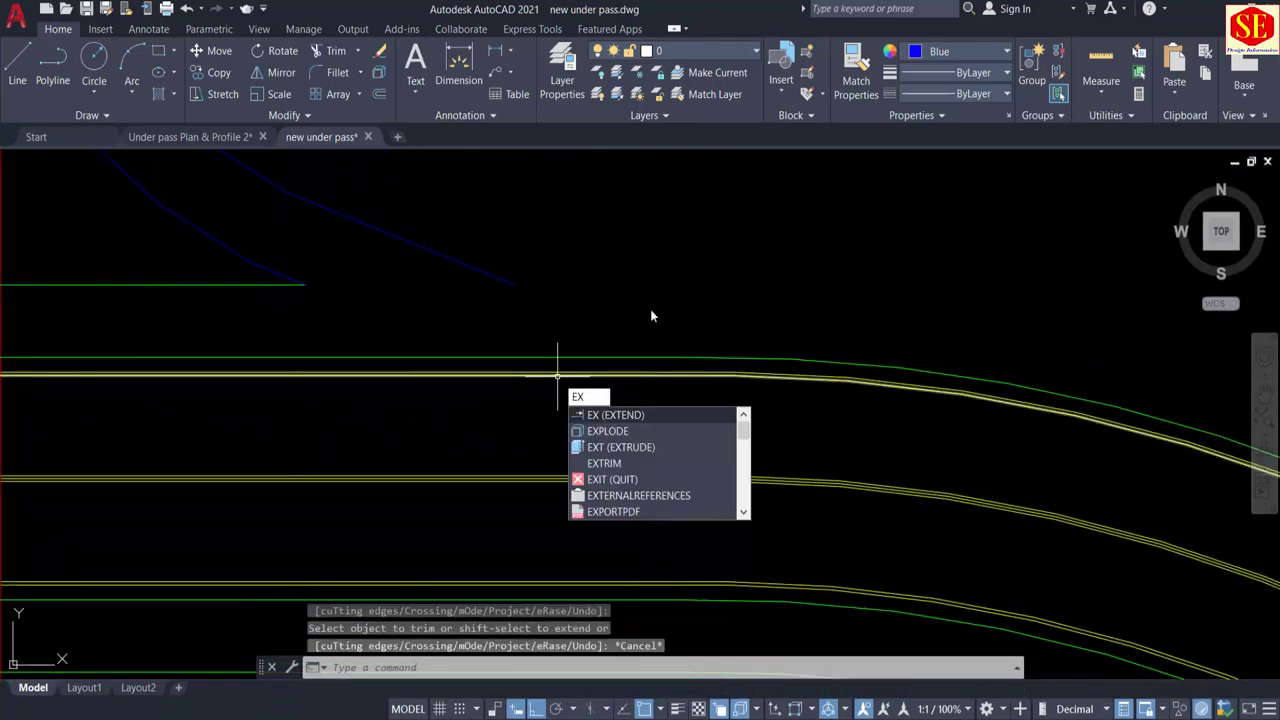
click(651, 316)
key(Escape)
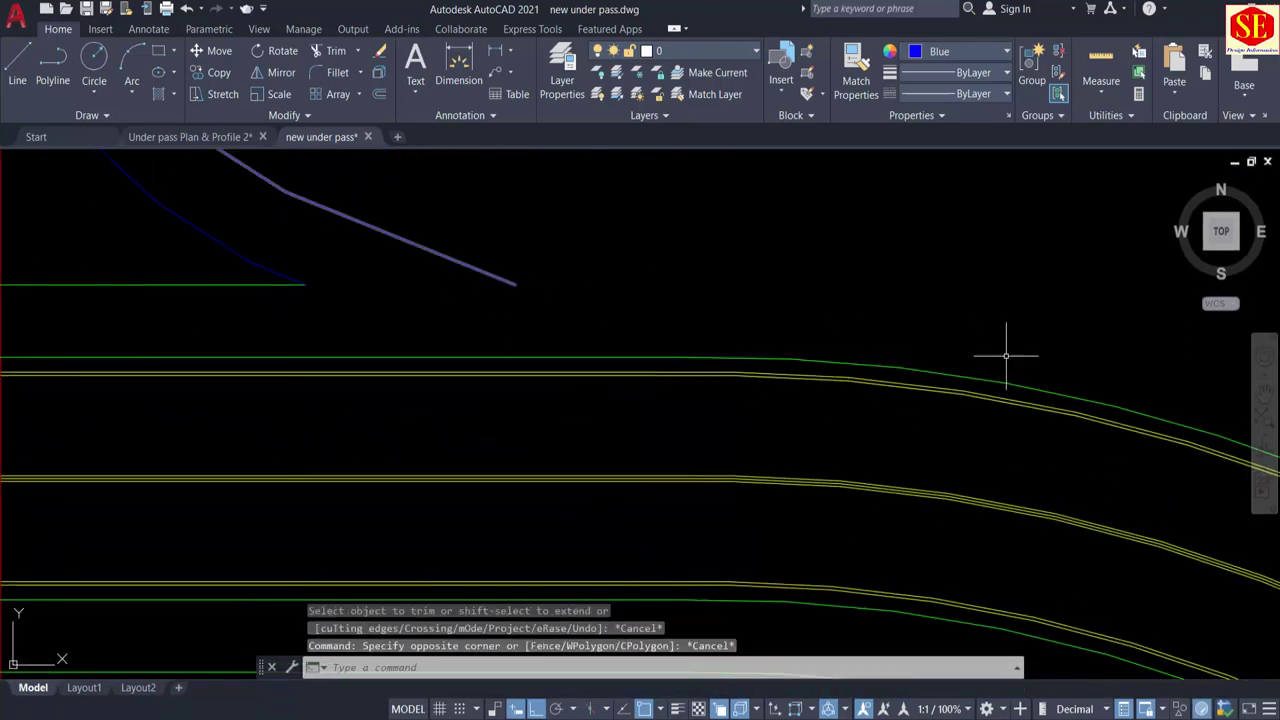
Step: Examine how the Slip-02 and Slip-04 outer edges merge with the main road in the Under pass Plan & Profile 2 drawing
click(188, 137)
scroll(689, 313, up, 4)
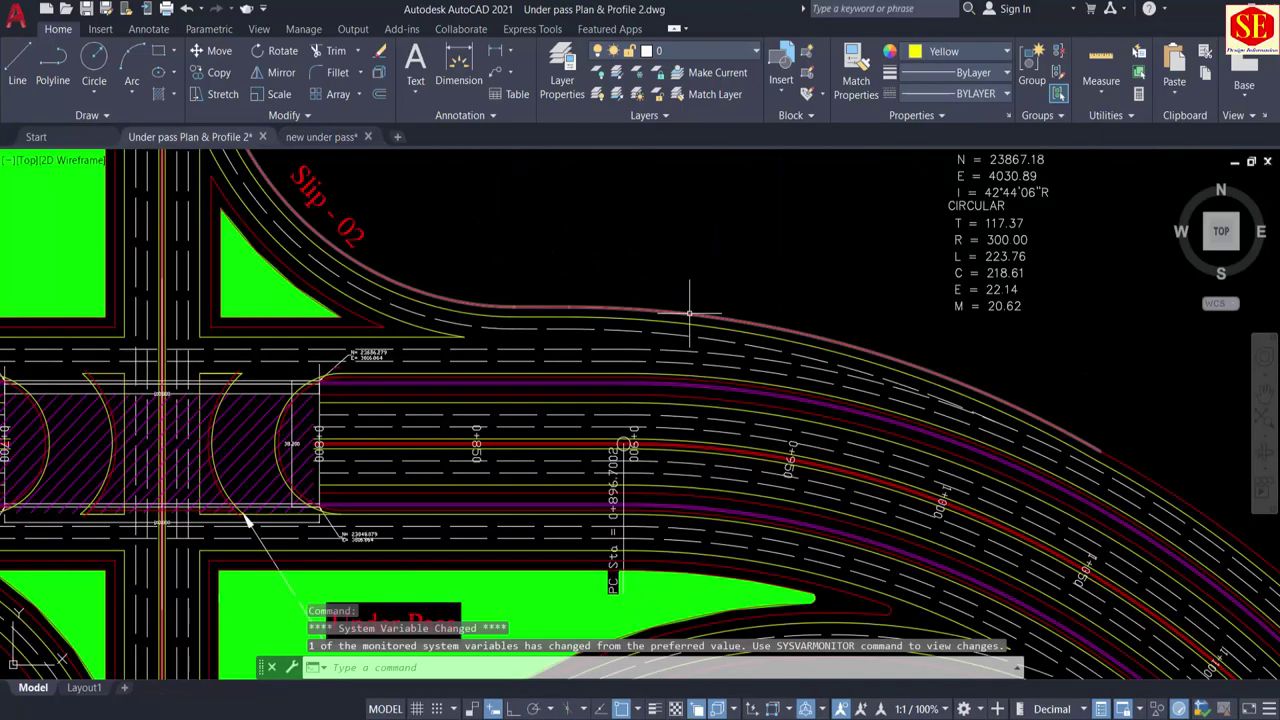
scroll(685, 322, down, 5)
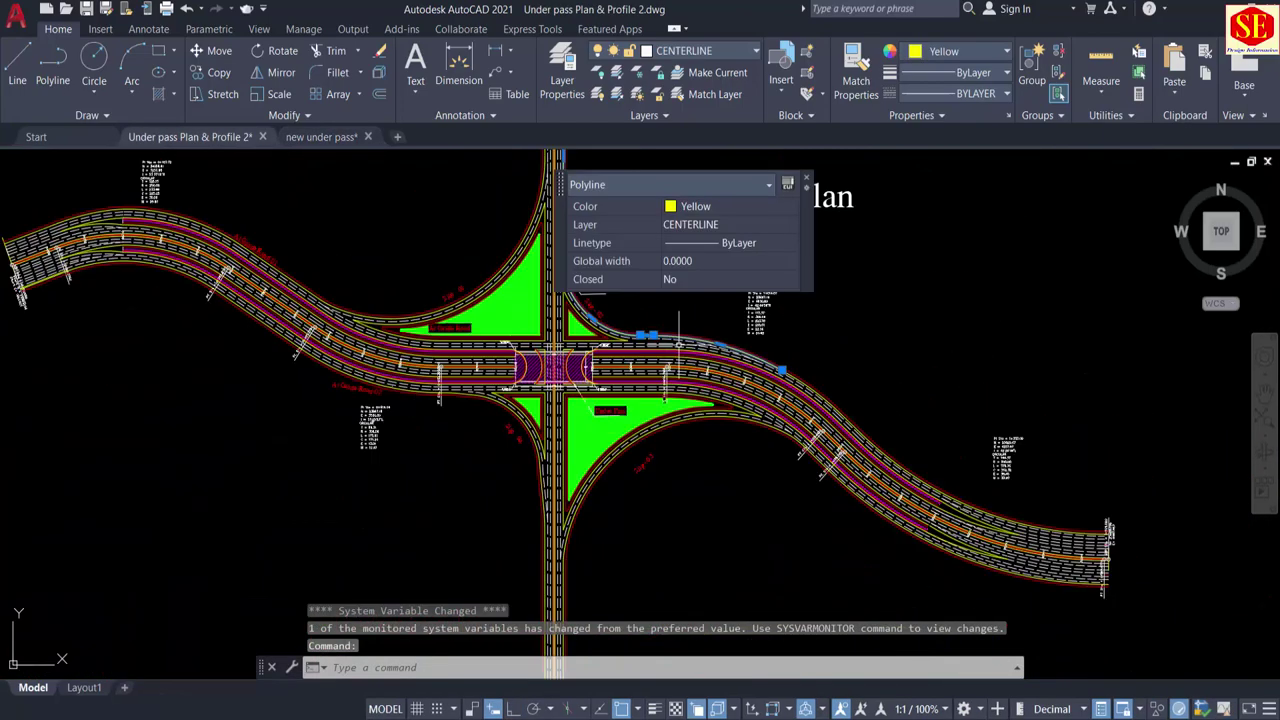
scroll(511, 410, up, 6)
click(687, 383)
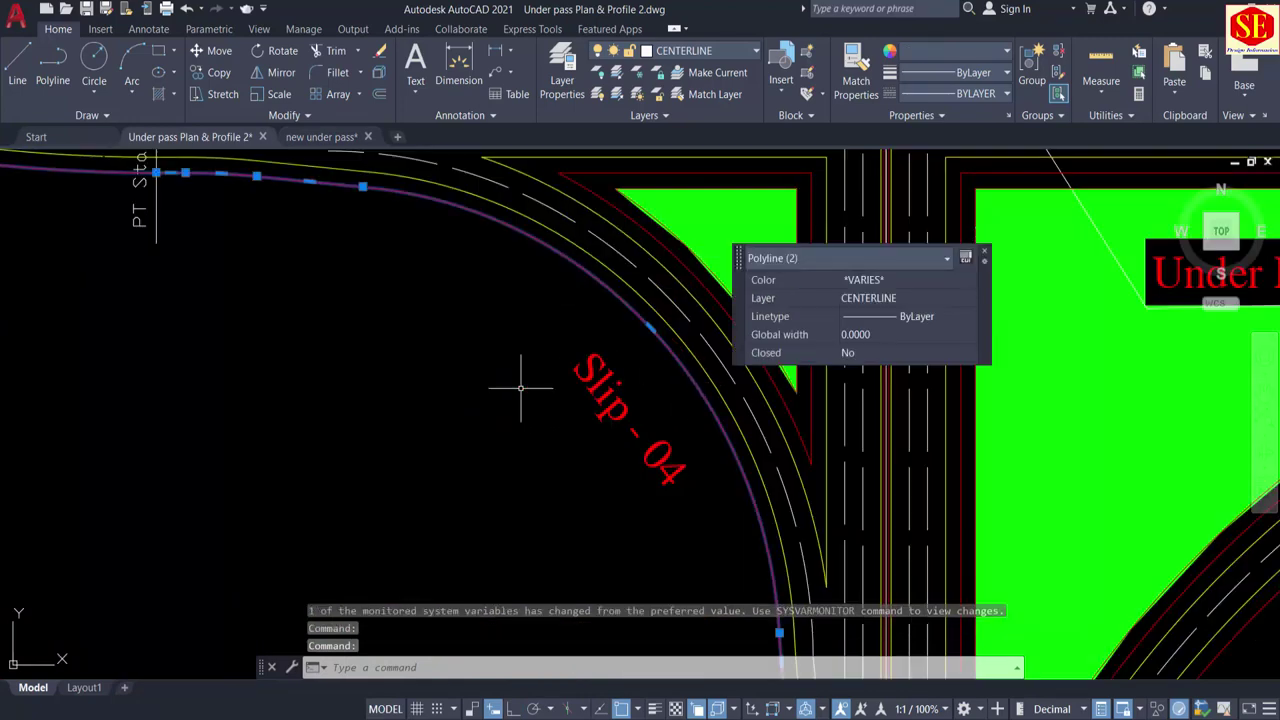
scroll(303, 357, down, 3)
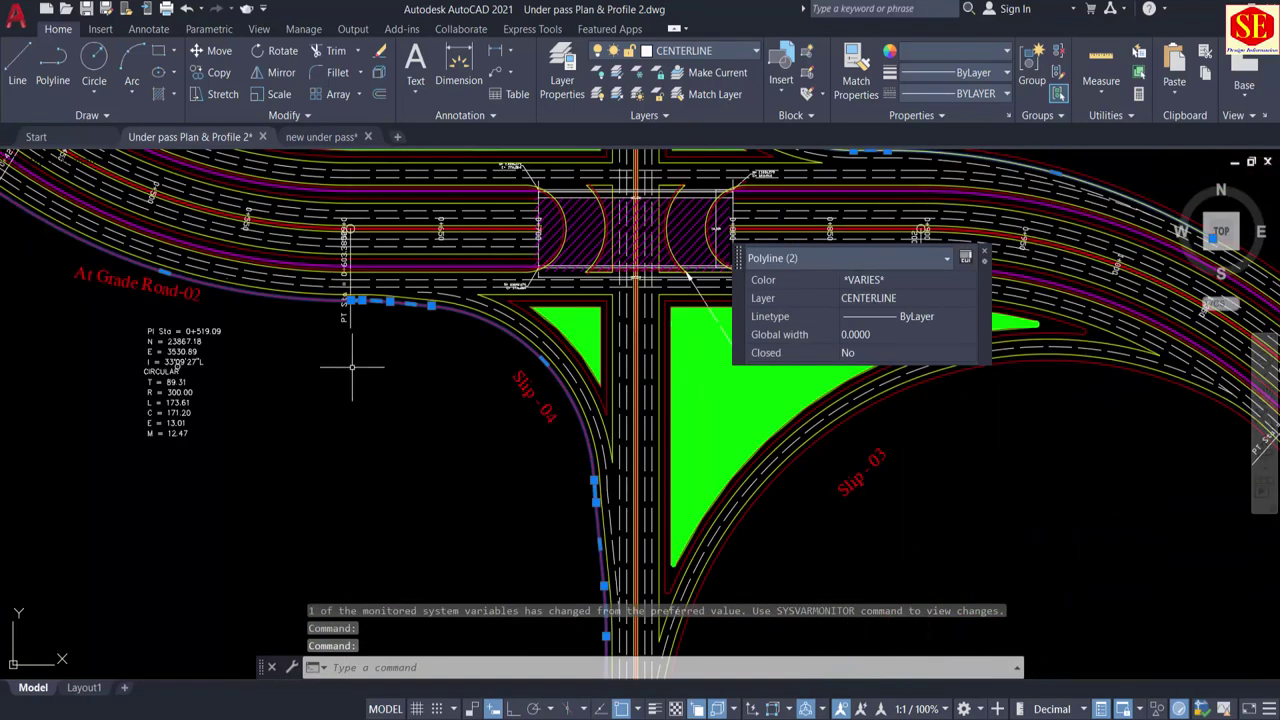
key(Escape)
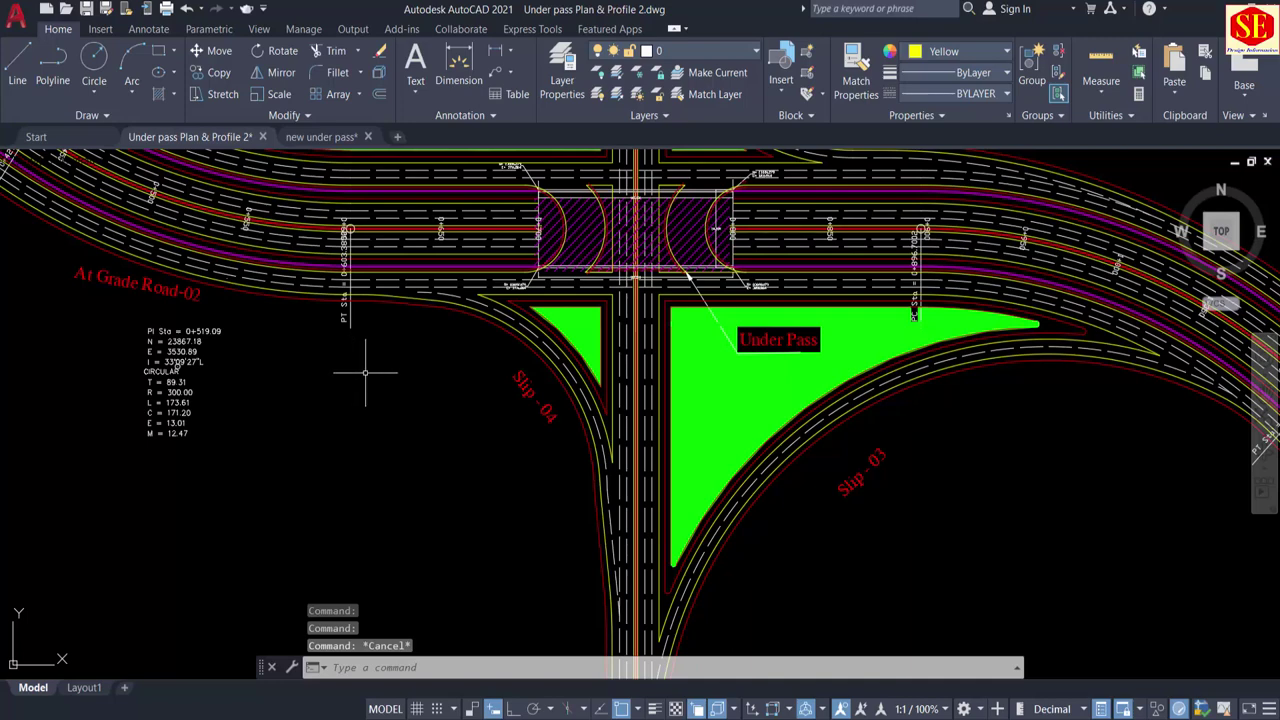
click(305, 137)
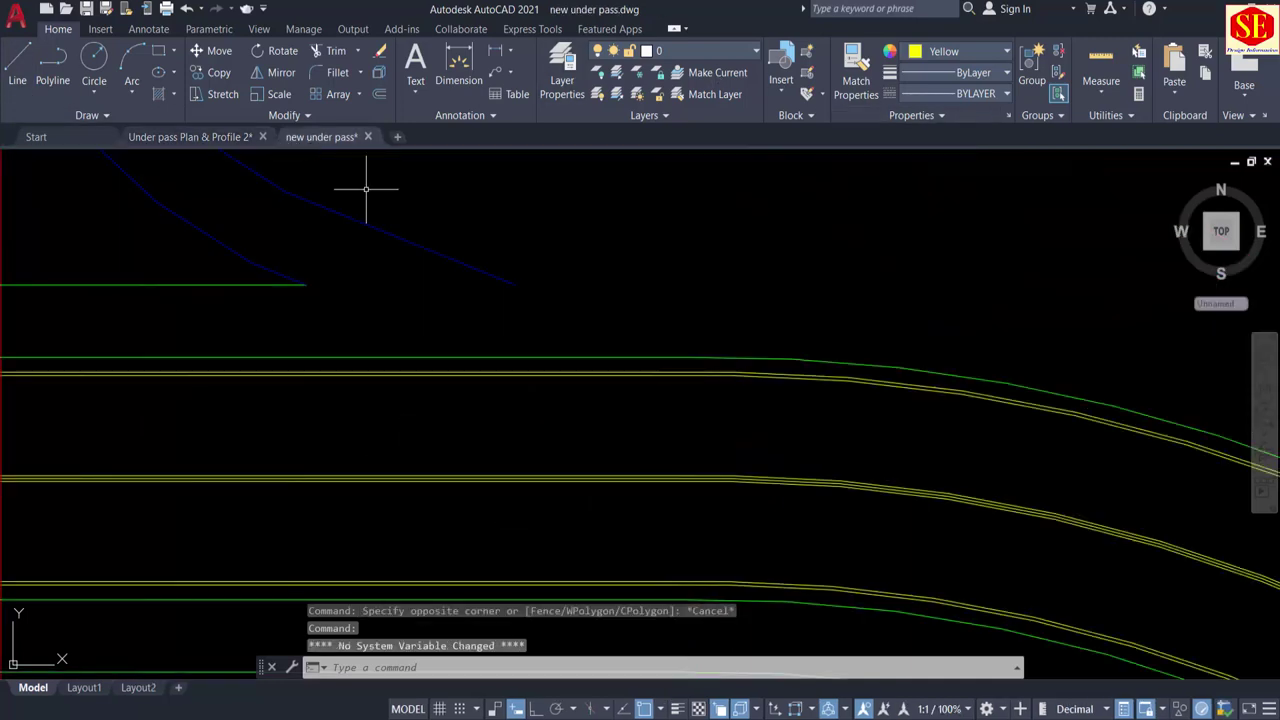
Step: With ortho off, draw a two-segment taper from the upper-right ramp's outer end to the green main road edge, second segment about 52 units long
scroll(567, 420, down, 1)
text(l)
key(Return)
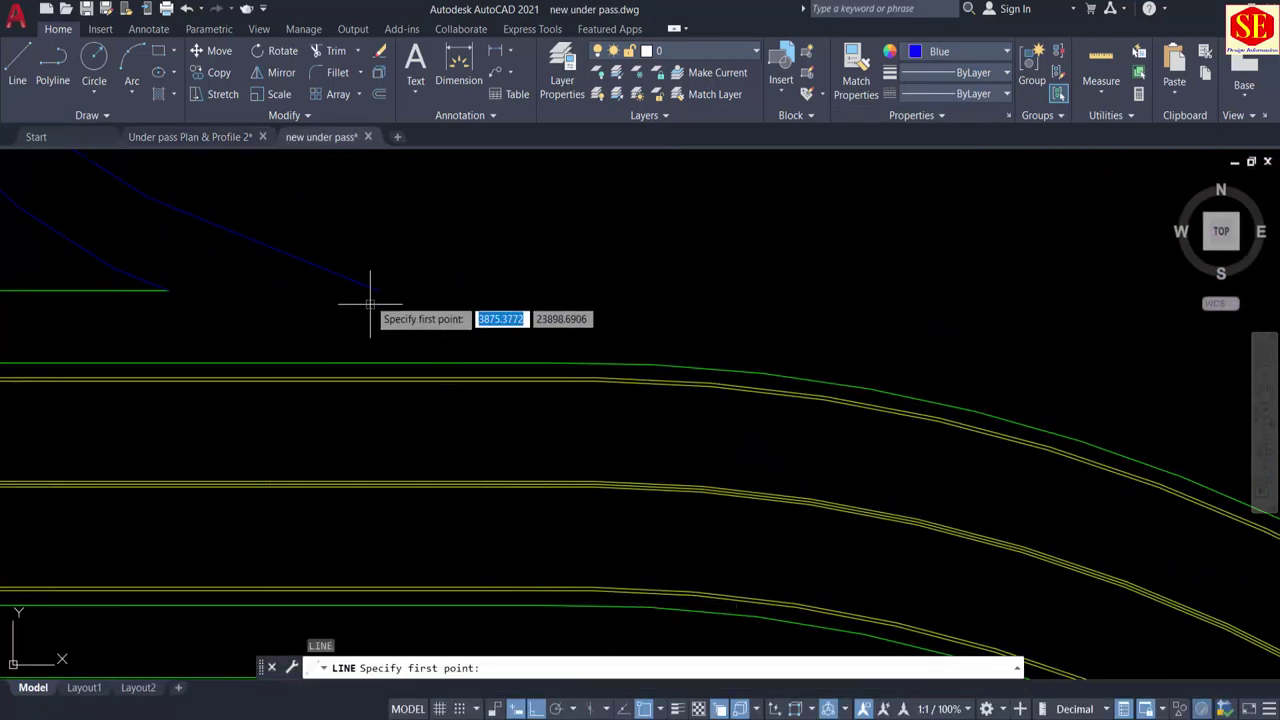
click(377, 290)
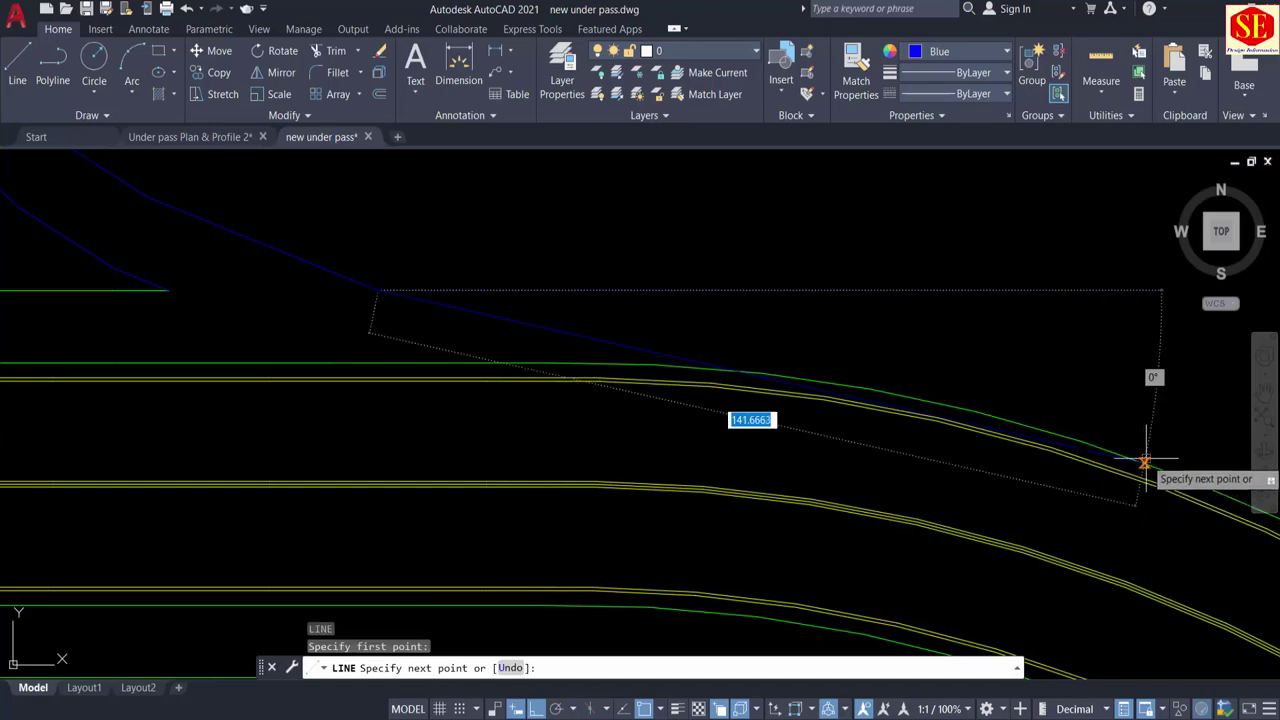
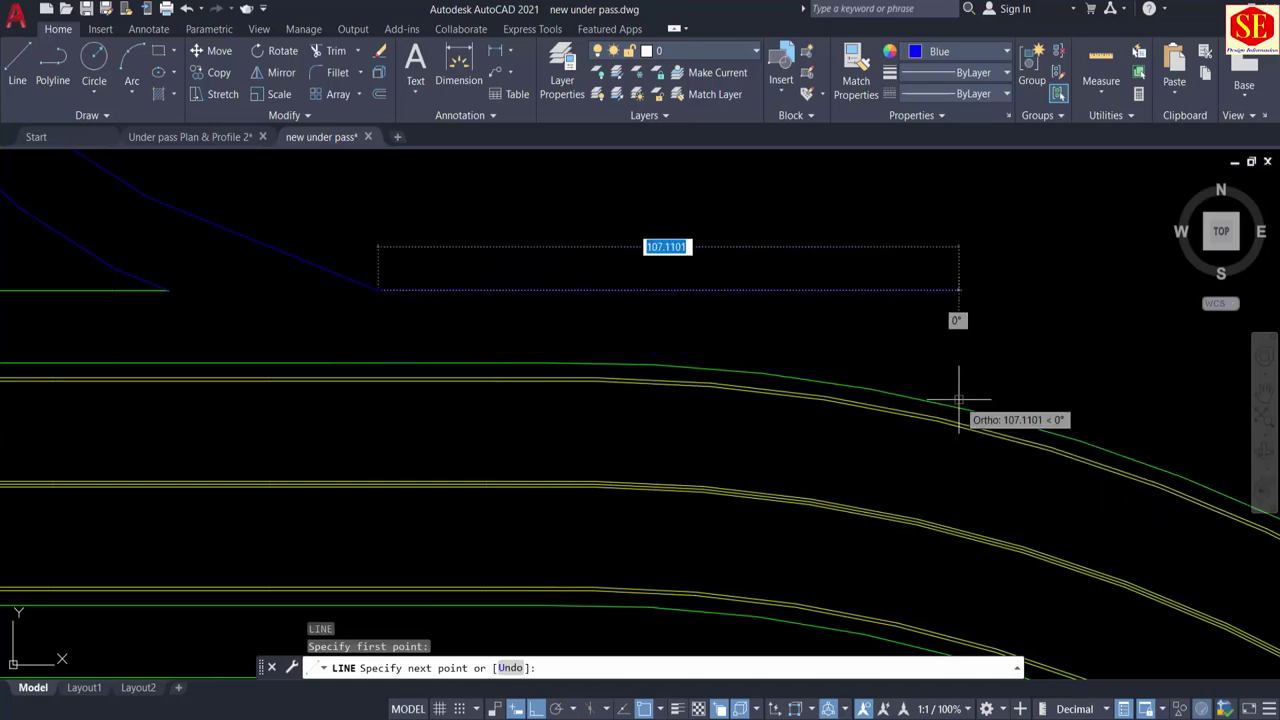
key(F8)
click(915, 373)
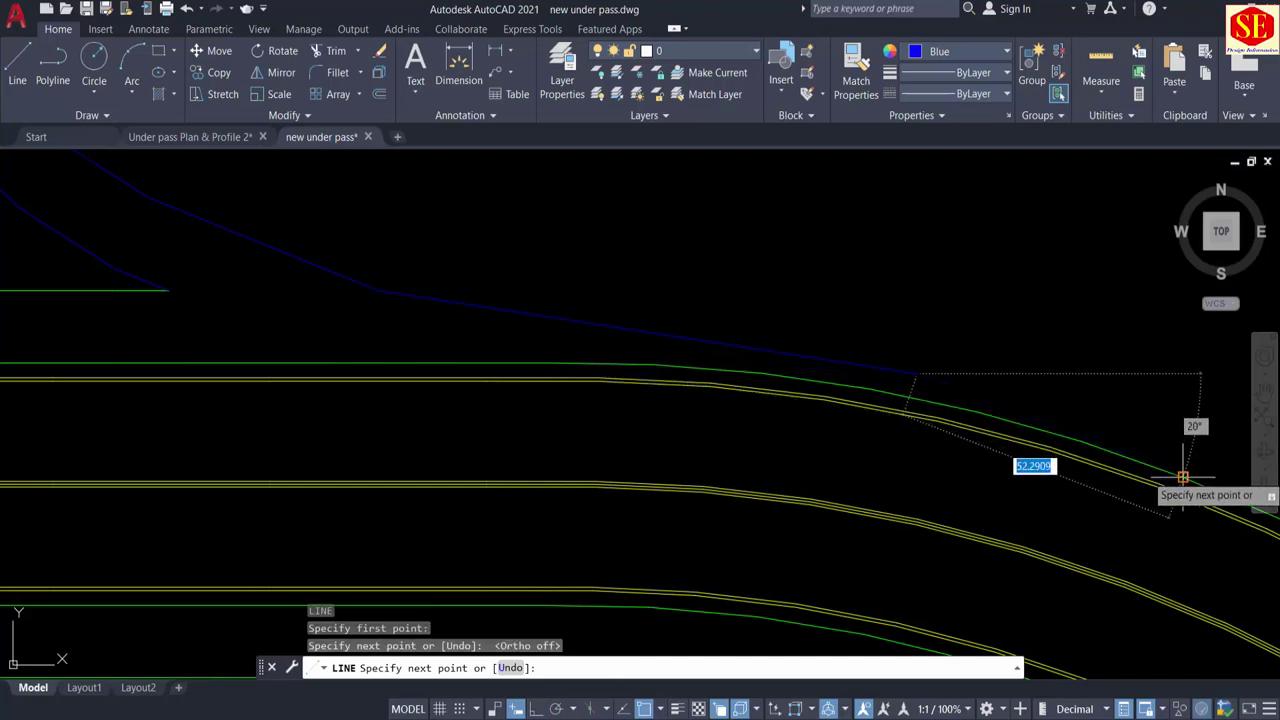
click(1183, 477)
key(Escape)
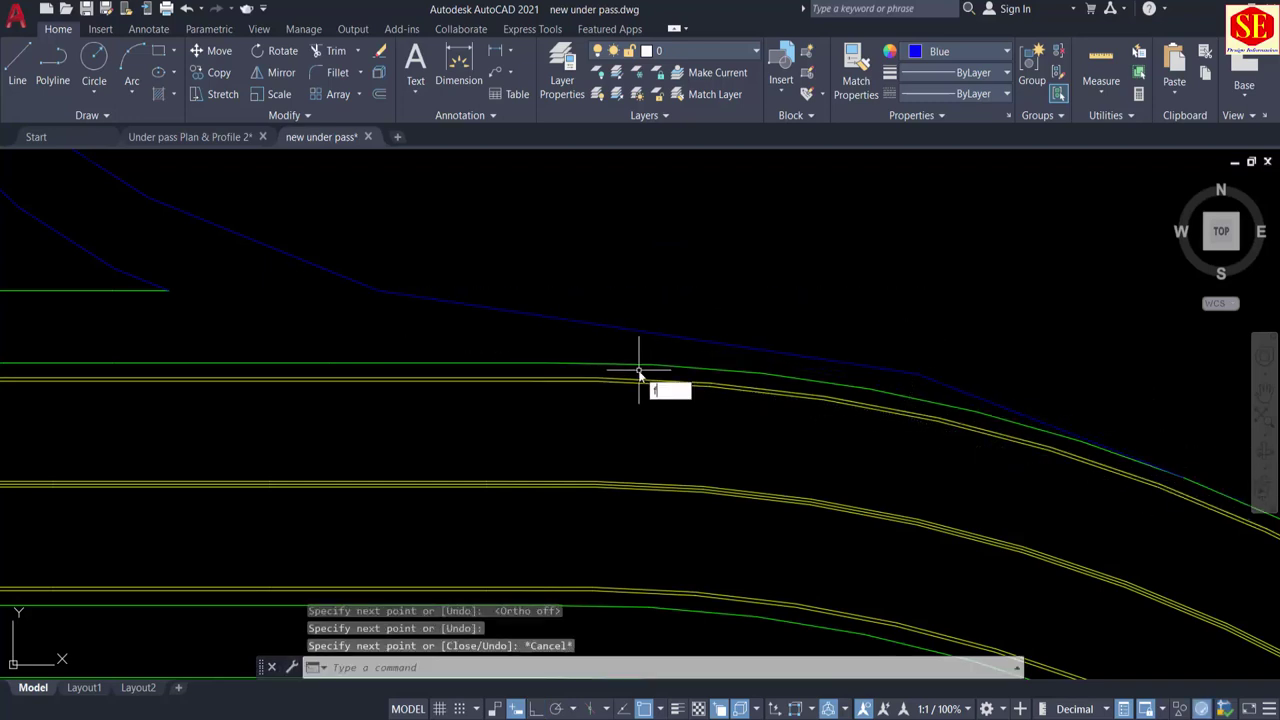
Step: Fillet the taper's corner with the upper-right ramp's outer line and the corner between its two segments at radius 50
text(F)
key(Return)
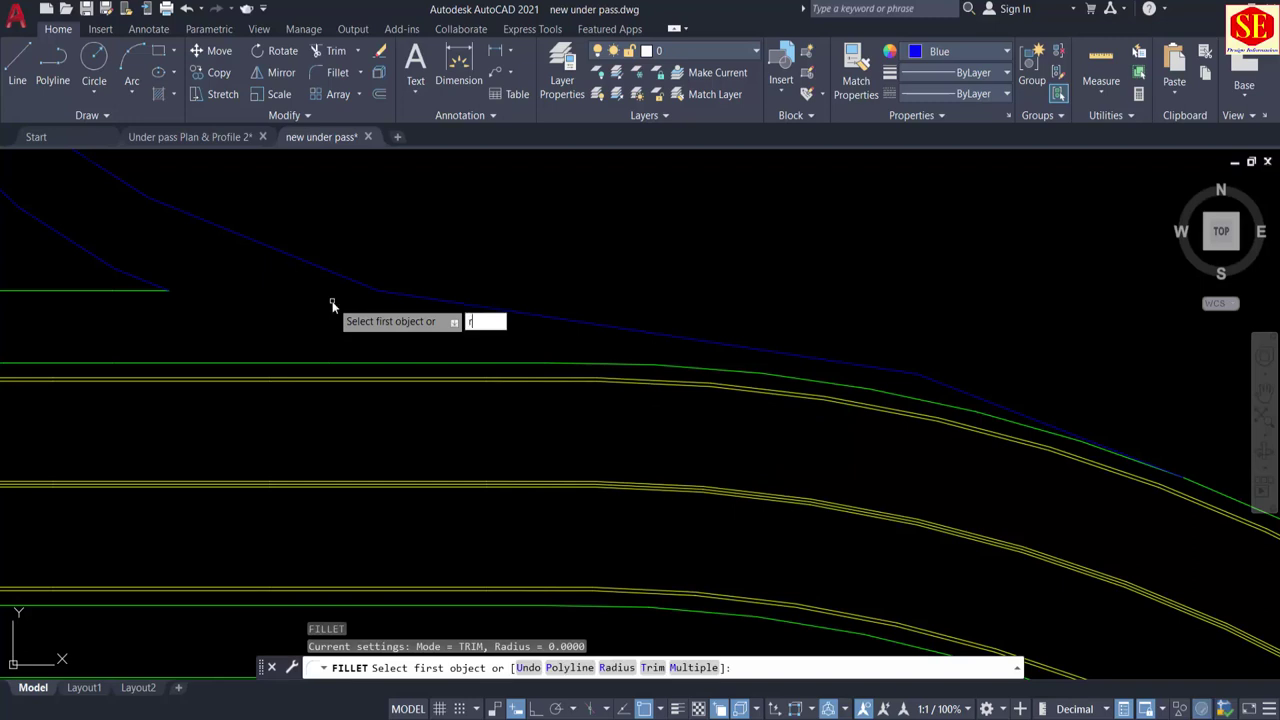
text(r)
key(Return)
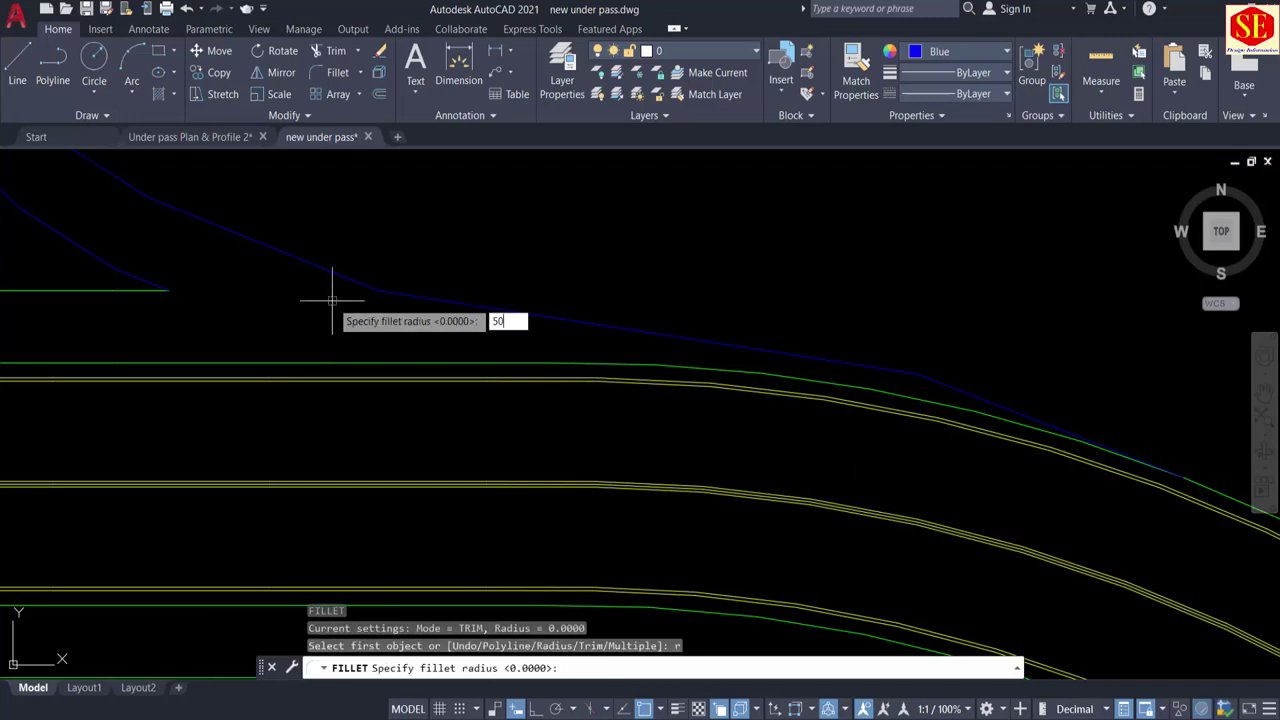
key(Return)
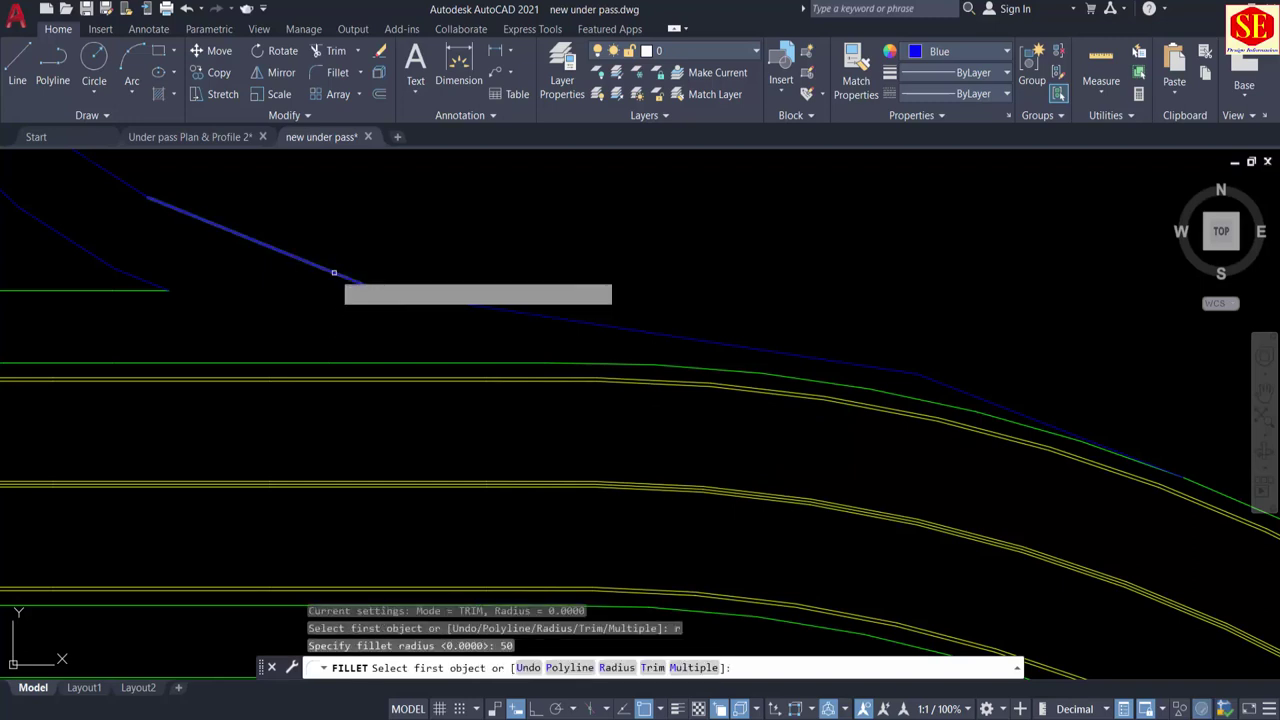
click(334, 272)
click(766, 355)
scroll(644, 322, down, 1)
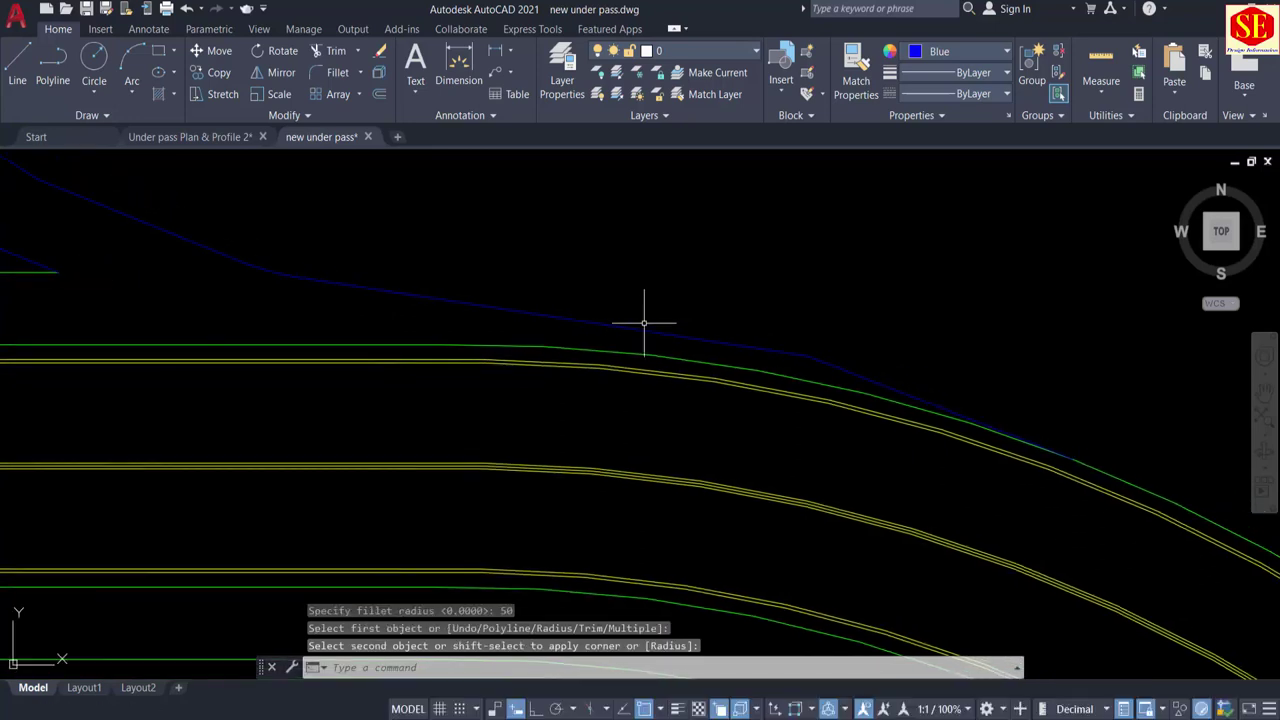
key(Return)
click(760, 347)
click(838, 366)
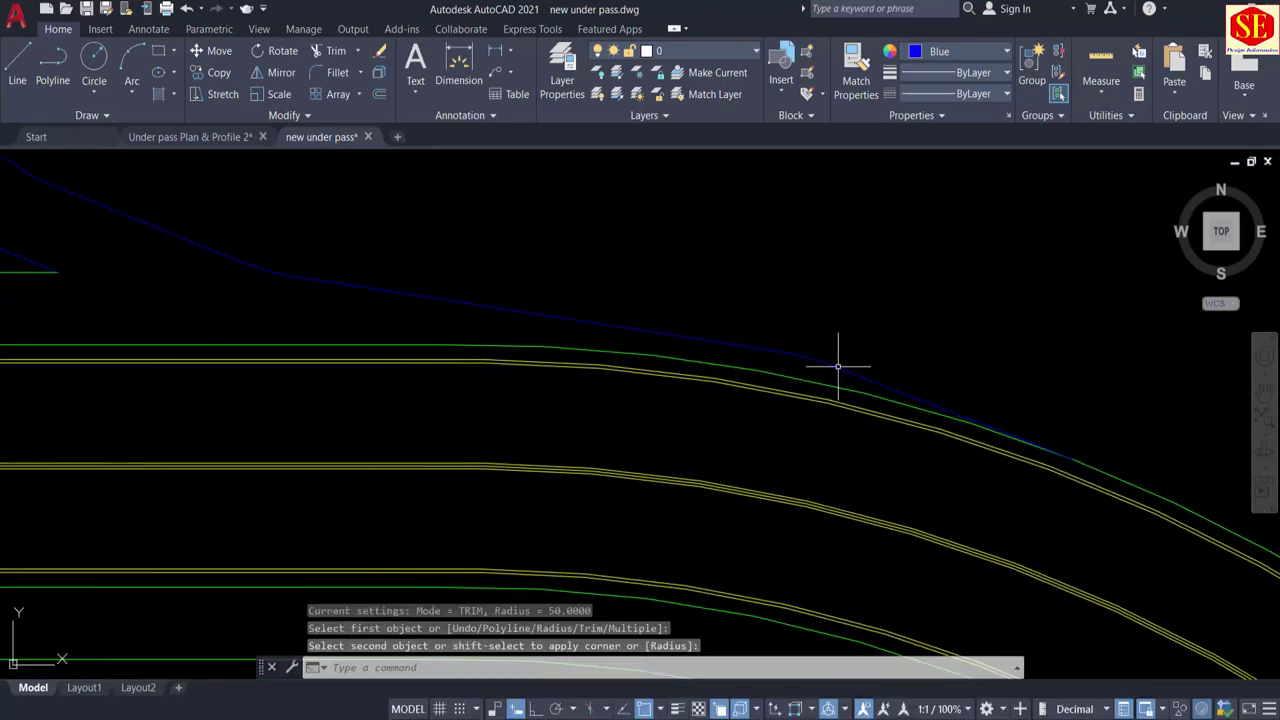
Step: Fillet the corner between the upper-right ramp's outer line and the first taper segment with radius 150
scroll(631, 319, down, 2)
text(f)
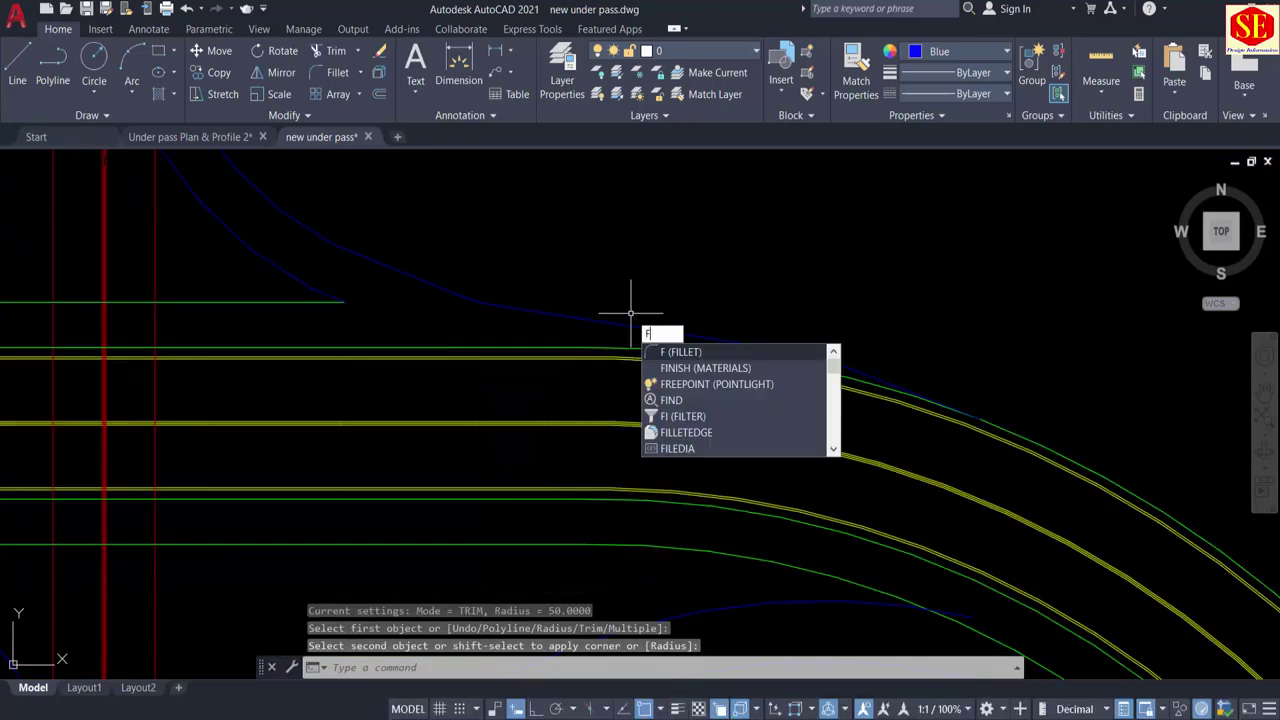
key(Return)
text(r)
key(Return)
key(Return)
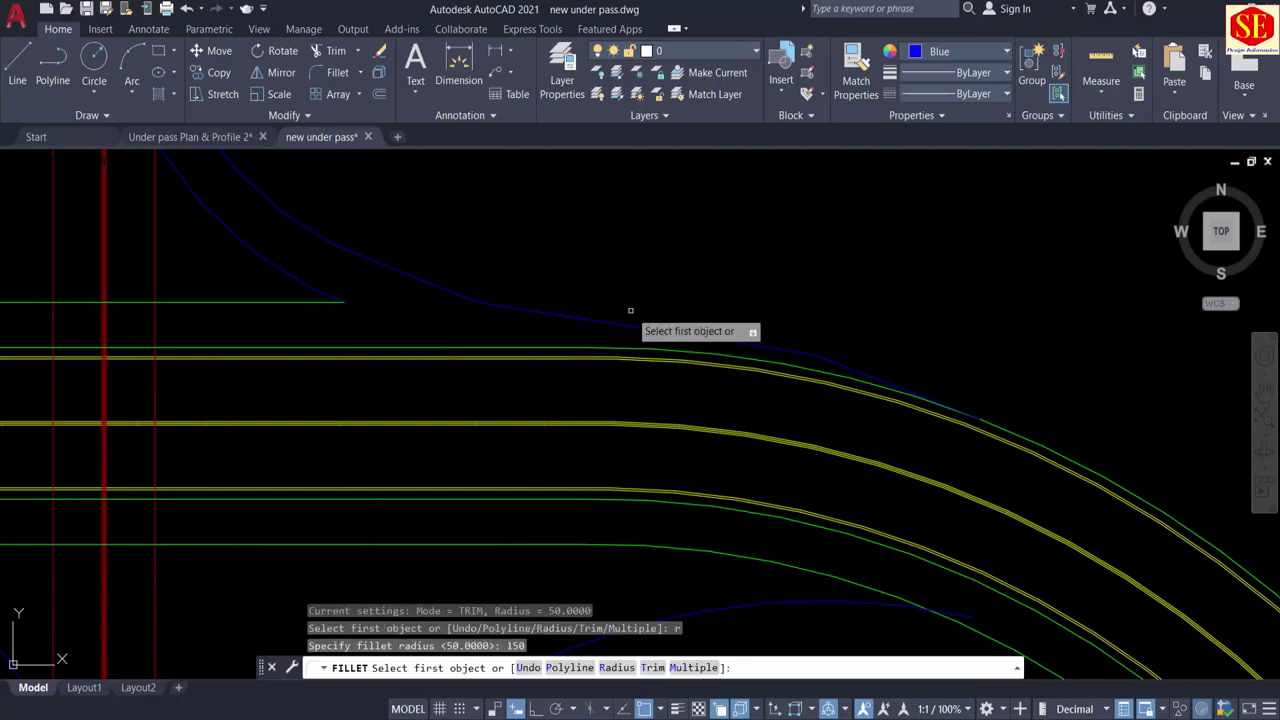
click(586, 322)
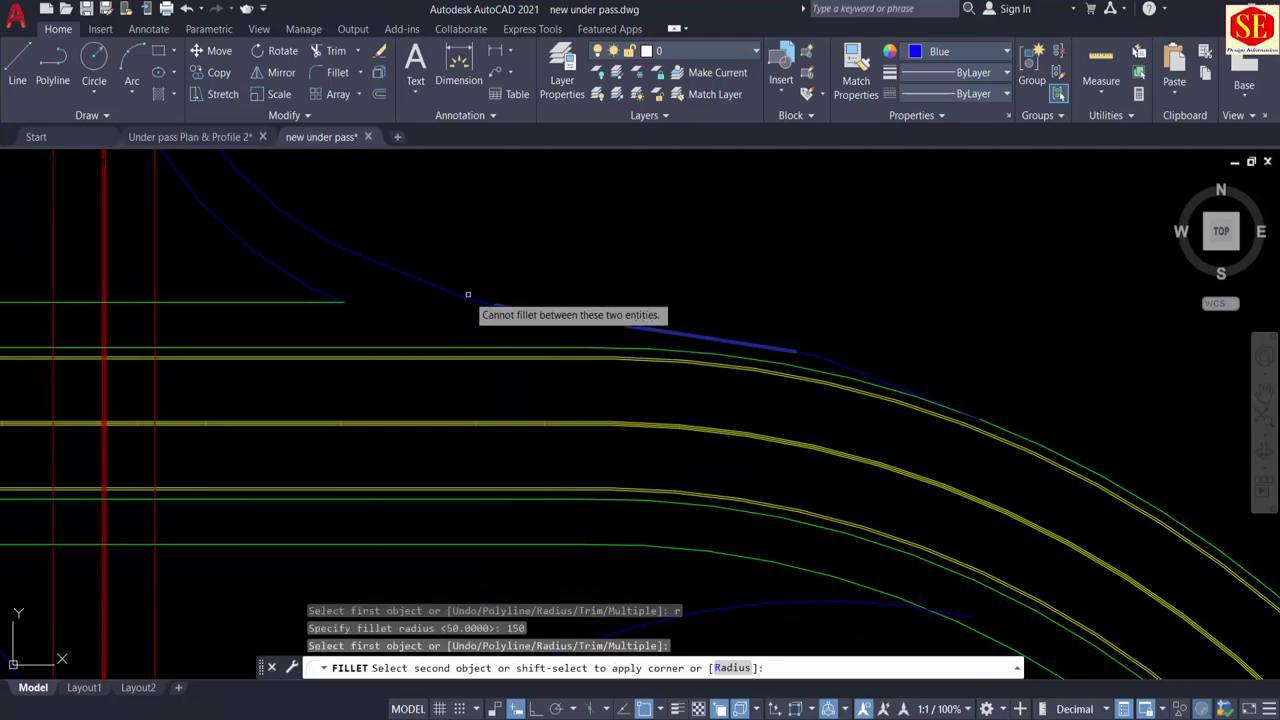
click(401, 271)
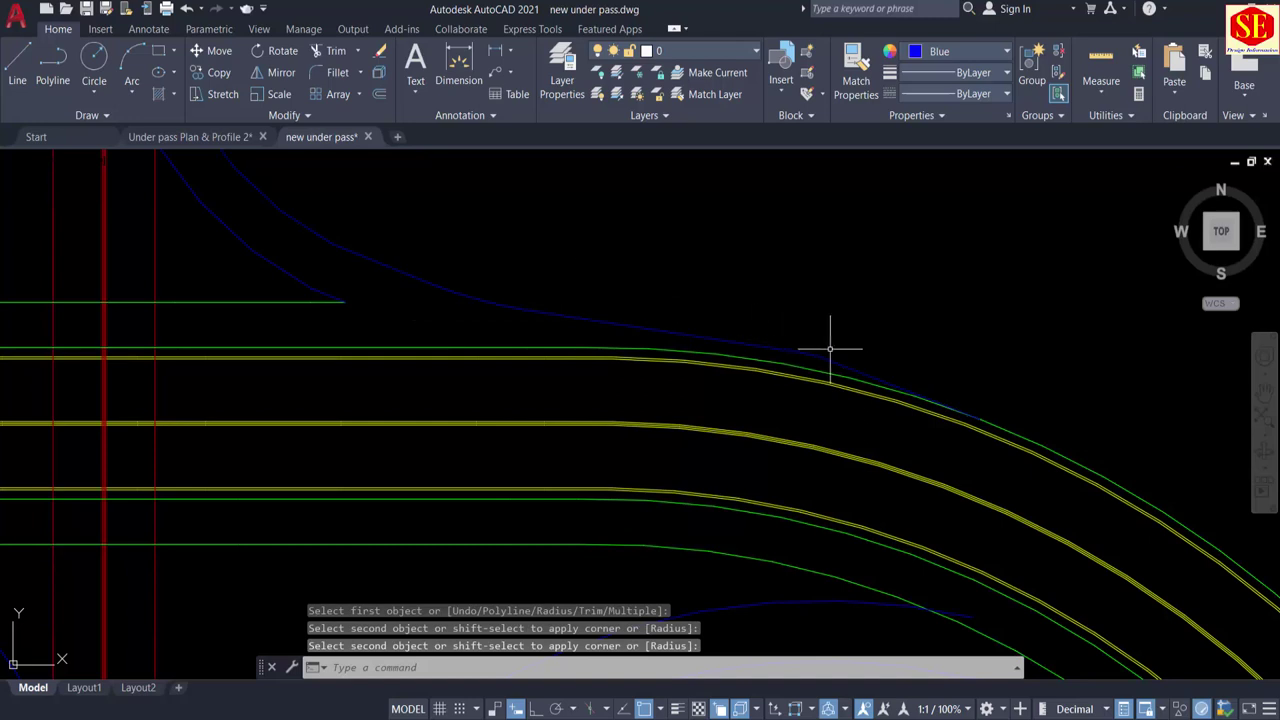
Step: Fillet the corner between the two taper segments beside the main road with the same radius of 150
scroll(830, 350, up, 3)
key(Return)
click(800, 374)
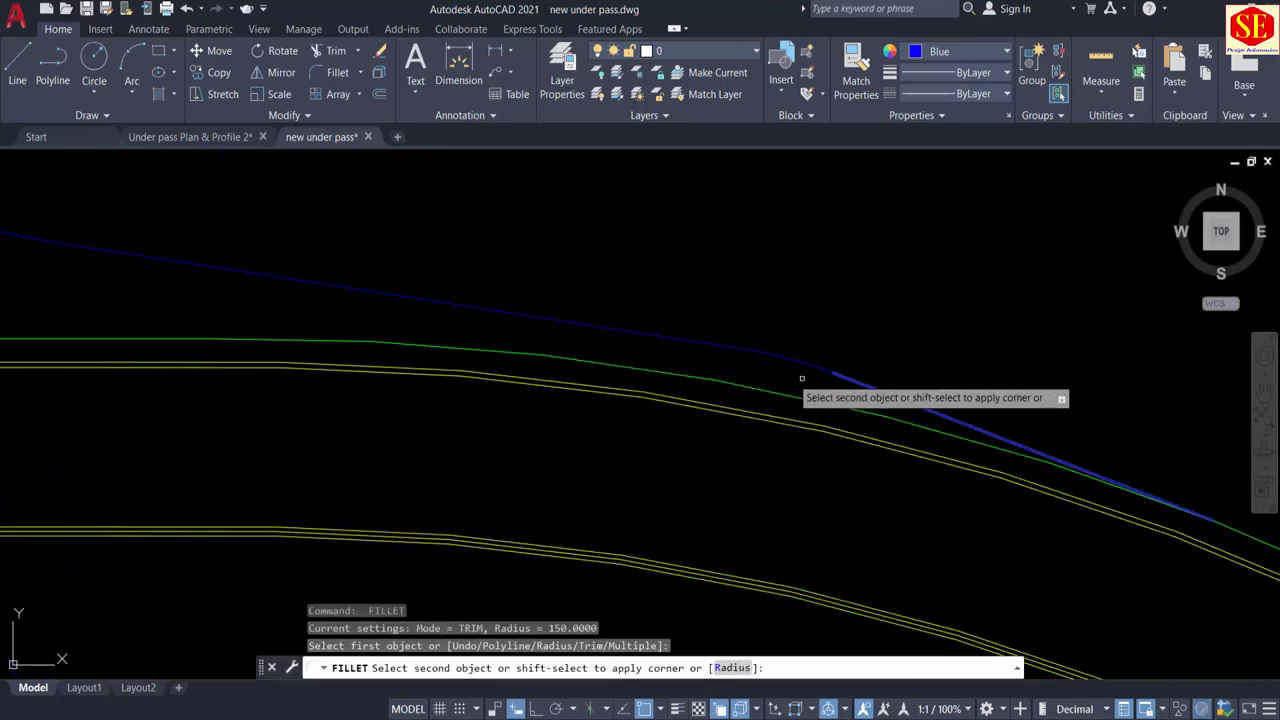
click(709, 344)
Step: Try to trim the green main road edge and the red vertical road edge between the lower-right ramp's two lines
scroll(614, 343, down, 3)
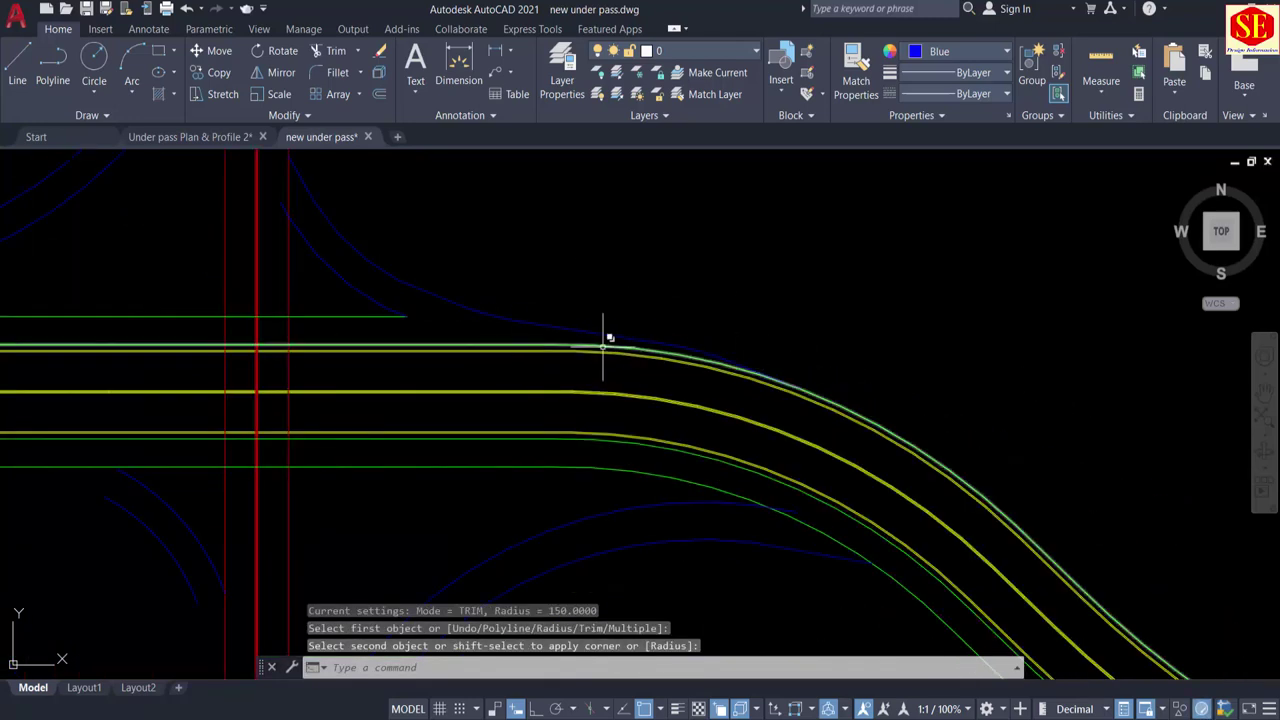
middle_drag(537, 357, 888, 314)
middle_drag(985, 480, 770, 367)
scroll(924, 368, up, 2)
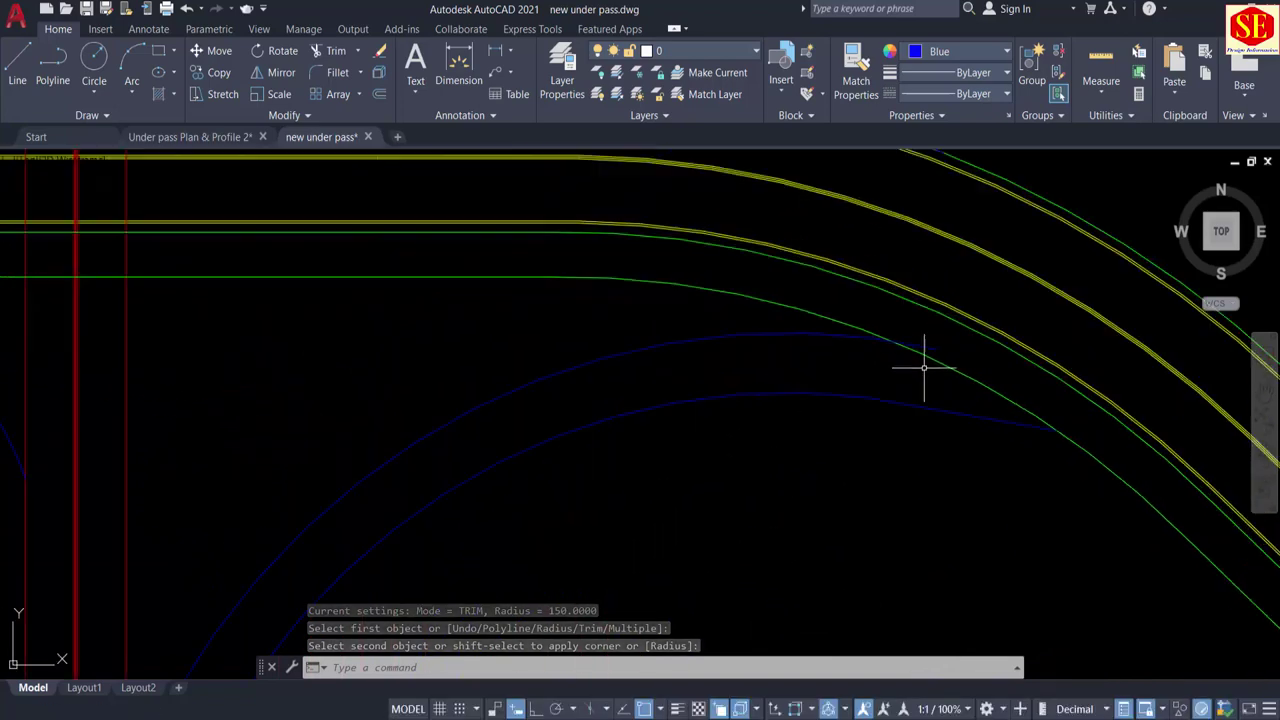
key(Escape)
text(tr)
key(Return)
click(961, 369)
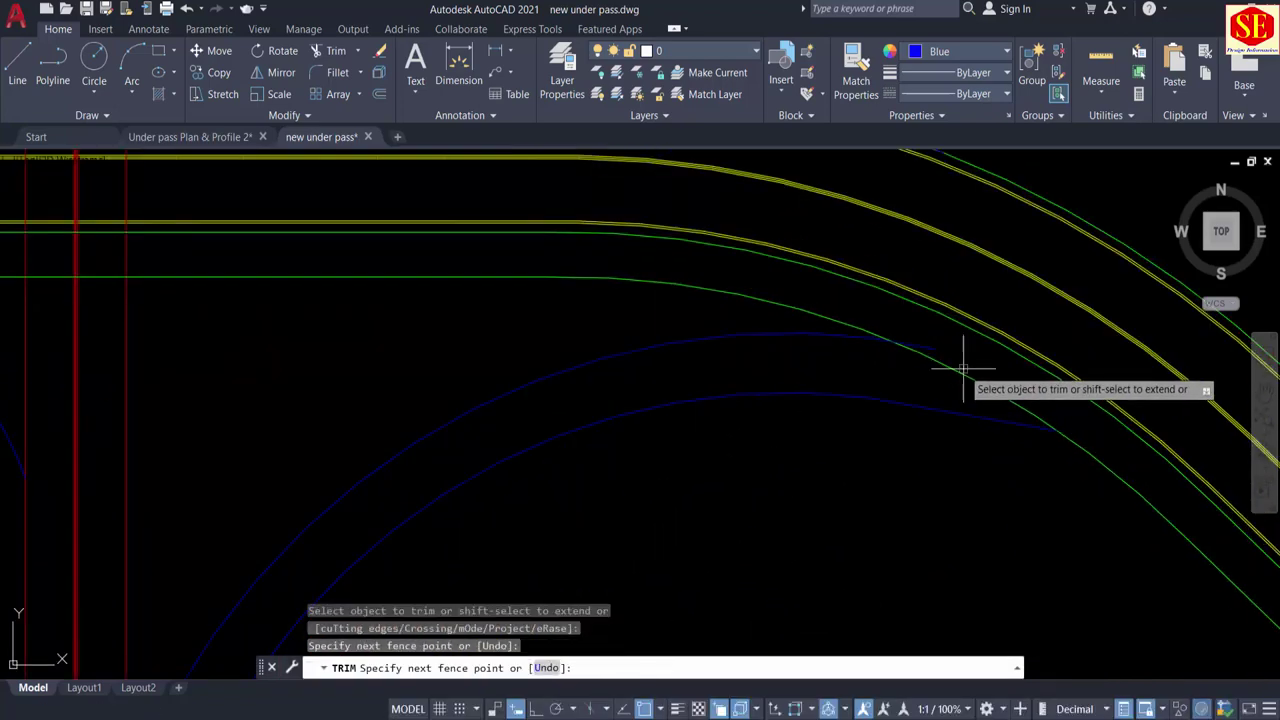
click(987, 384)
key(Return)
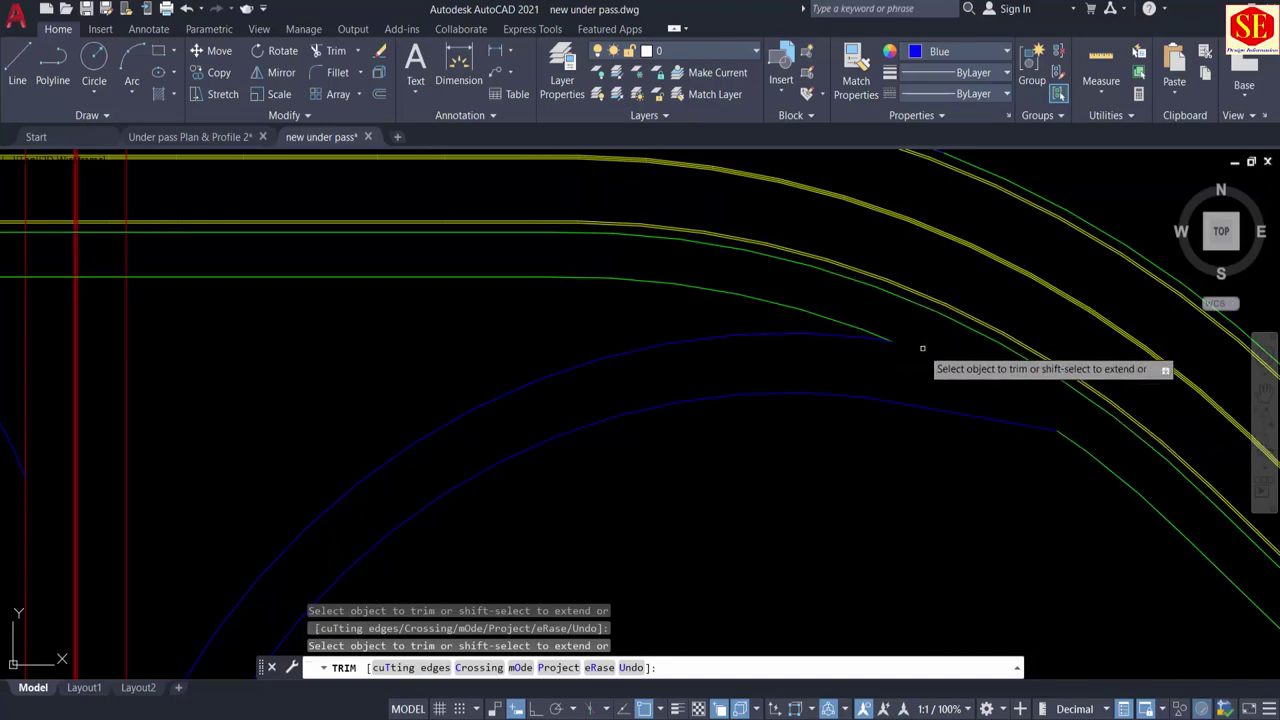
scroll(823, 414, down, 5)
scroll(763, 449, up, 5)
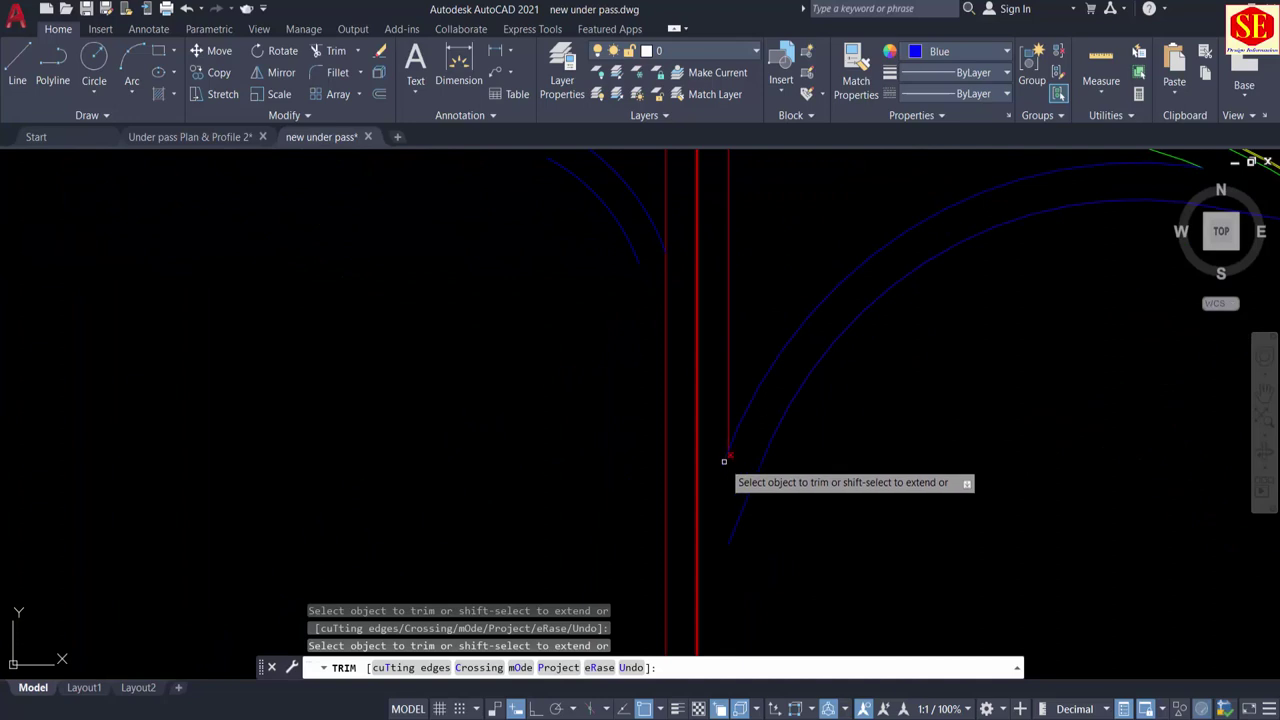
key(Escape)
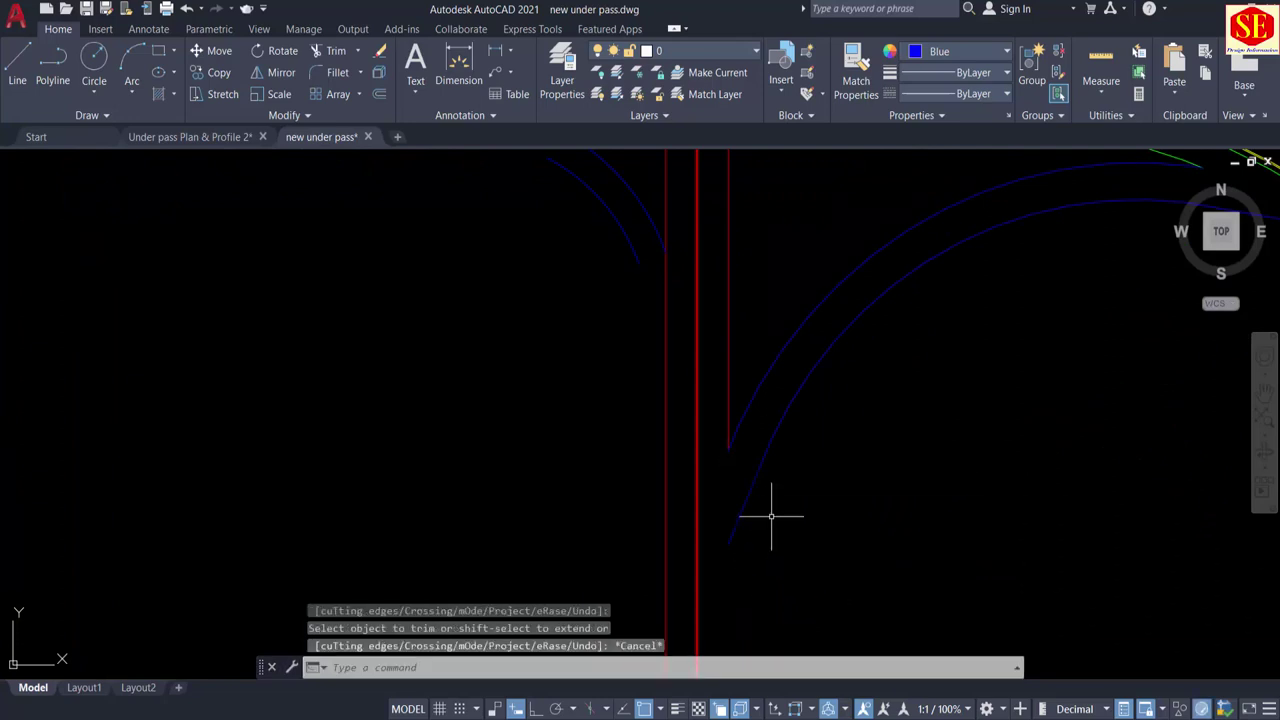
Step: Undo the last trims at the lower-right ramp junctions
text(u)
key(Return)
text(u)
key(Return)
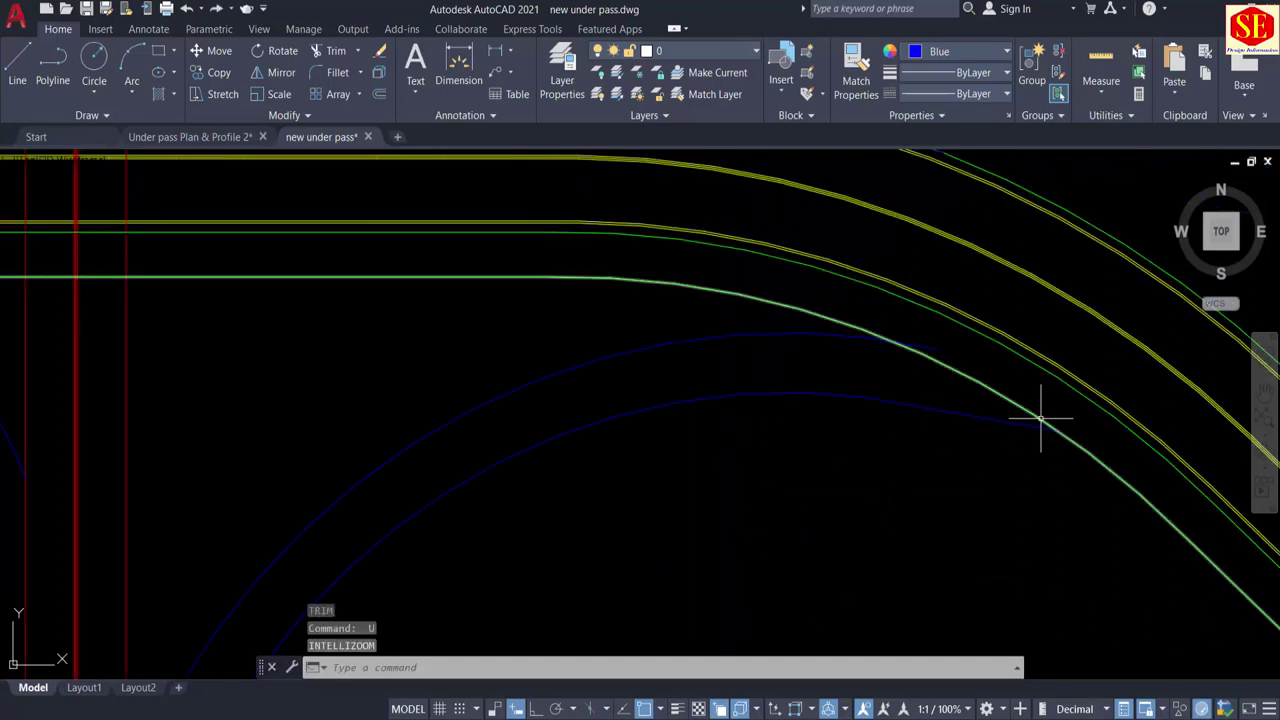
Step: Trim the green main road edge and the red vertical road edge where the lower-right ramp's two lines join them
text(tr)
key(Return)
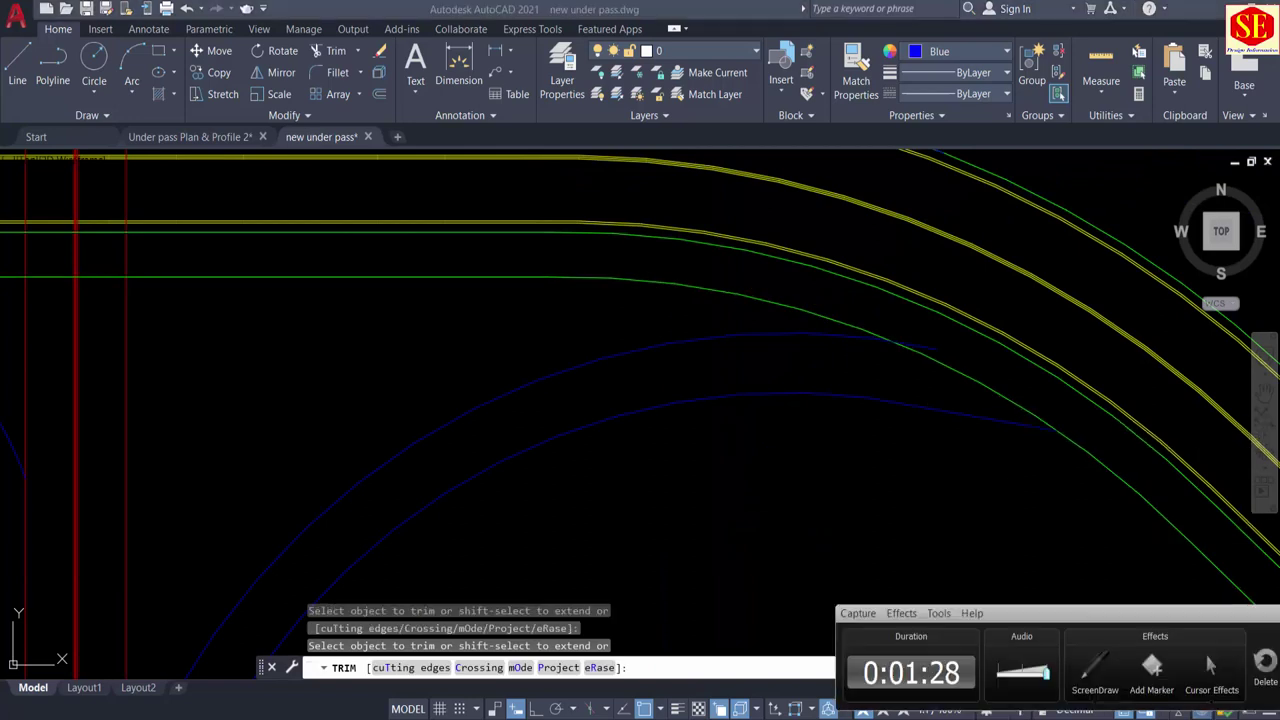
click(1213, 666)
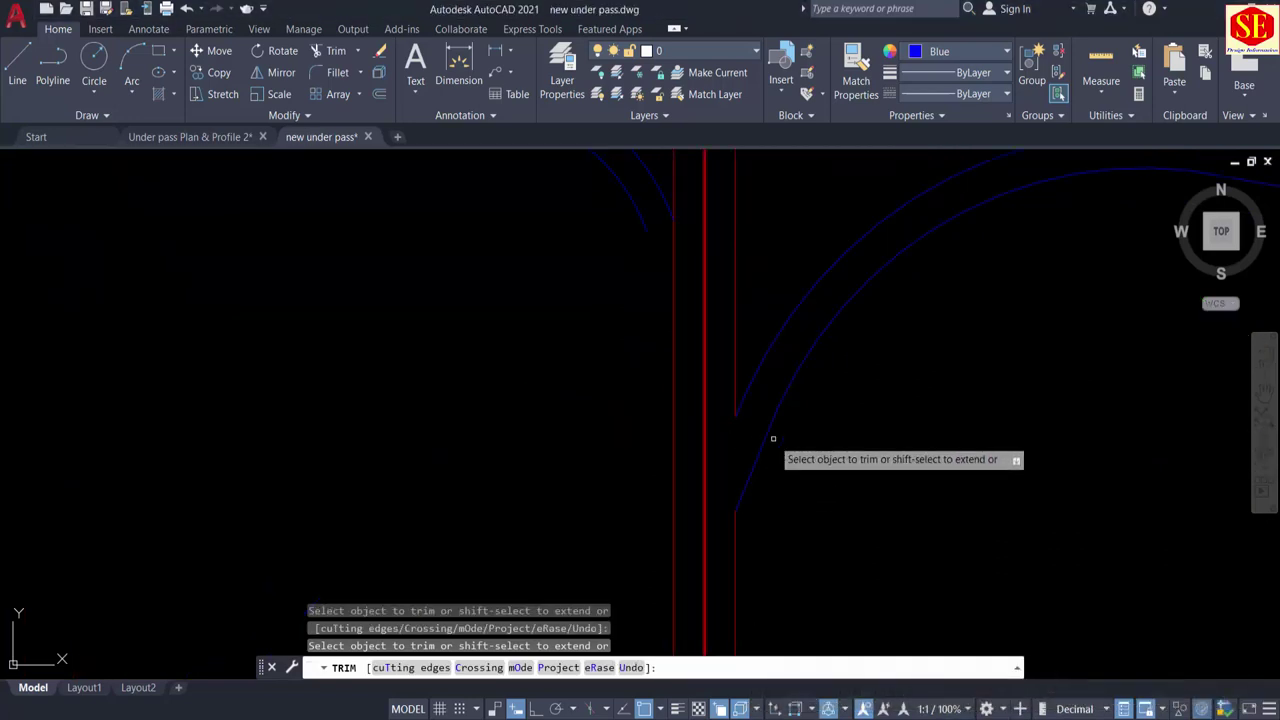
scroll(835, 395, up, 2)
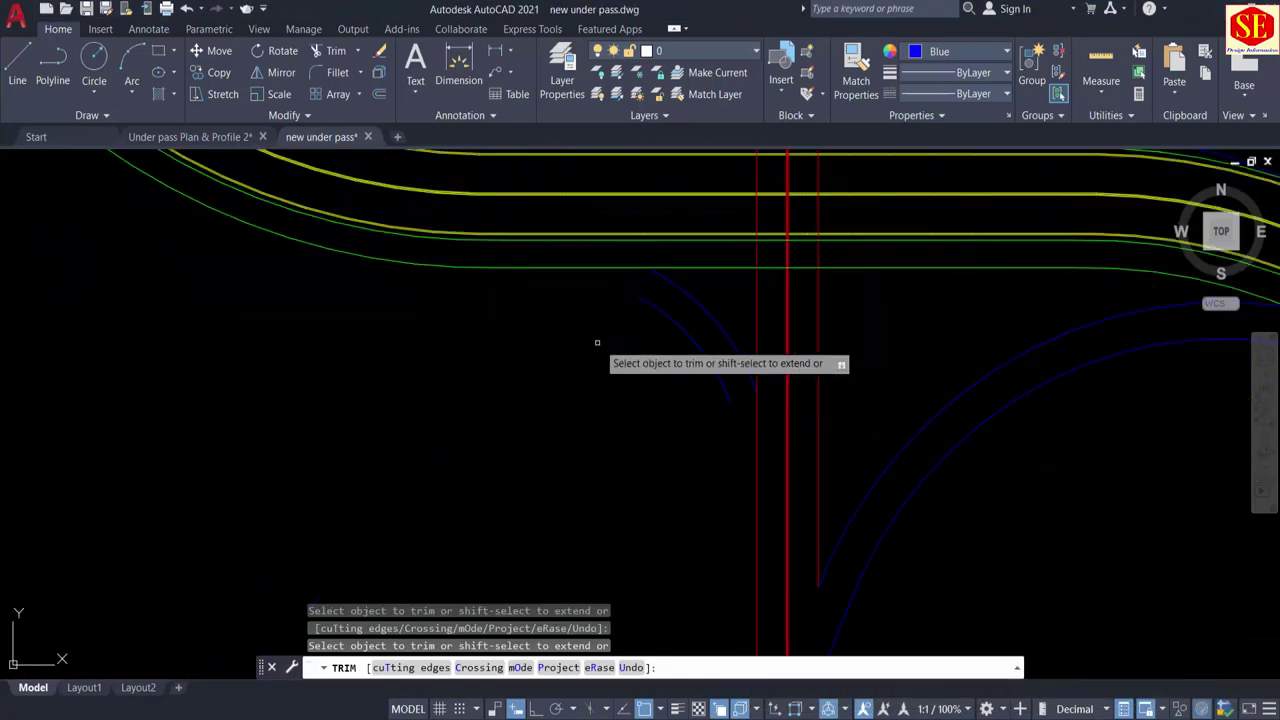
key(Escape)
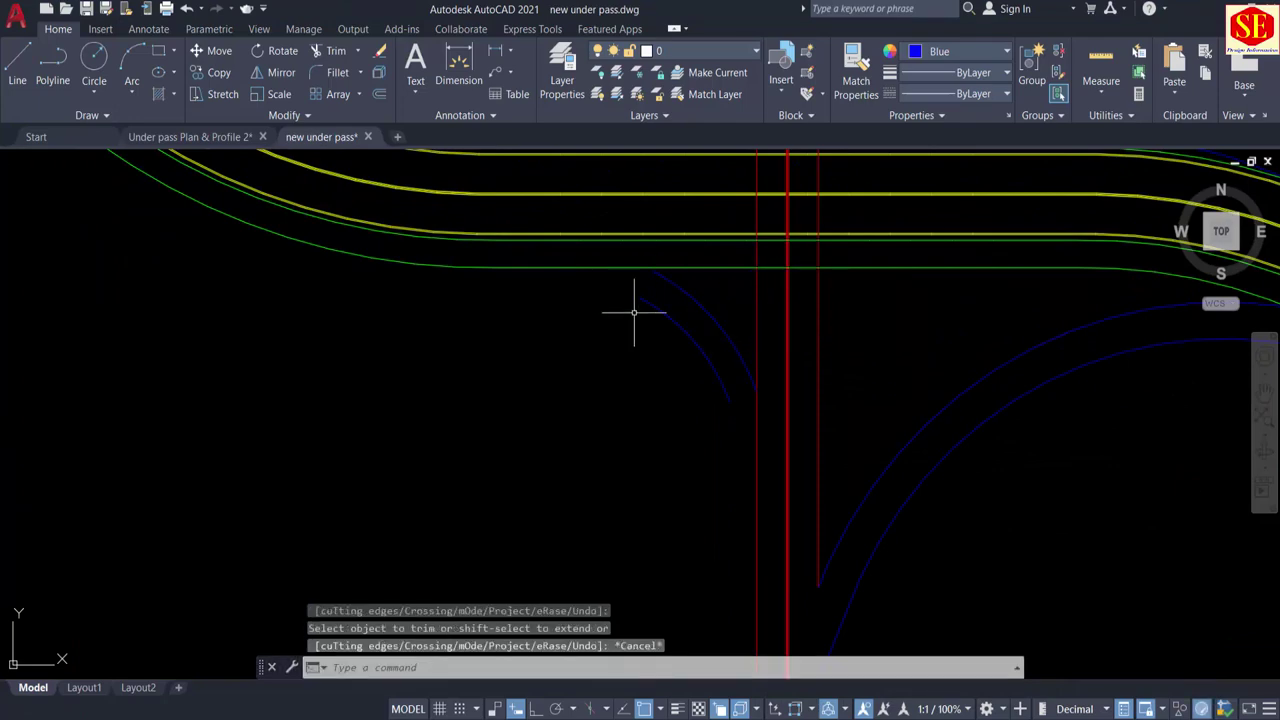
text(l)
key(Return)
key(Escape)
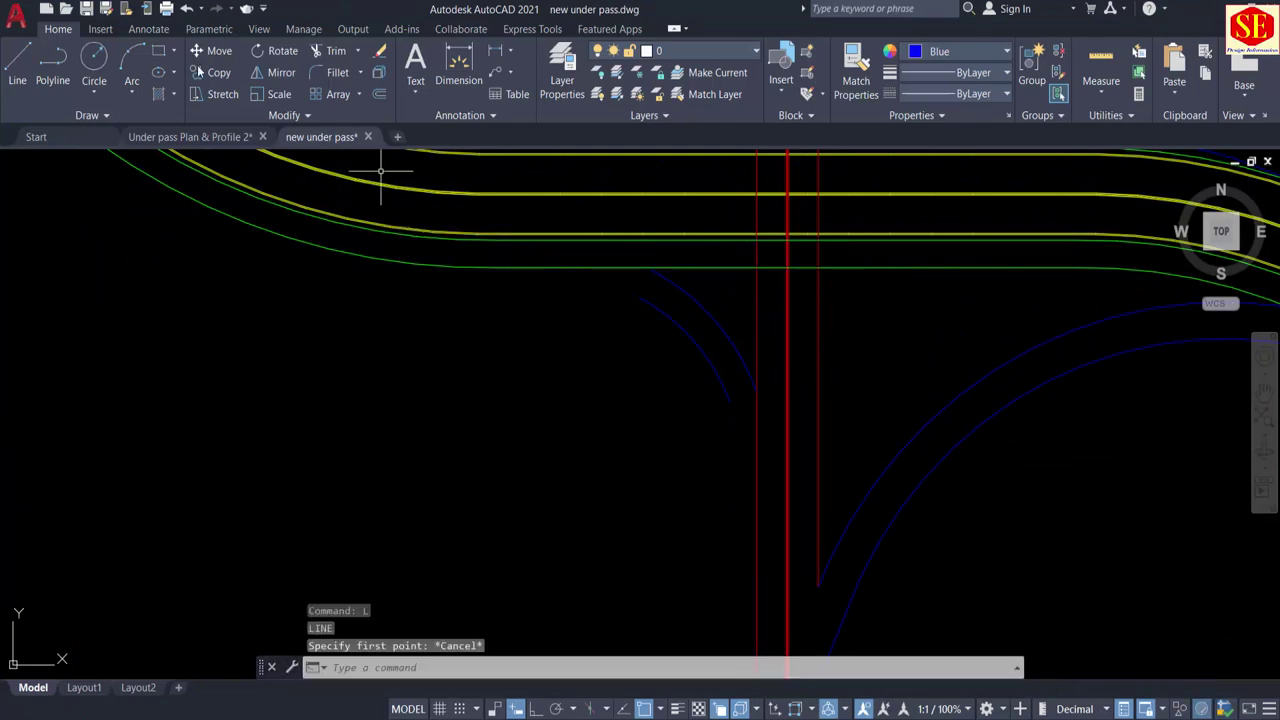
Step: Examine how the outer edge of Slip - 04 tapers into both roads in the Under pass Plan & Profile 2 drawing
click(180, 137)
scroll(298, 300, up, 3)
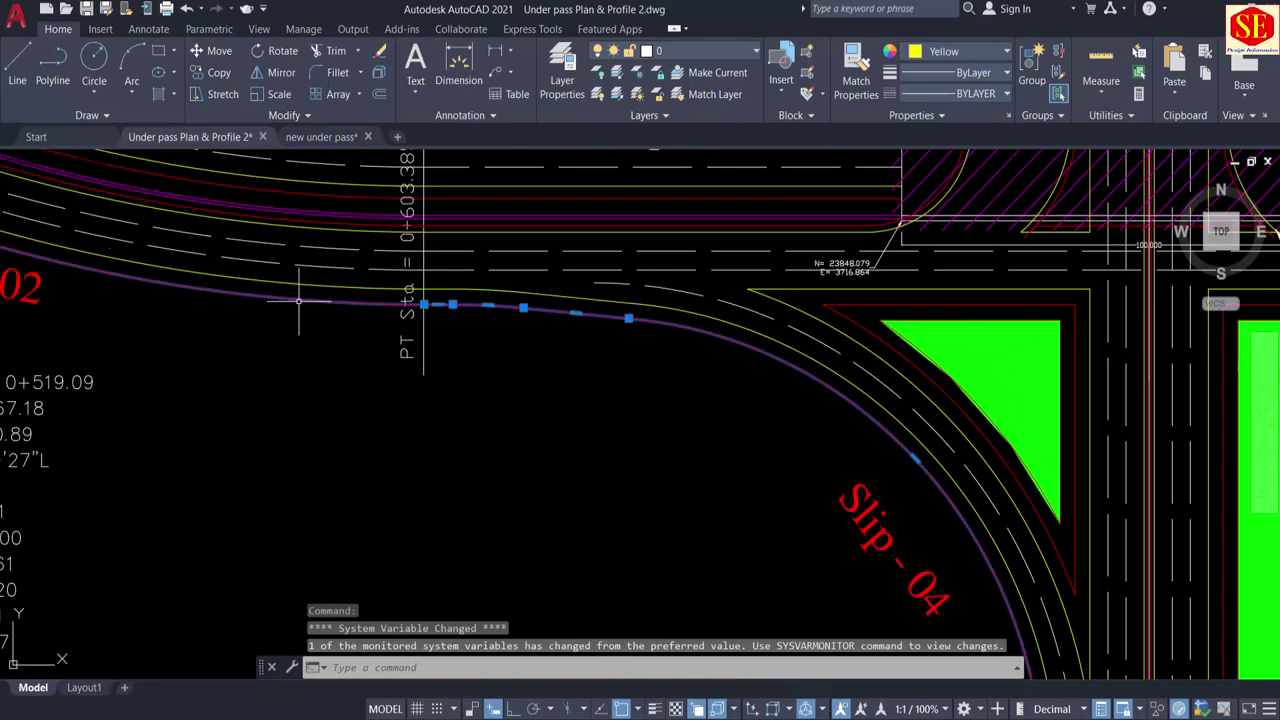
middle_drag(728, 378, 685, 463)
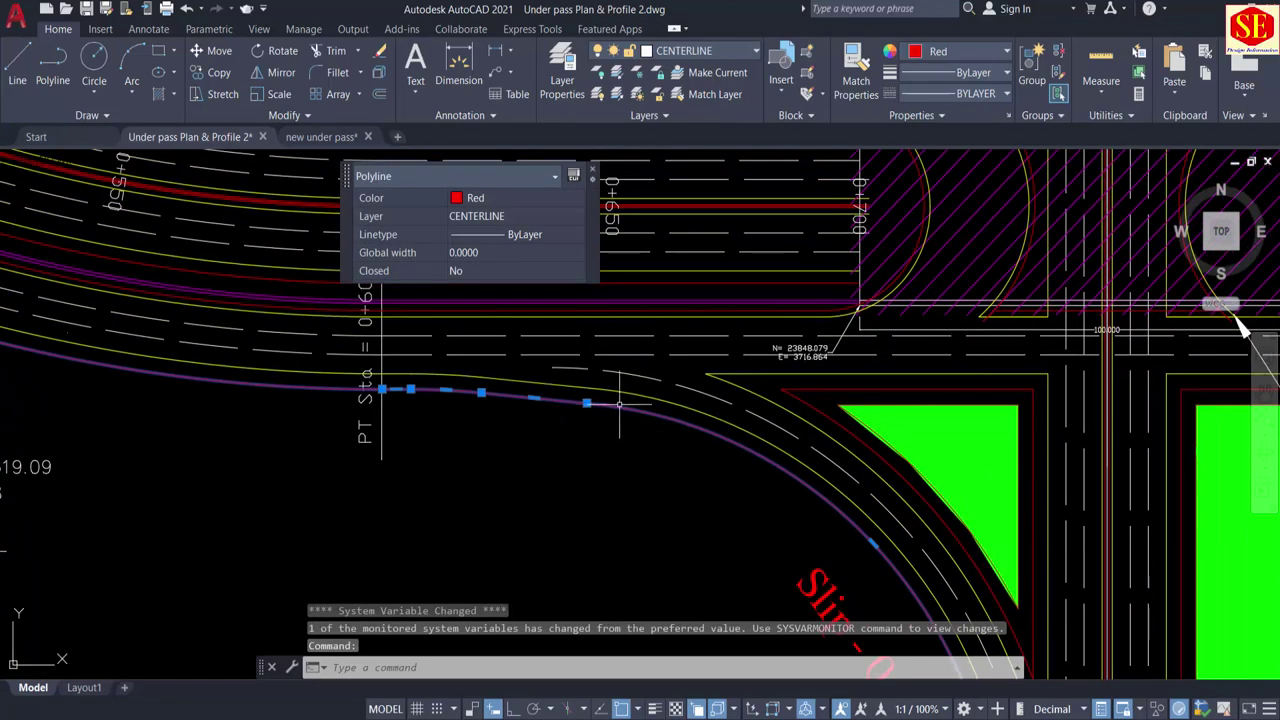
mouse_move(743, 543)
middle_down()
mouse_move(631, 454)
mouse_move(597, 383)
mouse_move(731, 326)
middle_up()
scroll(597, 383, down, 1)
scroll(731, 326, down, 1)
scroll(773, 505, up, 1)
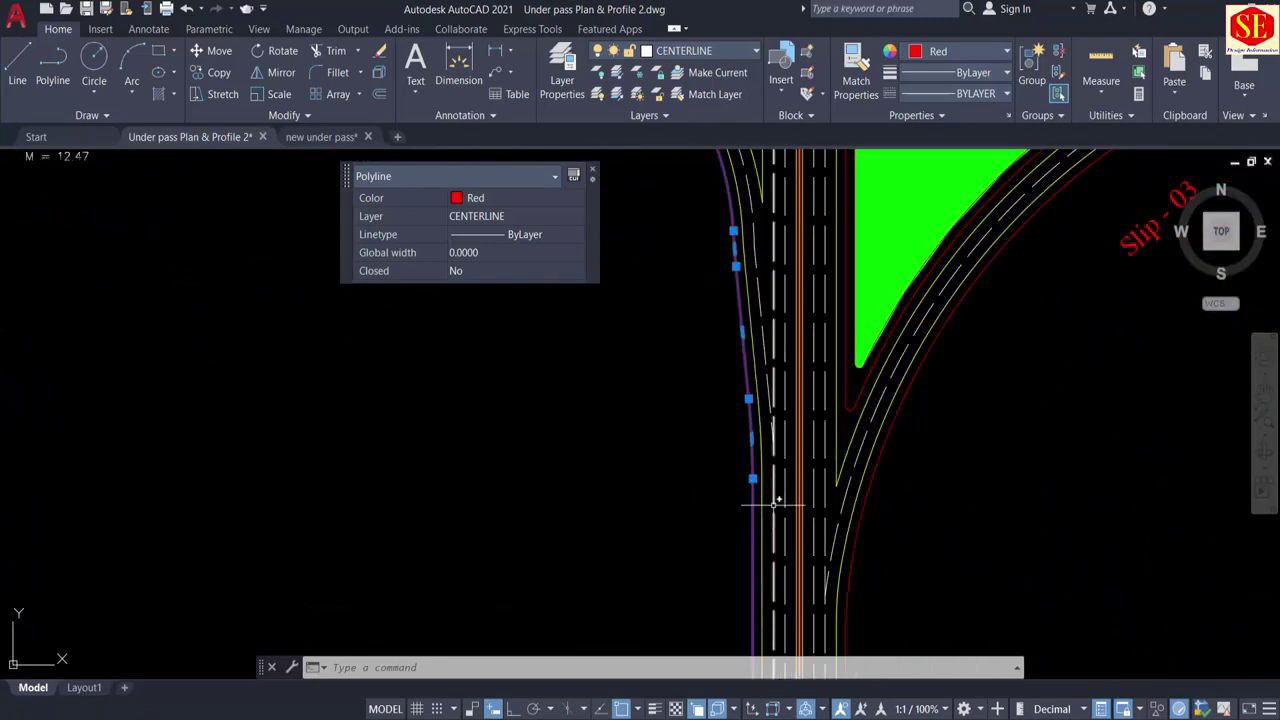
mouse_move(782, 292)
middle_down()
mouse_move(800, 524)
mouse_move(836, 633)
middle_up()
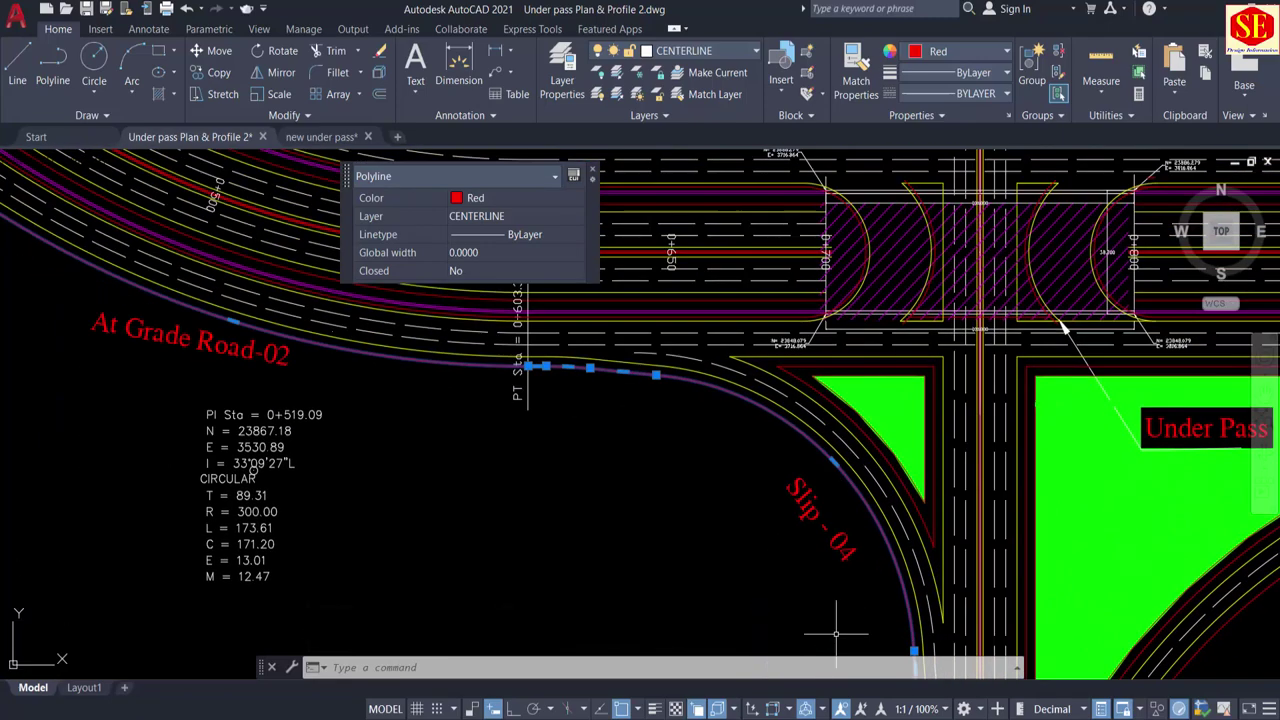
key(Escape)
click(320, 137)
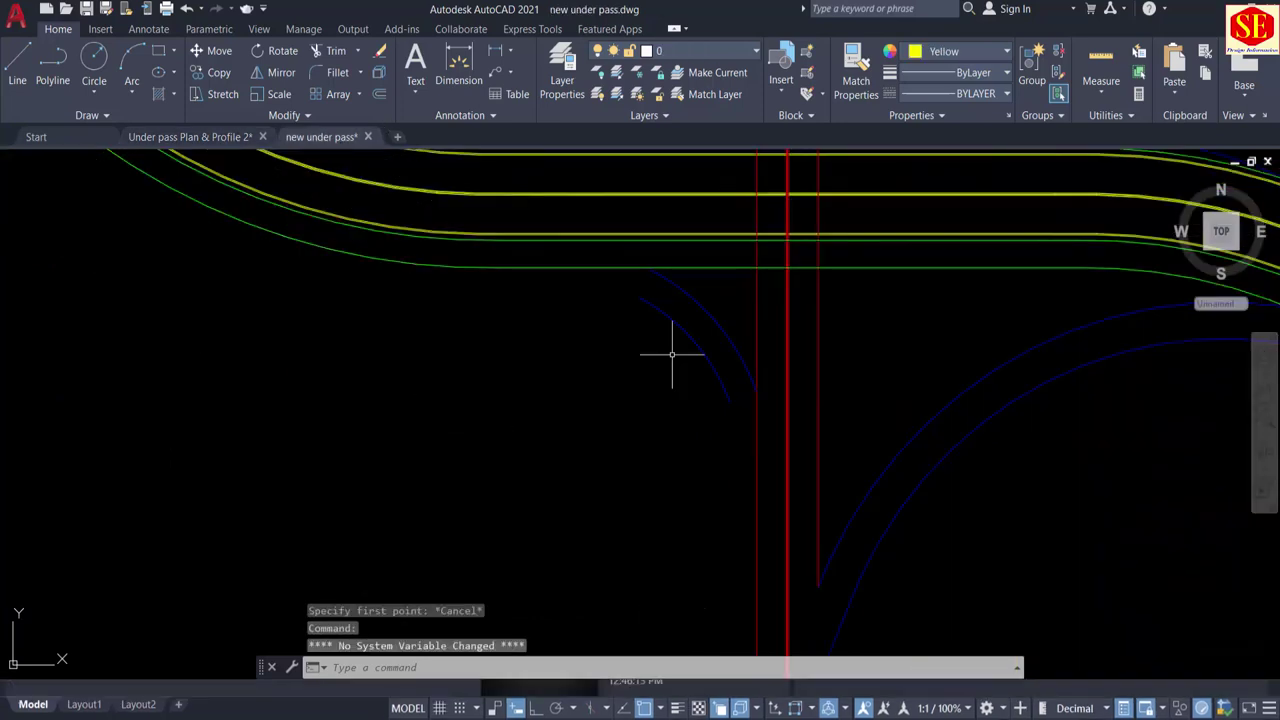
Step: Draw a taper line about 184 units long from the lower-left ramp's outer line down to the red vertical road edge
middle_drag(777, 537, 730, 372)
text(l)
key(Return)
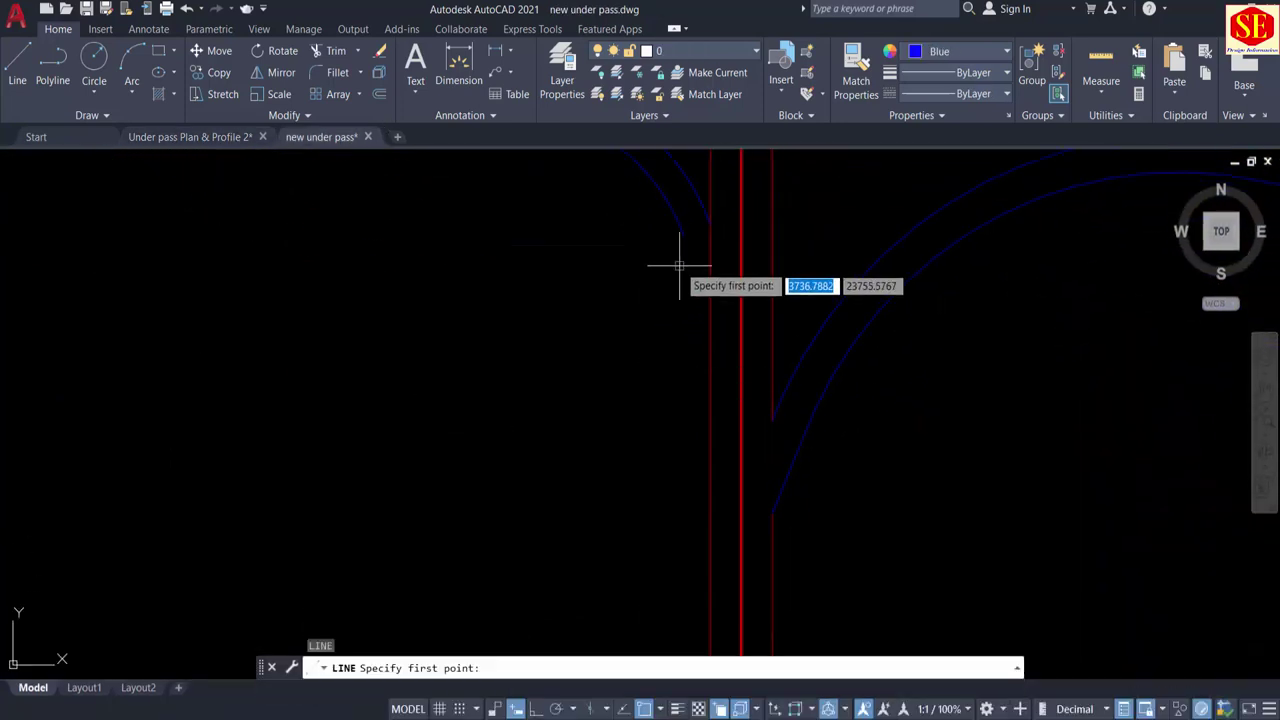
click(684, 234)
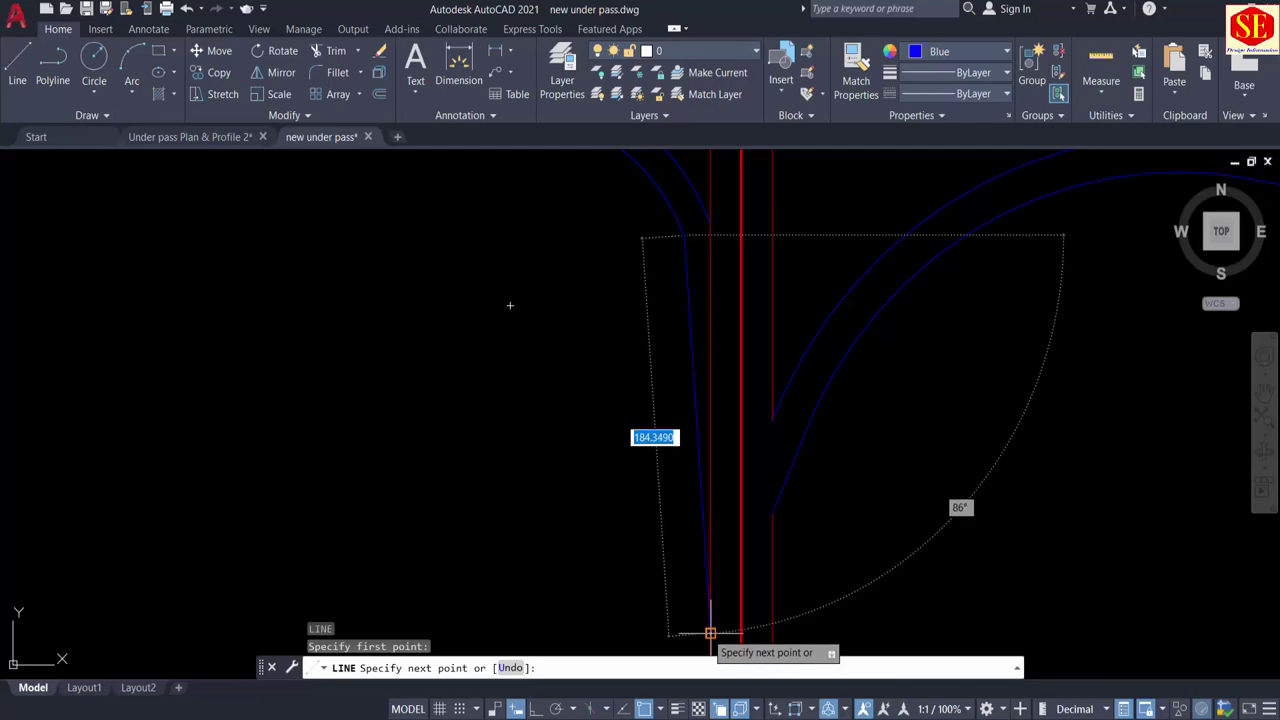
key(Escape)
Step: Draw a two-segment taper from the upper end of the lower-left ramp's outer line to the green main road edge
middle_drag(709, 623, 925, 660)
scroll(908, 491, up, 3)
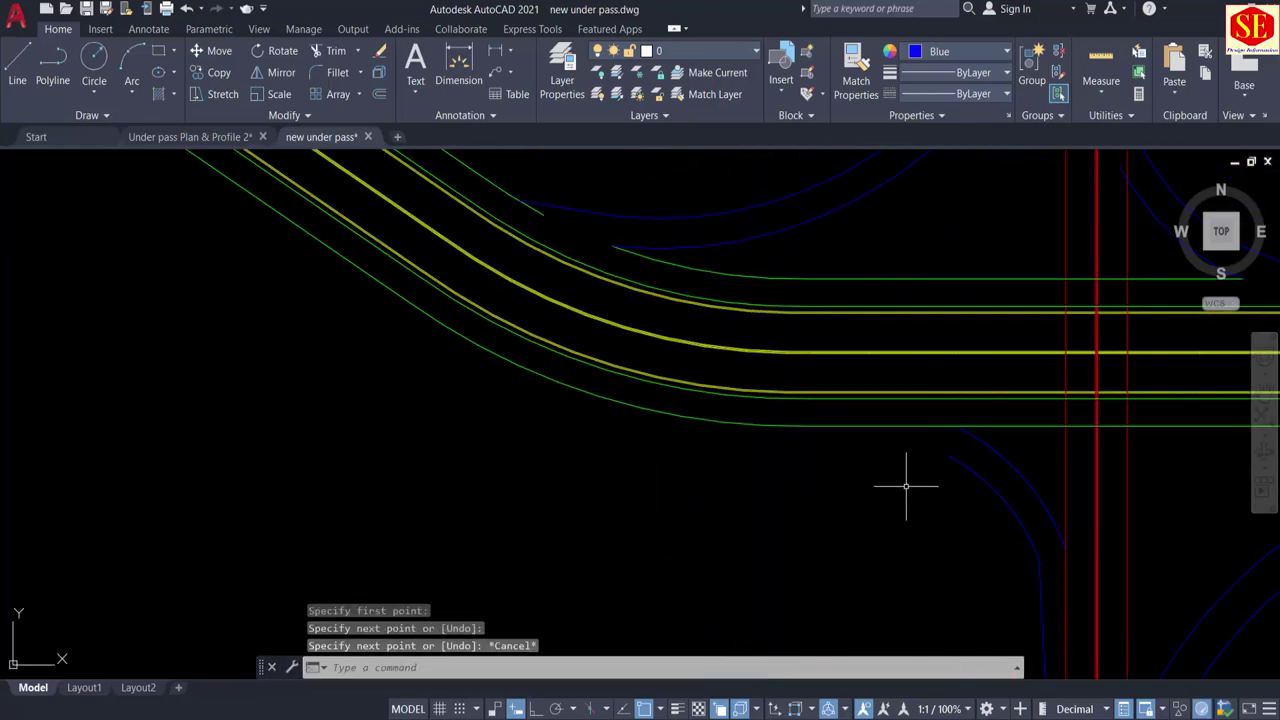
key(space)
click(962, 444)
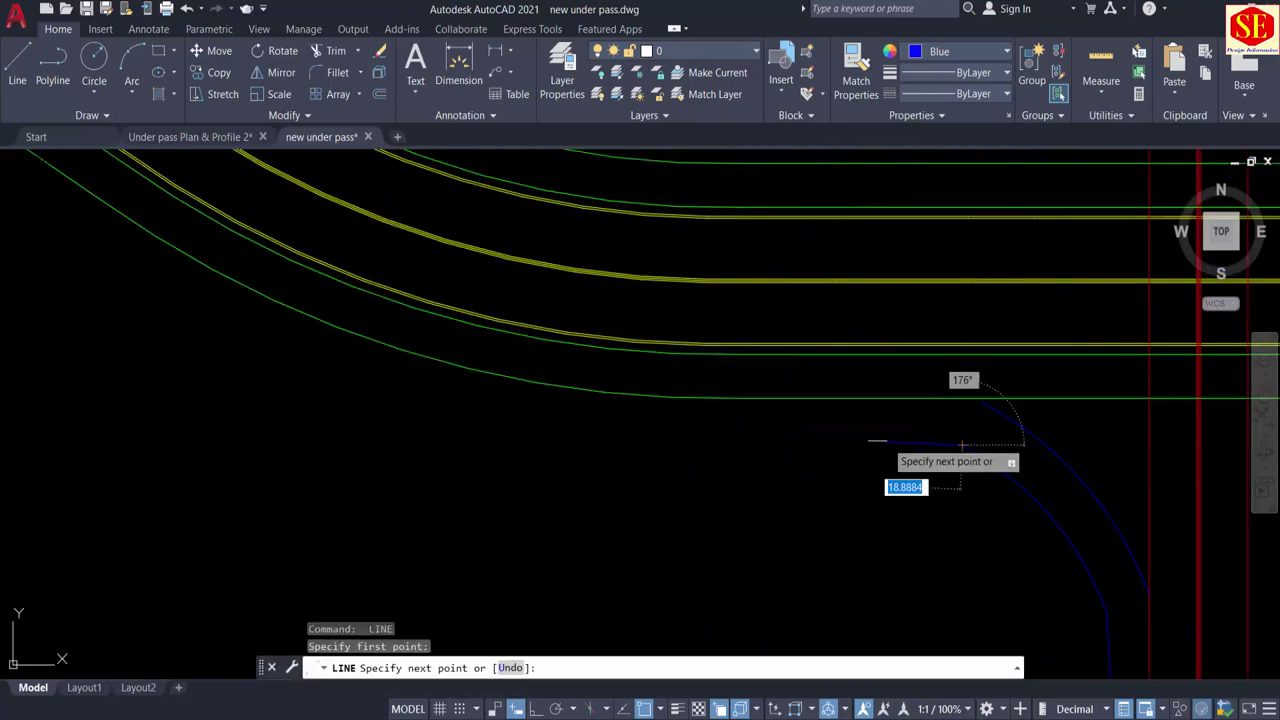
click(744, 432)
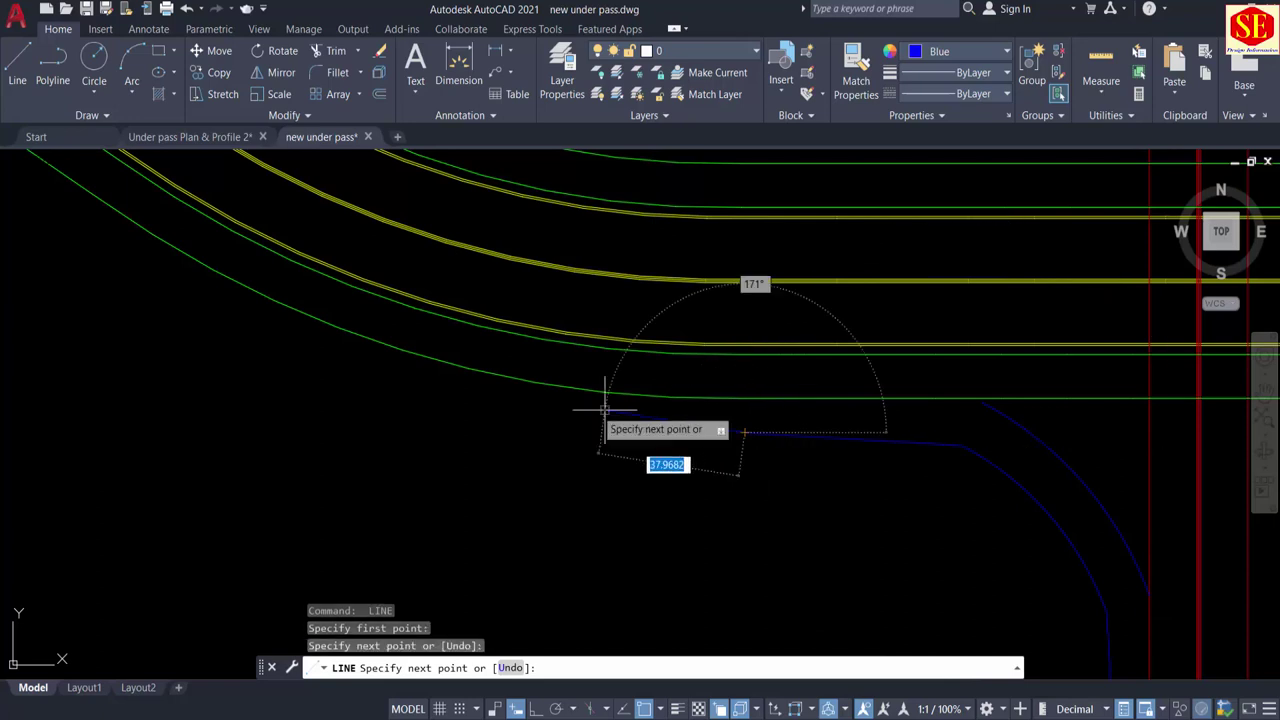
click(516, 372)
key(Escape)
middle_drag(815, 427, 681, 433)
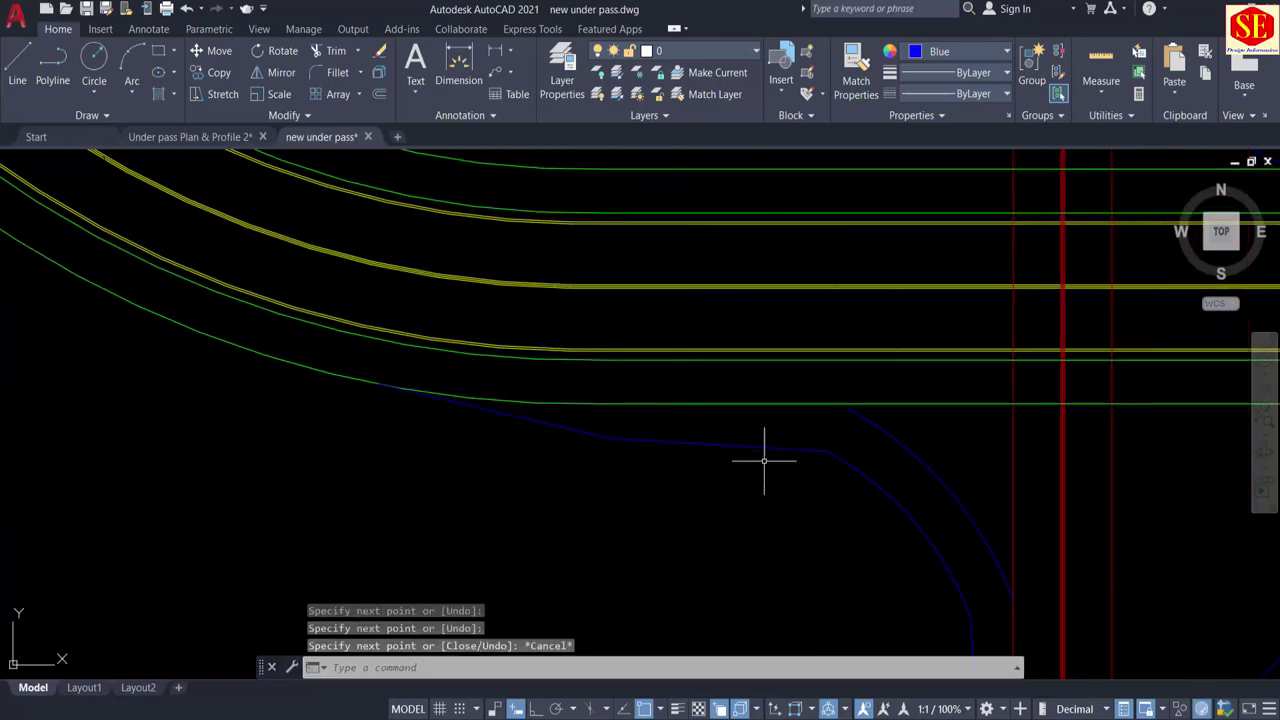
Step: Fillet the corner between the two taper segments at radius 150 and try the same radius where the taper meets the ramp's outer line
text(f)
key(Return)
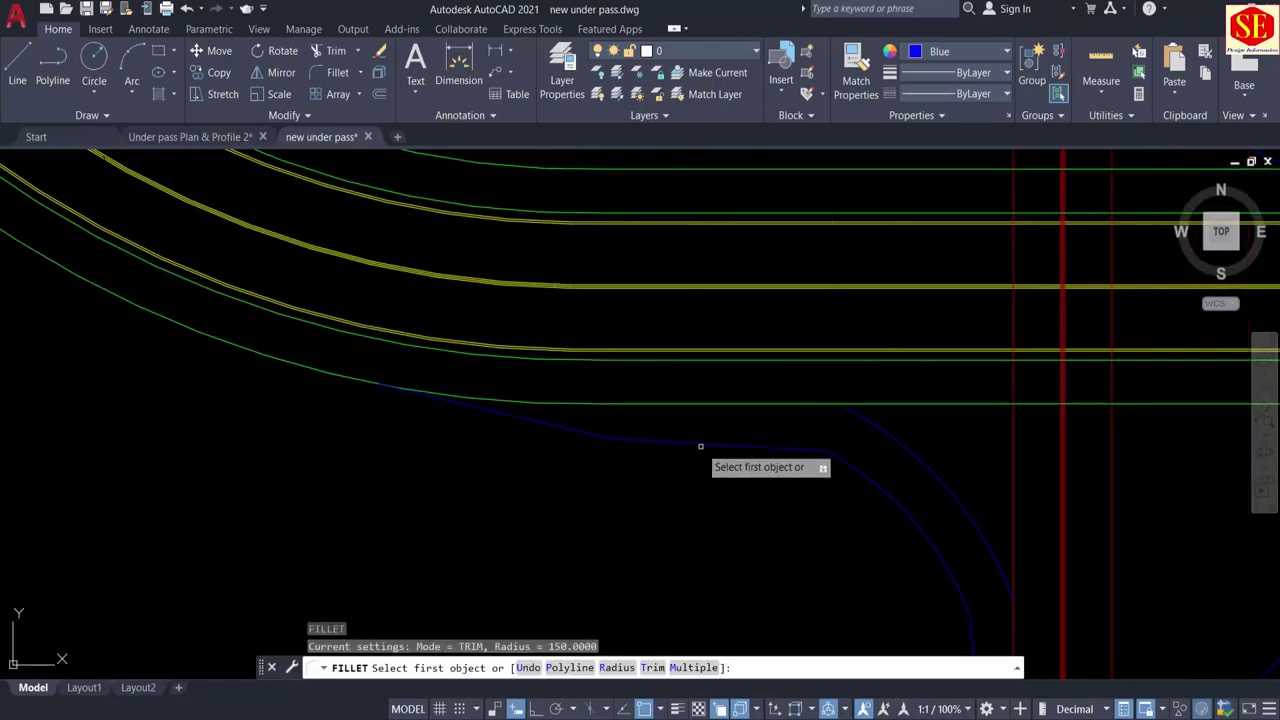
click(700, 446)
click(588, 432)
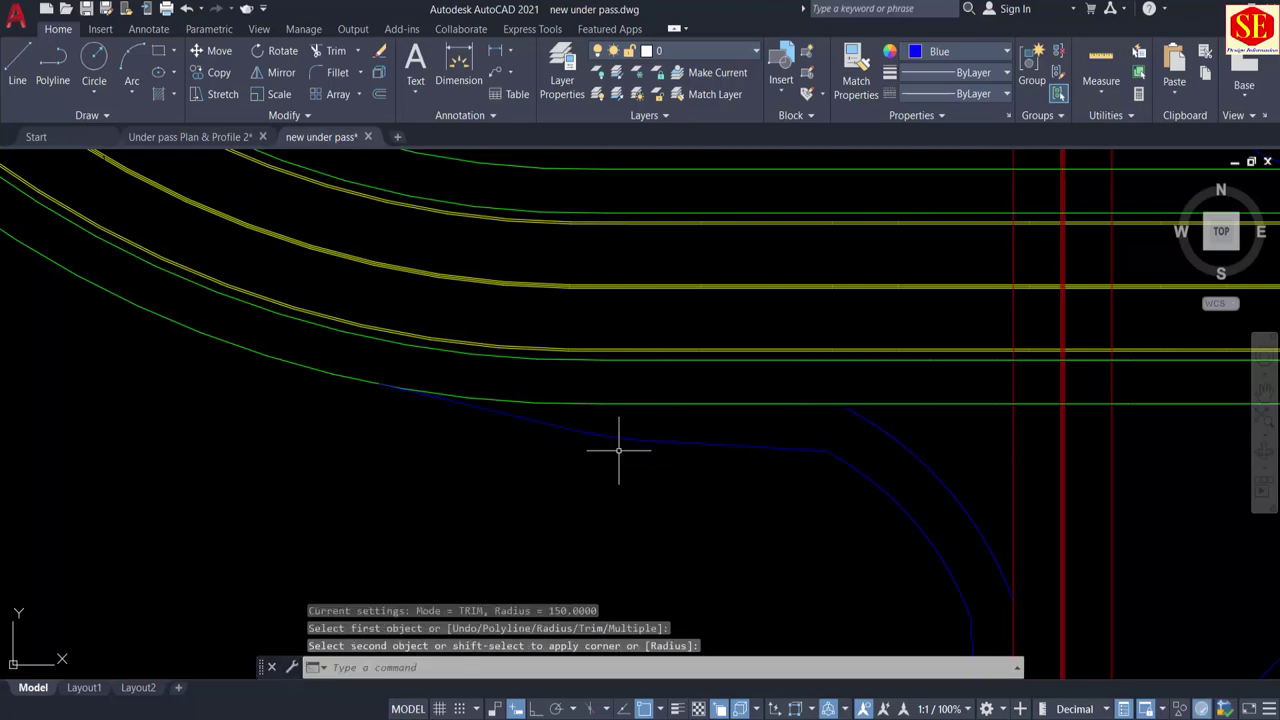
key(Return)
click(812, 454)
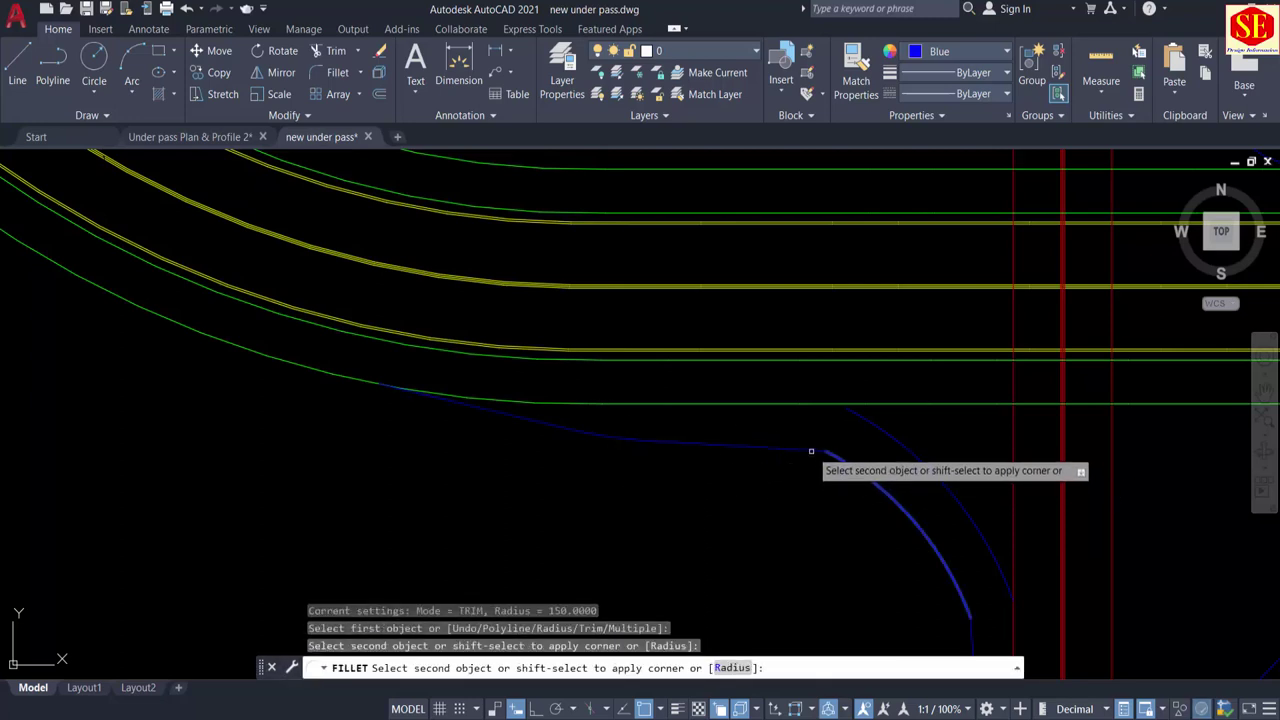
click(806, 448)
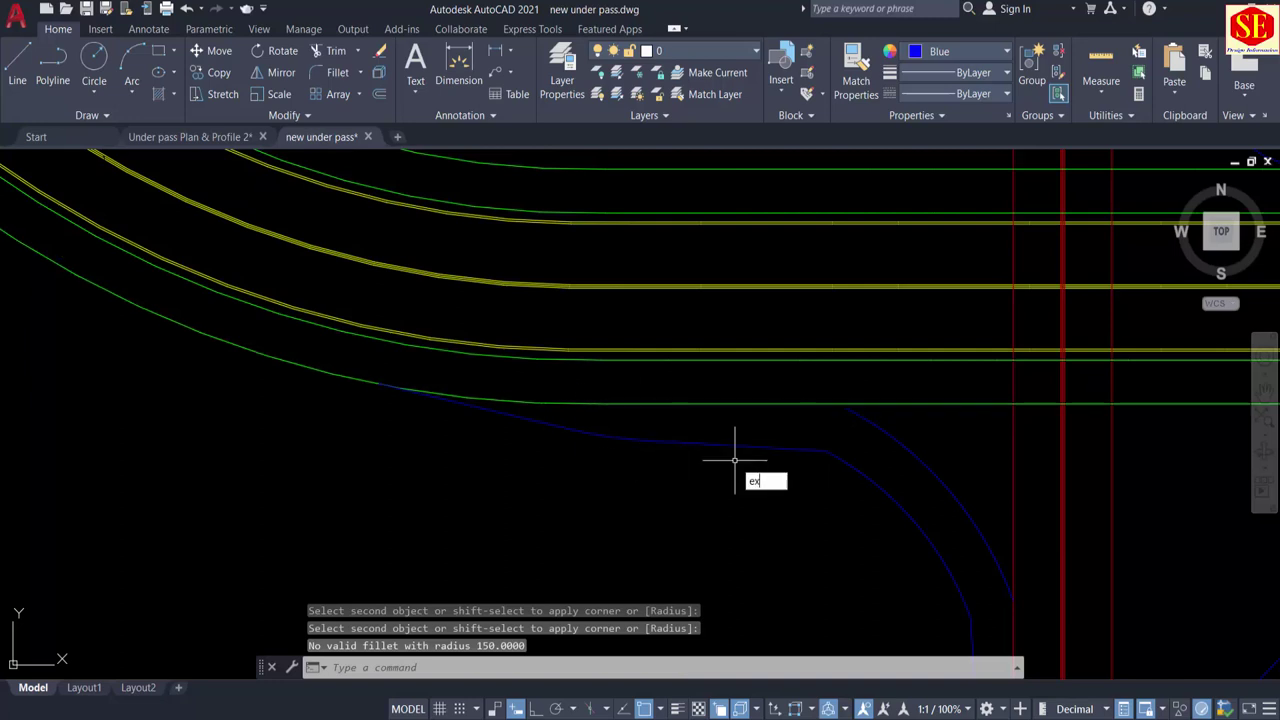
key(Return)
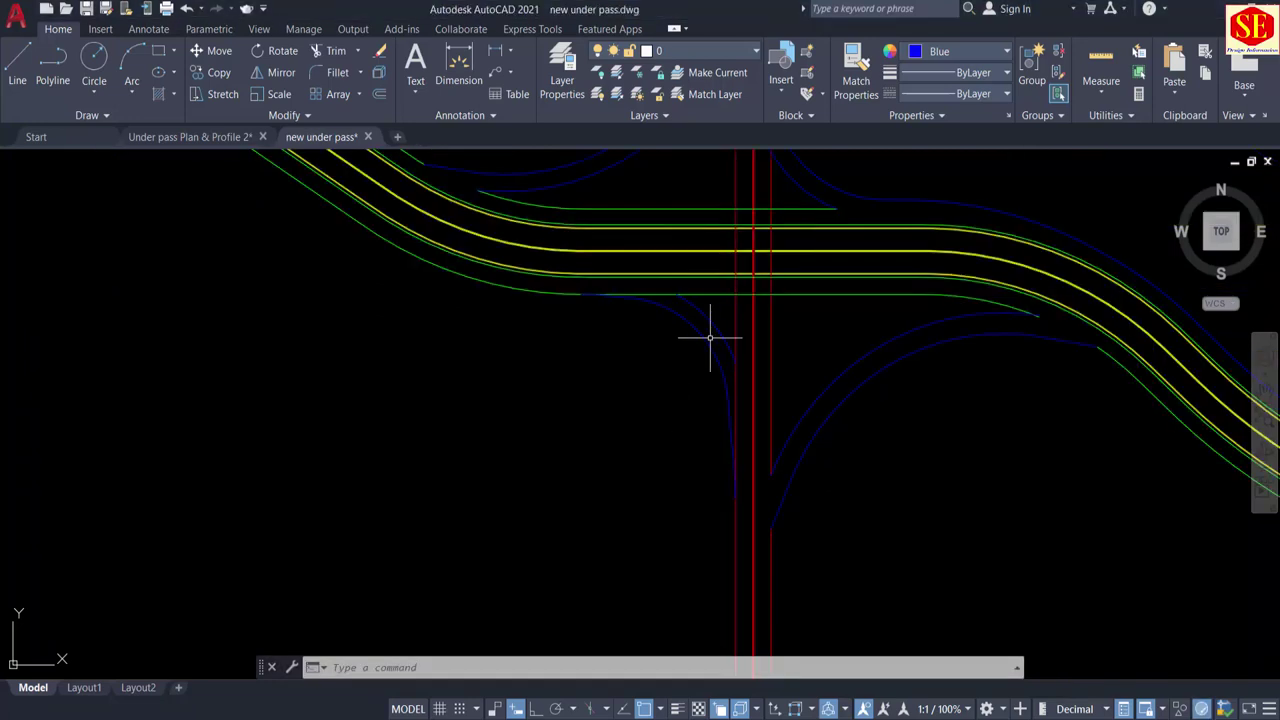
Step: Try to trim the red and green road edges between the lower-left ramp's lines, and undo the trims
scroll(710, 338, up, 6)
scroll(760, 390, down, 2)
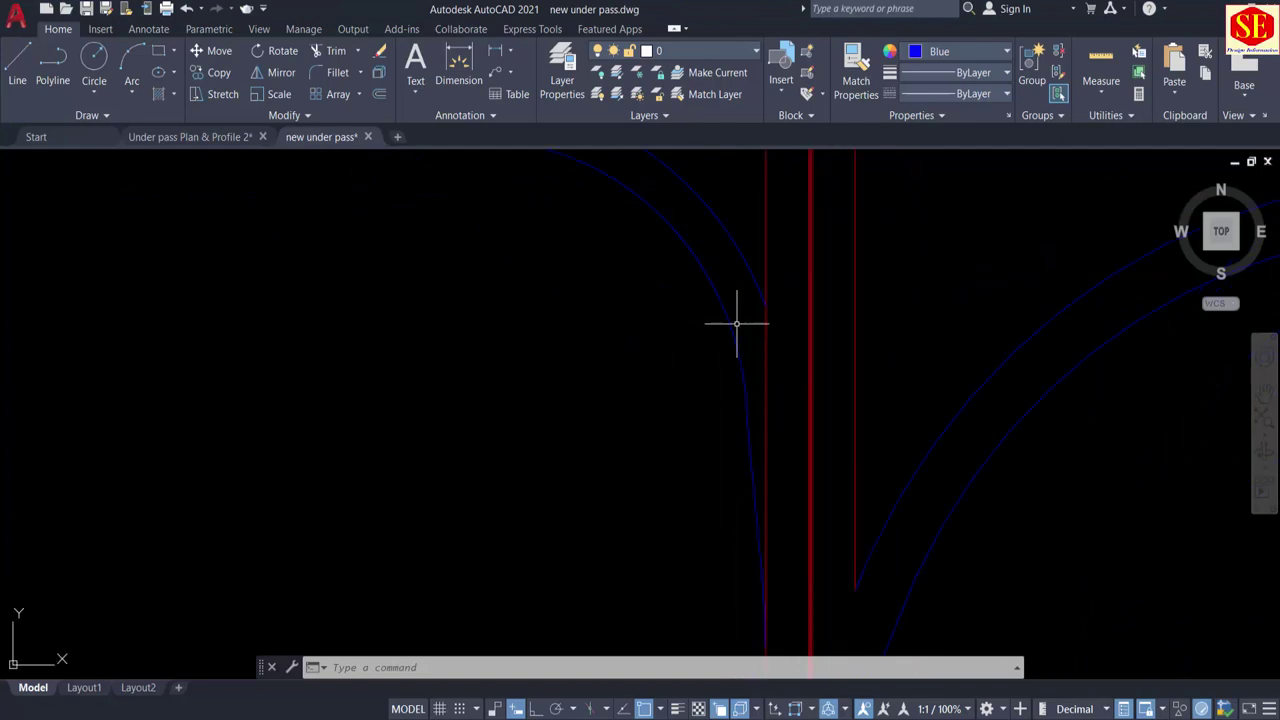
text(tr)
key(Return)
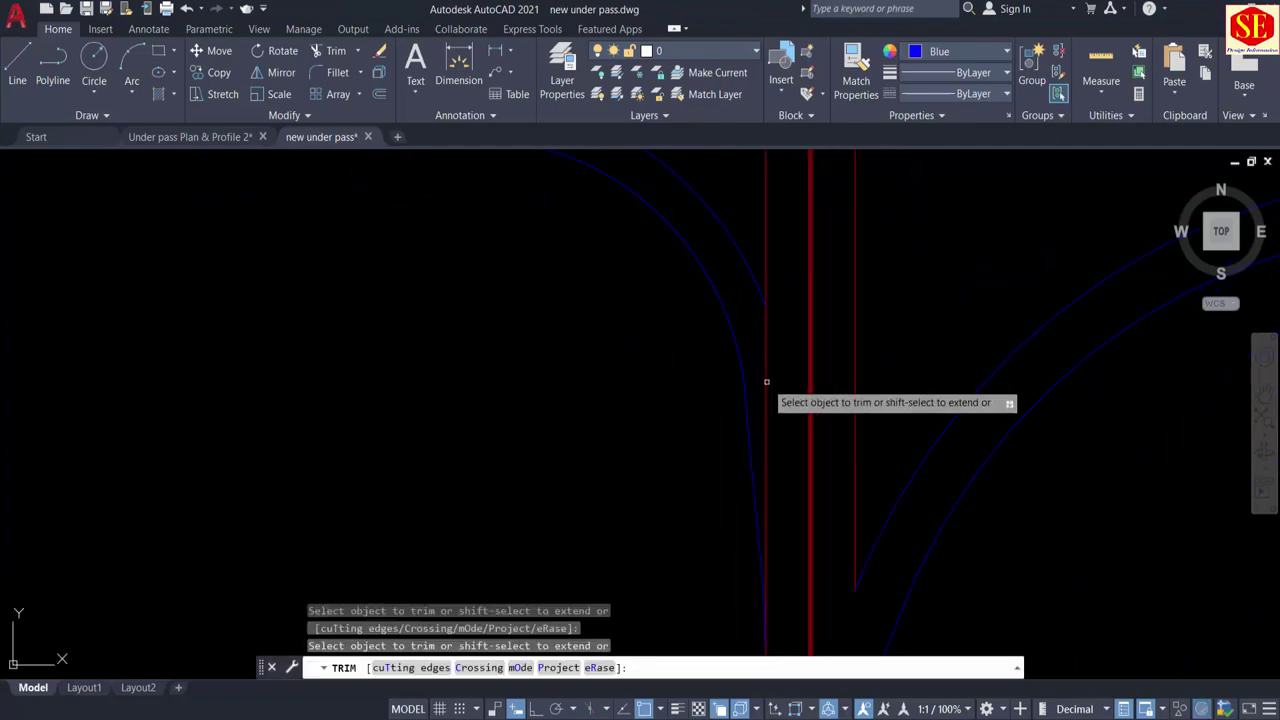
scroll(764, 381, down, 3)
scroll(711, 363, up, 3)
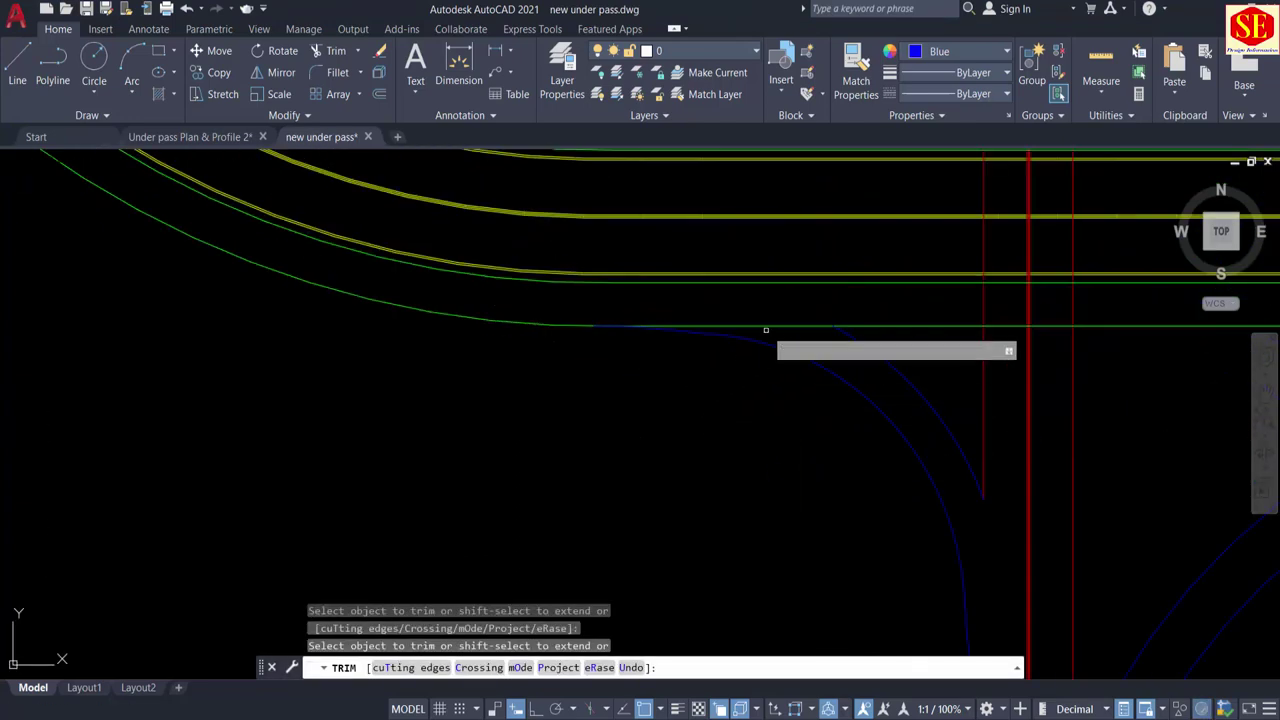
click(765, 326)
key(Escape)
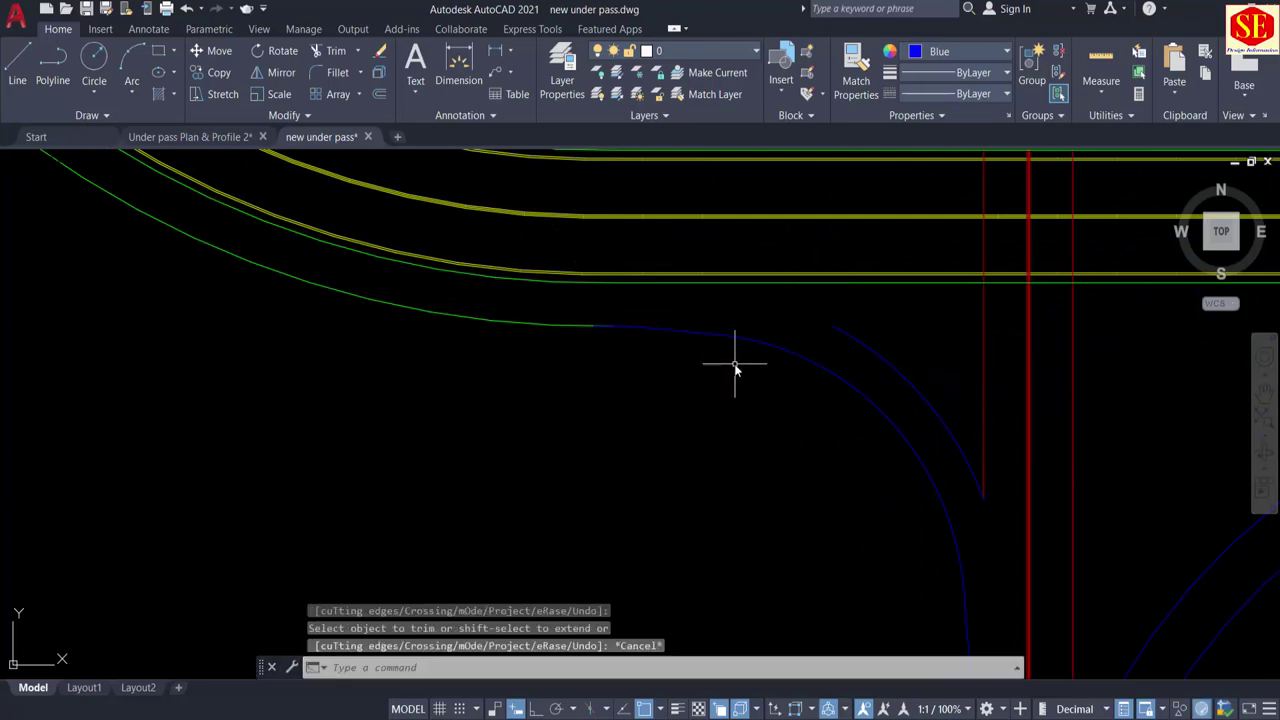
text(u)
key(Return)
Step: Extend the inner line of the lower-left ramp to the green main road edge
middle_drag(777, 349, 846, 585)
scroll(728, 400, up, 3)
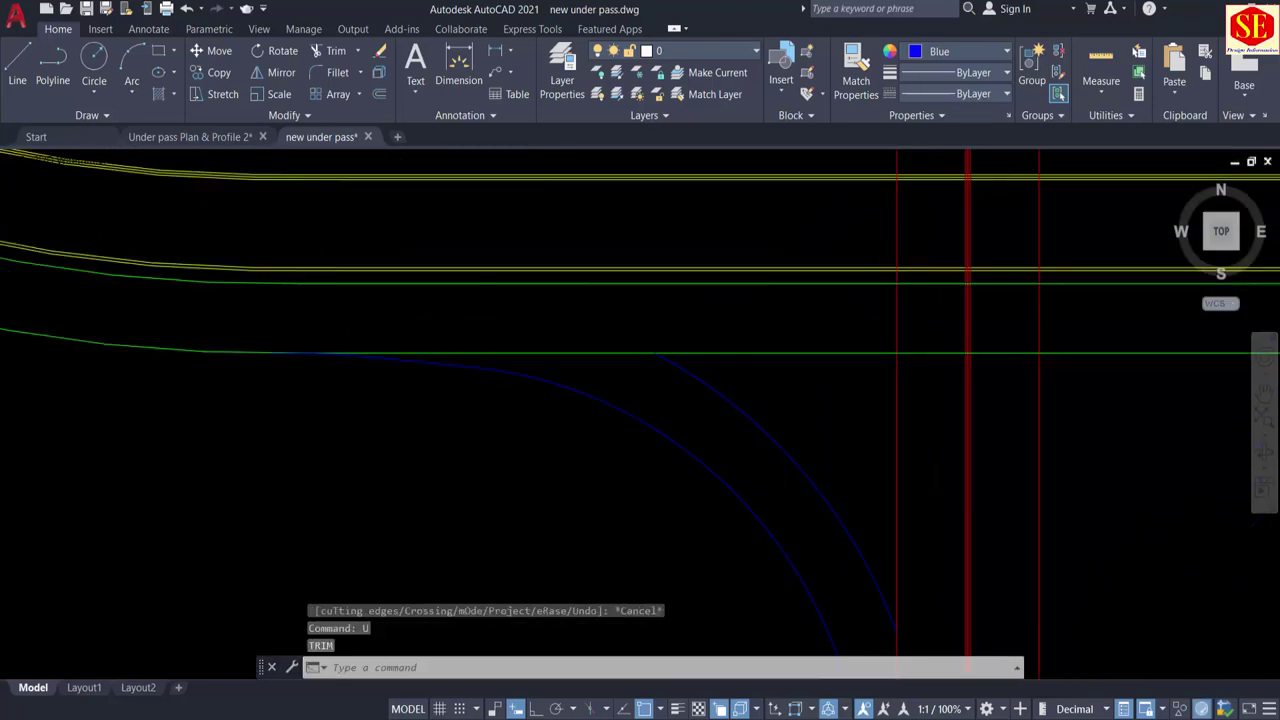
text(ex)
key(Return)
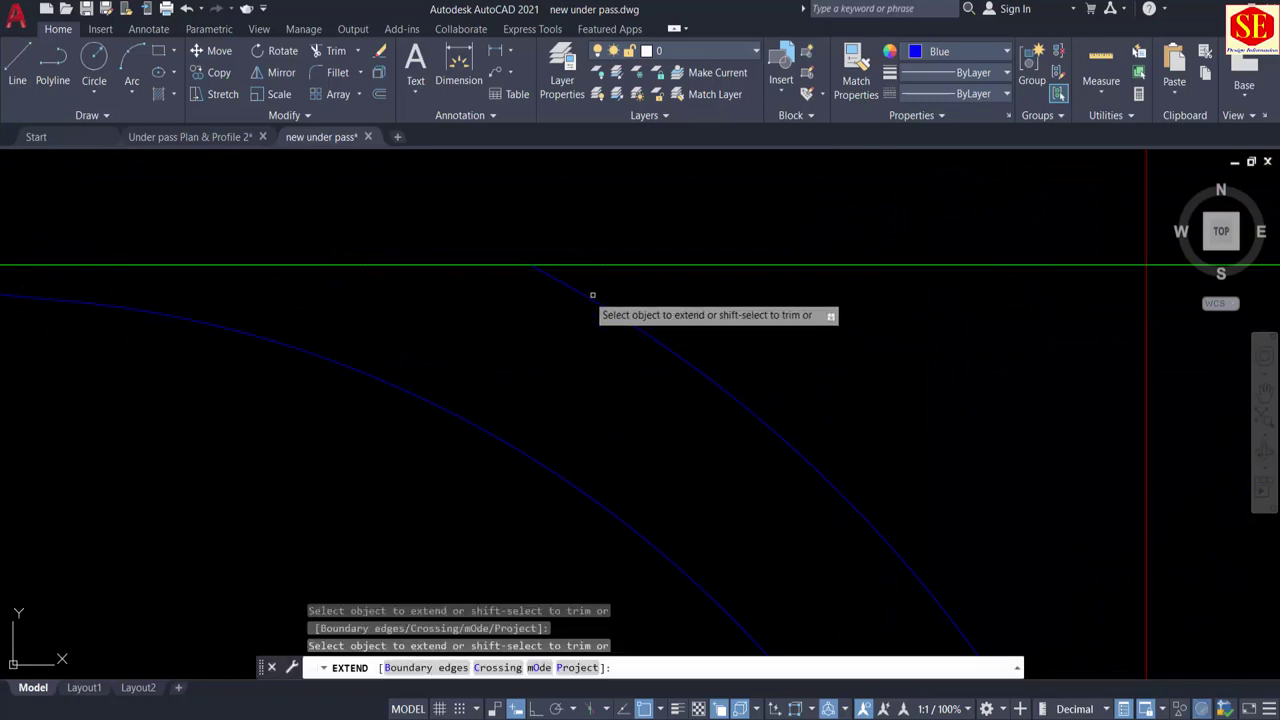
scroll(600, 300, down, 1)
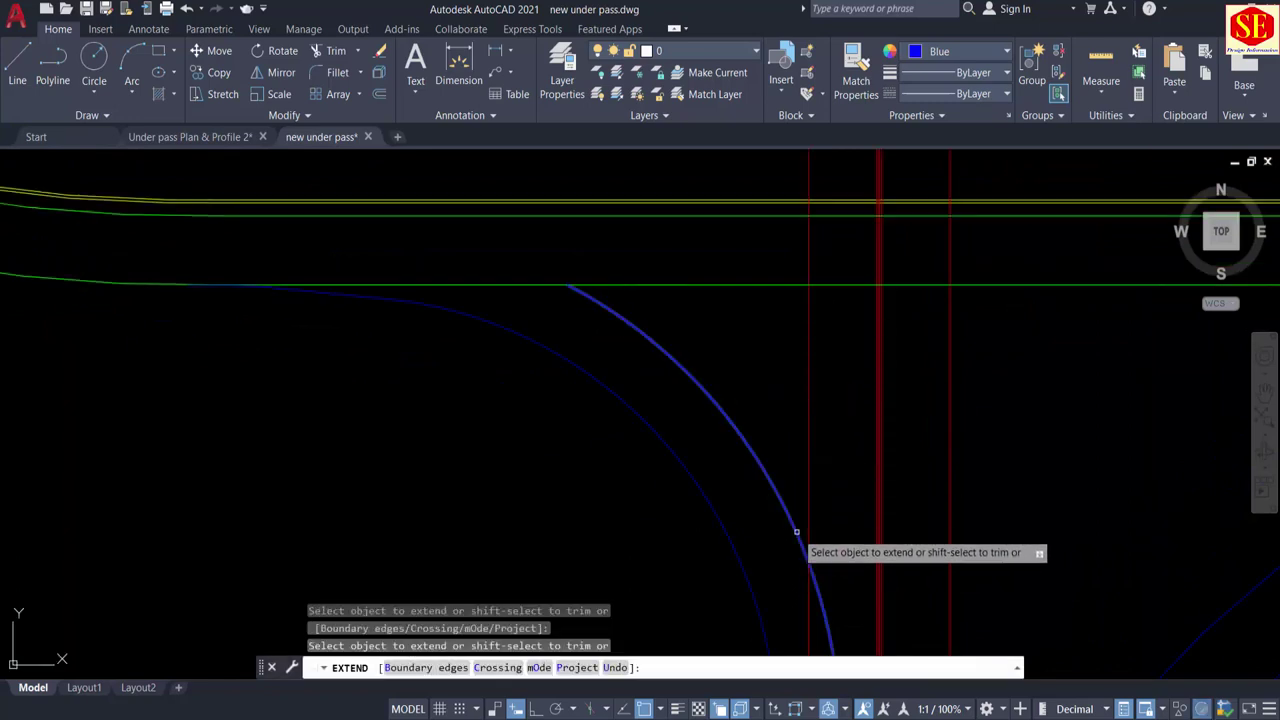
key(Escape)
Step: Trim the red and green road edges between the lower-left ramp's lines, along with the inner line's overhang past the red edge
middle_drag(851, 474, 861, 268)
text(t)
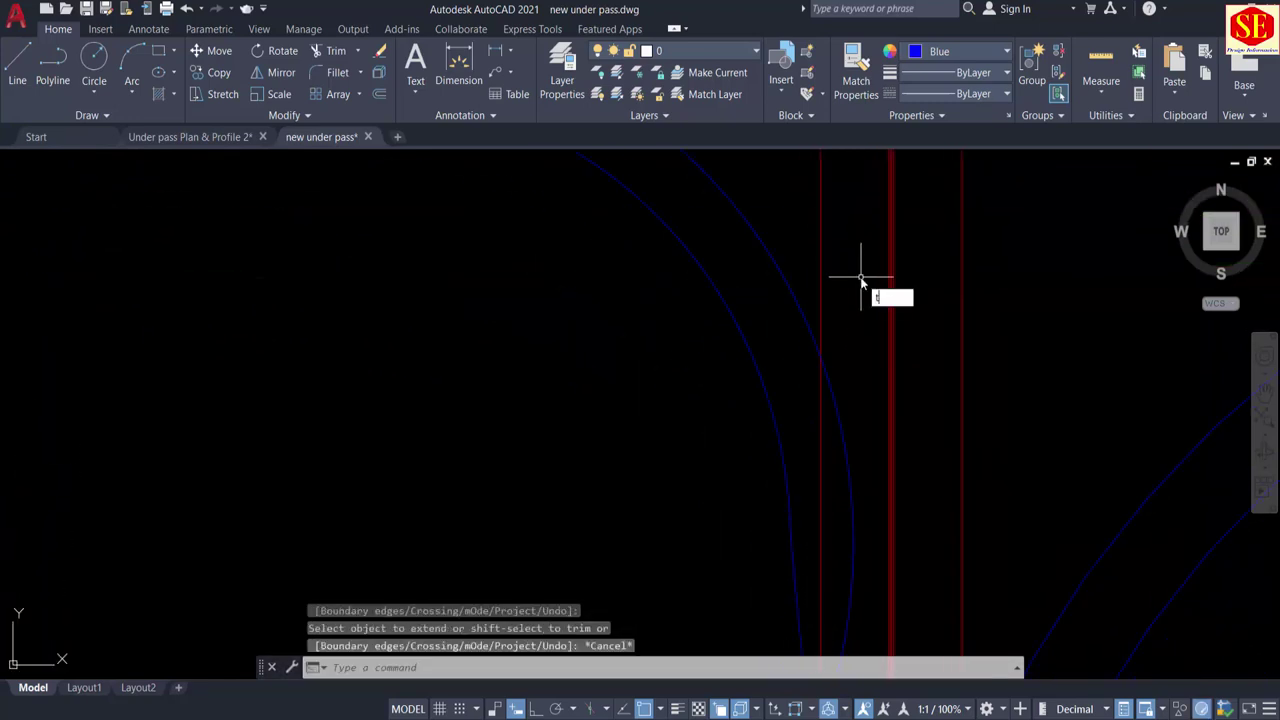
text(r)
key(Return)
click(819, 418)
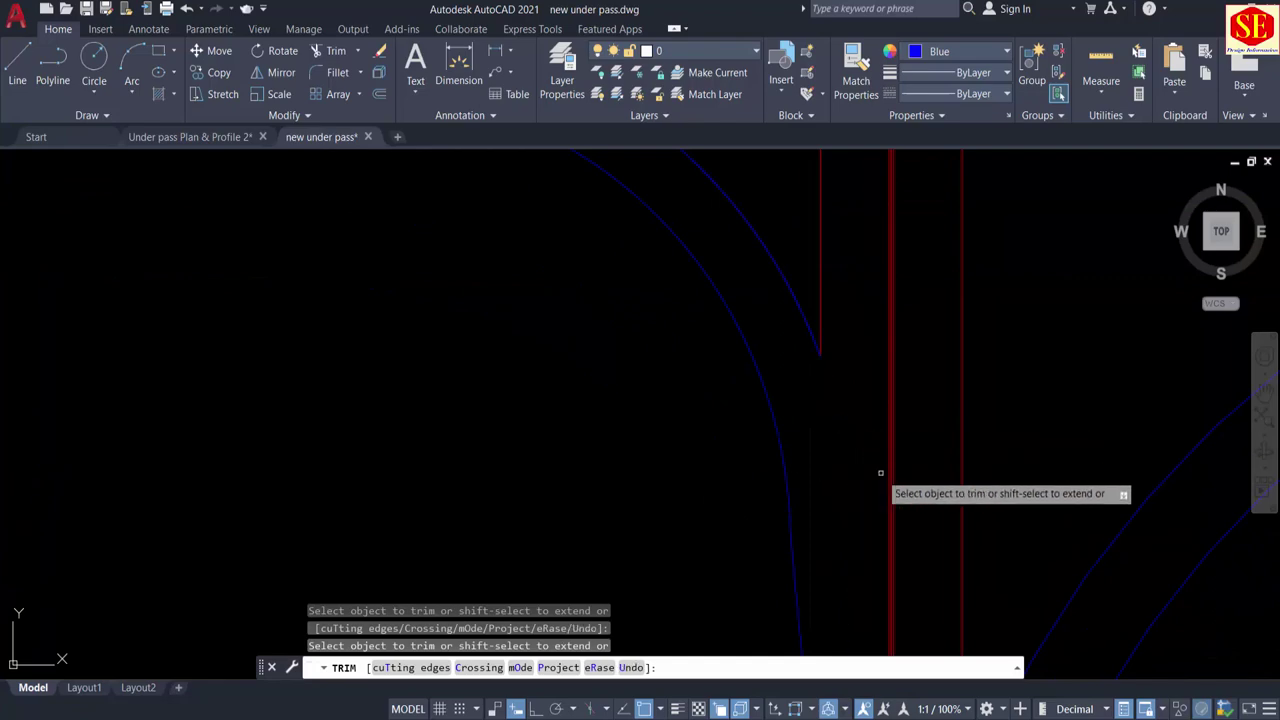
scroll(880, 473, down, 2)
scroll(752, 330, up, 2)
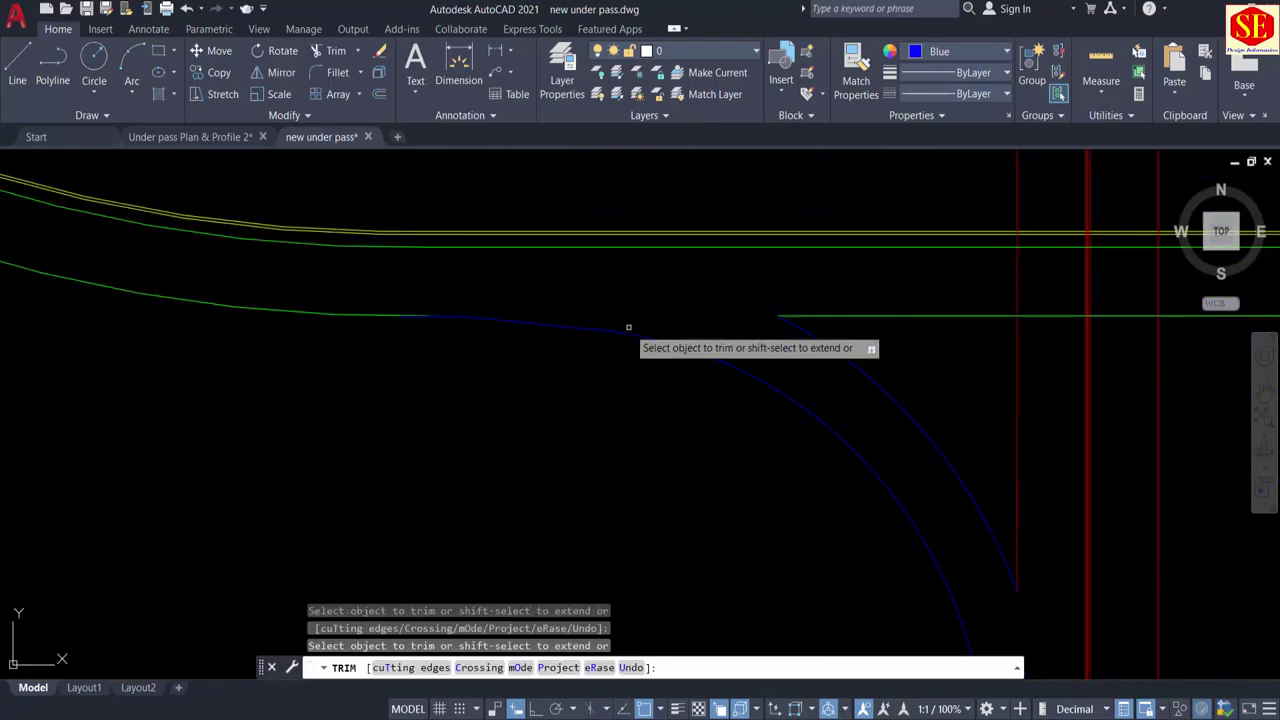
scroll(650, 329, down, 2)
scroll(437, 334, up, 4)
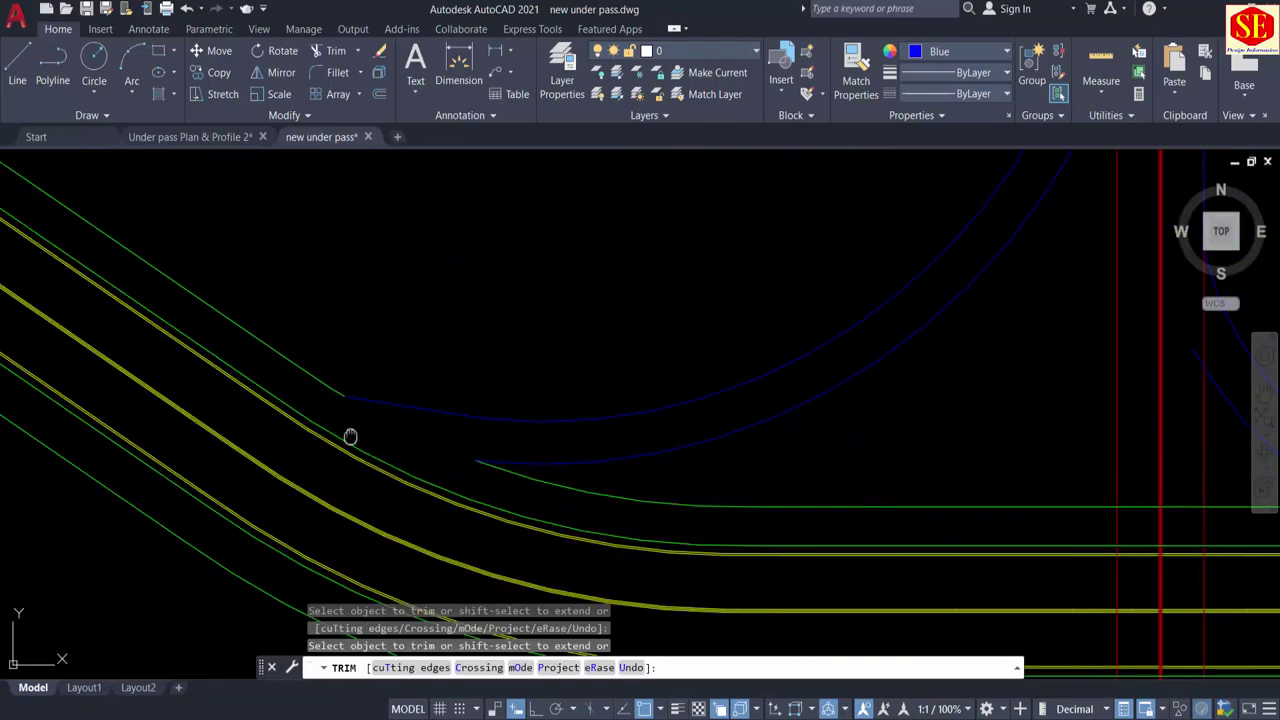
middle_drag(350, 436, 551, 449)
scroll(551, 449, up, 3)
key(Escape)
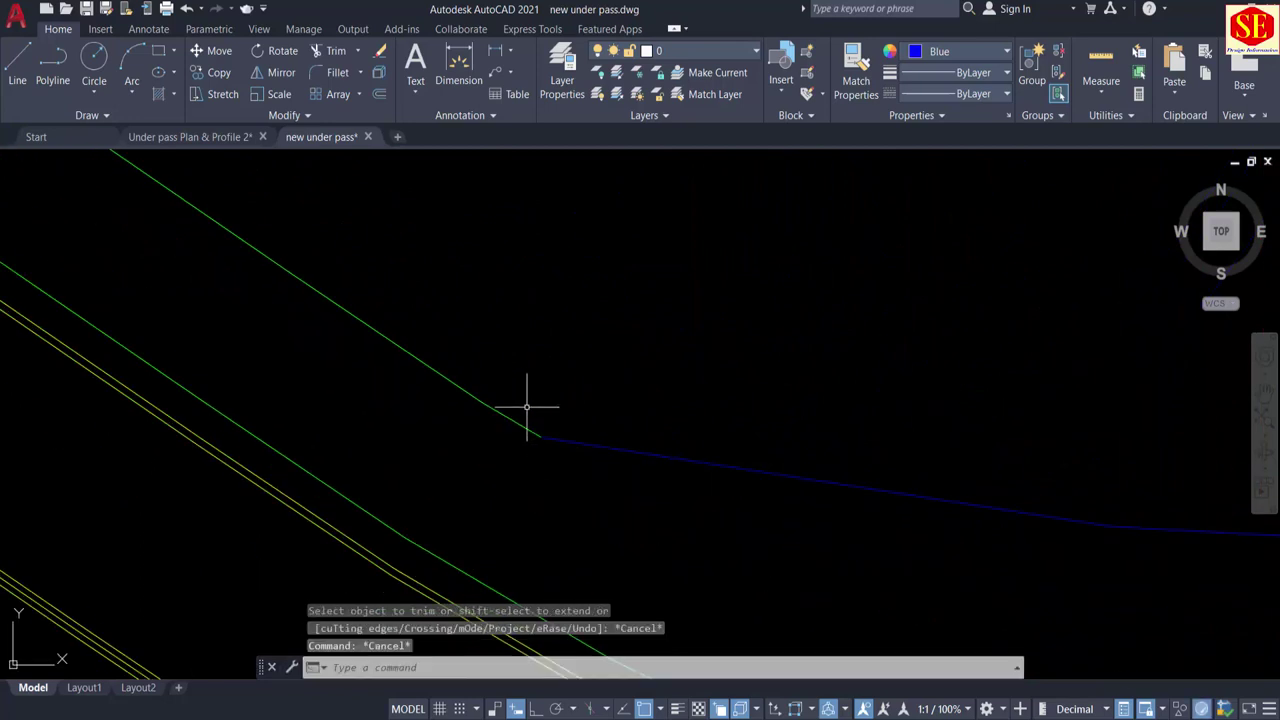
Step: Try to fillet the corner between the upper-left ramp's taper and the green road edge at radius 150
text(f)
key(Return)
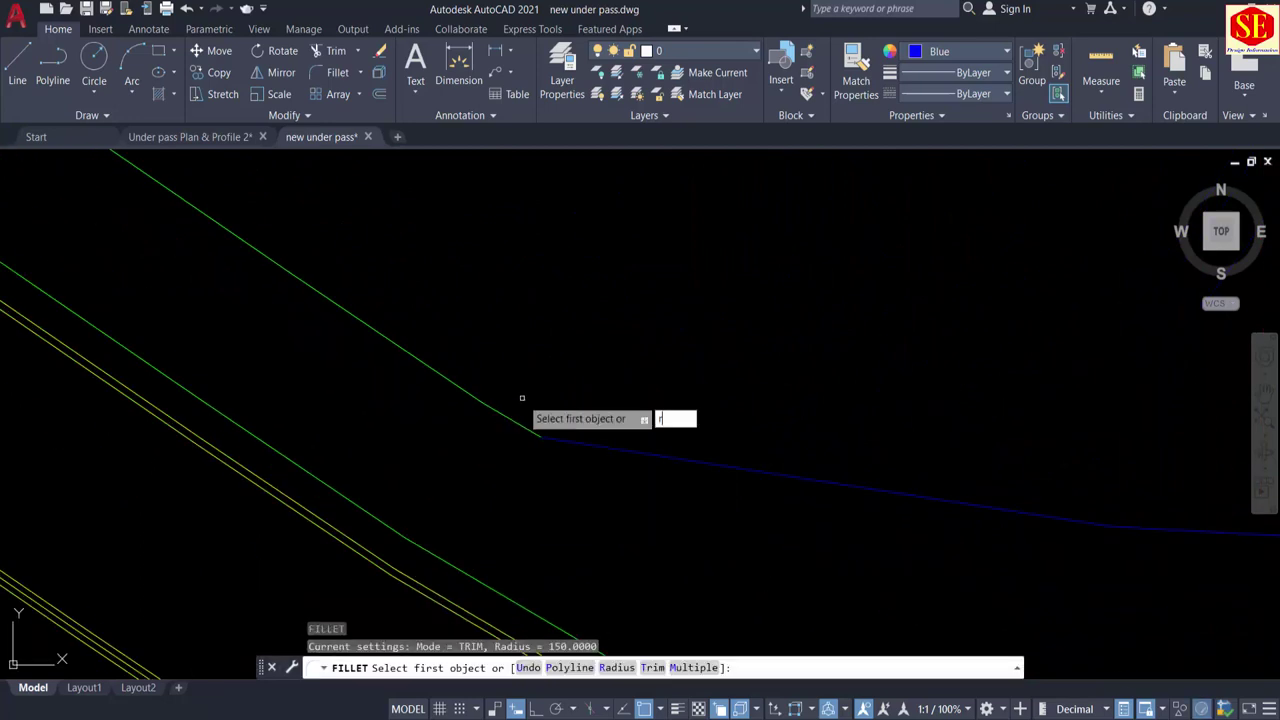
key(Return)
text(150)
key(Return)
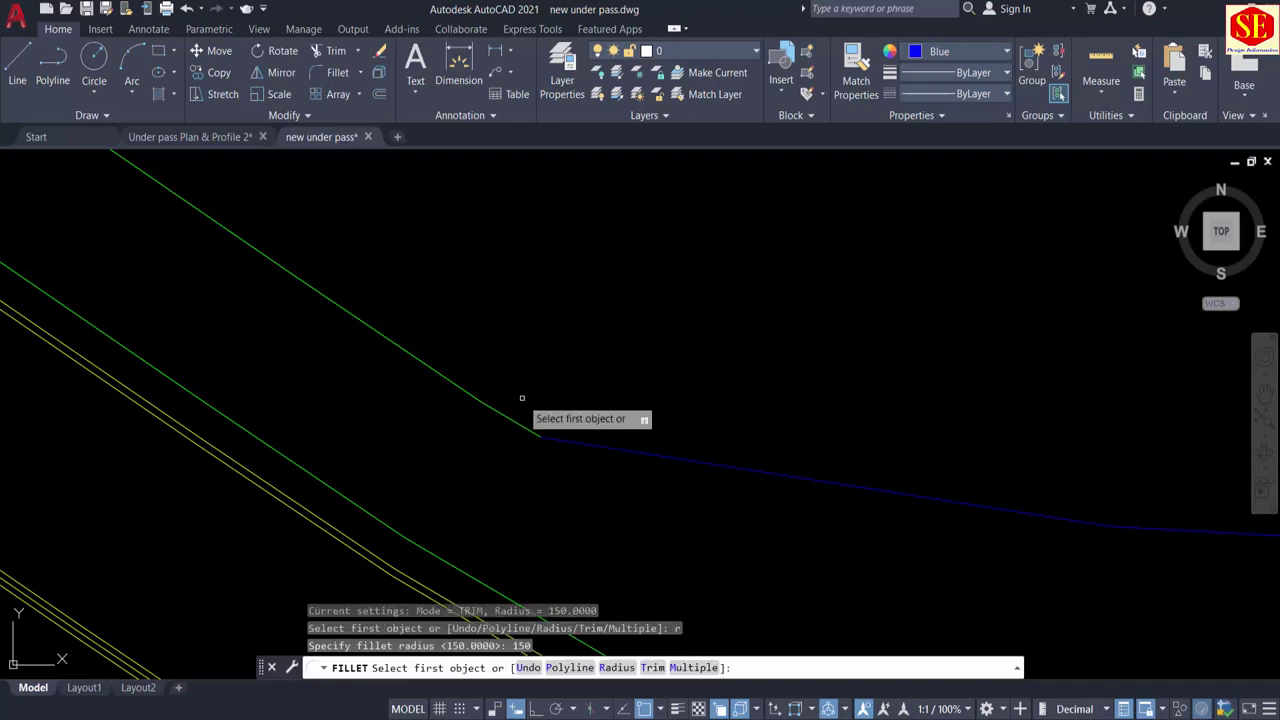
click(603, 446)
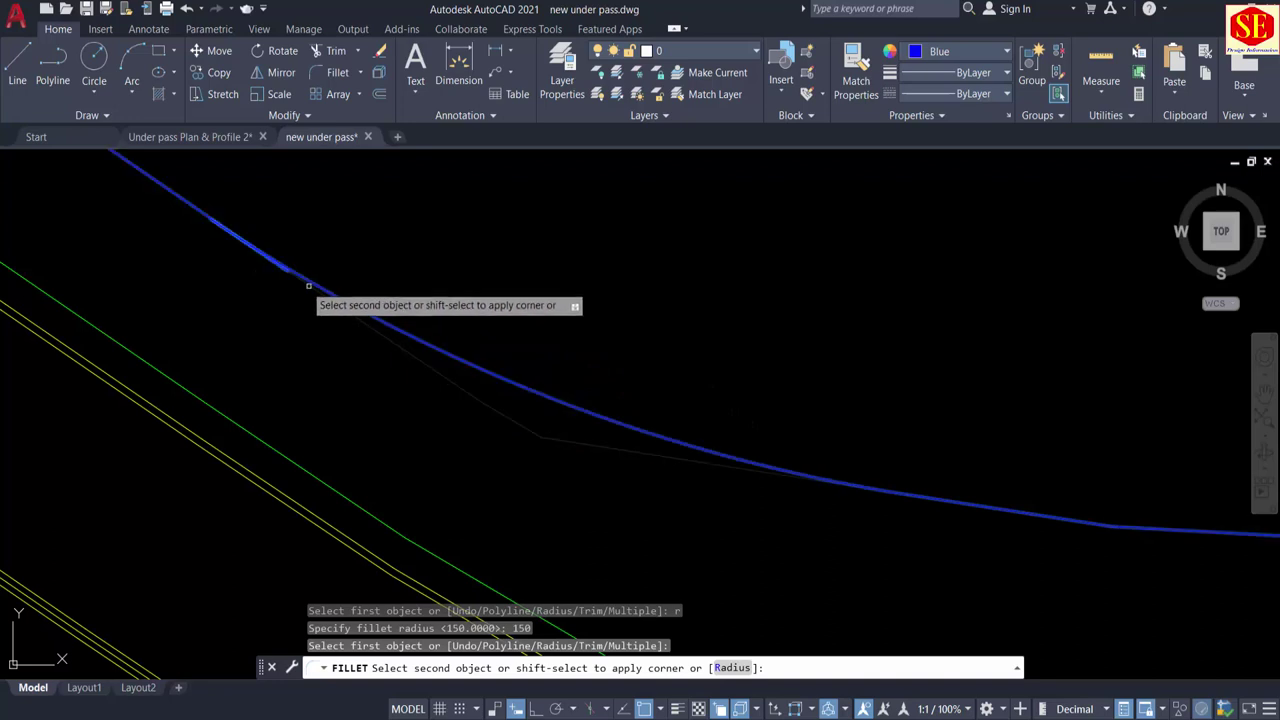
scroll(315, 295, down, 2)
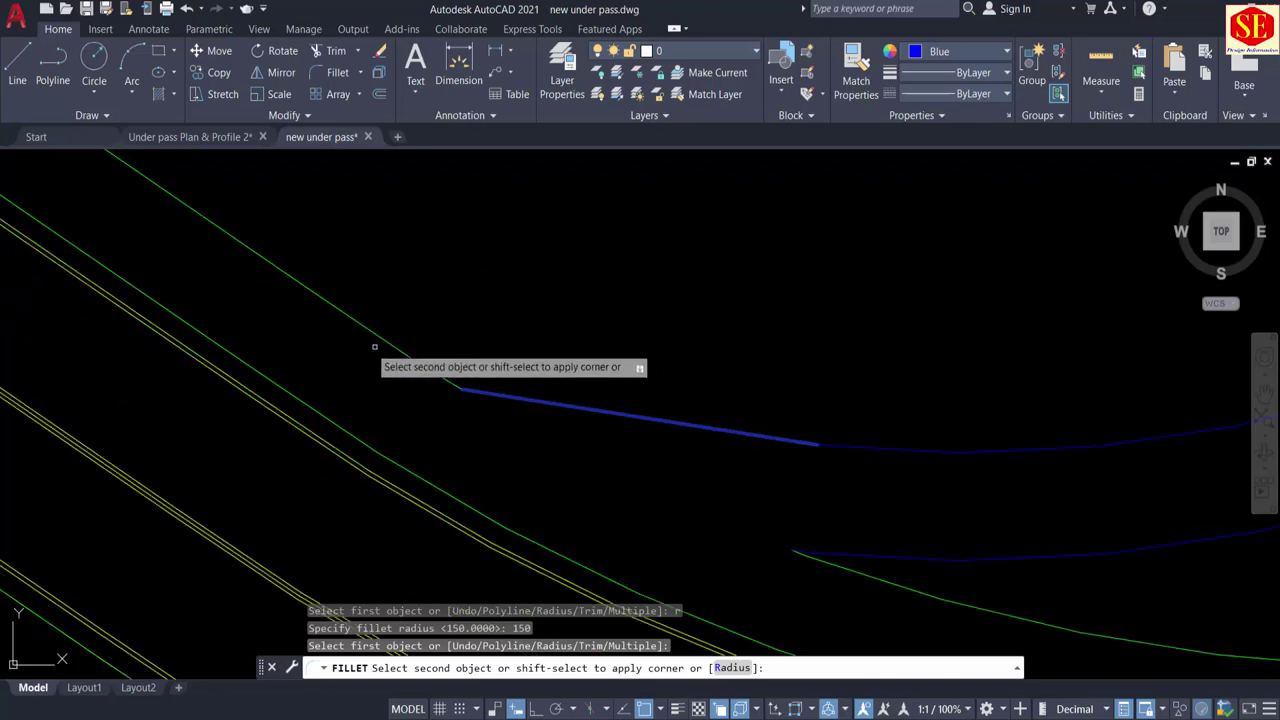
click(357, 316)
Step: Try a radius 110 fillet between the upper-left ramp's taper and the green road edge, and undo it
key(Return)
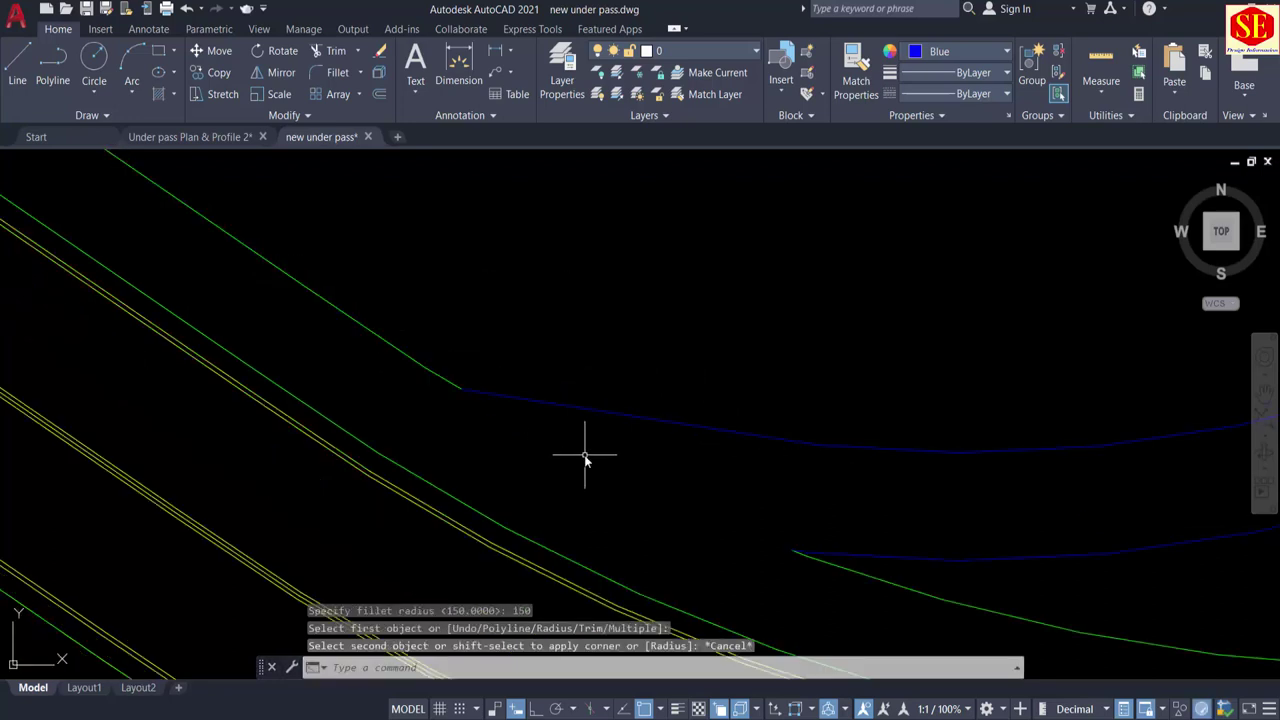
text(r)
key(Return)
key(Return)
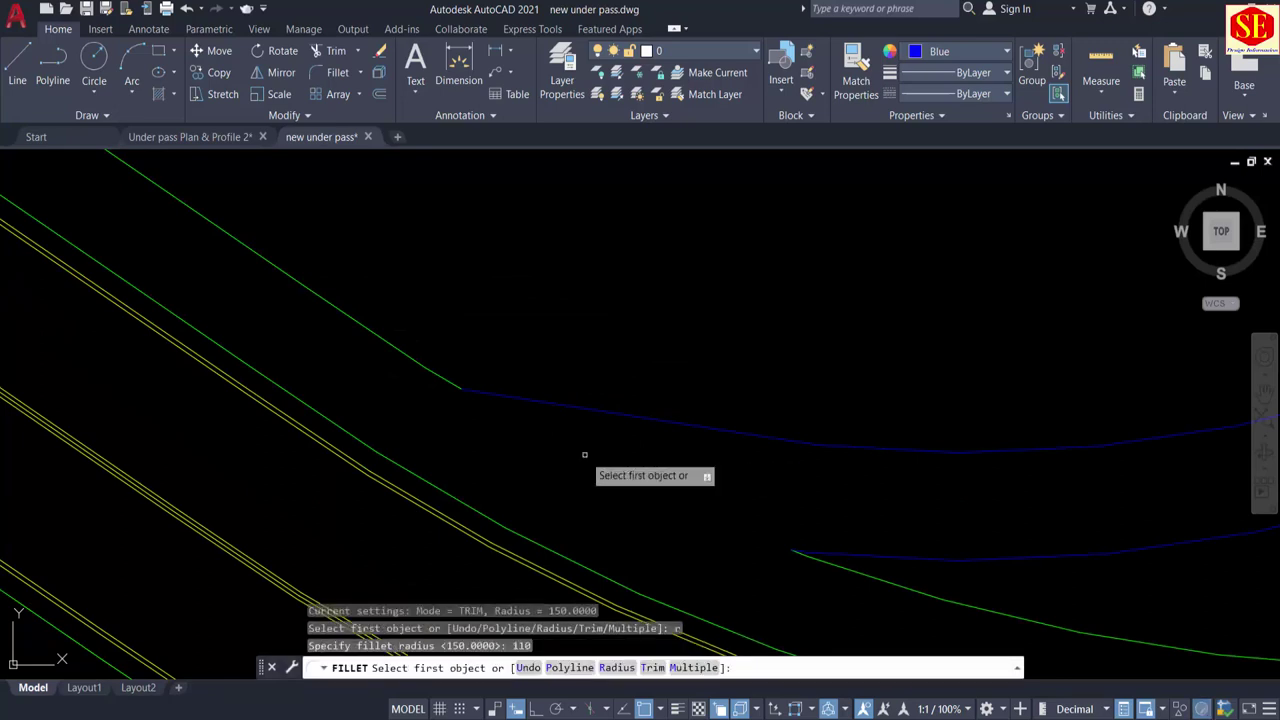
click(555, 404)
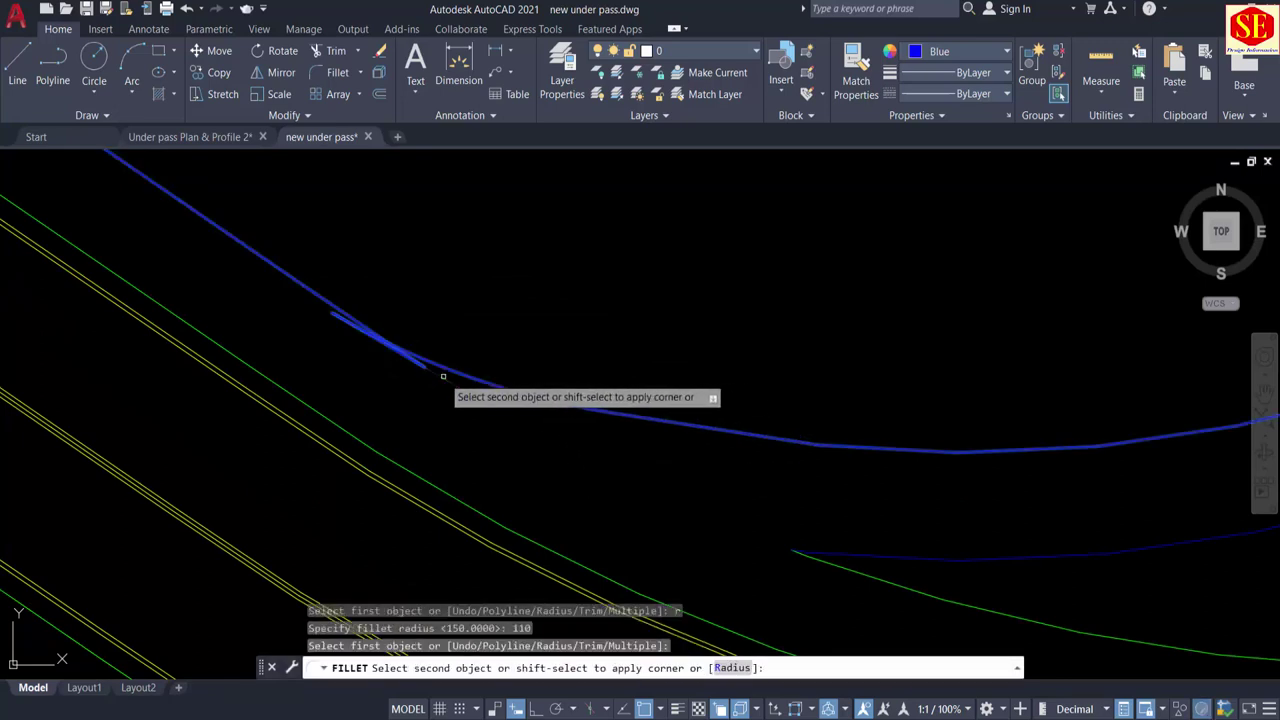
click(445, 377)
key(Escape)
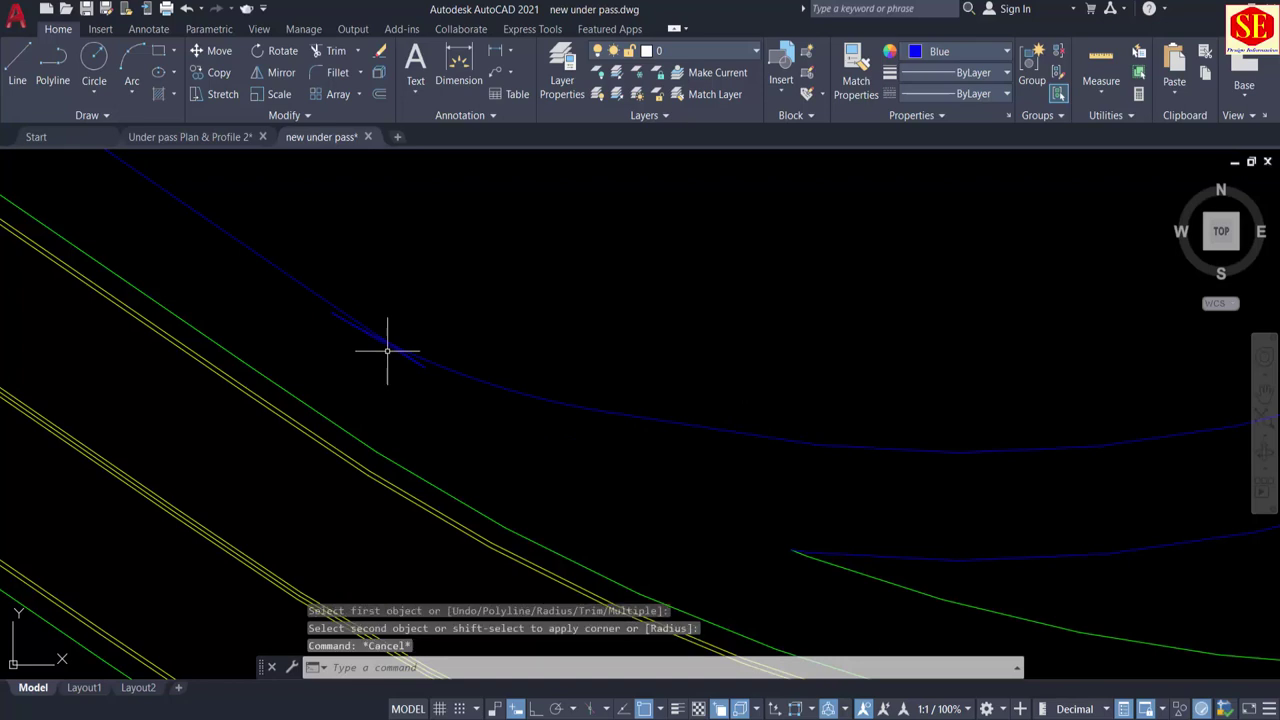
text(u)
key(Return)
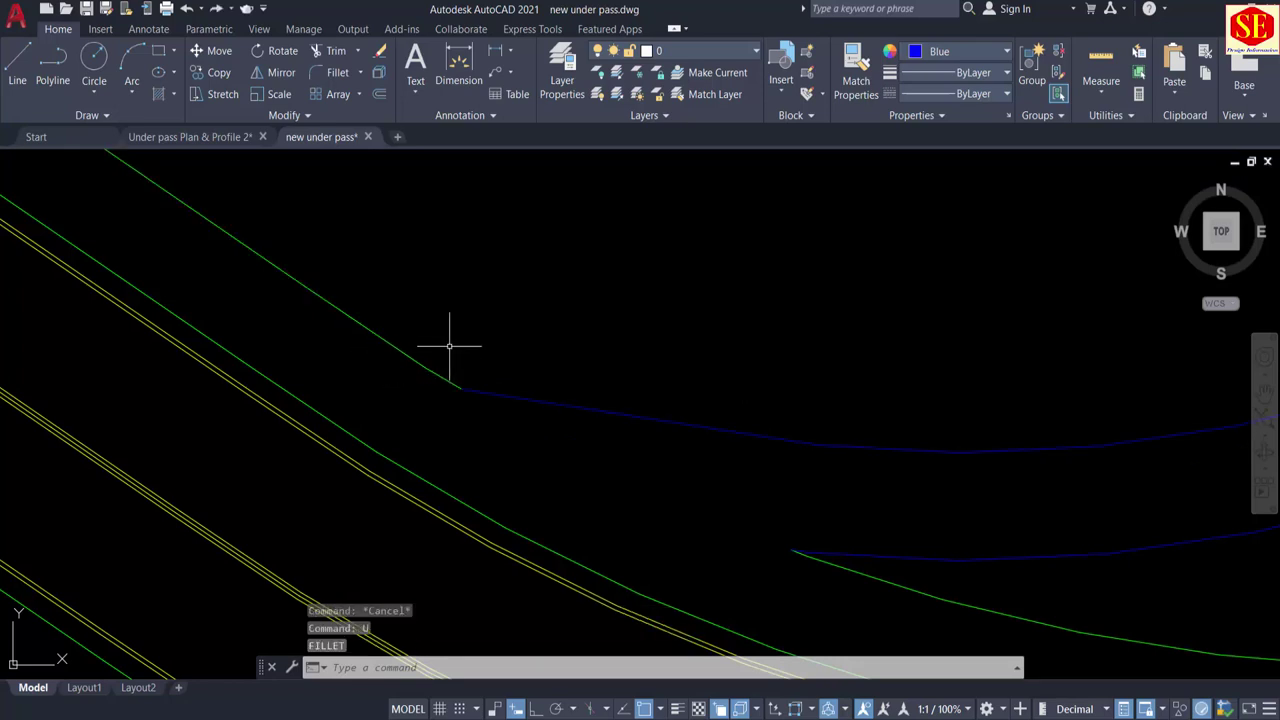
Step: Try a radius 100 fillet at the upper-left ramp's taper and green road edge corner, and undo it
text(f)
key(Return)
text(r)
key(Return)
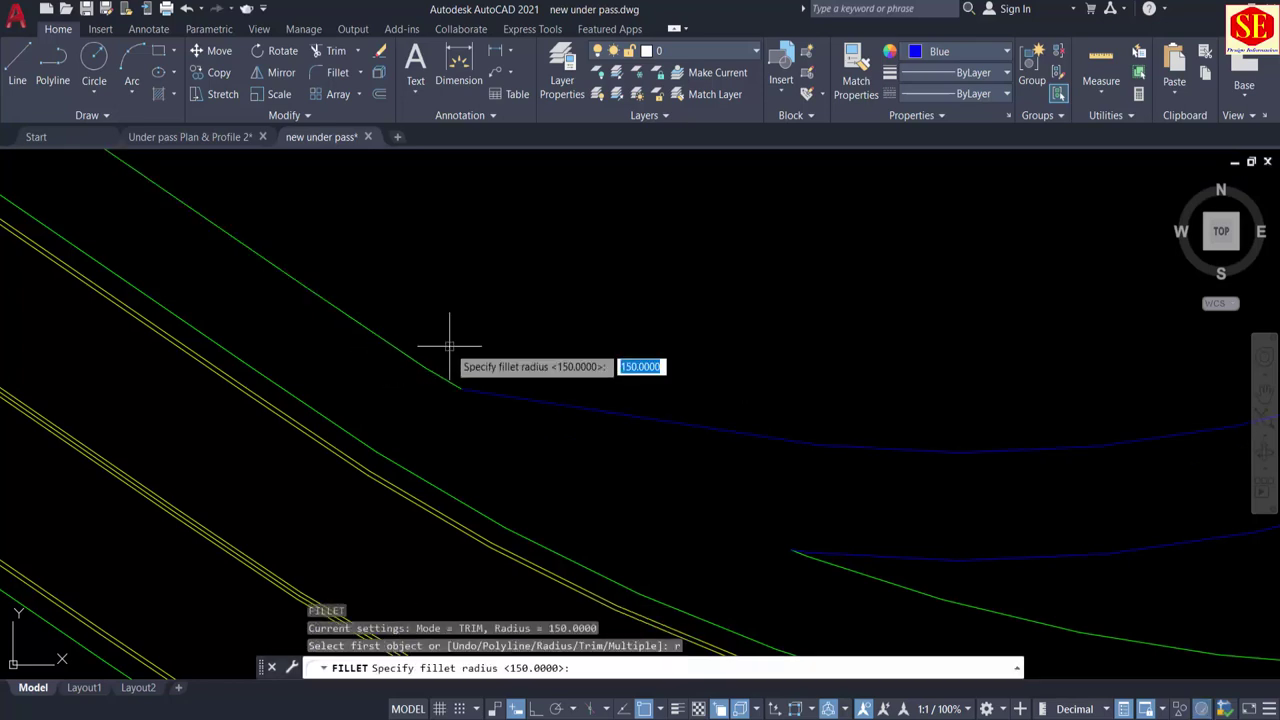
text(100)
key(Return)
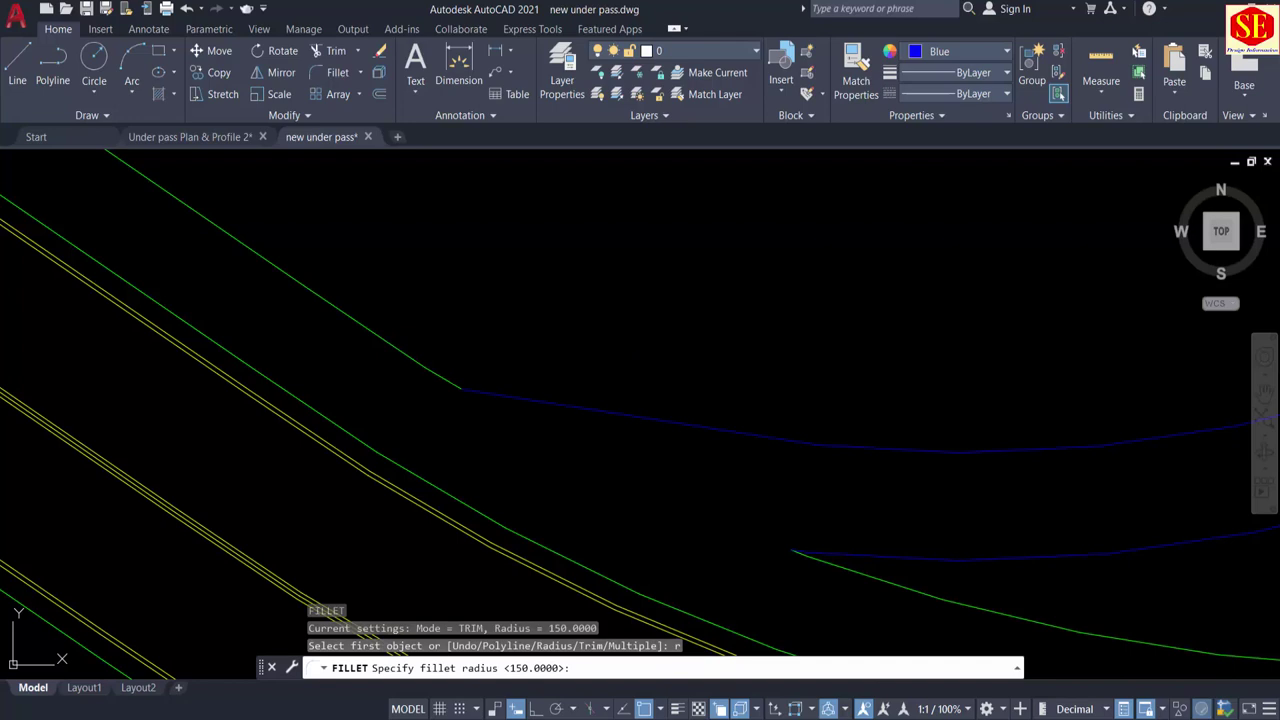
click(501, 392)
click(428, 368)
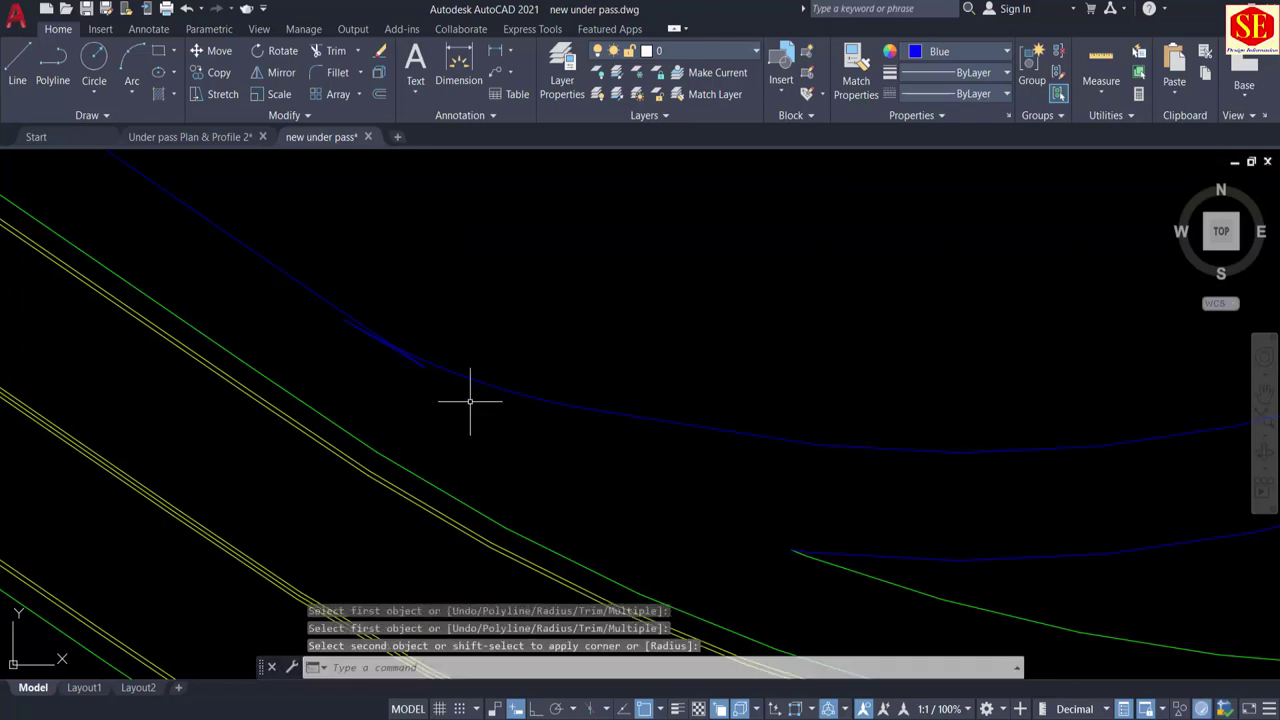
scroll(470, 401, down, 3)
scroll(499, 414, up, 2)
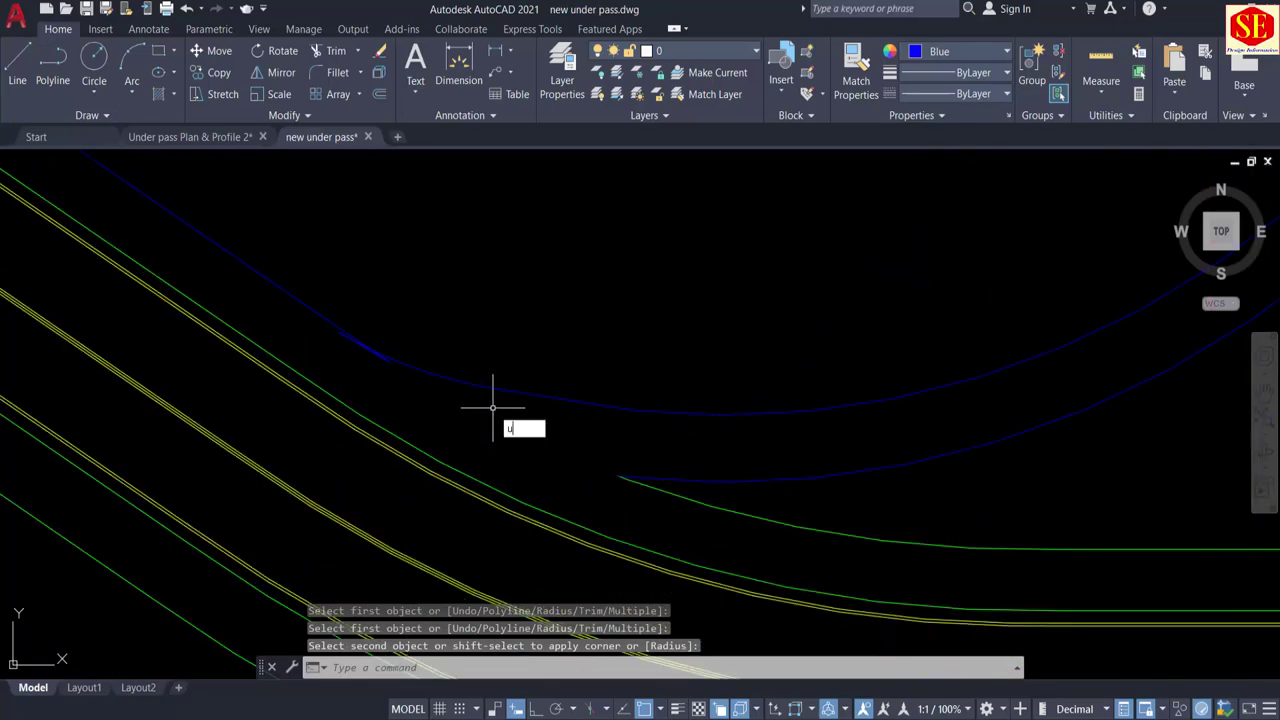
key(Return)
Step: Fillet the corner between the upper-left ramp's taper and the outer green road edge at radius 80
text(f)
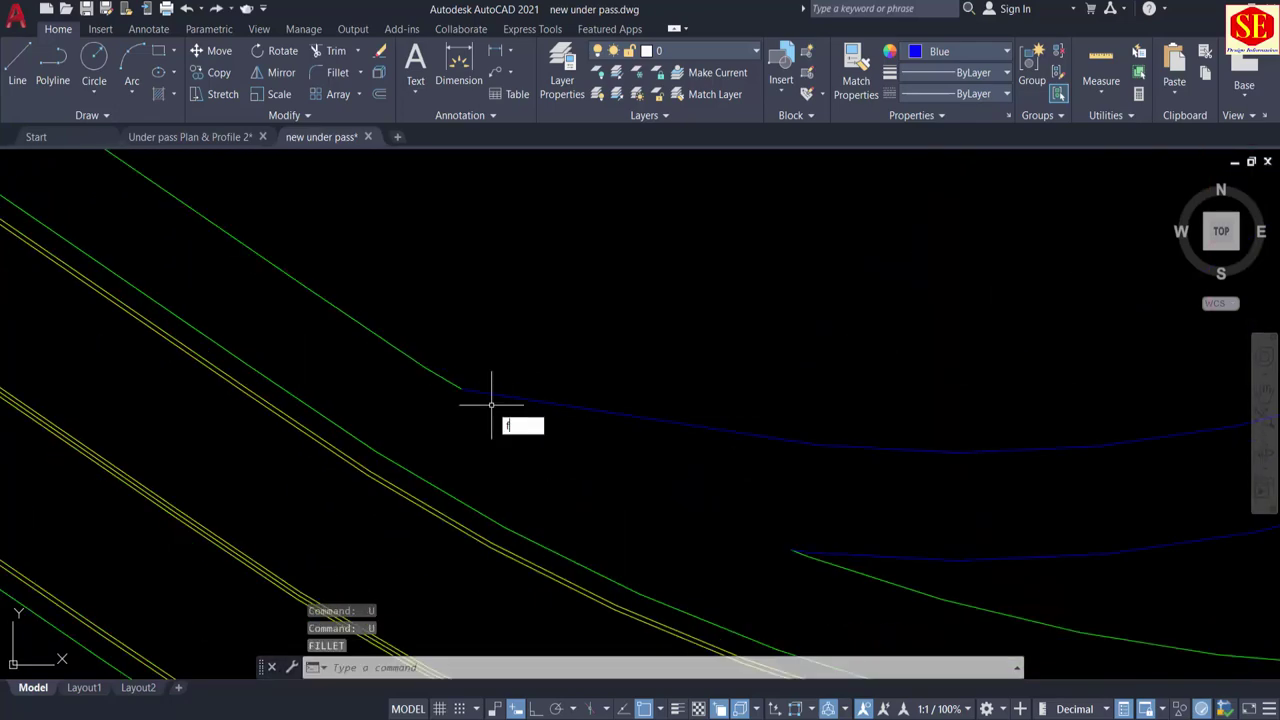
key(Return)
text(r)
key(Return)
text(80)
key(Return)
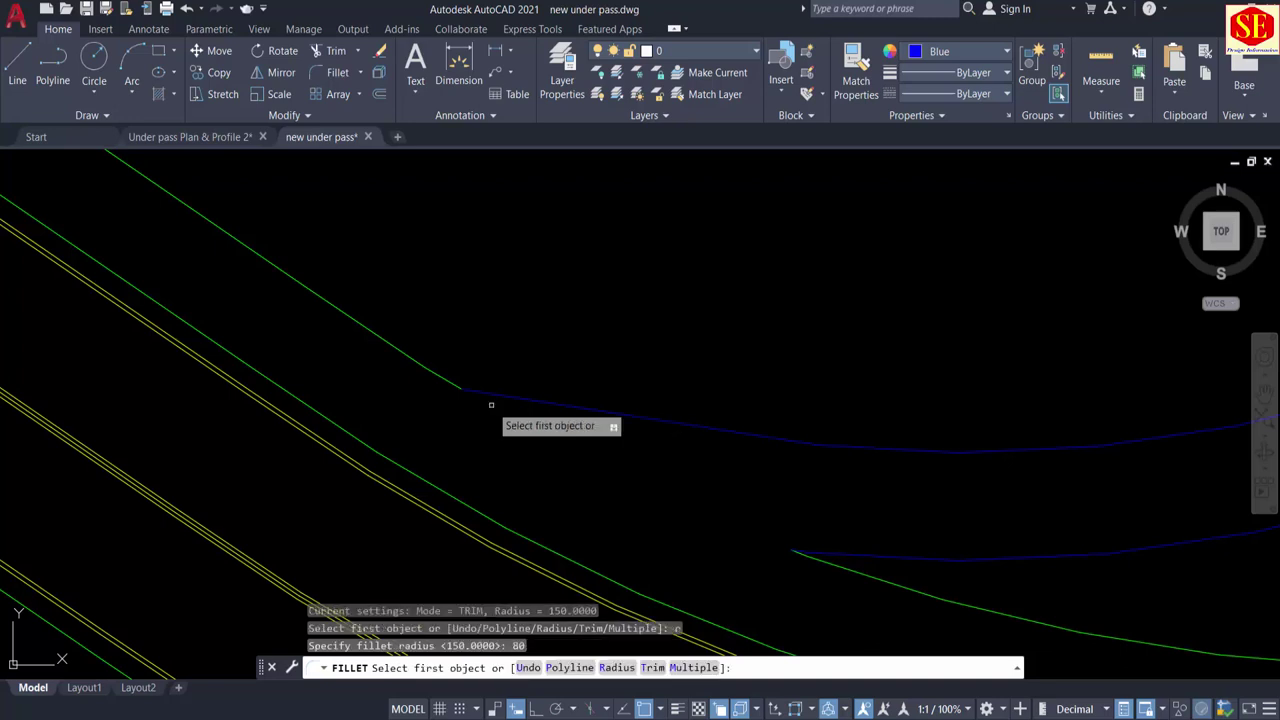
click(519, 400)
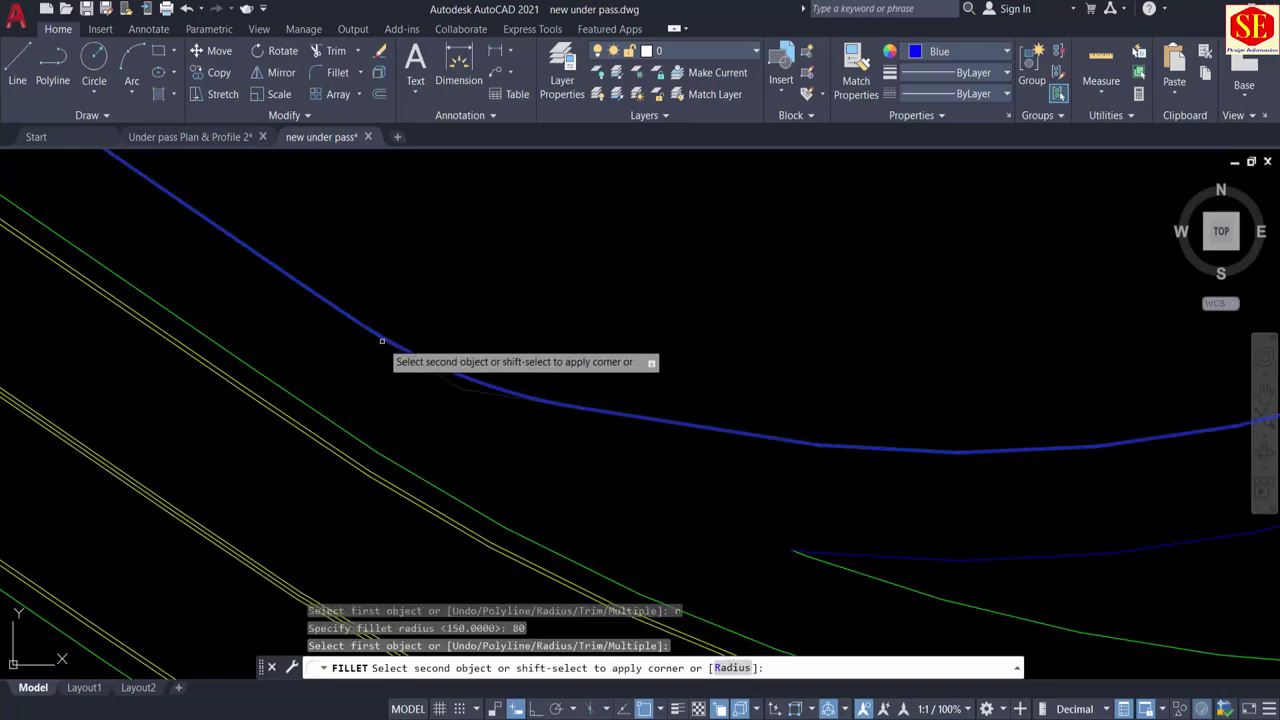
click(384, 338)
scroll(460, 390, down, 2)
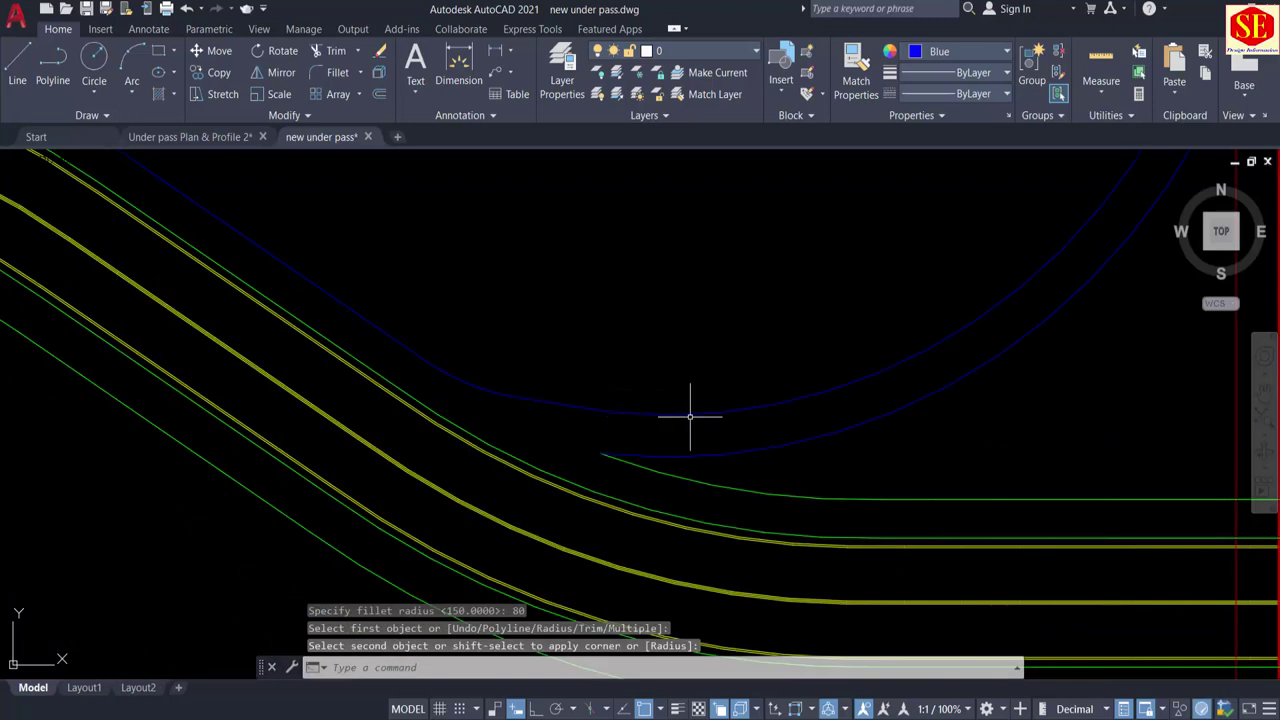
Step: Trim the overhang of the upper-left ramp's inner line past the red vertical road edge
scroll(690, 416, down, 2)
scroll(848, 284, up, 5)
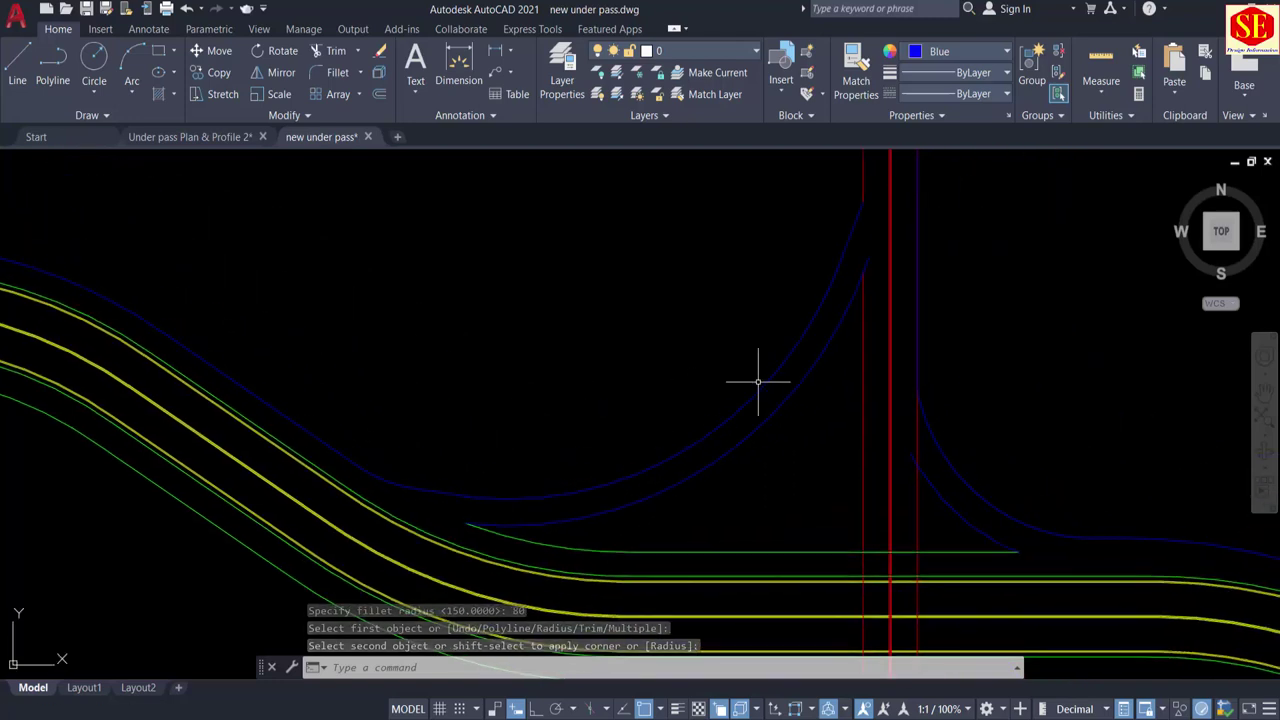
key(Escape)
text(tr)
key(Return)
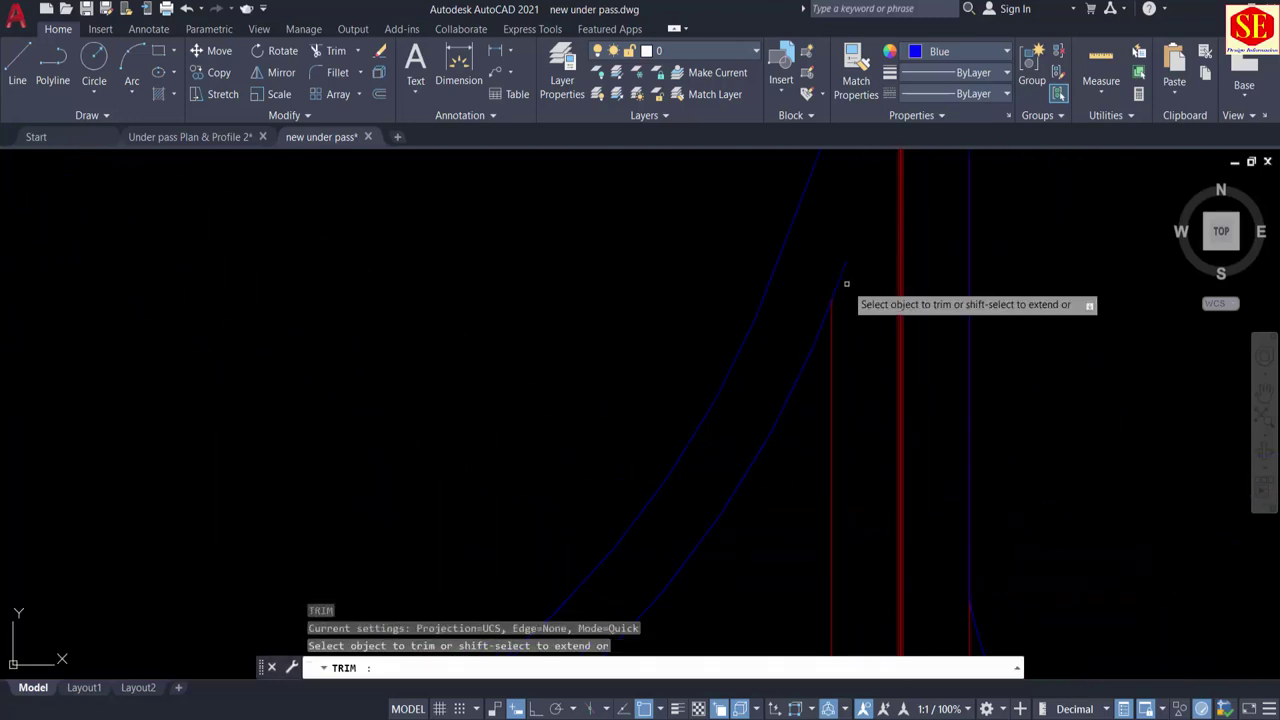
scroll(838, 282, down, 2)
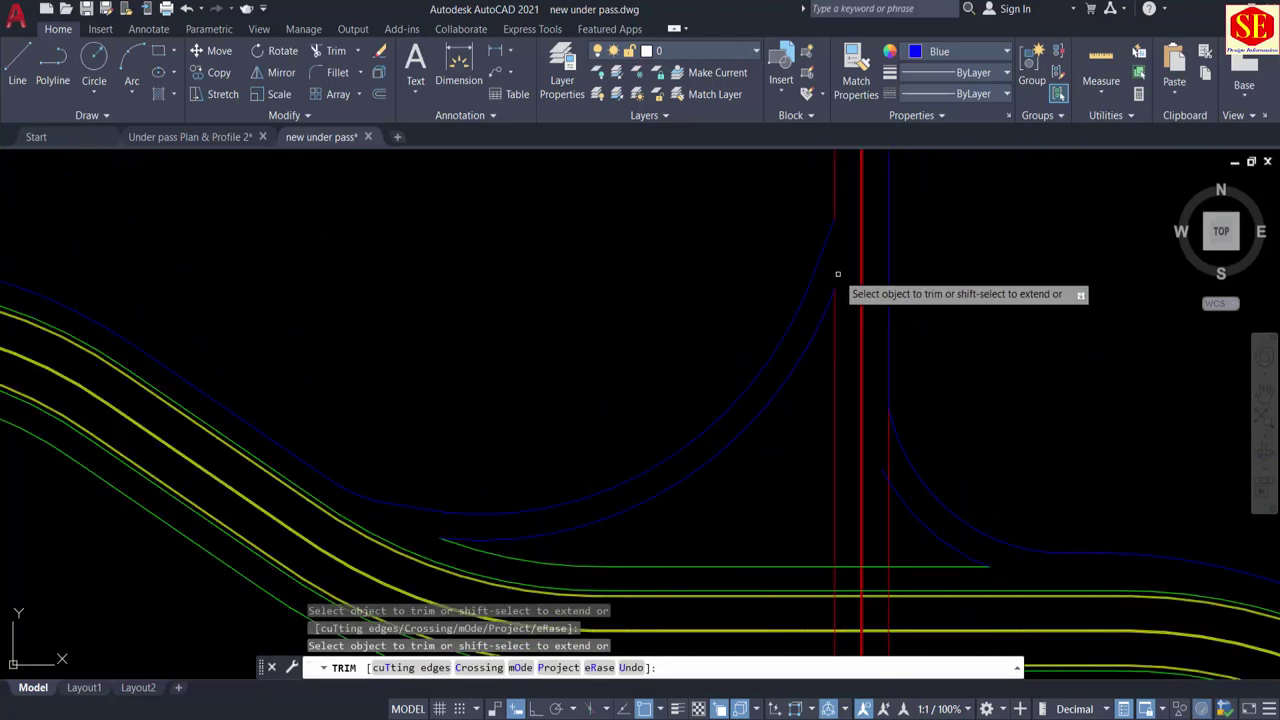
scroll(830, 300, up, 3)
key(Escape)
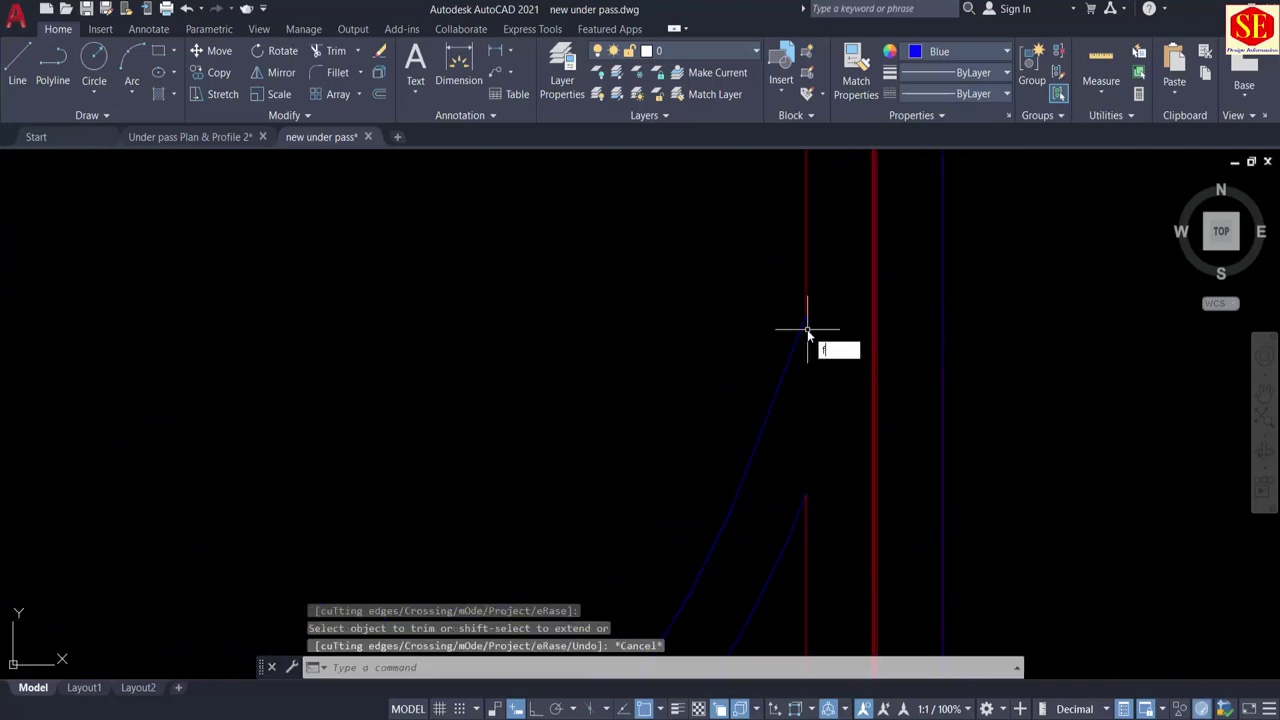
Step: Fillet the upper end of the upper-left ramp's outer taper with the red vertical road edge at radius 80
text(f)
key(Return)
click(792, 354)
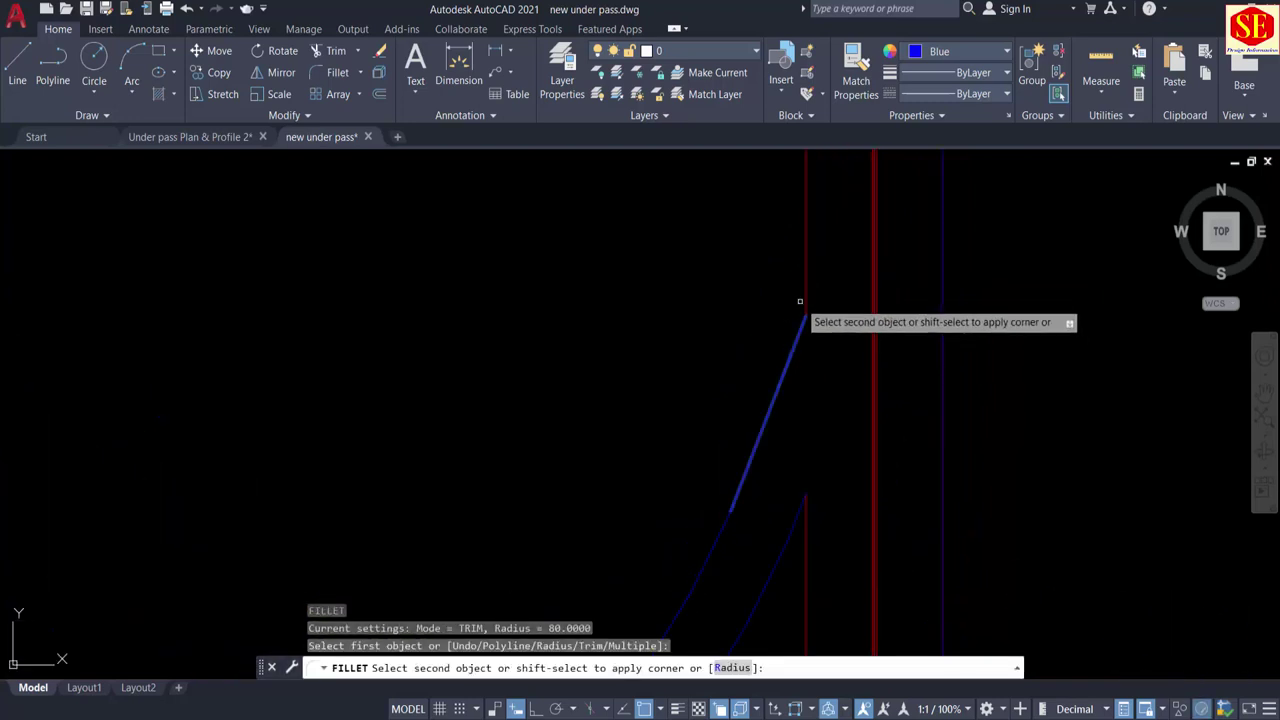
click(804, 300)
scroll(789, 334, down, 3)
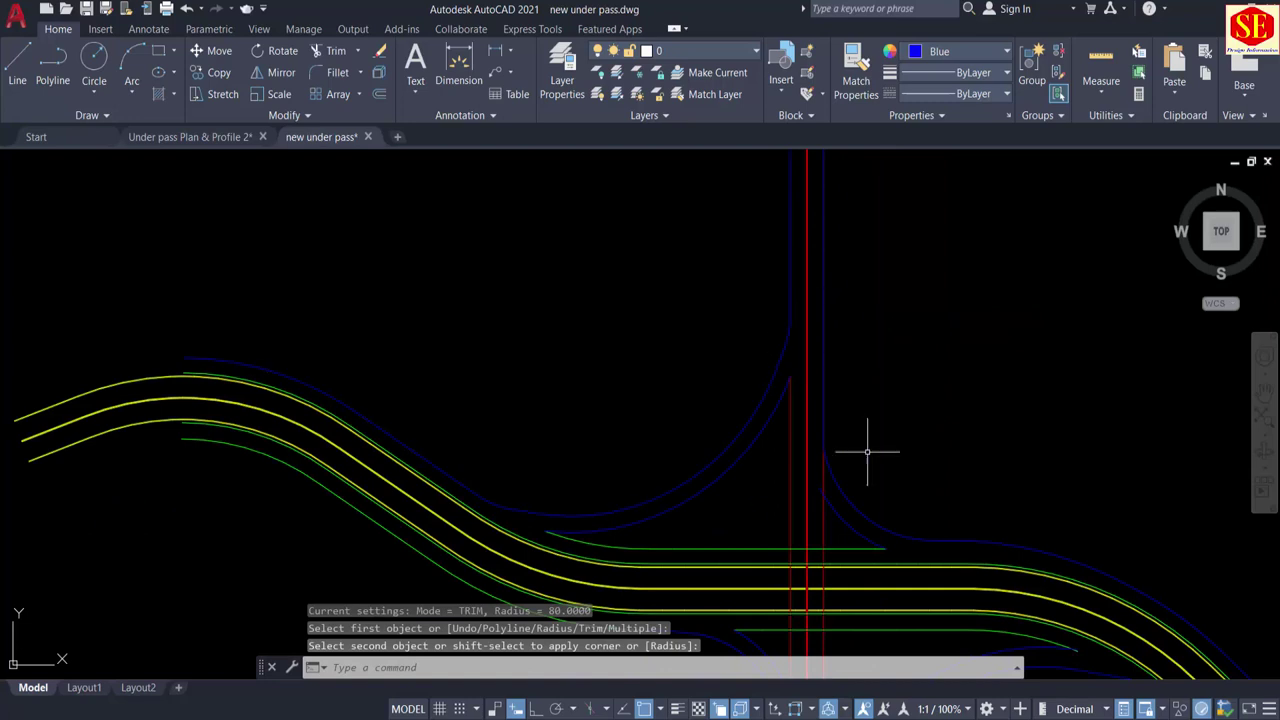
Step: Trim the red road edge between the upper-right ramp's lines and the inner line's overhang past that edge
scroll(837, 497, up, 5)
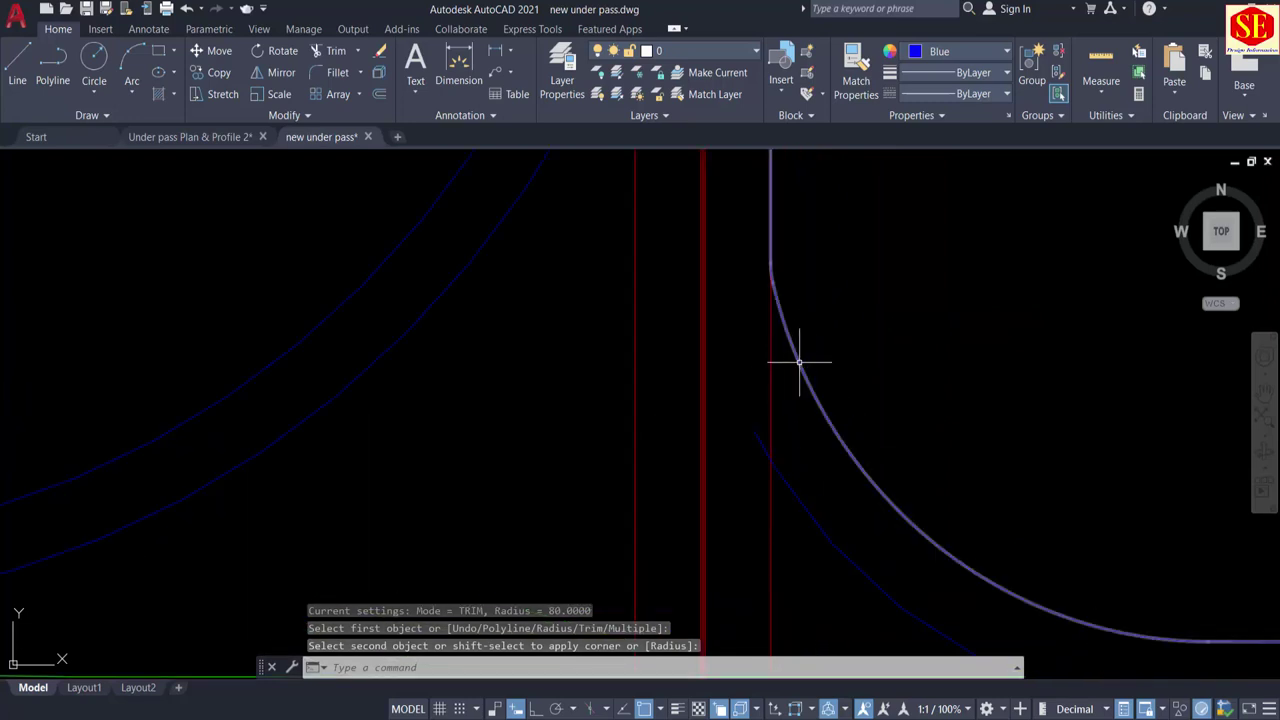
key(Escape)
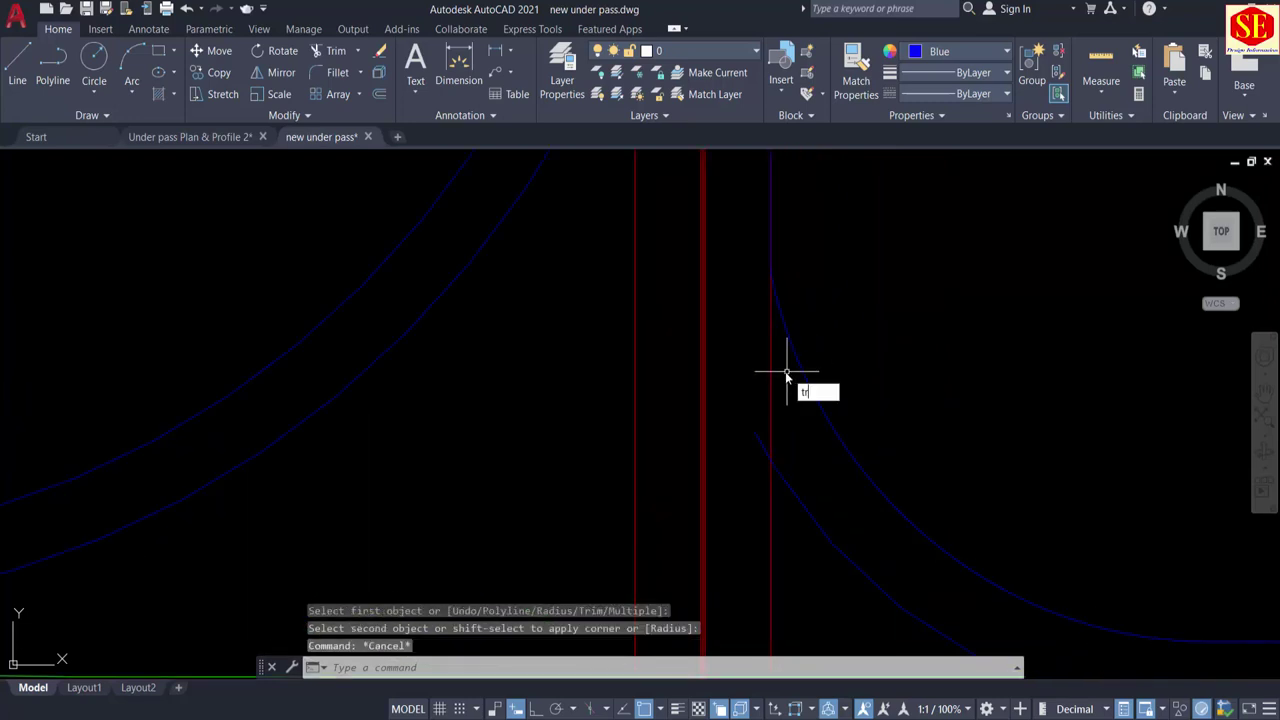
text(tr)
key(Return)
key(Escape)
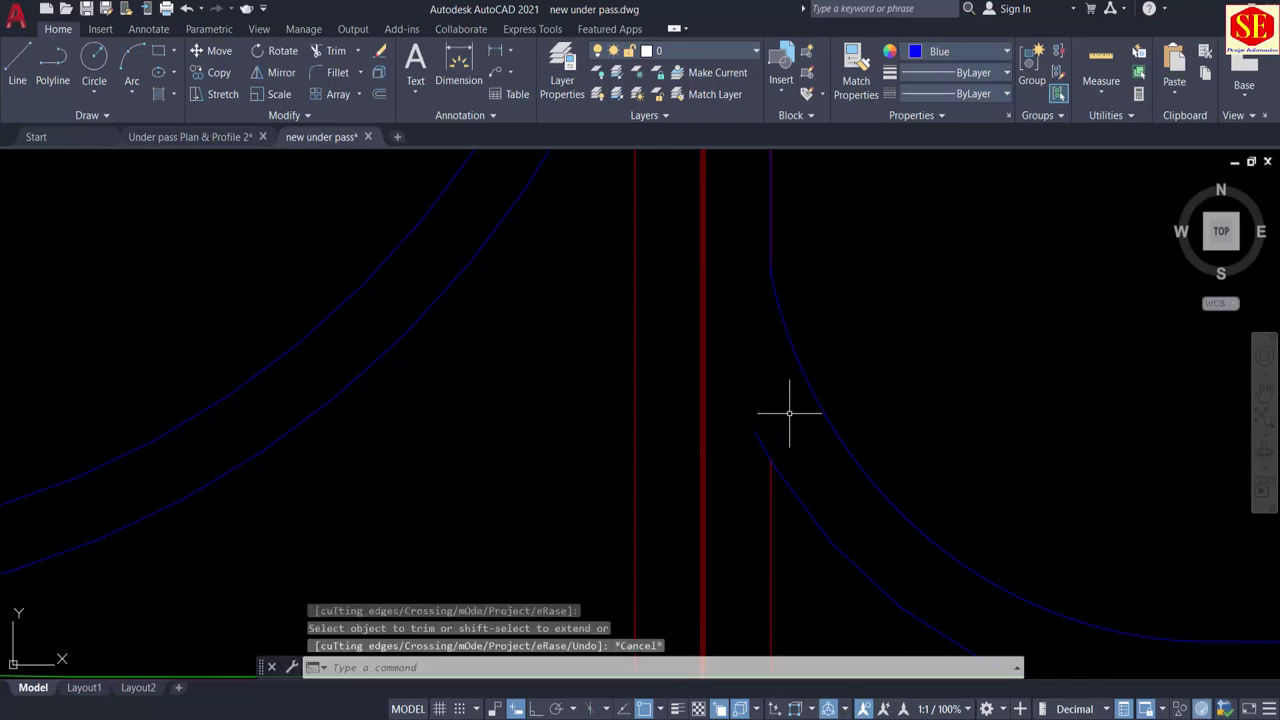
text(tr)
key(Return)
scroll(845, 503, down, 2)
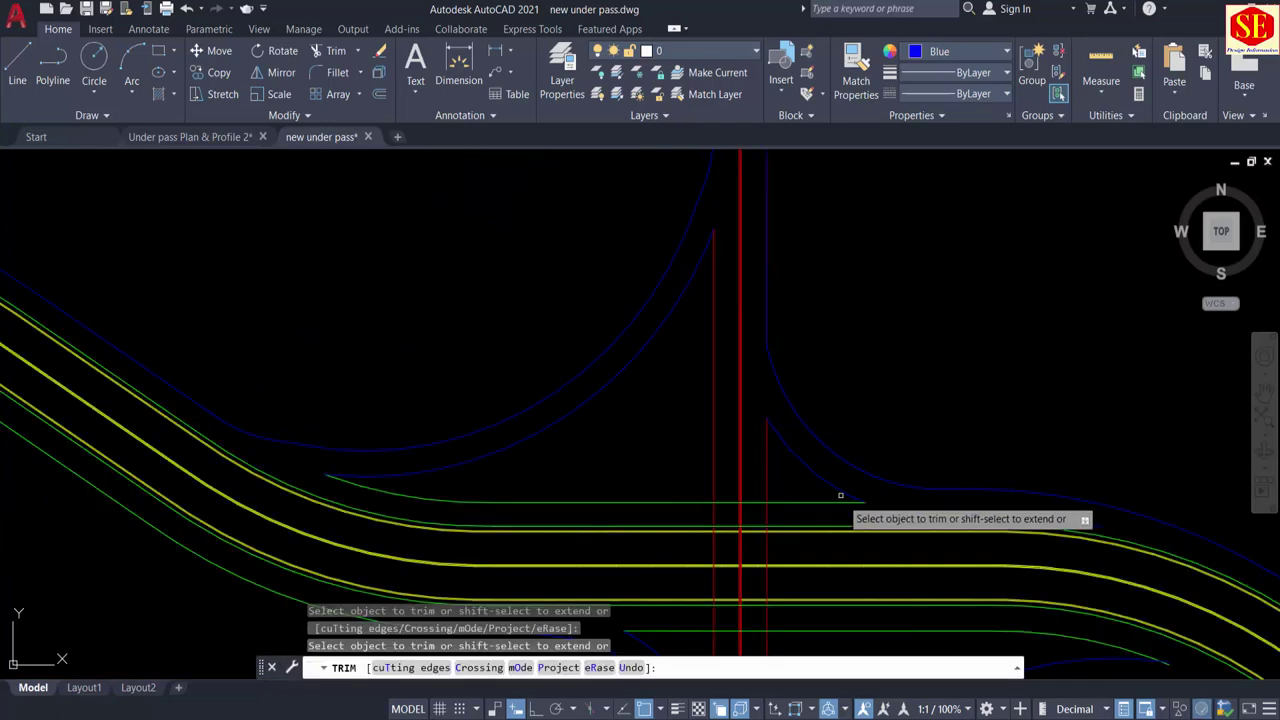
Step: Trim the upper outer green road edge between the two red vertical road edges and erase its leftover piece at the red centerline
key(Escape)
scroll(800, 440, down, 2)
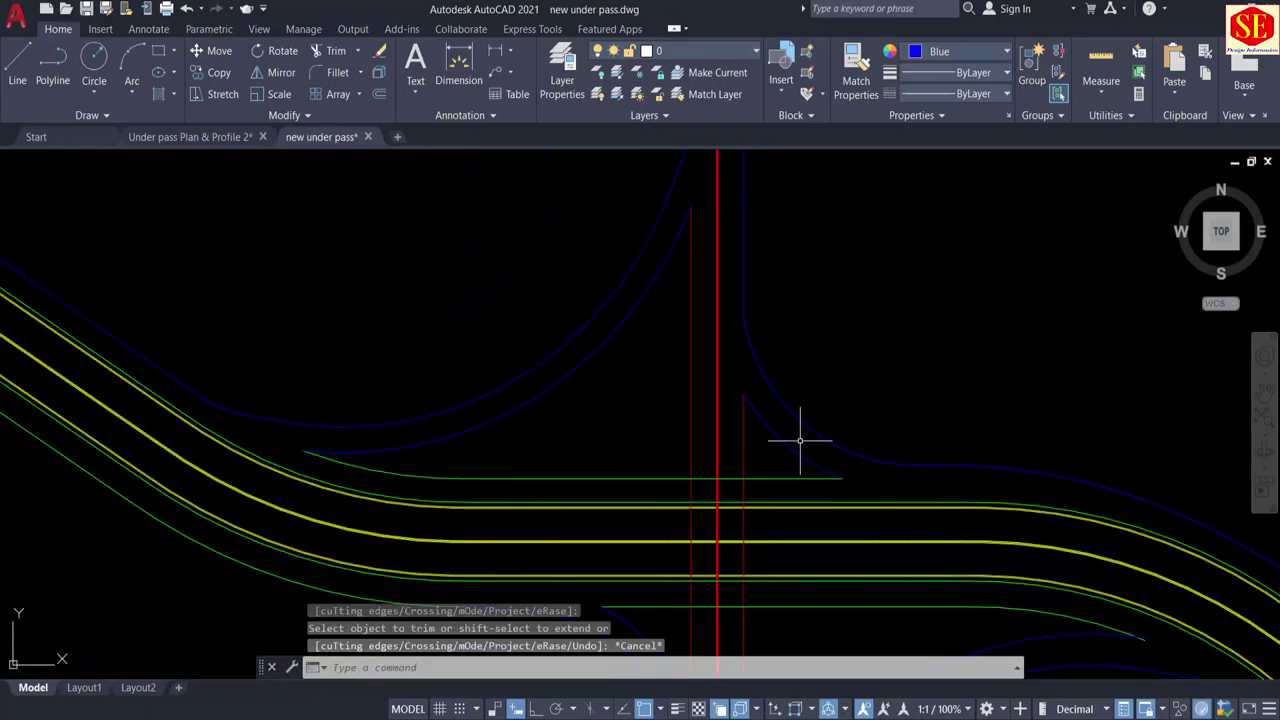
scroll(746, 337, down, 2)
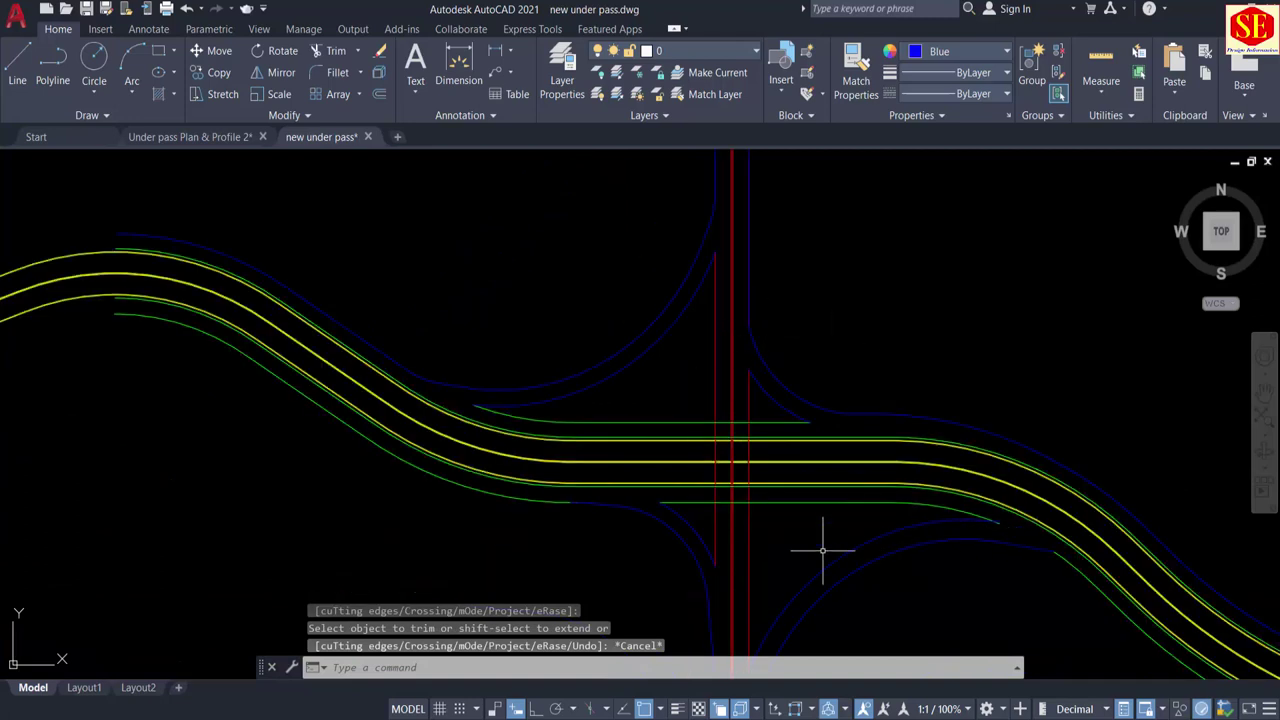
scroll(597, 422, up, 2)
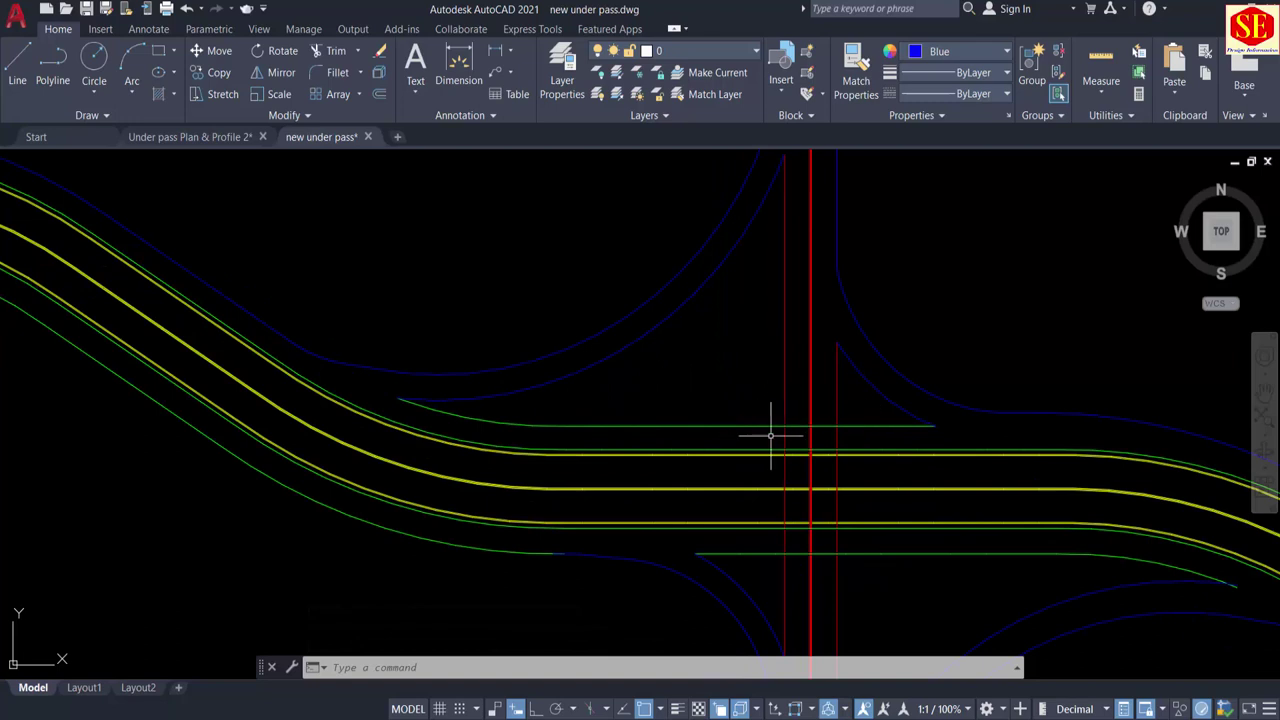
scroll(770, 435, up, 2)
key(Return)
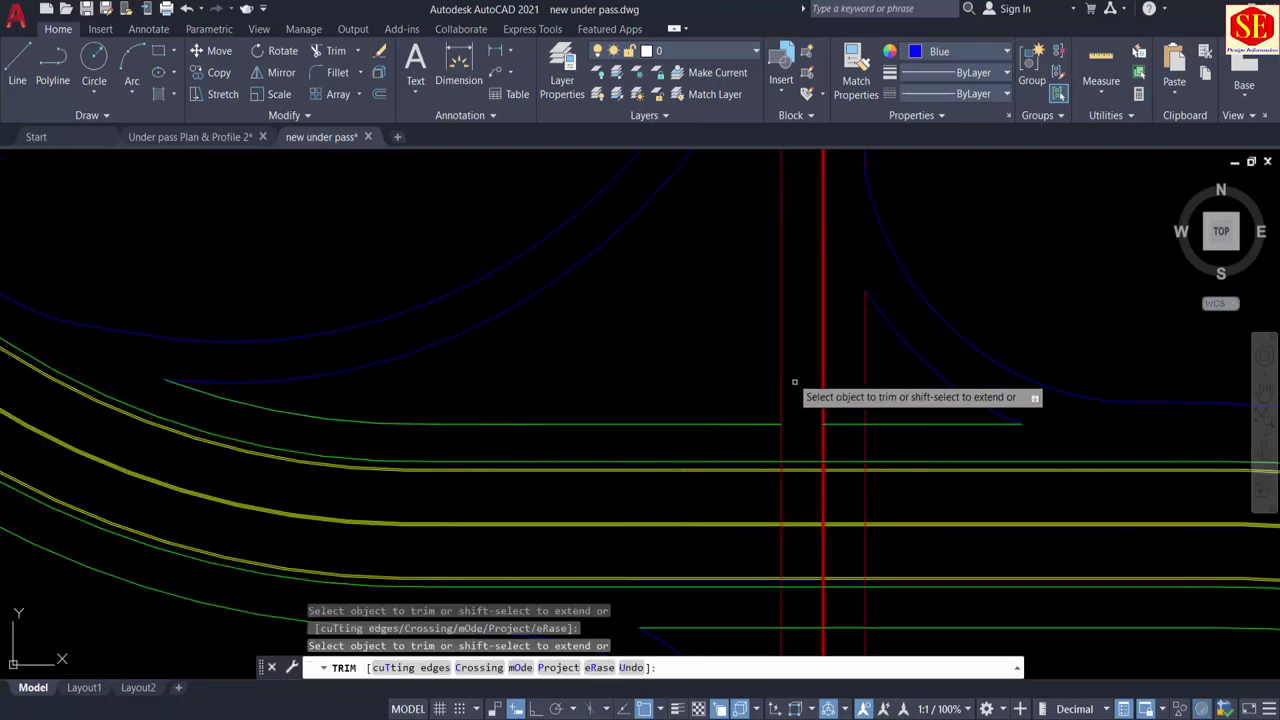
click(840, 426)
key(Escape)
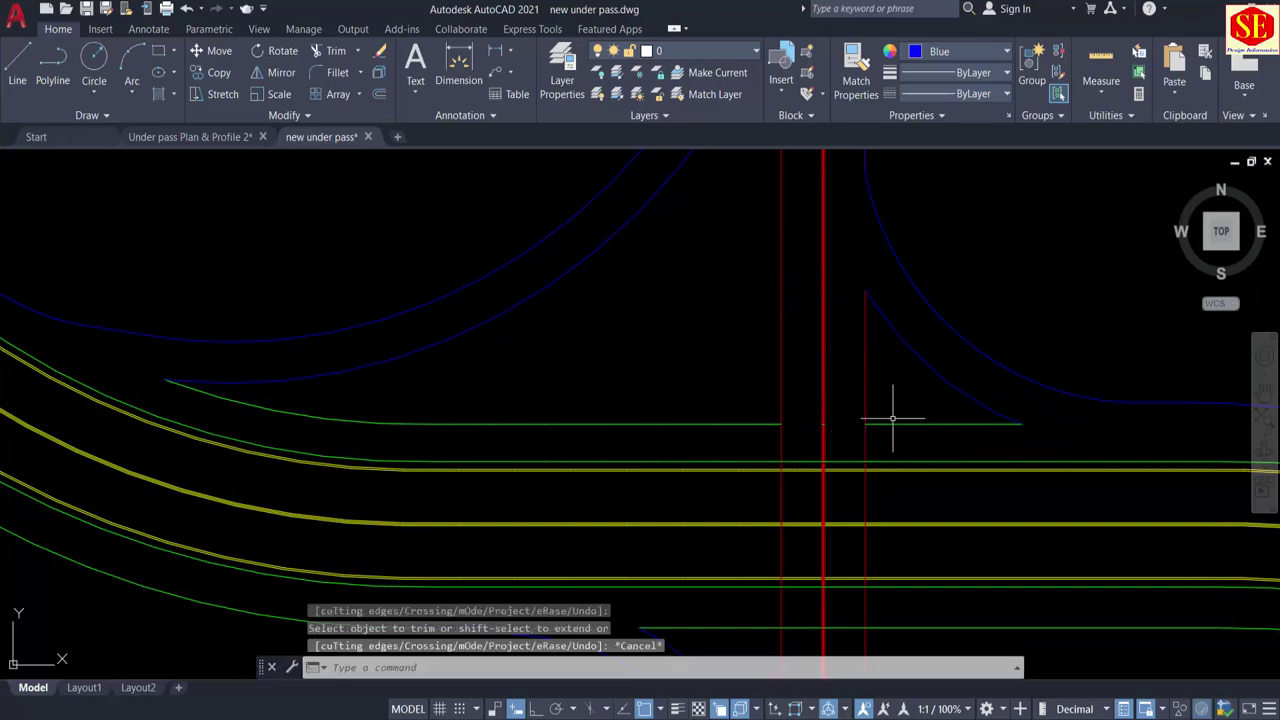
click(817, 417)
click(821, 427)
text(e)
key(Return)
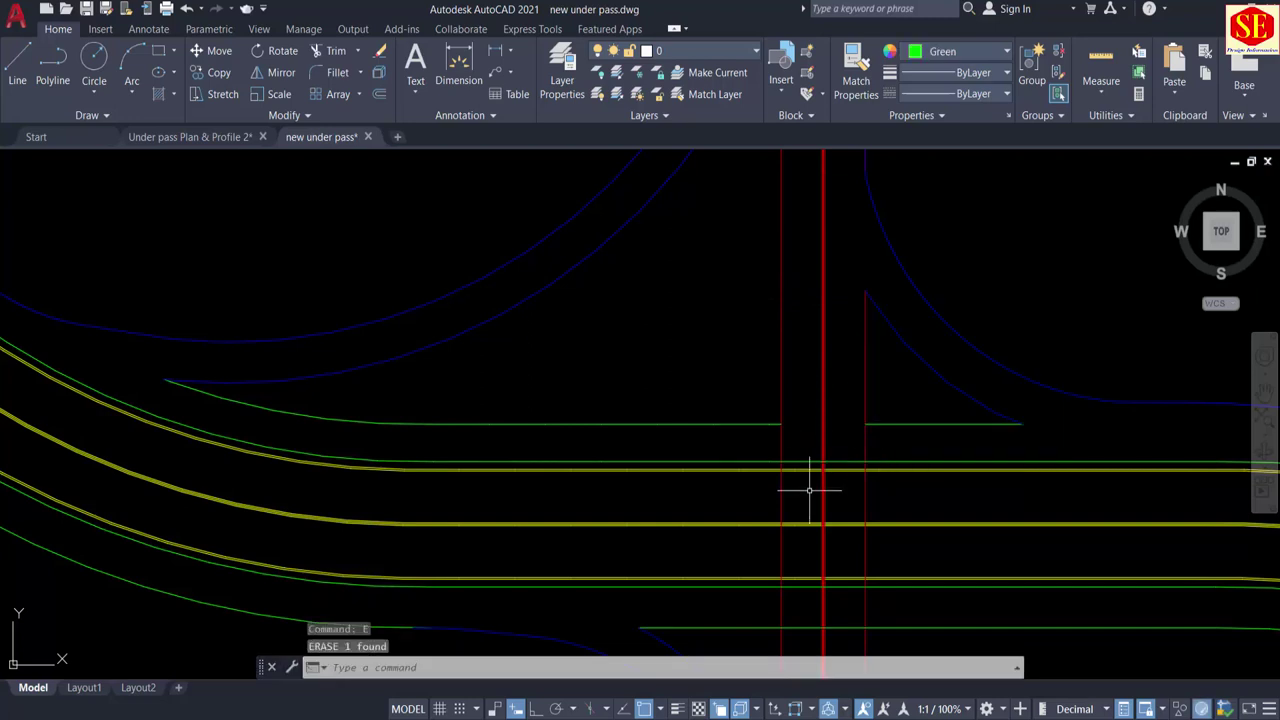
Step: Trim the lower outer green road edge between the two red vertical road edges
middle_drag(820, 486, 820, 287)
text(tr)
key(Return)
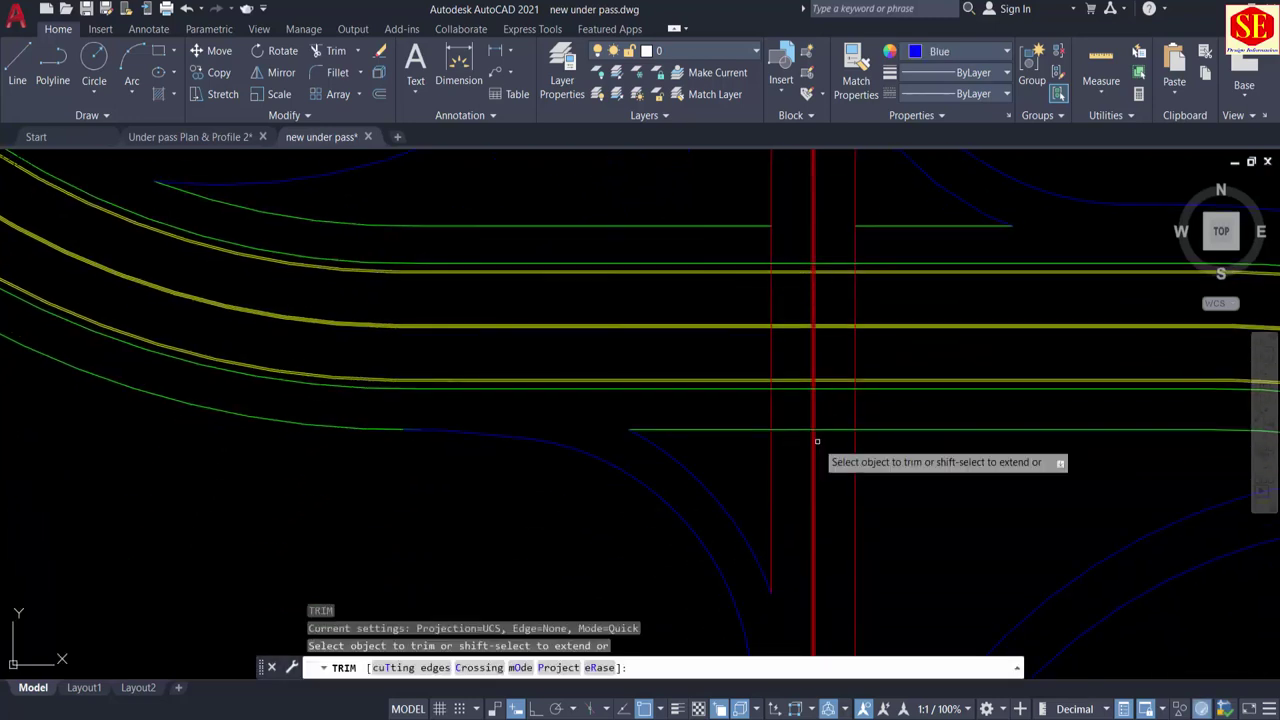
click(788, 430)
scroll(836, 430, down, 6)
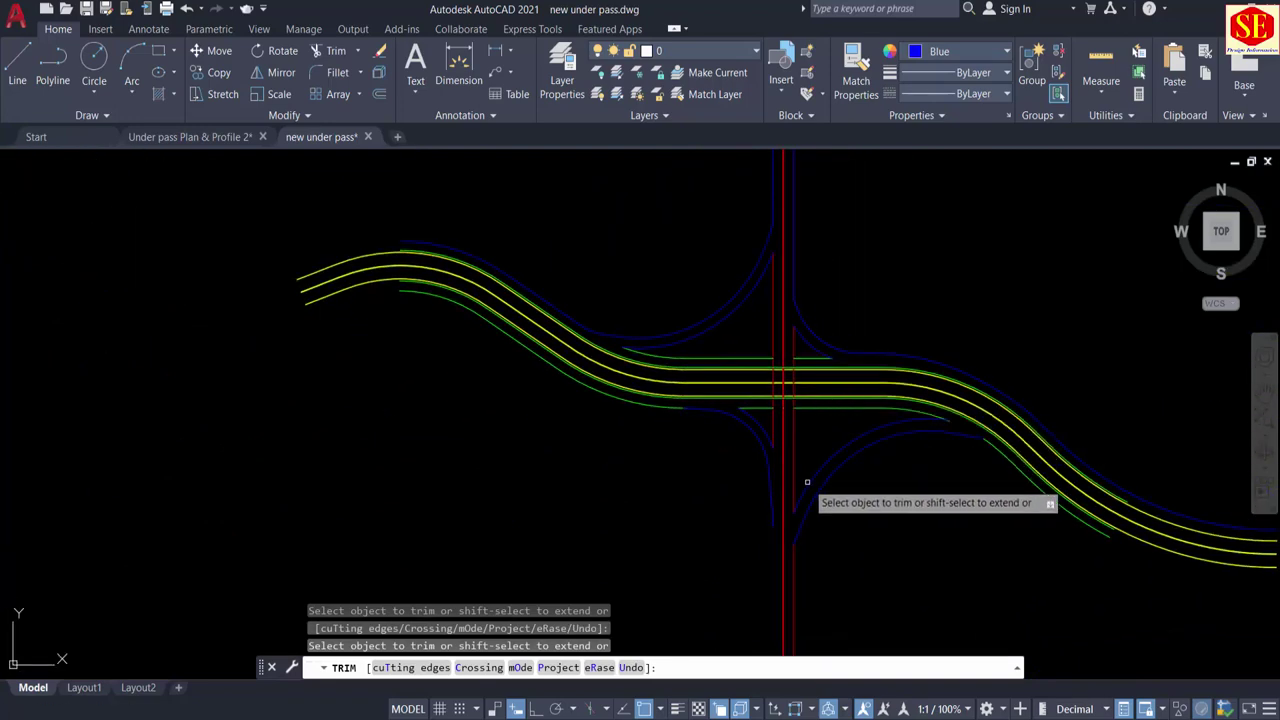
key(Escape)
Step: Trim both red vertical road edges between the inner and outer green lines above and below the yellow road
scroll(818, 414, up, 4)
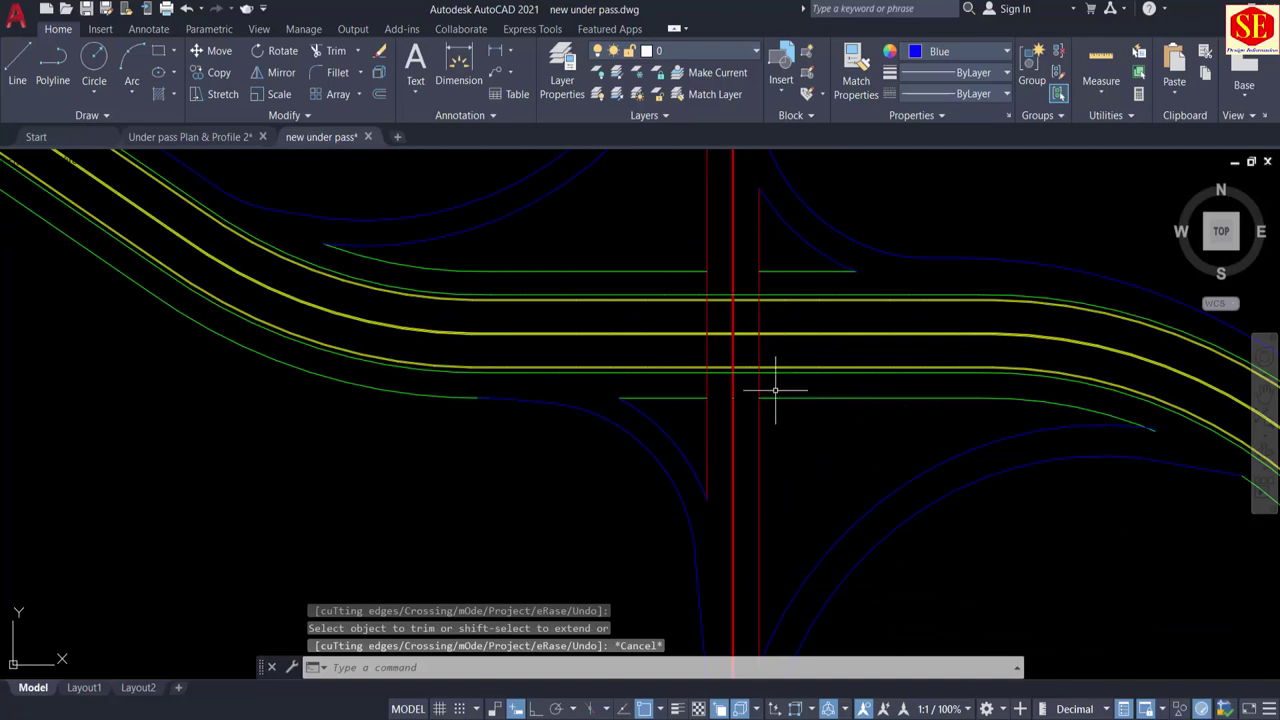
scroll(775, 390, up, 2)
text(tr)
key(Return)
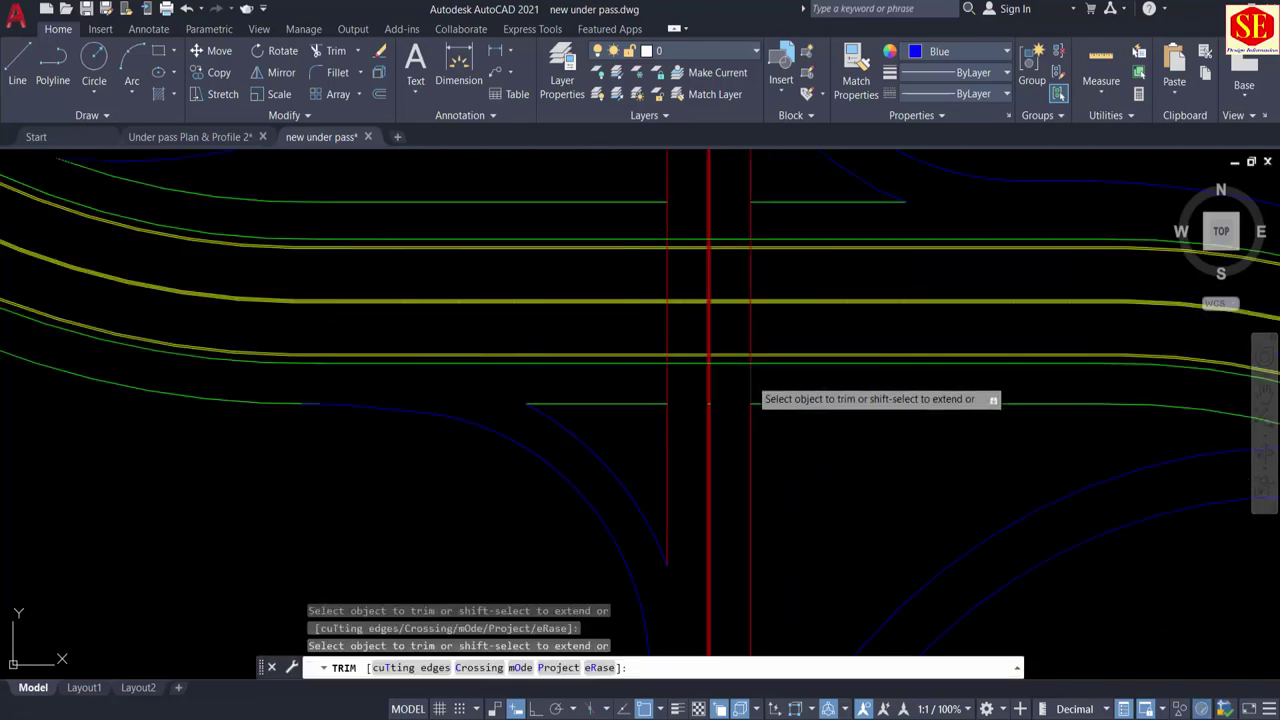
click(666, 376)
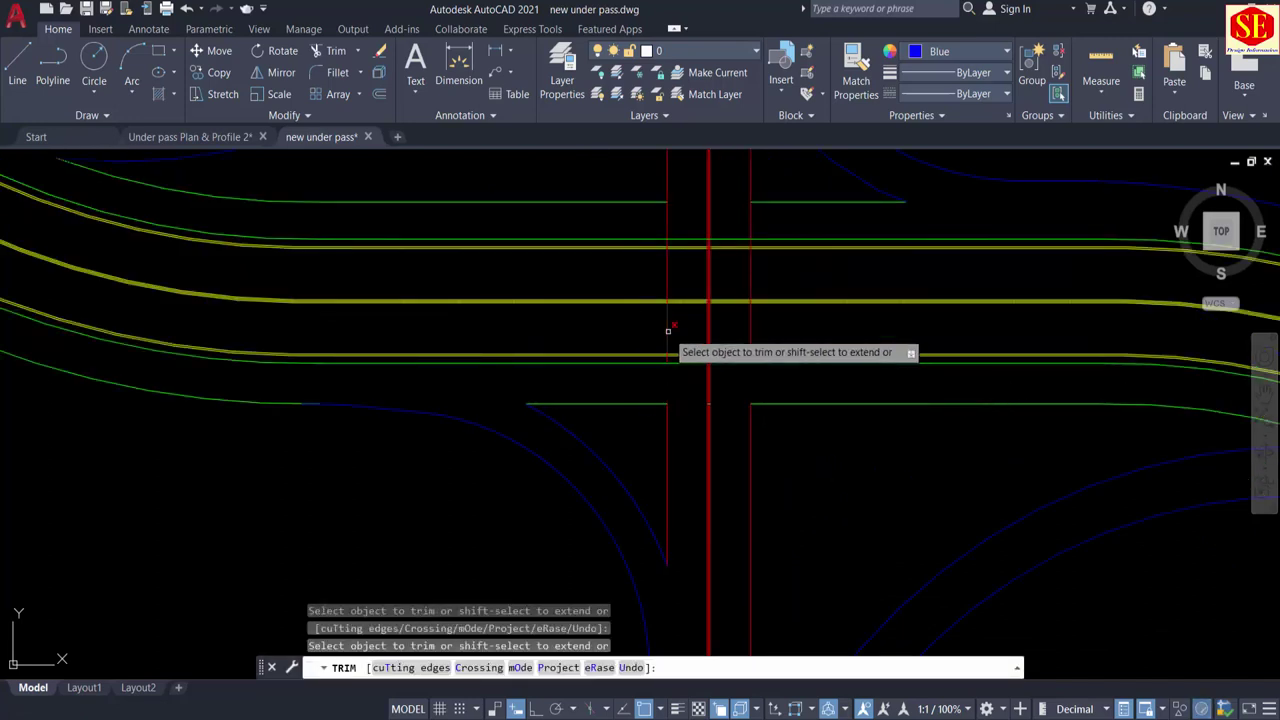
click(667, 330)
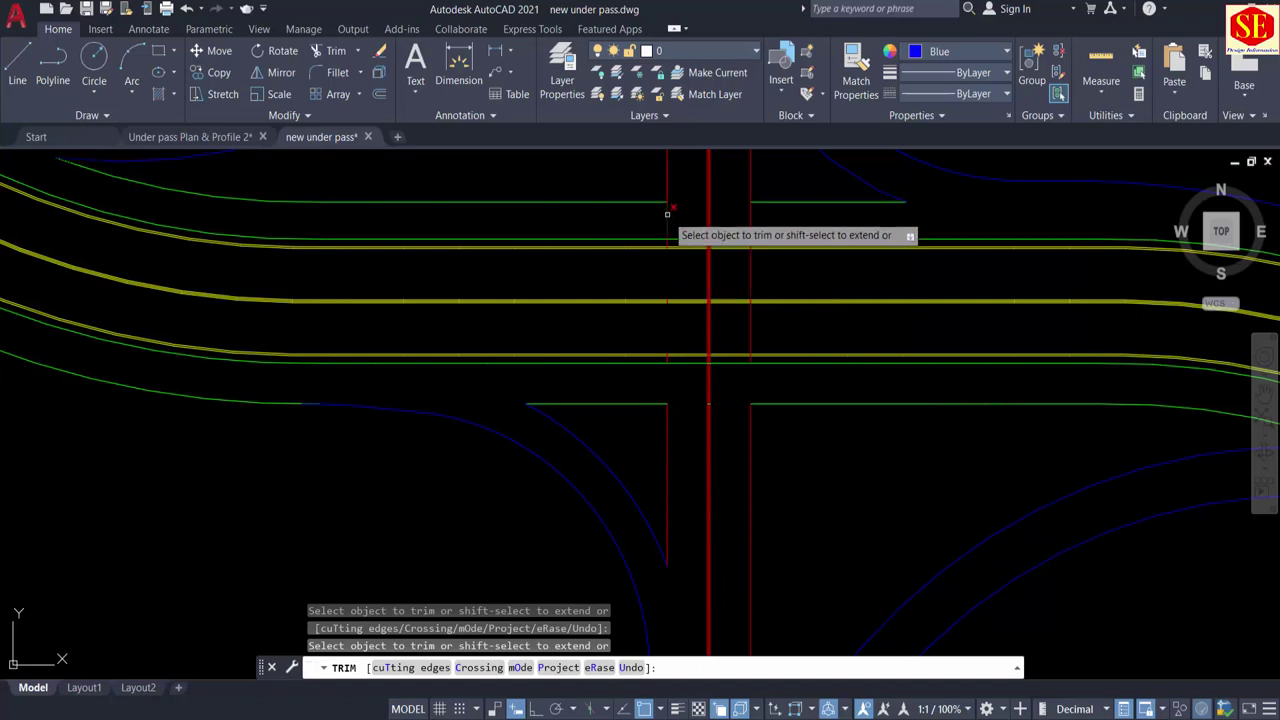
click(667, 222)
click(754, 217)
click(760, 229)
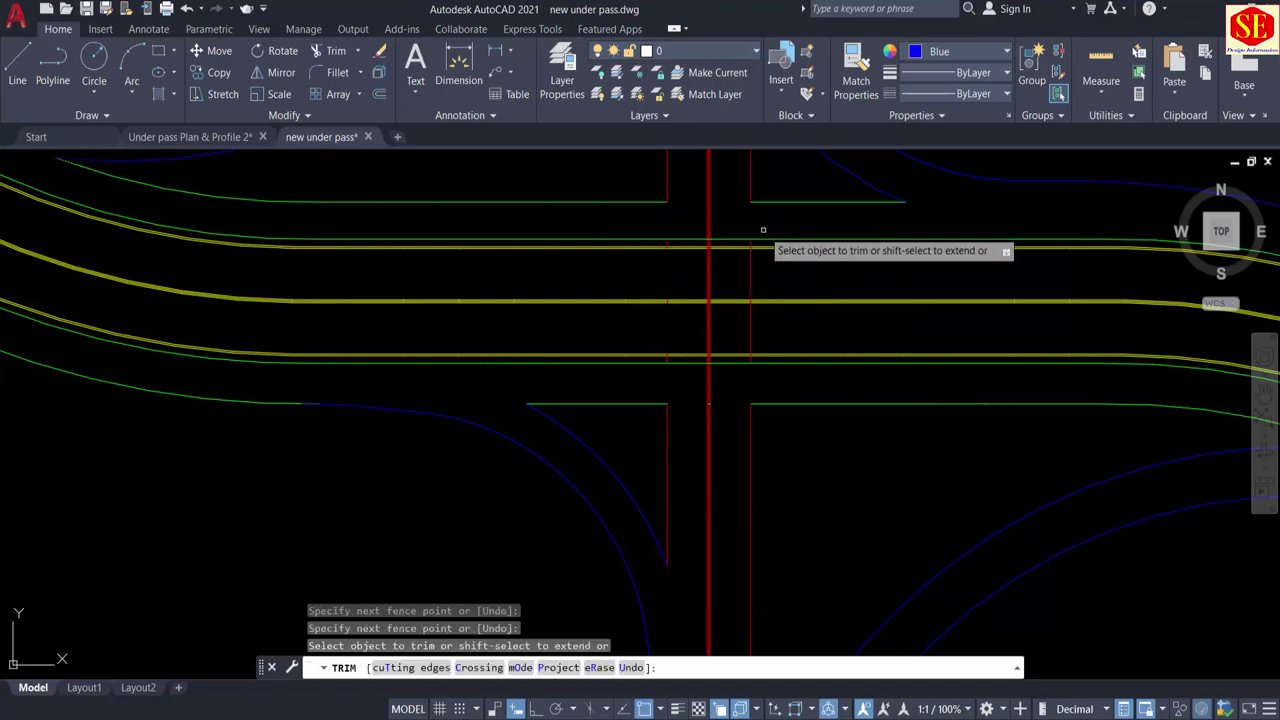
key(Escape)
Step: Erase the leftover piece of the right red vertical edge crossing the yellow road
click(749, 265)
text(e)
key(Return)
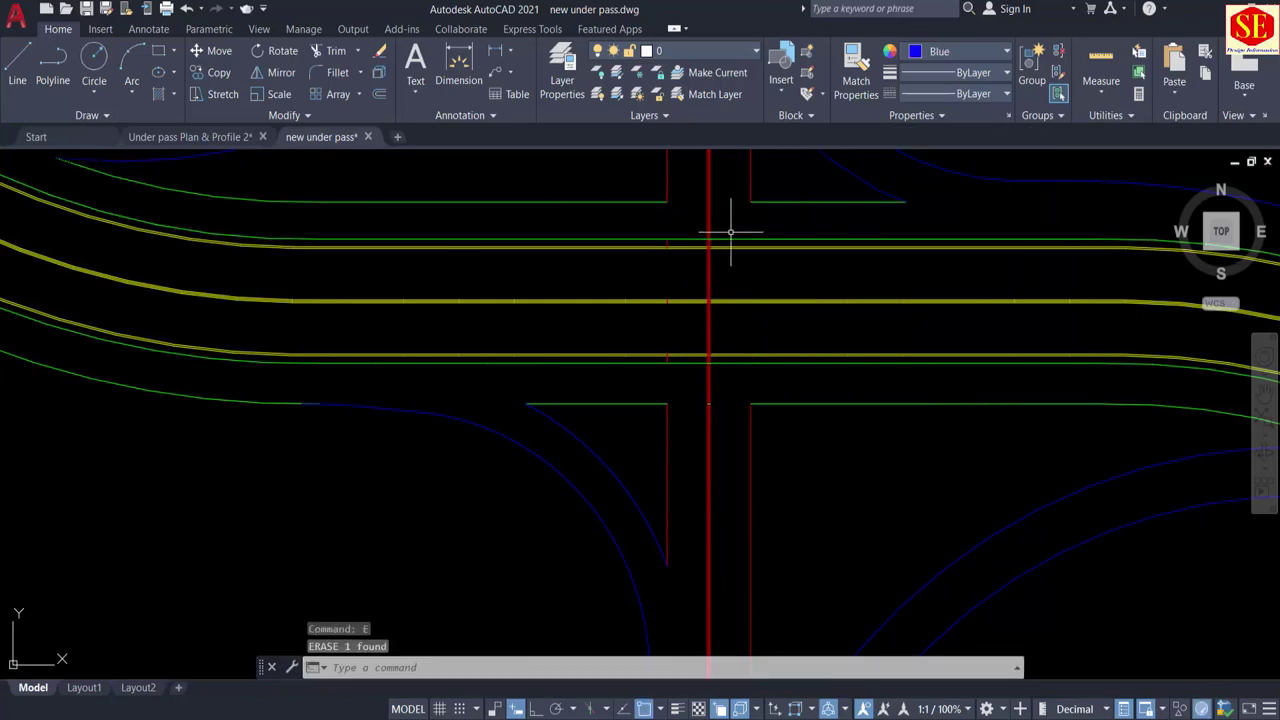
Step: Join the upper-left island's blue ramp curve, red vertical edge and green road edge into one polyline
scroll(745, 340, down, 3)
mouse_move(740, 300)
middle_down()
mouse_move(754, 329)
mouse_move(846, 391)
middle_up()
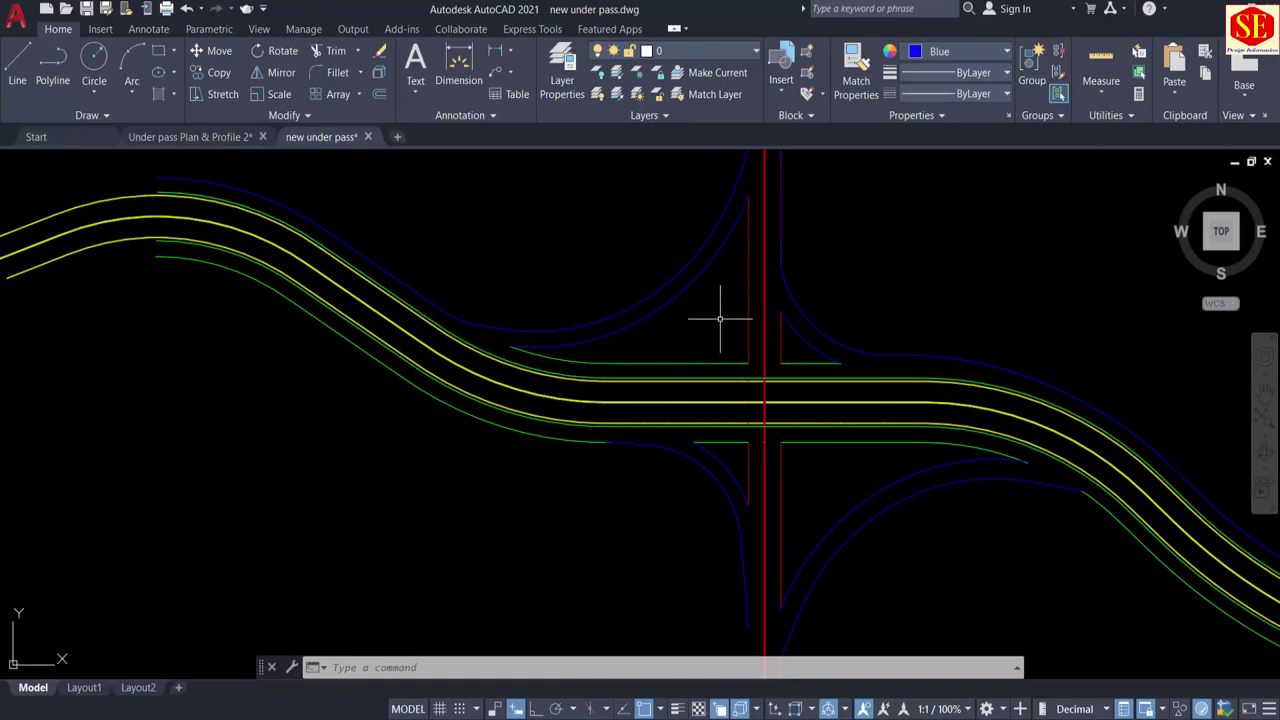
text(j)
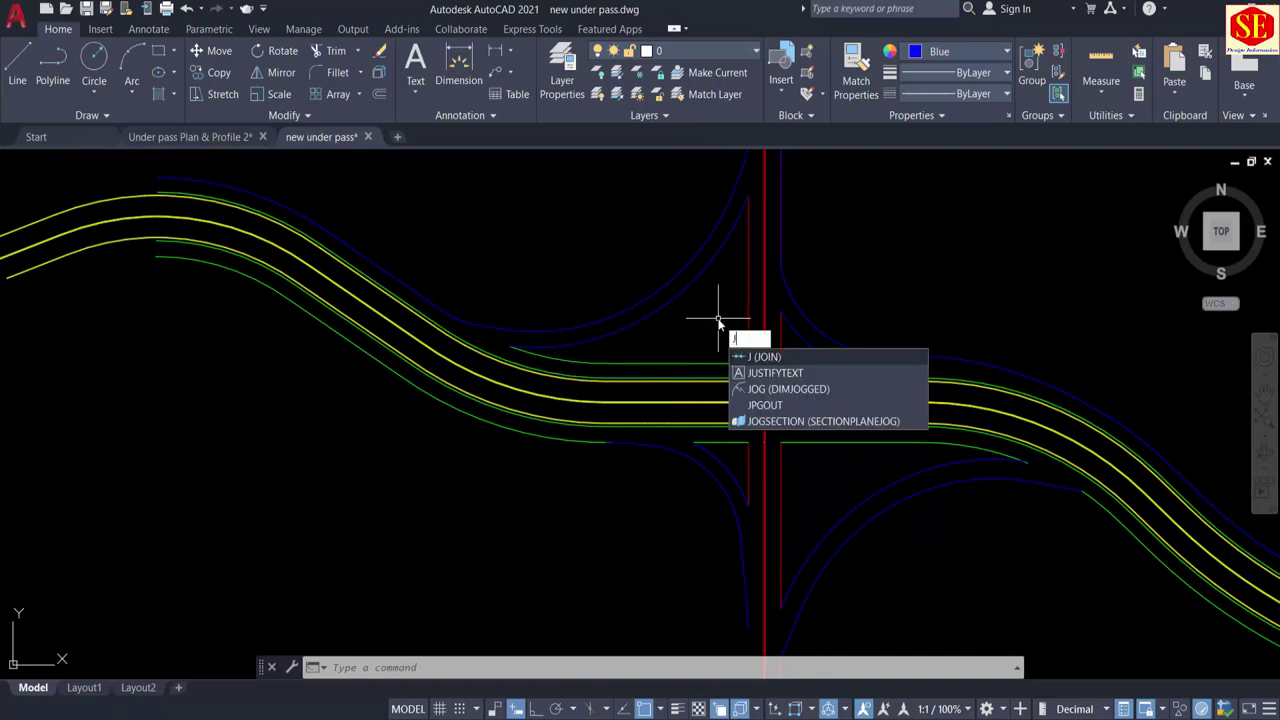
key(Return)
click(712, 251)
click(741, 322)
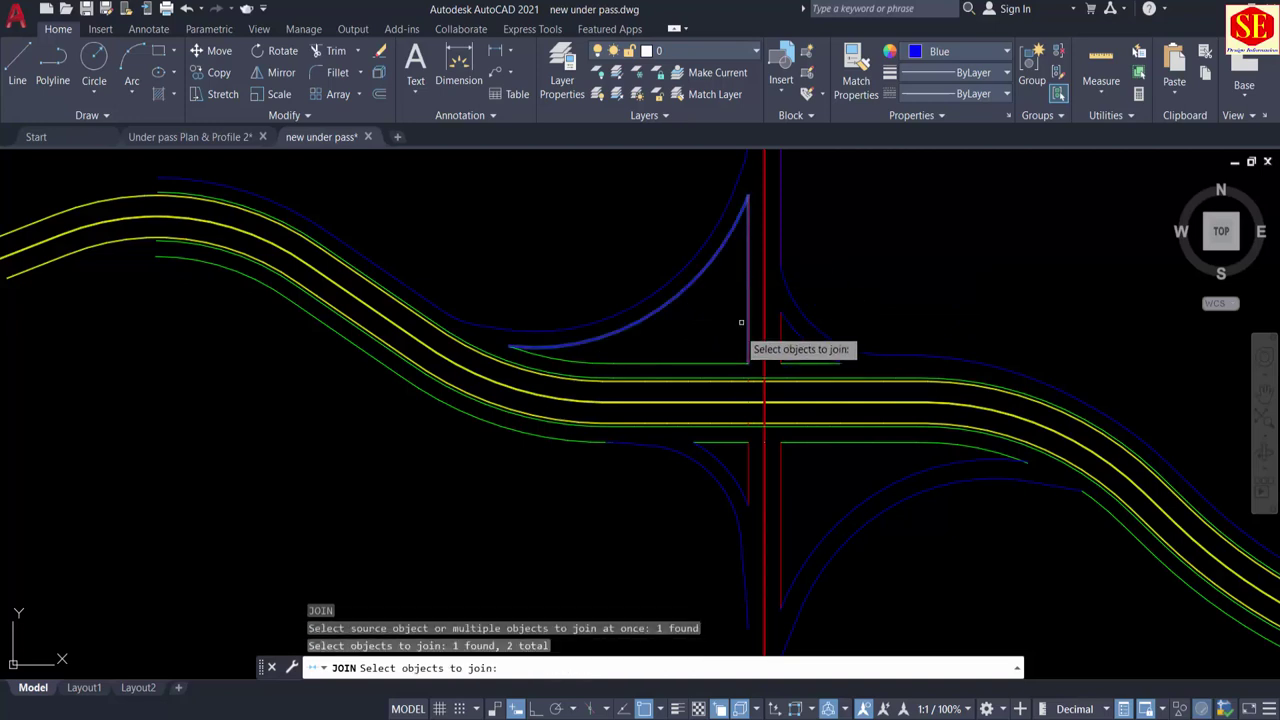
click(728, 360)
key(Return)
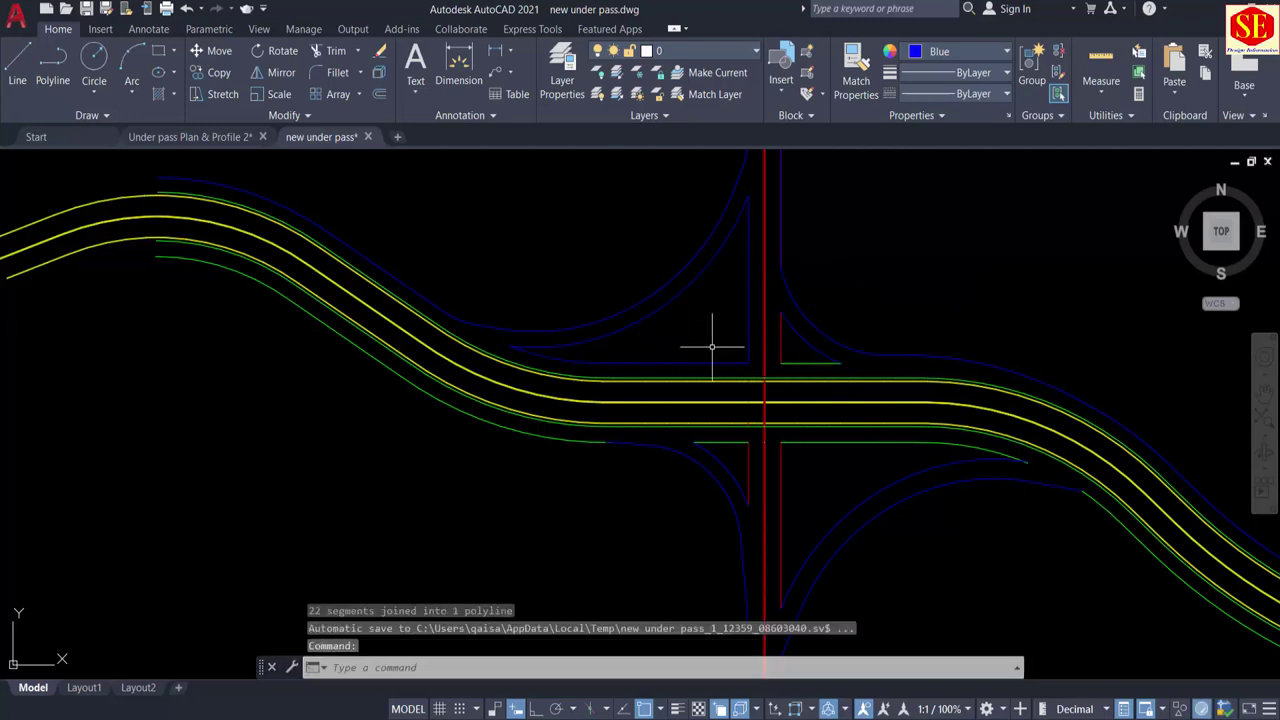
Step: Join the upper-right island's blue curve, red vertical edge and green road edge into one polyline
key(Return)
scroll(792, 363, up, 2)
click(800, 325)
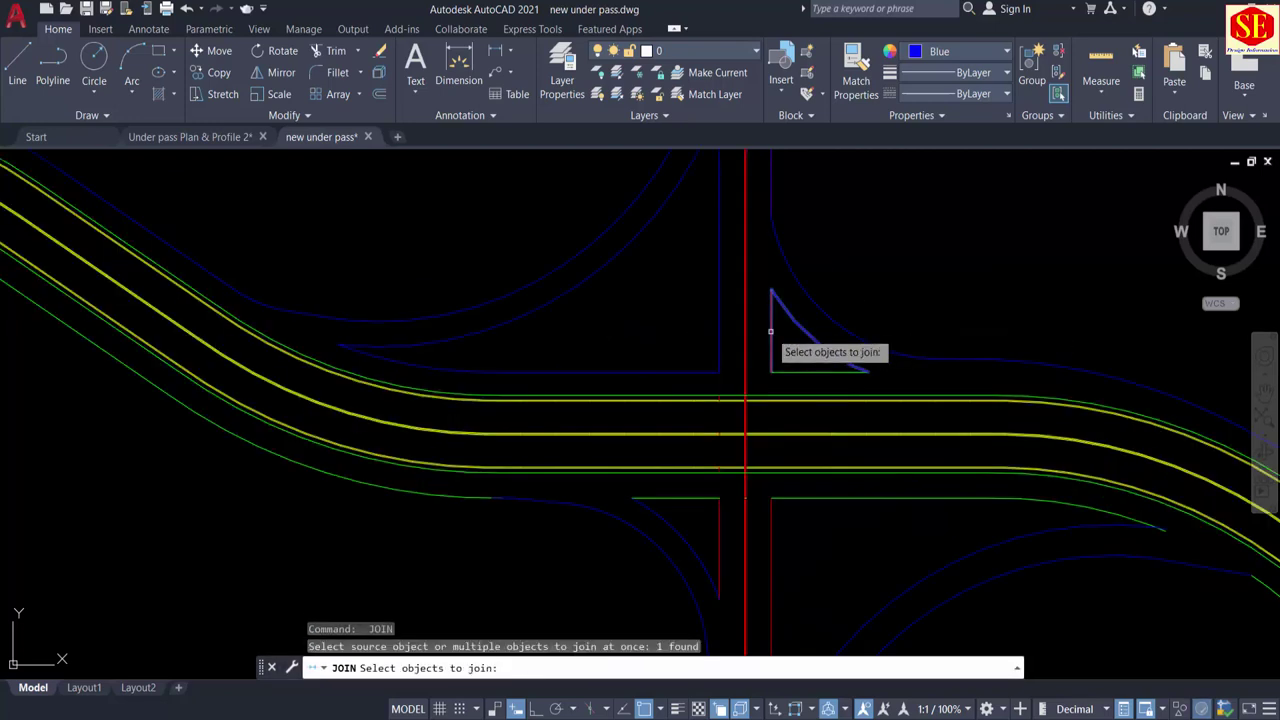
click(770, 331)
click(794, 372)
key(Return)
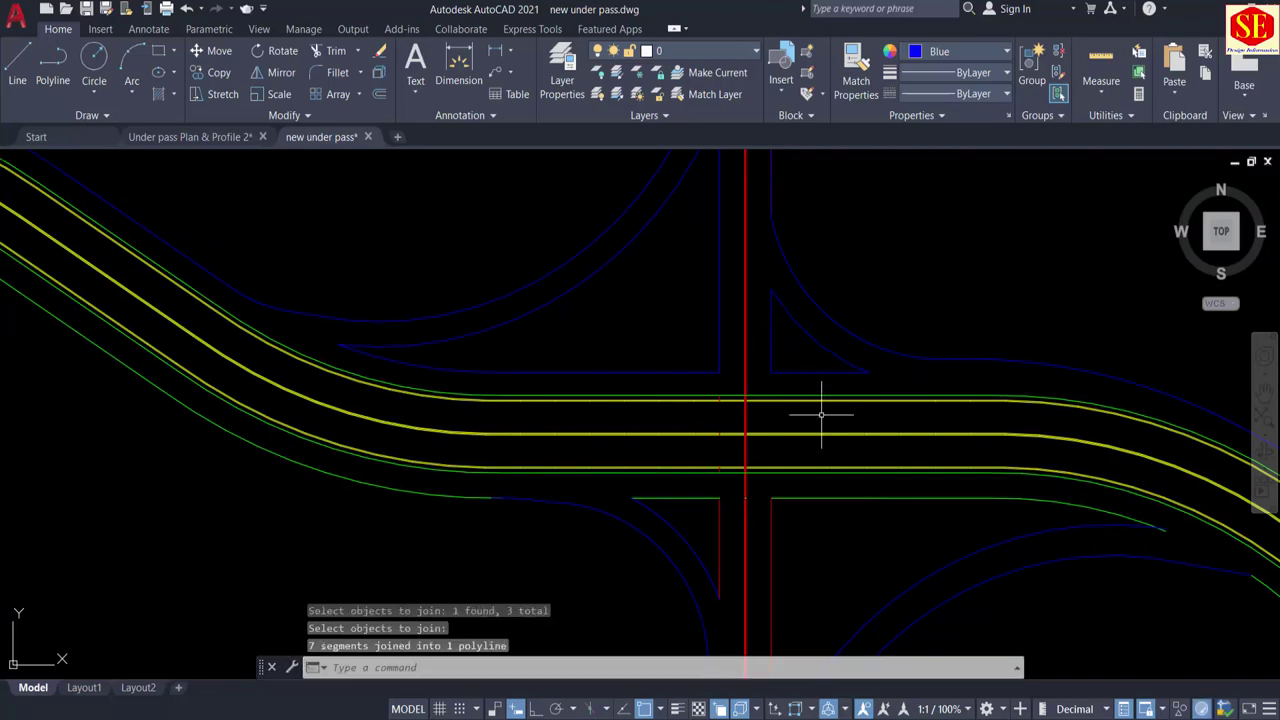
Step: Join the lower-right island's blue ramp curve, green road edge and red vertical edge into one polyline
middle_drag(821, 414, 730, 210)
key(Return)
click(806, 380)
click(801, 390)
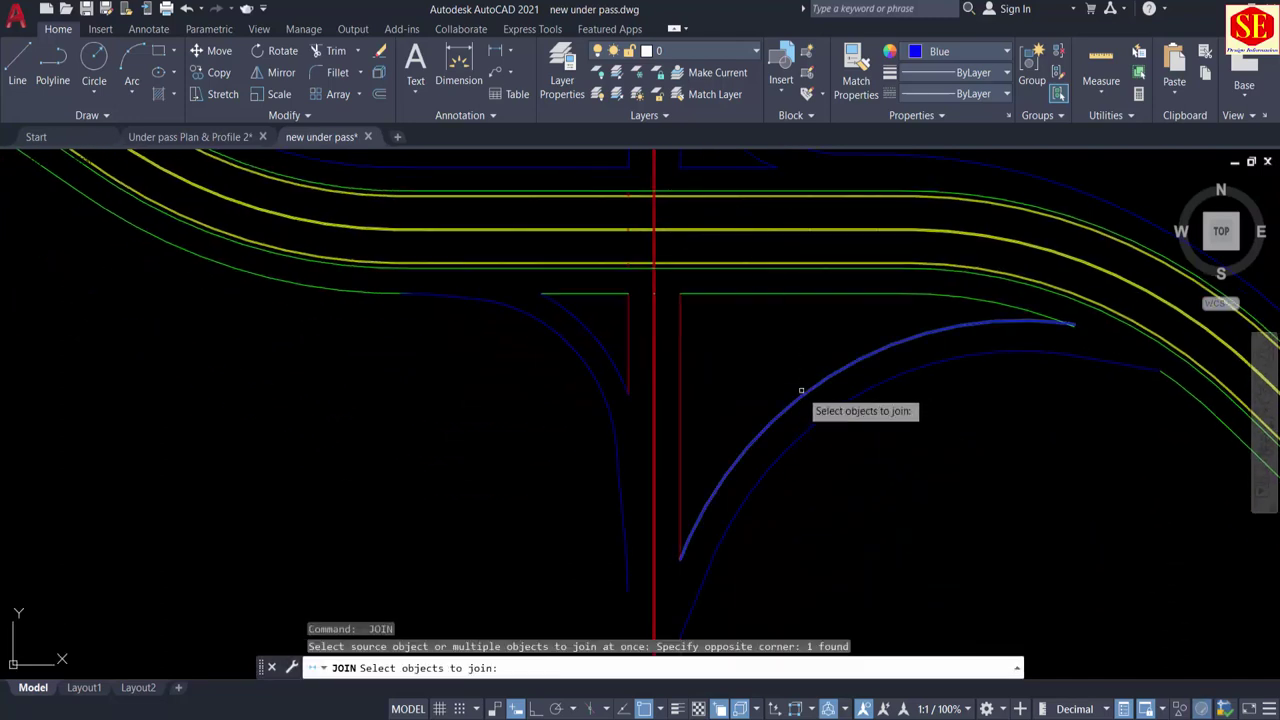
click(822, 293)
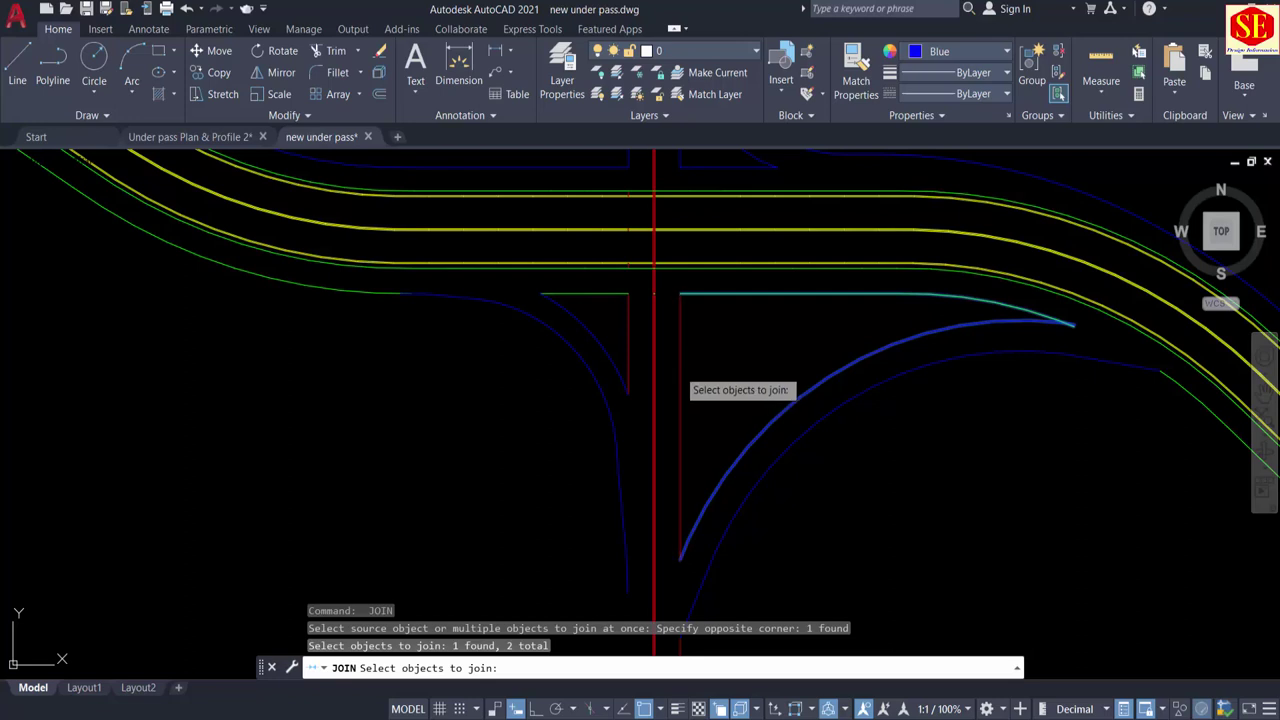
click(680, 375)
key(Return)
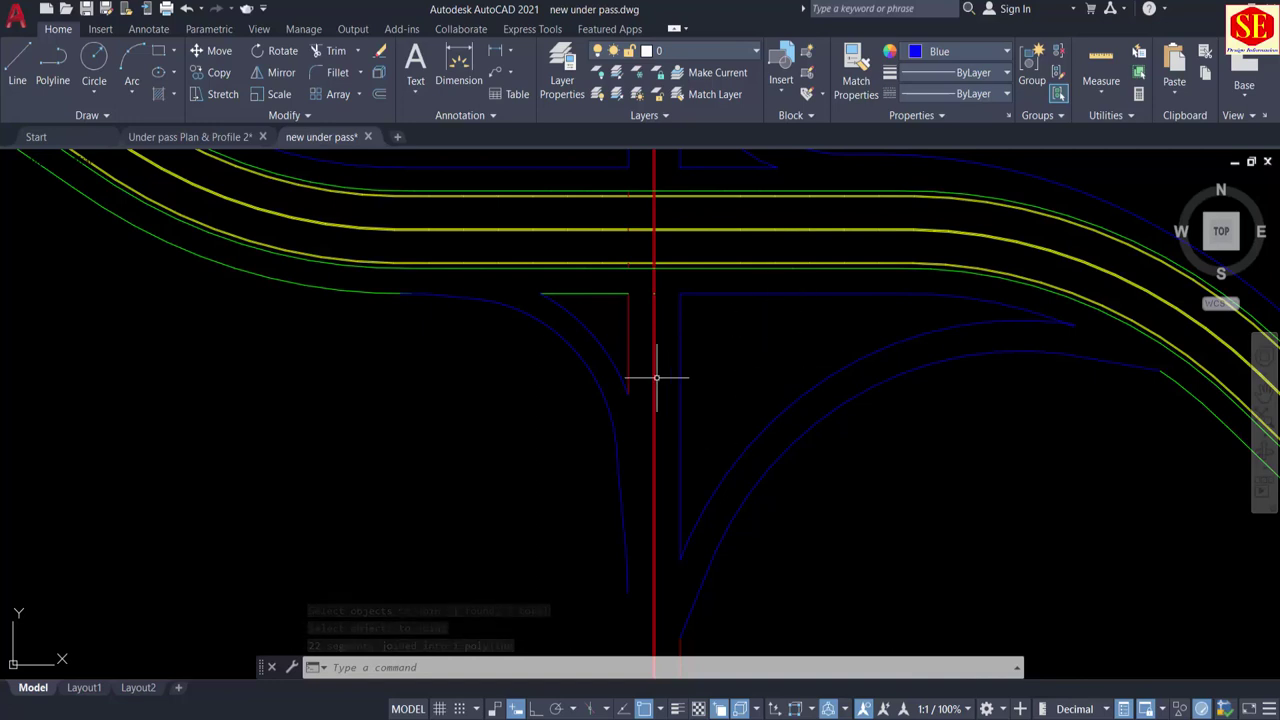
Step: Join the lower-left island's blue curve, red vertical edge and green road edge into one polyline
middle_drag(657, 371, 624, 416)
key(Return)
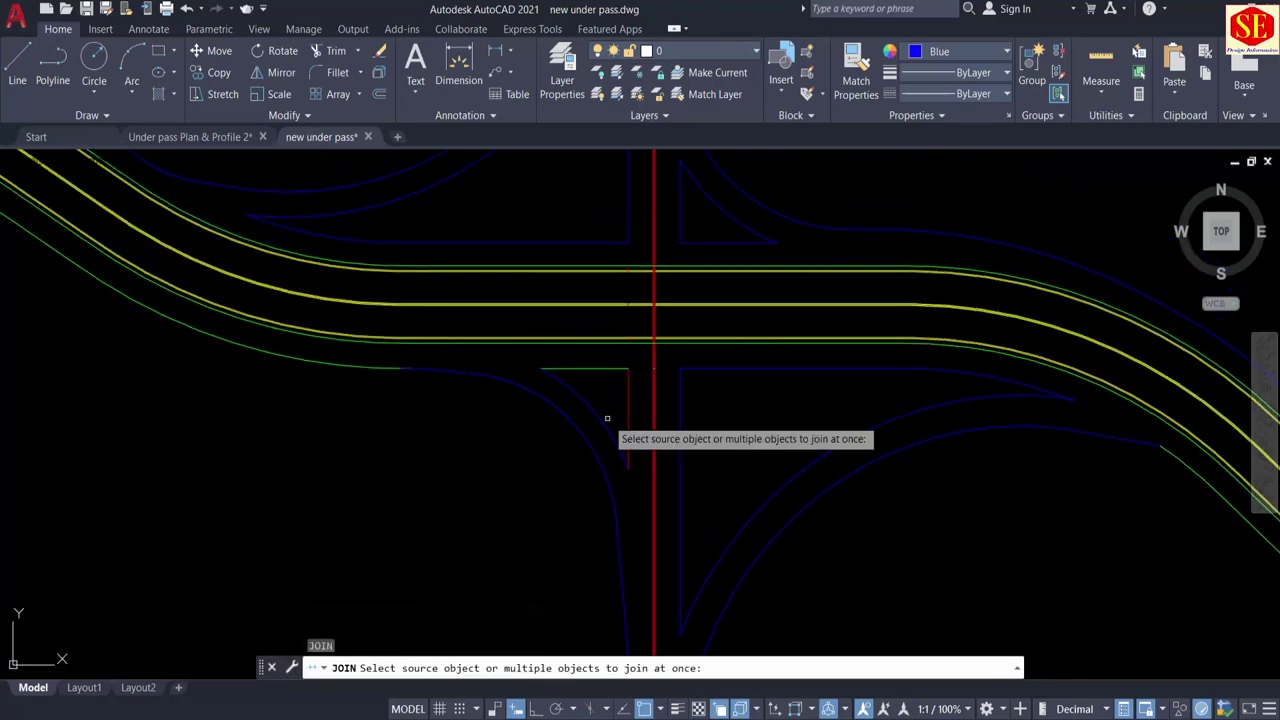
click(601, 422)
click(629, 421)
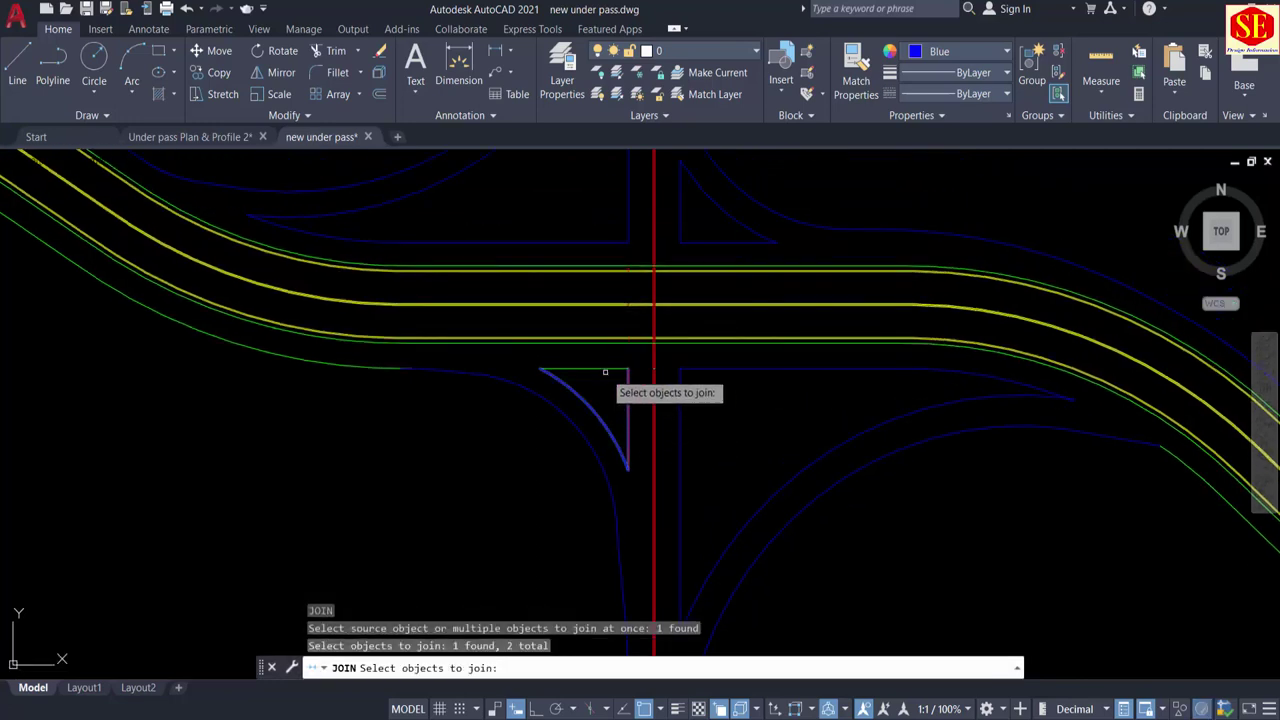
click(605, 372)
click(606, 357)
click(611, 409)
key(Return)
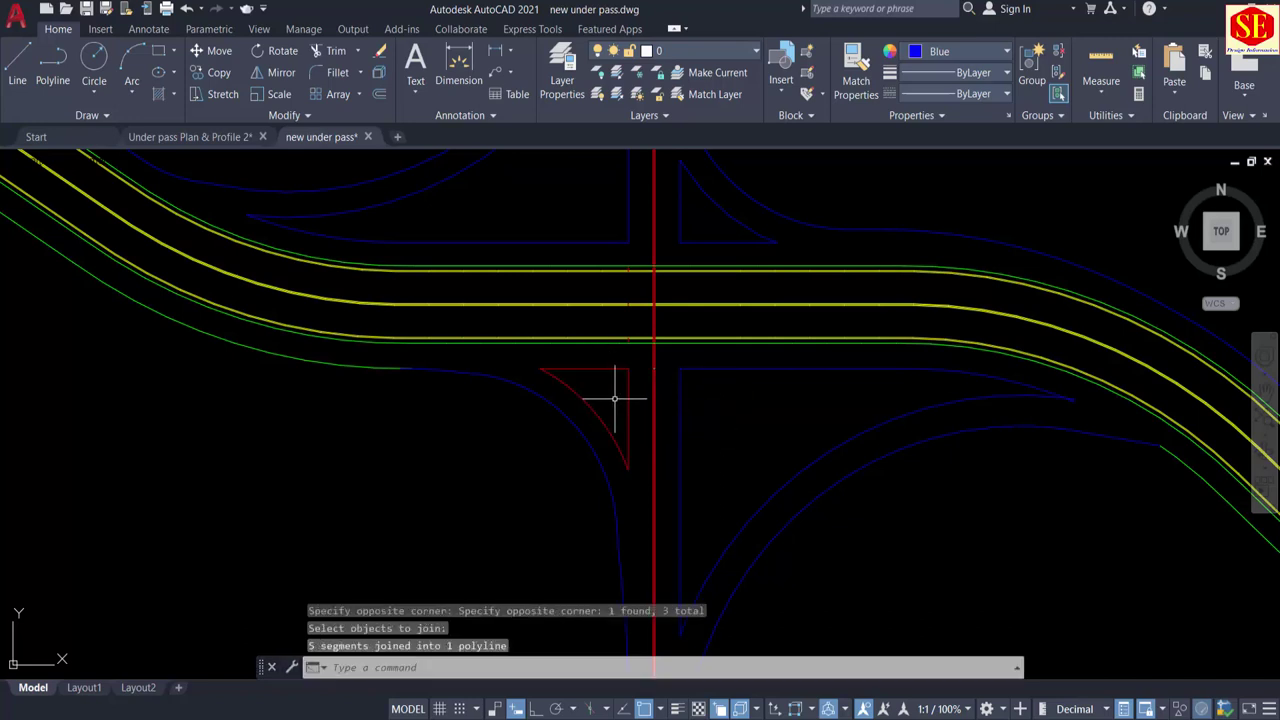
Step: Change the lower-left island polyline's color to Blue
middle_drag(615, 398, 623, 486)
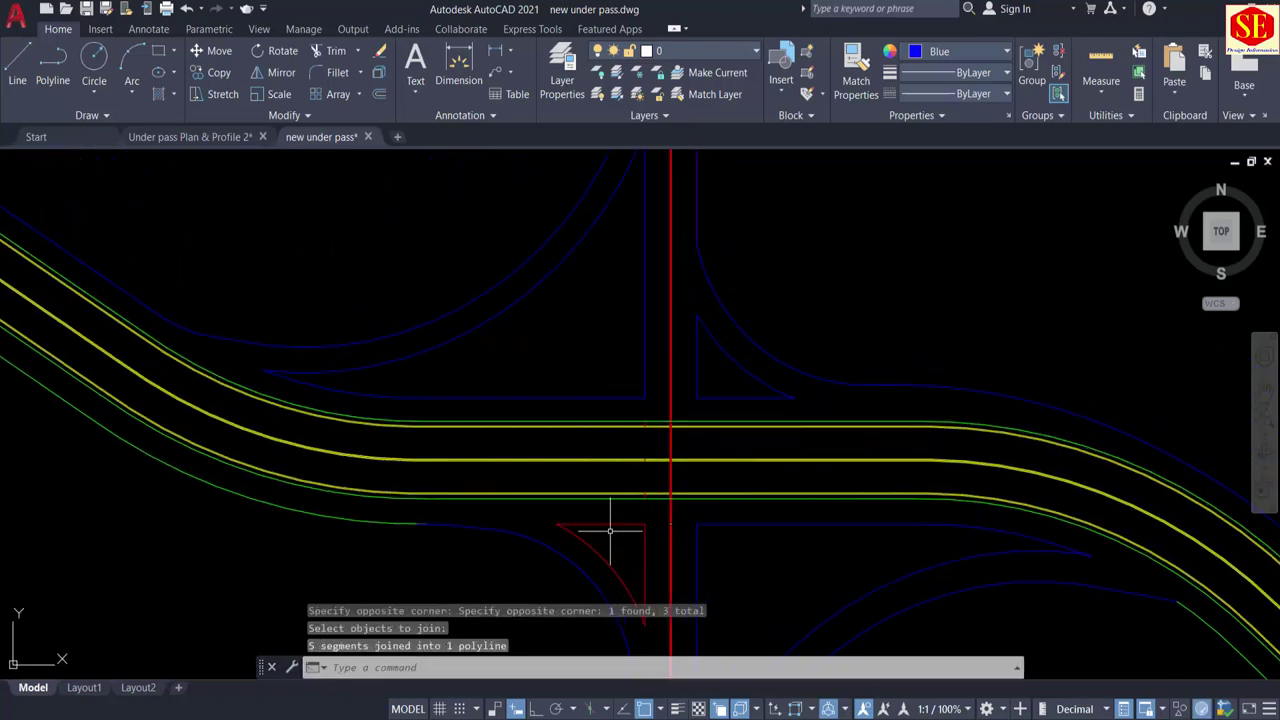
click(610, 530)
click(631, 520)
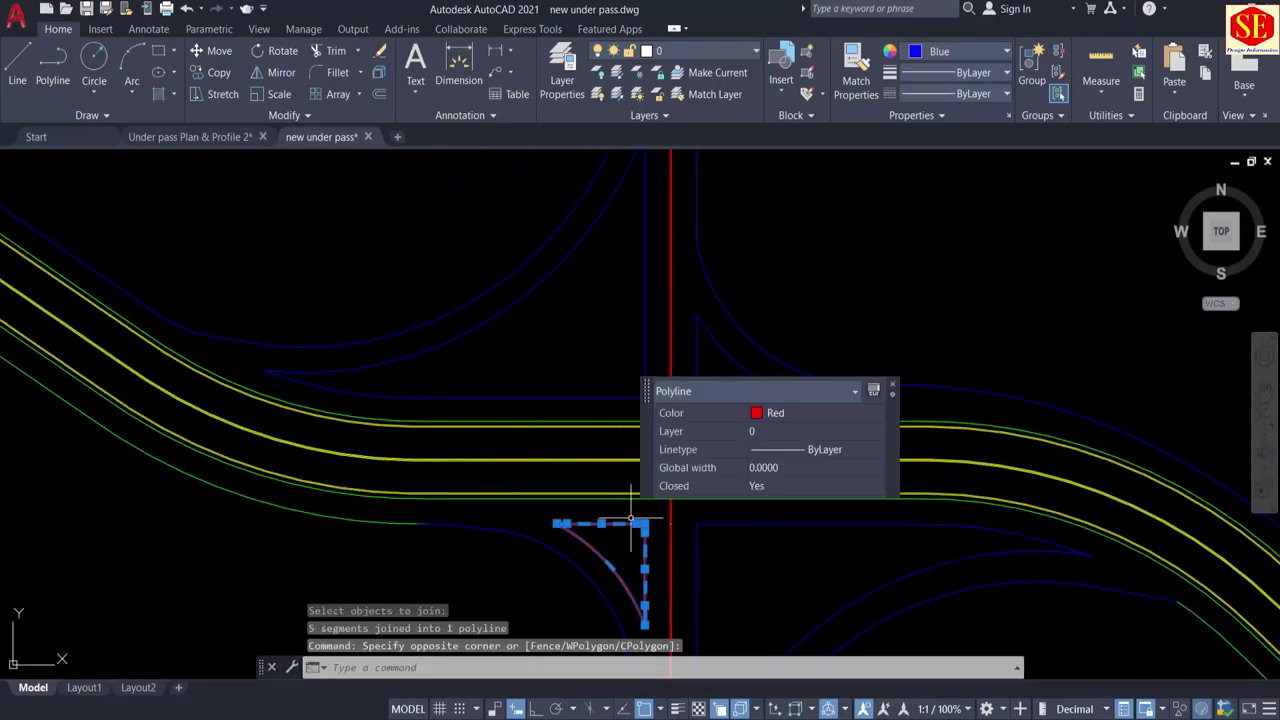
click(776, 418)
click(776, 517)
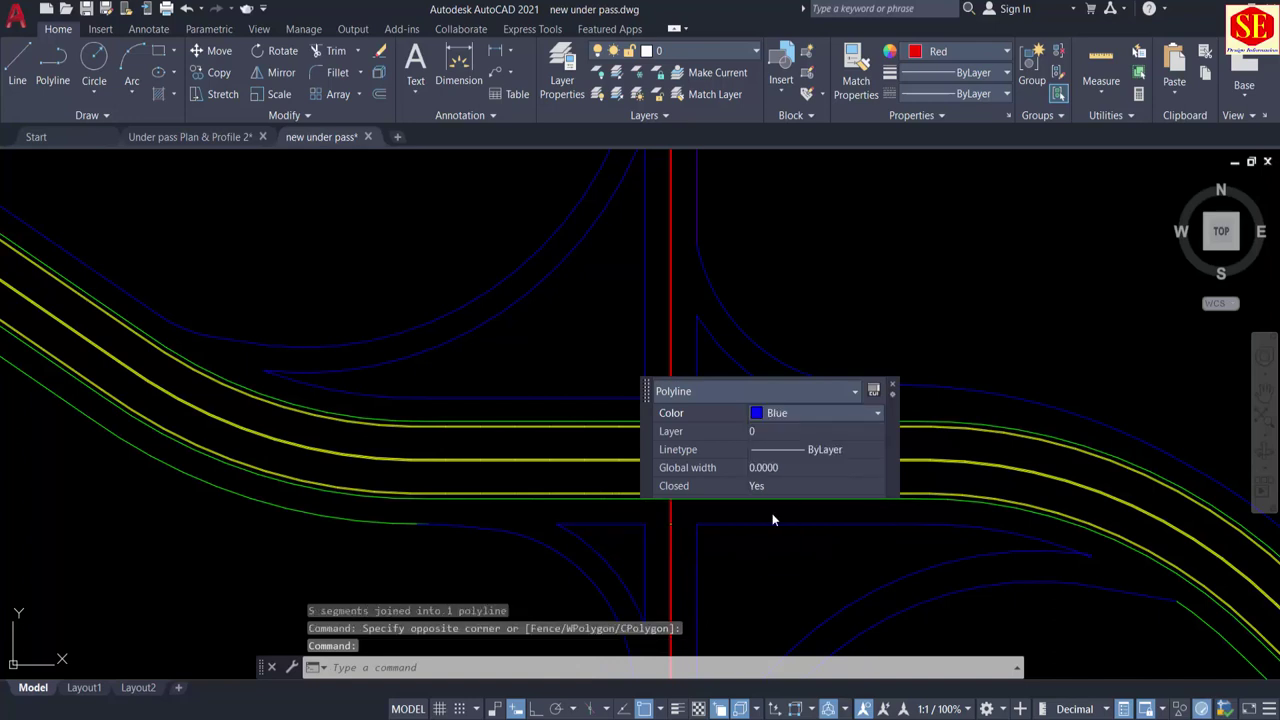
key(Escape)
key(Escape)
Step: Examine the carriageway and footpath widths in the Slips Section of the underpass typical sections
scroll(600, 429, down, 2)
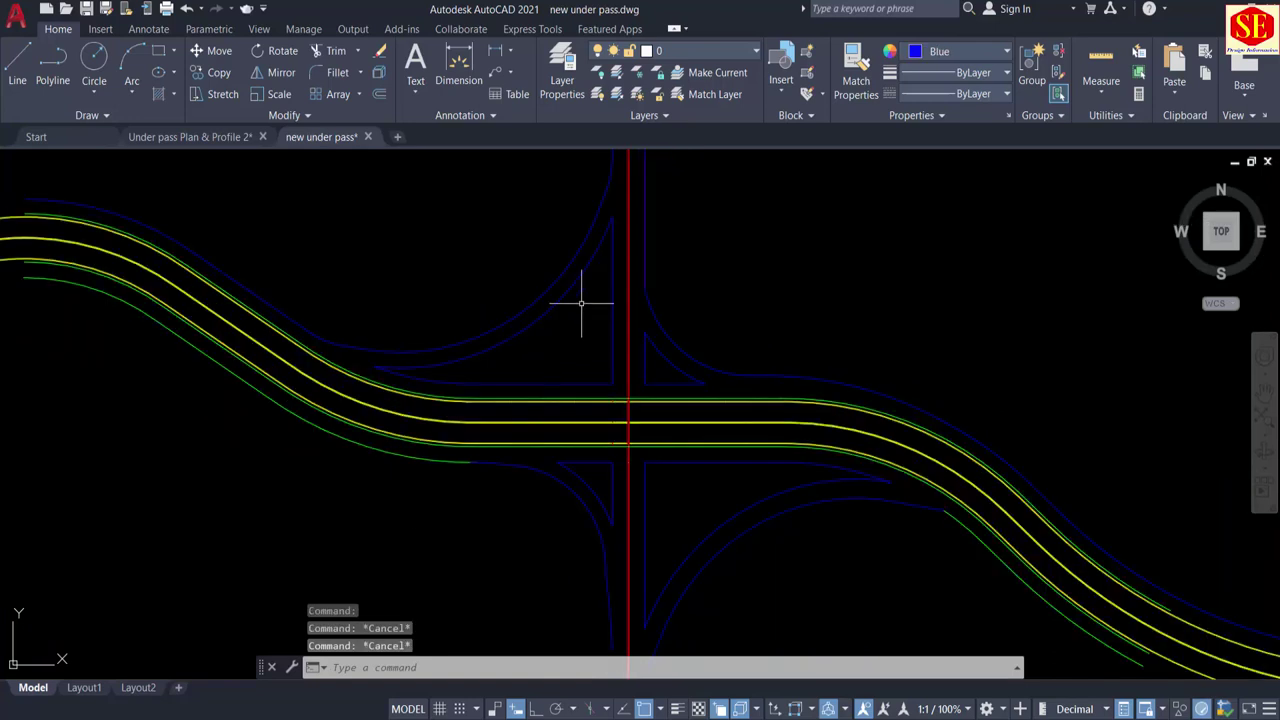
scroll(580, 323, down, 5)
middle_drag(1020, 287, 750, 324)
scroll(781, 322, up, 6)
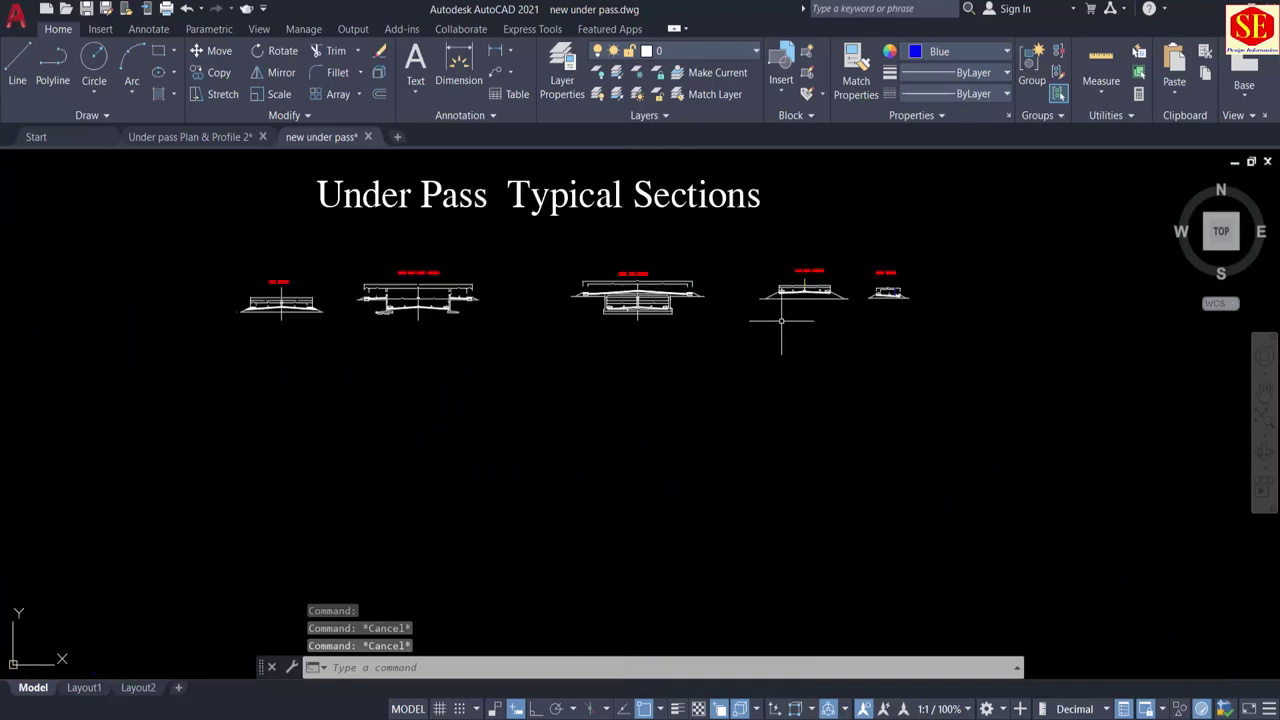
scroll(826, 297, up, 3)
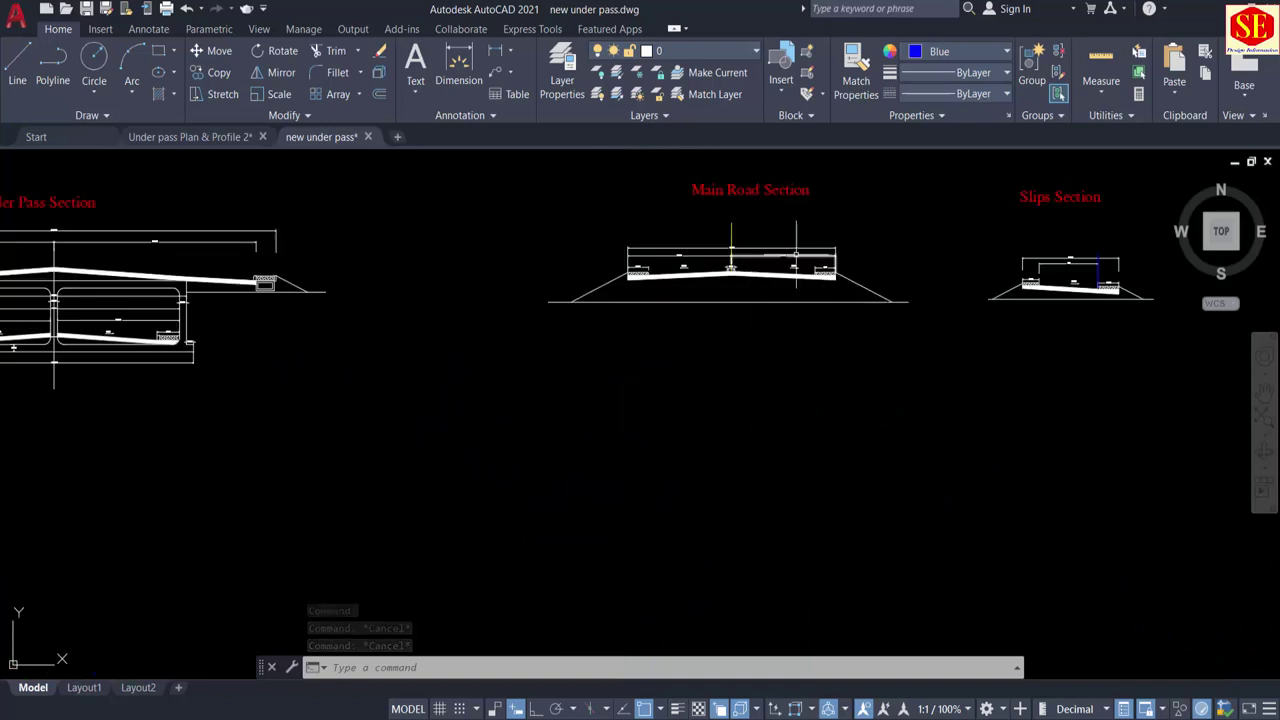
middle_drag(868, 270, 477, 300)
scroll(717, 299, up, 4)
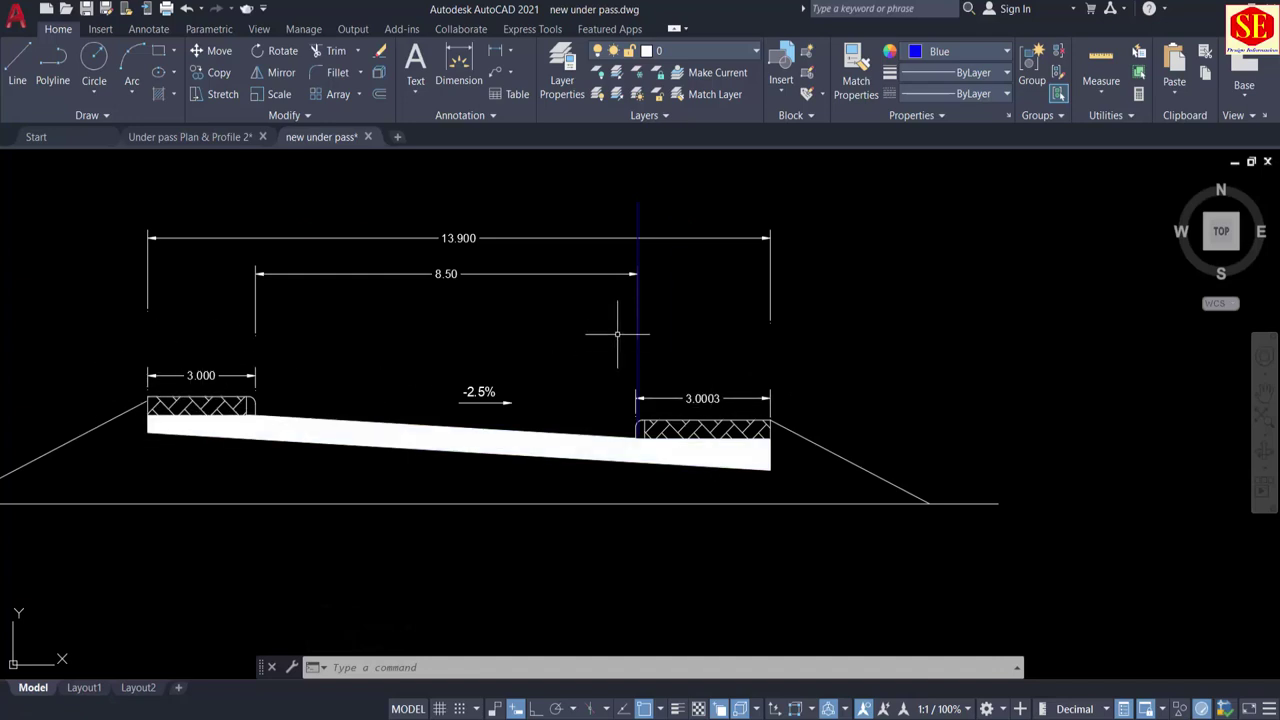
scroll(617, 334, down, 3)
scroll(580, 336, down, 6)
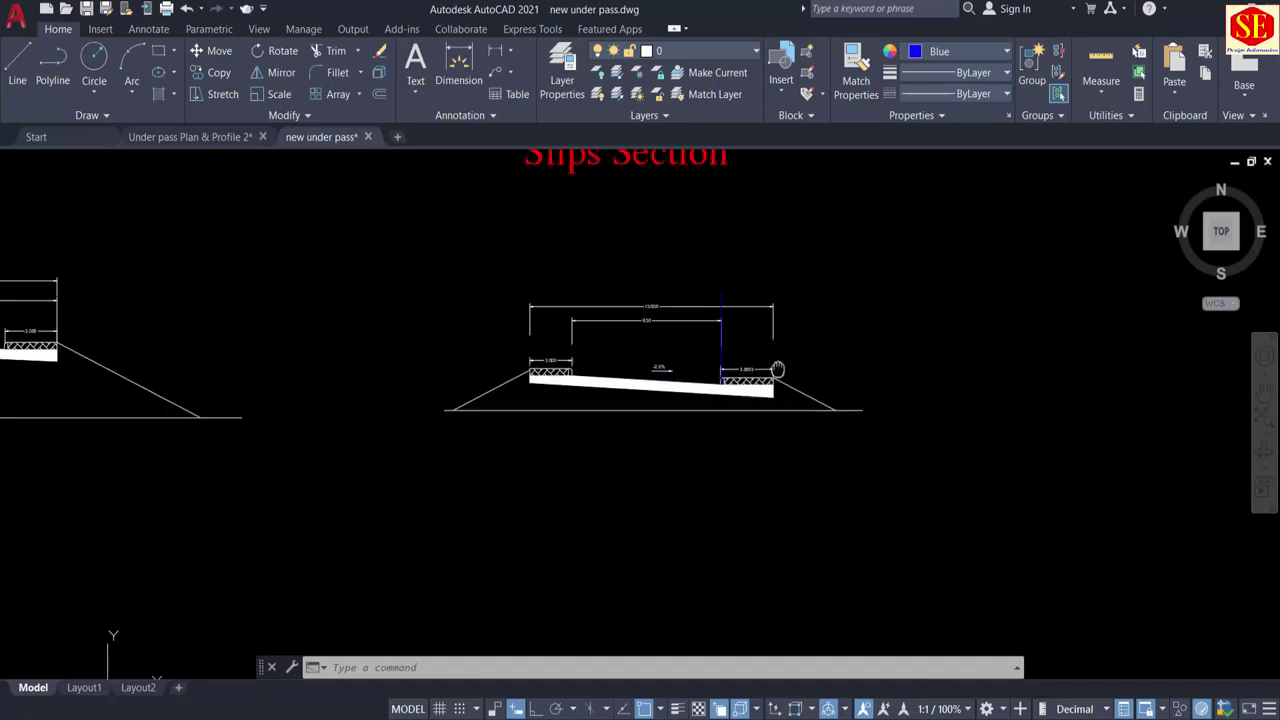
middle_drag(234, 386, 1217, 383)
scroll(1217, 383, down, 9)
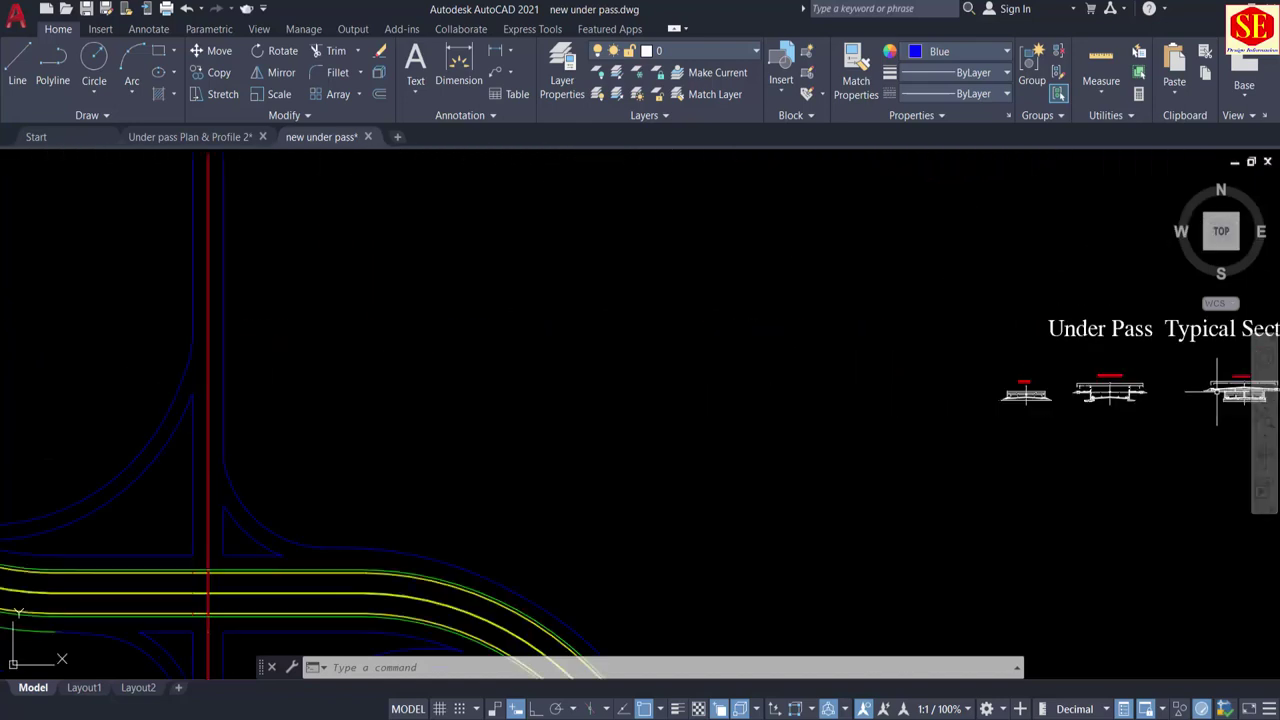
Step: Offset the upper-left island's blue outline inward by 3
scroll(818, 436, up, 7)
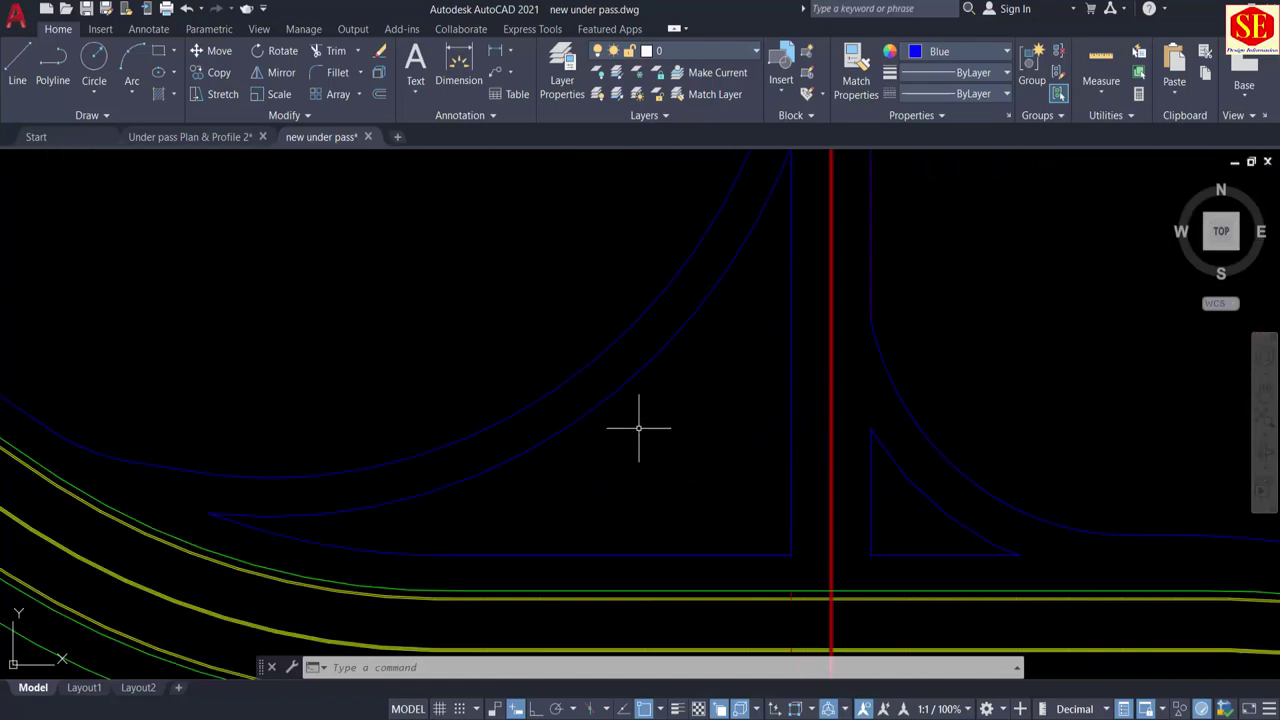
key(Return)
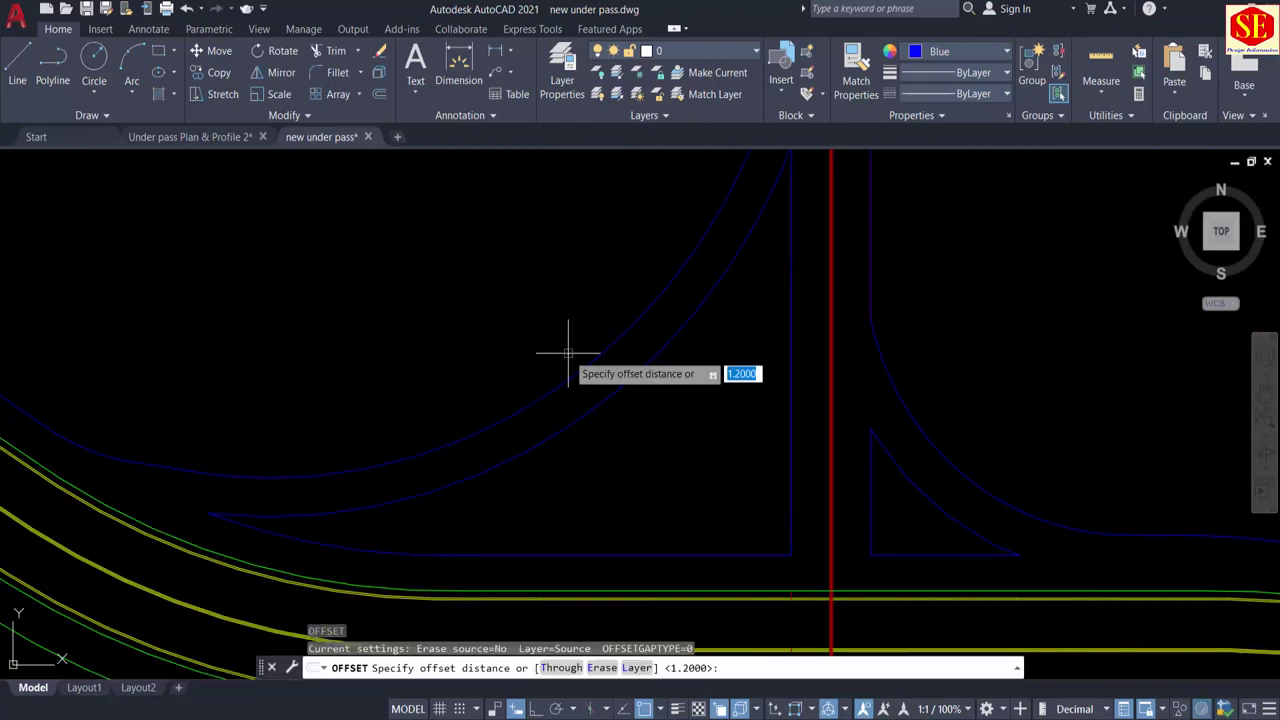
text(3)
key(Return)
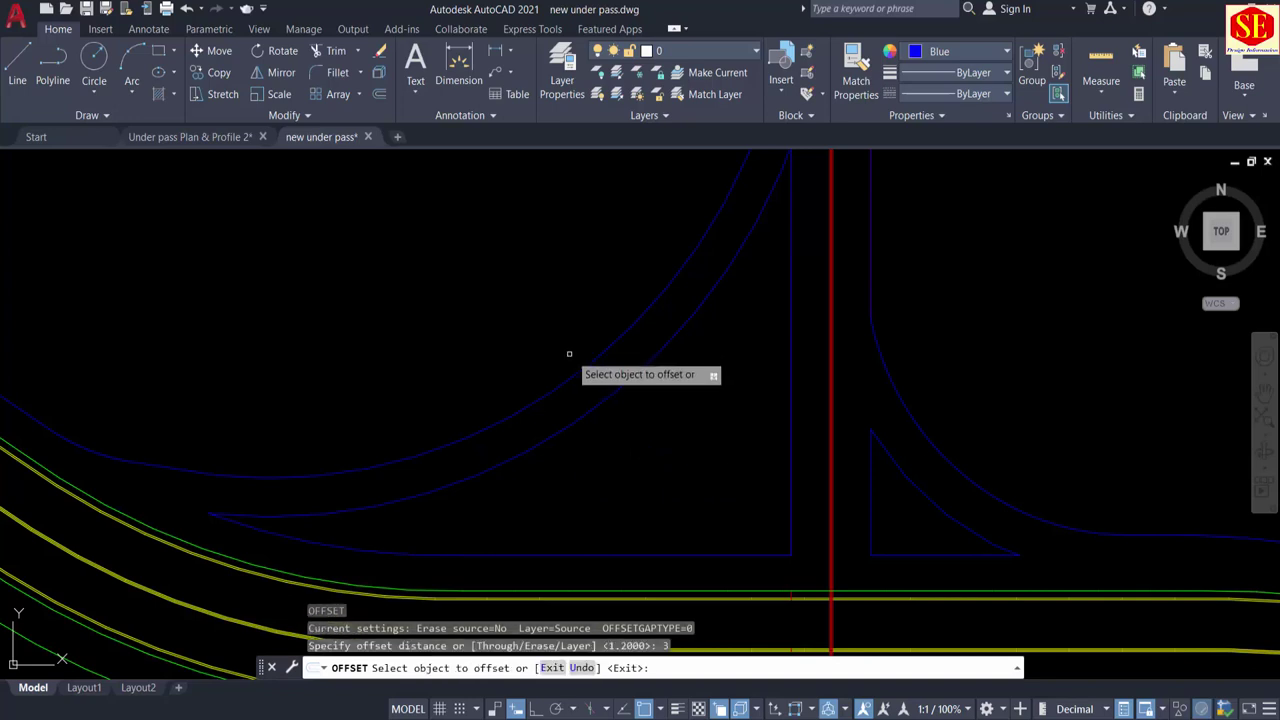
click(636, 430)
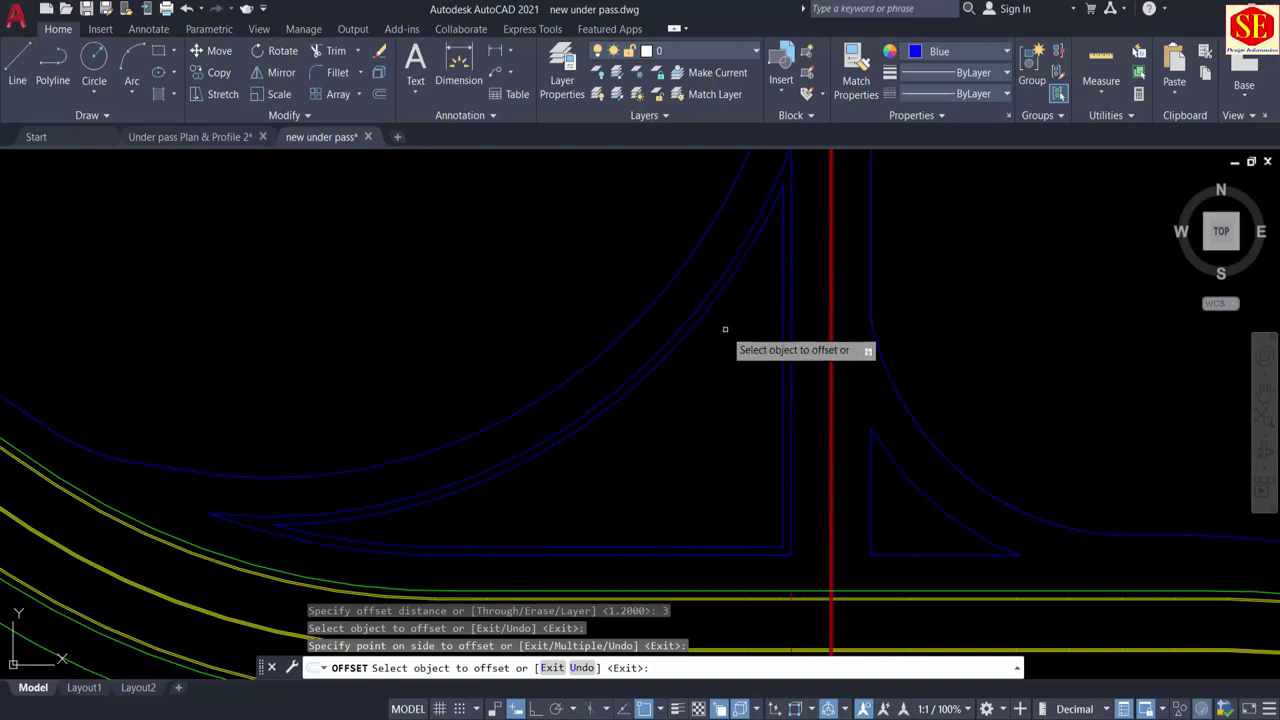
key(Escape)
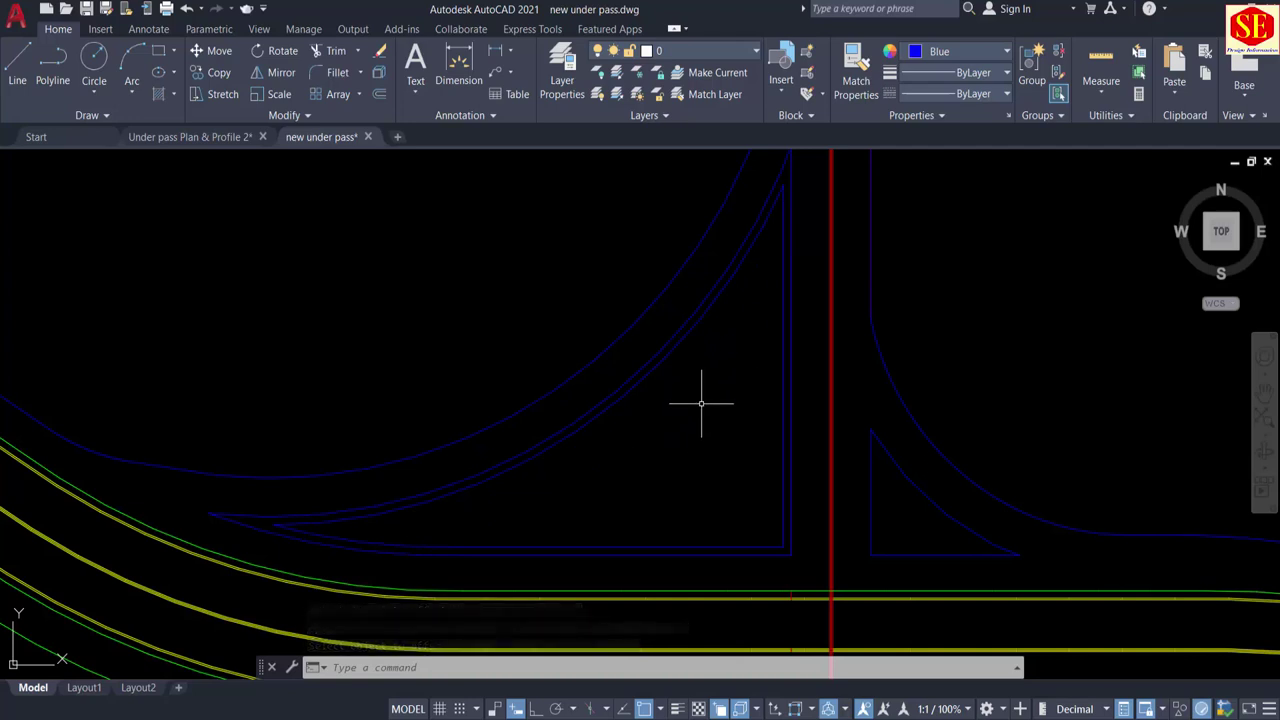
text(o)
key(Return)
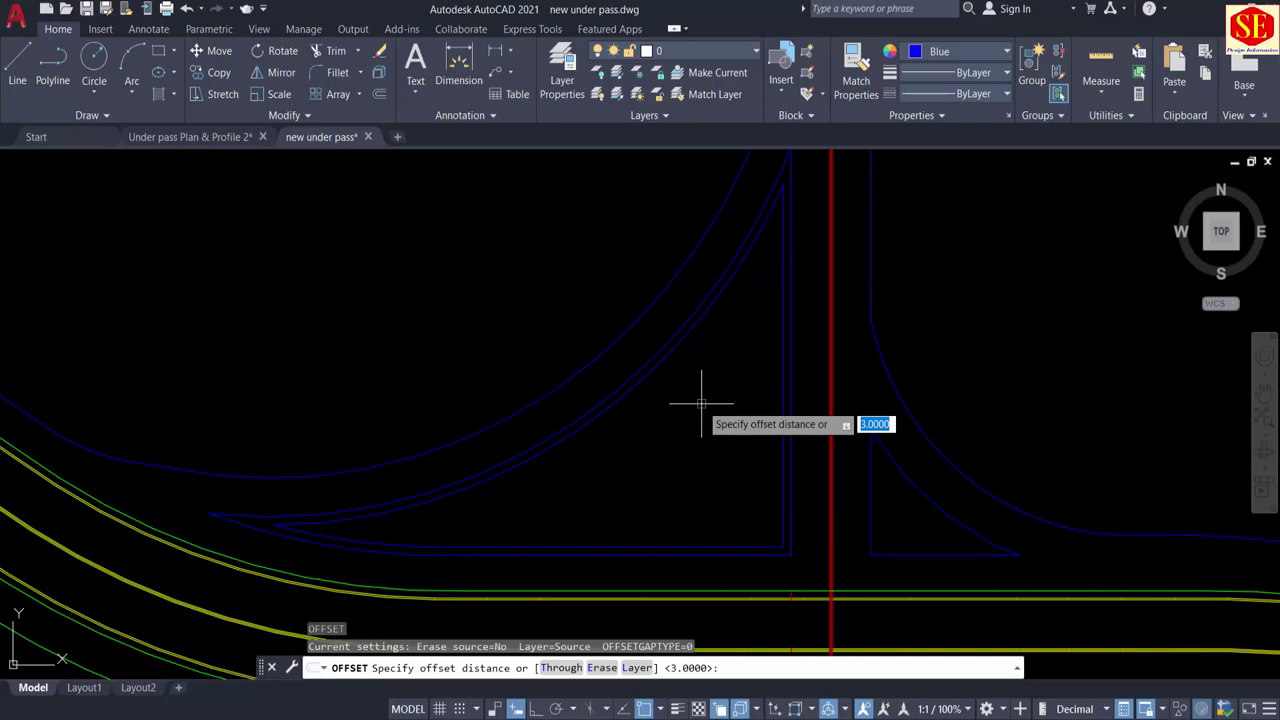
key(Escape)
Step: Offset the upper-right triangular island's outline inward by 3
scroll(657, 374, down, 1)
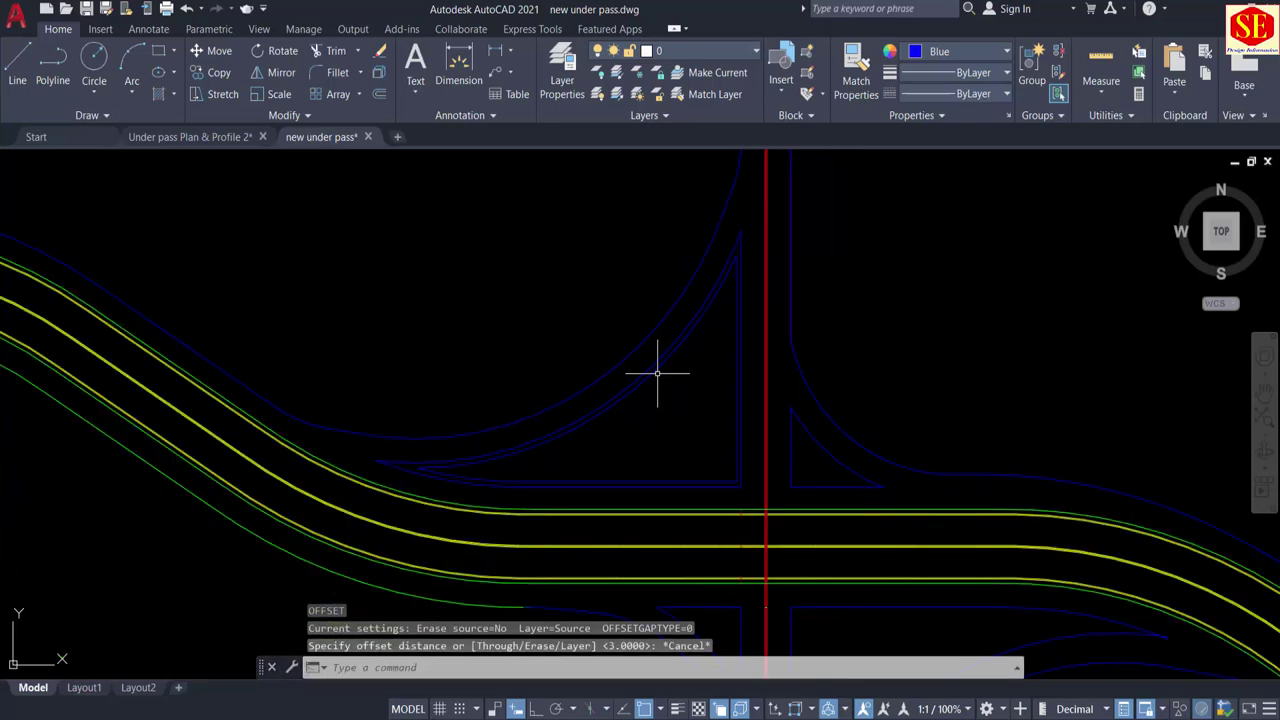
scroll(832, 488, up, 2)
key(Return)
key(Return)
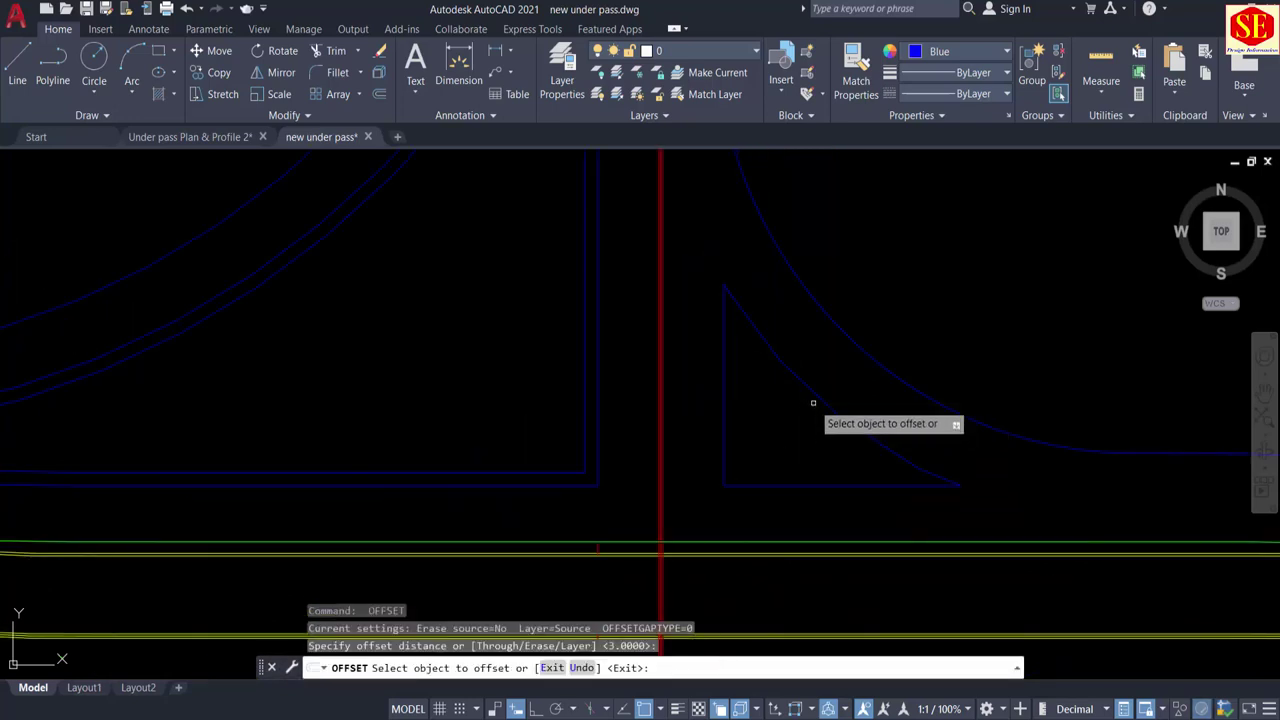
click(815, 408)
click(758, 400)
Step: Offset the lower-right and lower-left island outlines inward by 3
scroll(758, 400, down, 3)
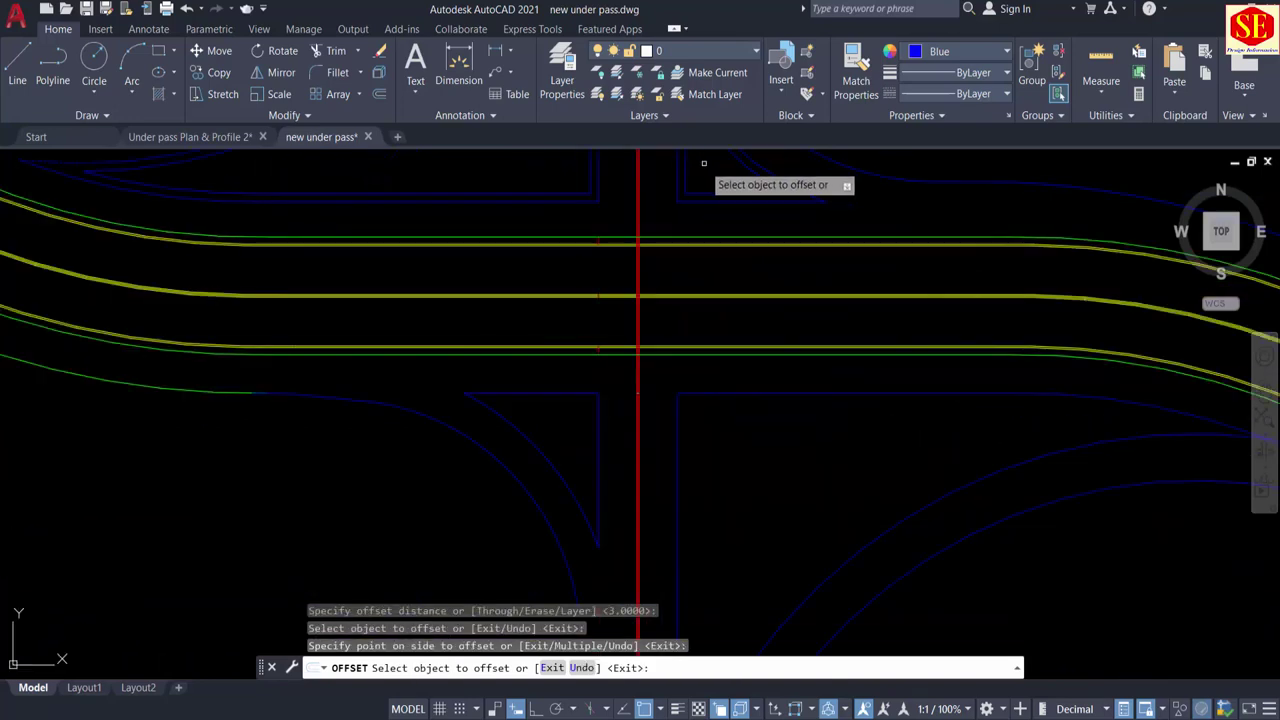
click(737, 392)
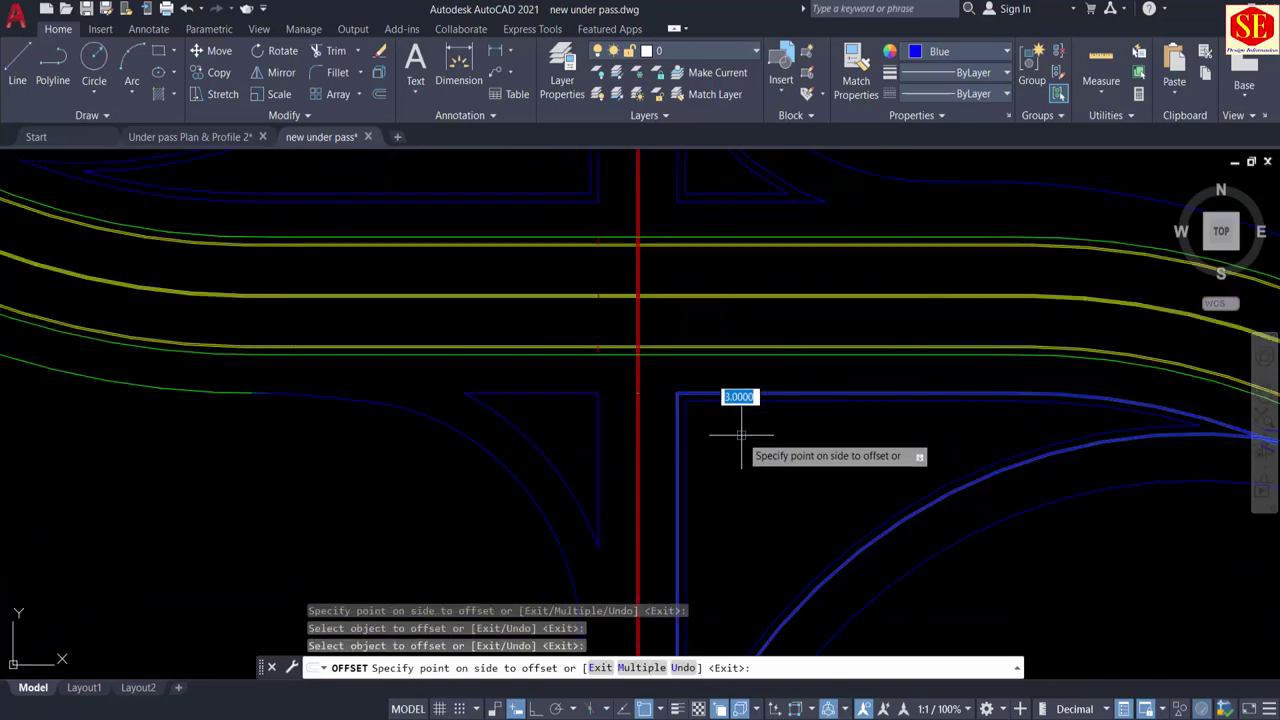
click(555, 384)
click(552, 390)
click(554, 412)
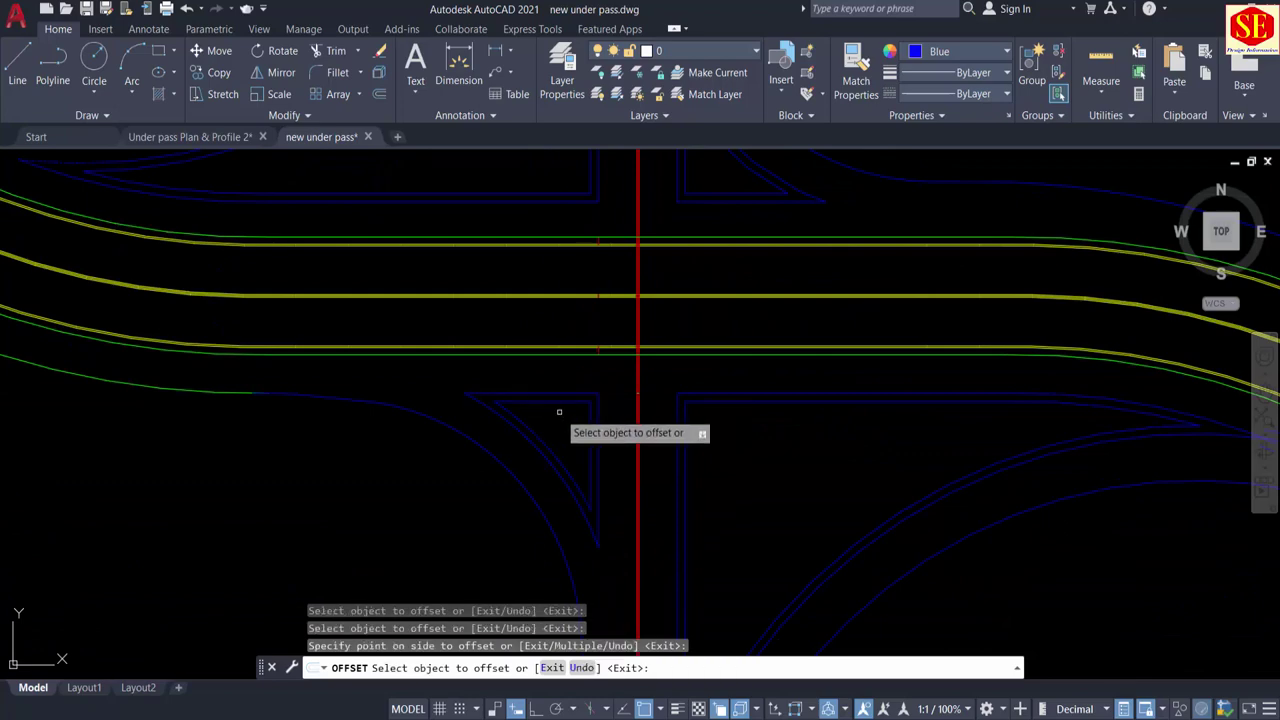
scroll(712, 372, down, 3)
key(Escape)
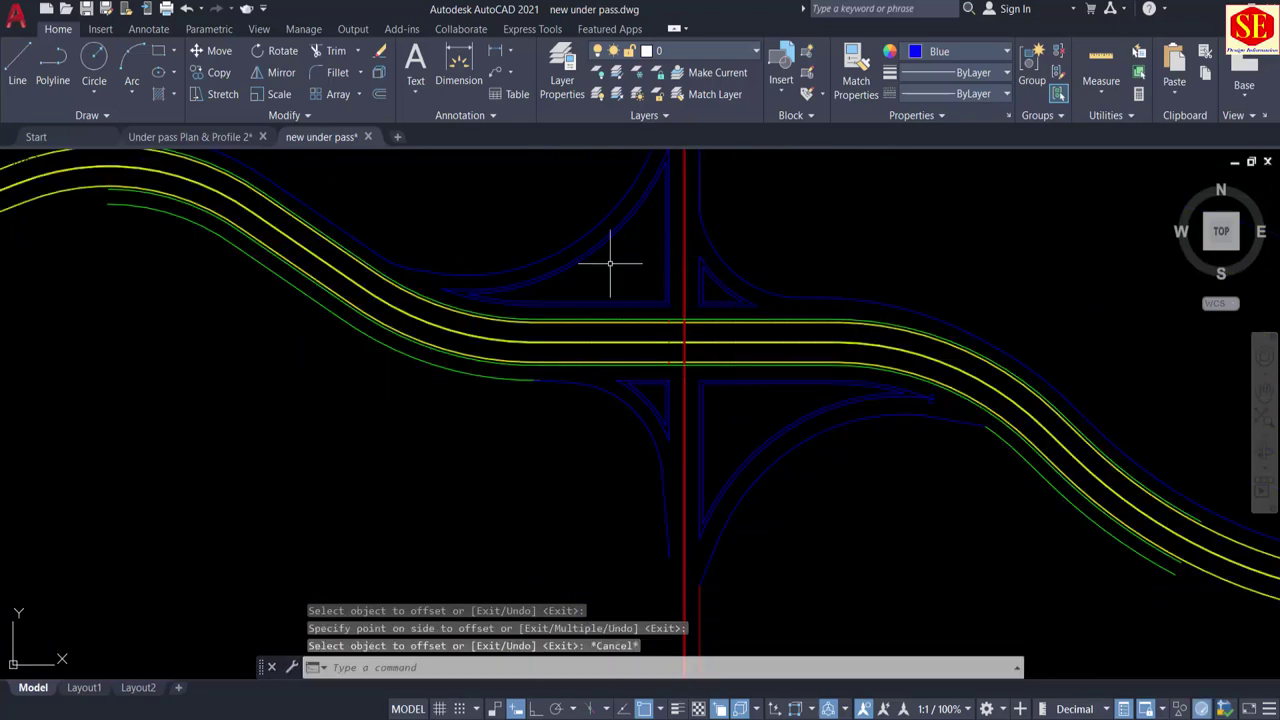
Step: Switch to the Under pass Plan & Profile 2 drawing and examine how the magenta and red lines start near station 0+150
middle_drag(610, 263, 909, 329)
scroll(411, 208, up, 3)
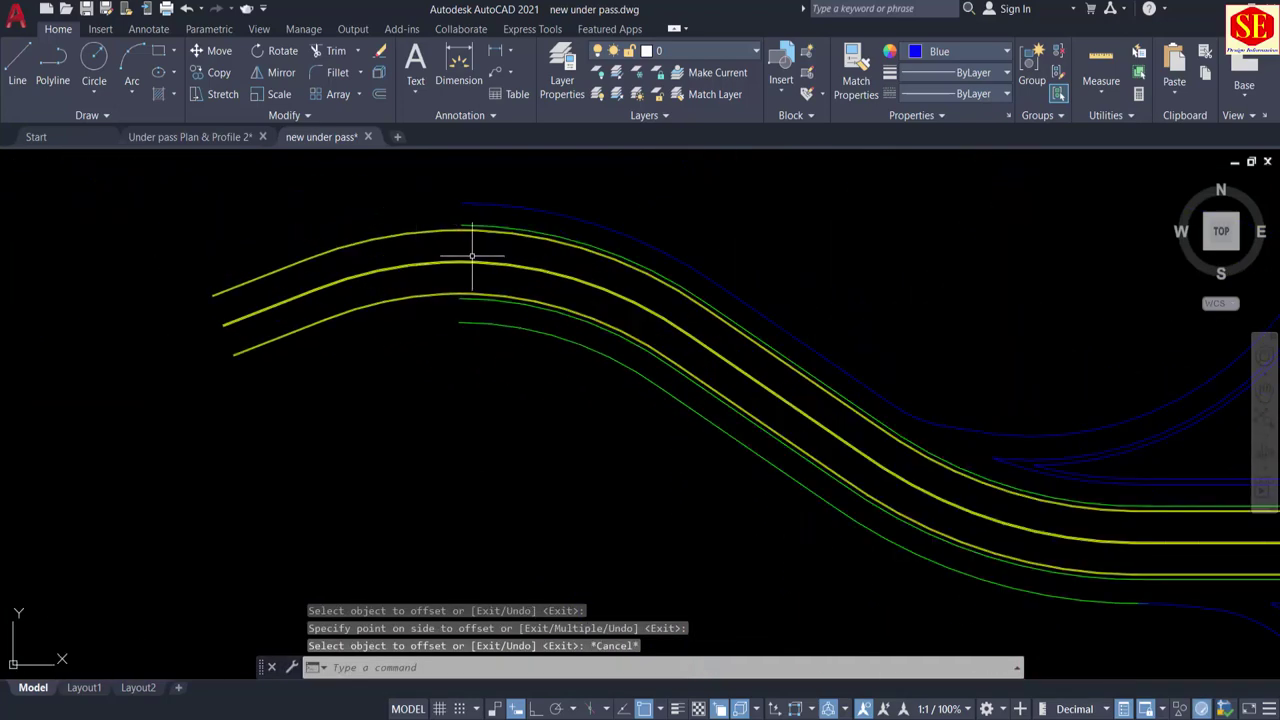
scroll(472, 256, up, 5)
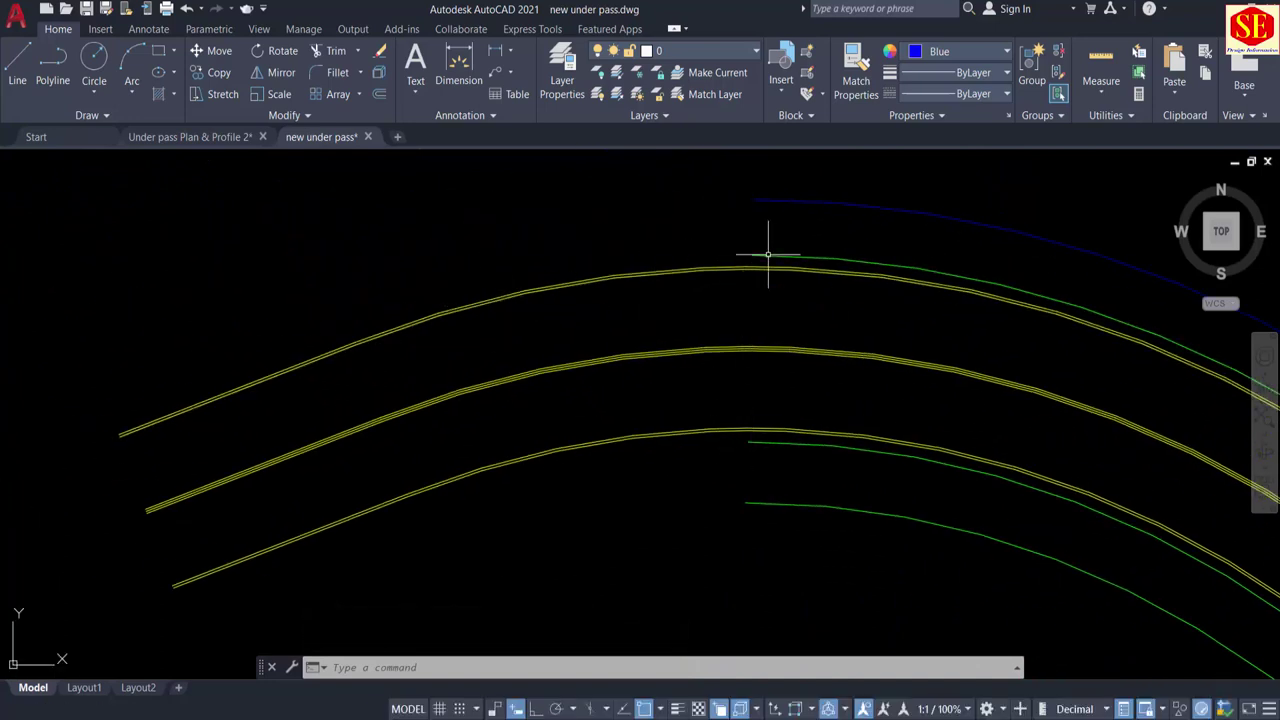
click(198, 142)
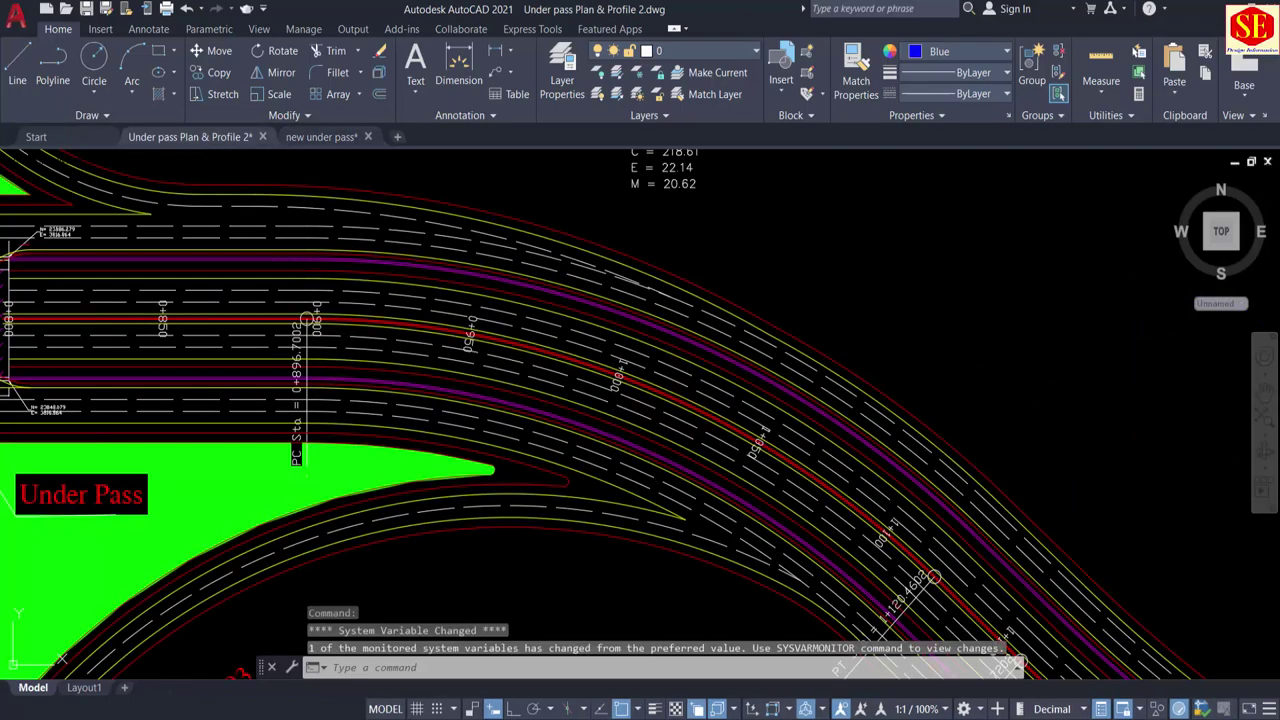
scroll(729, 361, down, 5)
mouse_move(343, 535)
middle_down()
mouse_move(746, 549)
mouse_move(980, 585)
middle_up()
scroll(432, 207, up, 5)
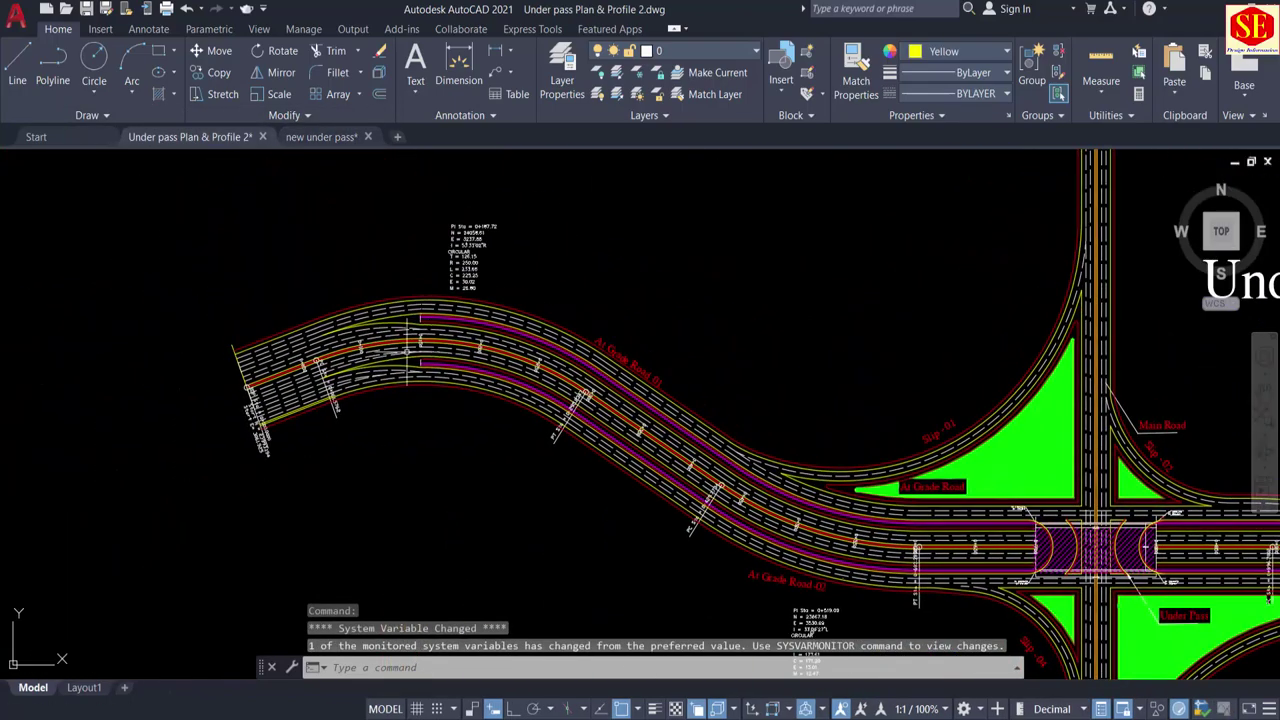
scroll(430, 268, up, 4)
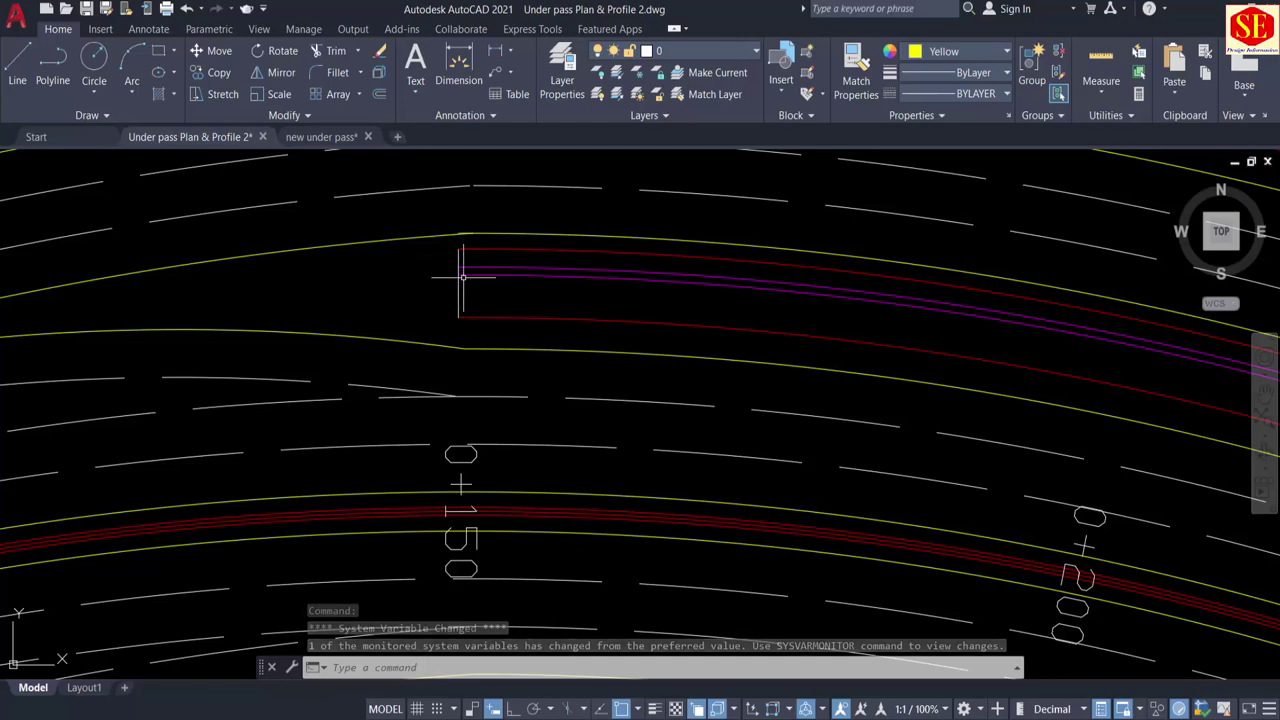
scroll(458, 262, down, 4)
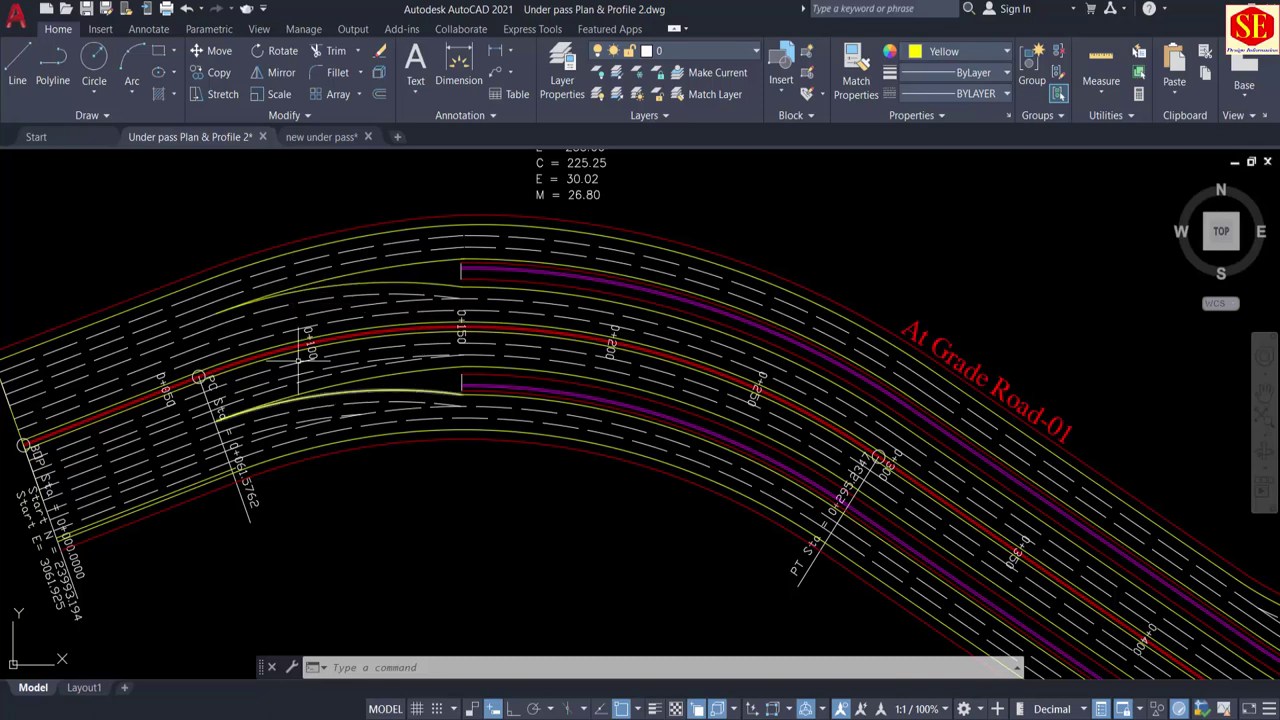
scroll(515, 370, up, 4)
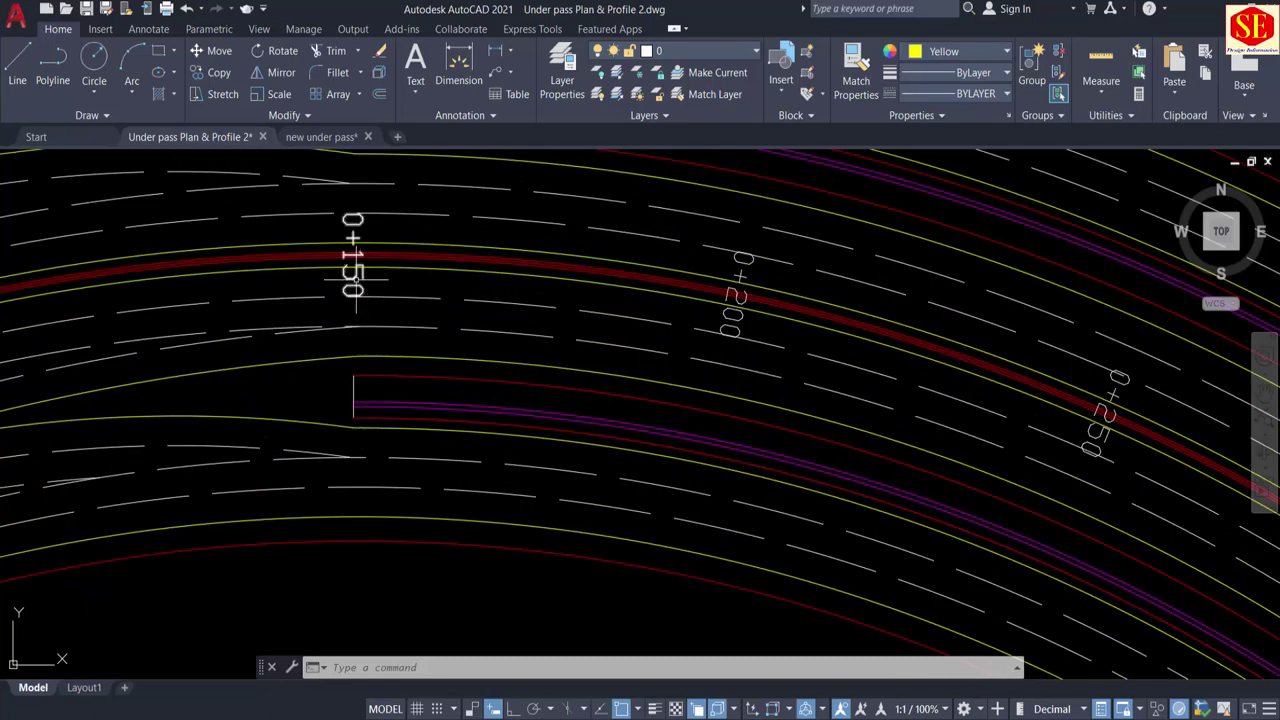
scroll(381, 340, down, 4)
Step: Examine the eastern ends of the magenta and yellow edge lines near station 1+300 in the reference plan
middle_drag(813, 463, 351, 182)
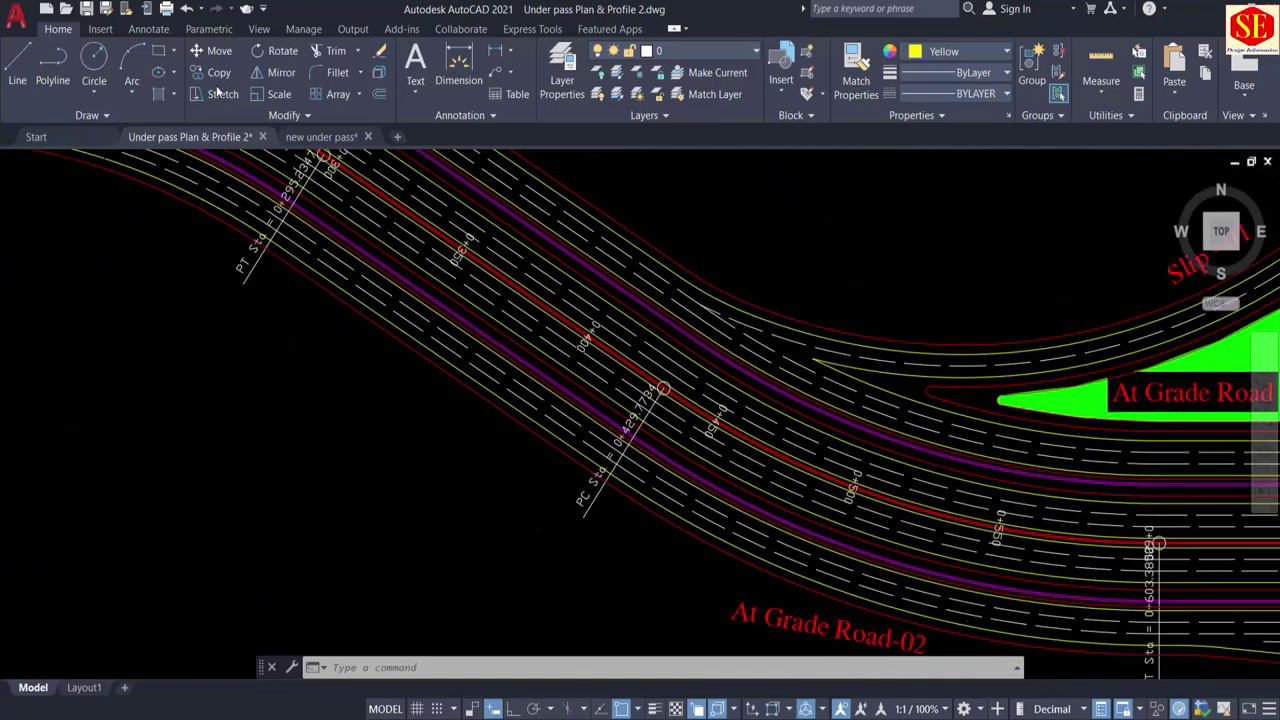
scroll(362, 156, down, 2)
middle_drag(965, 347, 31, 259)
mouse_move(827, 395)
middle_down()
mouse_move(788, 341)
mouse_move(570, 165)
middle_up()
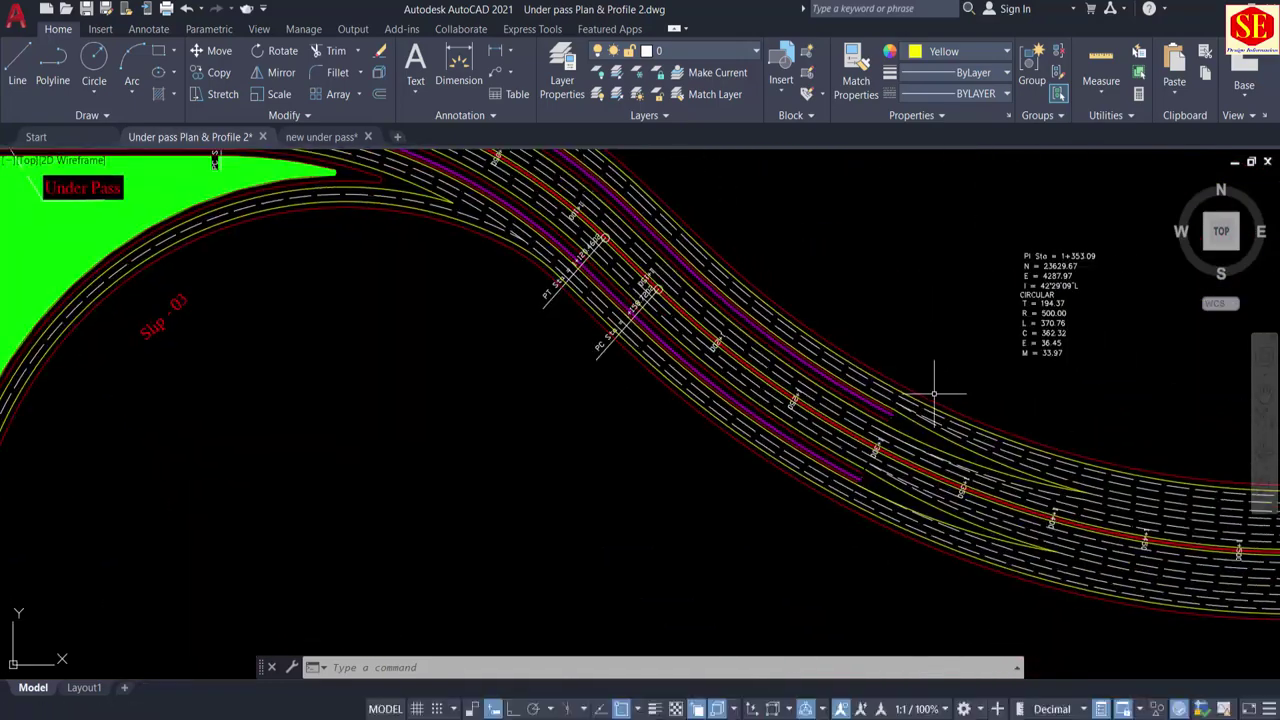
scroll(955, 413, up, 4)
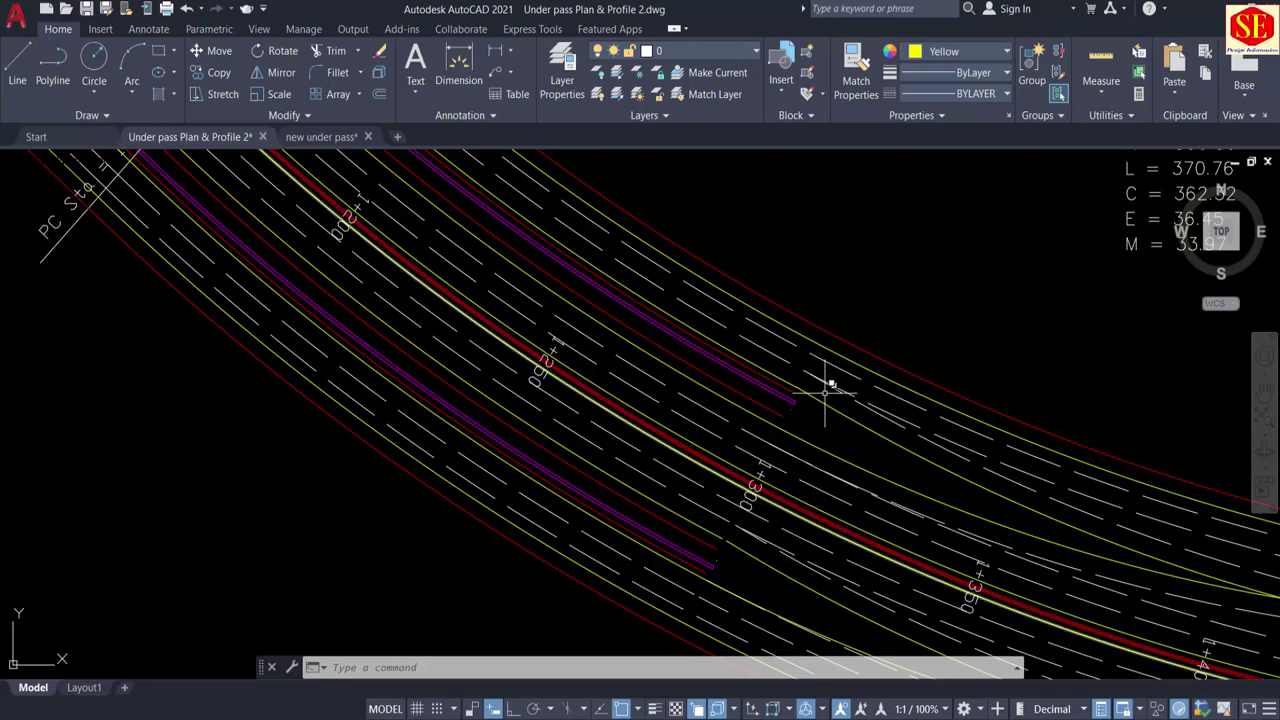
click(777, 373)
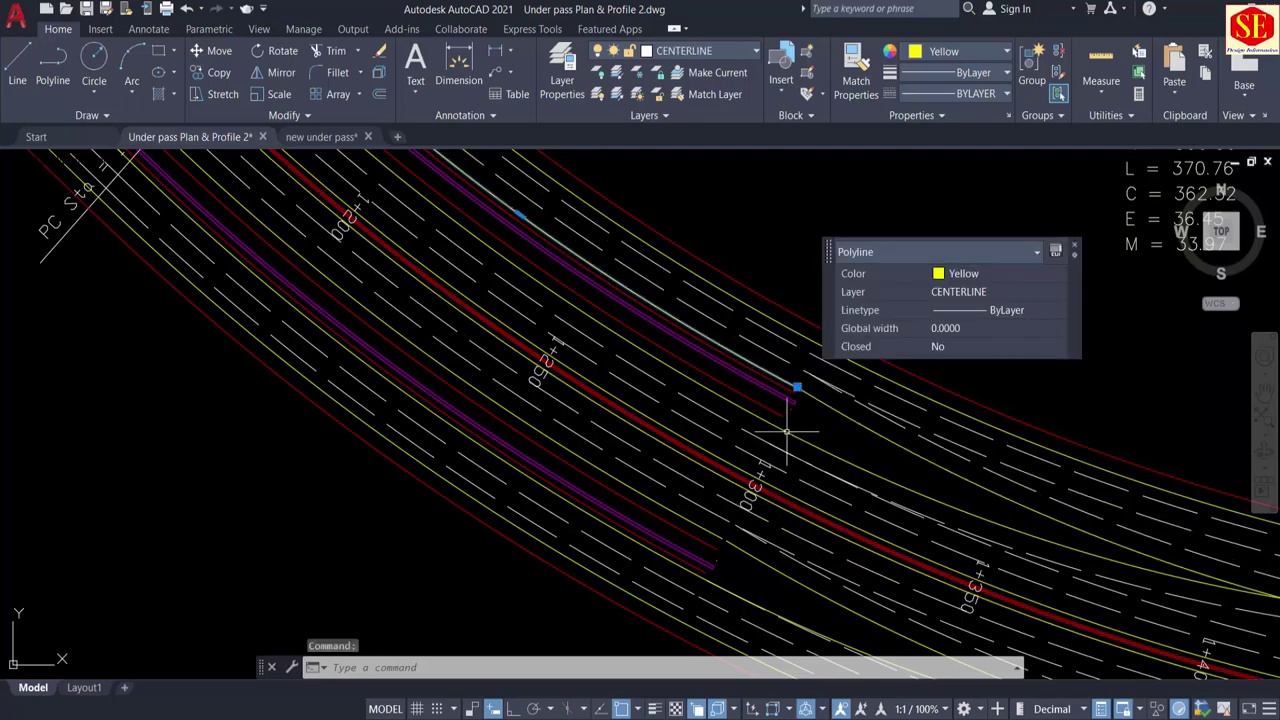
key(Escape)
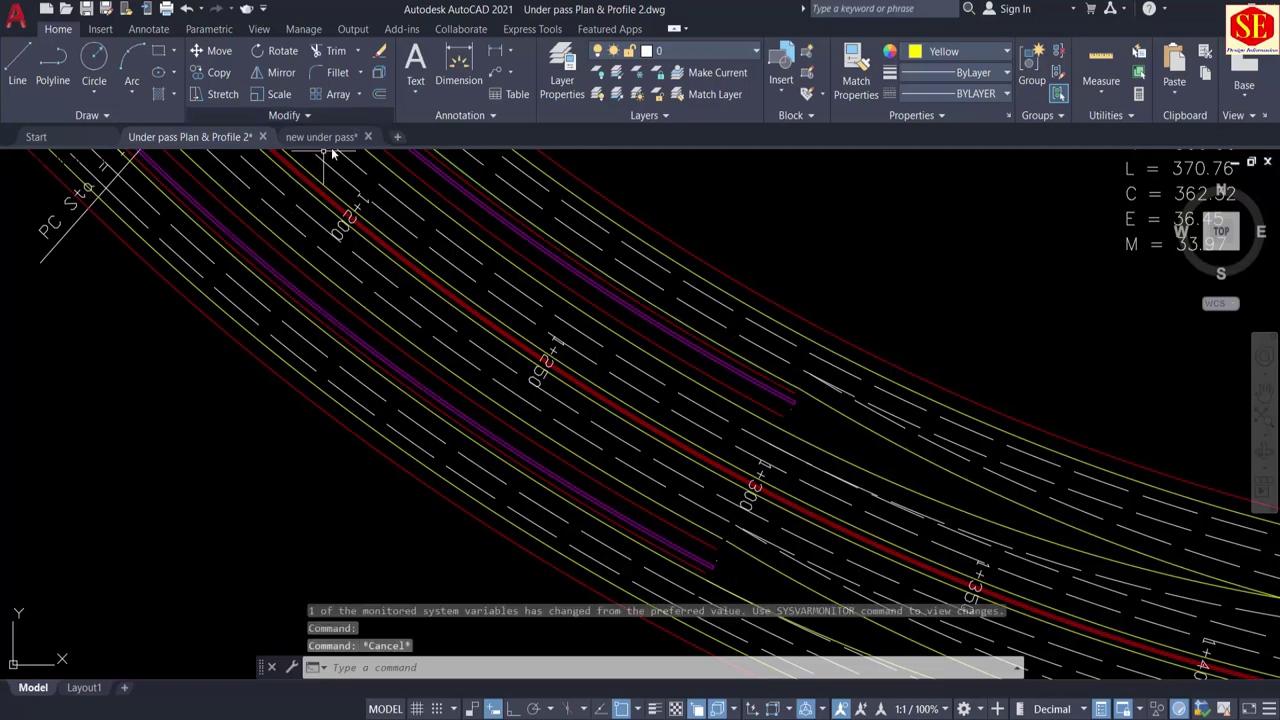
Step: Return to the new under pass drawing and draw a line across the road's west end, from the upper green edge to the lowest green edge
click(320, 140)
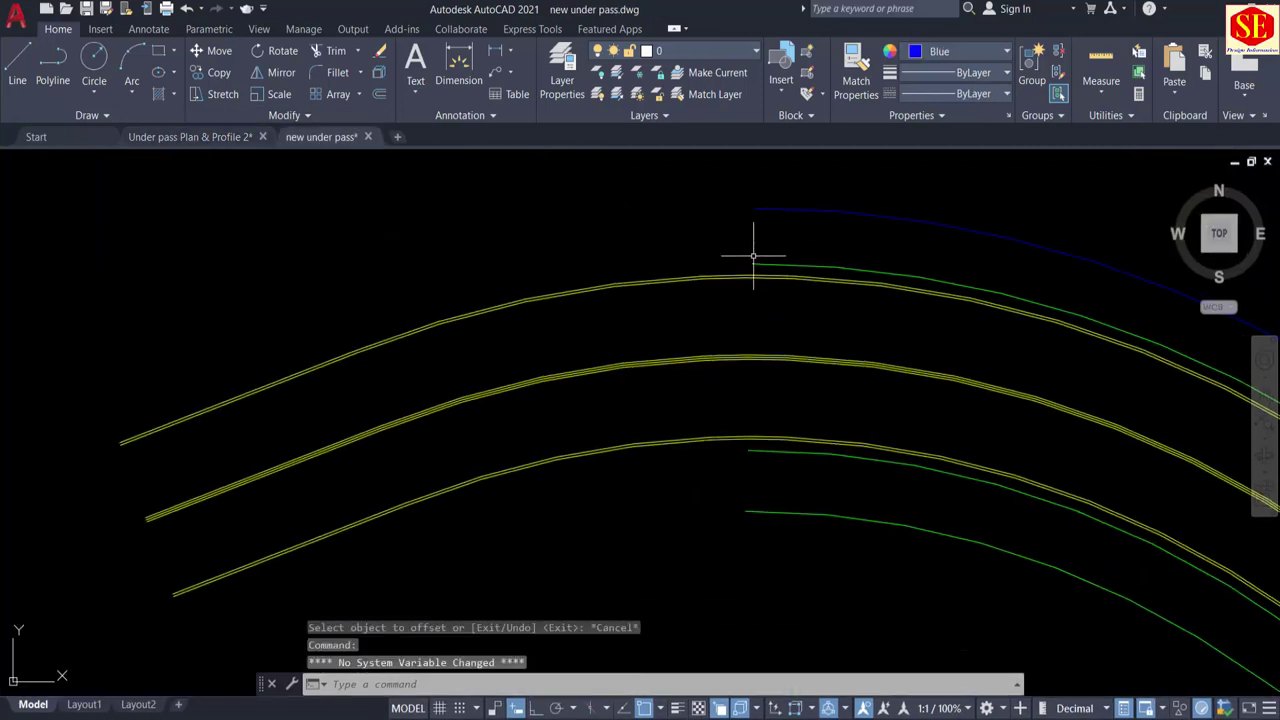
key(l)
key(Return)
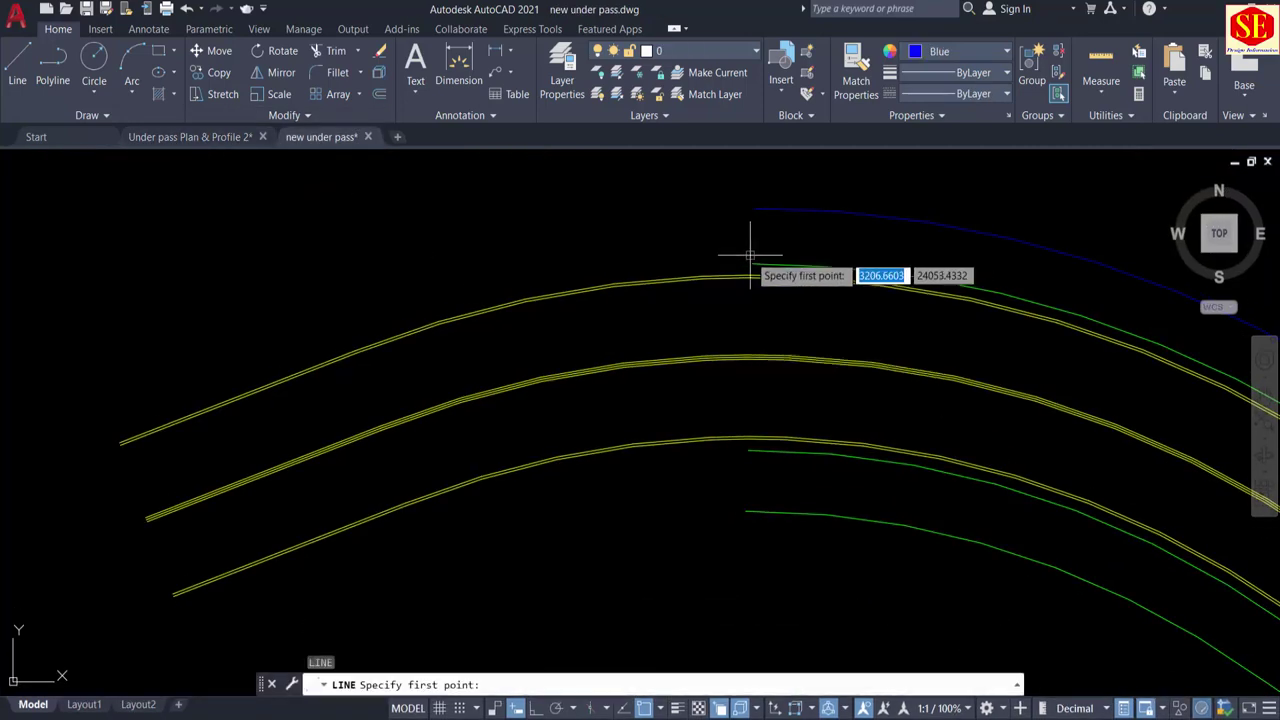
click(752, 264)
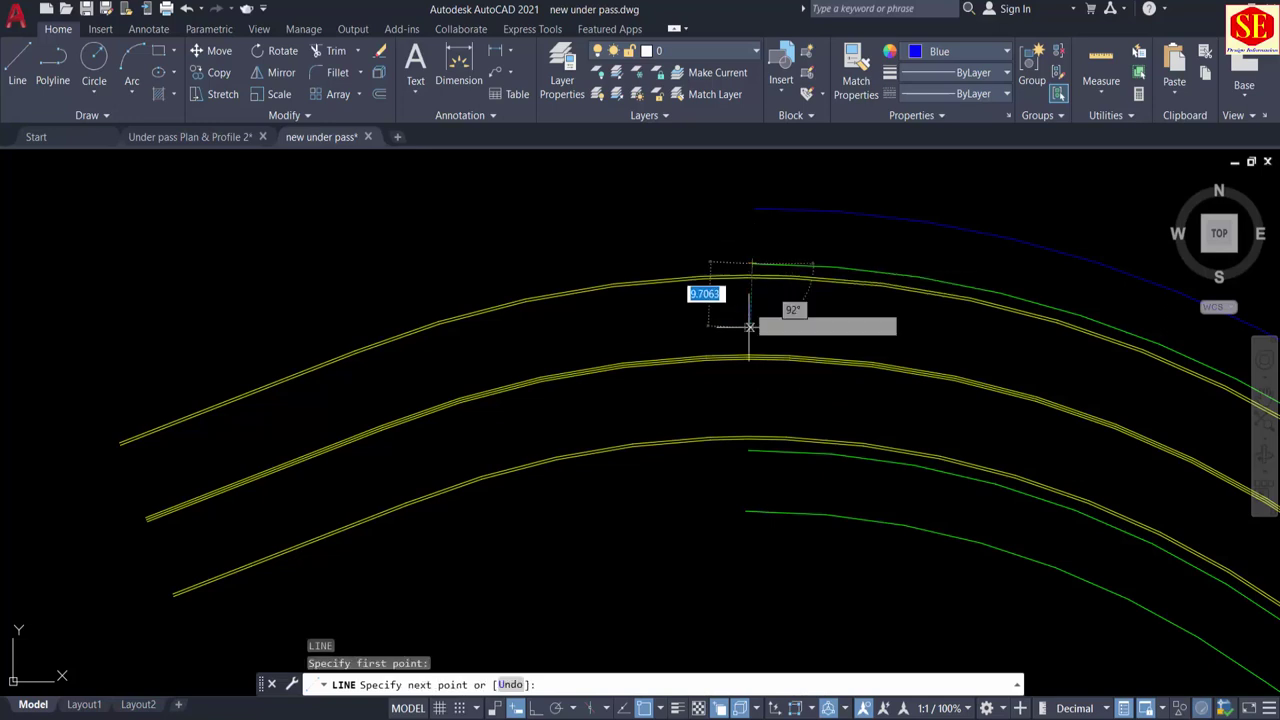
click(748, 514)
key(Escape)
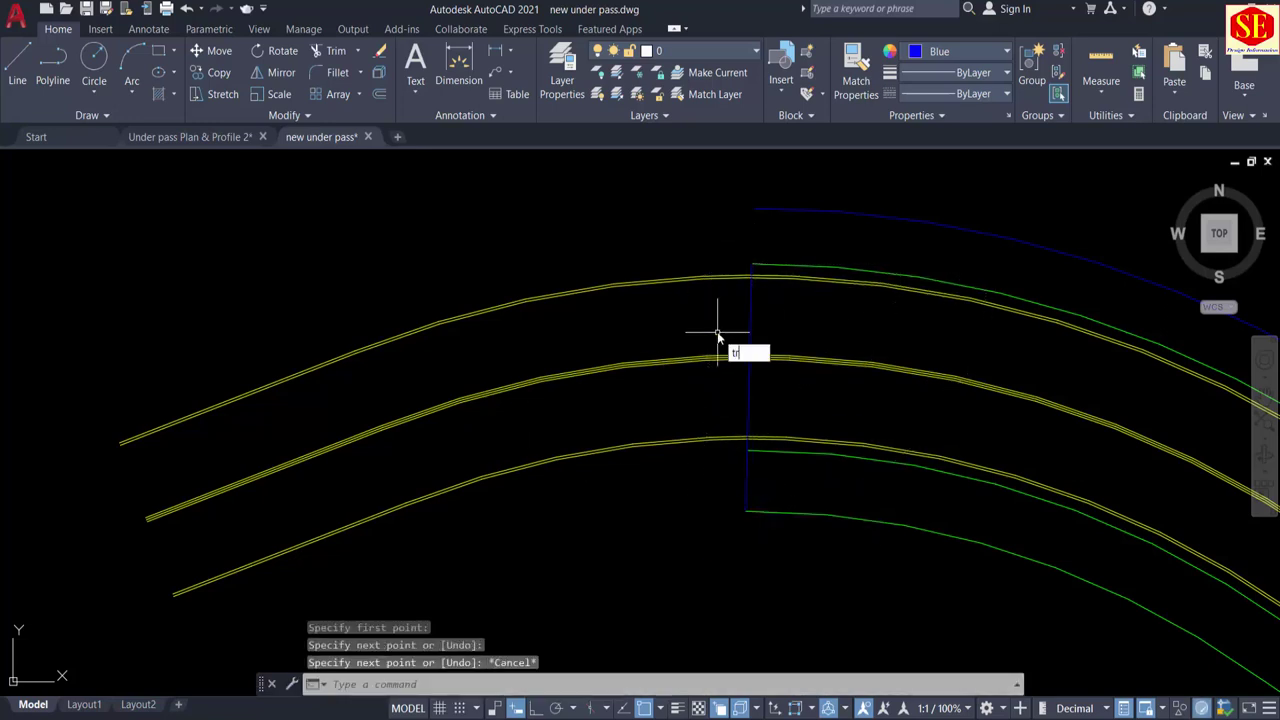
Step: Trim the upper and lower yellow double lines back to the cross line at the road's west end
text(tr)
key(Return)
click(693, 249)
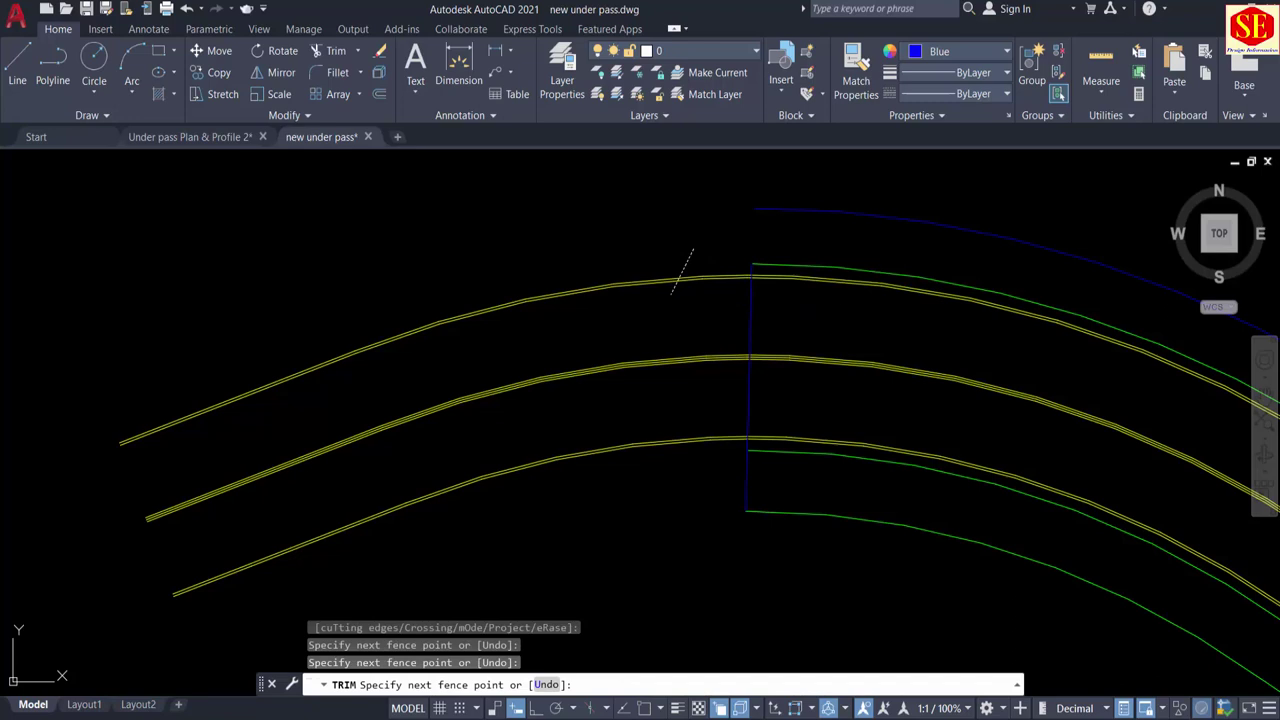
key(Return)
click(702, 298)
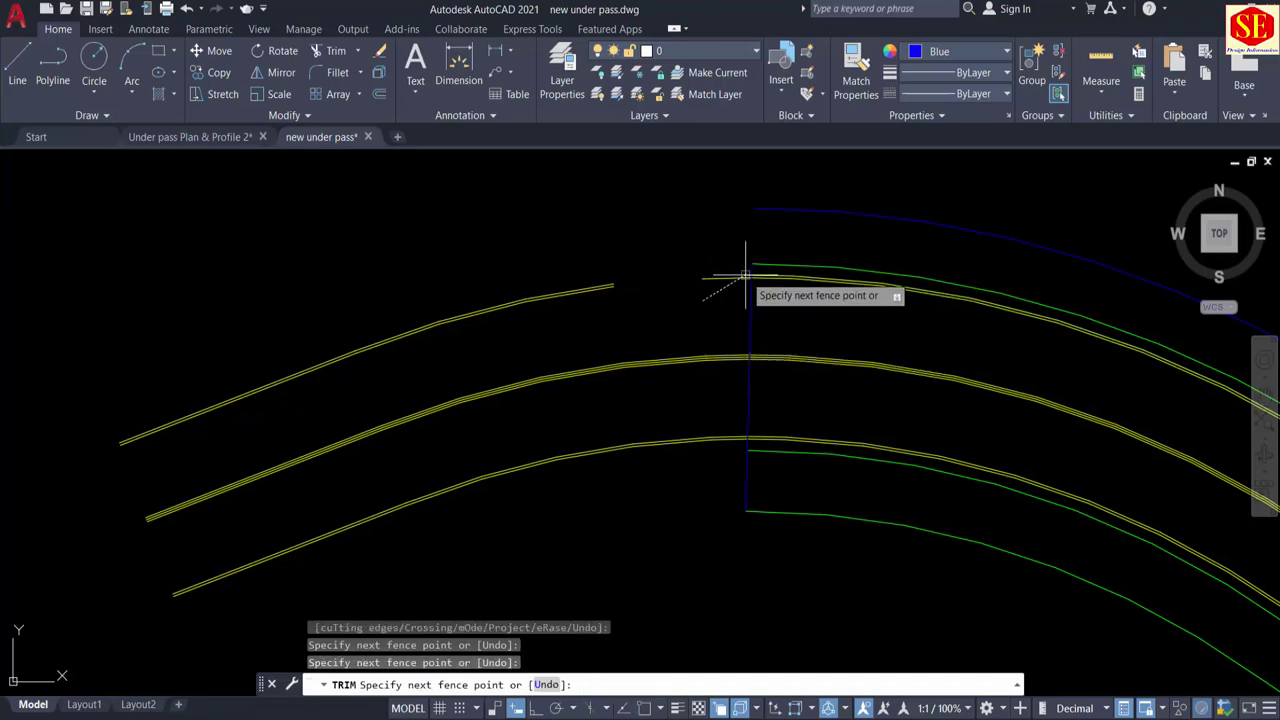
key(Return)
scroll(750, 276, up, 2)
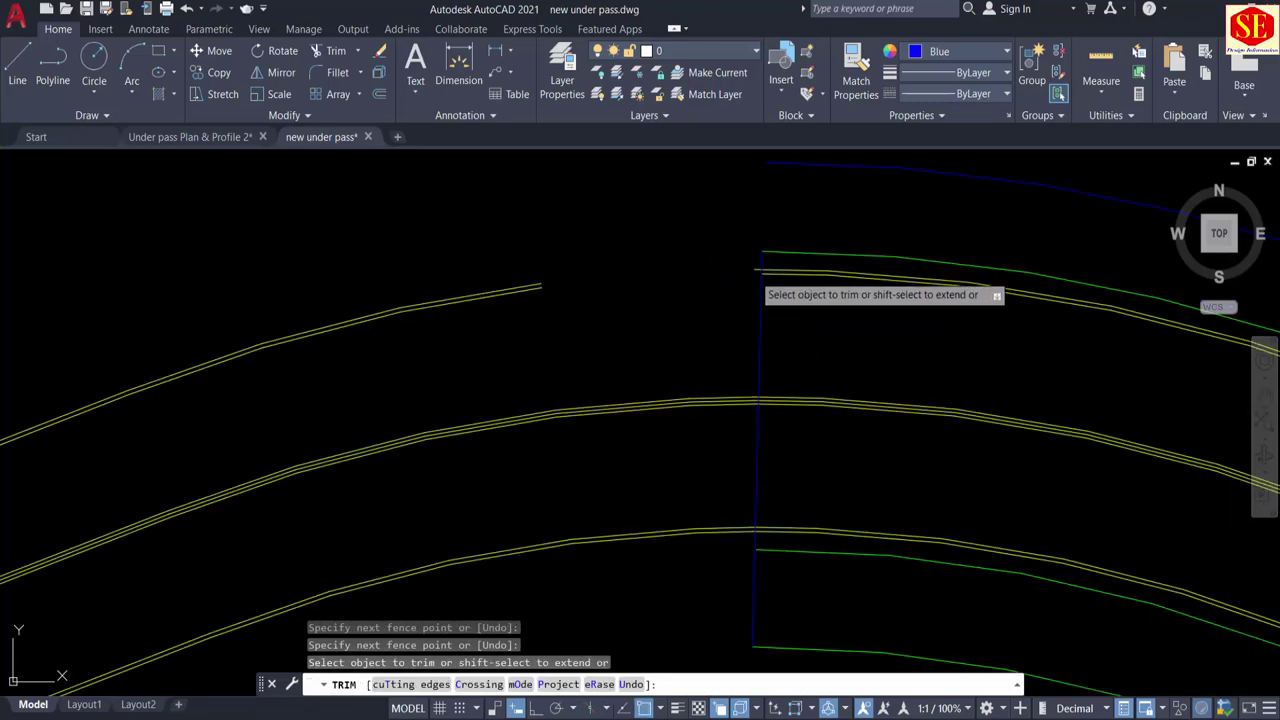
scroll(737, 565, up, 4)
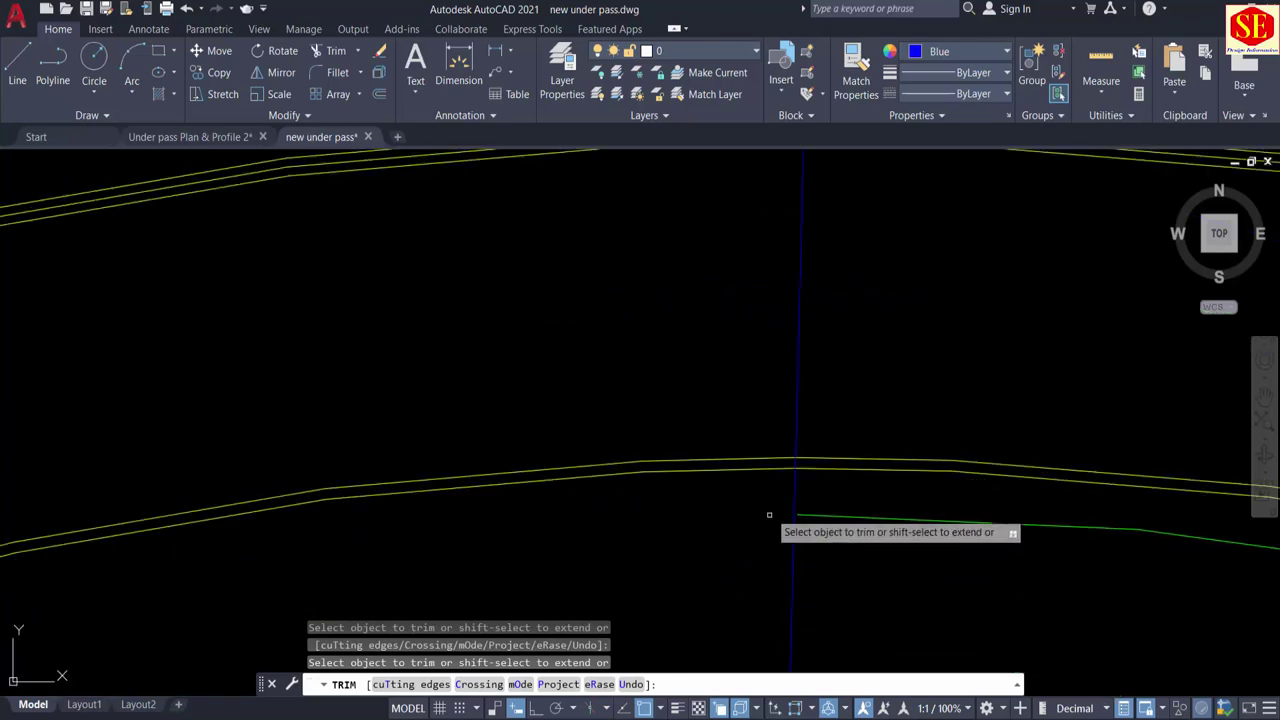
click(786, 464)
click(783, 451)
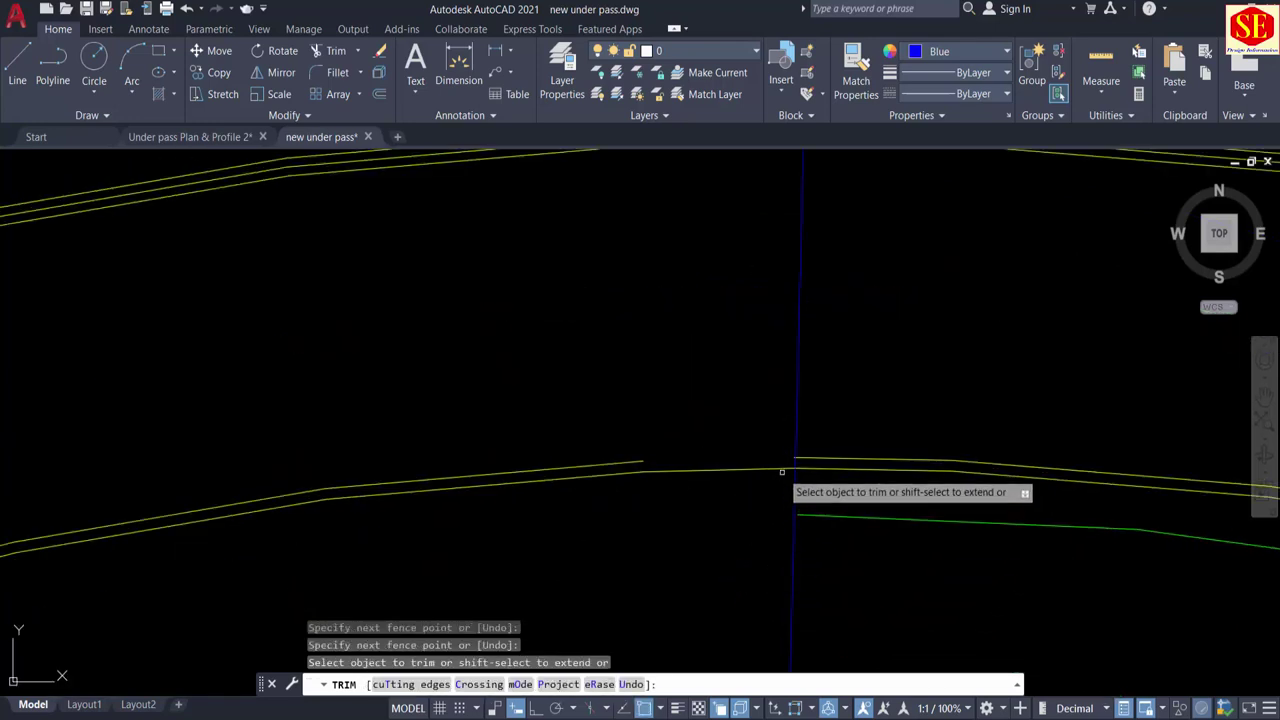
scroll(719, 436, down, 5)
key(Escape)
Step: Erase the leftover upper and lower yellow double lines west of the cross line, keeping the central ones
click(660, 417)
click(625, 480)
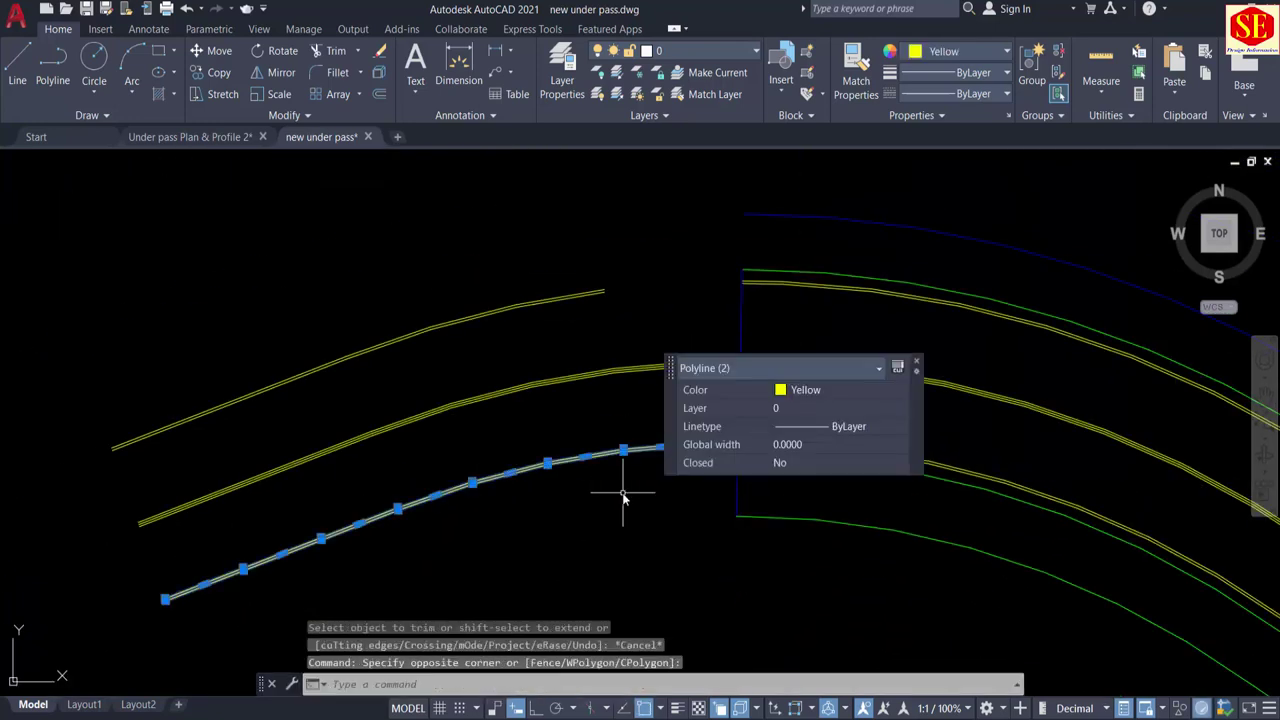
text(e)
key(Return)
click(485, 296)
click(450, 355)
text(e)
key(Return)
scroll(448, 348, down, 2)
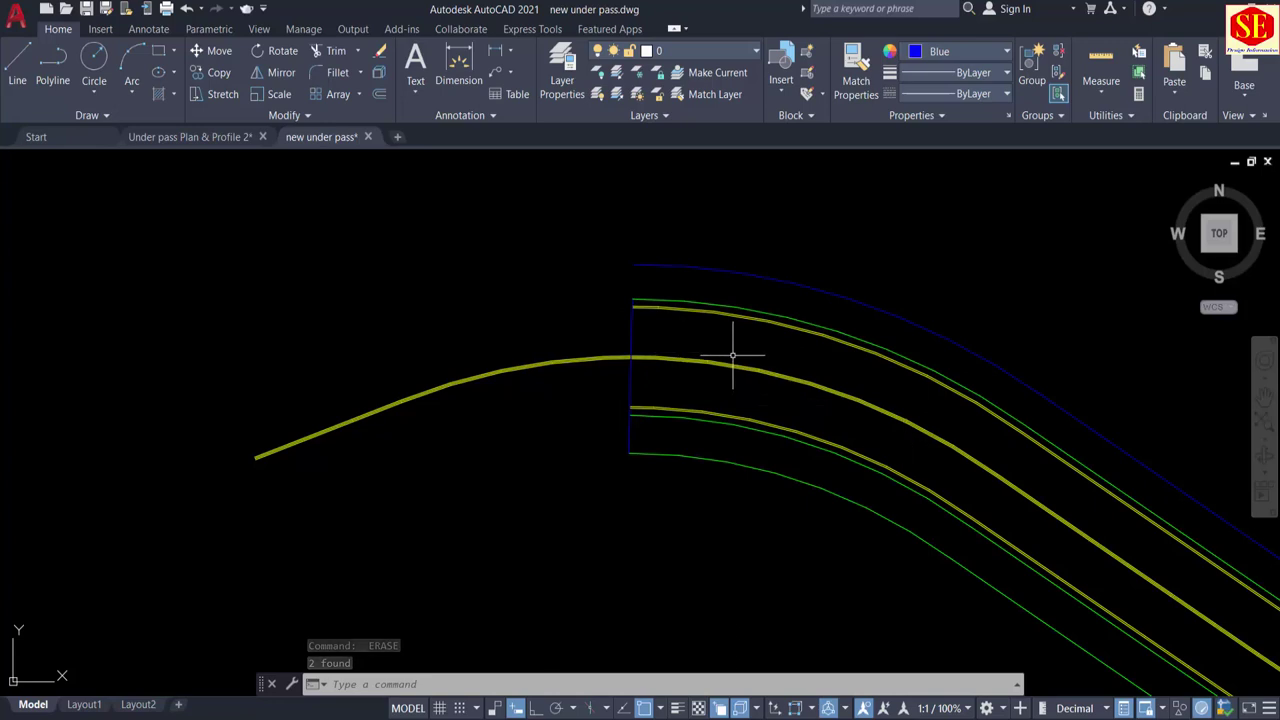
Step: Offset the upper blue edge line west of the crossing by 3 units toward the road
middle_drag(890, 406, 559, 347)
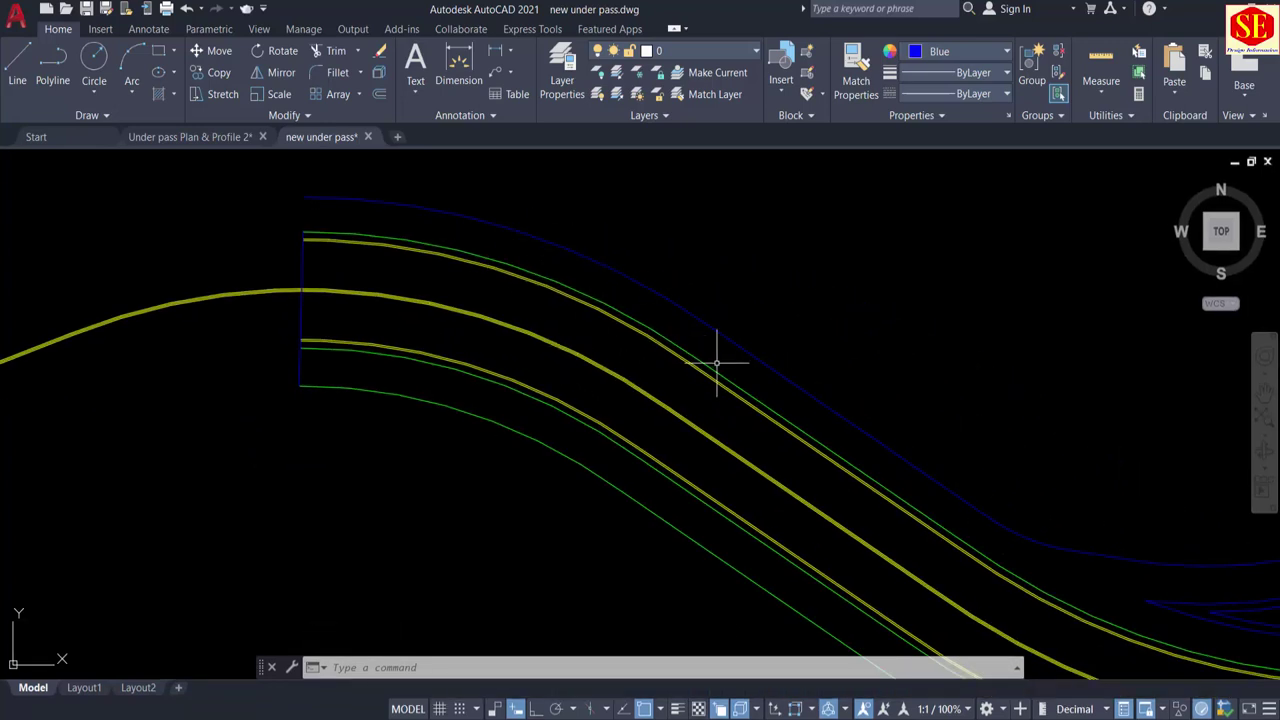
middle_drag(759, 370, 627, 403)
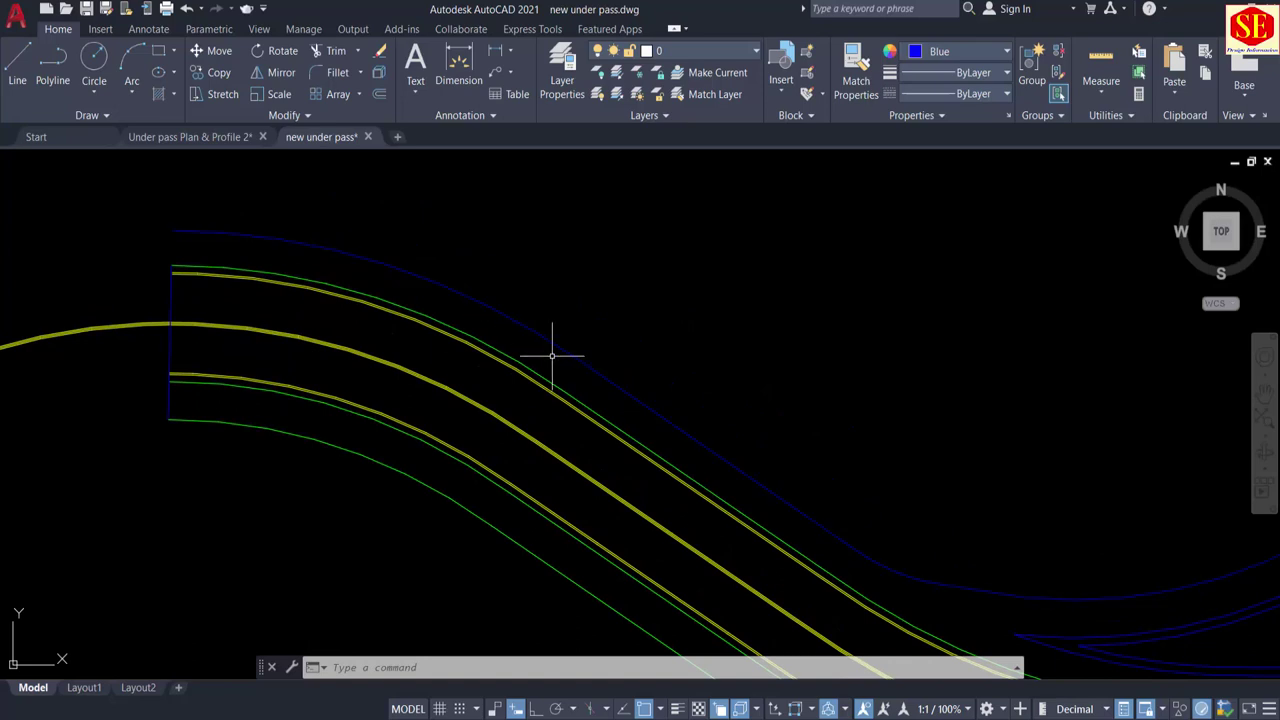
key(Return)
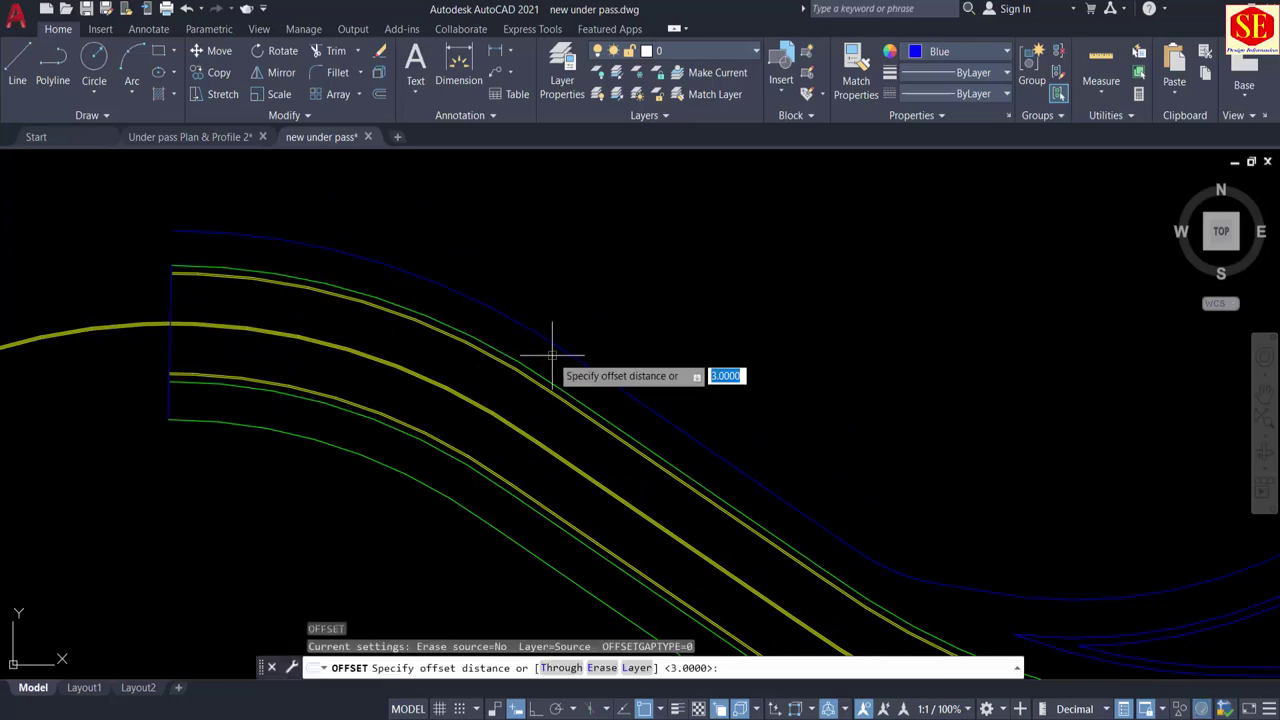
key(Return)
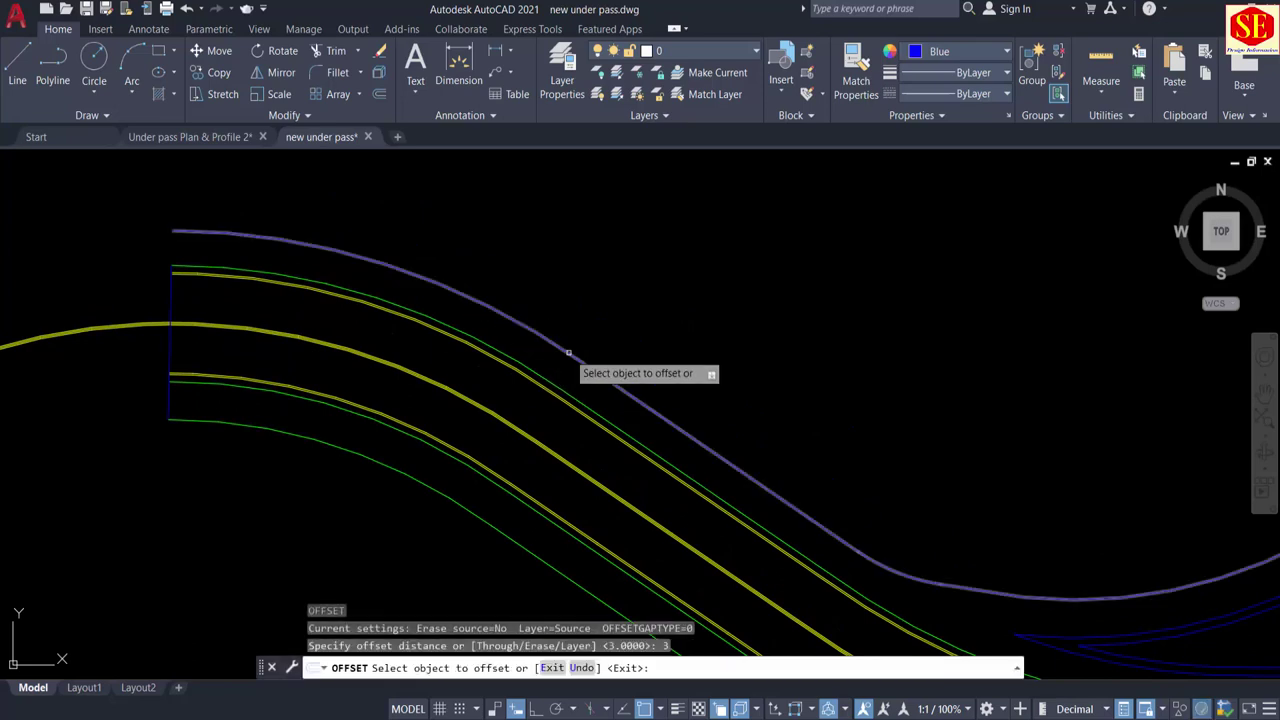
click(565, 358)
click(722, 480)
key(Return)
scroll(560, 334, down, 2)
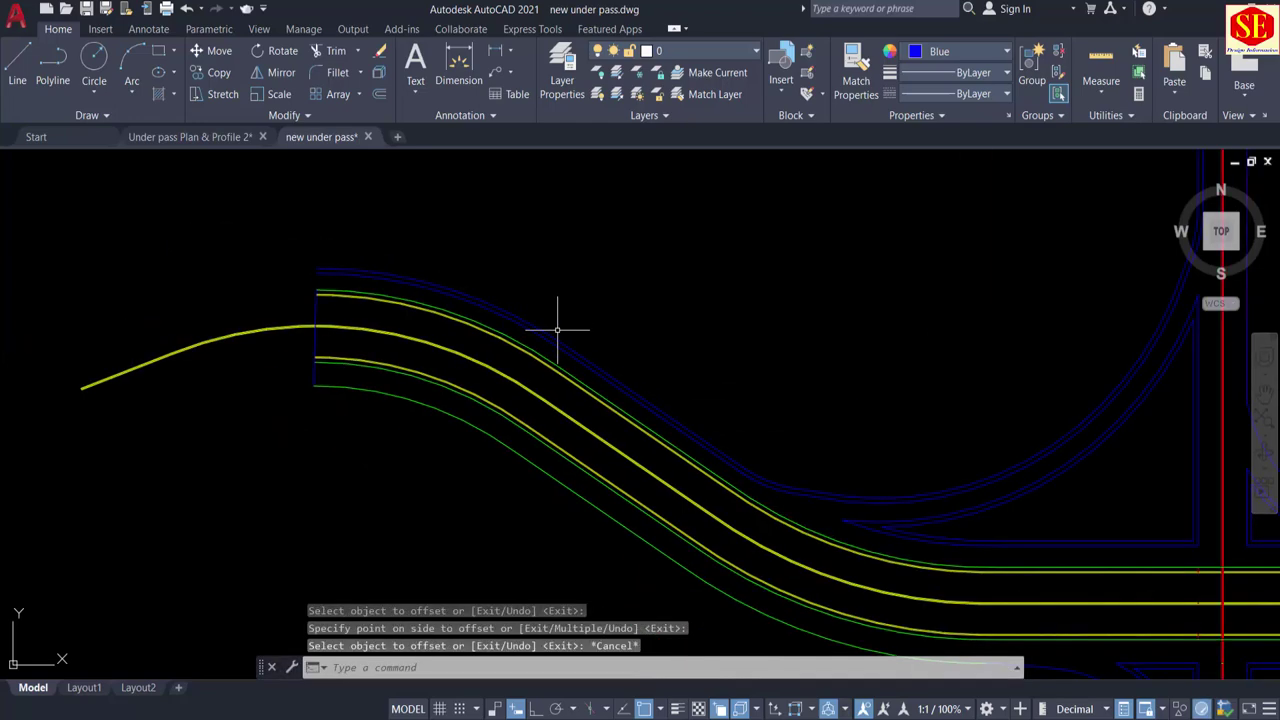
Step: Offset the lowest green edge line west of the crossing by 3 units toward the road
scroll(580, 486, up, 5)
key(Return)
key(Return)
click(483, 508)
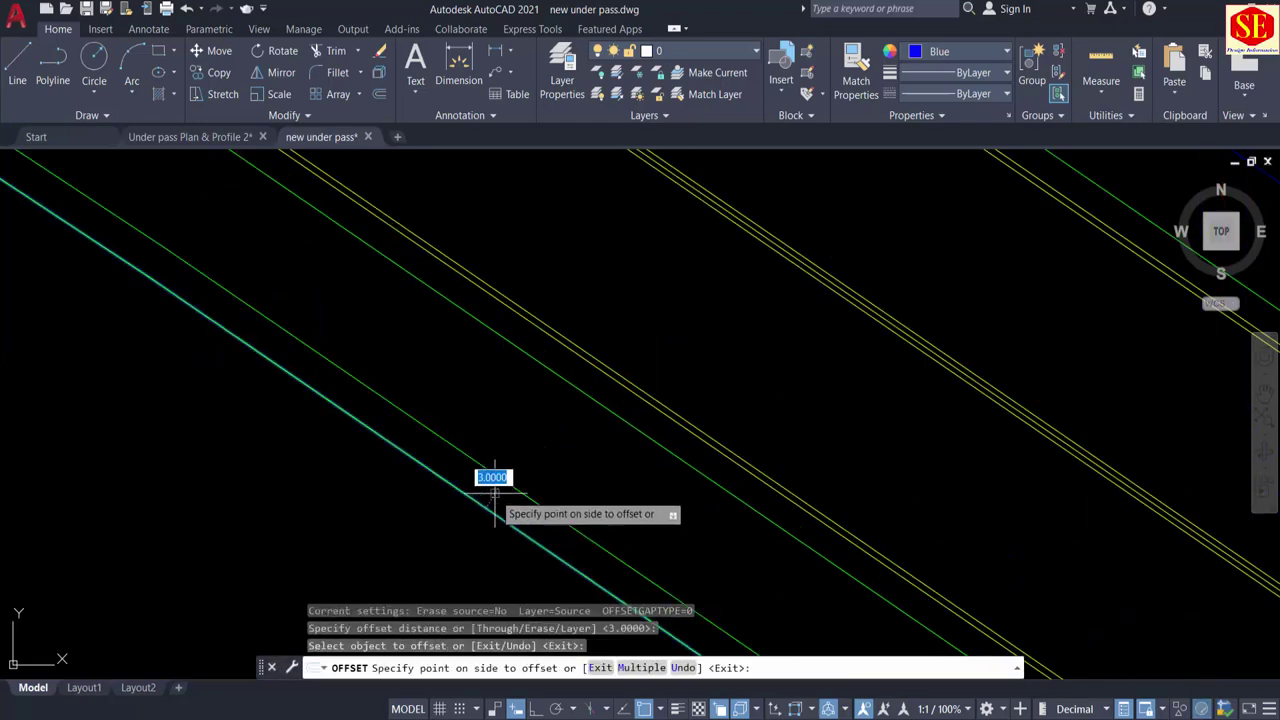
click(487, 391)
scroll(484, 389, down, 5)
scroll(484, 389, down, 2)
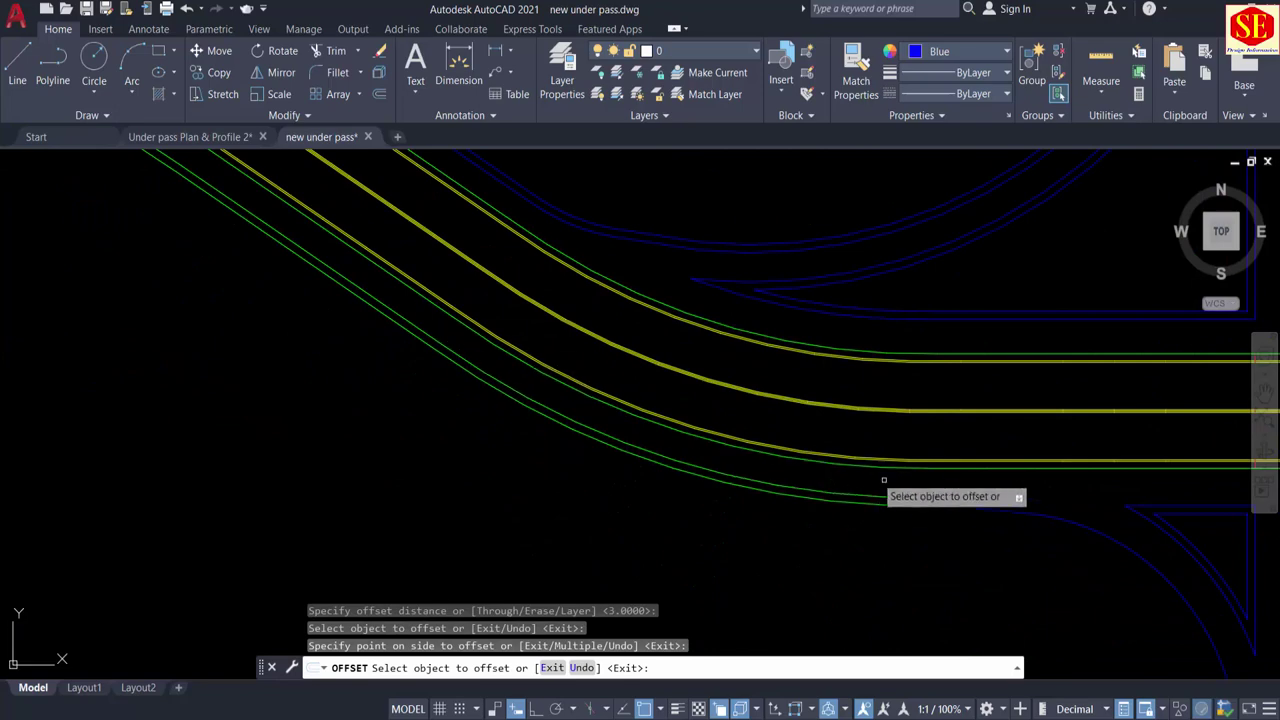
Step: Examine the footpath widths in the road, ramp, underpass, main road and slip typical sections
scroll(566, 436, down, 3)
scroll(840, 350, up, 8)
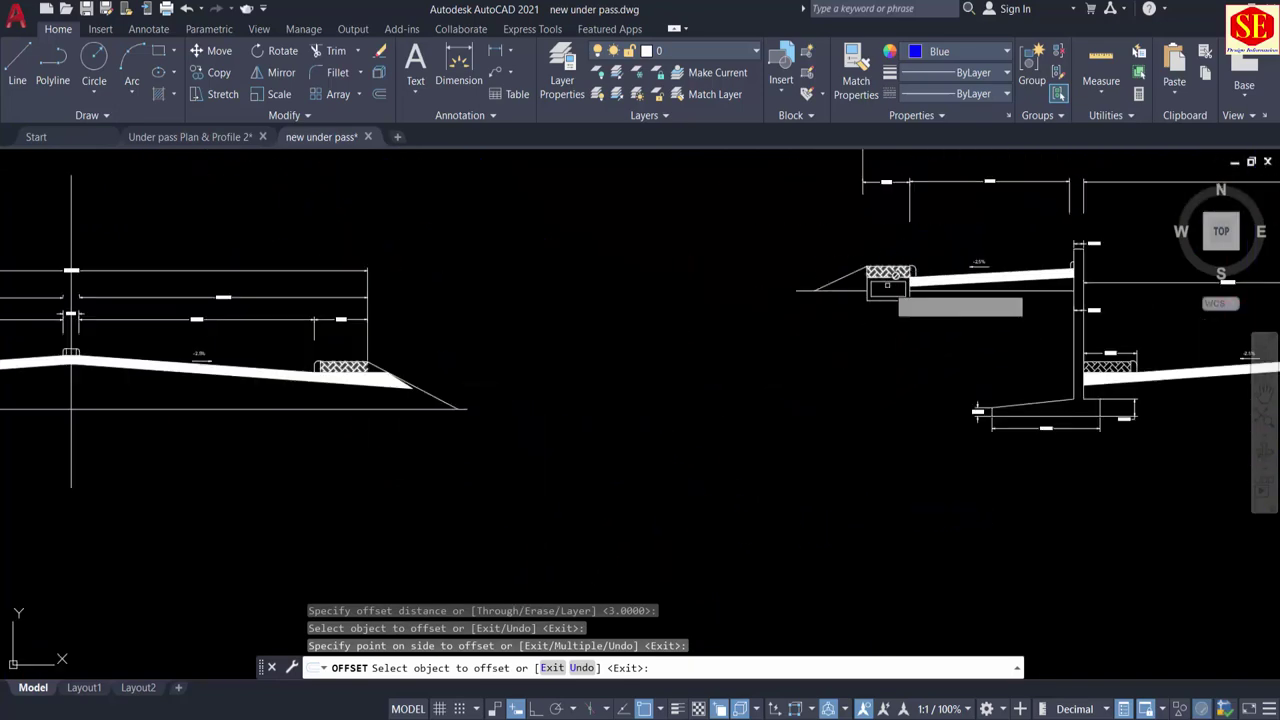
middle_drag(888, 280, 648, 452)
scroll(717, 458, down, 4)
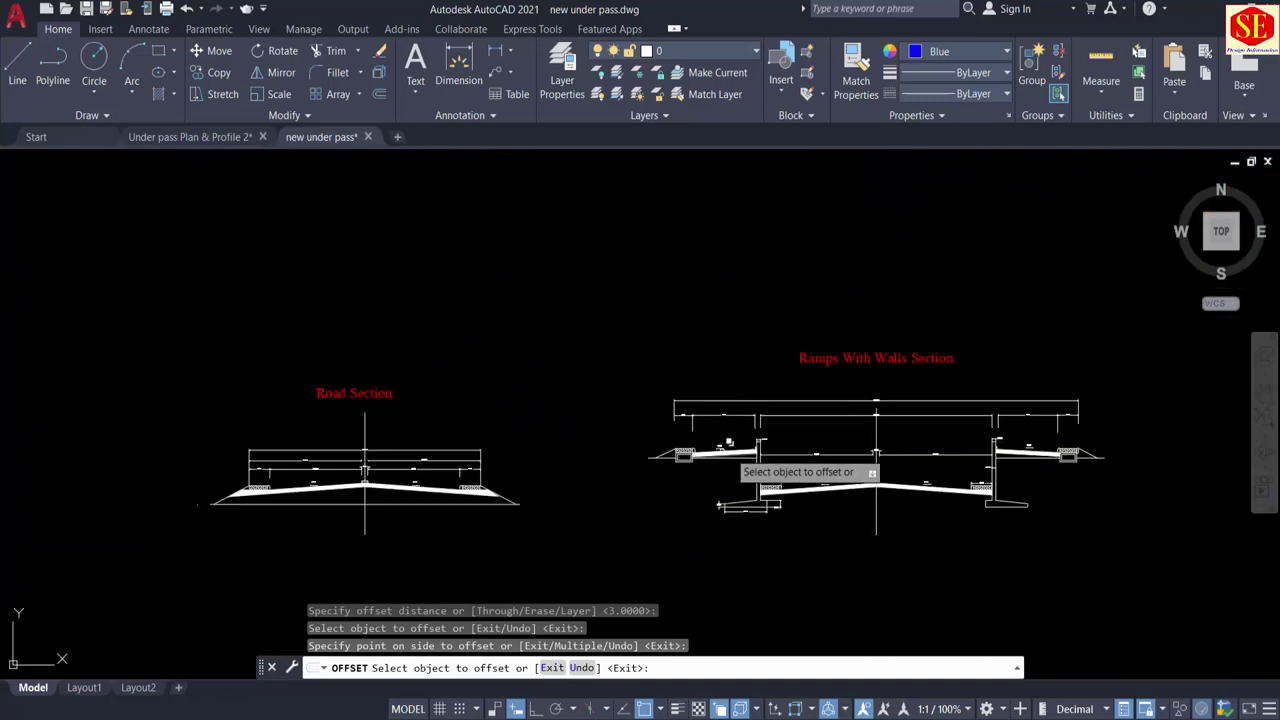
middle_drag(1052, 465, 330, 441)
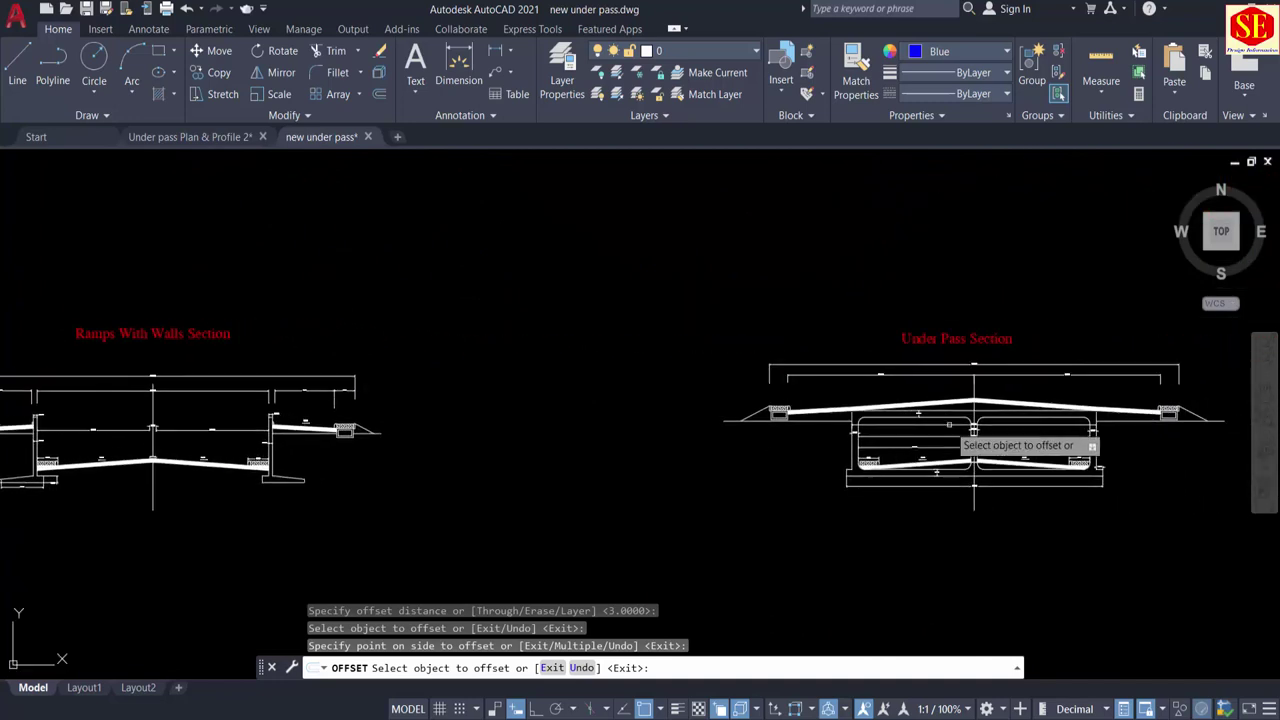
scroll(840, 404, up, 2)
scroll(762, 430, down, 5)
scroll(1108, 420, up, 6)
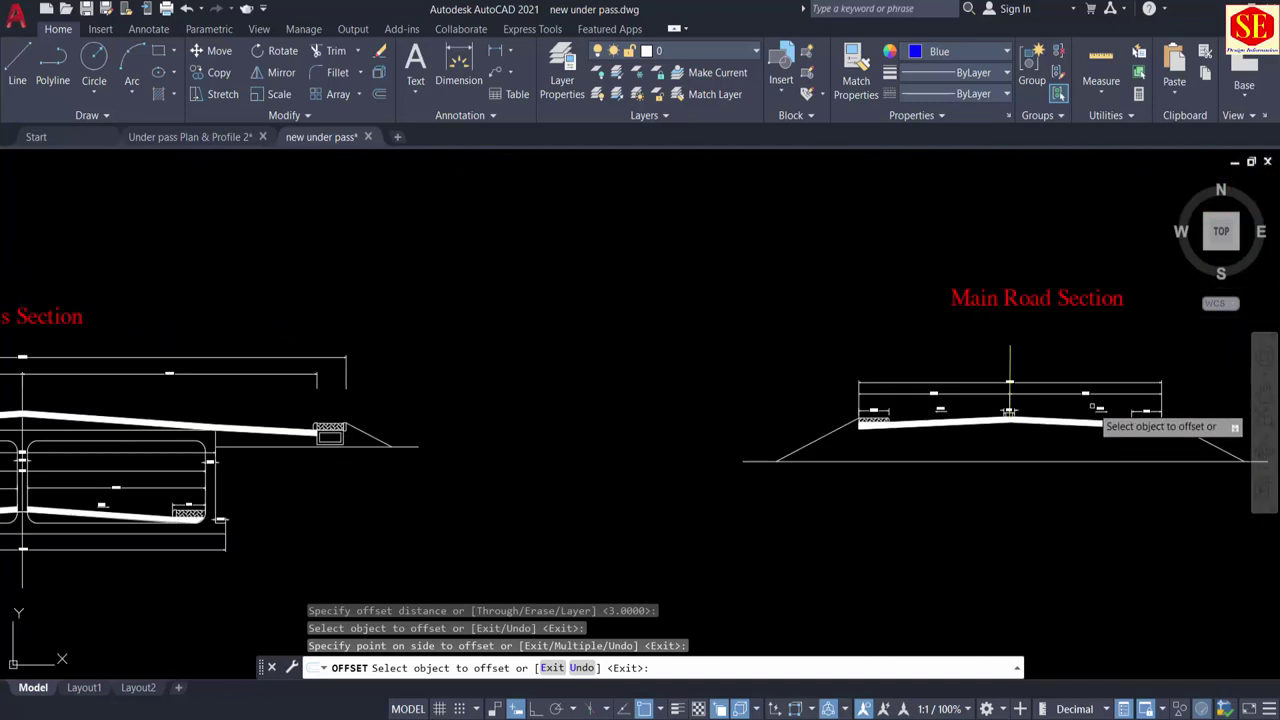
middle_drag(1082, 412, 602, 472)
scroll(1014, 486, up, 4)
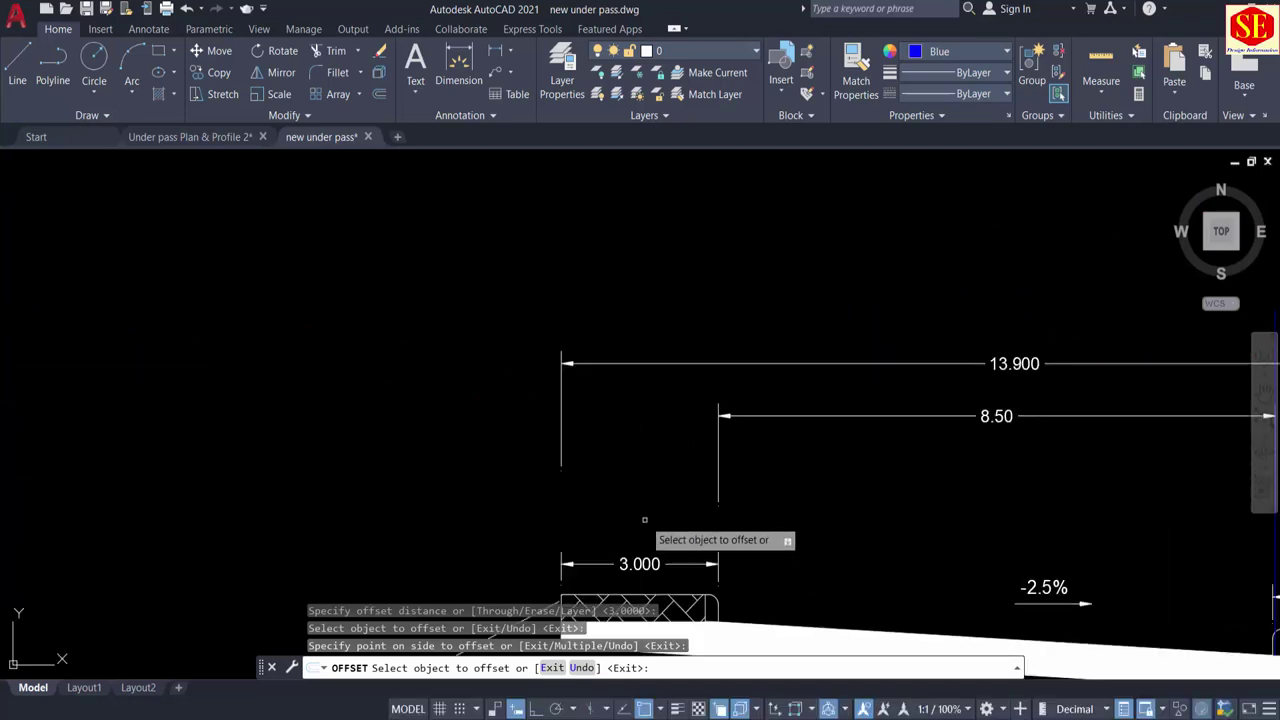
scroll(669, 457, down, 3)
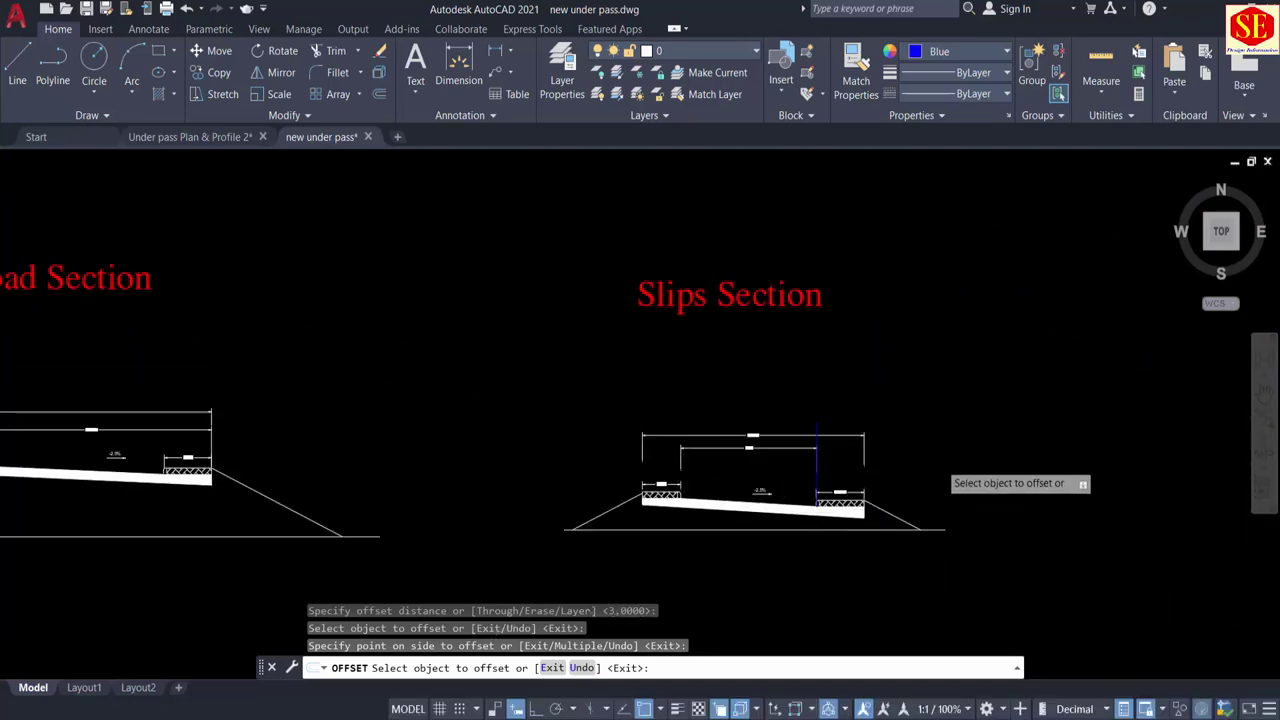
scroll(945, 485, down, 8)
middle_drag(523, 528, 736, 429)
scroll(736, 429, down, 1)
scroll(608, 414, up, 3)
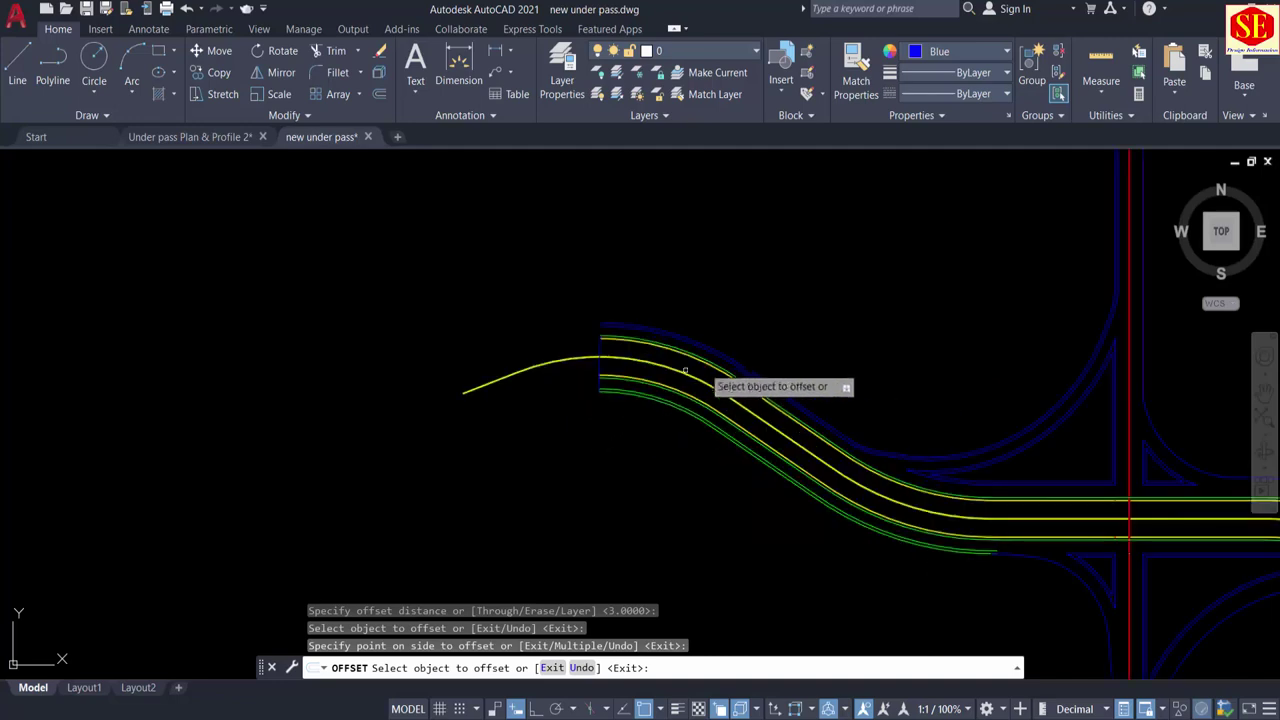
Step: Offset the blue southwest slip road curve by 3 units toward the road side
scroll(917, 481, up, 1)
middle_drag(917, 481, 786, 430)
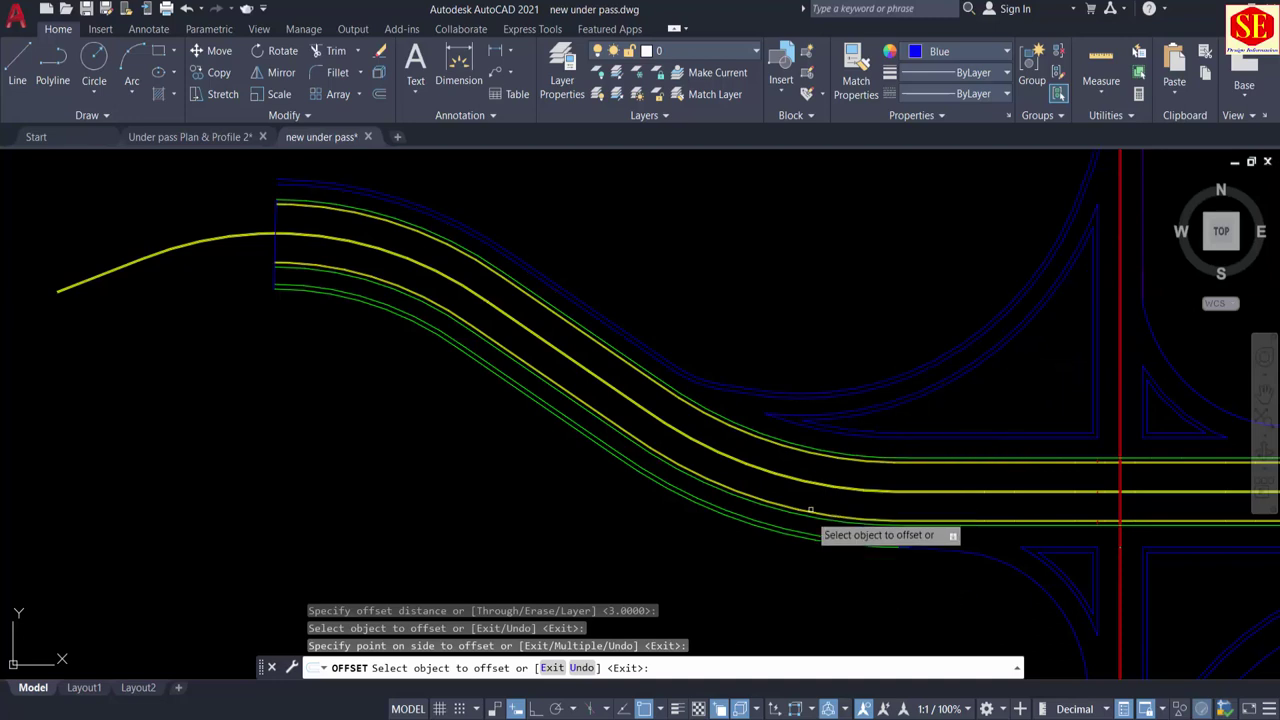
mouse_move(987, 523)
middle_down()
mouse_move(969, 509)
mouse_move(700, 497)
middle_up()
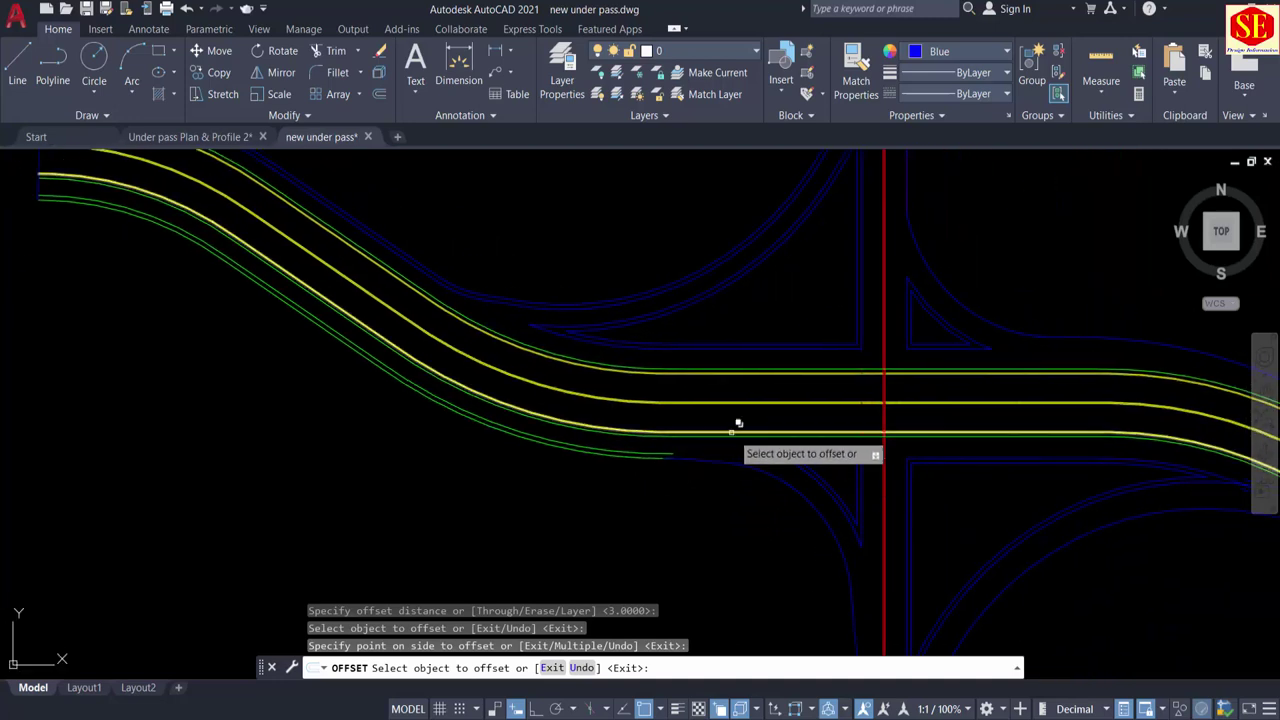
click(739, 464)
click(745, 454)
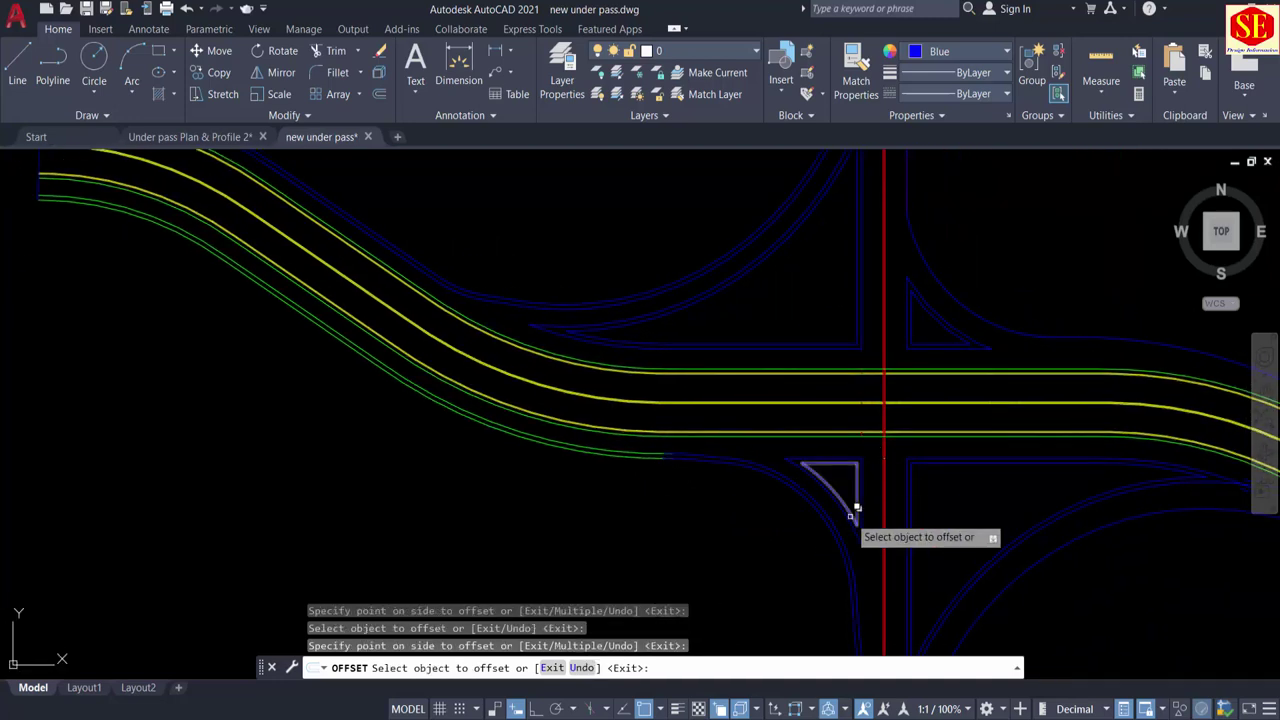
middle_drag(846, 516, 767, 406)
middle_drag(884, 519, 862, 455)
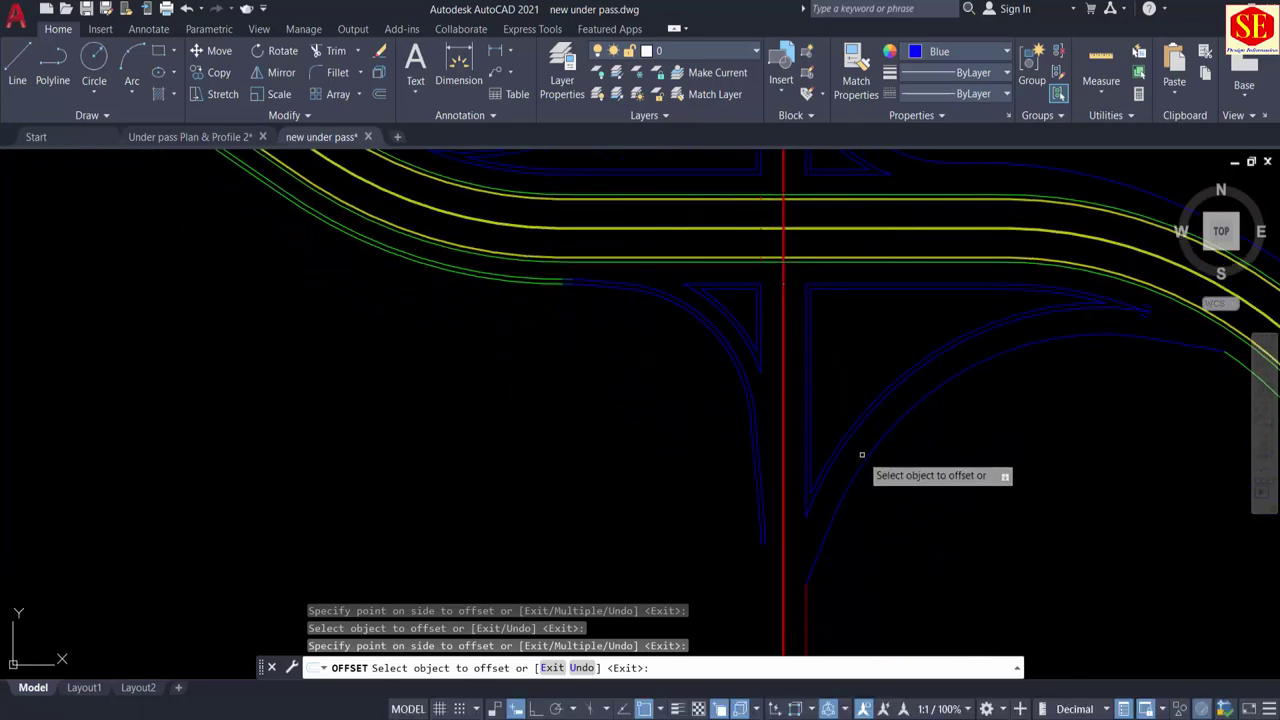
Step: Offset the blue southeast slip road curve and the thin red main road edge below it by 3 units toward the road
middle_drag(863, 554, 857, 434)
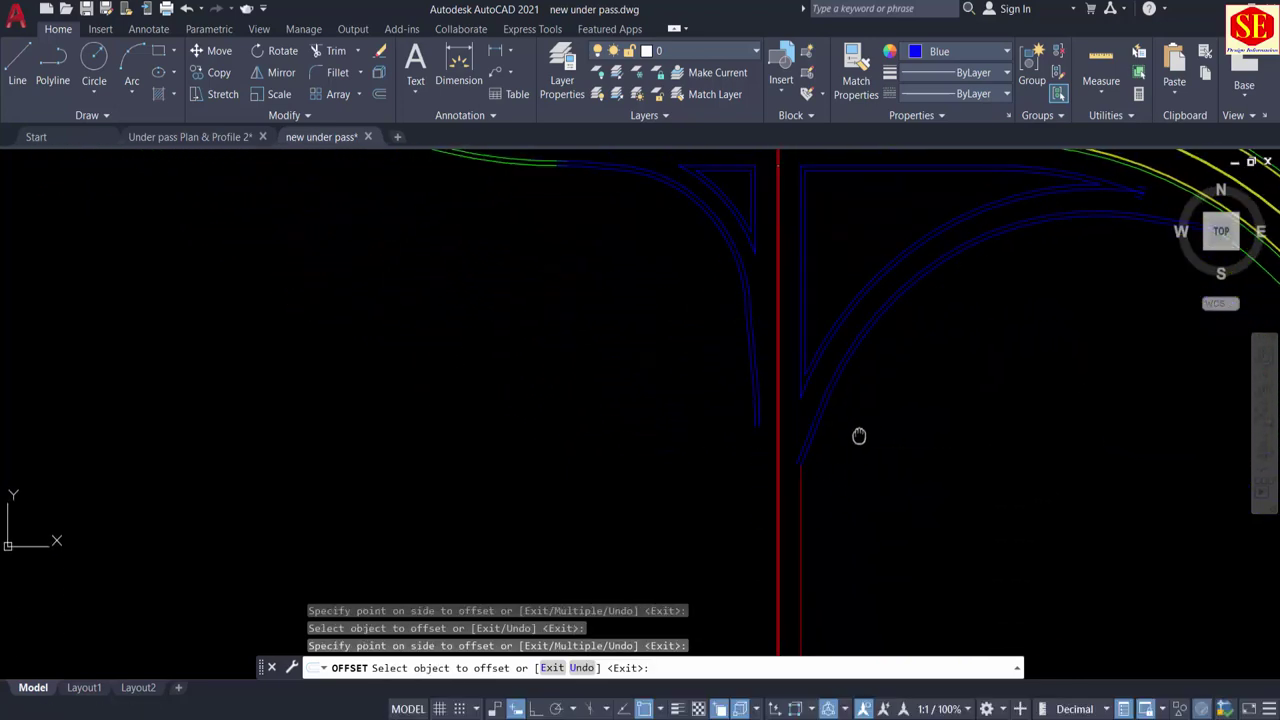
click(794, 505)
click(786, 510)
scroll(766, 476, down, 3)
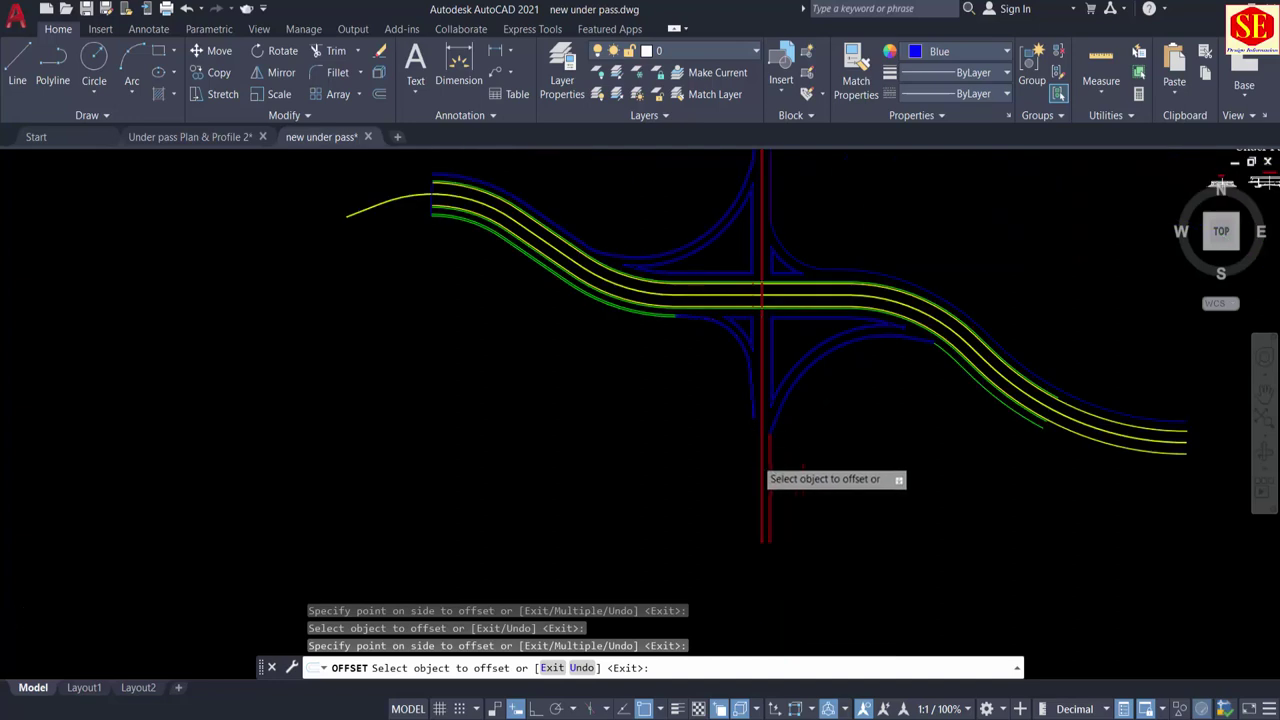
scroll(760, 455, up, 3)
key(Escape)
Step: Offset the upper blue edge line and the northeast slip curve east of the crossing by 3 units toward the road
scroll(757, 443, down, 3)
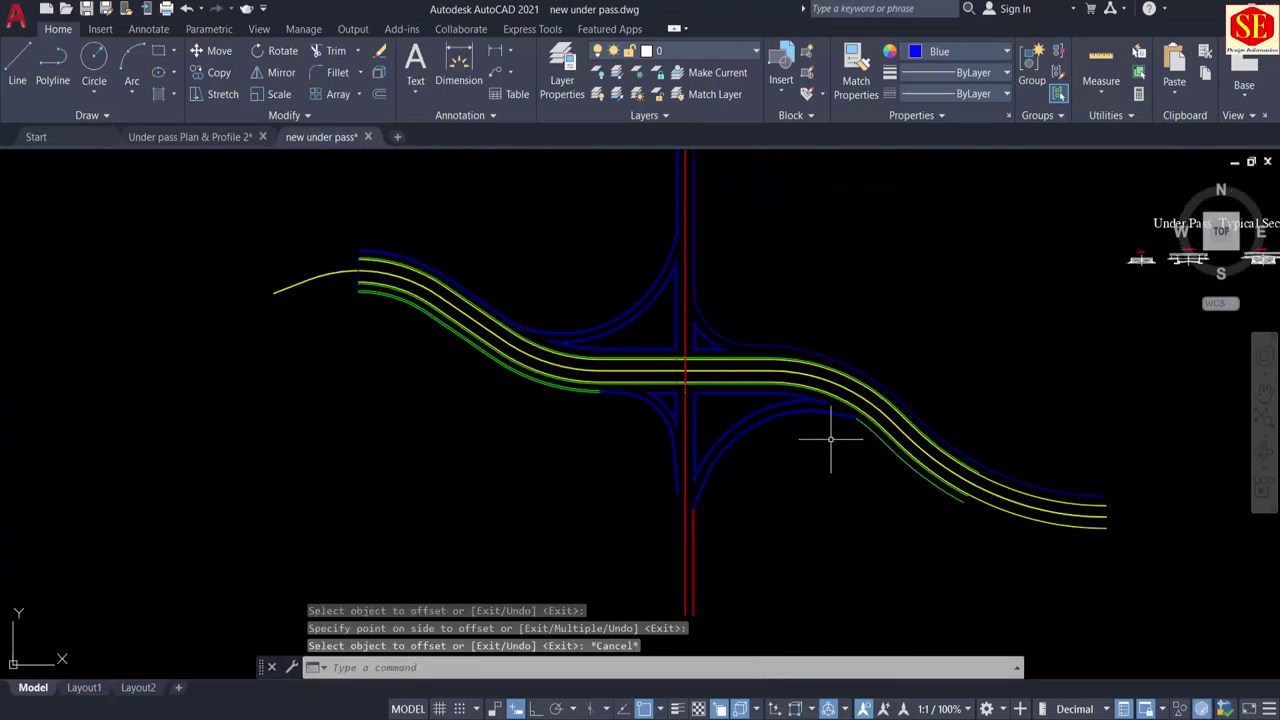
scroll(819, 350, up, 4)
key(Return)
key(Return)
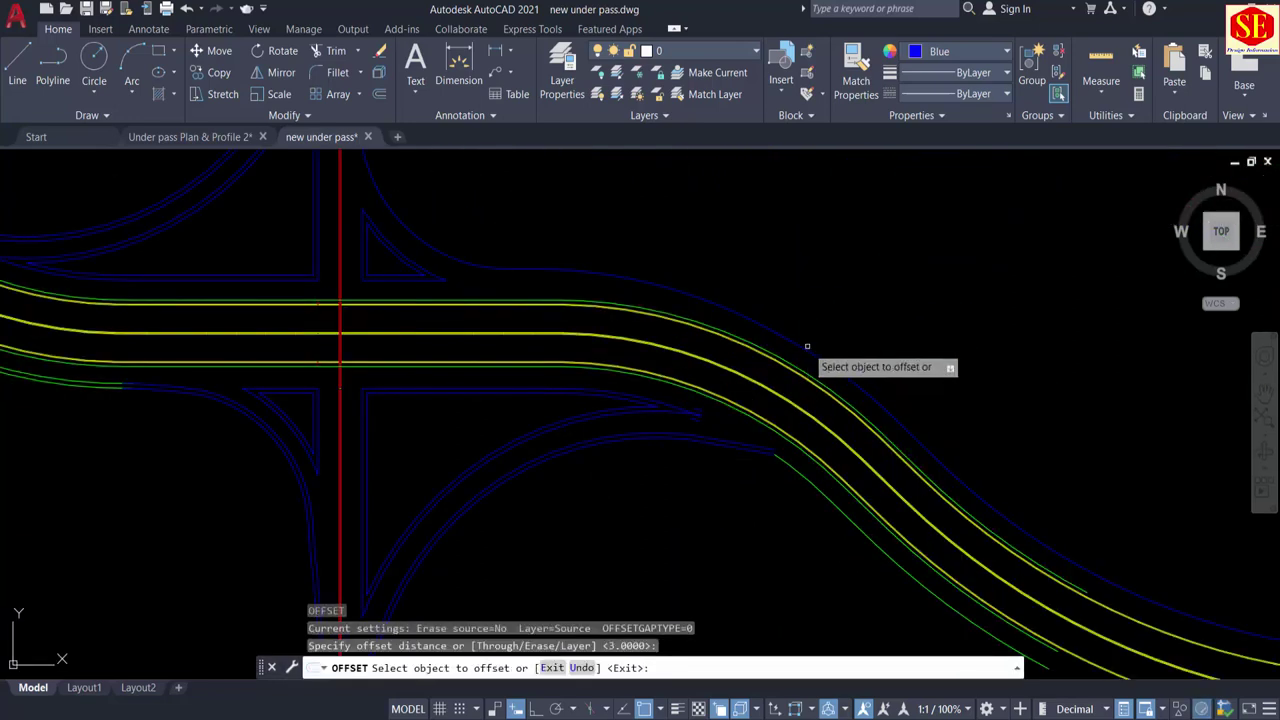
click(803, 348)
click(808, 380)
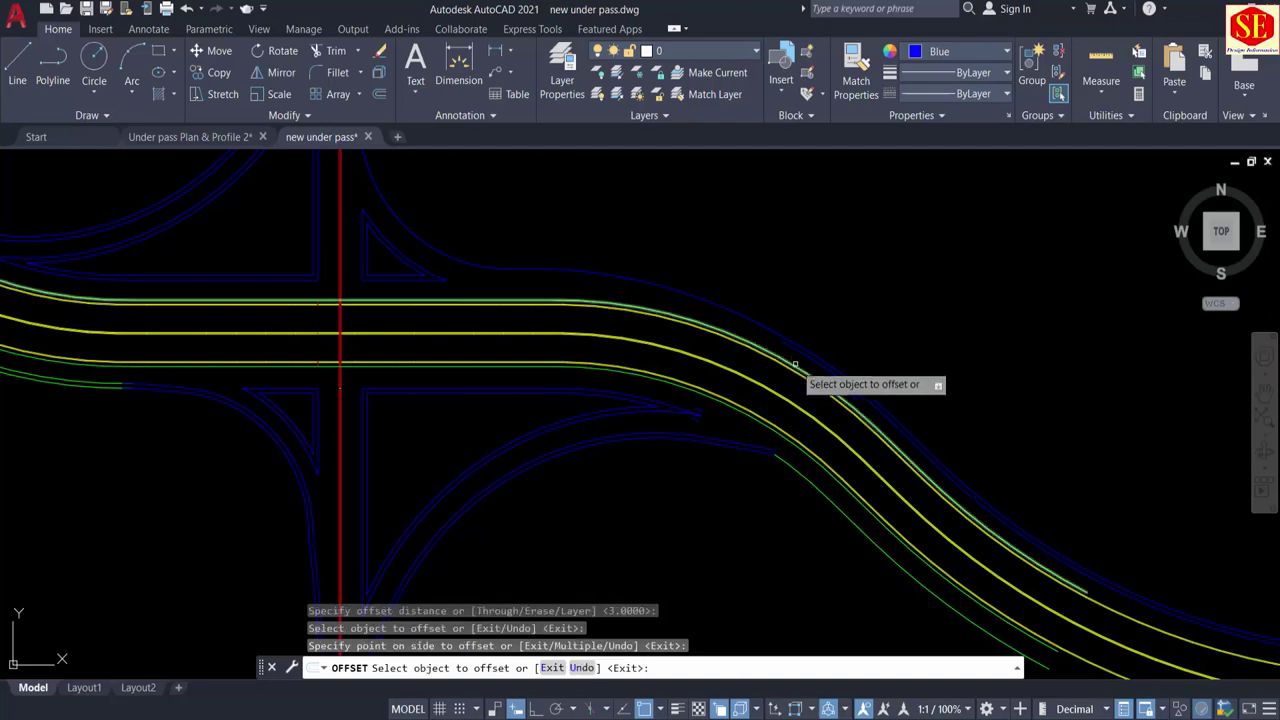
click(751, 340)
click(750, 339)
middle_drag(660, 288, 948, 469)
scroll(902, 425, down, 3)
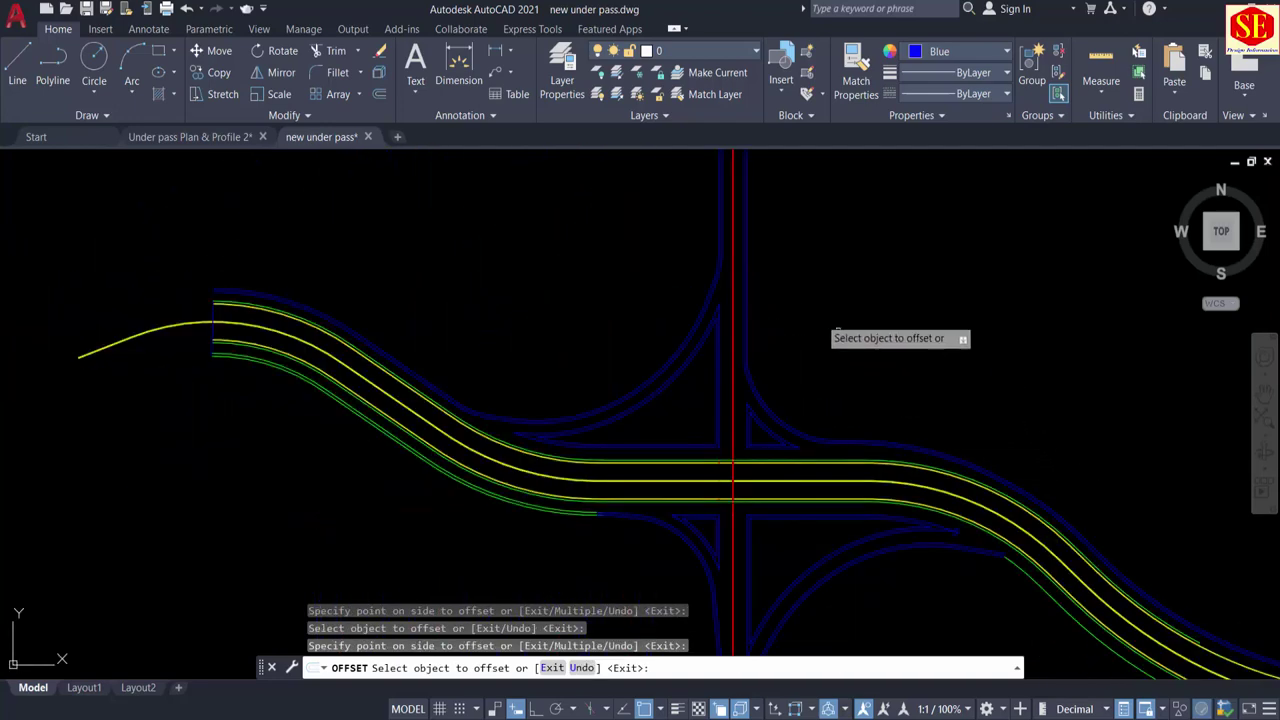
middle_drag(804, 459, 809, 361)
key(Escape)
Step: Draw a line across the road's east end, joining the ends of the two green lines beside the yellow road edges
middle_drag(1014, 496, 720, 348)
scroll(956, 392, up, 5)
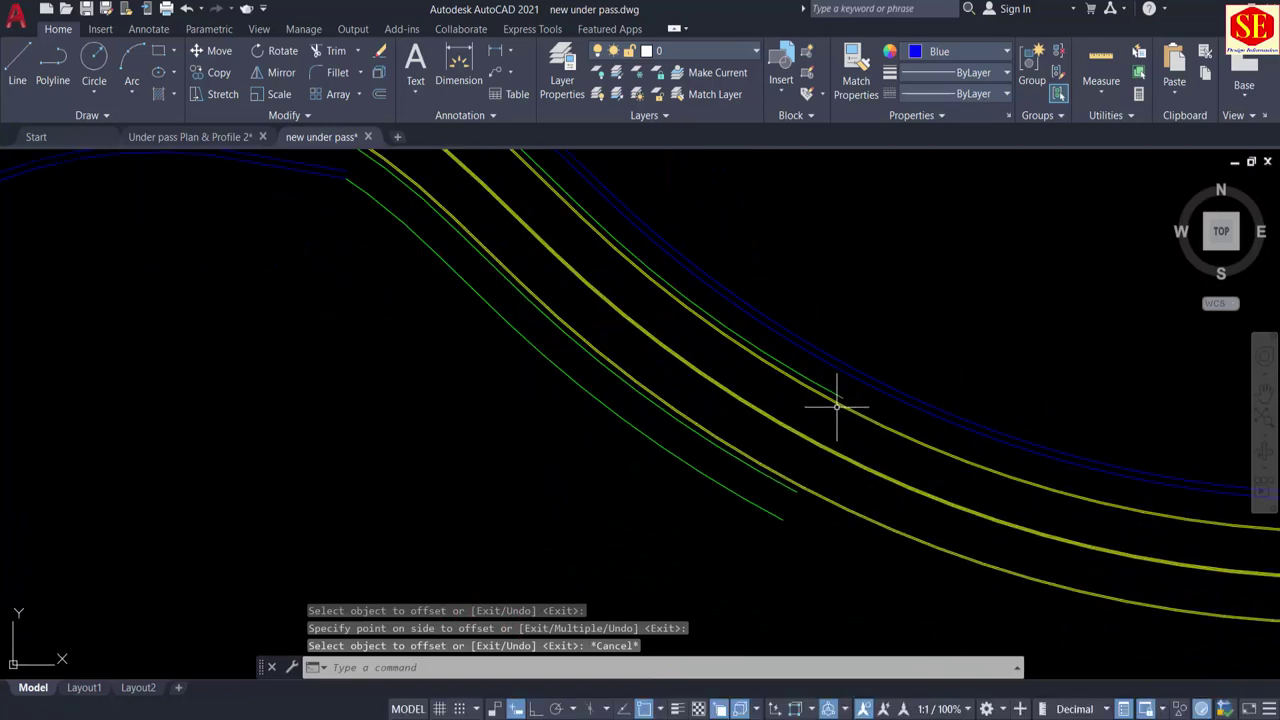
text(l)
key(Return)
scroll(838, 410, up, 3)
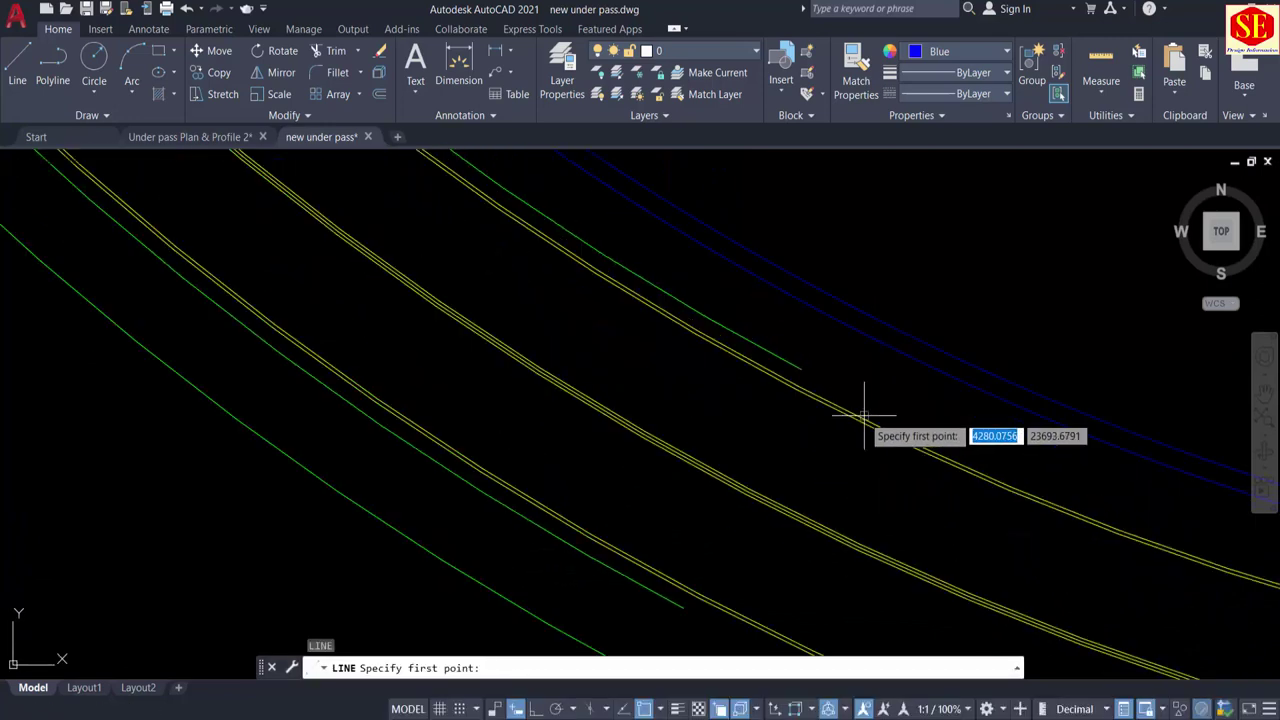
click(803, 369)
click(683, 607)
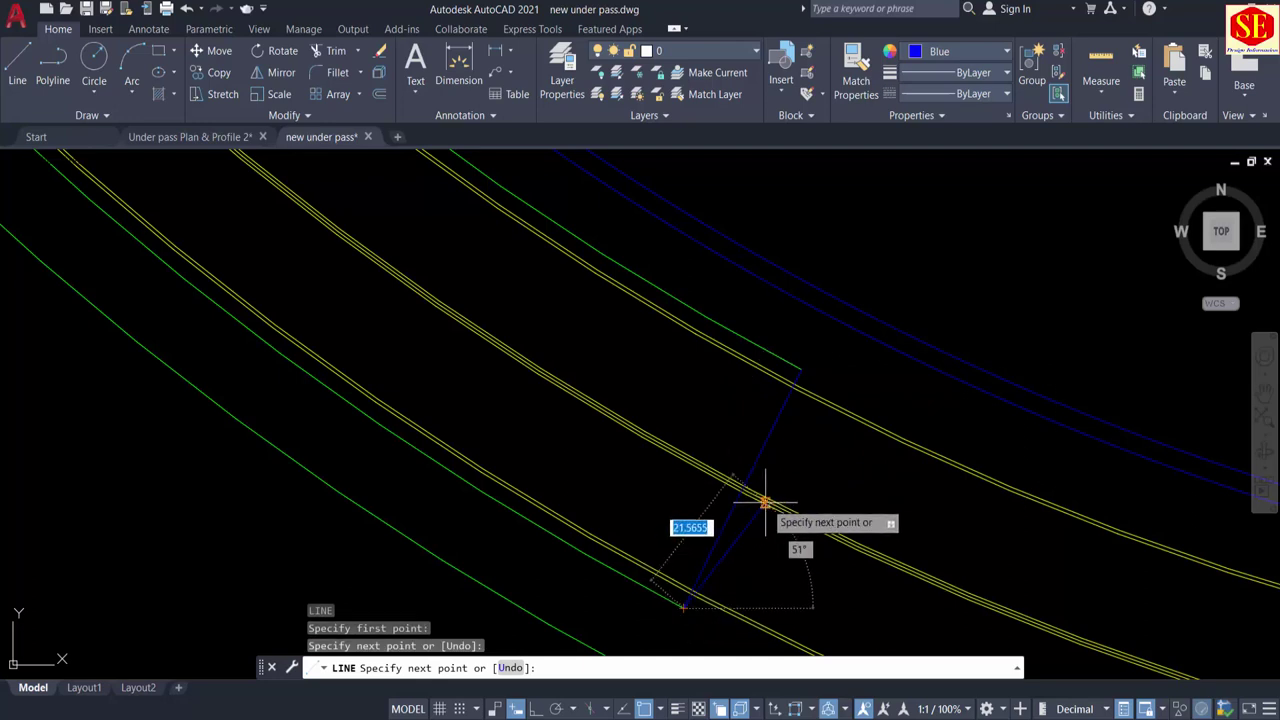
key(Escape)
Step: Trim the upper yellow double line at the east cross line and erase its leftover pieces beyond it
text(t)
key(Return)
scroll(790, 460, up, 1)
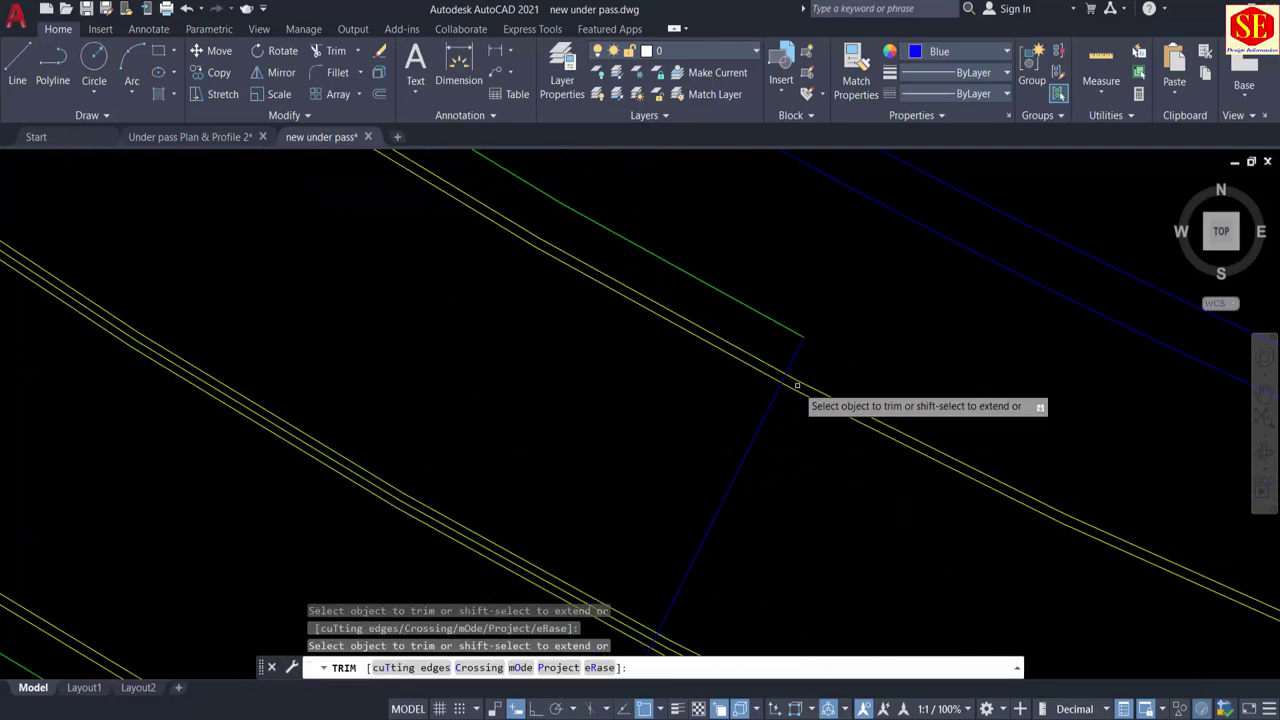
click(794, 386)
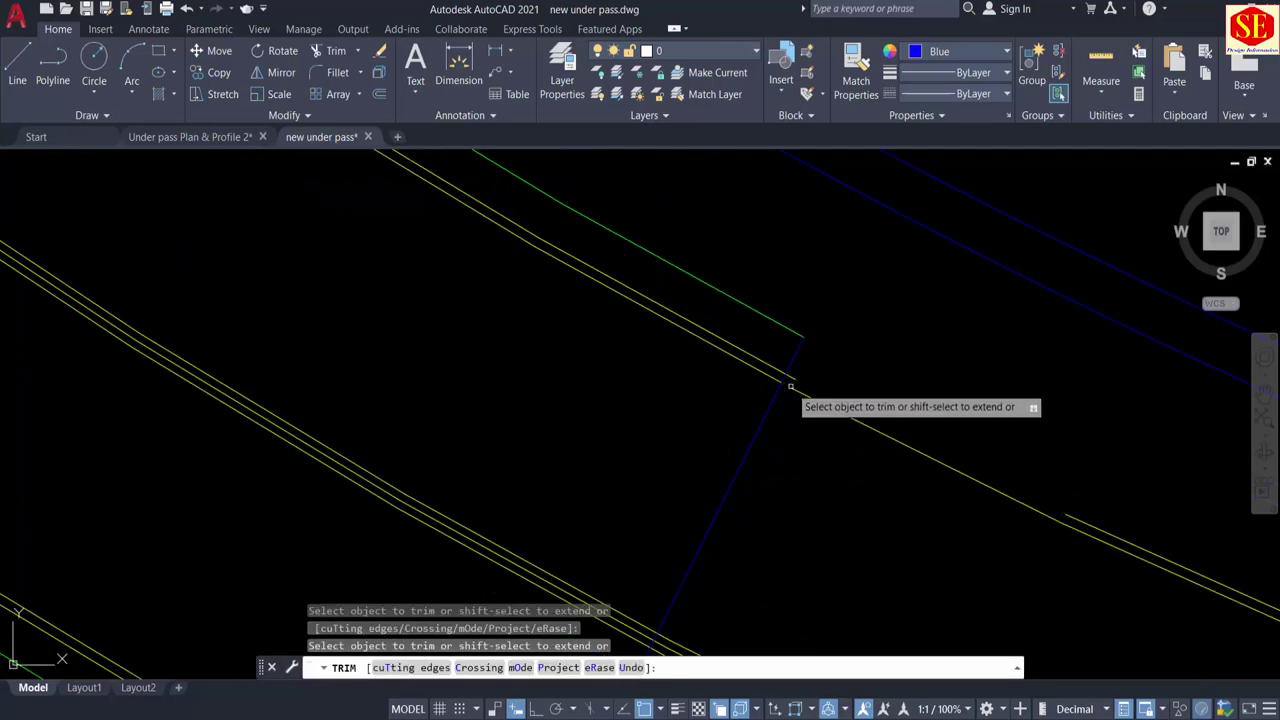
key(Escape)
scroll(857, 406, down, 2)
click(989, 431)
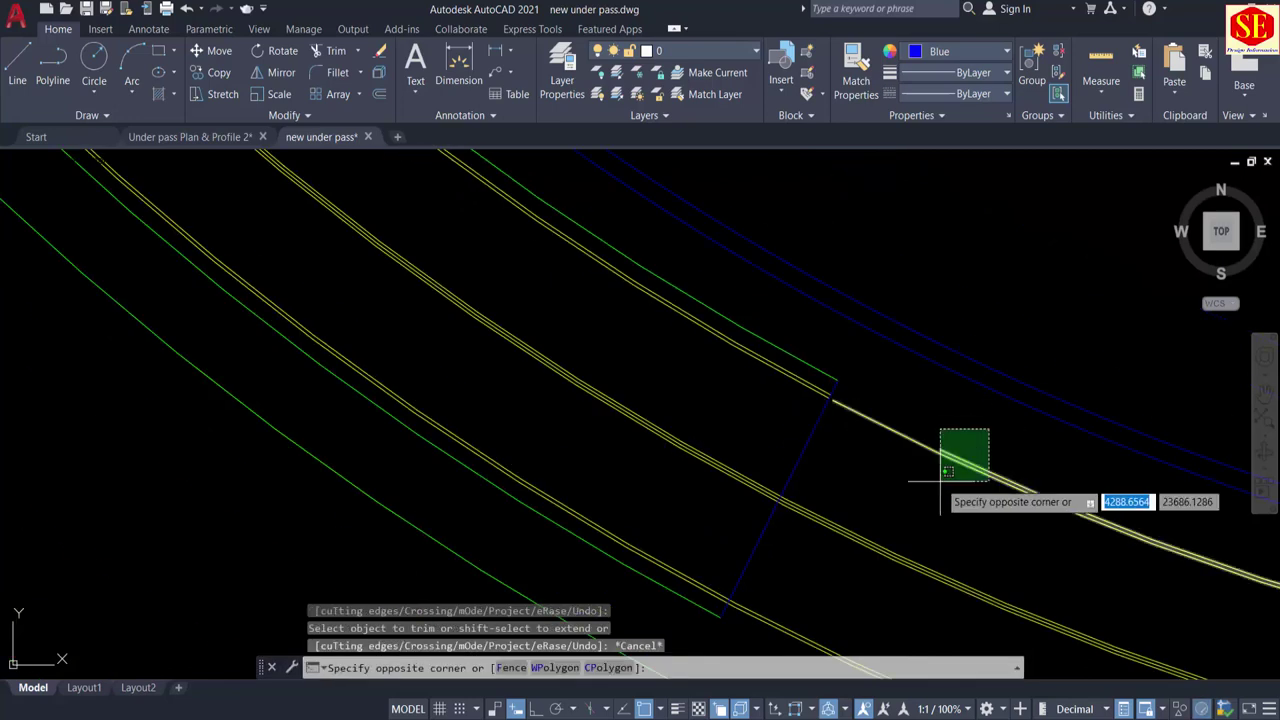
click(942, 481)
text(e)
key(Return)
Step: Trim the lower yellow double line at the east cross line and erase its leftover pieces beyond it
scroll(914, 411, up, 2)
scroll(750, 490, up, 1)
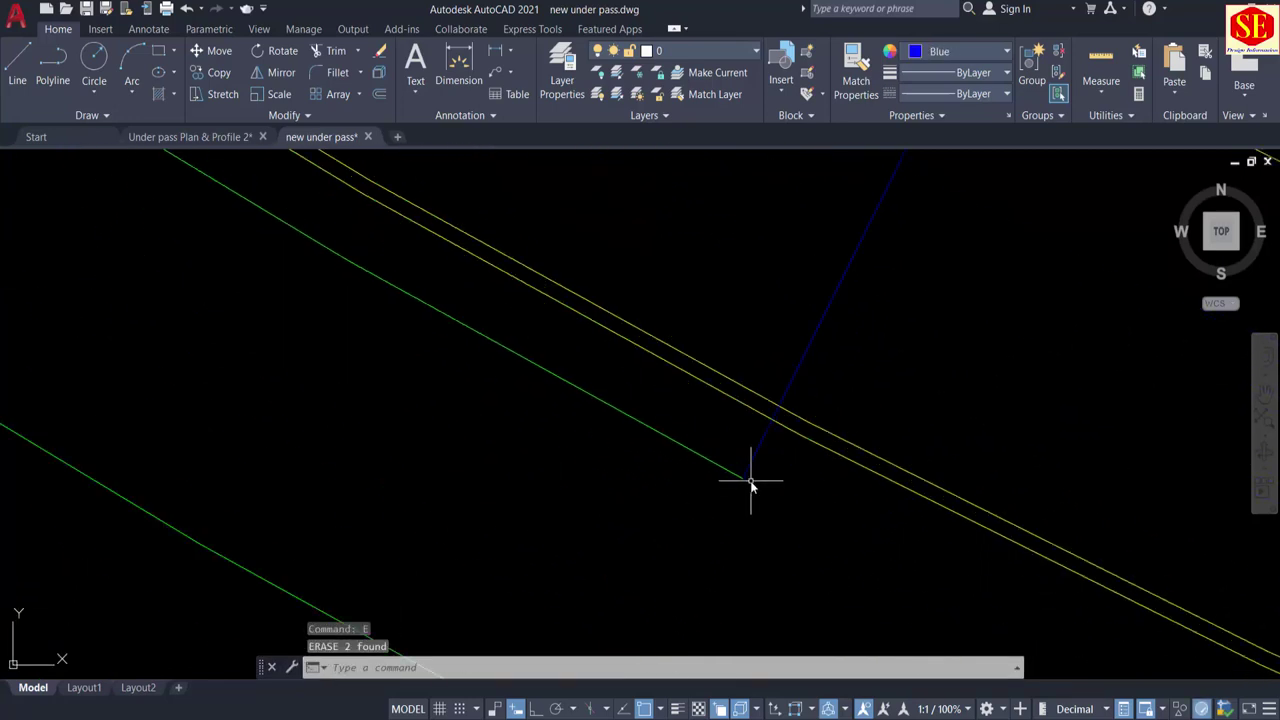
key(Return)
click(786, 411)
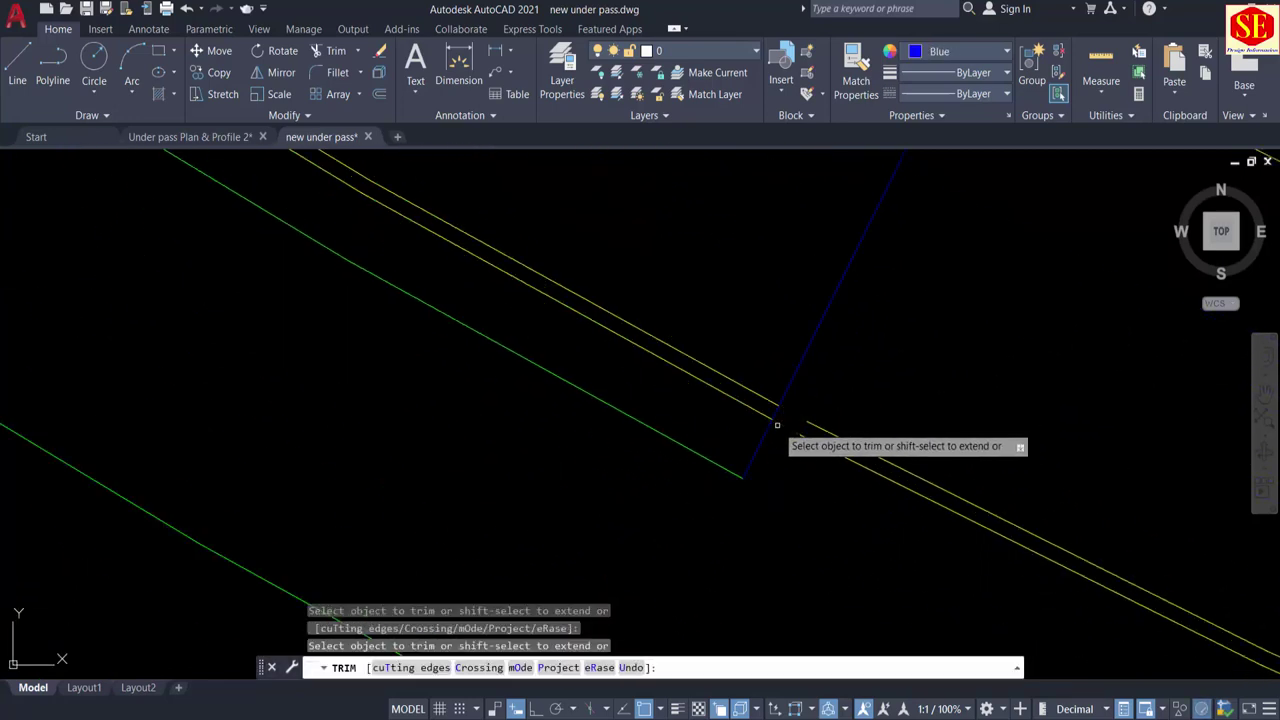
click(777, 425)
key(Escape)
click(906, 428)
click(864, 495)
text(e)
key(Return)
scroll(928, 427, down, 3)
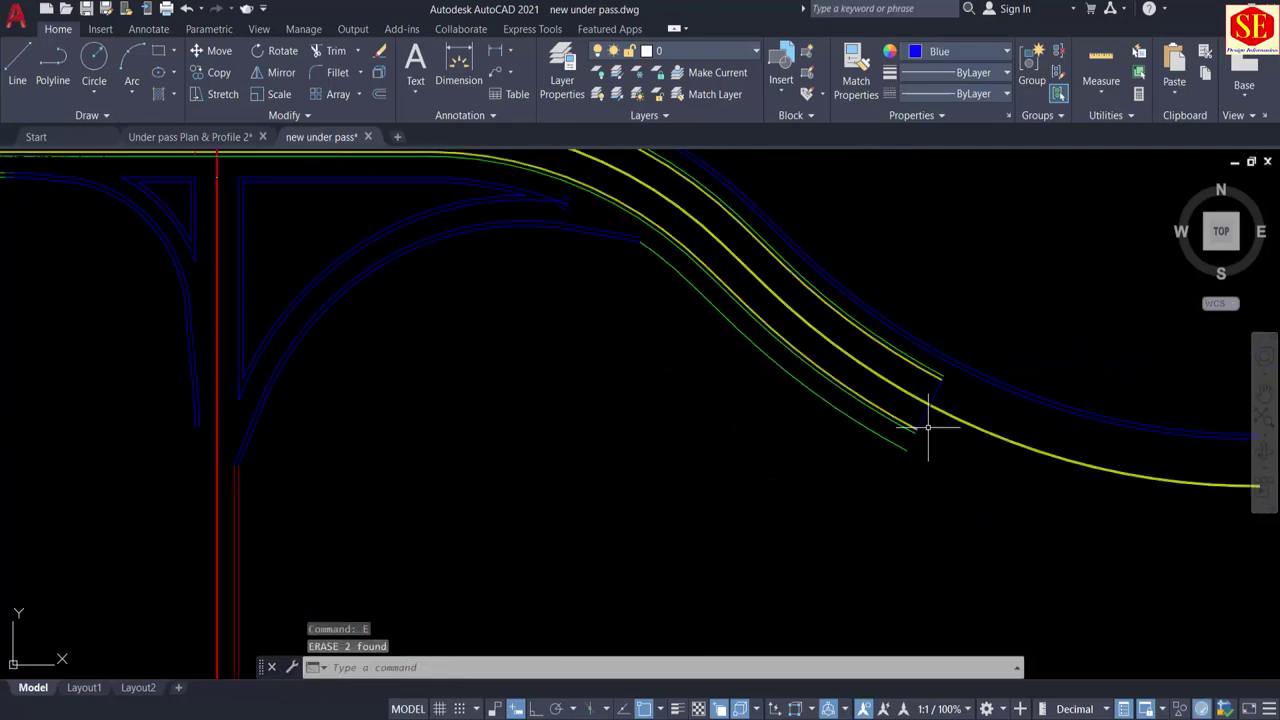
middle_drag(1008, 438, 707, 459)
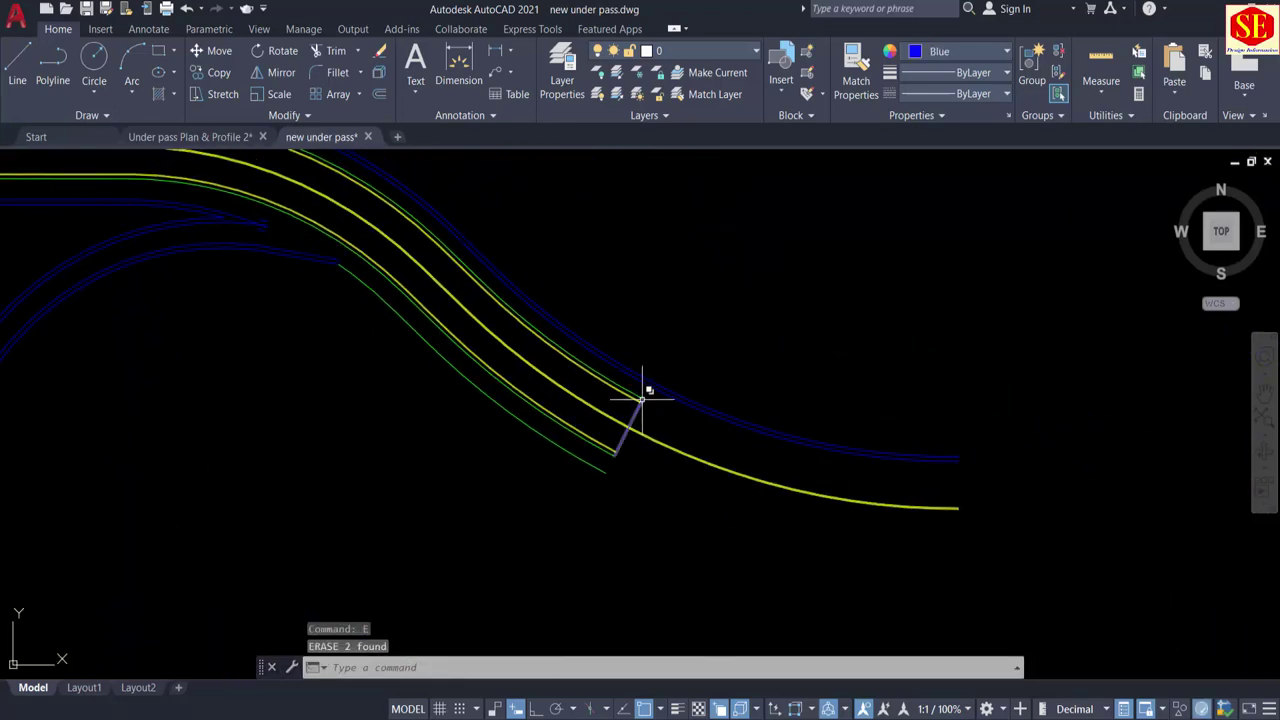
middle_drag(509, 415, 1022, 613)
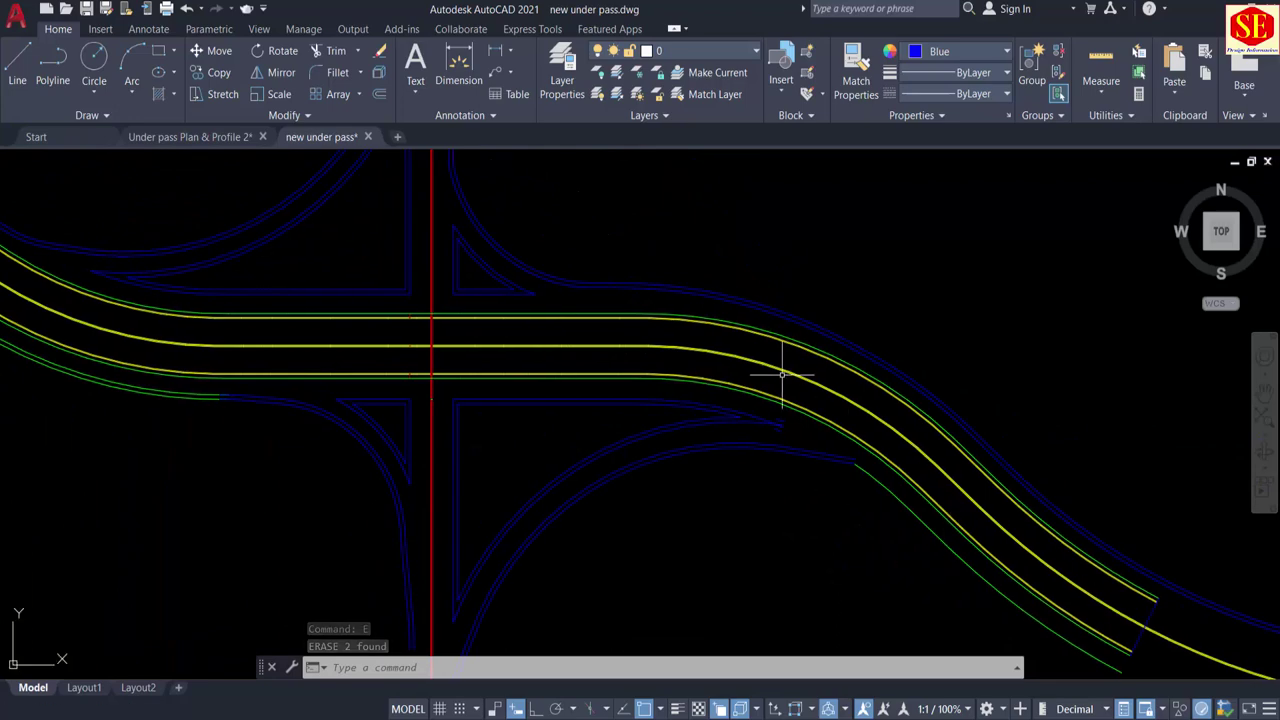
Step: Trim the crossing ends at the east tip of the blue island southeast of the crossing and erase the leftover pieces
scroll(710, 447, up, 4)
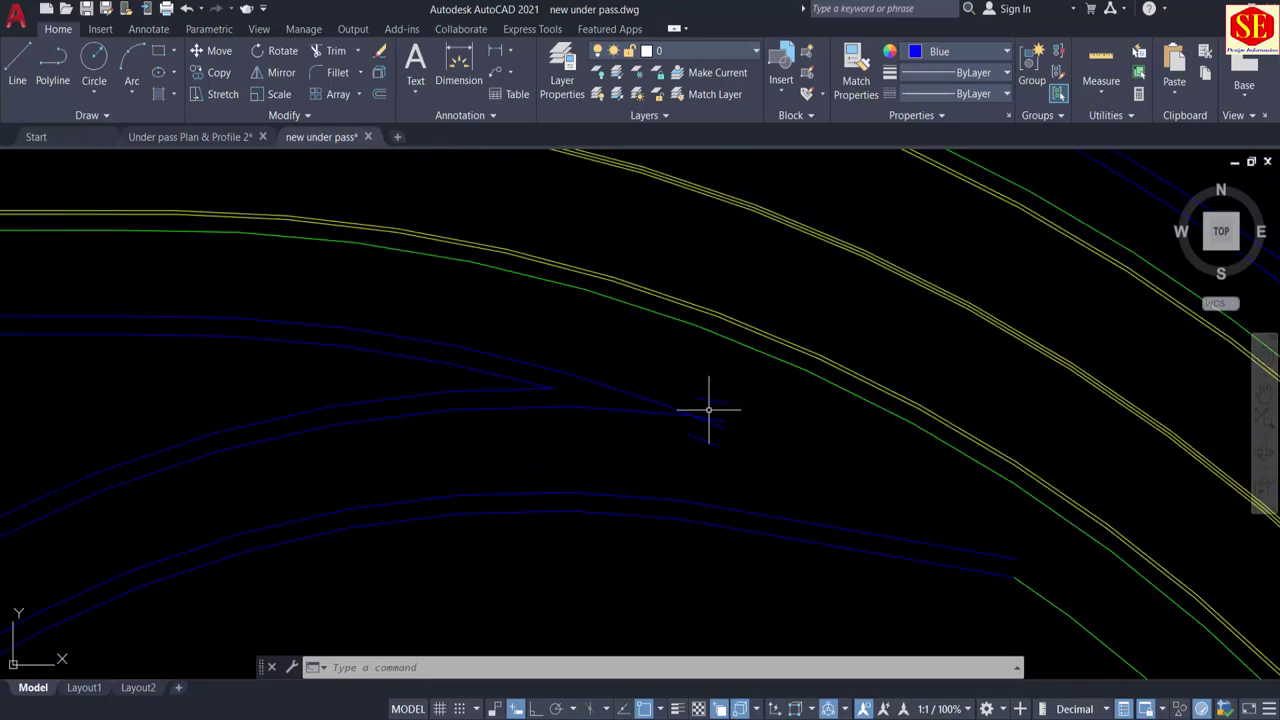
text(tr)
key(Return)
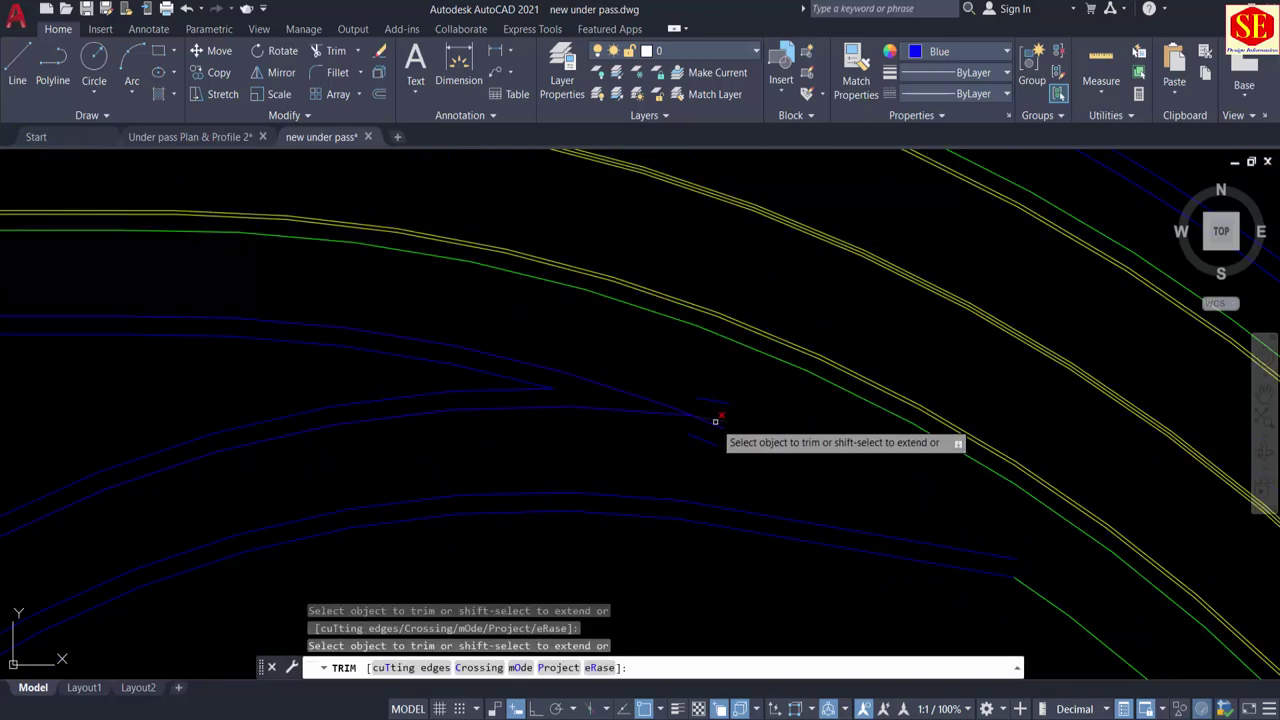
key(Escape)
click(700, 441)
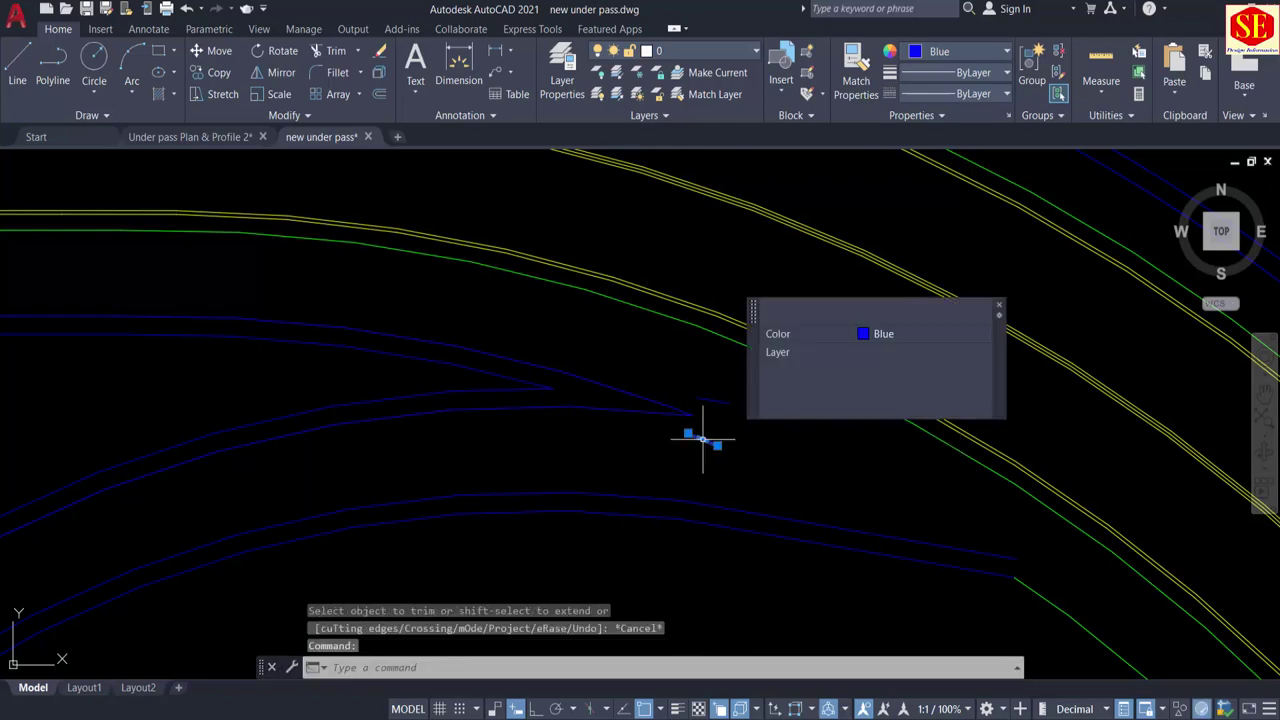
text(e)
key(Return)
click(723, 400)
key(Return)
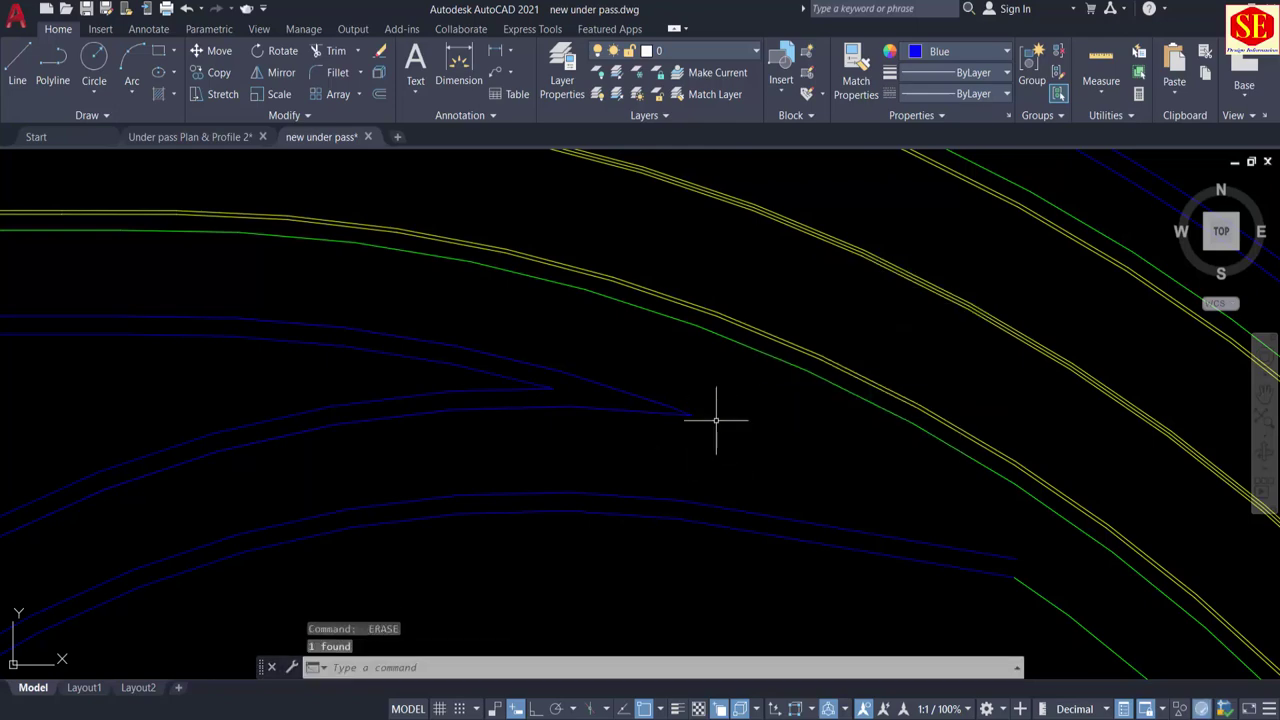
Step: Offset the outer green line along the road's southeast side by 3 units toward the road
mouse_move(840, 453)
middle_down()
mouse_move(720, 366)
mouse_move(640, 334)
middle_up()
scroll(901, 438, down, 3)
middle_drag(901, 437, 733, 374)
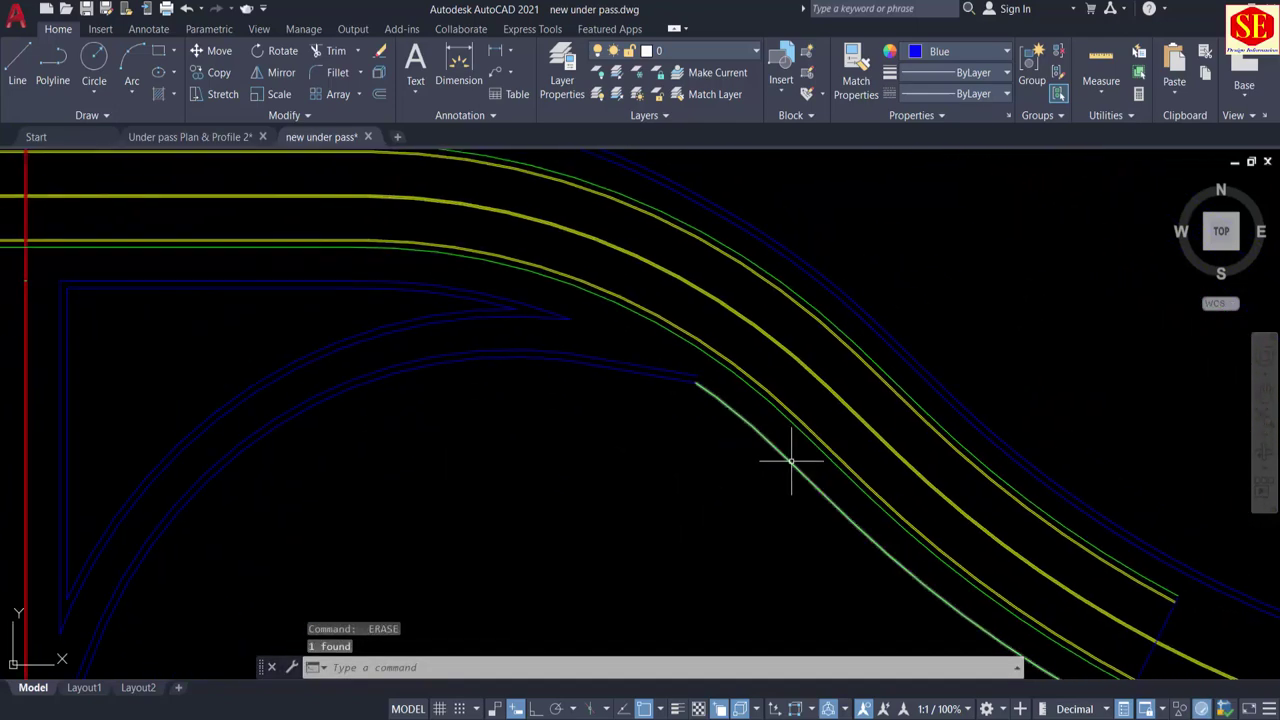
text(o)
key(Return)
text(3)
key(Return)
scroll(791, 462, up, 2)
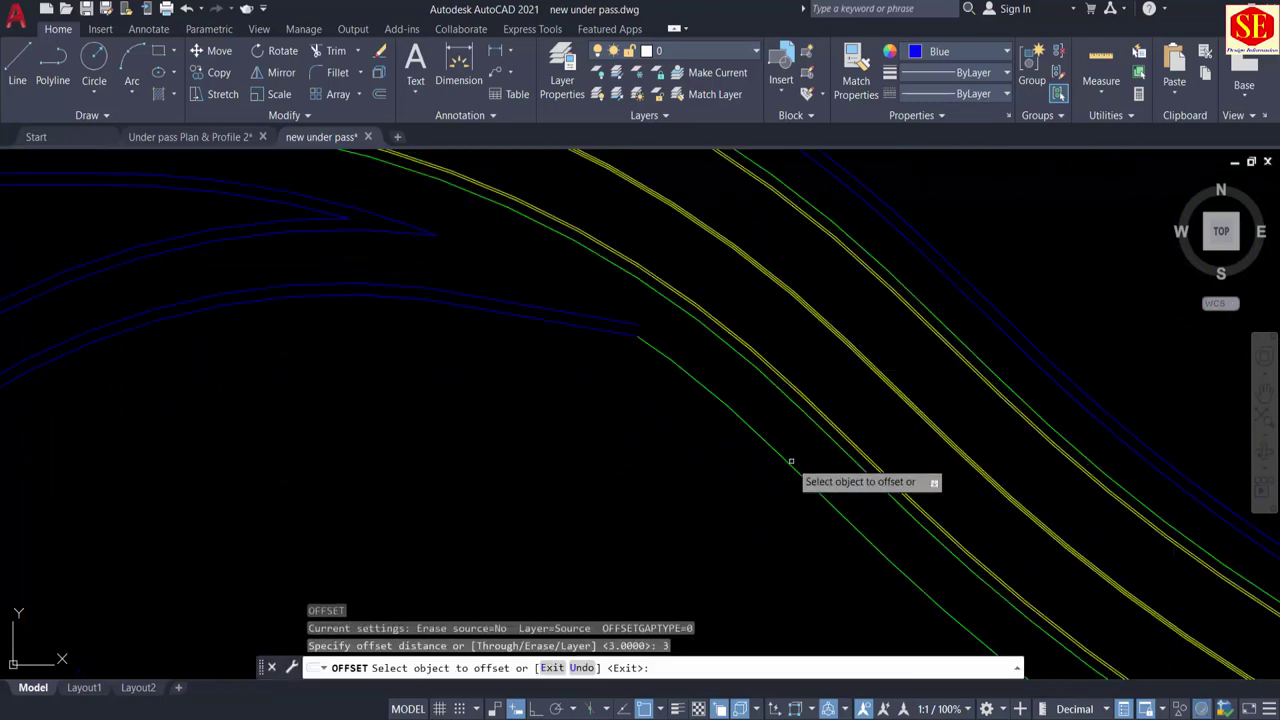
click(787, 458)
click(725, 405)
scroll(630, 320, up, 3)
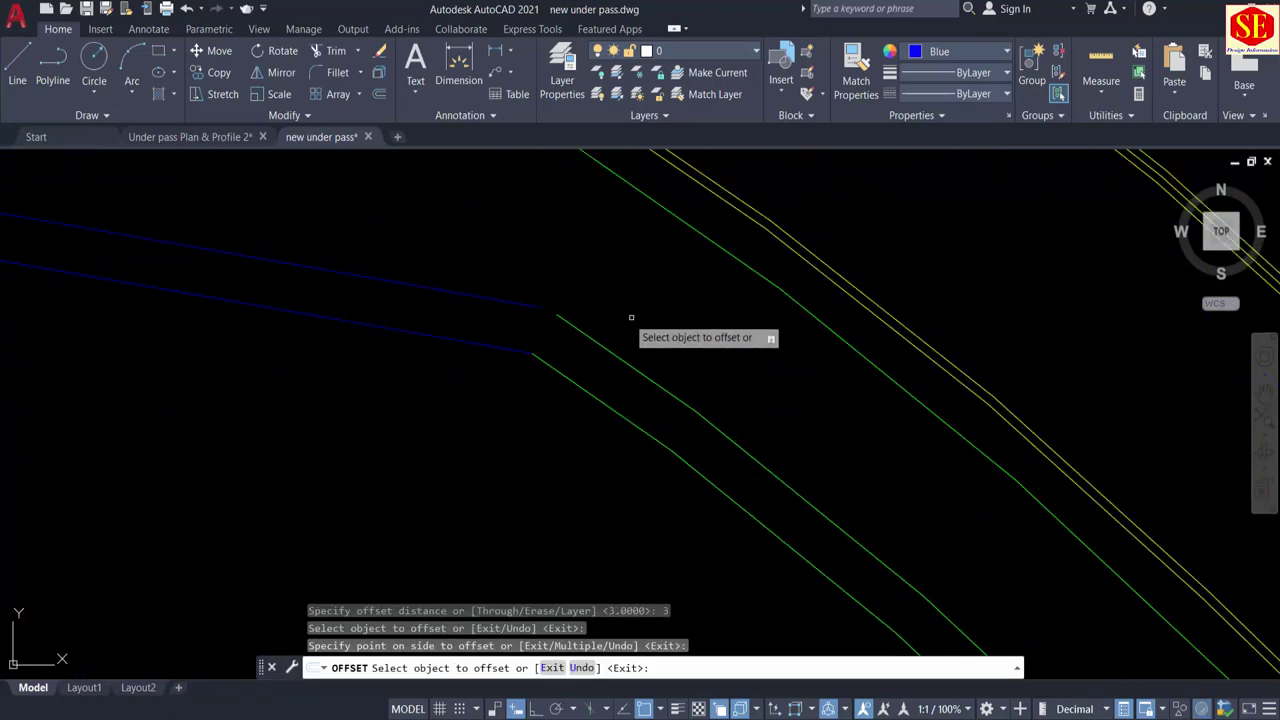
key(Escape)
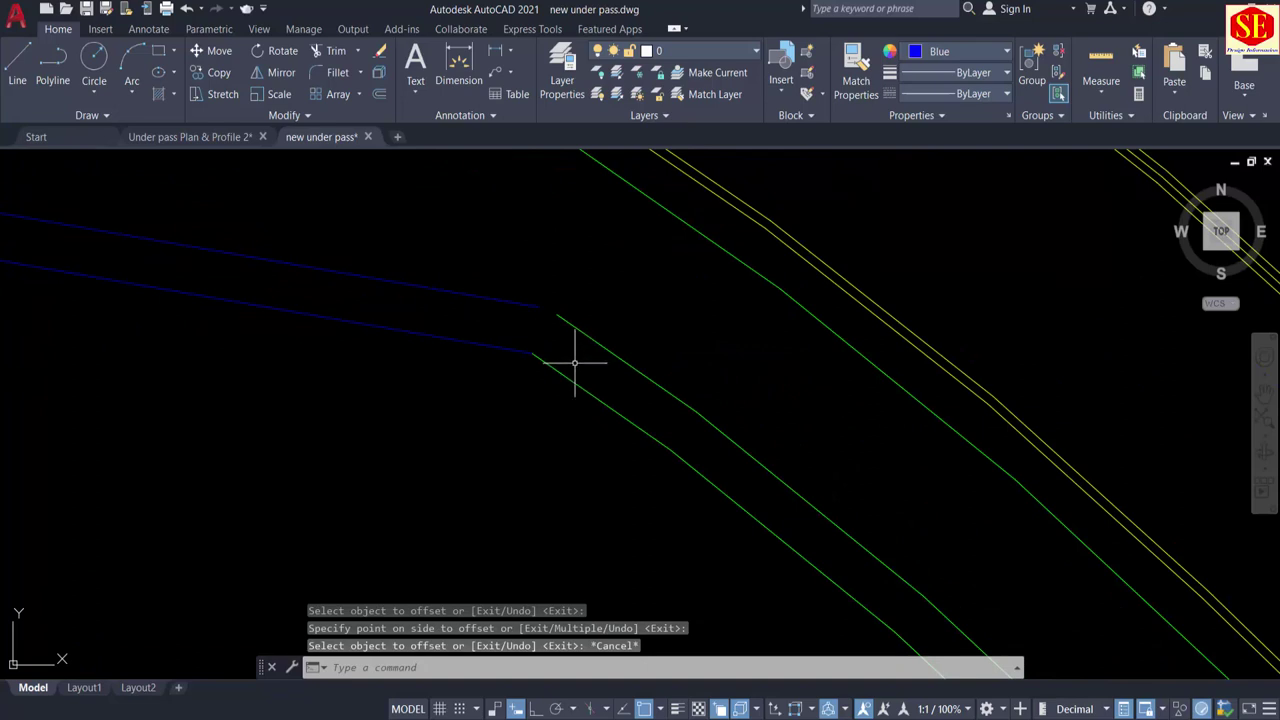
text(ex)
key(Return)
key(Escape)
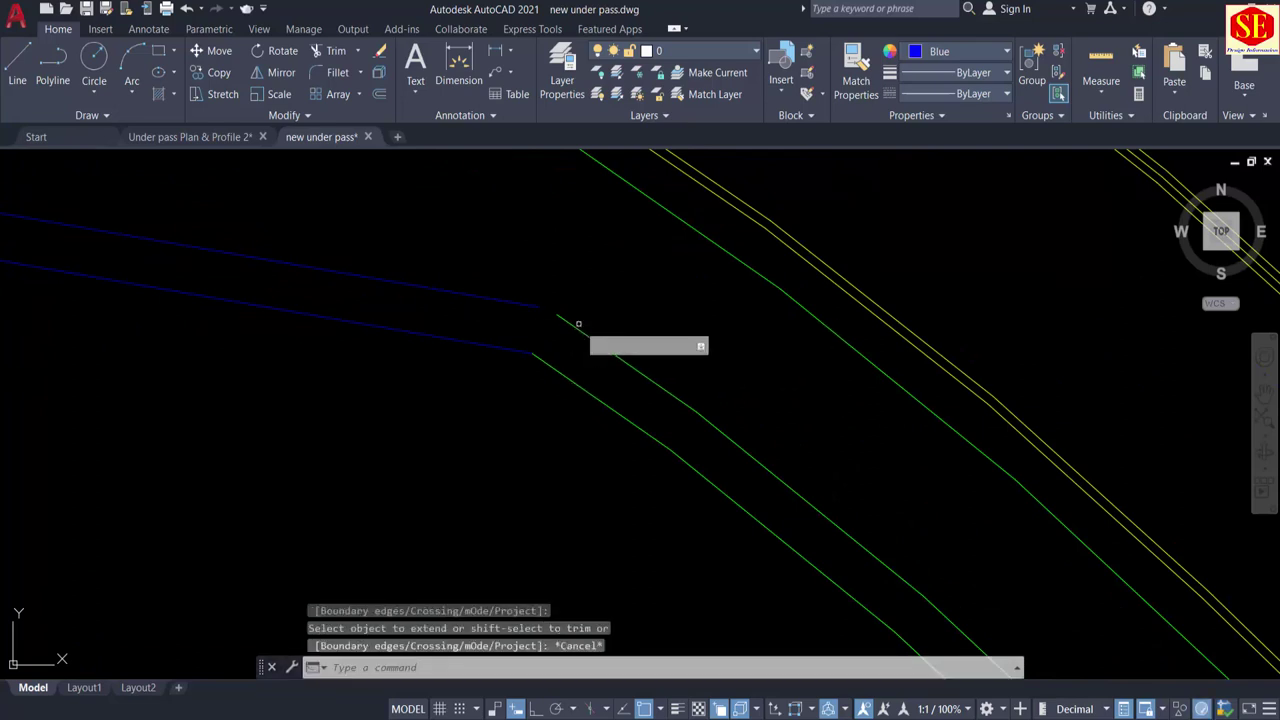
Step: Try to fillet the inner southeast green line to the inner blue slip curve with a radius of 100
text(f)
key(Return)
key(Return)
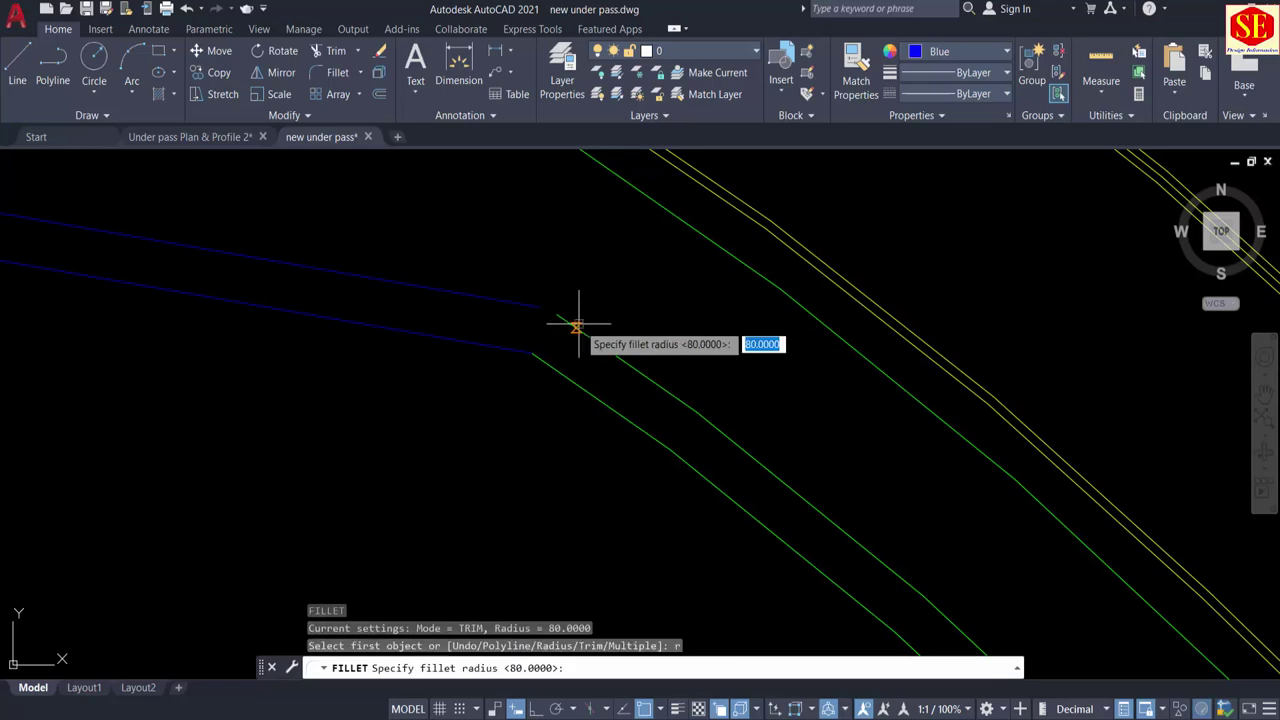
key(Return)
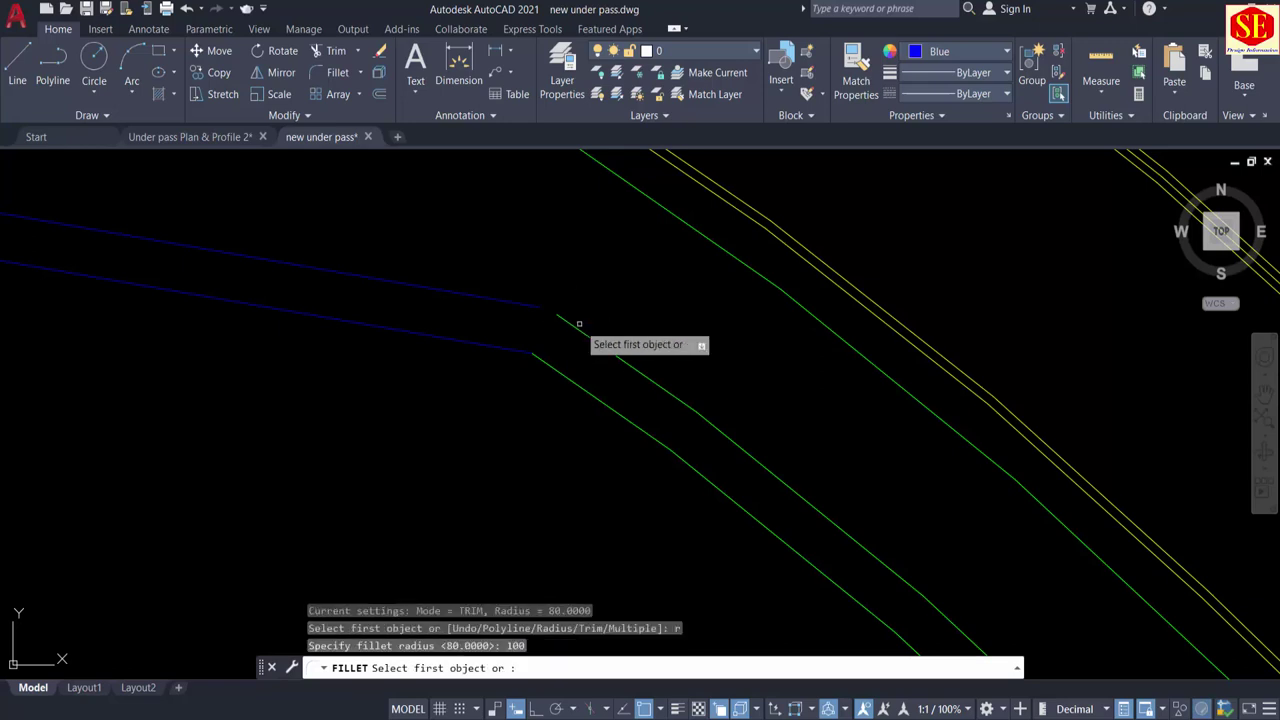
click(591, 339)
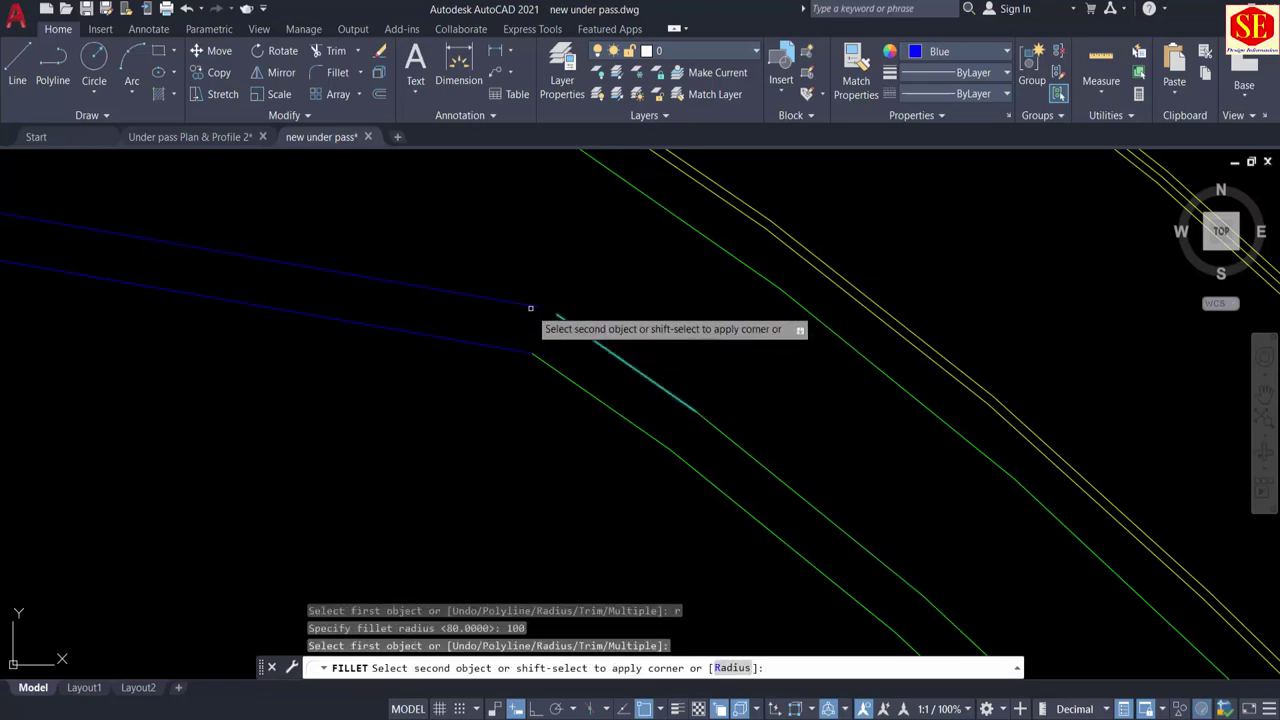
click(509, 296)
key(Return)
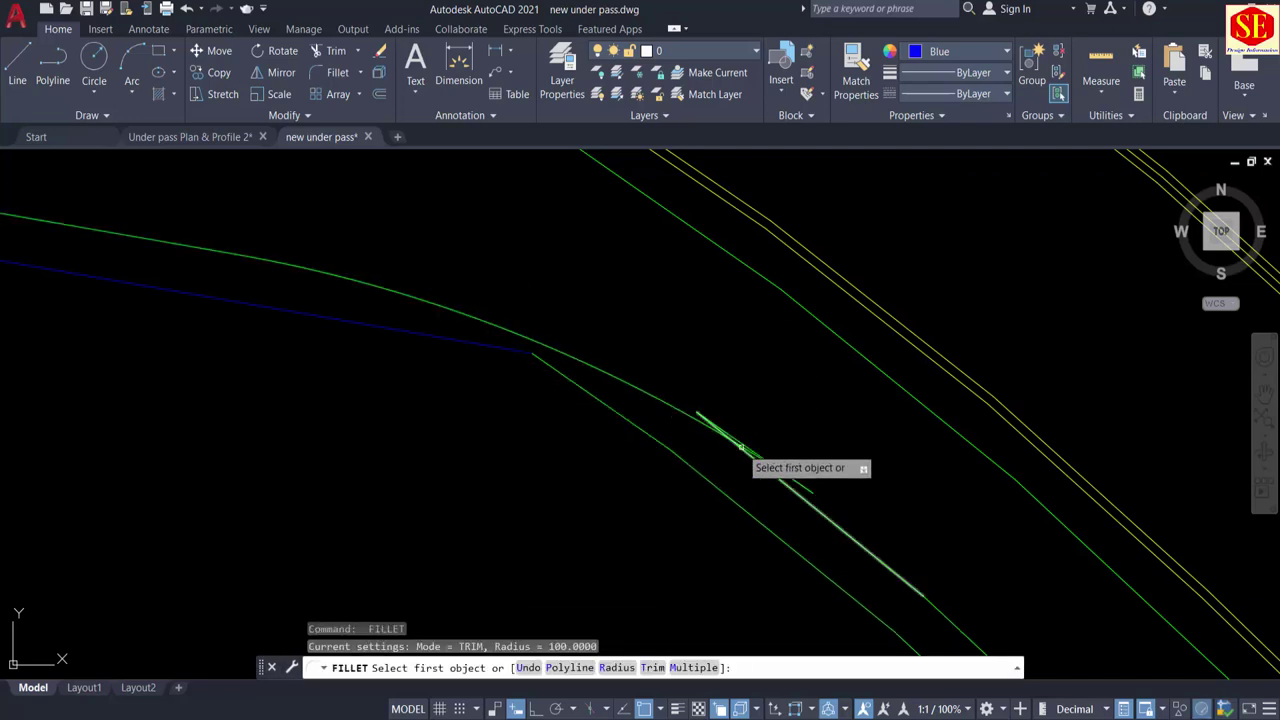
key(Escape)
text(U)
key(Return)
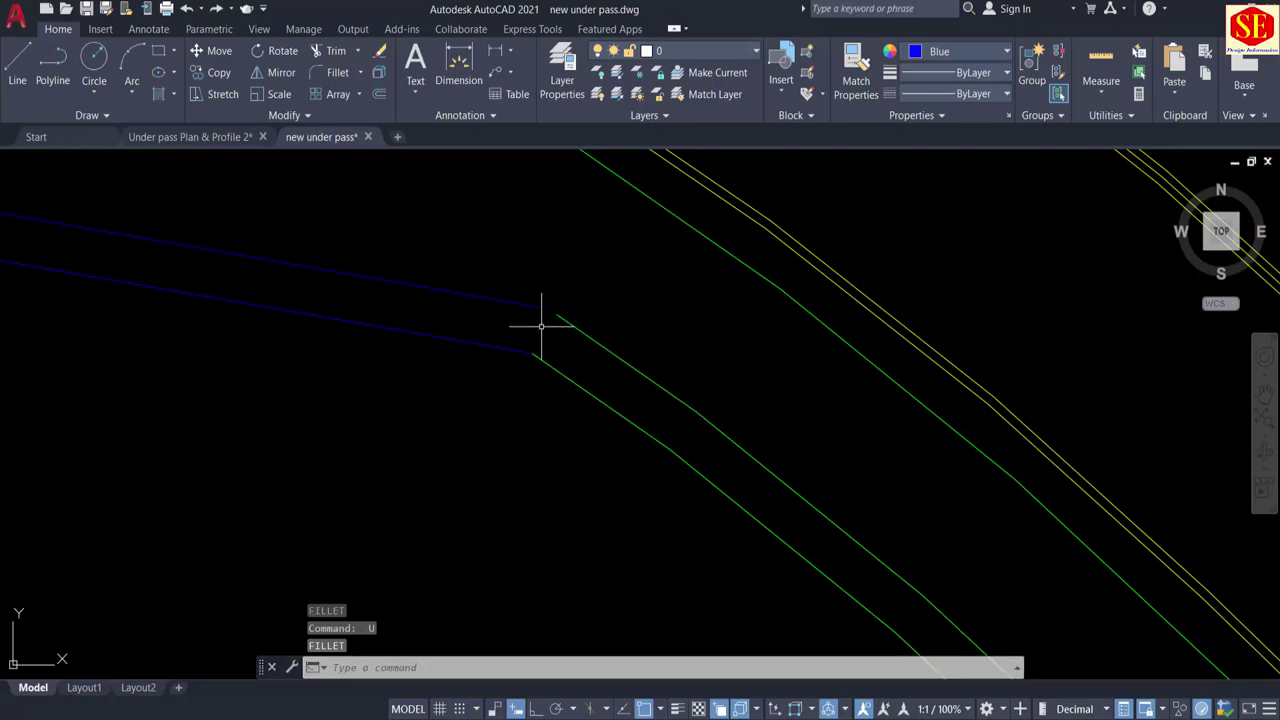
Step: Fillet the inner and outer southeast green lines to their matching blue slip curves with a radius of 50
text(F)
key(Return)
text(r)
key(Return)
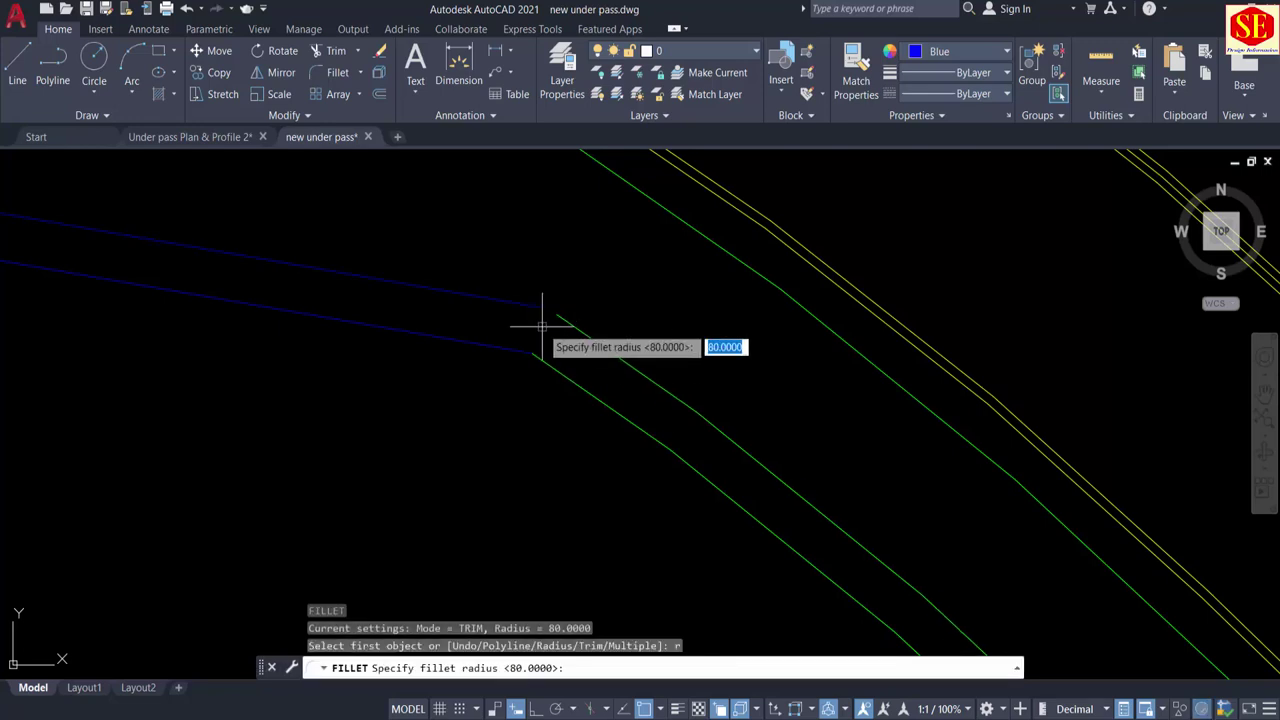
key(Return)
click(530, 304)
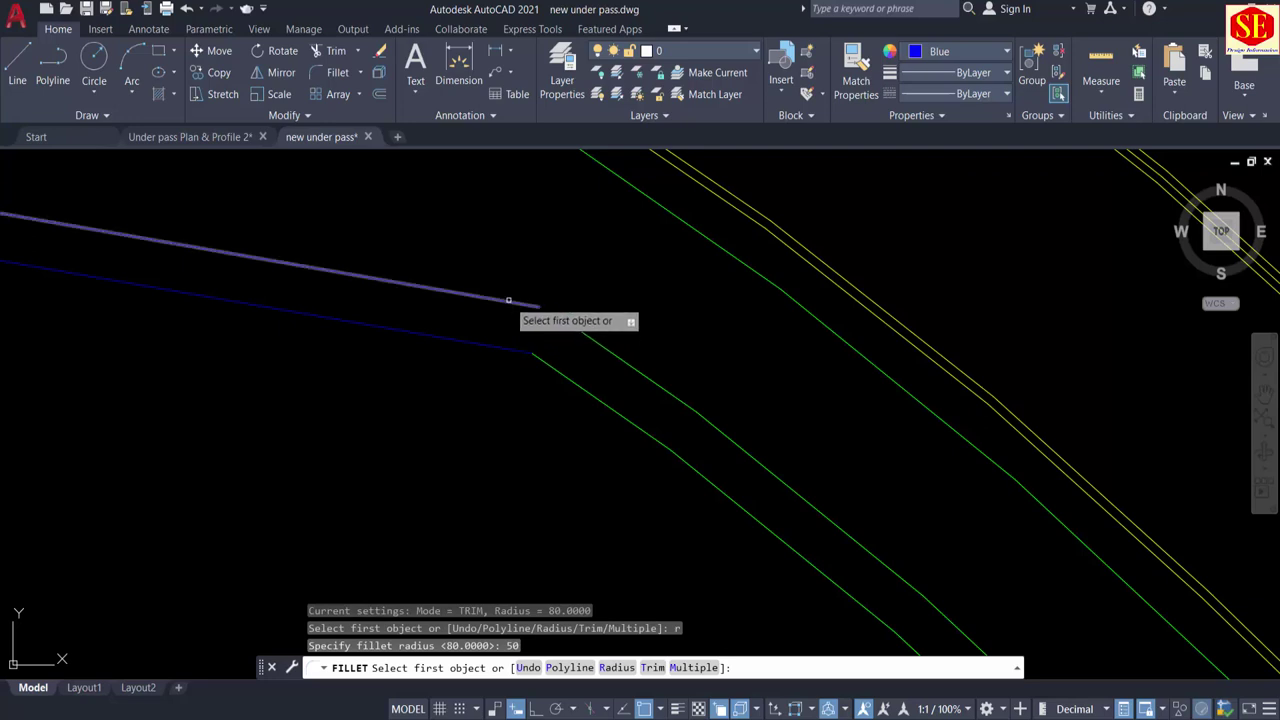
click(574, 331)
key(Return)
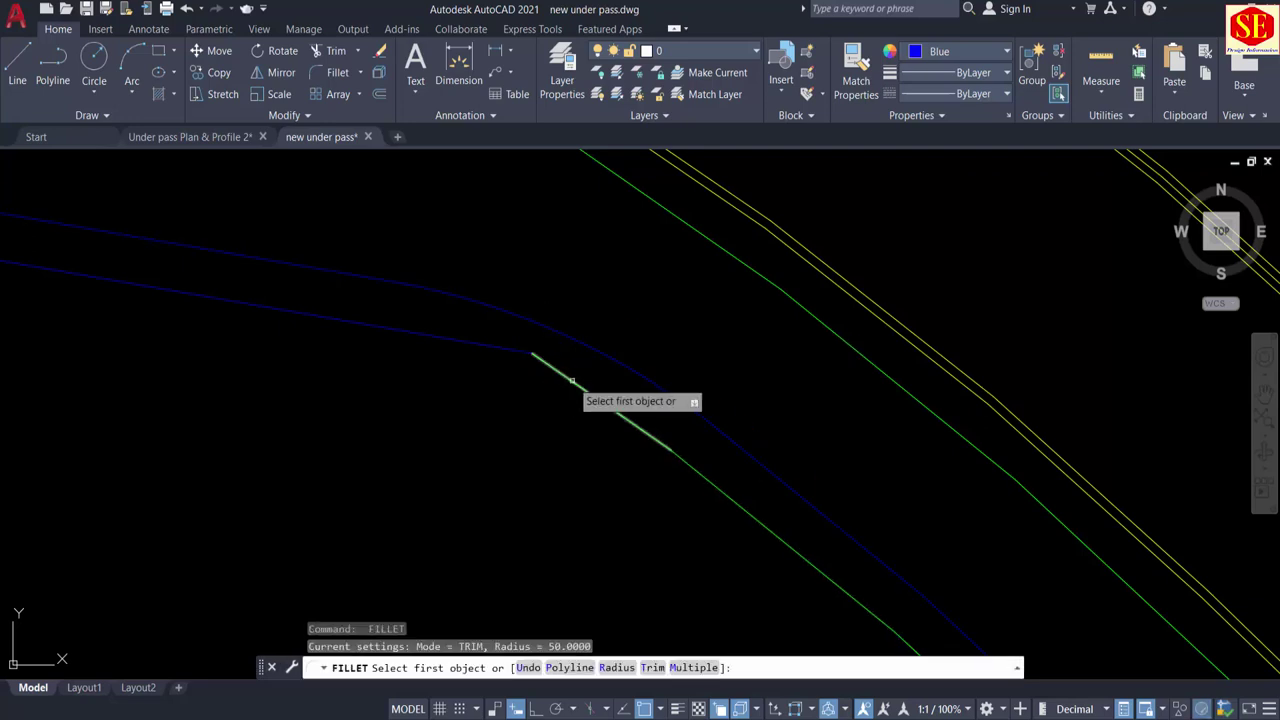
click(560, 374)
click(516, 352)
scroll(514, 343, down, 6)
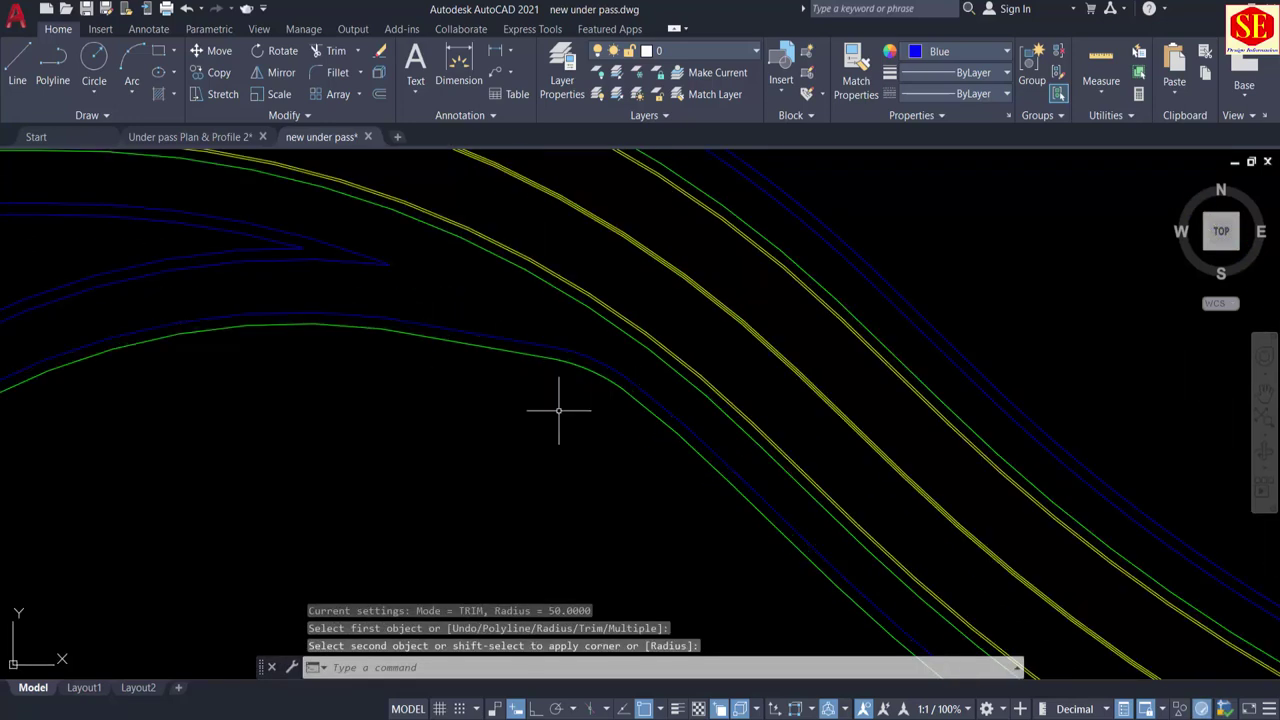
Step: Examine how the edge lines and slip curves northwest and southwest of the crossing are connected
mouse_move(462, 309)
middle_down()
mouse_move(586, 317)
mouse_move(729, 357)
middle_up()
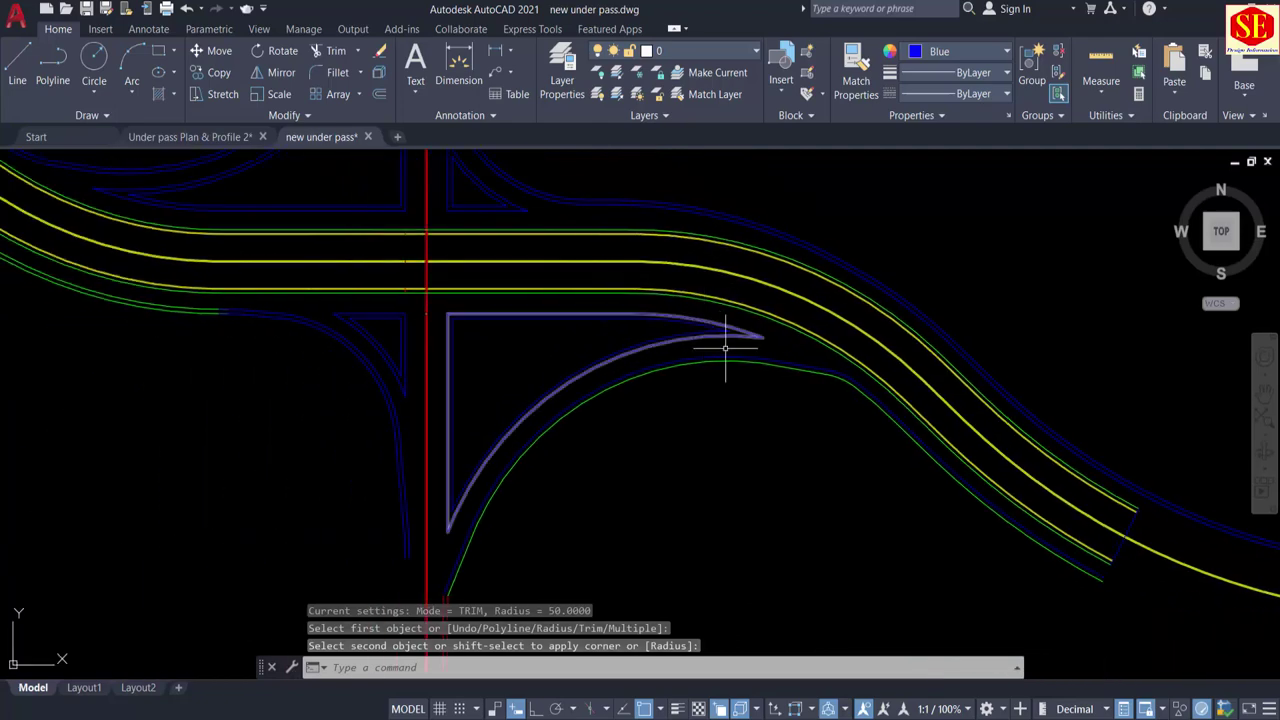
middle_drag(614, 314, 1020, 389)
scroll(508, 357, down, 3)
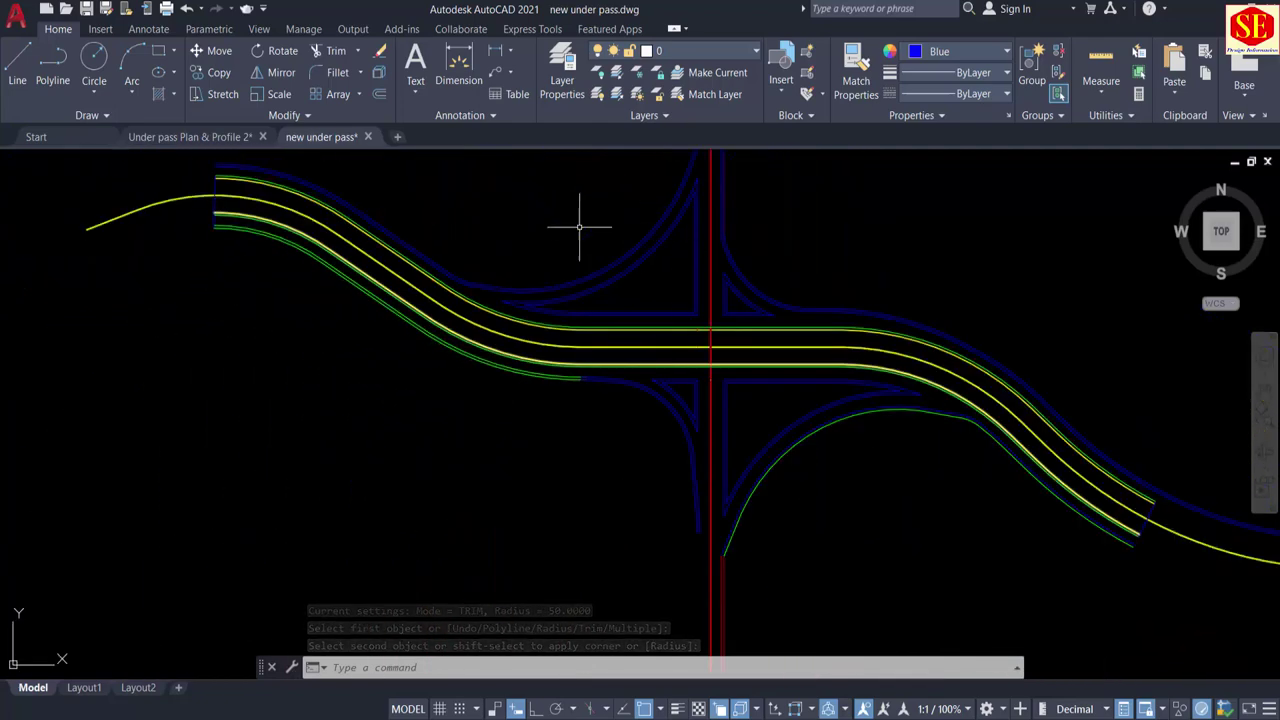
scroll(500, 303, up, 2)
scroll(589, 337, up, 2)
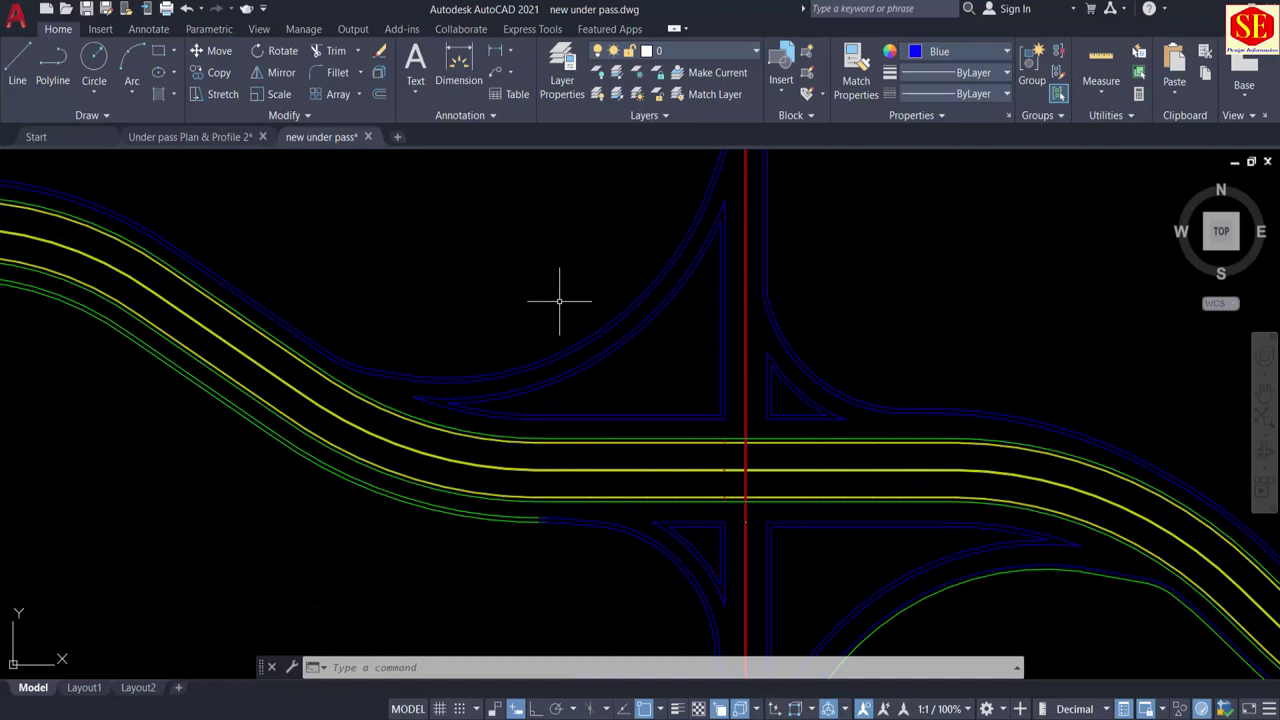
click(366, 367)
click(333, 478)
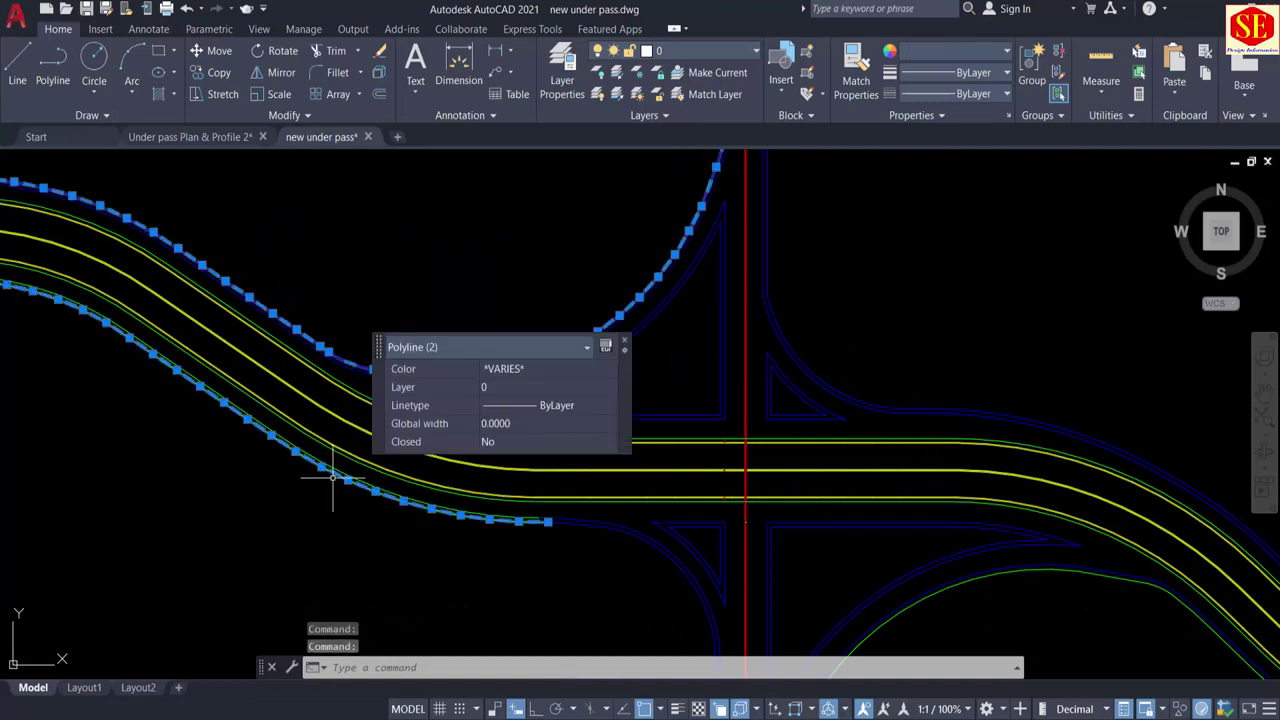
key(Escape)
scroll(495, 430, up, 2)
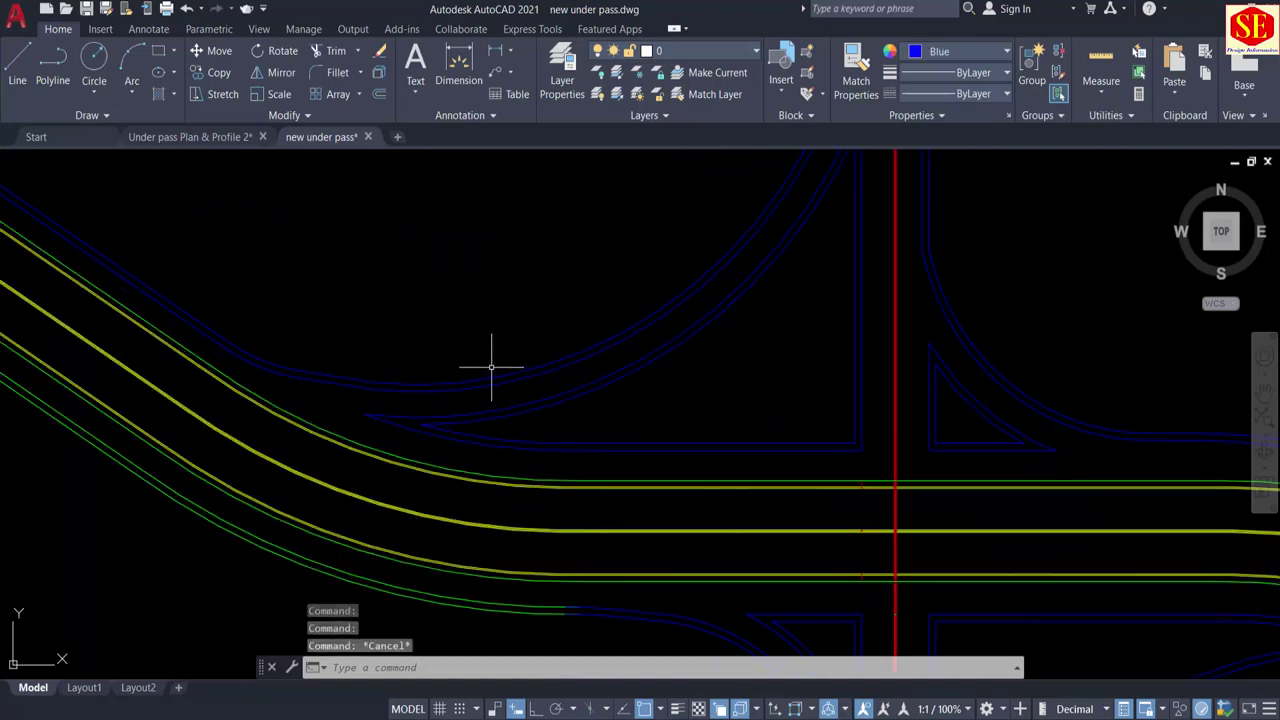
click(491, 378)
scroll(476, 372, down, 4)
key(Escape)
Step: Try to join the outer southwest green edge line to the blue slip curve beside it
scroll(547, 494, up, 4)
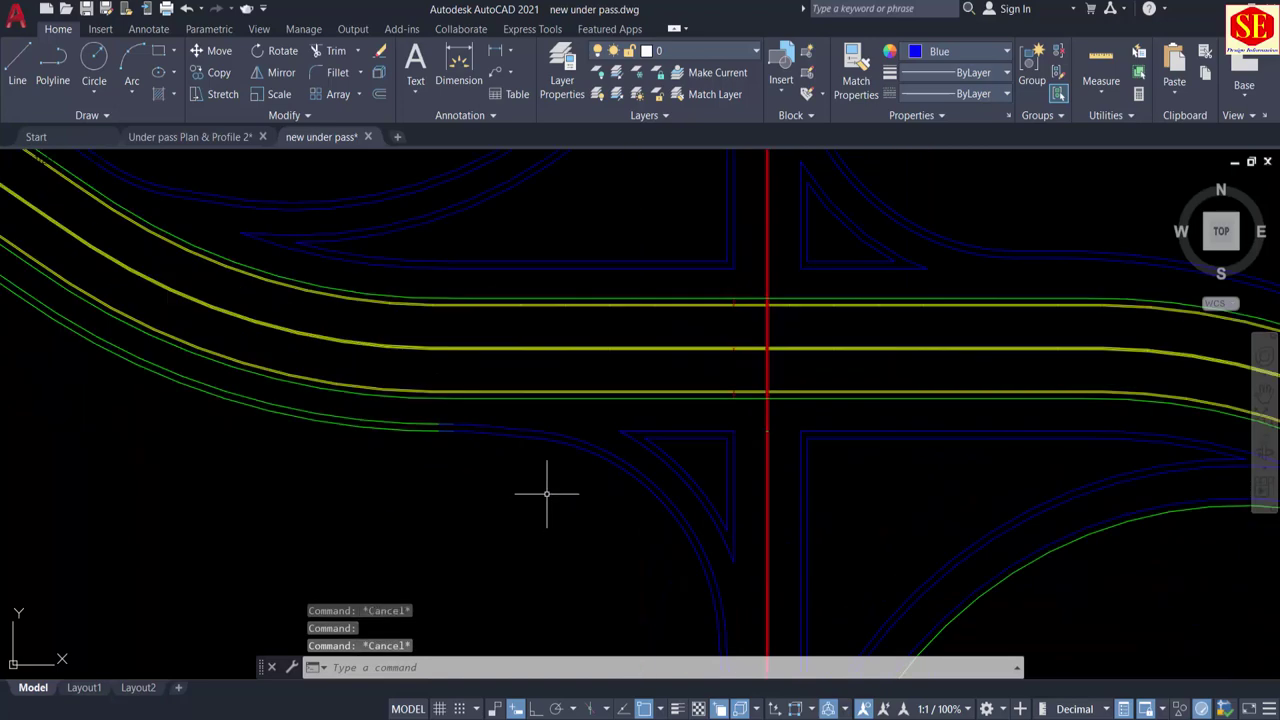
text(j)
key(Return)
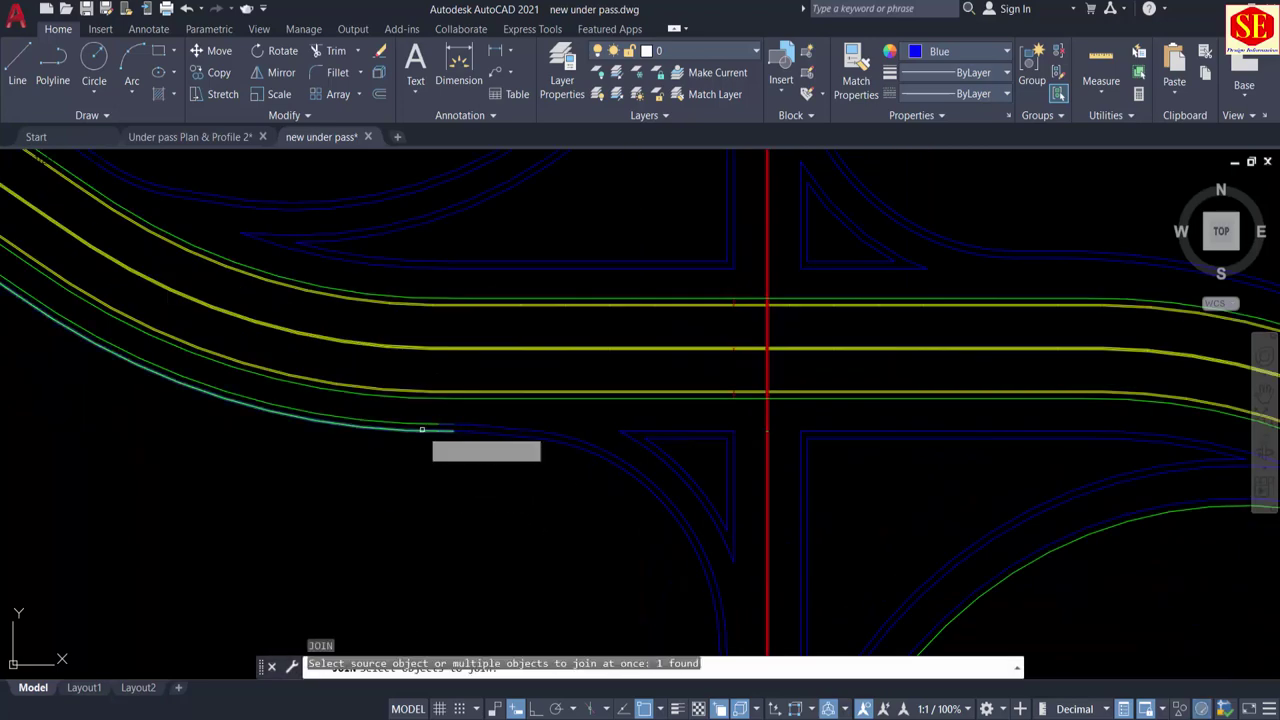
click(463, 433)
click(466, 425)
click(463, 435)
scroll(472, 447, up, 4)
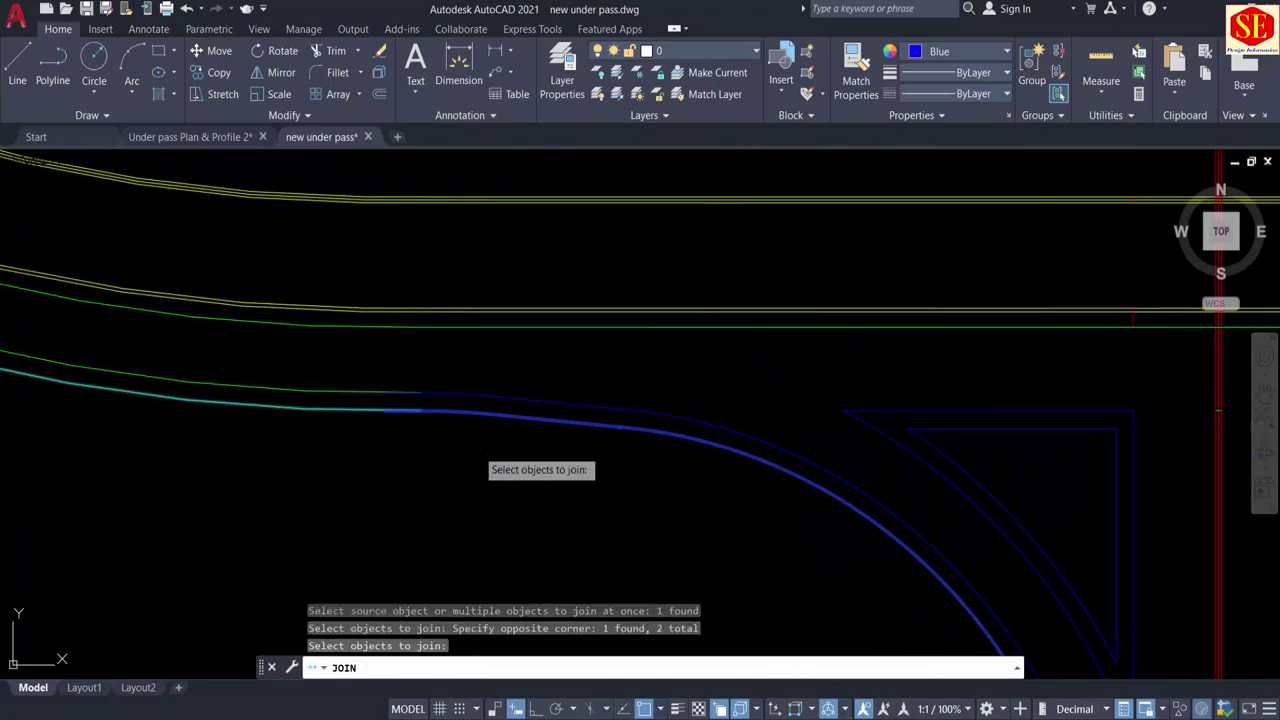
key(Return)
Step: Try to extend the outer southwest green edge line past its overlap with the blue slip curve, and undo the extension
scroll(435, 420, up, 5)
click(502, 408)
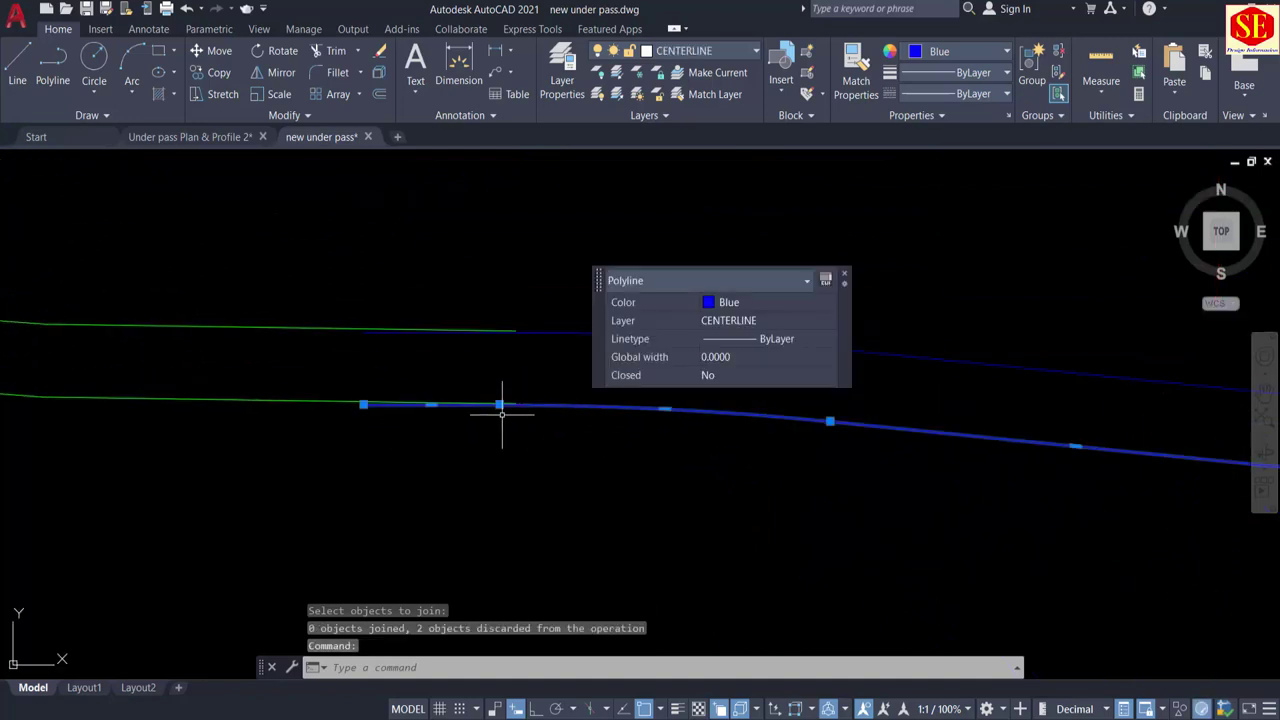
scroll(393, 408, up, 4)
middle_drag(486, 451, 219, 532)
scroll(219, 532, down, 1)
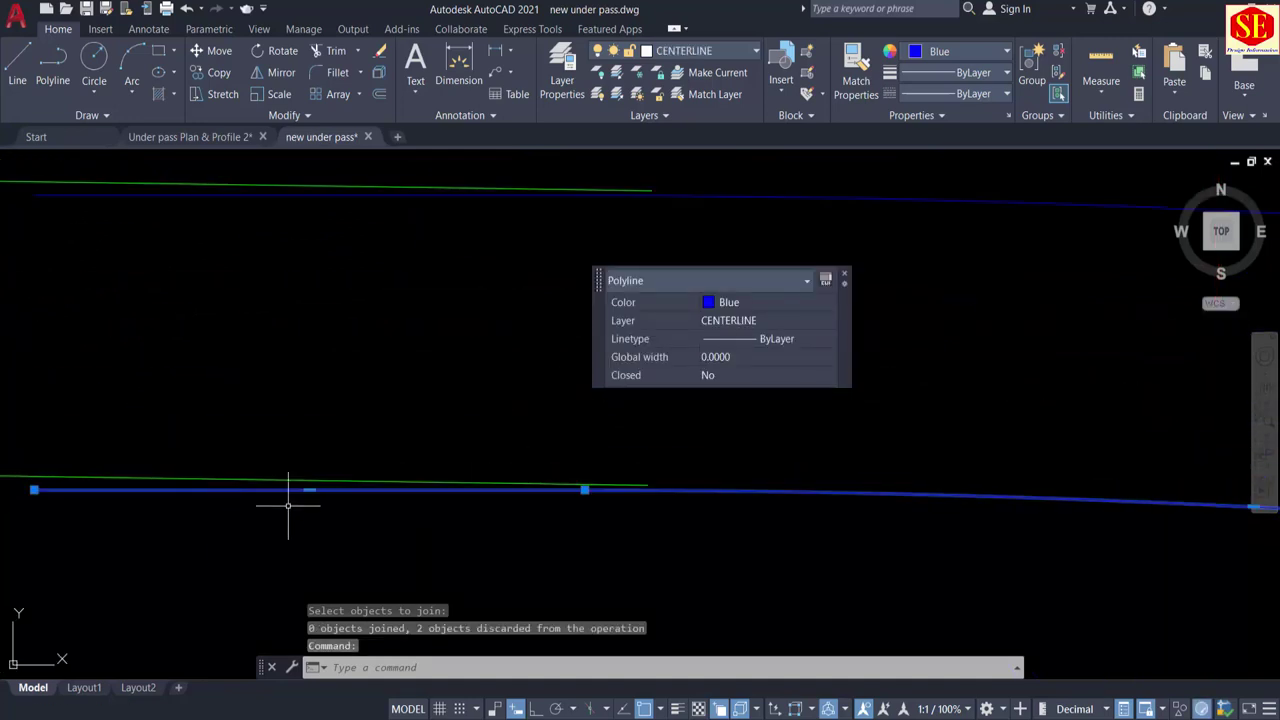
key(Escape)
text(ex)
key(Return)
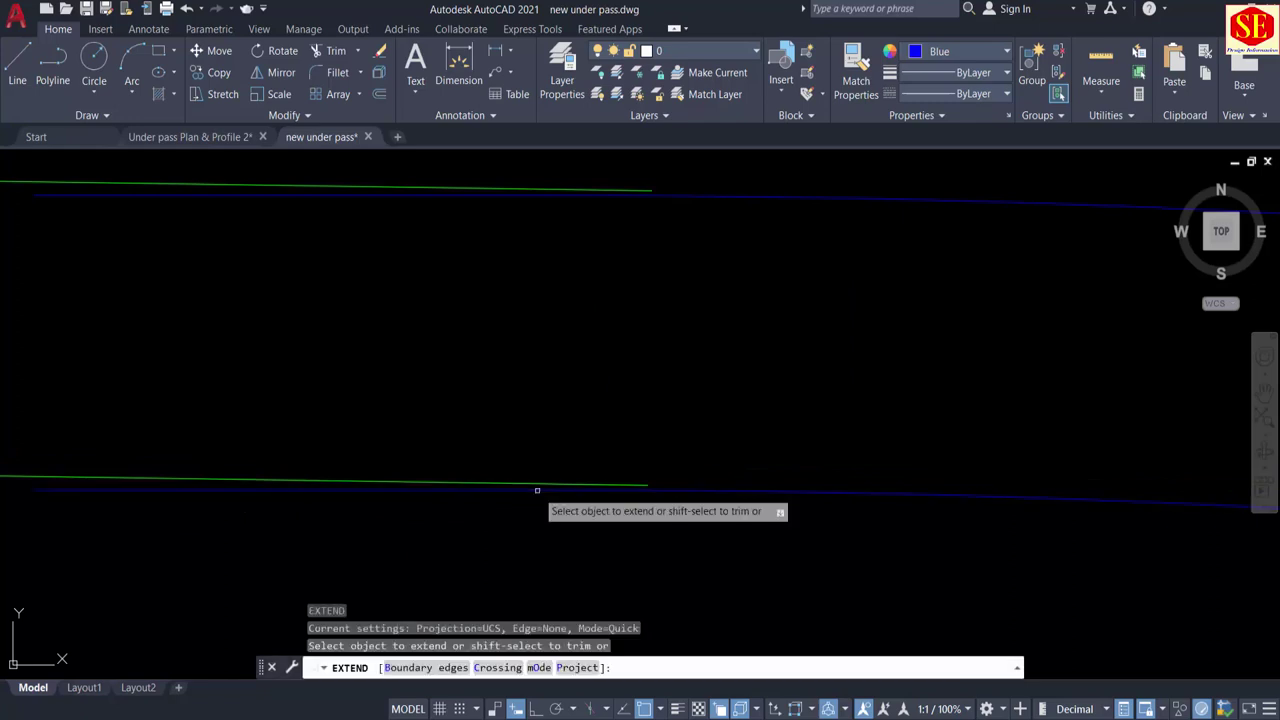
scroll(533, 481, down, 2)
key(Escape)
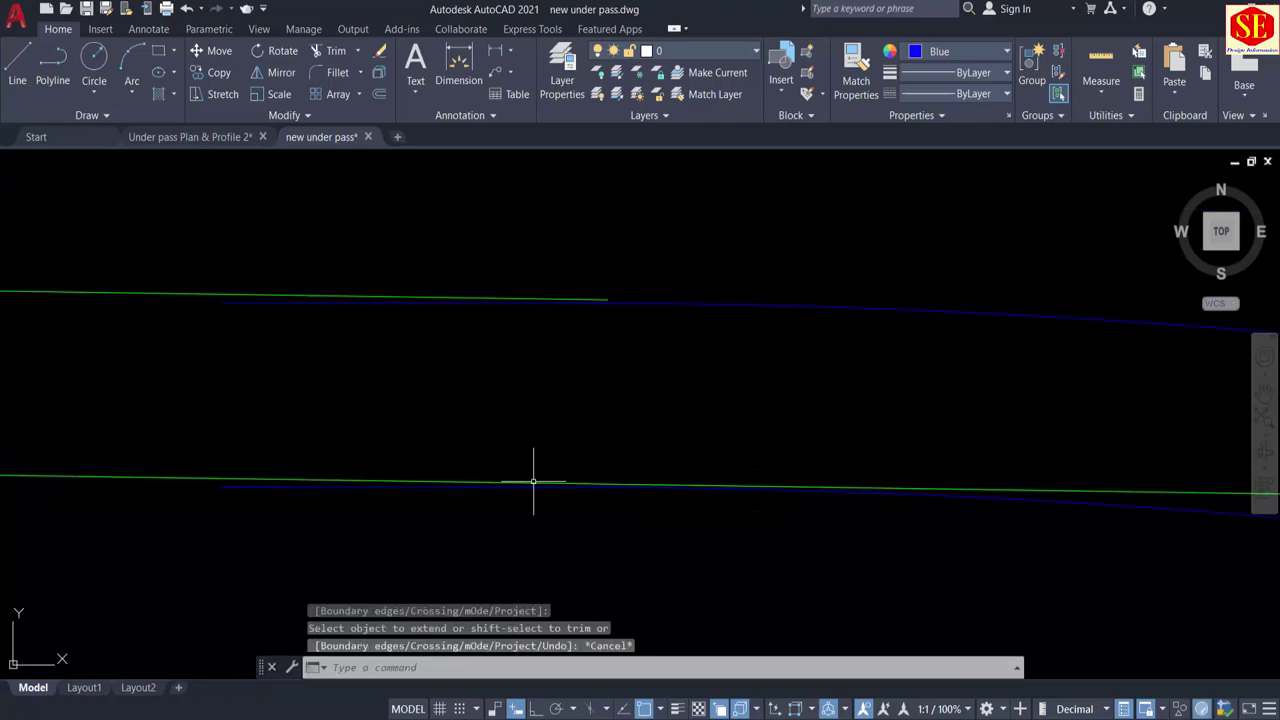
text(u)
key(Return)
middle_drag(486, 490, 771, 409)
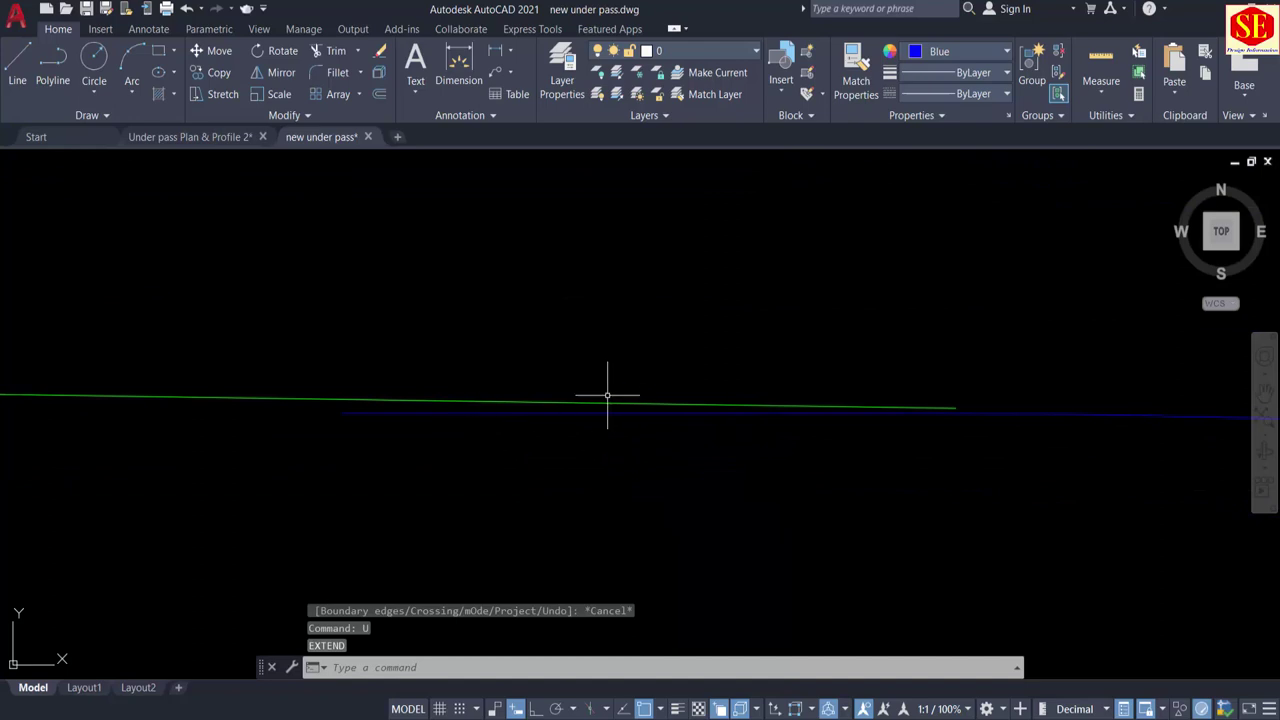
text(l)
key(Return)
key(Escape)
Step: Select the outer blue slip-curve polyline where it overlaps the end of the southwest green edge line
click(408, 411)
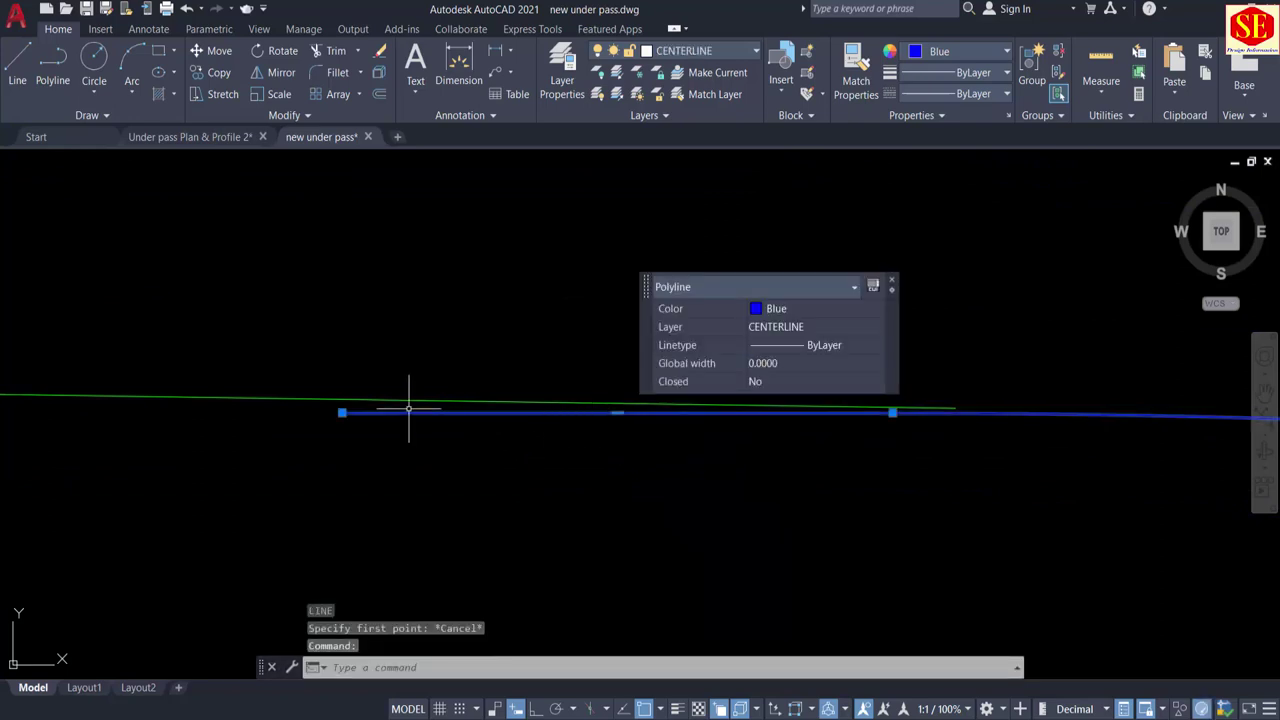
click(342, 412)
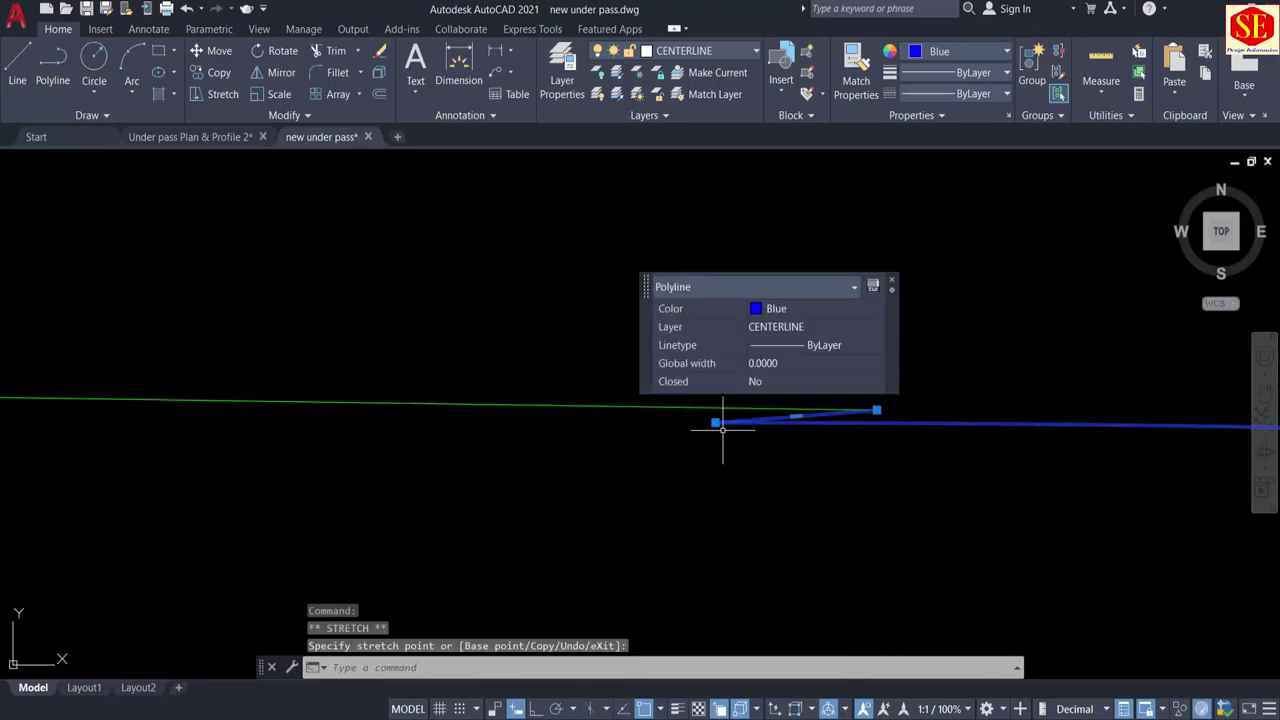
key(Escape)
text(u)
key(Return)
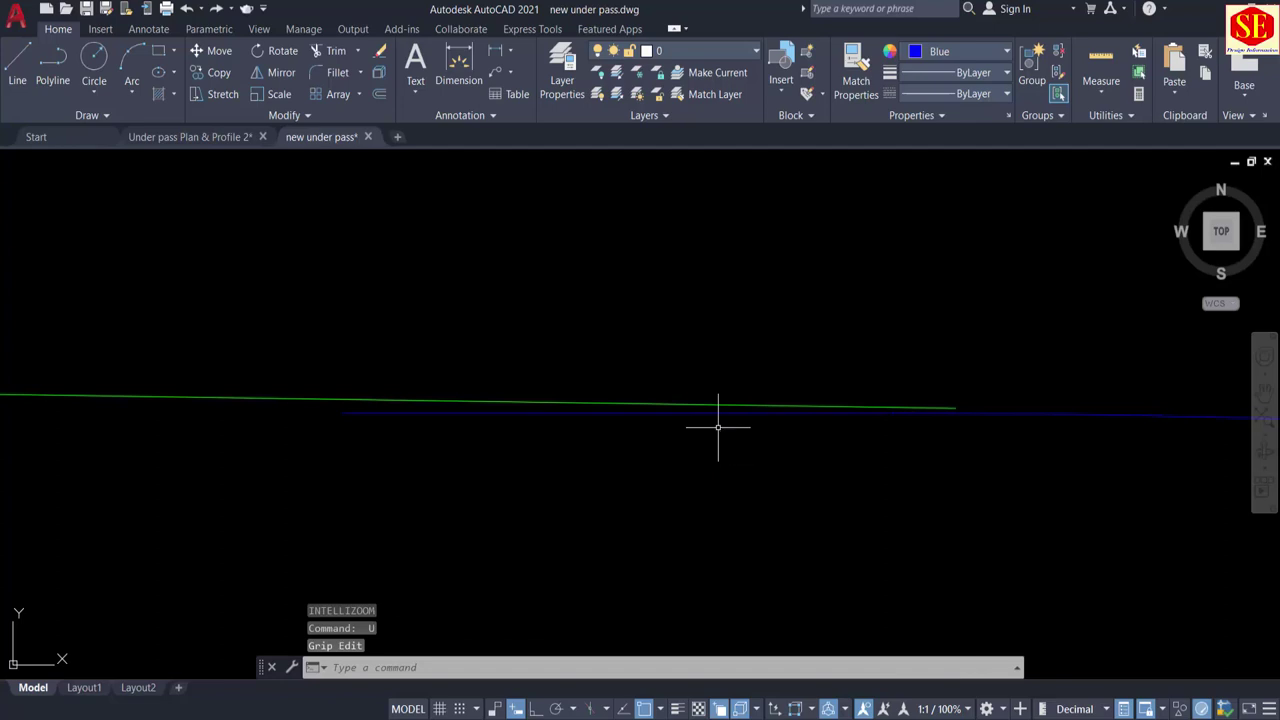
Step: Trim off the end segment of the lower blue polyline where it runs alongside the green line
text(tr)
key(Return)
click(445, 411)
key(Escape)
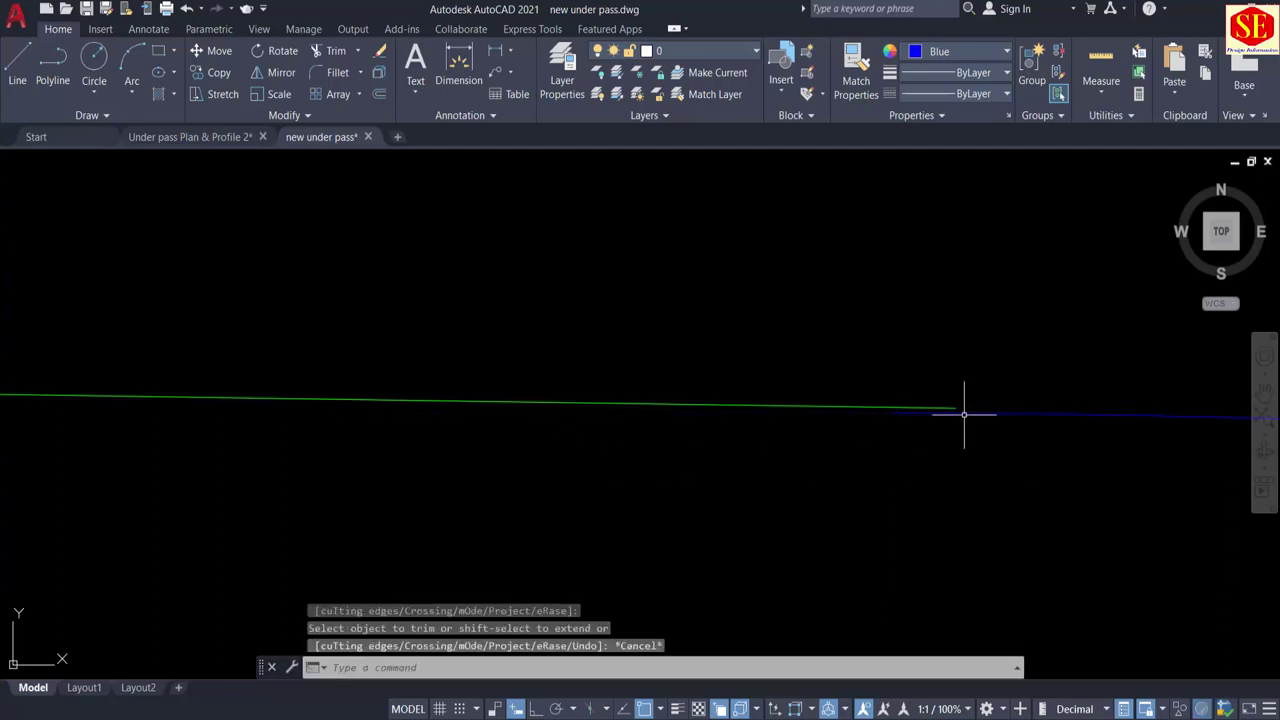
Step: Stretch the trimmed end of the lower blue polyline onto the endpoint of the adjacent green line
click(962, 415)
click(848, 411)
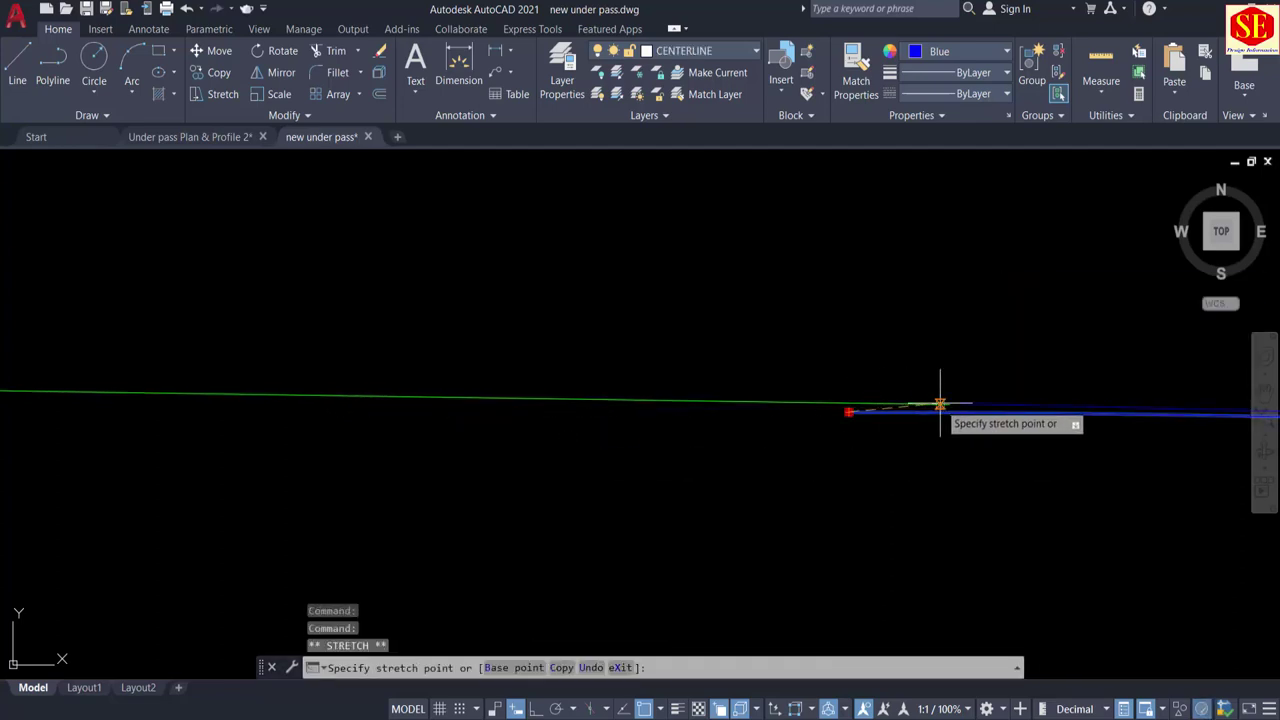
click(950, 405)
key(Escape)
Step: Join the lower blue polyline with the adjoining green line into one polyline and check the joined result
scroll(807, 379, down, 3)
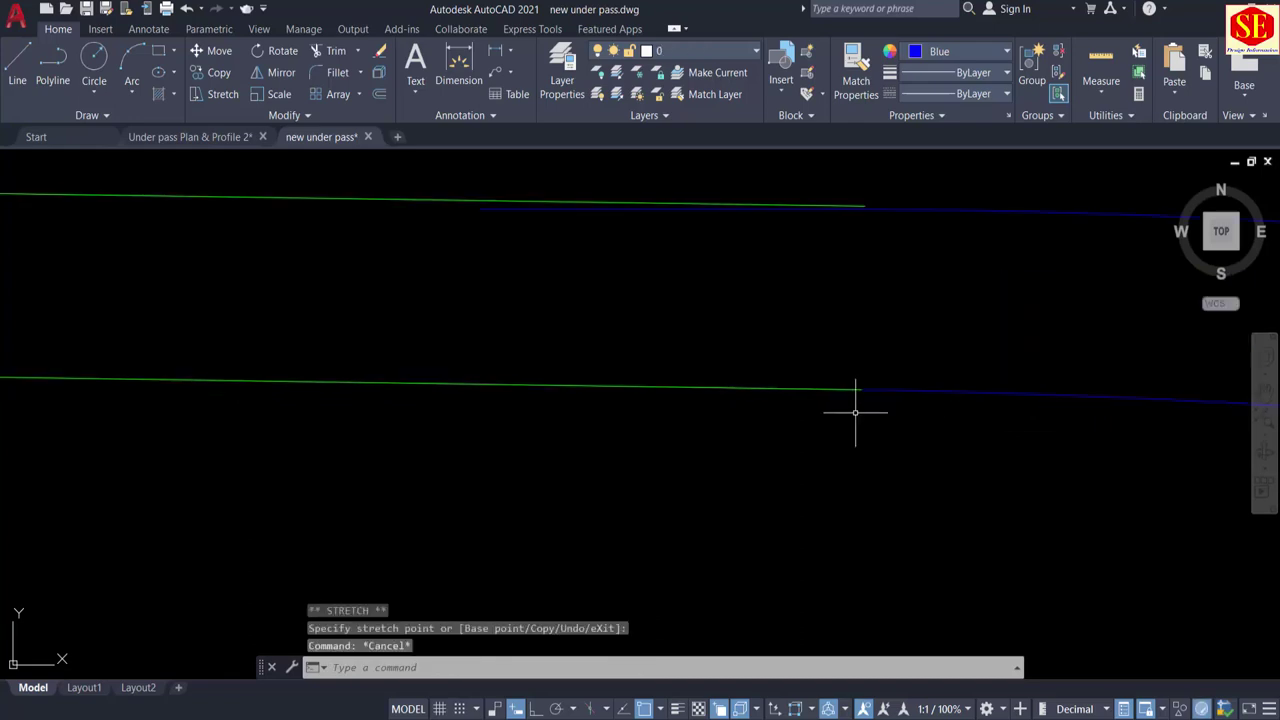
text(j)
key(Return)
click(900, 391)
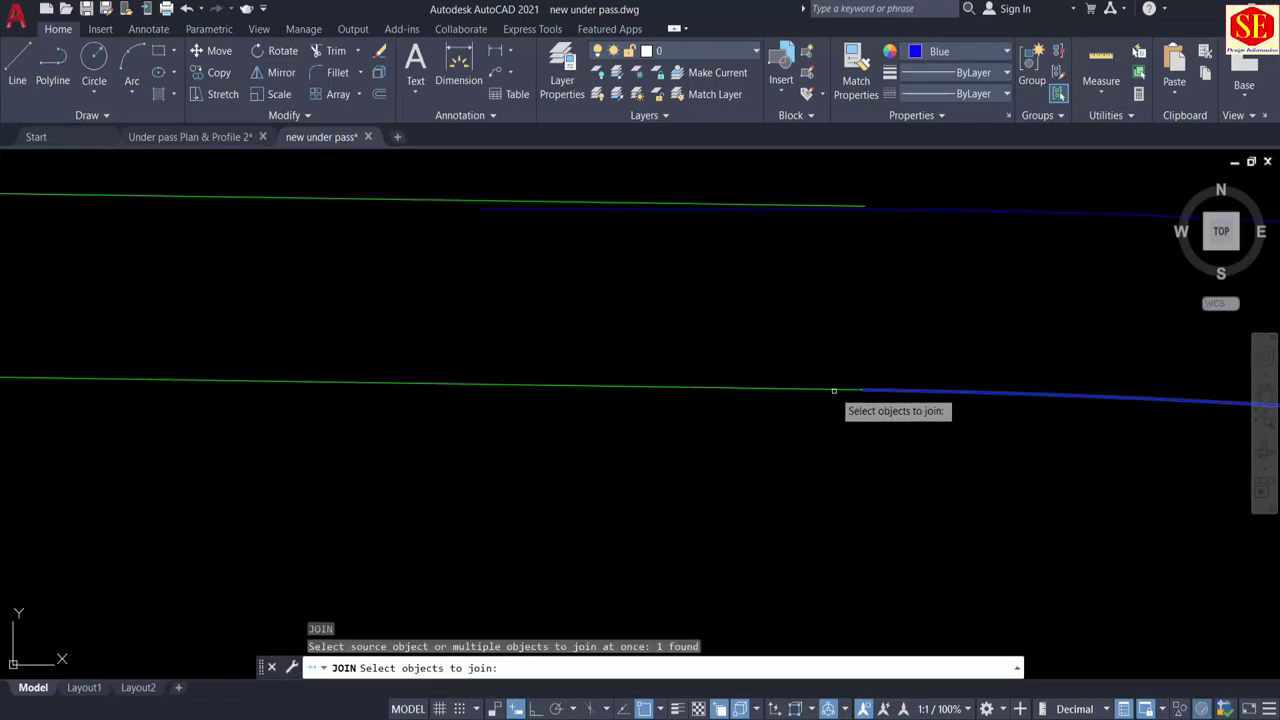
click(834, 390)
key(Return)
click(843, 392)
click(814, 371)
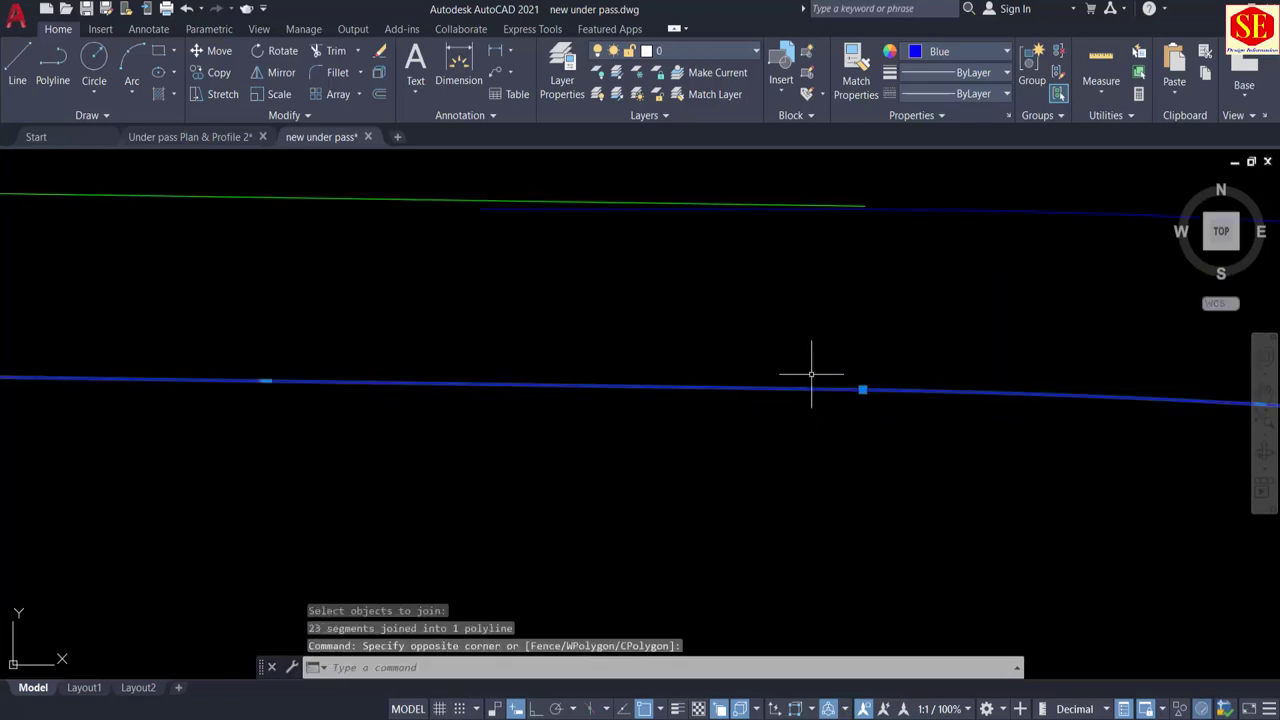
scroll(610, 455, up, 4)
scroll(912, 563, up, 5)
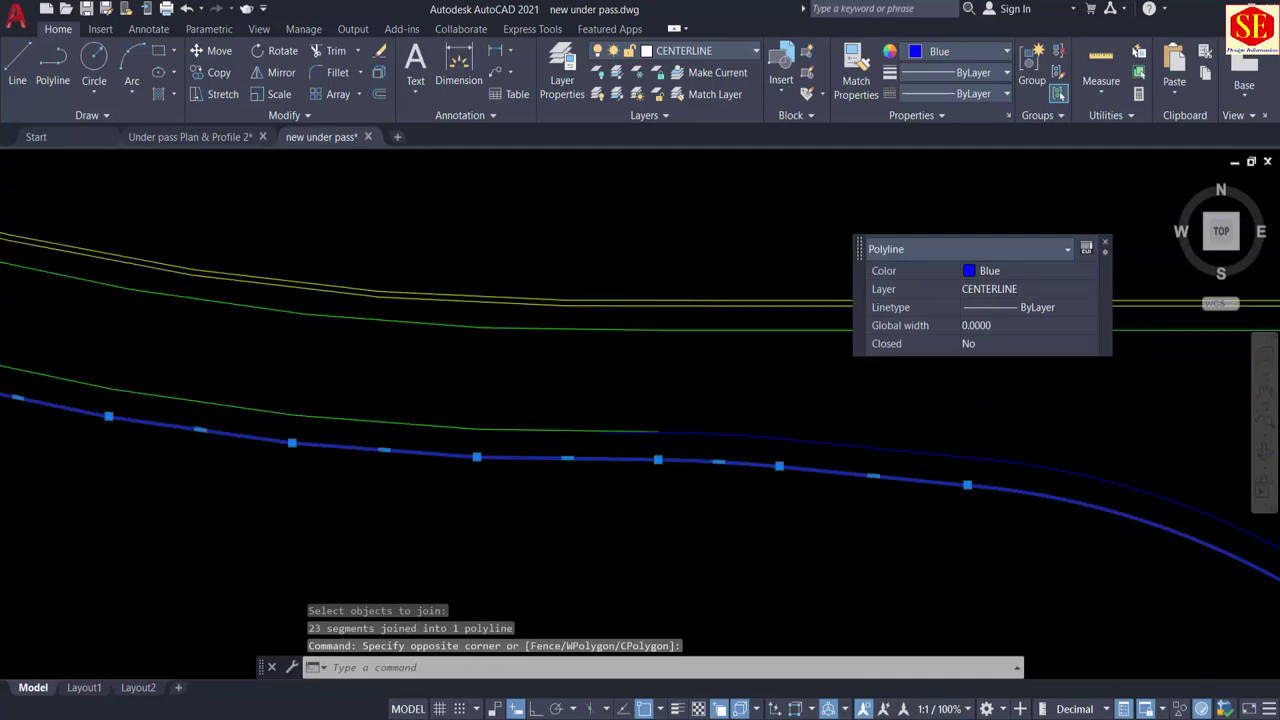
key(Escape)
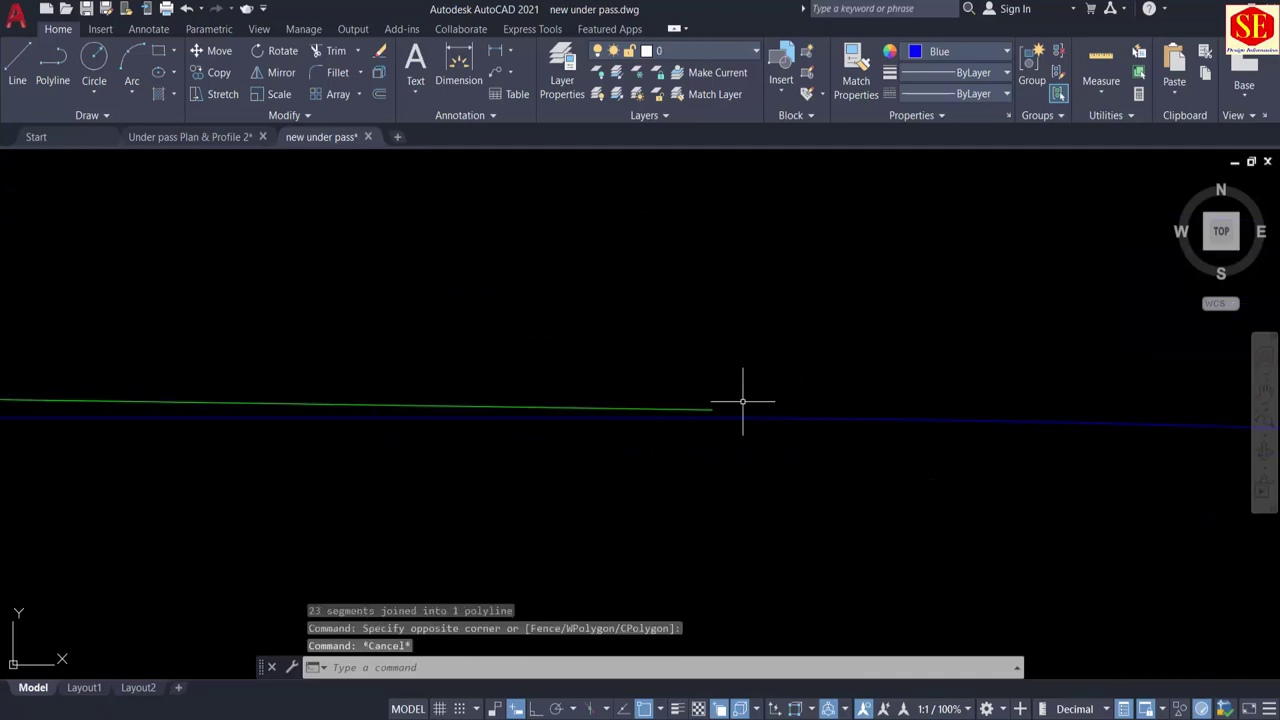
Step: Trim off the end segment of the upper blue polyline that runs beneath the remaining green line
click(553, 419)
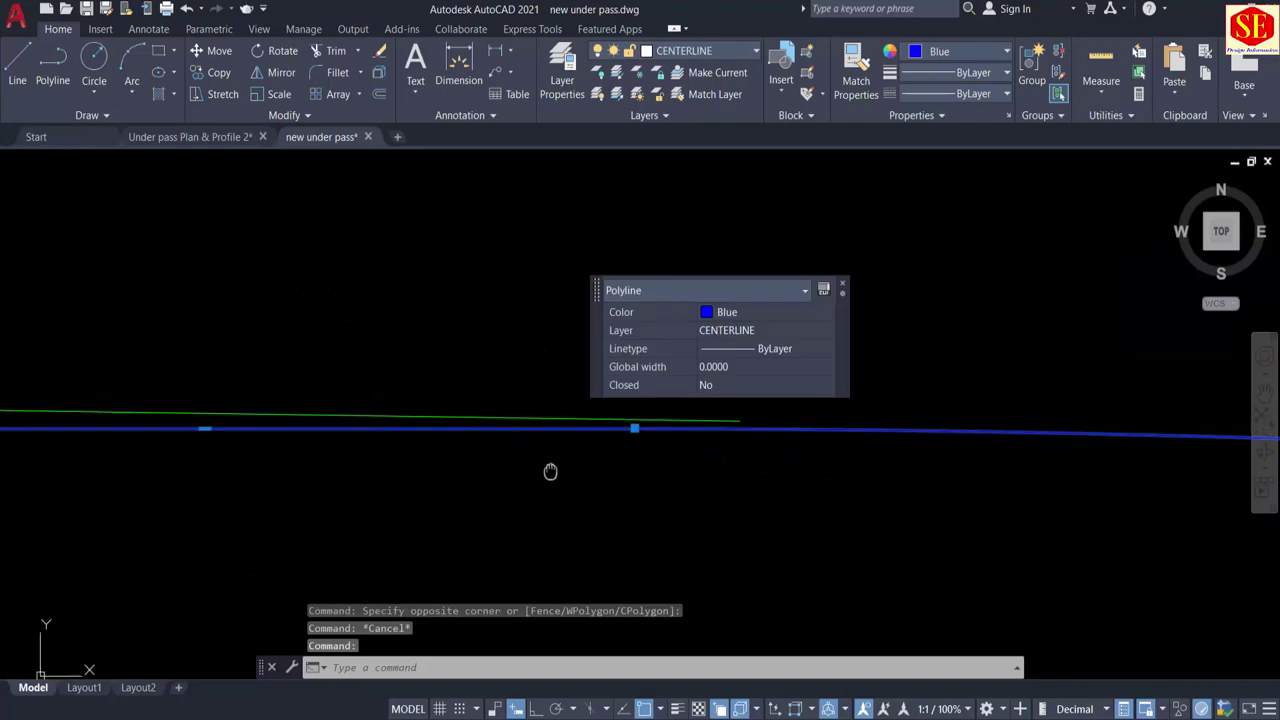
middle_drag(549, 466, 718, 492)
key(Escape)
text(tr)
key(Return)
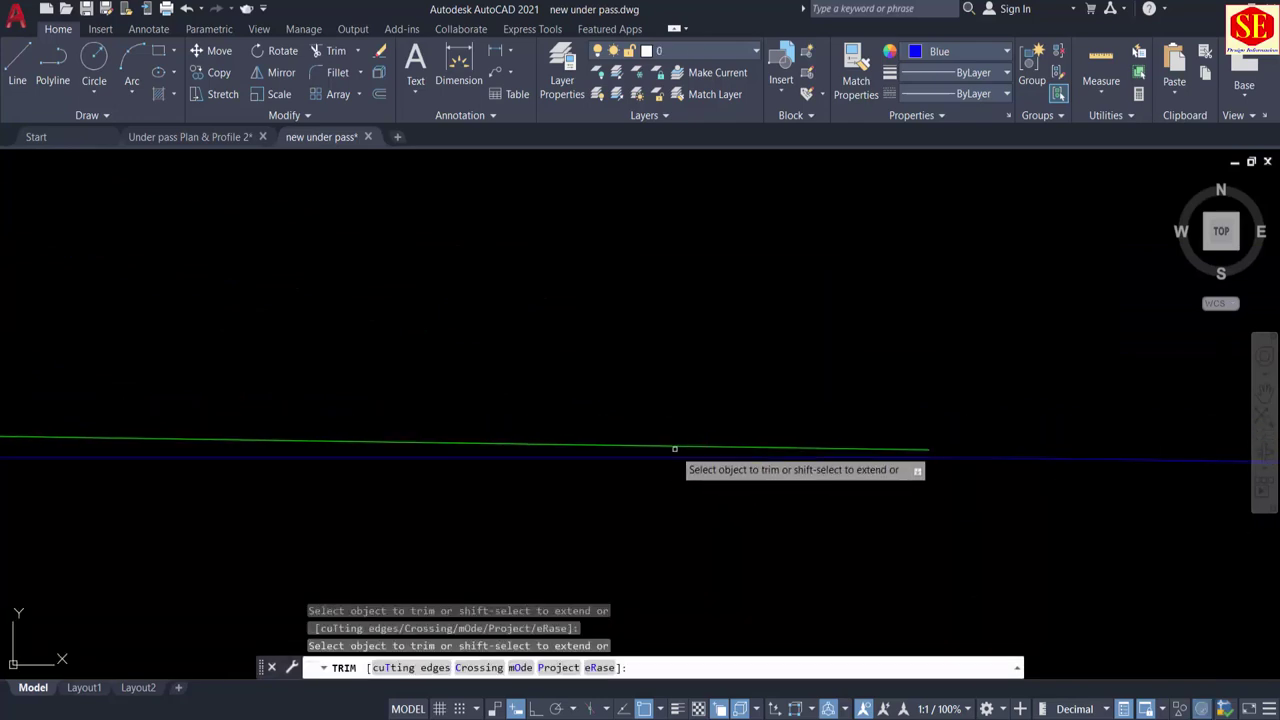
click(671, 457)
key(Escape)
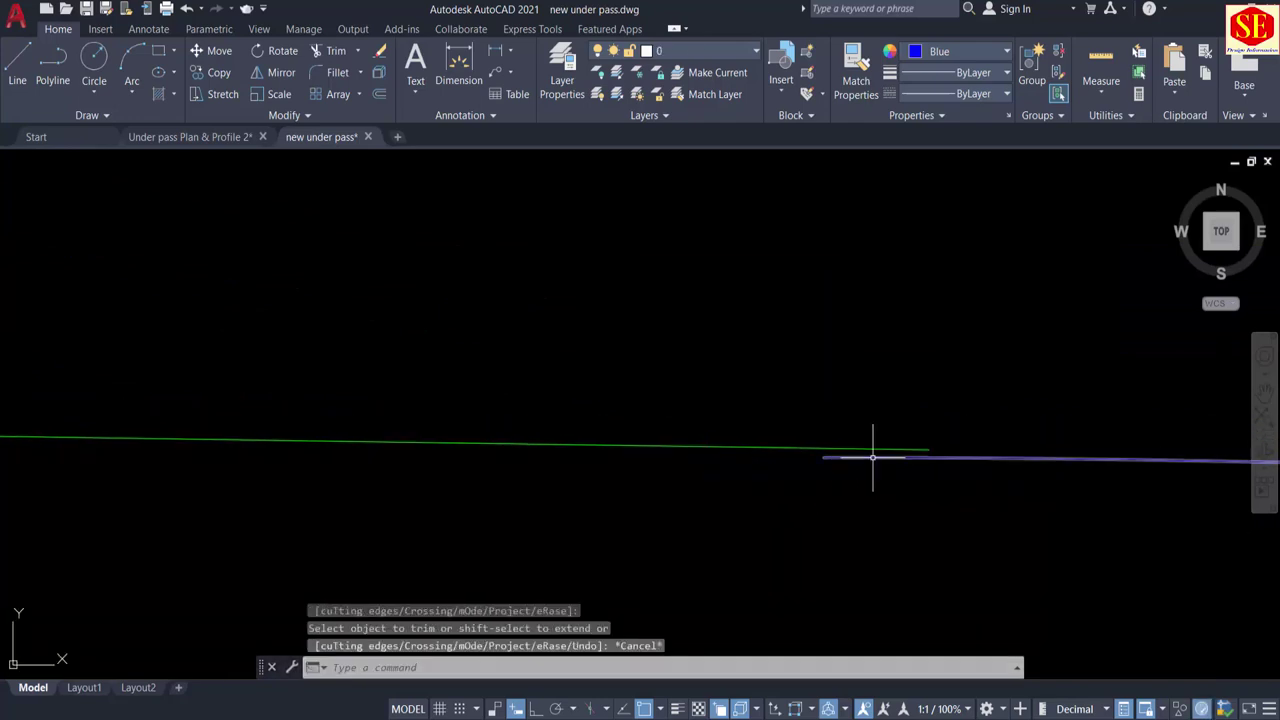
Step: Stretch the trimmed end of the upper blue polyline onto the endpoint of the green line
click(826, 456)
click(824, 457)
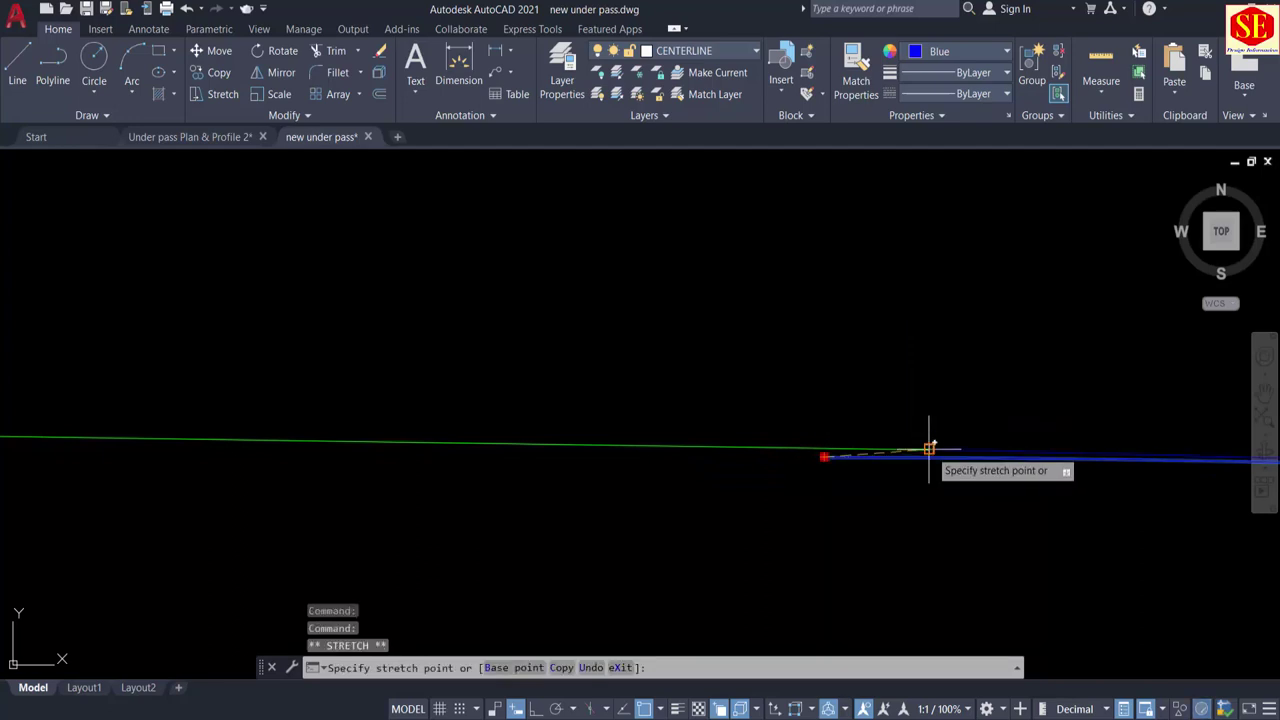
key(Escape)
Step: Join the upper blue polyline with the green line it meets into a single polyline
scroll(831, 413, up, 2)
scroll(828, 413, down, 3)
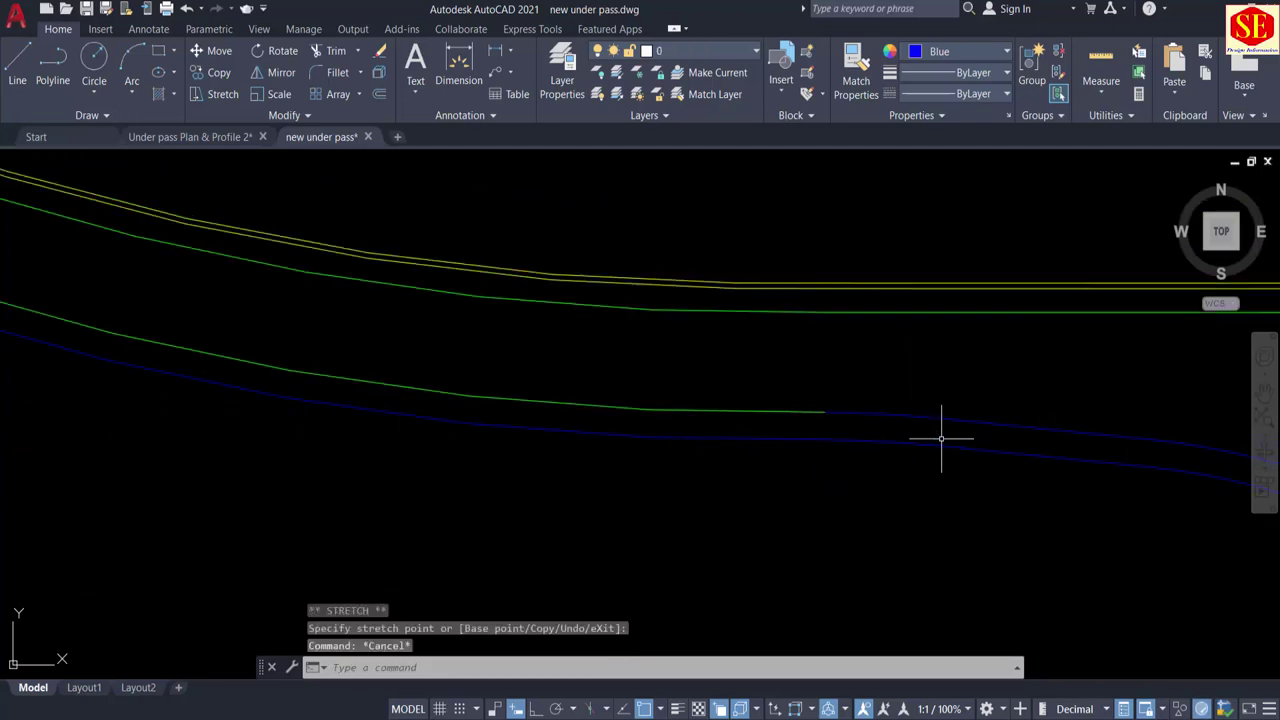
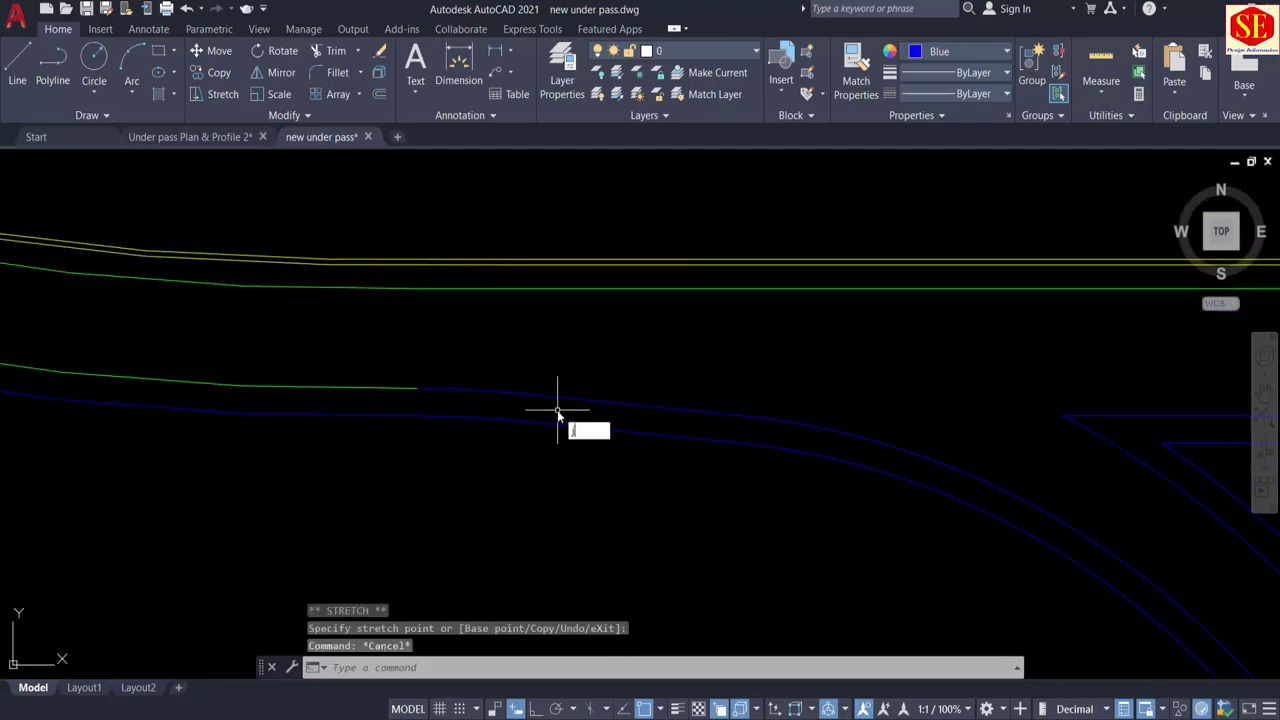
text(ja)
key(Return)
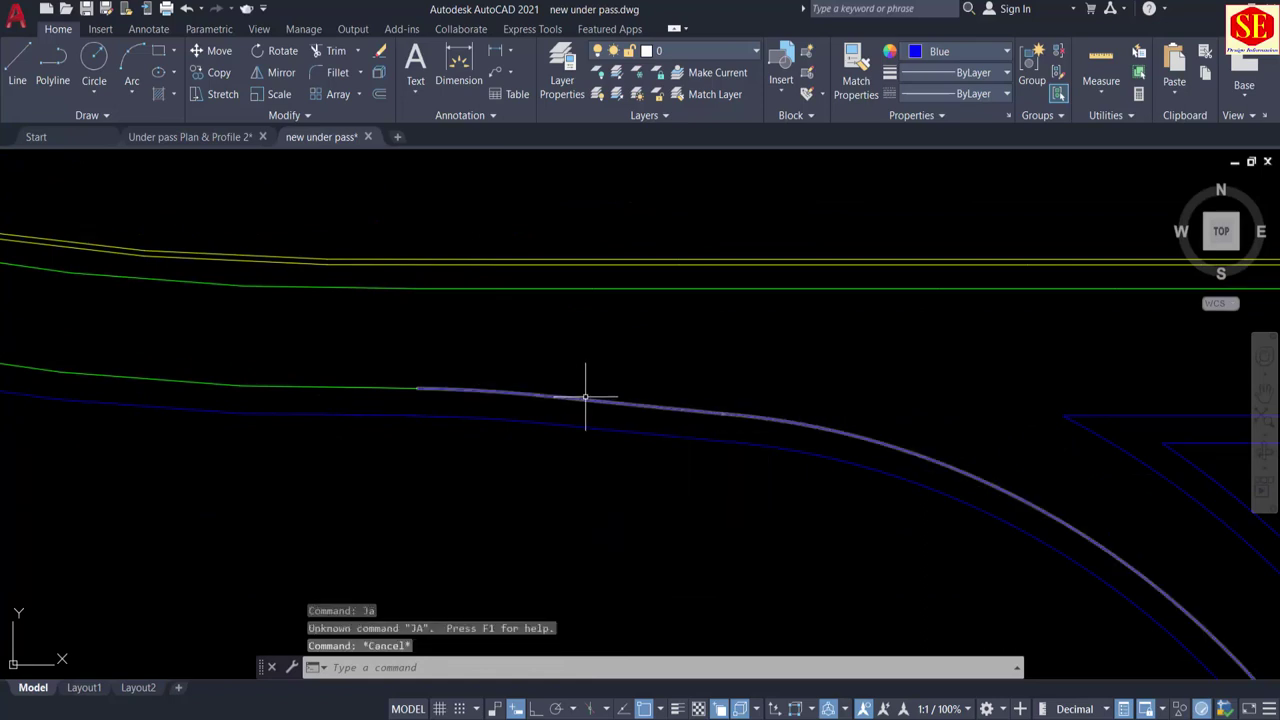
text(j)
key(Return)
click(583, 400)
click(389, 386)
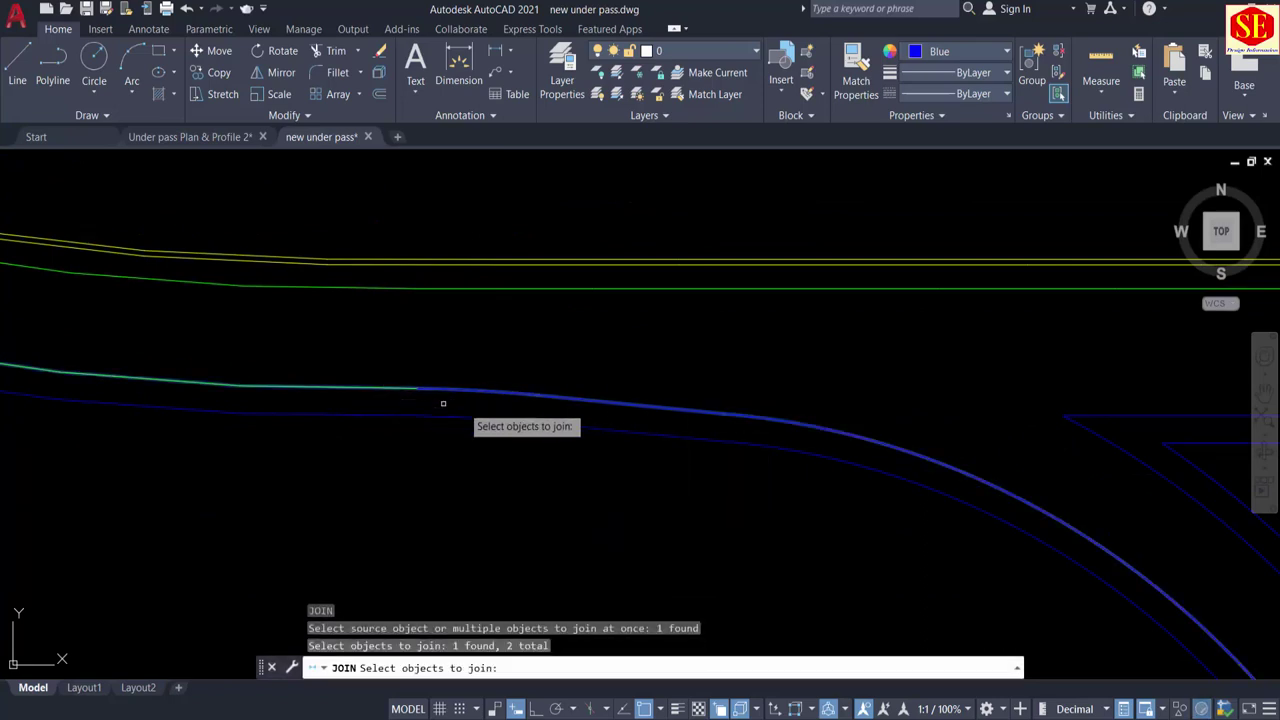
key(Return)
Step: Change the color of the lower (outer) joined curb polyline to Red
click(516, 420)
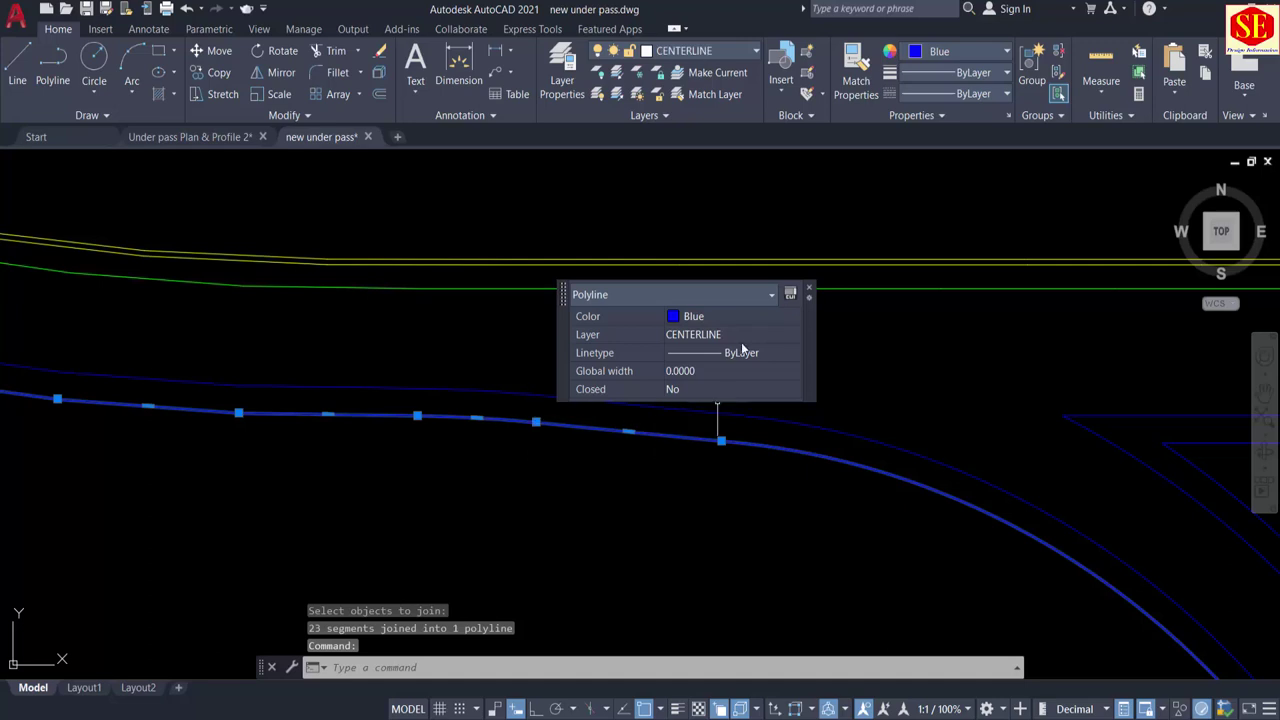
click(715, 318)
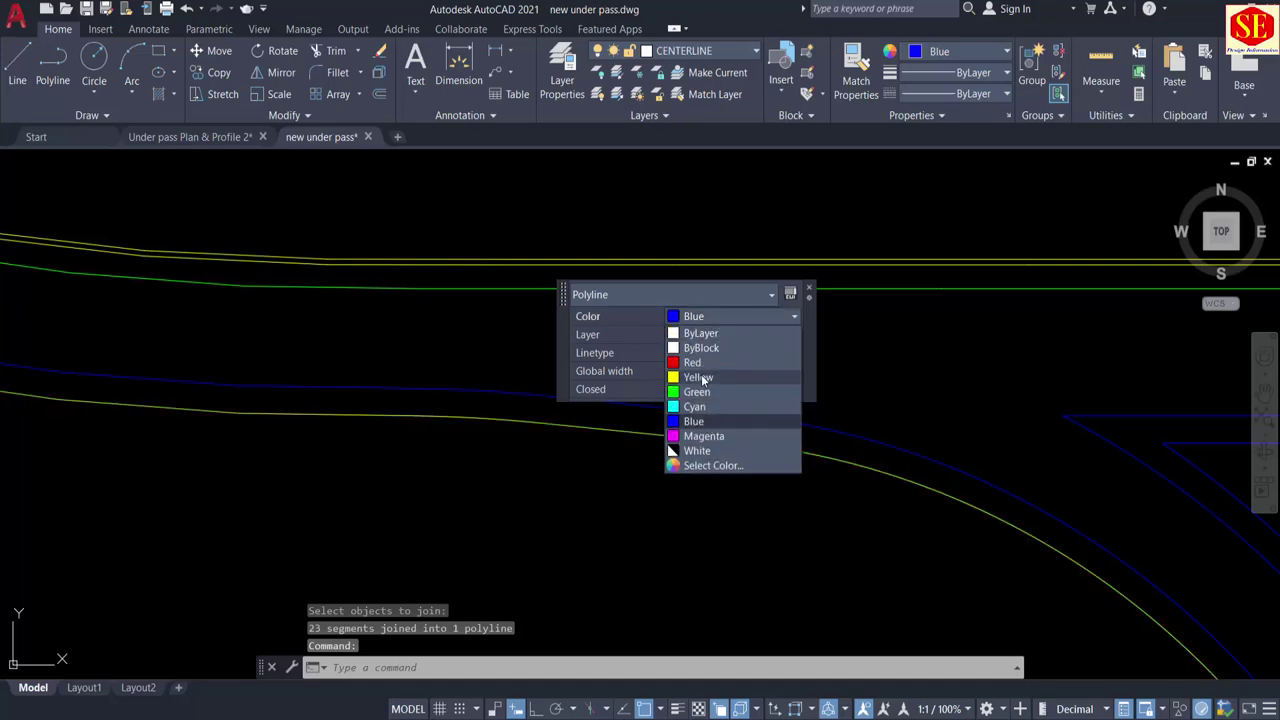
click(703, 365)
key(Escape)
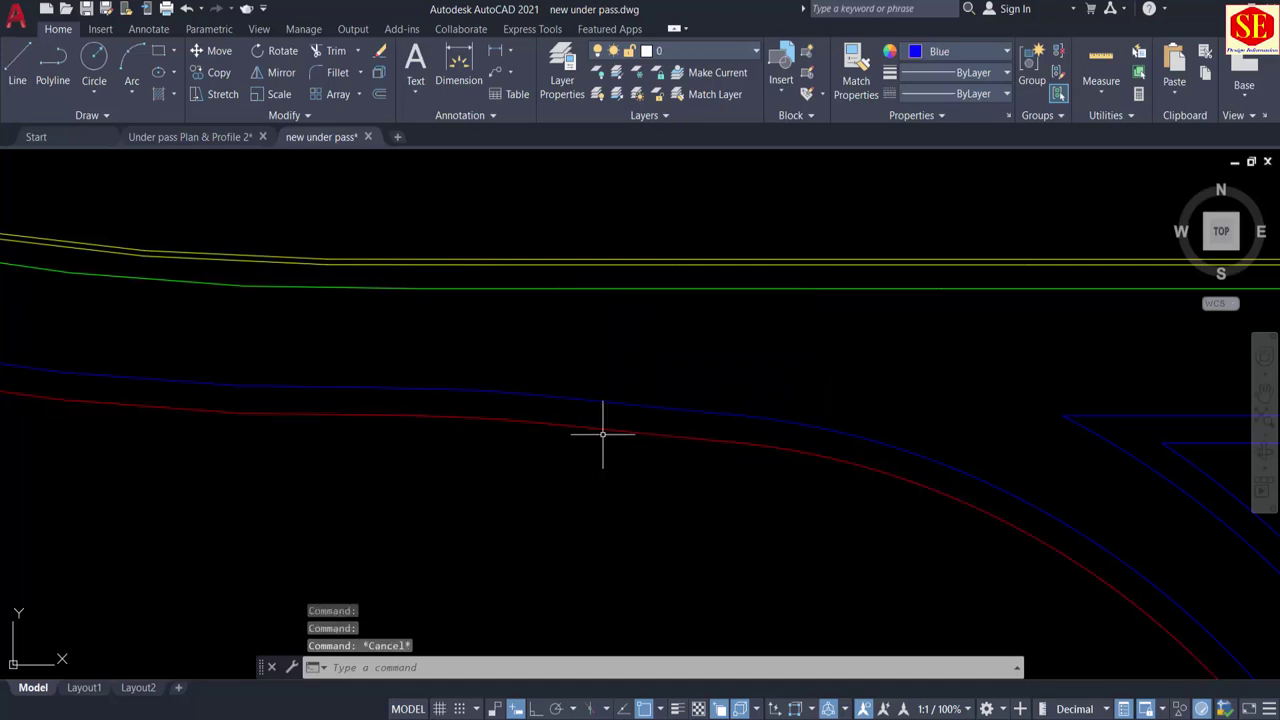
Step: Change the color of the upper (inner) joined curb polyline to Yellow
click(480, 389)
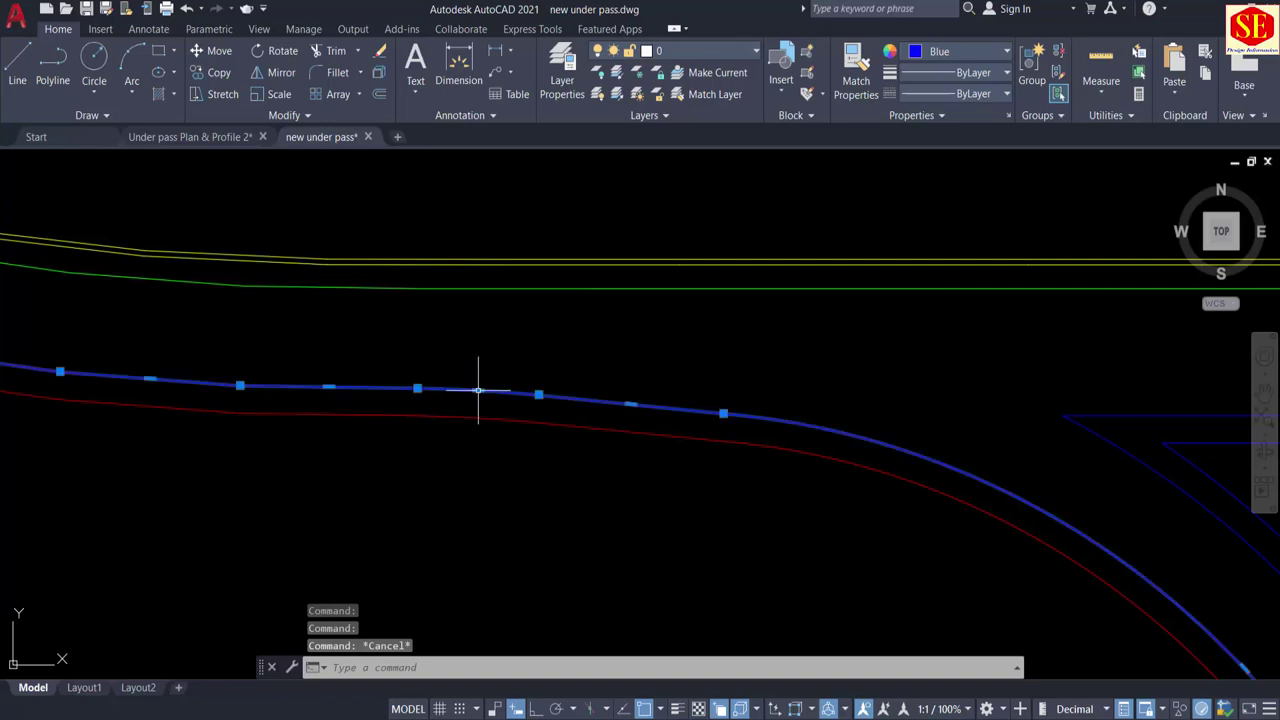
click(651, 286)
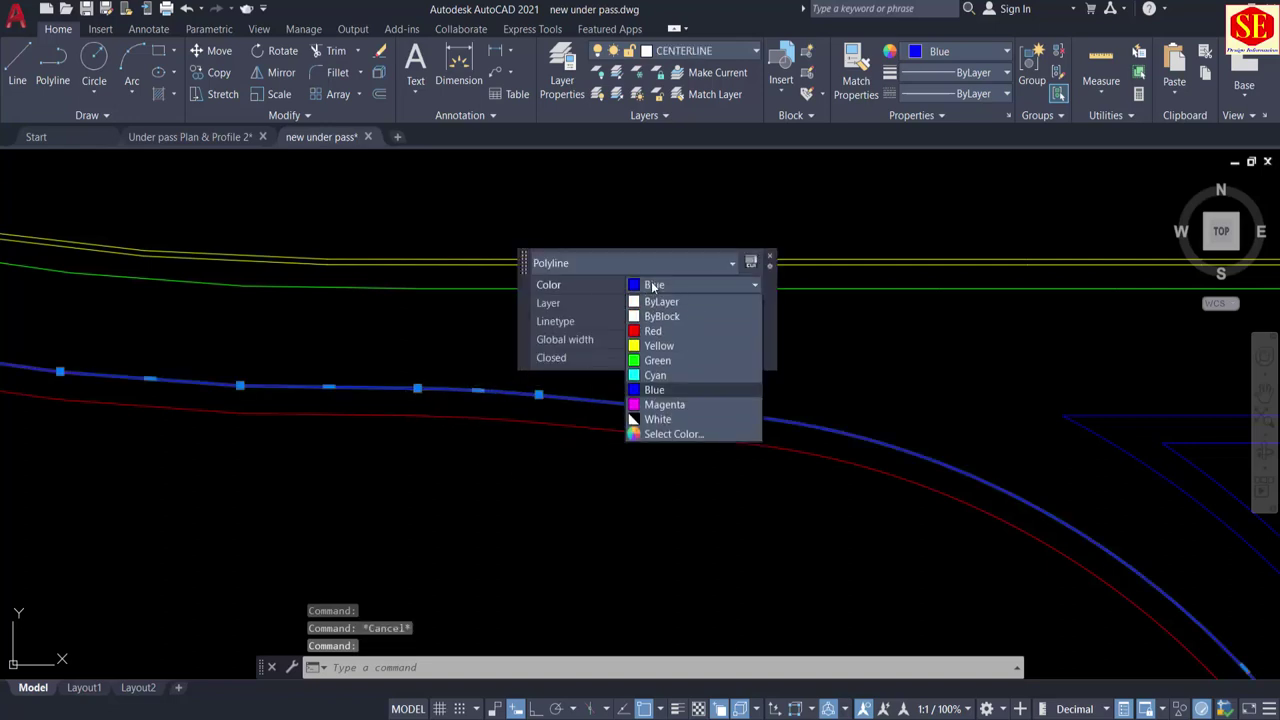
click(655, 343)
key(Escape)
Step: Change the color of the outer outline of the small triangular island to Yellow
scroll(615, 385, down, 1)
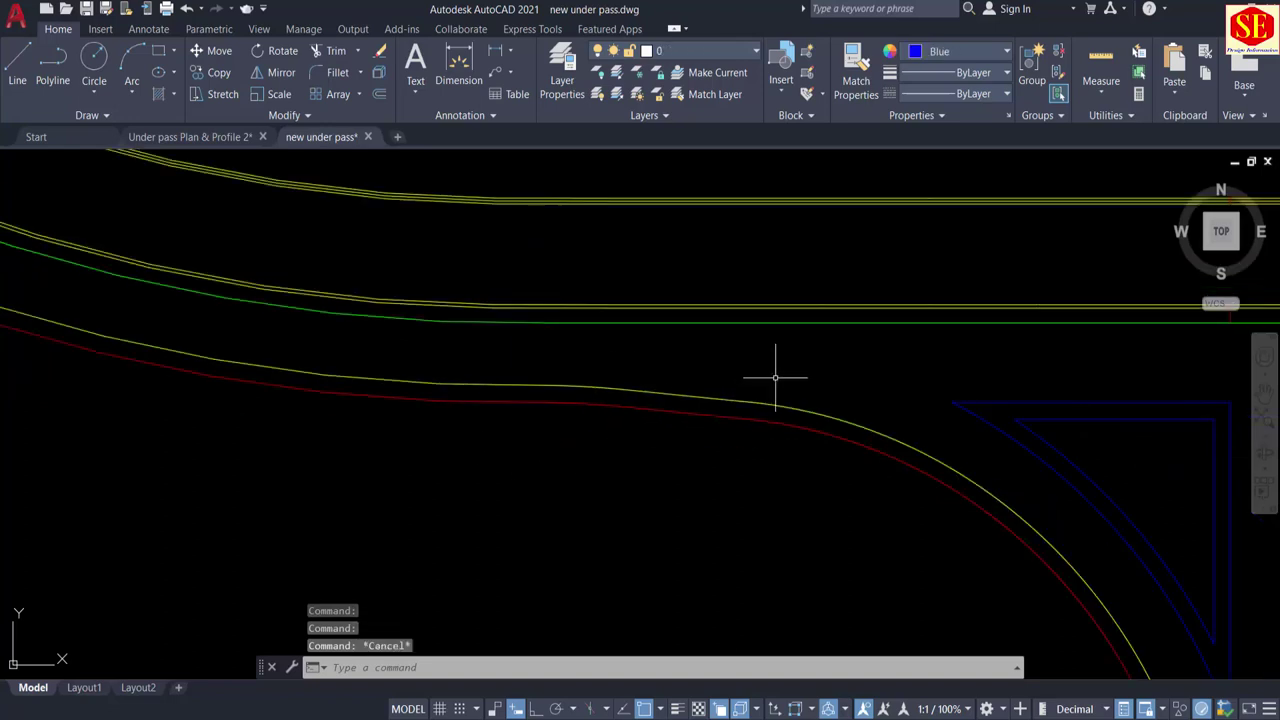
click(986, 404)
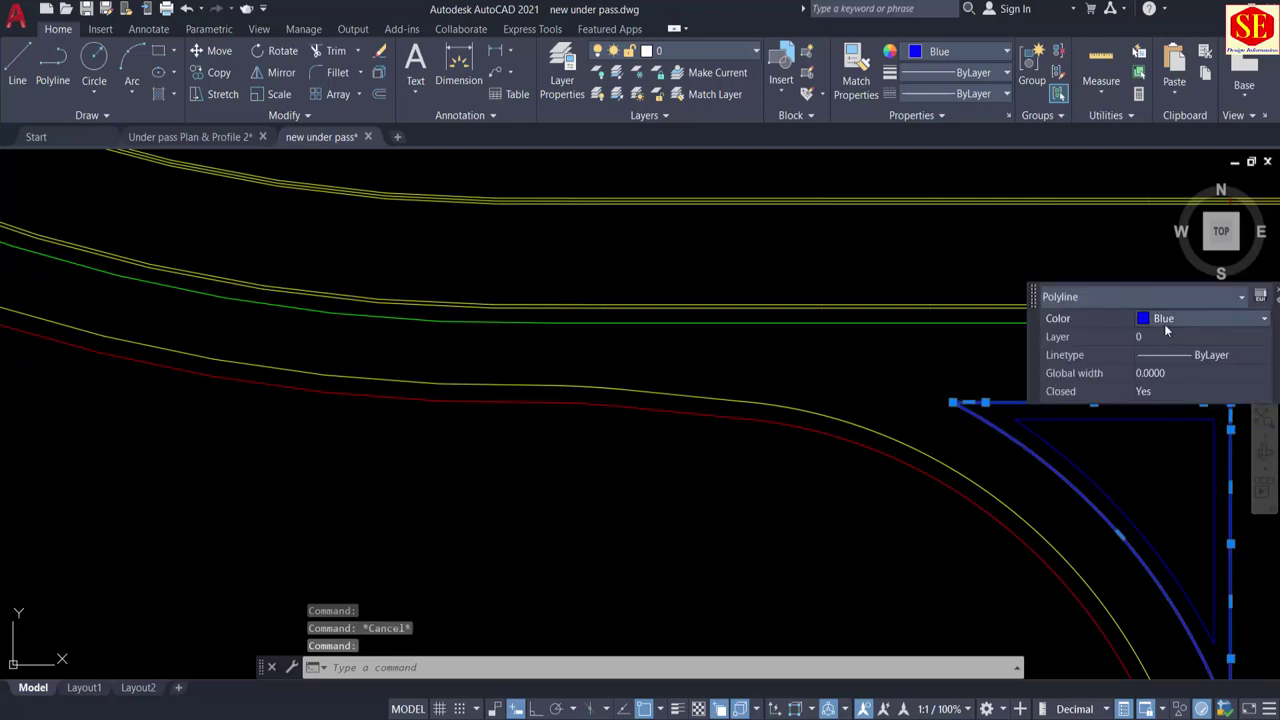
click(1165, 330)
click(1164, 381)
scroll(781, 383, down, 1)
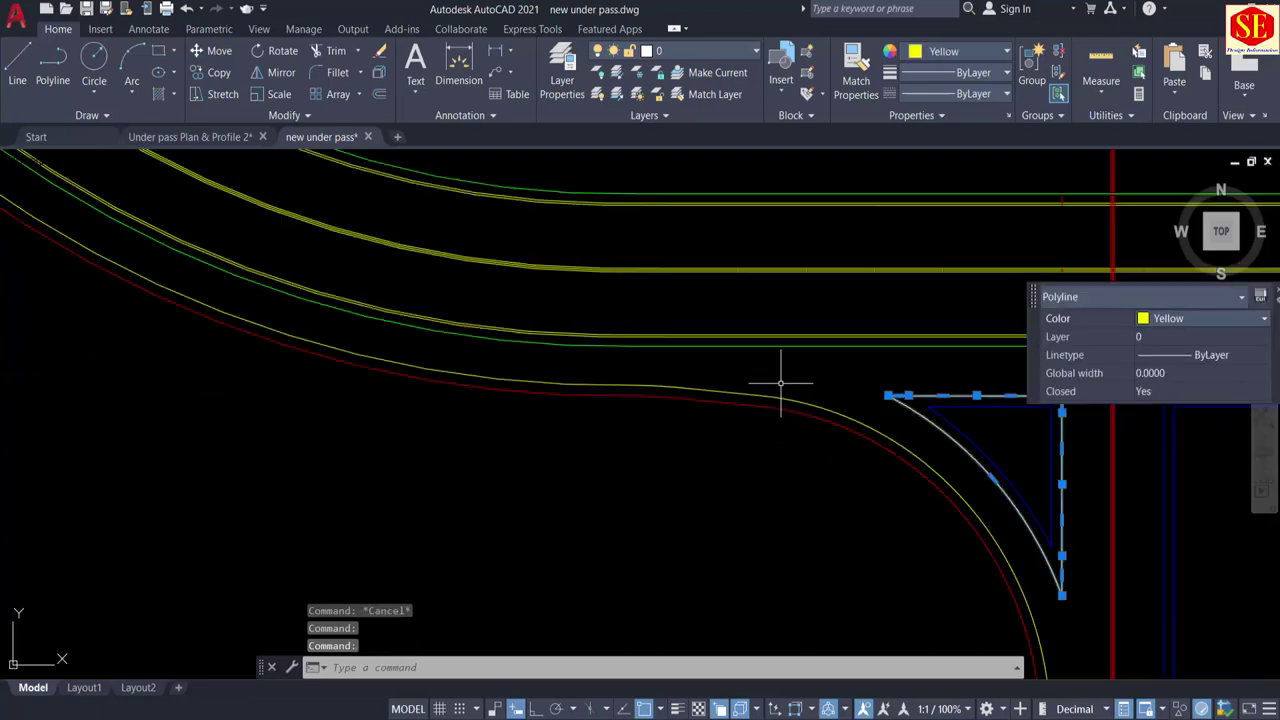
scroll(781, 383, down, 2)
key(Escape)
Step: Change the color of the outer outline of the large island east of the red centerline to Yellow
scroll(760, 380, up, 6)
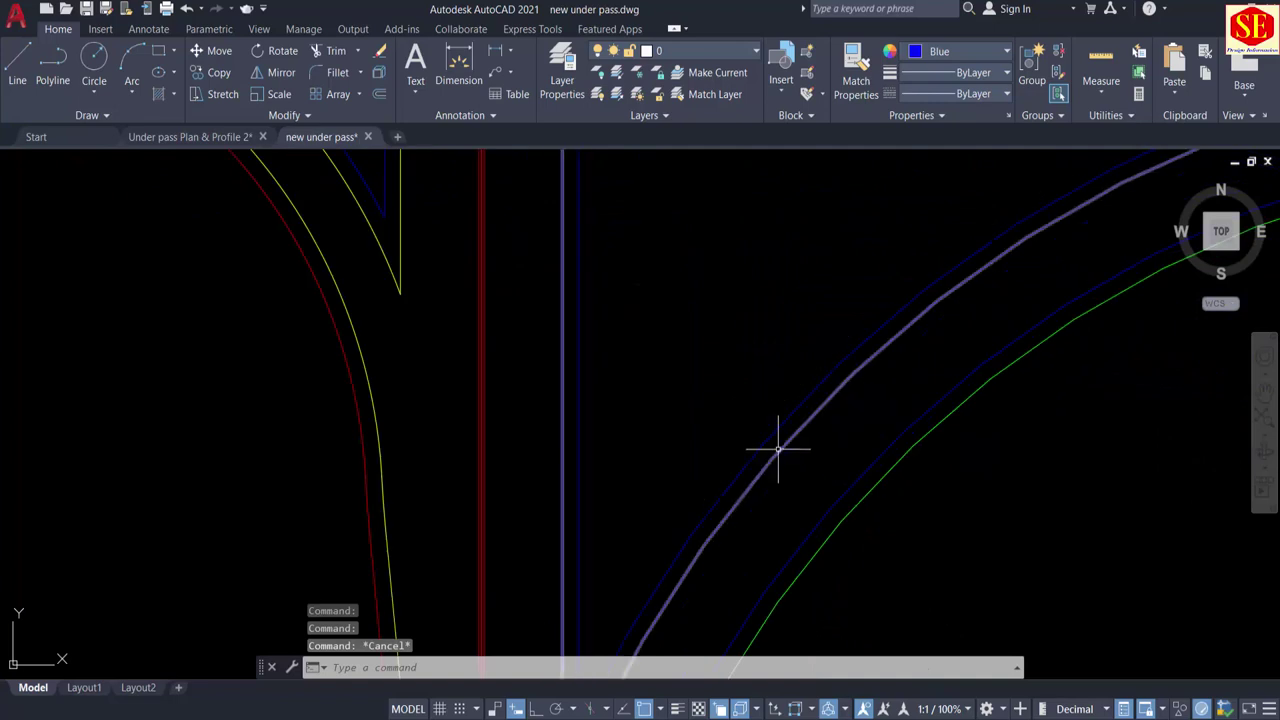
click(778, 449)
click(961, 345)
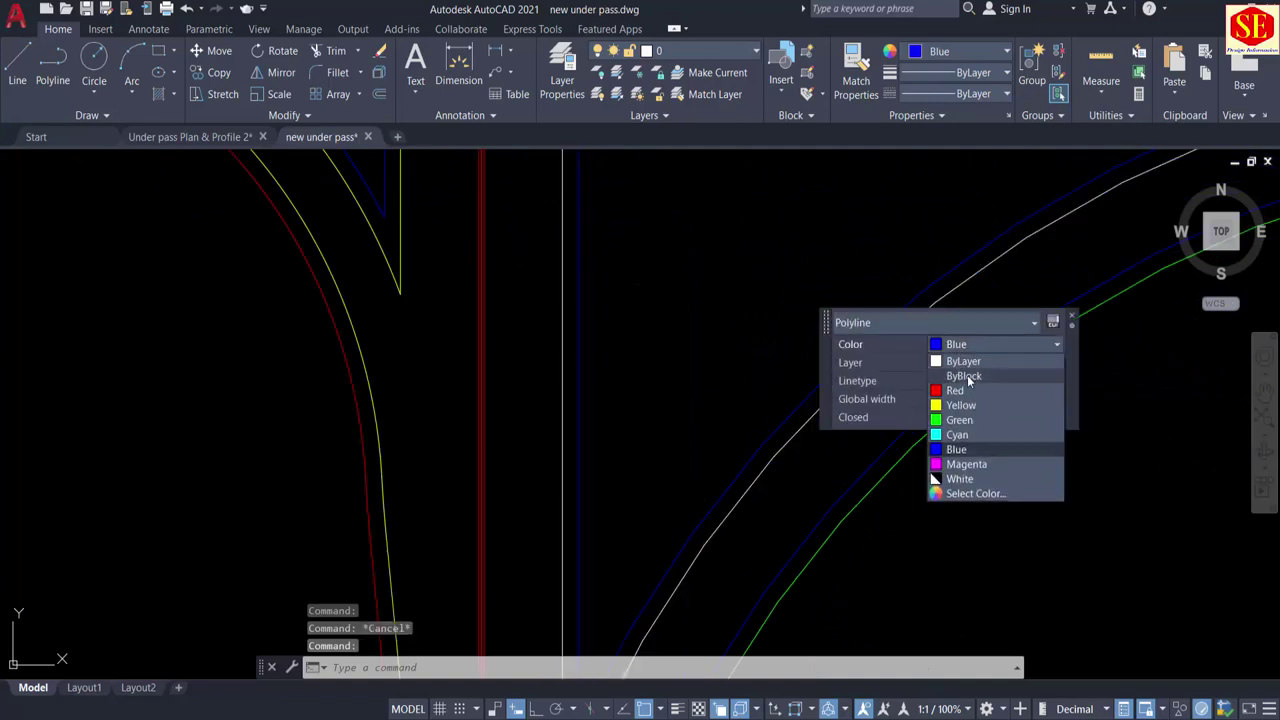
click(962, 402)
key(Escape)
Step: Change the color of the blue polyline running along the inside of the green curve to Yellow
scroll(697, 357, down, 3)
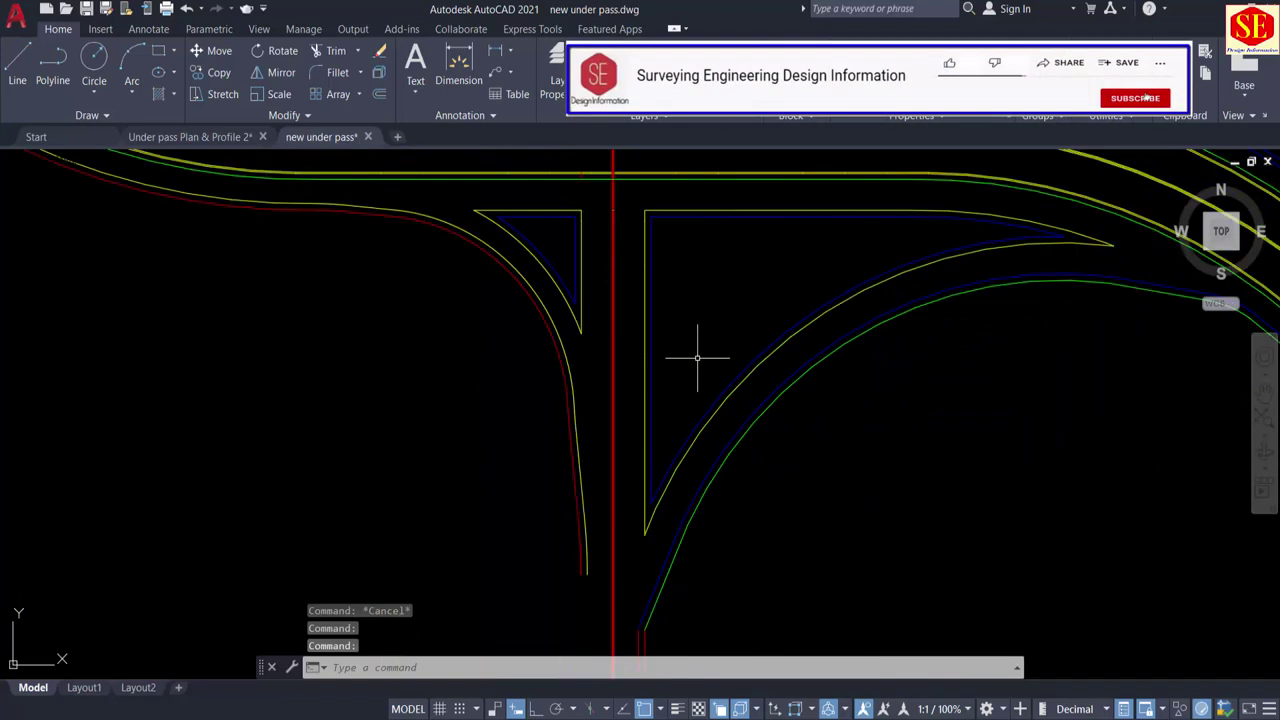
scroll(735, 380, up, 2)
click(767, 396)
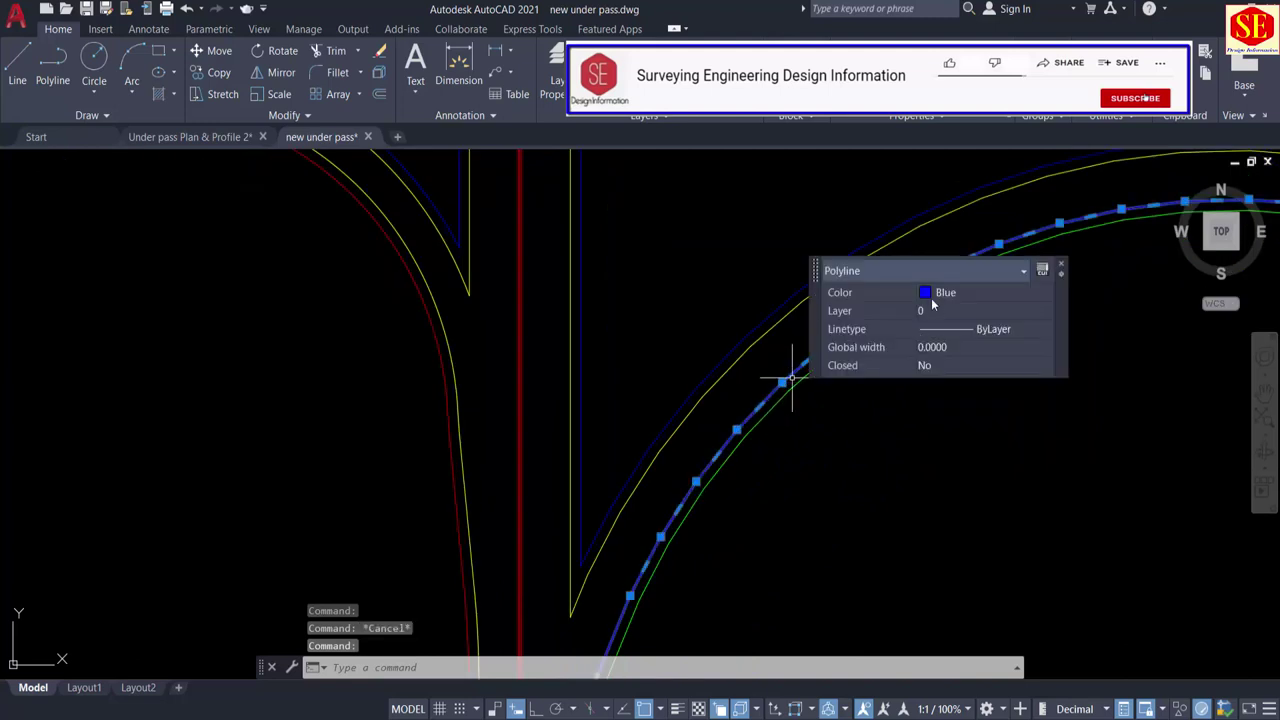
click(932, 294)
click(950, 350)
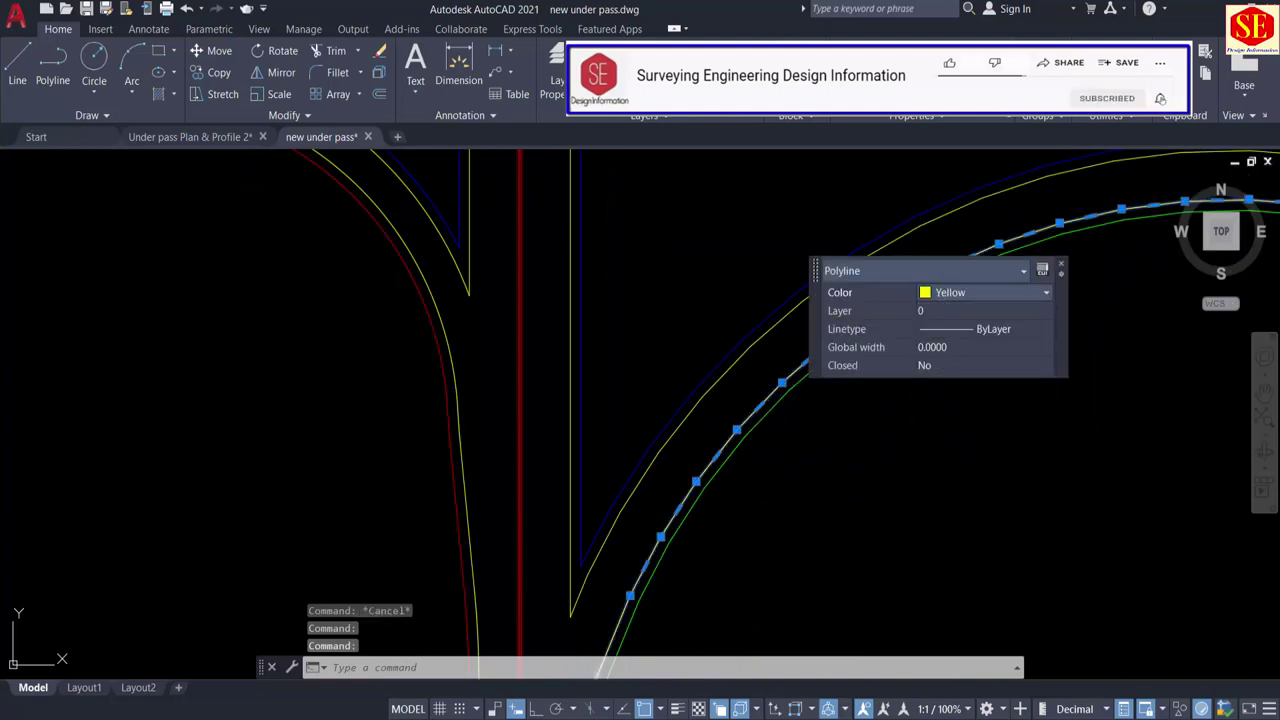
key(Escape)
Step: Fillet the two vertical red lines with the slanted yellow and green lines above them, using a radius of 50
scroll(686, 345, down, 2)
scroll(654, 509, up, 6)
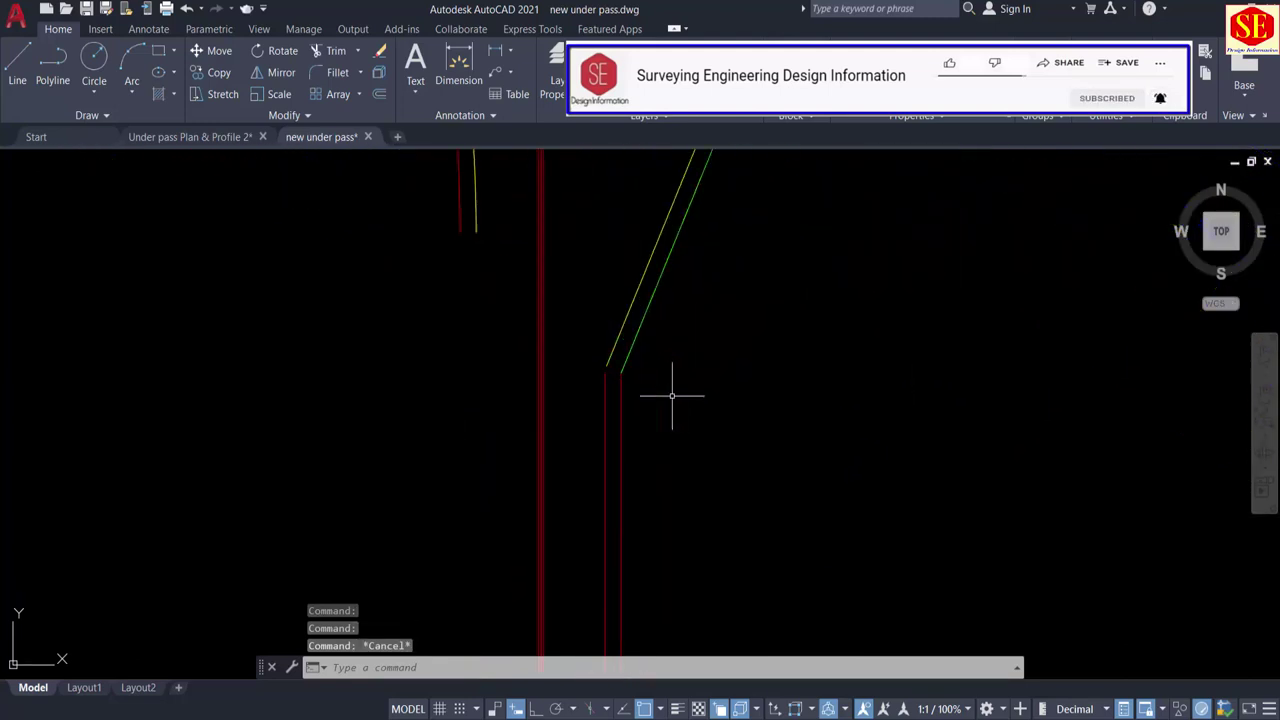
text(f)
key(Return)
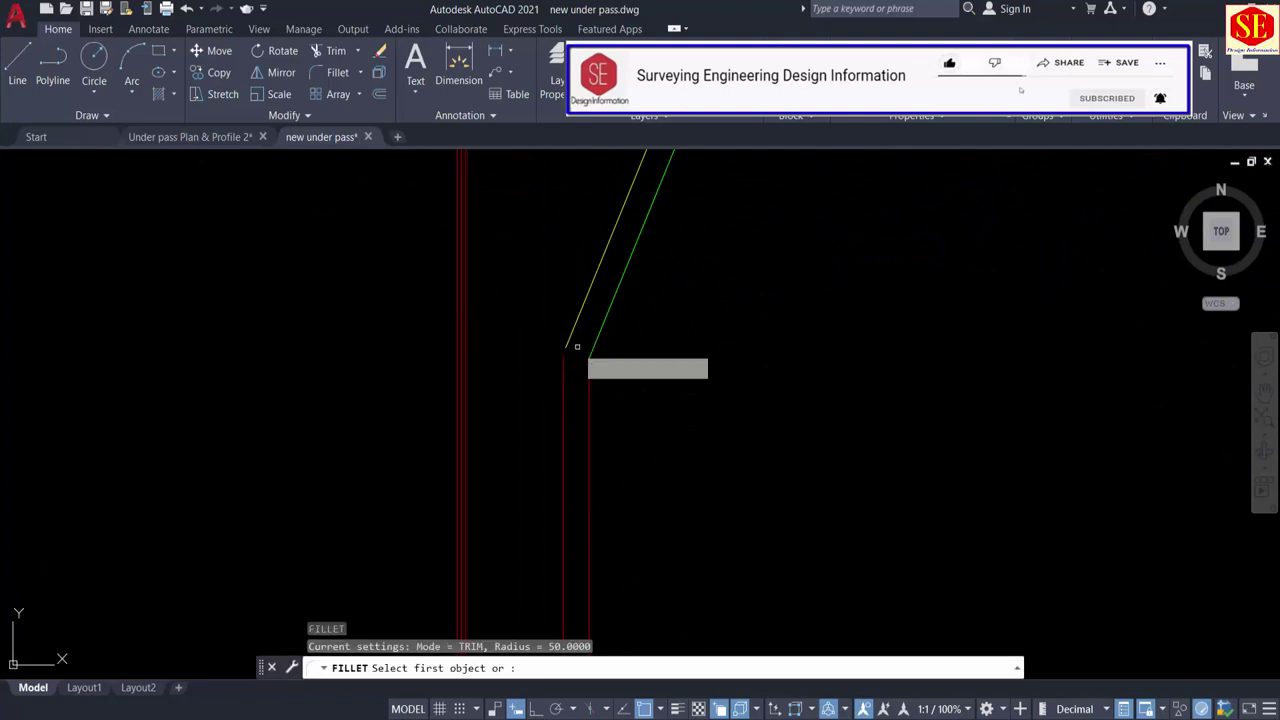
click(563, 379)
click(572, 338)
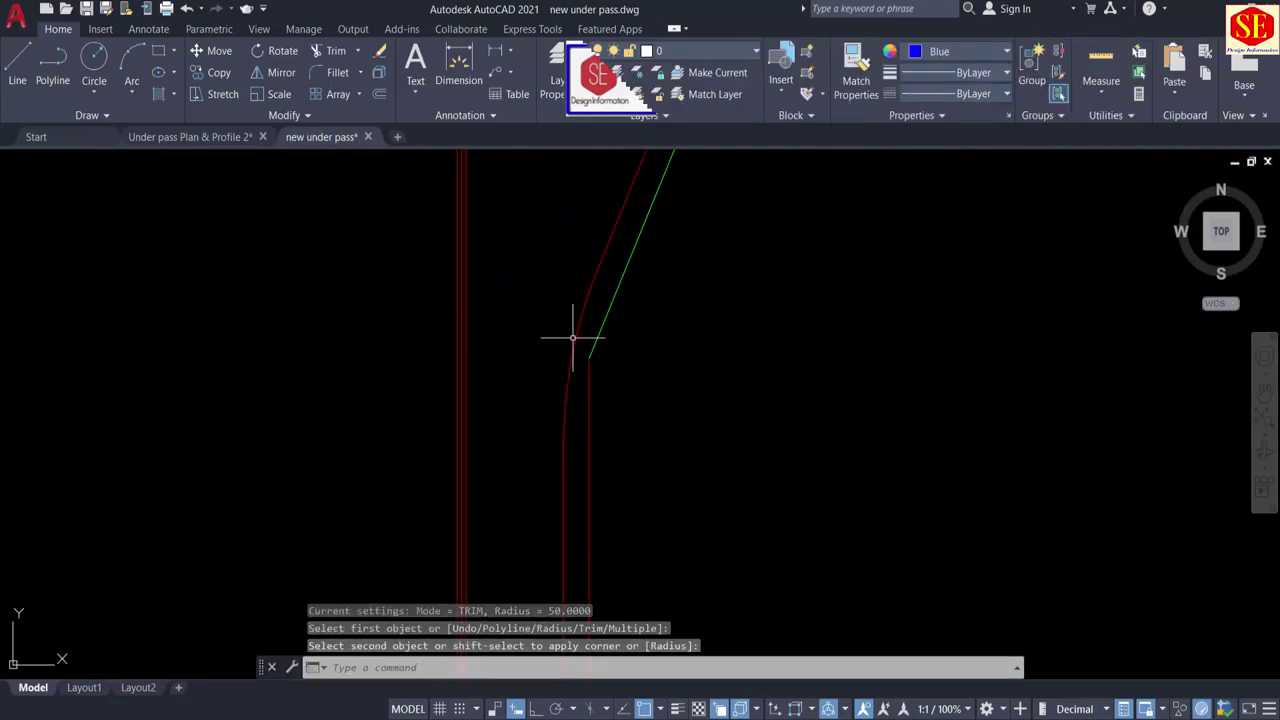
key(Return)
click(590, 410)
click(564, 336)
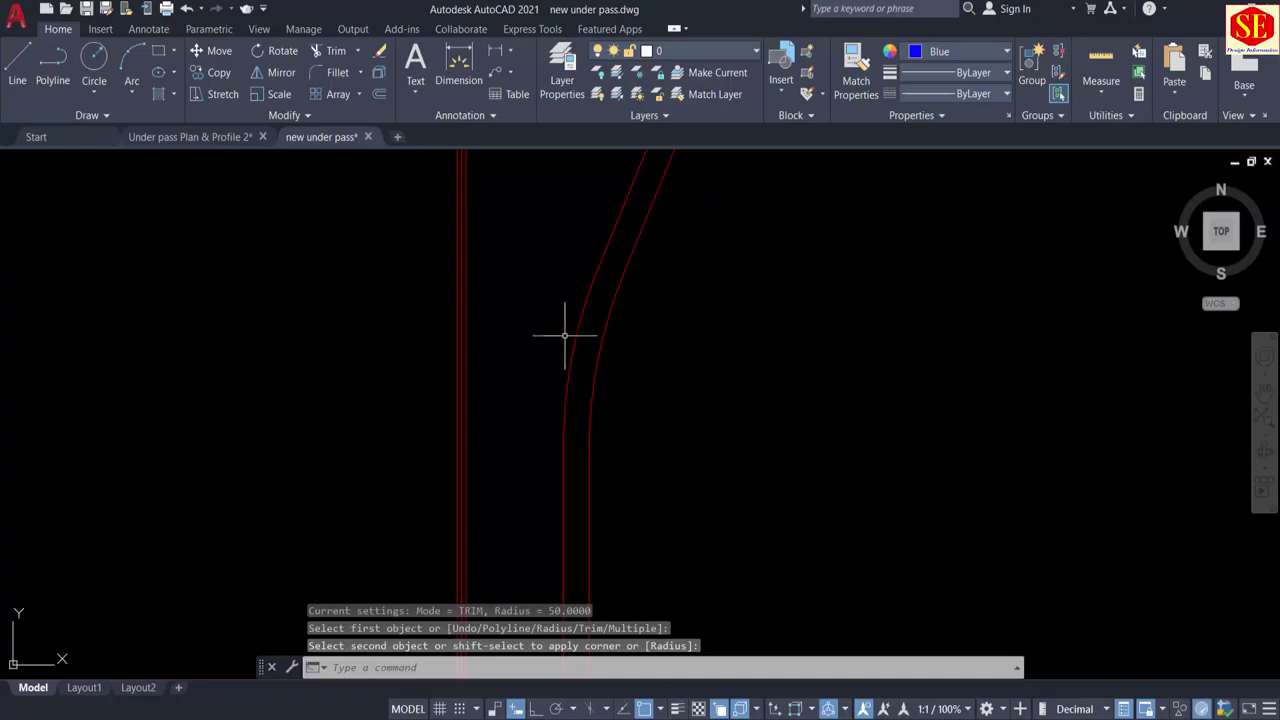
Step: Change the color of the filleted red curb line nearest the vertical centerline, south of the junction, to Yellow
click(574, 338)
click(761, 239)
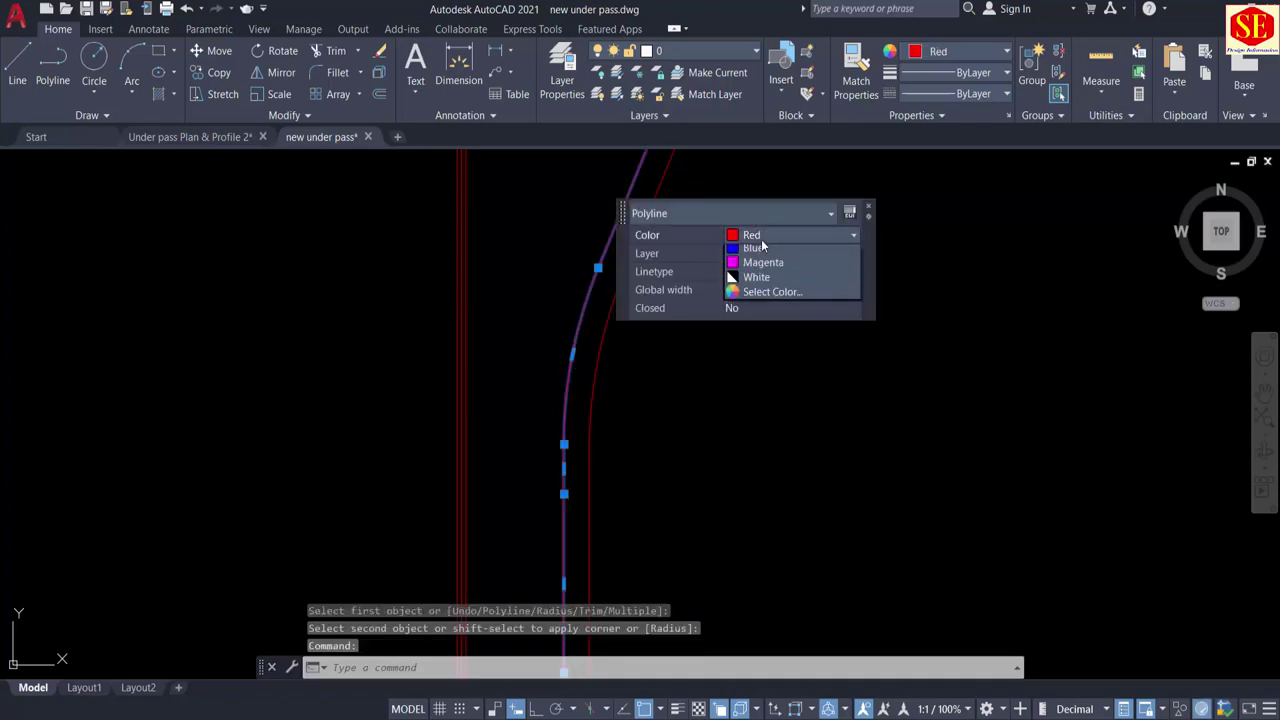
click(760, 297)
key(Escape)
scroll(657, 423, down, 5)
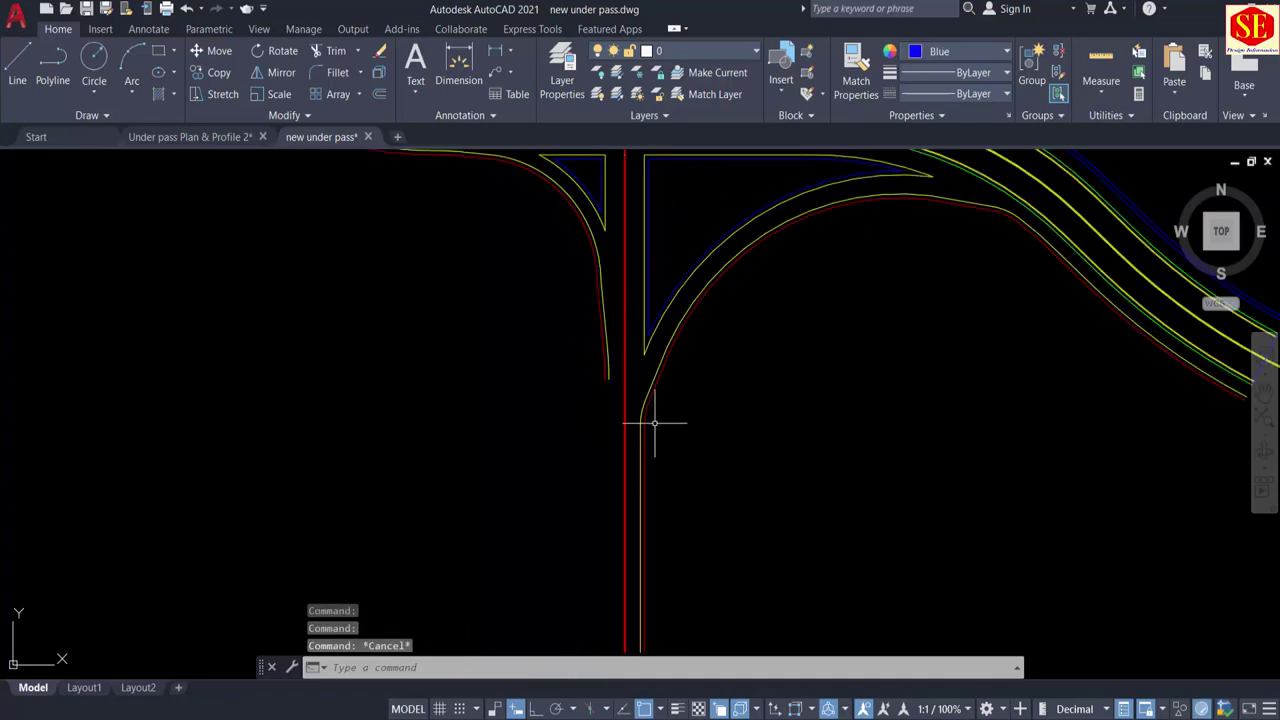
Step: Examine the curb lines along the eastern bend, around the large southeastern island and across the junction to the northwest
scroll(737, 351, up, 4)
scroll(640, 320, down, 2)
scroll(634, 254, up, 4)
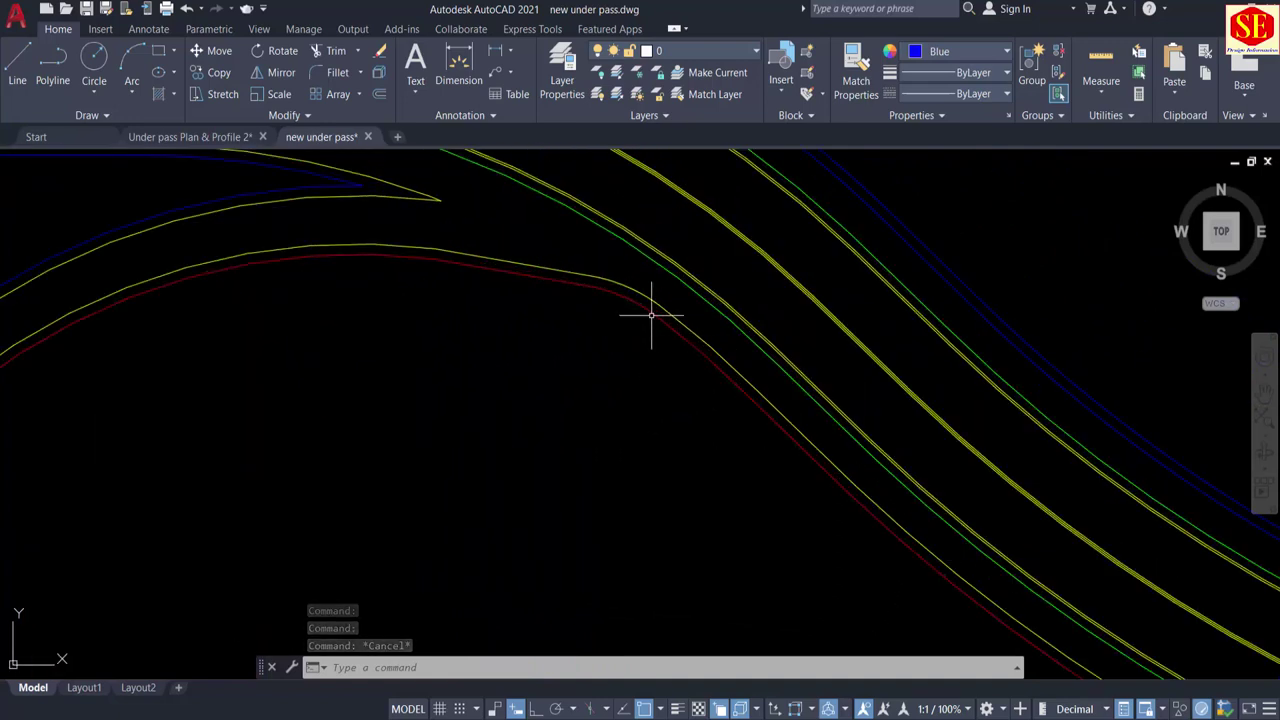
scroll(651, 315, down, 2)
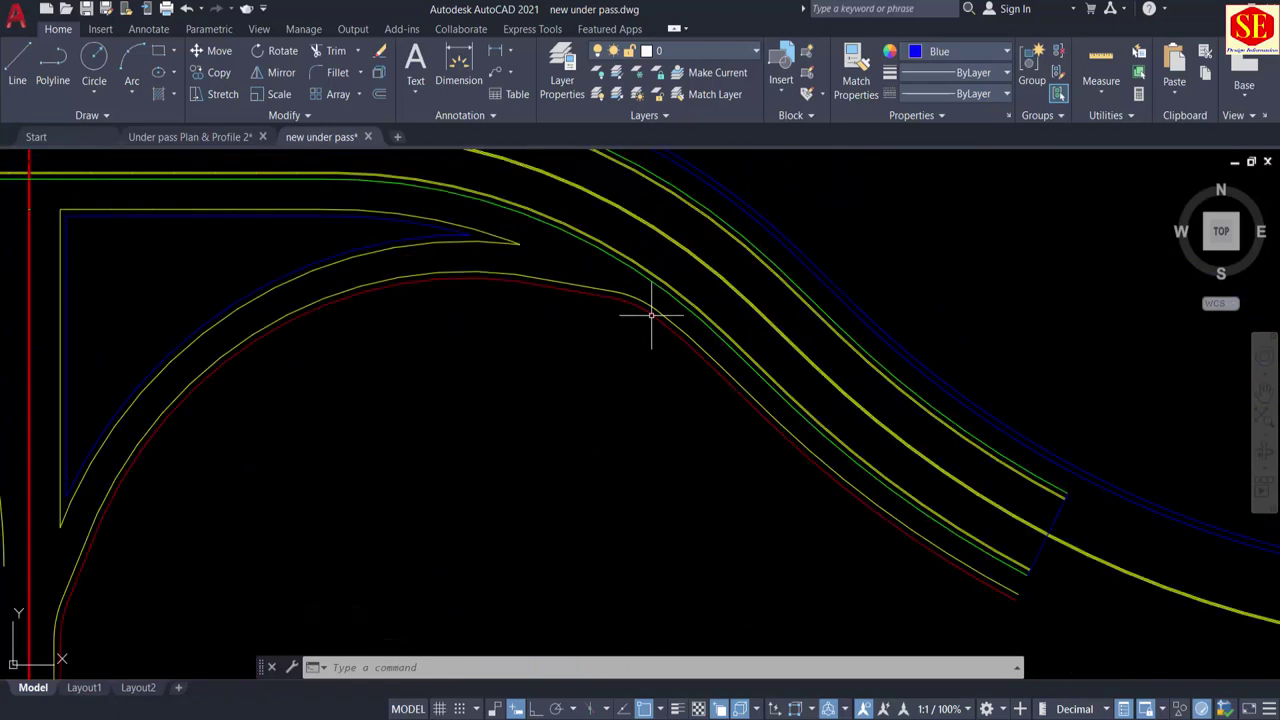
scroll(650, 315, up, 2)
middle_drag(449, 203, 997, 434)
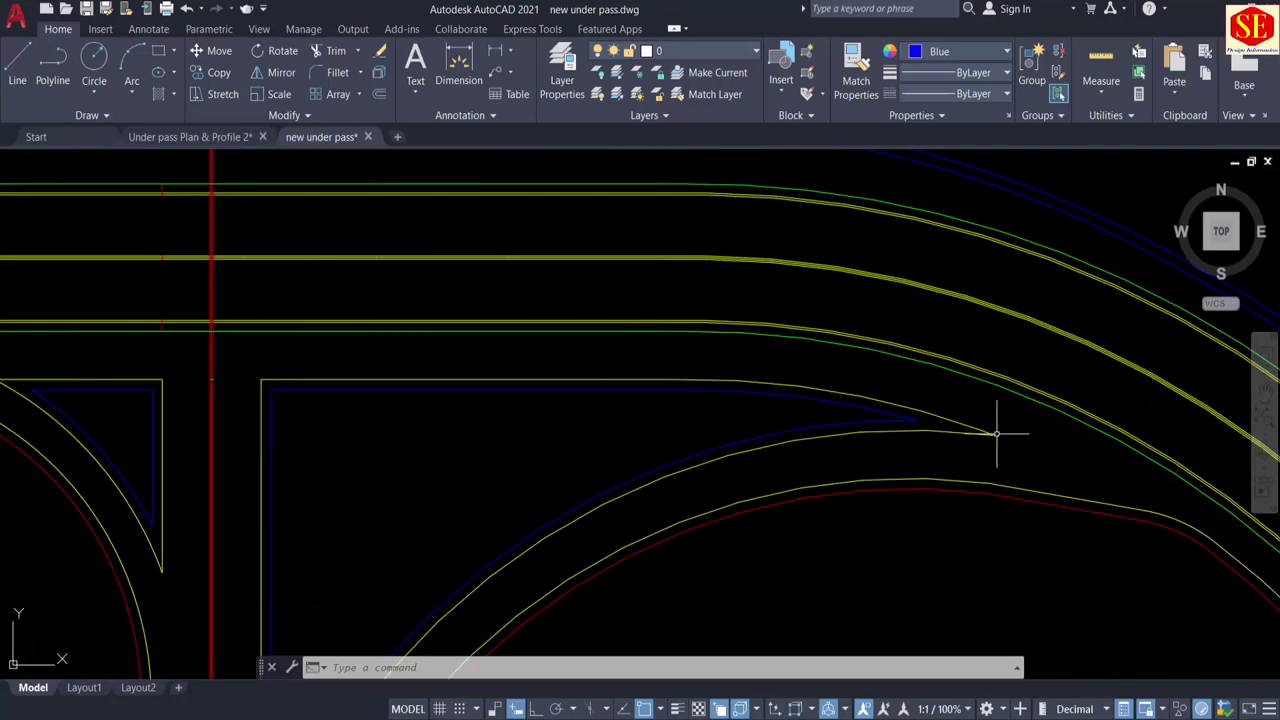
scroll(997, 434, down, 3)
scroll(619, 343, up, 4)
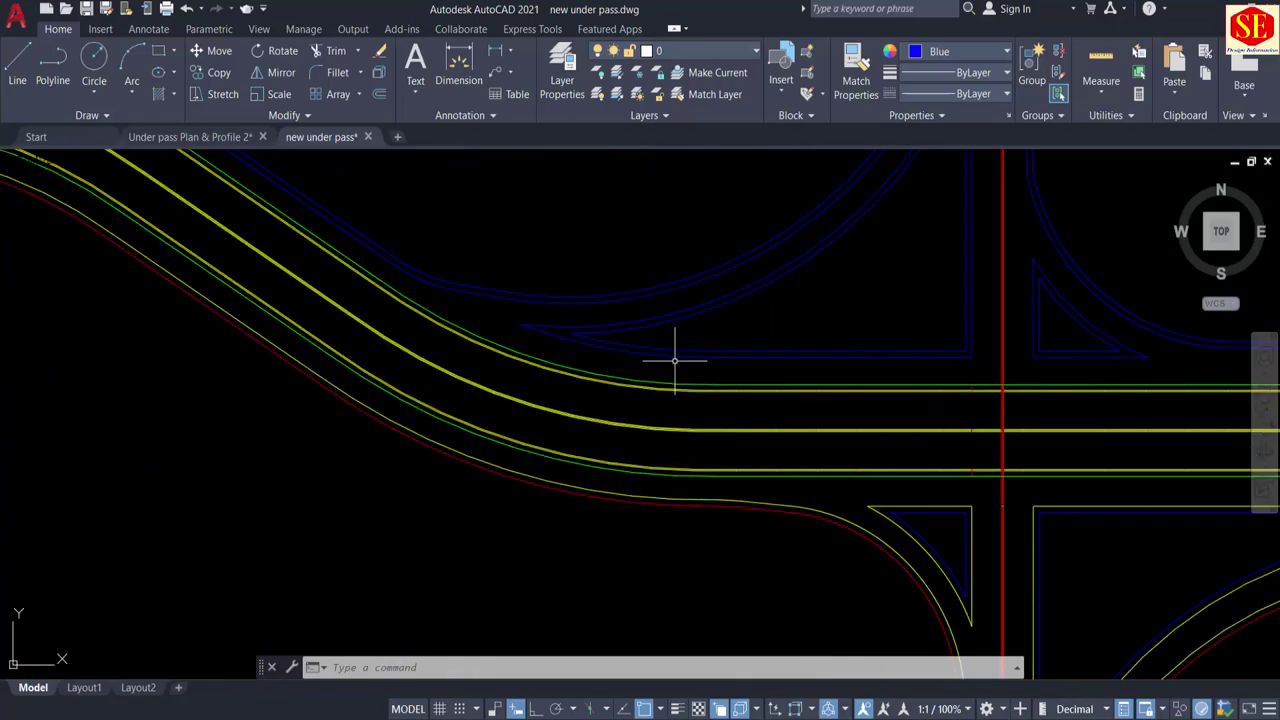
Step: Change the color of the upper of the two blue curb polylines northwest of the junction to Yellow
click(519, 295)
click(702, 187)
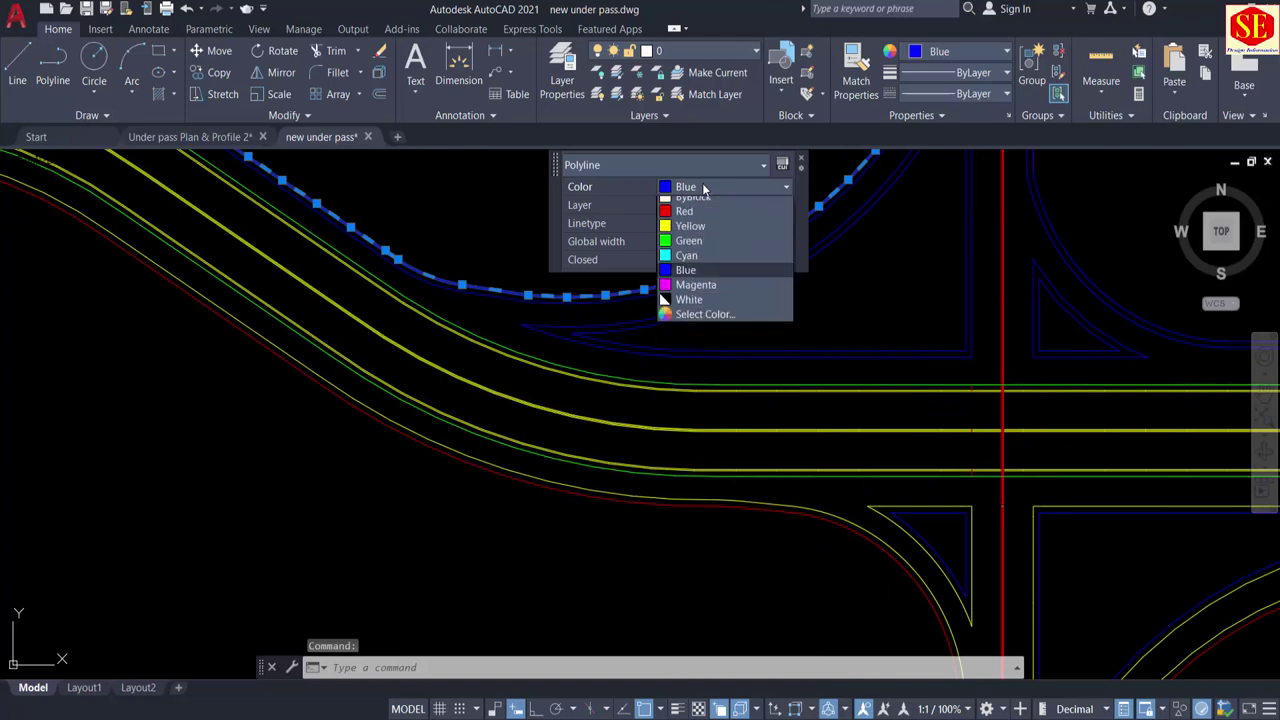
click(694, 259)
key(Escape)
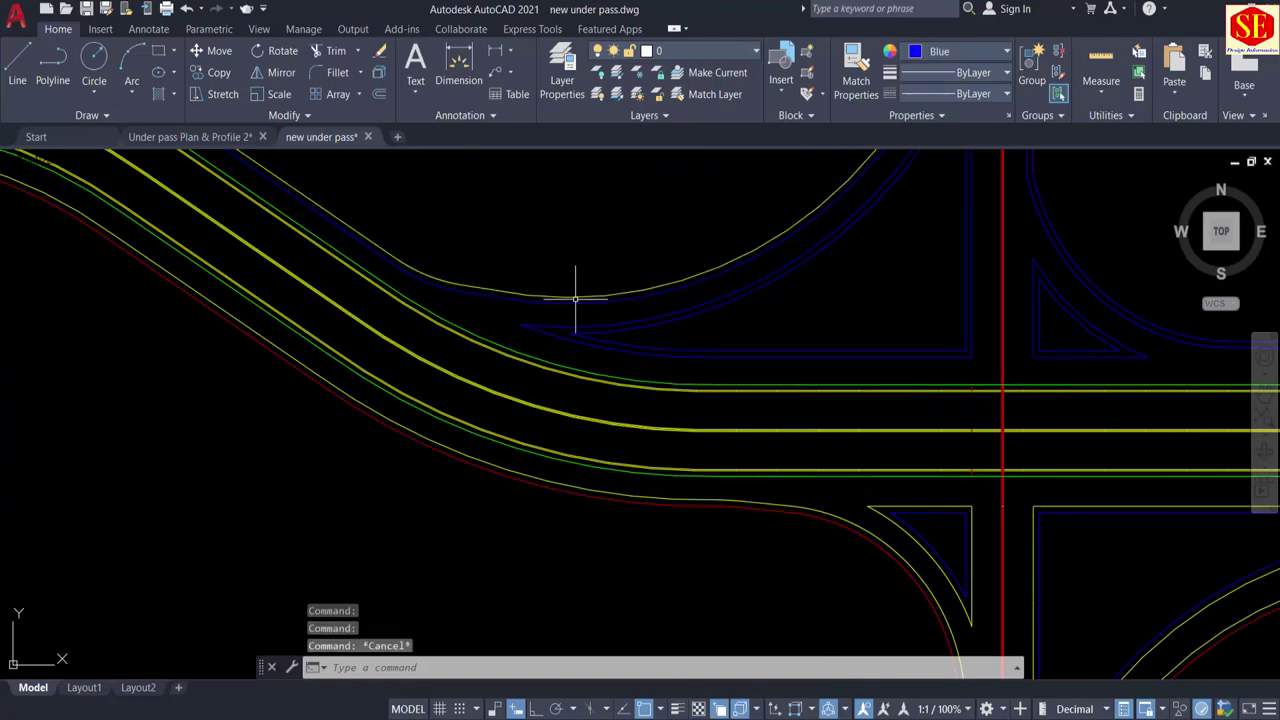
Step: Change the color of the lower curb polyline northwest of the junction, nearest the main road, to Yellow
click(564, 297)
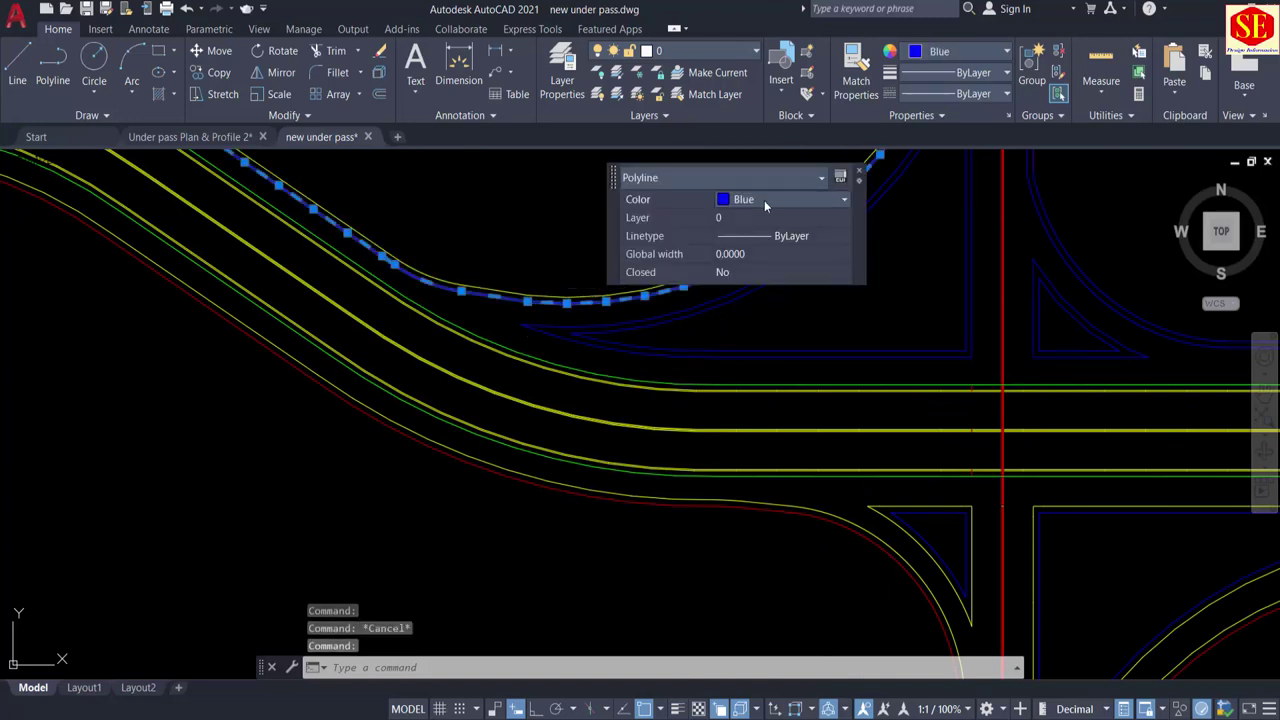
click(764, 200)
click(748, 257)
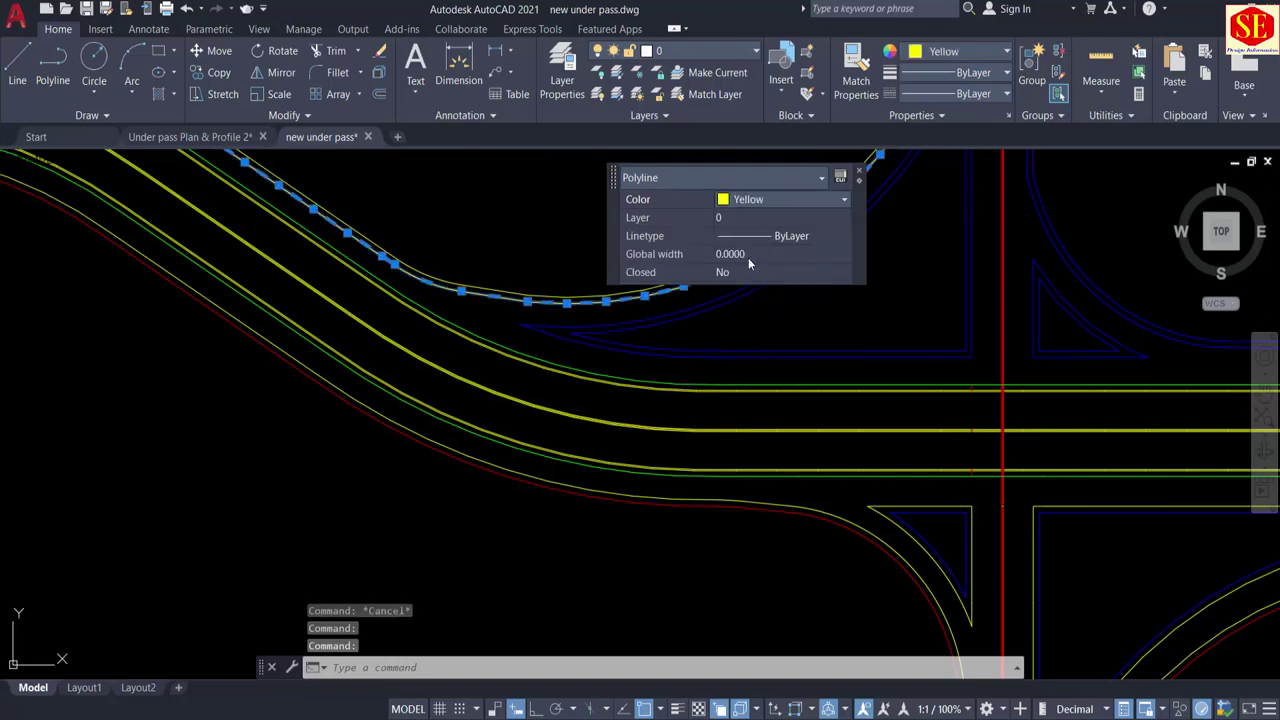
key(Escape)
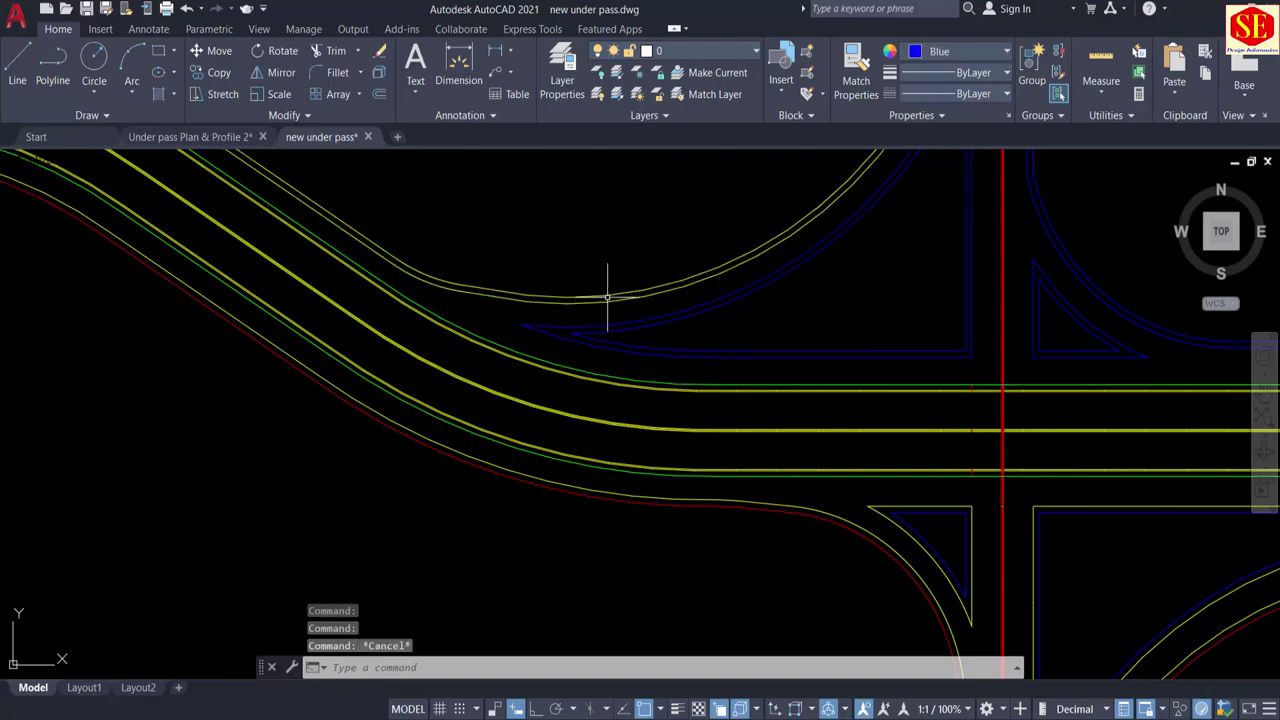
Step: Change the color of the upper curb polyline northwest of the junction, farthest from the main road, to Red
click(606, 296)
click(788, 192)
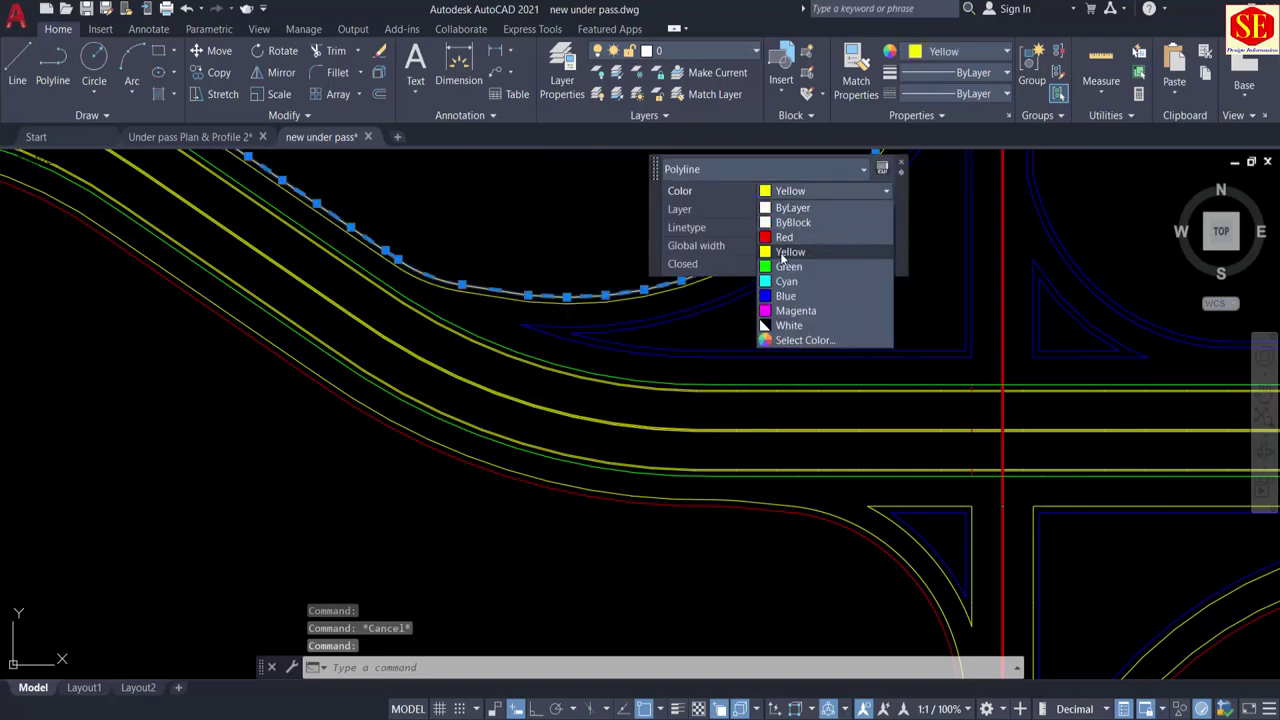
click(779, 241)
key(Escape)
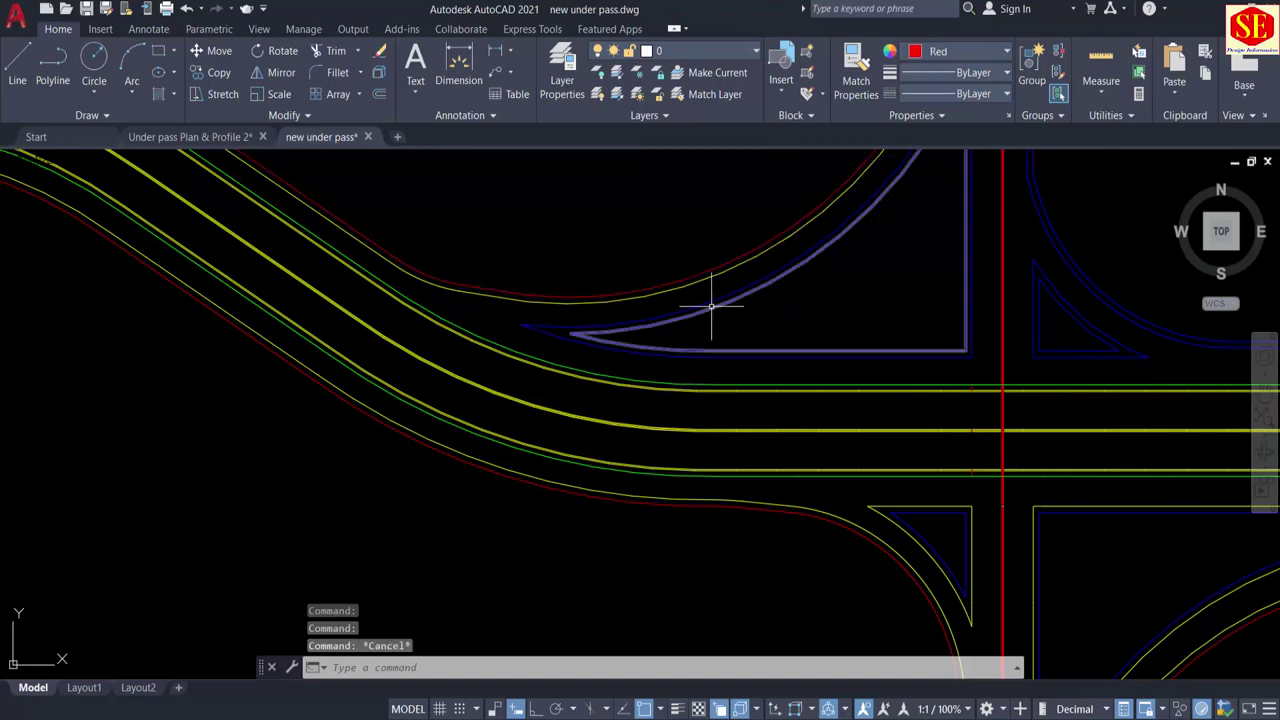
Step: Change the color of the outer outline of the large northwestern island to Yellow
click(704, 300)
click(877, 200)
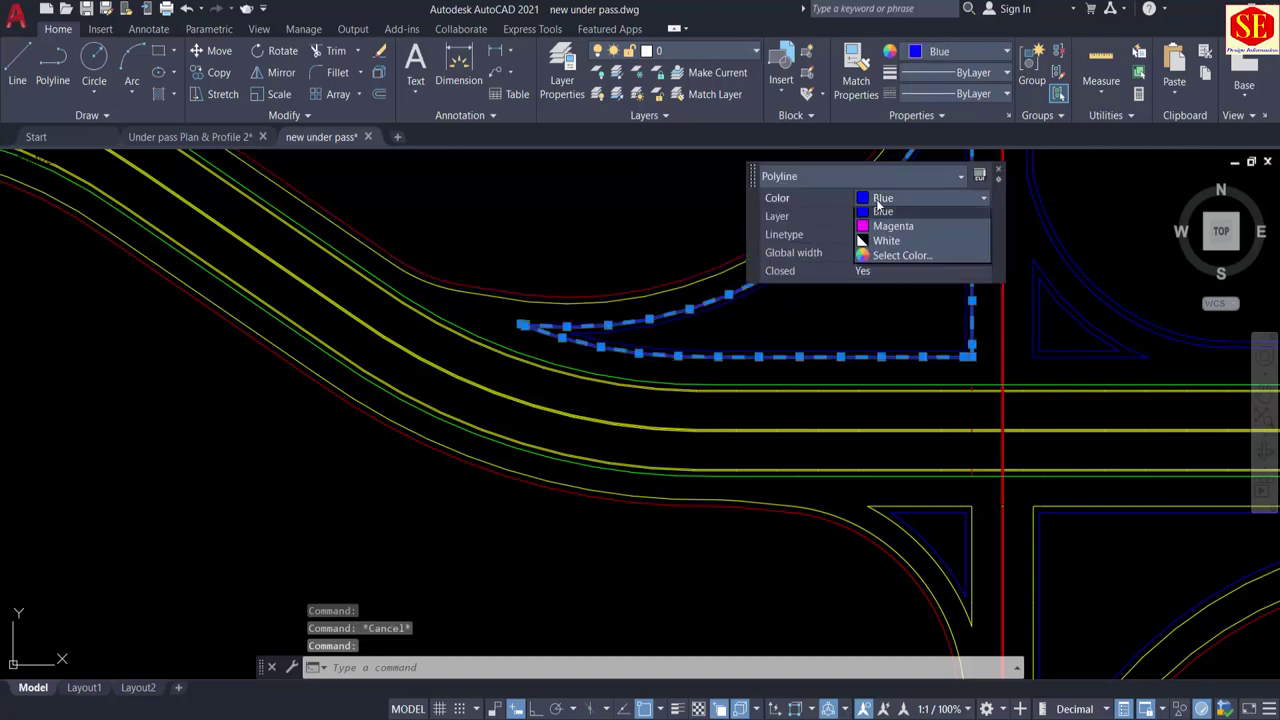
click(876, 260)
key(Escape)
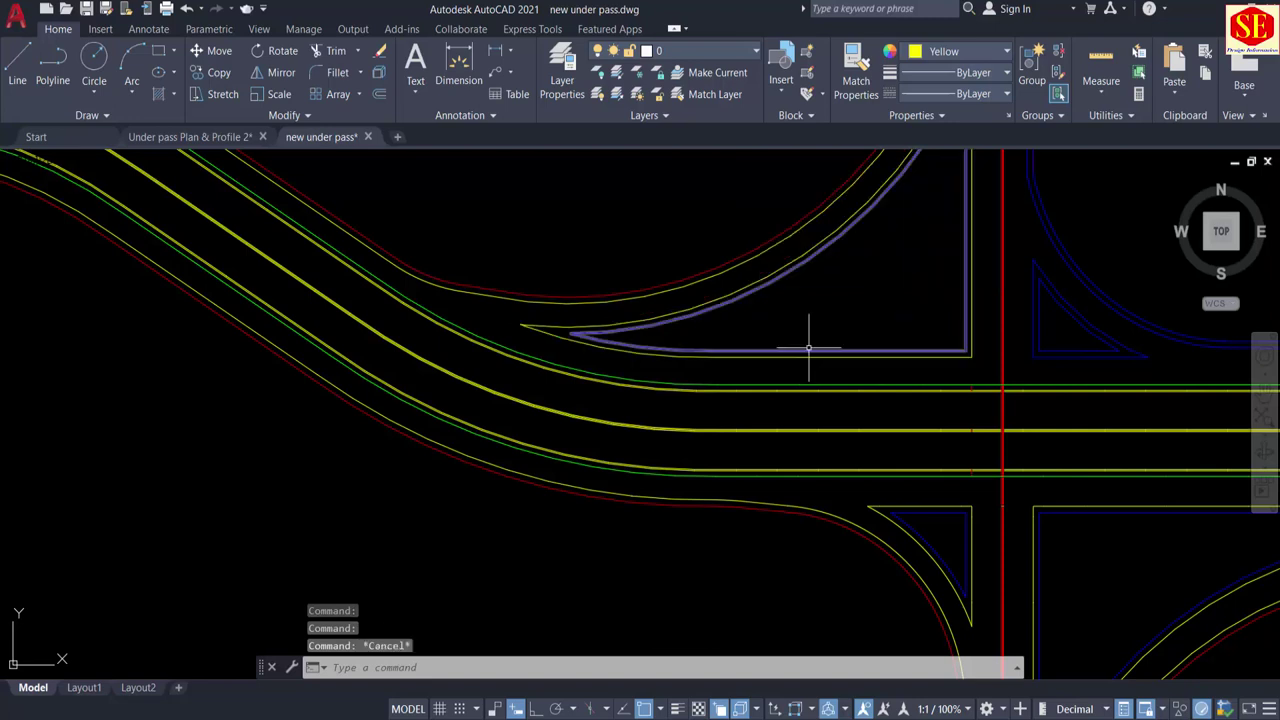
key(Escape)
Step: Change the color of the inner outline of the large northwestern island to Red
click(809, 350)
click(979, 254)
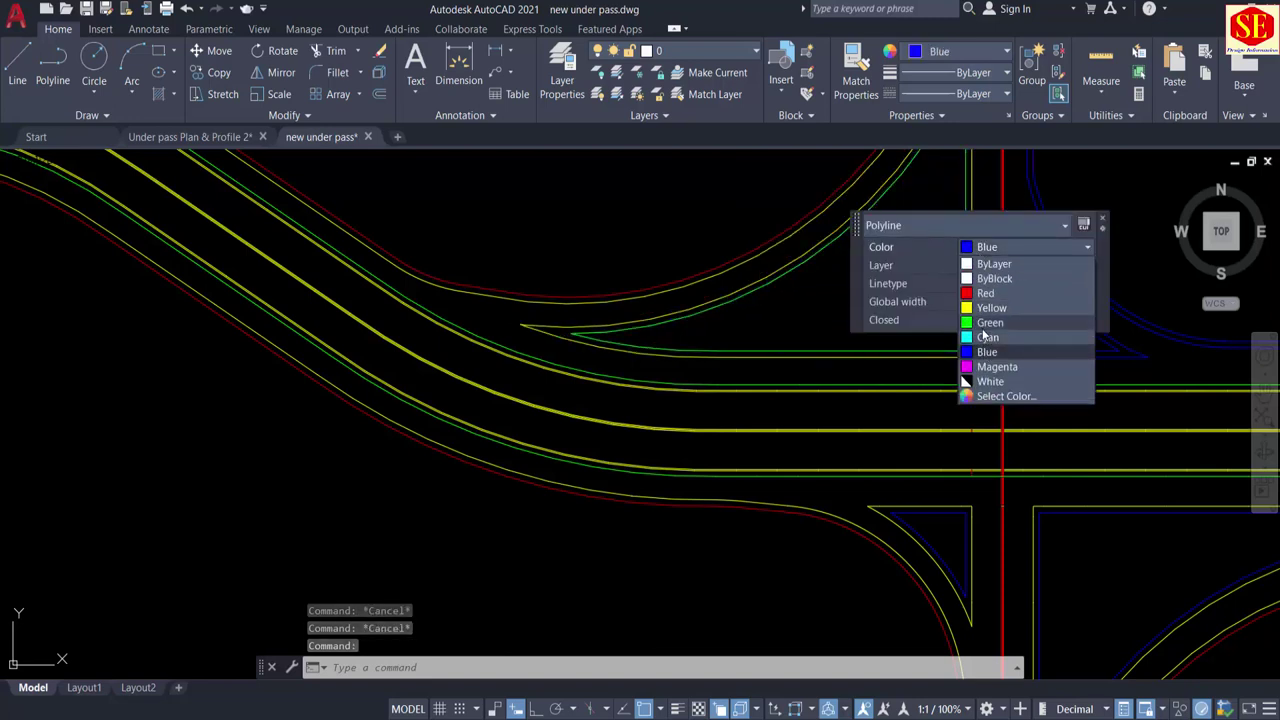
click(985, 293)
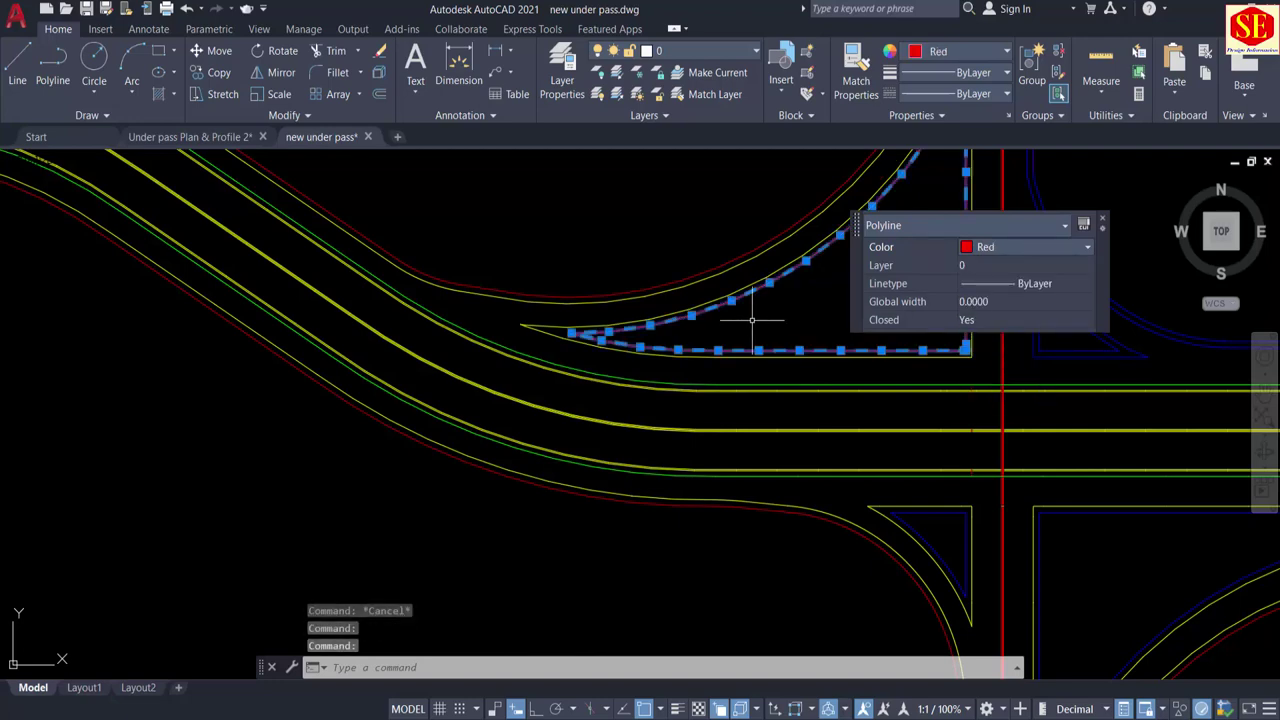
key(Escape)
scroll(752, 320, down, 2)
scroll(882, 311, up, 2)
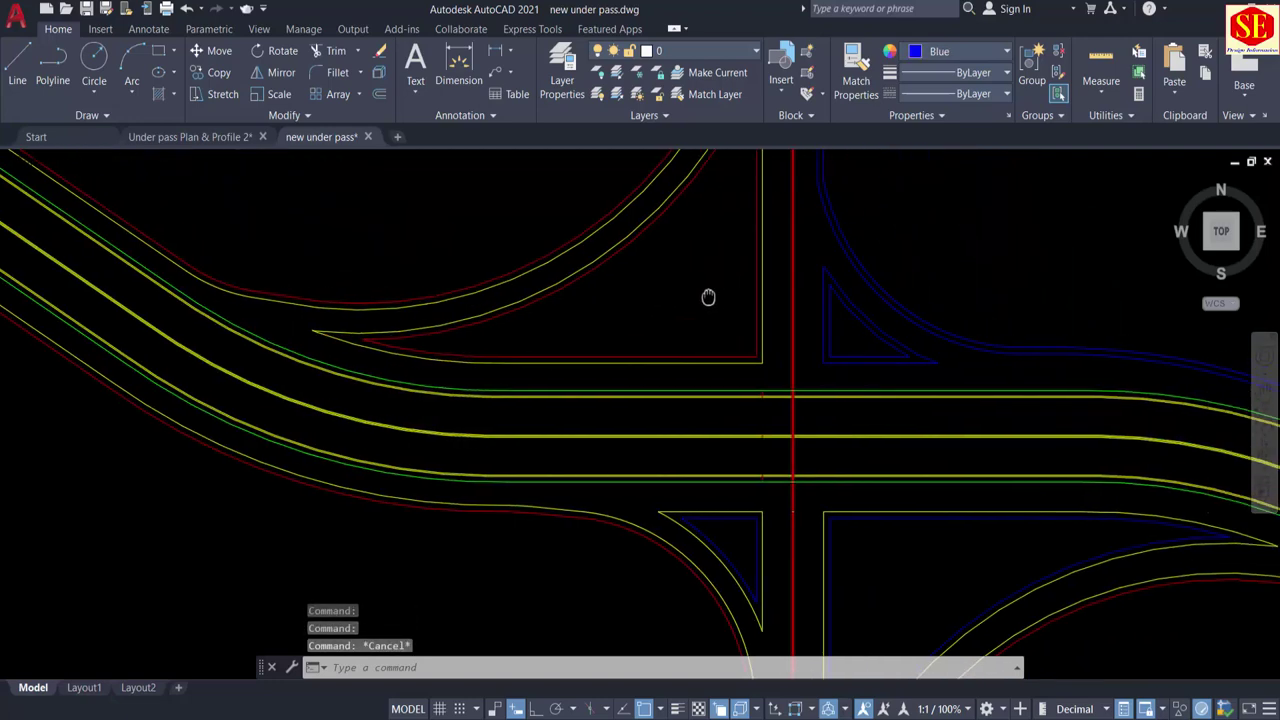
Step: Change the color of the curb polyline northeast of the junction that lies farthest from the small triangular island to Red
scroll(876, 285, up, 1)
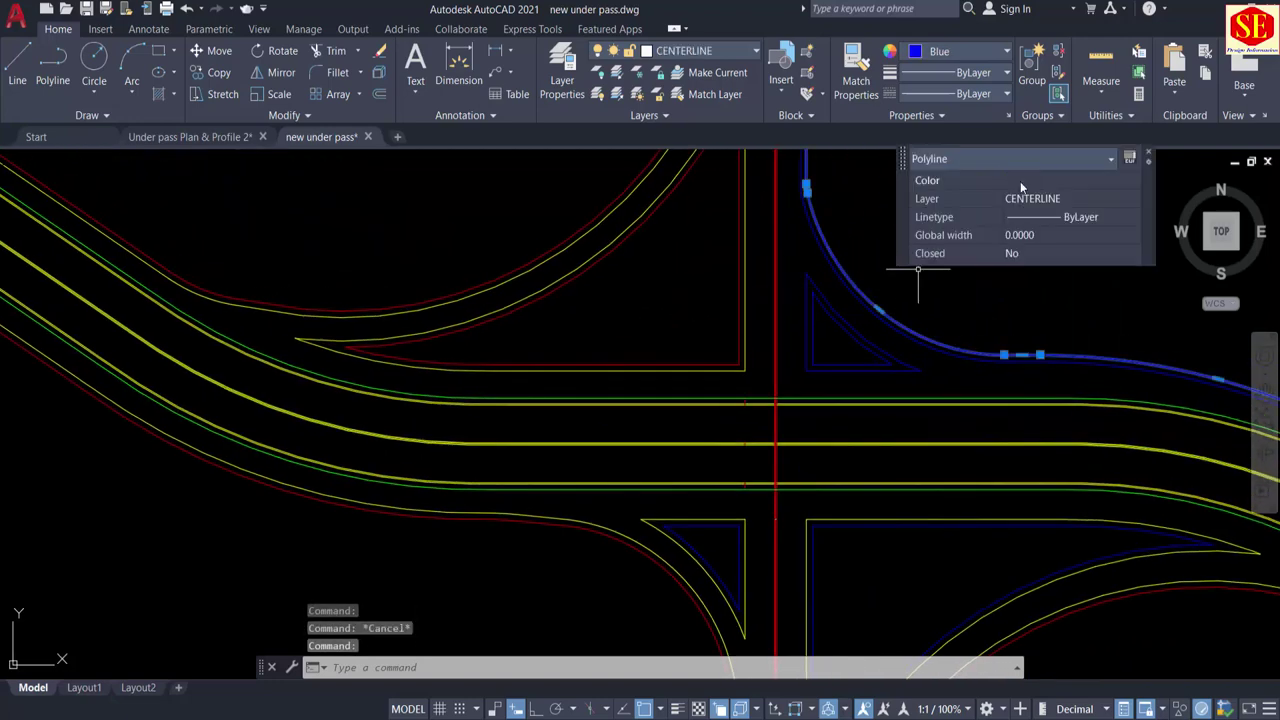
click(1030, 181)
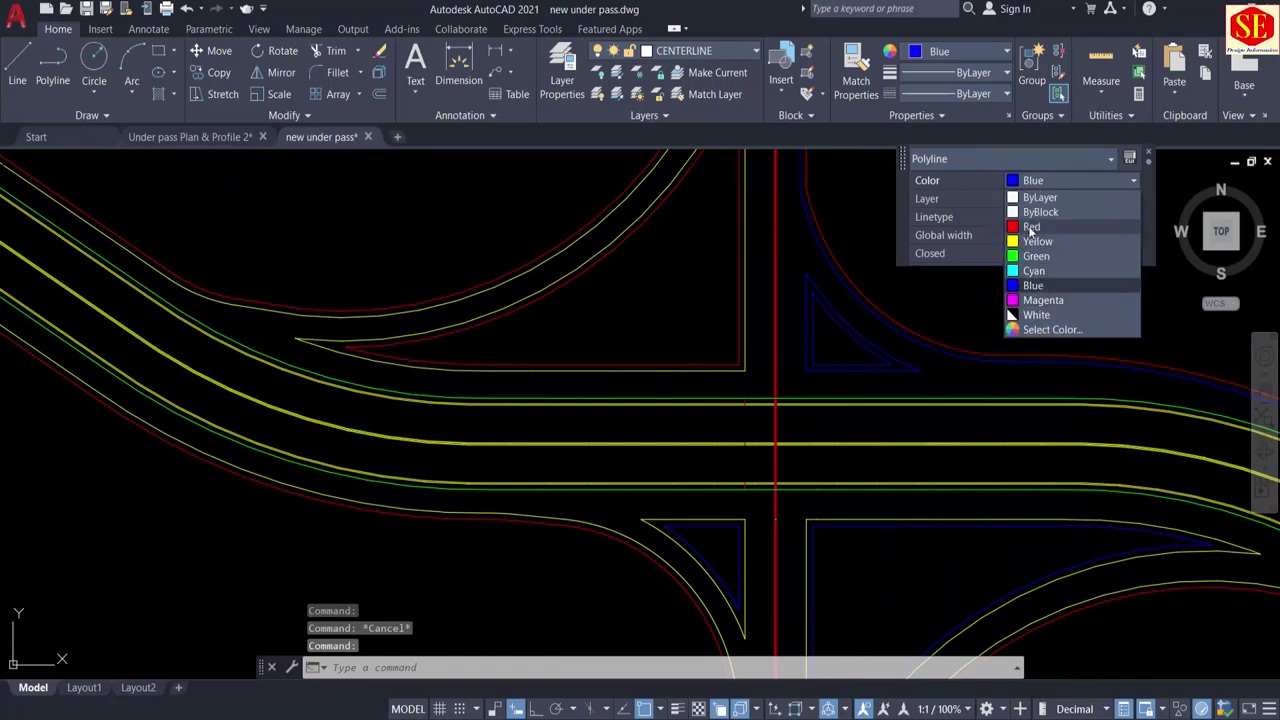
click(1030, 228)
key(Escape)
Step: Change the color of the remaining blue curb polyline beside the small northeastern triangular island to Yellow
click(860, 298)
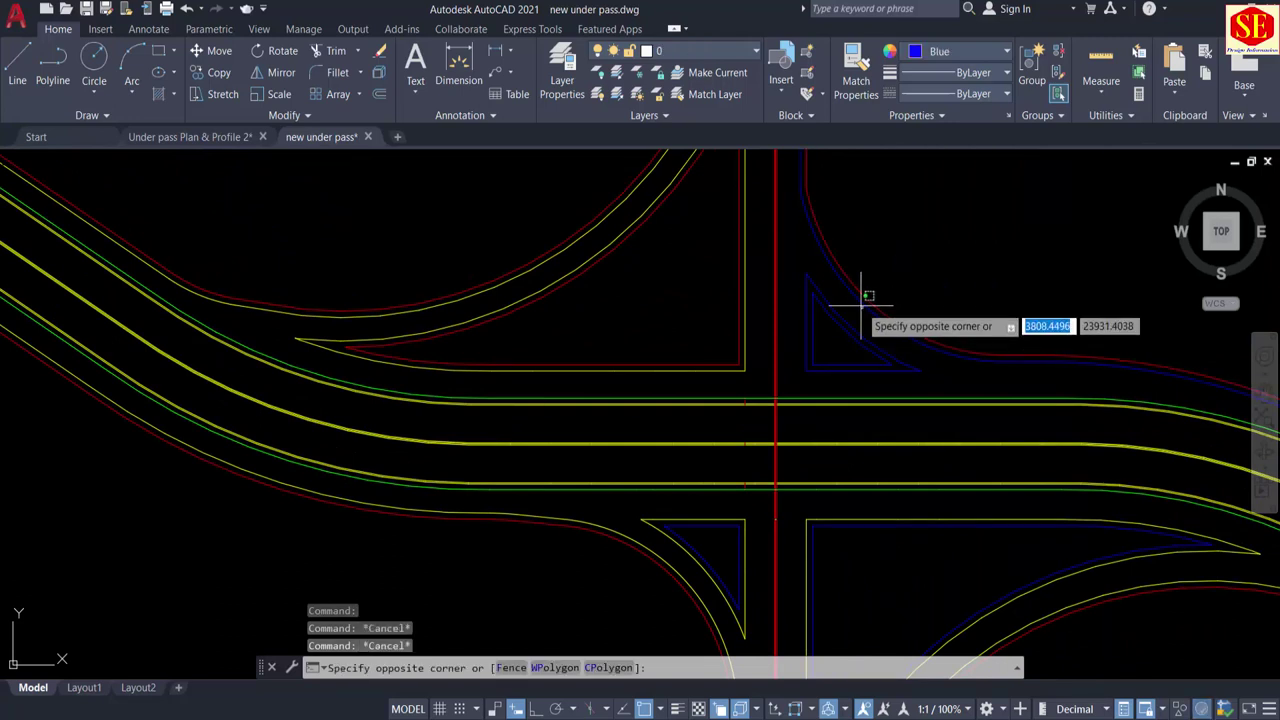
key(Escape)
click(860, 303)
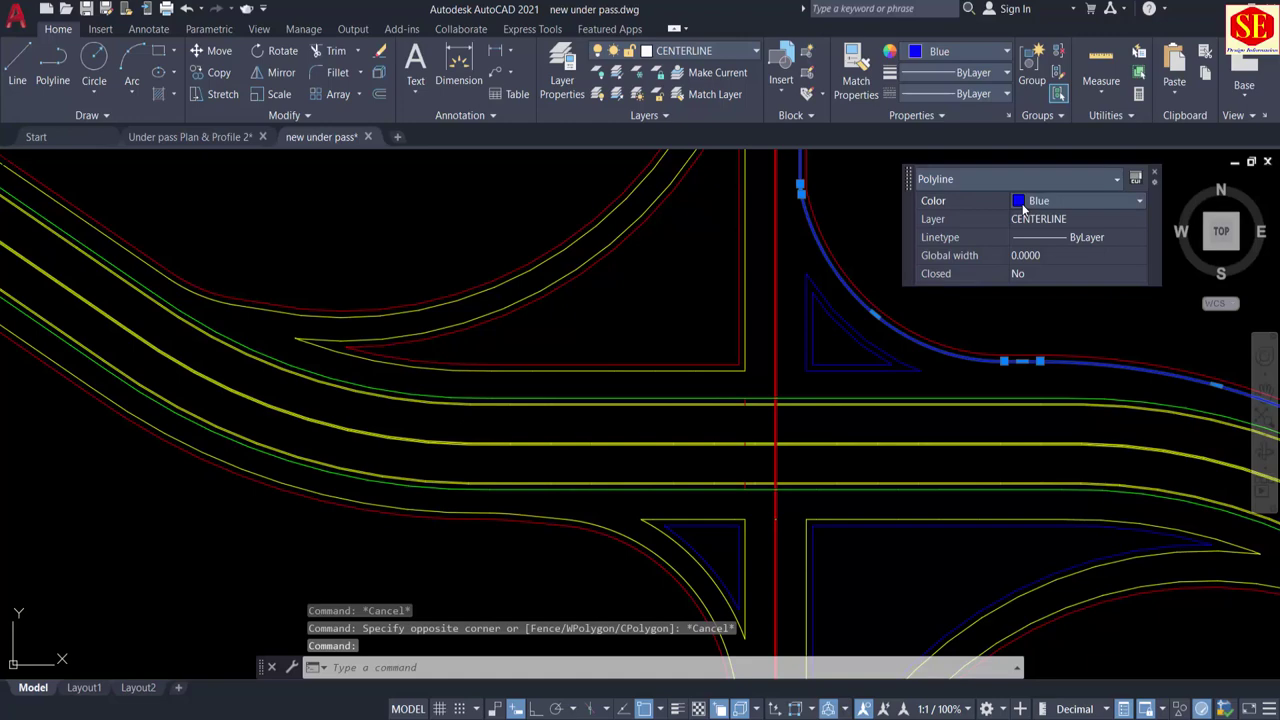
click(1022, 202)
click(1035, 262)
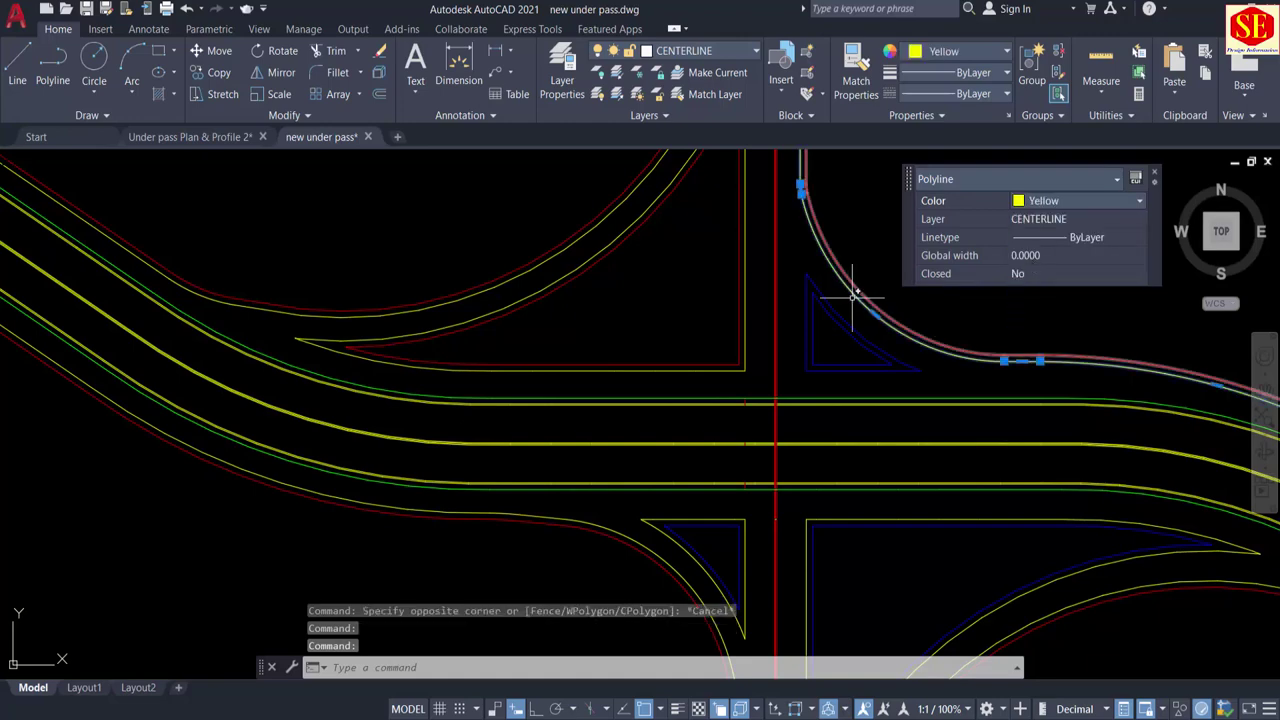
Step: Examine the pointed eastern tip of the yellow and blue outlines of the large southeastern island
scroll(855, 295, down, 2)
scroll(1043, 371, up, 4)
scroll(968, 345, up, 3)
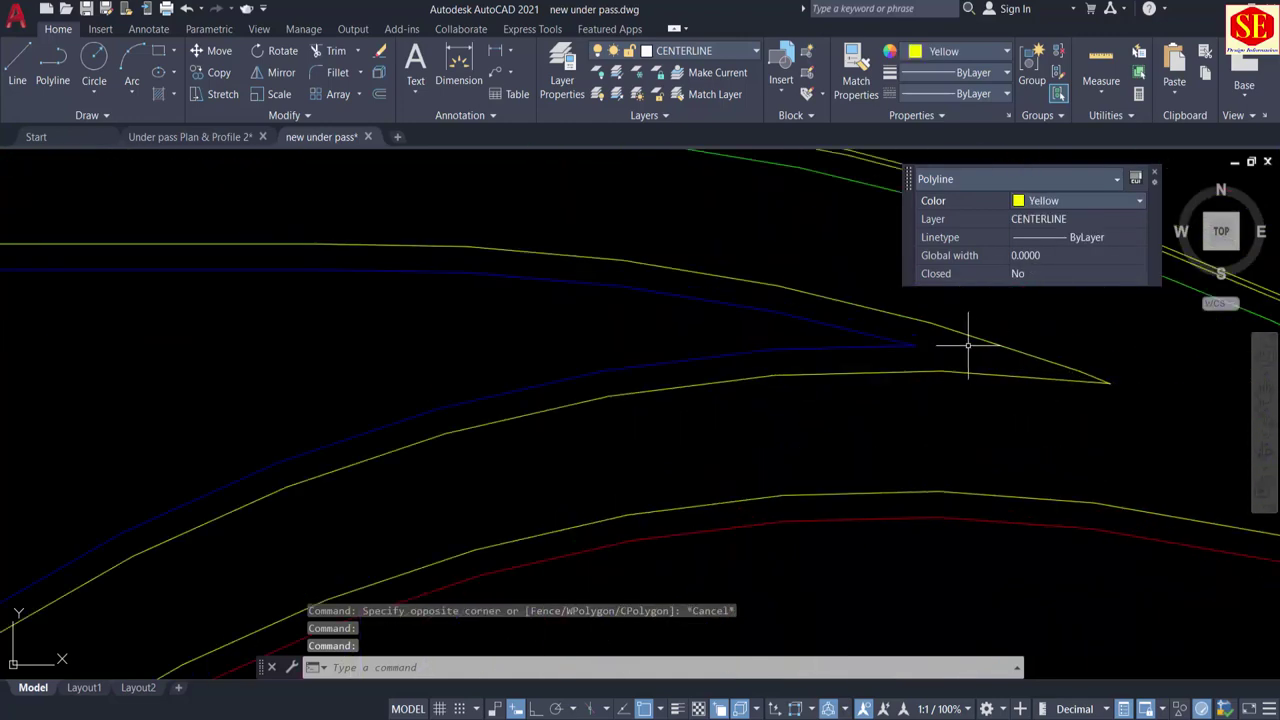
scroll(970, 356, down, 2)
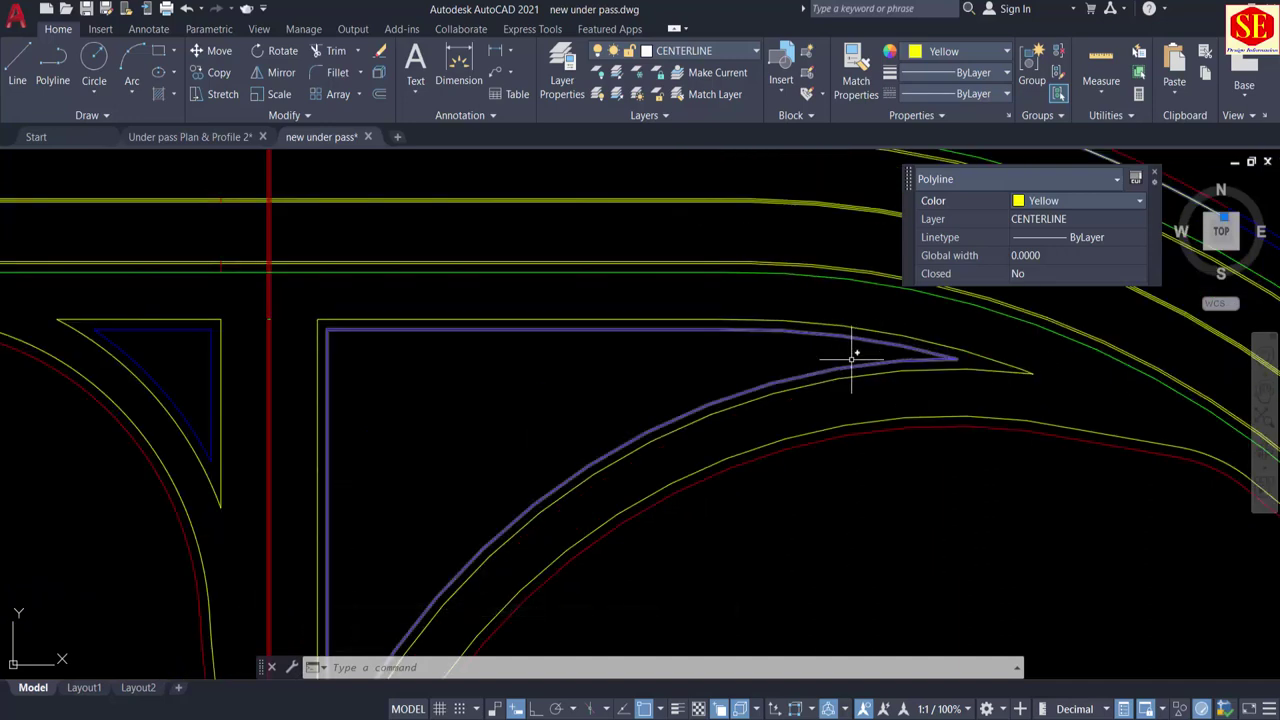
middle_drag(629, 386, 579, 386)
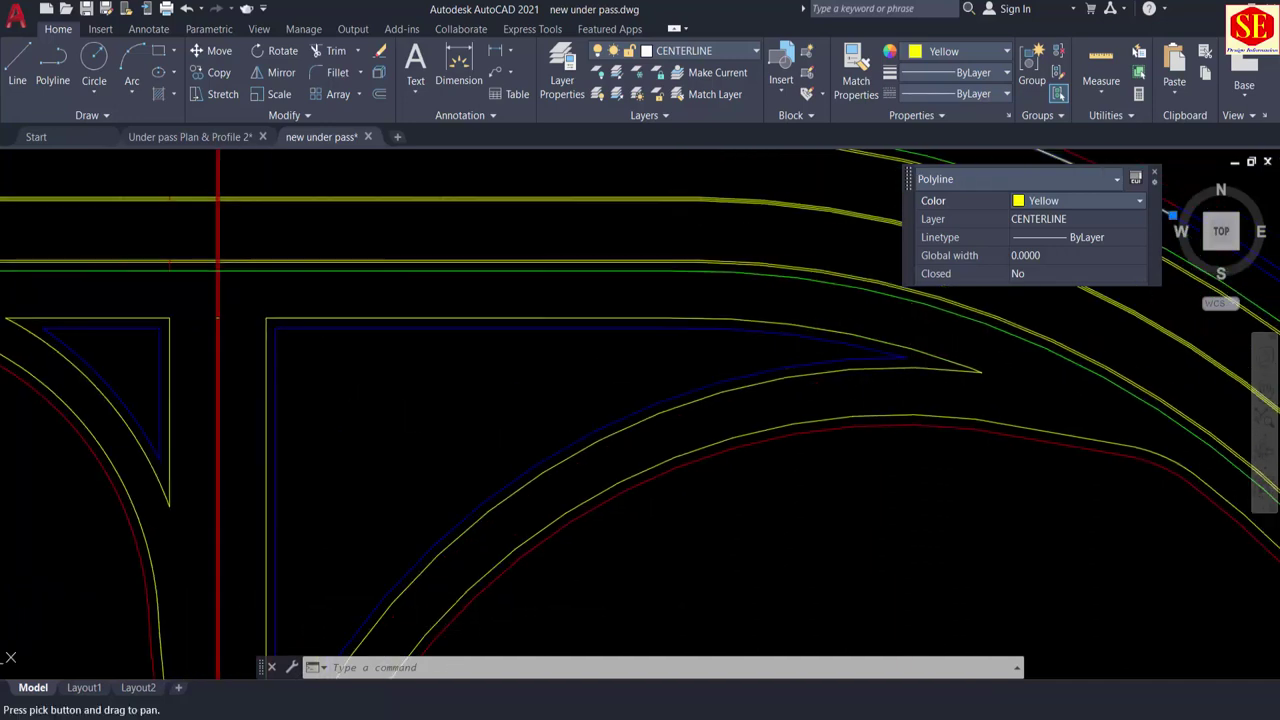
scroll(880, 352, up, 2)
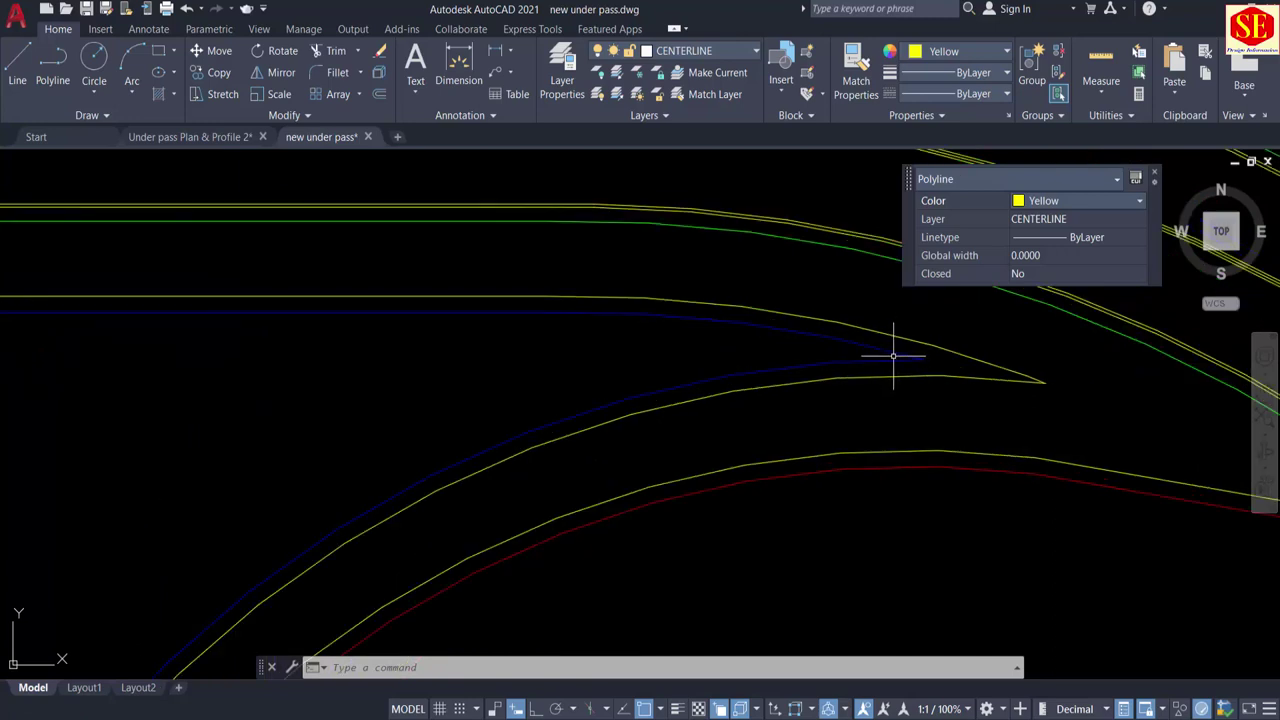
scroll(930, 358, down, 2)
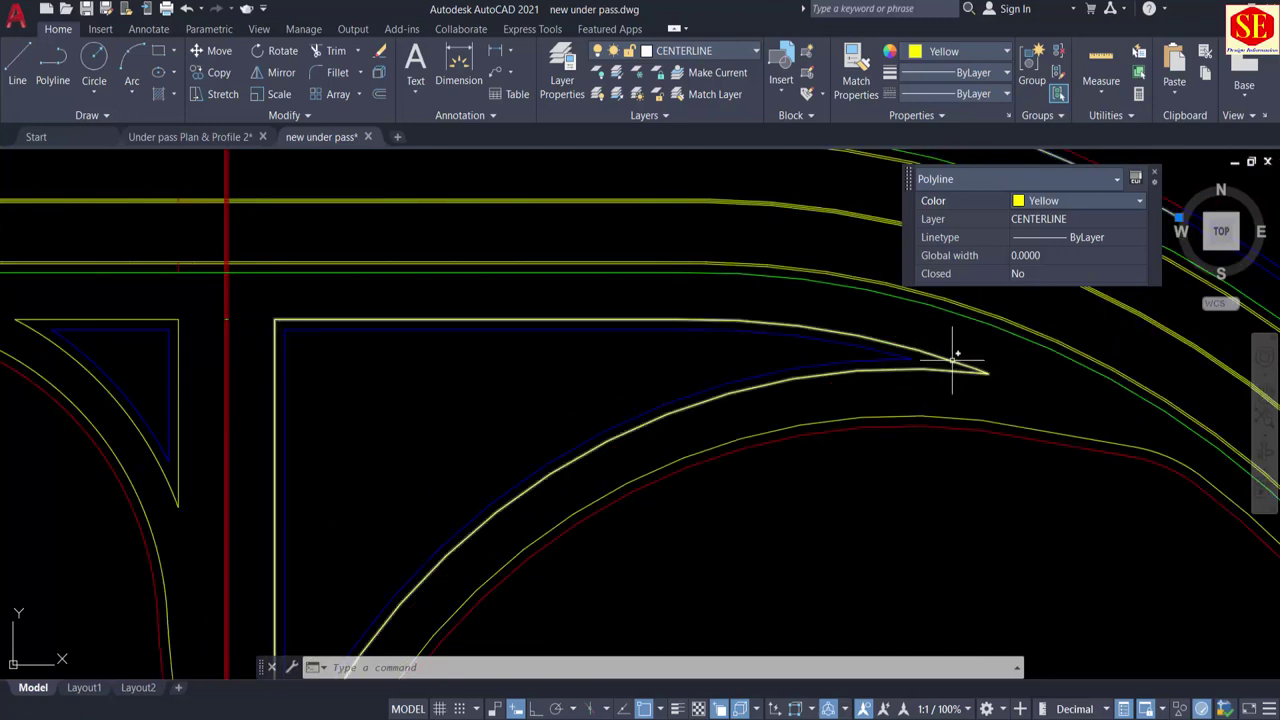
scroll(917, 378, up, 3)
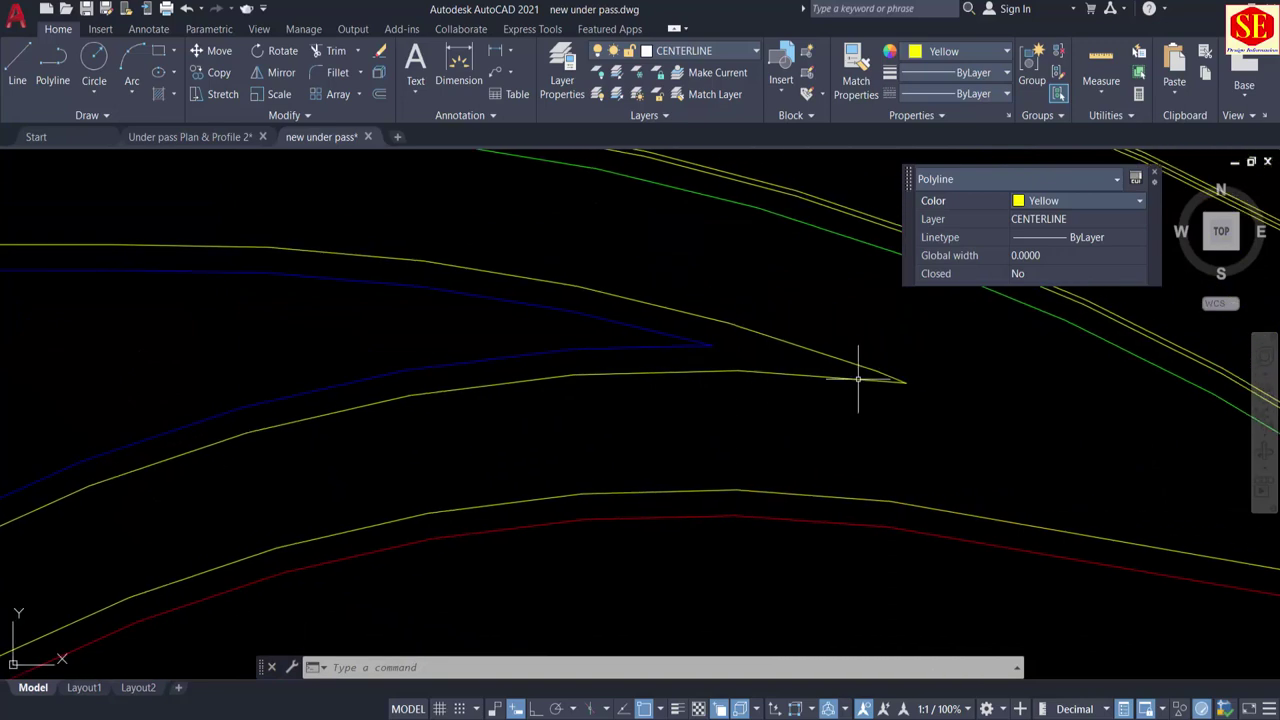
Step: Try to fillet the two blue inner-outline segments meeting at the eastern tip of the large southeastern island
key(Return)
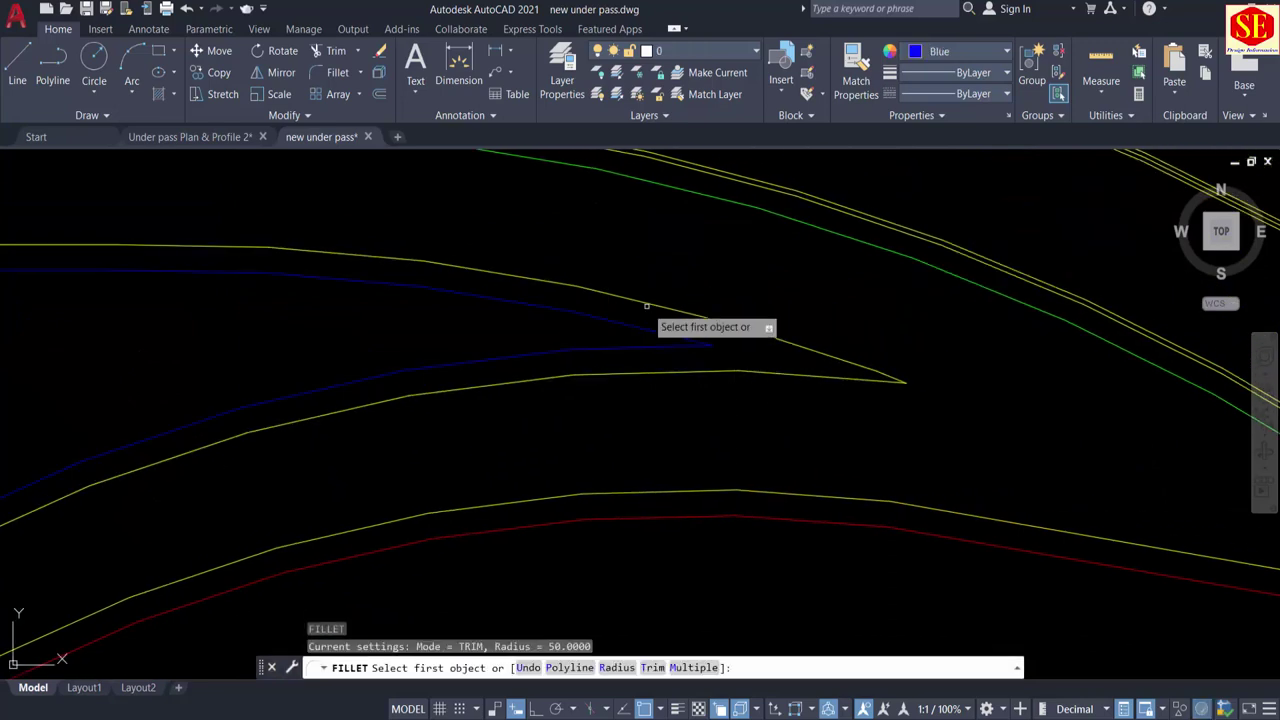
text(1.2)
key(Return)
click(632, 328)
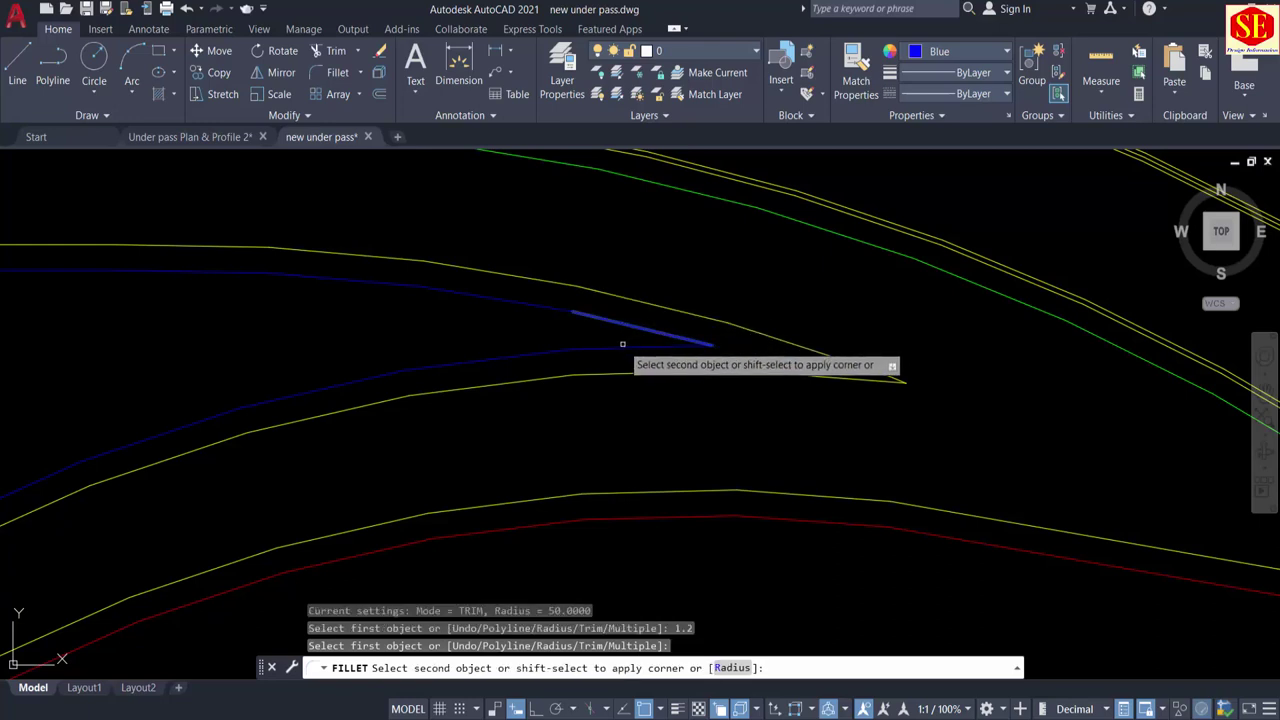
click(620, 344)
click(612, 345)
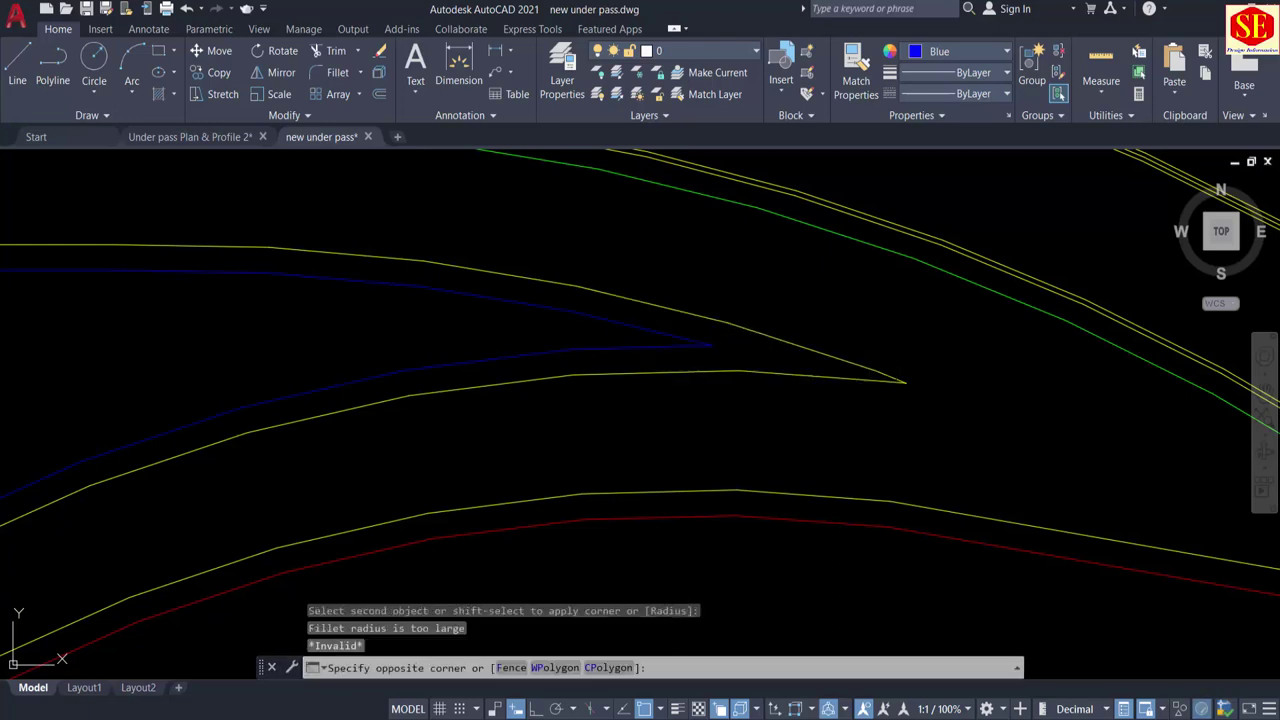
key(Escape)
Step: Fillet the eastern tip of the large southeastern island's blue inner outline with a radius of 0.5
scroll(588, 326, down, 2)
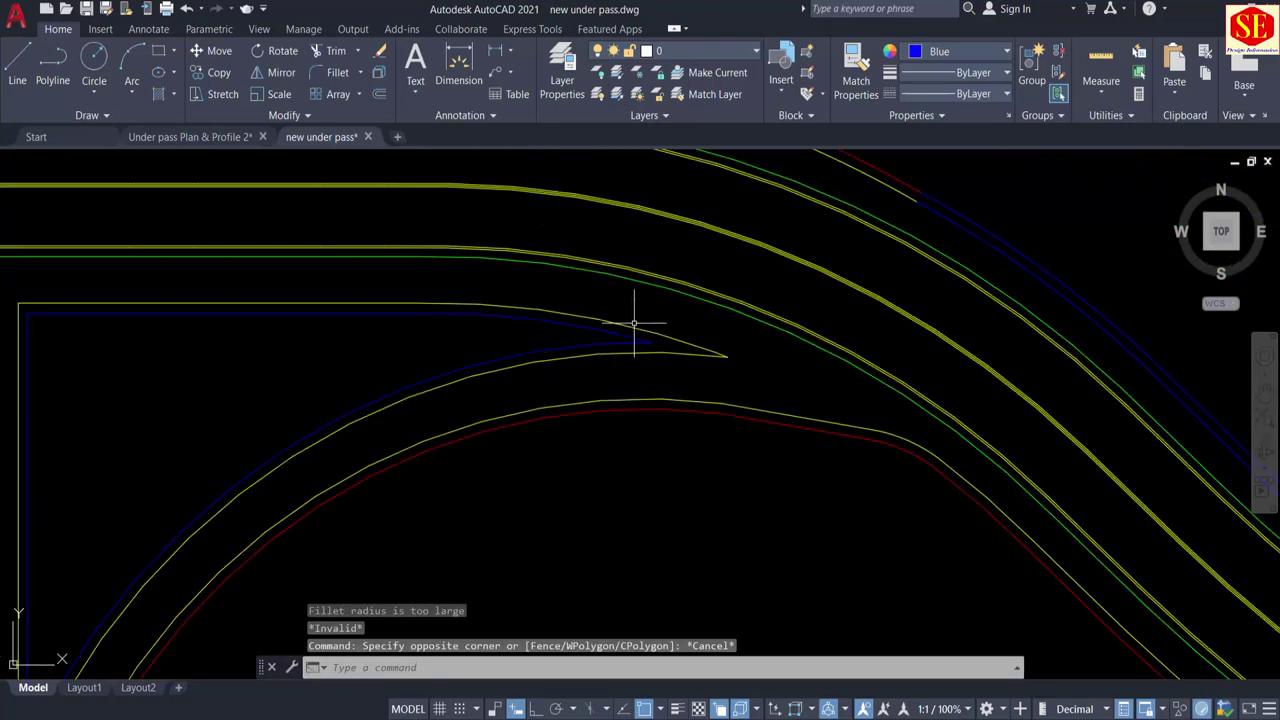
scroll(632, 327, up, 2)
text(f)
key(Return)
text(r)
key(Return)
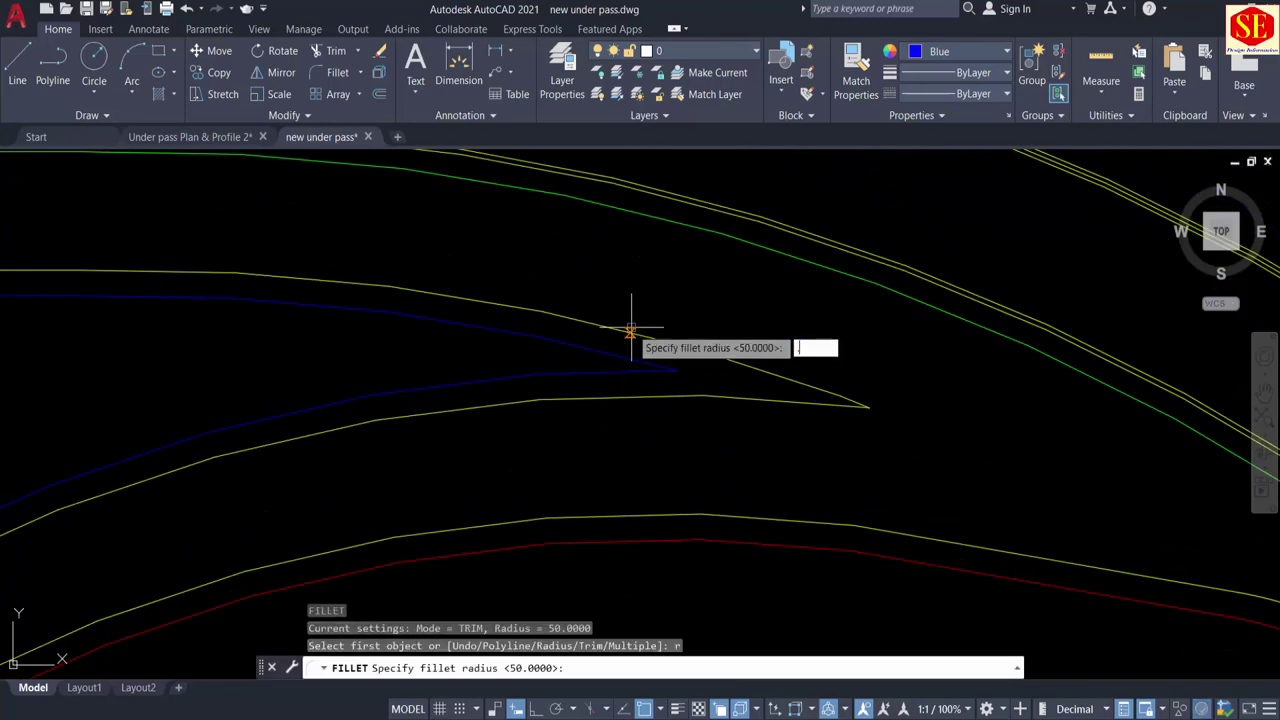
text(.5)
key(Return)
click(615, 369)
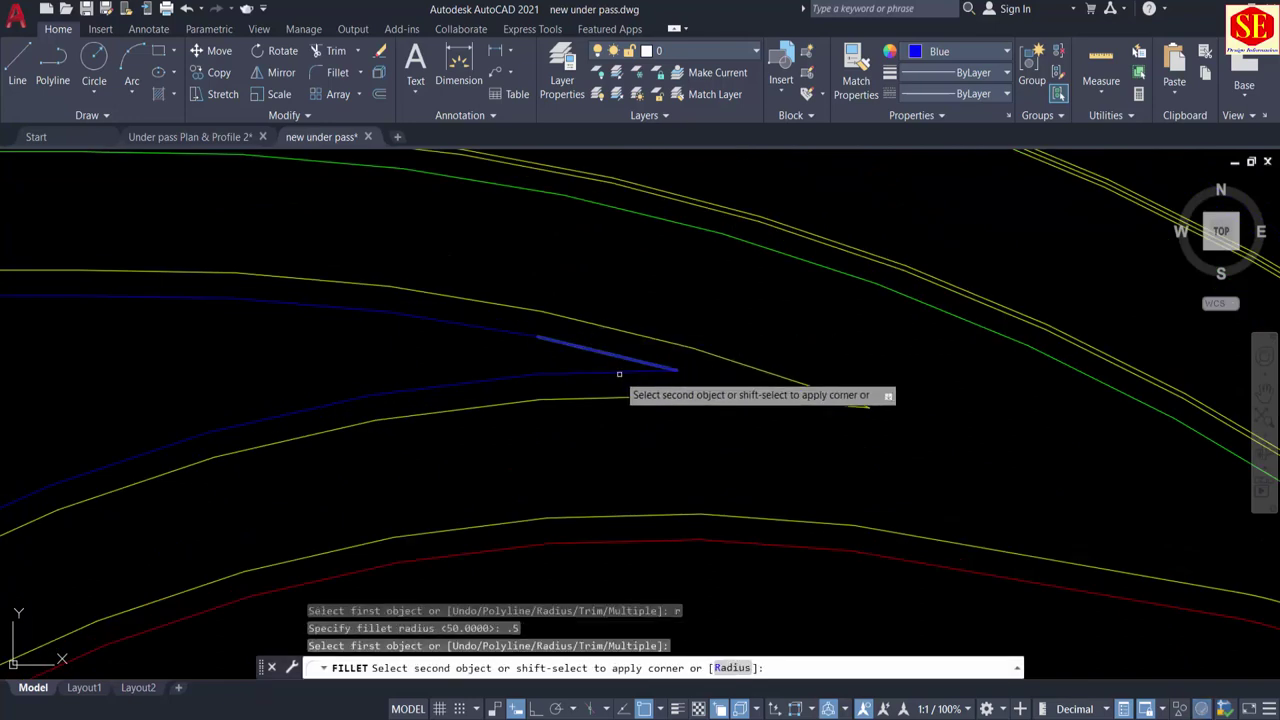
click(628, 366)
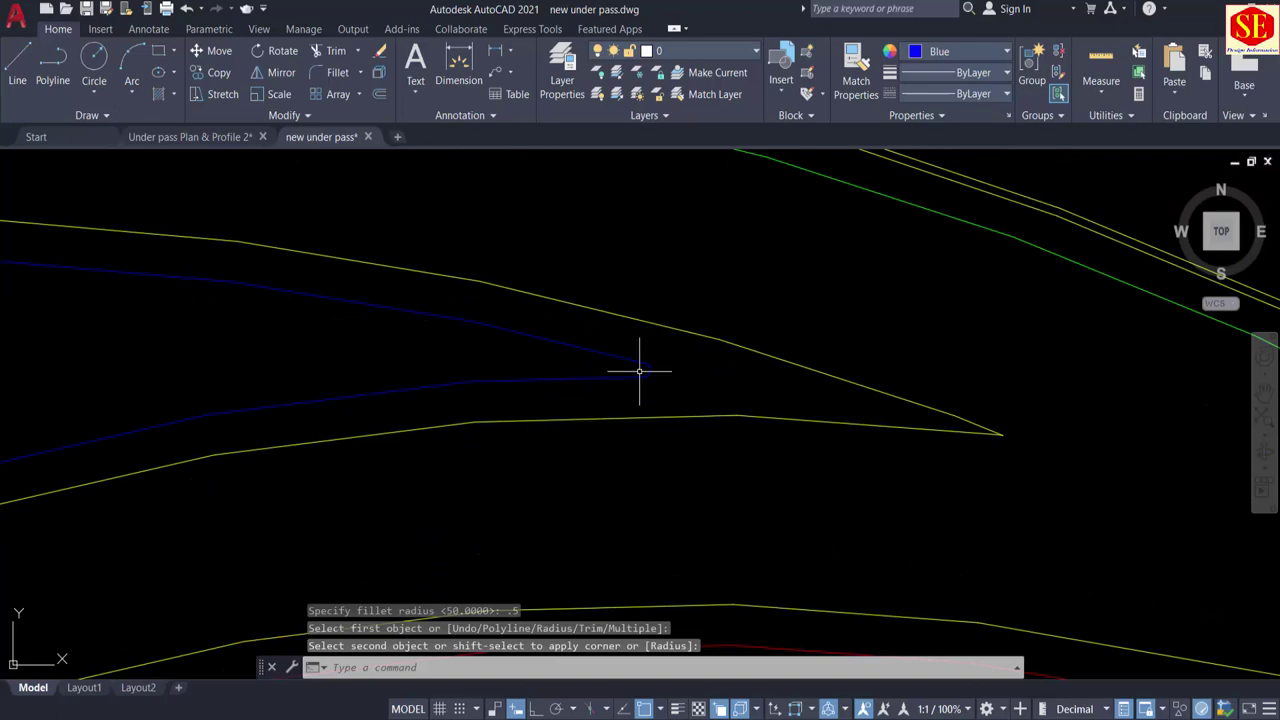
Step: Fillet the southern tip of the large southeastern island's blue inner outline with the same radius
scroll(638, 369, down, 4)
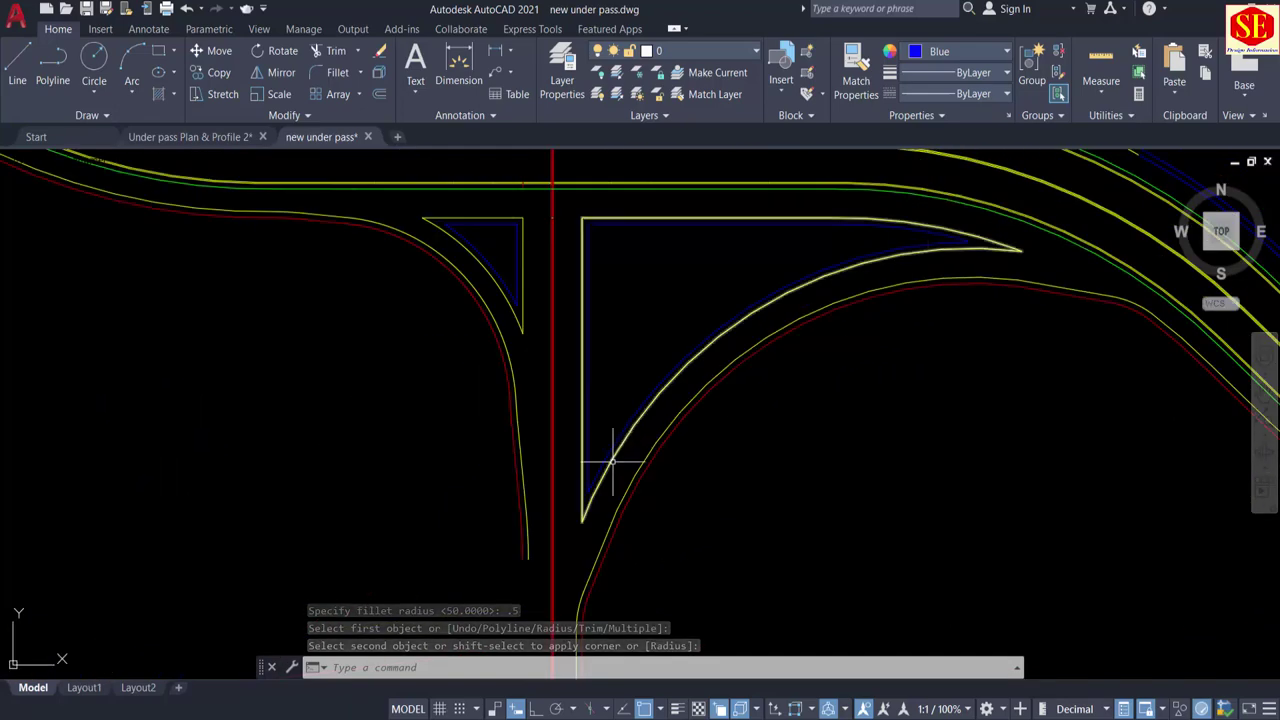
scroll(612, 462, up, 3)
key(Return)
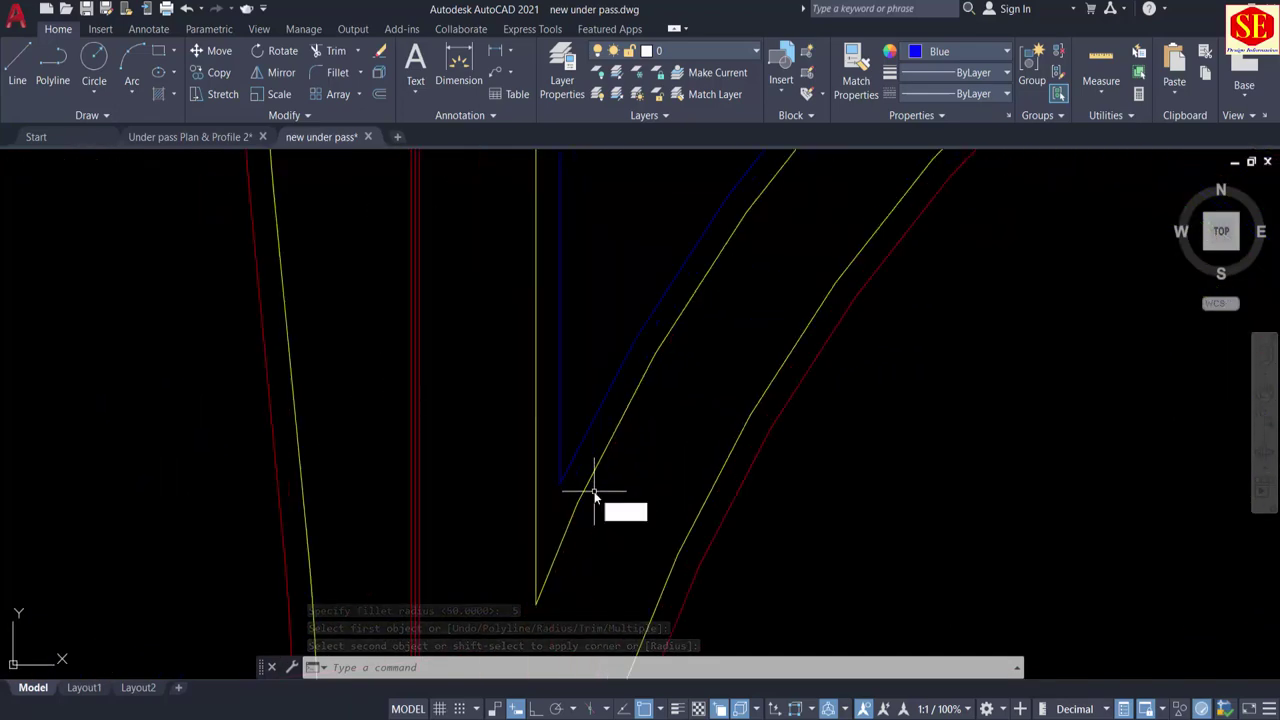
click(559, 452)
click(560, 447)
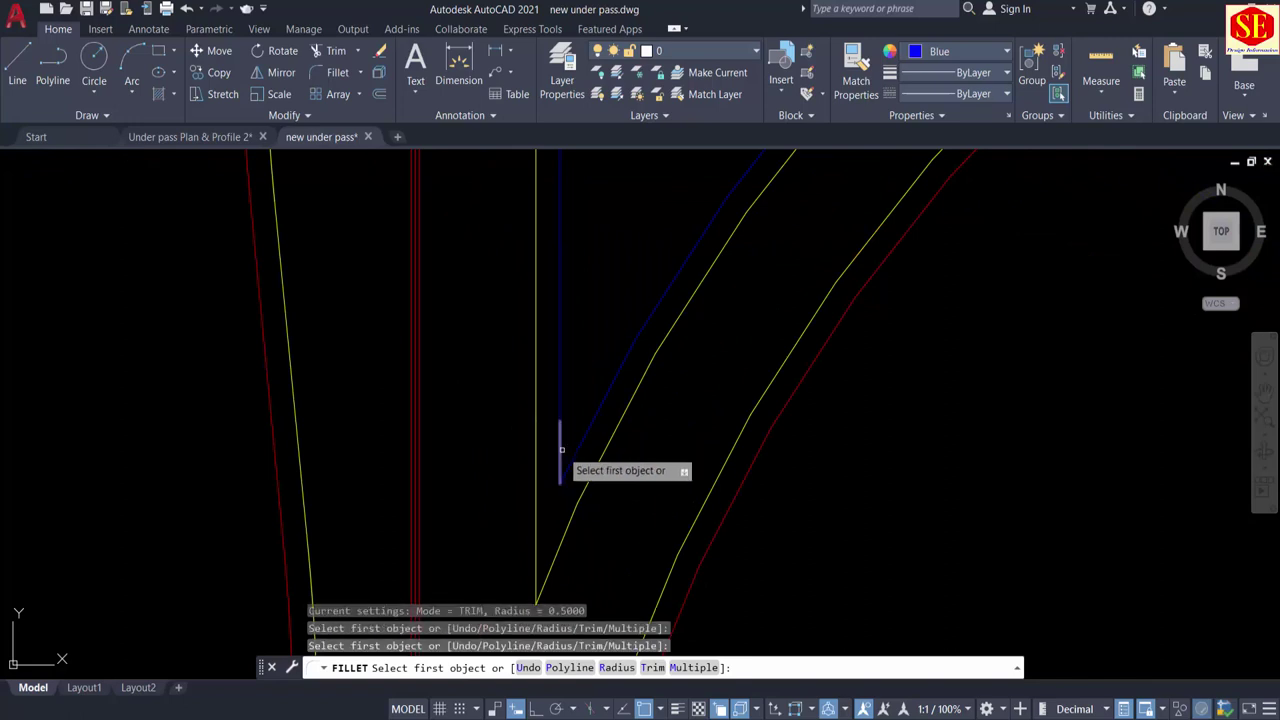
click(562, 450)
click(572, 461)
click(575, 462)
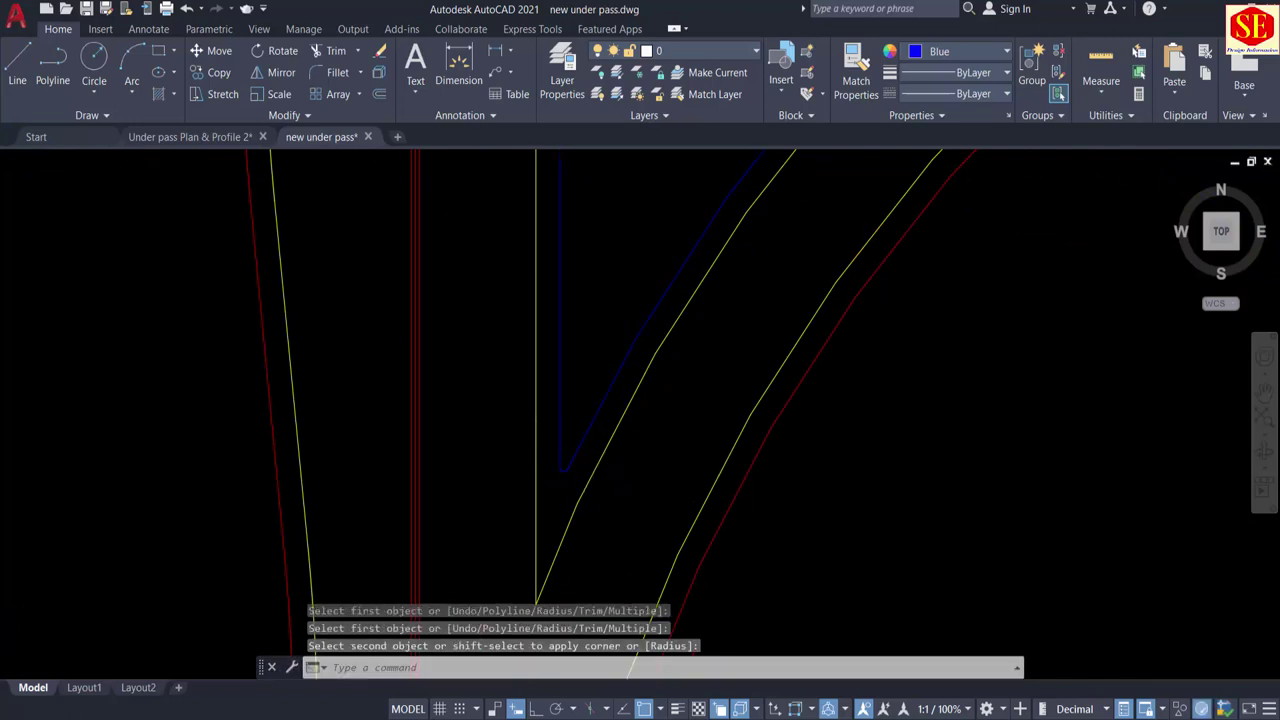
Step: Match the properties of the yellow northeastern curb polyline to its blue continuation along the eastern road arm
scroll(572, 505, down, 5)
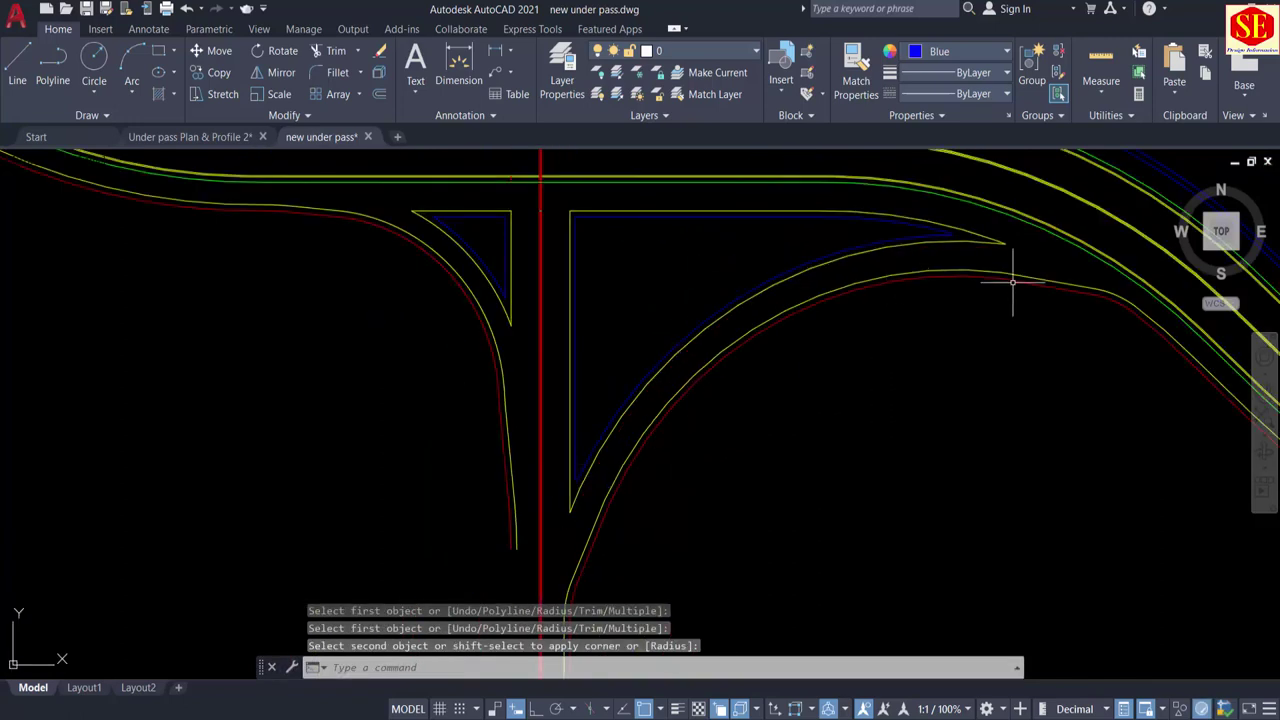
scroll(960, 240, up, 4)
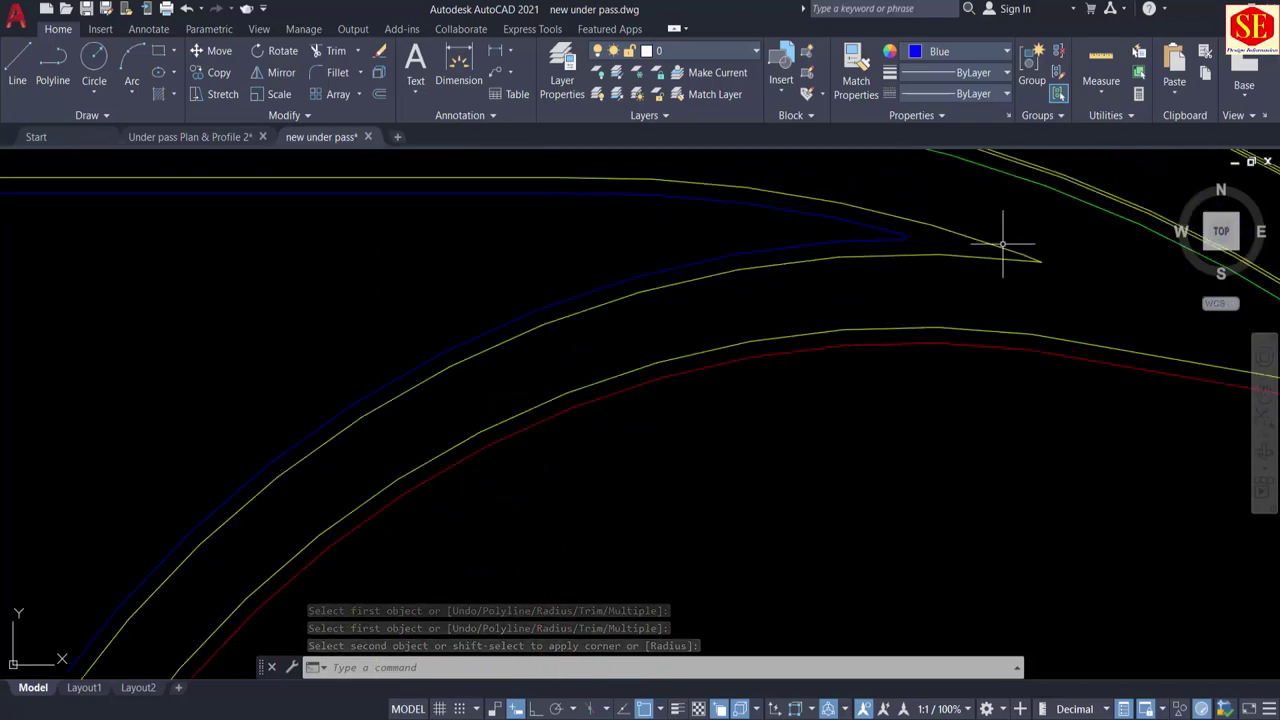
click(914, 262)
scroll(914, 277, down, 5)
middle_drag(971, 337, 857, 425)
scroll(975, 410, up, 5)
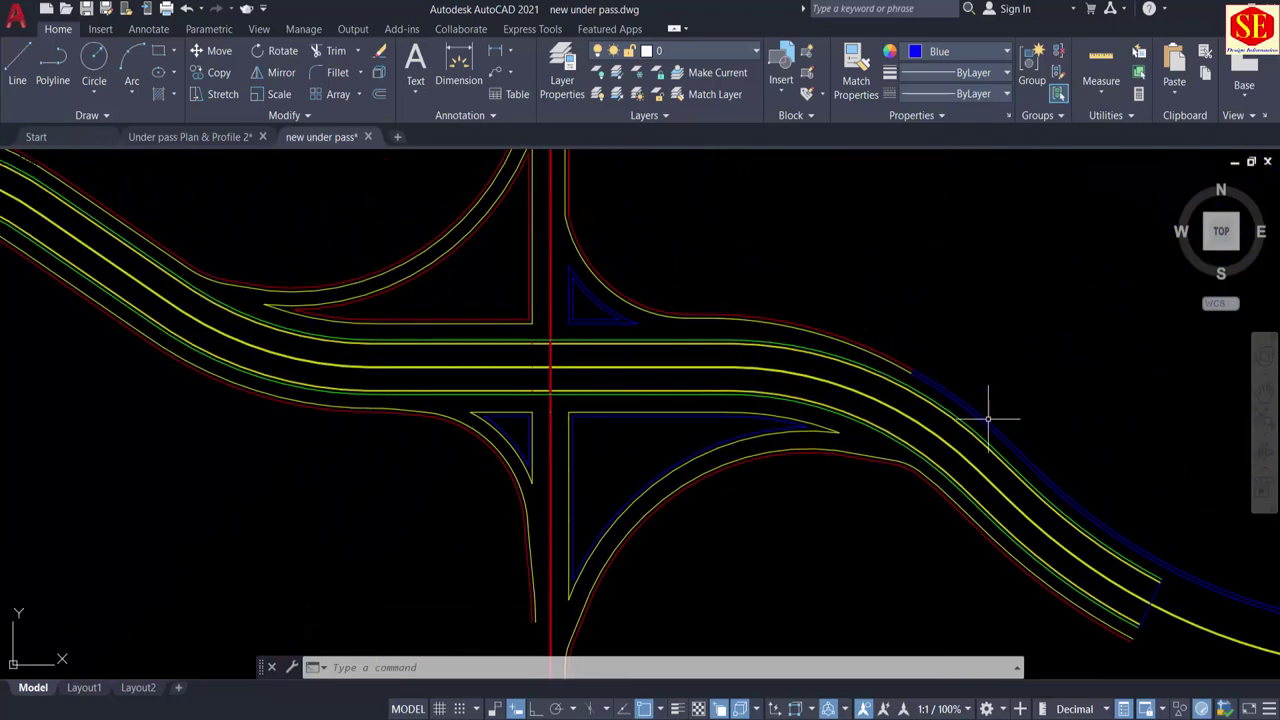
text(MA)
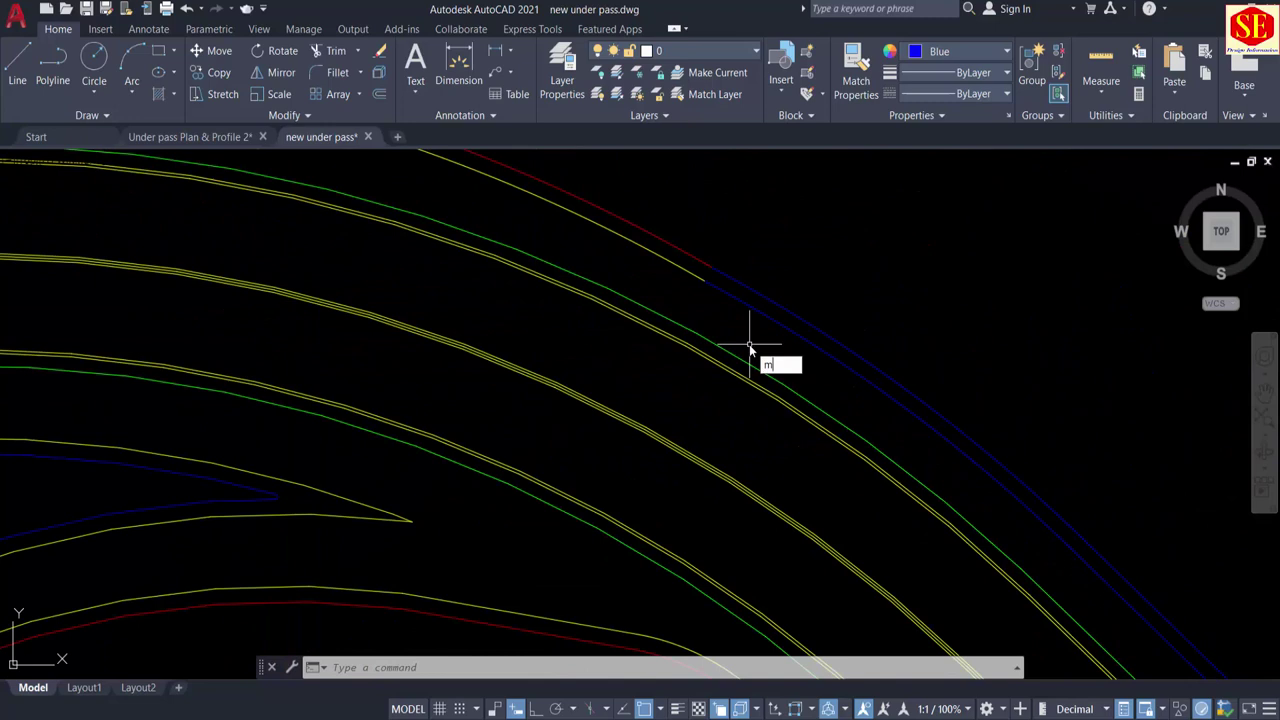
key(Return)
click(712, 294)
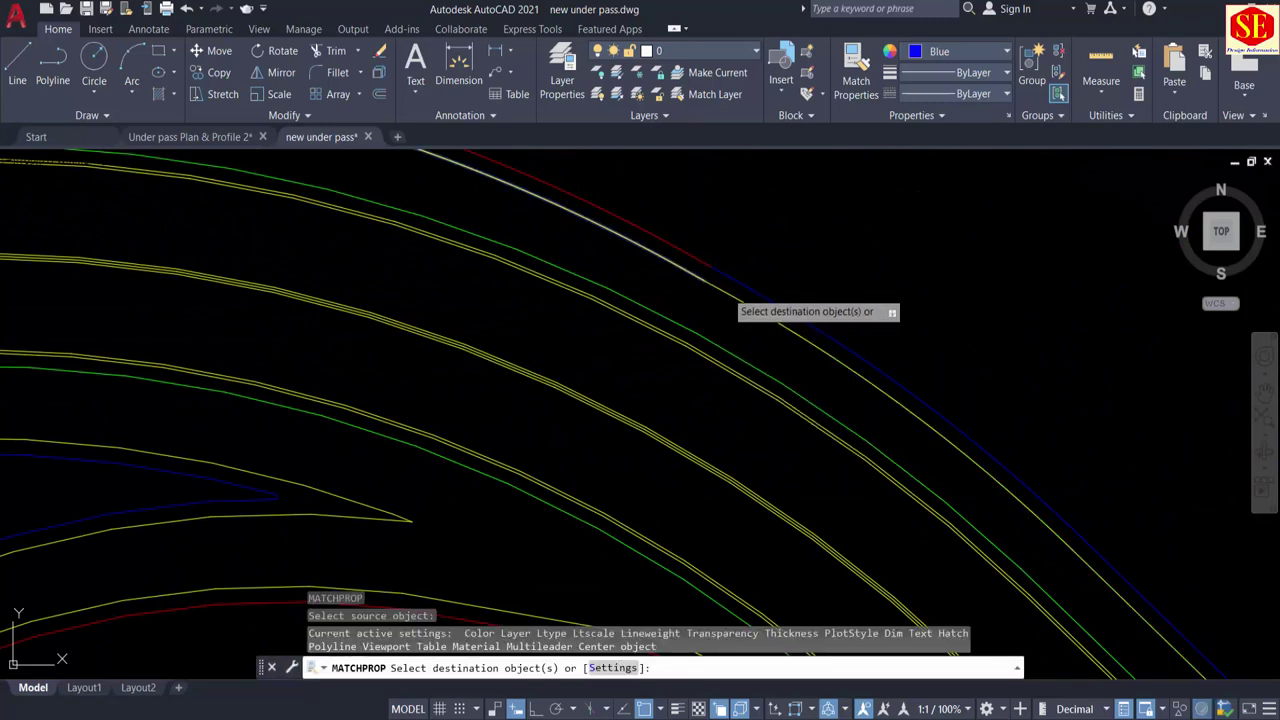
click(713, 293)
key(Escape)
Step: Match the properties of the red northeastern edge polyline to its blue continuation along the eastern road arm
key(Return)
click(694, 252)
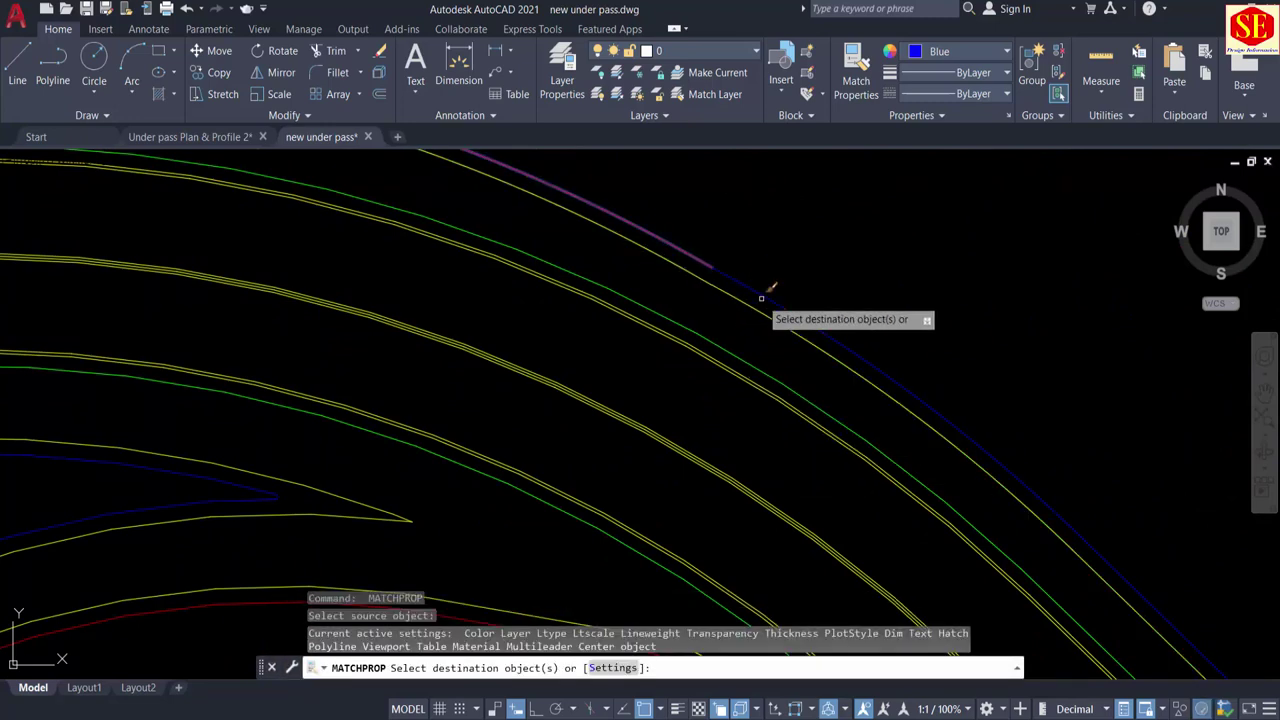
click(769, 287)
key(Escape)
Step: Offset the red inner outlines of the large northwestern and small northeastern islands inward by 3
scroll(766, 292, down, 3)
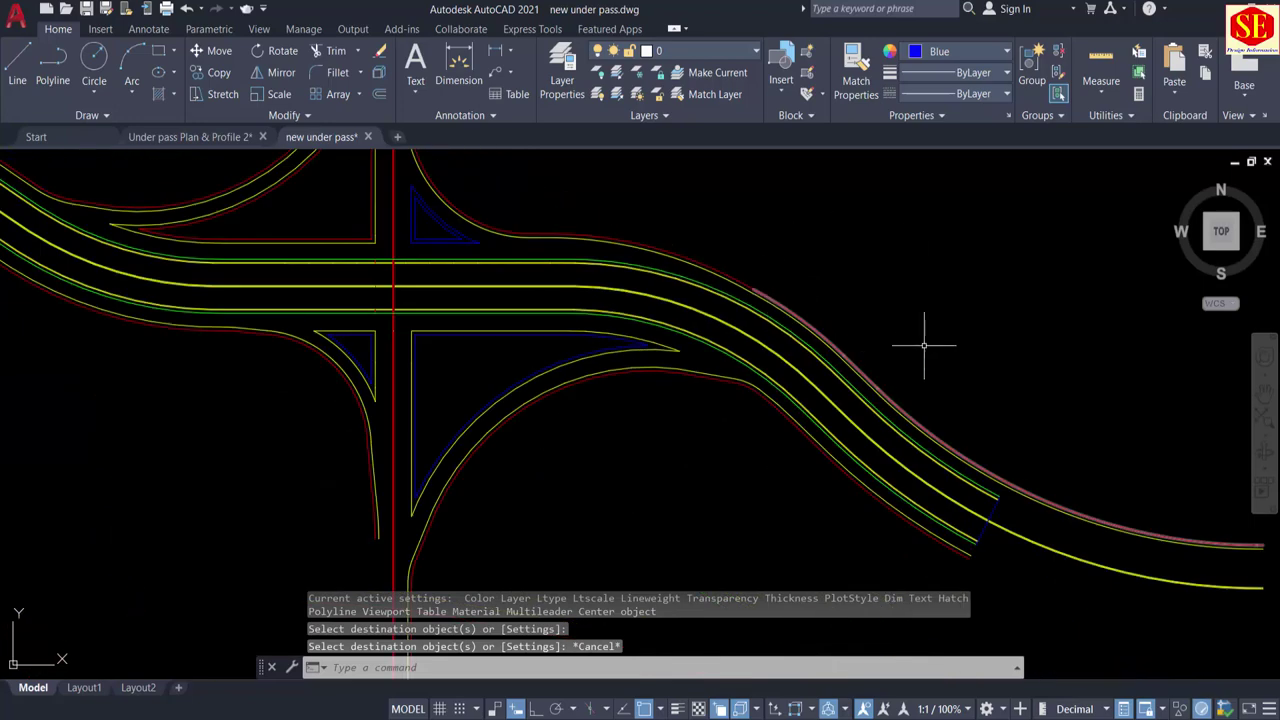
mouse_move(924, 345)
middle_down()
mouse_move(829, 283)
mouse_move(767, 263)
middle_up()
mouse_move(597, 275)
middle_down()
mouse_move(831, 314)
mouse_move(1183, 400)
middle_up()
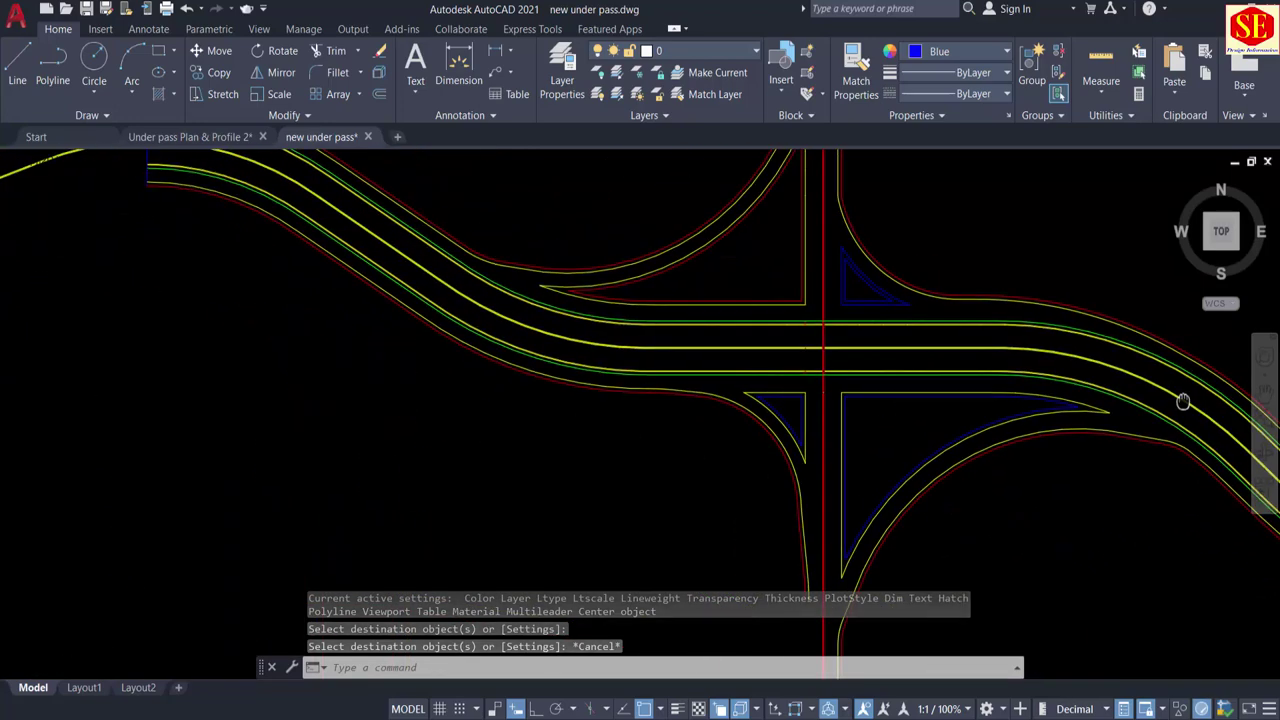
scroll(831, 226, down, 2)
scroll(650, 195, up, 5)
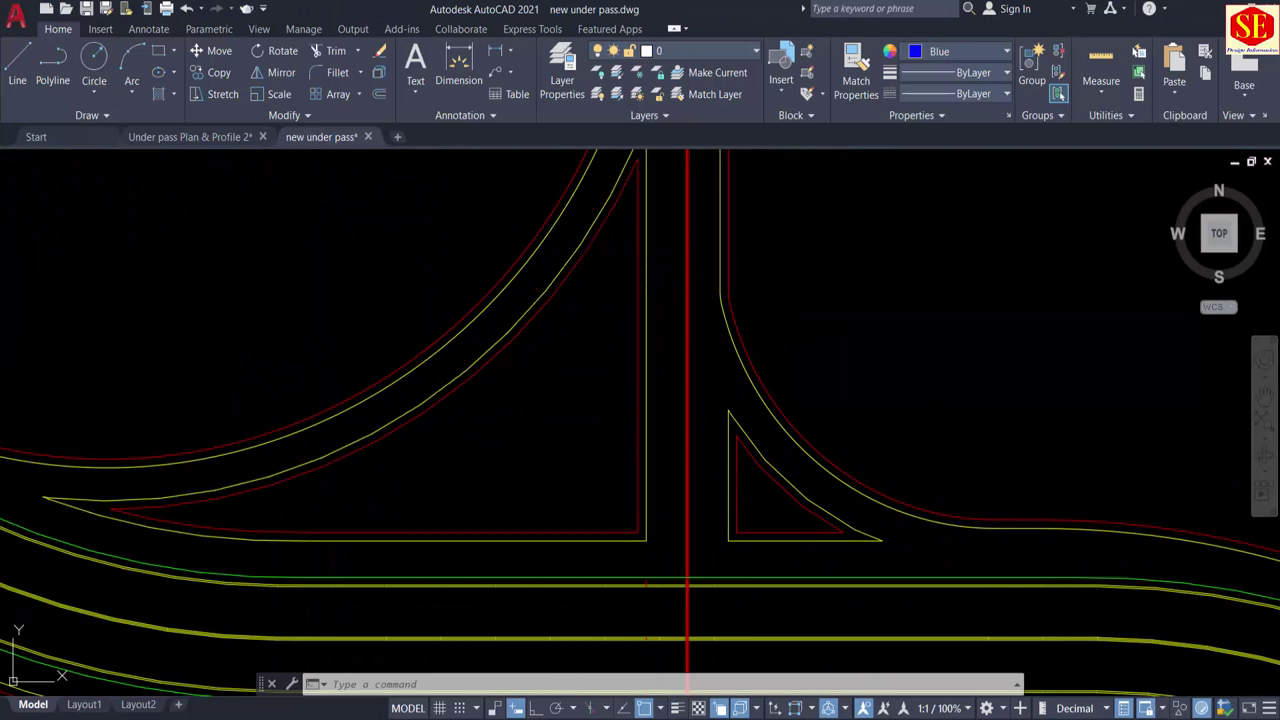
text(o)
key(Return)
text(3)
key(Return)
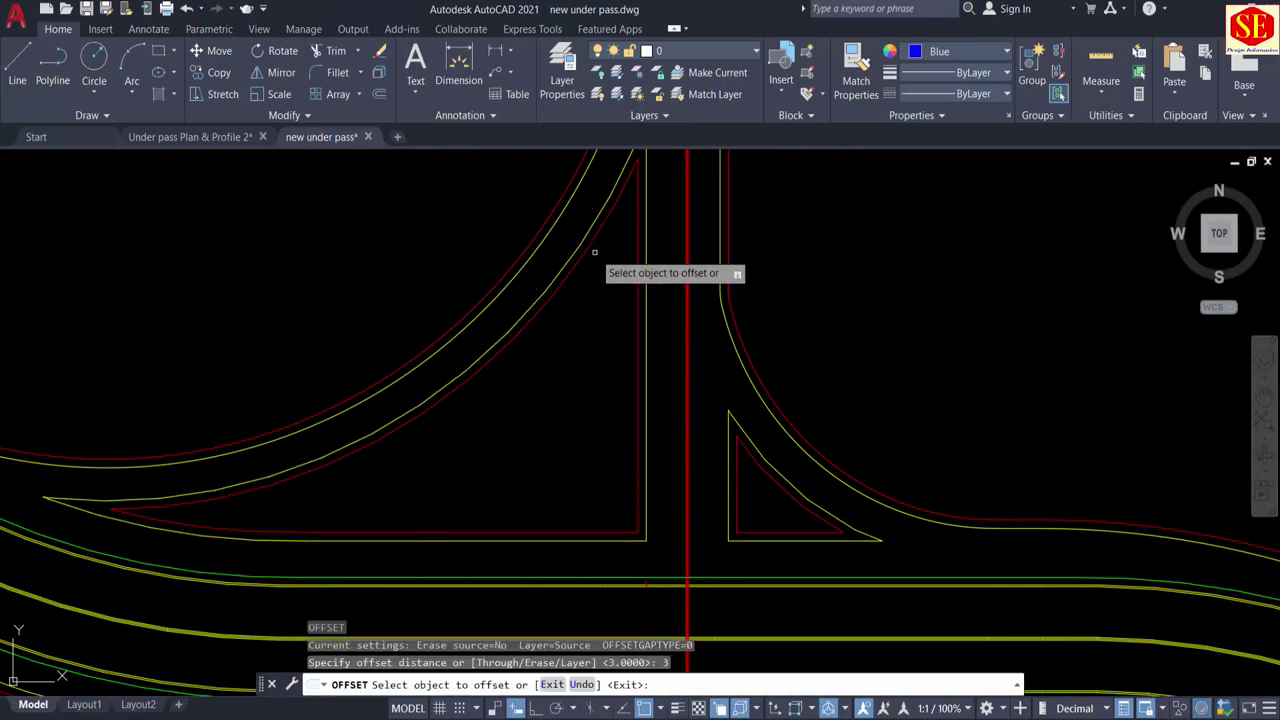
click(594, 252)
click(600, 302)
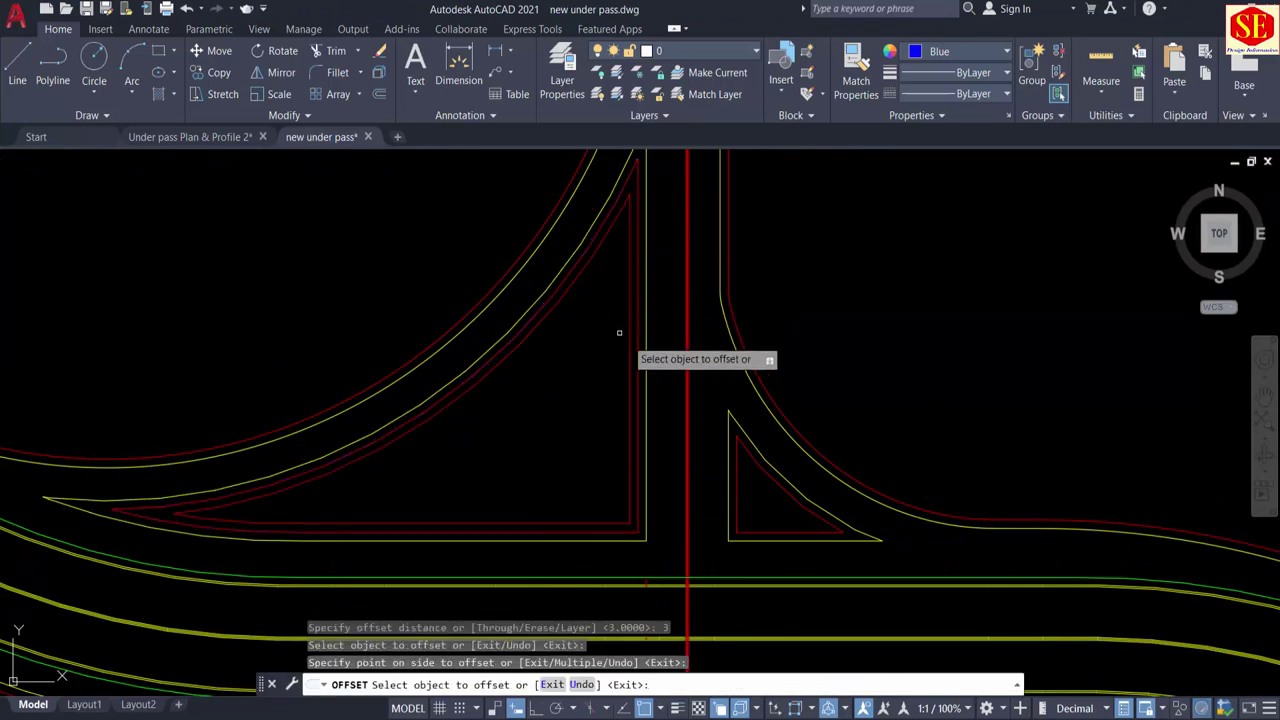
click(747, 453)
click(756, 470)
Step: Offset the red inner outlines of the large southeastern and small southwestern islands inward by 3
scroll(740, 440, up, 4)
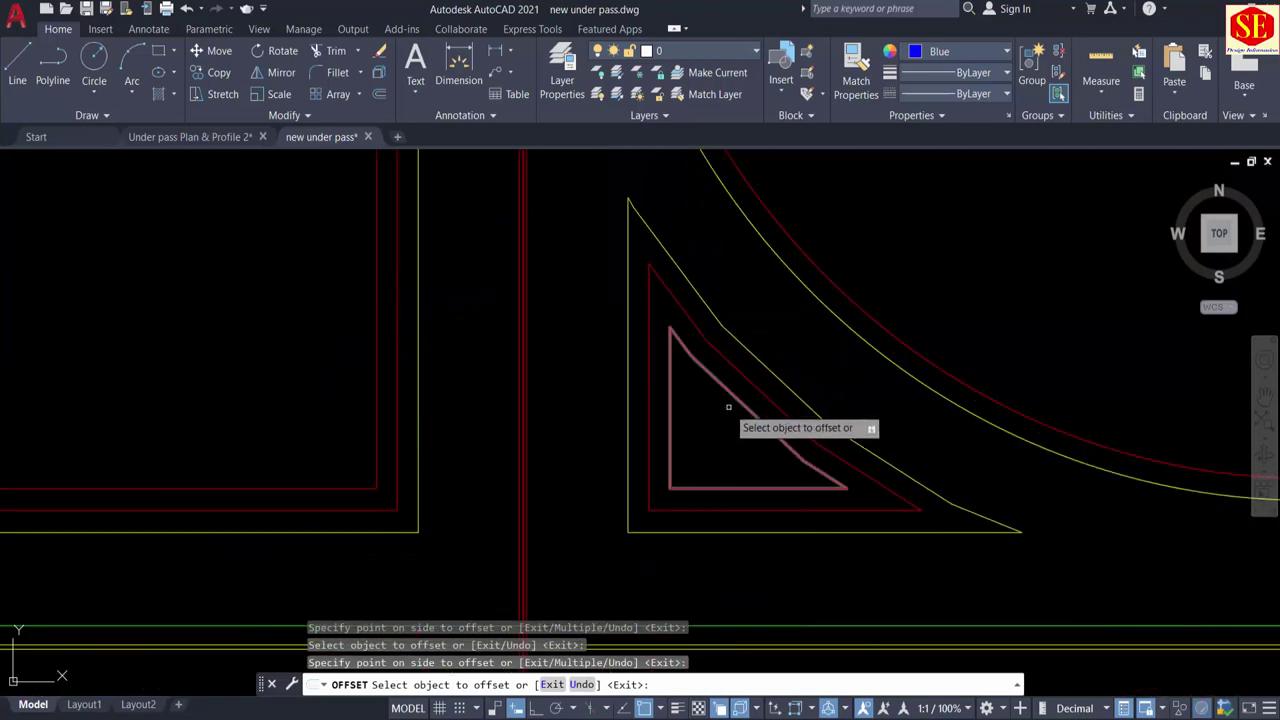
scroll(714, 391, down, 4)
middle_drag(714, 391, 707, 226)
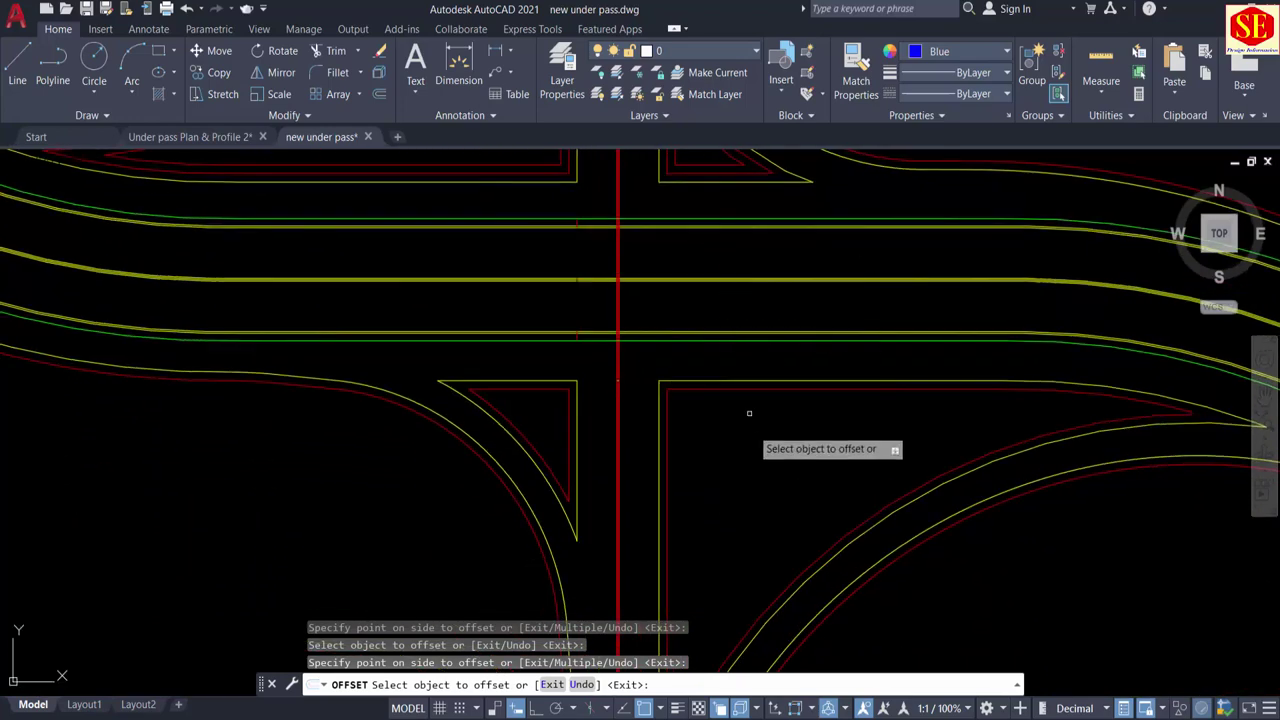
click(734, 393)
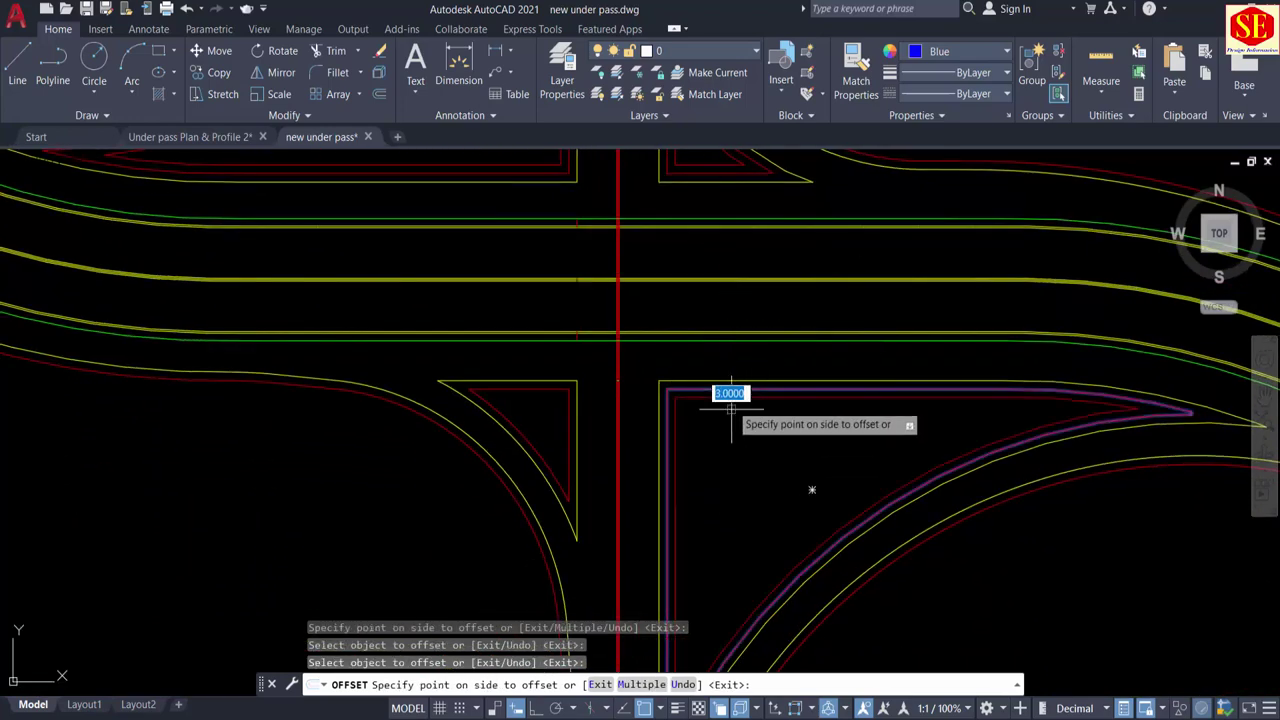
click(814, 491)
click(525, 387)
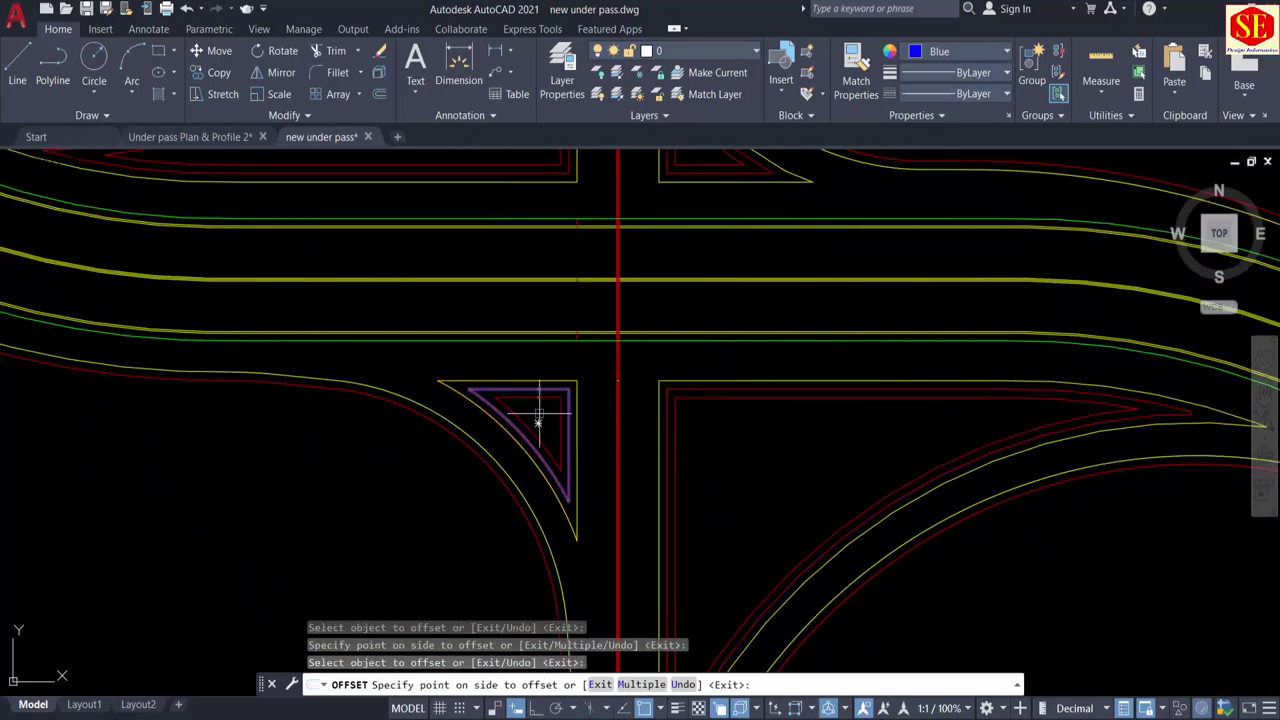
click(538, 418)
key(Escape)
Step: Change the color of the innermost outlines of all four islands to Green
scroll(521, 386, up, 3)
click(485, 360)
click(466, 380)
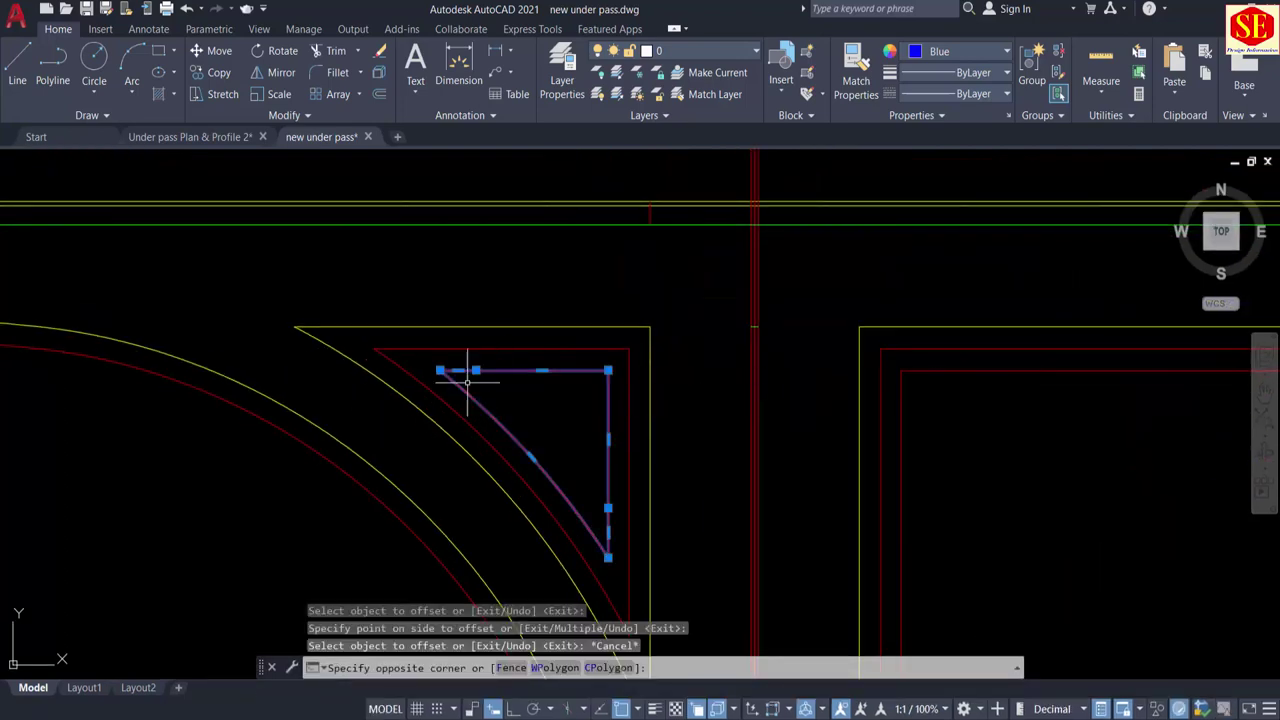
click(901, 378)
scroll(844, 457, down, 6)
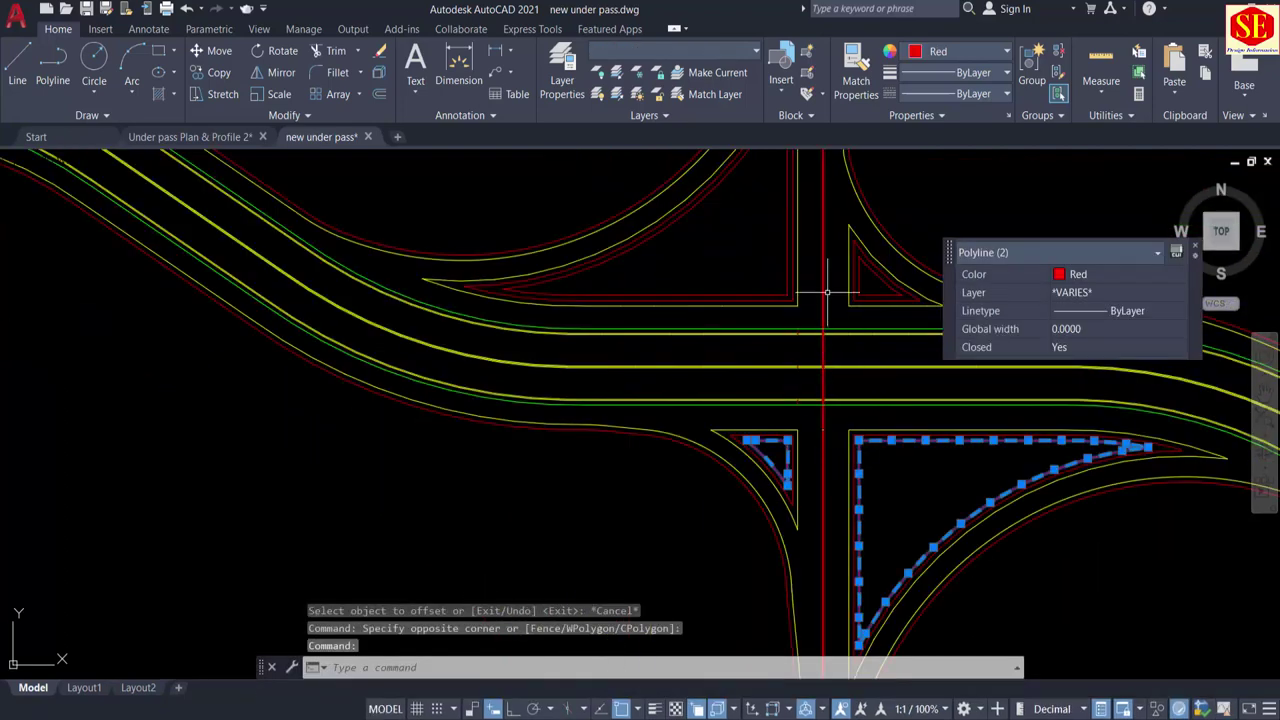
scroll(875, 261, up, 4)
middle_drag(875, 261, 691, 307)
click(672, 312)
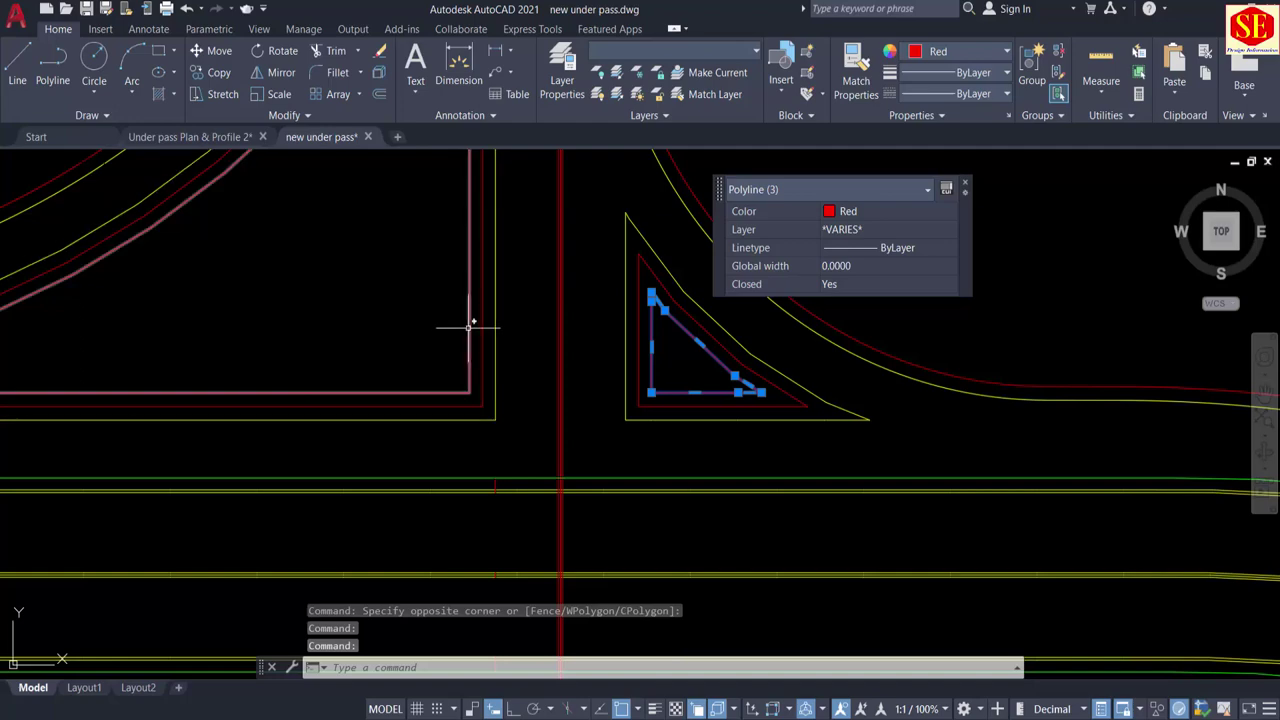
click(471, 326)
click(648, 228)
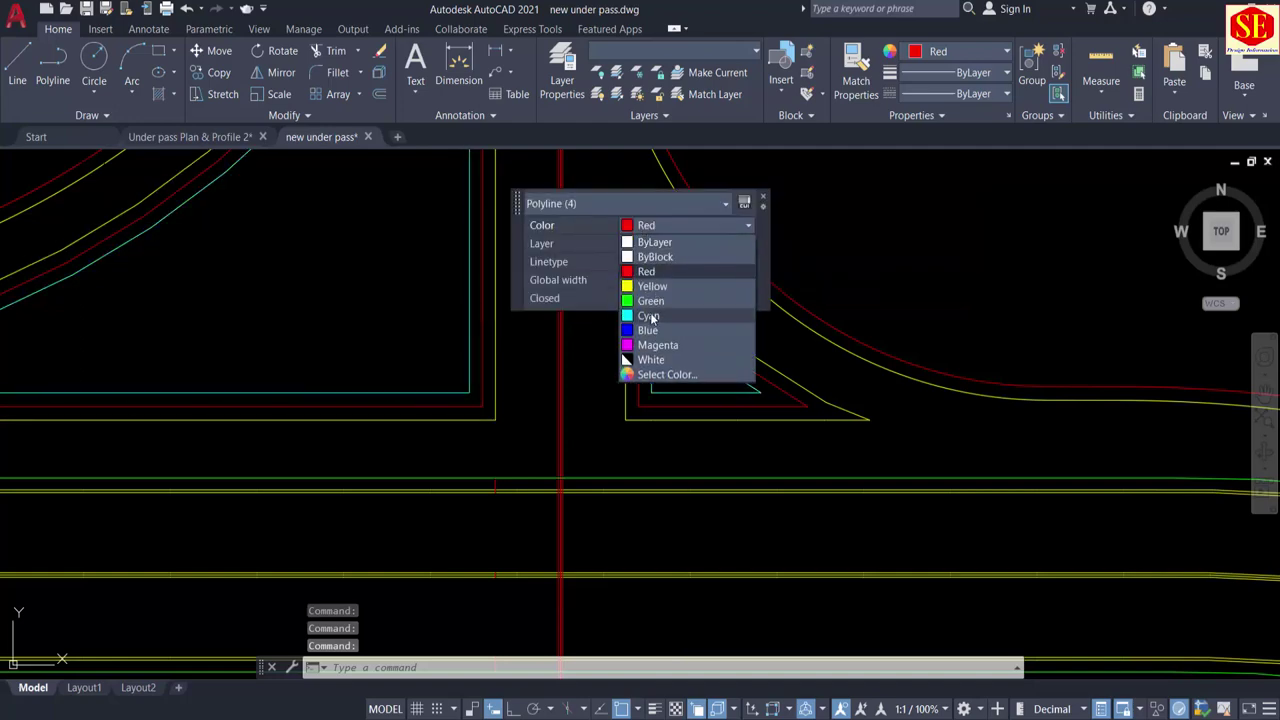
click(650, 303)
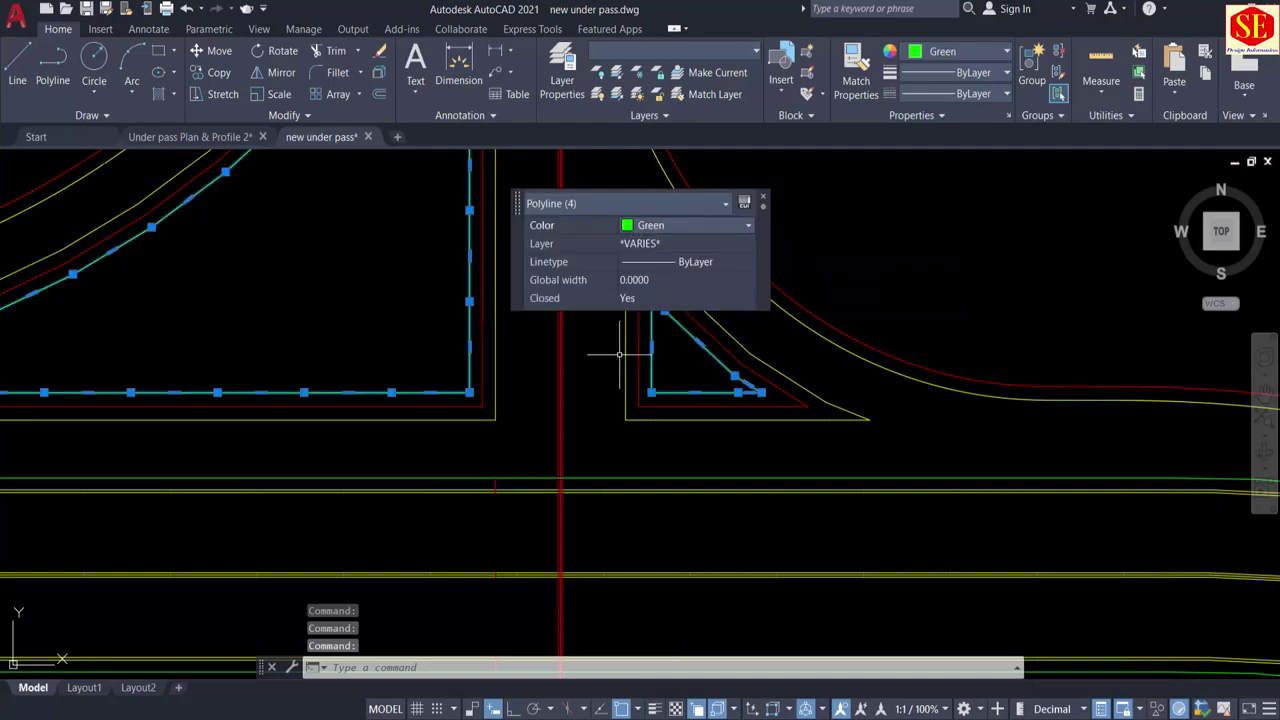
key(Escape)
Step: Erase the short stray red segment just north of the centerline's eastern end
scroll(619, 354, down, 5)
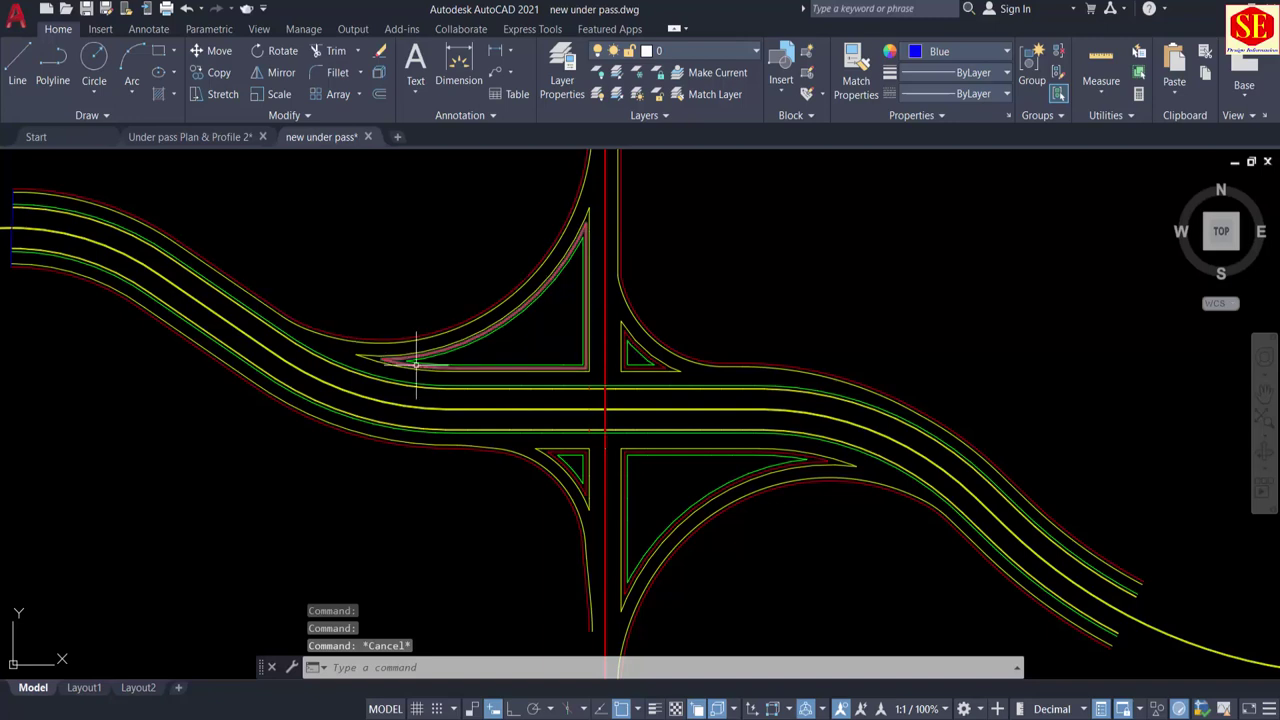
middle_drag(833, 404, 361, 211)
scroll(880, 481, up, 5)
click(937, 352)
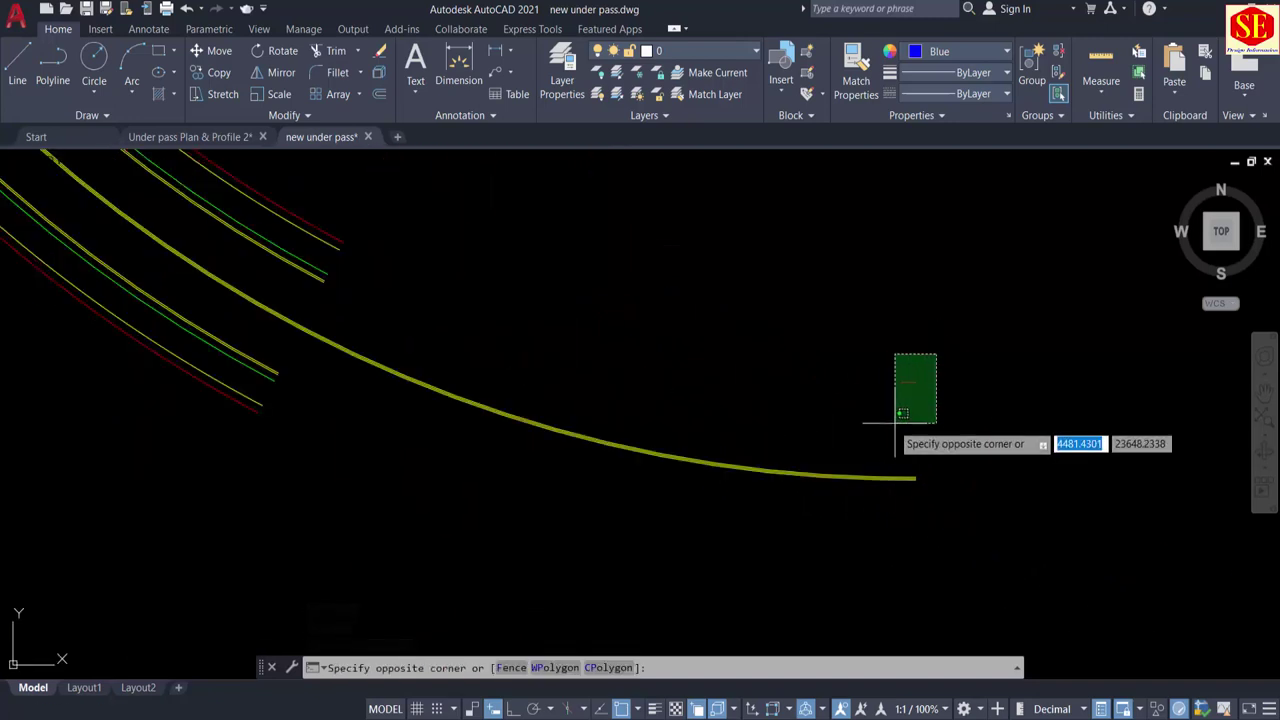
click(894, 434)
text(e)
key(Return)
Step: Draw a line across the eastern road end between the endpoints of the northern and southern red edge polylines
scroll(800, 452, up, 2)
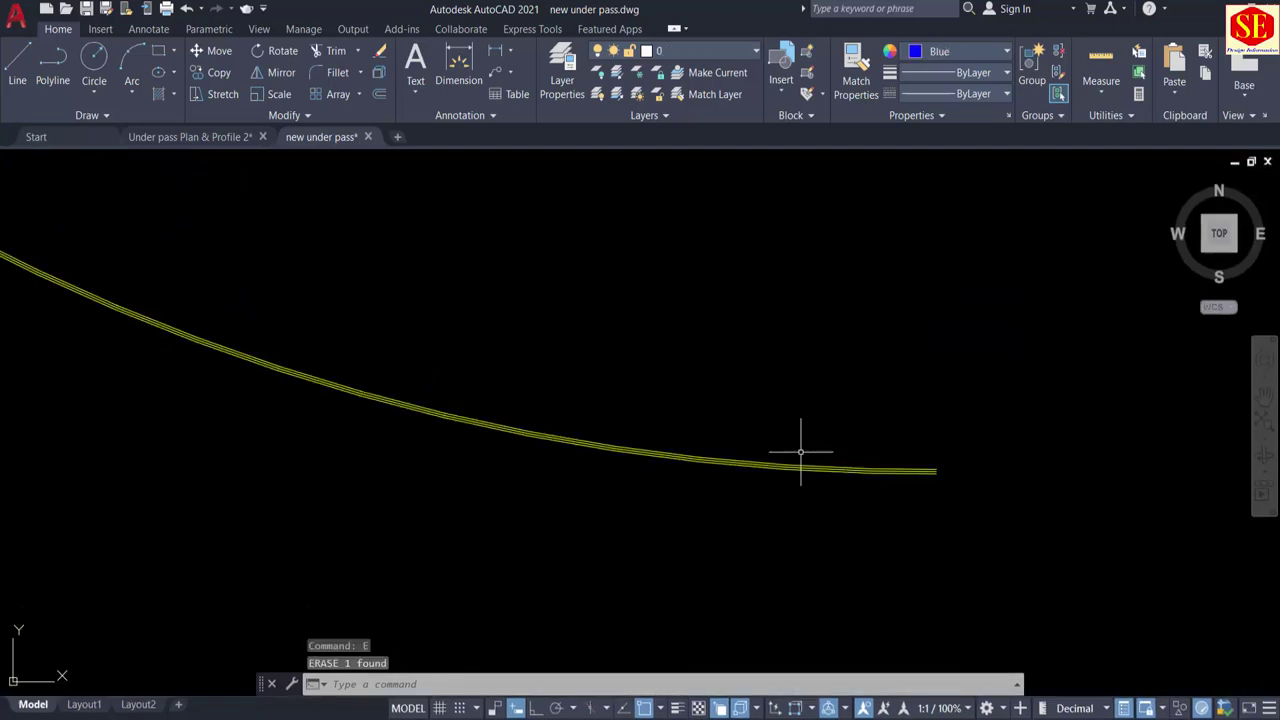
scroll(820, 455, down, 2)
scroll(663, 366, up, 3)
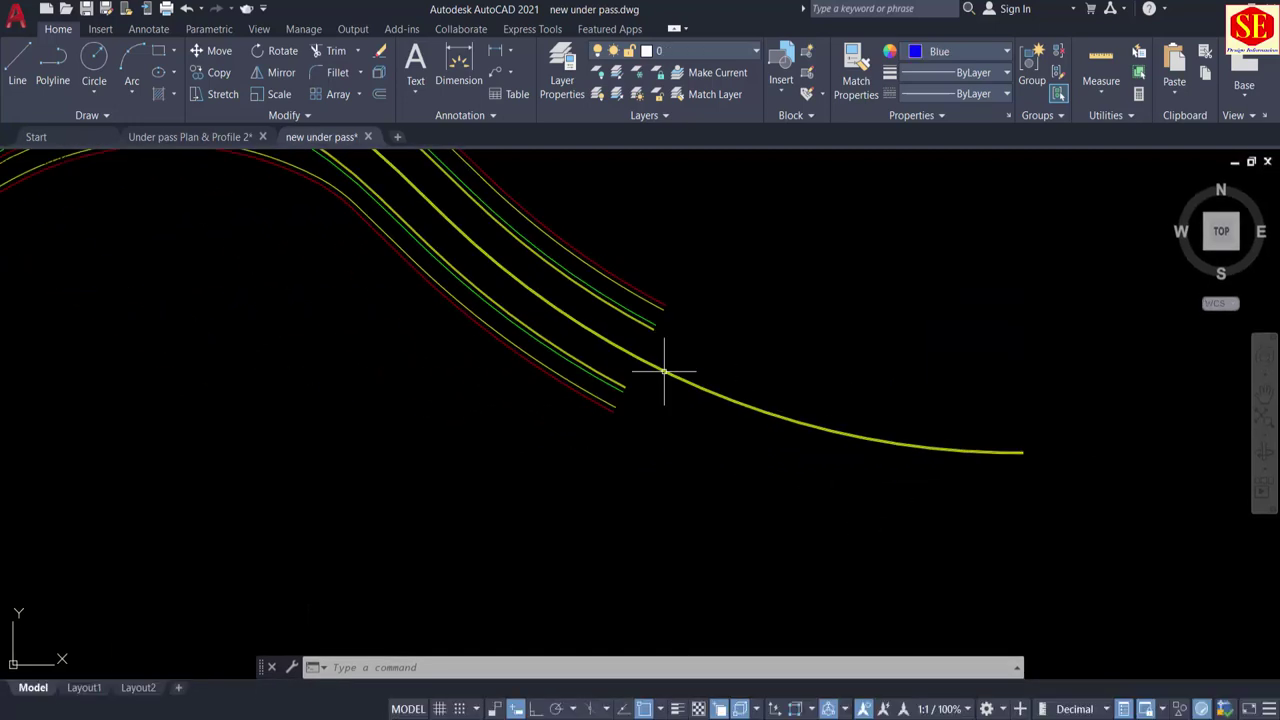
key(l)
key(Return)
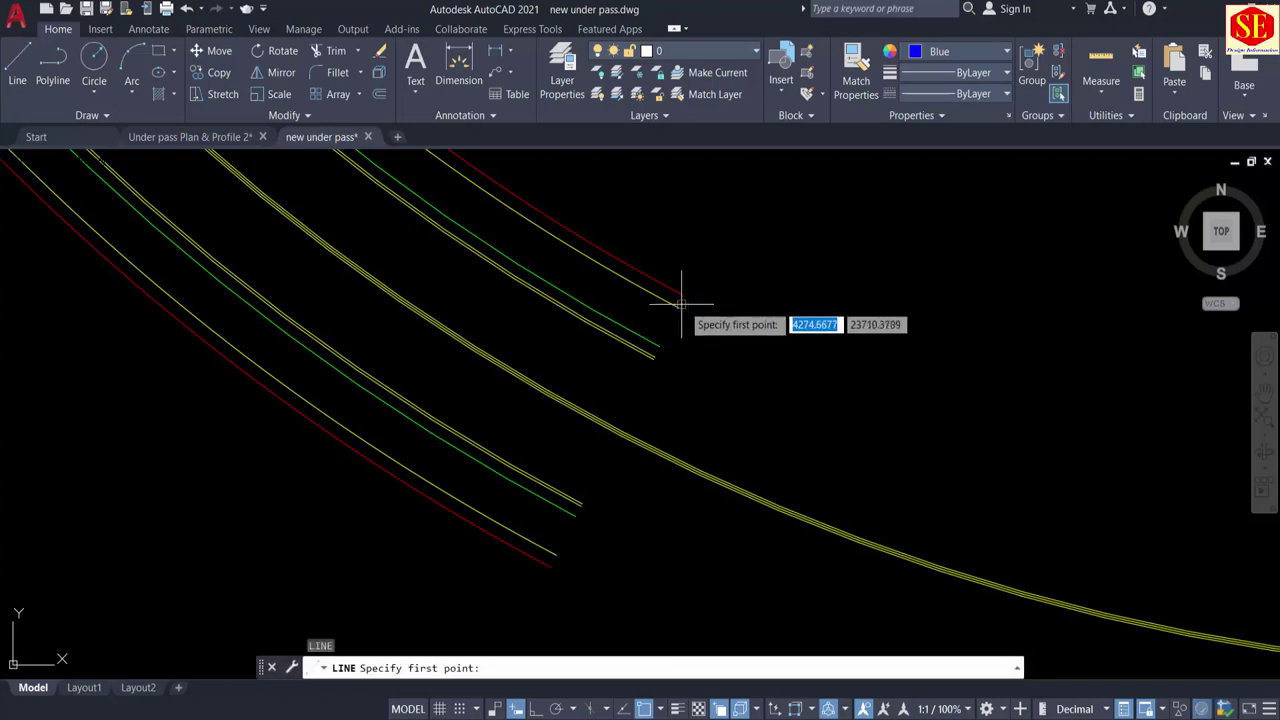
click(682, 295)
click(551, 567)
key(Escape)
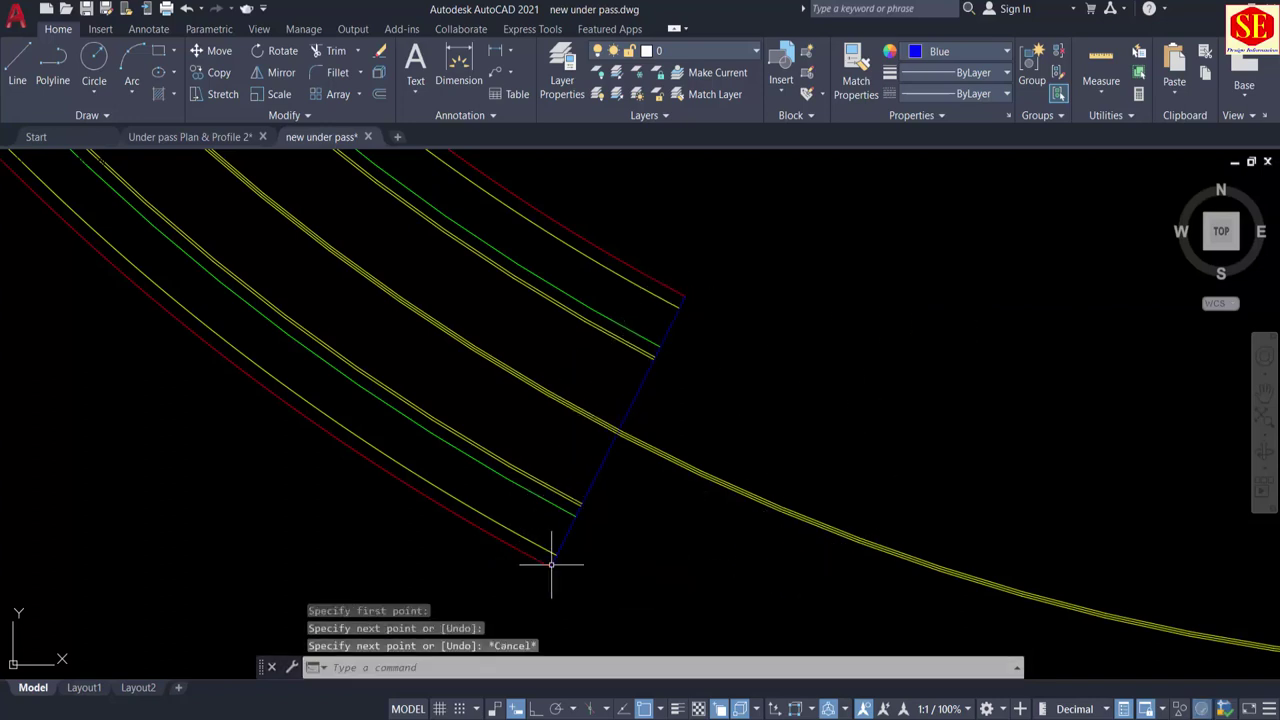
Step: Offset the blue line closing the eastern road end by 0.05 to its eastern side
scroll(620, 437, up, 3)
key(Return)
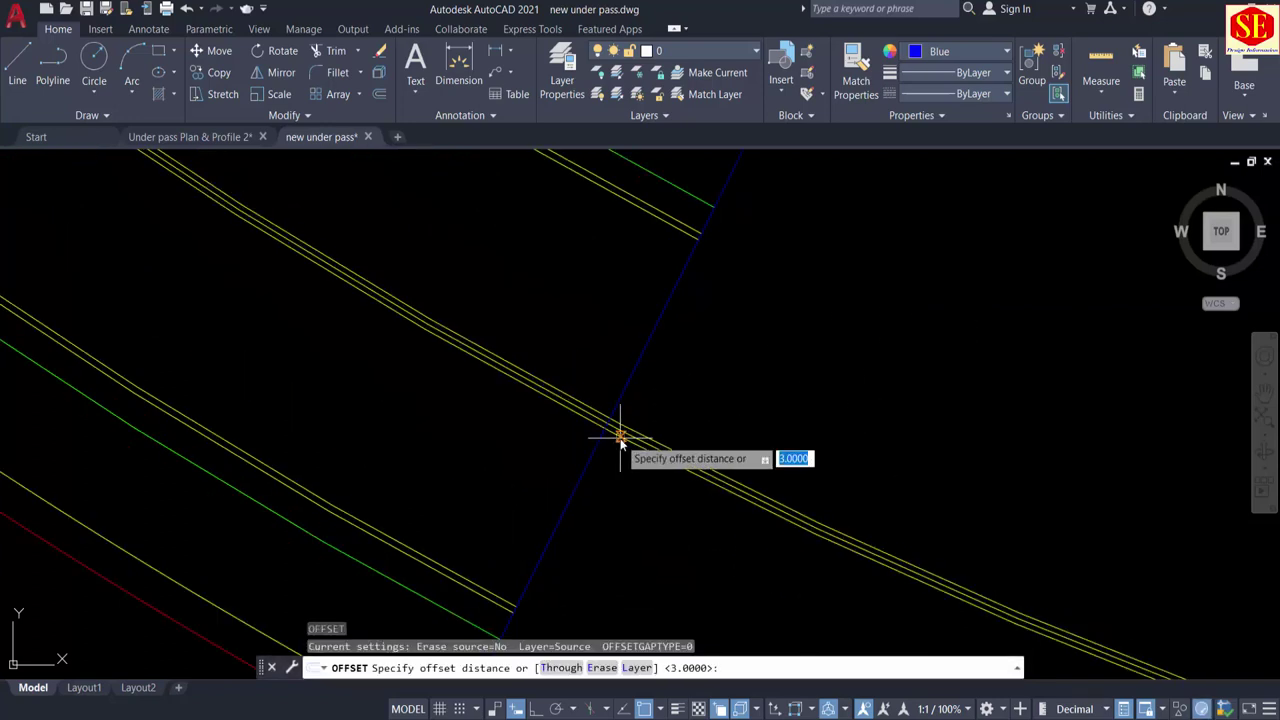
text(.05)
key(Return)
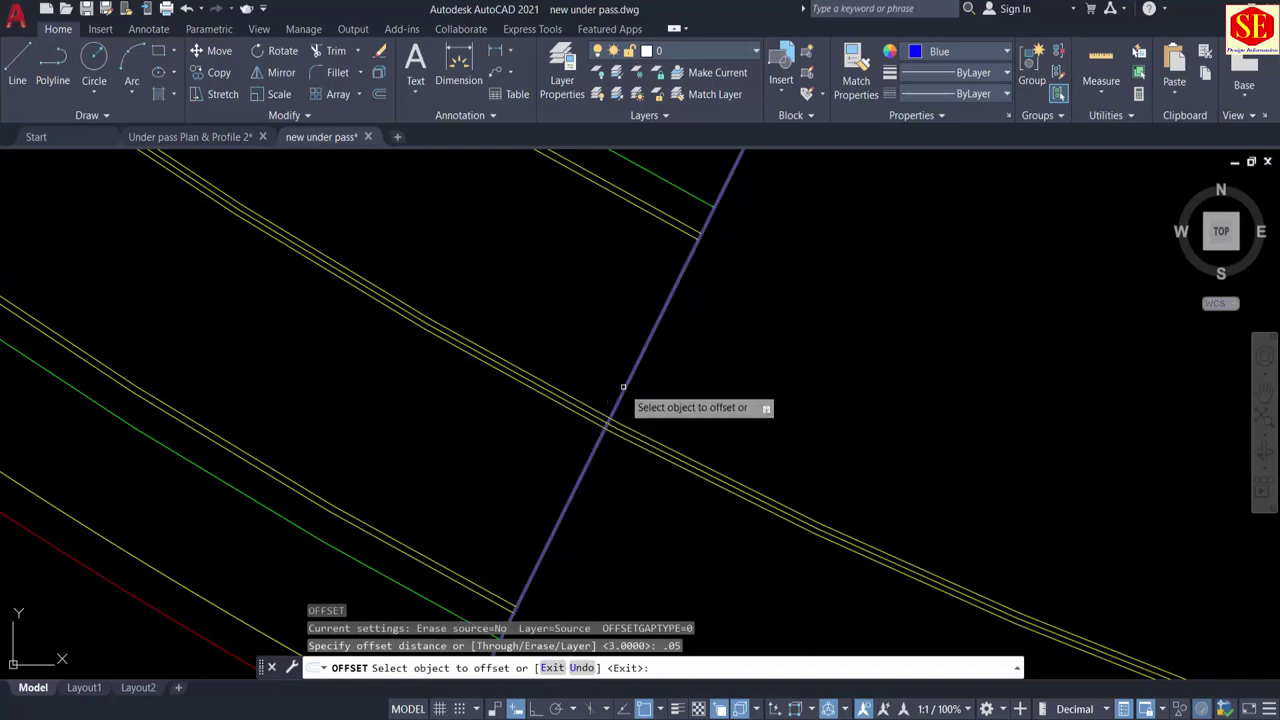
click(623, 391)
click(641, 418)
scroll(580, 440, up, 8)
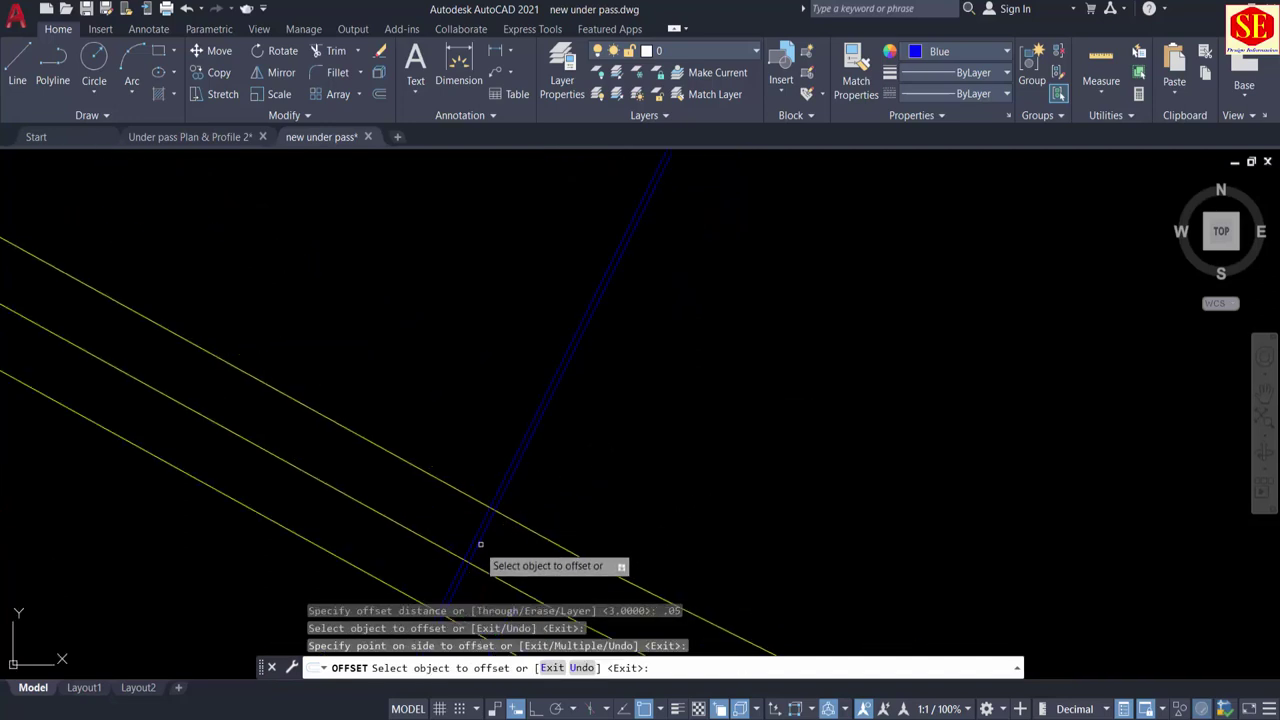
key(Escape)
Step: Trim the middle line of the centerline strip between the two closely spaced blue lines at the eastern road end
text(tr)
key(Return)
key(Return)
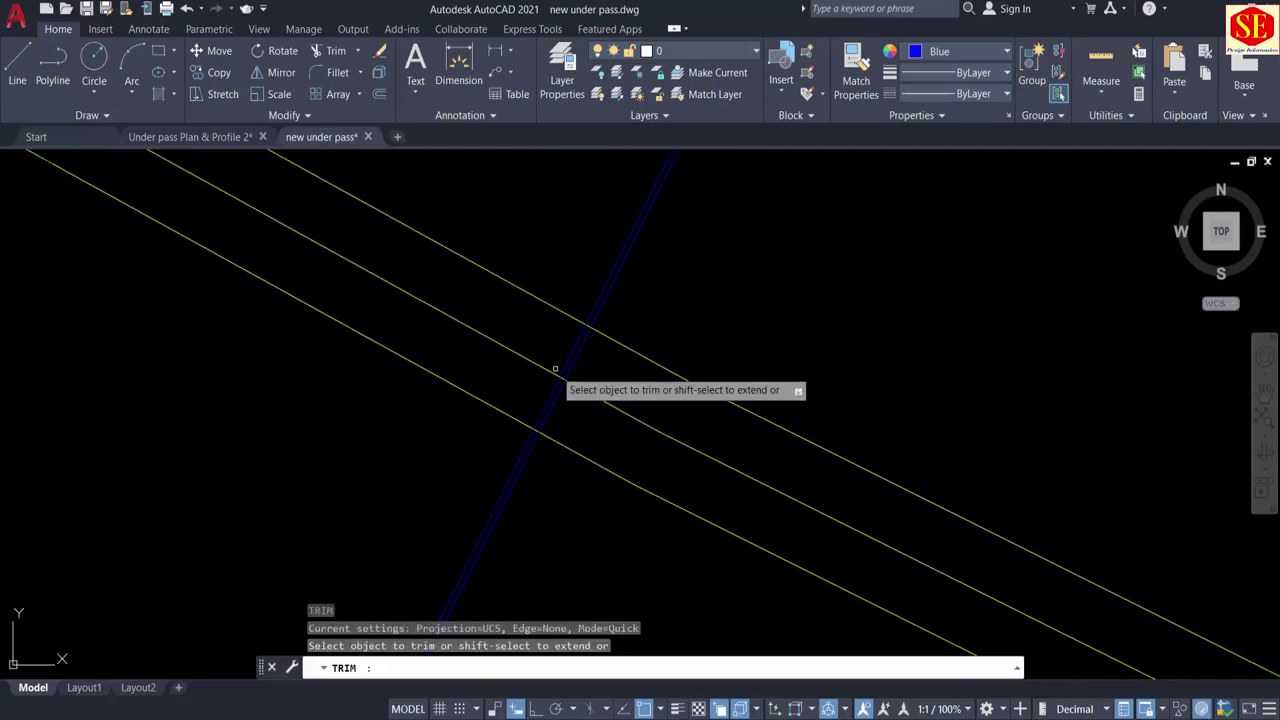
click(566, 379)
scroll(915, 277, down, 1)
scroll(836, 322, down, 4)
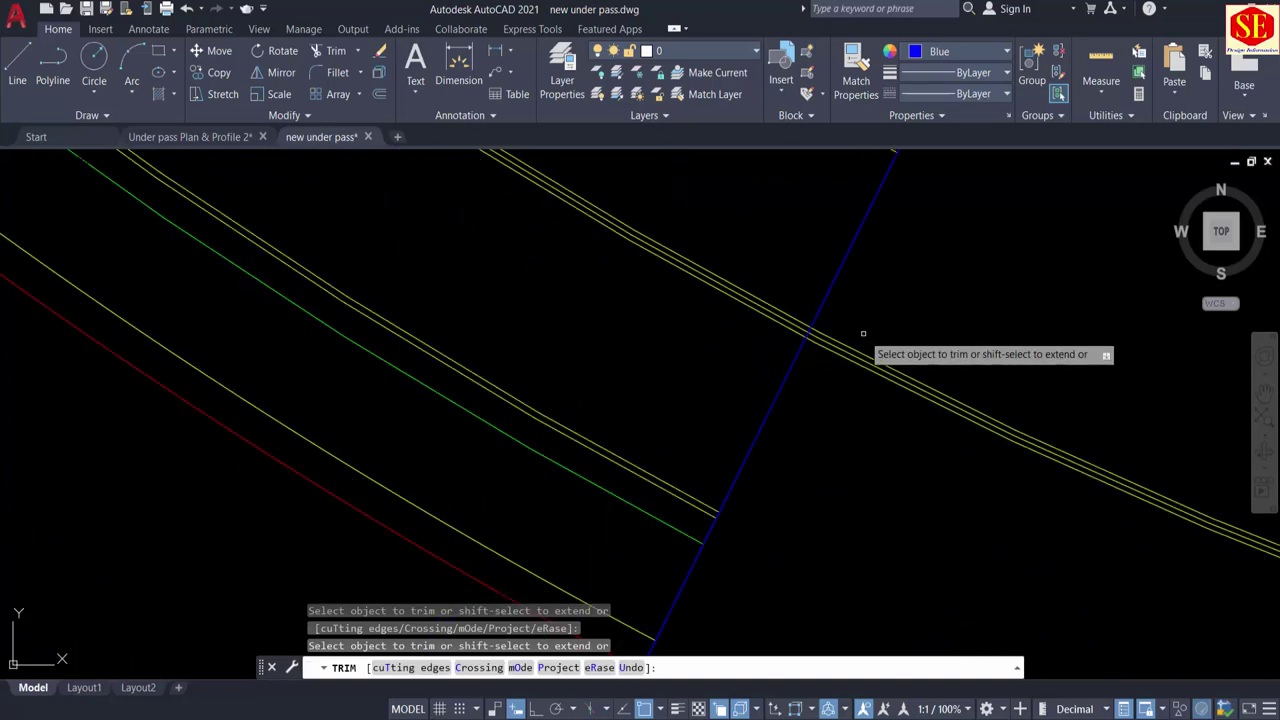
mouse_move(1022, 397)
middle_down()
mouse_move(849, 431)
mouse_move(688, 440)
middle_up()
scroll(684, 210, down, 1)
middle_drag(684, 209, 642, 317)
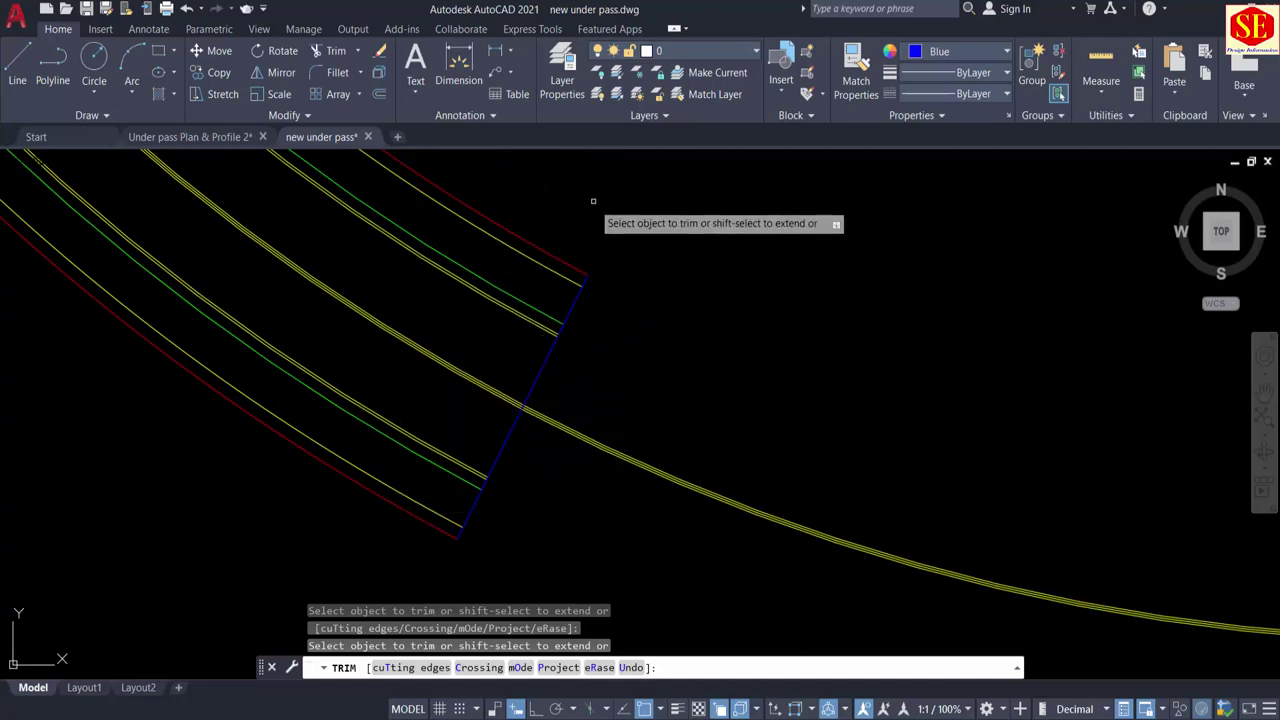
middle_drag(578, 243, 570, 315)
key(Escape)
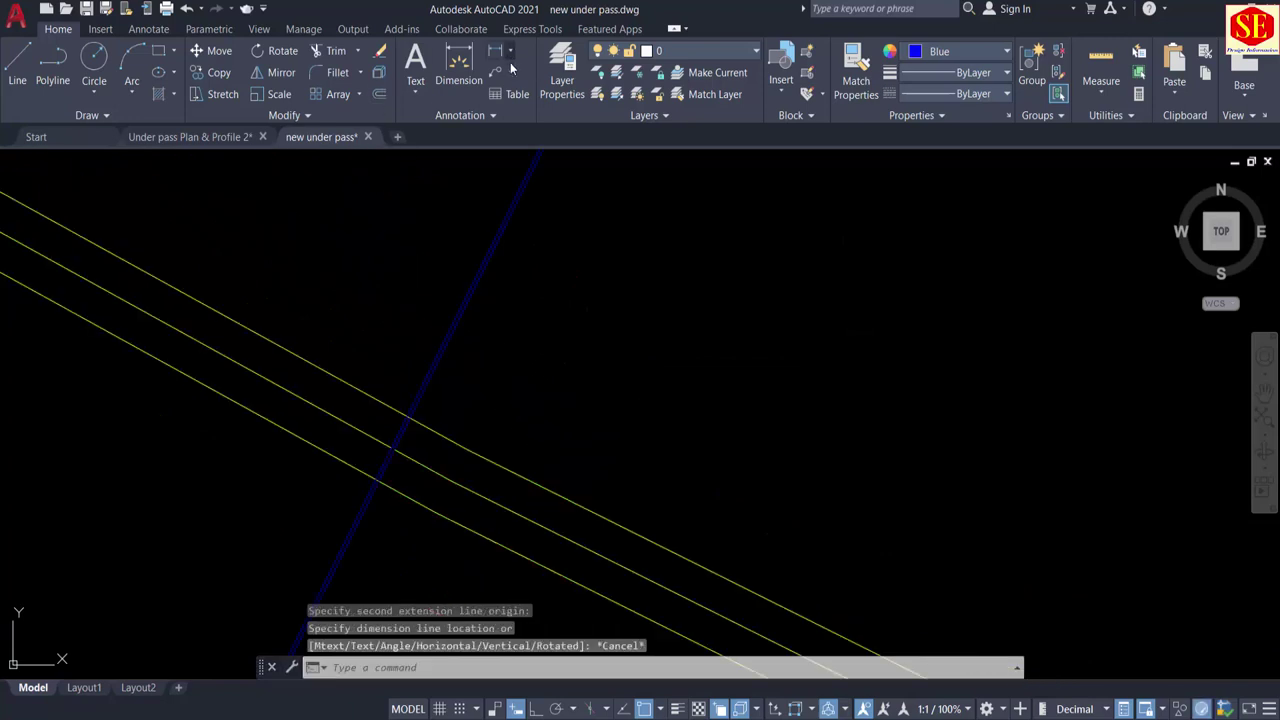
Step: Measure from the middle centerline to the northern red edge's endpoint along the blue road-end line with an aligned dimension
click(510, 52)
click(517, 119)
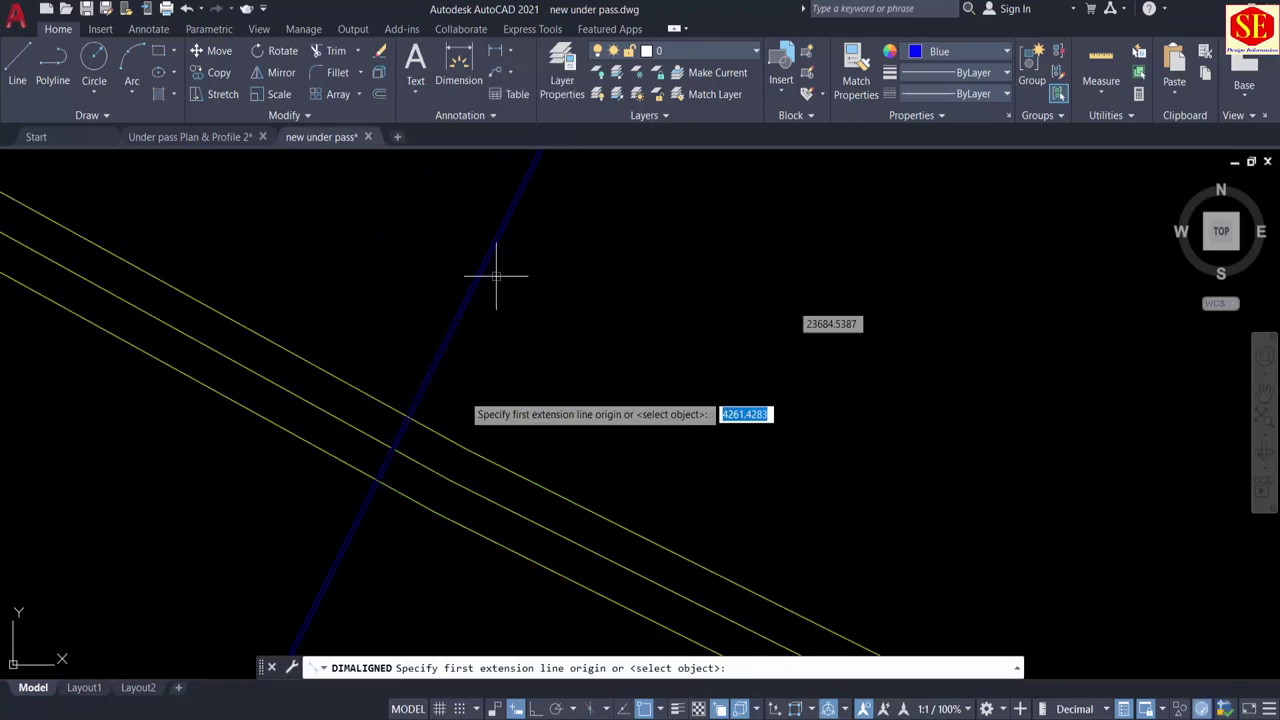
click(397, 449)
middle_drag(523, 237, 457, 494)
scroll(594, 247, down, 2)
middle_drag(594, 247, 491, 597)
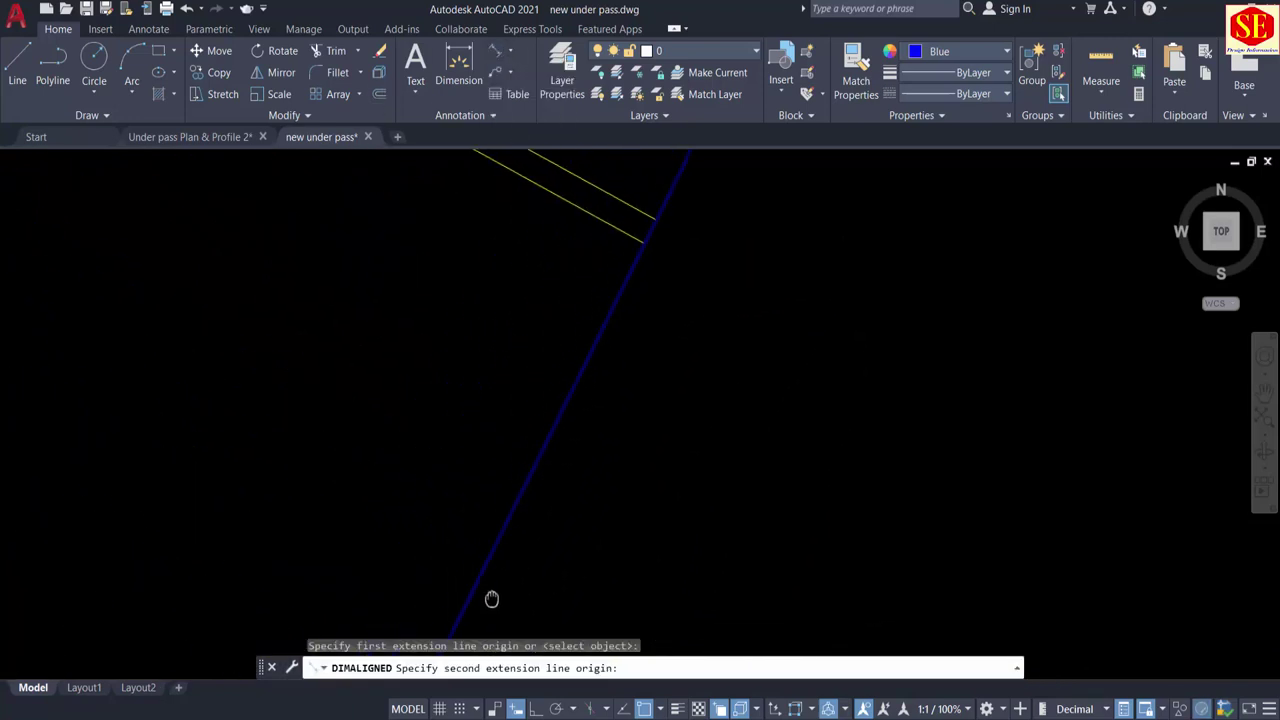
scroll(590, 472, down, 3)
click(682, 258)
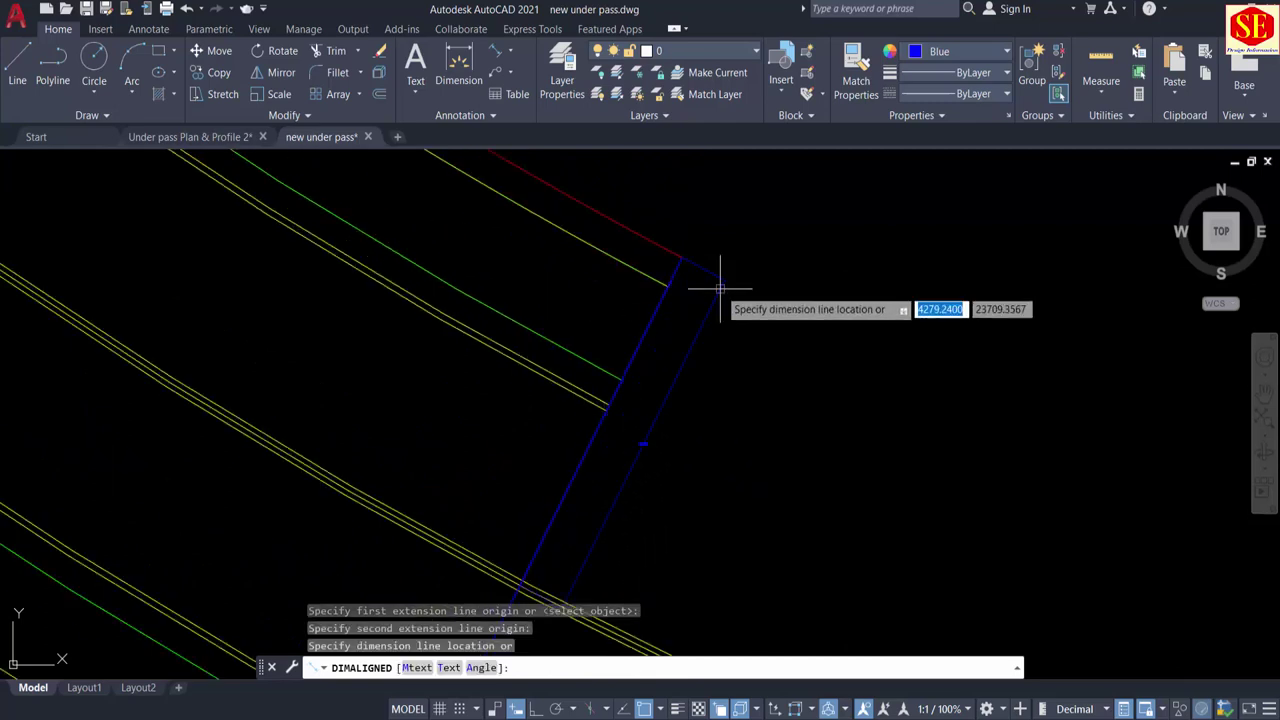
click(660, 423)
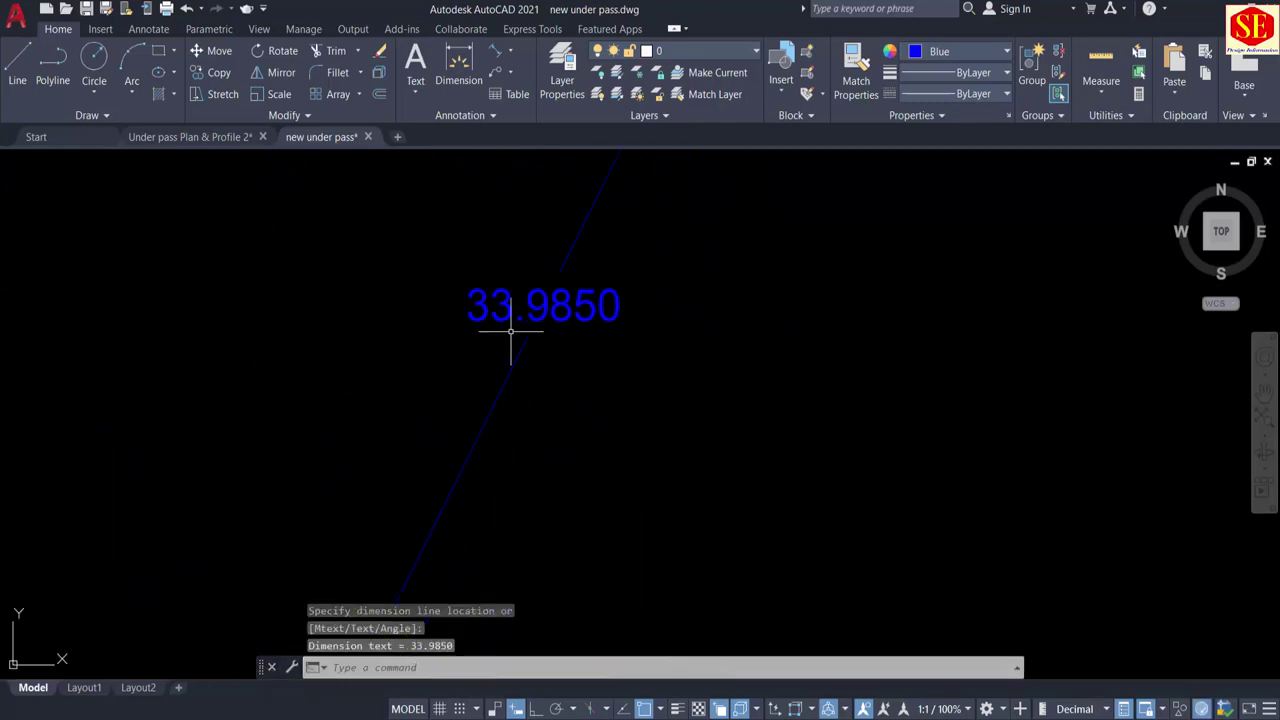
Step: Erase the aligned dimension beside the blue road-end line
click(466, 346)
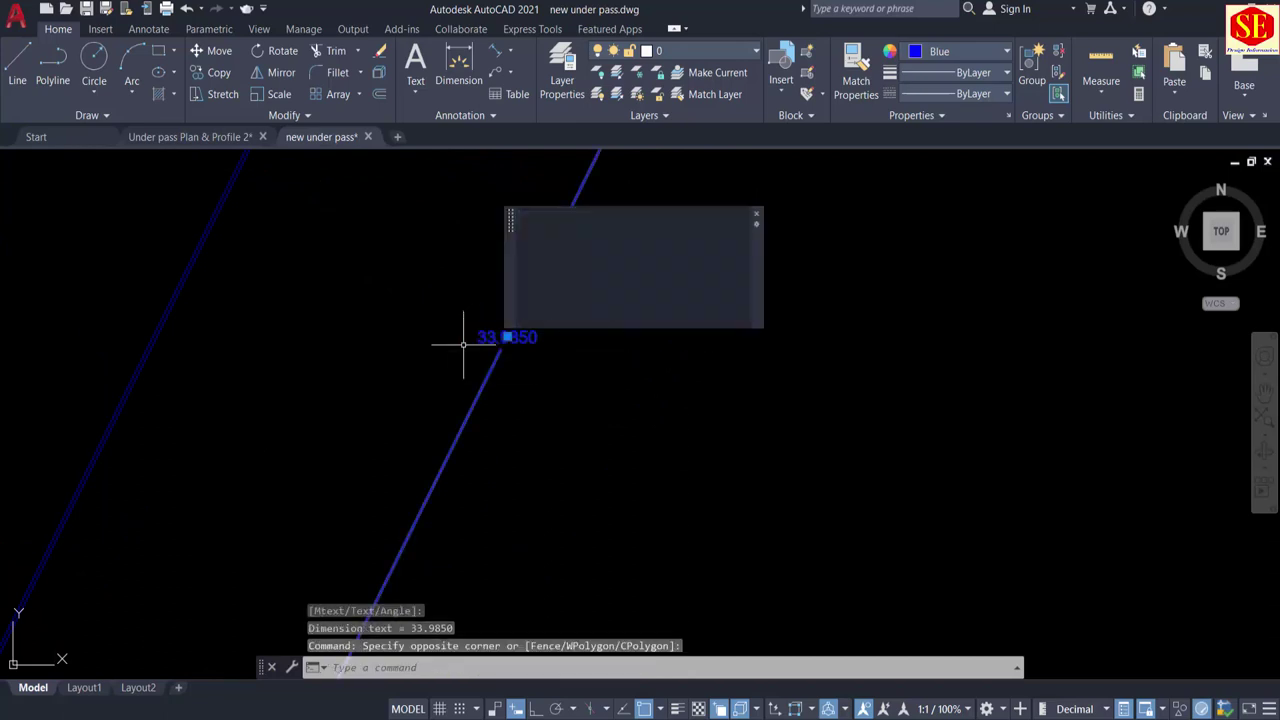
text(e)
key(Return)
scroll(567, 258, down, 2)
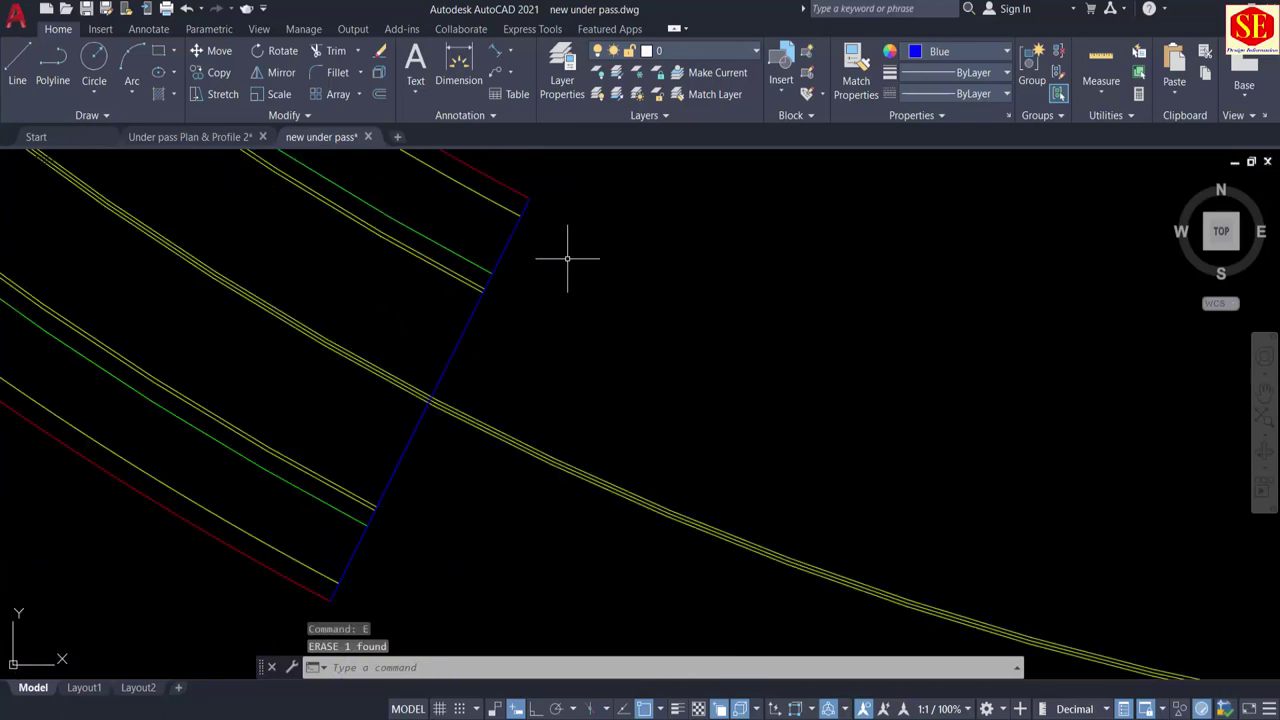
key(Return)
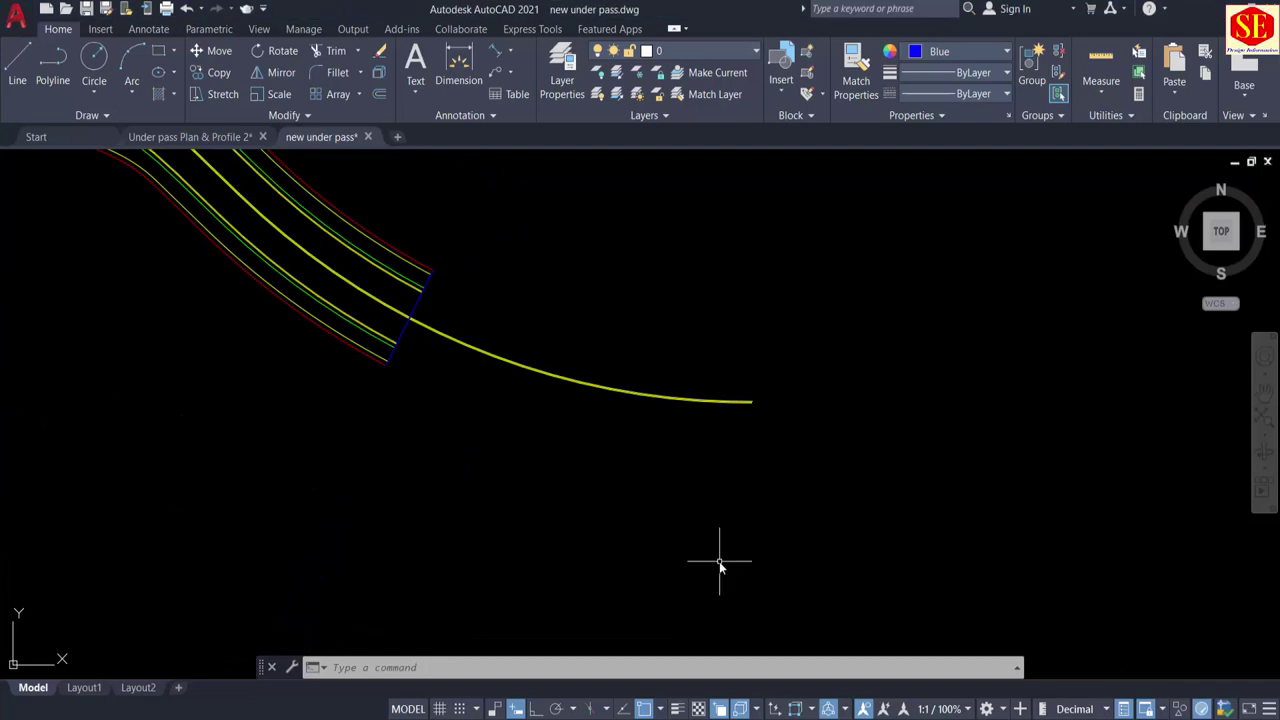
Step: Offset the middle centerline east of the blue road-end line by 33.98 to the north
text(o)
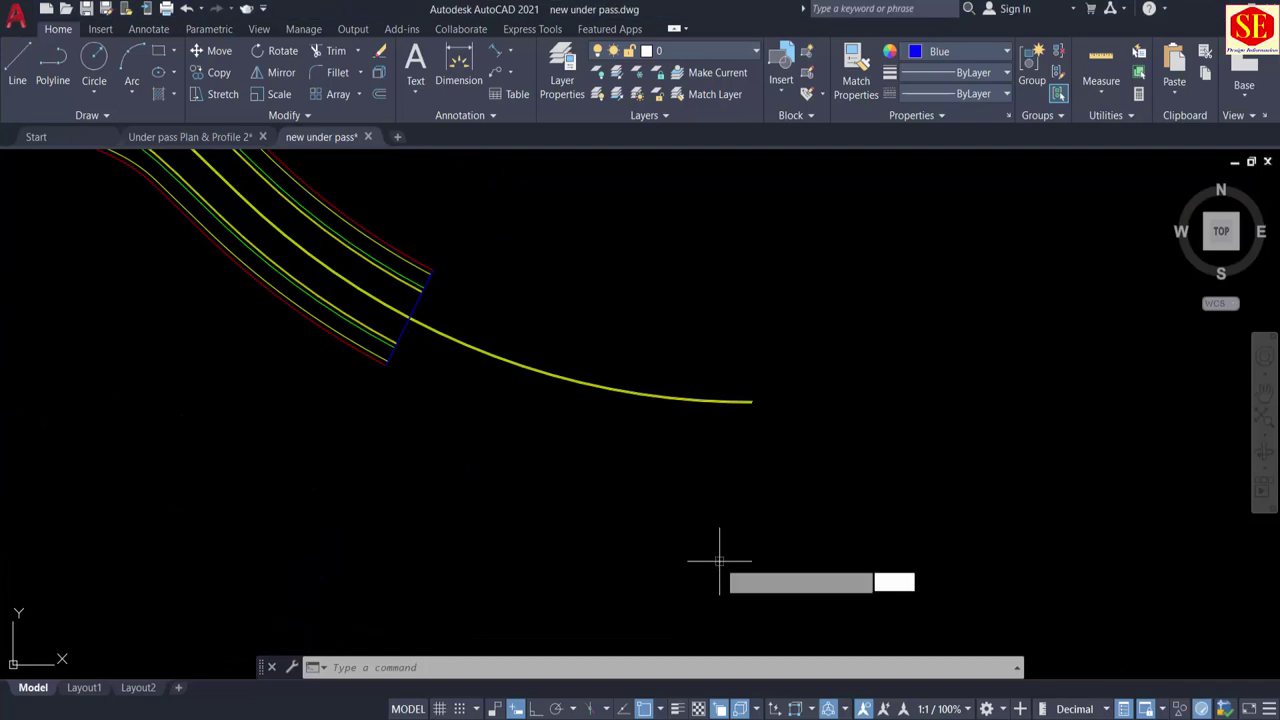
key(Return)
text(33.9)
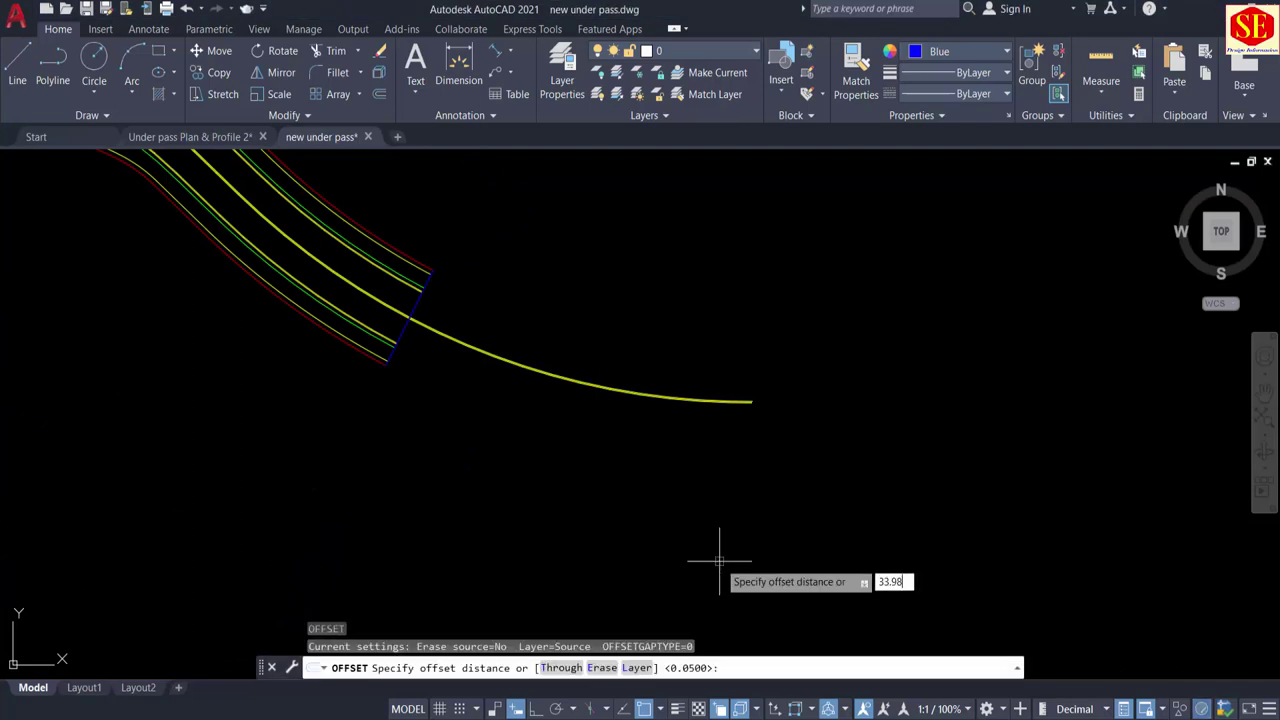
text(8)
key(Return)
scroll(538, 318, up, 4)
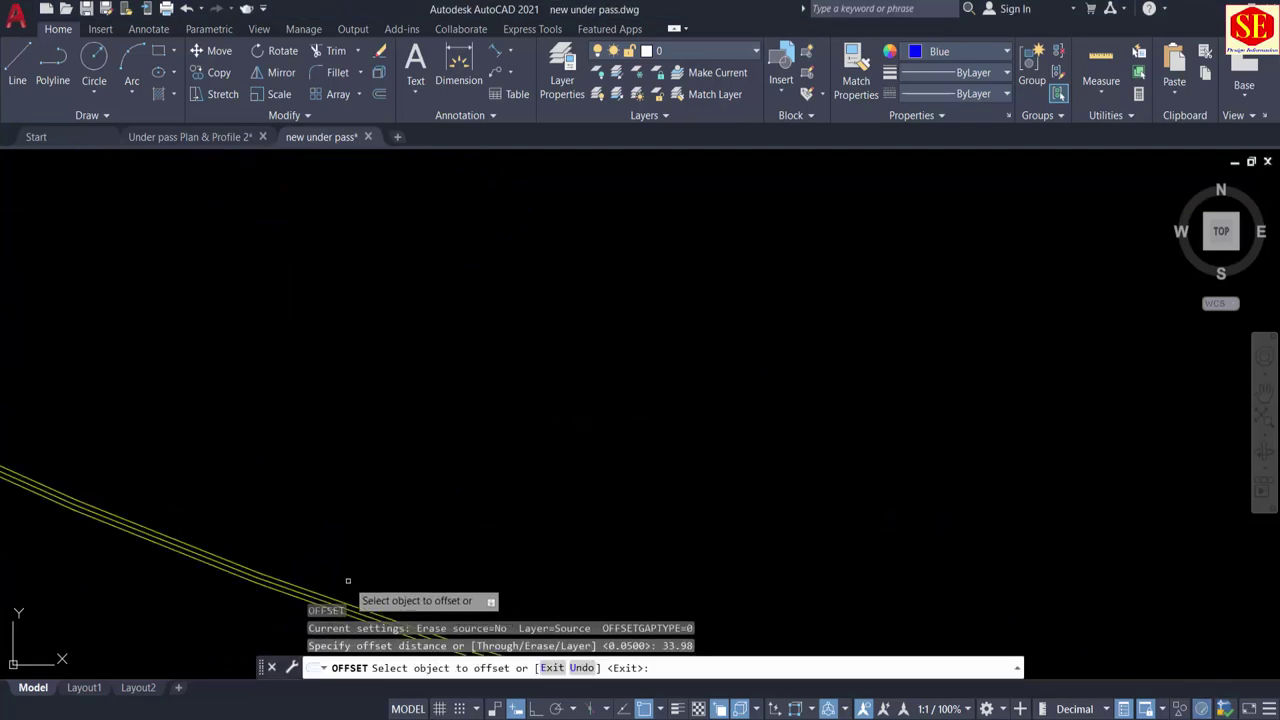
middle_drag(349, 583, 544, 388)
scroll(544, 388, up, 1)
click(544, 413)
scroll(544, 413, down, 1)
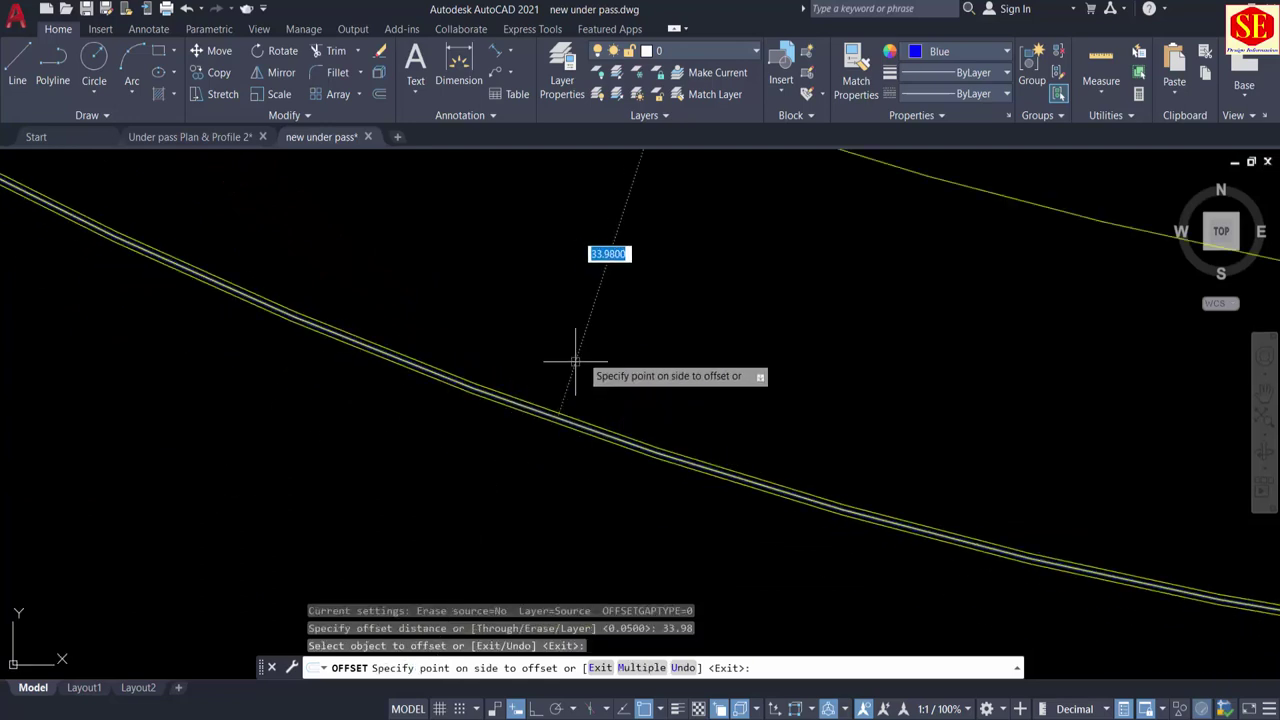
click(649, 283)
scroll(649, 283, down, 4)
Step: Offset the same eastern middle centerline by 33.98 to the south
scroll(642, 316, up, 3)
scroll(654, 323, up, 5)
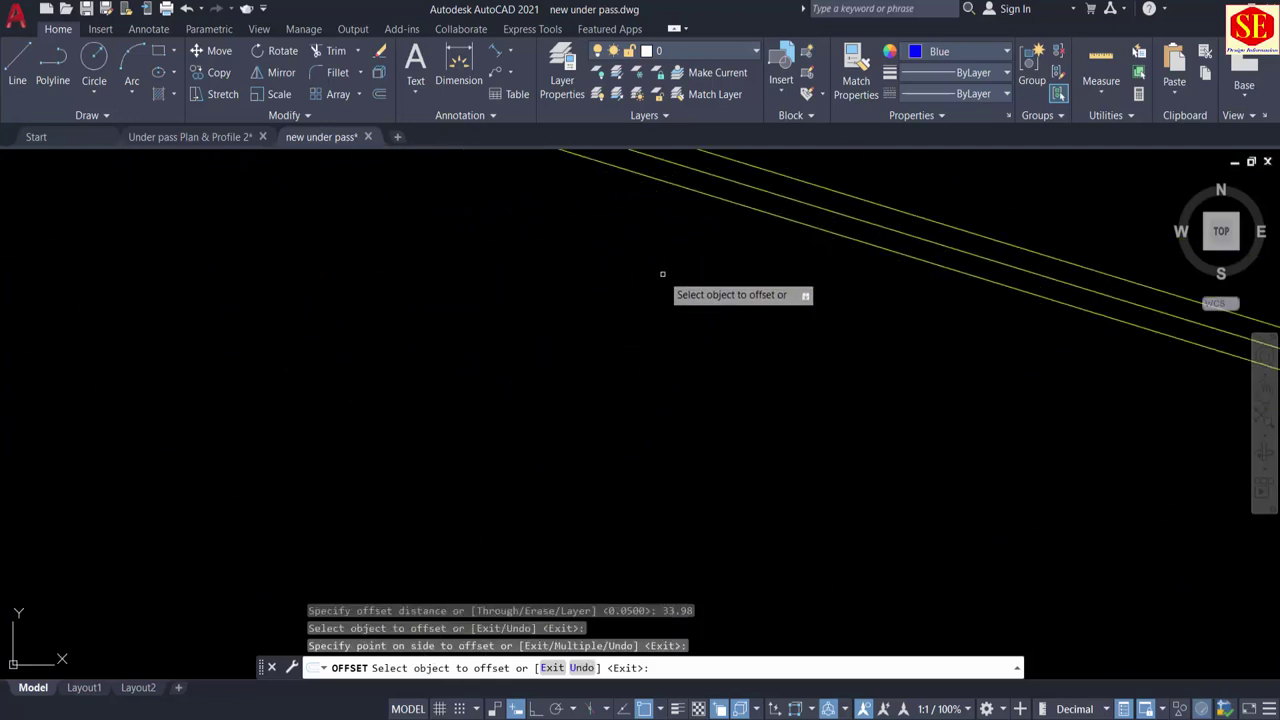
click(704, 176)
scroll(609, 334, down, 3)
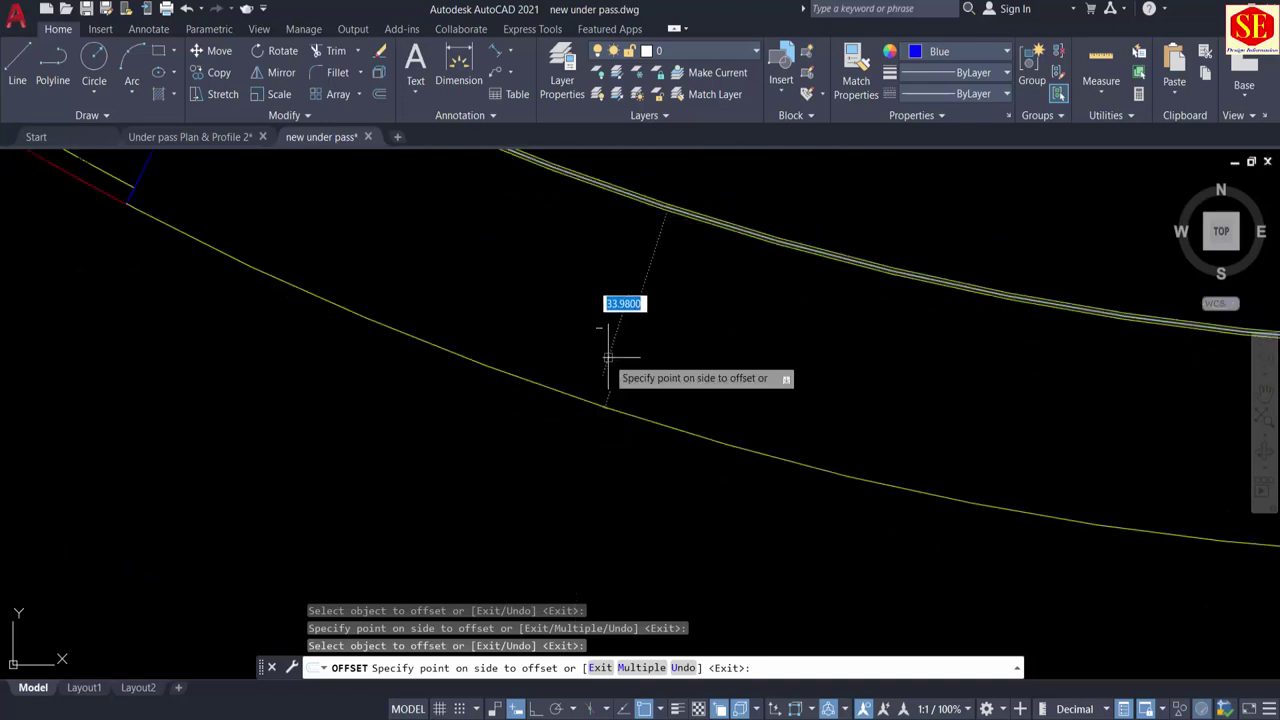
click(563, 480)
scroll(604, 410, down, 3)
scroll(604, 410, up, 3)
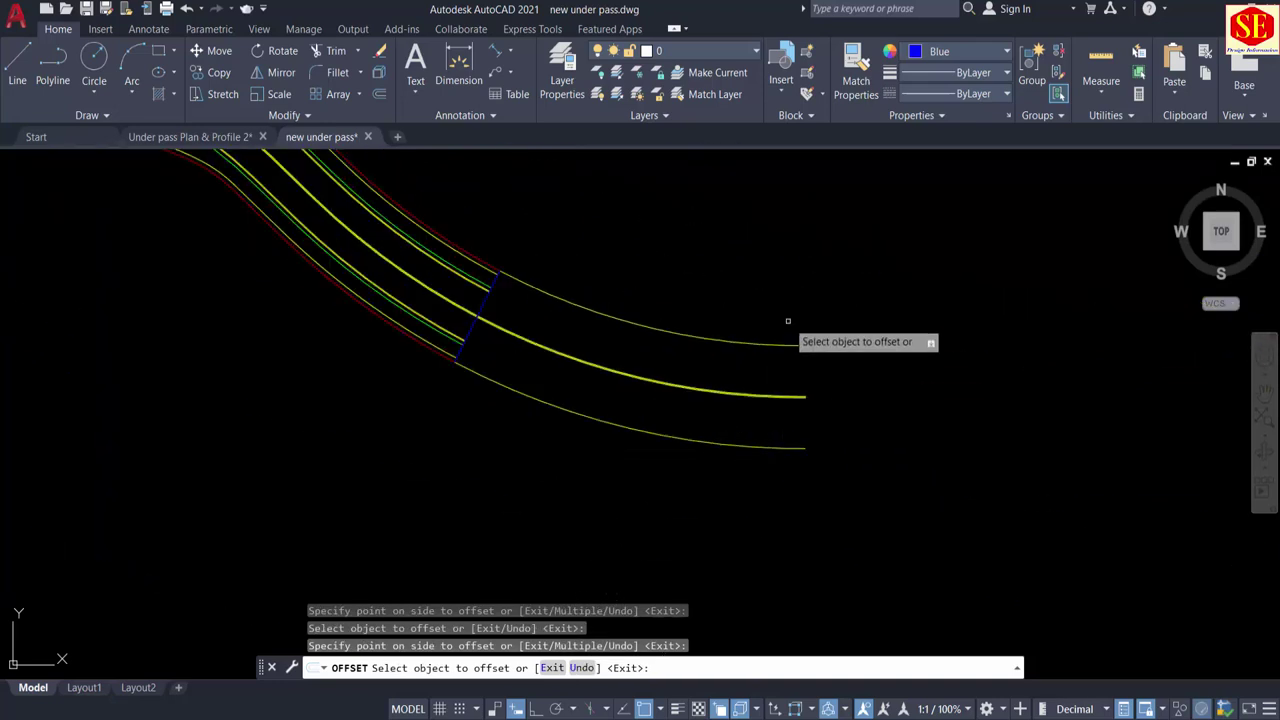
scroll(700, 387, up, 2)
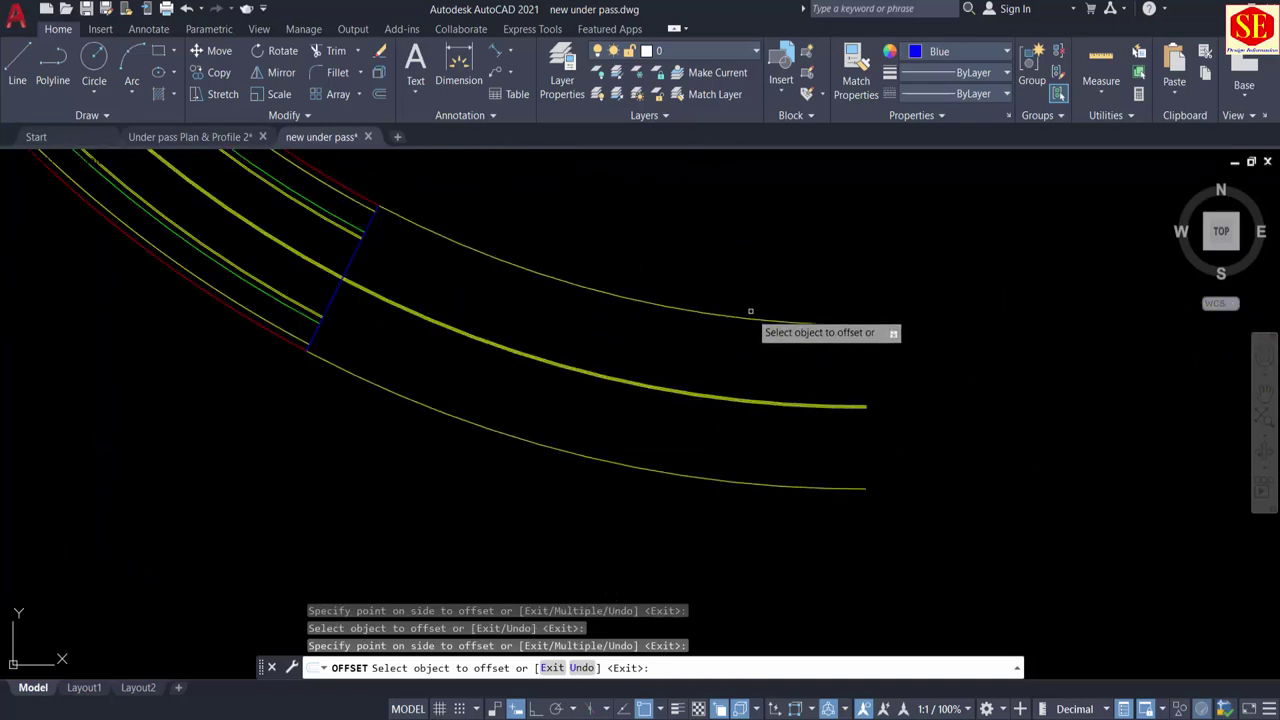
key(Escape)
Step: Offset the northern and southern outer lines of the eastern road extension inward by 3
text(o)
key(Return)
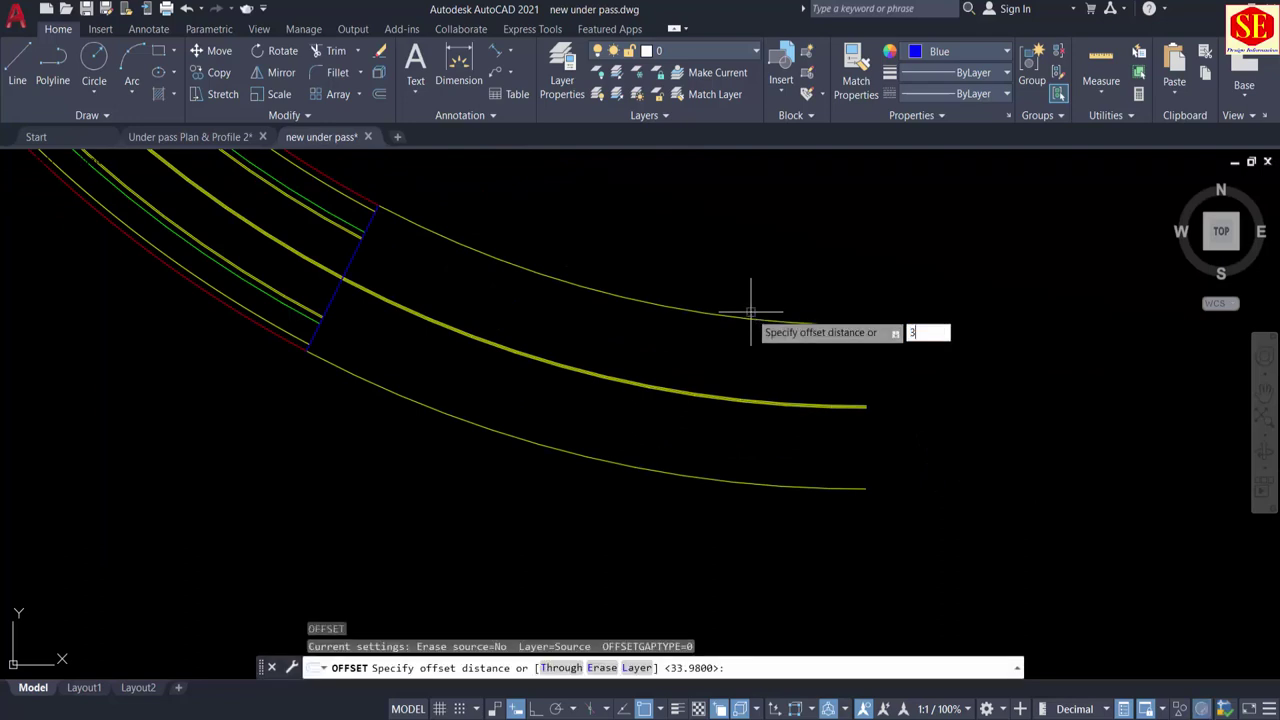
key(Return)
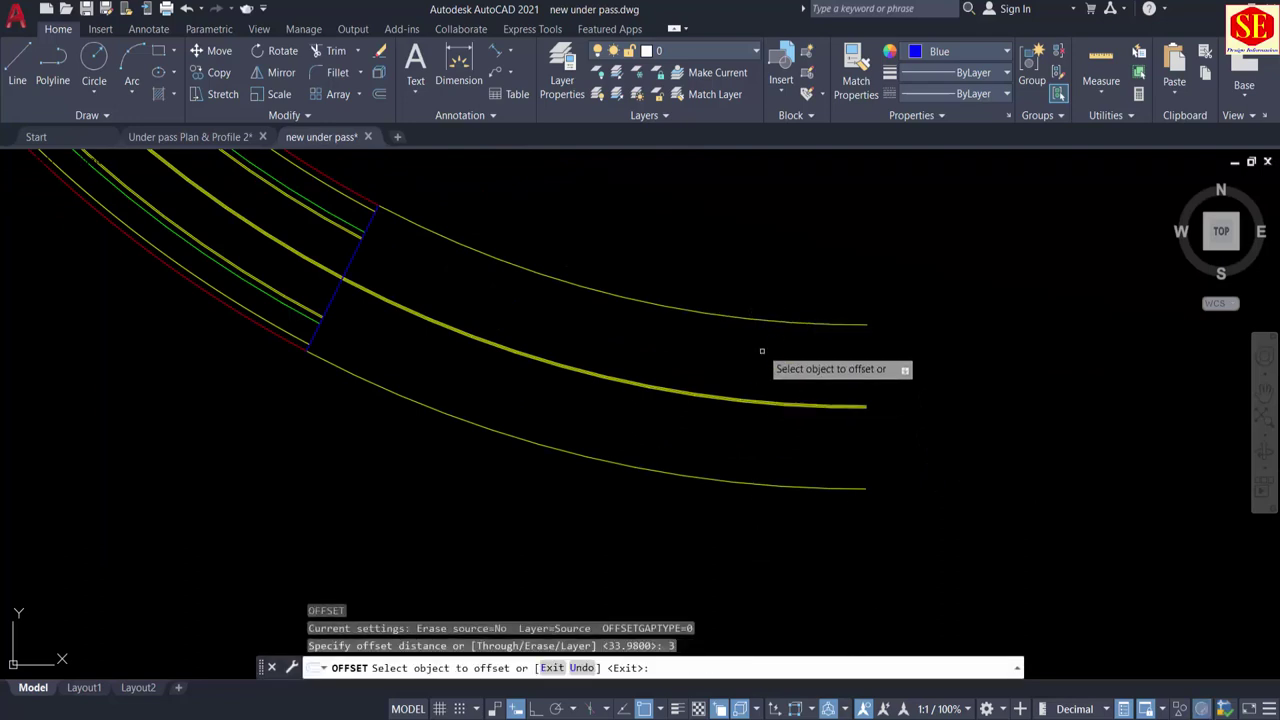
click(737, 321)
click(726, 346)
click(616, 459)
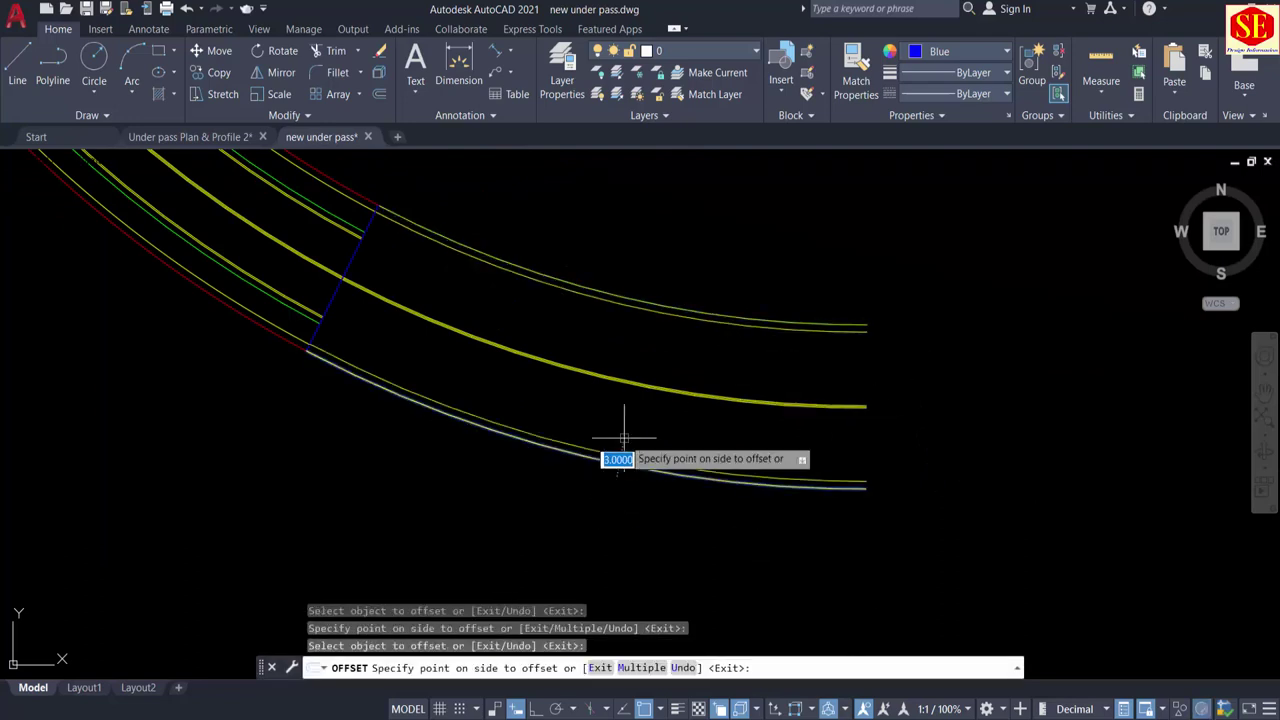
click(624, 437)
scroll(390, 372, up, 3)
key(Escape)
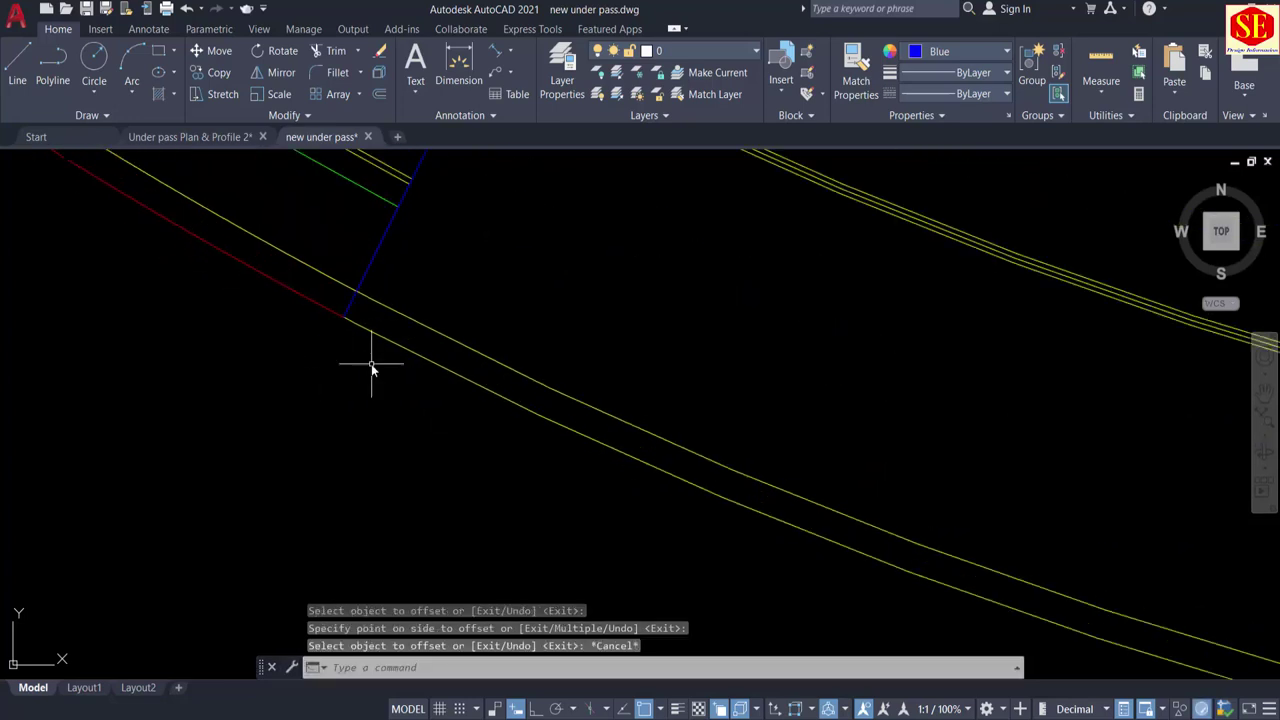
Step: Match the properties of the southern red edge polyline to both outermost yellow lines of the eastern road extension
text(M)
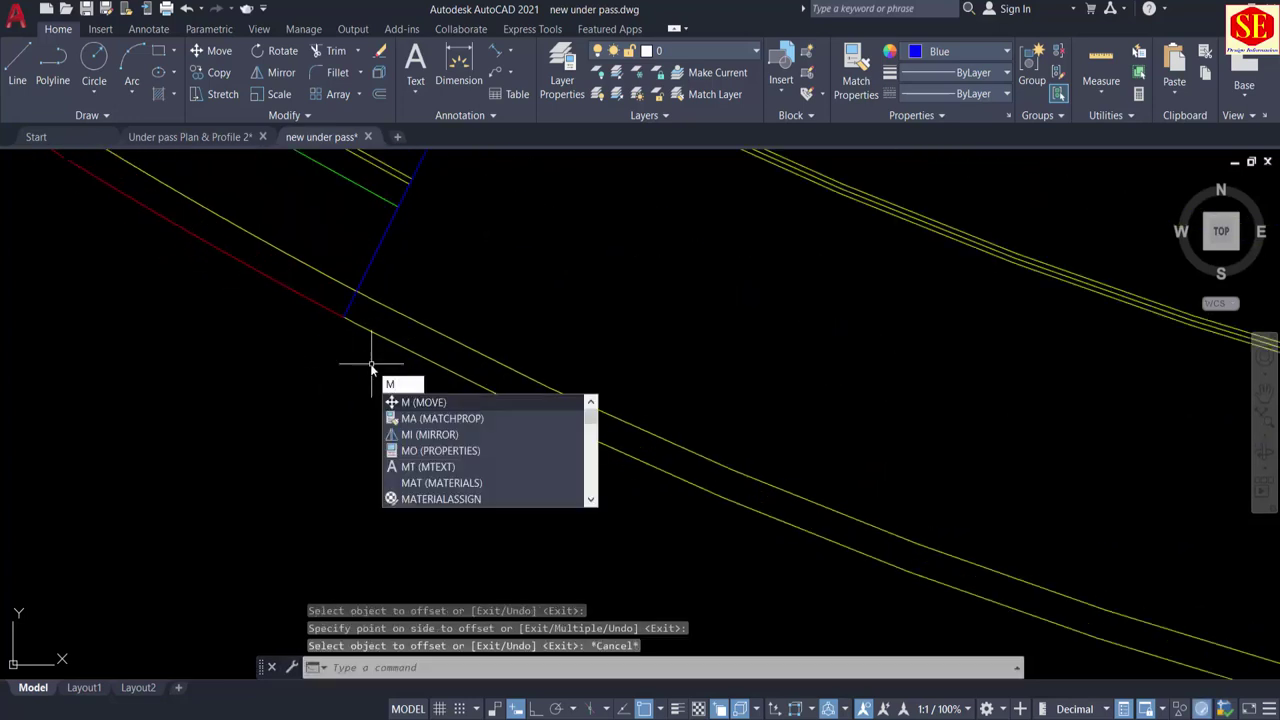
text(A)
key(Return)
click(310, 297)
scroll(409, 334, down, 4)
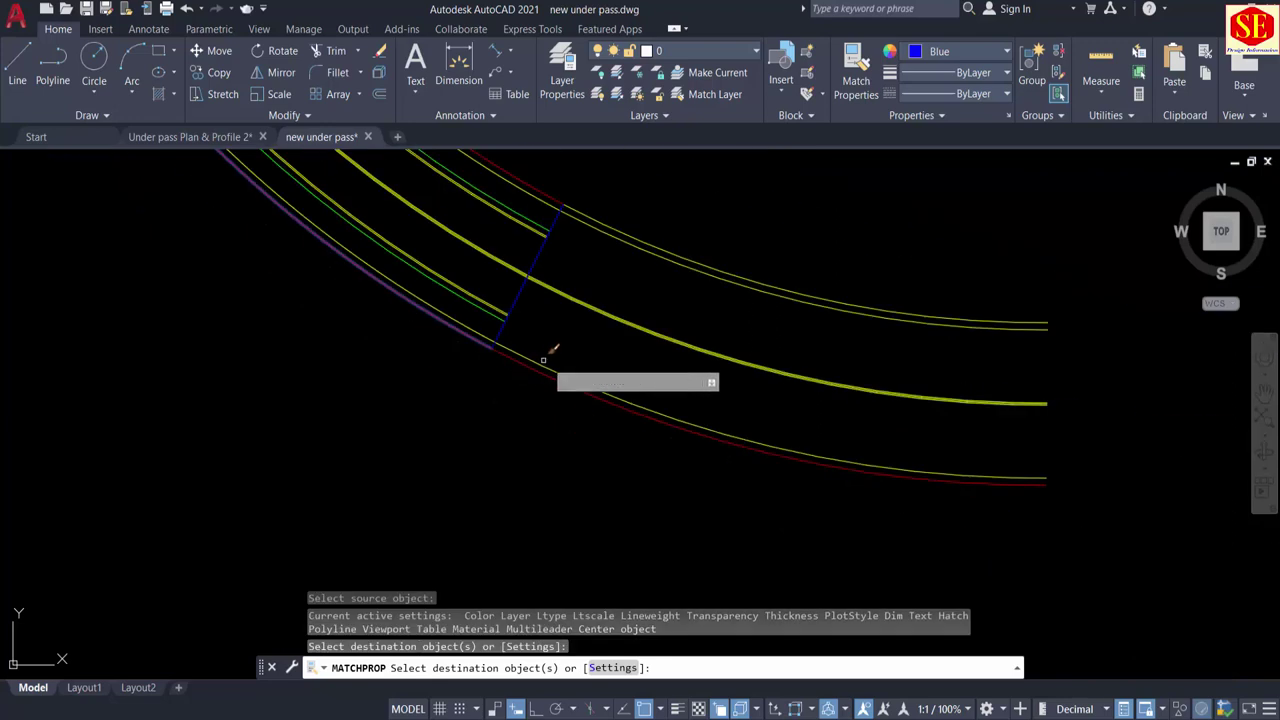
key(Escape)
Step: Try to join the southern yellow lines meeting at the blue road-end line and inspect the gap between their ends
scroll(480, 337, up, 3)
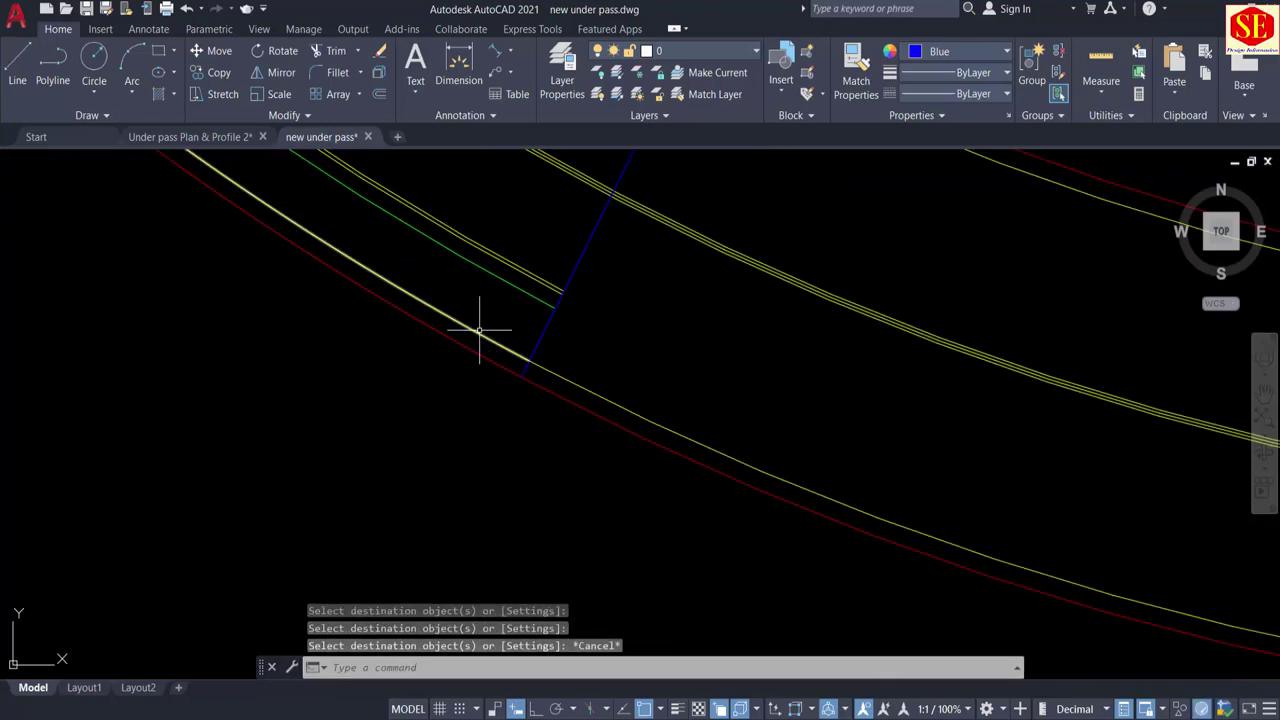
text(j)
key(Return)
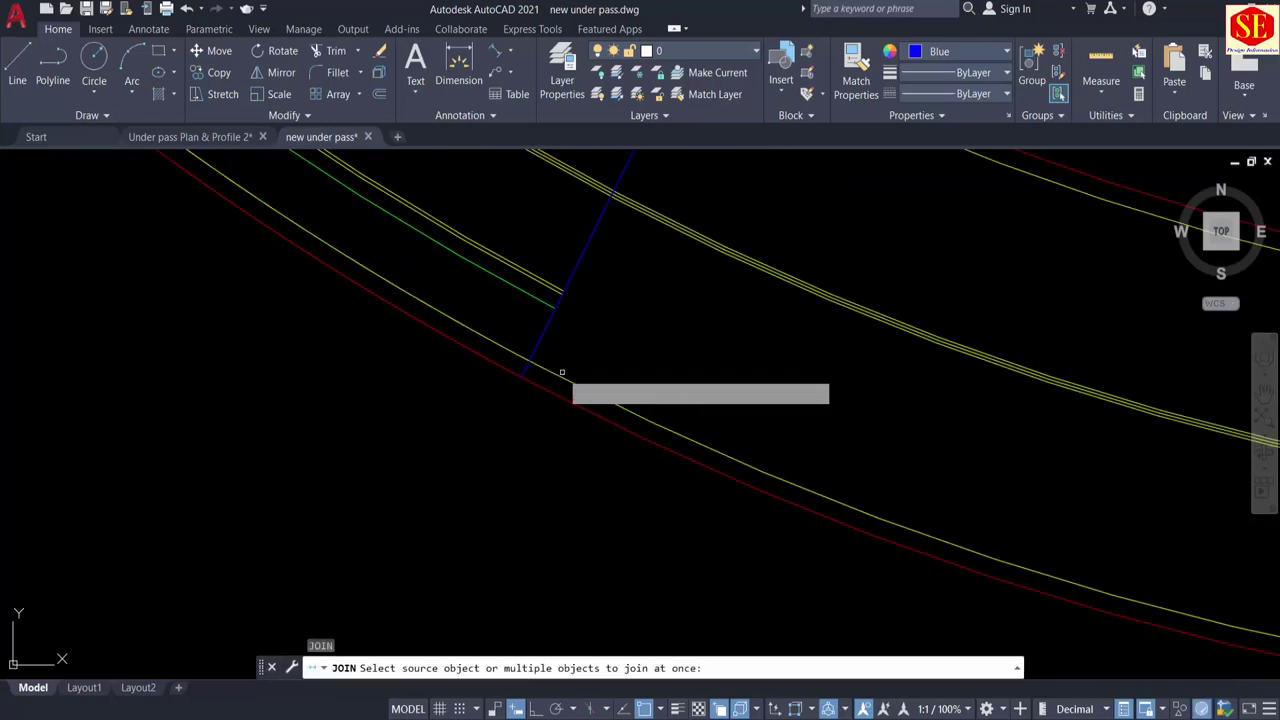
click(558, 374)
click(507, 352)
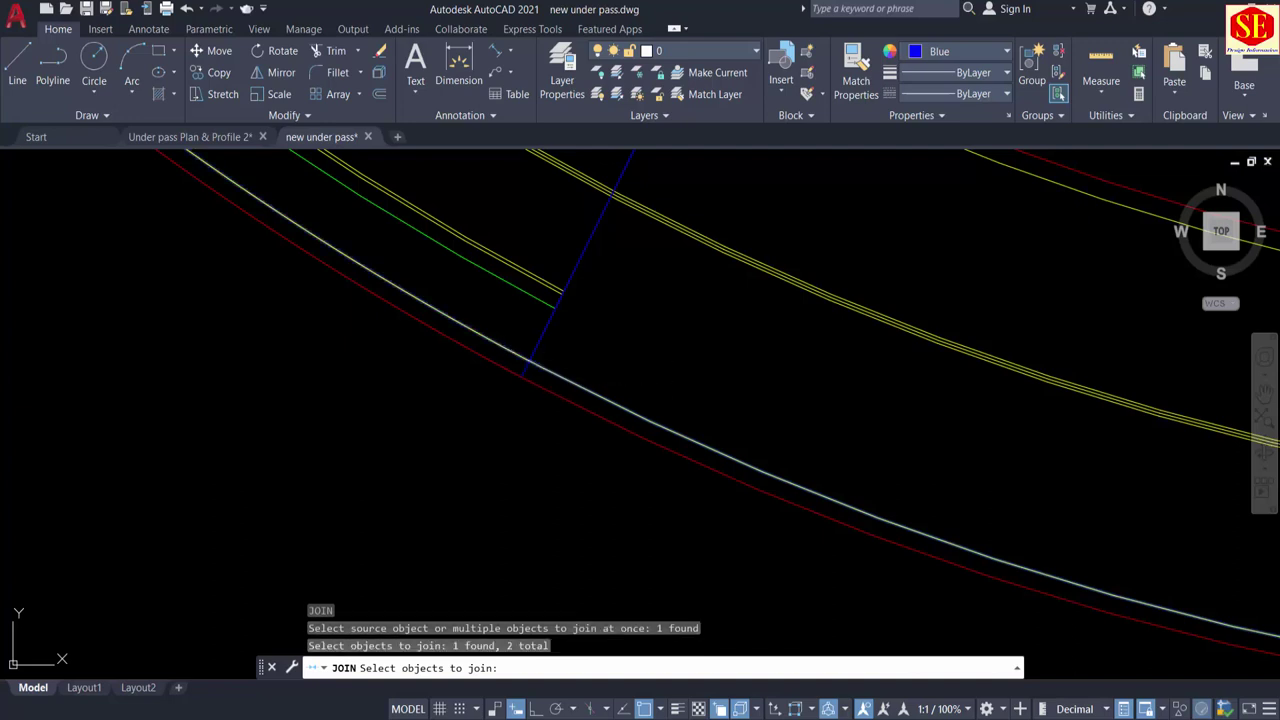
key(Return)
scroll(551, 366, up, 5)
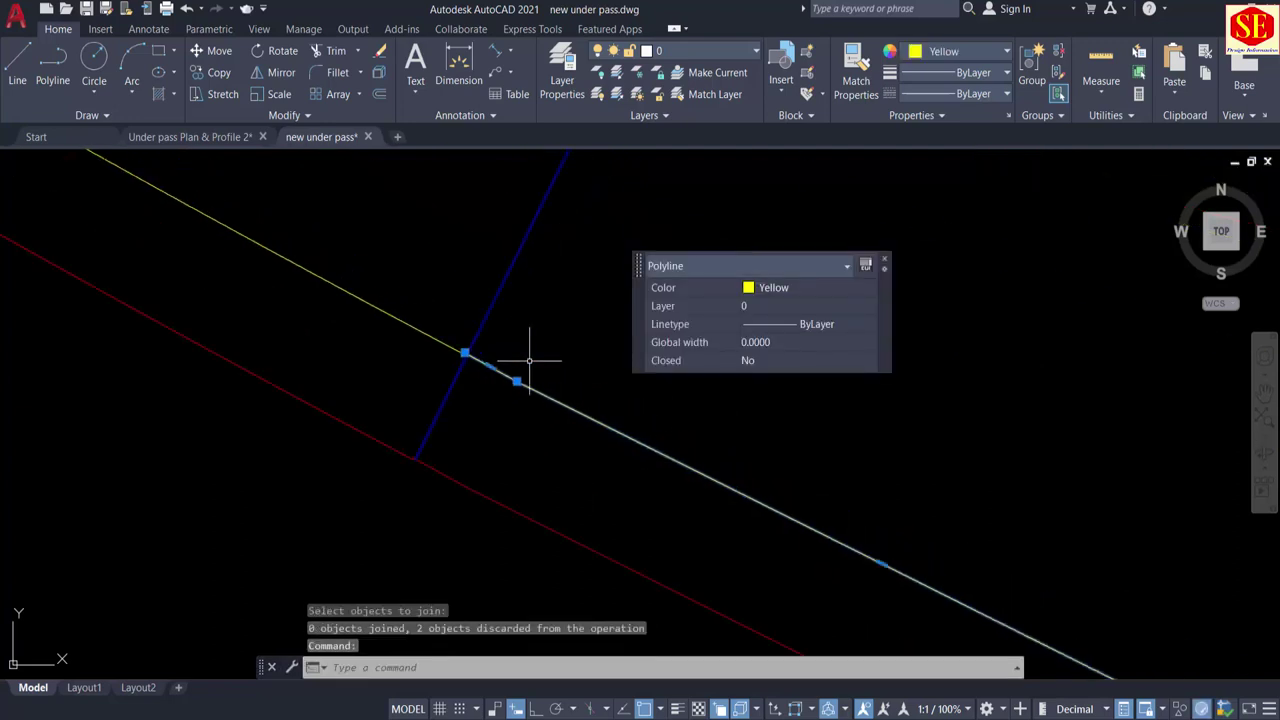
key(Escape)
click(446, 346)
scroll(457, 337, up, 2)
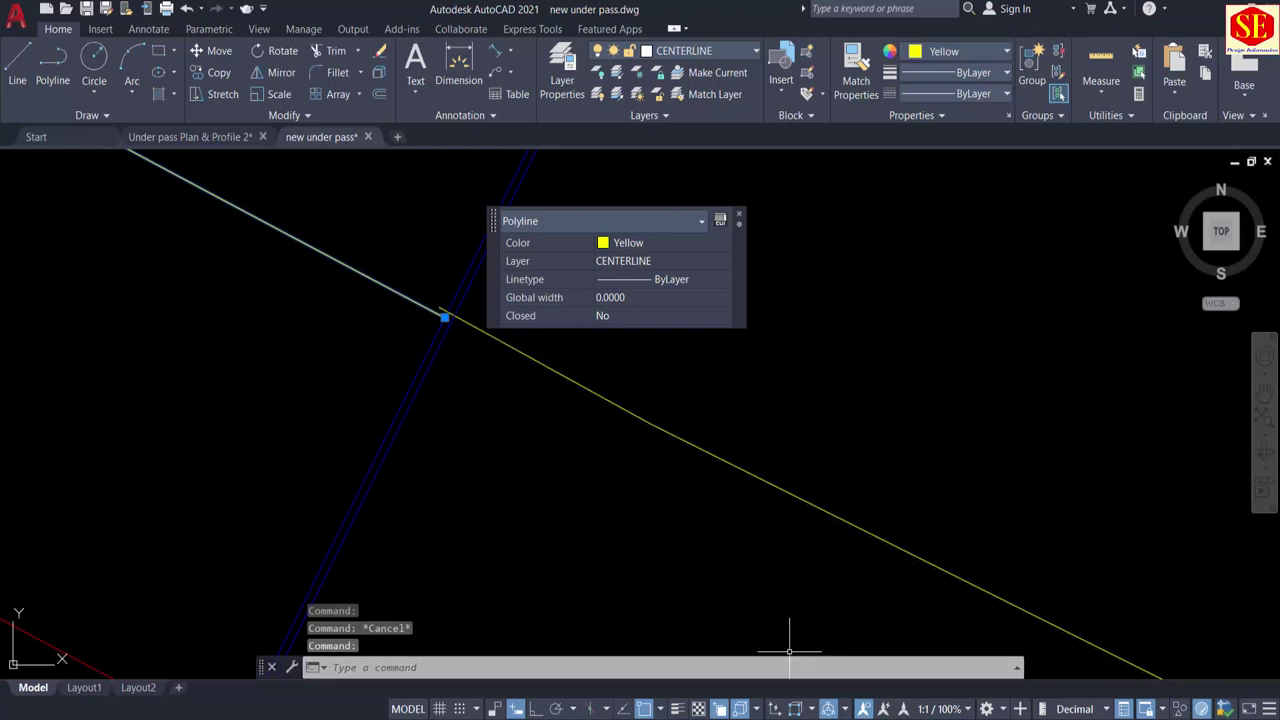
click(771, 712)
click(1222, 666)
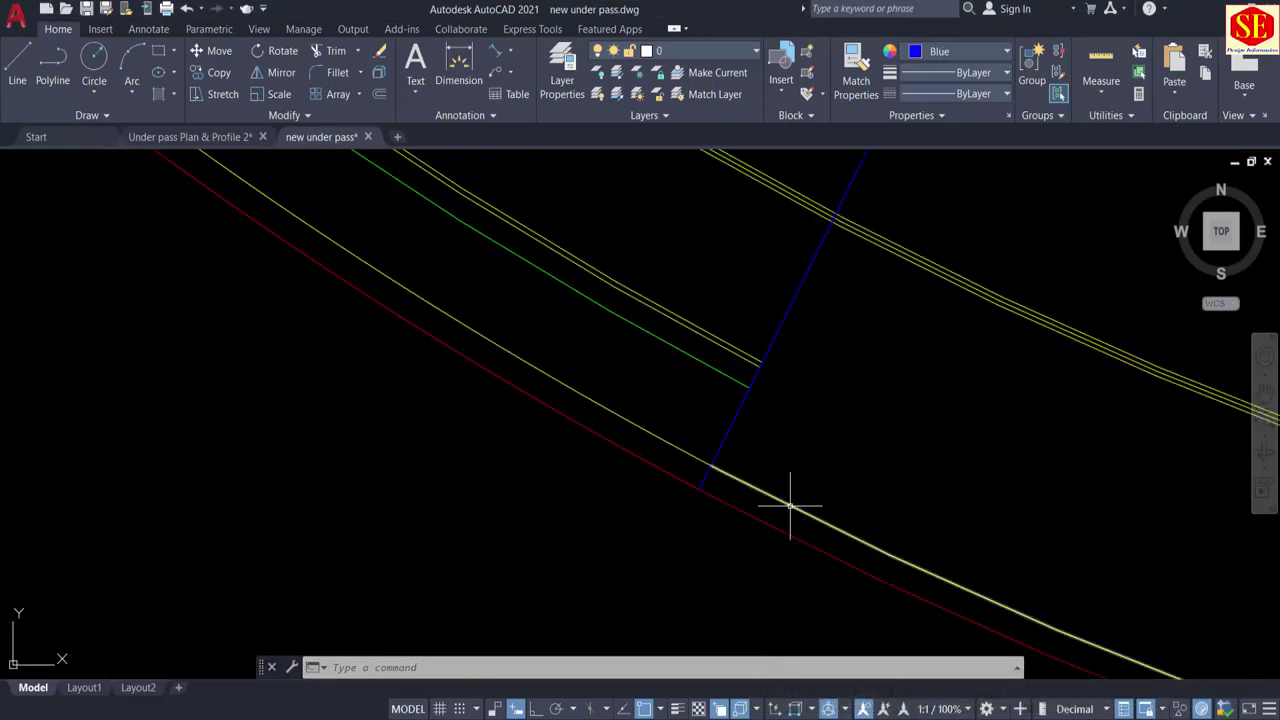
Step: Join the two southern yellow lines meeting at the eastern blue road-end line into one polyline and select it to check
text(j)
key(Return)
click(790, 506)
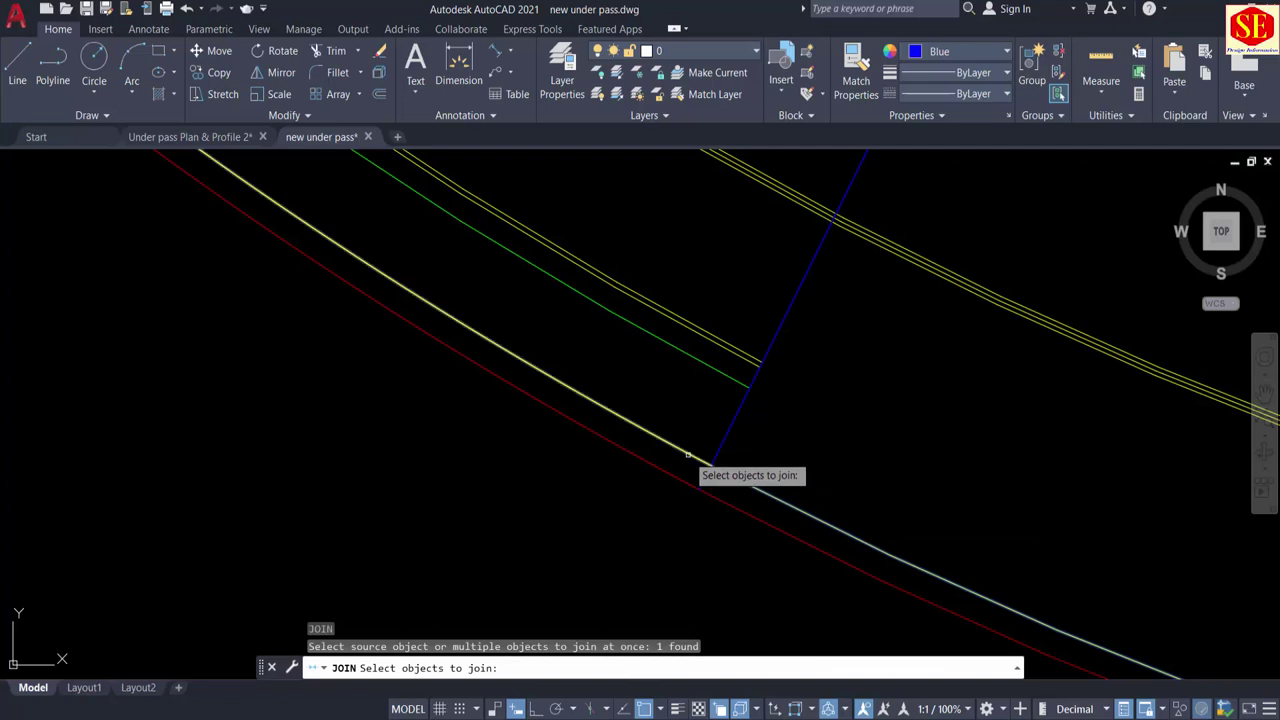
click(692, 457)
key(Return)
click(766, 491)
scroll(766, 491, down, 3)
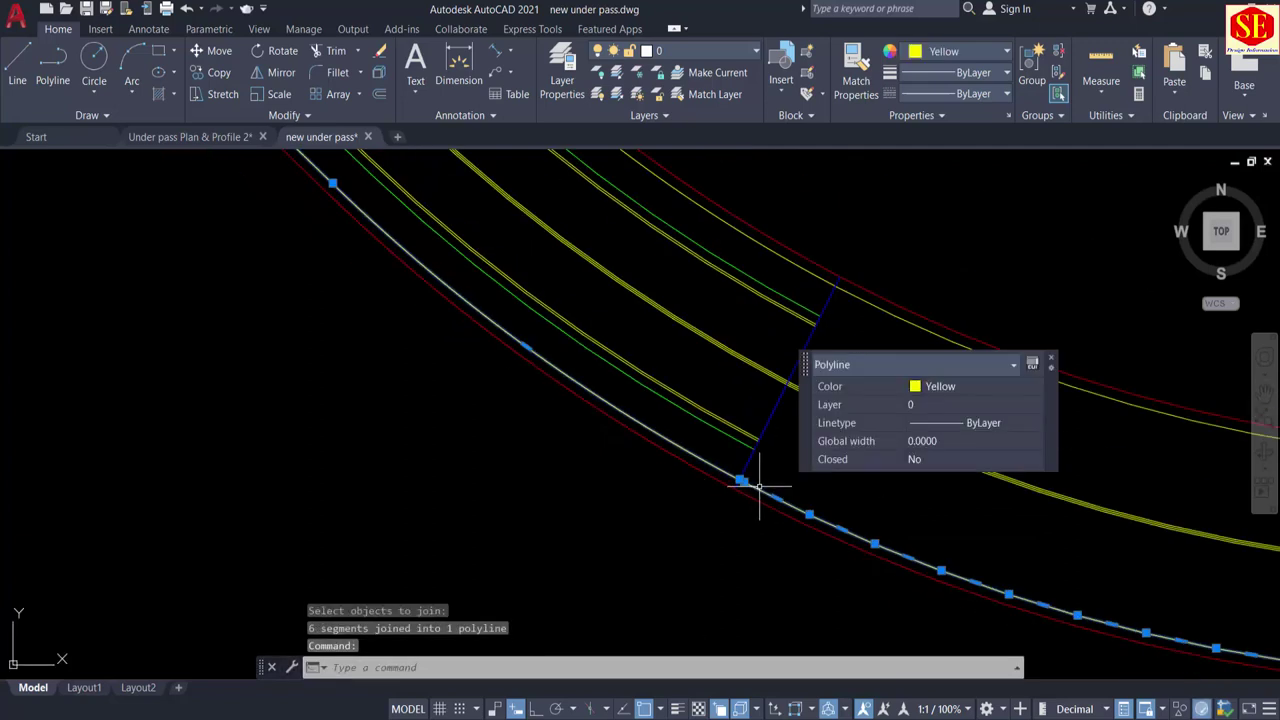
scroll(414, 457, up, 4)
key(Escape)
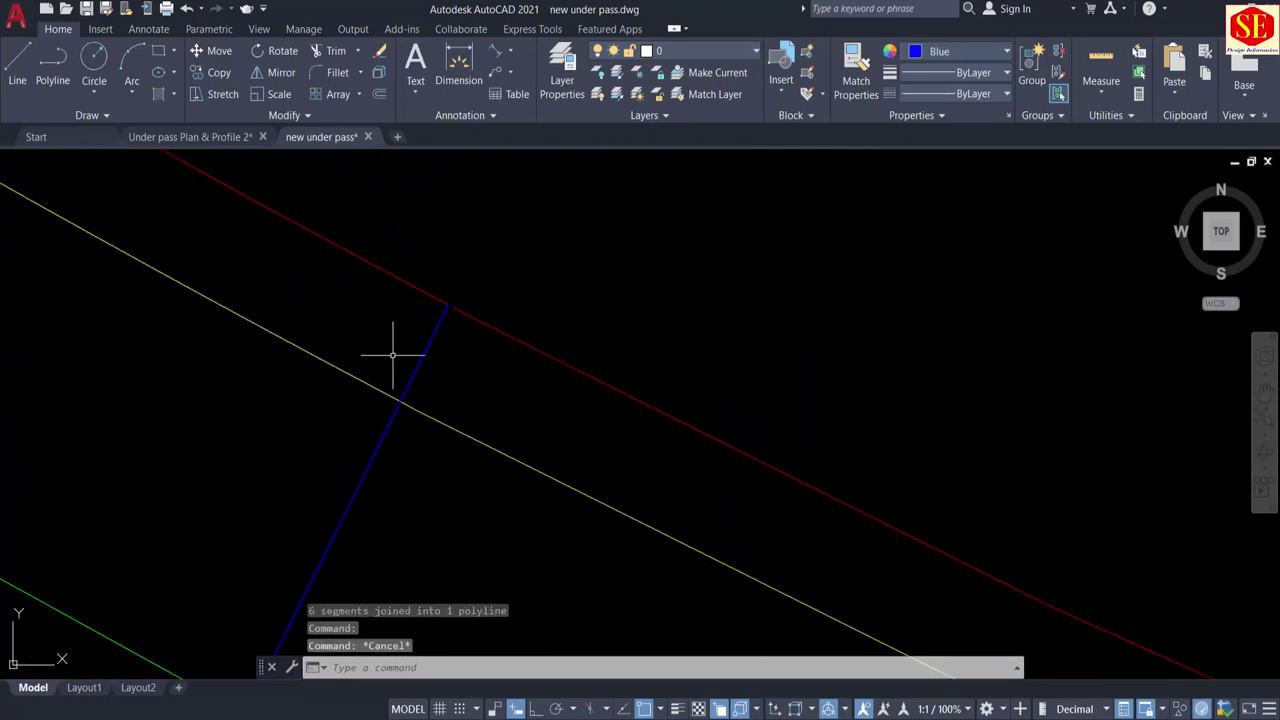
Step: Join the two northern yellow lines meeting at the eastern blue road-end line and select the polyline to check
text(j)
key(Return)
click(449, 425)
click(391, 380)
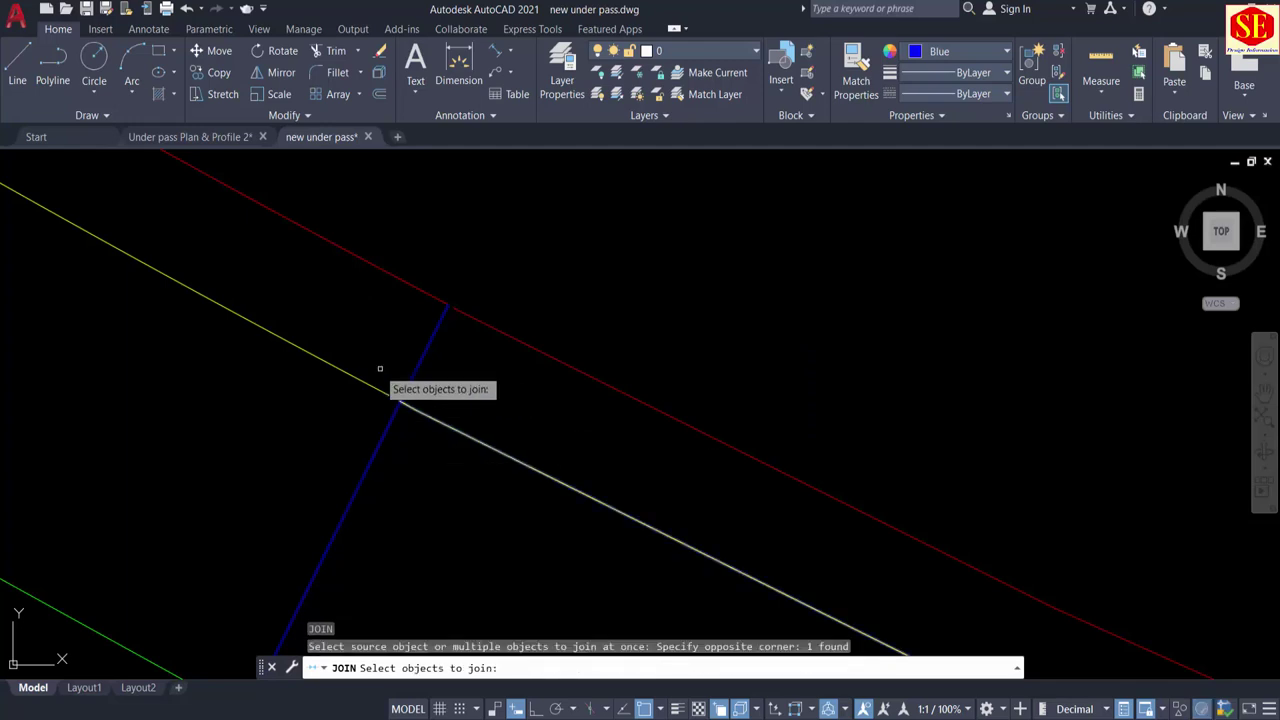
click(360, 381)
key(Return)
click(443, 414)
scroll(443, 414, down, 3)
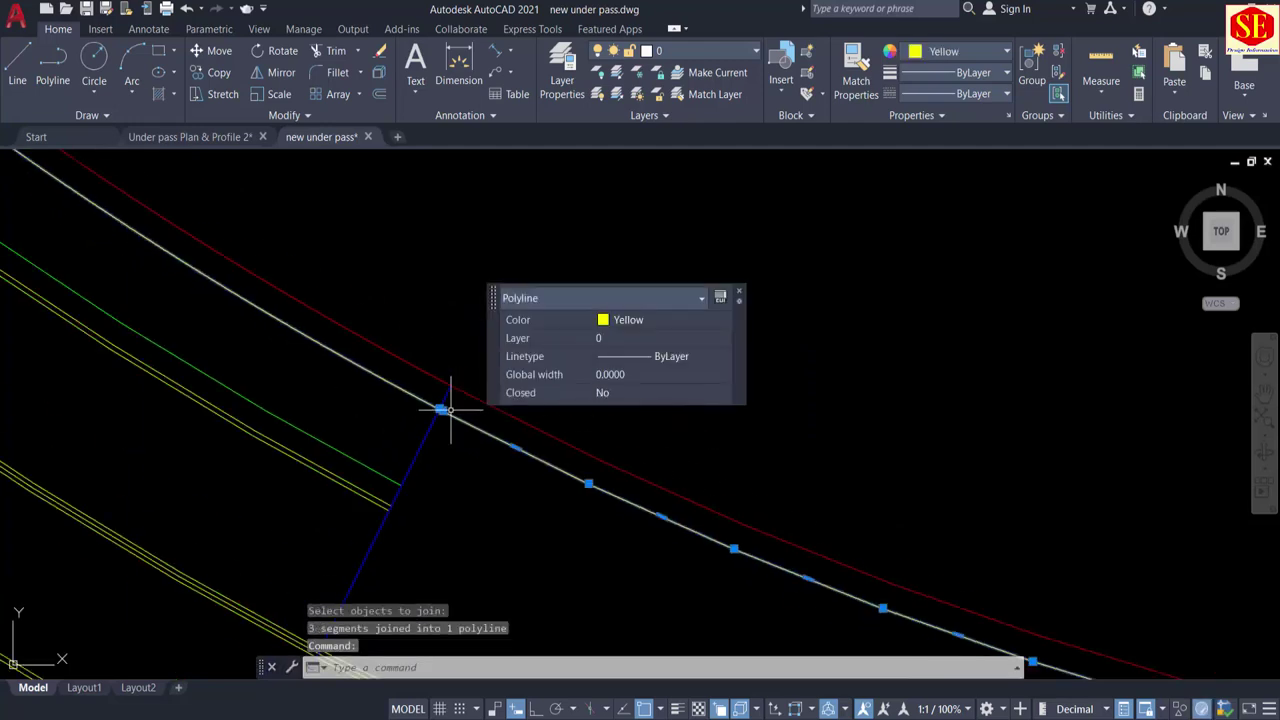
key(Escape)
Step: Try to join the two northern red edge lines meeting at the eastern blue road-end line
text(j)
key(Return)
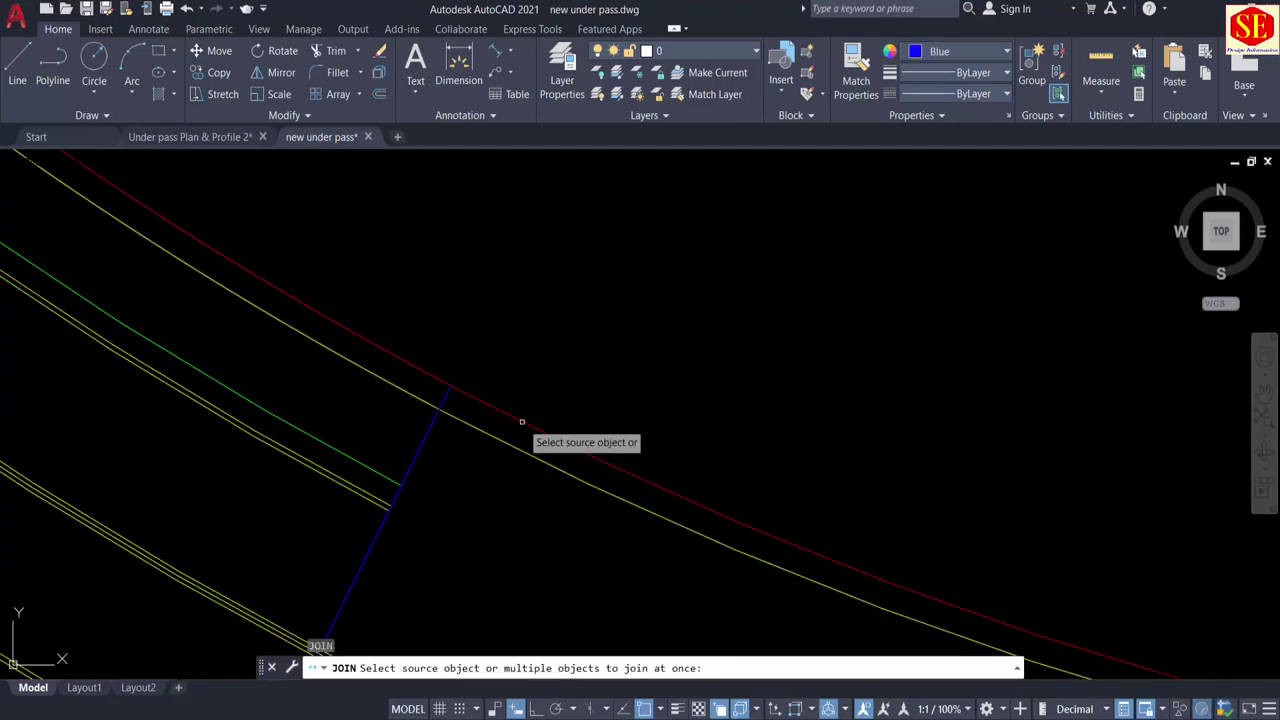
click(522, 422)
click(433, 371)
key(Return)
scroll(517, 378, down, 2)
scroll(517, 378, down, 3)
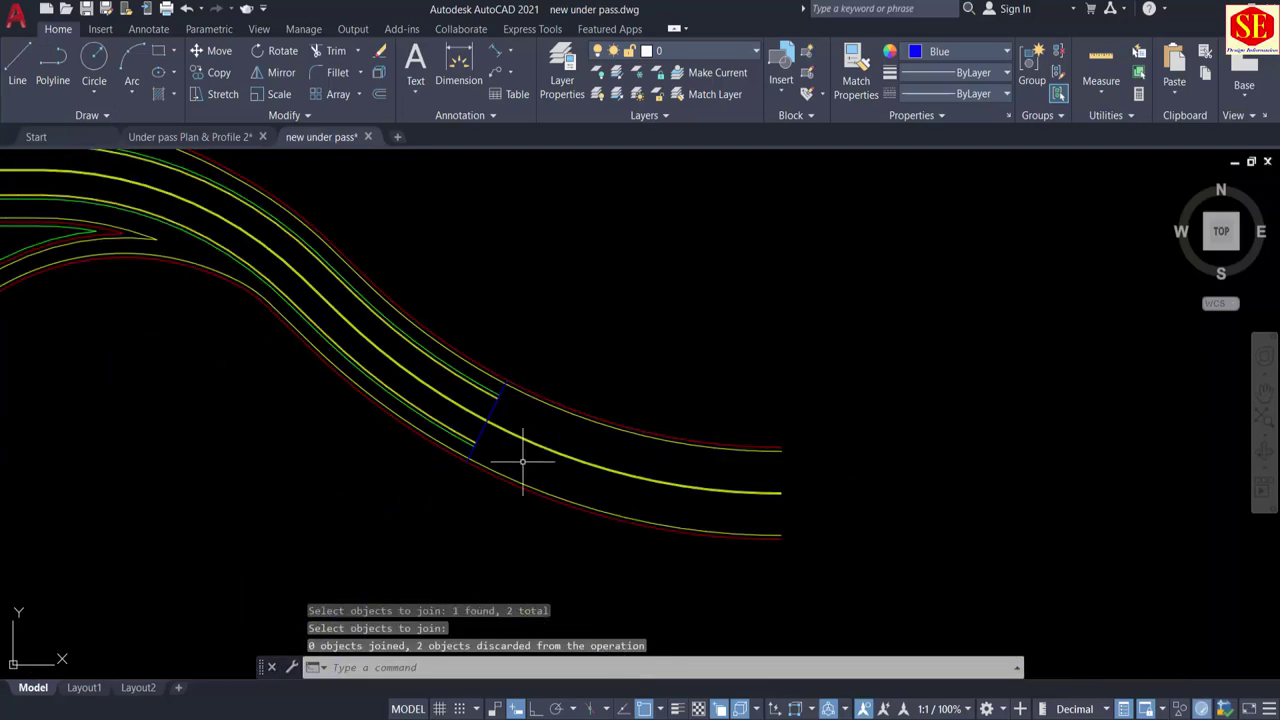
Step: Try to join the two southern red edge lines meeting at the eastern blue road-end line
scroll(520, 457, up, 4)
key(Return)
click(514, 474)
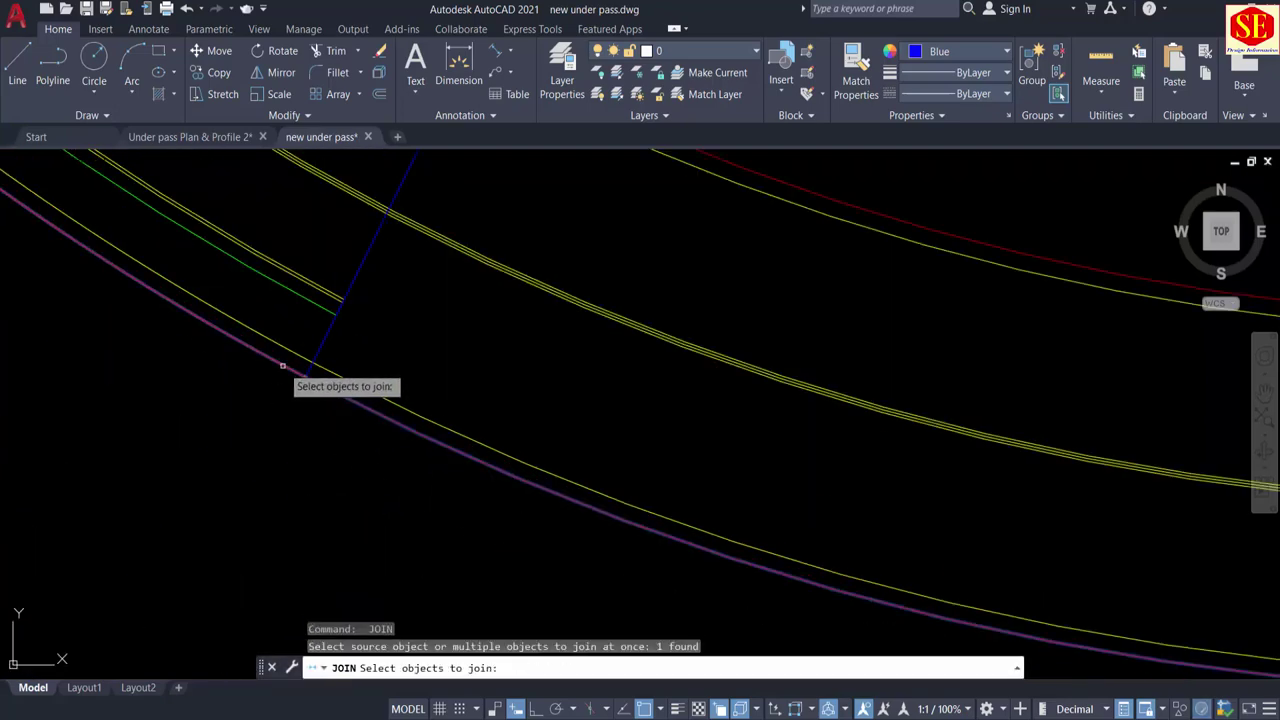
click(283, 366)
key(Return)
scroll(617, 422, down, 3)
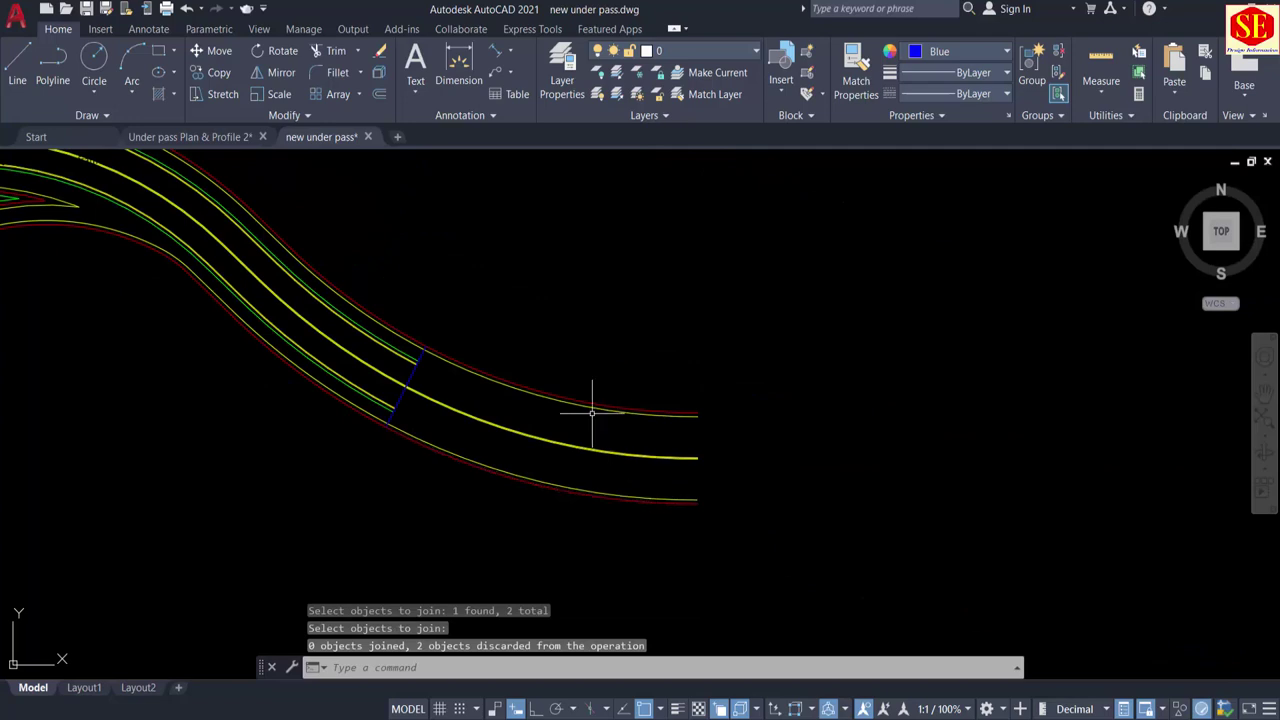
scroll(415, 365, up, 3)
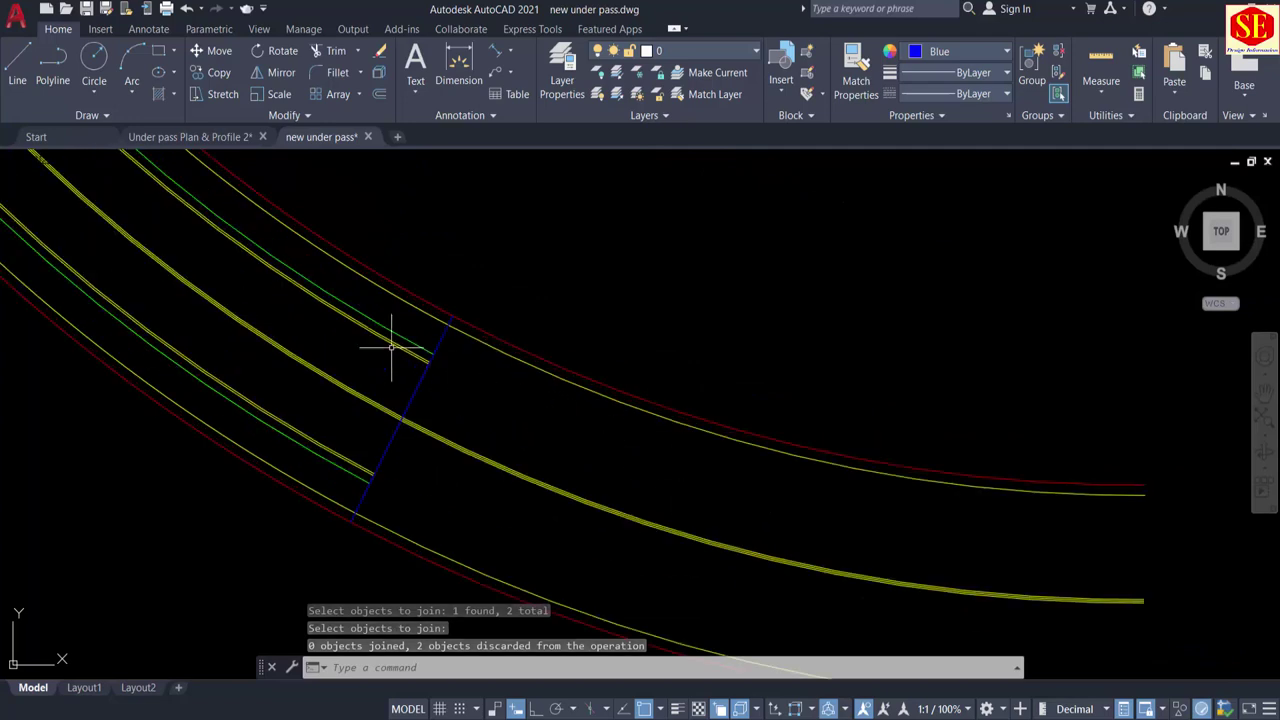
scroll(391, 347, down, 2)
scroll(840, 557, up, 3)
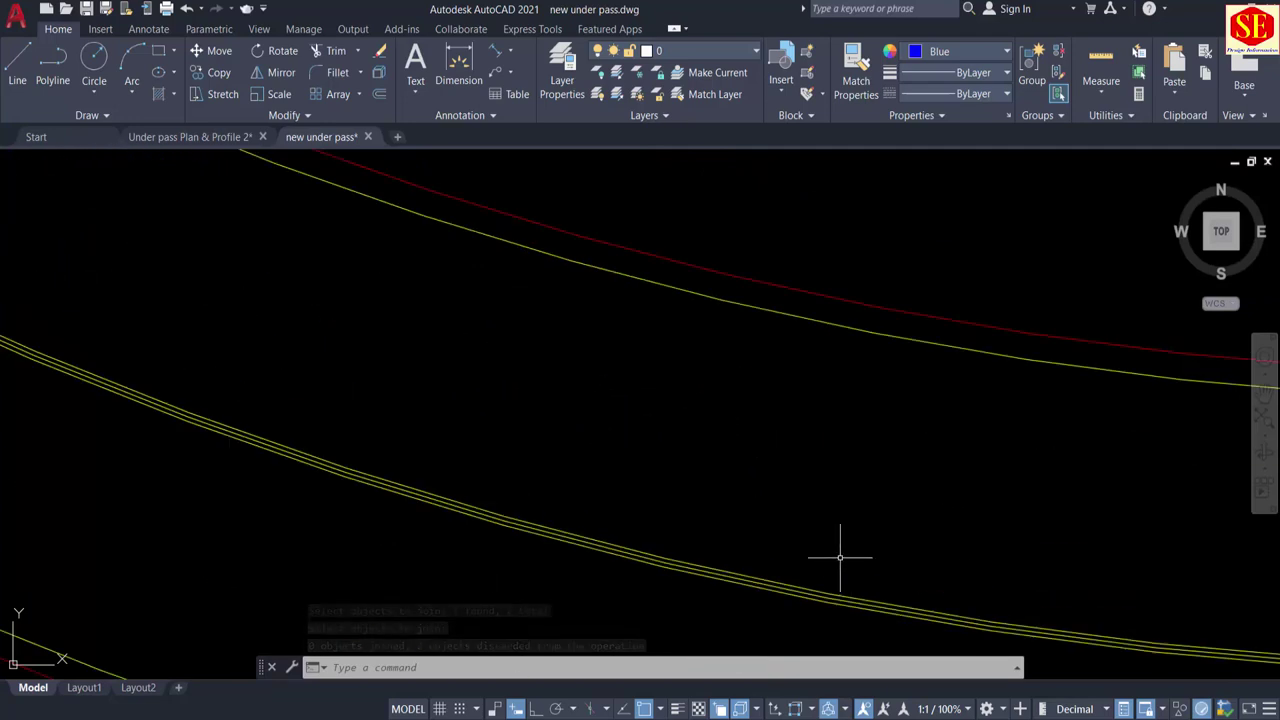
scroll(875, 585, down, 4)
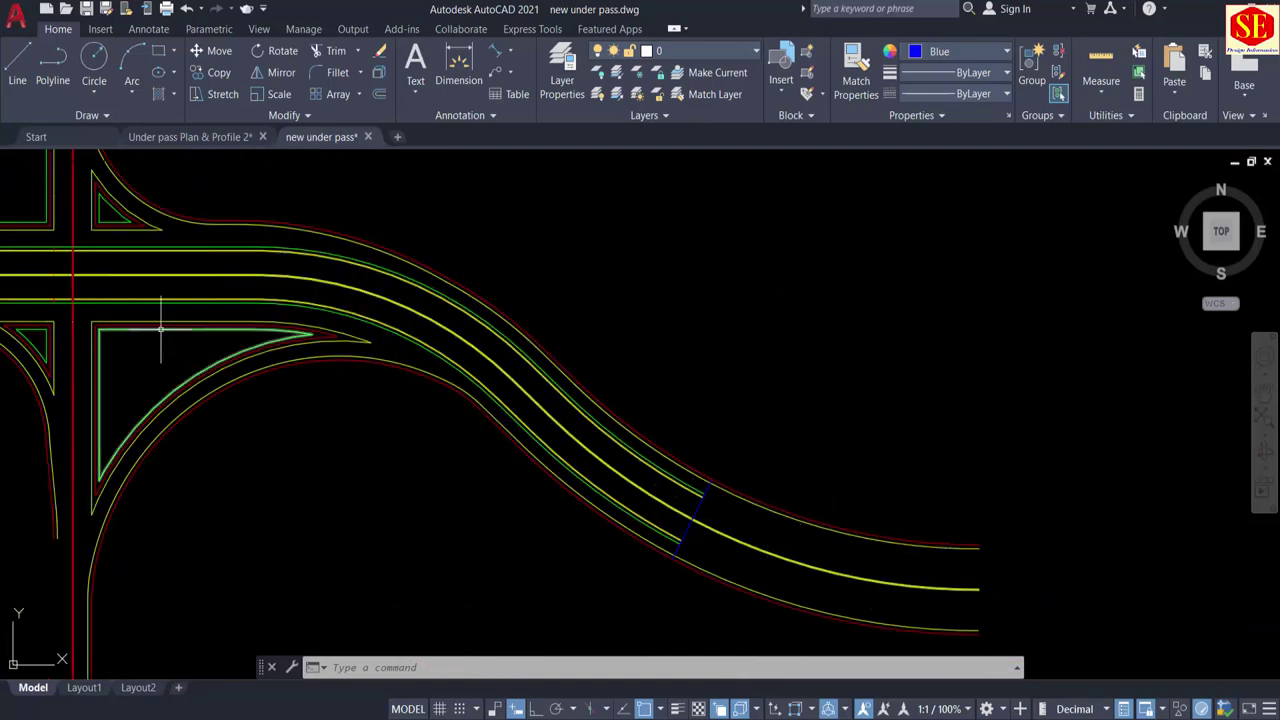
Step: Offset the blue road-end line at the western end of the road by 0.05 to the west
middle_drag(167, 329, 1190, 410)
middle_drag(354, 300, 460, 486)
scroll(483, 289, up, 3)
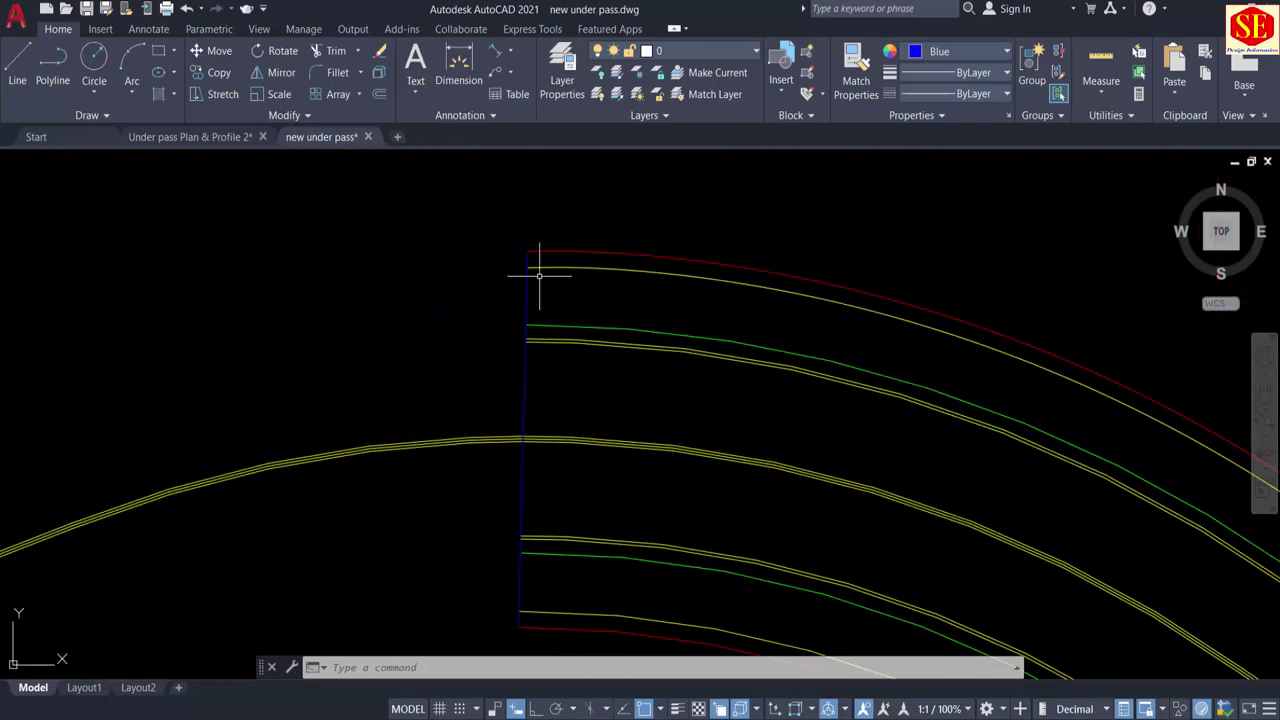
scroll(521, 437, up, 3)
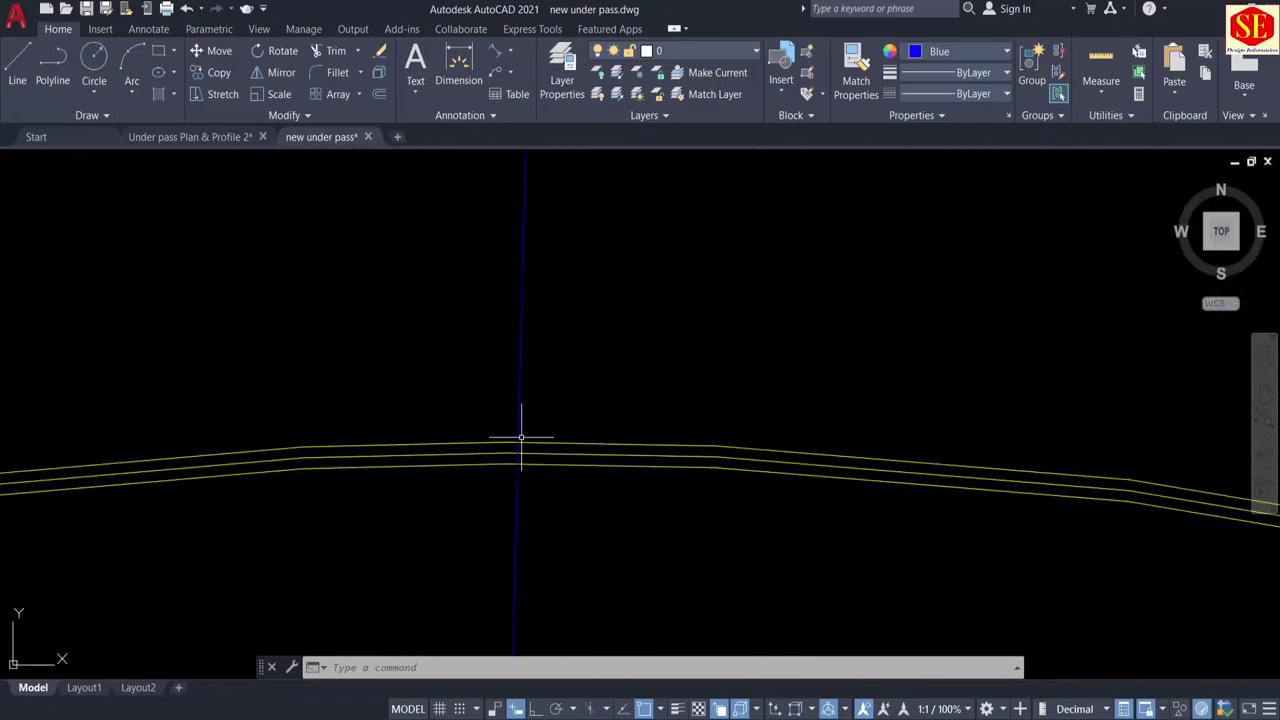
text(o)
key(Return)
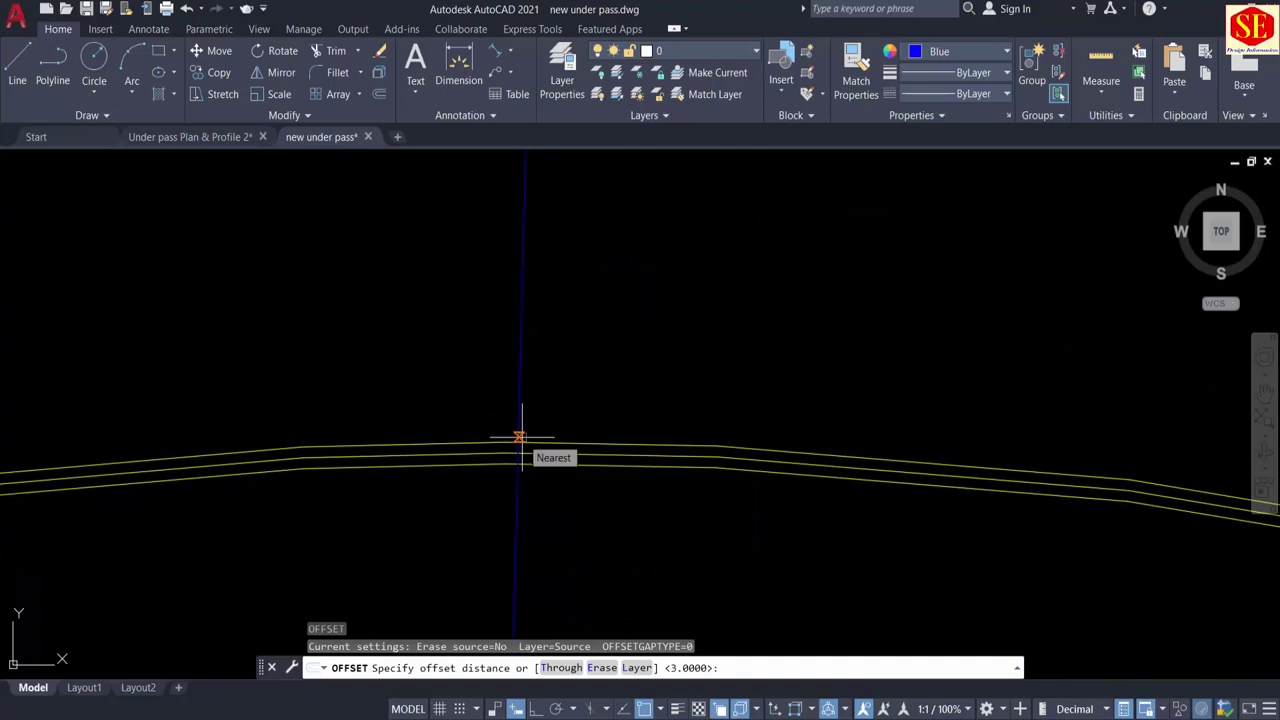
text(.05)
key(Return)
scroll(519, 437, up, 2)
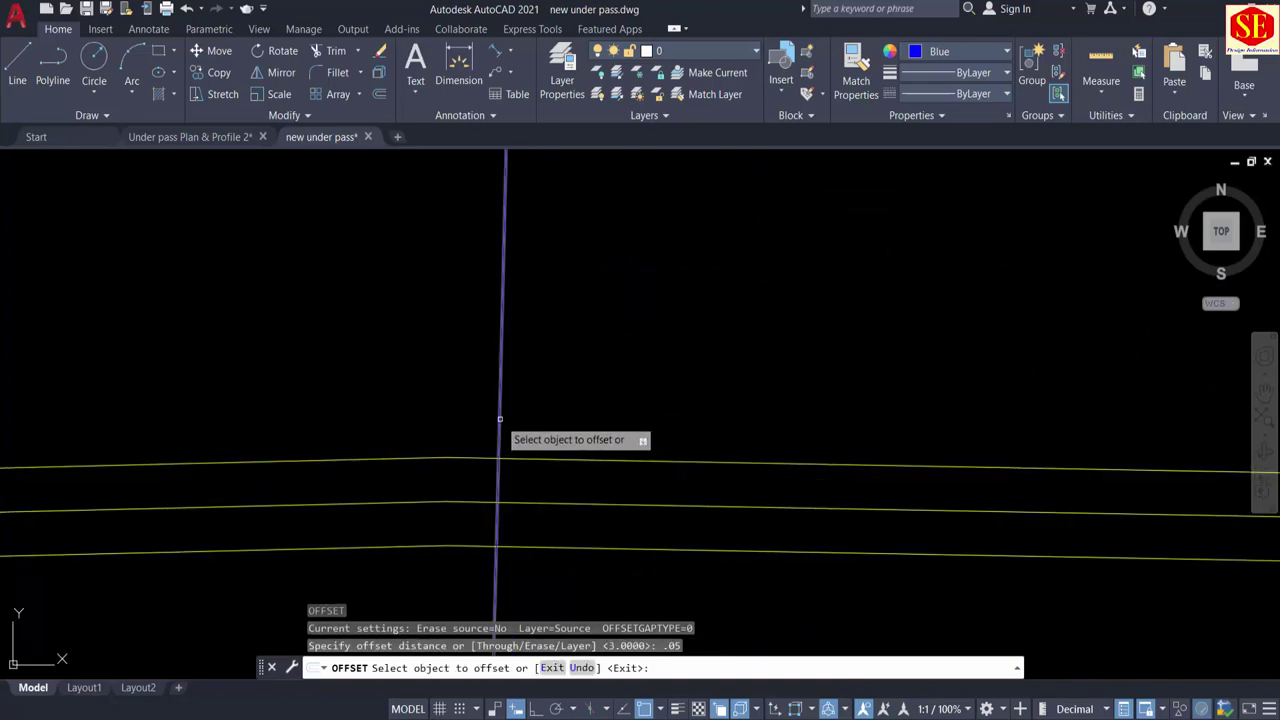
click(499, 419)
click(469, 429)
scroll(491, 523, up, 3)
key(Escape)
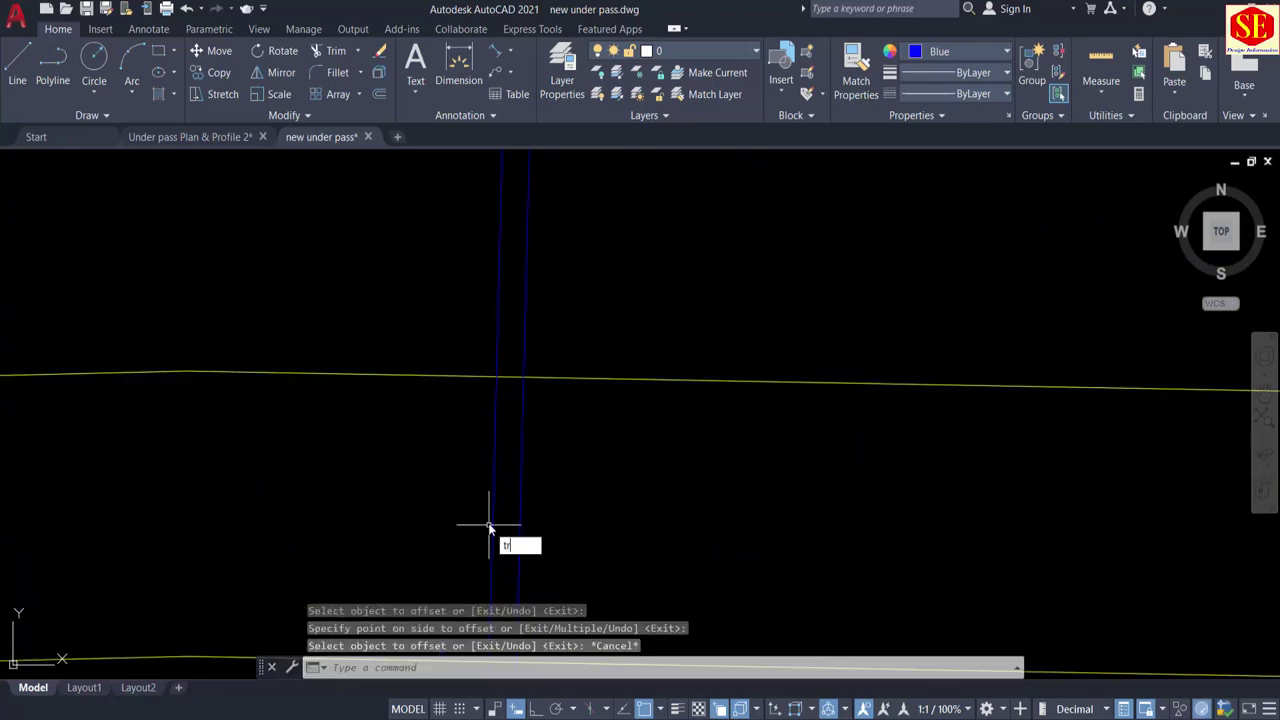
Step: Trim the middle centerline between the two blue lines at the western road end
key(Return)
click(510, 378)
key(Escape)
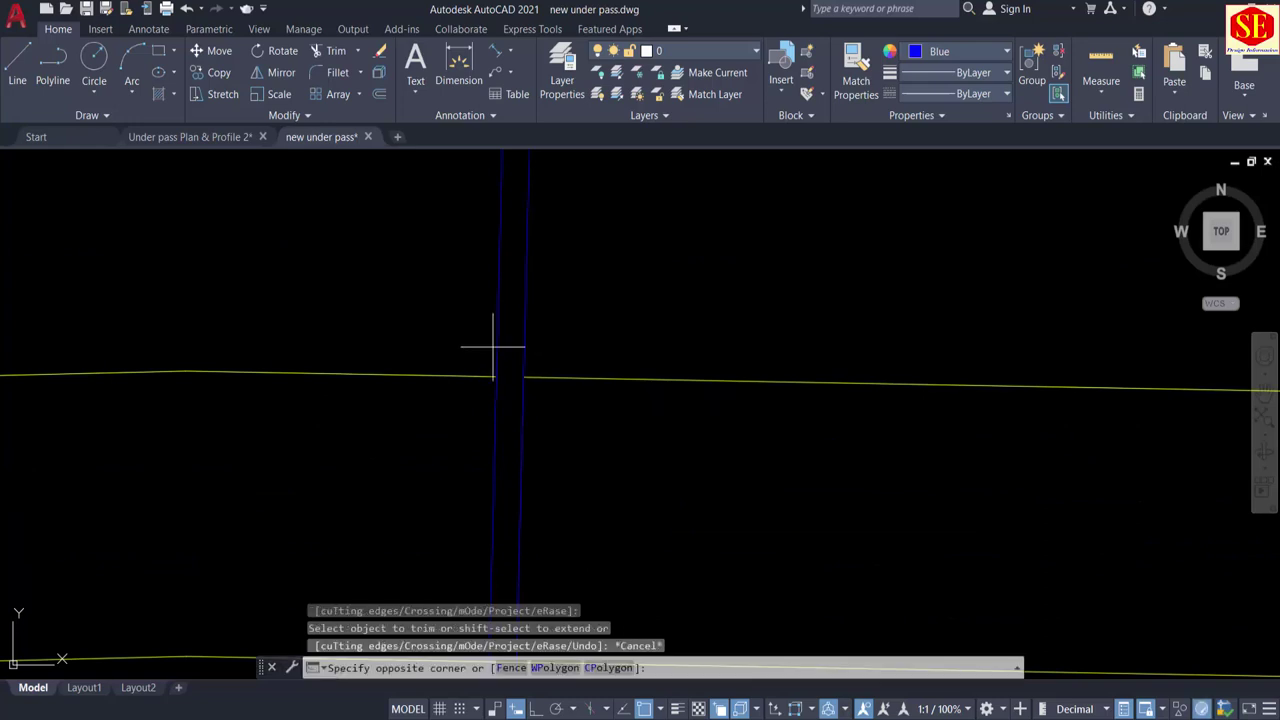
key(Escape)
Step: Delete the offset blue line and extend the western piece of the middle centerline to the remaining road-end line
scroll(495, 300, down, 2)
click(500, 284)
click(473, 304)
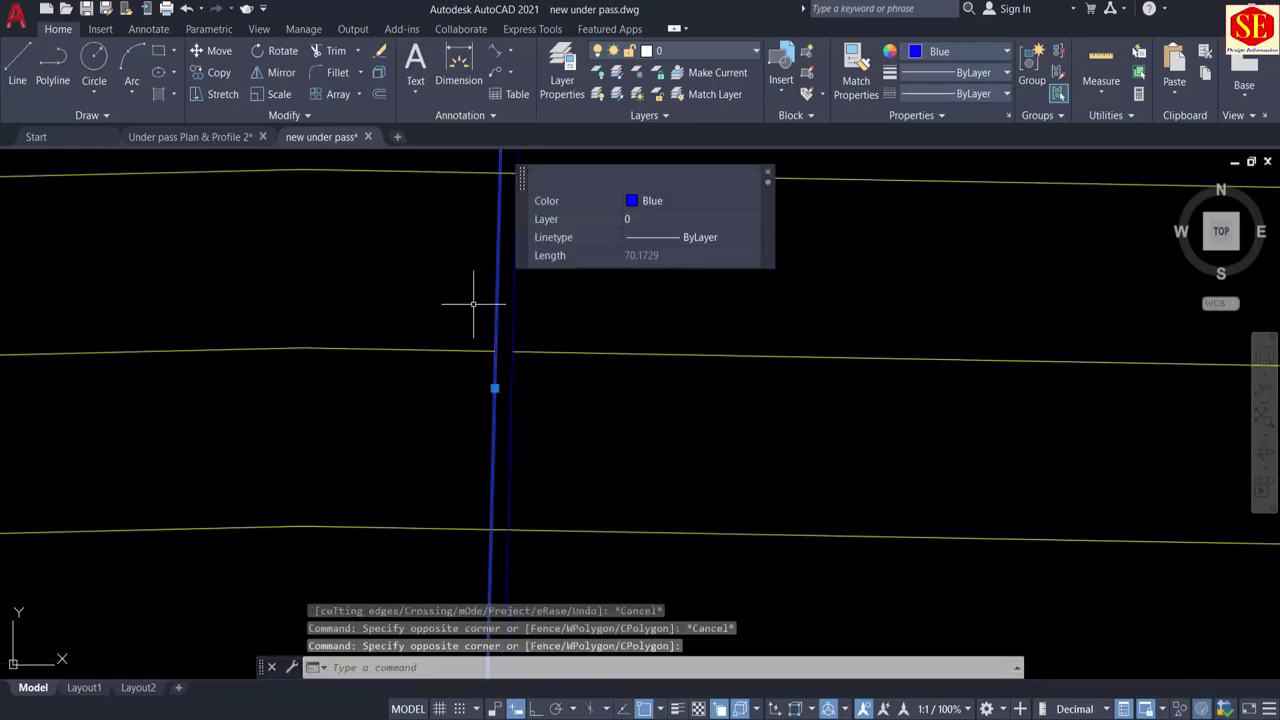
key(Escape)
text(ex)
key(Return)
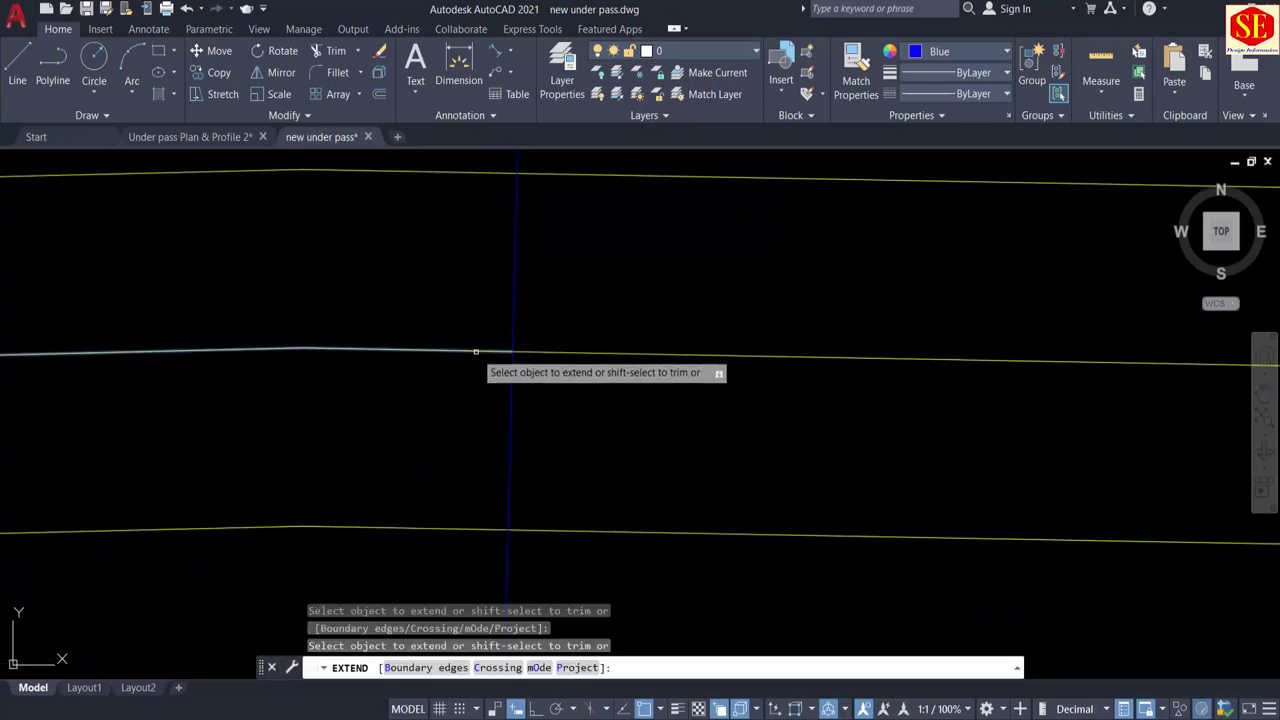
key(Escape)
Step: Offset the middle centerline west of the blue road-end line by 34.98 to the north
text(o)
key(Return)
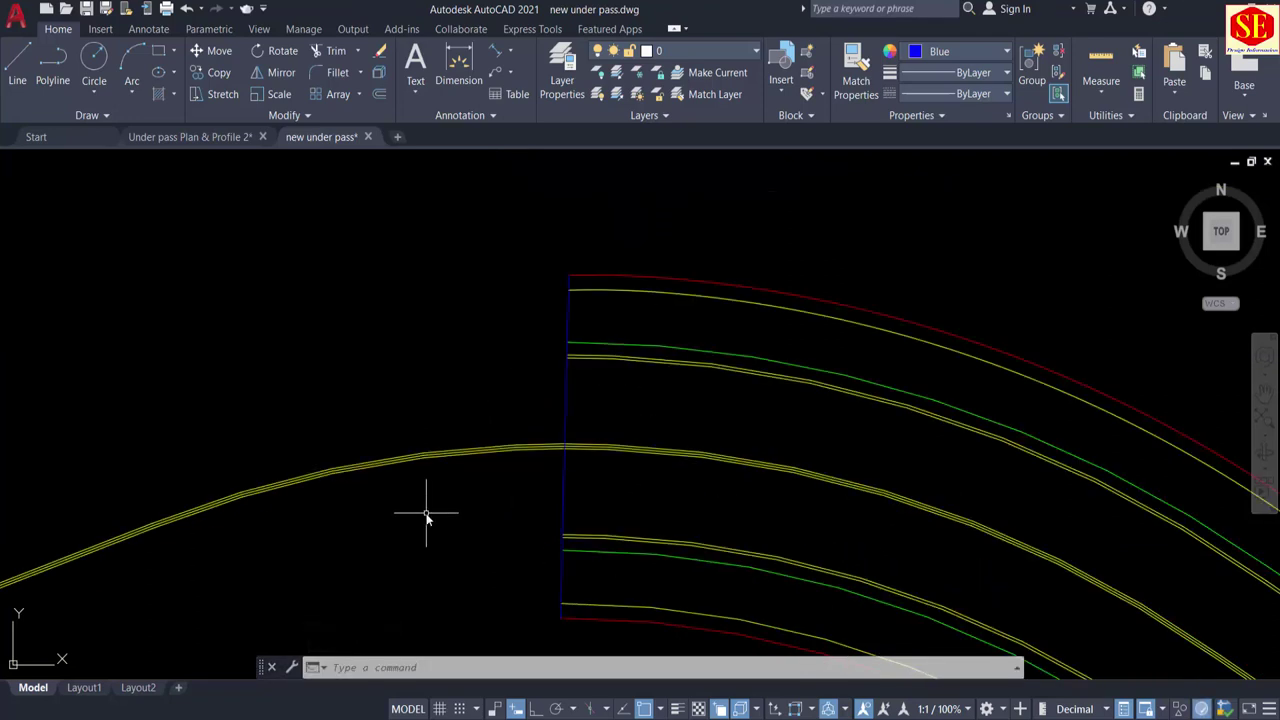
text(o)
key(Return)
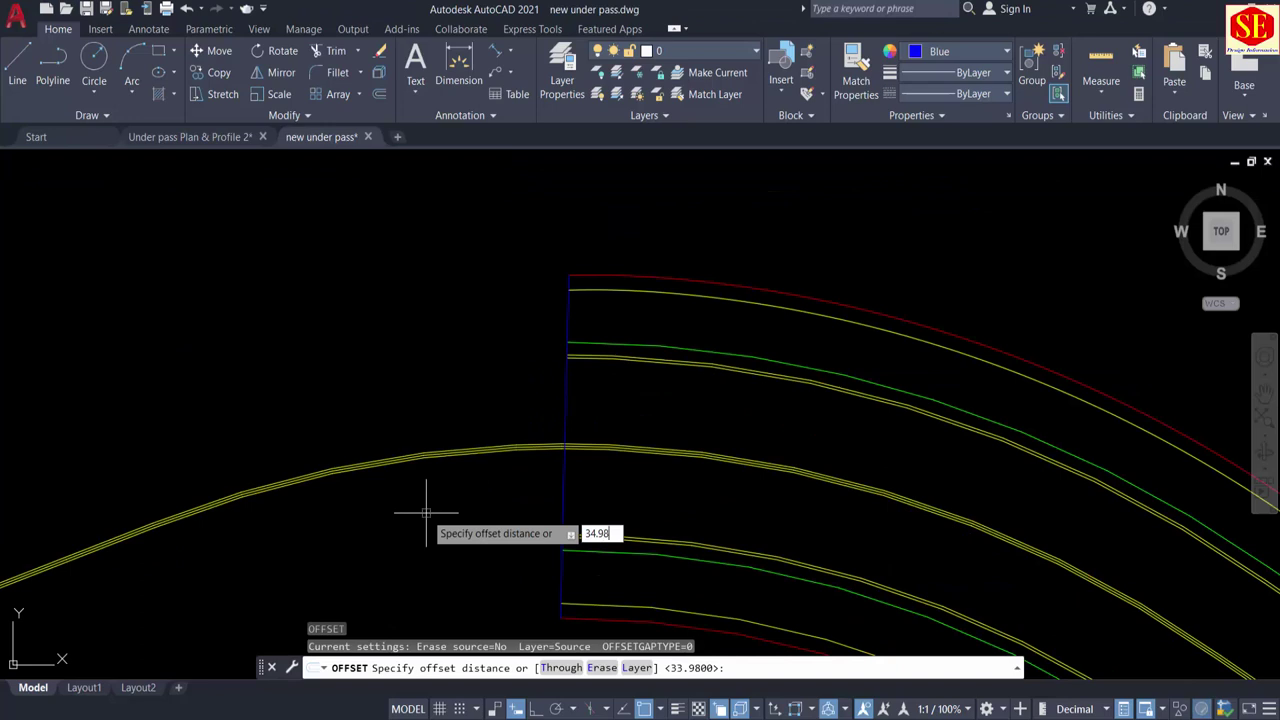
text(34.98)
key(Return)
scroll(420, 450, up, 5)
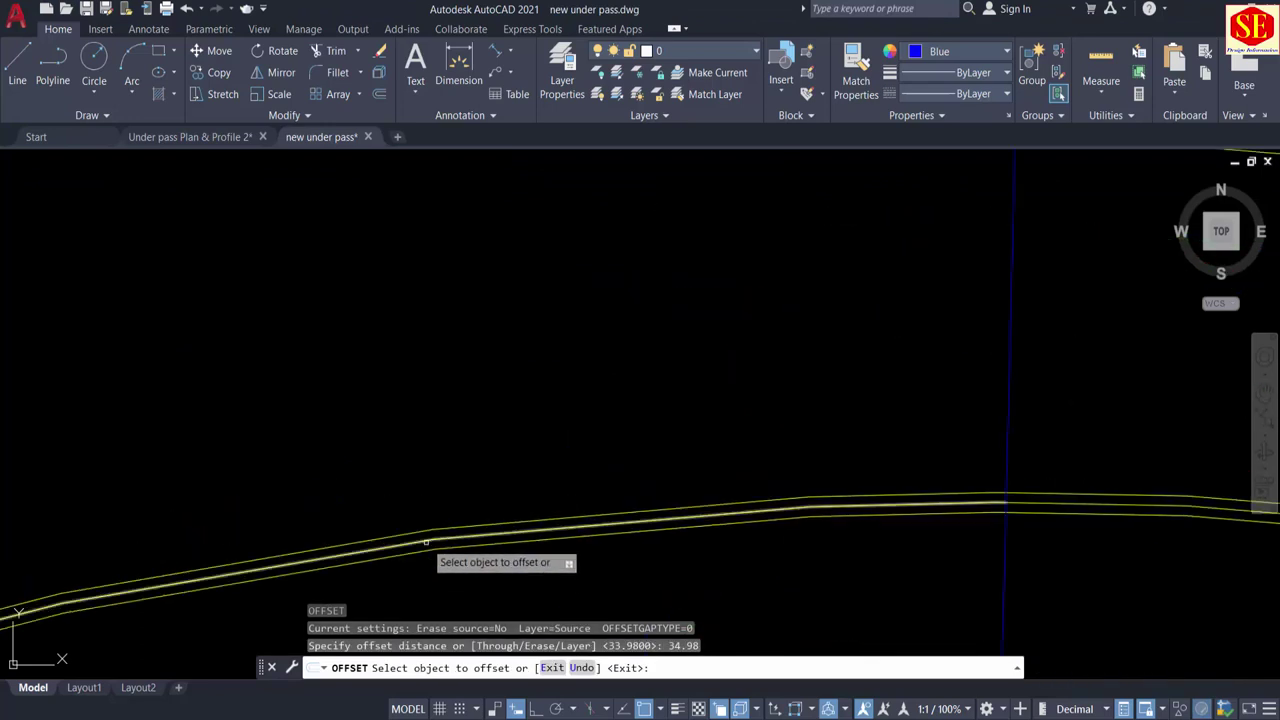
click(426, 542)
scroll(423, 533, down, 5)
click(428, 414)
scroll(465, 518, up, 5)
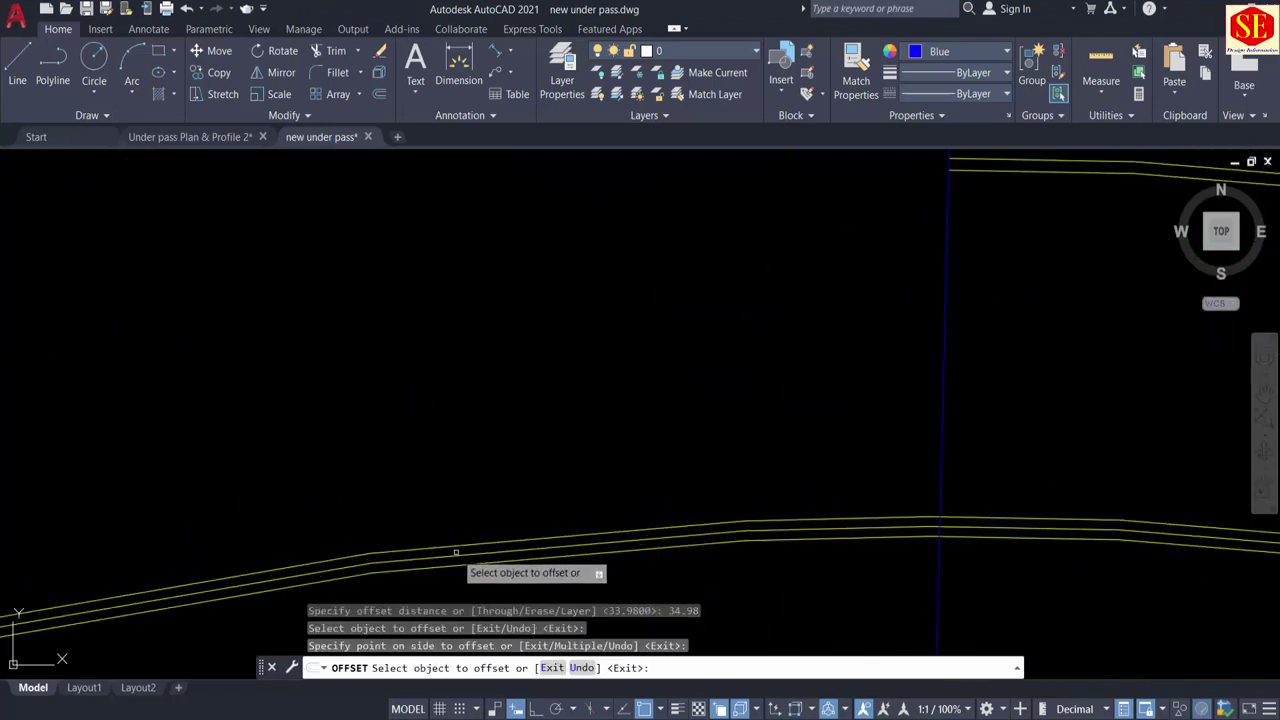
Step: Offset the same western middle centerline by 34.98 to the south
click(456, 550)
scroll(452, 520, down, 5)
scroll(466, 563, up, 5)
middle_drag(466, 563, 496, 393)
click(504, 470)
key(Escape)
Step: Extend the northern yellow offset line to the western blue road-end line
scroll(554, 238, up, 8)
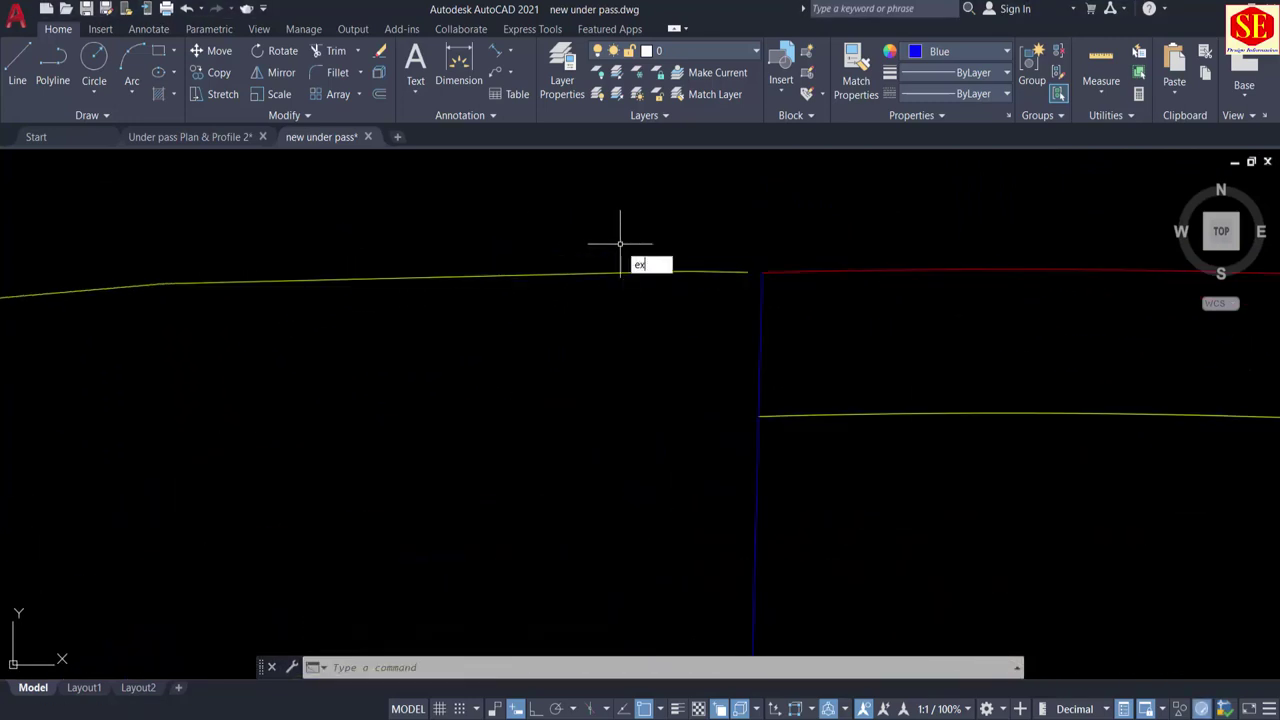
text(ex)
key(Return)
click(718, 271)
key(Escape)
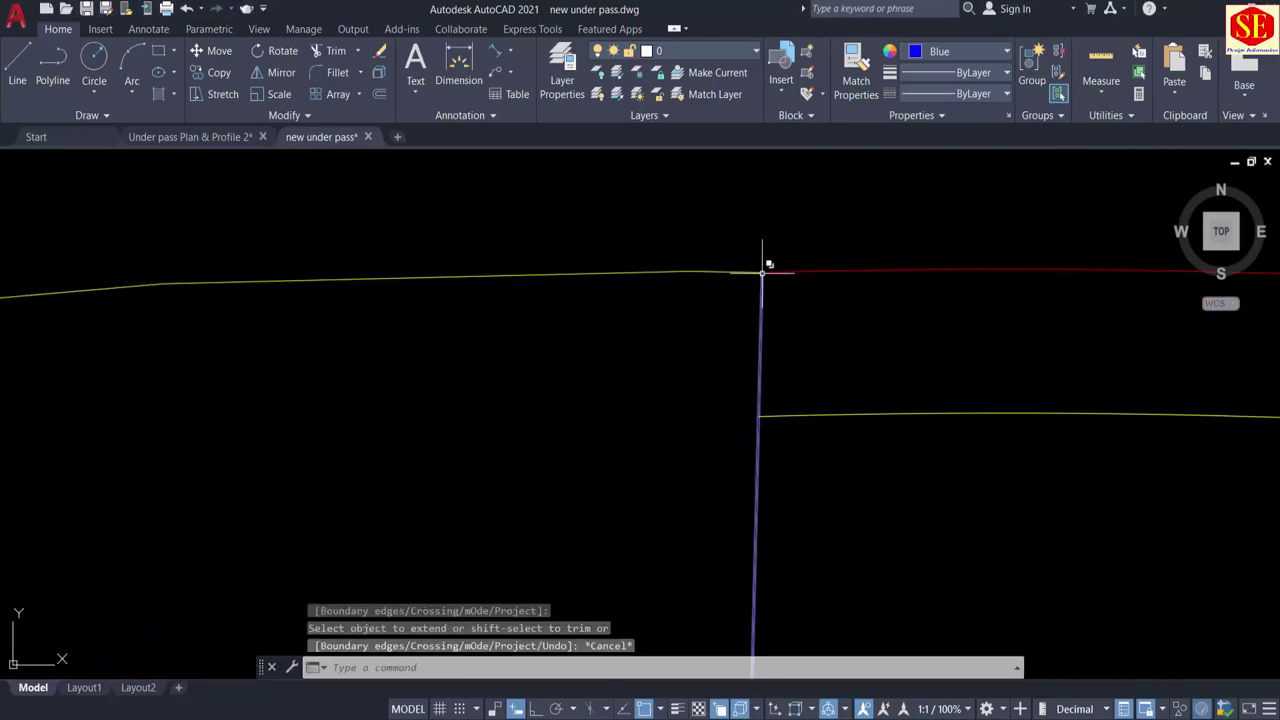
Step: Try to join the northern red edge with the yellow offset line meeting it at the western road end
scroll(766, 270, up, 2)
scroll(746, 295, up, 3)
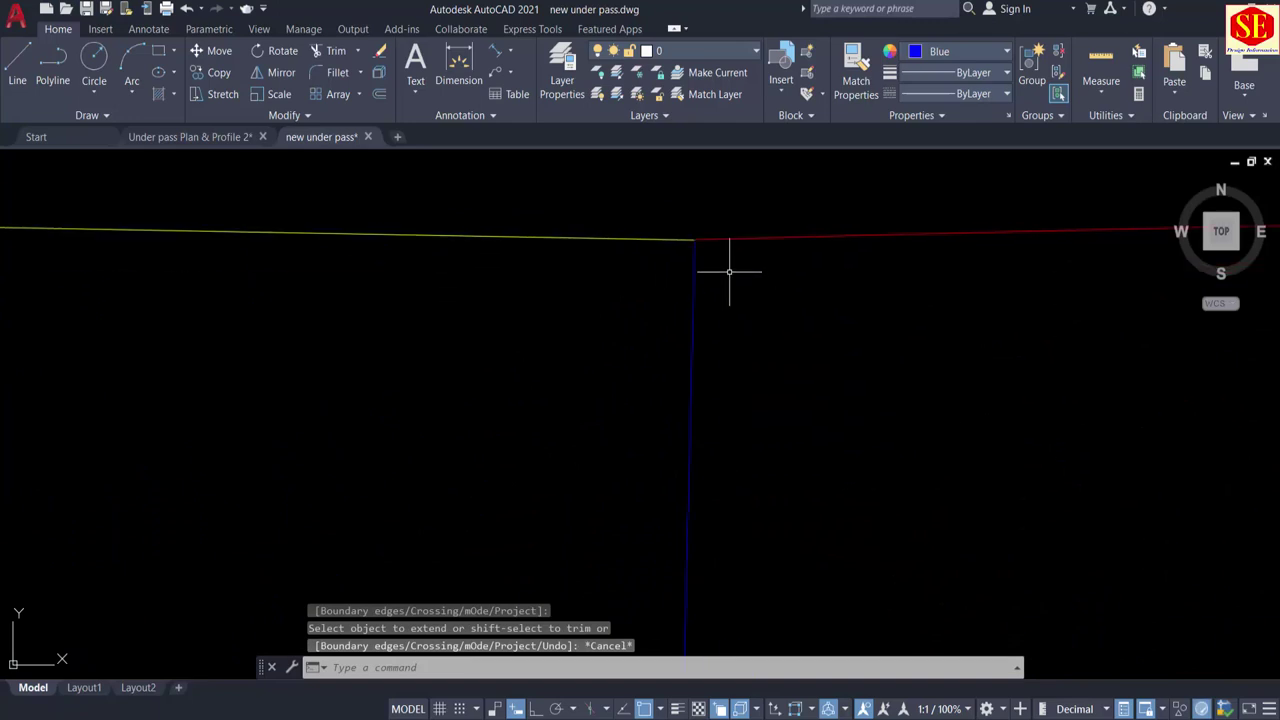
text(j)
key(Return)
click(745, 237)
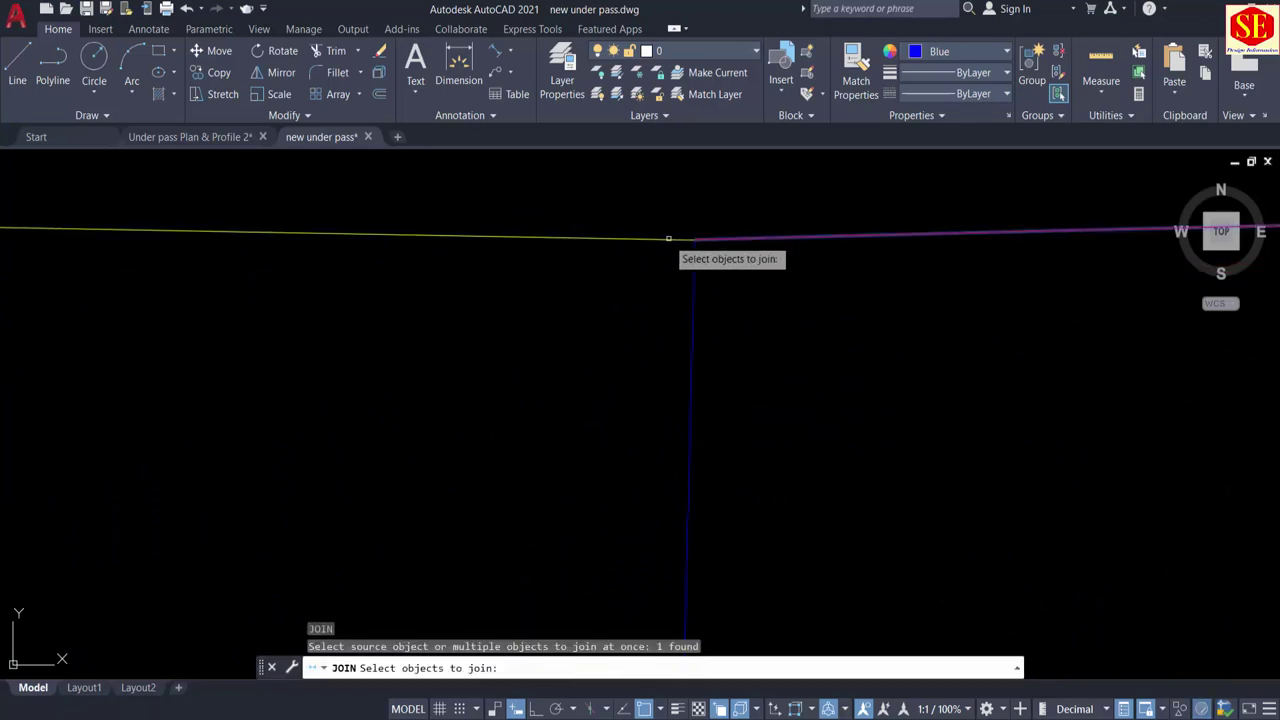
click(663, 239)
key(Return)
scroll(636, 275, down, 2)
scroll(636, 275, down, 5)
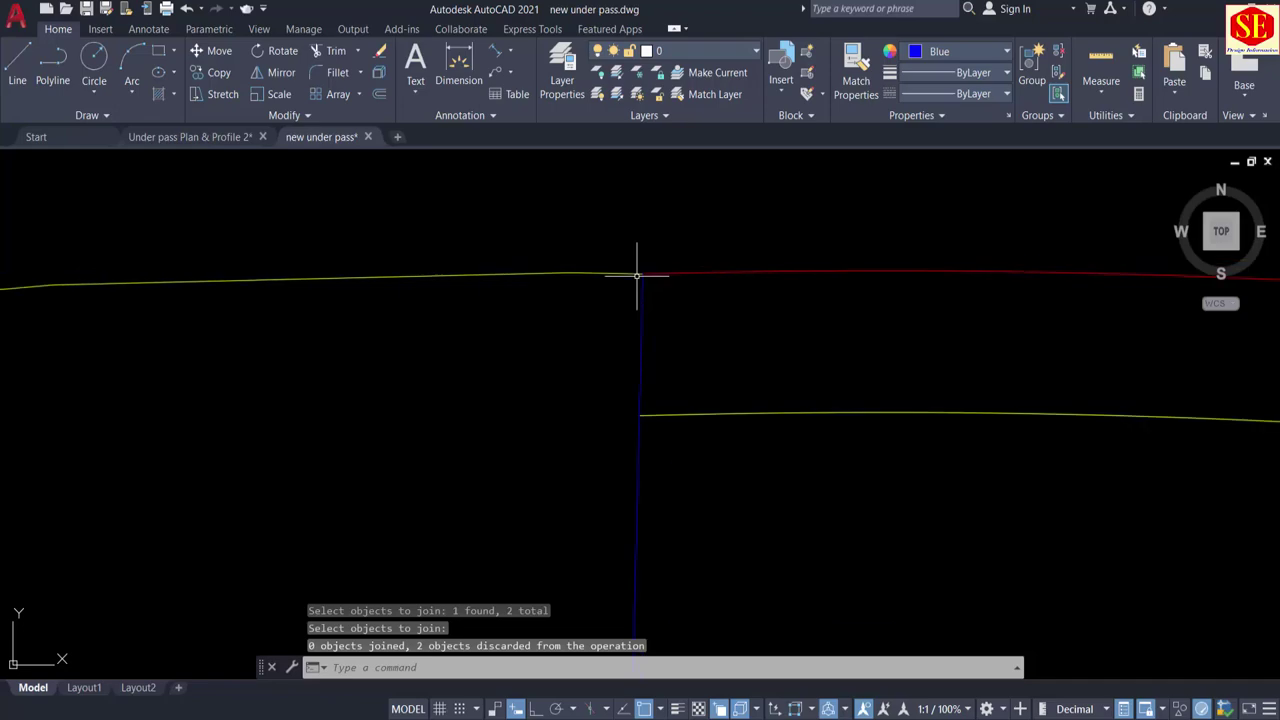
Step: Move the southern yellow offset line so its eastern end meets the red edge's endpoint at the western road-end line
scroll(627, 466, up, 4)
middle_drag(593, 506, 620, 394)
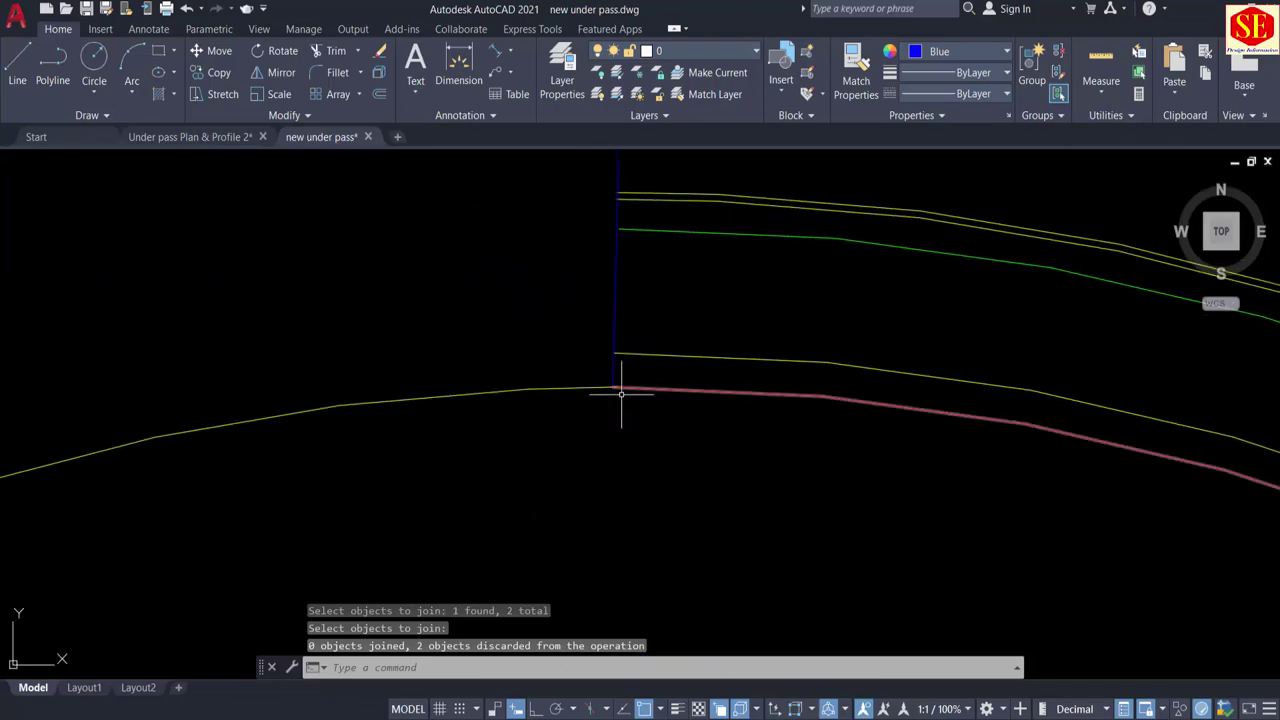
scroll(620, 394, up, 5)
scroll(520, 313, up, 3)
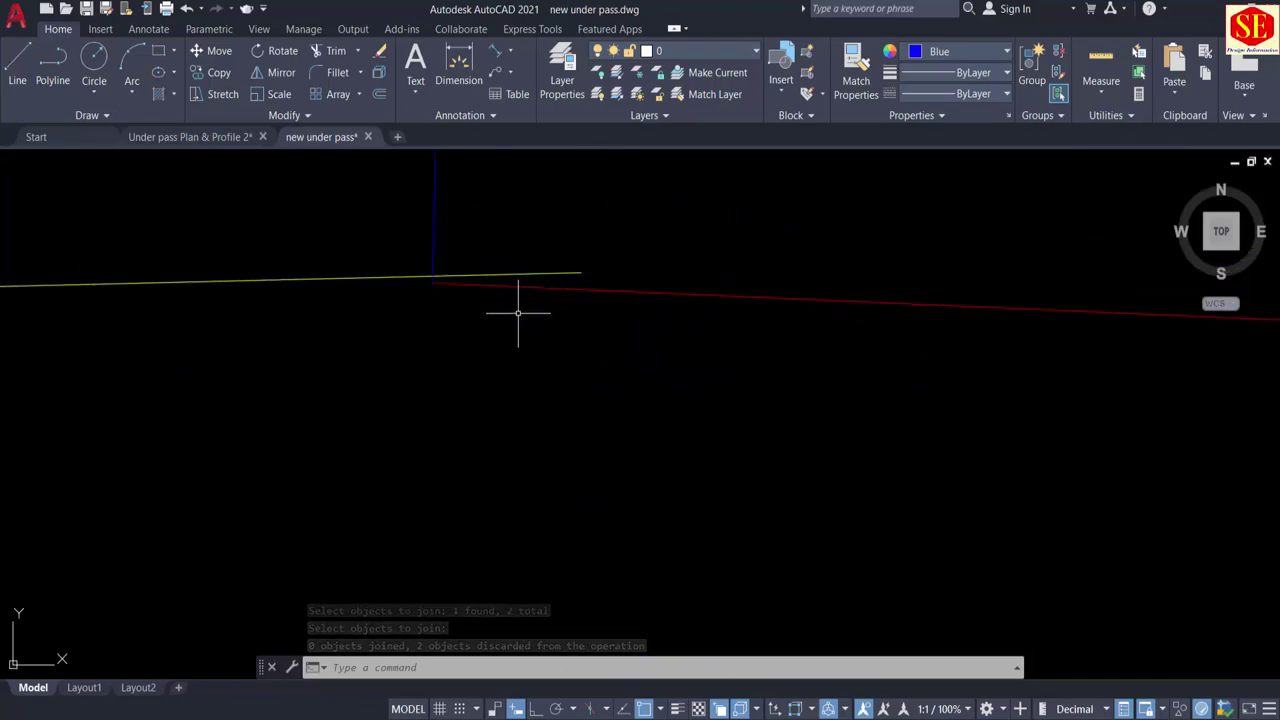
text(m)
key(Return)
click(512, 277)
key(Return)
click(580, 272)
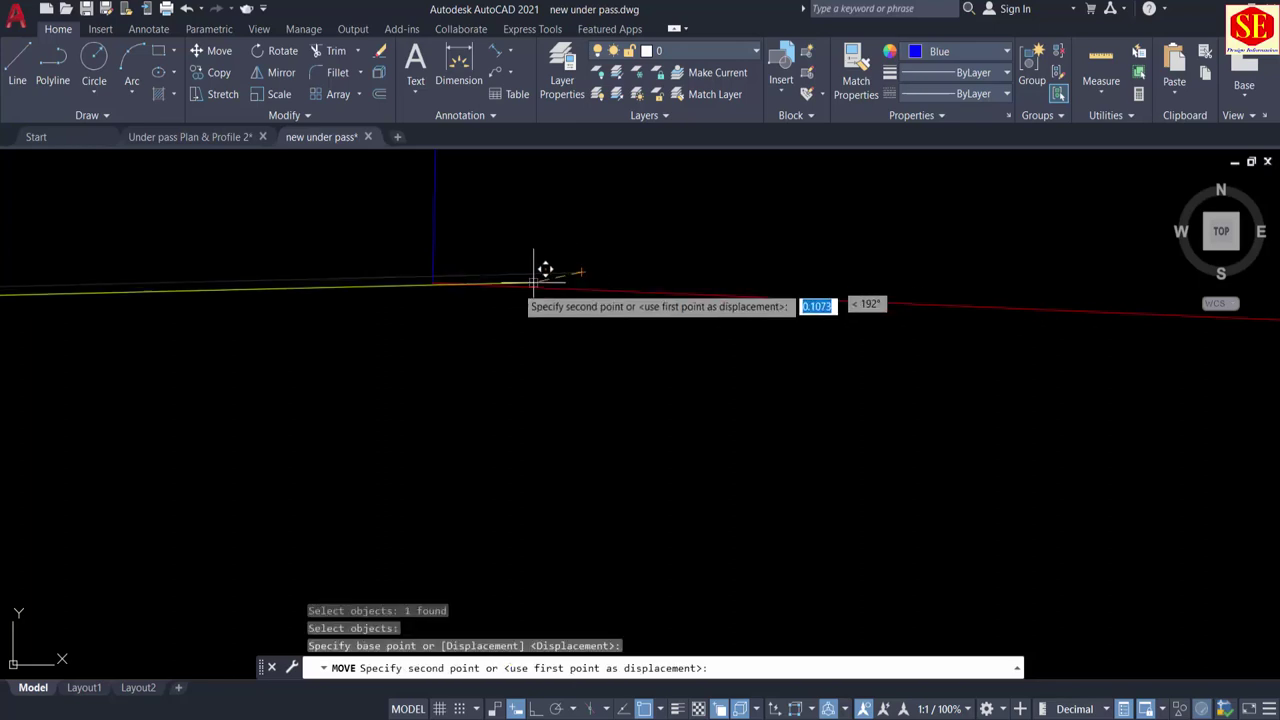
key(Escape)
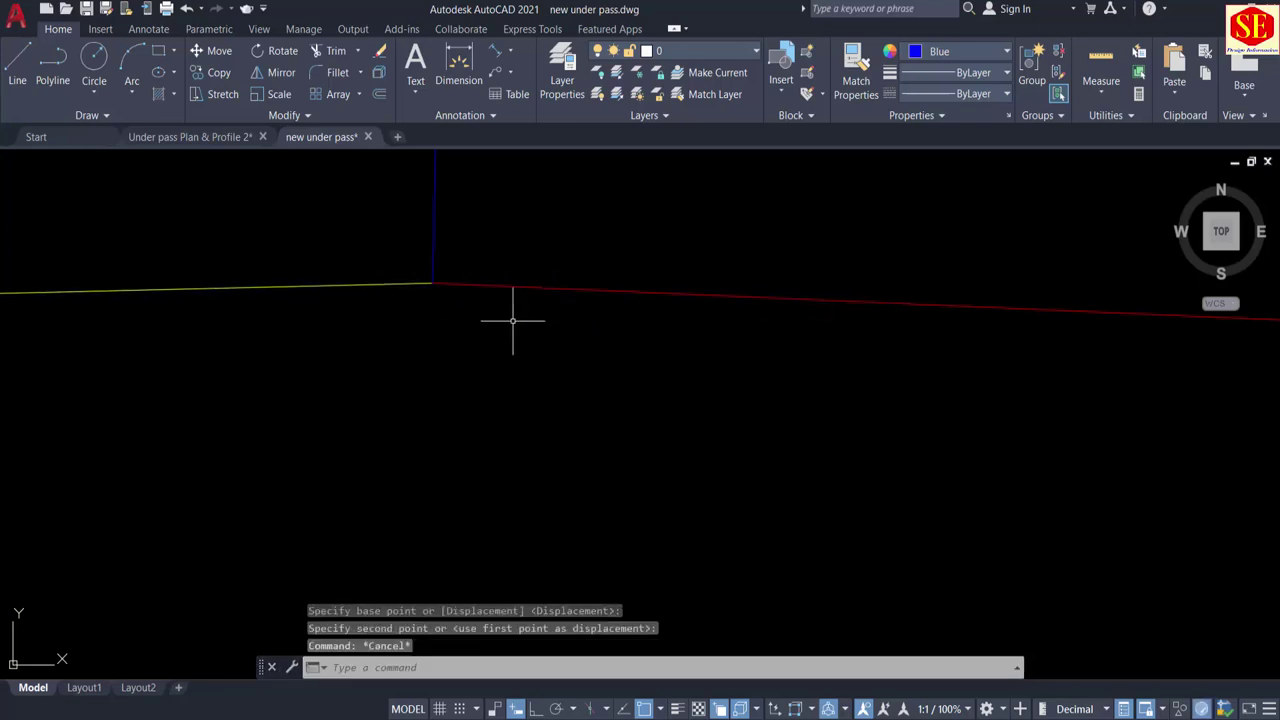
Step: Join the southern red edge and the moved yellow line at the western road end into one red polyline
text(j)
key(Return)
click(505, 287)
click(398, 286)
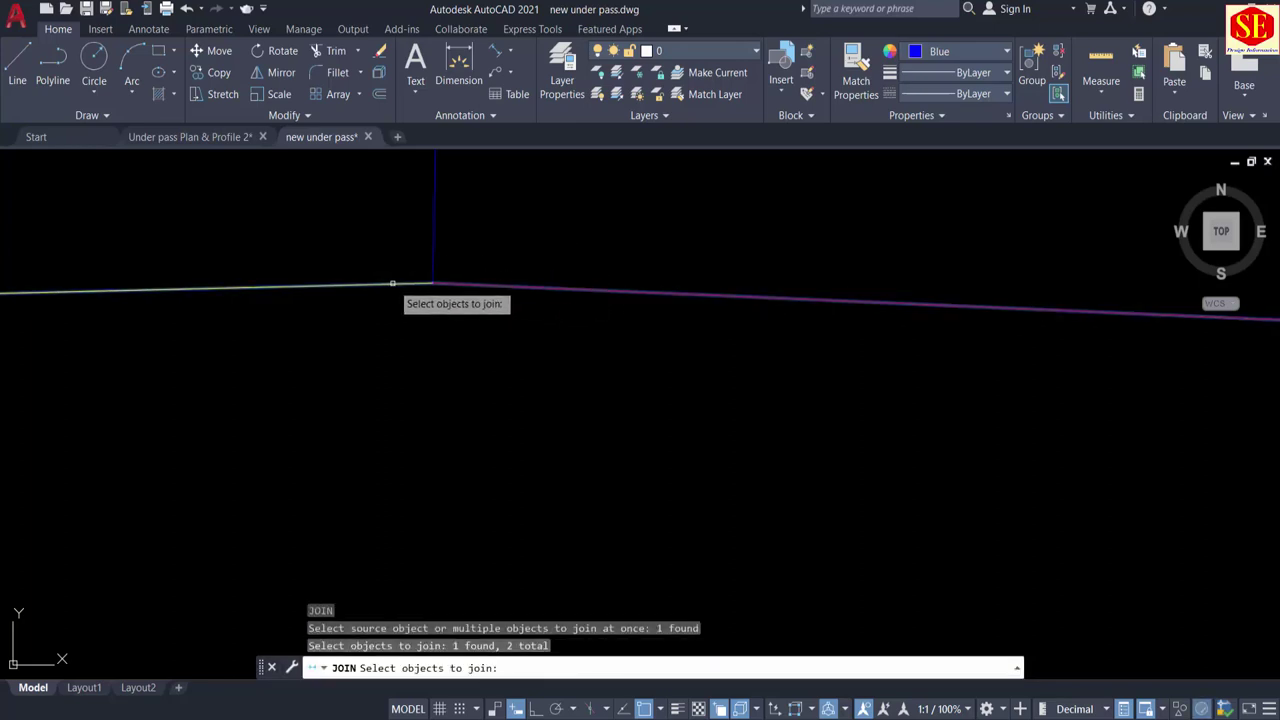
key(Return)
scroll(510, 332, down, 2)
click(519, 321)
click(519, 314)
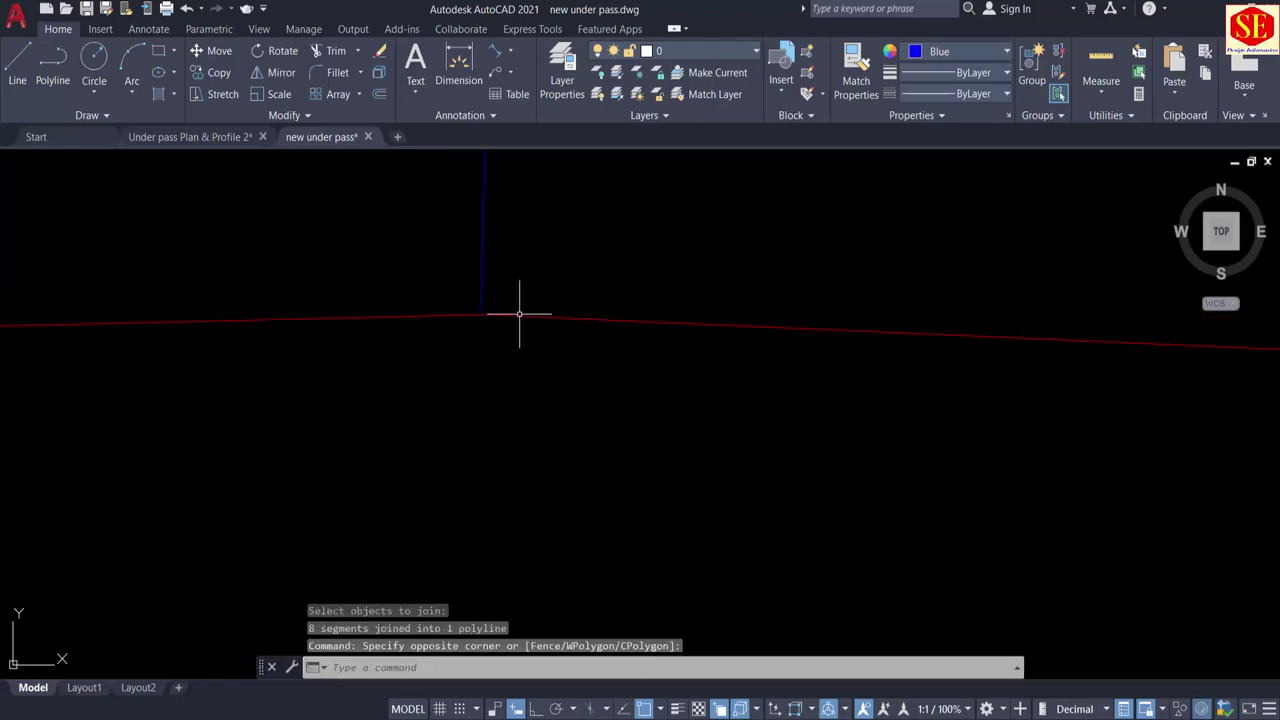
Step: Inspect the joined road edges at the western road end and the lane, island and edge lines across the junction plan
click(517, 318)
scroll(514, 340, down, 5)
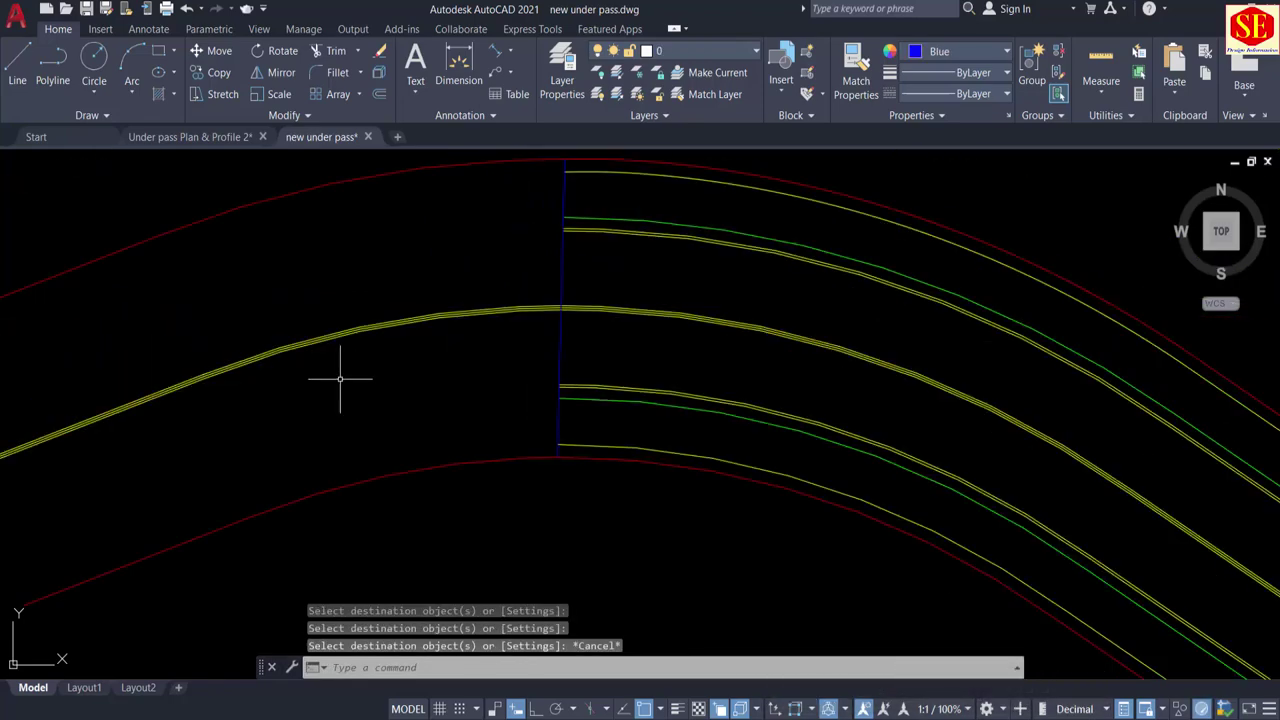
scroll(340, 379, down, 5)
scroll(415, 298, up, 5)
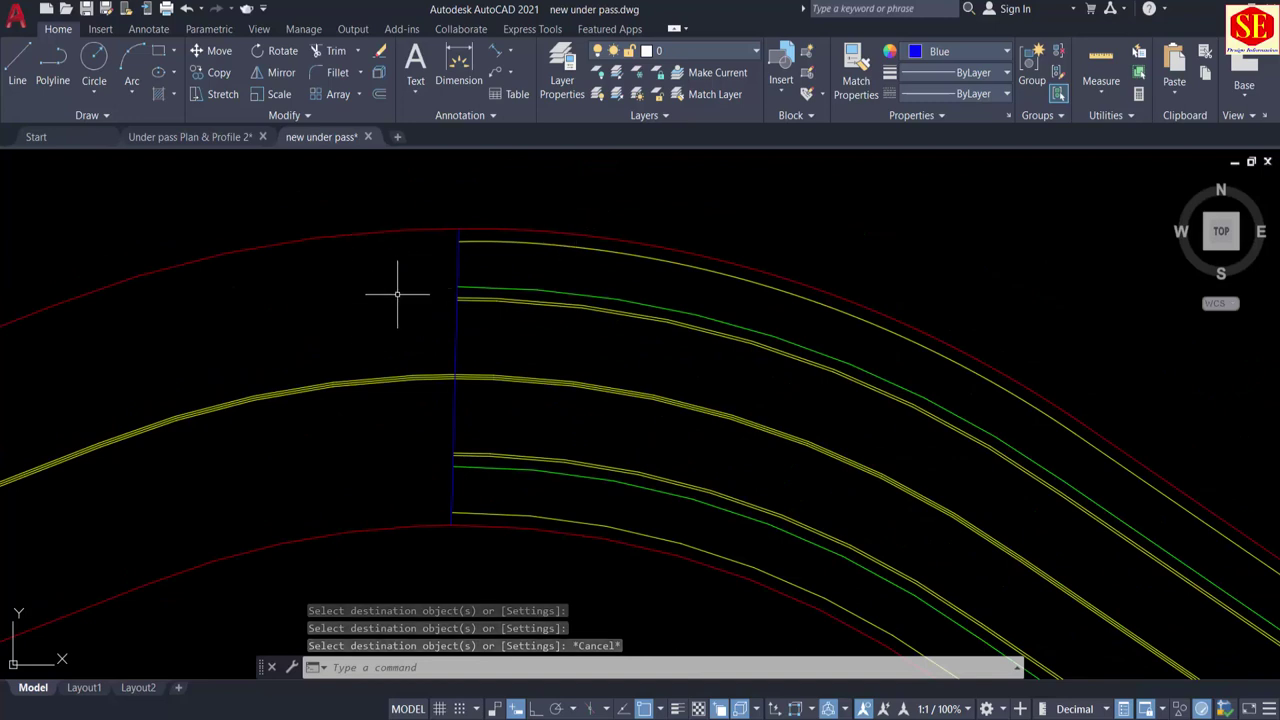
scroll(516, 552, down, 6)
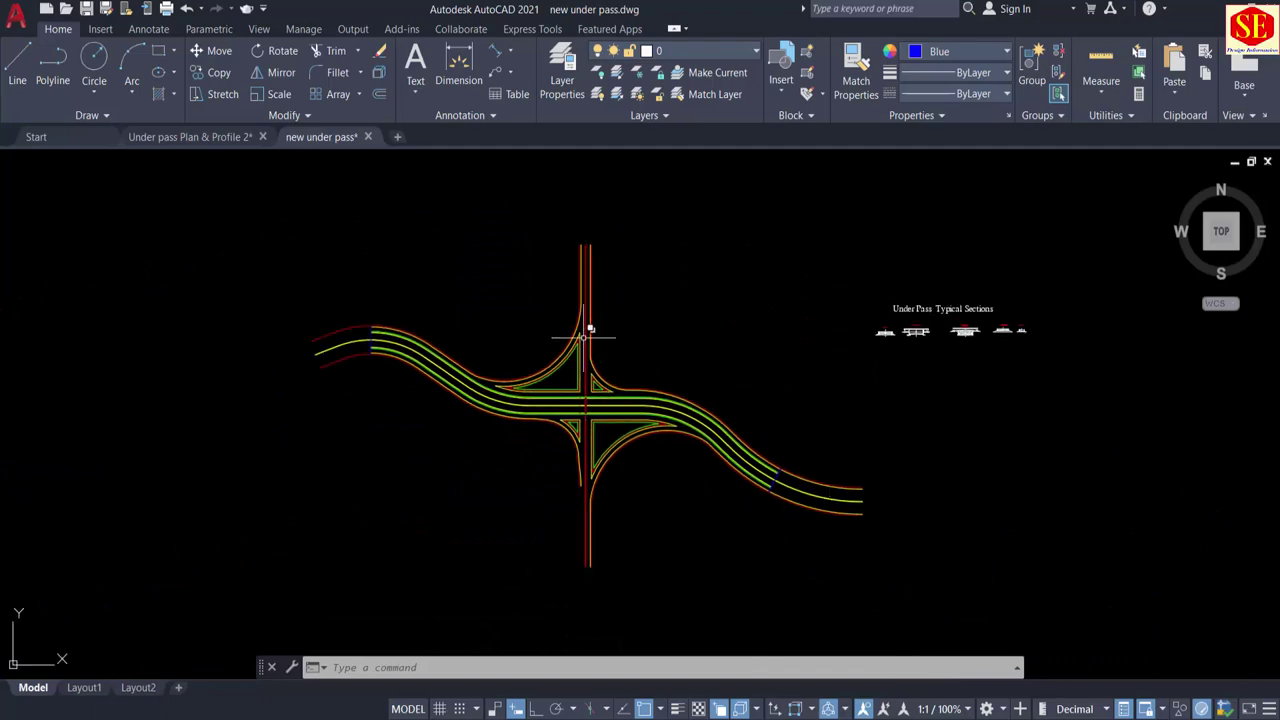
scroll(660, 445, up, 6)
middle_drag(667, 341, 709, 429)
scroll(712, 421, down, 2)
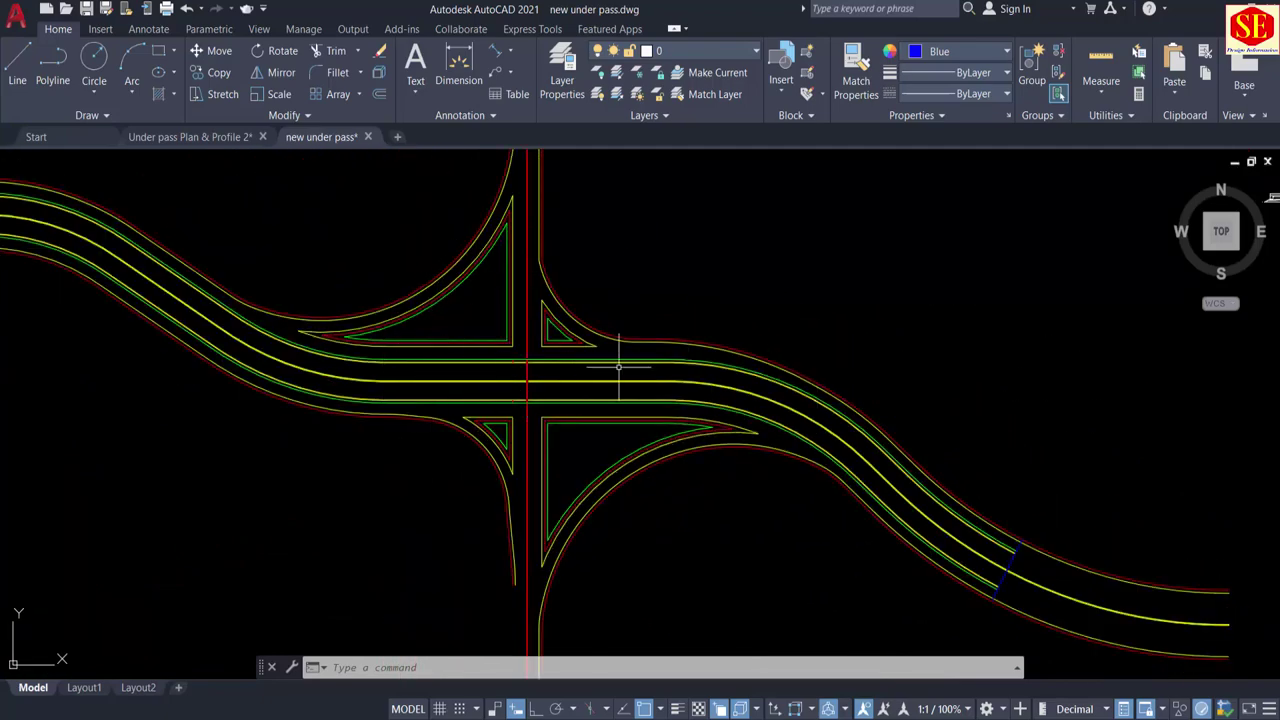
scroll(567, 393, up, 5)
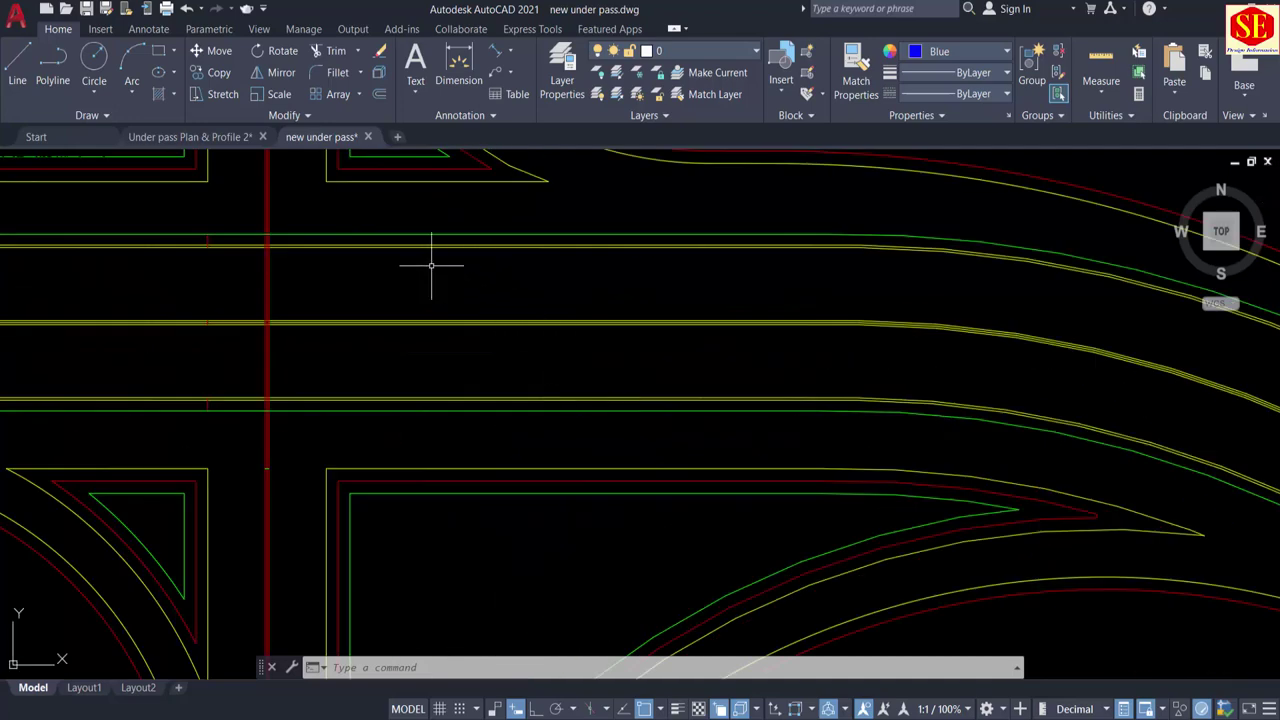
scroll(435, 262, up, 2)
scroll(420, 250, down, 6)
scroll(975, 400, up, 5)
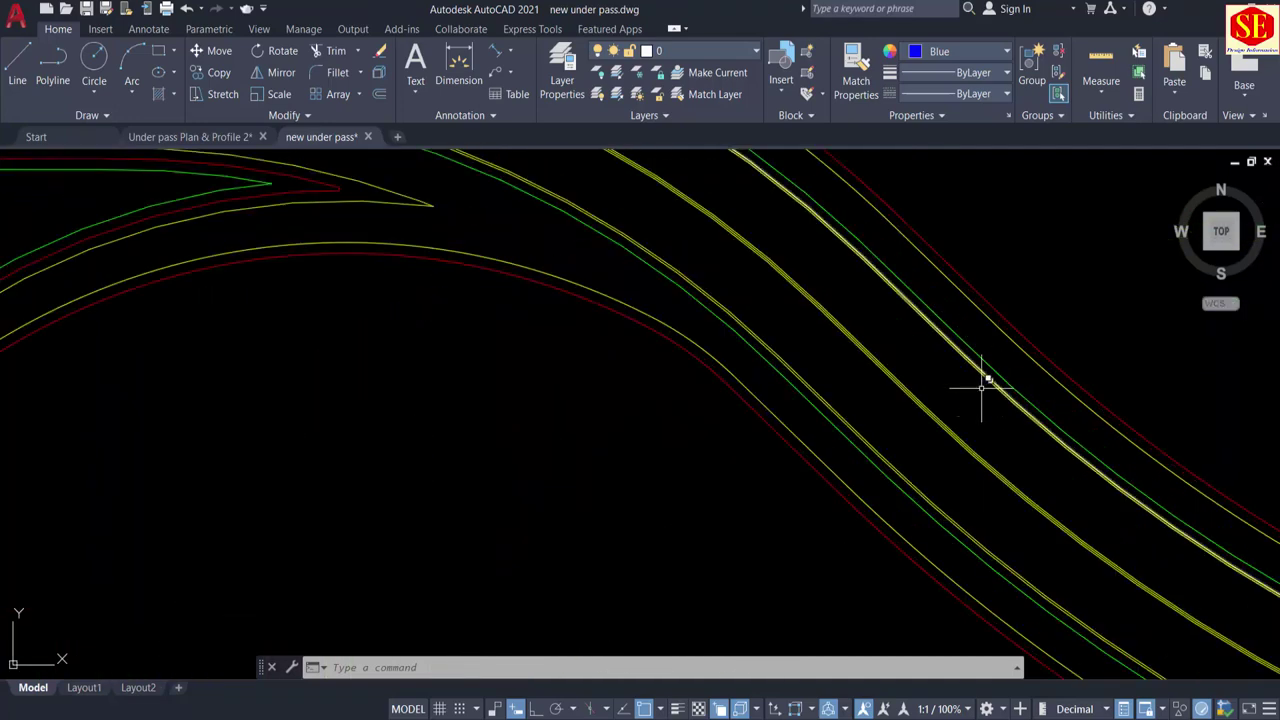
scroll(956, 381, down, 6)
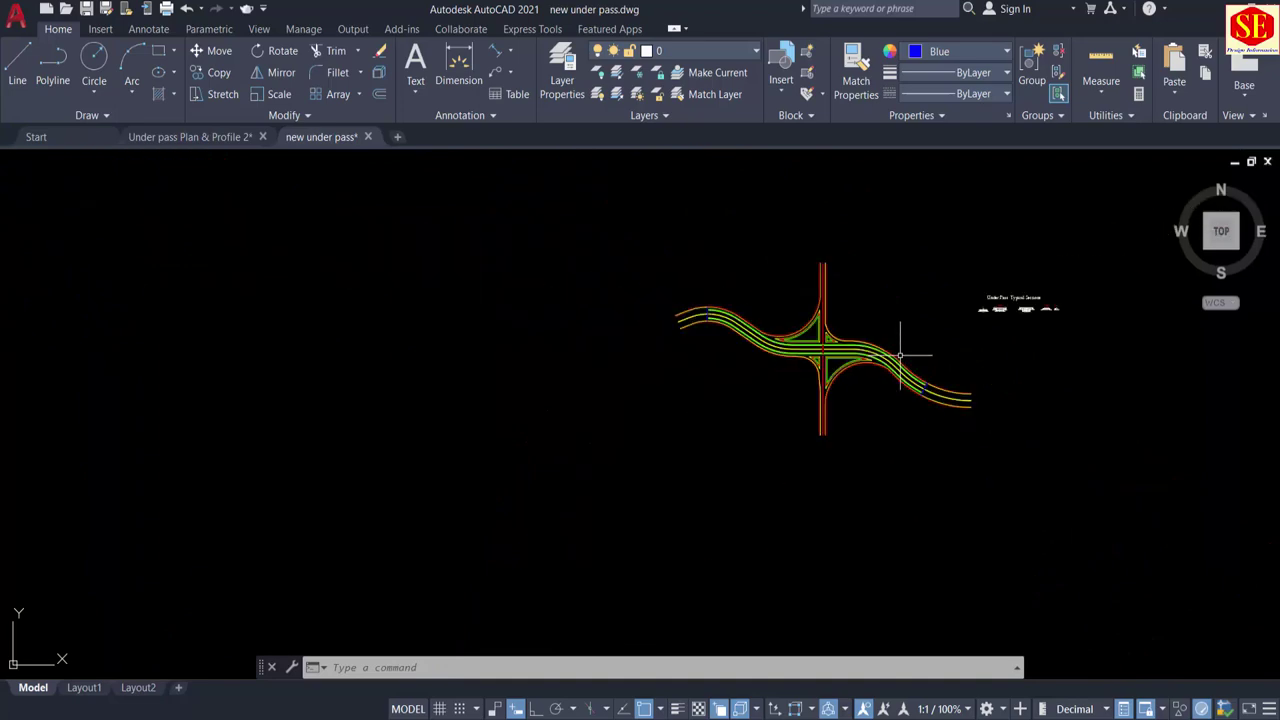
Step: Examine the footpath, carriageway and overall width dimensions of the Ramps With Walls and Under Pass typical sections
scroll(906, 355, up, 5)
scroll(813, 338, up, 6)
mouse_move(452, 391)
middle_down()
mouse_move(797, 431)
mouse_move(1131, 436)
middle_up()
scroll(703, 425, up, 6)
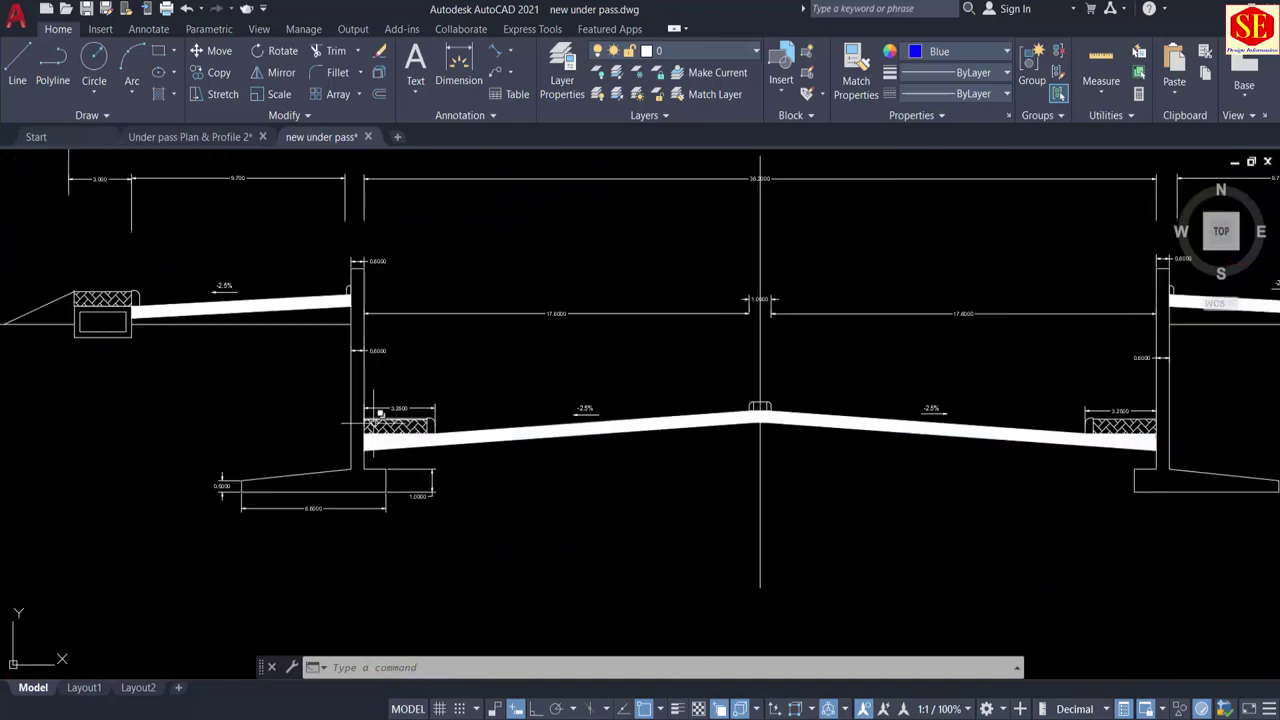
scroll(398, 425, up, 2)
scroll(359, 399, down, 8)
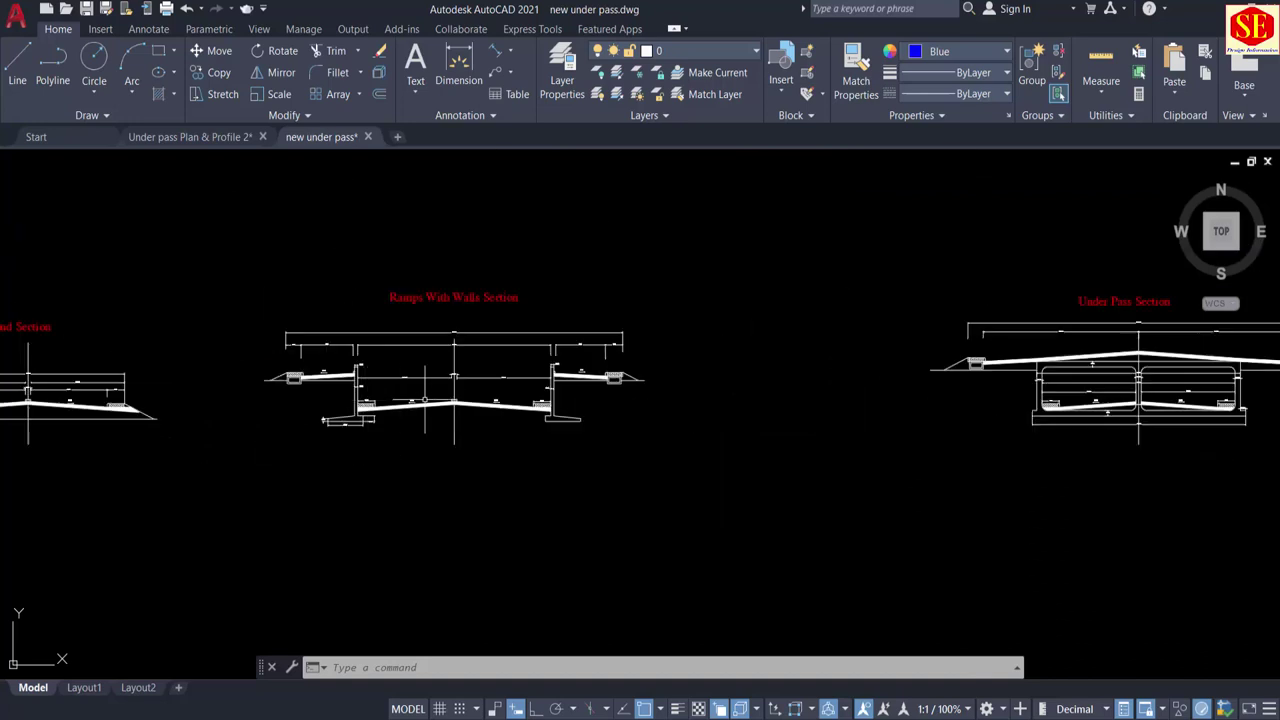
middle_drag(689, 405, 113, 397)
scroll(517, 413, up, 8)
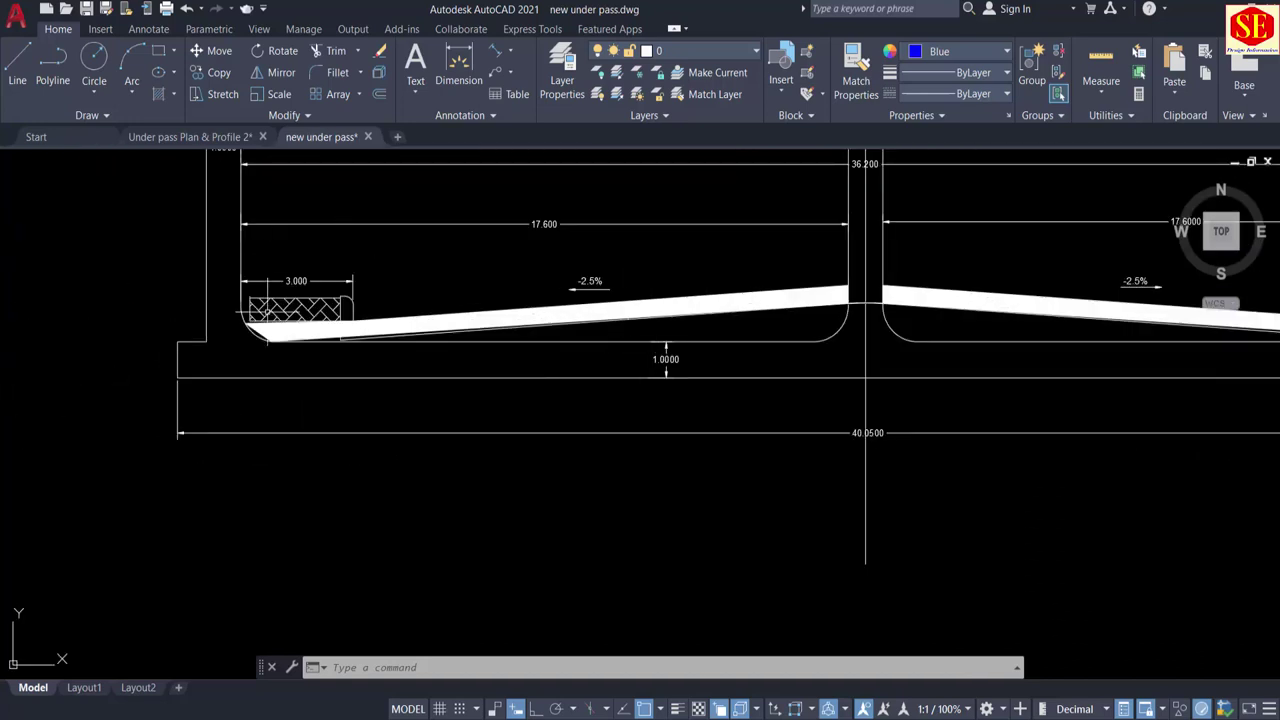
scroll(338, 265, down, 4)
middle_drag(424, 273, 404, 471)
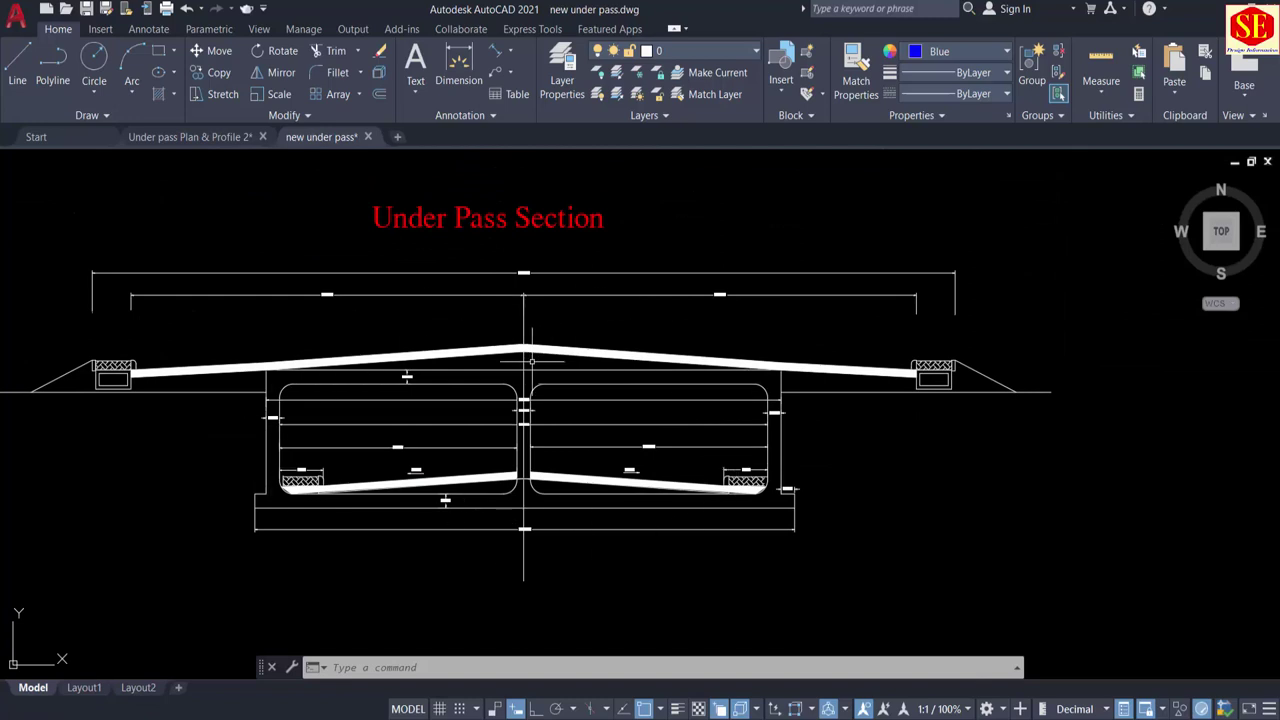
scroll(531, 360, up, 4)
scroll(349, 266, down, 5)
scroll(517, 222, up, 6)
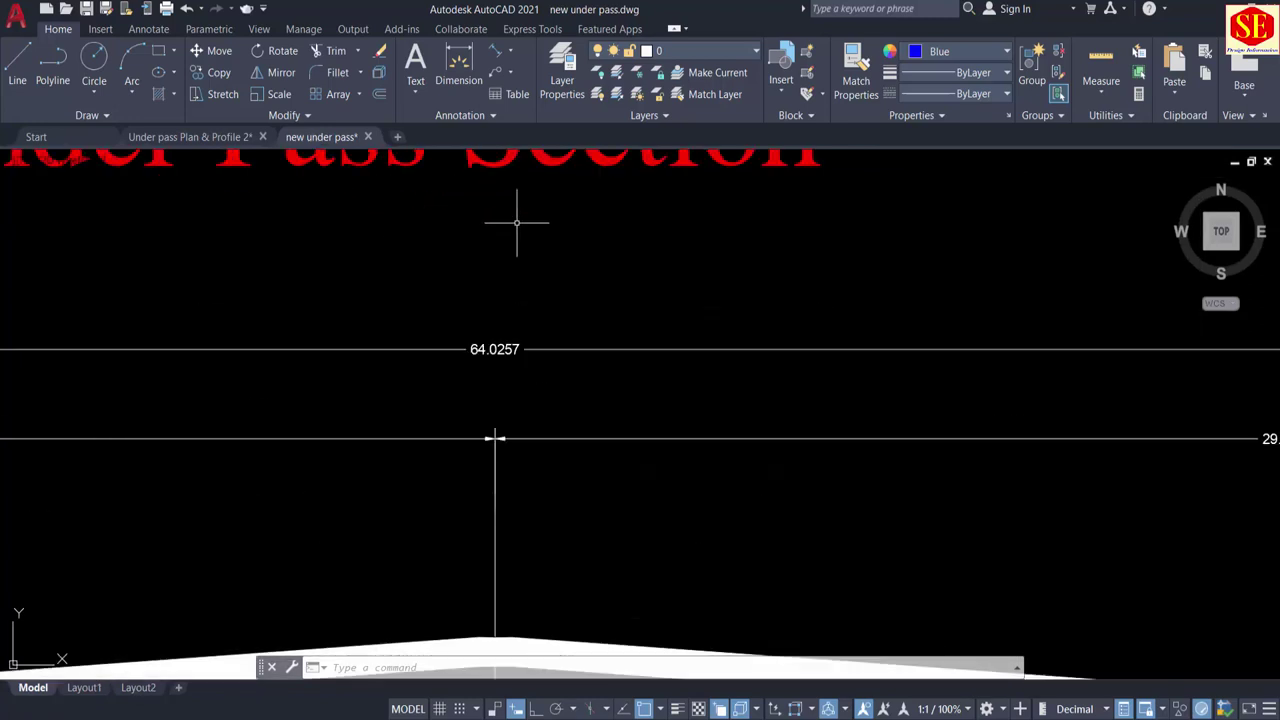
scroll(495, 280, down, 2)
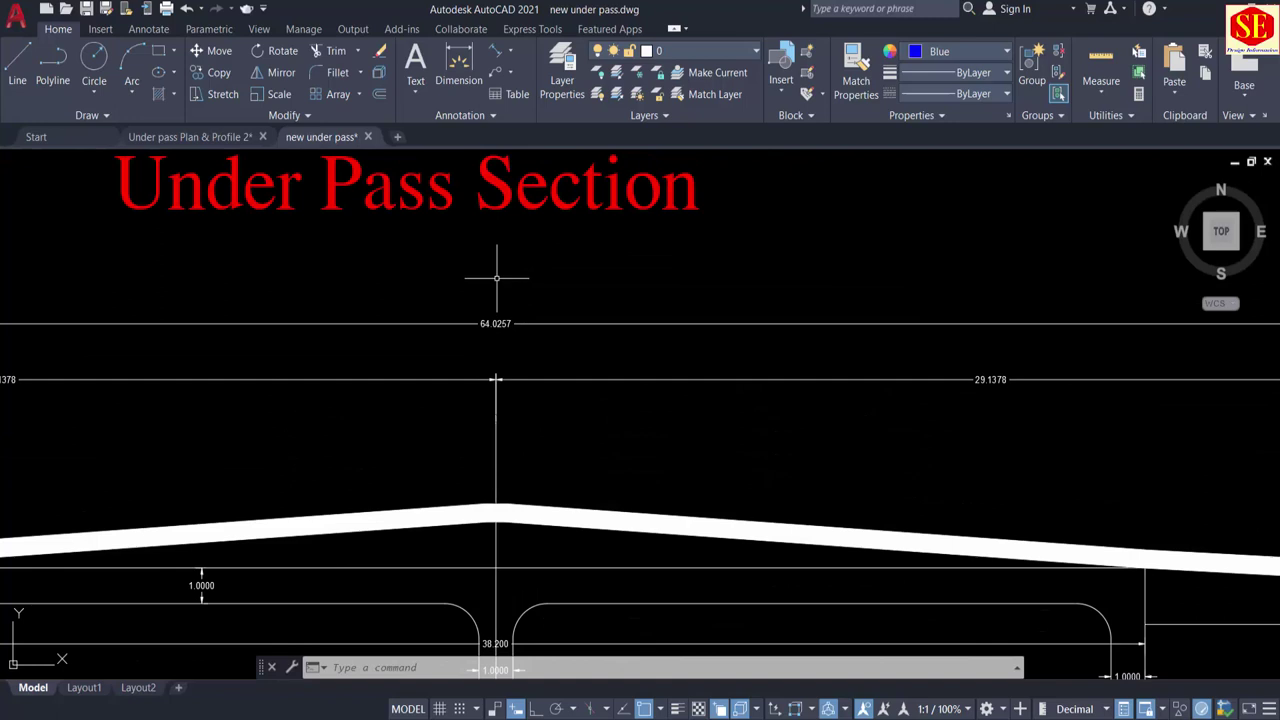
scroll(496, 278, up, 5)
scroll(519, 273, down, 5)
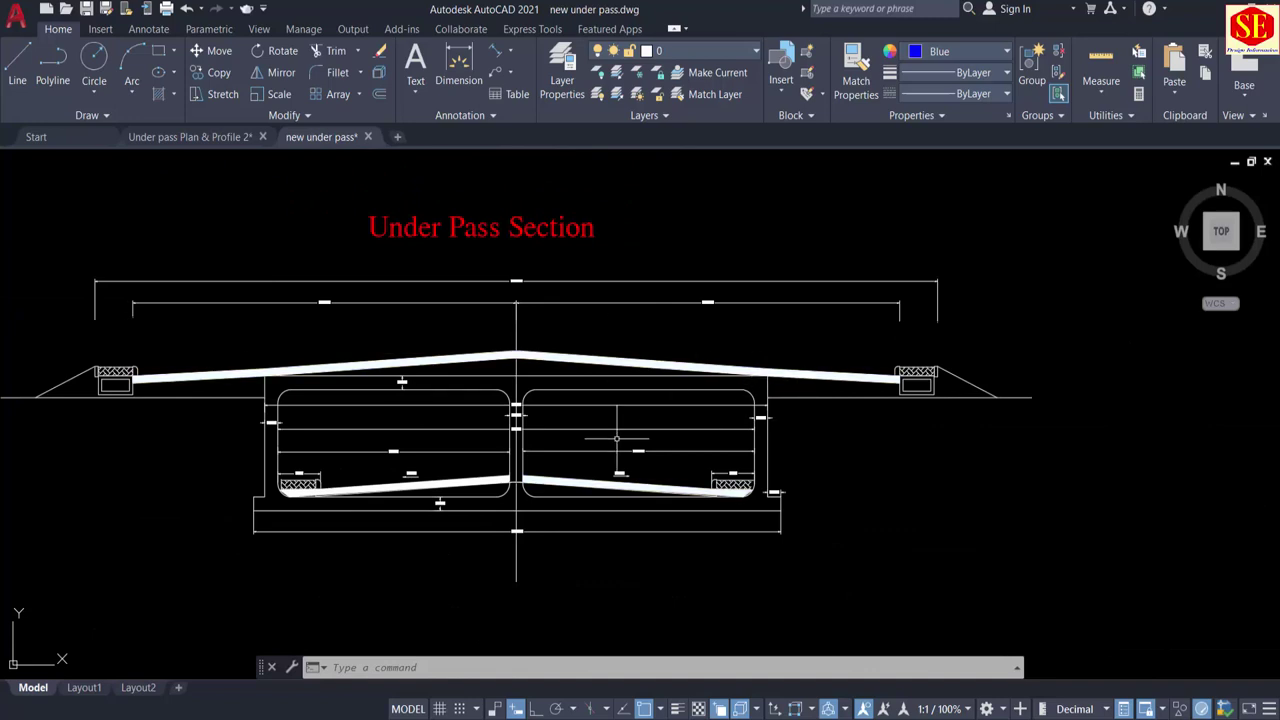
Step: Examine the cell width, wall, slab and base dimensions of the twin box in the Under Pass Section
scroll(632, 440, up, 4)
middle_drag(632, 440, 932, 400)
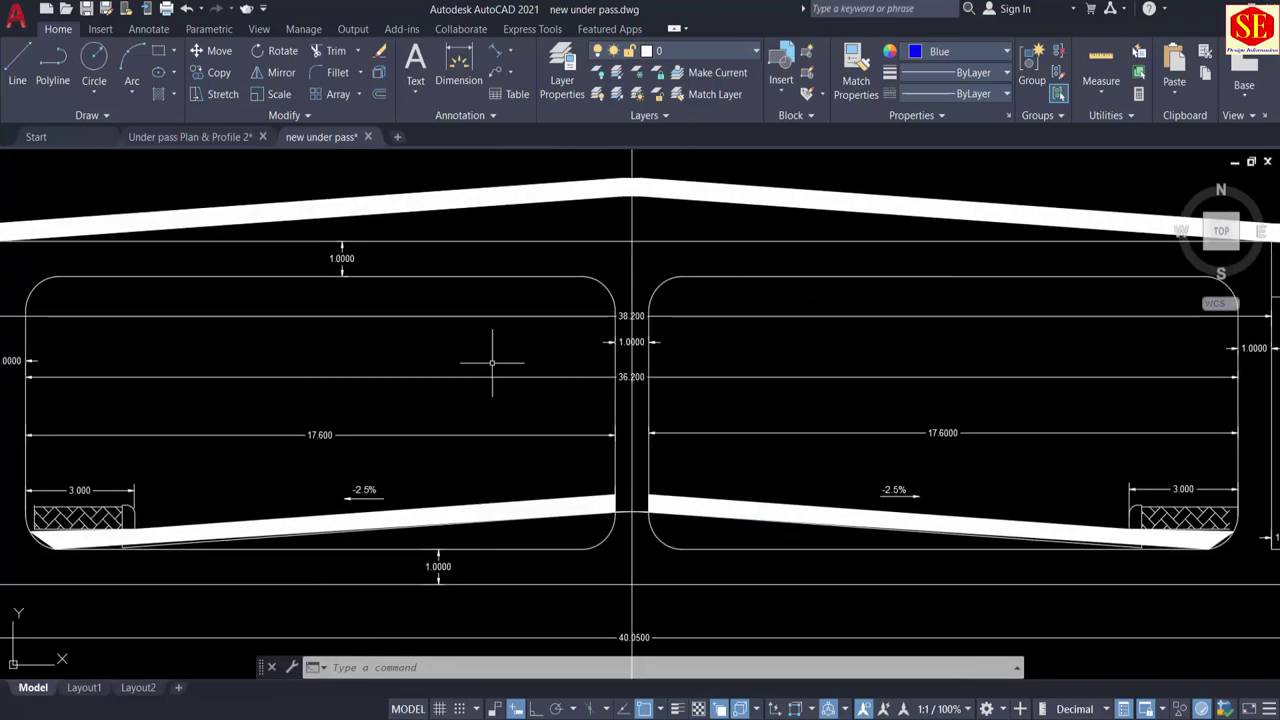
scroll(503, 324, down, 2)
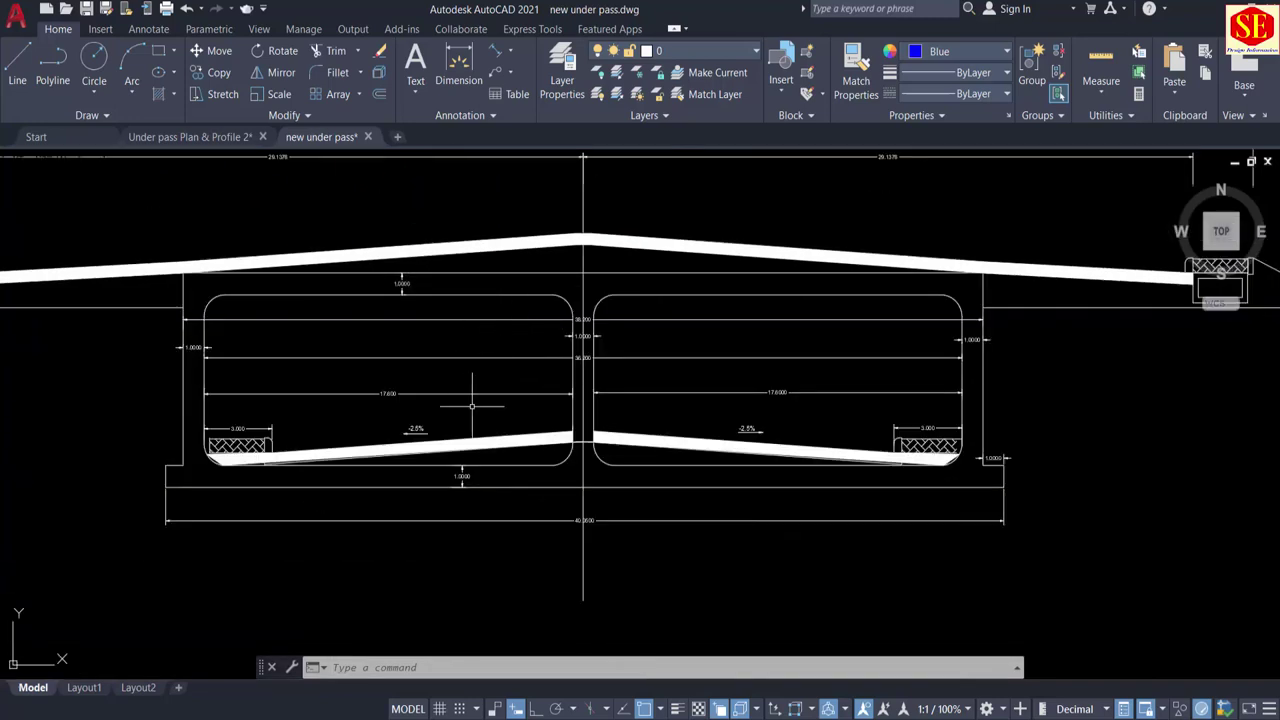
scroll(602, 534, up, 5)
scroll(606, 489, down, 5)
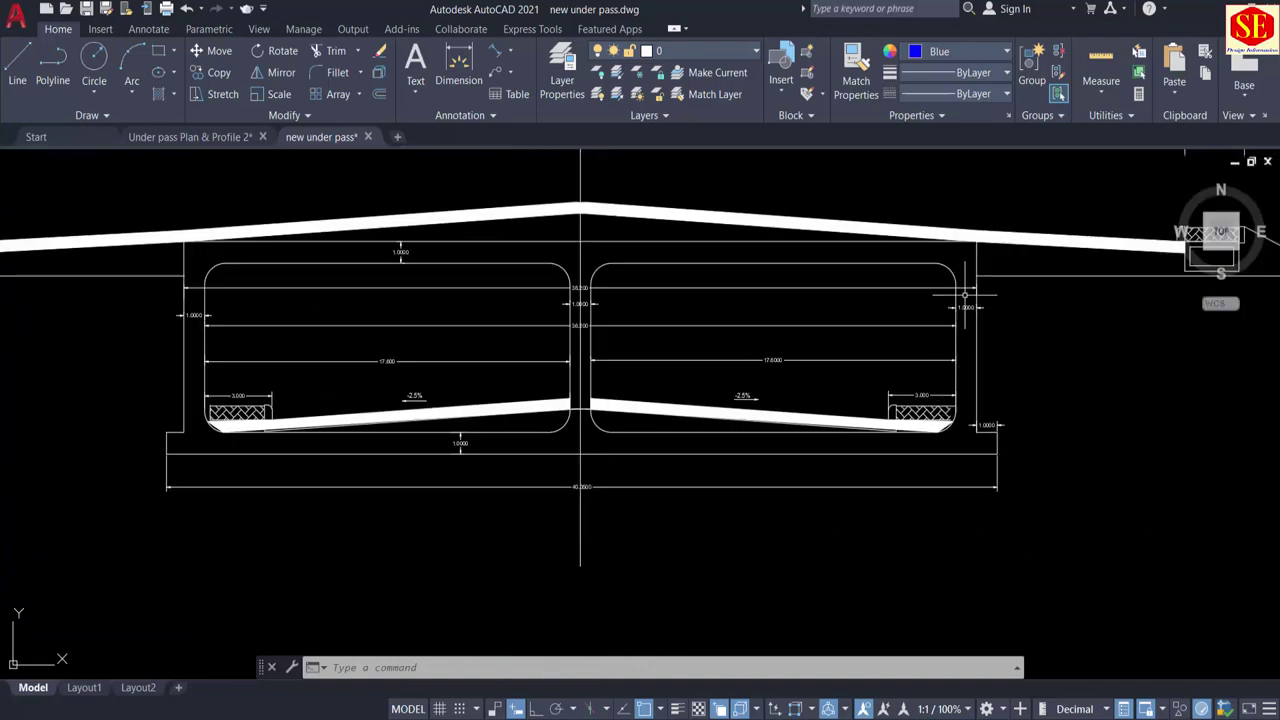
scroll(965, 295, up, 5)
scroll(952, 320, down, 5)
scroll(982, 523, up, 5)
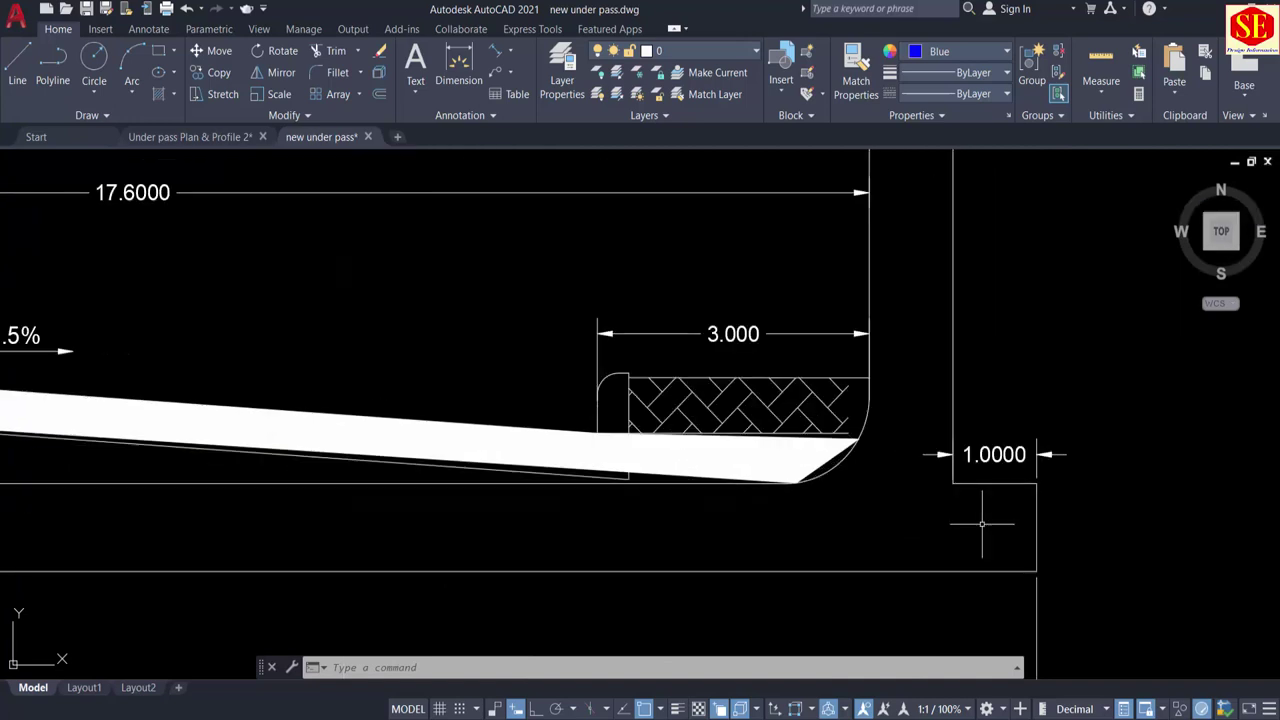
scroll(1057, 522, down, 5)
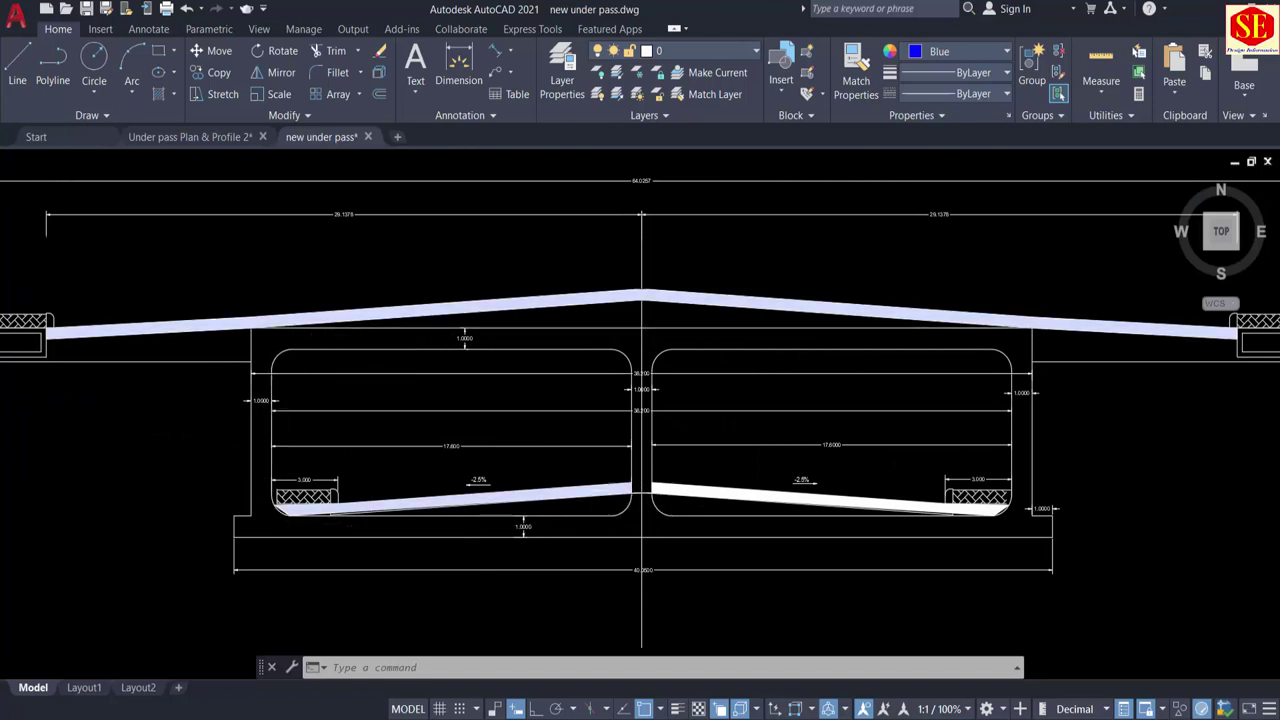
scroll(635, 483, up, 3)
scroll(985, 508, down, 3)
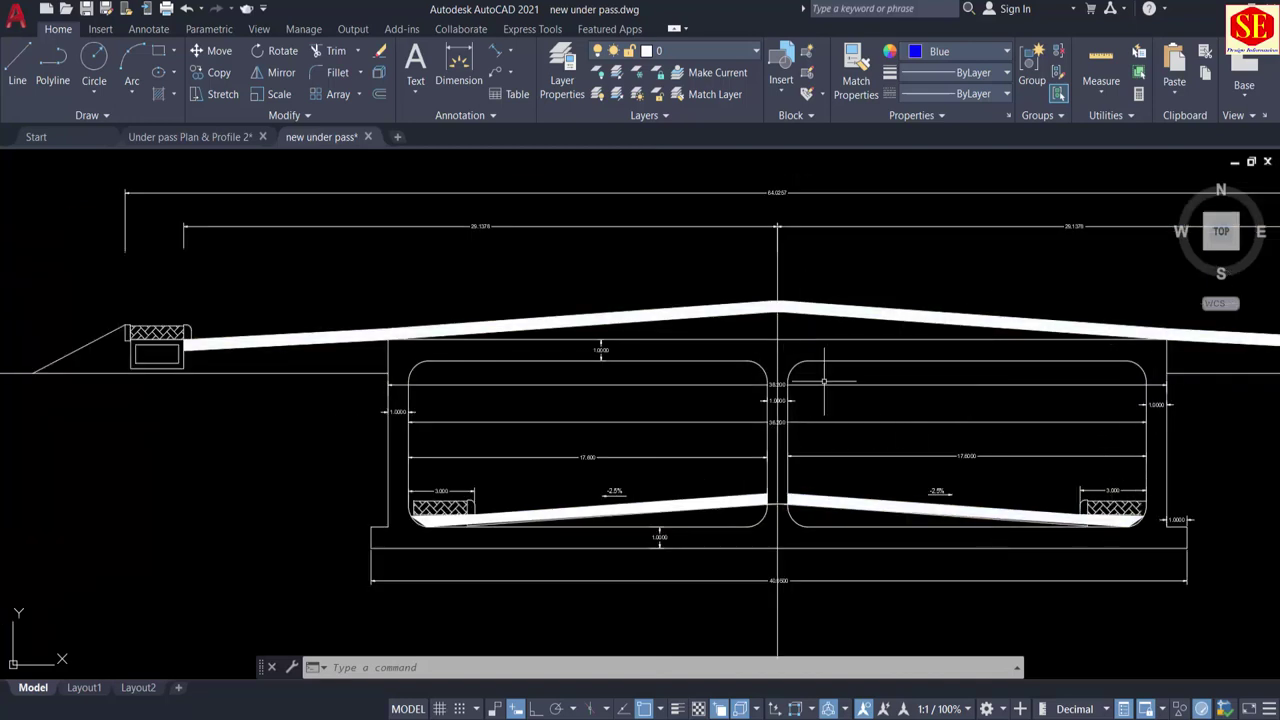
middle_drag(810, 352, 805, 372)
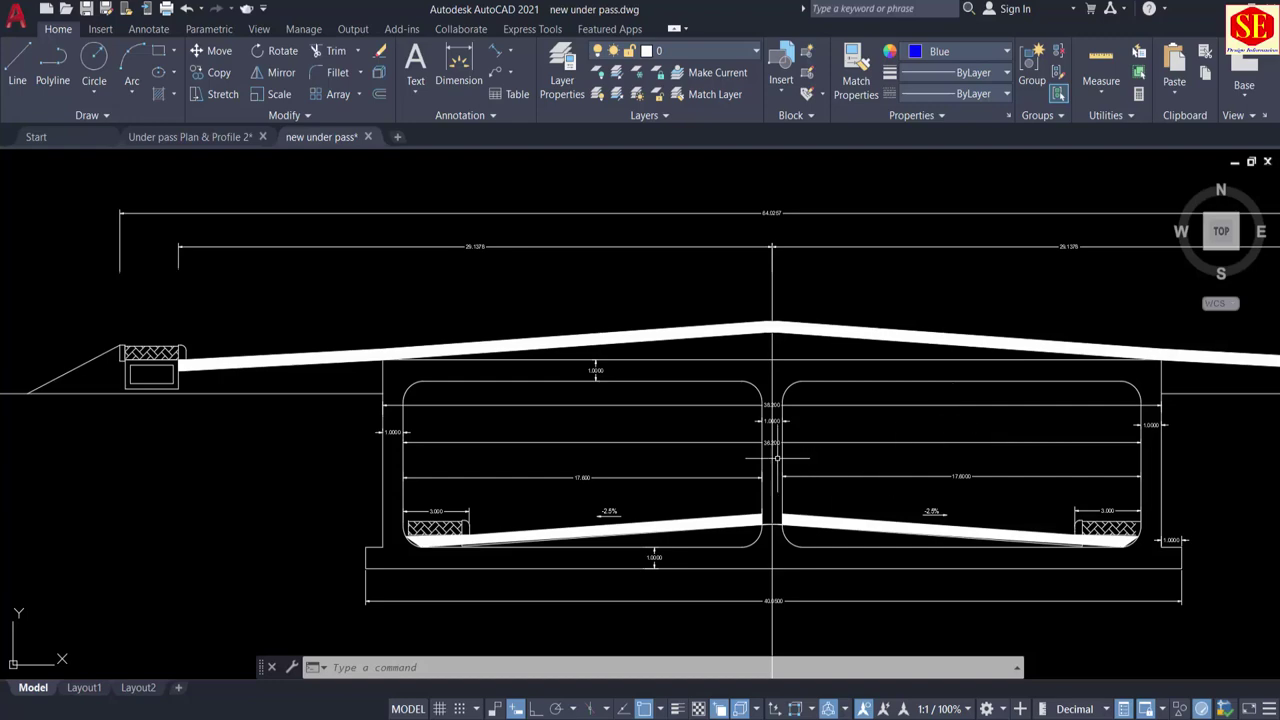
scroll(694, 451, up, 2)
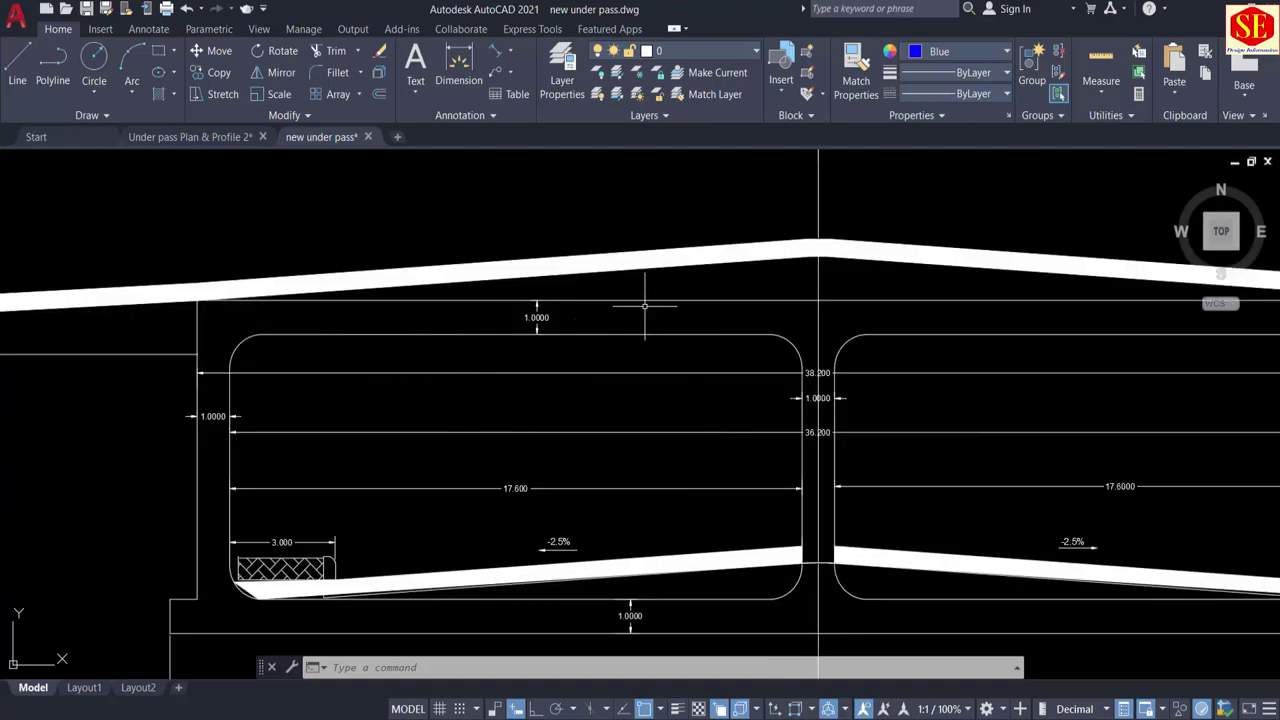
scroll(645, 307, down, 10)
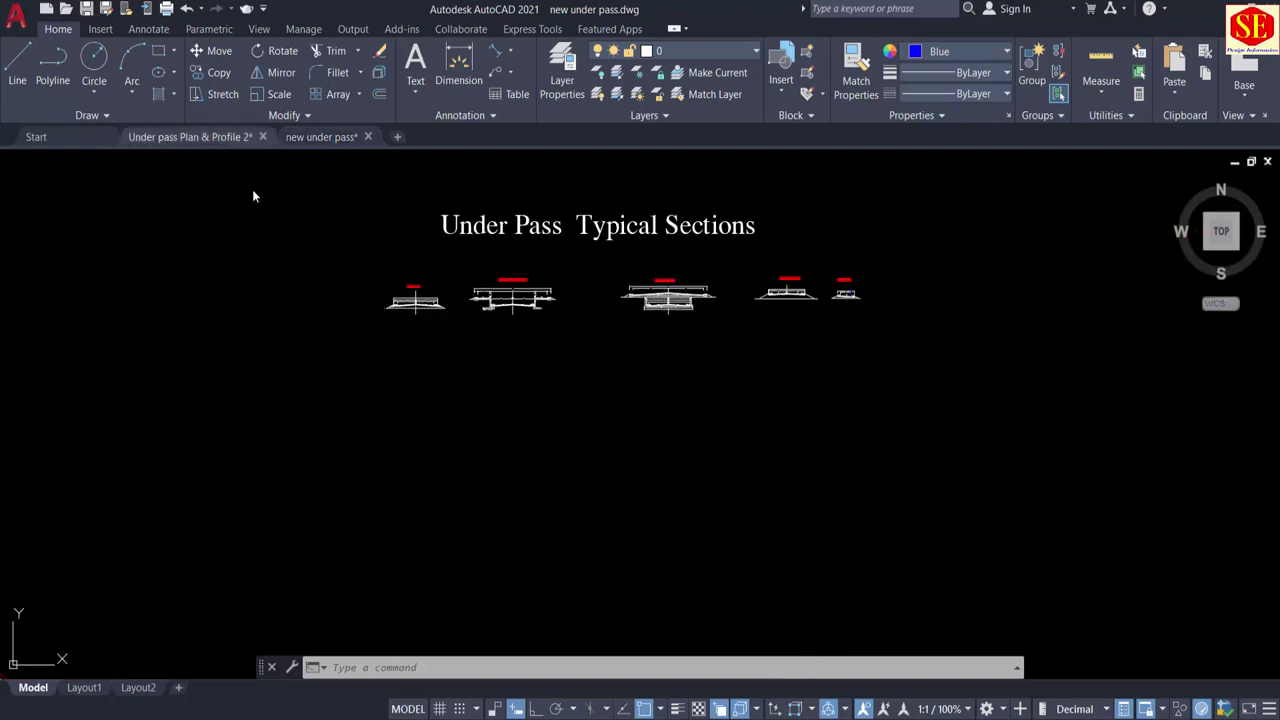
Step: Switch to the Under pass Plan & Profile 2 drawing and examine the length and width dimensions of the hatched underpass box
click(190, 136)
scroll(660, 380, up, 8)
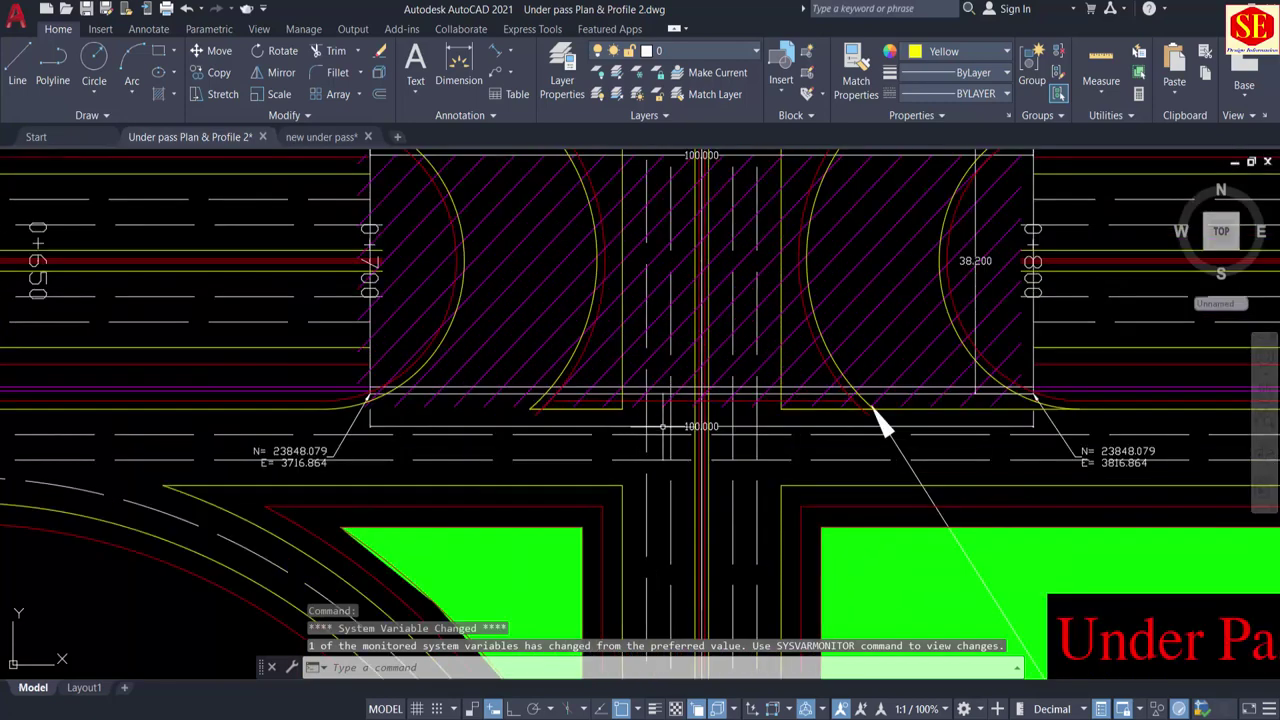
scroll(690, 430, up, 4)
scroll(690, 425, down, 6)
scroll(905, 370, up, 3)
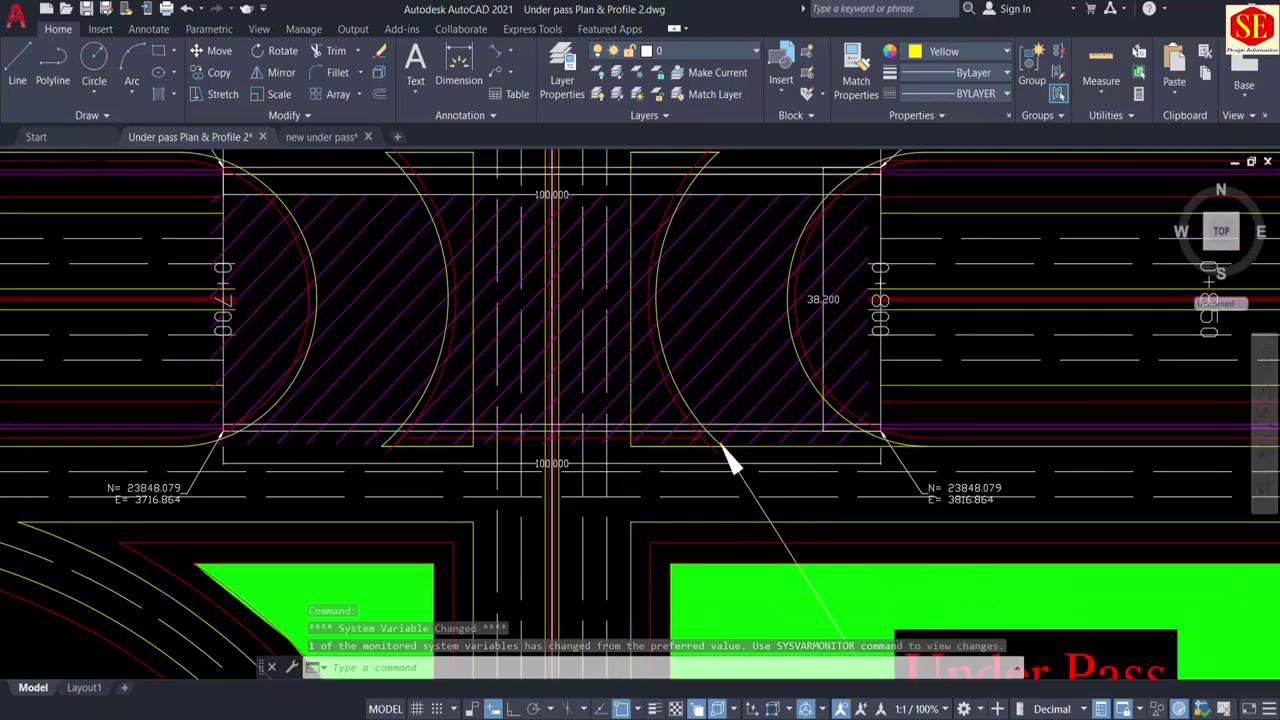
scroll(722, 447, up, 3)
scroll(600, 530, up, 2)
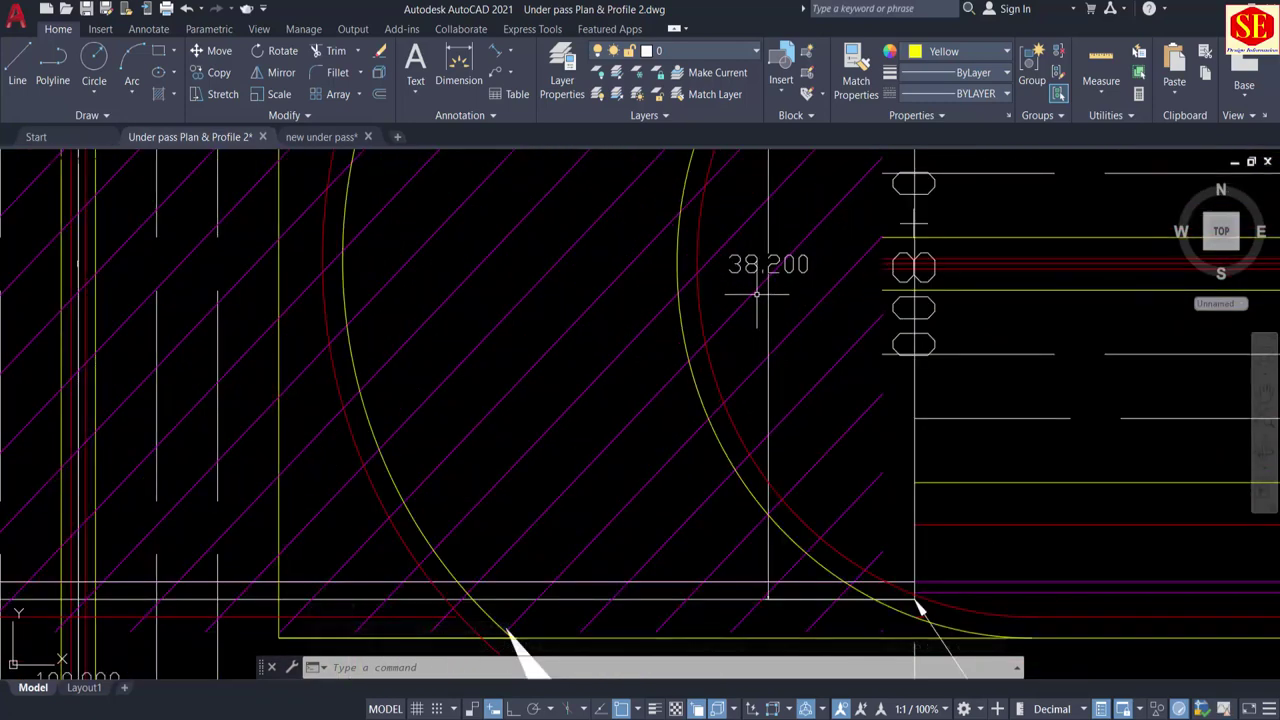
scroll(757, 293, down, 4)
middle_drag(747, 231, 754, 325)
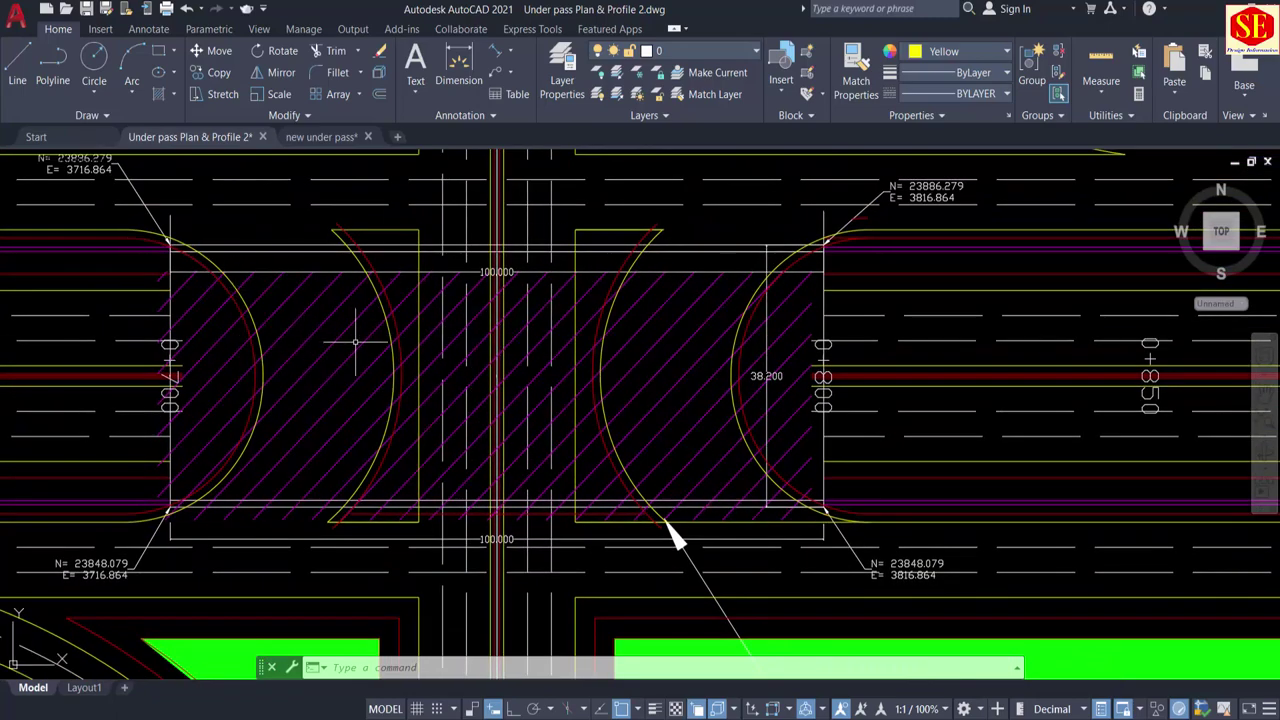
scroll(668, 525, up, 4)
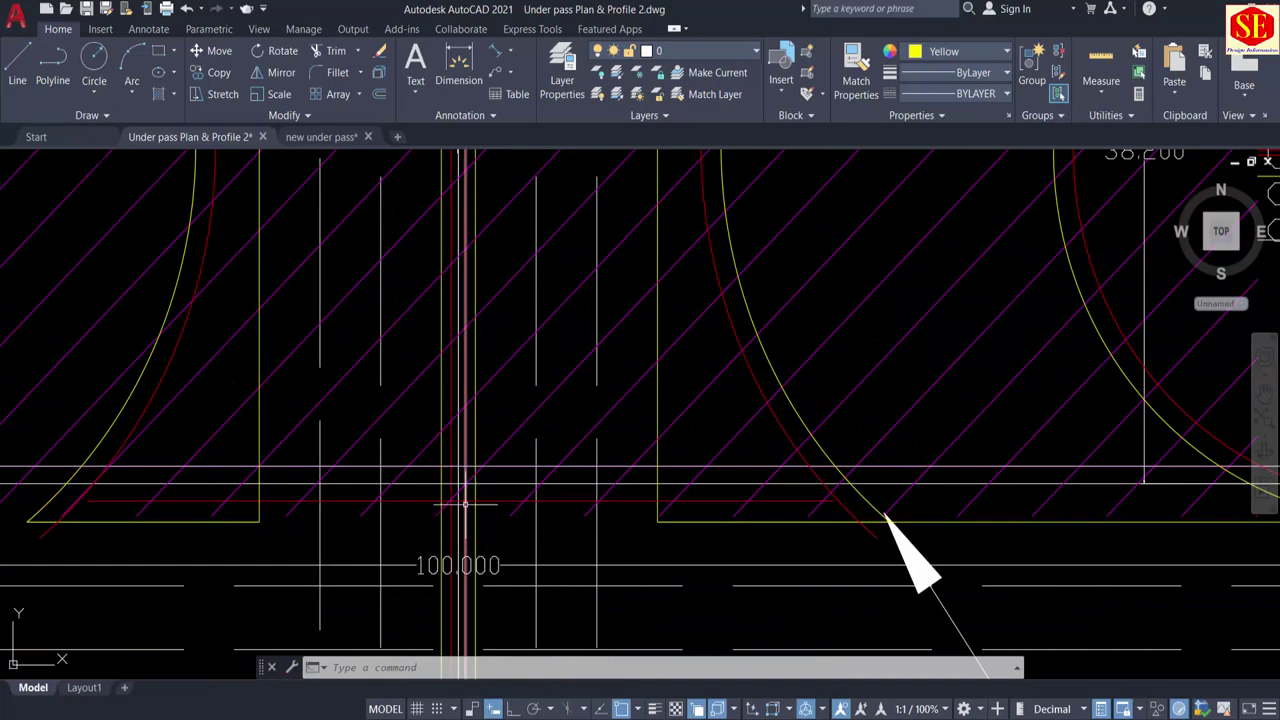
scroll(886, 517, down, 4)
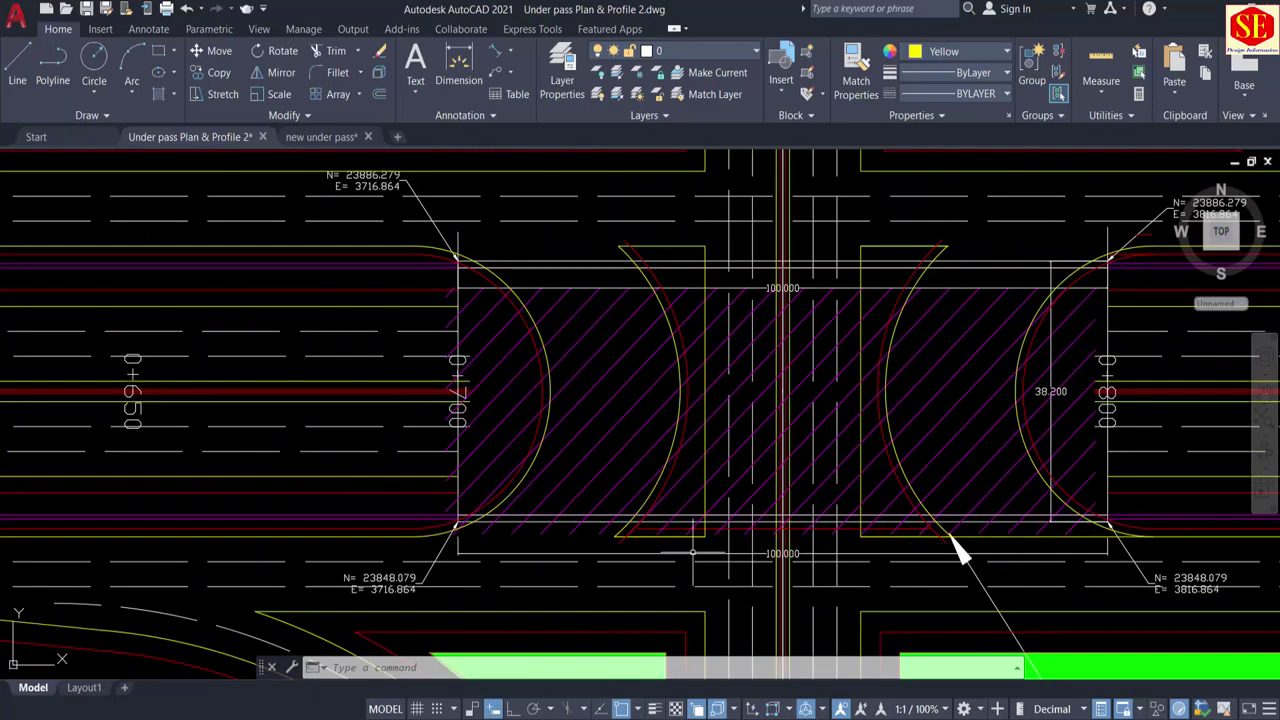
scroll(1127, 432, up, 2)
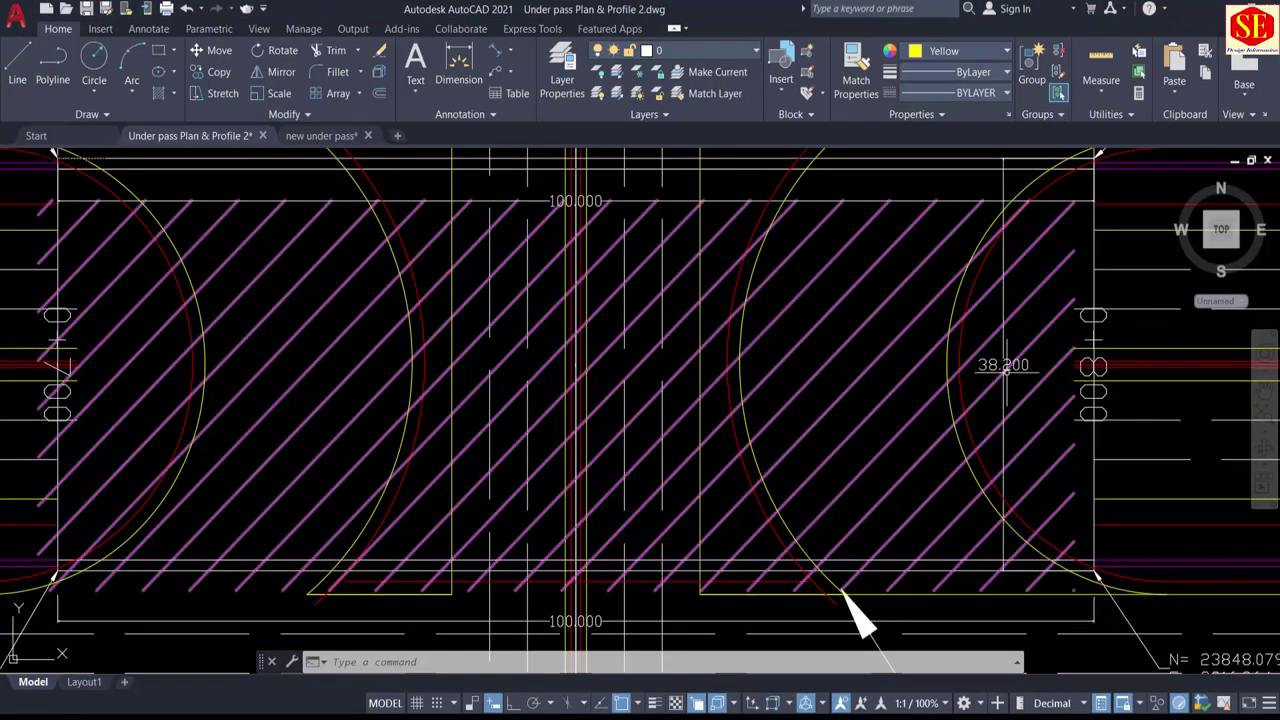
scroll(1005, 365, up, 2)
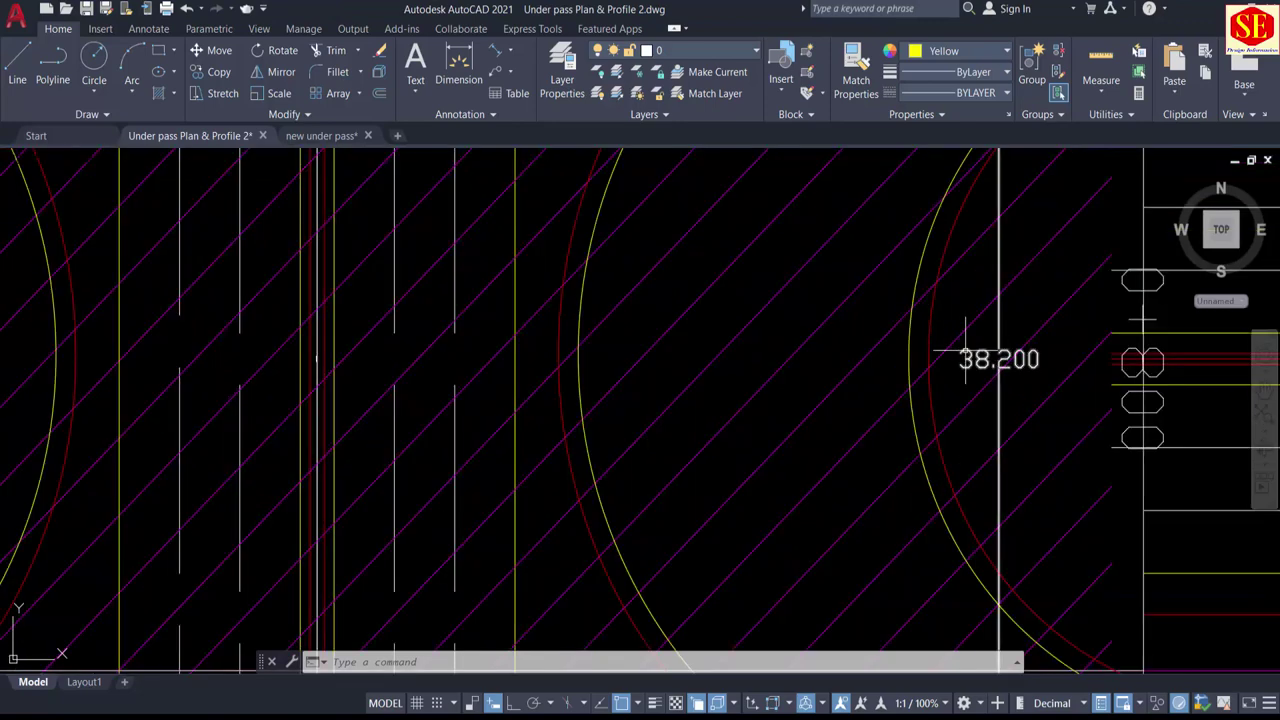
scroll(1002, 370, down, 2)
scroll(1003, 368, down, 3)
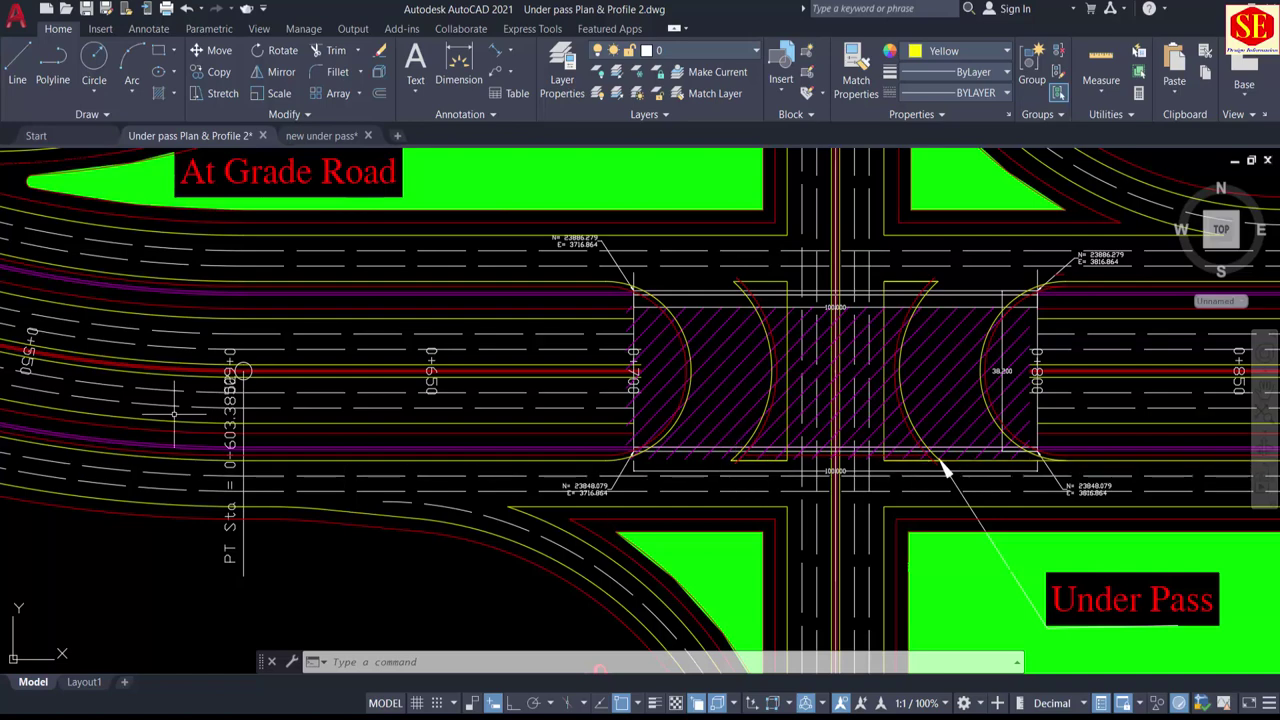
Step: Switch to the new under pass drawing and offset the crossing road's red centreline 50 to the west
click(321, 135)
scroll(590, 313, down, 5)
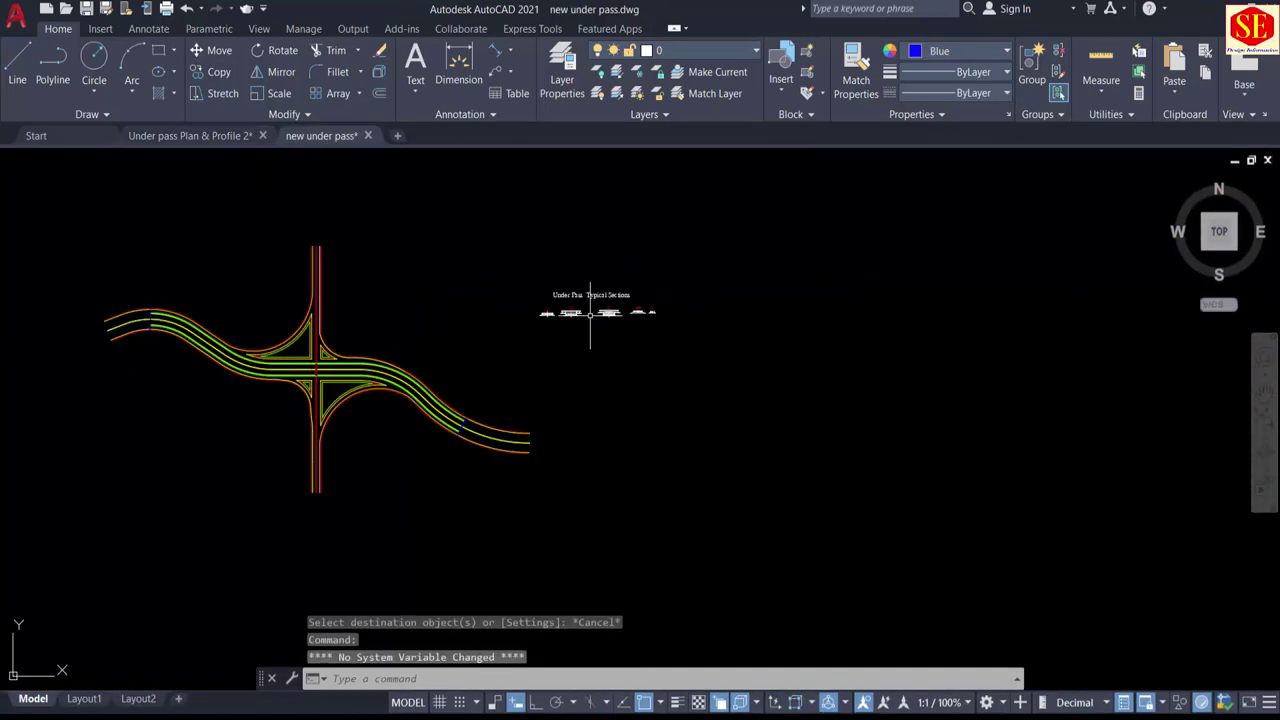
scroll(301, 375, up, 10)
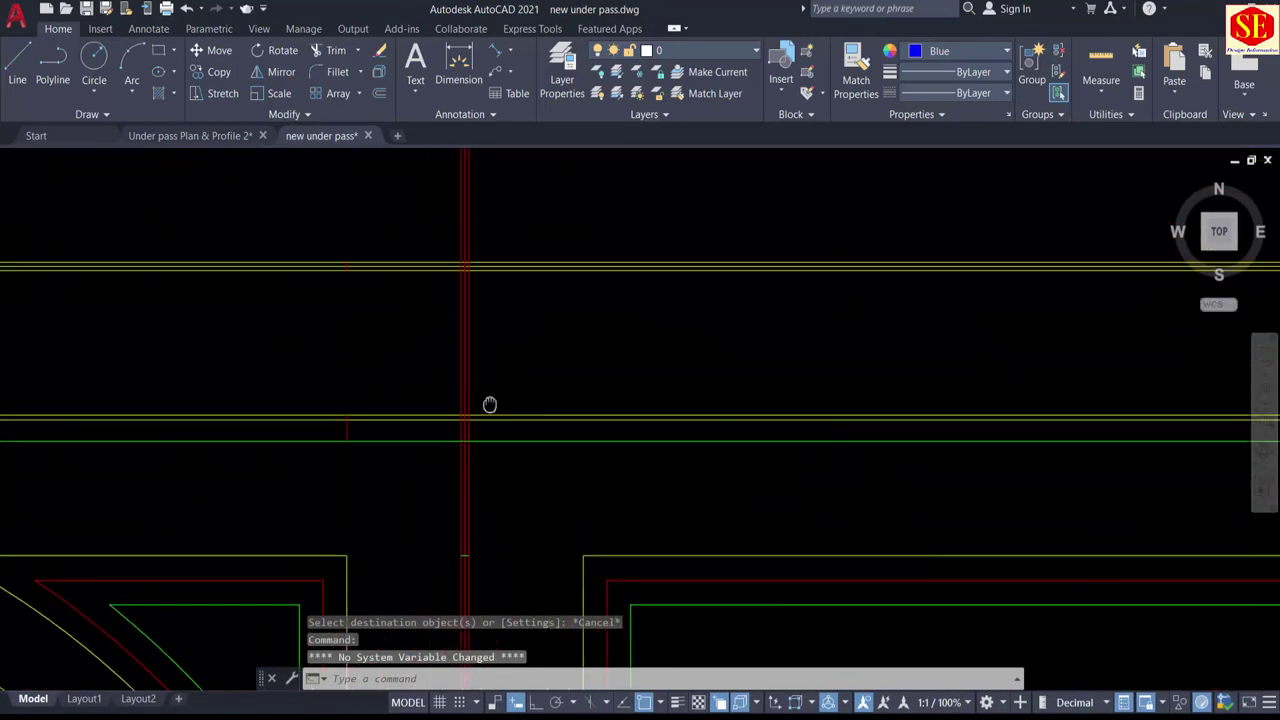
text(o)
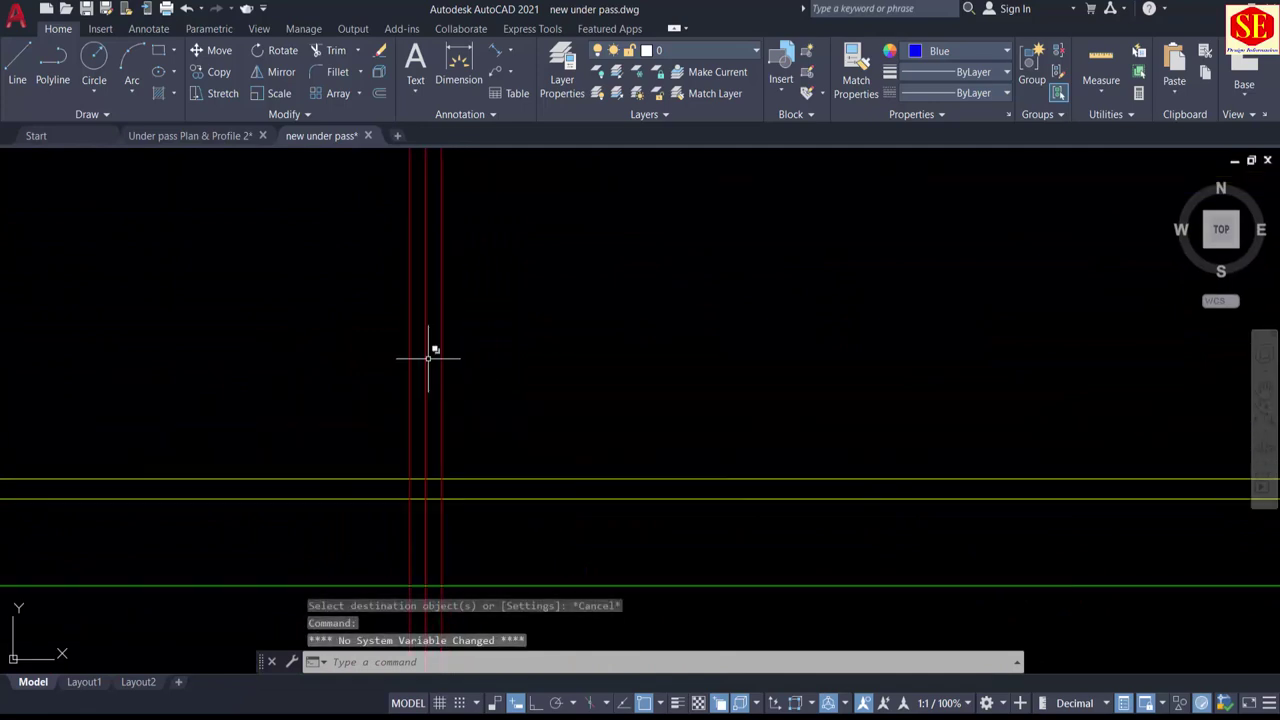
key(space)
text(50)
key(Return)
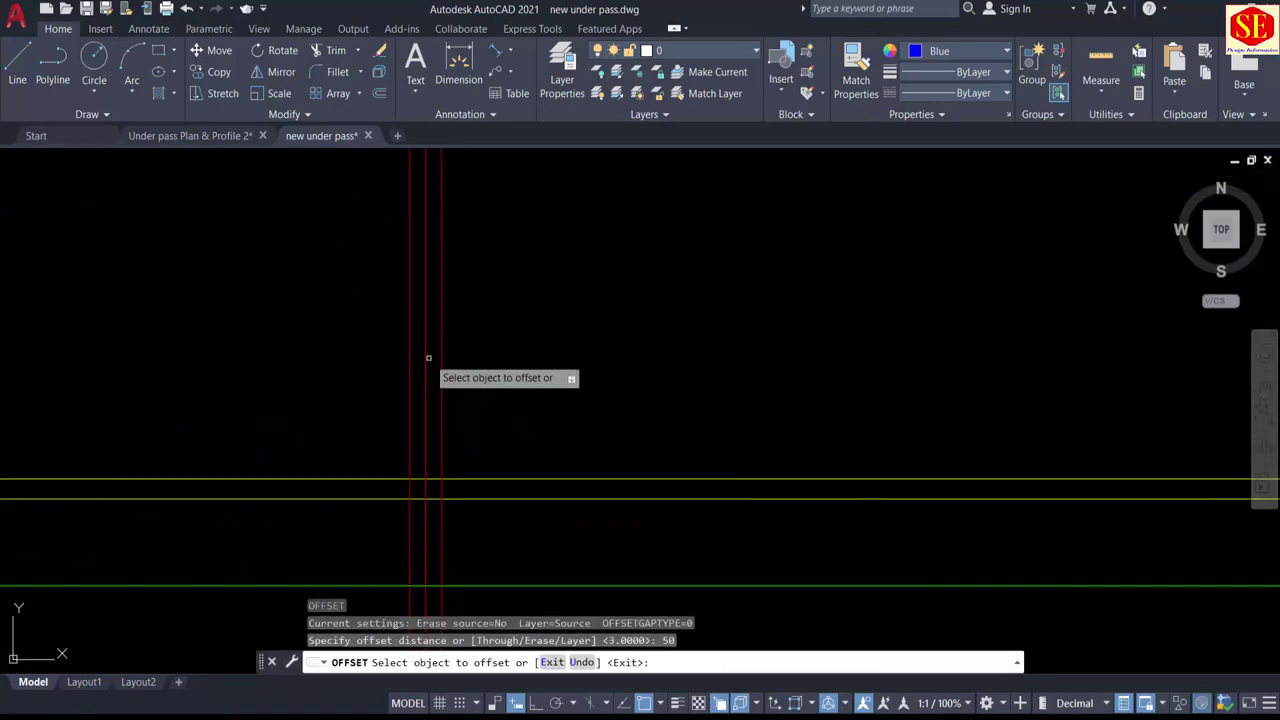
click(434, 351)
click(349, 372)
Step: Offset the crossing road's centreline 50 to the east for the other end of the underpass box
scroll(365, 383, down, 2)
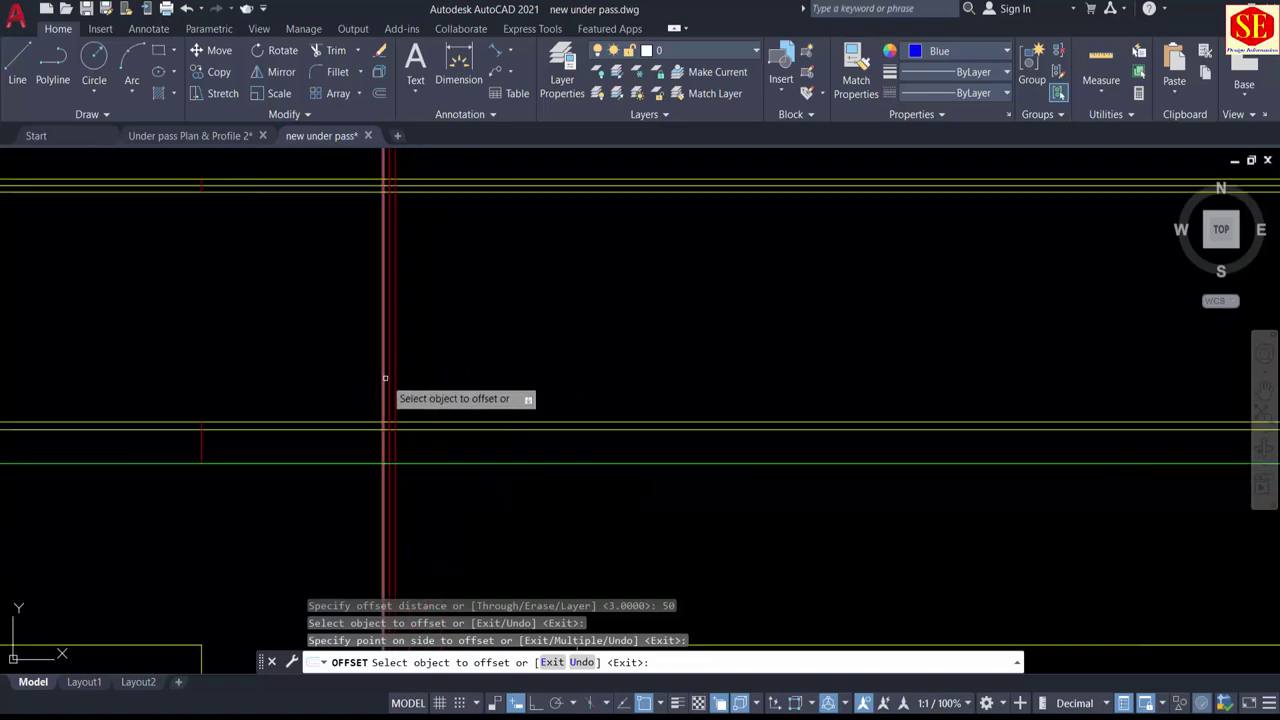
click(389, 375)
click(397, 381)
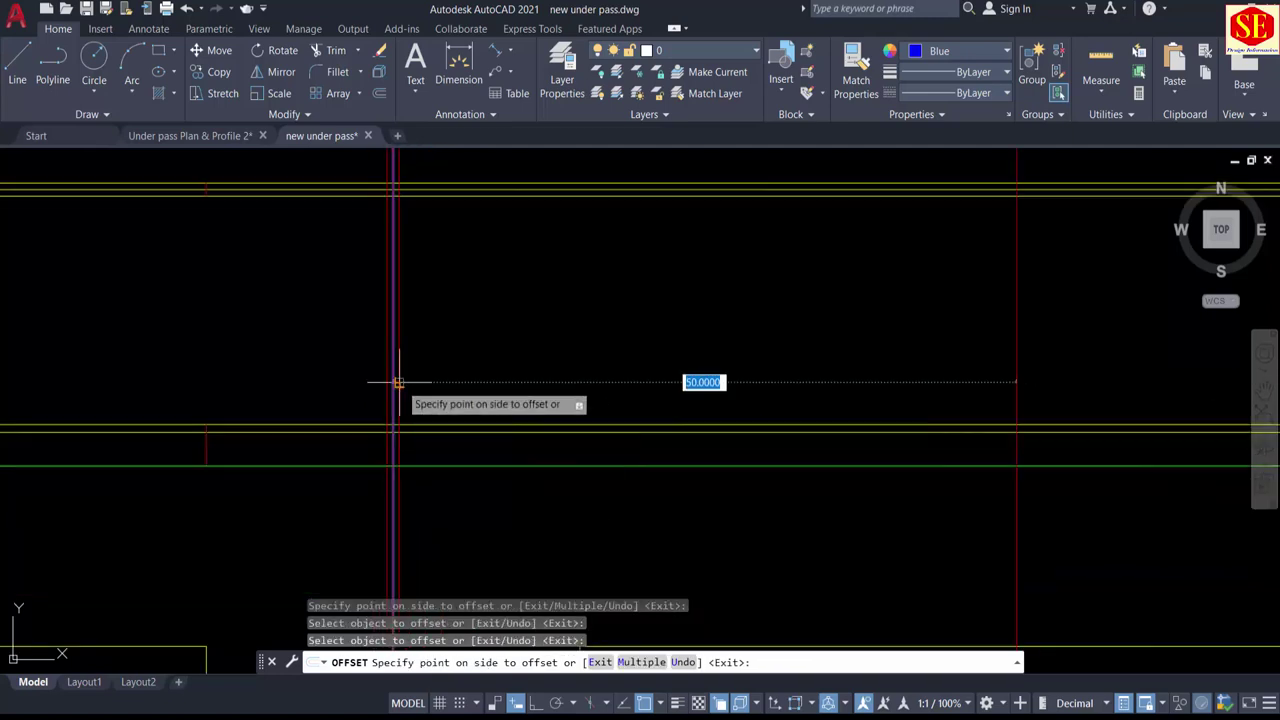
click(630, 372)
scroll(700, 390, up, 3)
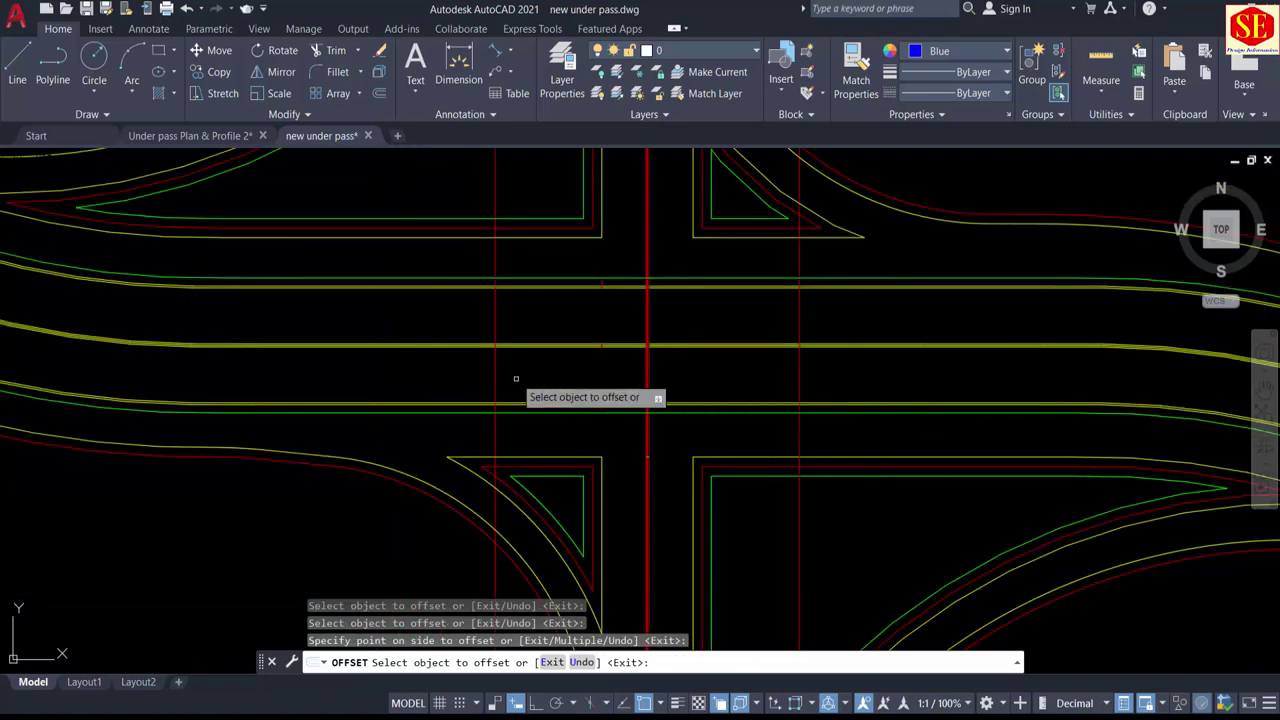
key(Escape)
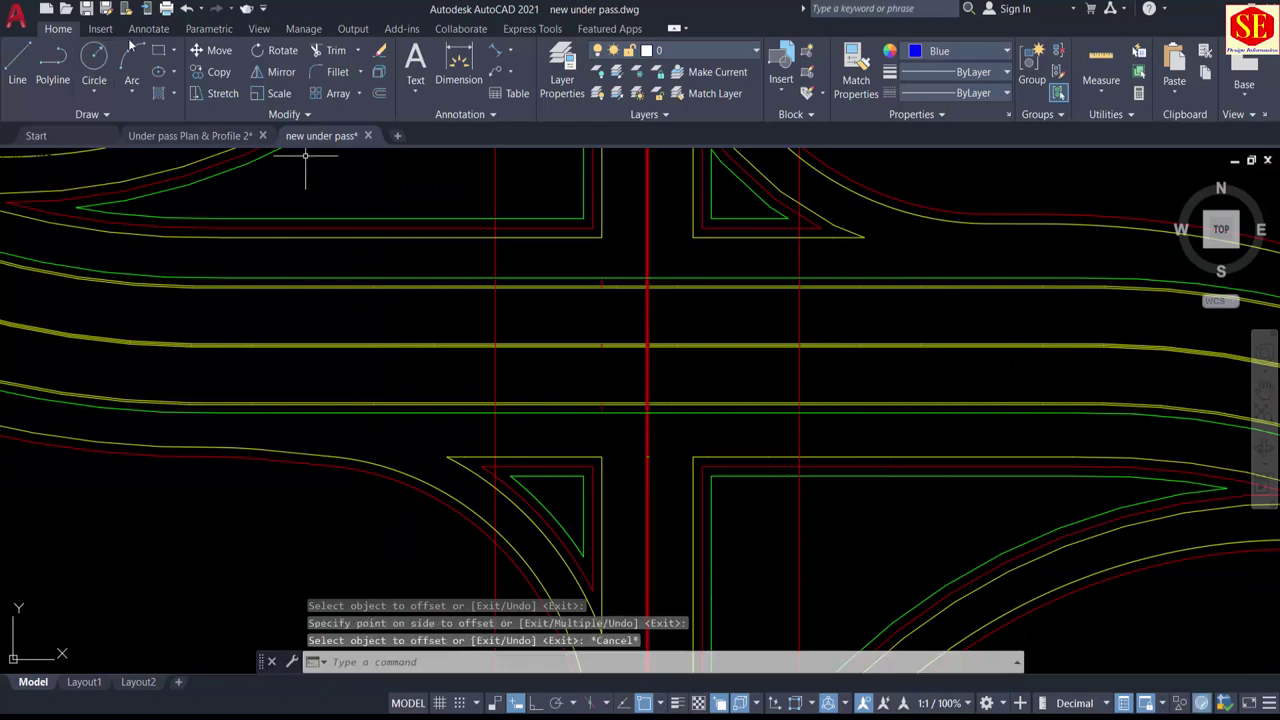
Step: Place a linear dimension between the west and east end lines of the underpass box
click(508, 52)
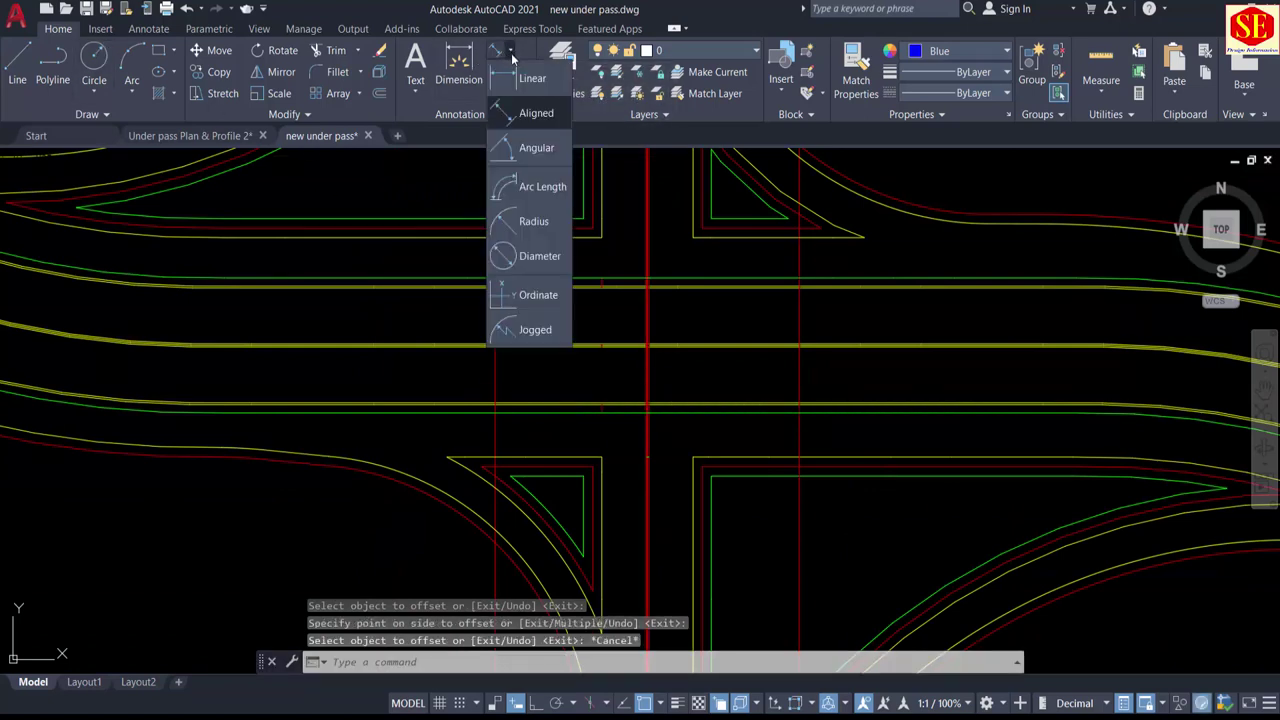
click(525, 80)
click(495, 369)
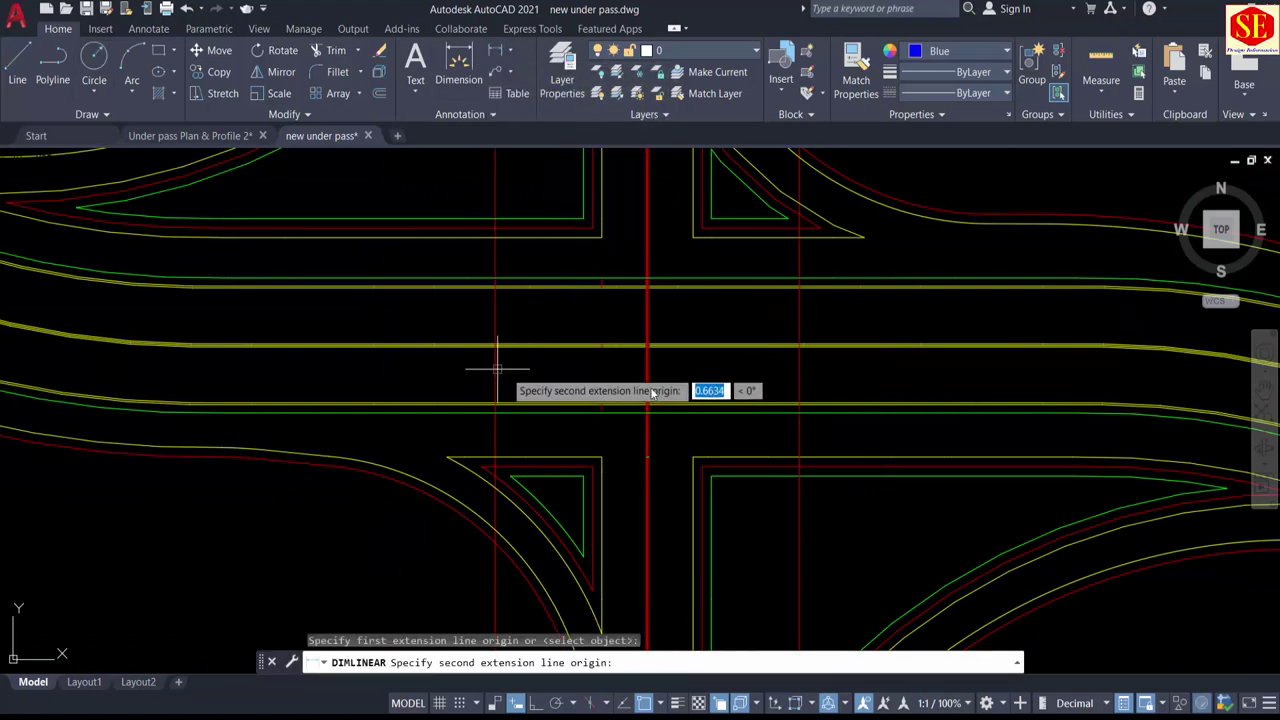
click(798, 369)
scroll(798, 369, up, 4)
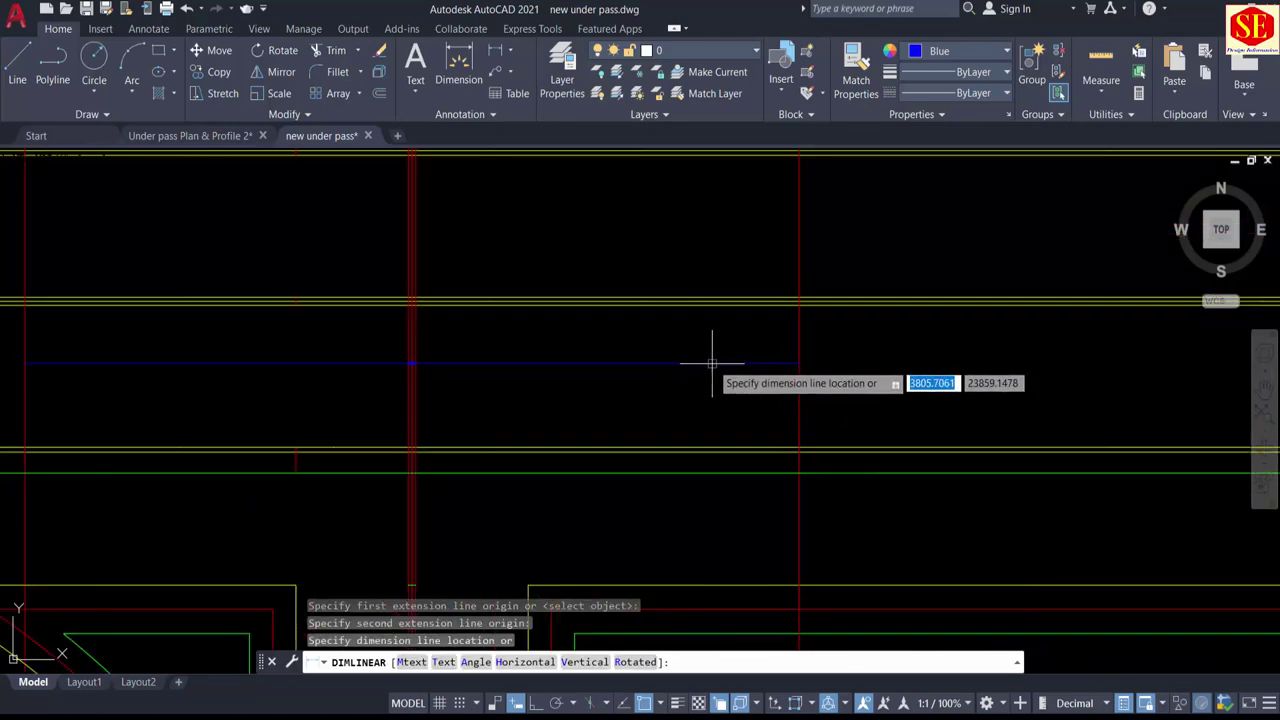
scroll(589, 407, up, 5)
Step: Offset the main road's centreline 19.1 to the north as the box's northern edge
scroll(700, 471, up, 8)
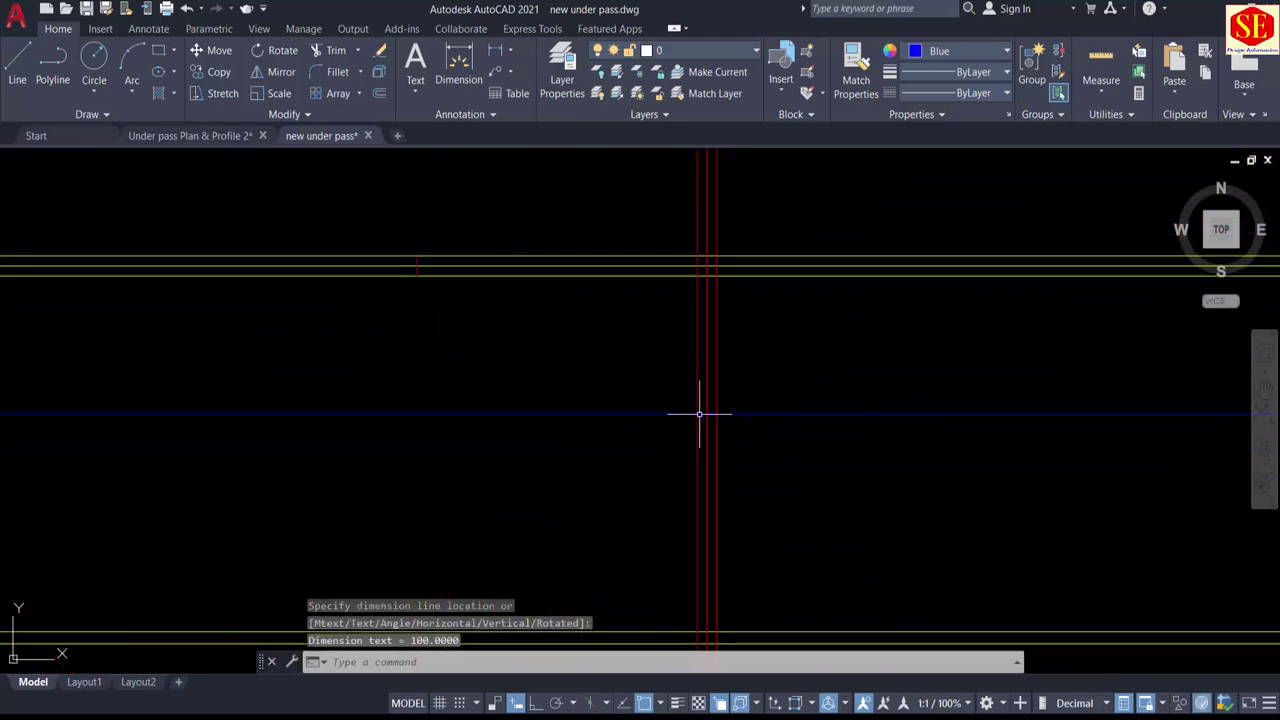
scroll(722, 380, up, 6)
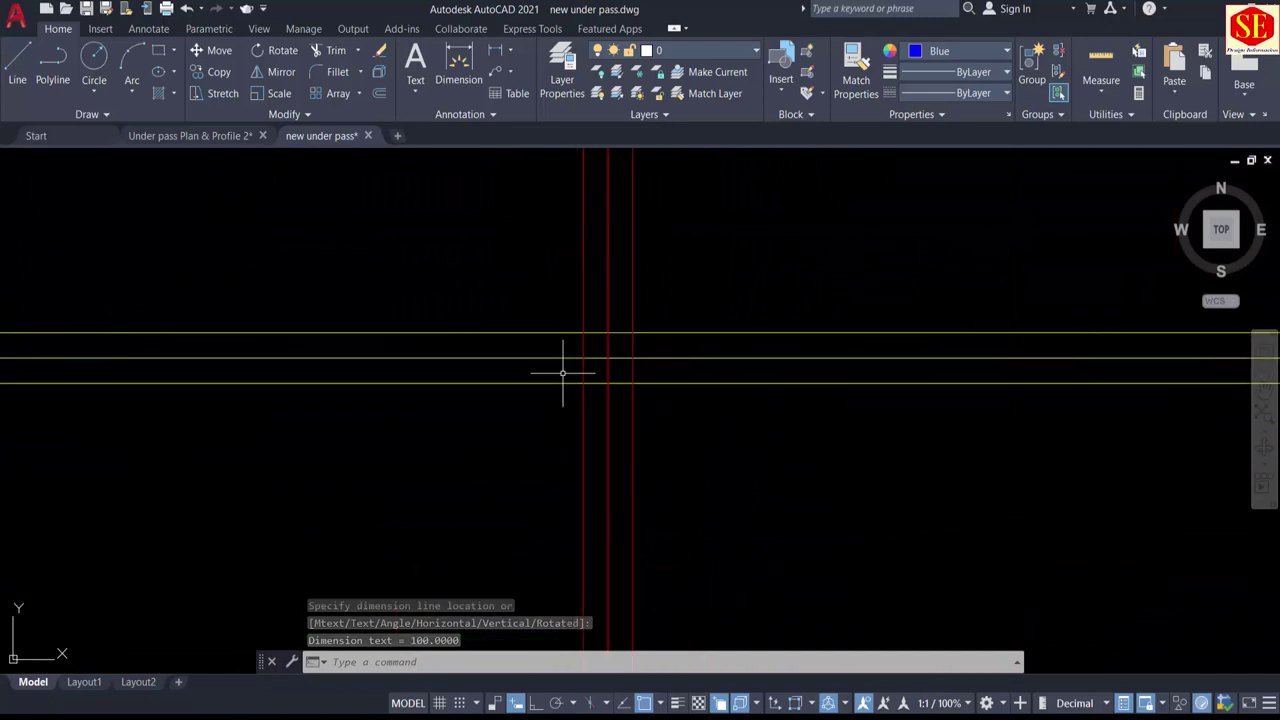
key(Escape)
text(o)
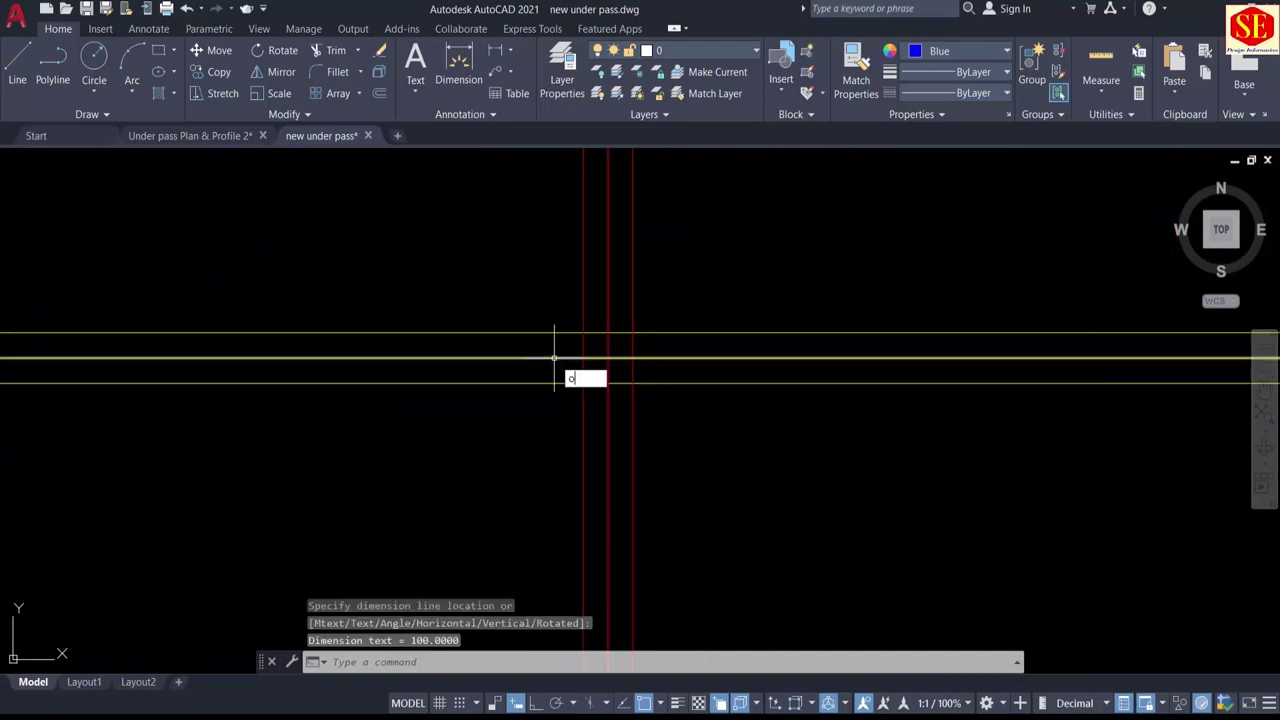
key(Return)
text(1)
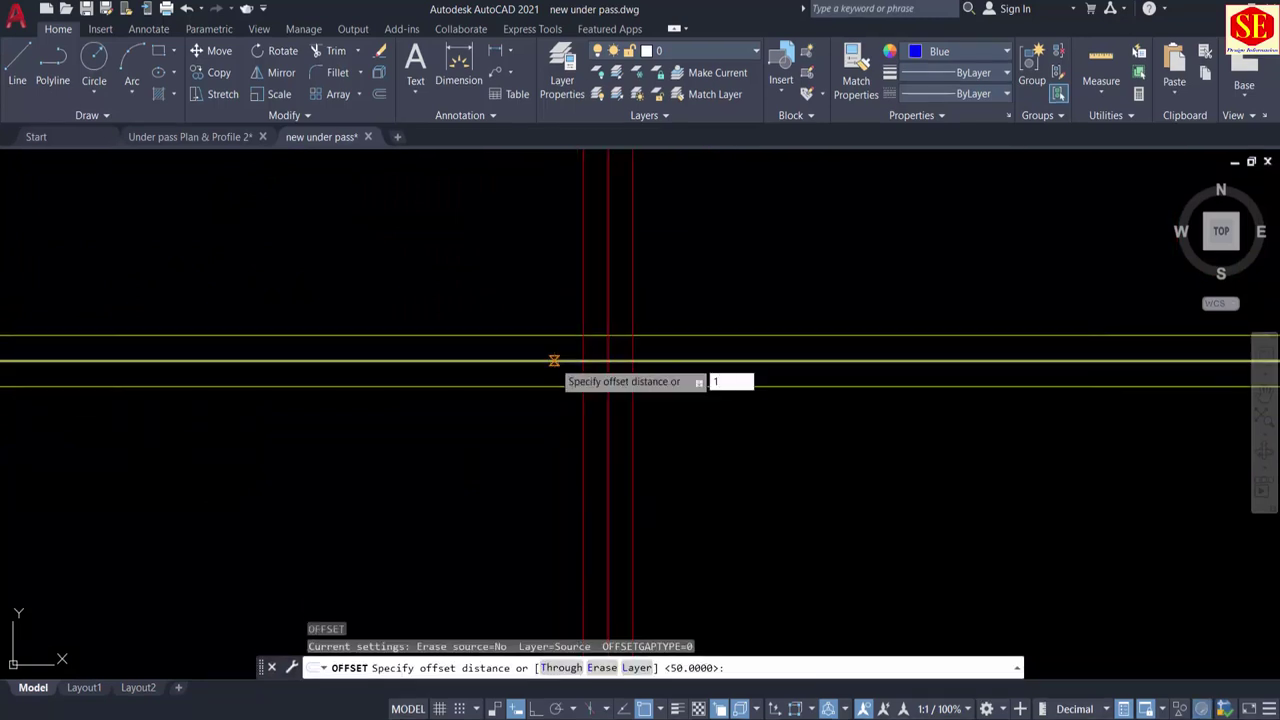
text(9.1)
key(Return)
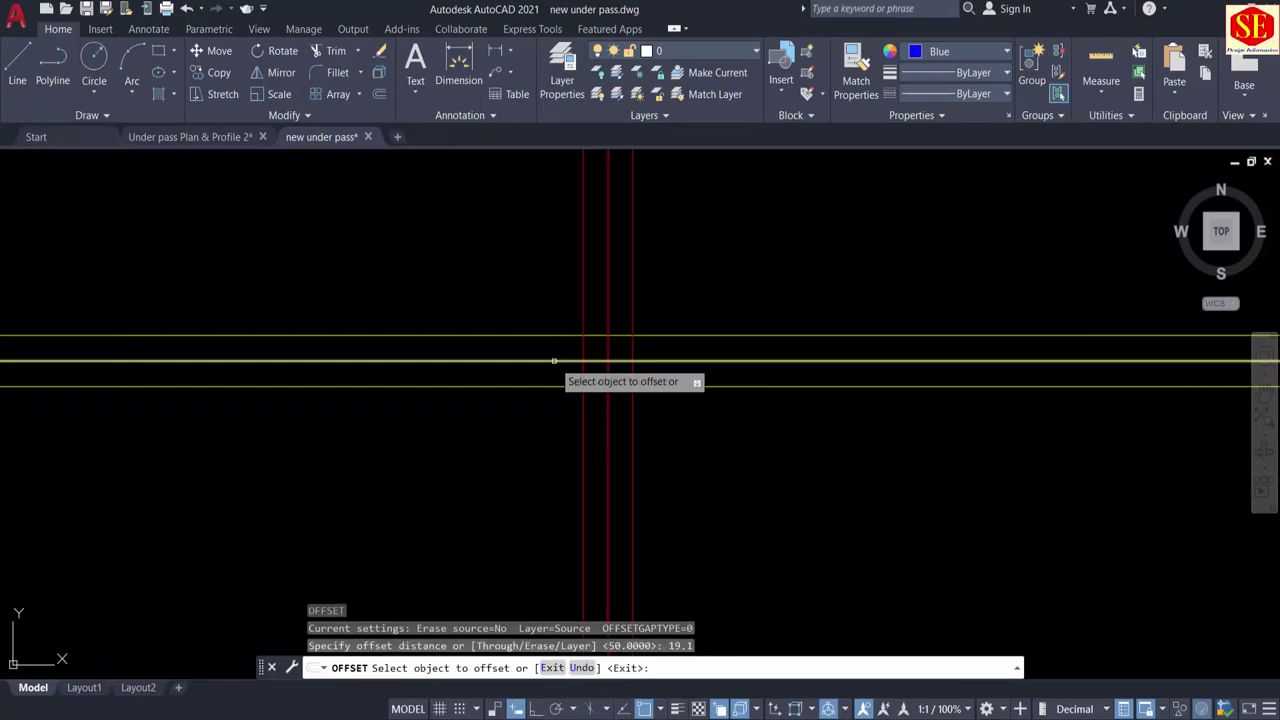
click(554, 360)
scroll(555, 361, down, 4)
click(531, 303)
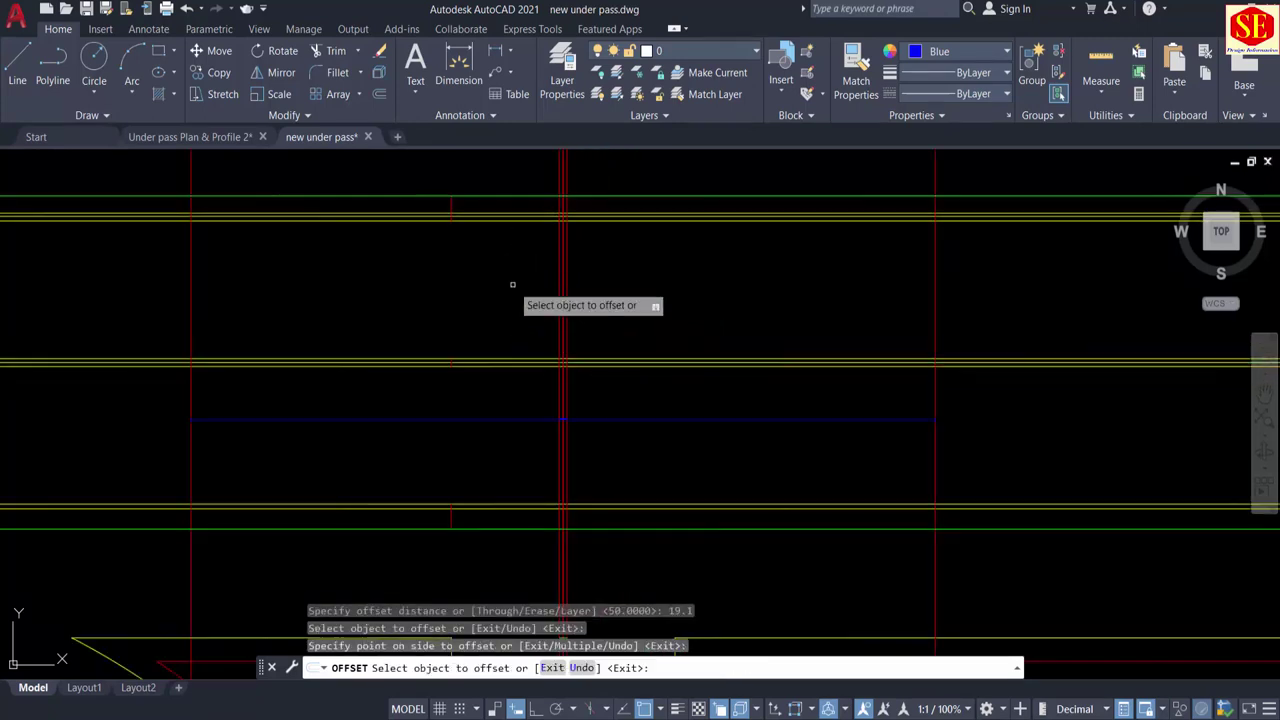
Step: Offset the main road's centreline 19.1 to the south as the box's southern edge
scroll(505, 365, up, 3)
click(508, 360)
click(512, 400)
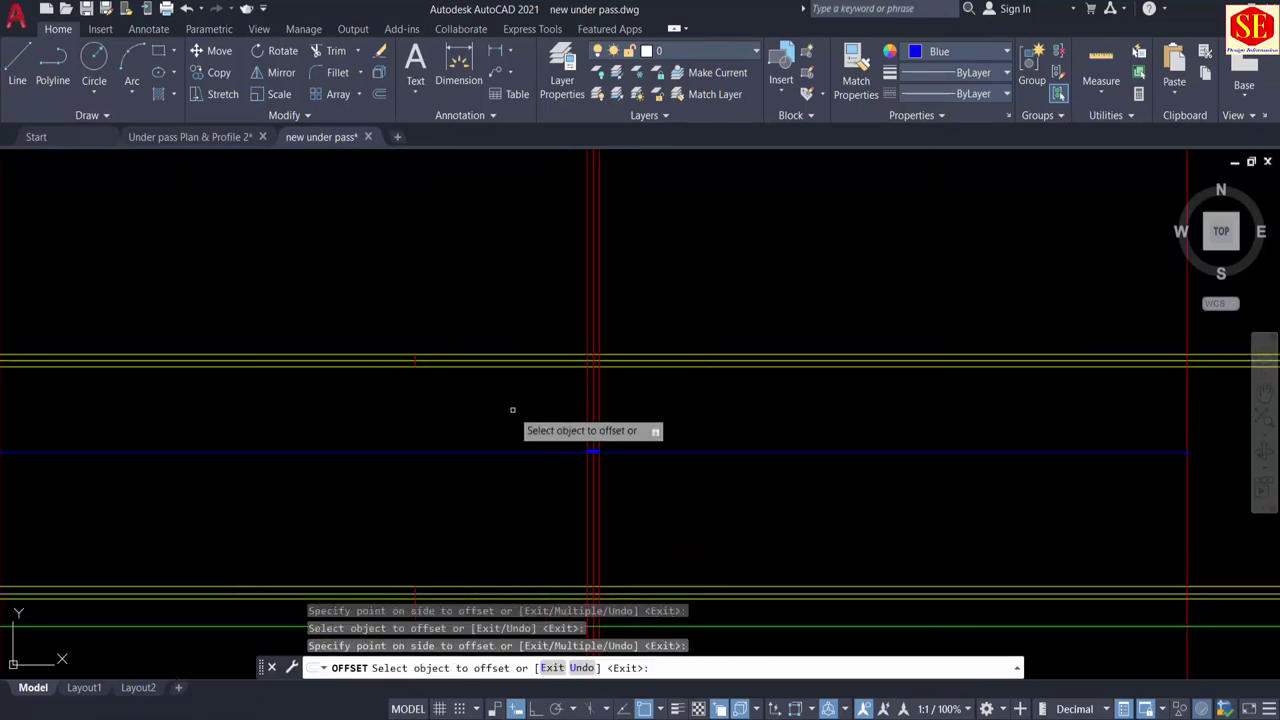
scroll(543, 400, down, 3)
scroll(744, 312, down, 1)
scroll(744, 312, up, 5)
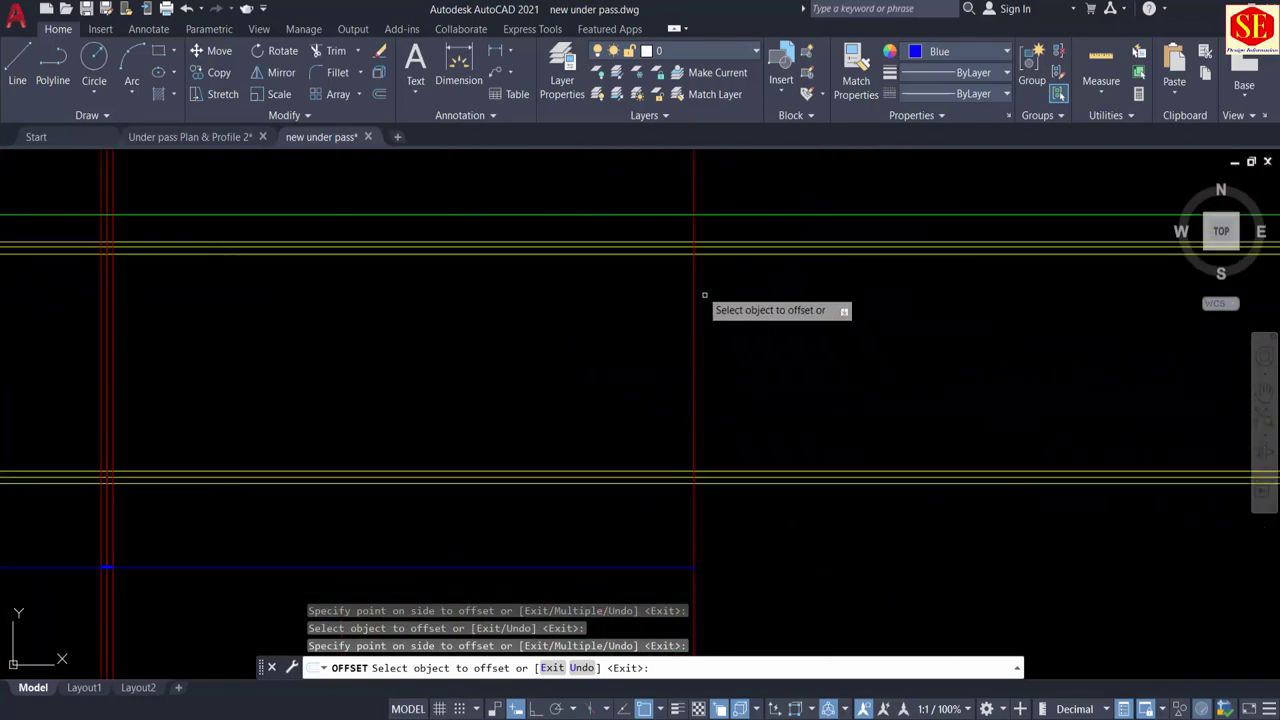
key(Escape)
Step: Check how the northern offset edge line runs along the main road past the box's east end line
scroll(686, 250, up, 2)
click(681, 255)
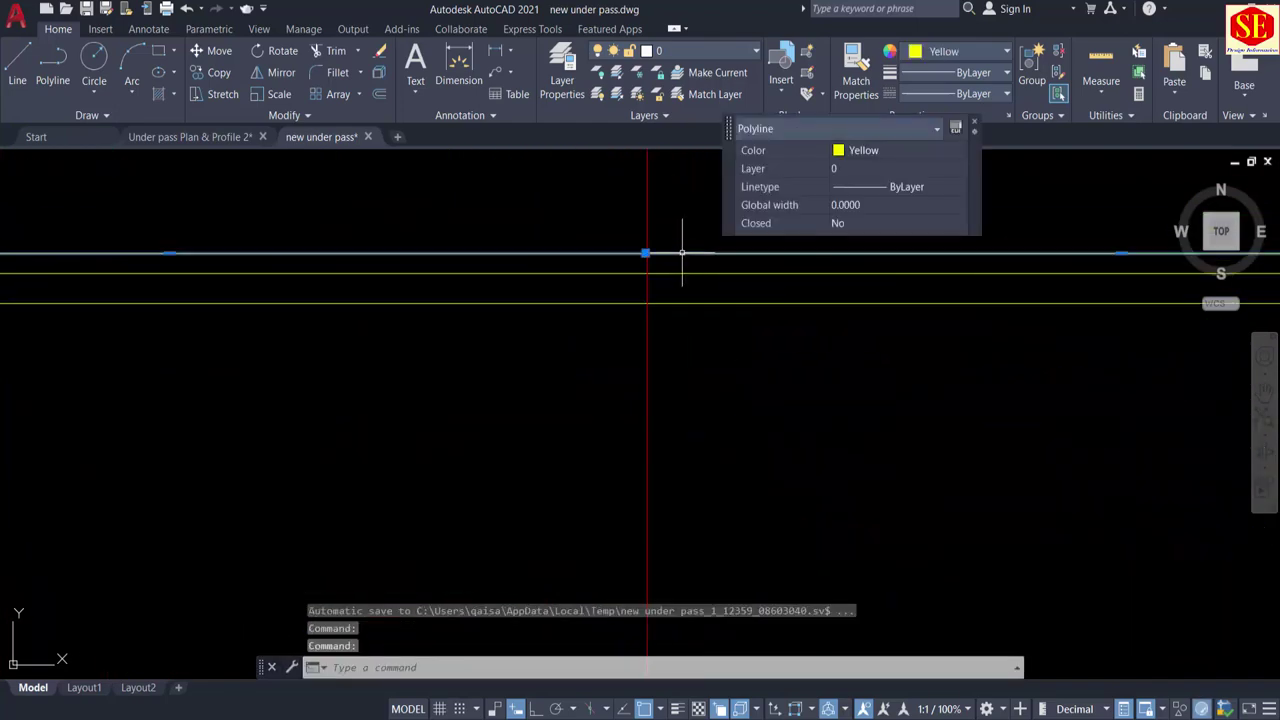
scroll(683, 253, down, 1)
scroll(683, 253, down, 5)
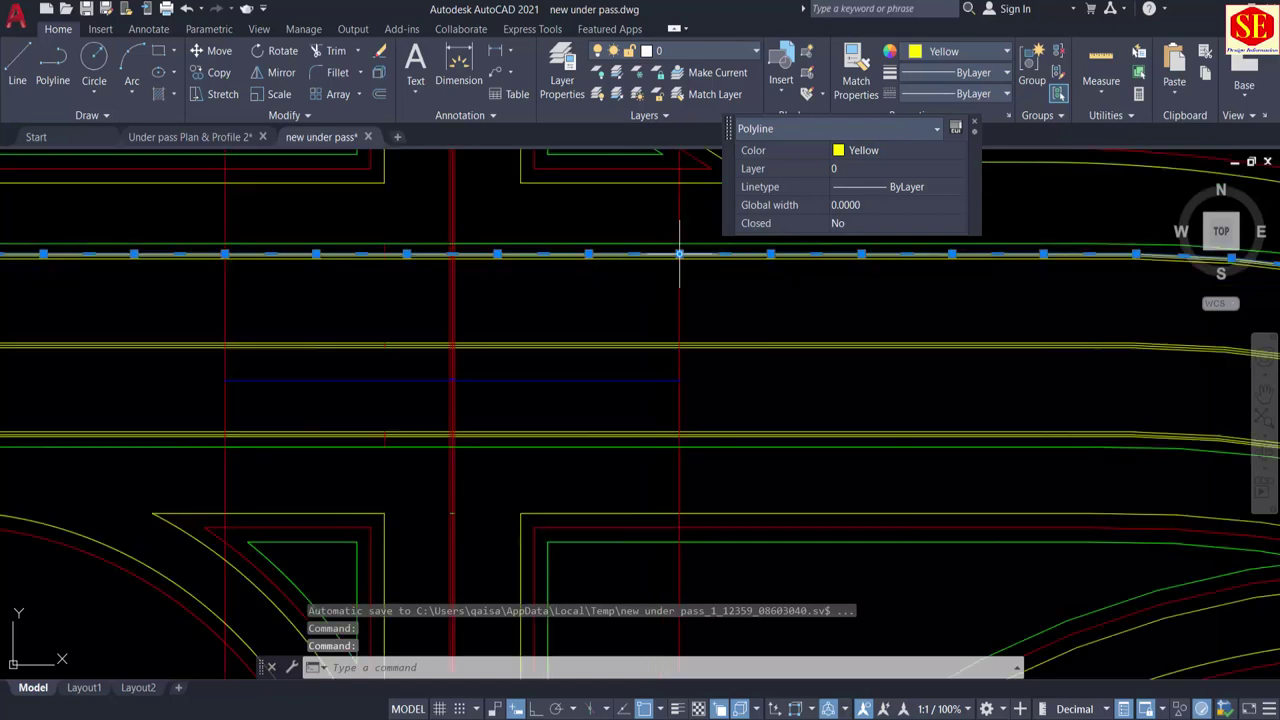
scroll(680, 251, up, 3)
key(Escape)
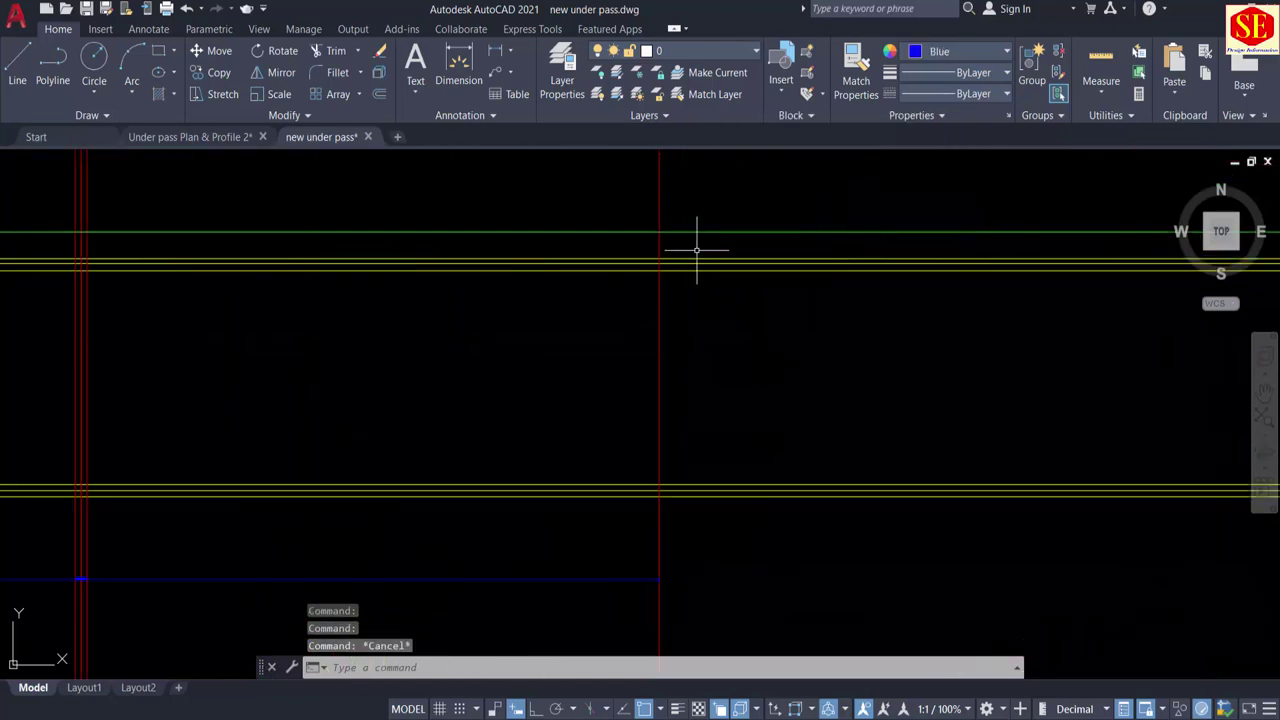
Step: Trim the northern and southern offset edge lines beyond the box's east end line
text(tr)
key(Return)
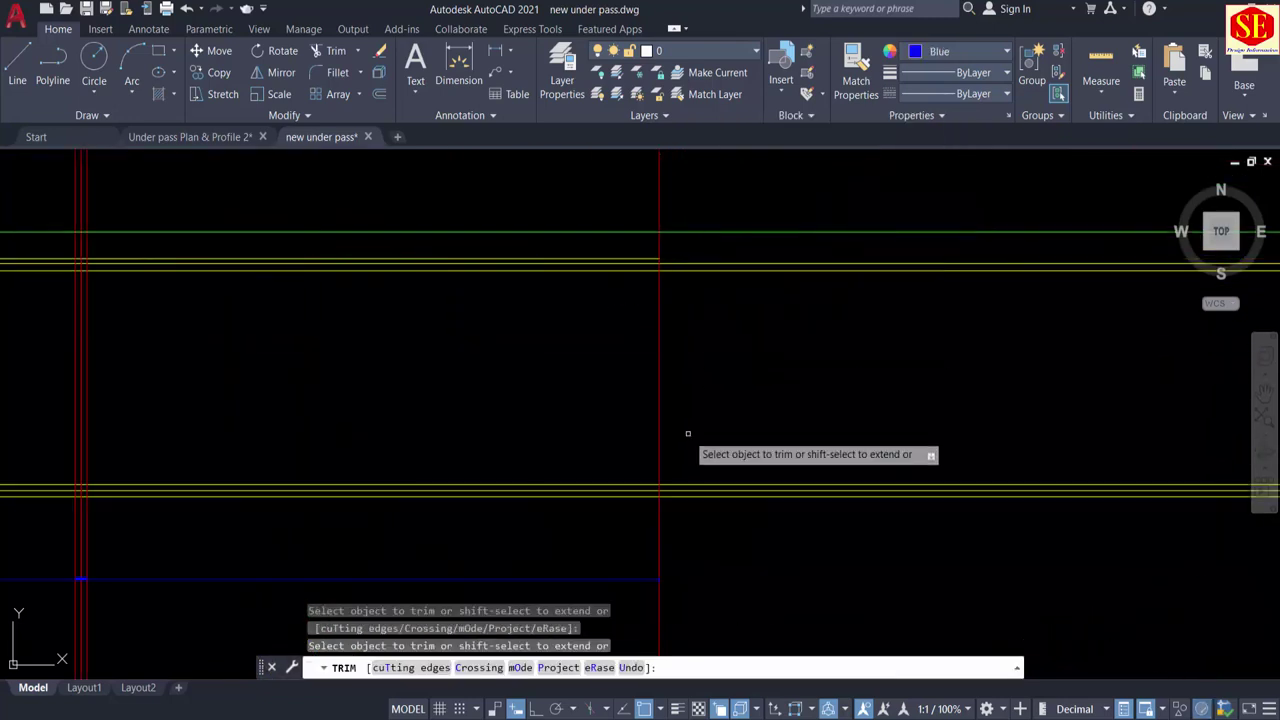
middle_drag(697, 447, 718, 402)
scroll(700, 484, up, 2)
click(697, 457)
scroll(779, 468, down, 3)
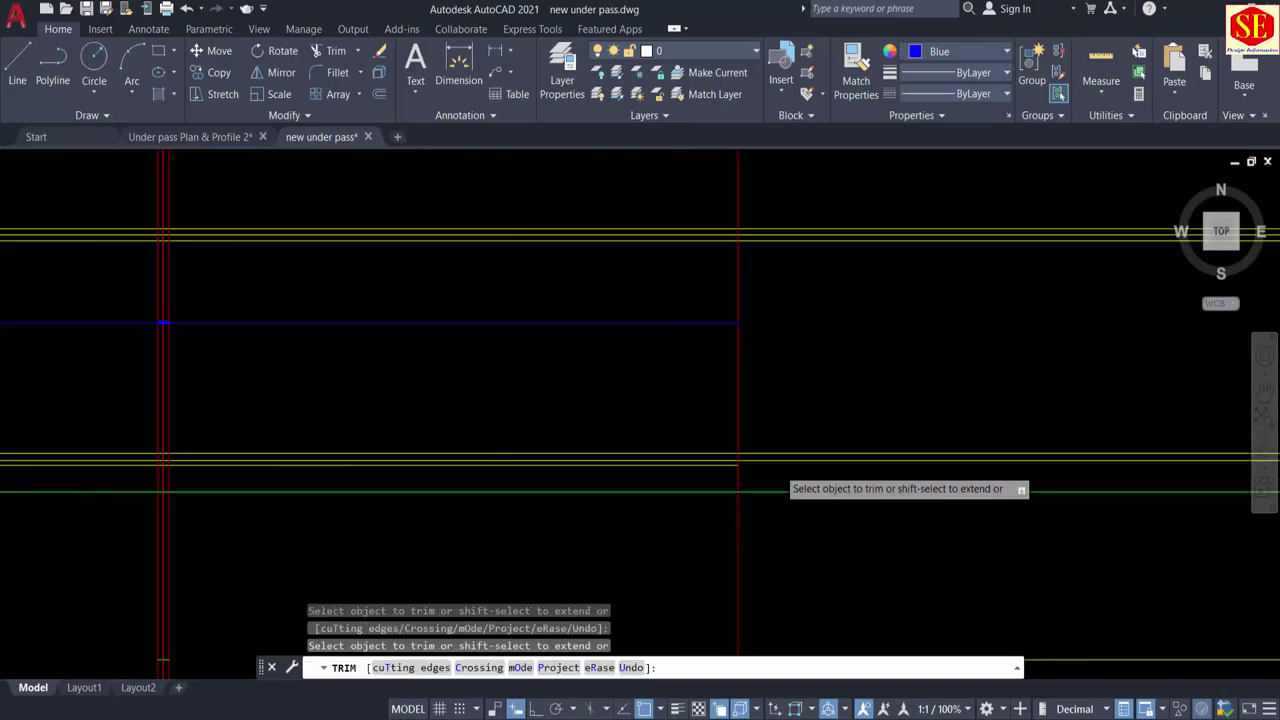
Step: Trim the northern and southern offset edge lines beyond the box's west end line
middle_drag(318, 476, 728, 448)
scroll(436, 449, up, 4)
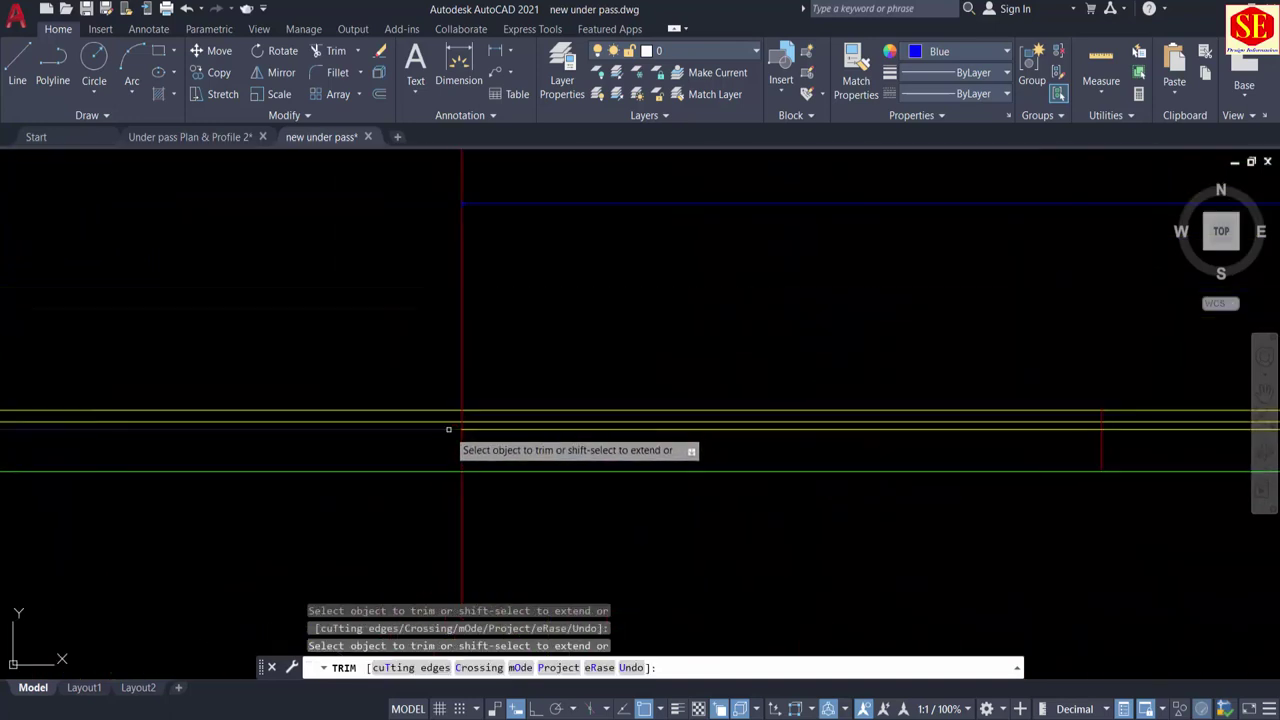
click(449, 429)
scroll(495, 456, down, 4)
scroll(480, 292, up, 4)
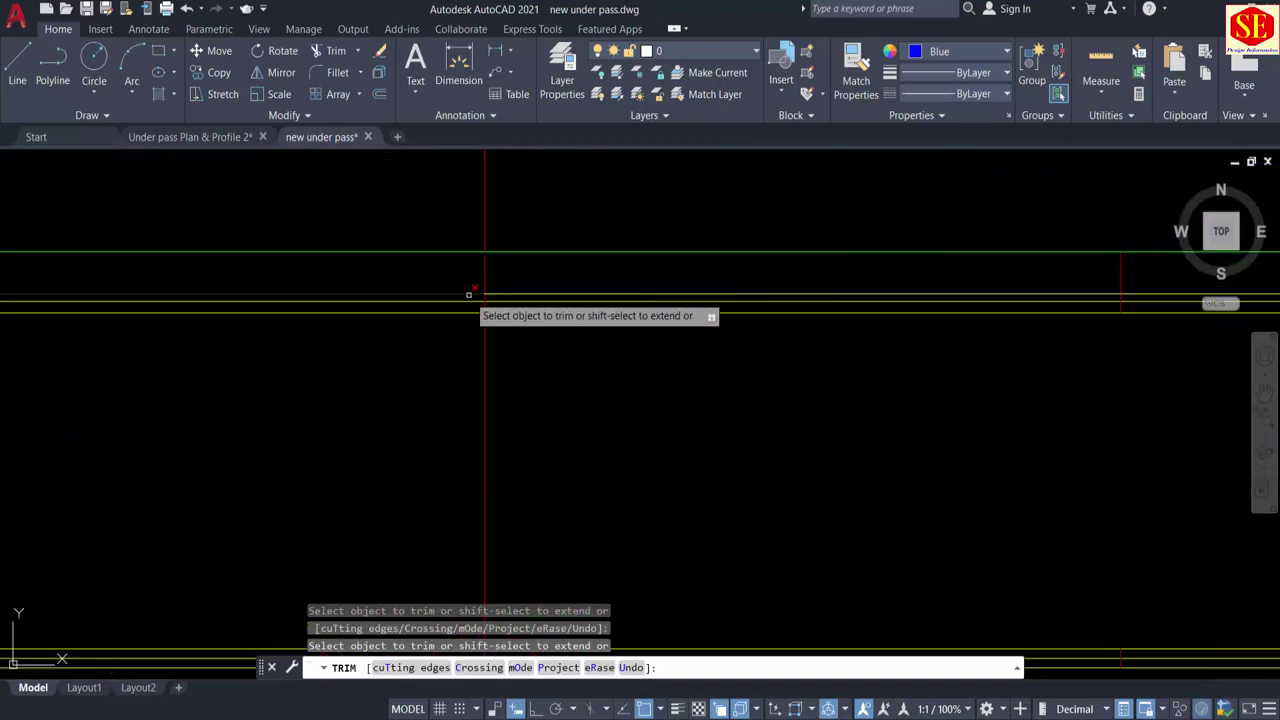
Step: Trim the west and east end lines just outside the box's four corners, up to the green road lines
click(486, 271)
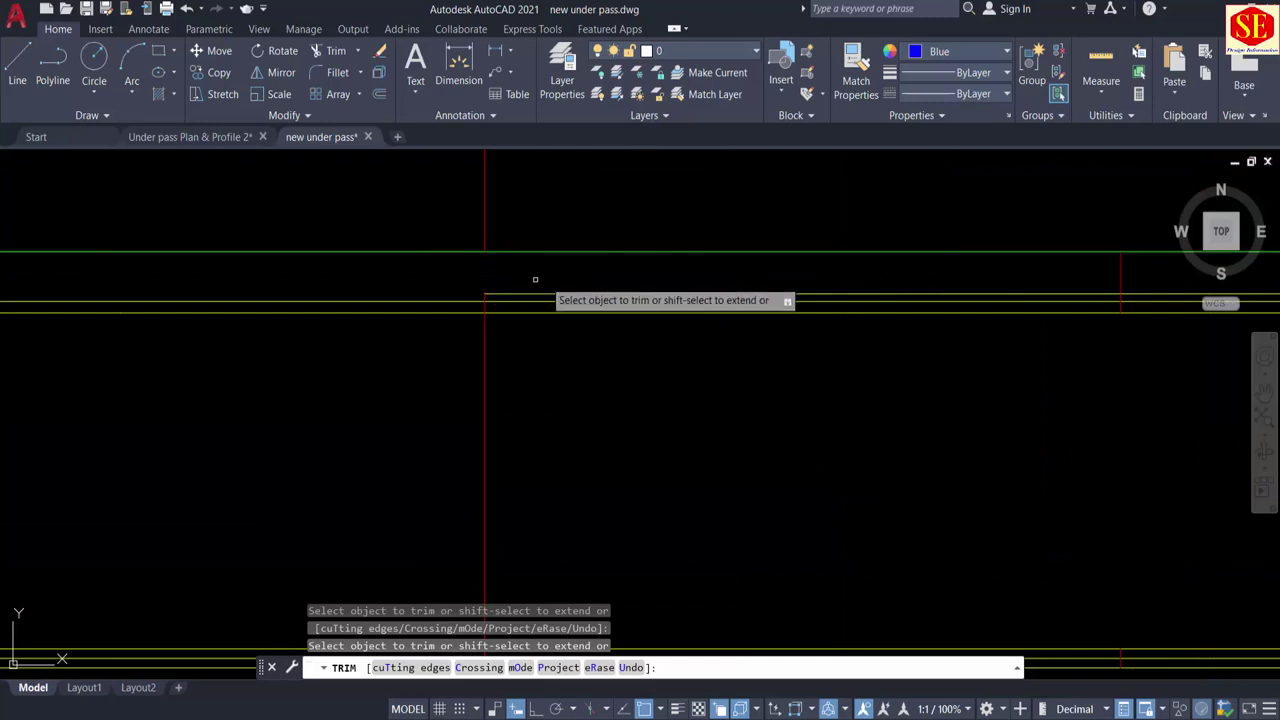
scroll(898, 304, down, 1)
middle_drag(898, 304, 191, 332)
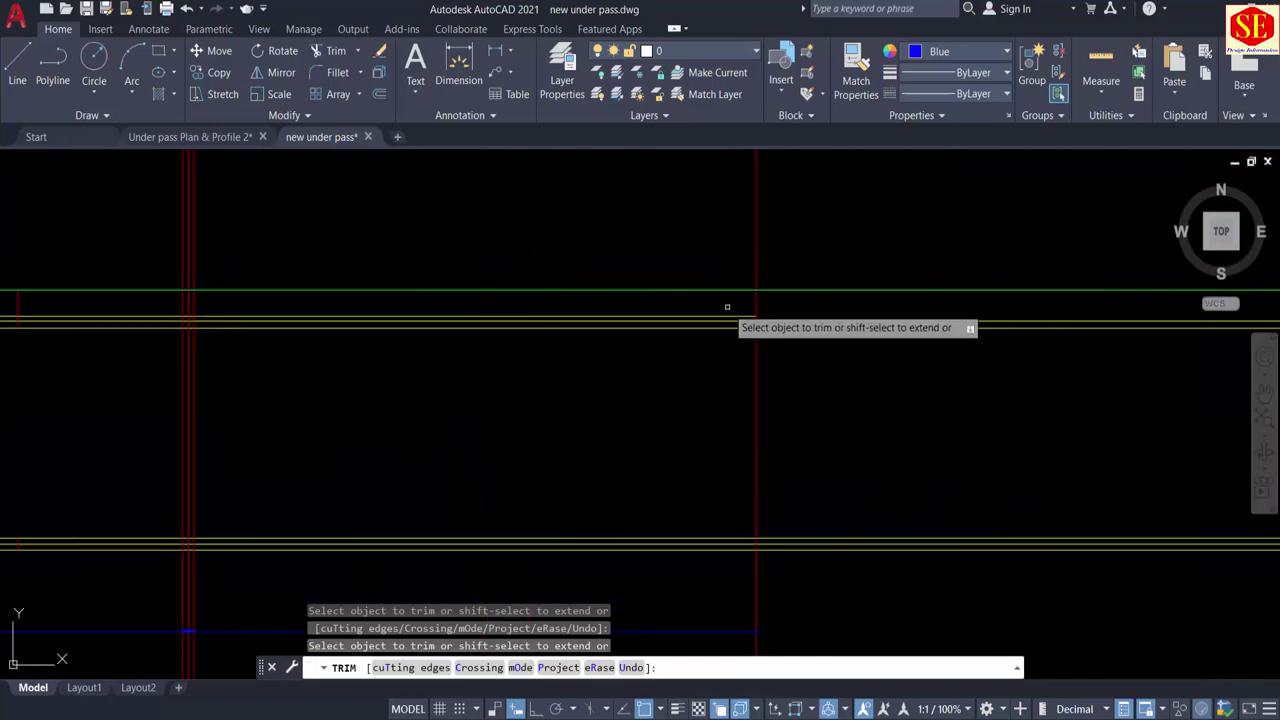
scroll(750, 430, down, 3)
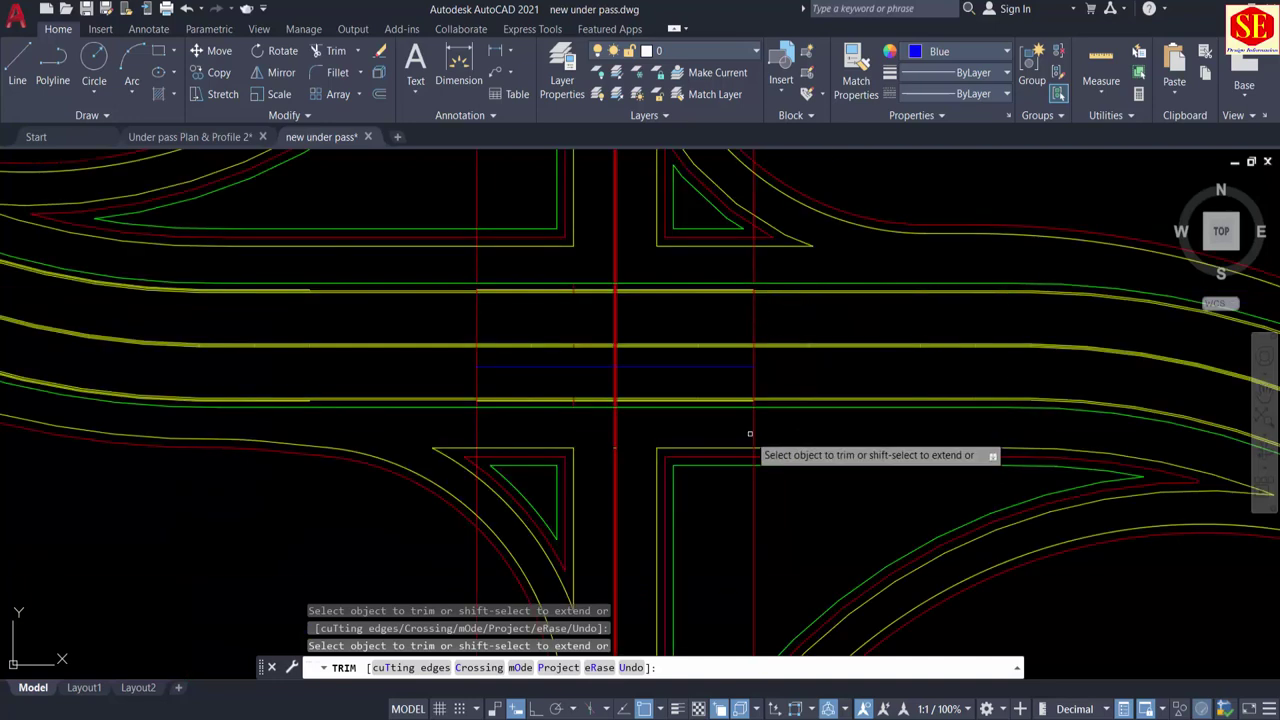
scroll(759, 436, up, 1)
middle_drag(754, 313, 752, 347)
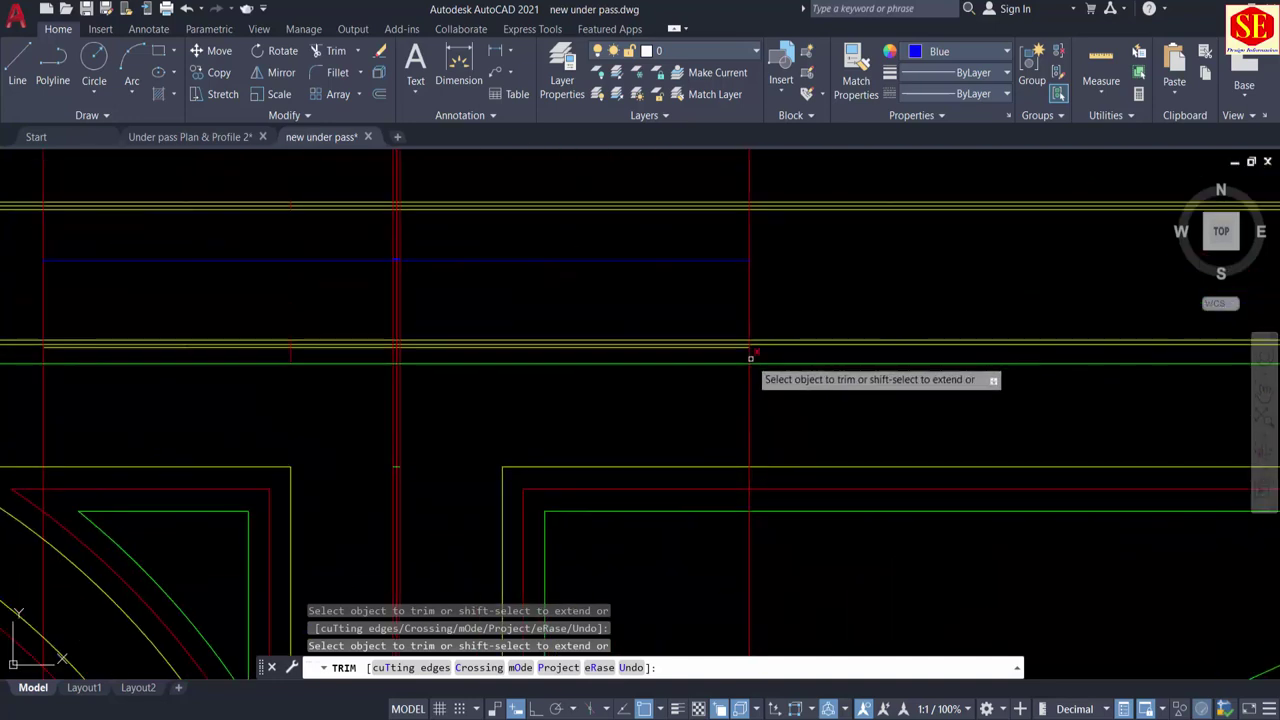
middle_drag(424, 394, 814, 394)
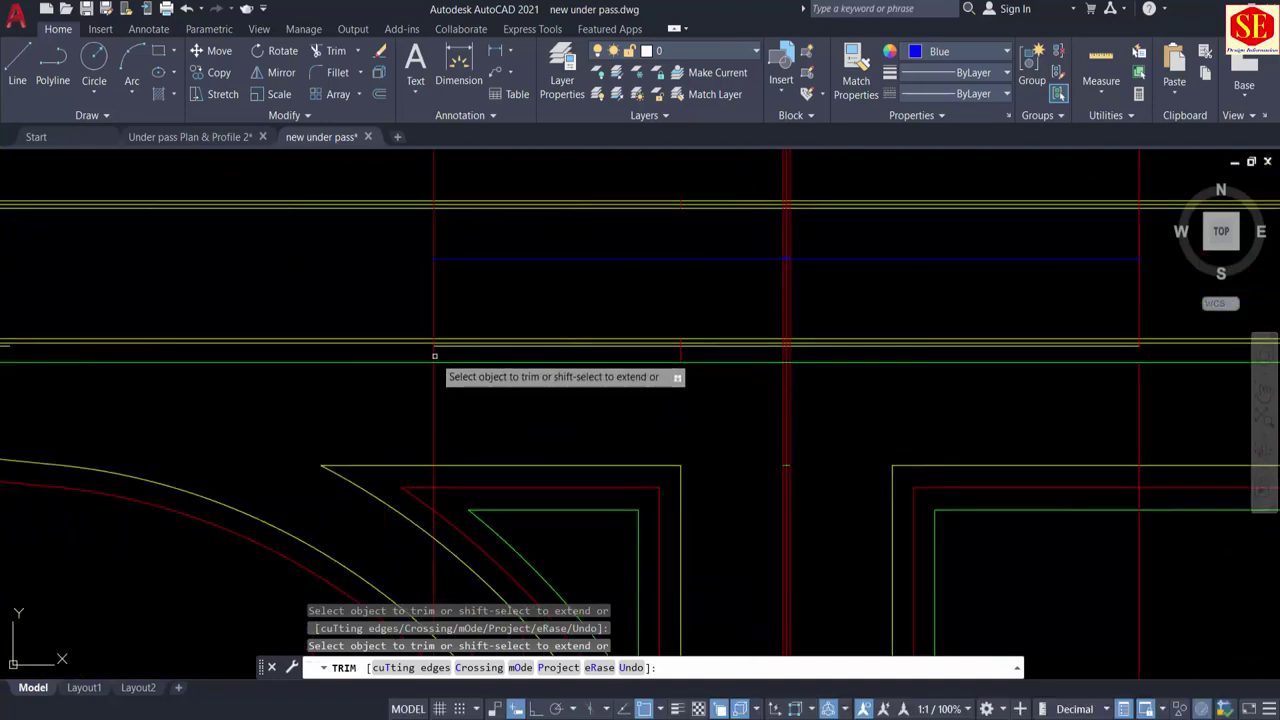
key(Escape)
Step: Erase the leftover pieces of the west and east end lines south of the underpass box
click(472, 374)
click(398, 398)
text(e)
key(Return)
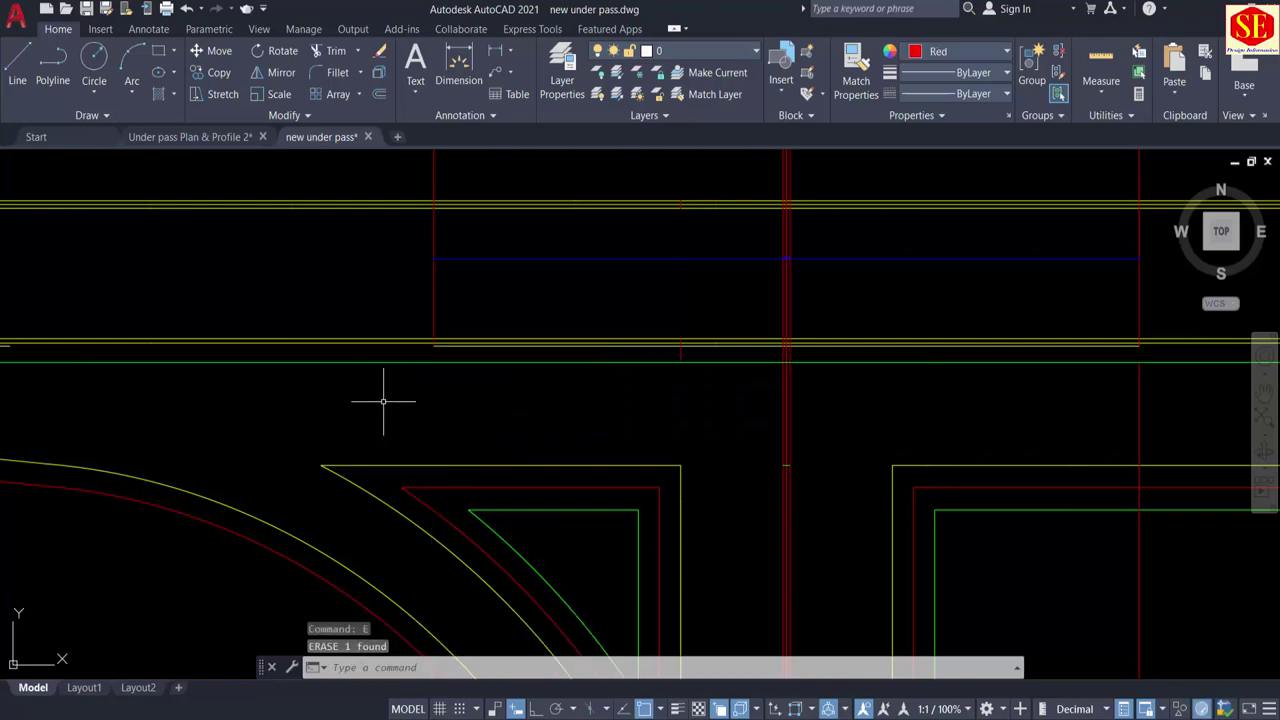
click(1176, 409)
click(1132, 427)
key(Return)
scroll(886, 472, down, 3)
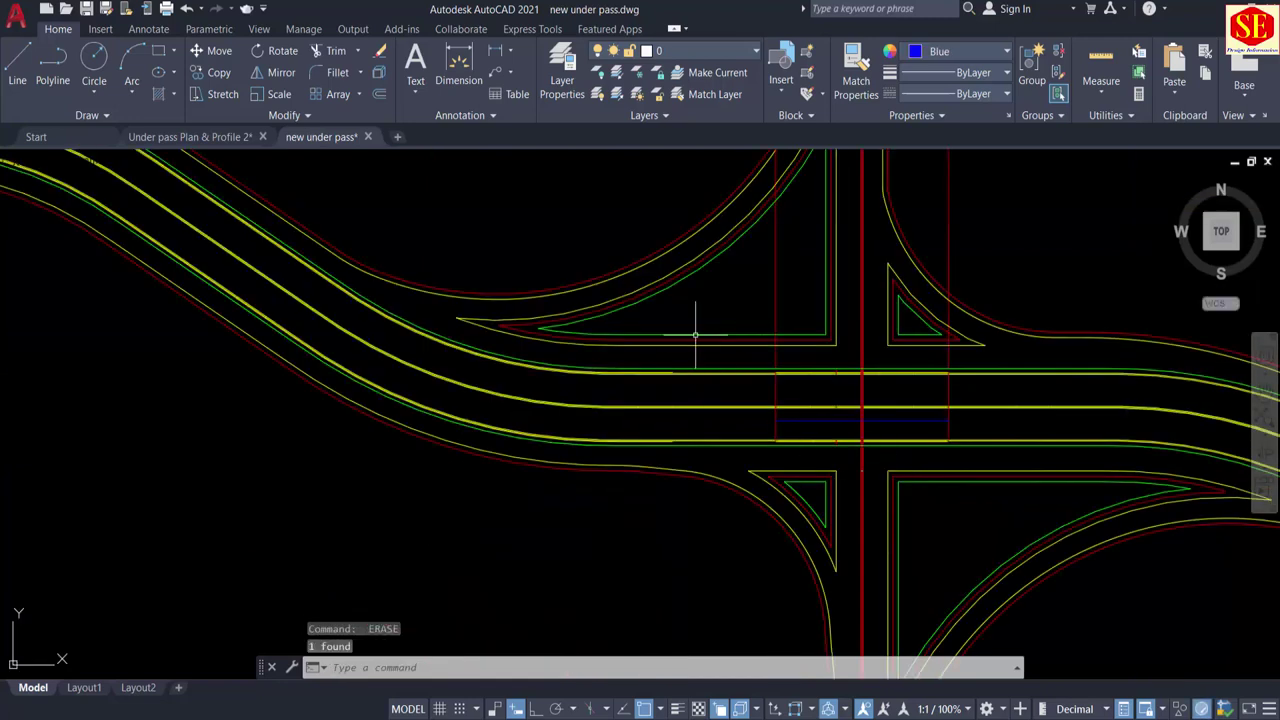
Step: Erase the leftover pieces of the west and east end lines north of the underpass box
middle_drag(896, 201, 874, 326)
click(975, 249)
click(918, 258)
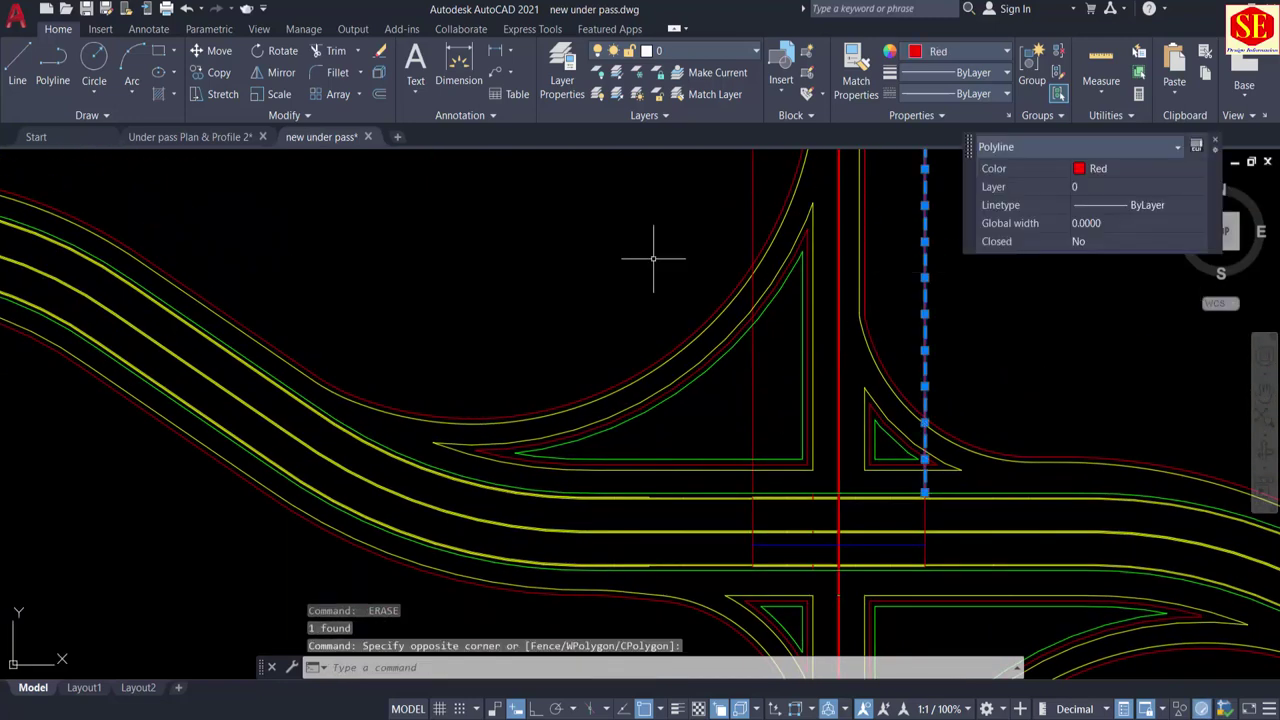
click(752, 197)
text(e)
key(Return)
Step: Erase the blue length dimension between the west and east end lines of the underpass box
scroll(825, 525, up, 2)
middle_drag(825, 525, 823, 392)
scroll(863, 409, up, 2)
click(700, 433)
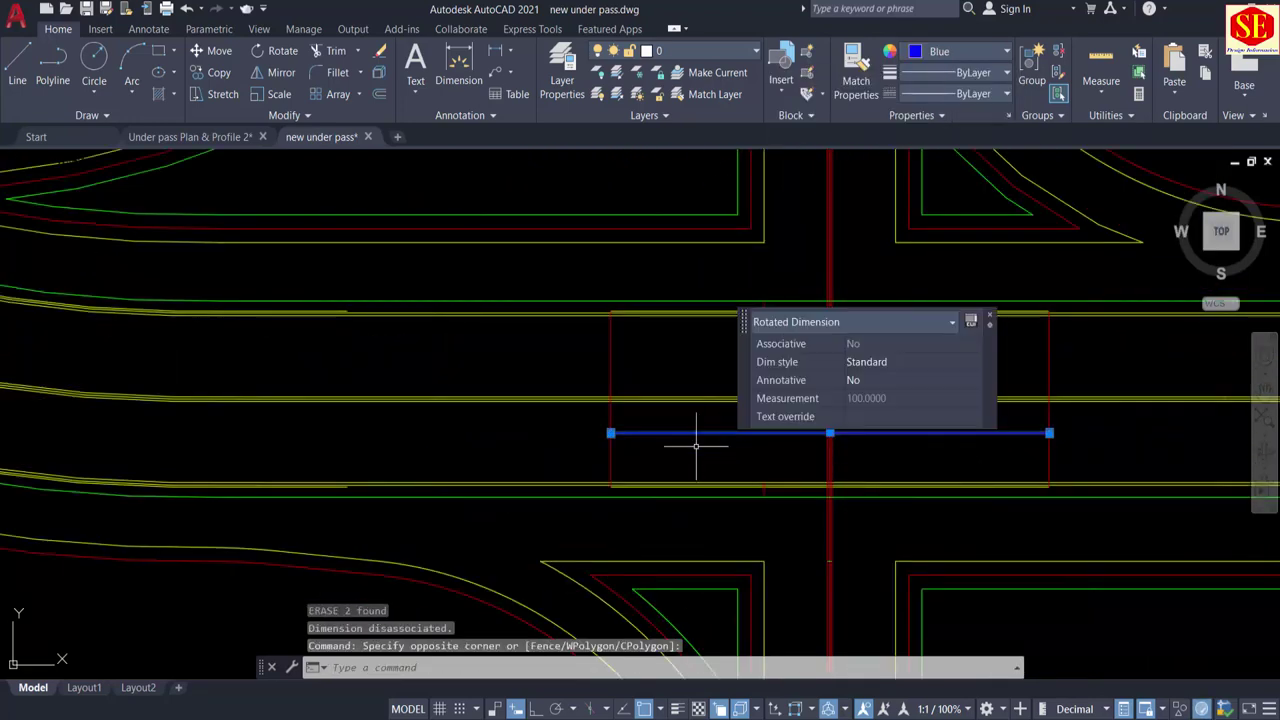
text(e)
key(Return)
scroll(814, 319, up, 2)
middle_drag(516, 357, 520, 385)
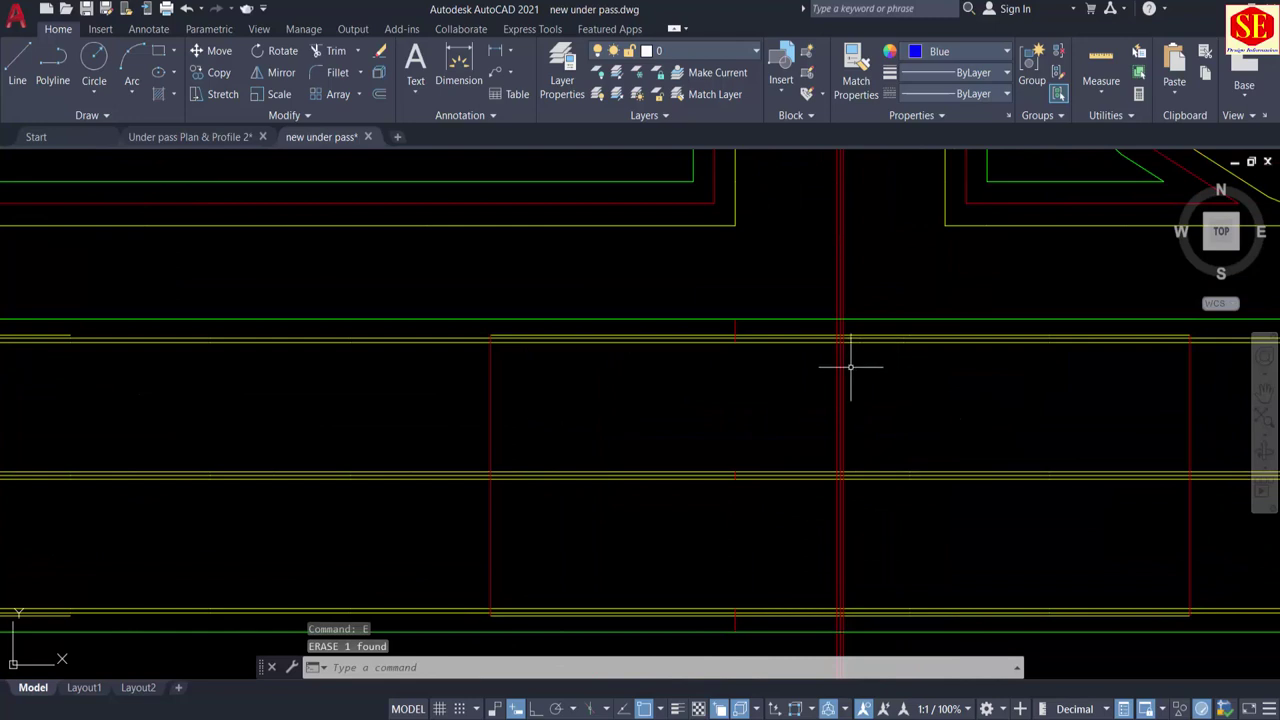
scroll(850, 367, down, 4)
middle_drag(903, 374, 770, 372)
scroll(552, 375, up, 3)
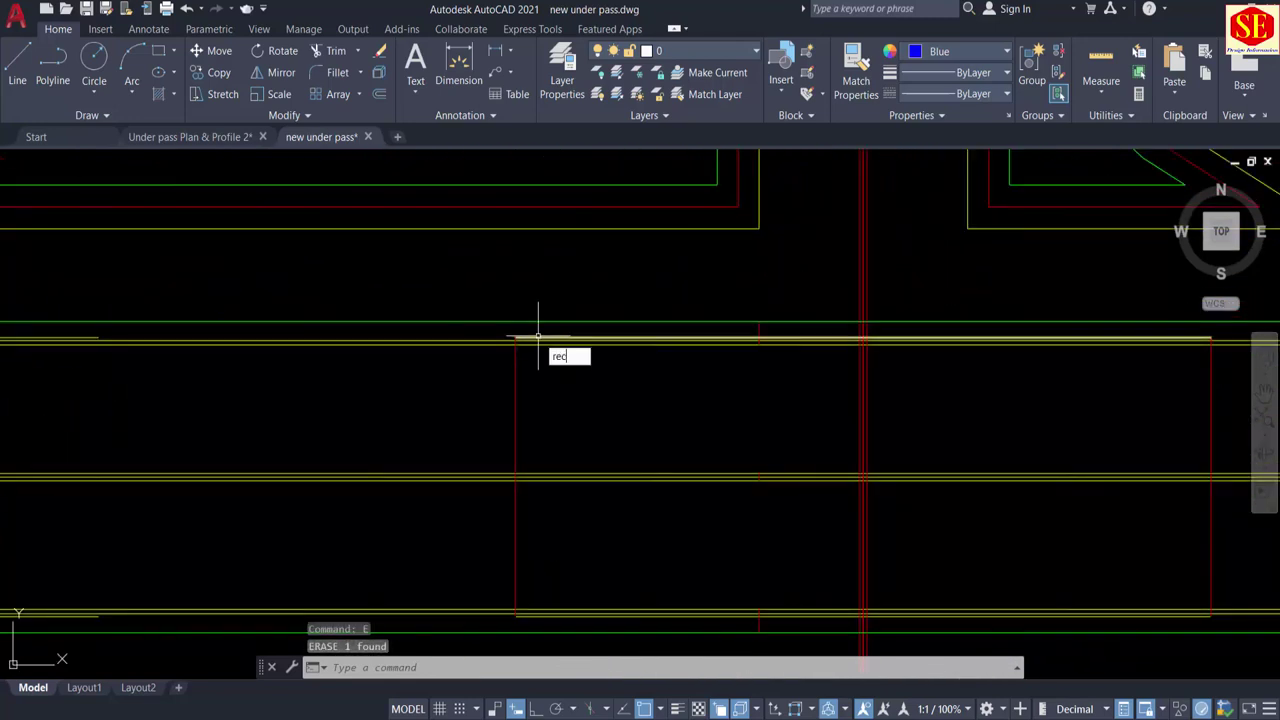
key(Return)
scroll(520, 330, up, 3)
key(Escape)
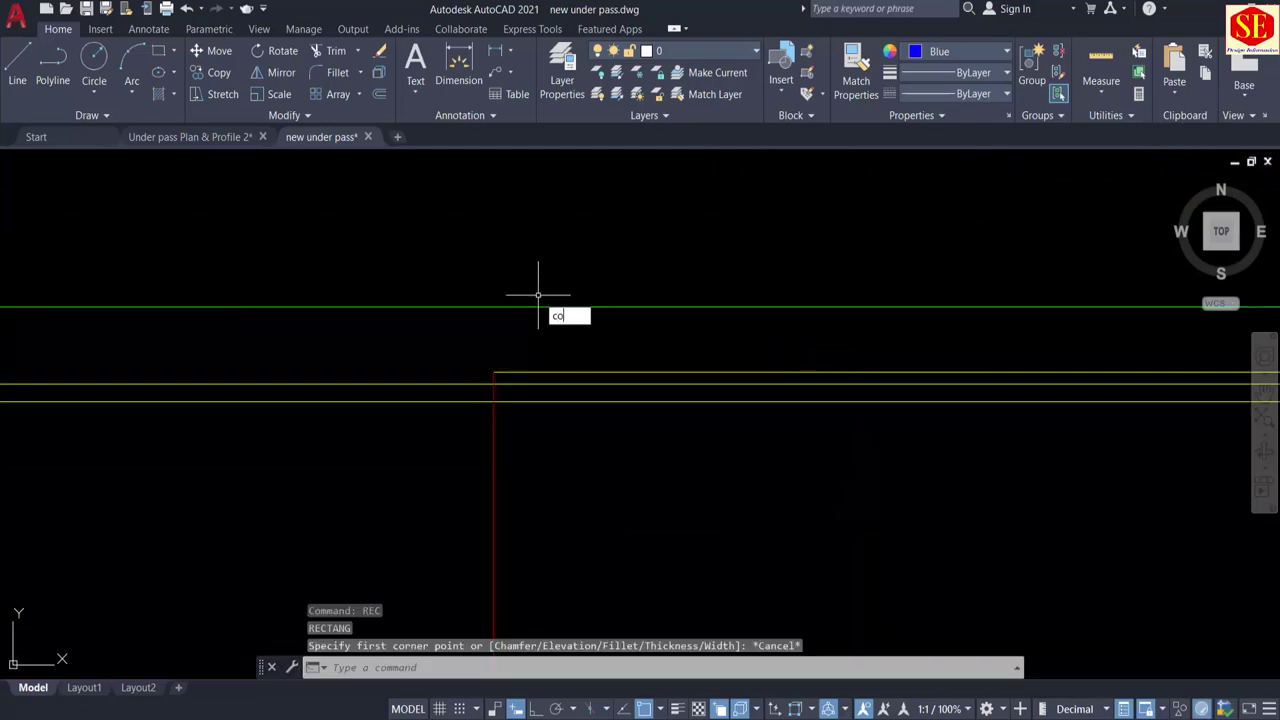
Step: Set the current drawing color to cyan
key(Return)
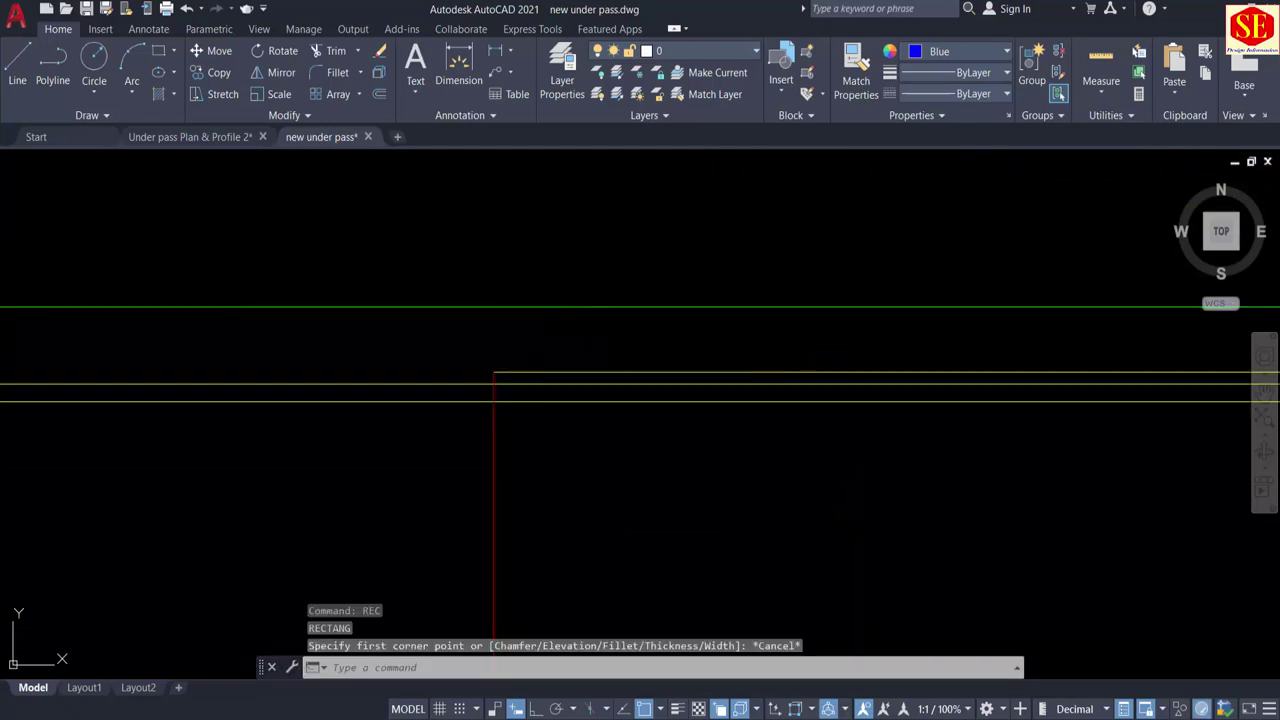
text(l)
key(Return)
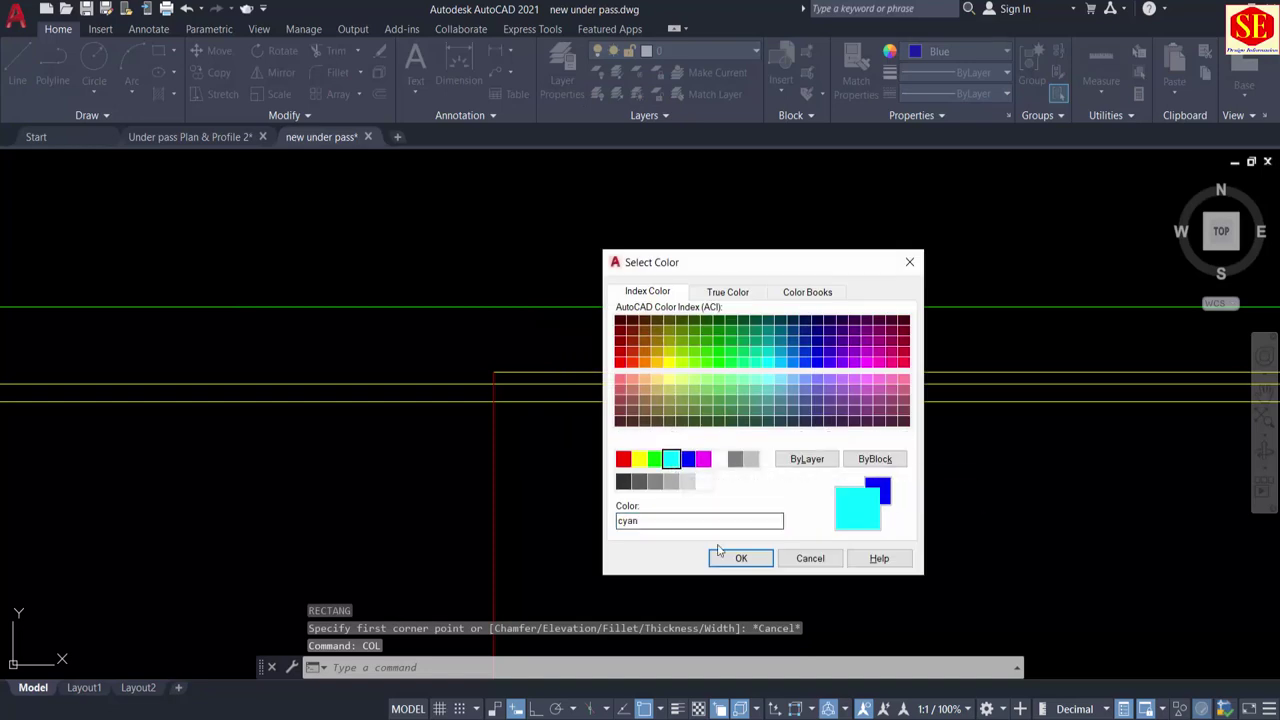
click(737, 563)
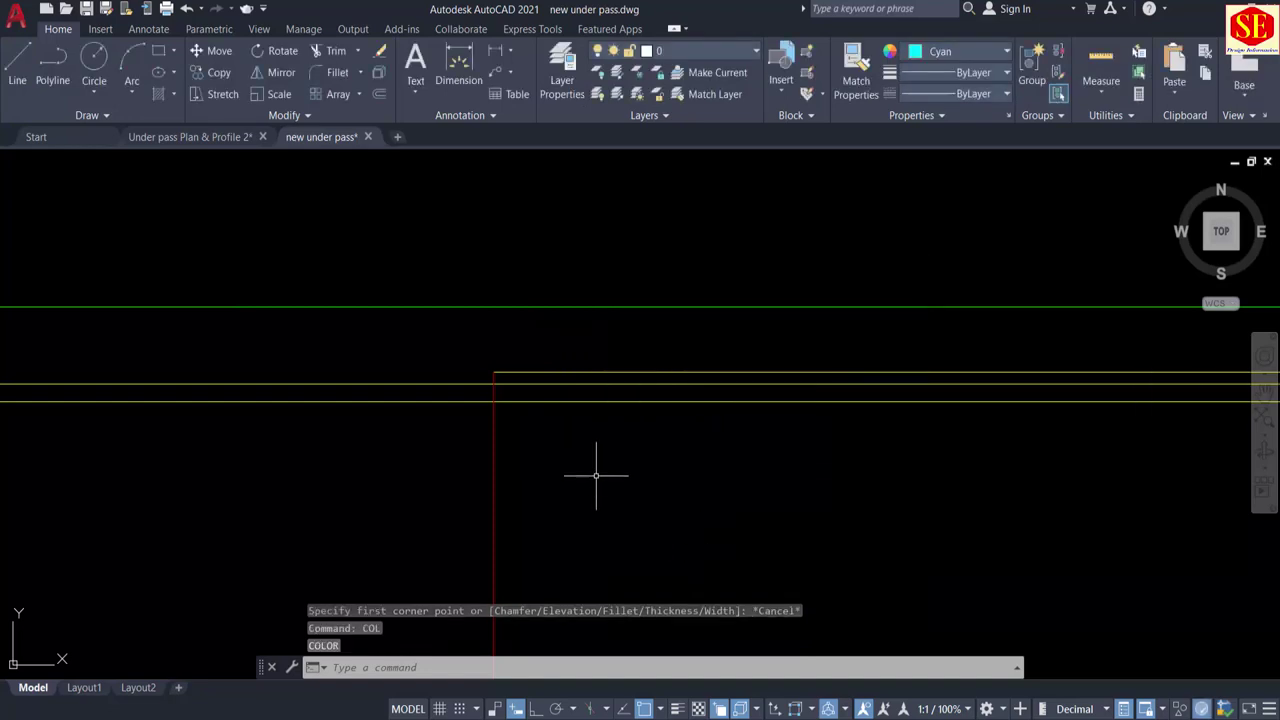
Step: Draw a rectangle over the underpass box outline, from its northwest corner to its southeast corner
key(Return)
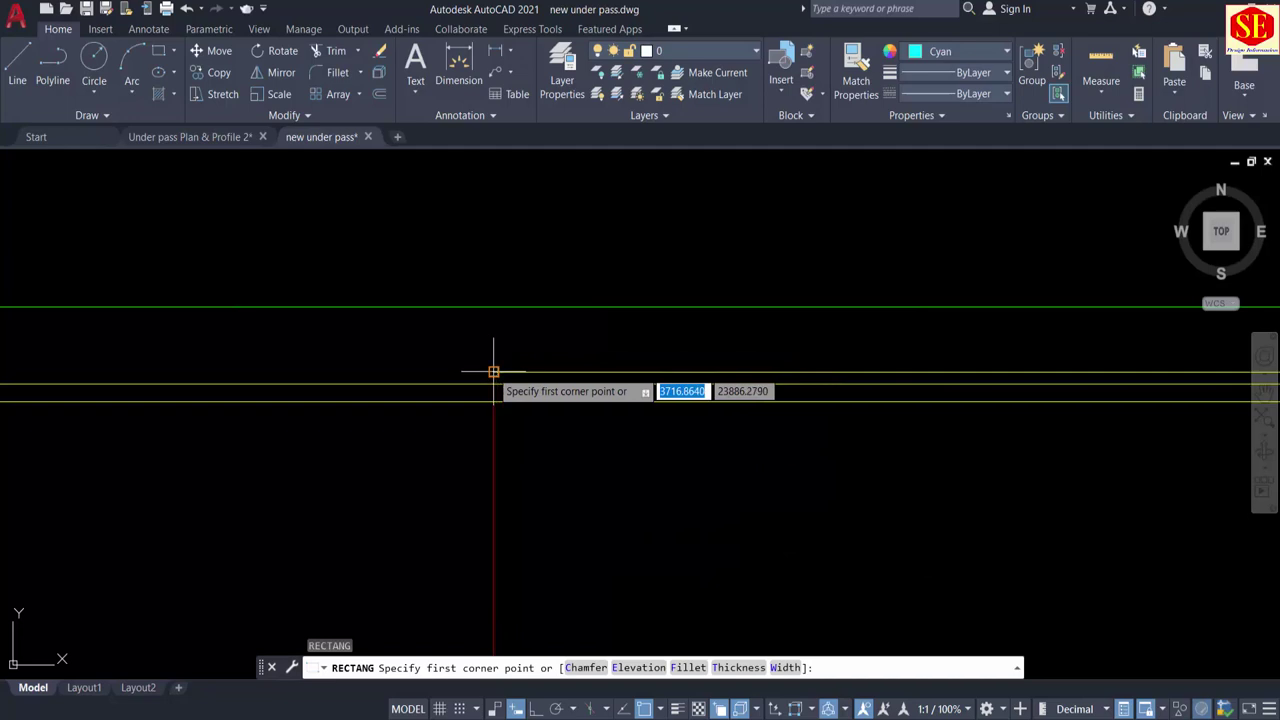
click(493, 371)
scroll(829, 509, up, 5)
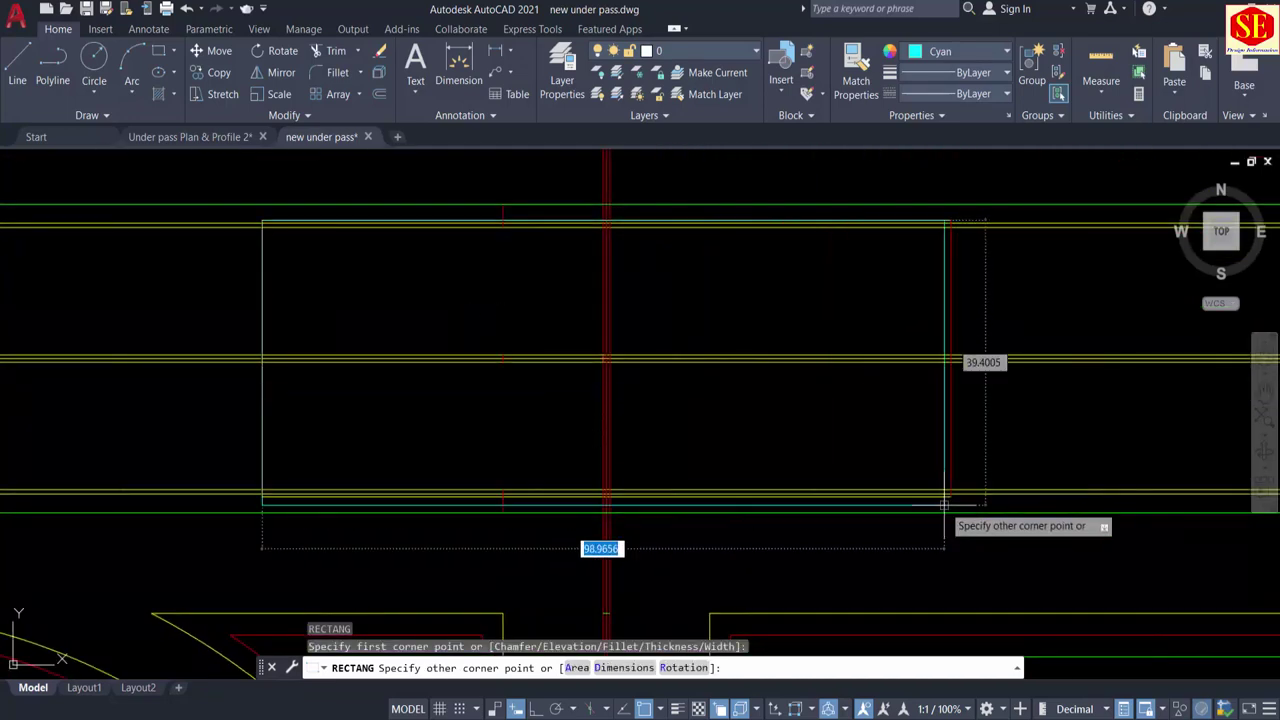
scroll(944, 505, up, 4)
click(974, 457)
scroll(1006, 485, down, 4)
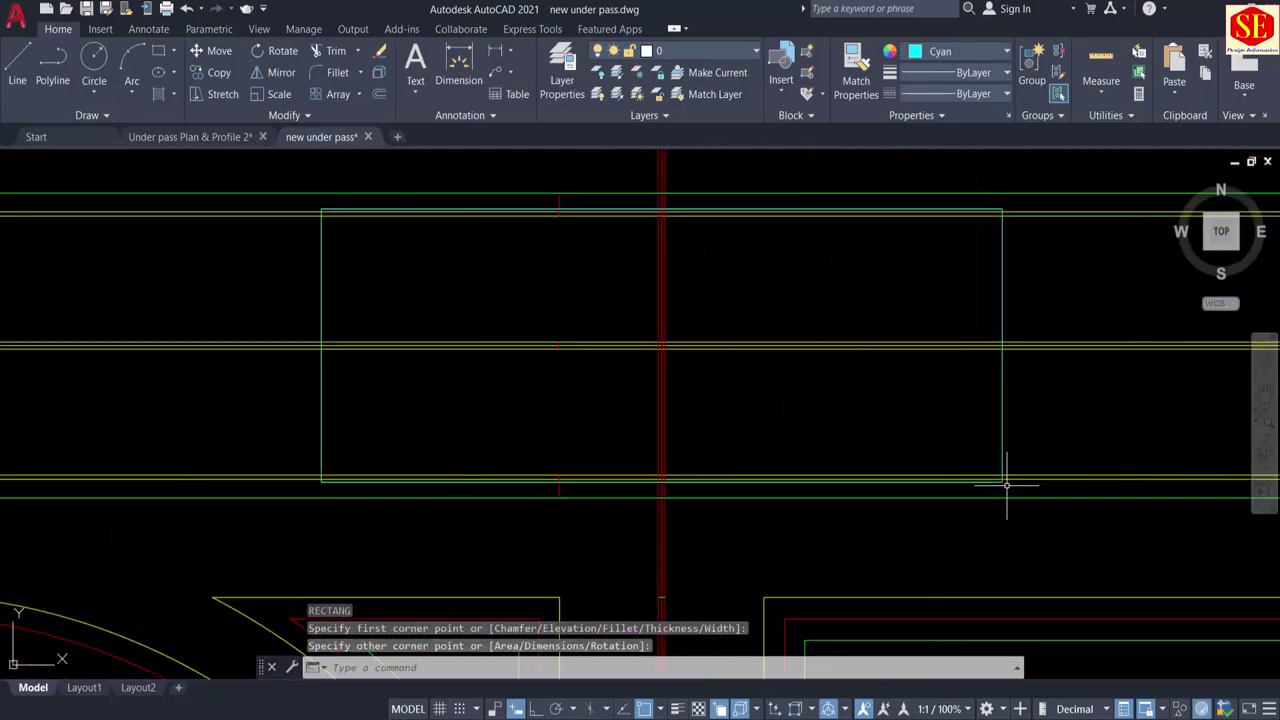
Step: Erase the short red tick line crossing the underpass box's south edge
scroll(590, 483, up, 2)
click(558, 486)
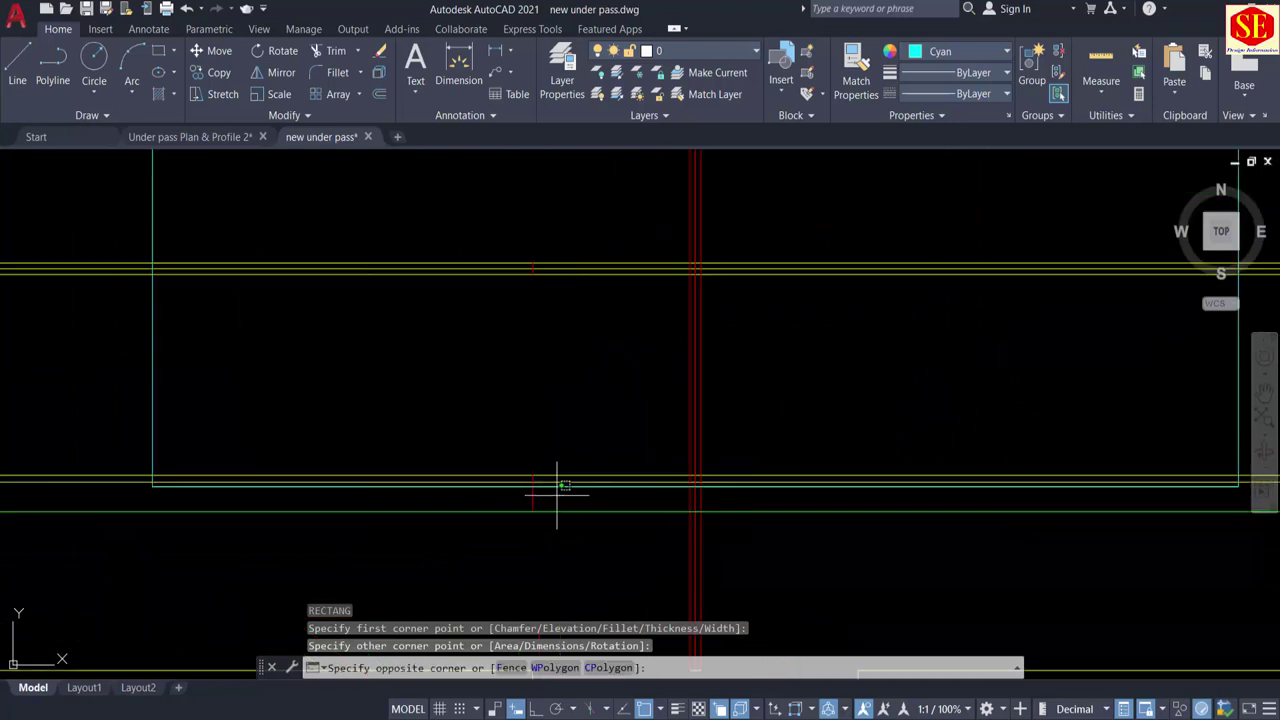
click(529, 486)
text(E)
key(Return)
scroll(540, 479, down, 4)
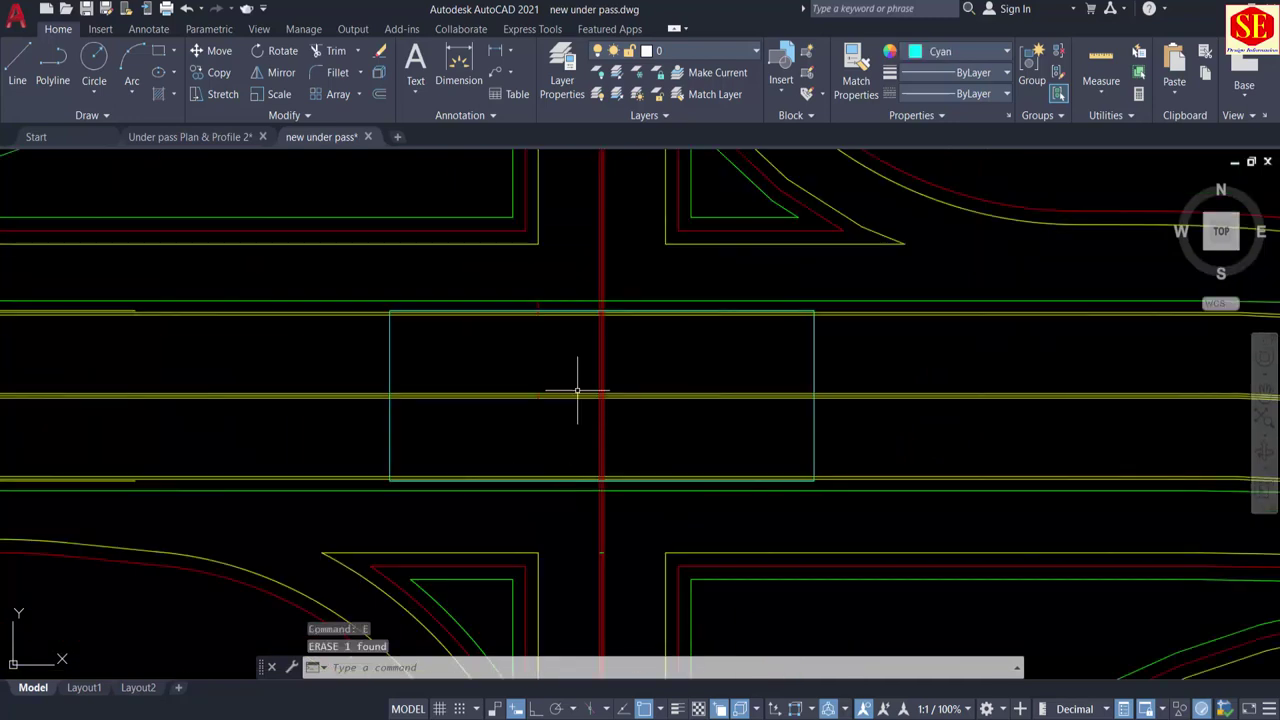
Step: Erase the short red tick lines at the road centerline and at the underpass box's north edge
click(512, 374)
click(572, 440)
text(E)
key(Return)
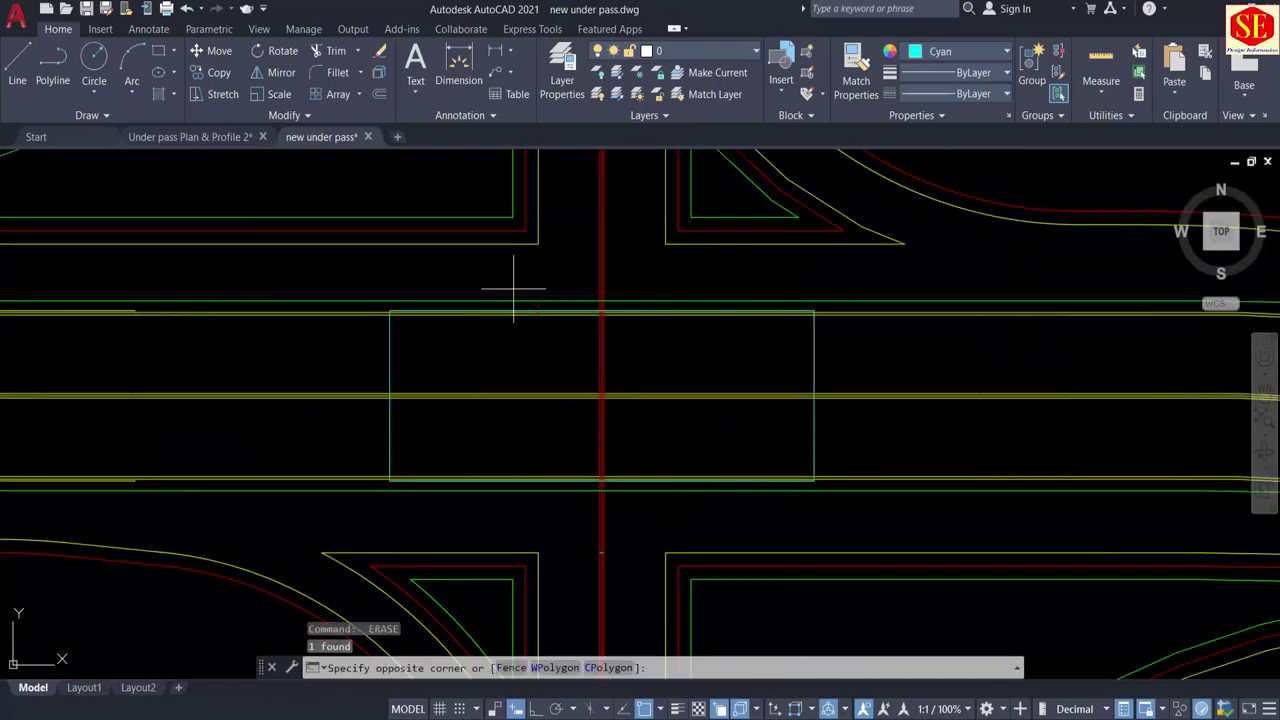
click(584, 338)
key(Return)
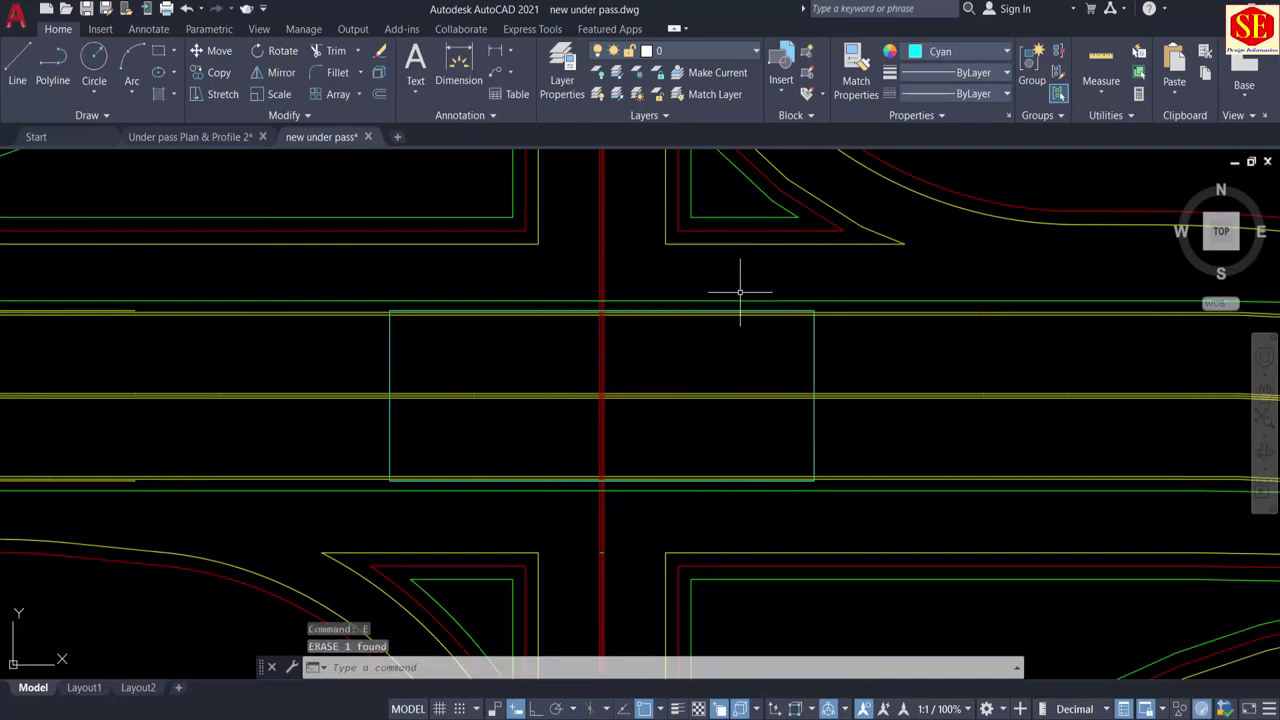
Step: Erase the outer yellow outline of the large triangular island northwest of the junction
scroll(721, 430, down, 2)
scroll(577, 443, down, 4)
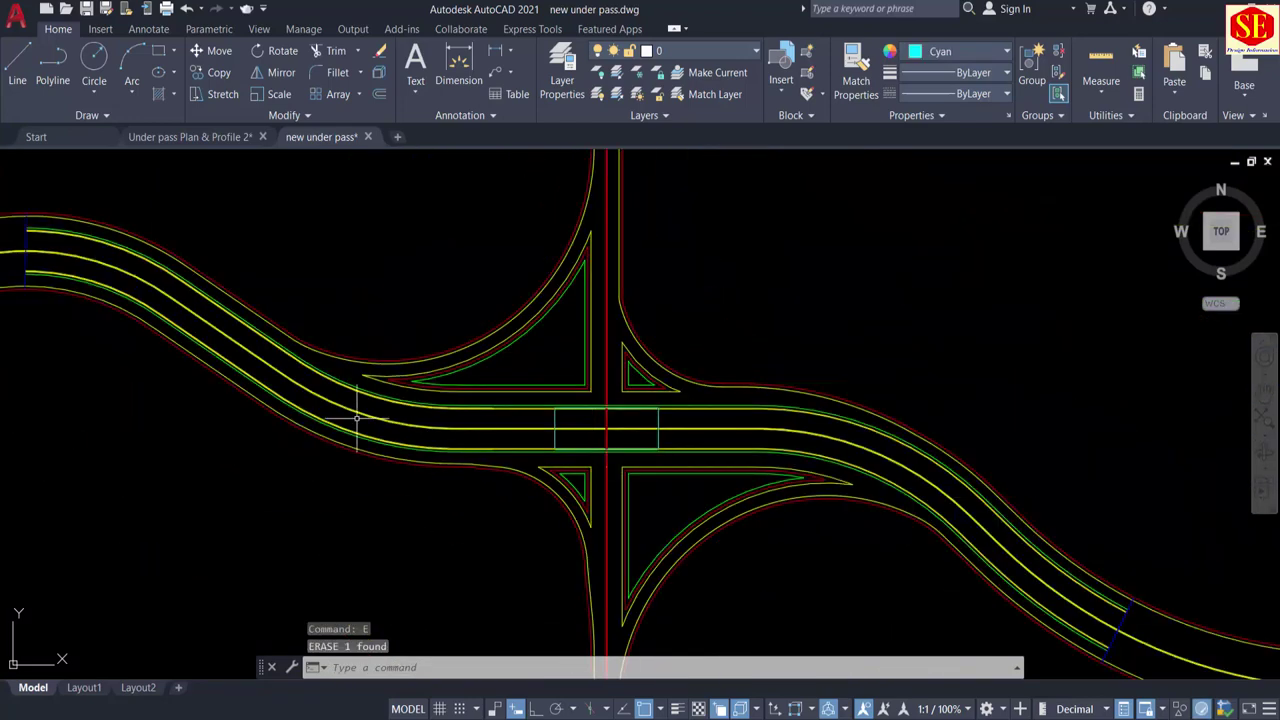
middle_drag(357, 419, 588, 461)
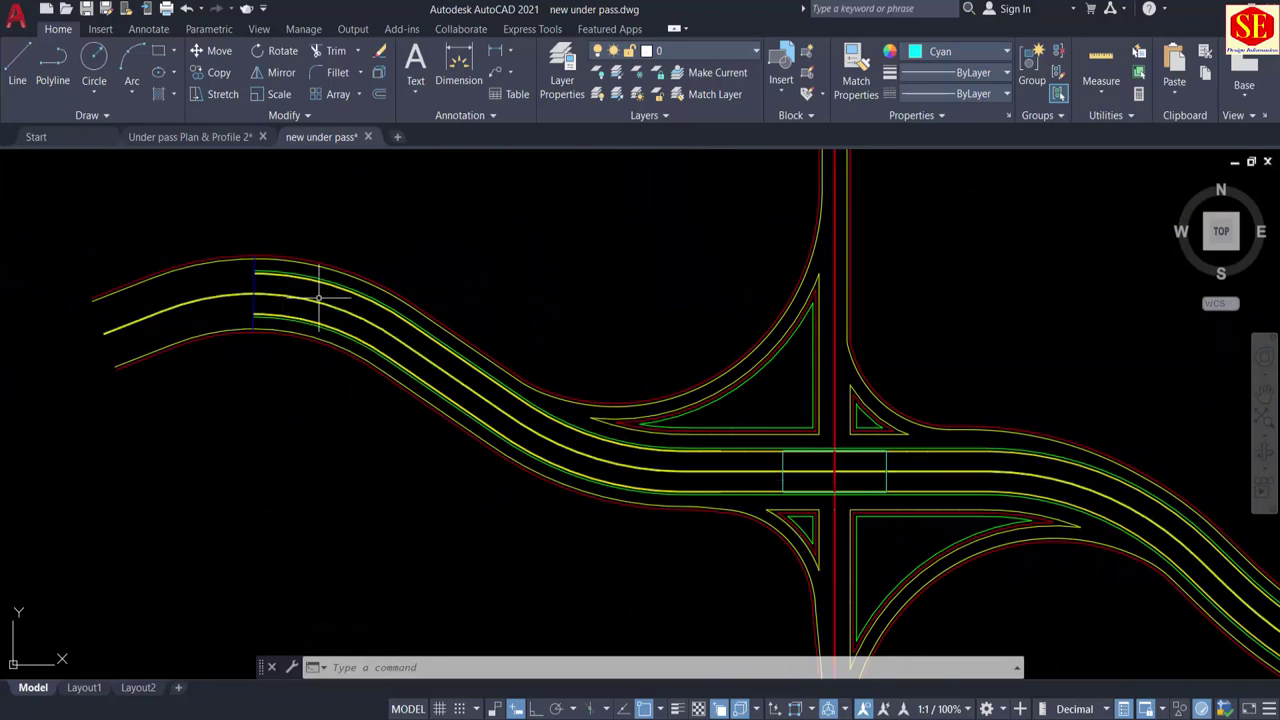
middle_drag(988, 480, 601, 348)
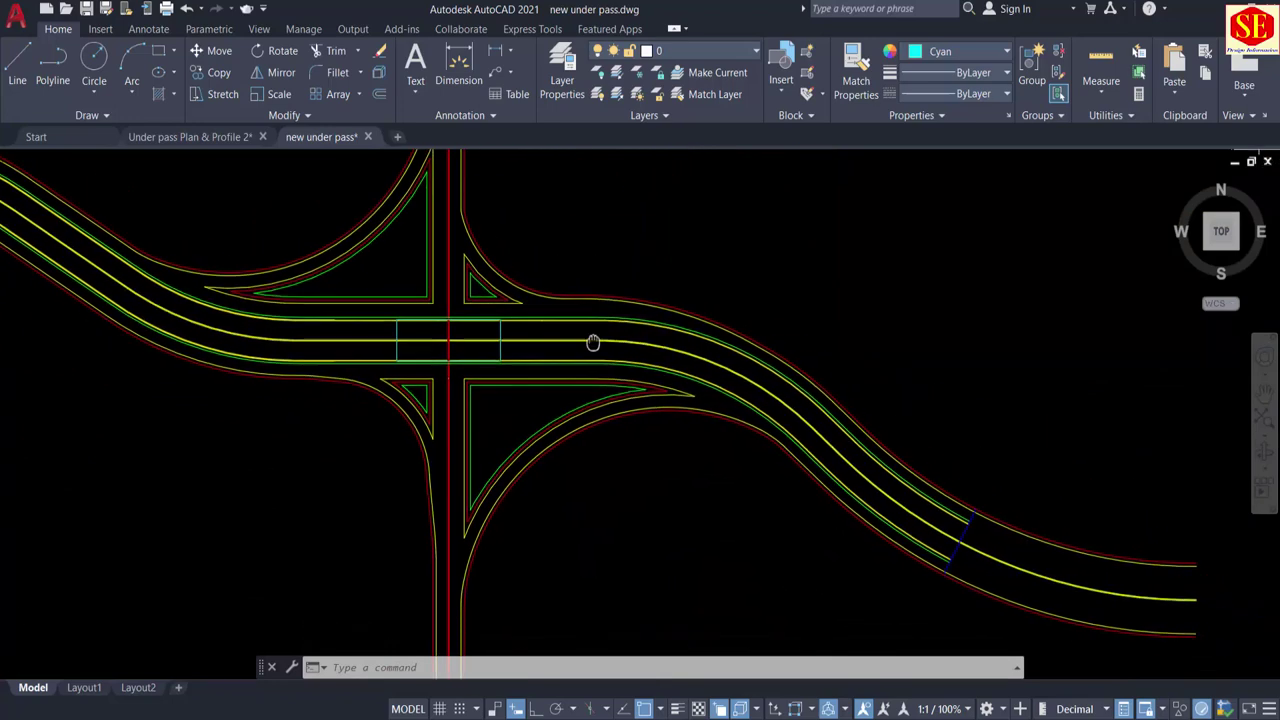
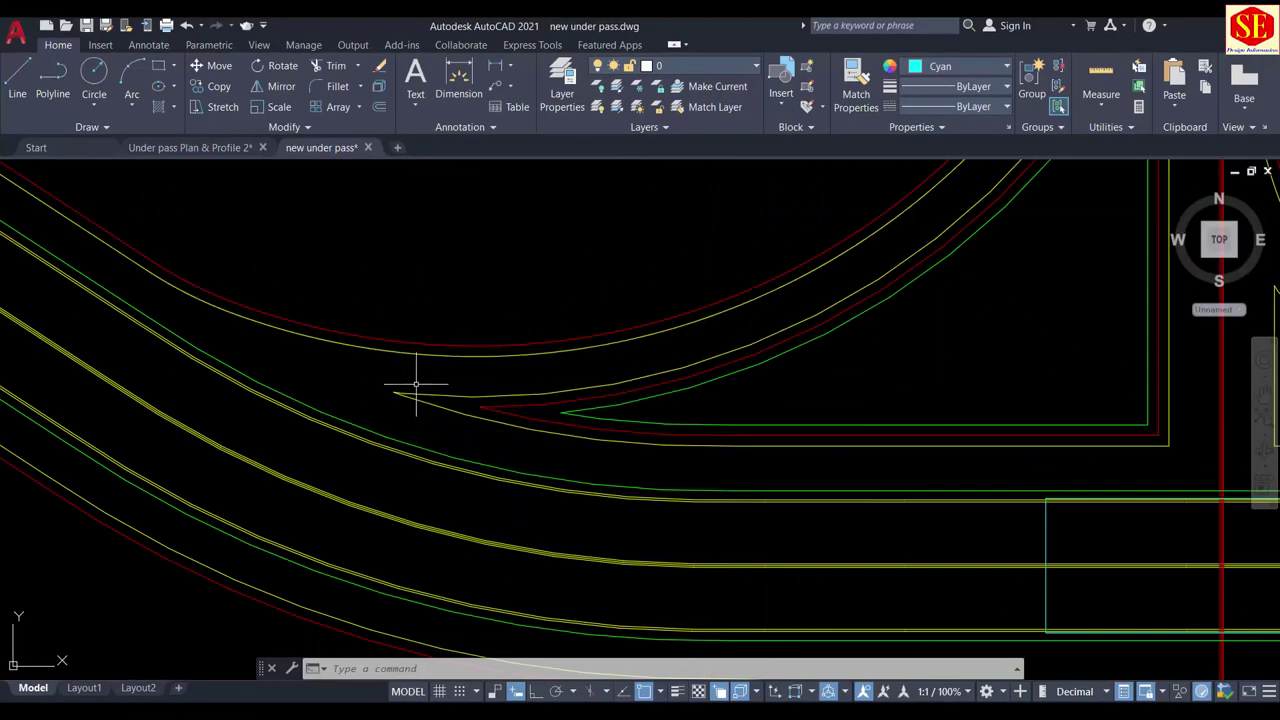
click(416, 383)
click(403, 418)
key(Return)
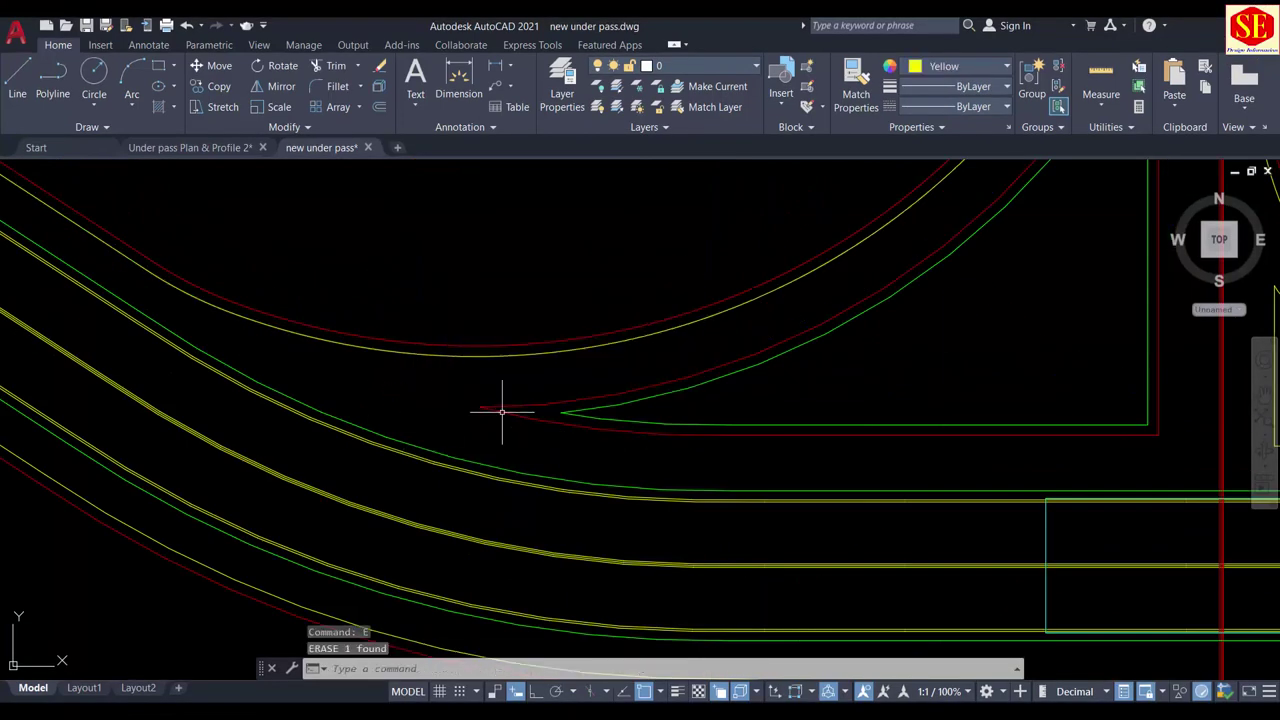
Step: Erase the outer yellow outline of the small triangular island northeast of the junction
scroll(500, 414, down, 3)
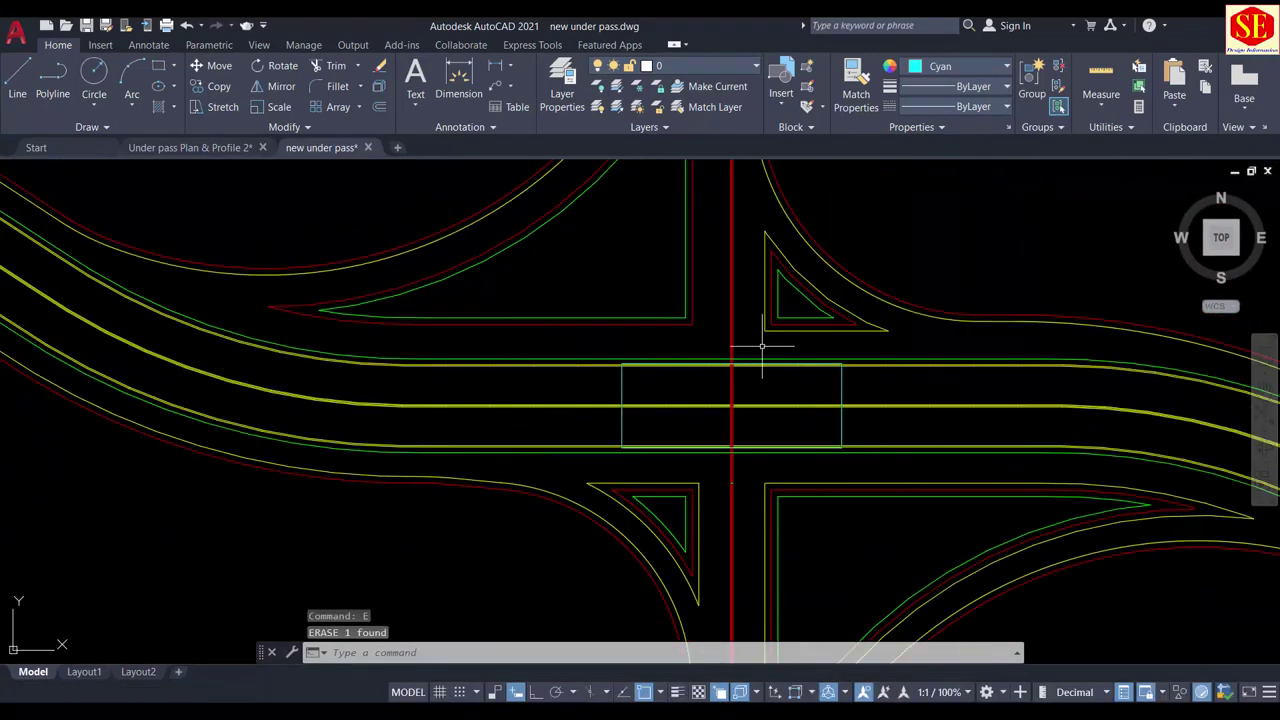
scroll(868, 320, up, 4)
click(868, 320)
click(852, 338)
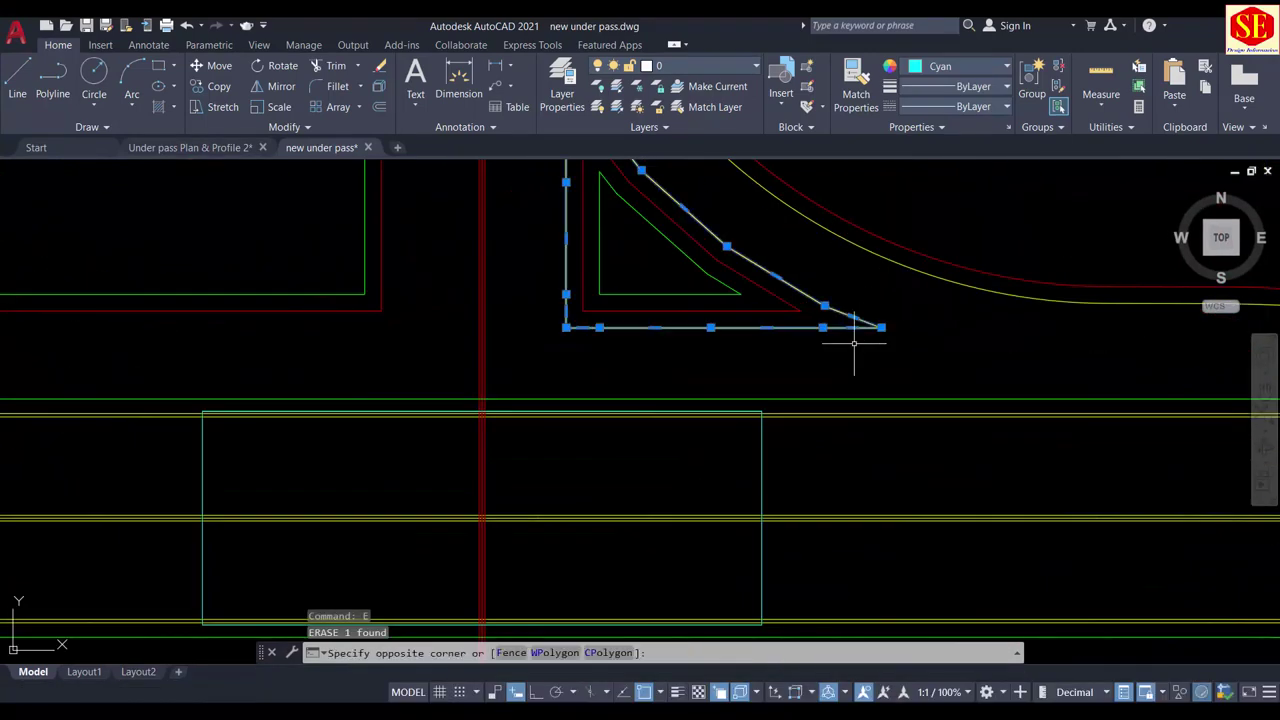
text(e)
key(Return)
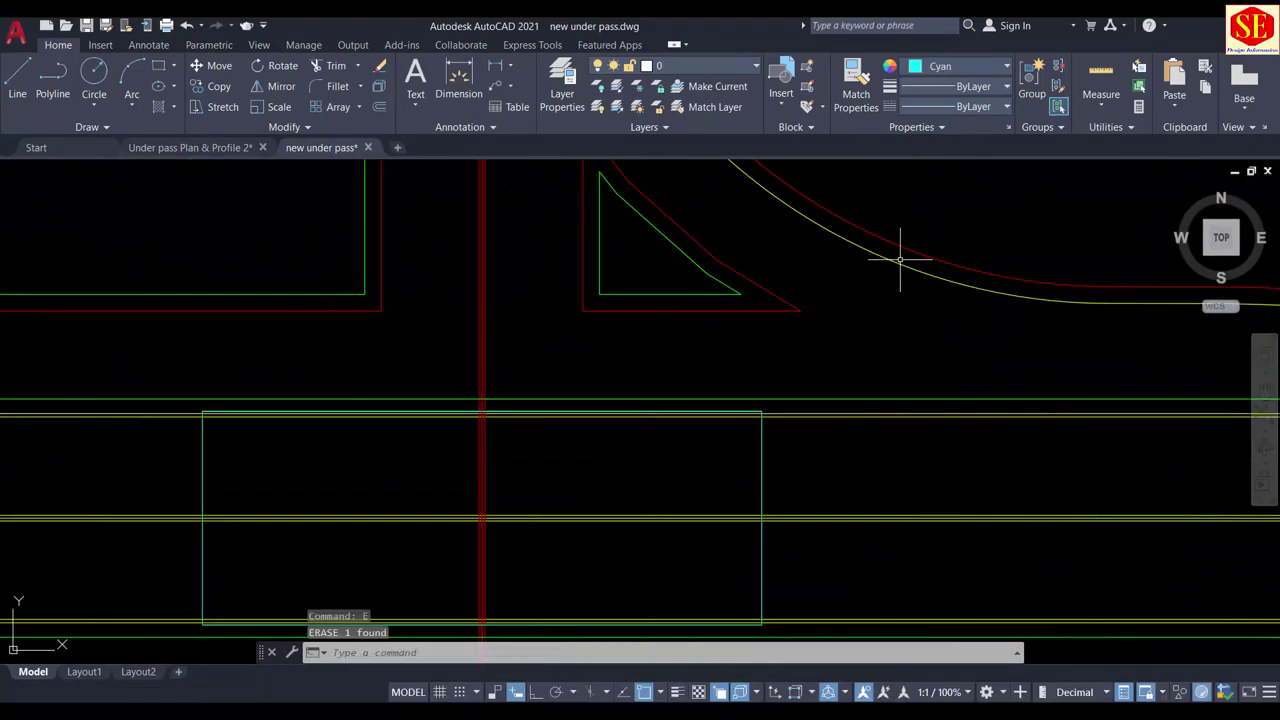
Step: Erase the outer yellow outlines of the southwest and southeast triangular islands
middle_drag(838, 443, 808, 349)
scroll(808, 349, up, 4)
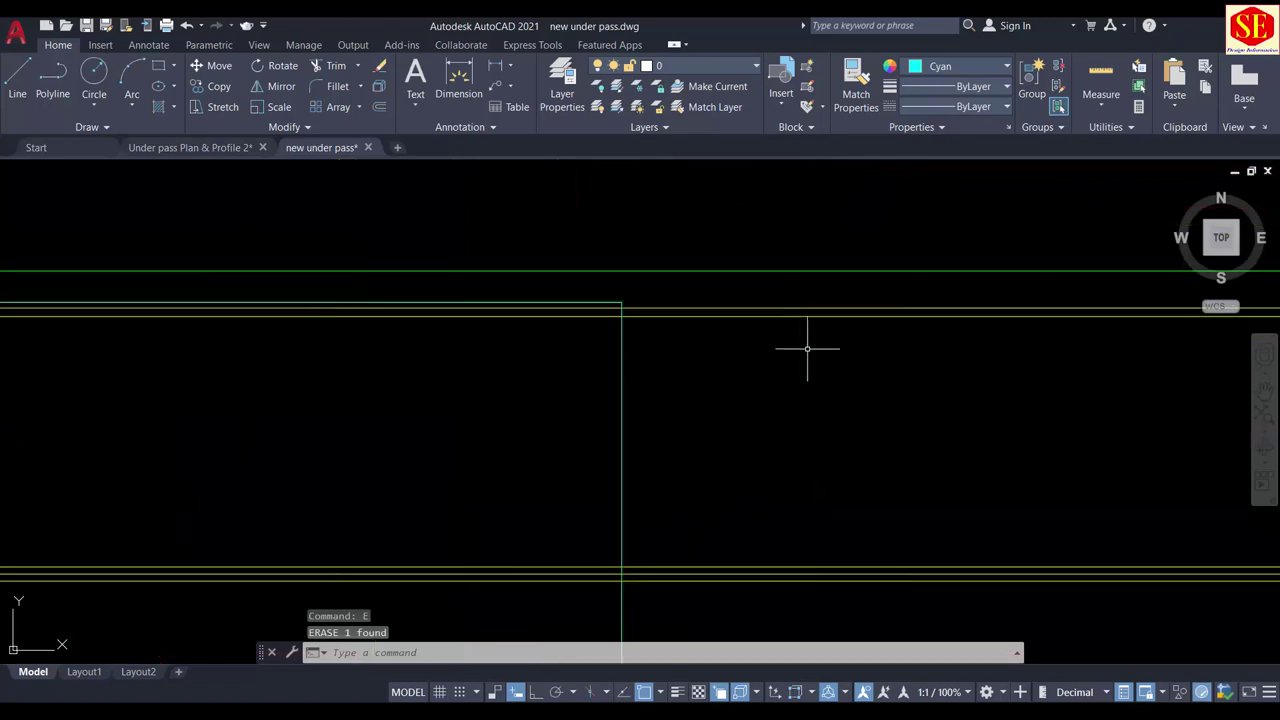
scroll(665, 314, down, 2)
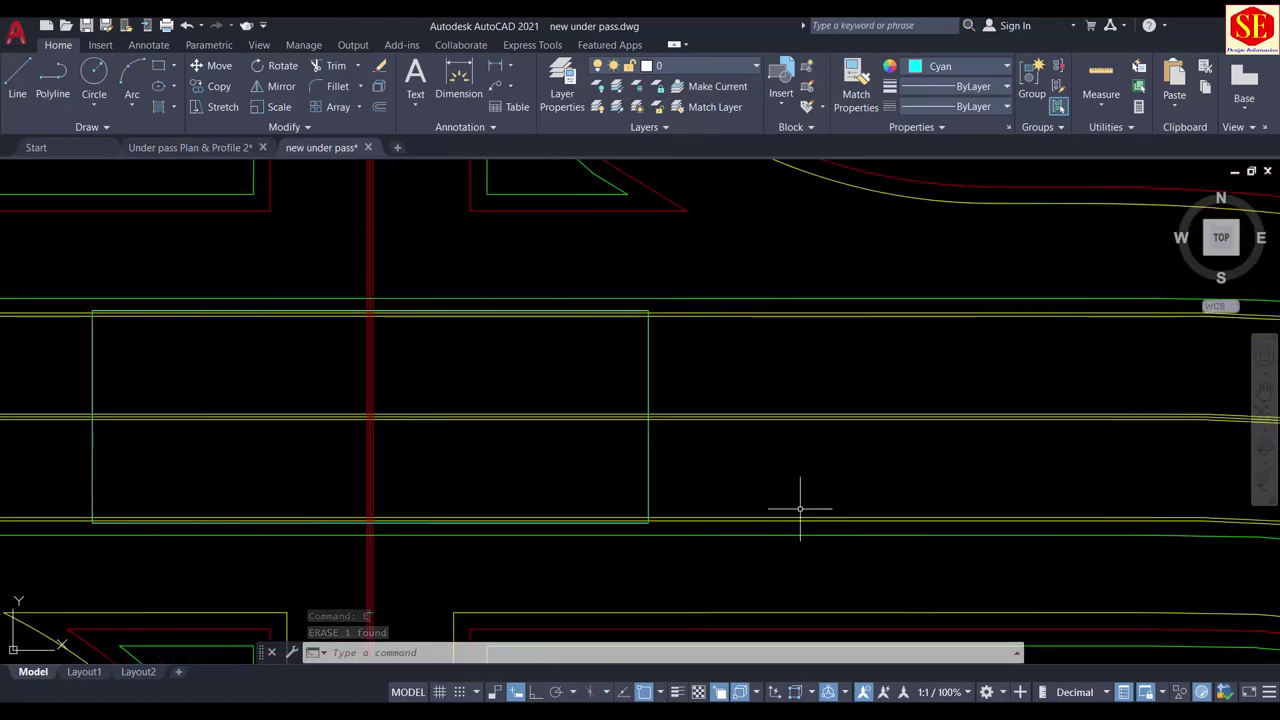
middle_drag(800, 509, 775, 309)
click(742, 339)
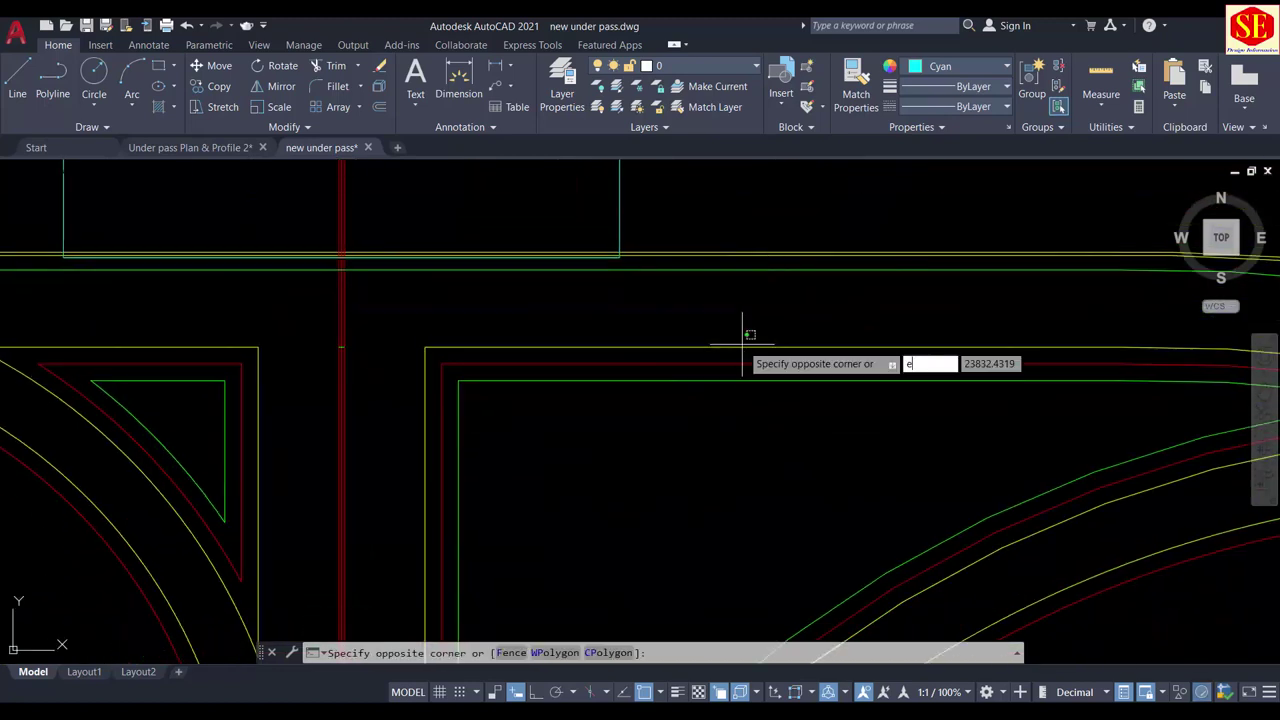
key(Return)
click(248, 348)
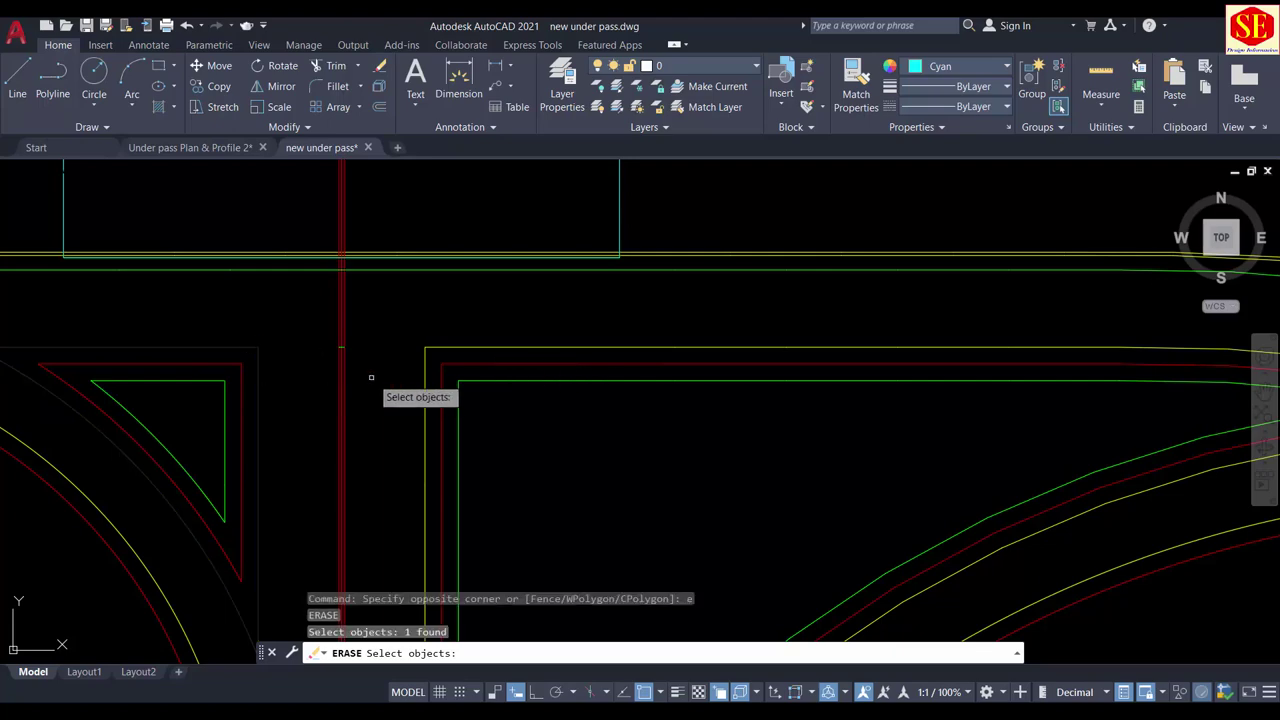
click(457, 348)
key(Return)
Step: Match the properties of the northwest island's red outline onto the green lines along the main road's north and south sides
scroll(758, 333, down, 4)
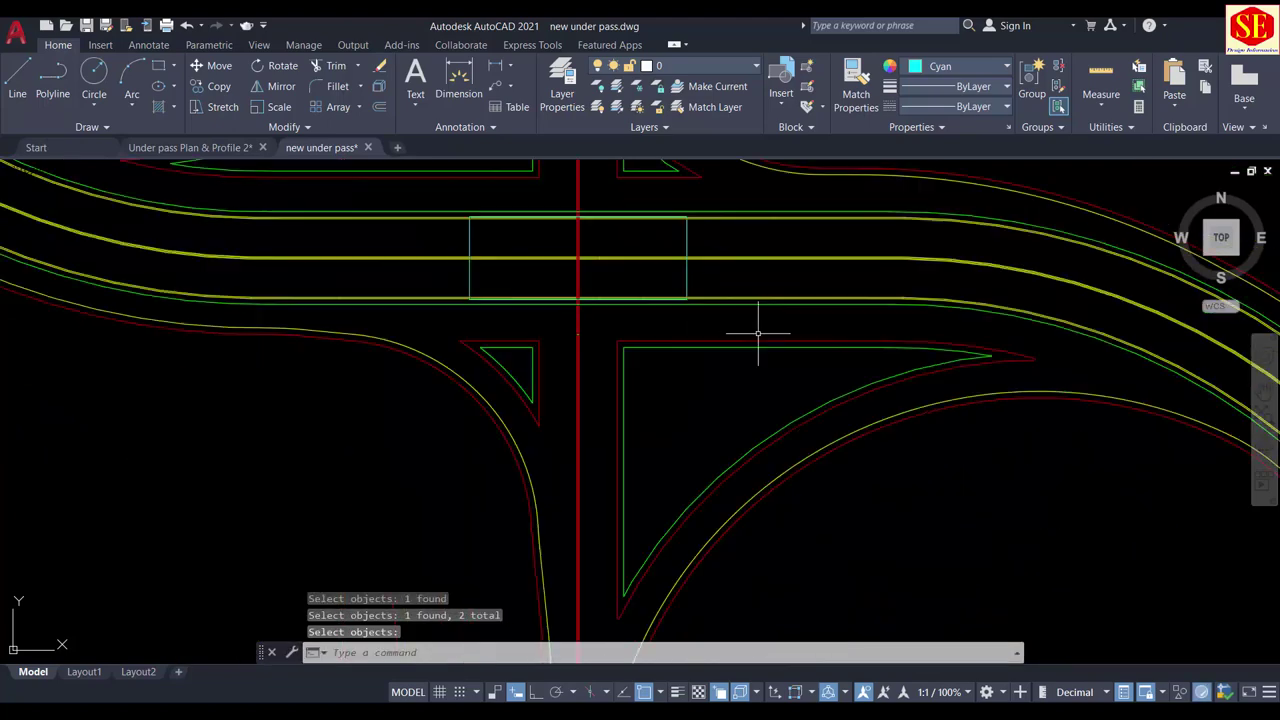
scroll(582, 437, down, 3)
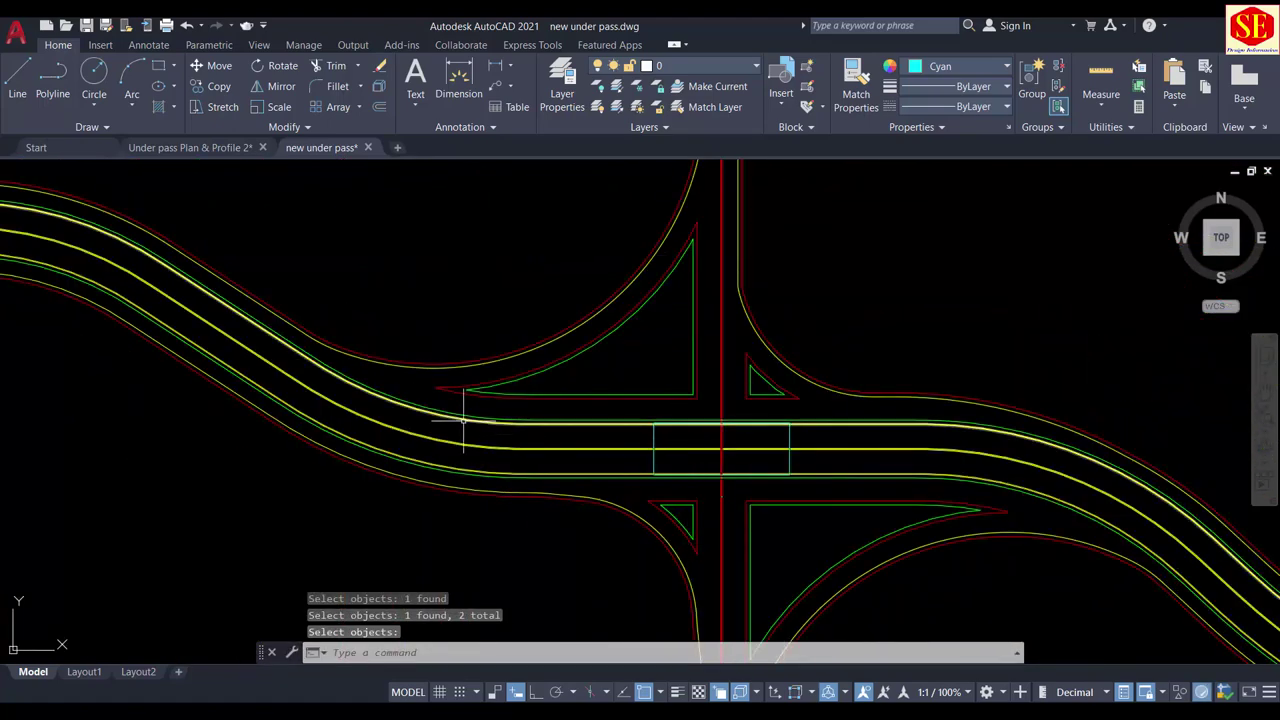
scroll(469, 410, up, 8)
text(ma)
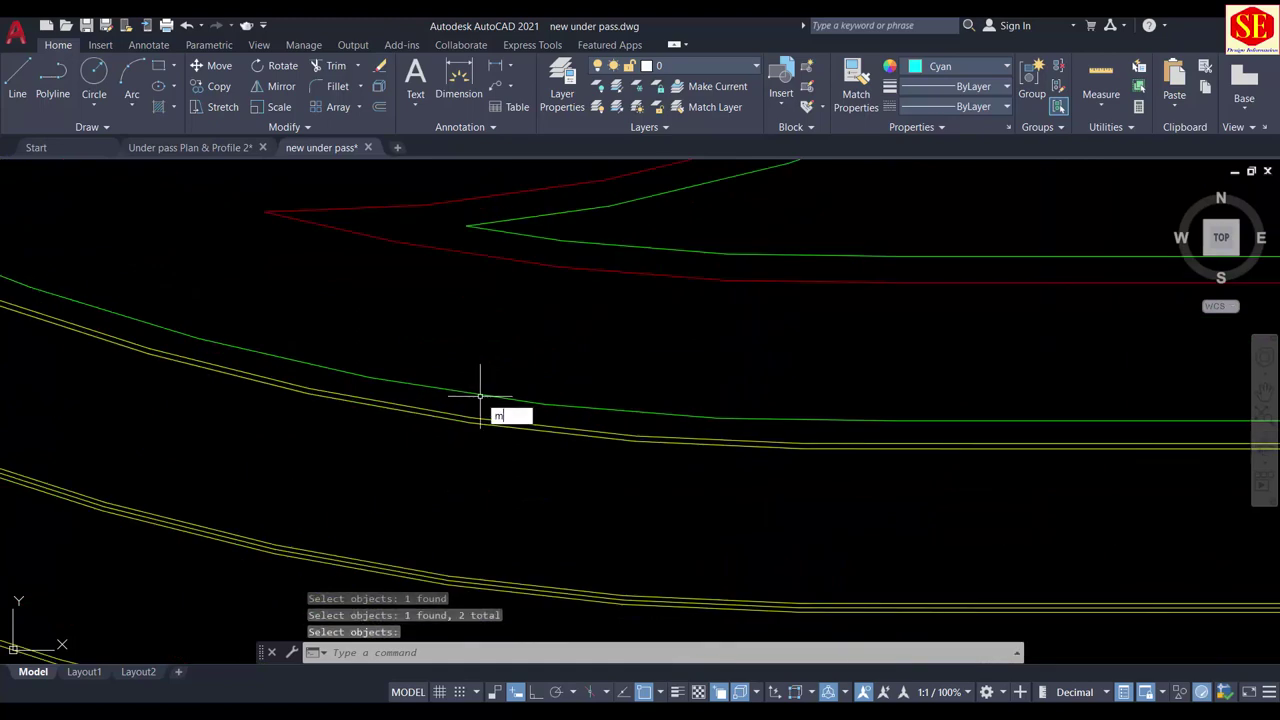
key(Return)
click(556, 272)
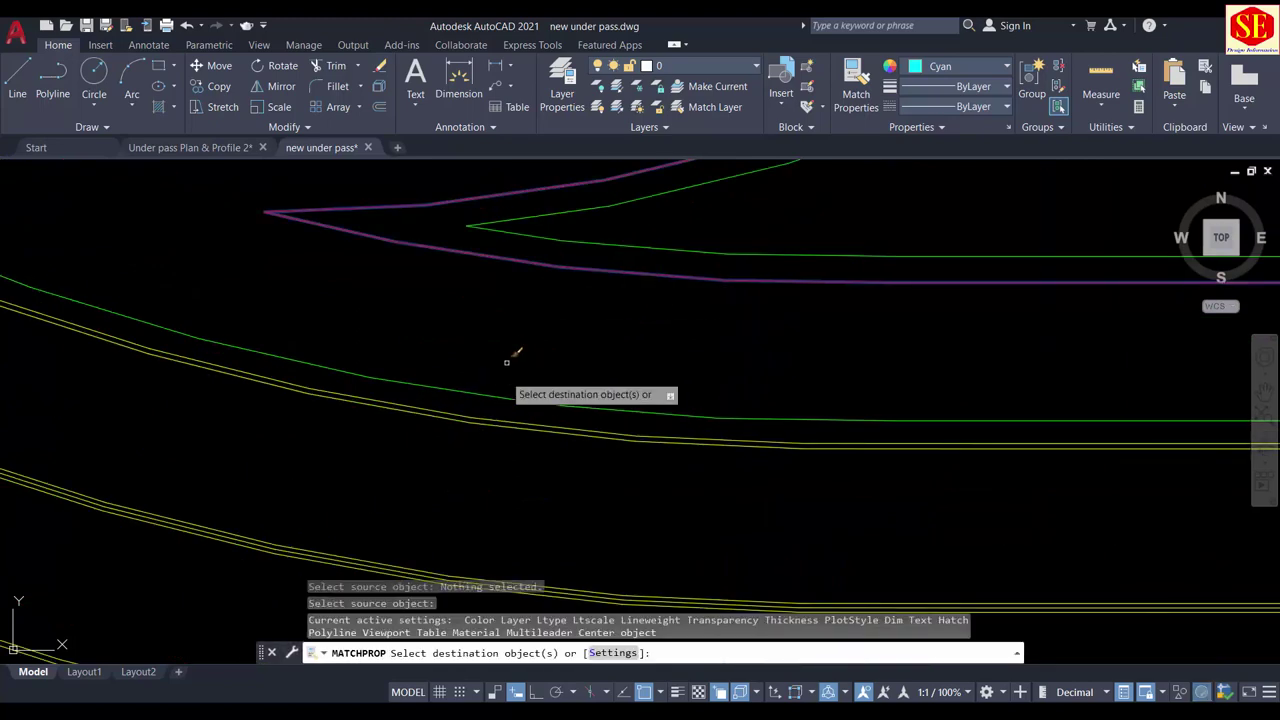
scroll(704, 392, down, 2)
scroll(543, 343, down, 3)
scroll(537, 457, up, 4)
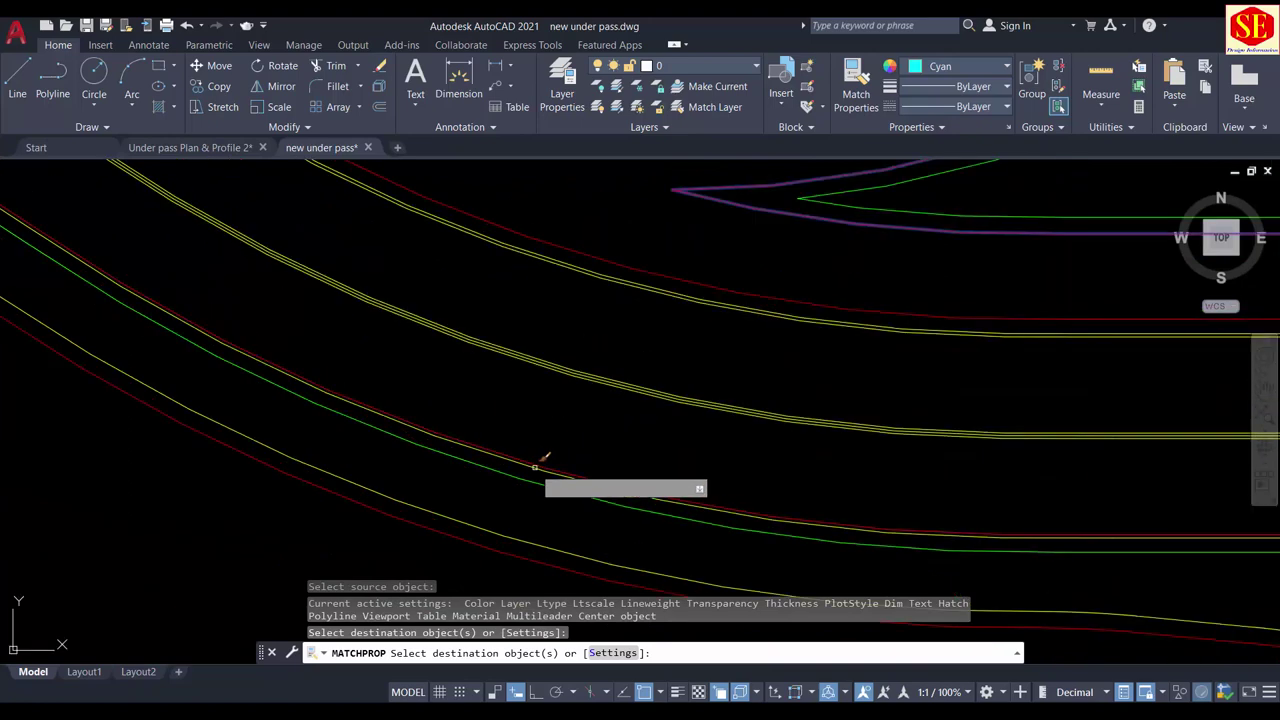
click(522, 482)
click(524, 480)
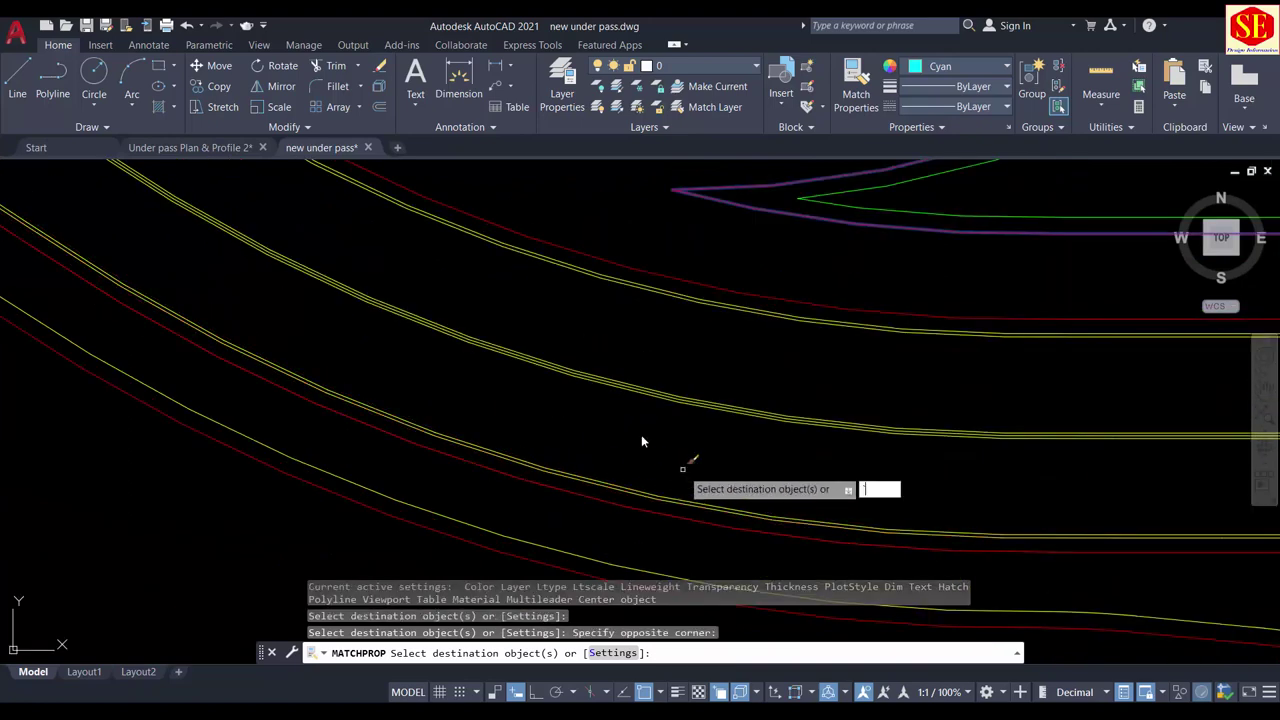
scroll(620, 440, down, 3)
key(Escape)
Step: Change the color of the doubled yellow lines along the main road's north and south sides to Magenta
middle_drag(909, 426, 615, 389)
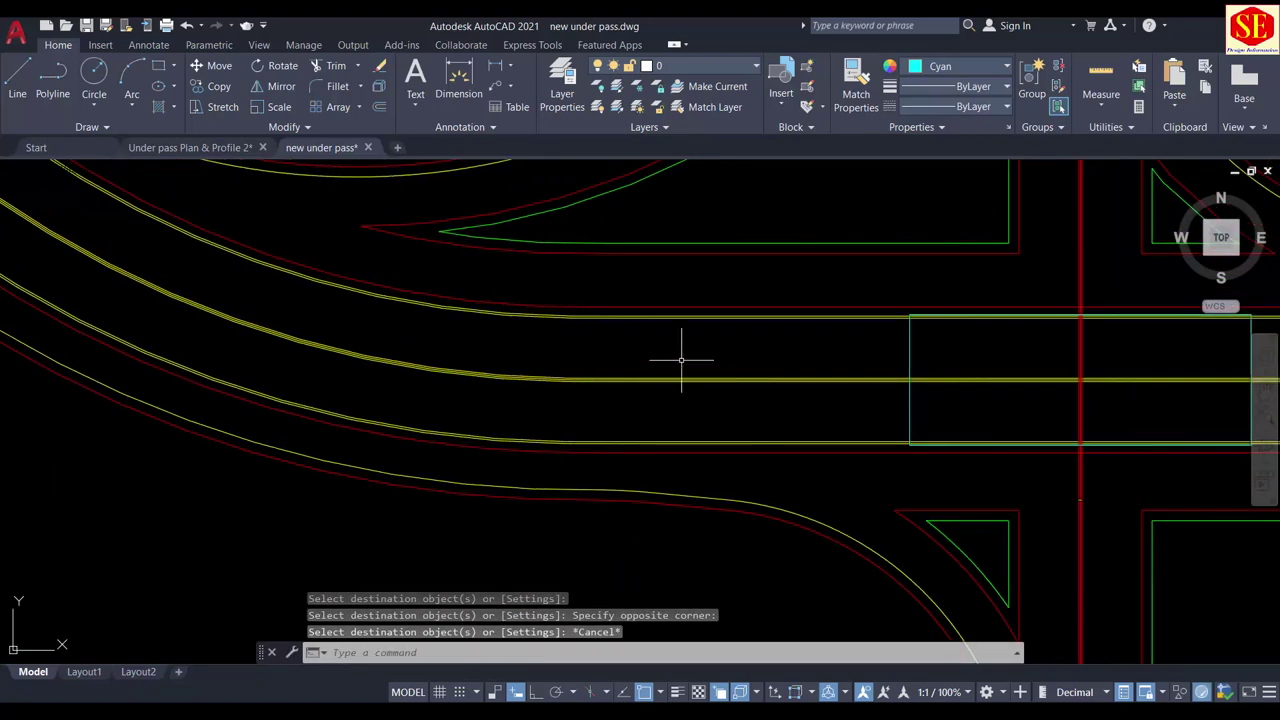
scroll(663, 323, up, 4)
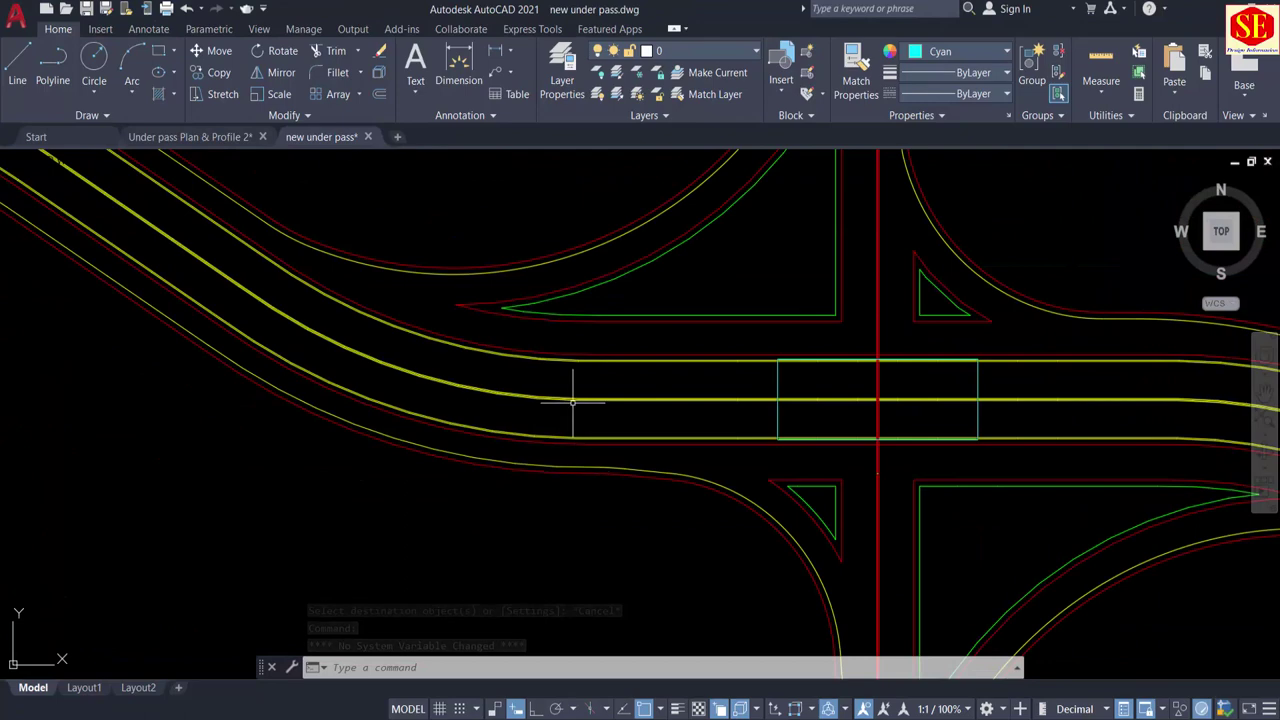
scroll(573, 402, up, 3)
click(500, 334)
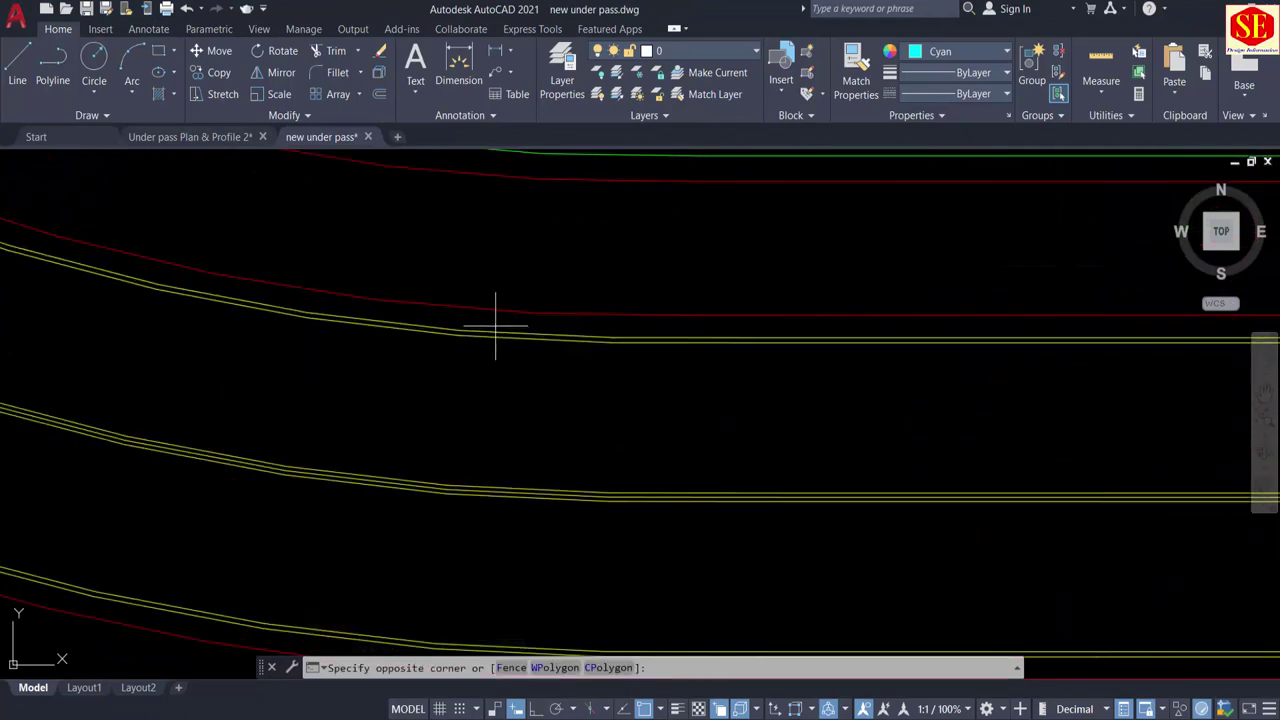
click(463, 337)
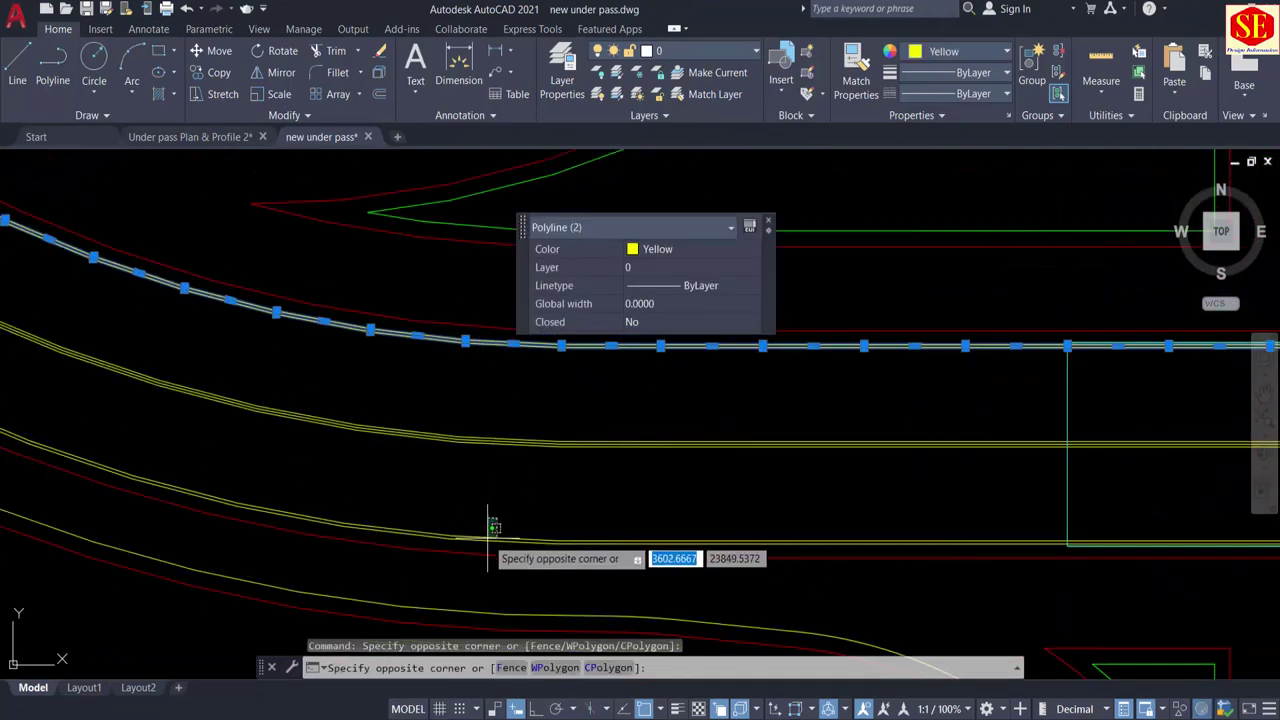
click(486, 537)
scroll(500, 530, down, 2)
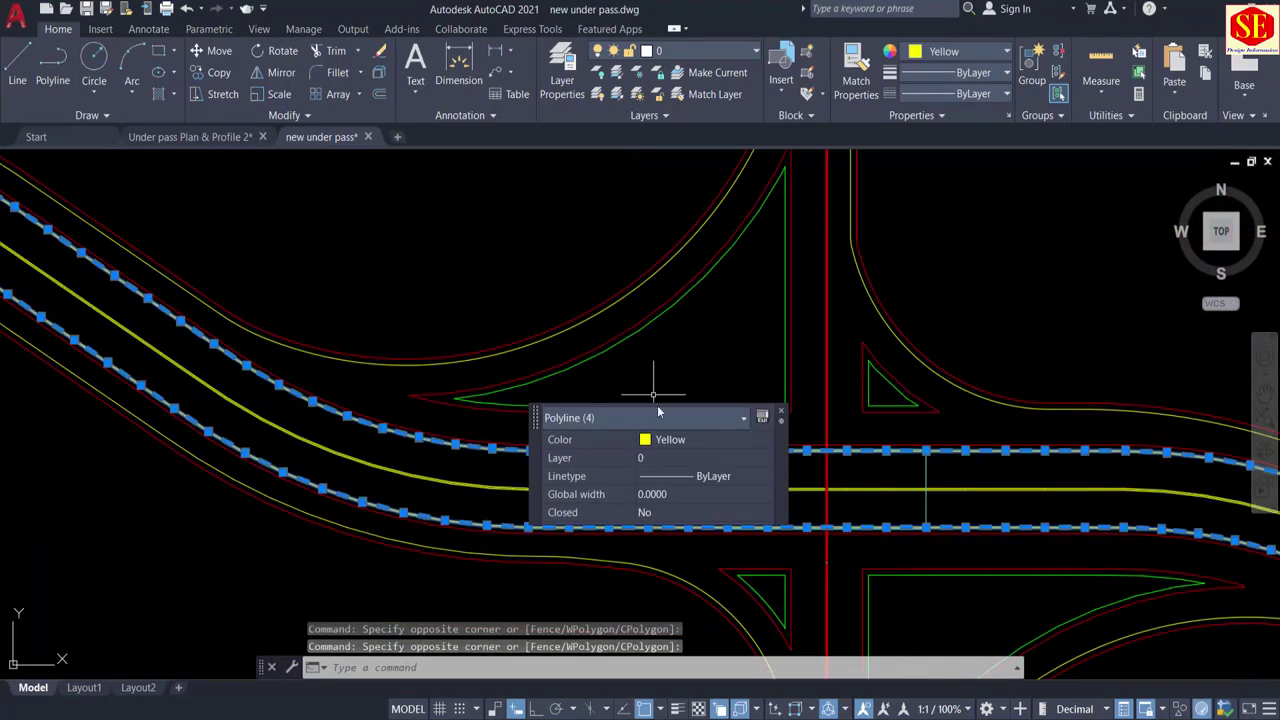
click(697, 447)
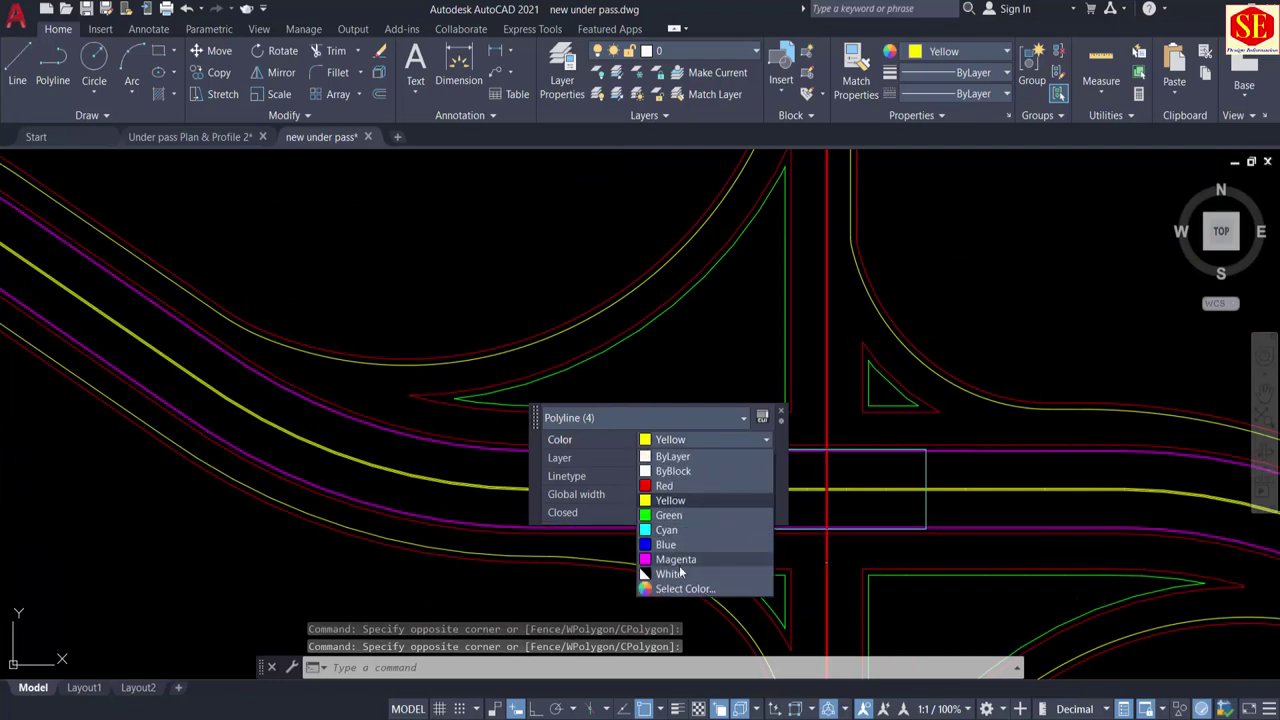
click(680, 572)
key(Escape)
Step: Switch to the Under pass Plan & Profile 2 drawing and erase the purple diagonal hatch over the underpass box
scroll(775, 462, up, 2)
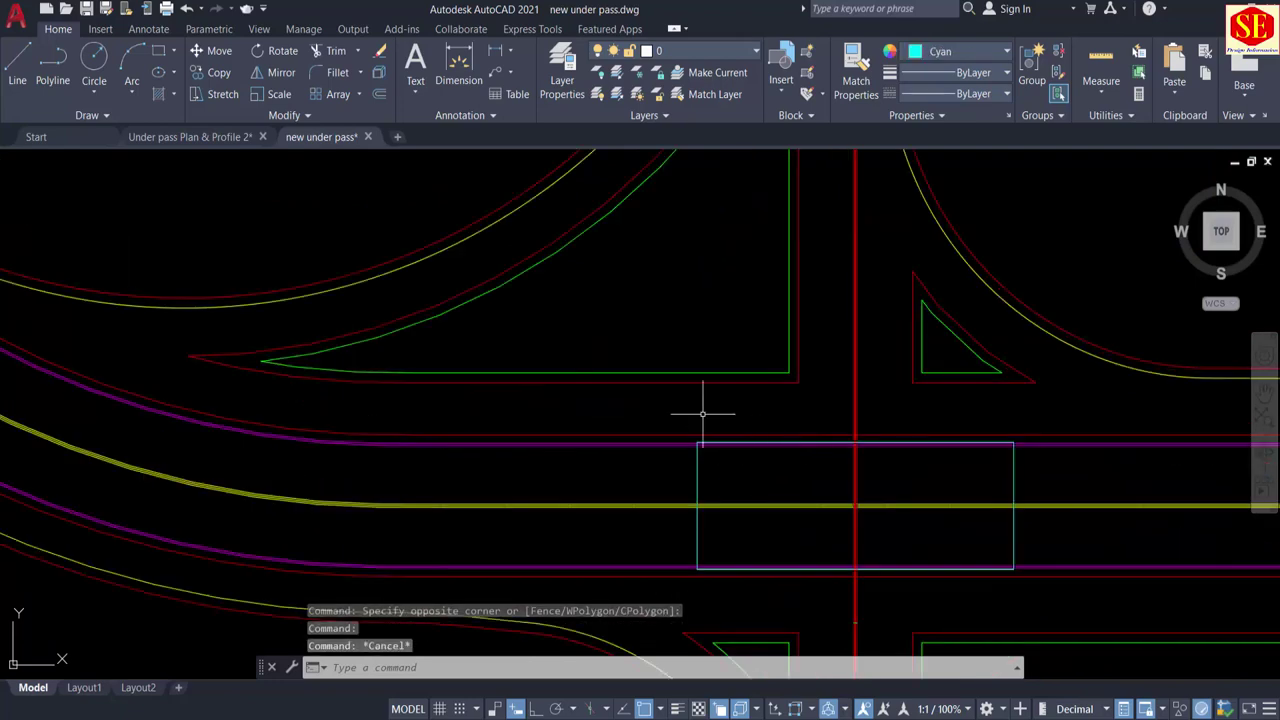
scroll(527, 468, down, 5)
scroll(386, 434, up, 8)
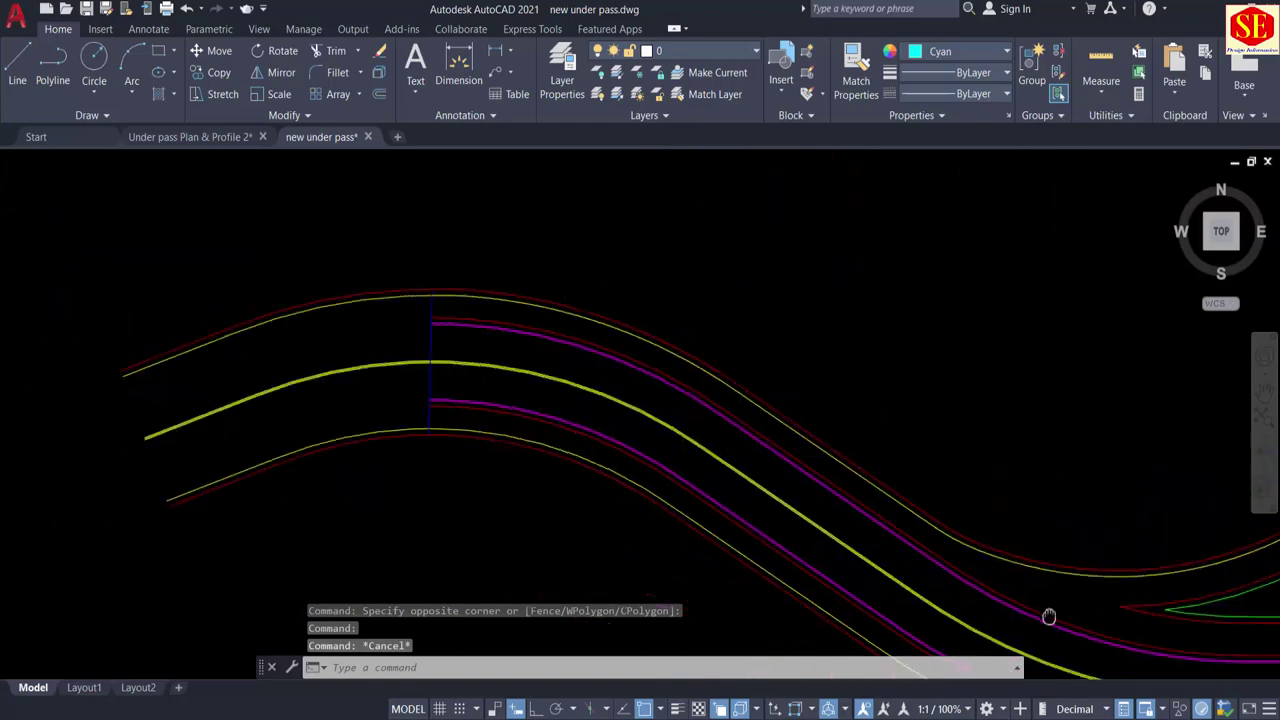
scroll(503, 336, down, 5)
middle_drag(940, 510, 575, 420)
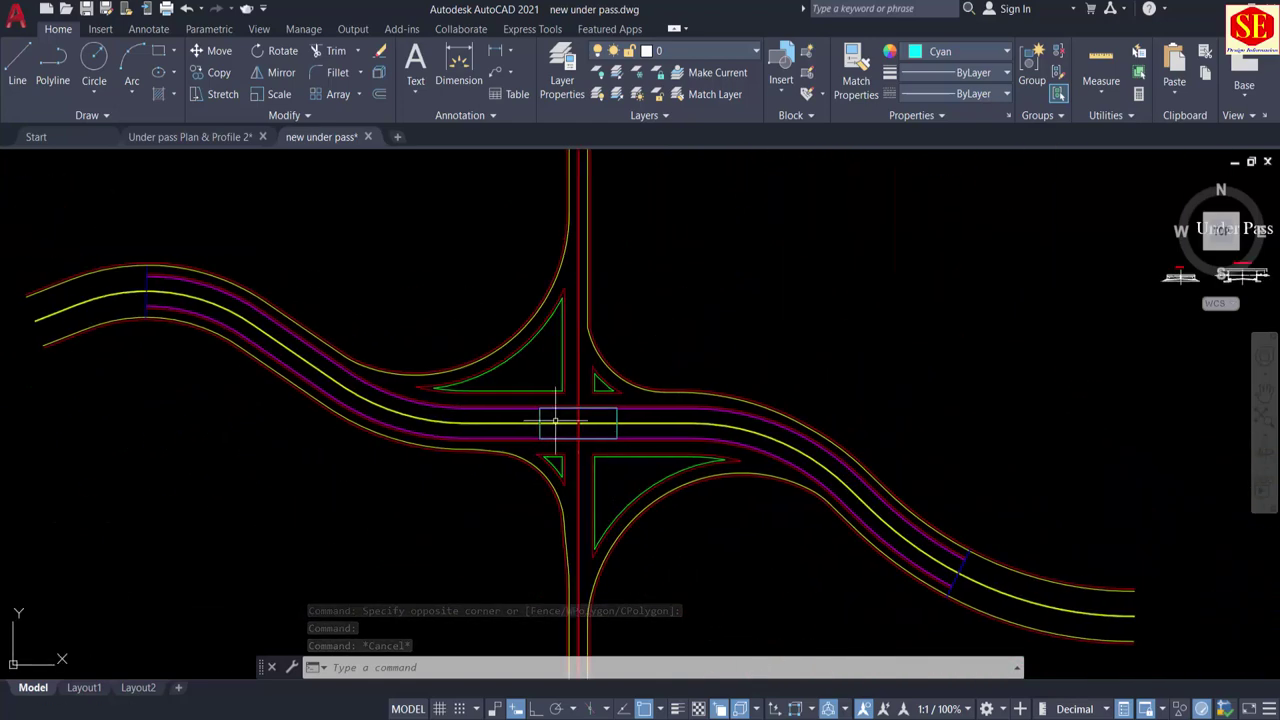
scroll(574, 402, up, 5)
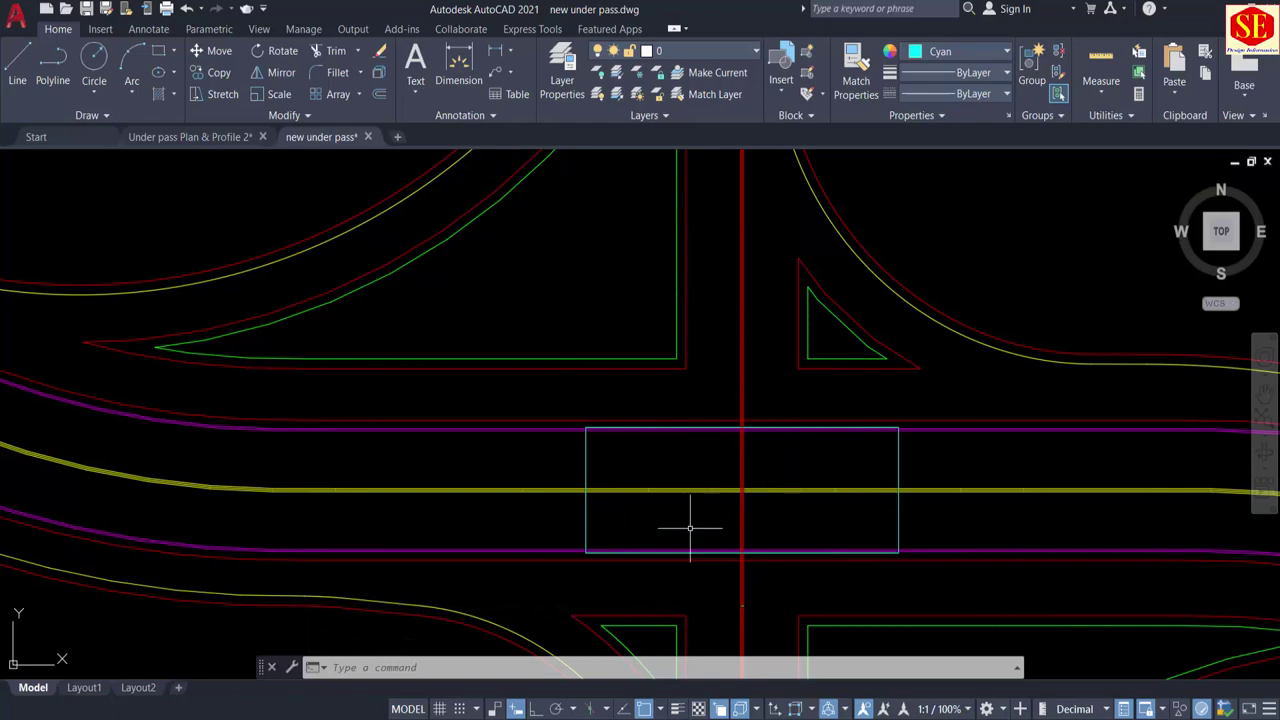
click(188, 137)
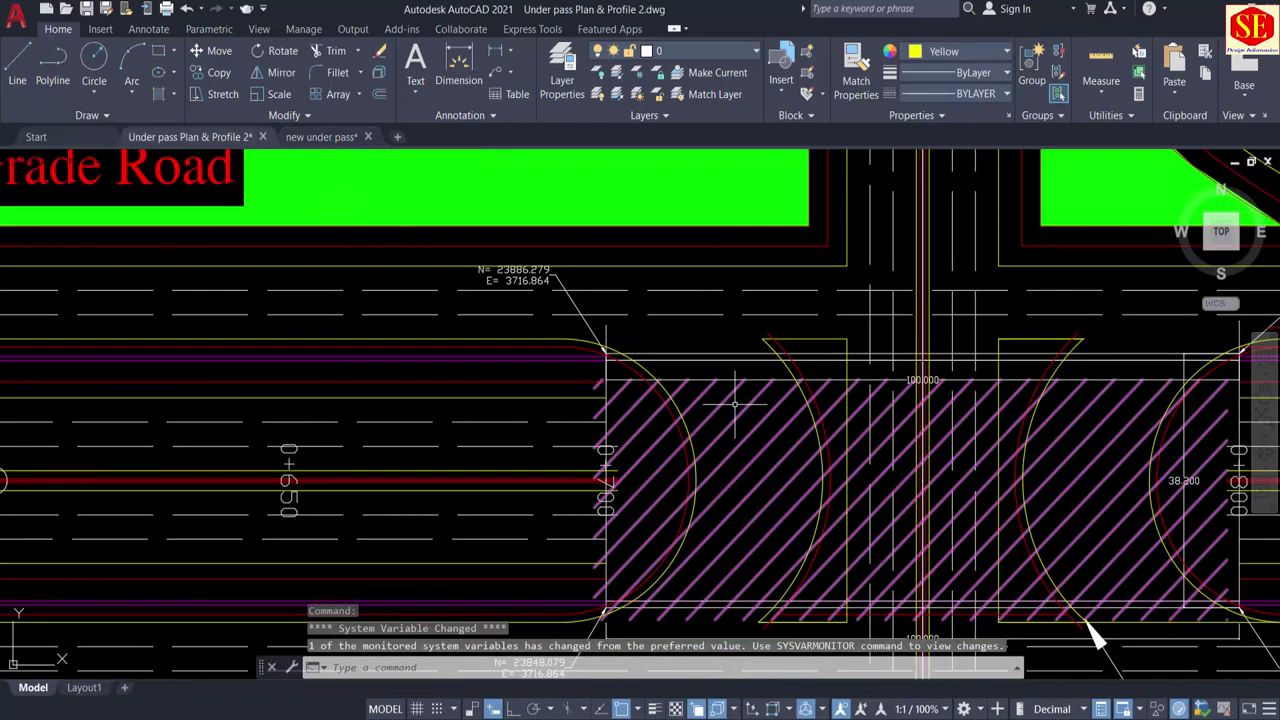
click(727, 398)
text(e)
key(Return)
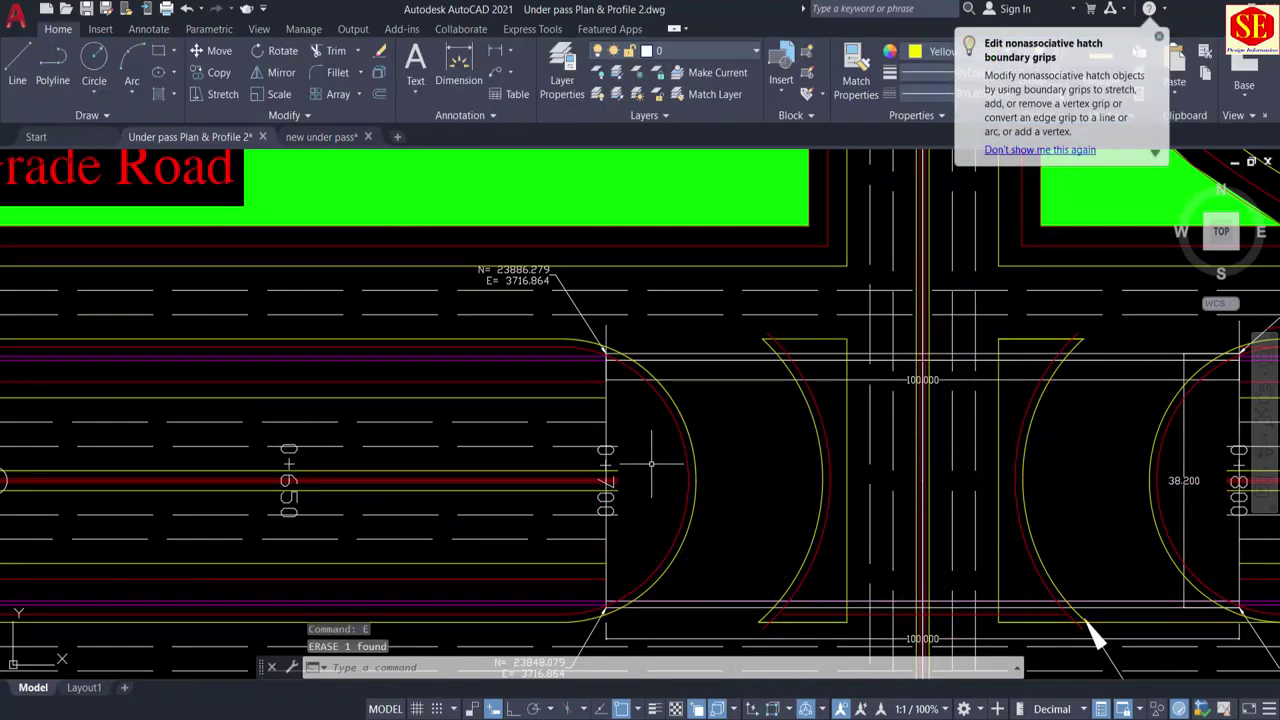
Step: Add a diameter dimension to the red arc at the underpass box's west end near station 0+700
click(510, 58)
click(541, 260)
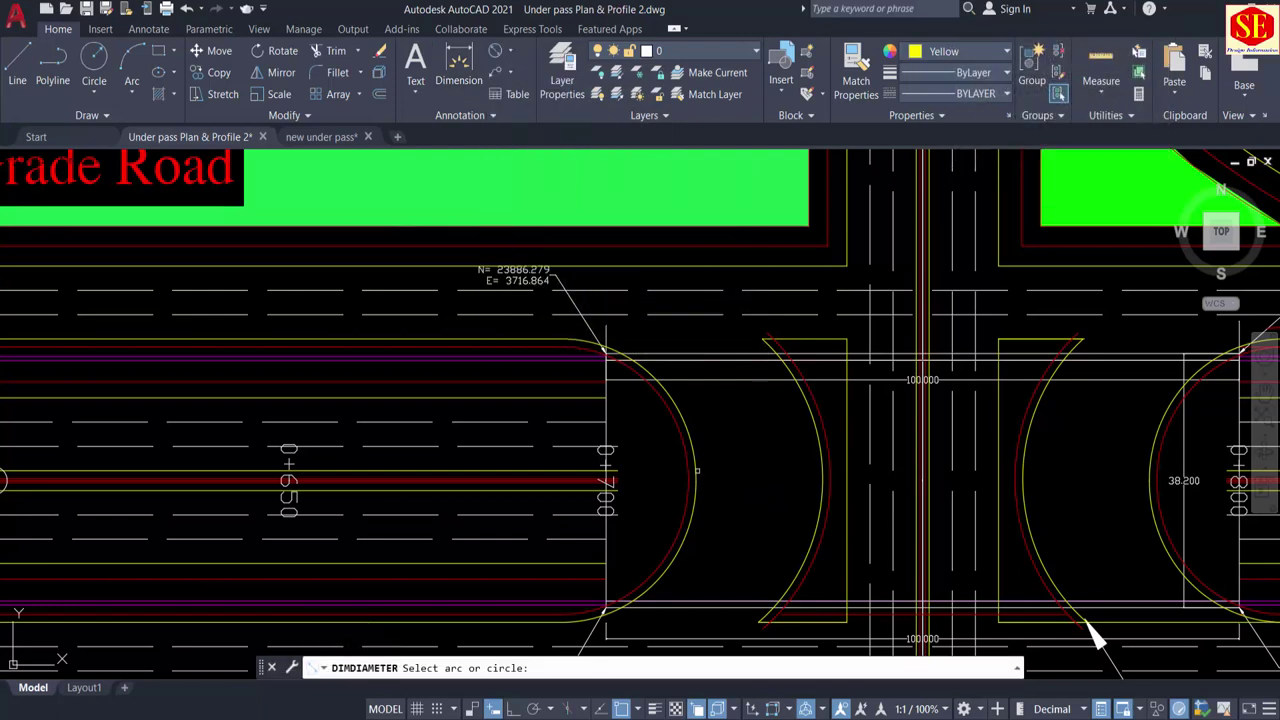
click(688, 478)
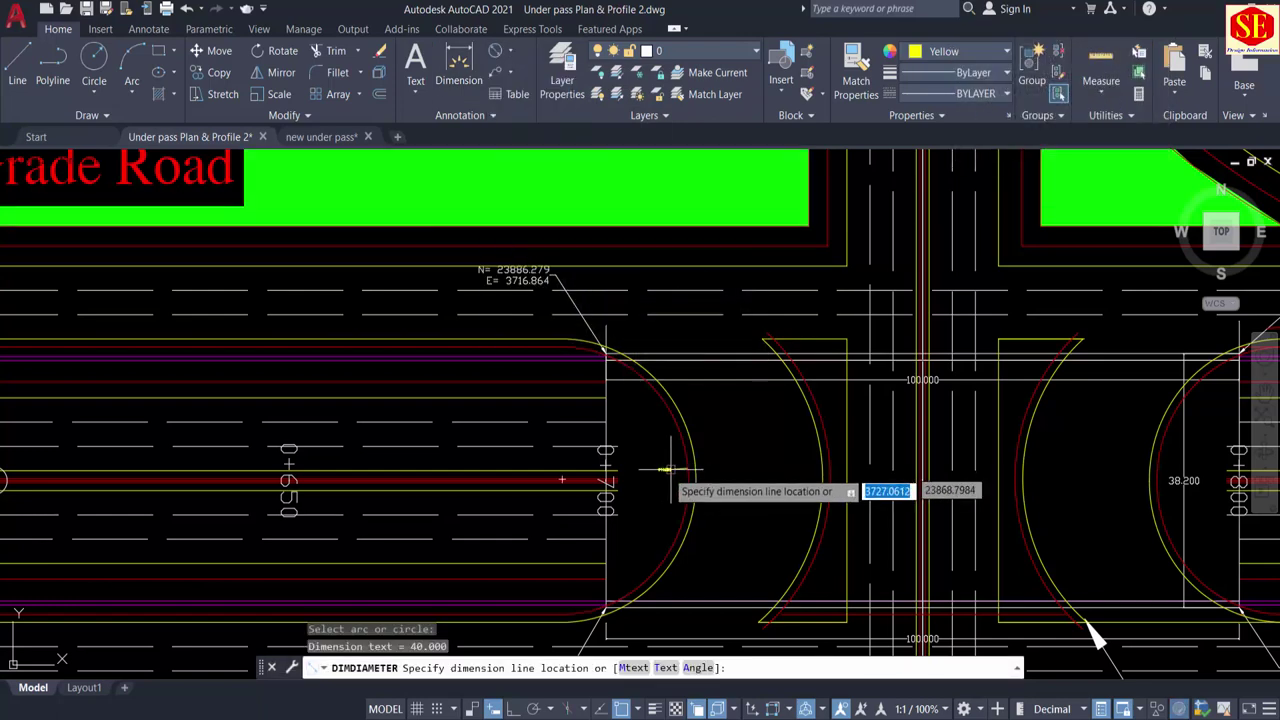
click(672, 475)
scroll(672, 475, up, 8)
scroll(625, 471, down, 7)
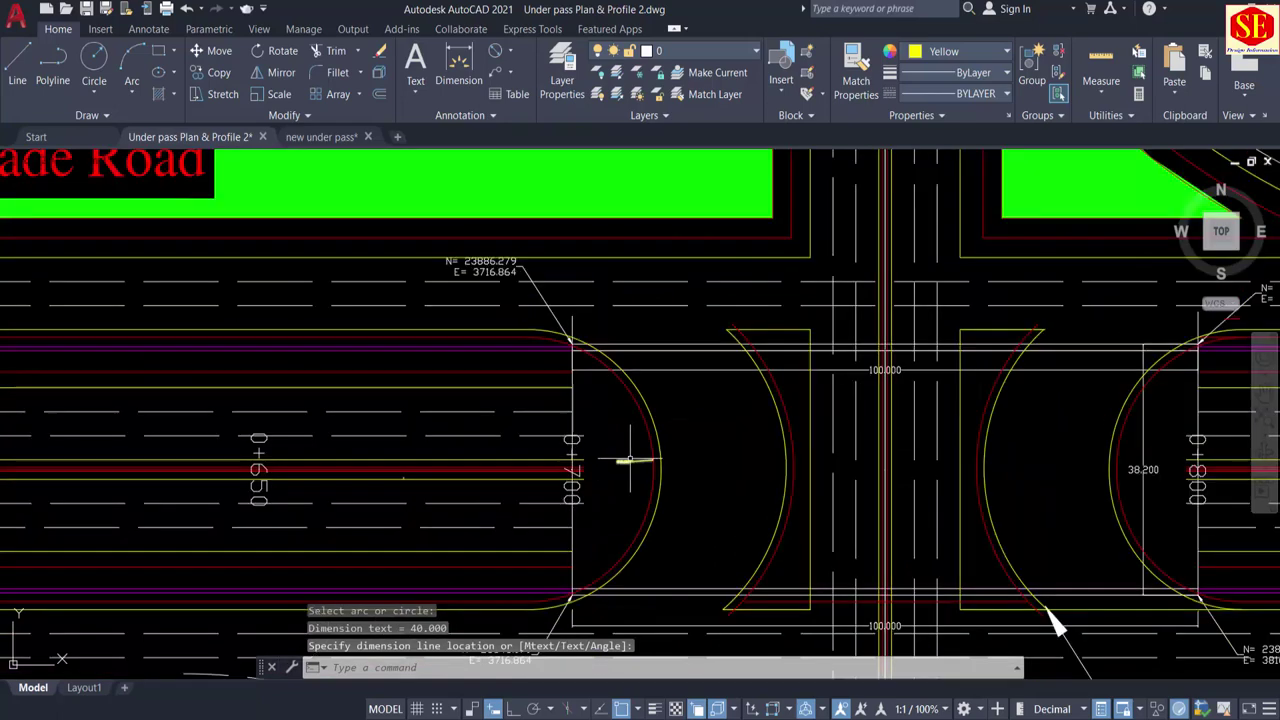
scroll(751, 468, up, 5)
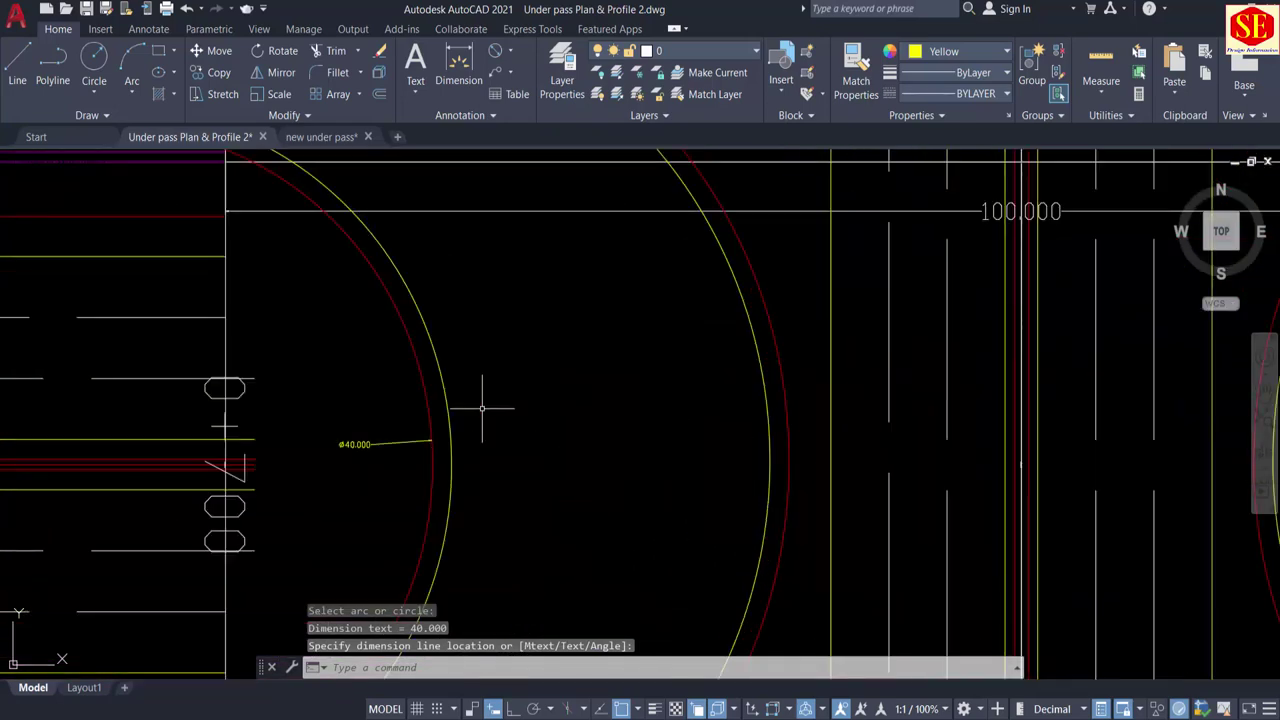
Step: Place a linear dimension between the red arc at the box's west end and the next red arc to the east
click(509, 51)
click(532, 79)
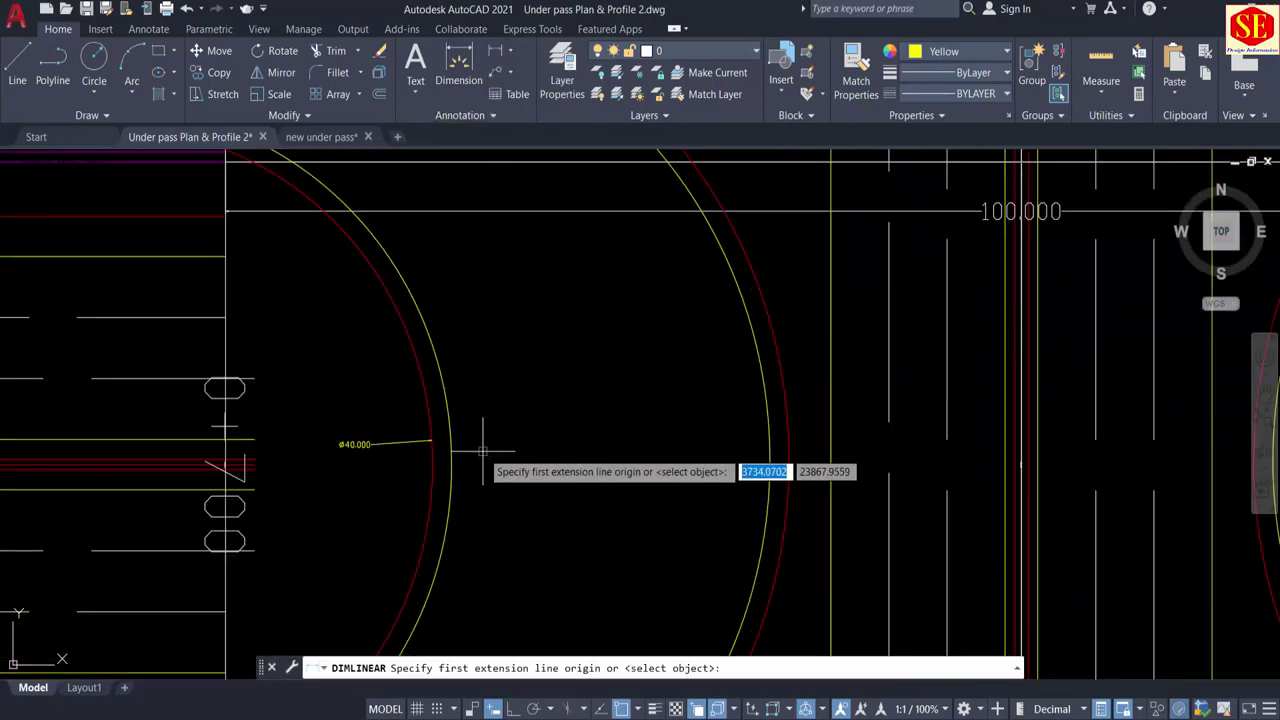
click(432, 445)
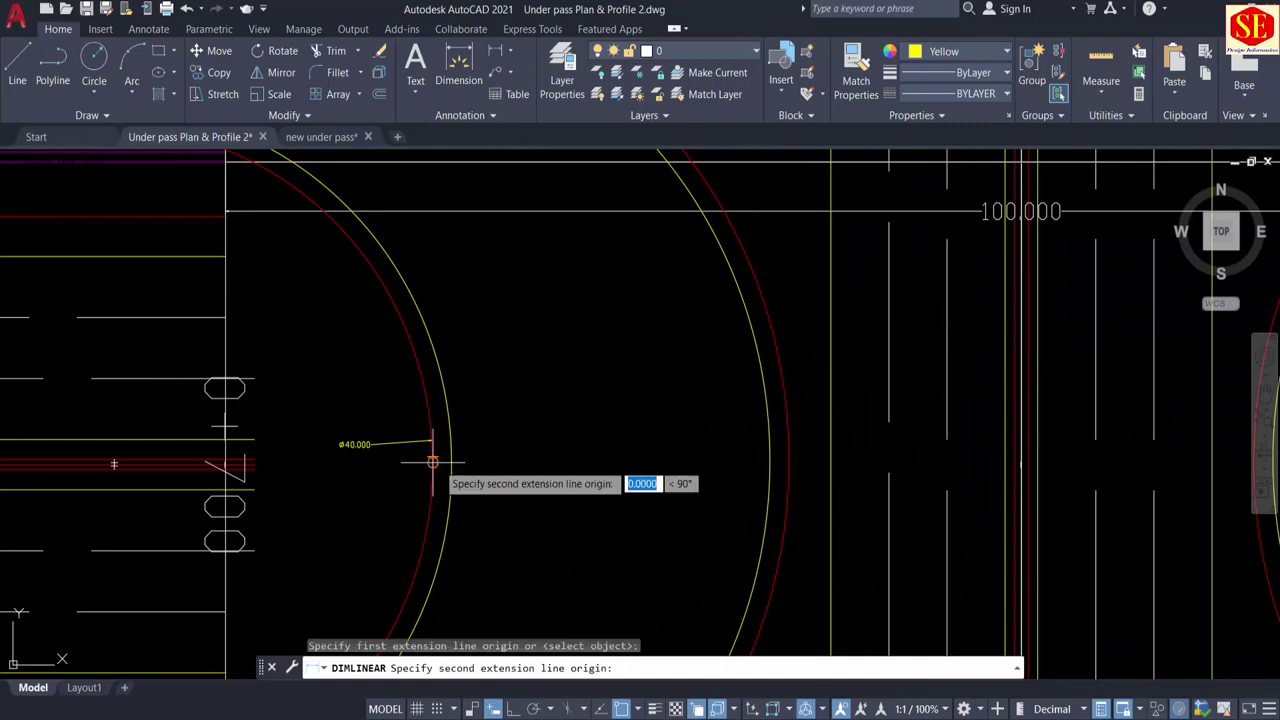
click(776, 470)
scroll(740, 470, up, 5)
click(732, 452)
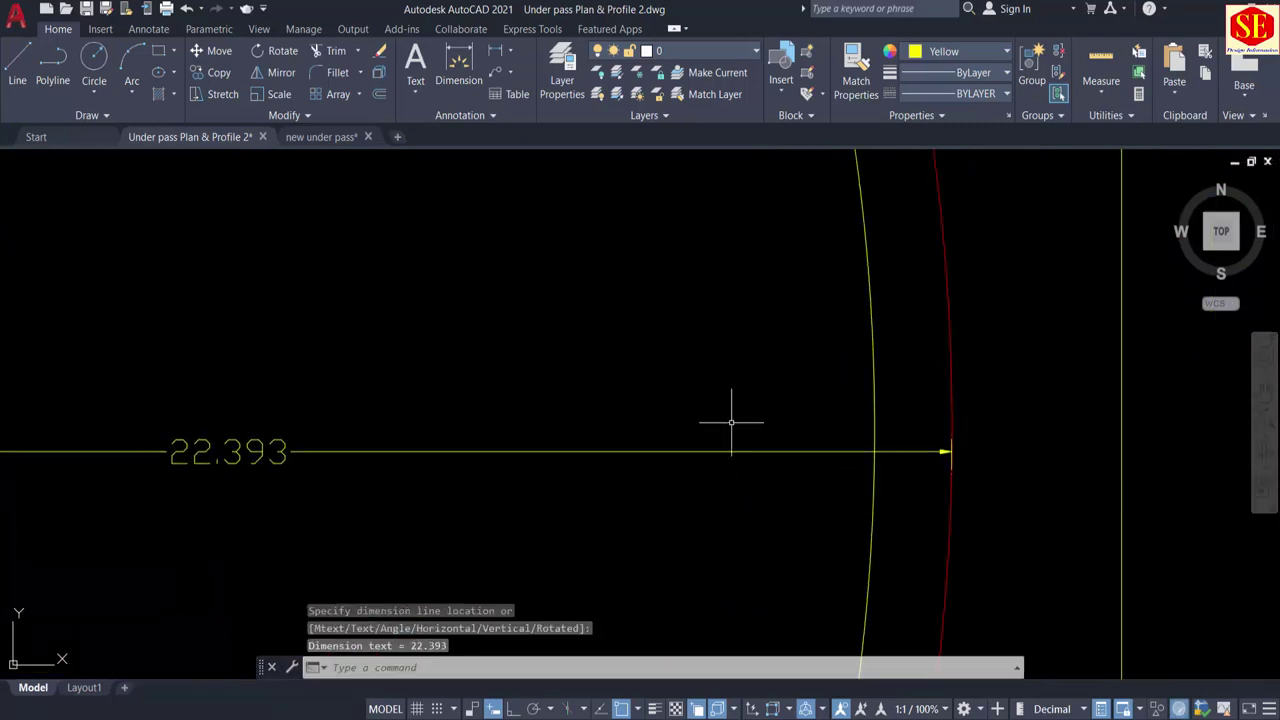
Step: Erase the linear dimension between the two red arcs
scroll(729, 417, down, 4)
click(640, 424)
click(641, 489)
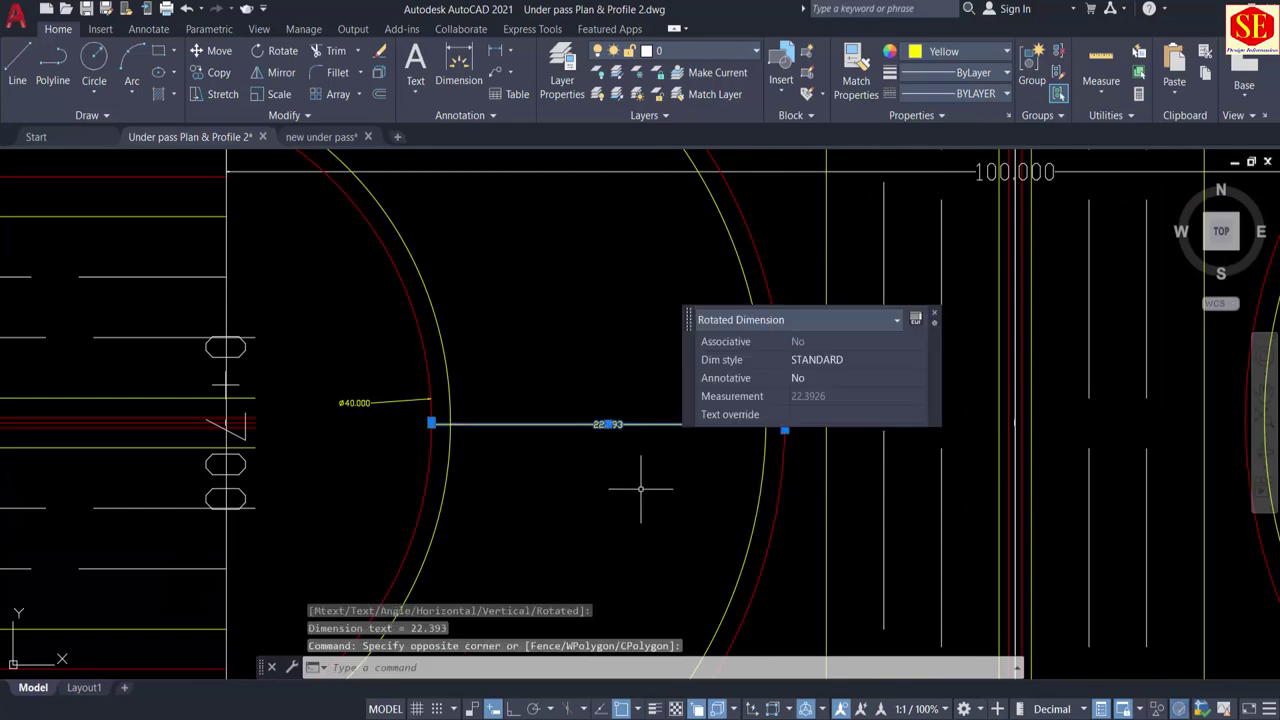
text(E)
key(Return)
Step: Return to the new under pass drawing and offset the red line on the box's west edge 12 units eastward into the box
scroll(660, 430, down, 8)
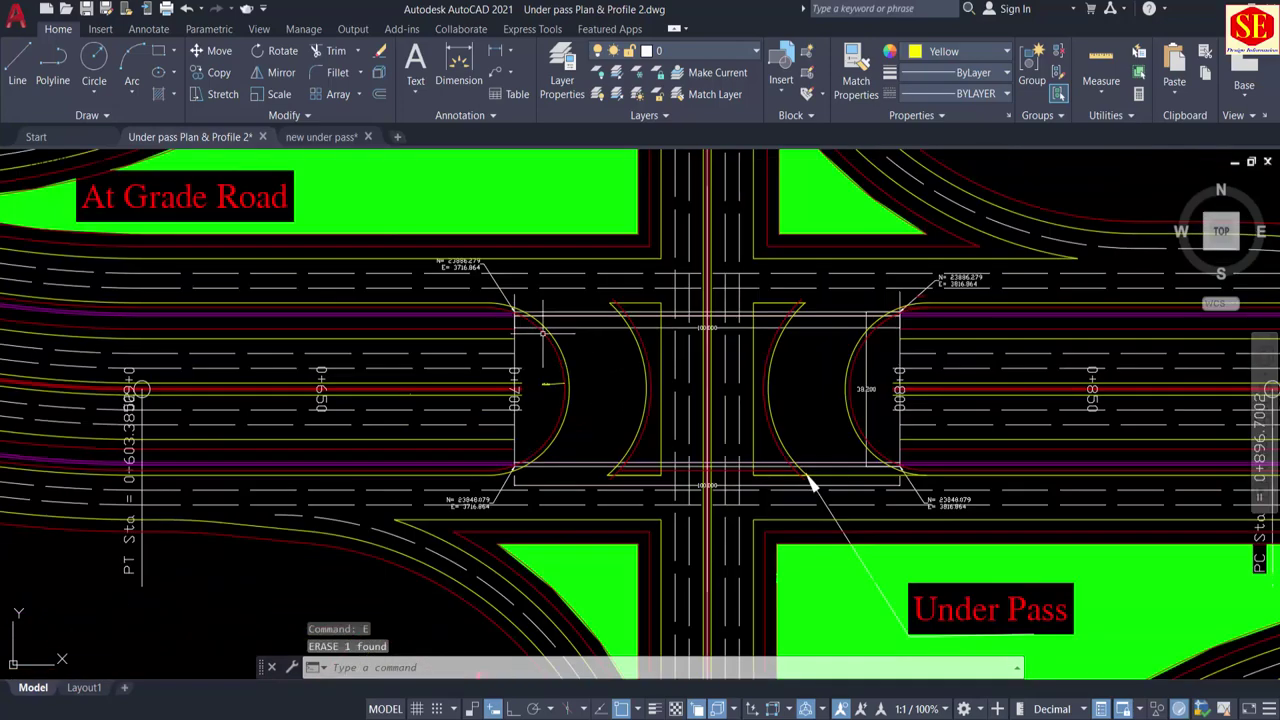
scroll(560, 362, up, 2)
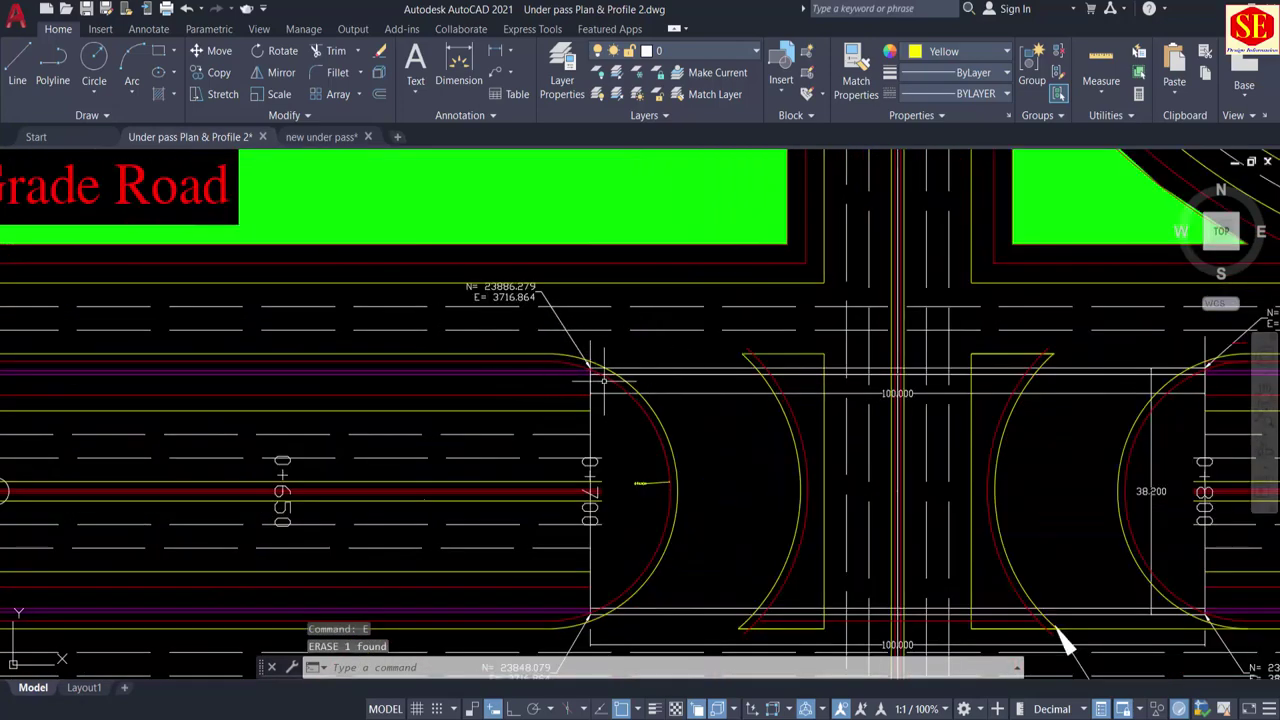
click(691, 429)
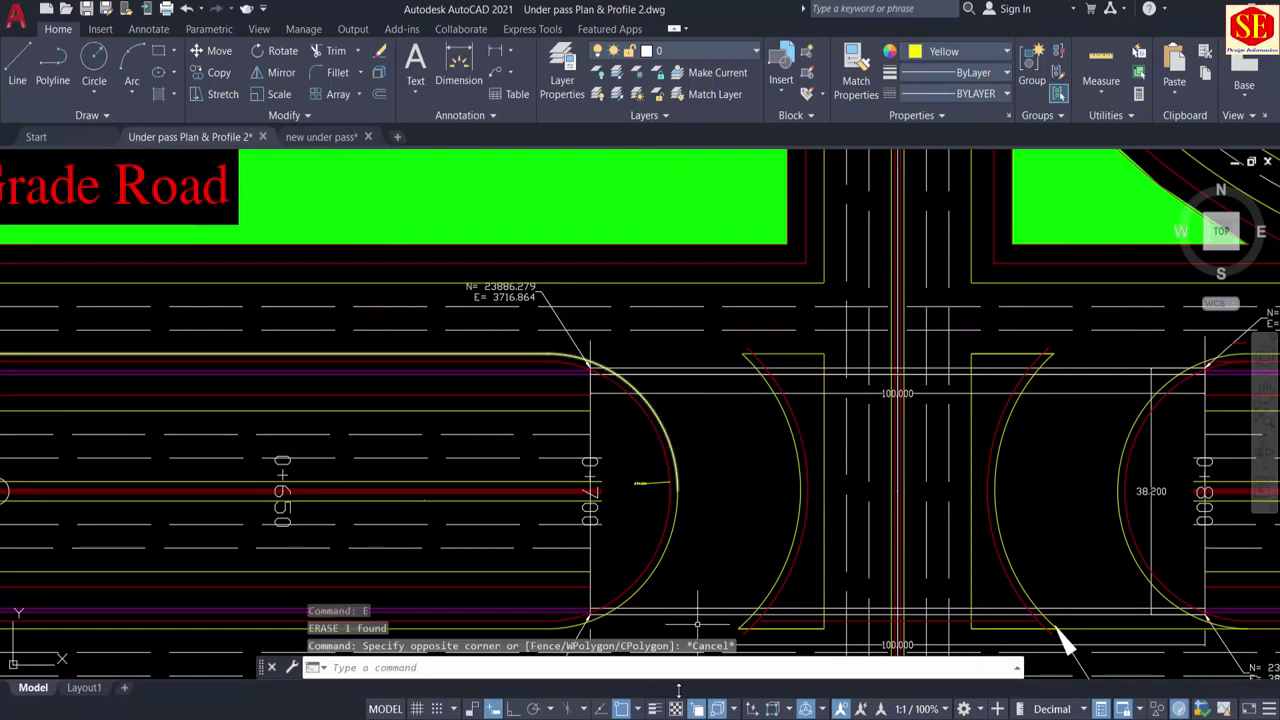
click(321, 136)
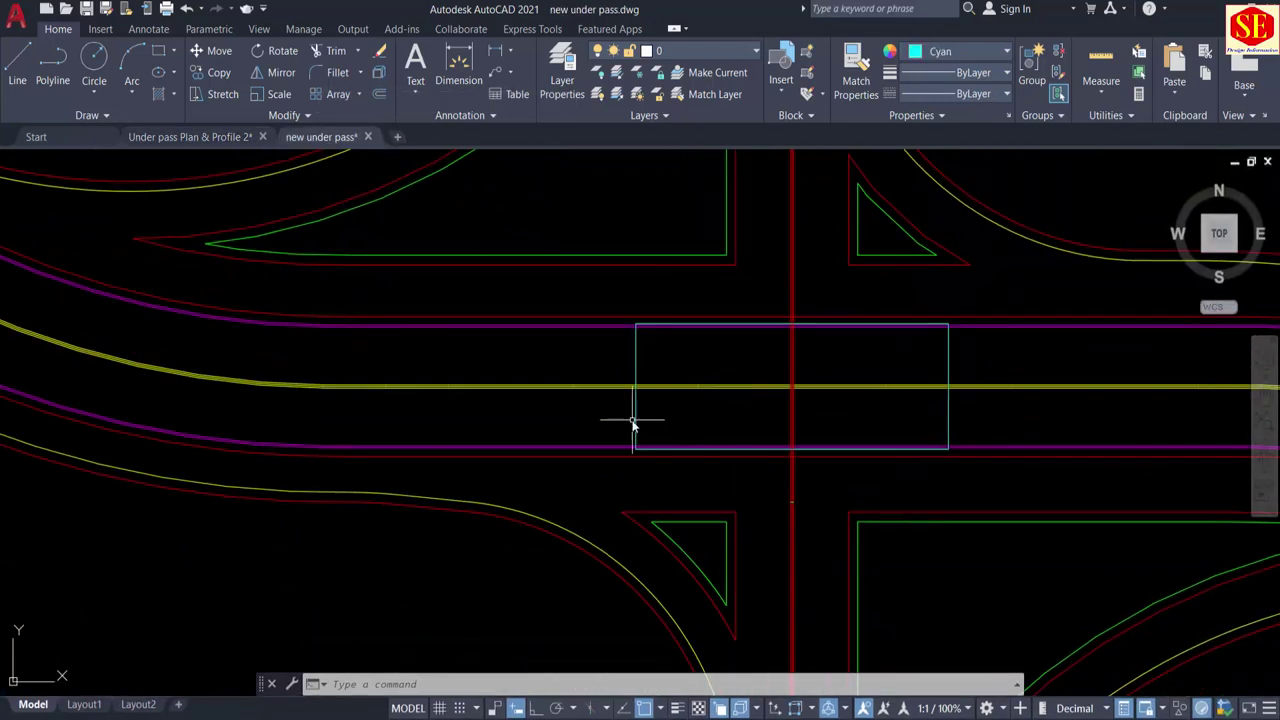
text(o)
key(Return)
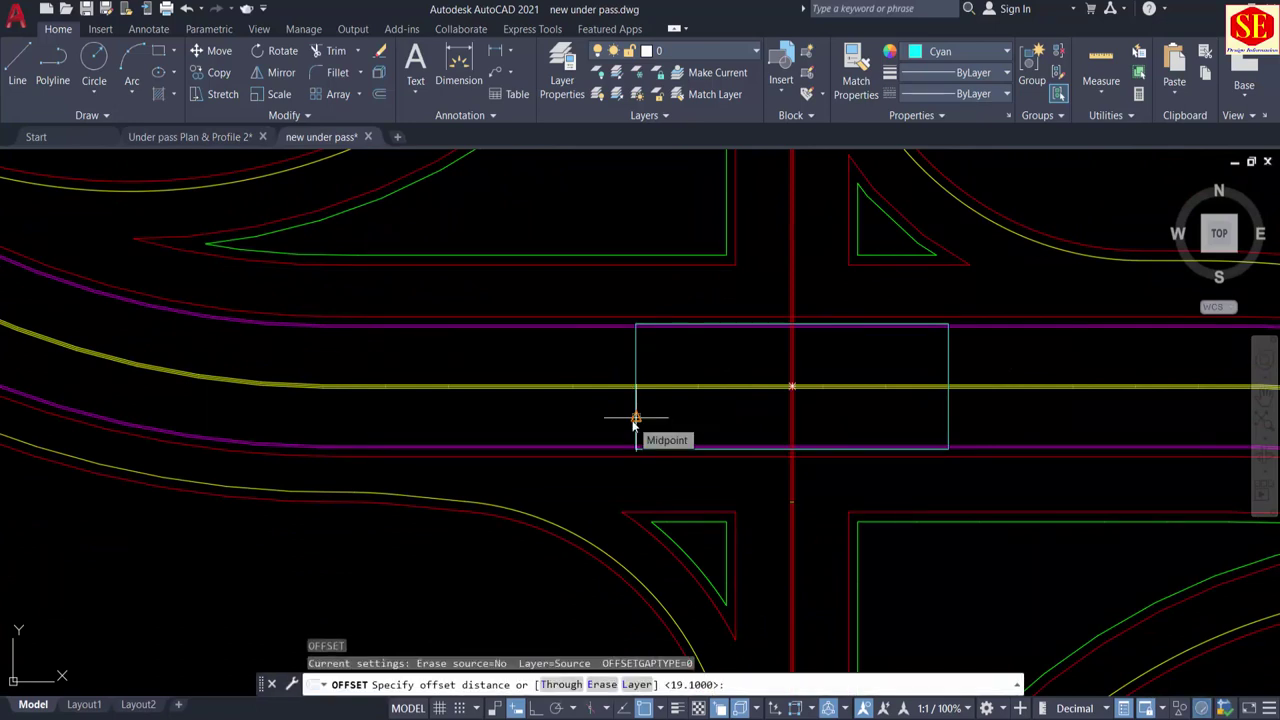
key(Return)
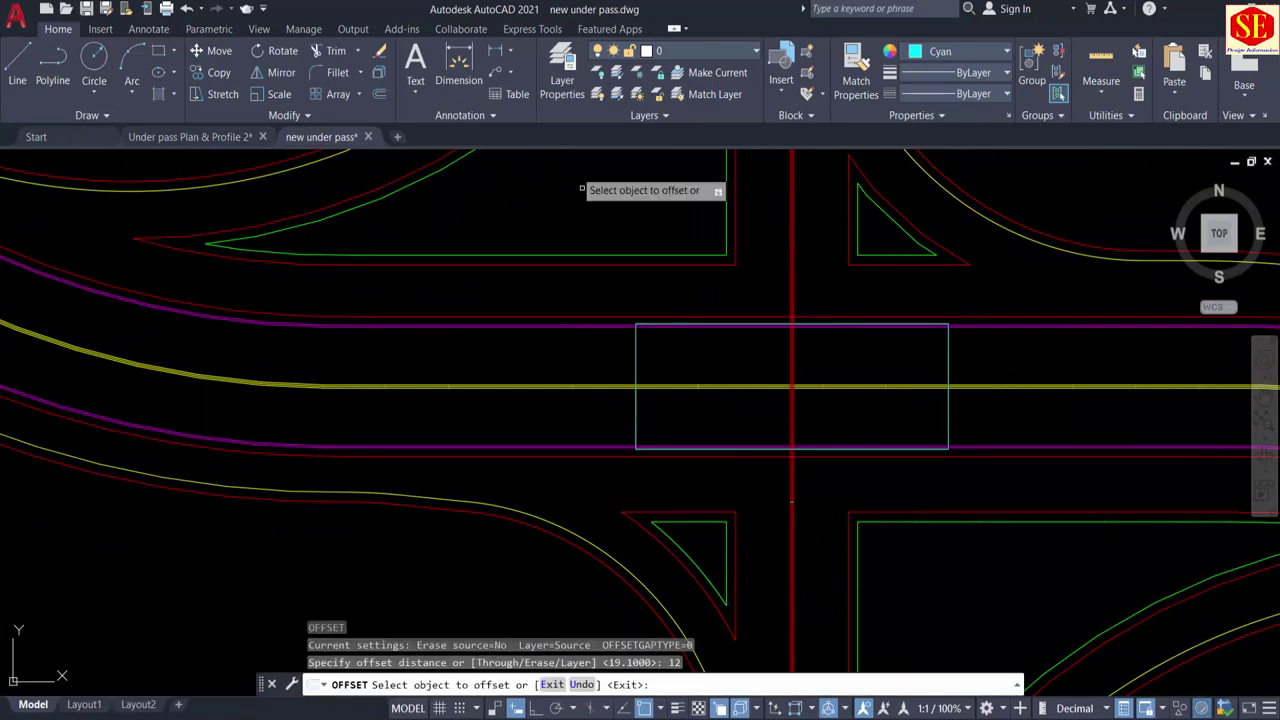
click(638, 414)
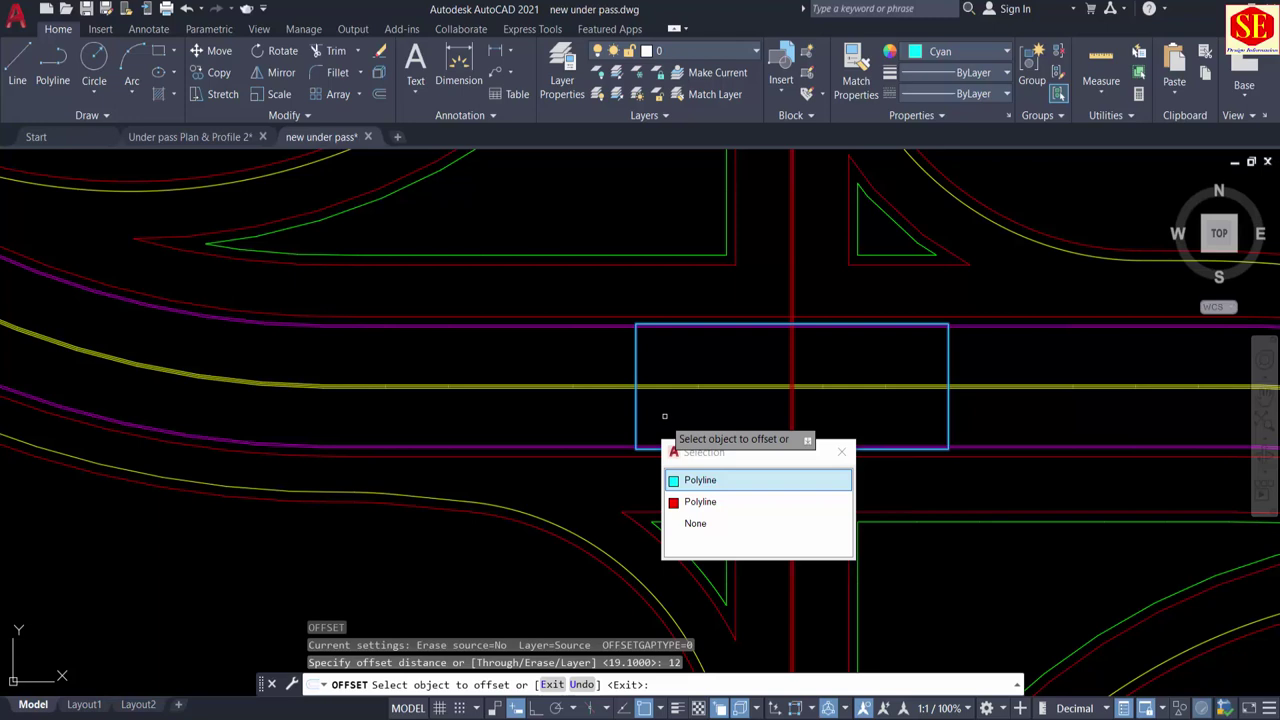
click(690, 500)
click(729, 439)
scroll(680, 370, up, 6)
key(Escape)
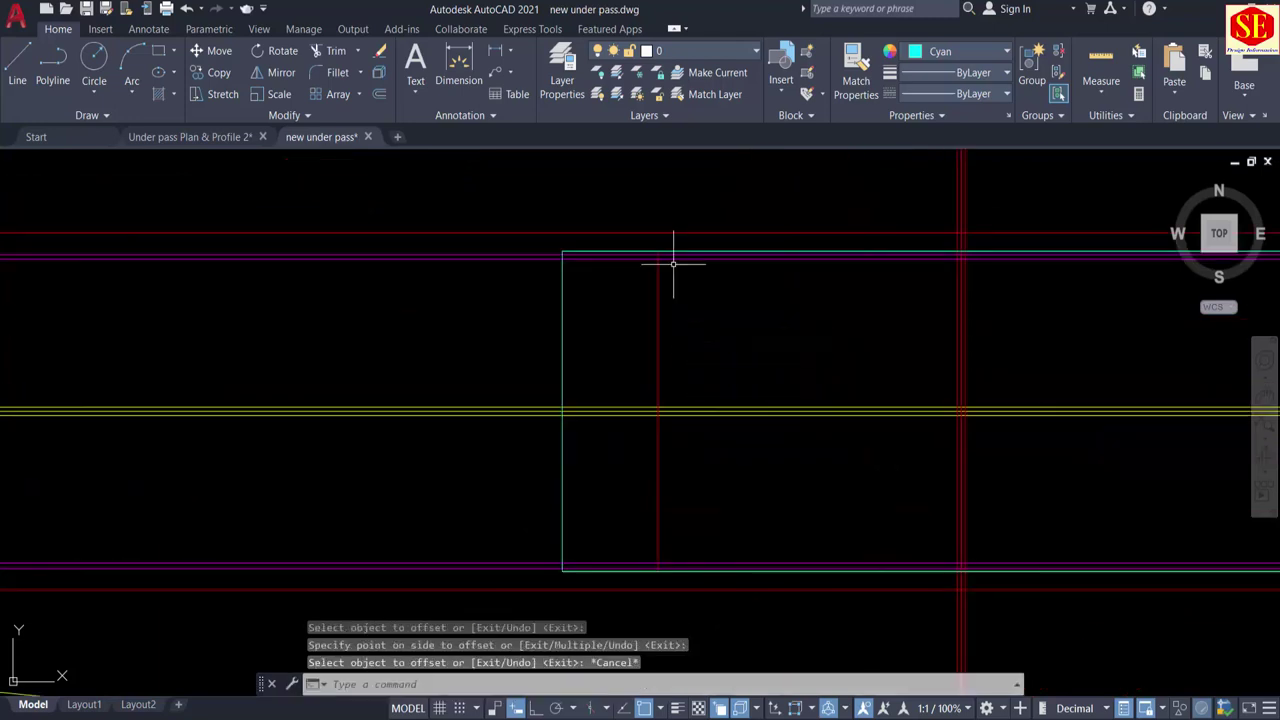
Step: Extend both ends of the offset red line to the red lines along the main road's north and south sides
text(e)
key(Return)
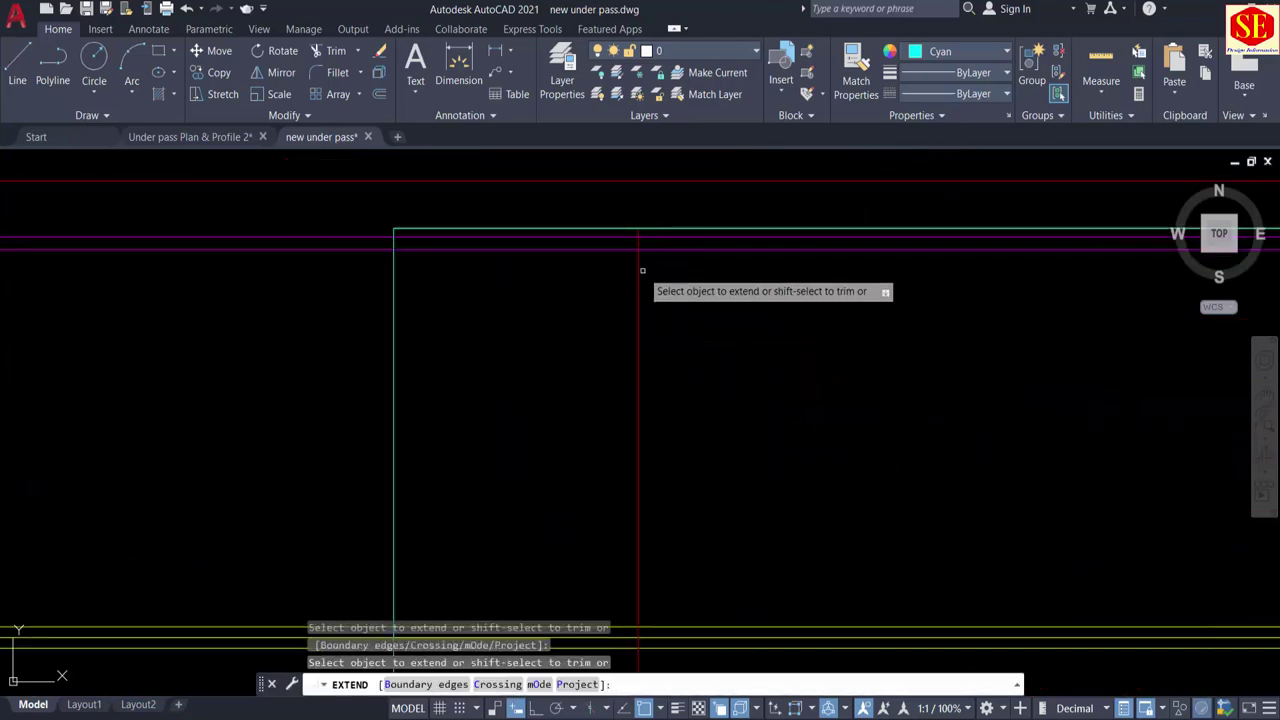
scroll(655, 305, down, 2)
middle_drag(672, 523, 754, 239)
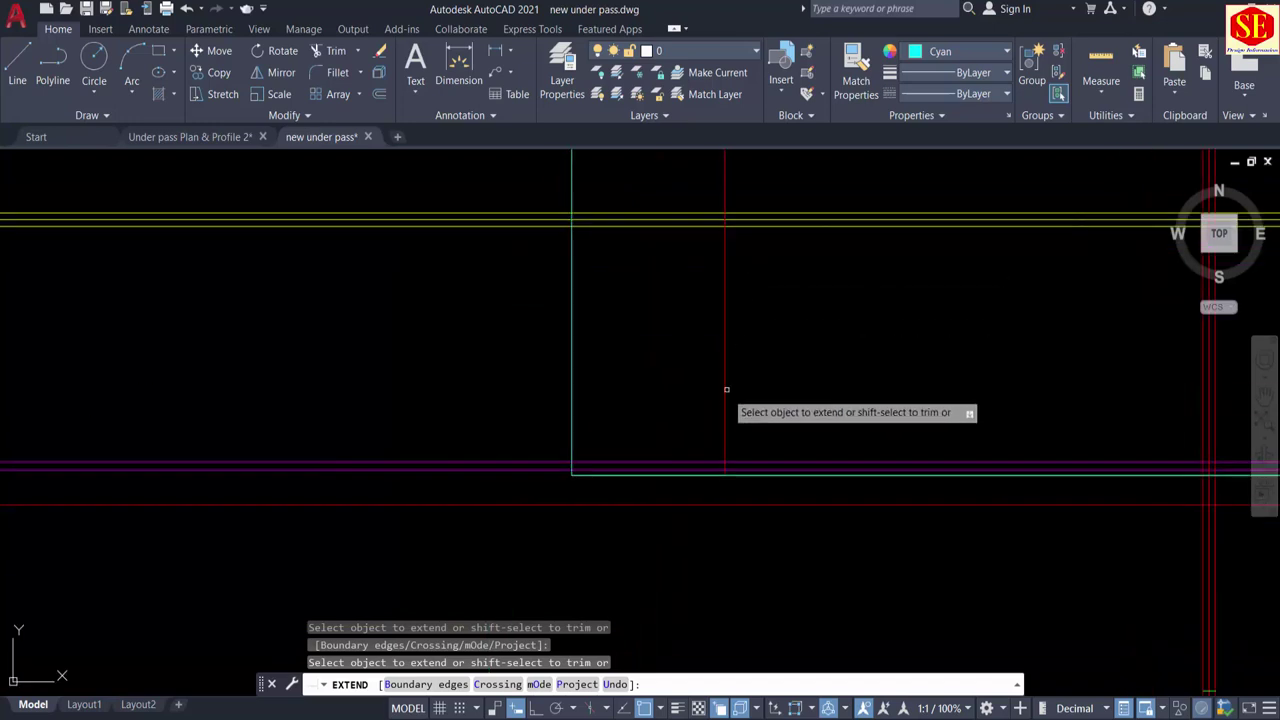
click(724, 392)
key(Escape)
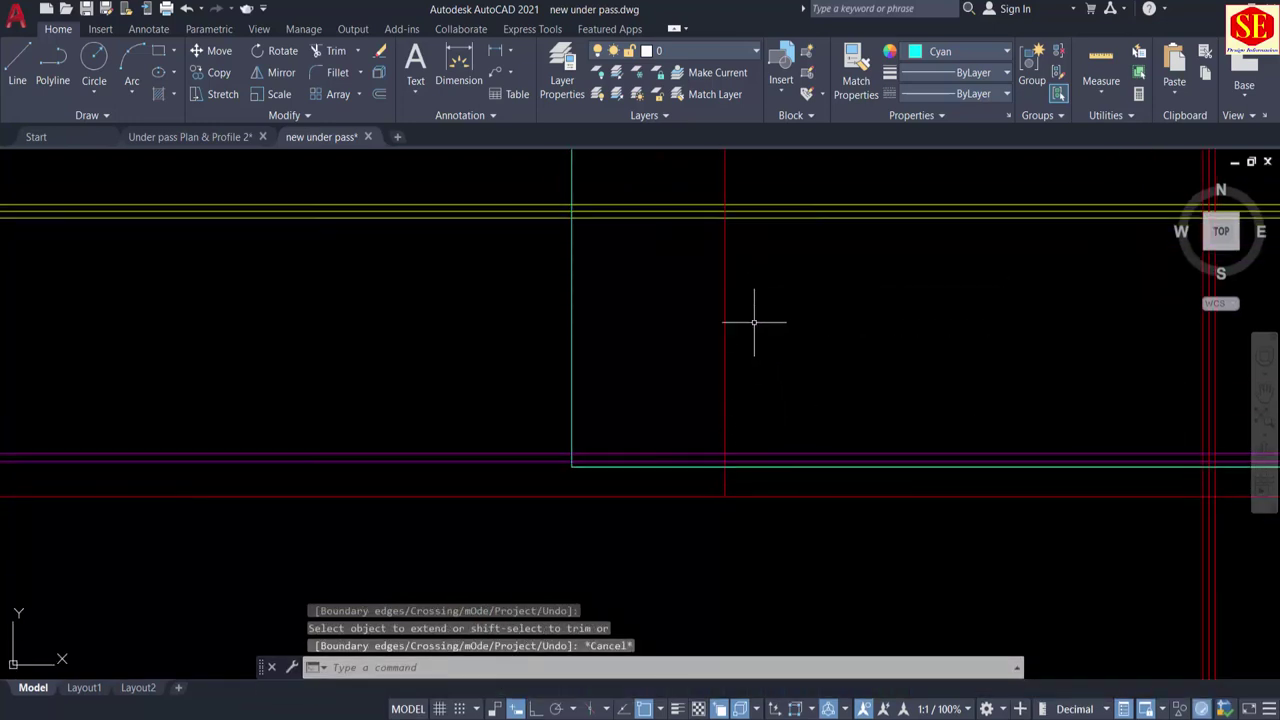
Step: Trim the red lines along the main road's north and south sides between the offset red line and the crossing road's red centre lines
scroll(546, 440, down, 6)
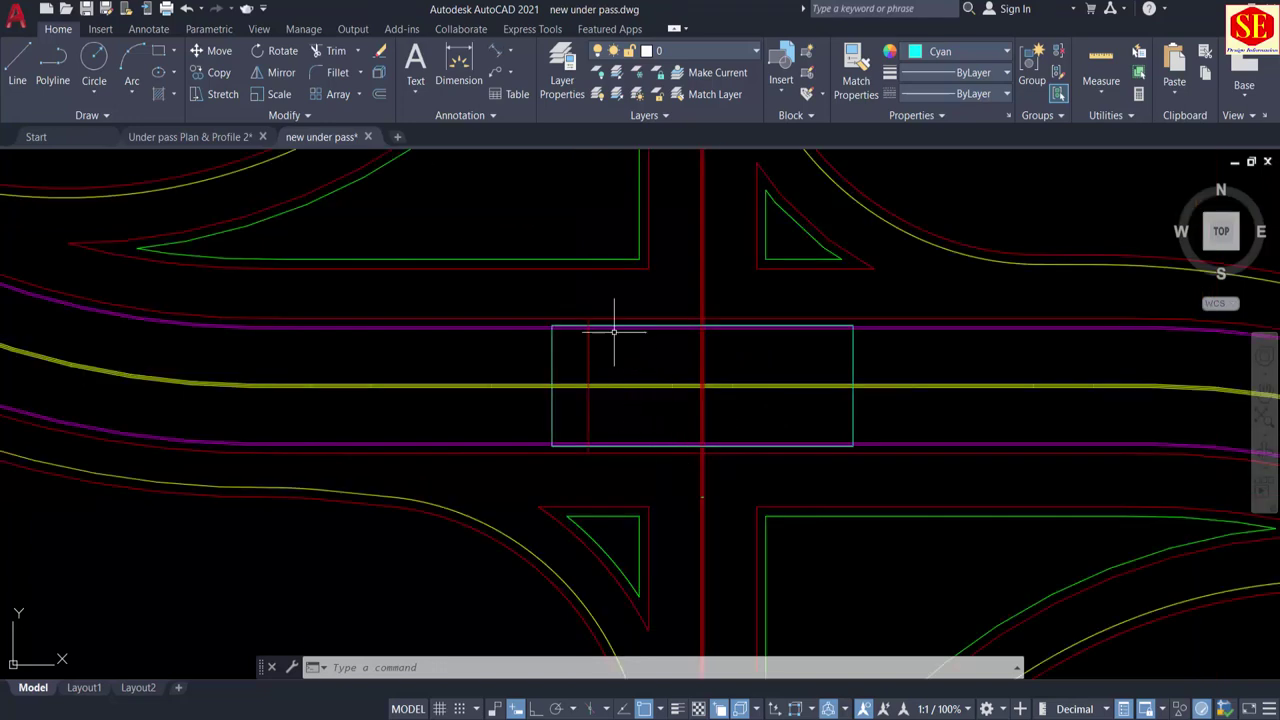
scroll(614, 331, up, 6)
text(r)
key(Return)
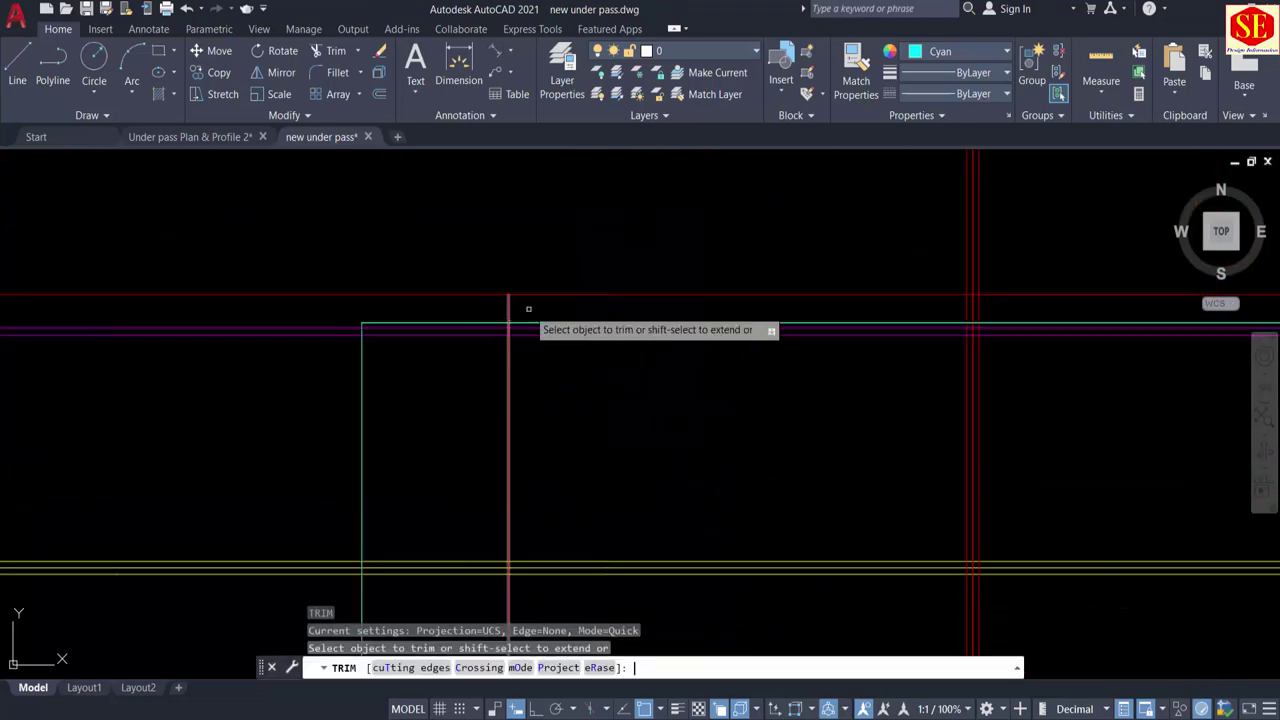
scroll(594, 280, down, 2)
scroll(640, 420, down, 6)
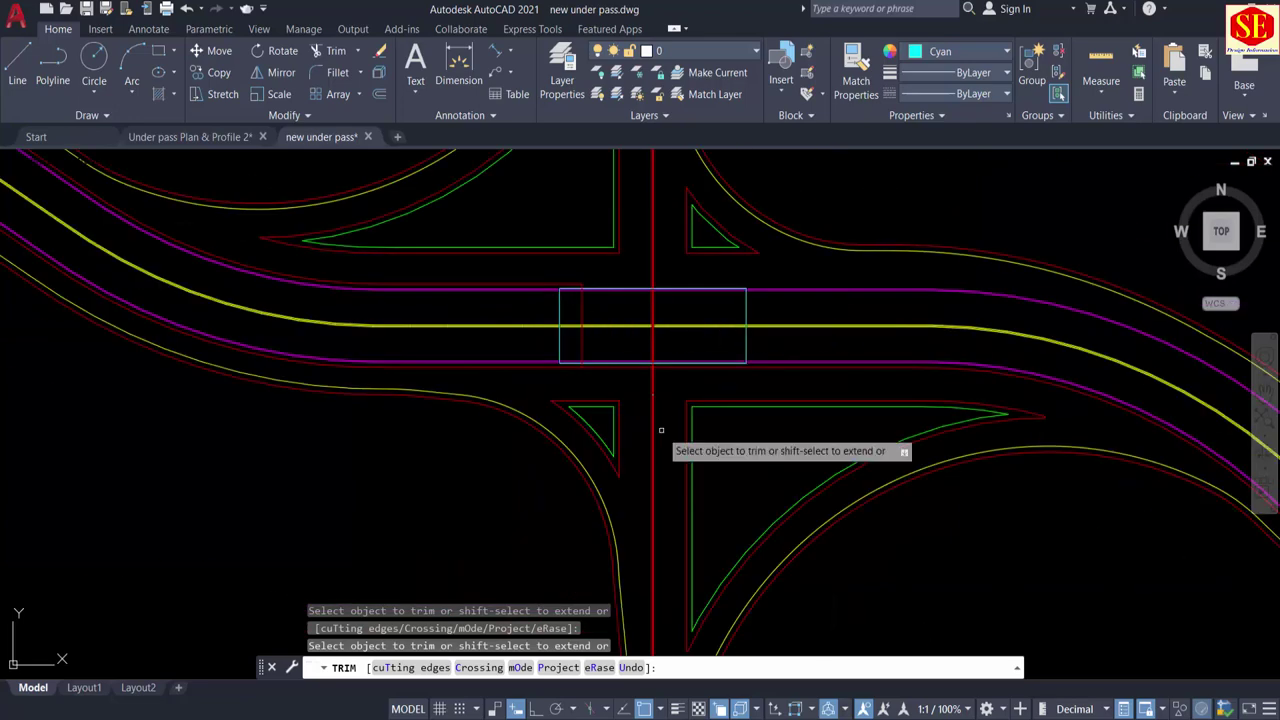
scroll(617, 378, up, 4)
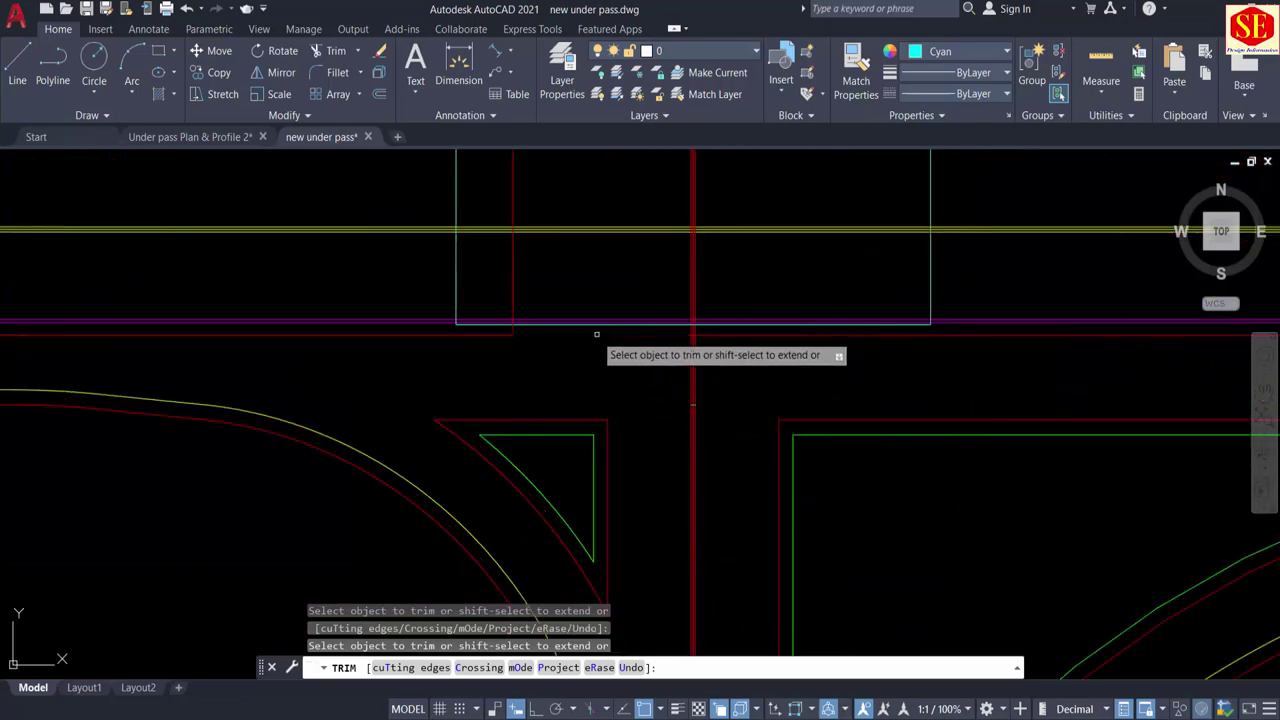
scroll(596, 334, down, 4)
scroll(835, 290, up, 5)
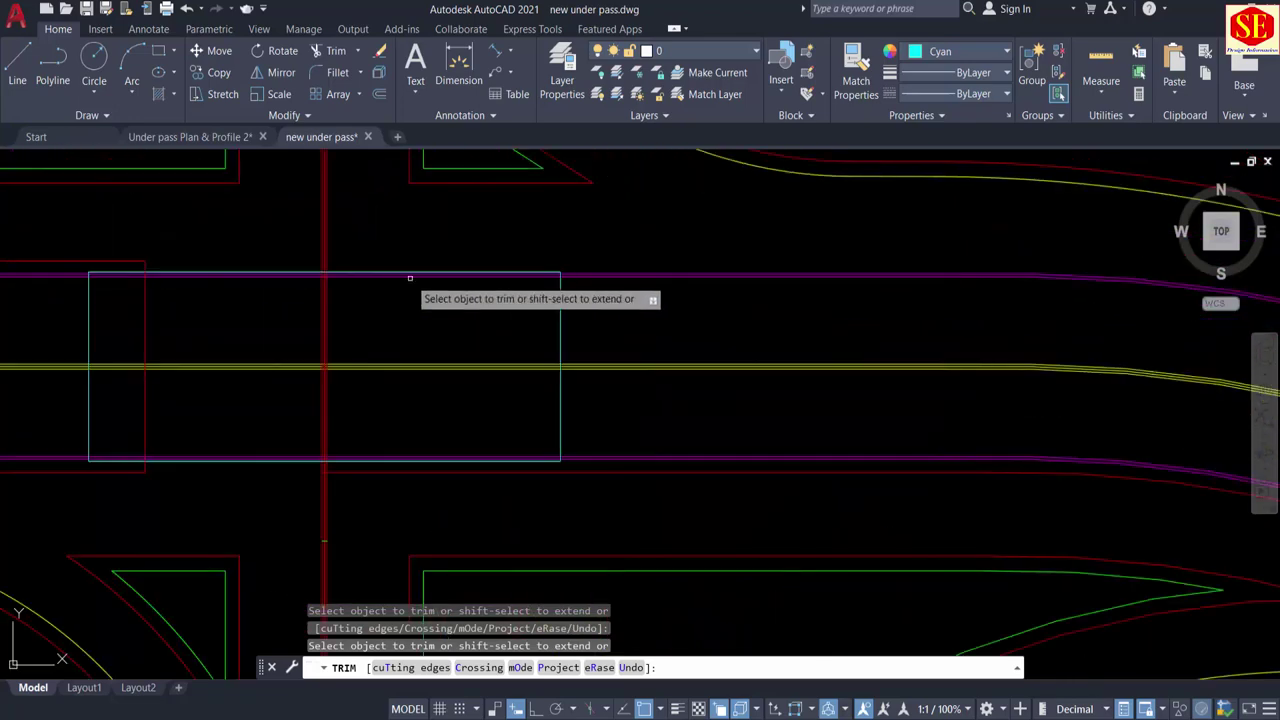
middle_drag(95, 318, 766, 330)
key(Escape)
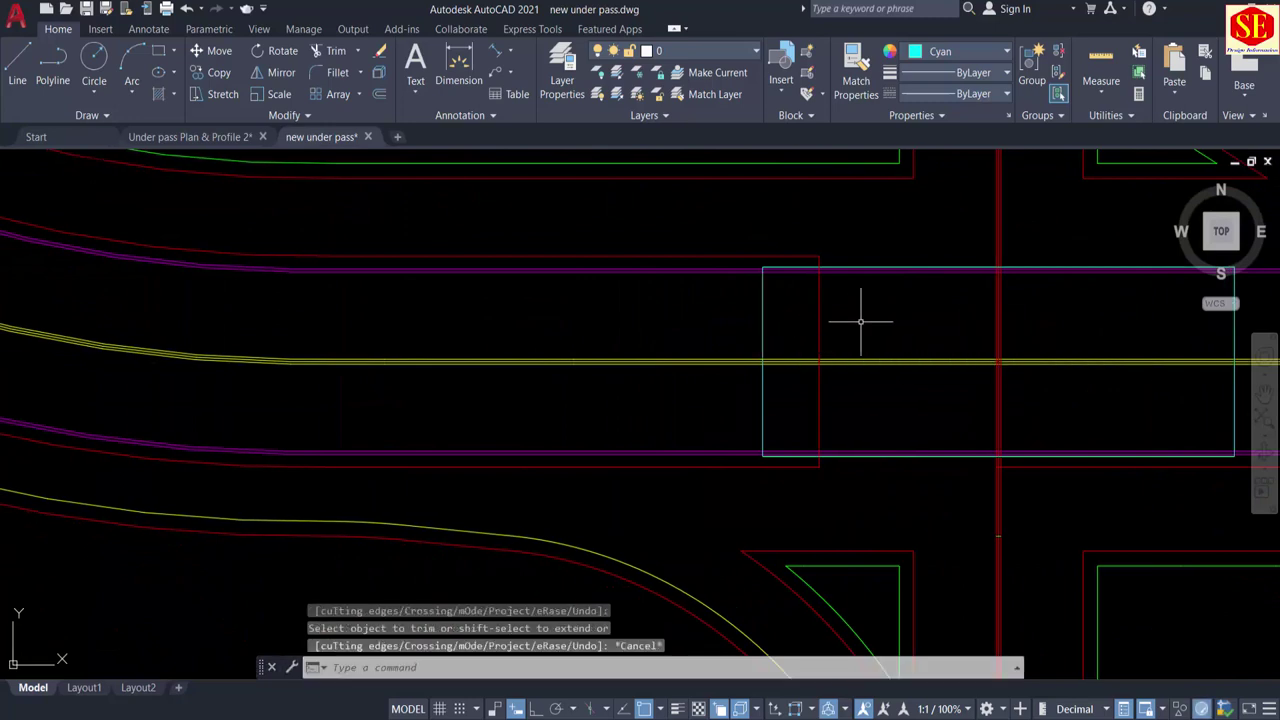
Step: Check the diameter annotation on the red arc at the box's west end in the Under pass Plan & Profile 2 drawing
middle_drag(882, 419, 574, 429)
scroll(505, 262, up, 2)
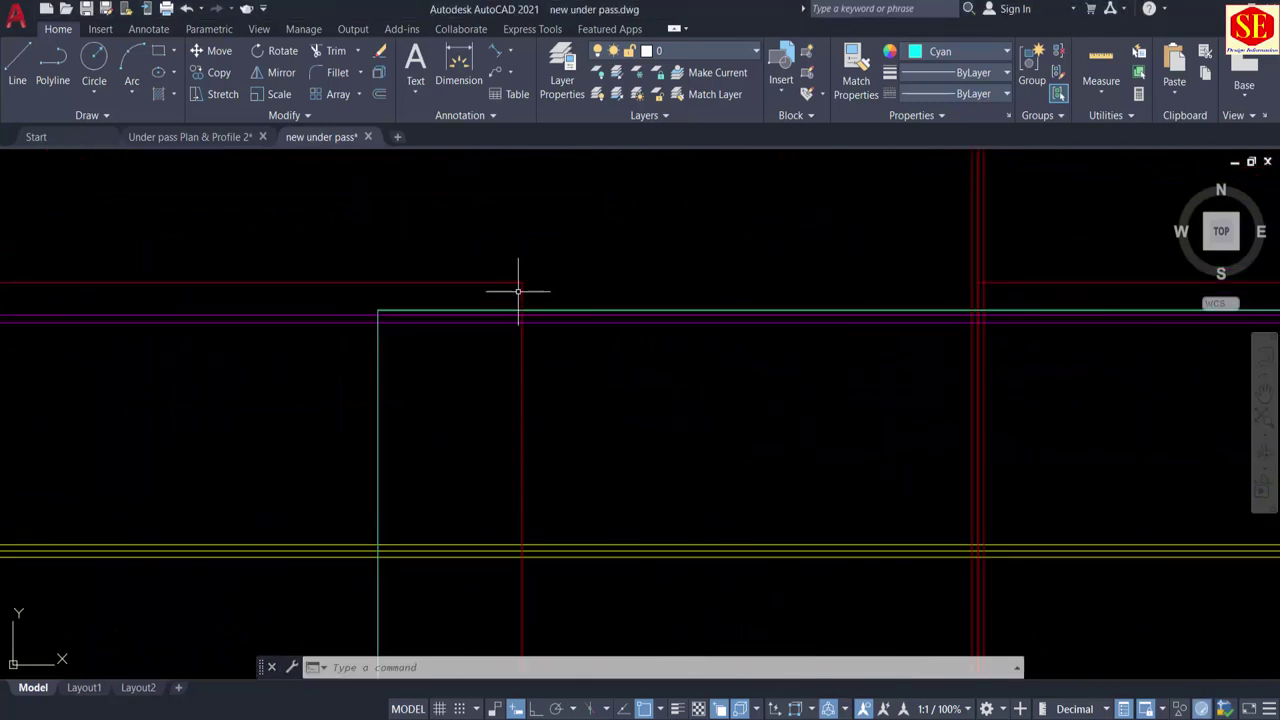
click(180, 137)
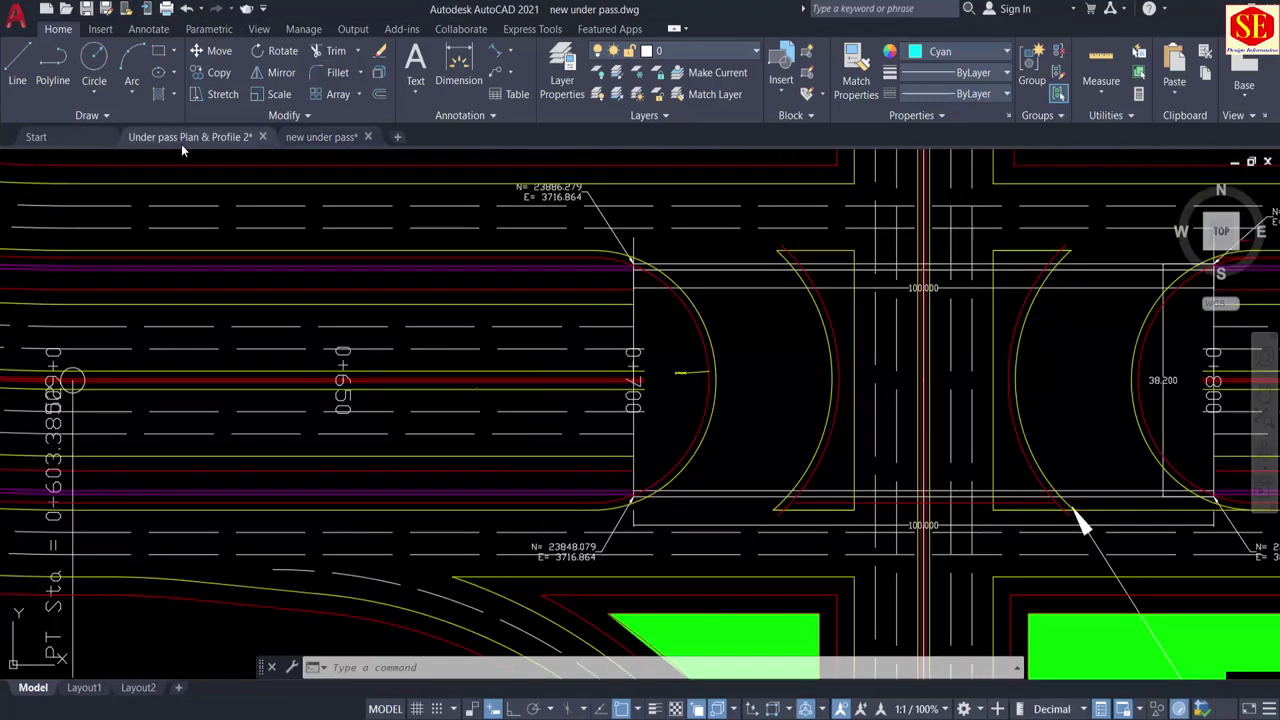
scroll(690, 395, up, 4)
scroll(630, 258, up, 4)
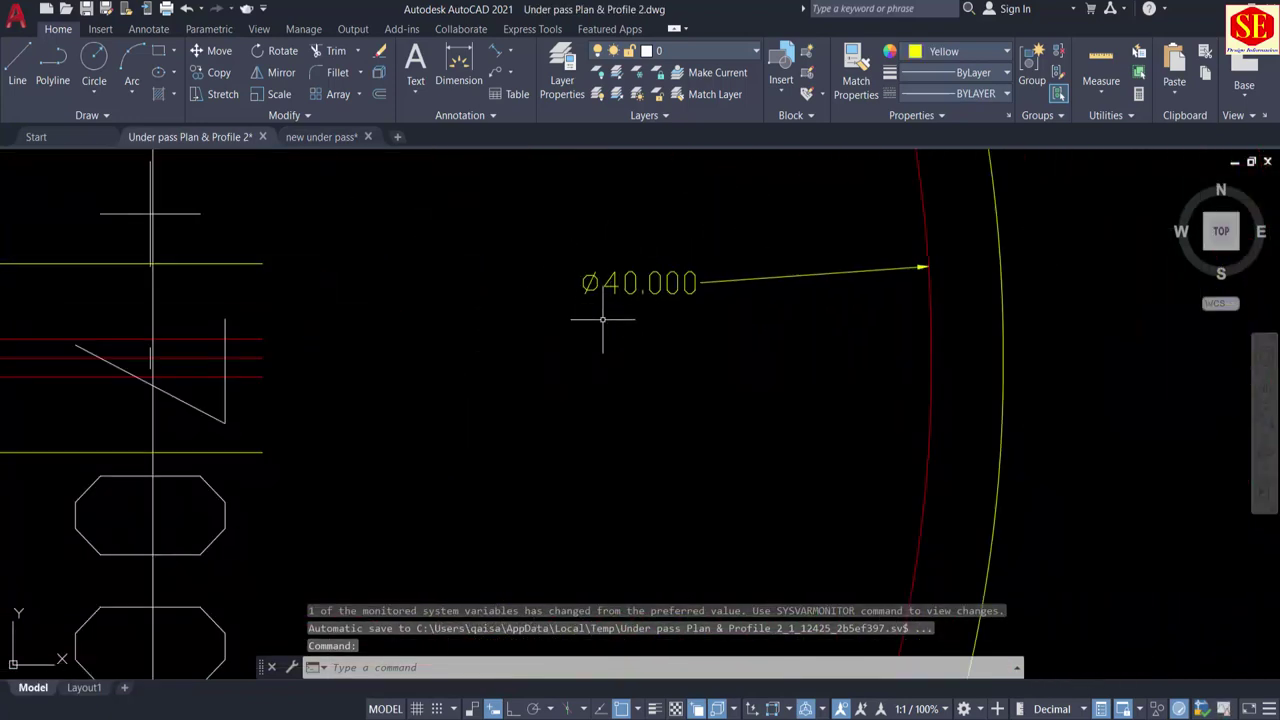
Step: Return to the new under pass drawing and fillet the northern corner of the red lines at the box's west end with radius 20
click(321, 137)
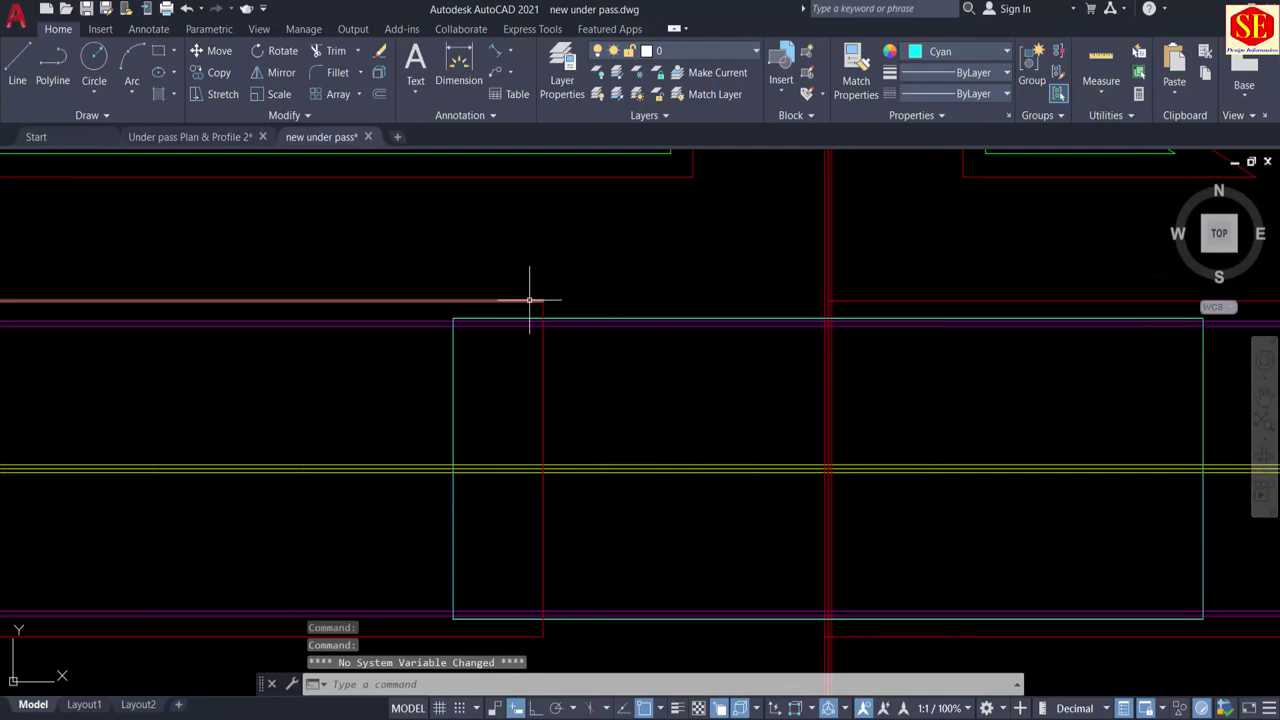
text(f)
key(Return)
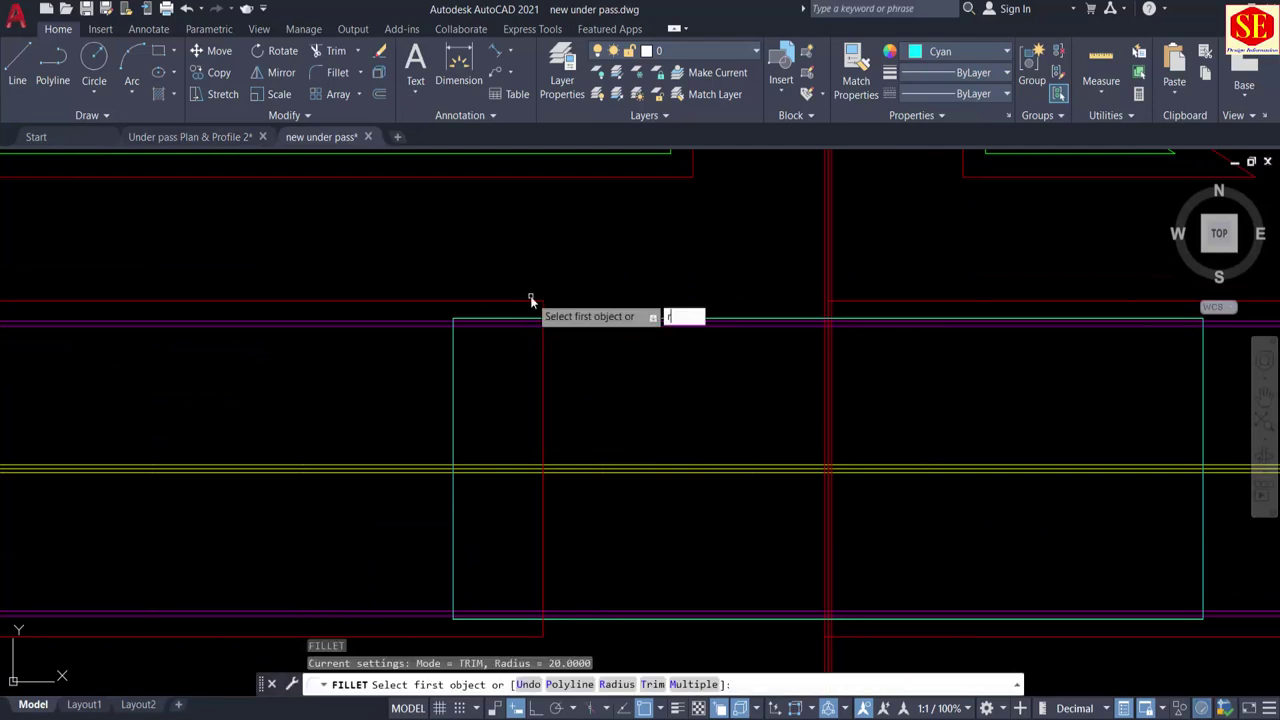
key(Return)
key(Return)
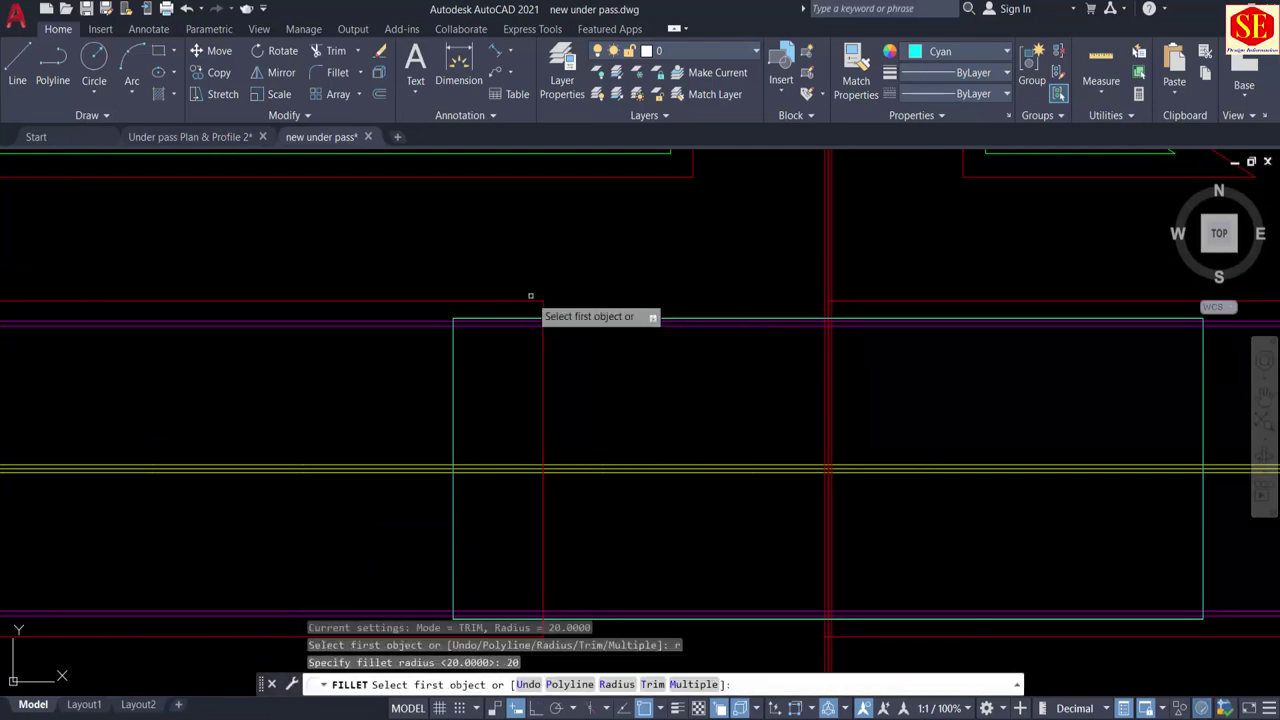
click(509, 299)
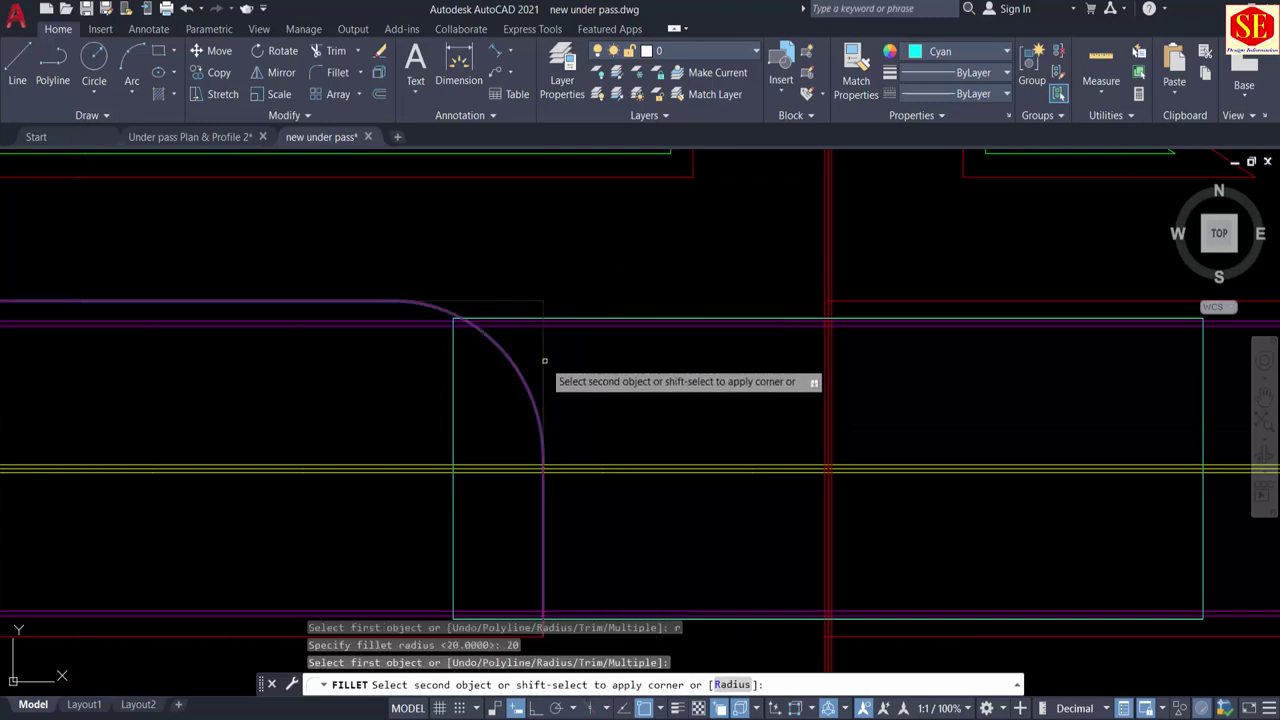
click(541, 366)
scroll(452, 330, up, 5)
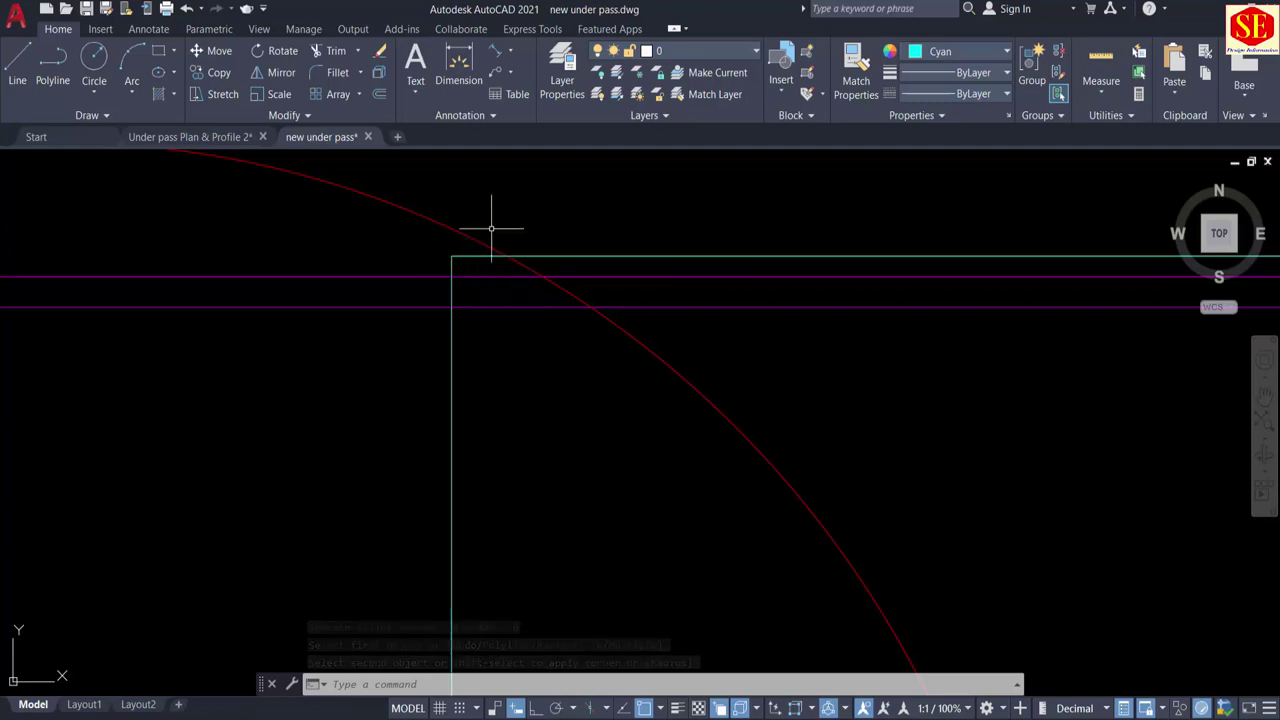
Step: Fillet the southern corner of the red lines at the box's west end with the same radius of 20
scroll(491, 220, down, 5)
scroll(545, 348, up, 3)
text(f)
key(Return)
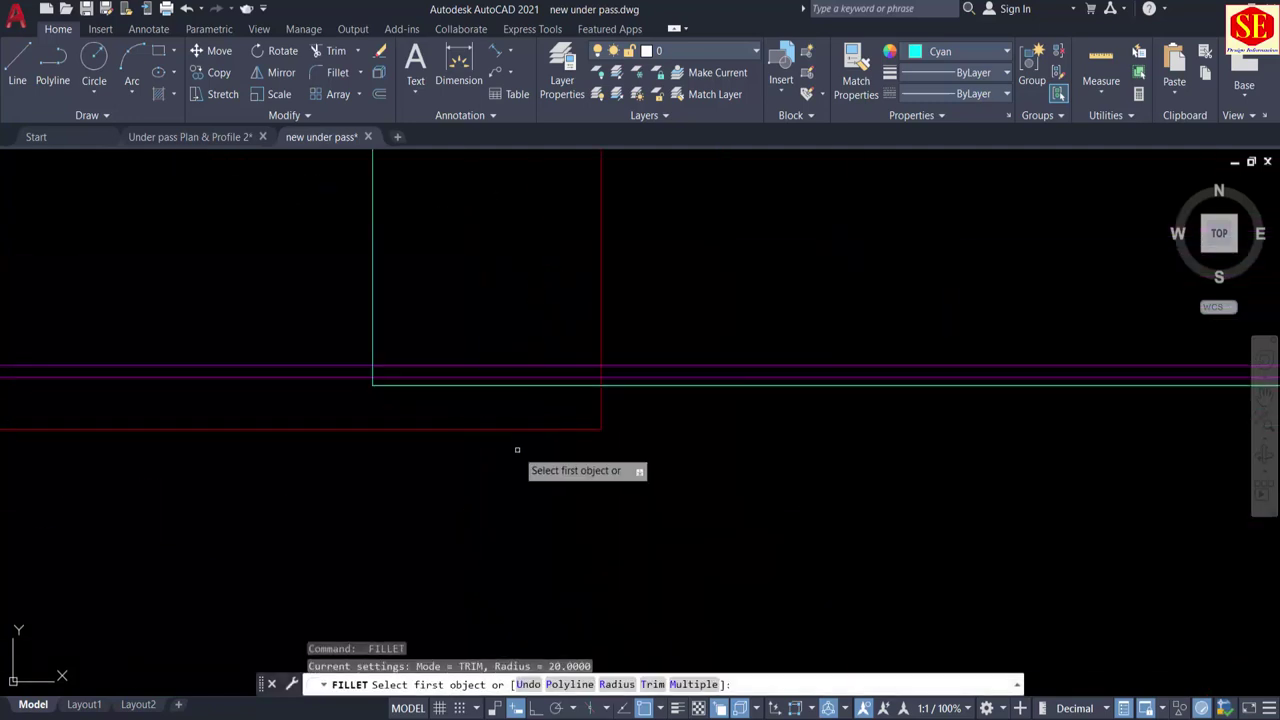
click(515, 430)
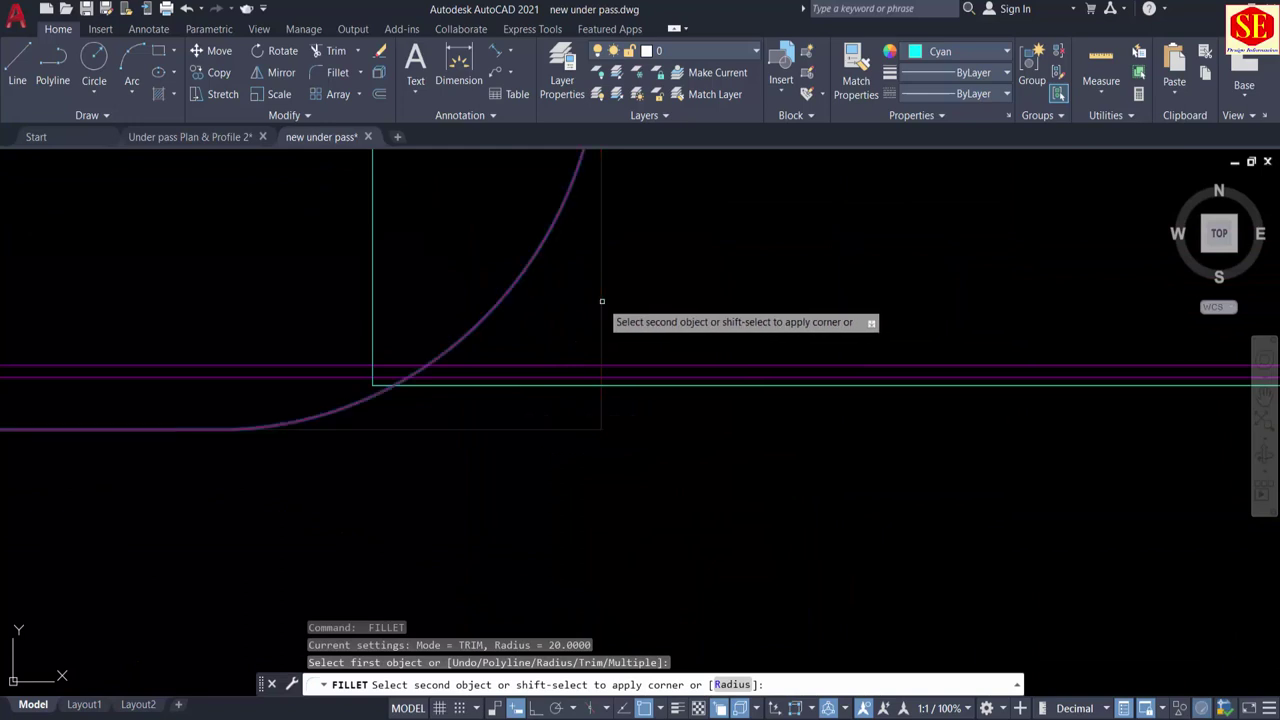
click(600, 297)
scroll(600, 297, down, 4)
middle_drag(616, 362, 589, 456)
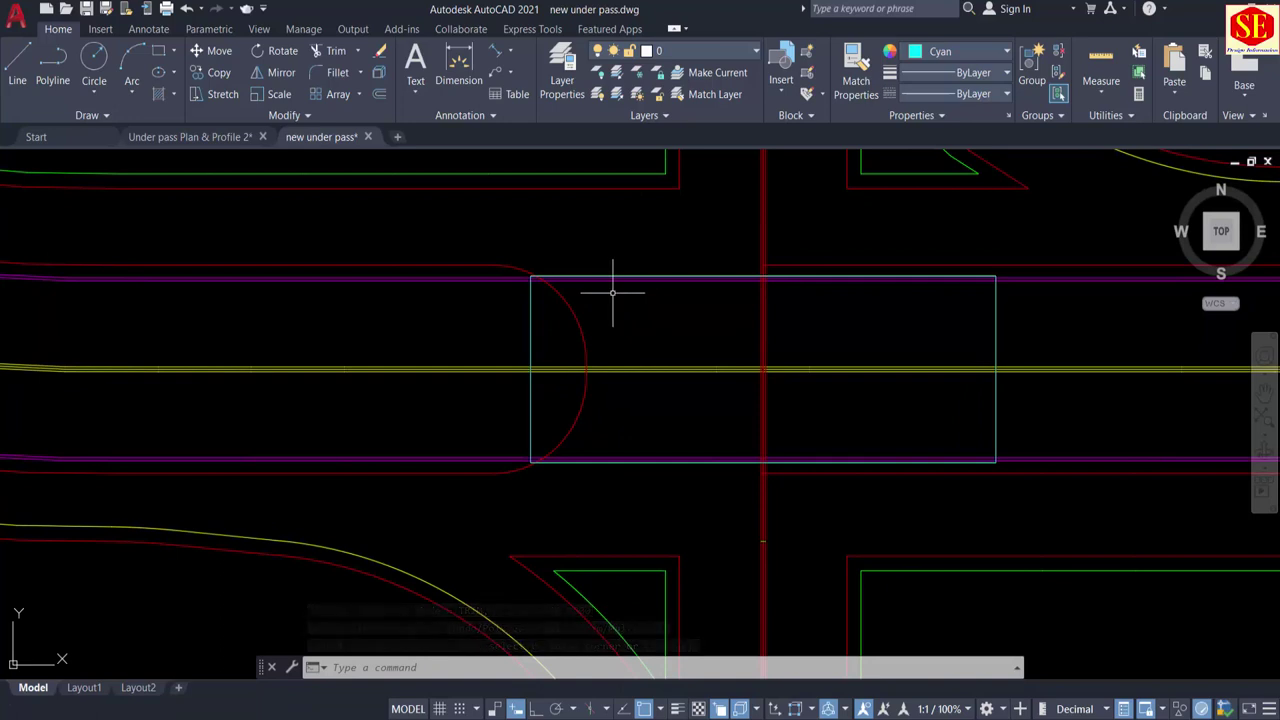
Step: Offset the rounded red end line 22.4 units eastward into the box
text(o)
key(Return)
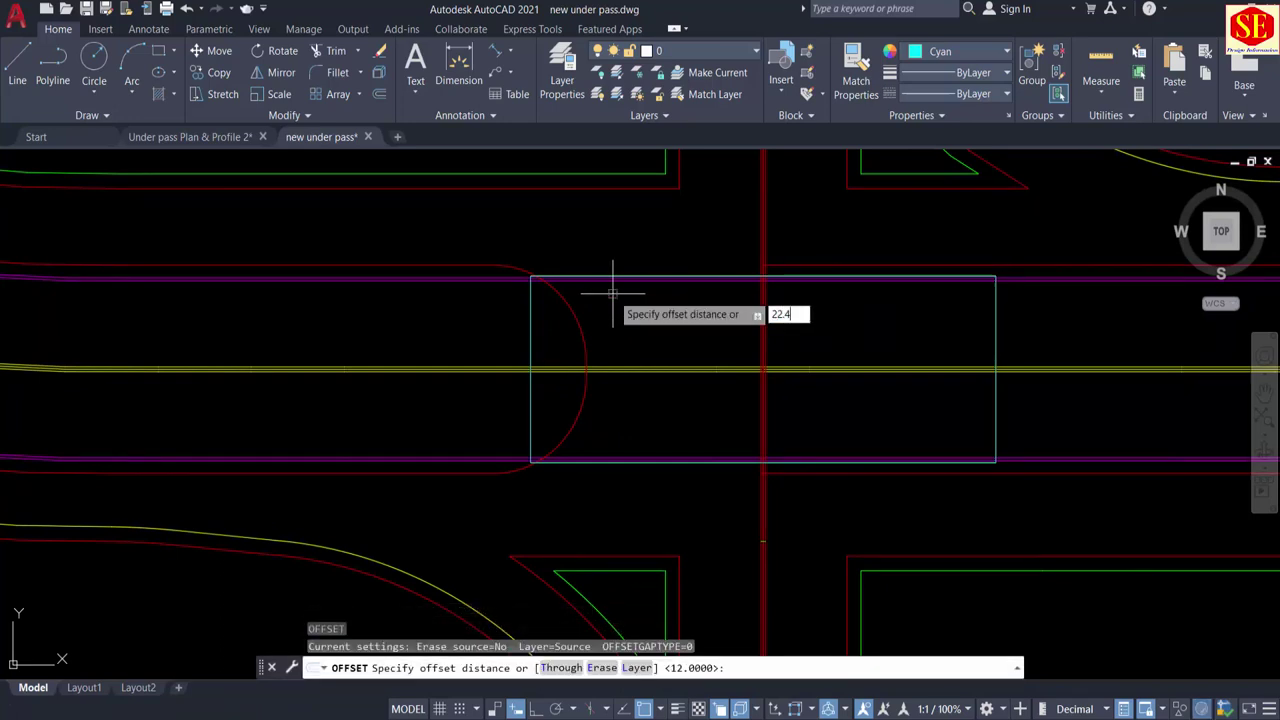
key(Return)
click(584, 345)
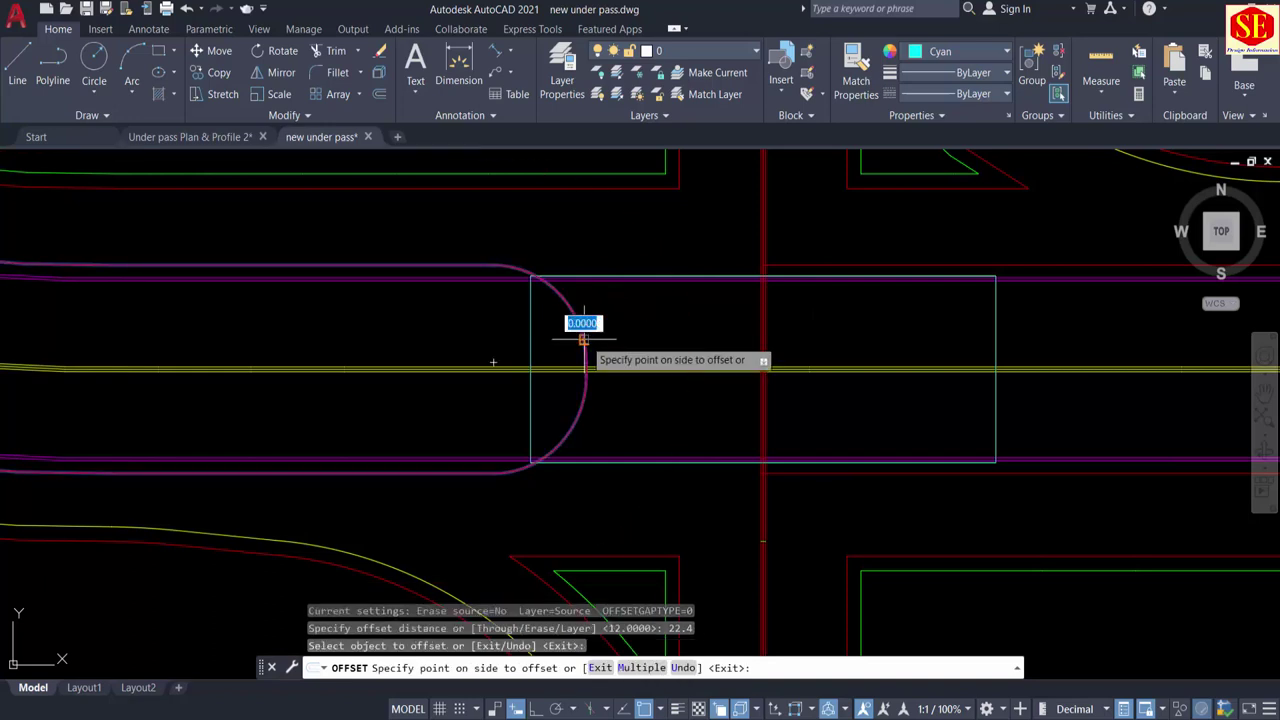
click(654, 343)
key(Escape)
scroll(686, 320, up, 2)
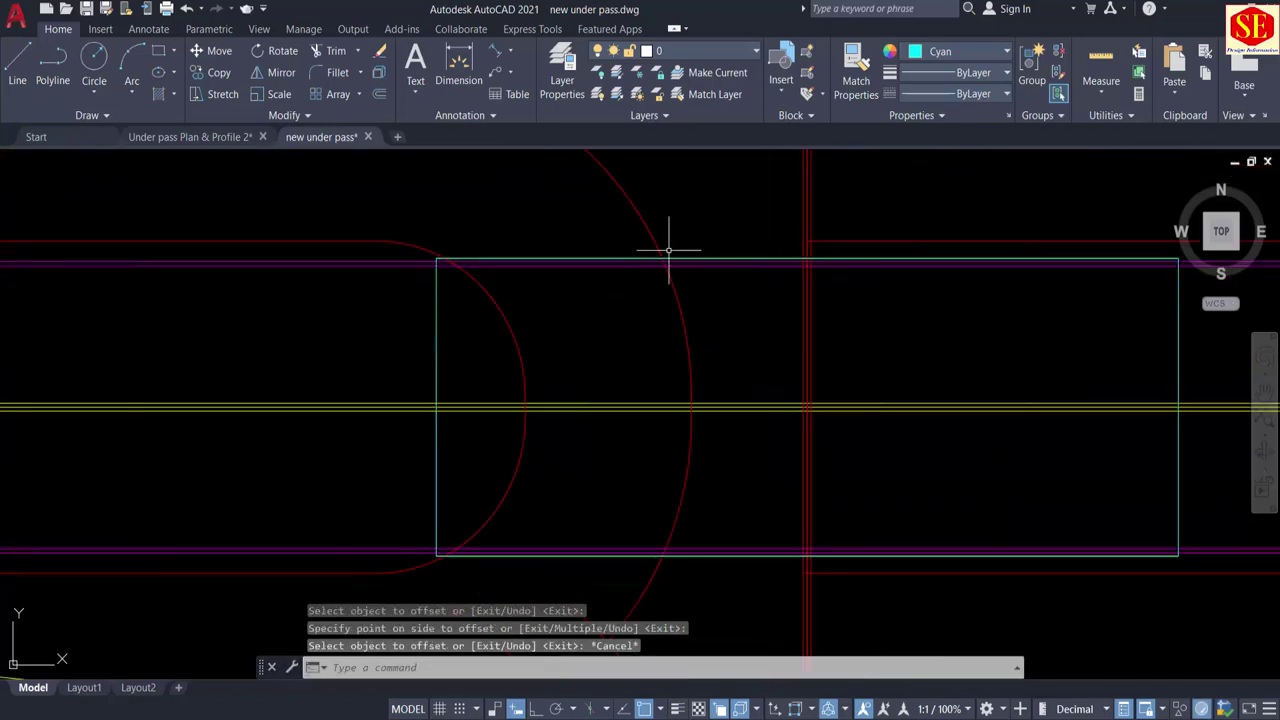
Step: Try to extend the eastern red line on the main road's north side westward to the offset arc
text(ex)
key(Return)
key(Return)
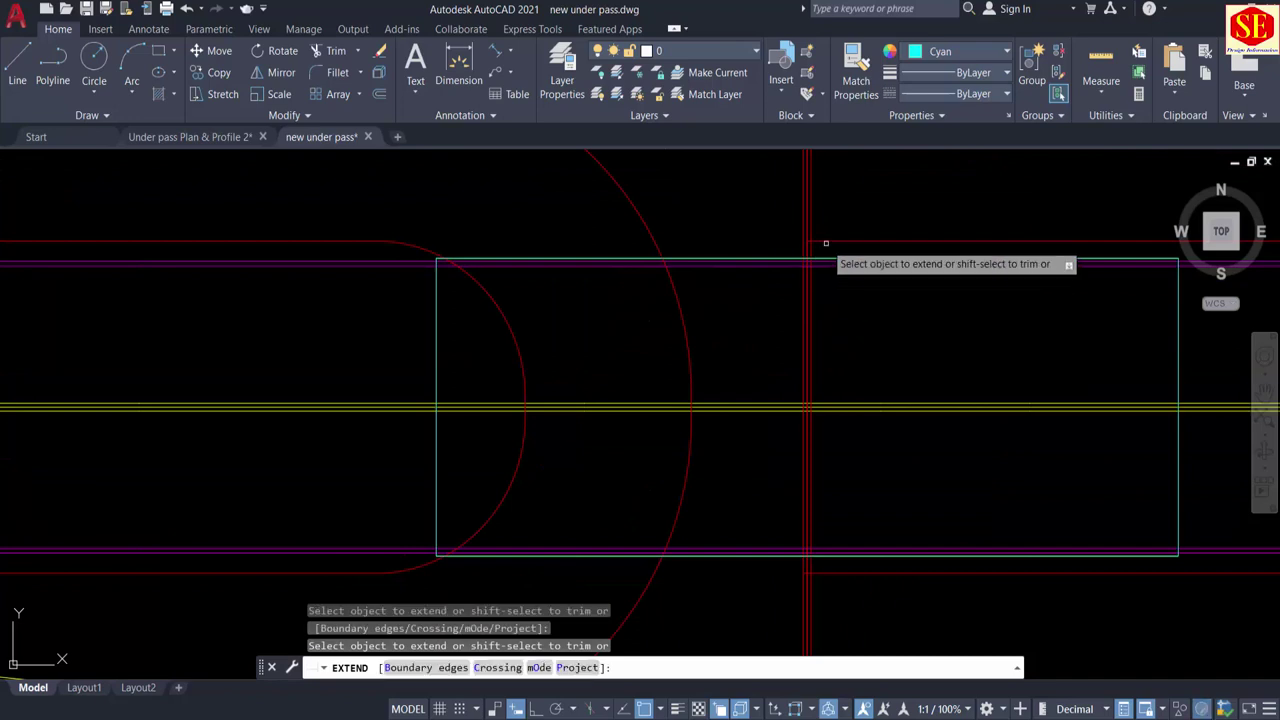
click(827, 243)
click(829, 229)
click(829, 251)
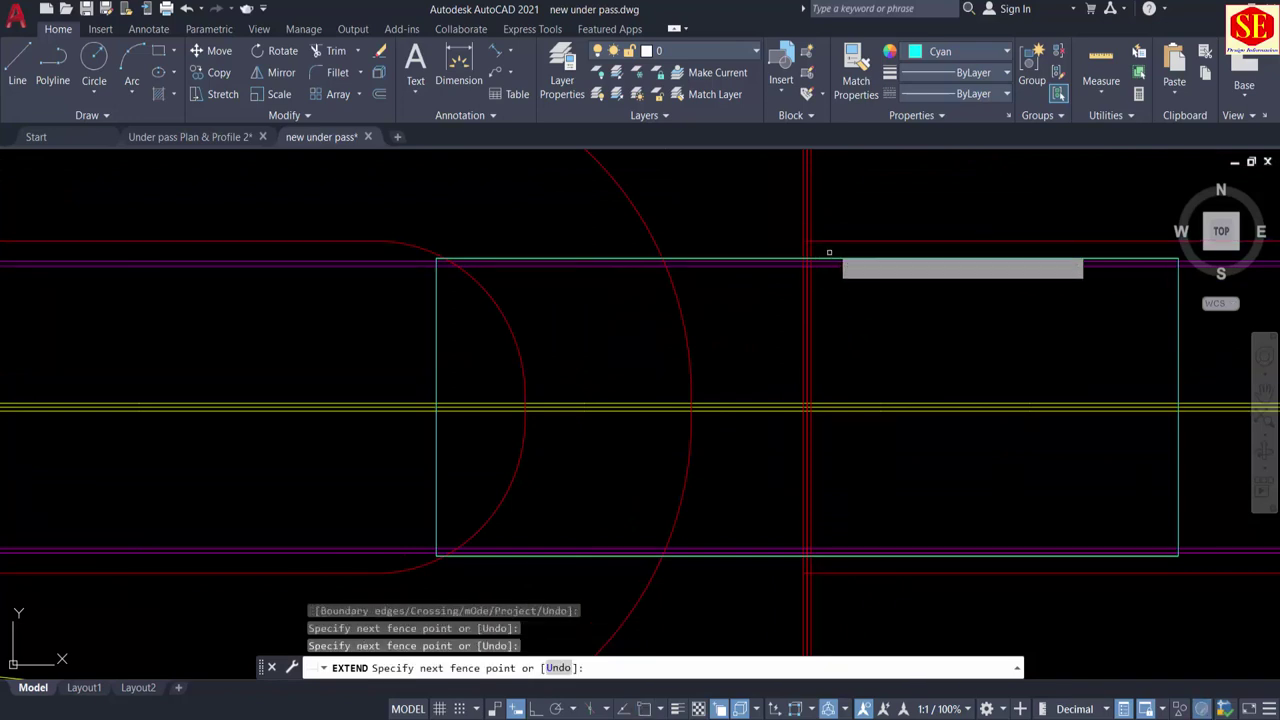
click(831, 243)
key(Return)
key(Escape)
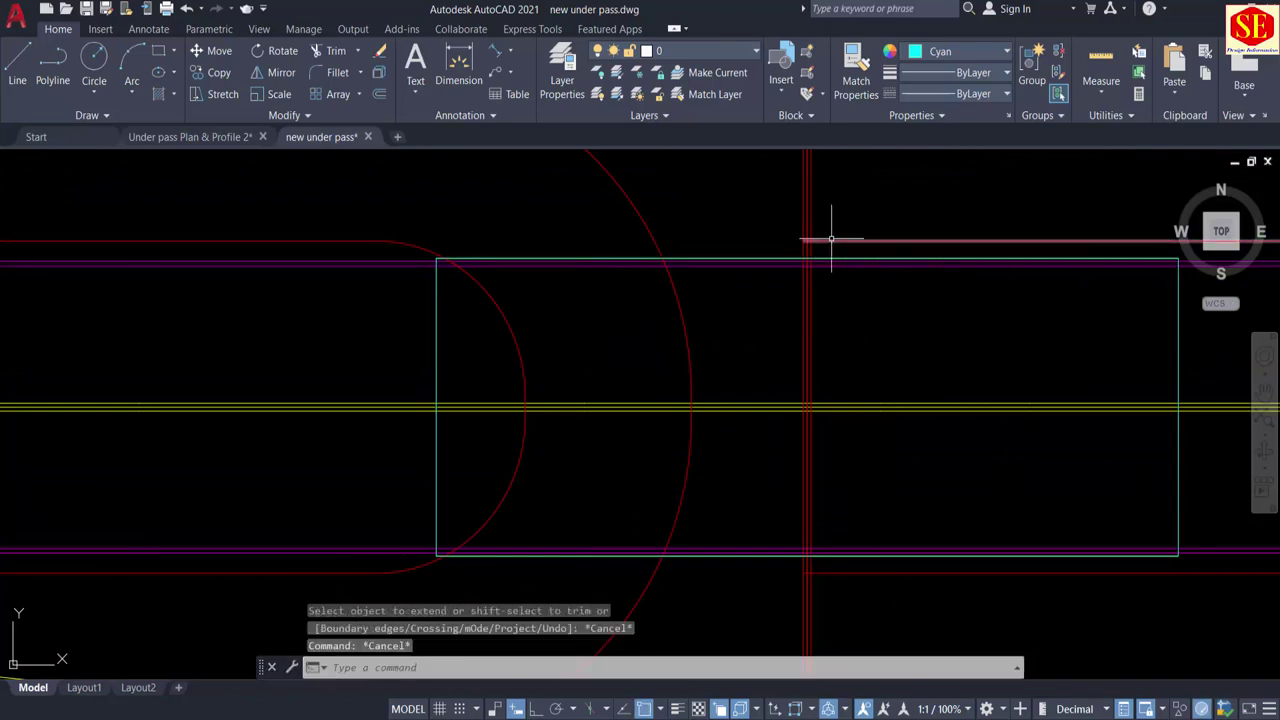
Step: Extend the eastern red line on the main road's south side westward to the offset arc
text(ex)
key(Return)
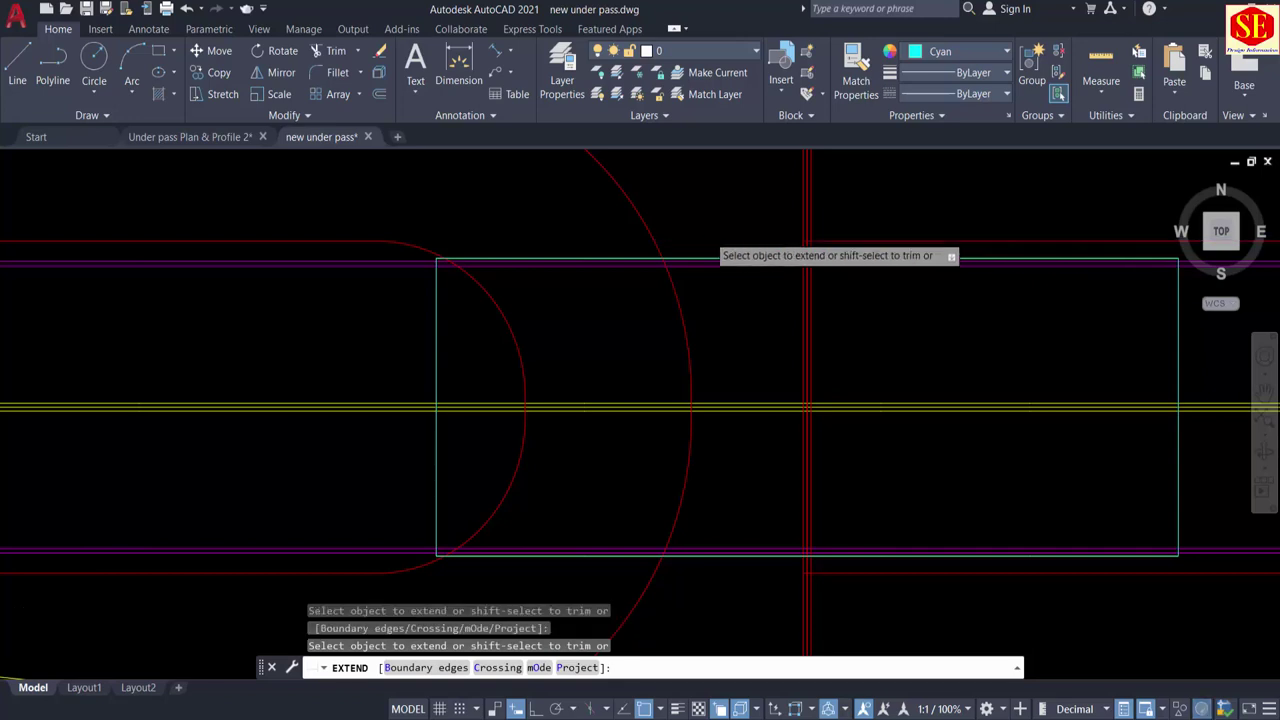
scroll(709, 240, down, 4)
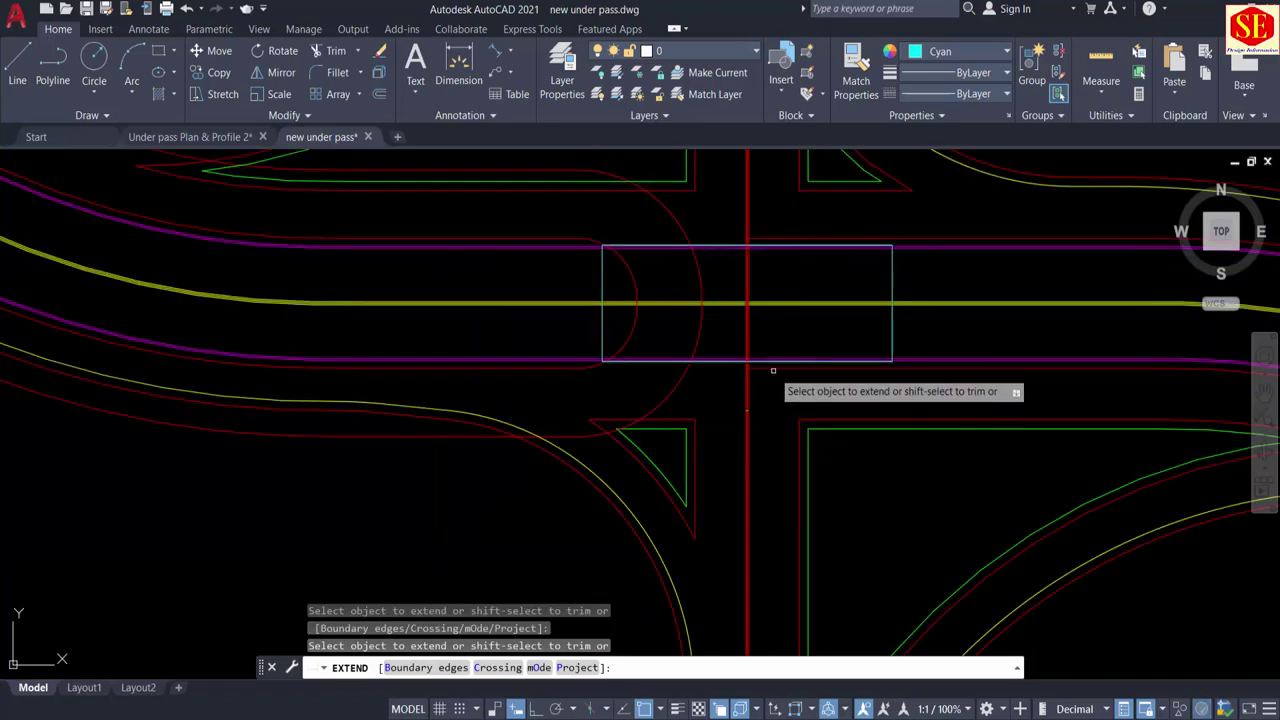
key(Escape)
Step: Trim the offset red arc where it runs past the box's south and north sides
scroll(684, 382, up, 3)
text(tr)
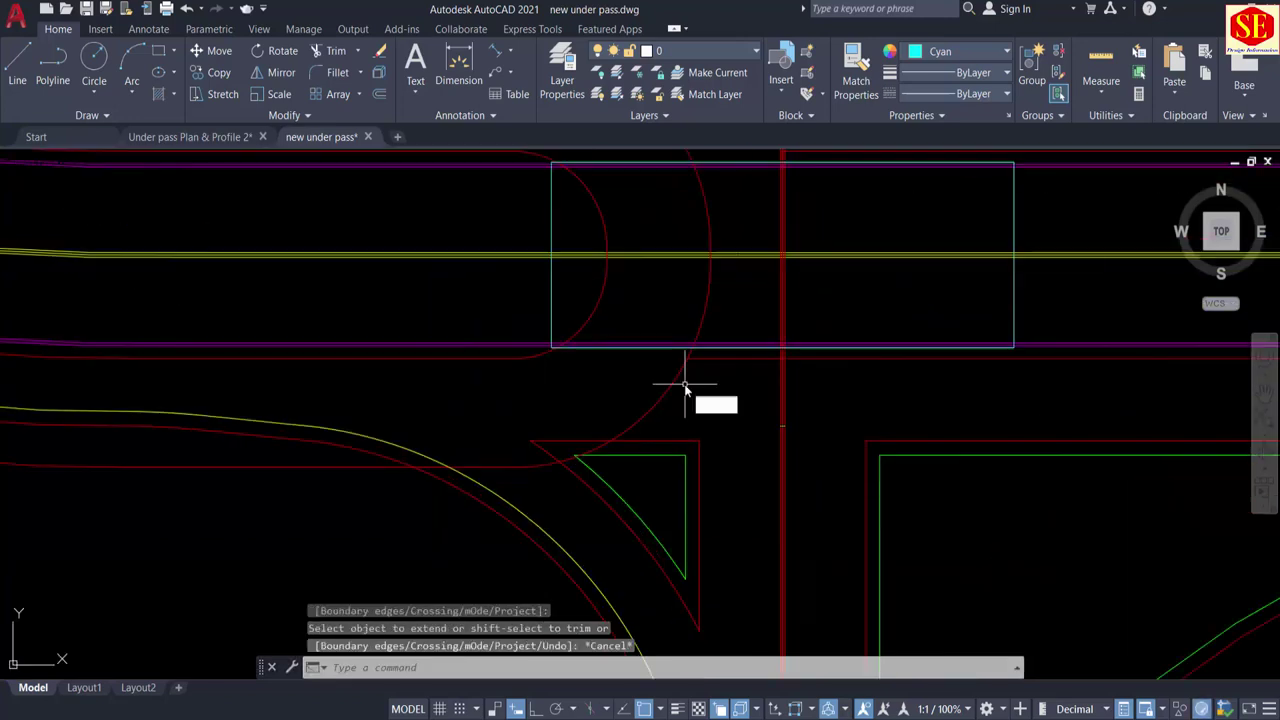
key(Return)
click(684, 383)
click(648, 398)
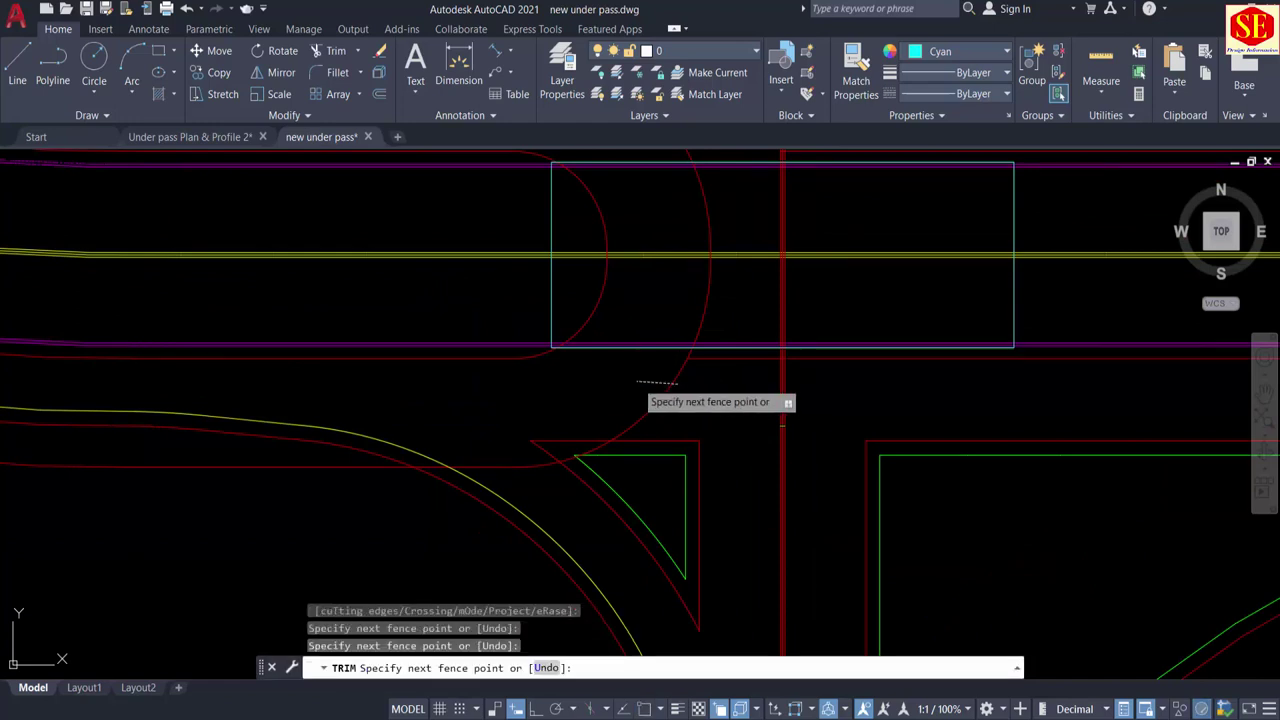
key(Return)
middle_drag(674, 383, 674, 535)
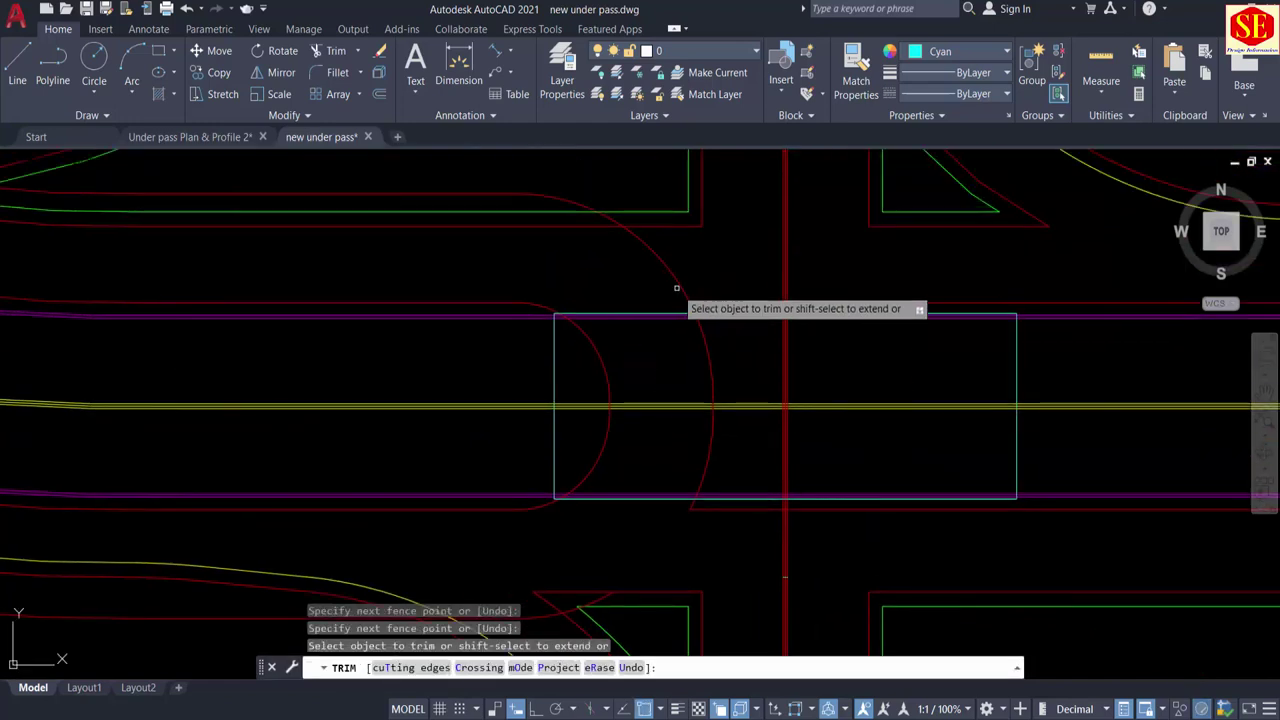
click(680, 278)
click(658, 279)
key(Escape)
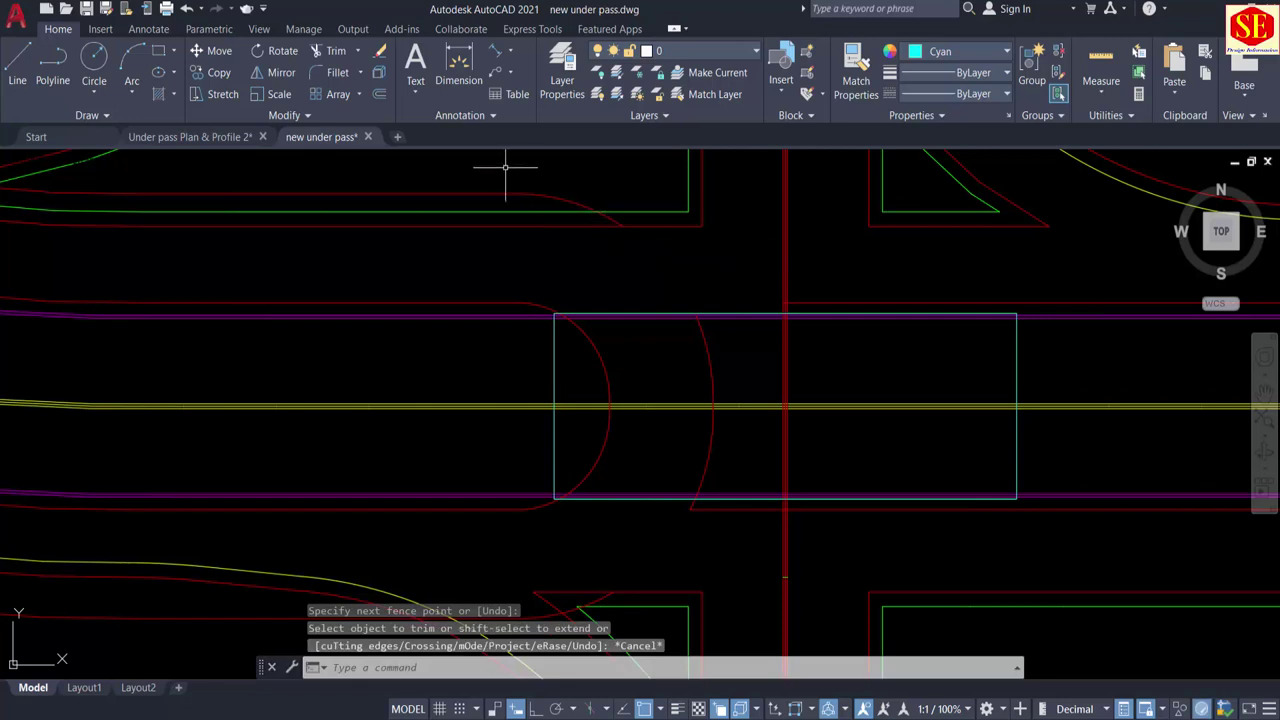
Step: Erase the leftover pieces of the offset red line north and south of the main road
click(503, 194)
text(e)
key(Return)
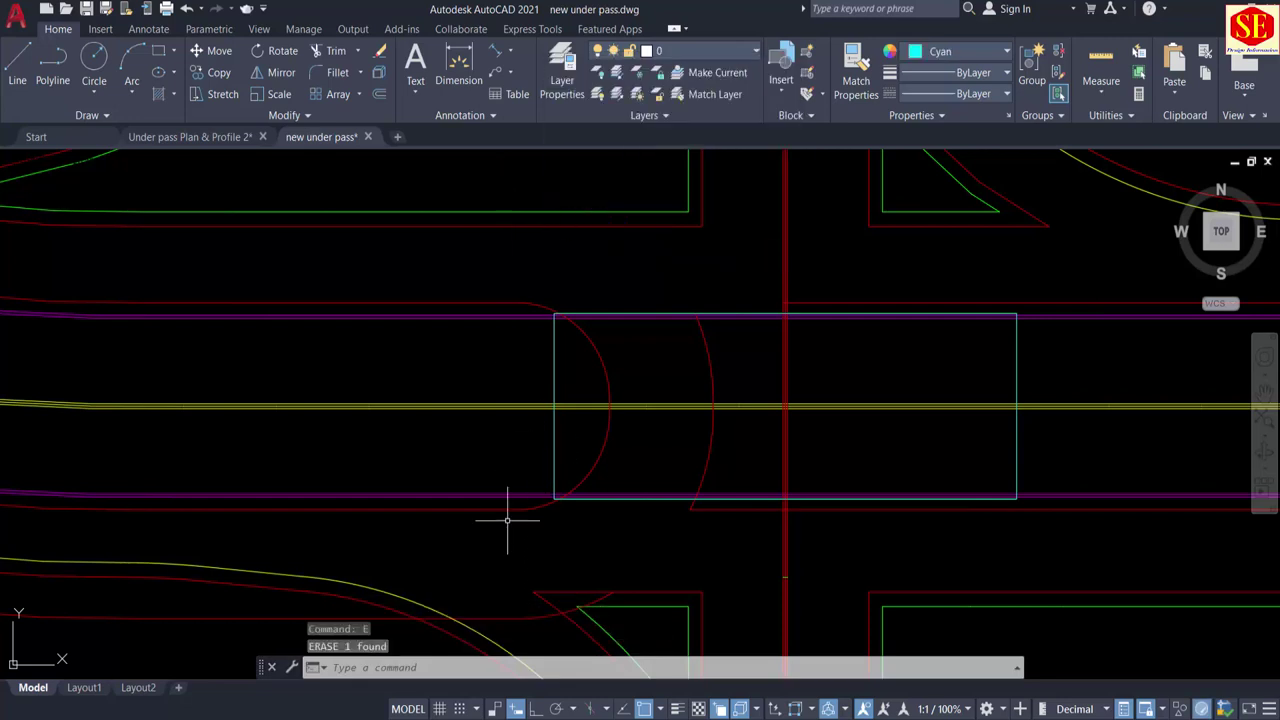
click(534, 622)
click(514, 606)
key(Escape)
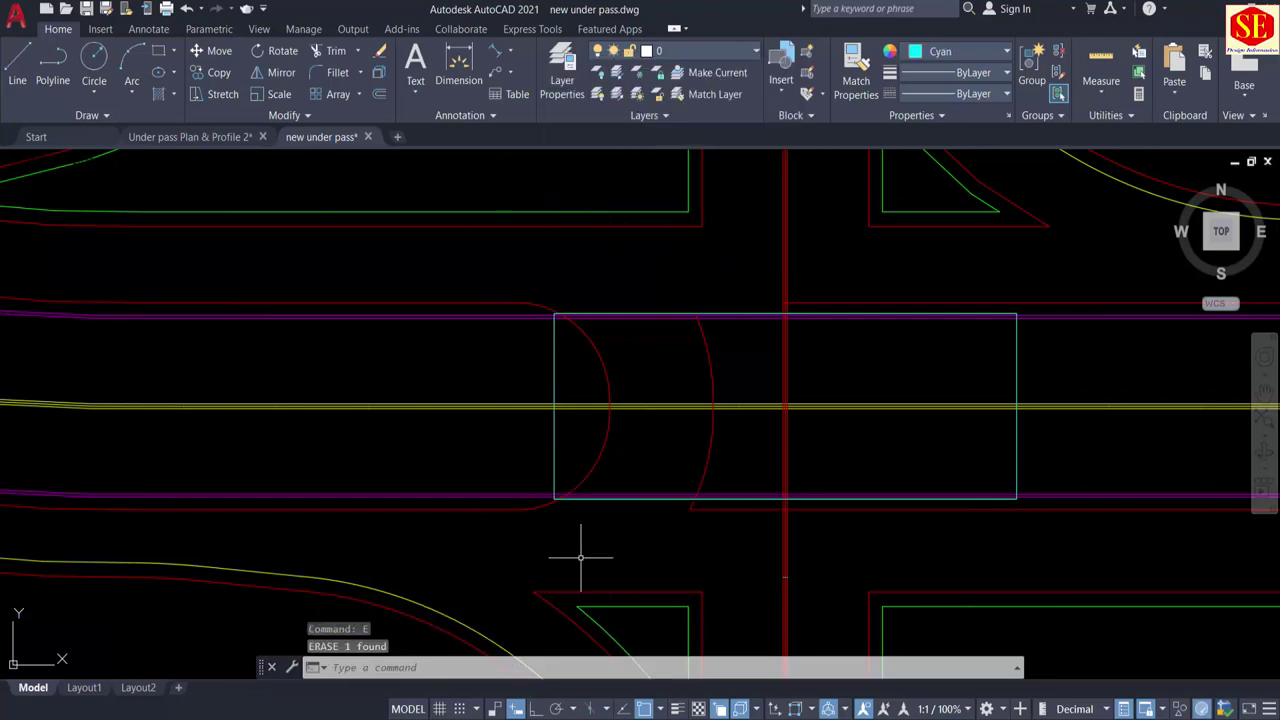
Step: Offset the rounded red end line 1.2 units eastward and the red arc inside the box 1.2 units westward
middle_drag(627, 516, 453, 516)
text(o)
key(Return)
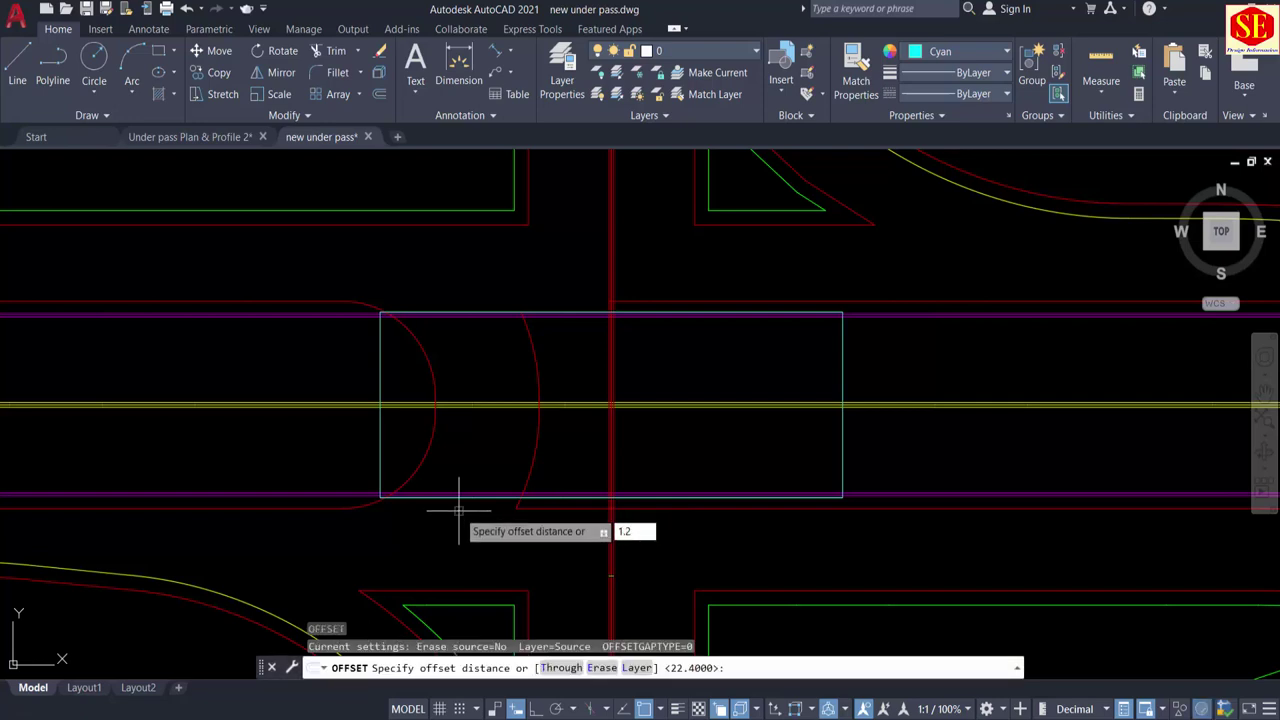
text(1.2)
key(Return)
click(430, 444)
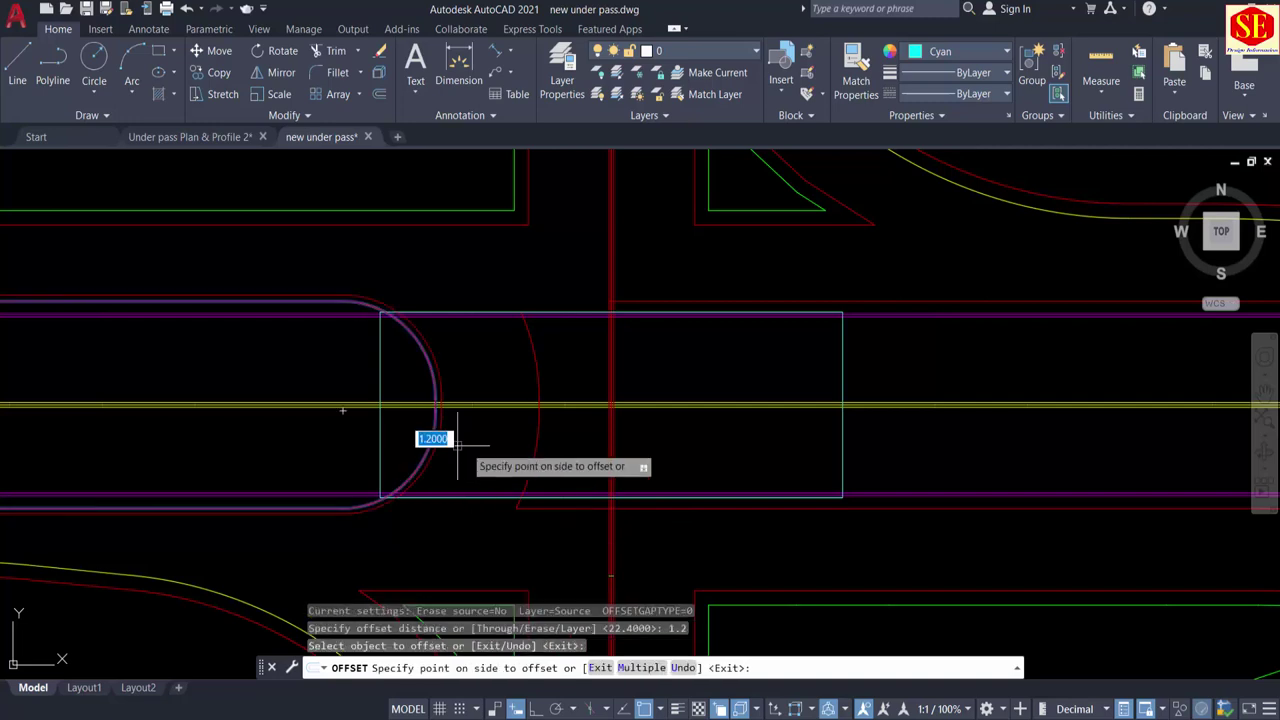
click(504, 448)
click(541, 433)
click(503, 449)
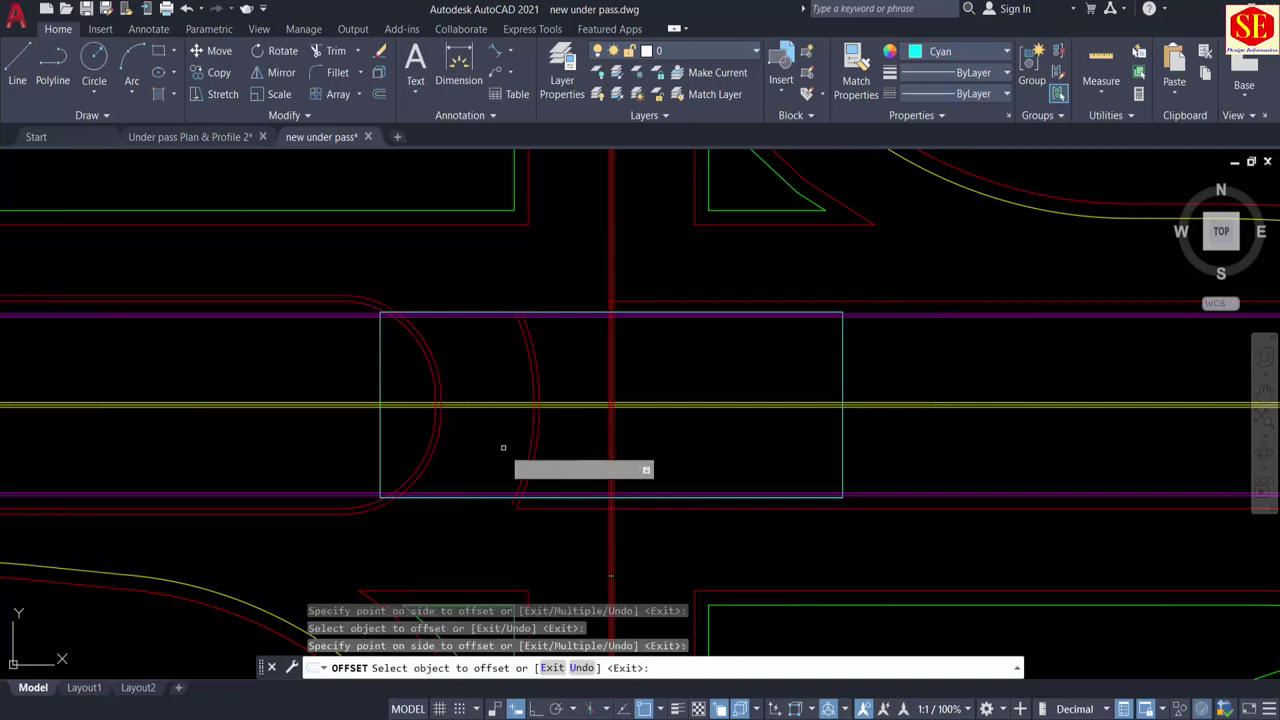
key(Escape)
Step: Erase the two 1.2-unit offset copies beside the western rounded end line and the arc inside the box
click(532, 433)
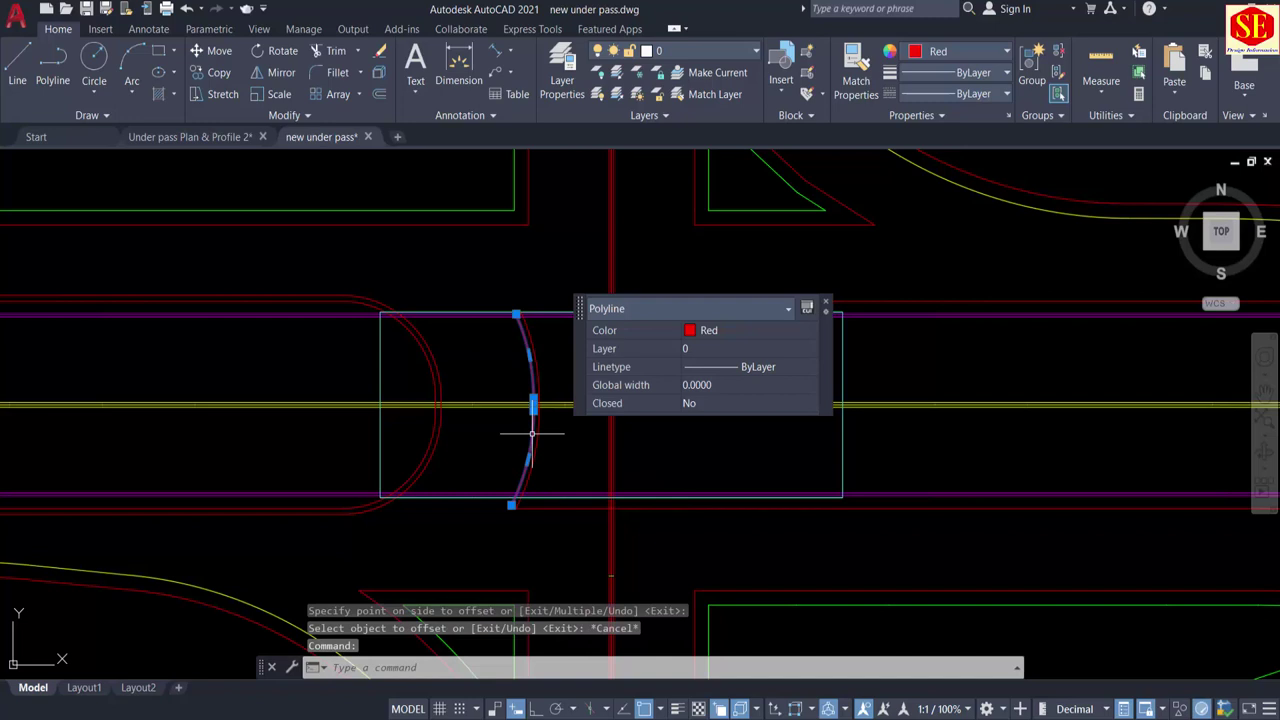
text(e)
key(space)
click(439, 435)
key(space)
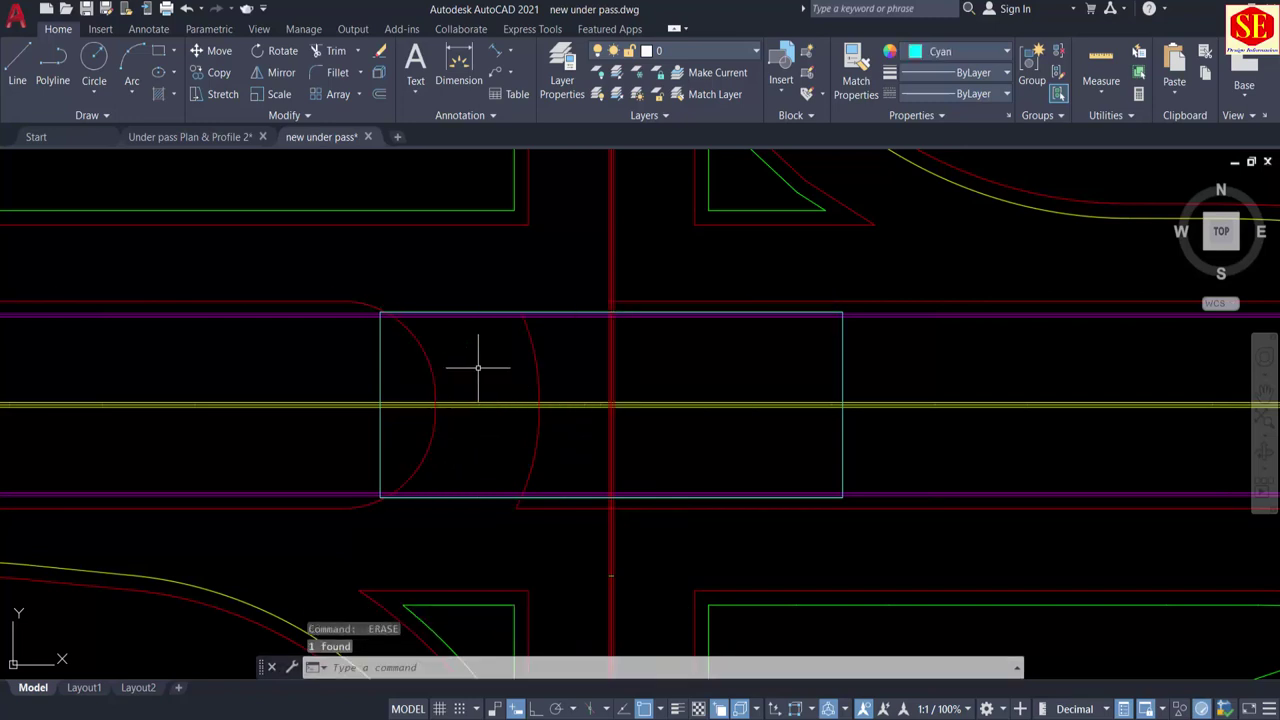
Step: Mirror the western rounded end line and the inner arc about the crossing road's vertical centreline, keeping the originals
text(mi)
key(Return)
click(548, 350)
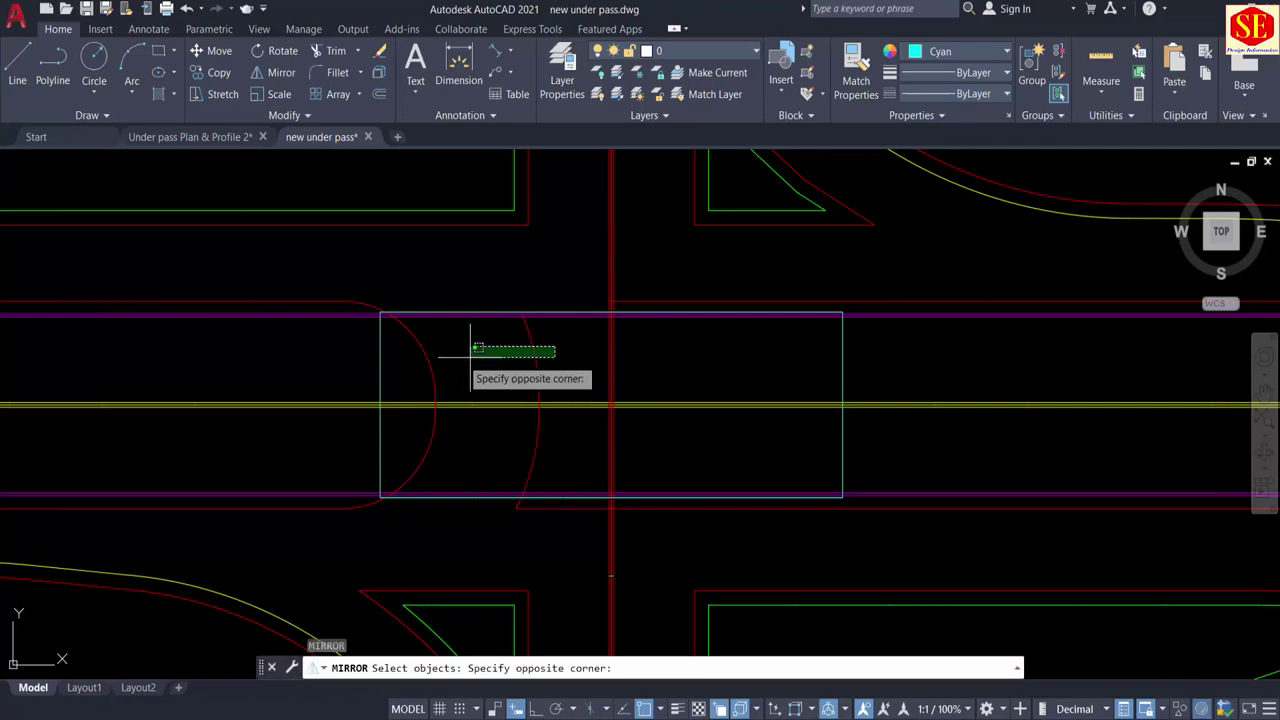
click(426, 364)
key(Return)
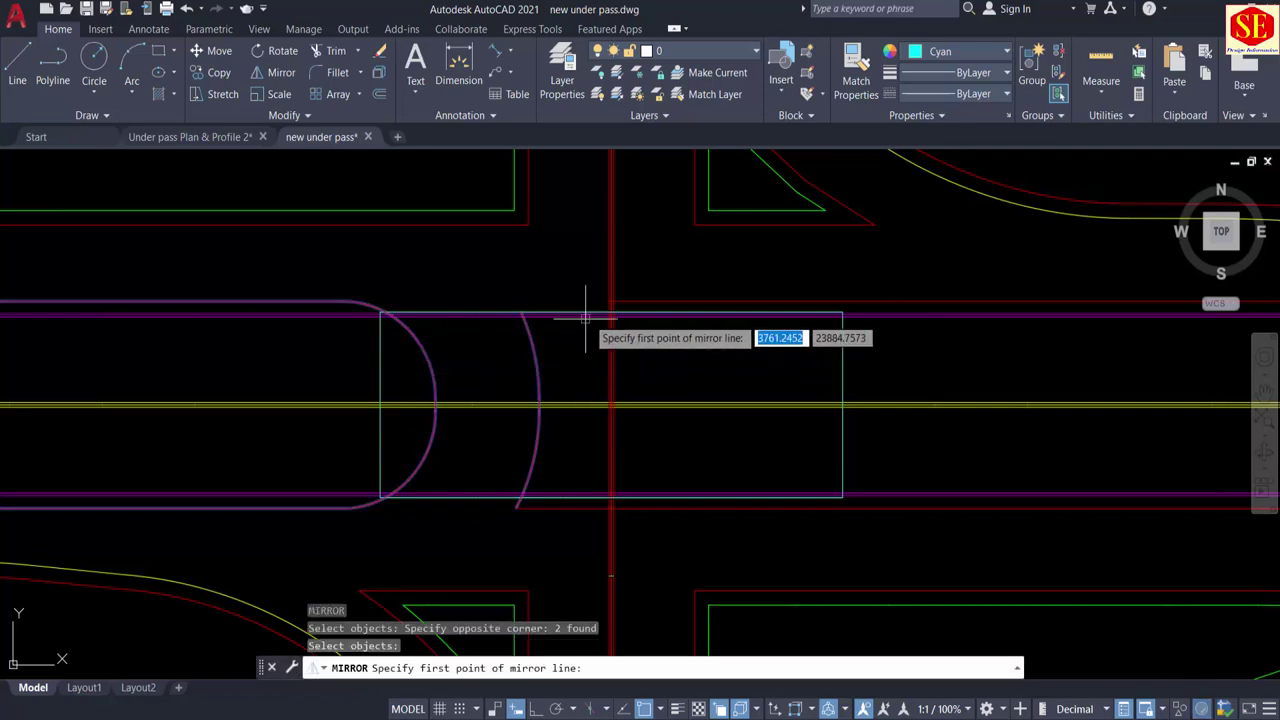
scroll(614, 312, up, 3)
click(503, 287)
scroll(505, 290, down, 4)
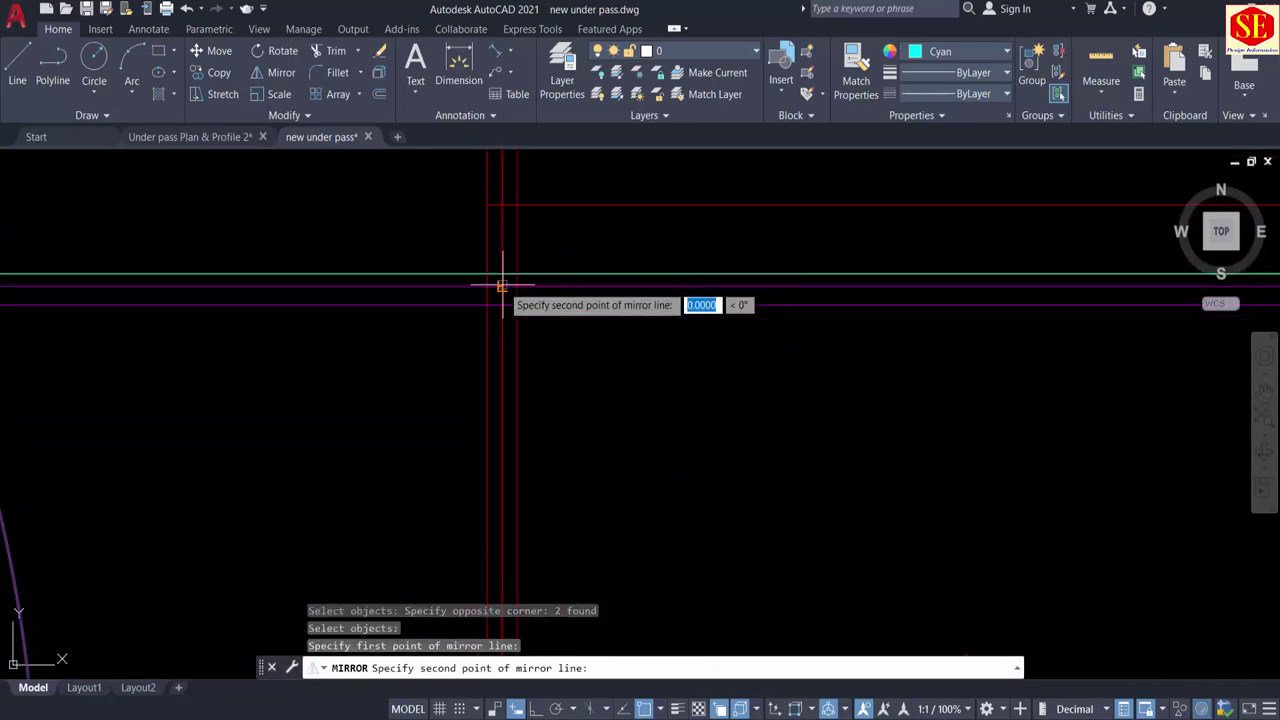
scroll(497, 560, up, 3)
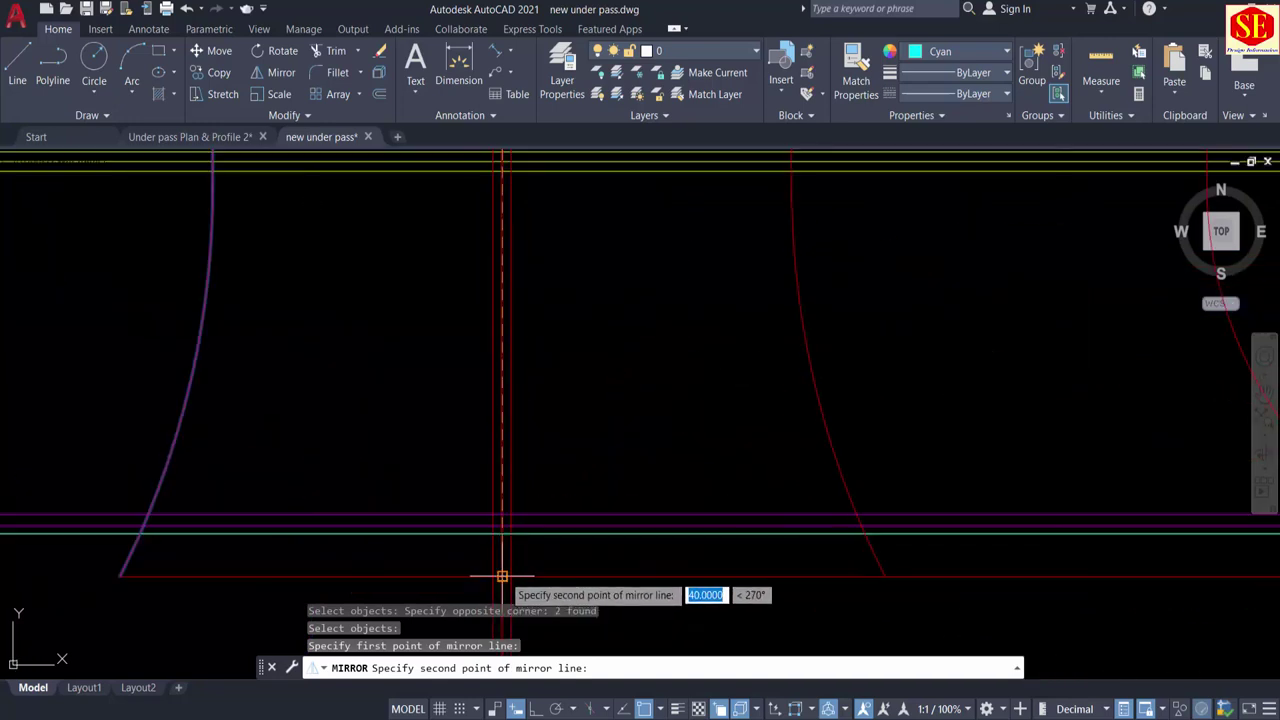
click(503, 575)
key(Return)
scroll(512, 405, down, 5)
key(Escape)
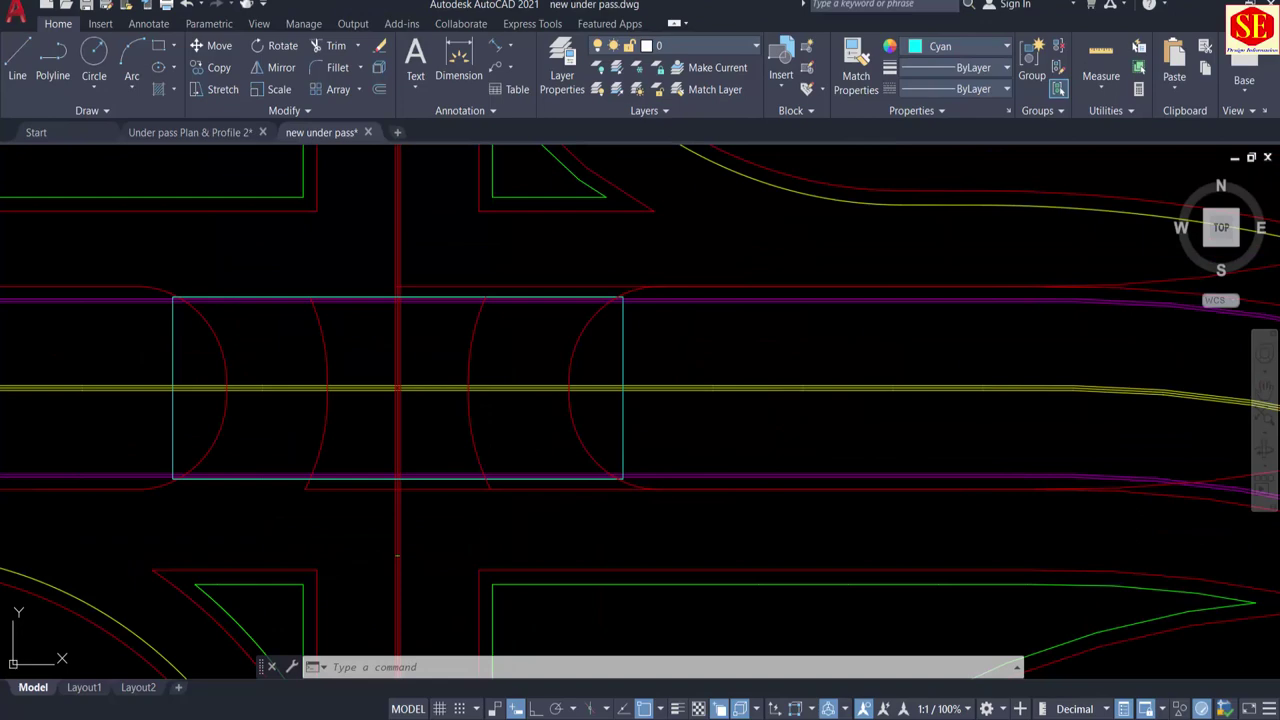
Step: Explode the mirrored rounded end polyline east of the crossing road
click(600, 453)
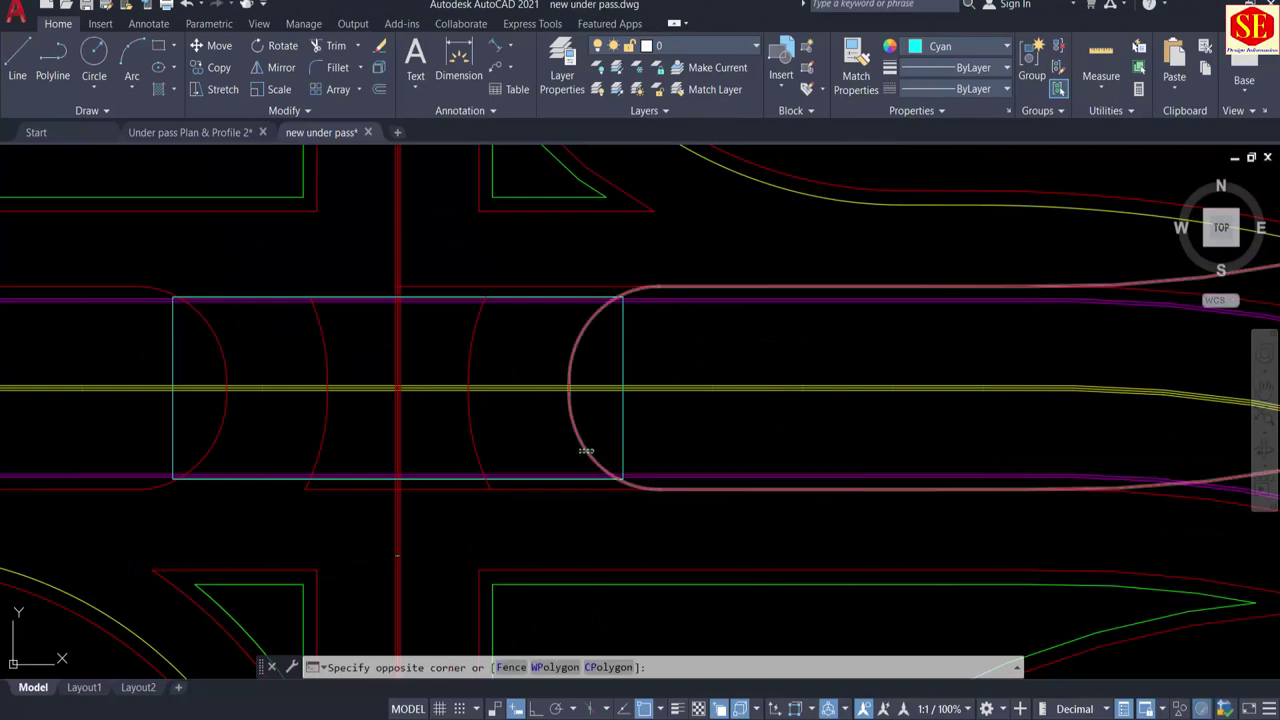
click(586, 451)
scroll(473, 451, down, 2)
middle_drag(970, 318, 614, 300)
scroll(735, 256, down, 2)
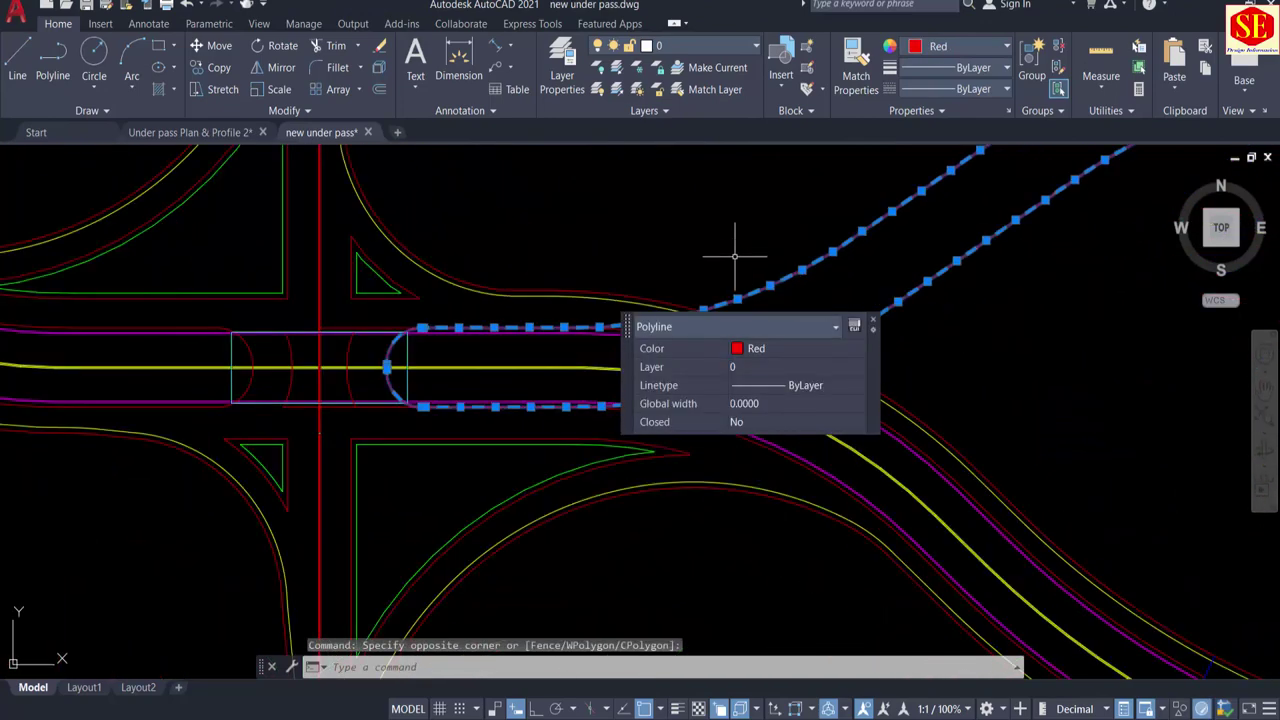
text(x)
key(Return)
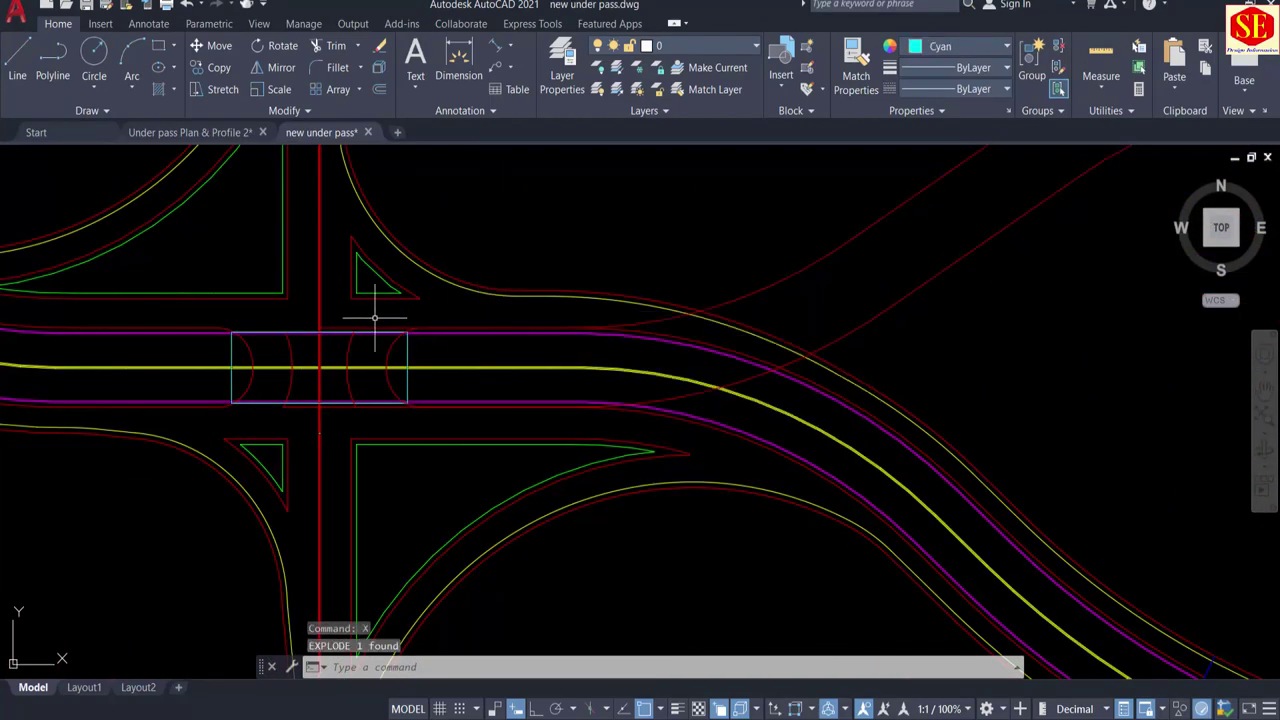
scroll(374, 318, up, 5)
click(591, 378)
key(Escape)
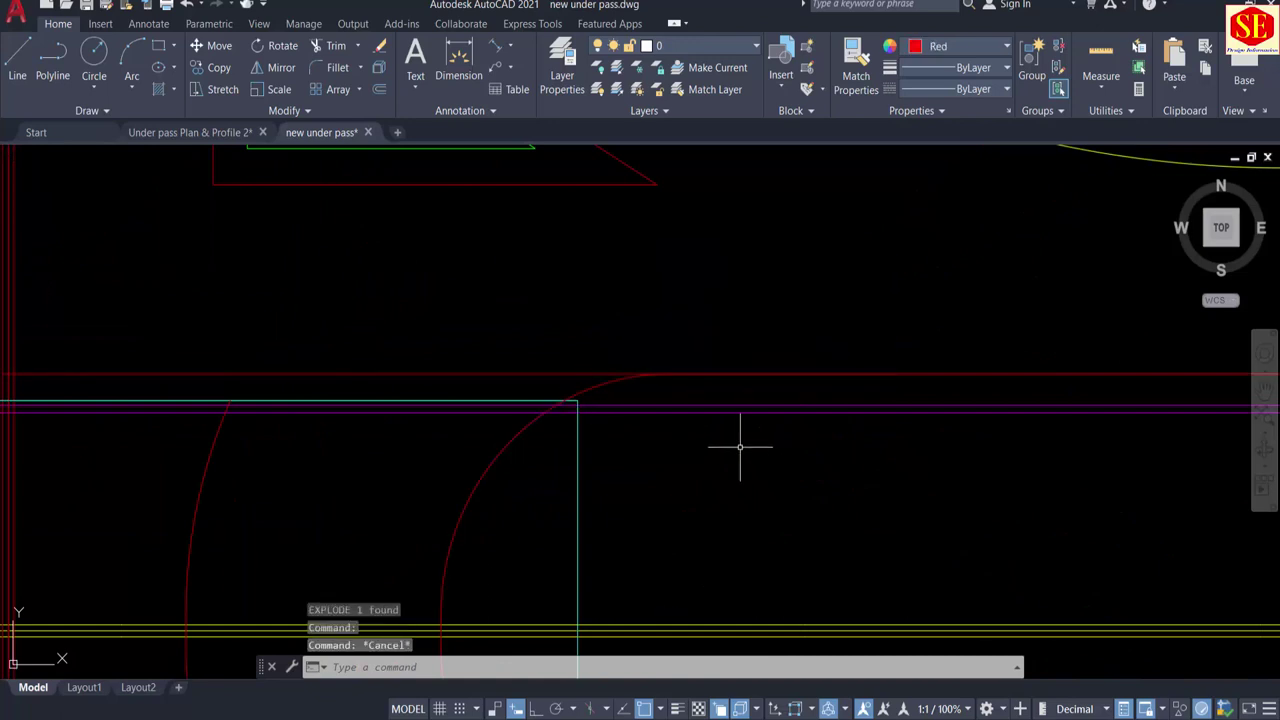
Step: Erase one exploded segment that overlaps the red edge line on the main road's north side, east of the box
middle_drag(740, 447, 398, 432)
scroll(403, 423, down, 4)
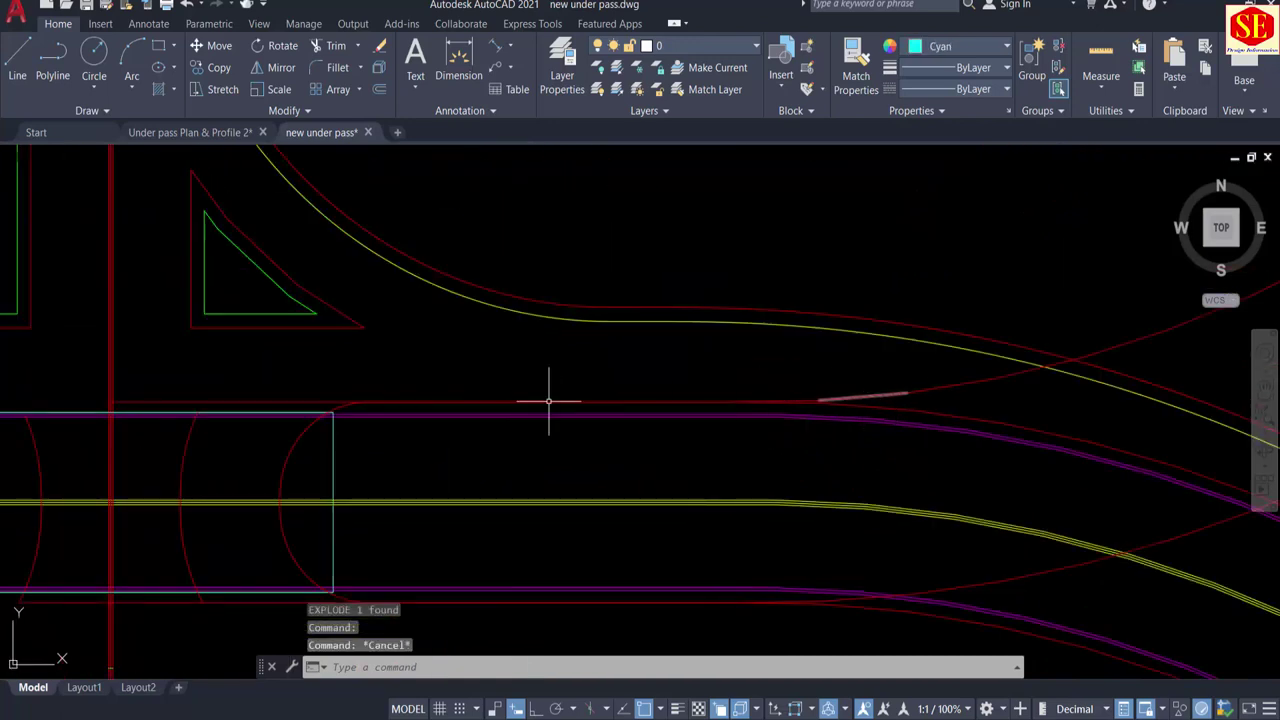
scroll(548, 401, up, 3)
click(422, 400)
text(e)
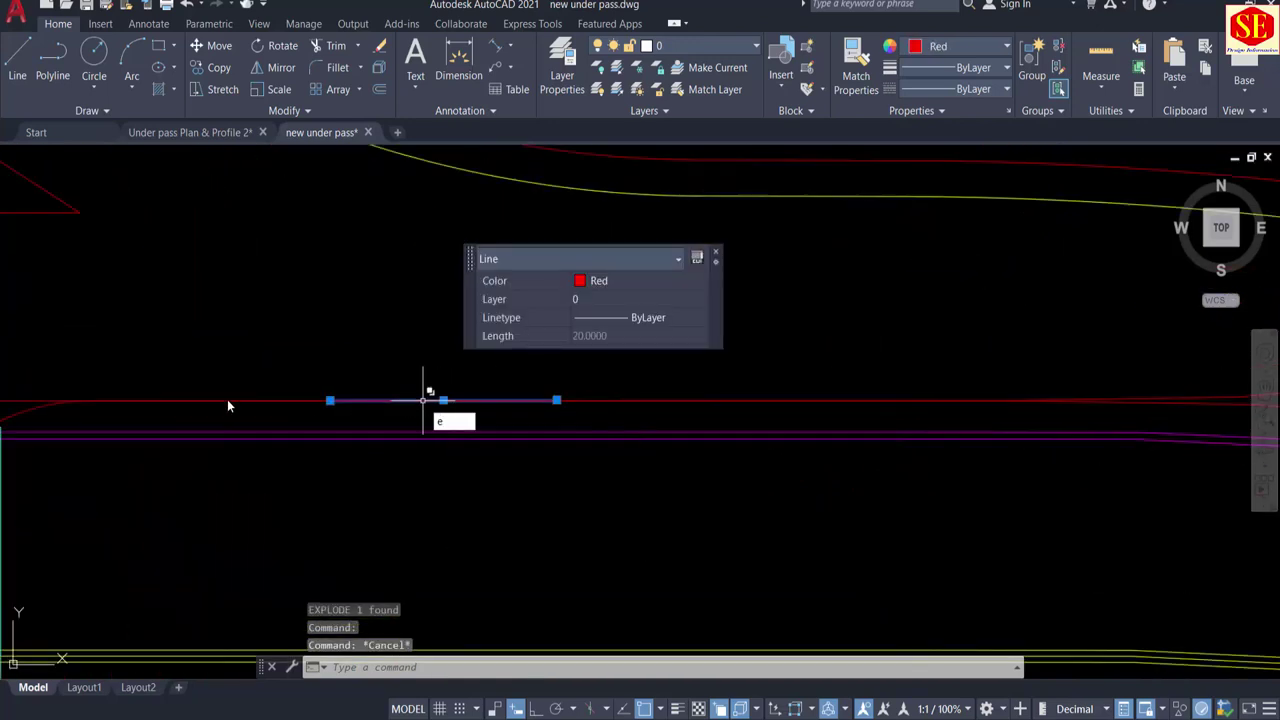
key(Return)
click(207, 400)
click(207, 400)
key(Escape)
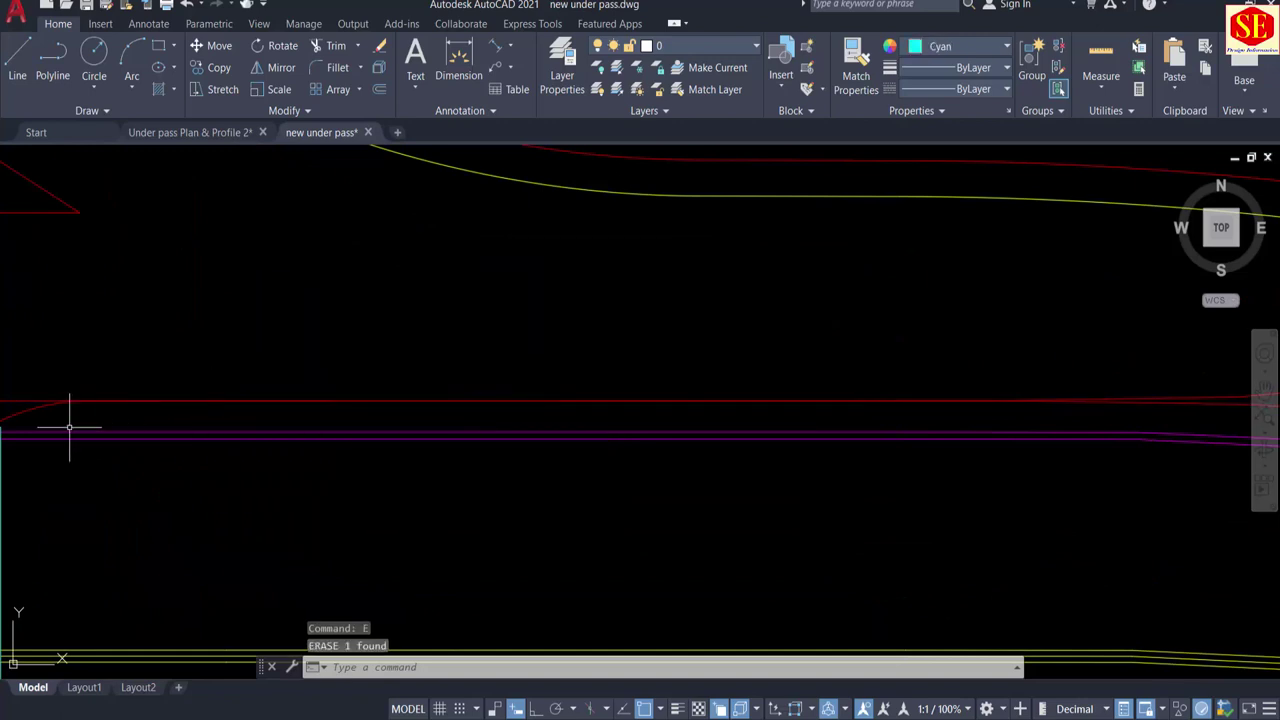
Step: Extend the mirrored arc's north end to the red edge line on the main road's north side
middle_drag(63, 423, 619, 444)
middle_drag(336, 433, 419, 410)
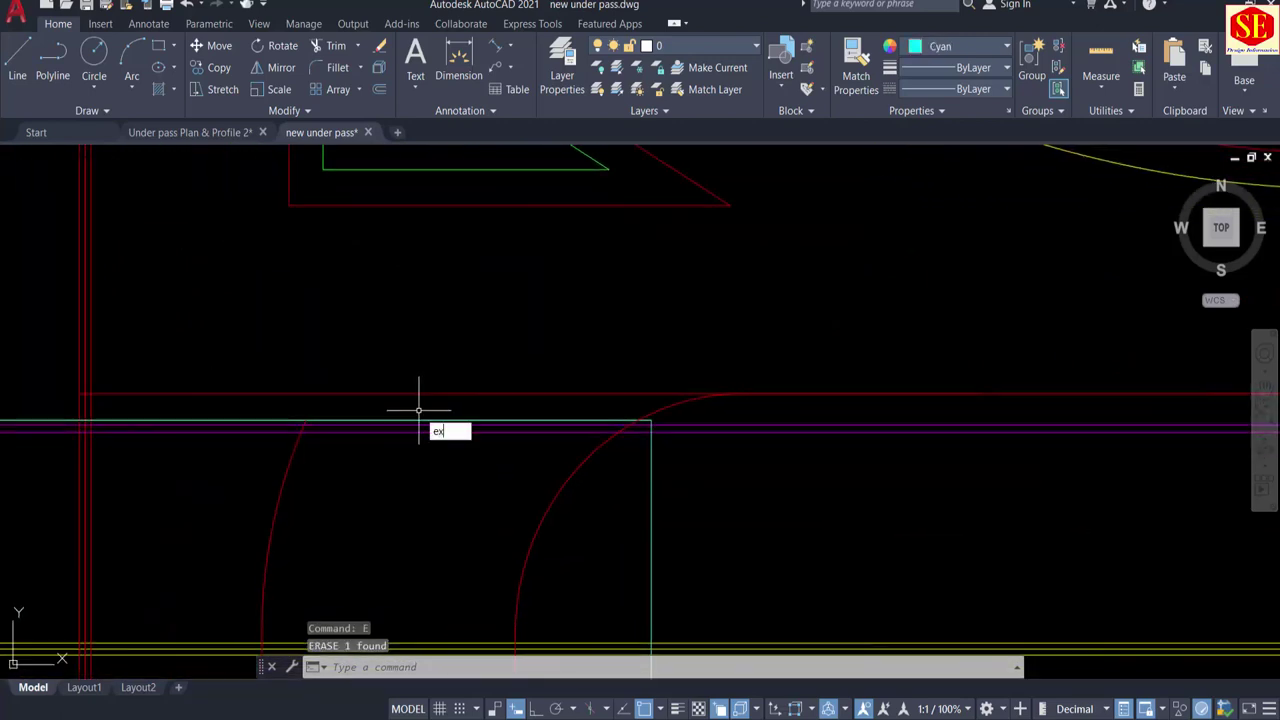
text(ex)
key(Return)
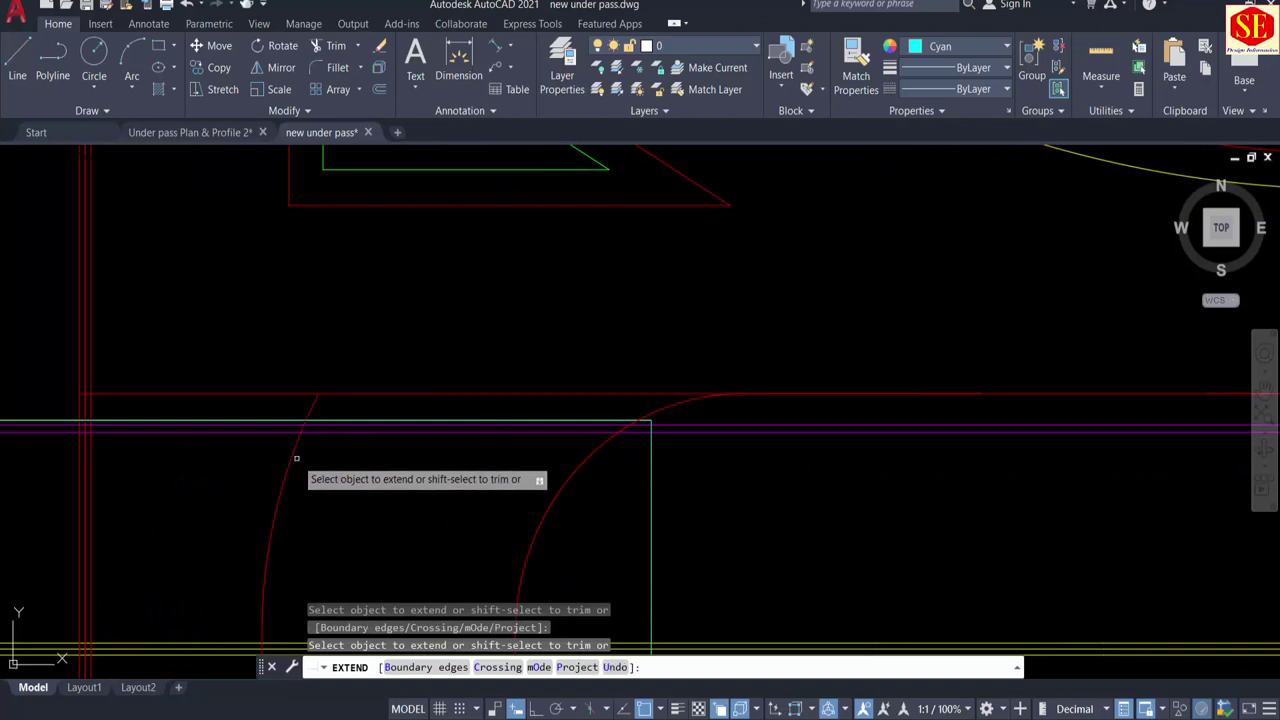
key(Escape)
Step: Trim the main road's north red edge line east of the mirrored arc
text(tr)
key(Return)
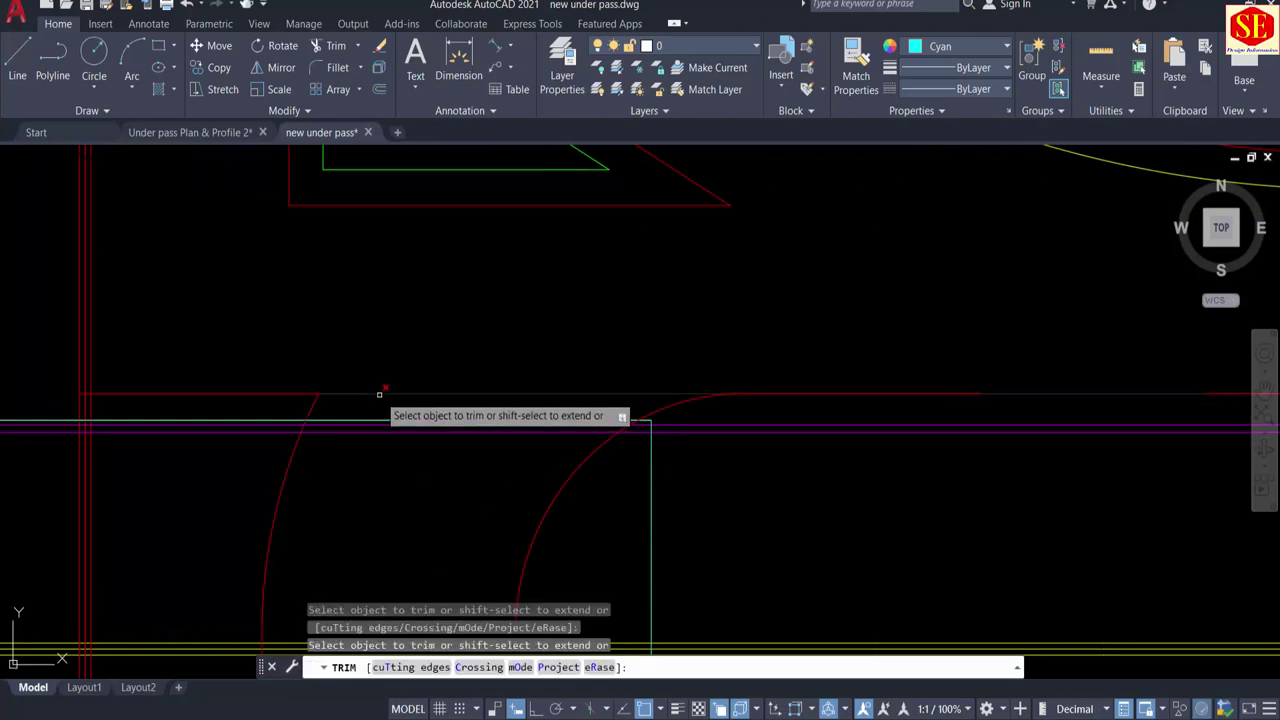
scroll(485, 345, down, 2)
key(Escape)
middle_drag(369, 348, 597, 337)
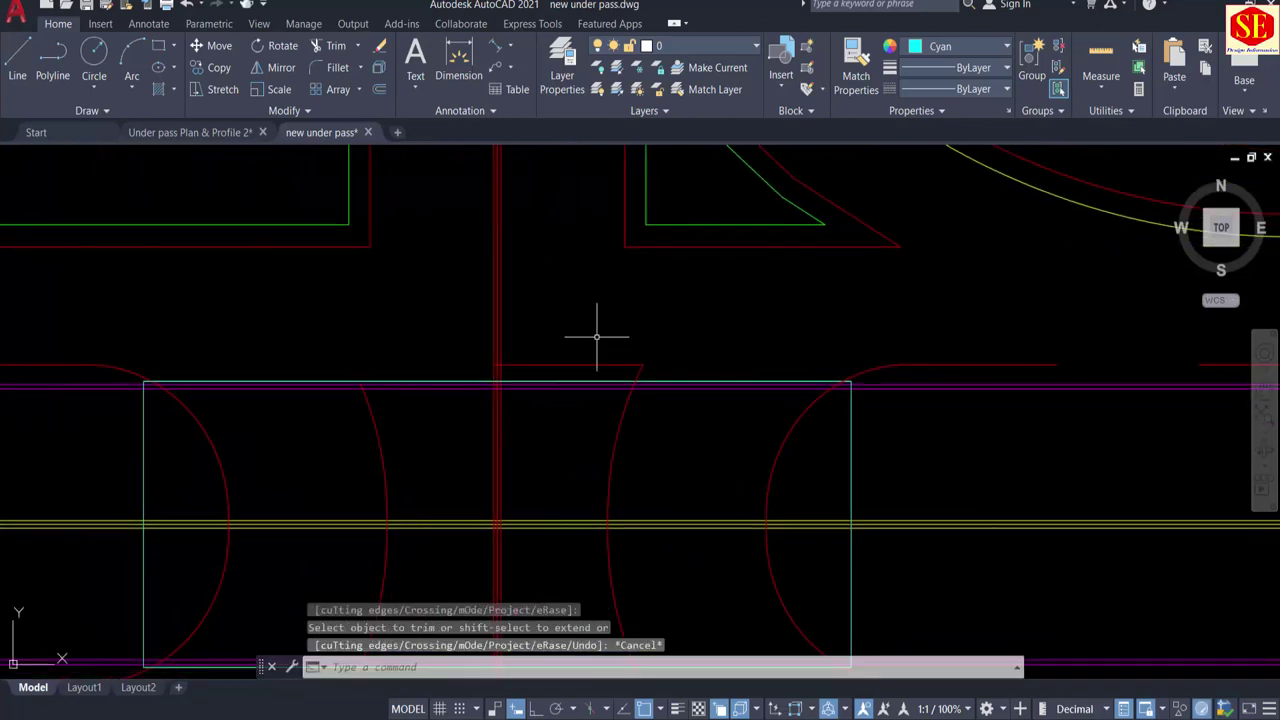
Step: Try to extend the north red edge line across the crossing road and undo that extension
text(ex)
key(Return)
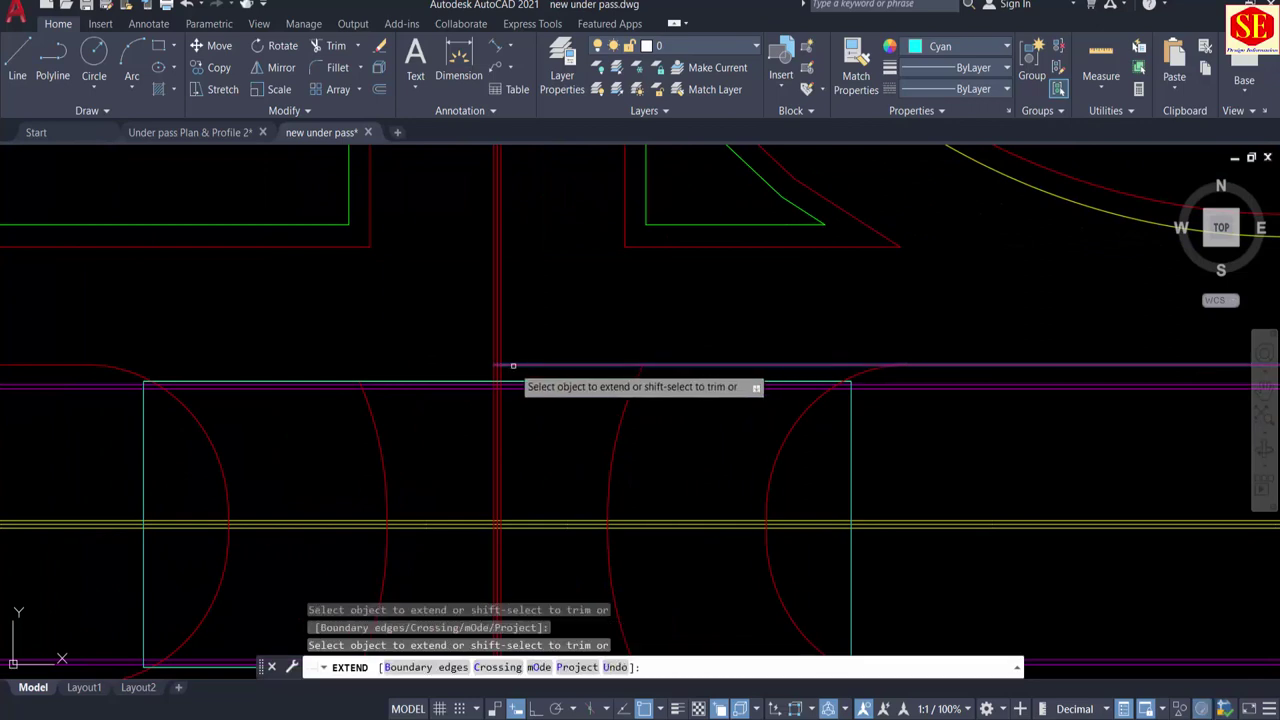
key(Escape)
text(u)
key(Return)
scroll(463, 378, up, 3)
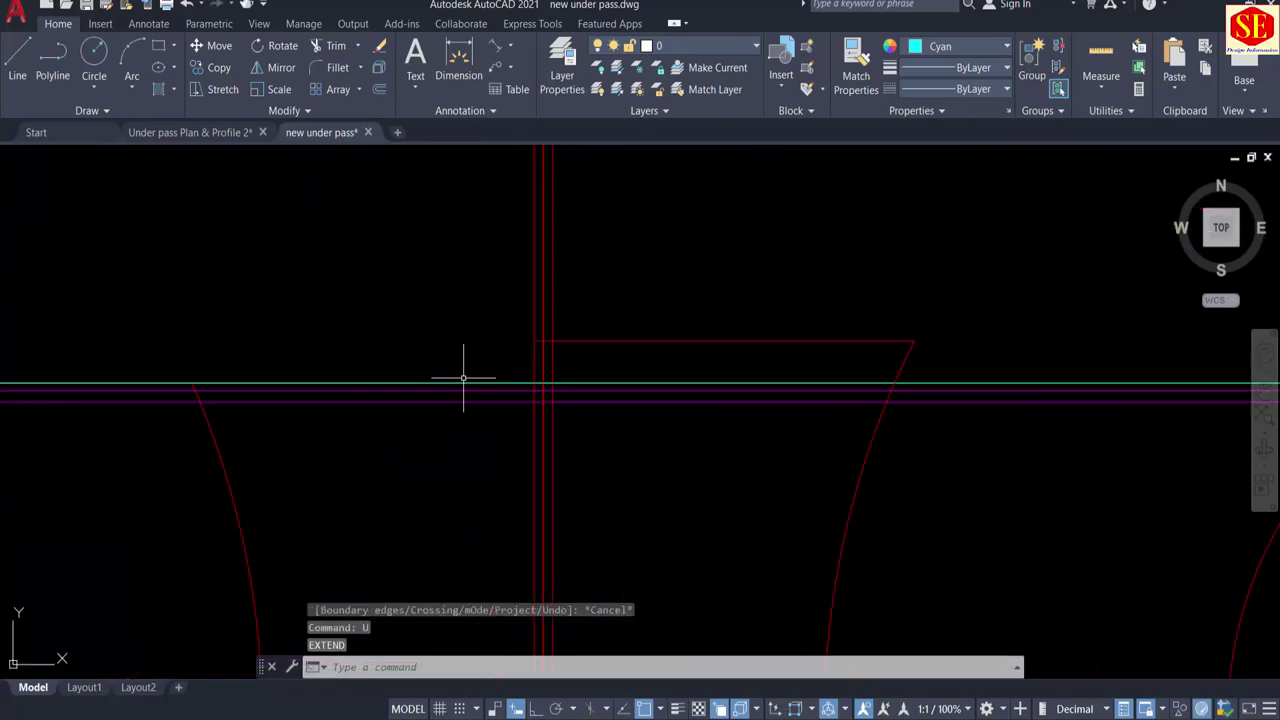
key(Escape)
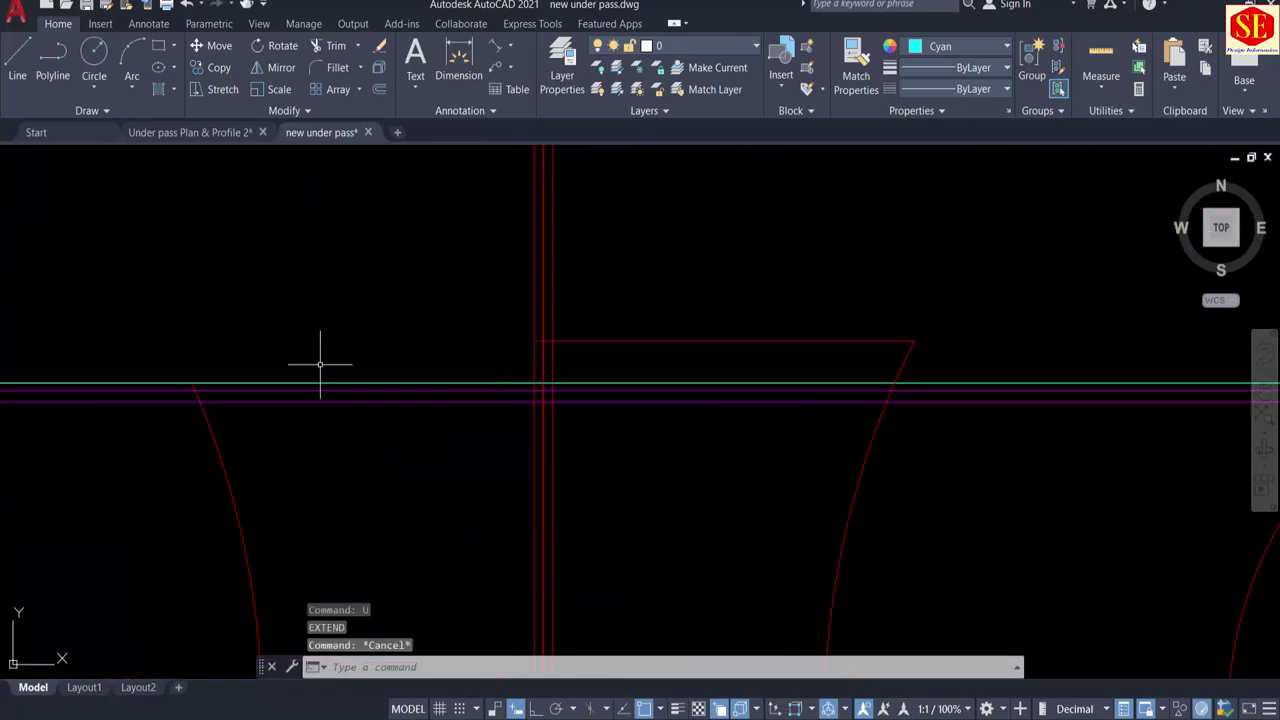
Step: Extend the western inner arc northward and the main road's north red edge line in both directions, so that arc and line cross
scroll(196, 357, down, 3)
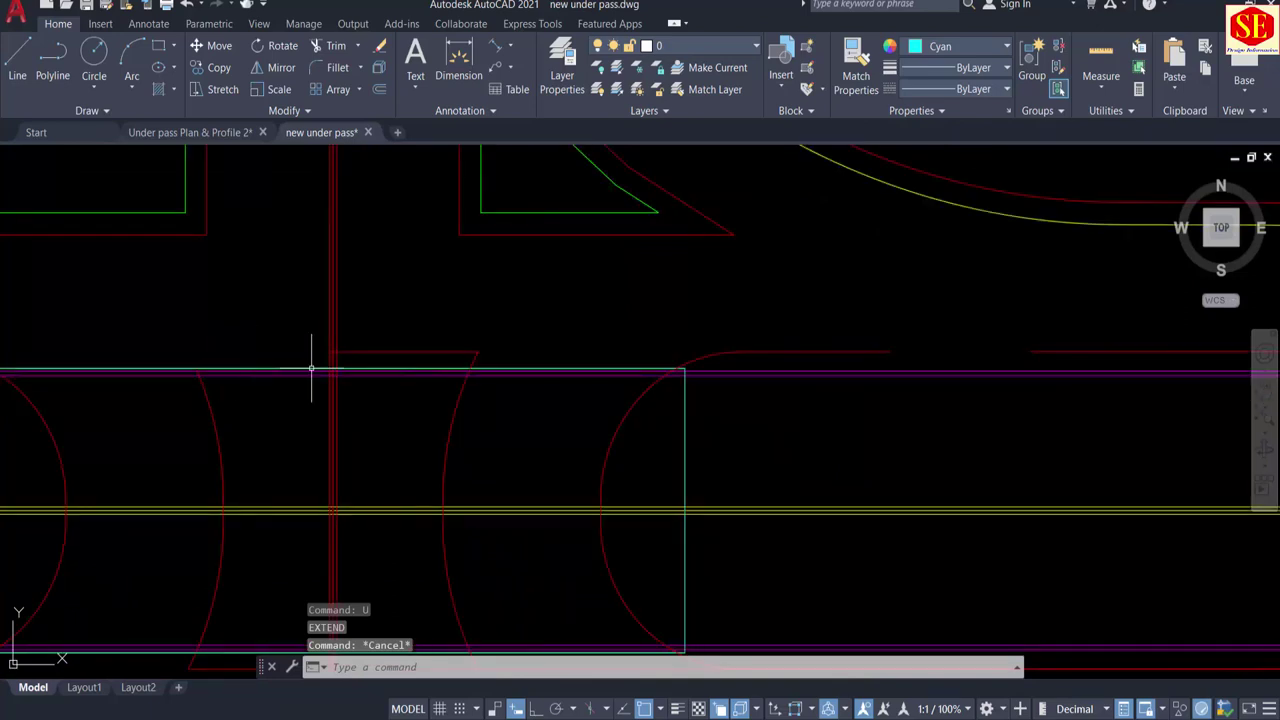
middle_drag(311, 368, 328, 320)
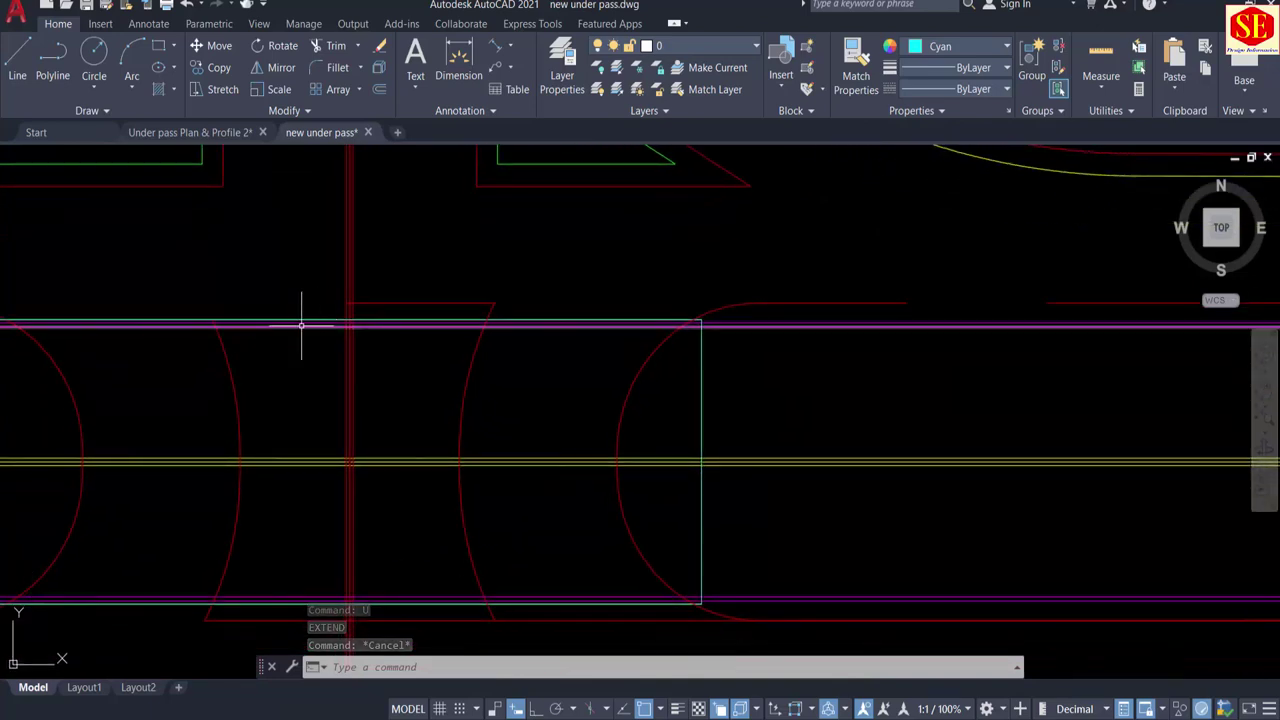
text(ex)
key(Return)
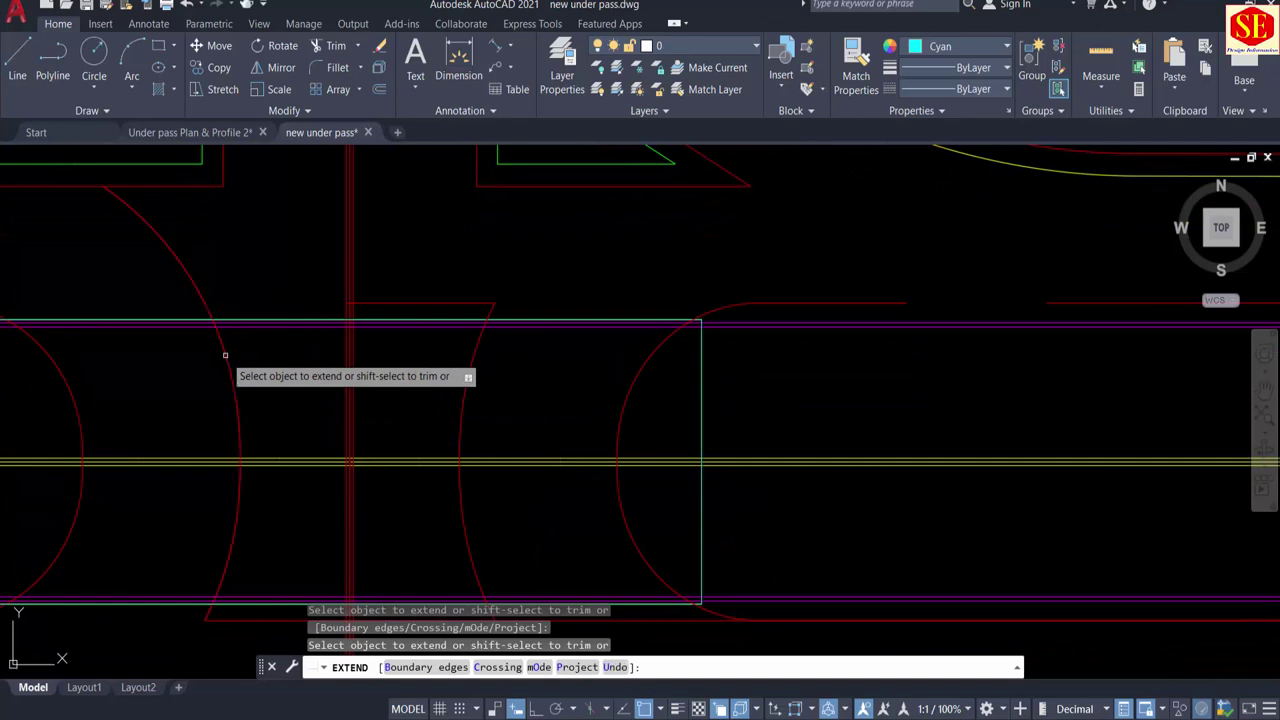
click(371, 304)
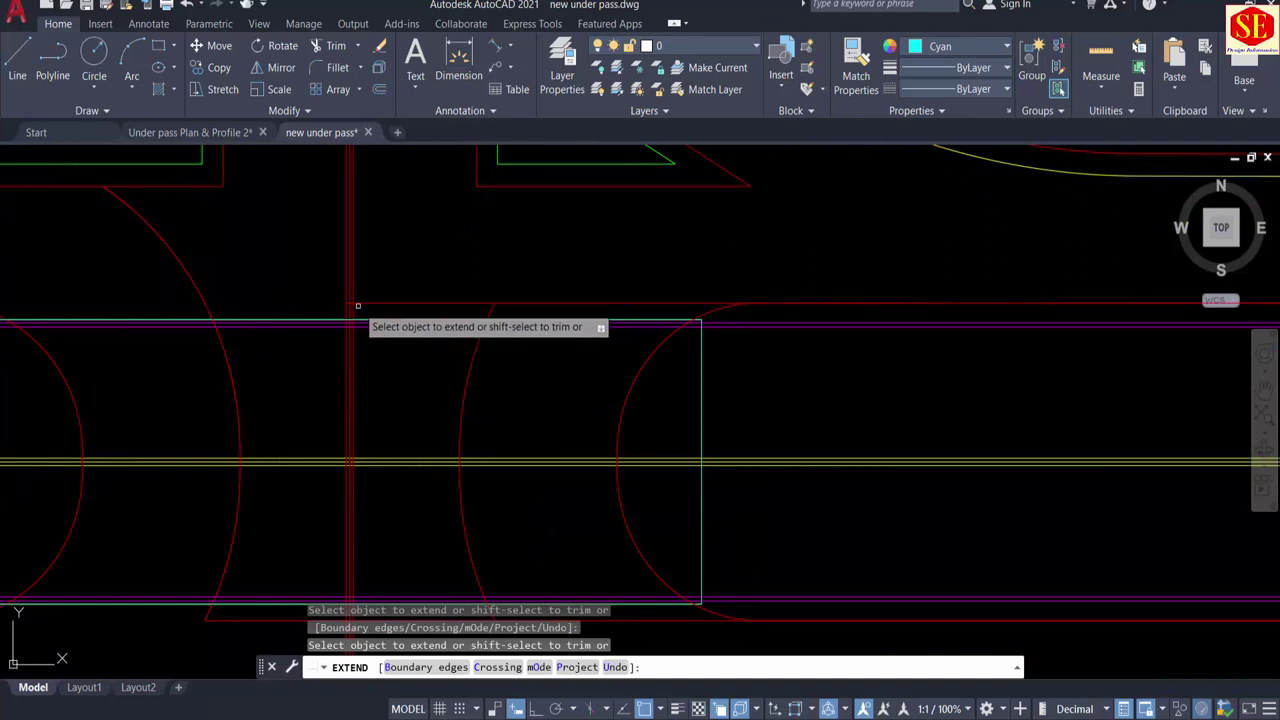
click(358, 305)
click(360, 297)
key(Return)
scroll(352, 300, up, 2)
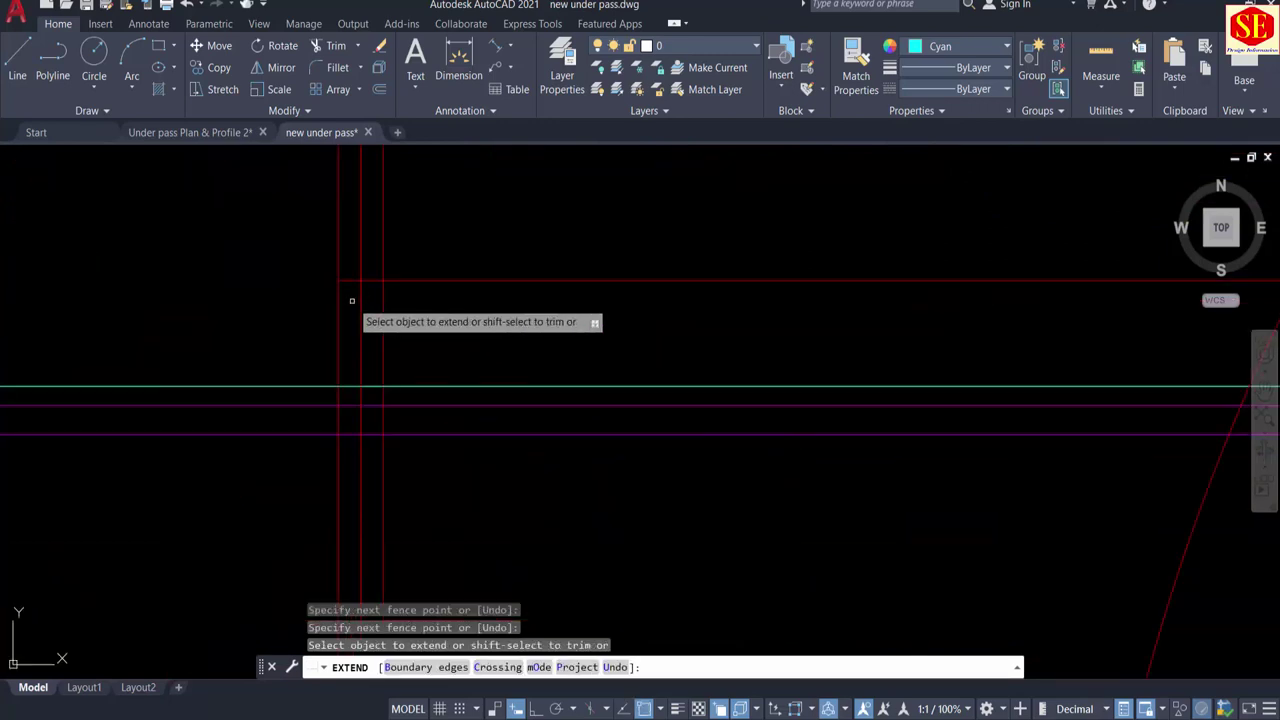
click(348, 280)
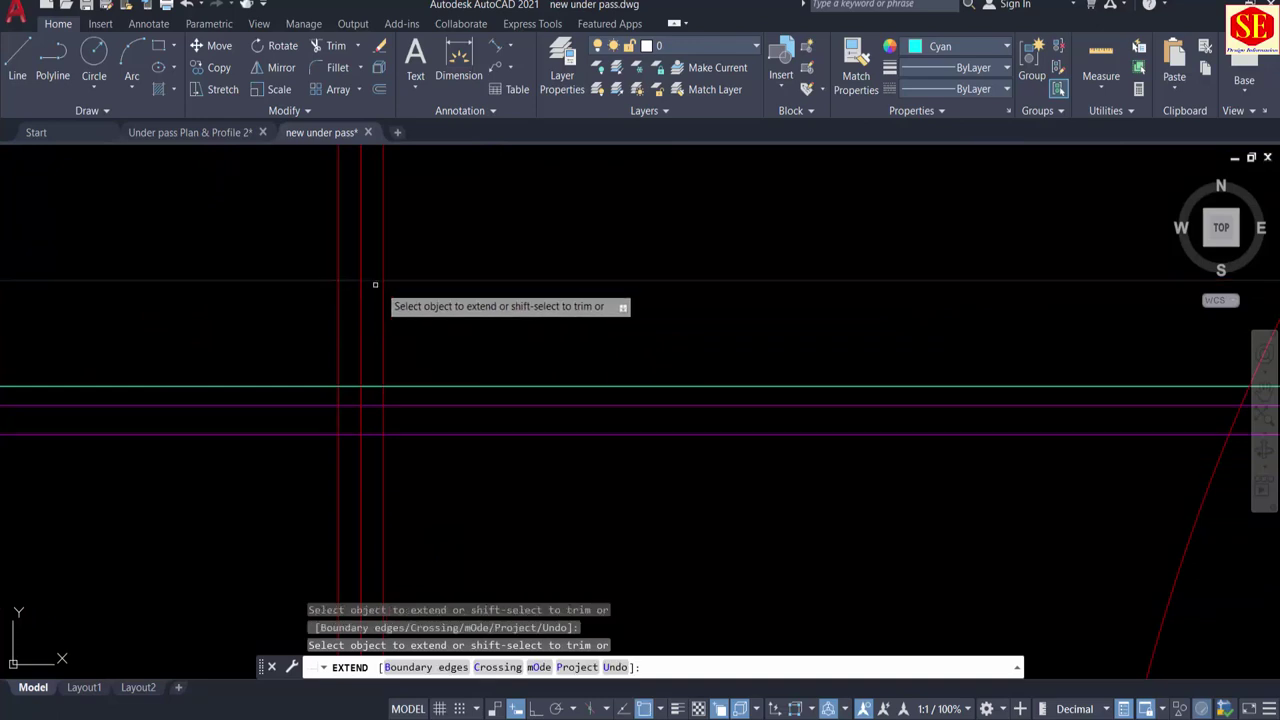
scroll(375, 285, down, 3)
key(Escape)
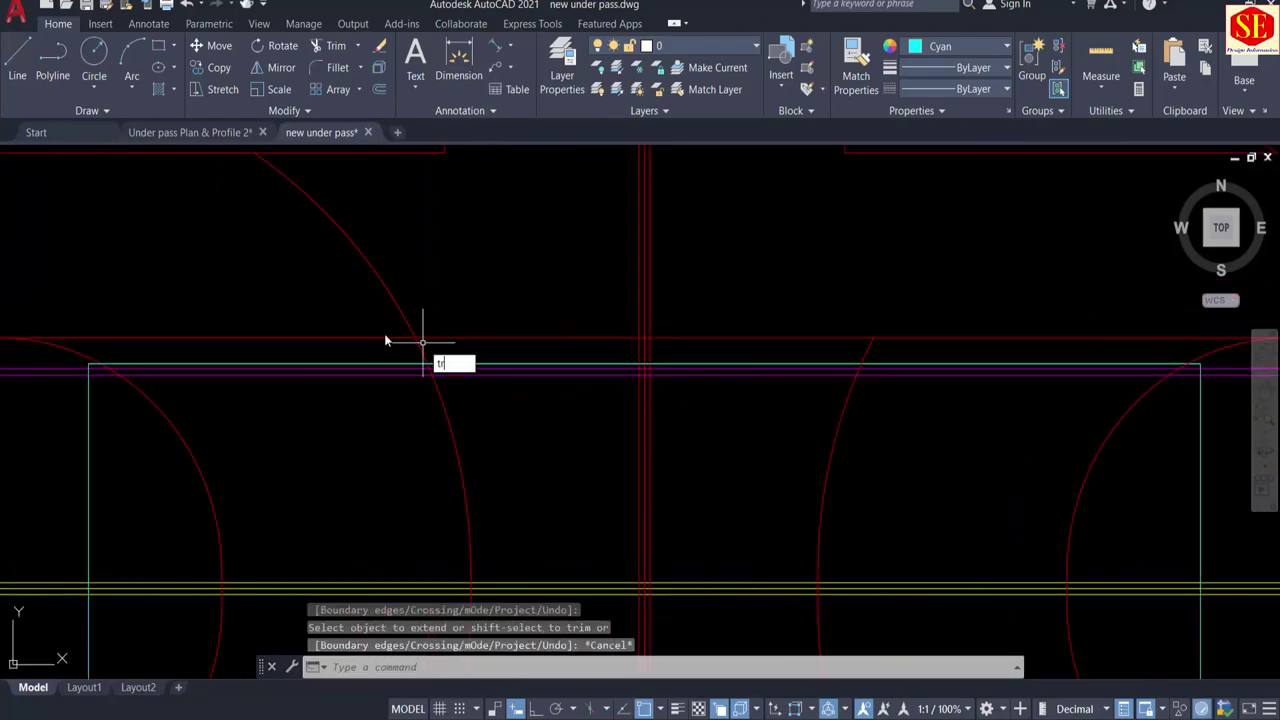
Step: Trim the north red edge line west of the western inner arc and the arc's part north of that line
key(Return)
click(349, 336)
click(383, 294)
key(Escape)
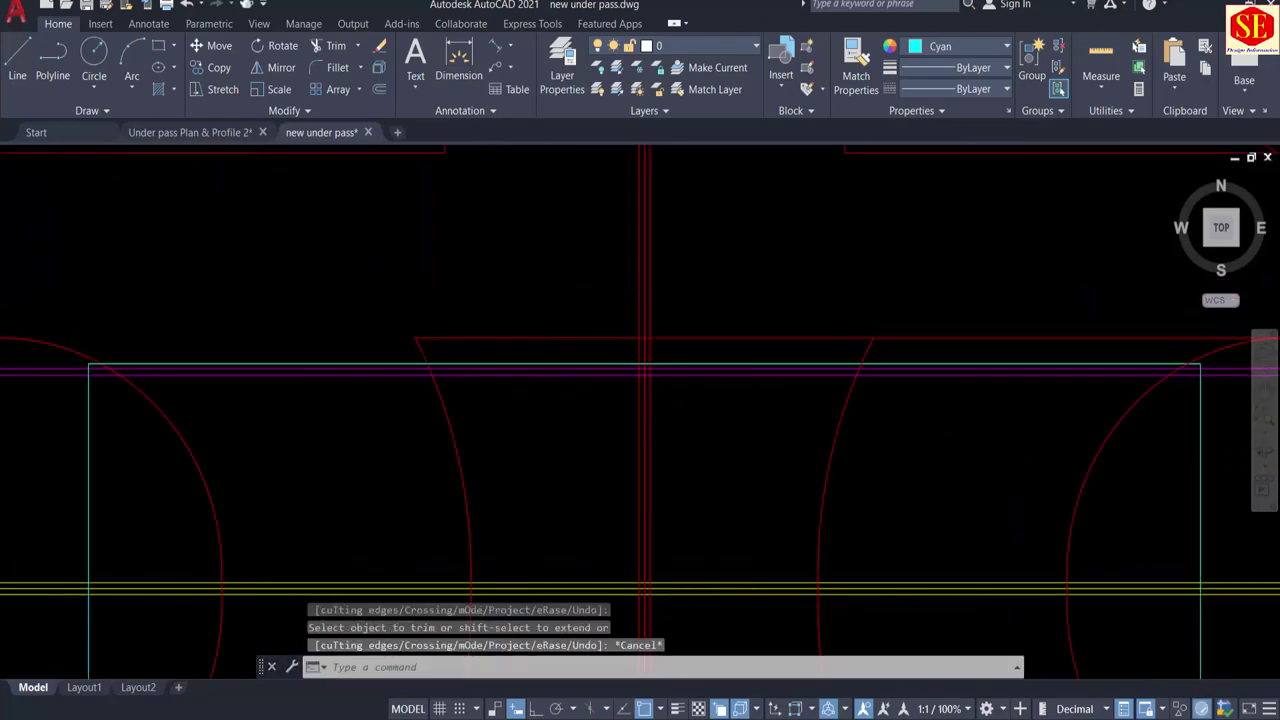
Step: Trim the main road's south red edge line east of the mirrored inner arc
scroll(443, 329, down, 4)
scroll(530, 440, up, 2)
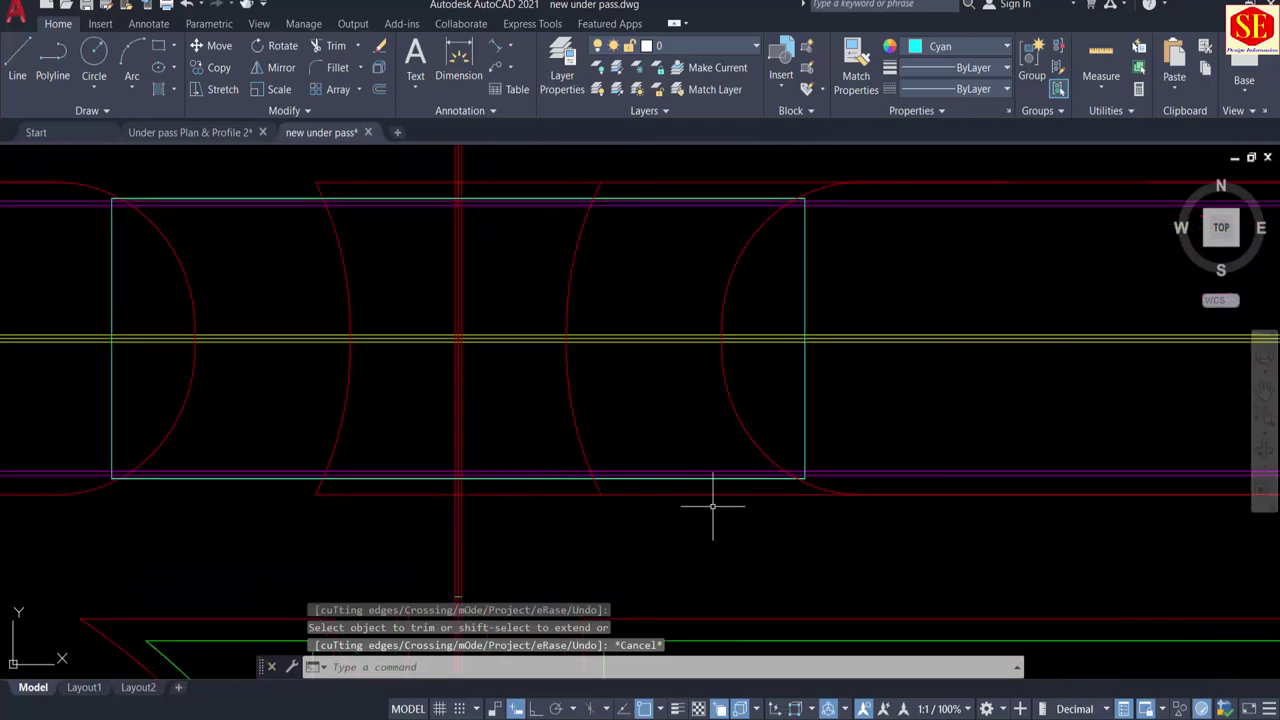
key(Return)
scroll(640, 492, up, 4)
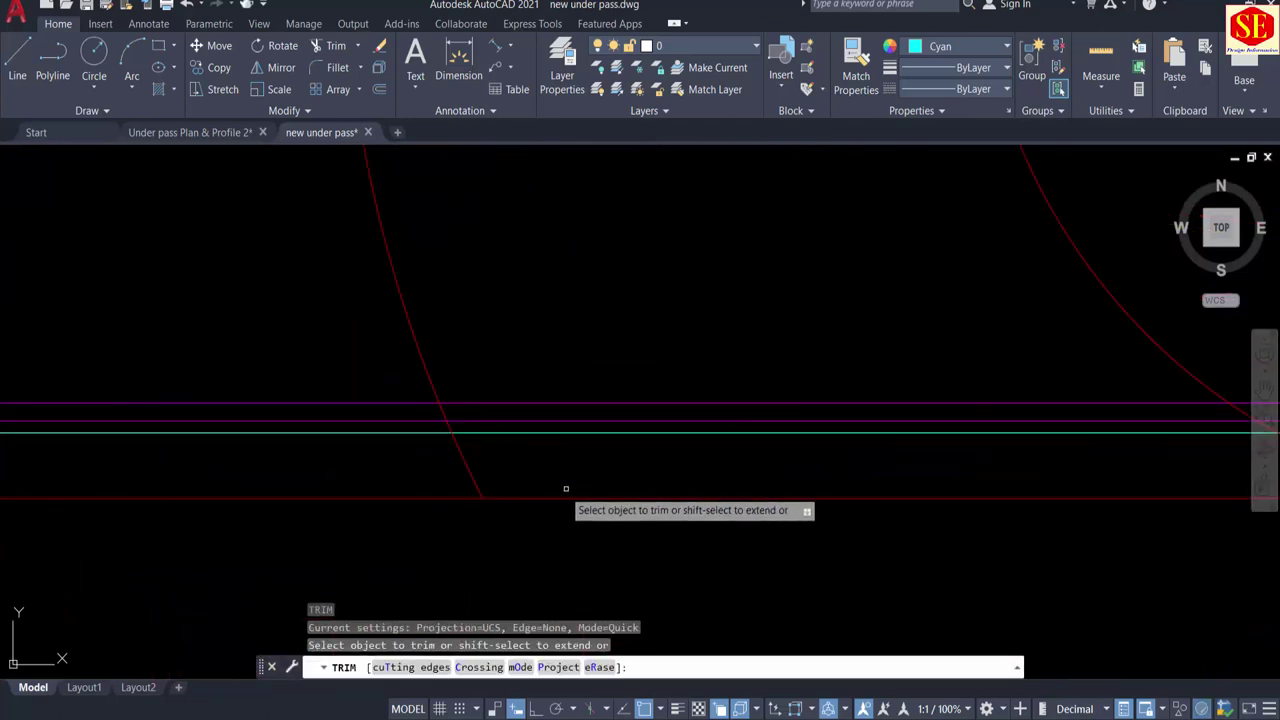
click(554, 499)
scroll(556, 500, down, 4)
key(Escape)
Step: Erase the two stray red segments of the mirrored end line that cut across the main road's south side east of the box
middle_drag(808, 506, 585, 578)
scroll(585, 576, down, 4)
middle_drag(463, 485, 364, 445)
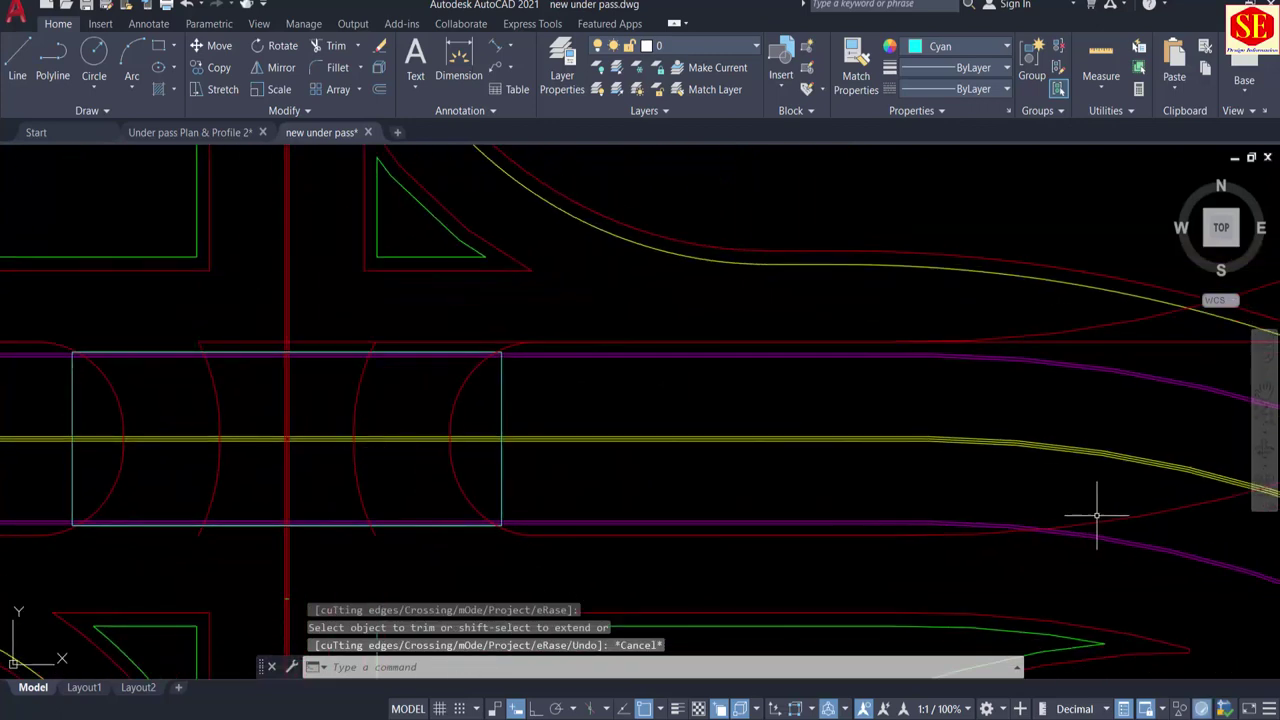
middle_drag(1097, 516, 863, 491)
drag(863, 491, 820, 429)
text(e)
key(Return)
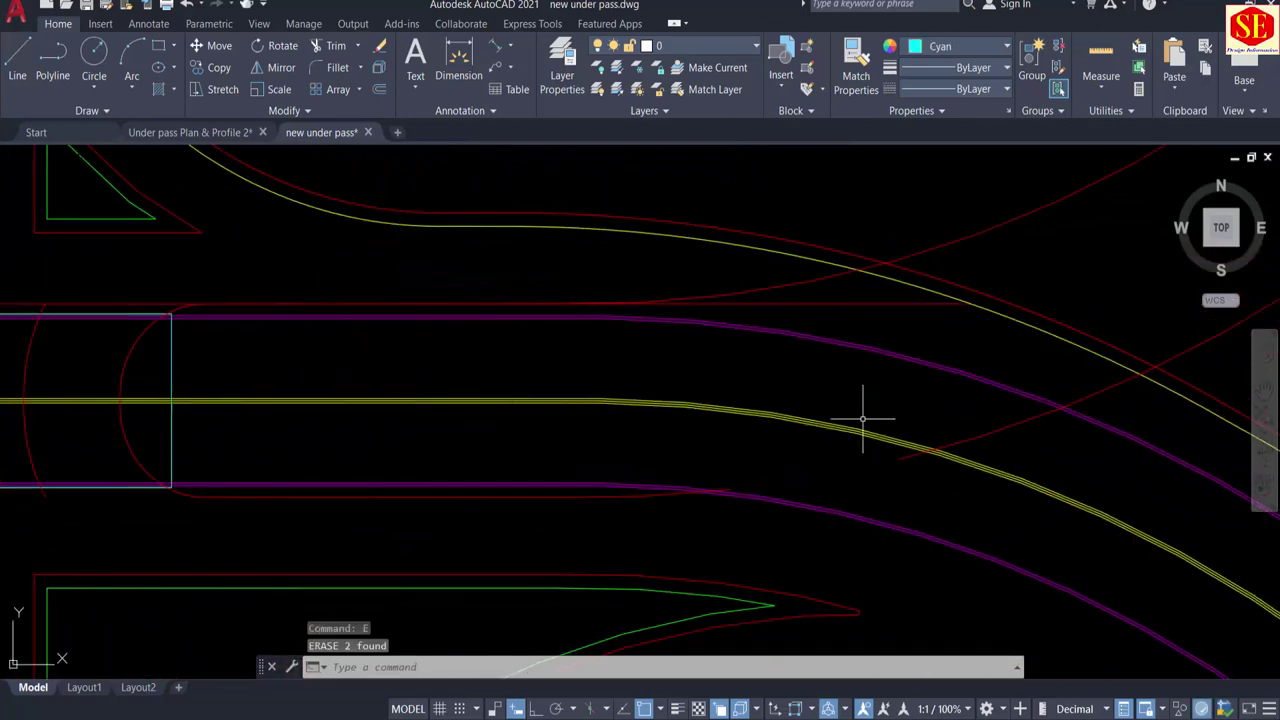
click(991, 440)
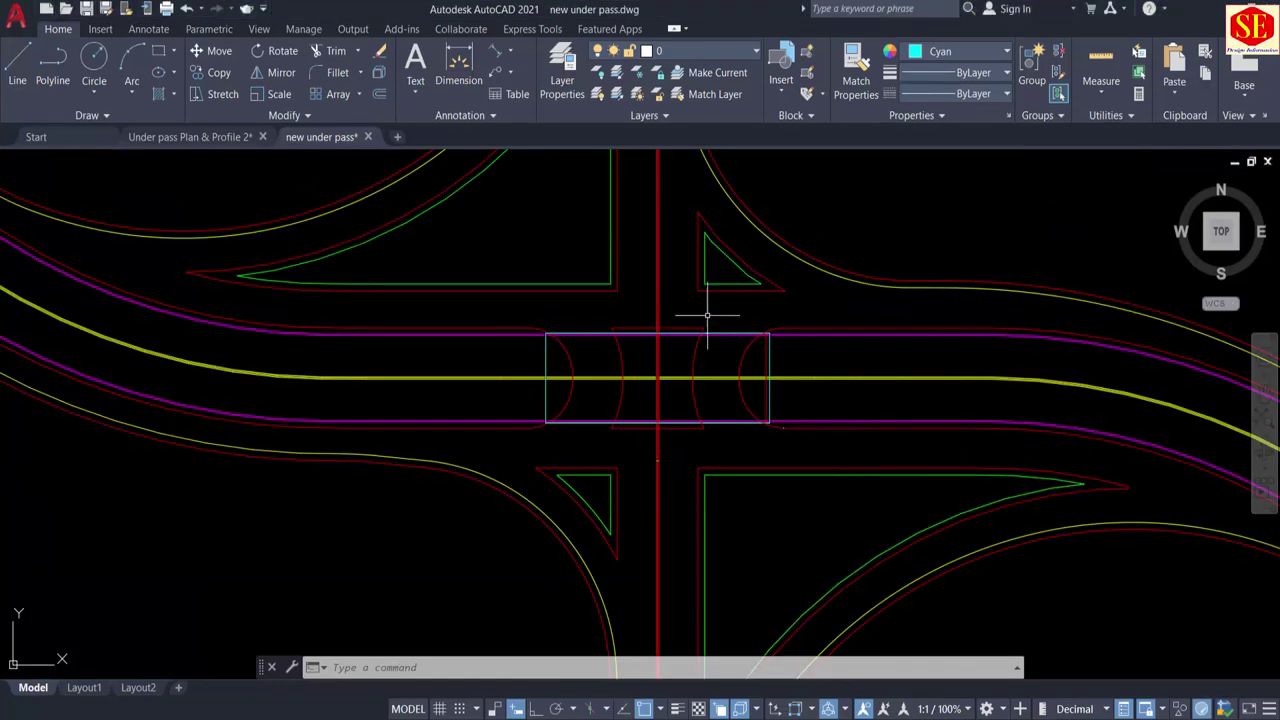
Step: Draw a vertical line across the main road from the northeast island's southwest corner to the southeast island's northwest corner
scroll(708, 314, up, 2)
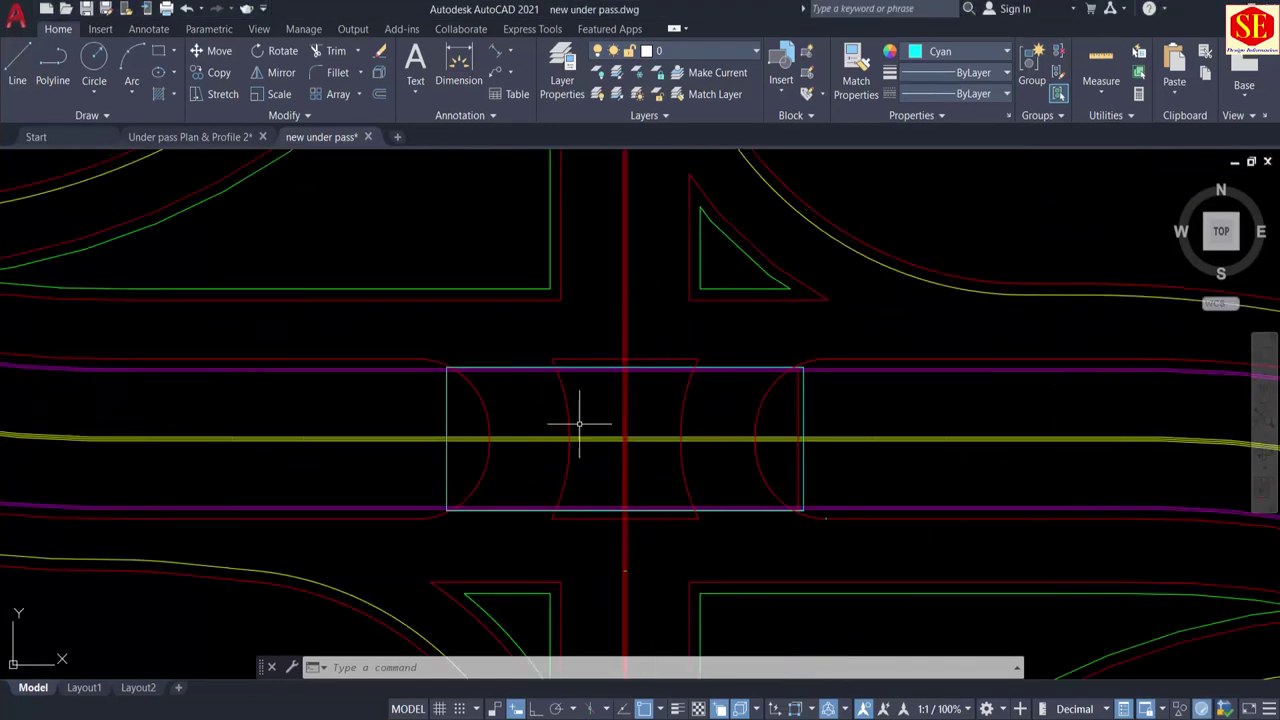
middle_drag(648, 409, 640, 444)
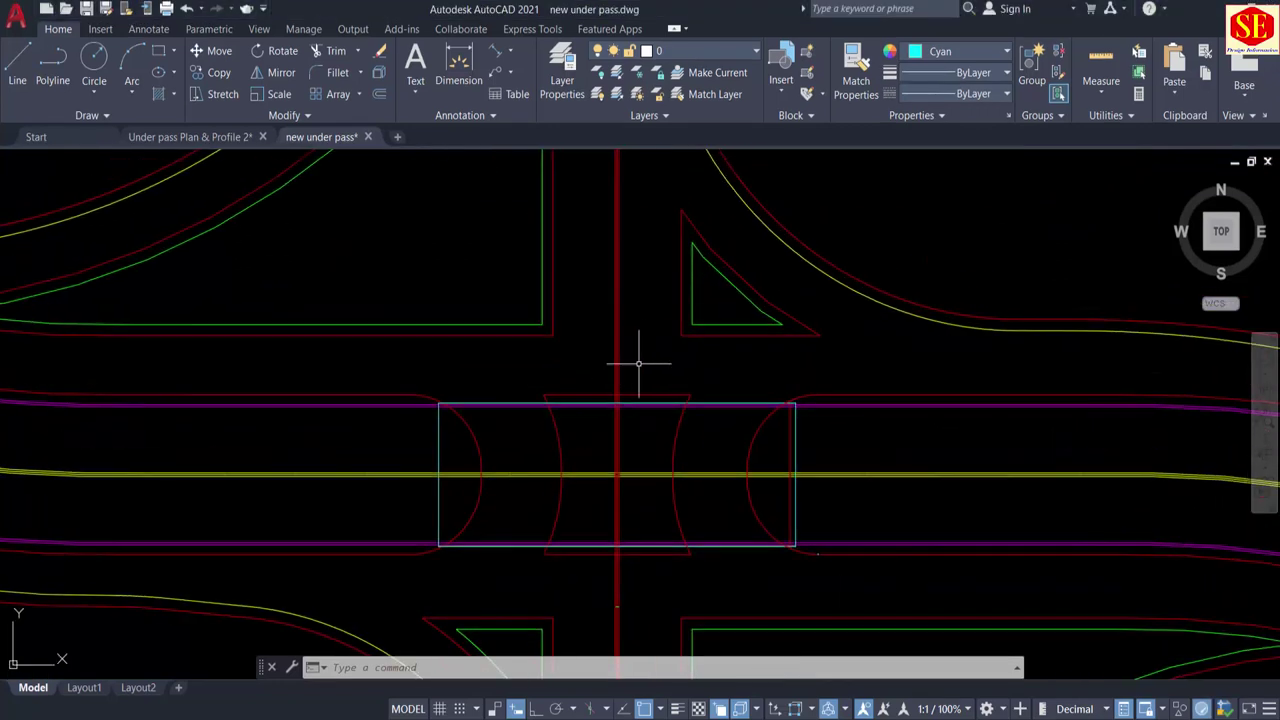
text(l)
key(Return)
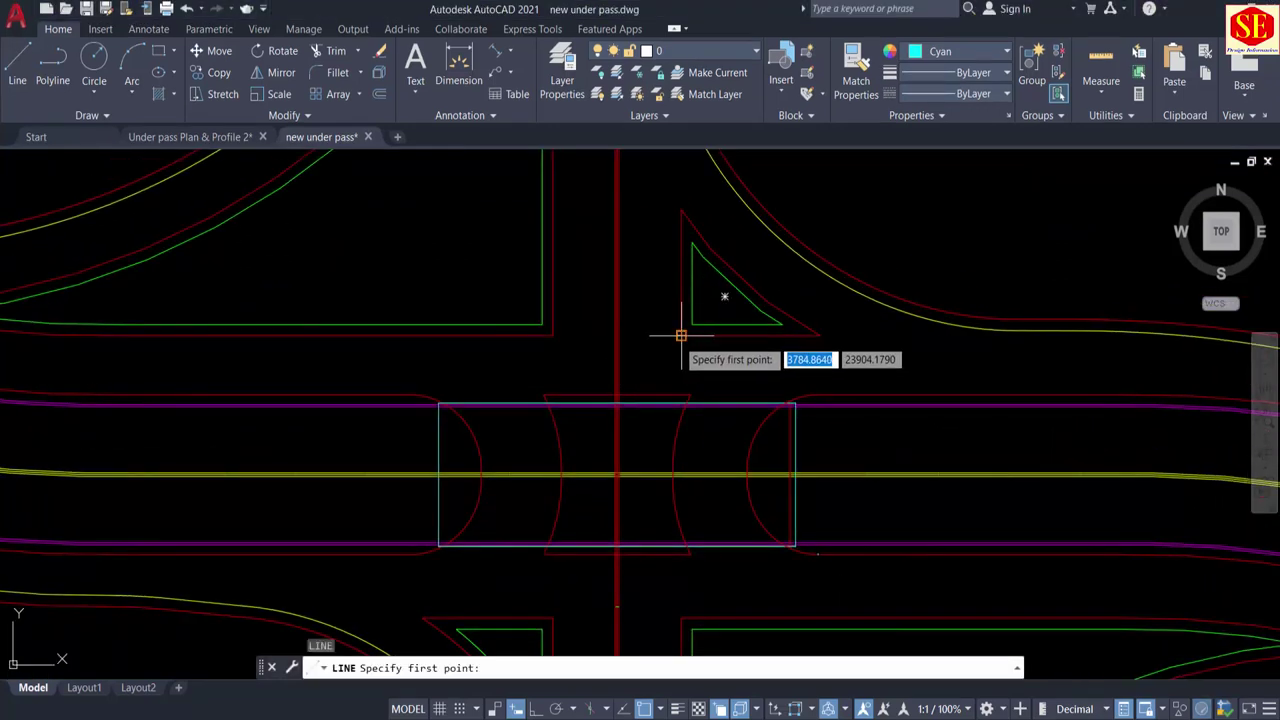
click(681, 336)
scroll(681, 336, down, 2)
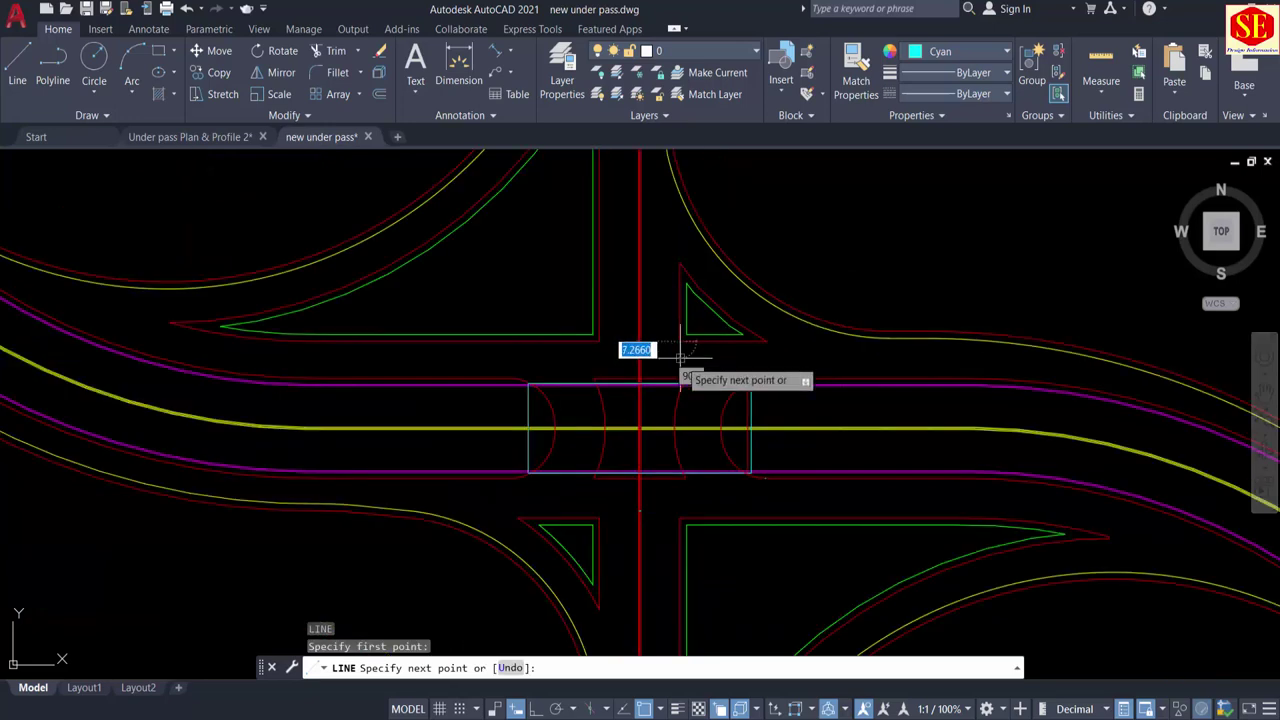
click(680, 518)
key(Escape)
Step: Start another line at the northwest island's southeast corner beside the crossing road
key(Return)
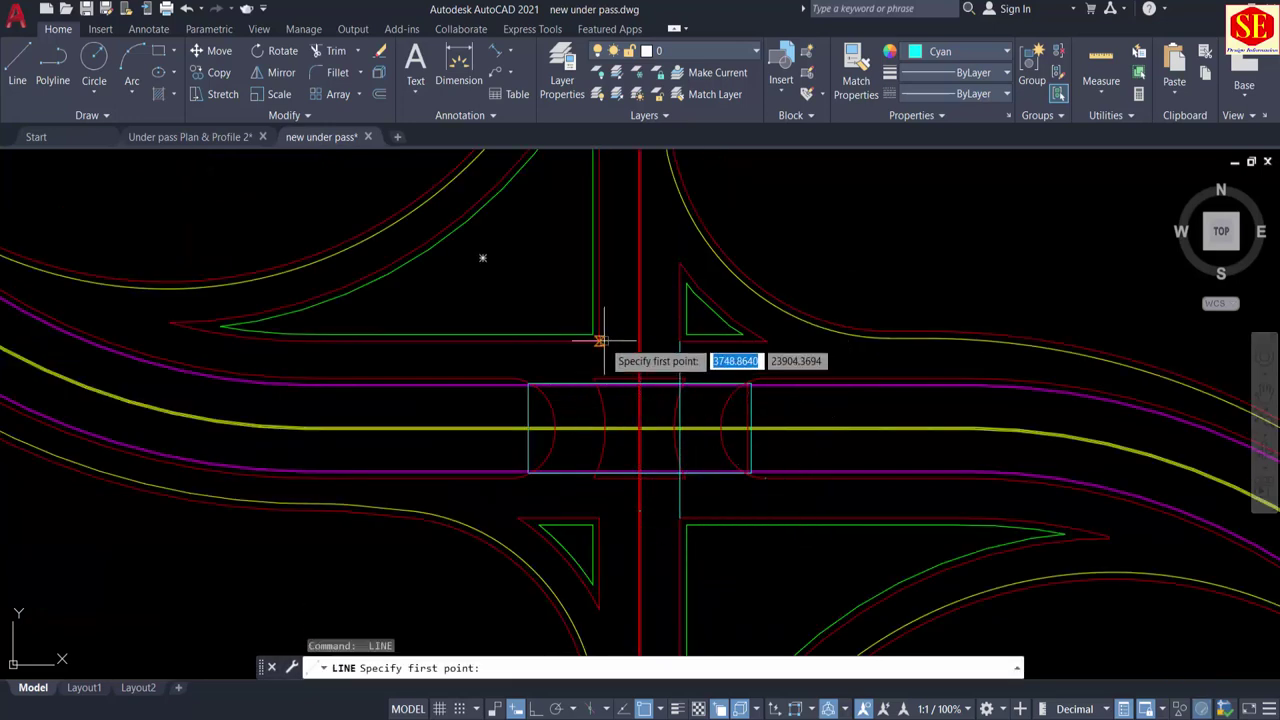
Step: Draw a vertical line across the underpass box, joining the corners of the two traffic islands west of the crossing road
click(600, 341)
click(600, 518)
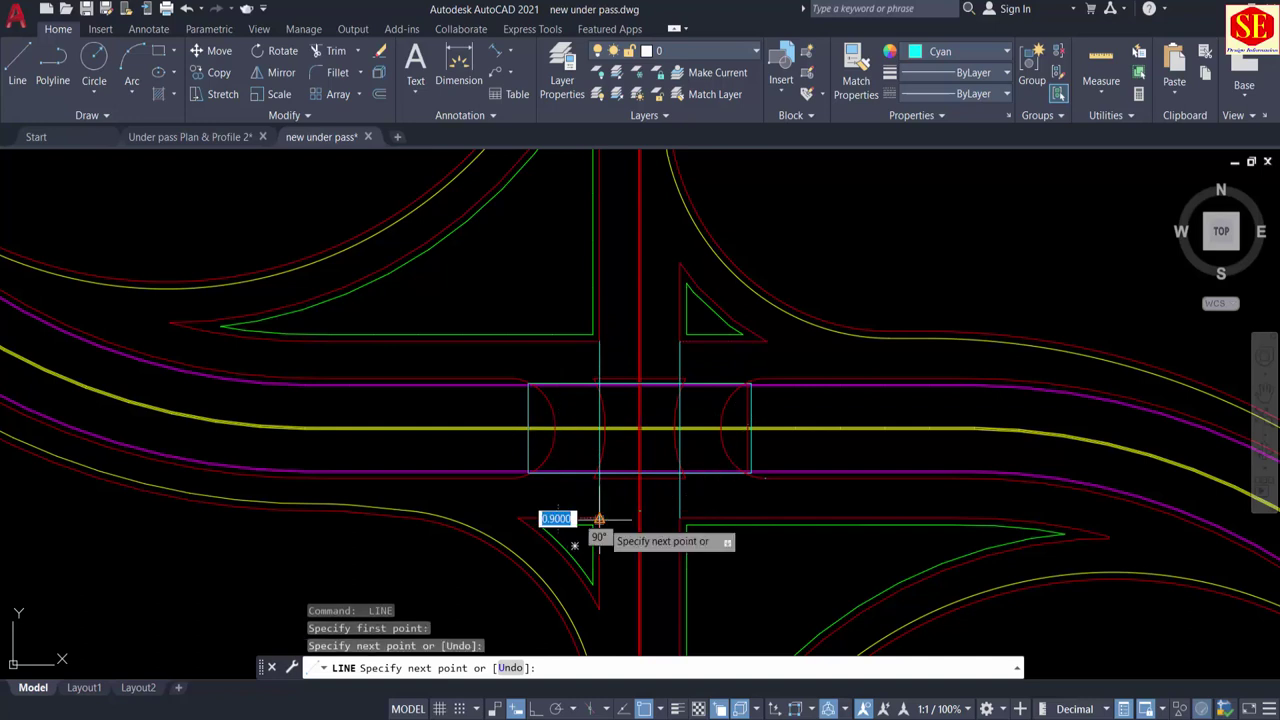
key(Escape)
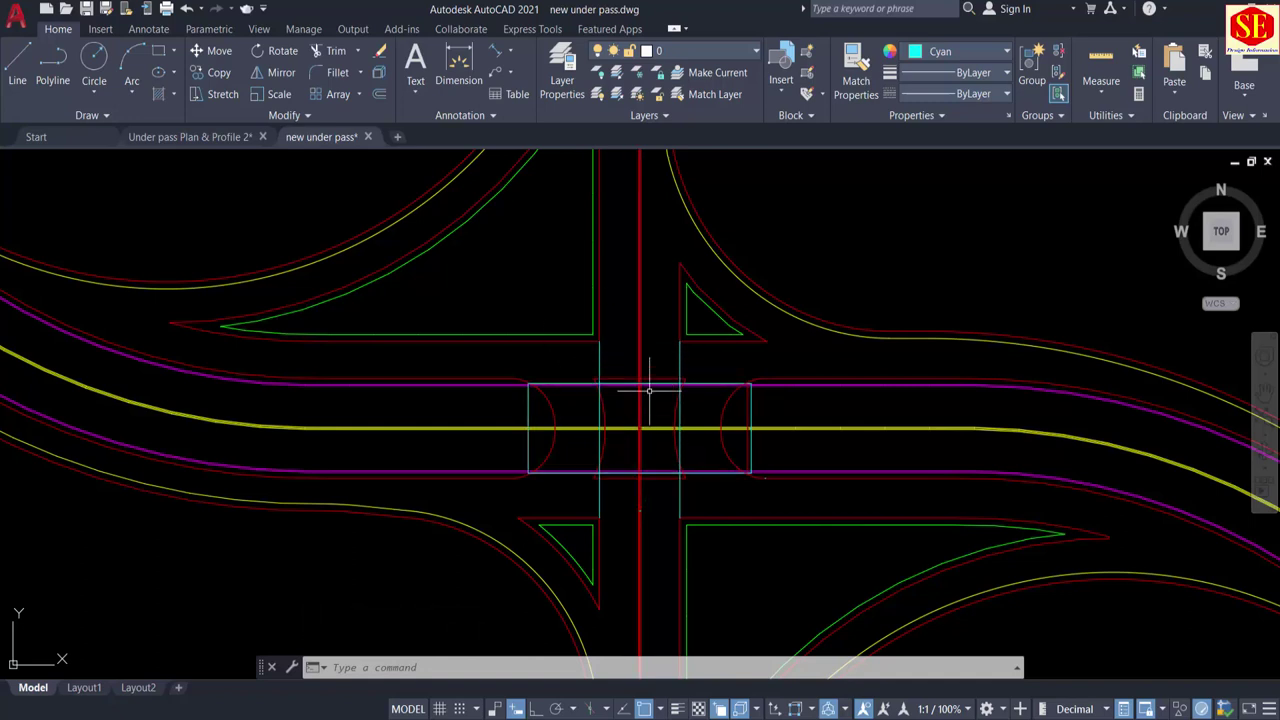
scroll(692, 347, down, 5)
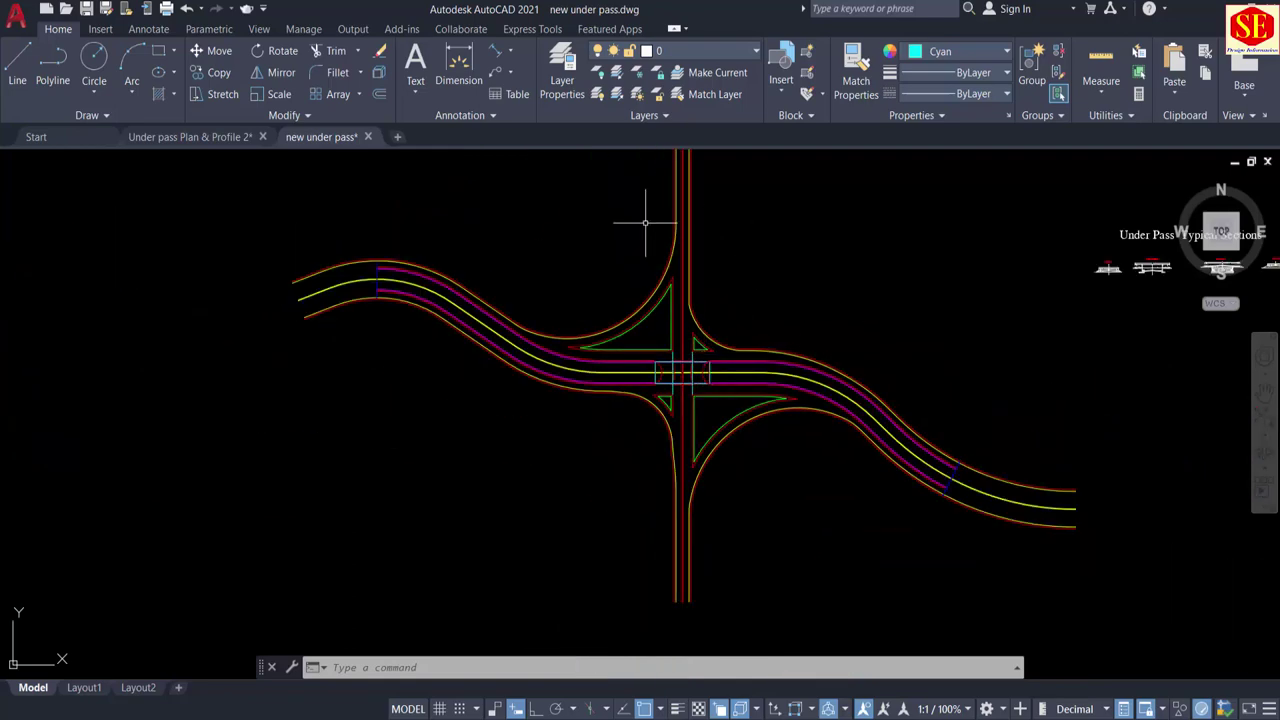
middle_drag(645, 222, 615, 342)
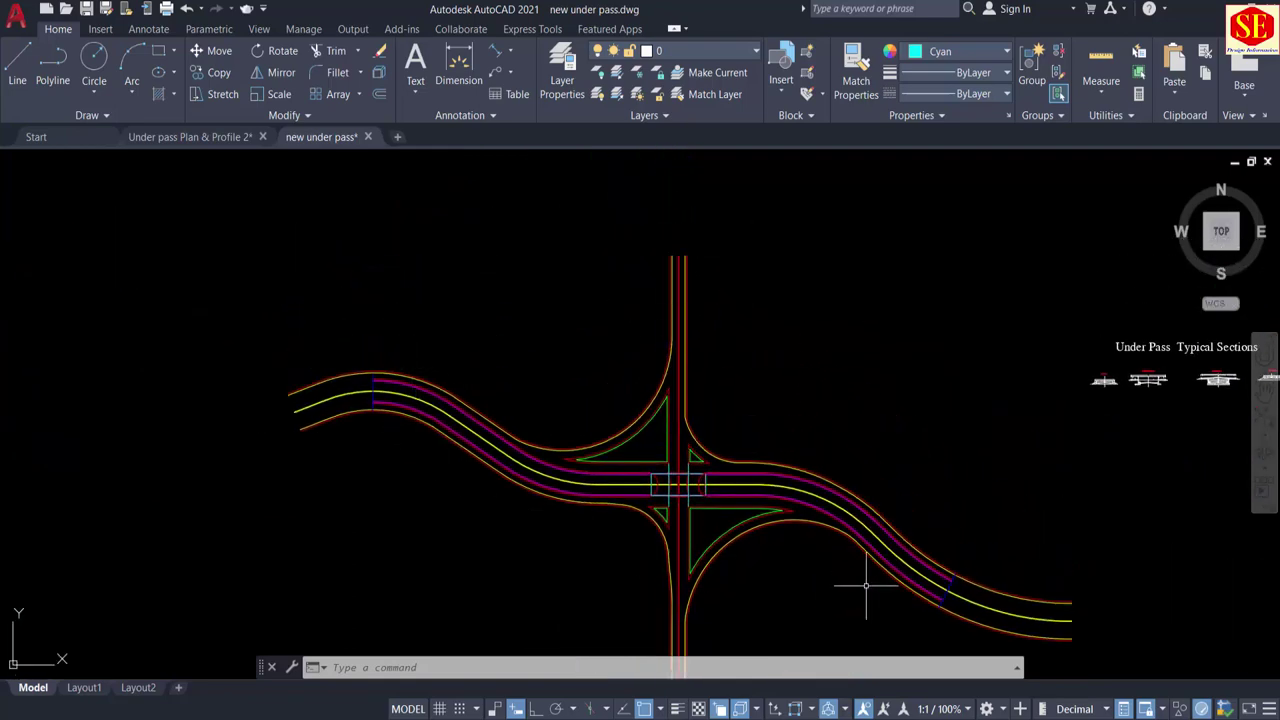
mouse_move(866, 585)
middle_down()
mouse_move(914, 551)
mouse_move(926, 433)
middle_up()
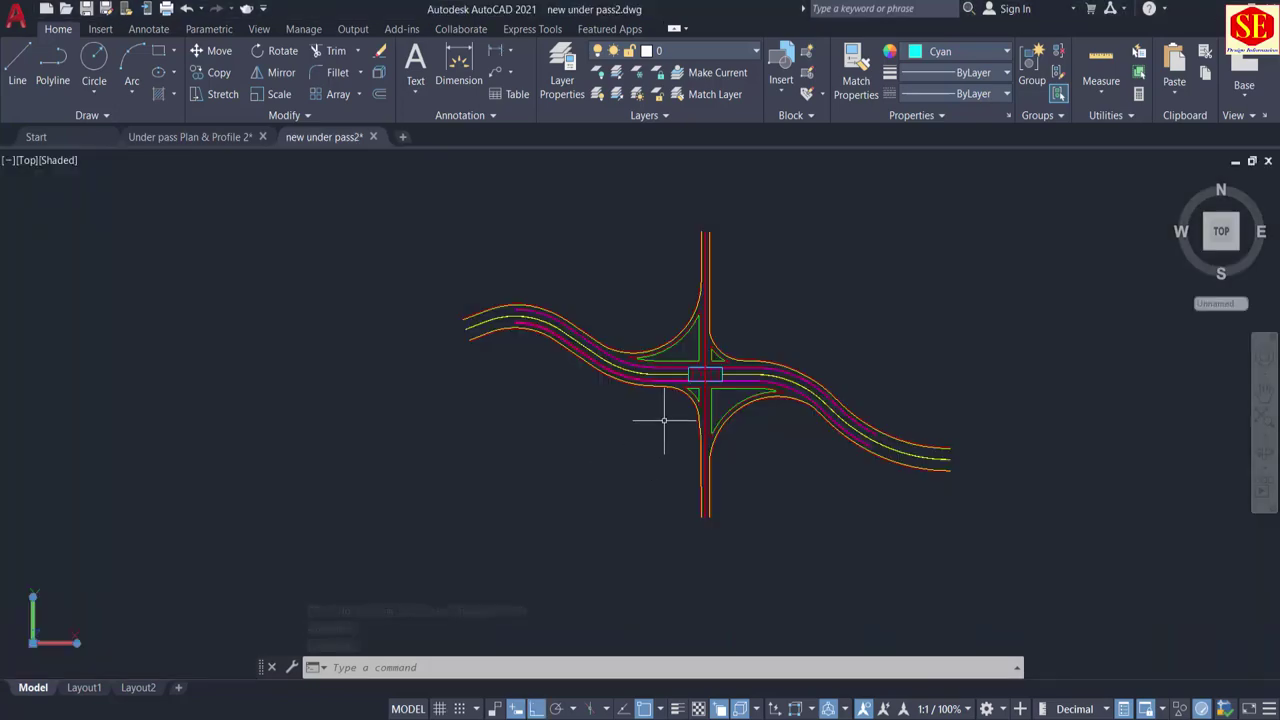
scroll(730, 348, up, 3)
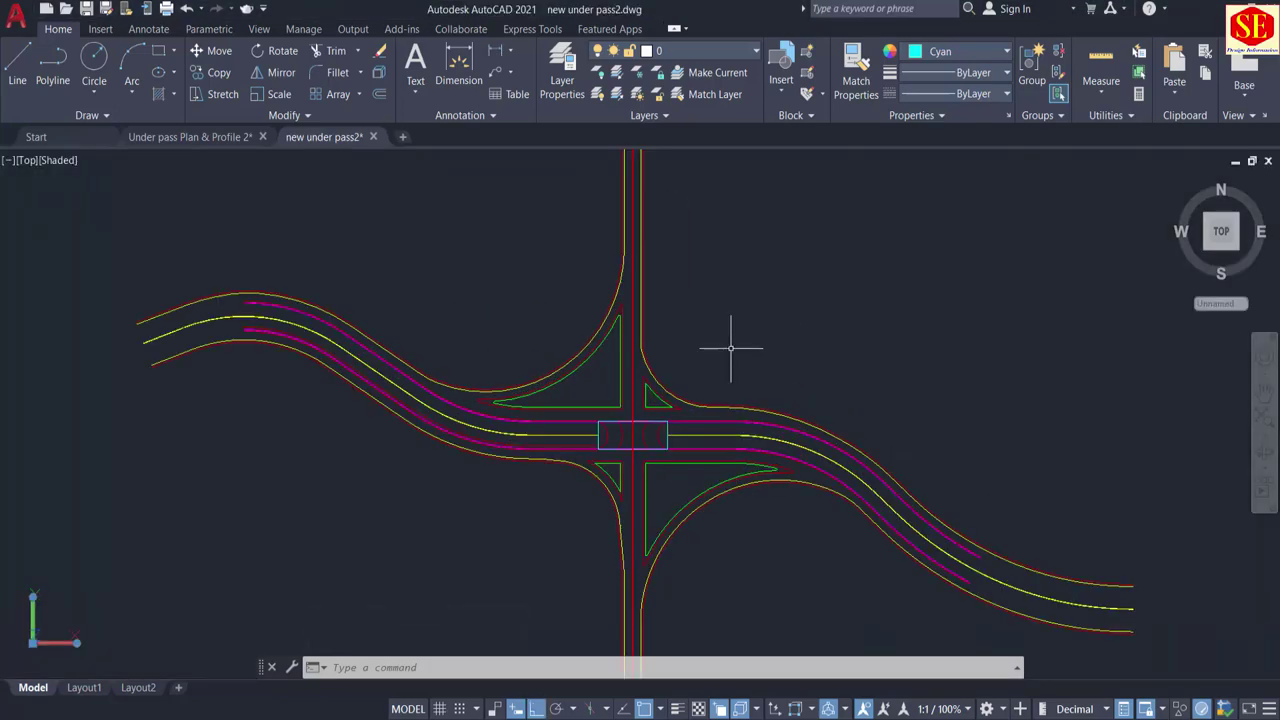
scroll(551, 433, up, 4)
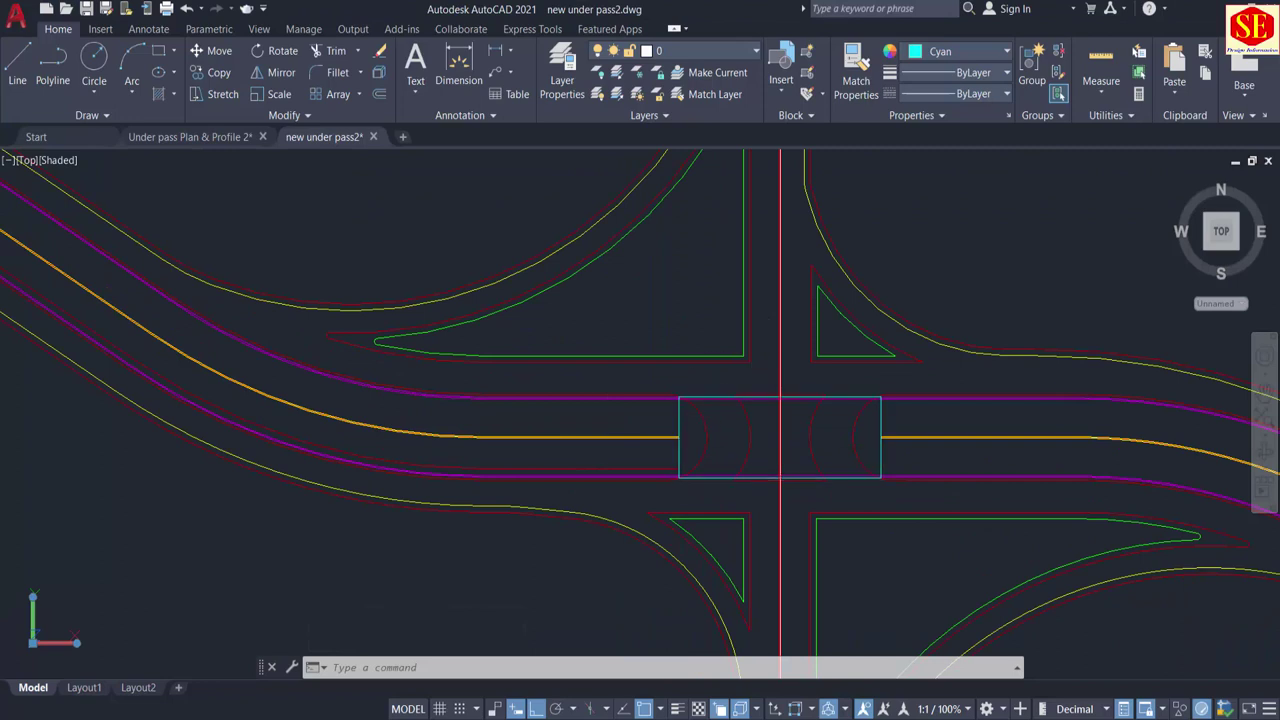
click(680, 408)
key(Escape)
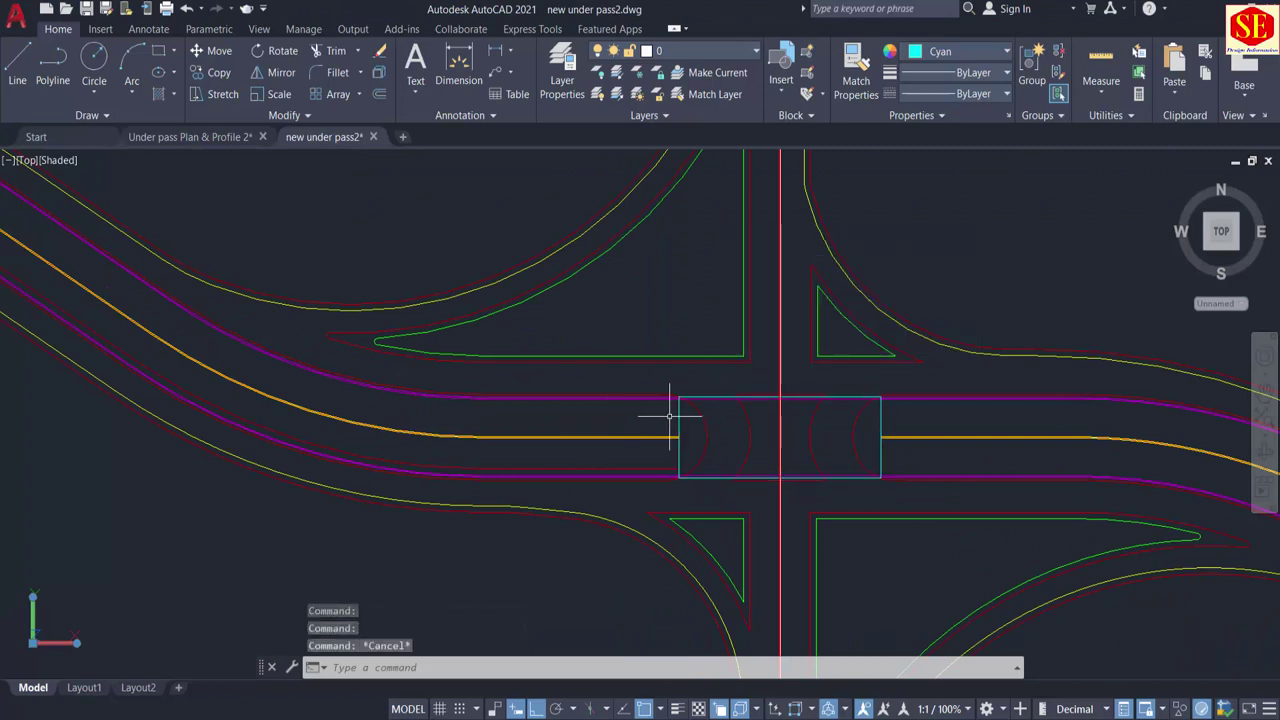
Step: Copy the complete Under Pass Section with its dimensions and title from the Under pass Plan & Profile 2 drawing to the clipboard
click(171, 141)
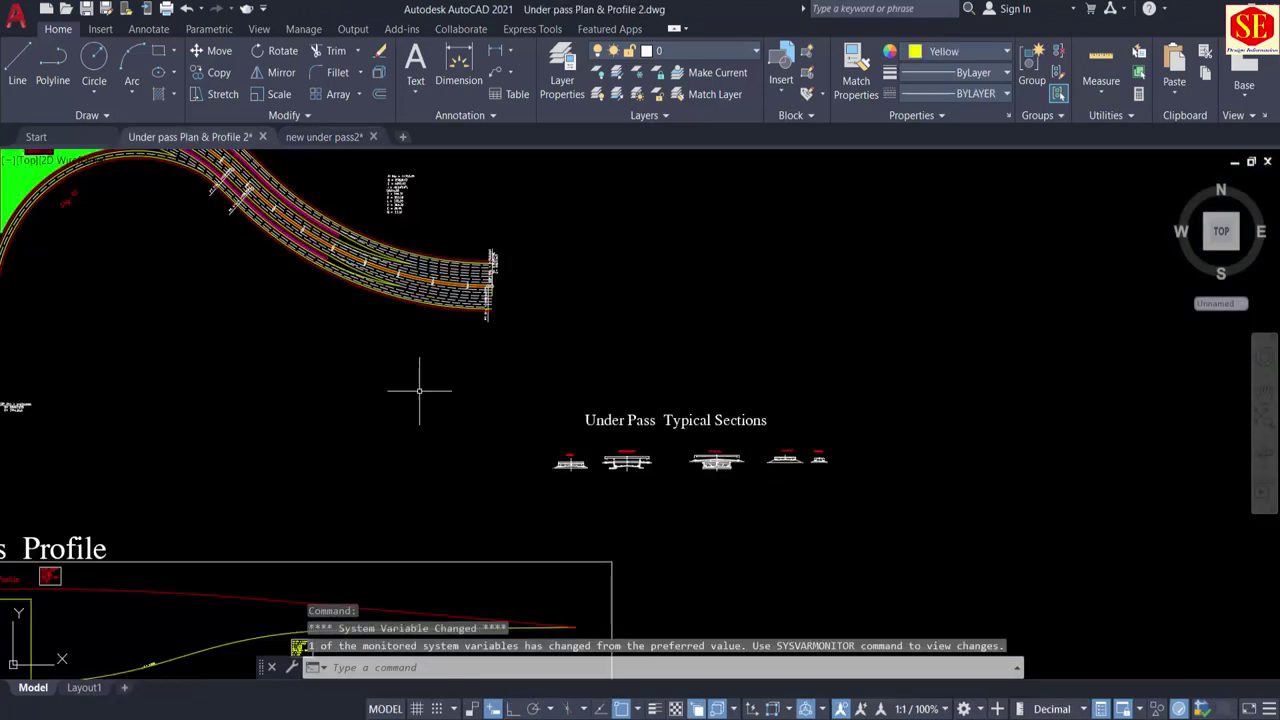
middle_drag(419, 390, 657, 490)
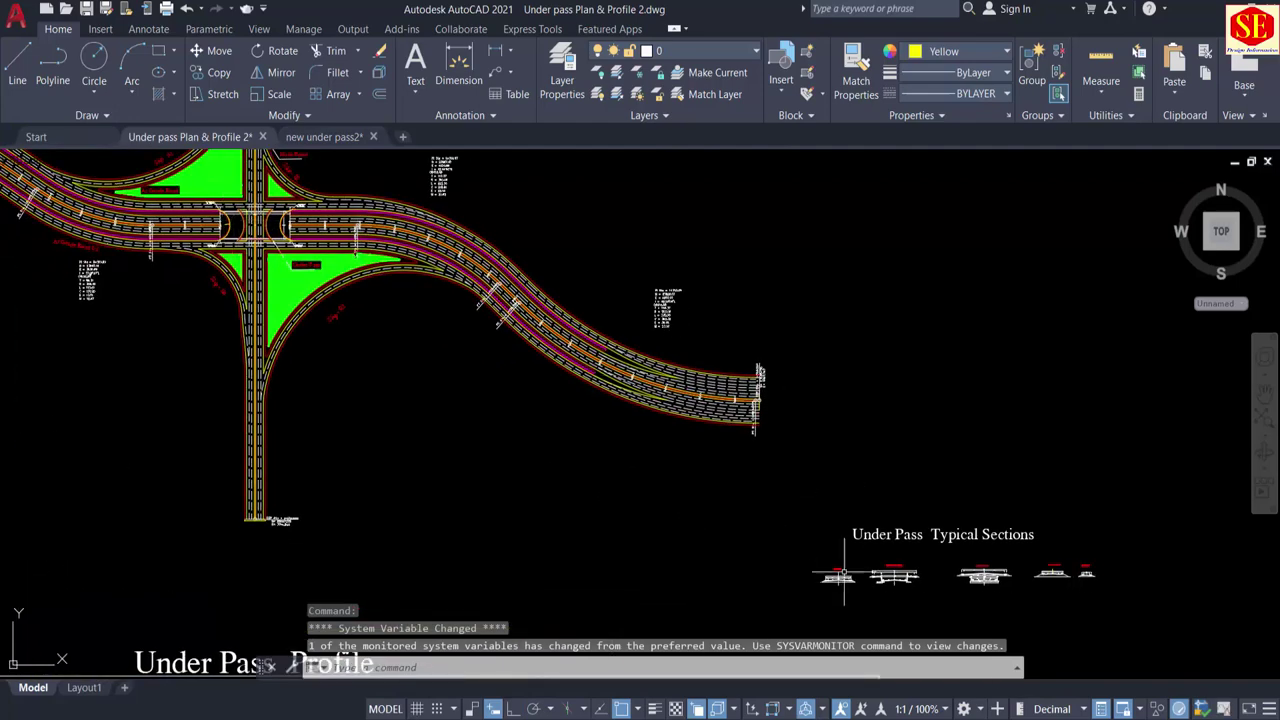
scroll(1027, 607, up, 5)
scroll(887, 505, up, 5)
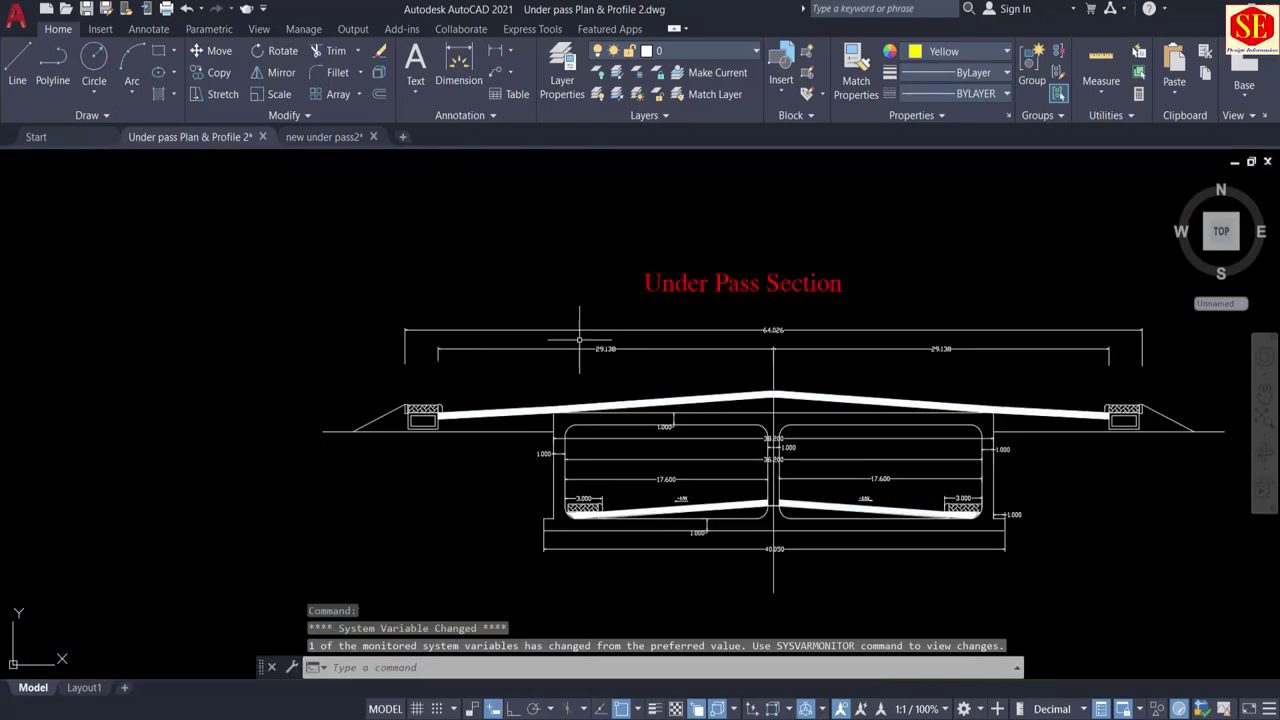
scroll(636, 462, down, 2)
click(1079, 304)
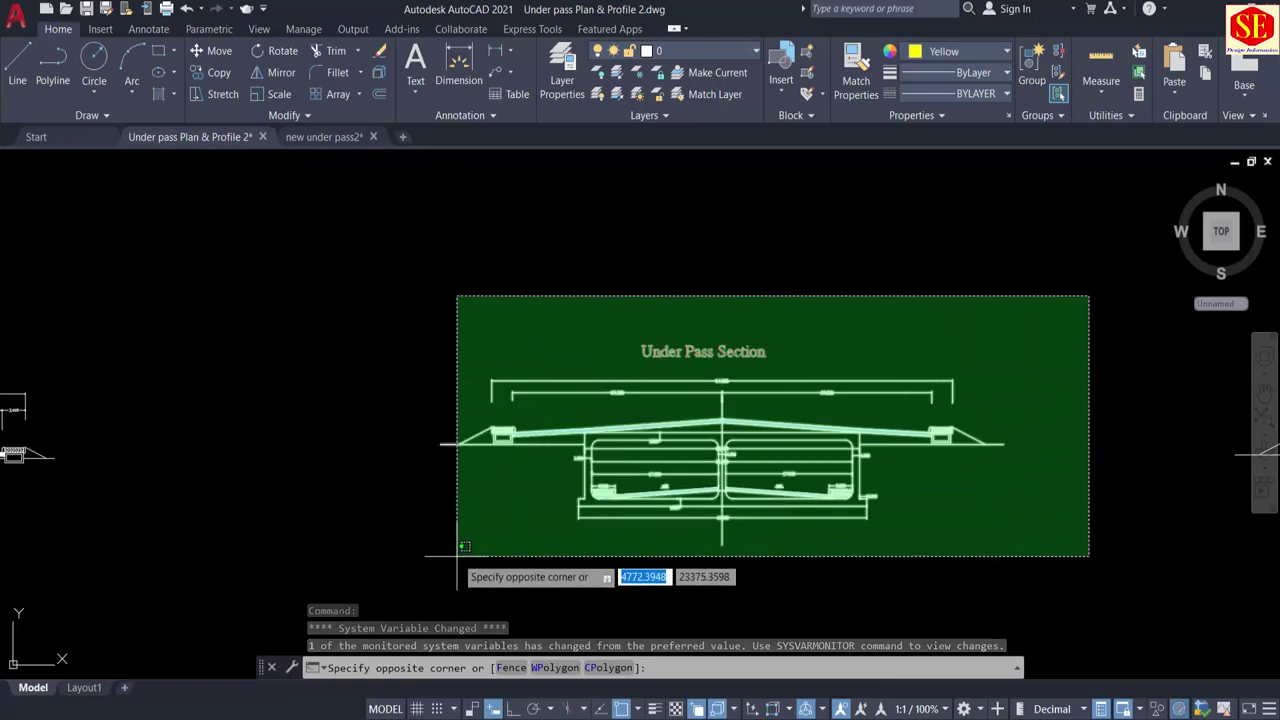
click(398, 562)
right_click(705, 489)
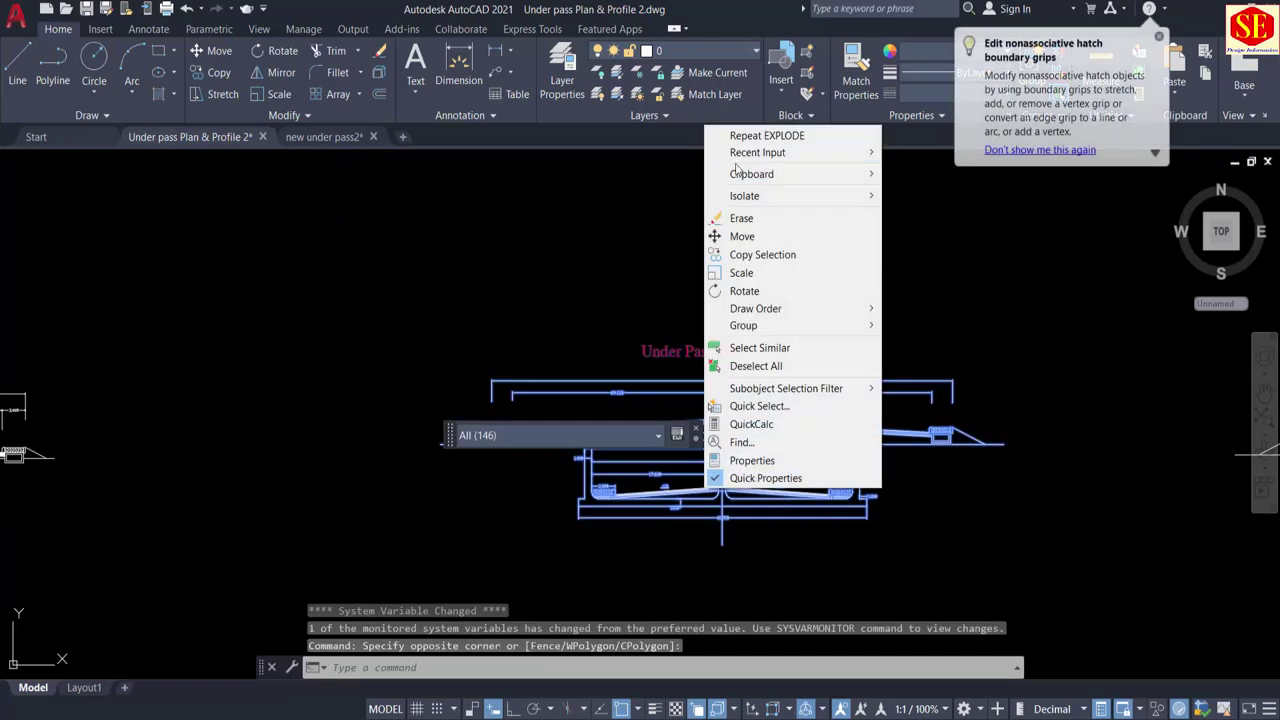
mouse_move(771, 174)
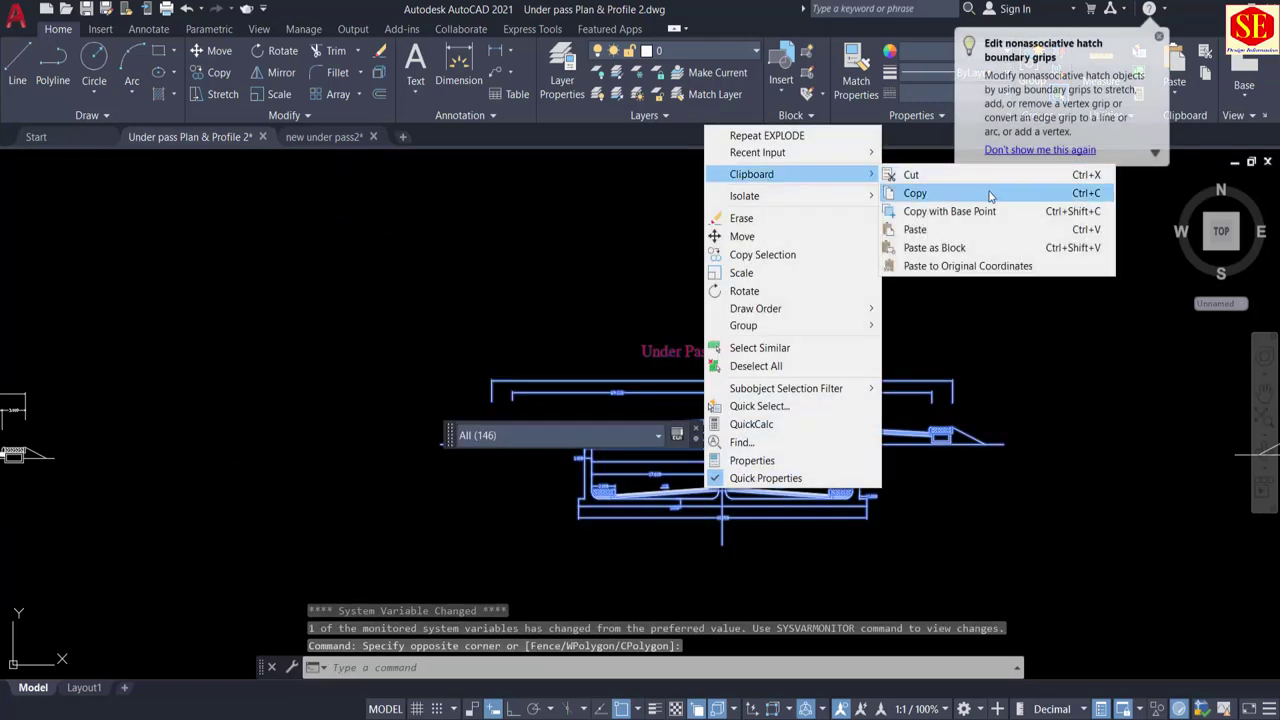
click(1150, 194)
Step: Switch to the new under pass2 drawing and paste the copied section into the empty area southeast of the intersection
click(305, 141)
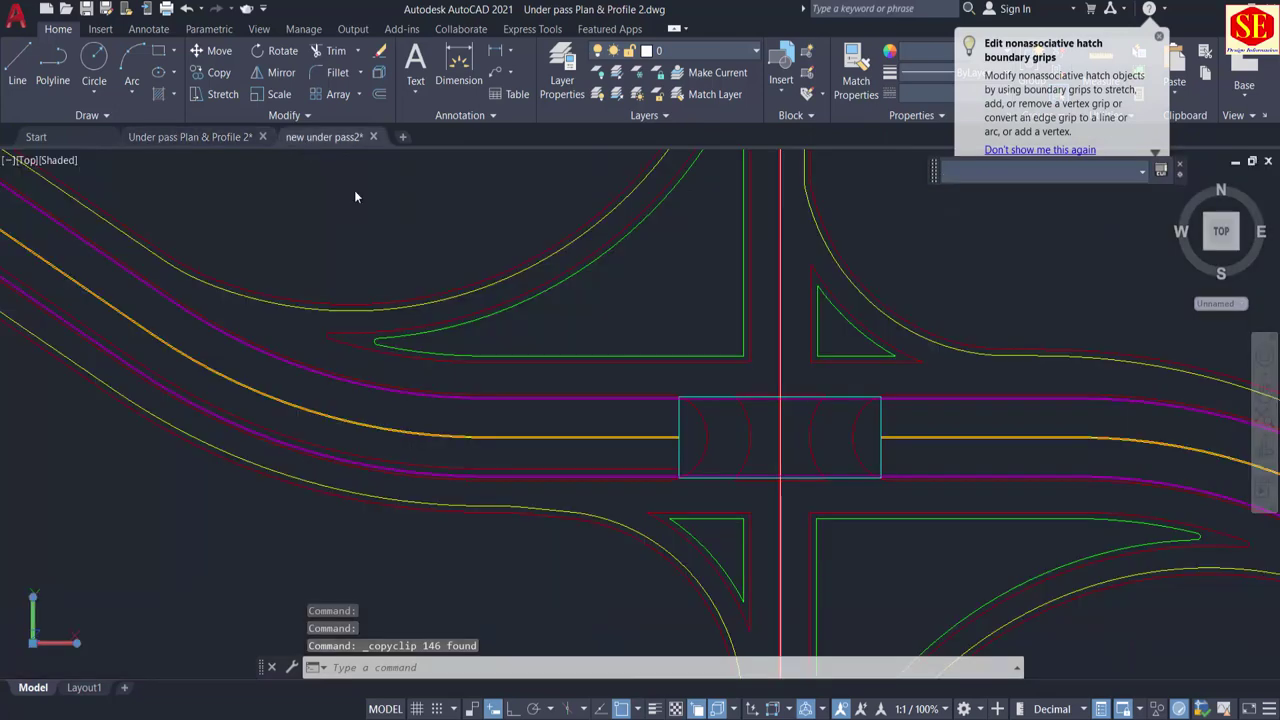
scroll(615, 375, down, 1)
middle_drag(818, 473, 519, 299)
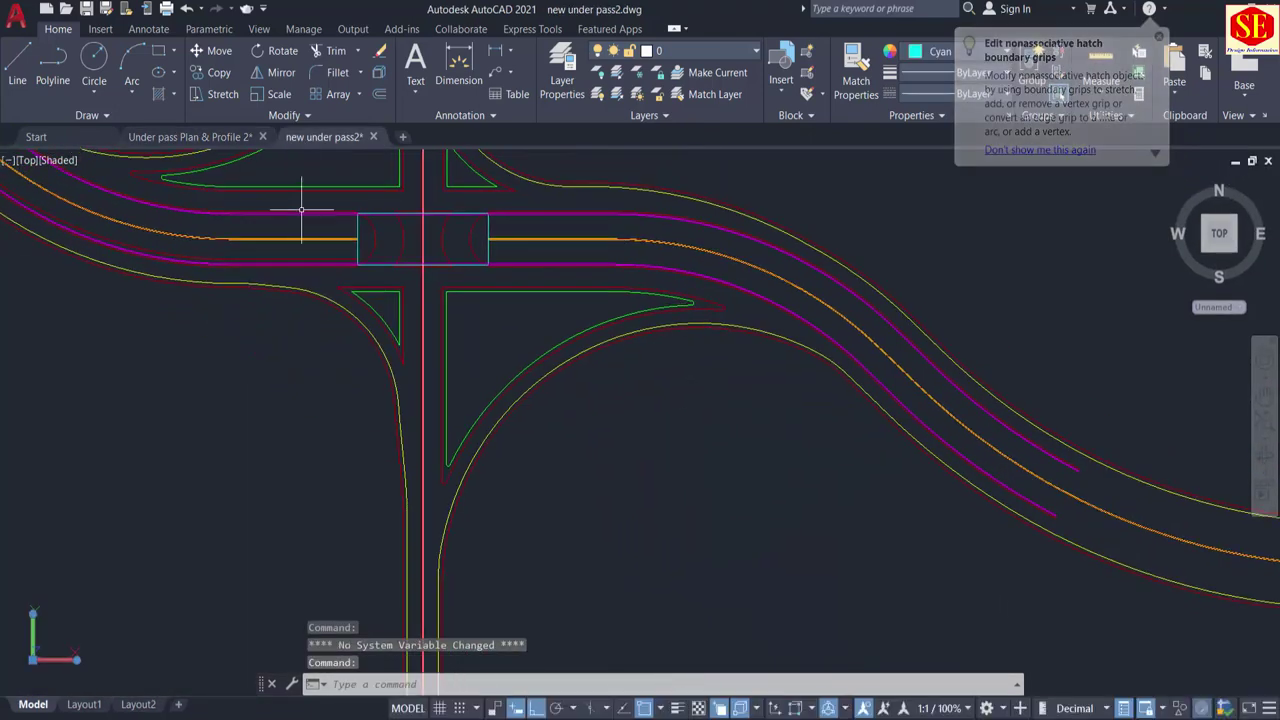
right_click(709, 446)
mouse_move(785, 205)
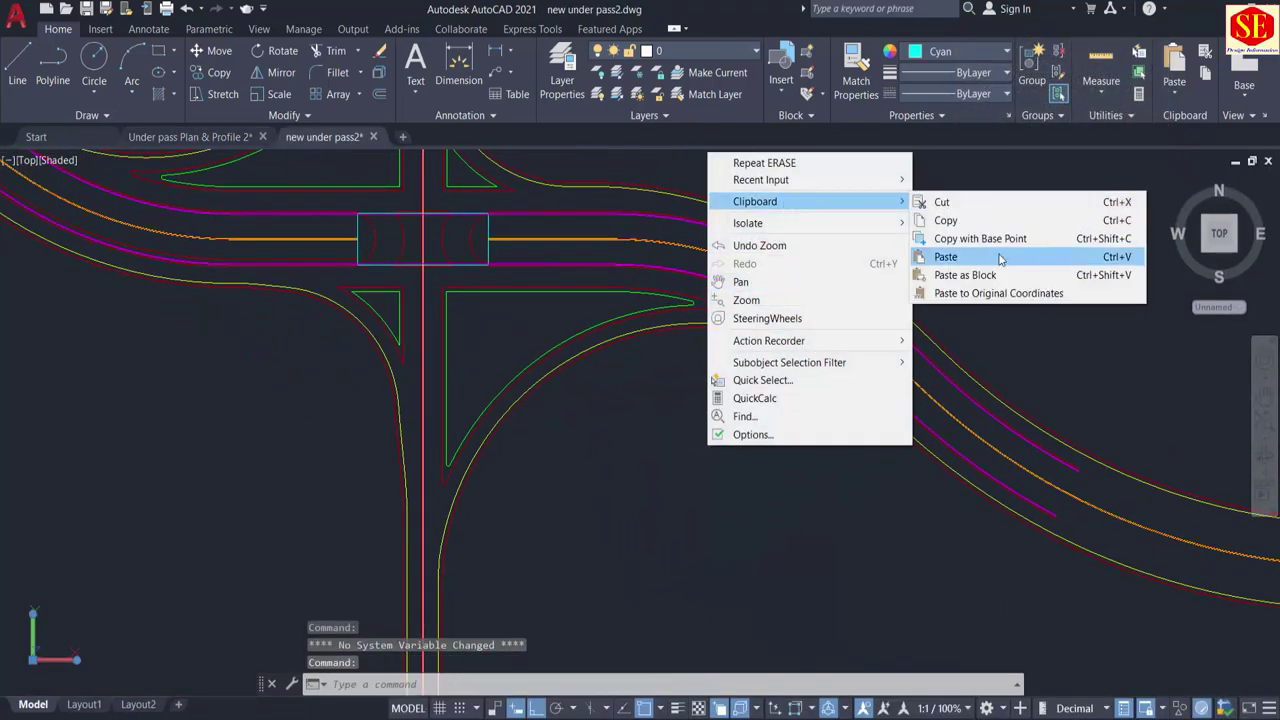
click(945, 257)
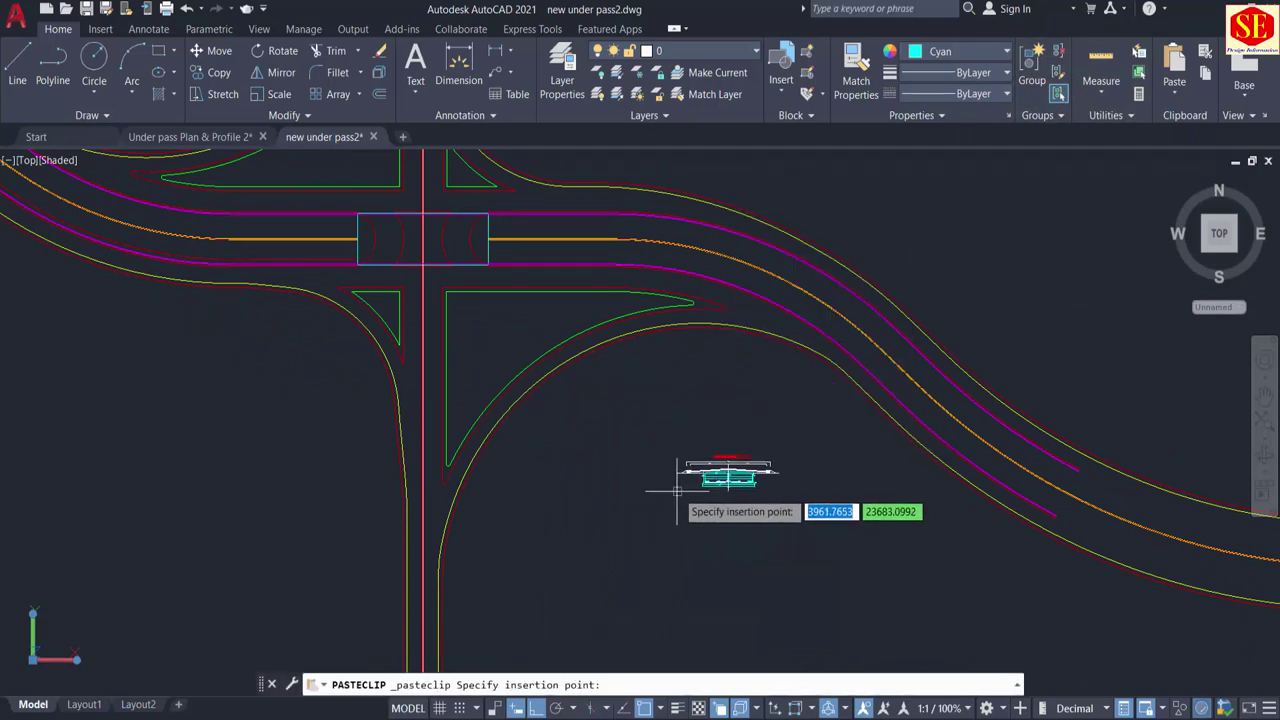
click(690, 440)
Step: Draw a vertical line in the empty space to the right of the pasted underpass section
scroll(688, 438, up, 8)
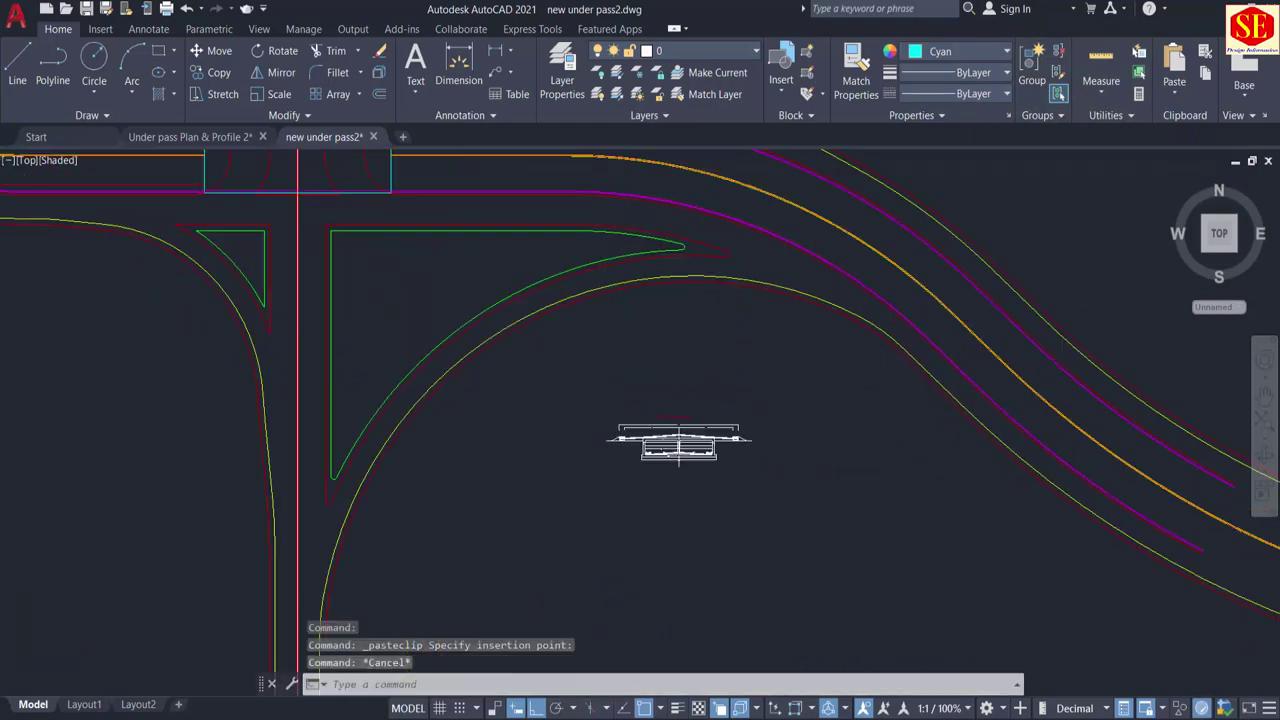
scroll(443, 285, up, 2)
scroll(367, 353, down, 7)
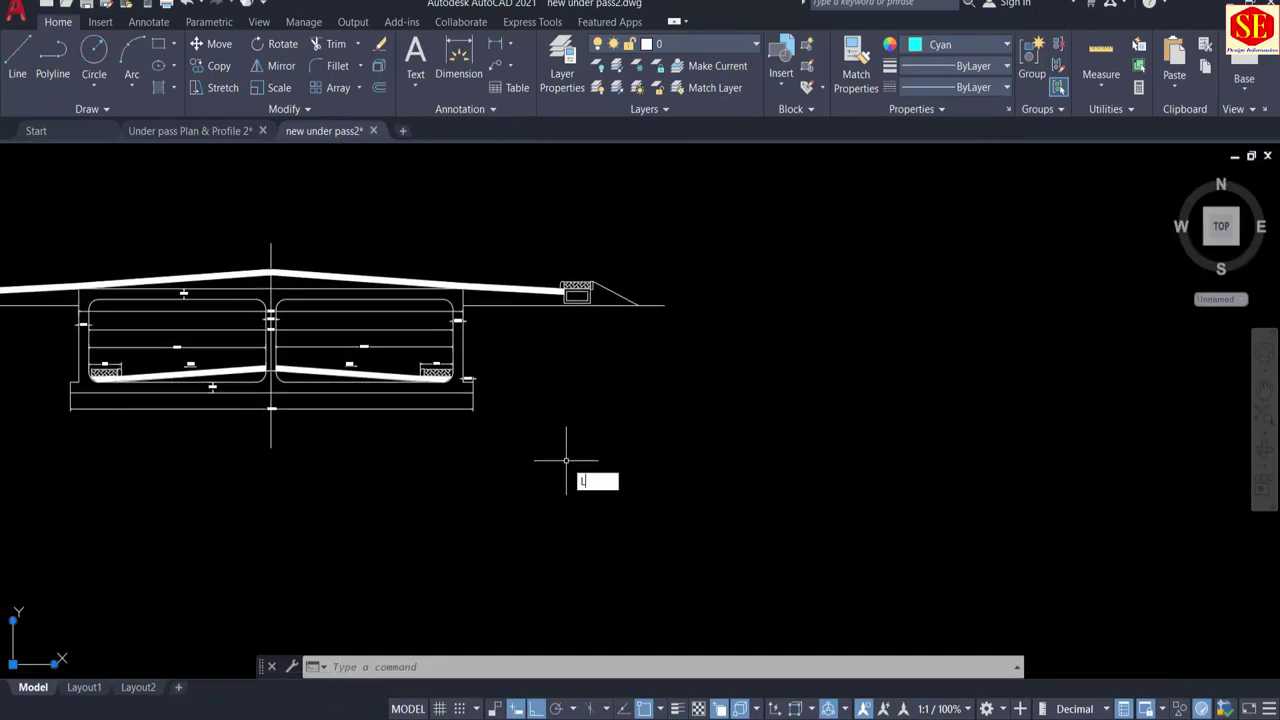
key(Return)
click(746, 344)
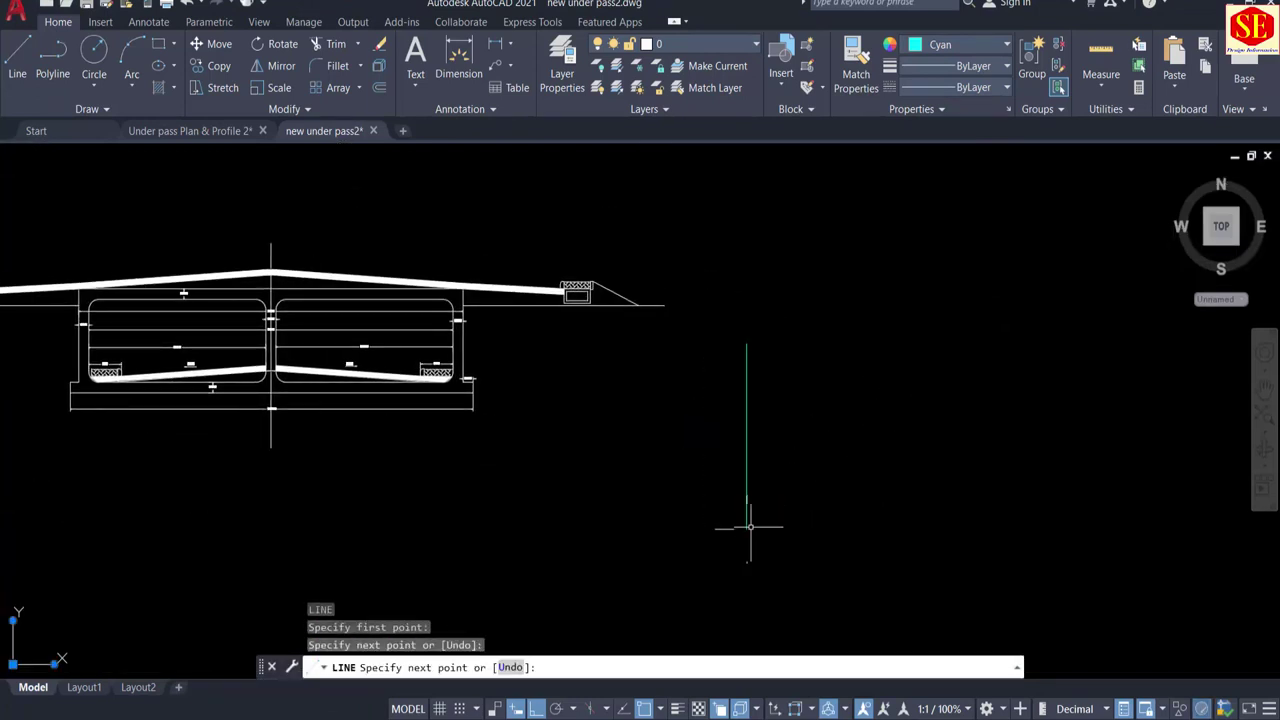
key(Escape)
Step: Examine the pasted section's dimensions, especially the middle wall thickness, the clear cell width and the road slope
scroll(288, 346, up, 8)
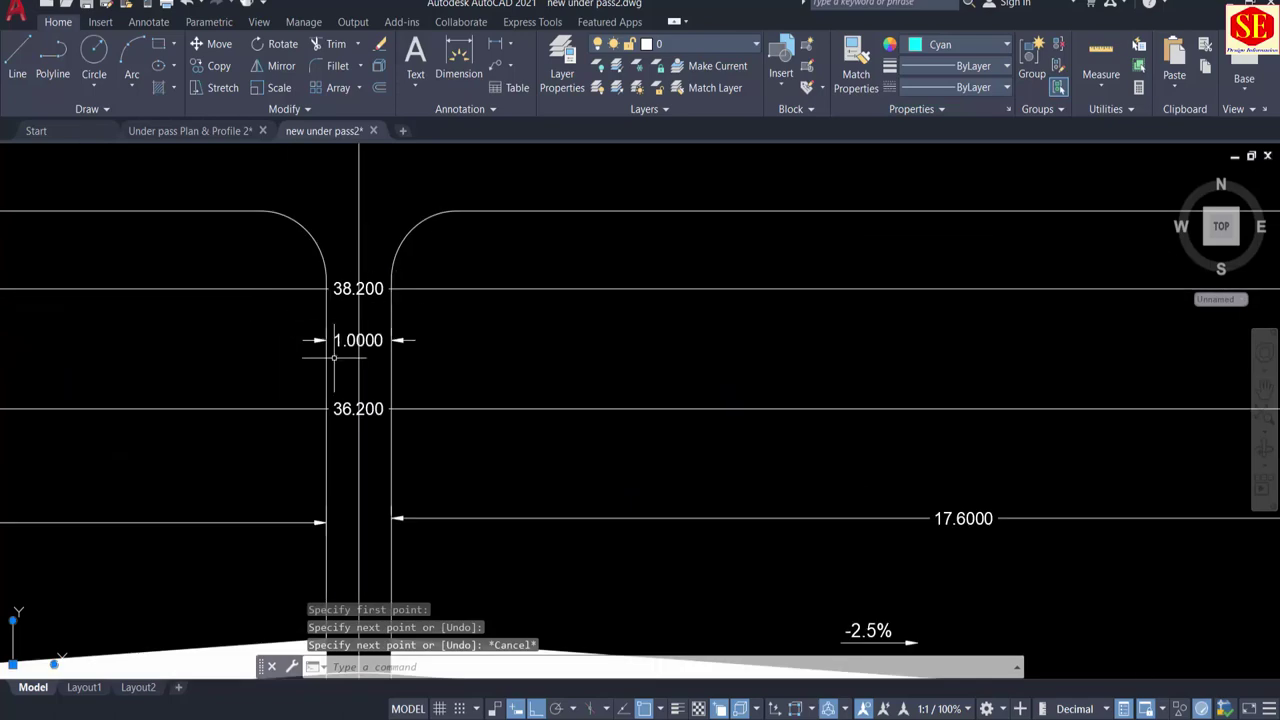
scroll(349, 330, down, 5)
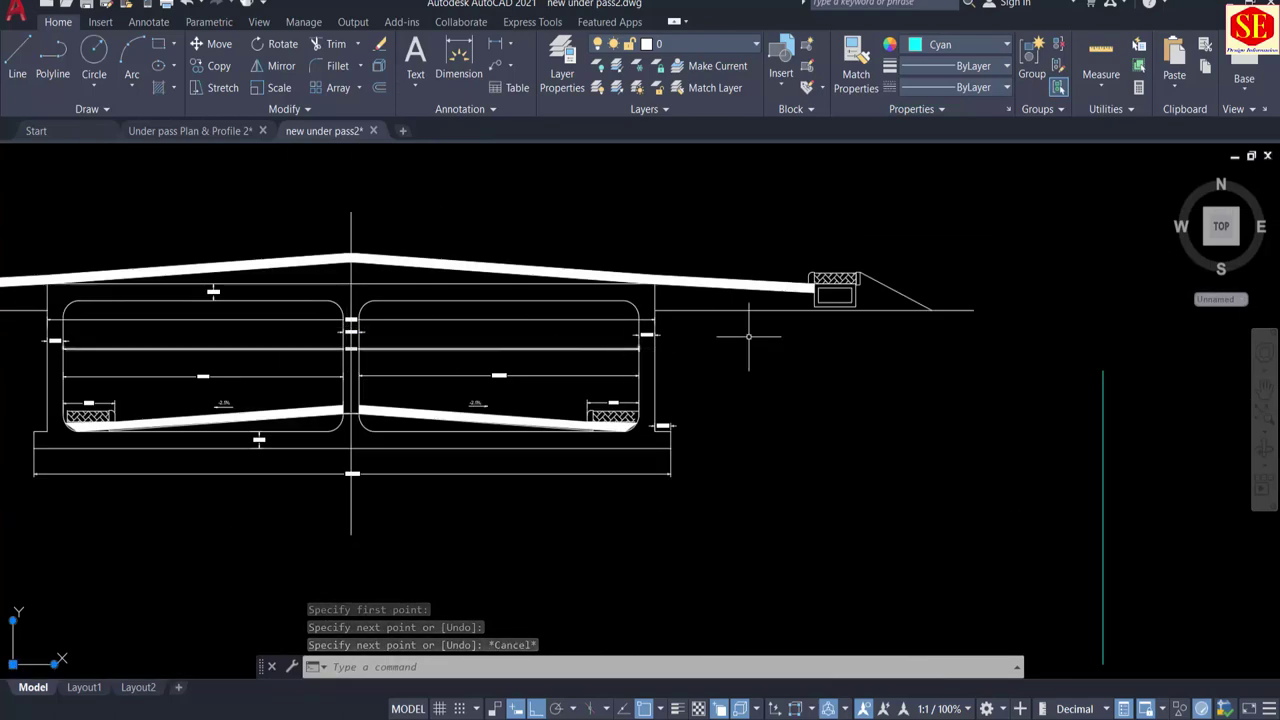
scroll(588, 330, up, 5)
scroll(643, 350, down, 6)
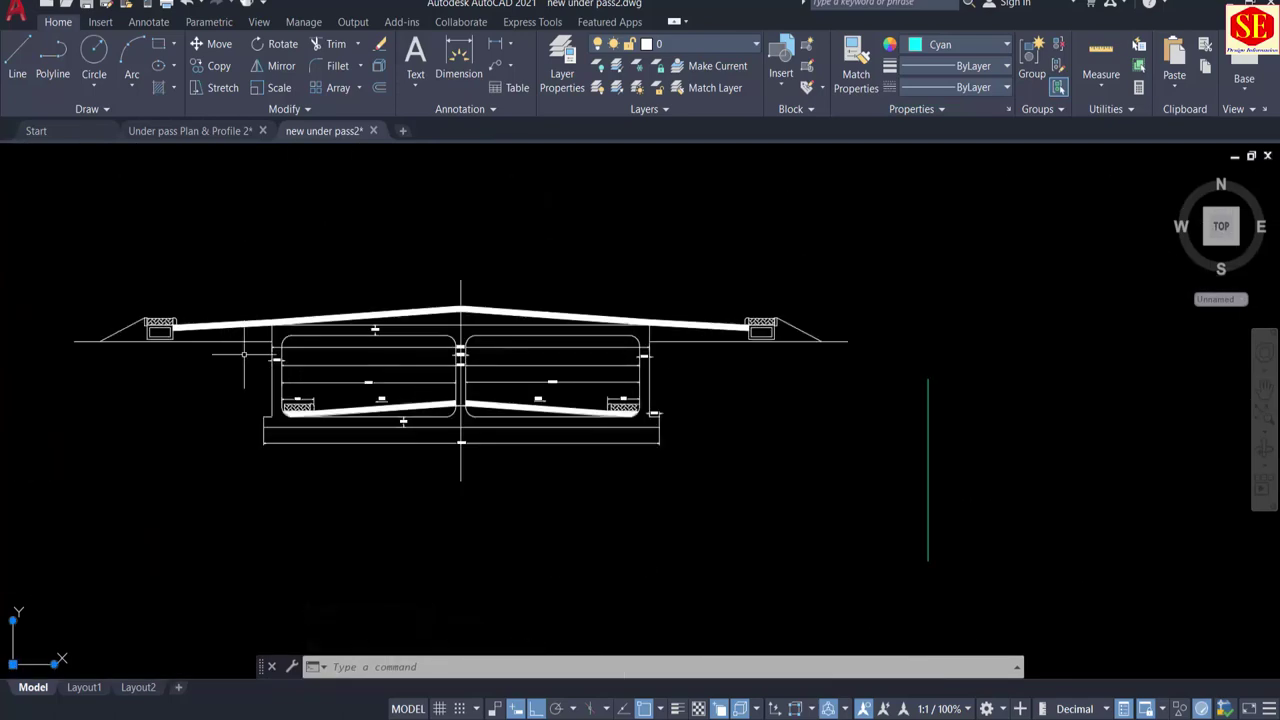
scroll(243, 354, up, 2)
scroll(741, 389, up, 4)
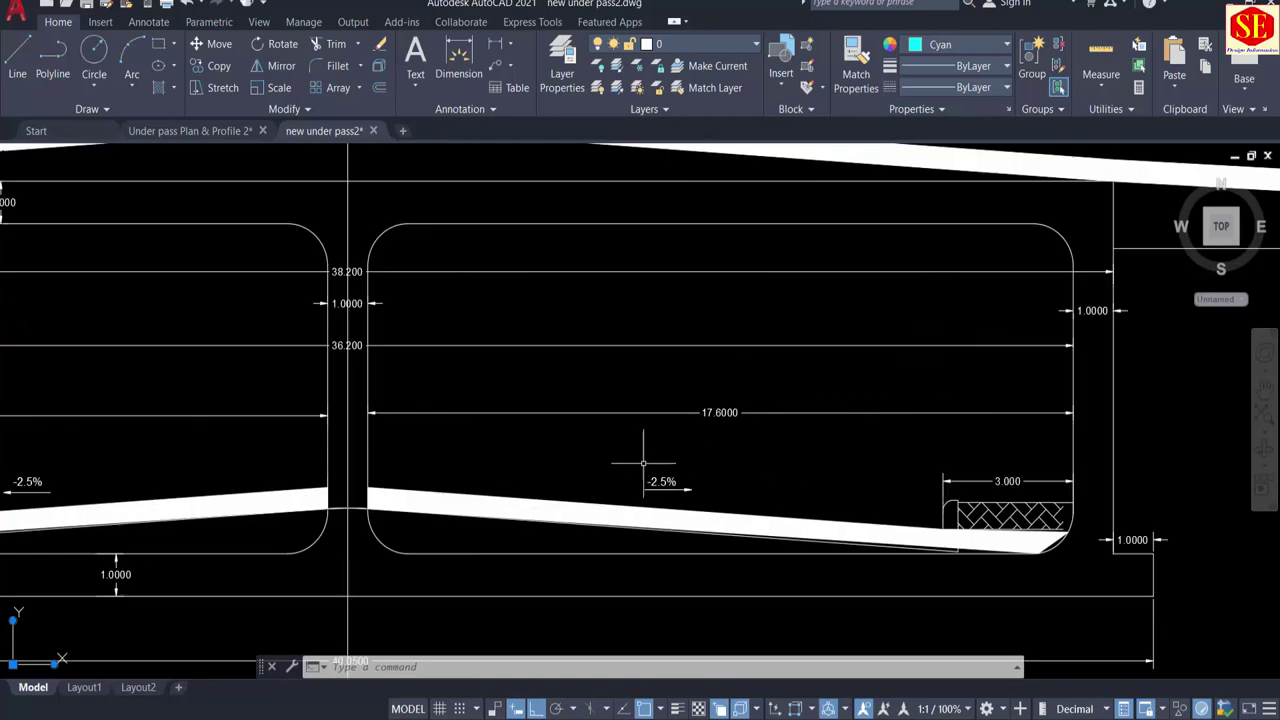
scroll(700, 440, up, 2)
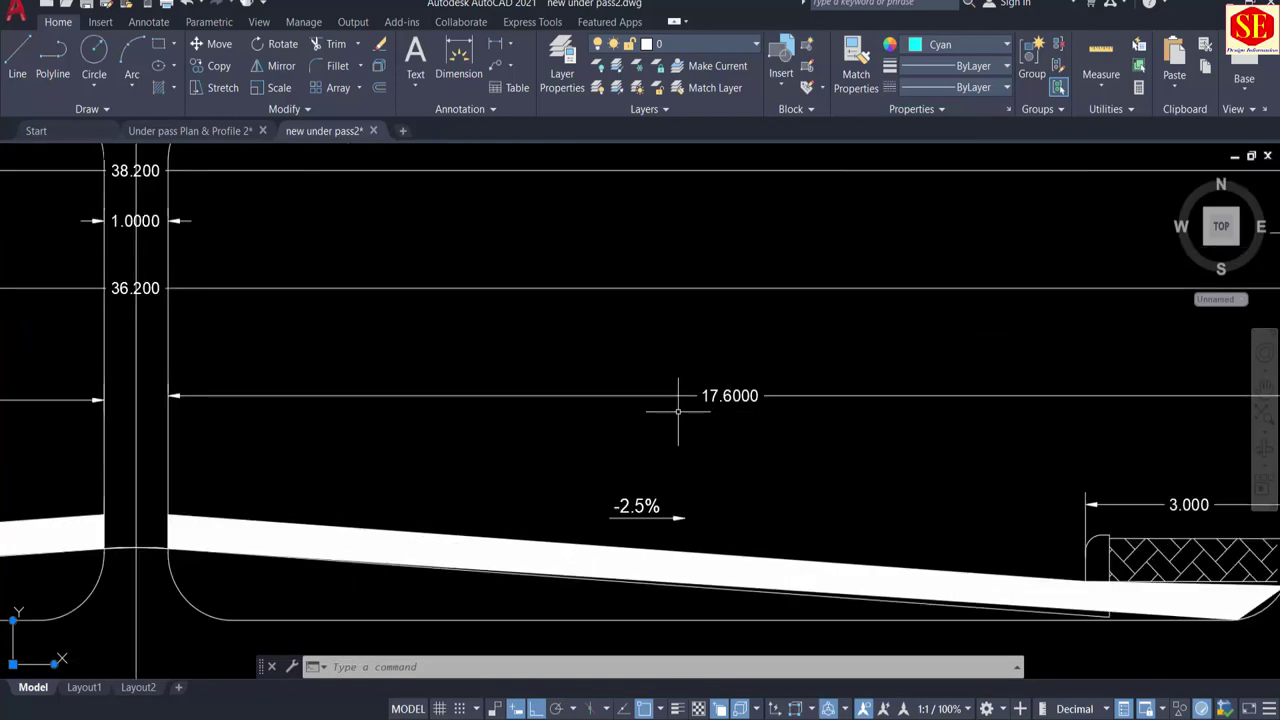
scroll(156, 373, down, 12)
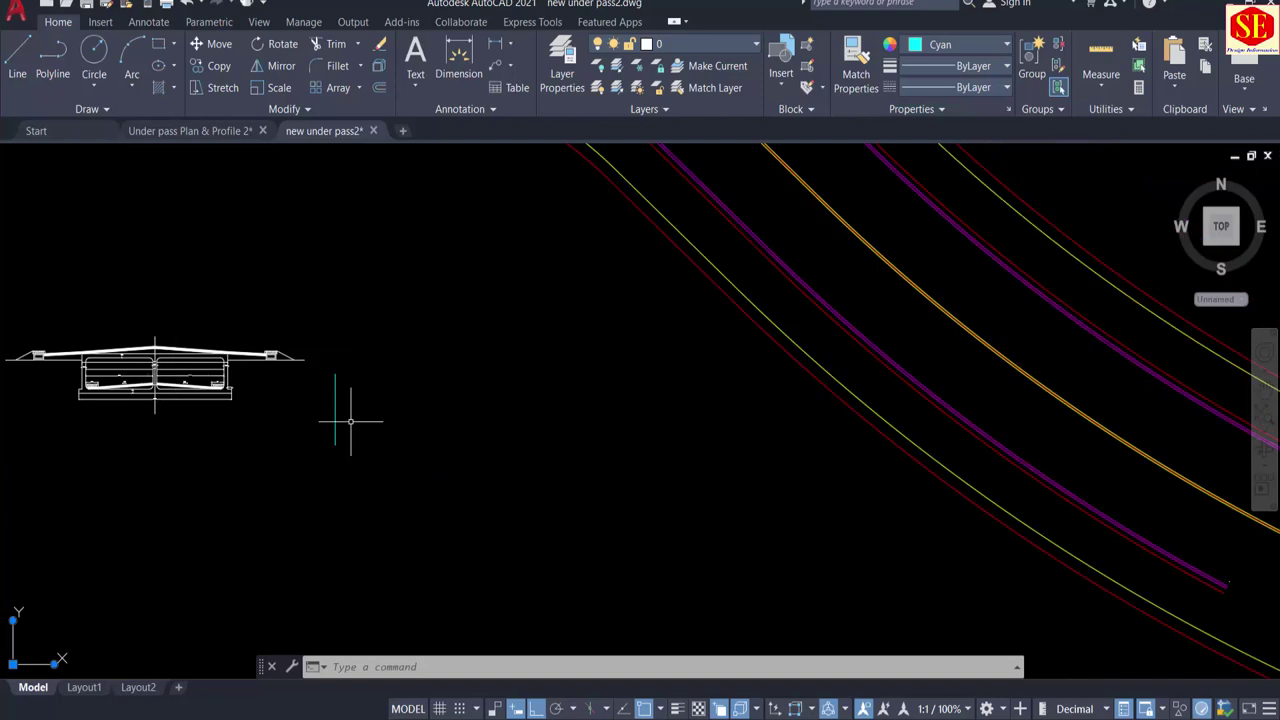
Step: Move the vertical cyan line horizontally farther to the right, away from the underpass section
scroll(326, 408, up, 6)
text(m)
key(space)
click(464, 450)
click(338, 244)
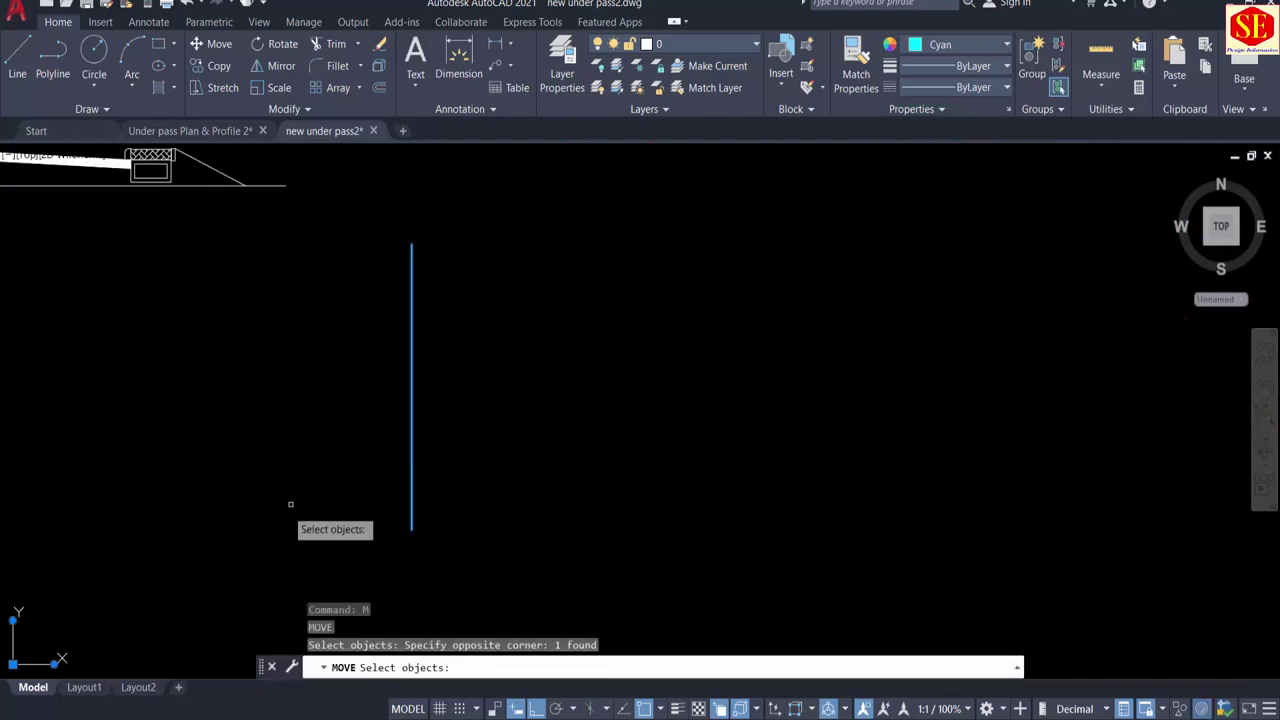
key(Return)
click(292, 496)
click(644, 508)
key(Escape)
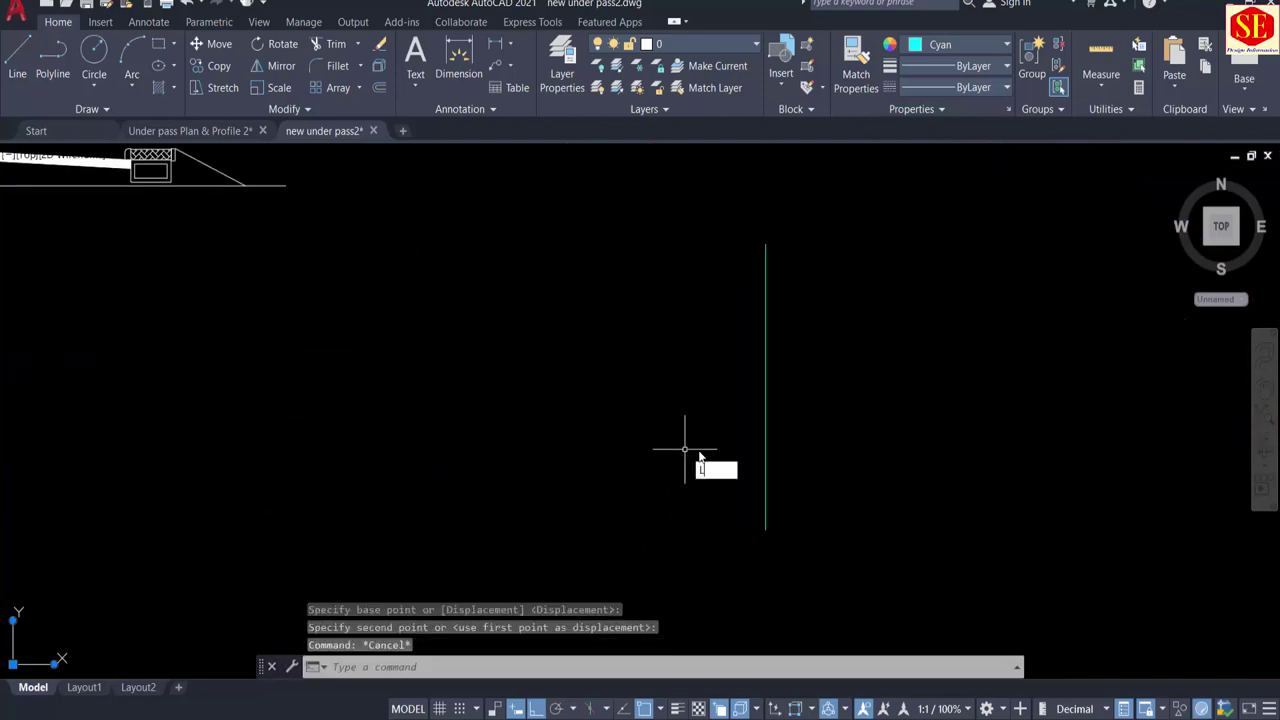
Step: Offset the vertical line by 0.5 to both sides to form the faces of the middle wall
key(space)
key(Escape)
text(o)
key(space)
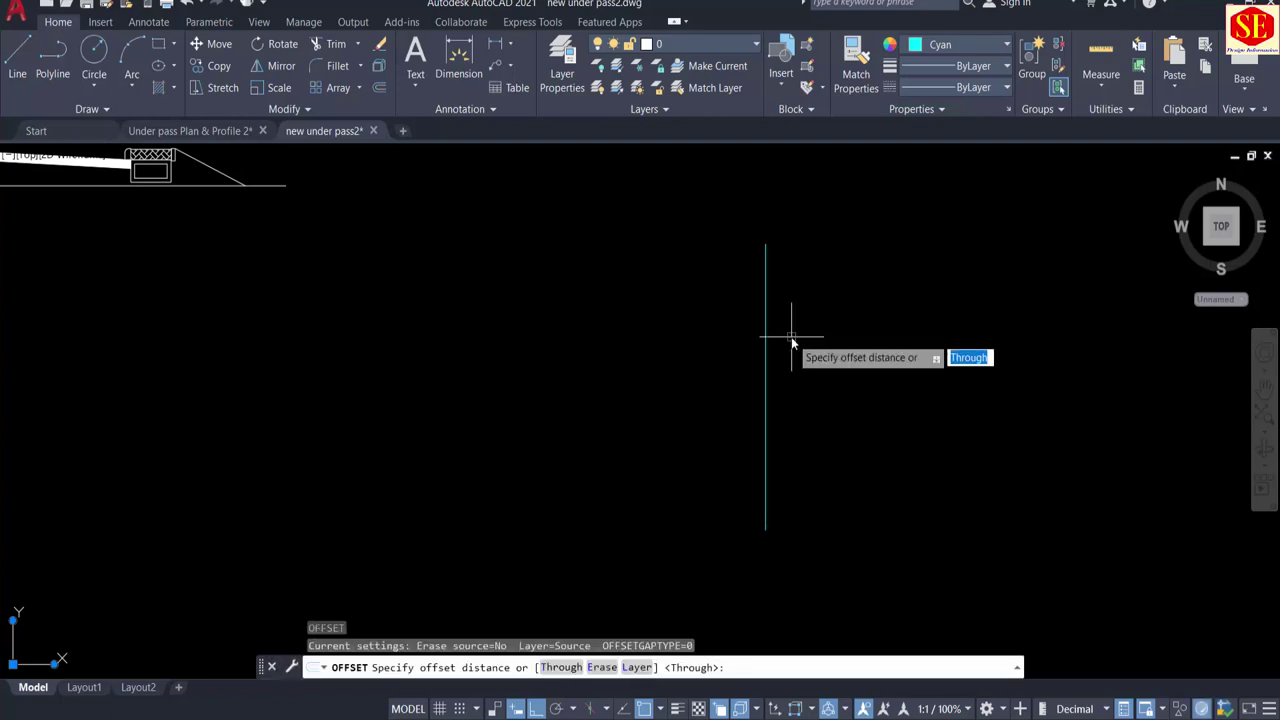
text(.5)
key(Return)
click(763, 344)
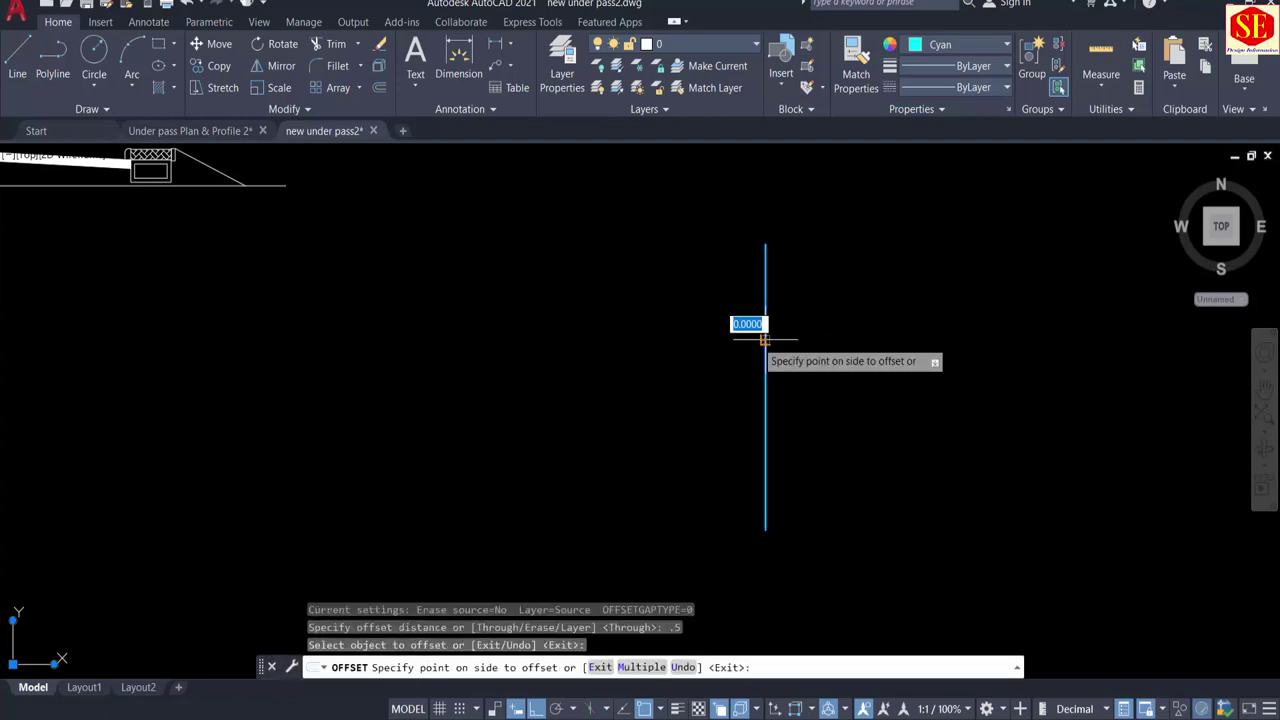
click(742, 344)
key(space)
Step: Offset both faces of the middle wall outward by 17.6 to form the inner faces of the side walls
key(space)
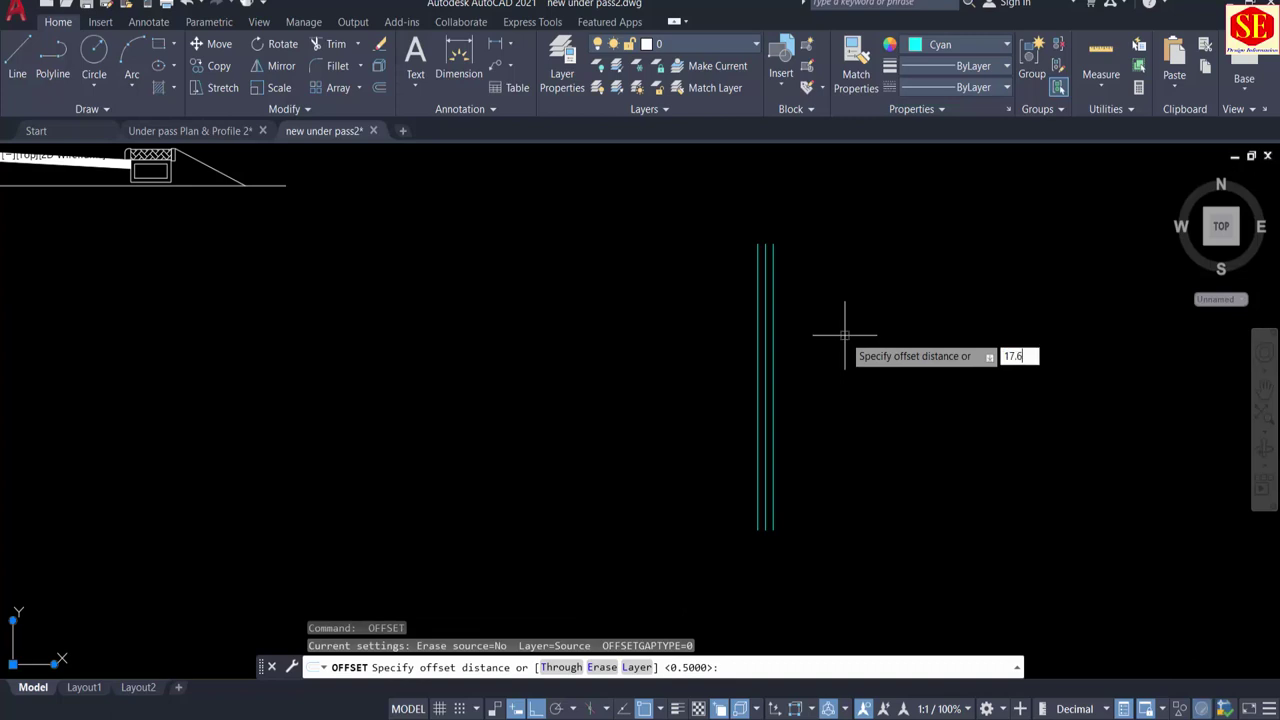
scroll(805, 366, down, 5)
scroll(370, 335, up, 3)
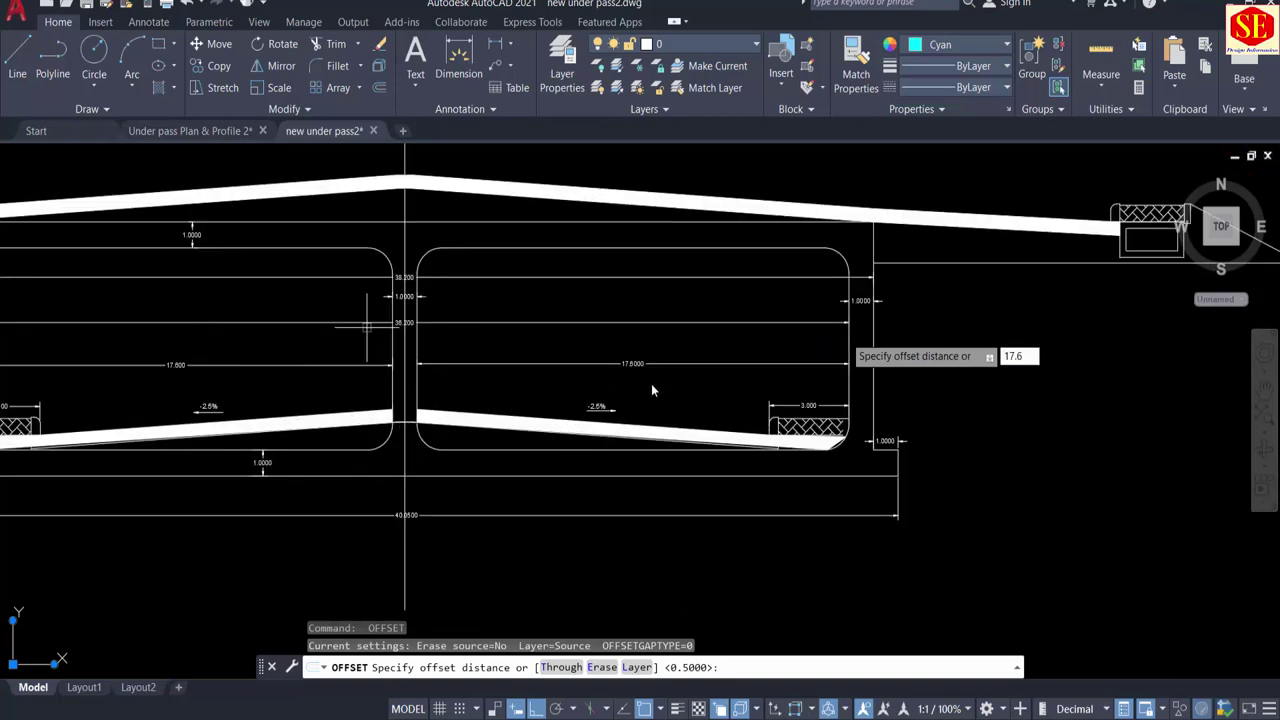
scroll(651, 385, up, 4)
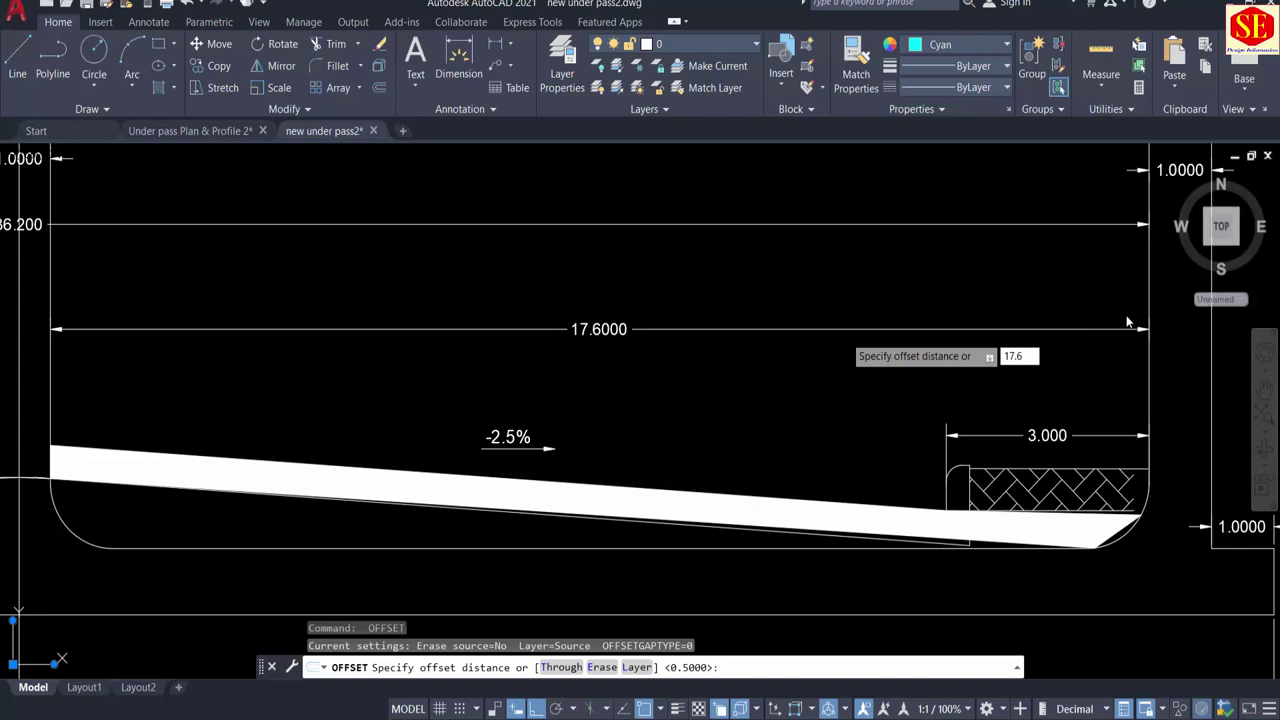
scroll(637, 295, down, 8)
scroll(1005, 336, up, 4)
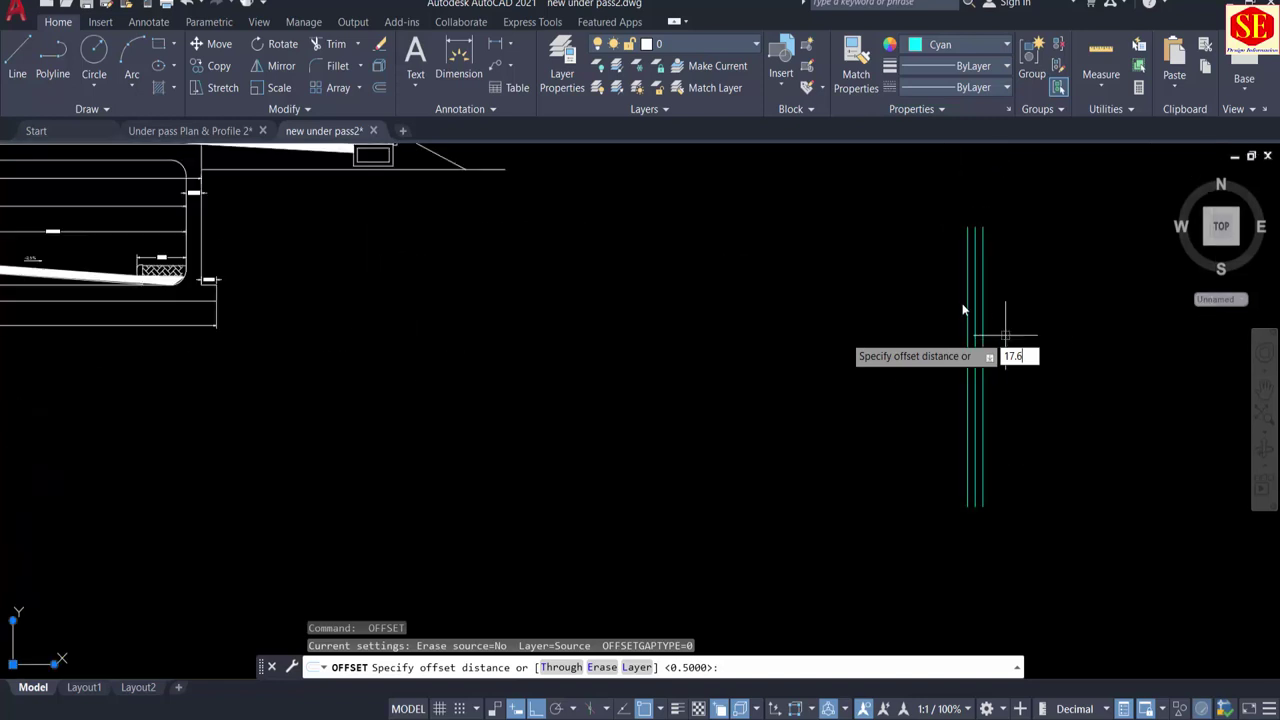
key(Return)
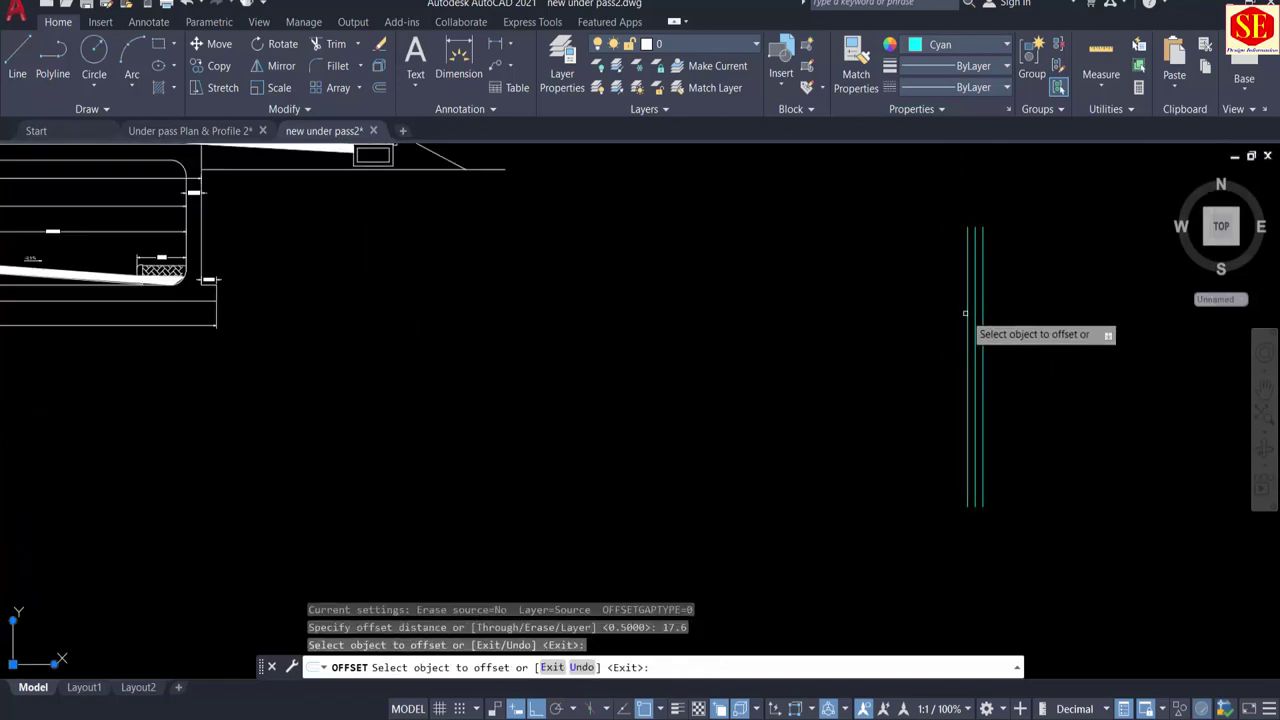
click(982, 313)
click(971, 309)
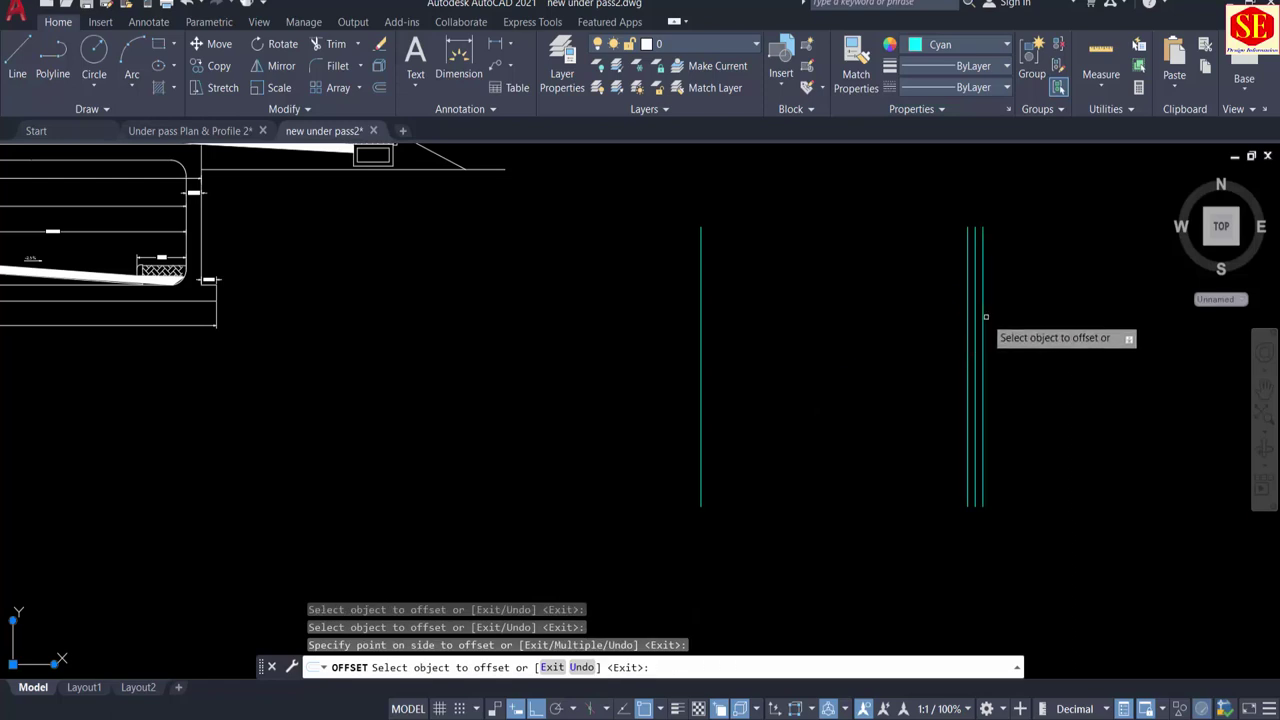
click(984, 317)
click(1006, 316)
middle_drag(950, 330, 632, 362)
key(Escape)
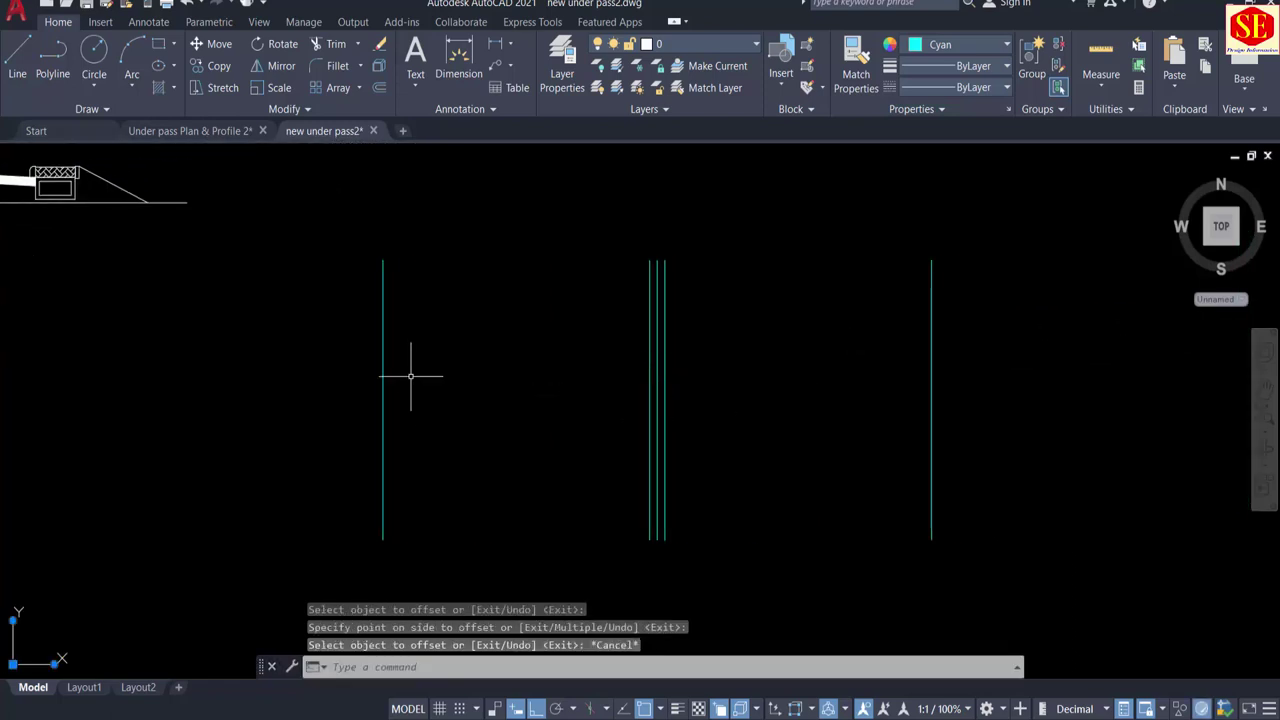
Step: Offset the two outermost vertical lines outward by 1 to form the outer faces of the side walls
text(O)
key(Return)
text(1)
key(Return)
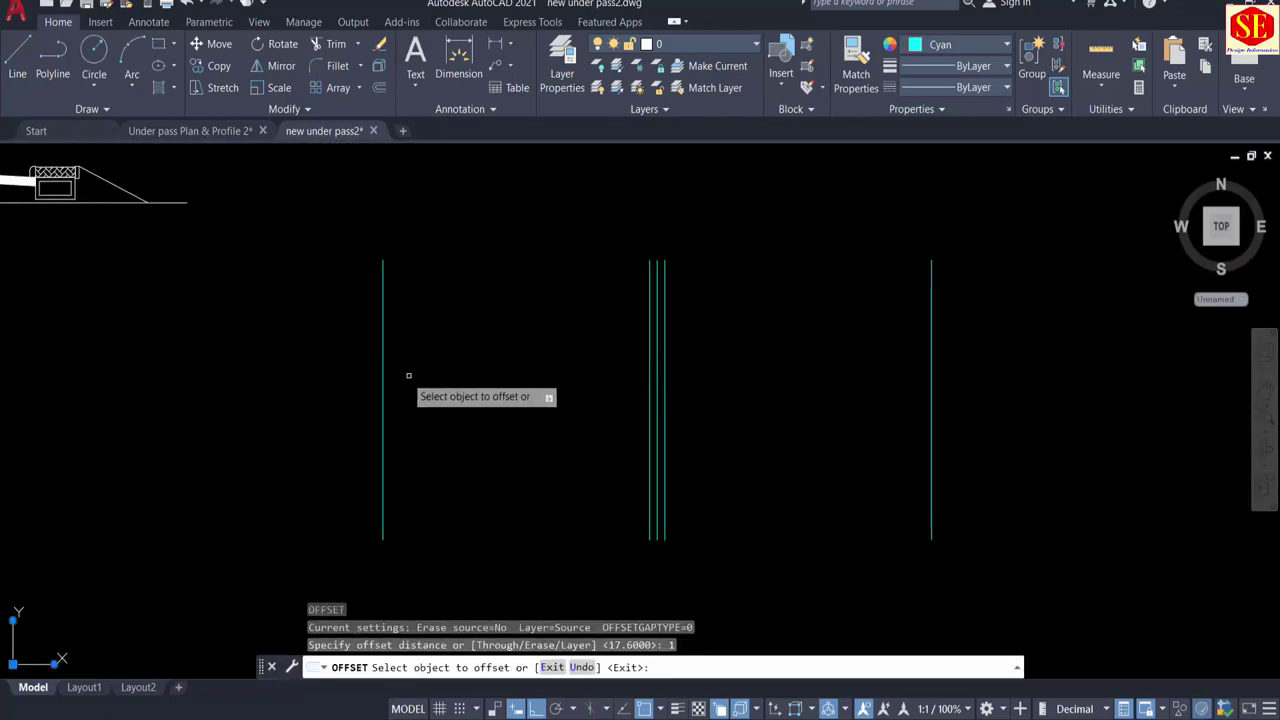
click(386, 380)
click(382, 390)
click(349, 394)
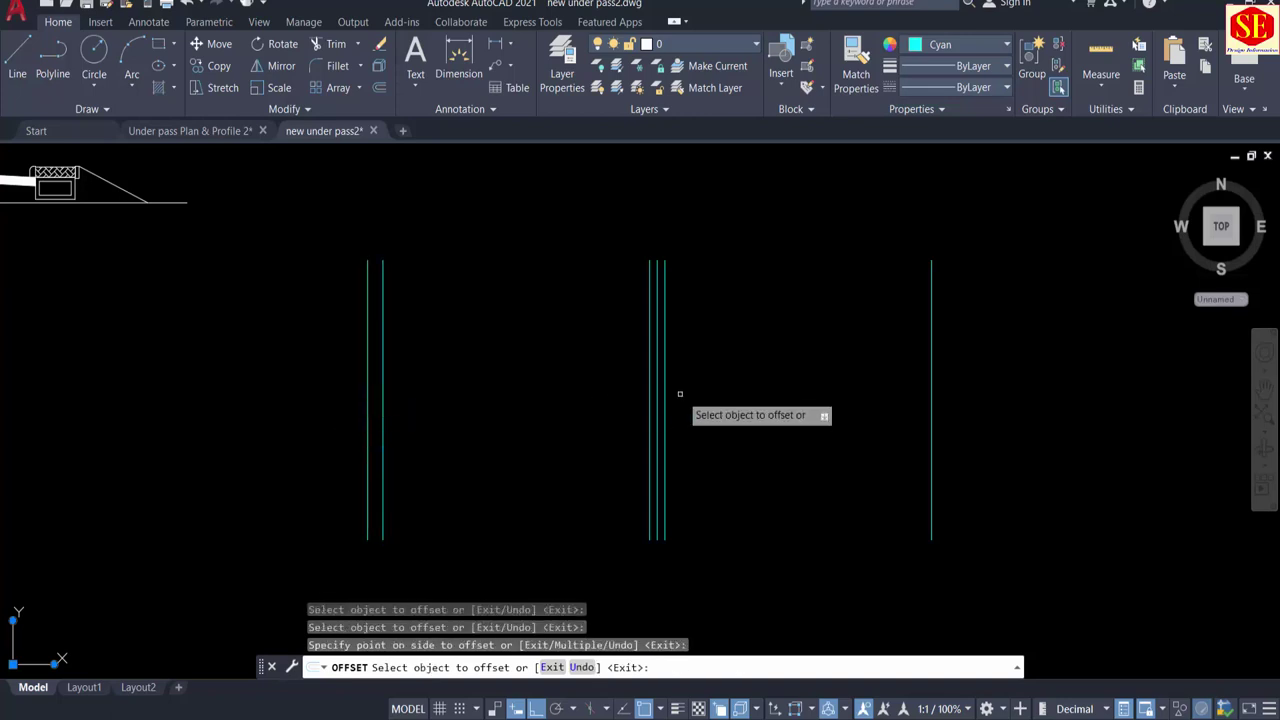
click(931, 379)
click(983, 380)
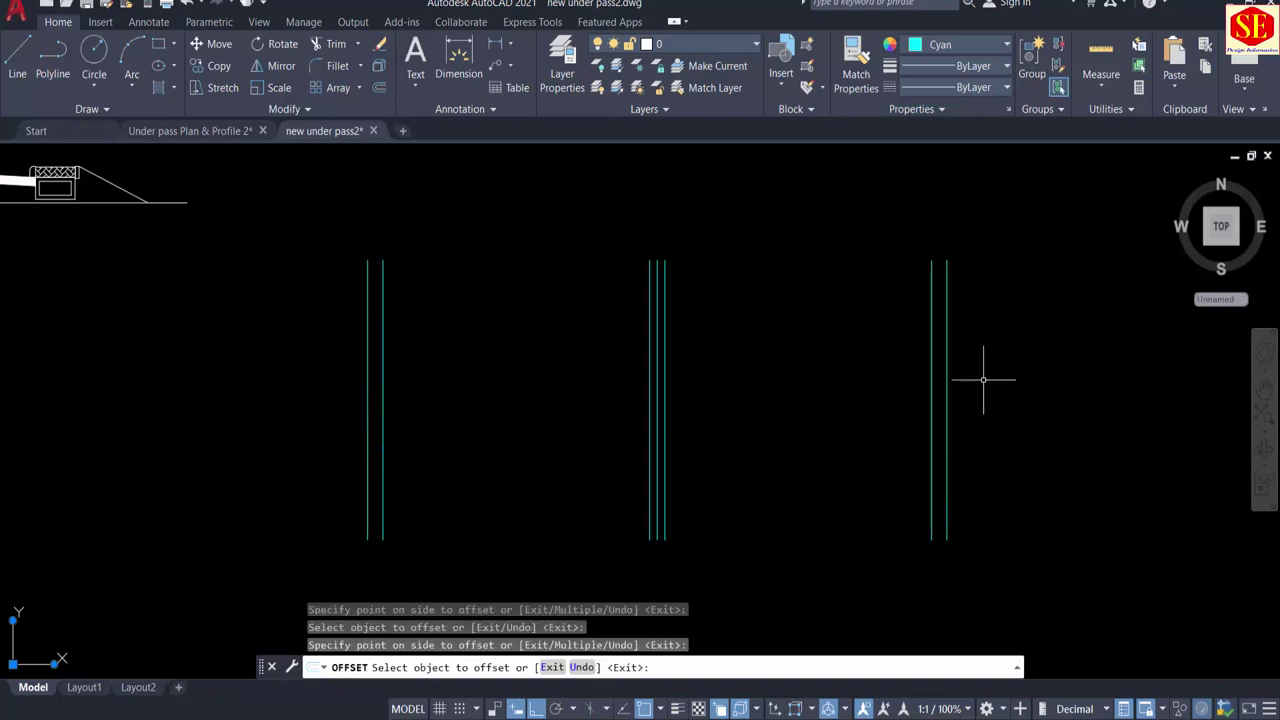
key(Escape)
Step: Draw a horizontal line joining the top ends of the two outer wall lines
text(L)
key(Return)
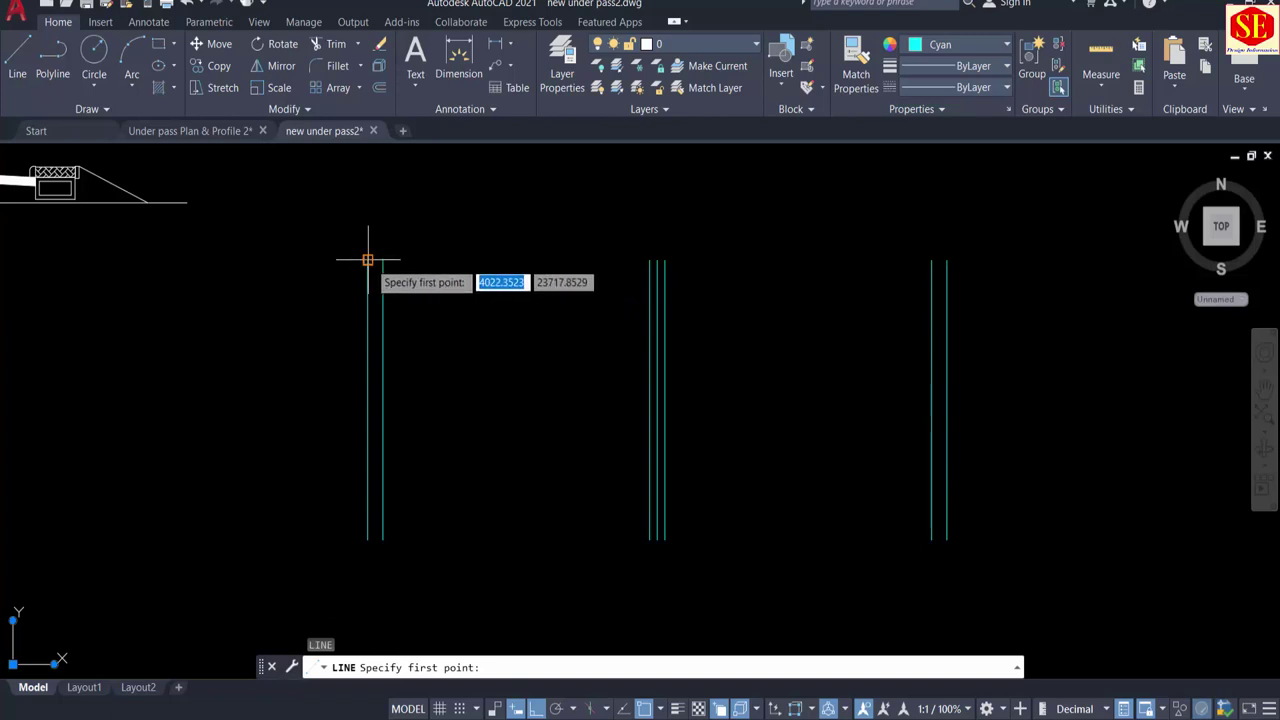
click(368, 260)
click(947, 260)
key(Escape)
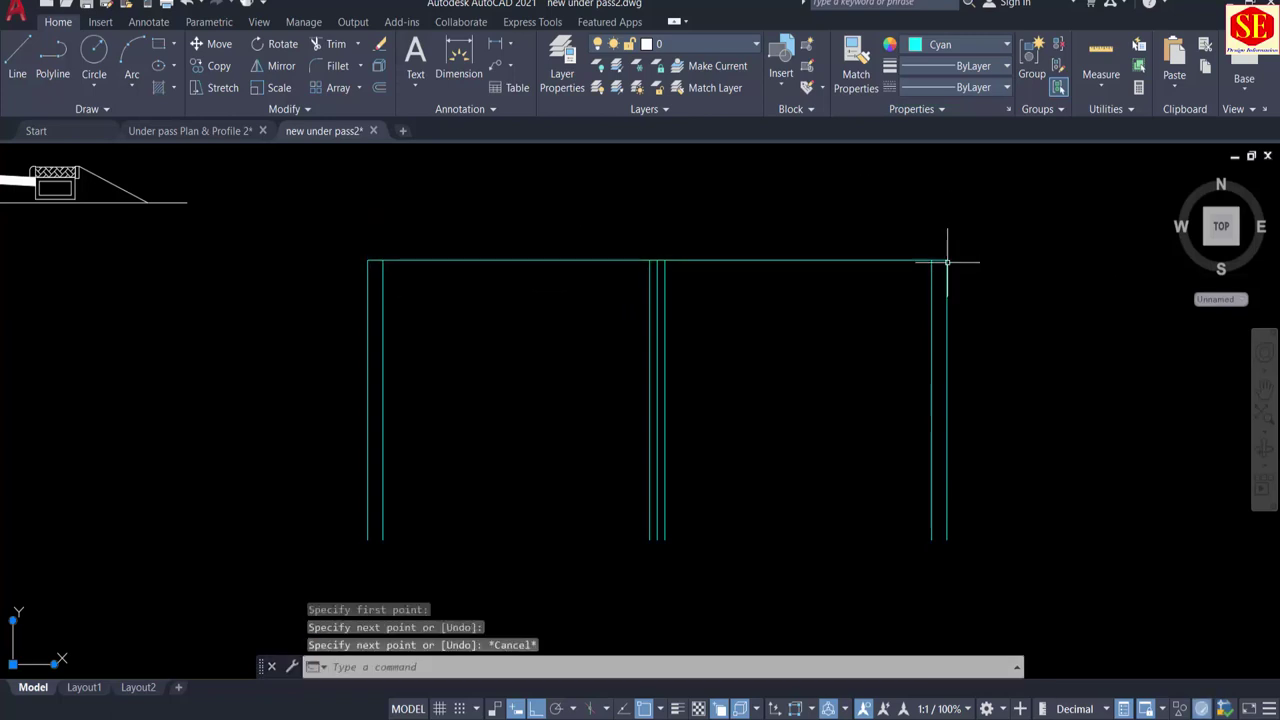
Step: Offset the horizontal top line upward by 1 to form the top slab's upper face
text(O)
key(Return)
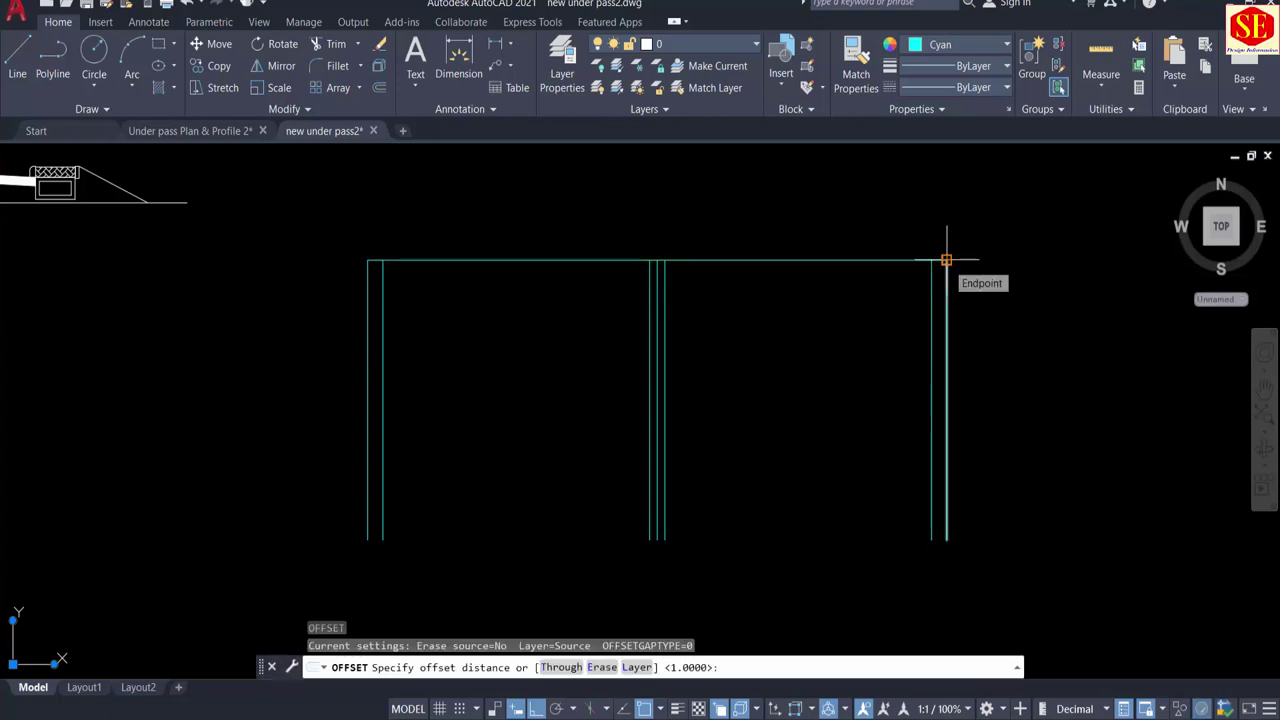
key(Return)
click(851, 261)
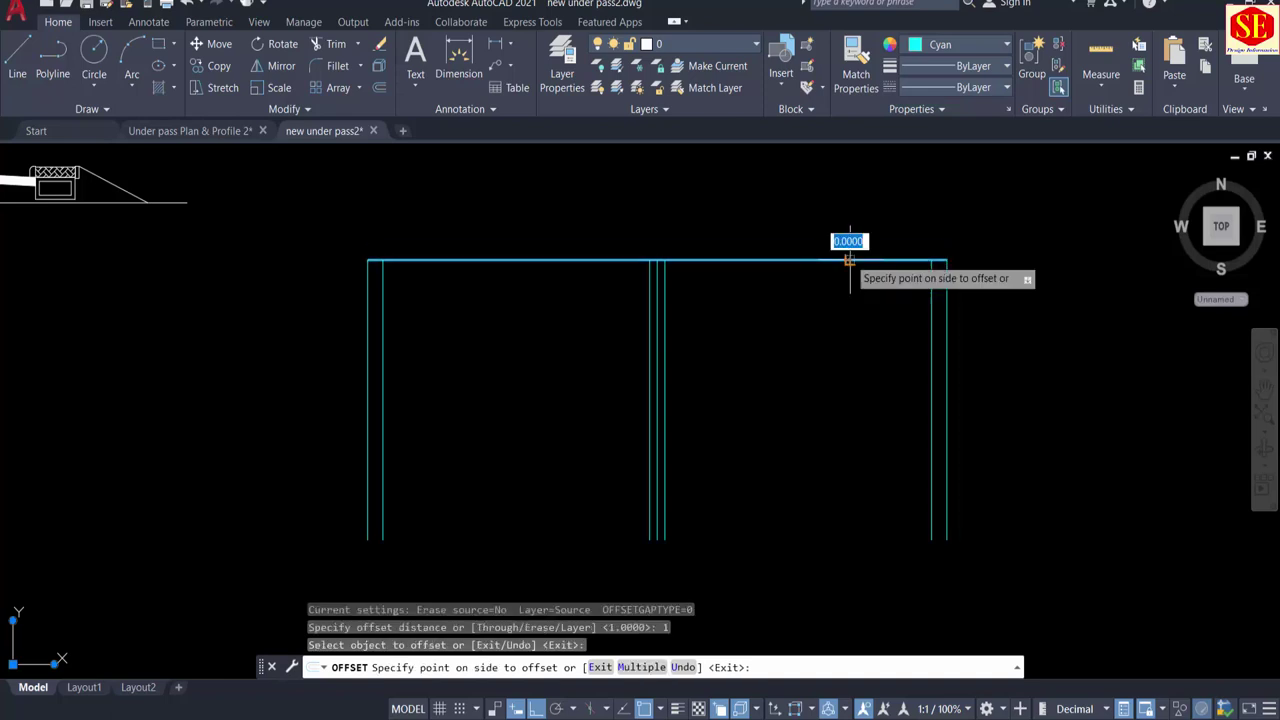
click(845, 245)
scroll(1007, 371, down, 3)
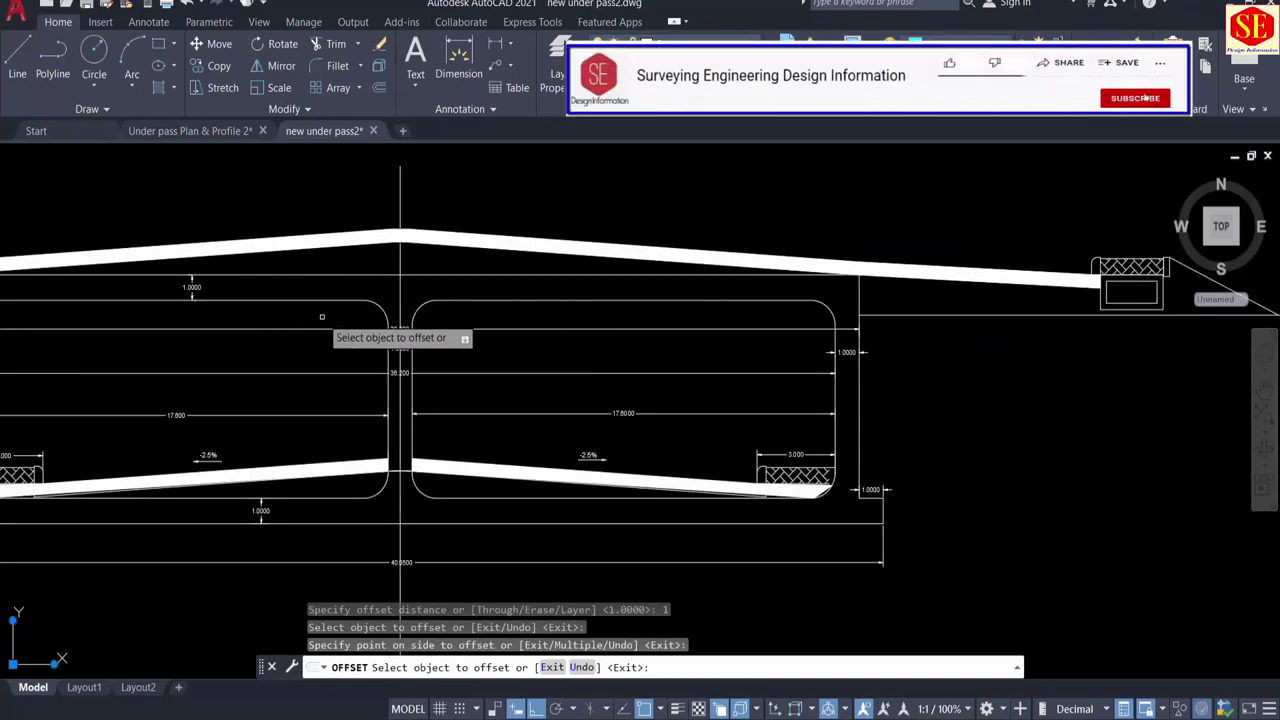
scroll(322, 317, down, 2)
mouse_move(1130, 408)
middle_down()
mouse_move(720, 410)
mouse_move(404, 364)
middle_up()
key(Escape)
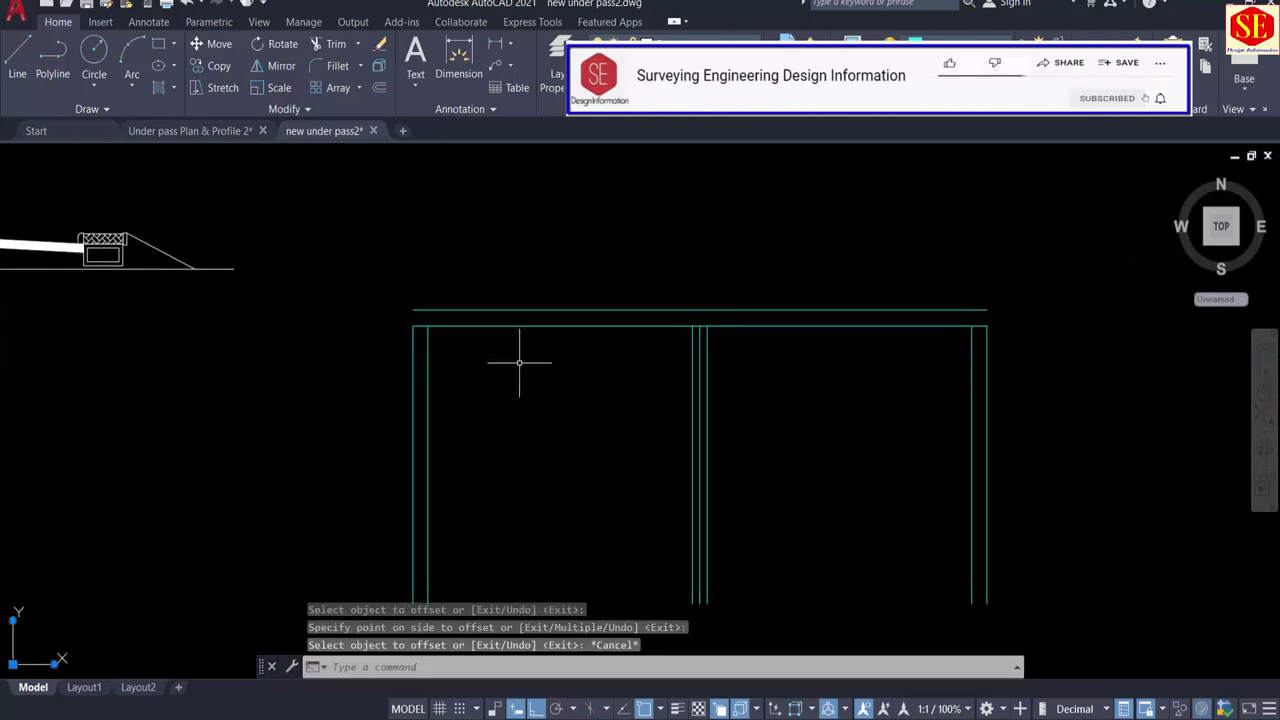
key(Return)
click(413, 365)
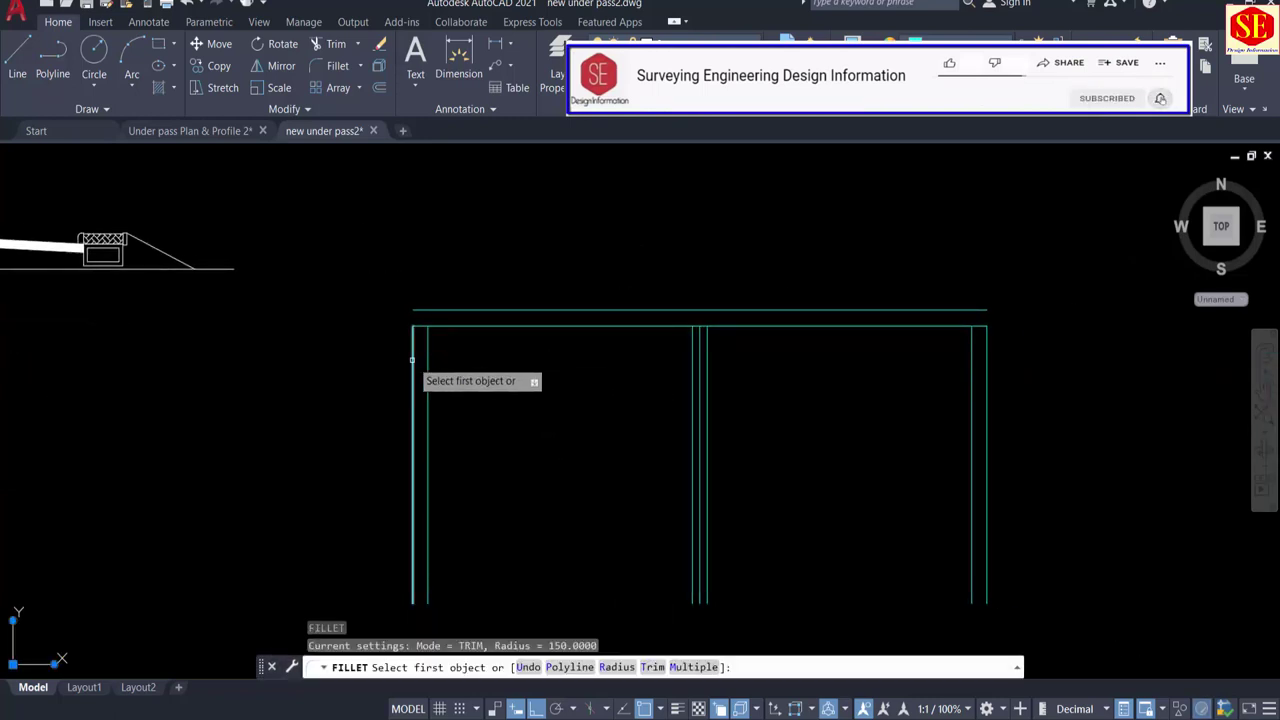
click(434, 309)
key(Escape)
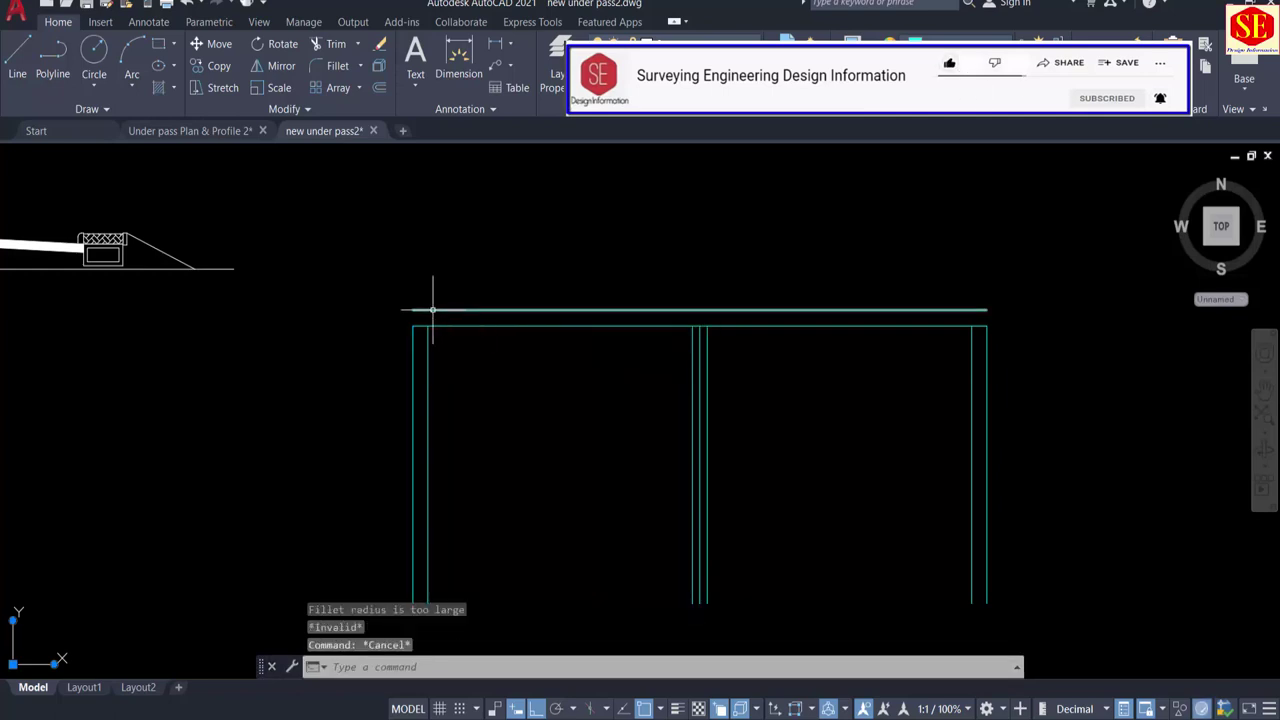
Step: Join both outer wall lines to the slab's upper line with square corners using Fillet at radius 0
text(f)
key(Return)
text(r)
key(Return)
text(0)
key(Return)
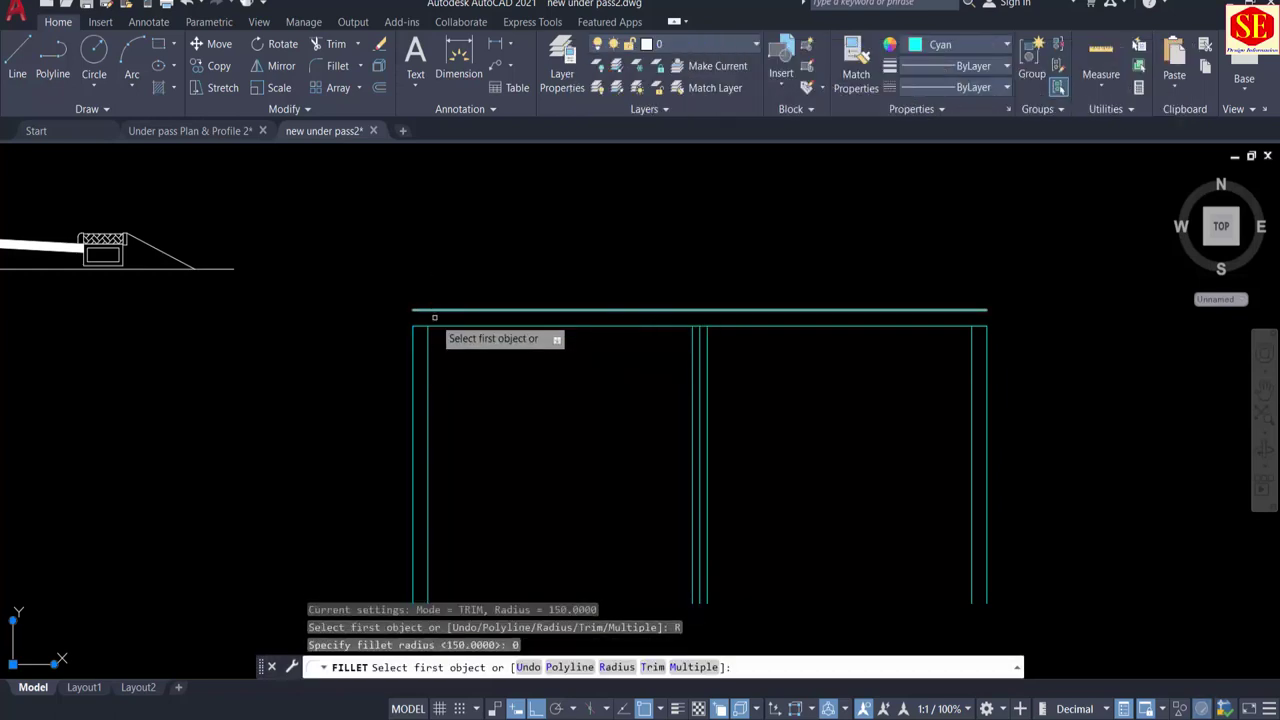
click(413, 379)
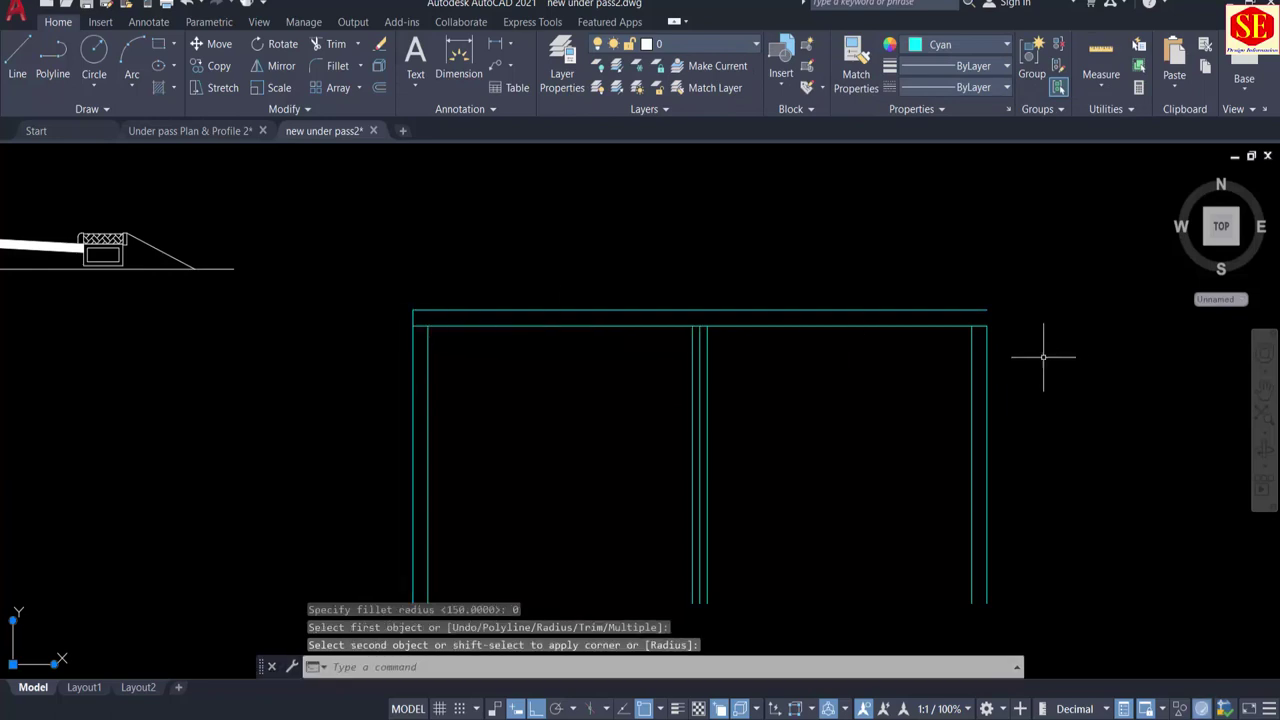
key(Return)
click(991, 357)
click(986, 357)
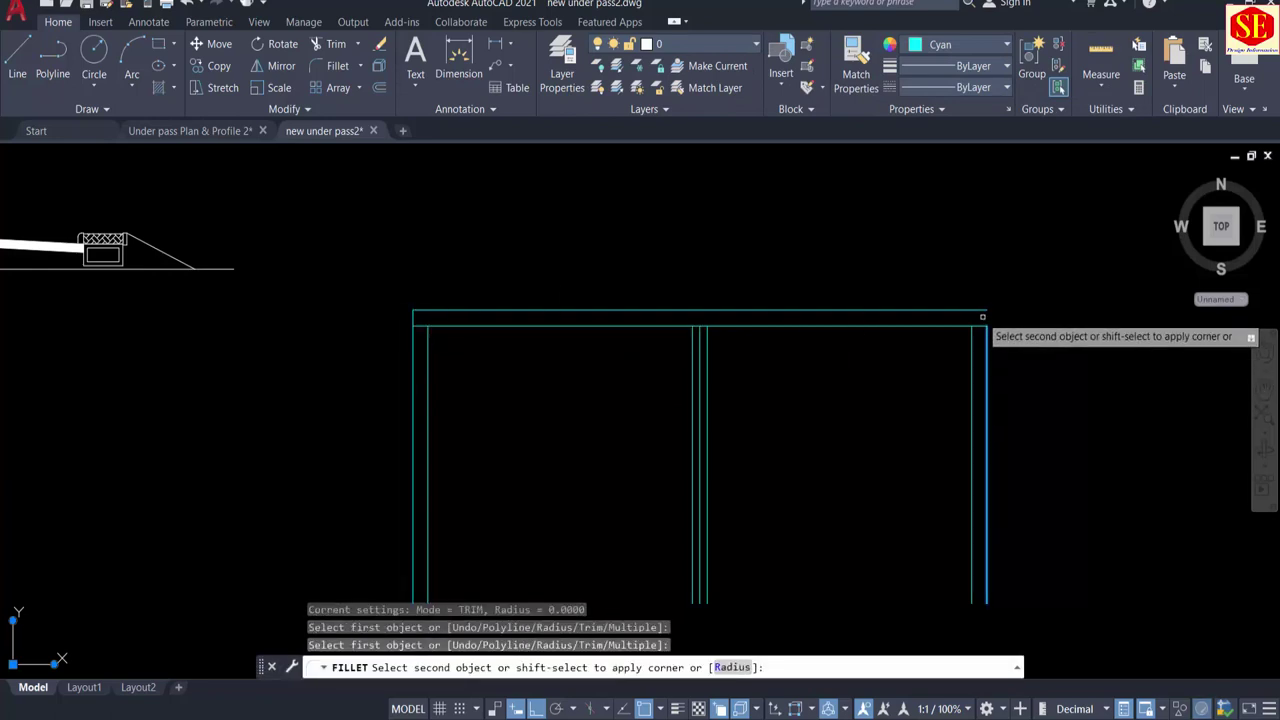
key(Escape)
Step: Trim the top slab's lower line where it crosses the middle wall and both side walls
scroll(681, 326, up, 2)
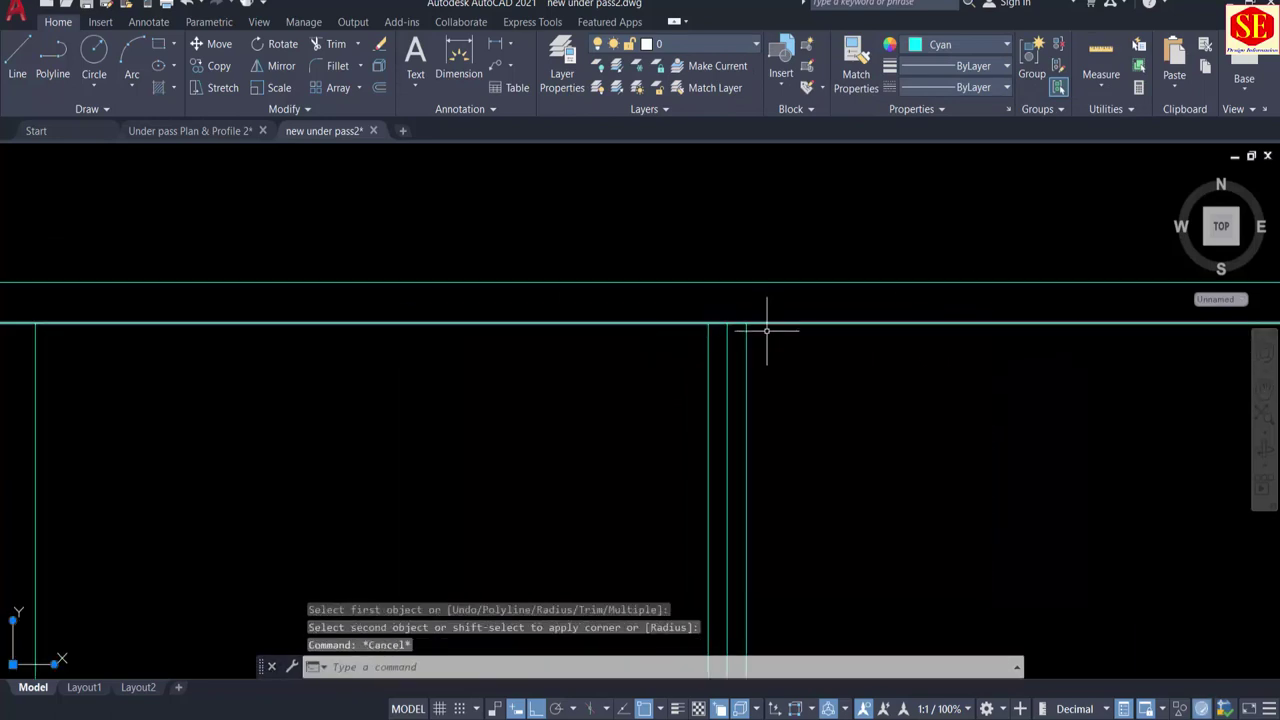
scroll(705, 335, down, 2)
scroll(708, 333, up, 2)
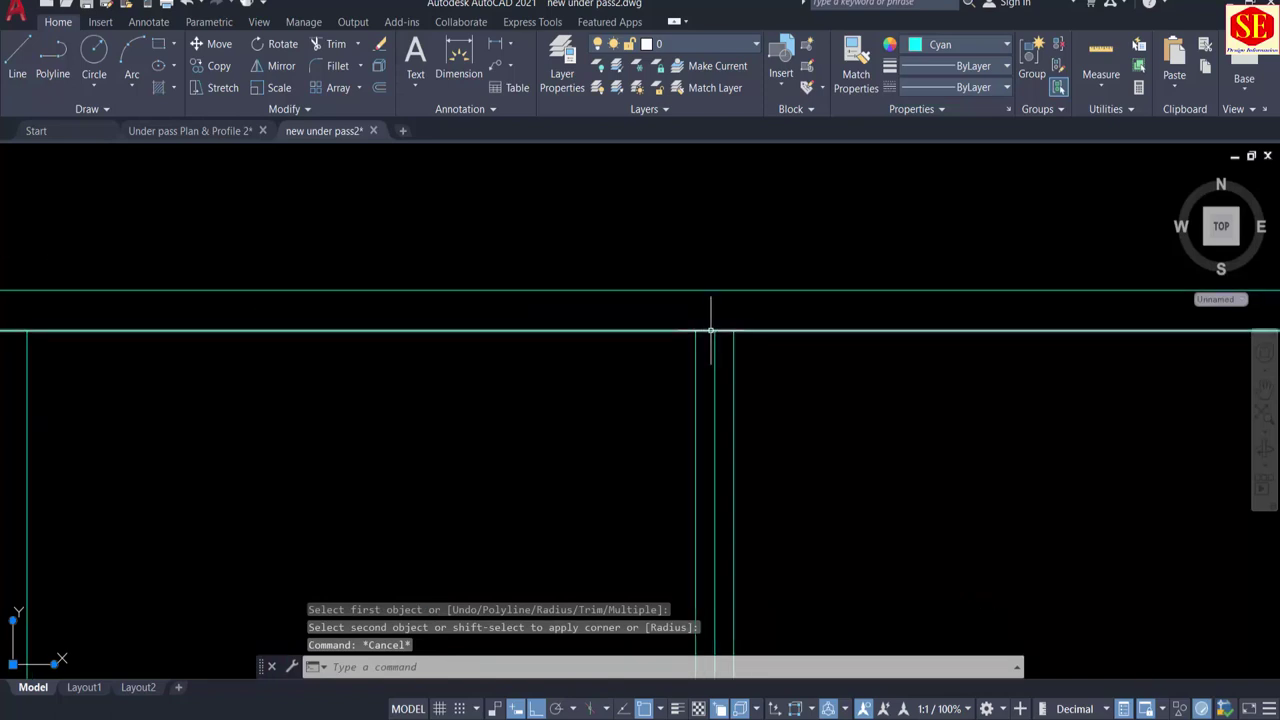
text(tr)
key(Return)
scroll(720, 336, up, 2)
click(720, 338)
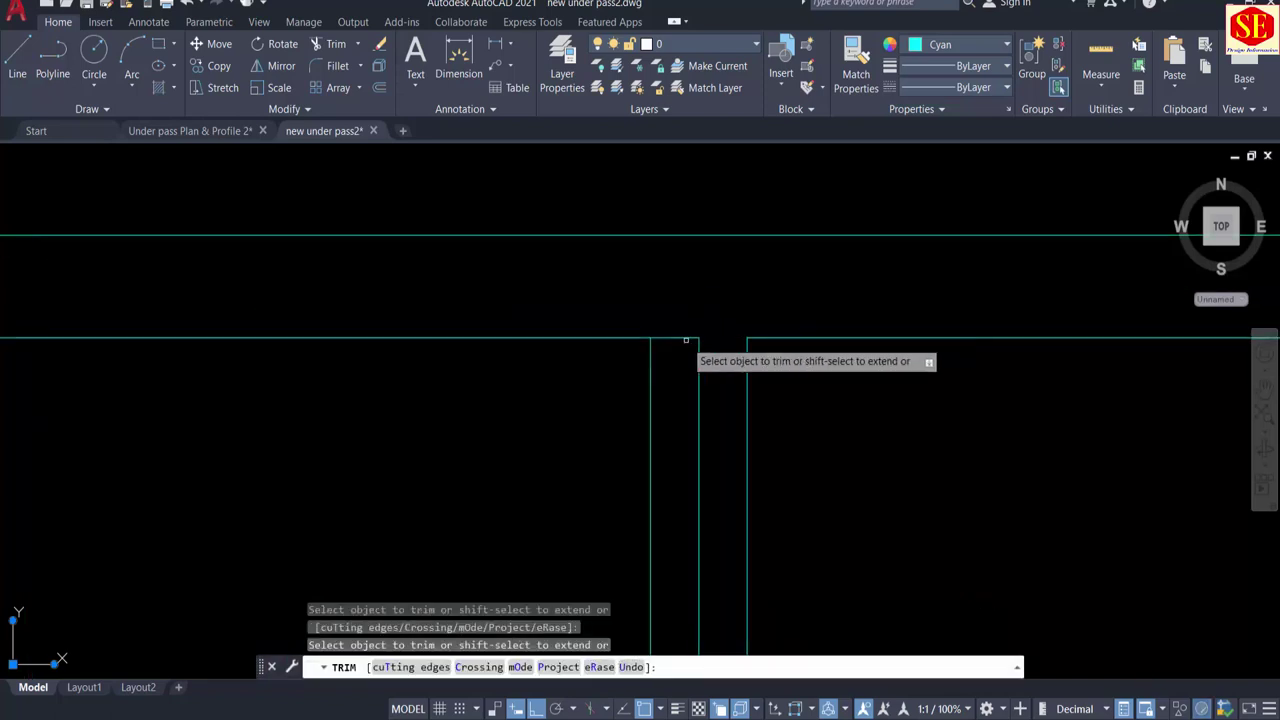
click(680, 338)
scroll(680, 336, down, 5)
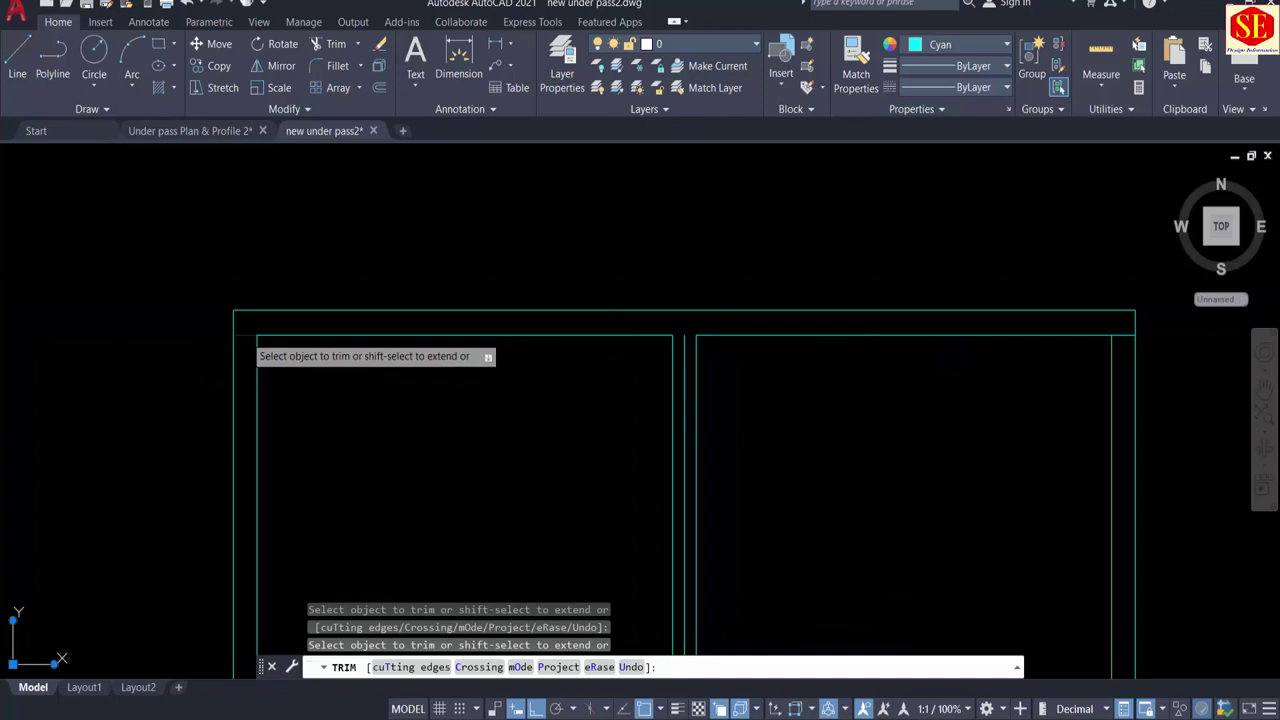
scroll(1135, 340, up, 2)
key(Escape)
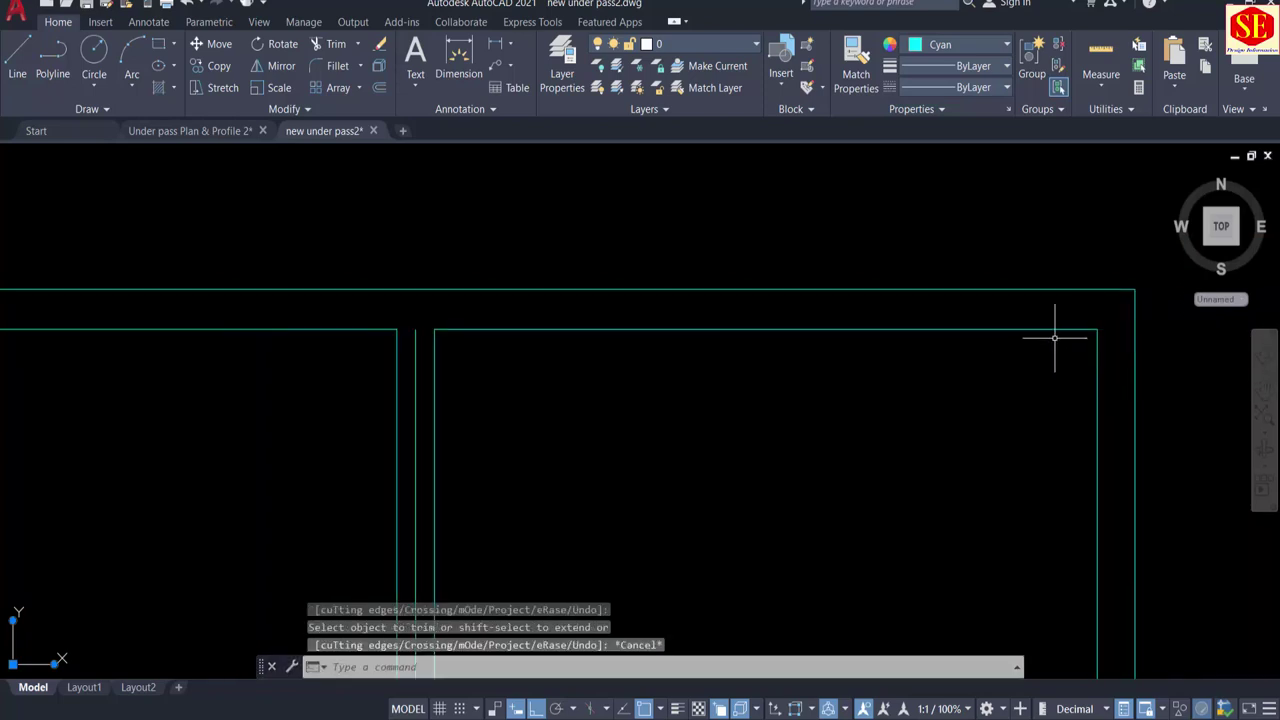
Step: Check the diameter of the rounded upper cell corner in the reference section with a diameter dimension
scroll(1097, 337, down, 3)
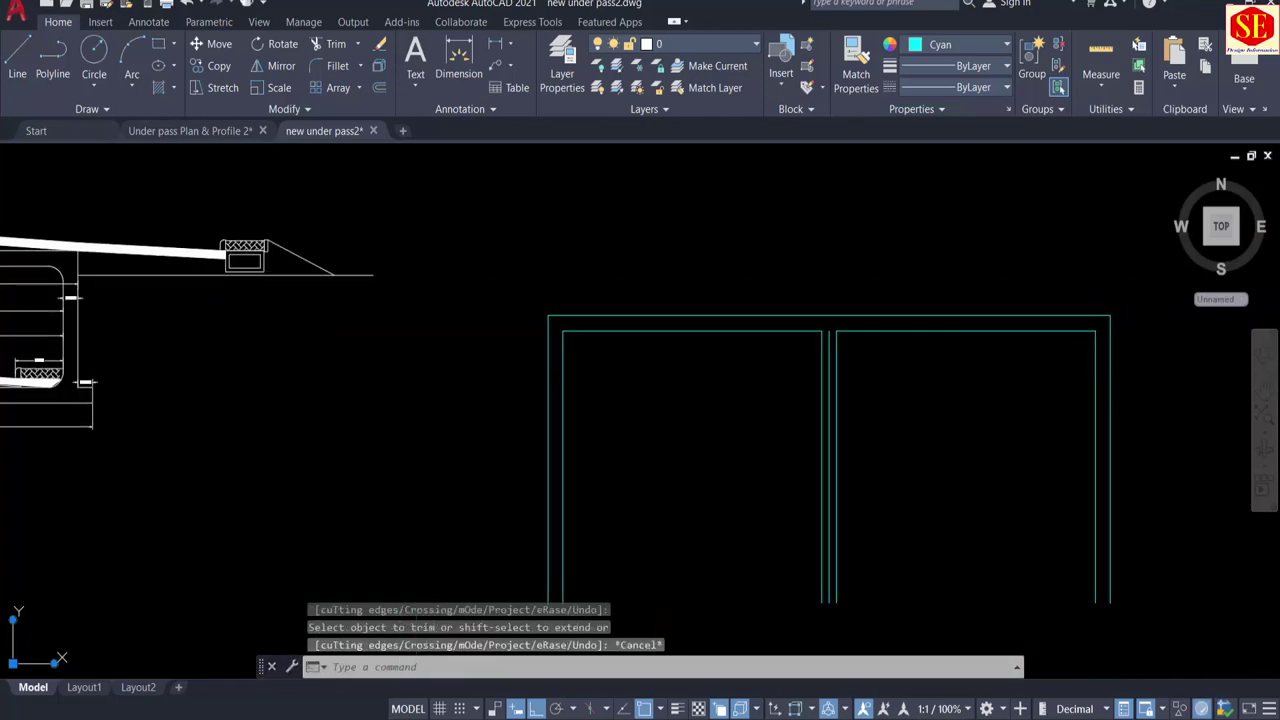
middle_drag(45, 299, 543, 366)
scroll(554, 346, up, 4)
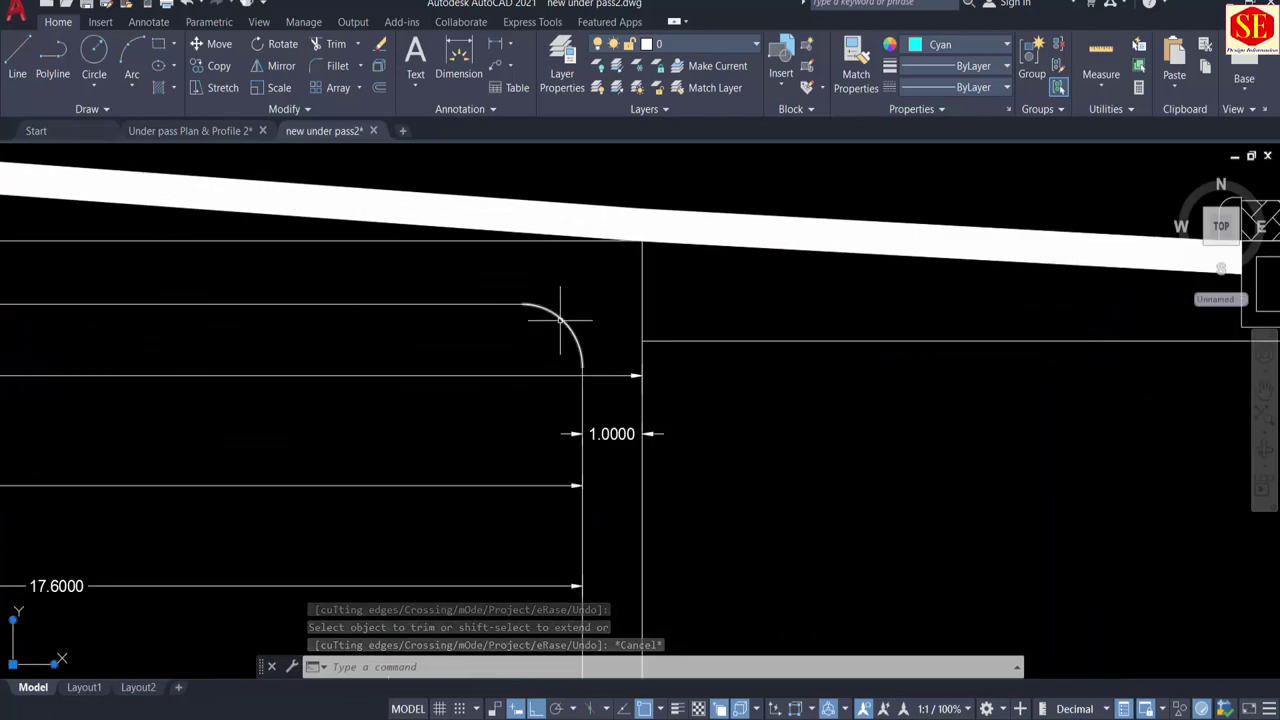
click(511, 44)
click(518, 254)
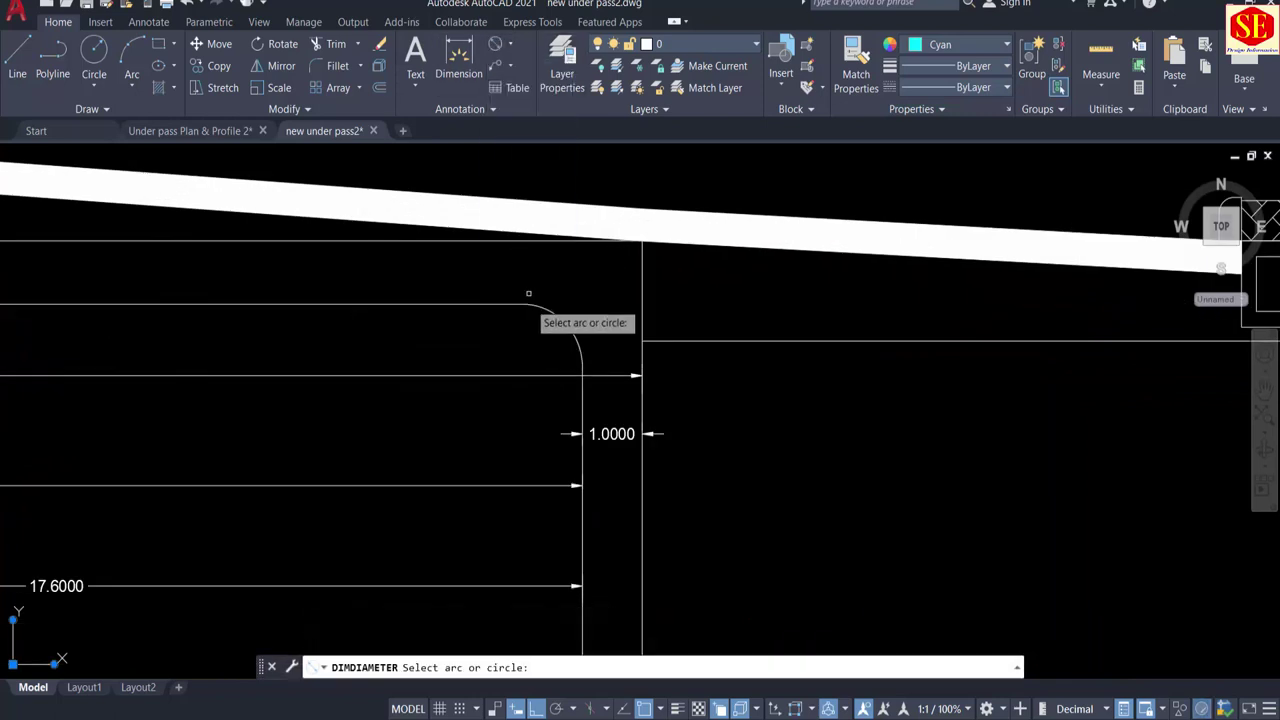
click(562, 328)
scroll(540, 348, up, 2)
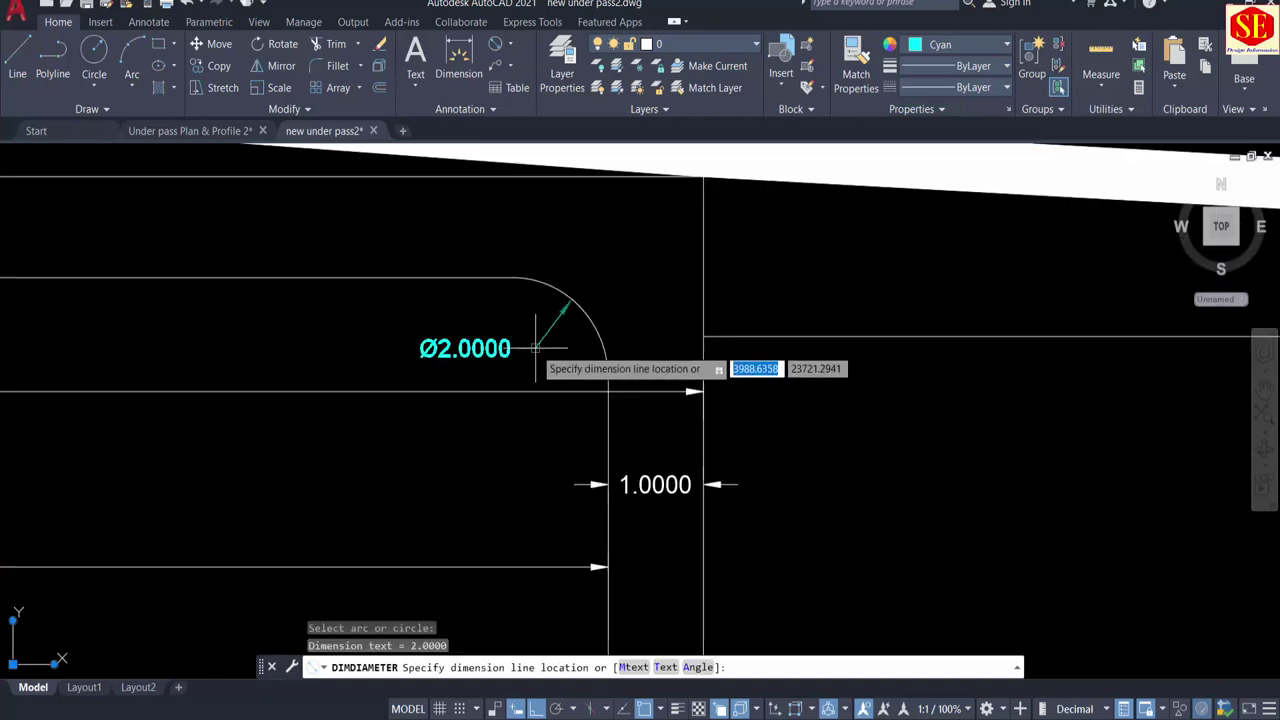
key(Escape)
Step: Round the right cell's upper outer corner in the new section using Fillet with radius 2
scroll(527, 344, down, 5)
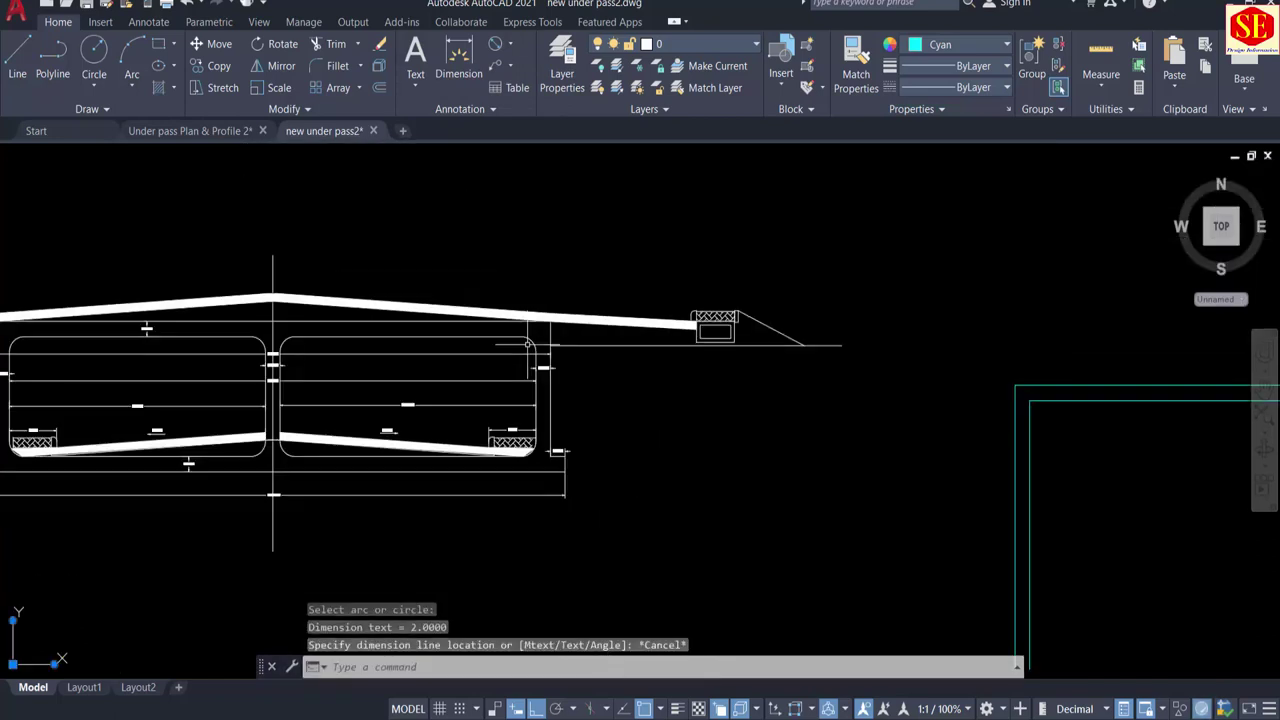
middle_drag(1076, 446, 557, 369)
middle_drag(849, 371, 664, 374)
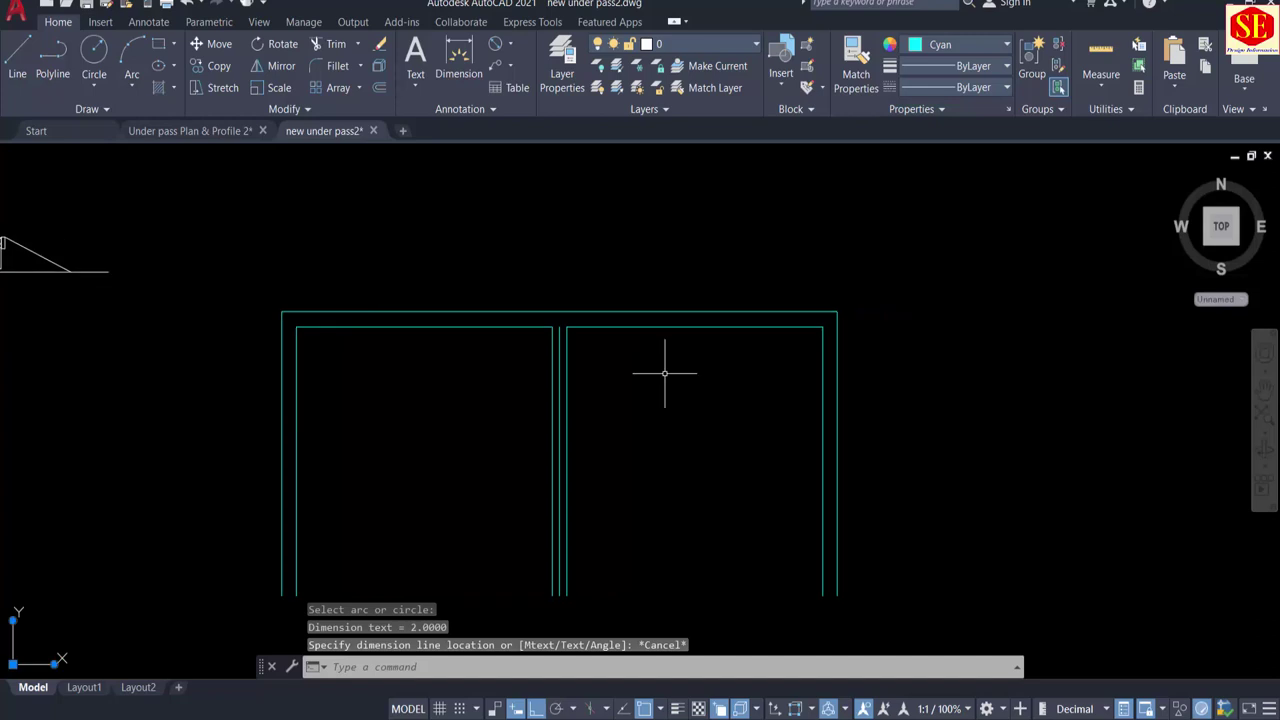
text(F)
key(Return)
text(R)
key(Return)
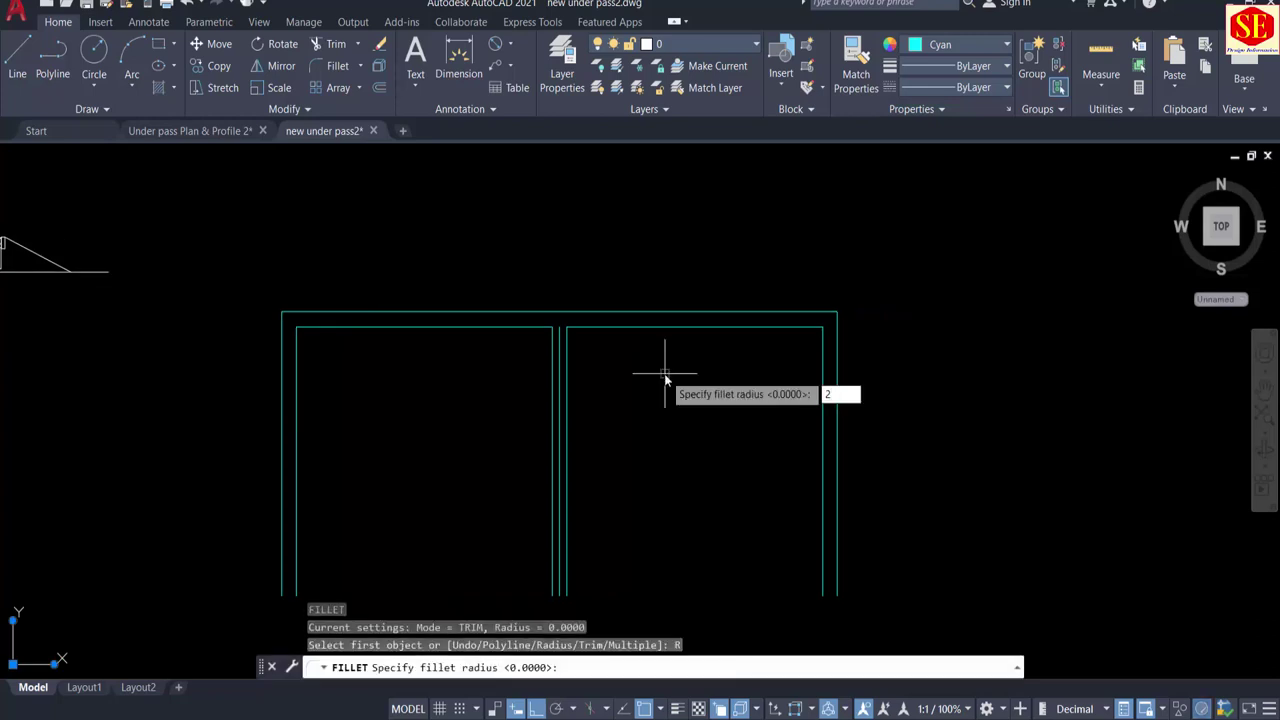
text(2)
key(Return)
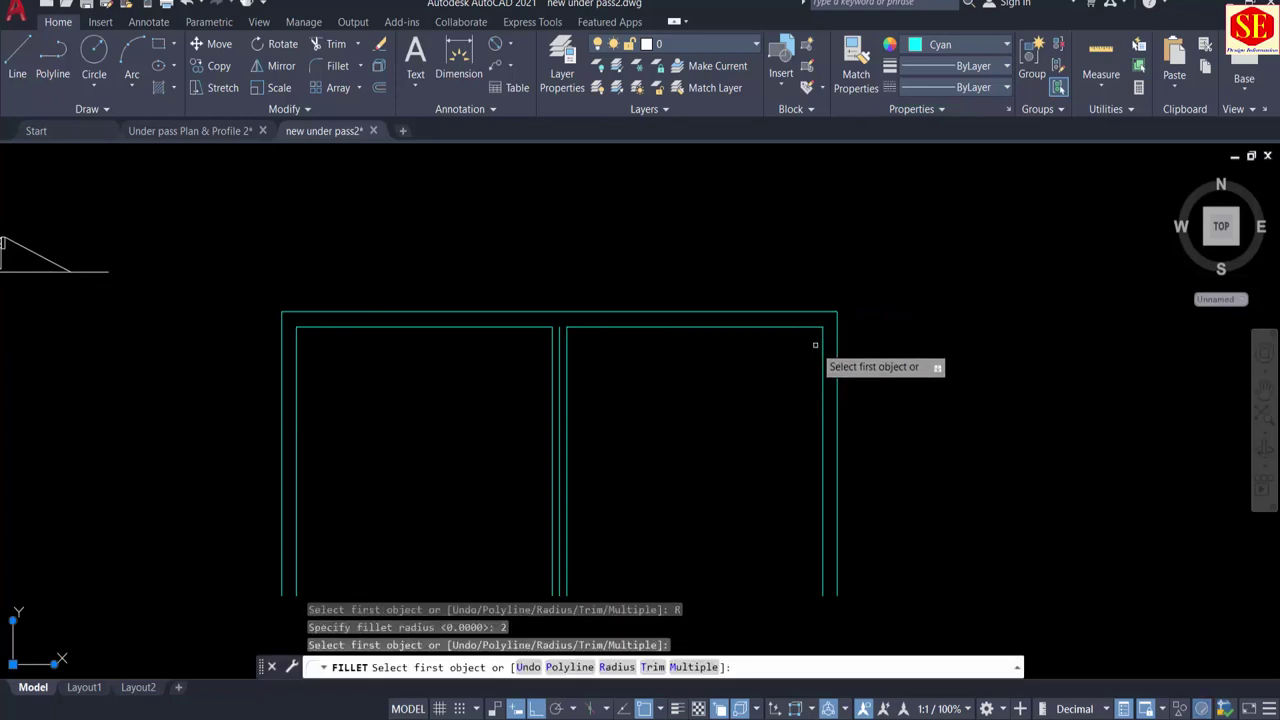
click(823, 360)
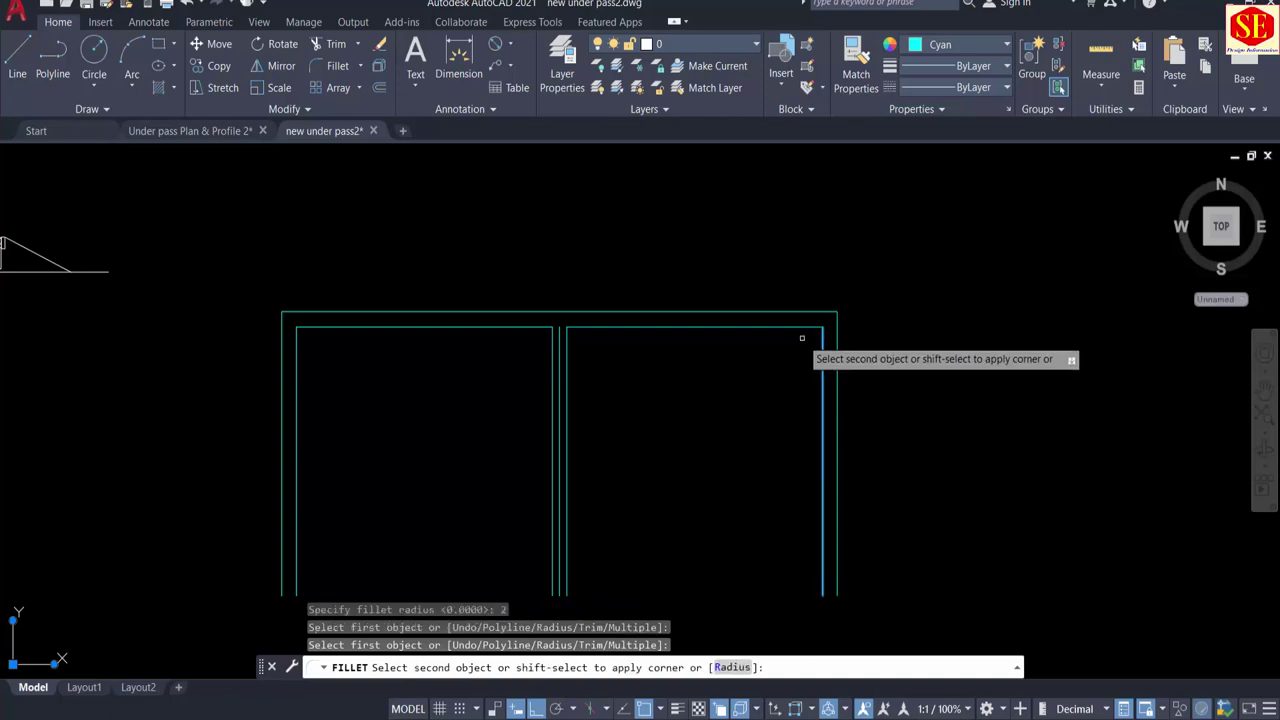
click(801, 328)
Step: Fillet the remaining three upper cell corners, at both sides of the middle wall and the left outer wall, with radius 2
key(Return)
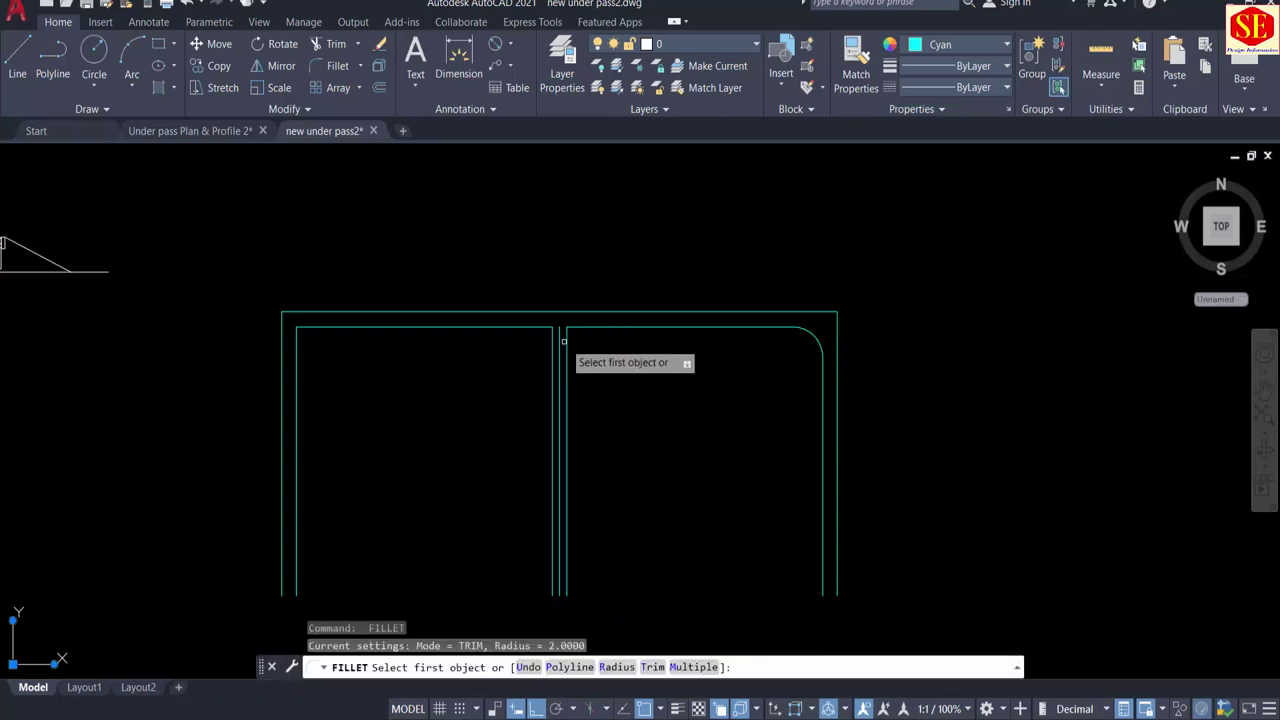
click(563, 341)
click(585, 327)
key(Return)
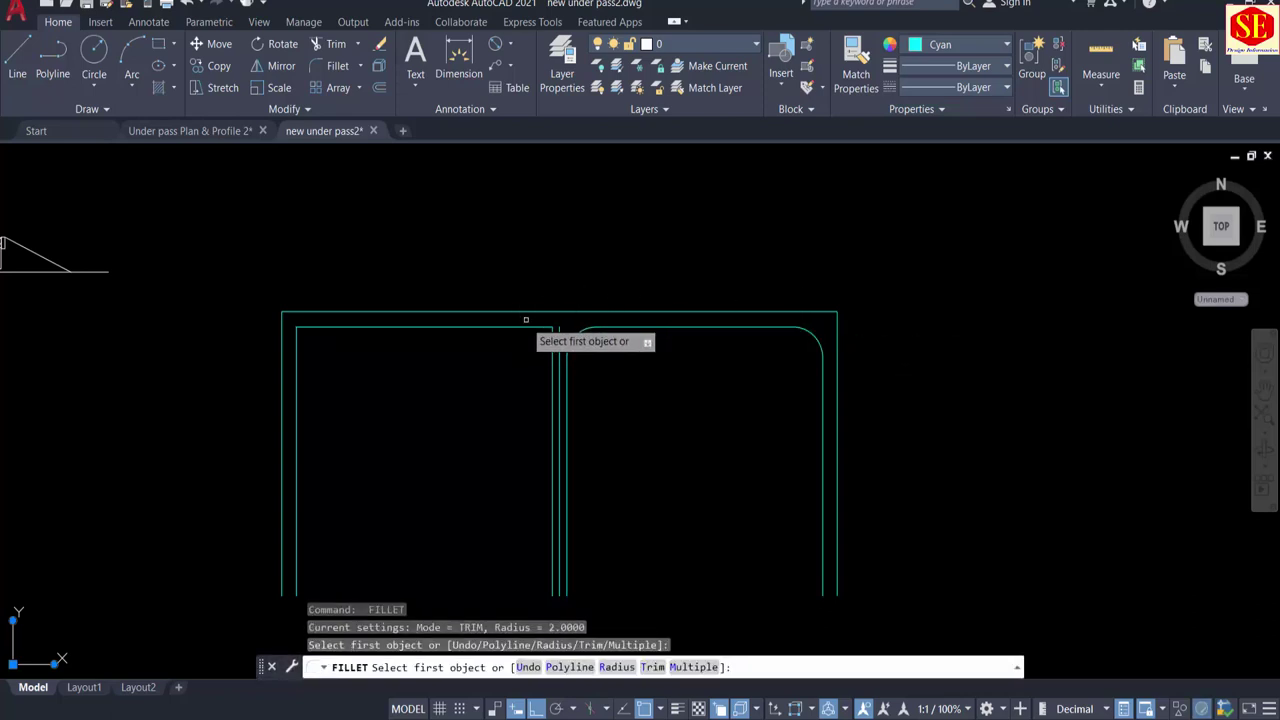
click(526, 320)
click(550, 354)
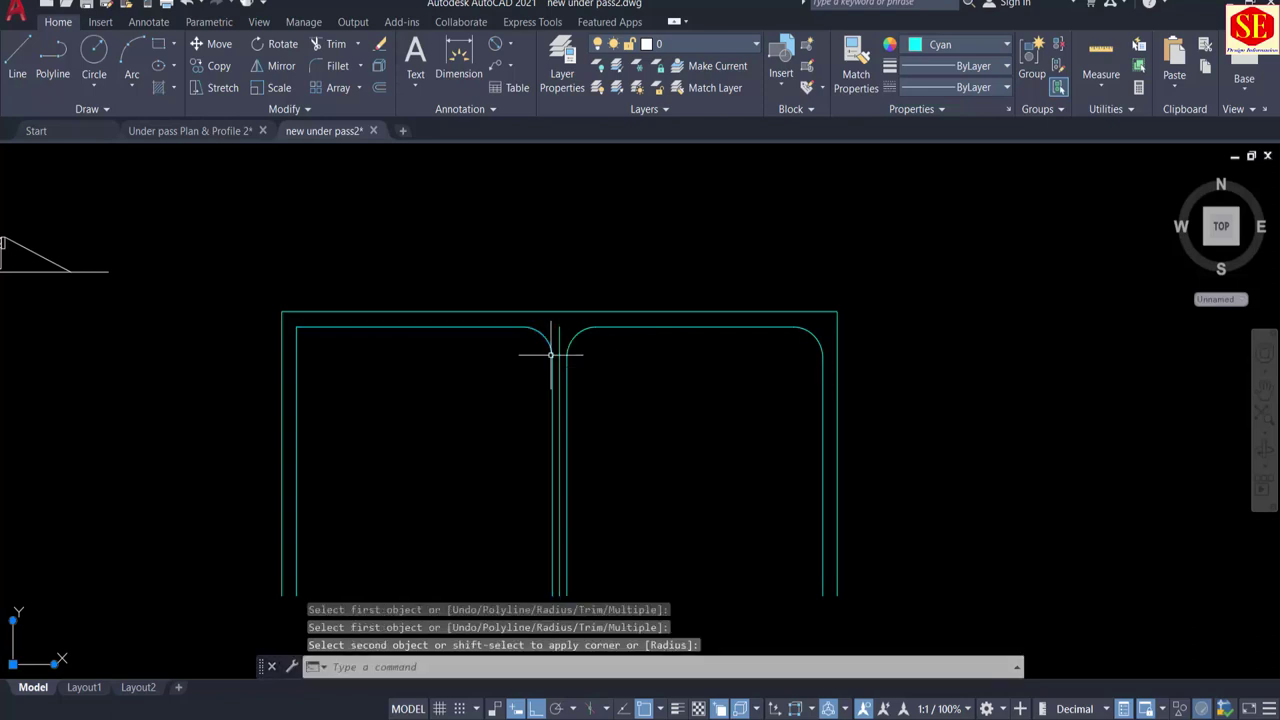
key(Return)
click(297, 370)
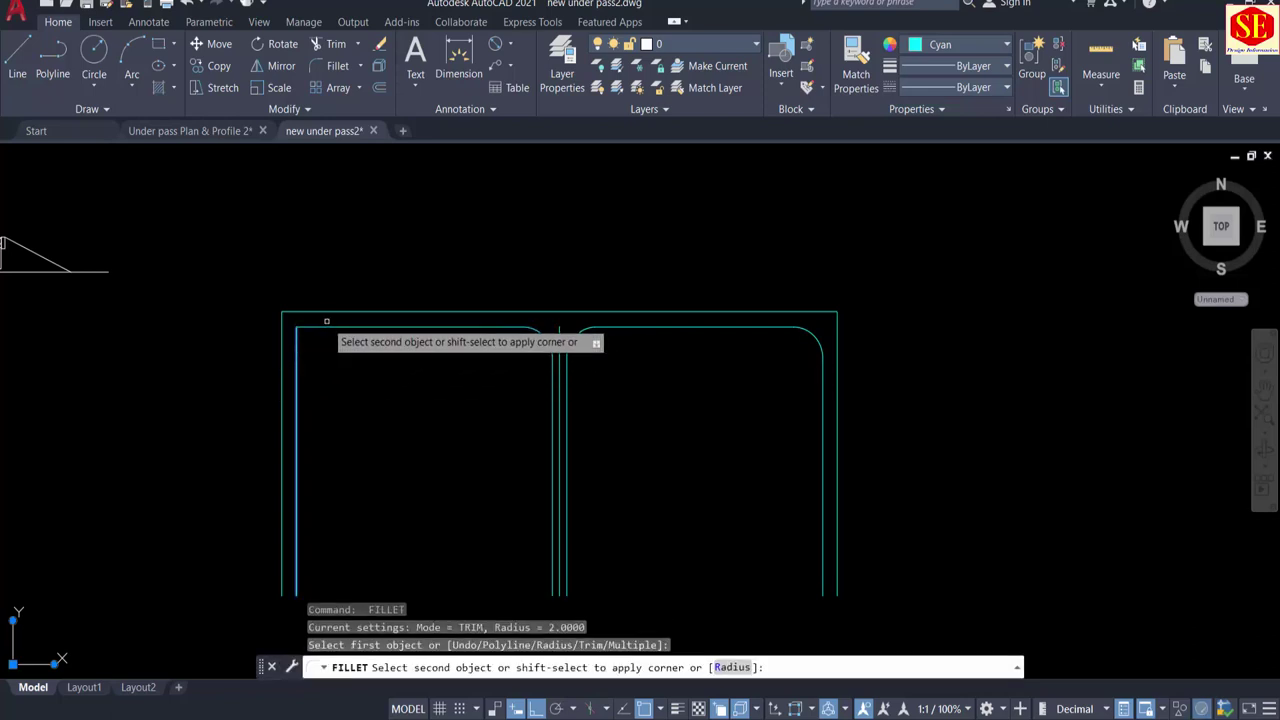
click(326, 327)
key(Escape)
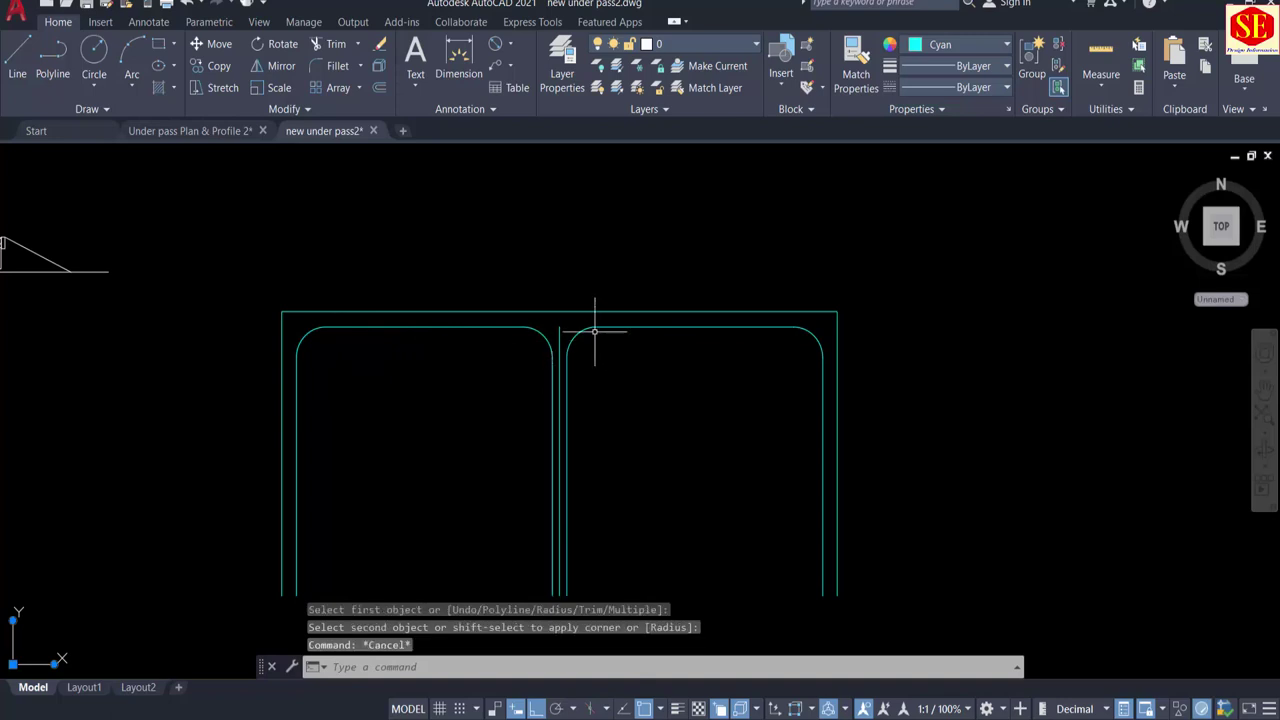
Step: Check the base of the reference section, and draw a horizontal line joining the lower ends of the new section's two outer walls
scroll(584, 354, down, 4)
scroll(140, 340, up, 7)
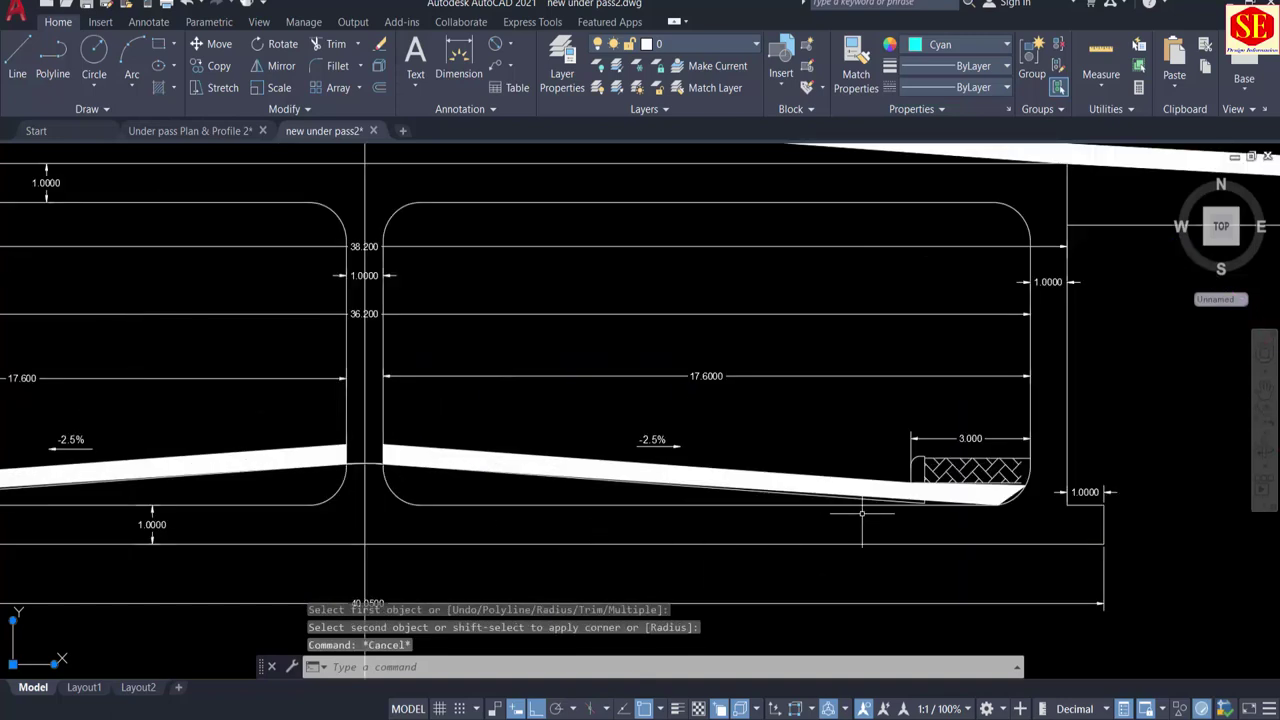
scroll(968, 520, down, 4)
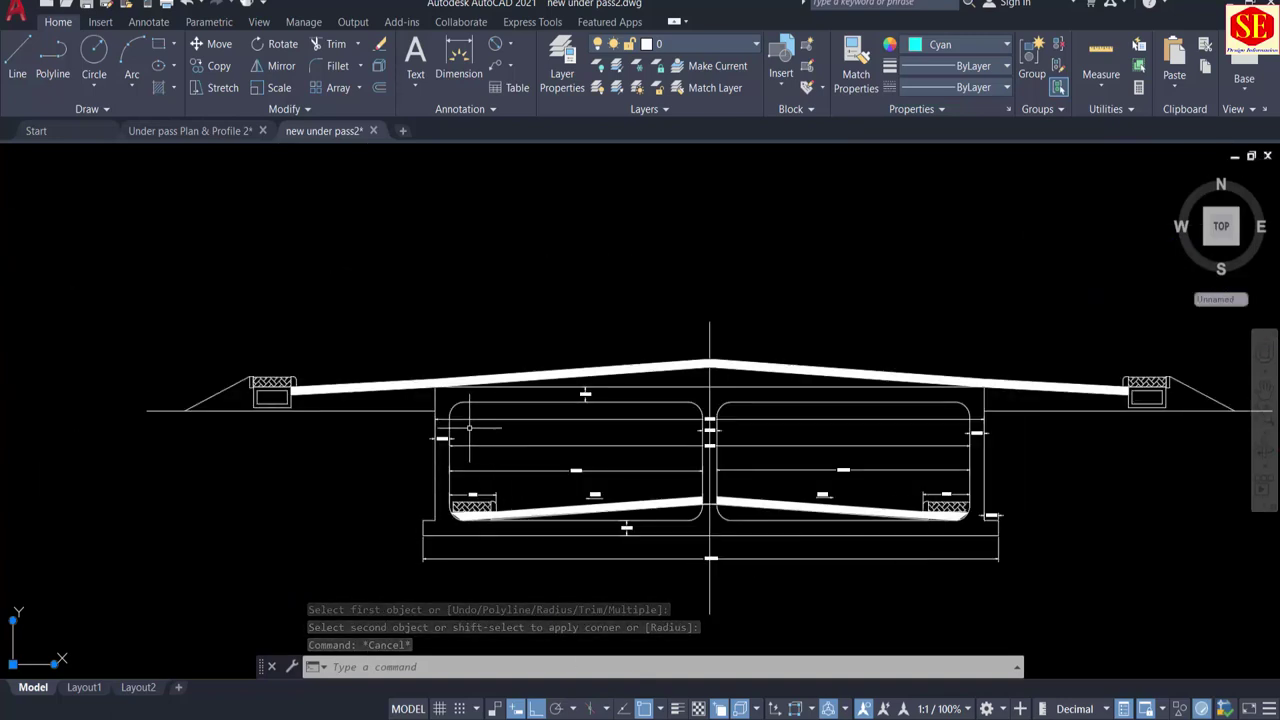
middle_drag(853, 450, 54, 397)
middle_drag(647, 410, 433, 294)
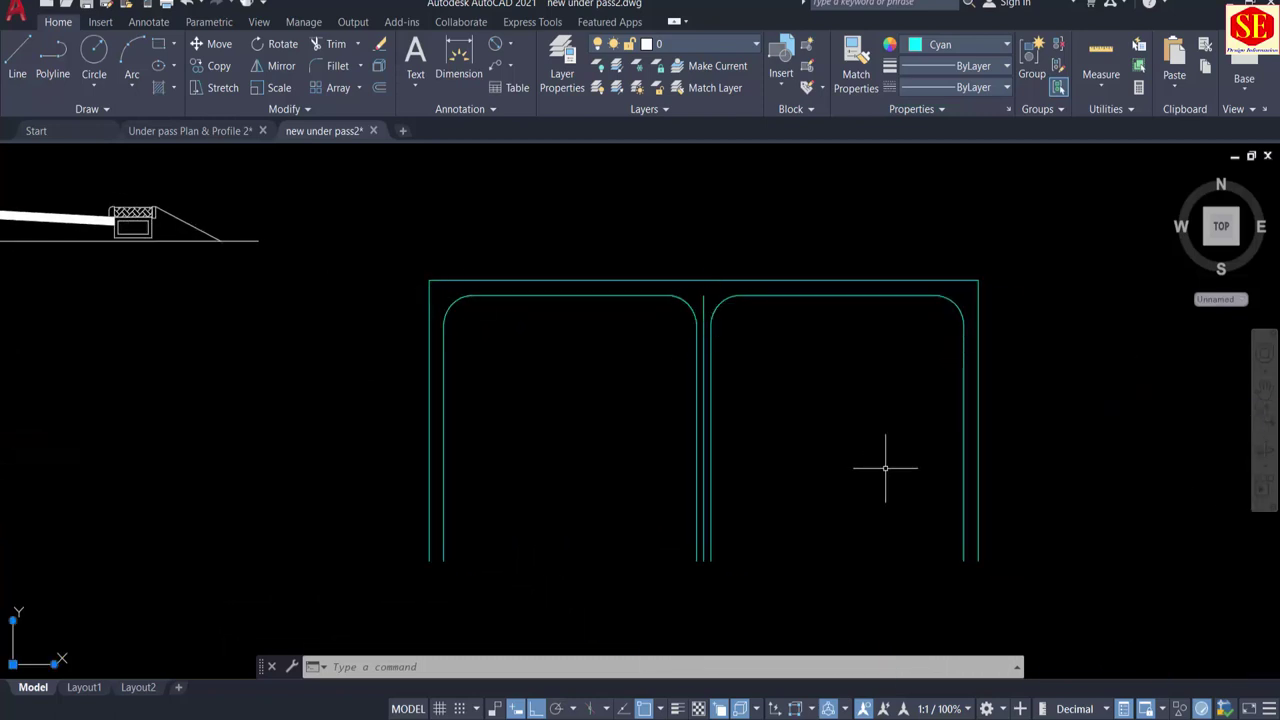
text(l)
key(Return)
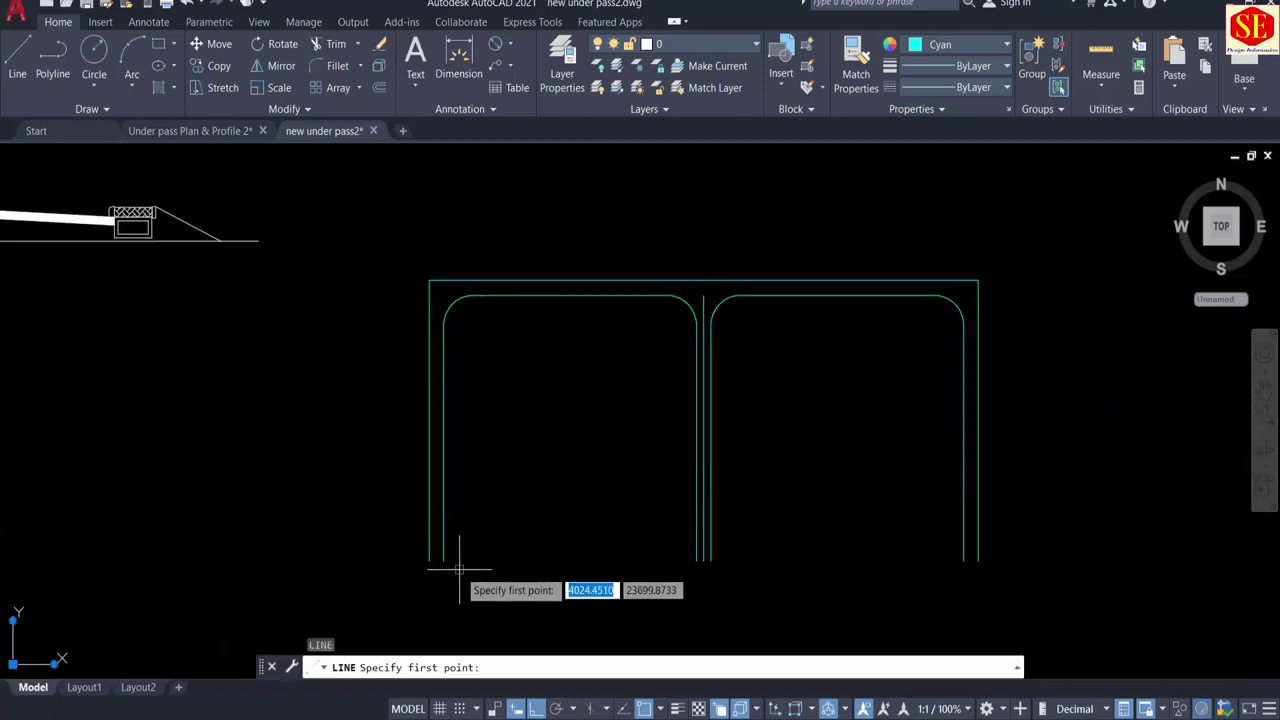
click(430, 517)
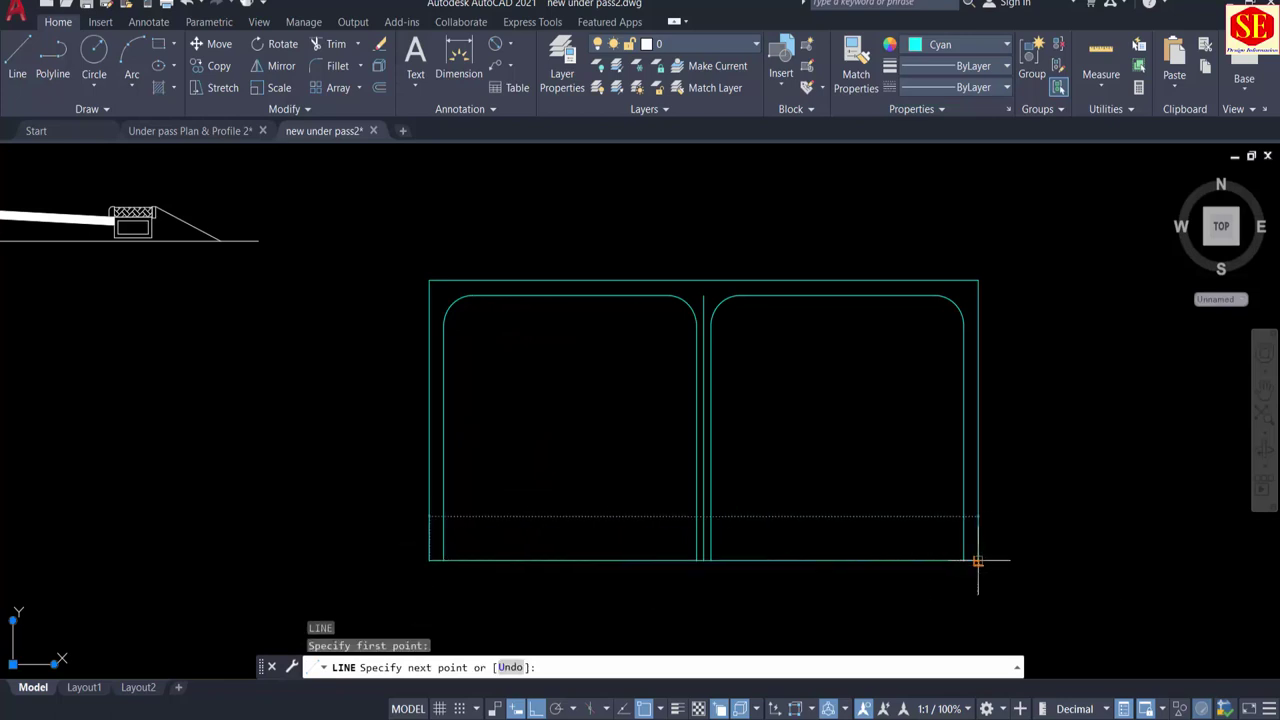
key(Escape)
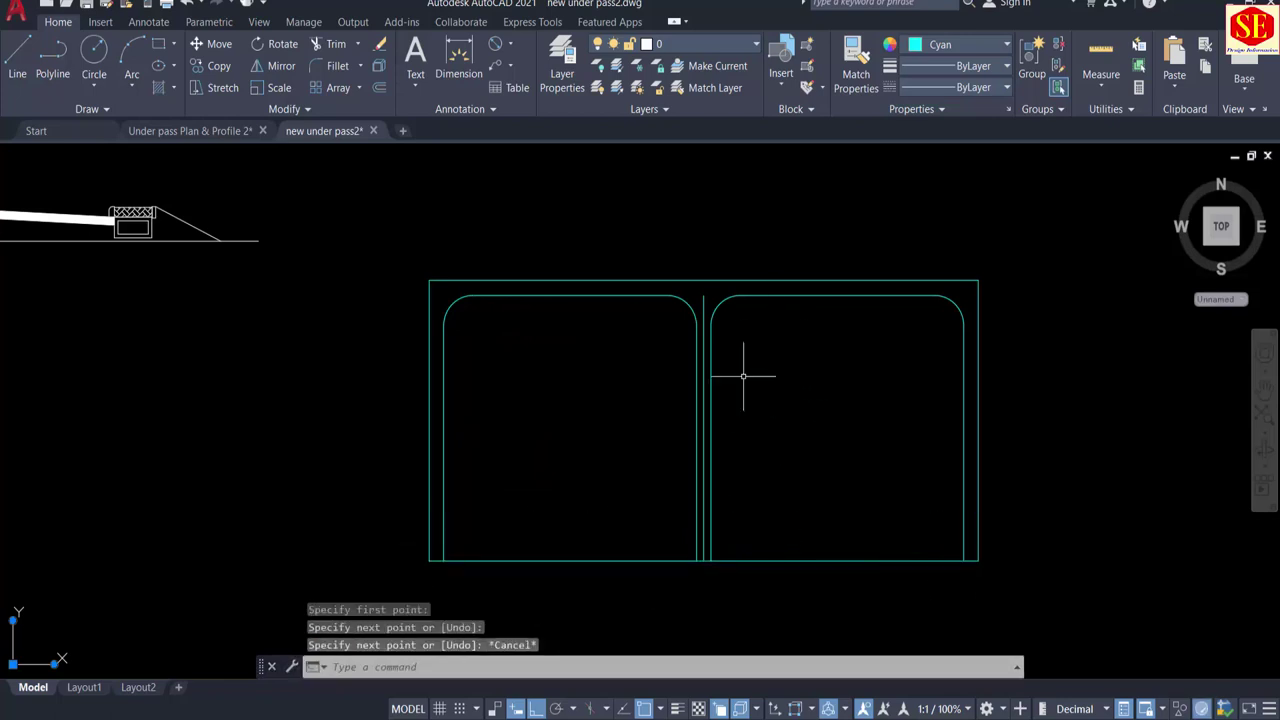
Step: Draw a vertical line in the right cell from the top slab's underside to the bottom line
text(l)
key(Return)
click(789, 295)
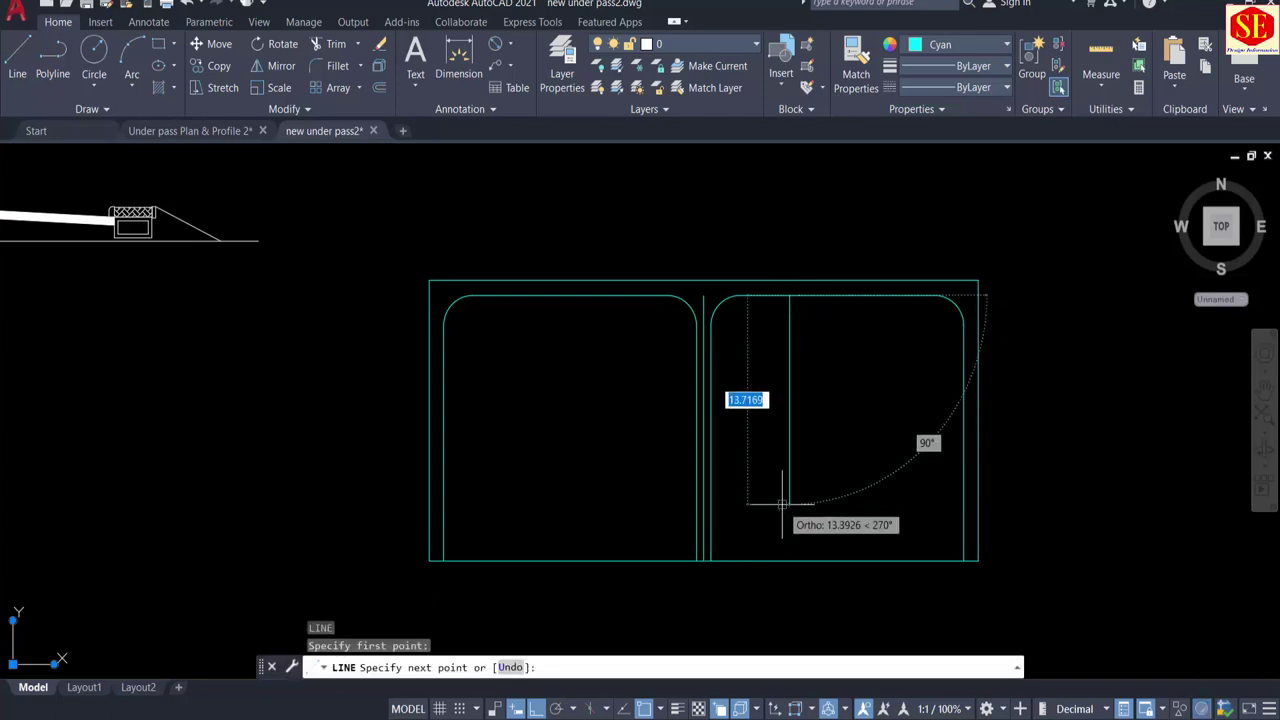
click(789, 560)
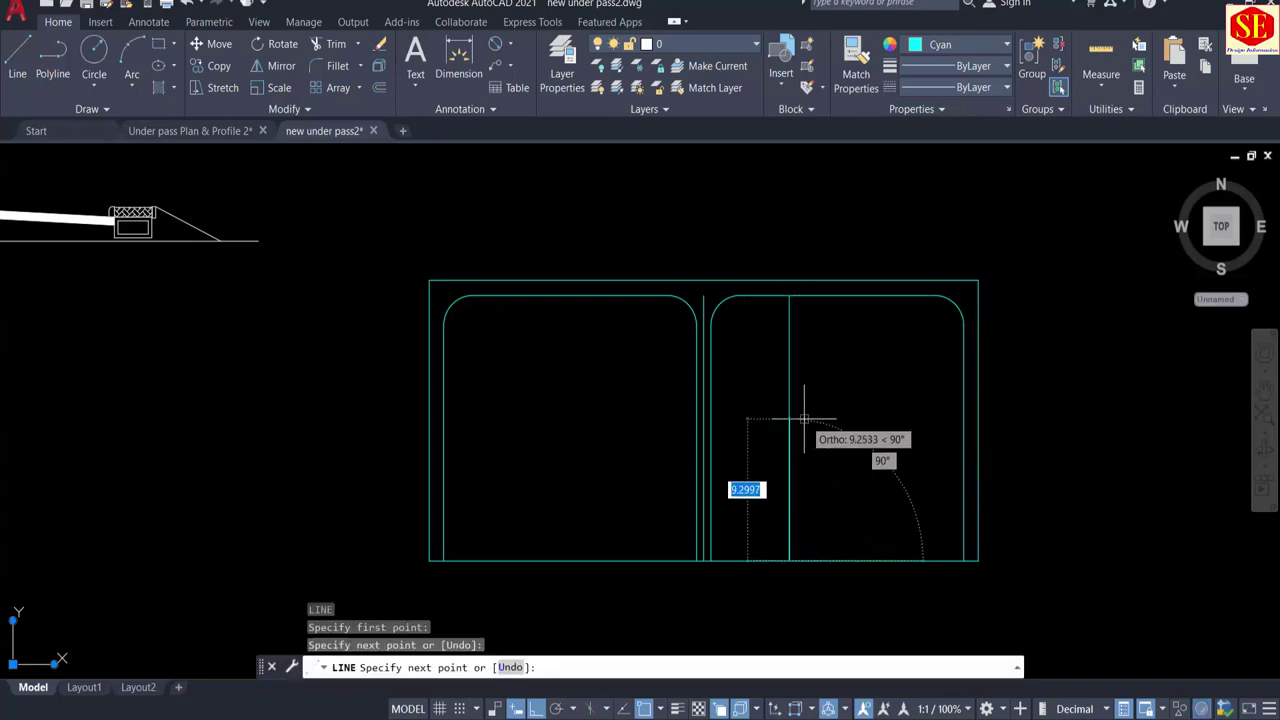
scroll(806, 422, up, 5)
key(Escape)
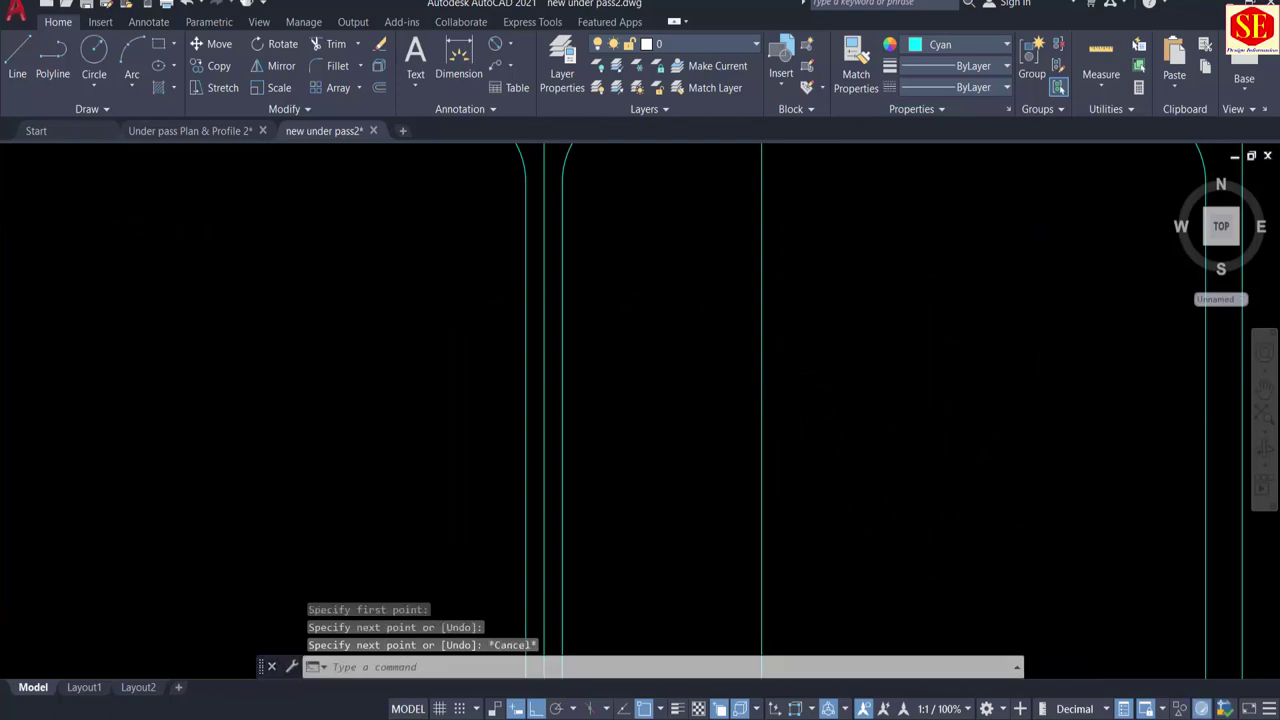
scroll(768, 400, down, 6)
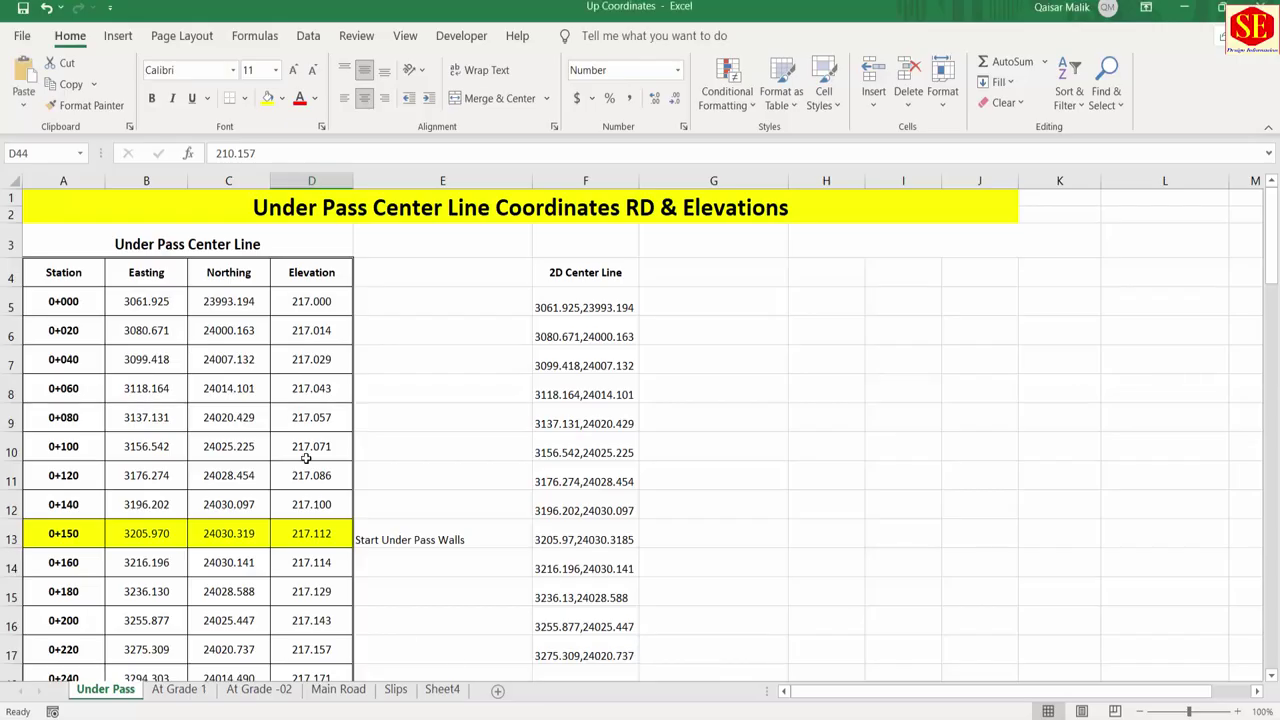
Step: Switch to the Up Coordinates workbook in Excel and examine the underpass elevations for stations 0+700 to 0+800
scroll(306, 457, down, 3)
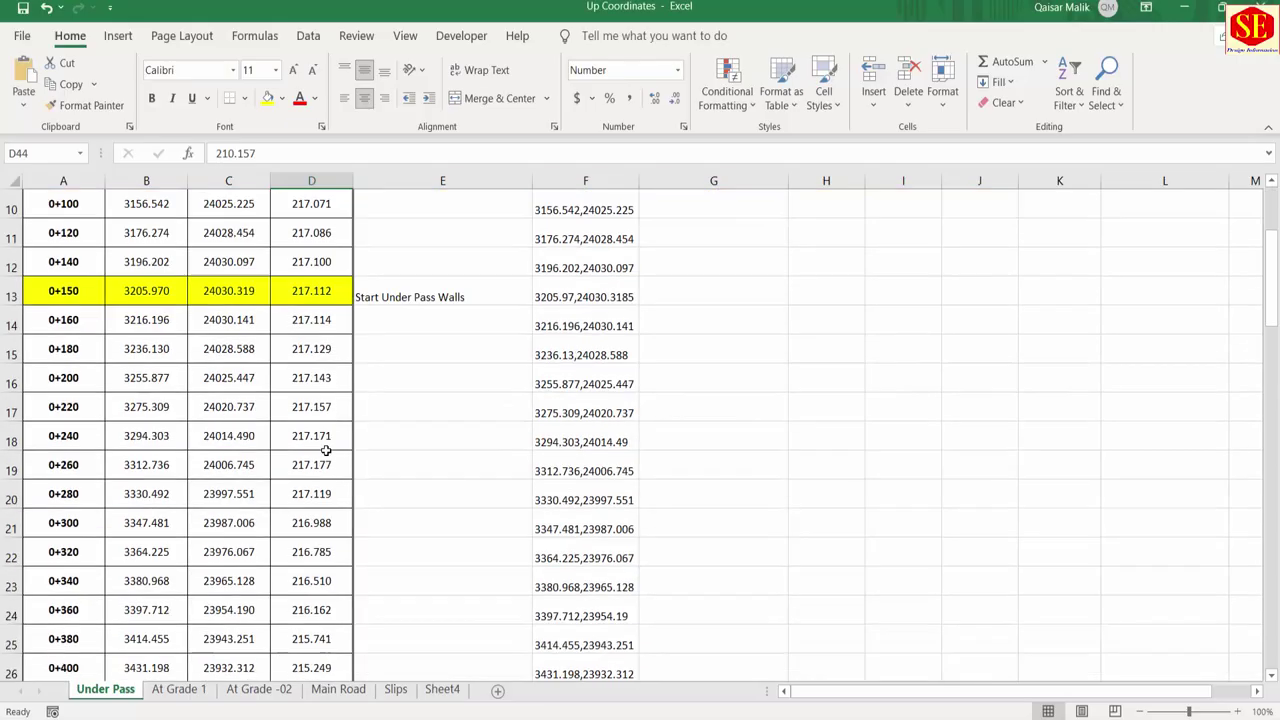
scroll(326, 451, down, 4)
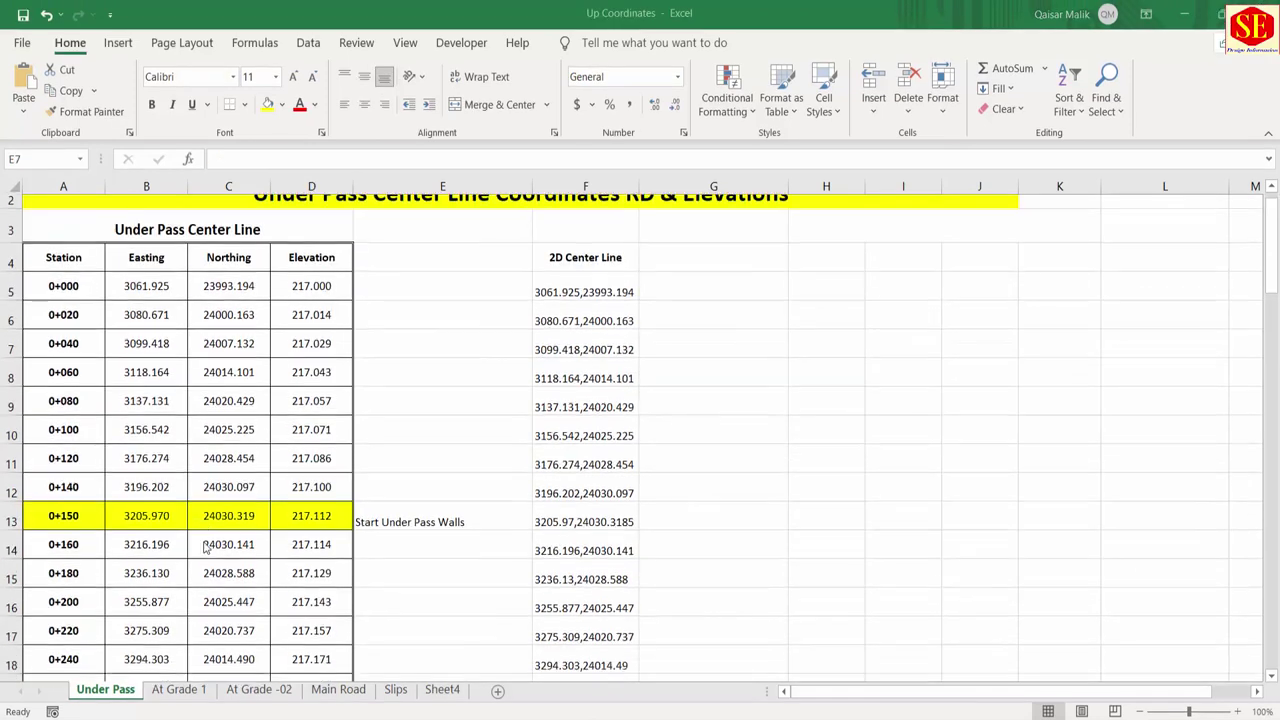
scroll(234, 468, down, 10)
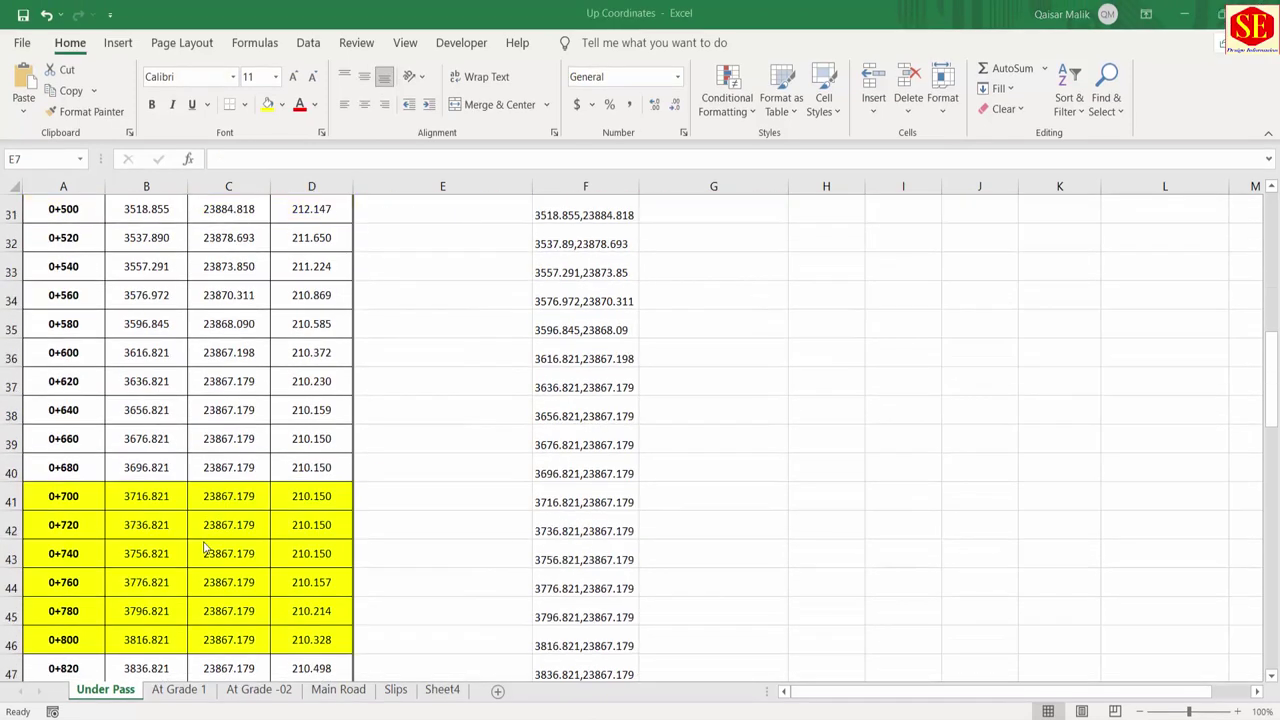
scroll(204, 547, down, 1)
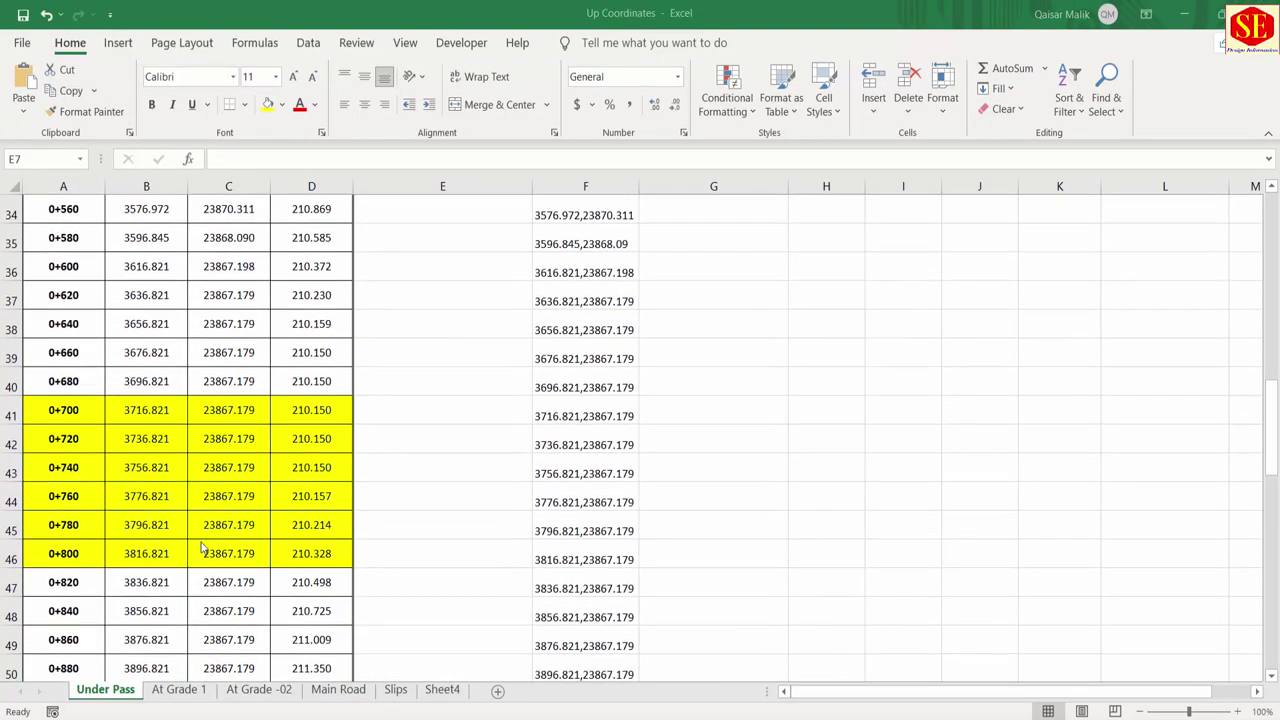
click(79, 545)
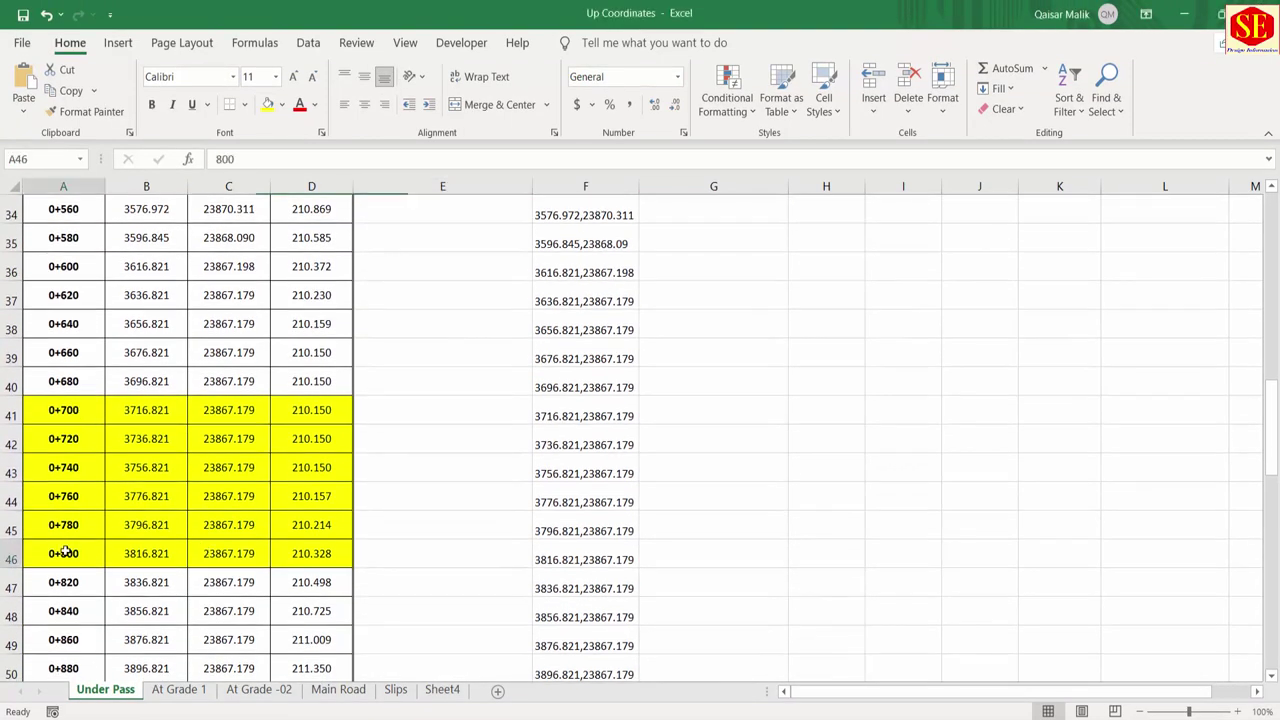
click(304, 410)
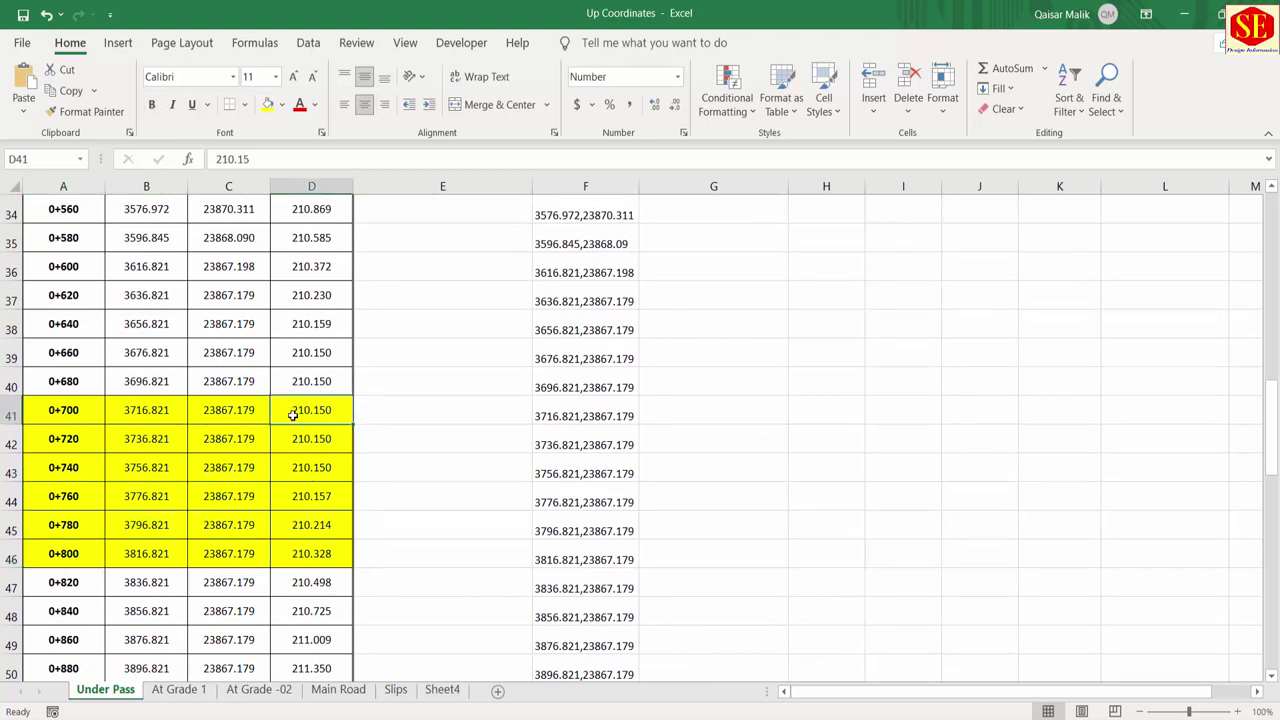
shift+click(301, 551)
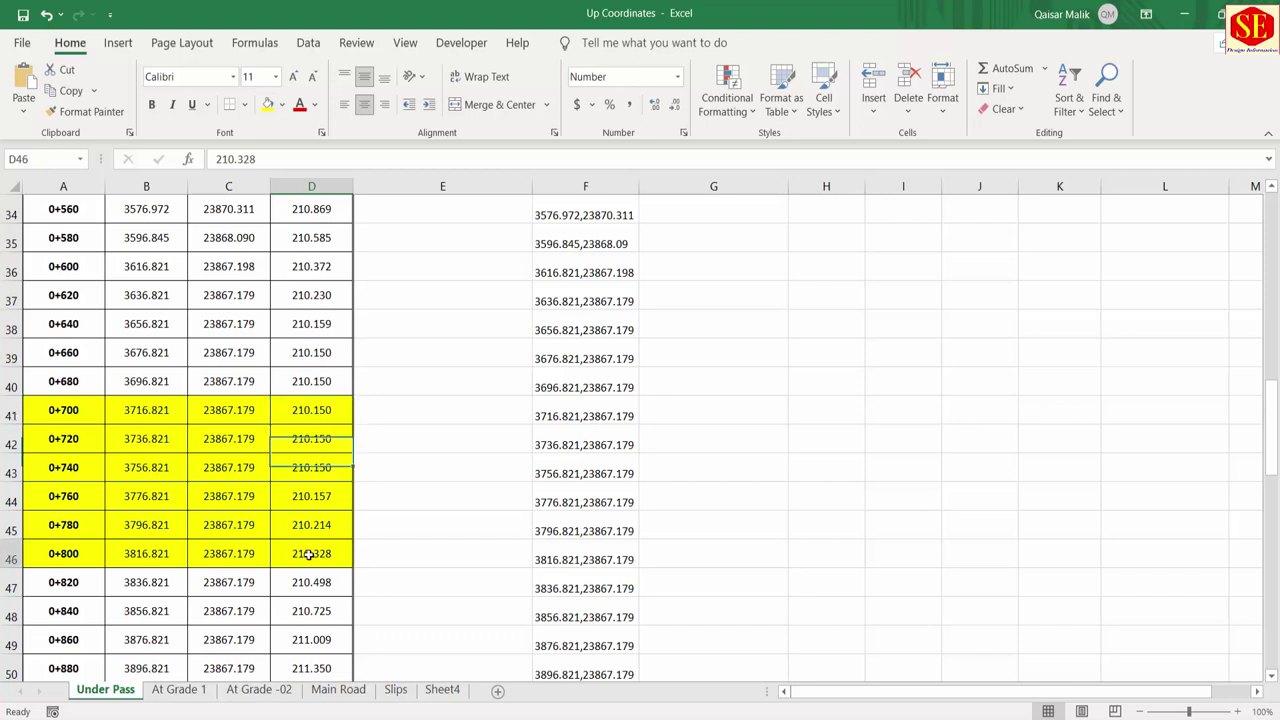
click(298, 560)
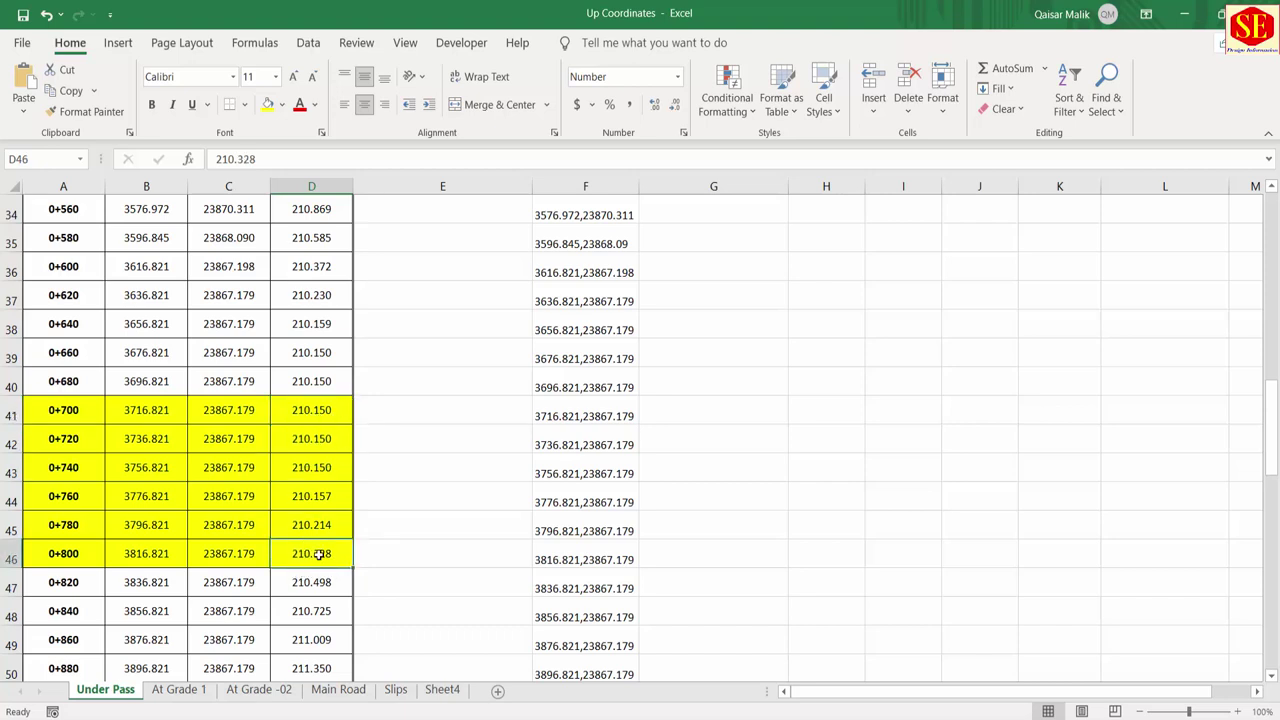
click(825, 547)
text(210)
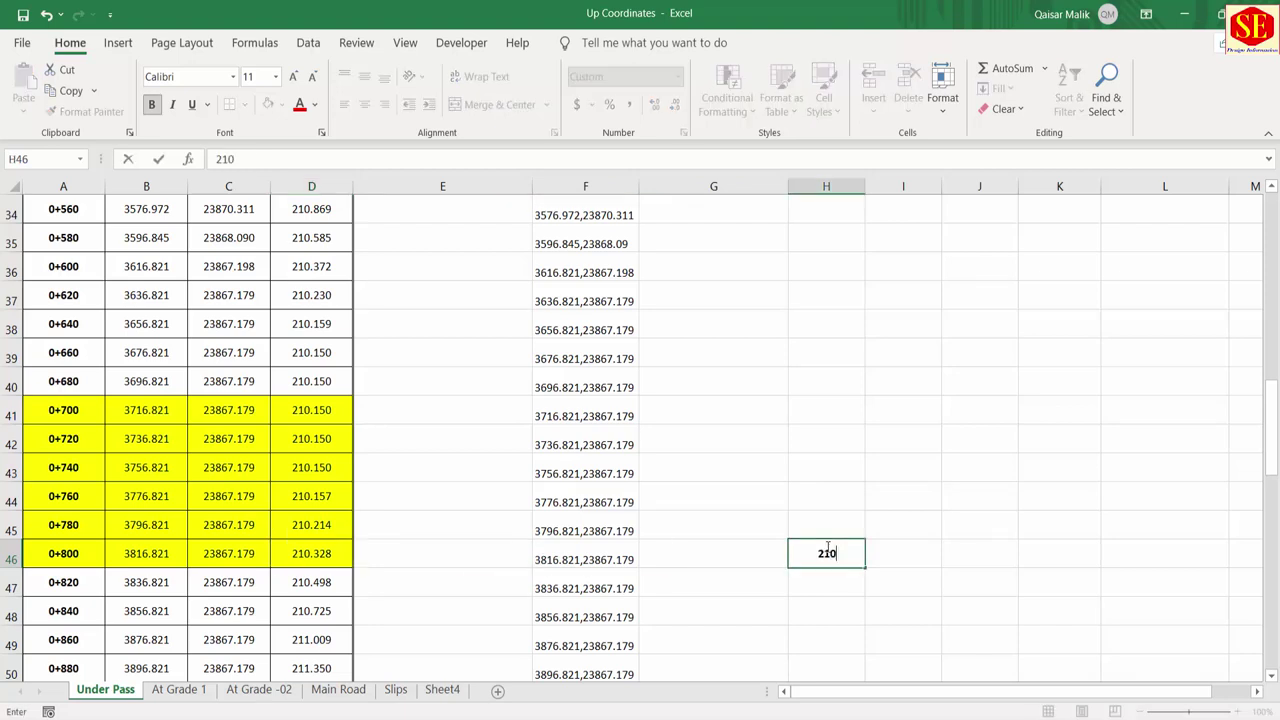
key(Return)
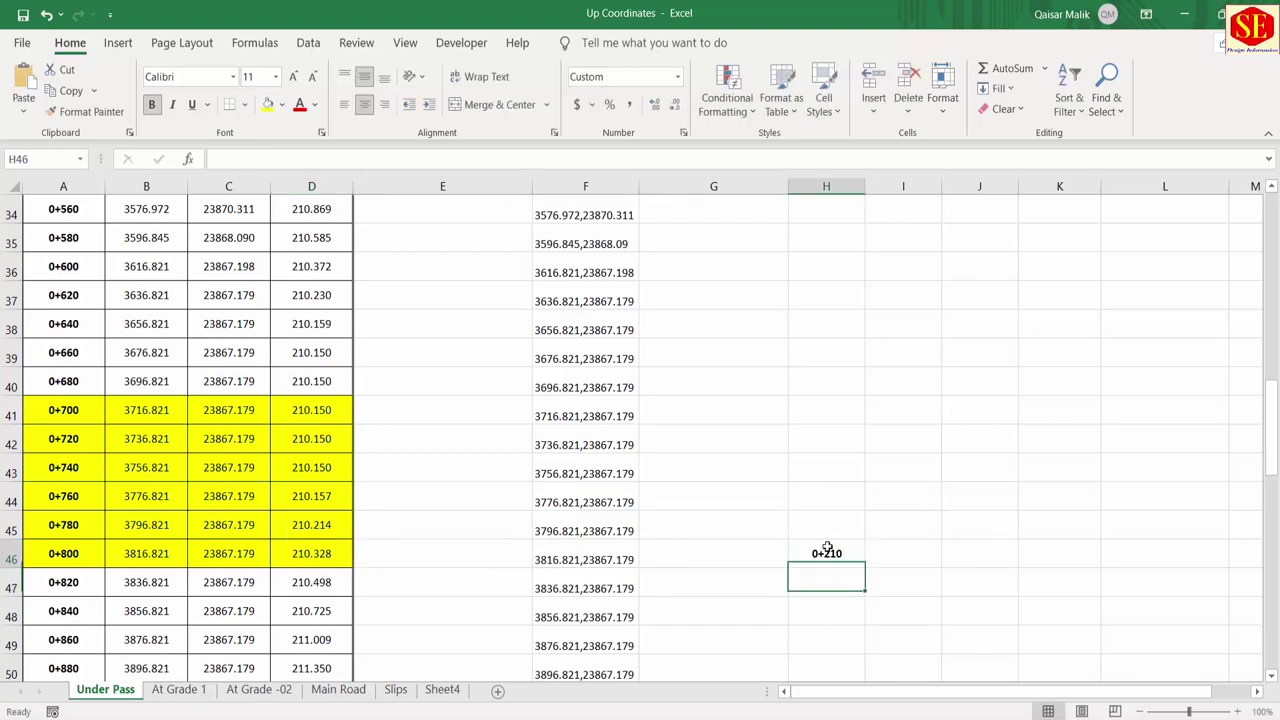
Step: Enter the elevation 210.328 in cell I46 and clear the entry in cell H46
click(826, 549)
click(870, 556)
text(210.328)
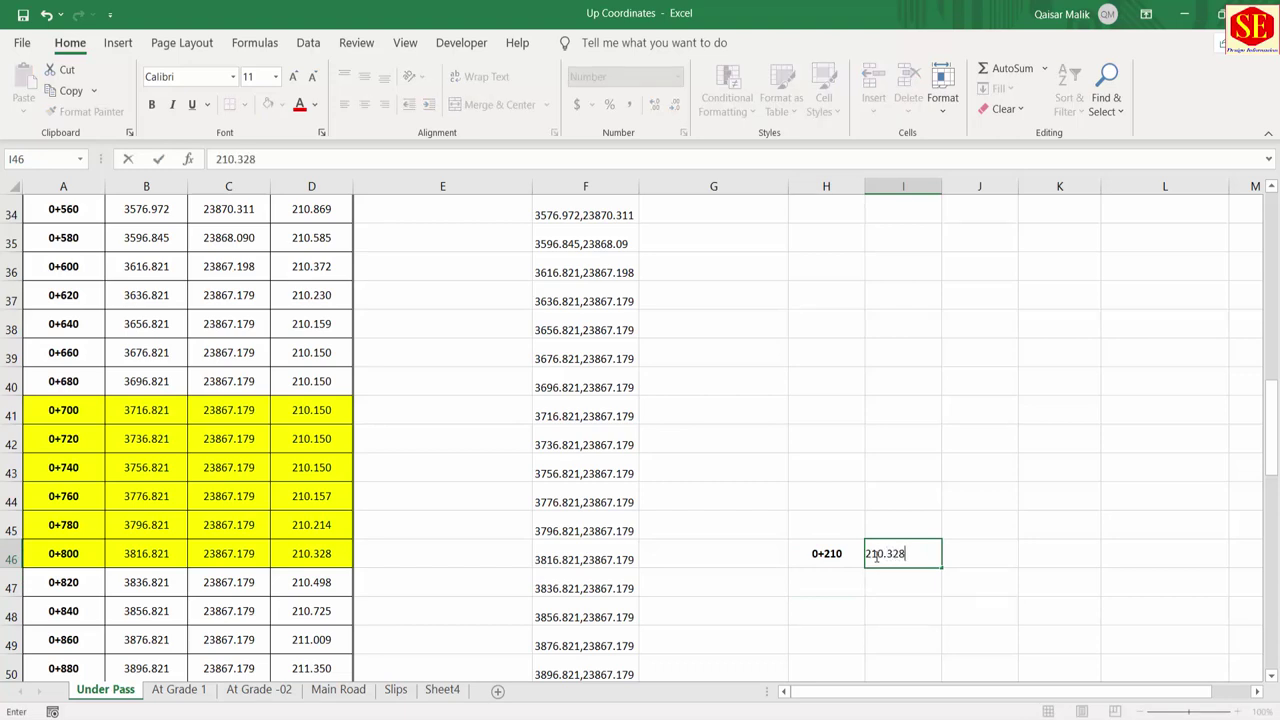
key(Return)
click(818, 554)
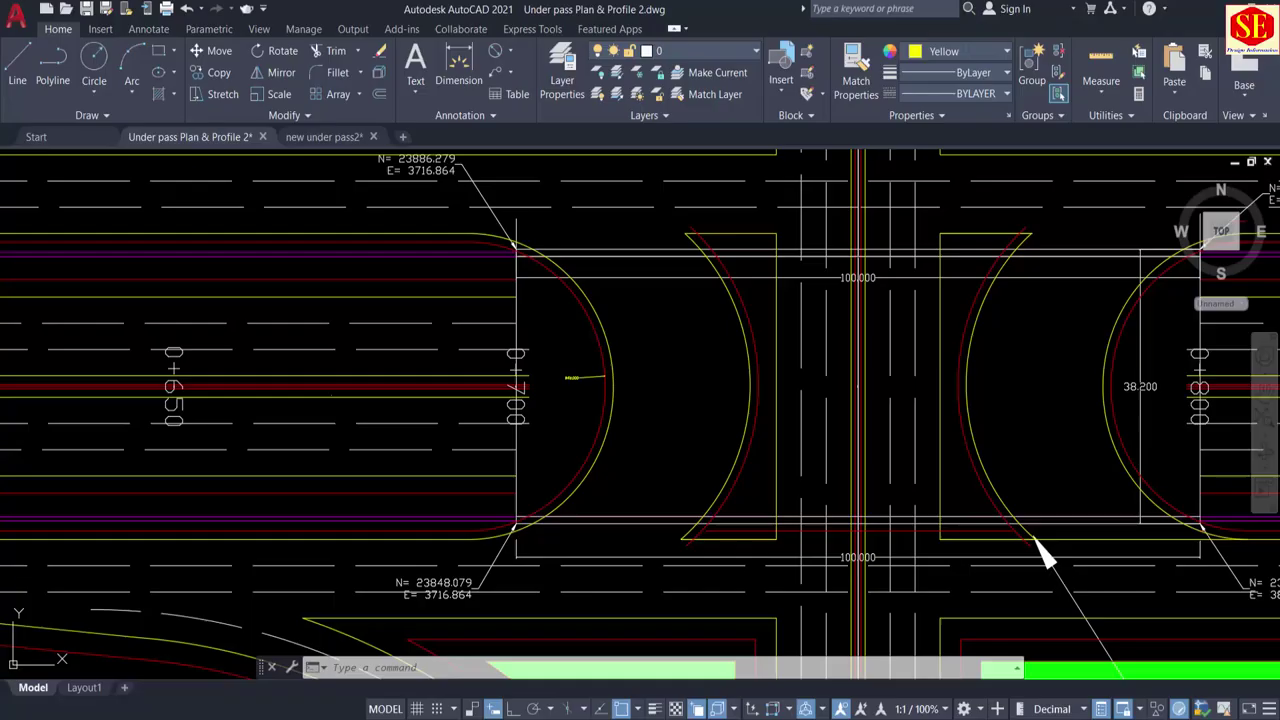
Step: Review the main road crossing in the Under pass Plan & Profile 2 drawing, and open the Main Road sheet of the Up Coordinates workbook
scroll(549, 252, down, 5)
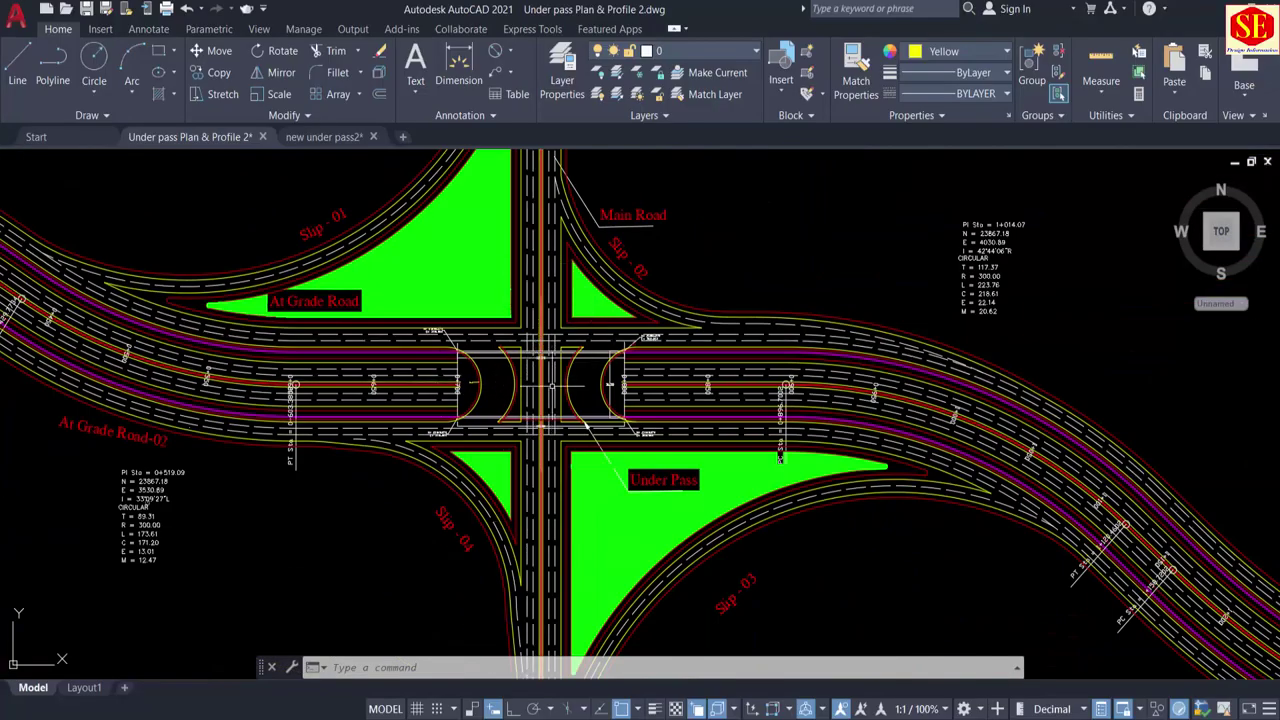
key(alt+Tab)
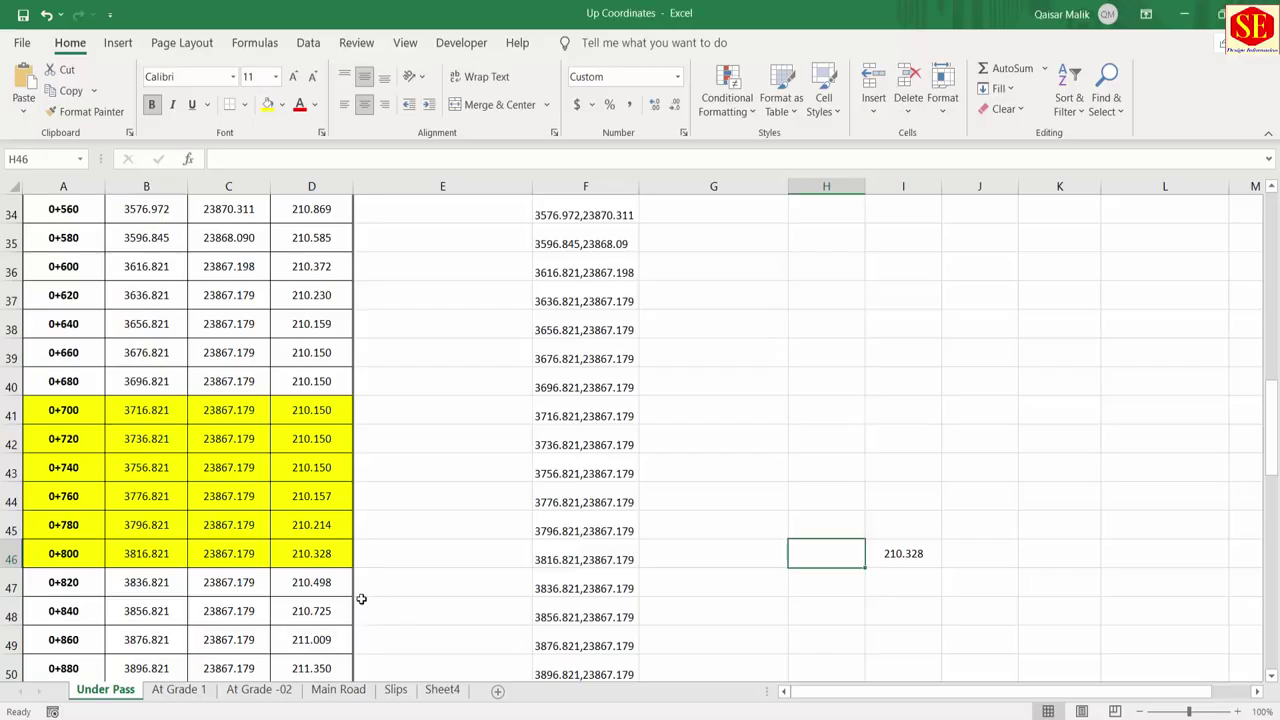
click(338, 690)
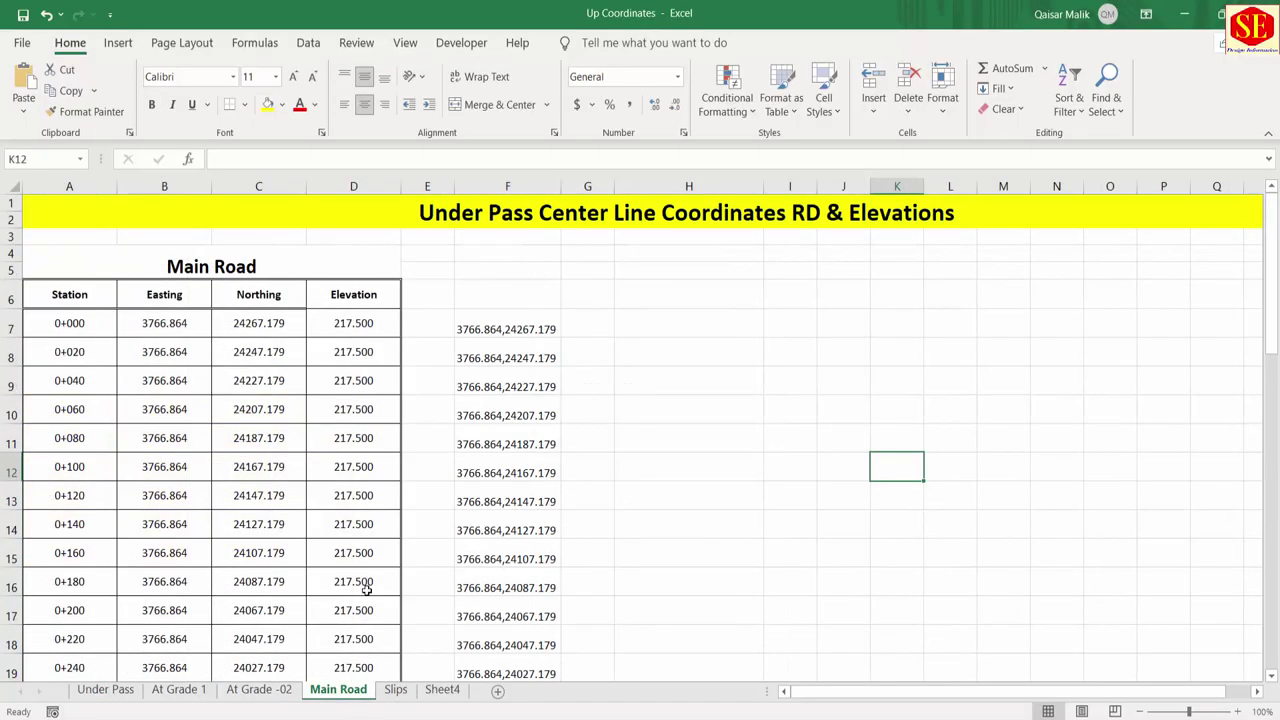
Step: Look up the main road elevation on the Main Road sheet and enter 217.5 in cell J46 of the Under Pass sheet
scroll(117, 475, down, 7)
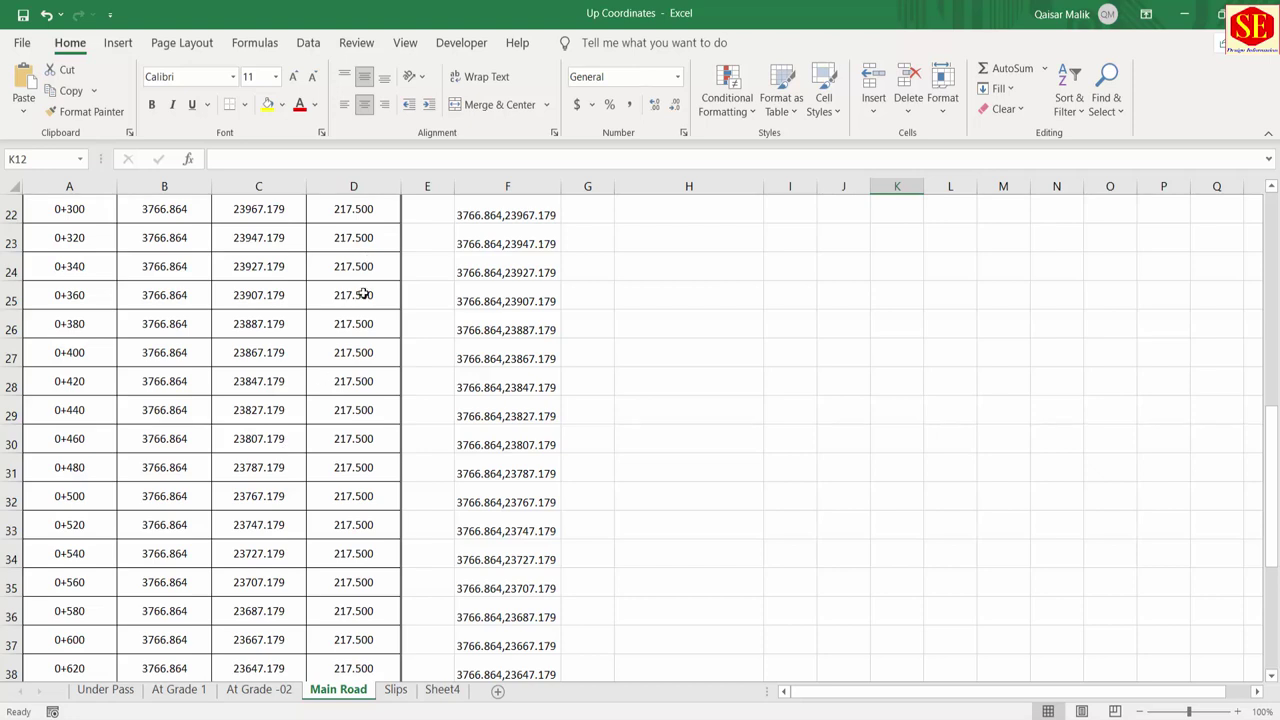
click(345, 411)
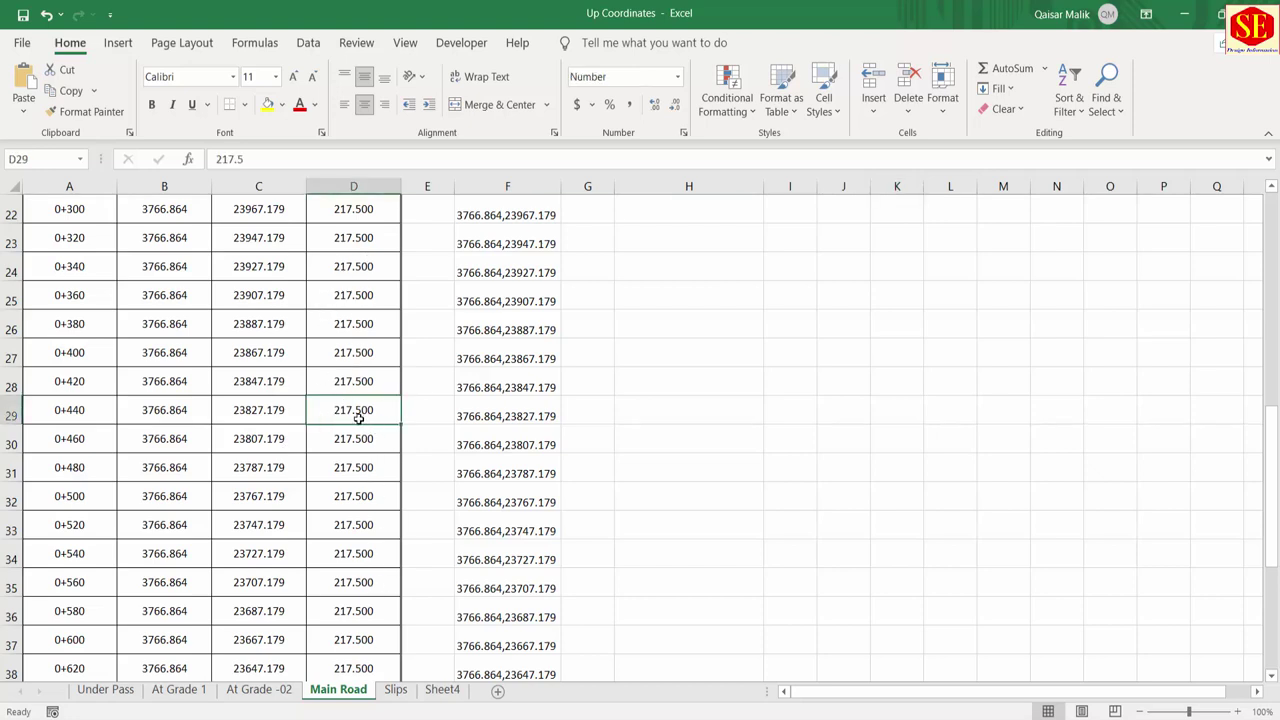
click(110, 694)
click(968, 565)
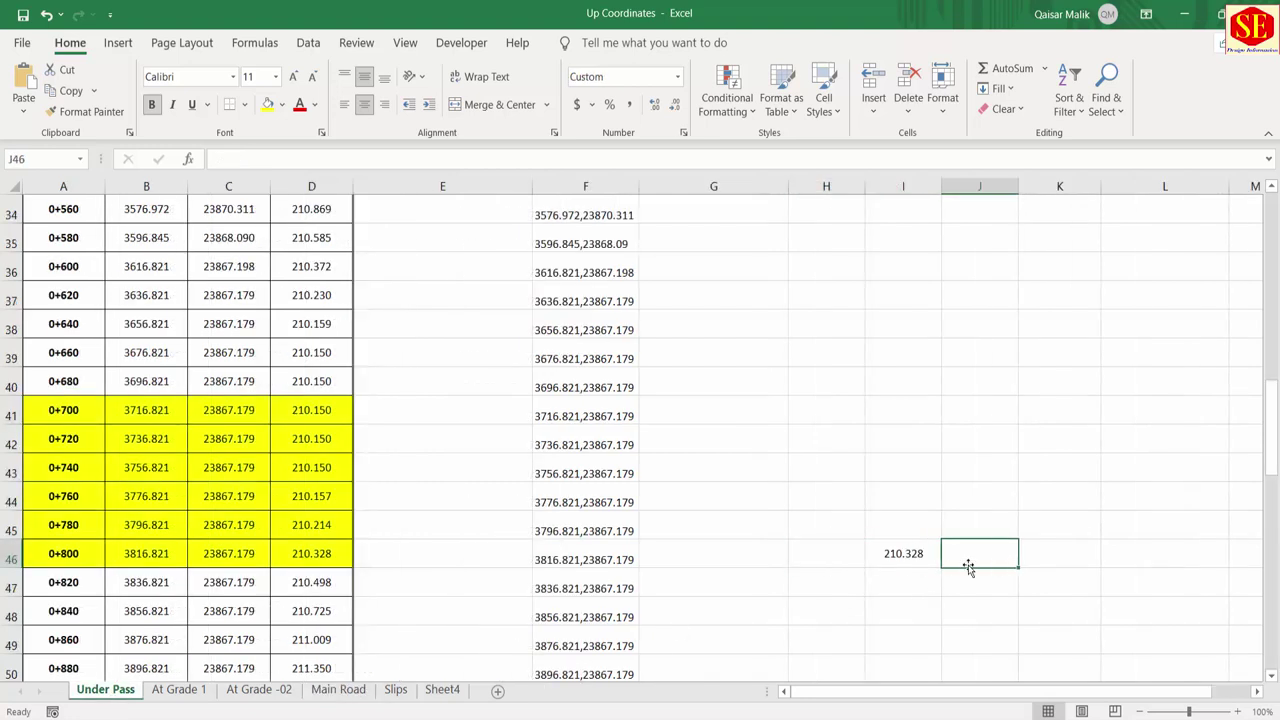
text(217.5)
key(Return)
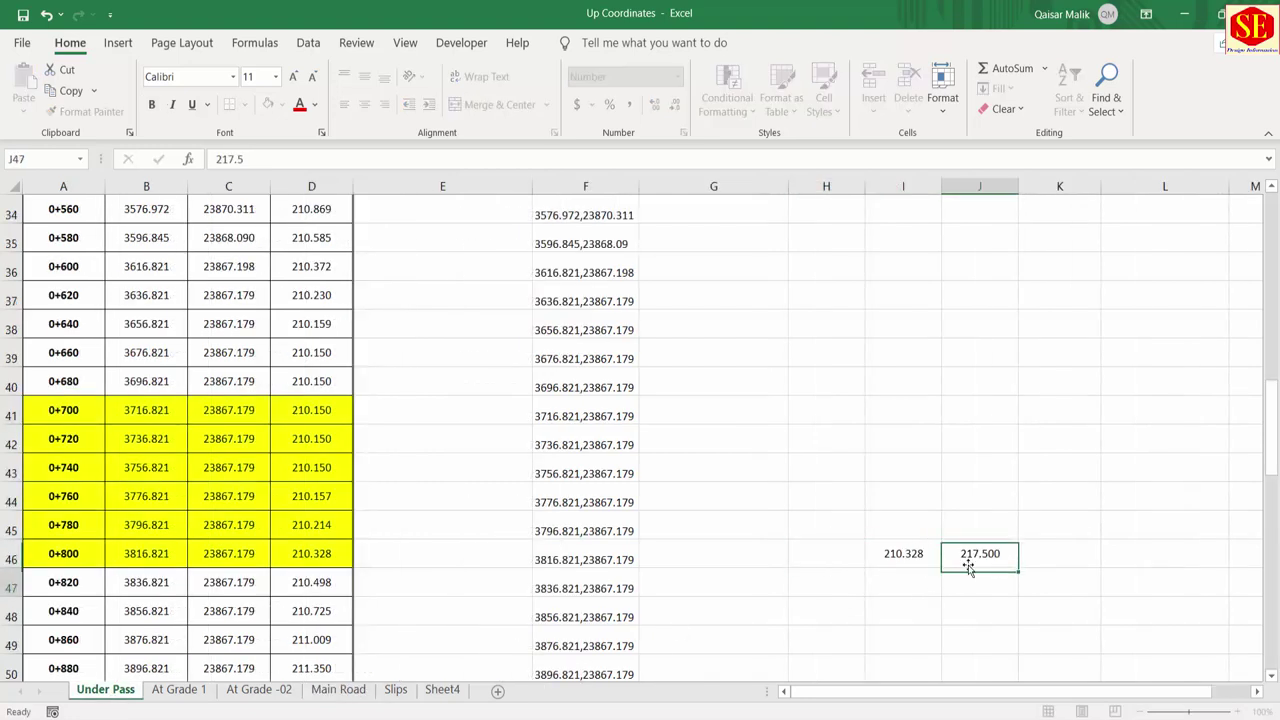
Step: Calculate the difference between the underpass and main road elevations in cell J47 with the formula =I46-J46
text(=)
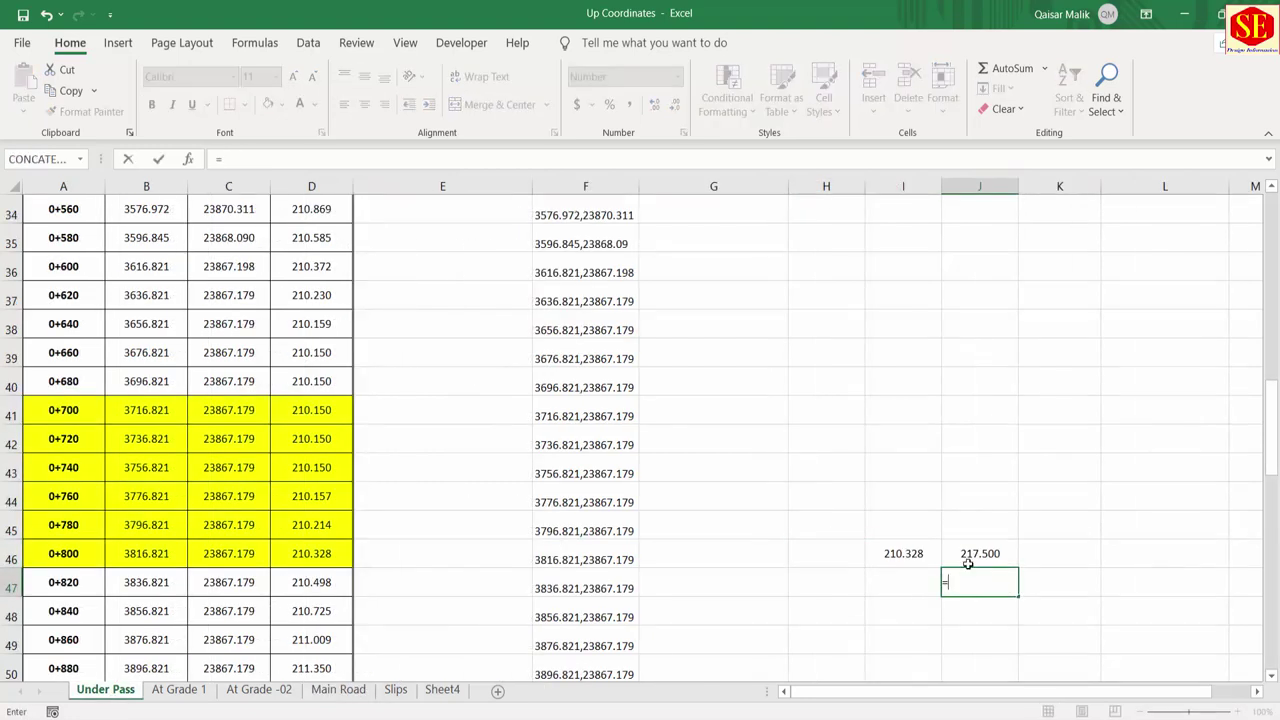
click(885, 552)
text(-)
click(1004, 555)
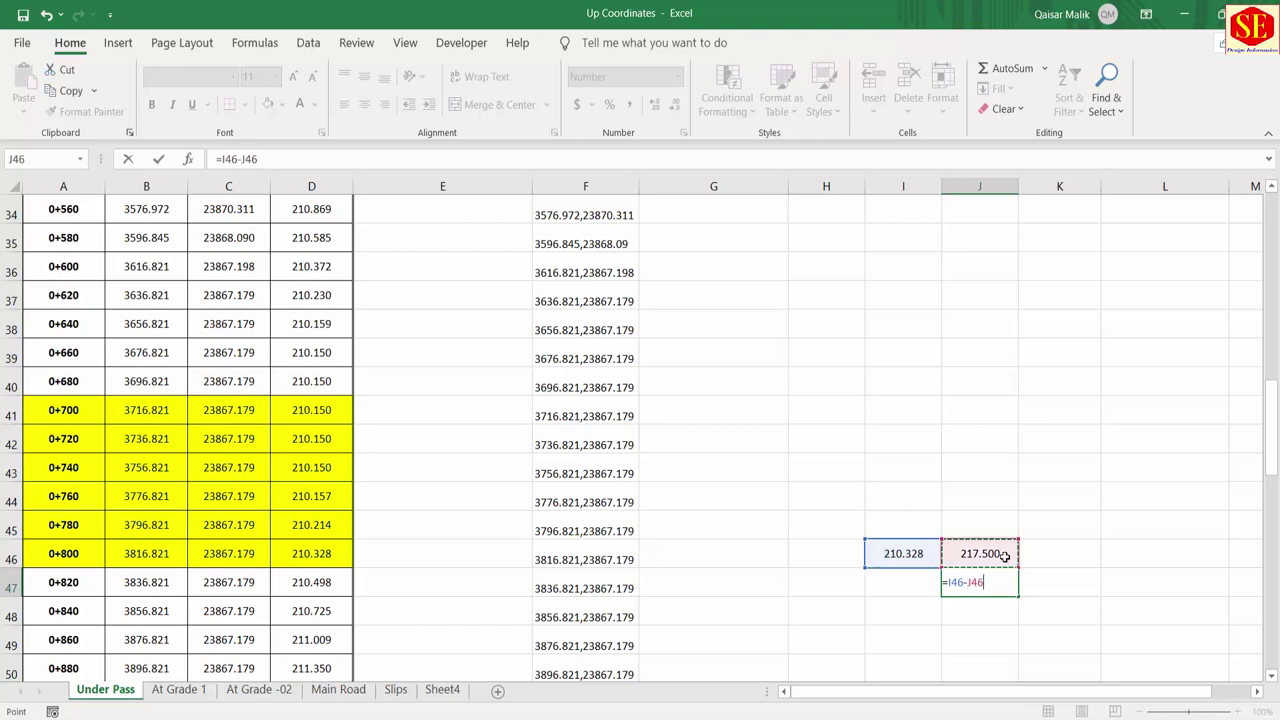
key(Return)
click(1003, 581)
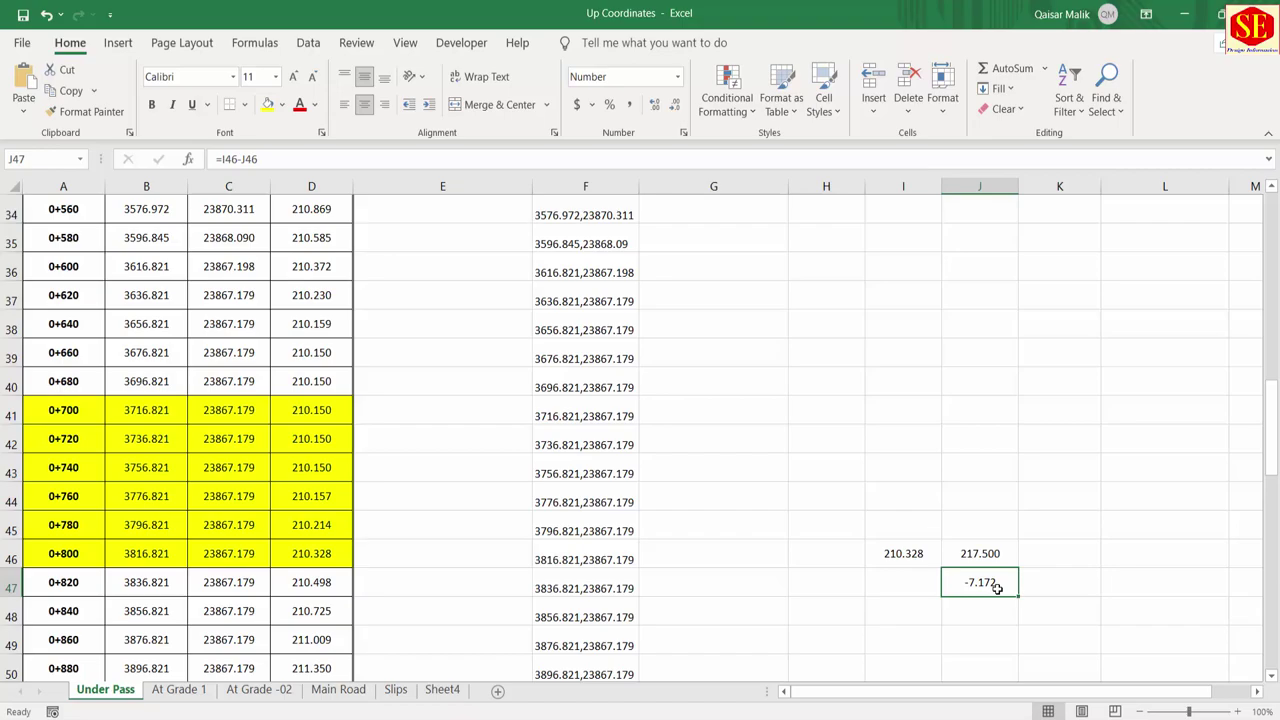
Step: Switch to AutoCAD and, in the Under Pass Section, add an aligned dimension in the right cell from the top slab's underside to the road surface
key(alt+Tab)
scroll(598, 450, down, 2)
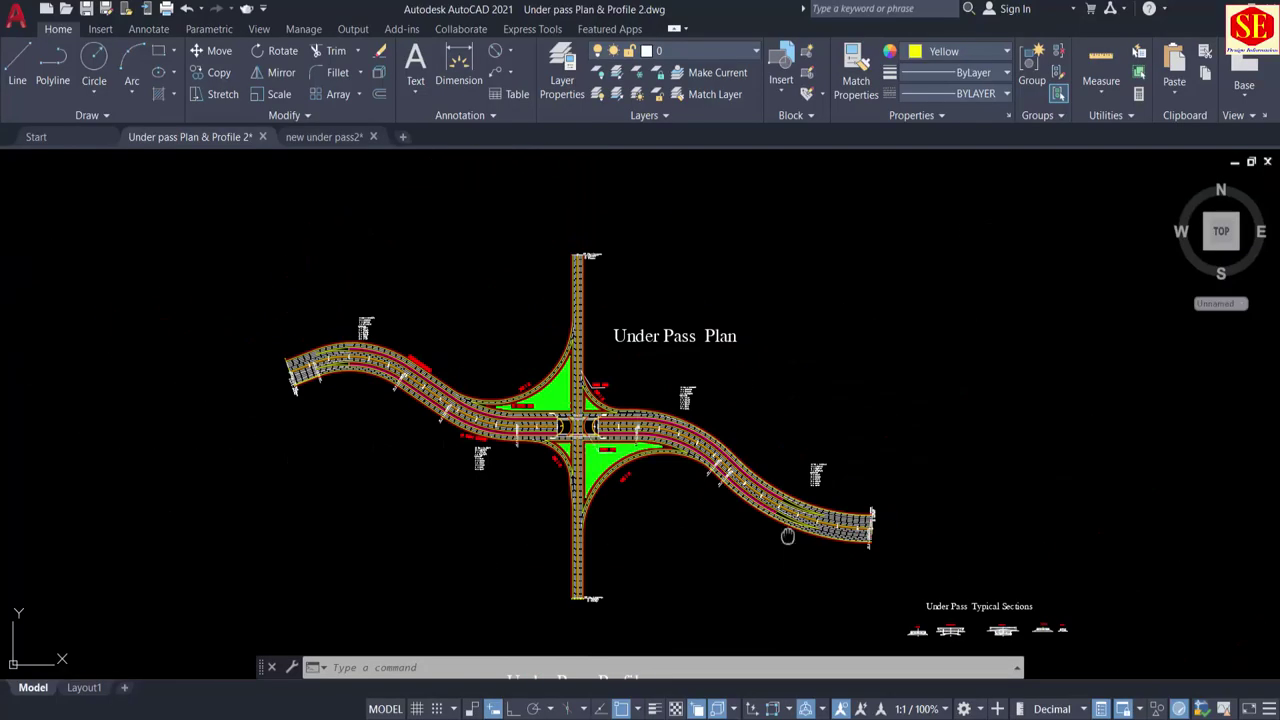
middle_drag(788, 535, 653, 370)
scroll(871, 477, up, 6)
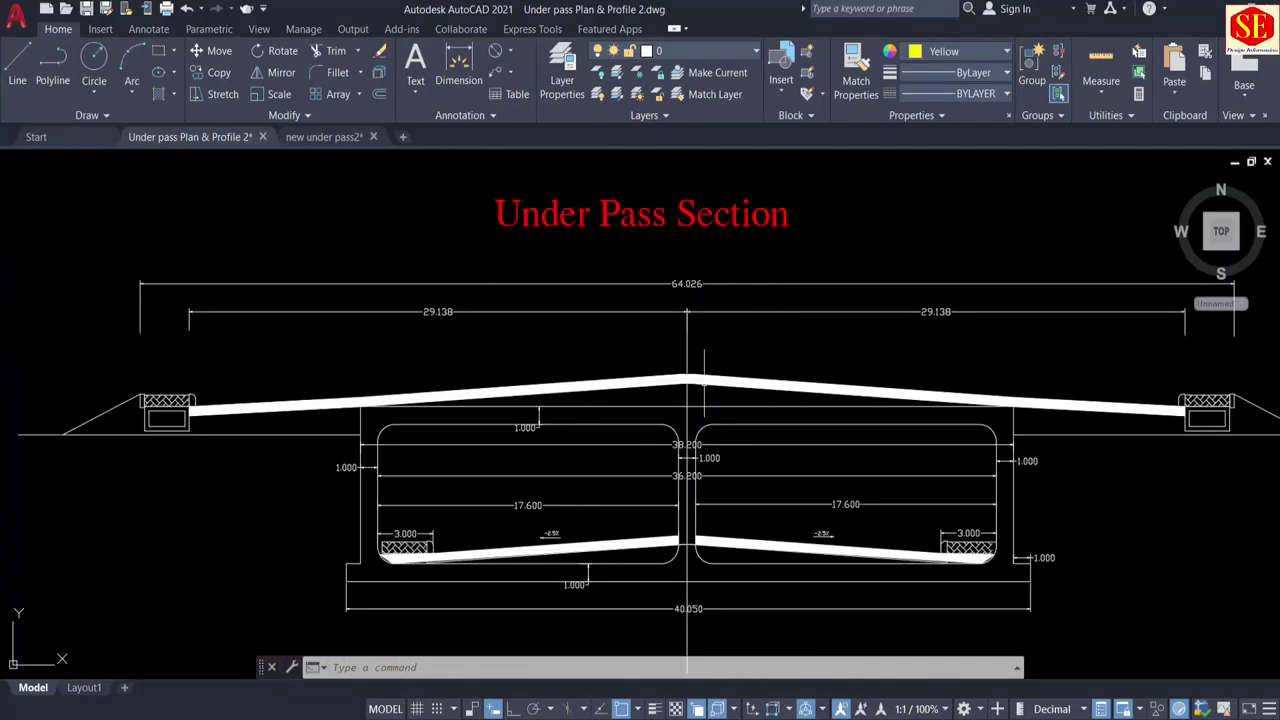
scroll(689, 388, up, 2)
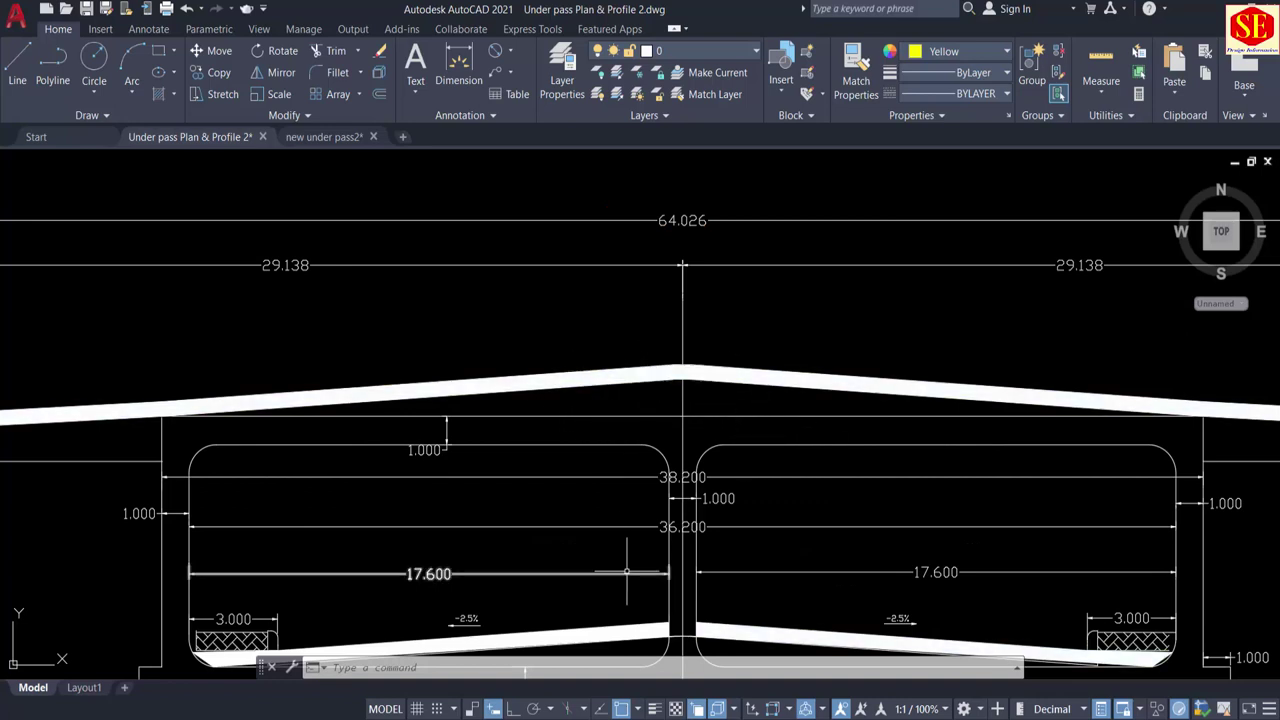
middle_drag(625, 562, 580, 349)
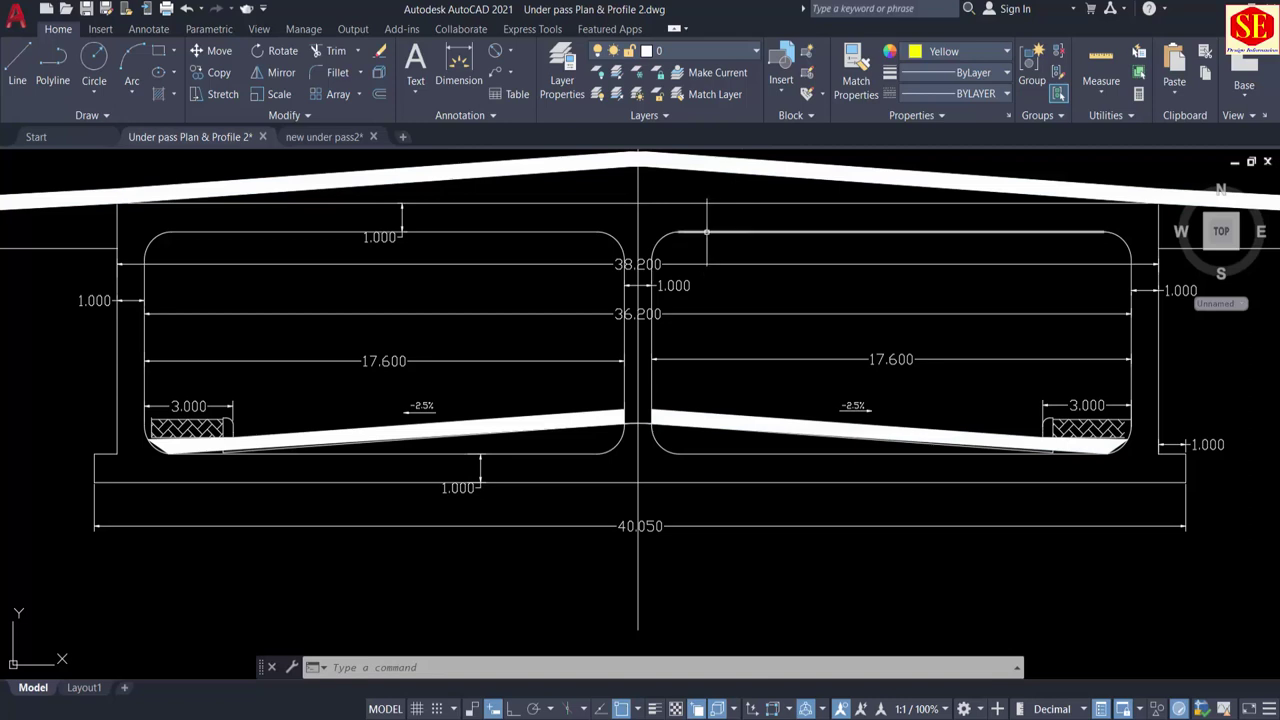
click(508, 52)
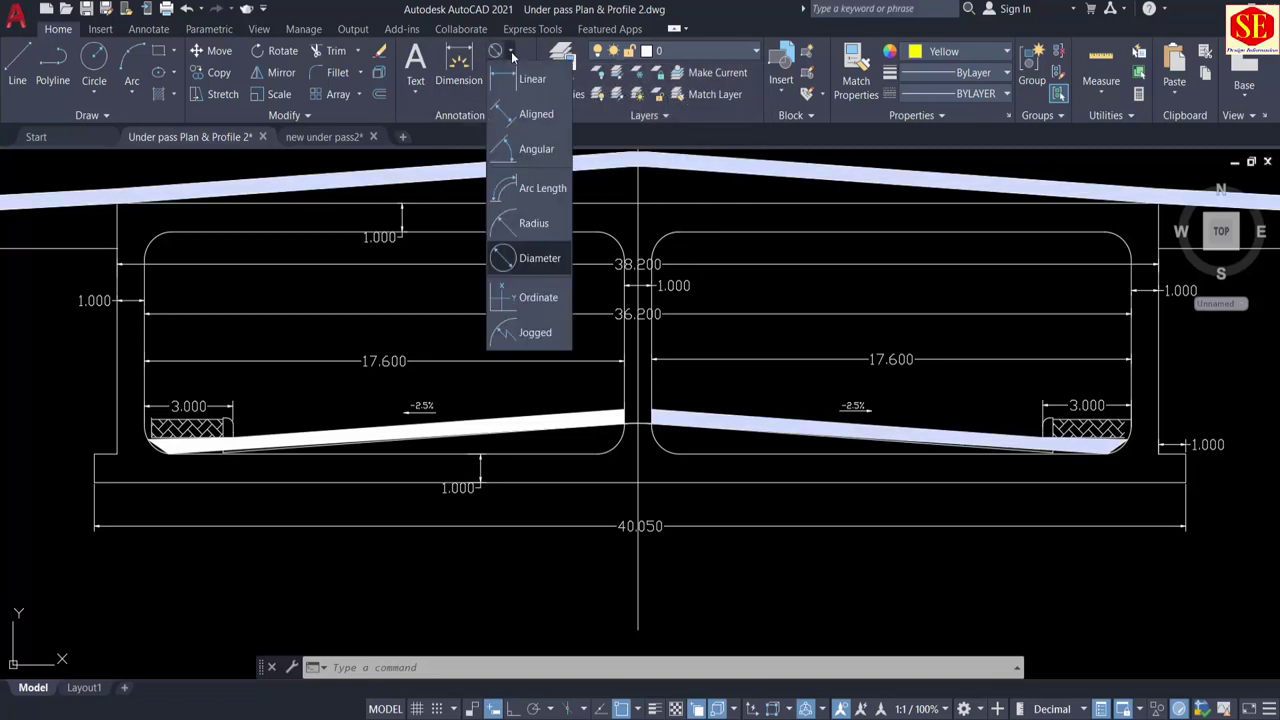
click(532, 114)
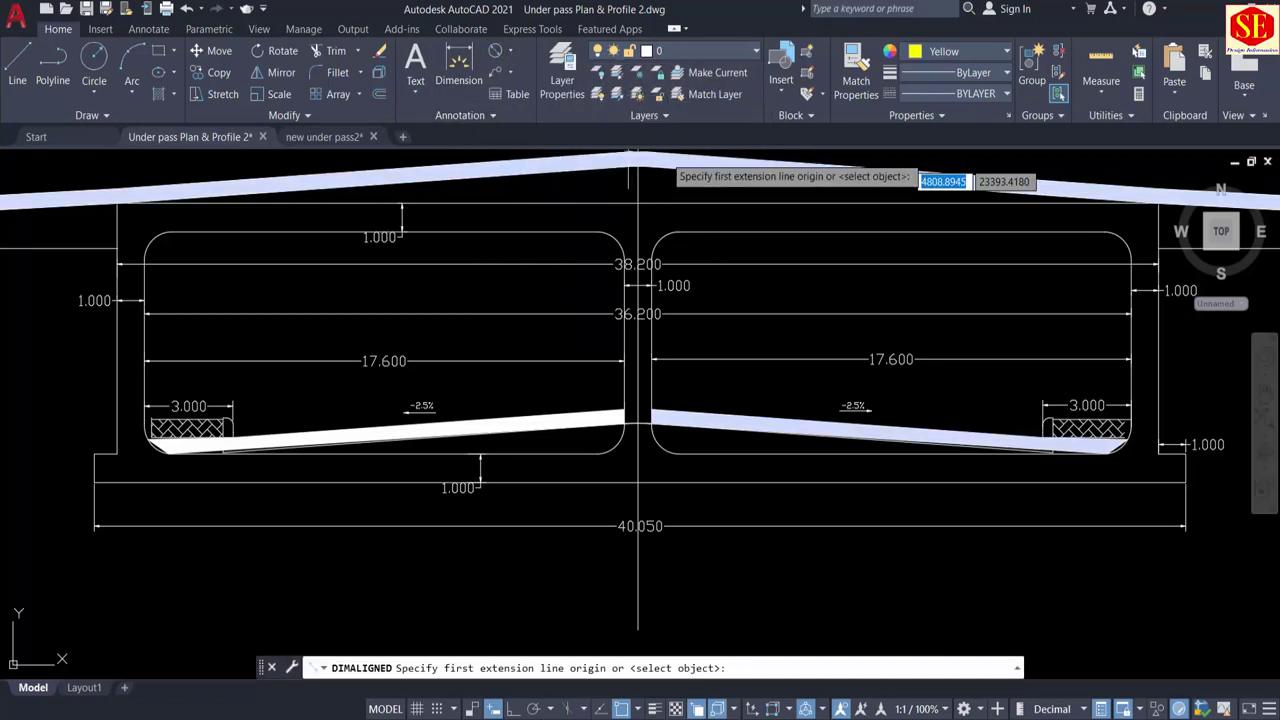
click(711, 233)
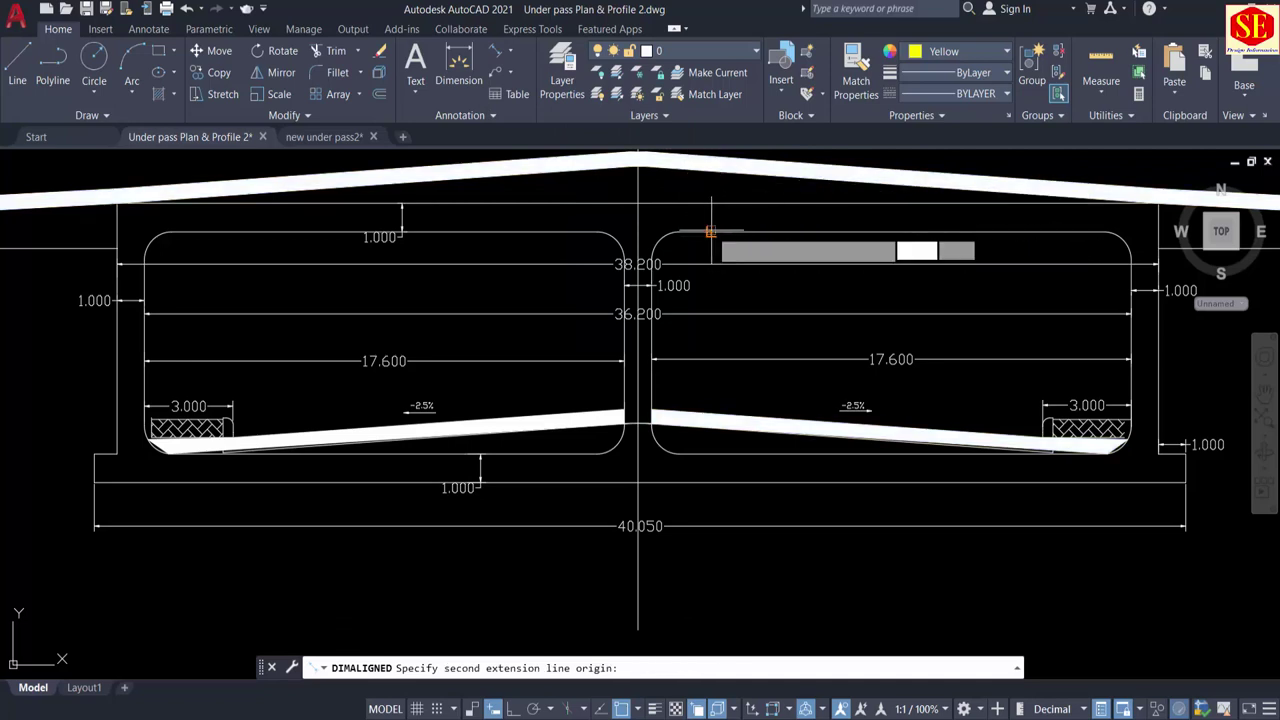
click(715, 411)
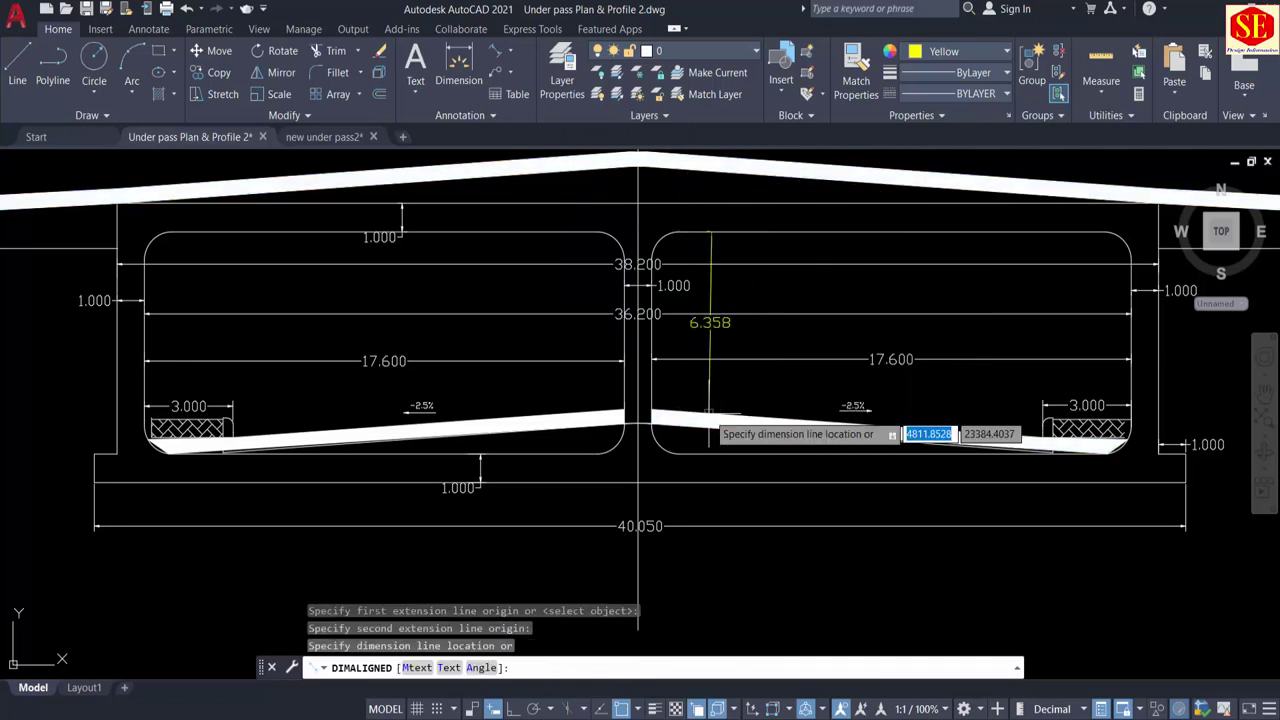
scroll(711, 412, up, 2)
click(711, 412)
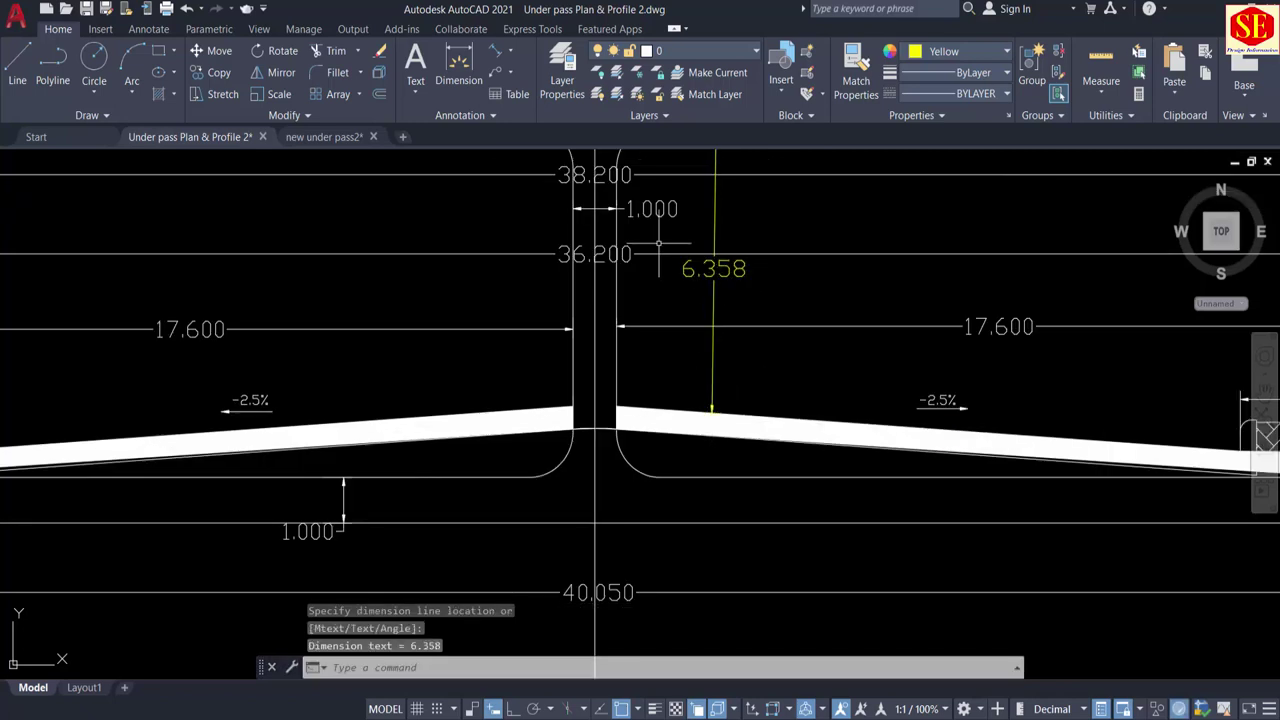
Step: Compare the right cell's clearance dimension with the elevation difference in the Up Coordinates workbook, and review the road layers above and inside the box
scroll(674, 353, down, 2)
scroll(737, 291, up, 3)
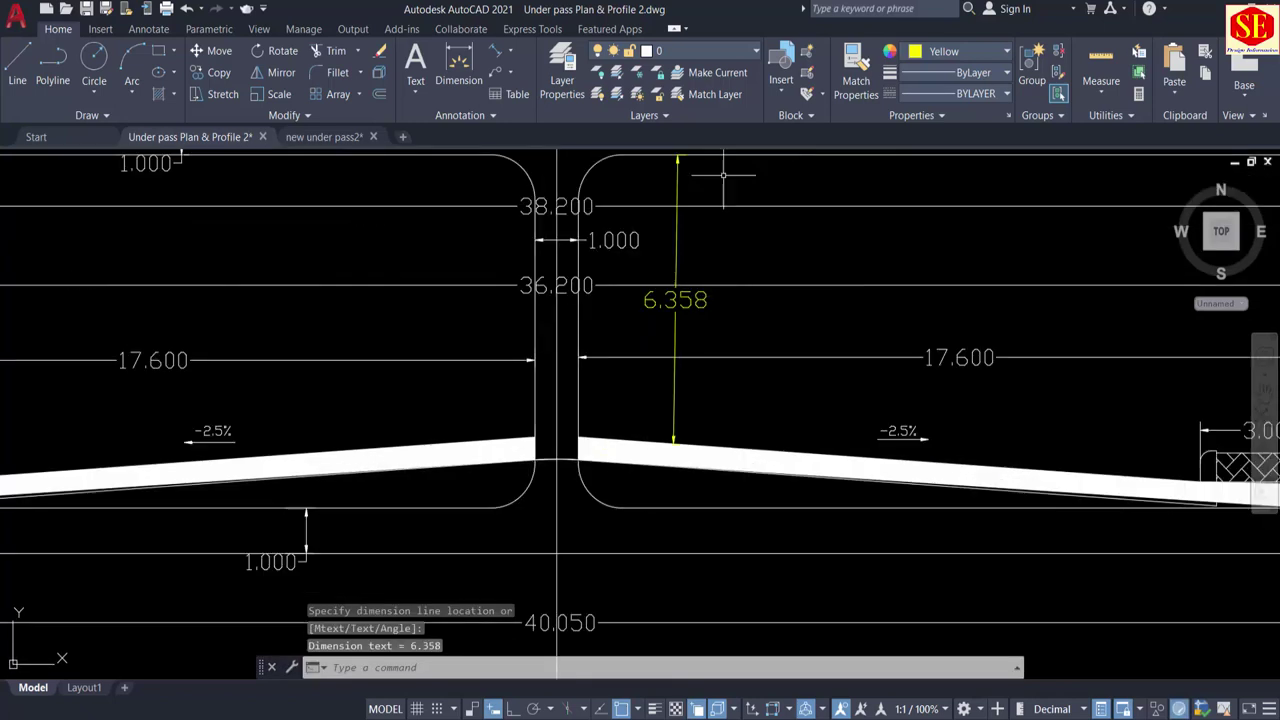
middle_drag(737, 177, 723, 277)
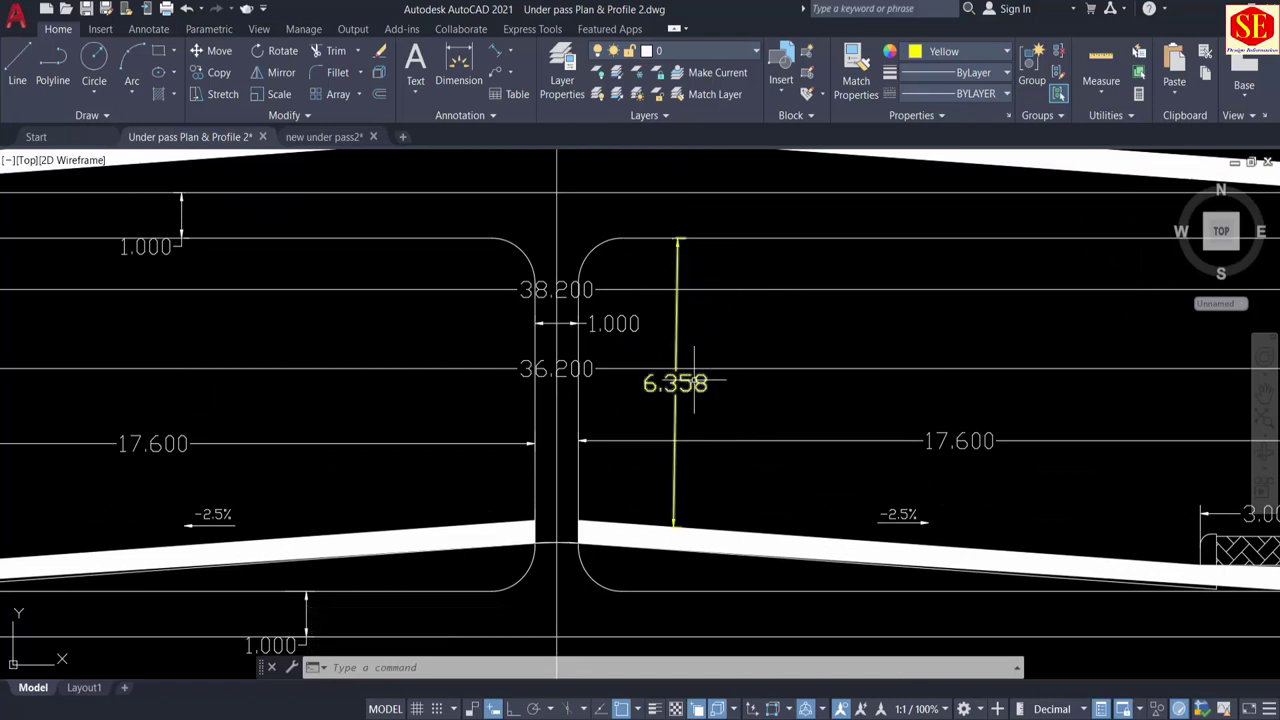
key(alt+Tab)
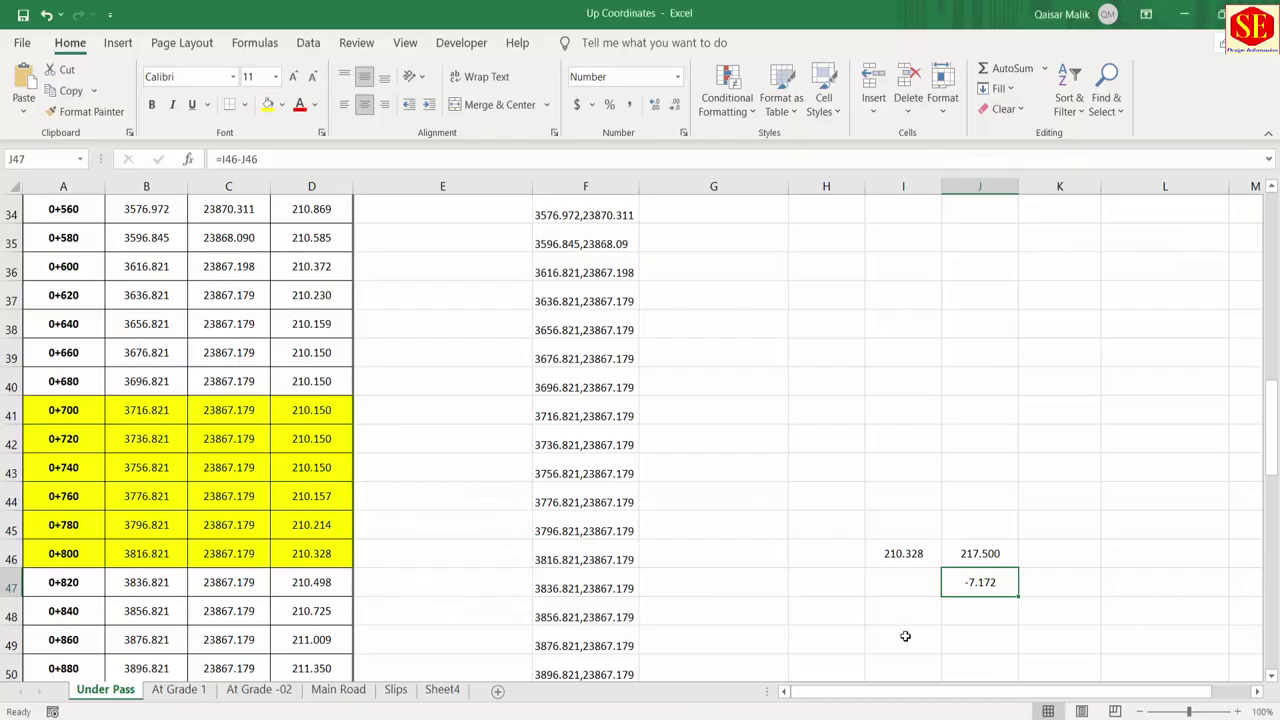
key(alt+Tab)
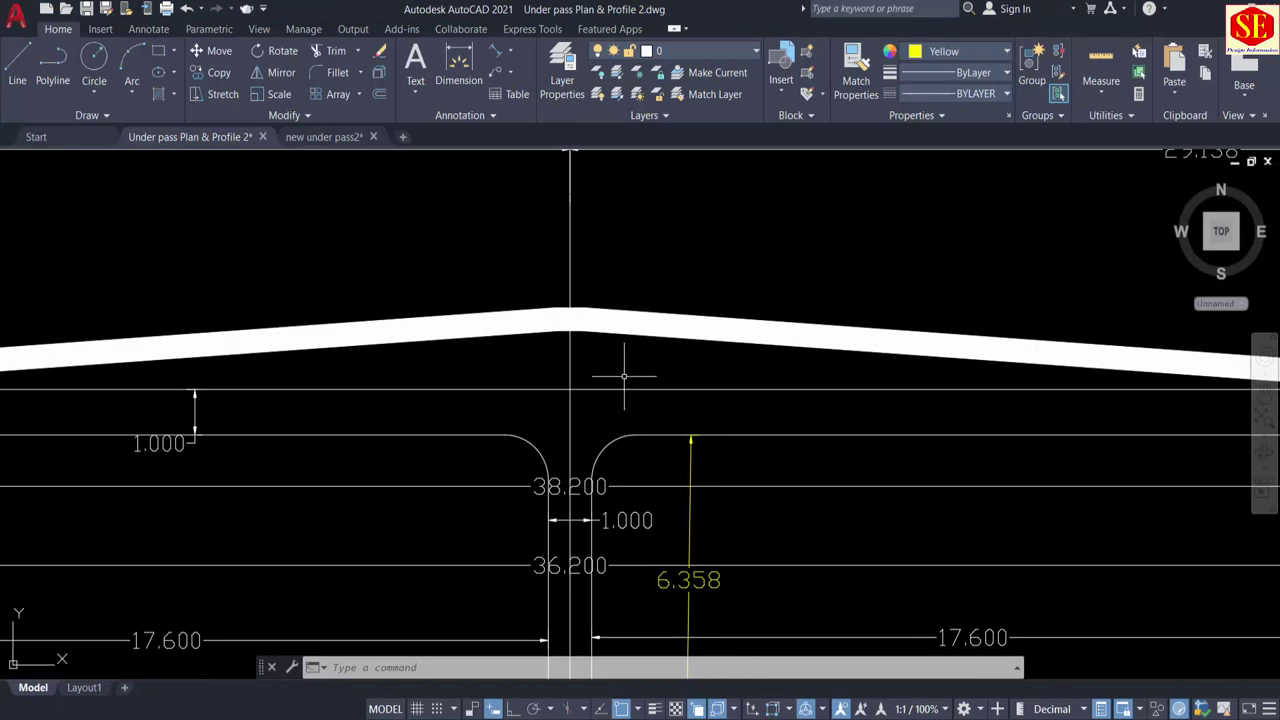
scroll(587, 351, down, 2)
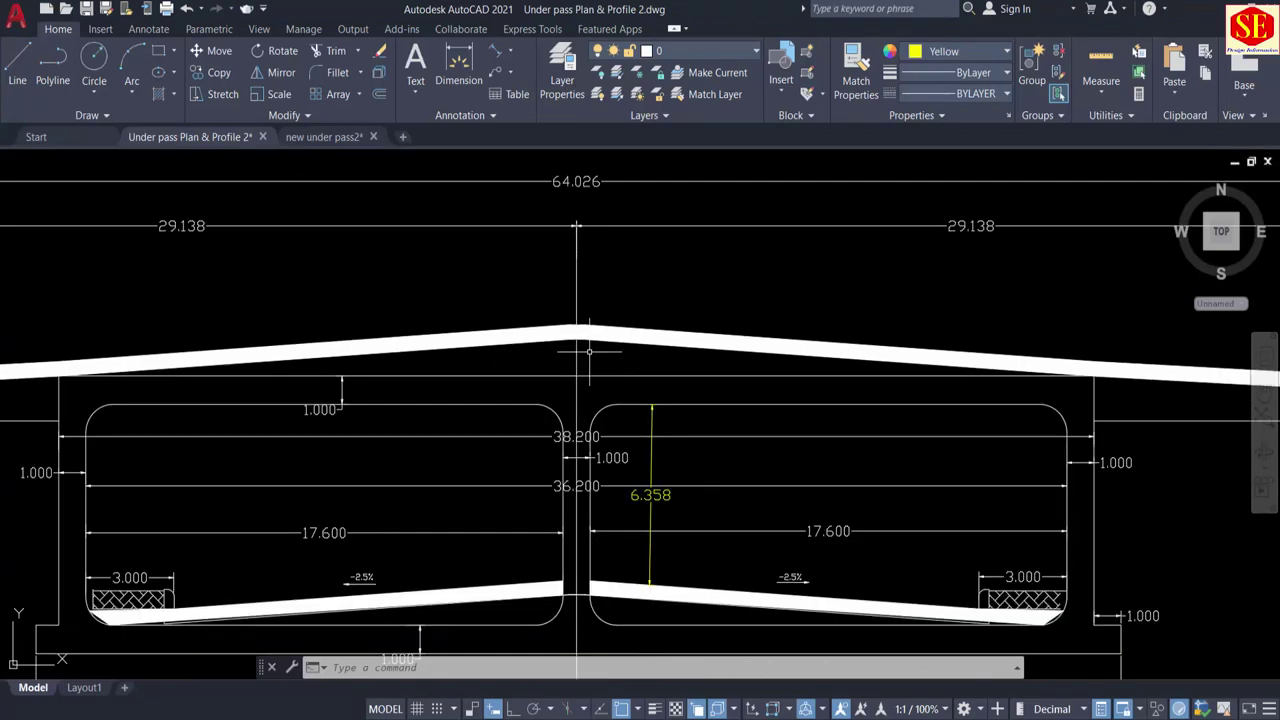
scroll(726, 503, up, 1)
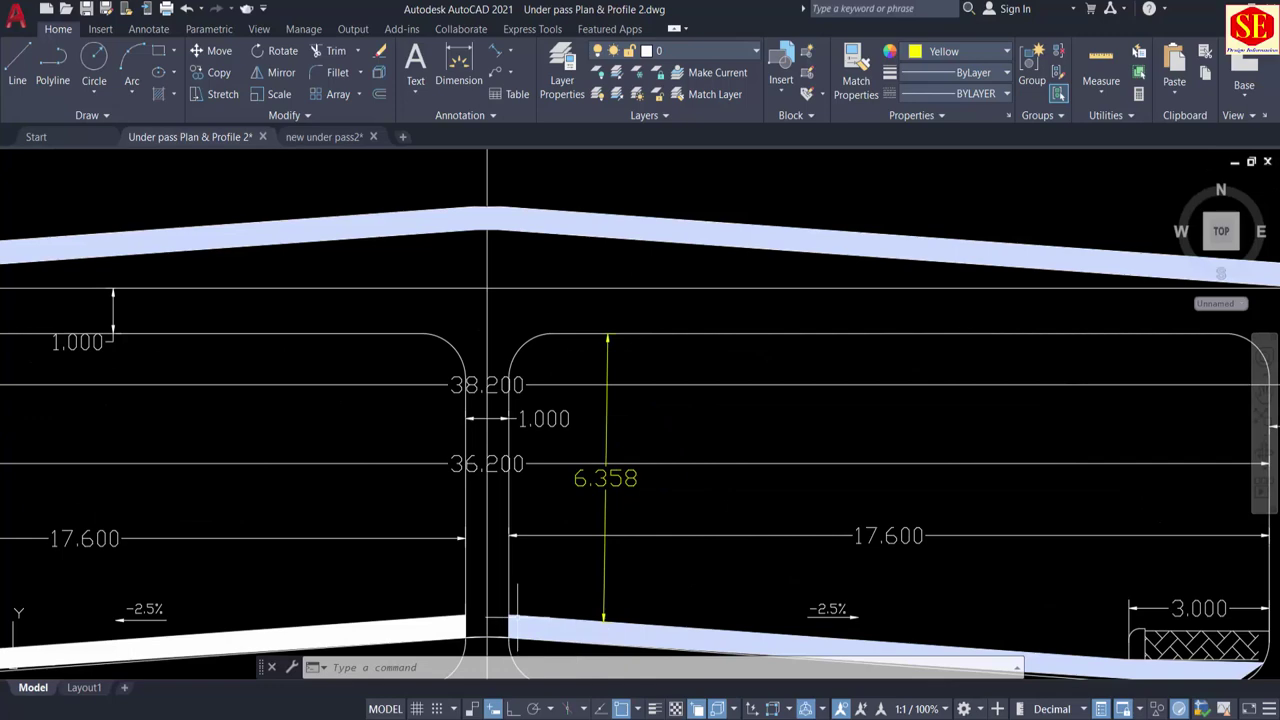
middle_drag(638, 631, 619, 533)
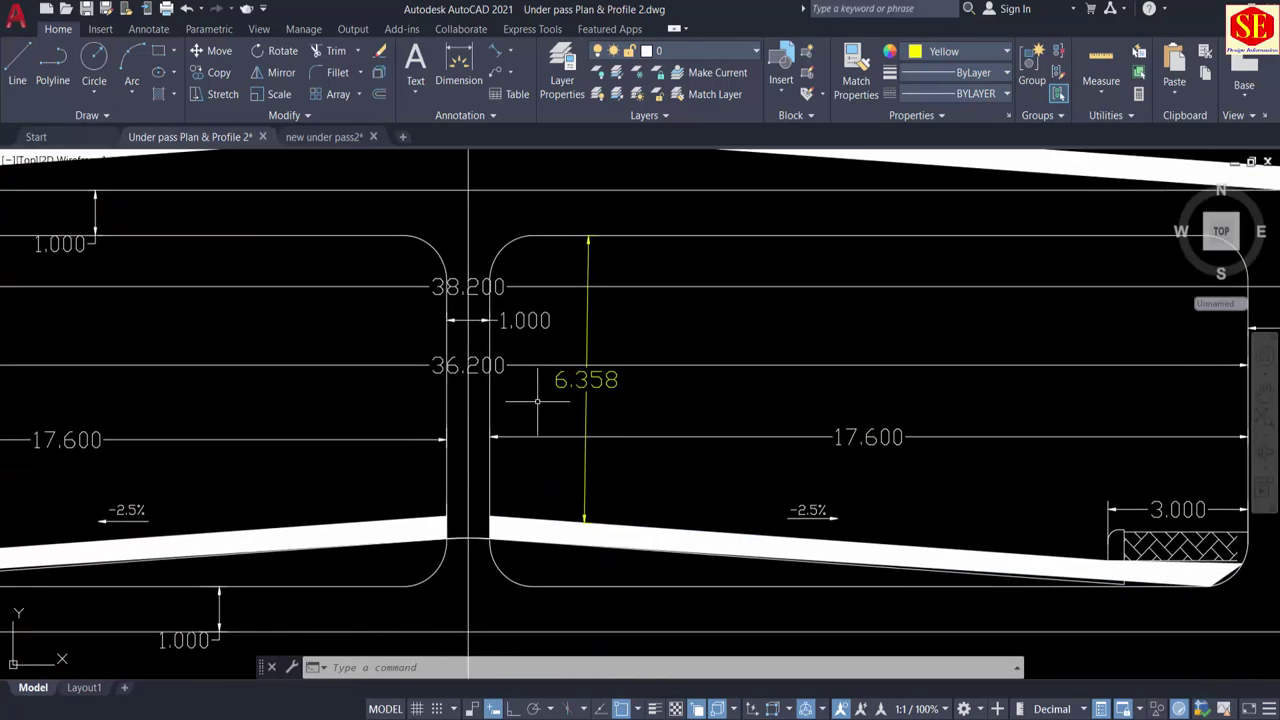
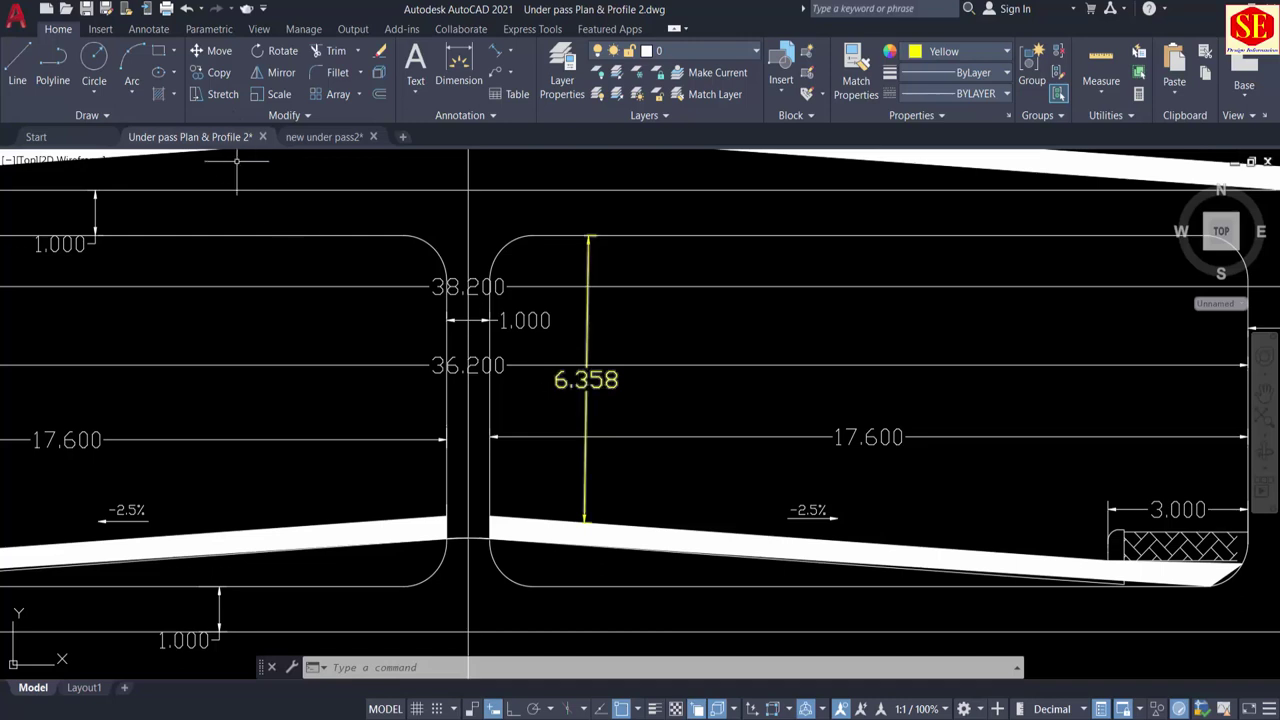
Step: Add a second aligned clearance dimension from the end of the right cell's upper inner fillet down to the road surface
click(490, 55)
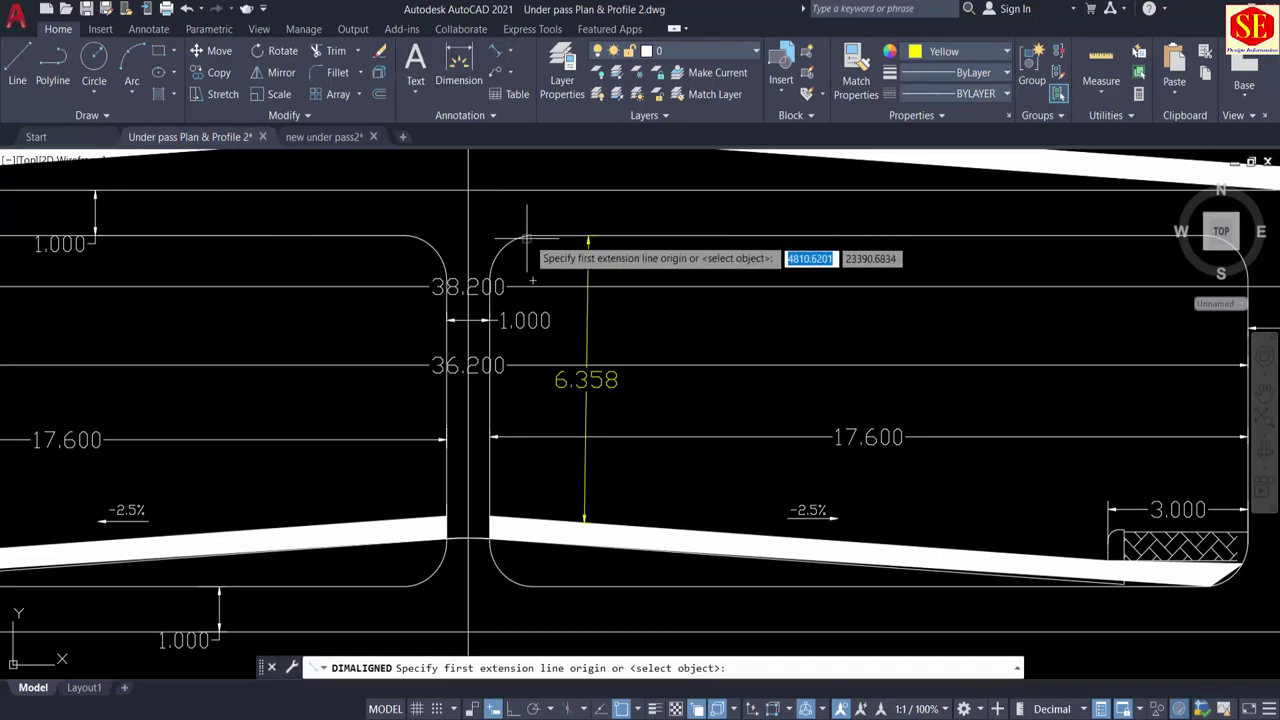
click(532, 238)
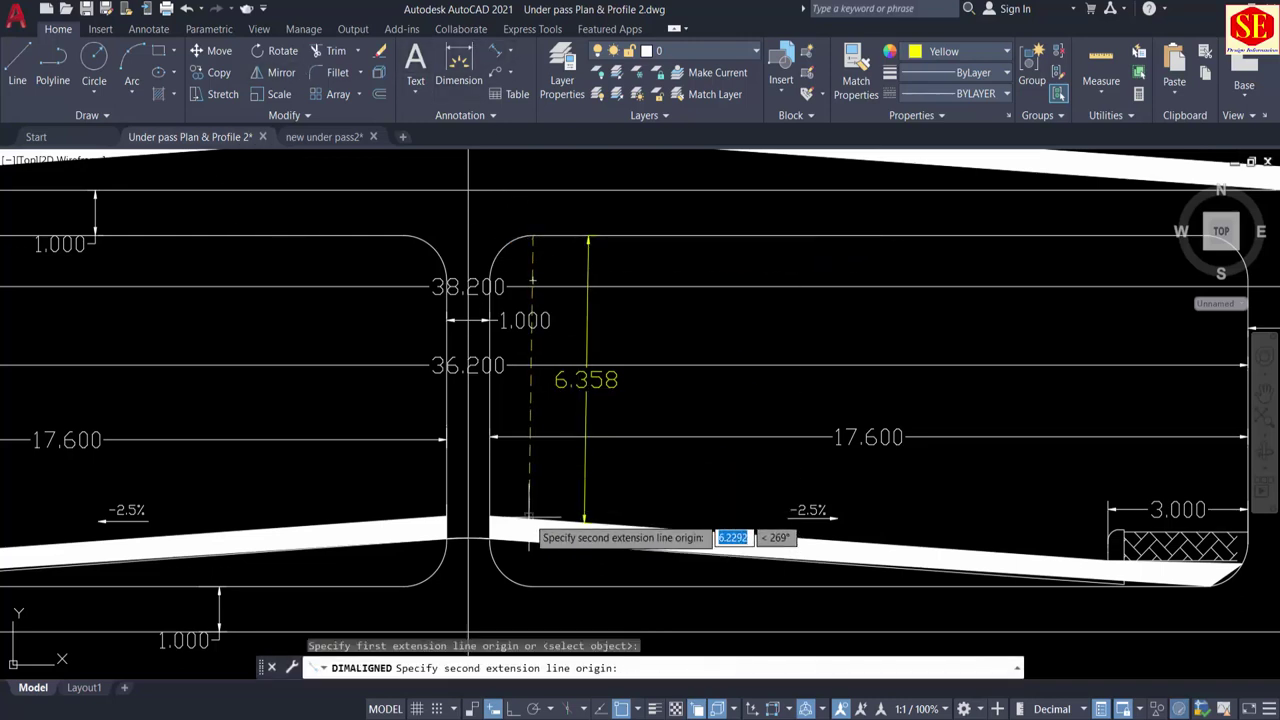
click(532, 516)
click(747, 494)
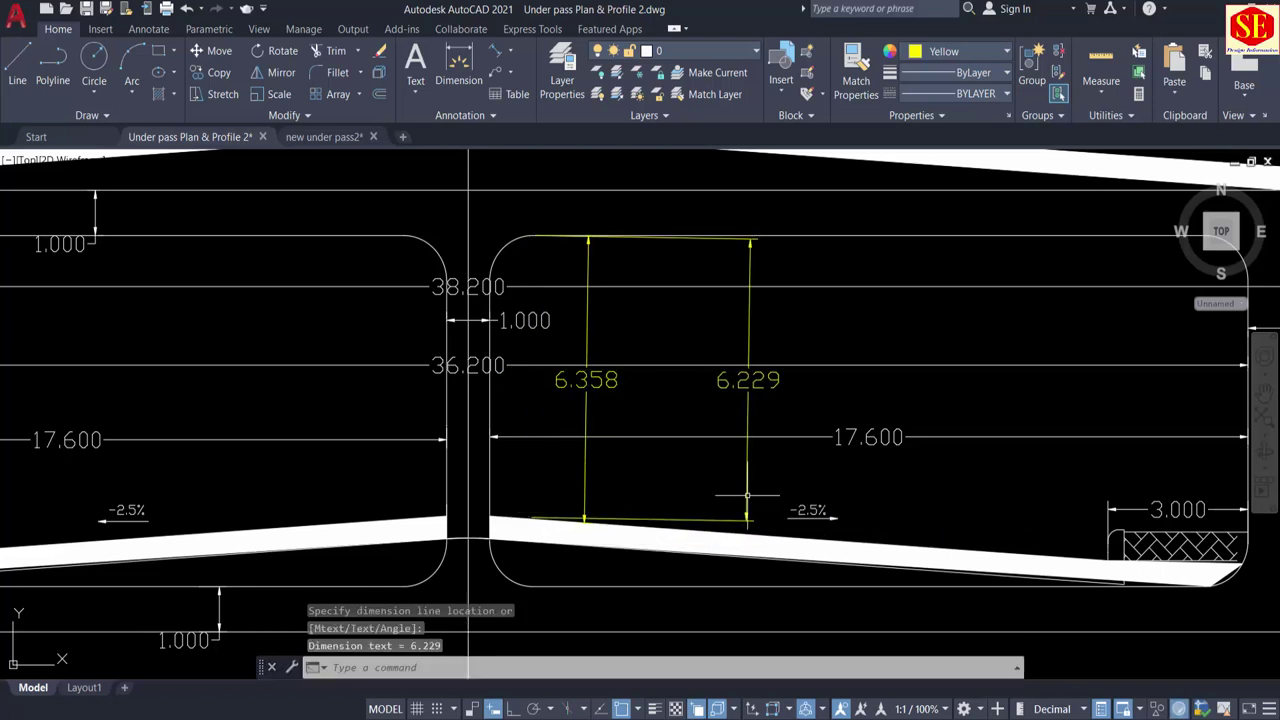
Step: Erase both vertical clearance dimensions from the right cell of the Under Pass Section
click(828, 392)
click(565, 392)
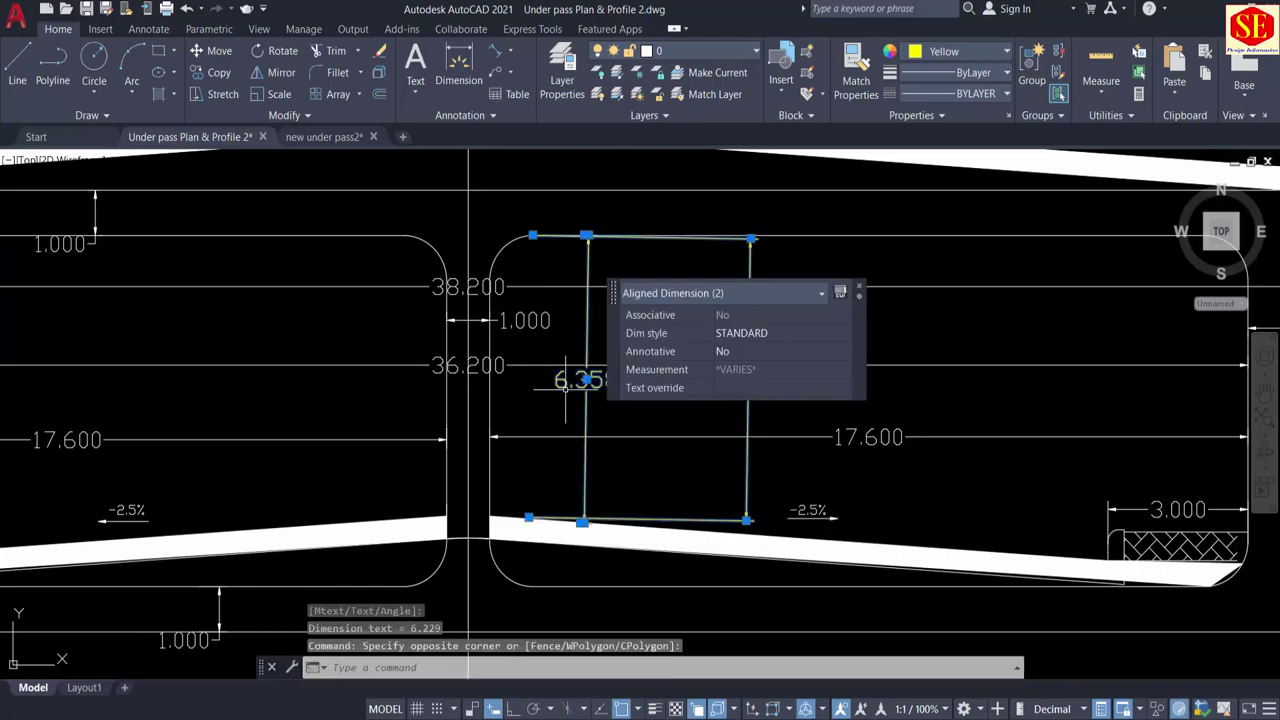
text(e)
key(Return)
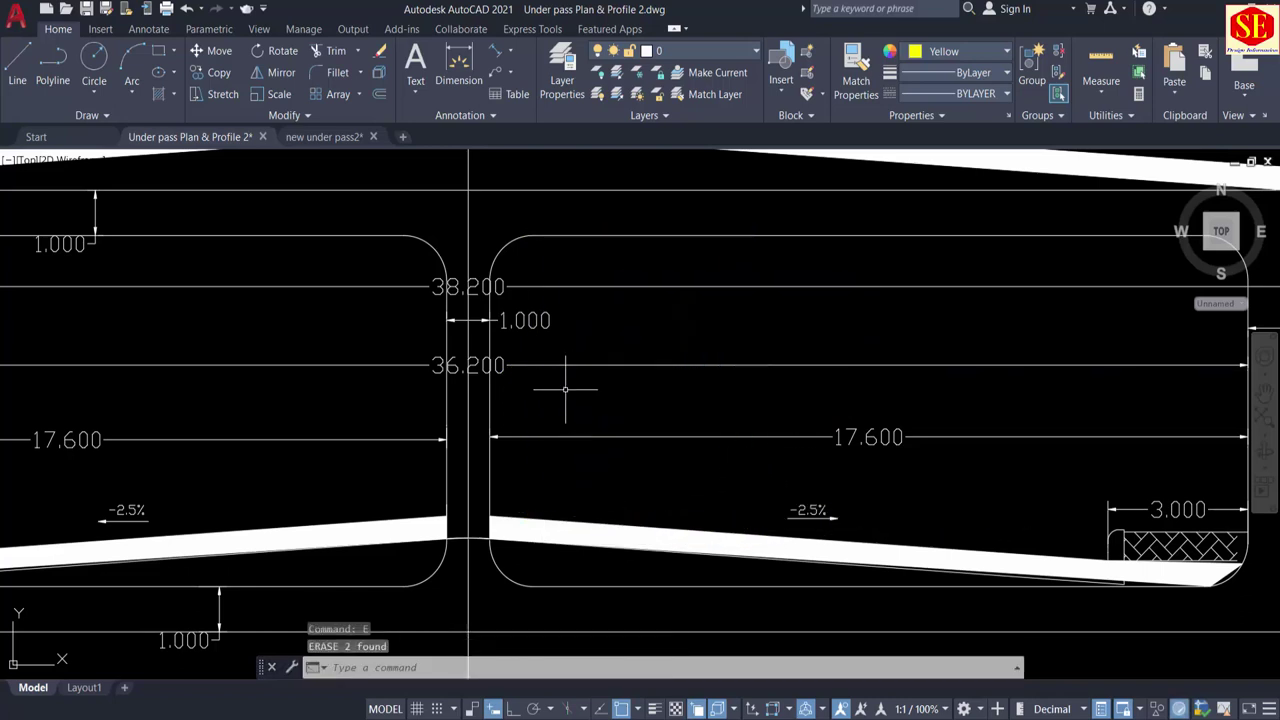
Step: Switch to the new under pass2 drawing and go to the cyan box cross-section
click(320, 137)
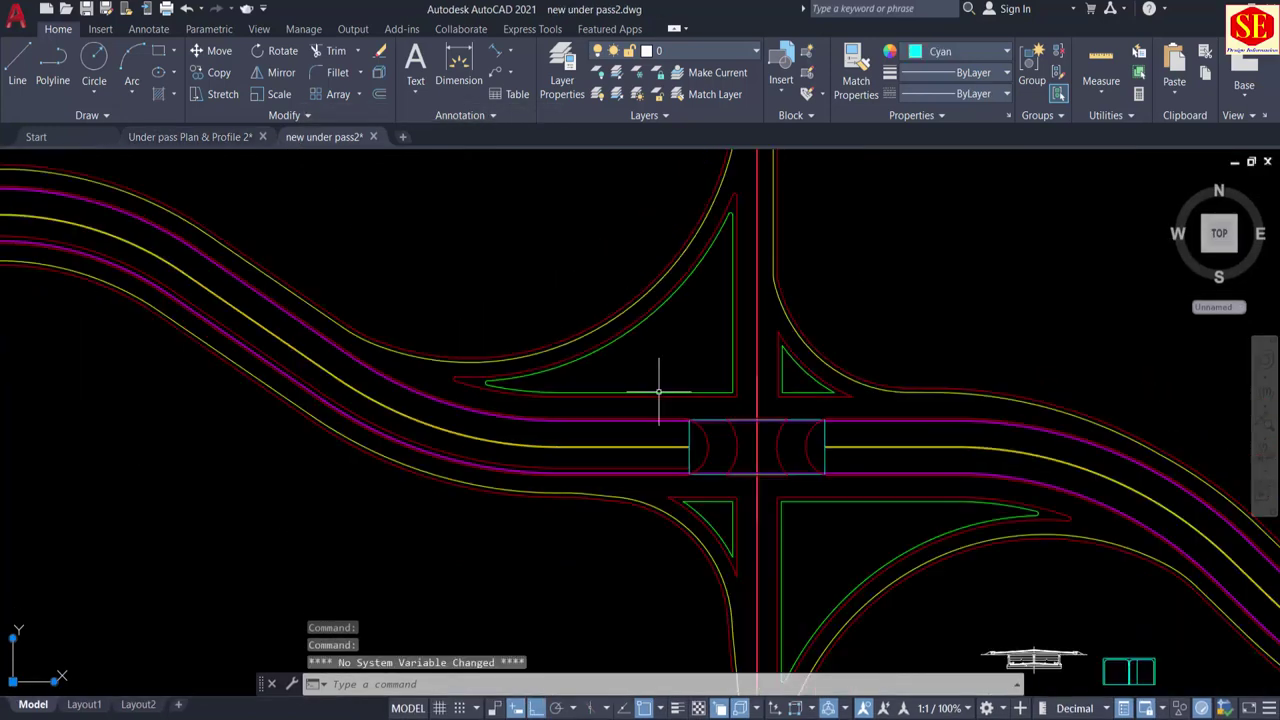
scroll(659, 392, down, 2)
scroll(869, 577, up, 1)
scroll(849, 460, up, 5)
middle_drag(771, 583, 778, 438)
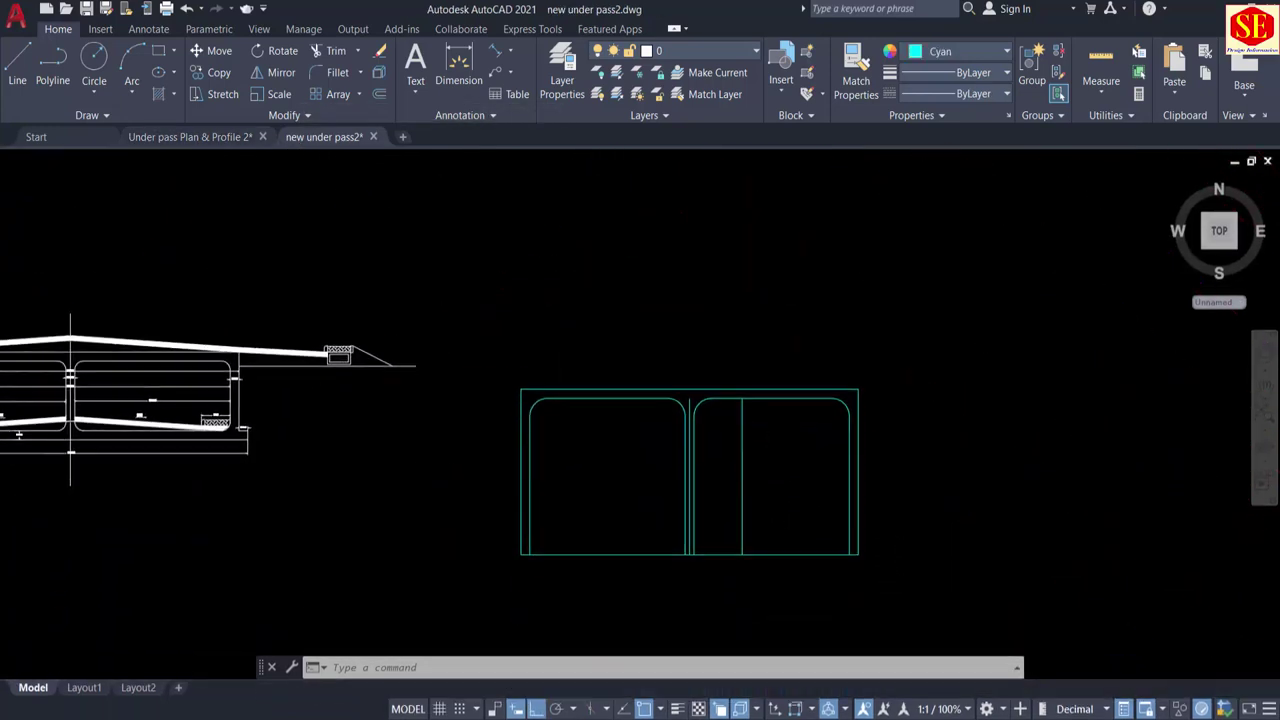
scroll(778, 407, up, 4)
text(l)
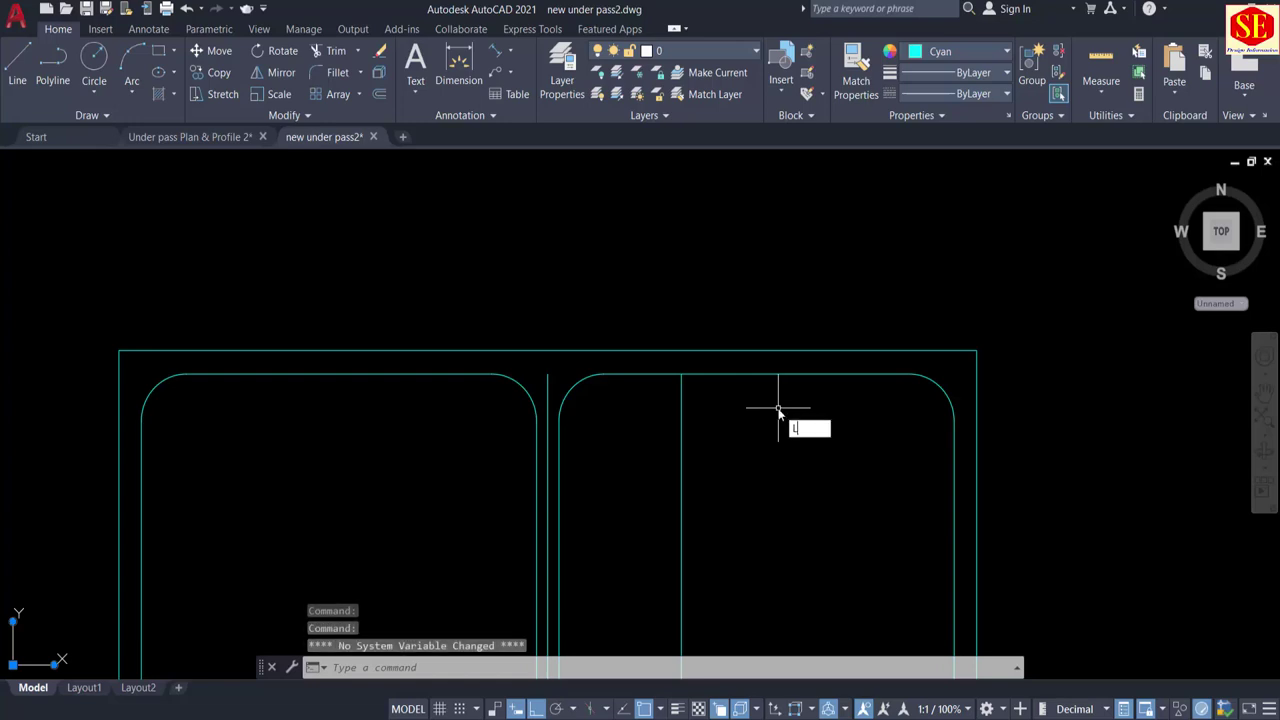
key(Return)
key(Escape)
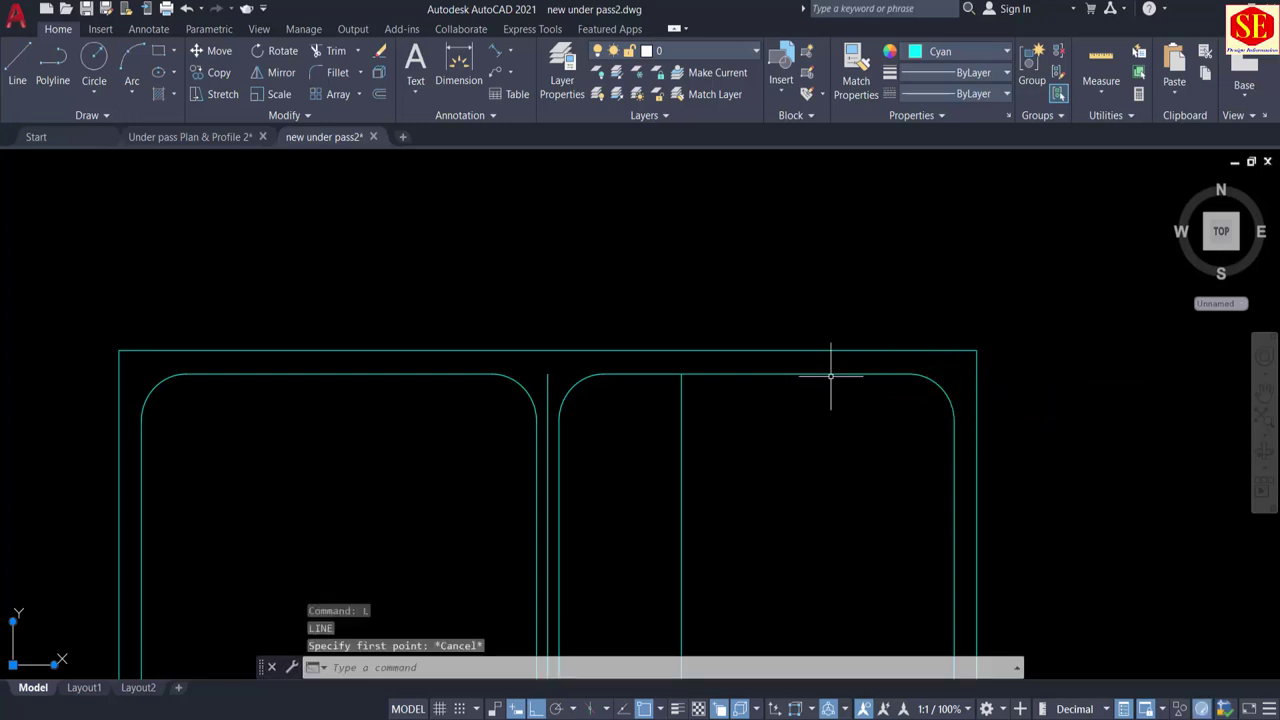
Step: Offset the right cell's inner top line 6.2 downward
text(o)
key(Return)
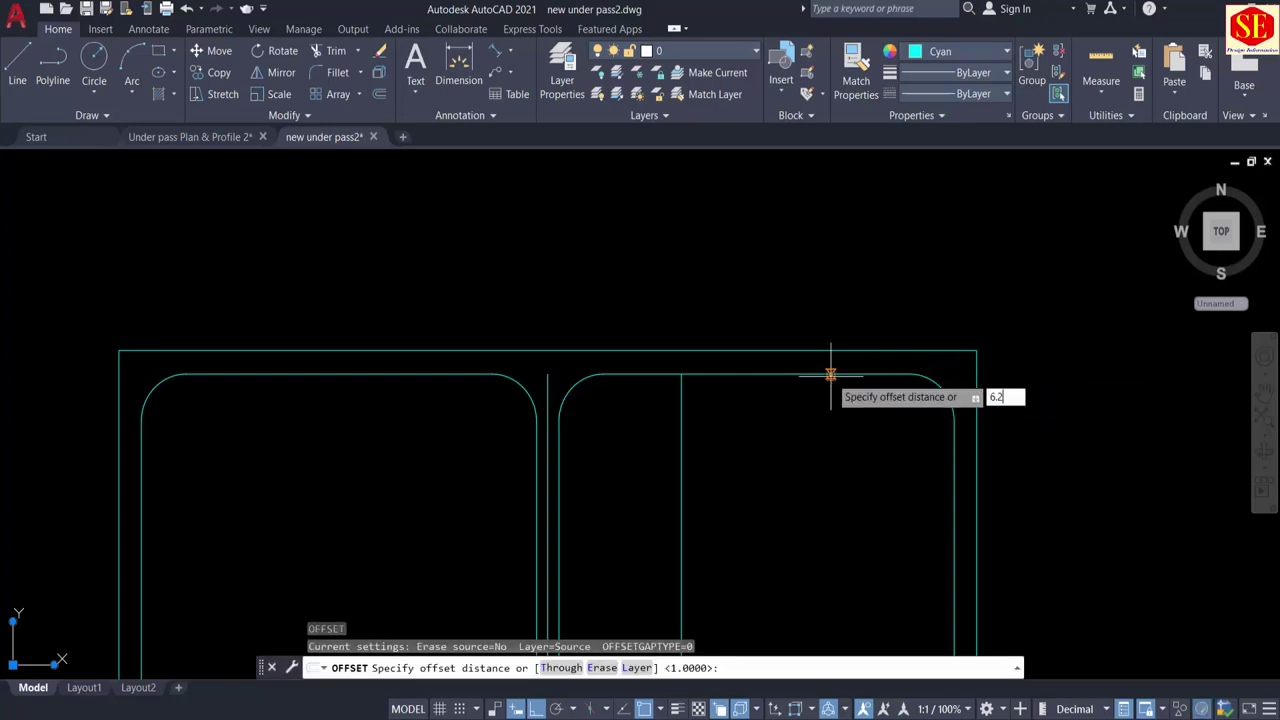
key(Return)
scroll(831, 376, down, 2)
click(831, 377)
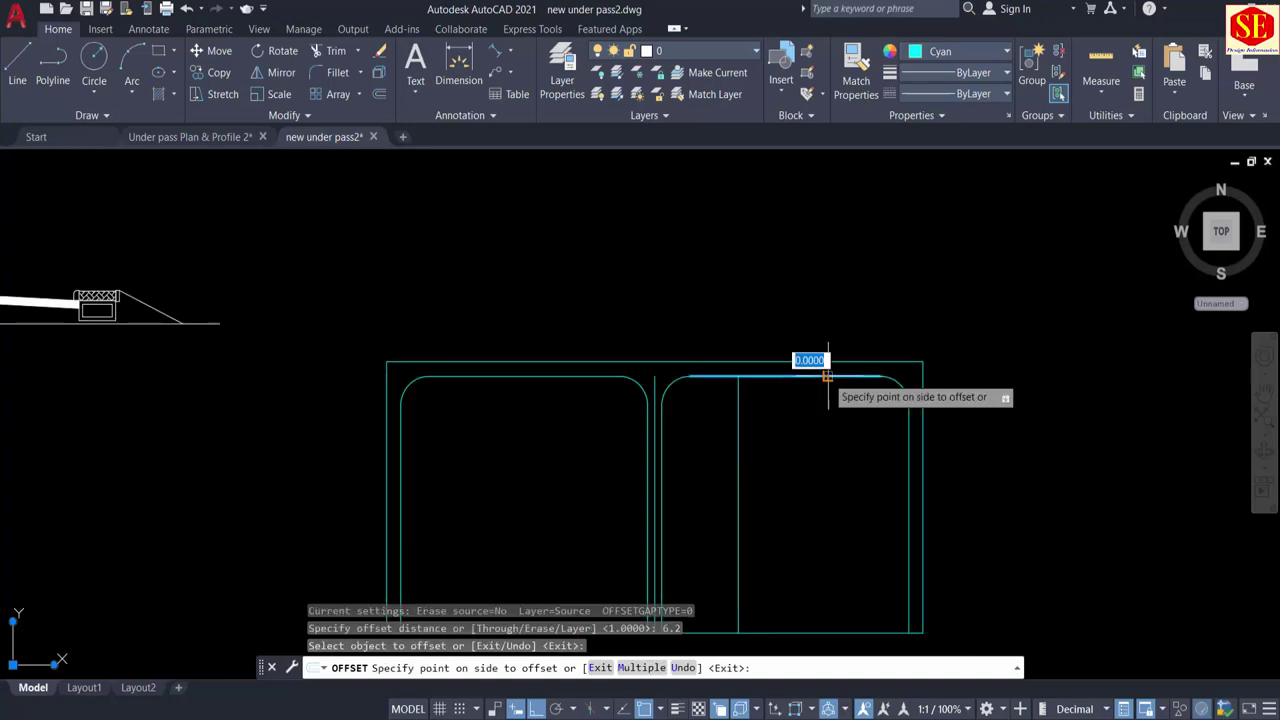
click(831, 477)
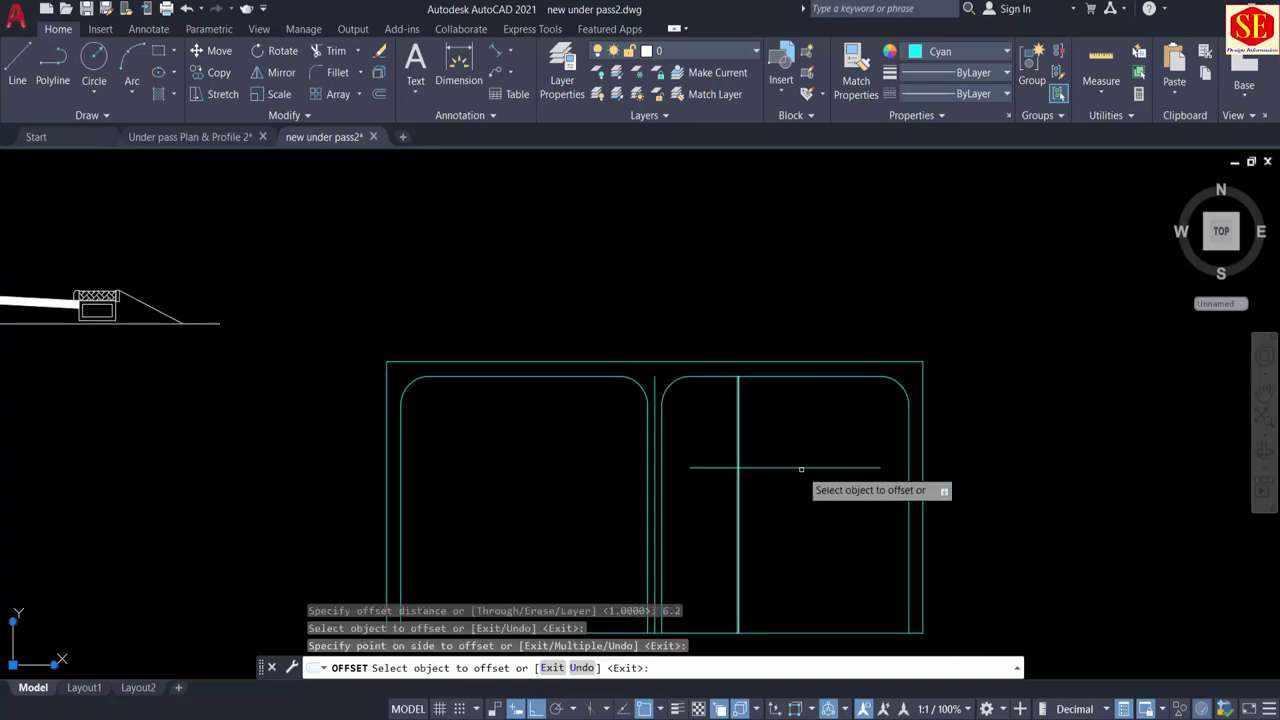
Step: Offset the left cell's inner top line 6.2 downward as well, and erase that offset copy
click(530, 377)
click(527, 448)
key(Escape)
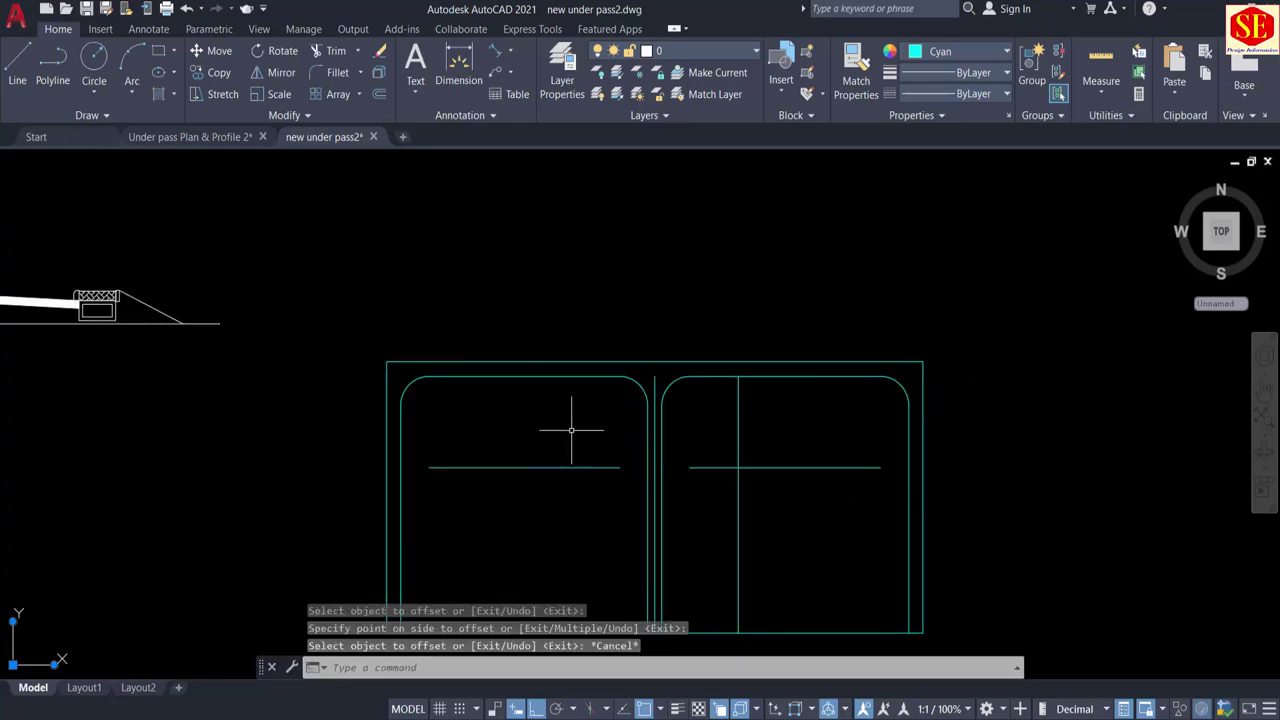
click(529, 460)
click(515, 500)
text(e)
key(Return)
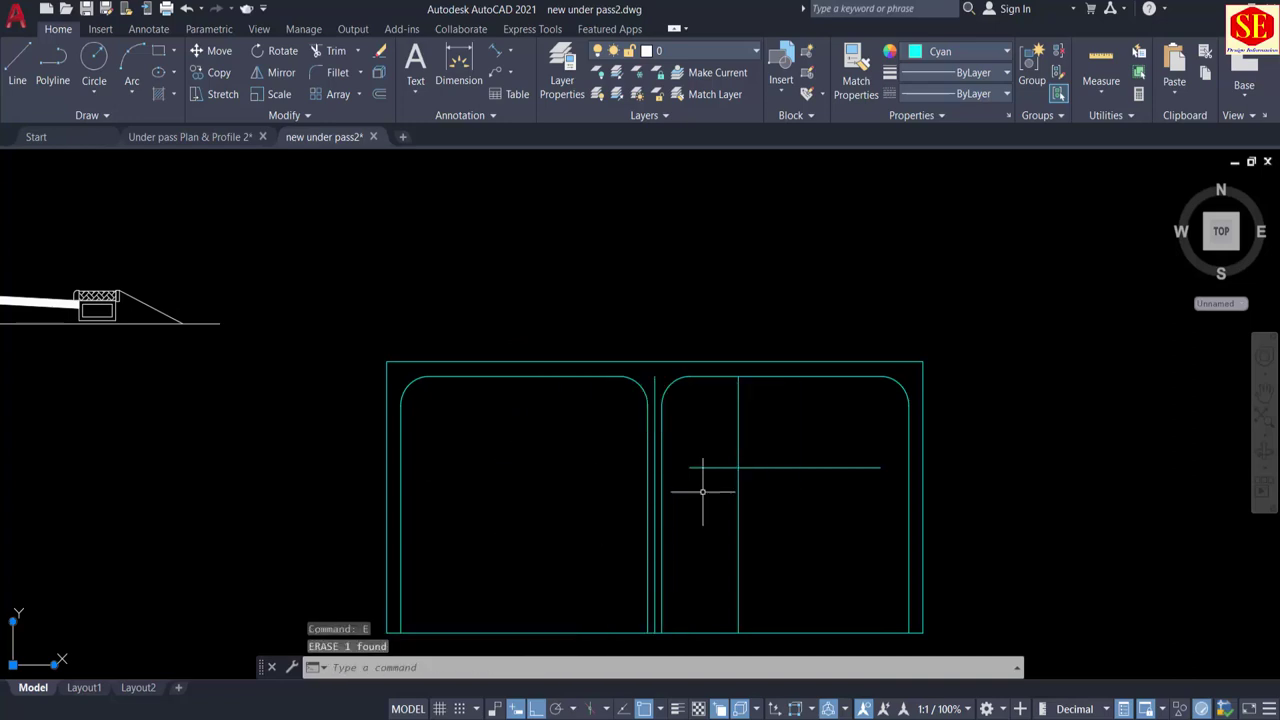
Step: Extend the right cell's offset line in both directions to the outer wall lines of the box
text(ex)
key(Return)
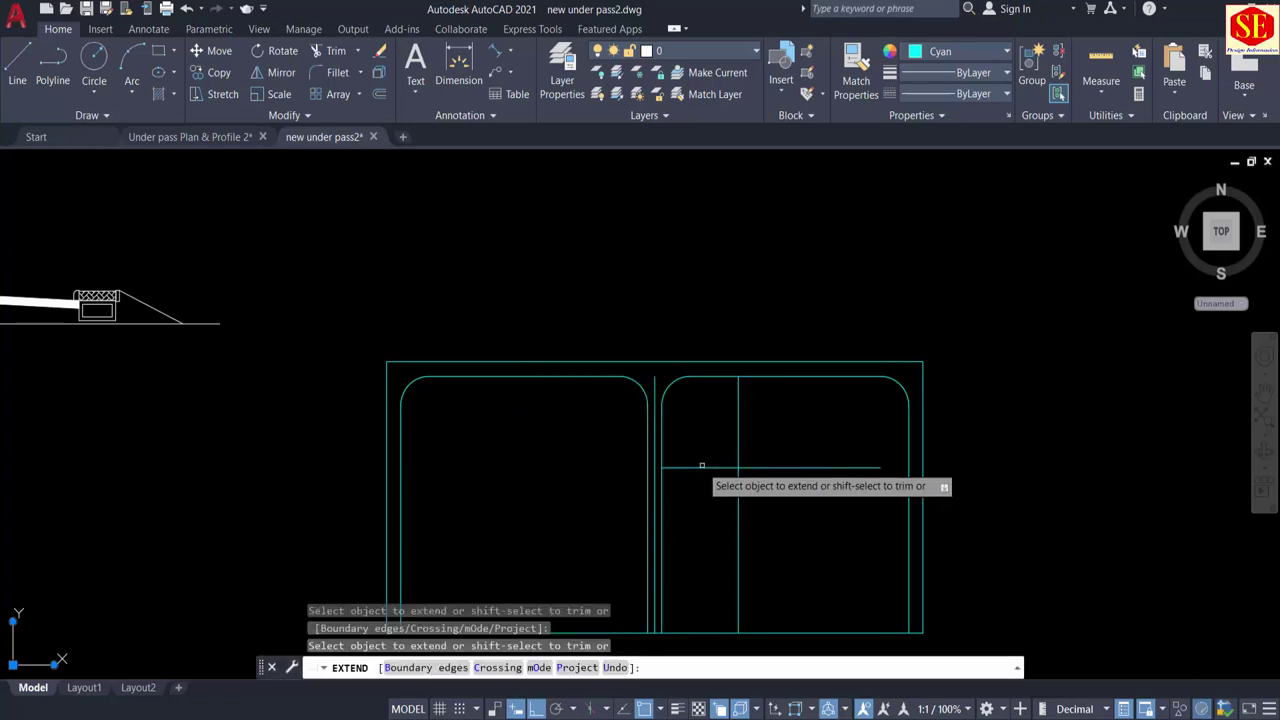
click(699, 466)
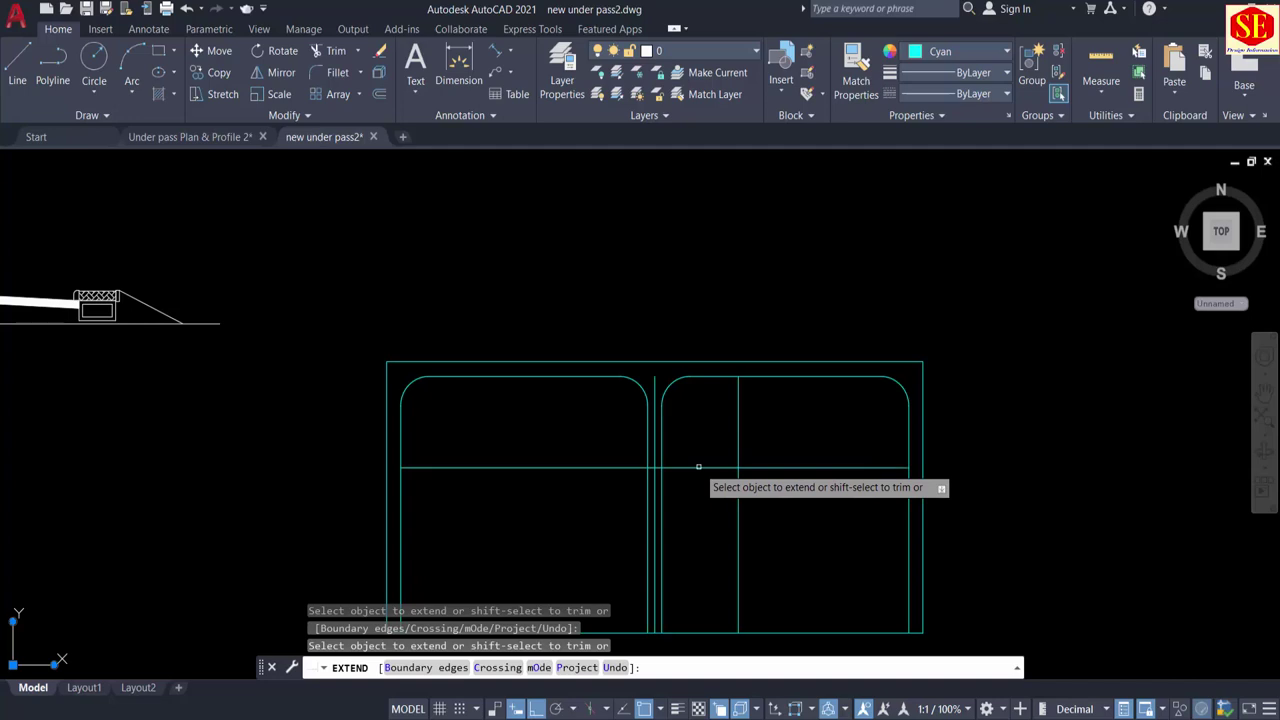
click(699, 466)
click(412, 471)
click(413, 460)
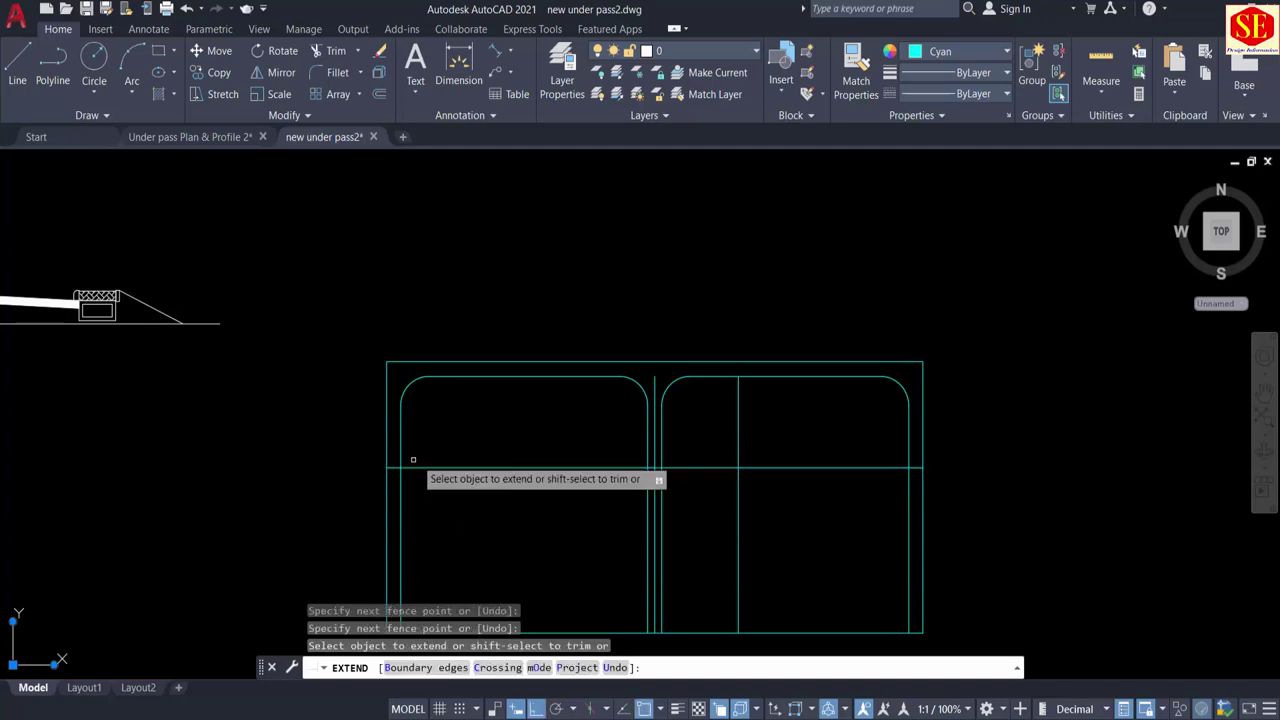
key(Escape)
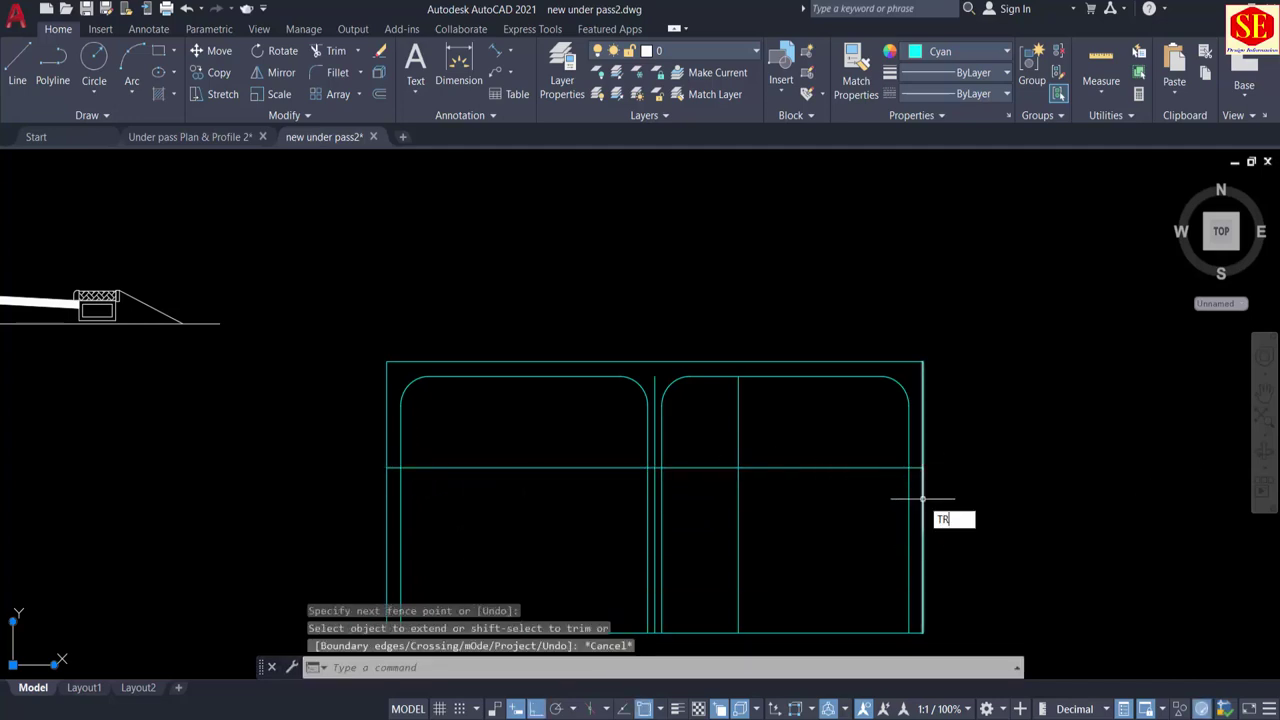
Step: Trim away all the vertical wall lines of the box below the extended horizontal line
text(TR)
key(Return)
click(846, 555)
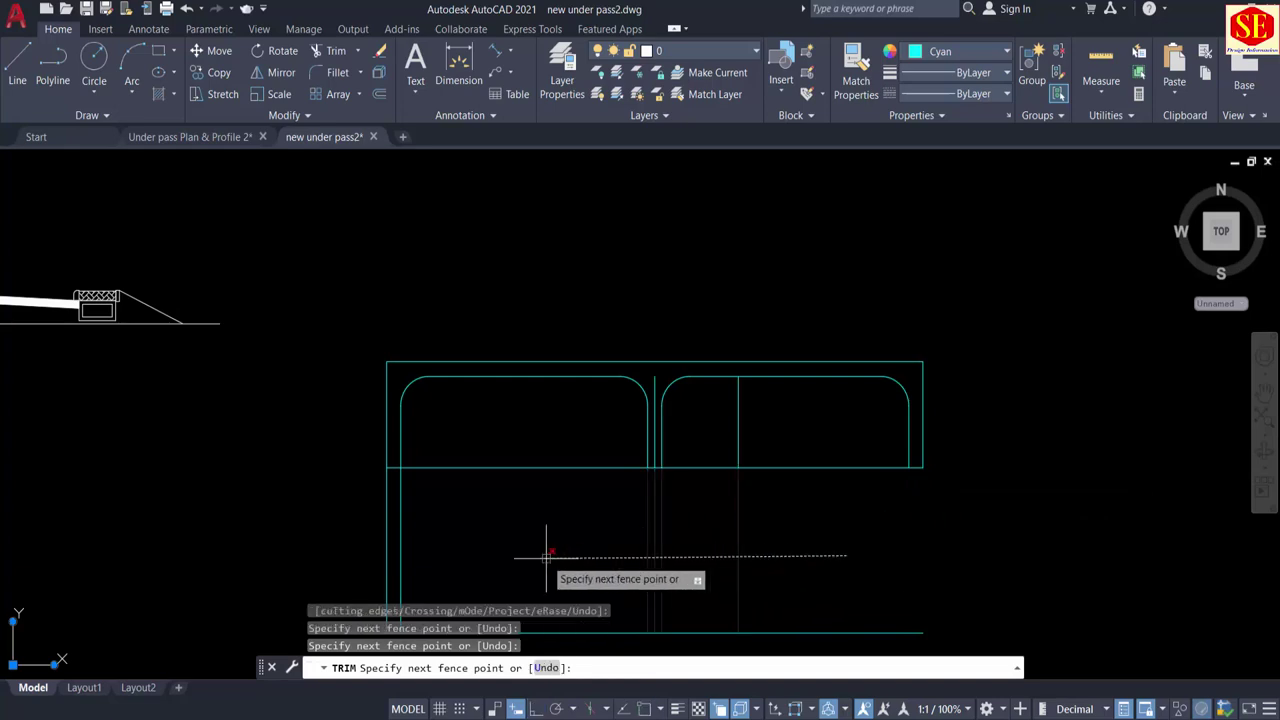
key(Return)
middle_drag(525, 541, 634, 477)
click(421, 505)
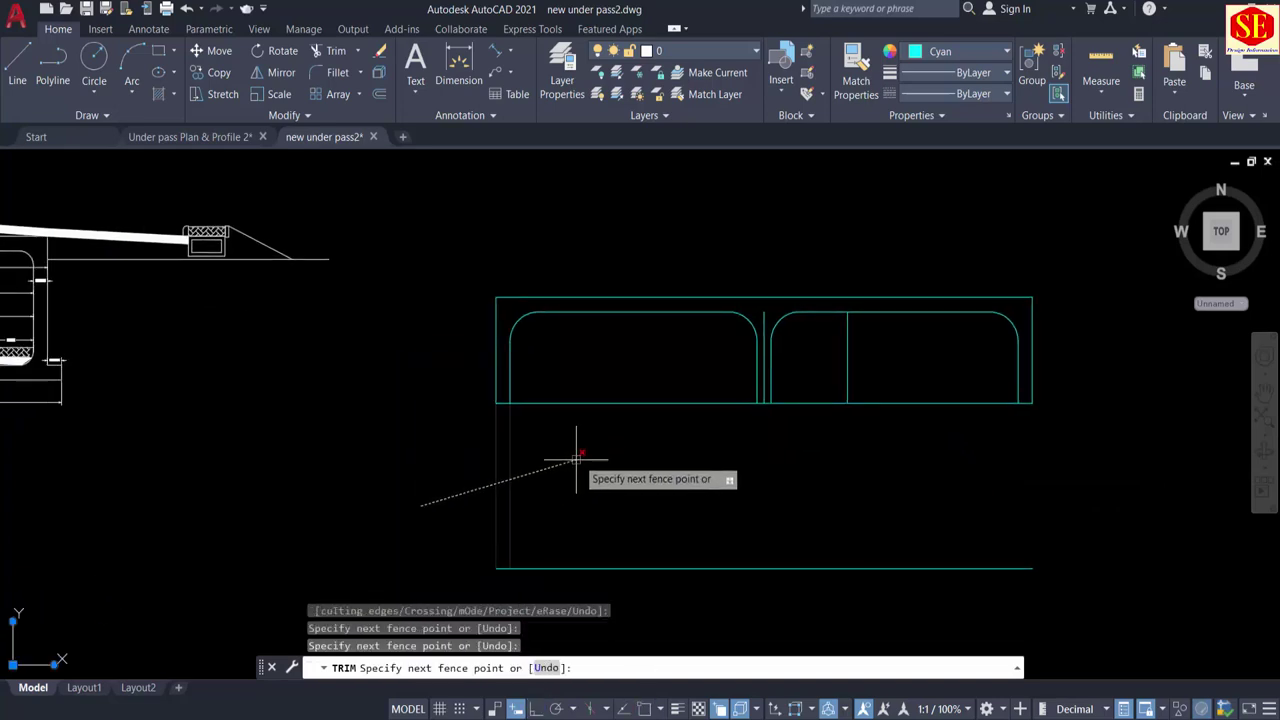
key(Return)
key(Escape)
Step: Erase the leftover bottom line of the box and the vertical helper line inside the right cell
click(800, 514)
click(760, 582)
text(E)
key(Return)
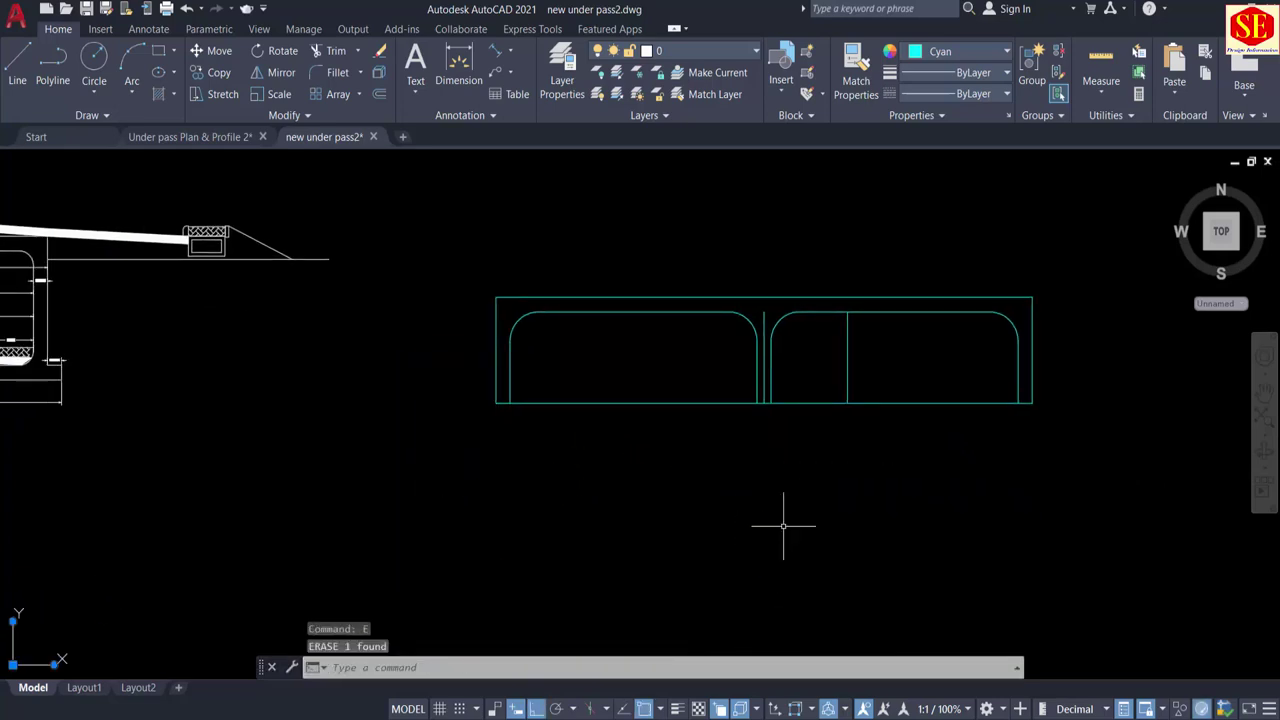
middle_drag(810, 445, 791, 528)
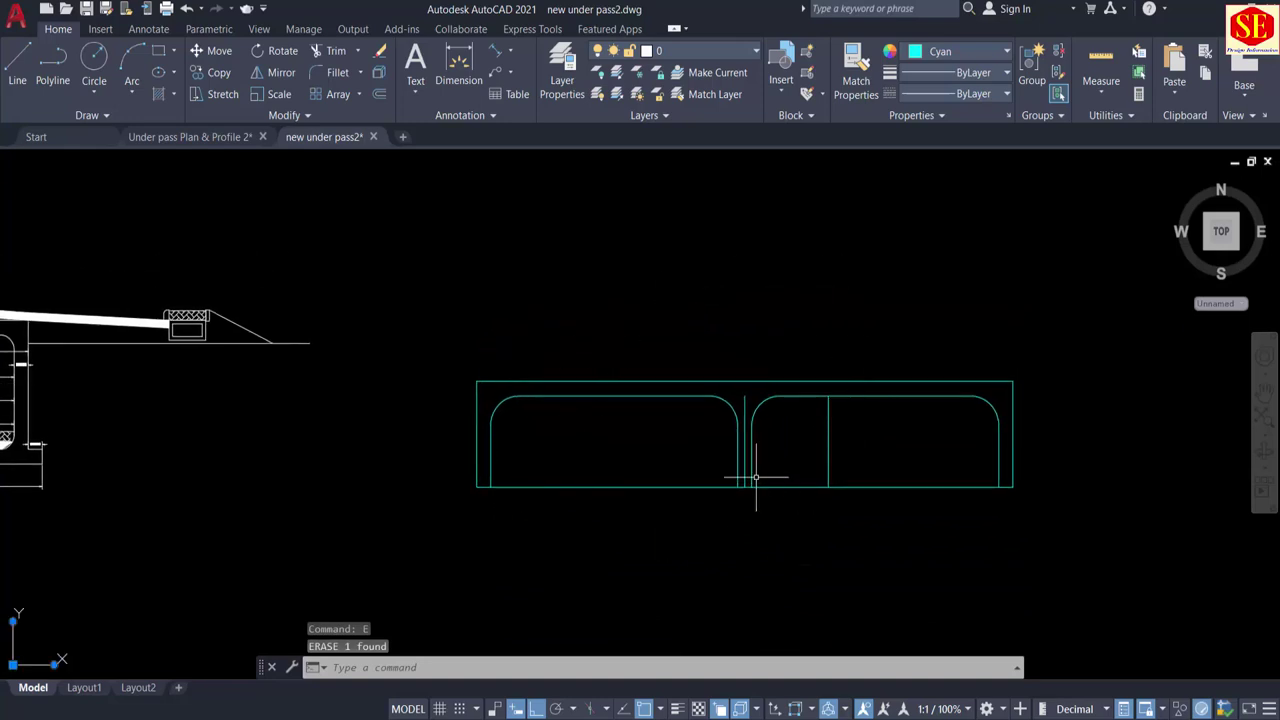
click(847, 415)
click(808, 440)
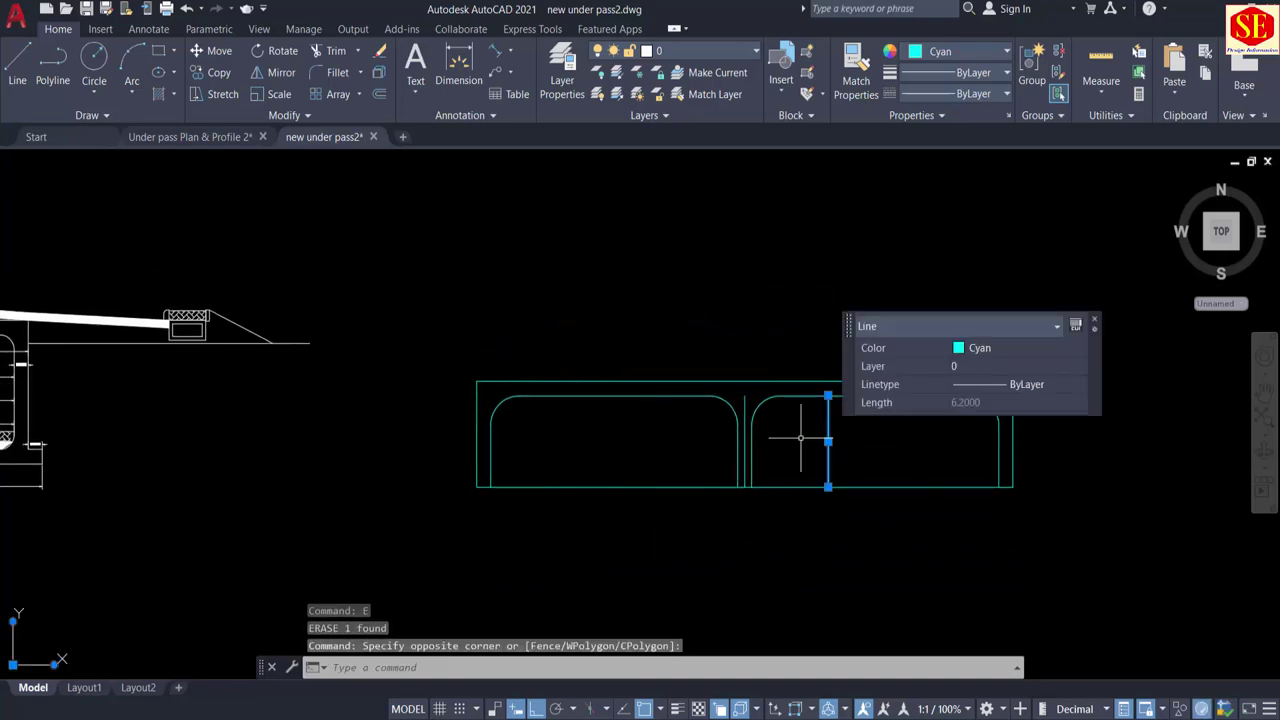
key(Delete)
Step: Trim the horizontal base line across both cell openings, leaving it only under the three walls
scroll(985, 642, up, 2)
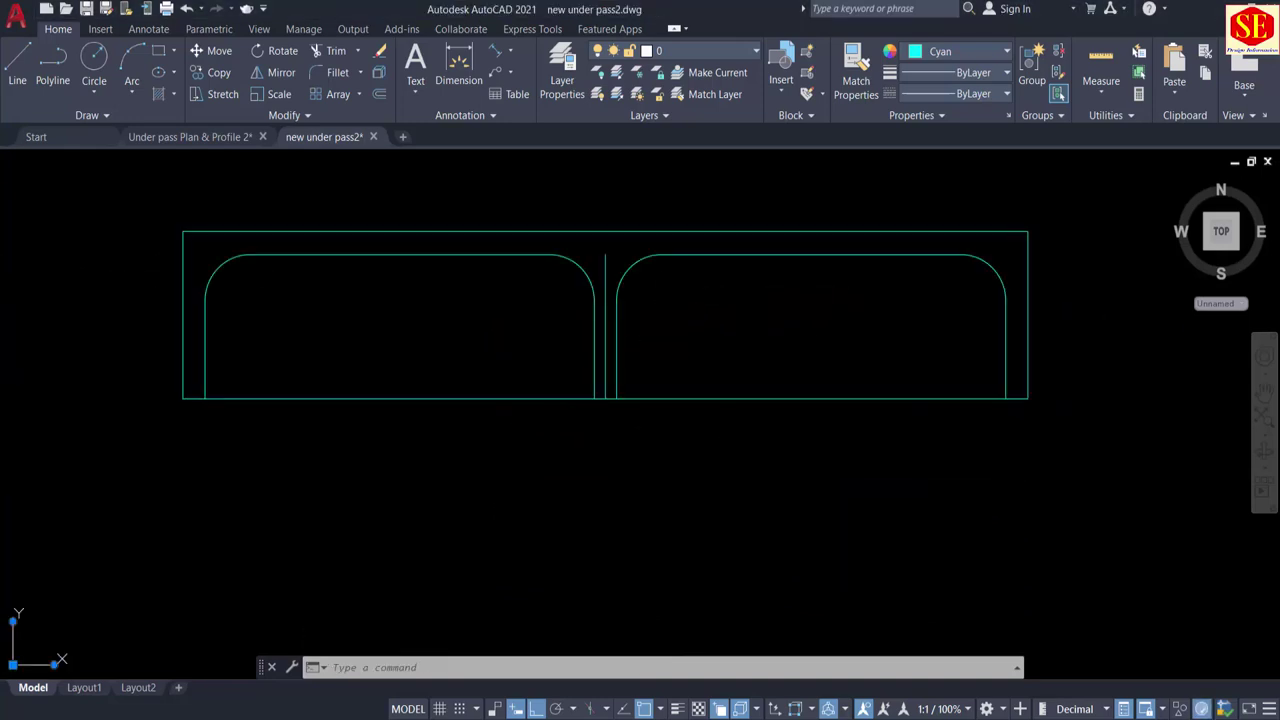
key(Return)
click(707, 396)
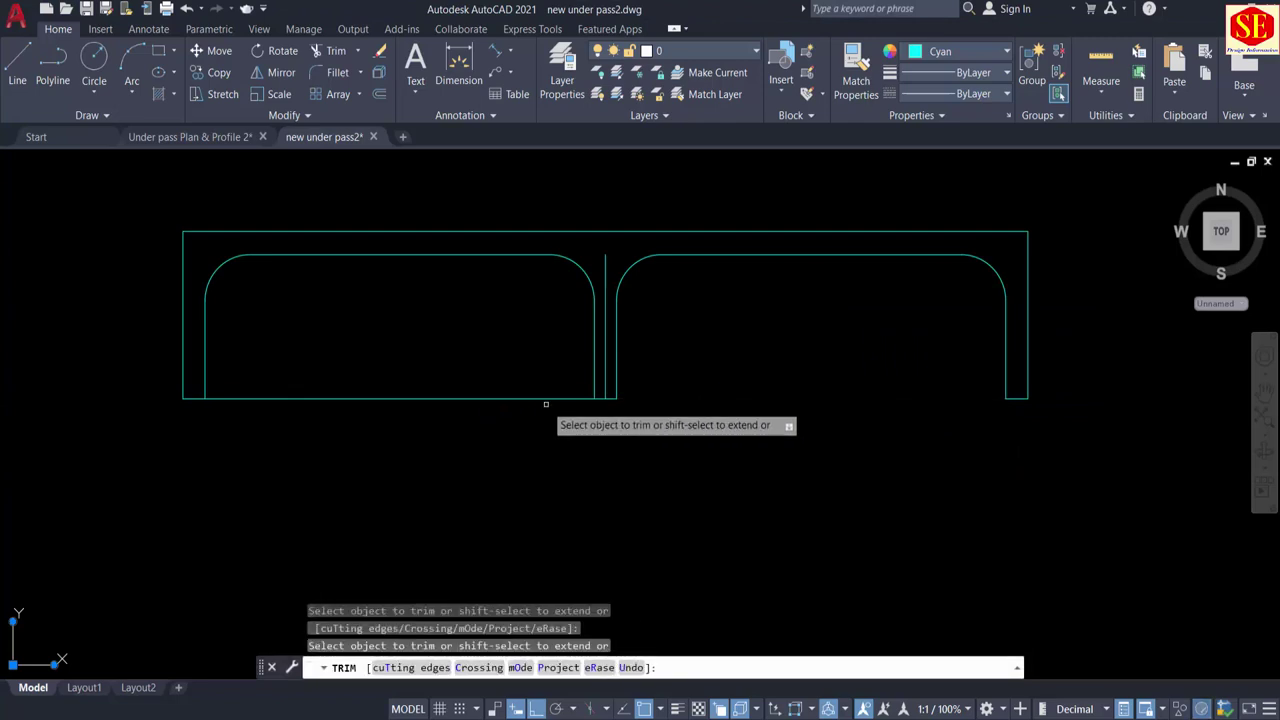
click(537, 392)
key(Return)
key(Escape)
Step: Erase the vertical centre line inside the middle wall of the box
click(606, 262)
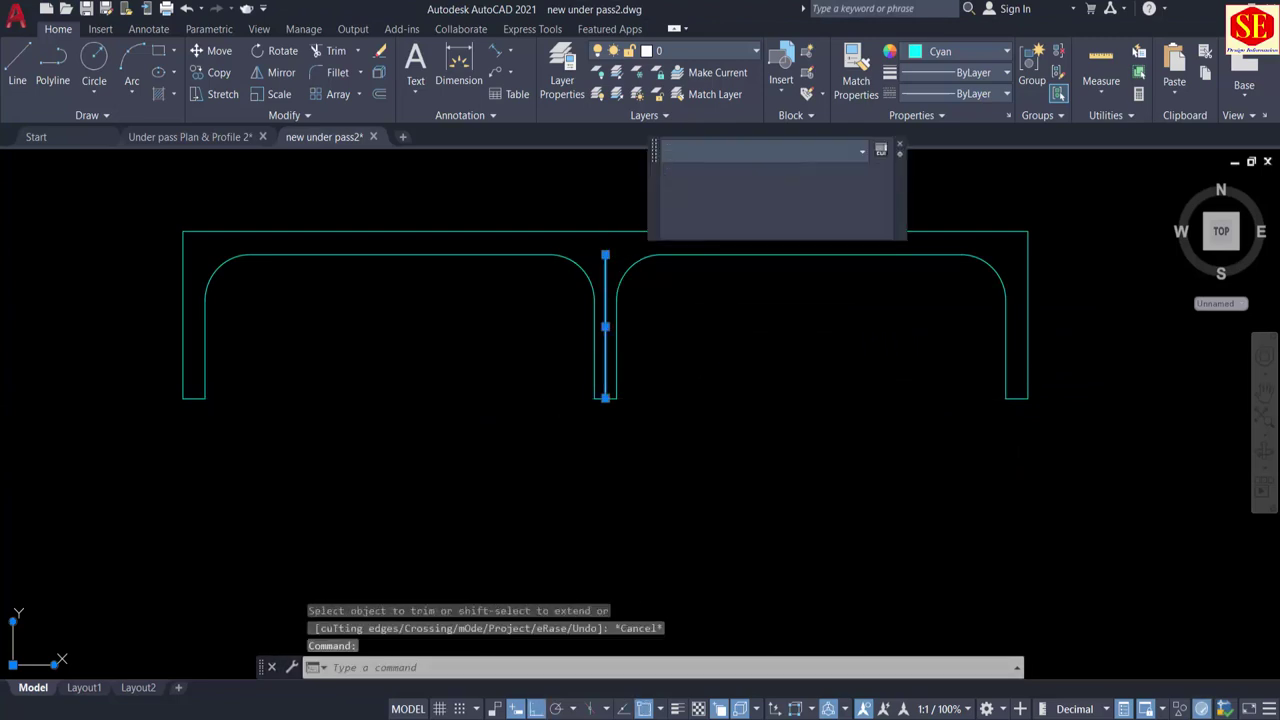
text(e)
key(Return)
Step: Join the outer top line, right outer wall and foot, and the right cell's inner lines and fillets into one polyline
middle_drag(949, 285, 935, 373)
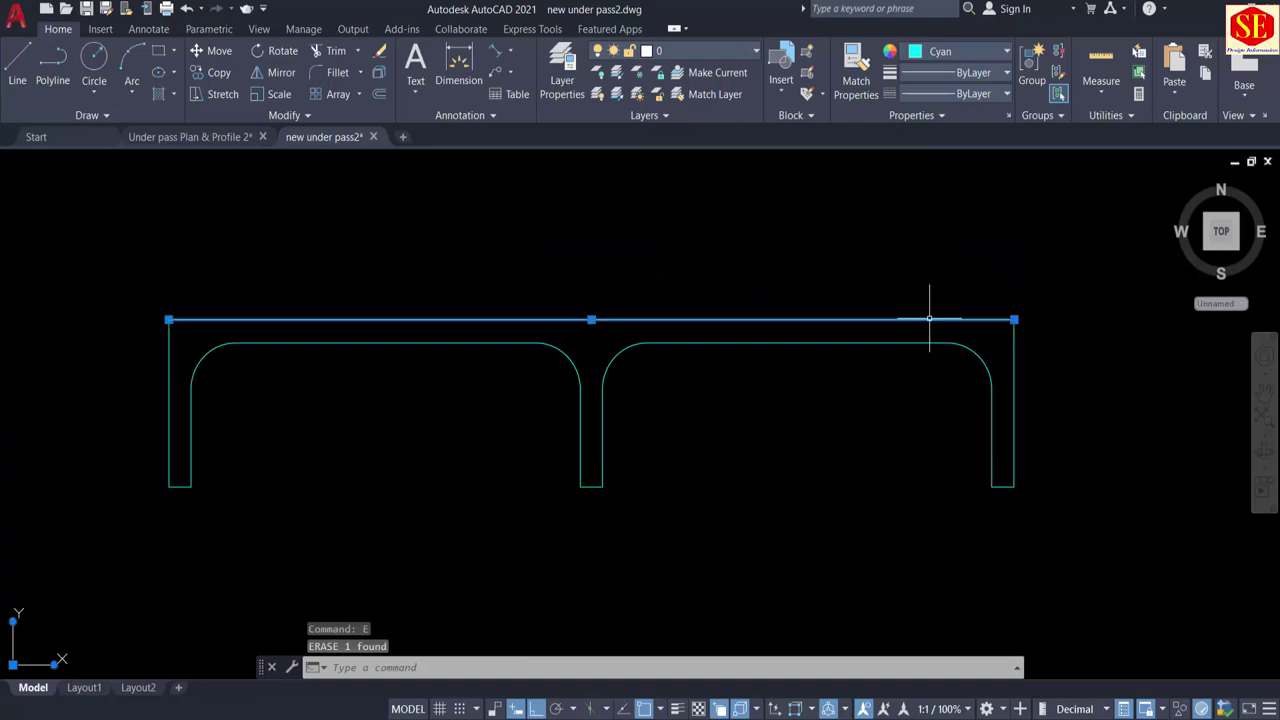
key(Escape)
text(j)
key(Return)
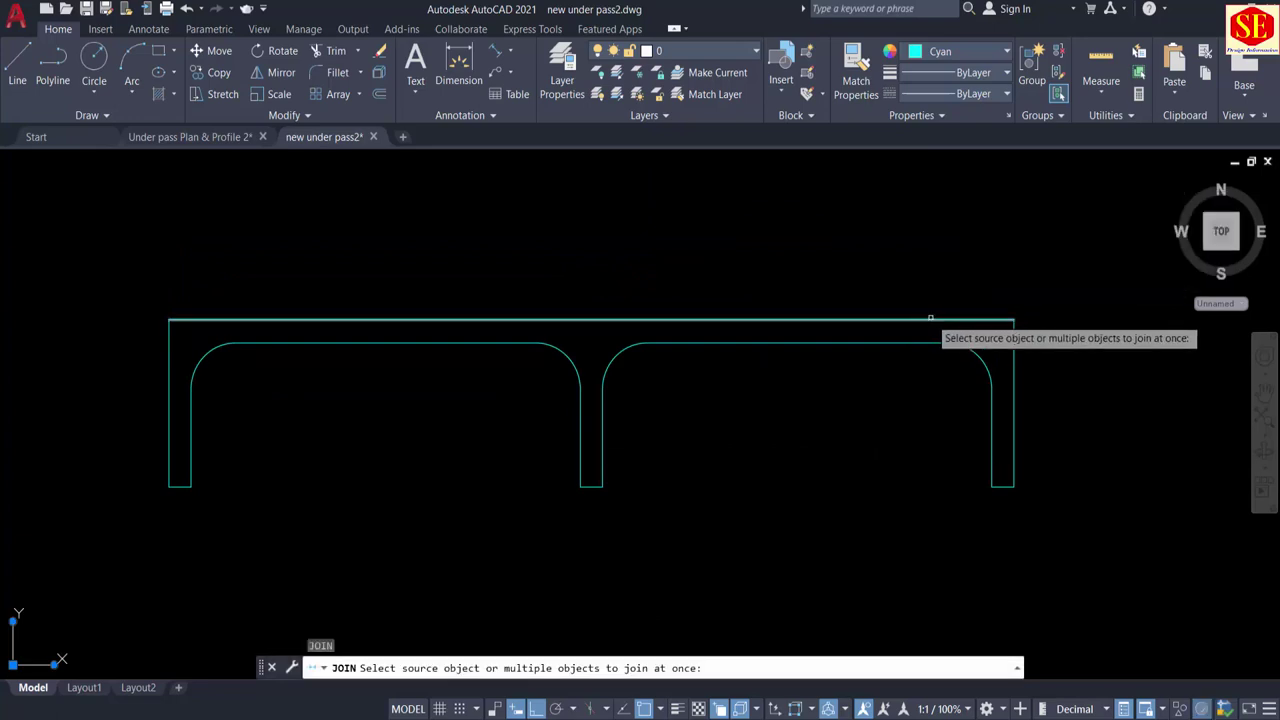
click(926, 320)
click(998, 357)
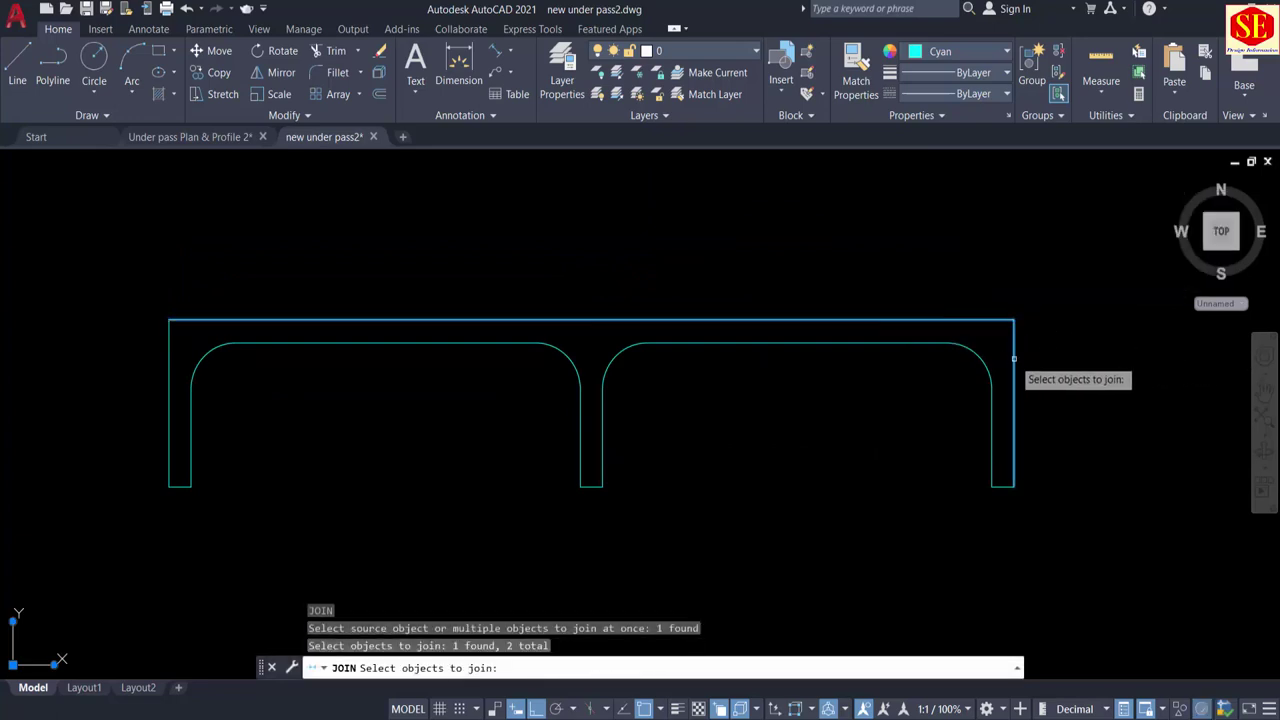
click(997, 484)
click(994, 457)
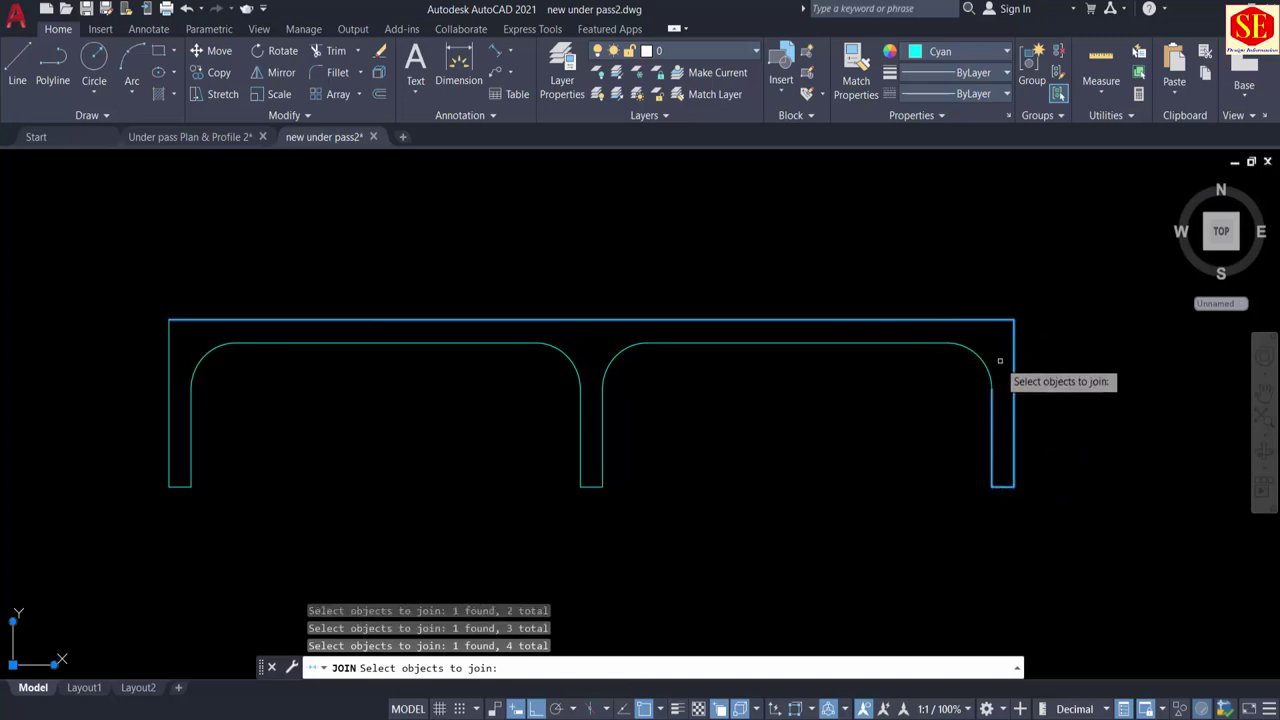
click(866, 343)
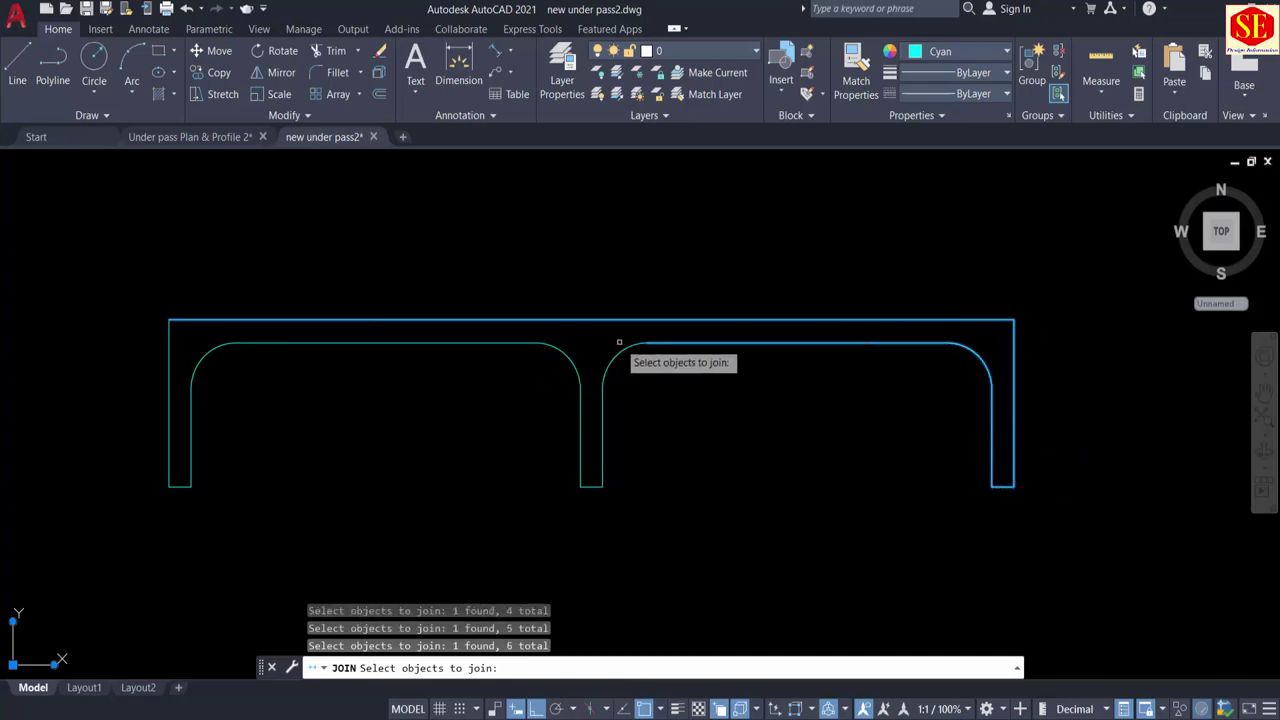
click(600, 418)
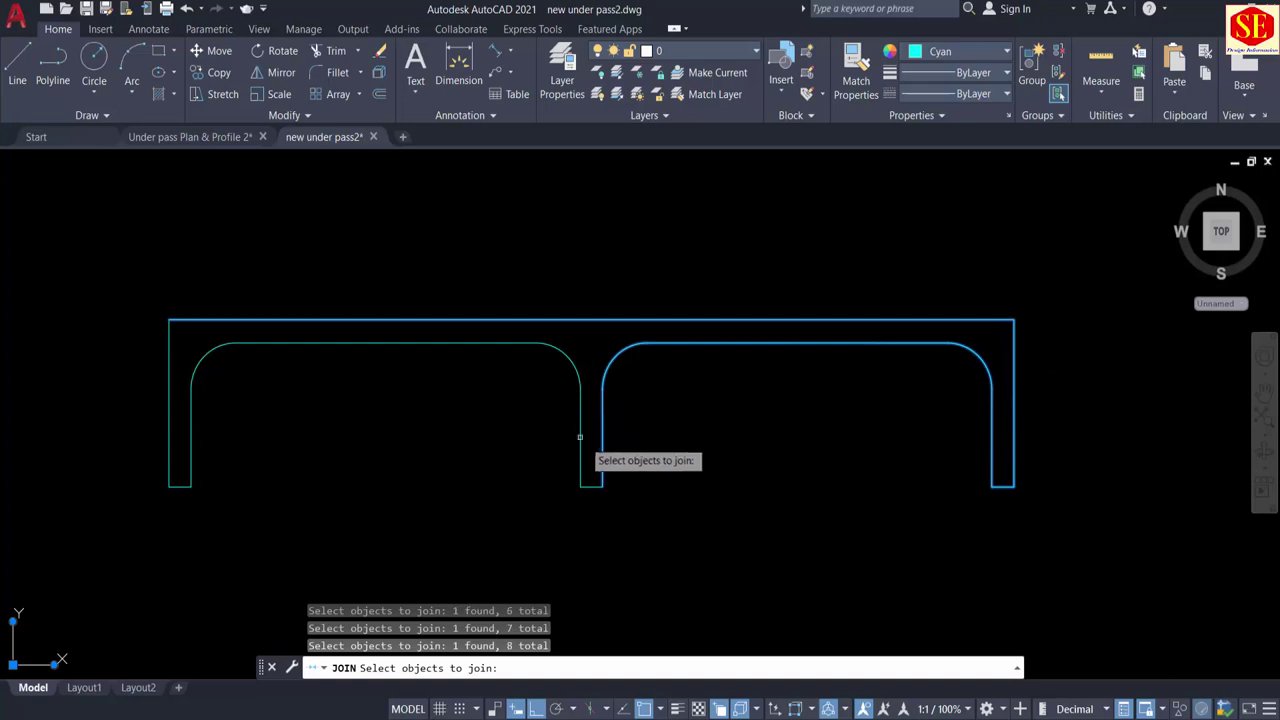
key(Return)
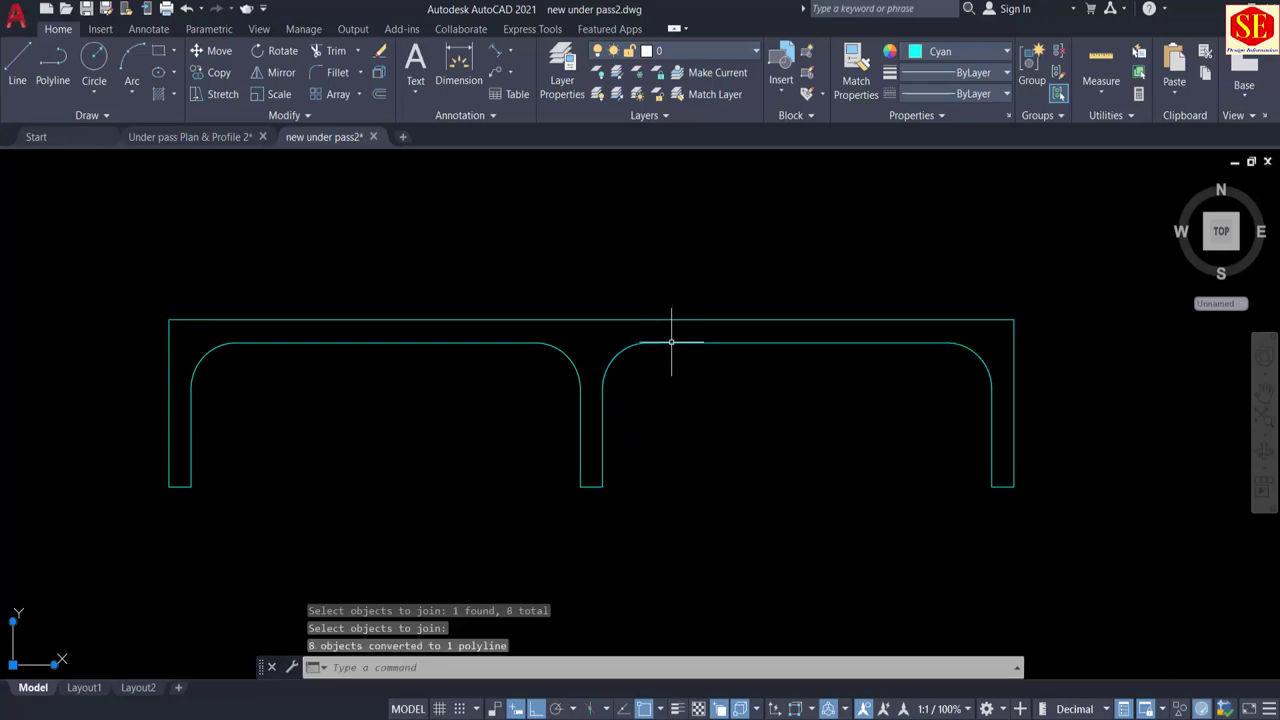
Step: Create a closed boundary polyline by picking a point inside the box section's concrete outline
text(BO)
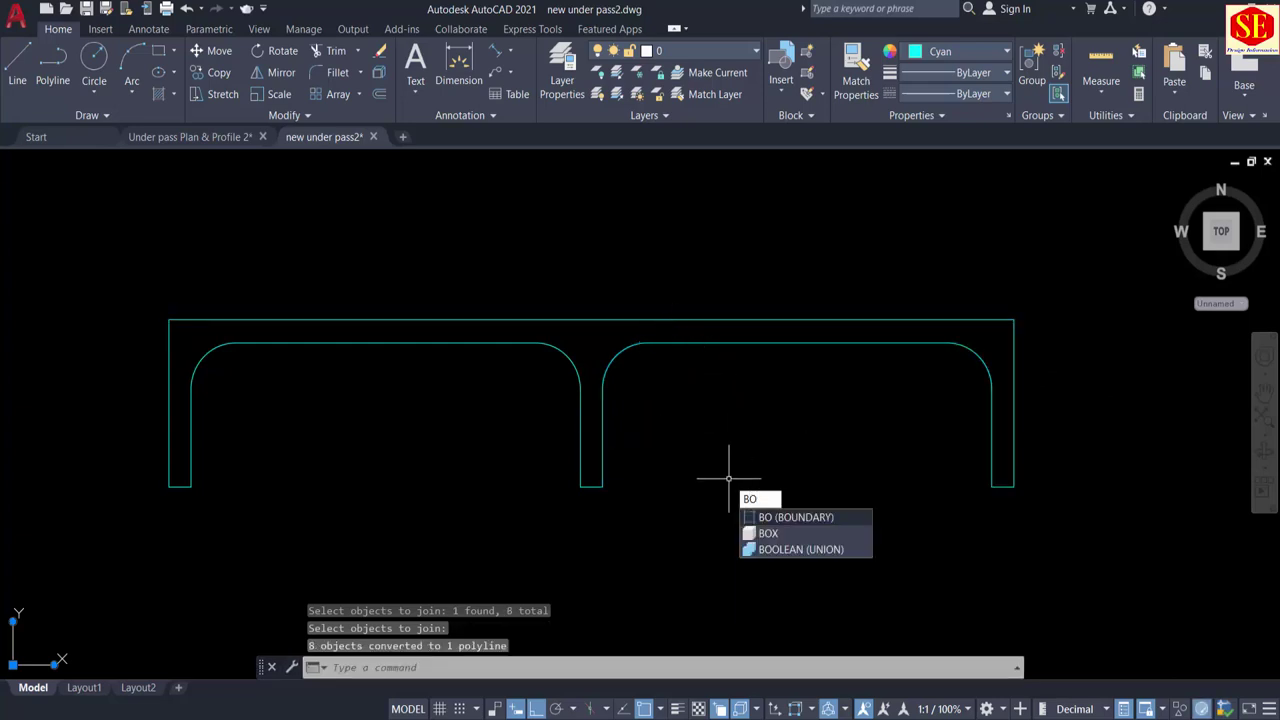
key(Return)
click(606, 219)
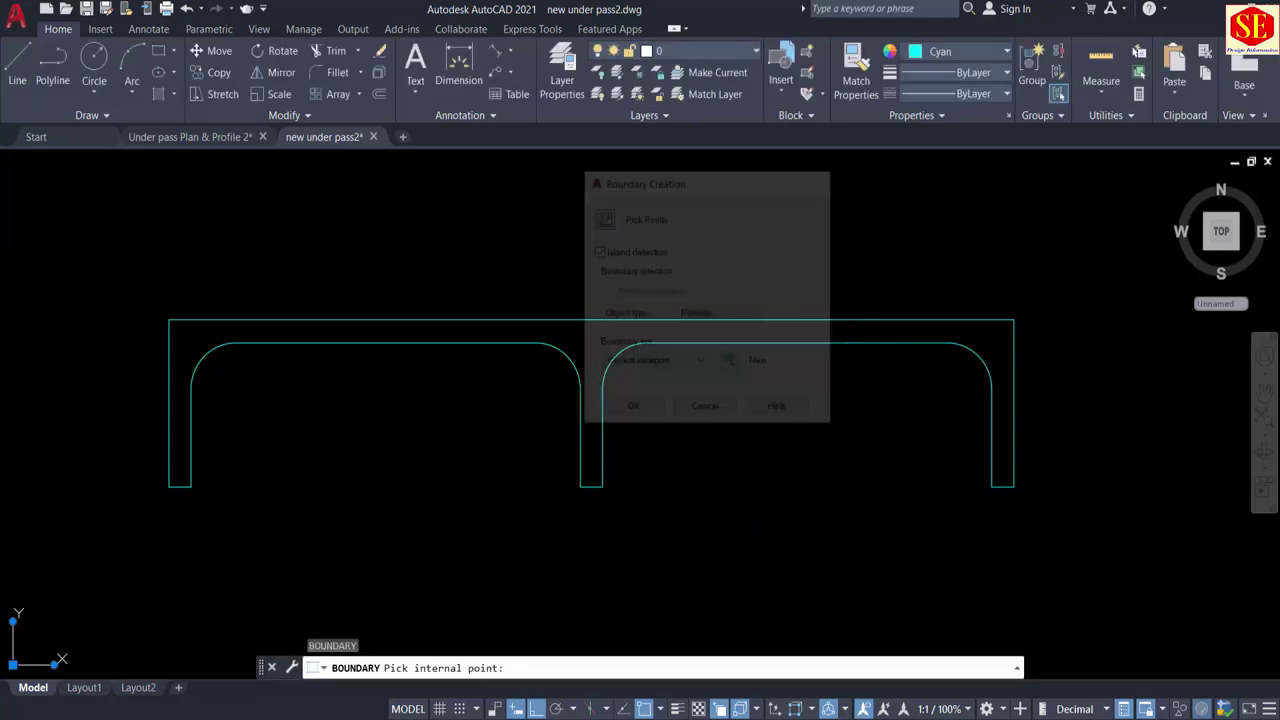
click(585, 329)
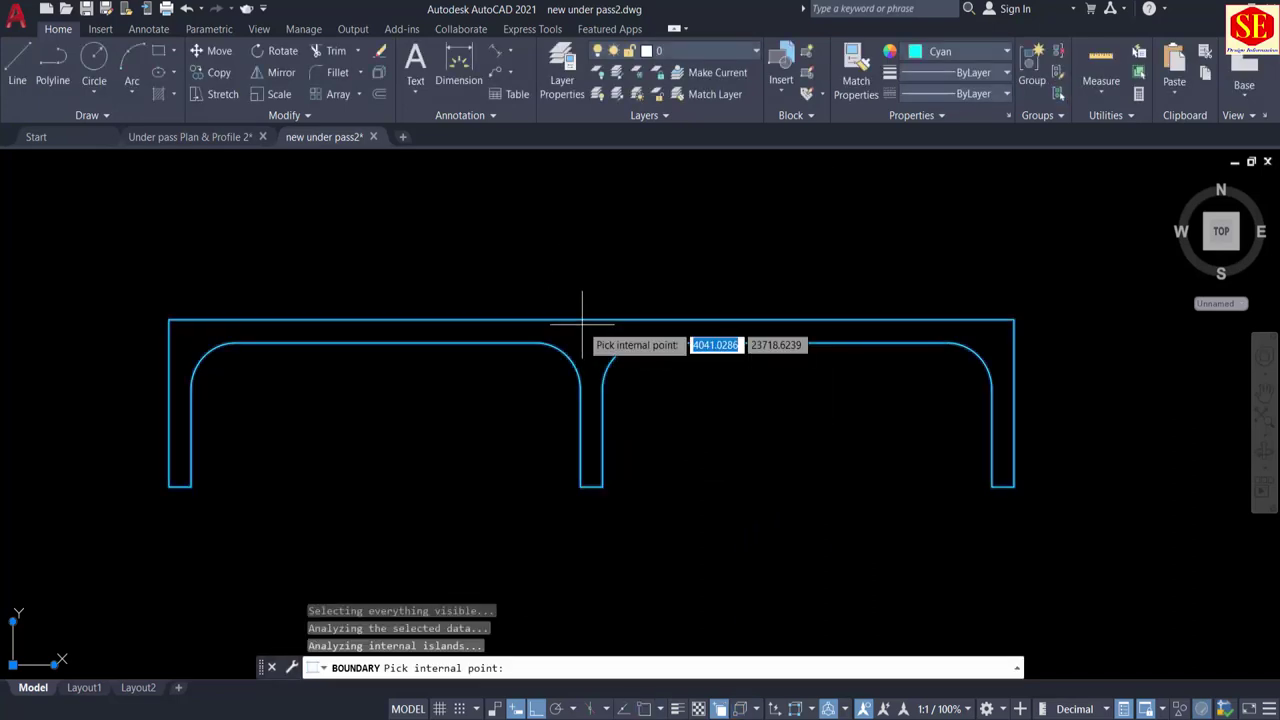
key(Return)
Step: Move the closed boundary polyline horizontally to clear space beside the original section, using the middle wall's base as base point
click(630, 340)
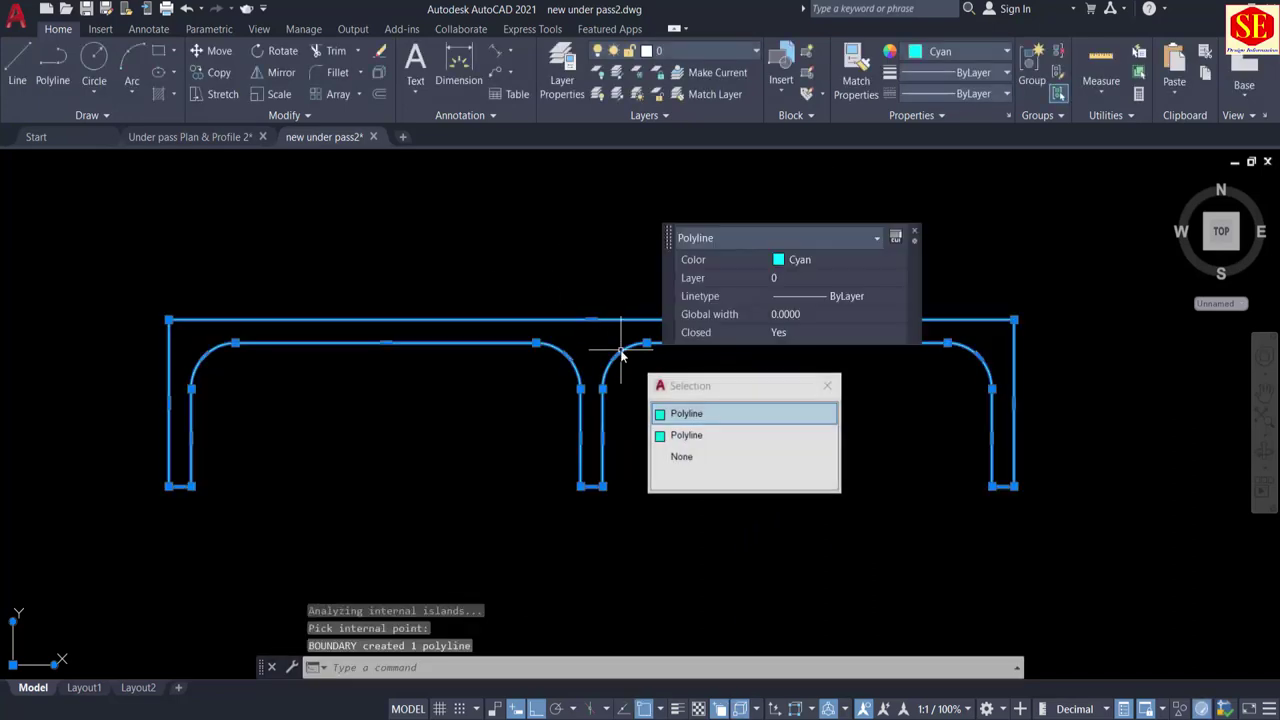
click(688, 414)
text(m)
key(Return)
click(591, 487)
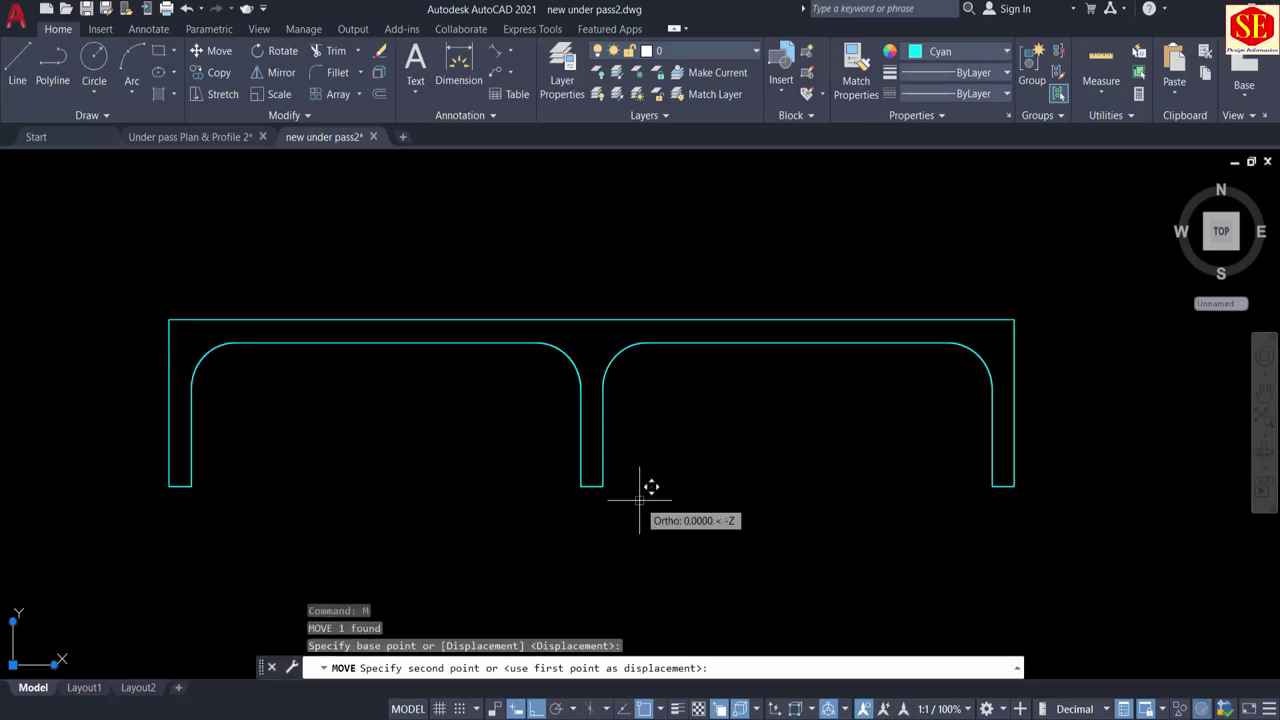
scroll(638, 497, down, 4)
click(1128, 493)
middle_drag(986, 500, 686, 471)
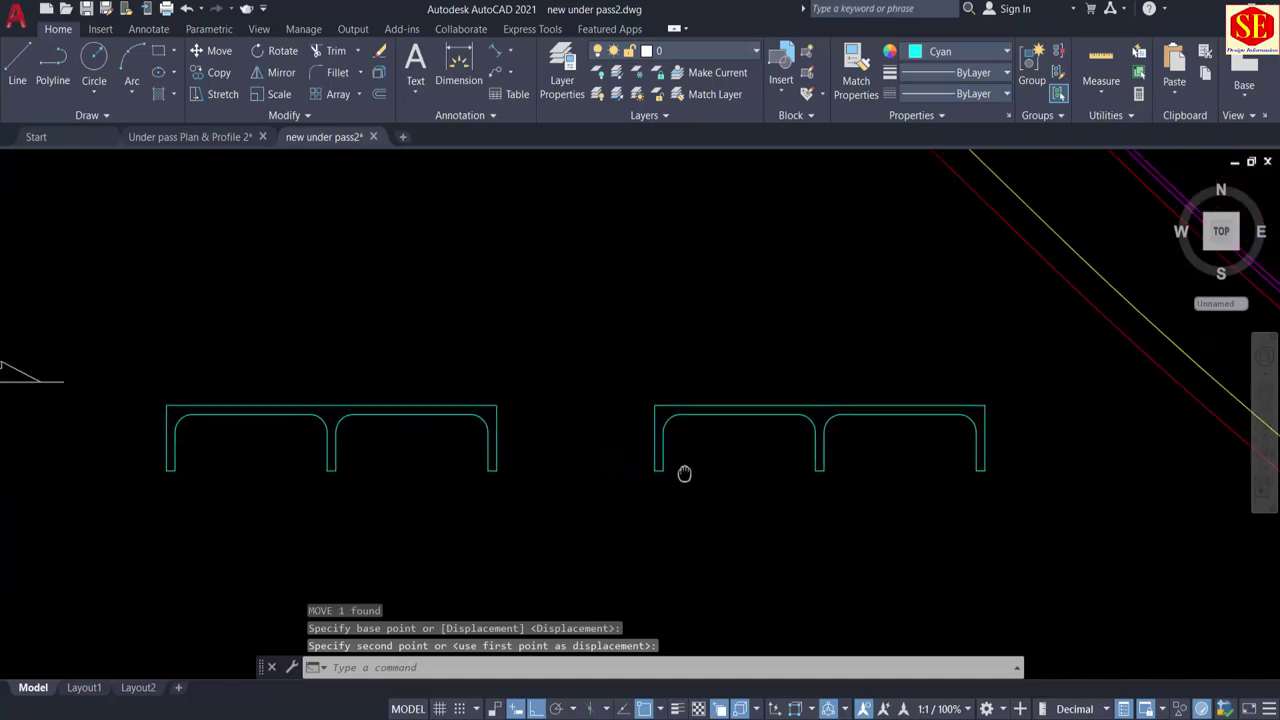
click(733, 412)
key(Escape)
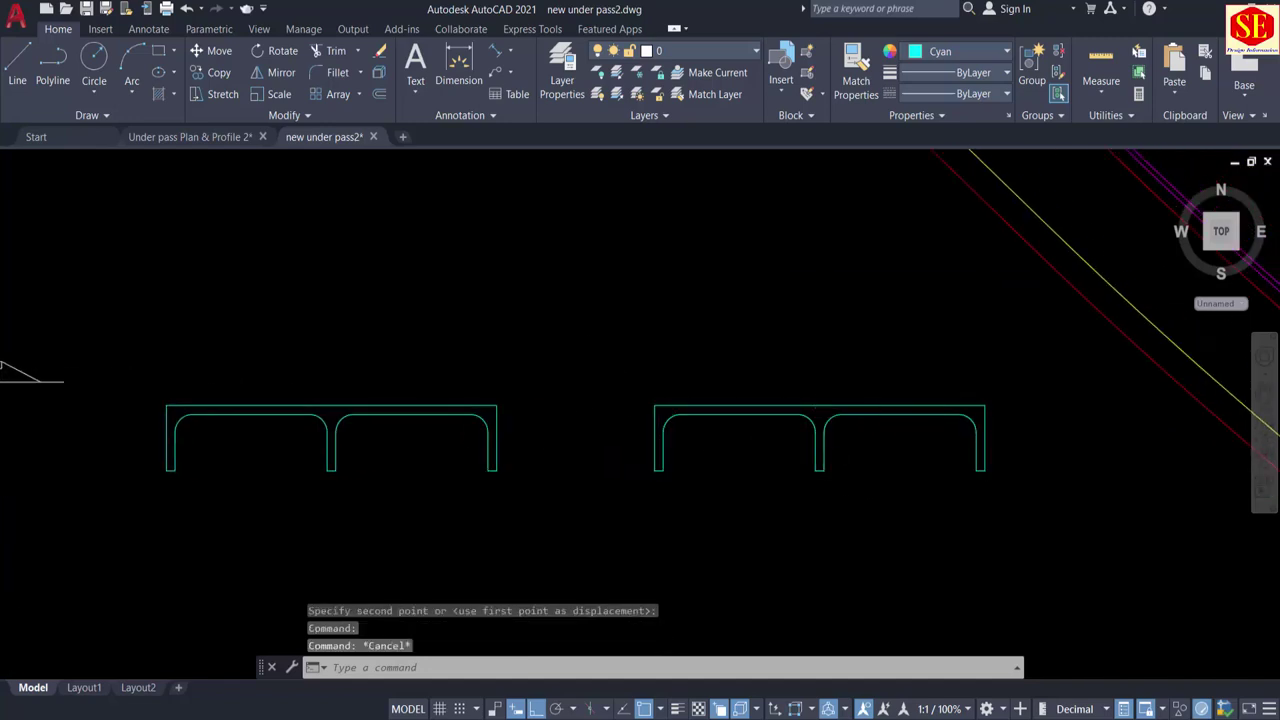
Step: Move the closed boundary outline from its middle wall's base midpoint to the road centre line's end on the underpass rectangle's west edge
scroll(848, 408, down, 5)
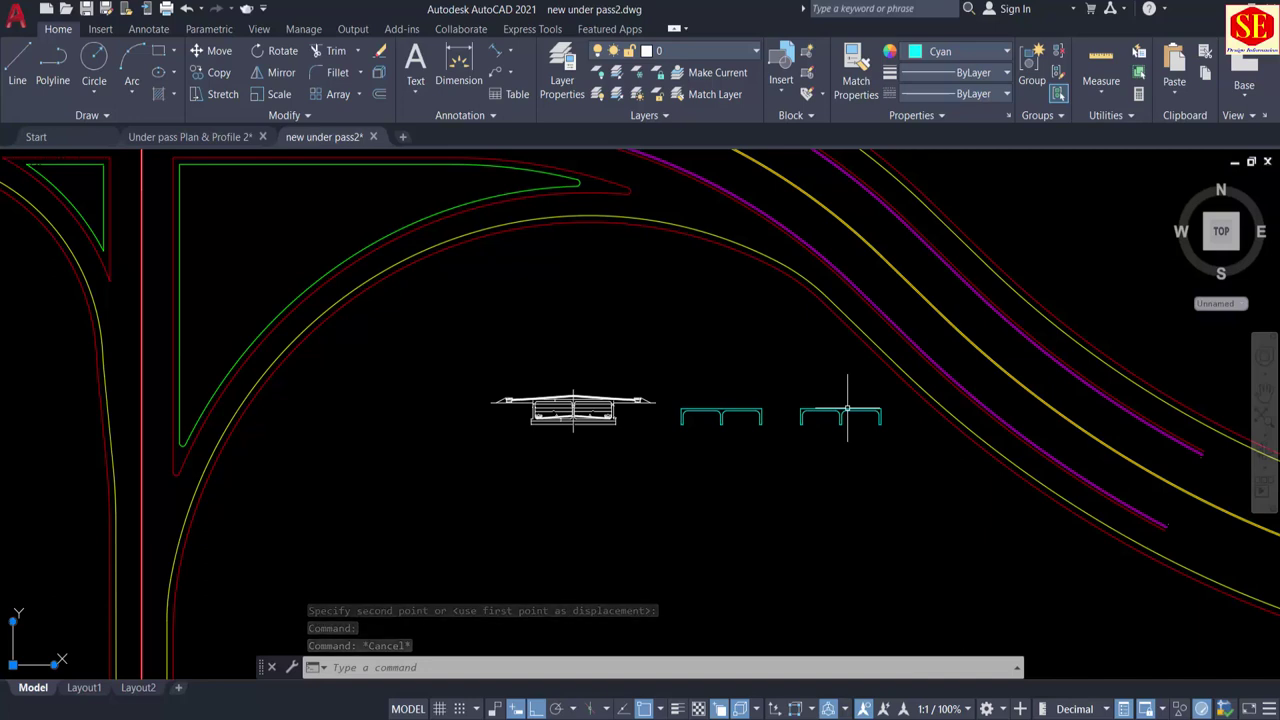
text(M)
key(Return)
click(834, 413)
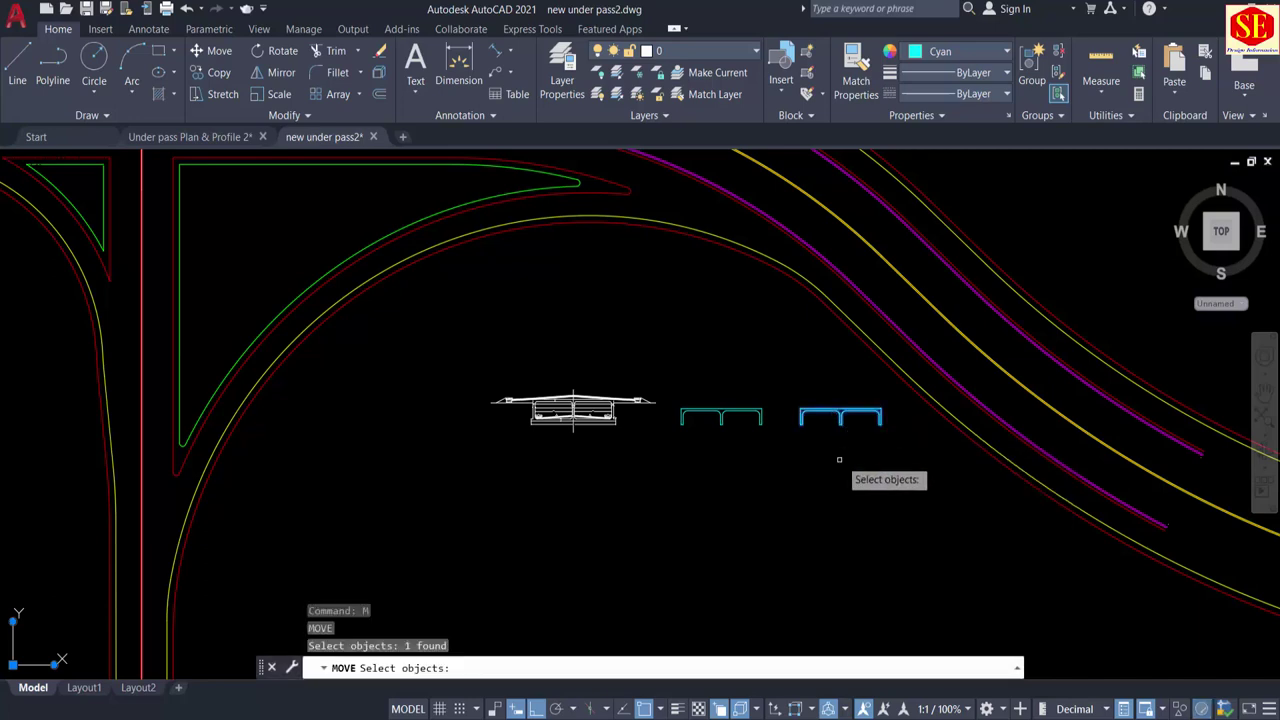
scroll(839, 459, up, 8)
key(Return)
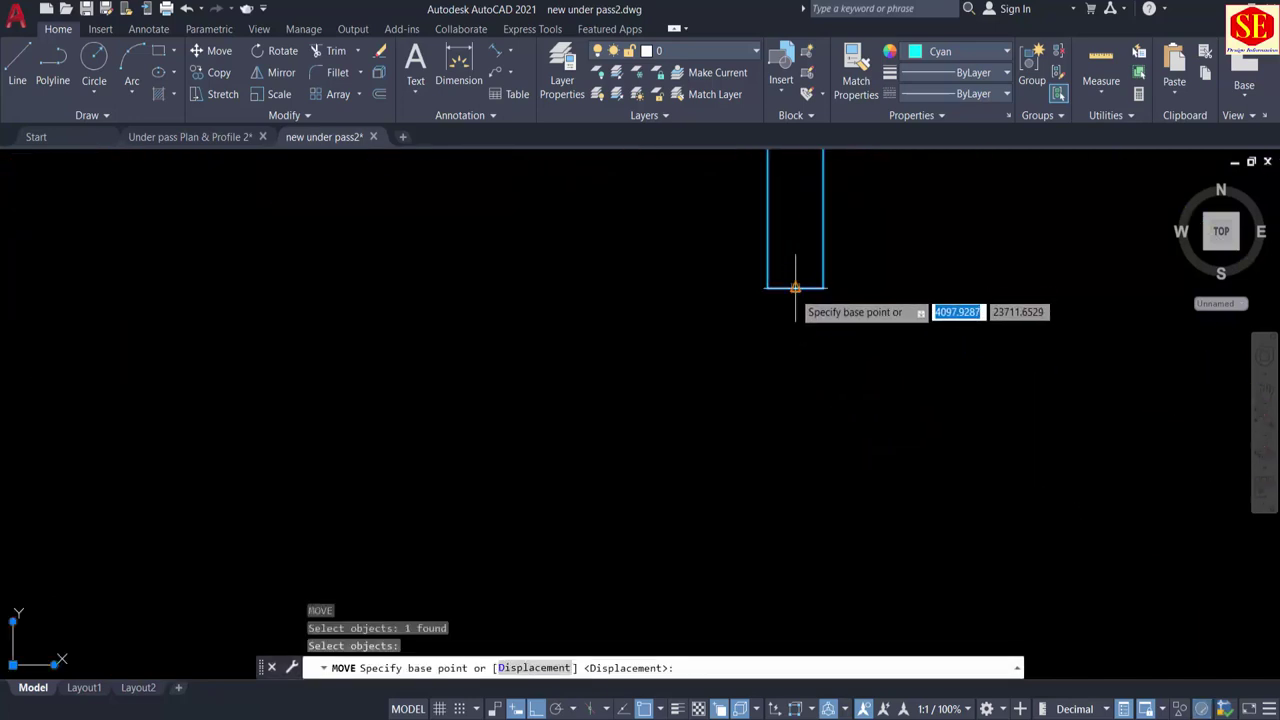
click(795, 288)
scroll(811, 305, down, 12)
scroll(650, 218, up, 4)
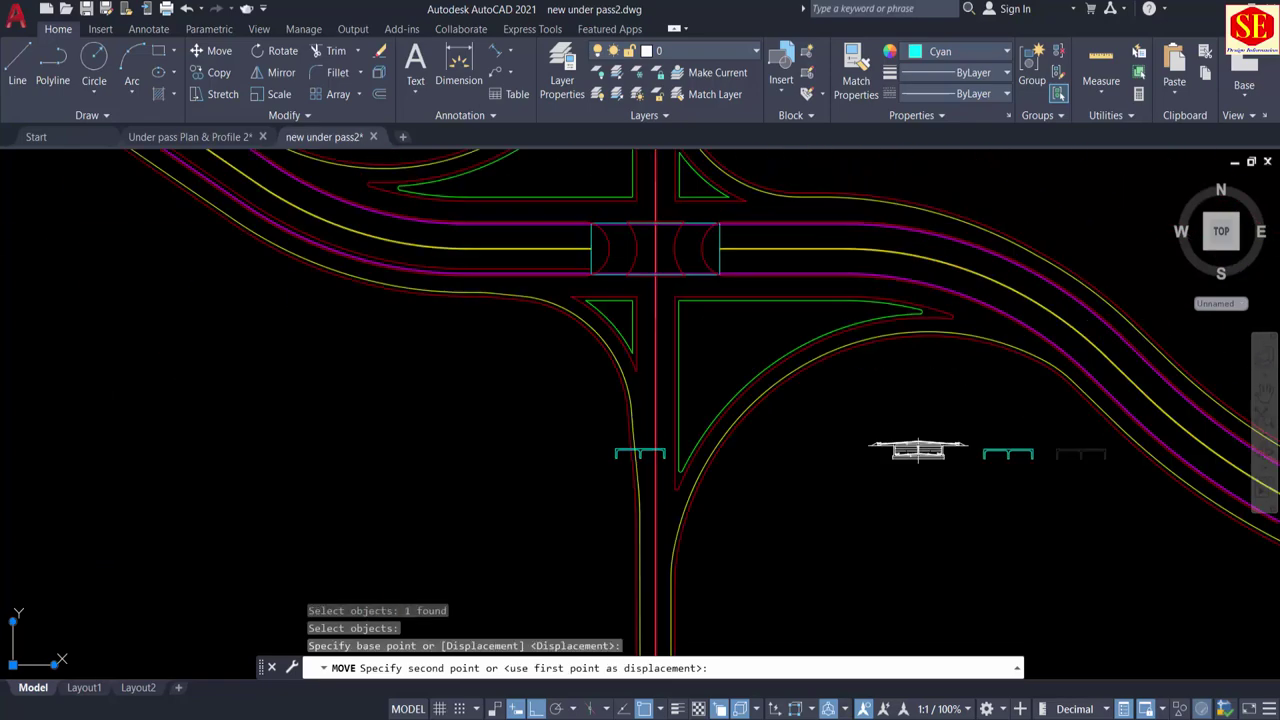
scroll(543, 214, up, 10)
middle_drag(443, 357, 449, 589)
scroll(447, 466, down, 3)
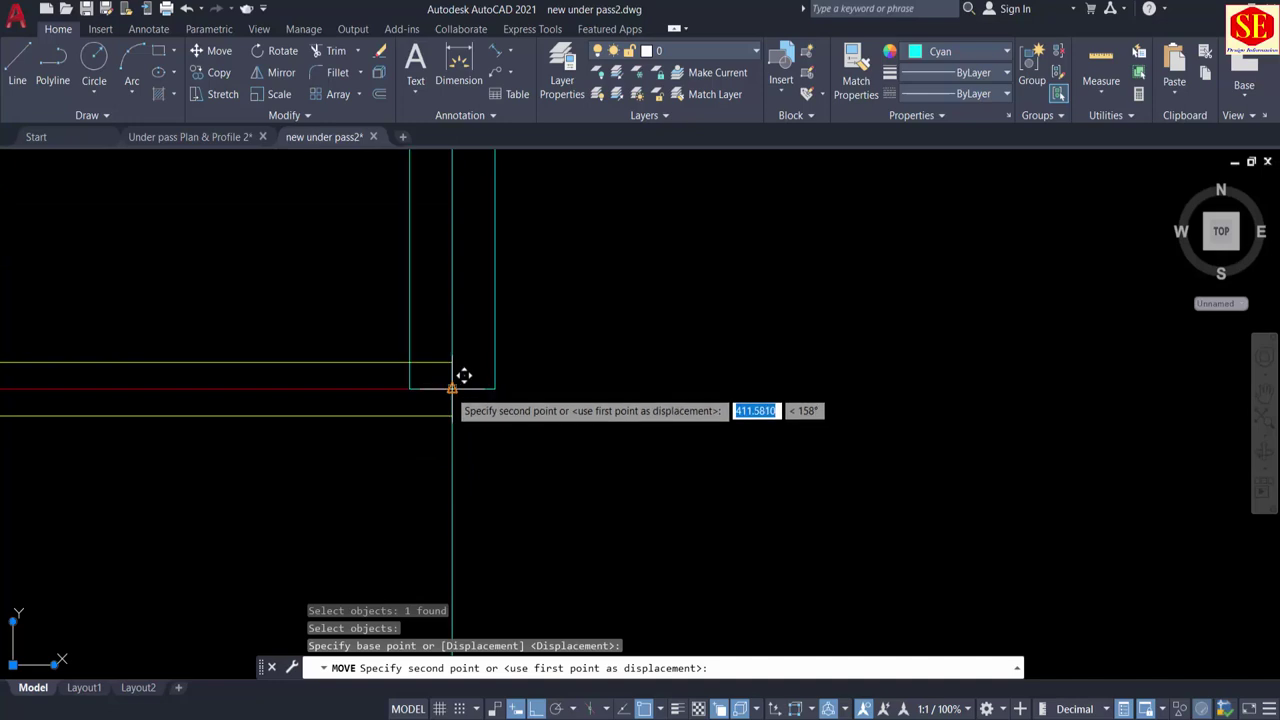
click(462, 382)
scroll(470, 400, down, 3)
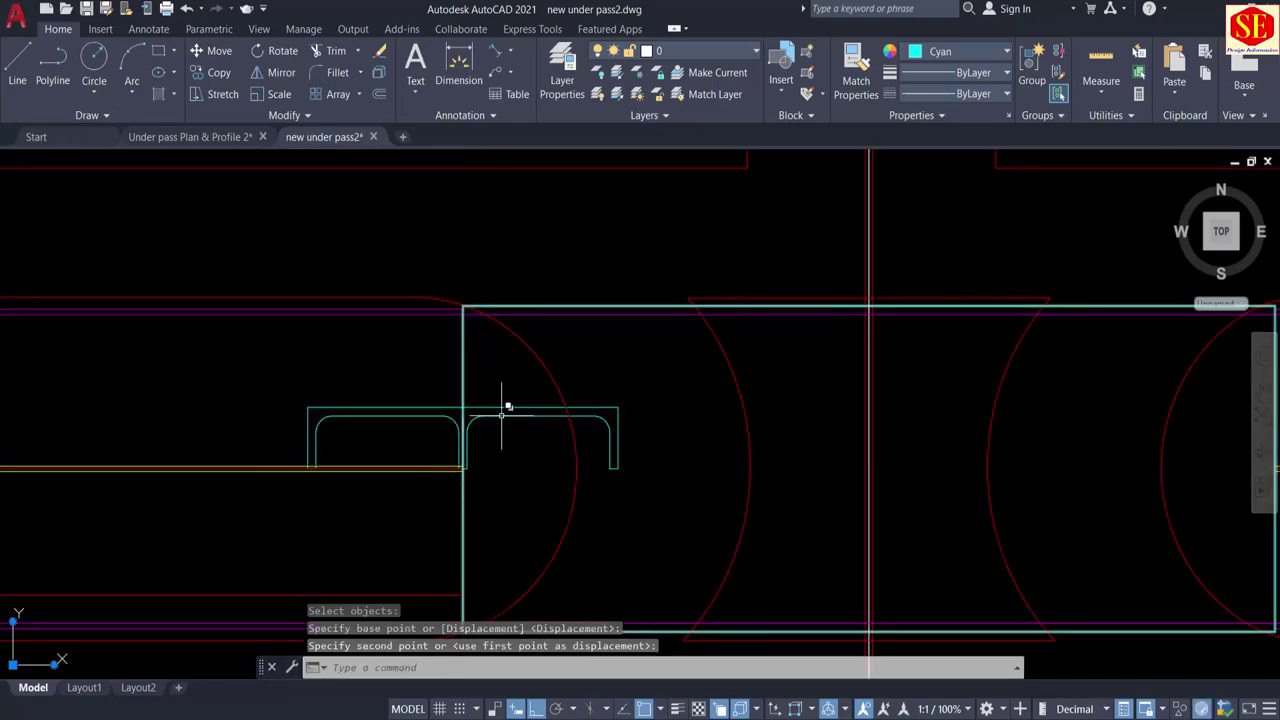
Step: Orbit the underpass plan into a 3D view and switch to the 3D Modeling workspace
scroll(480, 450, down, 4)
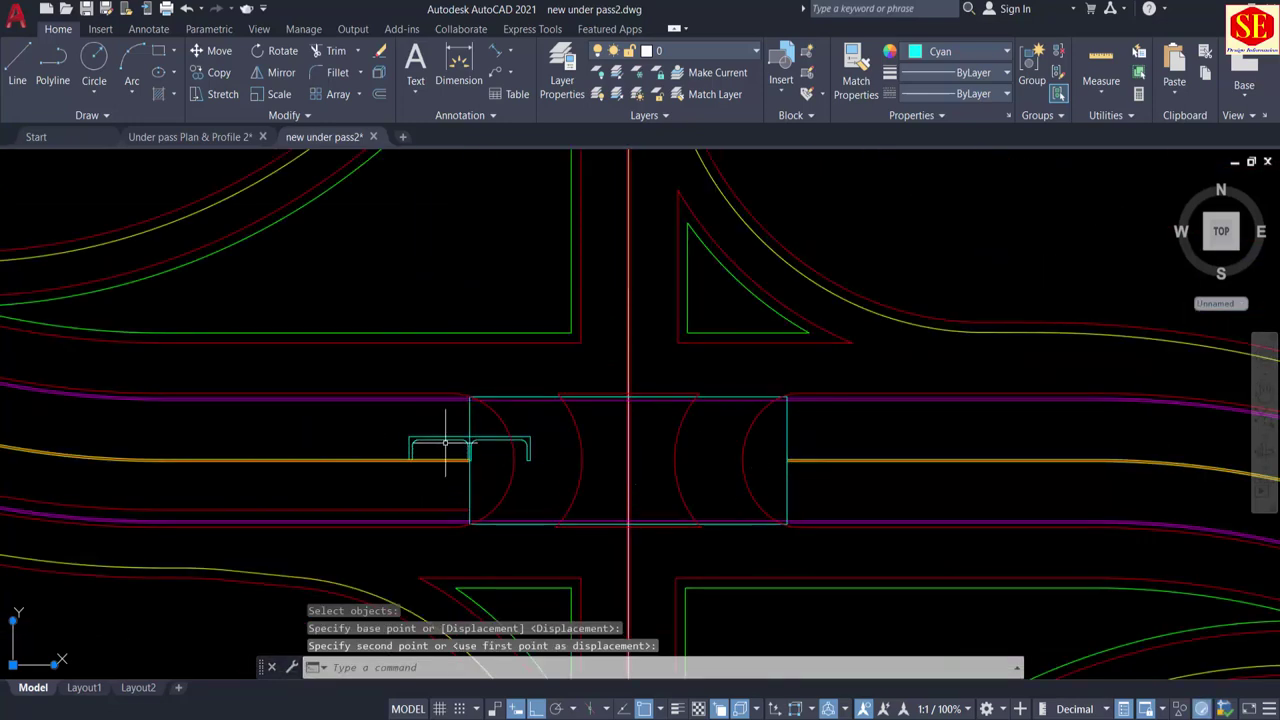
scroll(446, 443, up, 5)
scroll(450, 450, down, 5)
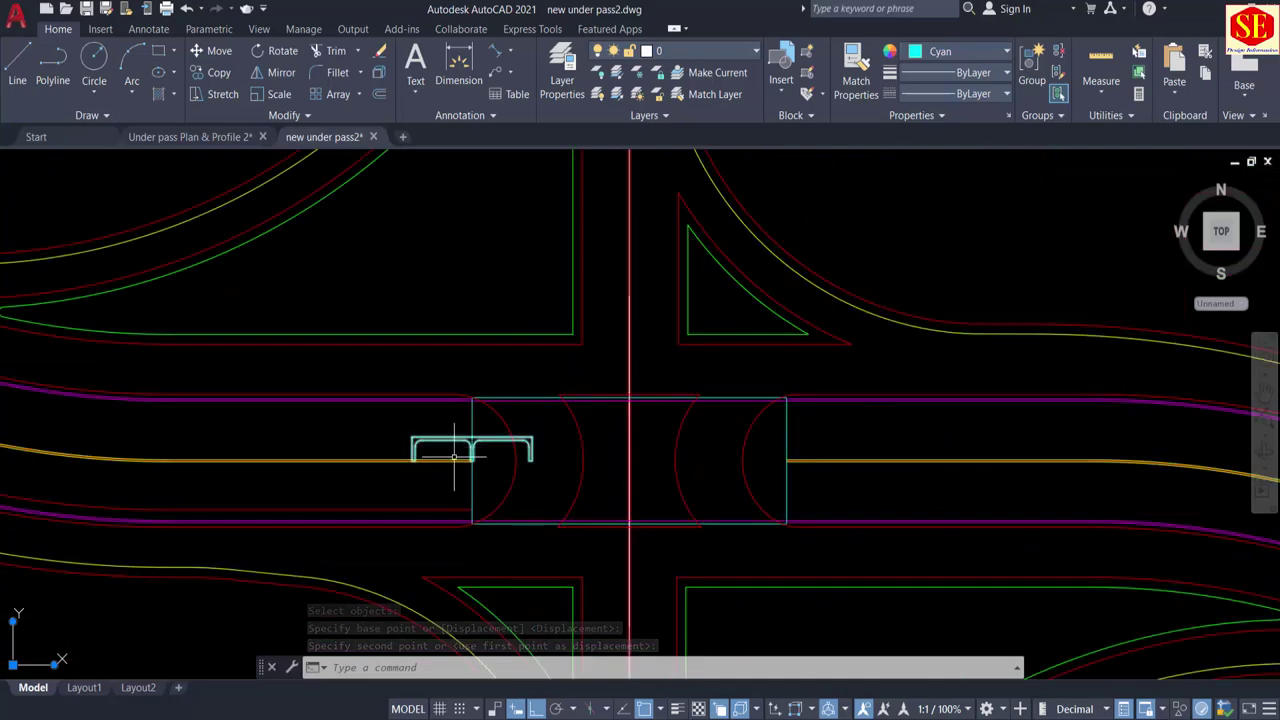
middle_drag(453, 455, 455, 347)
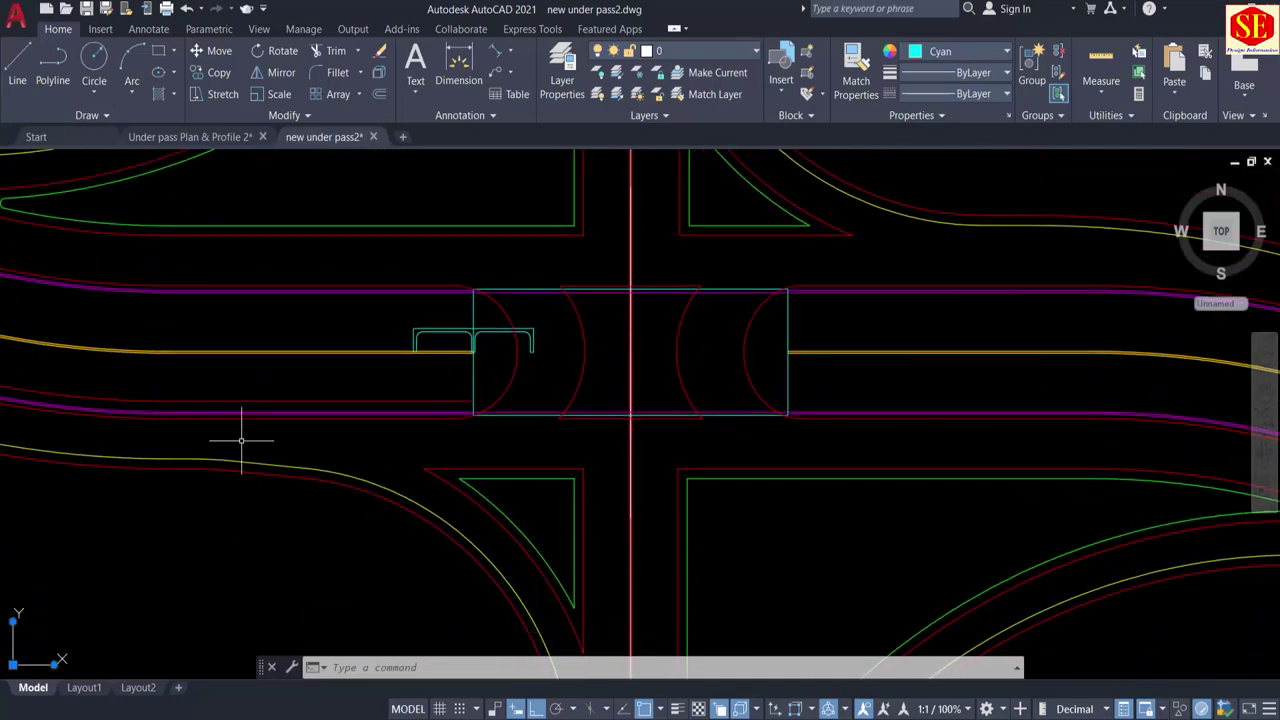
shift+middle_drag(241, 440, 288, 285)
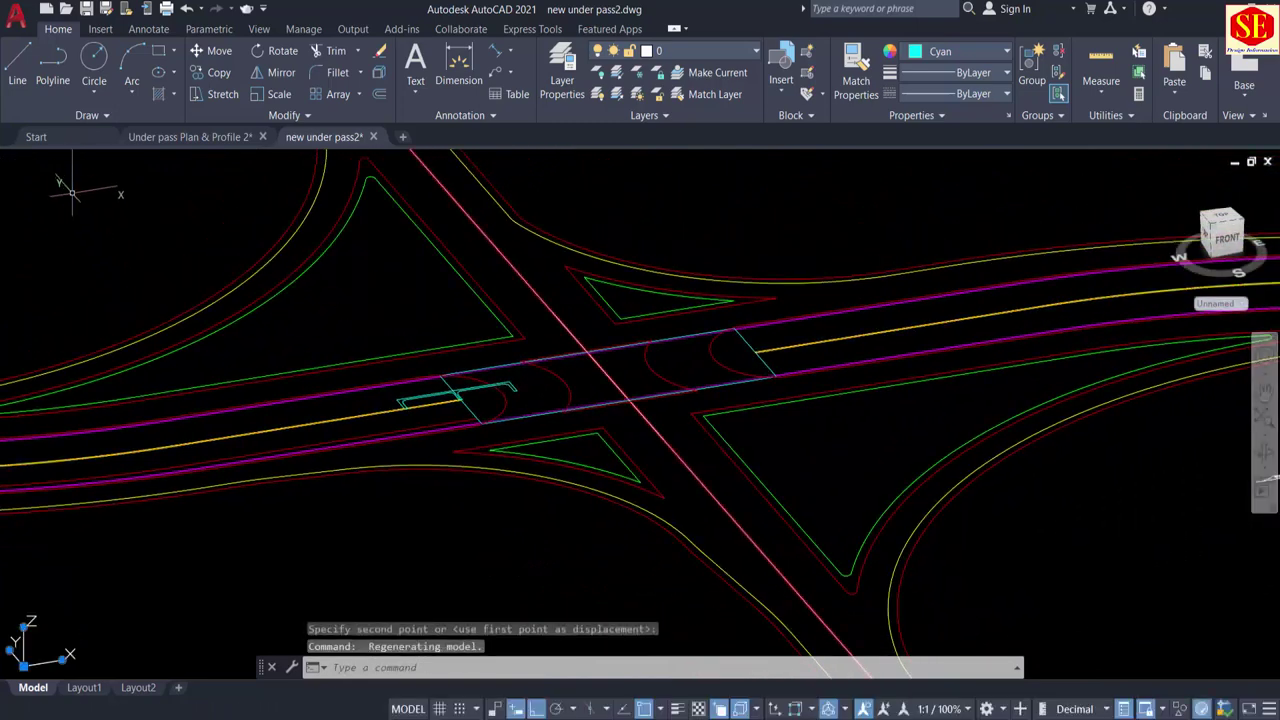
click(39, 162)
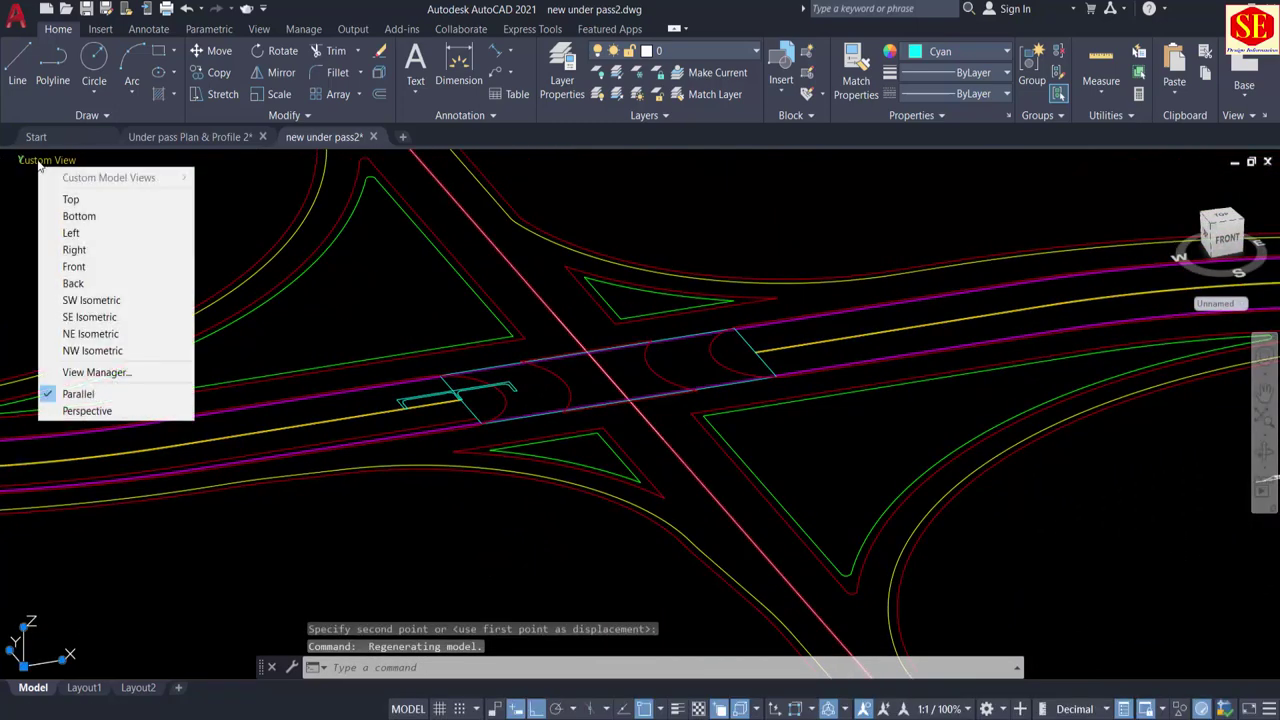
click(470, 334)
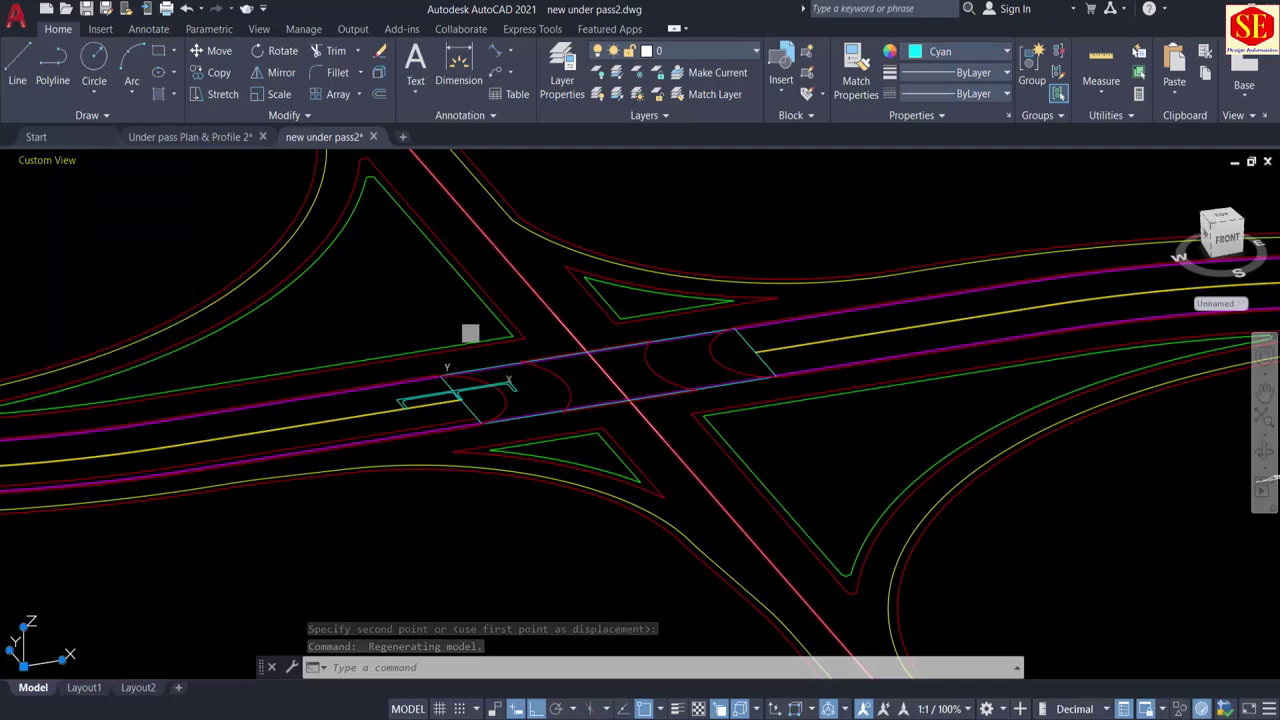
scroll(472, 386, up, 2)
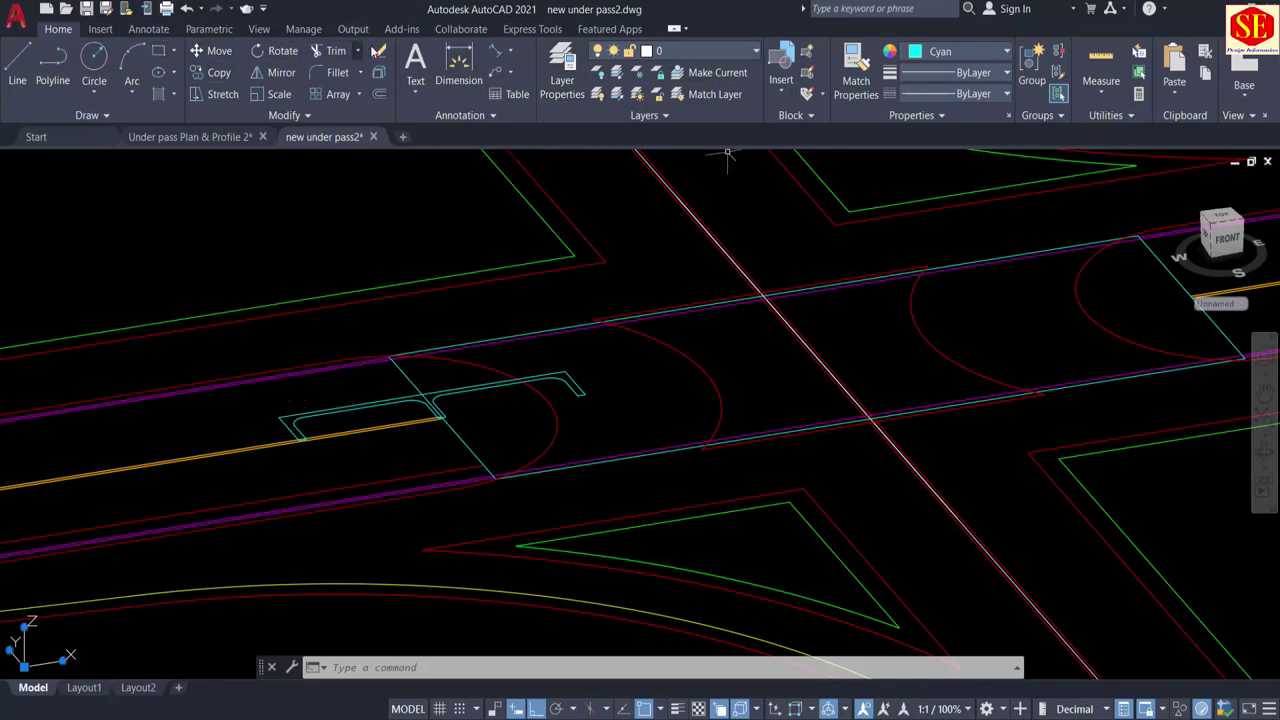
click(1003, 713)
click(865, 440)
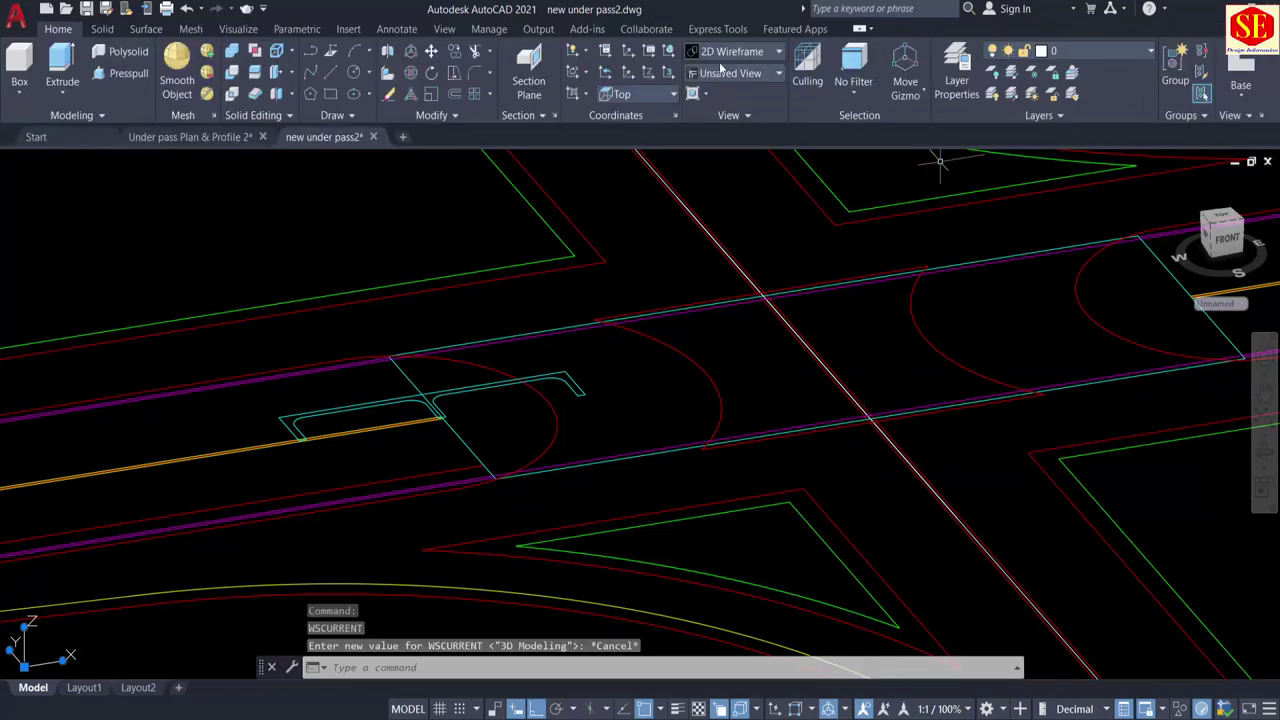
Step: Stand the flat box section upright with 3D Rotate, turning it 90 degrees about the X axis
click(411, 76)
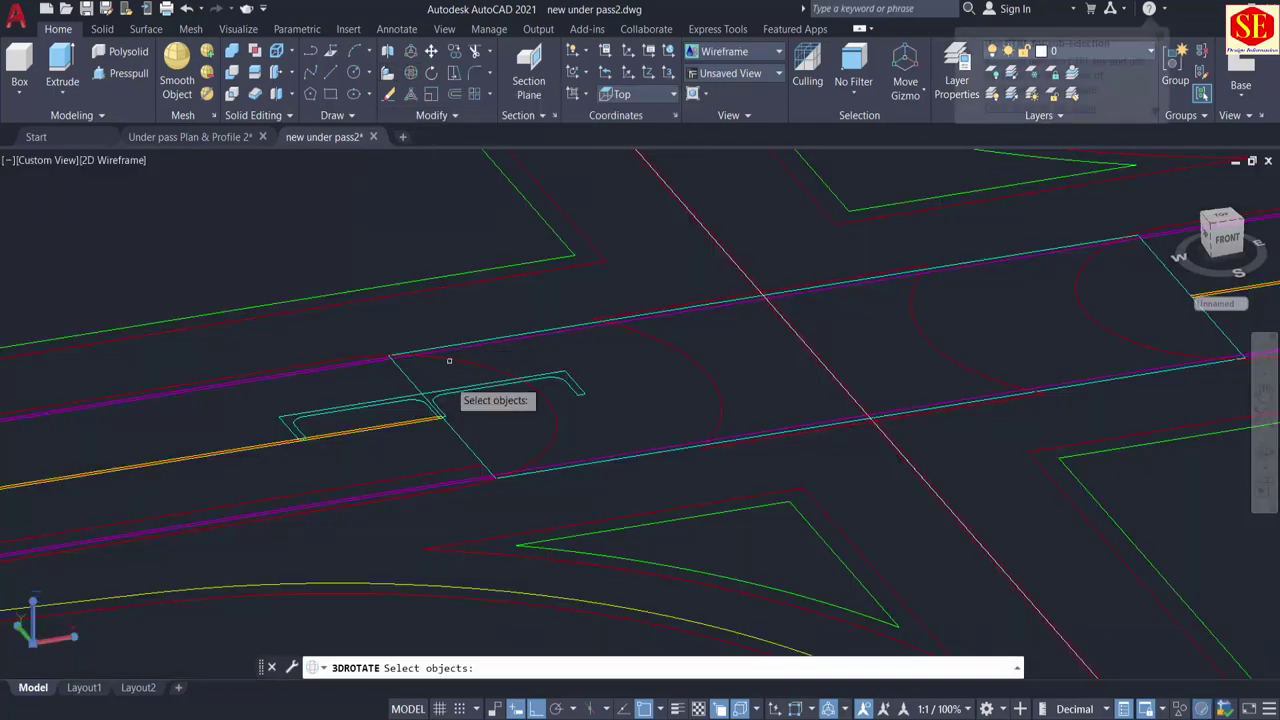
click(448, 392)
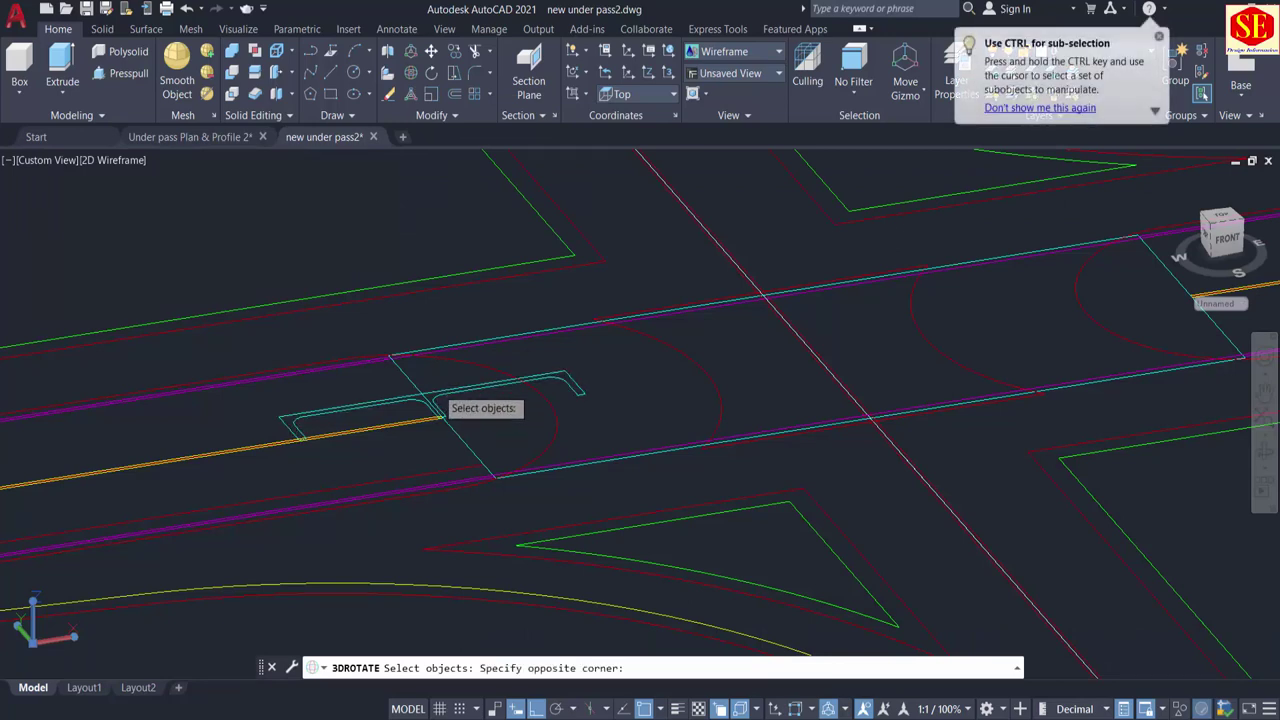
click(440, 405)
scroll(443, 410, up, 3)
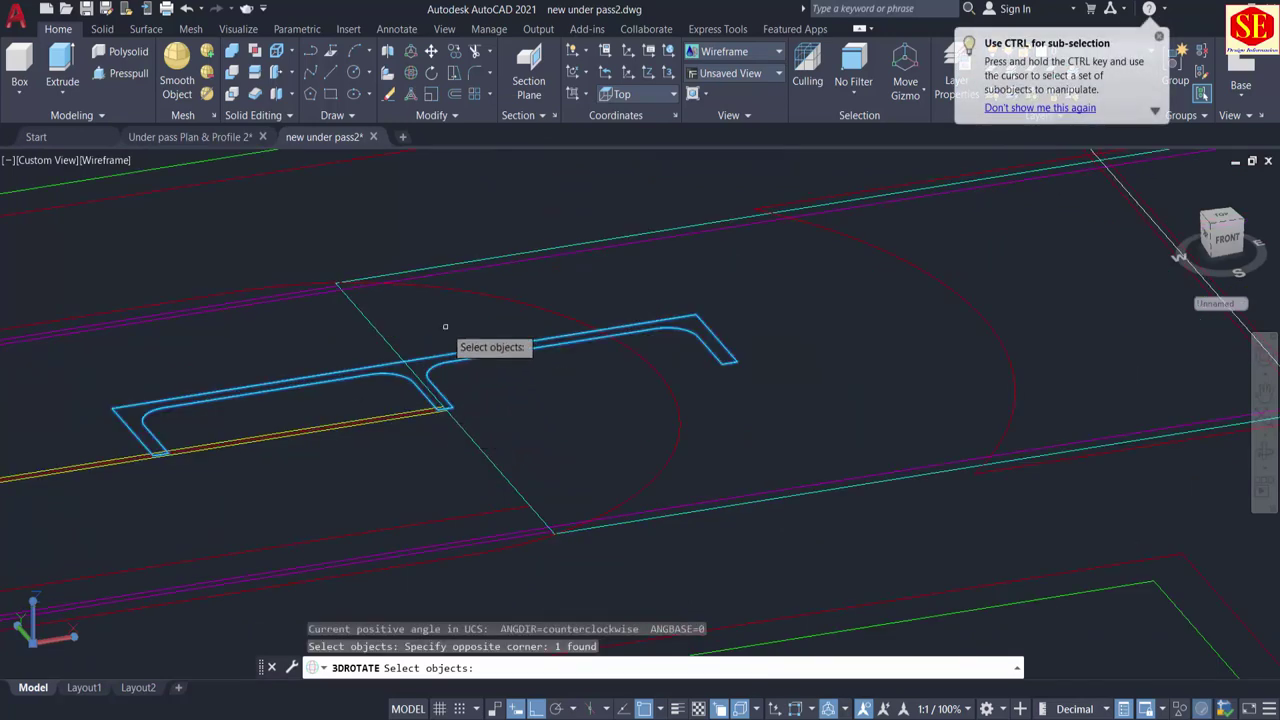
key(Return)
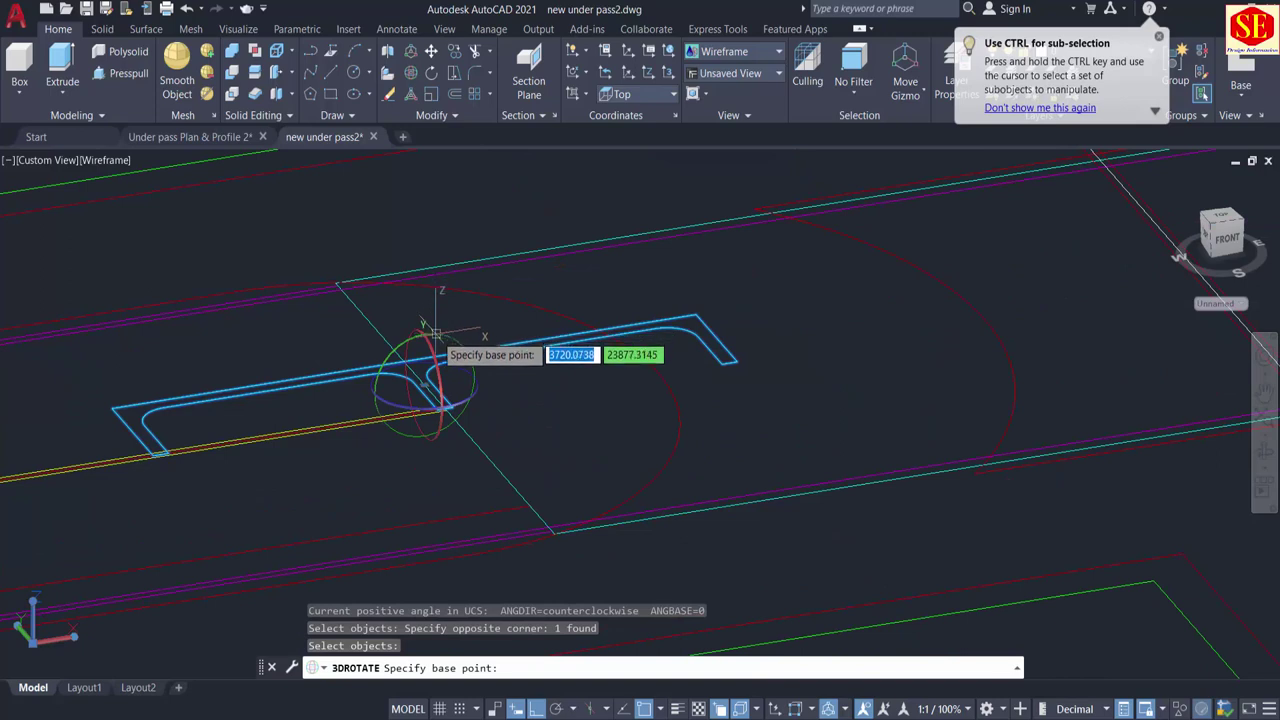
click(425, 385)
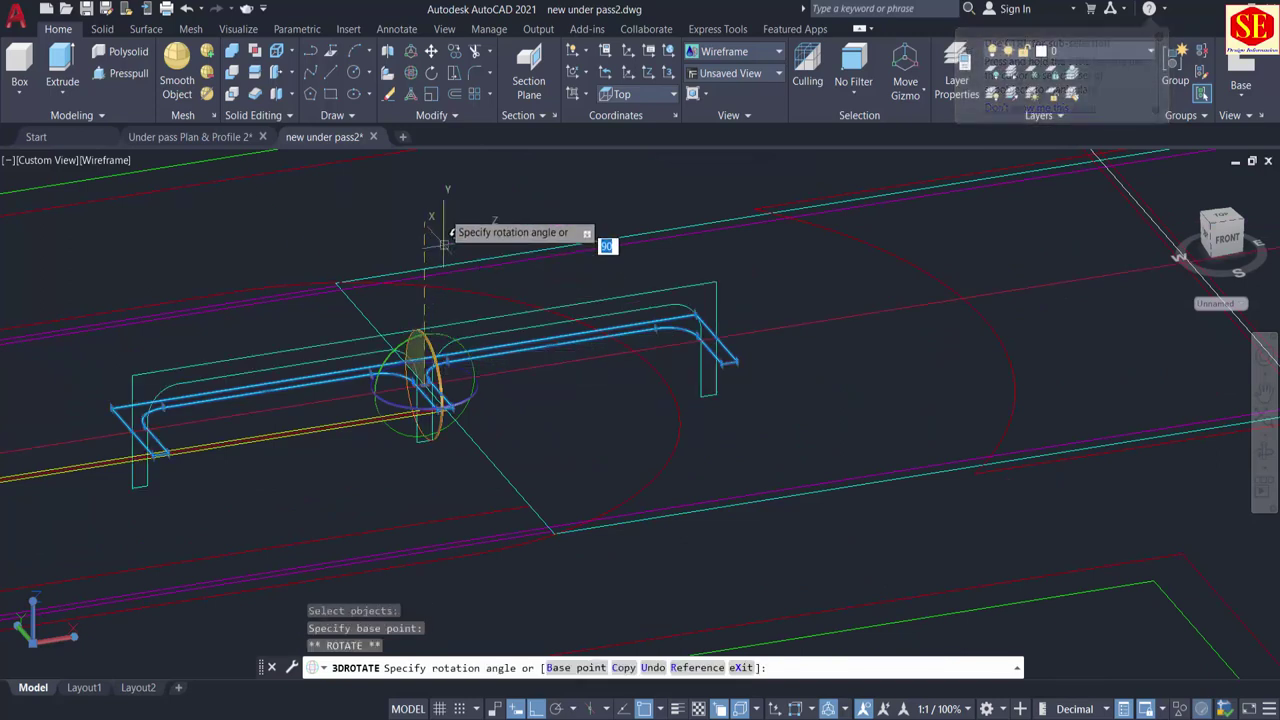
click(438, 183)
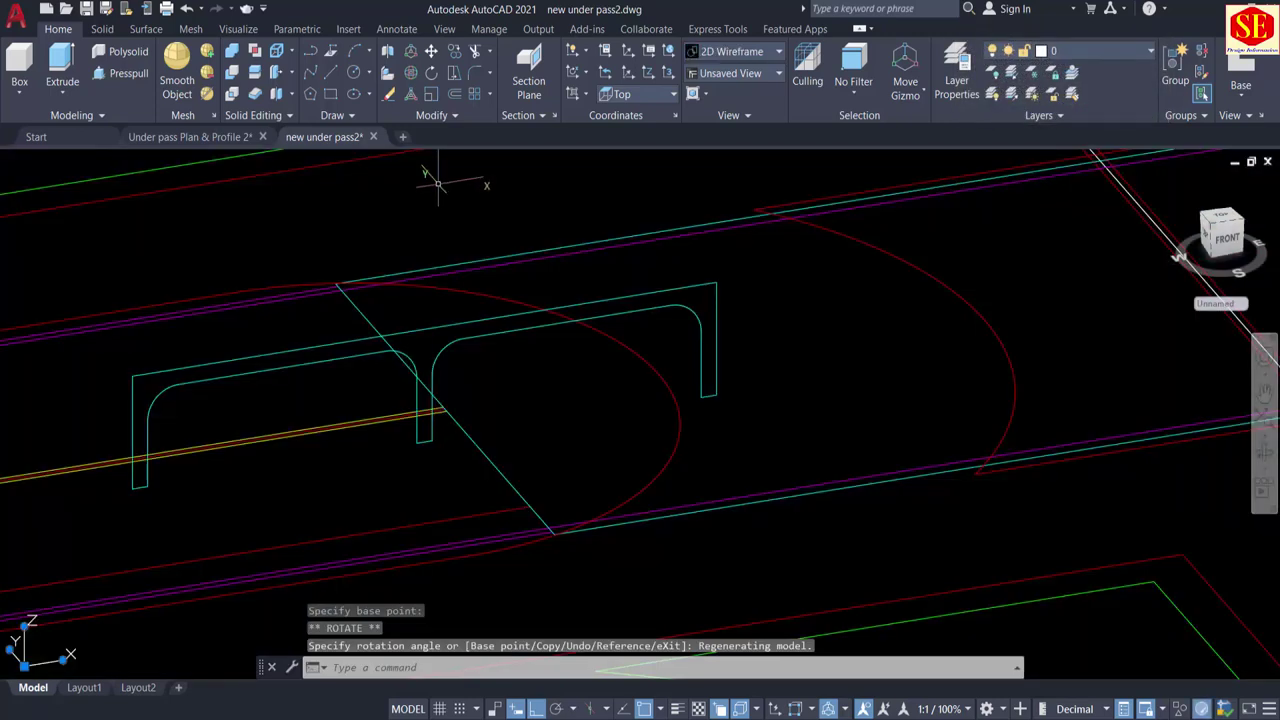
Step: Rotate the upright box section 270 degrees about the Z axis with 3D Rotate so it spans across the road
scroll(546, 484, down, 5)
shift+middle_drag(503, 523, 520, 610)
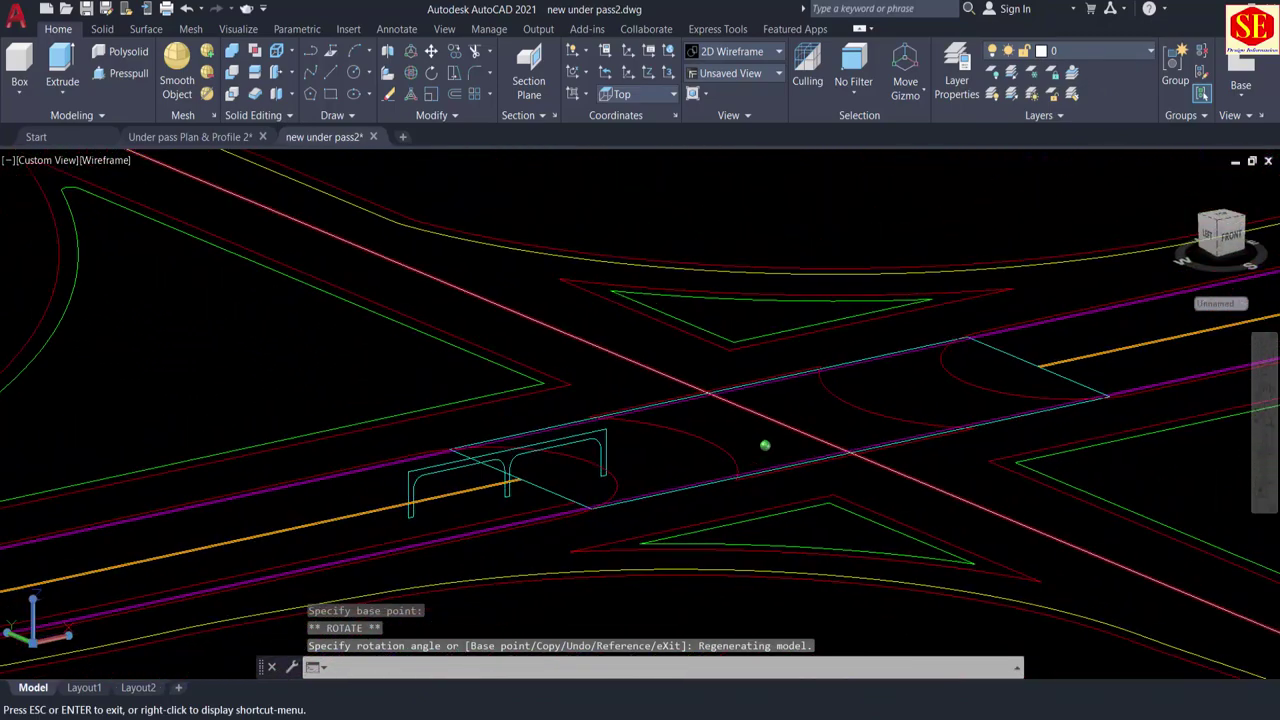
click(408, 77)
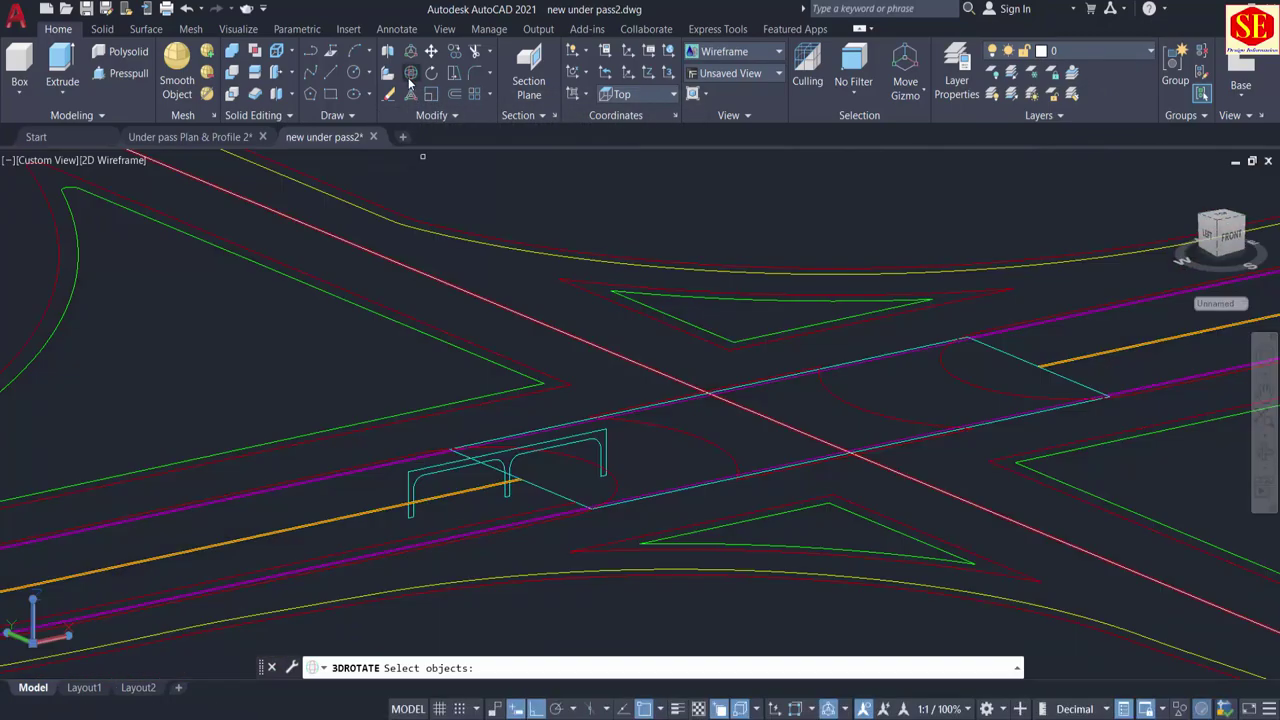
click(455, 463)
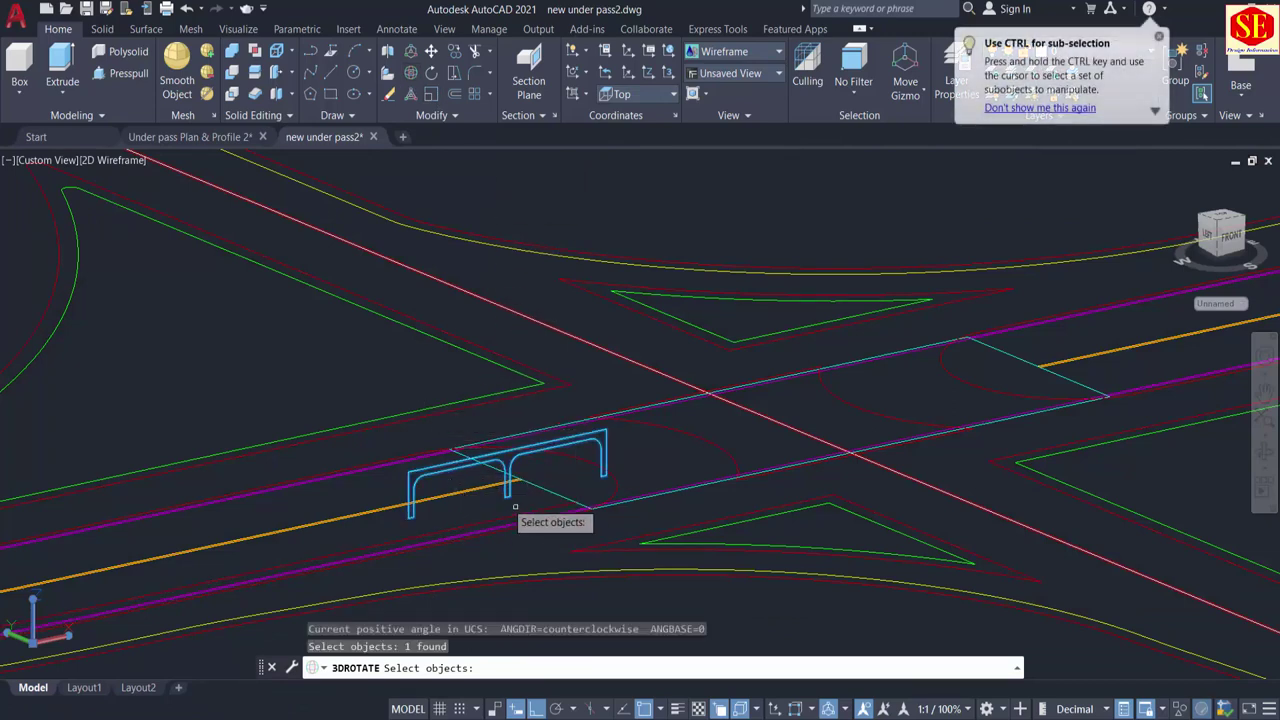
key(Return)
click(517, 494)
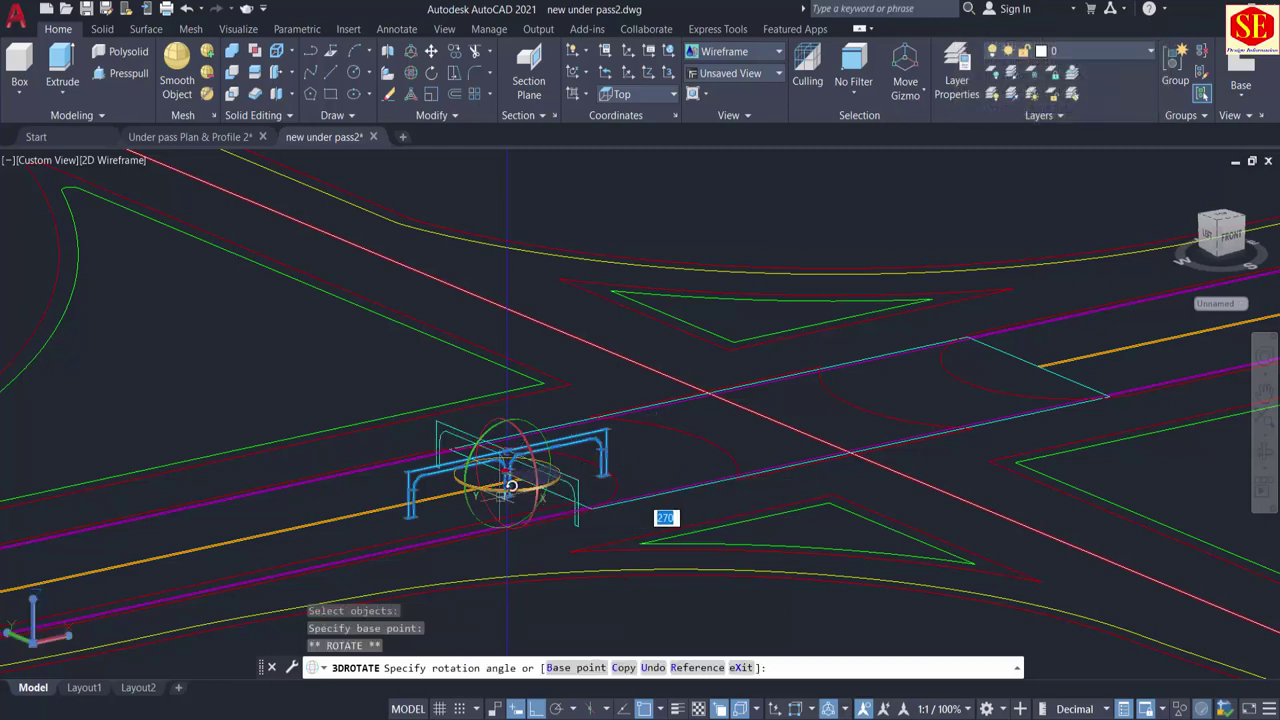
key(Return)
scroll(540, 473, up, 3)
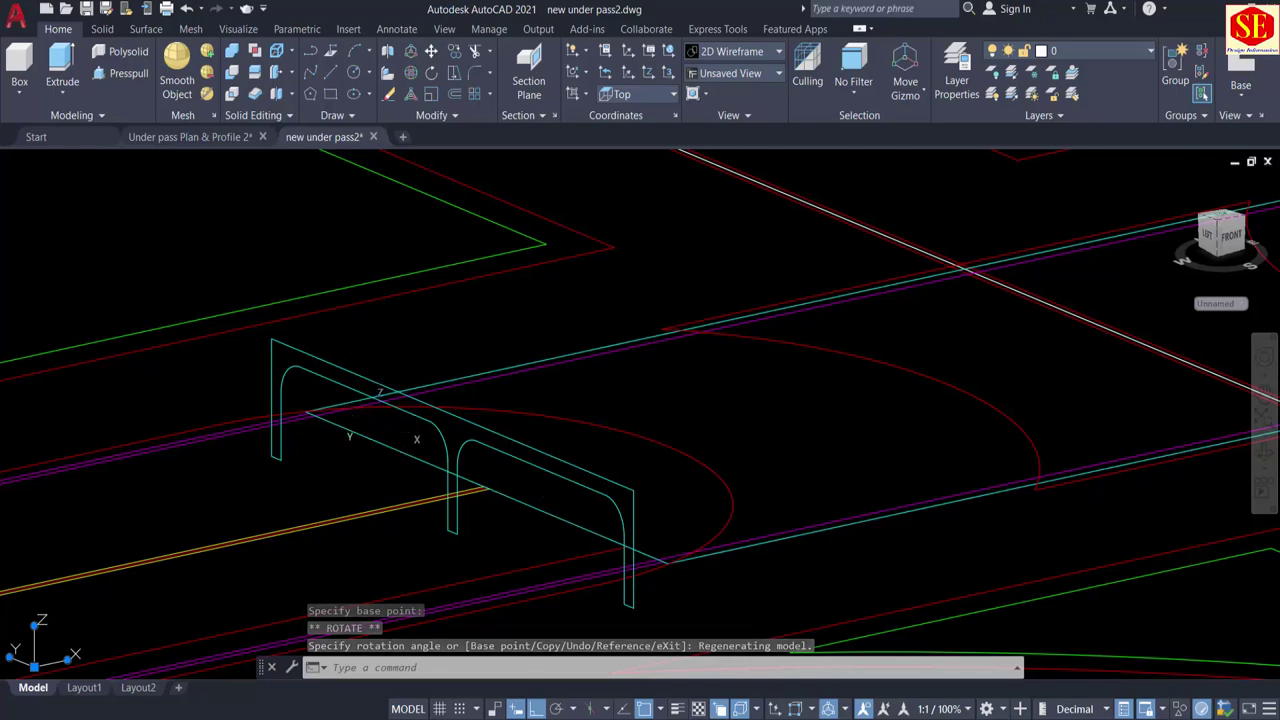
click(374, 438)
key(Escape)
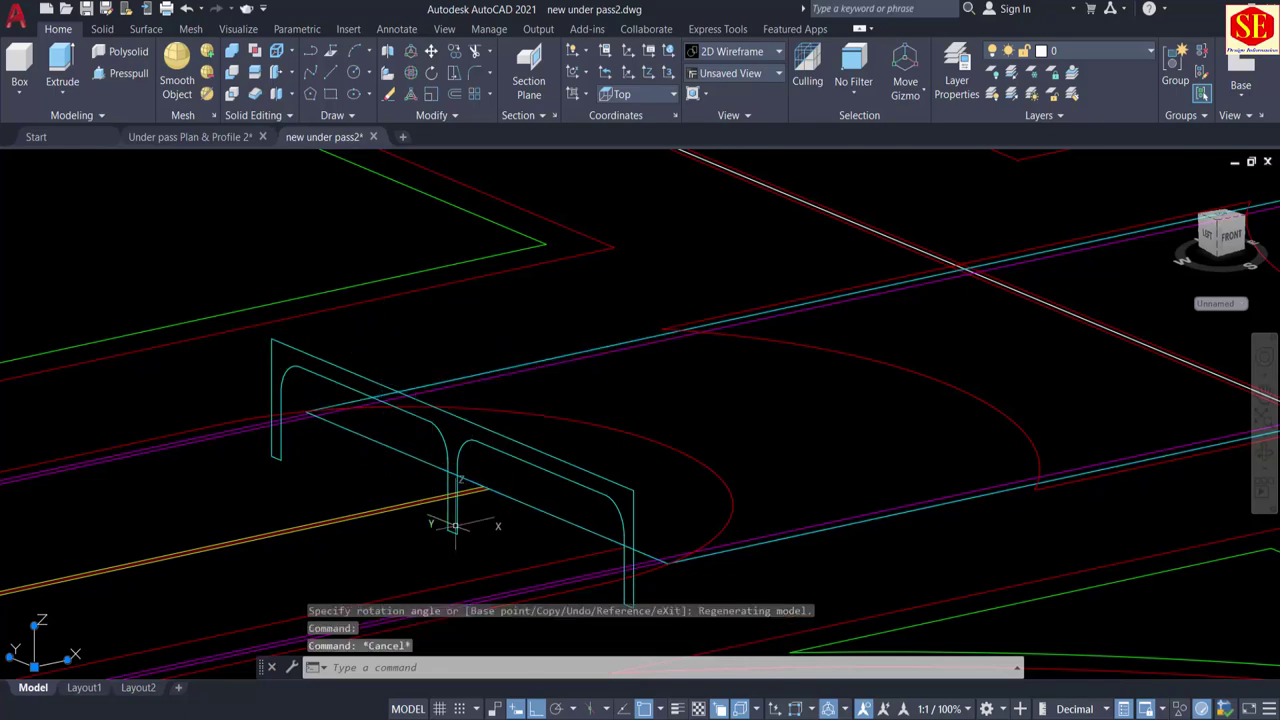
Step: Move the upright box section from its middle wall's base midpoint onto the road centre line's end at the underpass's west edge
scroll(331, 388, down, 4)
scroll(402, 430, up, 2)
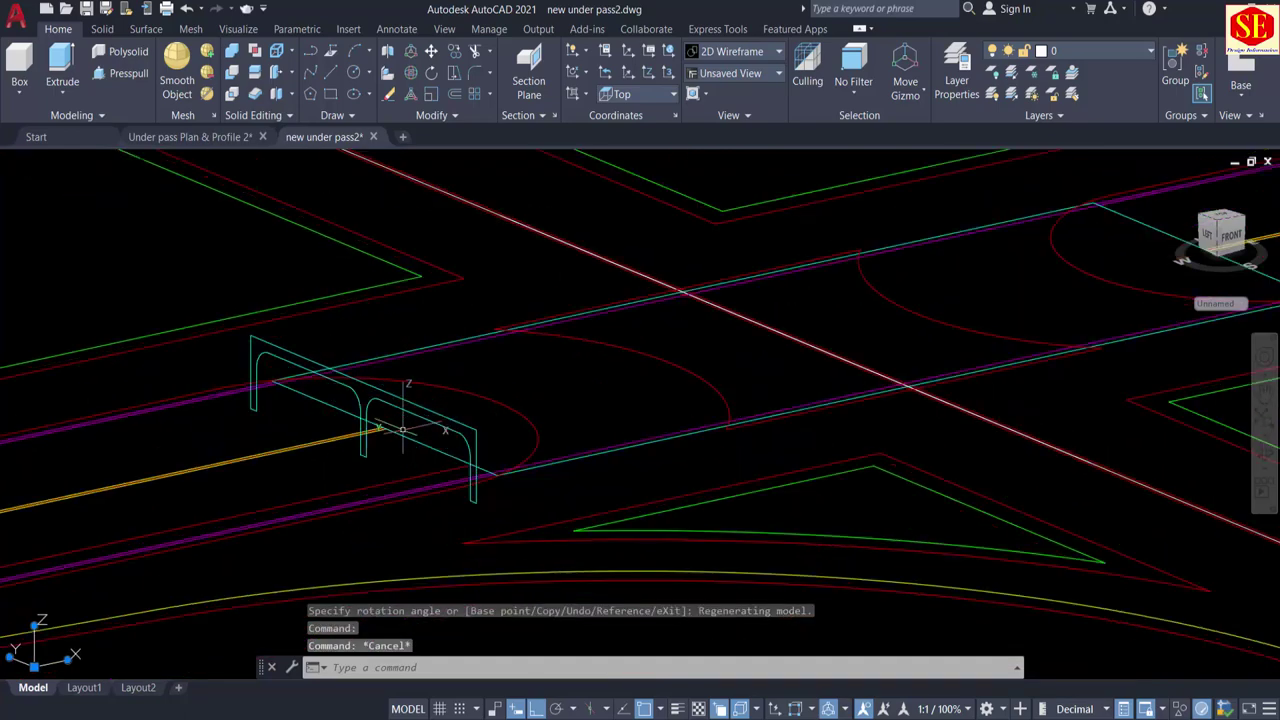
text(m)
key(Return)
click(377, 388)
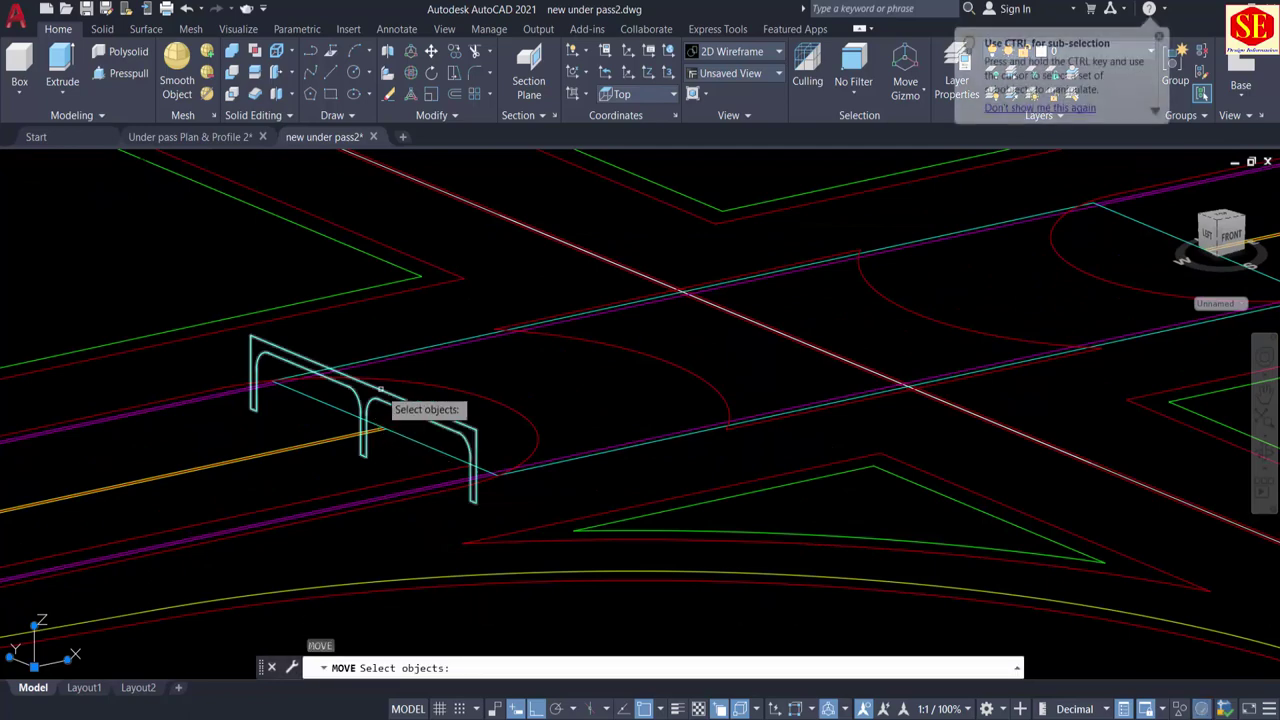
scroll(356, 456, up, 8)
key(Return)
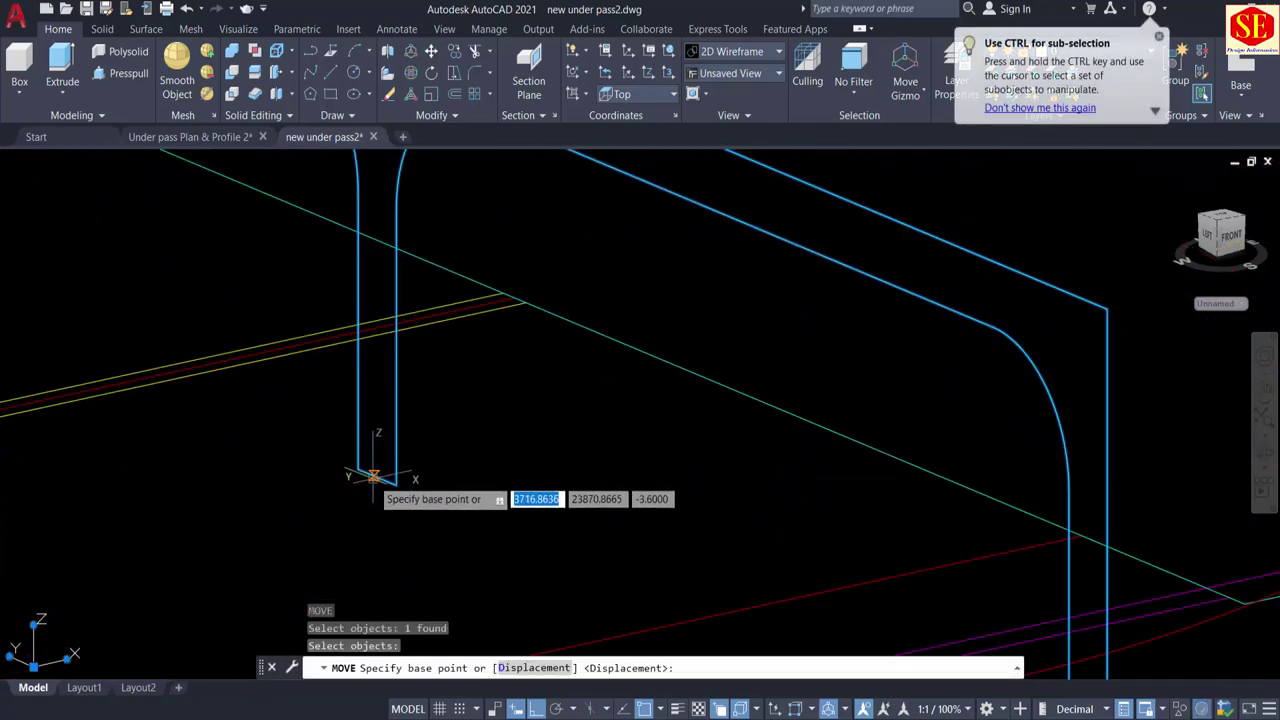
click(377, 476)
scroll(520, 270, up, 3)
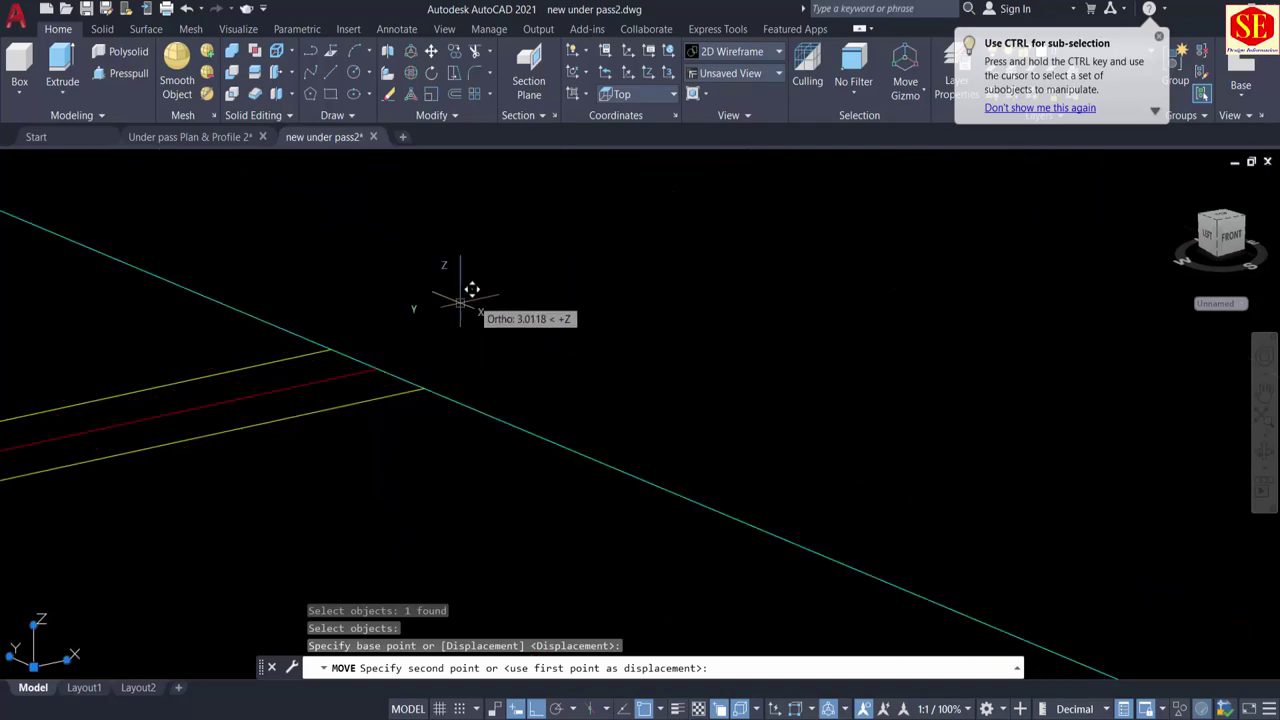
click(378, 368)
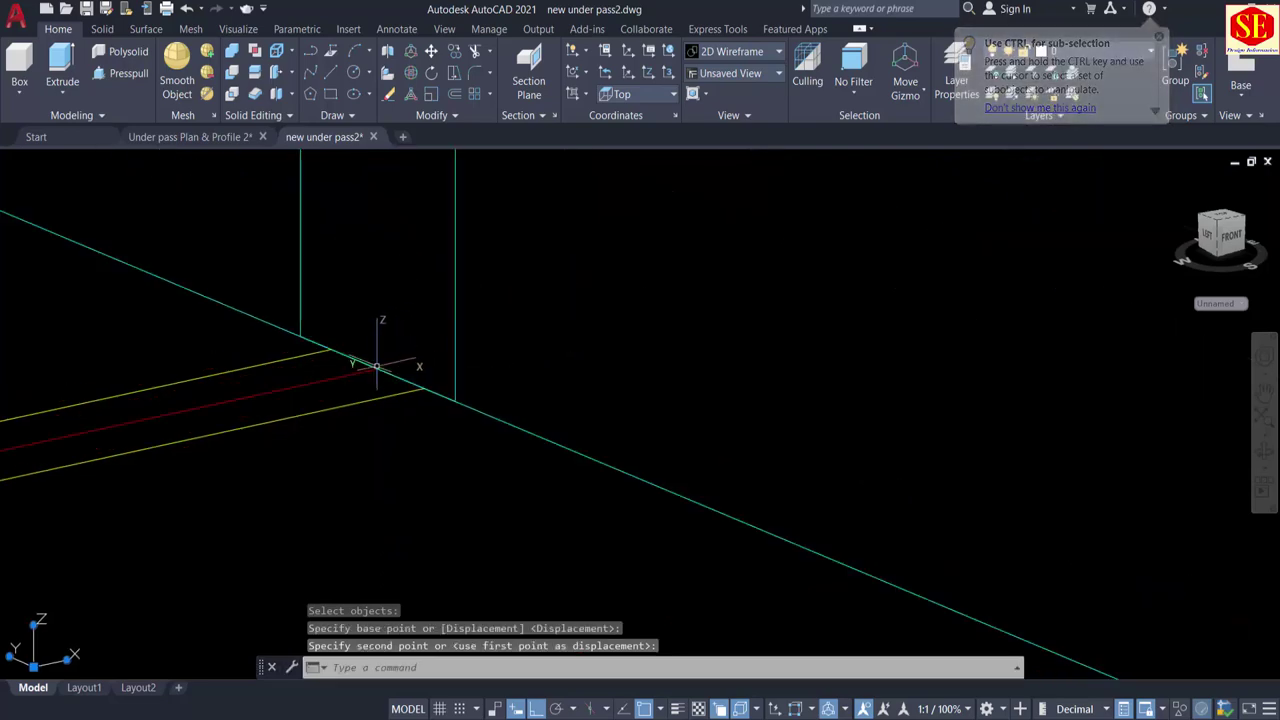
Step: Examine how the upright box section sits across the underpass's west edge
scroll(484, 406, down, 5)
scroll(484, 408, down, 4)
scroll(554, 376, up, 2)
middle_drag(548, 382, 520, 442)
scroll(520, 442, up, 2)
middle_drag(706, 400, 430, 398)
scroll(629, 380, down, 7)
scroll(620, 378, up, 4)
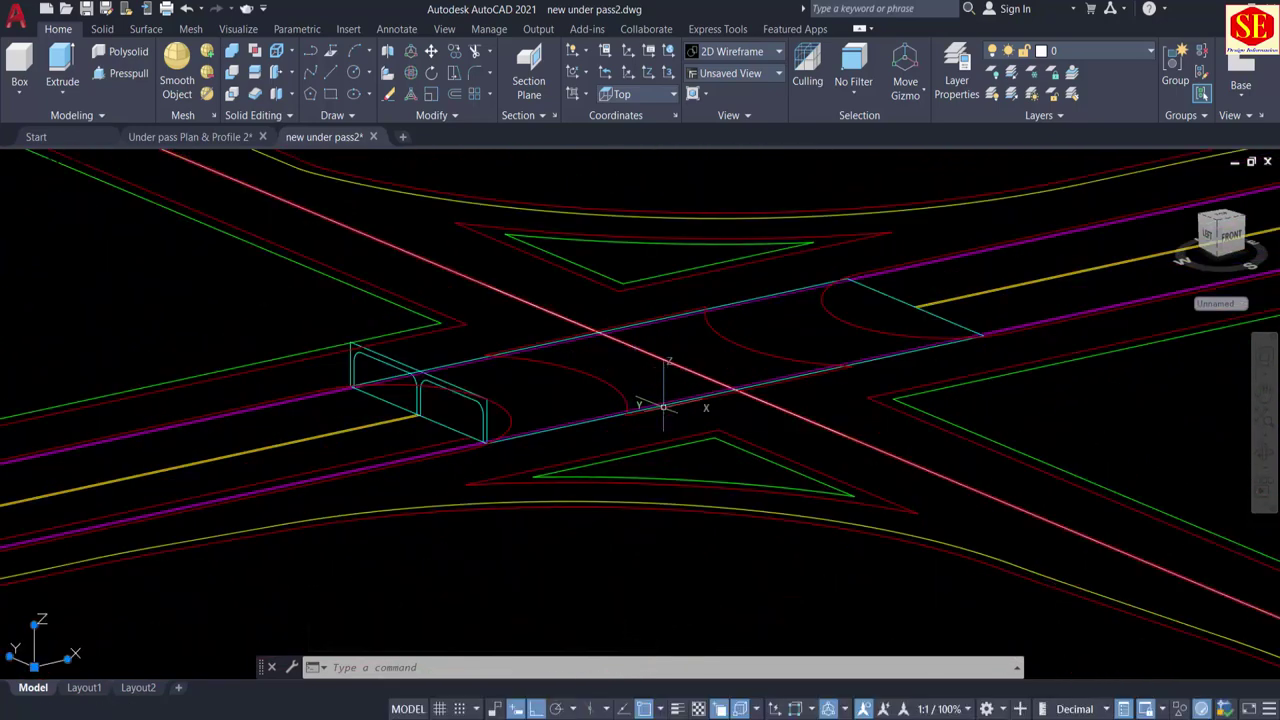
Step: Restore the Top view of the road plan and switch to the Under pass Plan & Profile 2 drawing
click(32, 162)
click(60, 194)
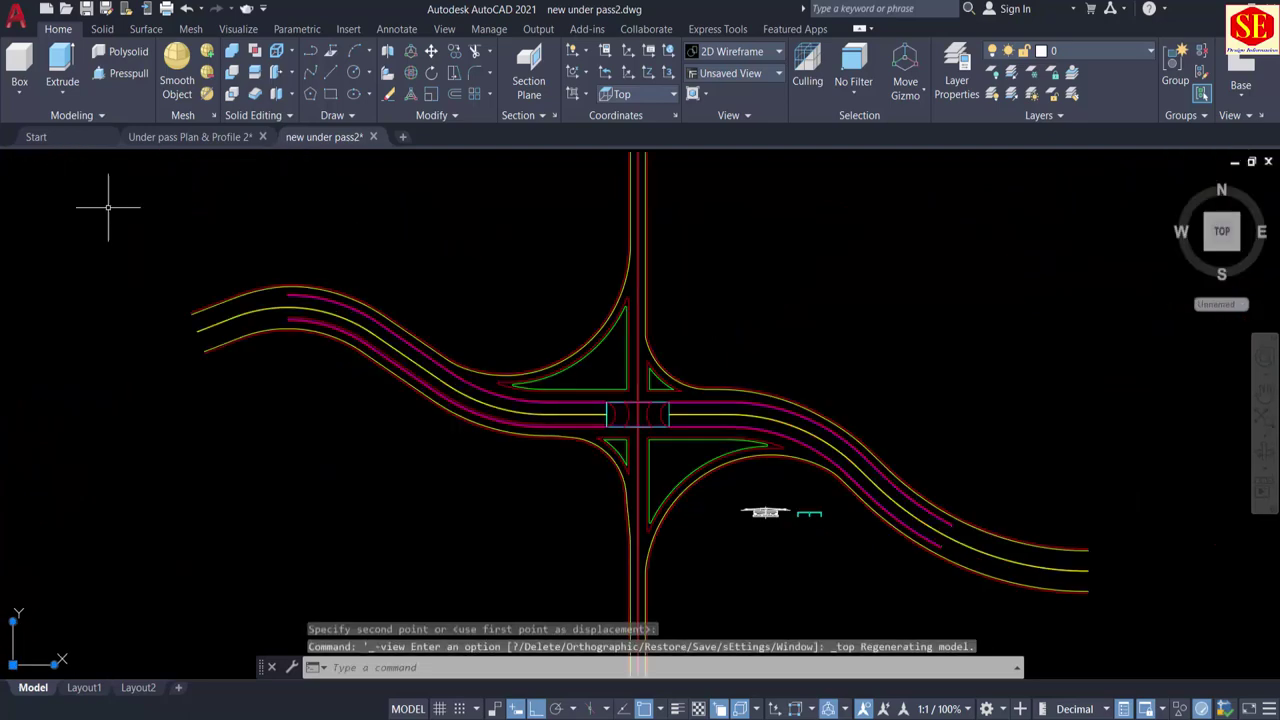
scroll(629, 423, up, 4)
scroll(857, 471, up, 2)
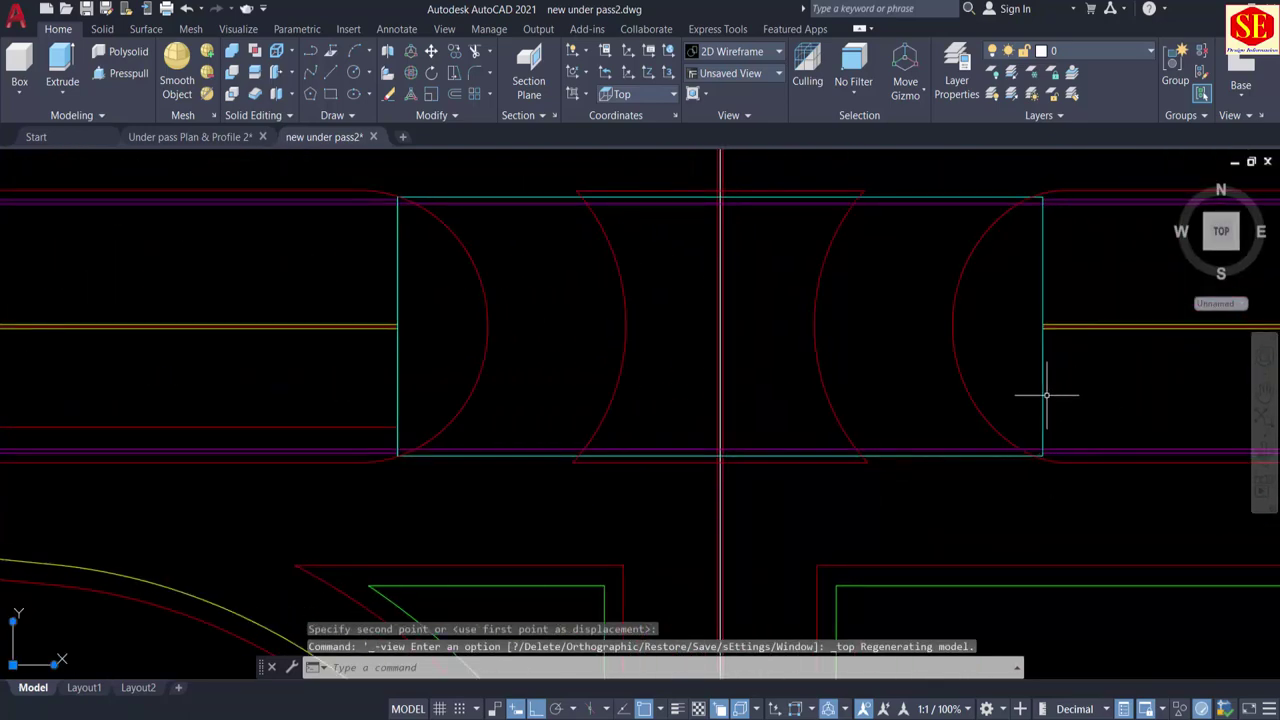
click(190, 137)
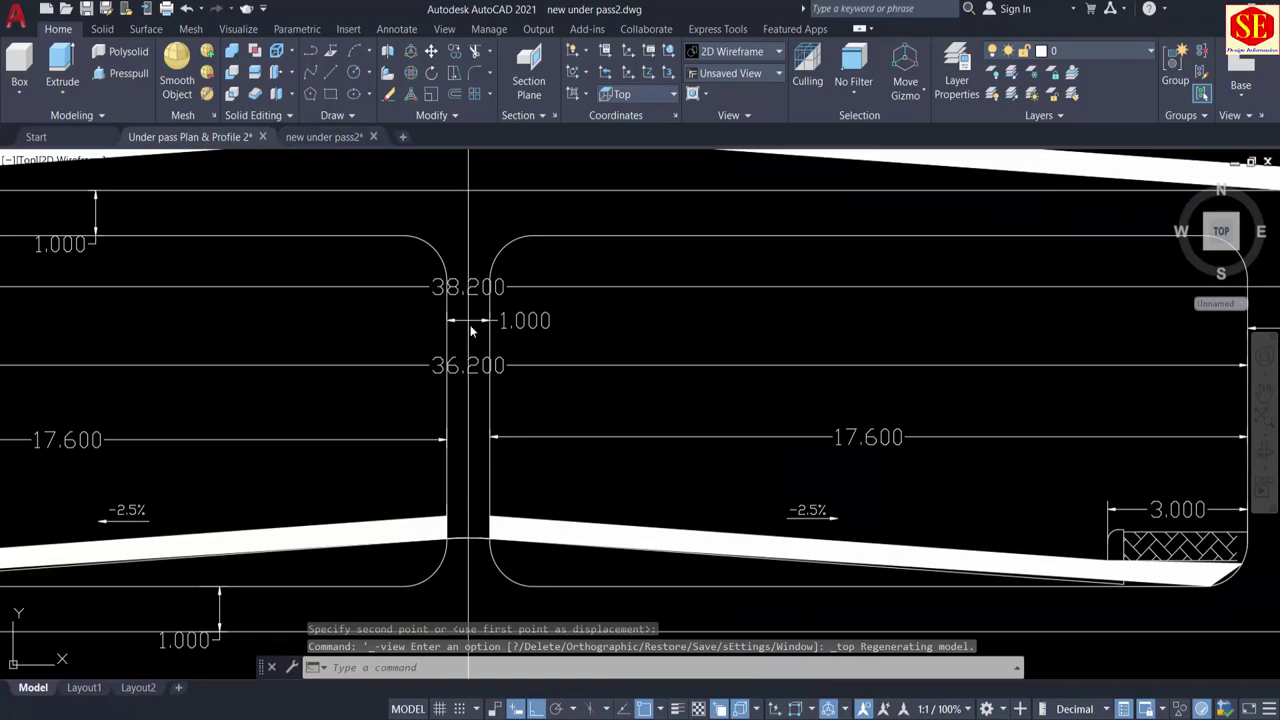
Step: Check the underpass's length in the road plan and return to a 3D view of the box section in new under pass2
scroll(644, 368, down, 6)
scroll(302, 280, up, 10)
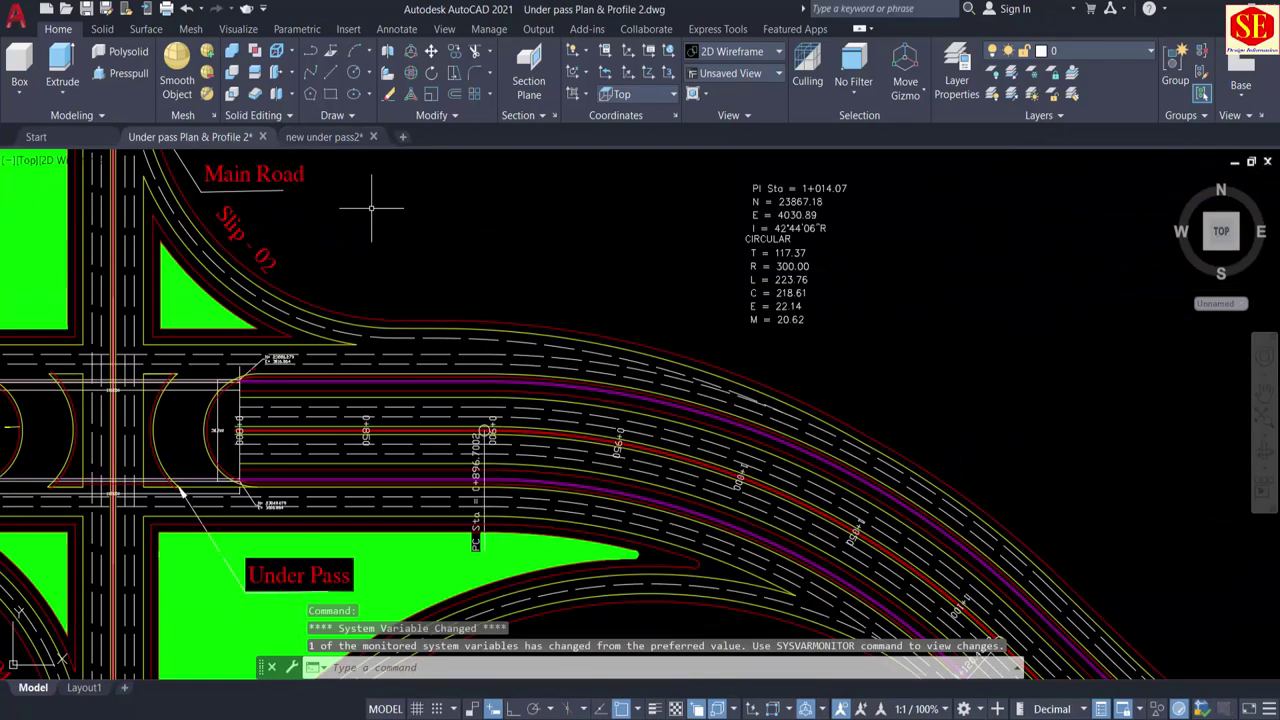
scroll(465, 350, up, 6)
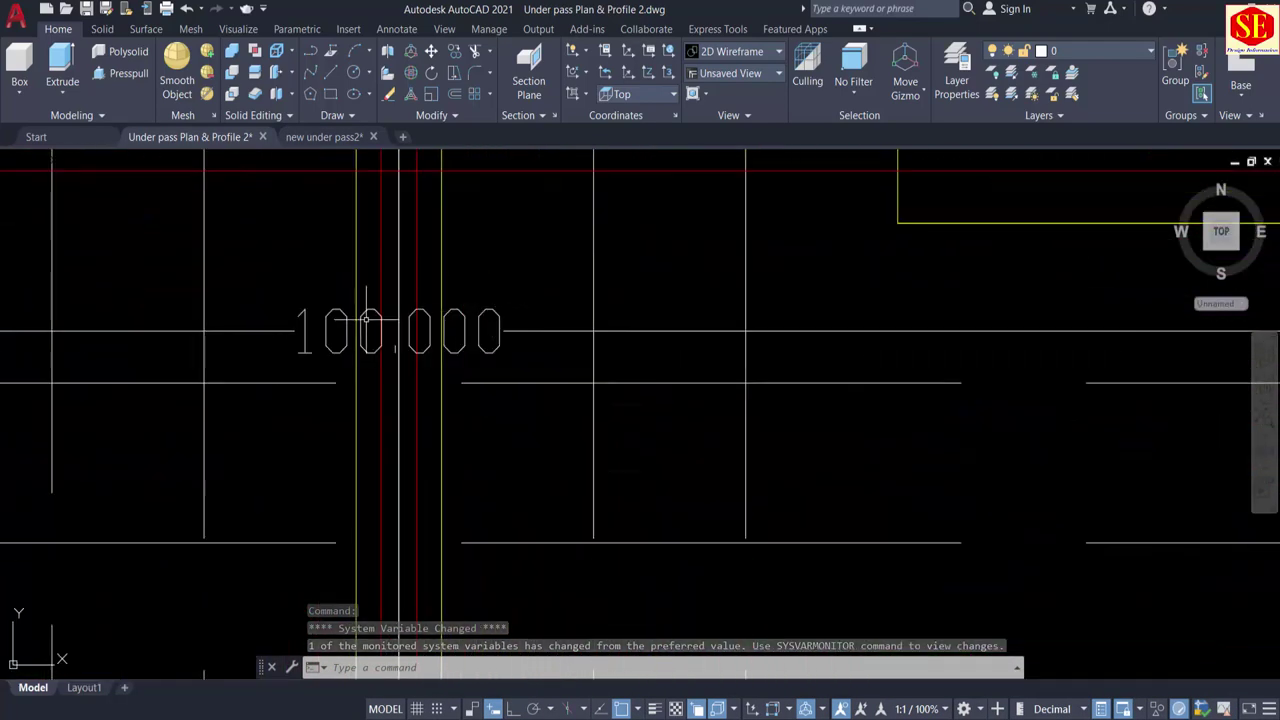
scroll(378, 195, down, 10)
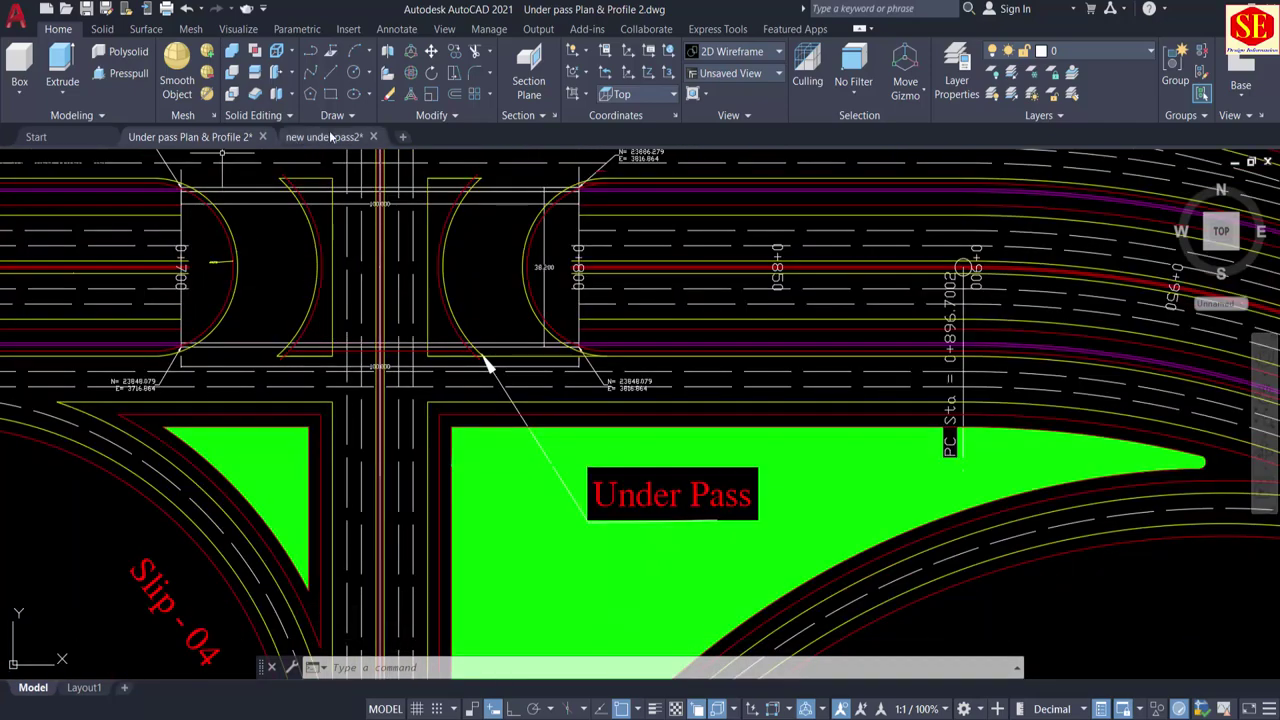
click(330, 136)
scroll(545, 380, down, 5)
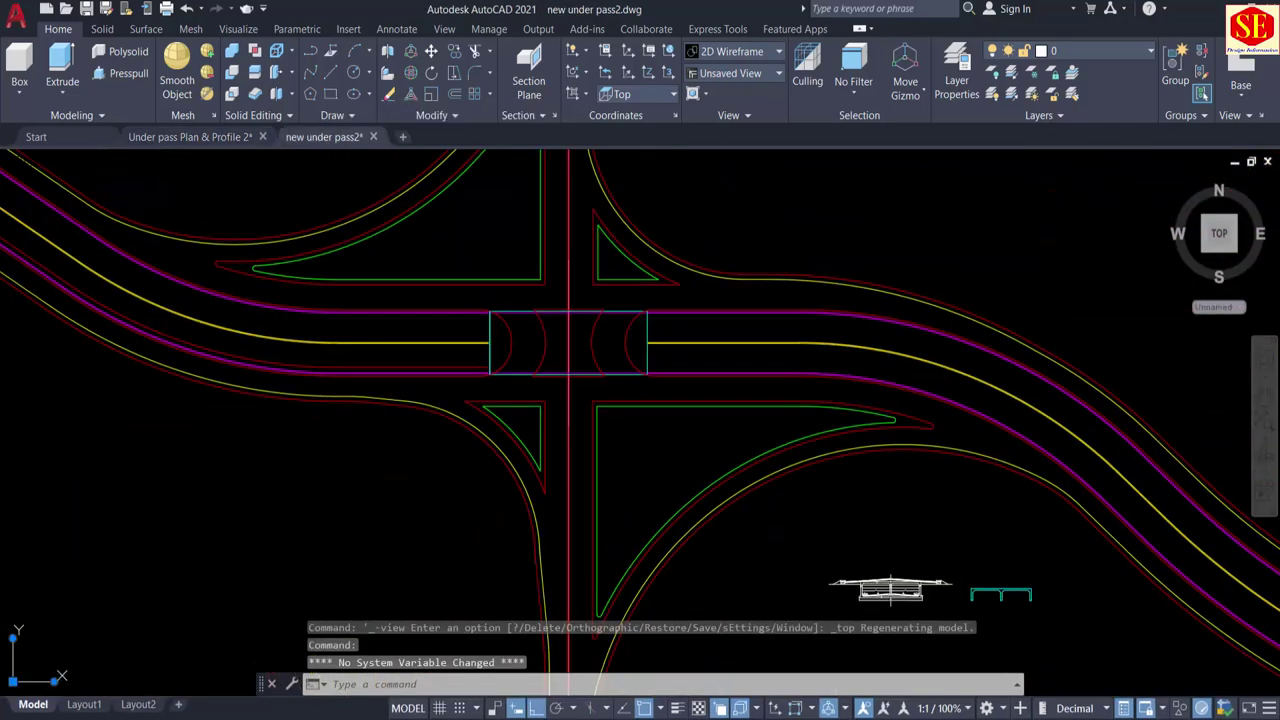
shift+middle_drag(471, 434, 508, 325)
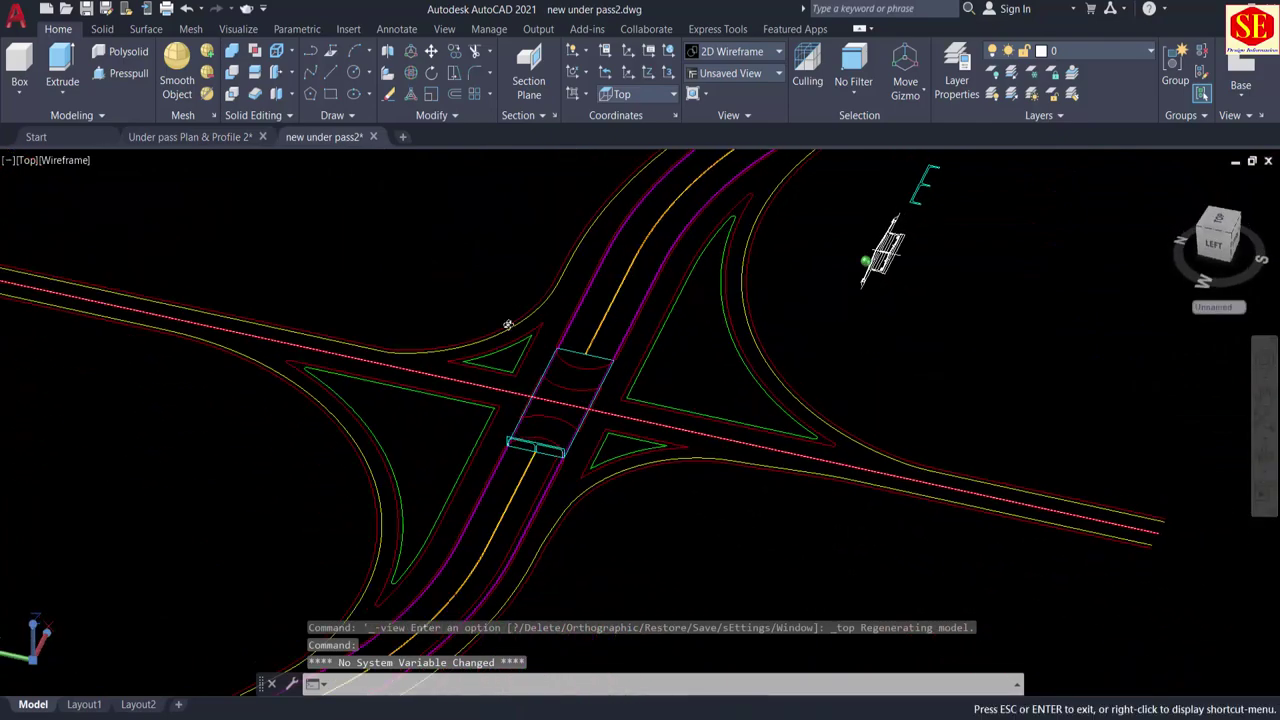
scroll(586, 443, up, 5)
shift+middle_drag(586, 443, 548, 476)
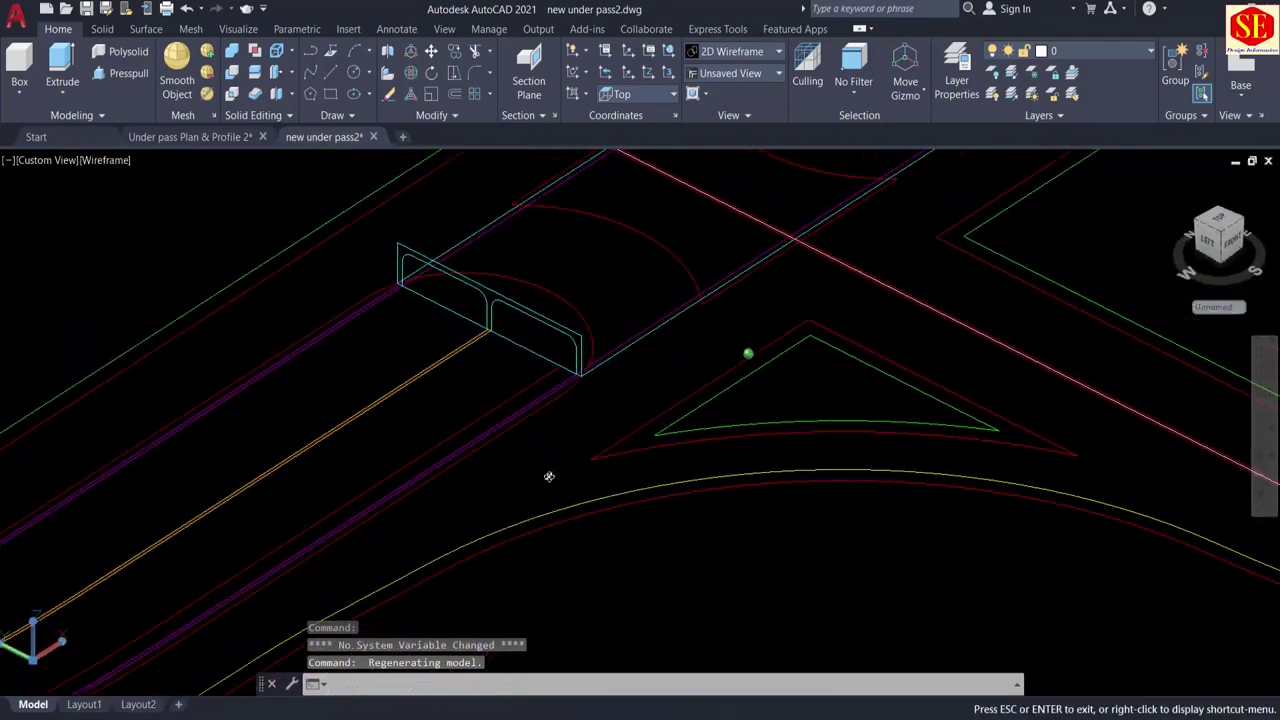
middle_drag(677, 380, 526, 536)
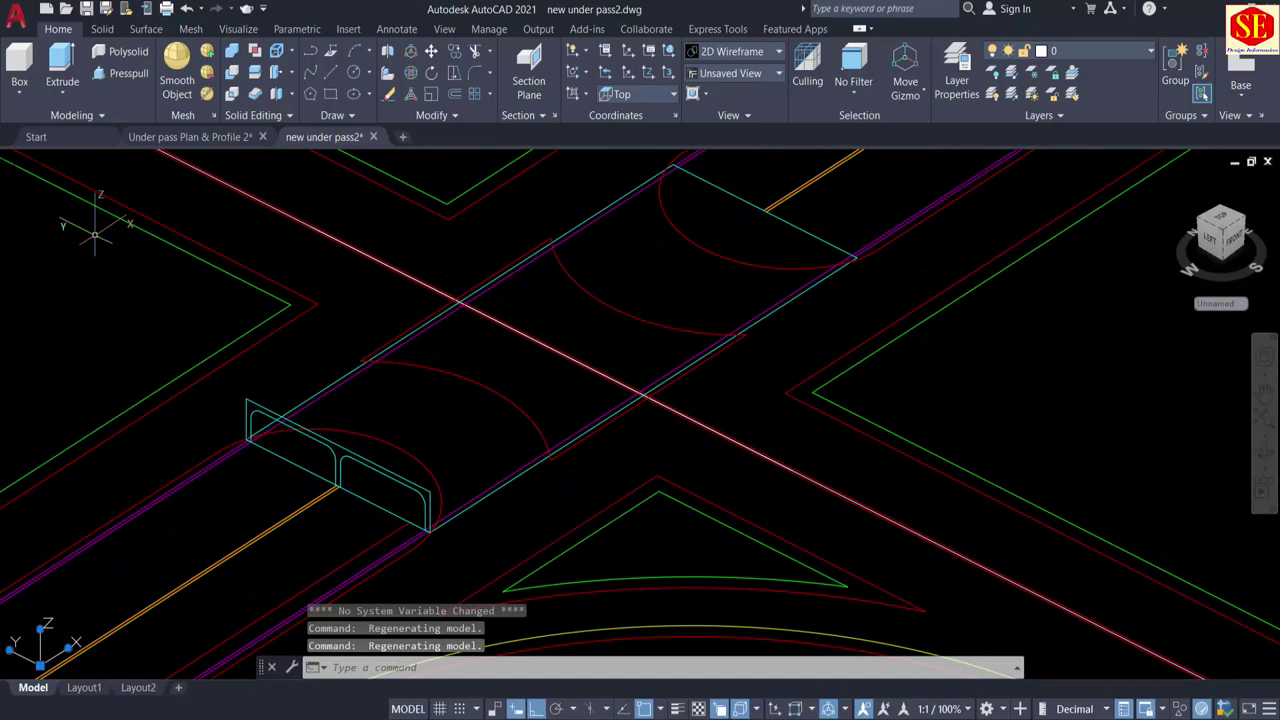
Step: Extrude the upright box section 100 units along the road through the underpass with Presspull
click(122, 76)
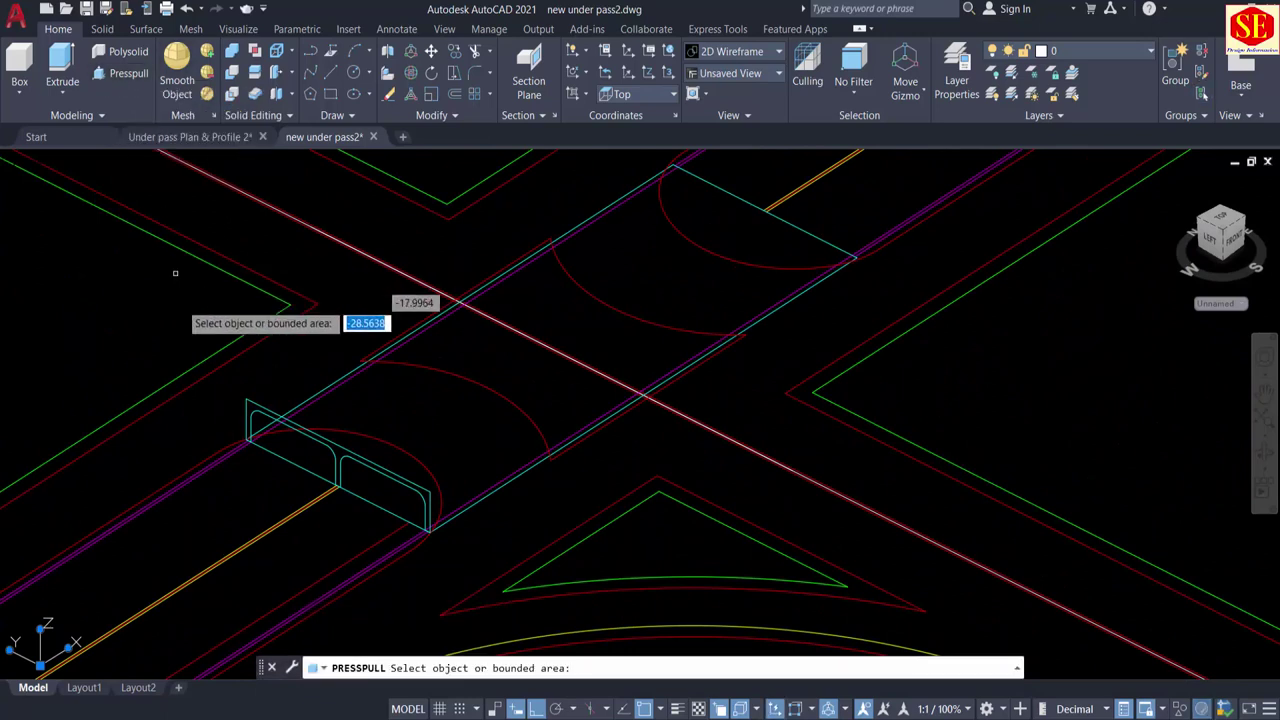
click(246, 400)
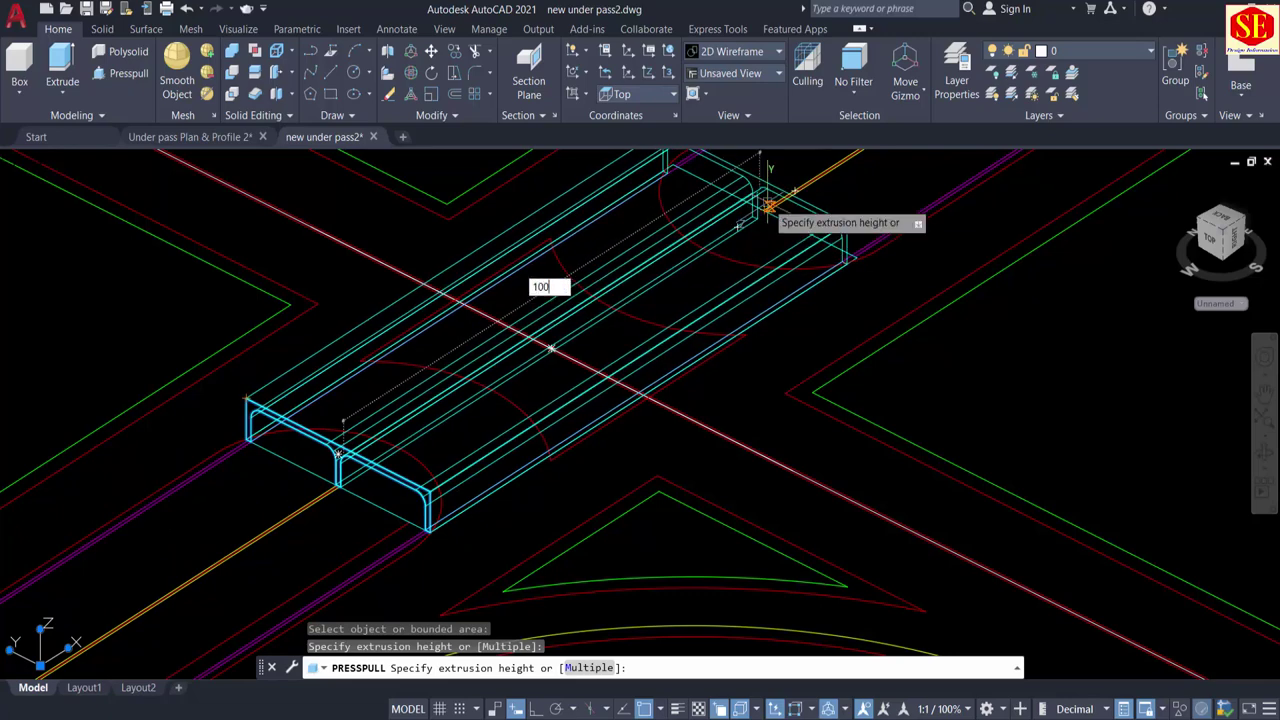
key(Return)
scroll(658, 414, down, 3)
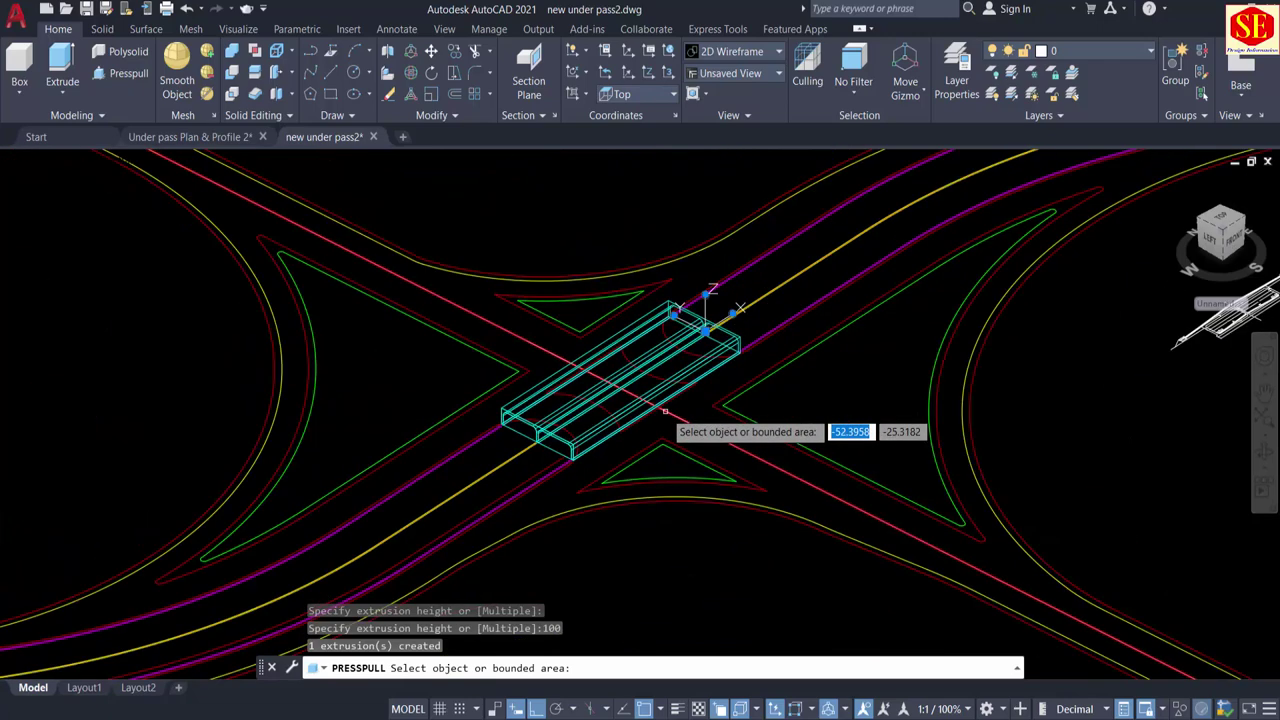
scroll(575, 511, up, 5)
key(Escape)
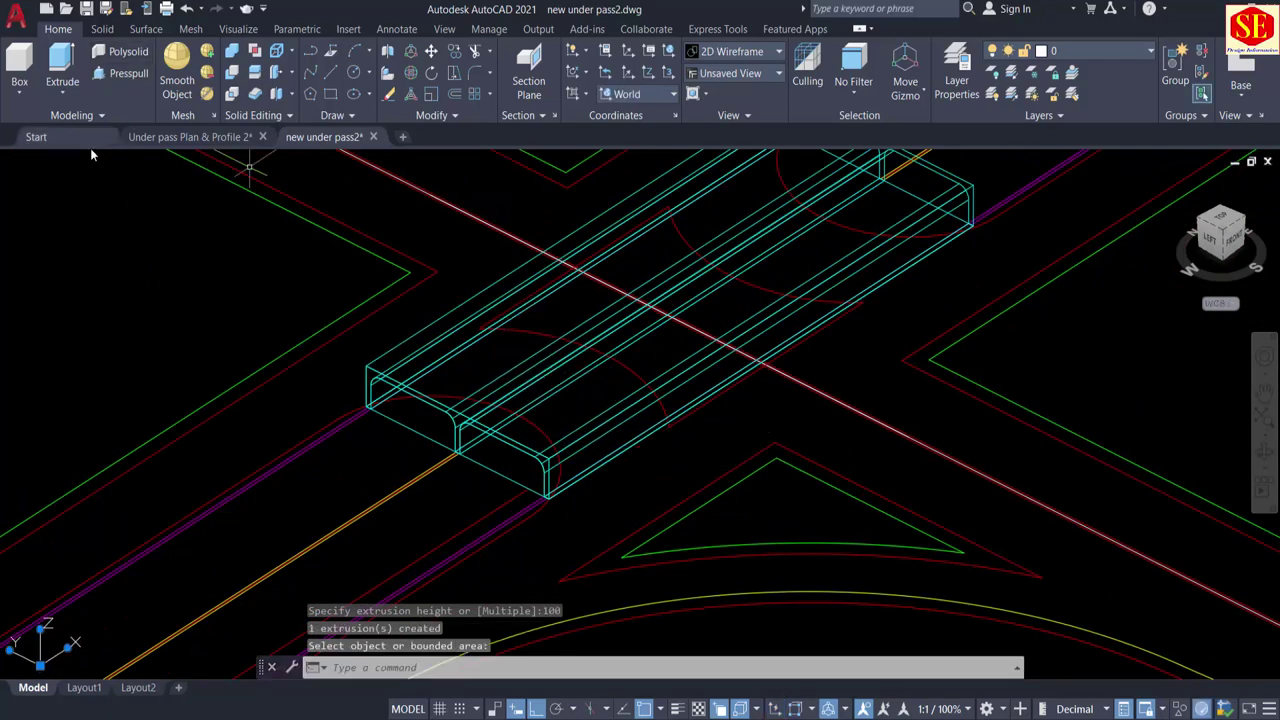
Step: Set the visual style to Shaded and examine the open end of the extruded underpass box
click(110, 163)
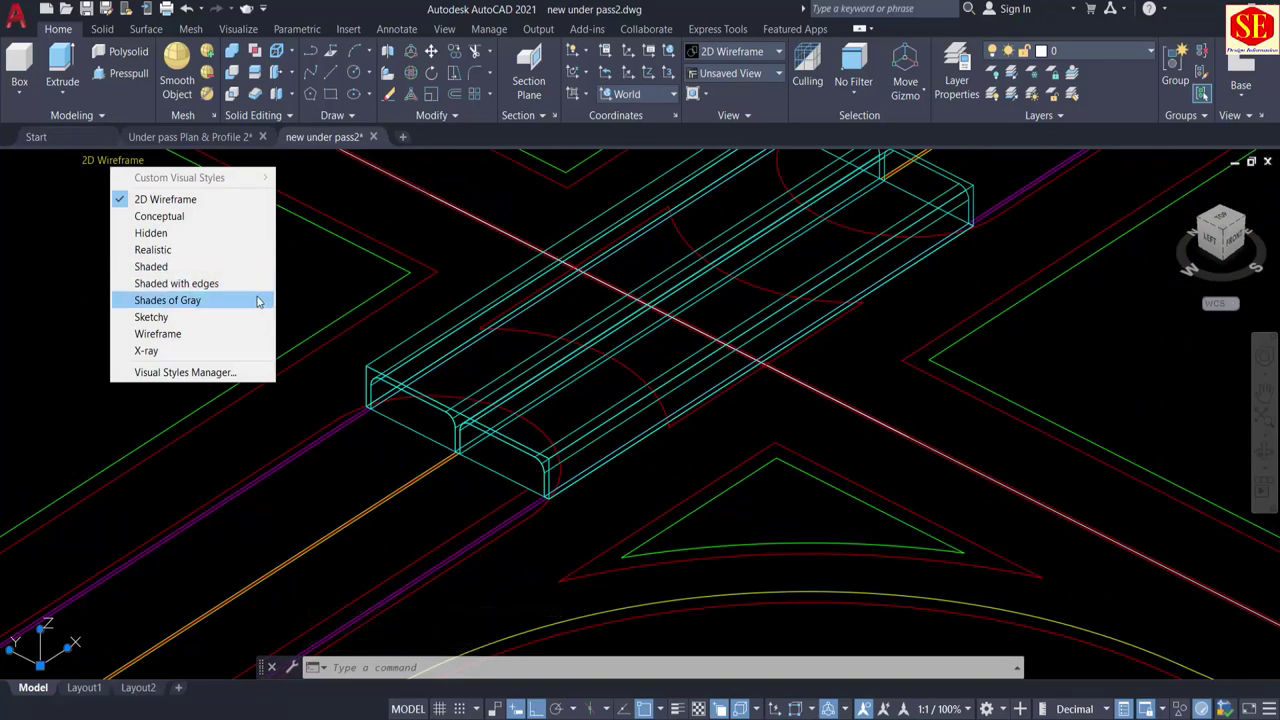
click(155, 266)
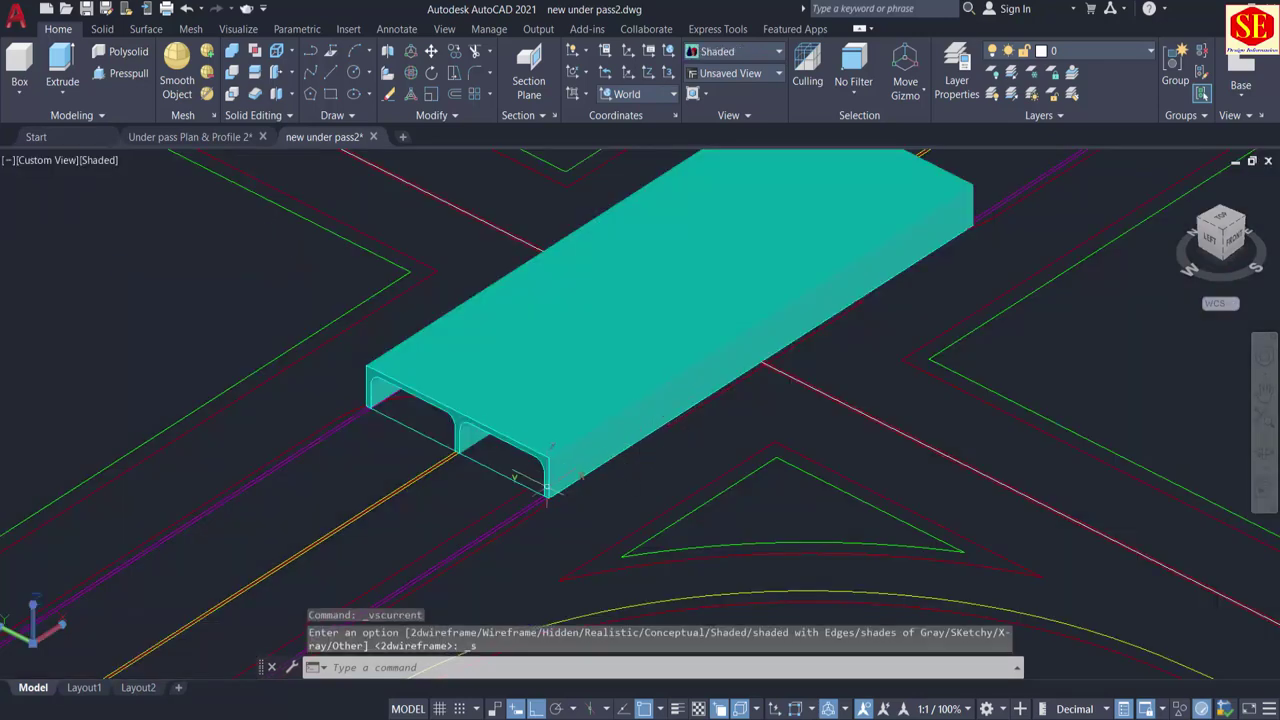
scroll(548, 478, up, 3)
scroll(265, 440, down, 3)
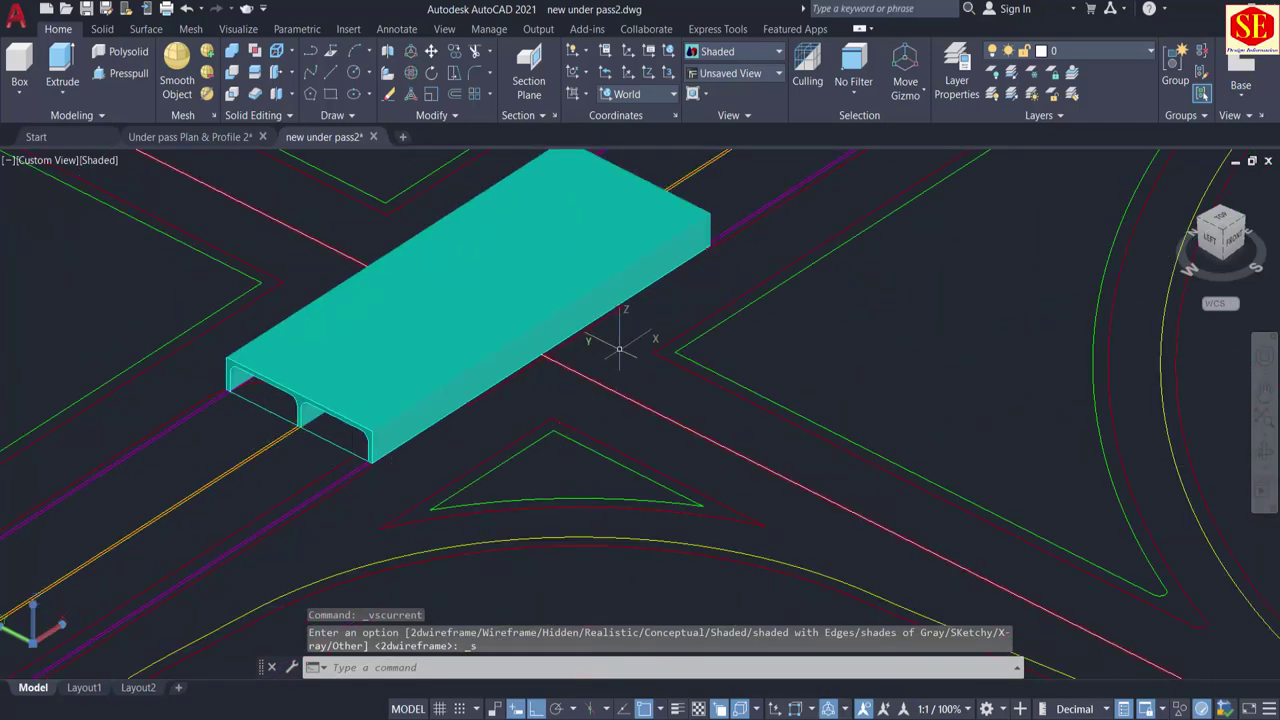
middle_drag(620, 348, 610, 462)
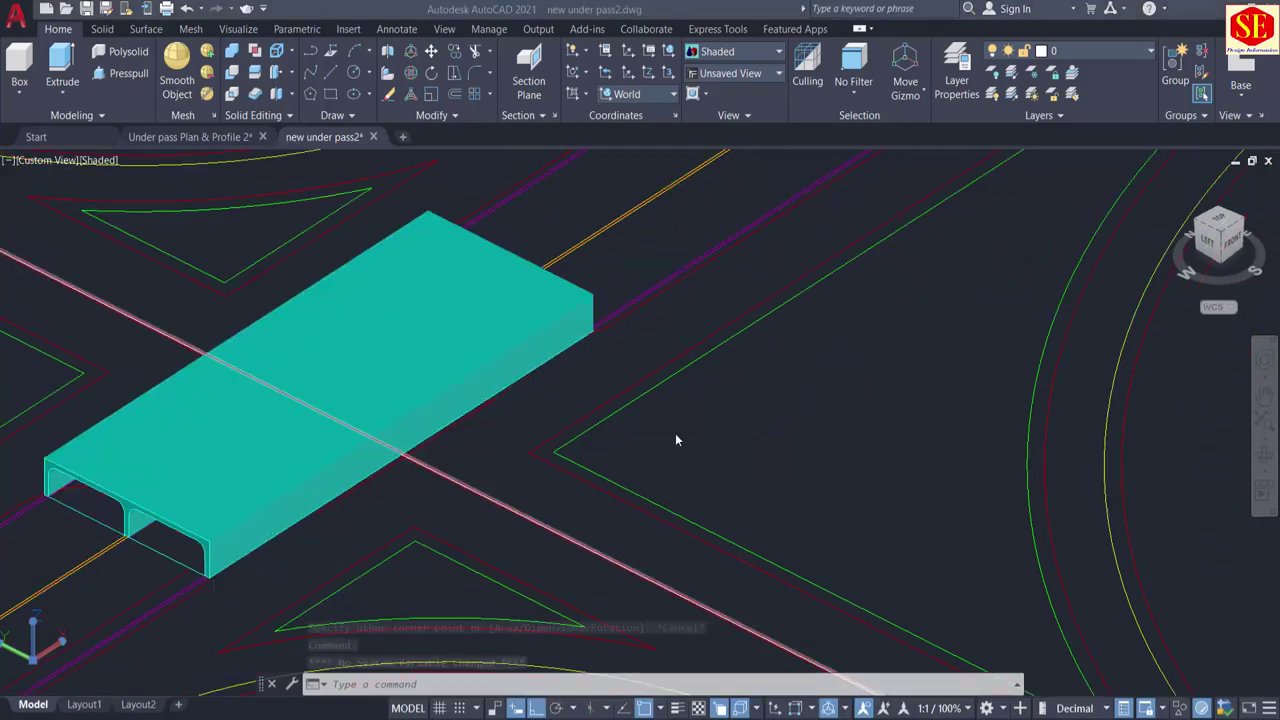
middle_drag(76, 444, 311, 336)
scroll(311, 335, up, 3)
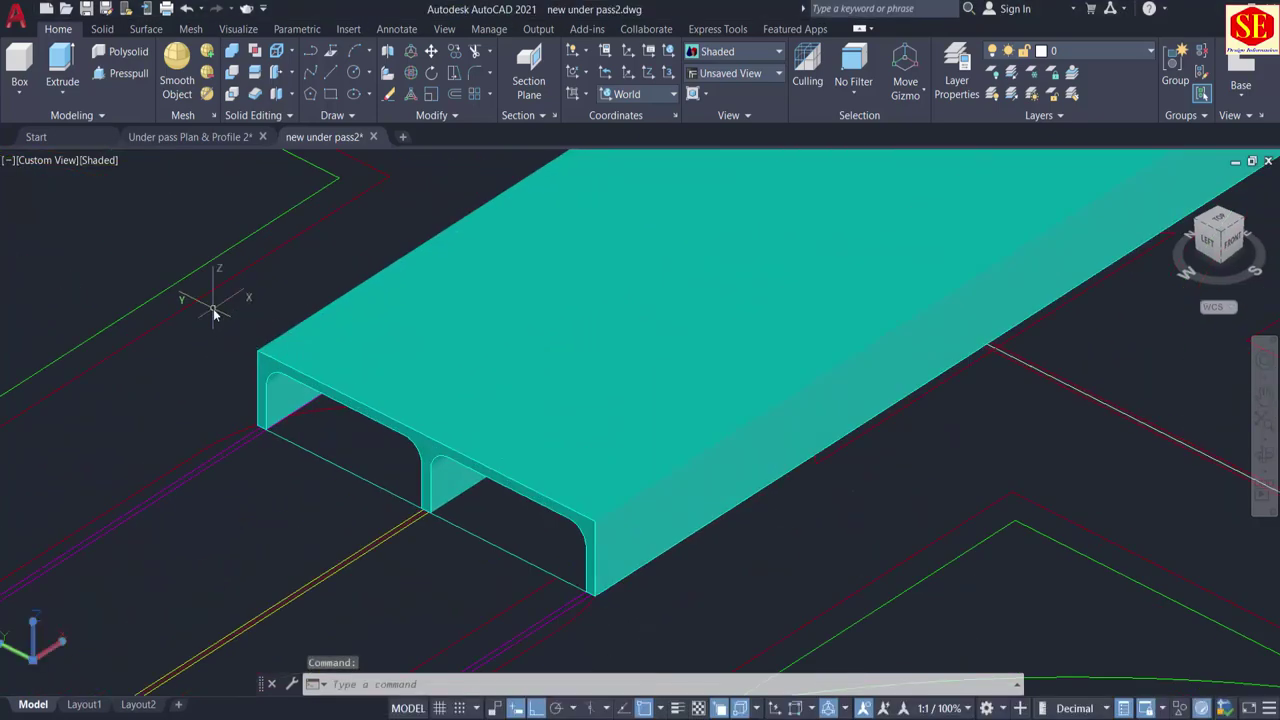
Step: Set the current drawing colour to red
text(O)
key(Down)
key(Return)
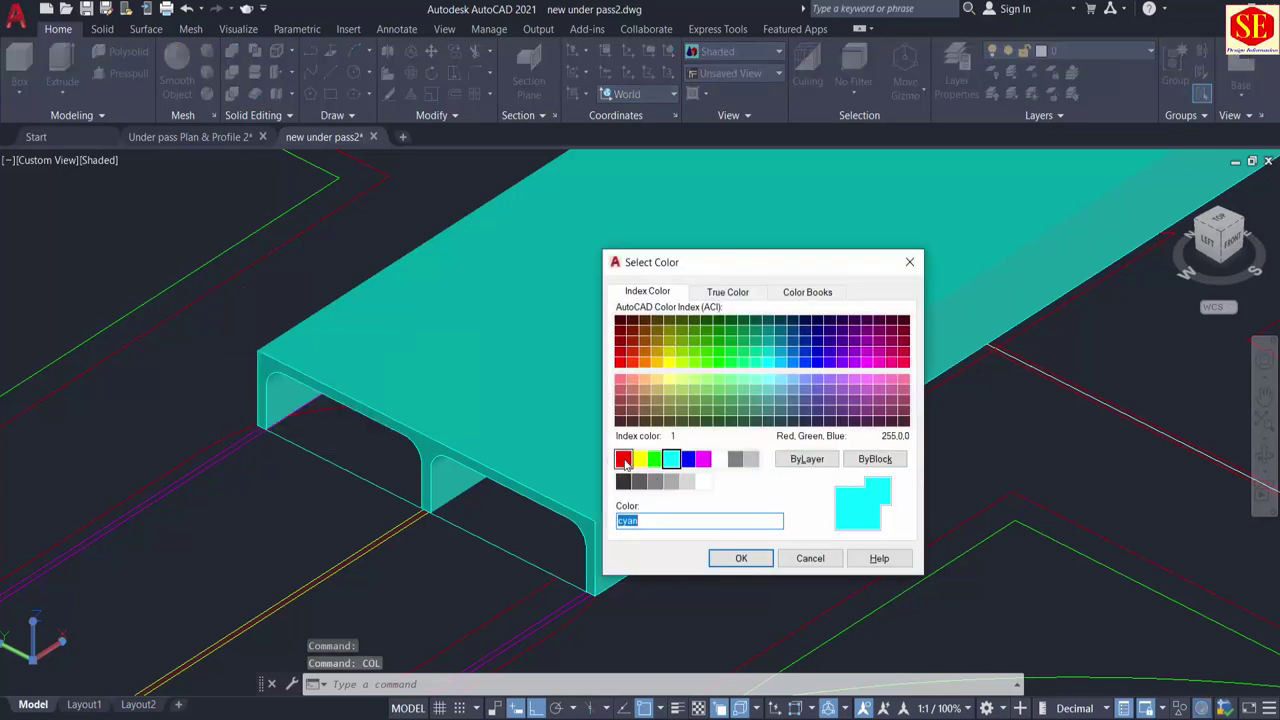
click(624, 460)
click(741, 558)
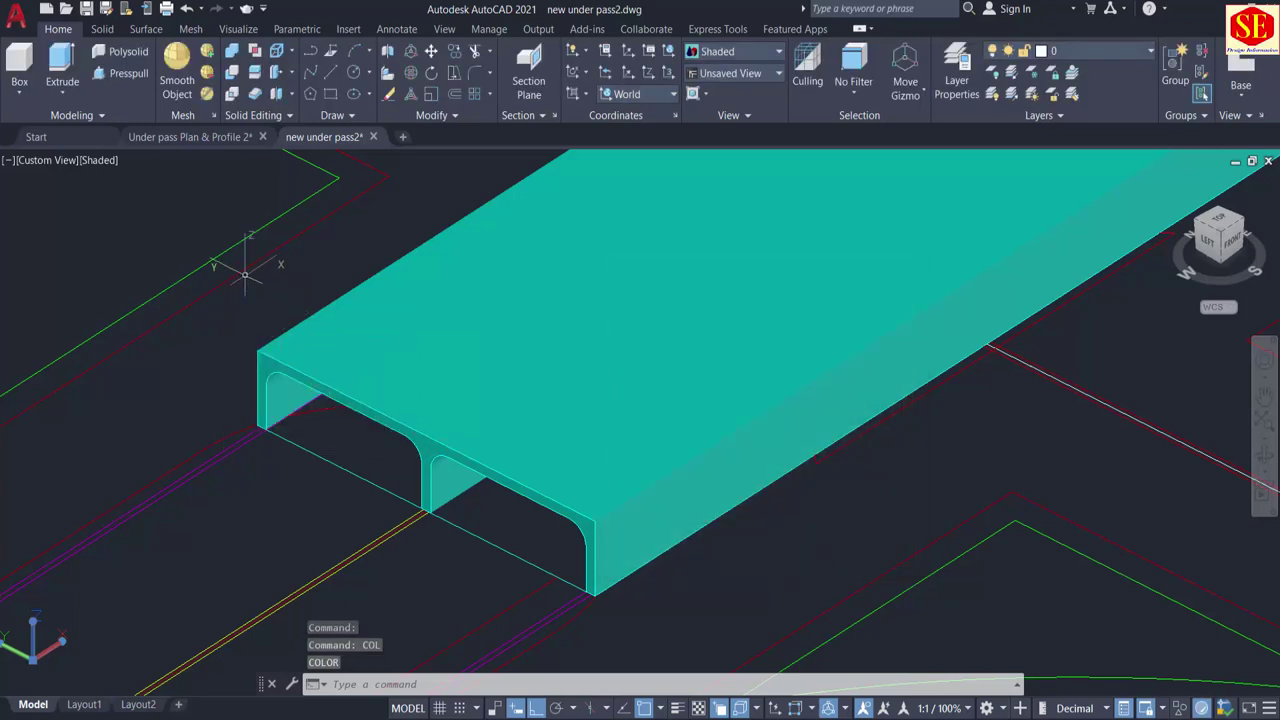
text(REC)
key(Return)
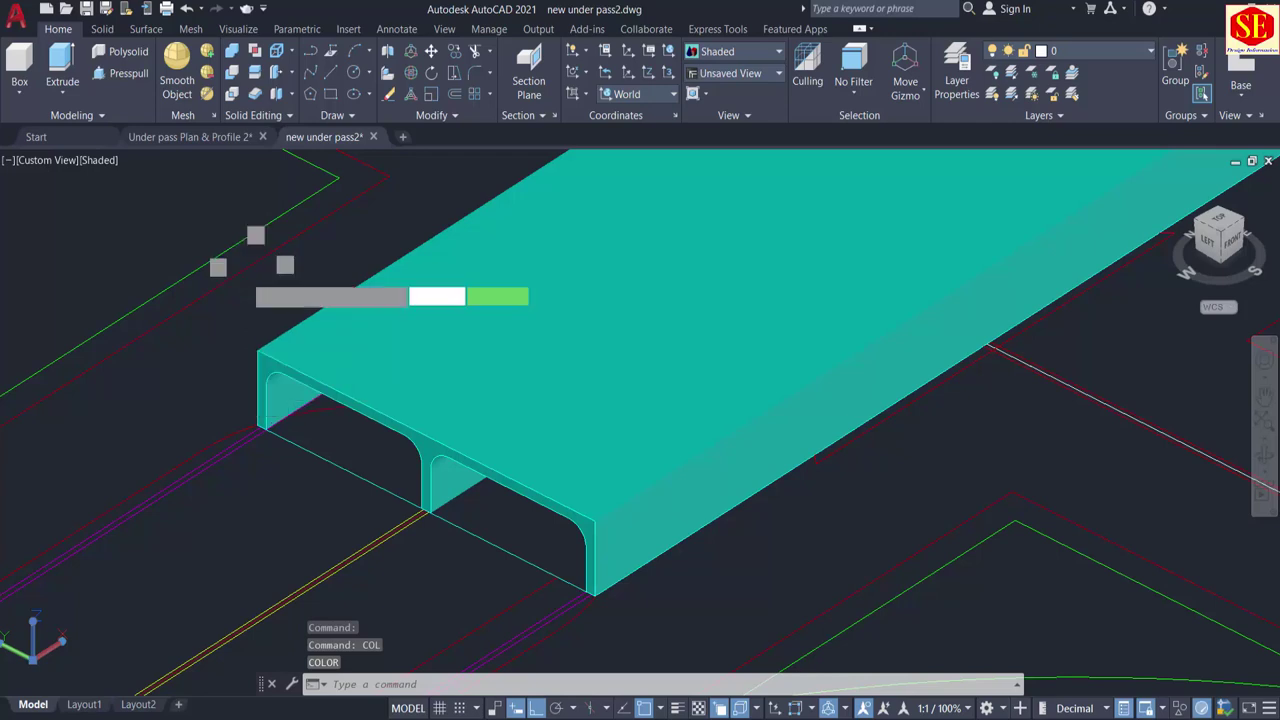
click(260, 350)
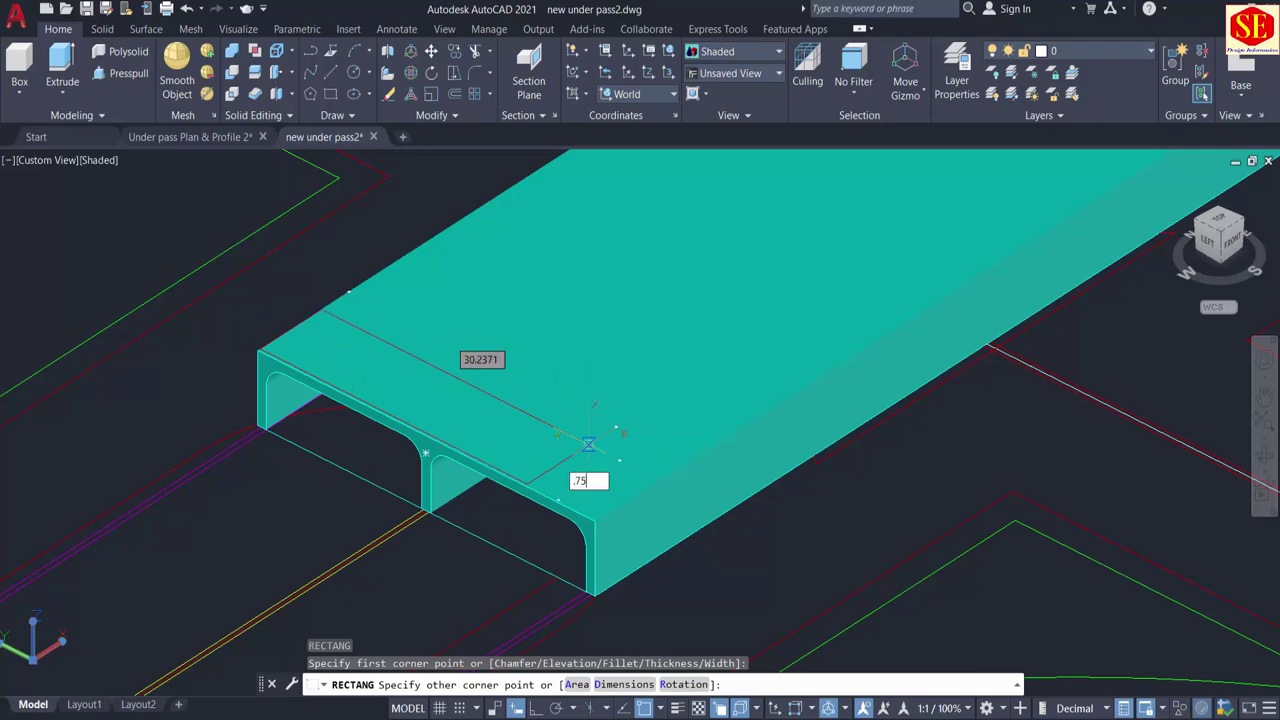
key(Tab)
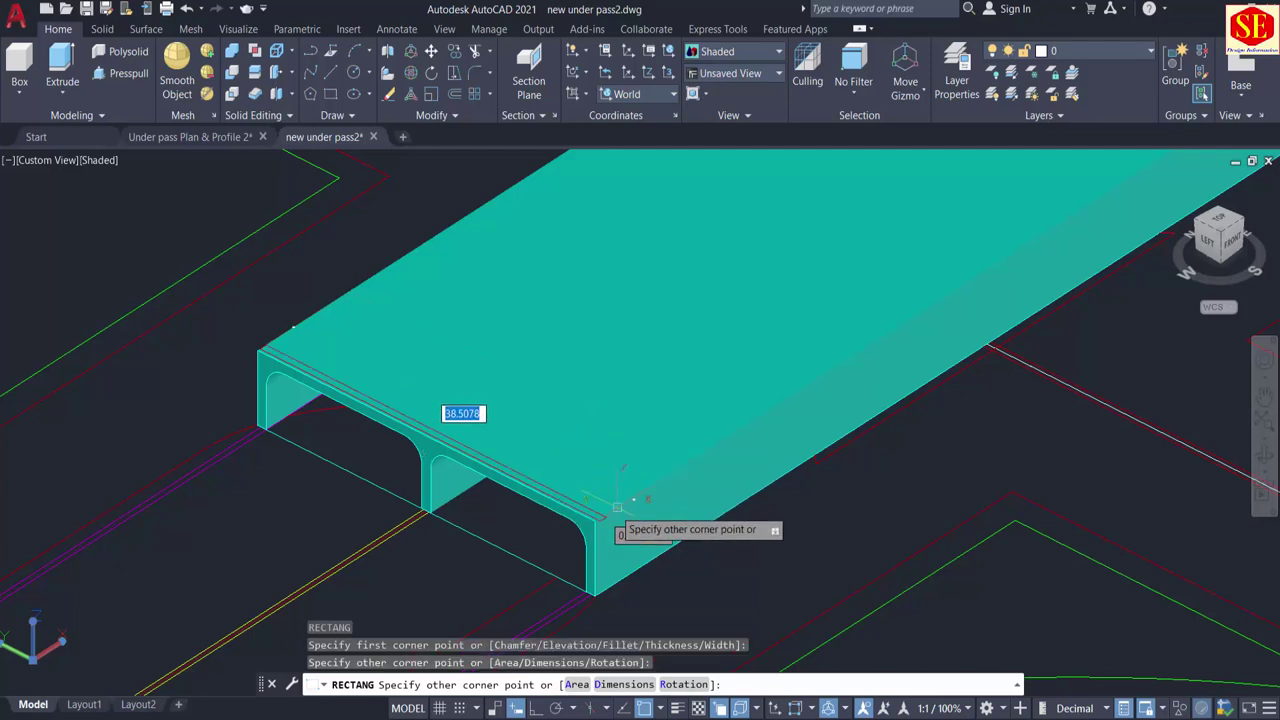
scroll(625, 495, up, 3)
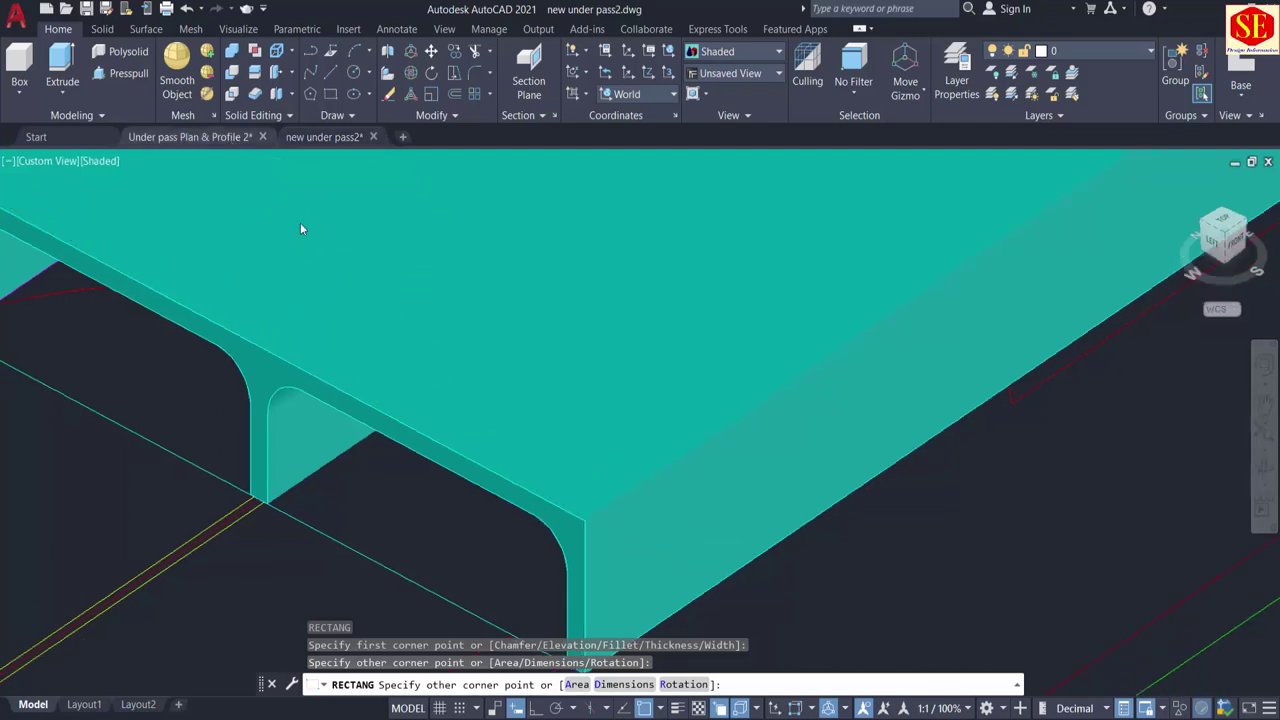
key(Escape)
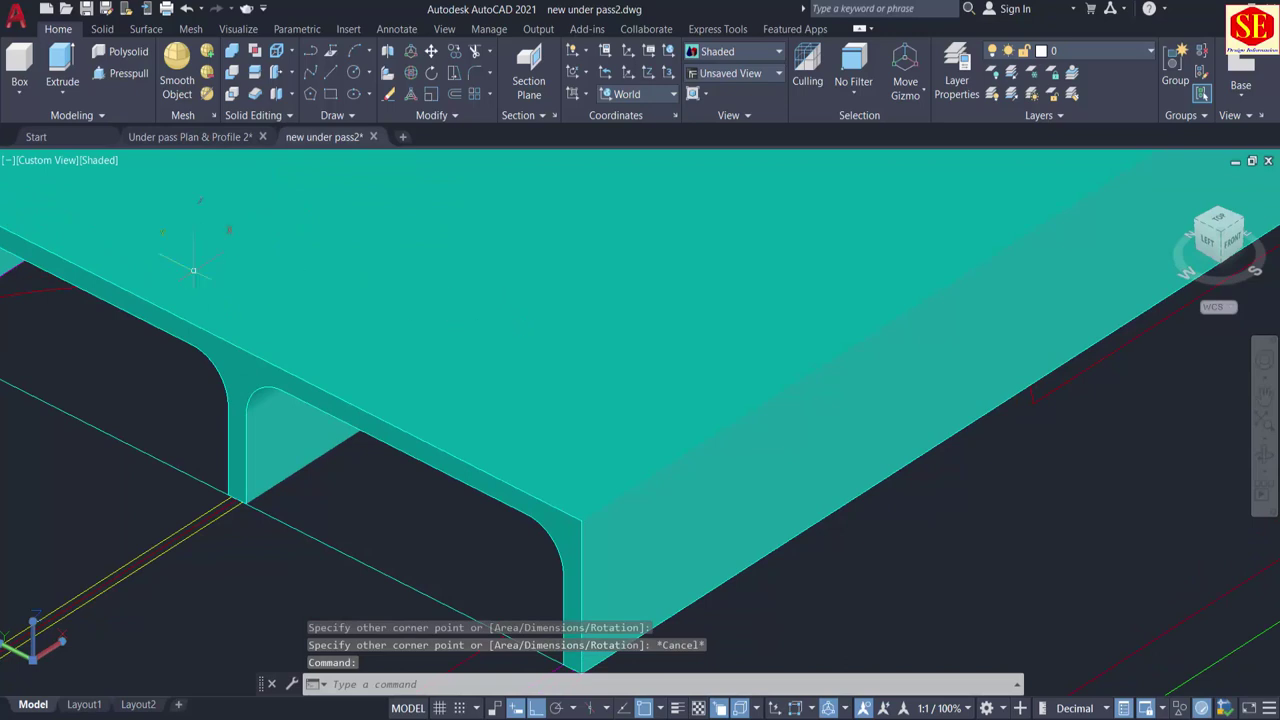
Step: Check the underpass's width in the plan drawing and draw a 0.75 by 38.2 rectangle on the box's top along its west edge
click(178, 137)
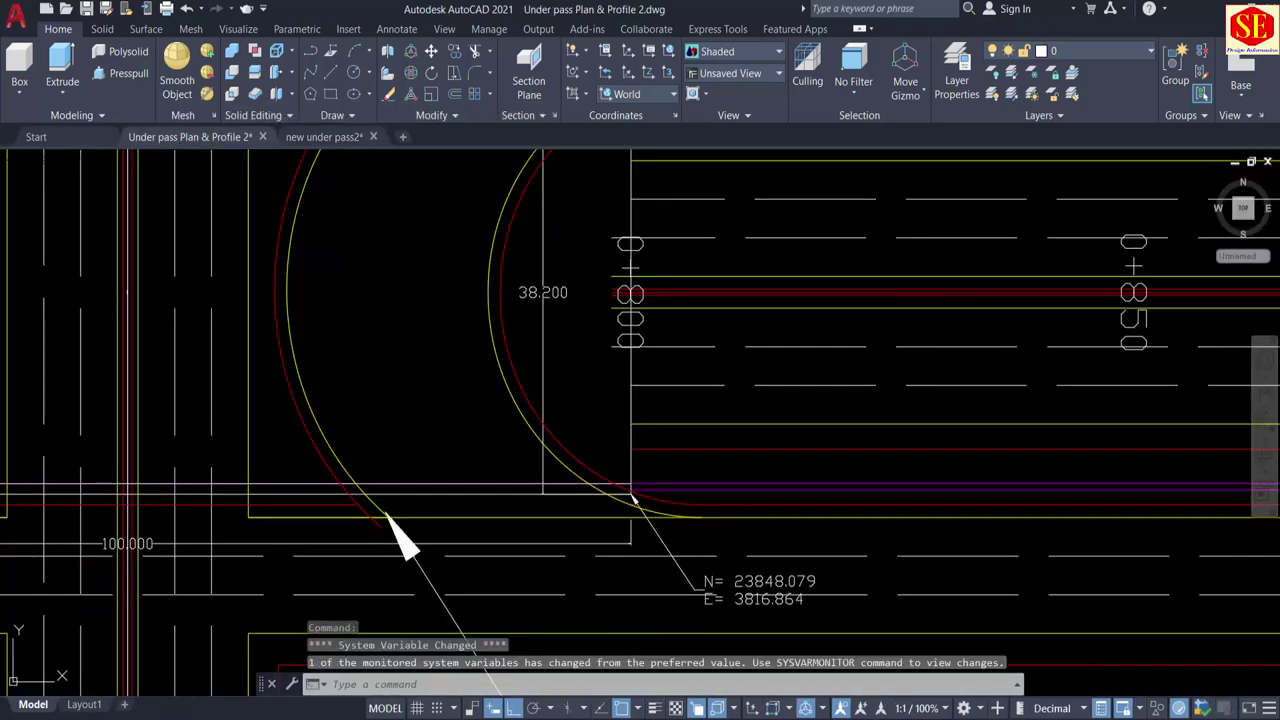
click(322, 137)
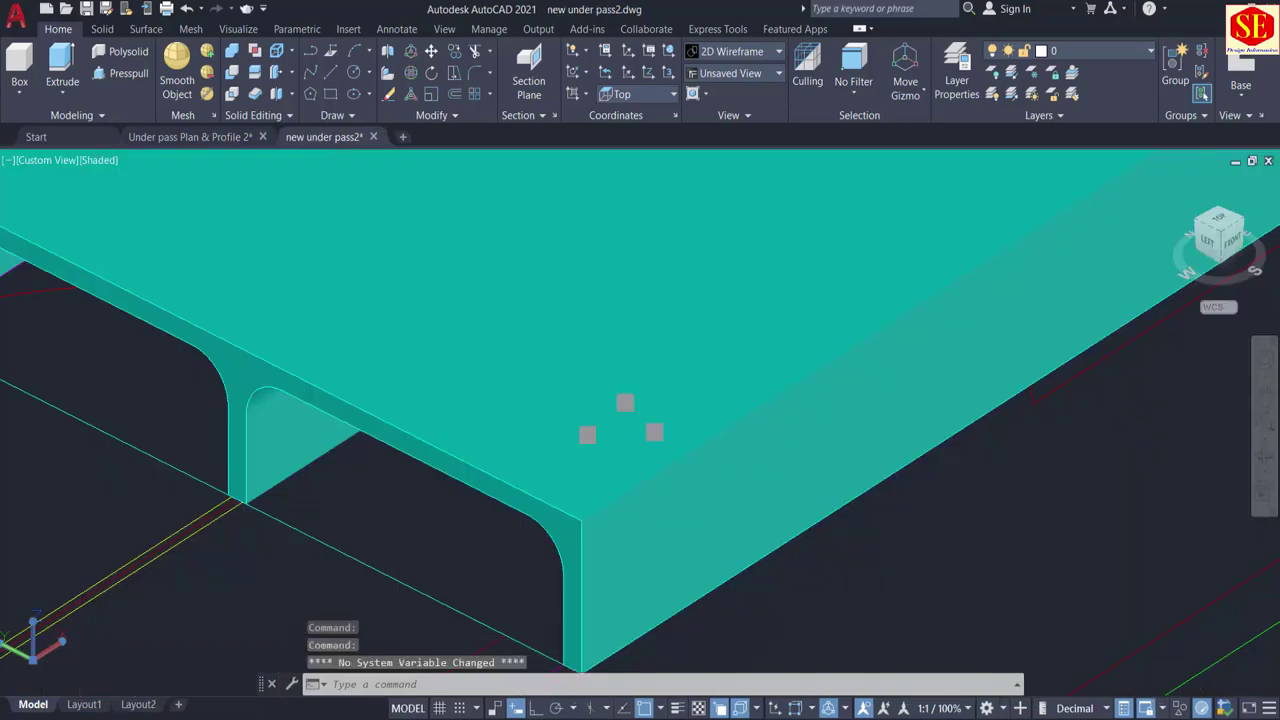
click(566, 404)
key(Escape)
middle_drag(389, 340, 634, 457)
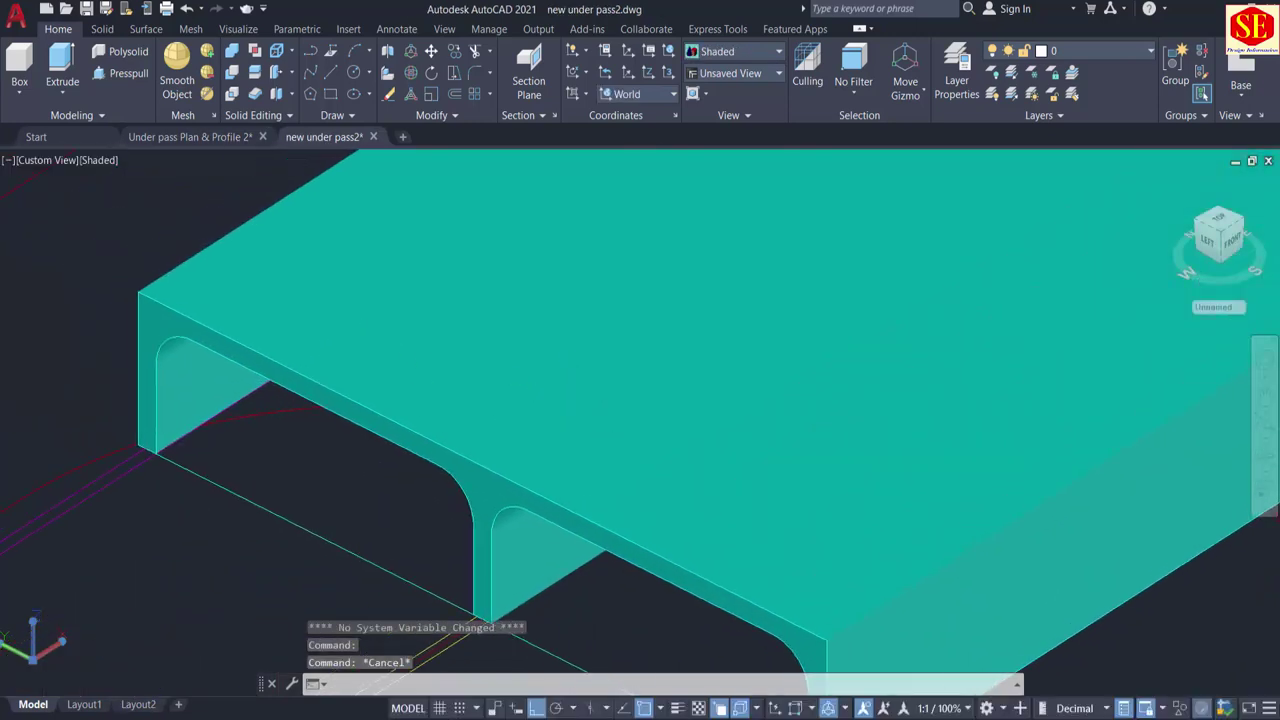
key(Return)
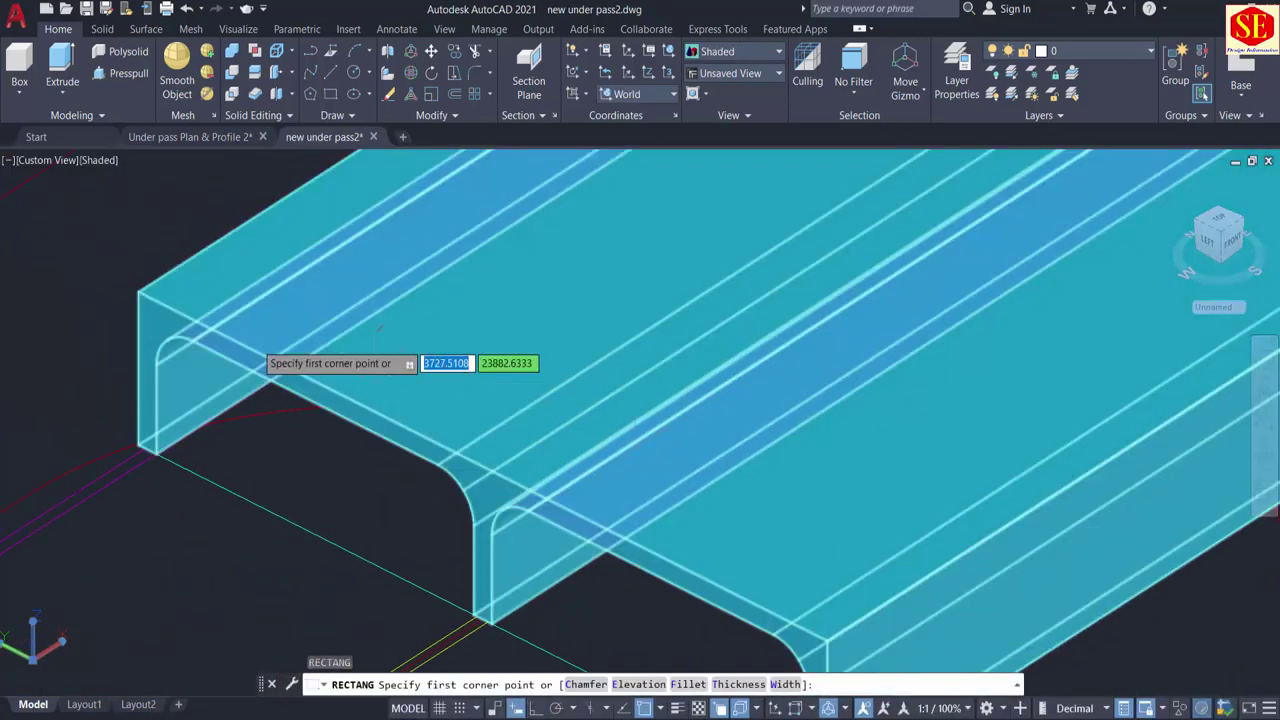
click(140, 291)
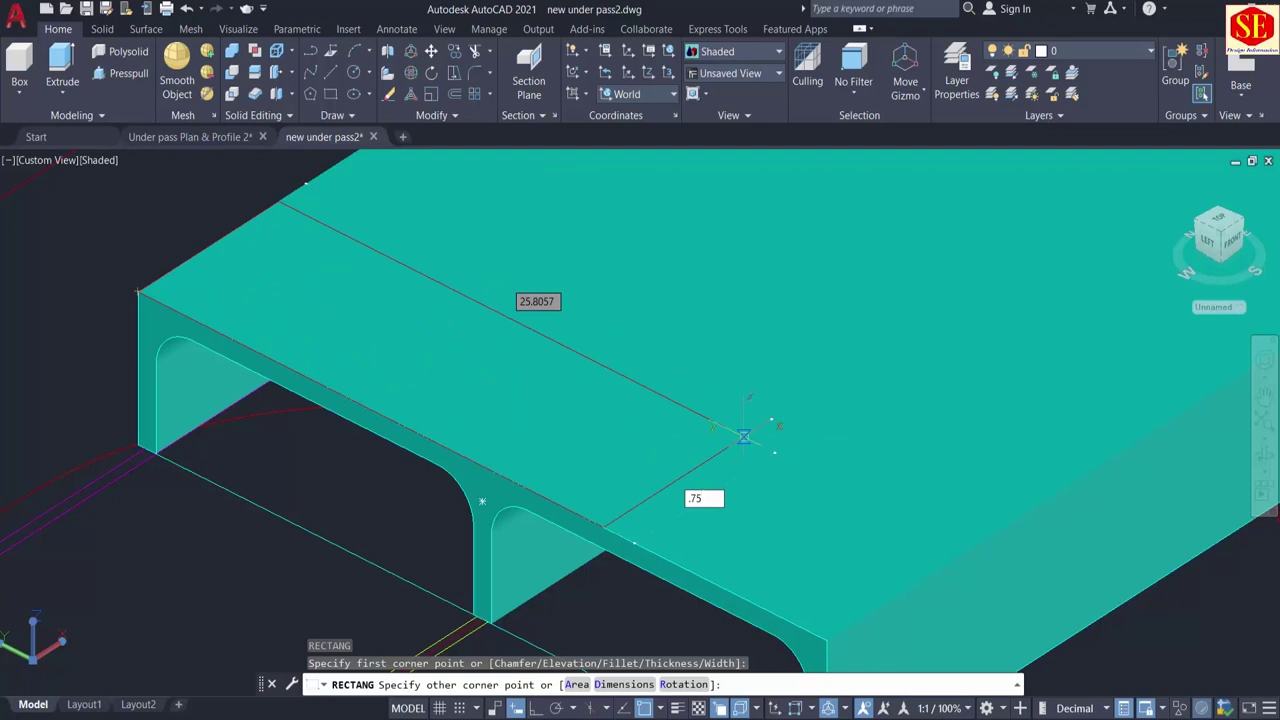
key(Tab)
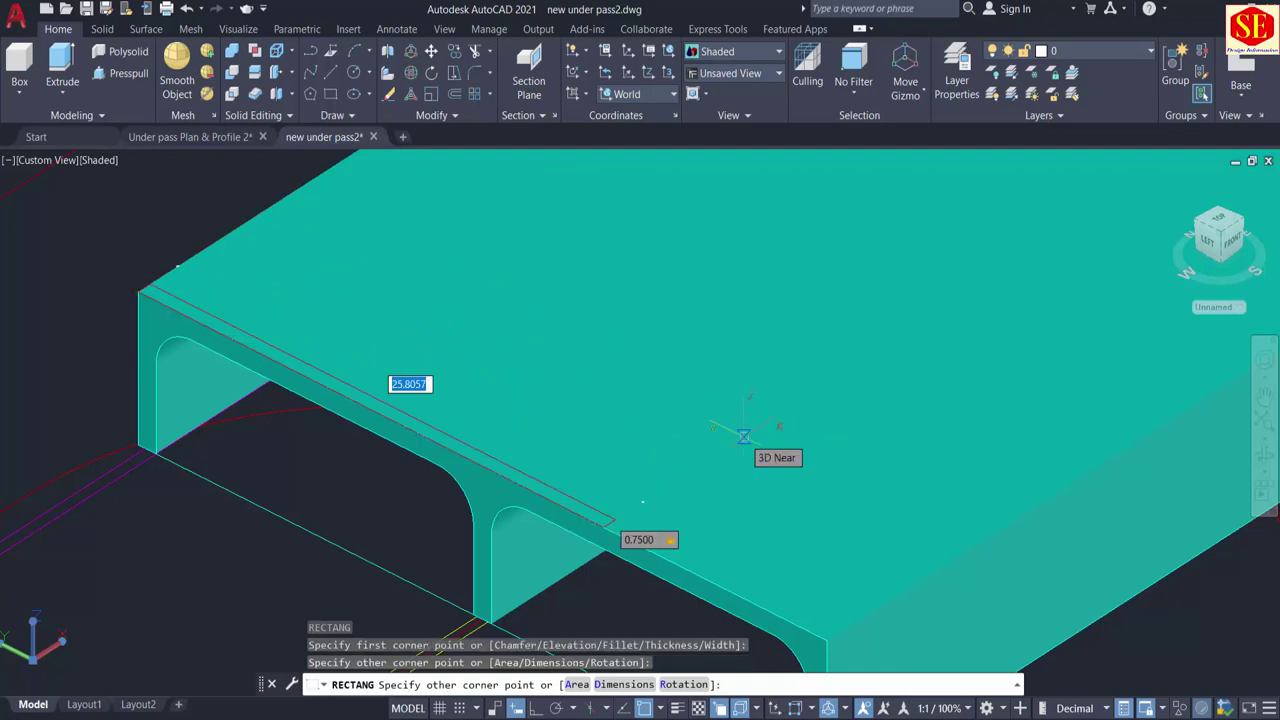
text(38)
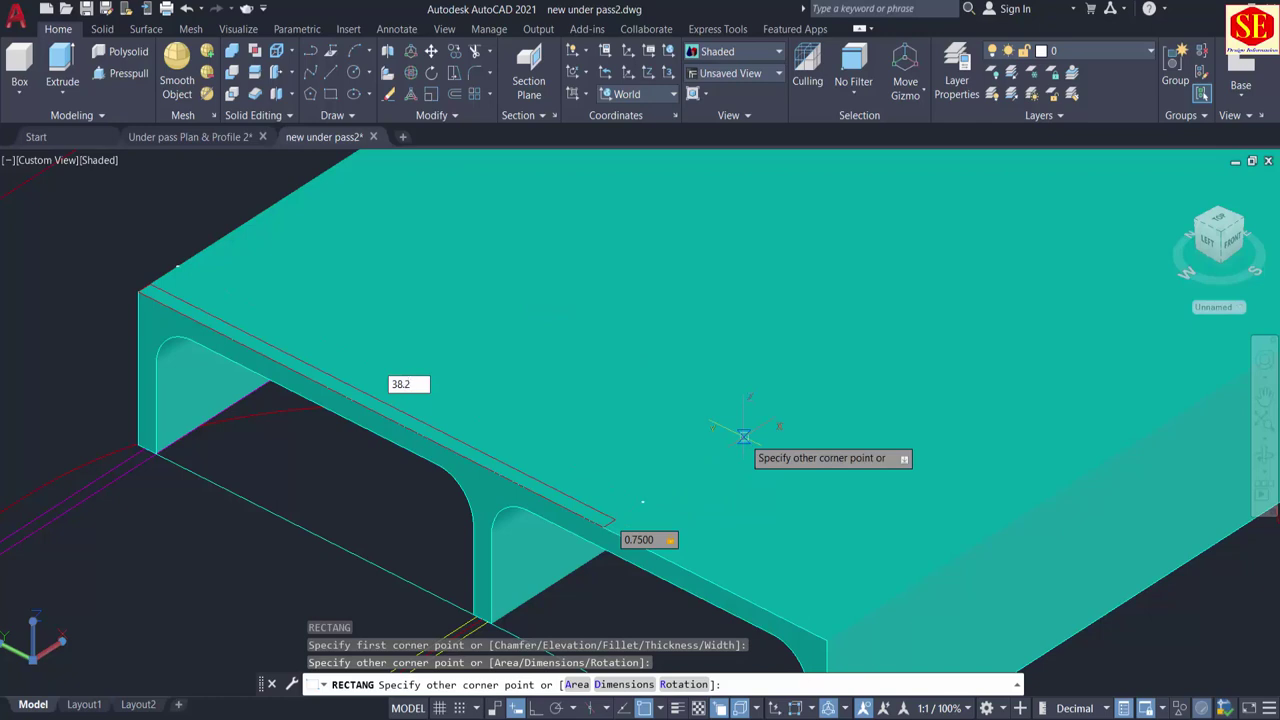
text(.2)
key(Return)
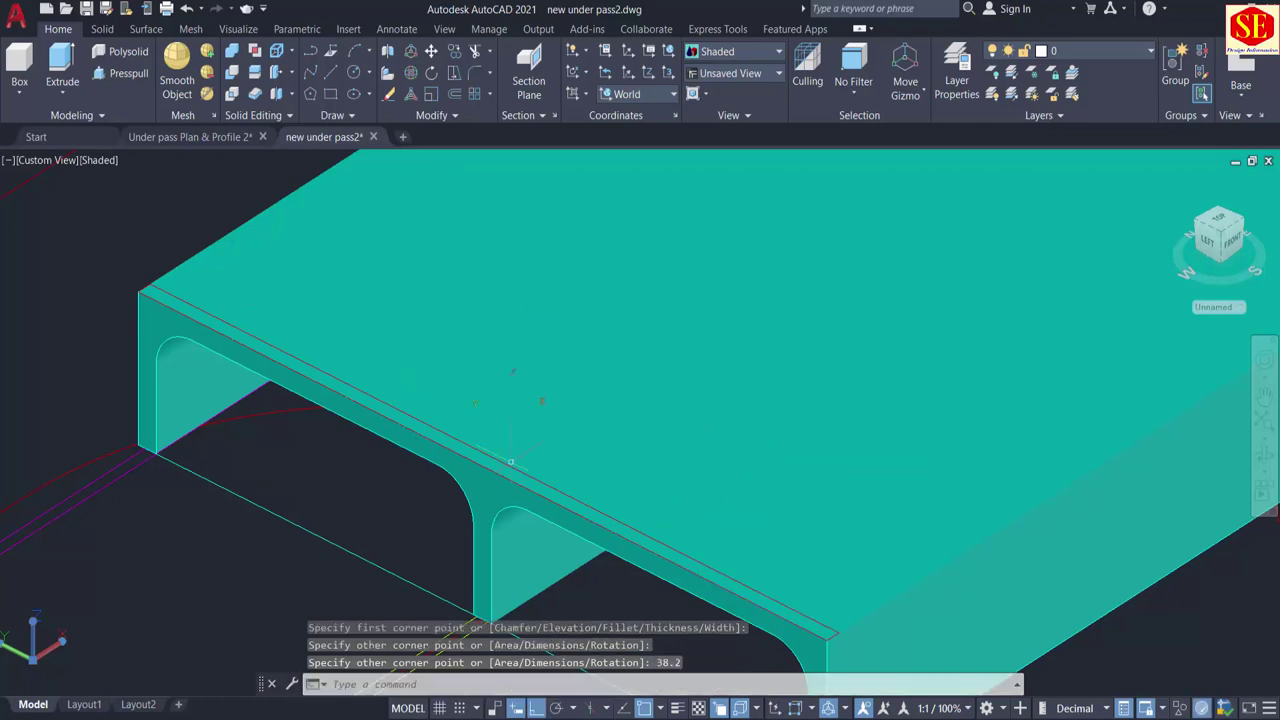
key(Escape)
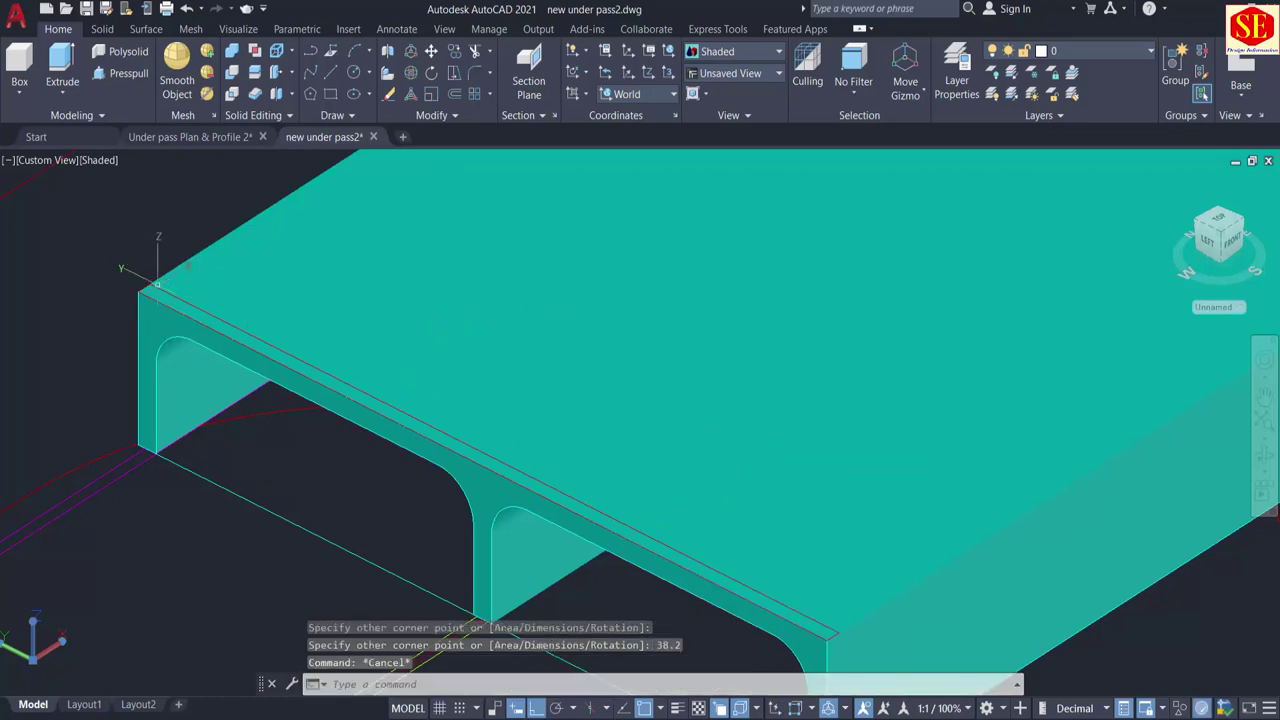
Step: Extrude the red edge strip on the box's top upward by 1 unit with Presspull
click(397, 287)
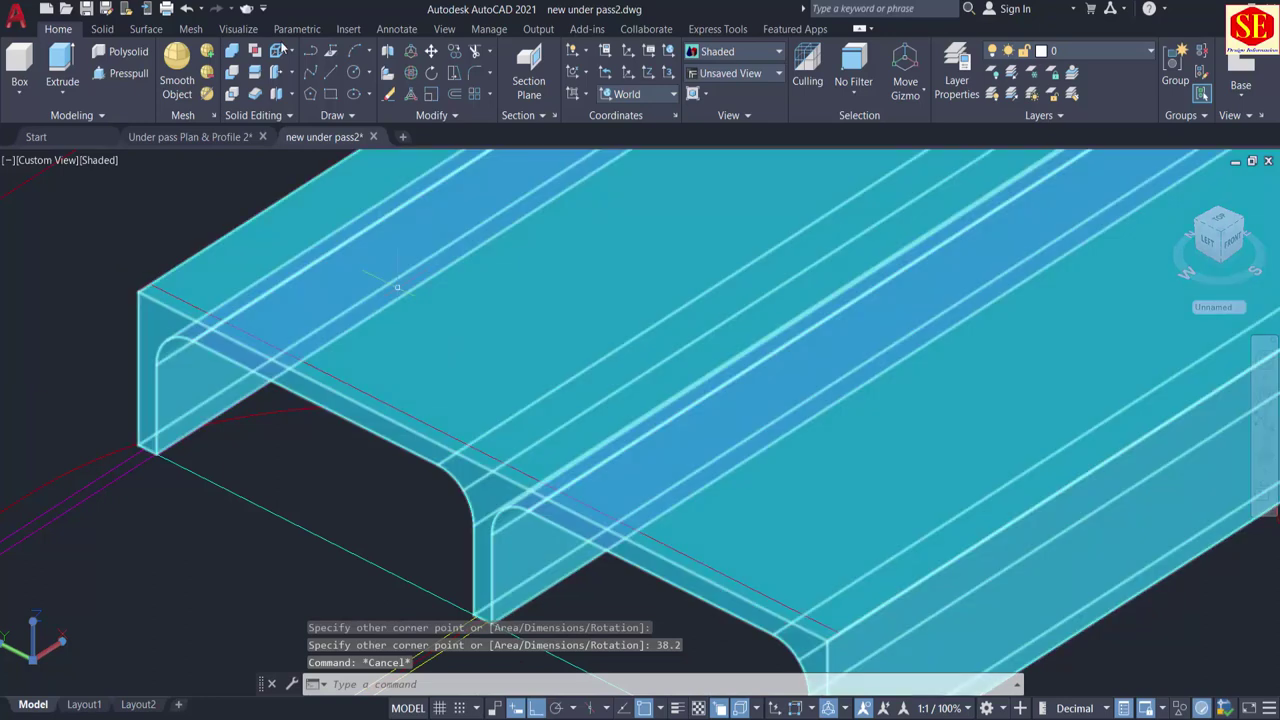
click(124, 79)
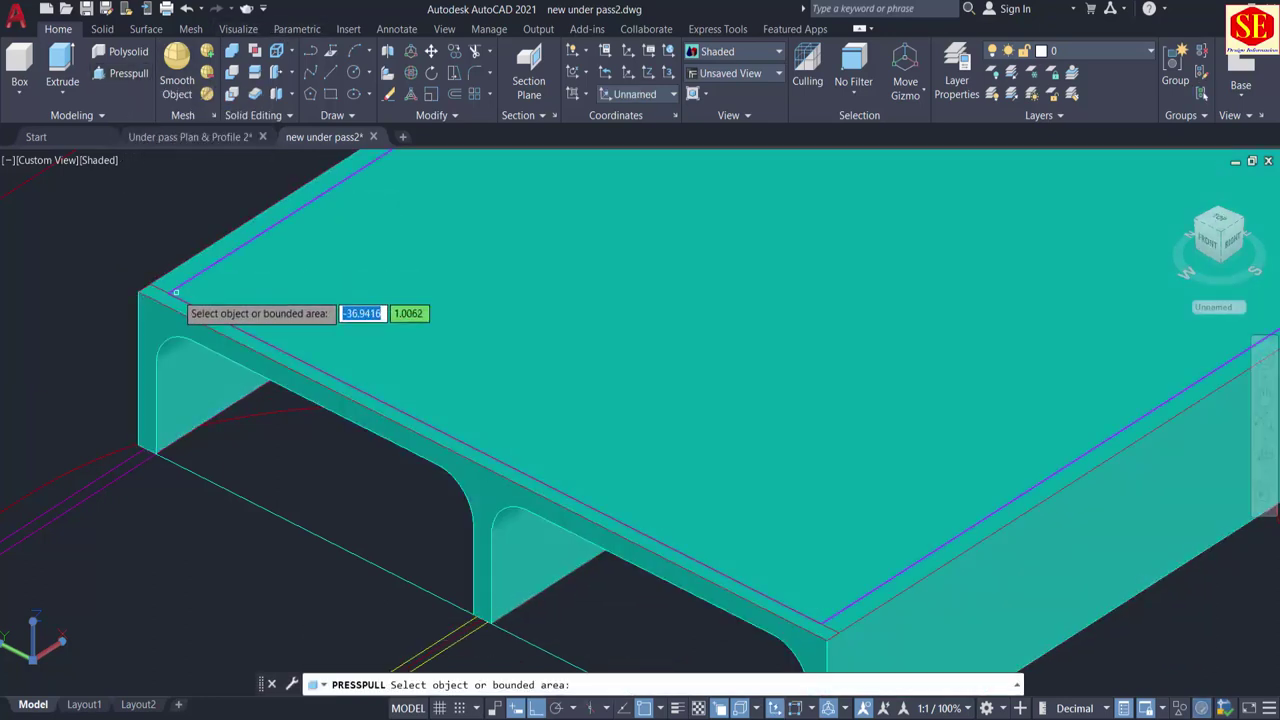
click(169, 290)
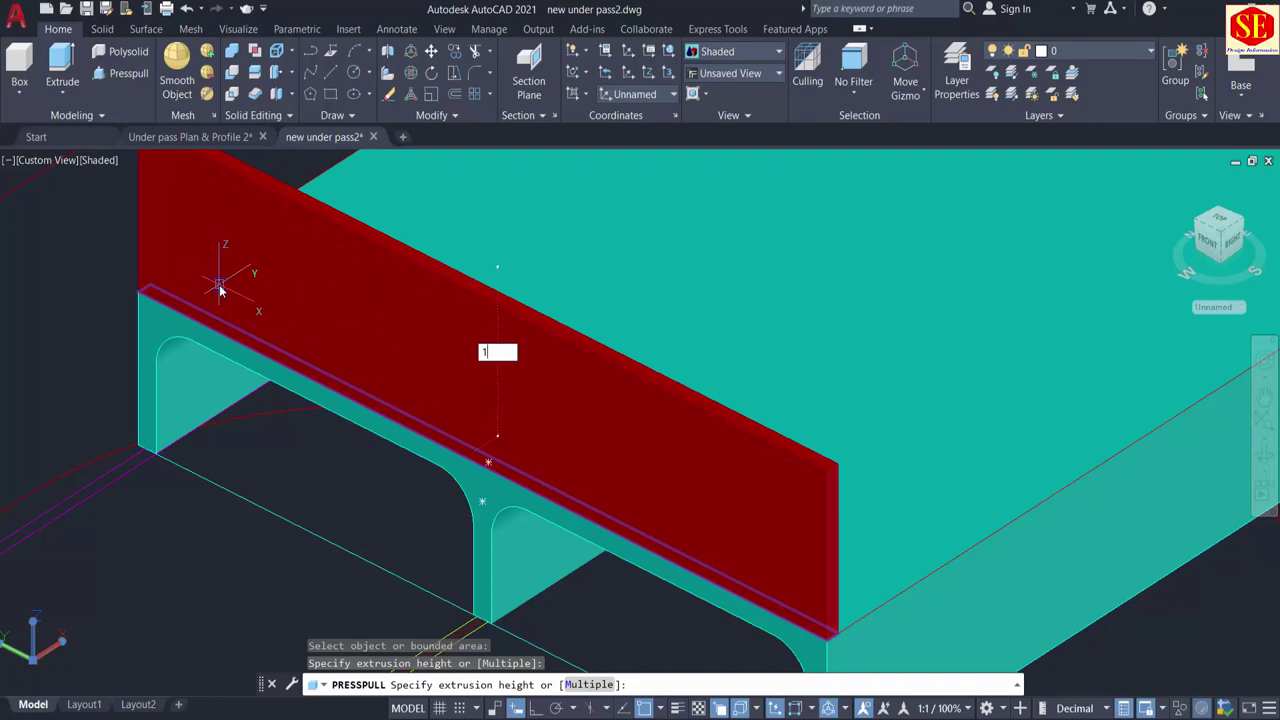
key(Return)
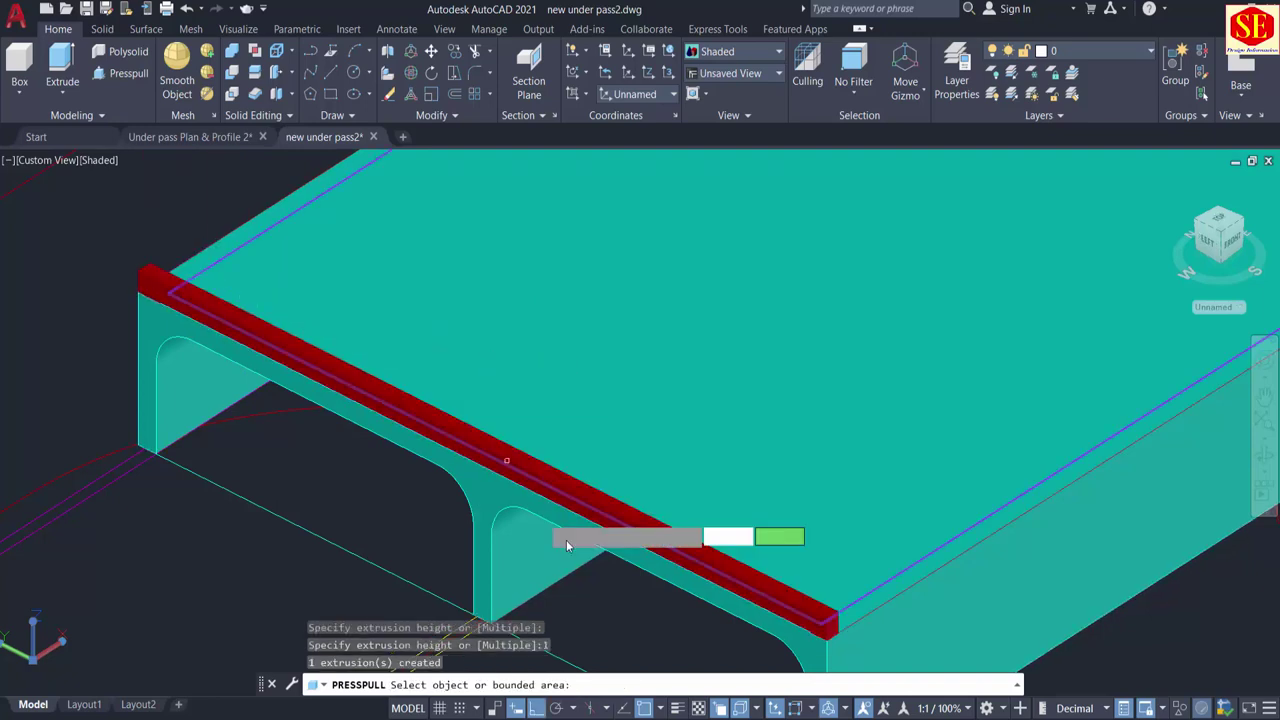
scroll(602, 553, up, 3)
key(Return)
scroll(663, 497, down, 1)
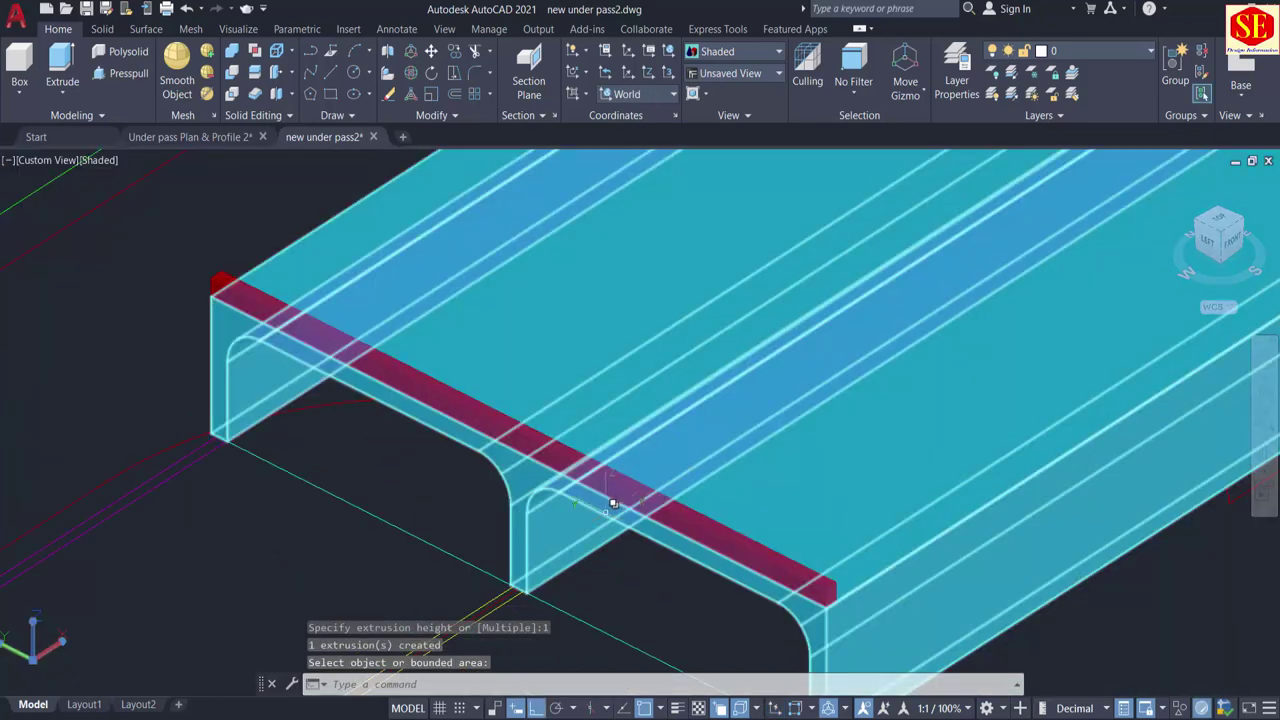
scroll(612, 503, down, 2)
key(Escape)
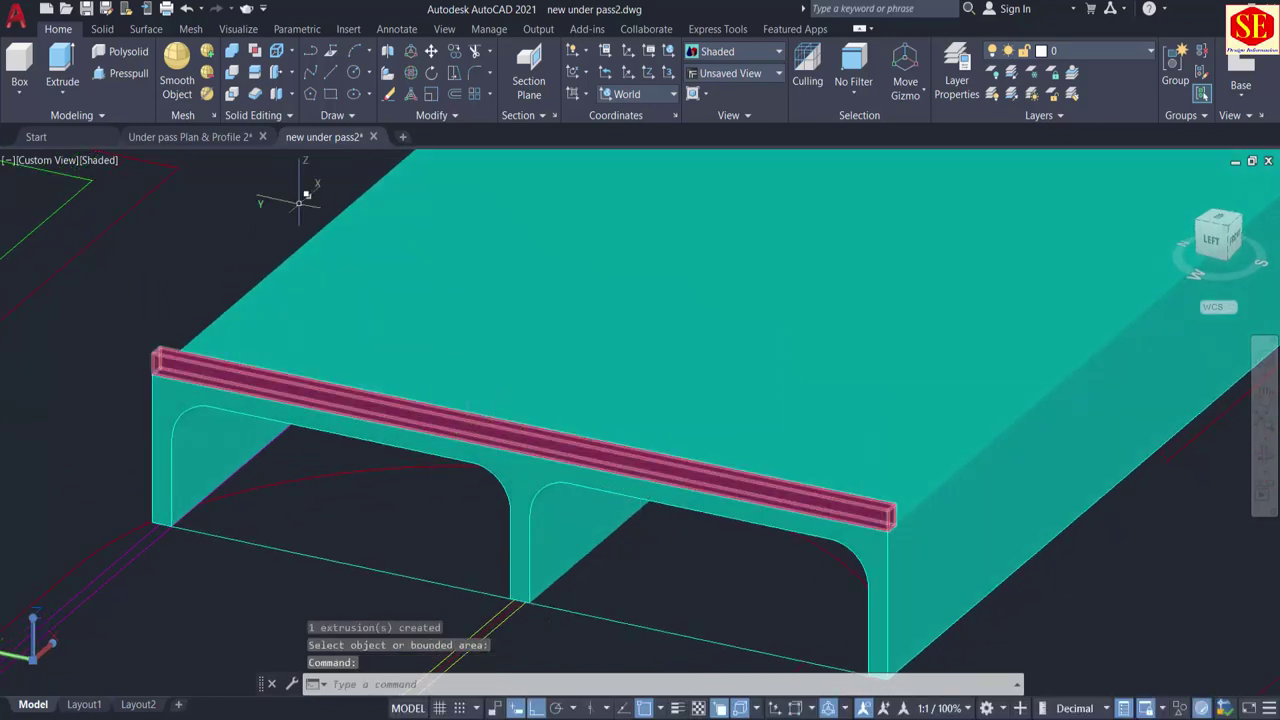
Step: Extrude the narrower inset strip along the red edge wall's top upward by 0.5 units with Presspull
click(122, 73)
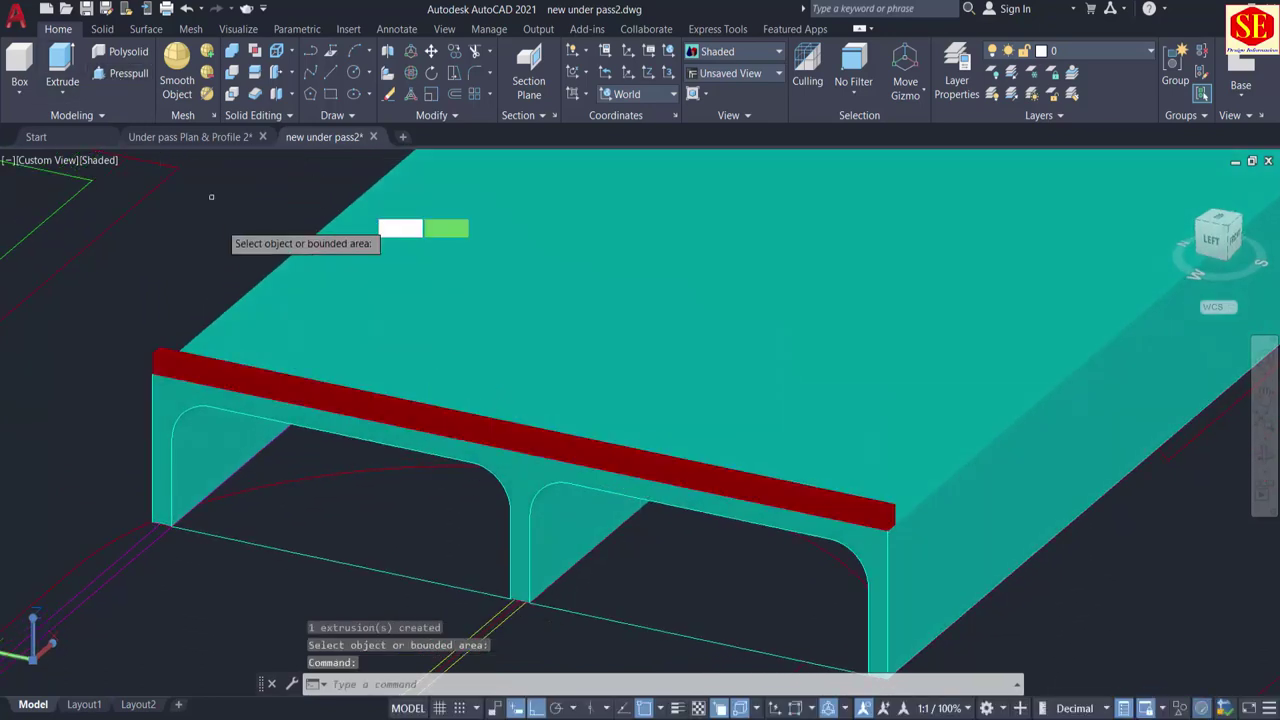
click(182, 352)
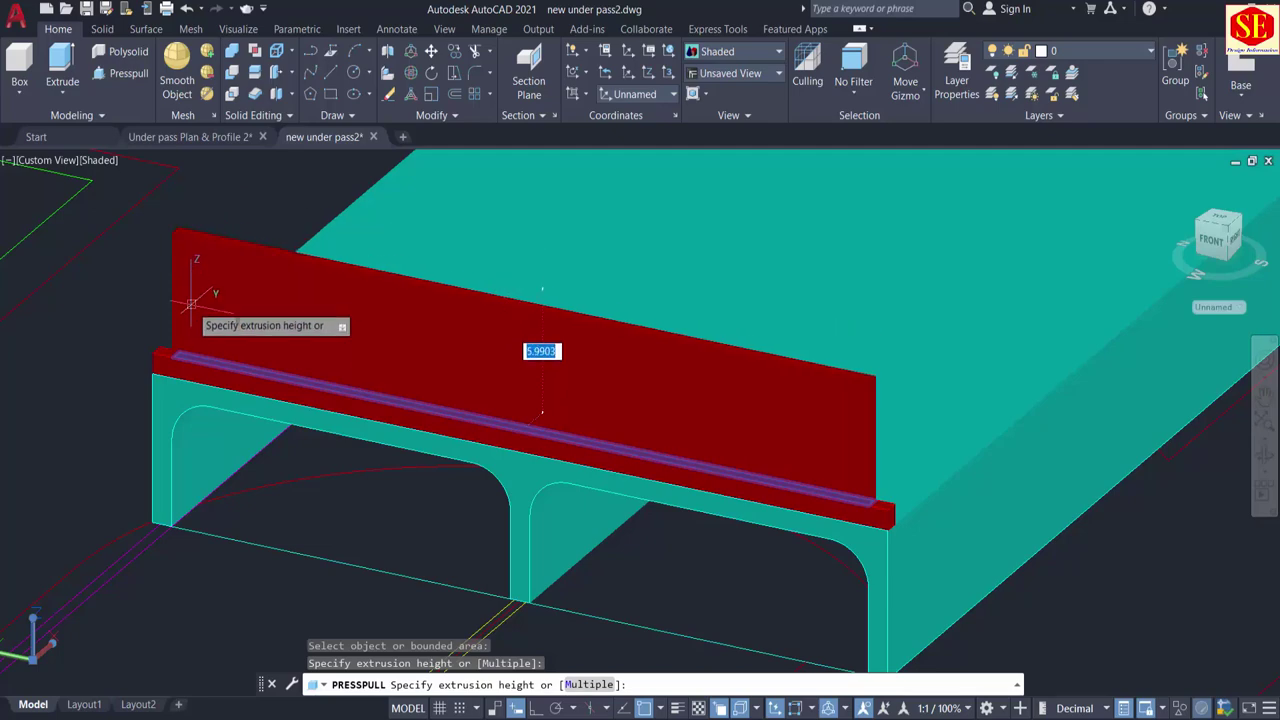
key(Escape)
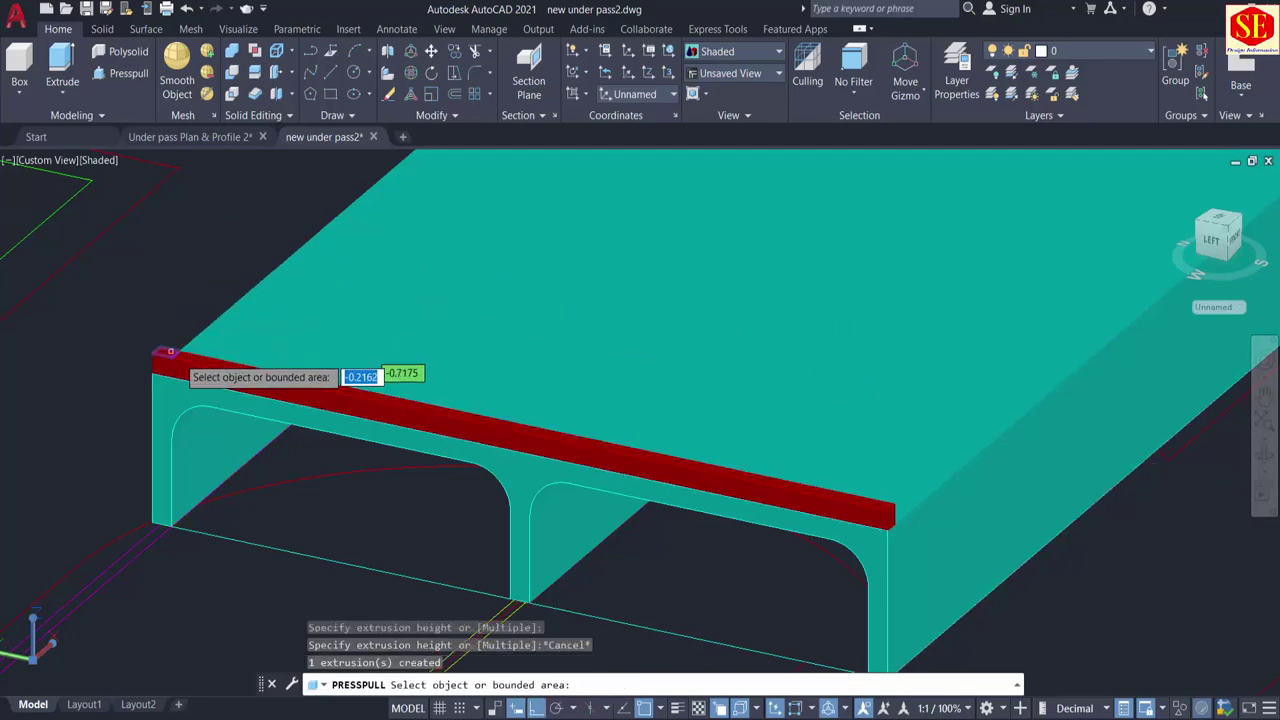
shift+middle_drag(171, 352, 210, 420)
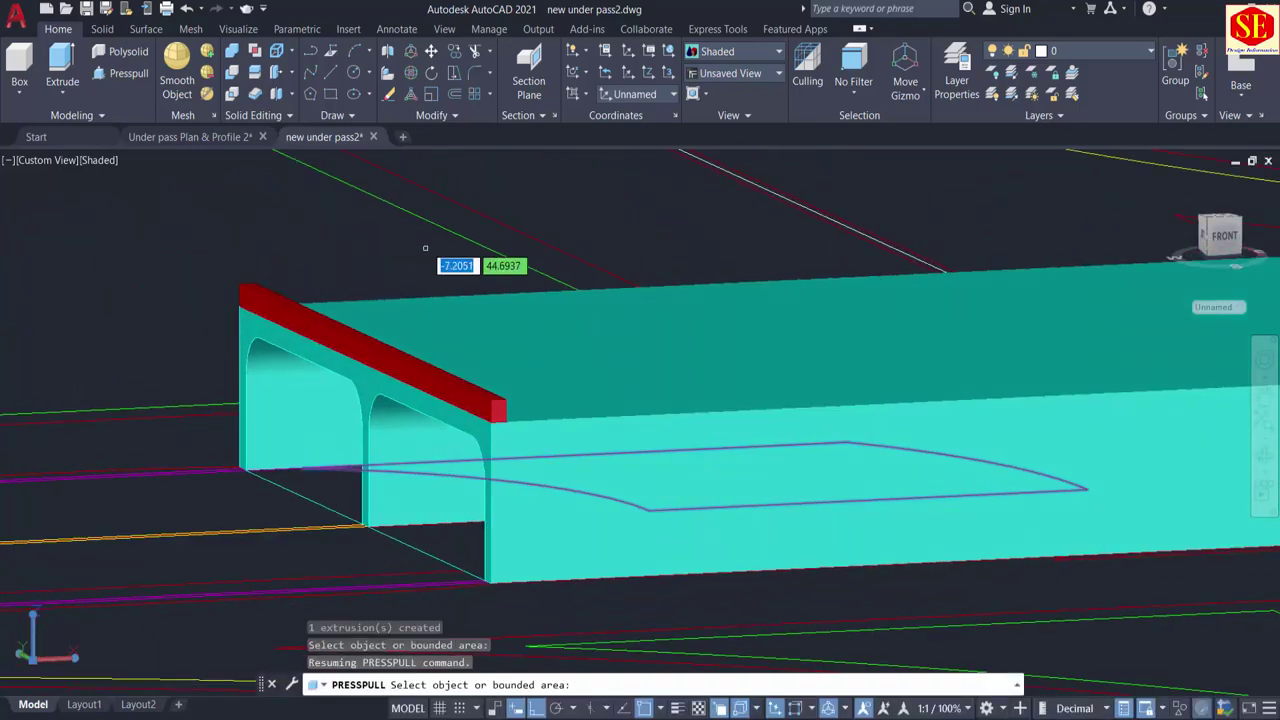
click(326, 318)
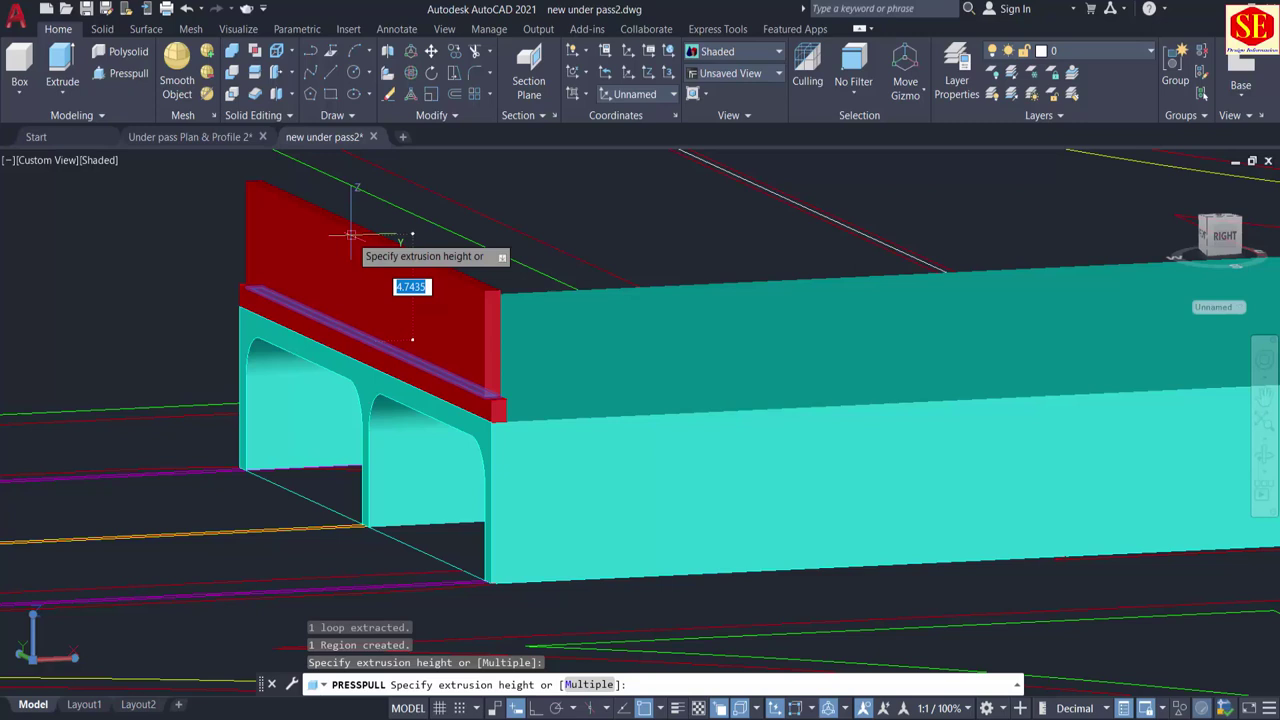
key(Return)
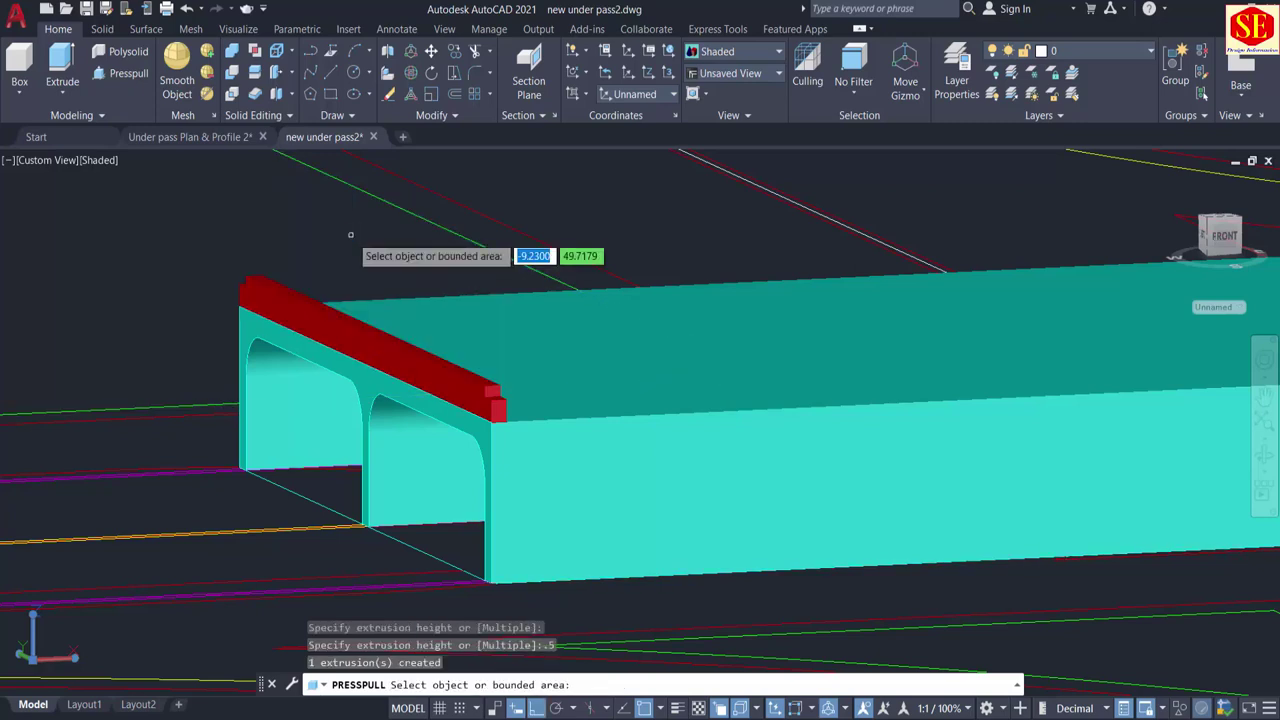
scroll(270, 290, up, 2)
scroll(578, 448, up, 3)
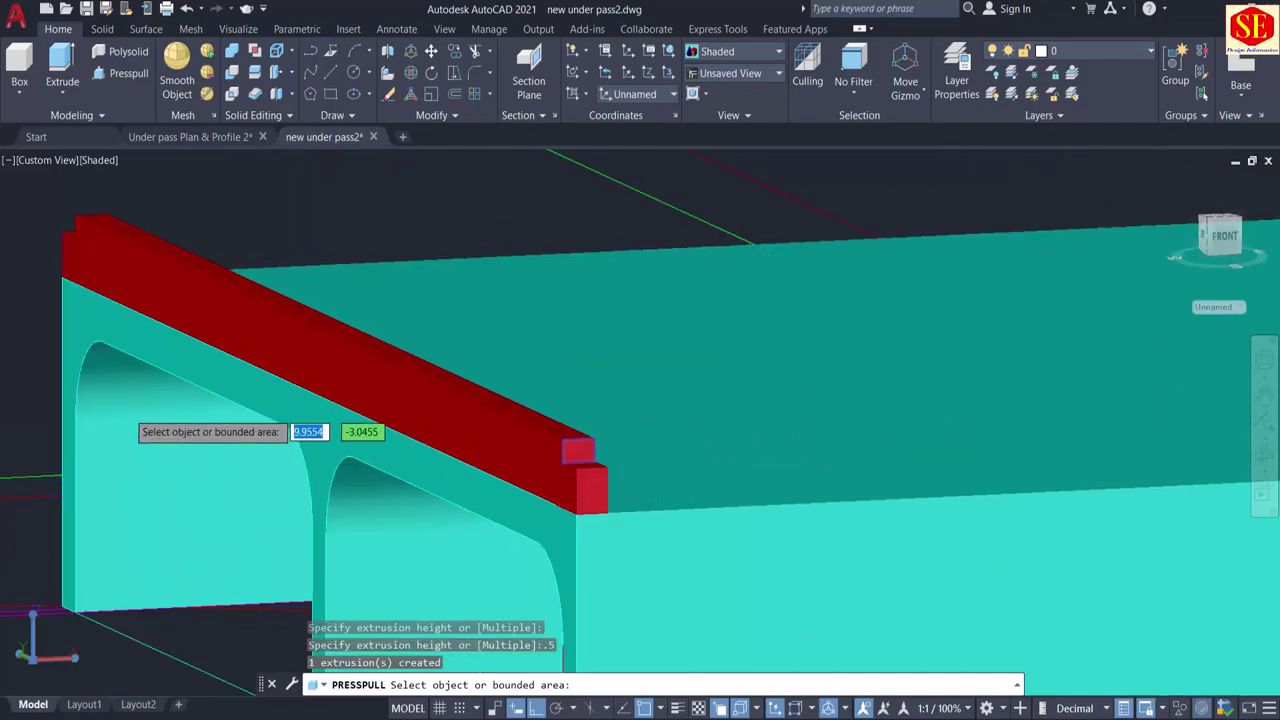
shift+middle_drag(130, 414, 709, 400)
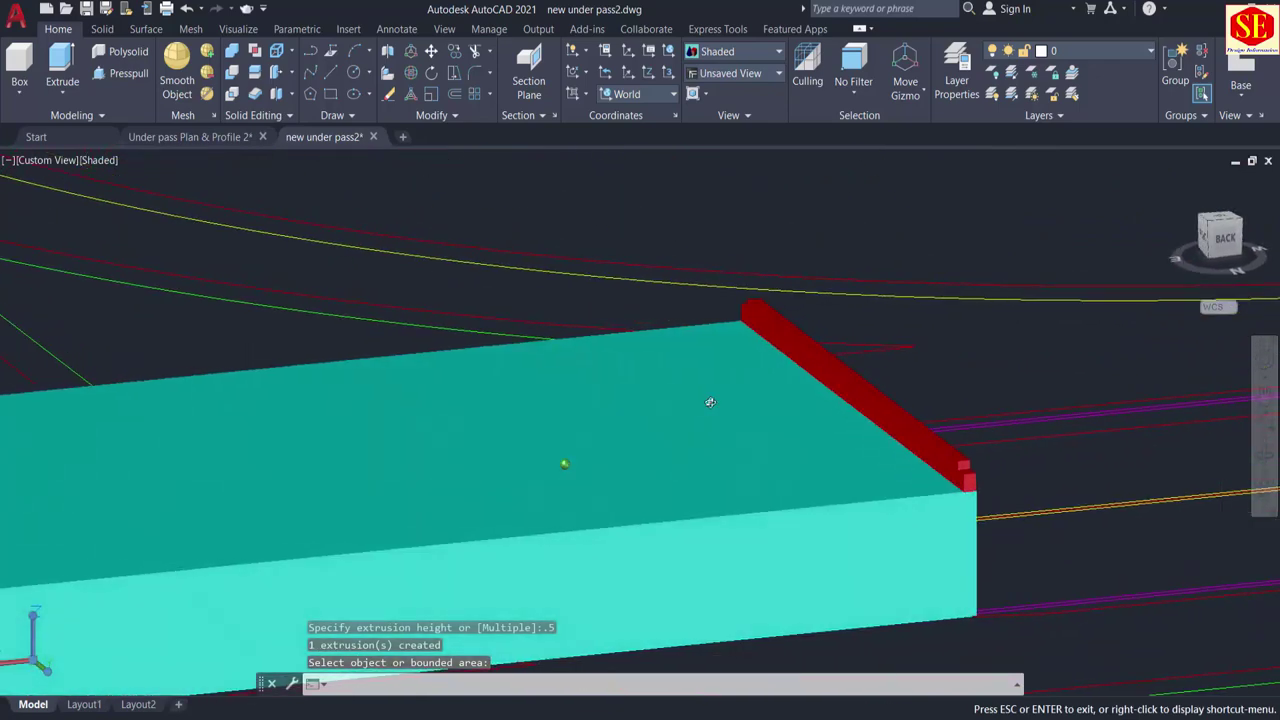
key(Return)
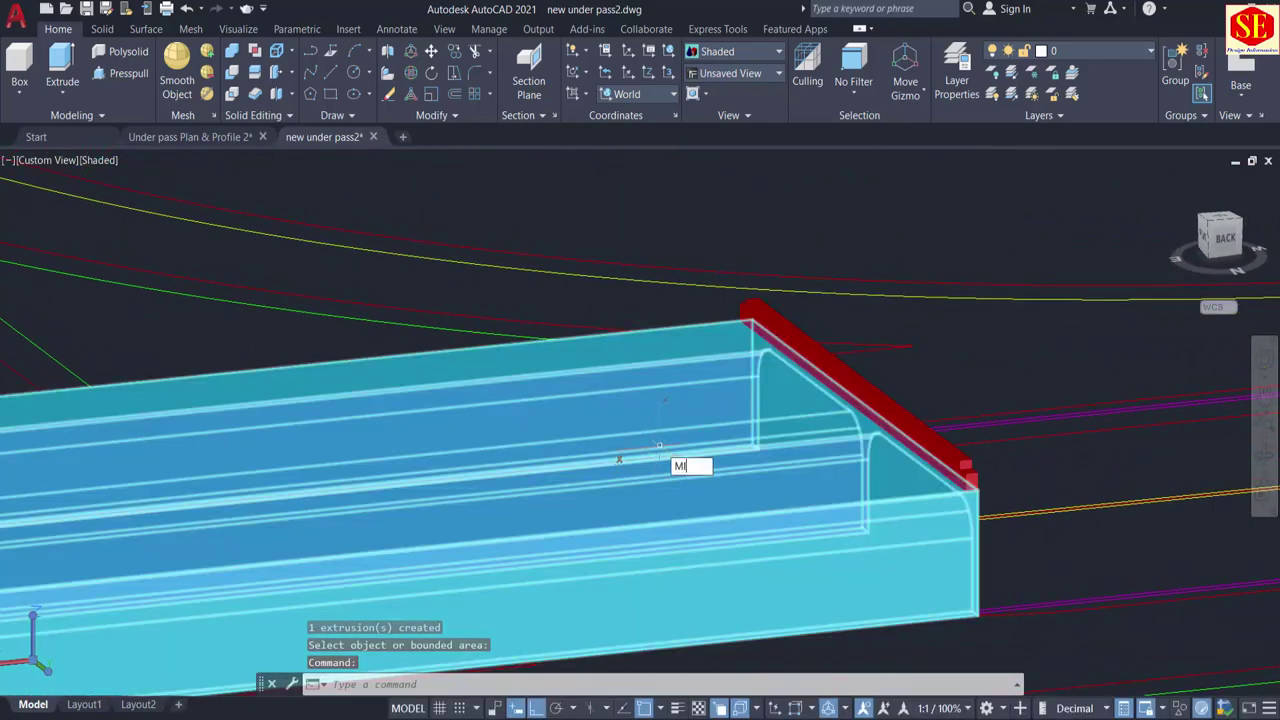
Step: Mirror the stepped edge wall to the box's opposite end about the crossing road's centreline, keeping the original
key(Return)
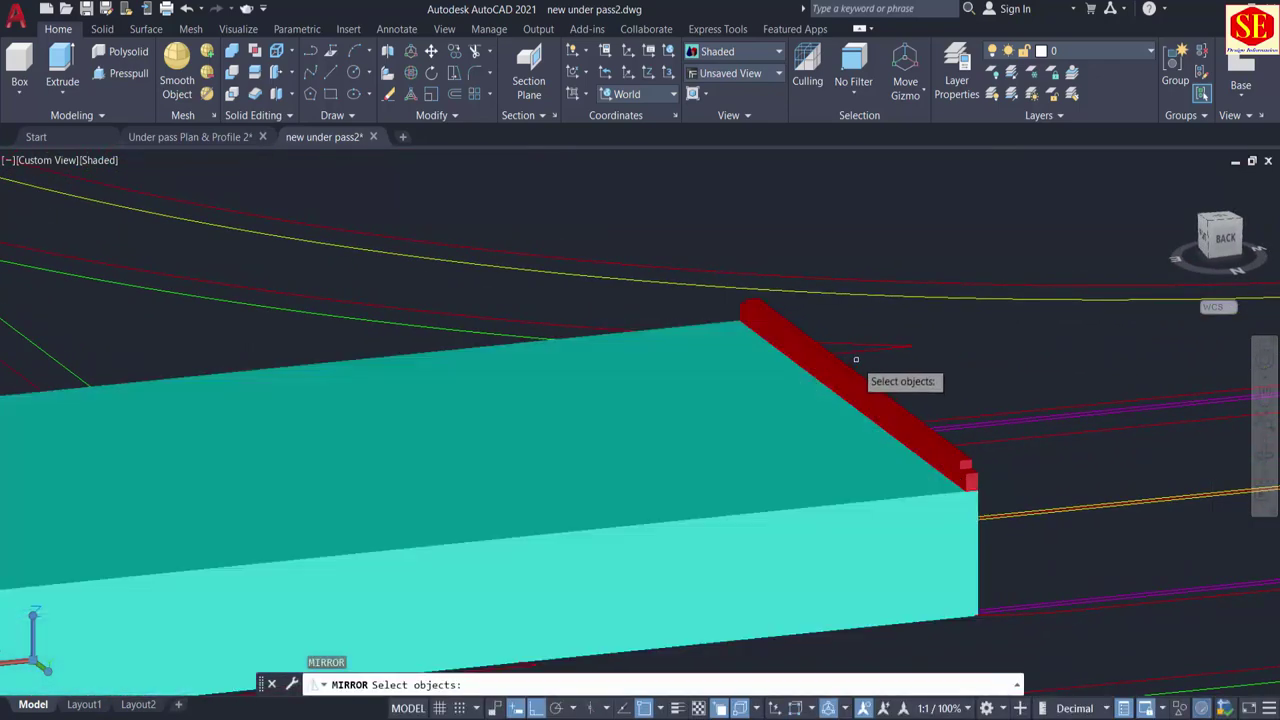
click(848, 371)
scroll(848, 371, down, 4)
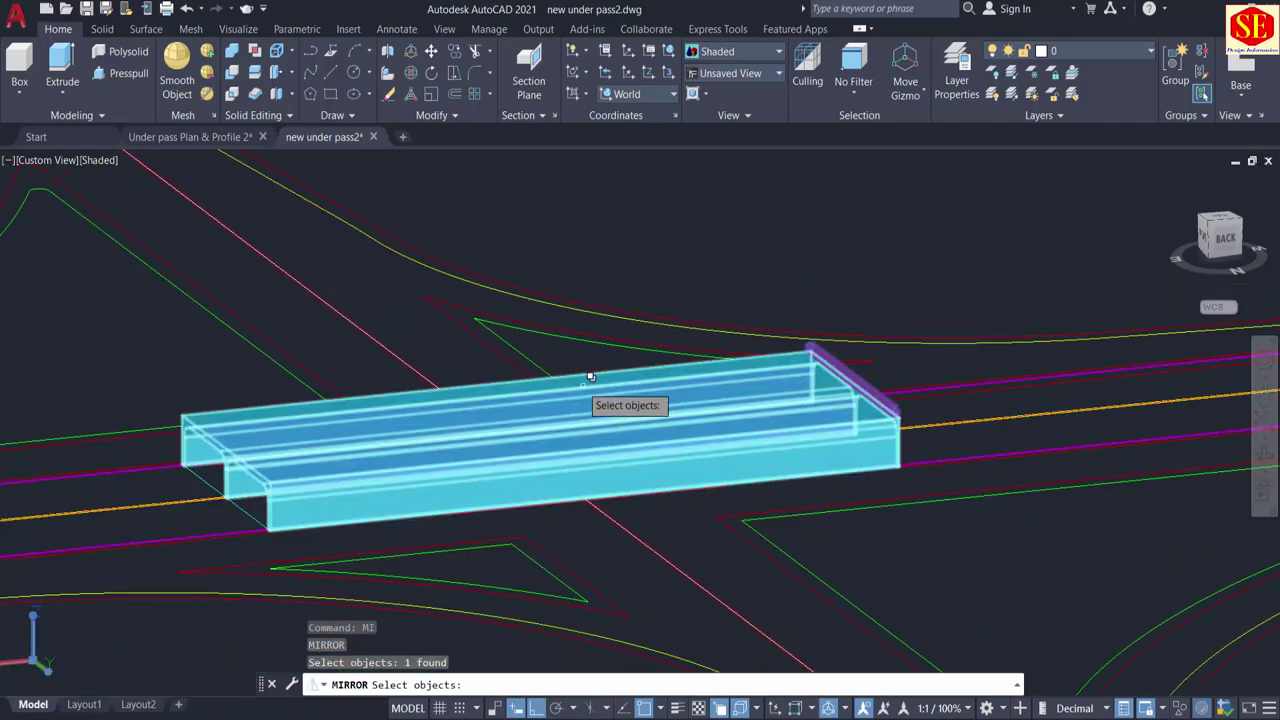
key(Return)
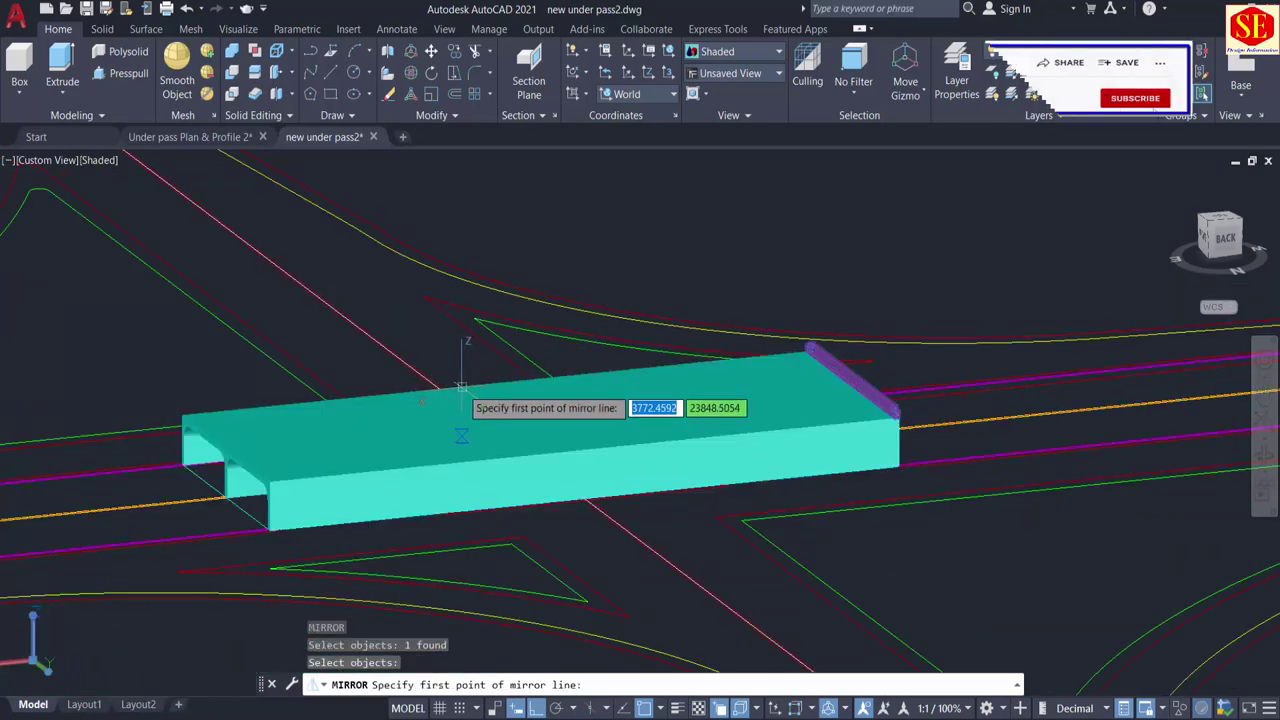
scroll(661, 556, up, 6)
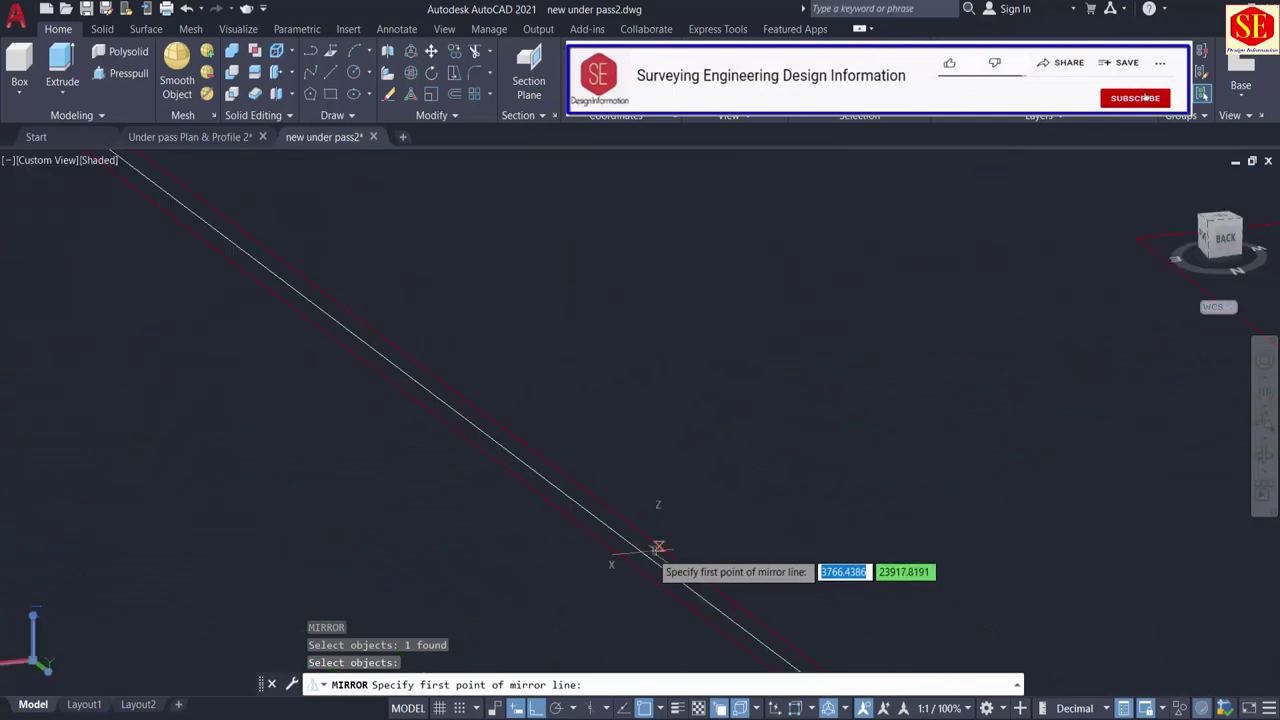
click(641, 553)
scroll(641, 553, down, 5)
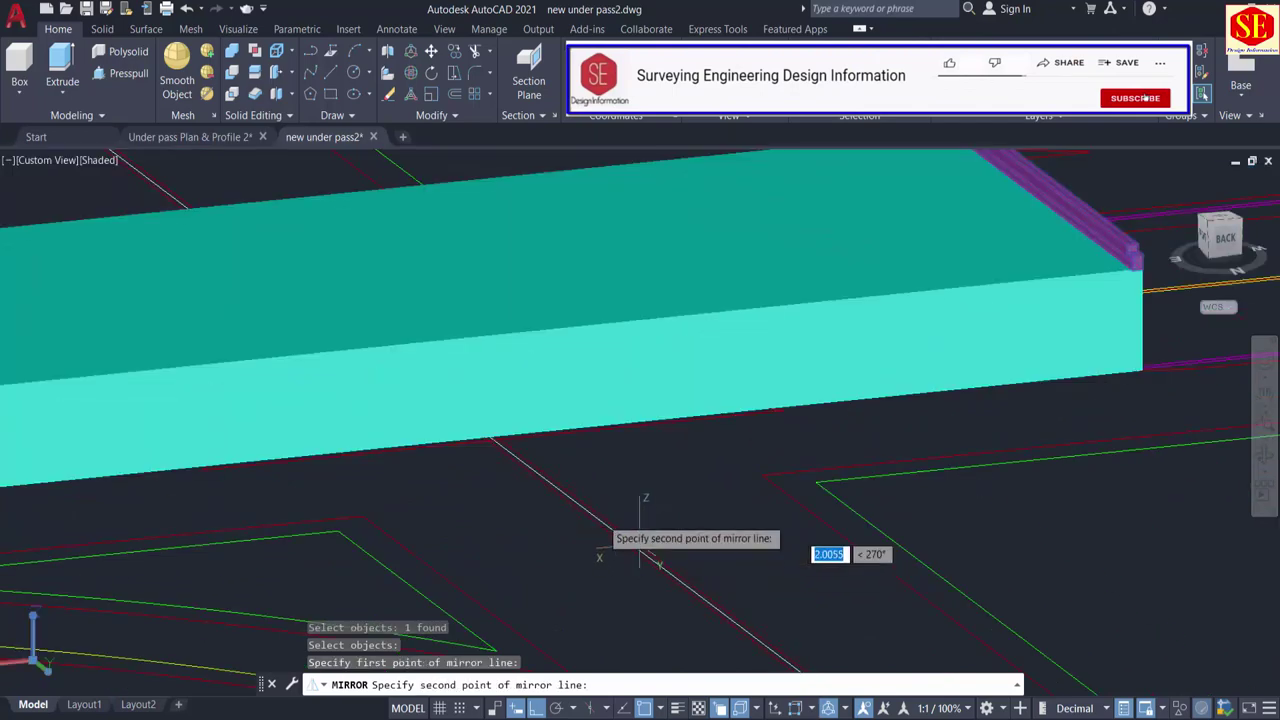
scroll(512, 448, up, 5)
click(500, 453)
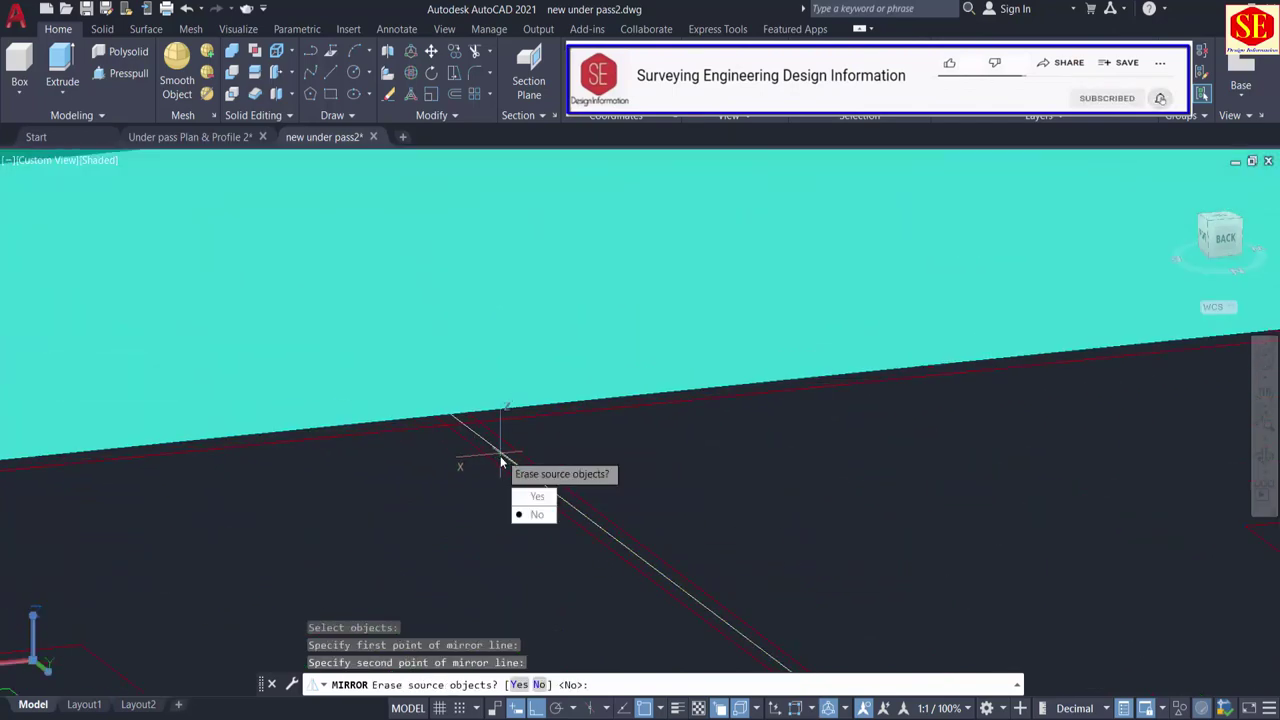
right_click(628, 428)
click(660, 434)
scroll(660, 434, down, 5)
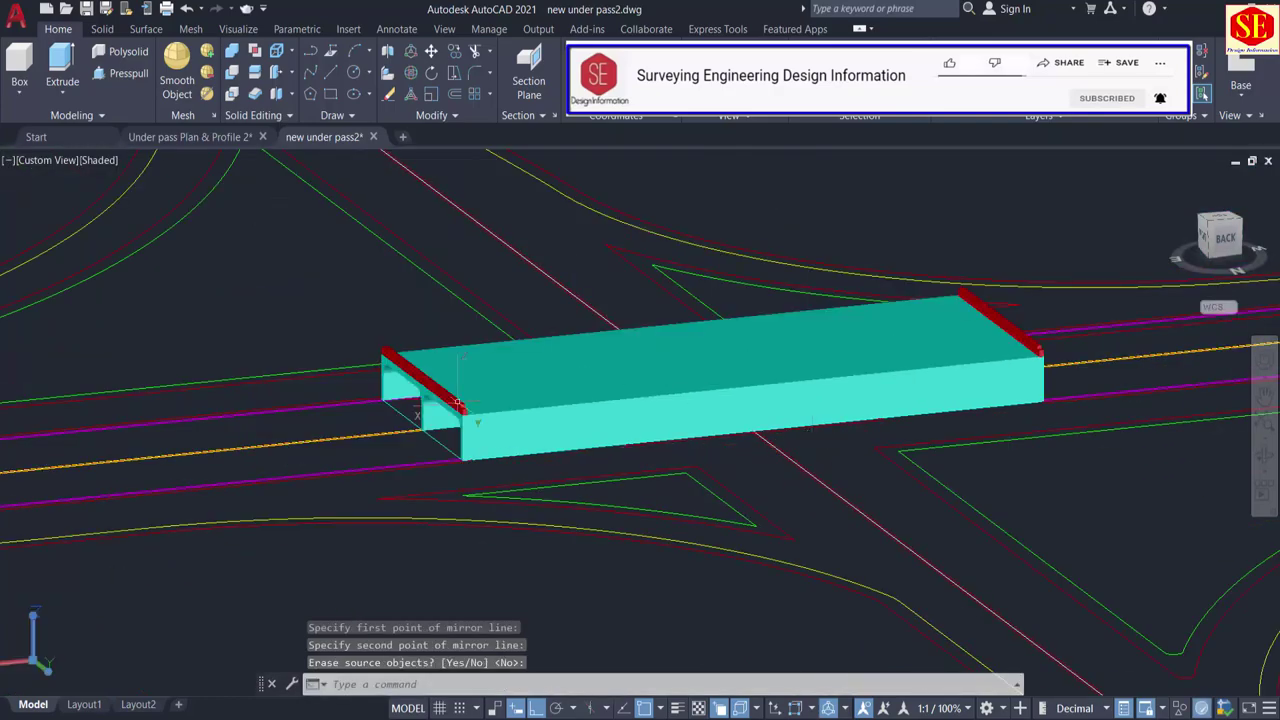
scroll(458, 403, up, 2)
scroll(380, 387, down, 3)
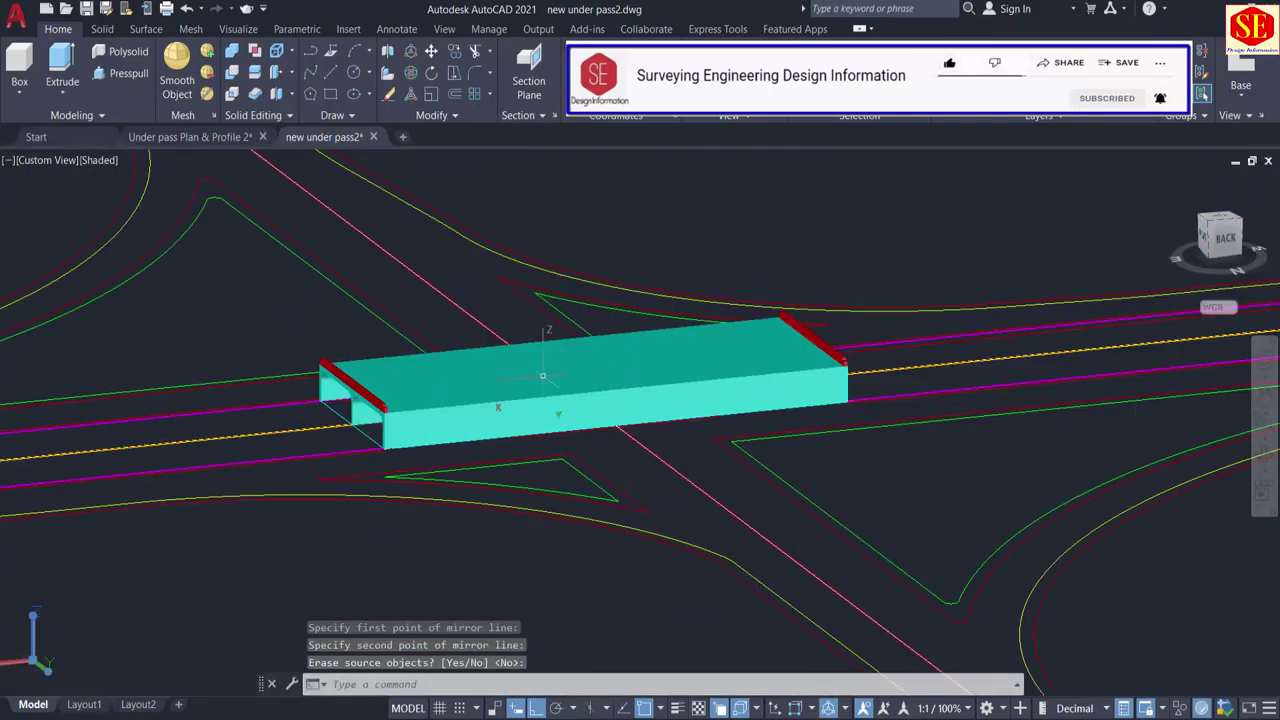
Step: Examine the pair of magenta polylines along the road's edge at the underpass's open end
shift+middle_drag(542, 376, 926, 454)
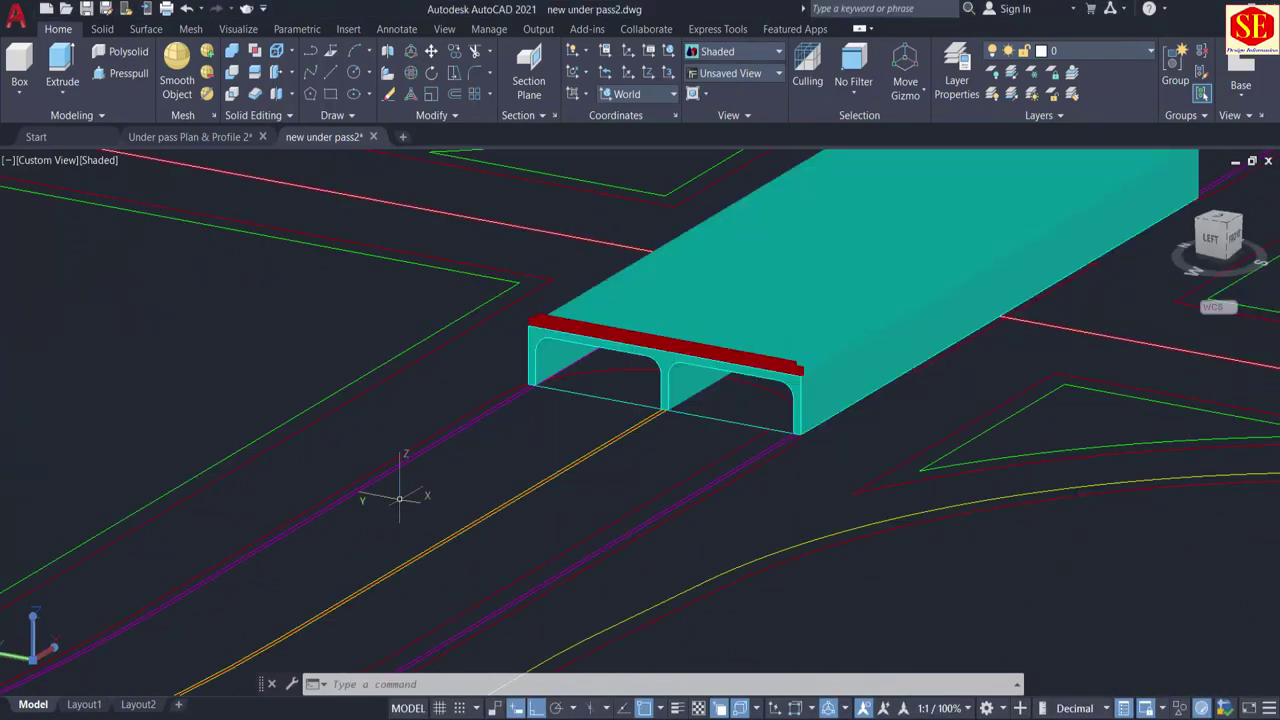
scroll(429, 450, up, 3)
click(429, 451)
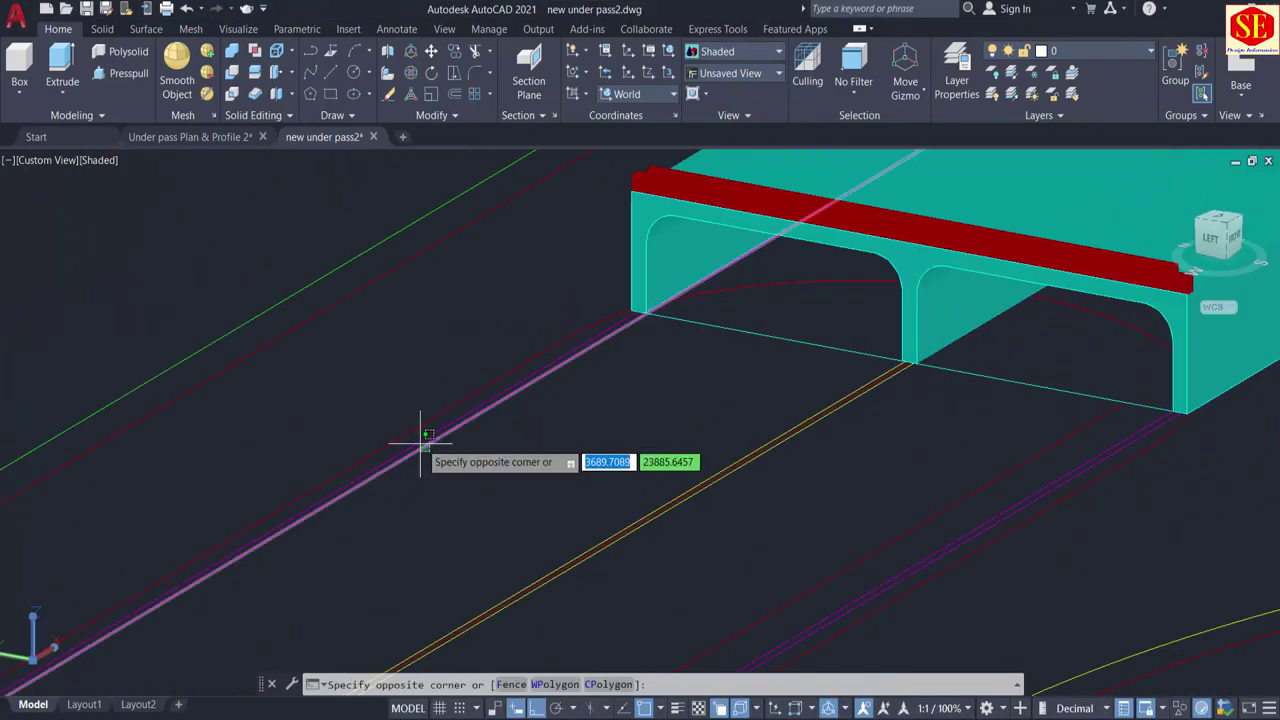
click(421, 443)
middle_drag(796, 593, 718, 468)
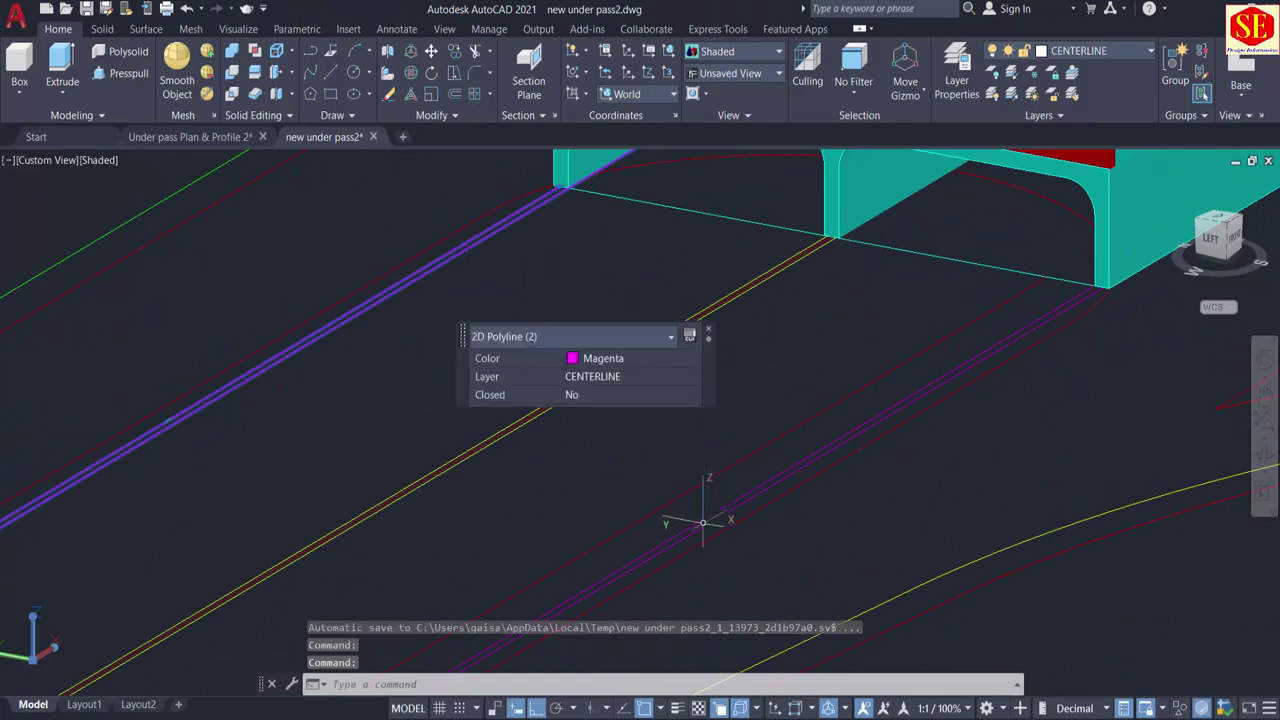
scroll(710, 522, down, 3)
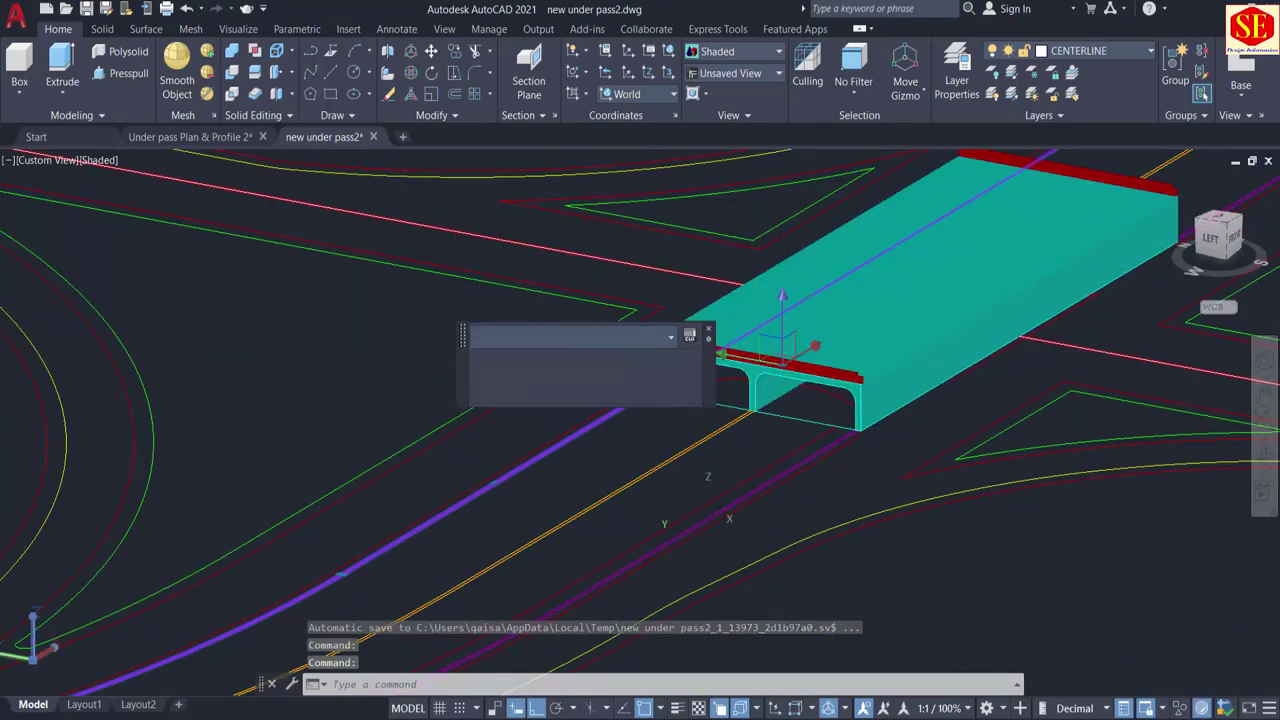
key(Escape)
Step: Follow the road lines from the underpass around the bend and inspect the inner magenta polyline's vertices where the curve starts
scroll(540, 537, down, 2)
middle_drag(540, 537, 705, 428)
shift+middle_drag(505, 545, 588, 527)
mouse_move(529, 568)
middle_down()
mouse_move(596, 538)
mouse_move(655, 482)
middle_up()
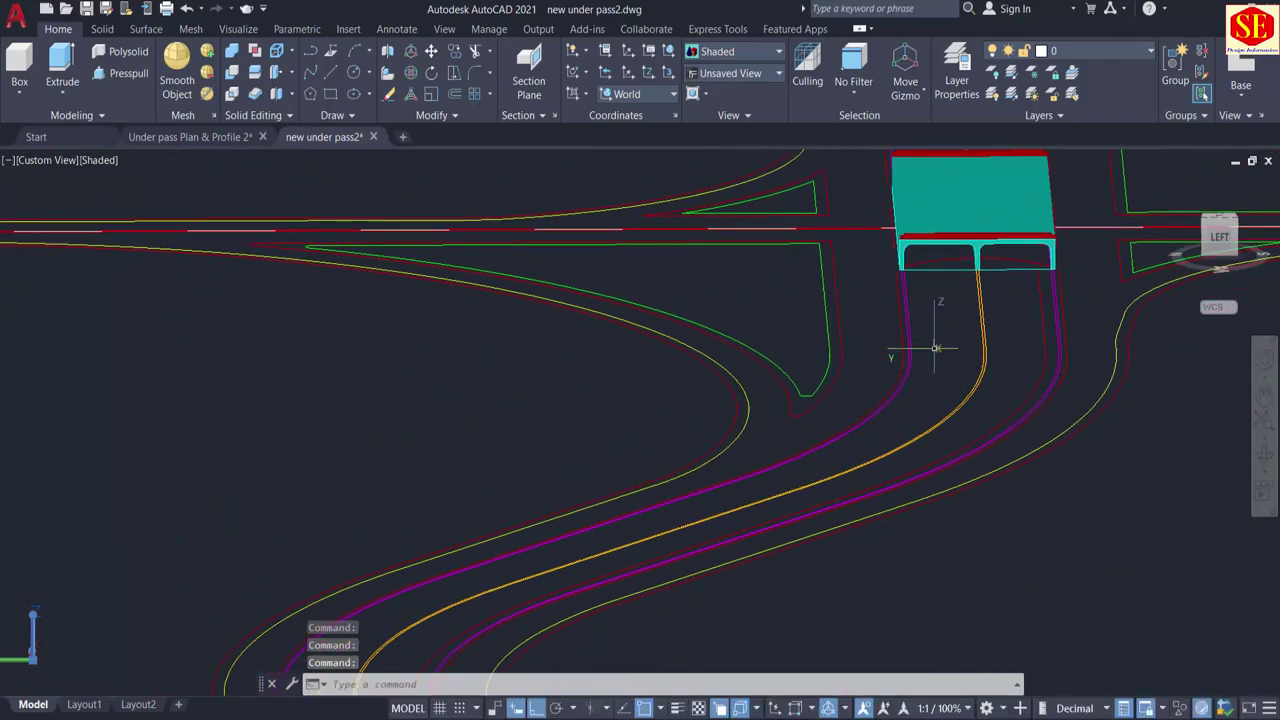
middle_drag(934, 347, 820, 409)
scroll(820, 395, up, 4)
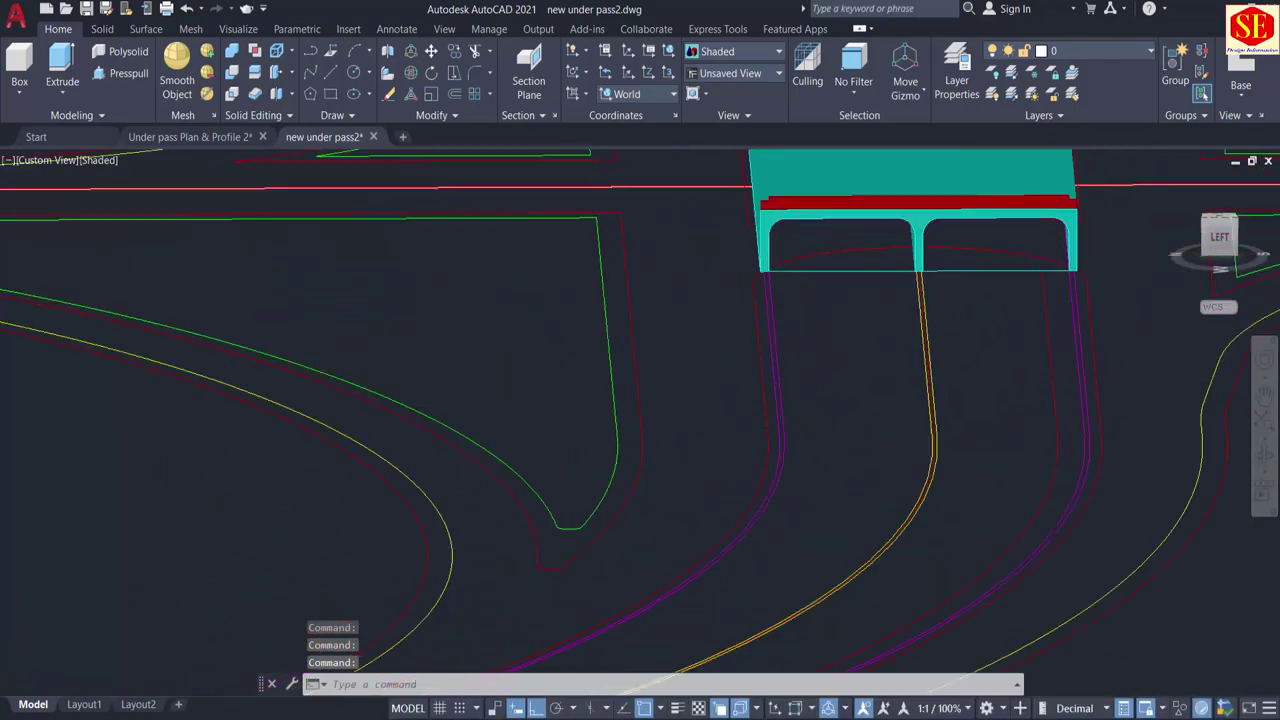
scroll(773, 448, up, 2)
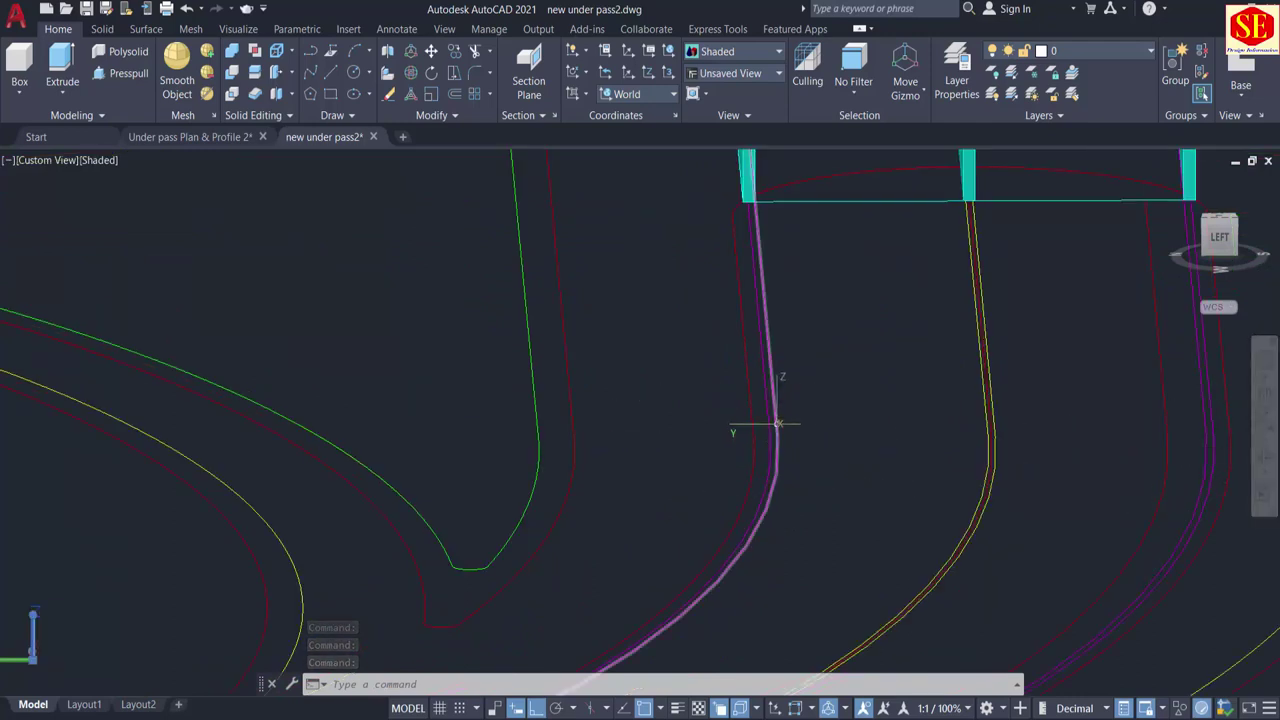
click(783, 440)
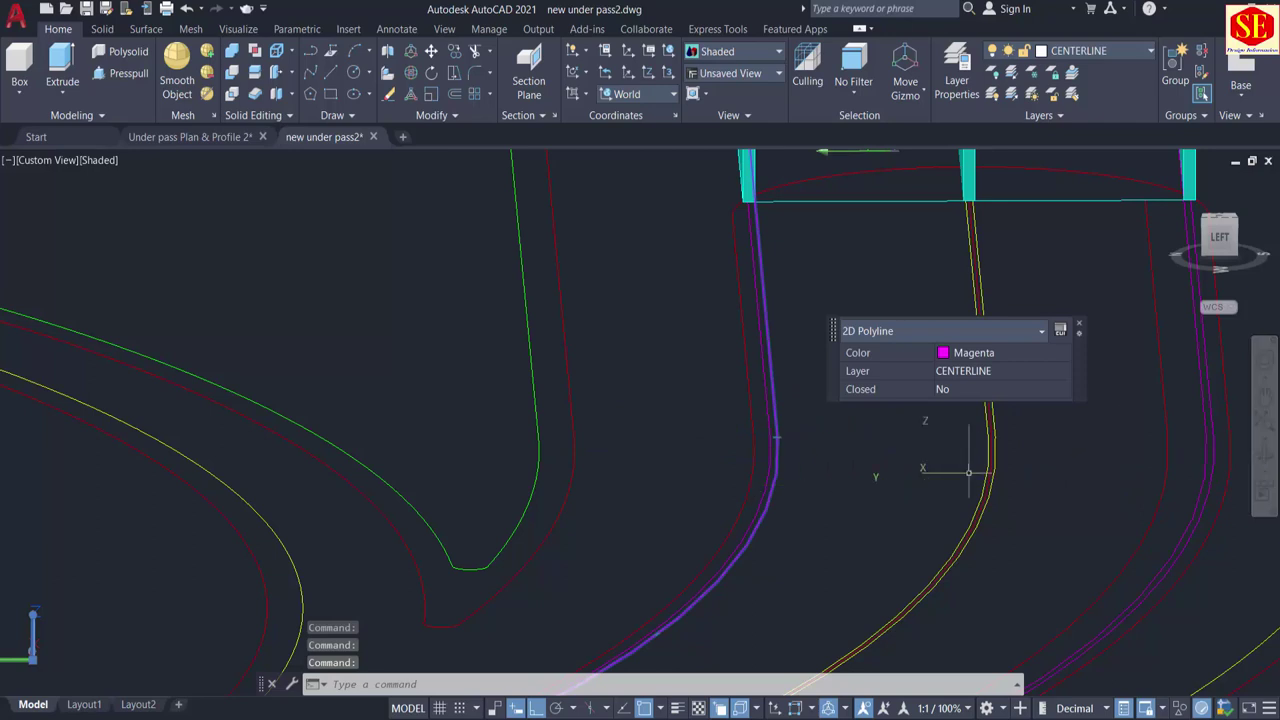
scroll(778, 440, up, 5)
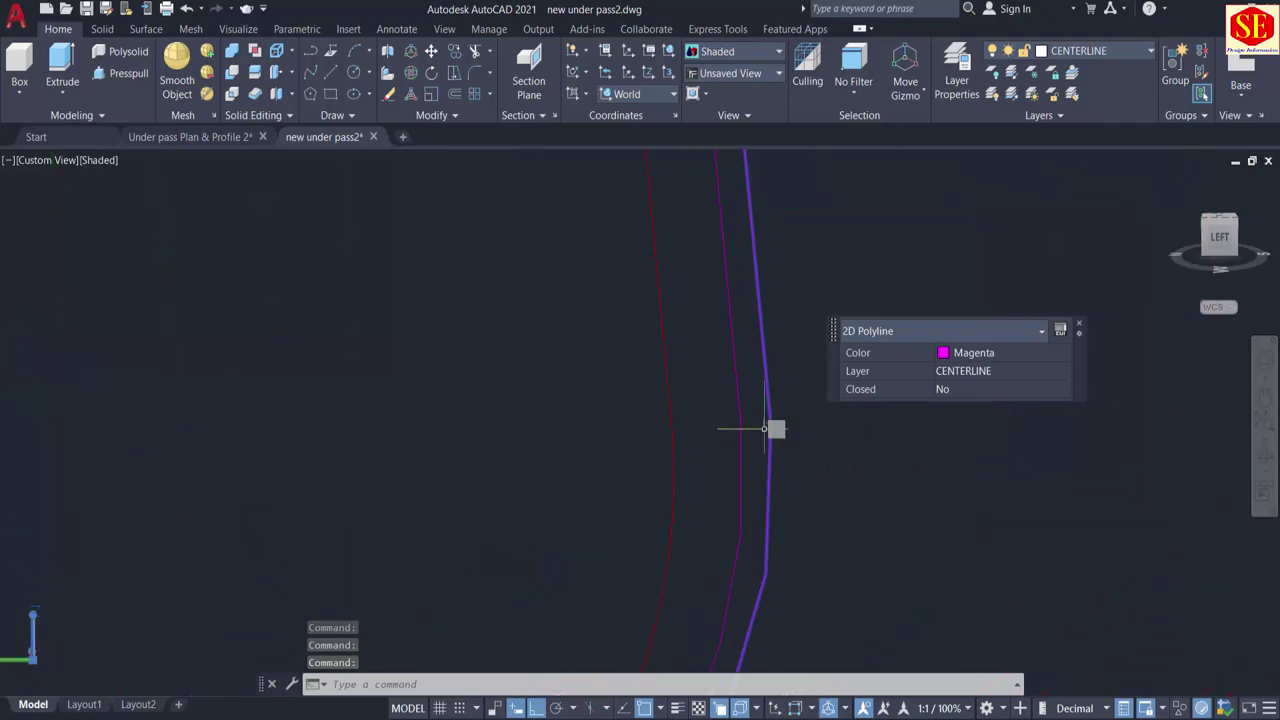
scroll(748, 428, down, 5)
Step: In the Under pass Plan & Profile 2 drawing, select the station lines and labels at 0+896.7002, 0+603.3852 and 0+429.7734
click(213, 139)
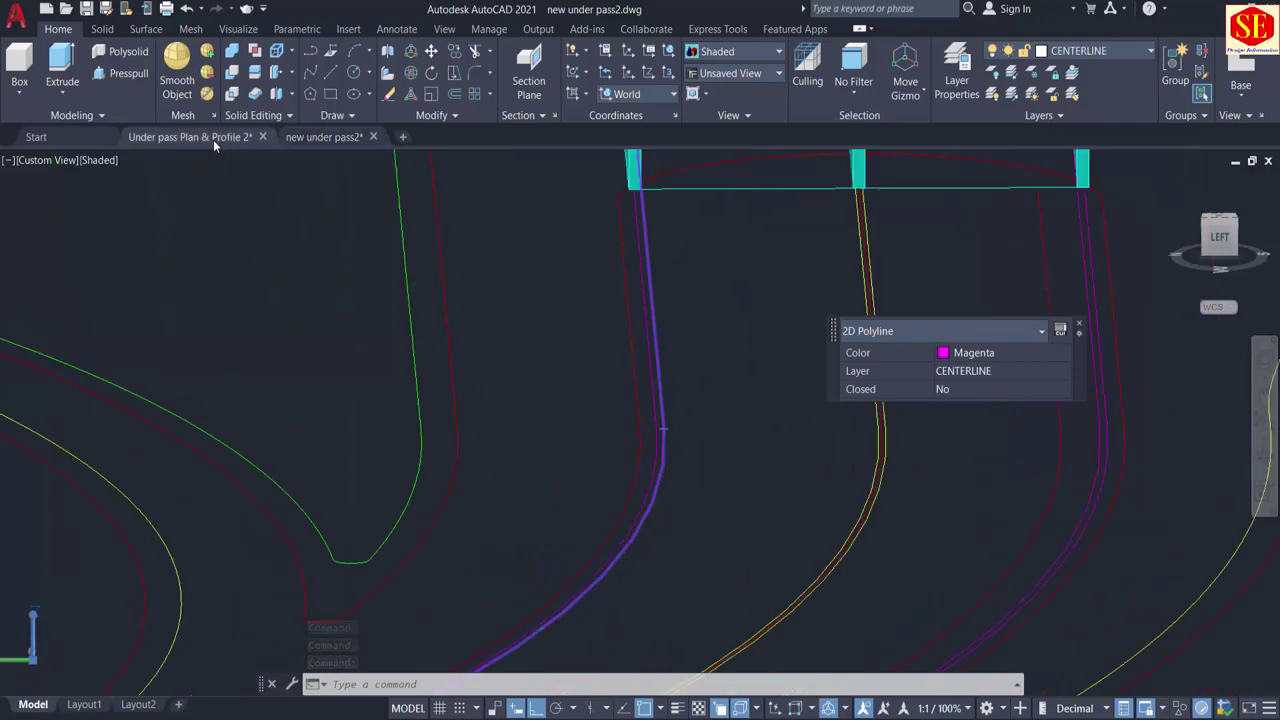
scroll(844, 347, up, 5)
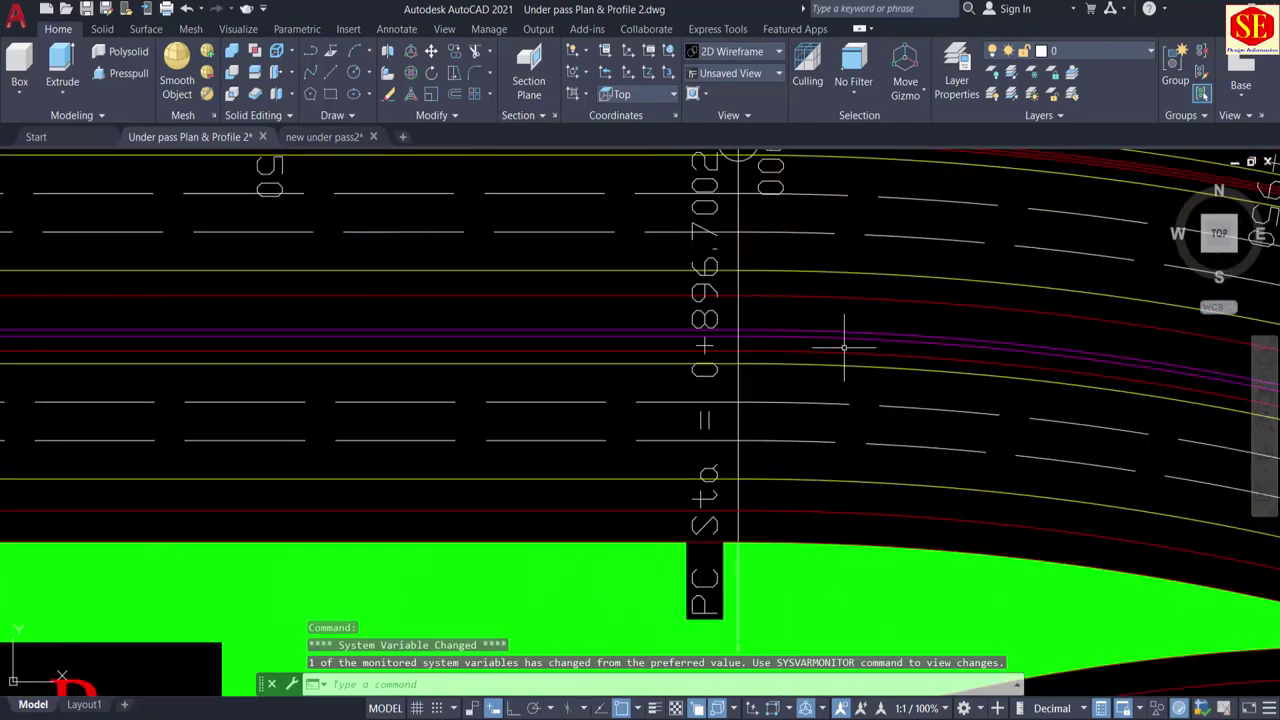
click(759, 302)
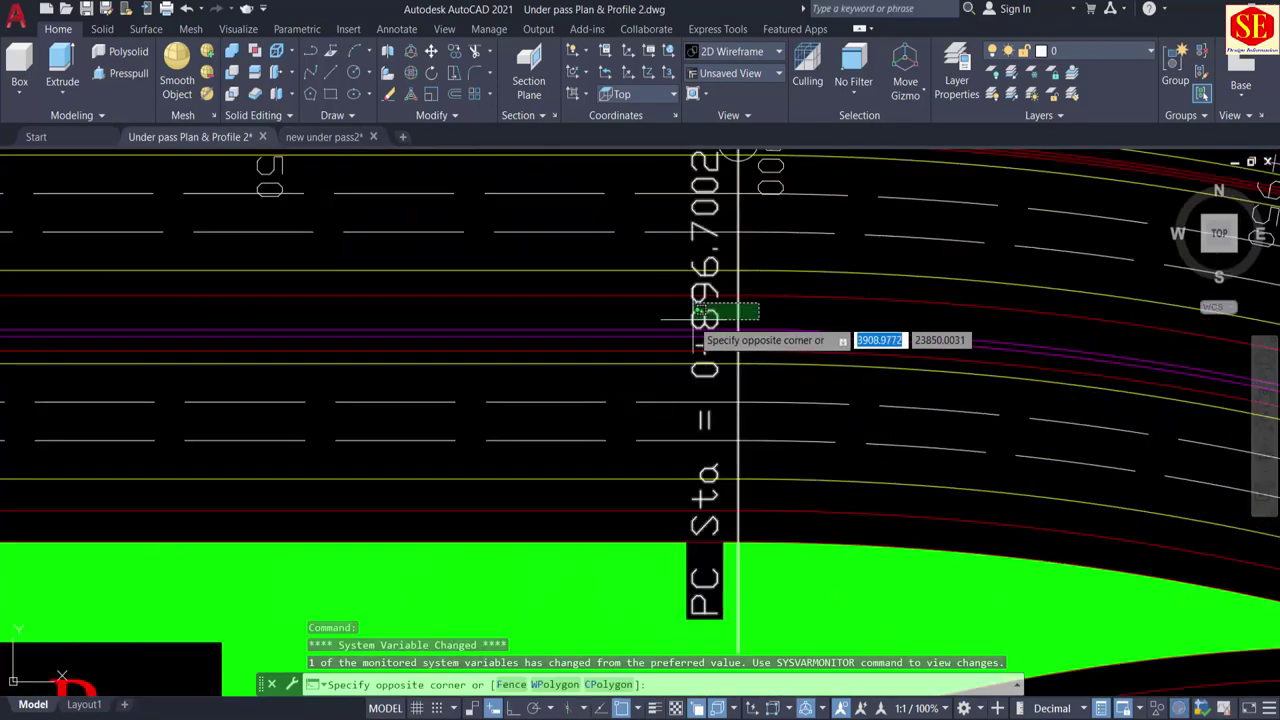
click(834, 371)
scroll(834, 371, down, 5)
scroll(400, 418, up, 5)
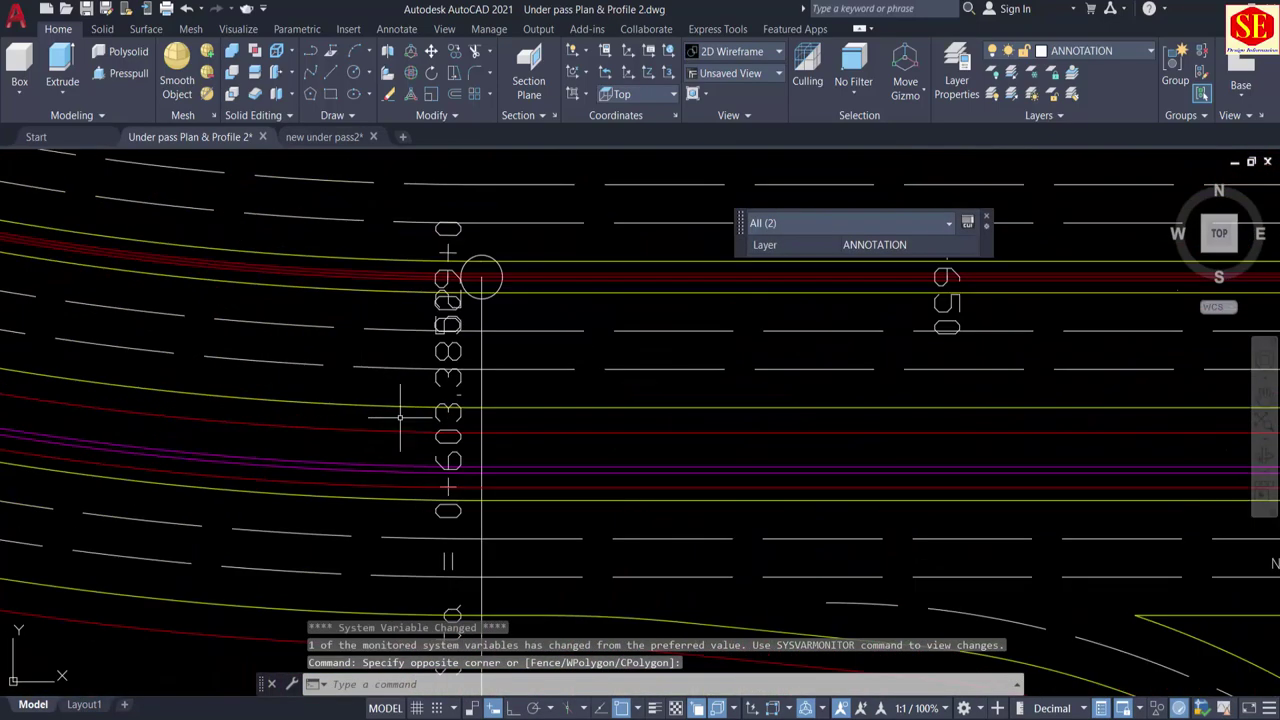
click(494, 450)
click(424, 457)
scroll(661, 477, down, 5)
scroll(383, 391, up, 5)
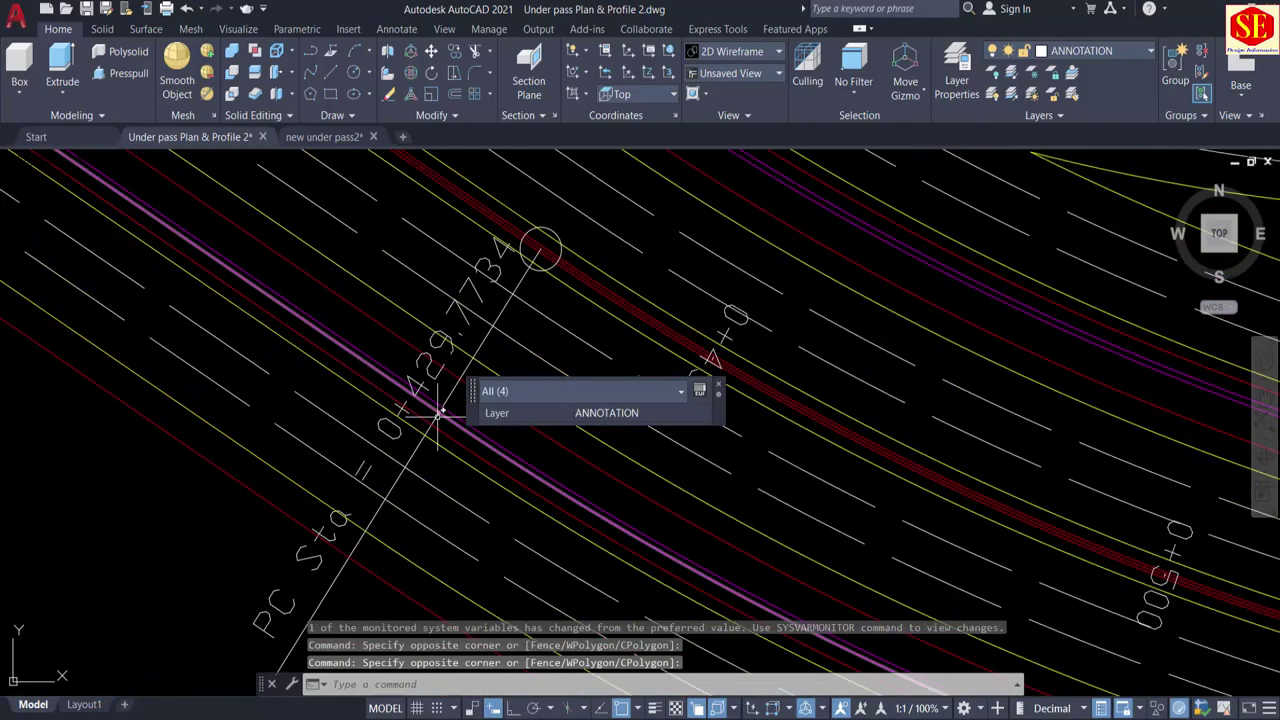
click(430, 305)
click(543, 457)
scroll(543, 457, down, 5)
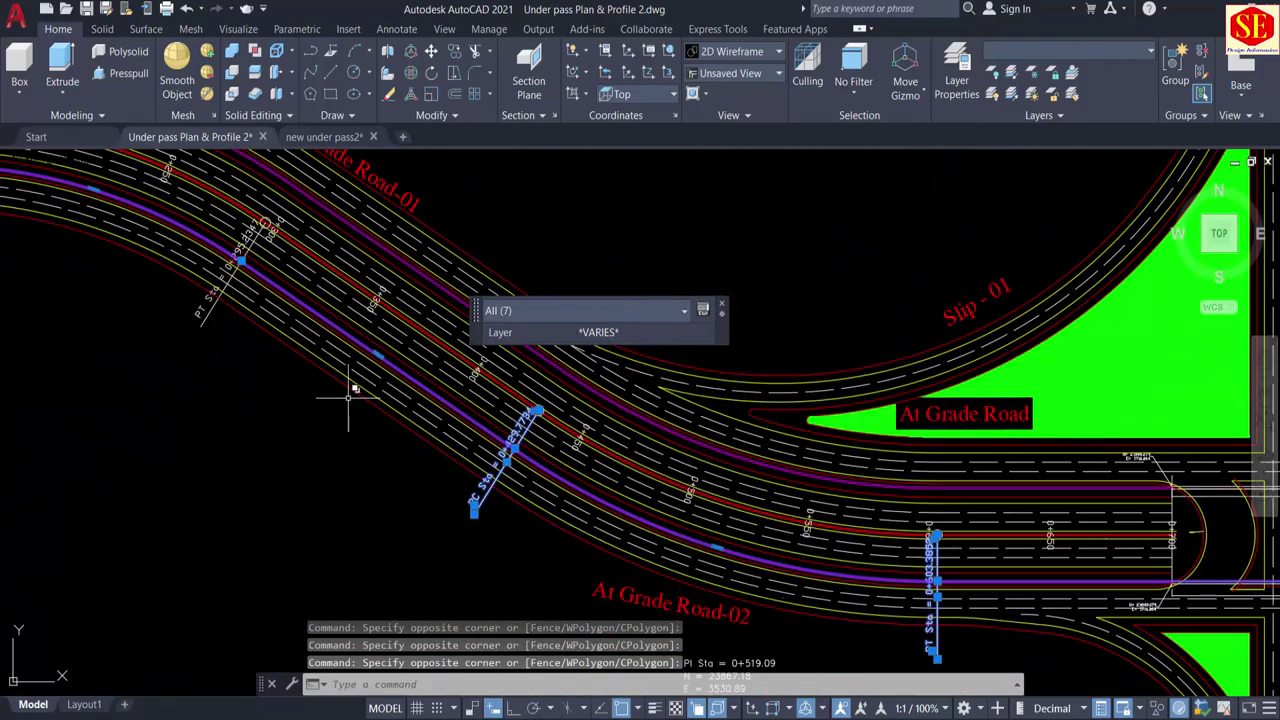
Step: Add the PT station line and label at 0+295.2347 and the marker near the road's west end to the selection
scroll(248, 240, up, 5)
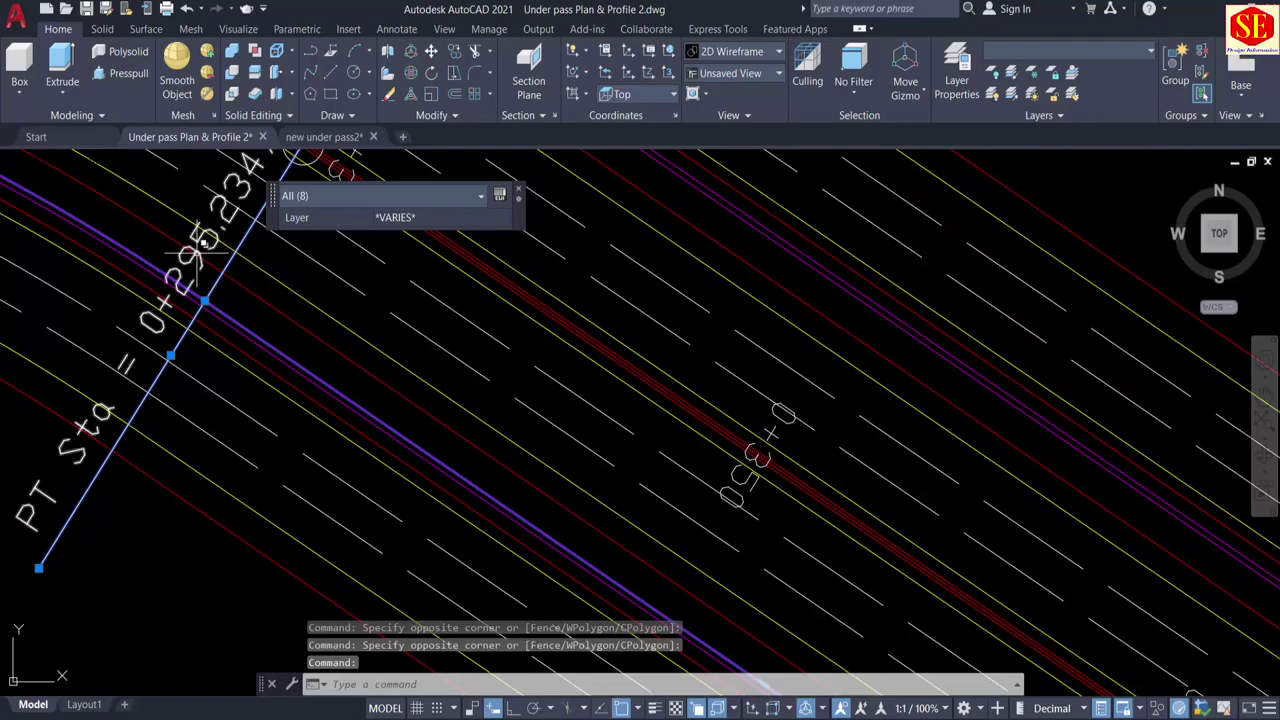
click(226, 263)
click(328, 317)
scroll(418, 349, down, 5)
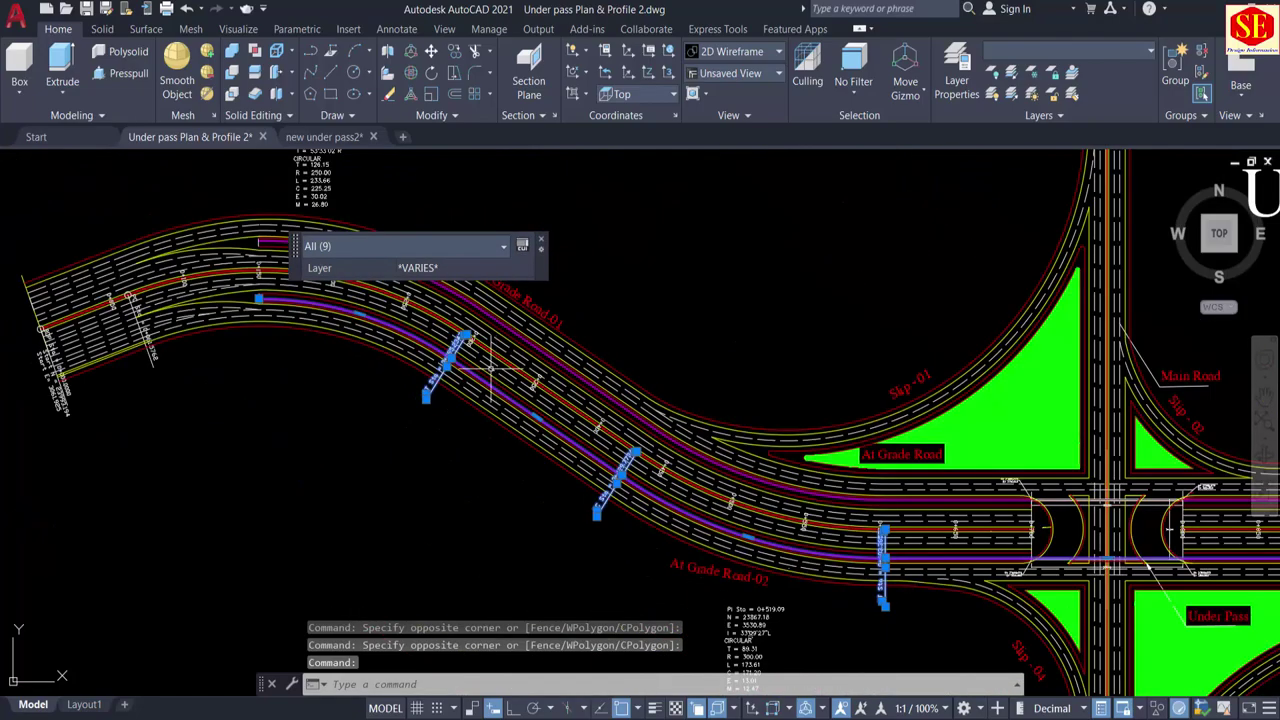
scroll(102, 330, up, 2)
click(242, 383)
click(223, 410)
scroll(190, 387, down, 3)
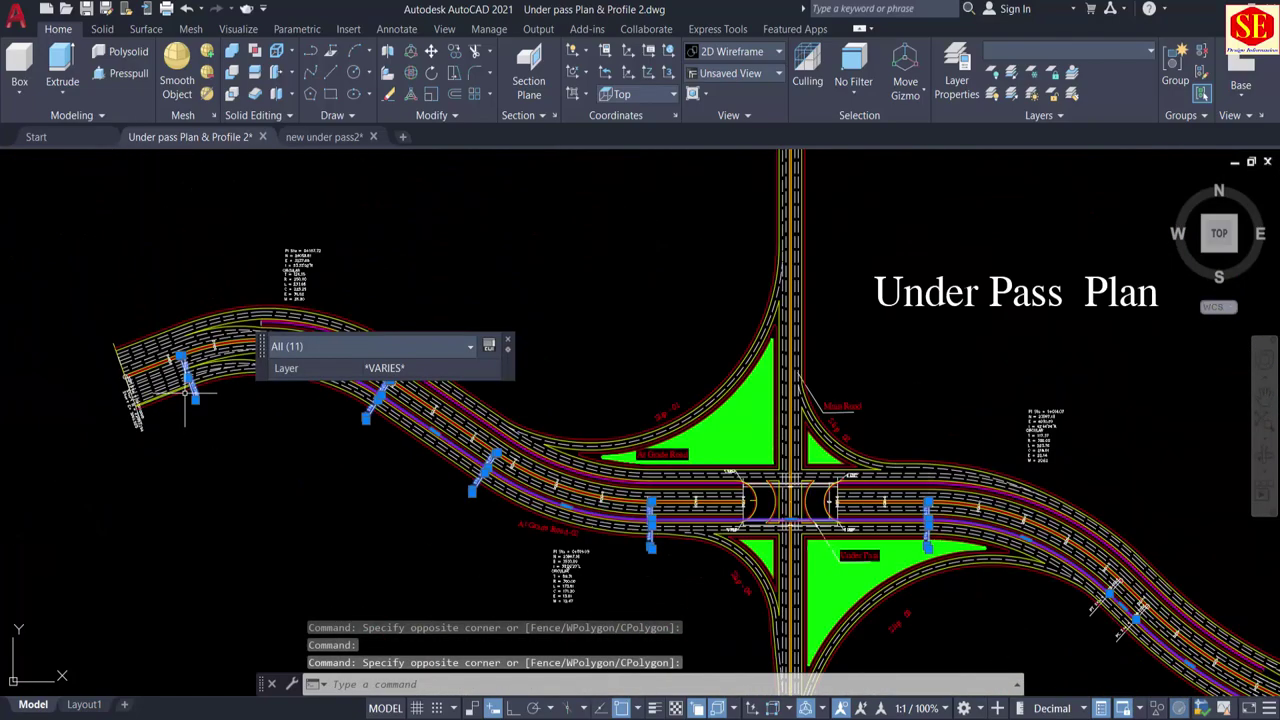
Step: Add the remaining PC and PT station lines and labels up to the road's east end, and copy the selection to the clipboard
middle_drag(542, 479, 440, 404)
scroll(765, 486, up, 6)
click(718, 462)
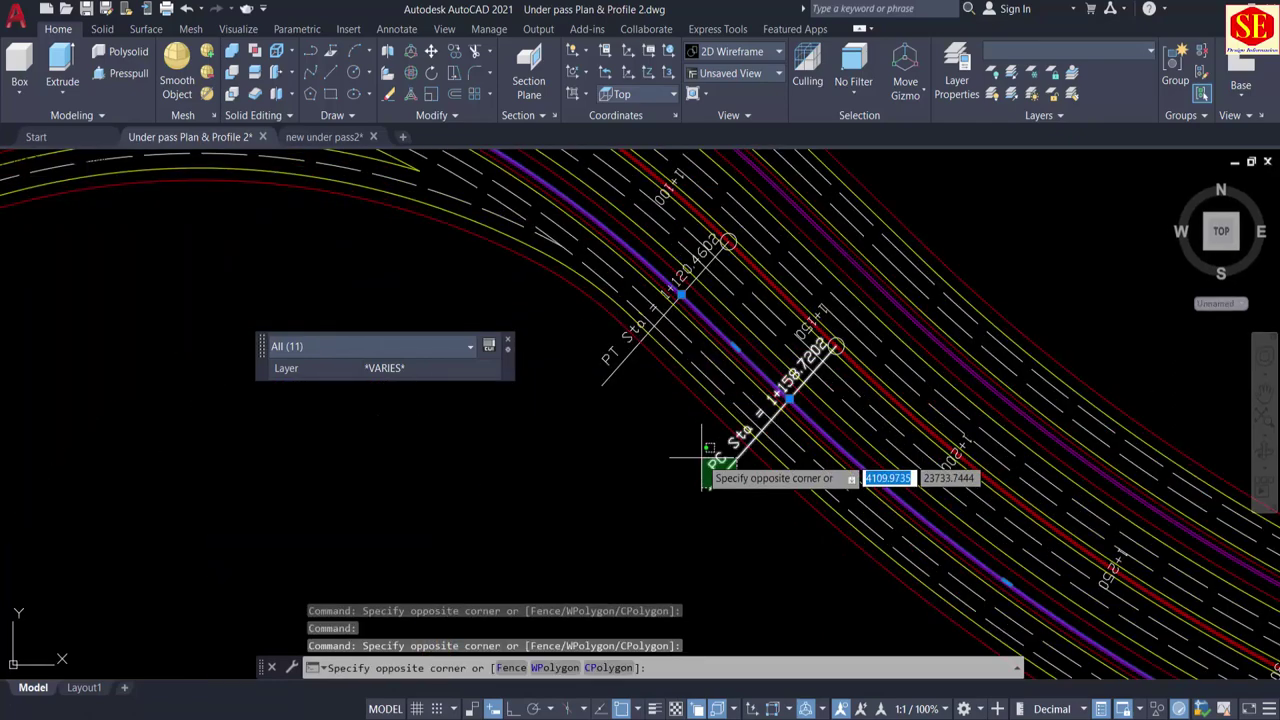
click(620, 405)
click(606, 362)
click(583, 349)
scroll(457, 357, down, 6)
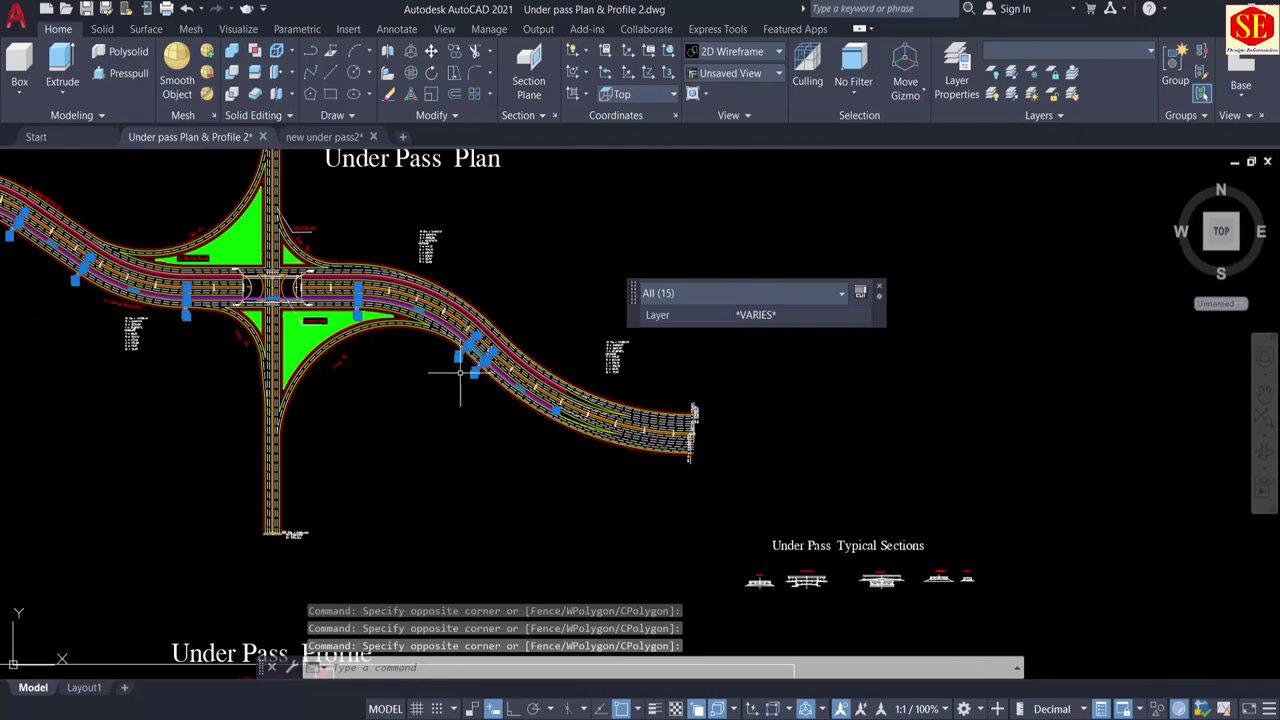
scroll(694, 475, up, 6)
click(585, 415)
click(503, 445)
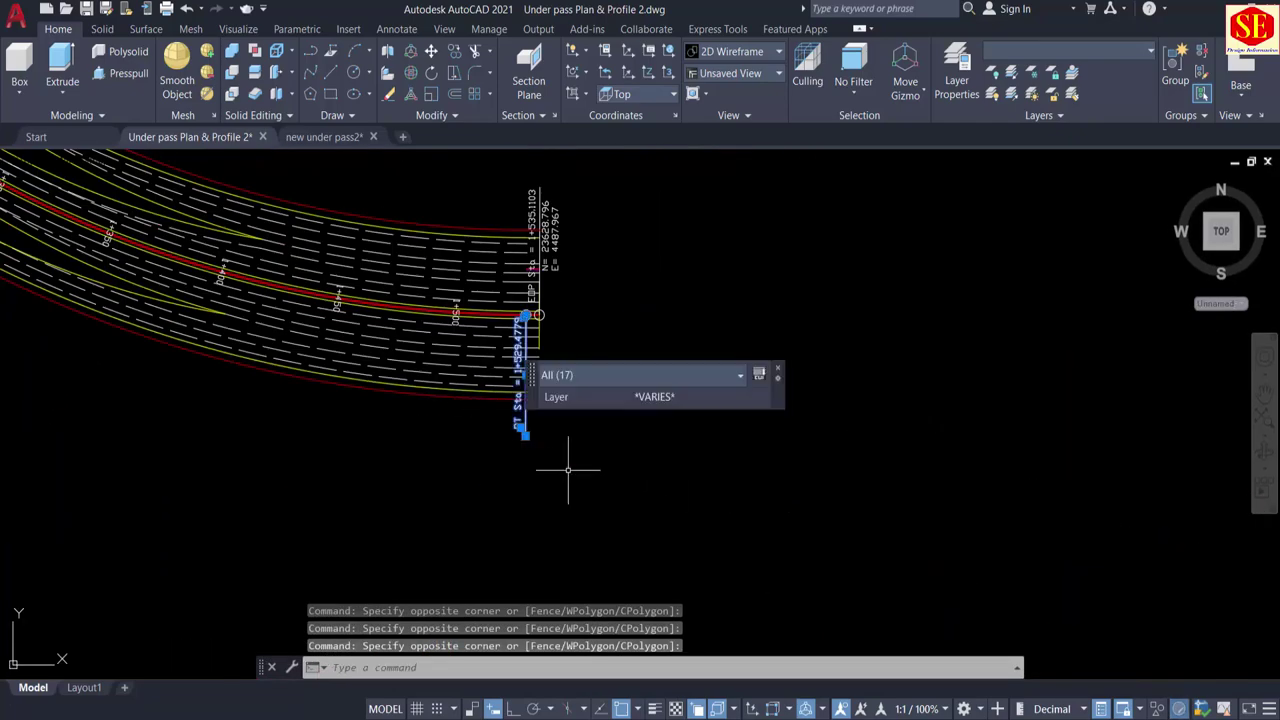
right_click(513, 426)
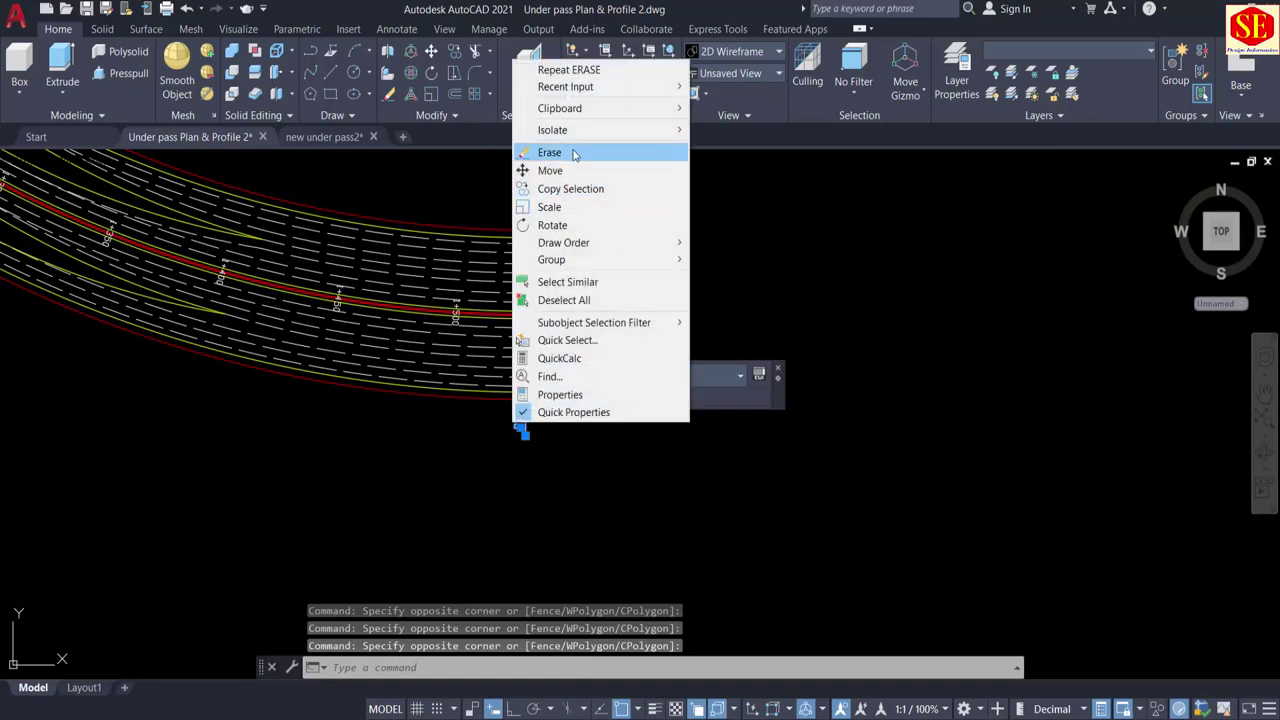
mouse_move(585, 107)
click(718, 126)
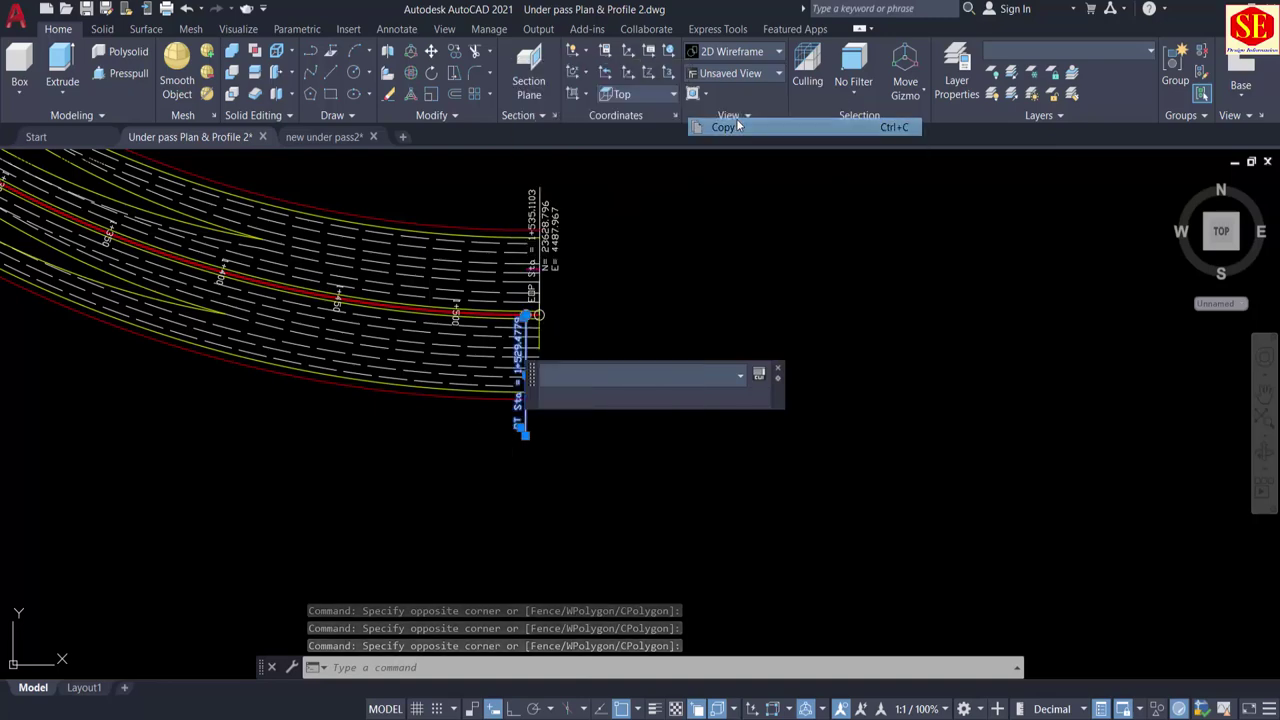
Step: Switch to the new under pass2 drawing, set the Top view, and paste the station markers to their original coordinates
click(340, 141)
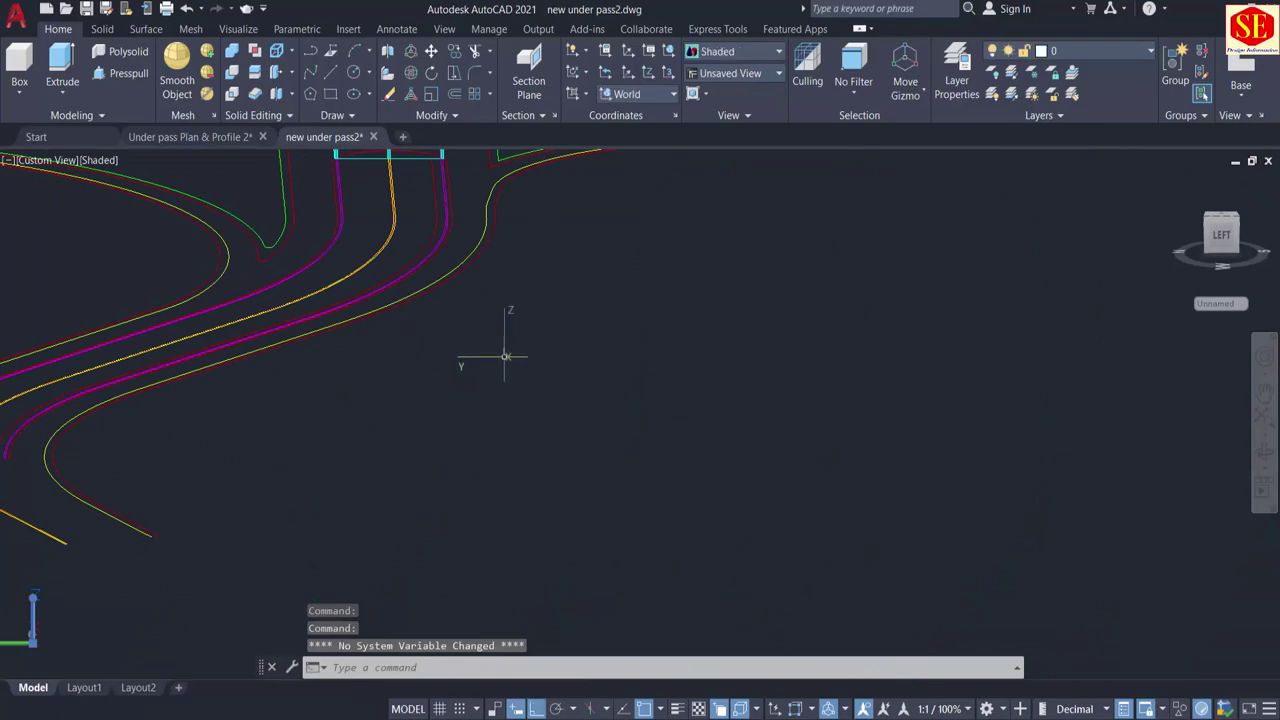
shift+middle_drag(505, 356, 894, 171)
click(47, 165)
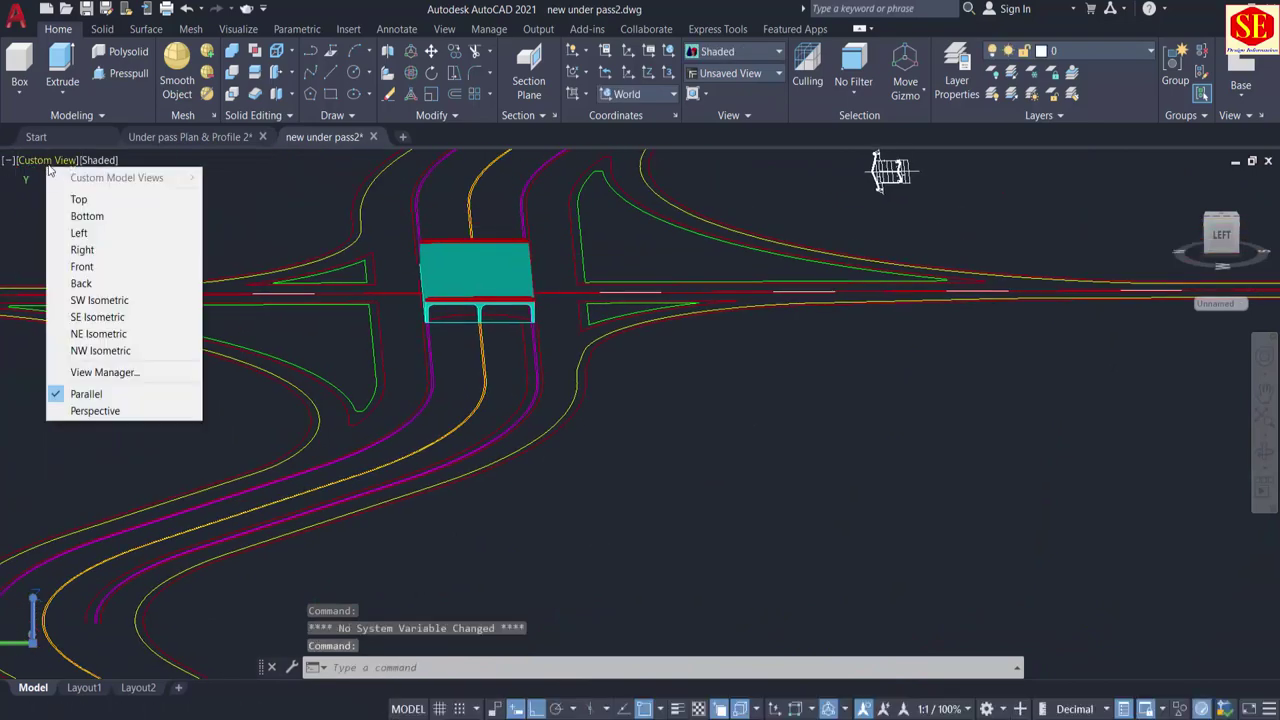
click(80, 194)
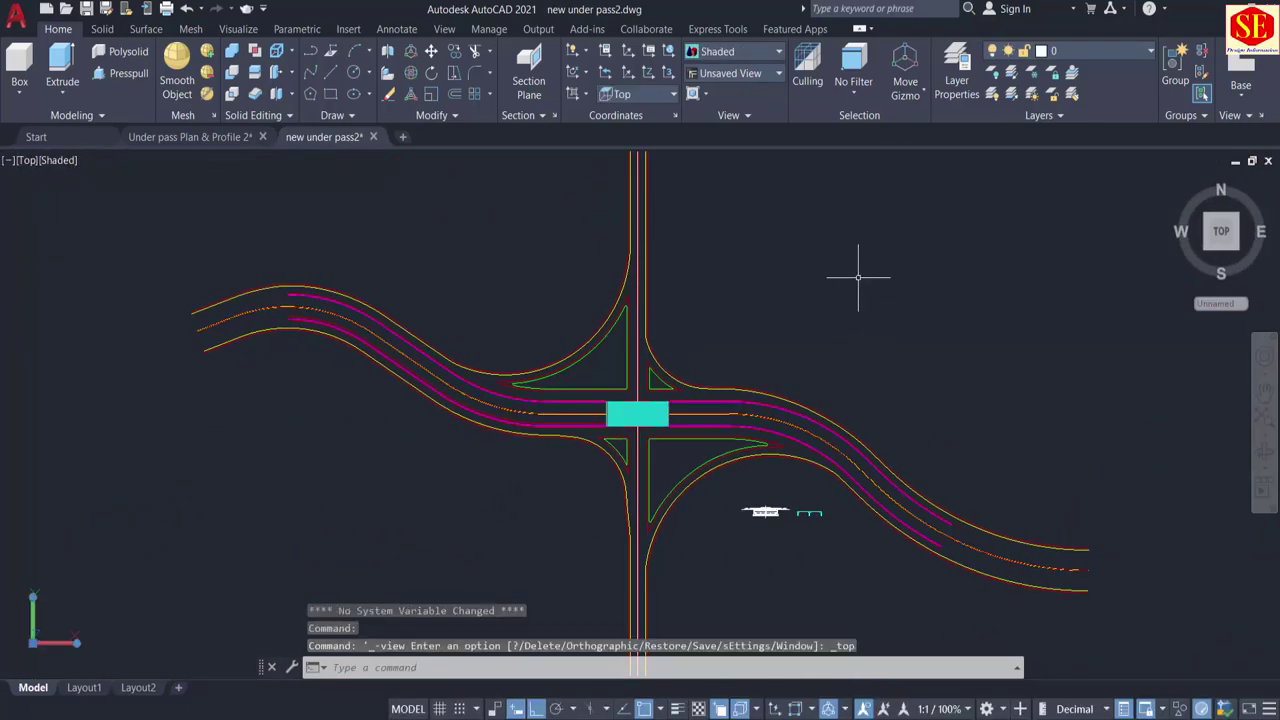
right_click(858, 279)
mouse_move(913, 330)
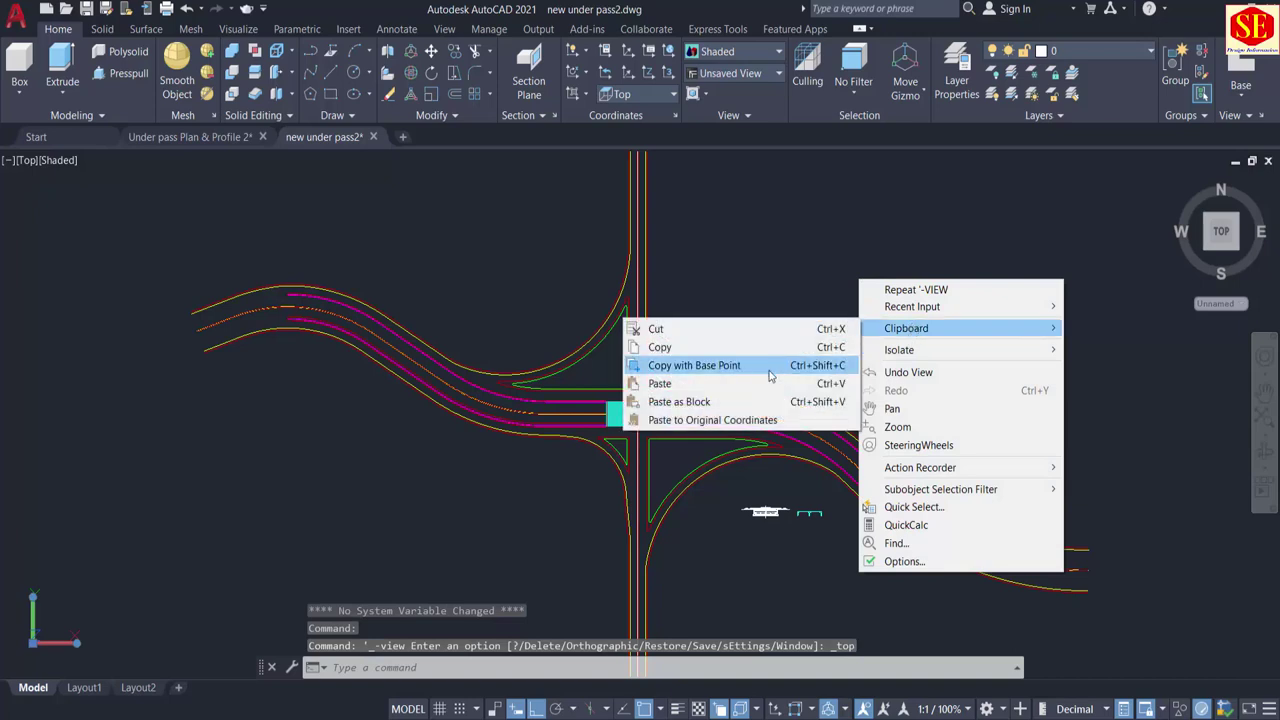
click(722, 428)
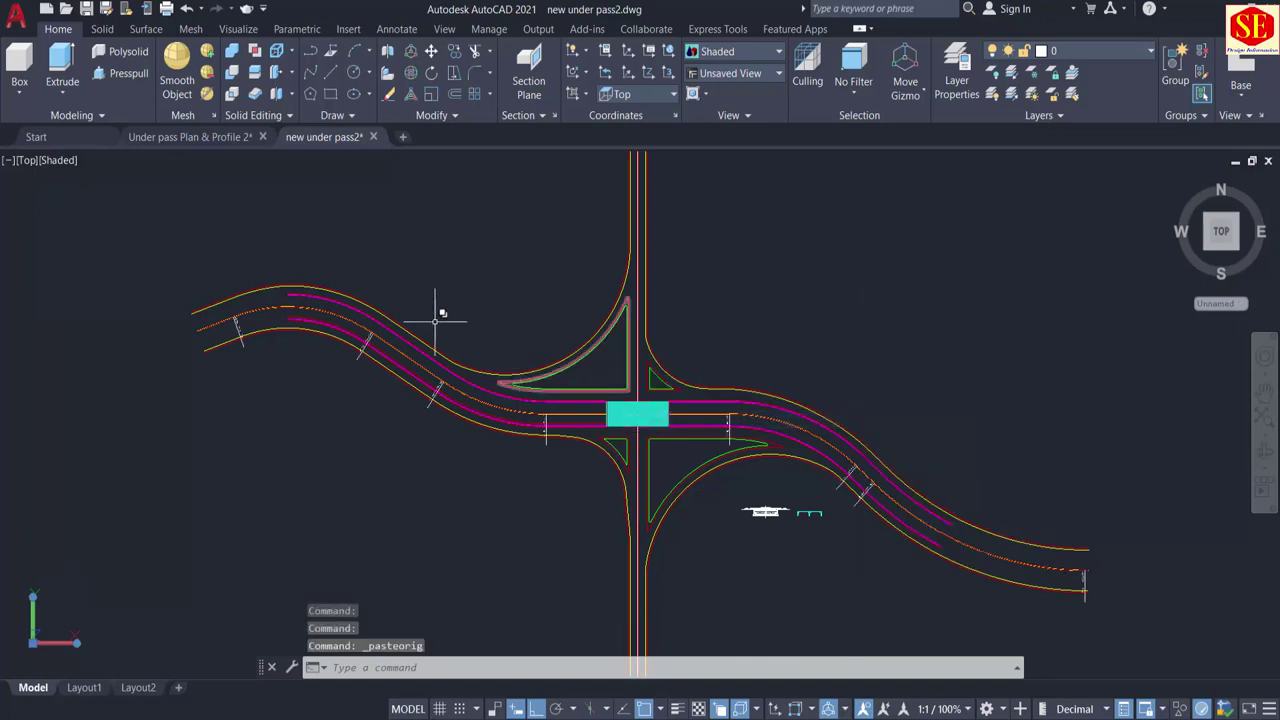
scroll(417, 413, up, 3)
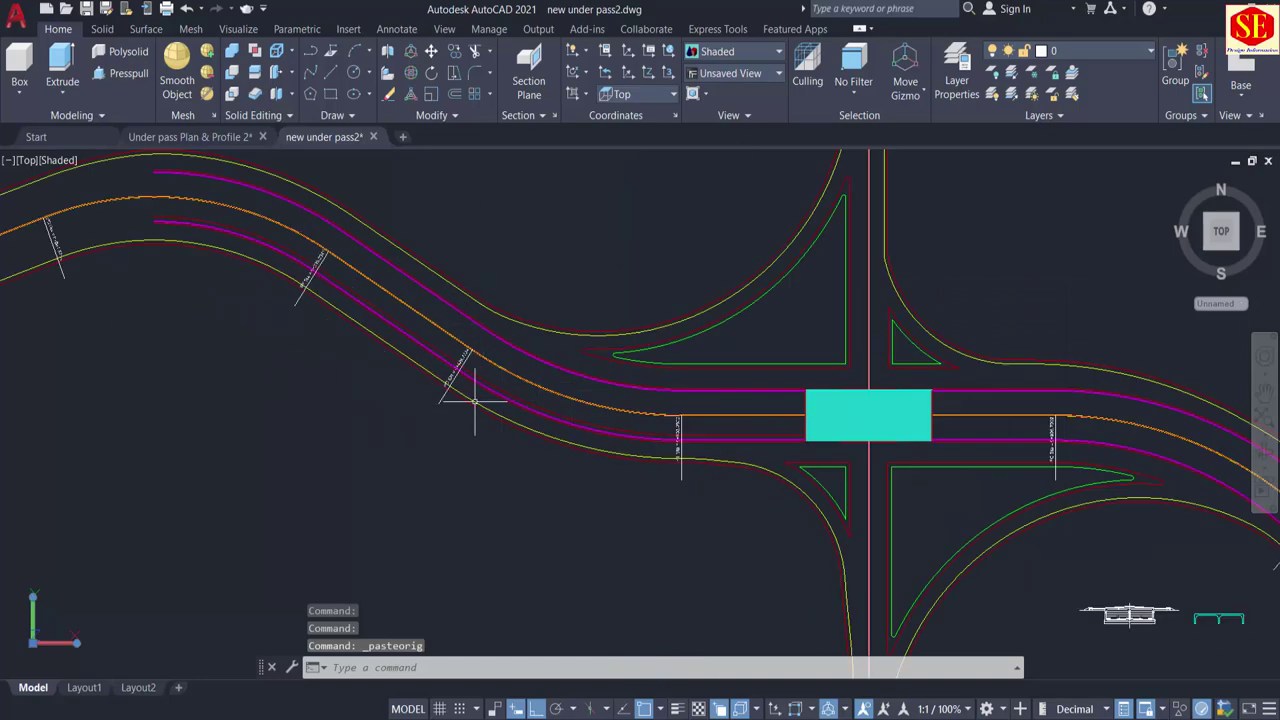
middle_drag(475, 400, 409, 500)
scroll(380, 503, up, 3)
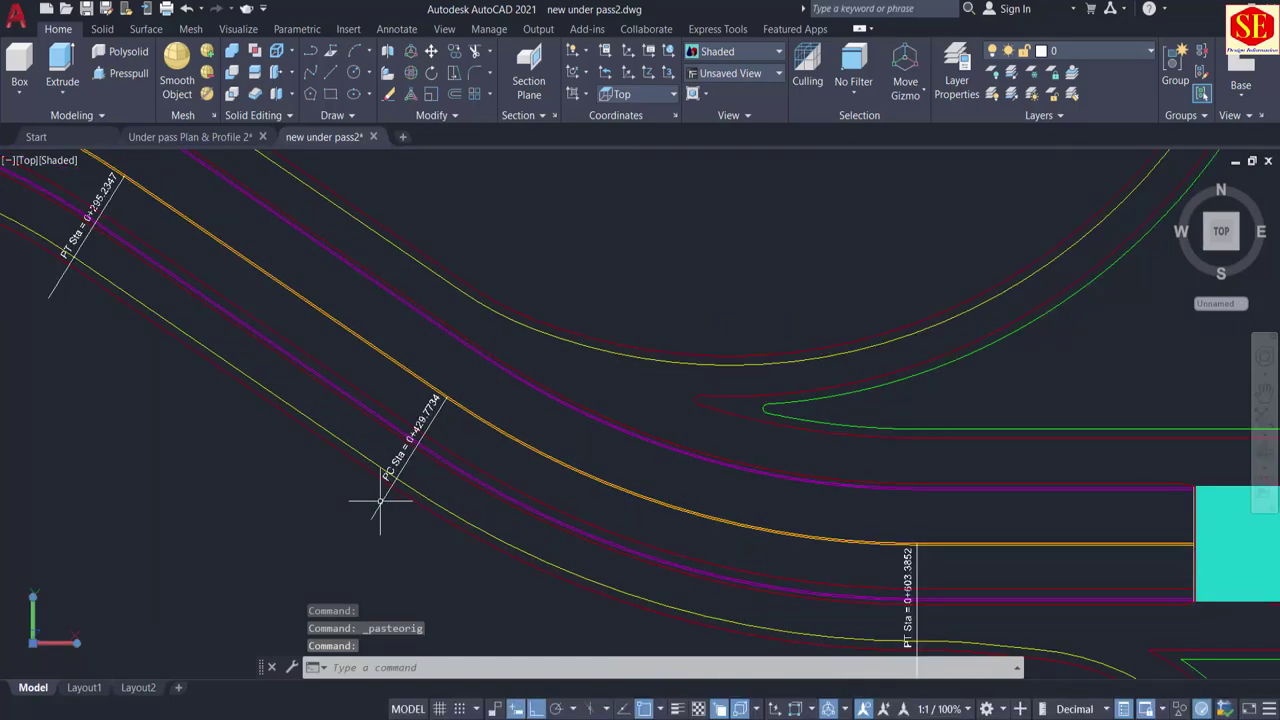
key(Return)
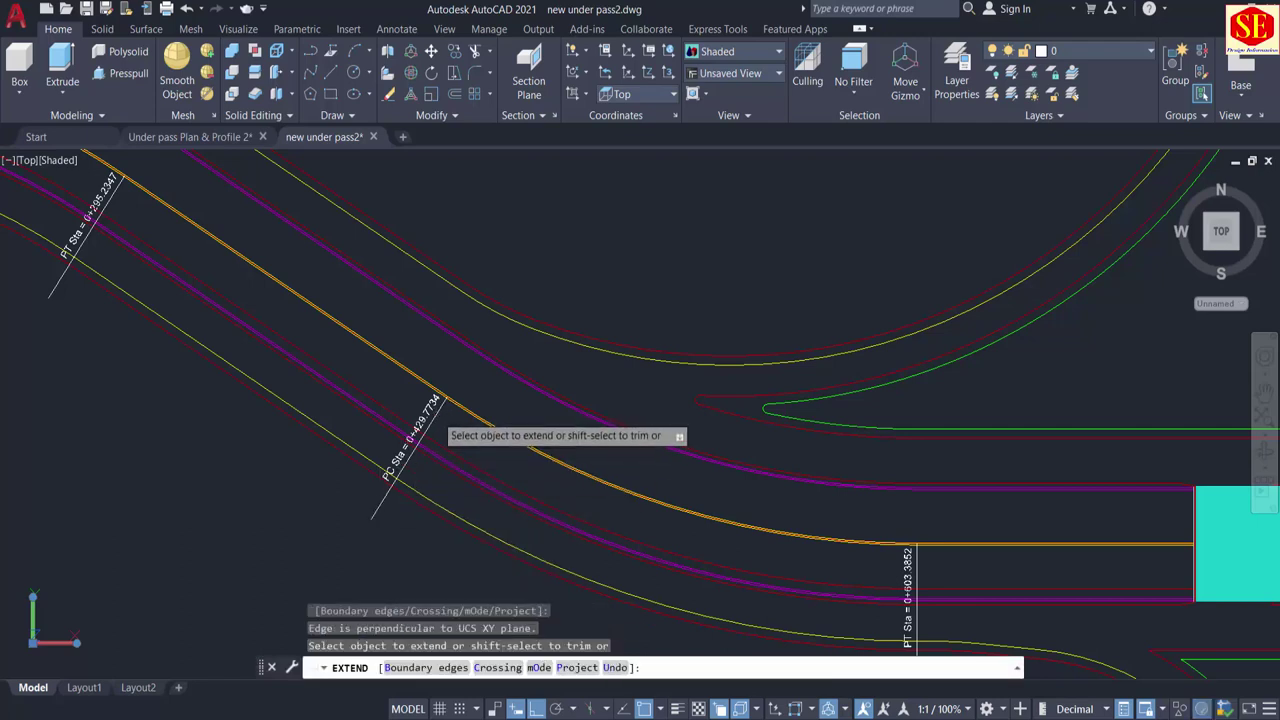
key(Escape)
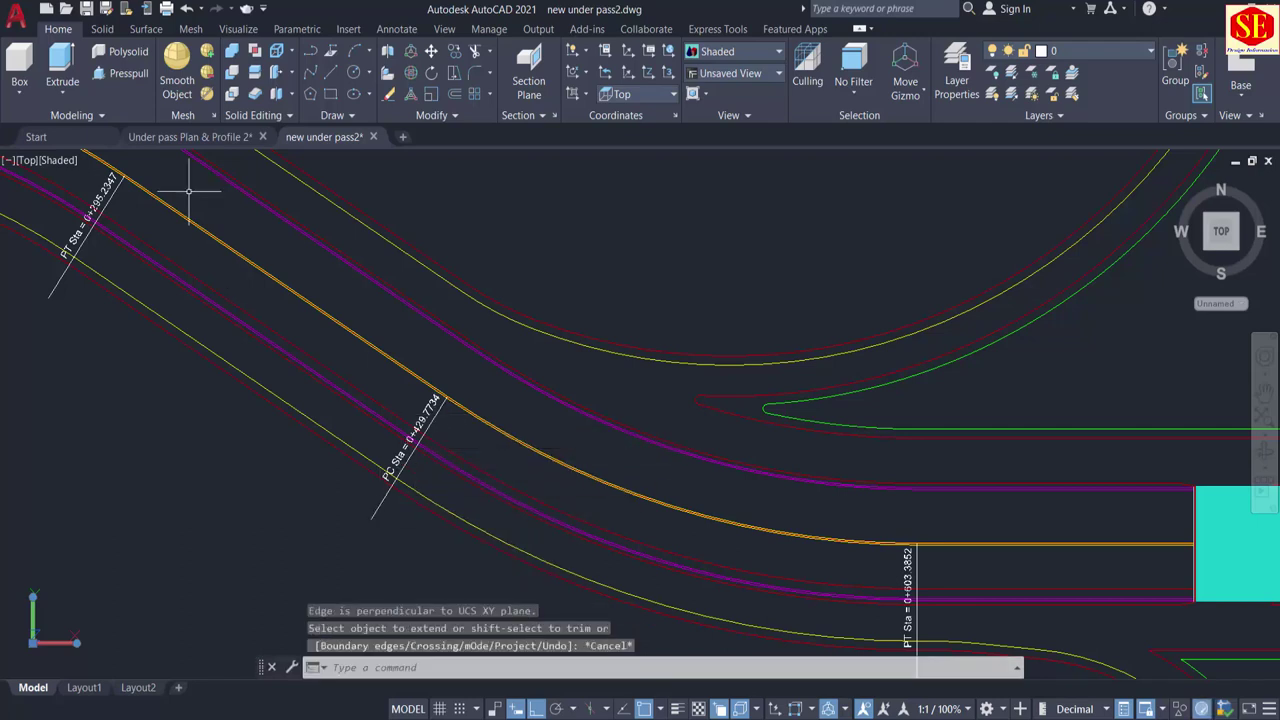
click(95, 162)
key(Escape)
Step: Change the viewport's visual style from Shaded to 2D Wireframe
click(56, 160)
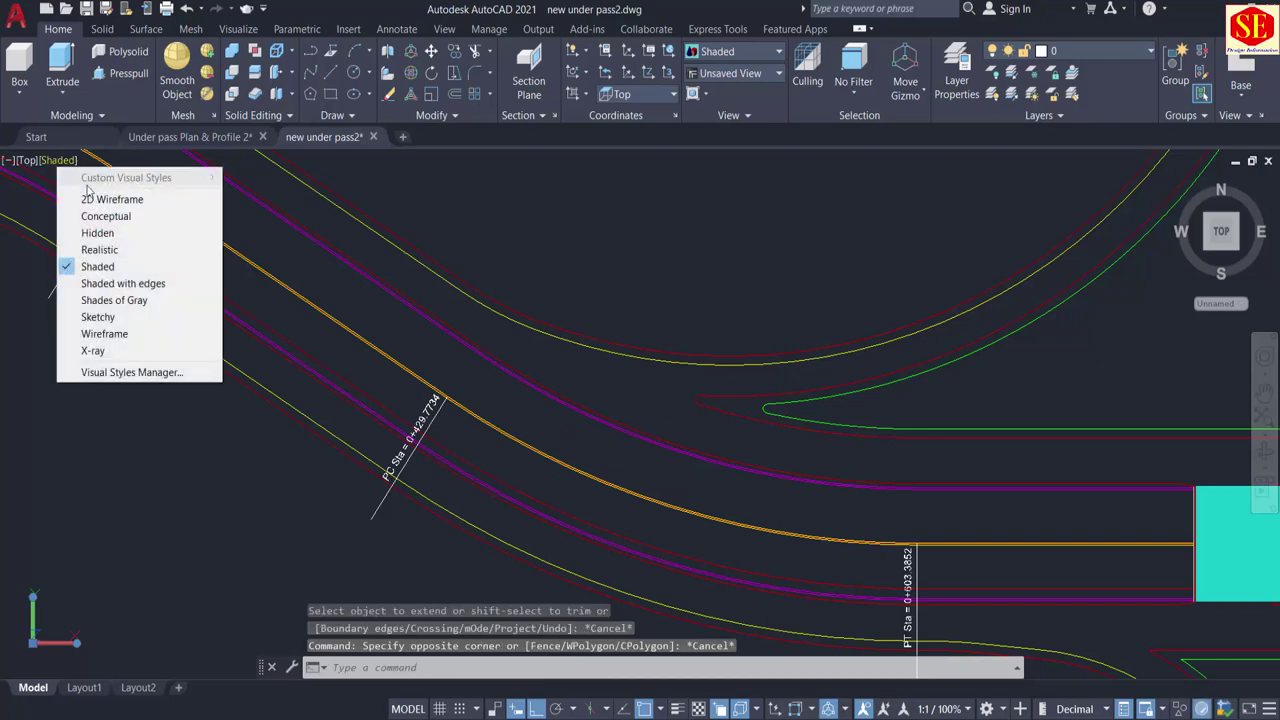
click(92, 199)
middle_drag(506, 441, 428, 524)
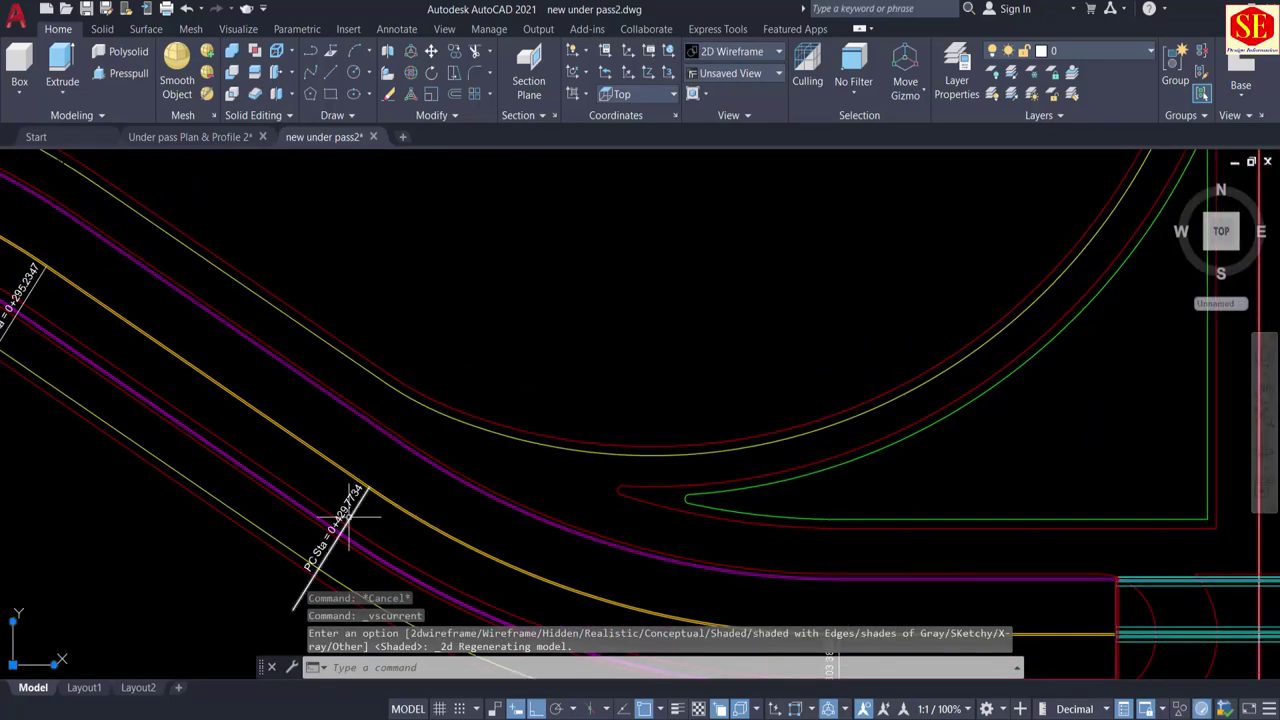
Step: Extend the station line at PT 0+603.3852 across the road centreline to the outer magenta polyline on the north side
text(Ex)
key(Return)
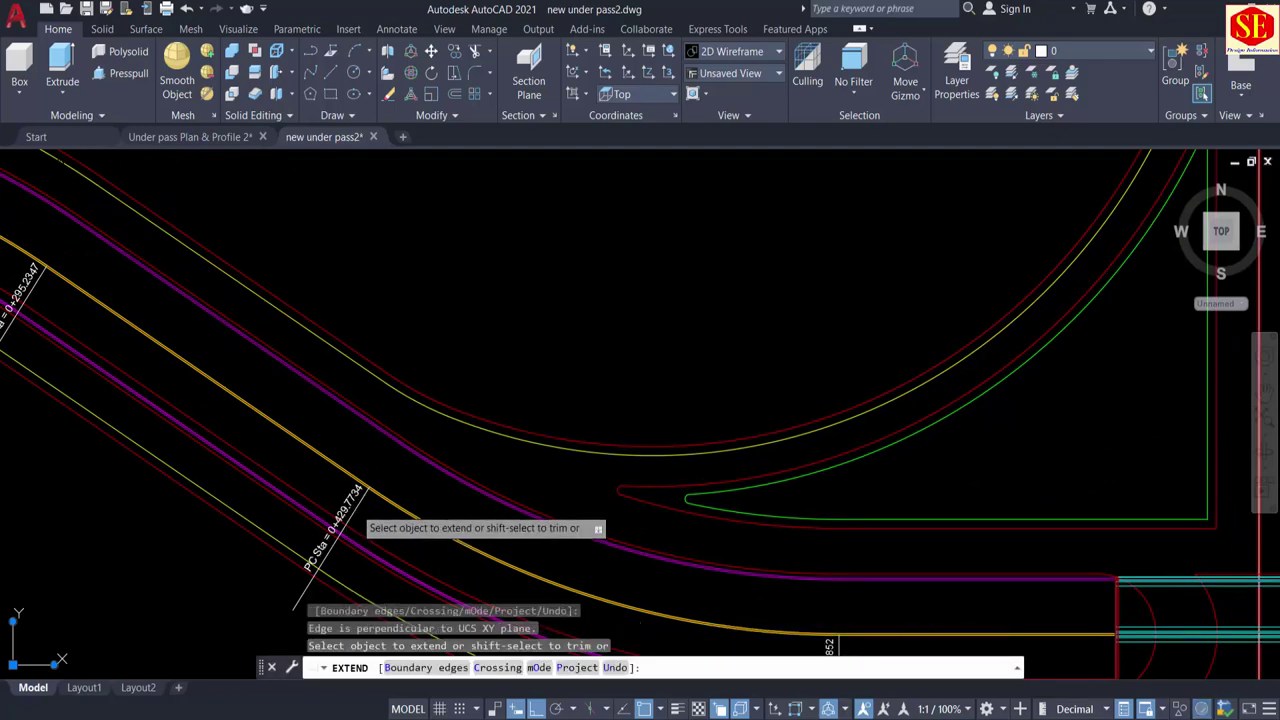
scroll(552, 412, up, 5)
key(Escape)
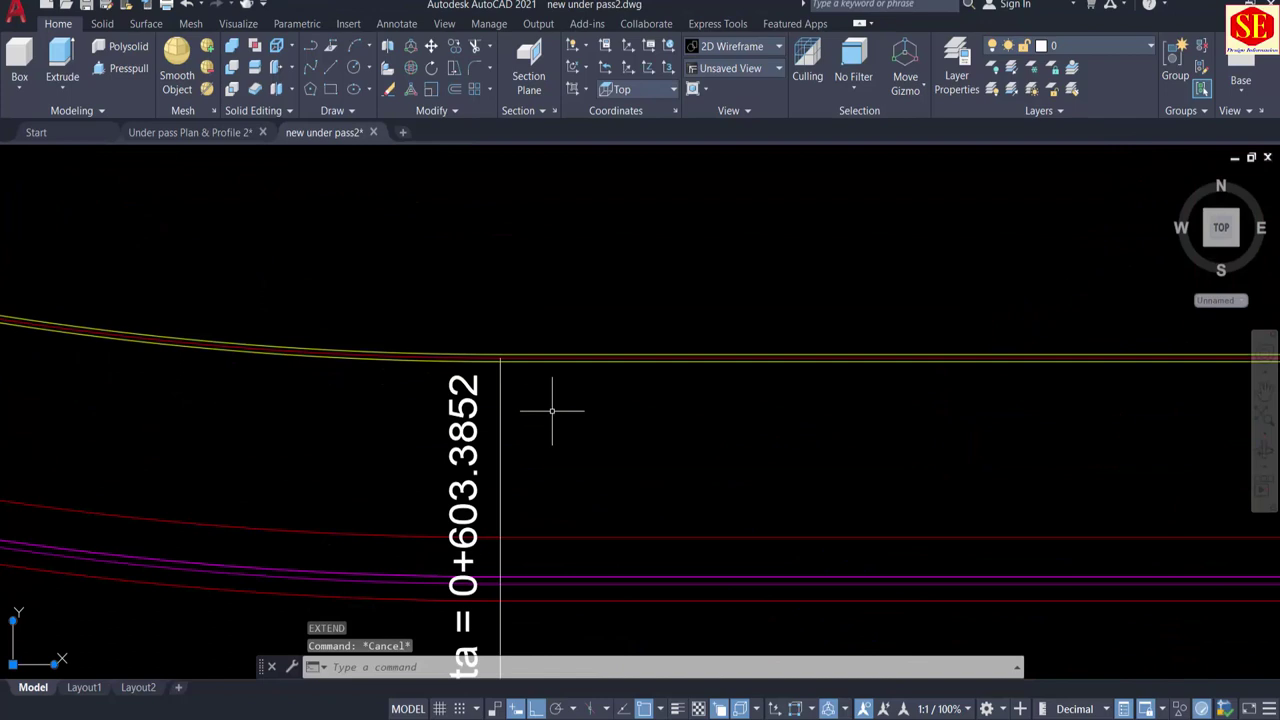
key(Return)
scroll(496, 356, up, 3)
click(500, 362)
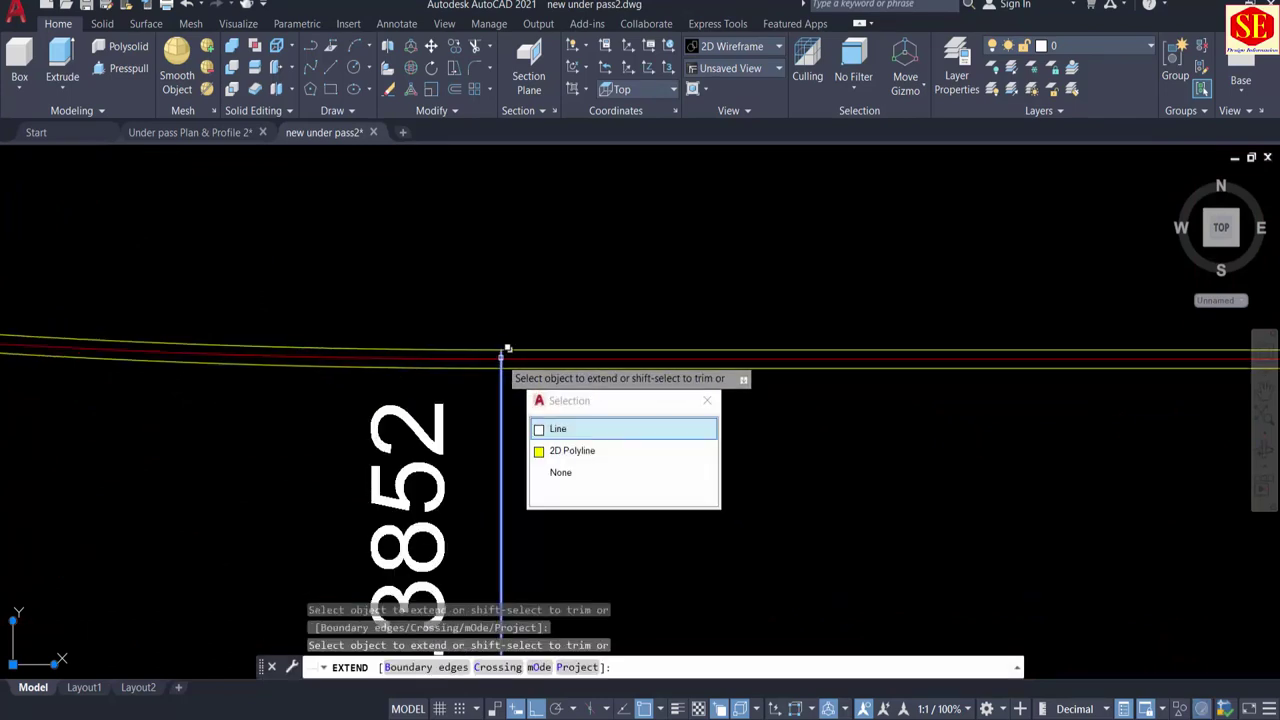
click(542, 414)
scroll(542, 414, down, 3)
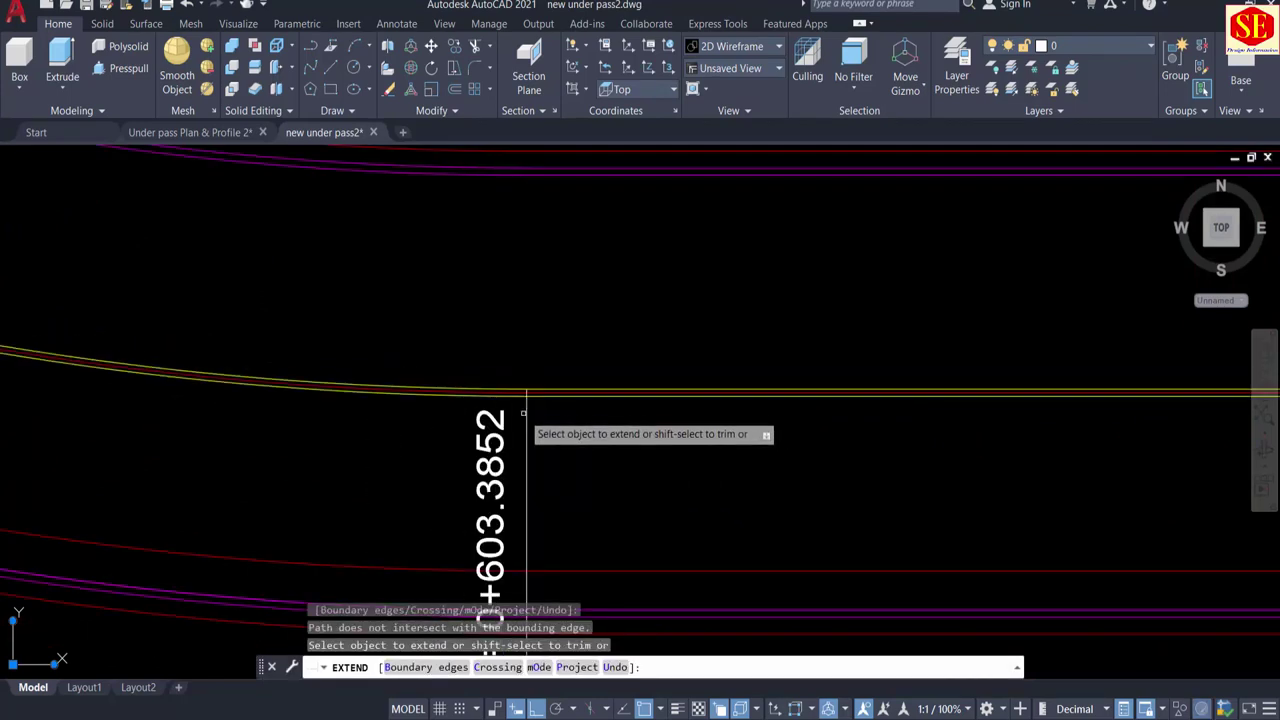
click(526, 412)
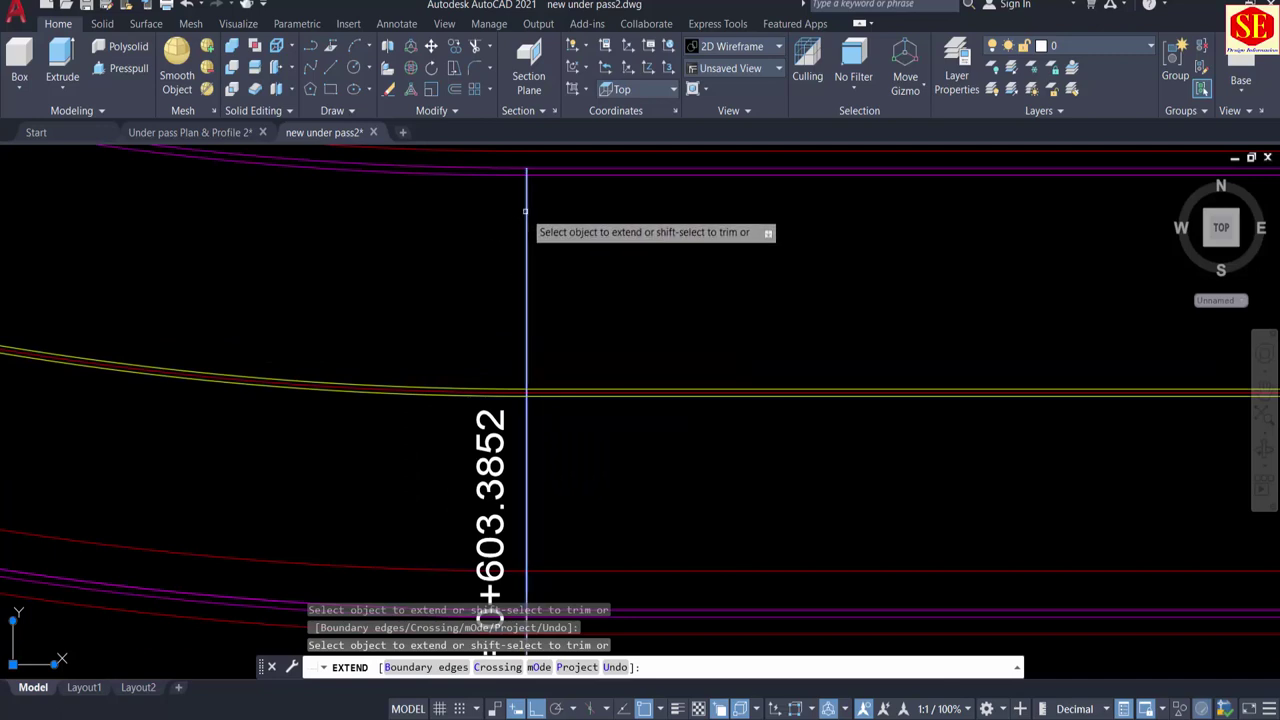
key(Escape)
Step: Trim the piece of the 0+603.3852 station line between the south side's inner red line and the adjacent magenta polyline
scroll(528, 205, up, 4)
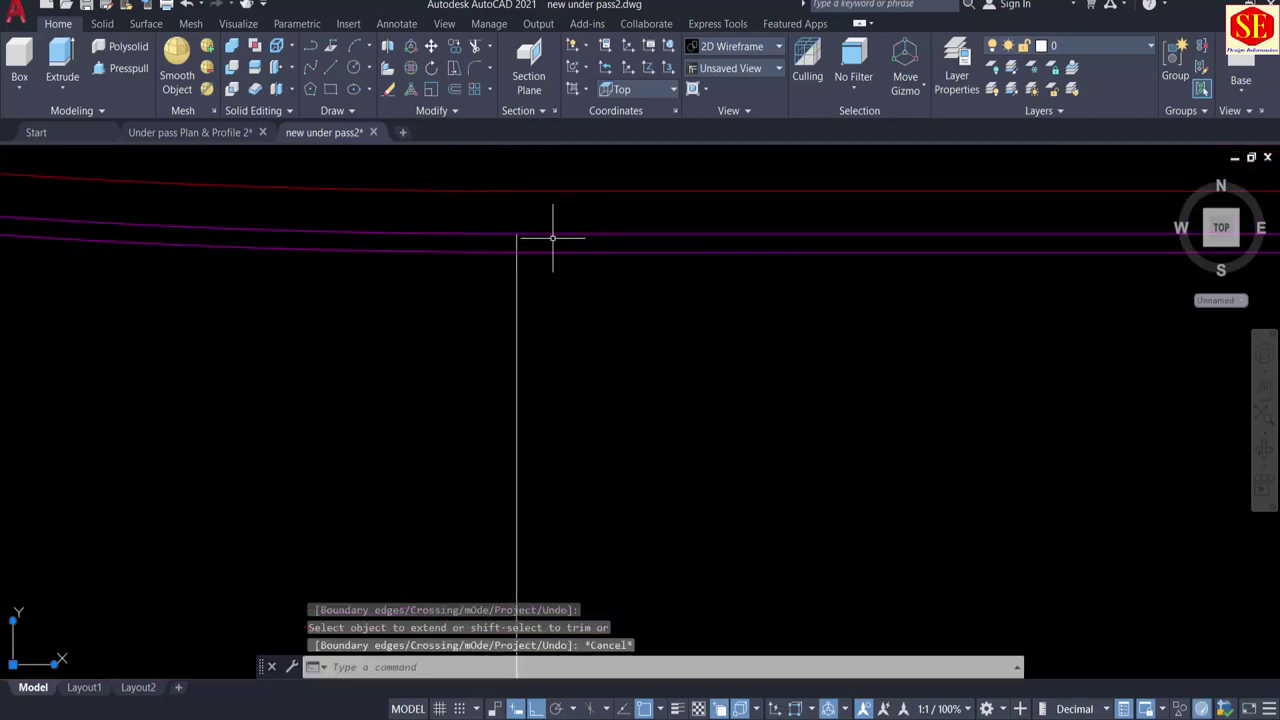
scroll(552, 238, down, 2)
text(tr)
key(space)
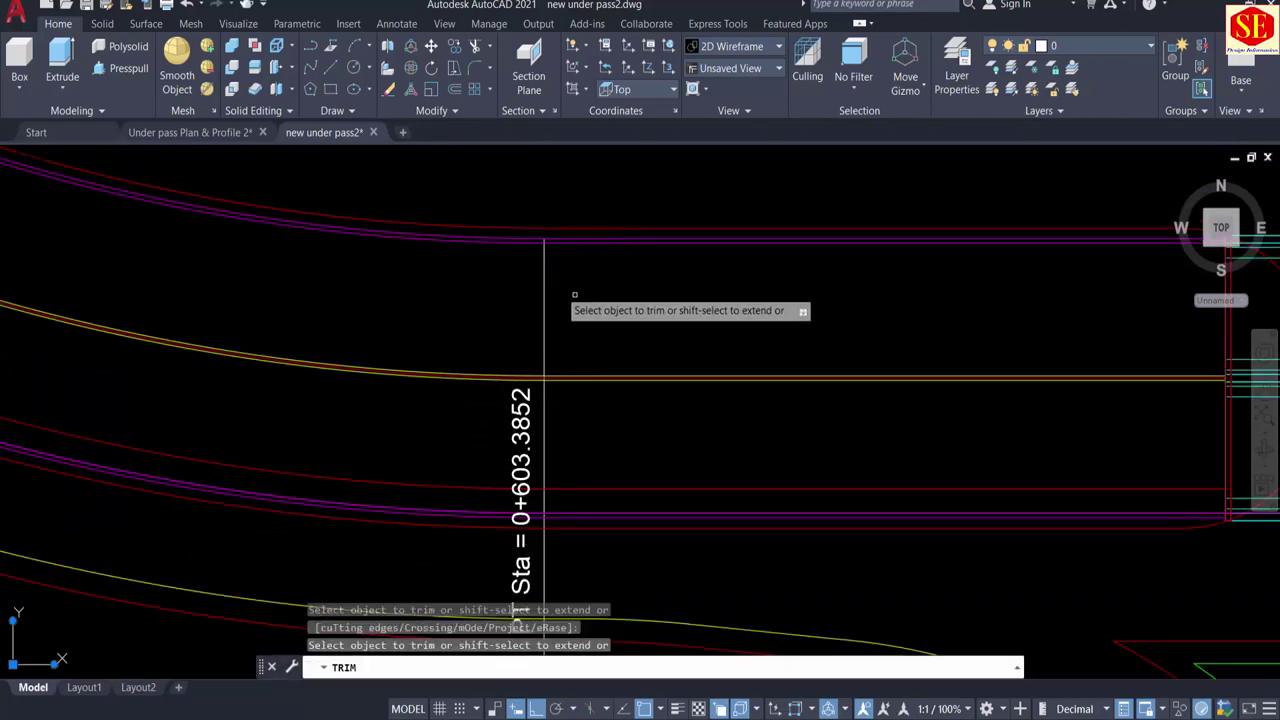
middle_drag(594, 503, 592, 383)
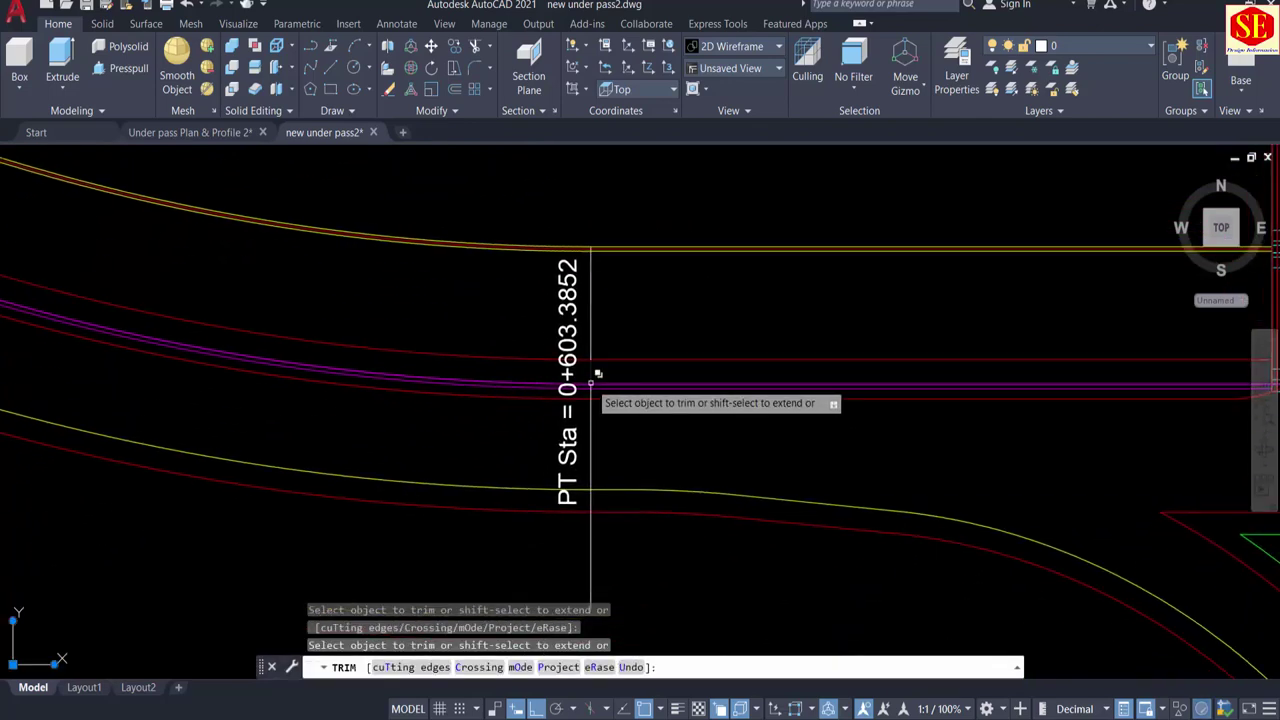
scroll(592, 376, up, 3)
key(Escape)
Step: Erase the PT Sta = 0+603.3852 text label beside its station line
click(465, 330)
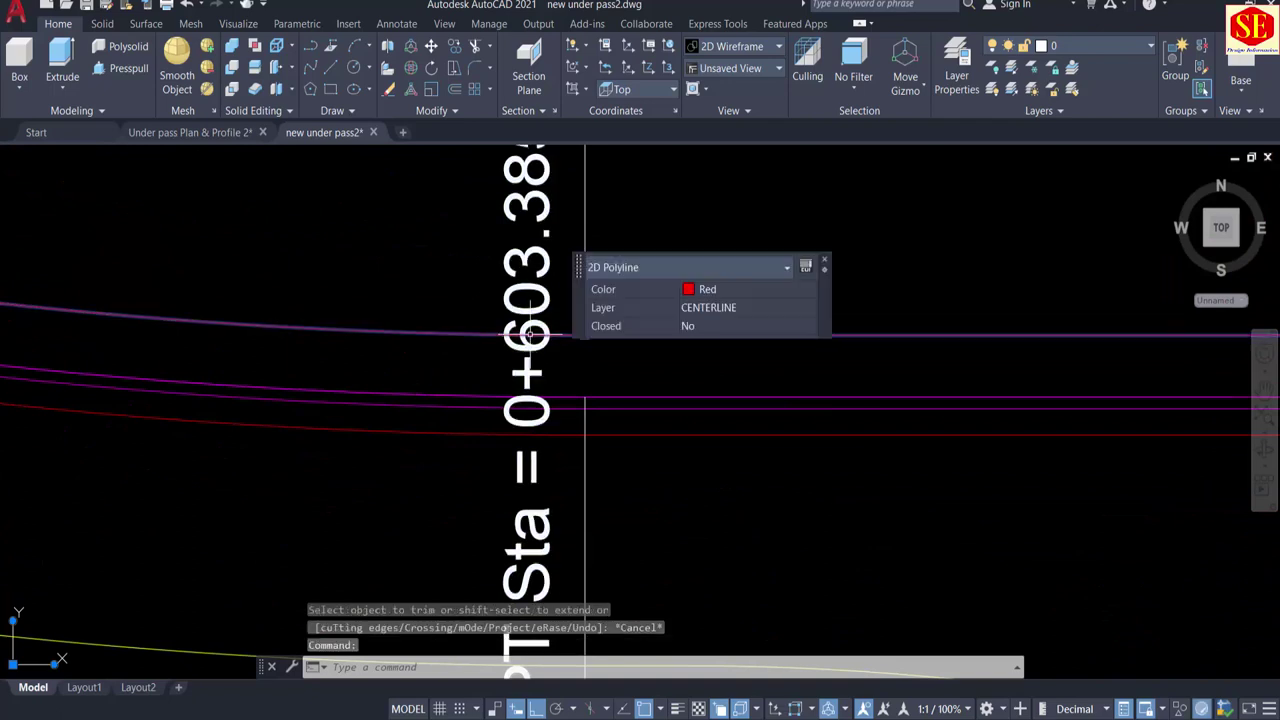
key(Escape)
click(527, 241)
text(e)
key(Return)
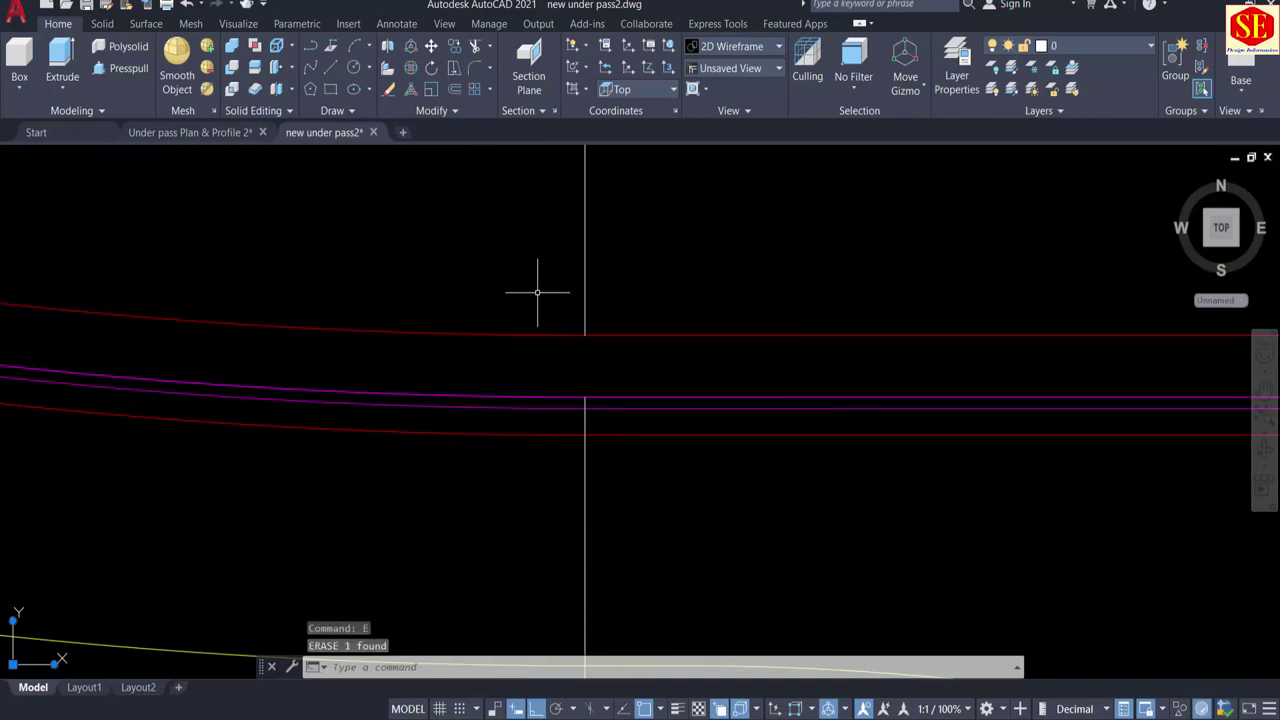
Step: Try to erase the 0+603.3852 station line piece running south from the south side's magenta polylines, and undo the erasure
scroll(594, 451, down, 2)
click(566, 447)
key(Escape)
click(597, 434)
click(571, 434)
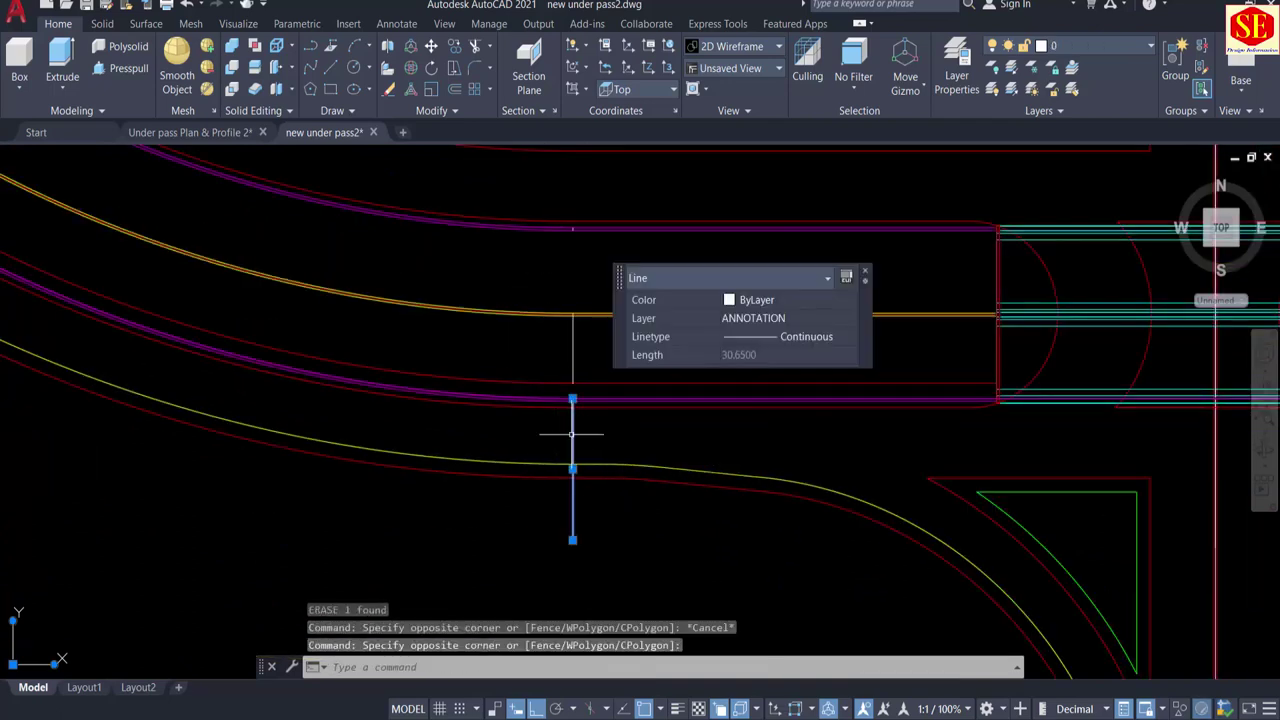
text(e)
key(Return)
key(Escape)
text(u)
key(Return)
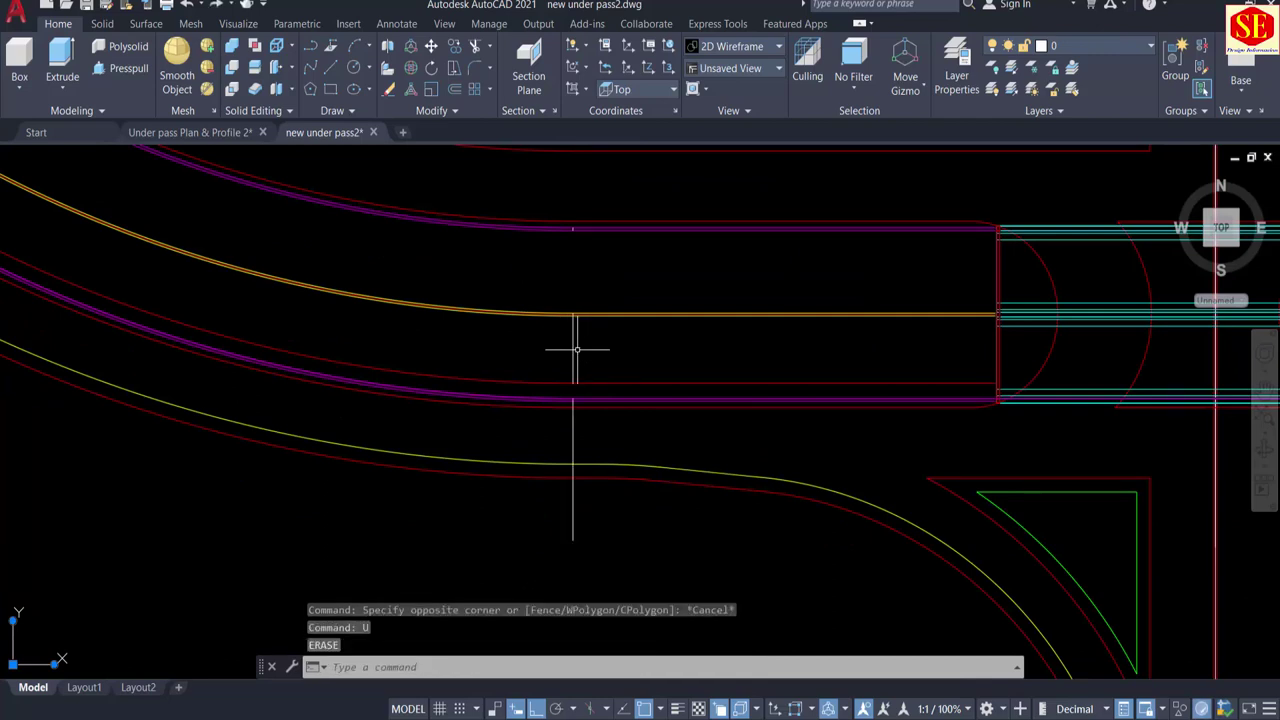
Step: Trim the piece of the 0+603.3852 station line between the south side's lower magenta polyline and outer red line
scroll(580, 377, up, 4)
text(tr)
key(Return)
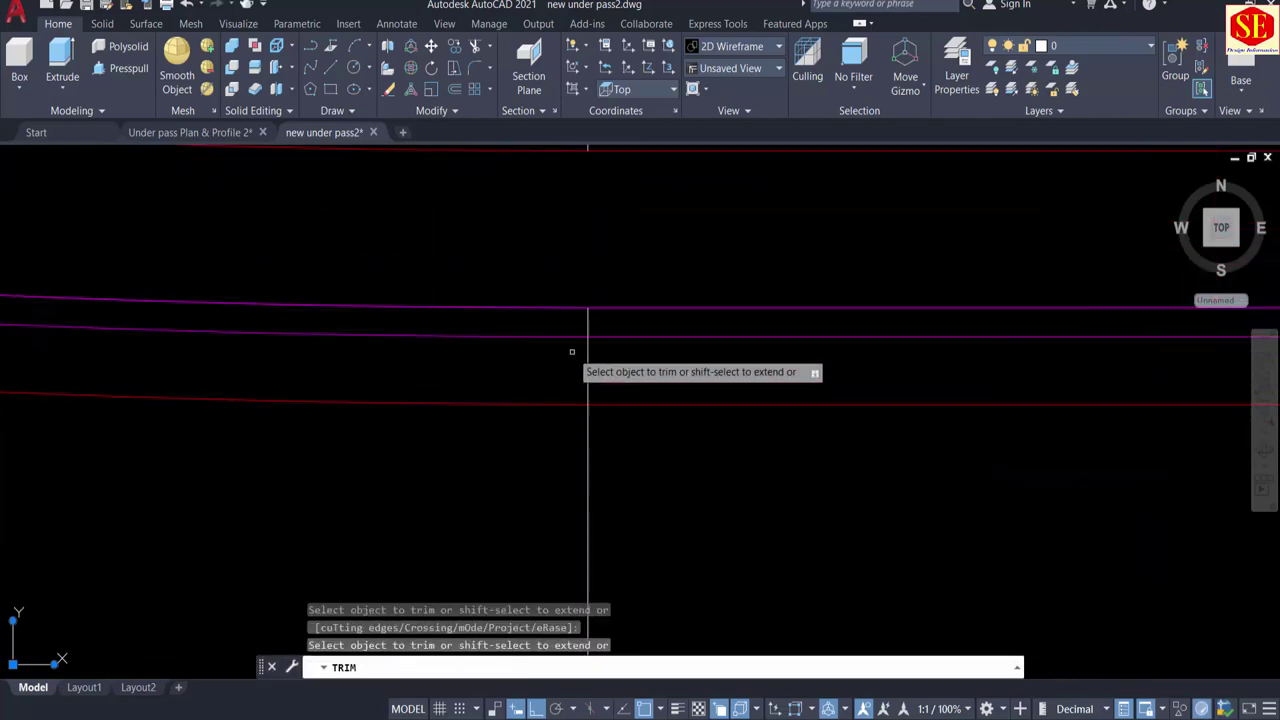
drag(588, 369, 608, 373)
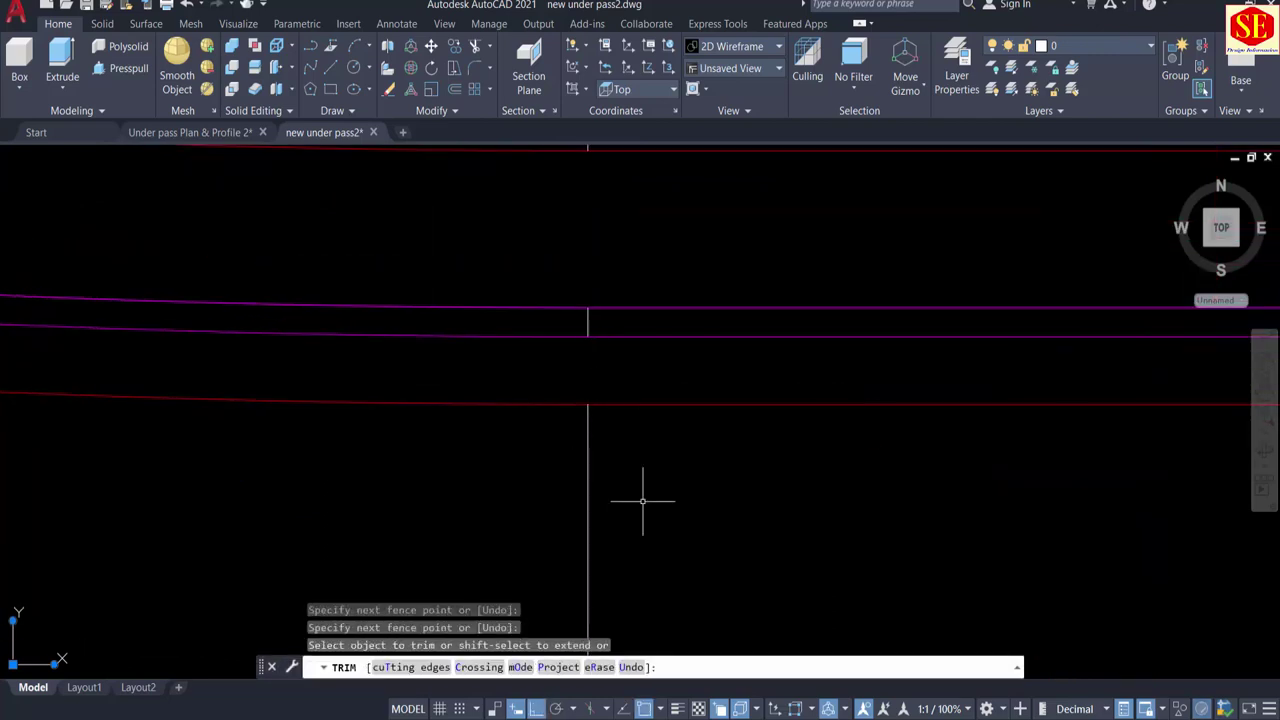
key(Escape)
Step: Erase the leftover 0+603.3852 station line pieces south of the outer red line and between the centreline and inner red line
click(612, 497)
click(557, 496)
text(e)
key(Return)
scroll(586, 443, down, 5)
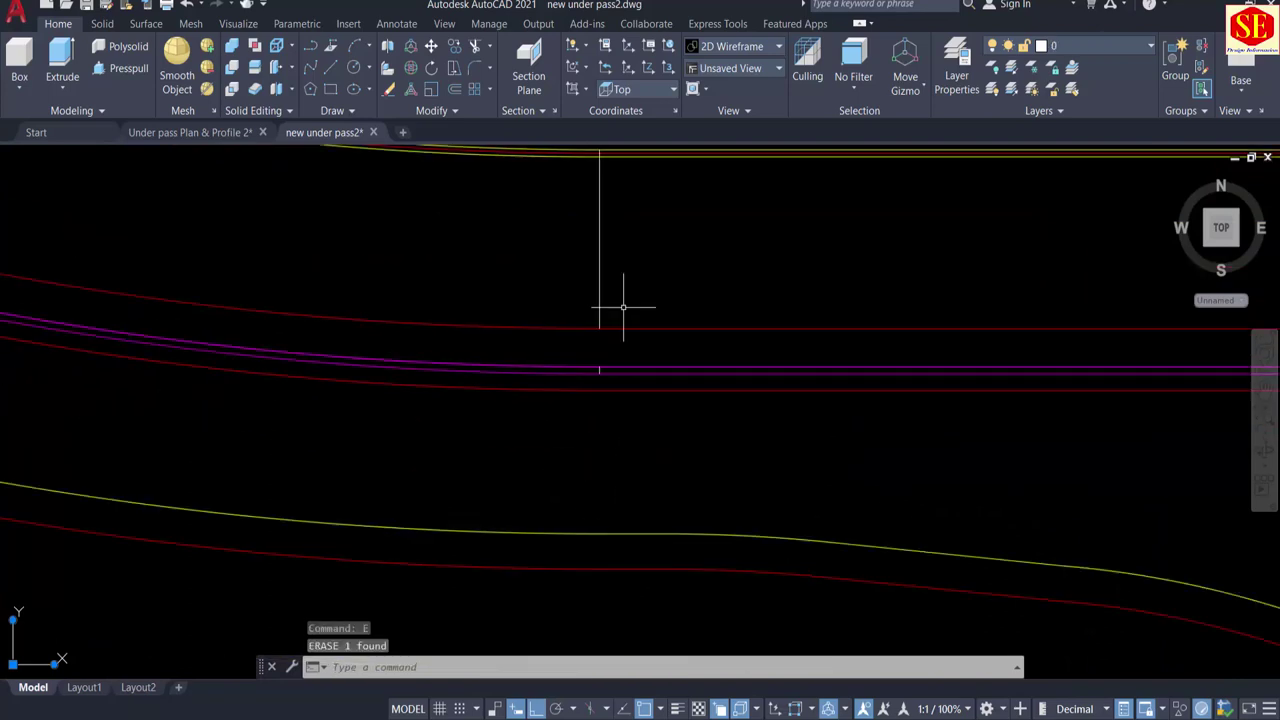
click(594, 326)
click(594, 337)
key(Return)
scroll(622, 395, up, 4)
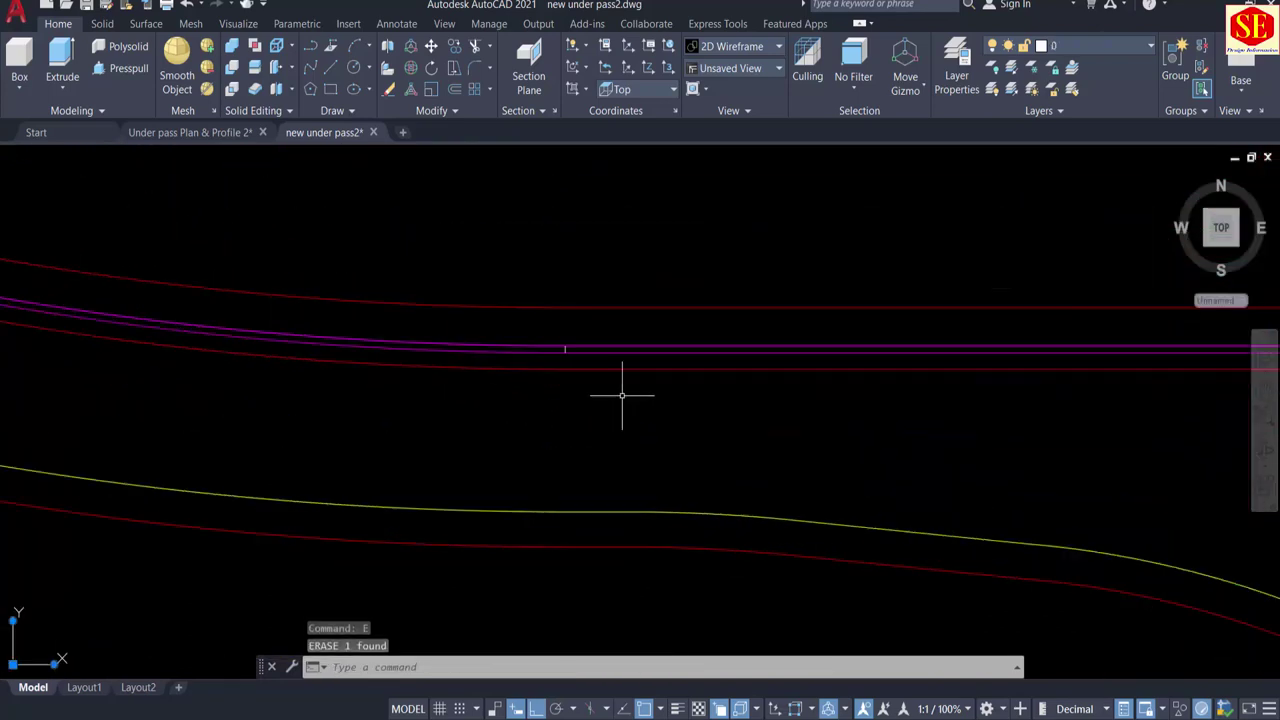
Step: Extend the station line at PC 0+429.7734 across the road centreline to the outer magenta polyline on the north side
scroll(625, 362, down, 2)
middle_drag(1112, 352, 860, 386)
middle_drag(426, 287, 904, 472)
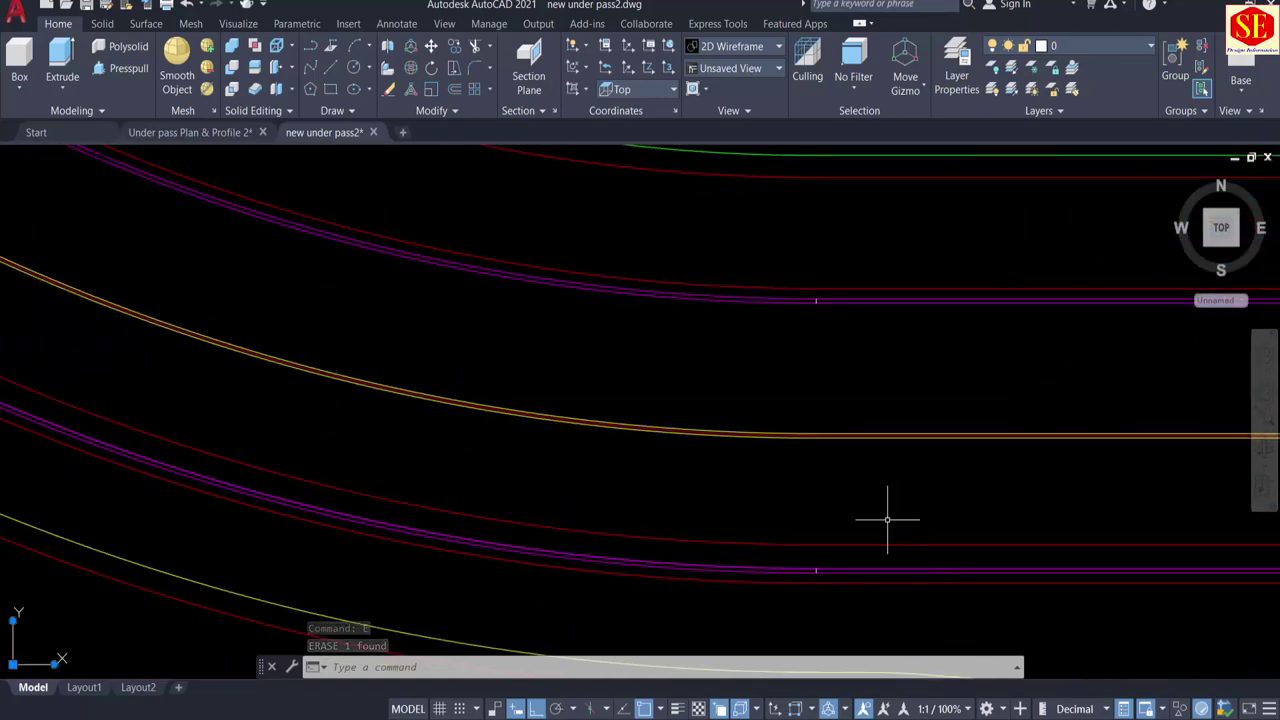
scroll(883, 368, down, 2)
middle_drag(430, 364, 772, 521)
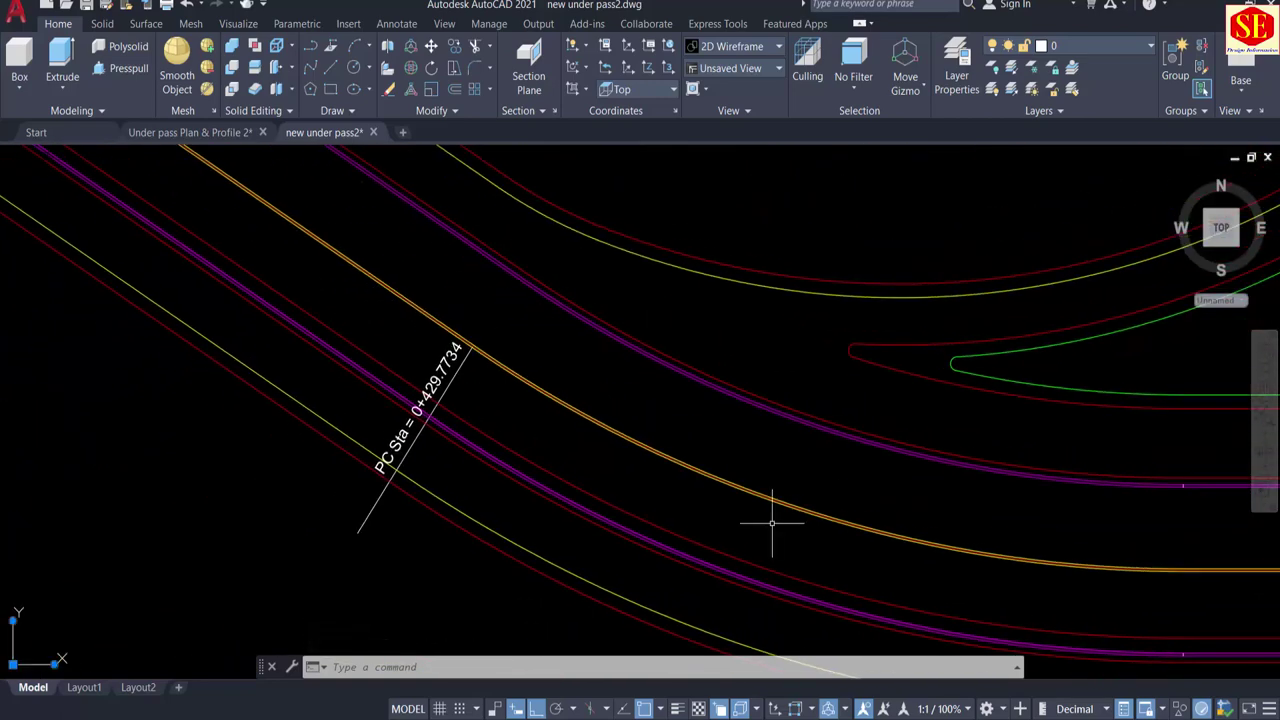
scroll(480, 335, up, 5)
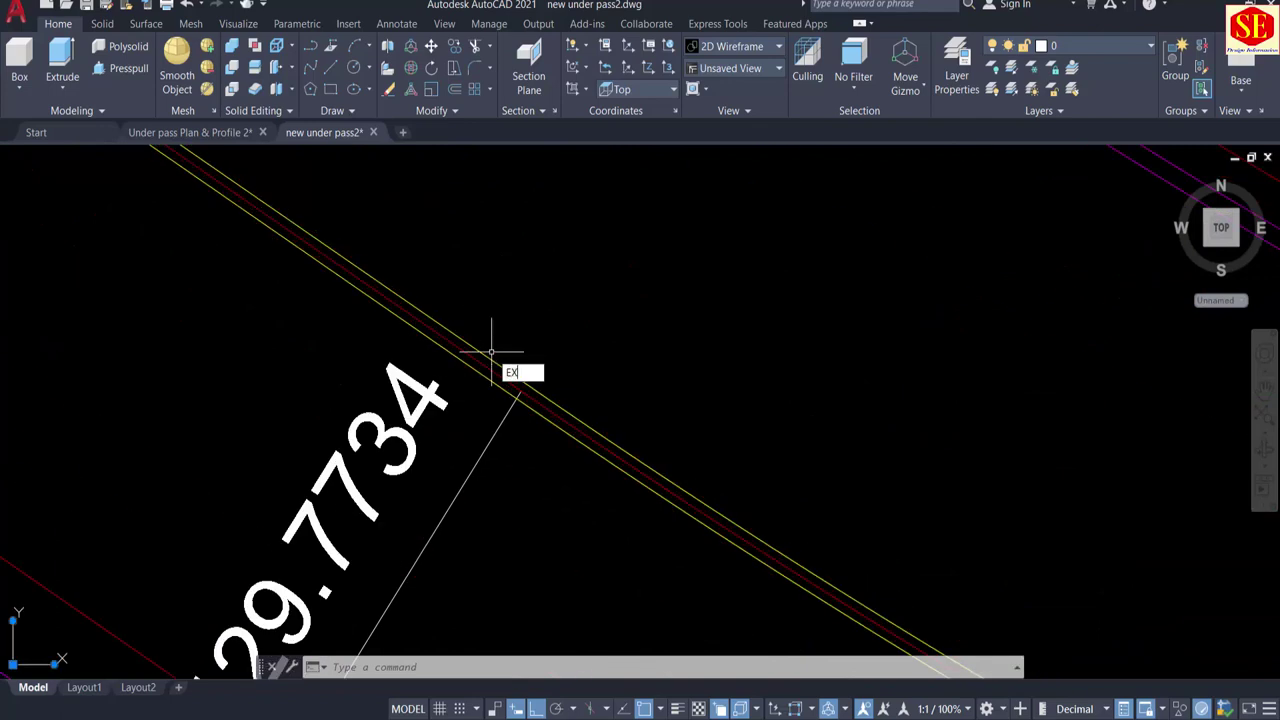
key(Return)
scroll(500, 371, up, 6)
click(571, 469)
click(571, 473)
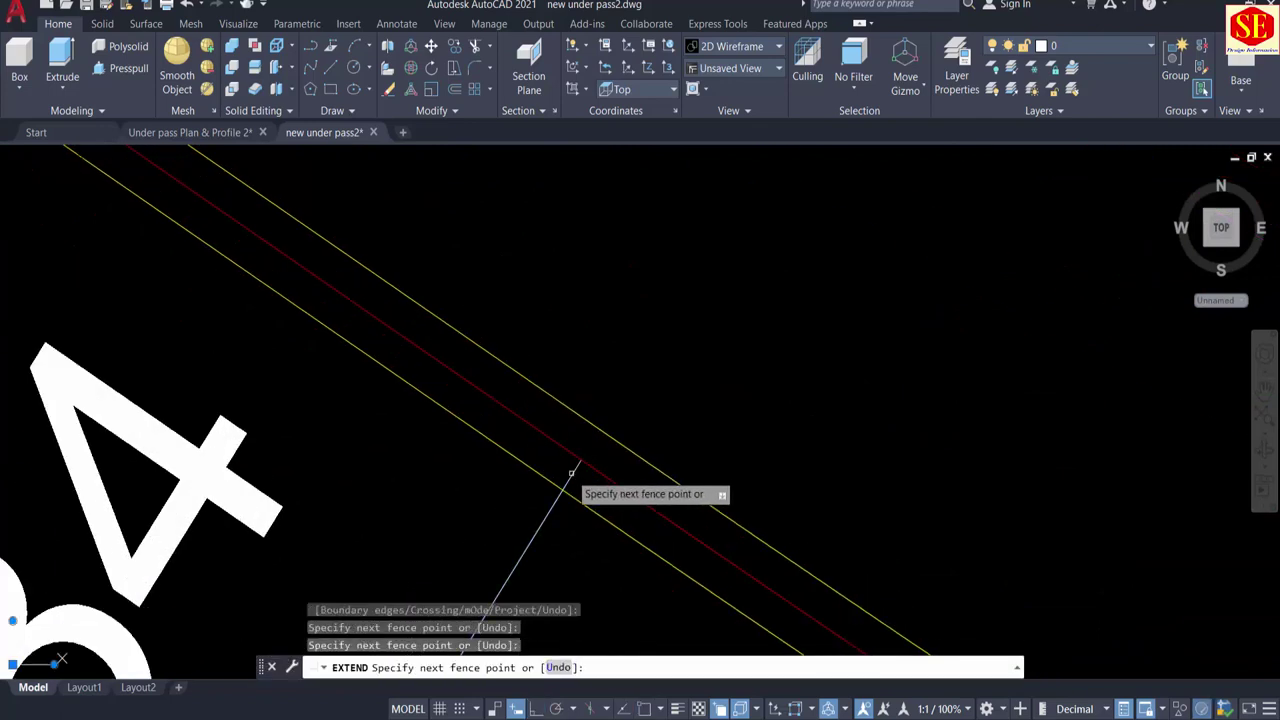
key(Return)
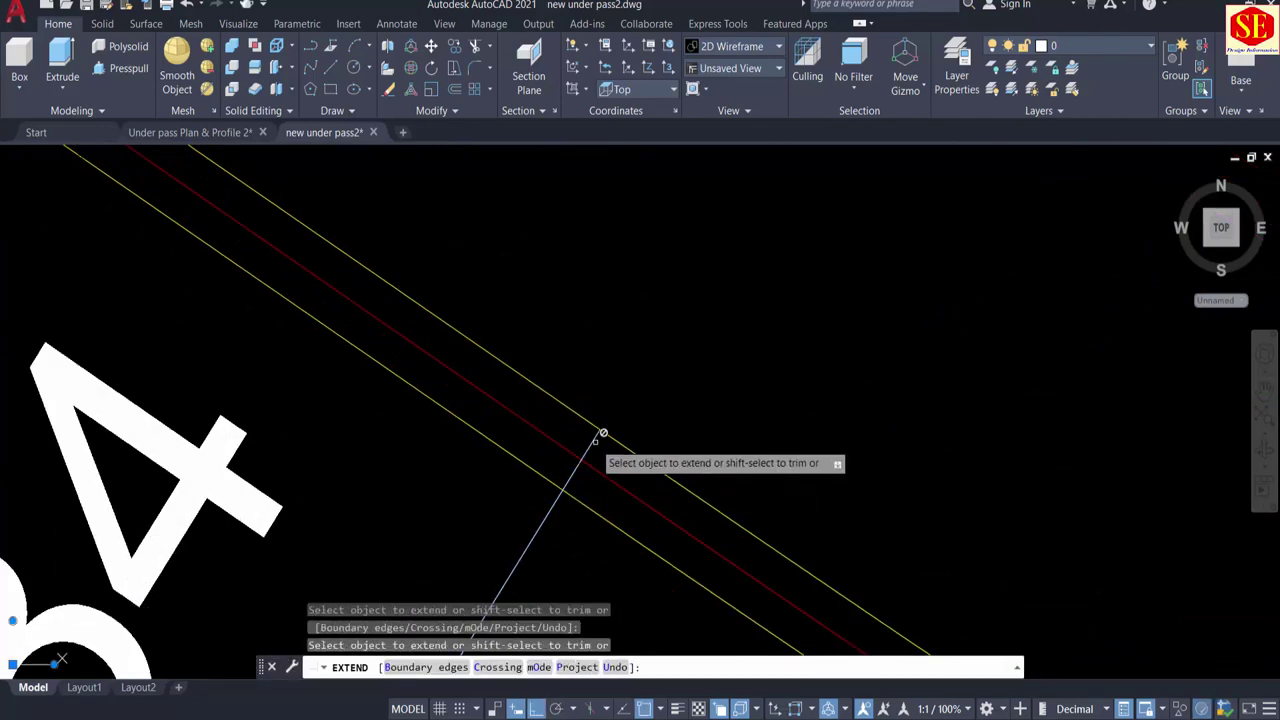
click(603, 432)
scroll(598, 438, down, 5)
click(588, 445)
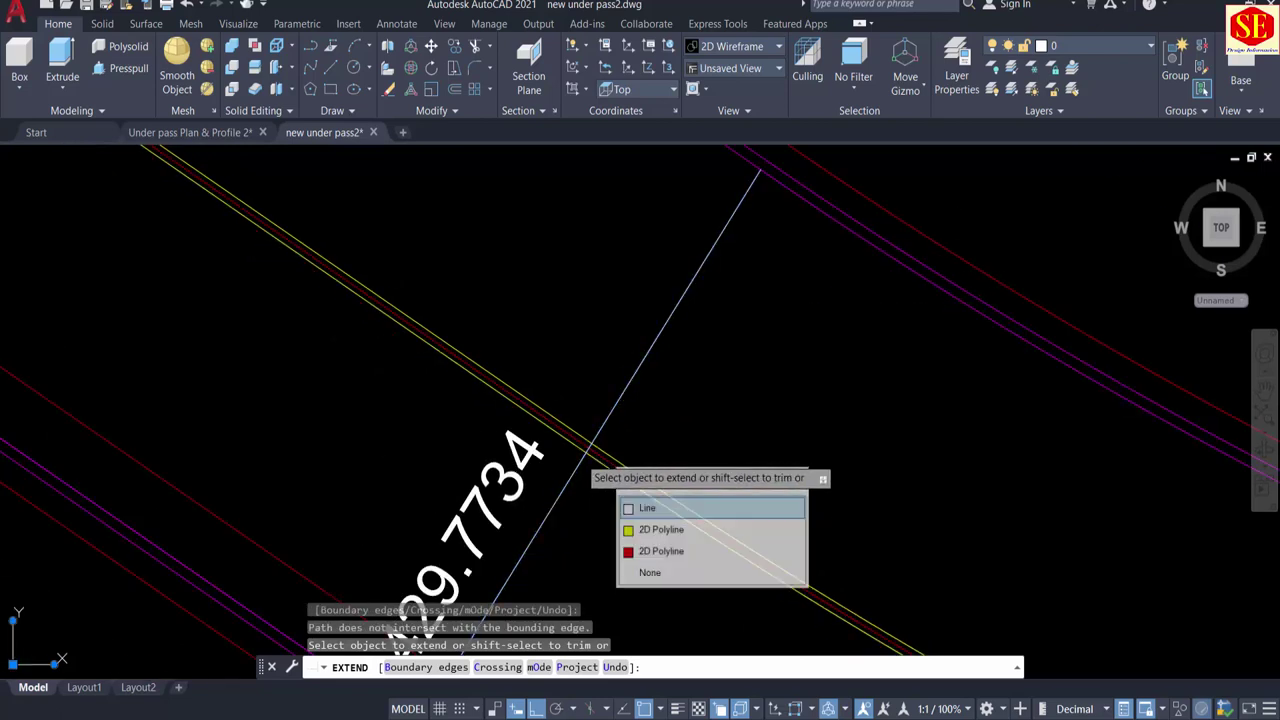
click(590, 458)
Step: Extend the station line at PT 0+295.2347 across the road centreline to the outer magenta polyline on the north side
mouse_move(776, 184)
middle_down()
mouse_move(774, 271)
mouse_move(714, 323)
middle_up()
scroll(757, 286, down, 5)
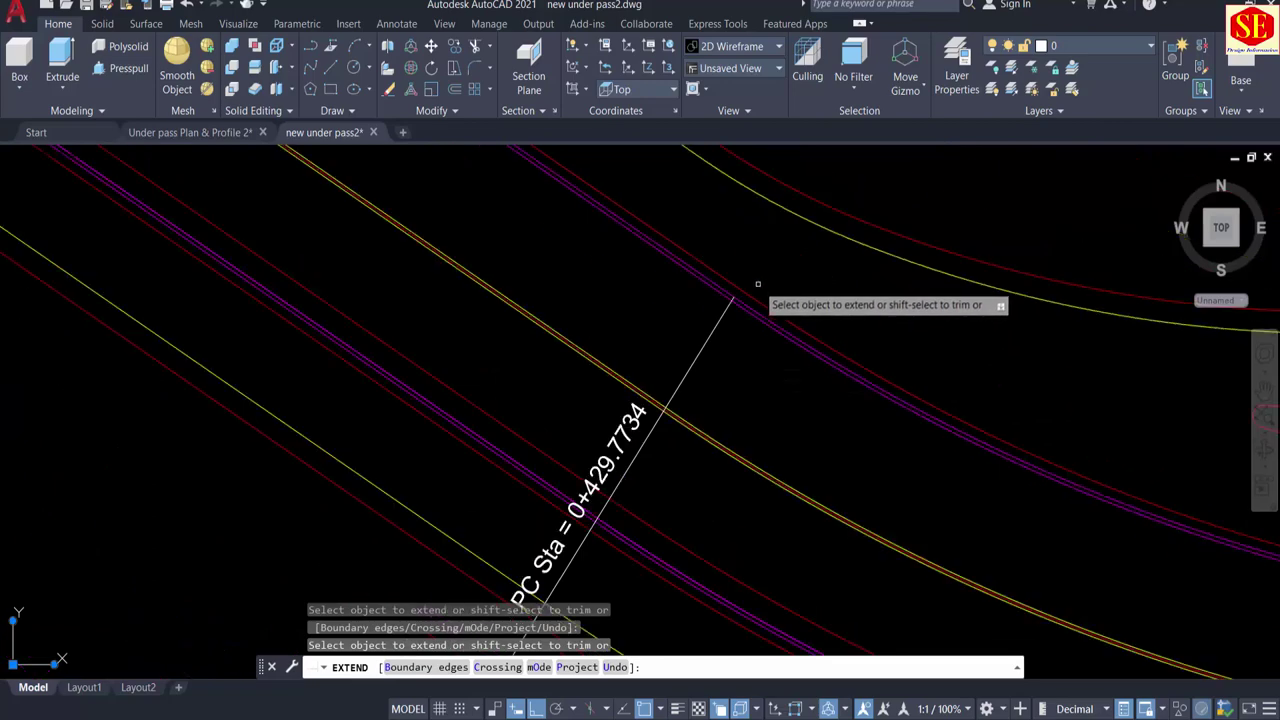
middle_drag(550, 366, 1040, 668)
middle_drag(461, 361, 518, 606)
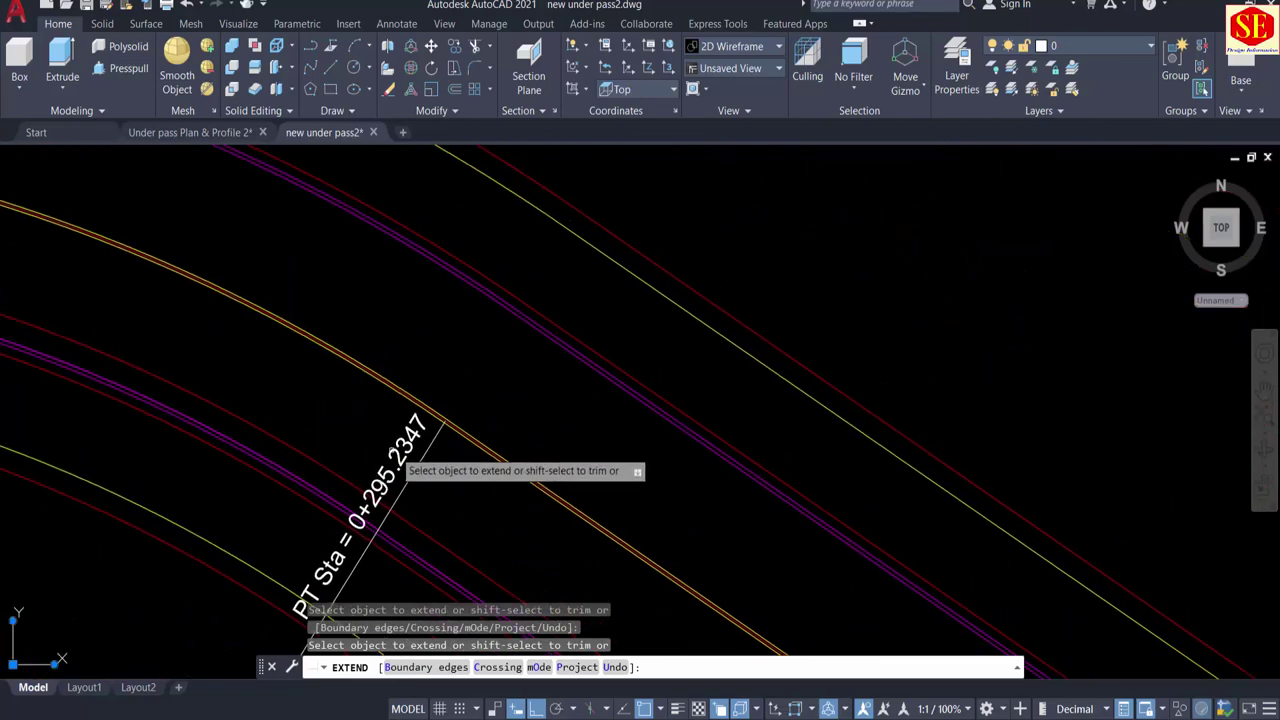
click(435, 437)
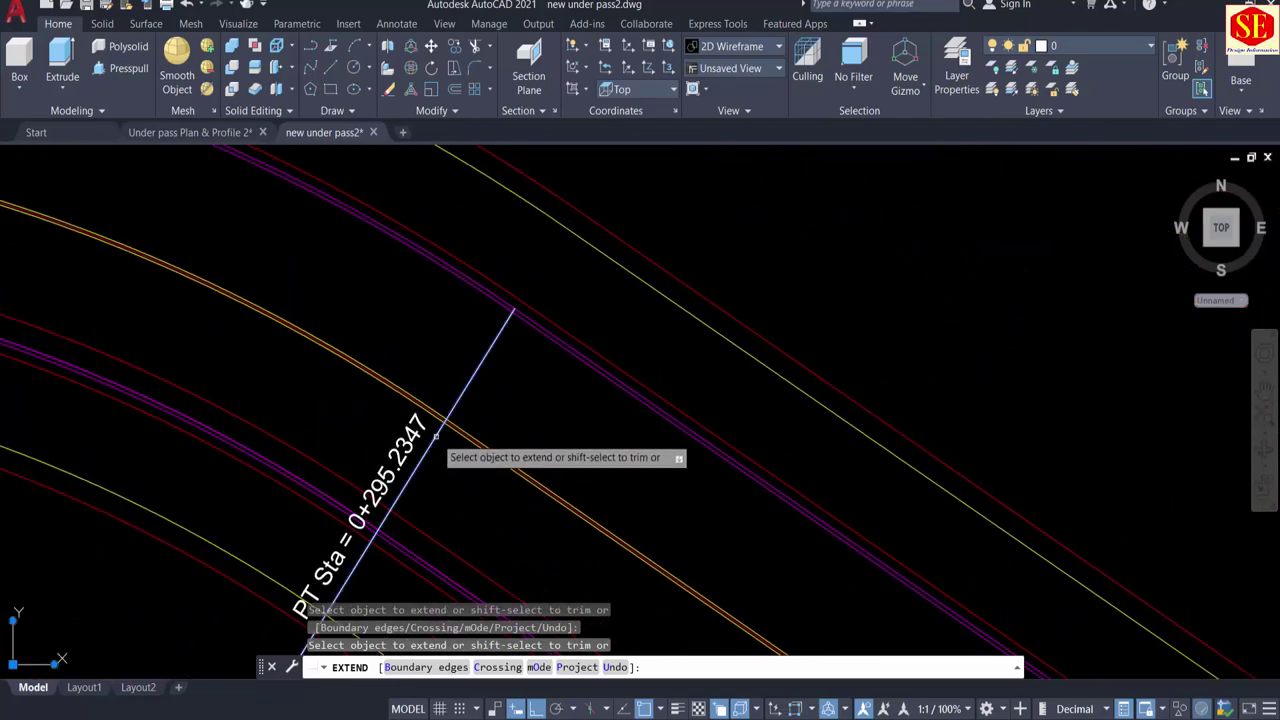
scroll(738, 432, down, 2)
scroll(386, 308, up, 1)
scroll(383, 304, down, 2)
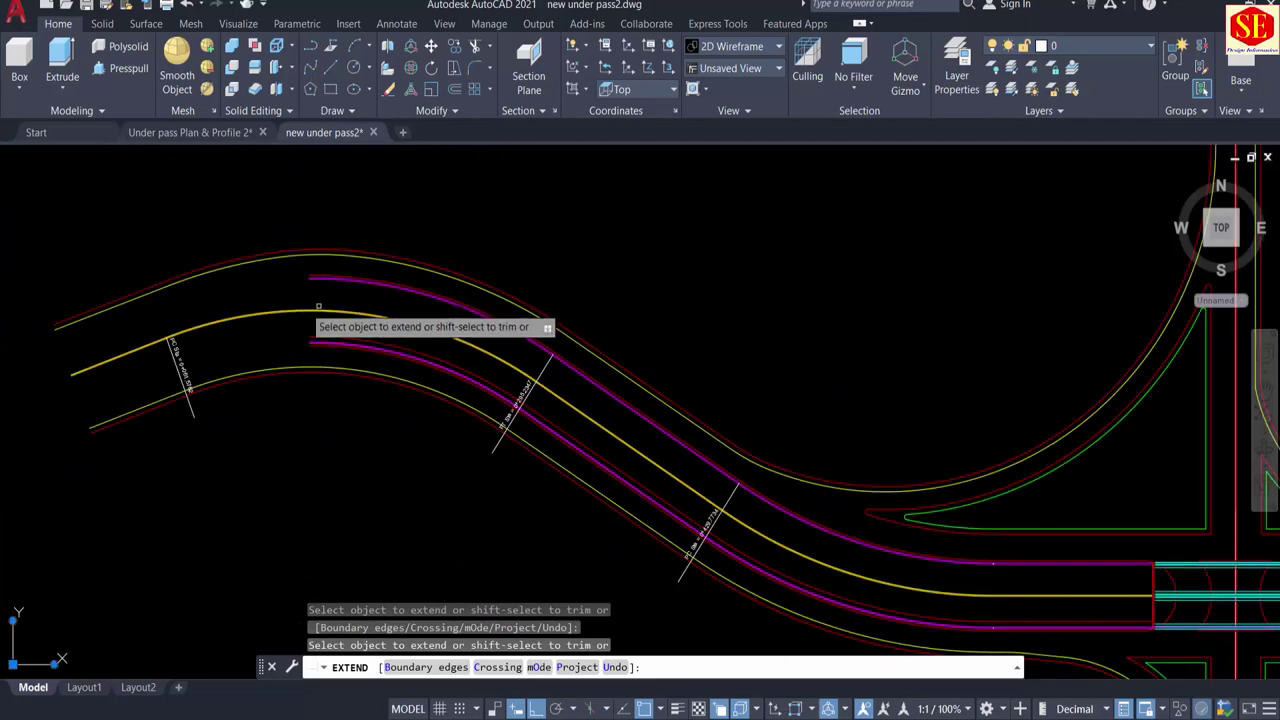
scroll(322, 302, up, 4)
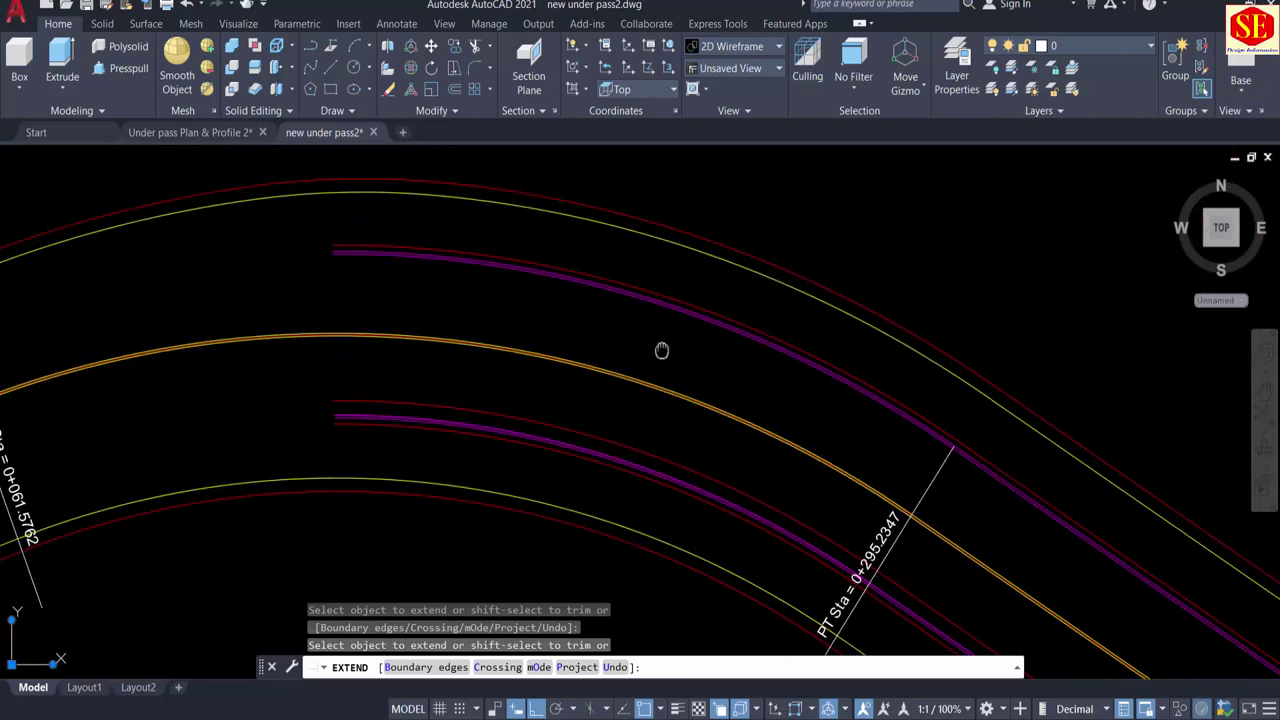
scroll(735, 351, down, 2)
middle_drag(1178, 525, 803, 303)
key(Escape)
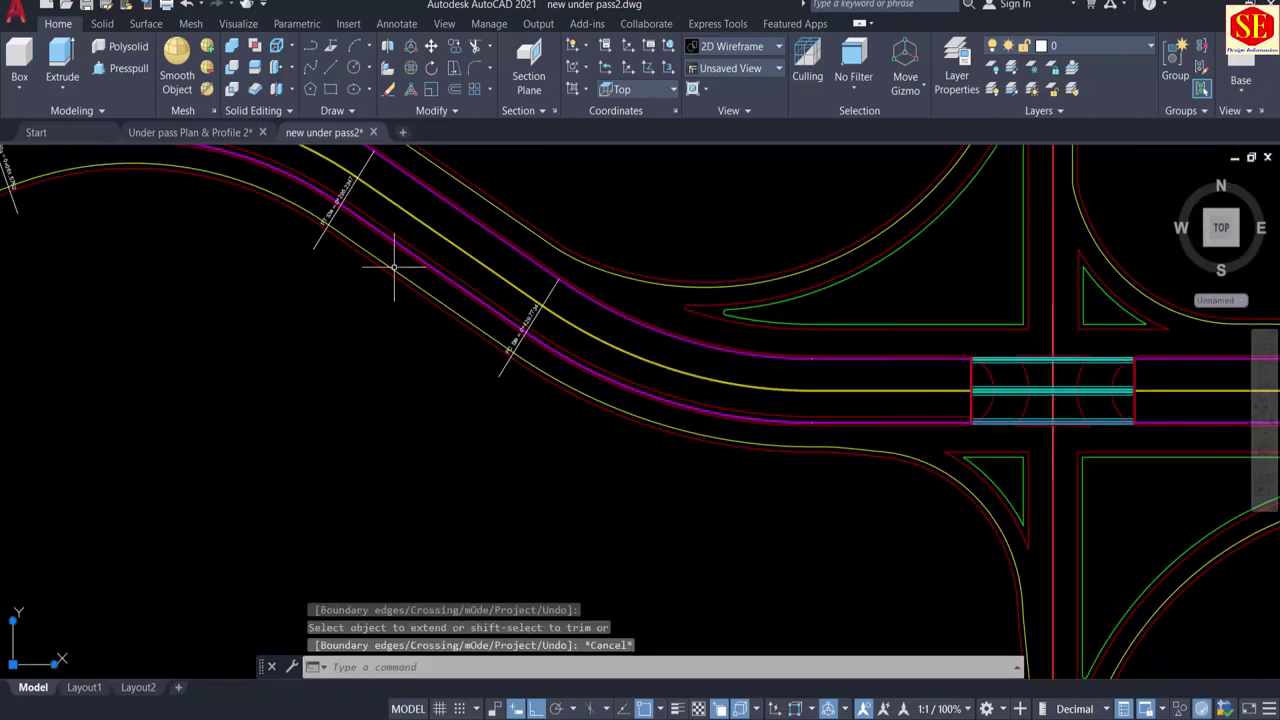
Step: Trim the 0+429.7734 station line between the centreline and north magenta pair, and on both sides of the south magenta pair
scroll(410, 262, up, 2)
scroll(795, 276, up, 2)
text(TR)
key(Return)
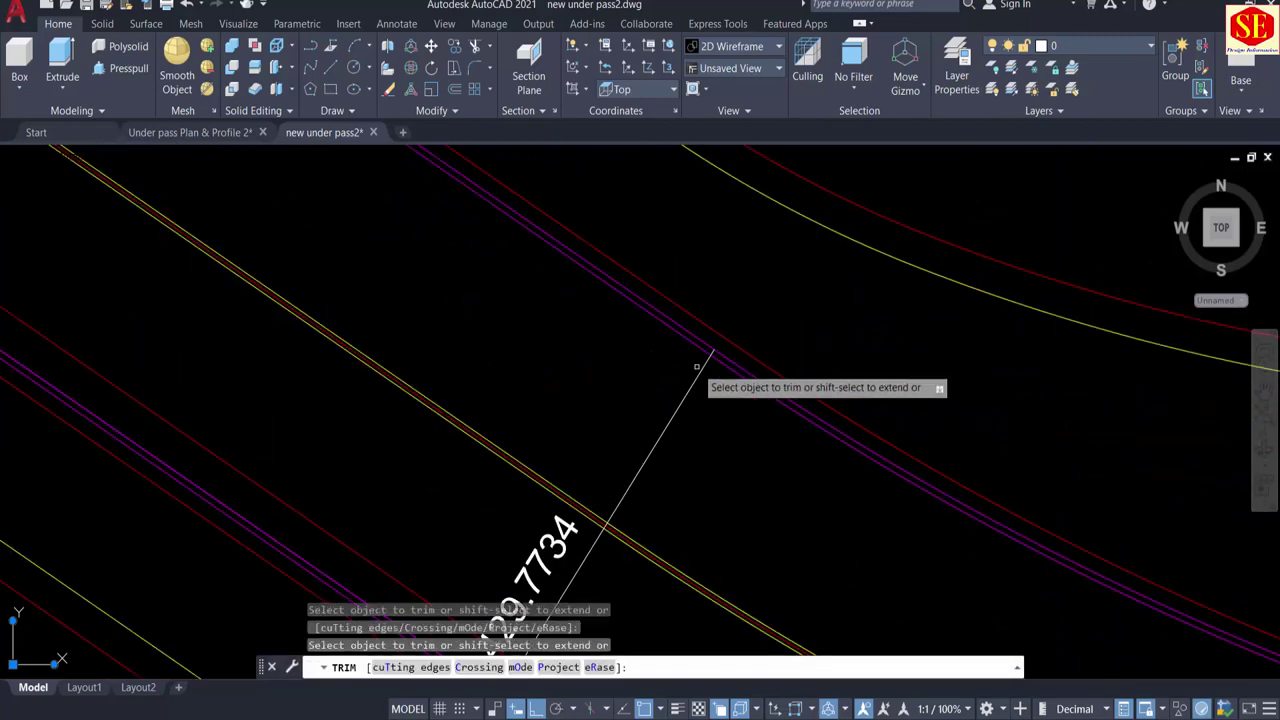
click(703, 369)
scroll(743, 263, up, 3)
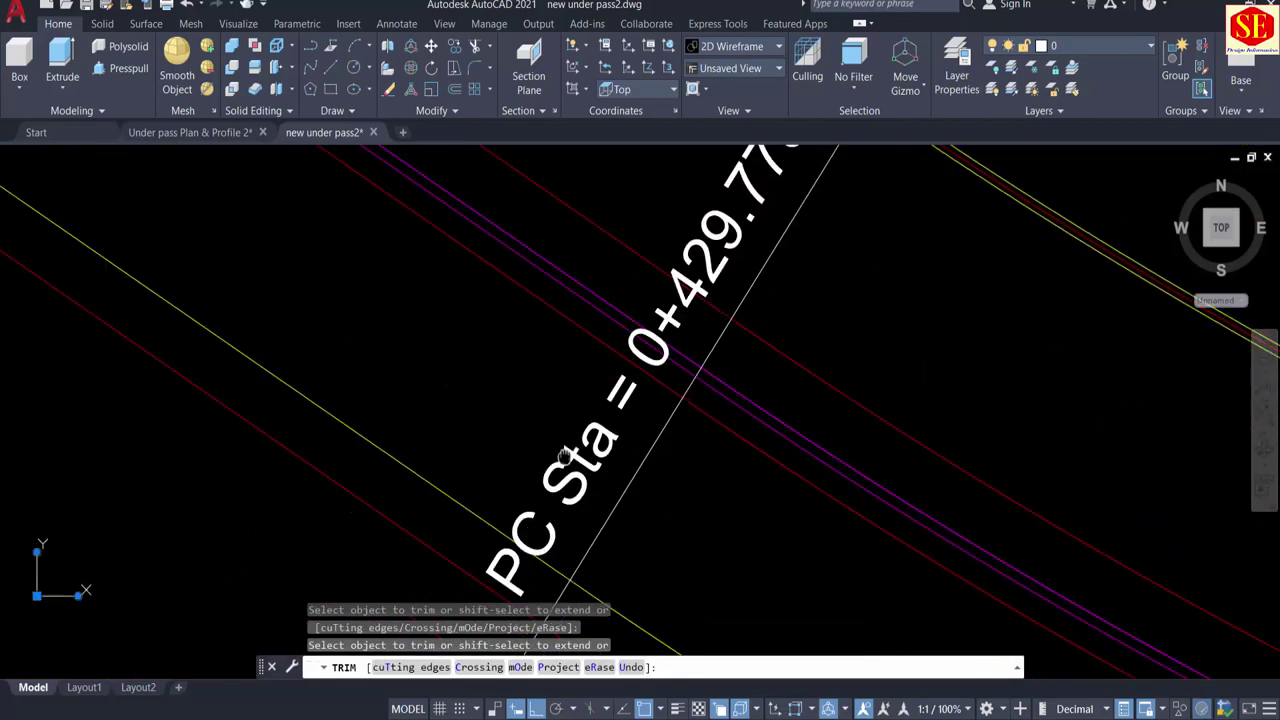
middle_drag(566, 512, 582, 613)
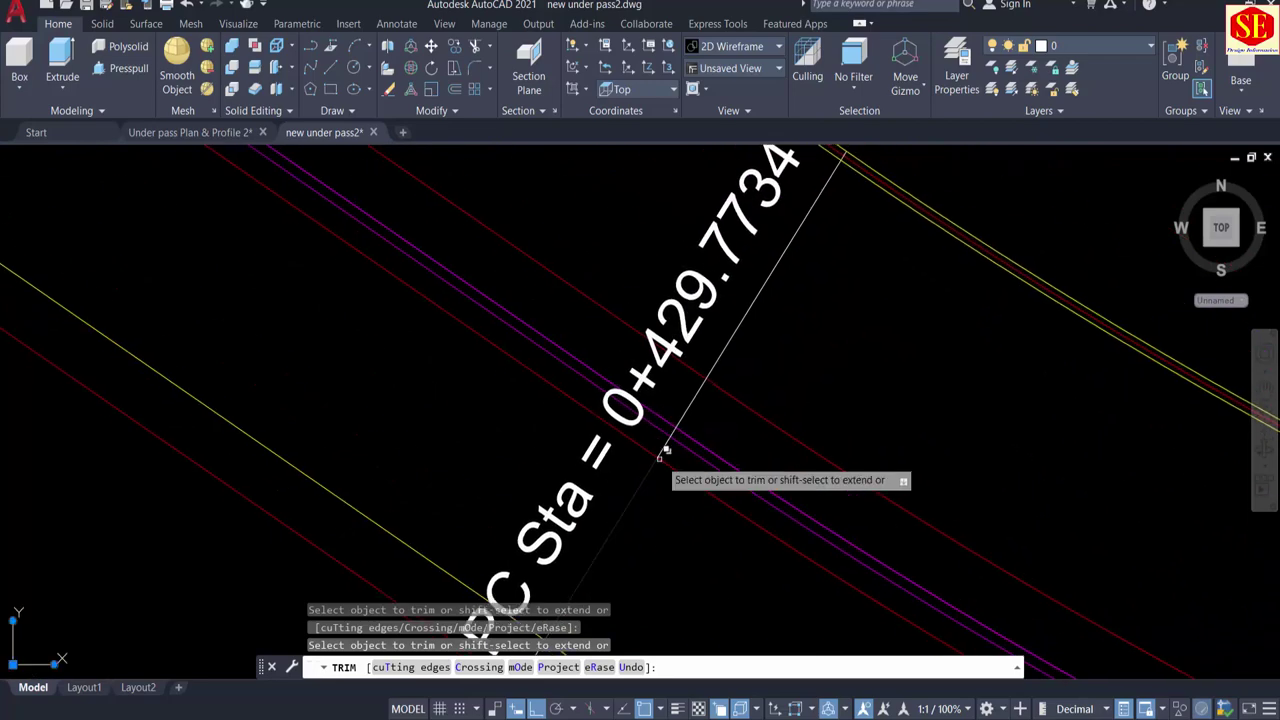
click(690, 410)
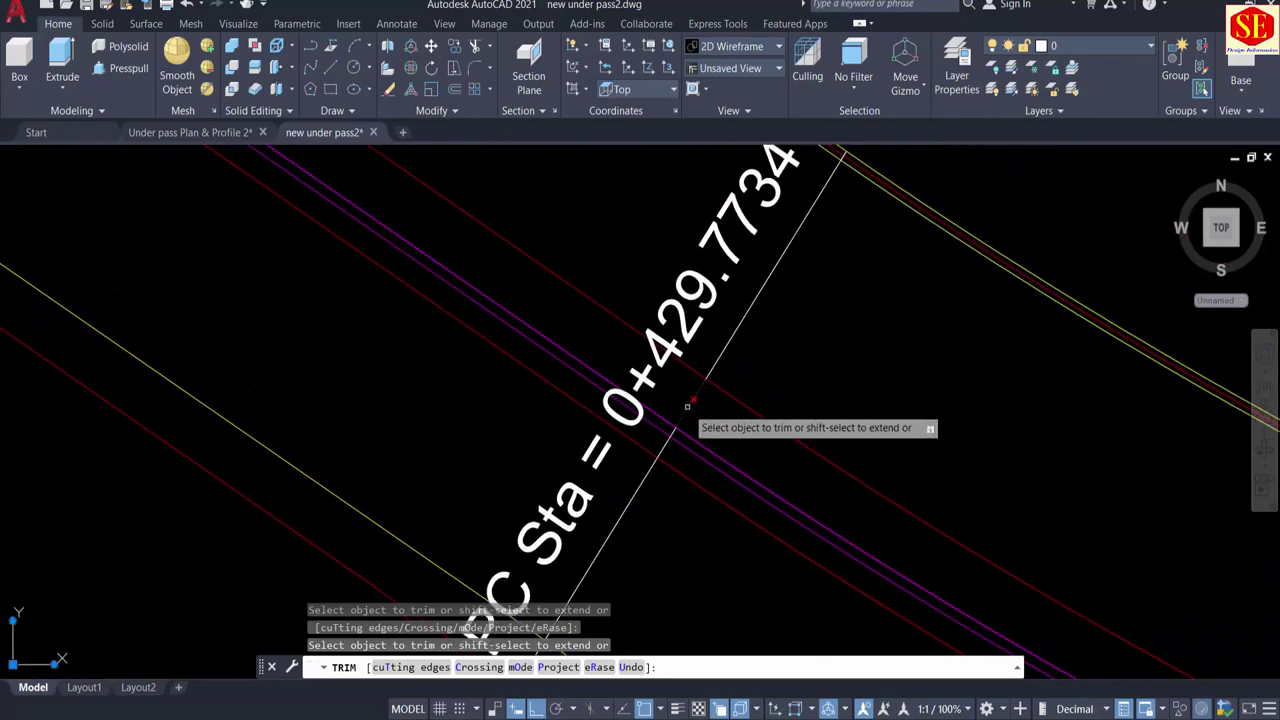
Step: Erase the leftover 0+429.7734 station line pieces south of the outer red line and between the inner red line and centreline
key(Escape)
click(632, 495)
key(Delete)
click(738, 357)
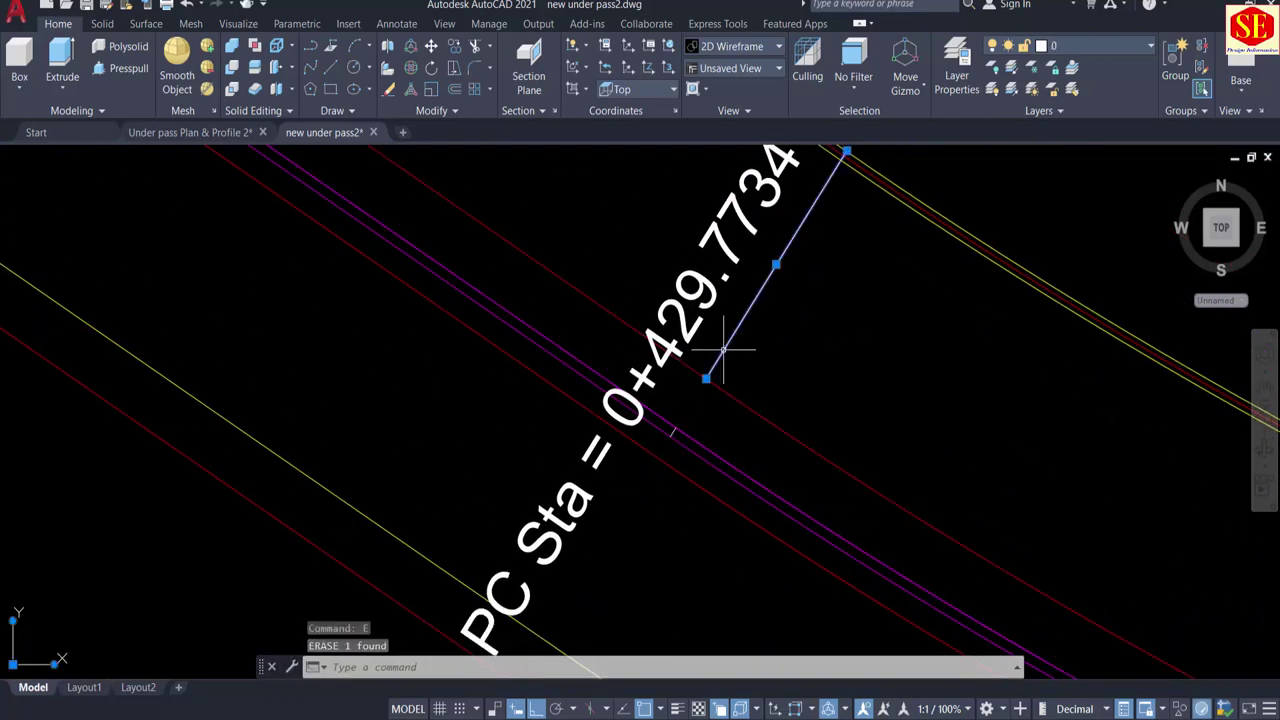
key(Delete)
Step: Trim the 0+295.2347 station line between the centreline and north magenta pair, and on both sides of the south magenta pair
scroll(795, 475, down, 4)
middle_drag(537, 168, 657, 343)
scroll(655, 360, up, 4)
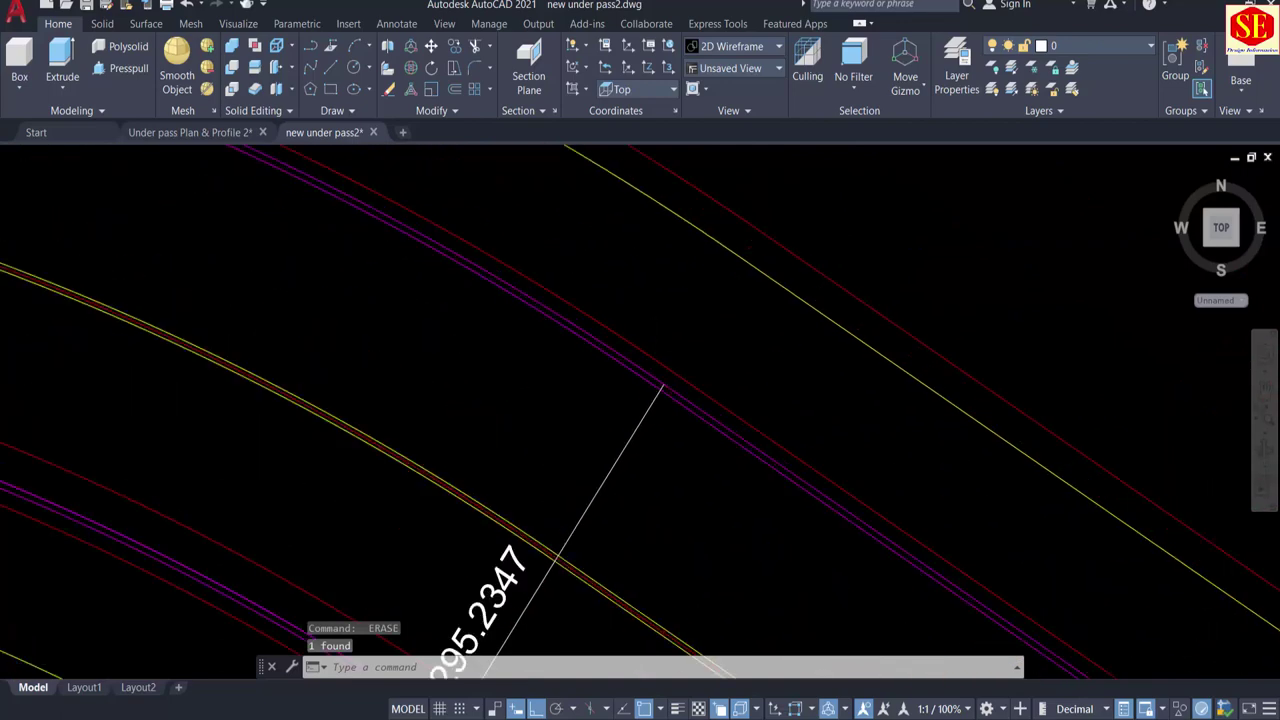
text(tr)
key(space)
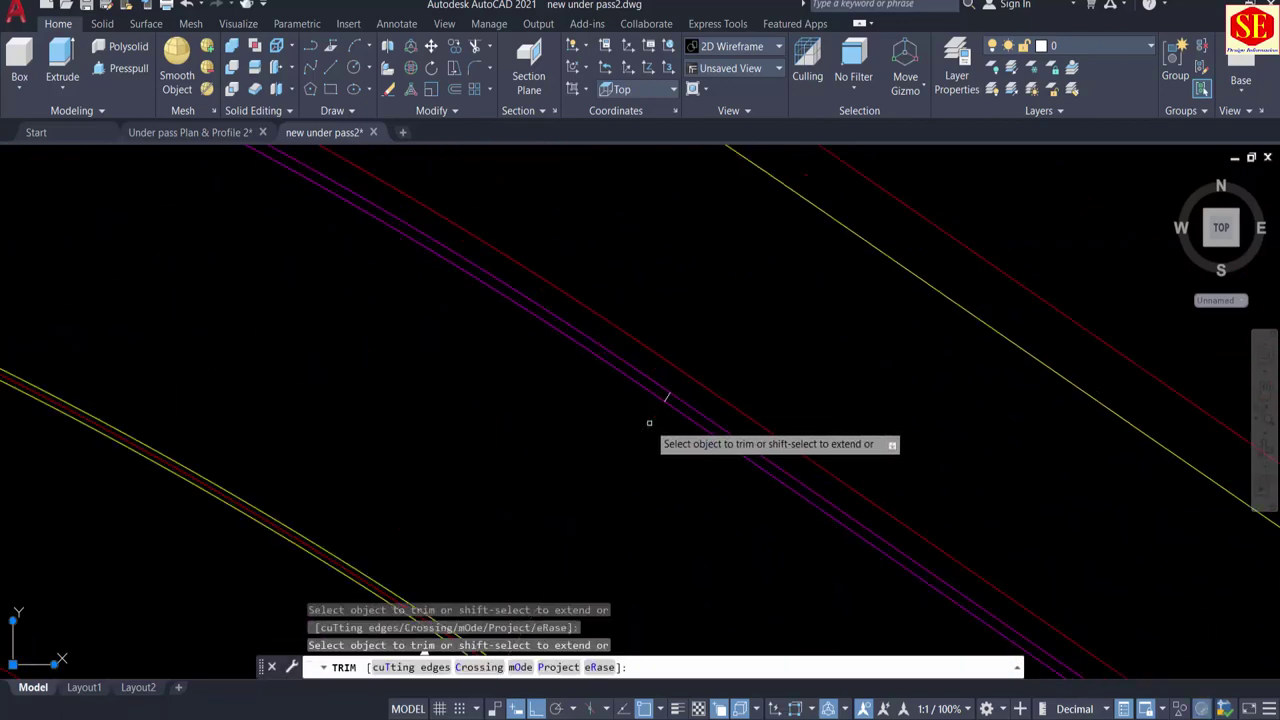
scroll(649, 423, down, 6)
middle_drag(569, 548, 626, 456)
scroll(626, 456, up, 4)
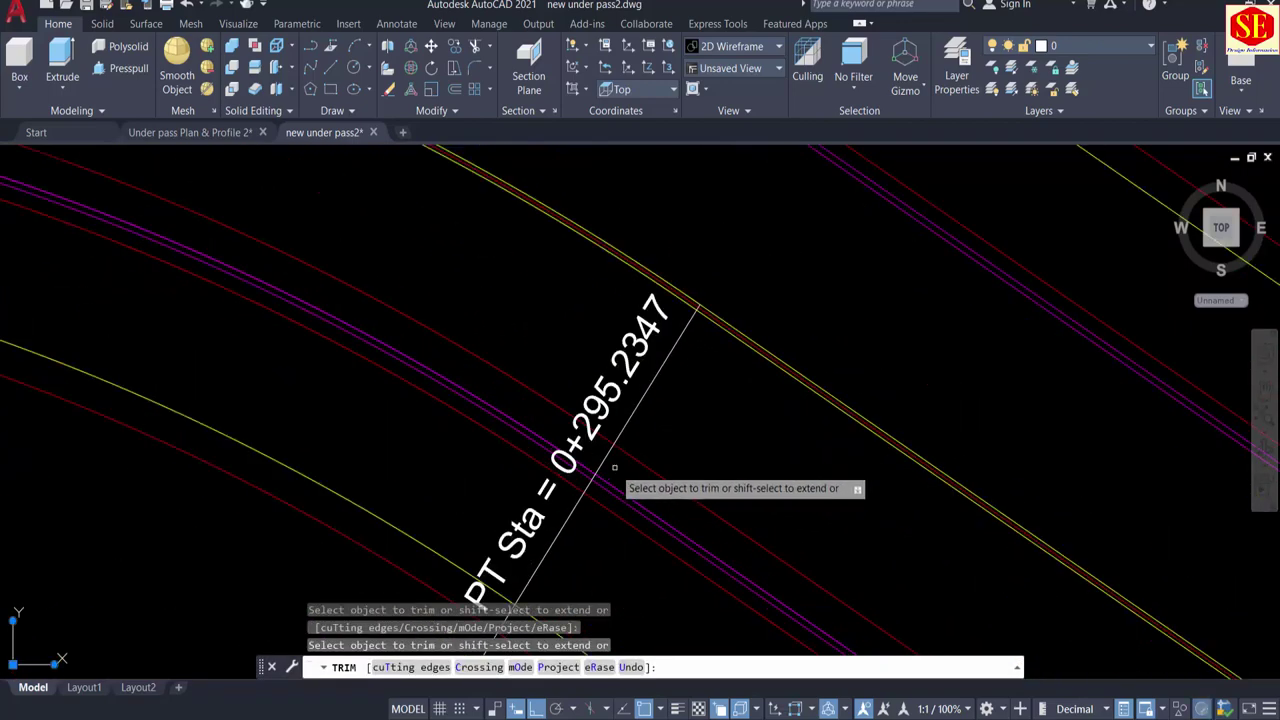
click(602, 465)
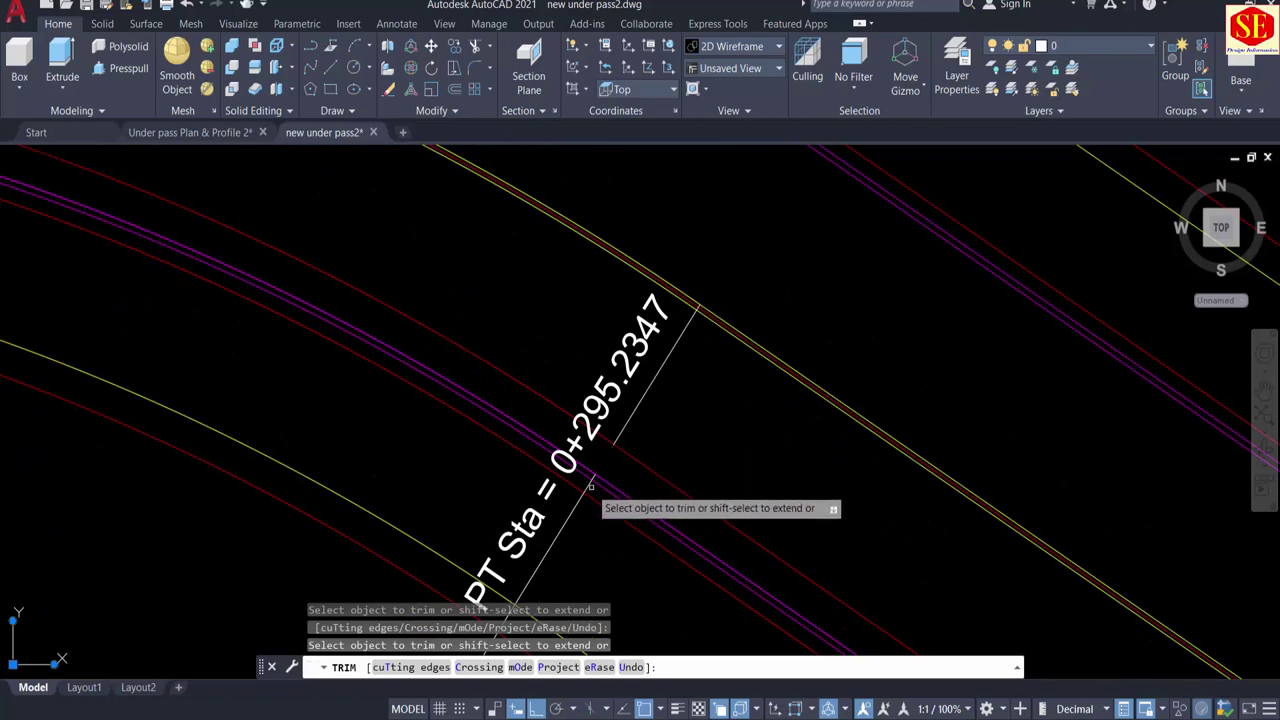
key(Escape)
Step: Erase the leftover 0+295.2347 station line pieces south of the outer red line and between the inner red line and centreline
click(558, 513)
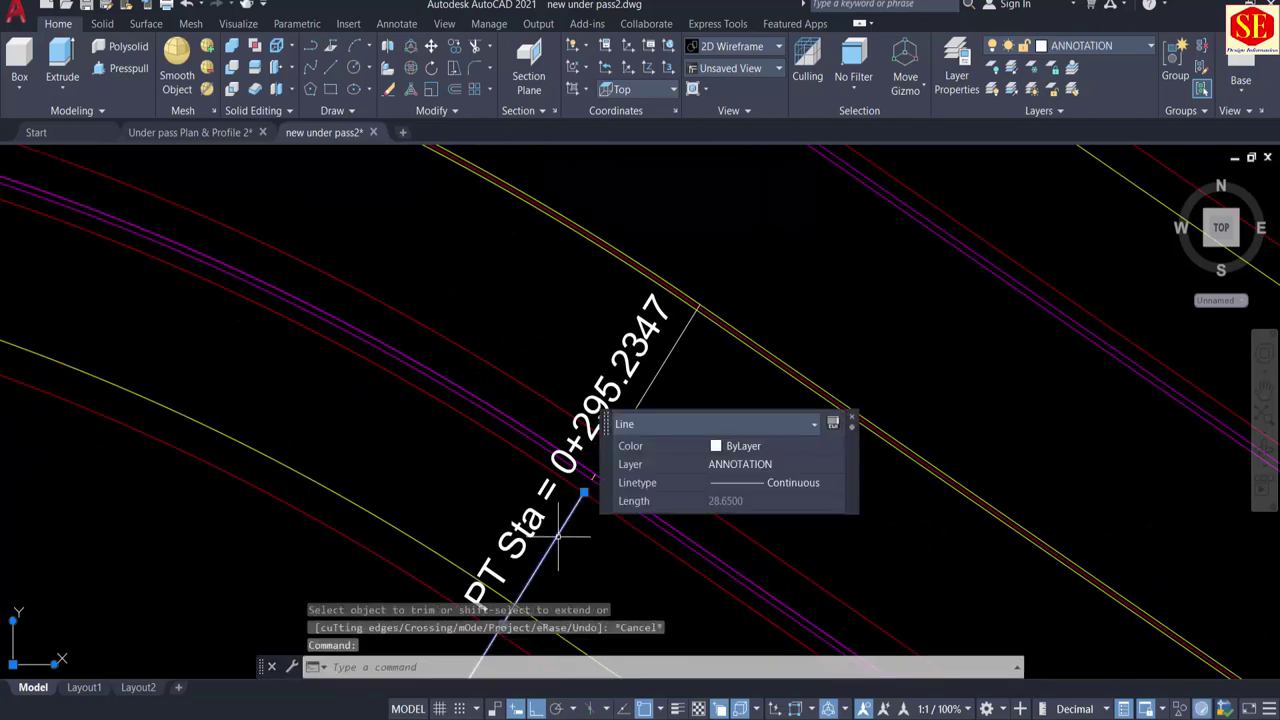
text(E)
key(Return)
click(646, 393)
key(Return)
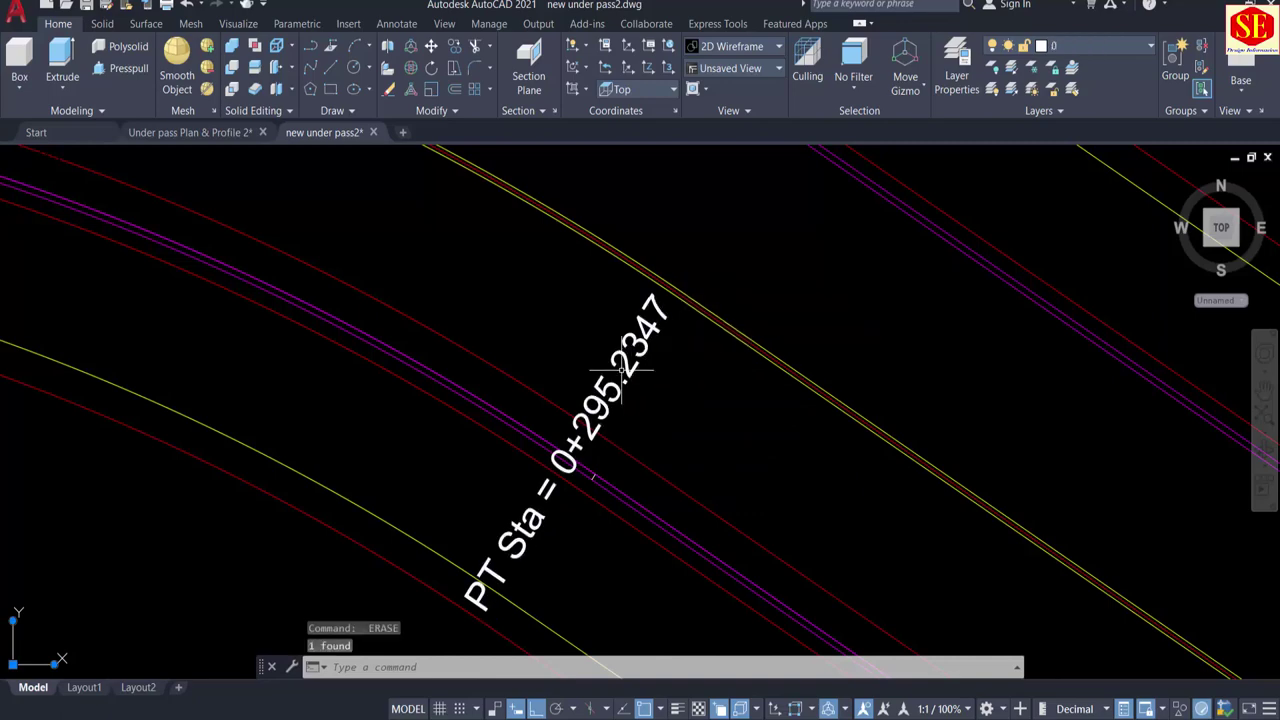
Step: Erase the PT Sta = 0+295.2347 text label beside the road centreline
click(623, 369)
text(E)
key(Return)
scroll(621, 370, down, 4)
key(Escape)
scroll(621, 370, up, 5)
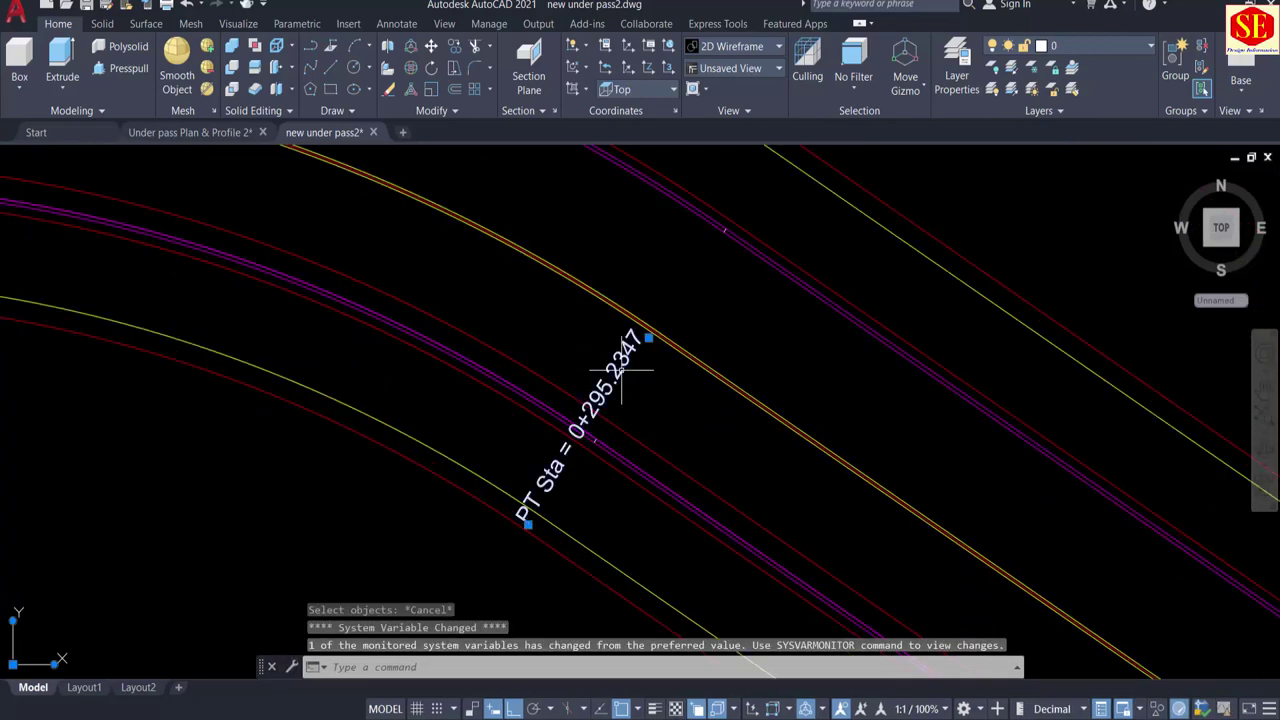
click(645, 390)
text(E)
key(Return)
Step: Erase the PC Sta = 0+429.7734 text label beside the road centreline
middle_drag(662, 420, 455, 240)
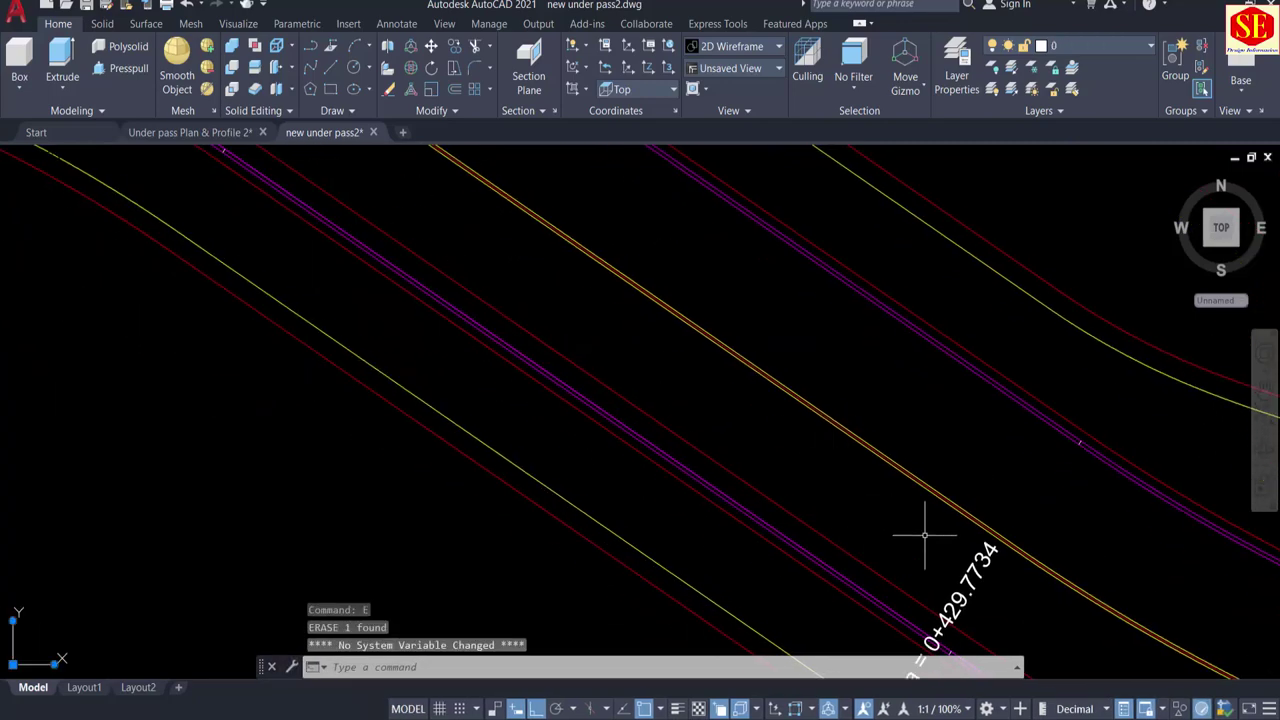
click(965, 572)
text(E)
key(Return)
scroll(866, 449, down, 5)
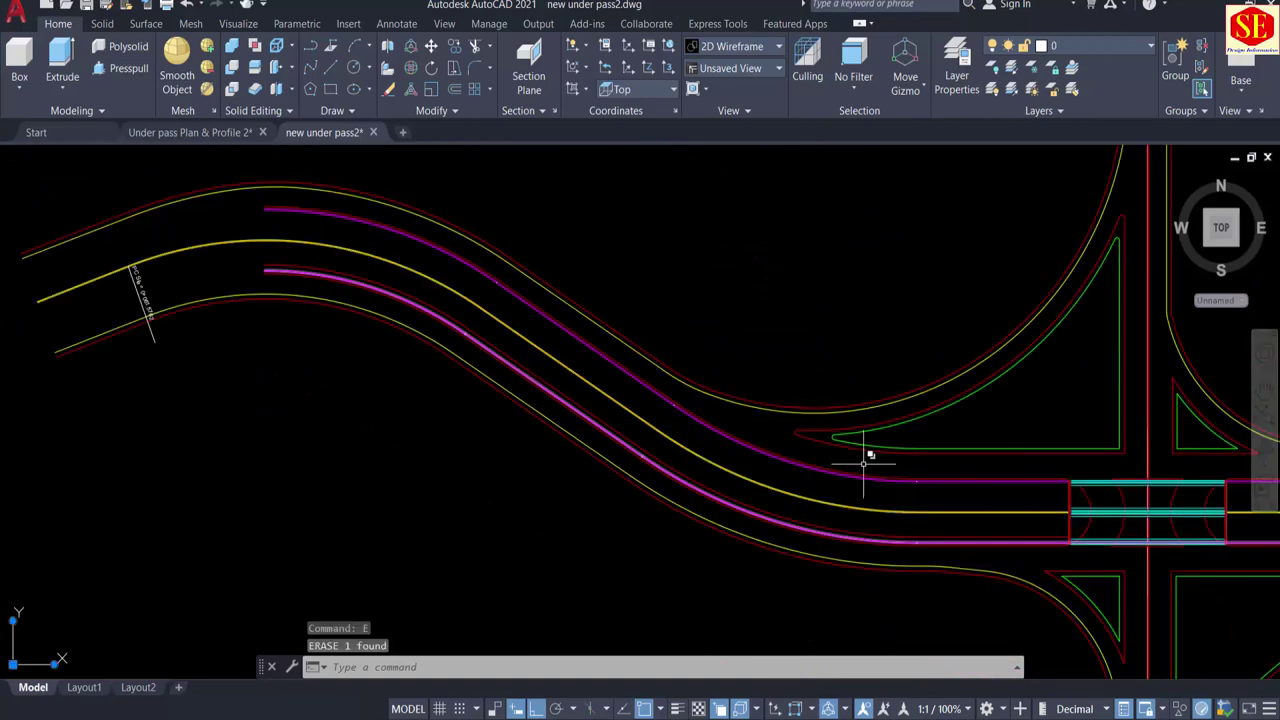
middle_drag(866, 449, 126, 397)
middle_drag(915, 645, 817, 437)
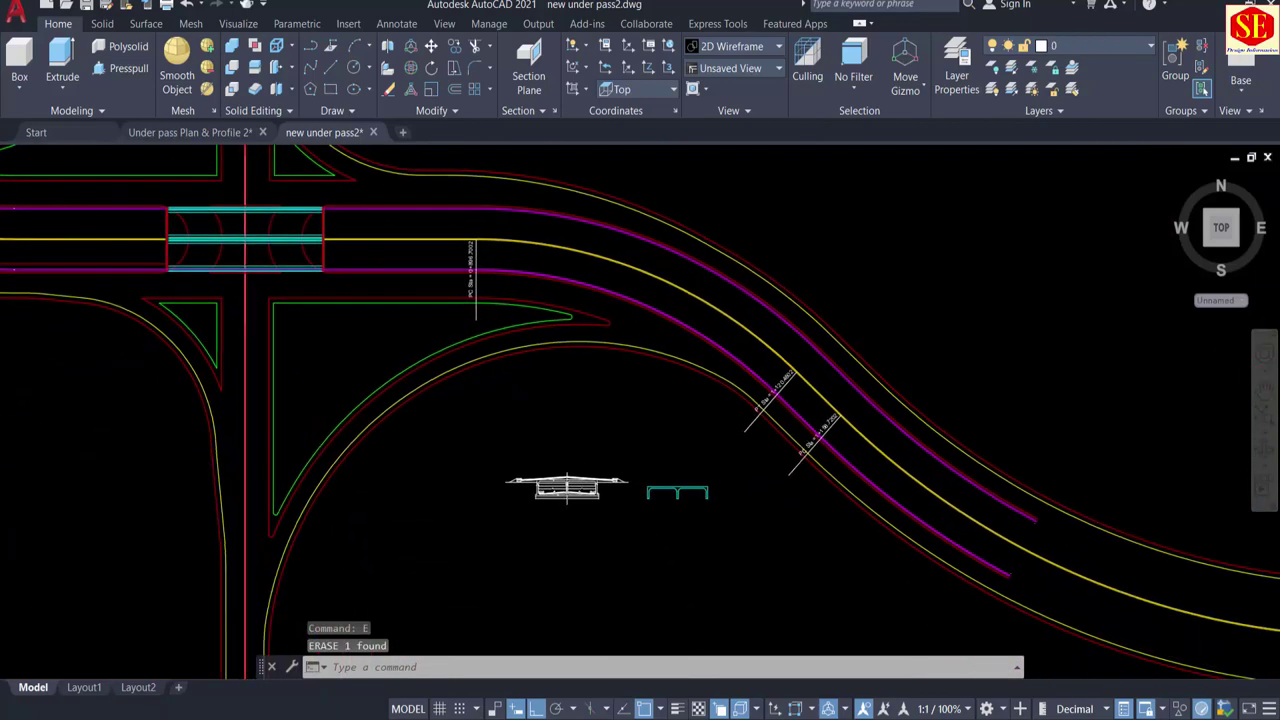
mouse_move(414, 320)
middle_down()
mouse_move(565, 360)
mouse_move(1167, 456)
middle_up()
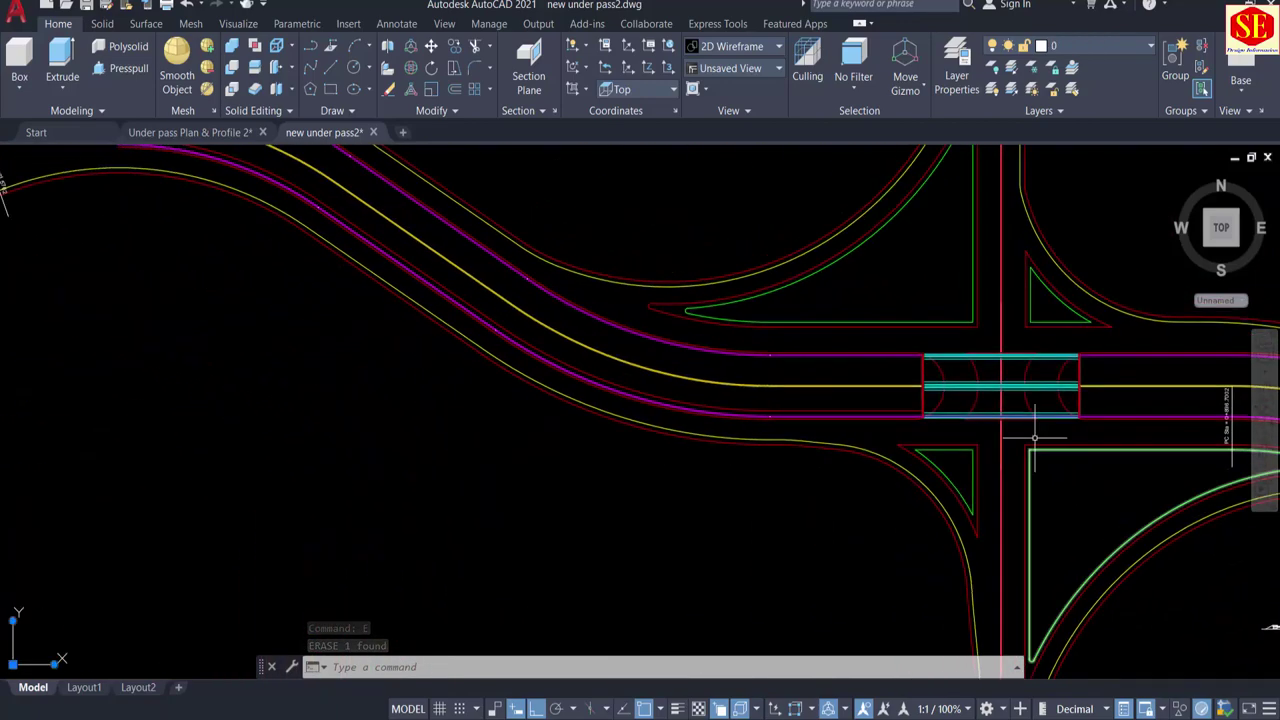
middle_drag(600, 348, 600, 494)
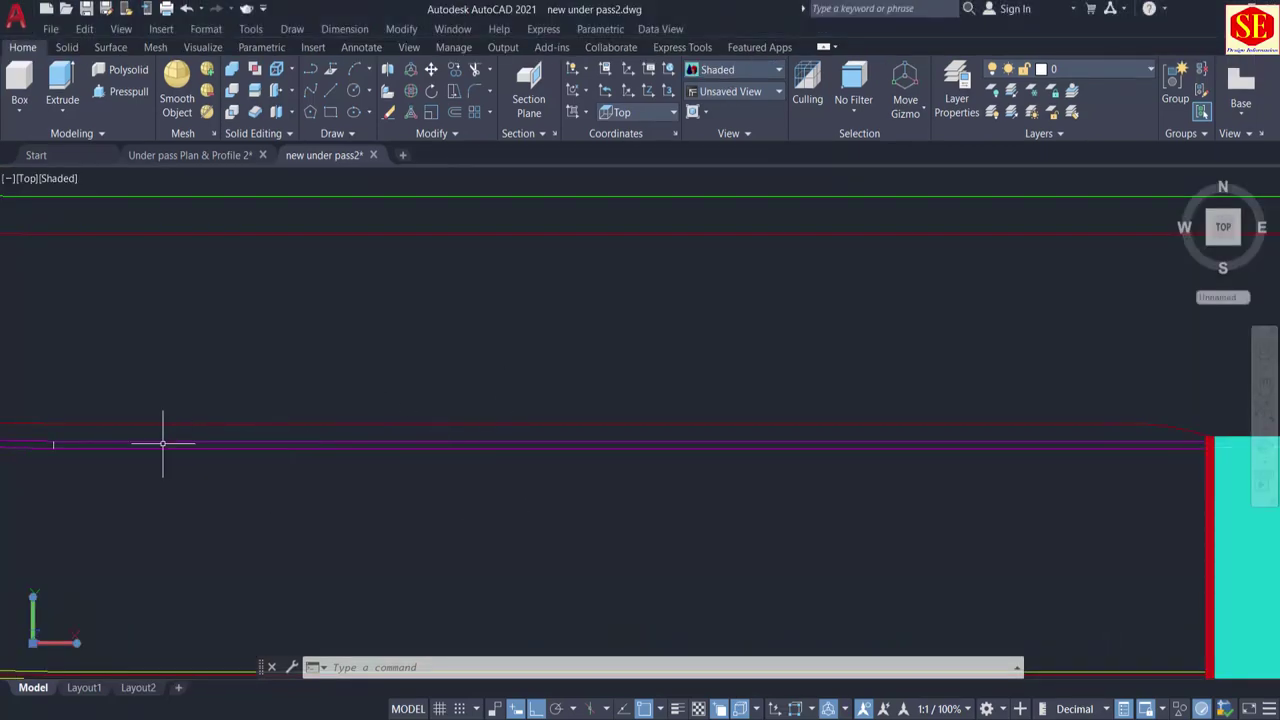
Step: Set the current drawing colour to blue (index colour 5) for new objects
mouse_move(290, 488)
middle_down()
mouse_move(466, 506)
mouse_move(435, 497)
middle_up()
scroll(466, 503, down, 1)
scroll(496, 495, up, 1)
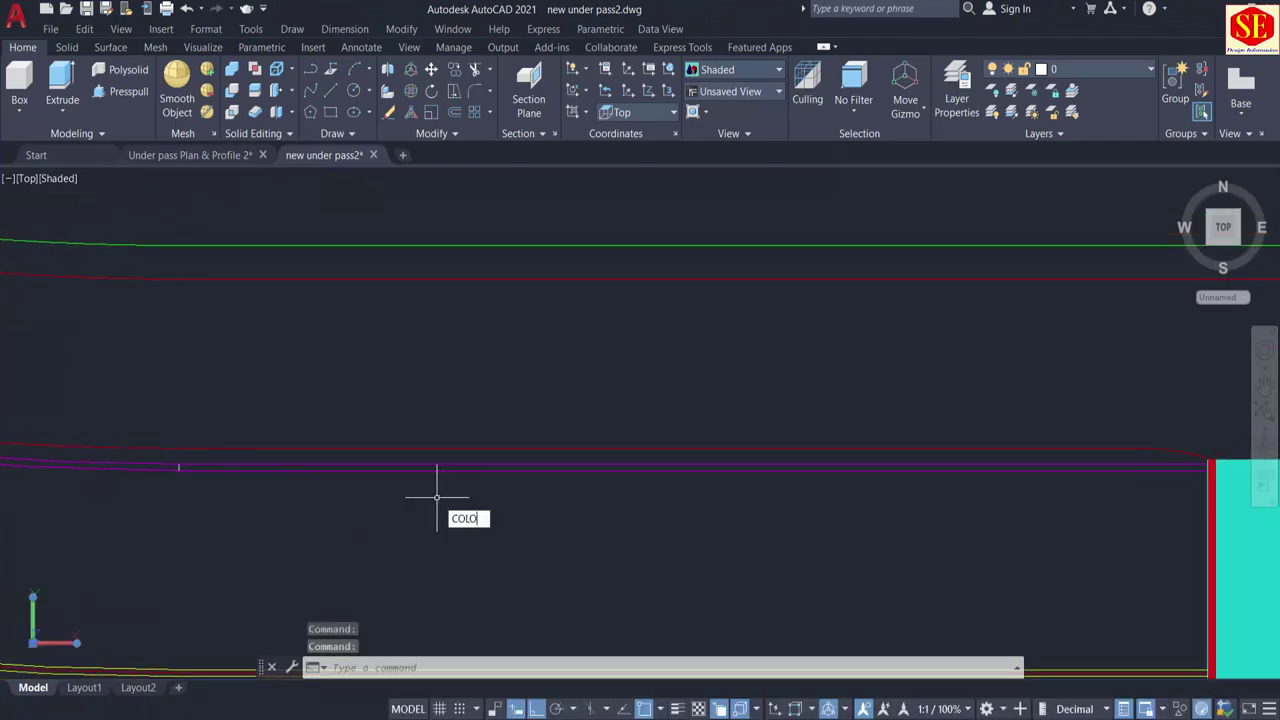
key(Return)
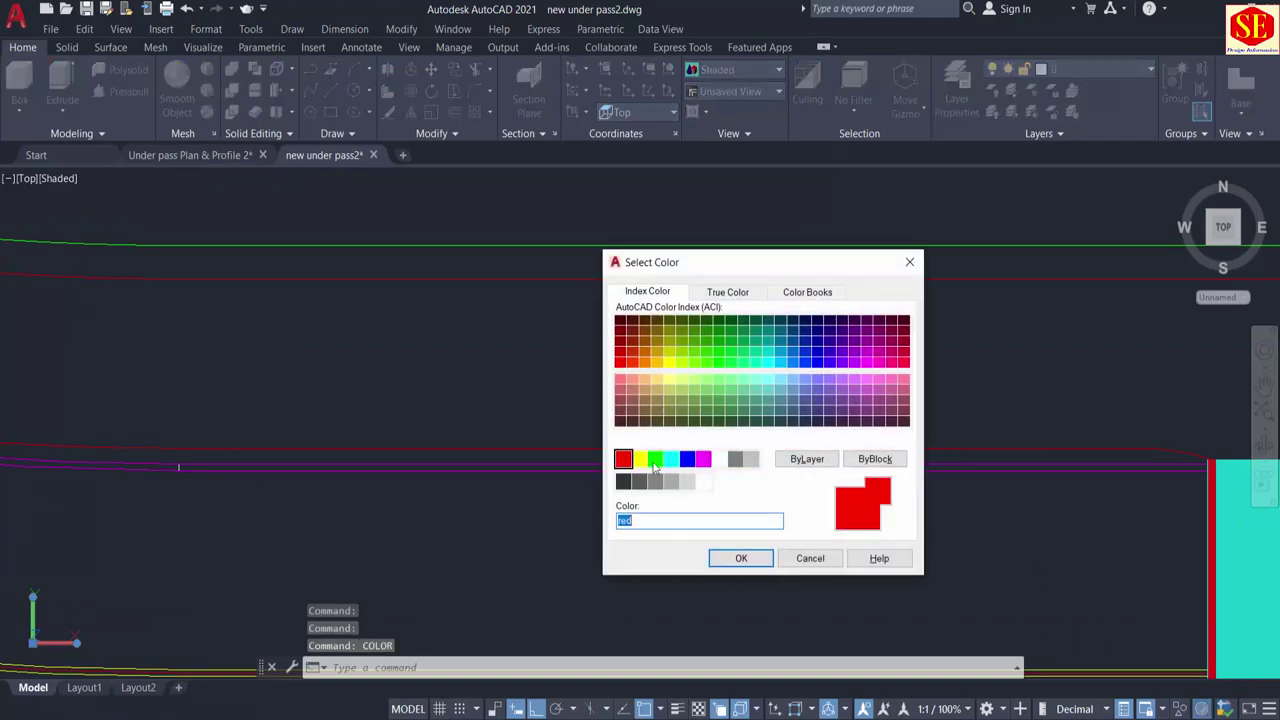
click(687, 460)
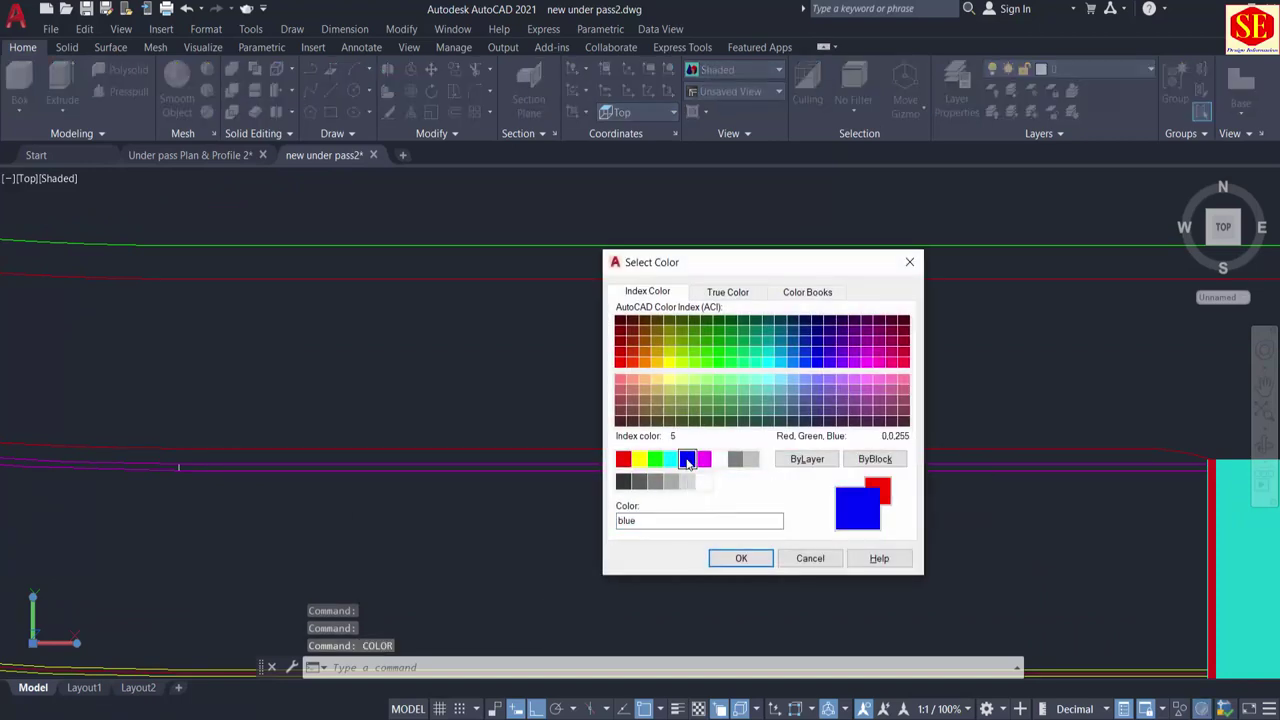
click(740, 558)
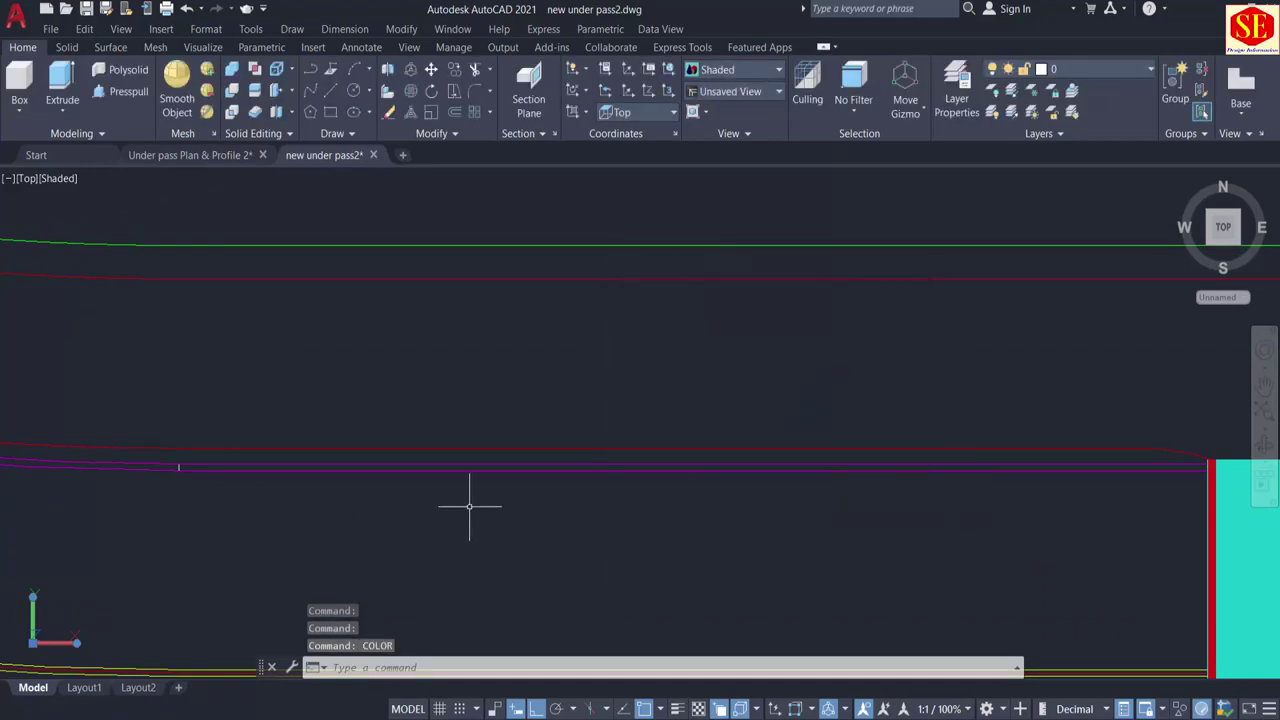
Step: Create a closed boundary polyline inside the north magenta wall strip, from the first station mark to the underpass box
text(BO)
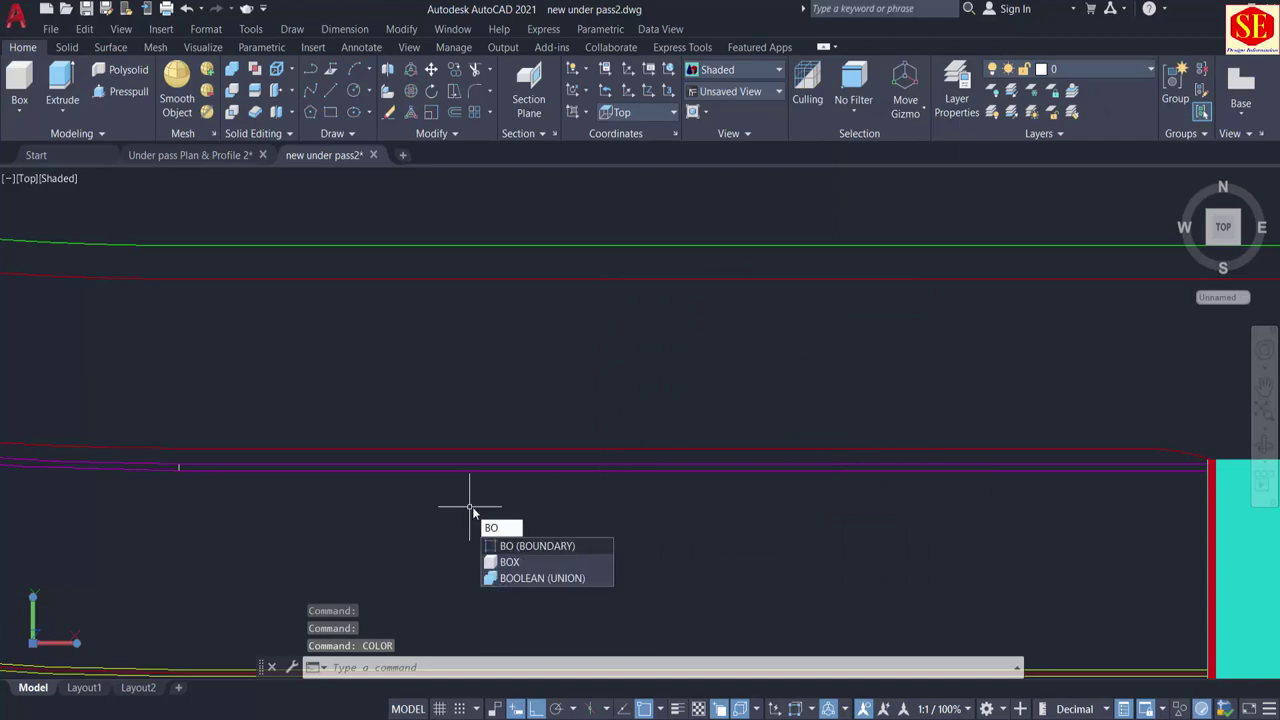
key(Return)
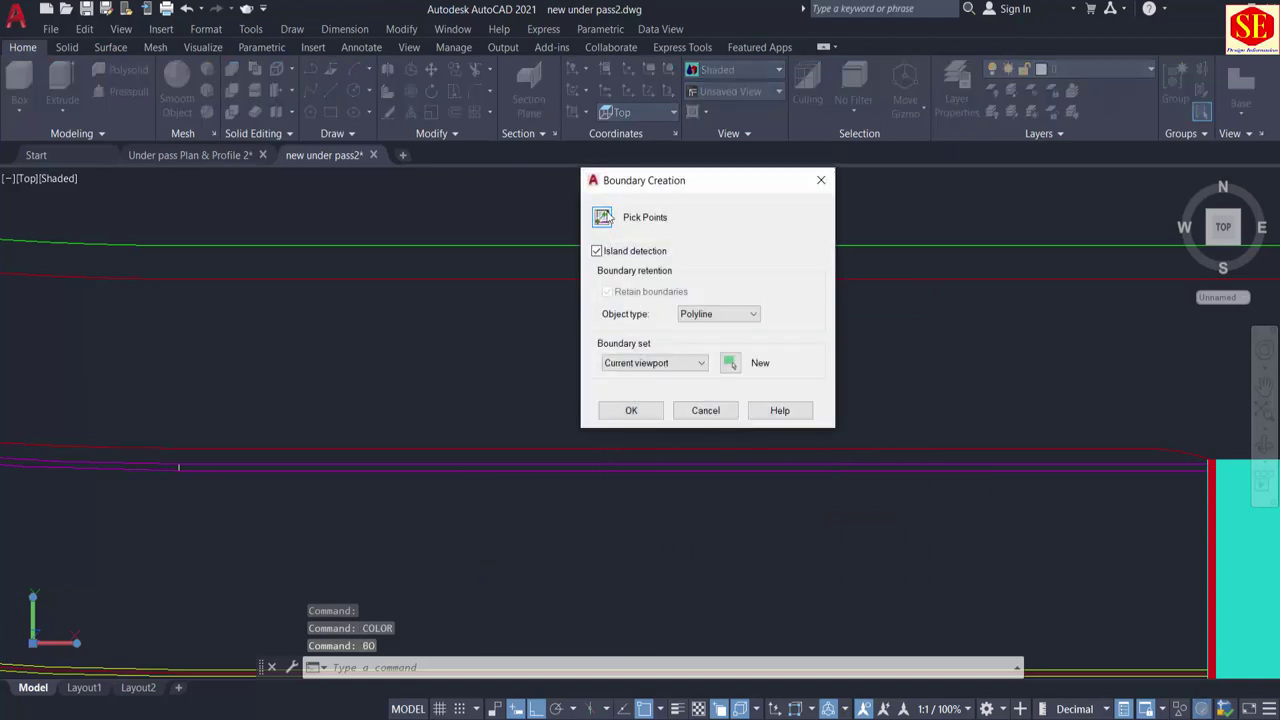
click(602, 220)
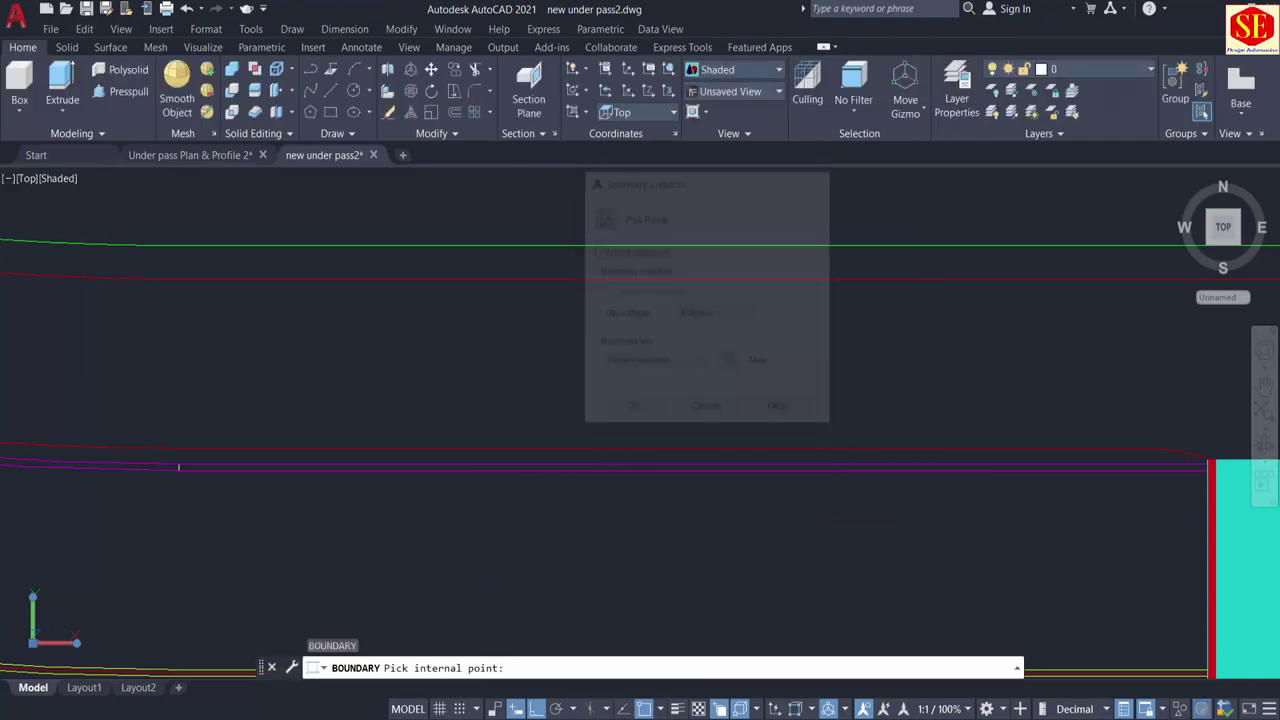
click(642, 466)
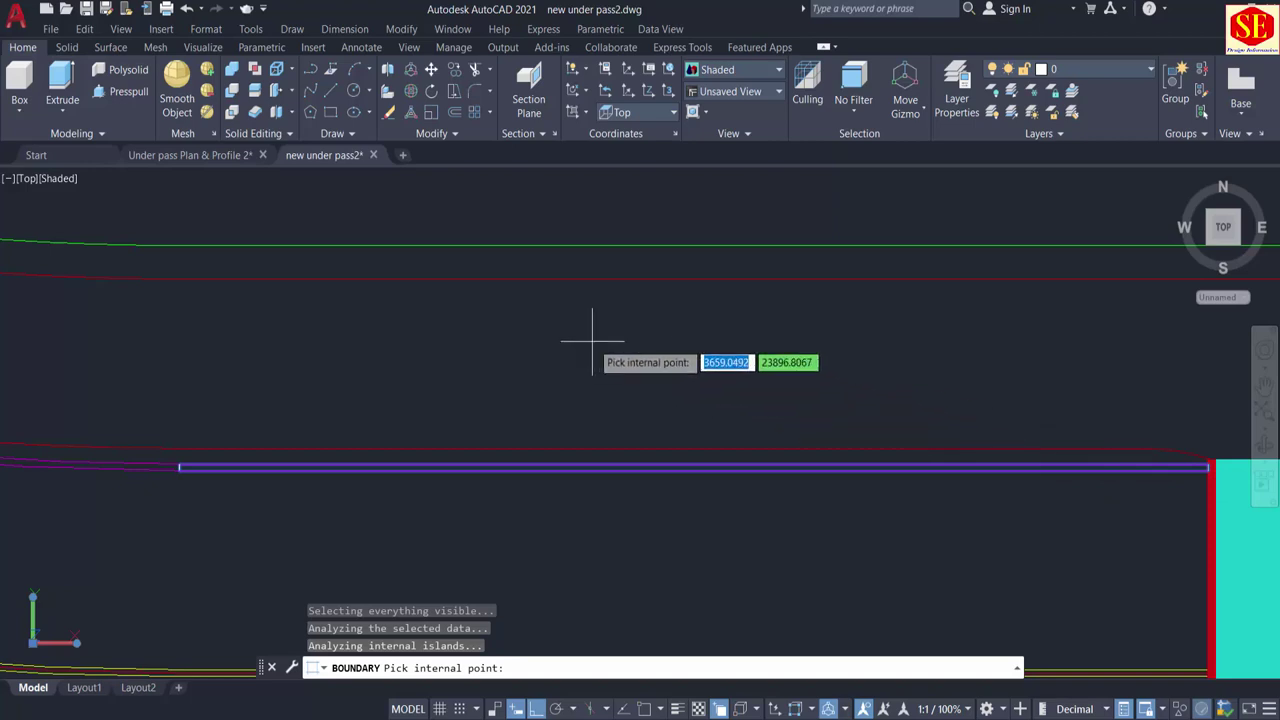
key(Return)
Step: Select the blue boundary polyline overlapping the north magenta wall lines to inspect its extent and properties
click(589, 467)
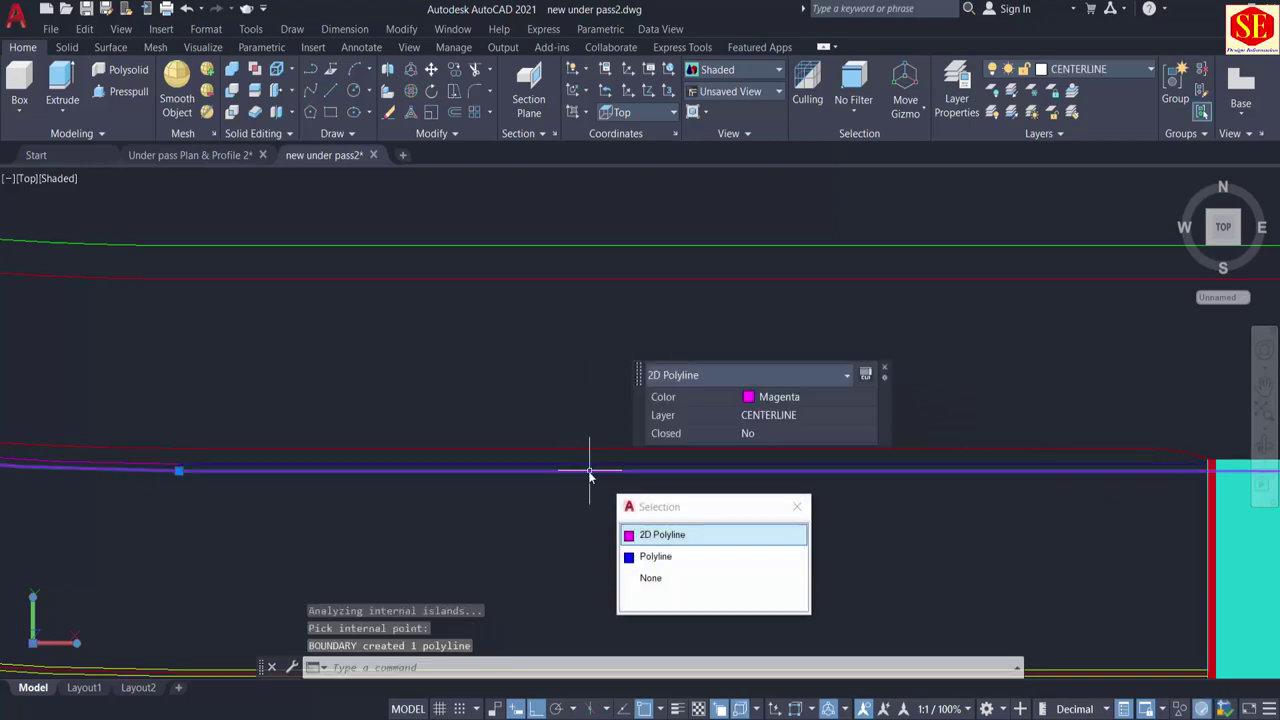
key(Escape)
key(Escape)
scroll(565, 462, up, 3)
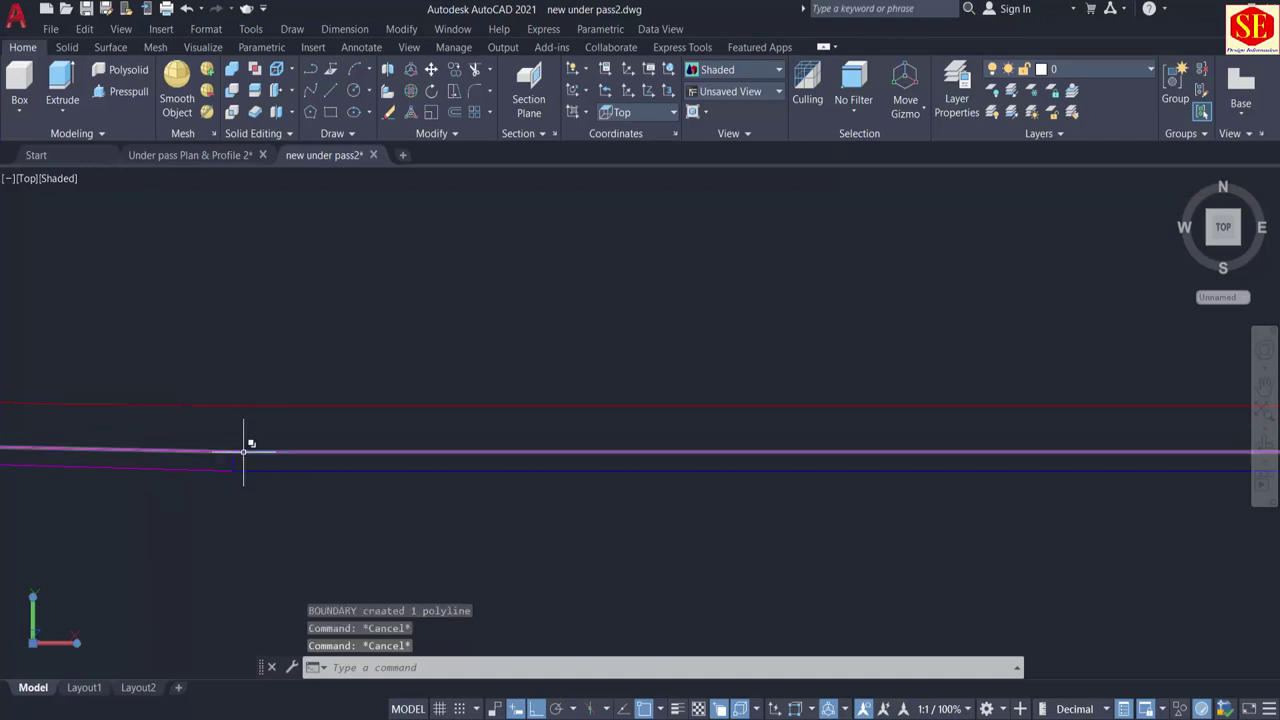
click(280, 451)
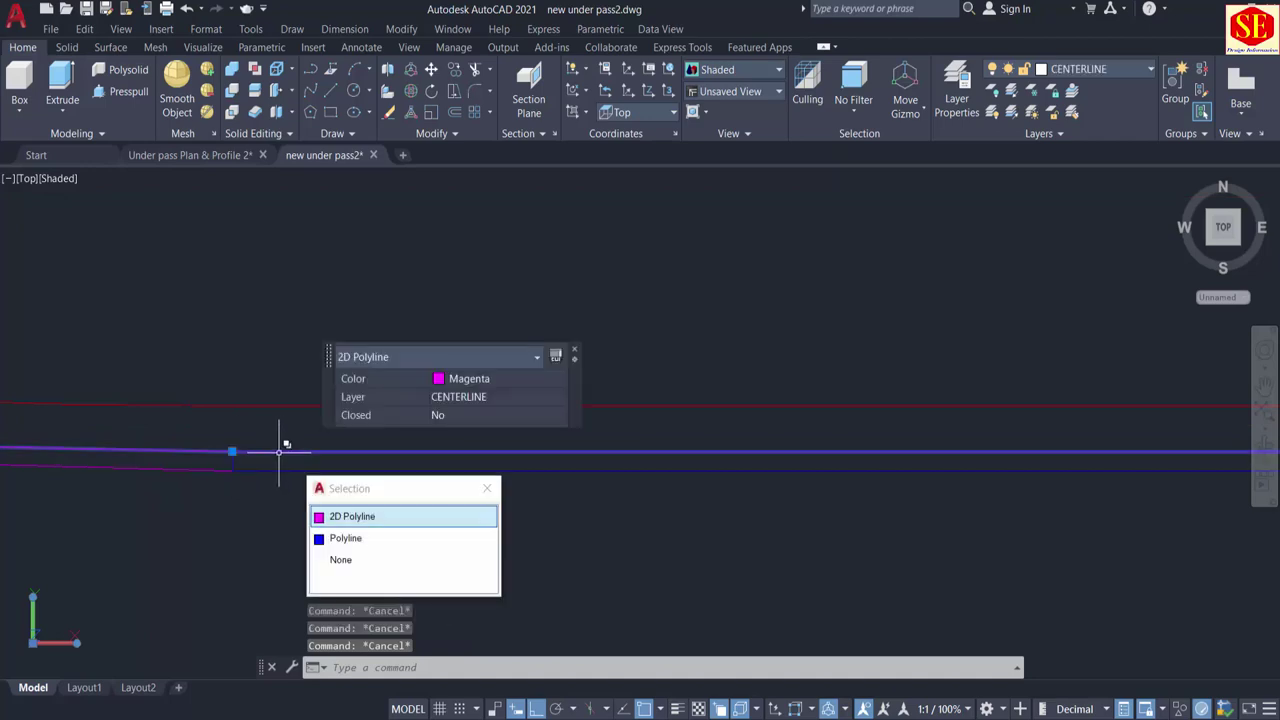
click(345, 538)
scroll(343, 531, down, 2)
scroll(381, 323, down, 2)
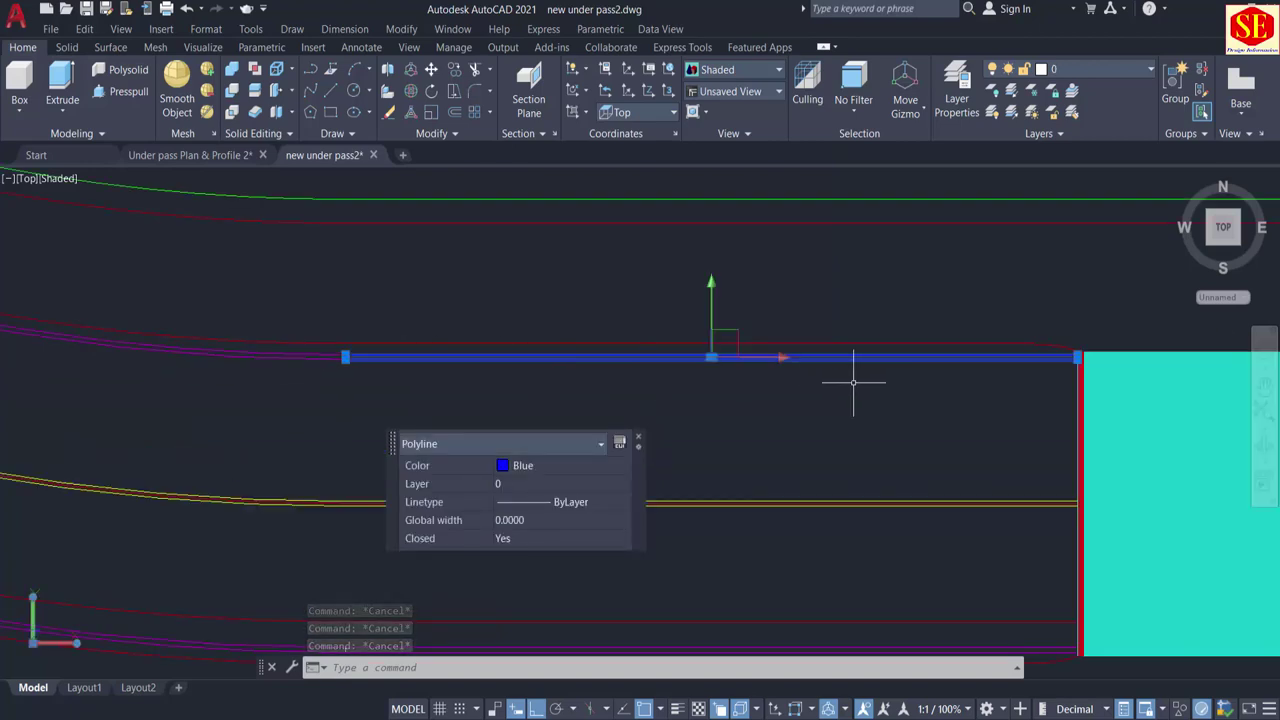
key(Escape)
Step: Create a matching boundary polyline inside the south magenta wall strip, between the station mark and the underpass box
middle_drag(831, 466, 839, 279)
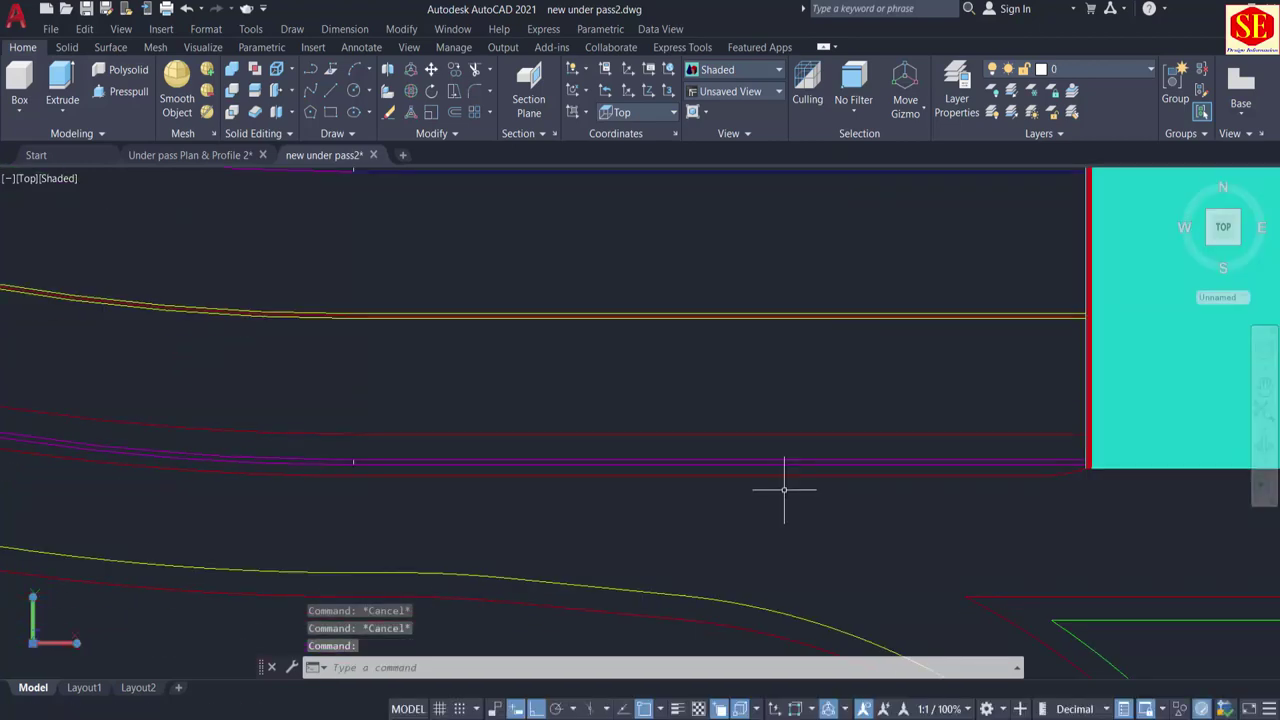
key(Return)
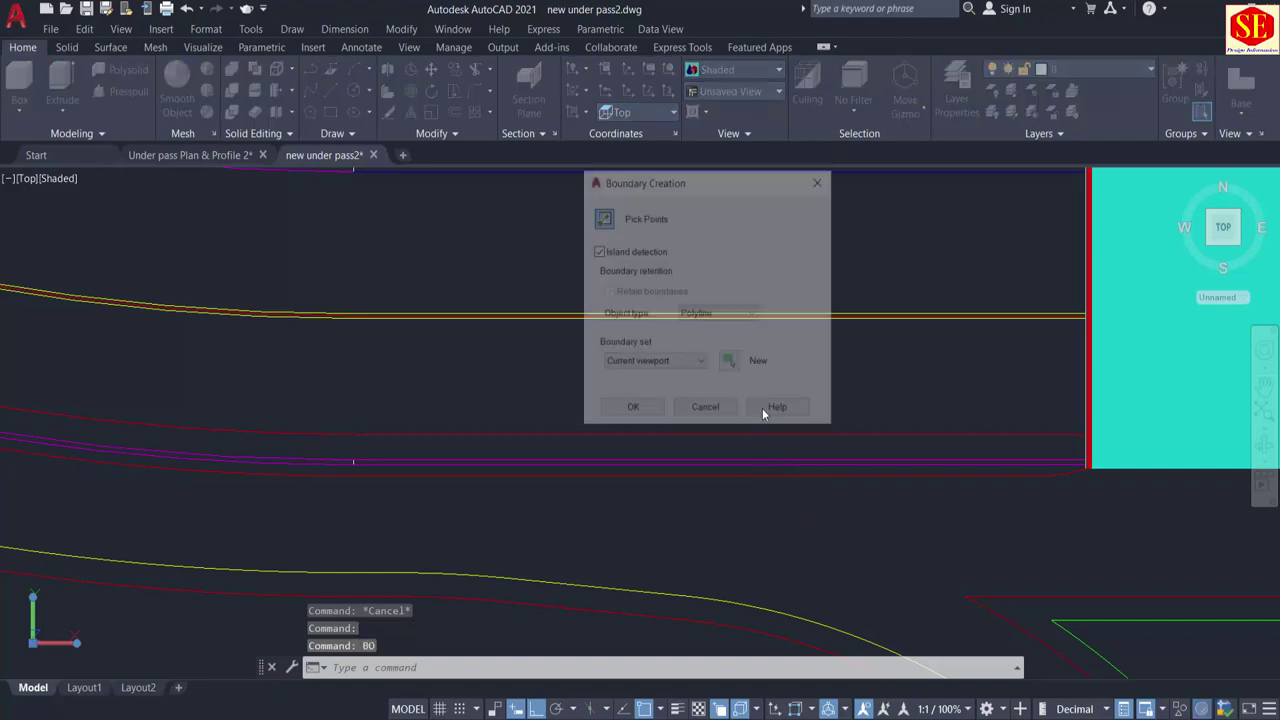
click(601, 217)
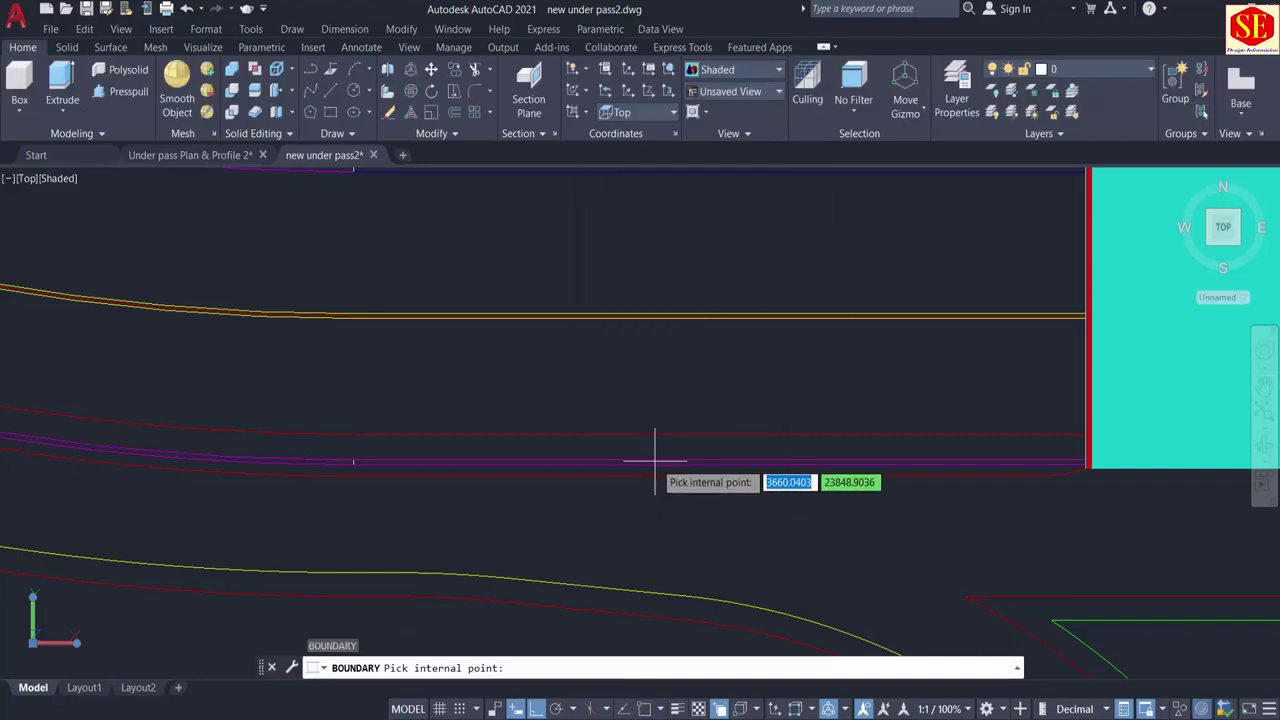
click(651, 462)
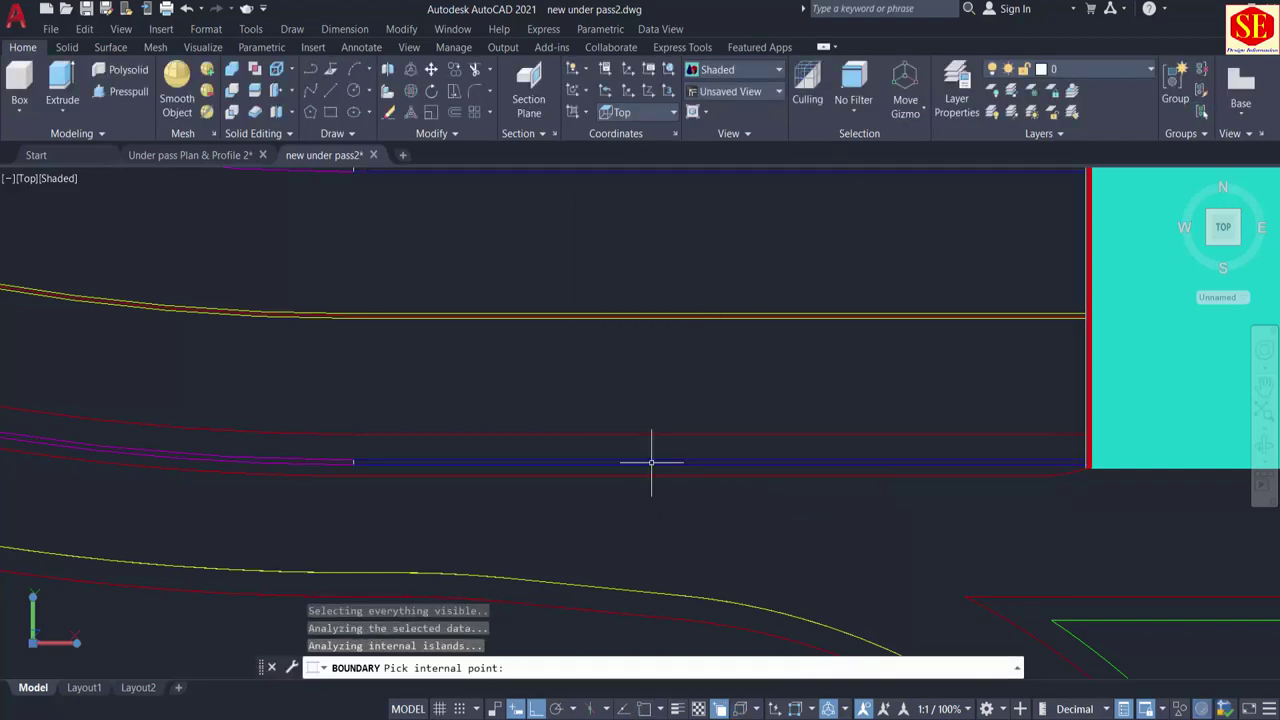
key(Return)
Step: Create a boundary polyline inside the curved section of the north magenta wall strip, between its two station marks
middle_drag(426, 443, 1008, 565)
middle_drag(651, 314, 626, 466)
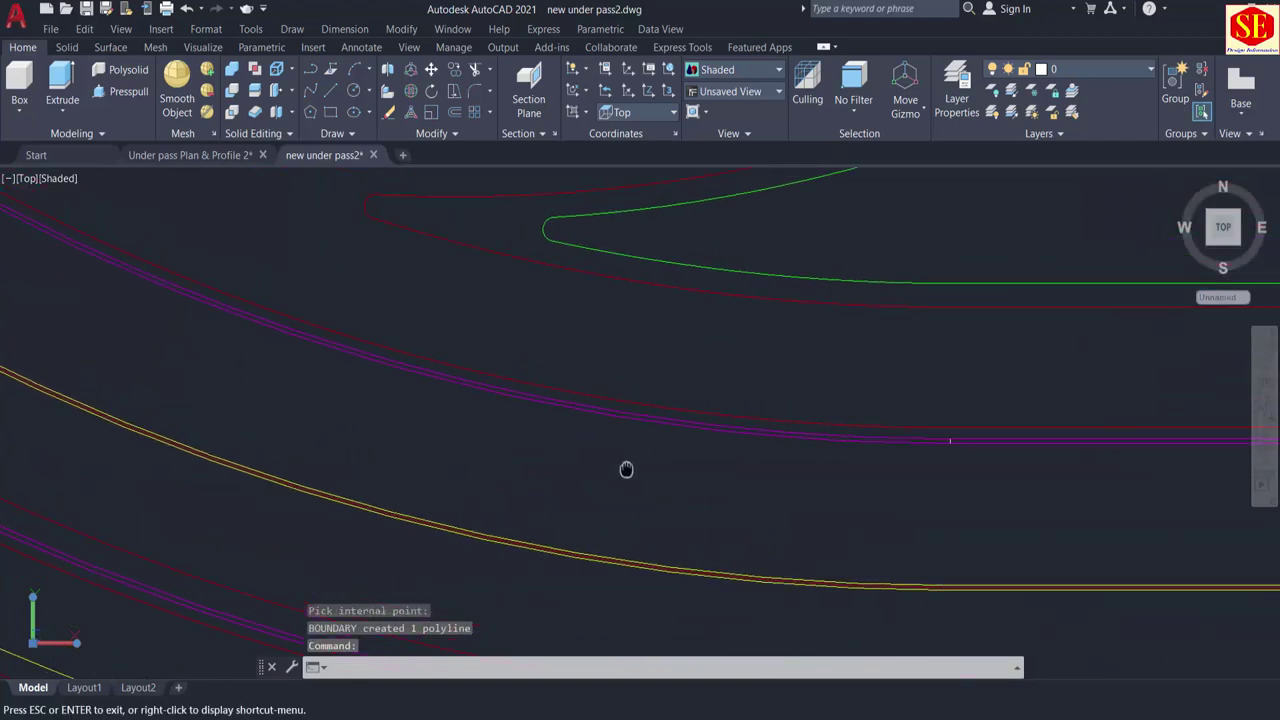
middle_drag(432, 443, 563, 440)
scroll(563, 436, down, 2)
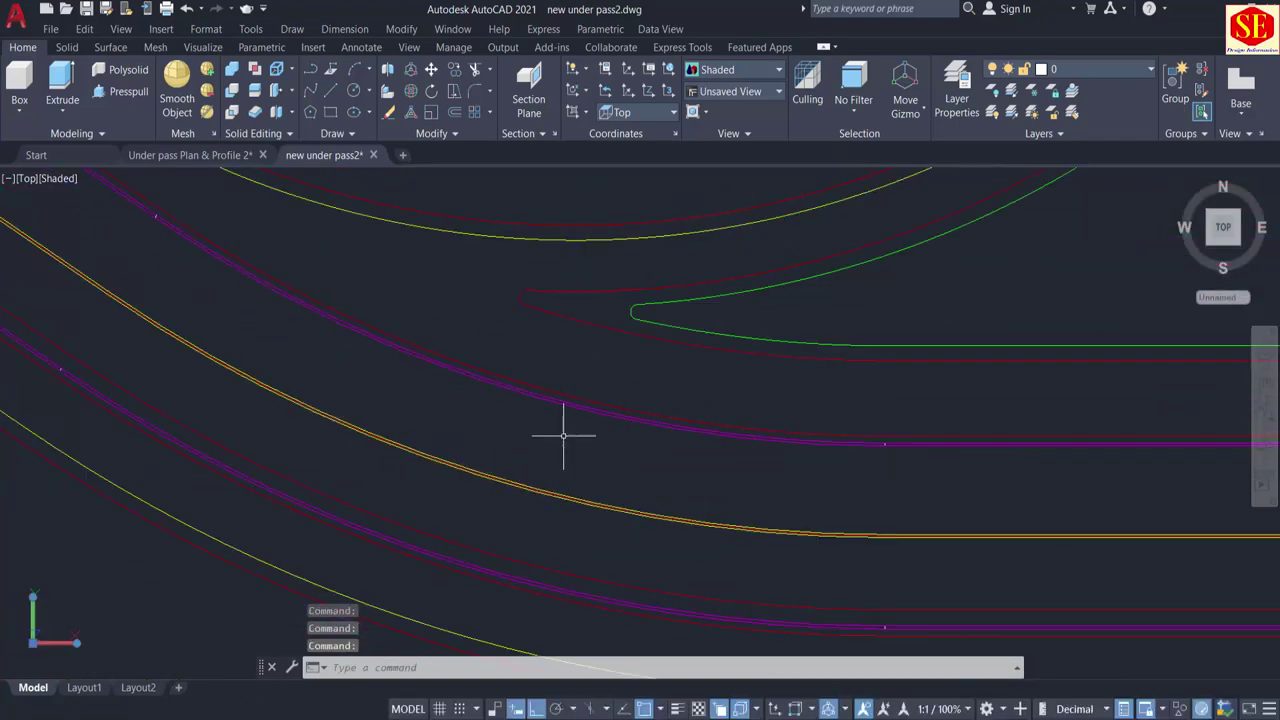
middle_drag(413, 423, 423, 431)
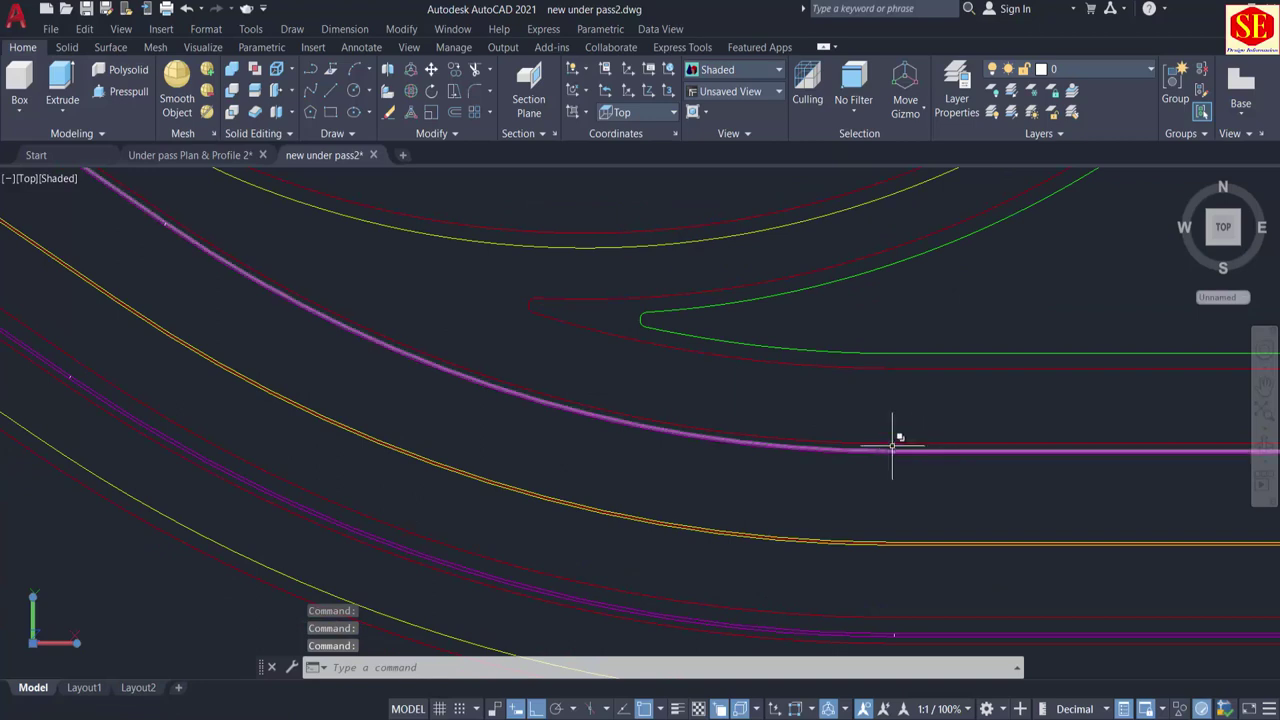
click(167, 224)
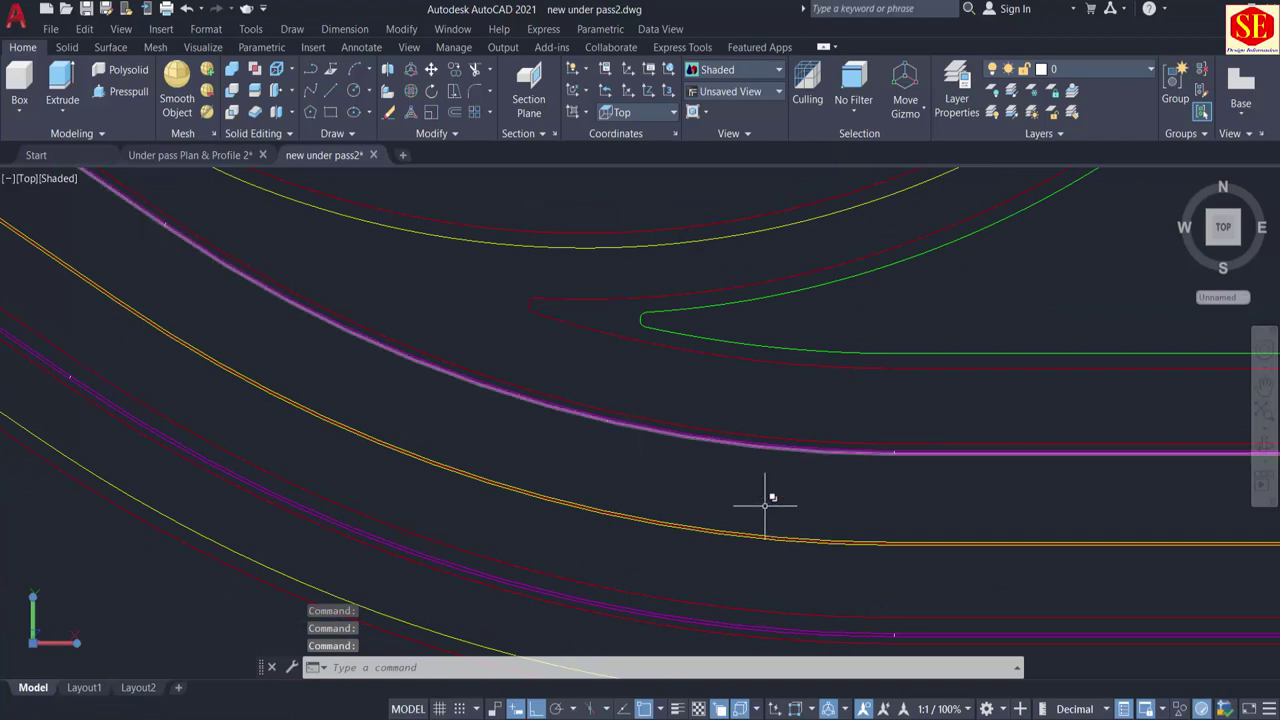
key(Escape)
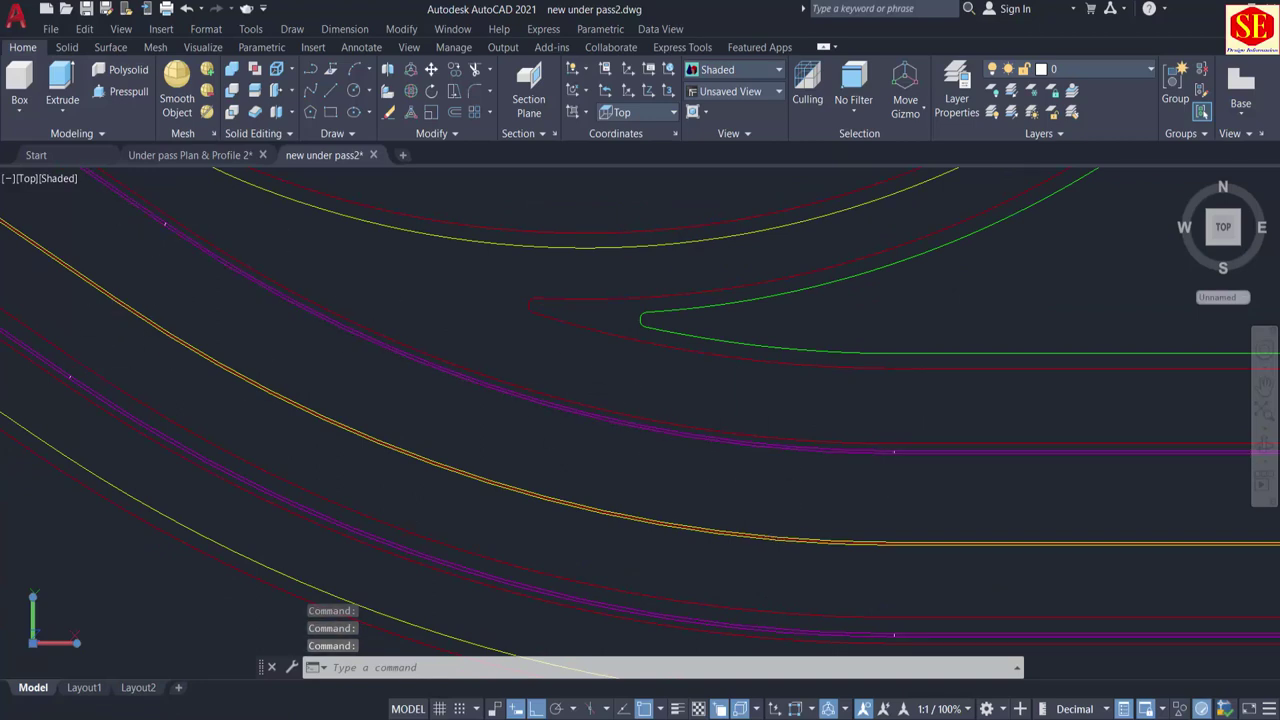
text(BO)
key(Return)
click(602, 217)
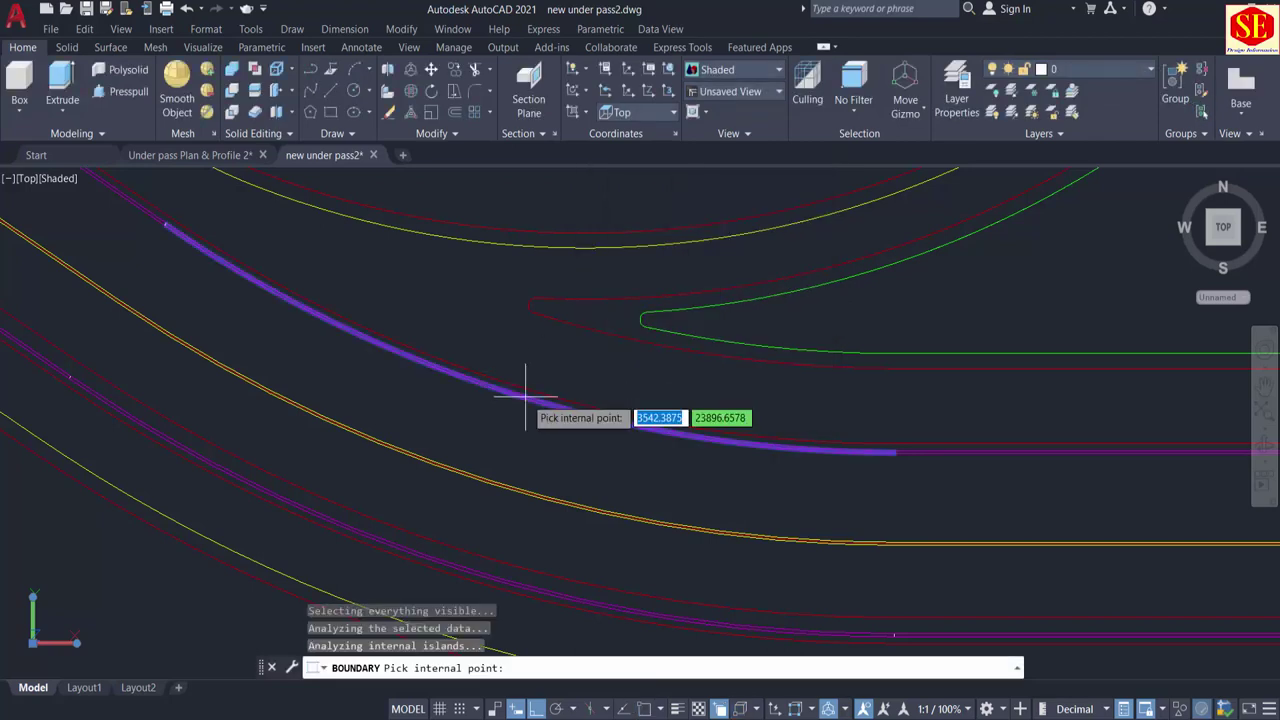
key(Return)
Step: Create a boundary polyline inside the curved section of the south magenta wall strip, between its two station marks
key(Return)
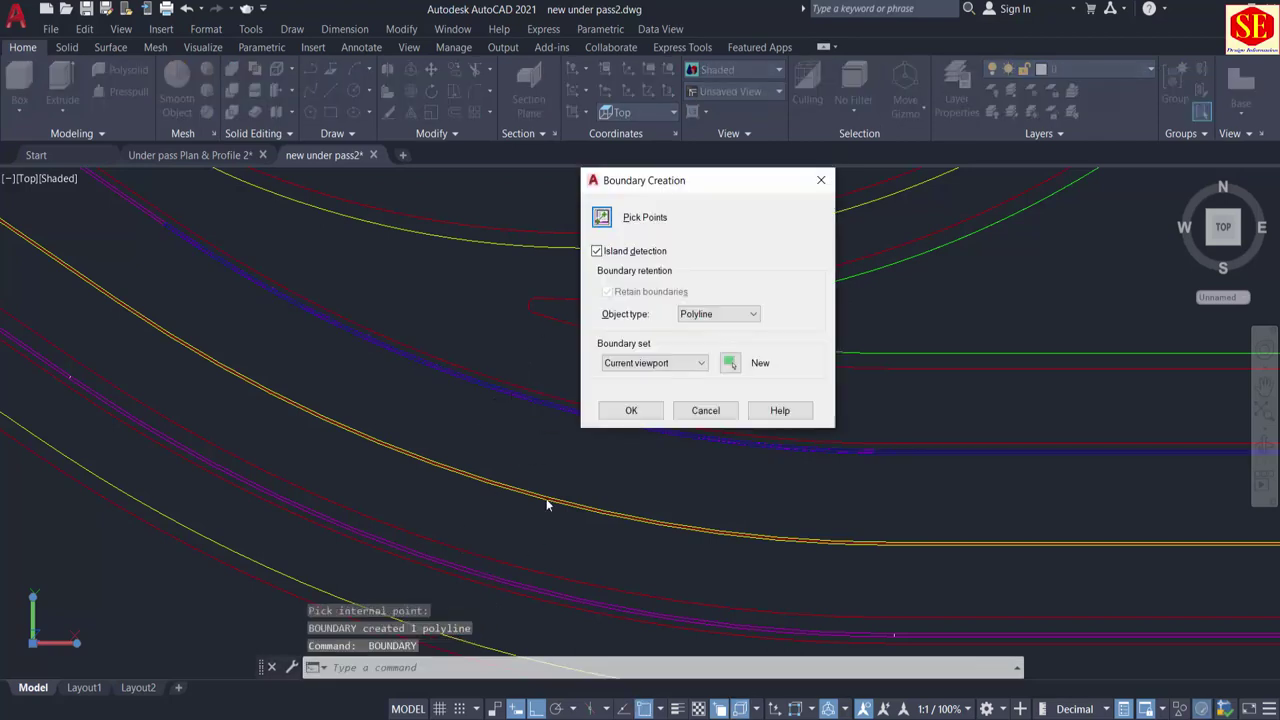
click(602, 219)
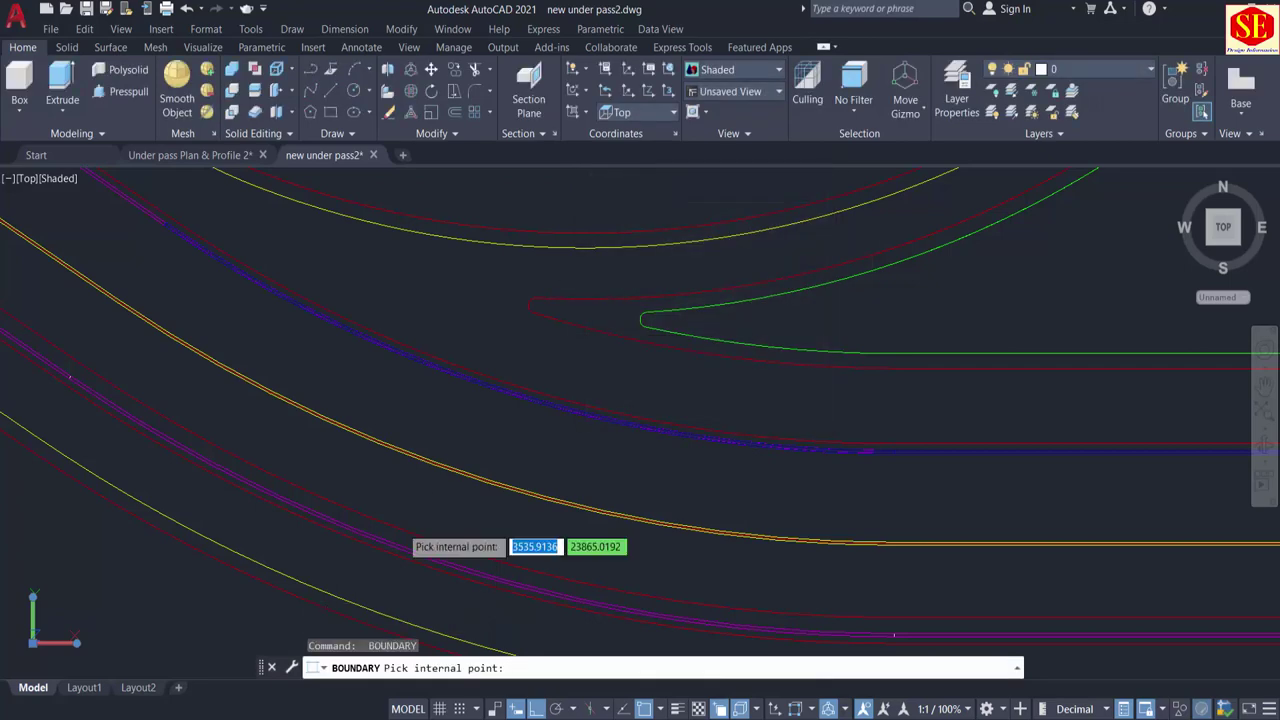
click(403, 549)
key(Return)
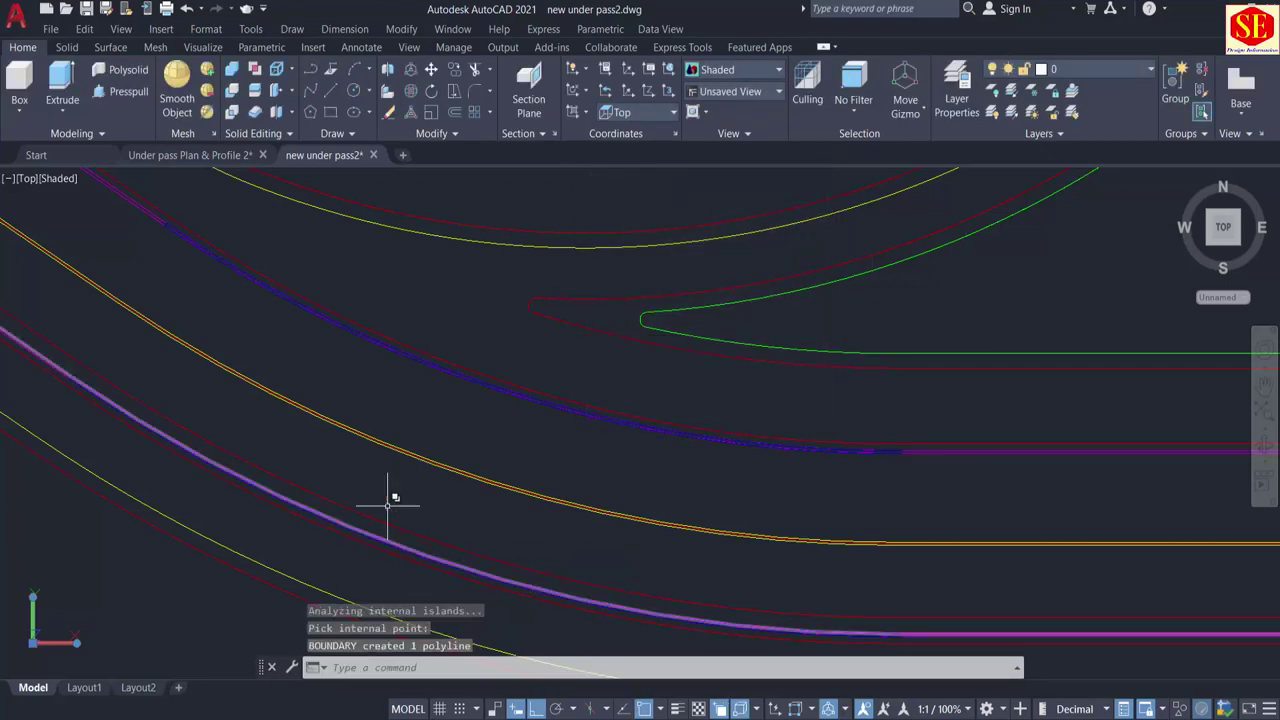
Step: Create a boundary polyline inside the straight diagonal section of the north magenta wall strip, west of the curve
middle_drag(213, 371, 800, 569)
middle_drag(568, 383, 669, 446)
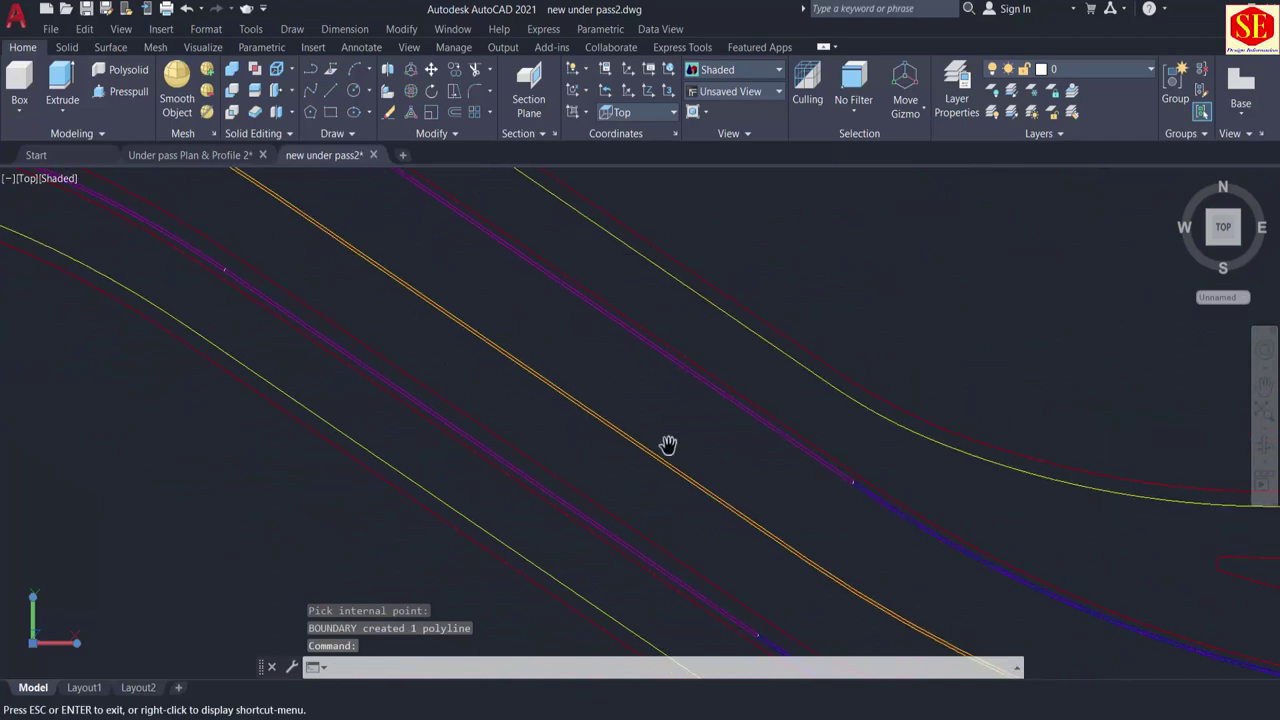
middle_drag(563, 386, 536, 415)
key(Escape)
scroll(536, 415, down, 2)
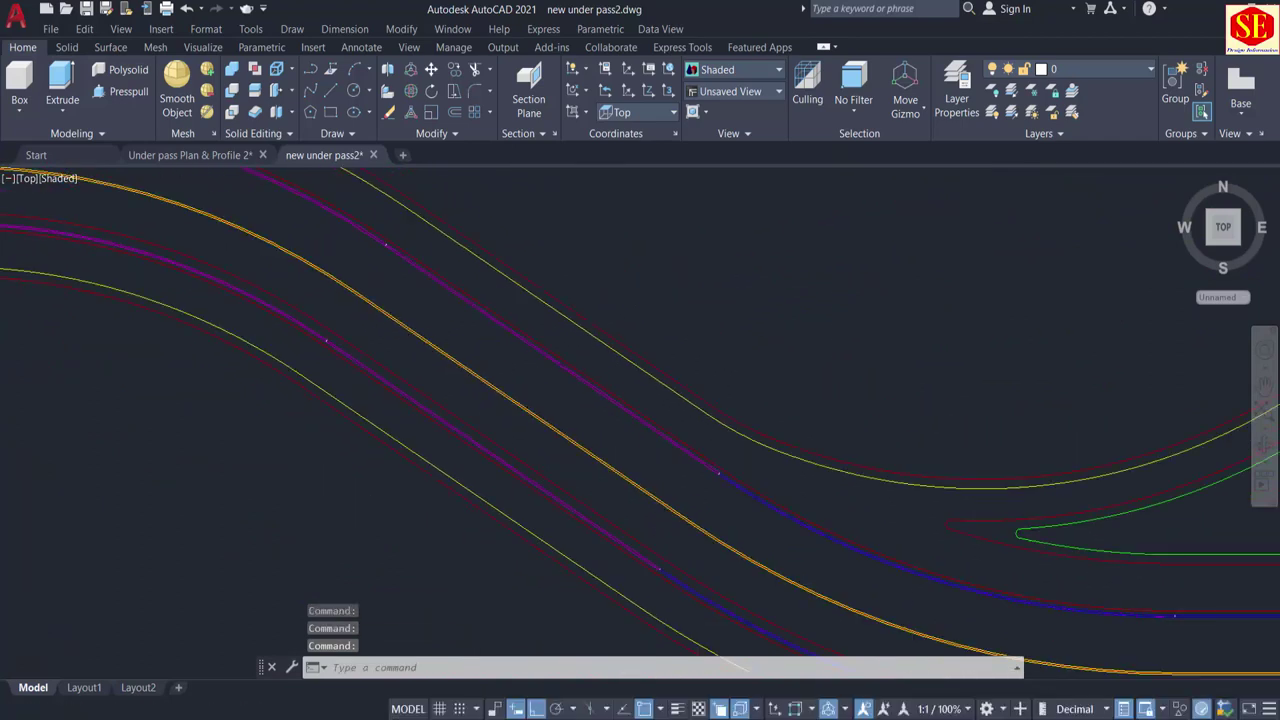
scroll(616, 427, up, 2)
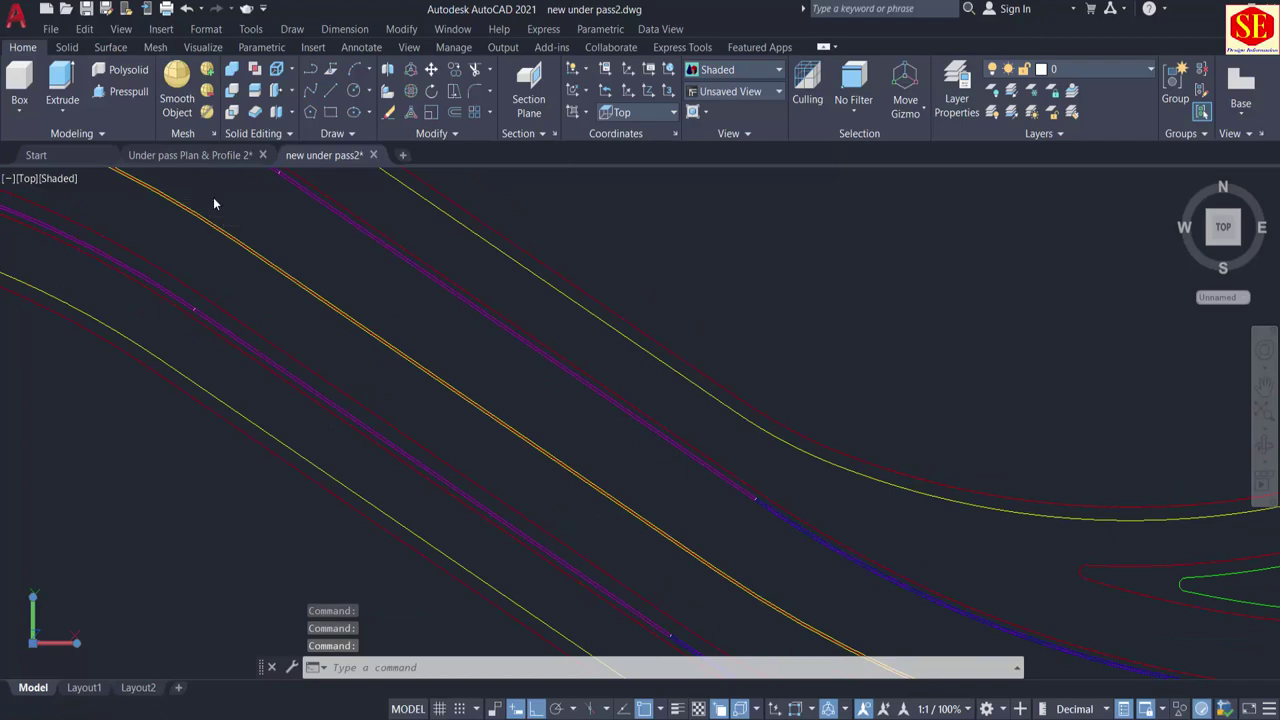
text(BO)
key(Return)
key(Return)
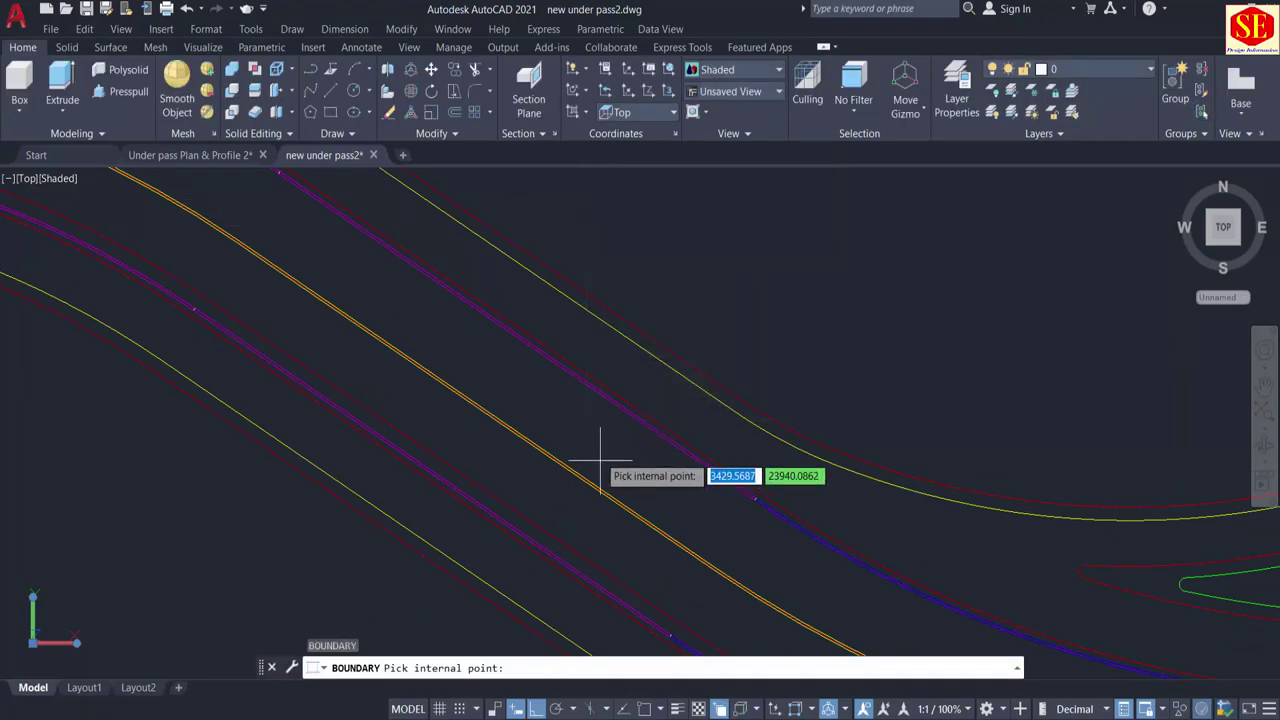
click(609, 398)
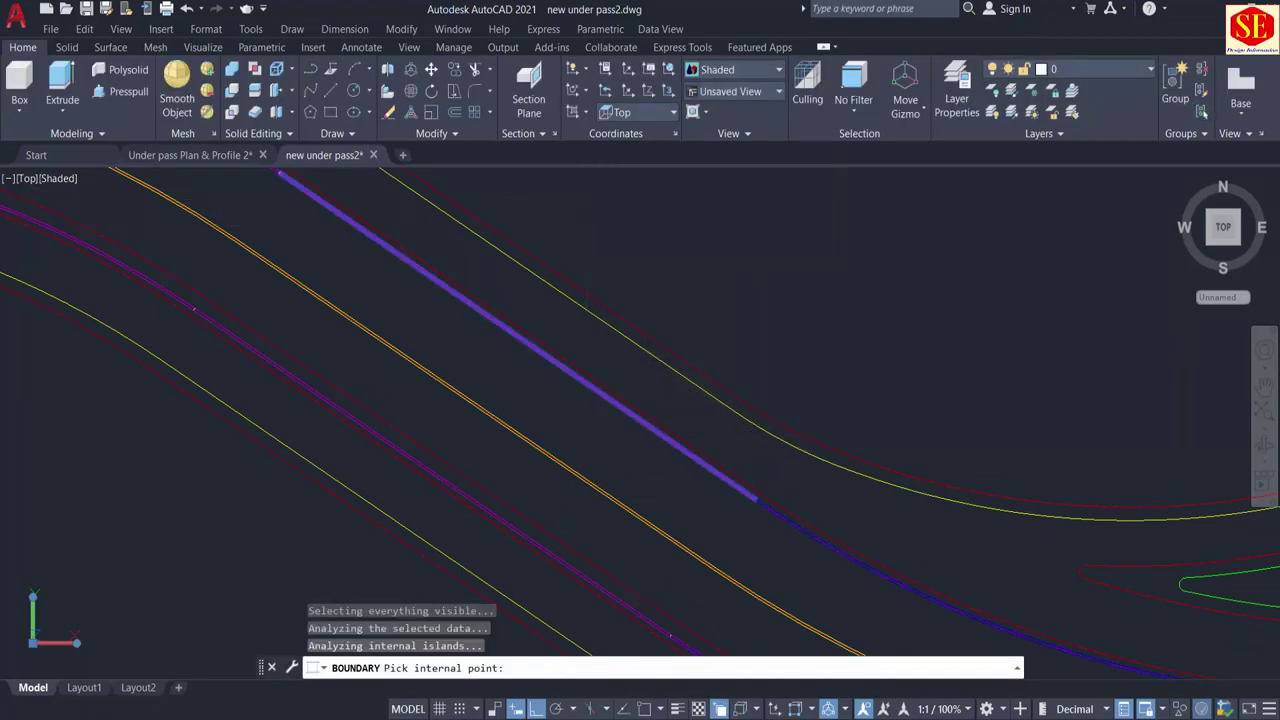
key(Return)
Step: Create a boundary polyline inside the straight diagonal section of the south magenta wall strip, between its two station marks
key(Return)
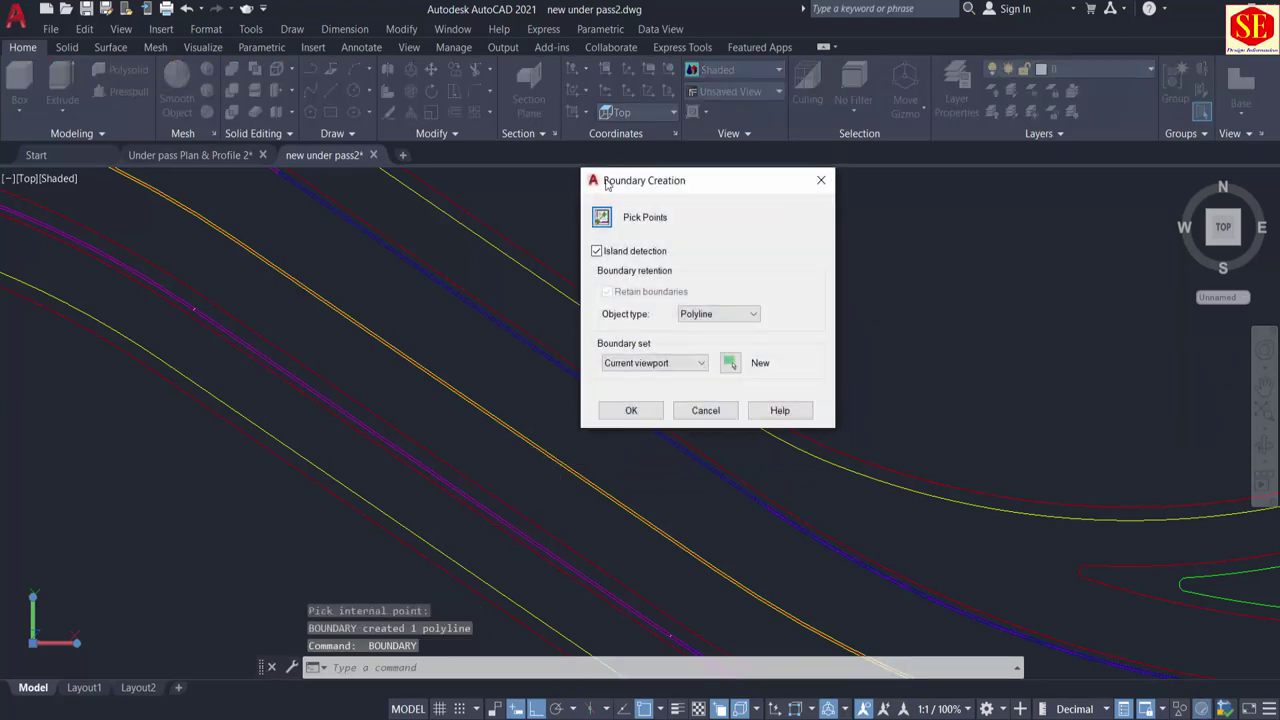
click(606, 214)
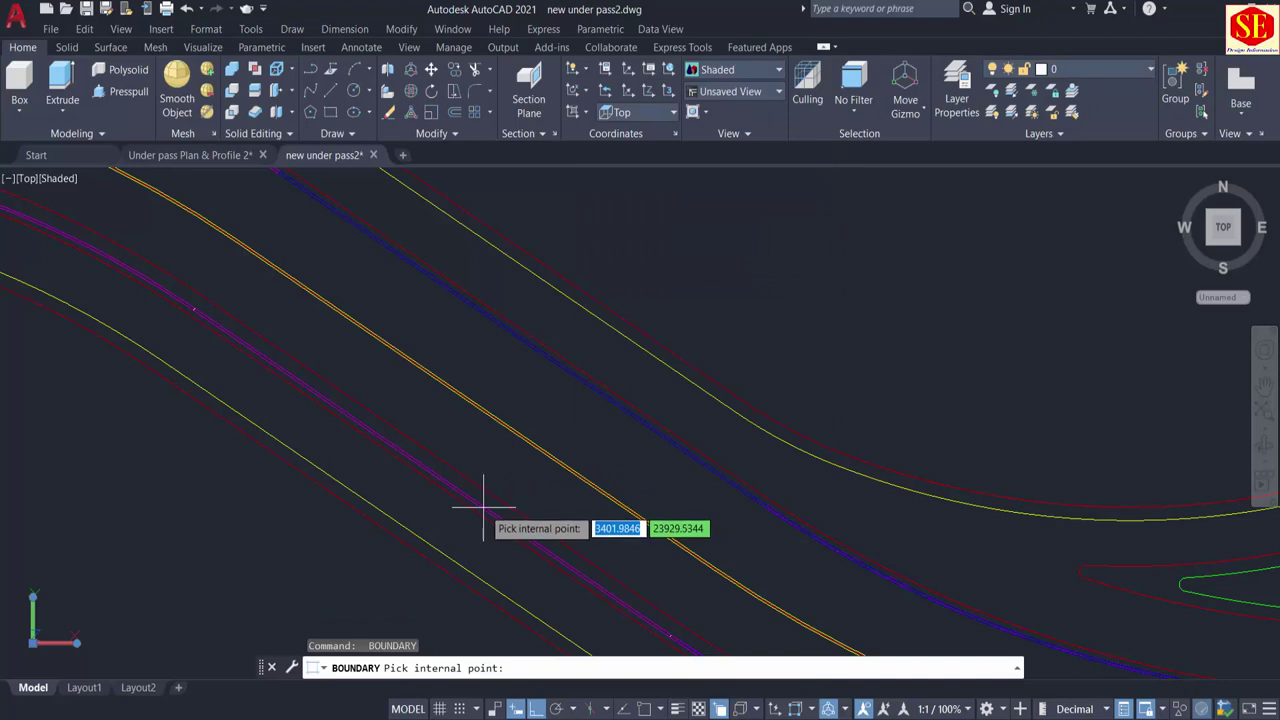
click(483, 507)
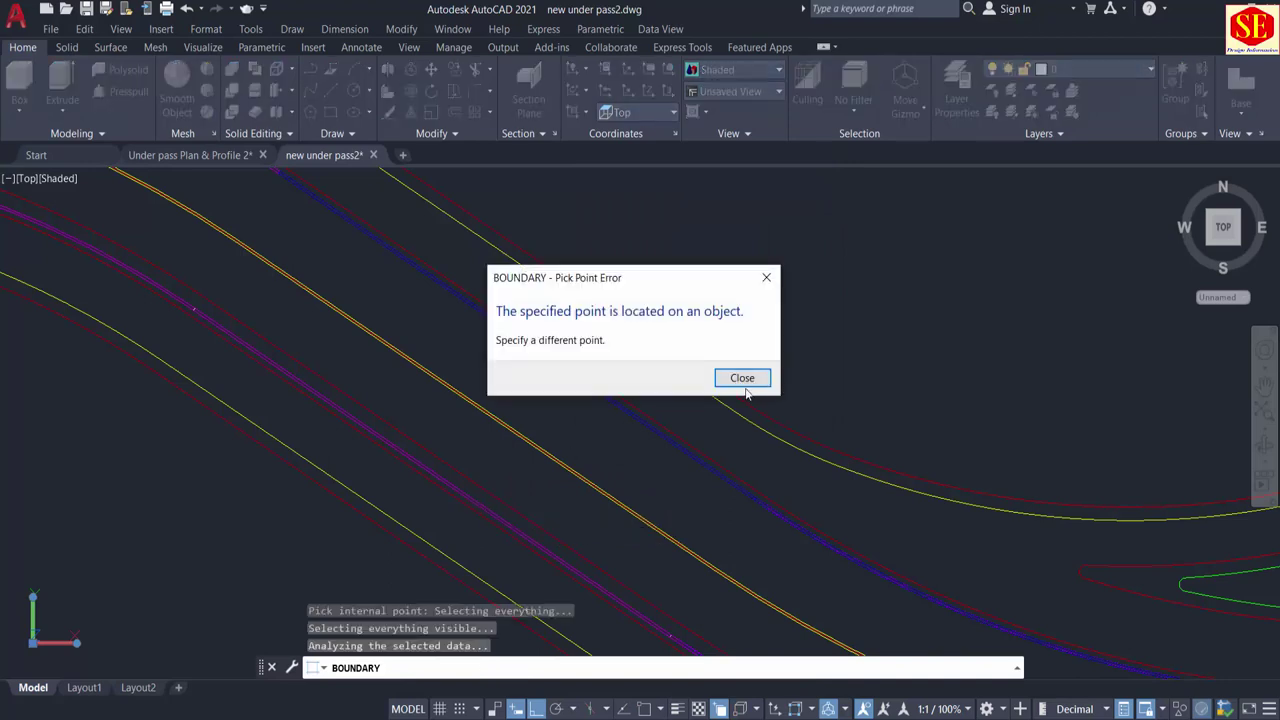
click(743, 382)
middle_drag(657, 425, 655, 382)
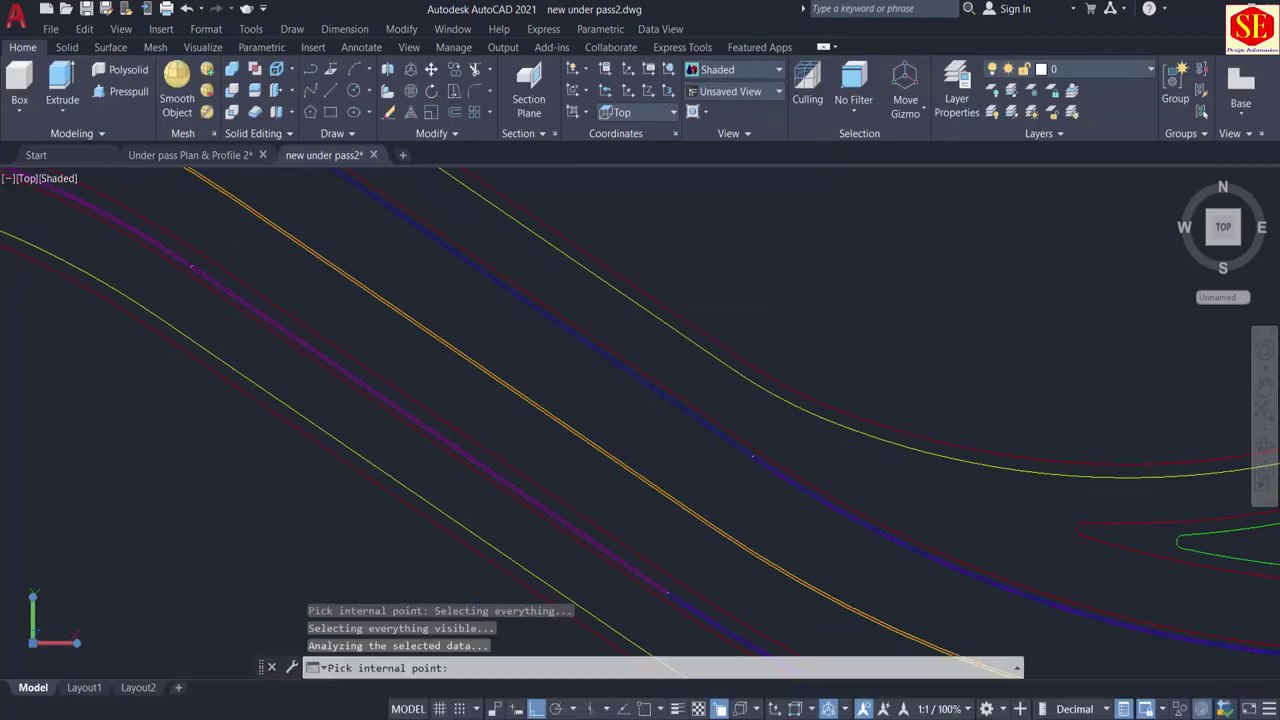
click(492, 472)
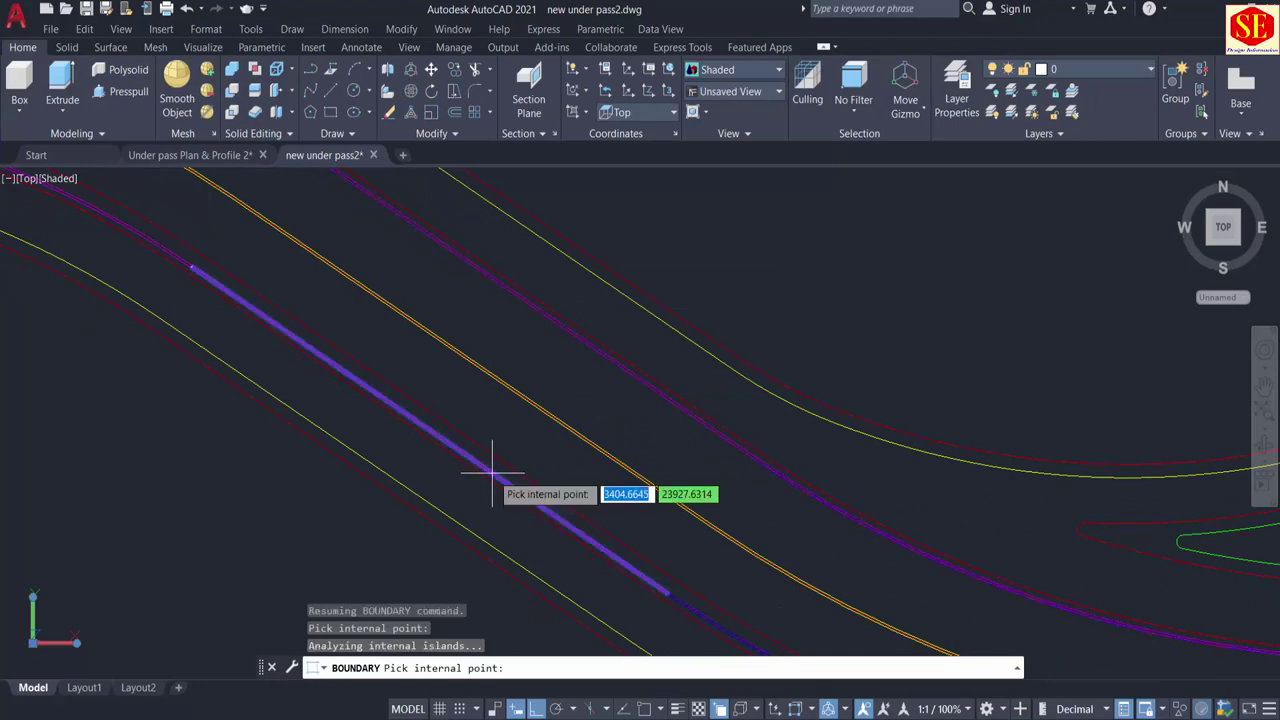
key(Return)
Step: Switch the visual style to 2D Wireframe and start a line across the open west end of the north magenta wall strip
mouse_move(323, 257)
middle_down()
mouse_move(534, 443)
mouse_move(738, 518)
middle_up()
middle_drag(432, 352, 443, 380)
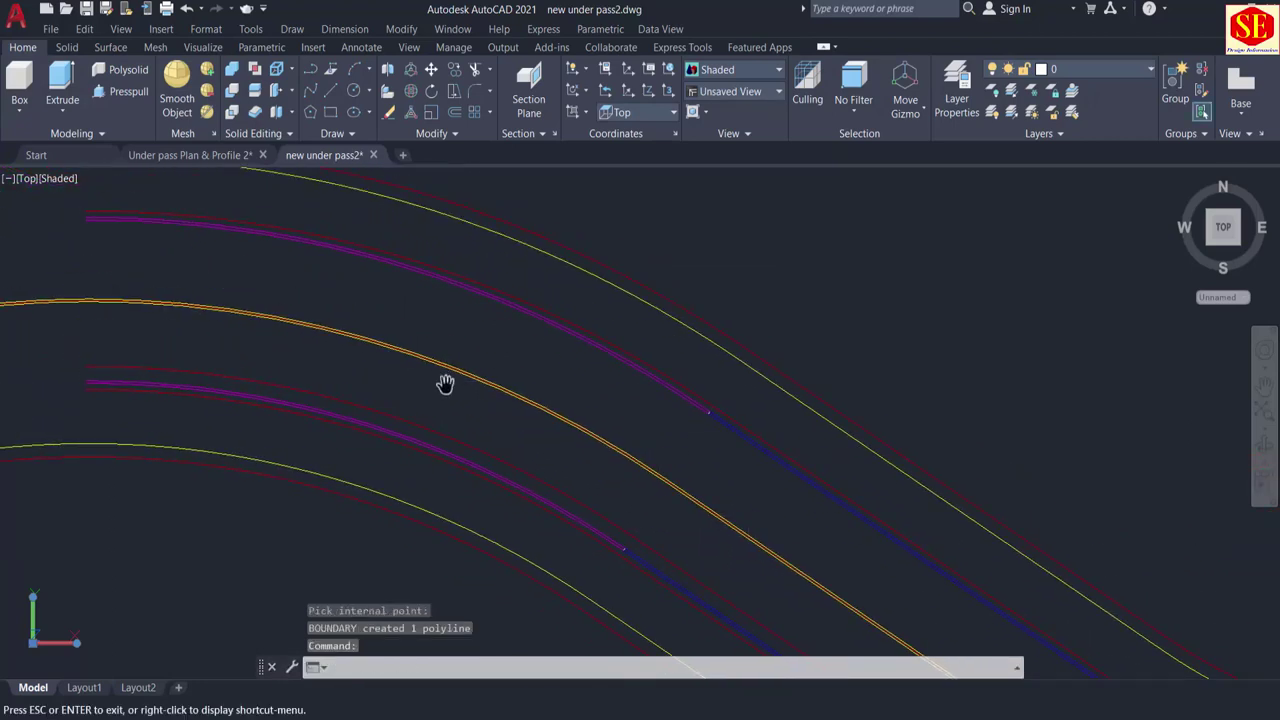
middle_drag(18, 284, 243, 314)
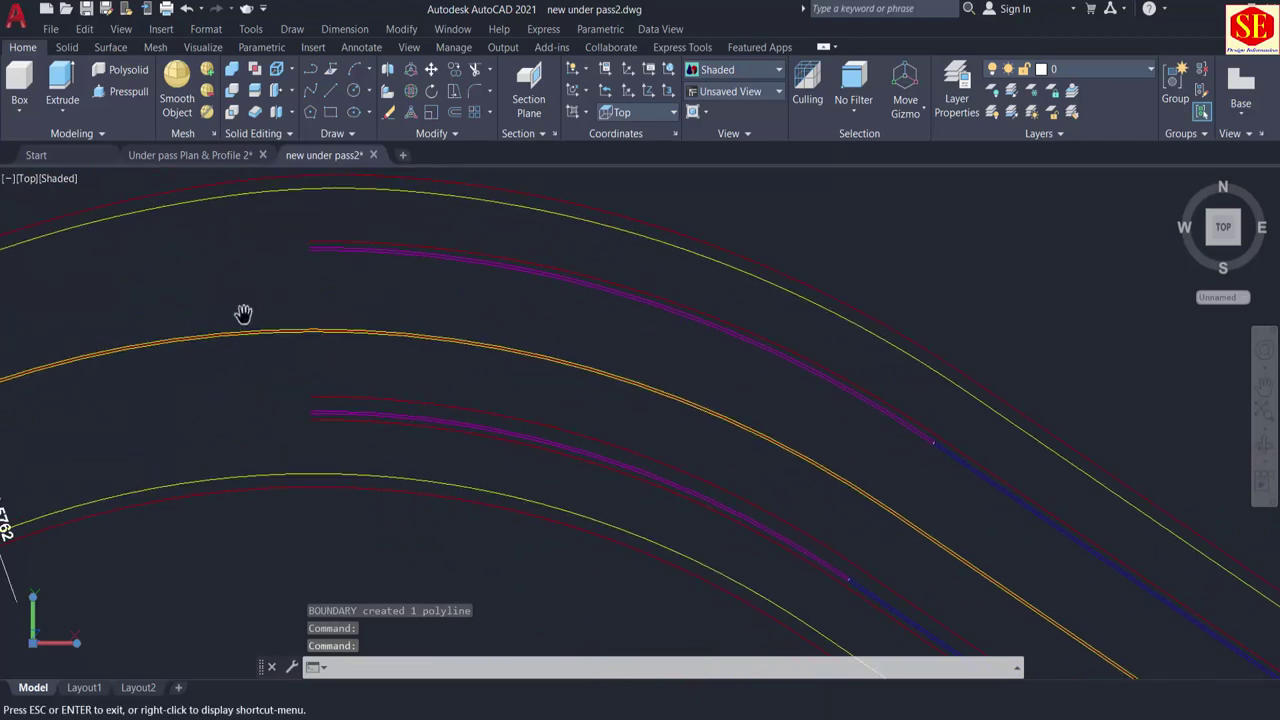
scroll(316, 251, up, 3)
scroll(287, 237, down, 1)
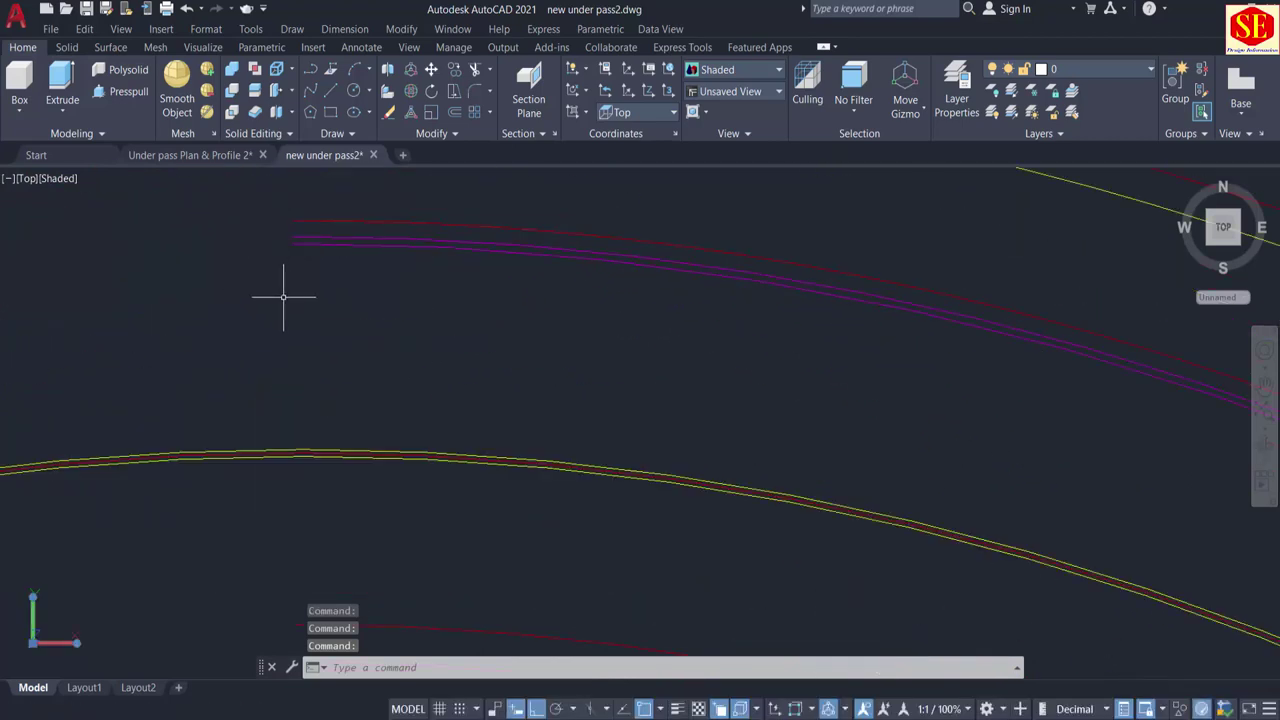
key(Return)
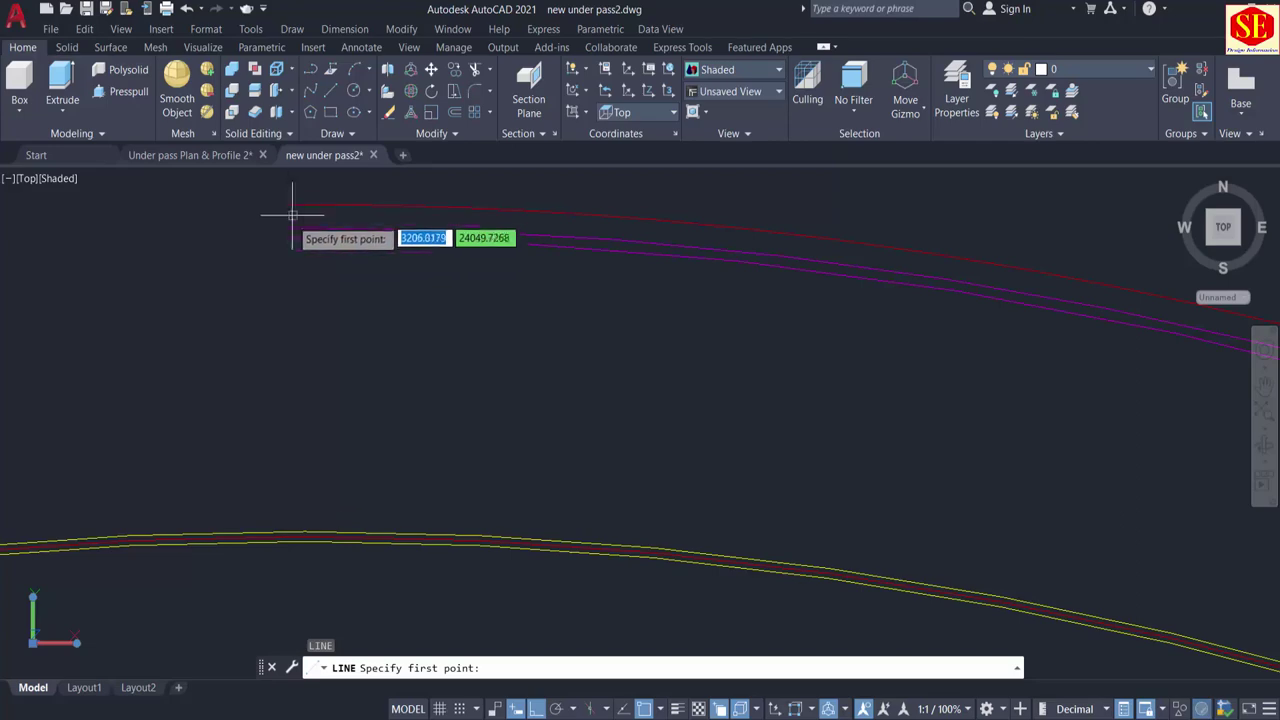
key(Return)
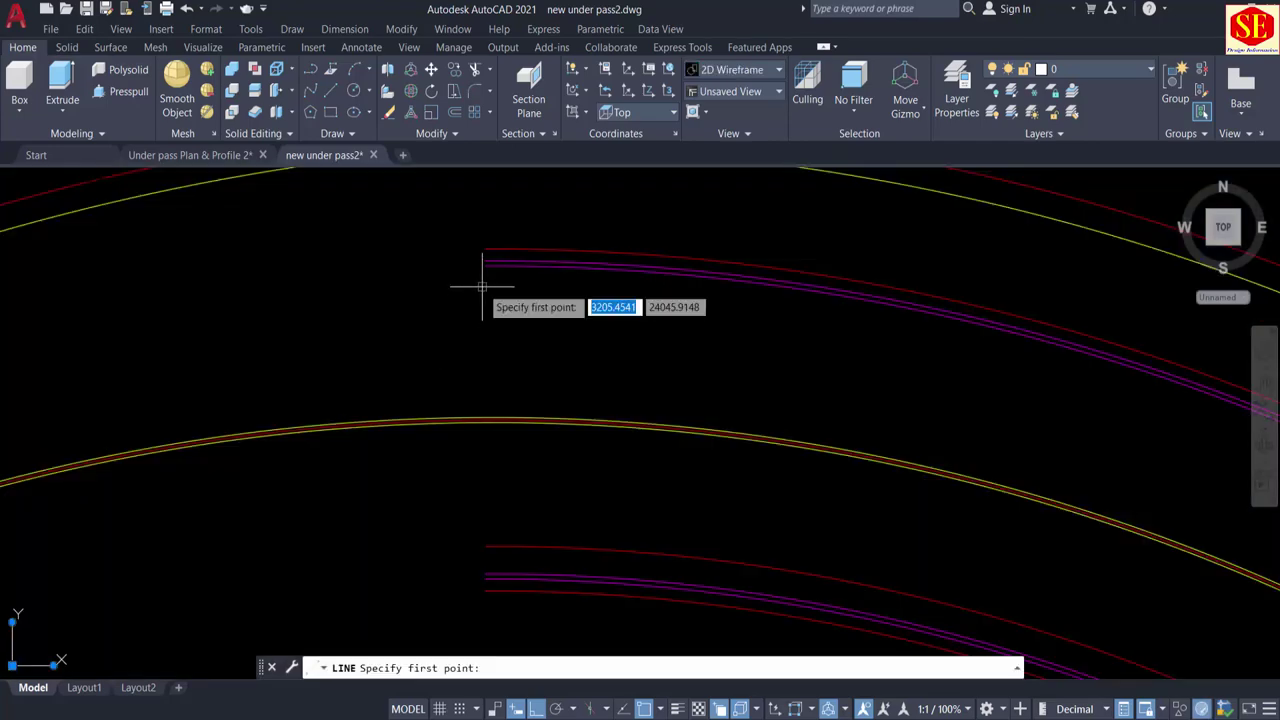
scroll(483, 285, up, 3)
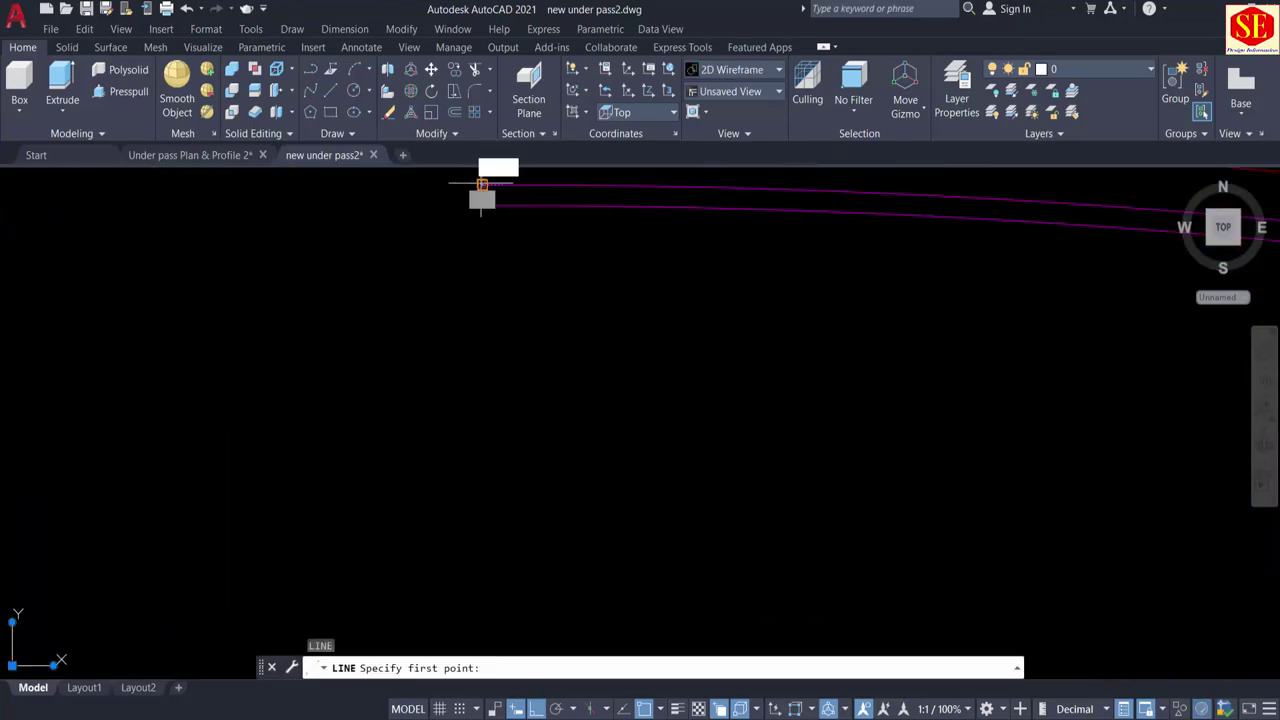
Step: Close the open western ends of the upper and lower magenta strips with short straight lines
click(481, 200)
key(Escape)
scroll(487, 208, down, 2)
scroll(551, 286, up, 2)
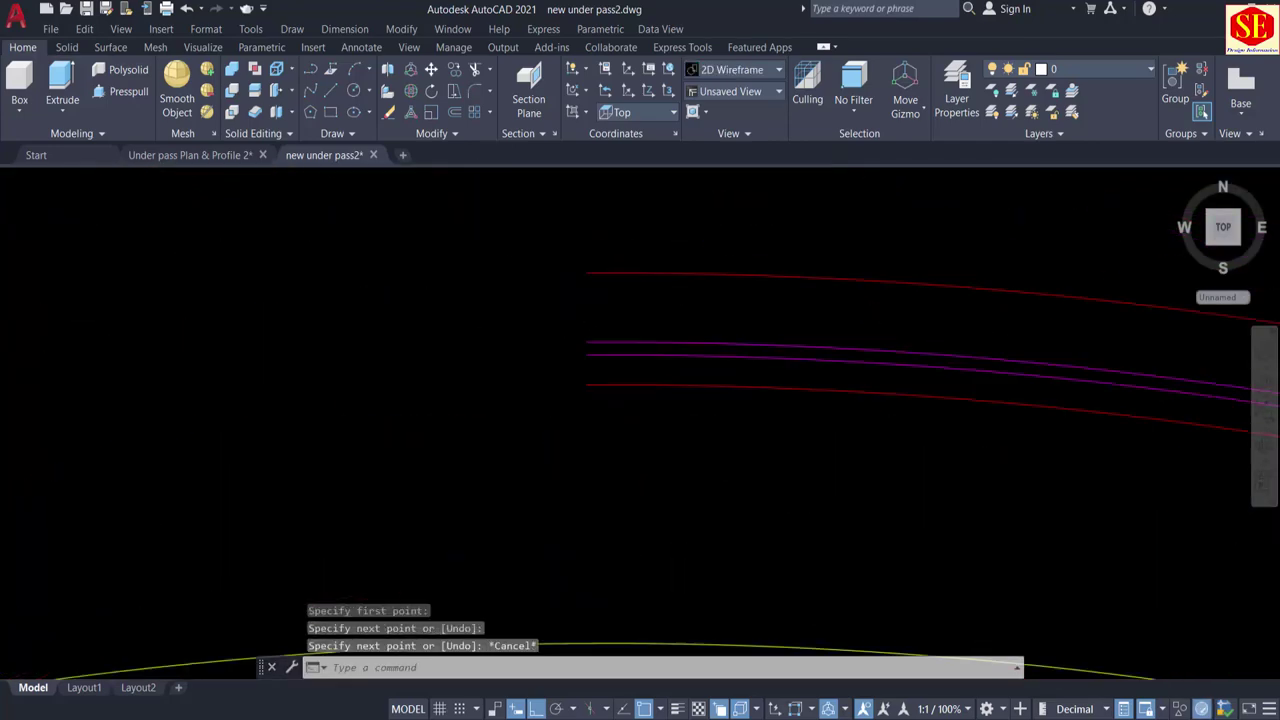
key(Return)
click(615, 252)
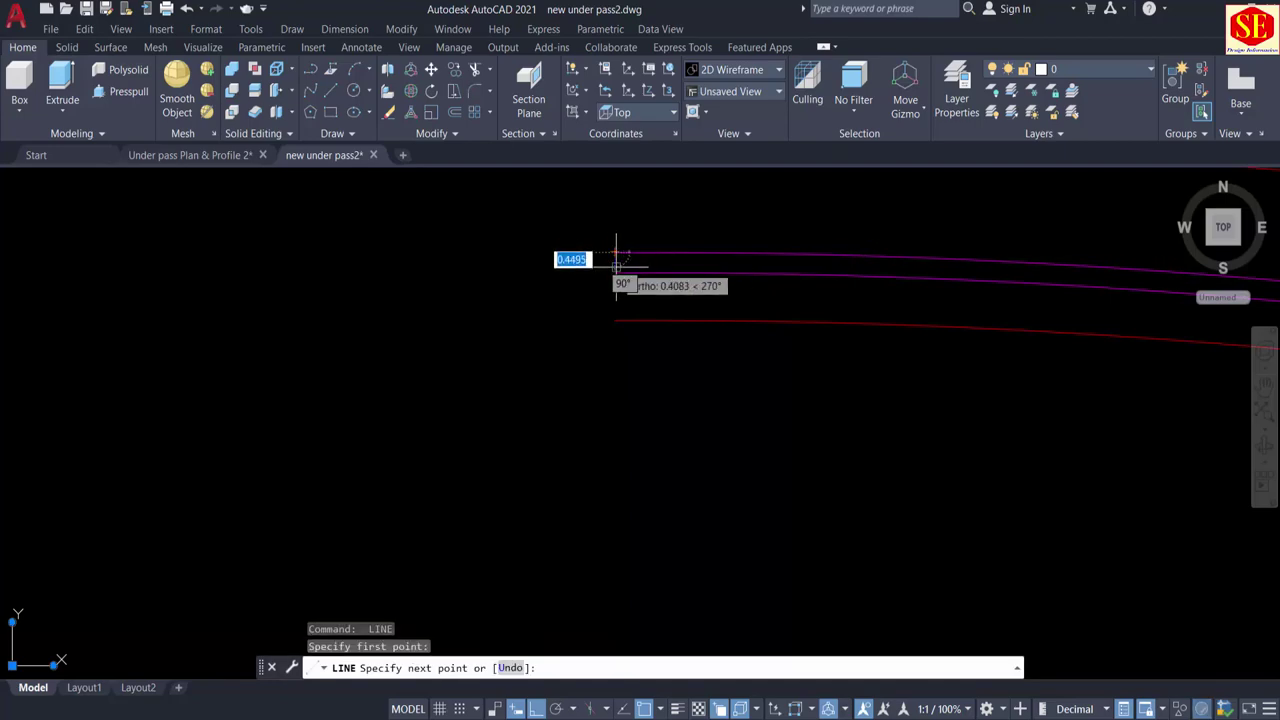
key(Escape)
Step: Create a polyline boundary inside the lower magenta strip along the western curve, using the Boundary command
scroll(472, 335, down, 3)
scroll(600, 345, up, 5)
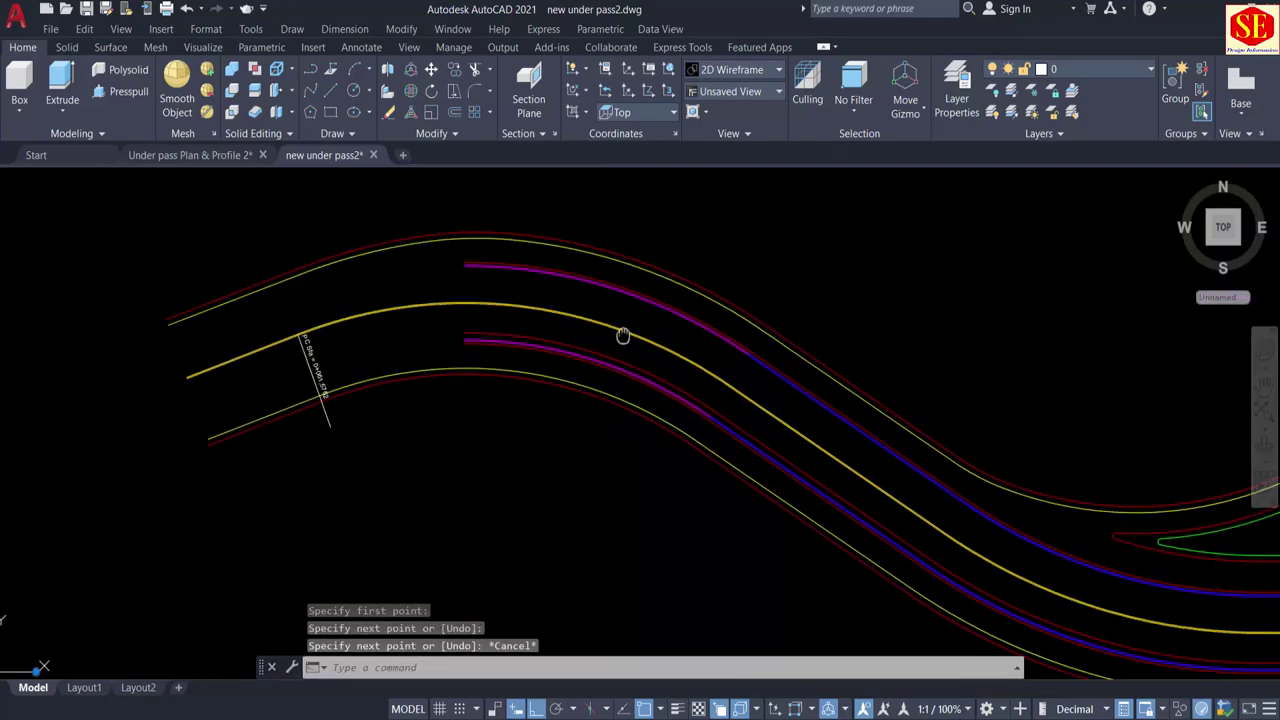
middle_drag(539, 408, 563, 331)
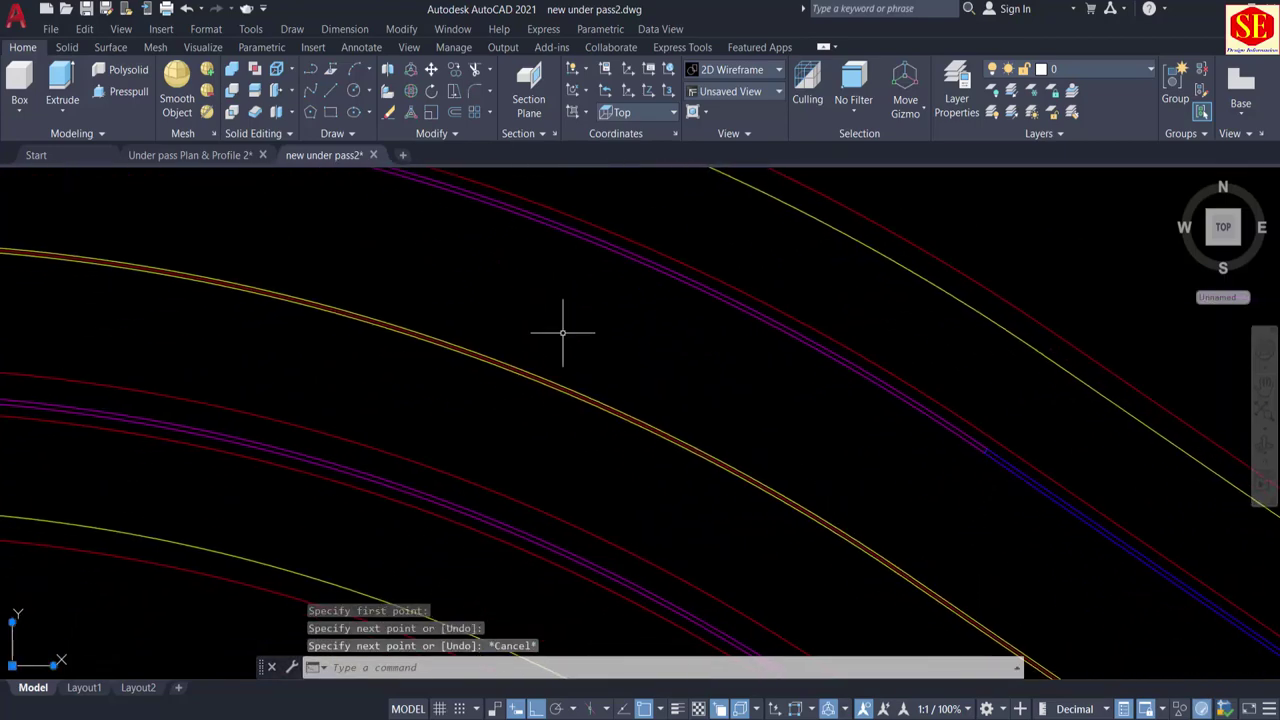
scroll(563, 331, down, 2)
middle_drag(589, 379, 591, 388)
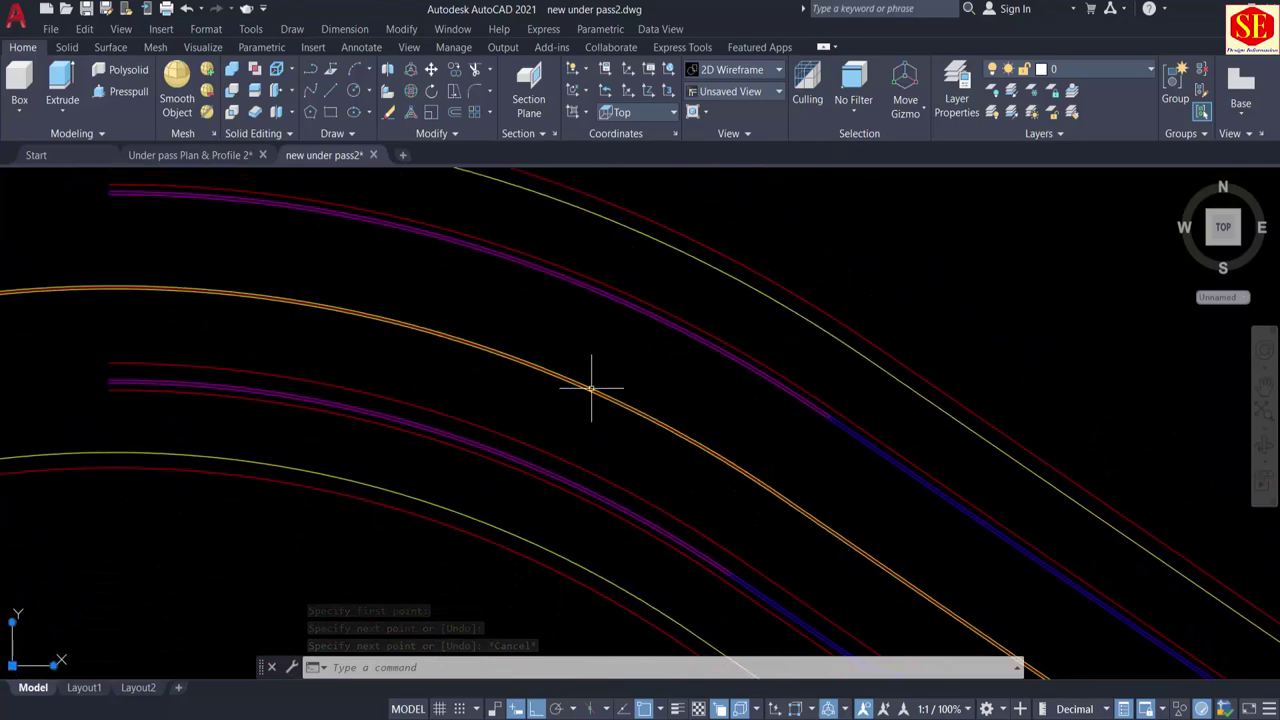
text(BO)
key(Return)
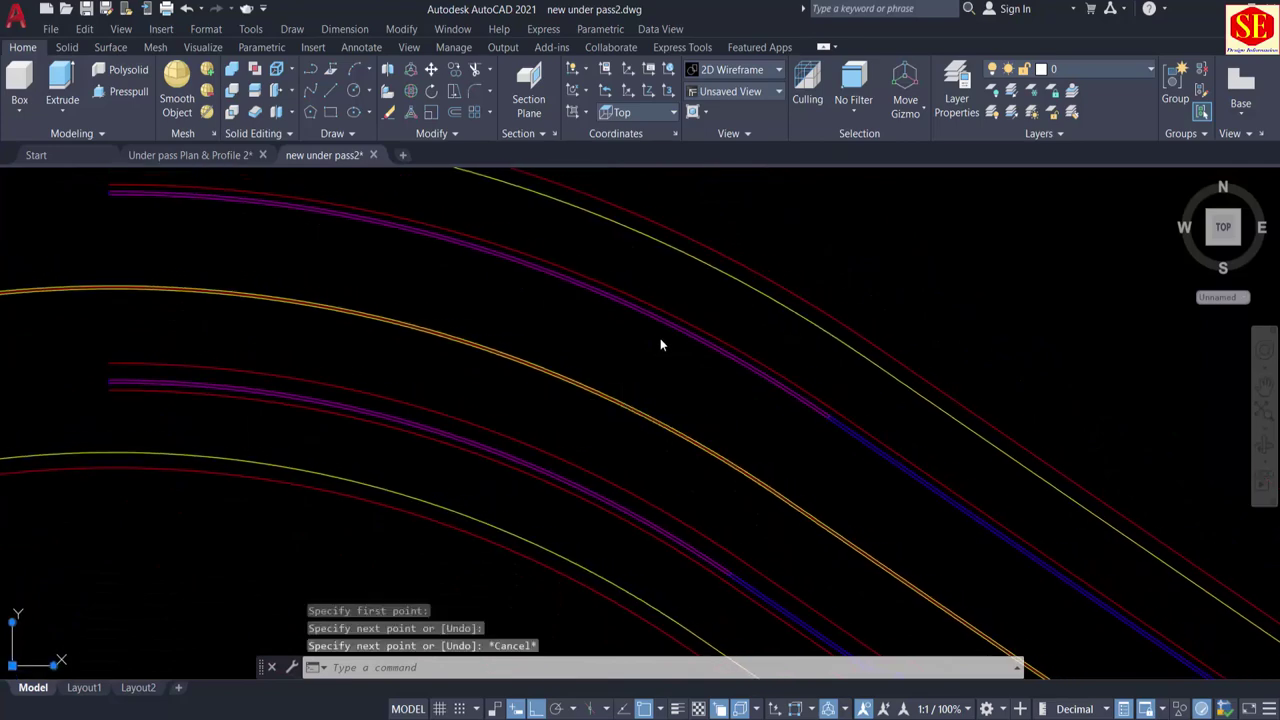
click(602, 217)
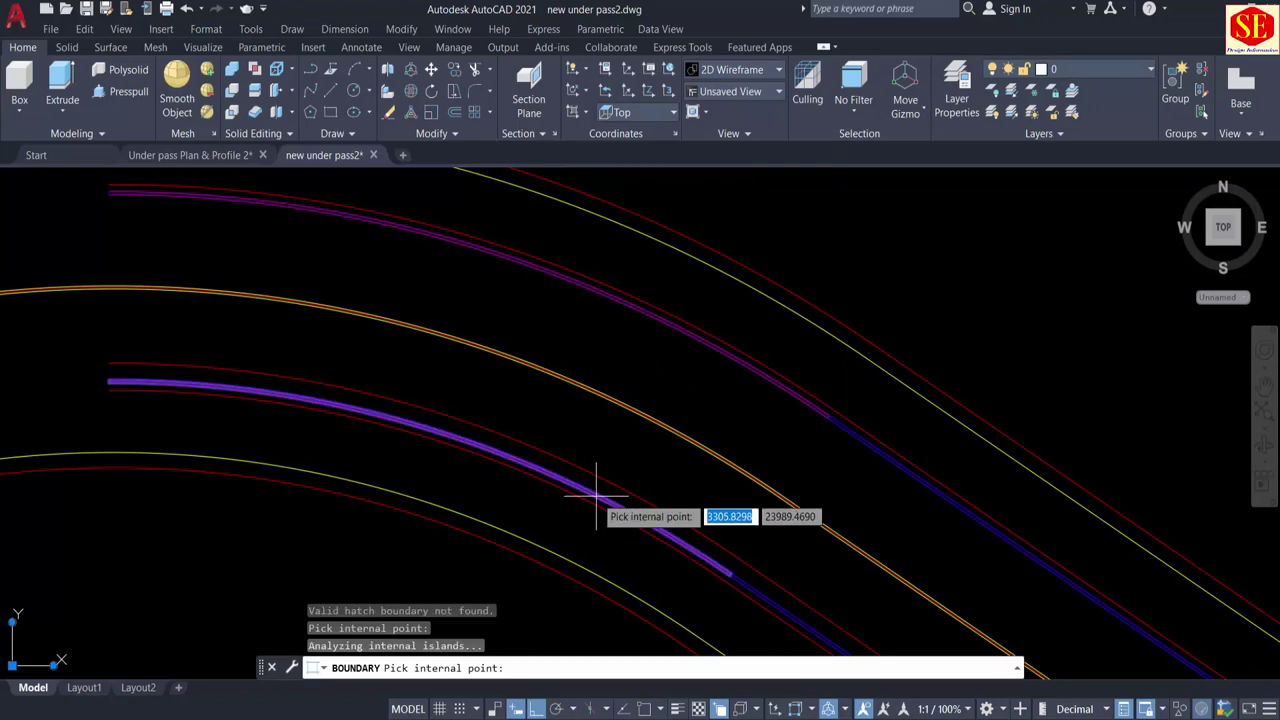
key(Return)
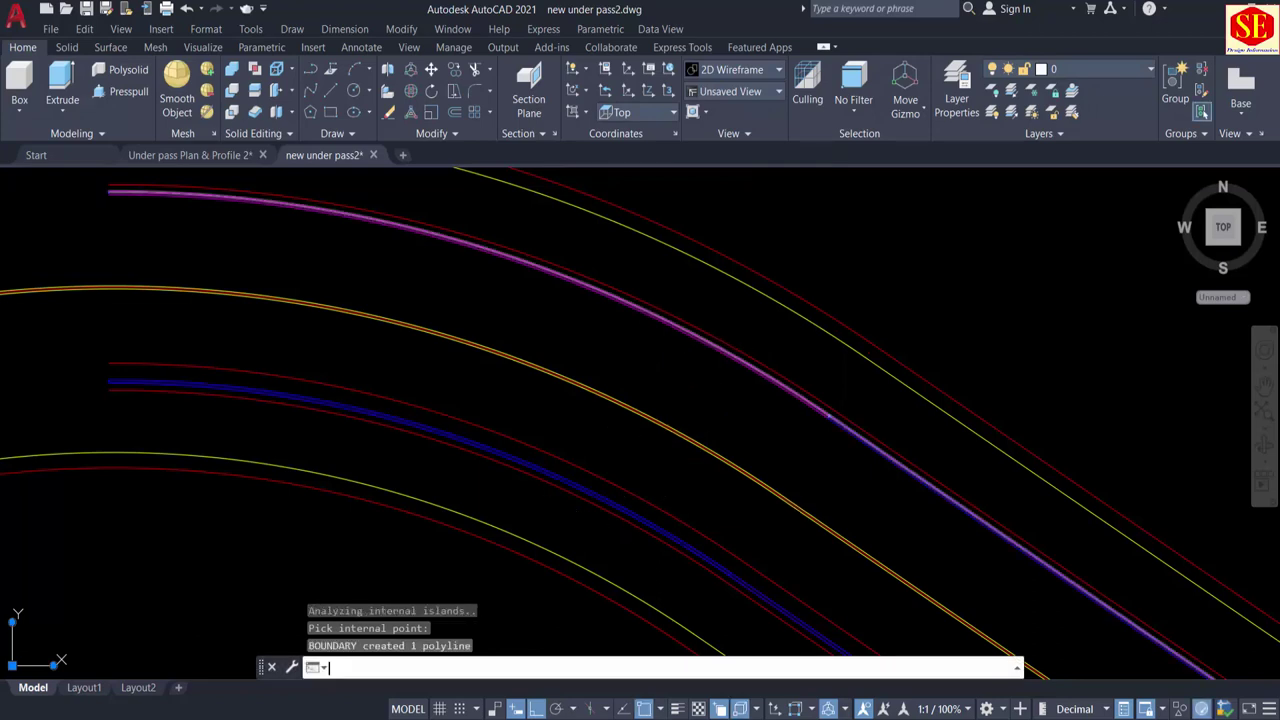
Step: Create a polyline boundary inside the upper magenta strip along the western curve
key(Return)
click(604, 218)
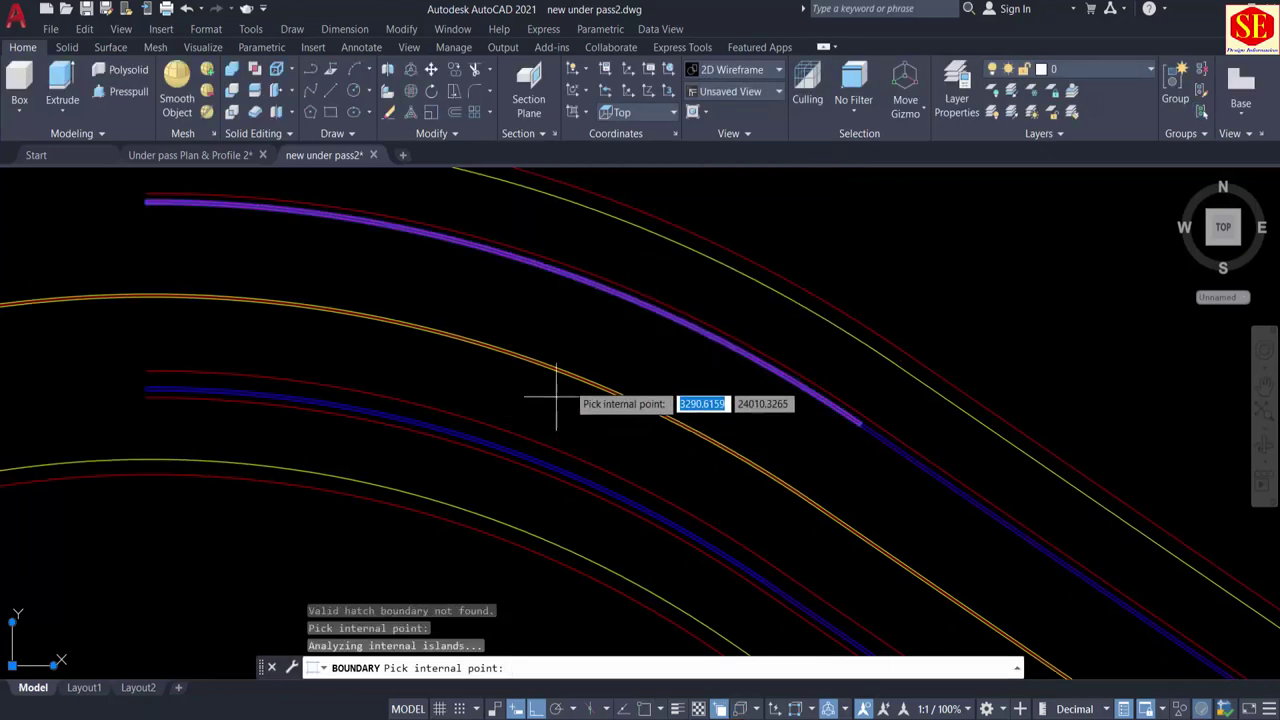
key(Return)
scroll(367, 291, down, 2)
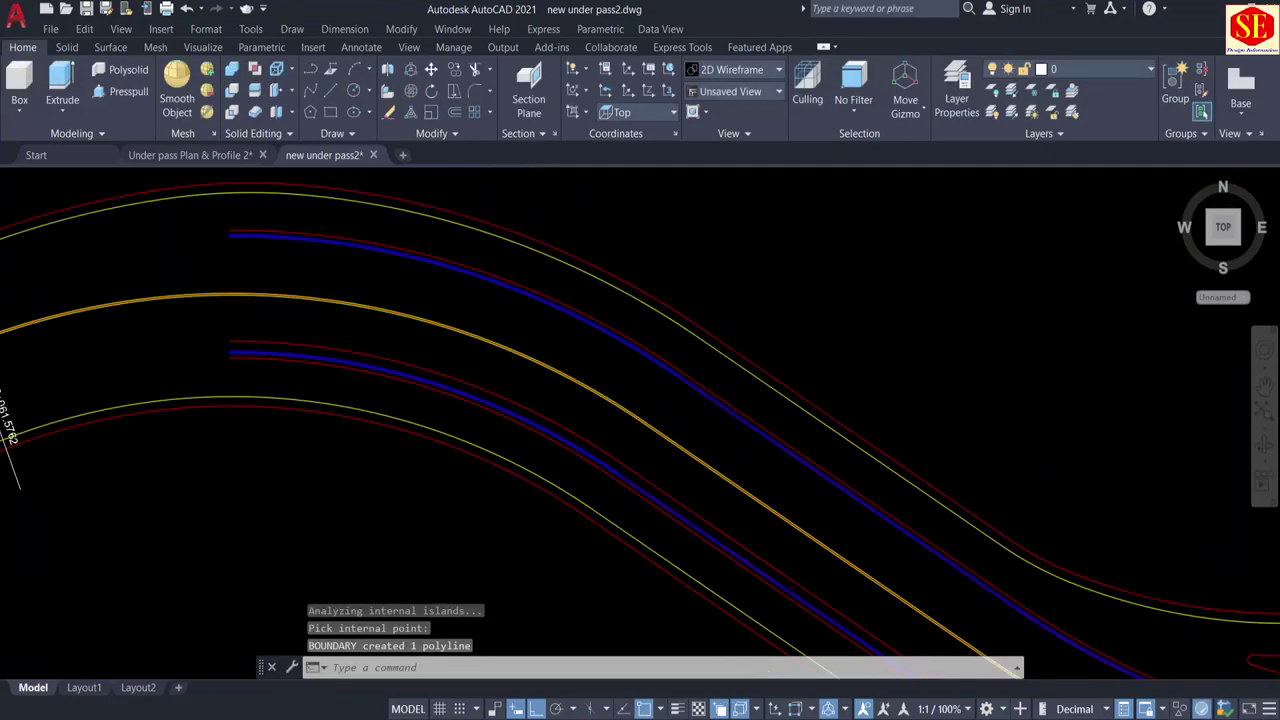
Step: Create a polyline boundary inside the upper straight magenta strip just east of the underpass box
scroll(557, 400, down, 3)
scroll(502, 341, up, 3)
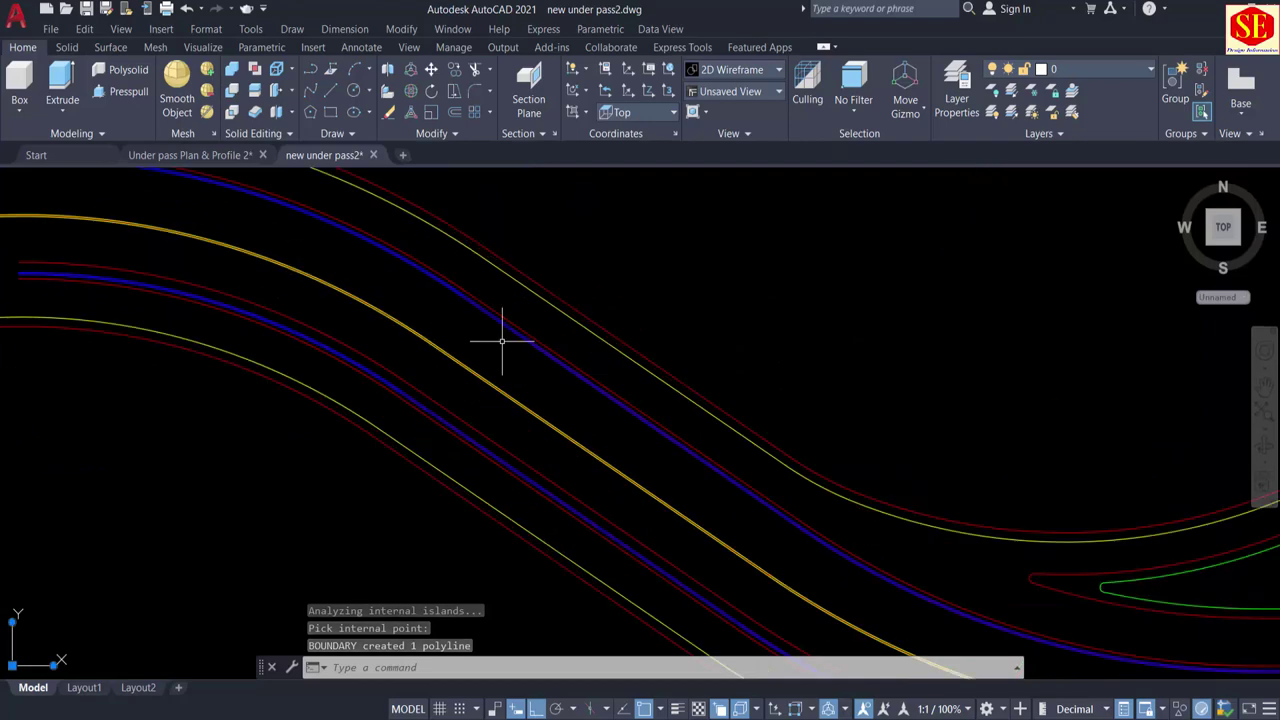
mouse_move(841, 513)
middle_down()
mouse_move(771, 443)
mouse_move(599, 324)
middle_up()
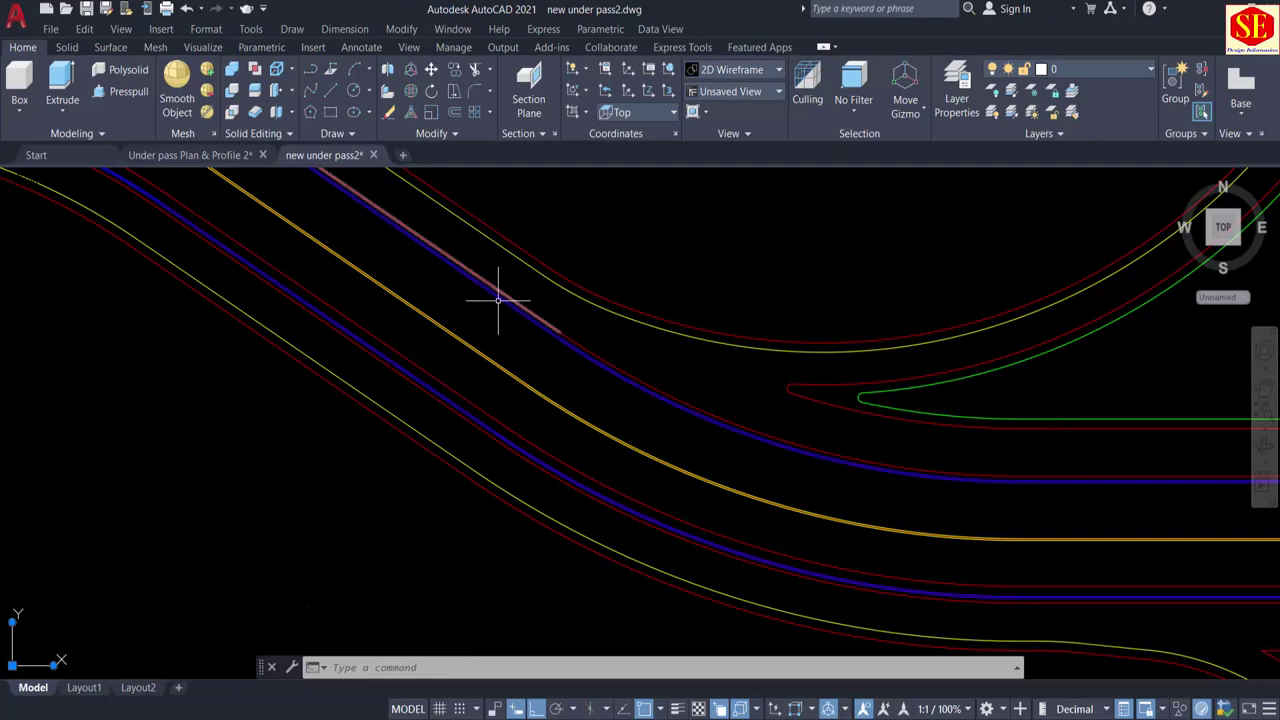
scroll(440, 360, down, 5)
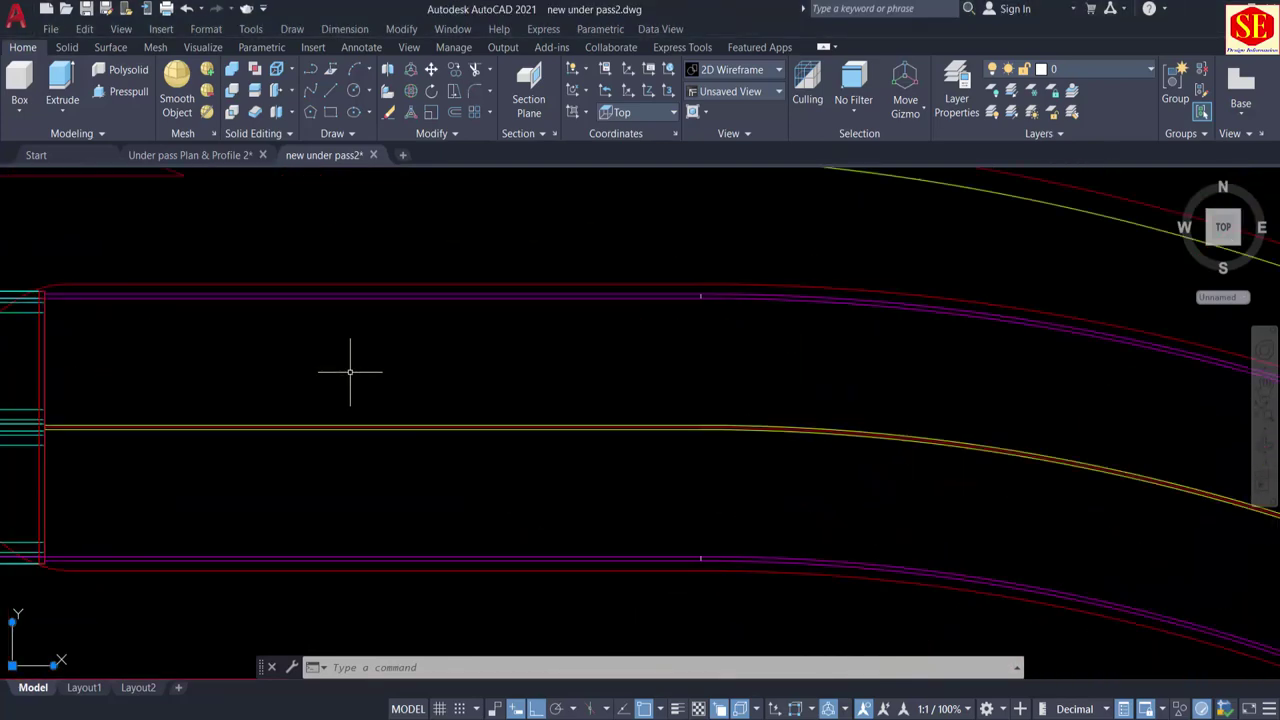
scroll(400, 362, up, 2)
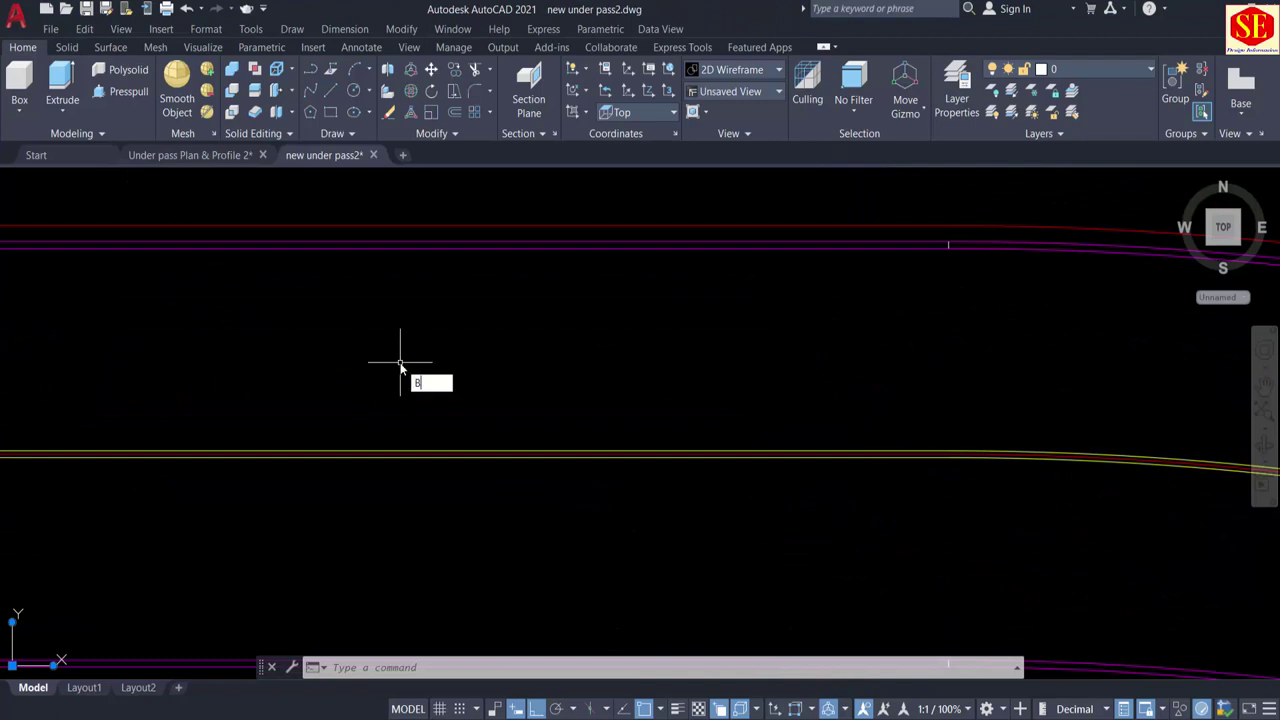
text(bo)
key(Return)
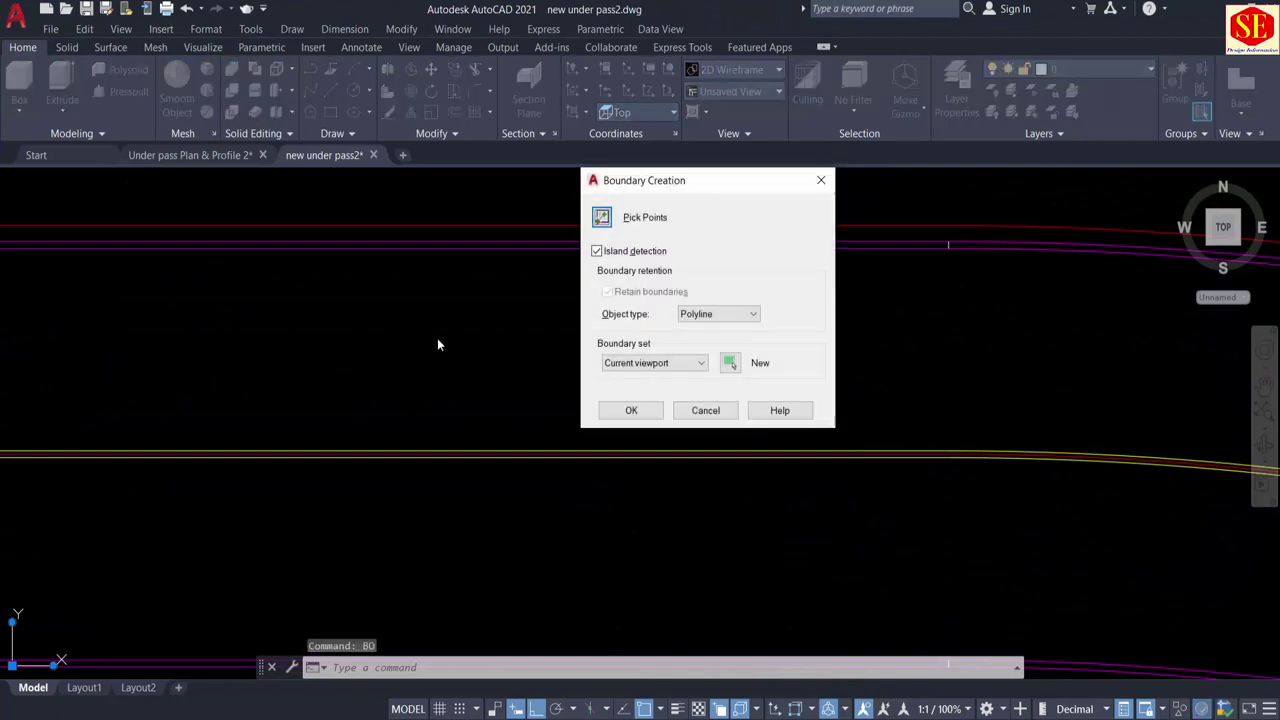
click(603, 218)
scroll(580, 307, down, 2)
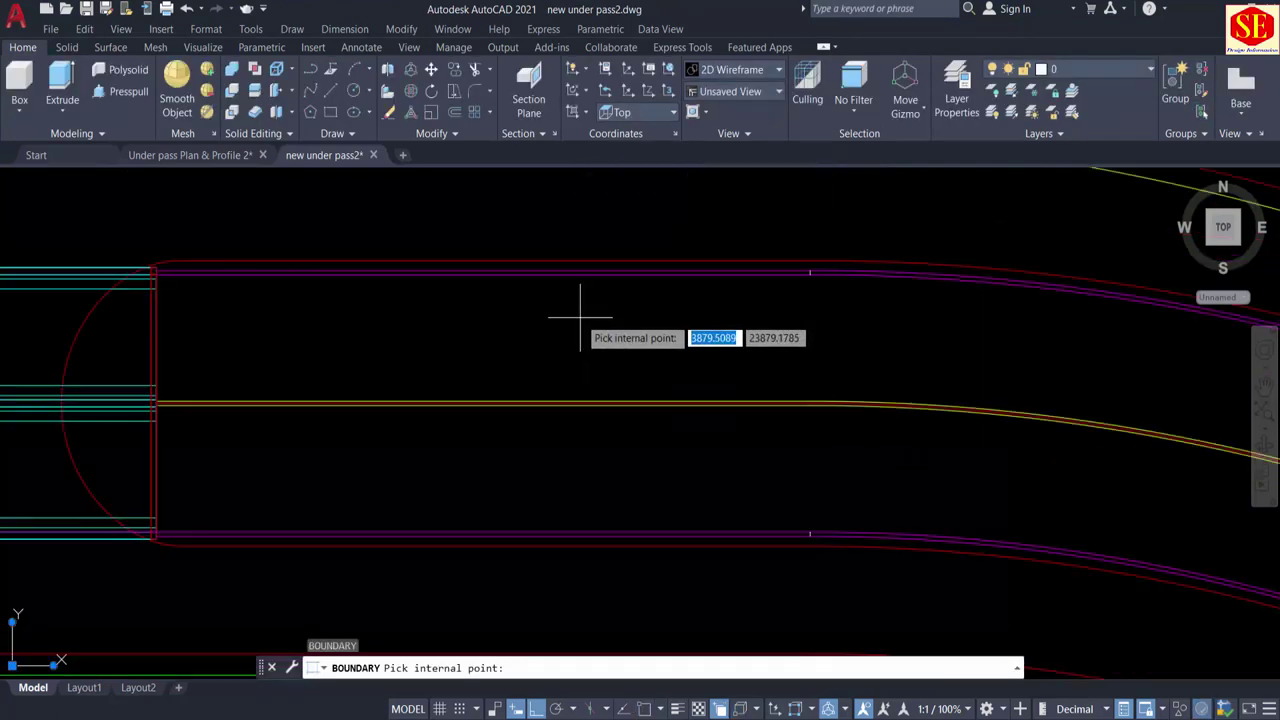
click(484, 270)
key(Return)
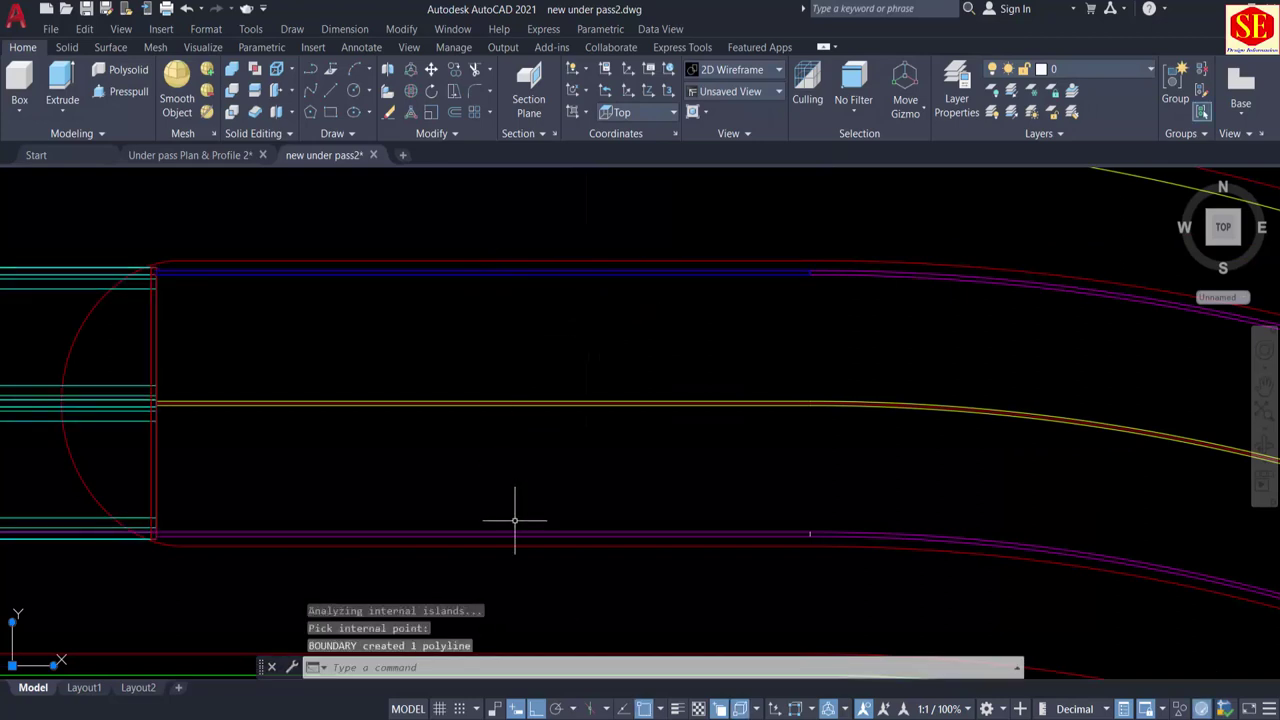
Step: Create a polyline boundary inside the lower straight magenta strip just east of the underpass box
key(Return)
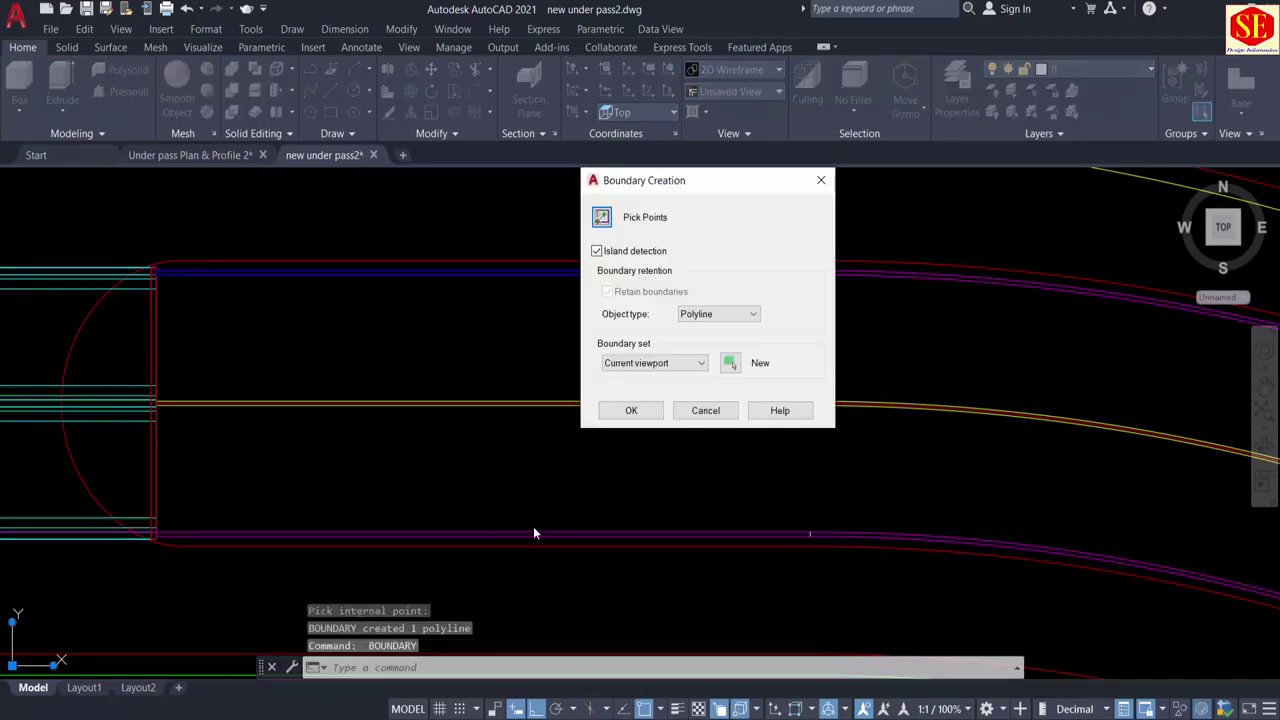
click(599, 223)
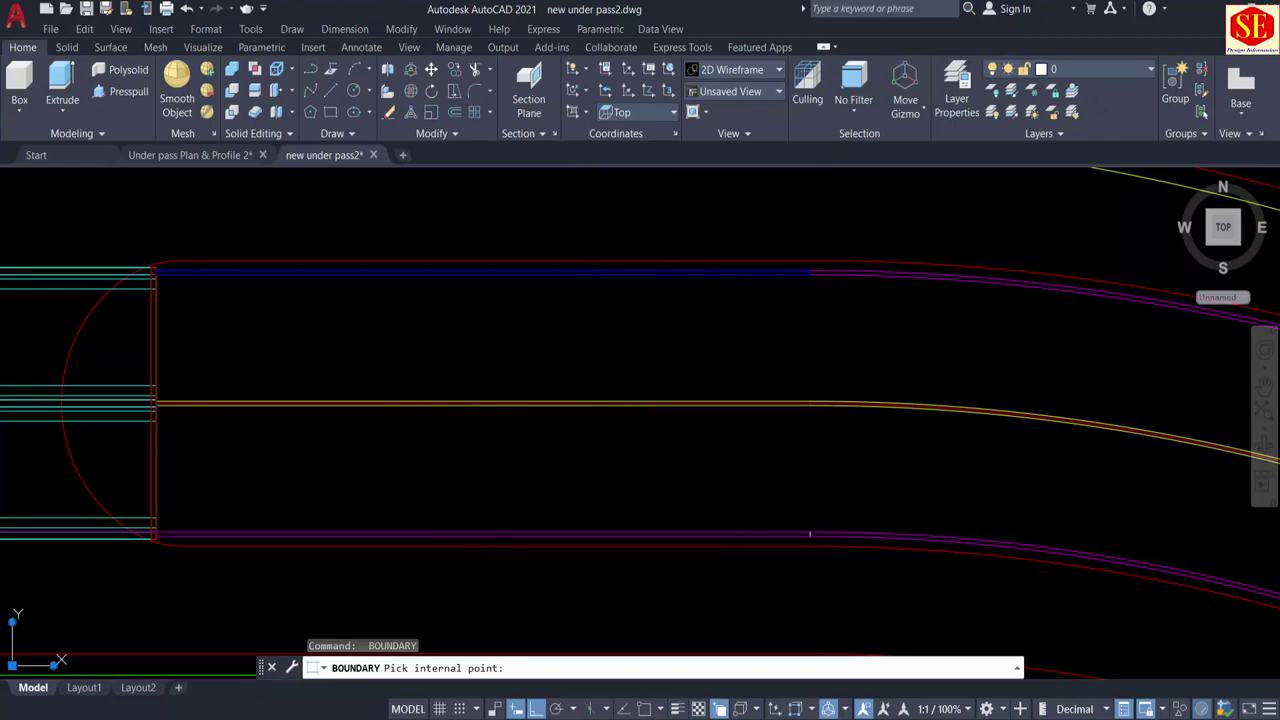
click(503, 520)
key(Return)
Step: Create a polyline boundary inside the lower magenta strip along the curve that follows the eastern straight section
middle_drag(664, 552, 251, 460)
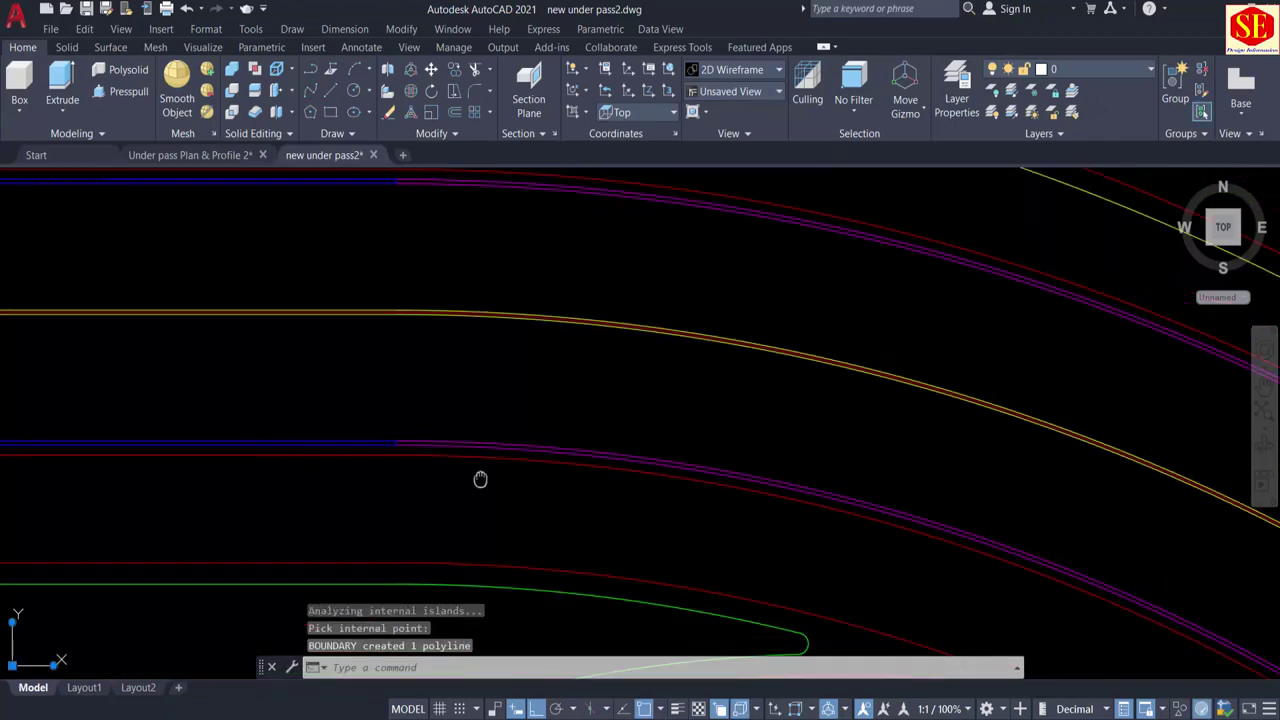
middle_drag(480, 479, 290, 461)
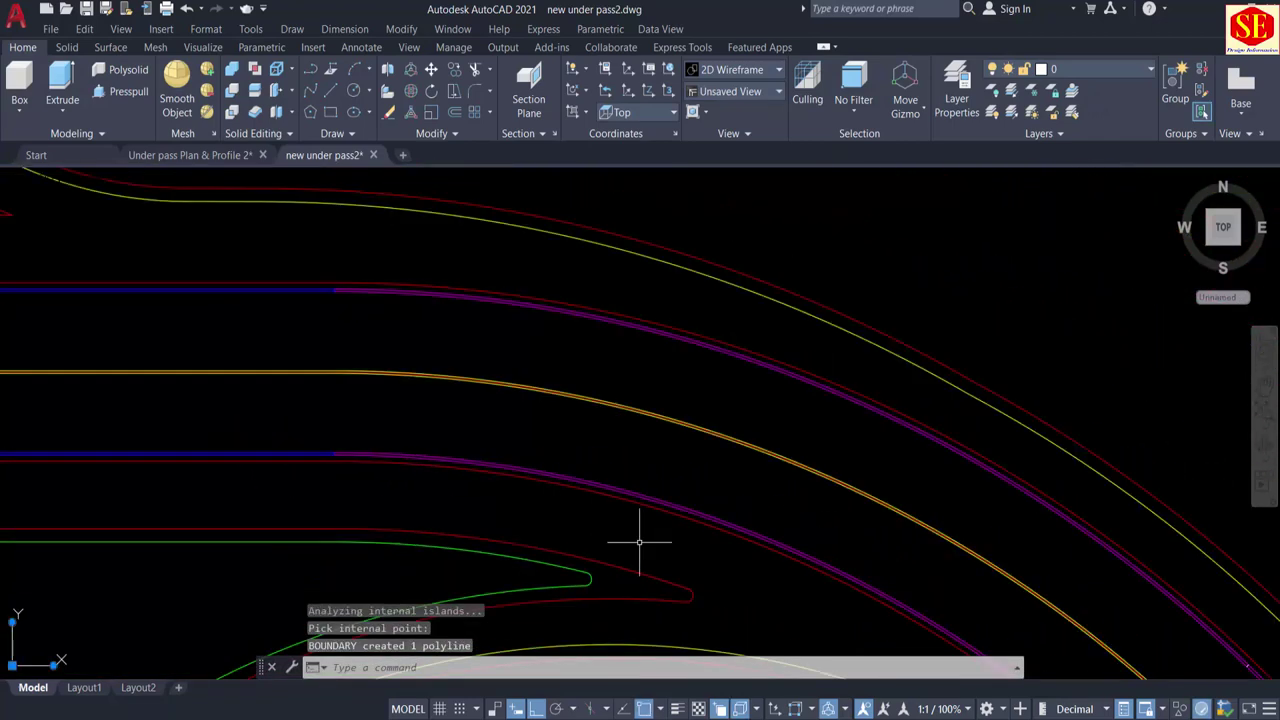
middle_drag(640, 534, 514, 381)
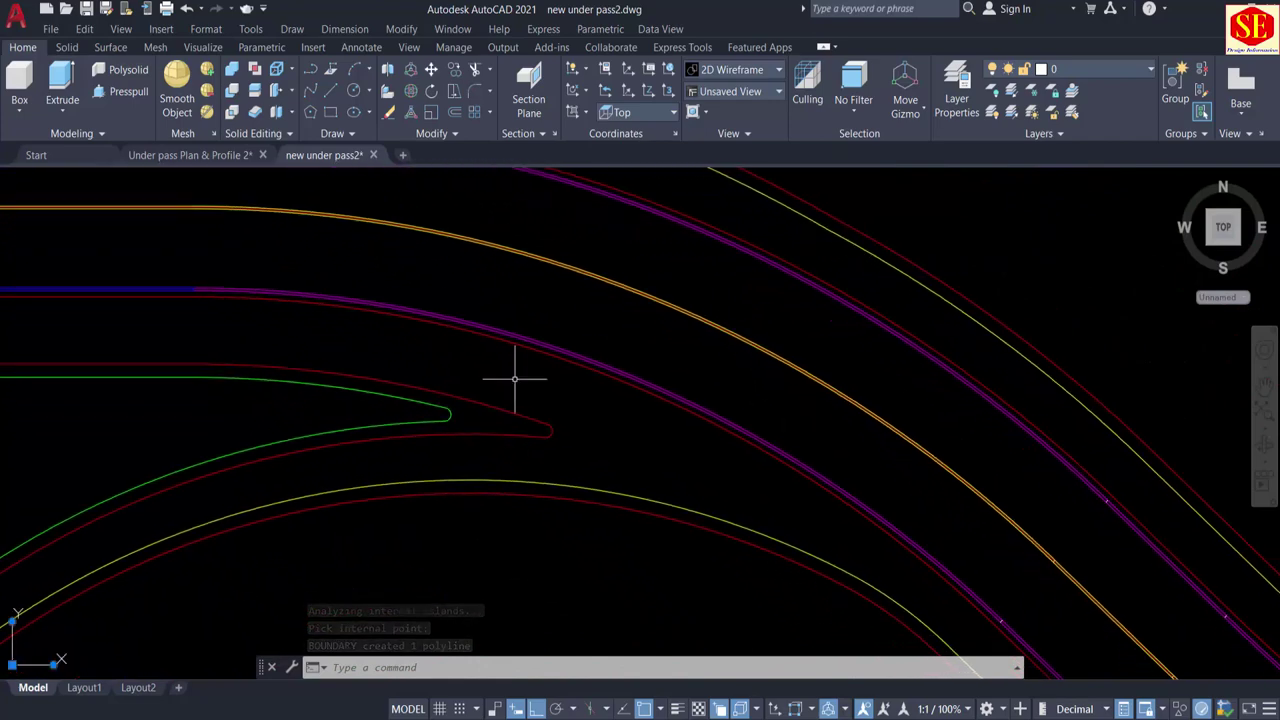
key(Return)
click(601, 218)
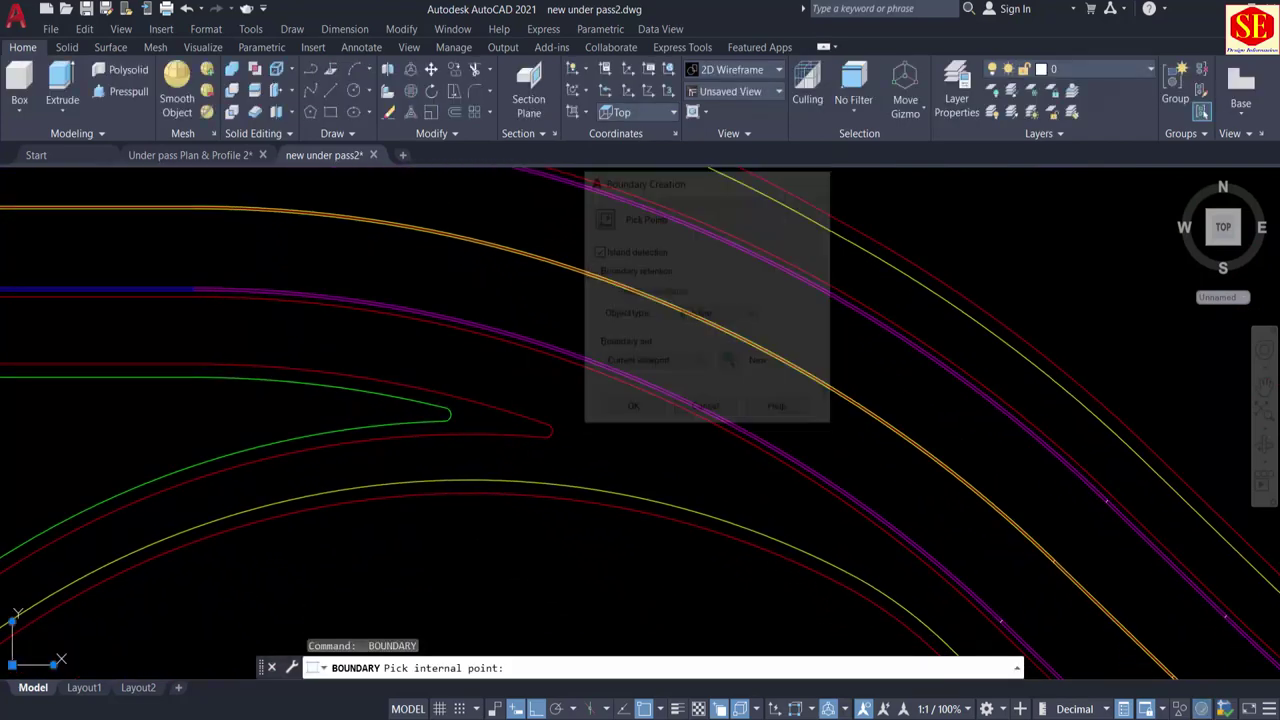
click(597, 320)
key(Return)
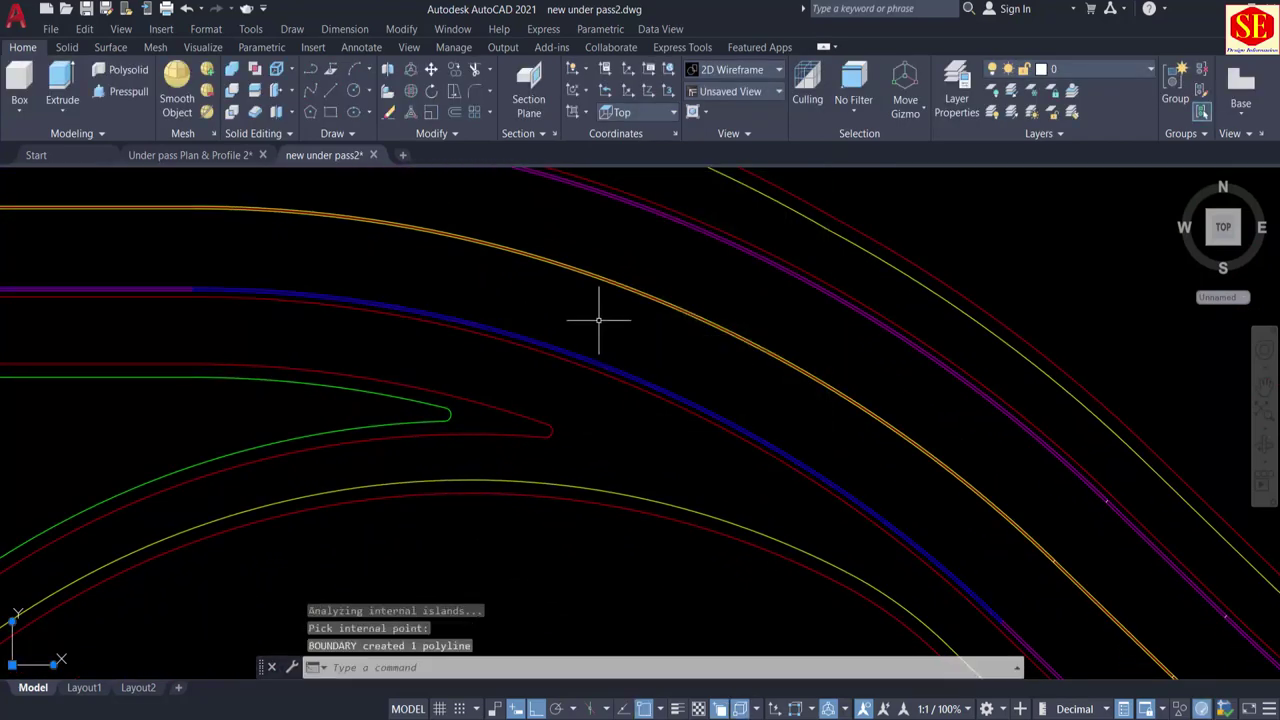
Step: Create a polyline boundary inside the upper magenta strip along the curve that follows the eastern straight section
key(Return)
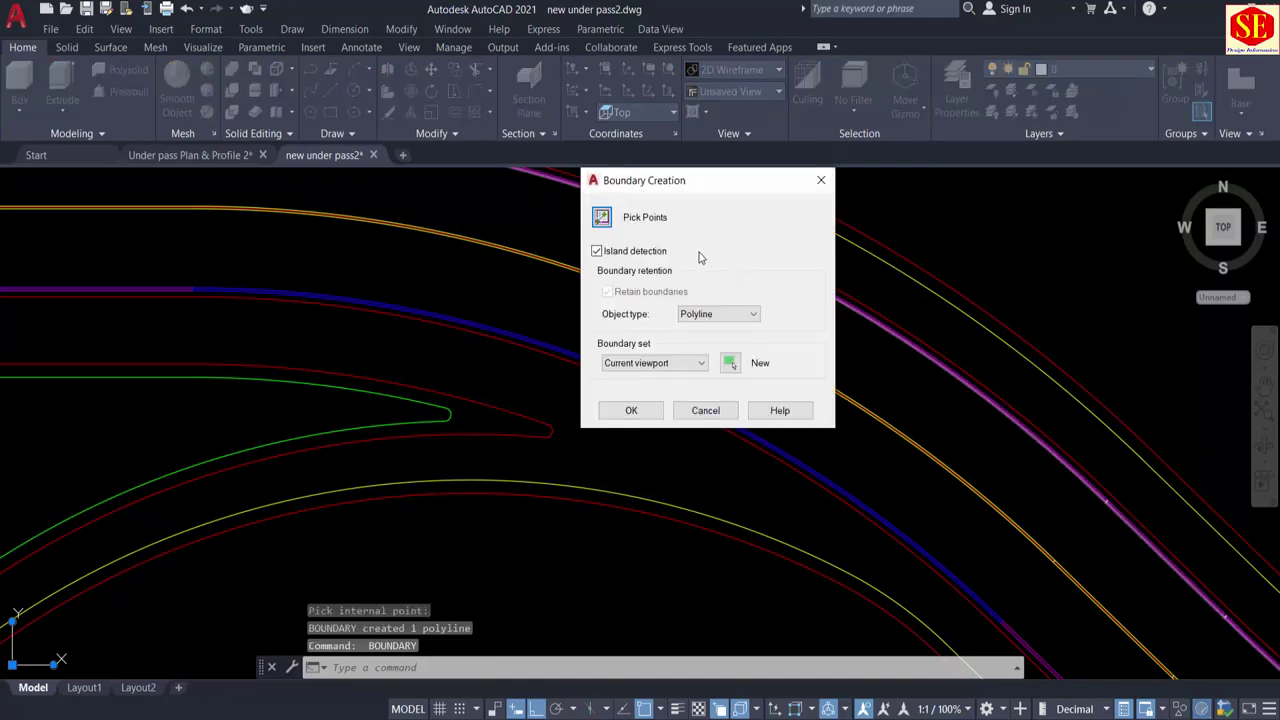
click(603, 219)
middle_drag(609, 223, 605, 328)
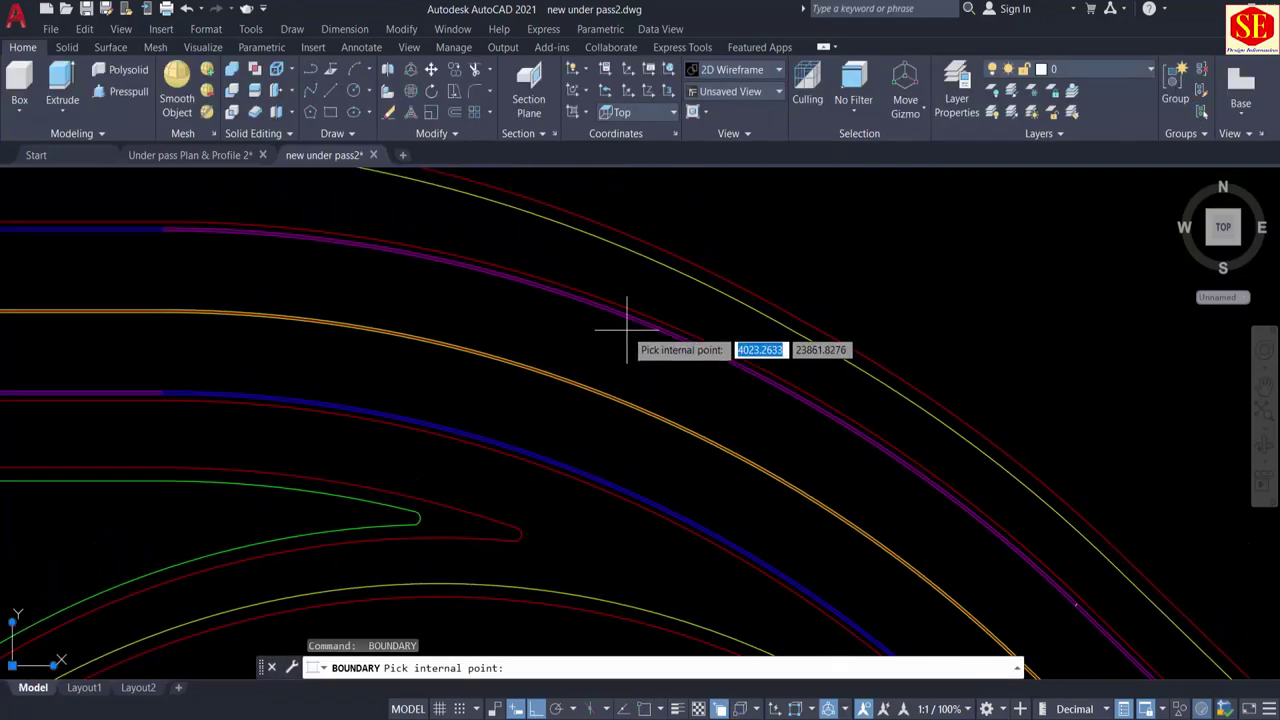
click(712, 346)
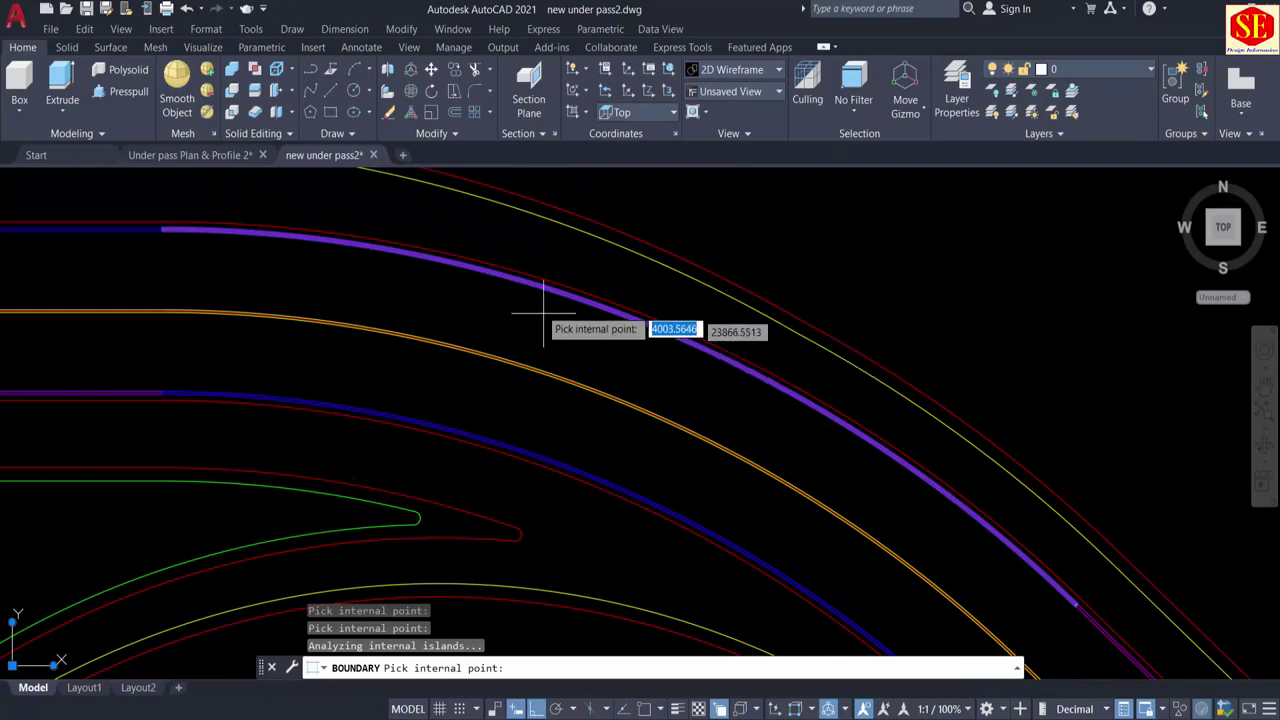
scroll(542, 310, down, 2)
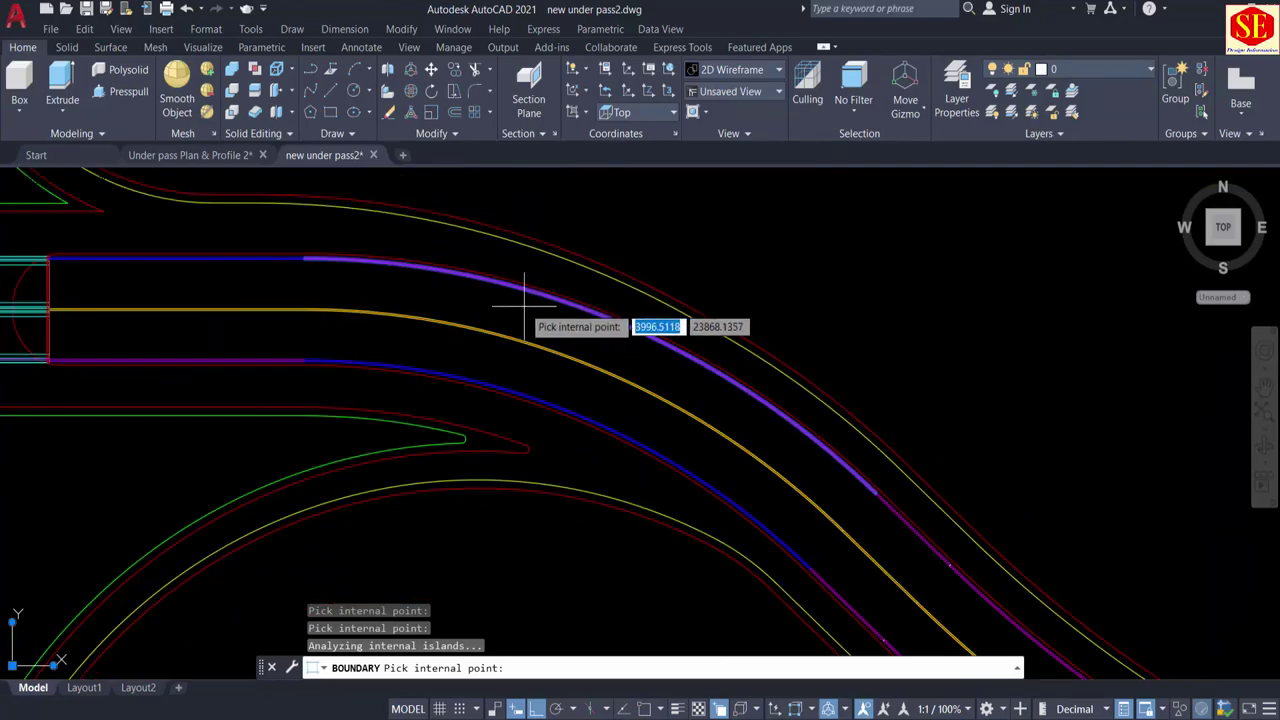
key(Return)
Step: Create a polyline boundary inside the upper magenta strip's last curved section, from the tick line to its eastern end
middle_drag(677, 406, 406, 180)
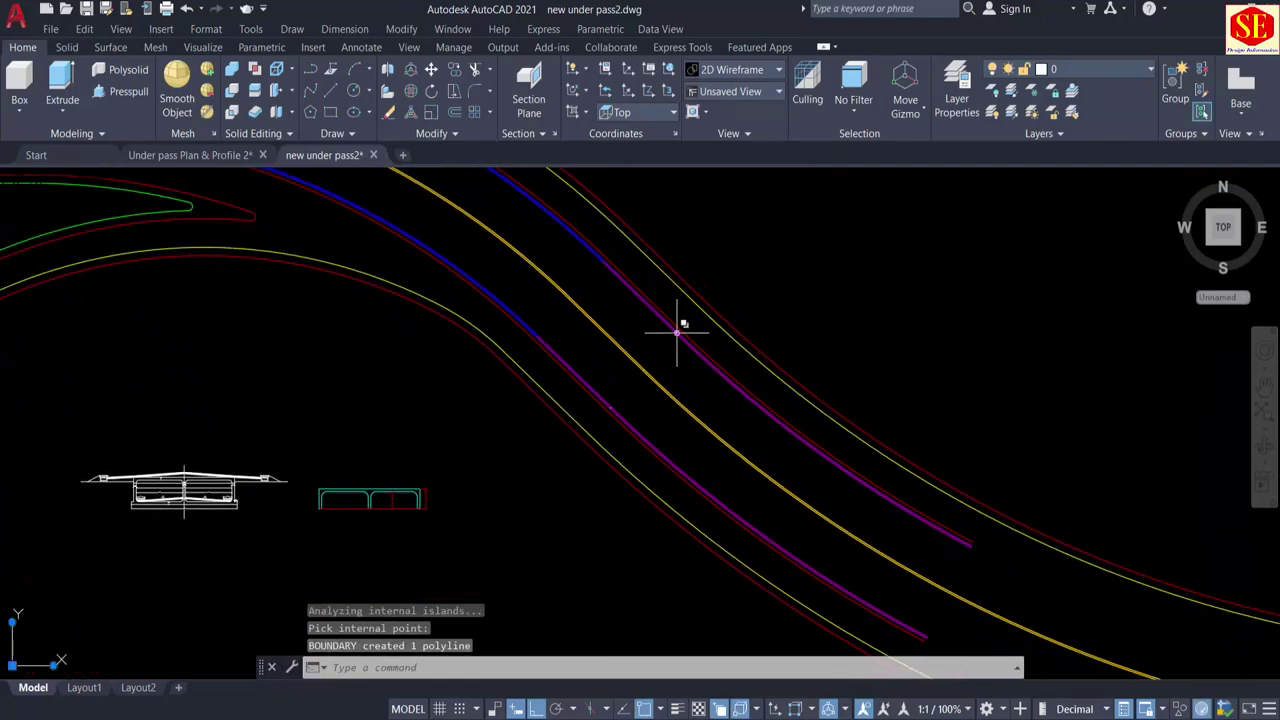
key(Return)
click(602, 218)
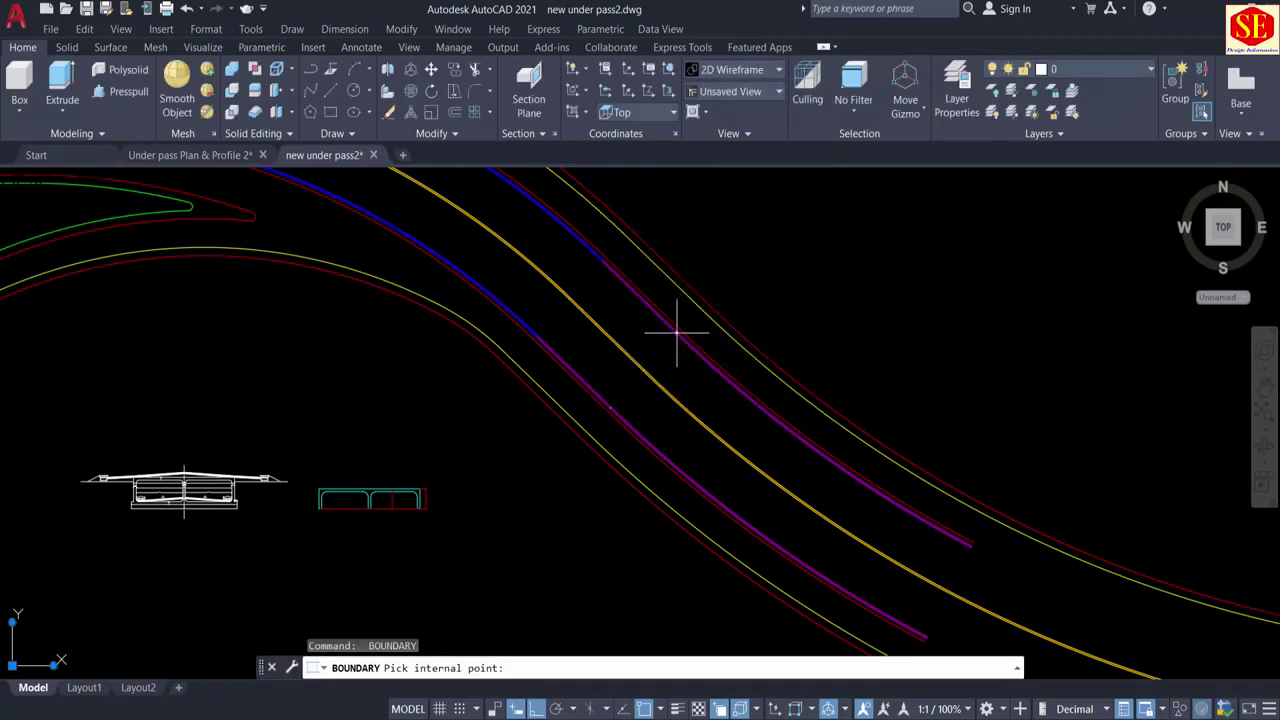
scroll(752, 430, up, 2)
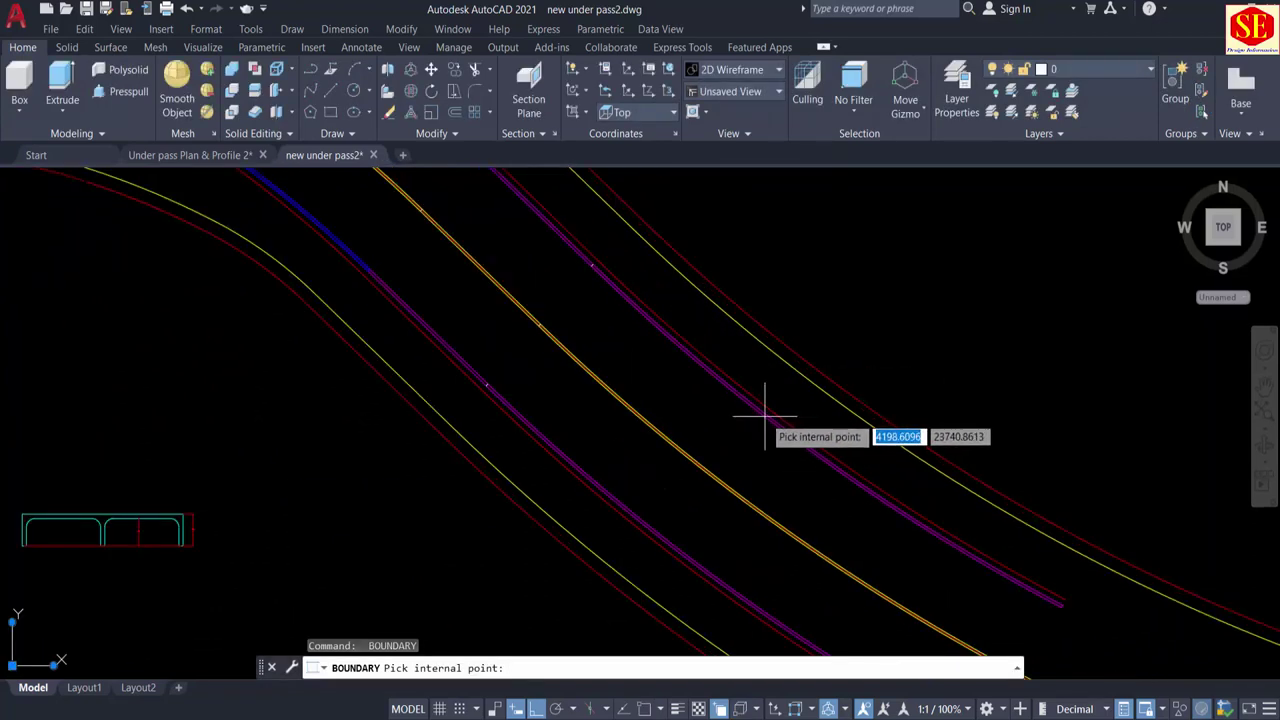
click(766, 416)
middle_drag(766, 416, 699, 353)
click(751, 394)
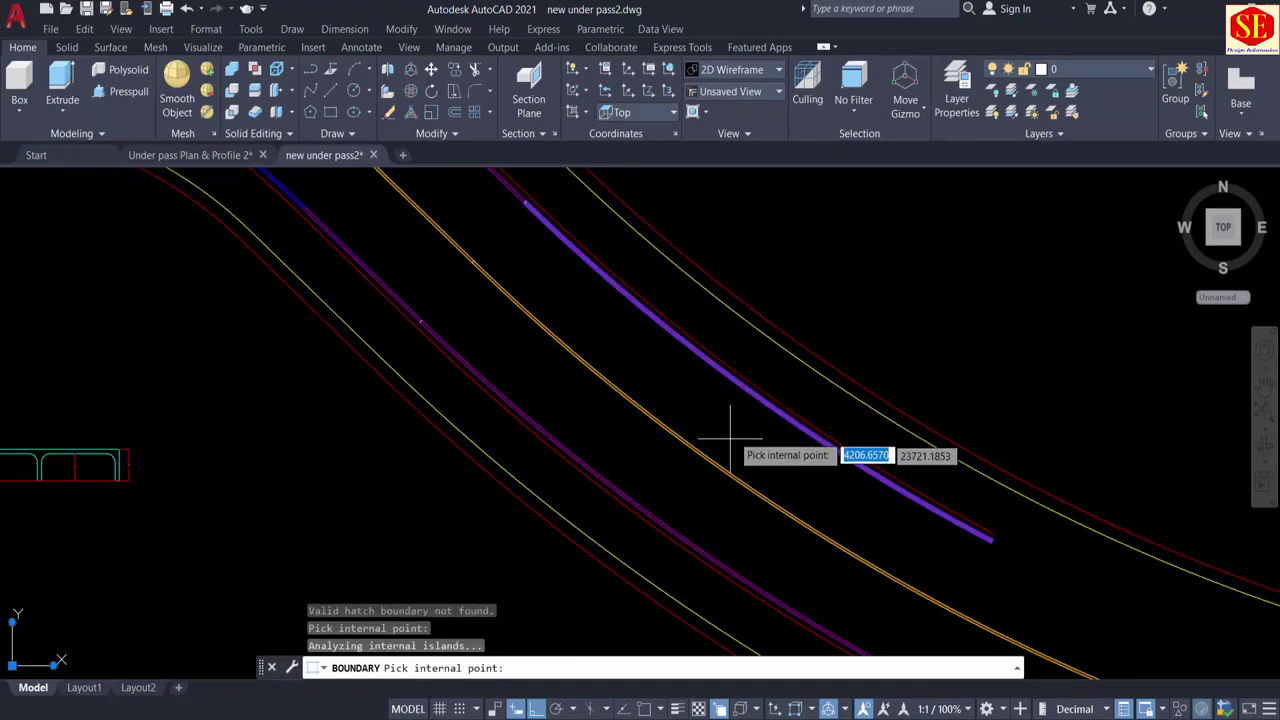
key(Return)
Step: Create a polyline boundary inside the lower magenta strip's last curved section, from the tick line to its eastern end
key(Return)
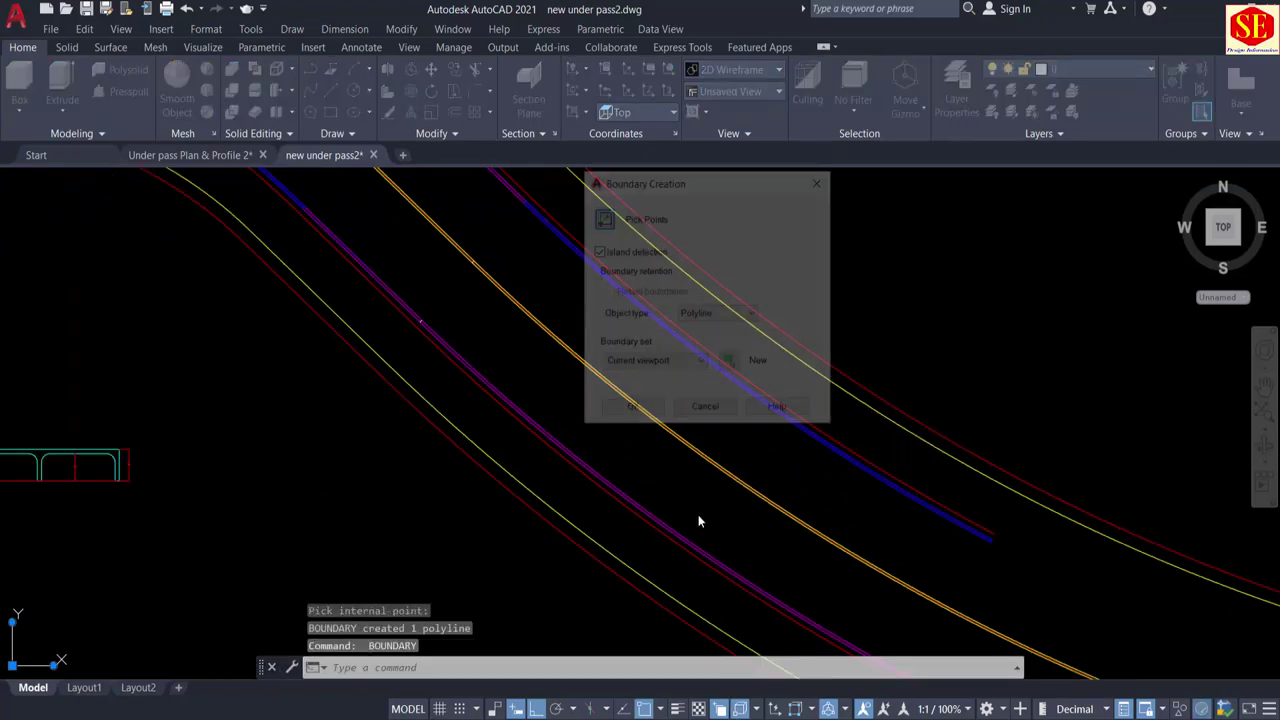
click(608, 219)
middle_drag(637, 409, 598, 357)
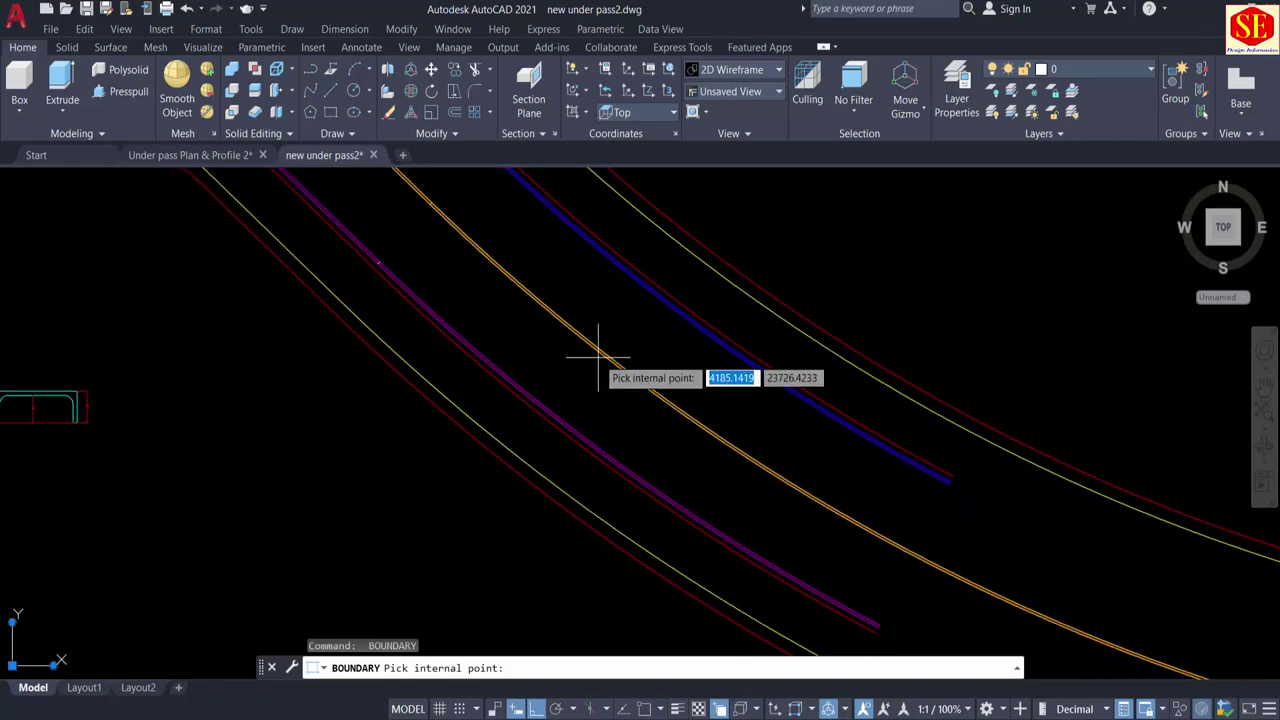
click(565, 424)
key(Return)
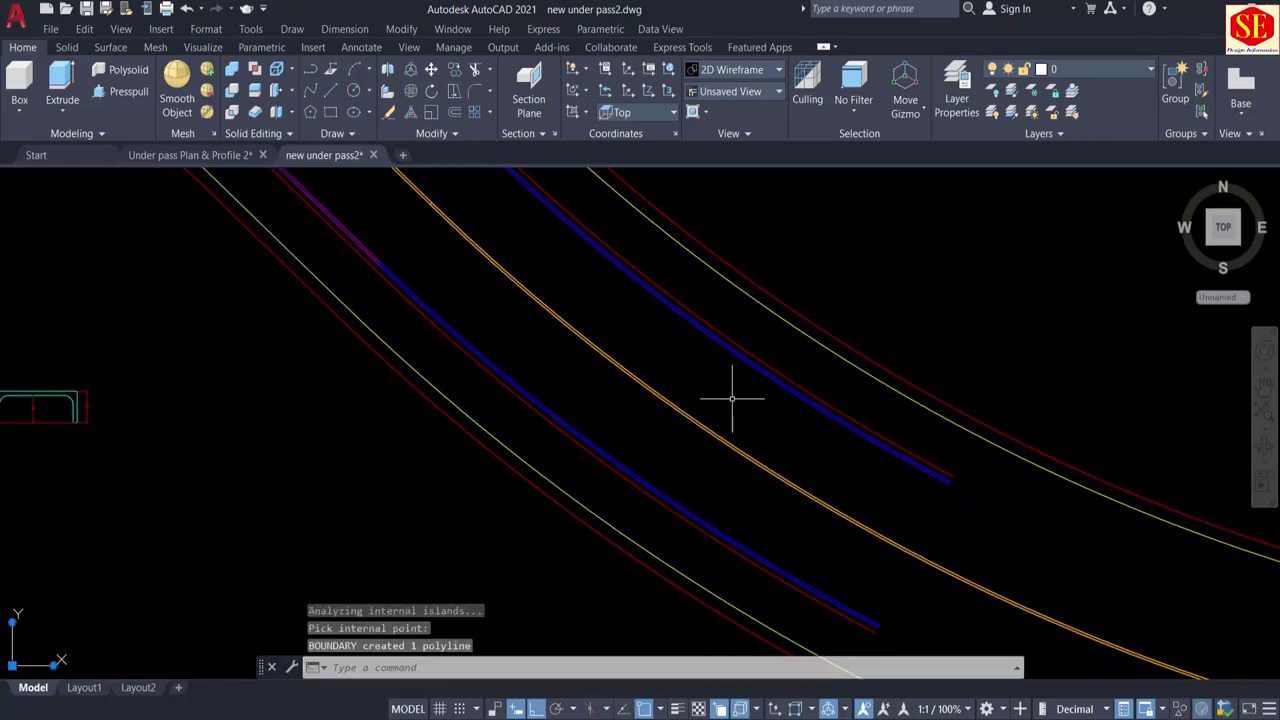
Step: Examine the inner and overall height dimensions of the twin-box underpass section, next to the detailed road cross-section
scroll(825, 443, down, 5)
mouse_move(585, 283)
middle_down()
mouse_move(786, 371)
mouse_move(803, 440)
mouse_move(789, 374)
middle_up()
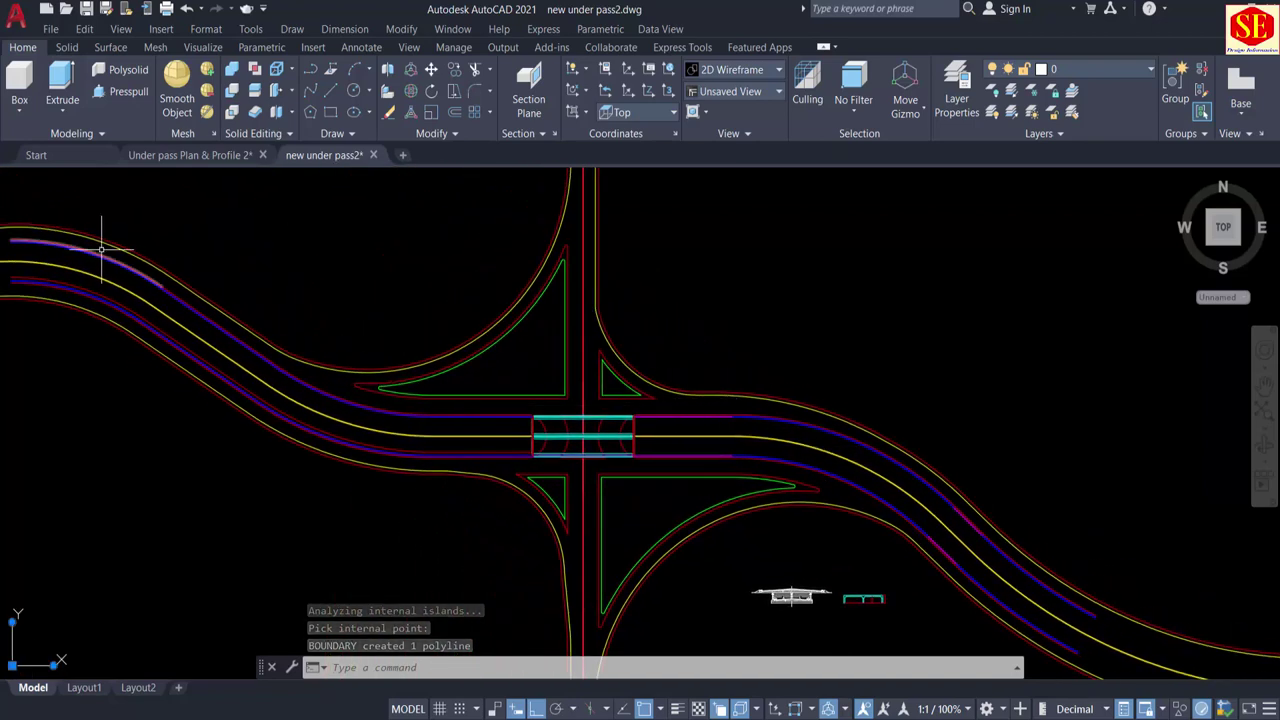
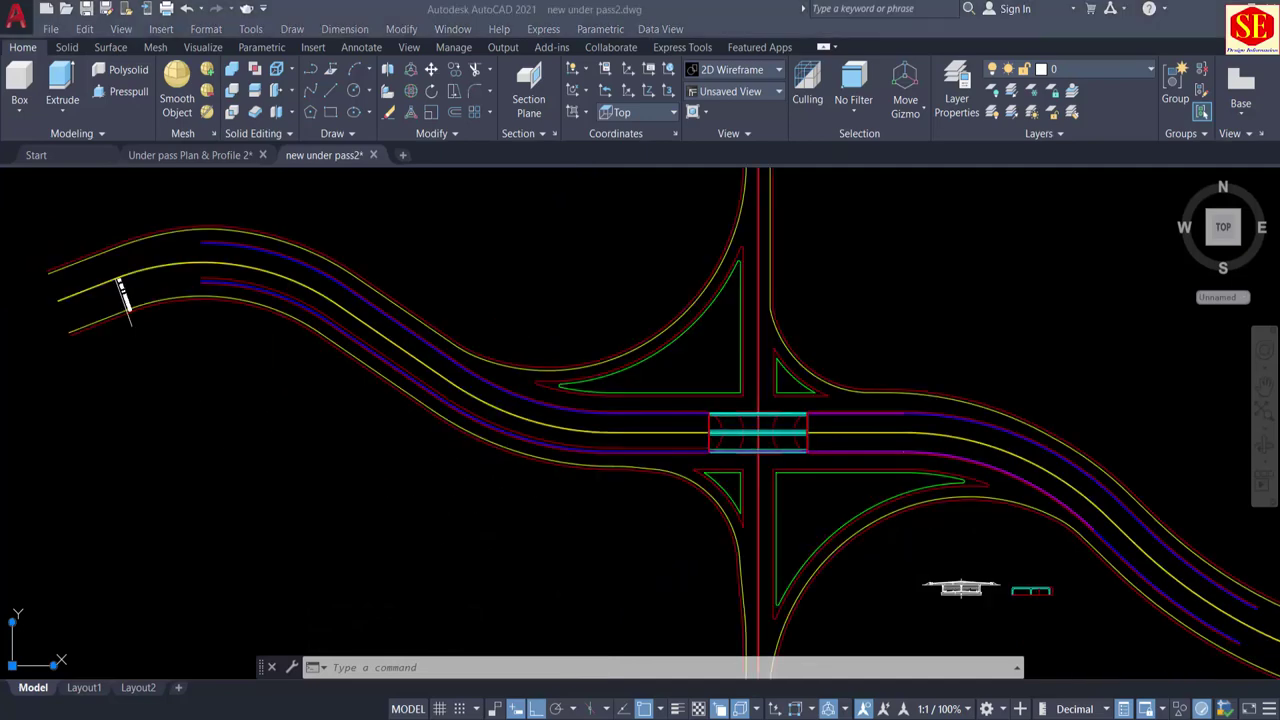
middle_drag(578, 472, 352, 288)
scroll(752, 390, up, 2)
scroll(860, 400, up, 5)
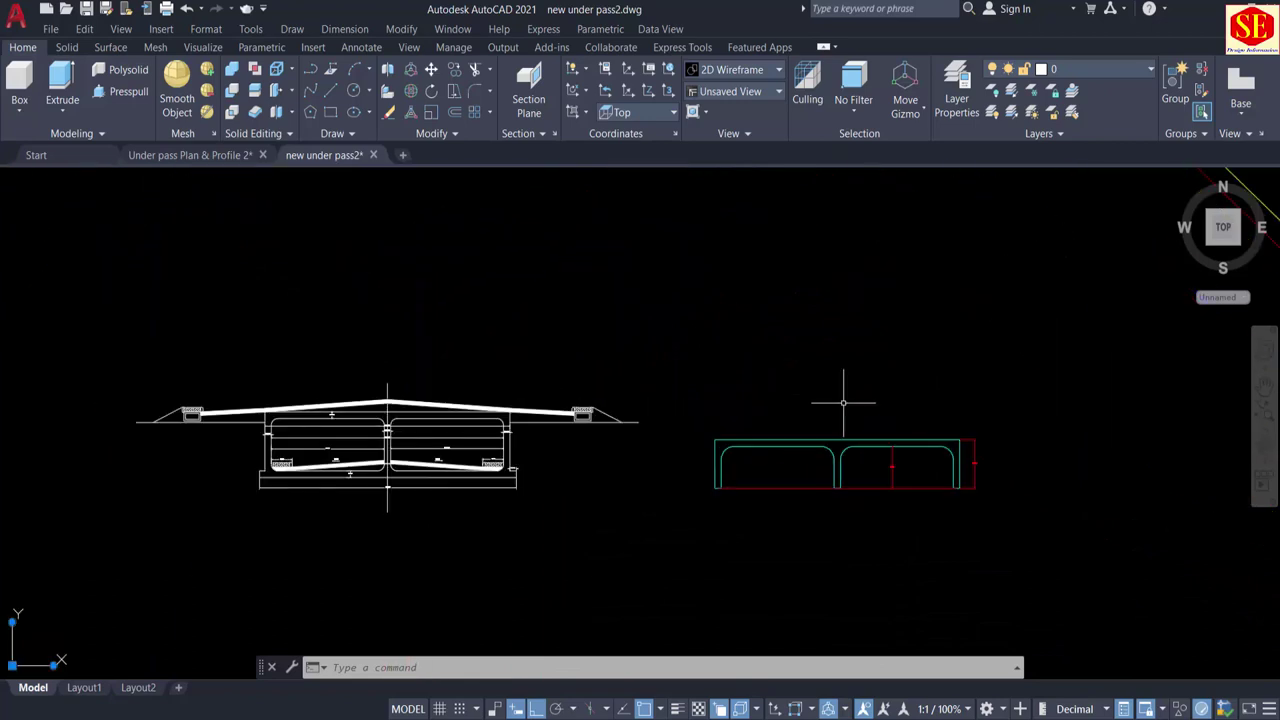
scroll(565, 427, up, 6)
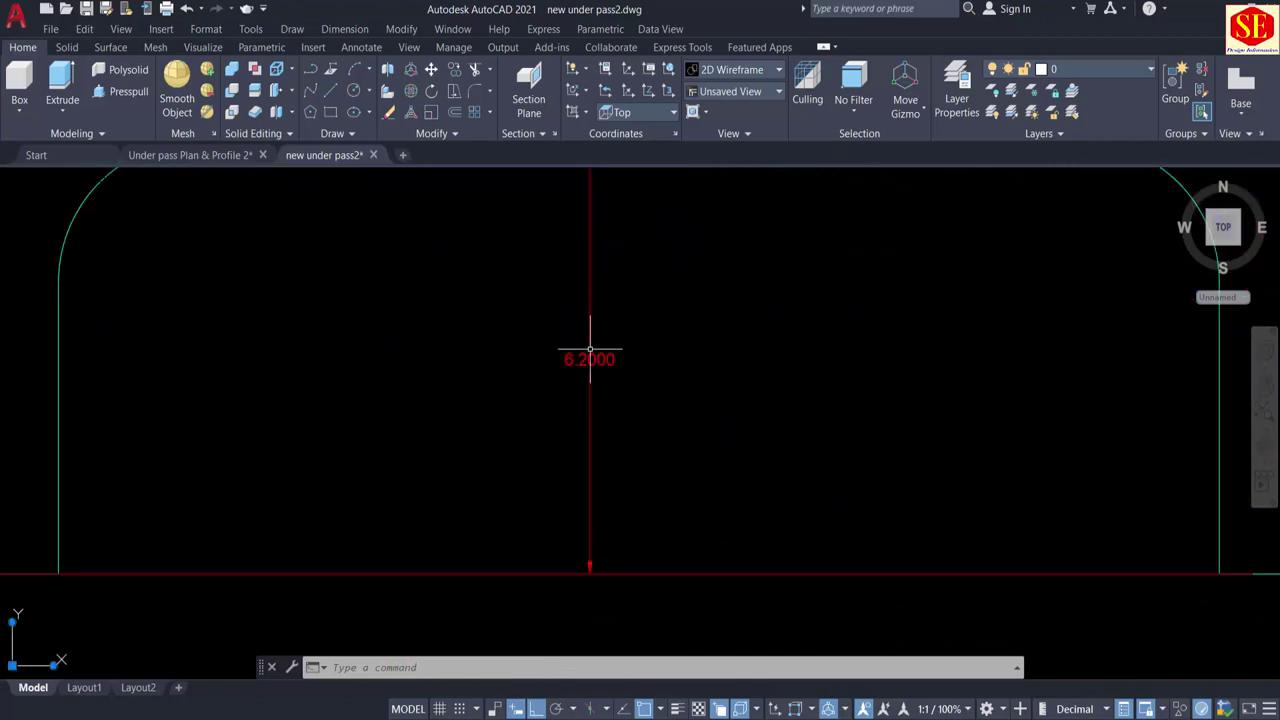
scroll(586, 414, down, 3)
scroll(586, 414, up, 1)
scroll(900, 376, up, 1)
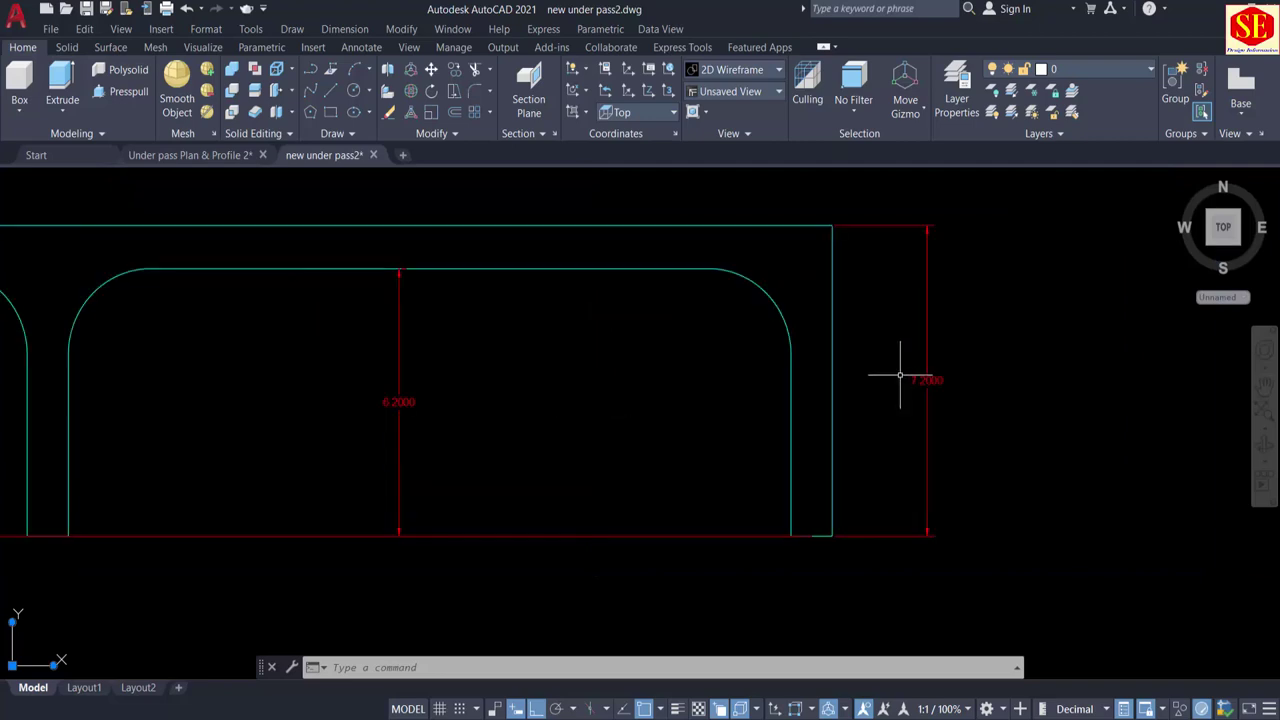
scroll(900, 380, up, 1)
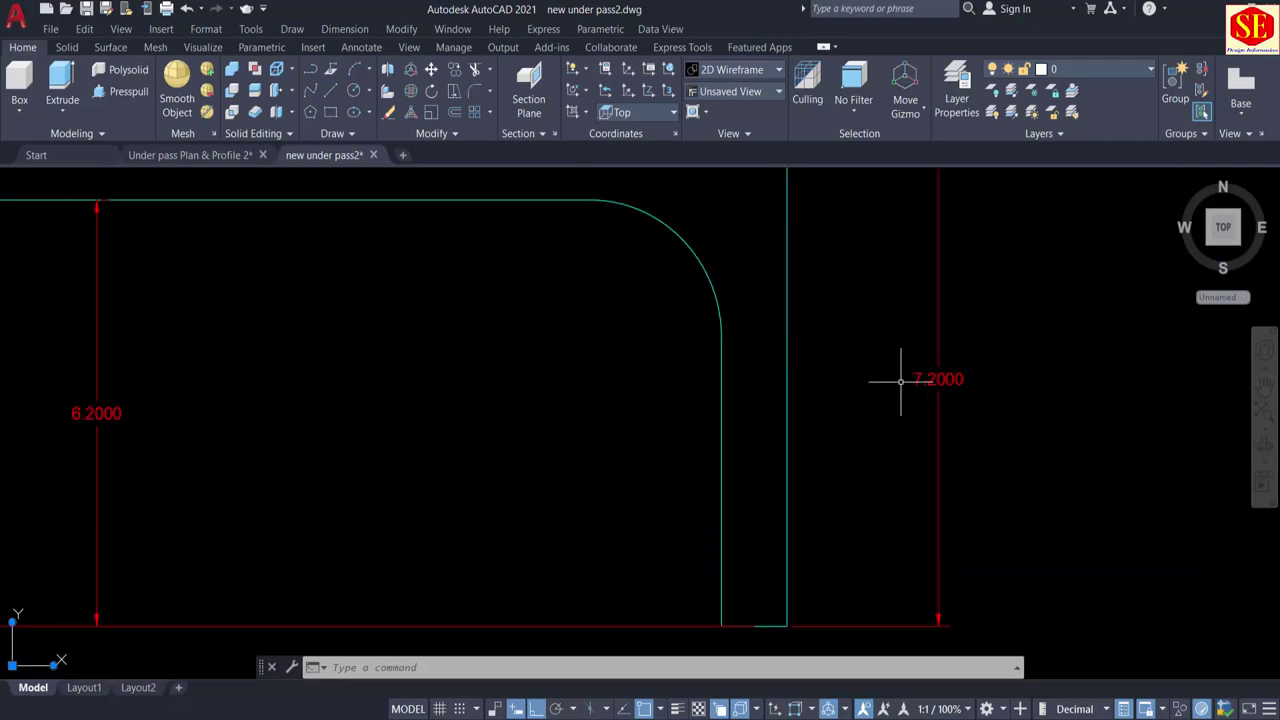
scroll(857, 337, down, 3)
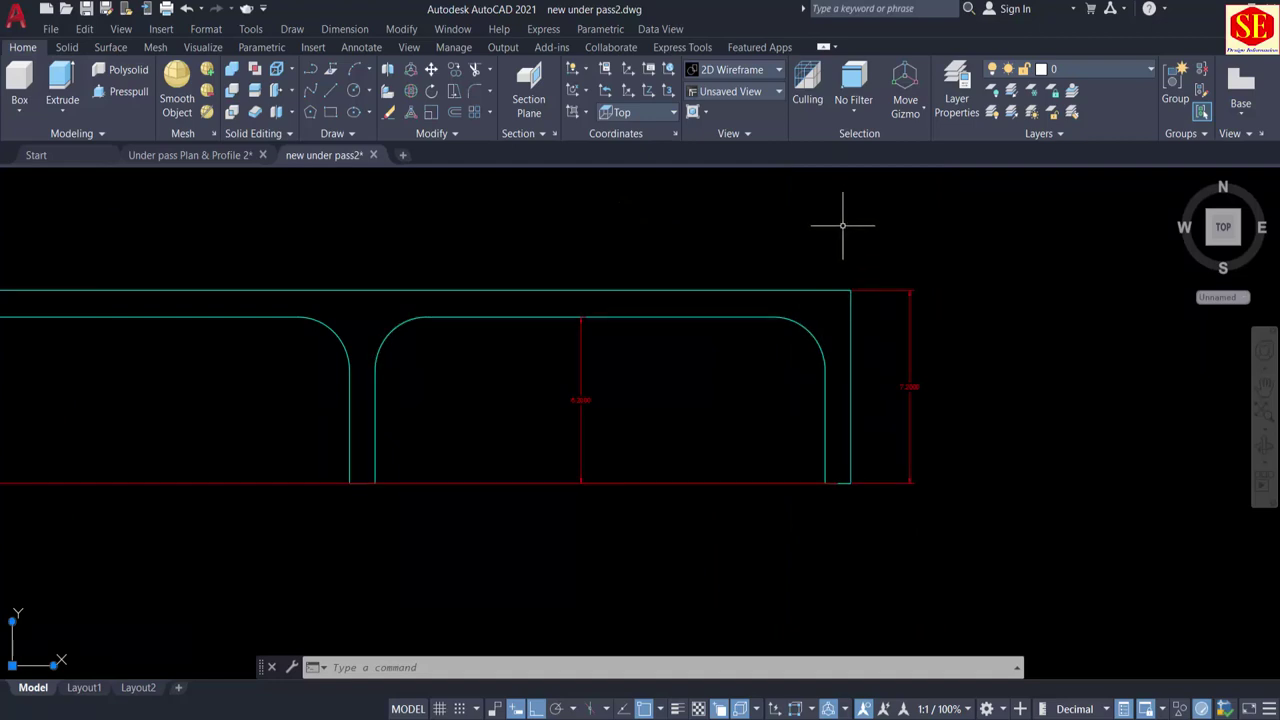
scroll(932, 409, up, 1)
scroll(928, 416, down, 6)
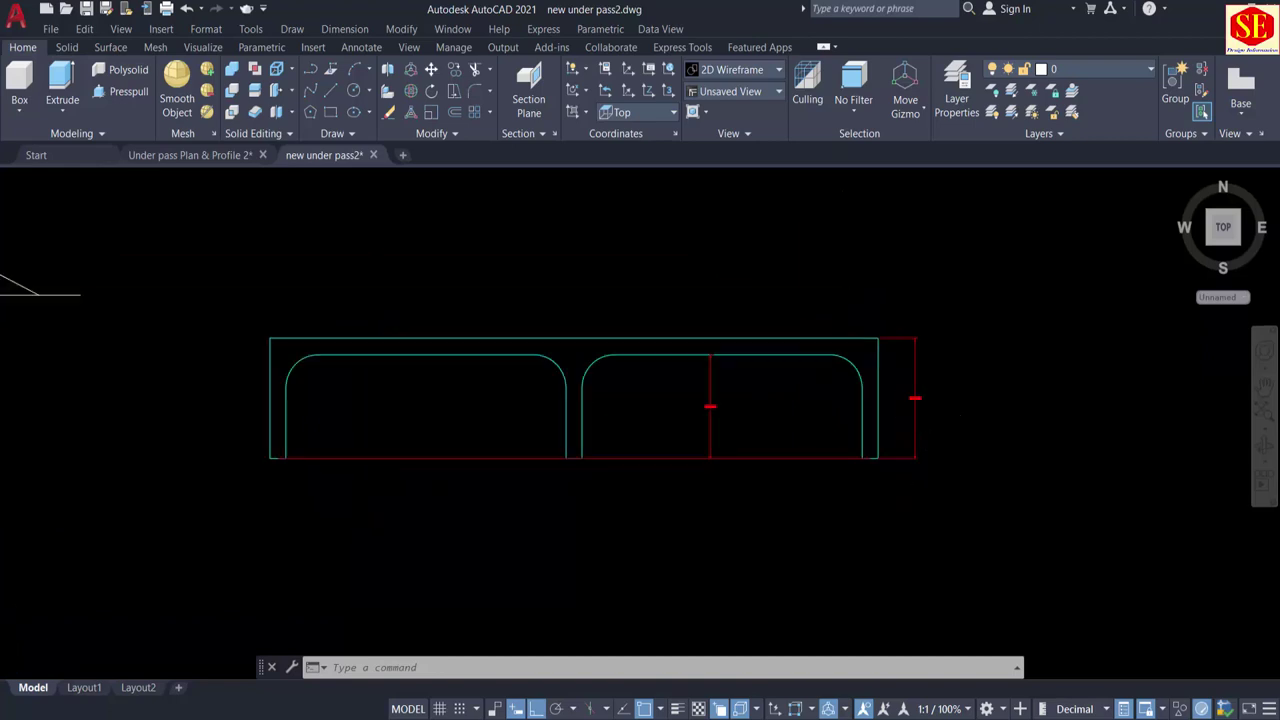
middle_drag(161, 362, 337, 351)
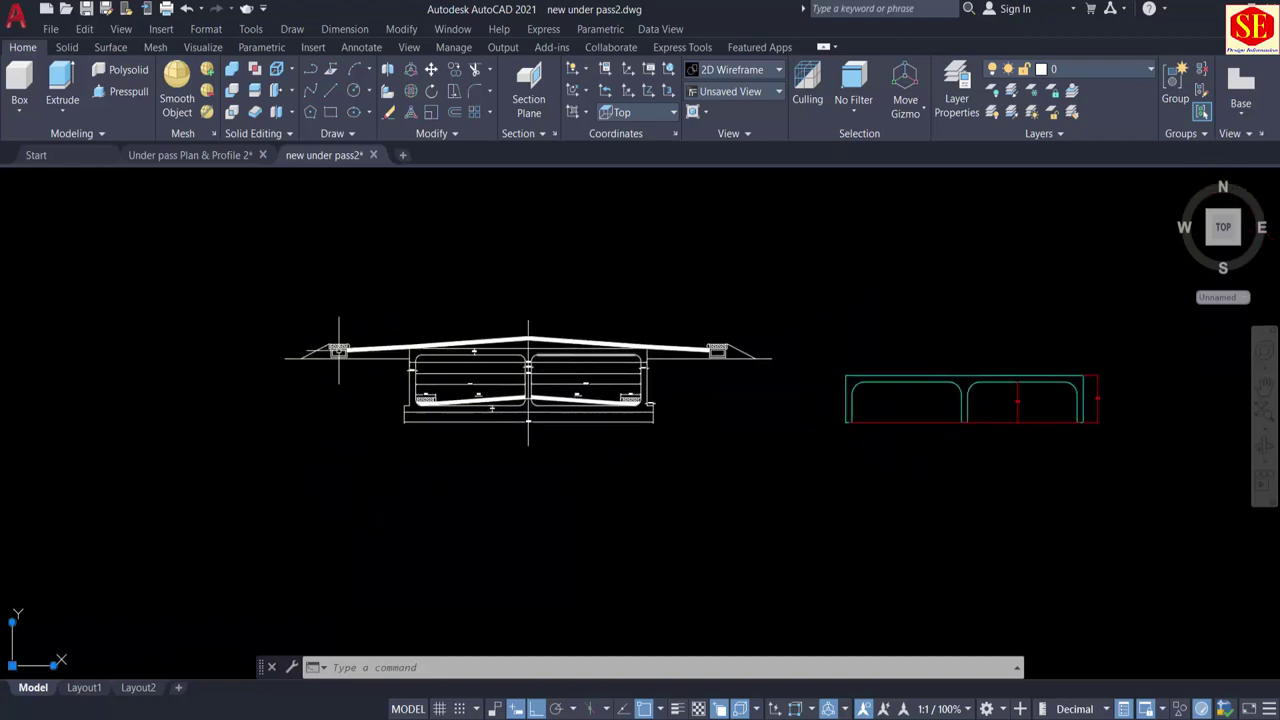
scroll(354, 348, up, 6)
scroll(481, 389, down, 6)
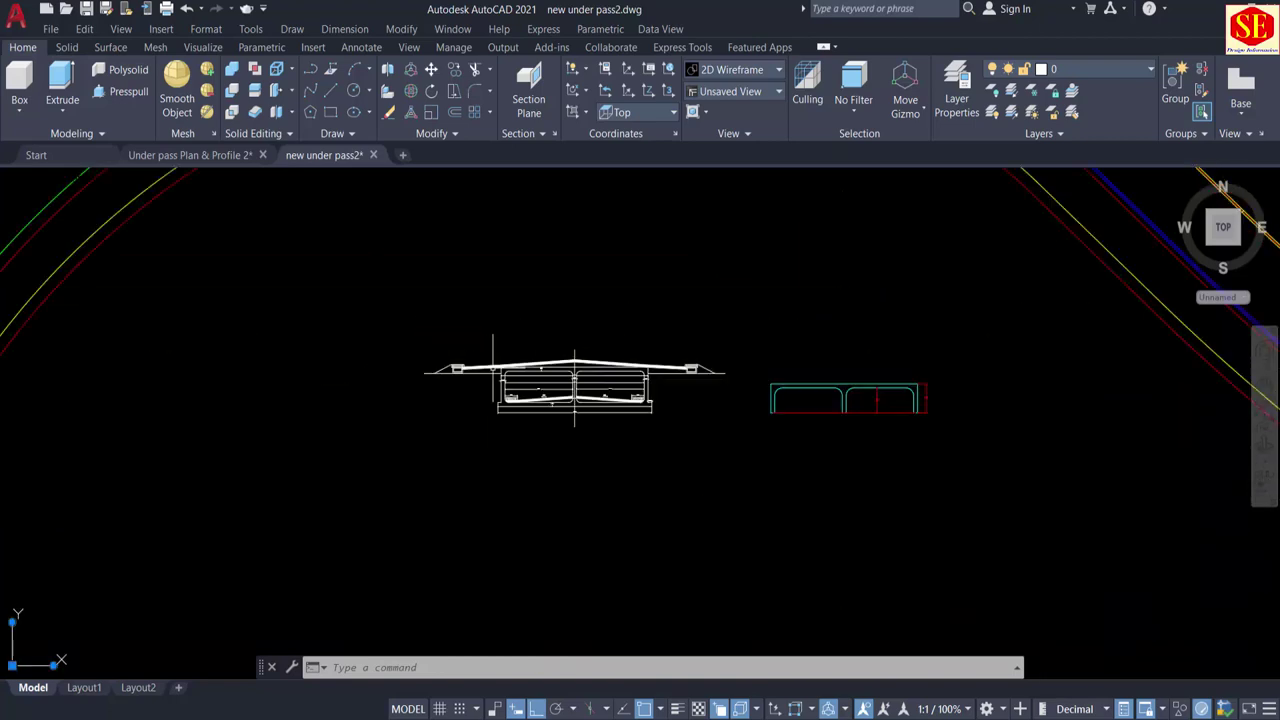
scroll(752, 362, up, 2)
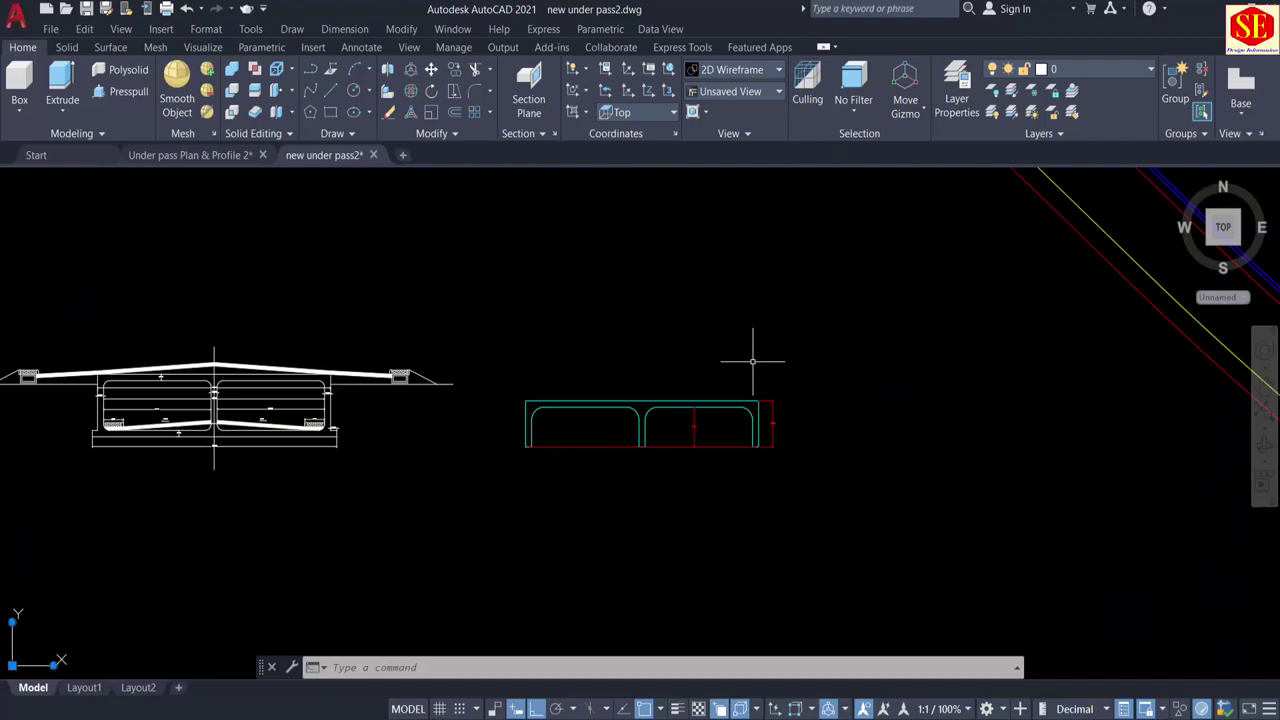
scroll(783, 386, up, 4)
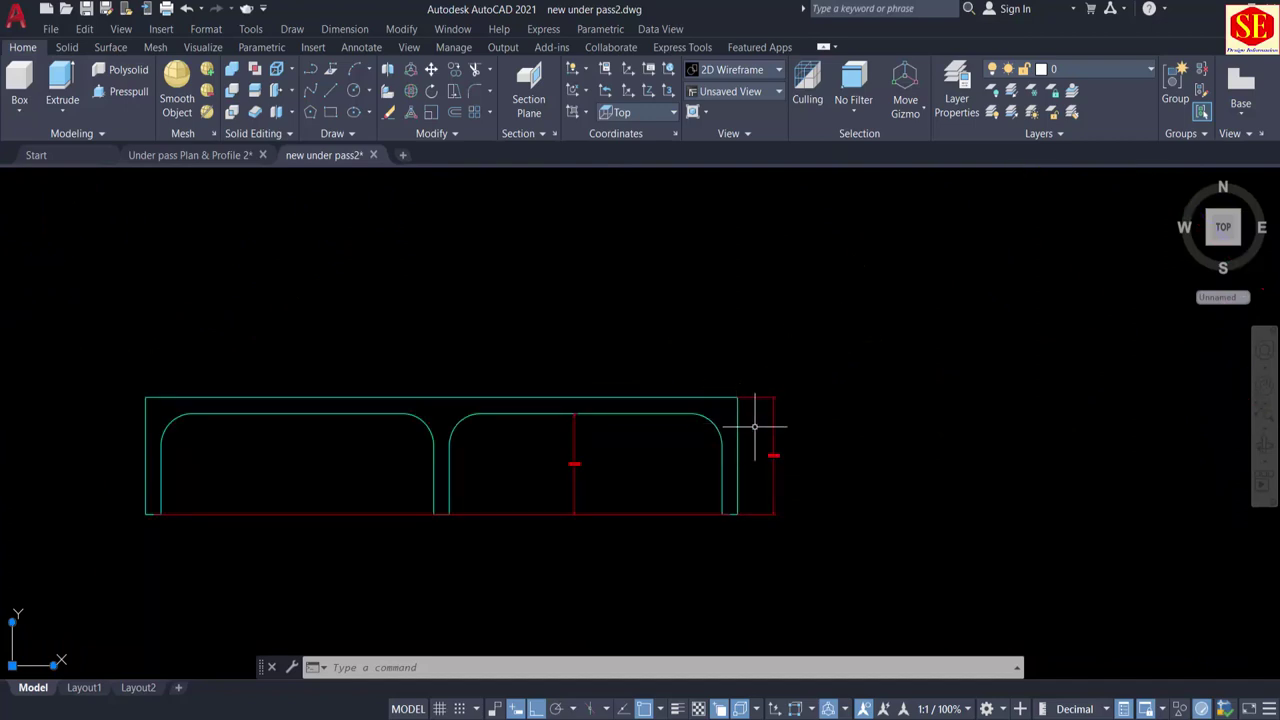
scroll(757, 430, up, 5)
scroll(845, 403, down, 7)
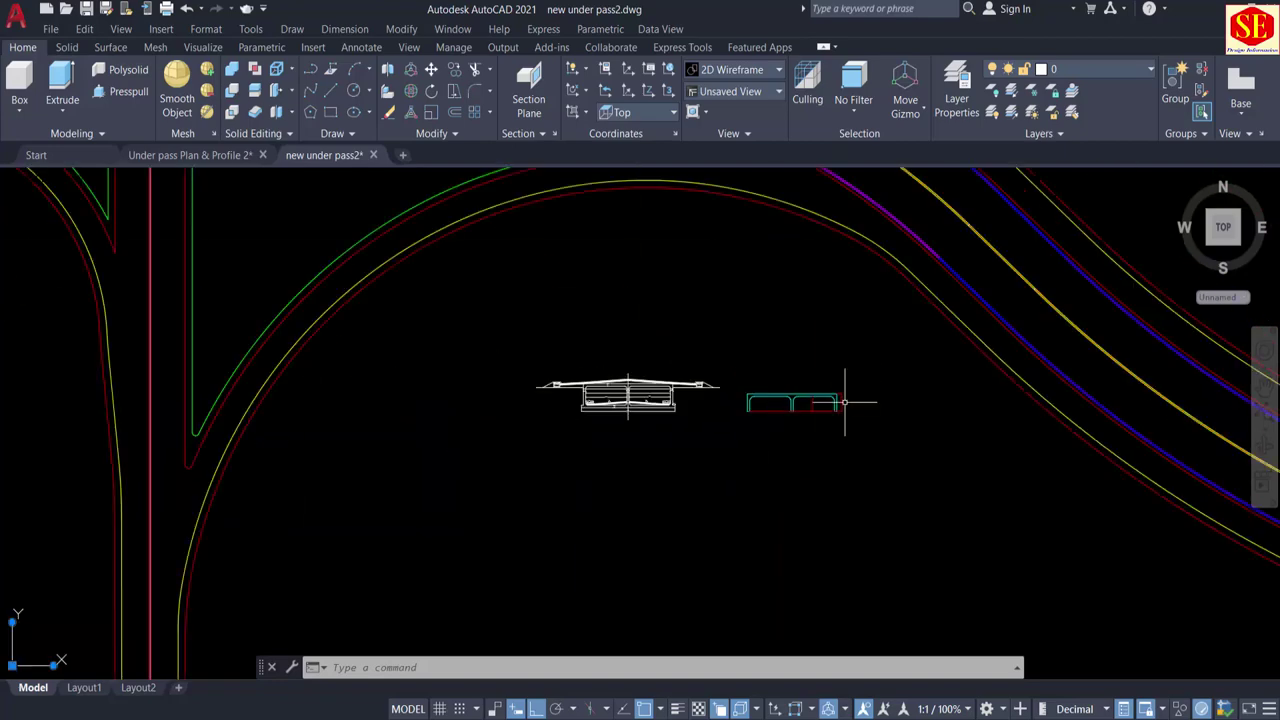
middle_drag(372, 308, 500, 422)
scroll(551, 371, up, 2)
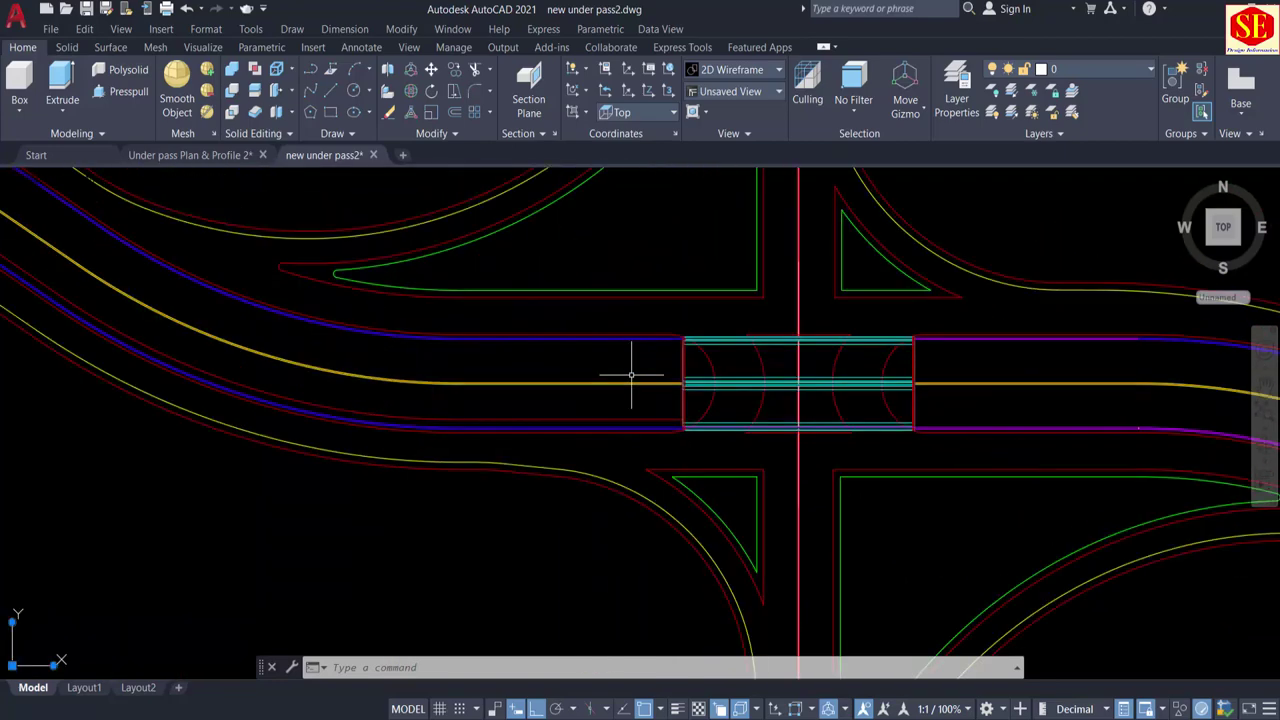
scroll(562, 420, down, 2)
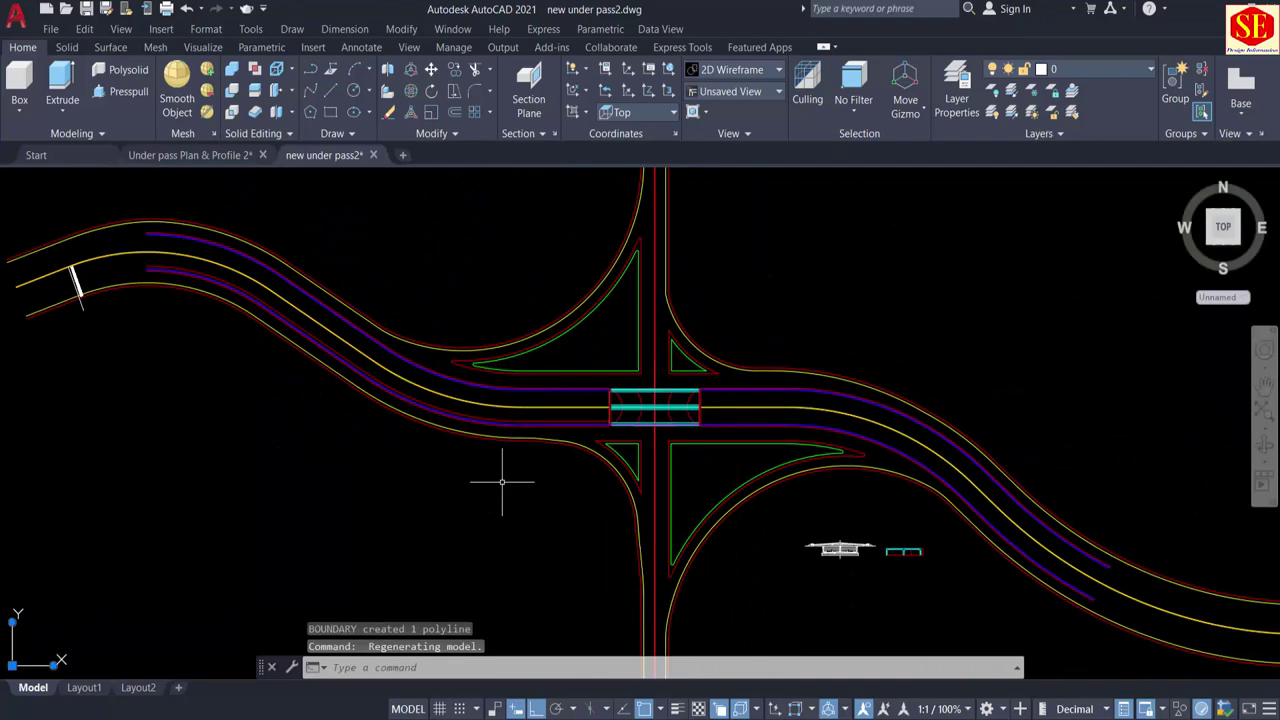
Step: Orbit the model to a 3D view of the underpass box from the southwest and apply the Shaded visual style
shift+middle_drag(503, 480, 554, 350)
scroll(521, 511, up, 2)
middle_drag(520, 510, 594, 426)
scroll(603, 420, up, 2)
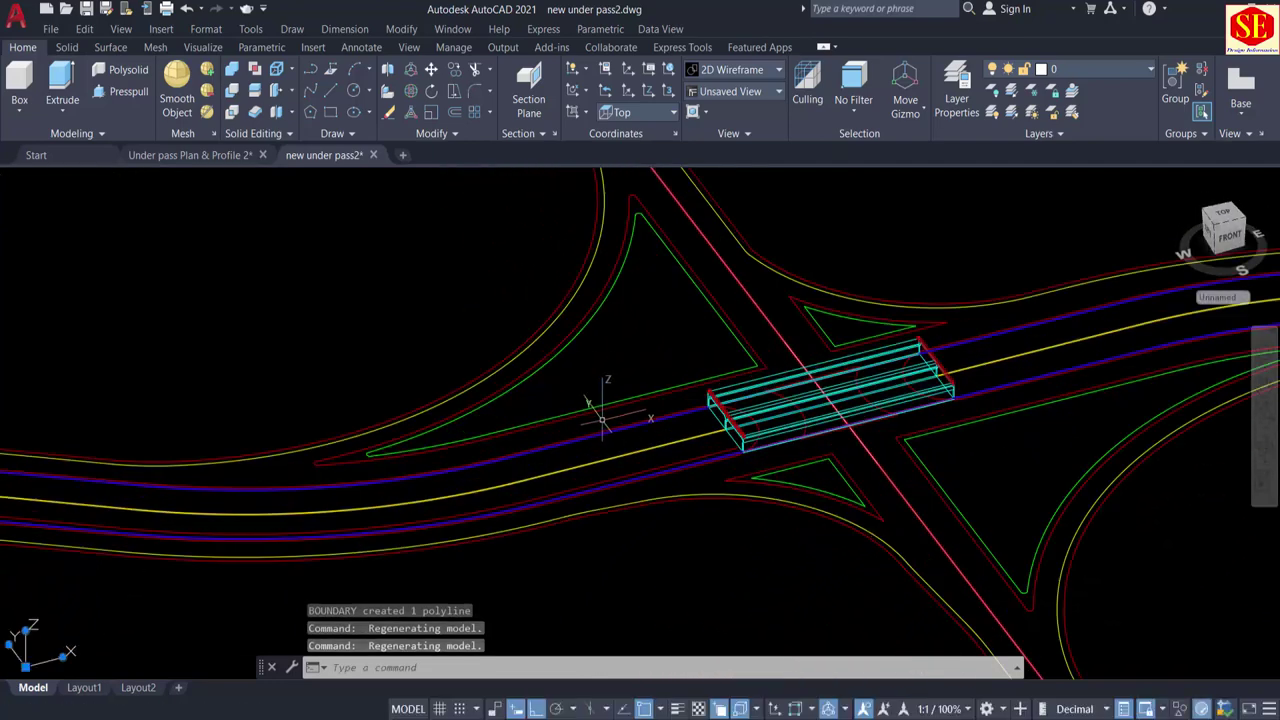
click(94, 181)
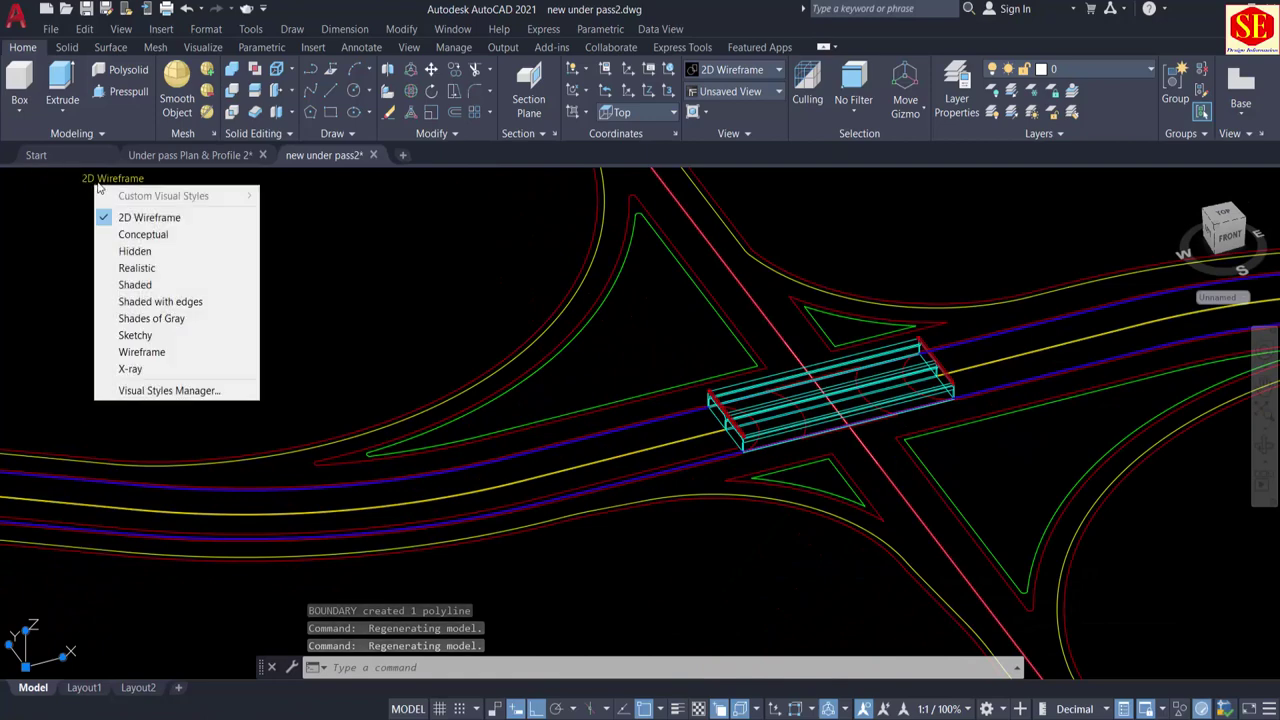
click(134, 287)
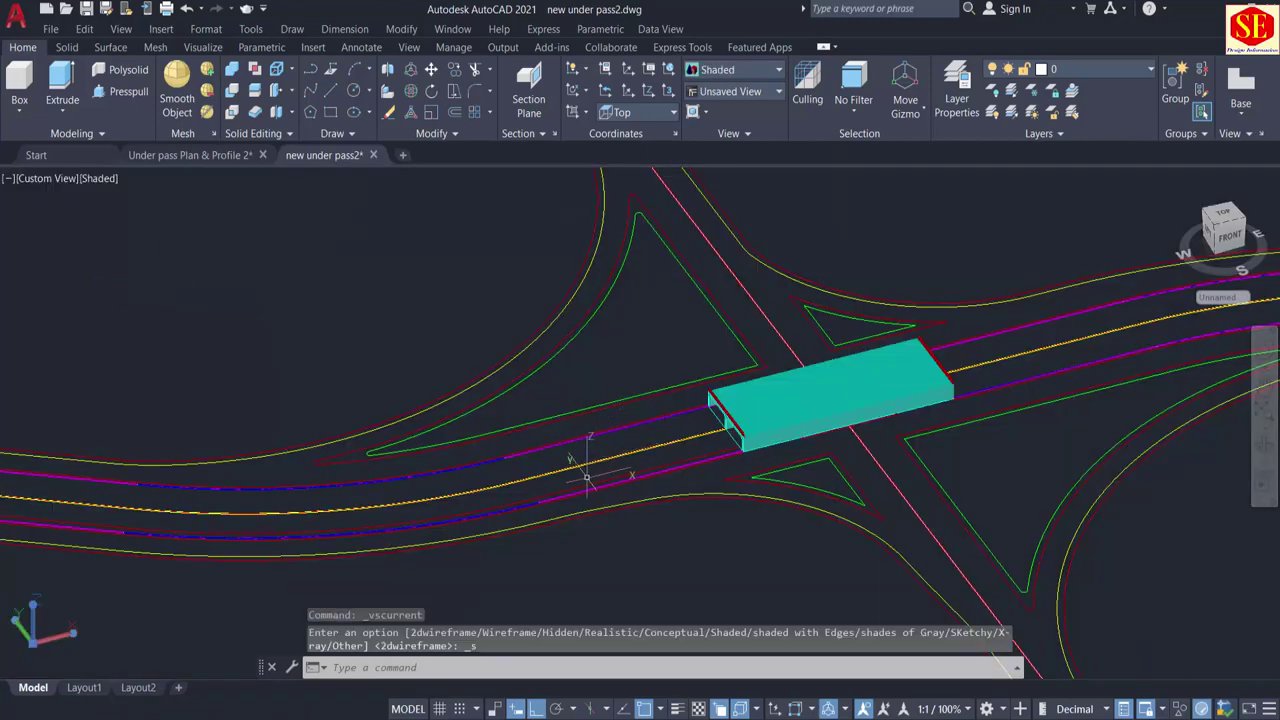
scroll(587, 478, up, 2)
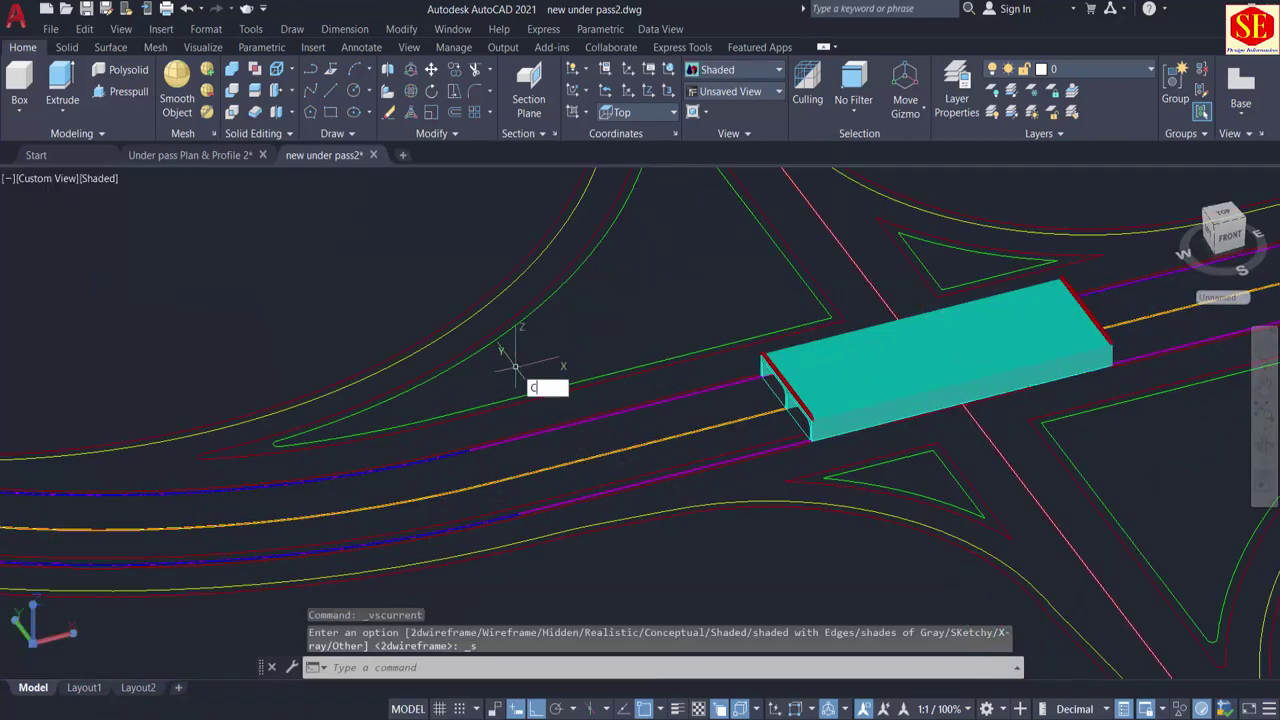
Step: Set the current drawing color to magenta
text(CO)
click(563, 430)
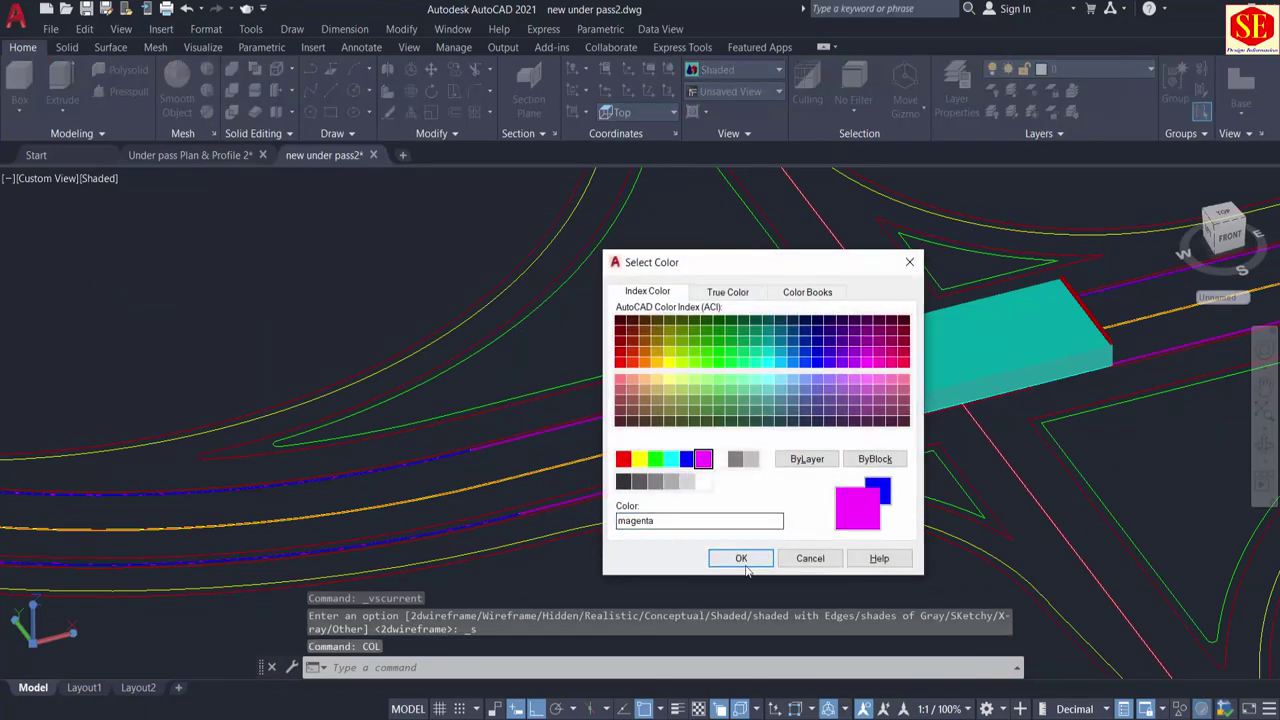
click(741, 558)
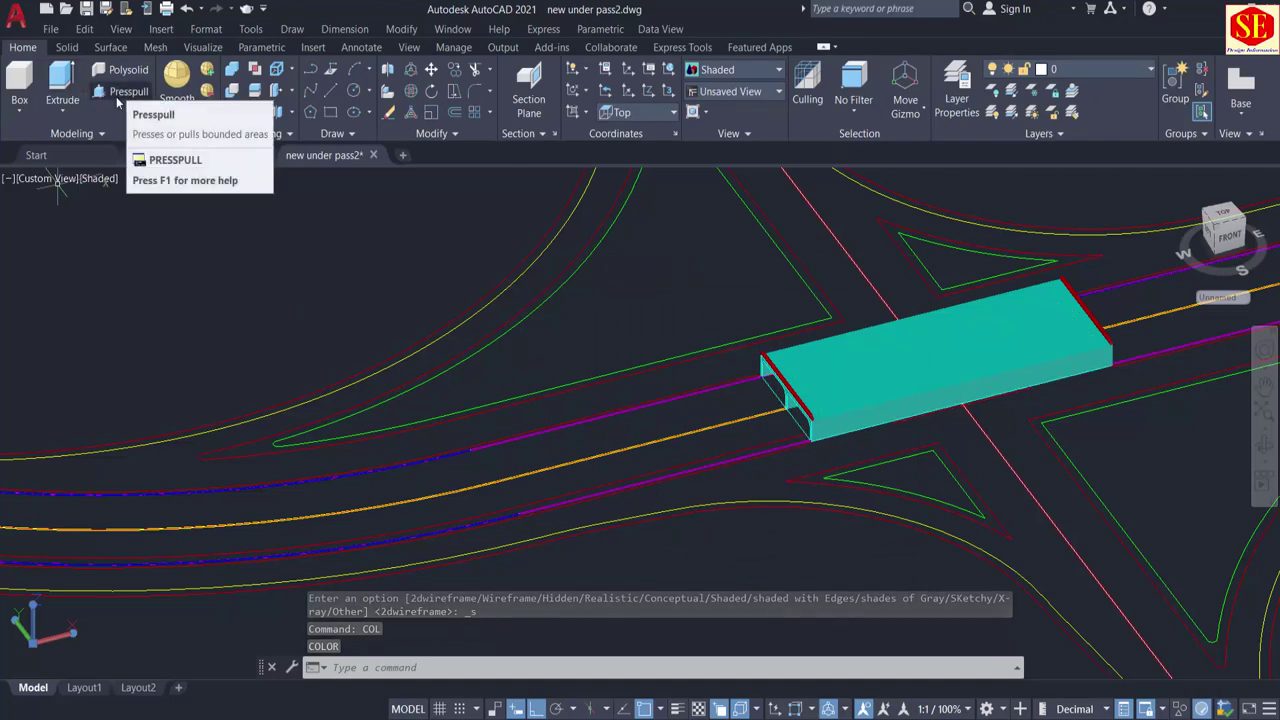
Step: Presspull the northern wall strip's straight section just west of the underpass box to a height of 8.2
click(118, 100)
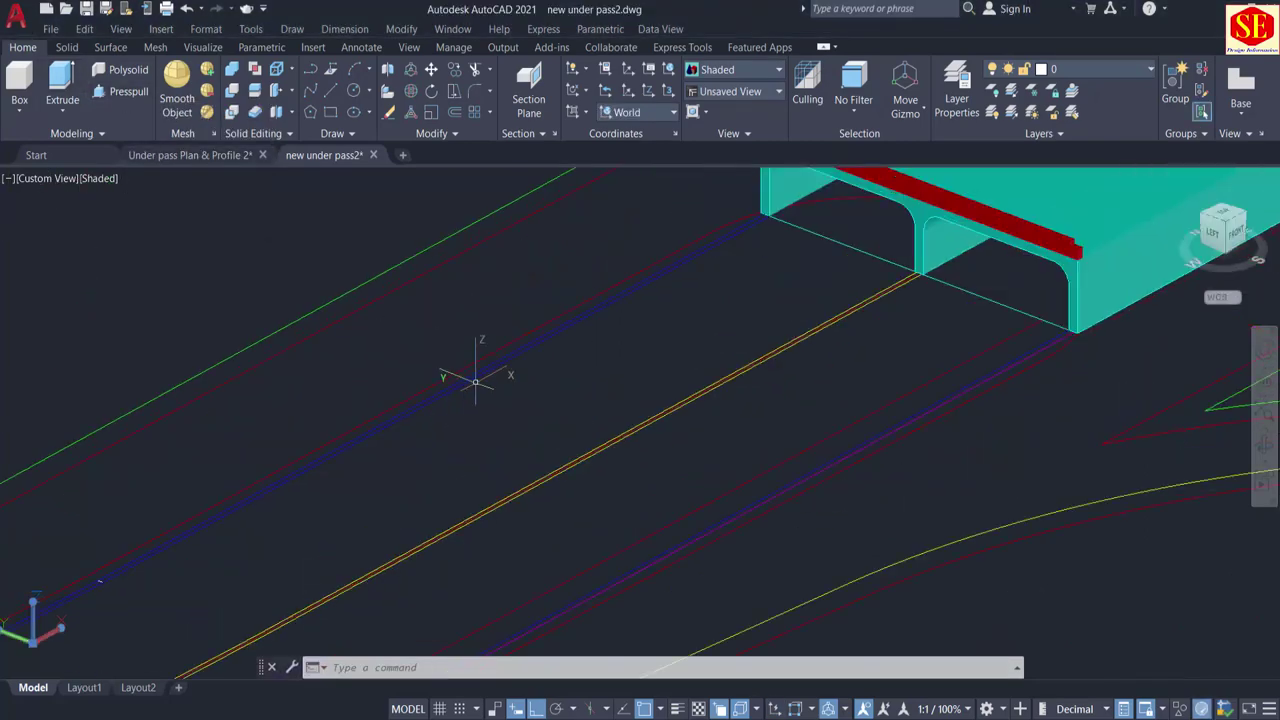
click(130, 91)
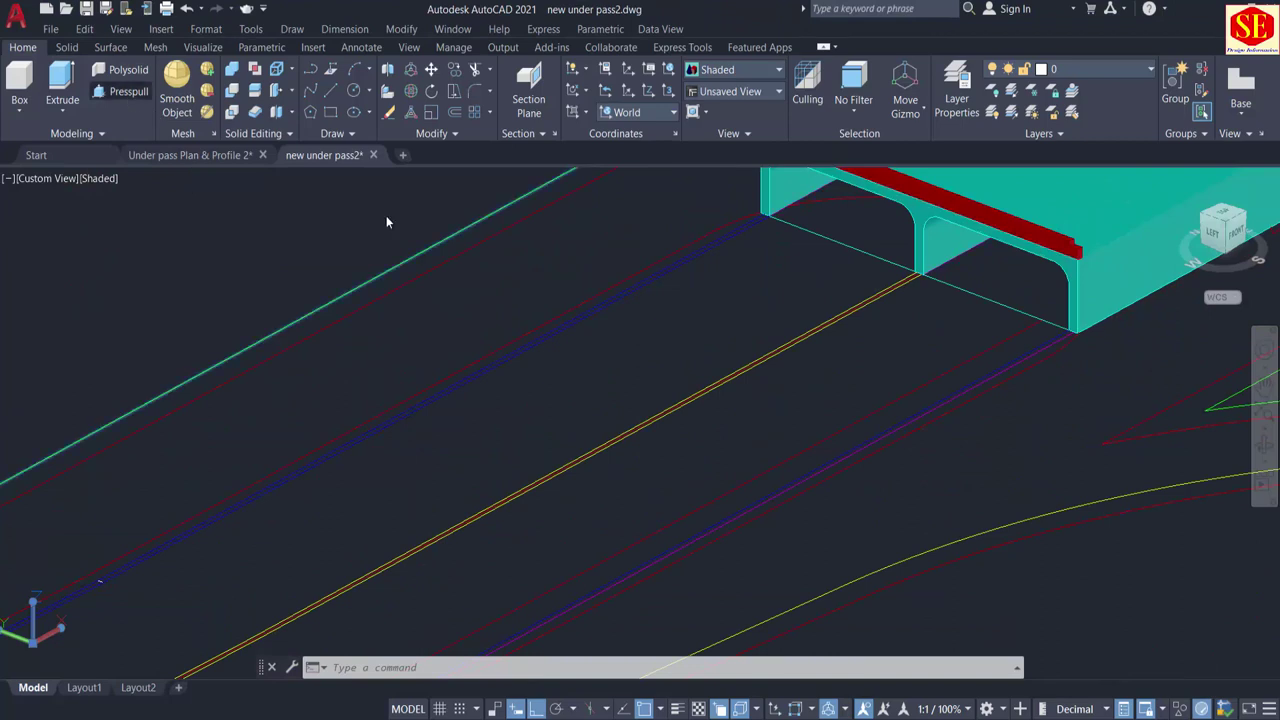
click(586, 315)
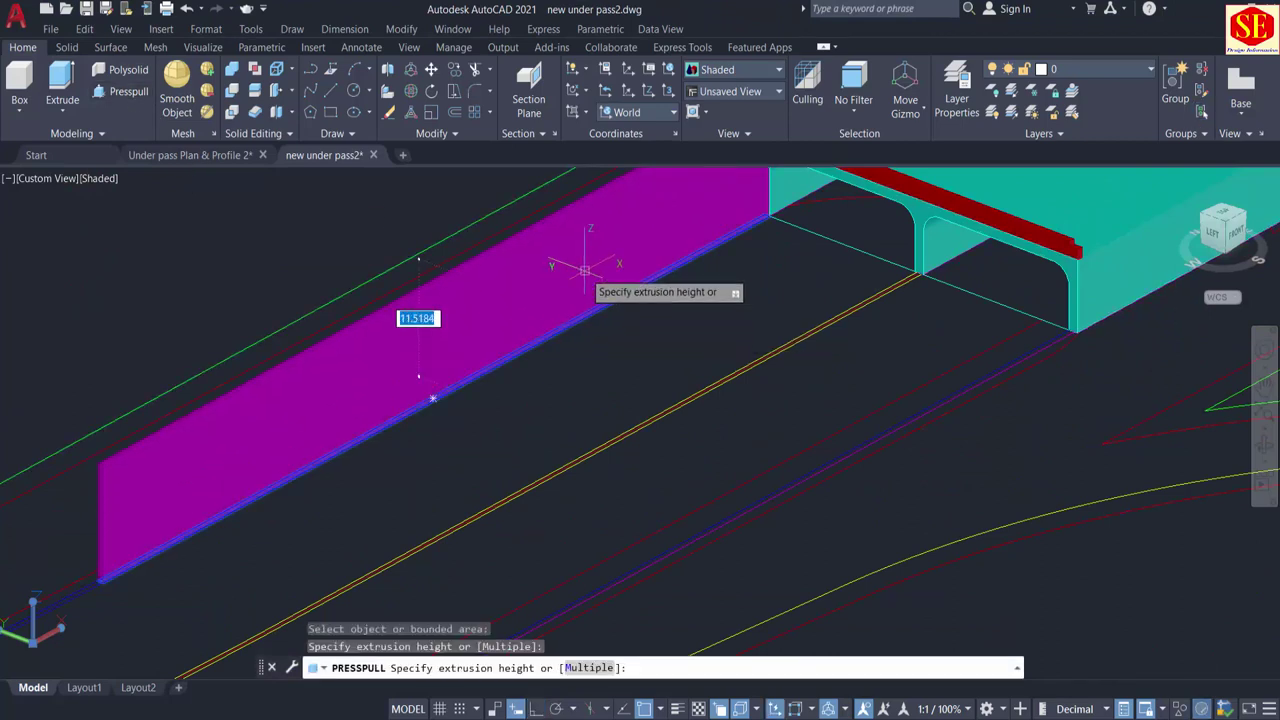
scroll(594, 380, up, 2)
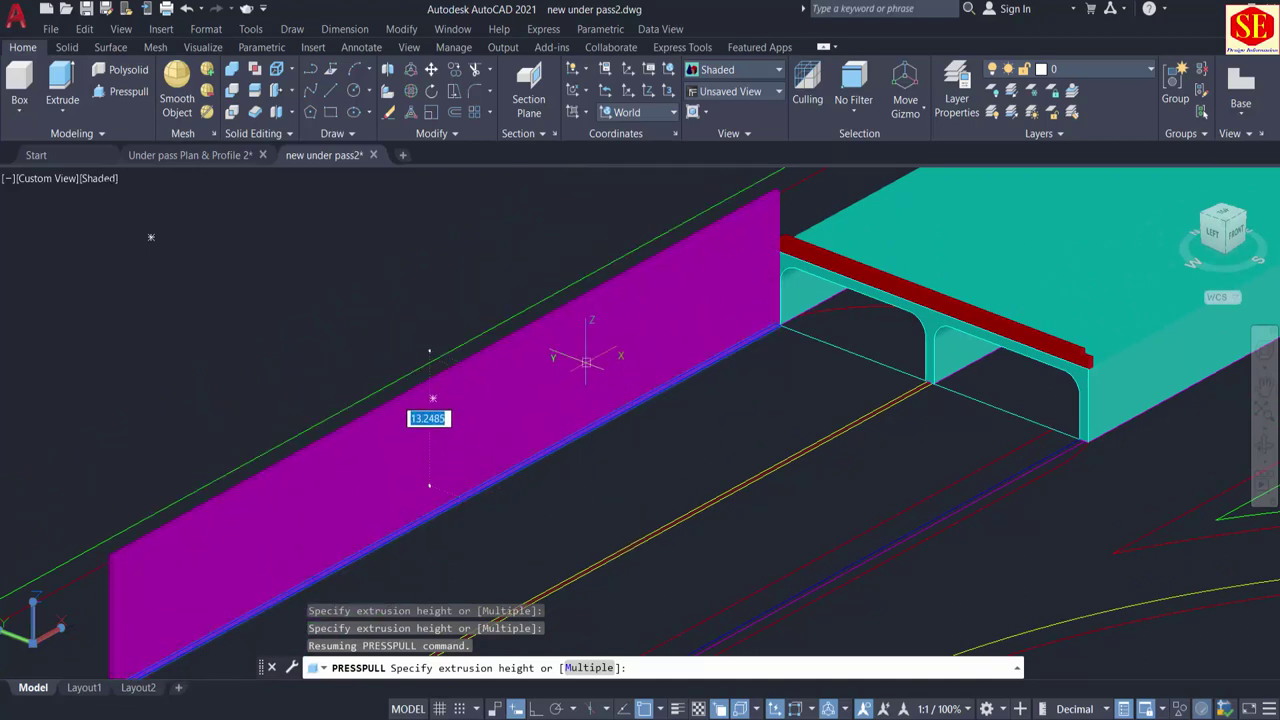
key(Return)
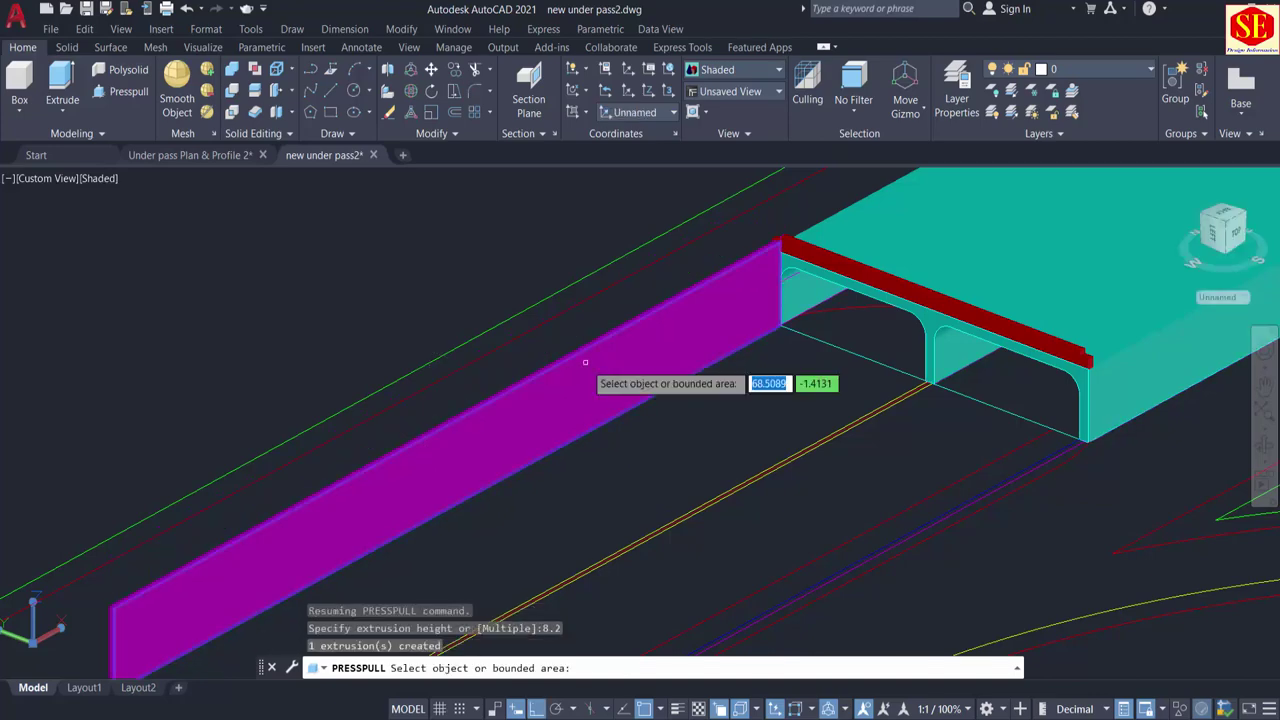
Step: Presspull the southern wall strip's straight section just west of the underpass box to a height of 8.2
middle_drag(871, 464, 912, 302)
scroll(898, 352, down, 2)
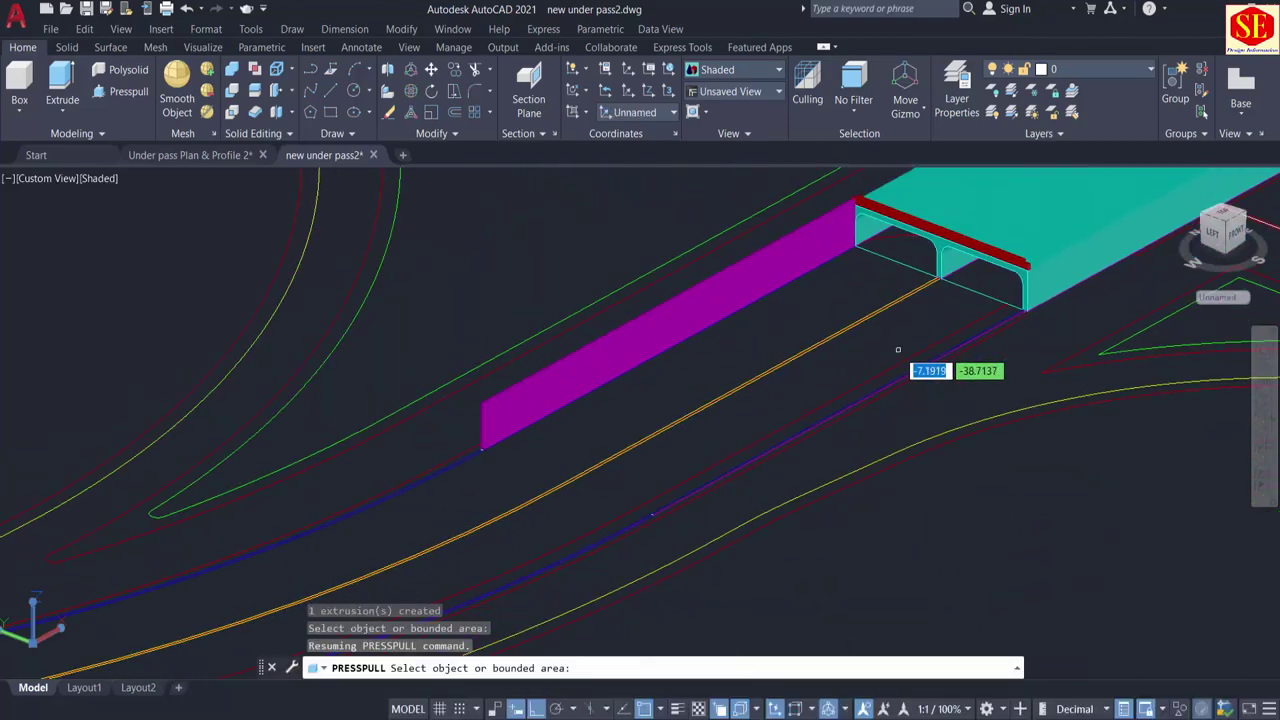
scroll(892, 372, up, 1)
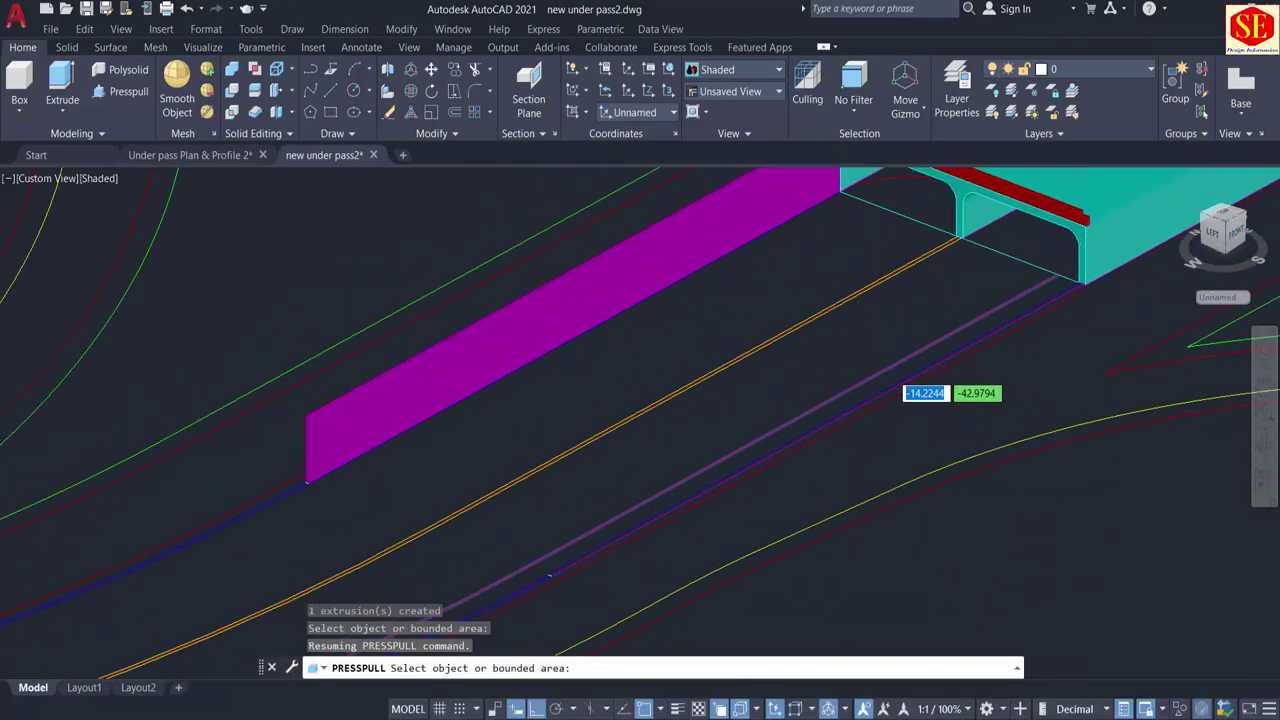
click(858, 400)
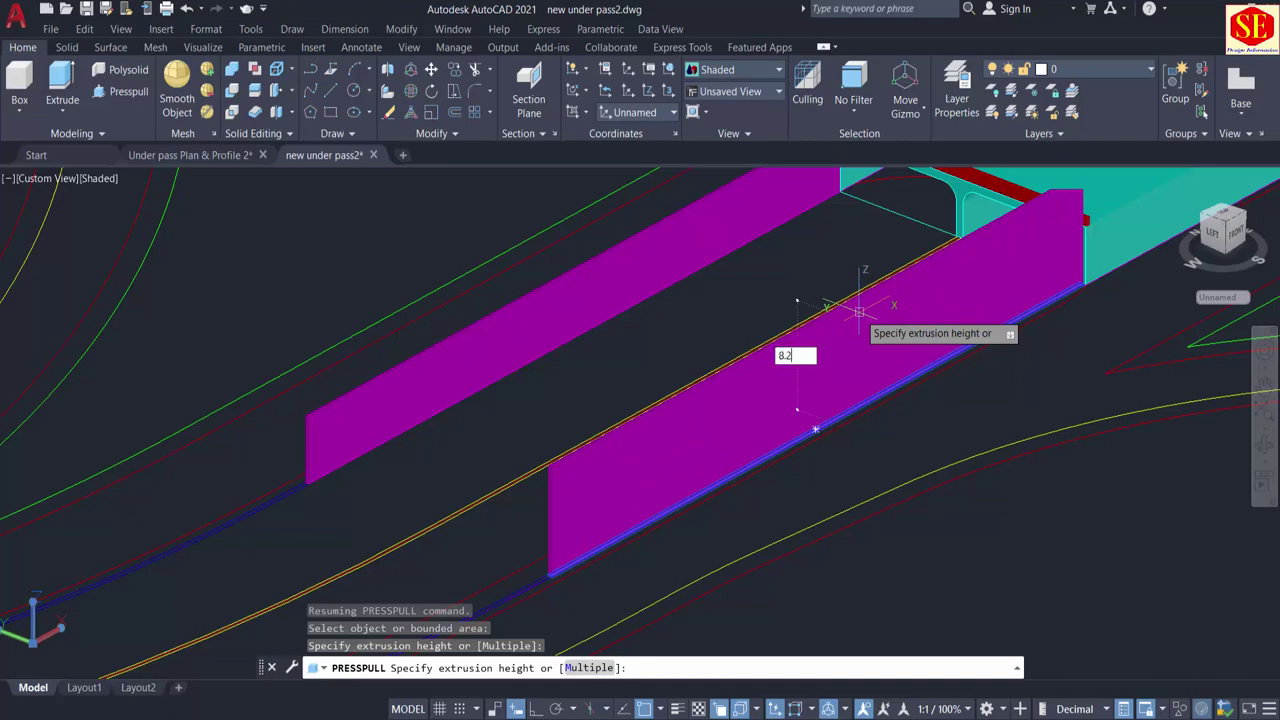
key(Return)
Step: Presspull the northern wall strip's first curved section west of the straight wall to a height of 8.2
middle_drag(437, 420, 1151, 234)
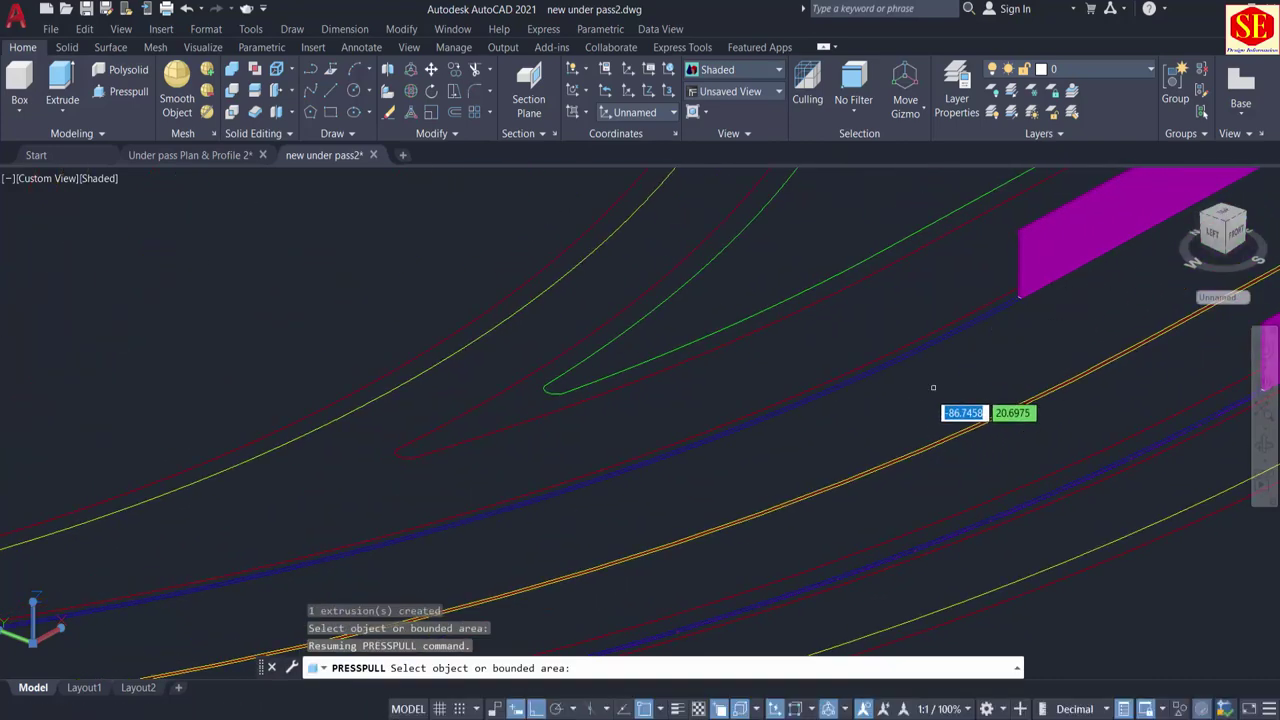
scroll(1019, 332, down, 2)
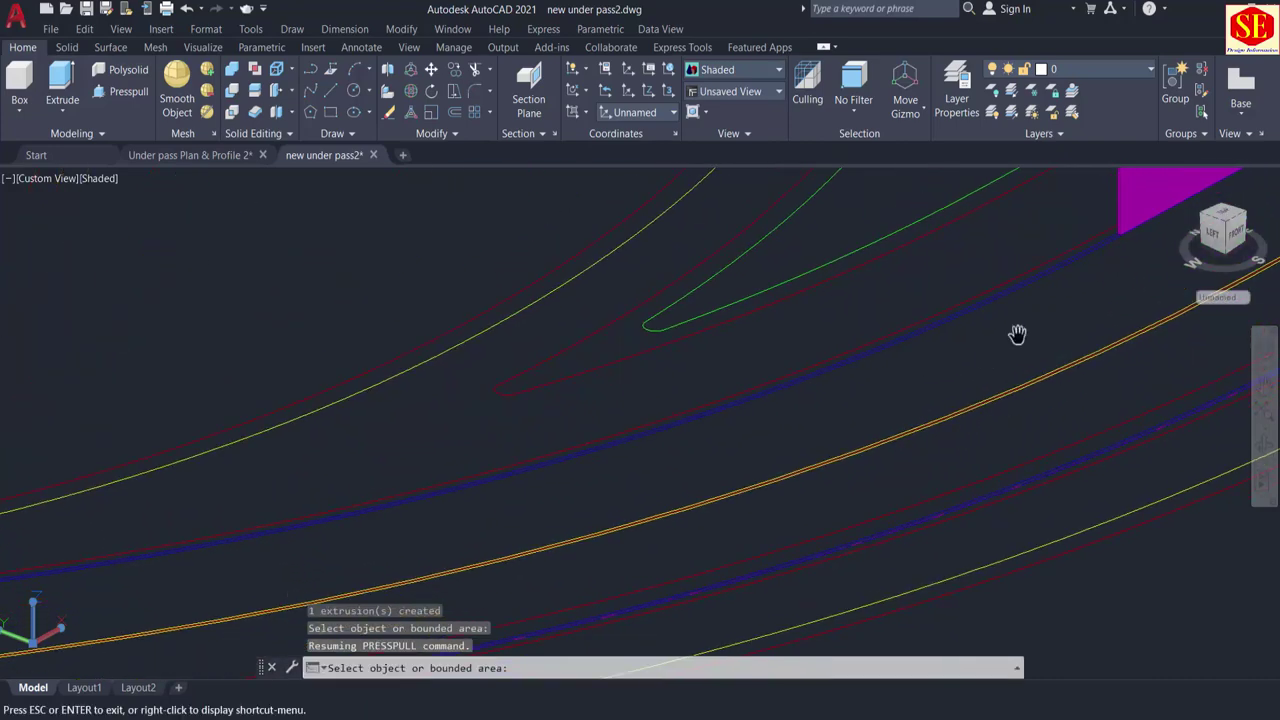
click(846, 388)
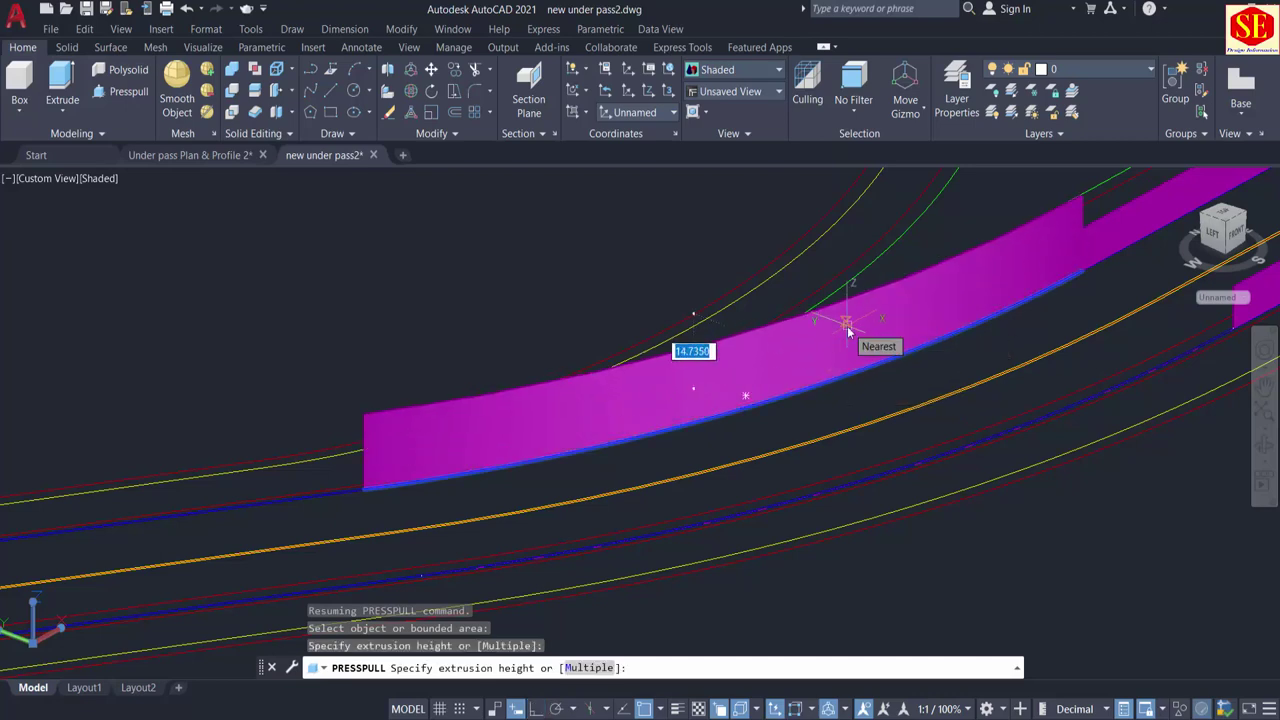
text(8.2)
key(Return)
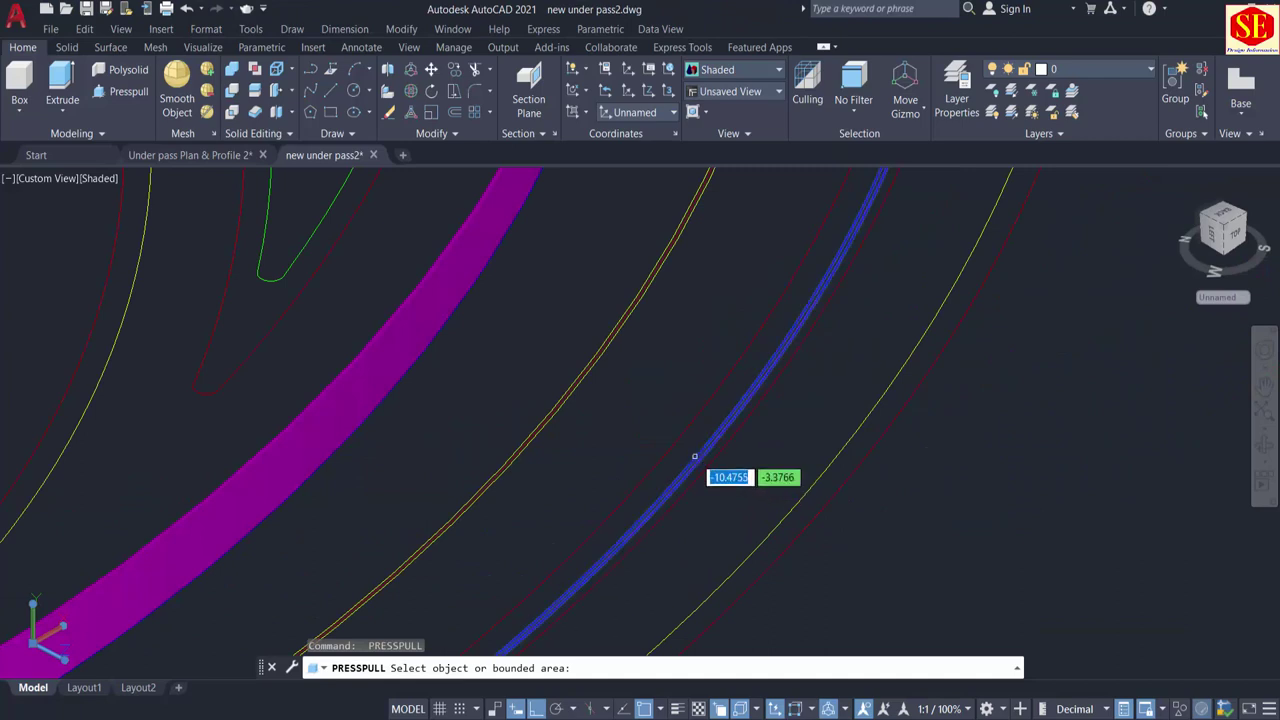
Step: Presspull the southern wall strip's first curved section west of the straight wall to a height of 8.2
click(697, 457)
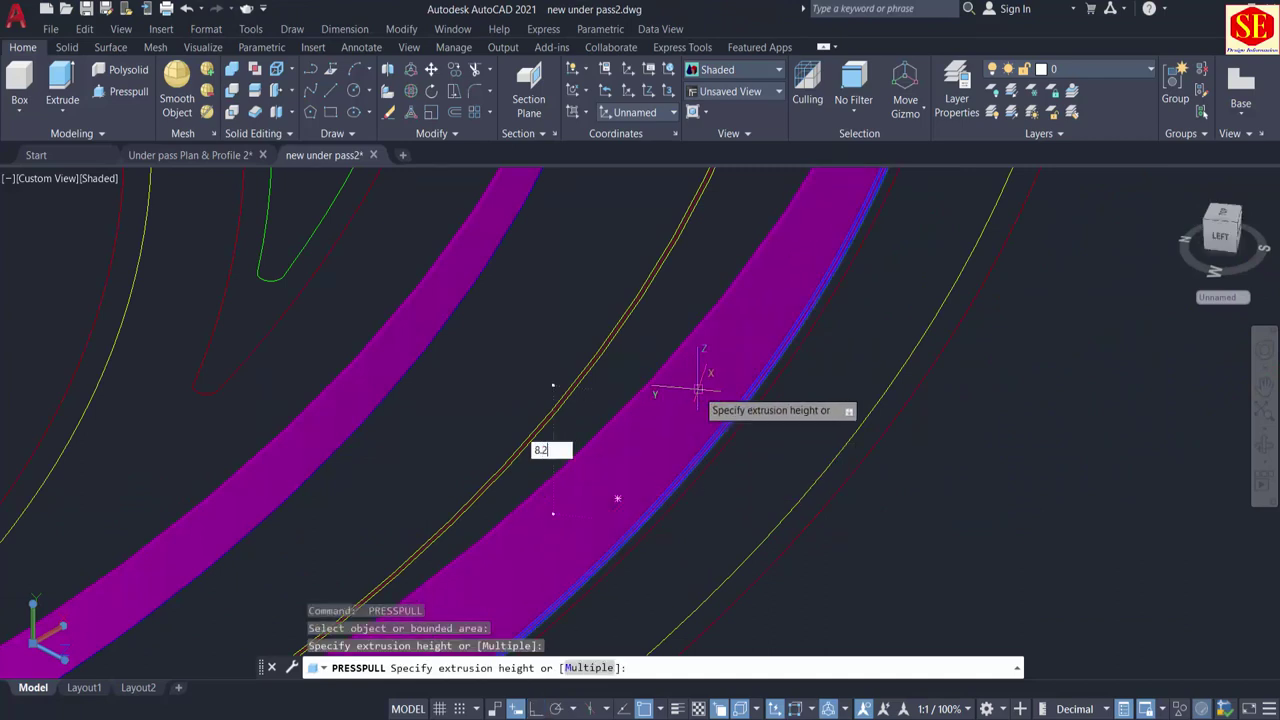
key(Return)
scroll(714, 405, down, 5)
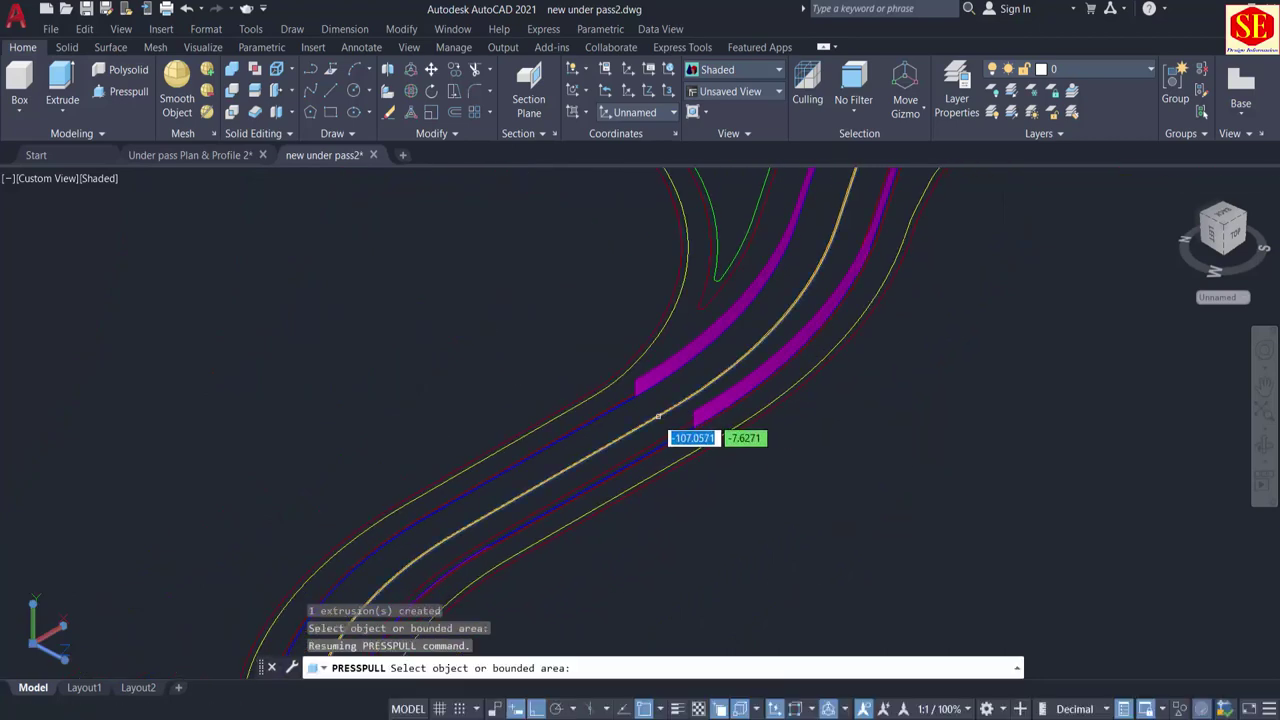
Step: Presspull the straight sections of the northern and southern wall strips beyond the first western curve to a height of 8.2
middle_drag(658, 415, 717, 380)
scroll(606, 409, up, 4)
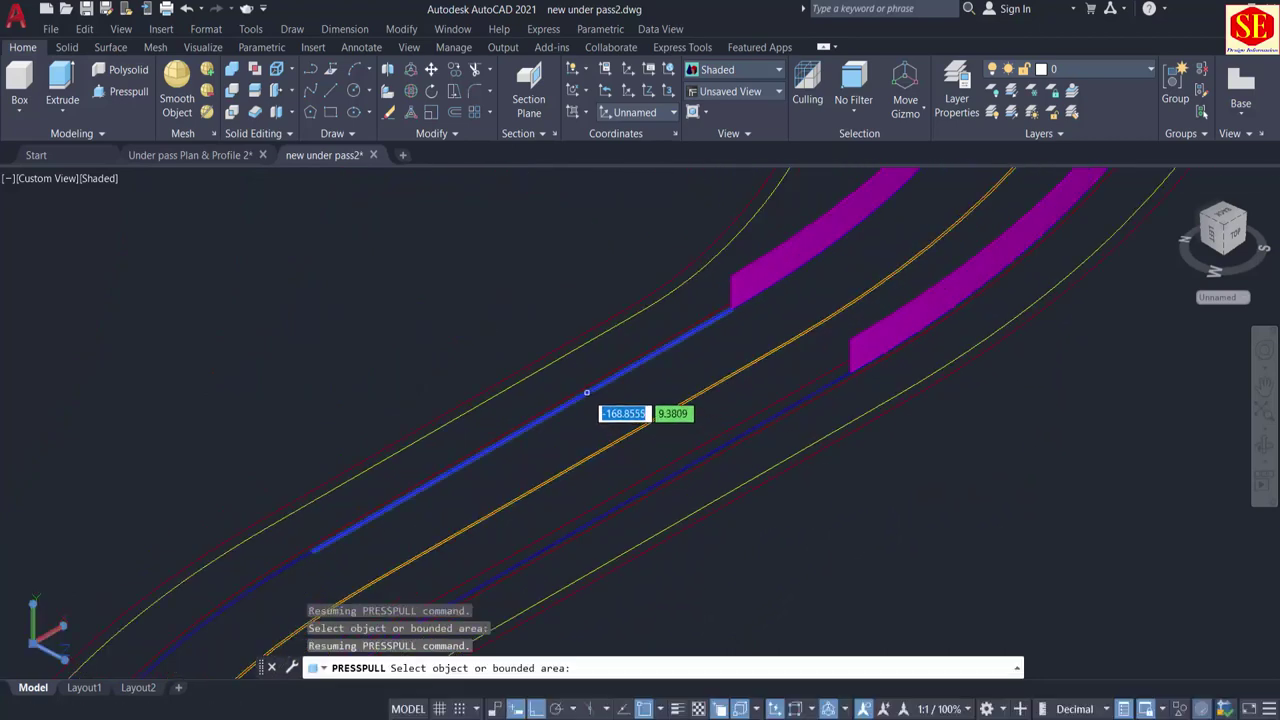
click(587, 392)
text(8.)
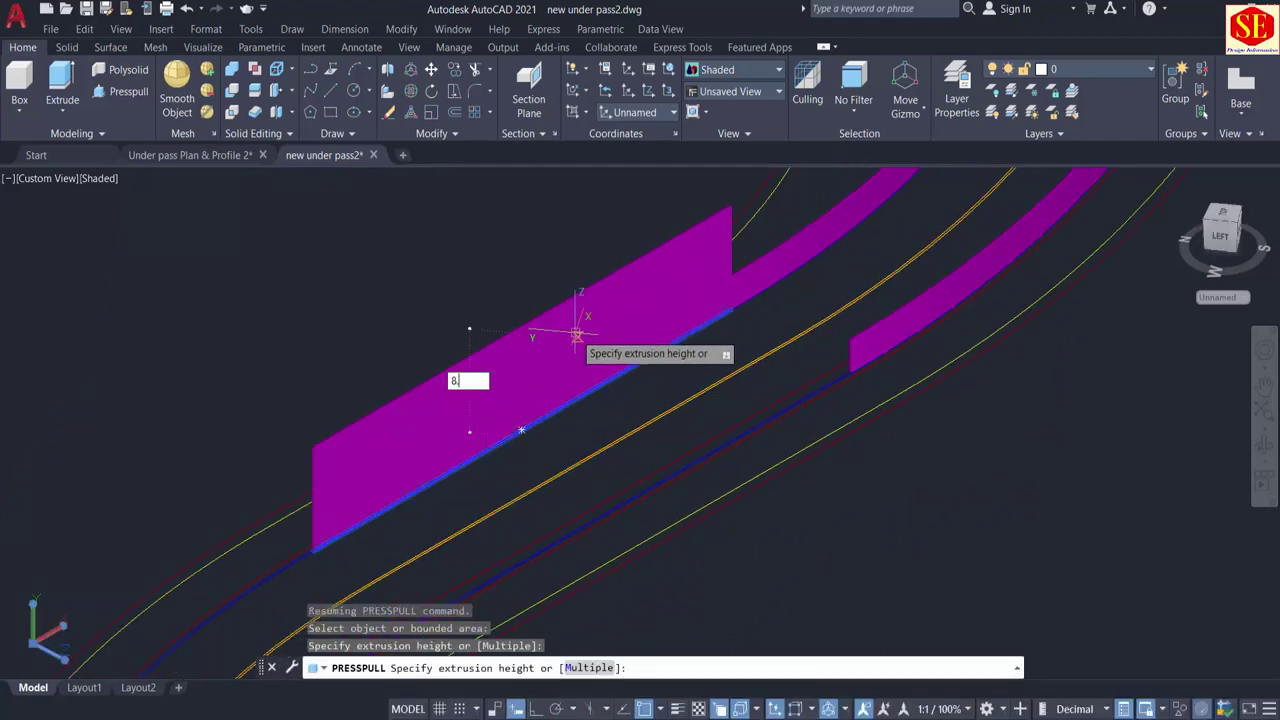
text(2)
key(Return)
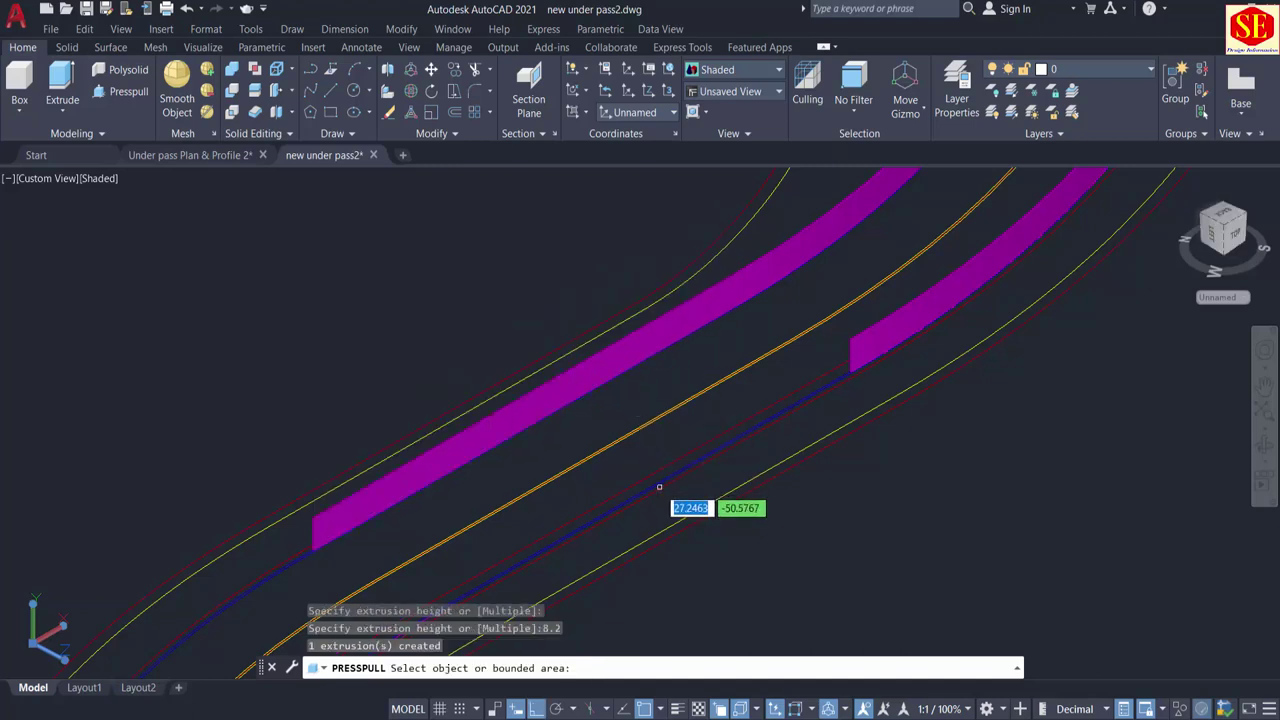
click(659, 486)
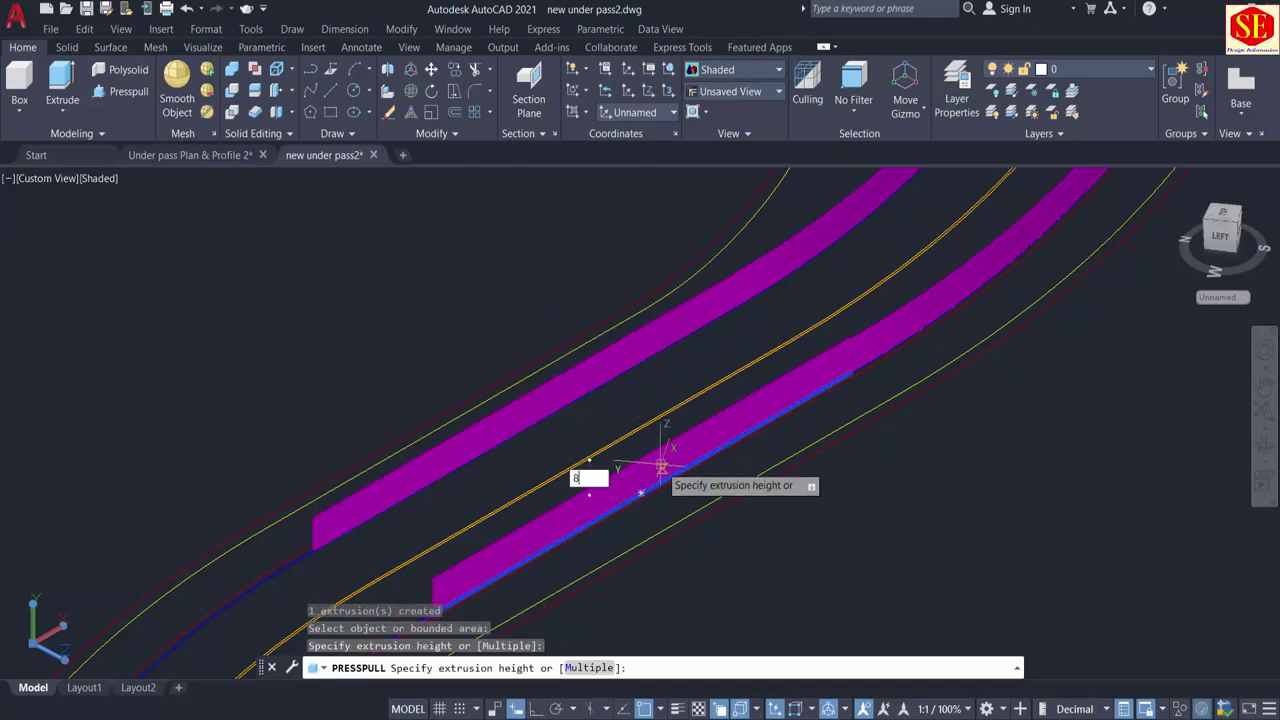
key(Return)
Step: Presspull the northern wall strip's second curved section at the western end to a height of 8.2
middle_drag(660, 464, 1118, 254)
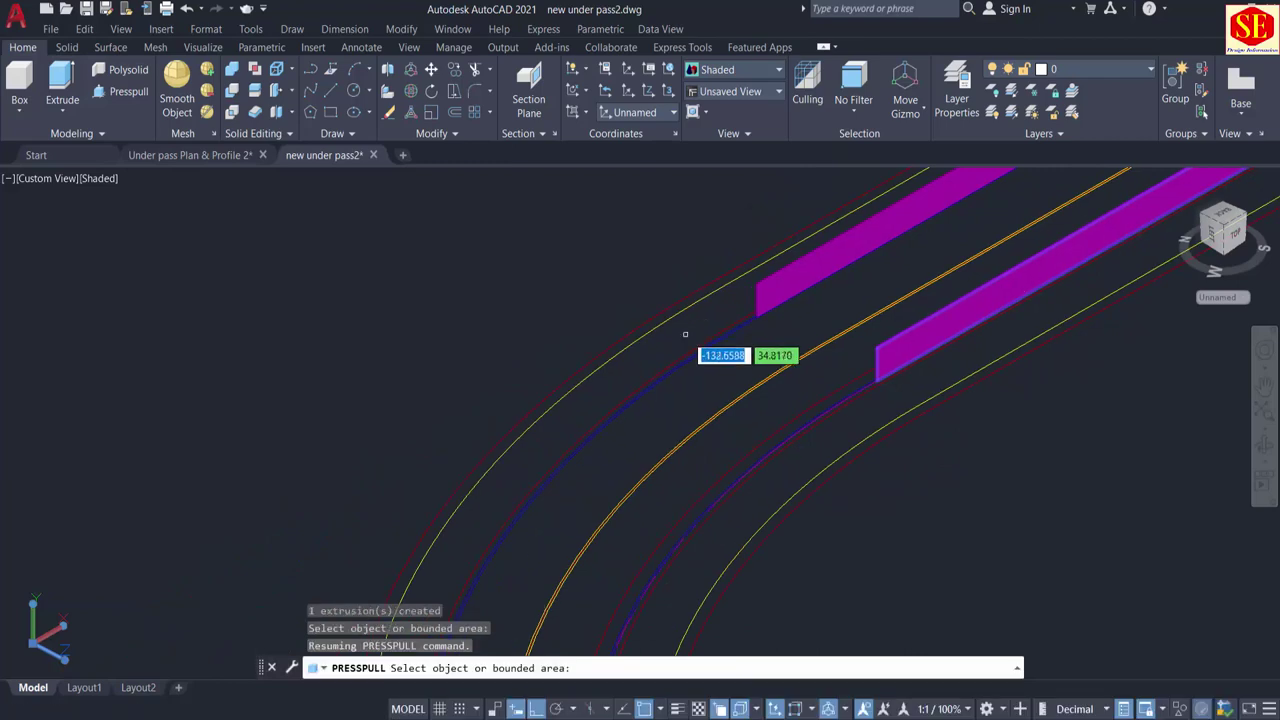
middle_drag(686, 336, 759, 266)
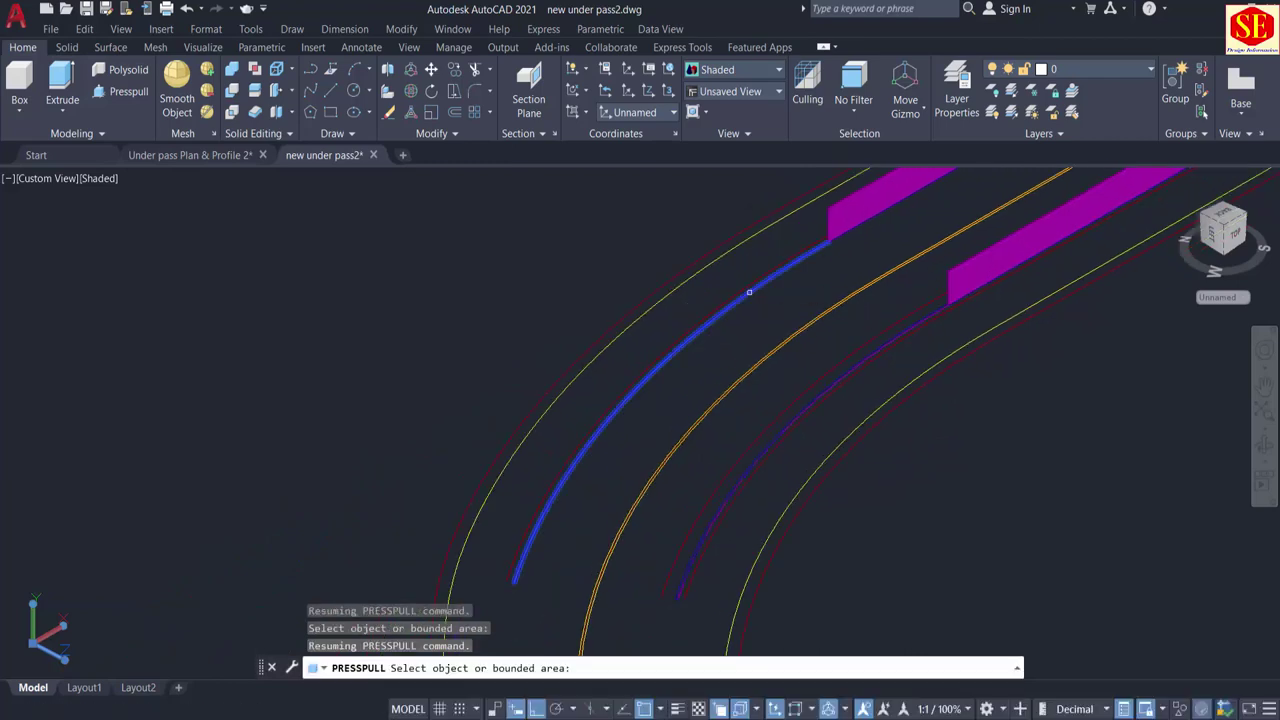
click(758, 260)
text(8.)
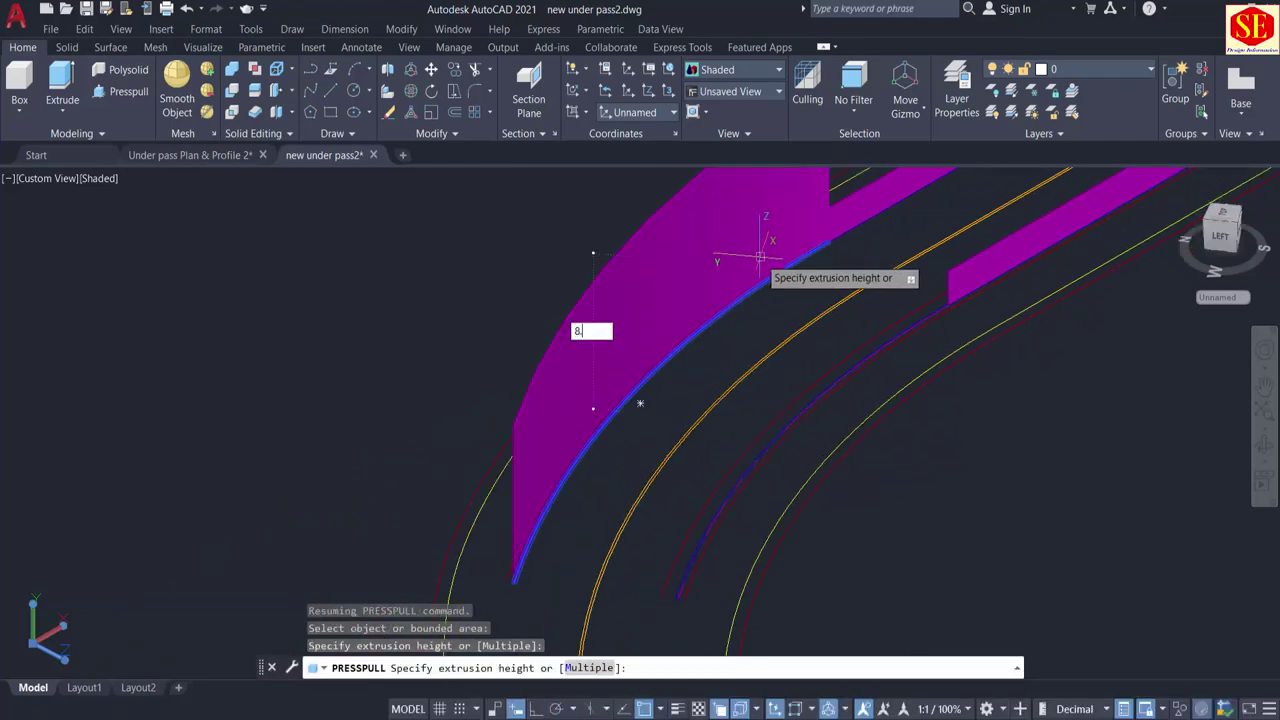
text(2)
key(Return)
Step: Presspull the southern wall strip's second curved section at the western end to a height of 8.2
scroll(759, 460, up, 2)
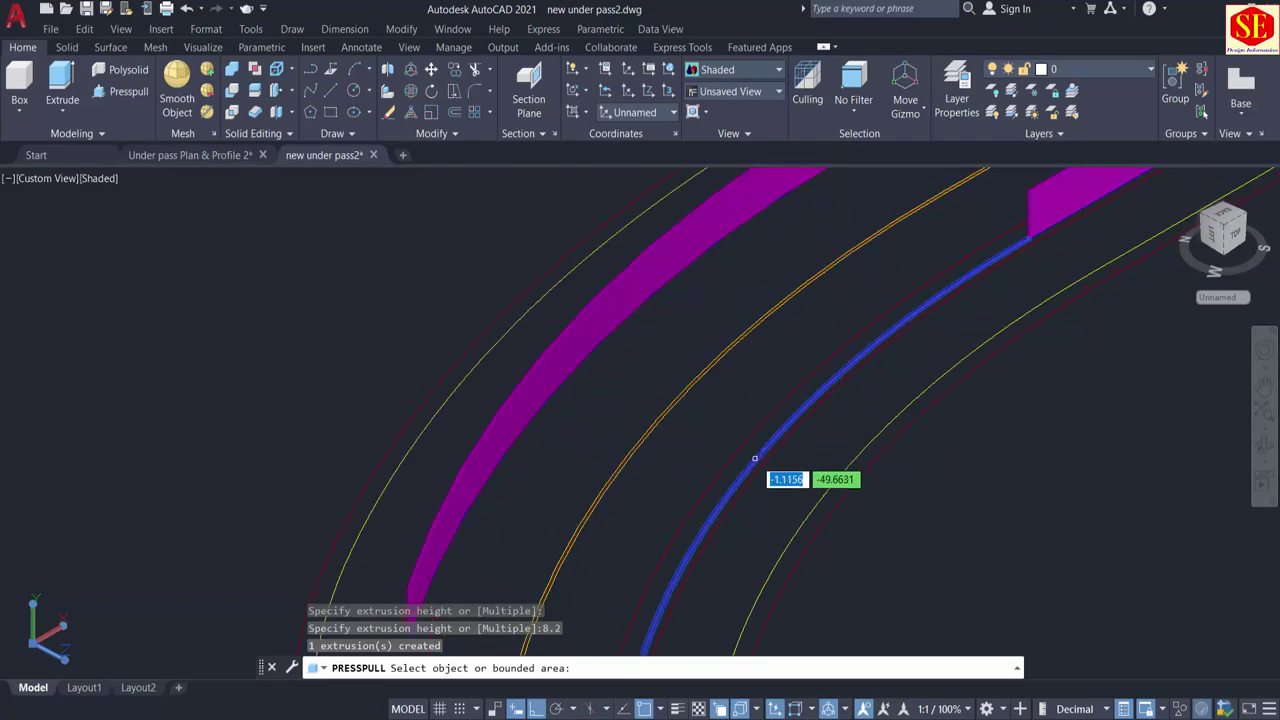
click(756, 459)
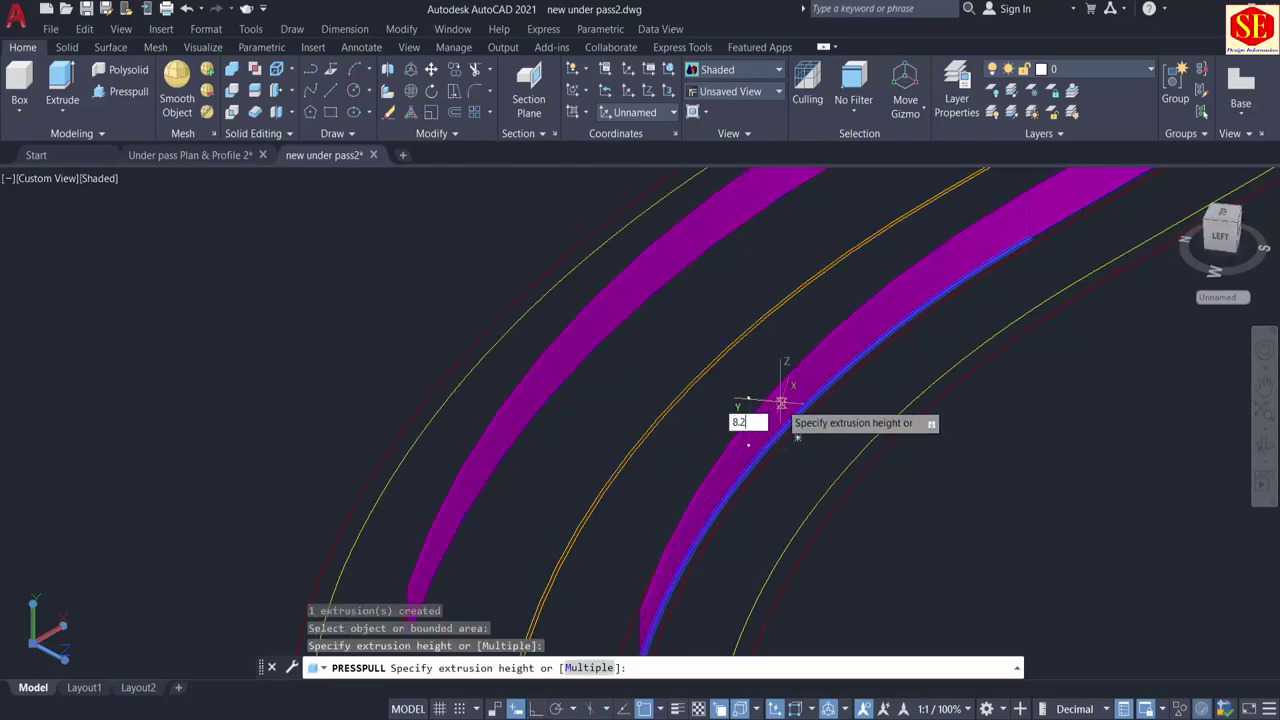
text(8.2)
key(Return)
Step: Finish Presspull and examine the extruded walls west of the underpass box from several angles
scroll(775, 408, down, 3)
middle_drag(1088, 338, 796, 556)
scroll(768, 310, up, 2)
middle_drag(708, 441, 786, 431)
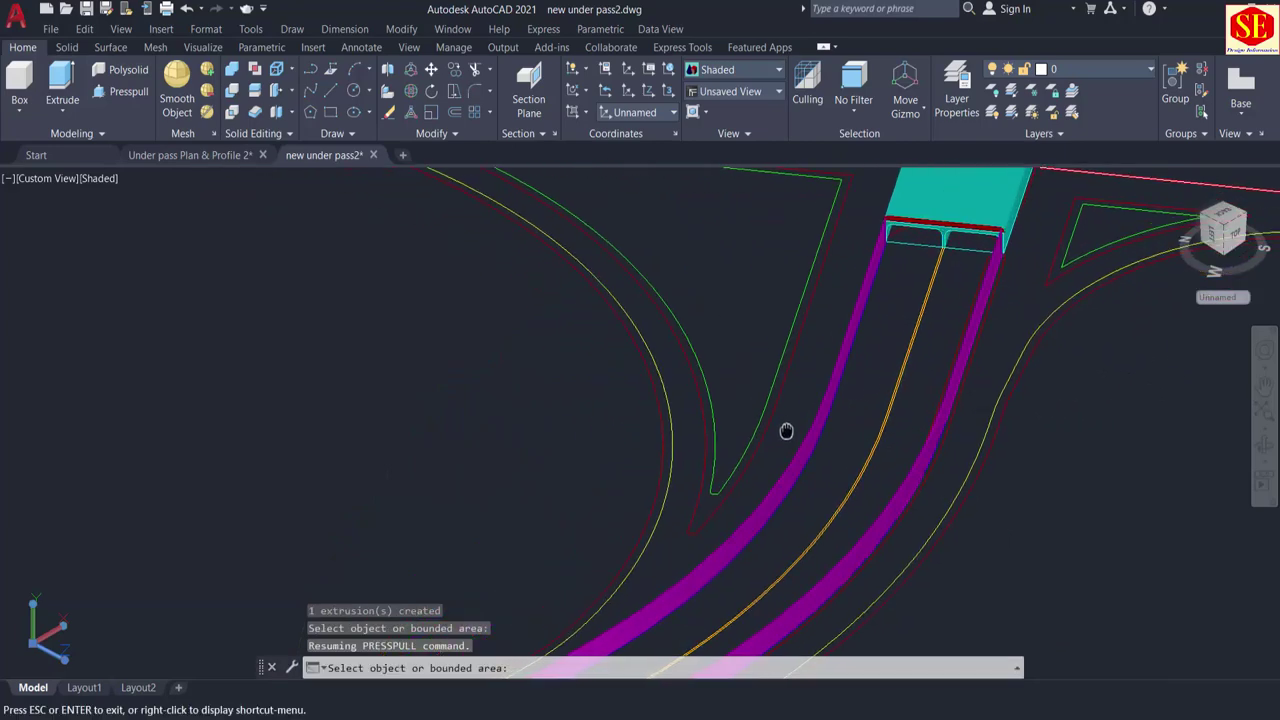
scroll(782, 403, down, 2)
middle_drag(706, 480, 801, 422)
scroll(785, 430, down, 4)
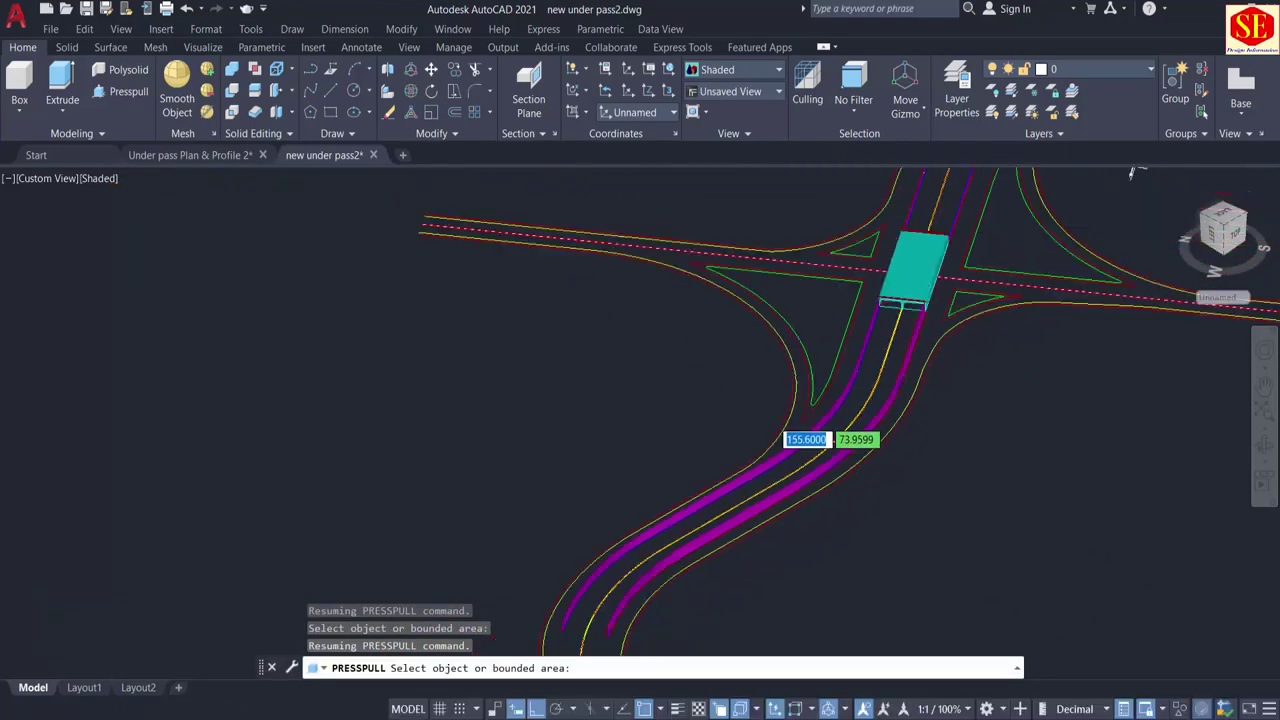
key(Return)
shift+middle_drag(716, 480, 1029, 434)
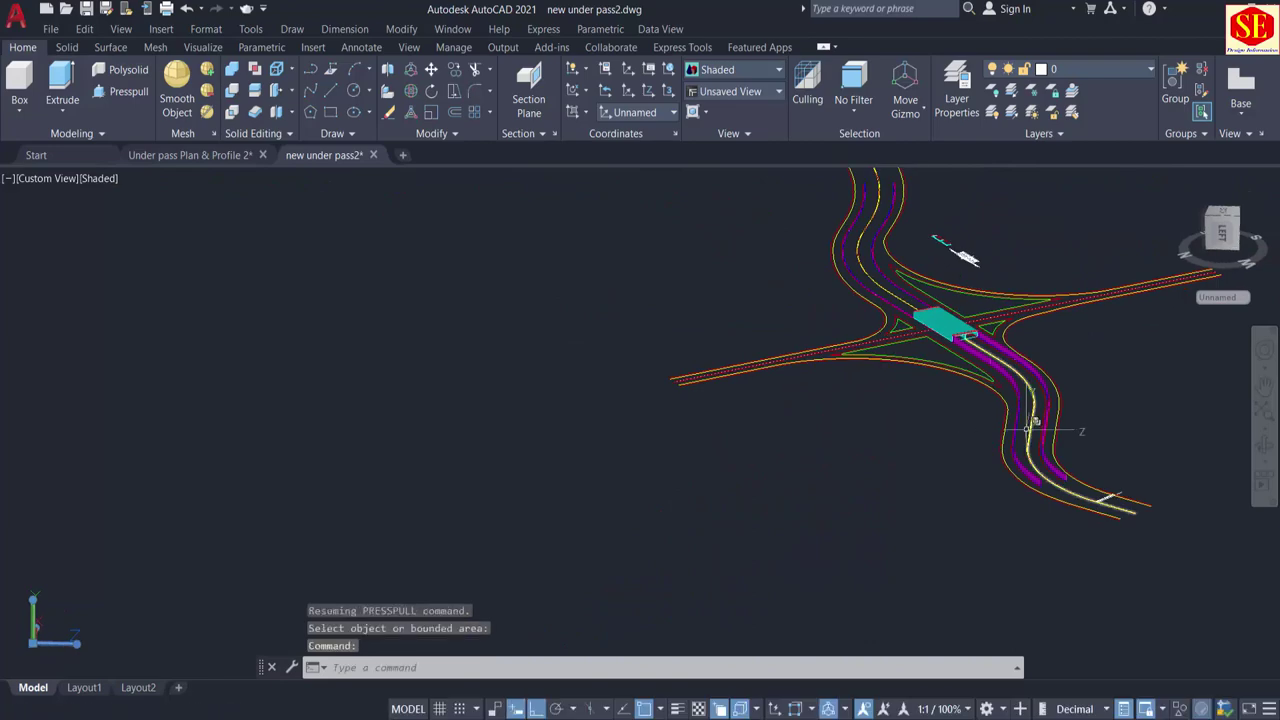
scroll(1061, 406, up, 5)
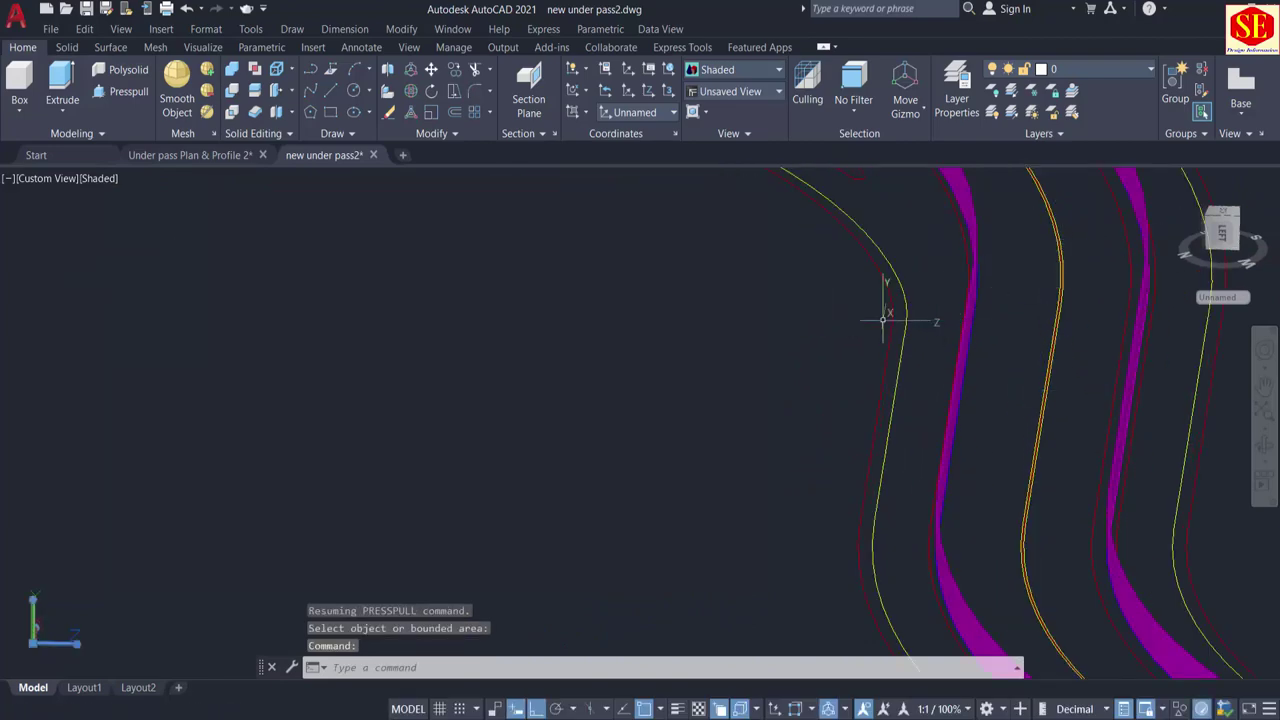
shift+middle_drag(960, 383, 933, 335)
scroll(933, 335, down, 3)
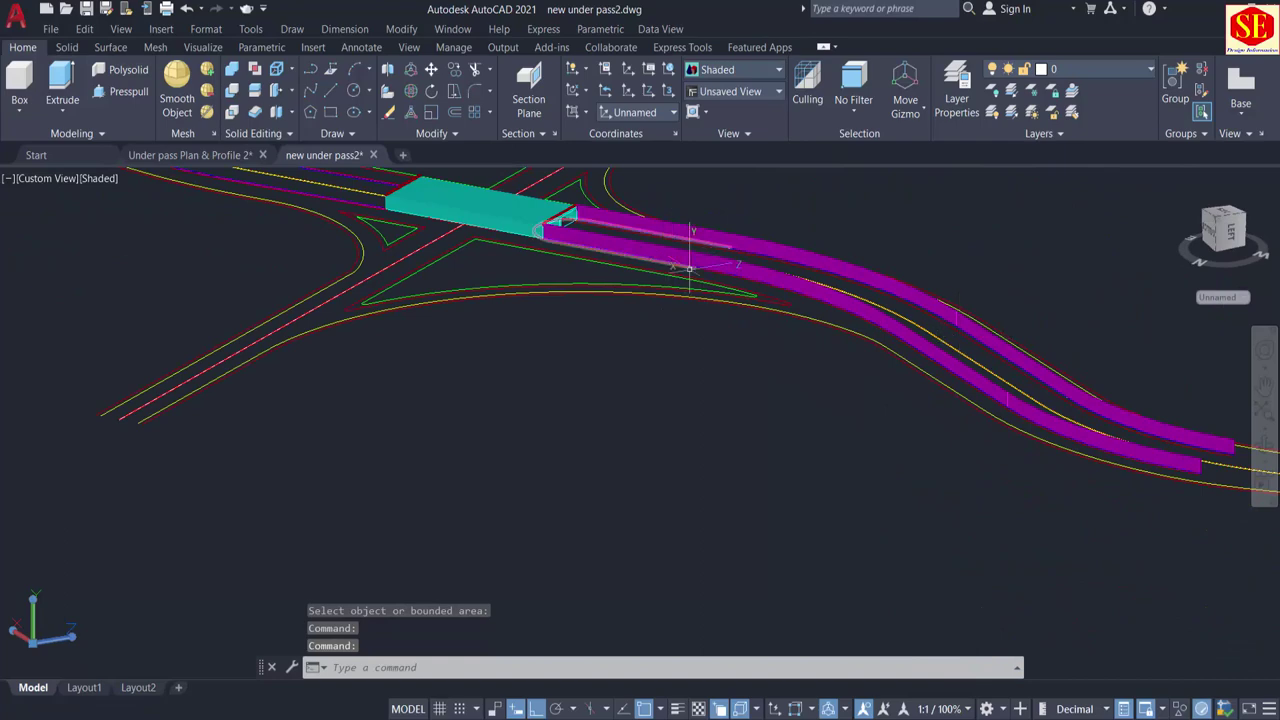
Step: Presspull the northern wall strip's straight section just east of the underpass box to a height of 8.2
shift+middle_drag(505, 258, 977, 517)
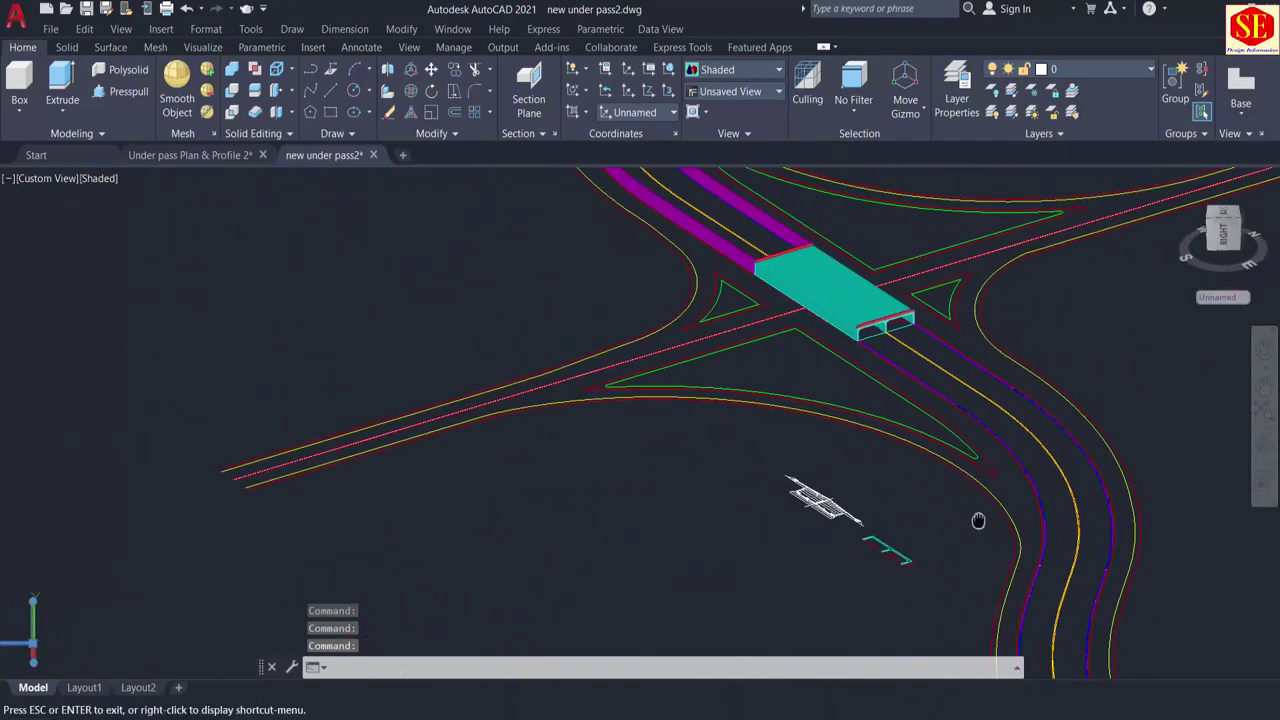
scroll(930, 358, up, 3)
middle_drag(886, 357, 706, 300)
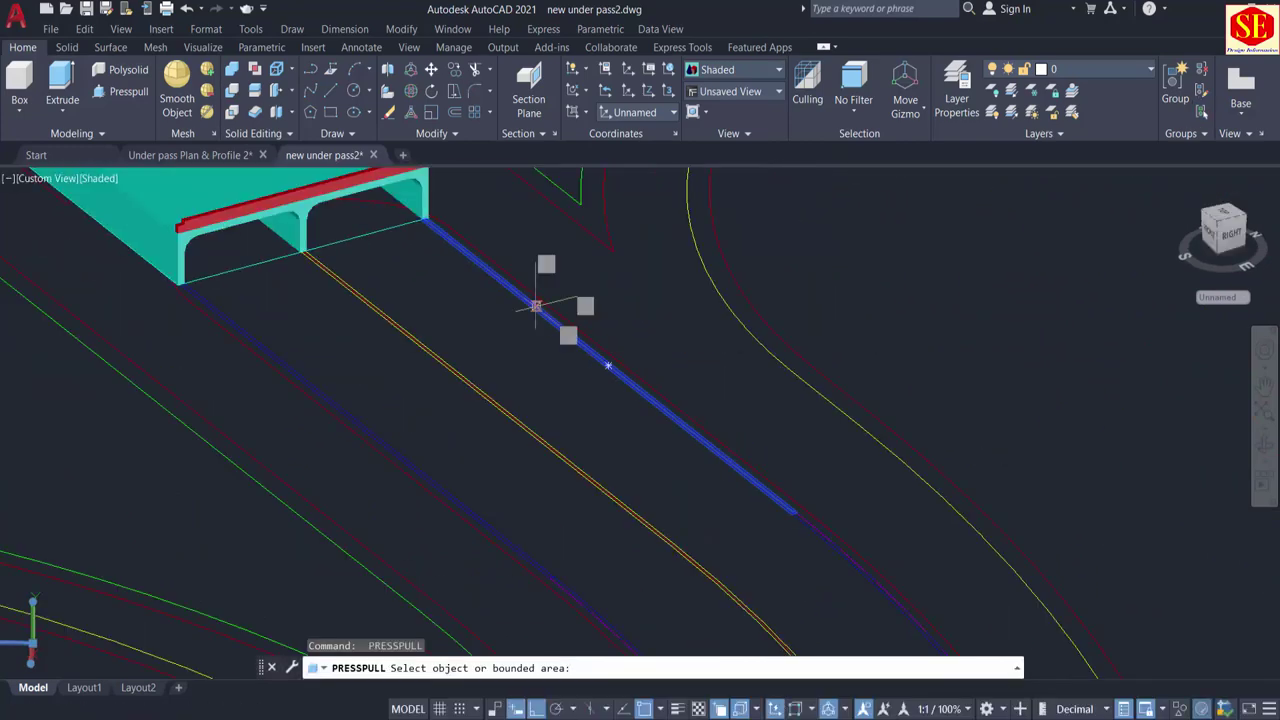
click(534, 303)
text(8.)
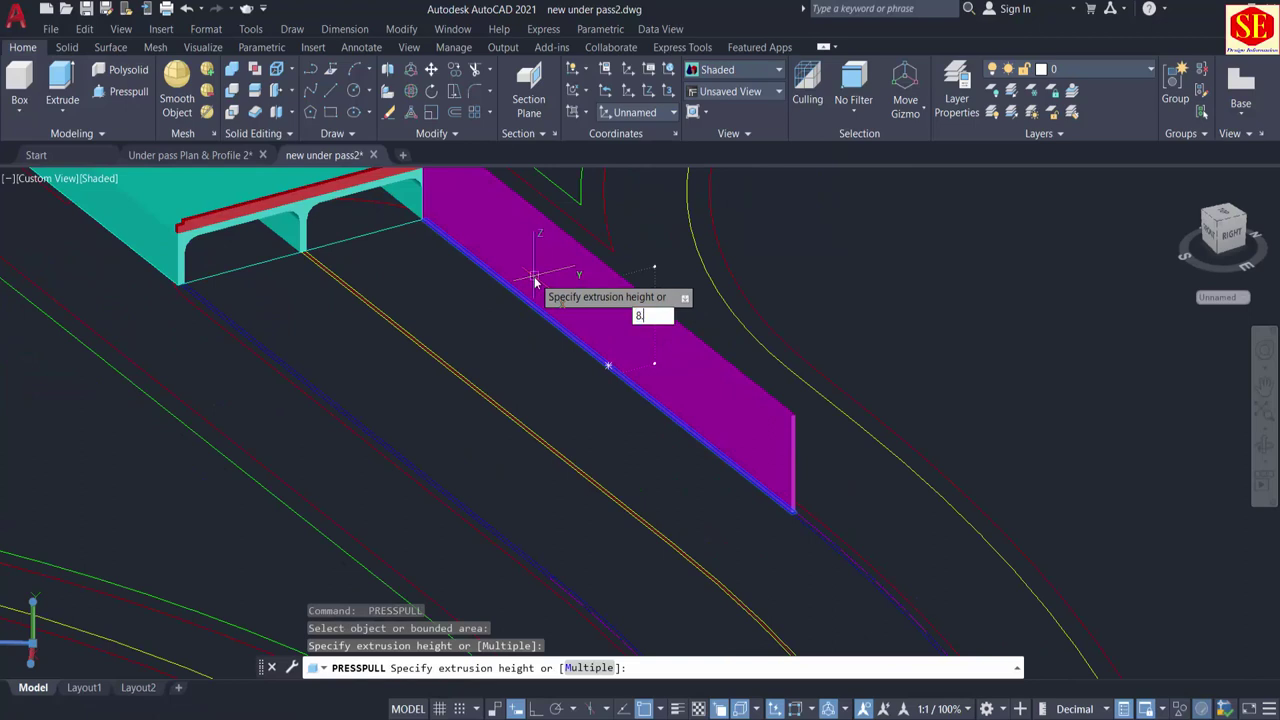
text(2)
key(Return)
Step: Presspull the southern wall strip's straight section just east of the underpass box to a height of 8.2
middle_drag(398, 459, 418, 314)
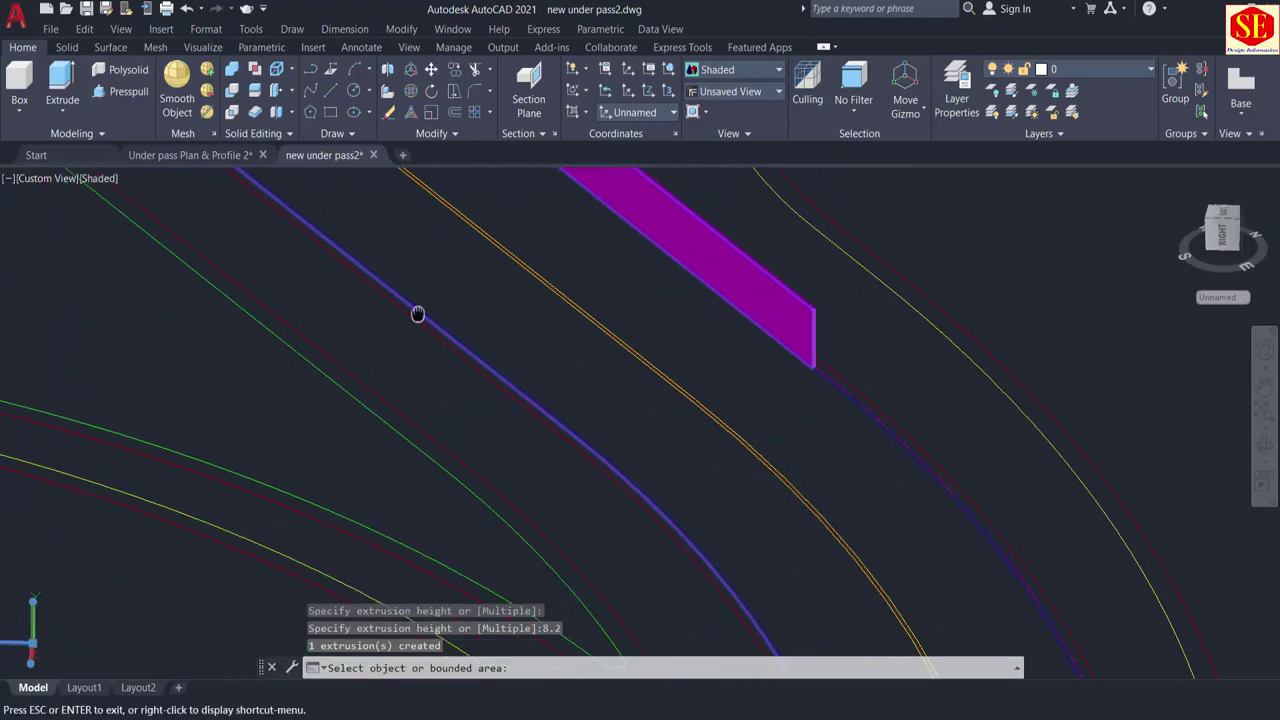
click(432, 334)
text(8.)
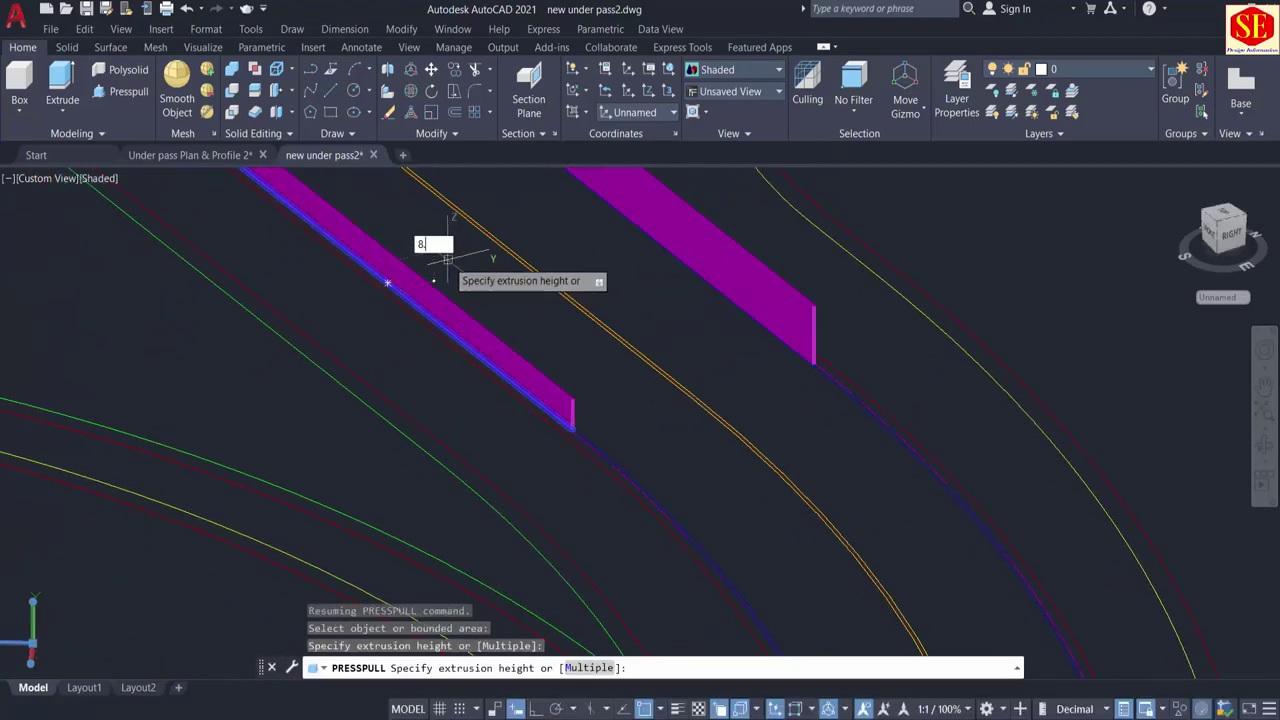
text(2)
key(Return)
Step: Presspull the southern wall strip's first curved section east of the straight wall to a height of 8.2
middle_drag(637, 418, 545, 258)
scroll(545, 258, down, 2)
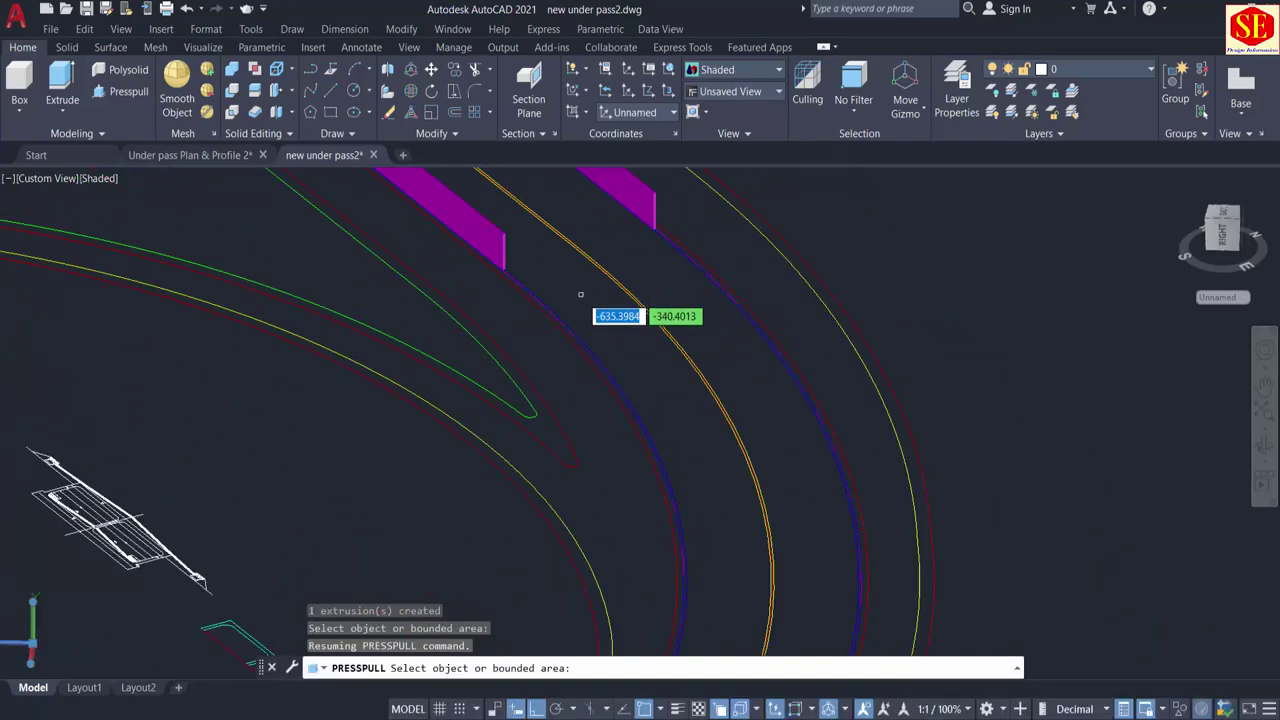
click(611, 376)
key(Return)
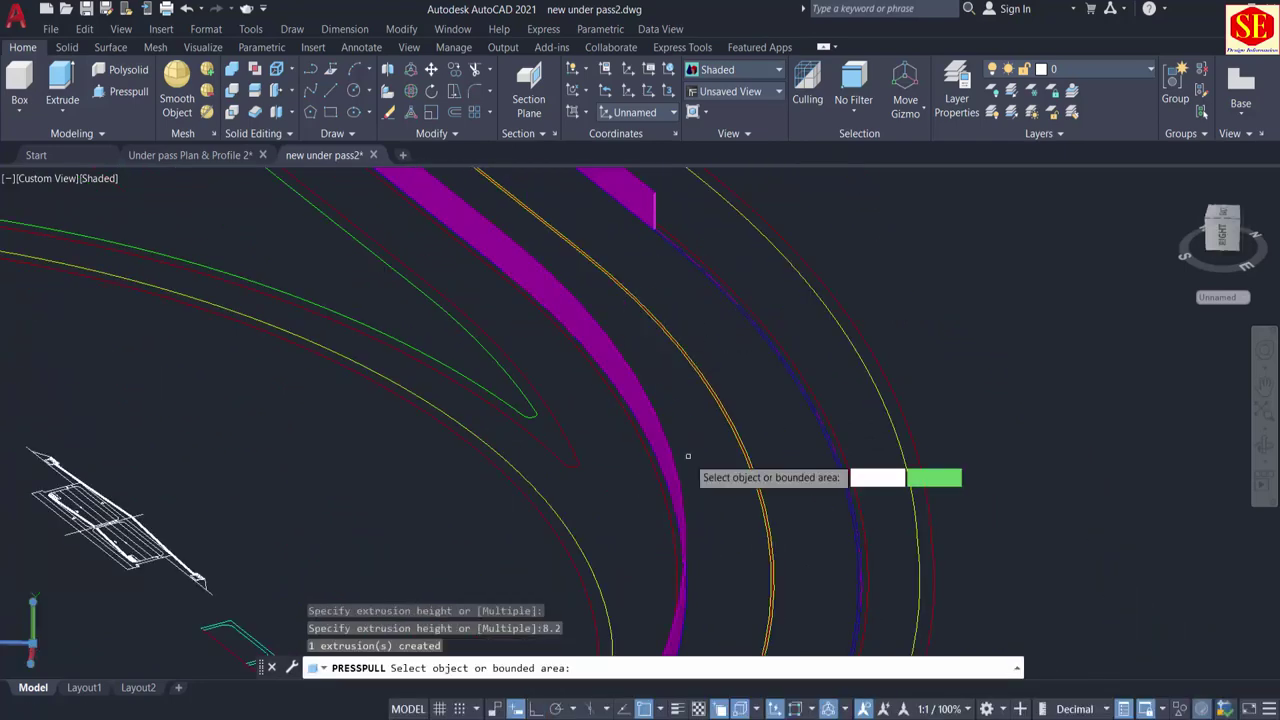
Step: Presspull the northern wall strip's first curved section east of the straight wall to a height of 8.2
middle_drag(906, 558, 866, 407)
scroll(809, 452, down, 1)
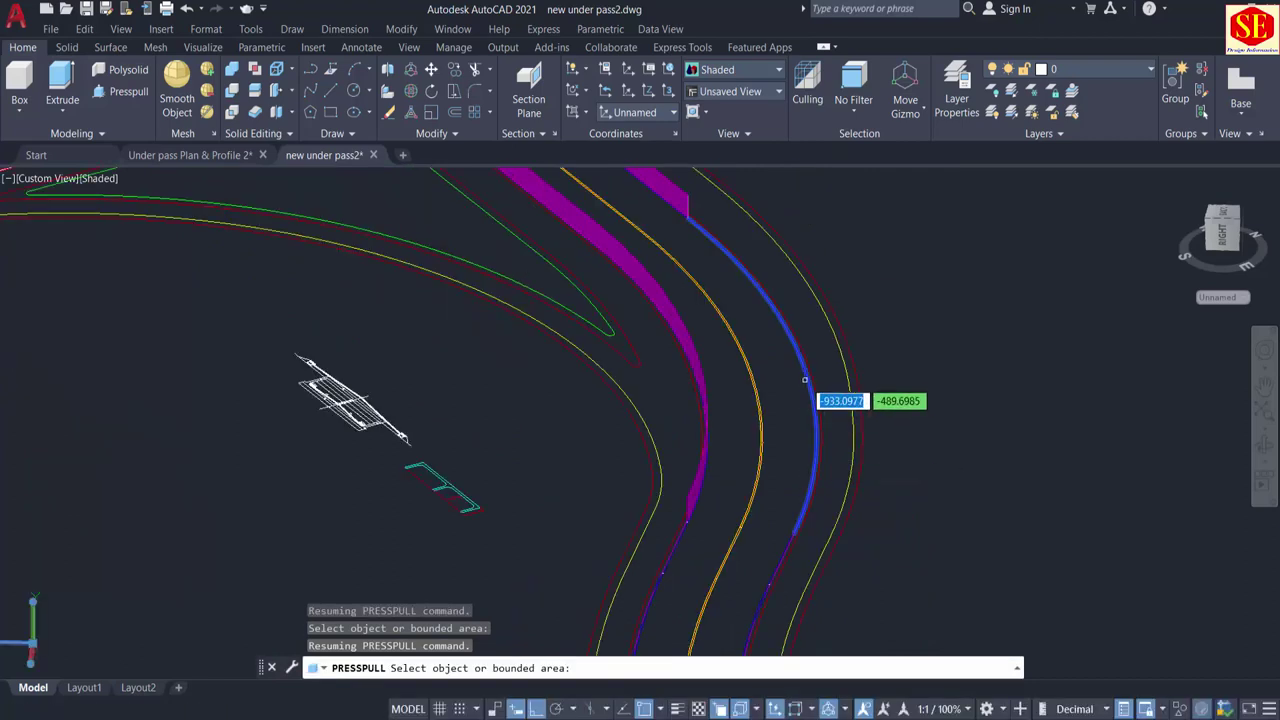
click(811, 392)
text(8.2)
key(Return)
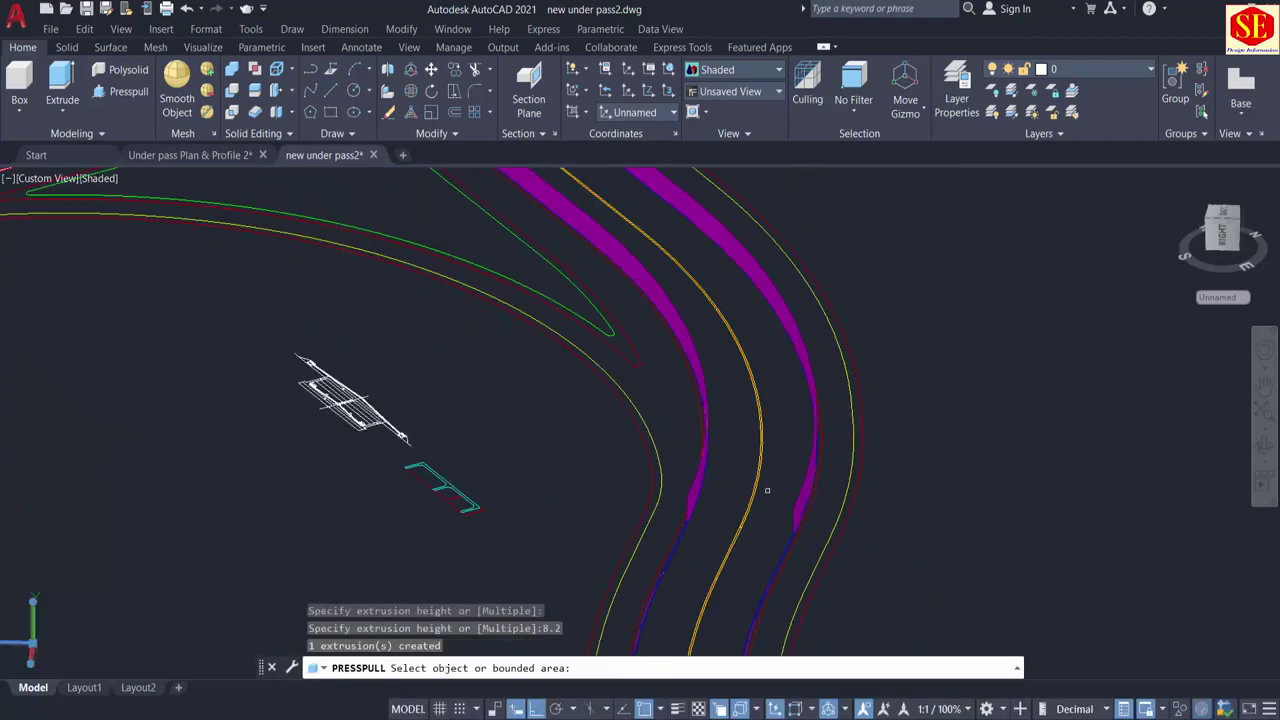
Step: Presspull the northern wall strip's short straight section beyond the first eastern curve to a height of 8.2
middle_drag(730, 344, 676, 443)
shift+middle_drag(588, 471, 640, 470)
scroll(837, 340, up, 4)
middle_drag(857, 274, 879, 468)
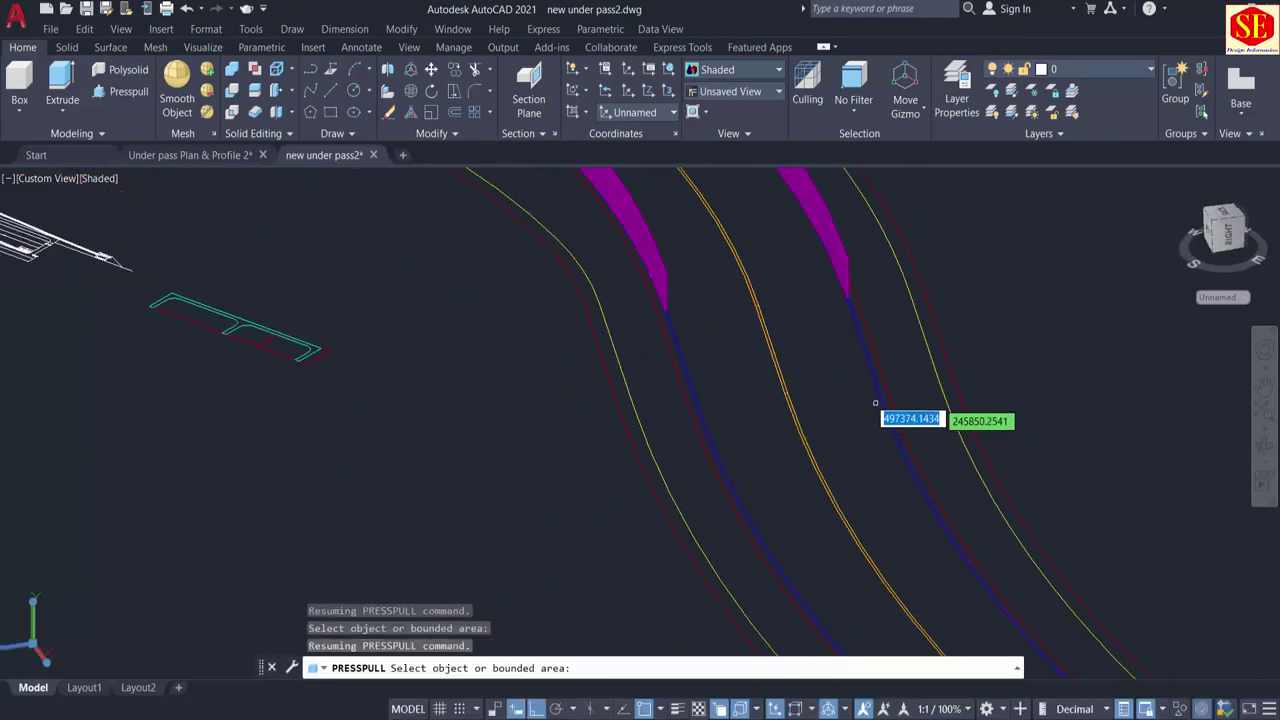
click(862, 349)
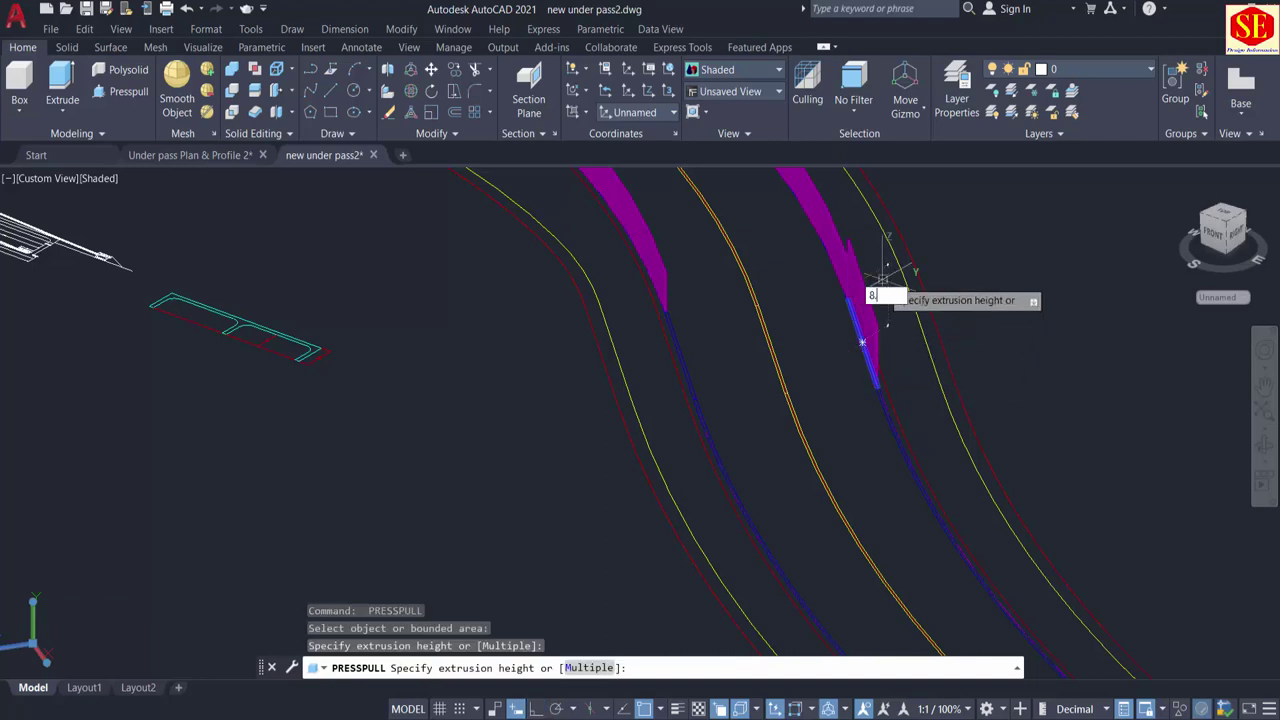
text(8.)
key(Return)
Step: Presspull the northern wall strip's second curved section at the eastern end to a height of 8.2
click(958, 540)
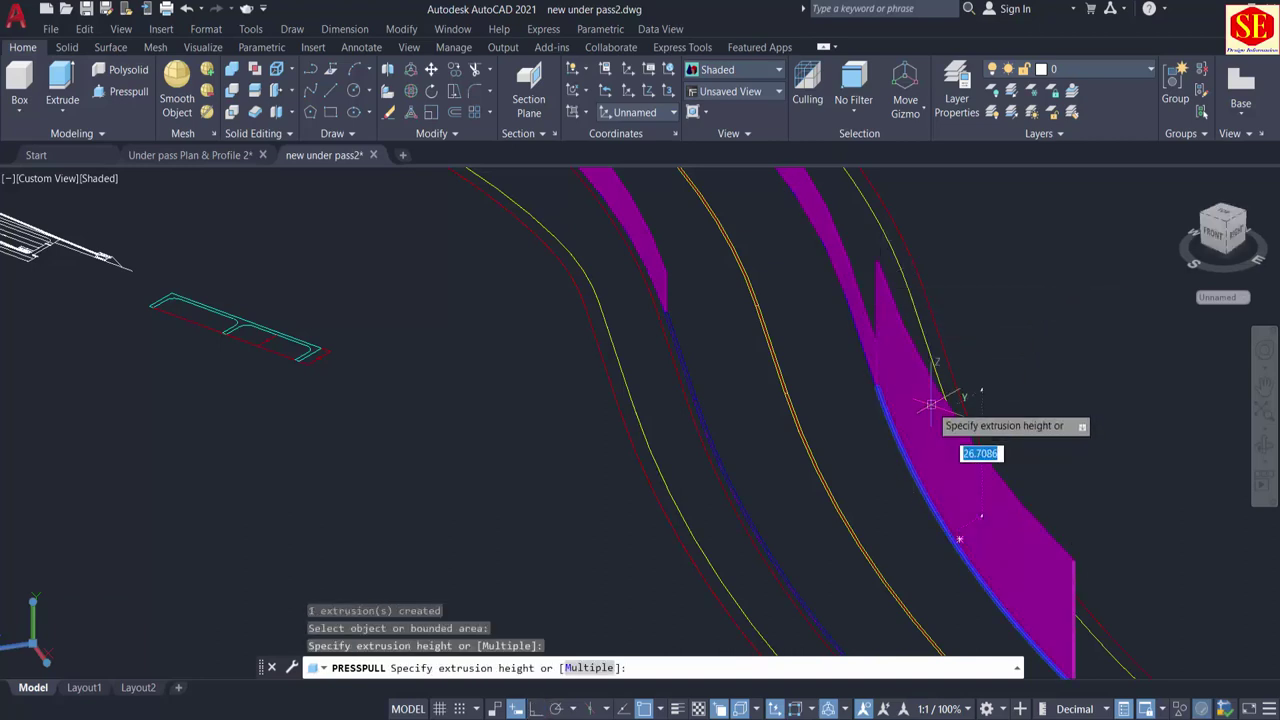
text(8.2)
key(Return)
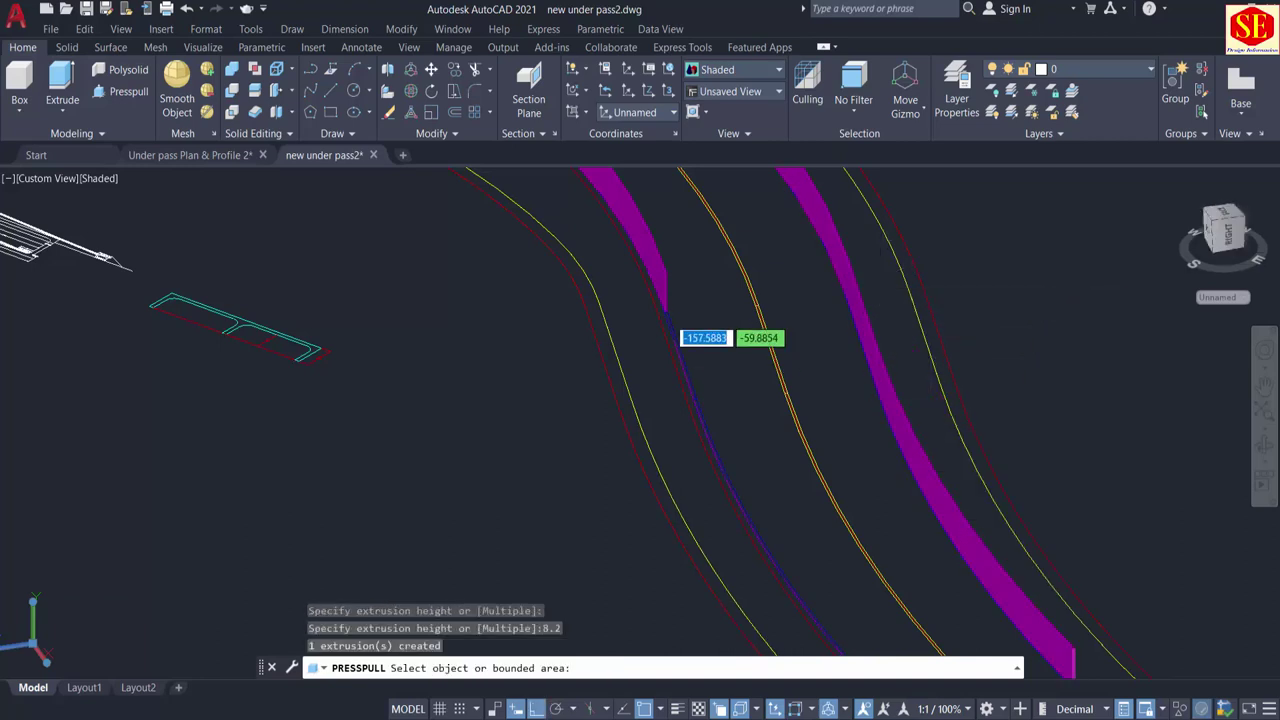
Step: Presspull the southern wall strip's short straight section beyond the first eastern curve to a height of 8.2
click(673, 324)
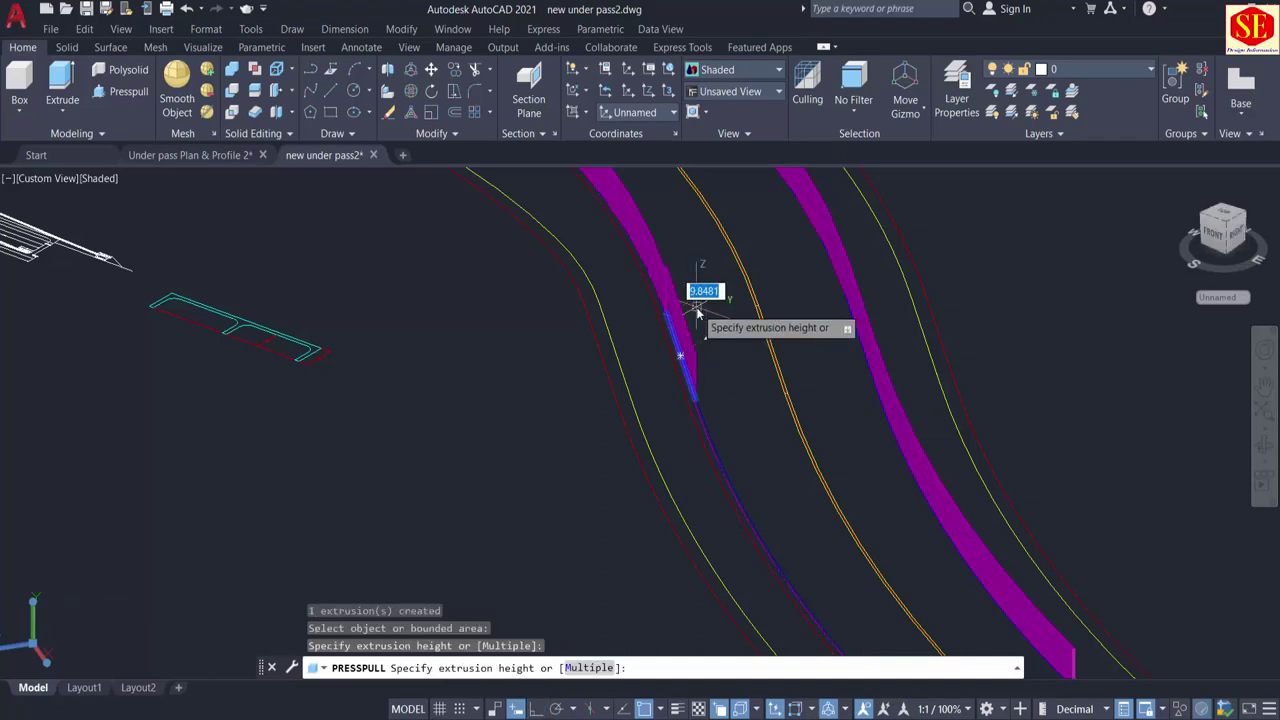
text(8.2)
key(Return)
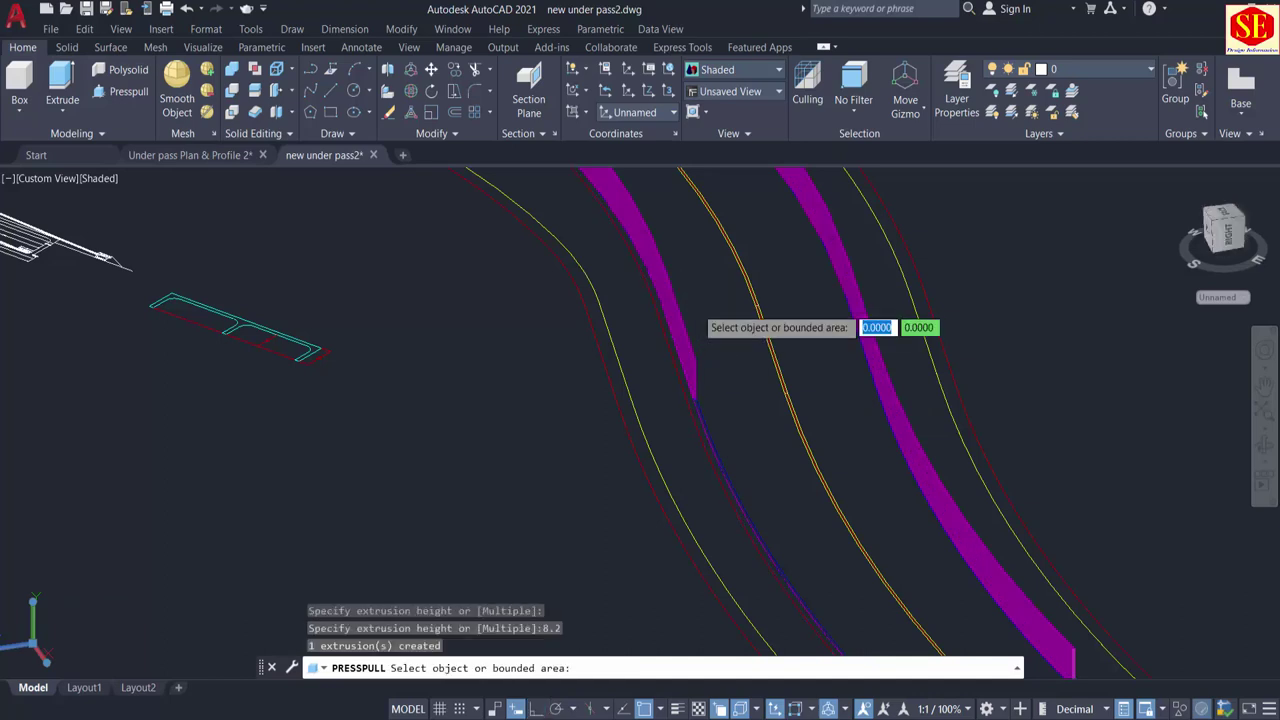
Step: Presspull the southern wall strip's second curved section at the eastern end to a height of 8.2 and finish the command
click(714, 441)
text(2)
key(Return)
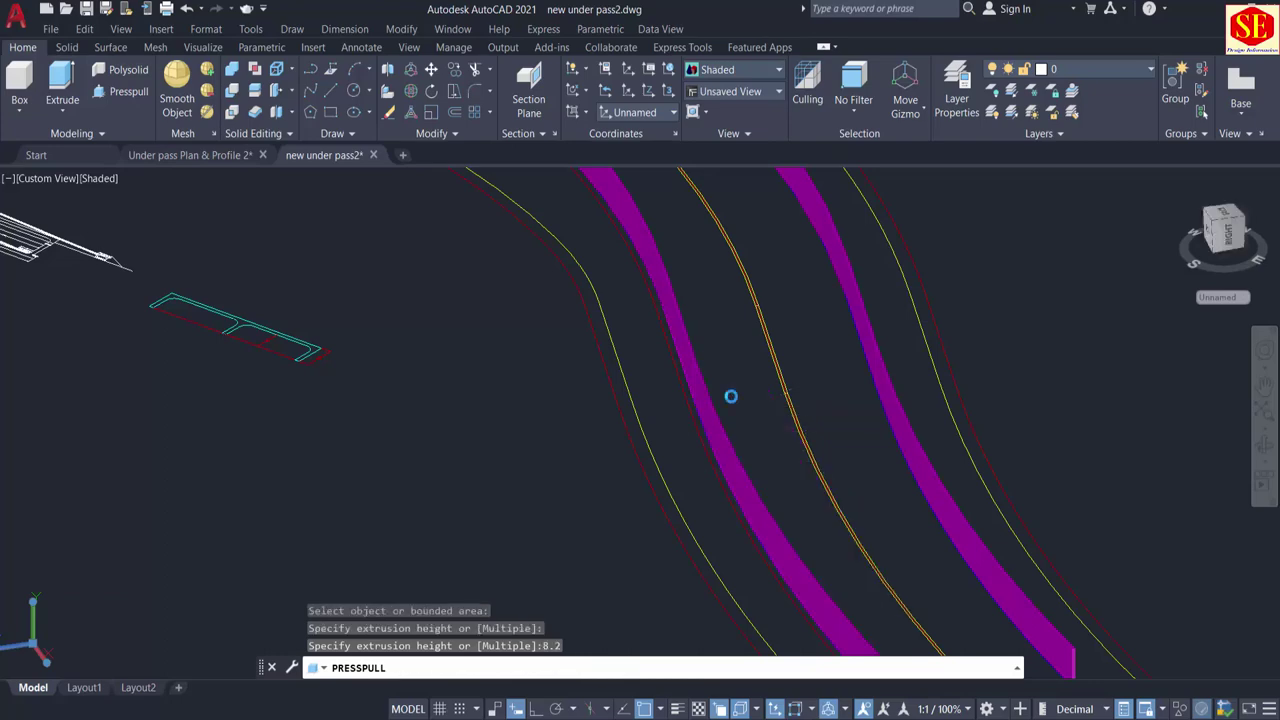
key(Return)
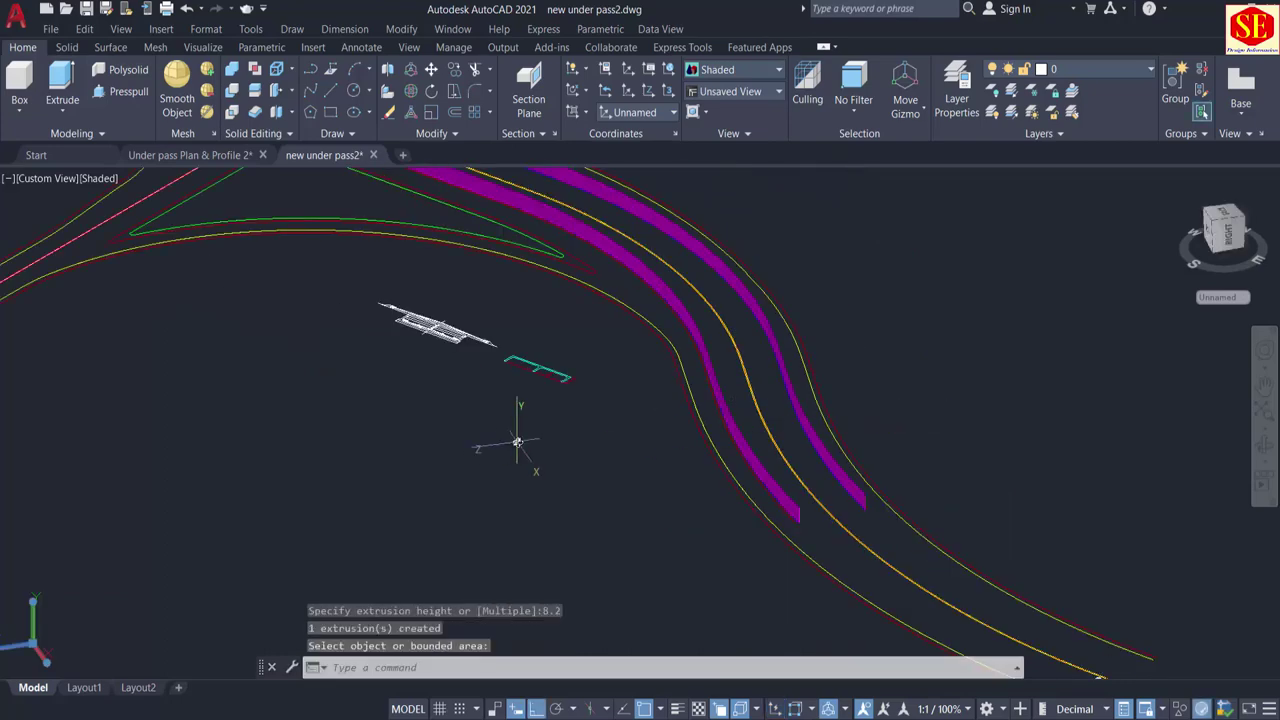
Step: Unite the four sections of the northern wall west of the underpass box into one solid with Union
shift+middle_drag(463, 334, 545, 334)
middle_drag(617, 309, 691, 449)
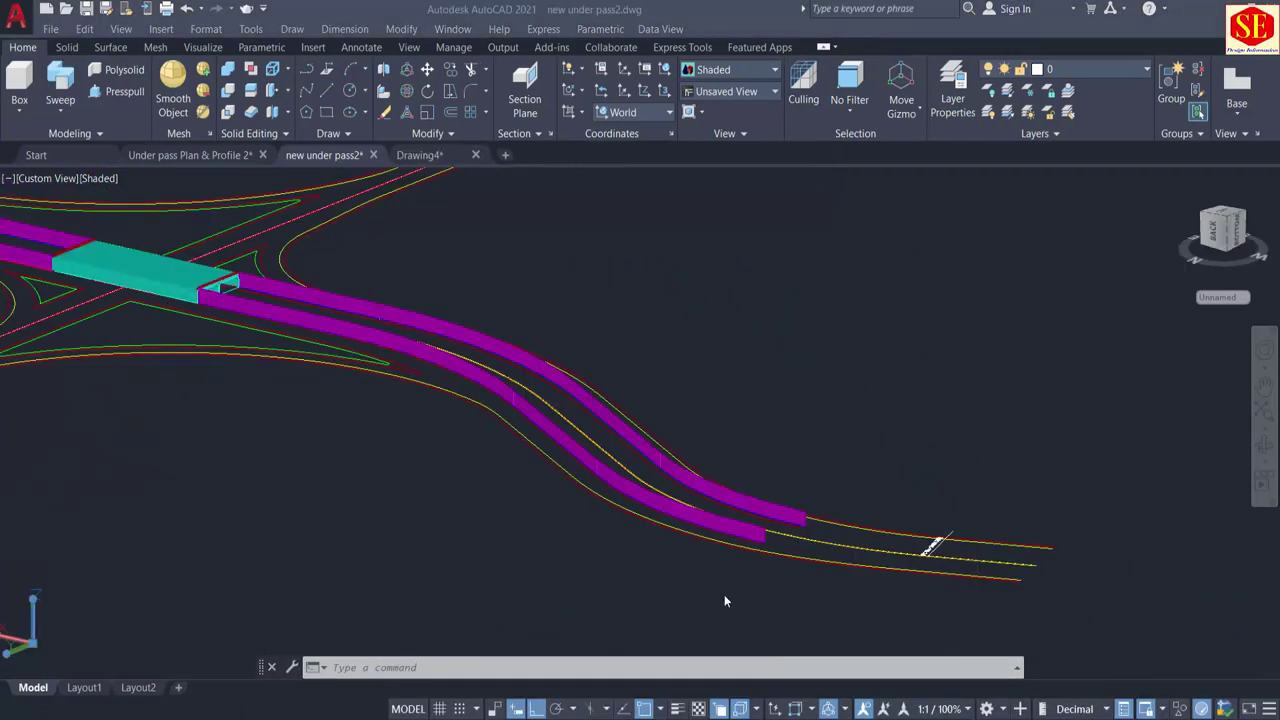
middle_drag(726, 600, 786, 520)
scroll(786, 514, up, 3)
click(791, 503)
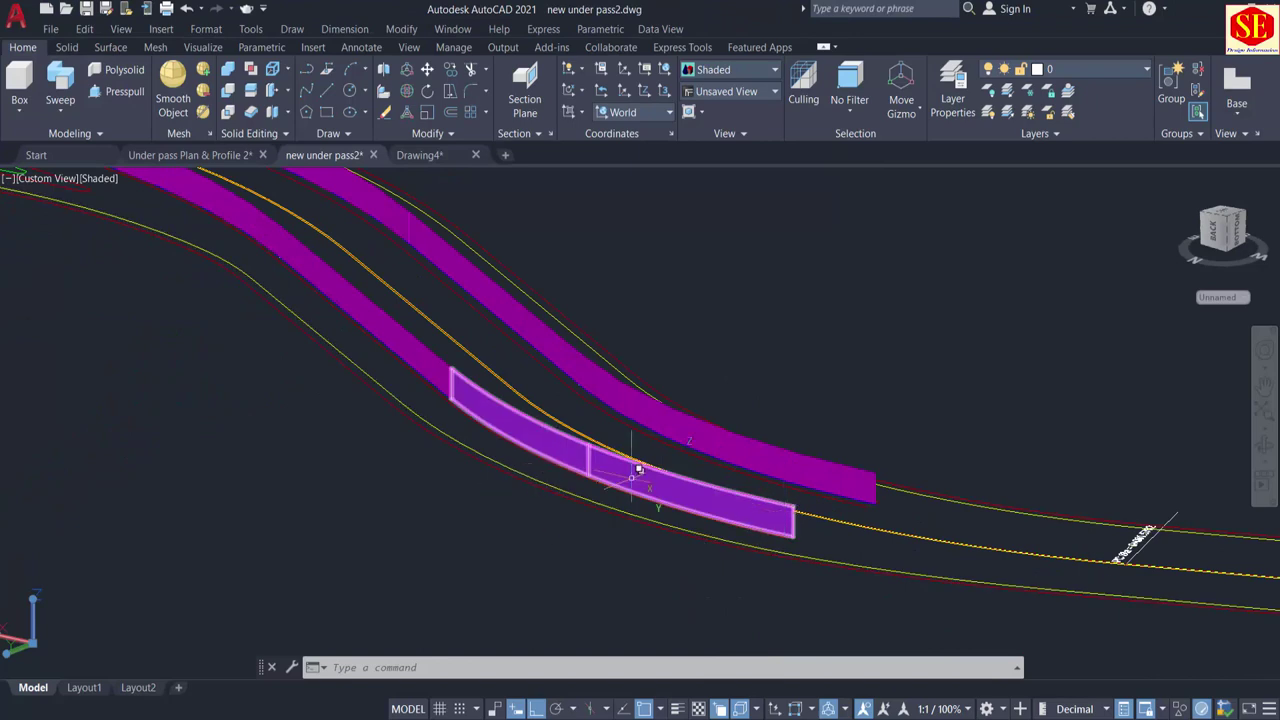
middle_drag(464, 414, 672, 544)
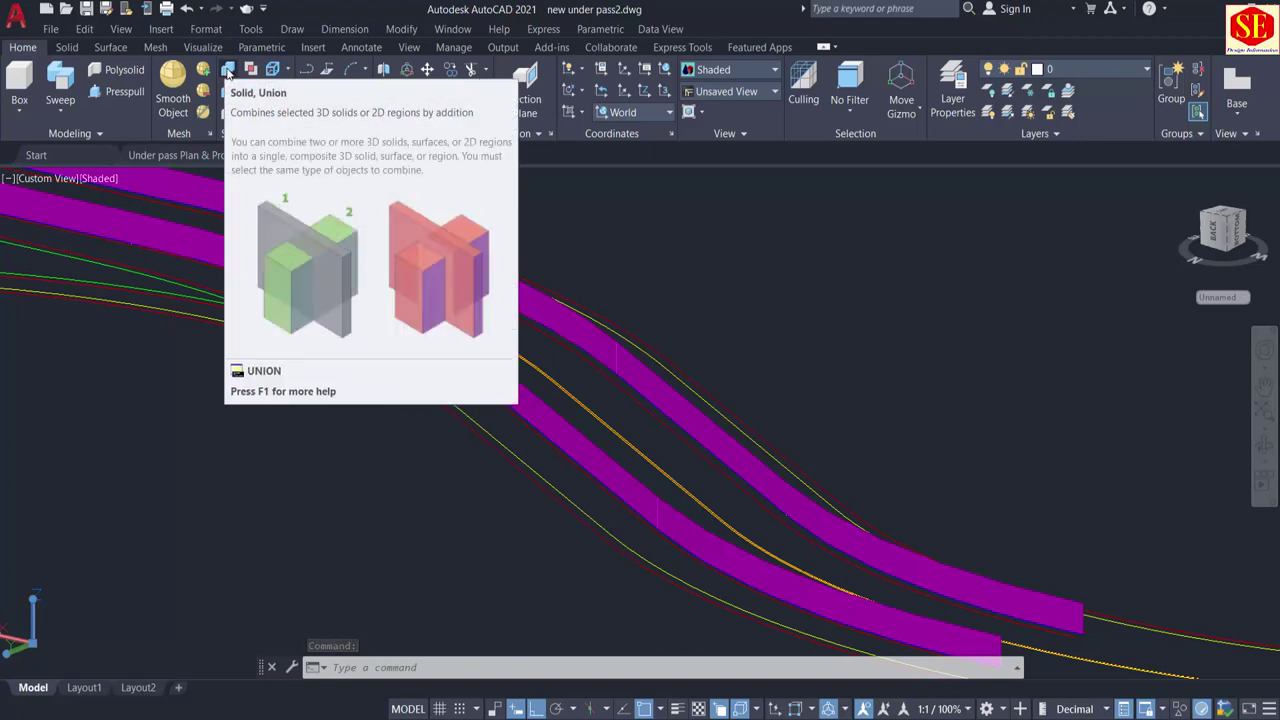
click(228, 72)
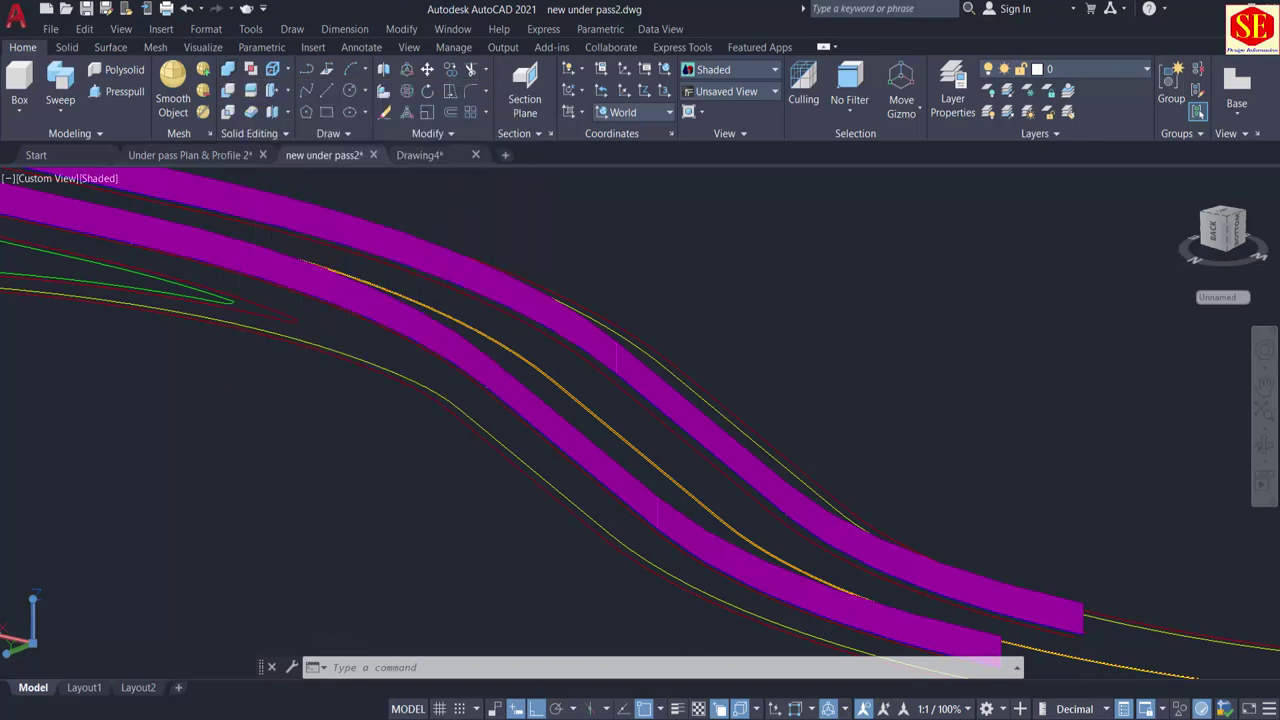
click(750, 575)
click(610, 465)
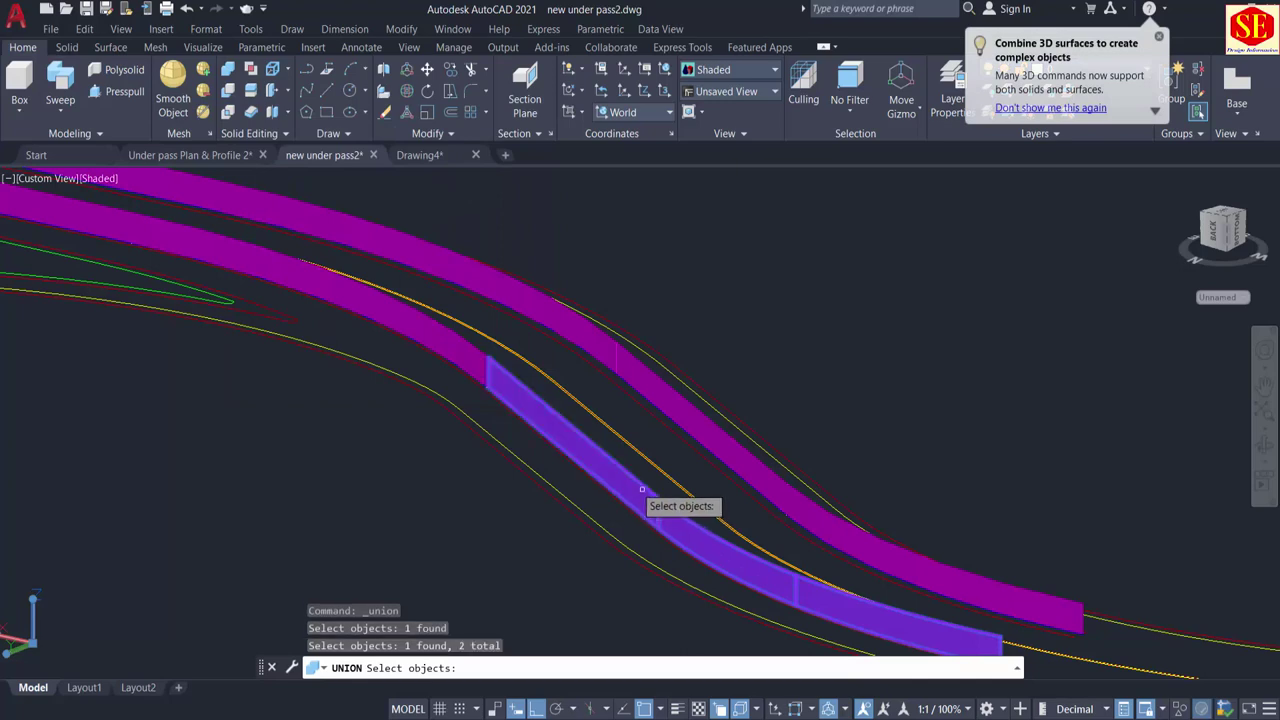
click(440, 343)
middle_drag(386, 331, 728, 515)
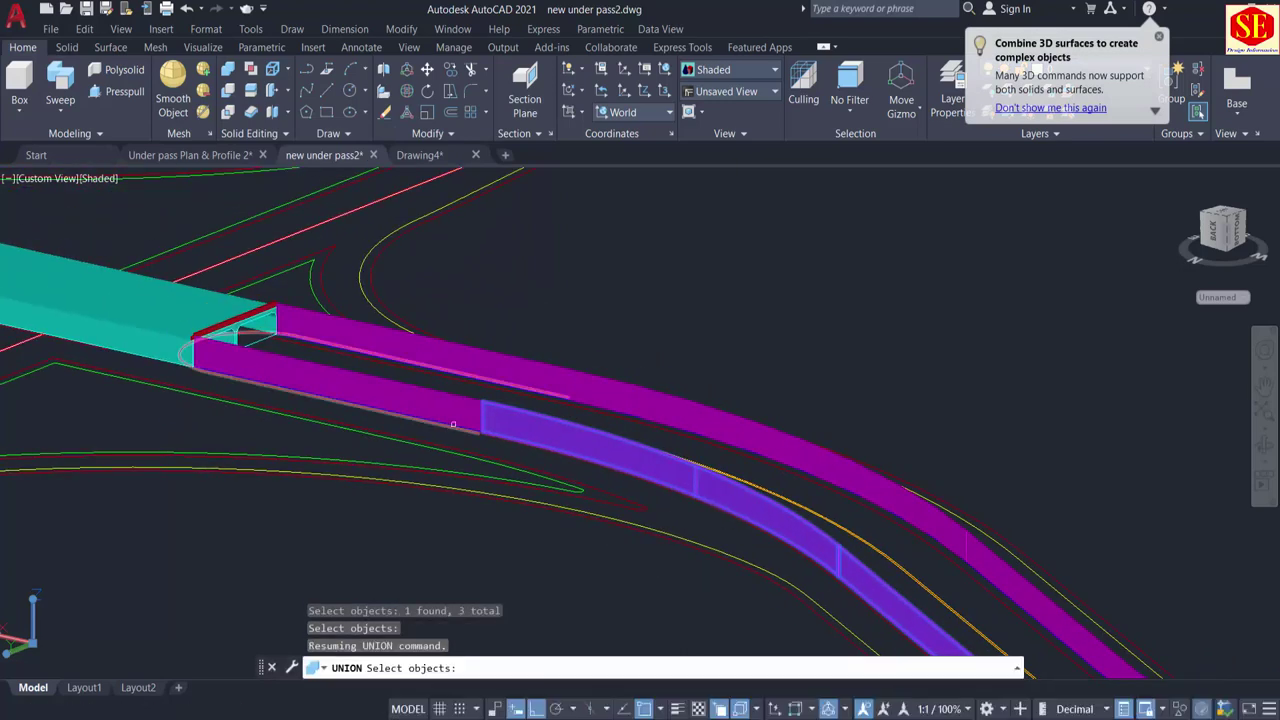
click(437, 402)
key(Return)
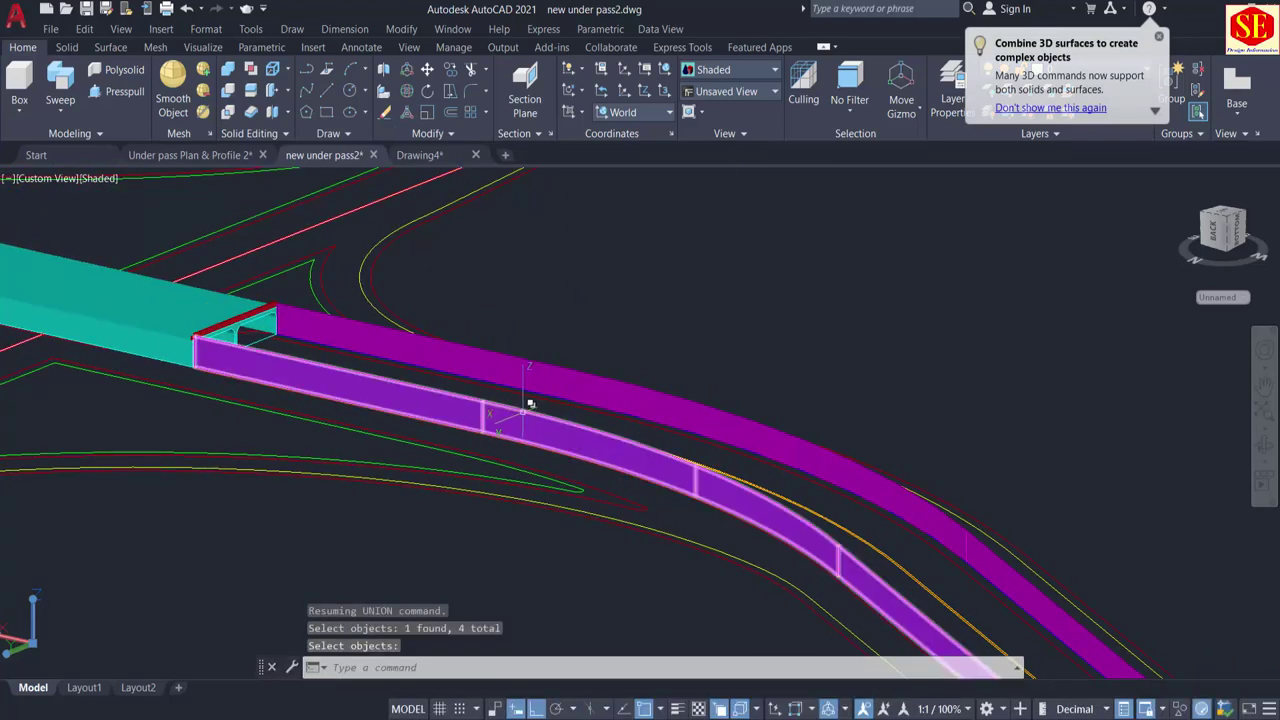
click(513, 402)
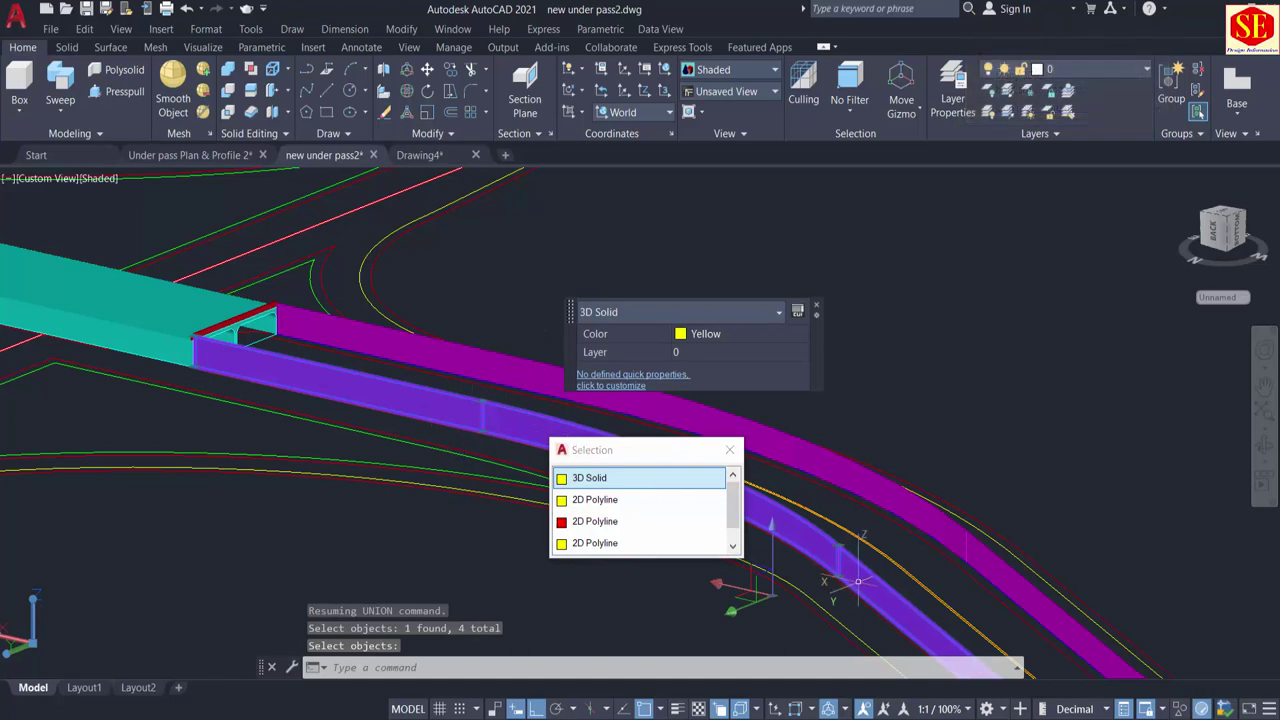
key(Escape)
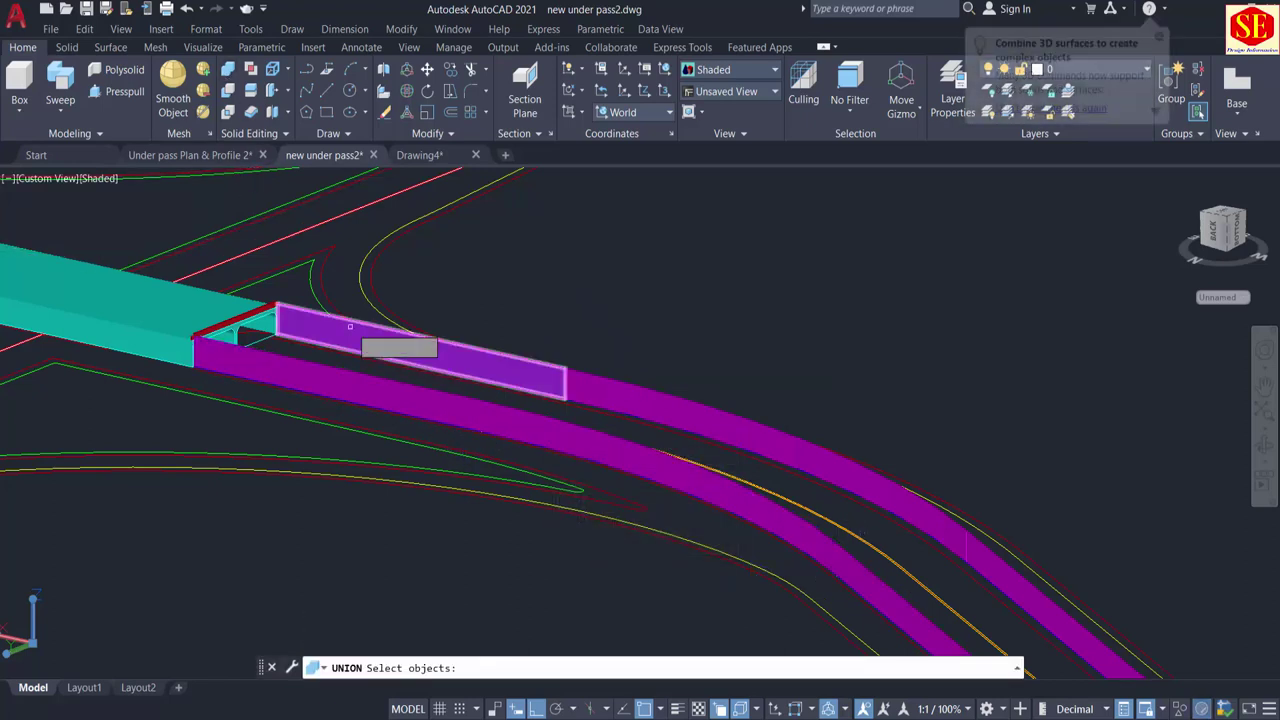
Step: Unite the four sections of the southern wall west of the underpass box into a single solid
click(440, 365)
click(430, 389)
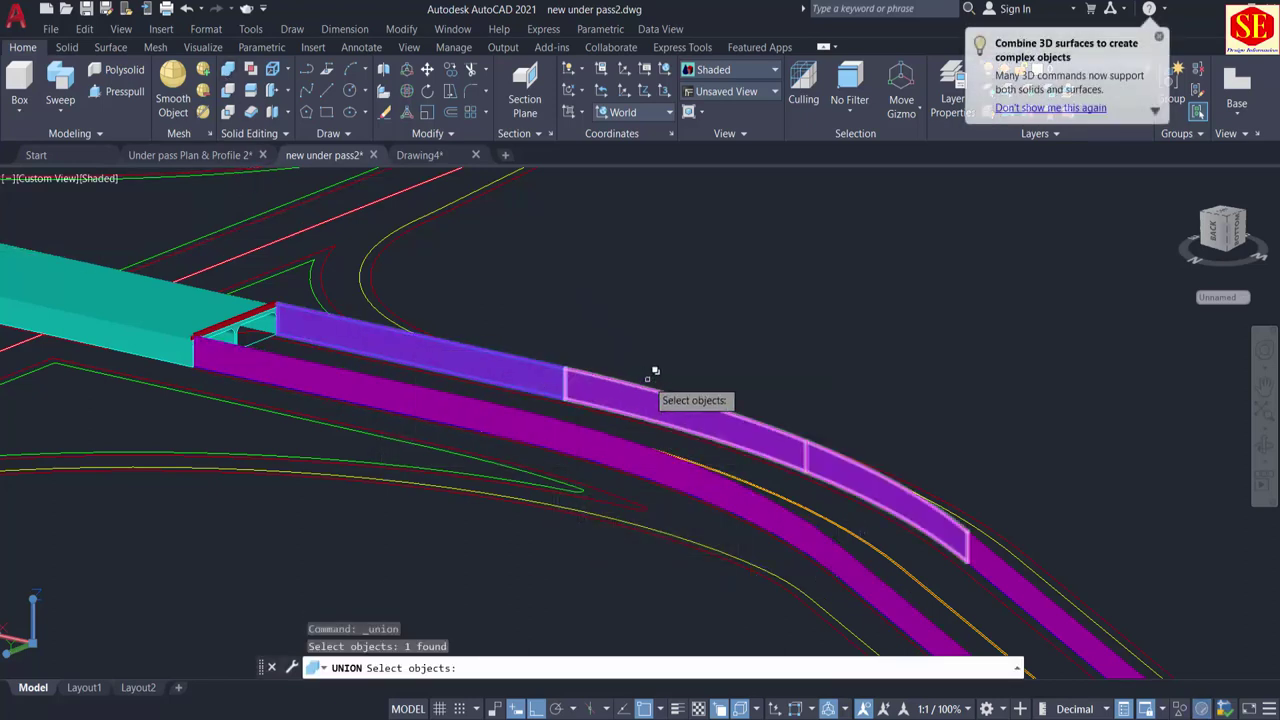
click(652, 386)
click(749, 455)
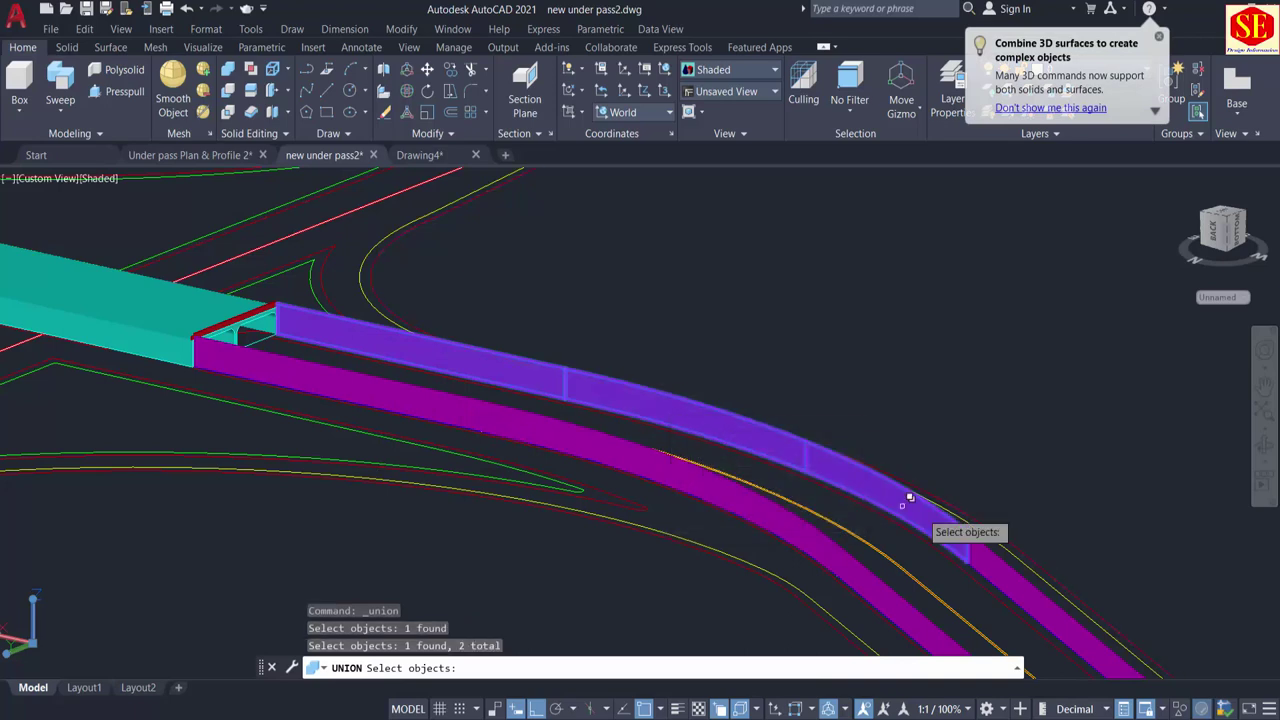
shift+middle_drag(971, 531, 1230, 558)
click(690, 382)
click(695, 385)
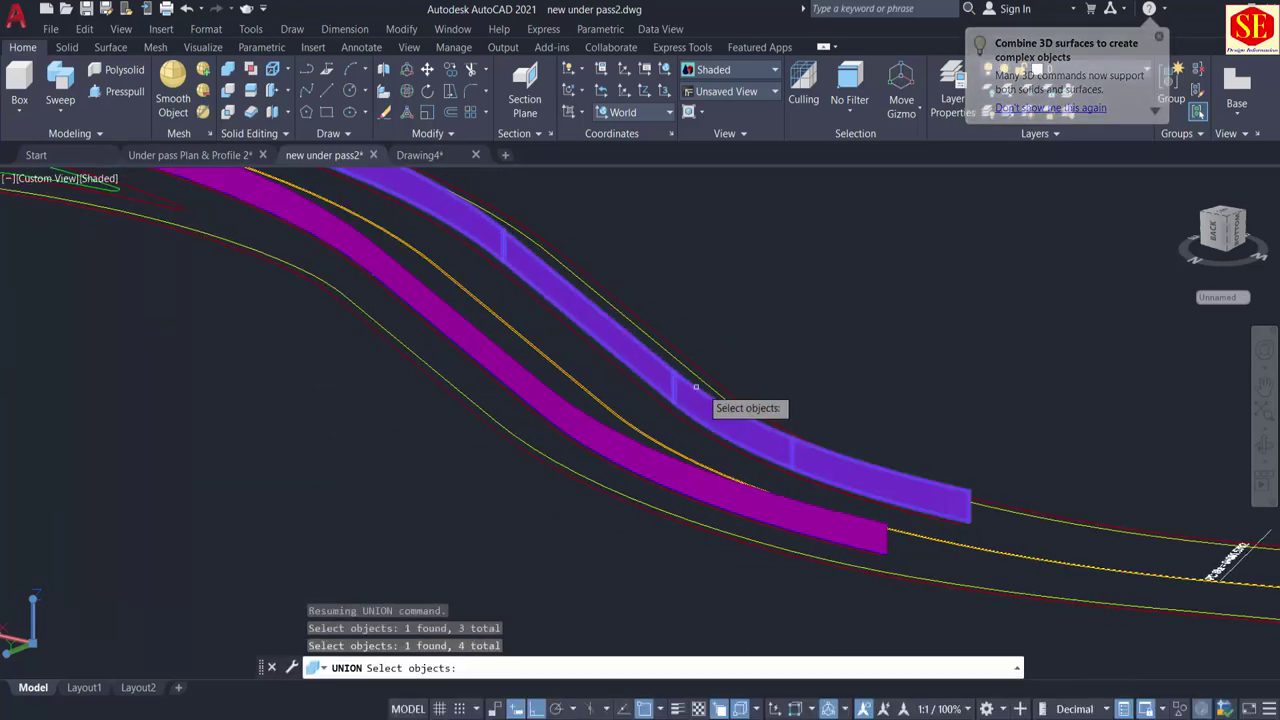
key(Return)
key(Return)
Step: Unite the four sections of the northern wall east of the underpass box, picking the 3D solids rather than the overlapping polylines
scroll(705, 440, down, 6)
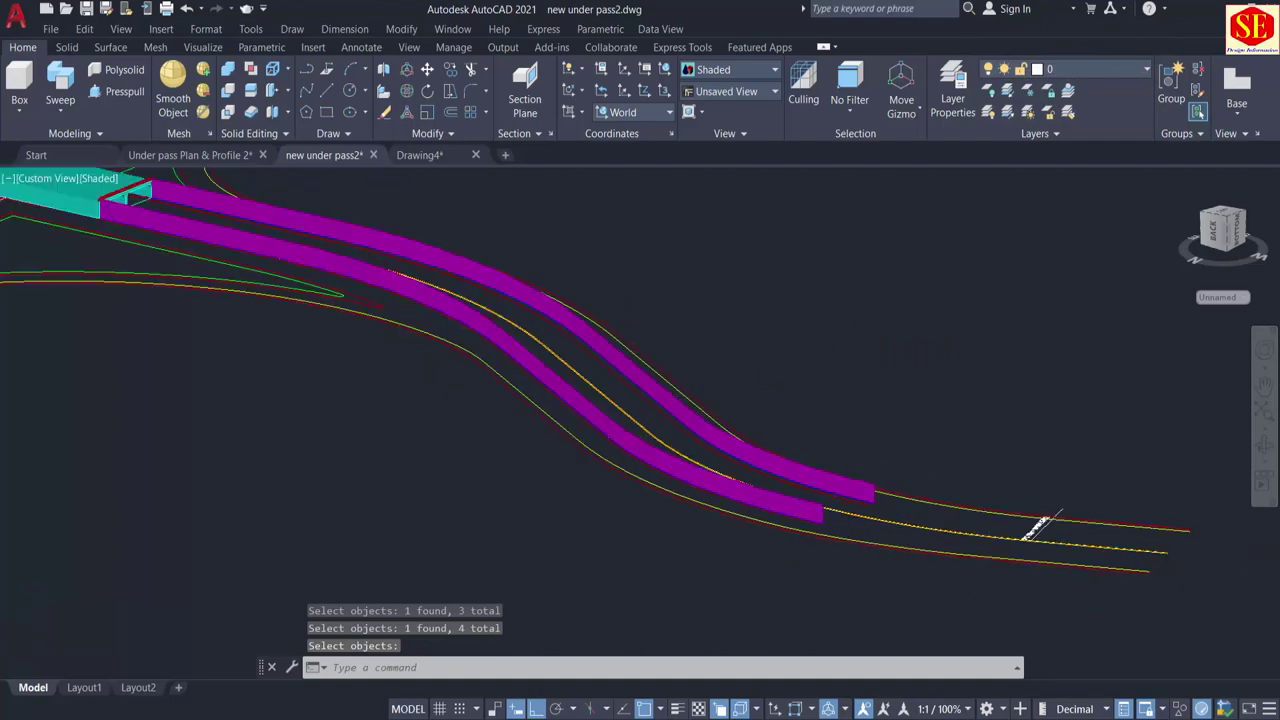
scroll(705, 475, up, 2)
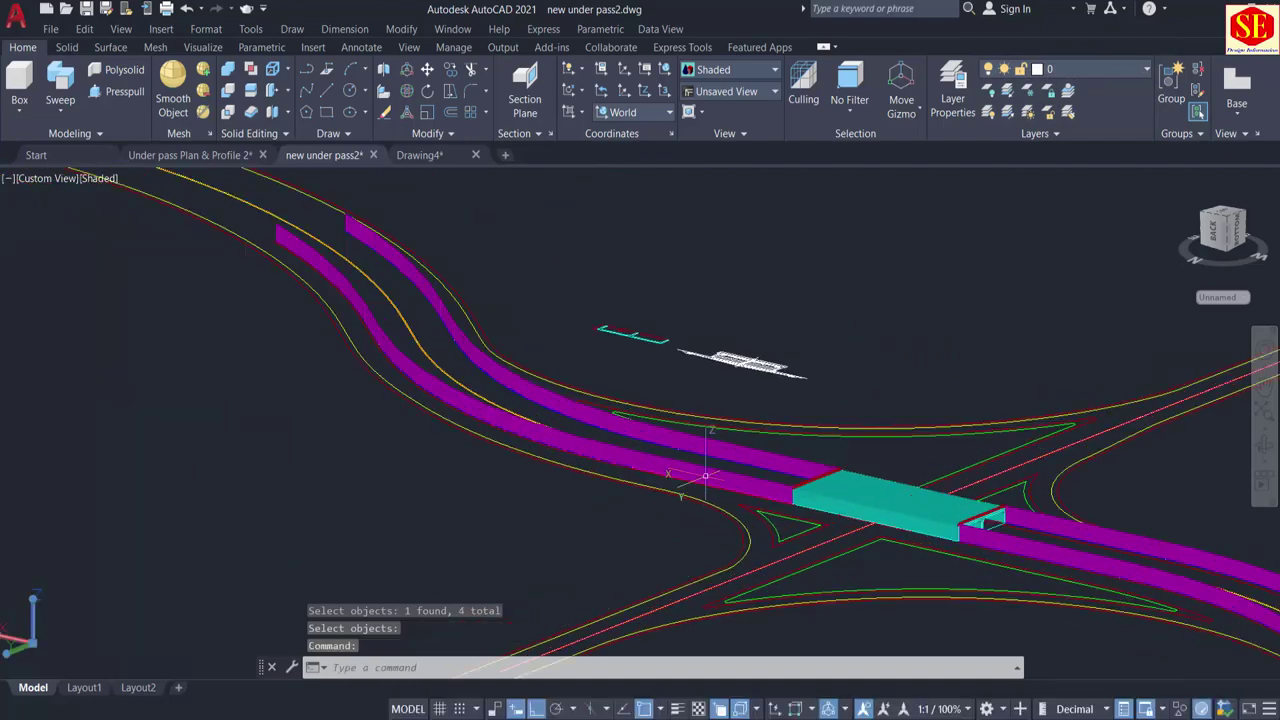
click(227, 72)
click(296, 240)
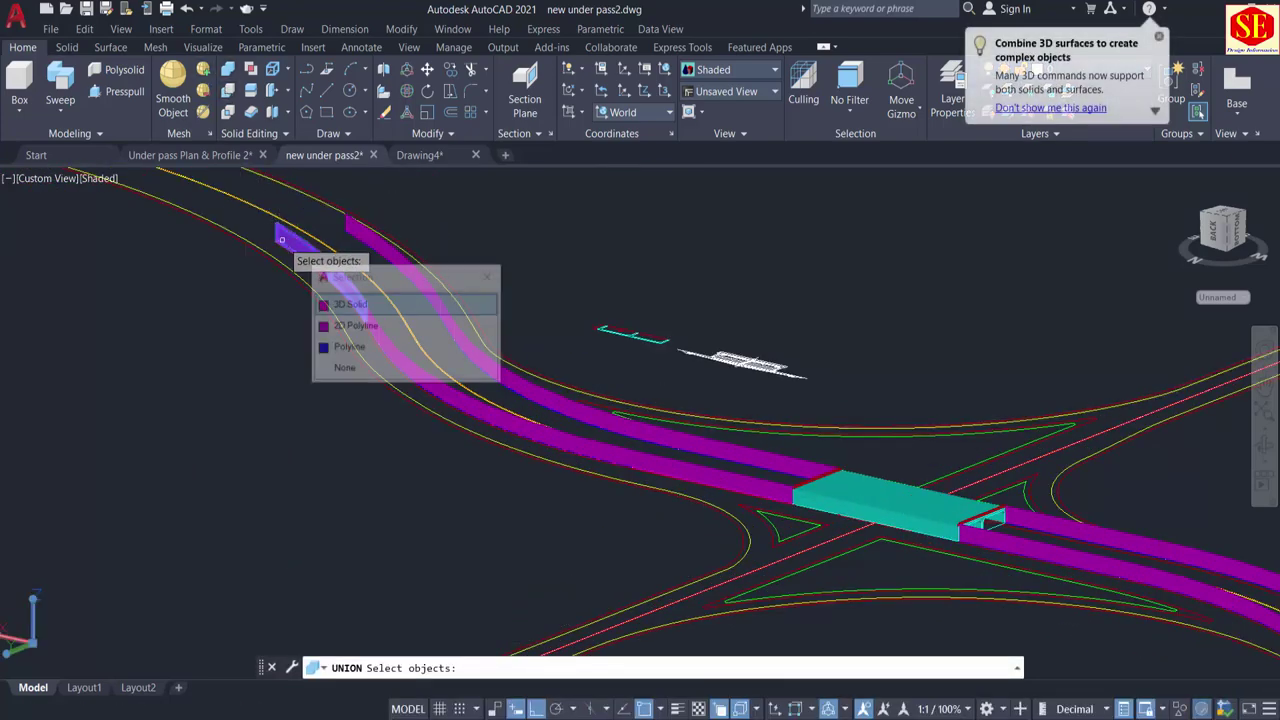
click(360, 304)
scroll(365, 420, up, 3)
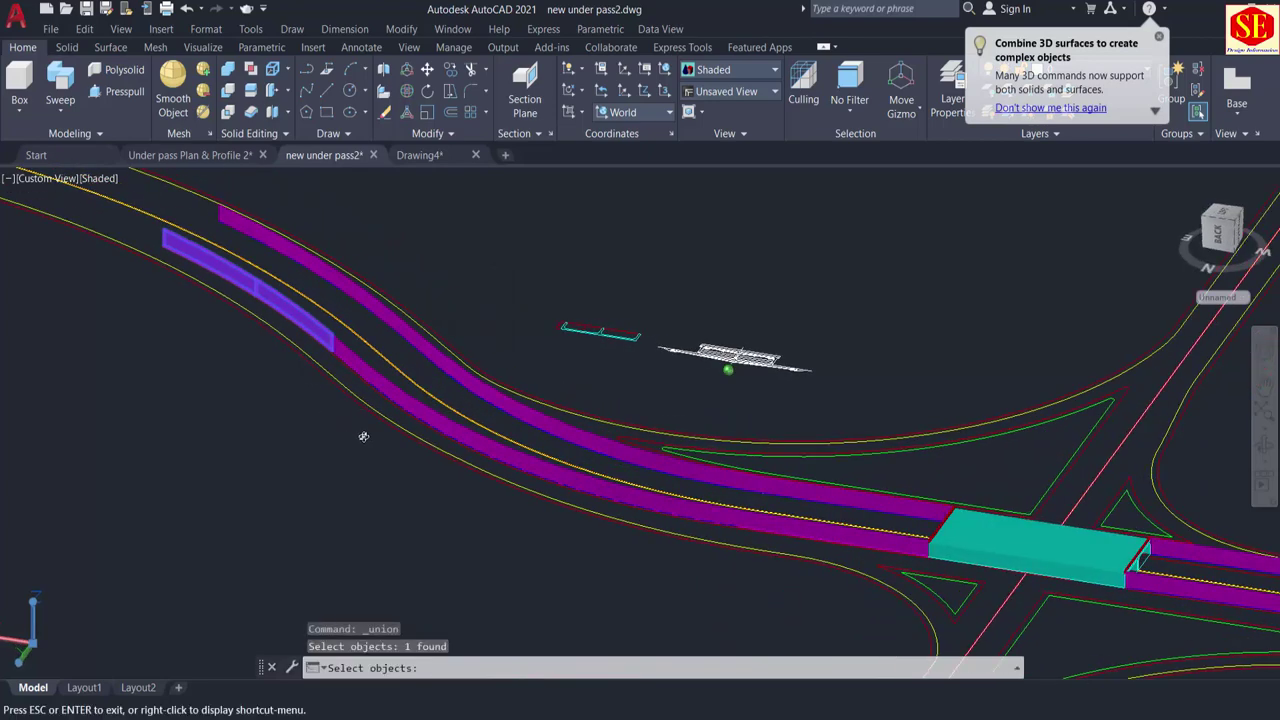
click(375, 407)
click(424, 436)
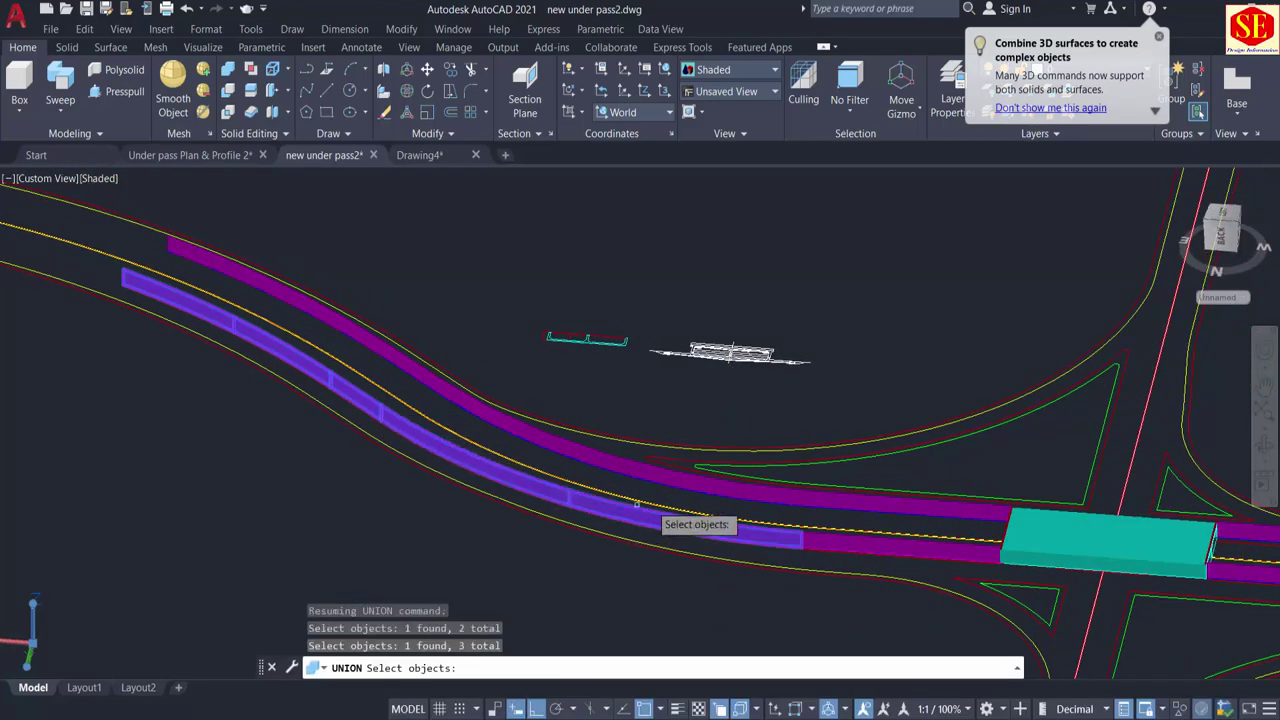
click(843, 538)
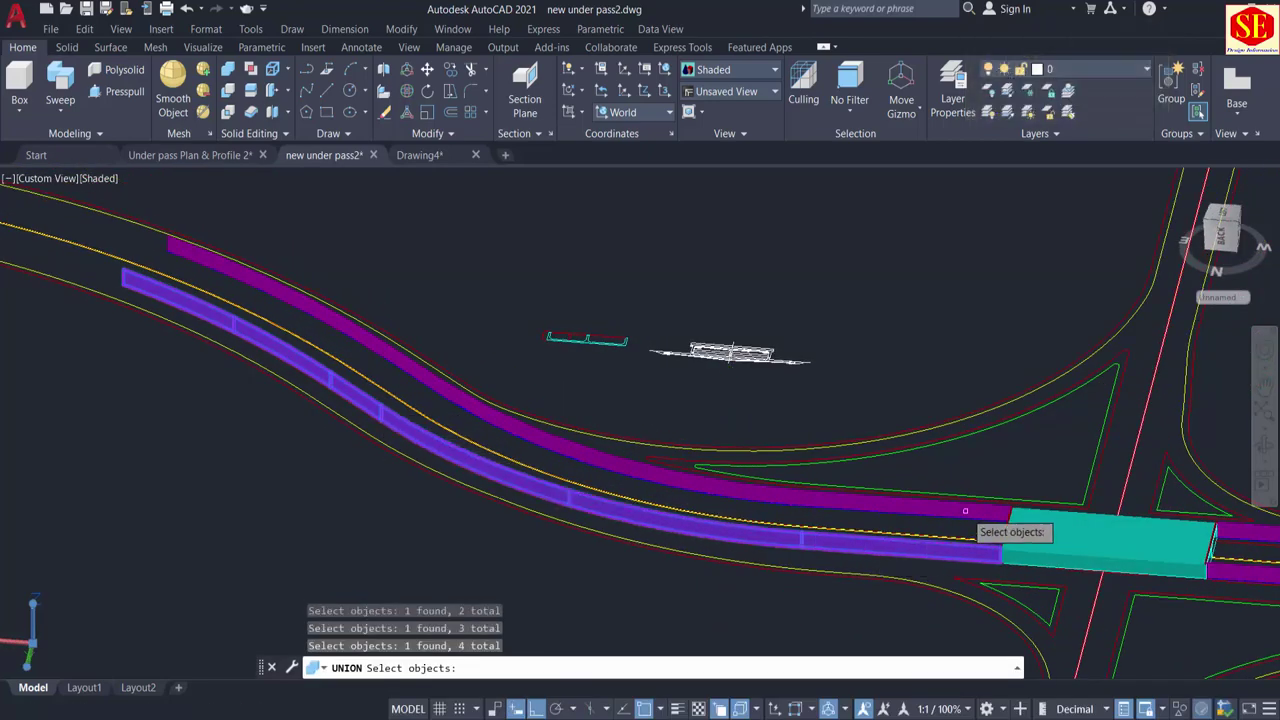
key(Return)
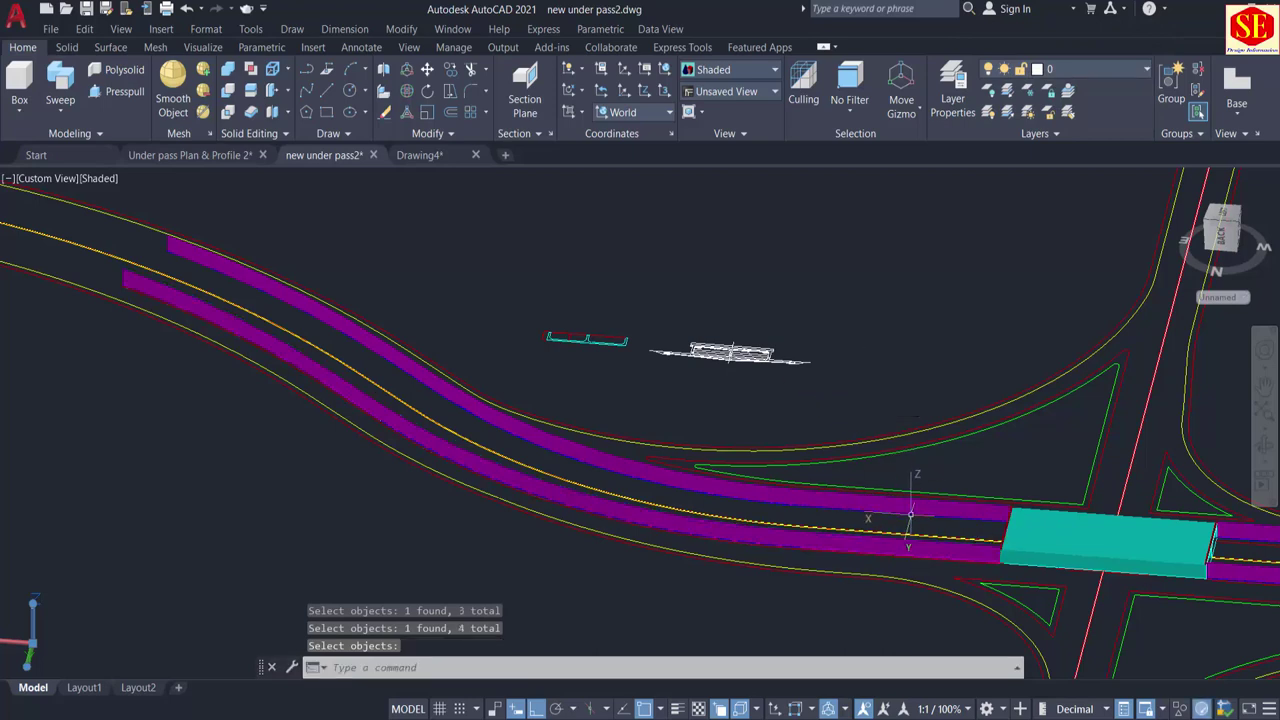
Step: Unite the four sections of the southern wall east of the underpass box, choosing the 3D solid wherever objects overlap
click(228, 68)
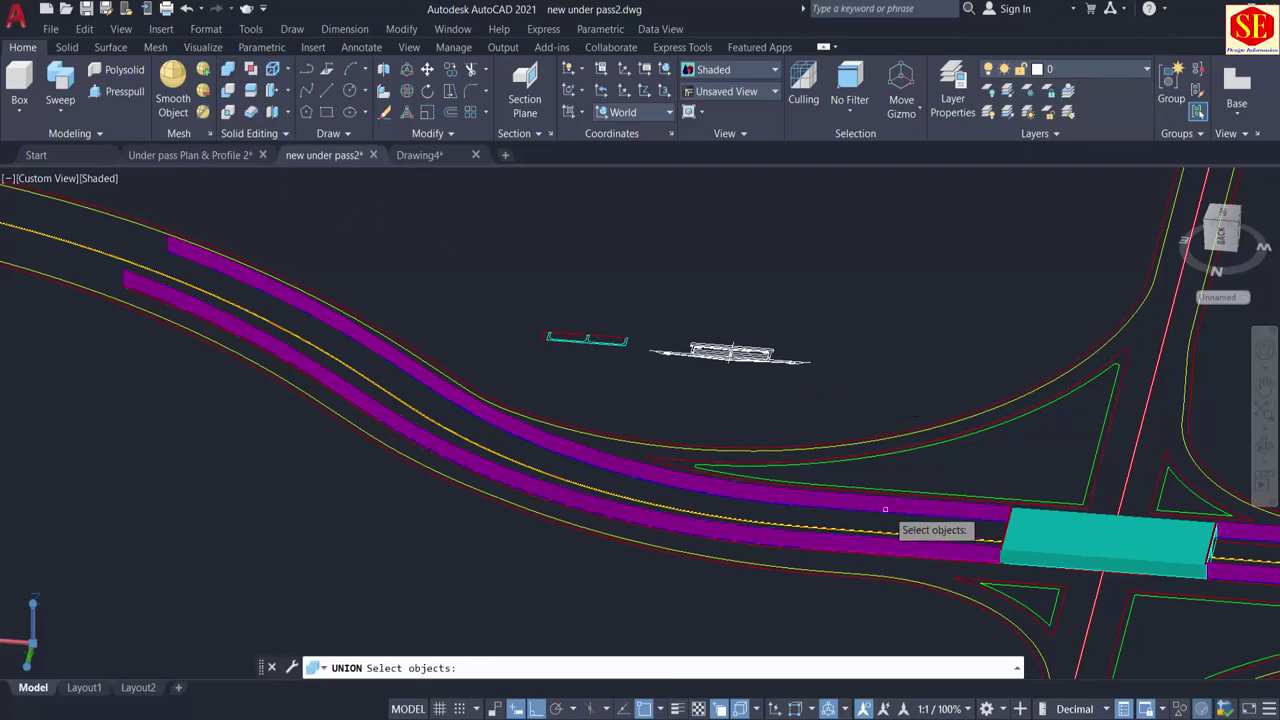
click(885, 508)
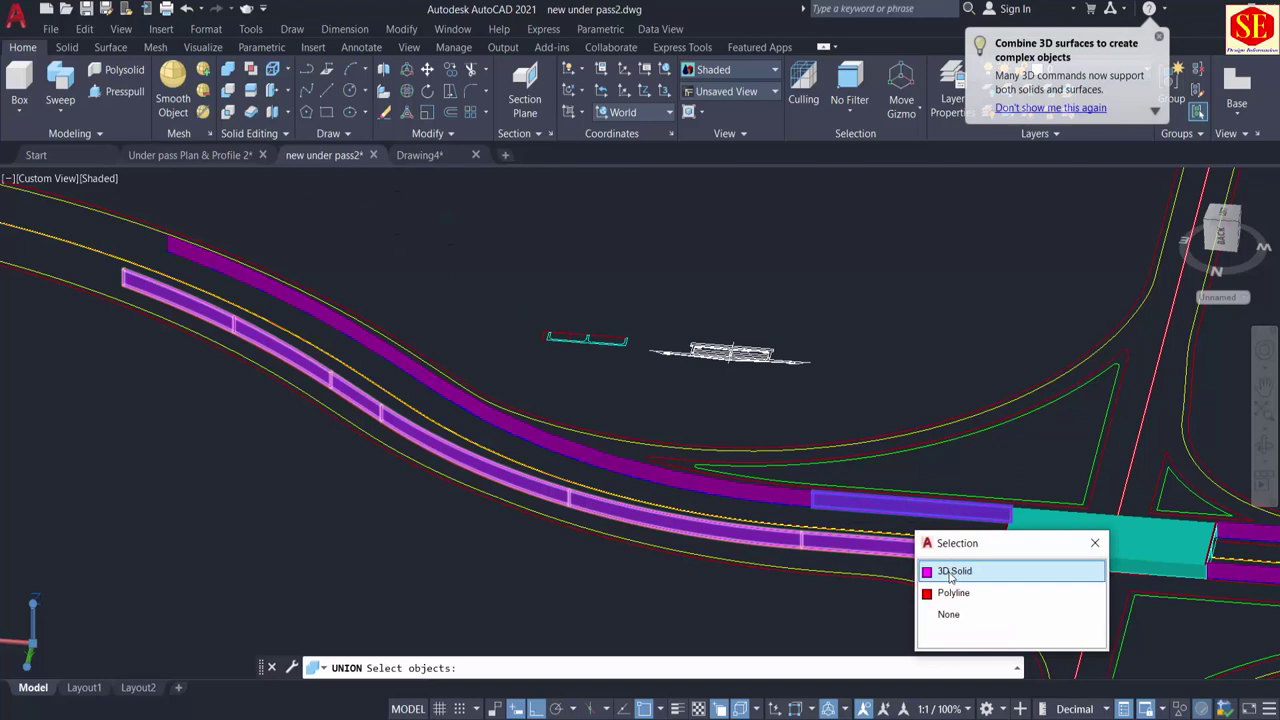
click(955, 578)
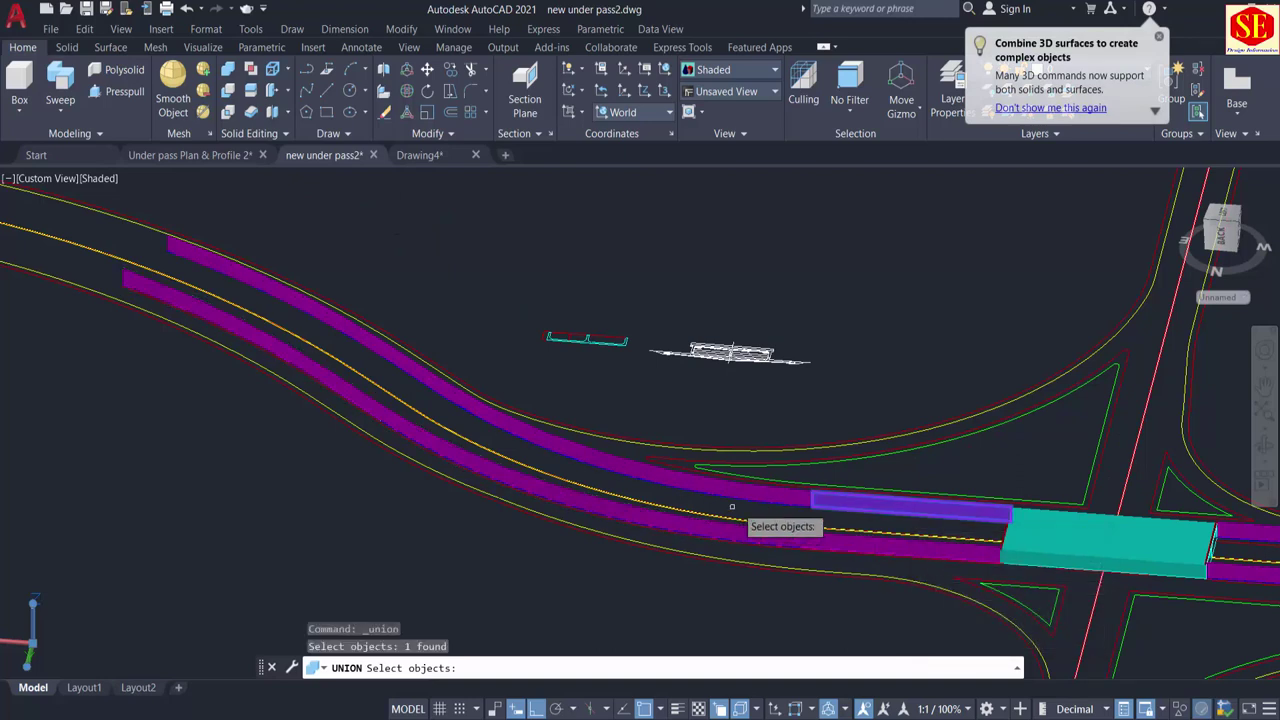
click(766, 499)
click(842, 561)
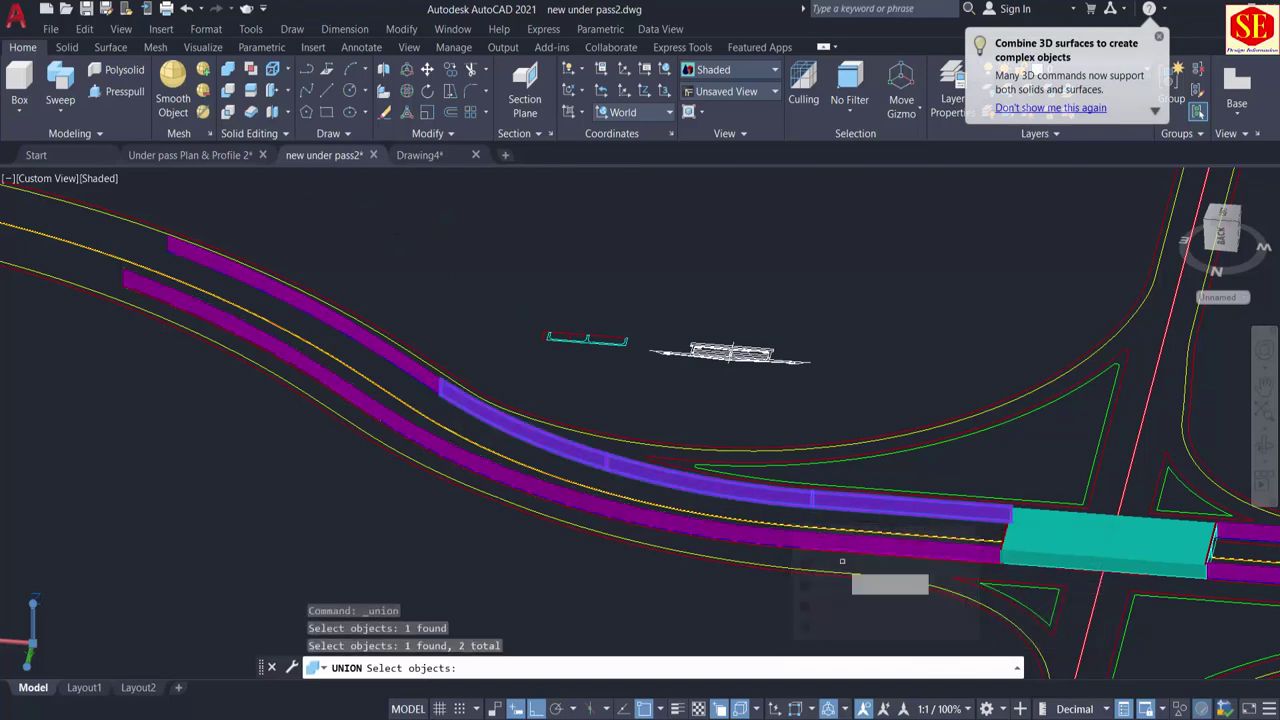
click(410, 360)
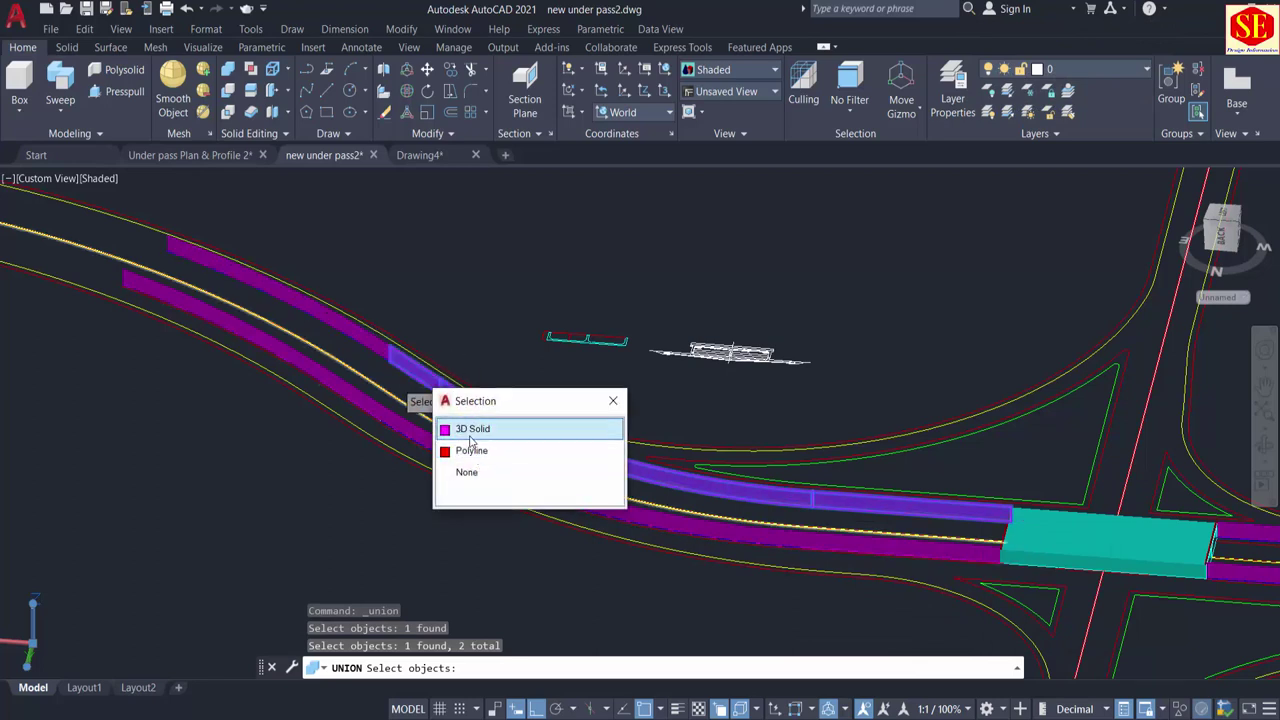
click(472, 429)
click(329, 317)
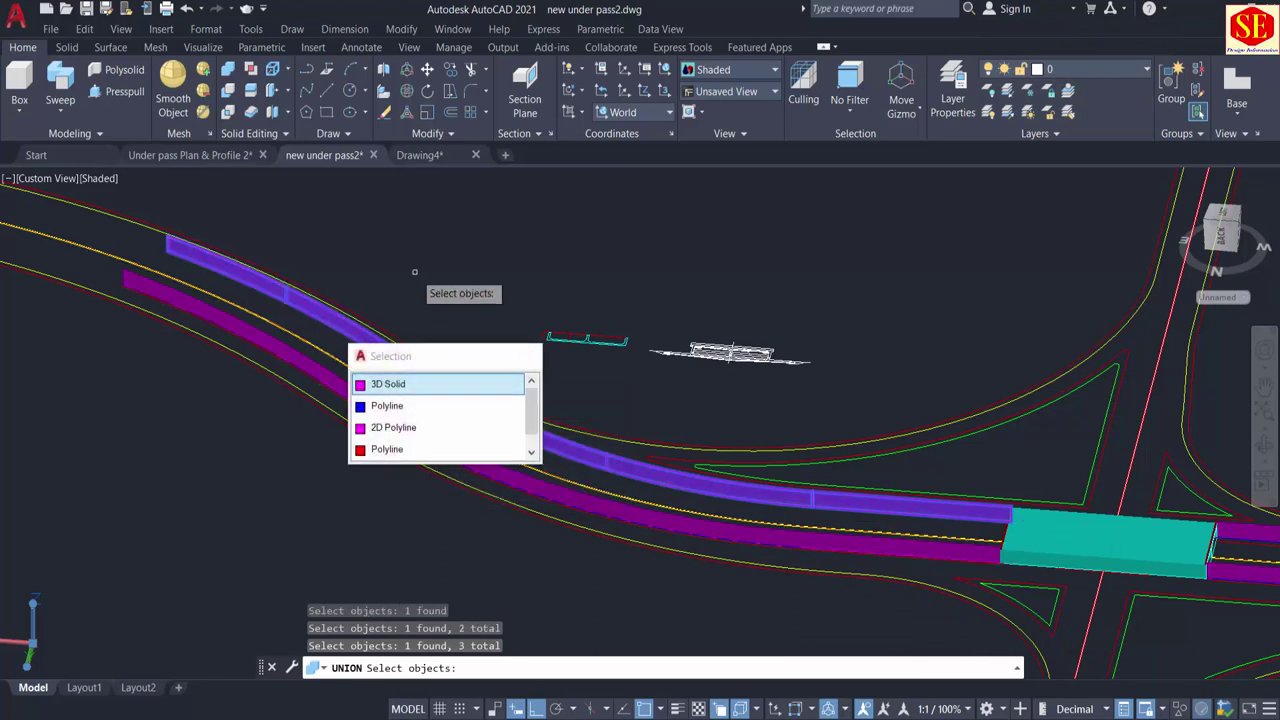
key(Return)
key(Return)
Step: Examine the walls on both sides of the underpass box to check that each one is a single continuous solid
click(431, 371)
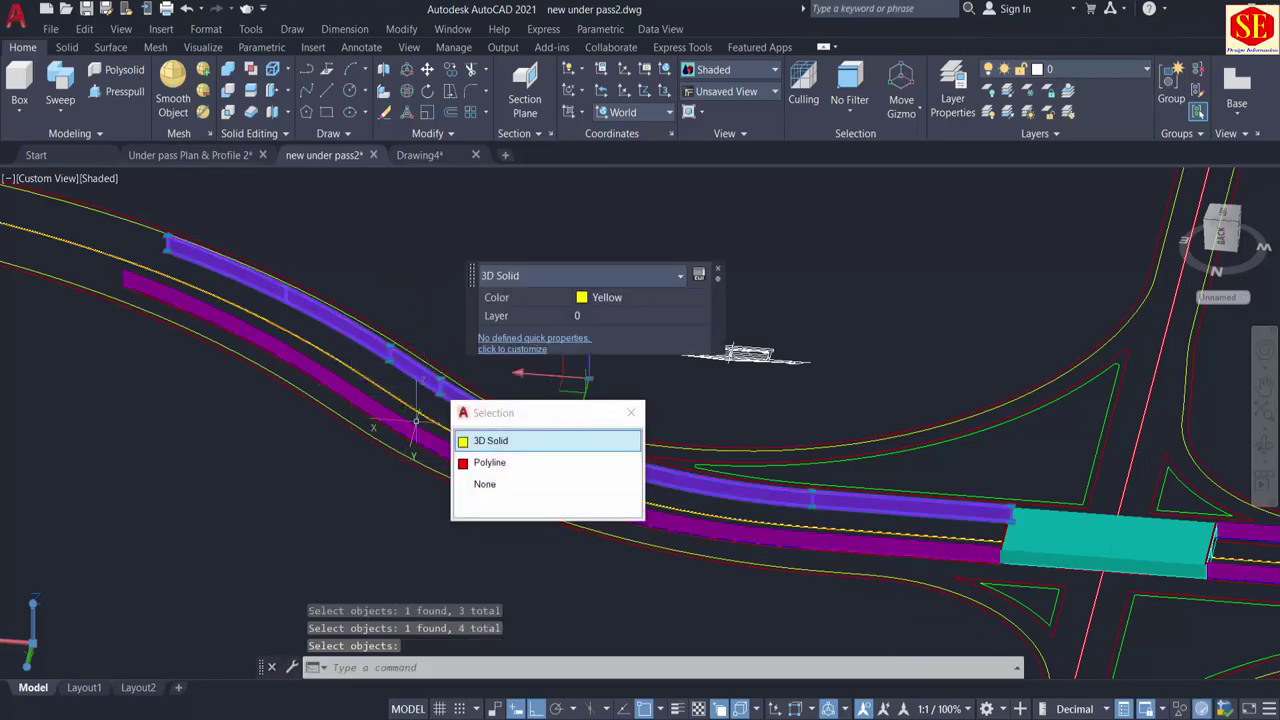
key(Escape)
click(394, 419)
middle_drag(897, 605, 180, 445)
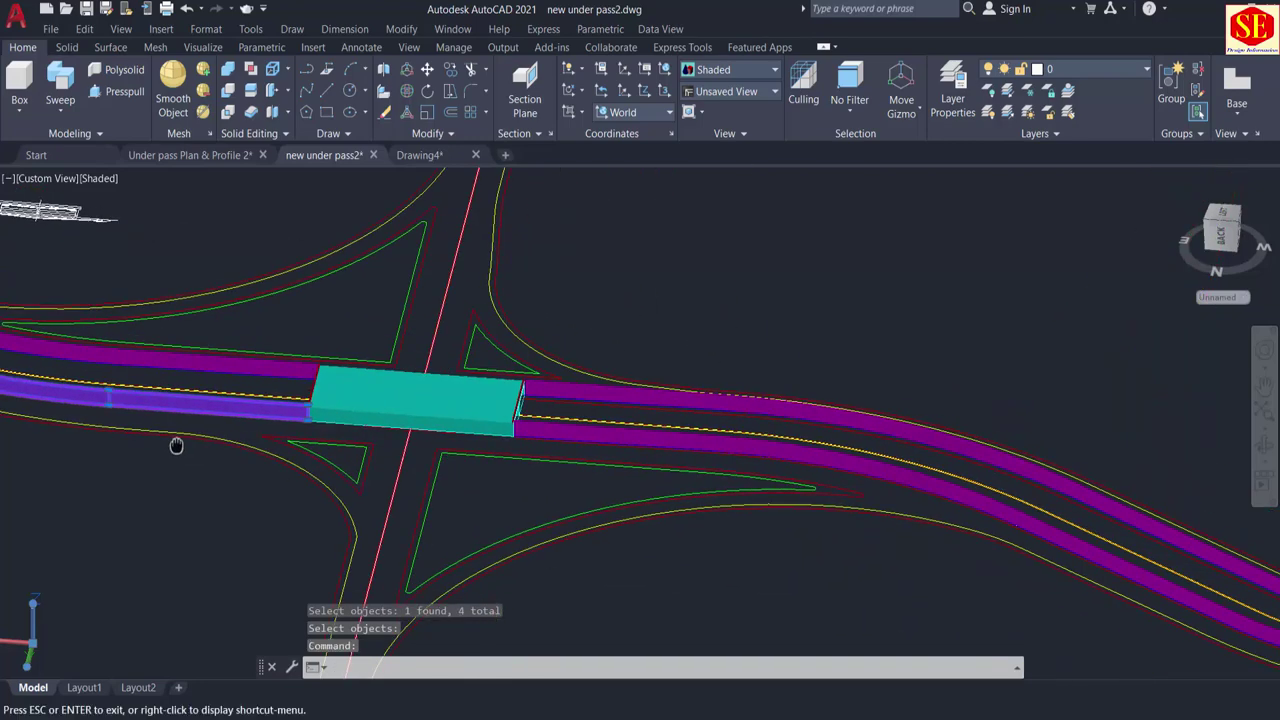
middle_drag(909, 517, 495, 404)
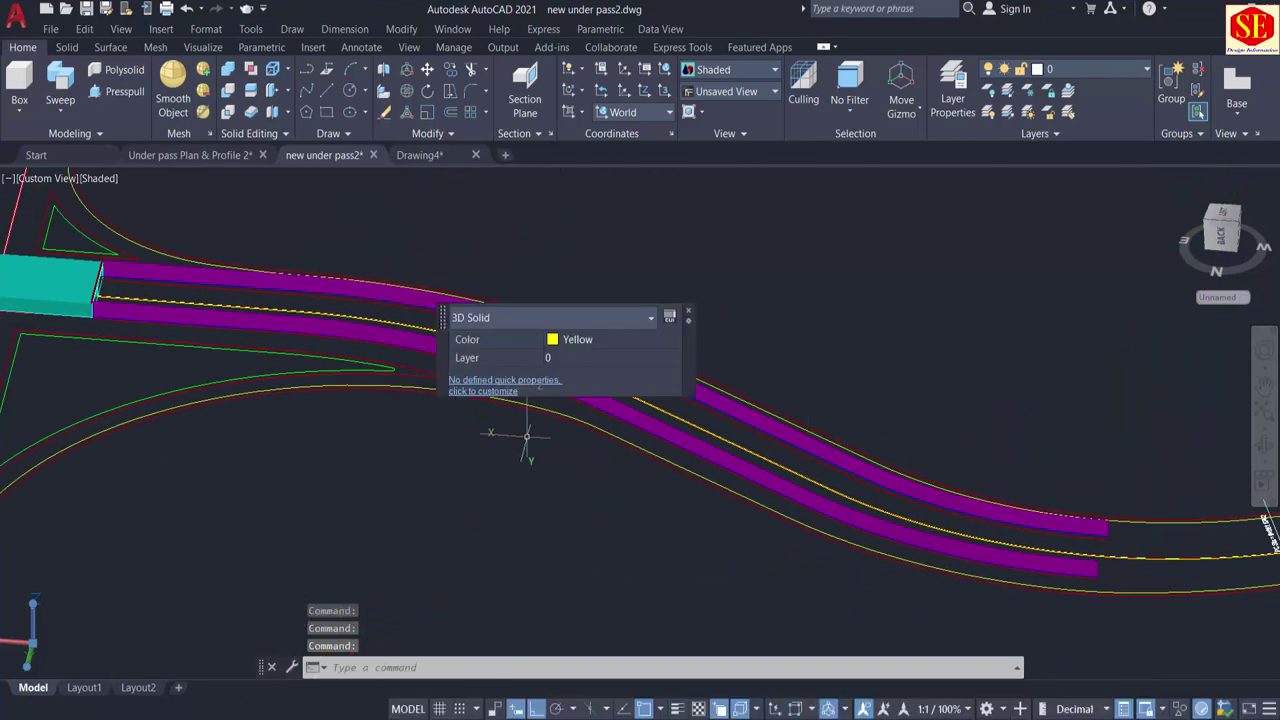
key(Escape)
scroll(697, 445, down, 4)
scroll(905, 540, up, 4)
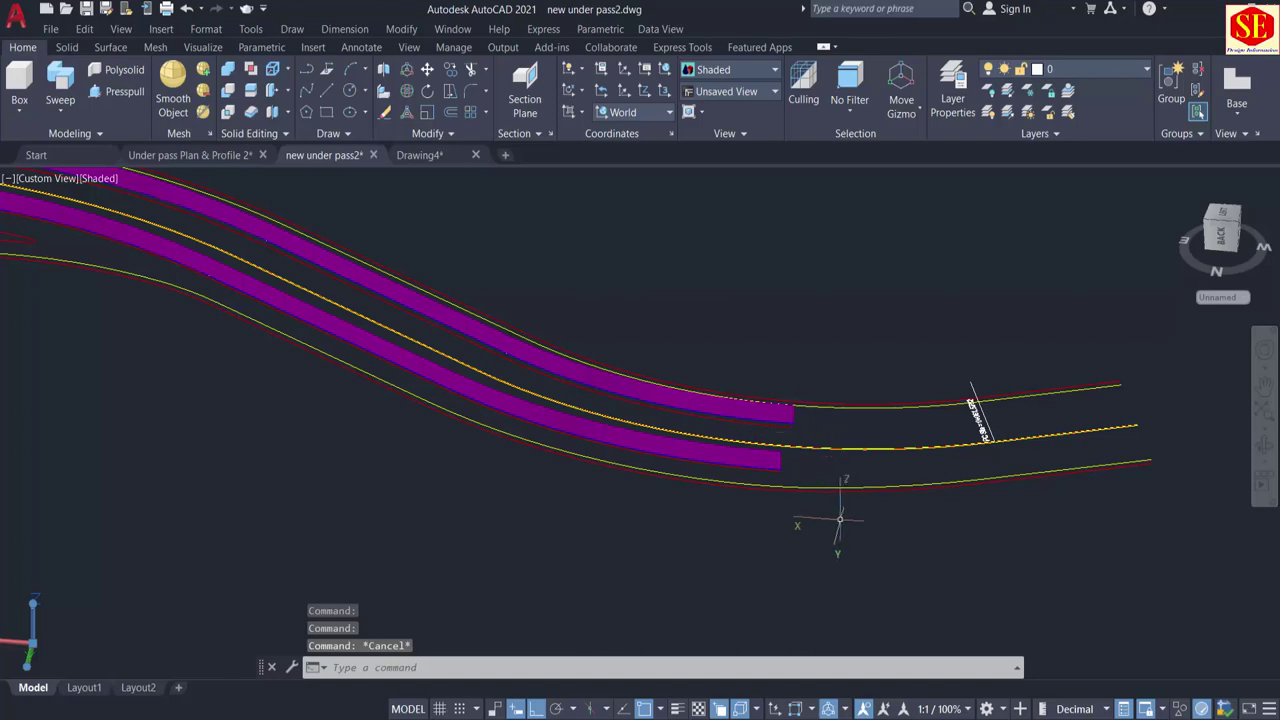
shift+middle_drag(840, 519, 676, 486)
scroll(600, 483, up, 5)
middle_drag(413, 411, 851, 601)
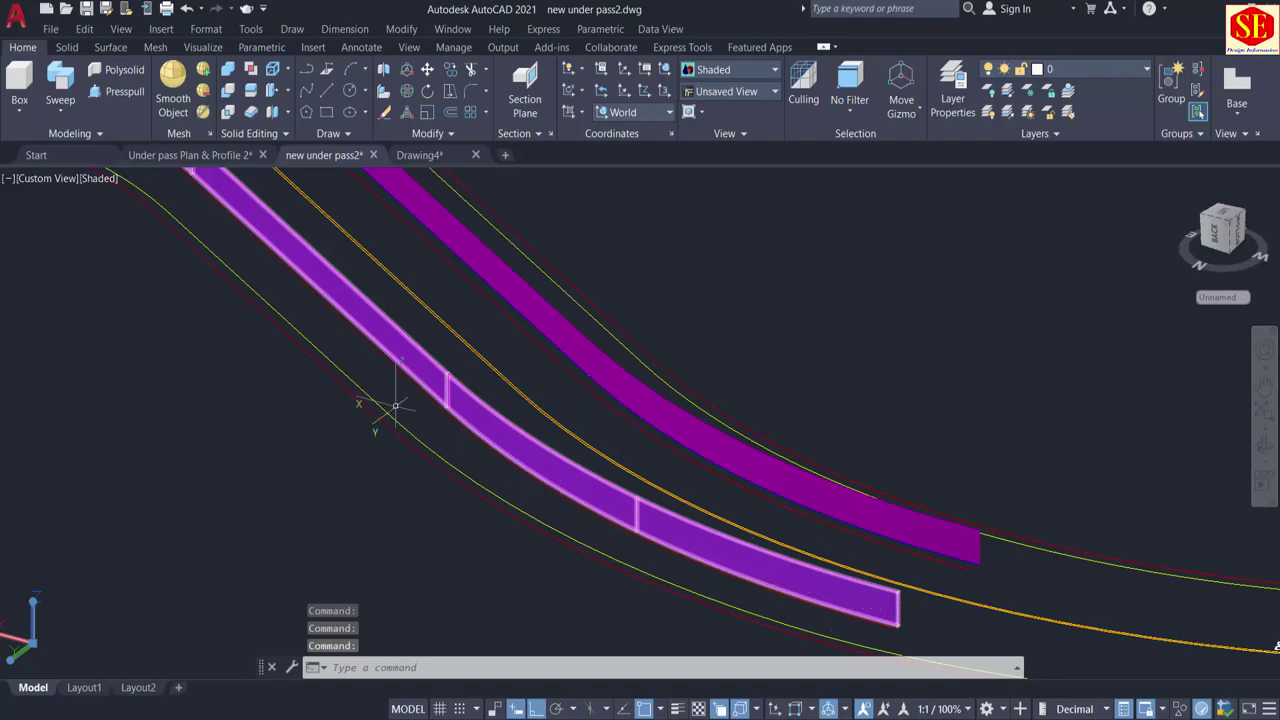
shift+middle_drag(675, 535, 343, 362)
scroll(148, 244, up, 3)
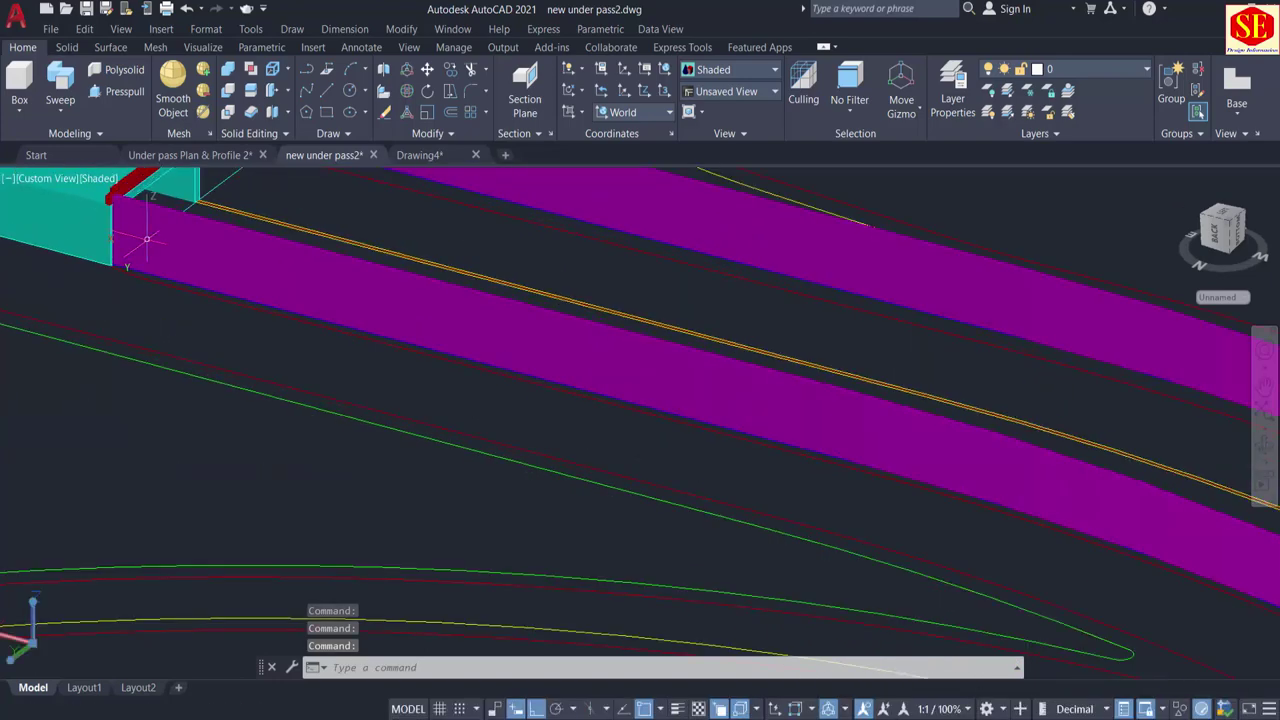
middle_drag(928, 488, 192, 211)
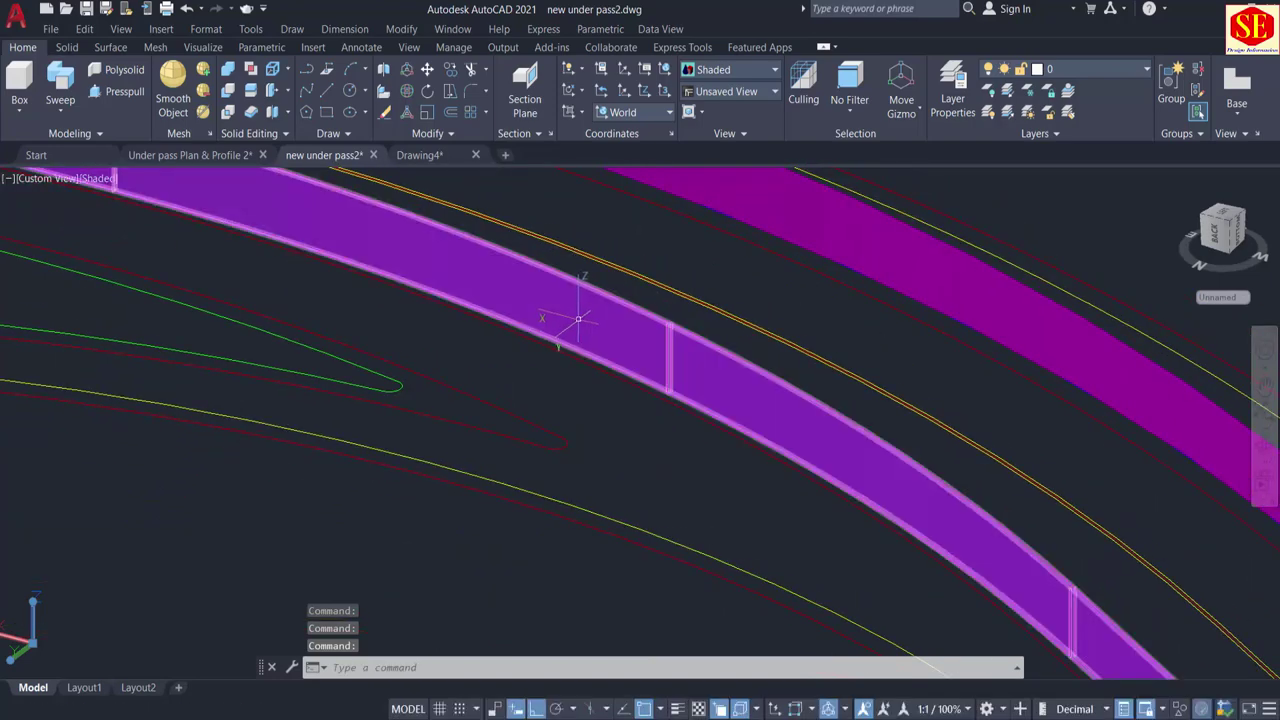
scroll(570, 318, down, 4)
middle_drag(822, 488, 524, 320)
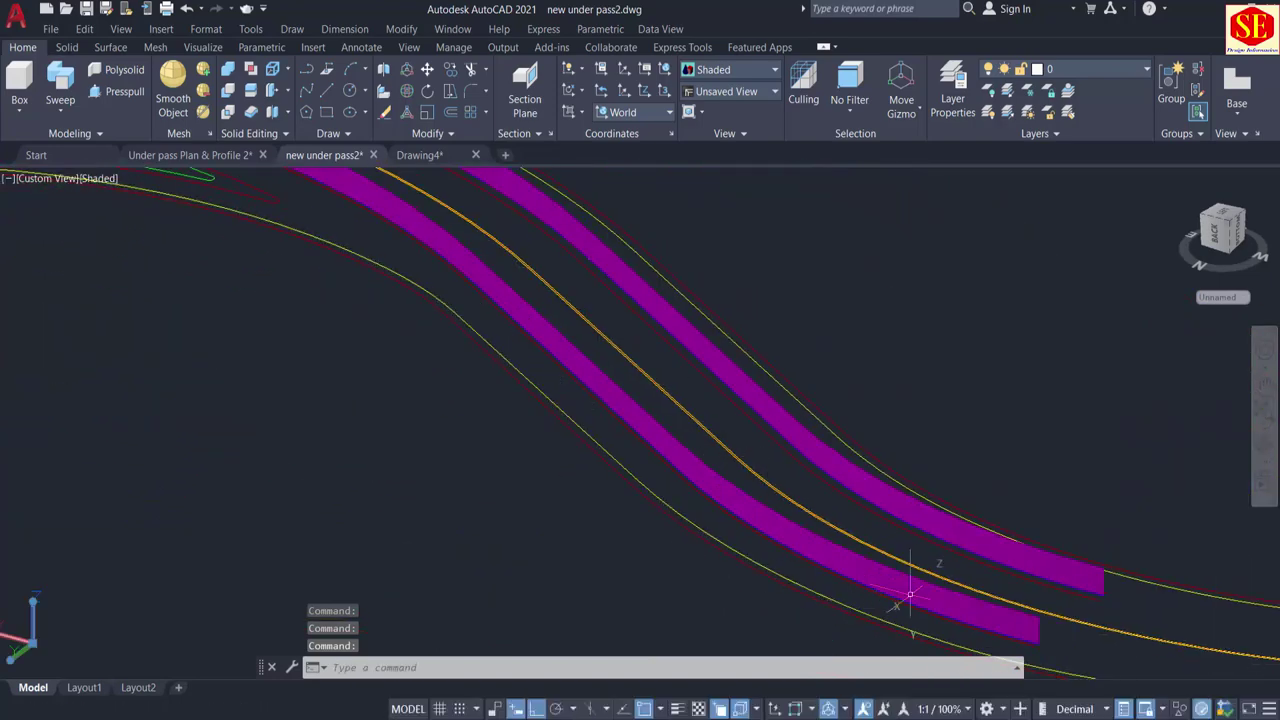
middle_drag(909, 590, 644, 467)
scroll(694, 491, up, 2)
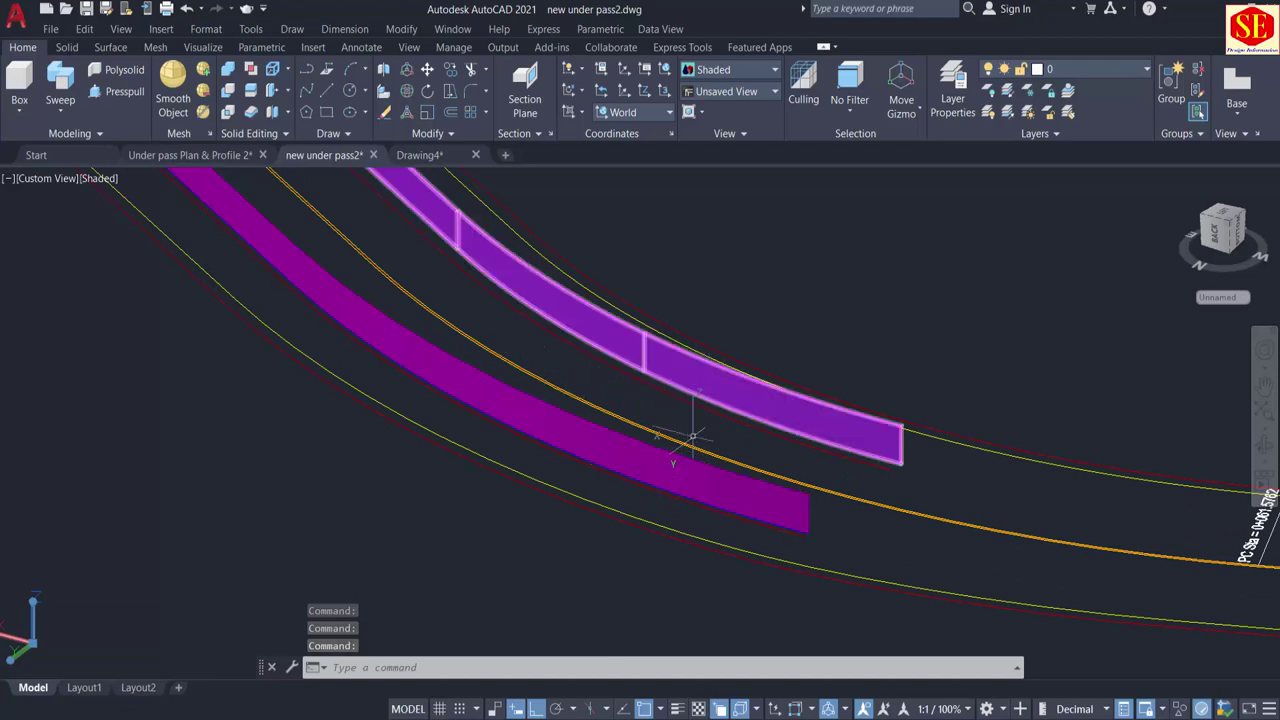
Step: Switch to the Up Coordinates workbook in Excel with the Under Pass centre line coordinates and elevations
click(662, 716)
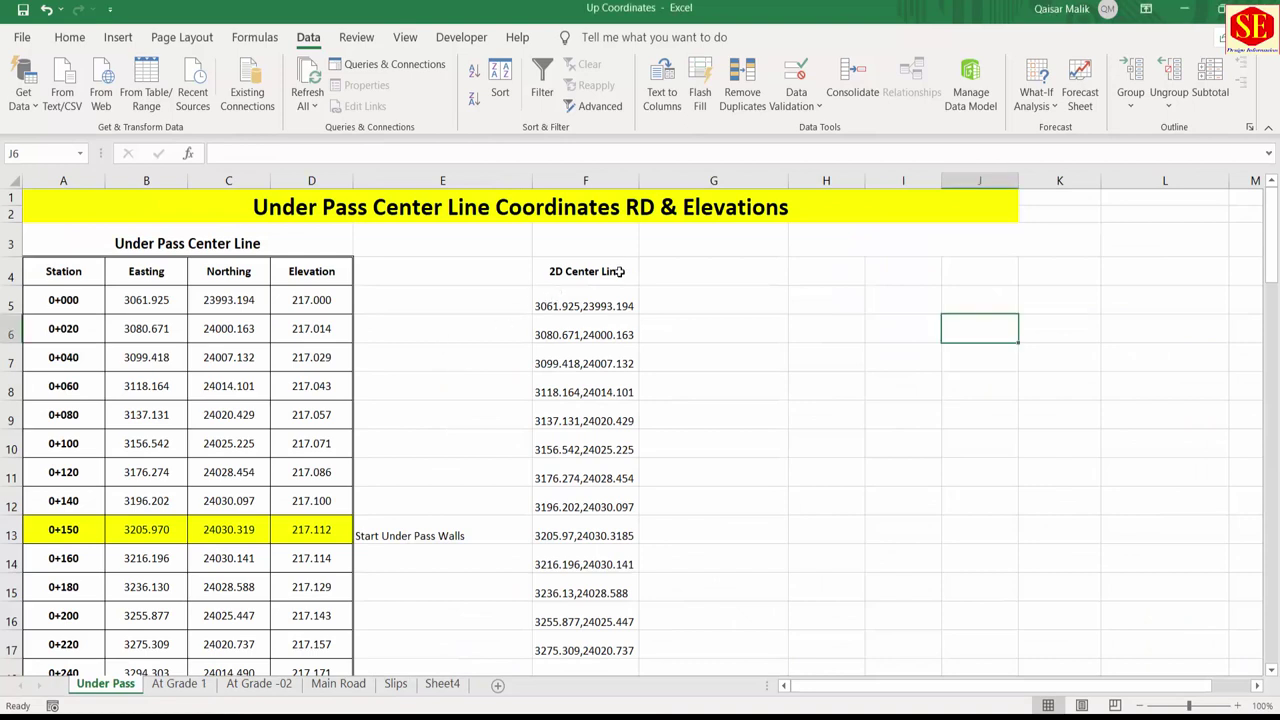
Step: Add the heading 3D Poly Line in cell G4, beside the 2D Center Line heading
click(545, 278)
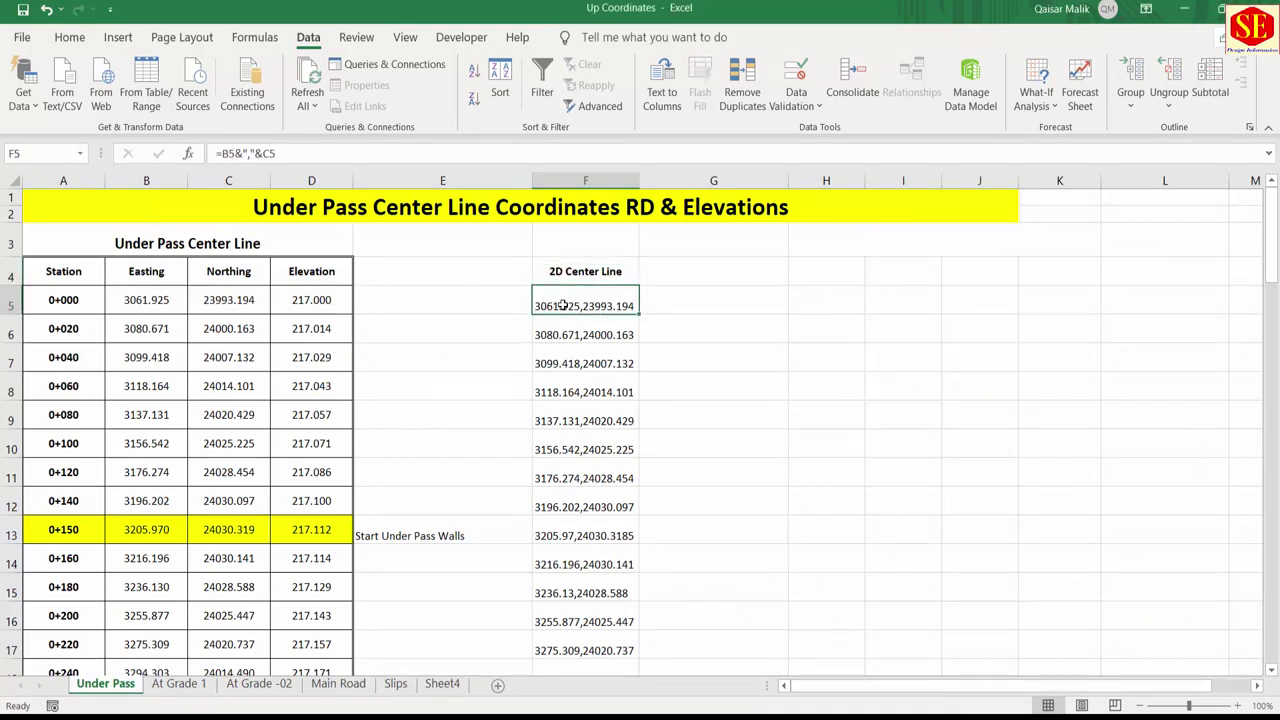
click(686, 280)
text(3D Poly Line)
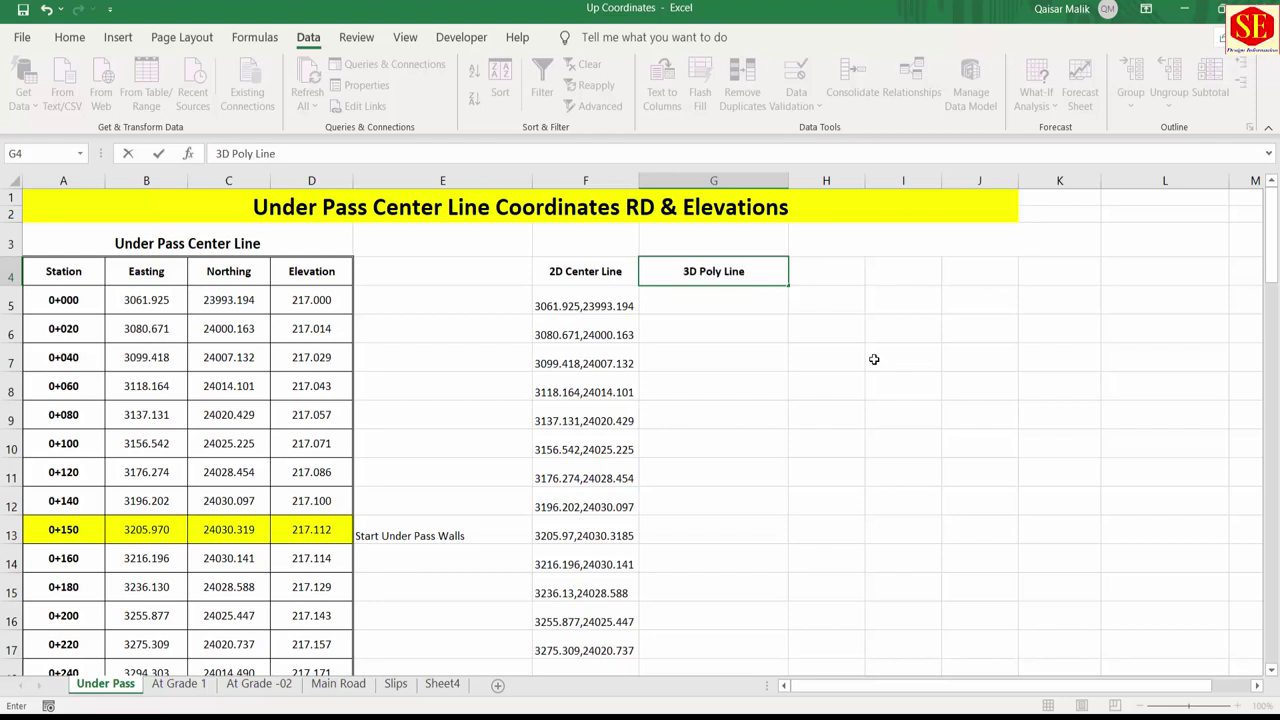
key(Return)
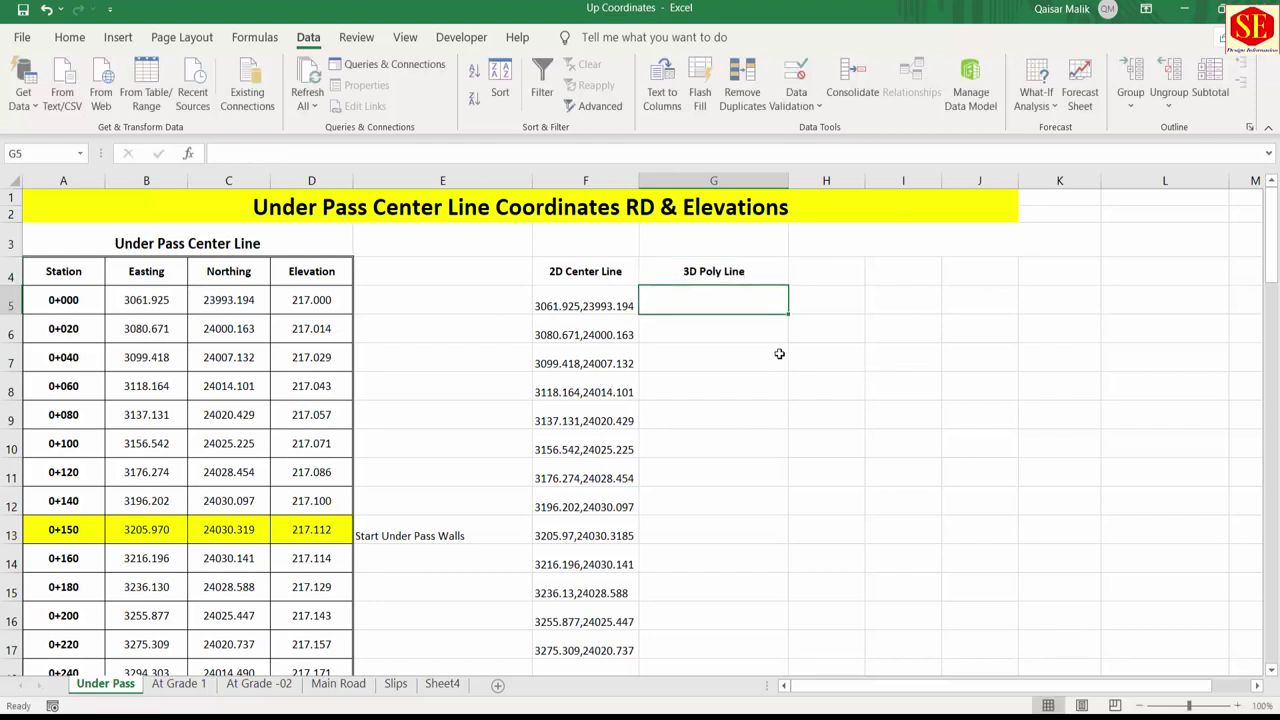
Step: Enter the formula =B5&","&C5&","&D5 in G5 to join easting, northing and elevation with commas
double_click(580, 308)
text(=)
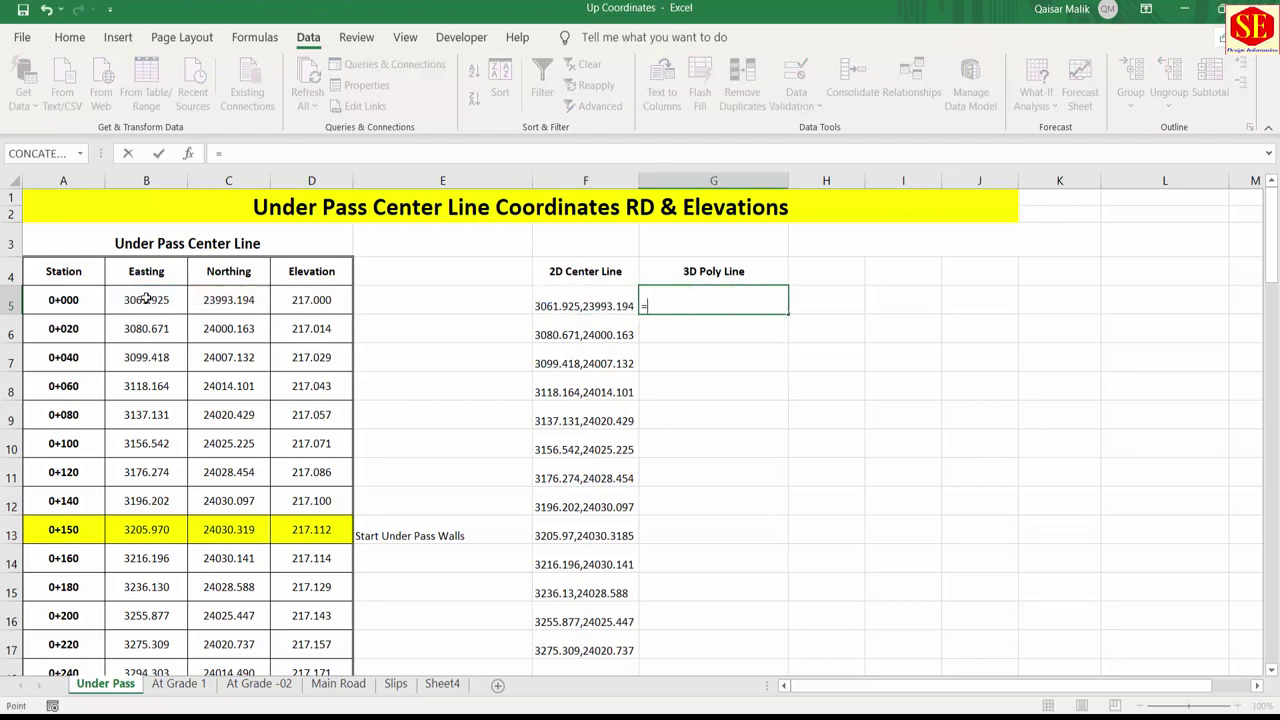
click(146, 298)
text(&","&)
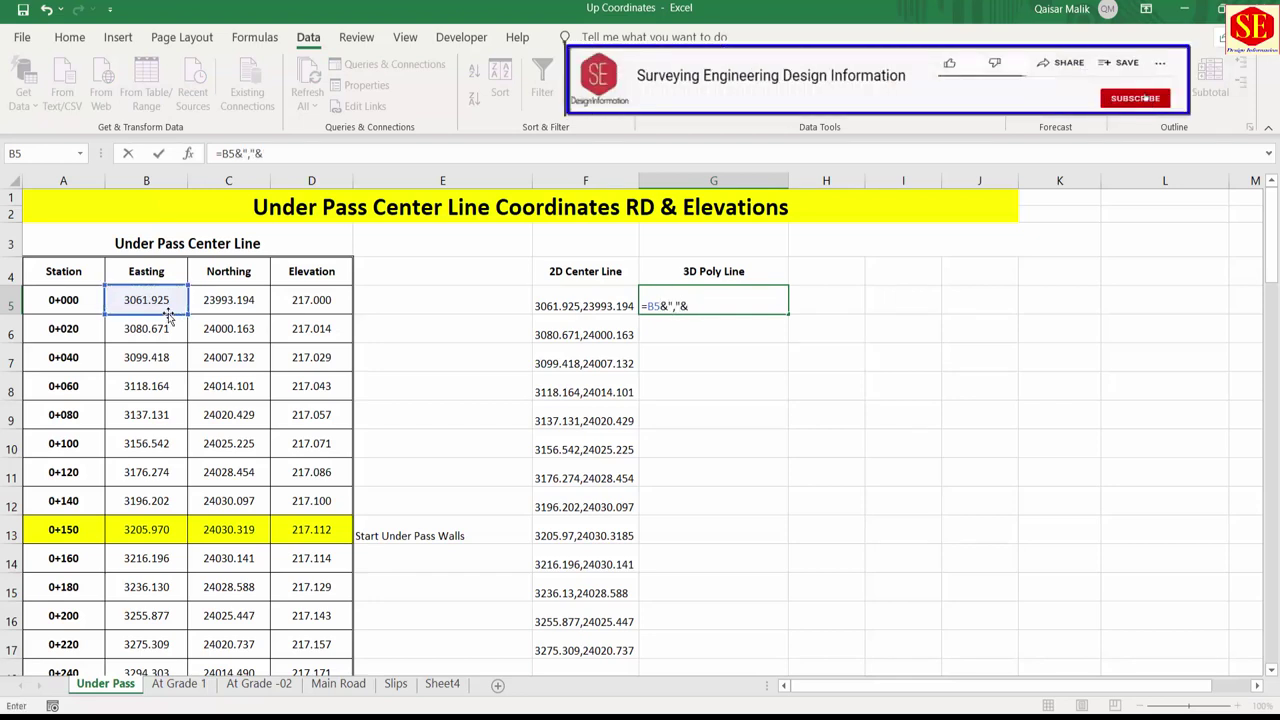
click(228, 299)
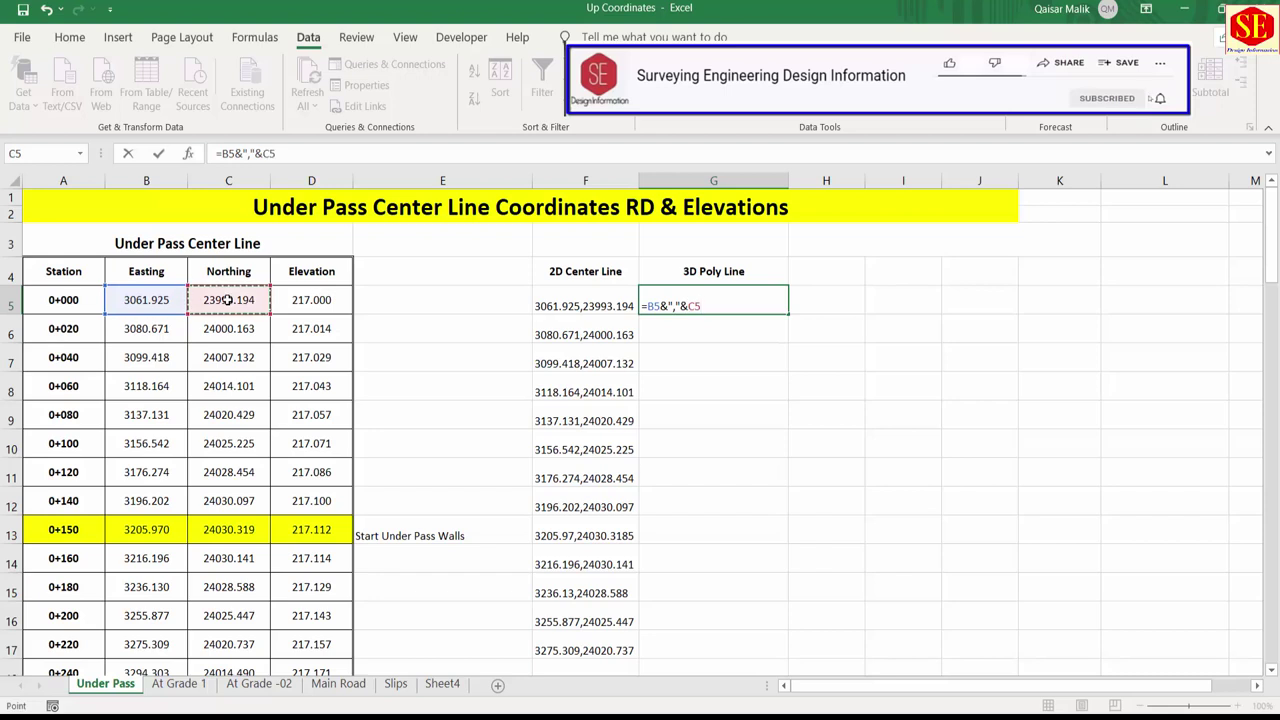
text(&","&)
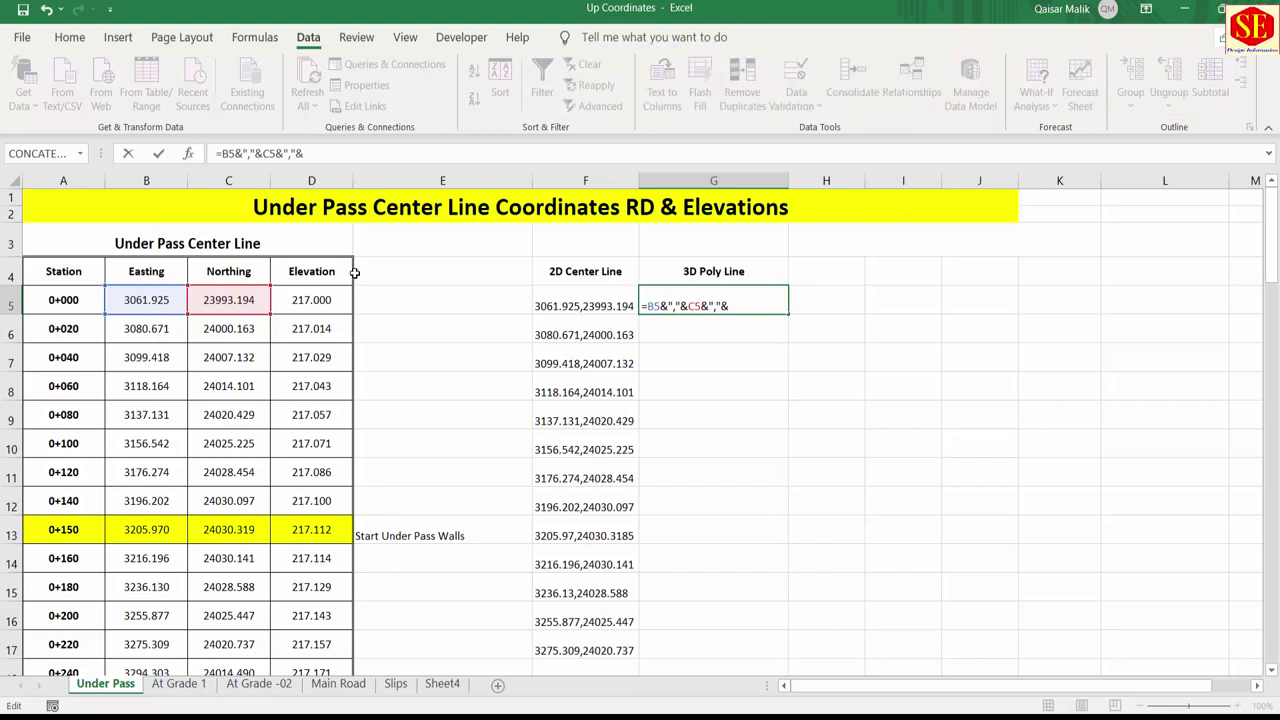
click(314, 298)
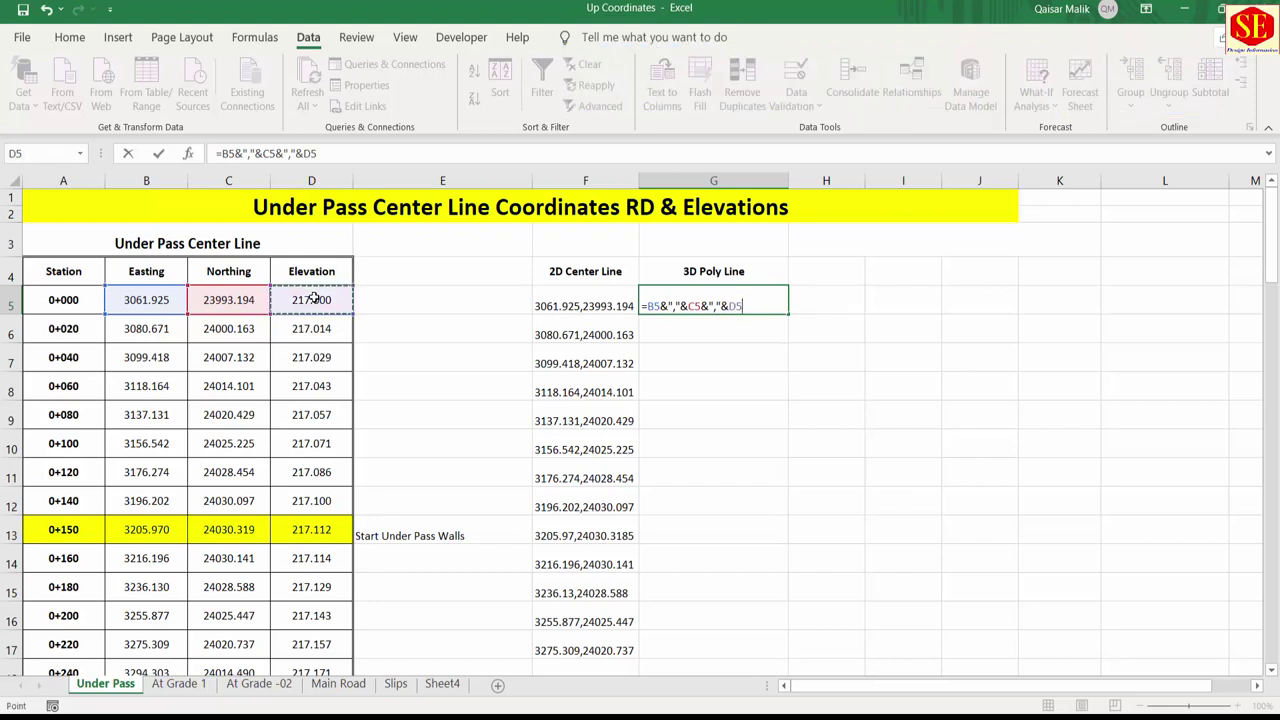
key(Return)
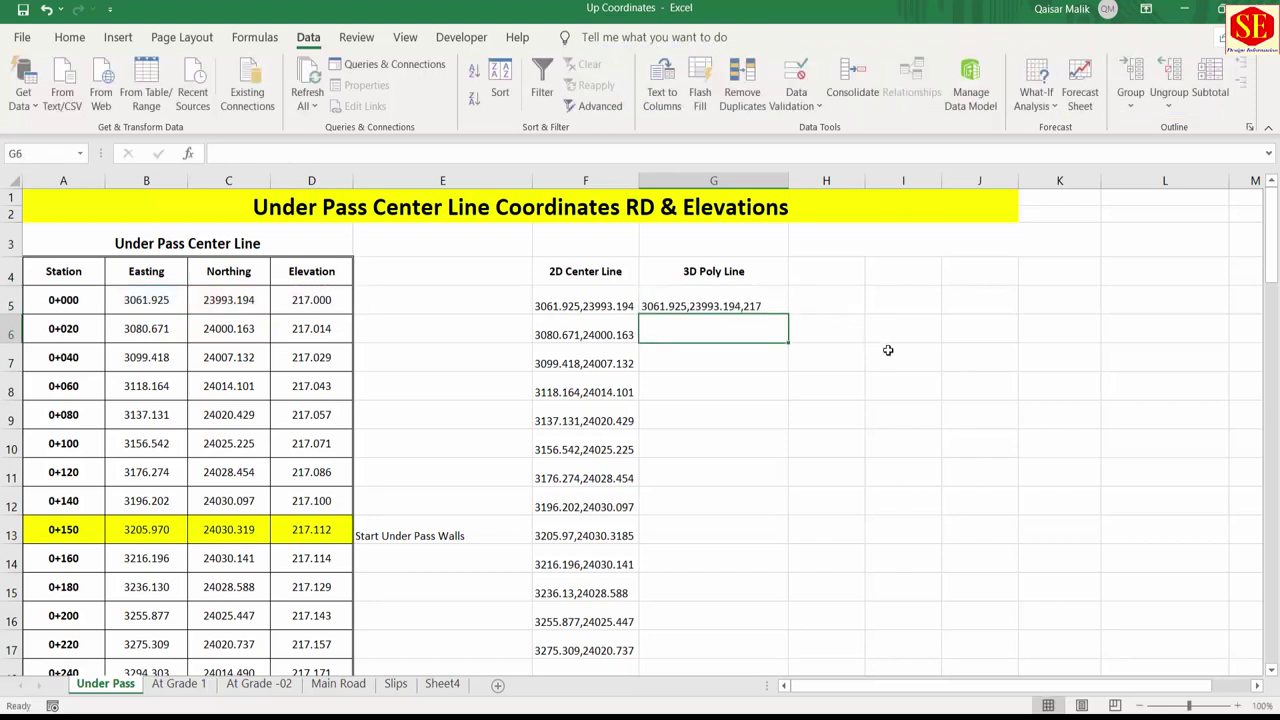
Step: Compare the G5 formula with the 2D formula in F5 and fill it down the 3D Poly Line column for all stations
click(734, 306)
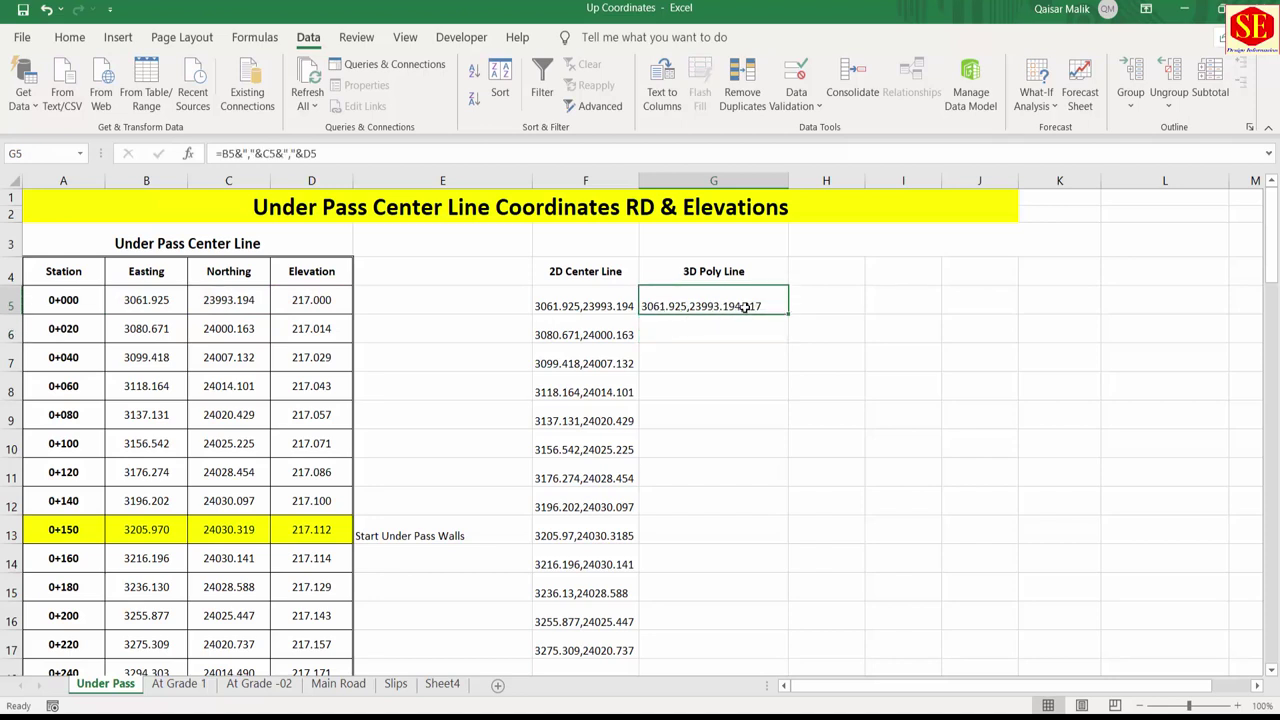
double_click(720, 305)
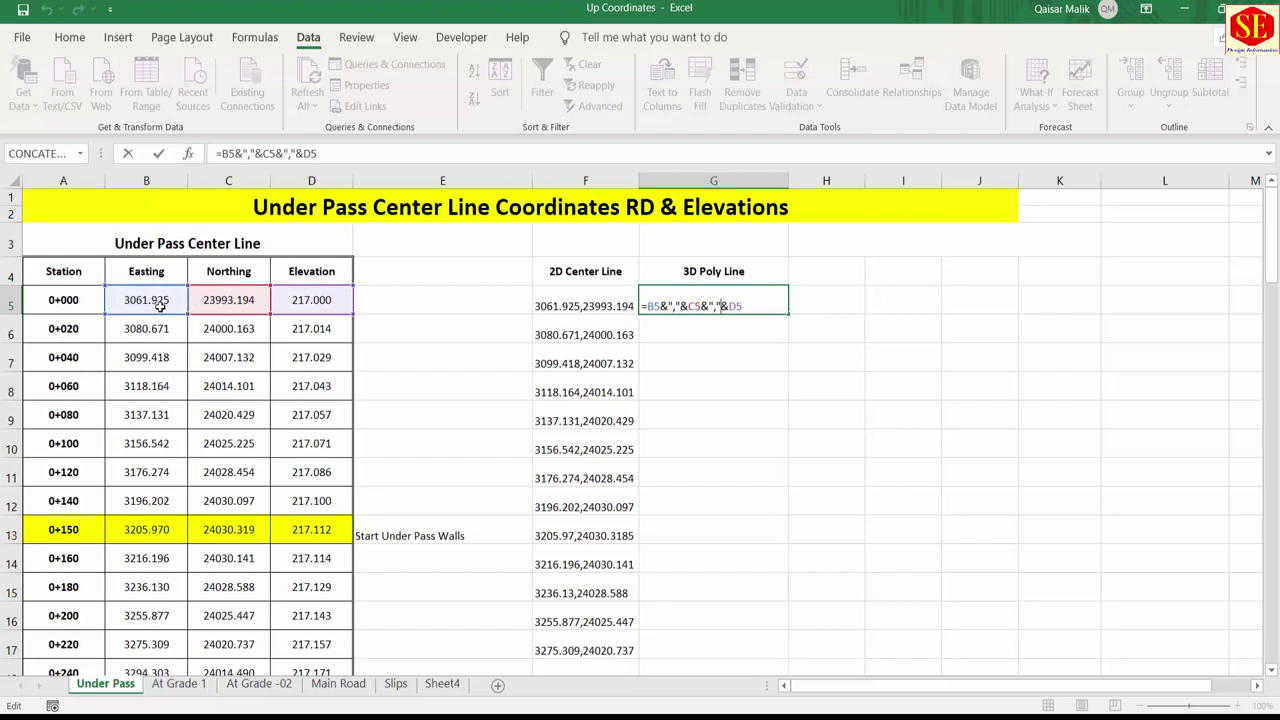
click(571, 305)
double_click(570, 307)
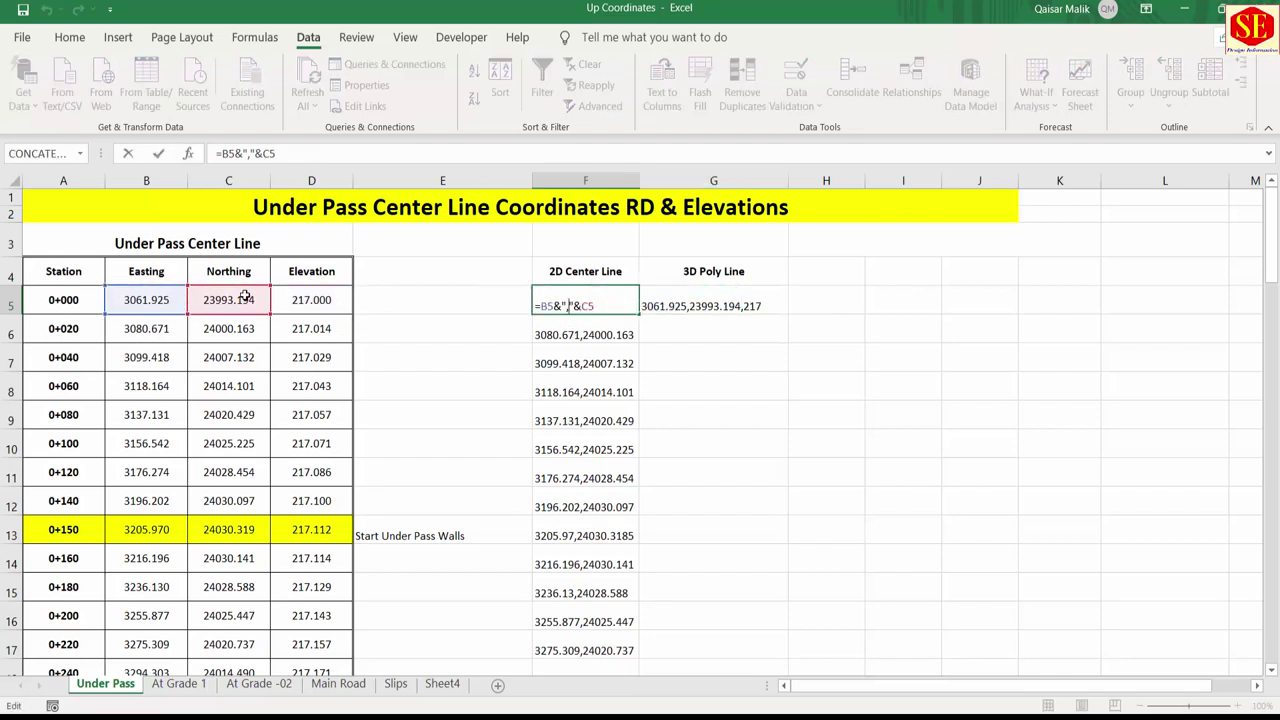
key(Escape)
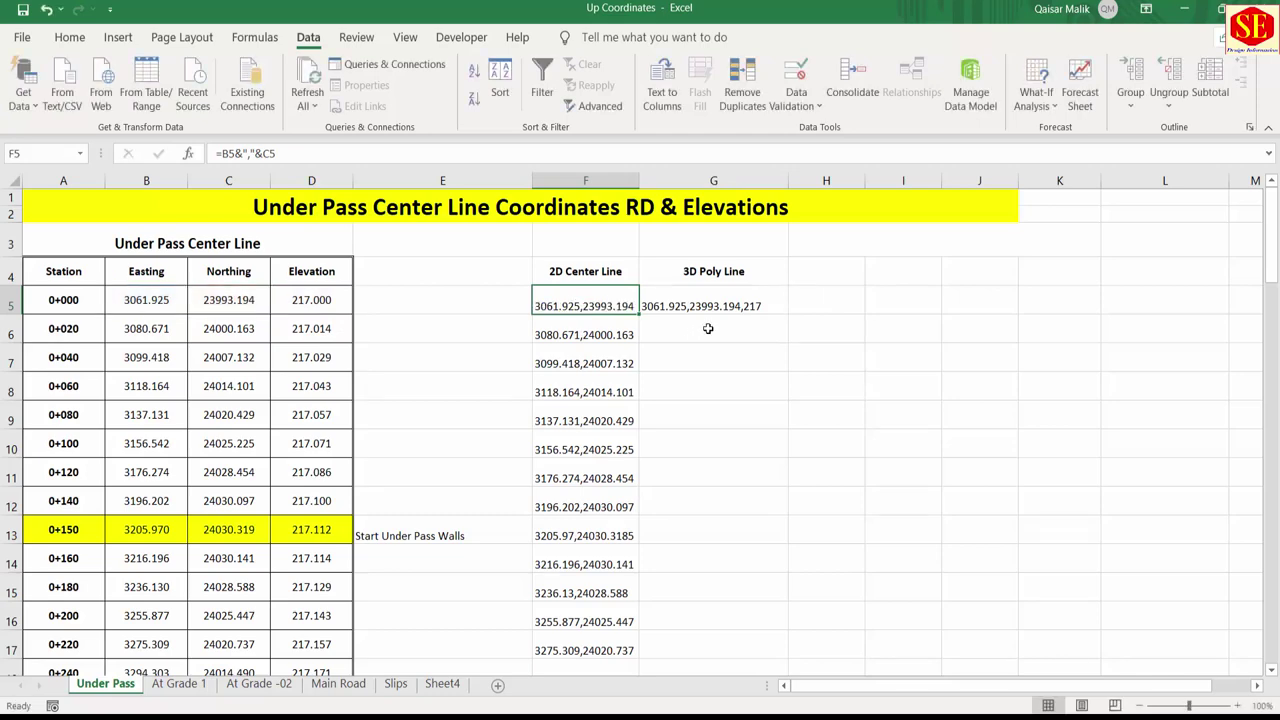
click(757, 315)
double_click(789, 314)
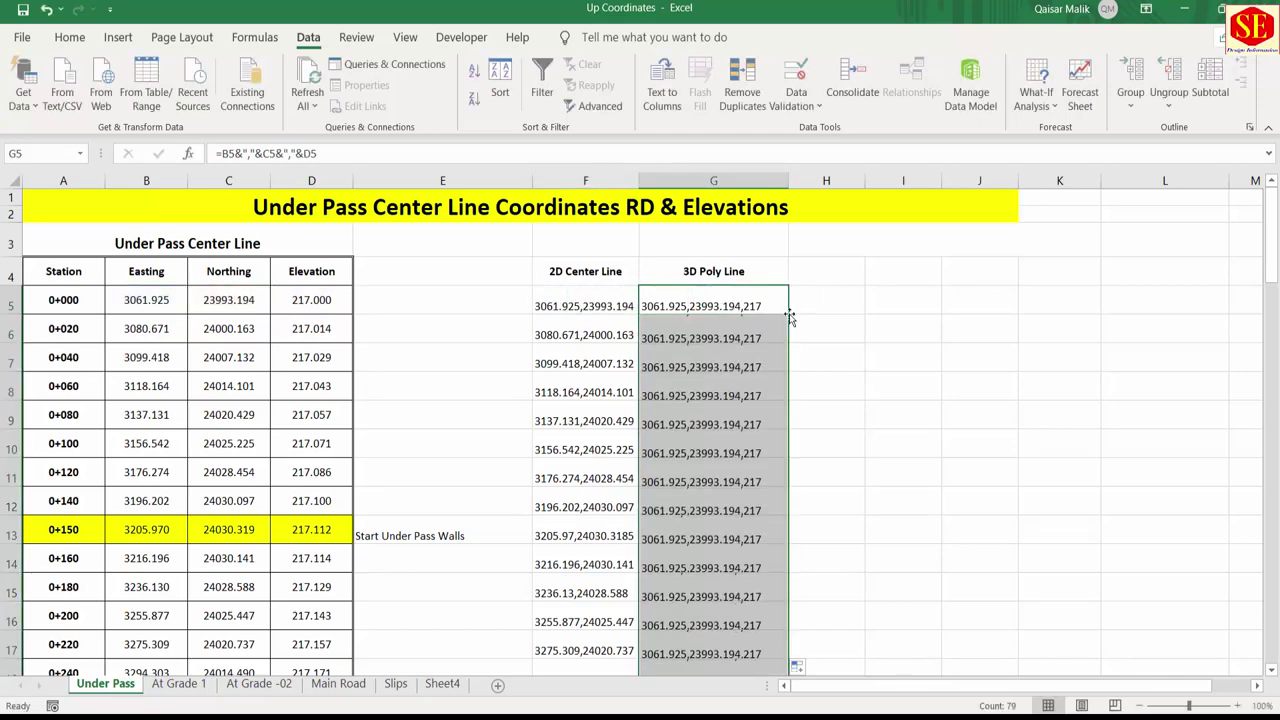
scroll(777, 394, down, 12)
scroll(777, 394, down, 15)
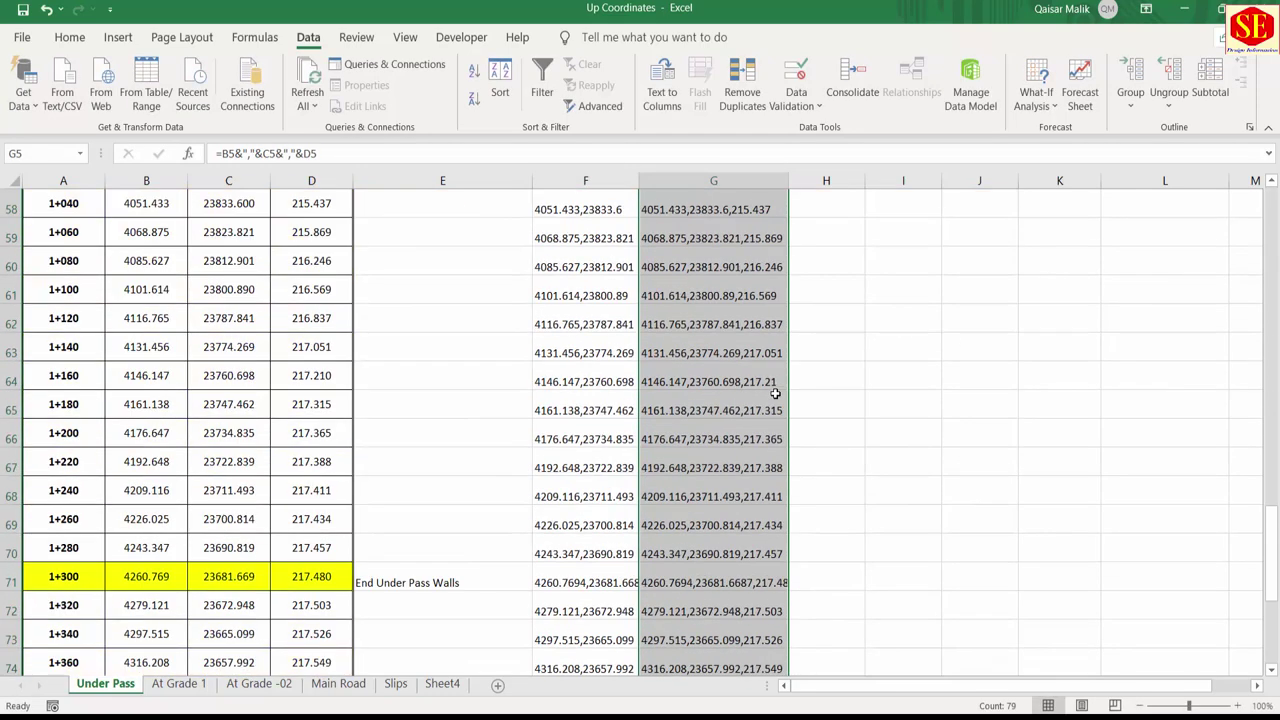
scroll(777, 394, up, 12)
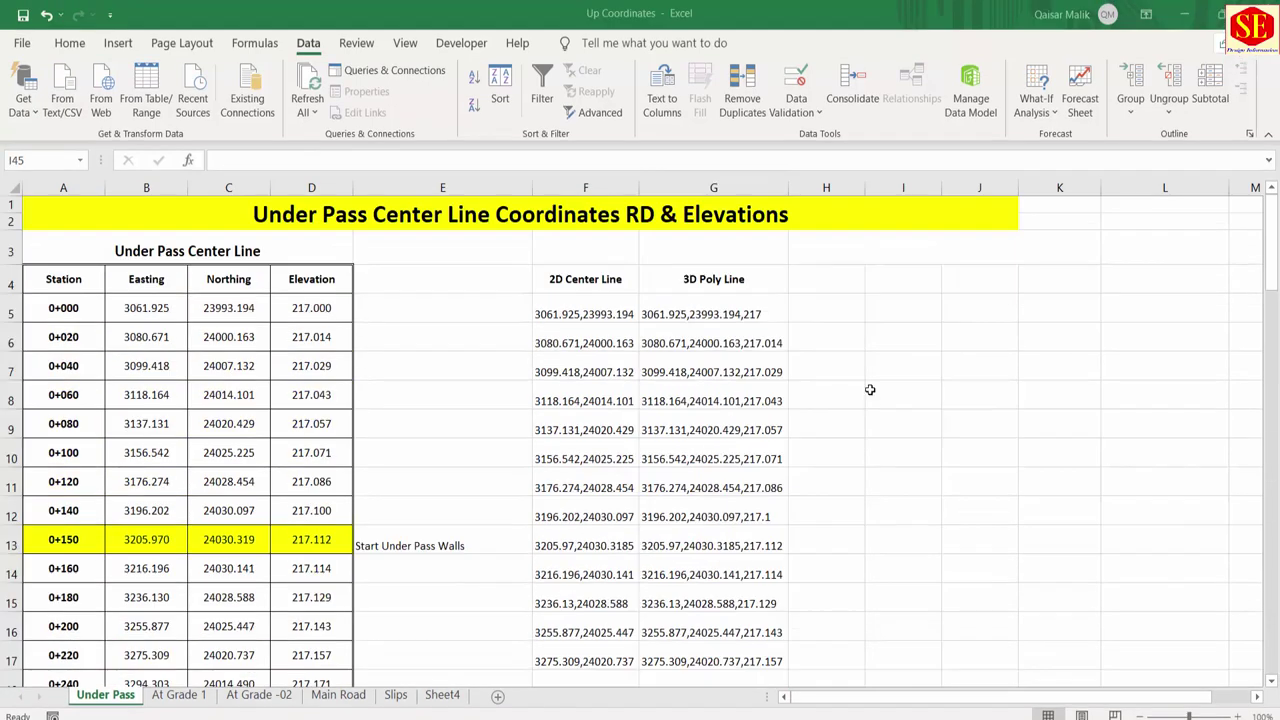
Step: Highlight G13, the 3D coordinates of station 0+150 where the underpass walls start, in yellow
click(692, 305)
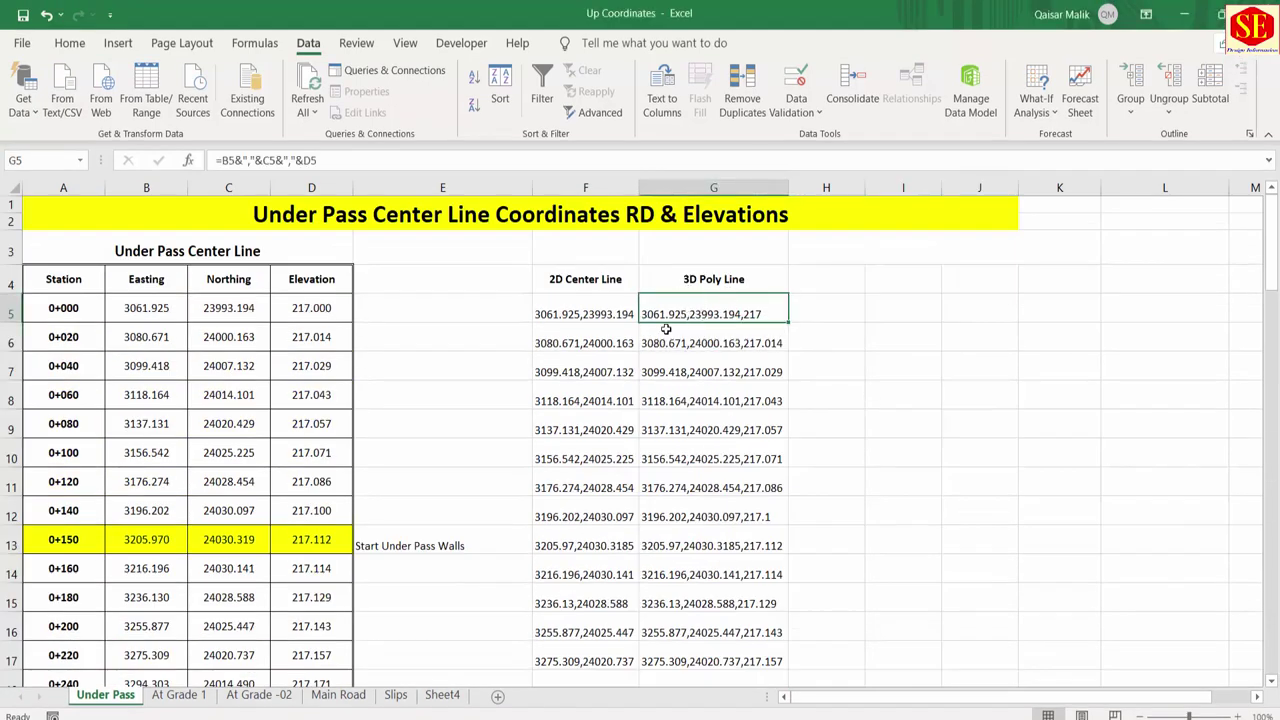
click(312, 539)
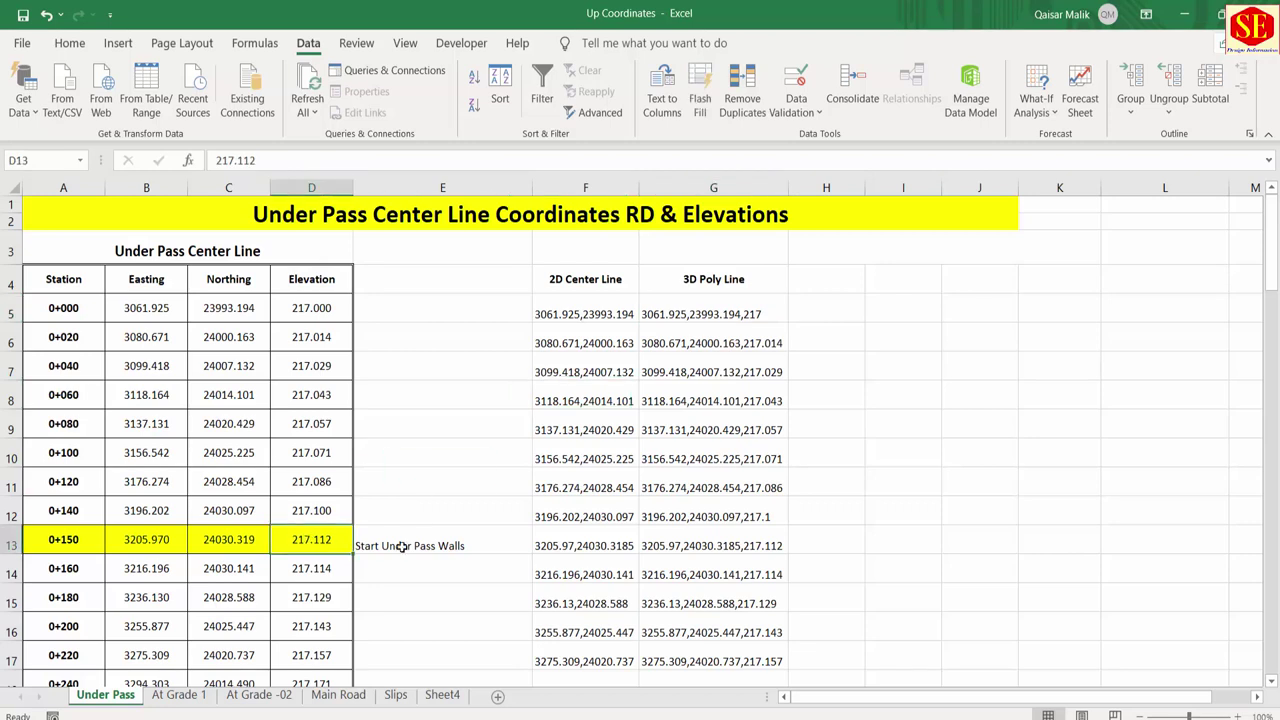
click(407, 545)
click(663, 548)
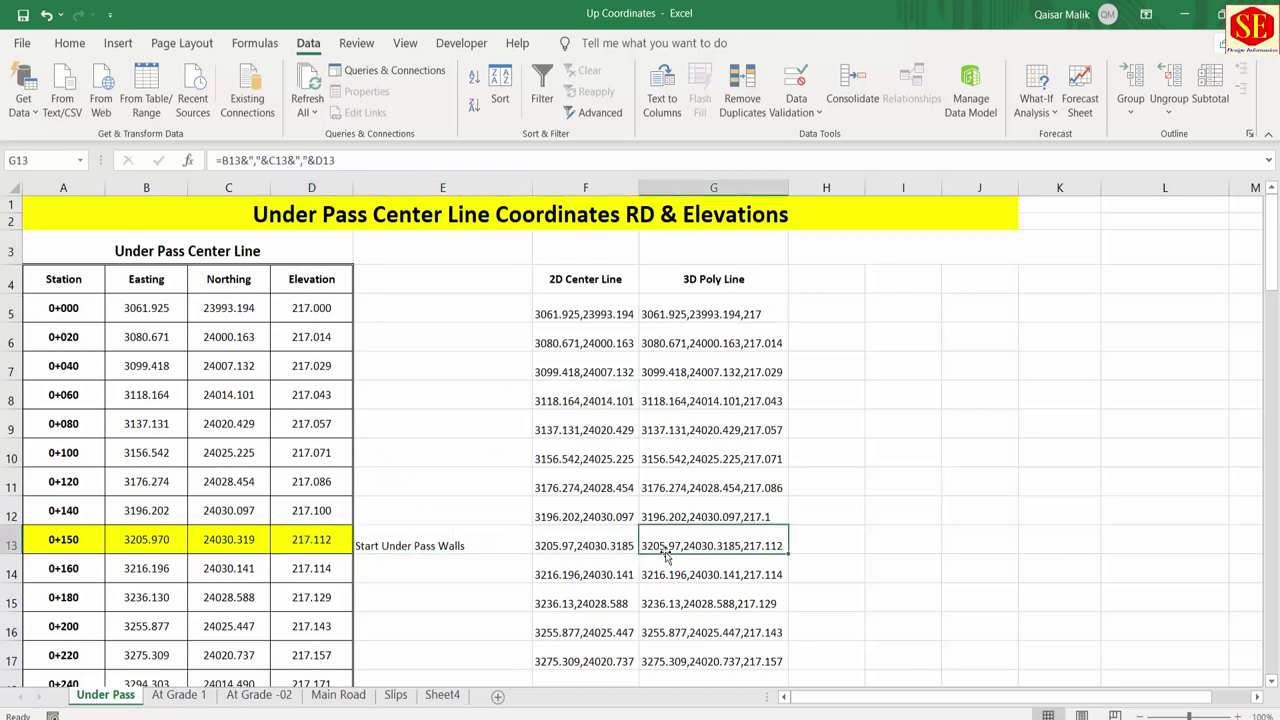
click(69, 43)
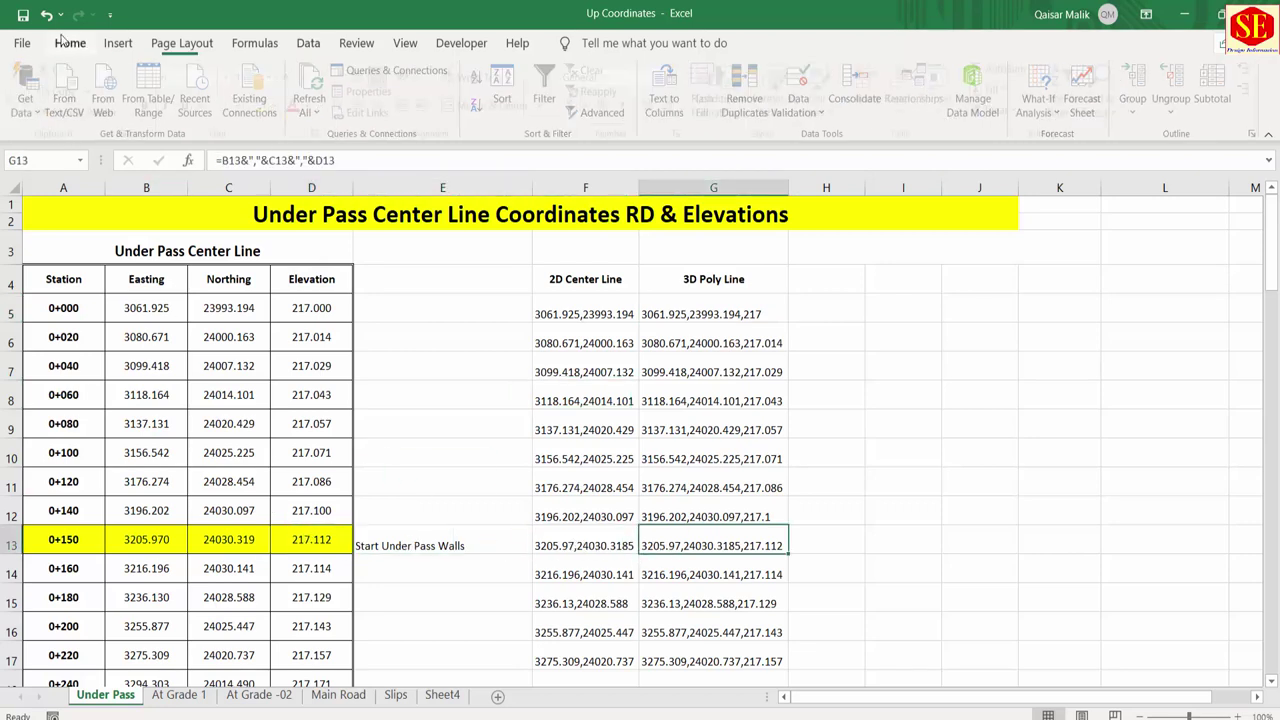
click(267, 105)
Step: Highlight the 3D Poly Line entries for stations 0+700, 0+800 and 1+300 in yellow
scroll(513, 301, down, 16)
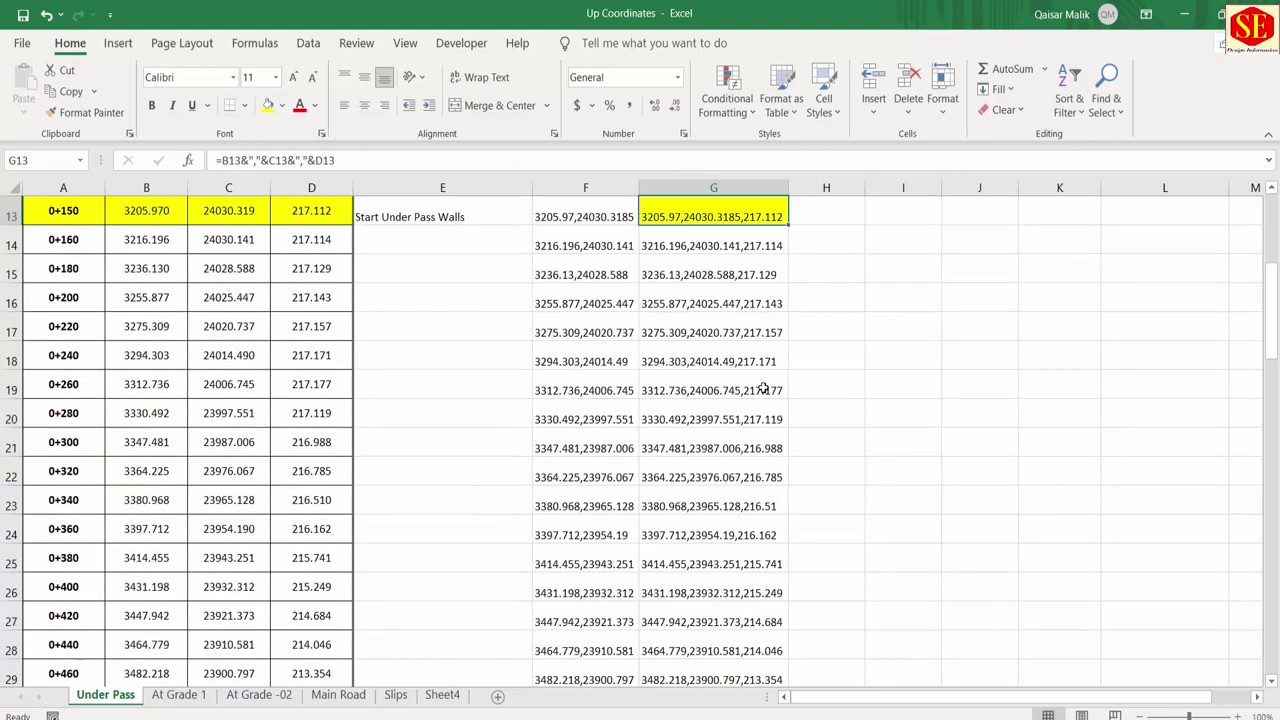
scroll(762, 387, up, 6)
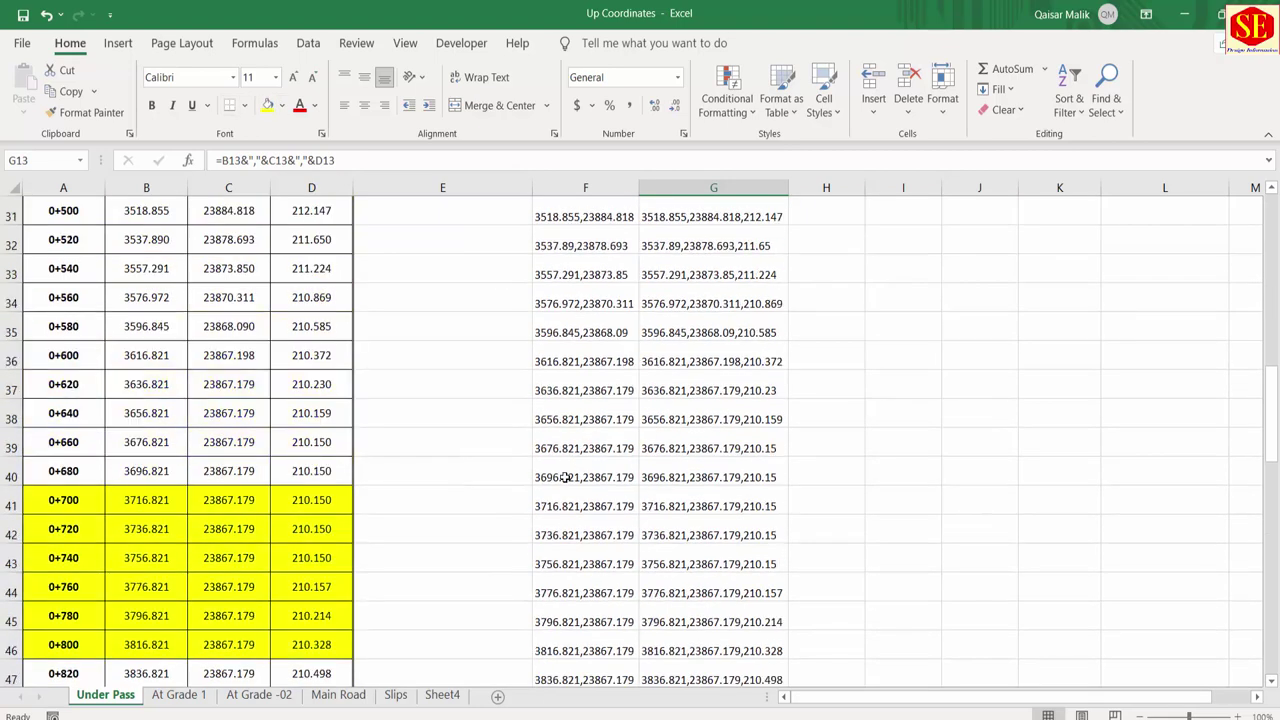
click(735, 510)
click(267, 105)
scroll(900, 509, down, 6)
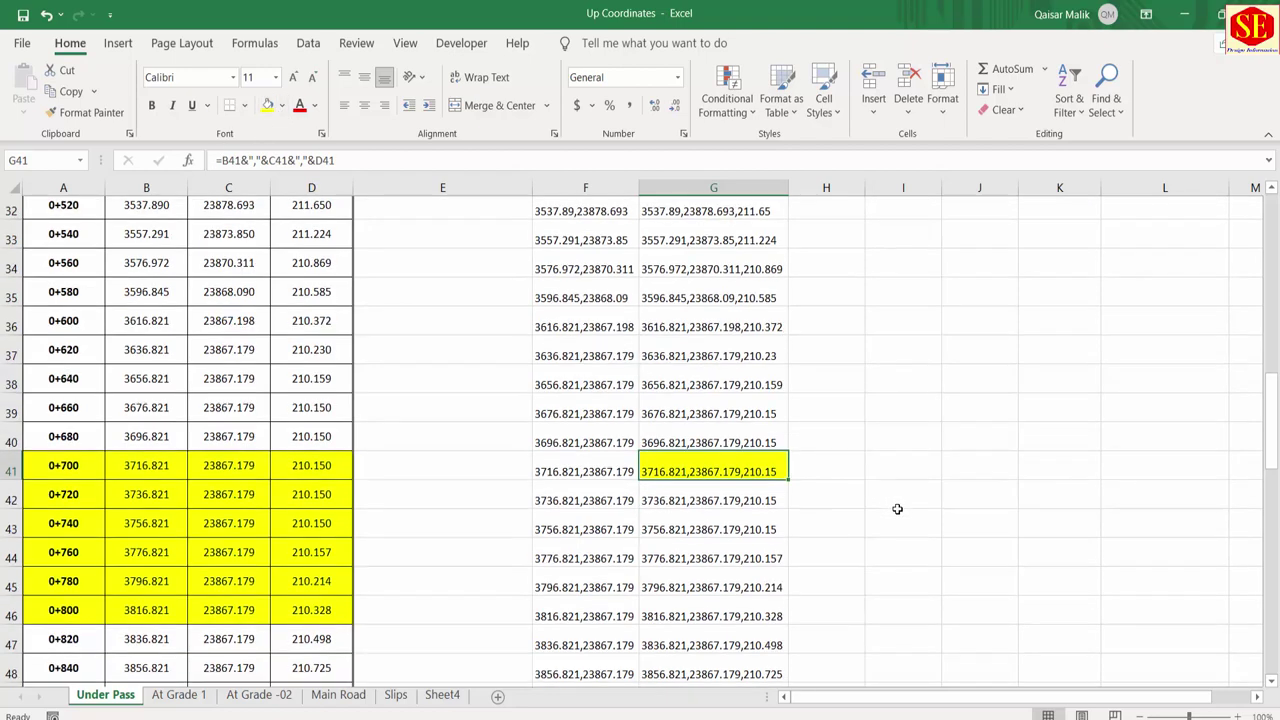
scroll(382, 371, up, 3)
click(692, 394)
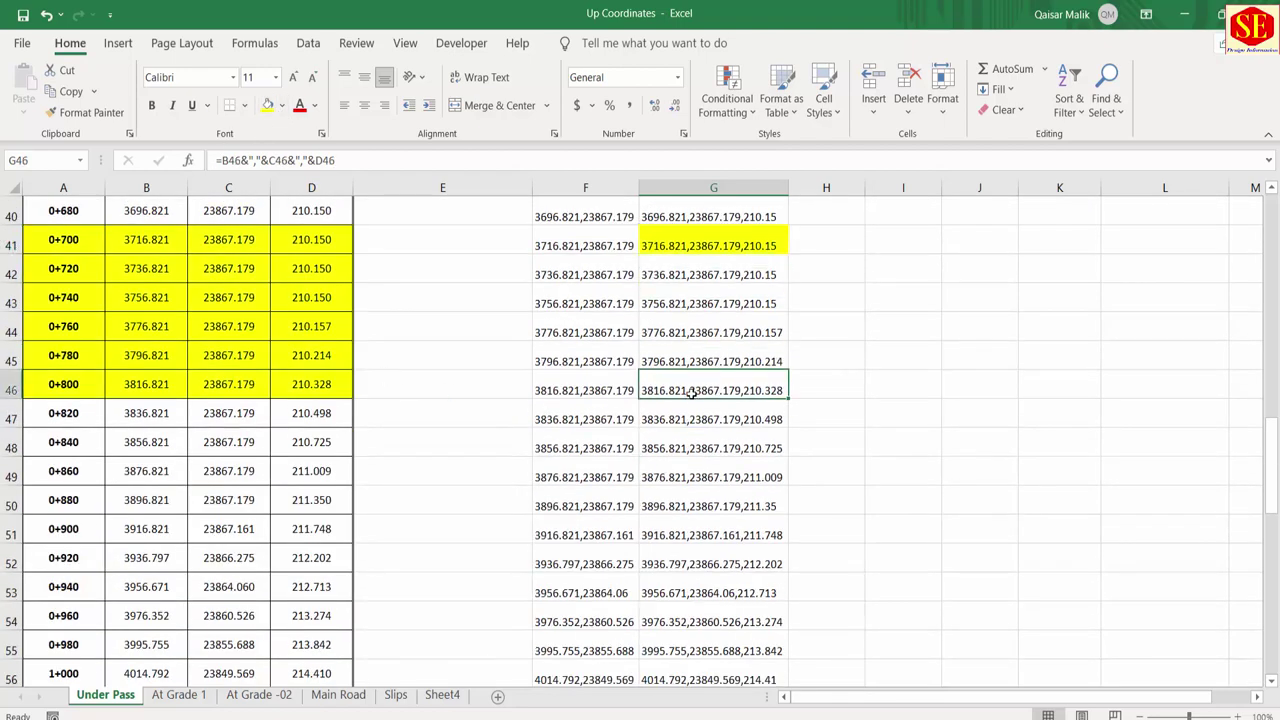
click(267, 105)
scroll(857, 367, down, 7)
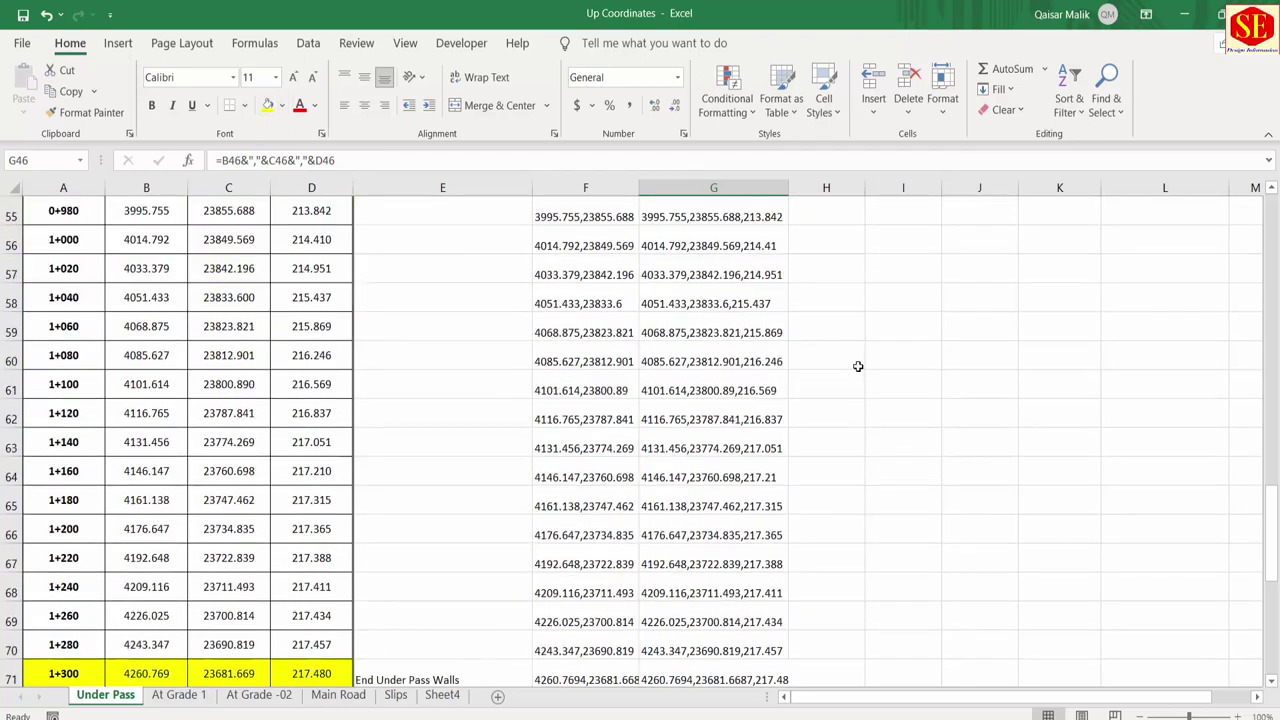
click(692, 505)
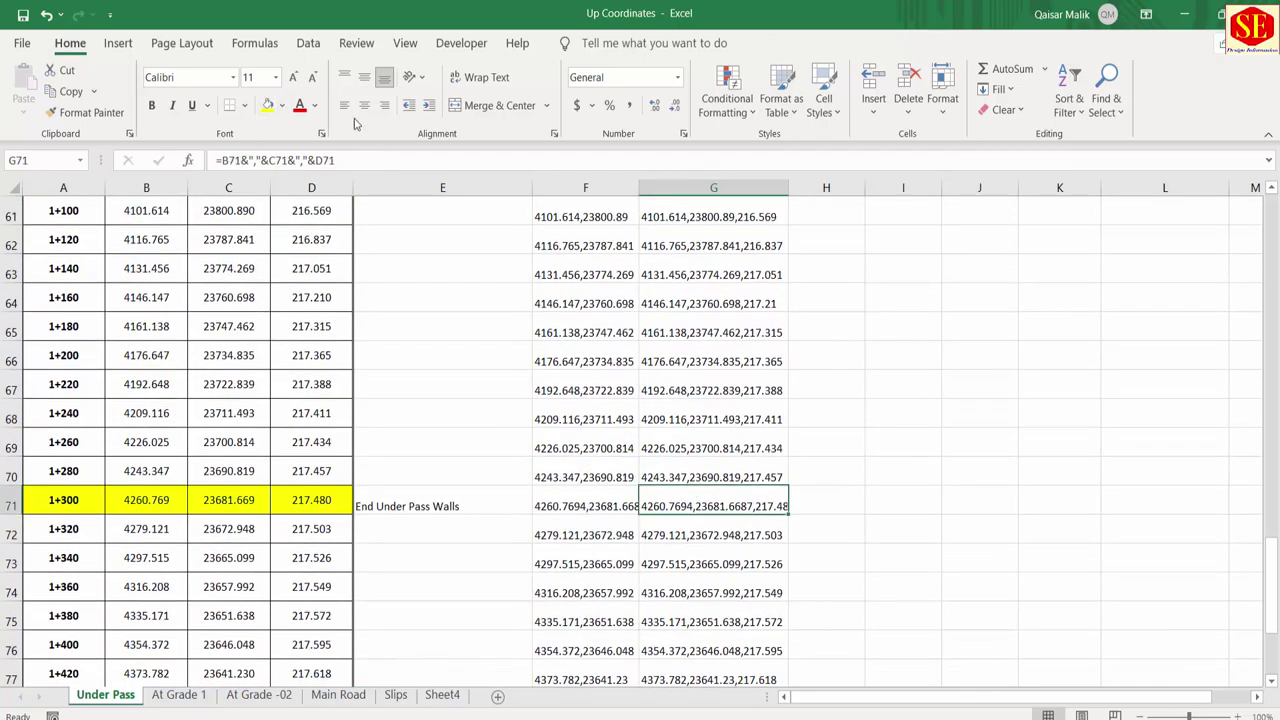
click(267, 105)
Step: Copy the 3D Poly Line coordinates from station 0+150 to station 0+700, cells G13 to G41
scroll(964, 470, up, 20)
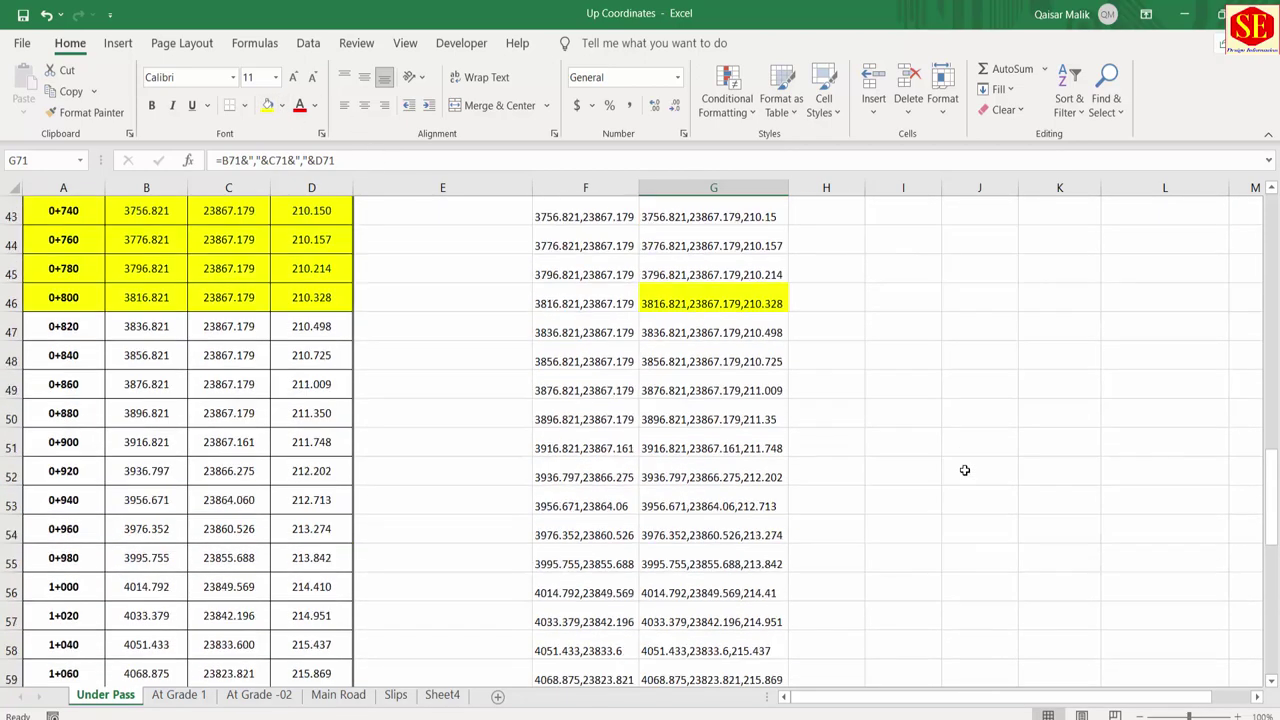
scroll(936, 472, down, 3)
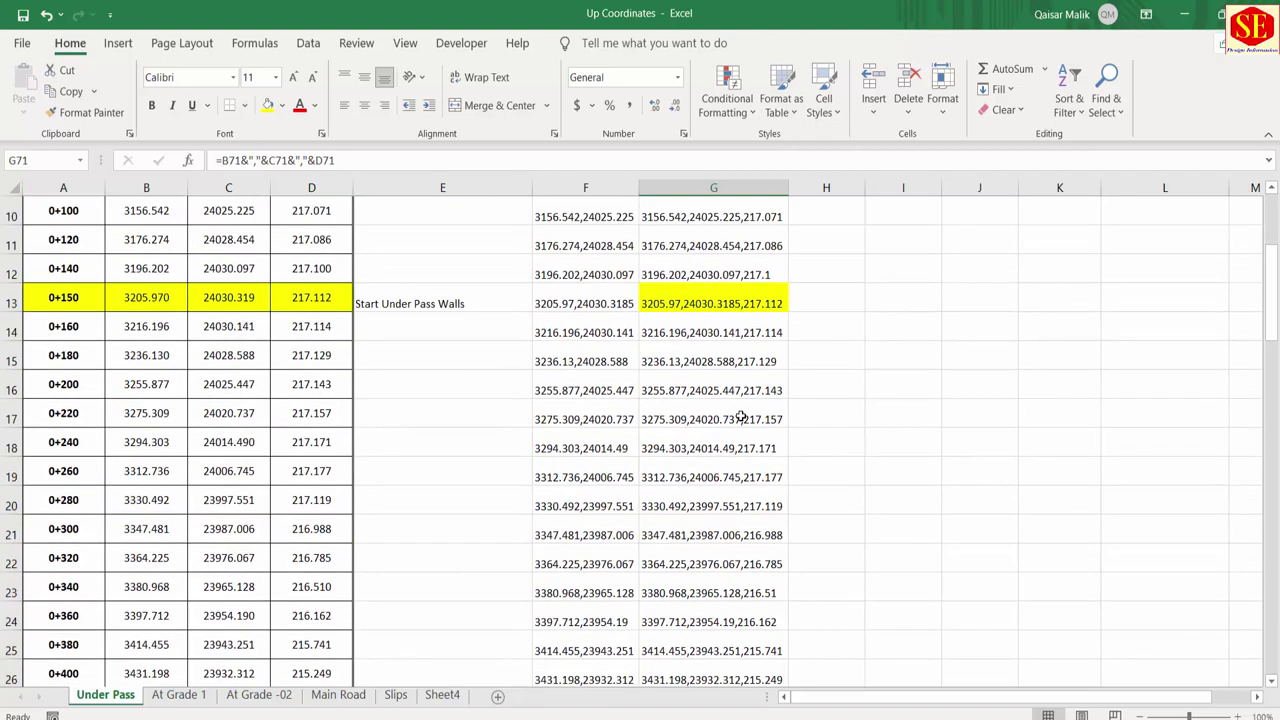
drag(713, 291, 706, 647)
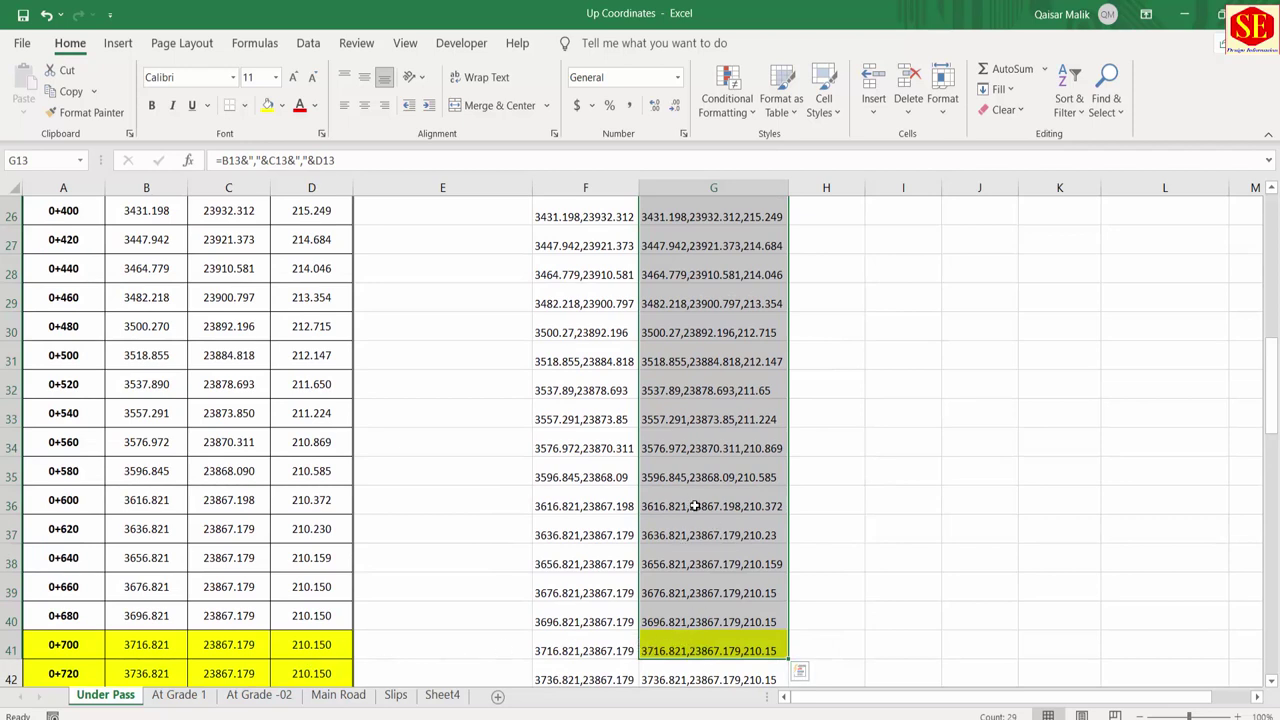
right_click(701, 318)
click(742, 283)
scroll(750, 450, up, 7)
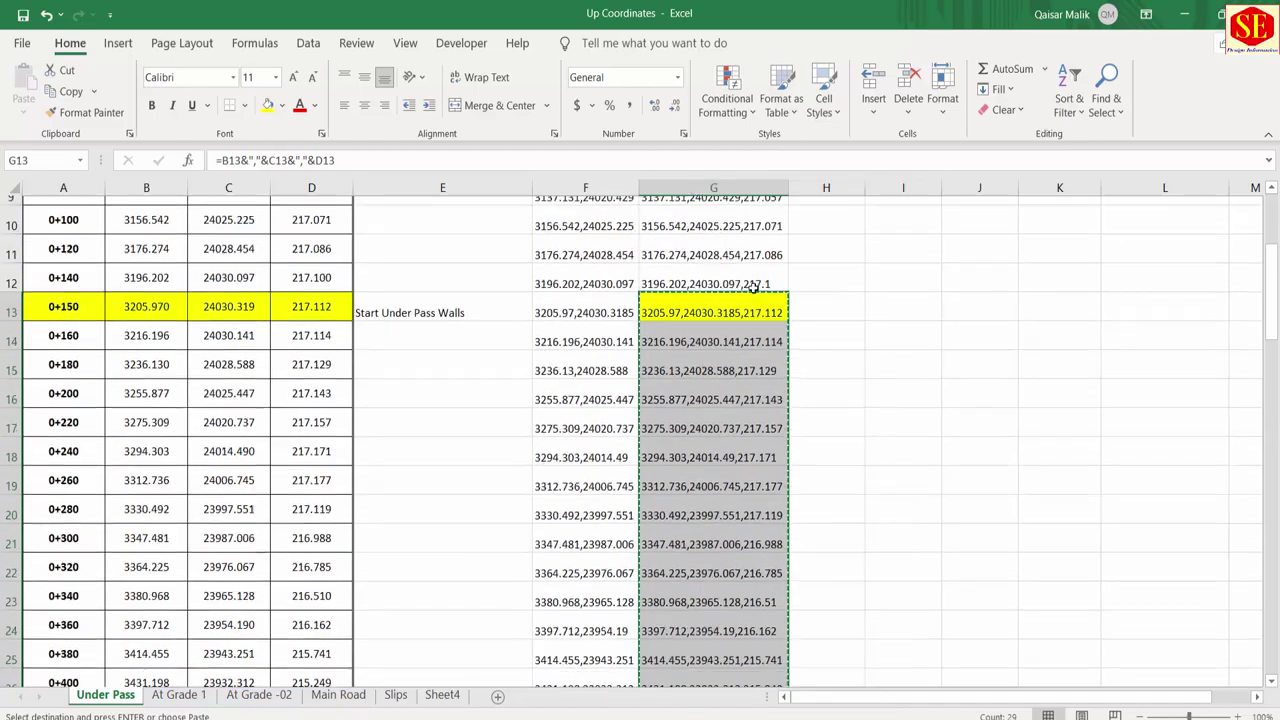
Step: Switch to the new under pass2 drawing in AutoCAD and erase the white detail drawing lying beside the road
key(alt+Tab)
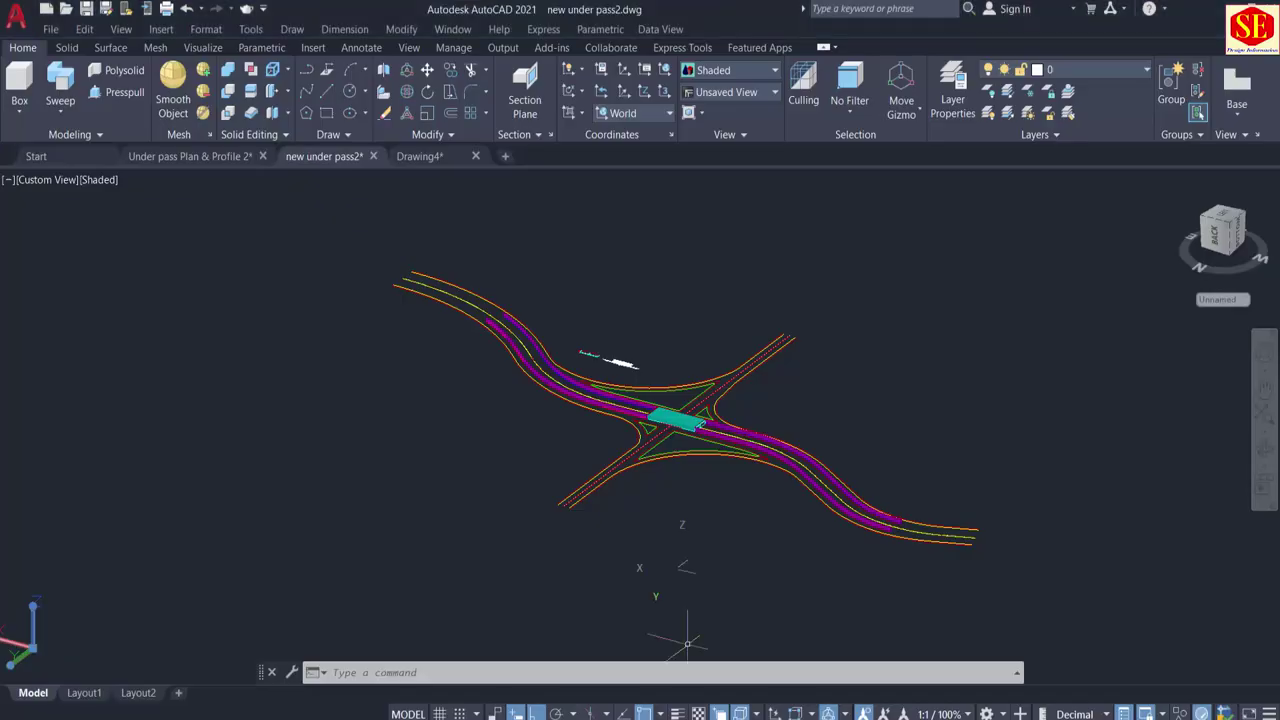
scroll(530, 318, up, 6)
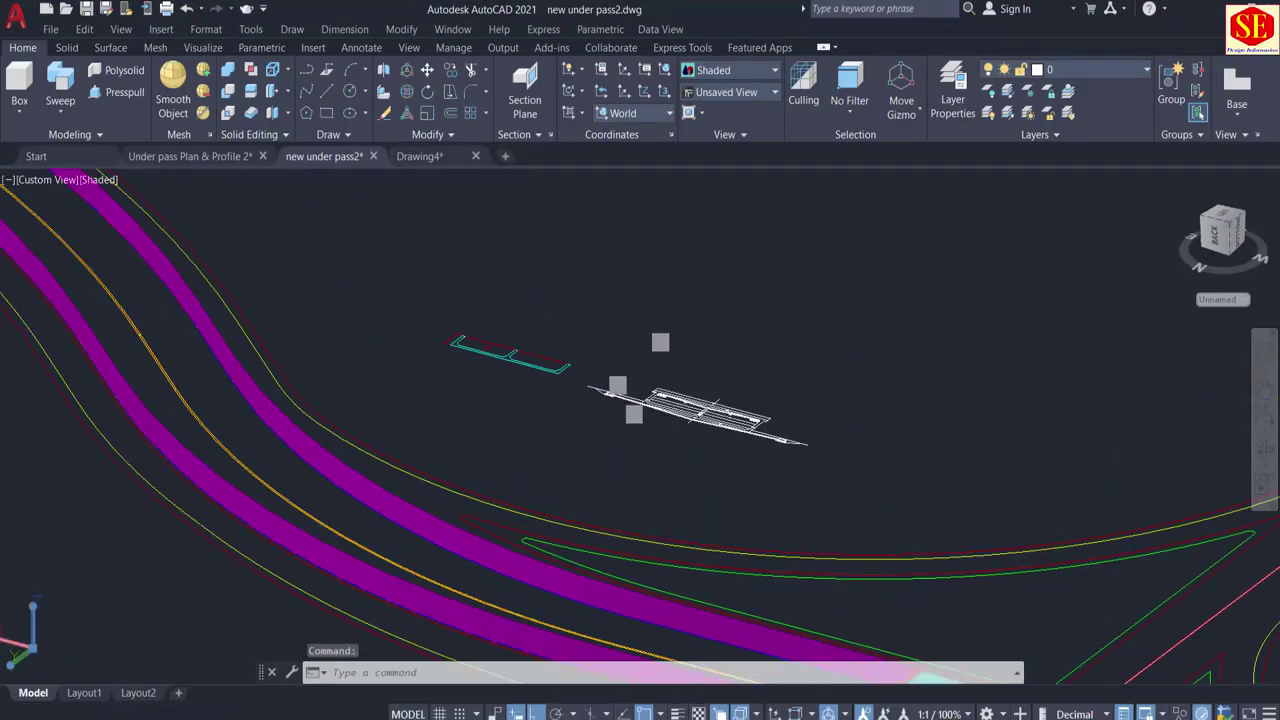
click(816, 333)
click(582, 447)
text(e)
key(Return)
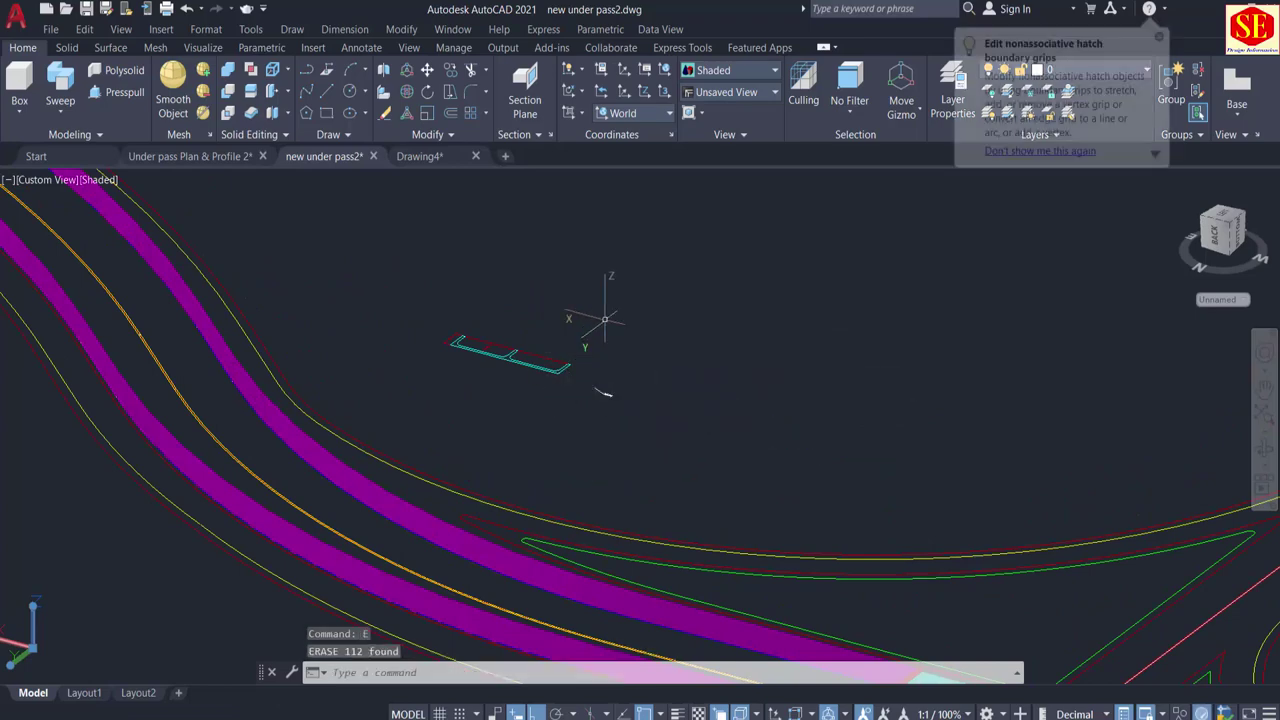
Step: Erase the cyan and red box section outline and the small white leftover objects near it
click(605, 320)
click(427, 376)
key(space)
click(665, 366)
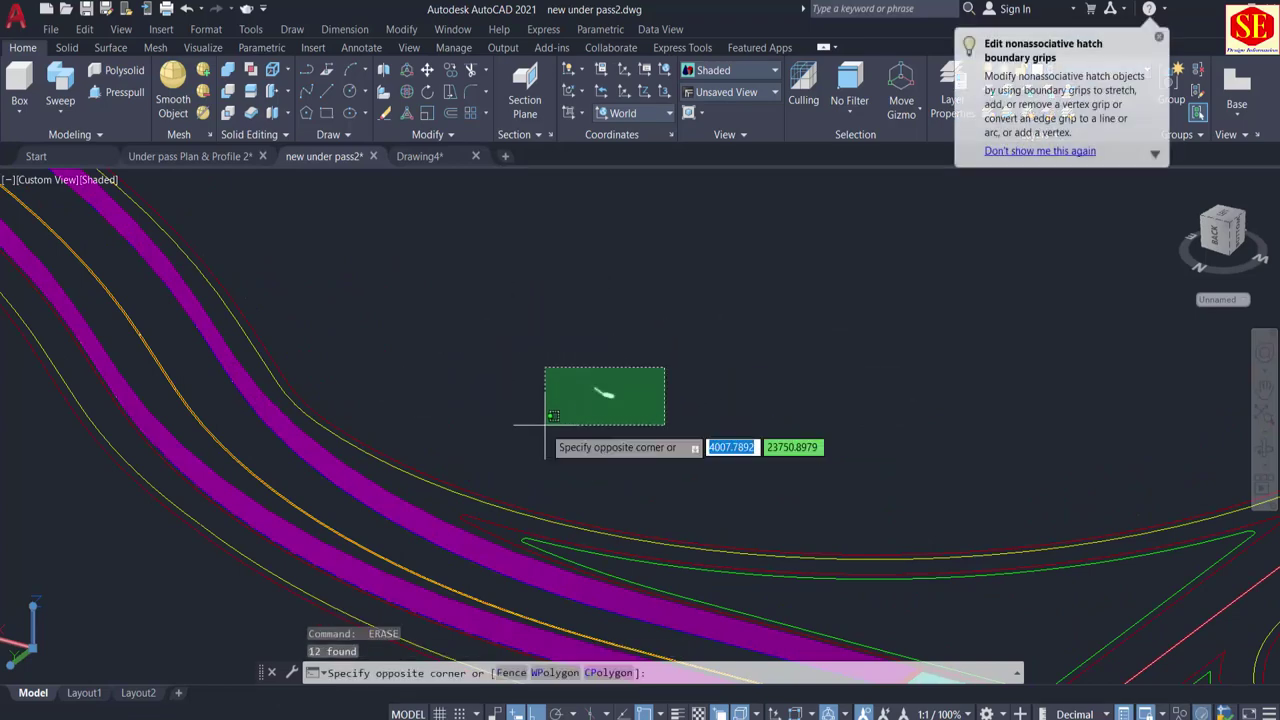
click(544, 426)
key(space)
scroll(471, 354, down, 5)
middle_drag(578, 379, 491, 292)
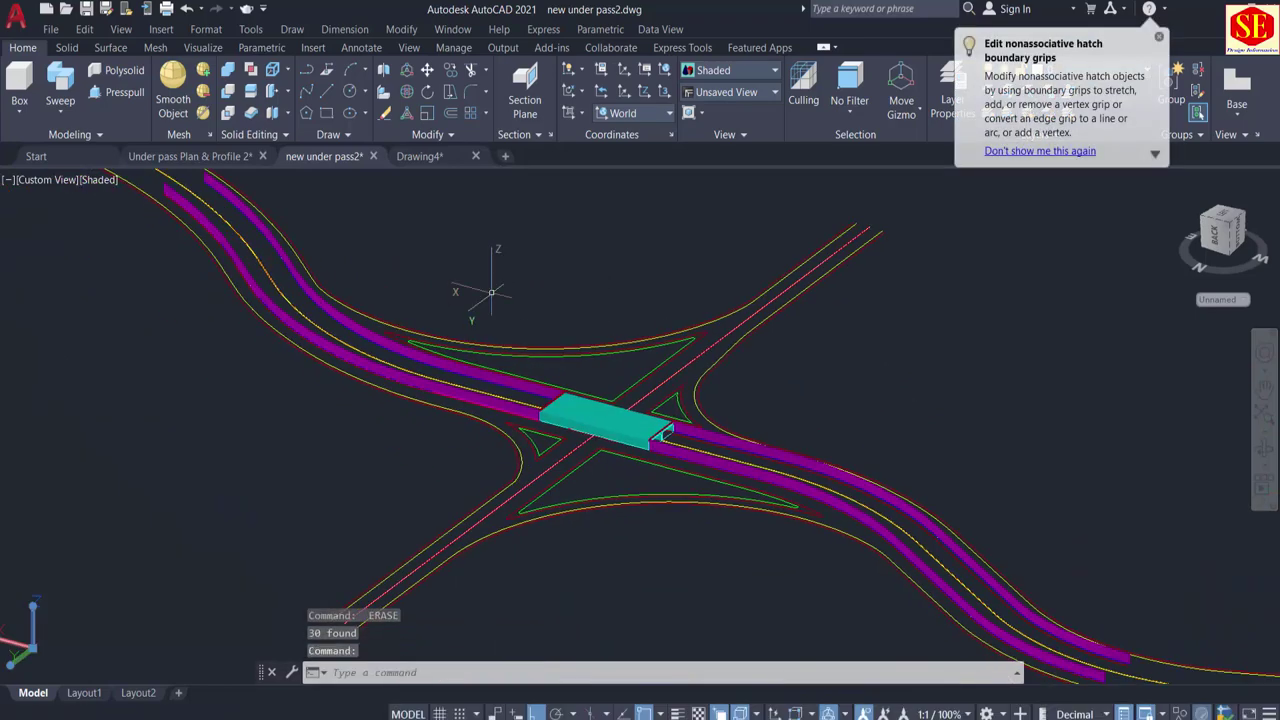
Step: Show the underpass model in the Top view with the 2D Wireframe visual style
click(42, 184)
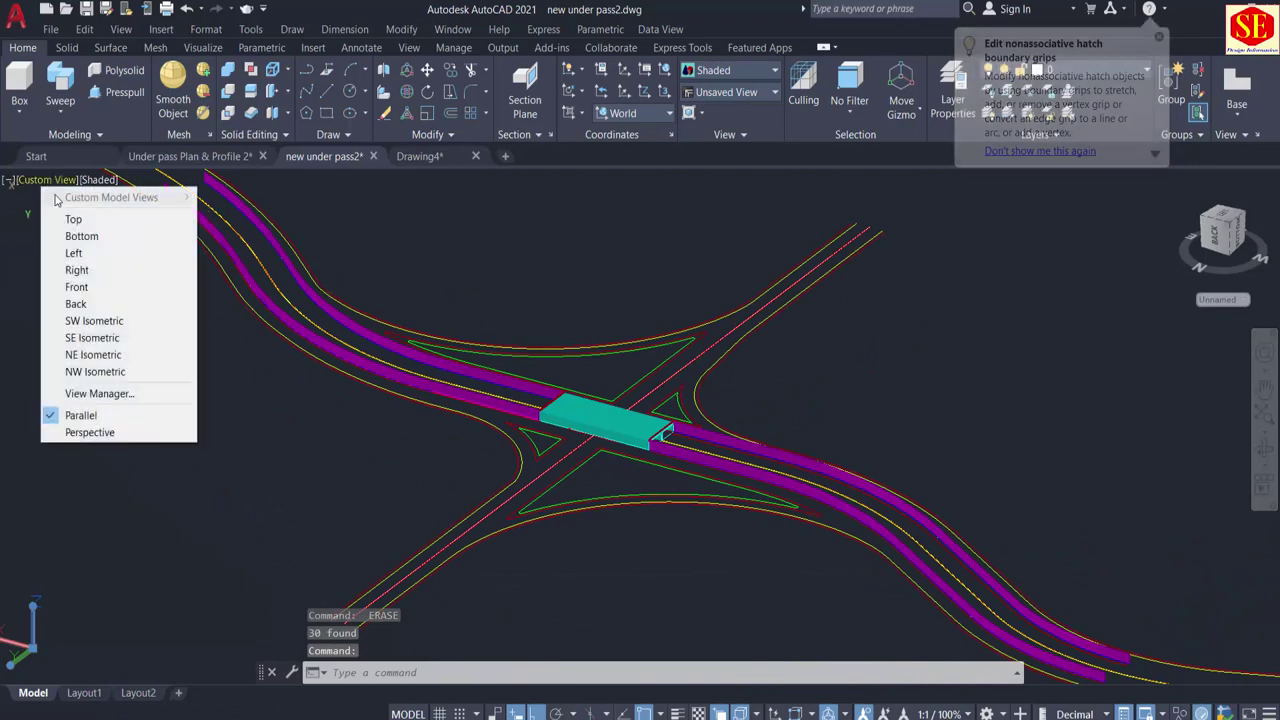
click(57, 209)
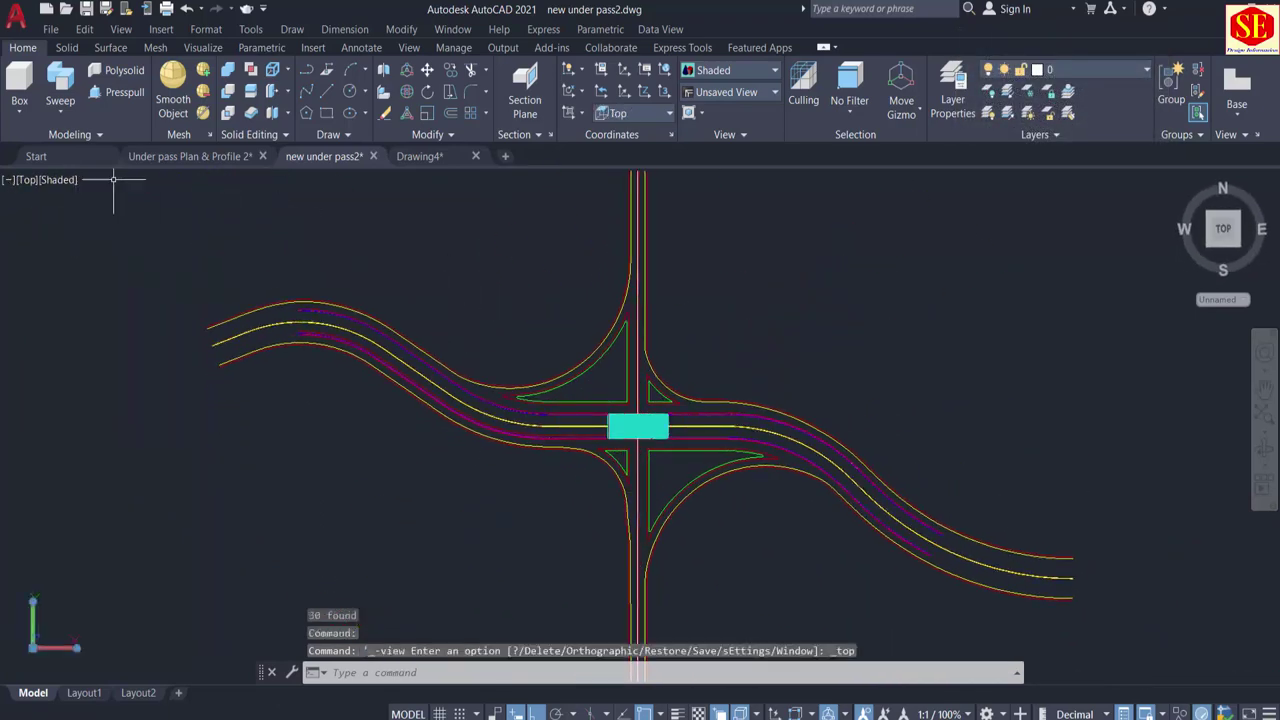
click(58, 183)
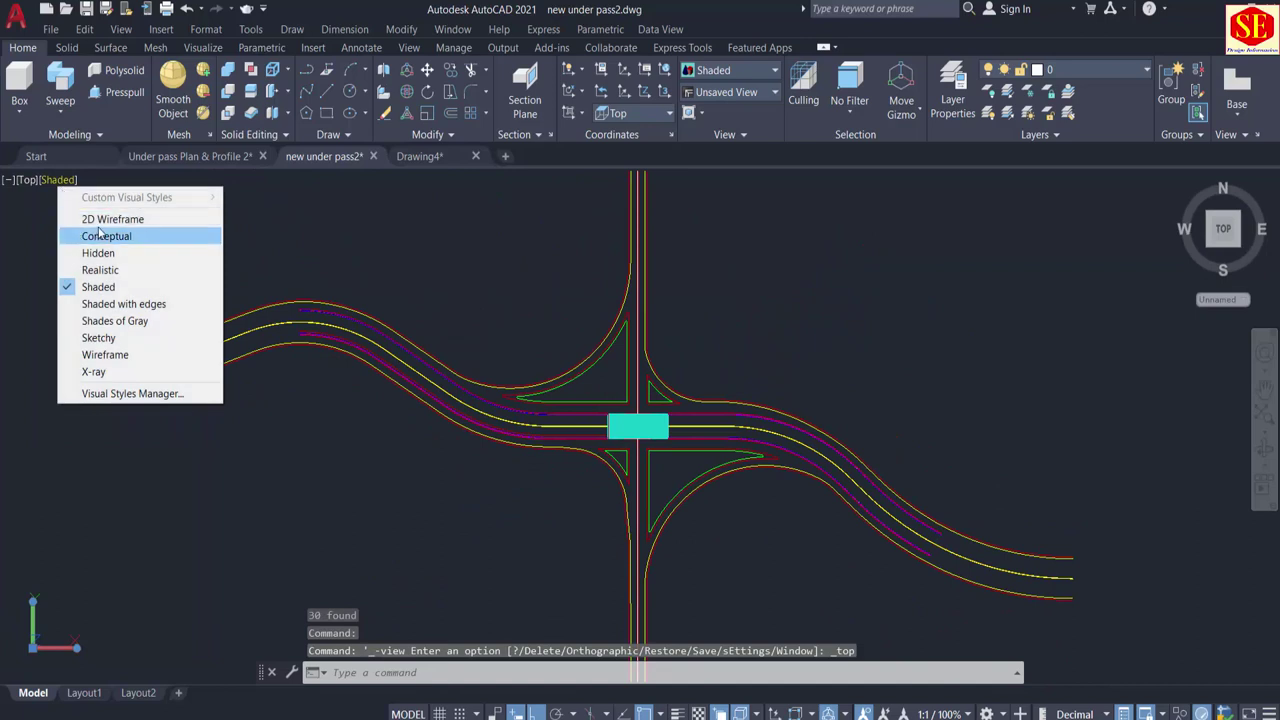
click(78, 215)
middle_drag(658, 489, 624, 379)
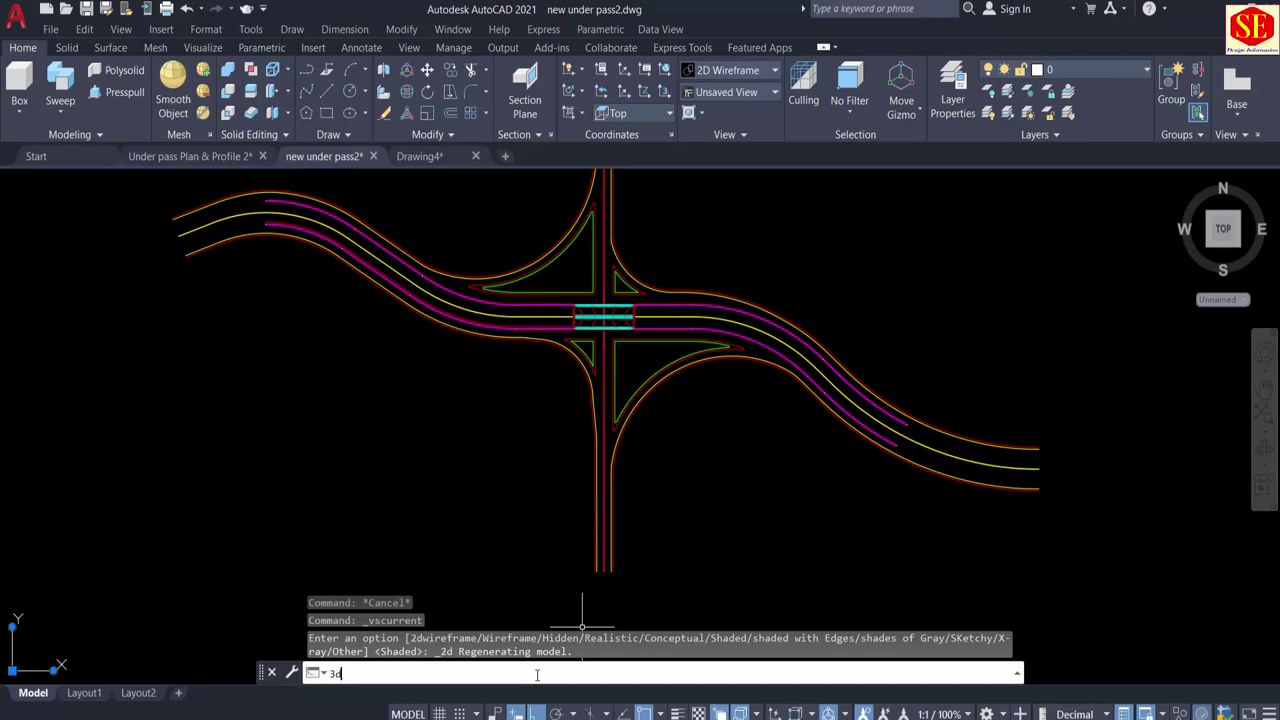
Step: Draw a 3D polyline along the underpass centre line from the copied station coordinates, ending at 3716.821,23867.179,210.15
click(537, 675)
text(3)
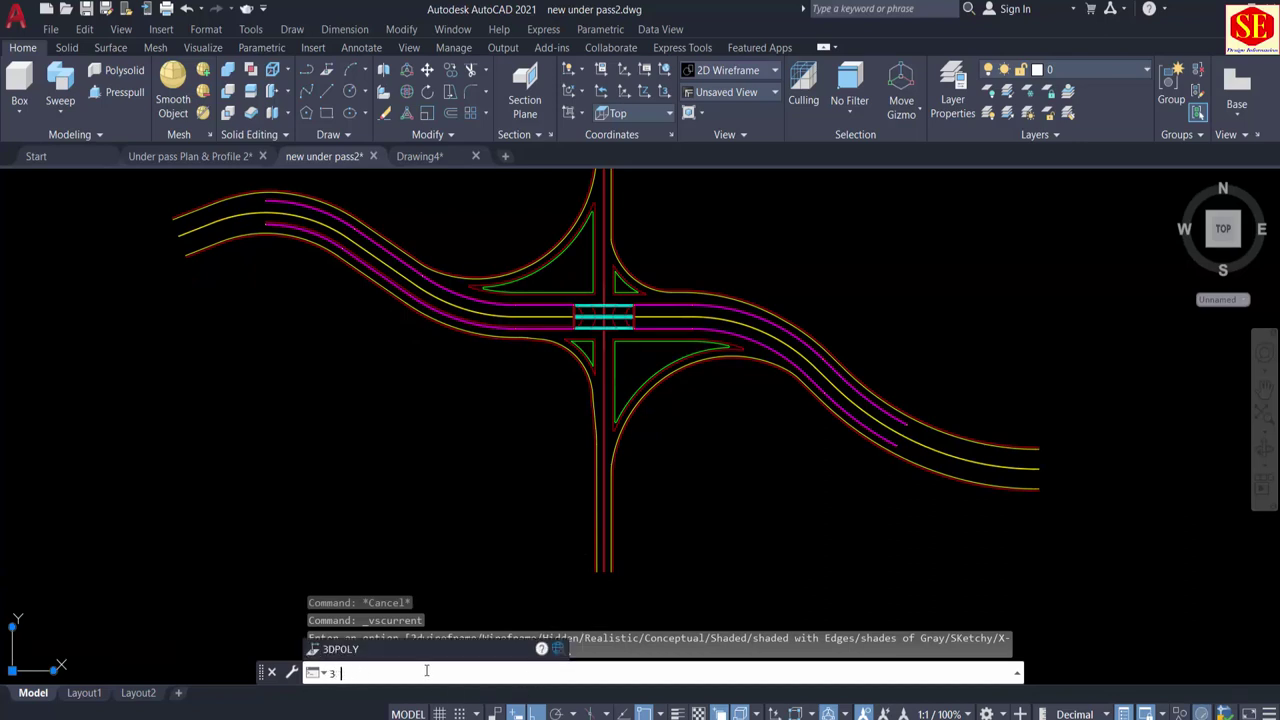
text(dpolyp)
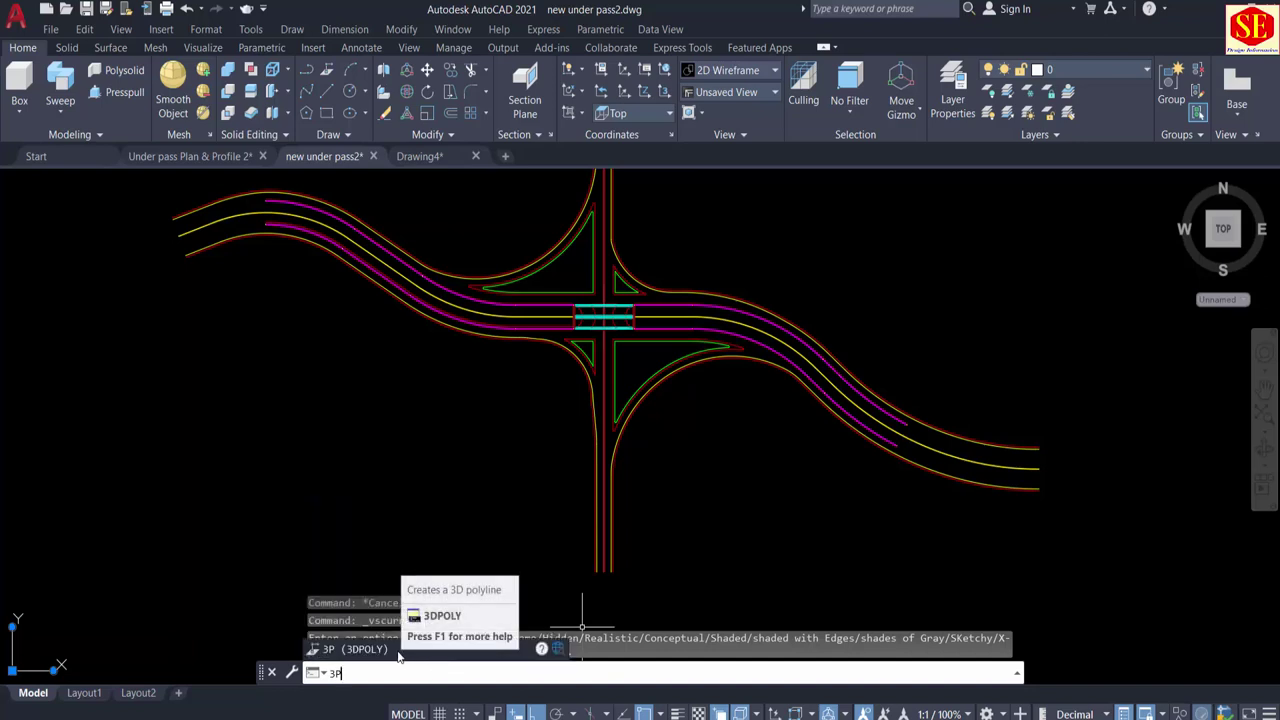
click(398, 652)
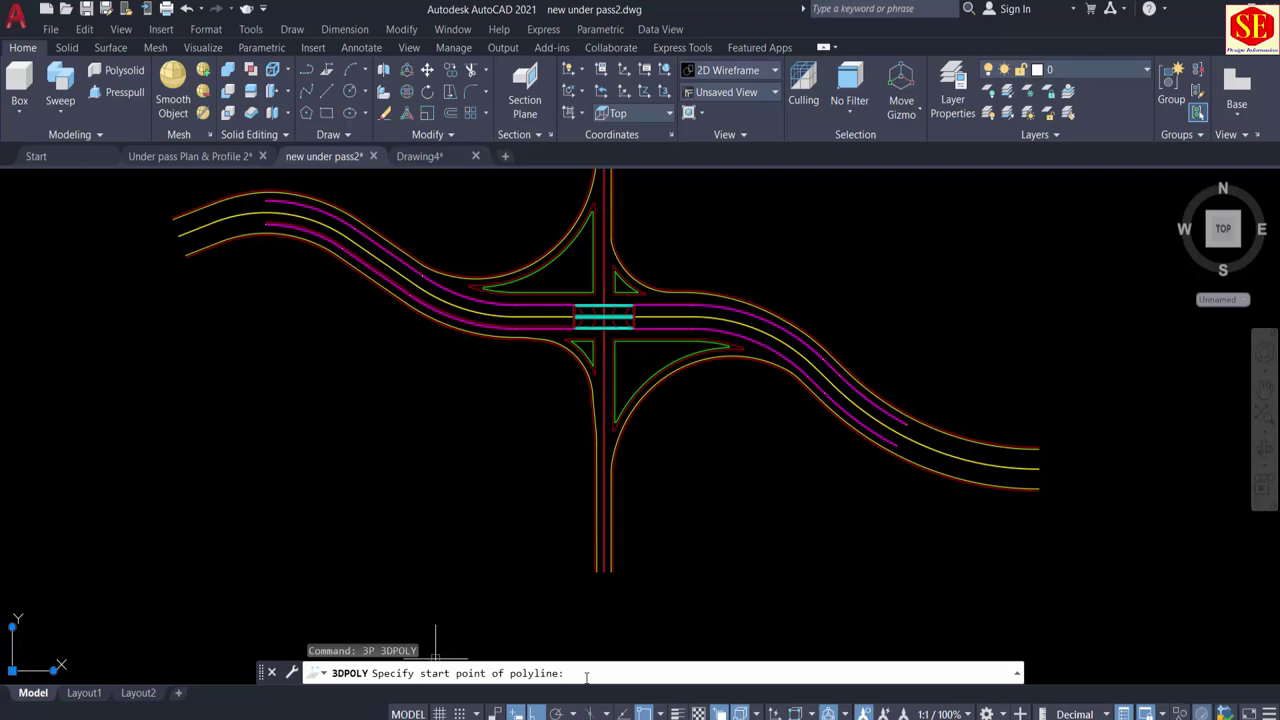
right_click(586, 676)
click(627, 591)
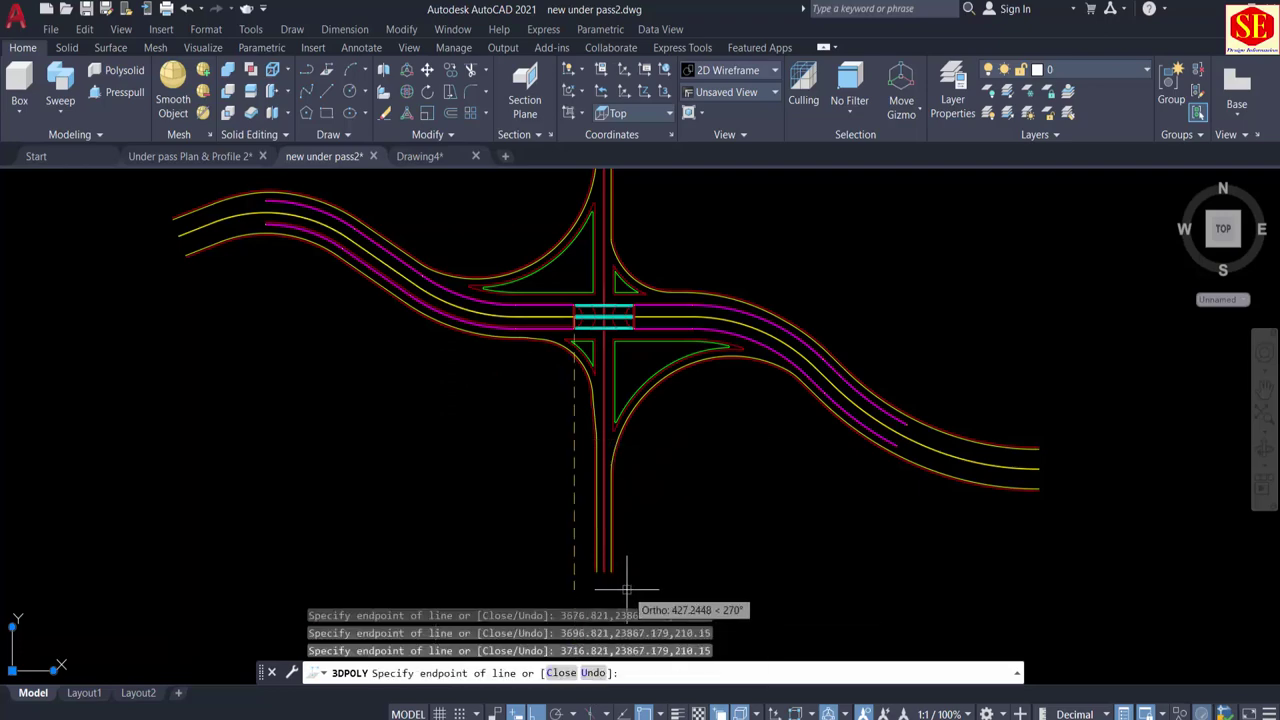
scroll(708, 209, up, 3)
scroll(478, 318, down, 1)
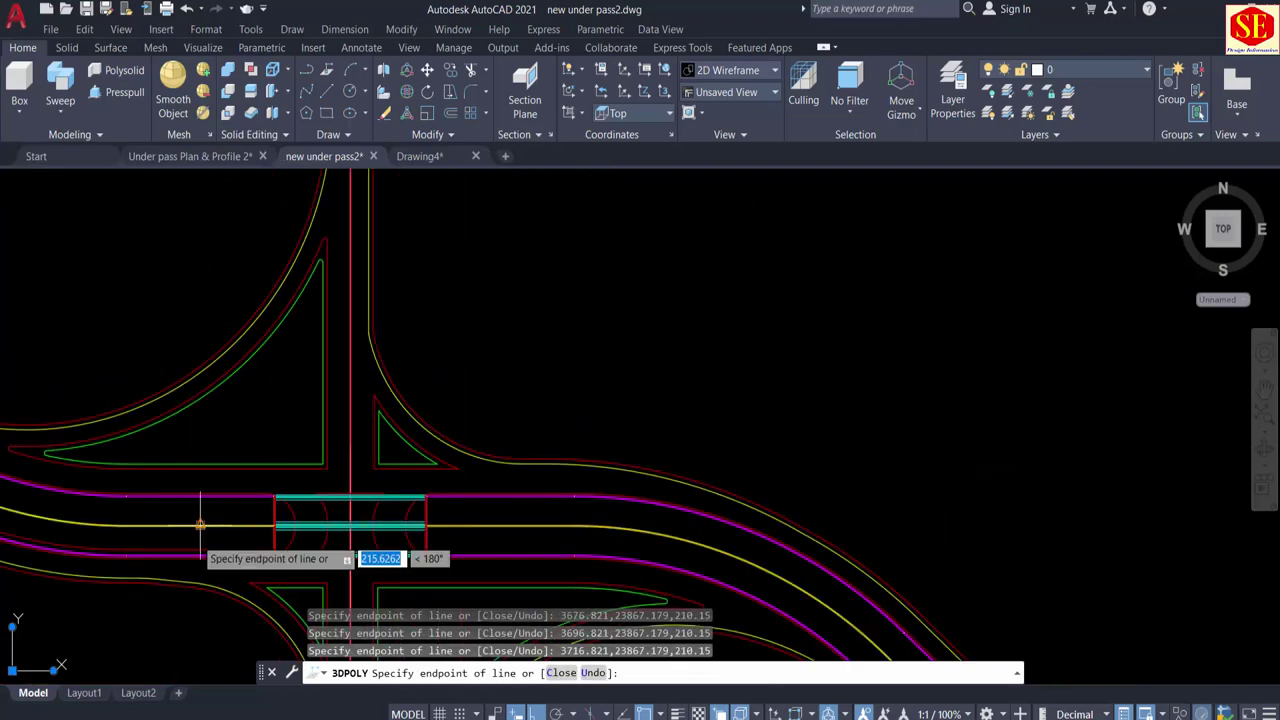
middle_drag(323, 543, 1081, 458)
scroll(1047, 423, up, 2)
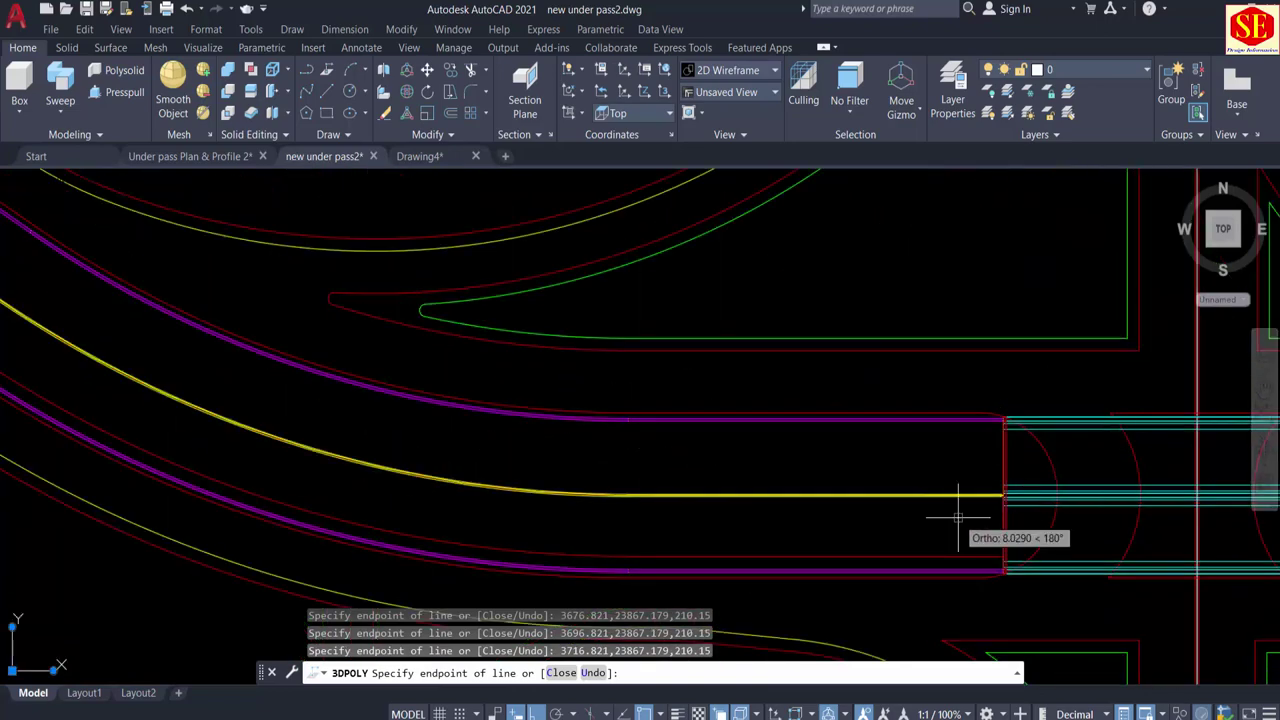
scroll(958, 517, up, 3)
key(Escape)
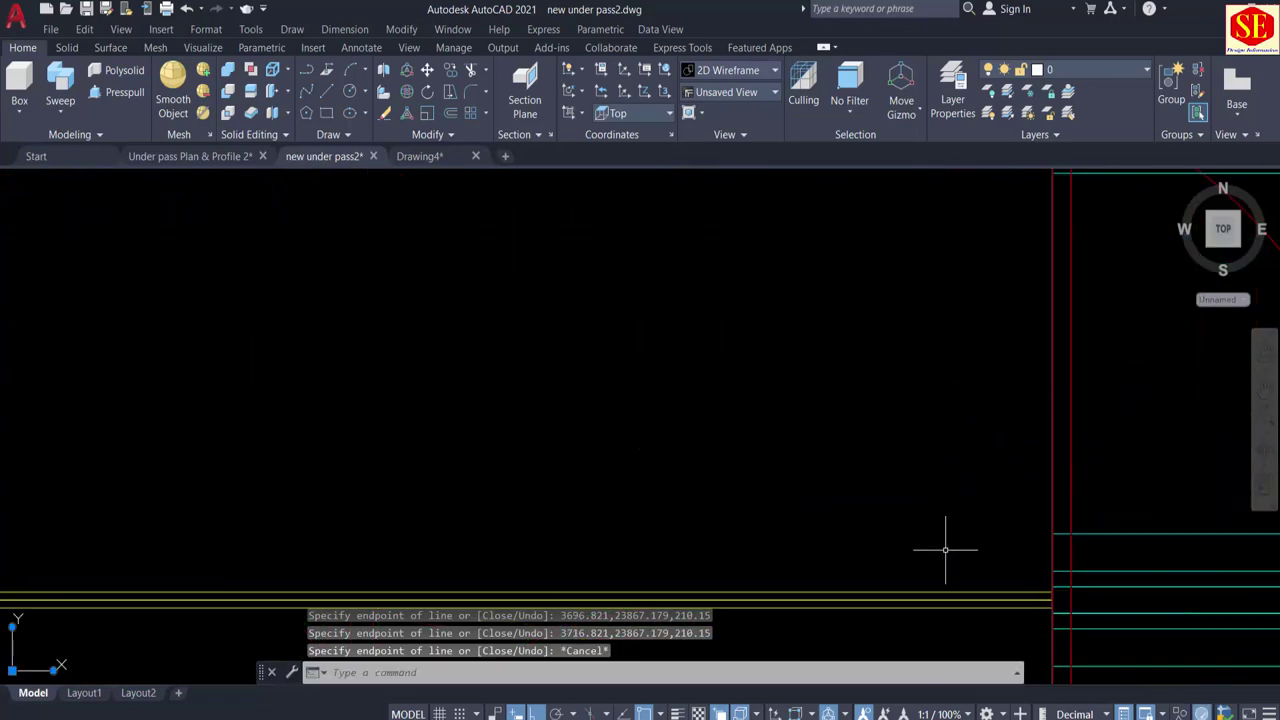
Step: Change the colour of the newly drawn yellow 3D polyline to Cyan
click(946, 590)
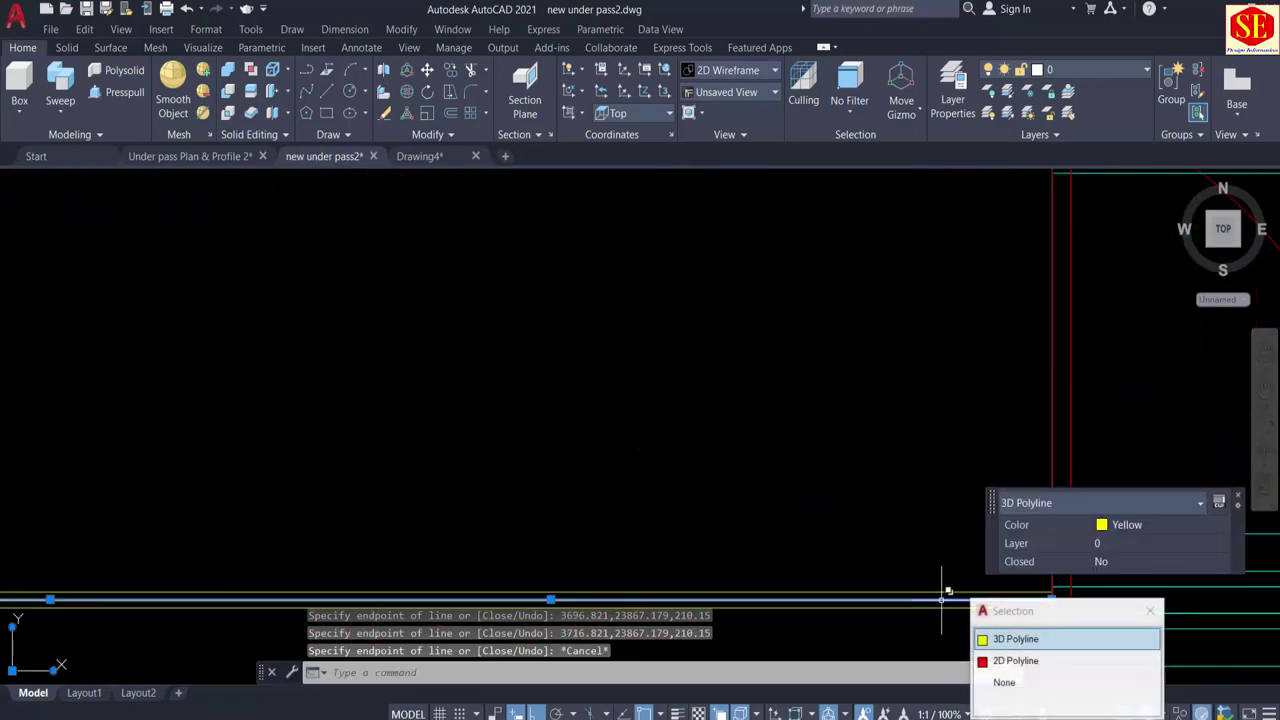
click(1145, 524)
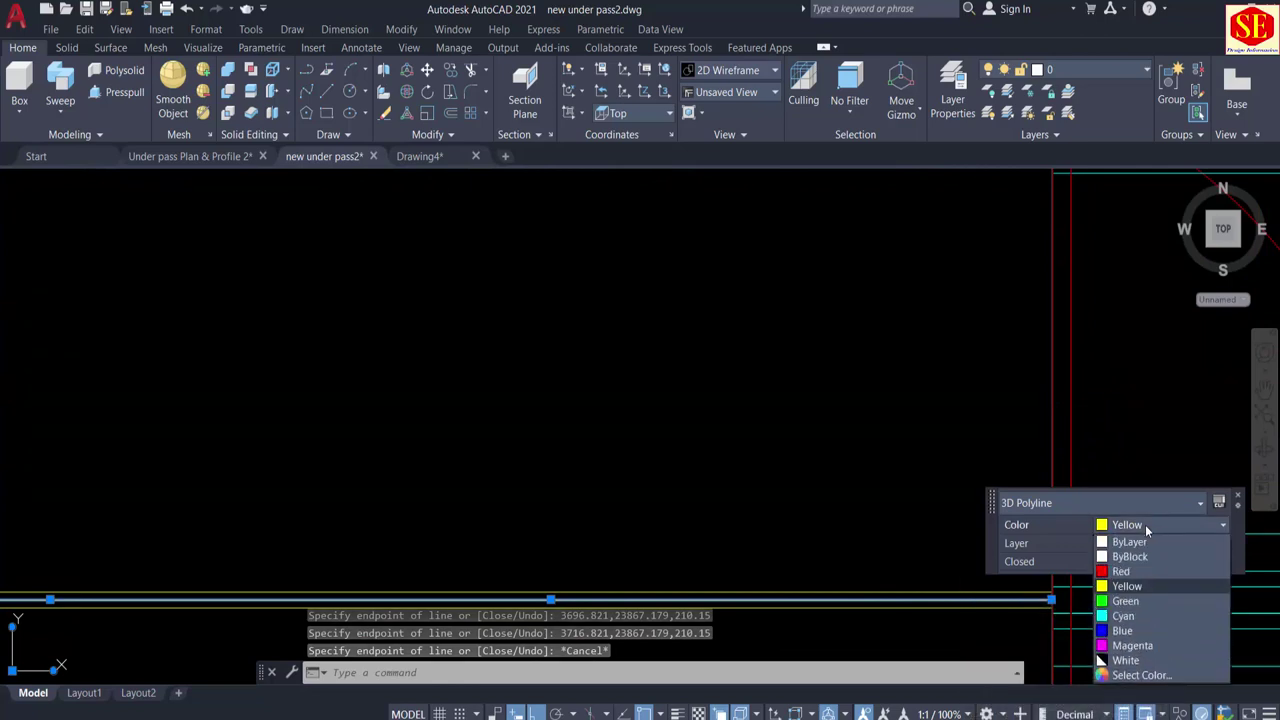
click(1122, 616)
key(Escape)
middle_drag(836, 558, 871, 408)
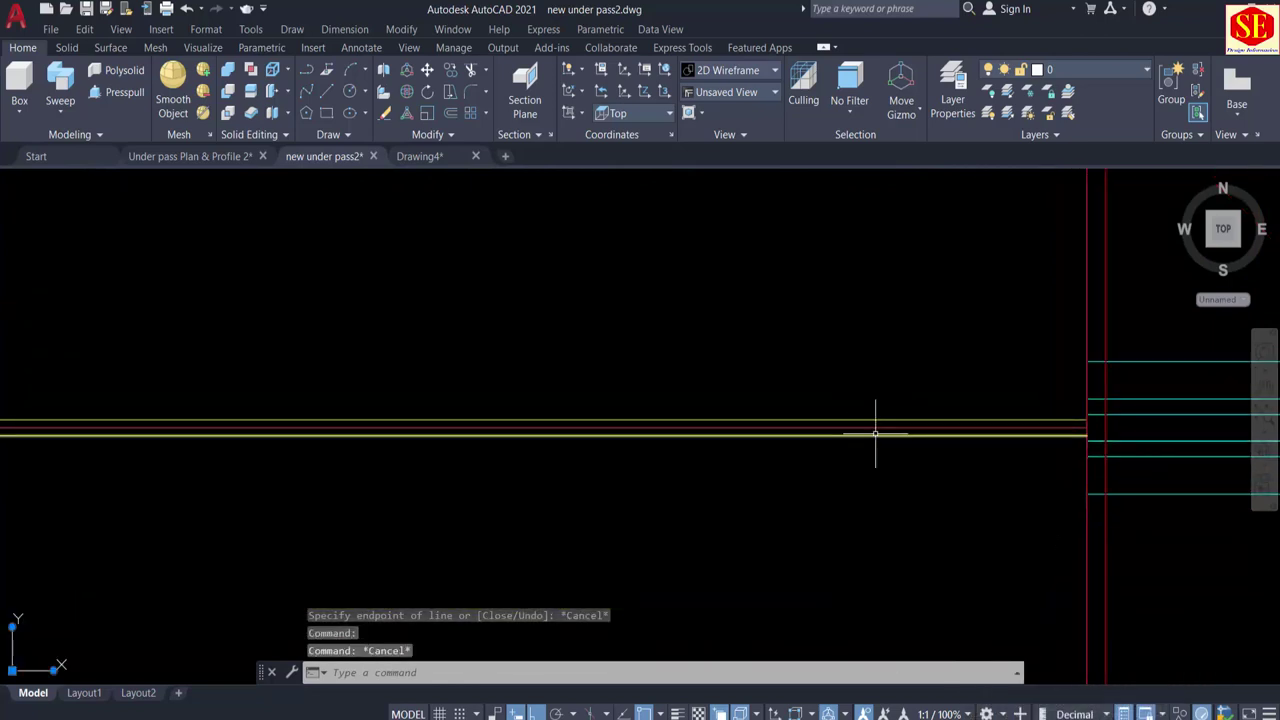
Step: Erase the cyan 3D polyline from the road centre line
click(875, 432)
text(E)
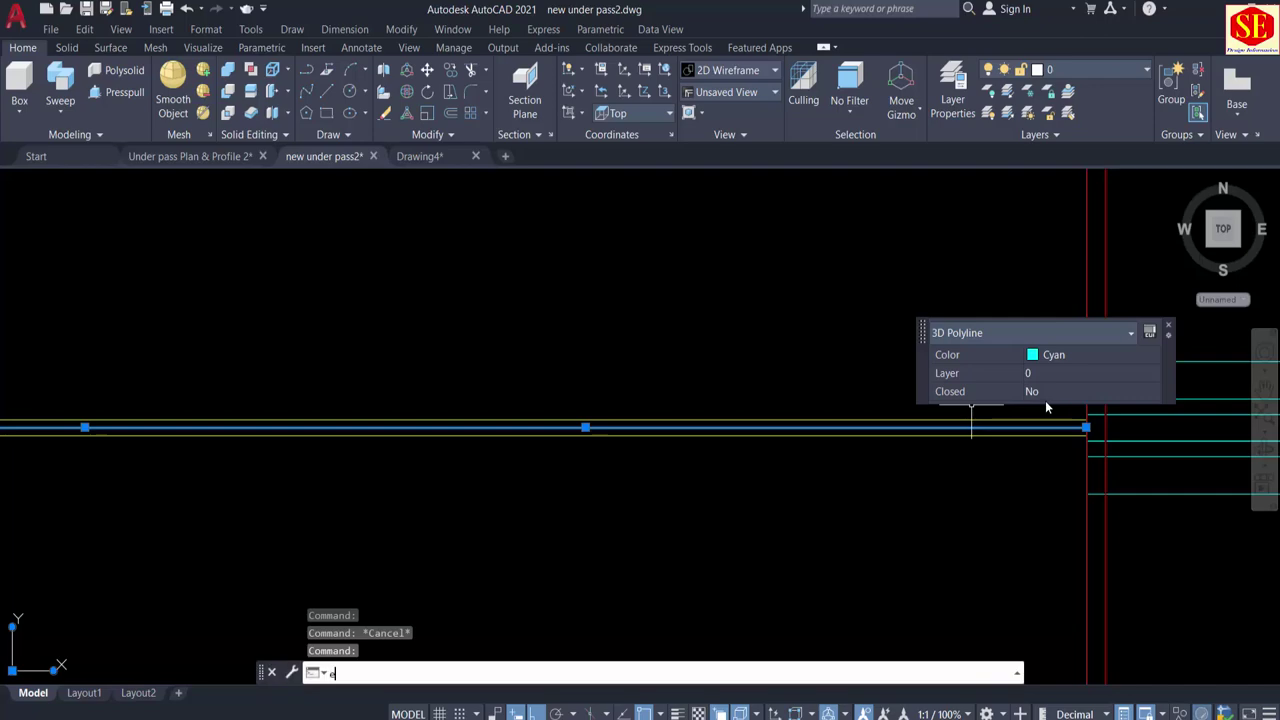
key(Return)
scroll(728, 340, down, 3)
scroll(650, 360, down, 3)
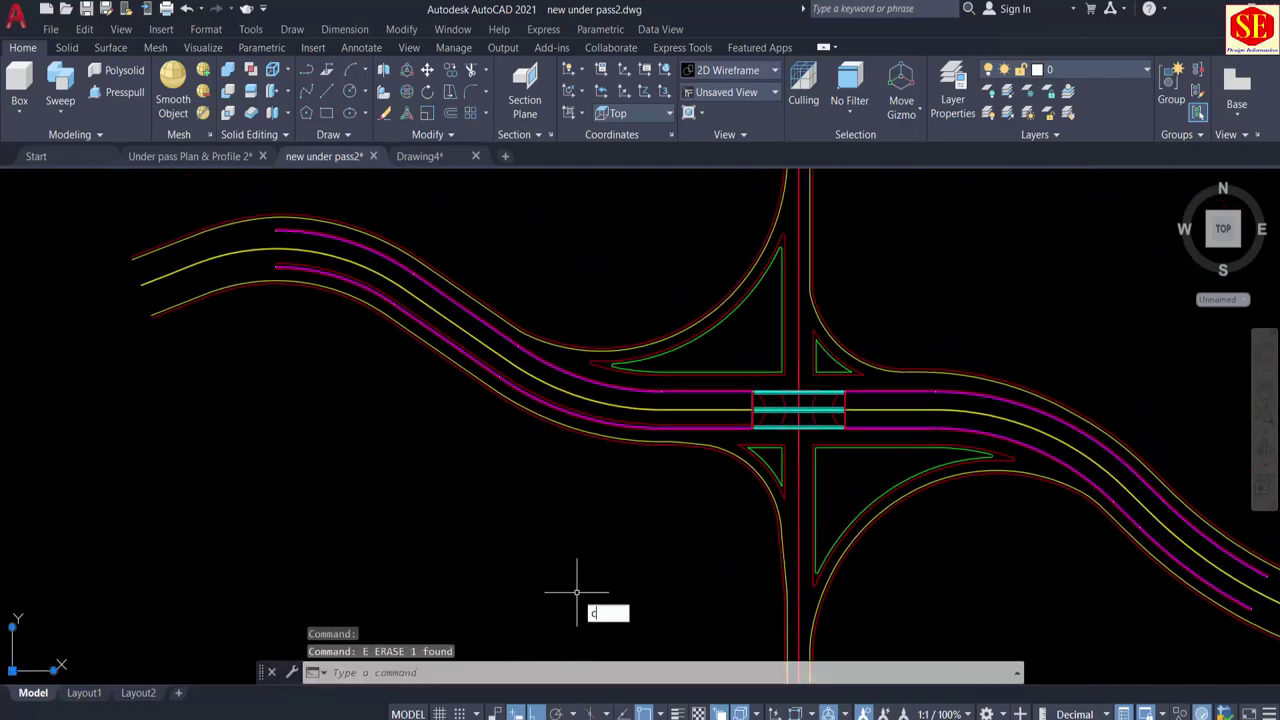
Step: Set the current drawing colour to cyan, index colour 4
text(colo)
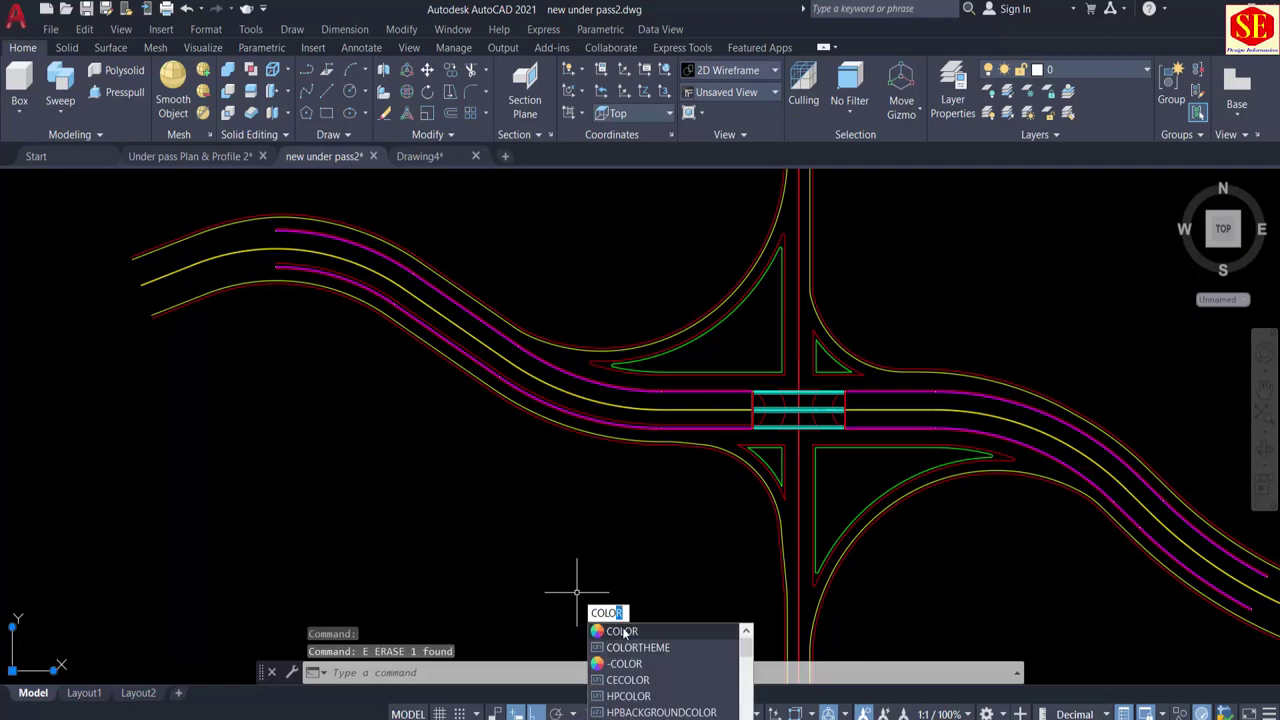
key(Return)
click(670, 462)
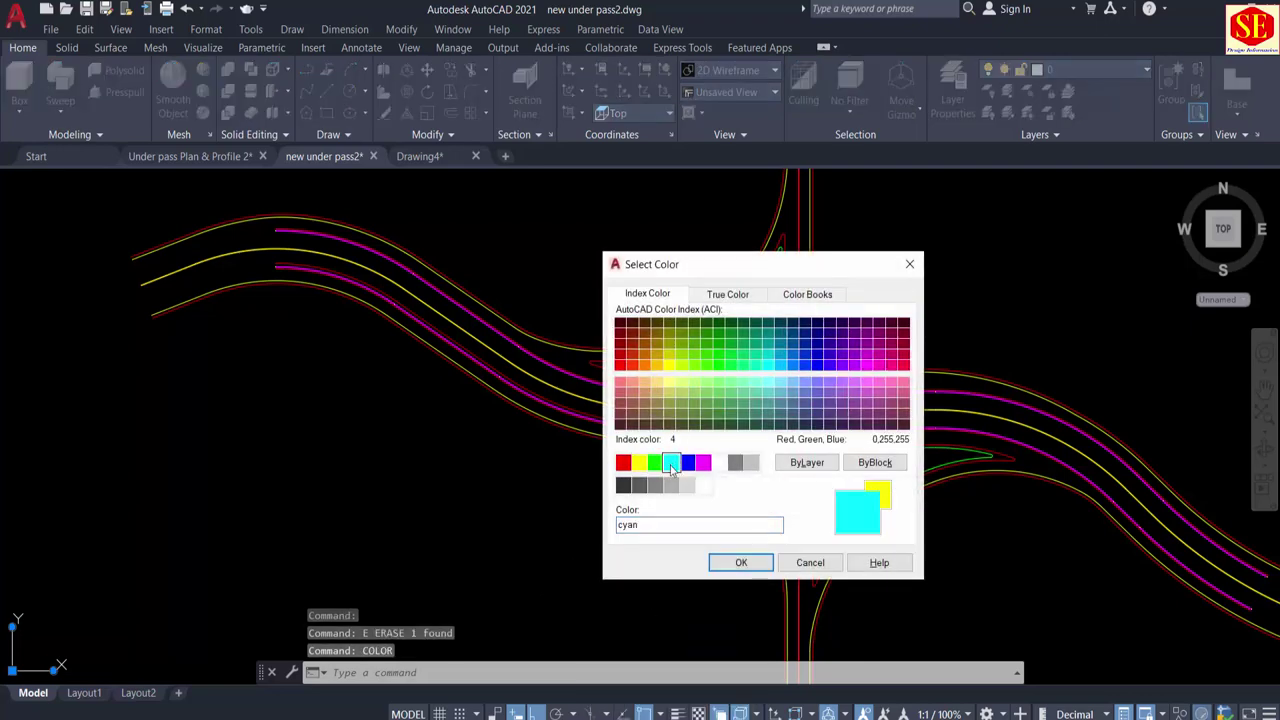
click(720, 565)
Step: Erase the two yellow centre lines of the road on the west side of the box structure
scroll(440, 330, up, 8)
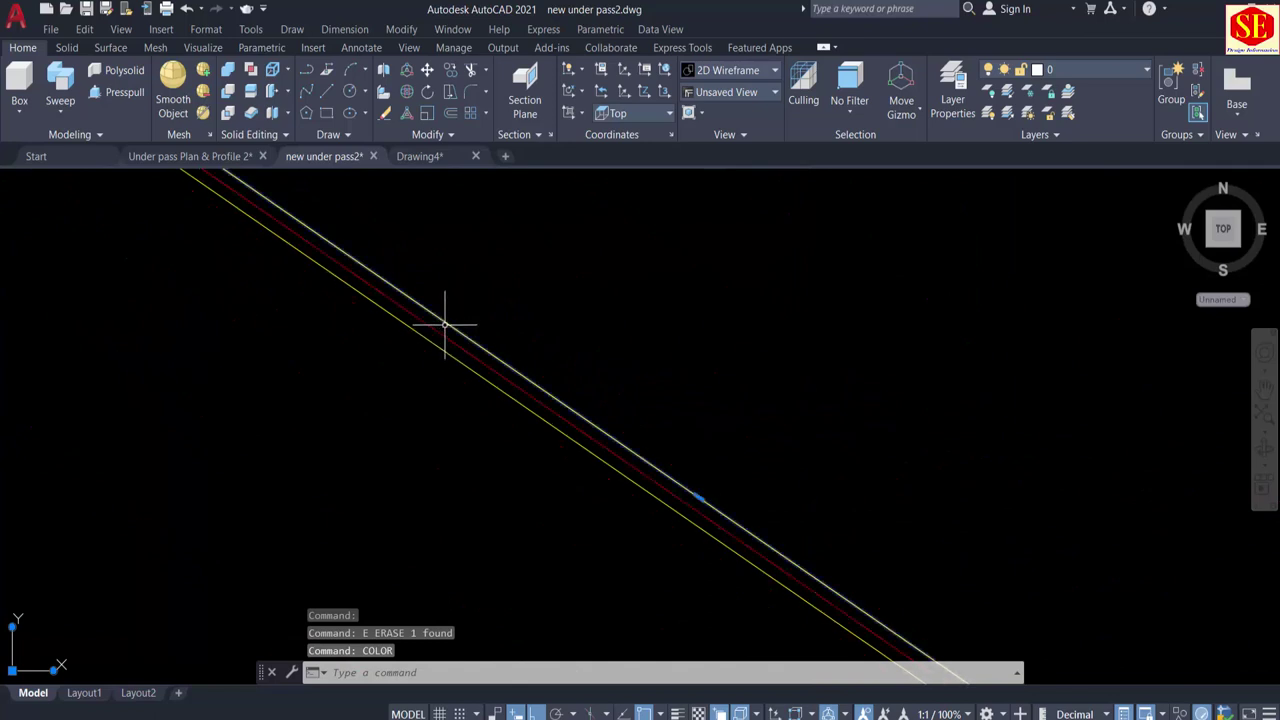
click(441, 322)
click(440, 342)
text(e)
key(Return)
scroll(440, 345, down, 5)
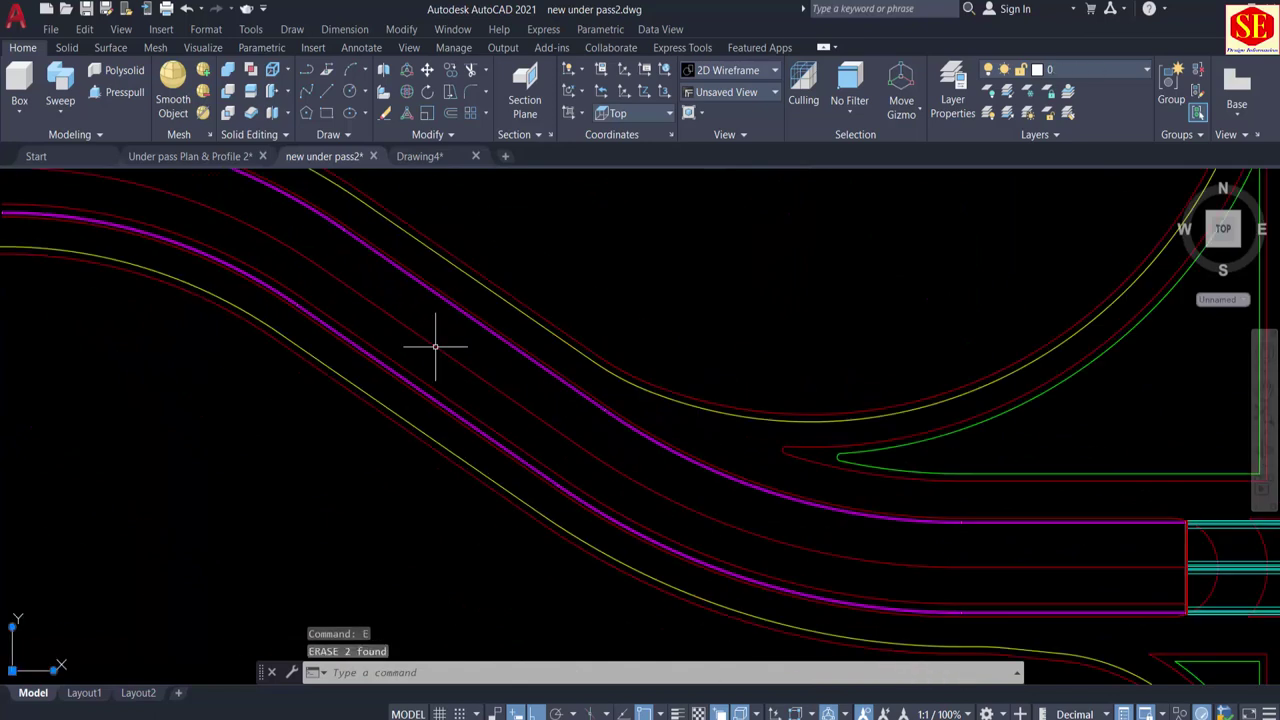
scroll(300, 355, down, 5)
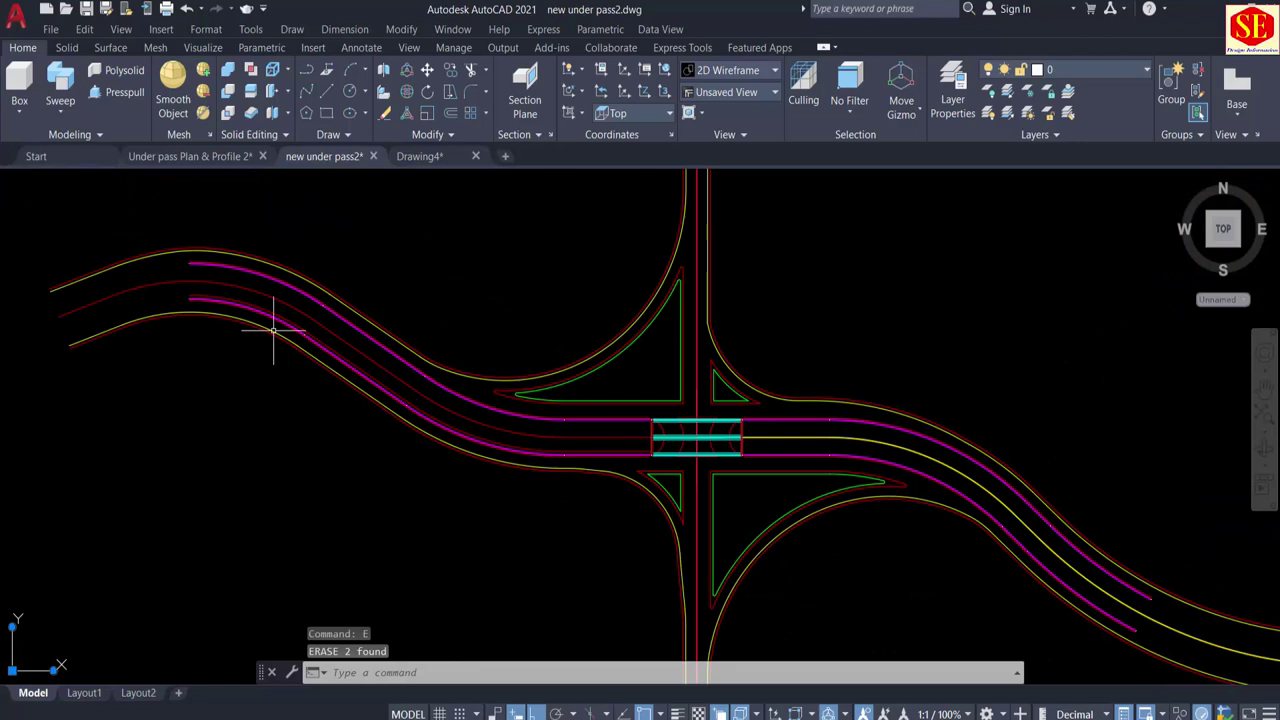
Step: Draw the west centre line as a 3D polyline from the copied coordinates, ending at 3716.821,23867.179,210.15
click(563, 678)
text(3p)
key(Return)
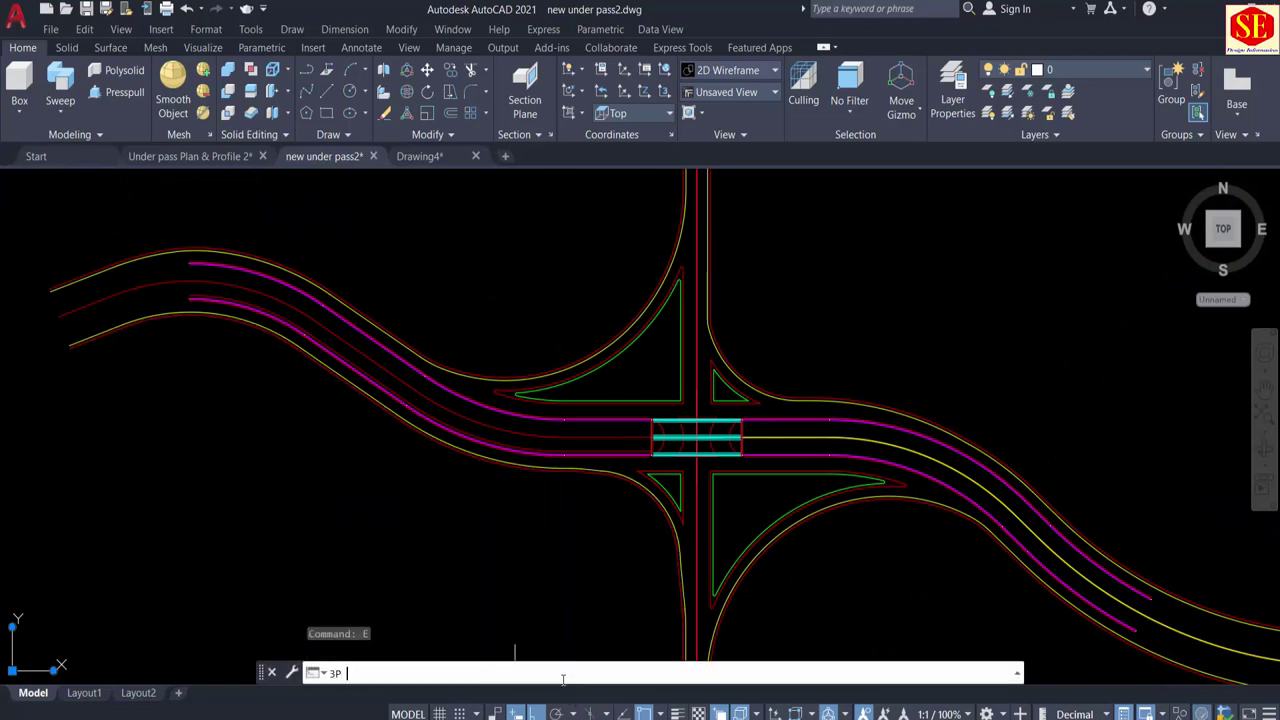
right_click(589, 675)
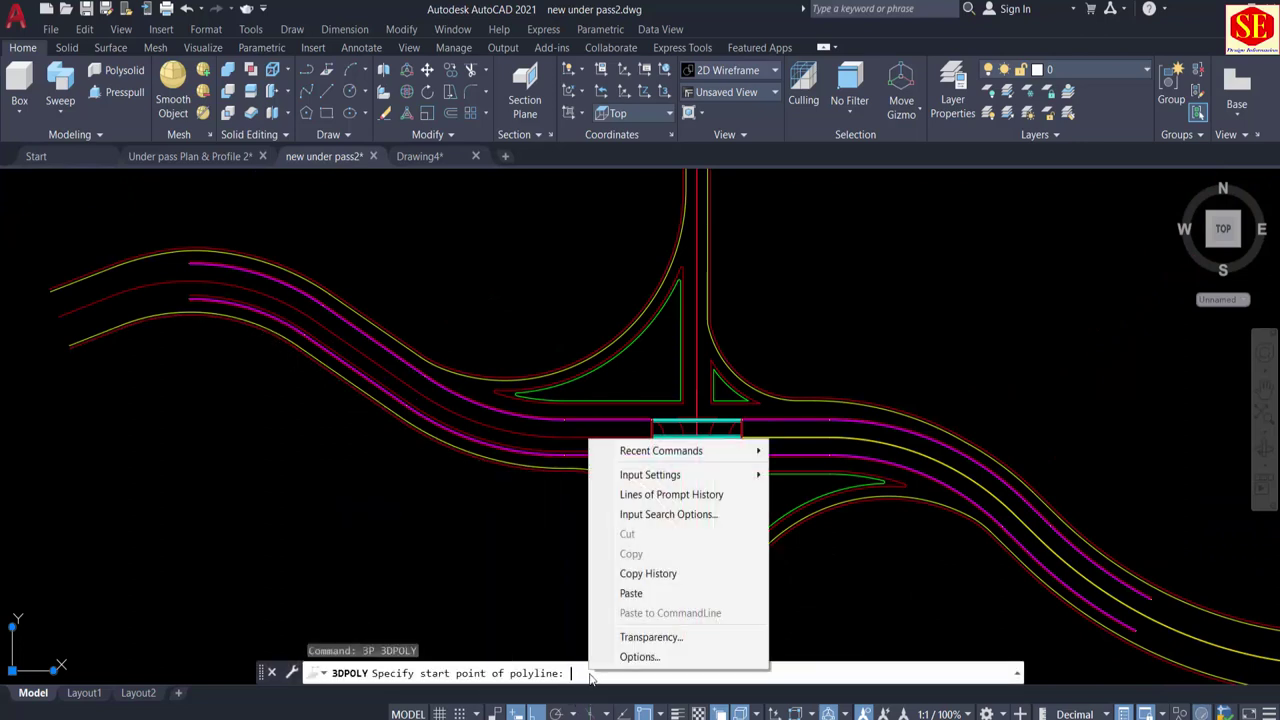
click(648, 592)
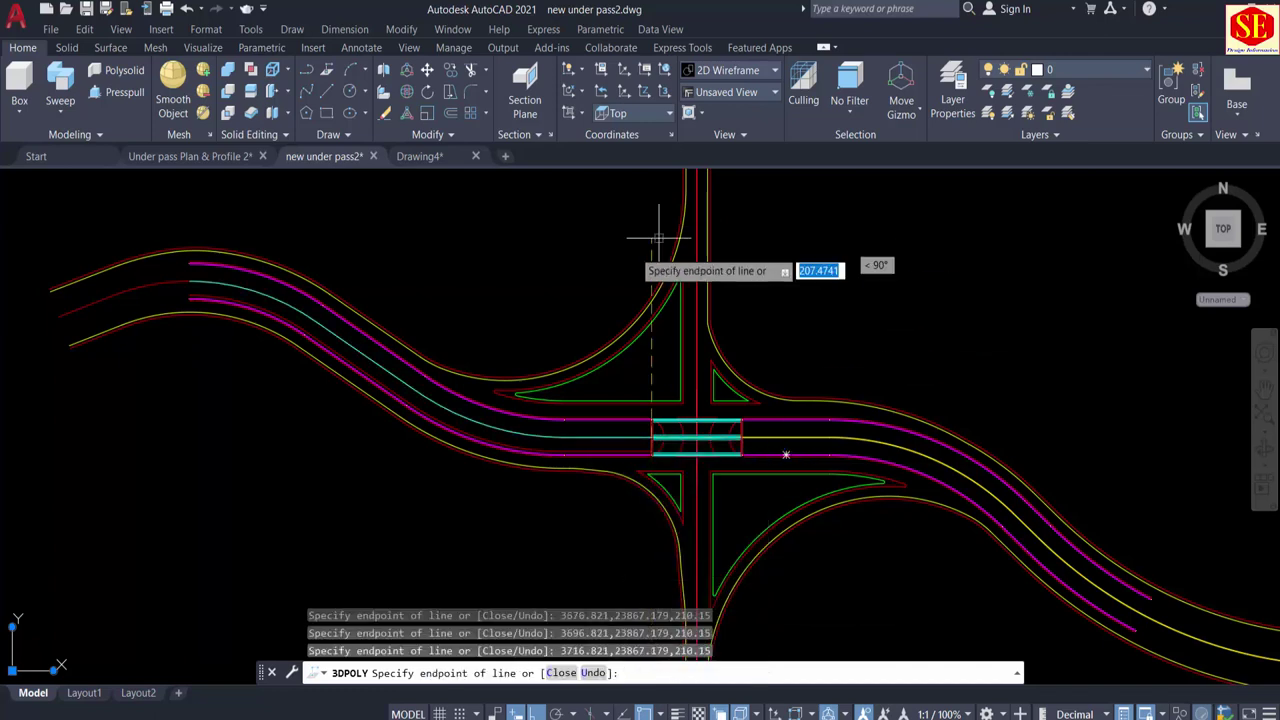
key(Escape)
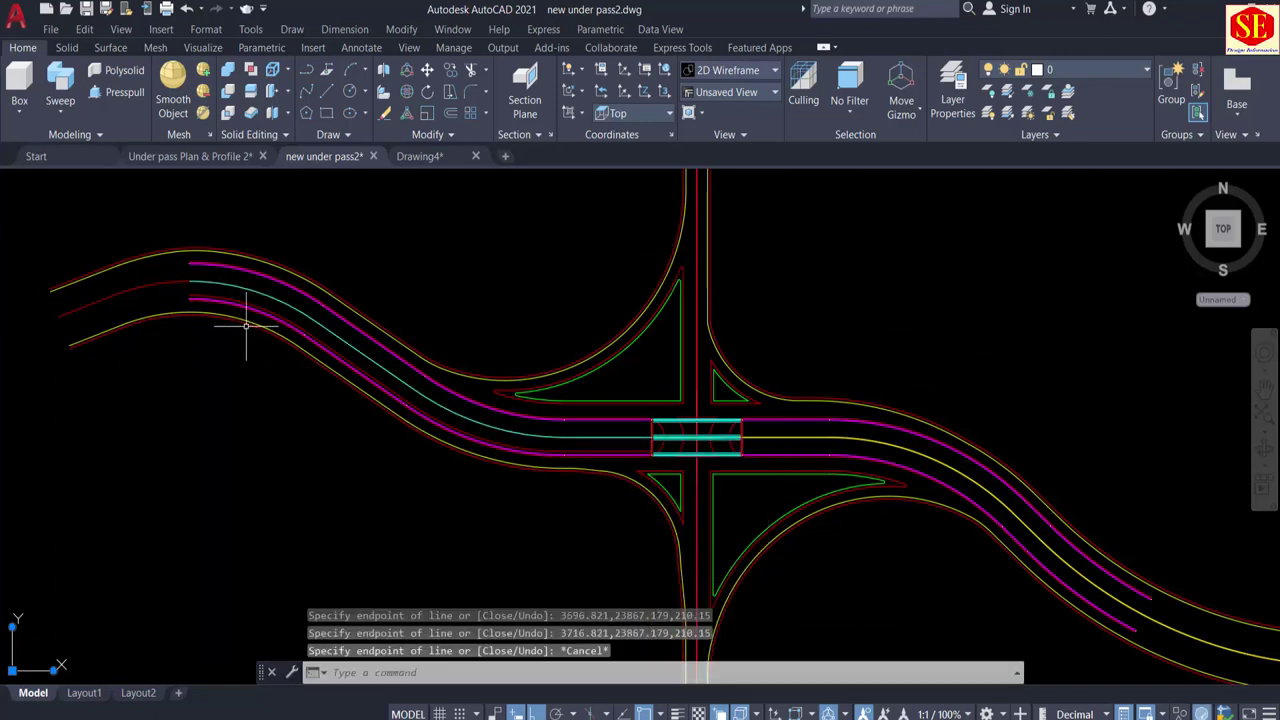
Step: Examine the cyan 3D polyline's position and height relative to the road in plan and in 3D
scroll(204, 287, up, 2)
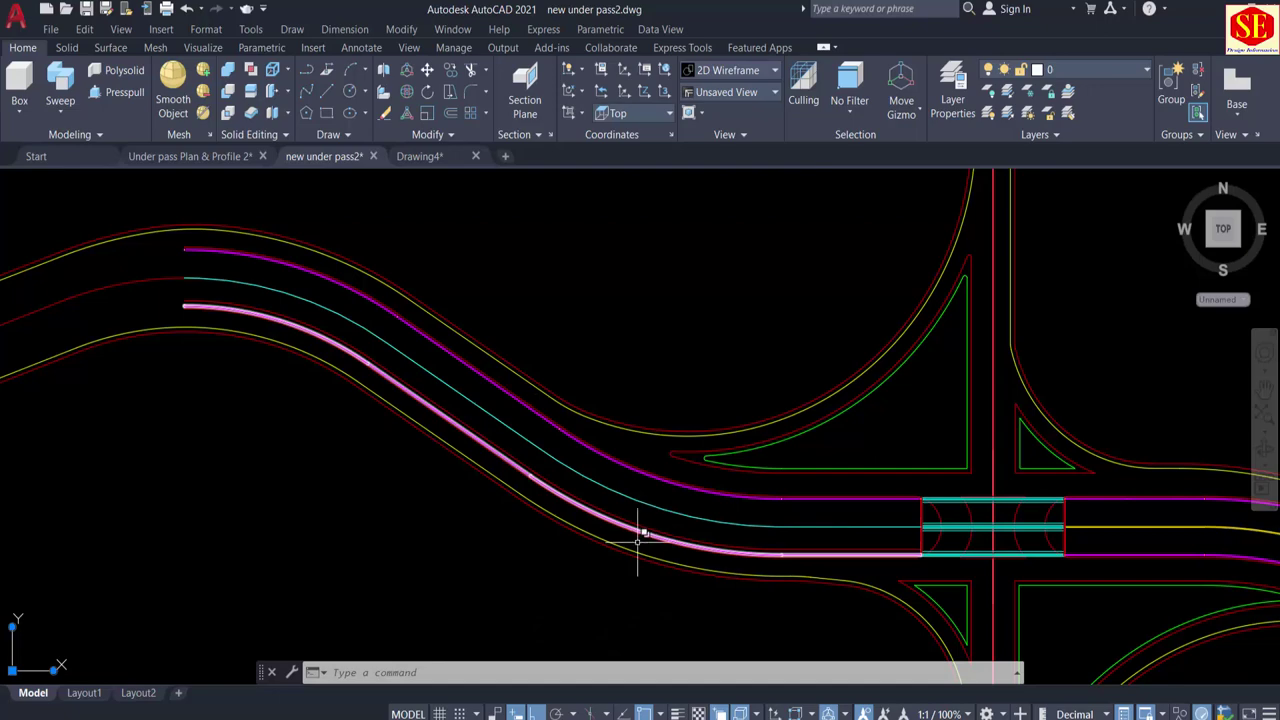
mouse_move(399, 598)
shift+middle_down()
mouse_move(429, 569)
mouse_move(486, 443)
shift+middle_up()
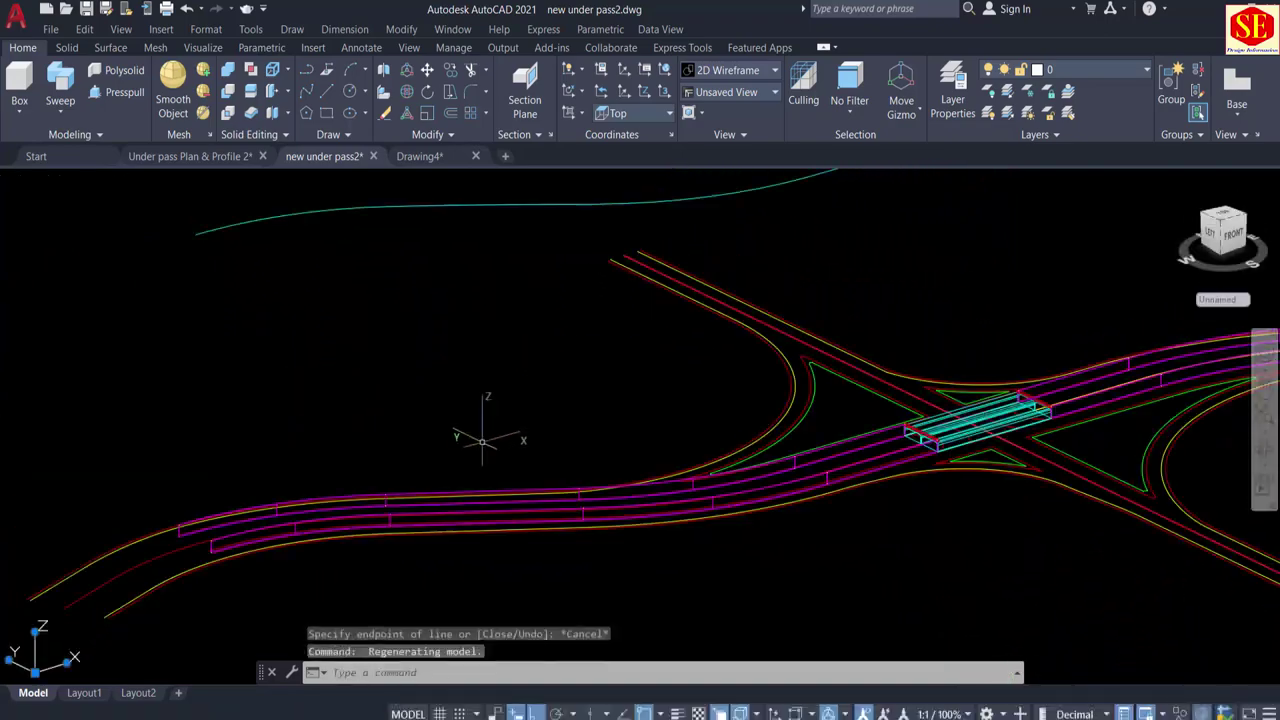
scroll(486, 443, down, 2)
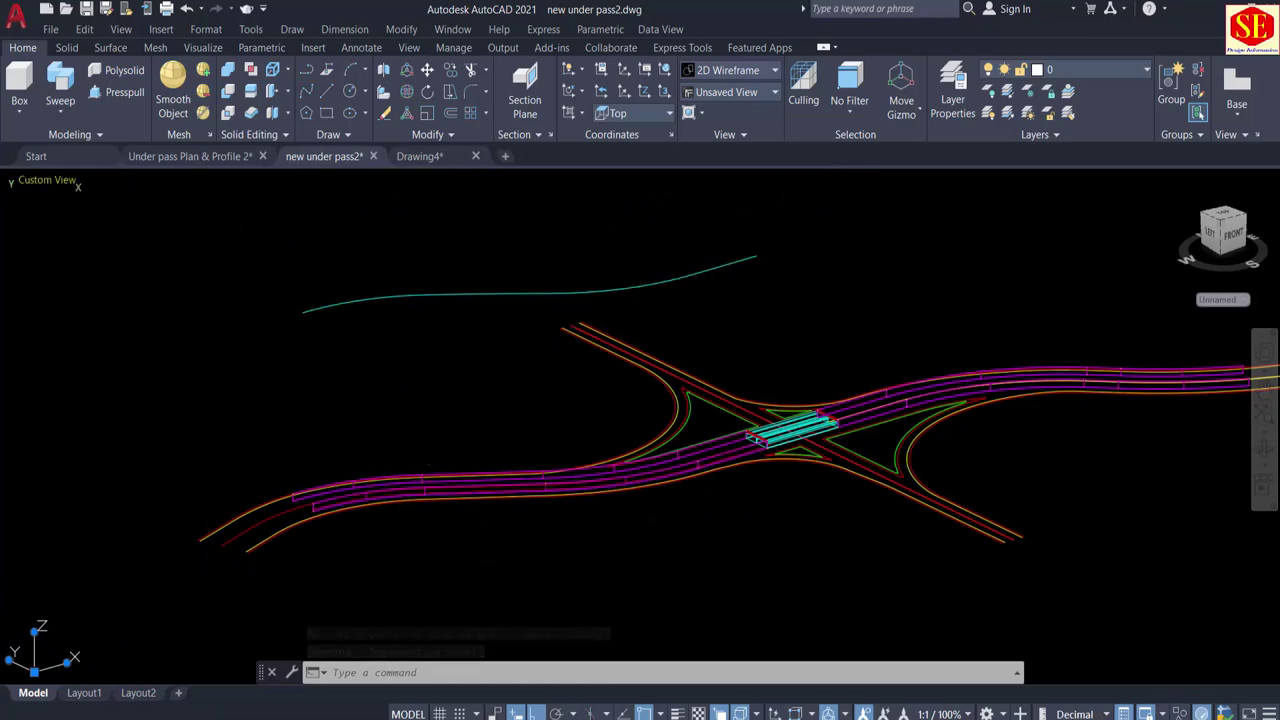
click(45, 181)
click(45, 219)
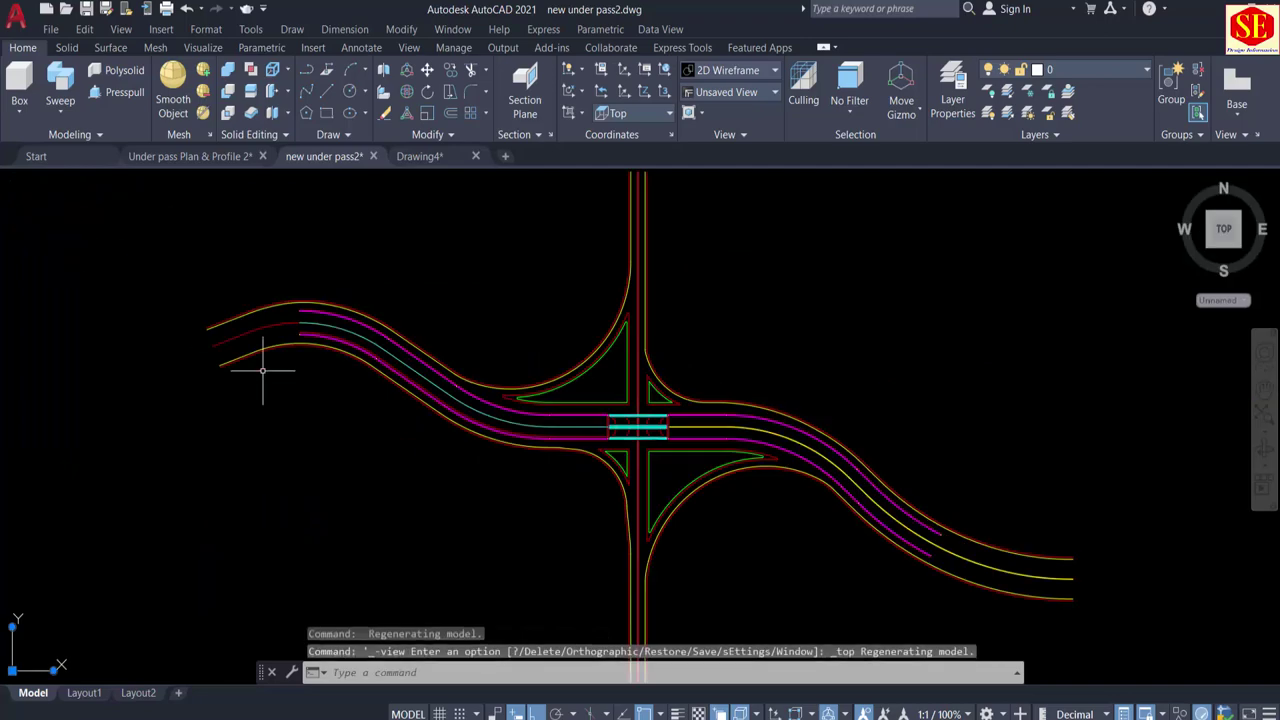
shift+middle_drag(437, 457, 500, 286)
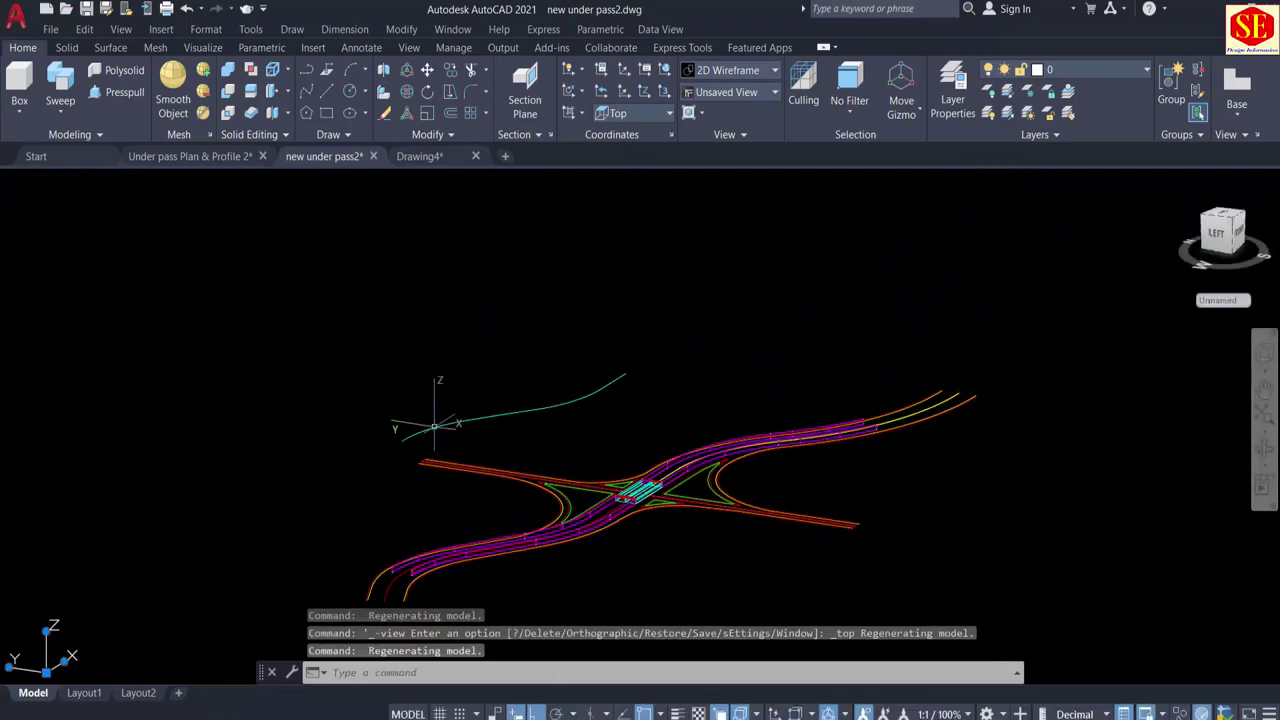
Step: Query the point coordinates at the start of the cyan 3D polyline, at station 0+150
scroll(420, 435, up, 4)
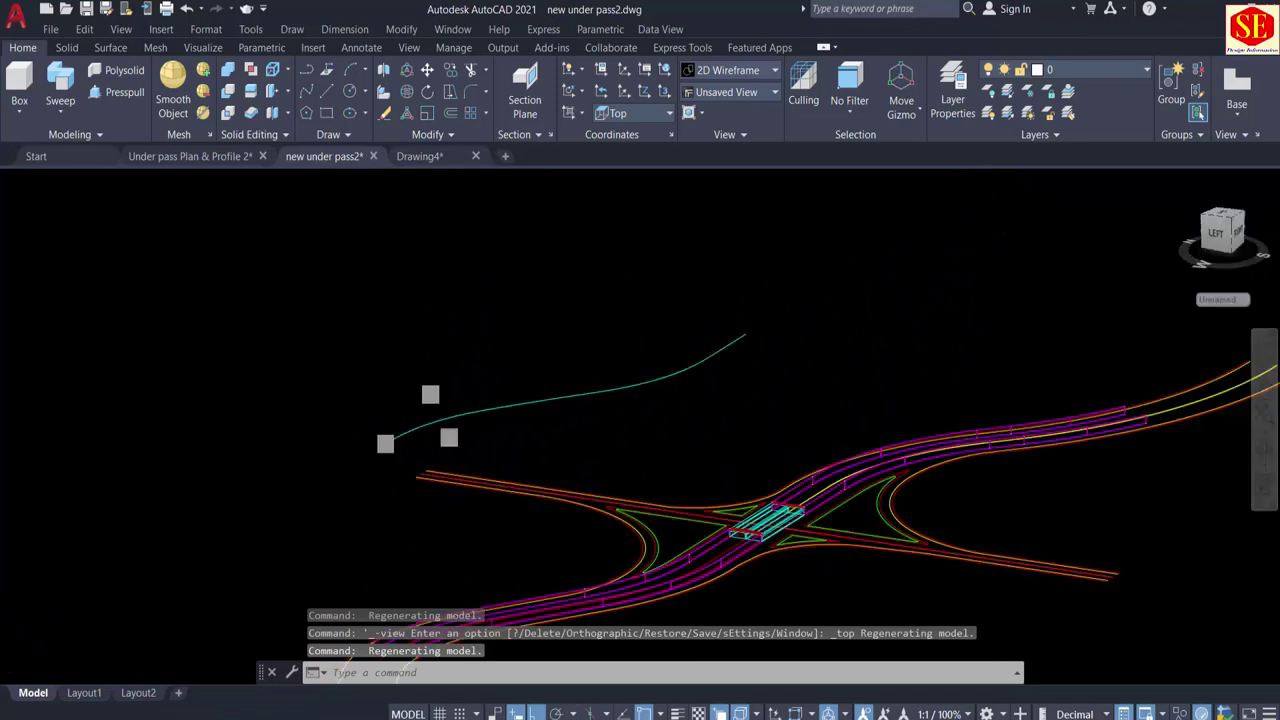
text(ID)
key(Return)
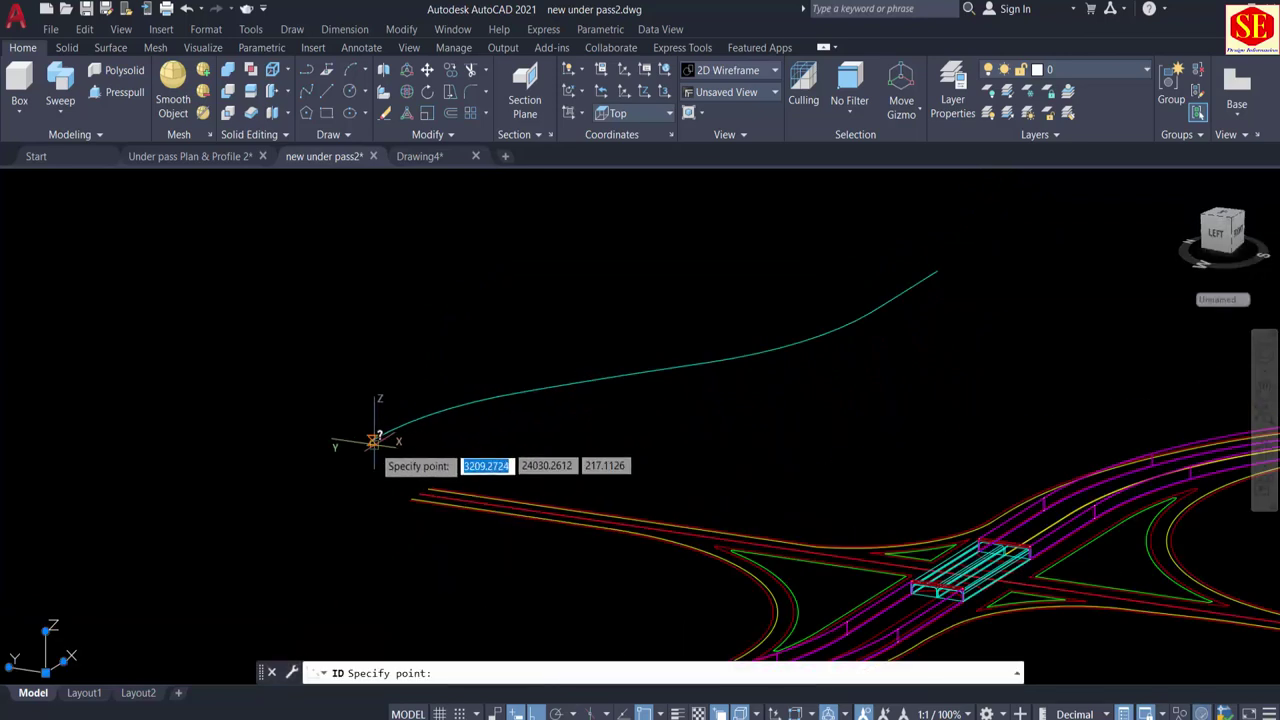
click(370, 441)
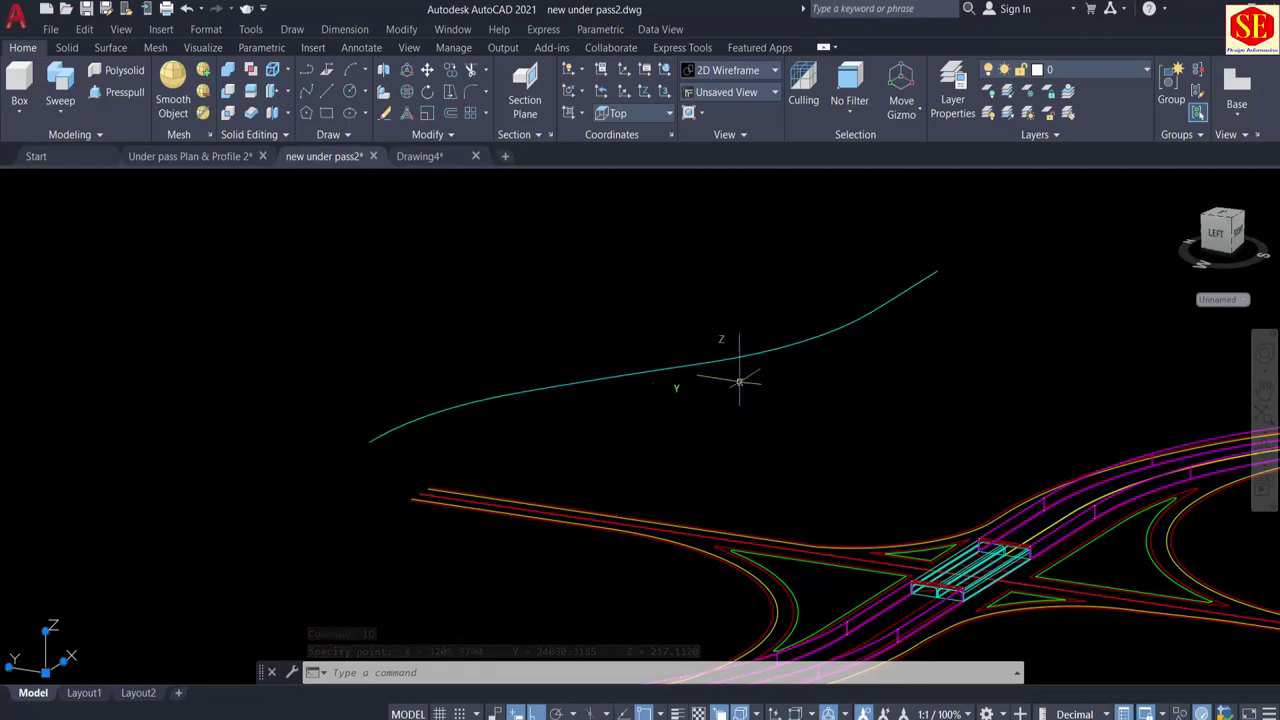
Step: Switch to the Excel workbook and copy the 3D polyline coordinates from station 0+800 to 1+300 (G46:G71) on the Under Pass sheet
scroll(853, 362, down, 2)
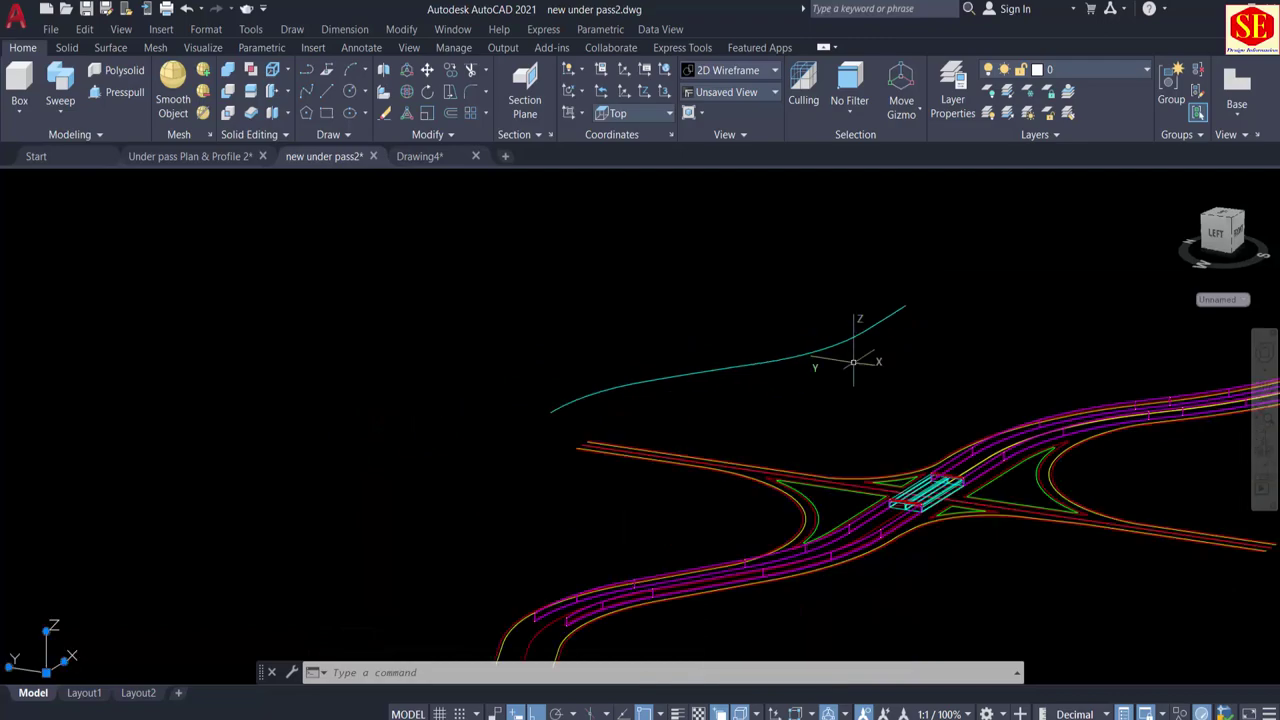
key(alt+Tab)
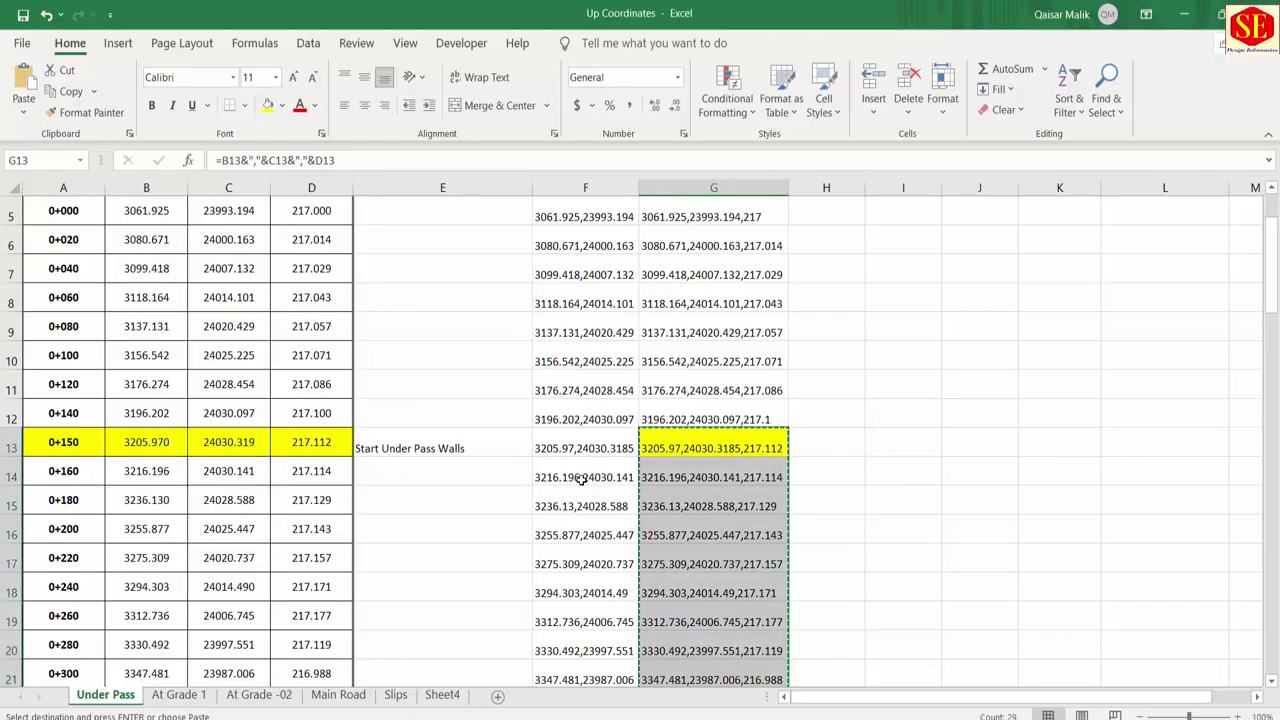
scroll(685, 335, down, 10)
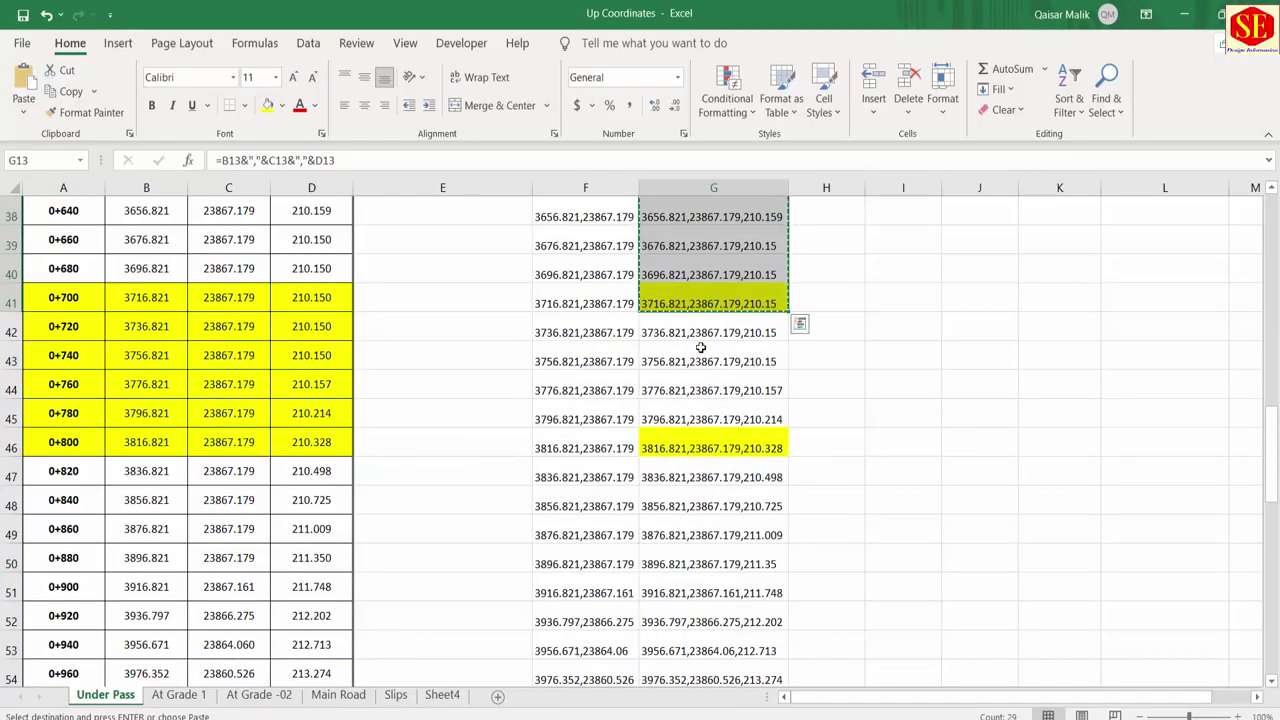
scroll(701, 347, up, 11)
key(Escape)
scroll(697, 329, down, 11)
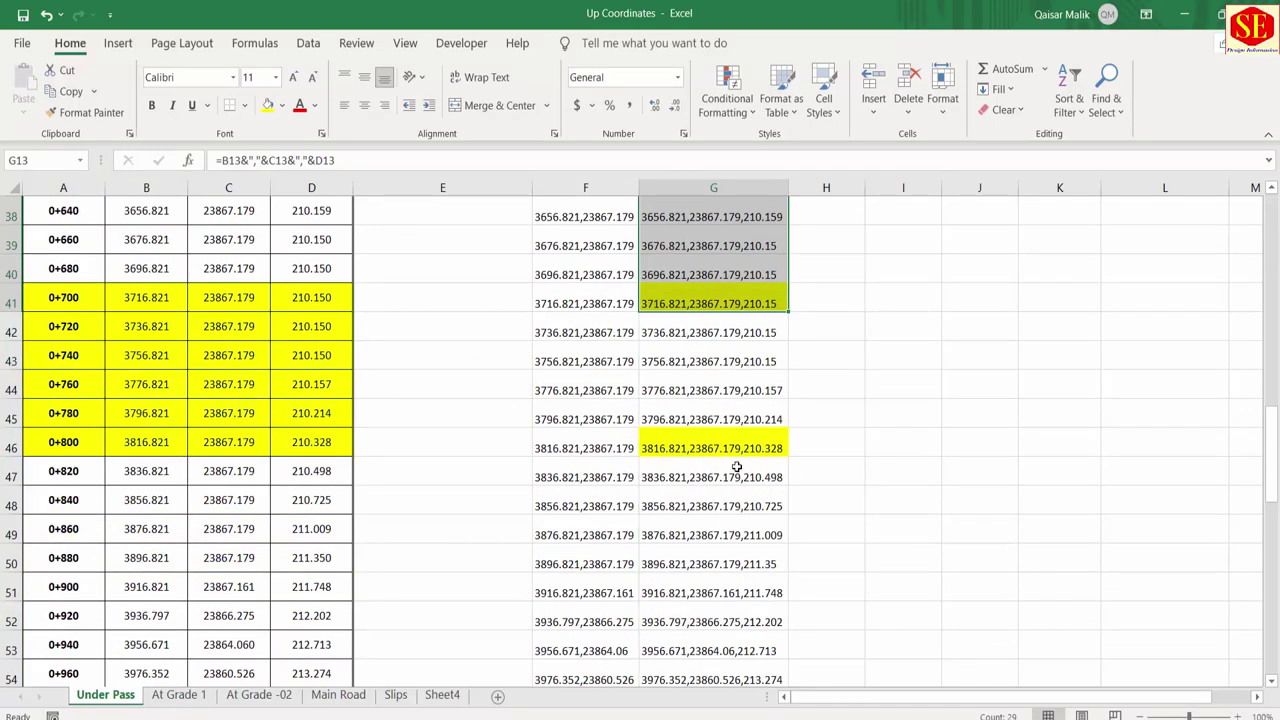
click(709, 447)
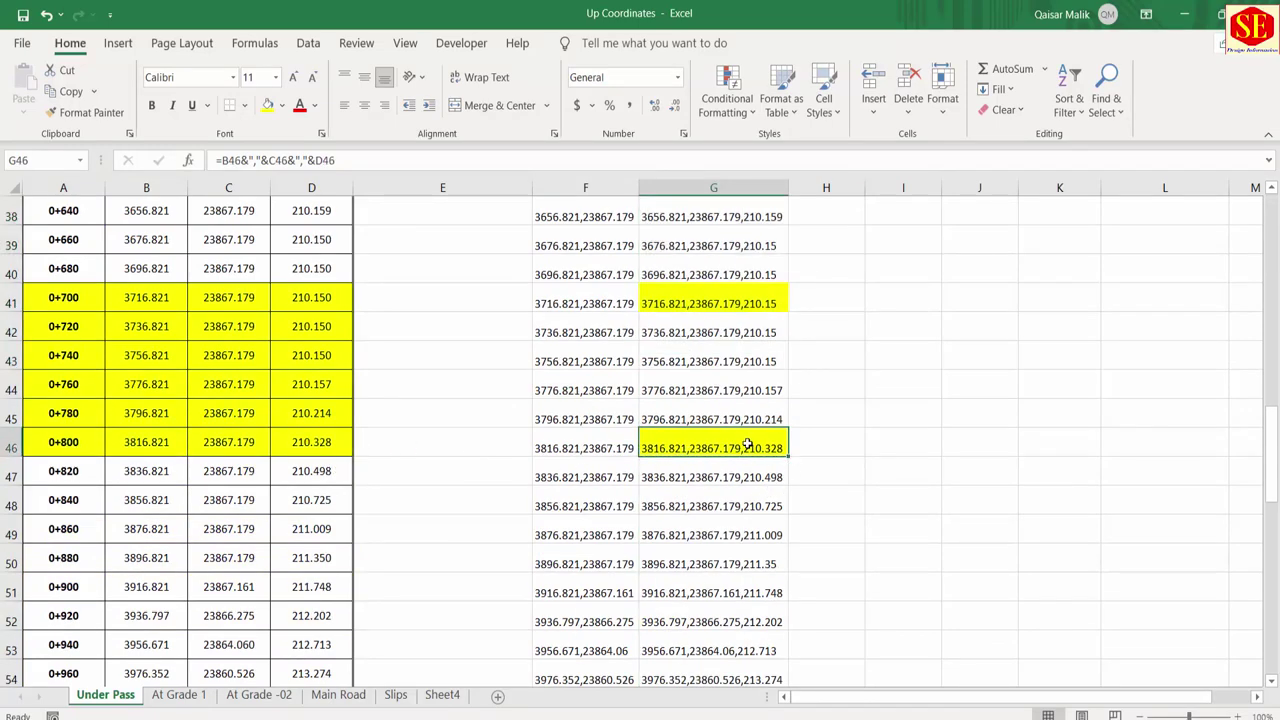
drag(746, 446, 717, 441)
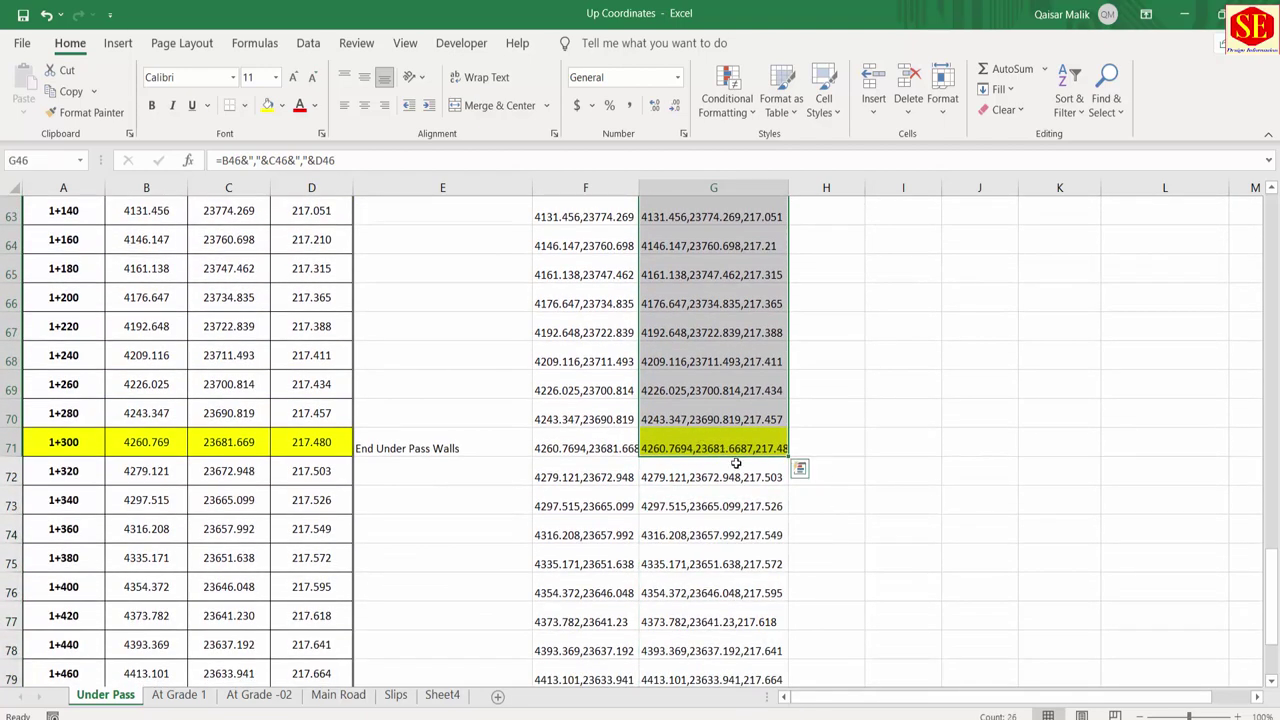
click(762, 283)
scroll(640, 440, up, 8)
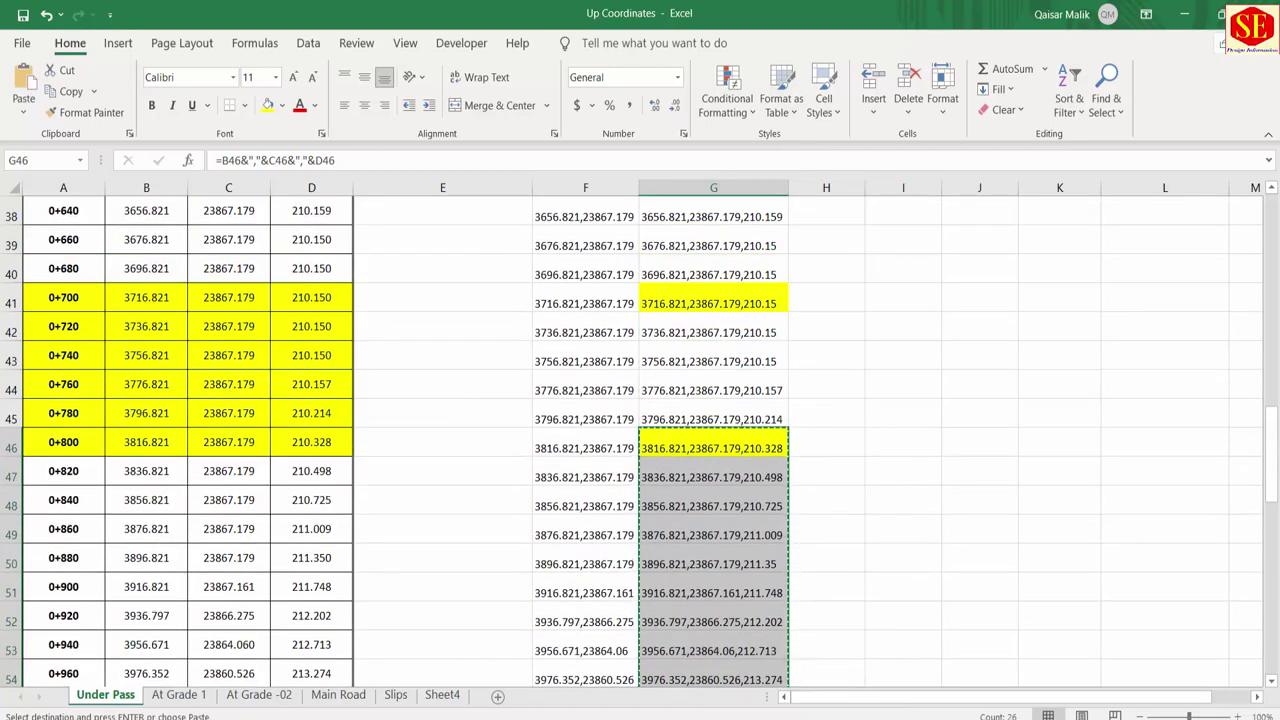
Step: In AutoCAD, draw the east centre line as a 3D polyline from the copied coordinates, ending at 4260.7694,23681.6687,217.48
key(alt+Tab)
click(521, 677)
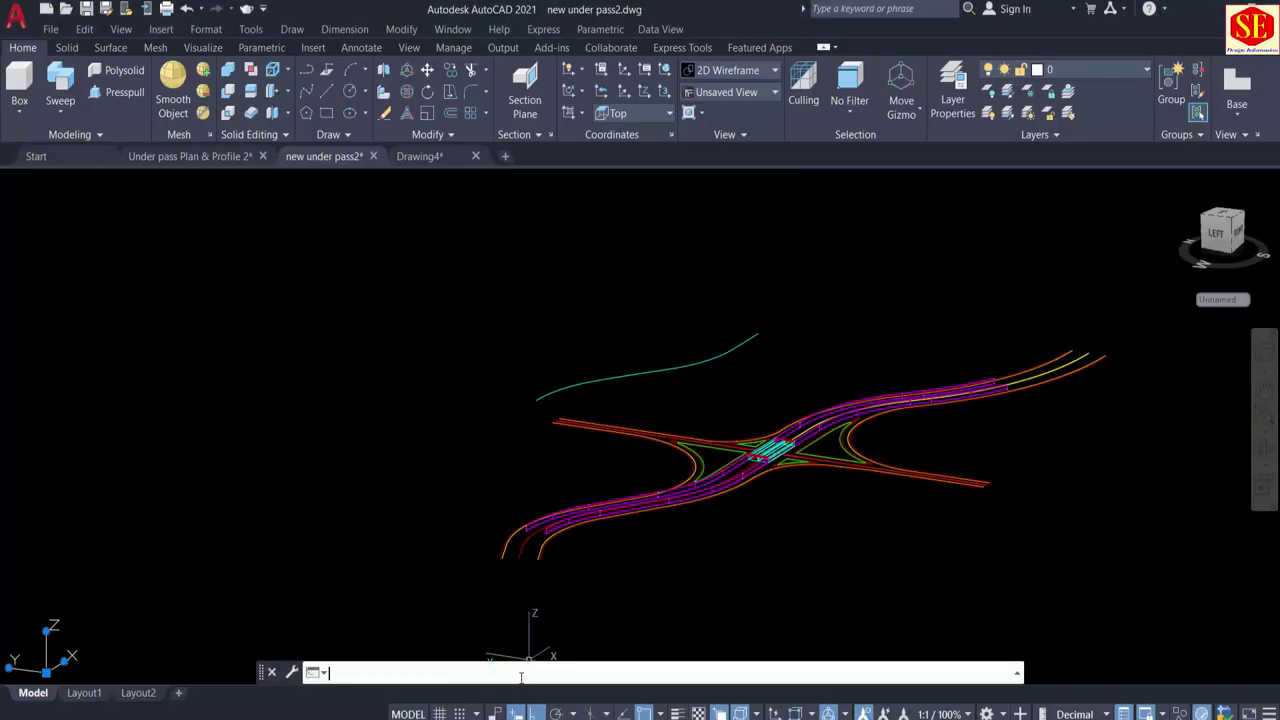
text(3p)
key(Return)
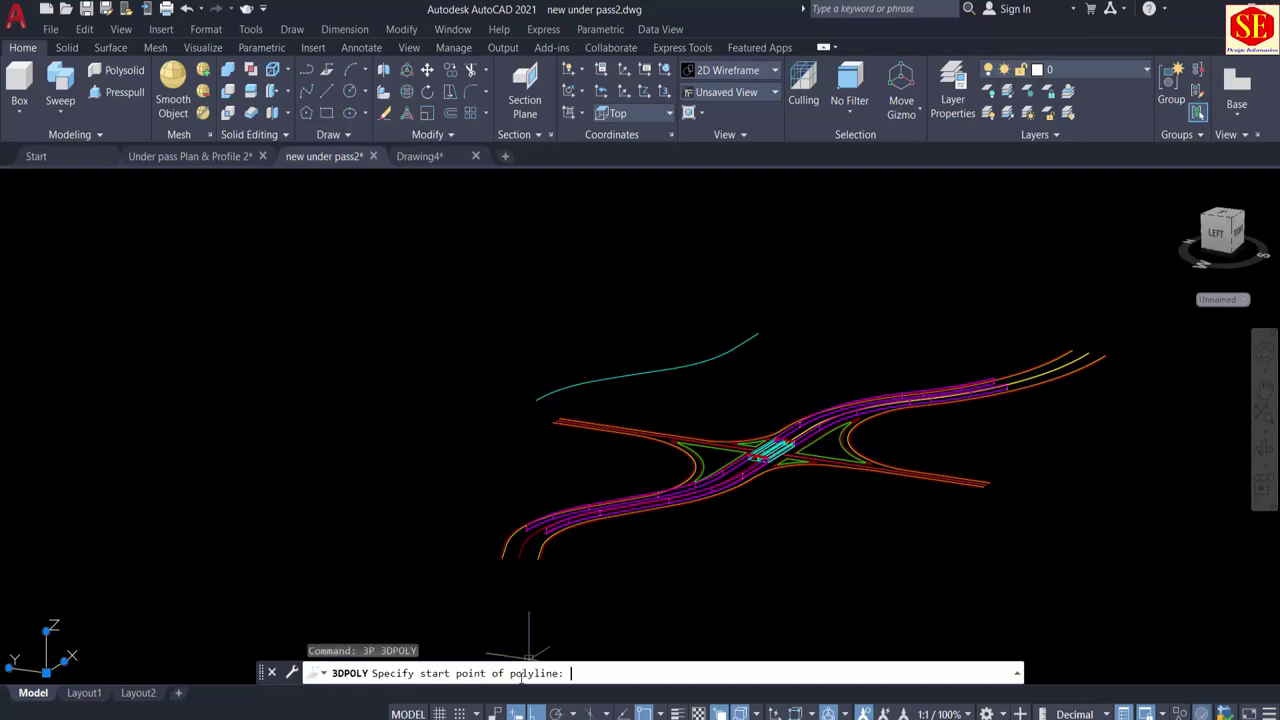
right_click(586, 672)
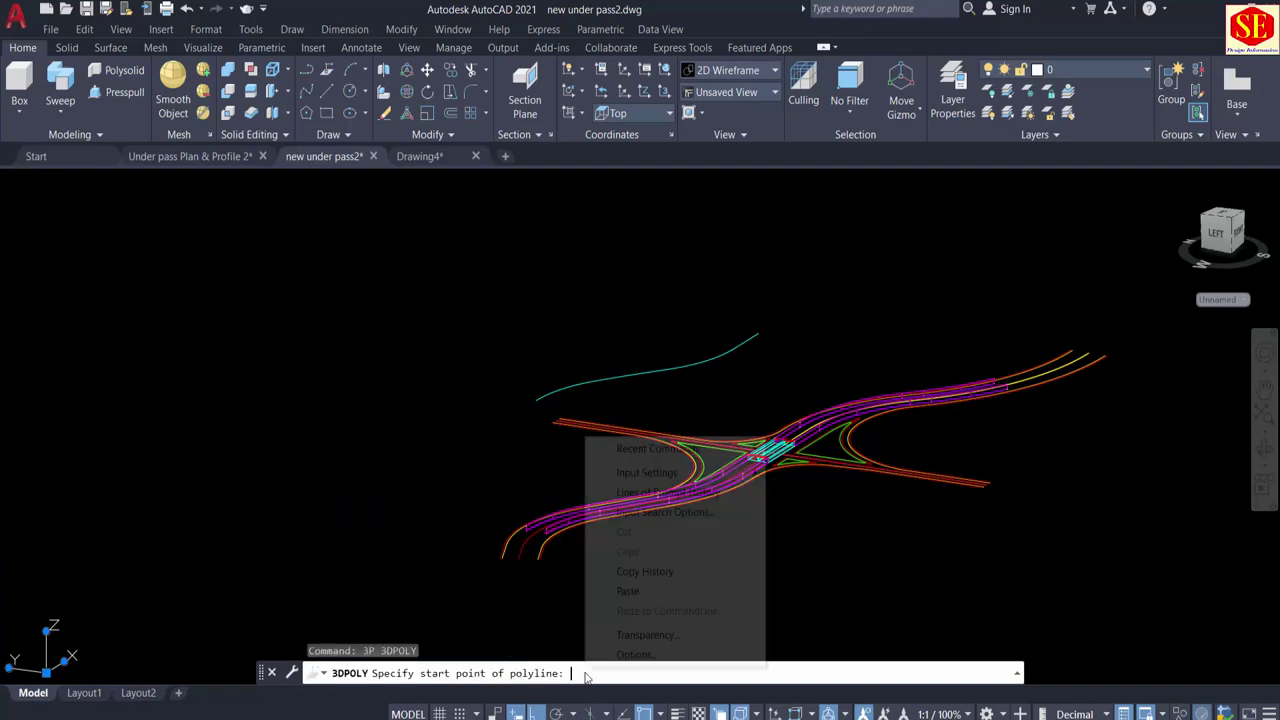
click(633, 592)
key(Escape)
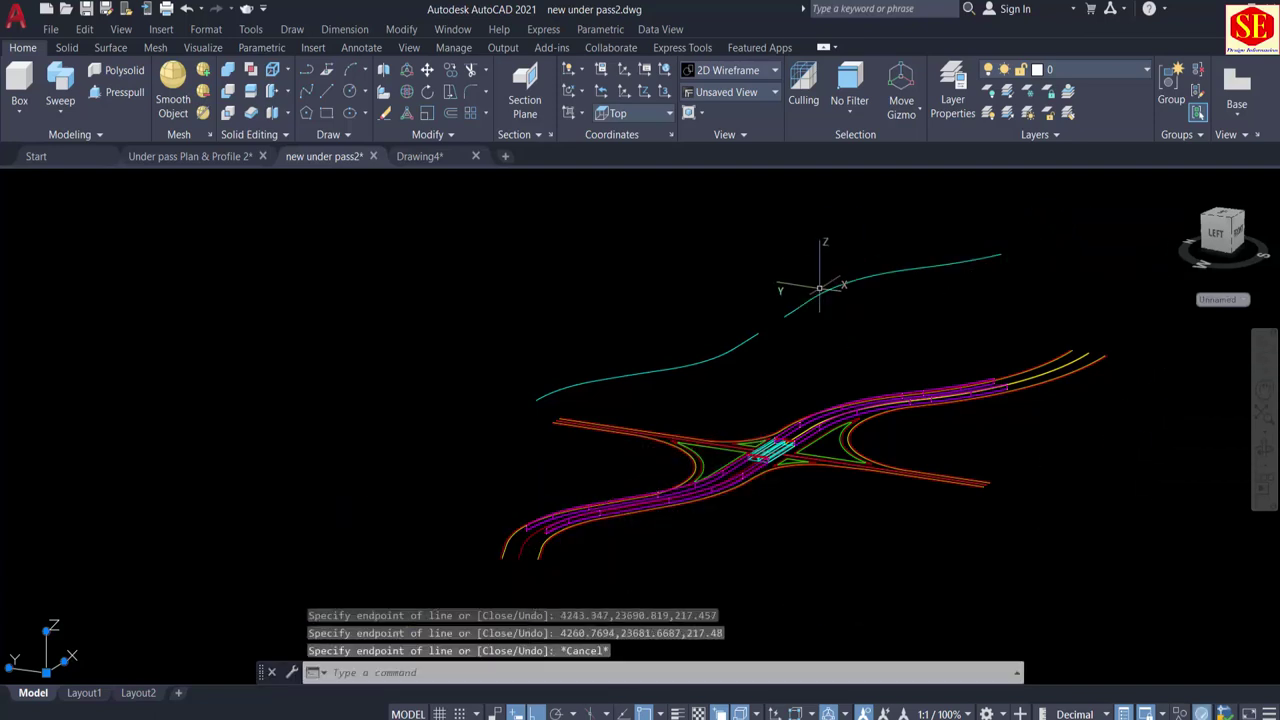
Step: Examine both cyan 3D polylines against the road and box structure in 3D and in the top view
shift+middle_drag(818, 288, 841, 290)
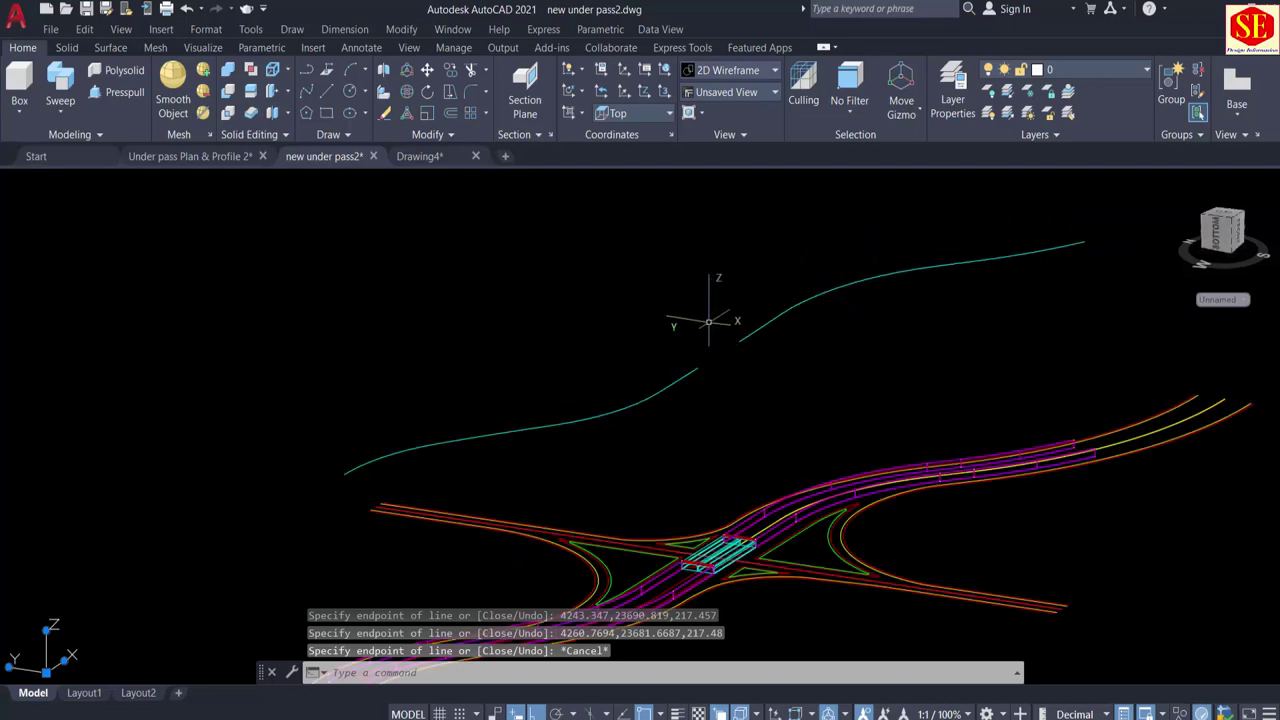
shift+middle_drag(665, 417, 597, 530)
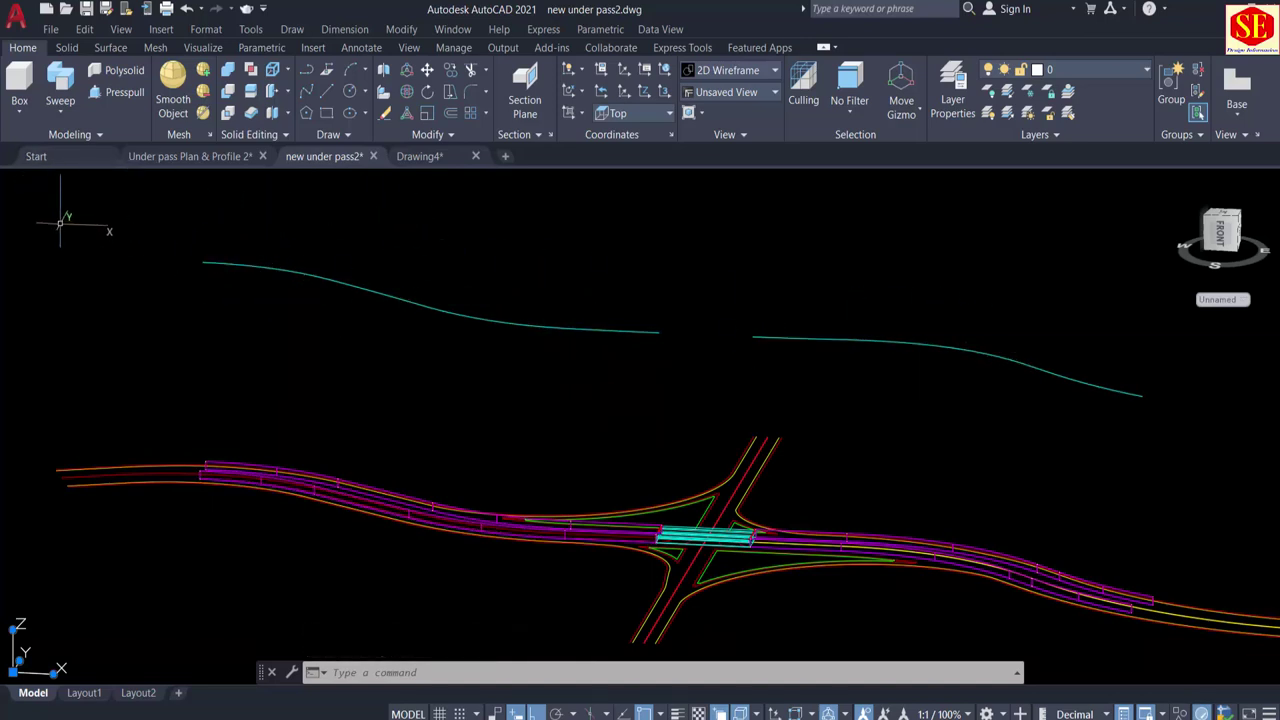
click(45, 180)
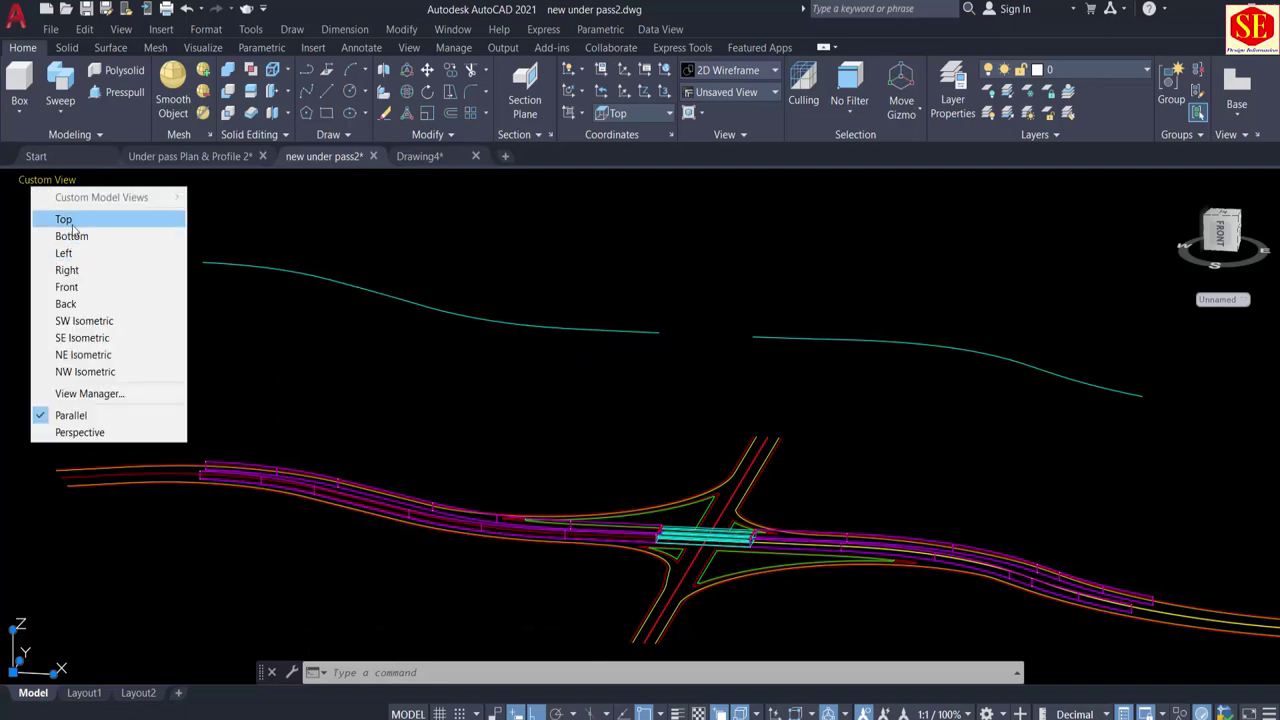
click(64, 219)
scroll(979, 580, up, 3)
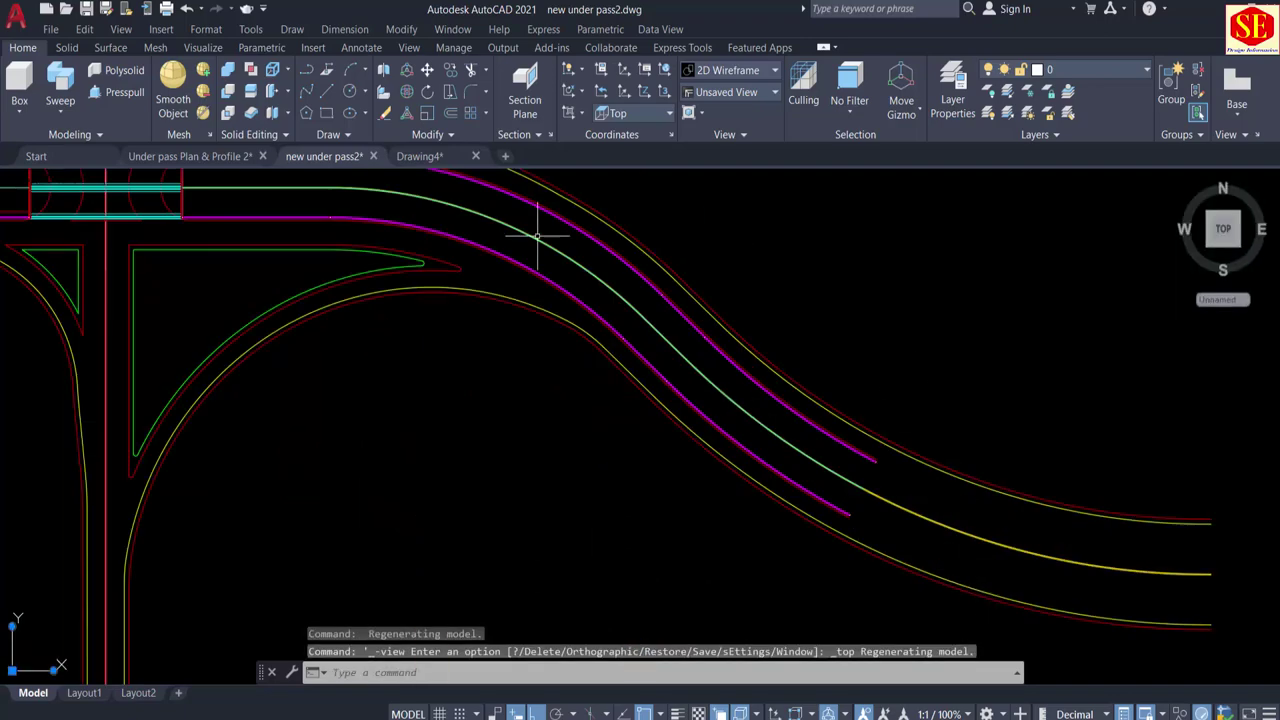
scroll(786, 400, down, 5)
scroll(629, 371, down, 2)
shift+middle_drag(94, 257, 585, 485)
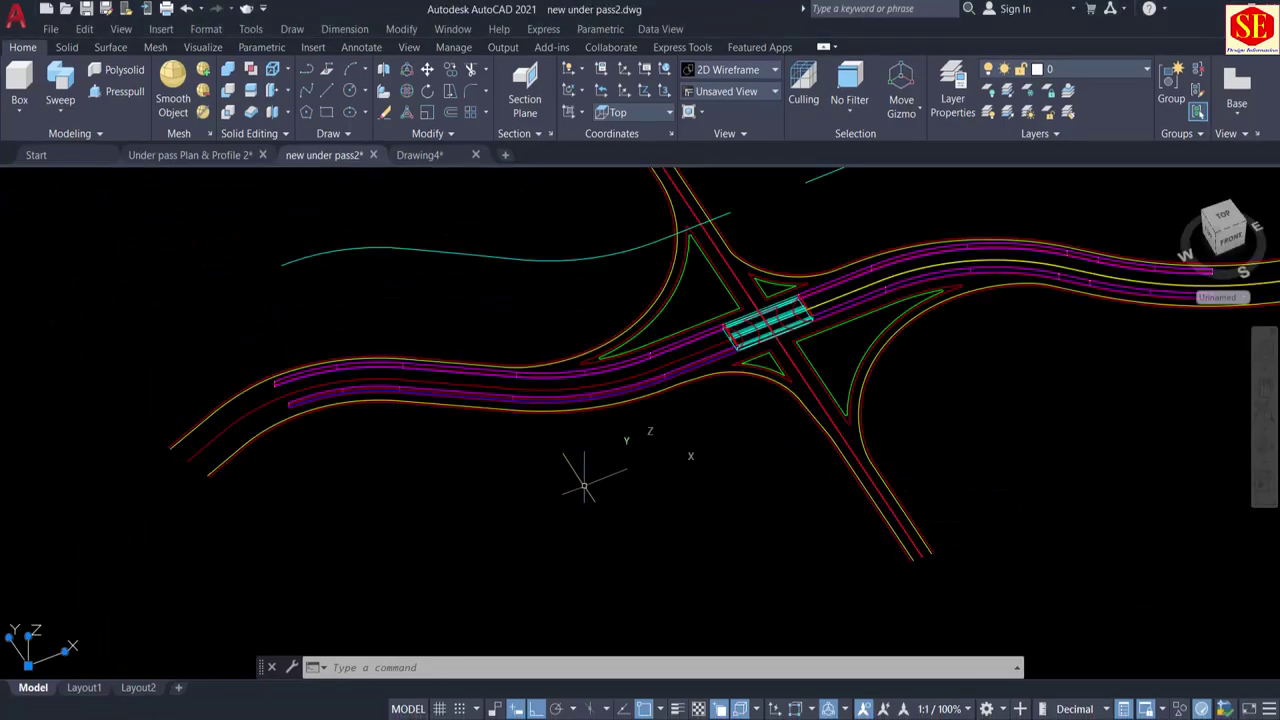
scroll(769, 306, up, 2)
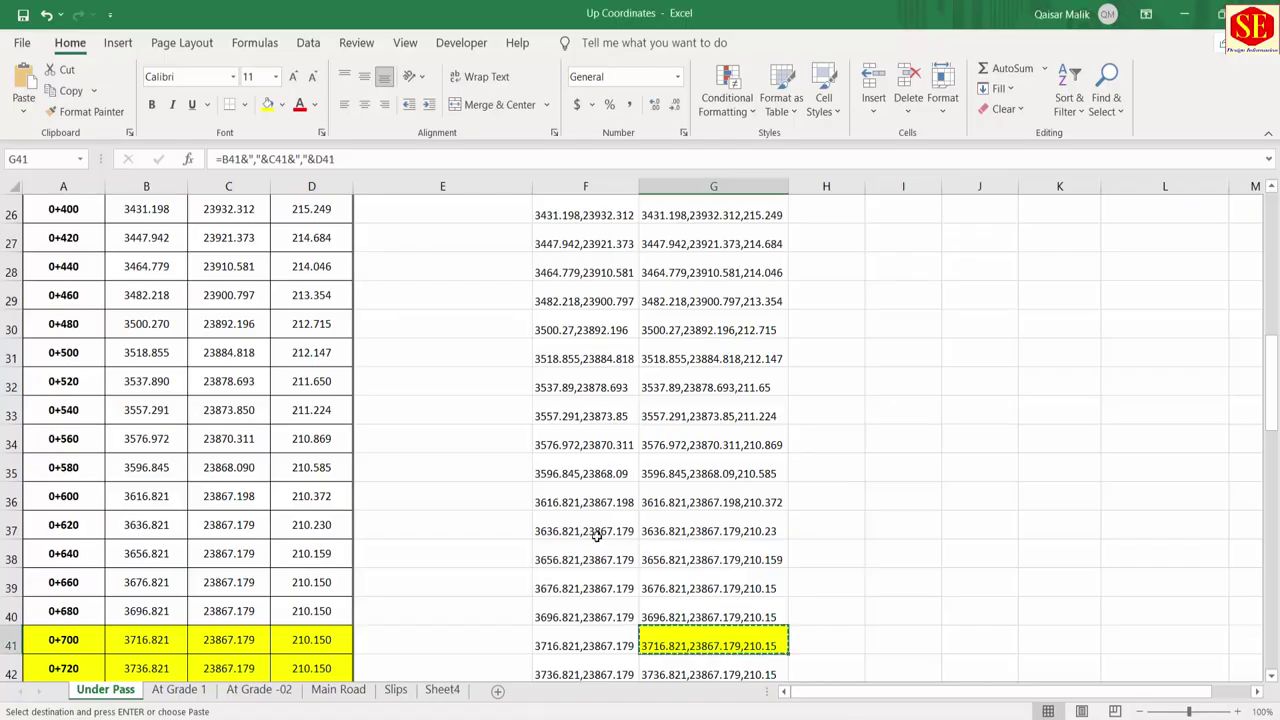
Step: Copy the 3D coordinate 3716.821,23867.179,210.15 for station 0+700 from the Excel sheet and return to the AutoCAD drawing
scroll(611, 432, down, 2)
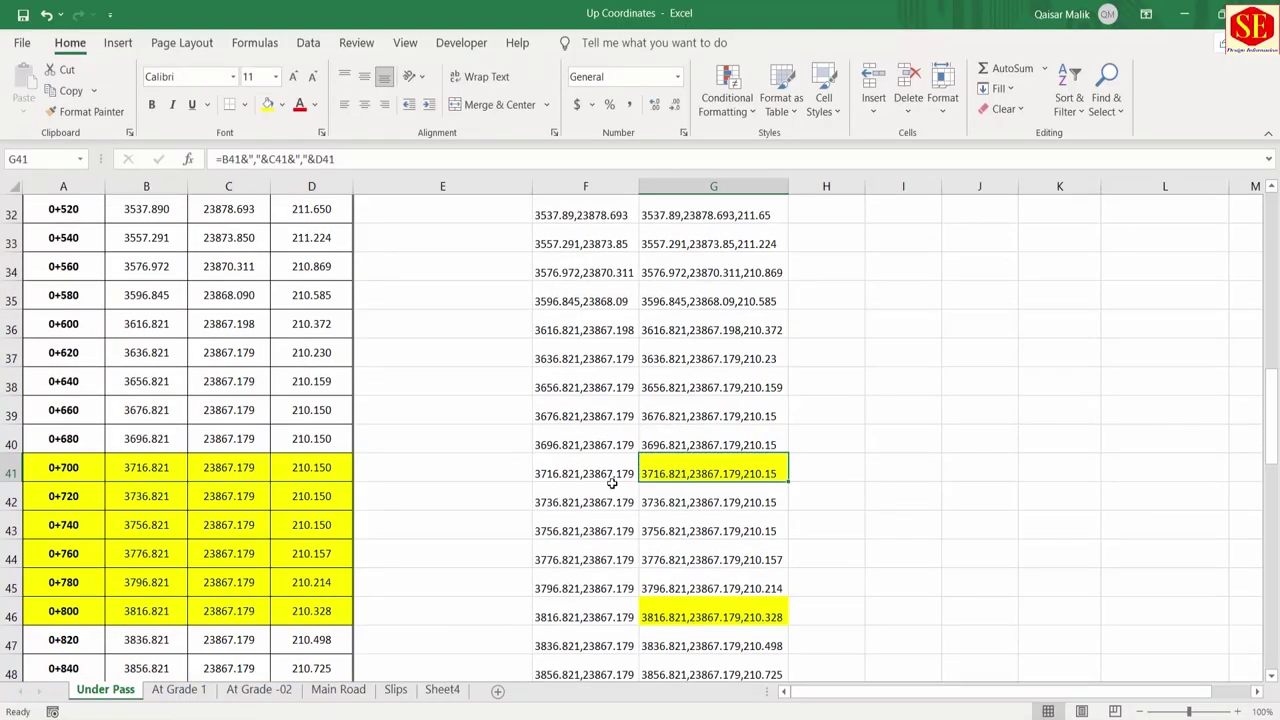
right_click(670, 468)
click(716, 289)
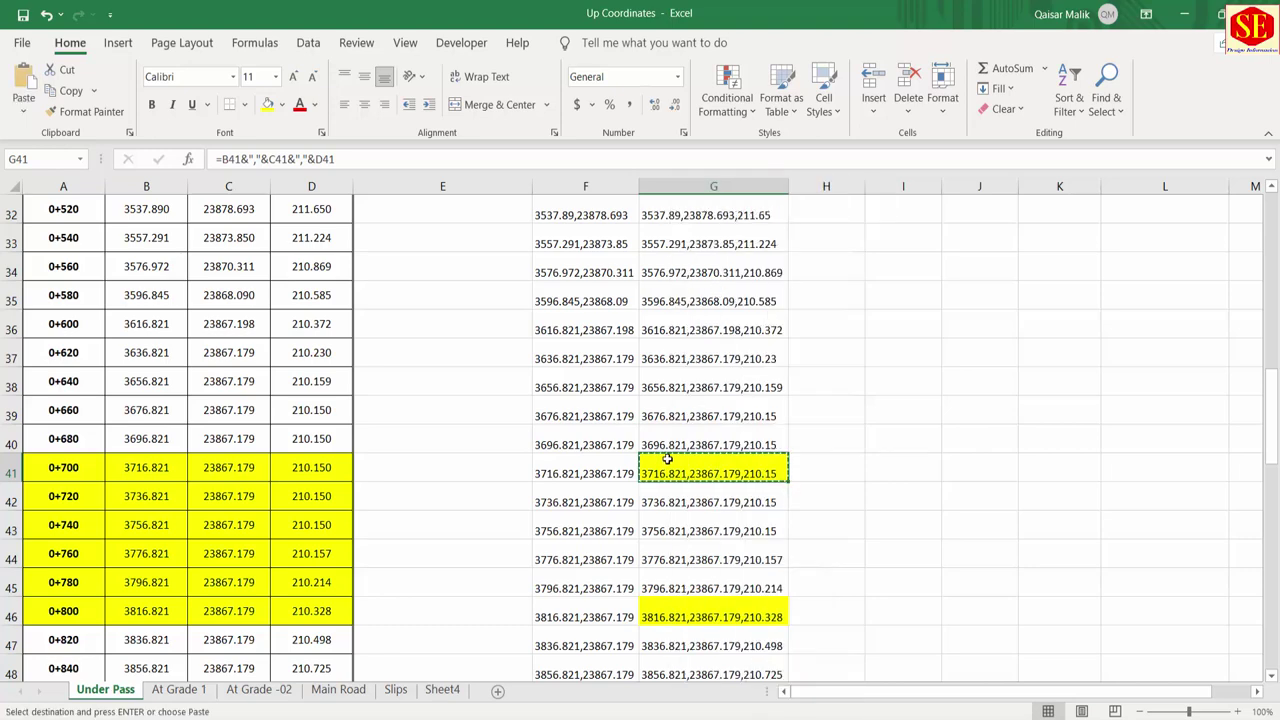
scroll(700, 350, up, 10)
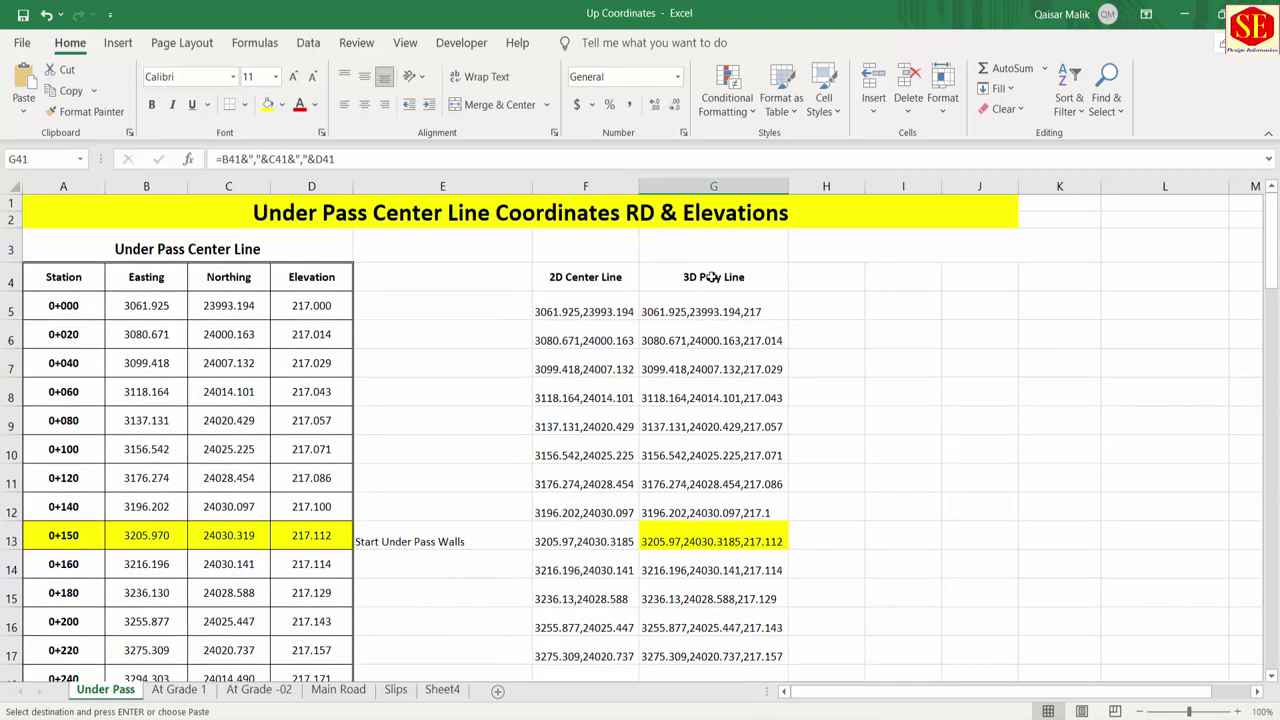
scroll(703, 277, down, 9)
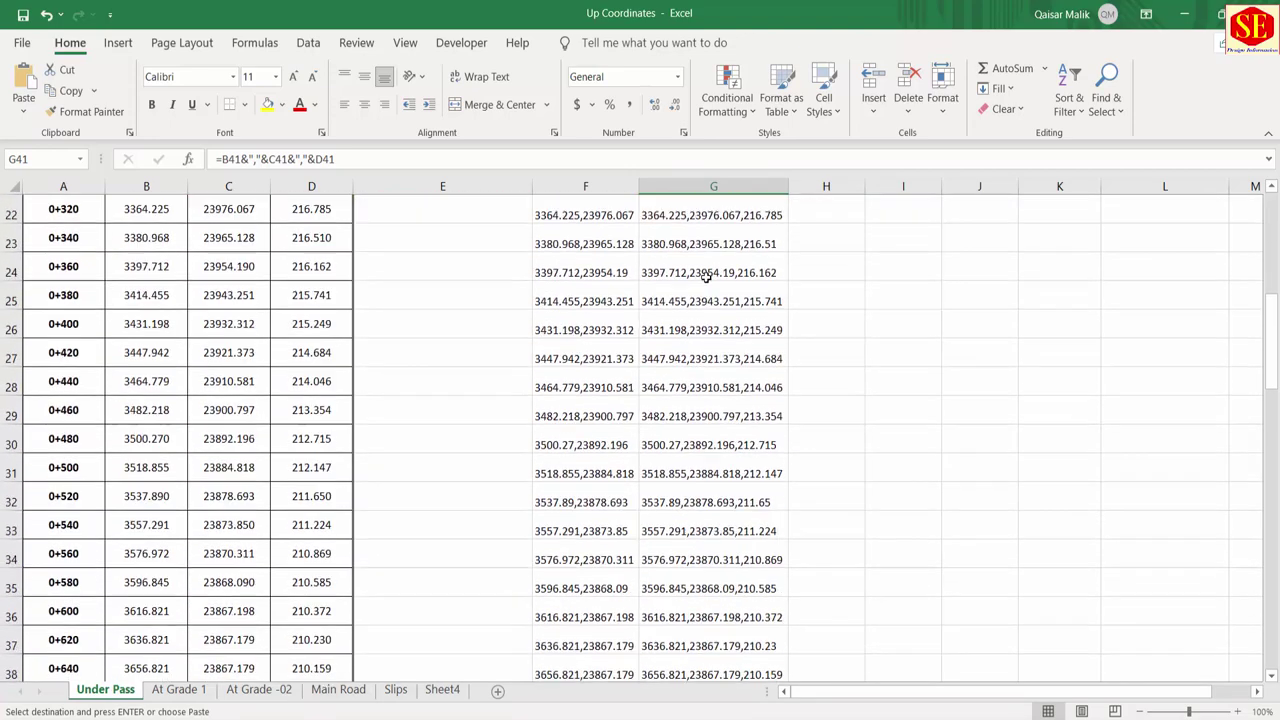
scroll(694, 548, down, 3)
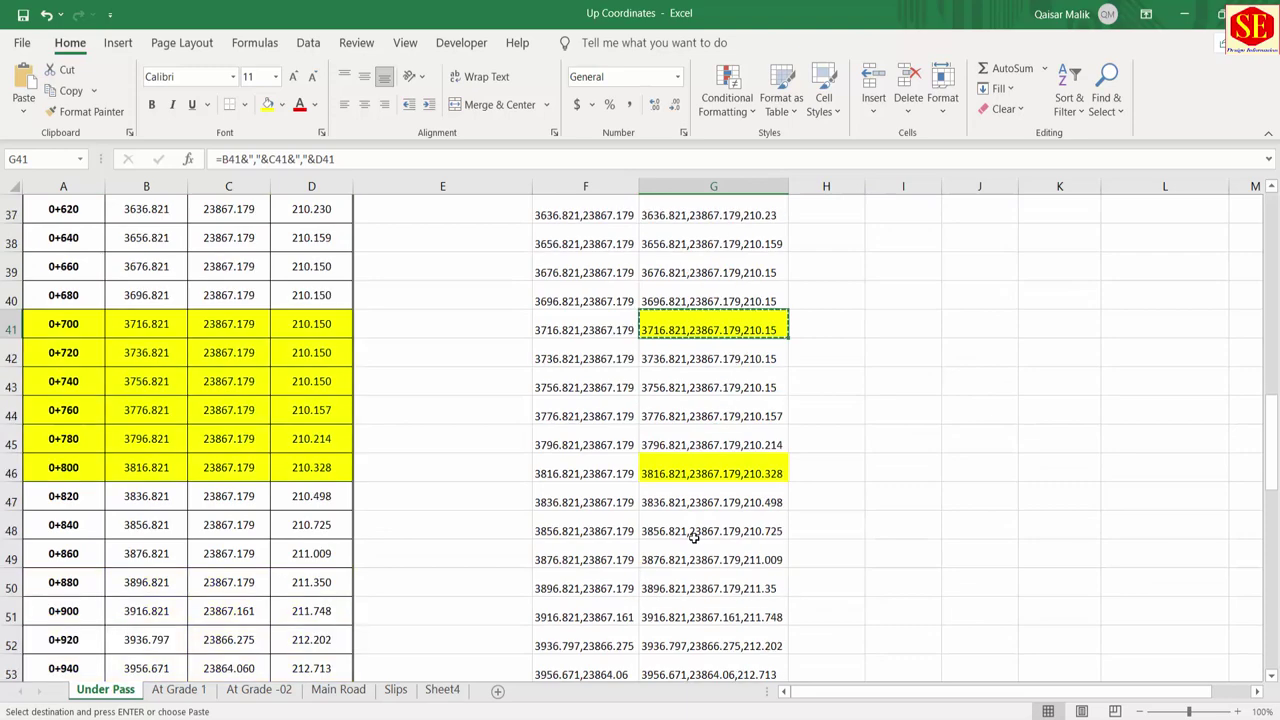
scroll(655, 443, down, 10)
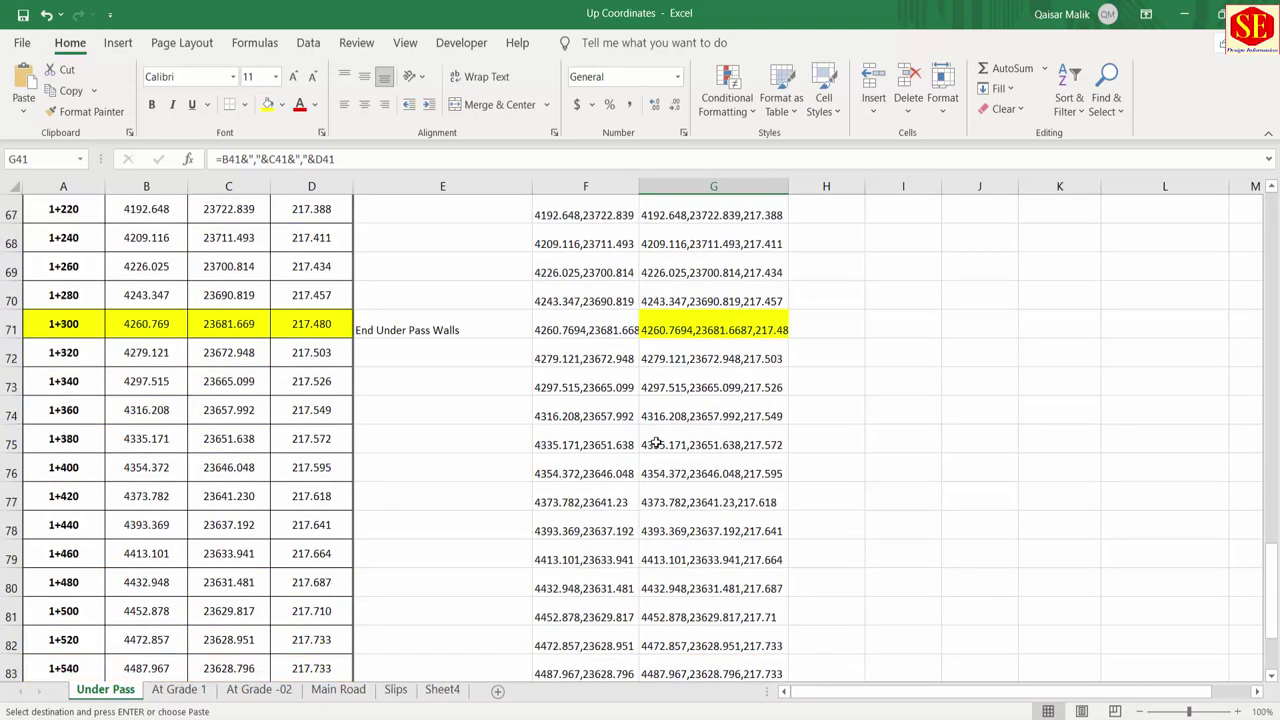
scroll(655, 443, up, 14)
key(alt+Tab)
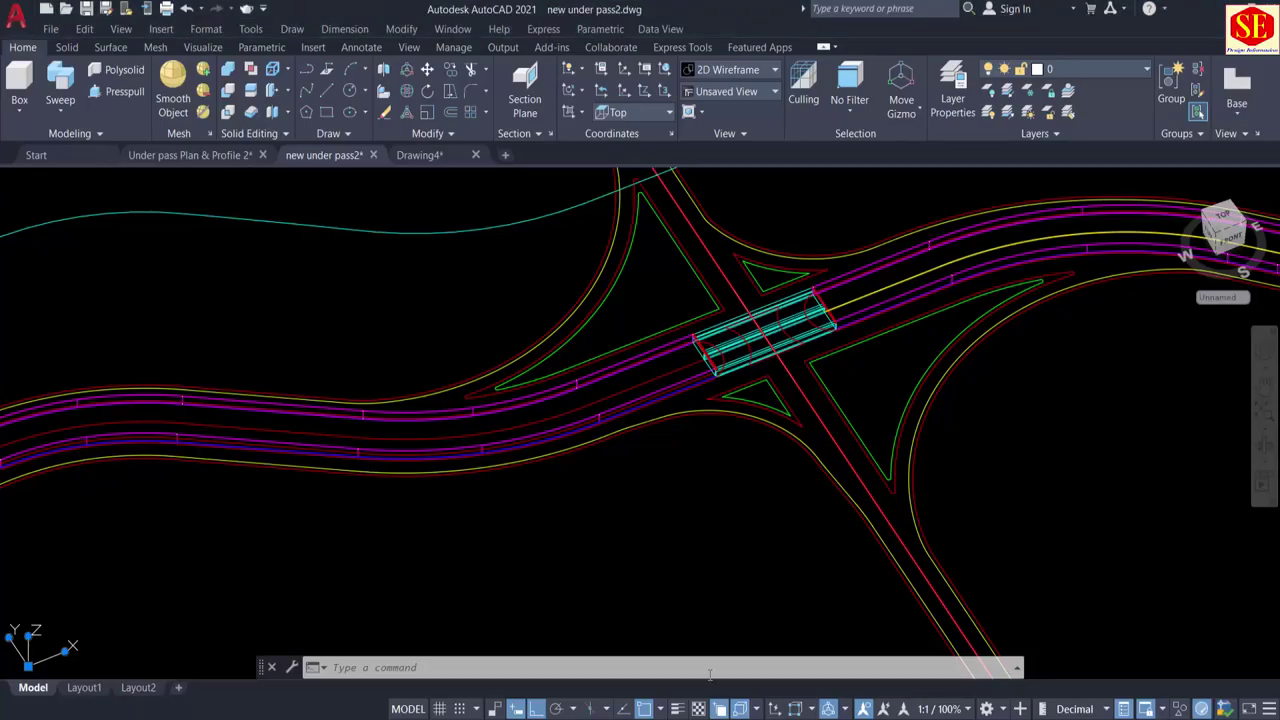
Step: Select the junction, box structure and west road lines with crossing windows, leaving out the cyan 3D polylines
middle_drag(698, 417, 703, 537)
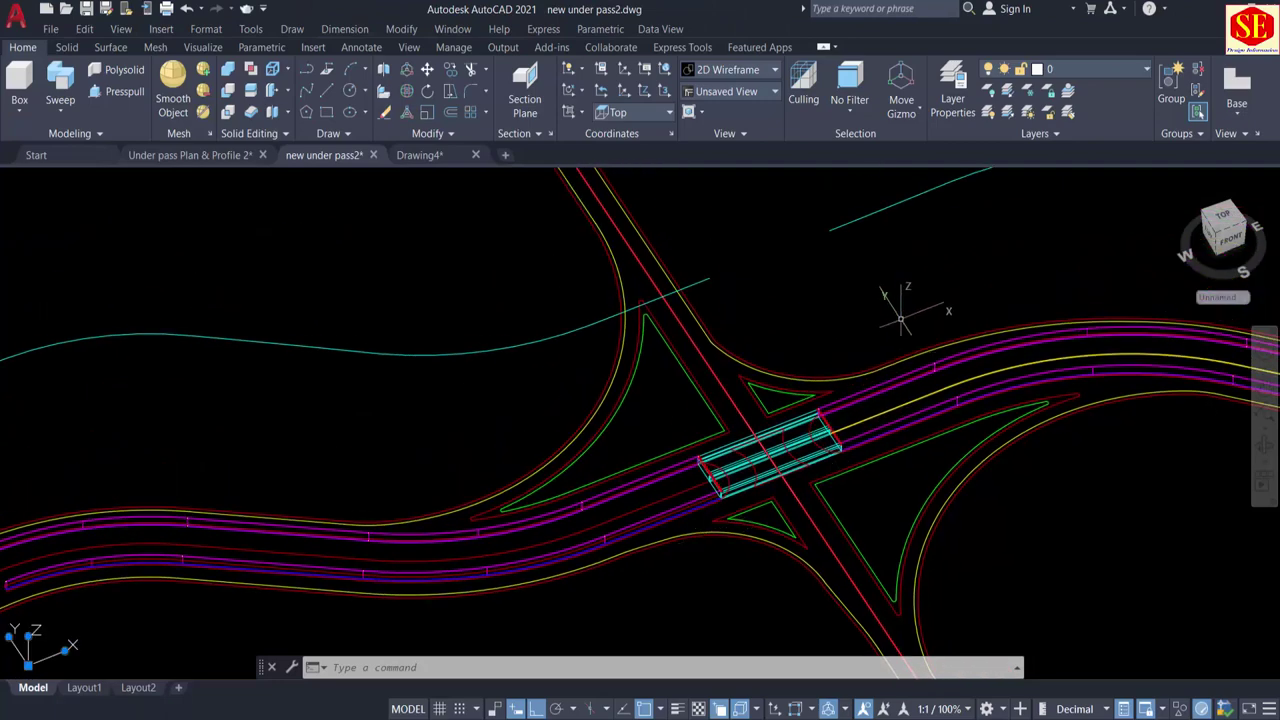
click(1046, 292)
click(771, 443)
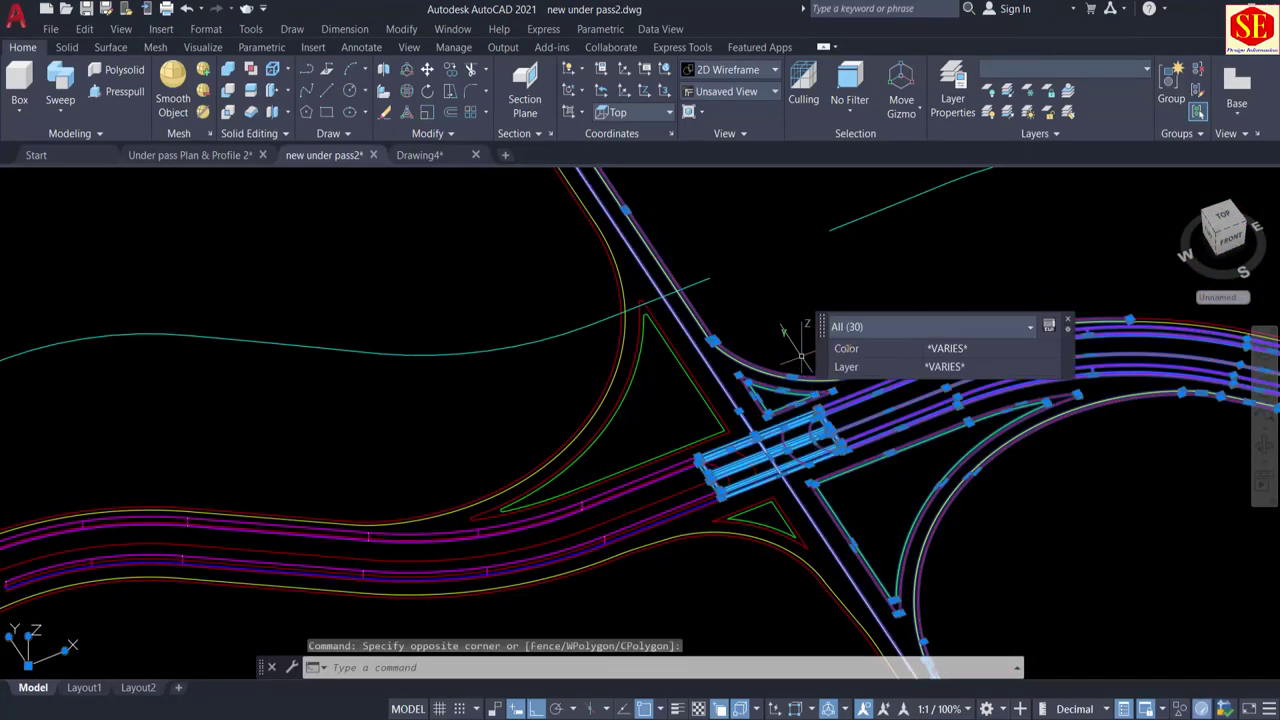
click(594, 457)
middle_drag(594, 457, 579, 337)
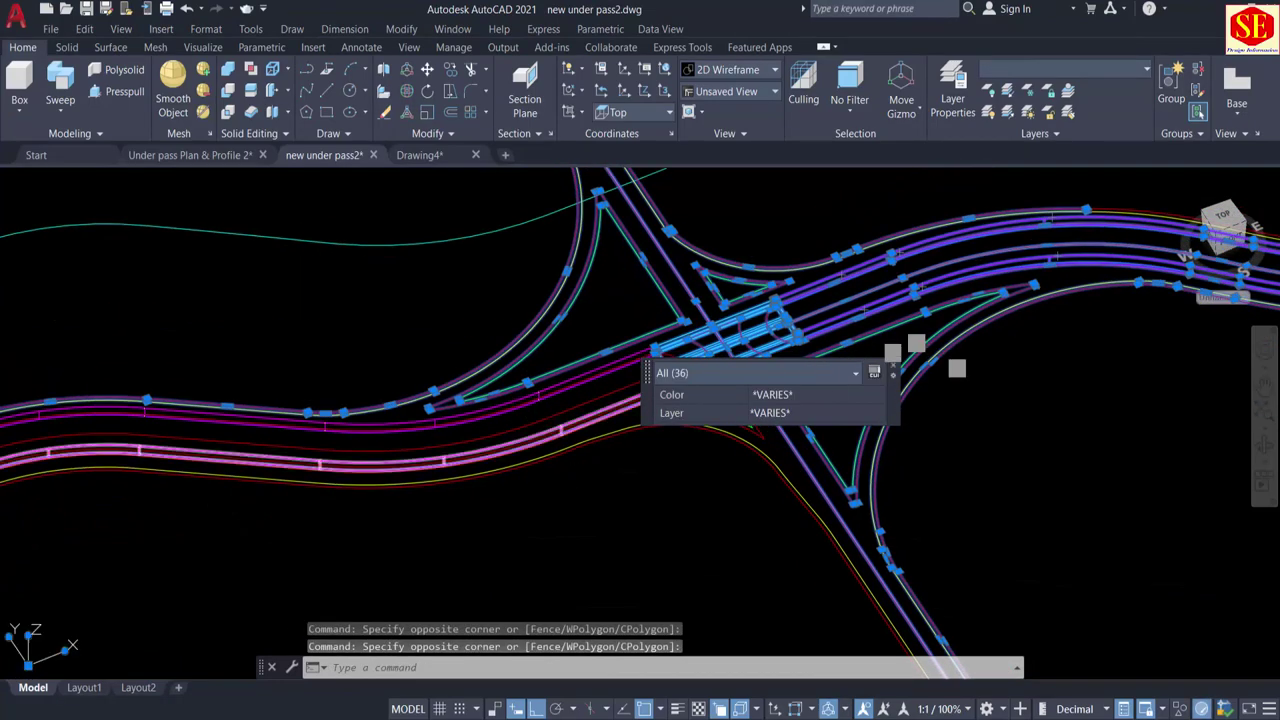
click(997, 378)
click(371, 491)
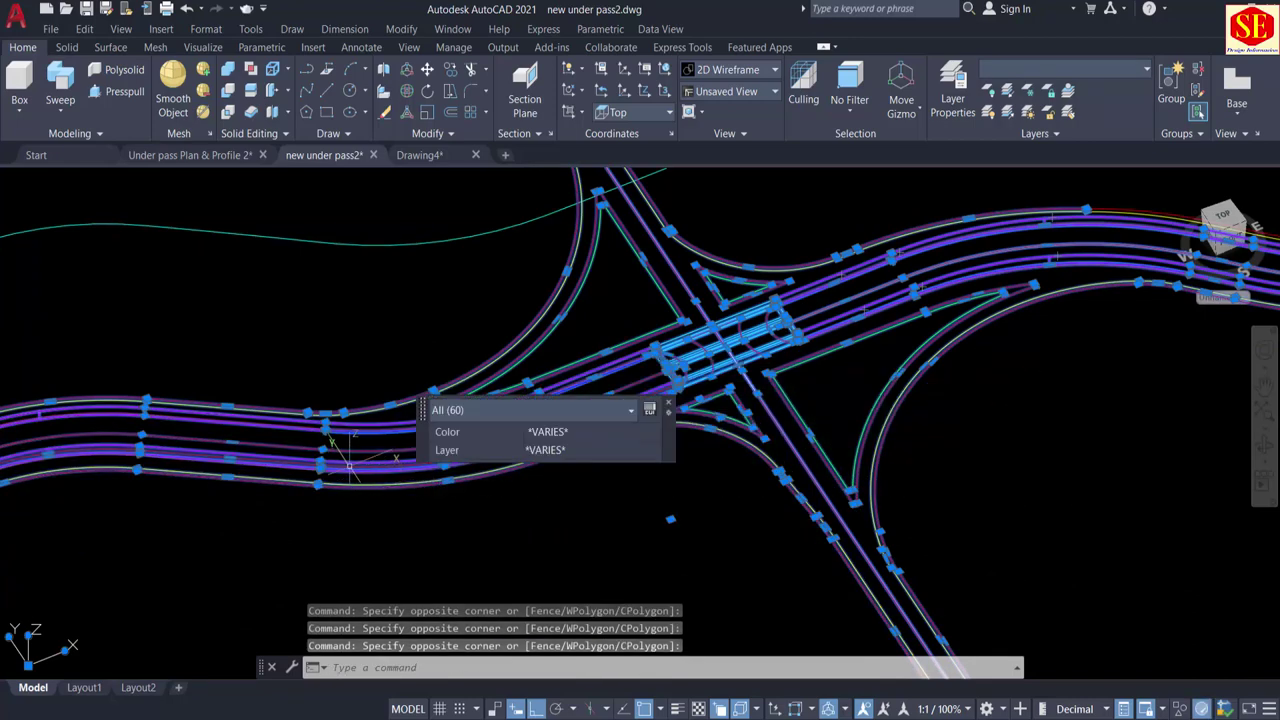
middle_drag(371, 491, 831, 481)
click(787, 352)
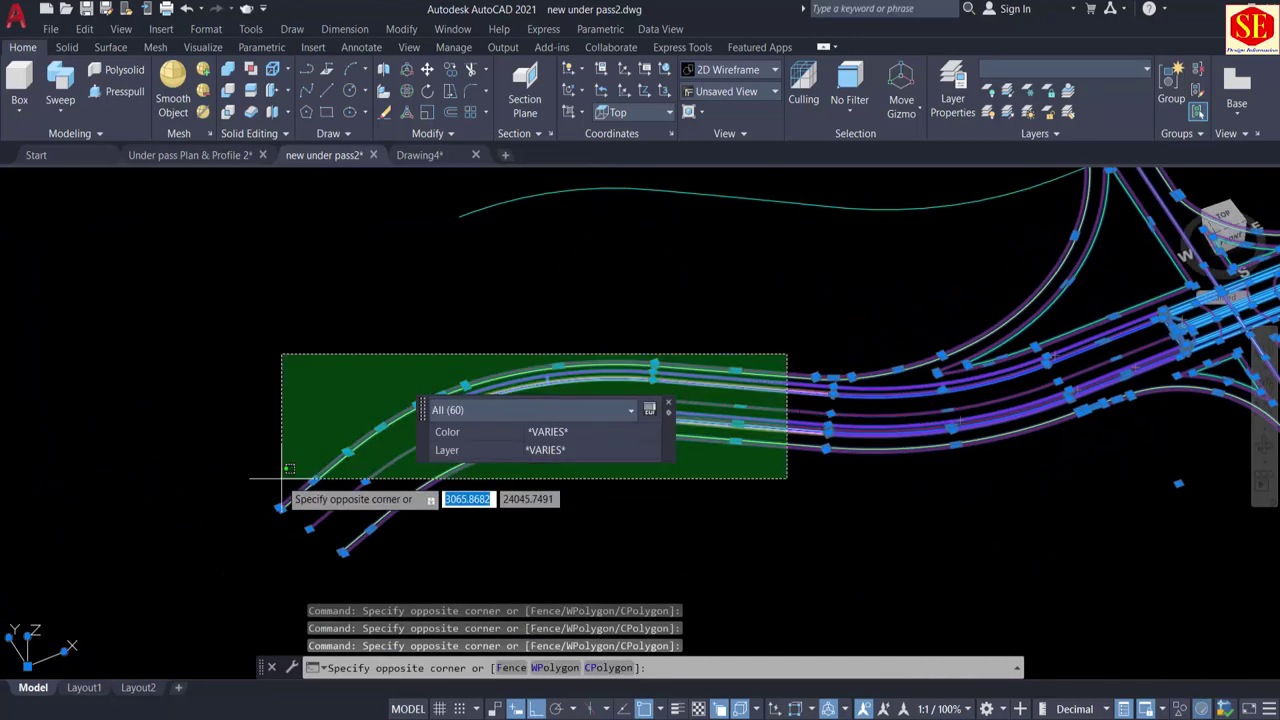
click(266, 529)
Step: Add the remaining lines at the east end of the road to the selection, excluding the east cyan 3D polyline
scroll(700, 400, down, 2)
middle_drag(944, 366, 560, 452)
middle_drag(1143, 361, 909, 433)
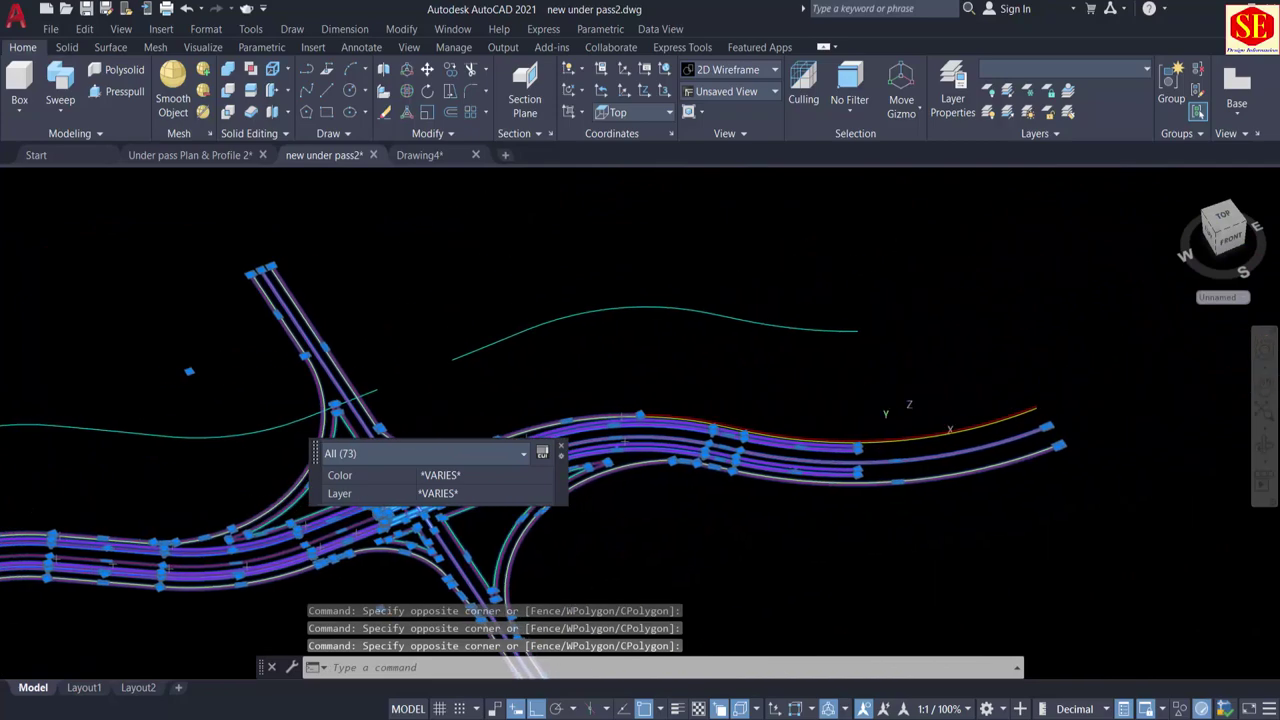
click(1127, 390)
click(860, 520)
middle_drag(668, 420, 828, 390)
click(828, 390)
click(655, 522)
Step: Move the selected road drawing from the red centre line's endpoint at the box's west face to 3716.821,23867.179,210.15
scroll(566, 500, up, 6)
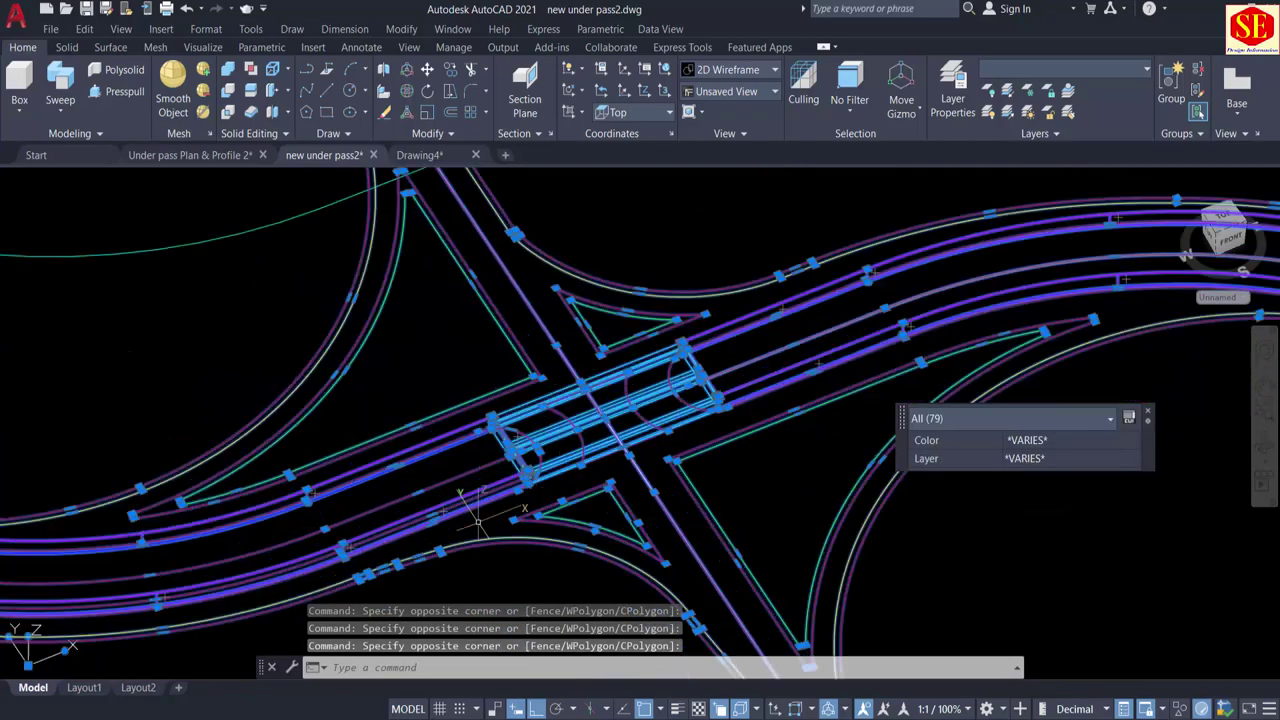
scroll(615, 355, up, 8)
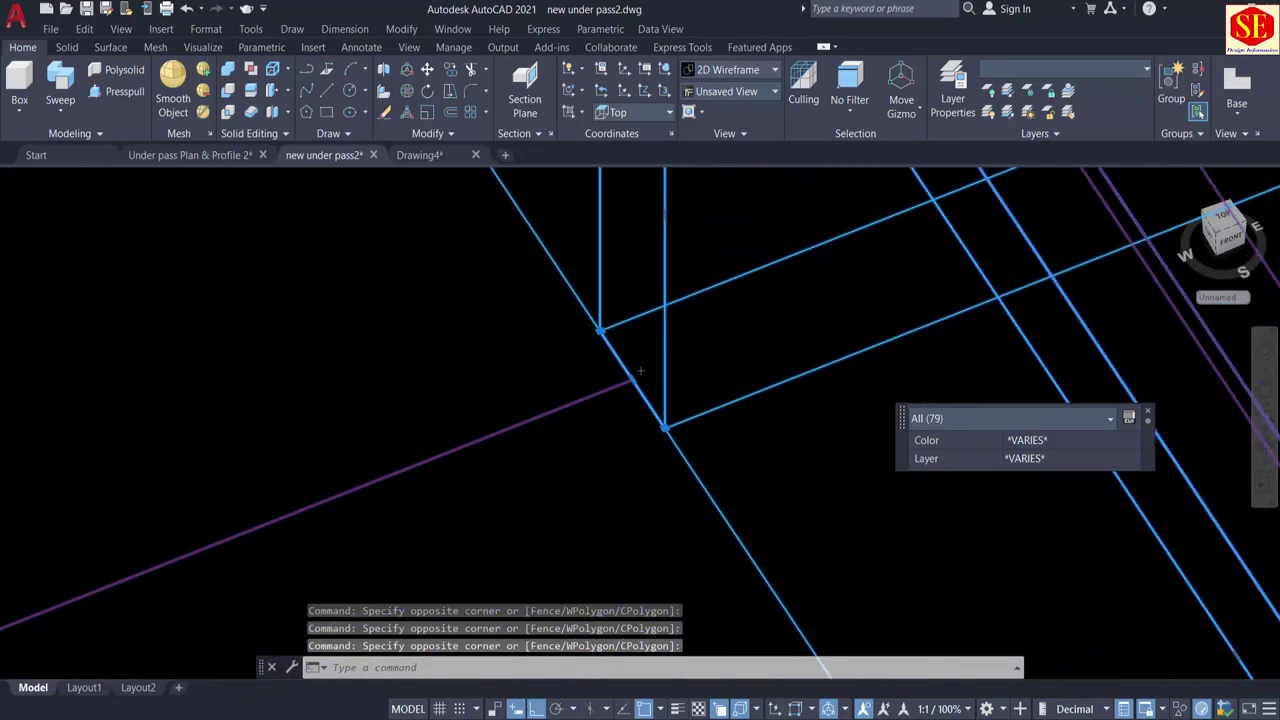
scroll(629, 383, up, 3)
scroll(634, 391, up, 3)
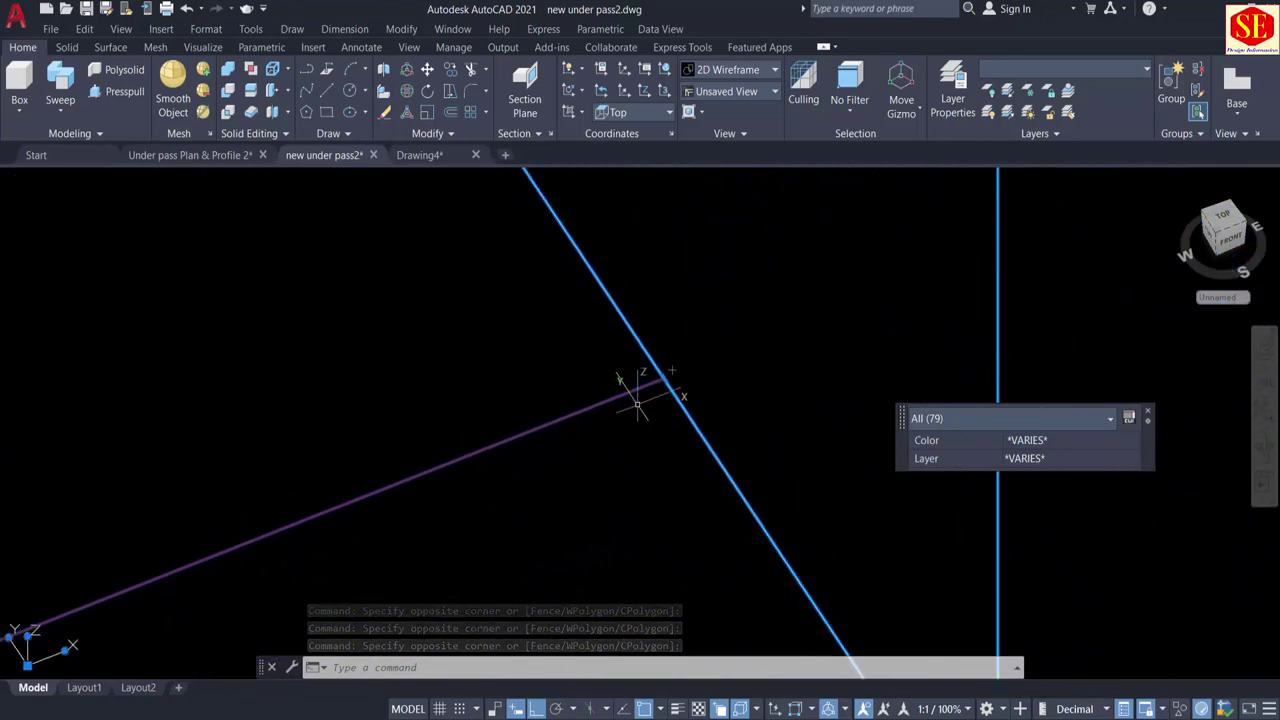
text(M)
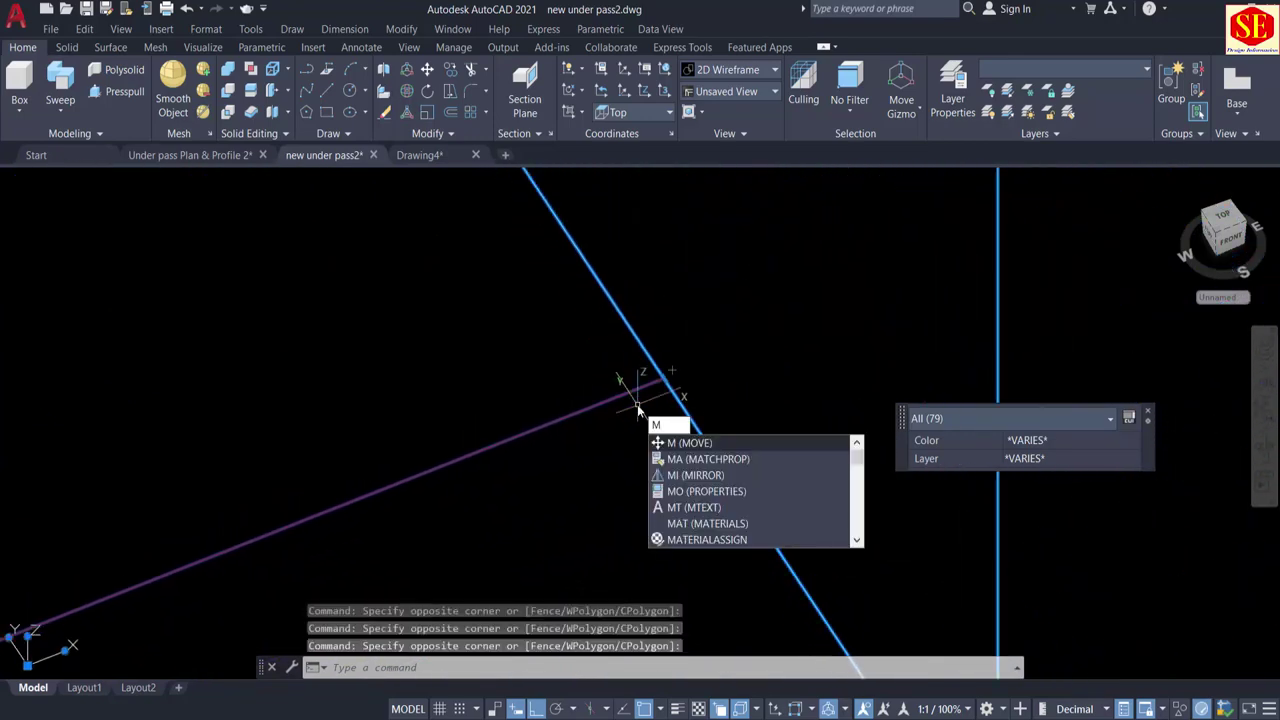
key(Return)
scroll(638, 404, up, 3)
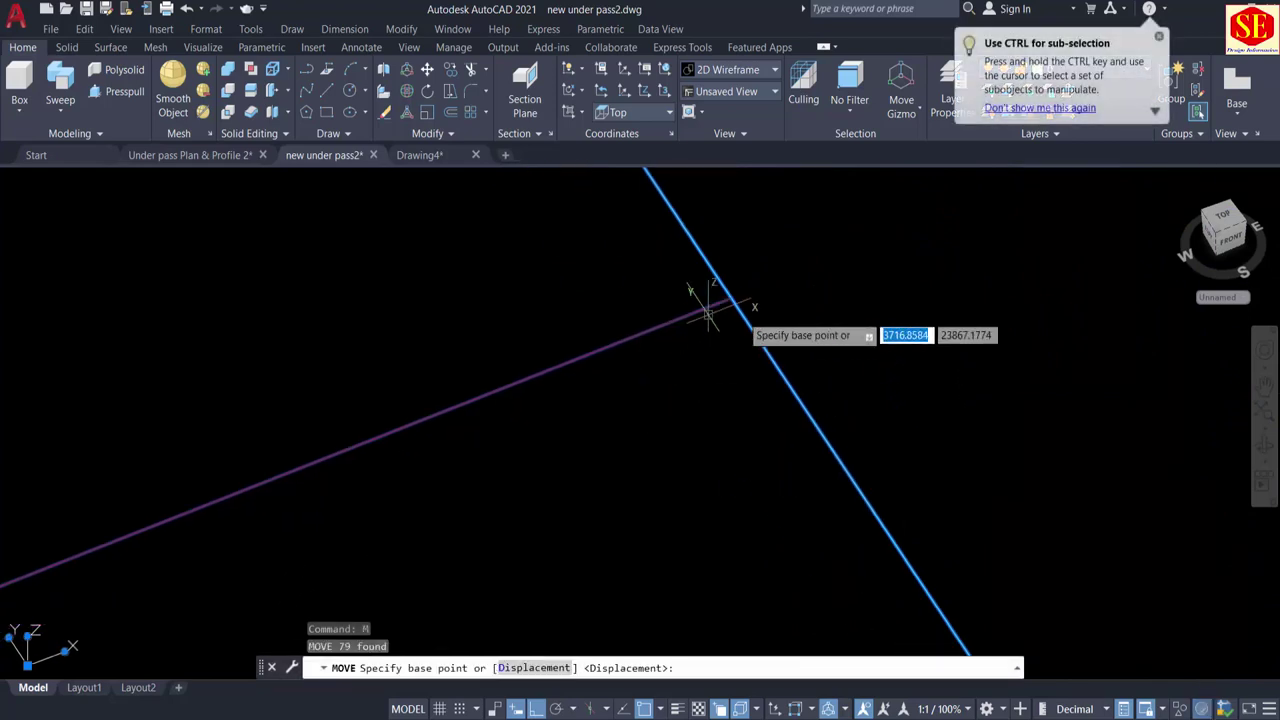
scroll(744, 292, up, 5)
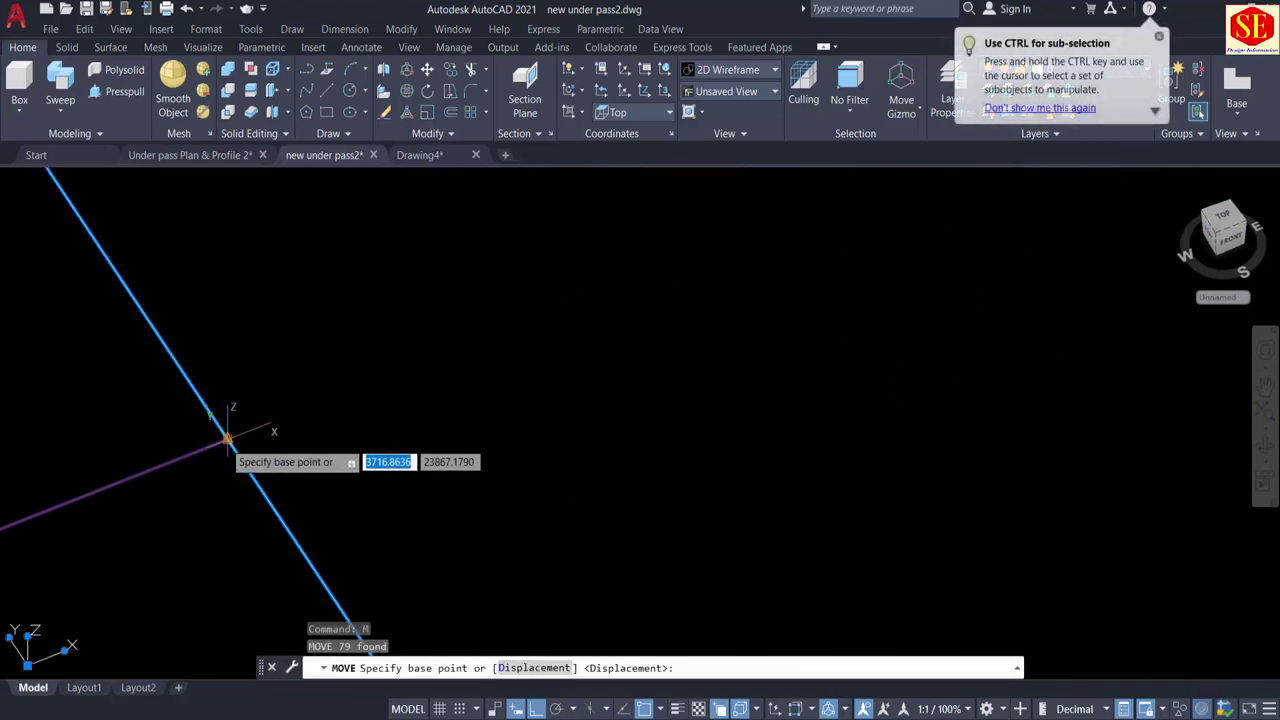
click(228, 440)
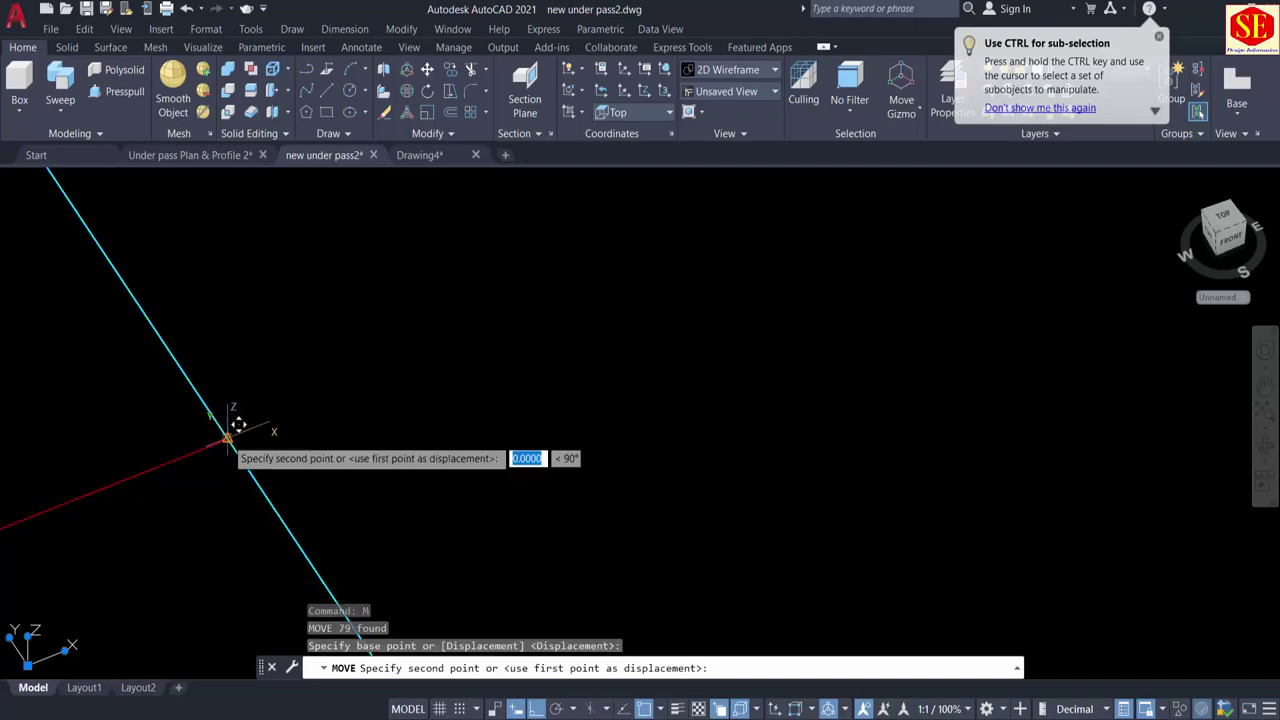
scroll(285, 285, down, 5)
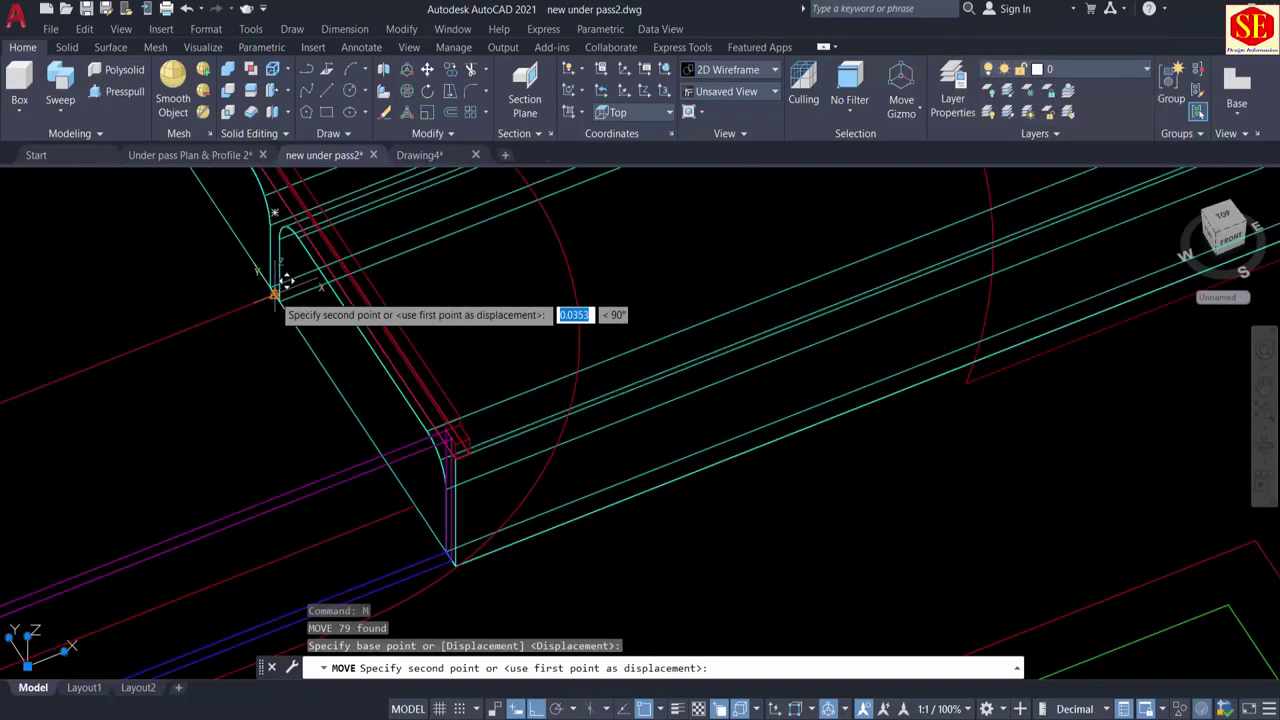
scroll(278, 285, down, 8)
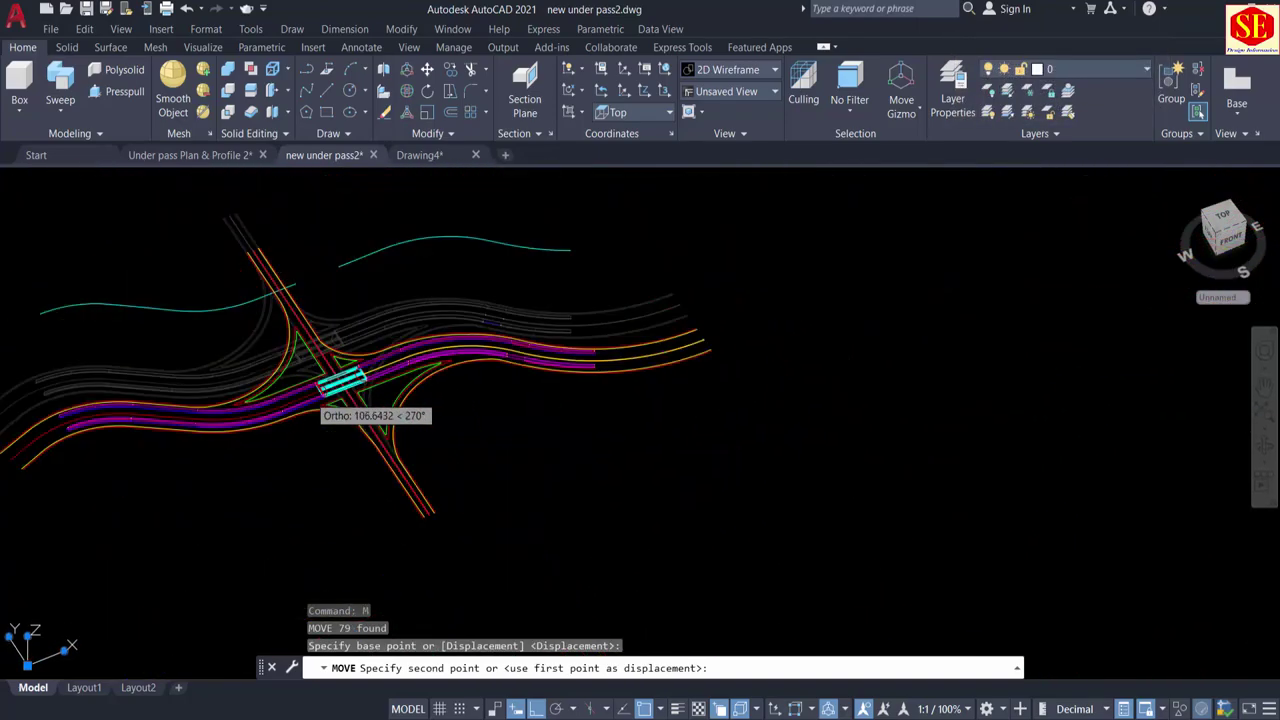
scroll(318, 390, up, 10)
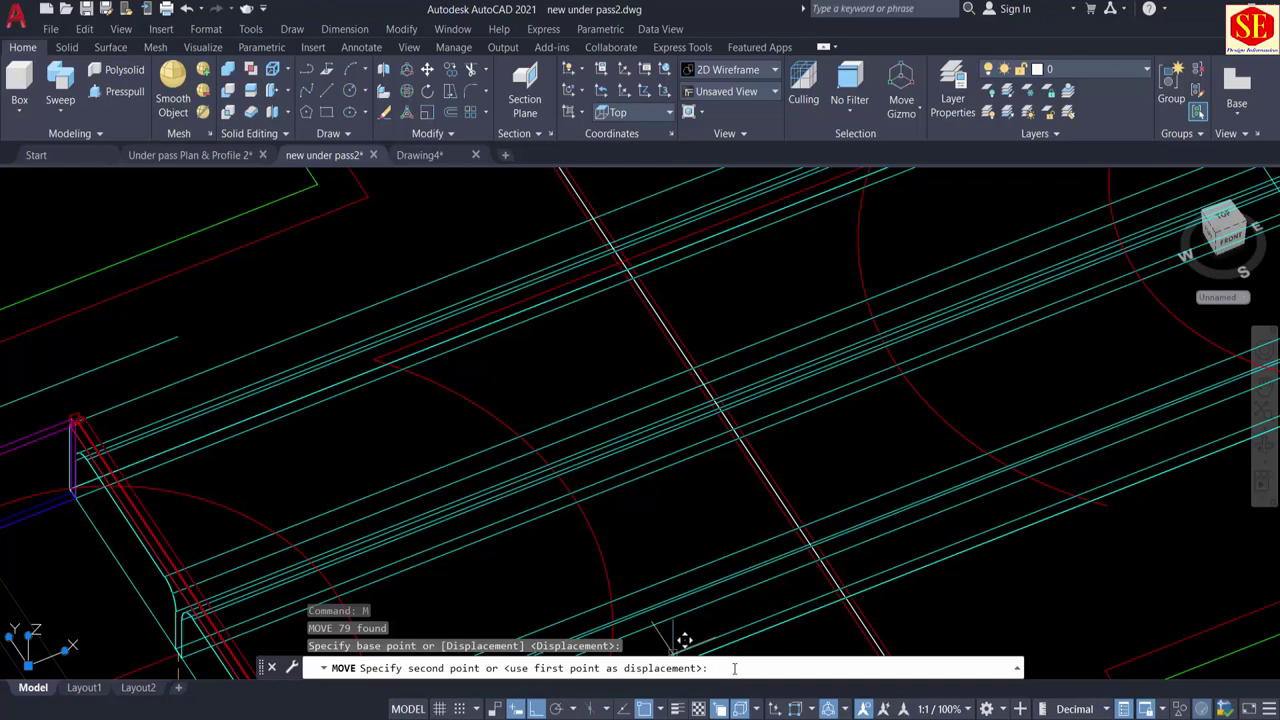
right_click(734, 668)
click(788, 590)
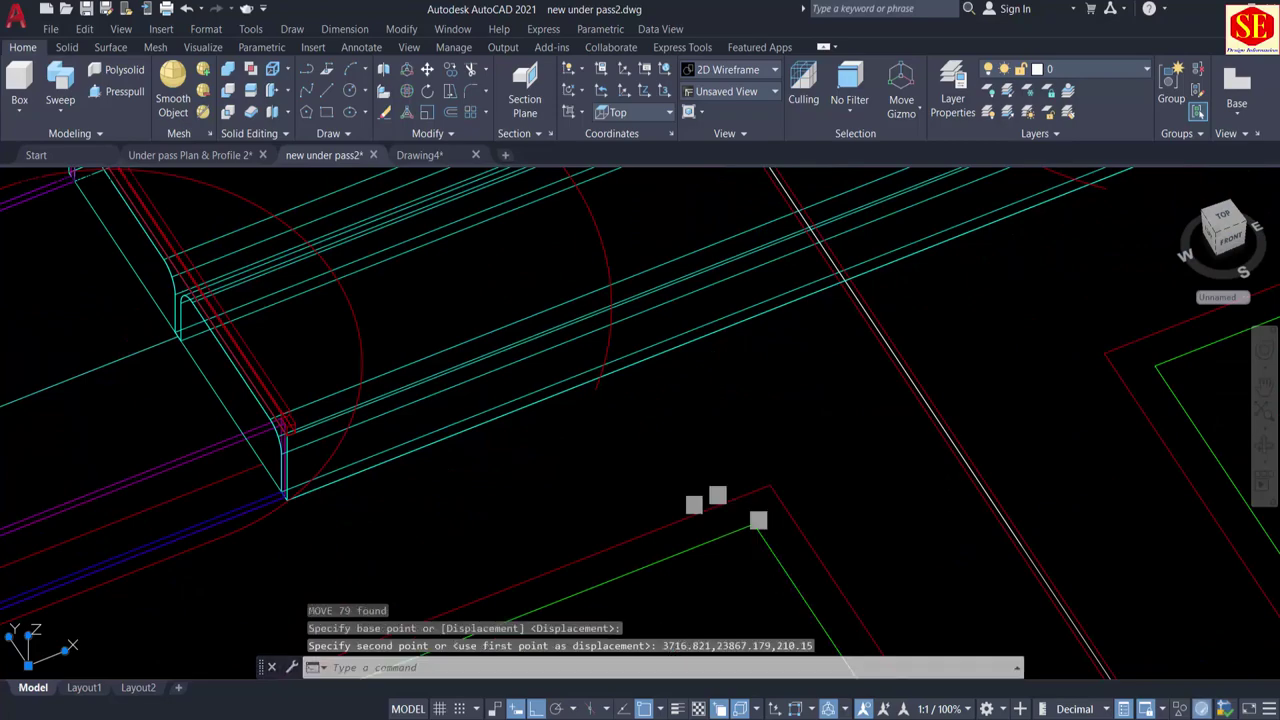
Step: Examine how the cyan 3D polyline lies against the box's west face and the west road's walls and centre line
scroll(687, 410, down, 6)
scroll(630, 400, up, 8)
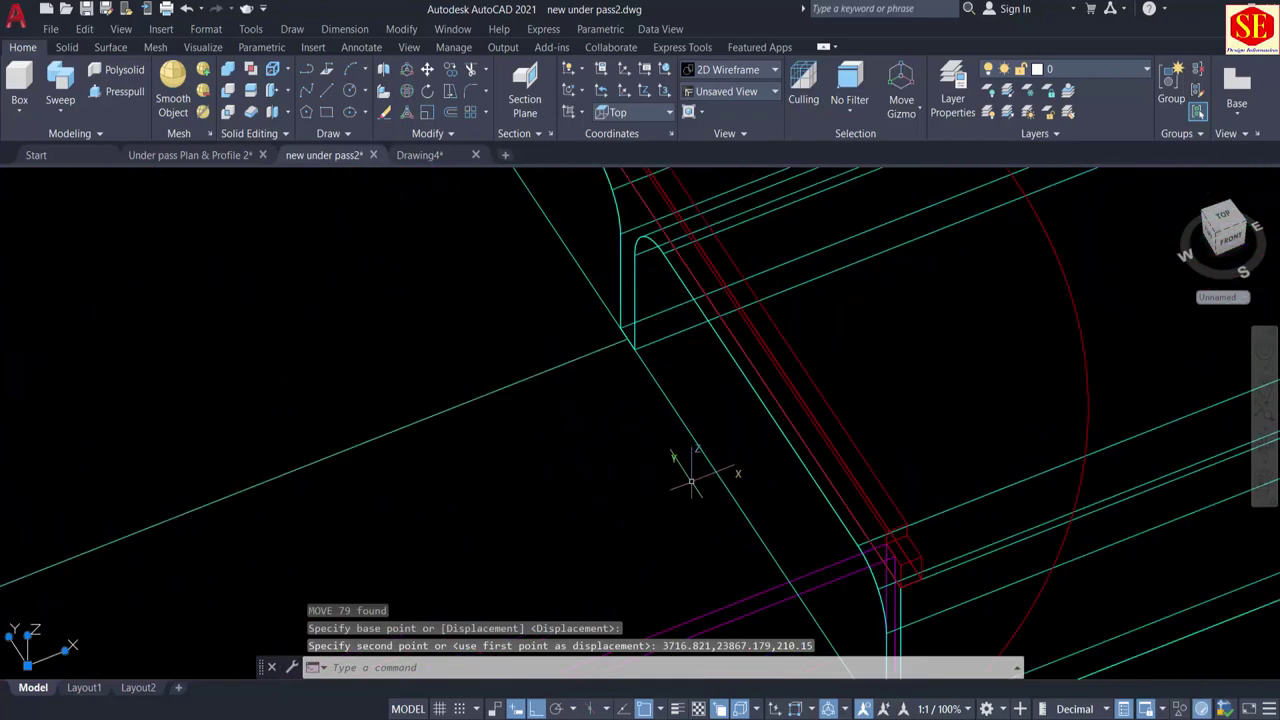
scroll(648, 338, down, 7)
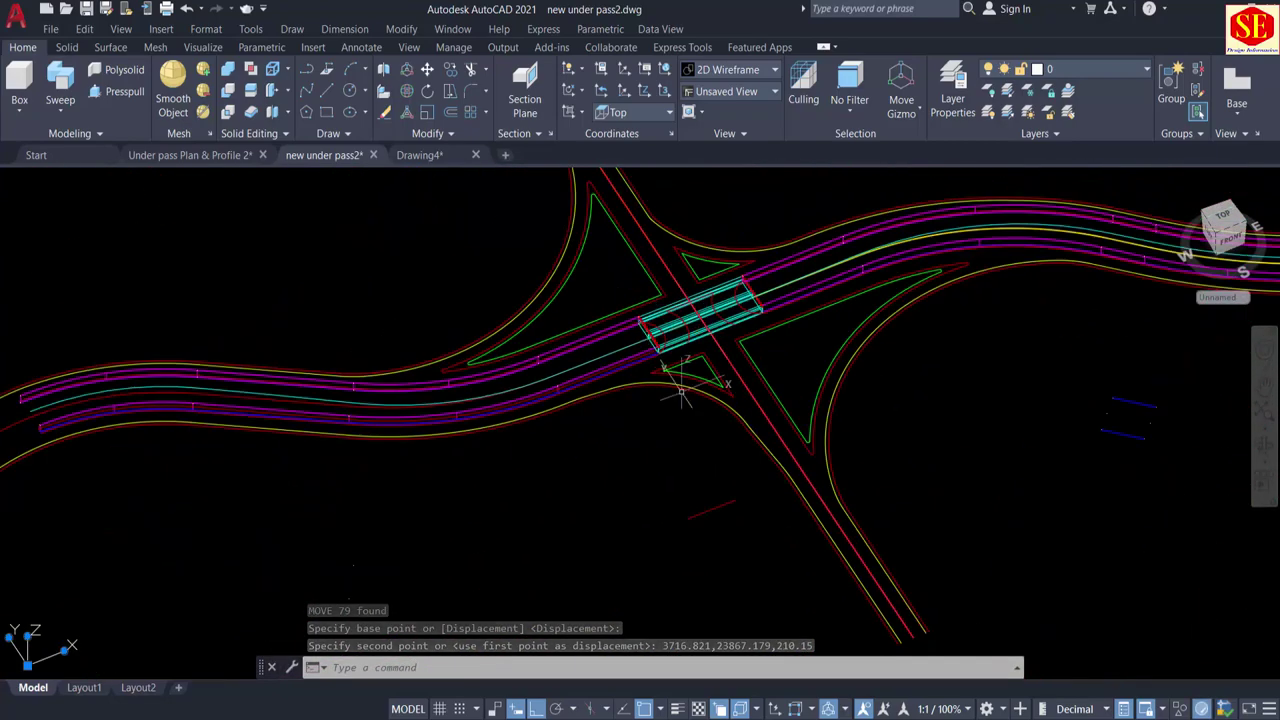
middle_drag(345, 490, 760, 522)
scroll(366, 480, up, 5)
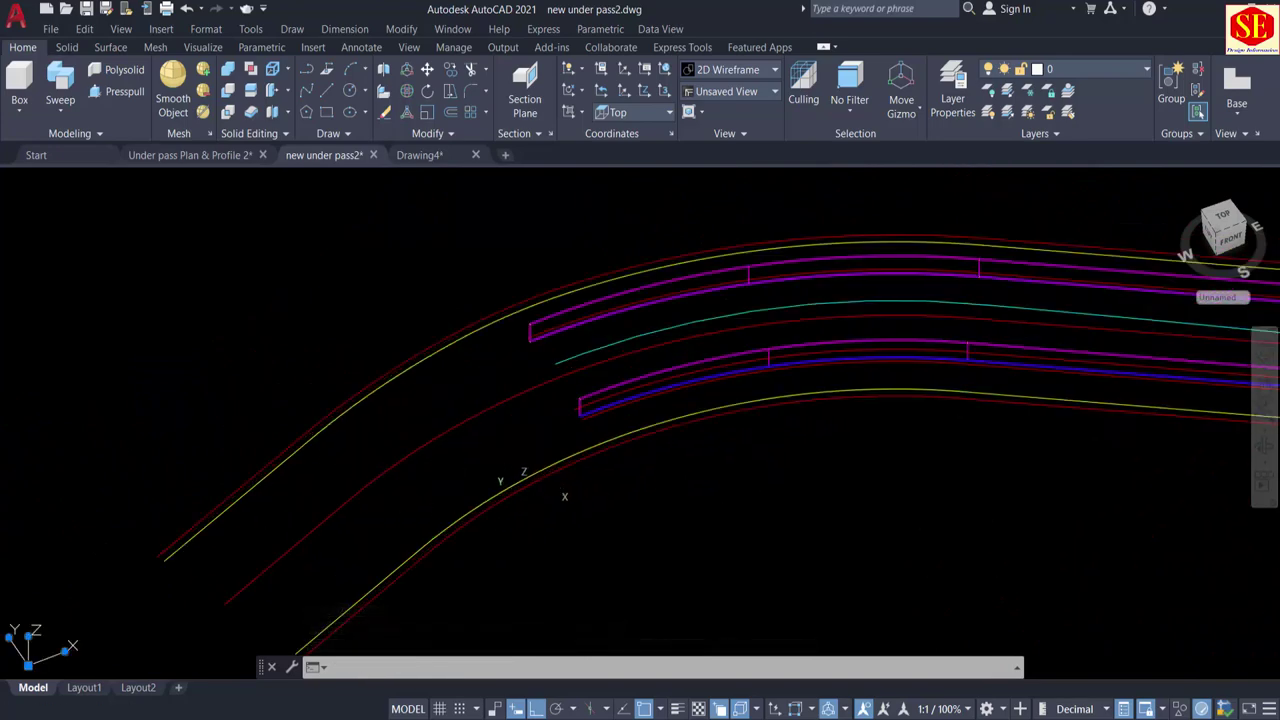
mouse_move(500, 471)
shift+middle_down()
mouse_move(607, 493)
mouse_move(597, 471)
mouse_move(540, 460)
shift+middle_up()
scroll(657, 362, up, 2)
scroll(657, 362, up, 2)
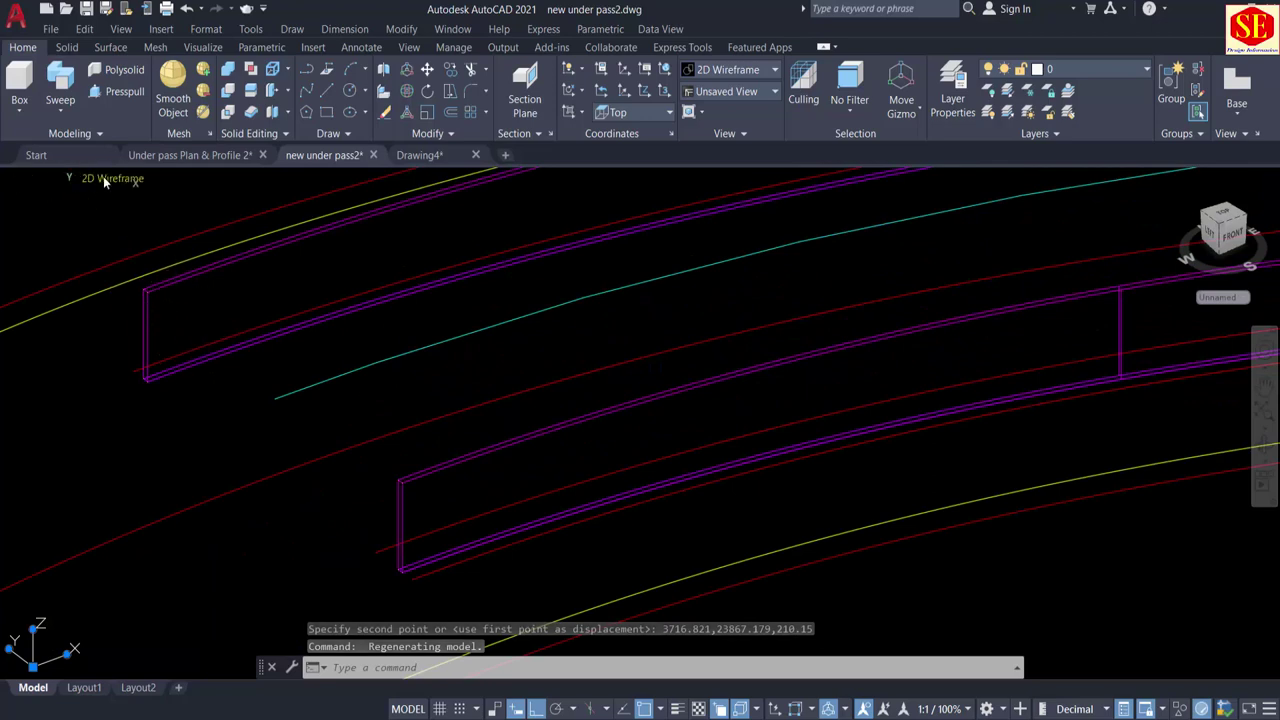
Step: Set the visual style to Shaded and inspect the retaining walls and box from the front along the road's length
click(112, 178)
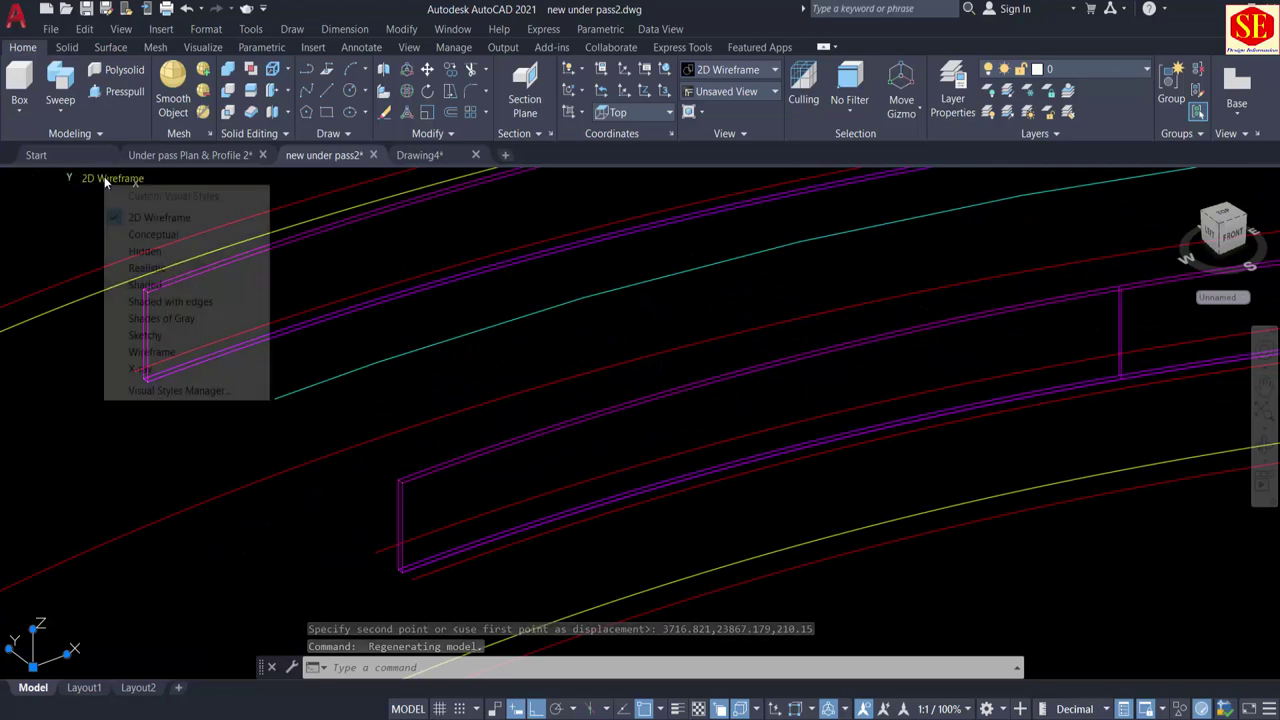
click(144, 284)
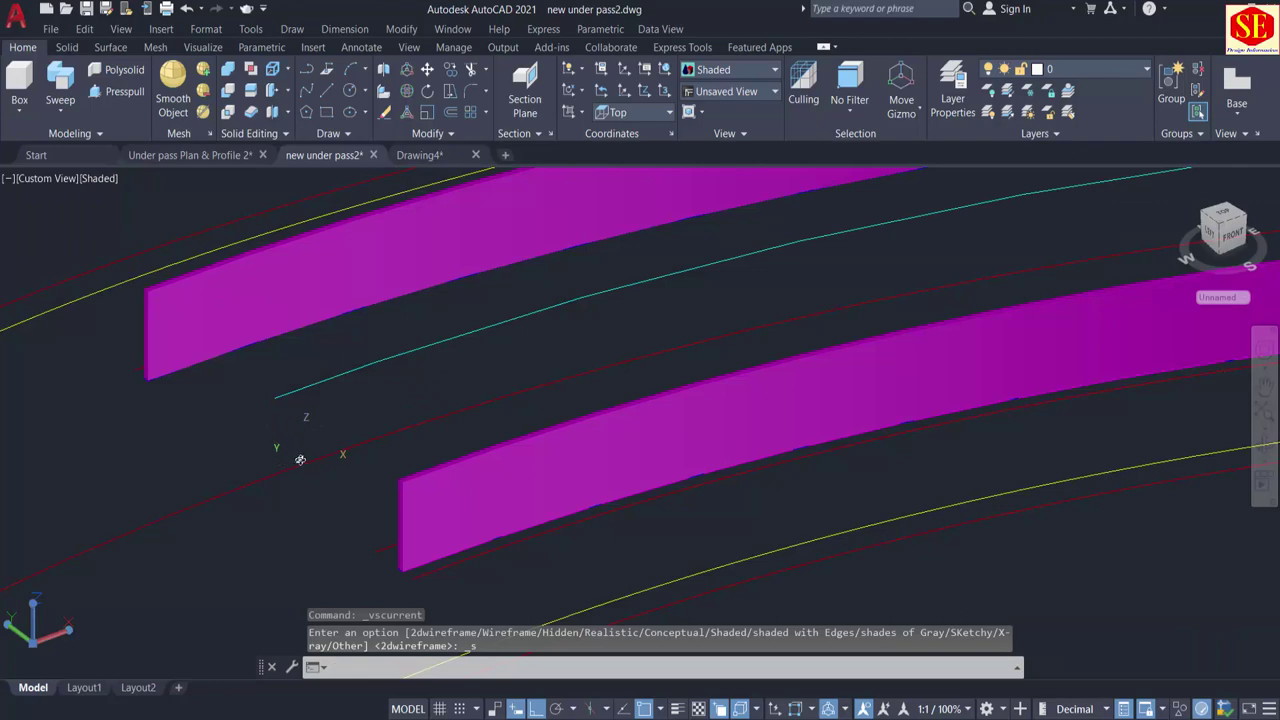
shift+middle_drag(300, 459, 195, 403)
middle_drag(751, 412, 20, 292)
middle_drag(937, 398, 86, 267)
scroll(714, 360, down, 3)
middle_drag(1117, 376, 110, 350)
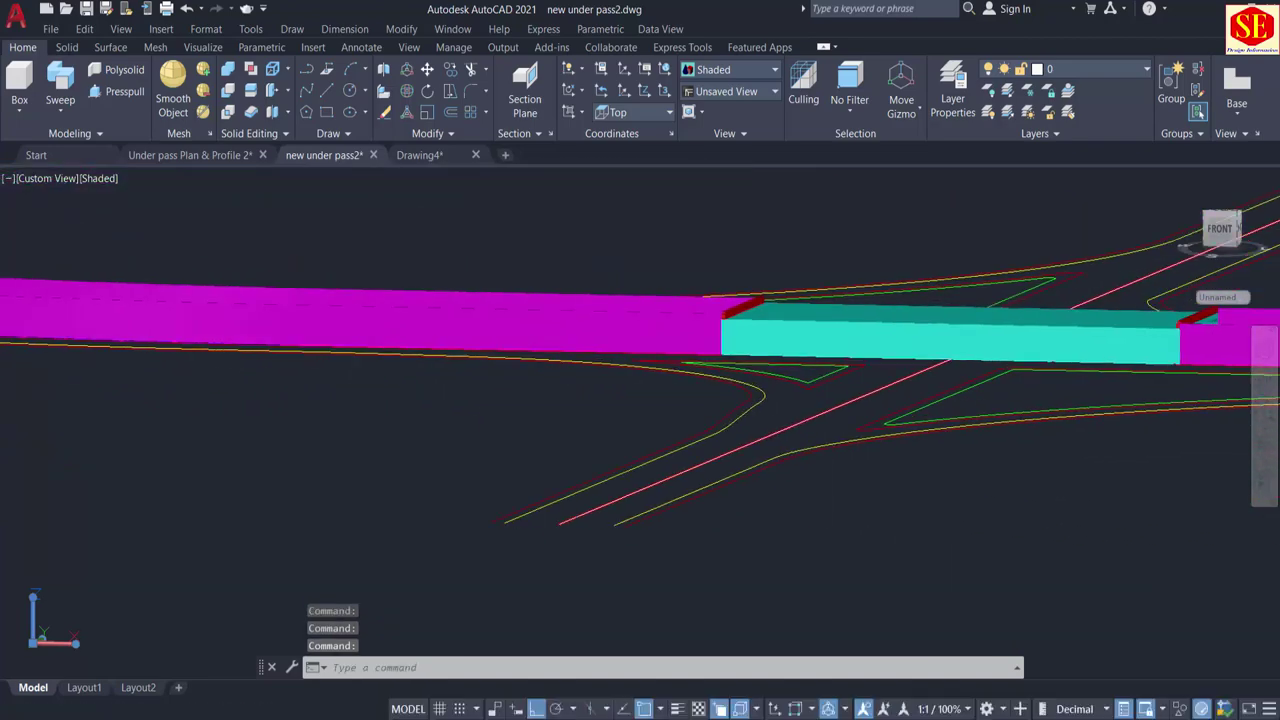
middle_drag(1205, 388, 20, 285)
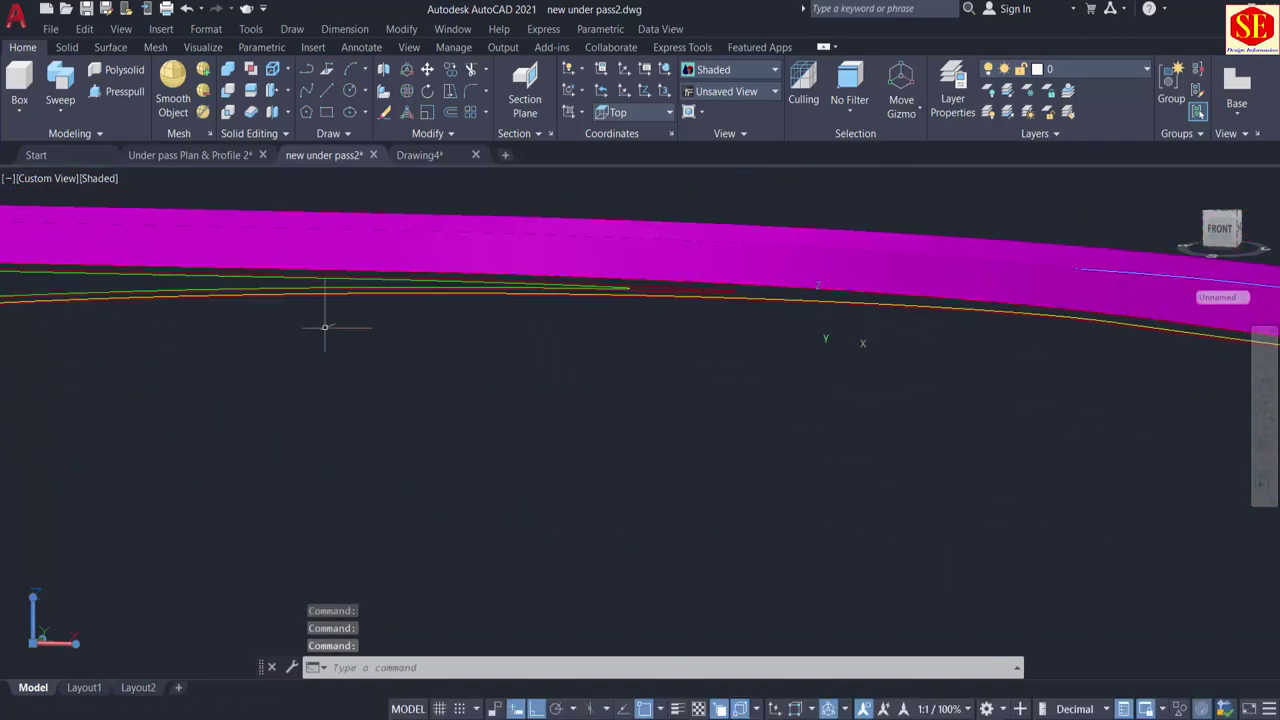
shift+middle_drag(325, 327, 362, 308)
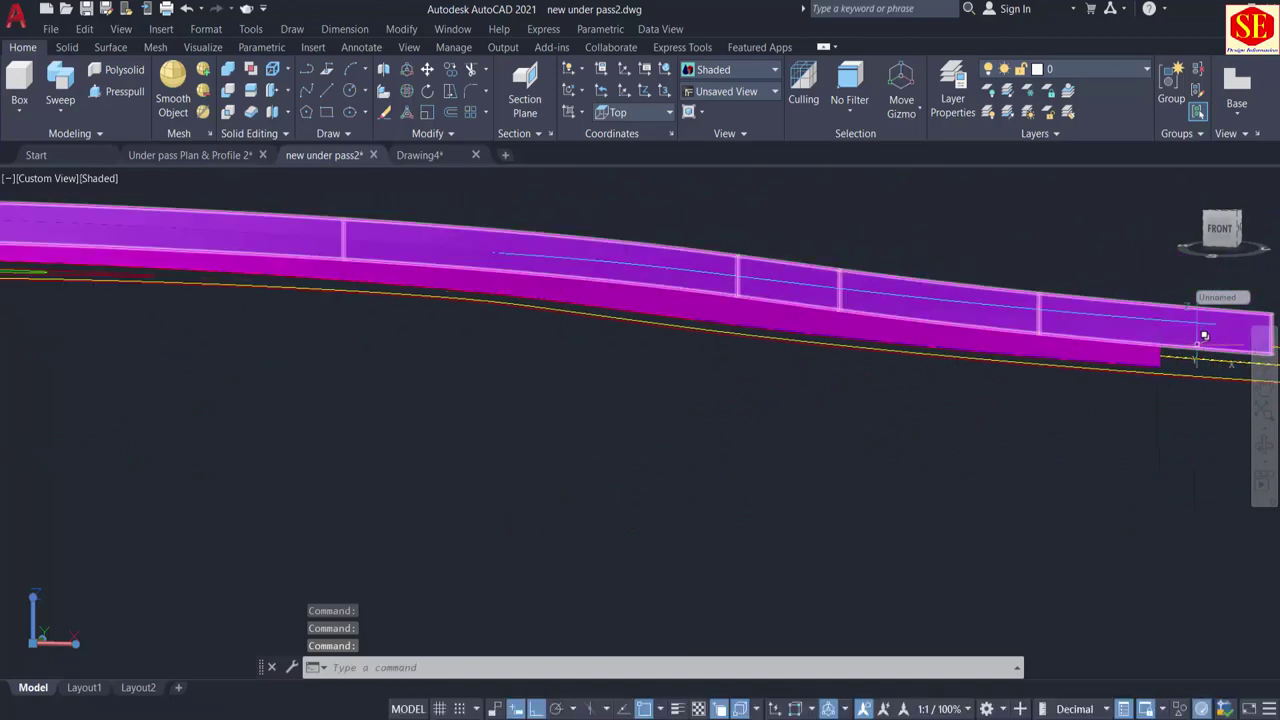
Step: Examine the west end of the road in 3D, comparing the cyan polyline's slope with the retaining walls
scroll(1077, 414, down, 3)
shift+middle_drag(461, 479, 558, 496)
scroll(488, 478, up, 3)
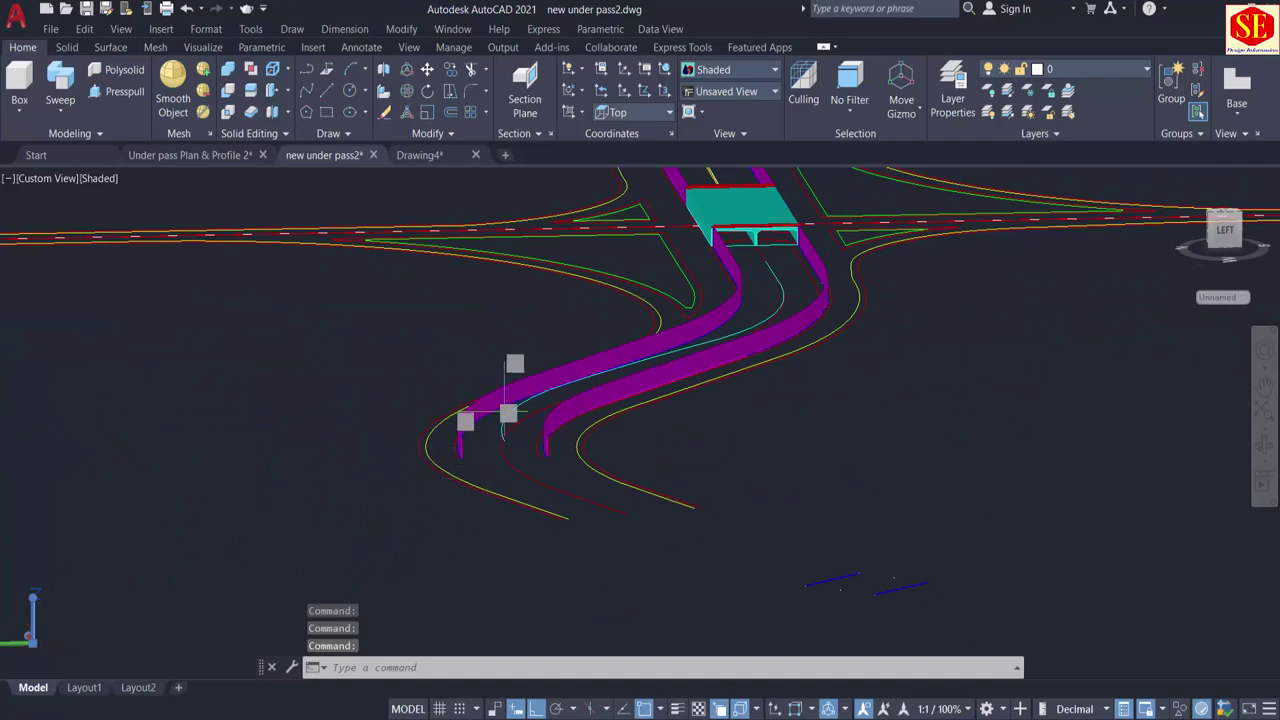
scroll(503, 414, up, 5)
shift+middle_drag(428, 527, 541, 533)
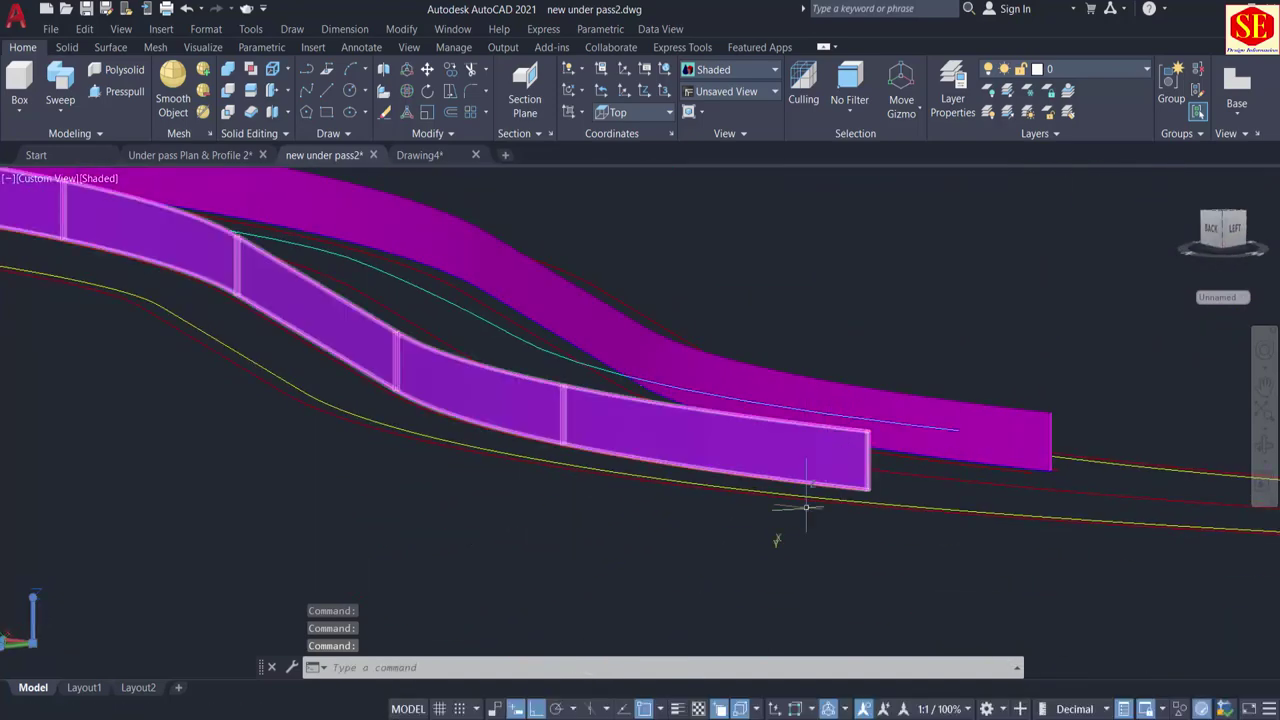
shift+middle_drag(876, 458, 632, 473)
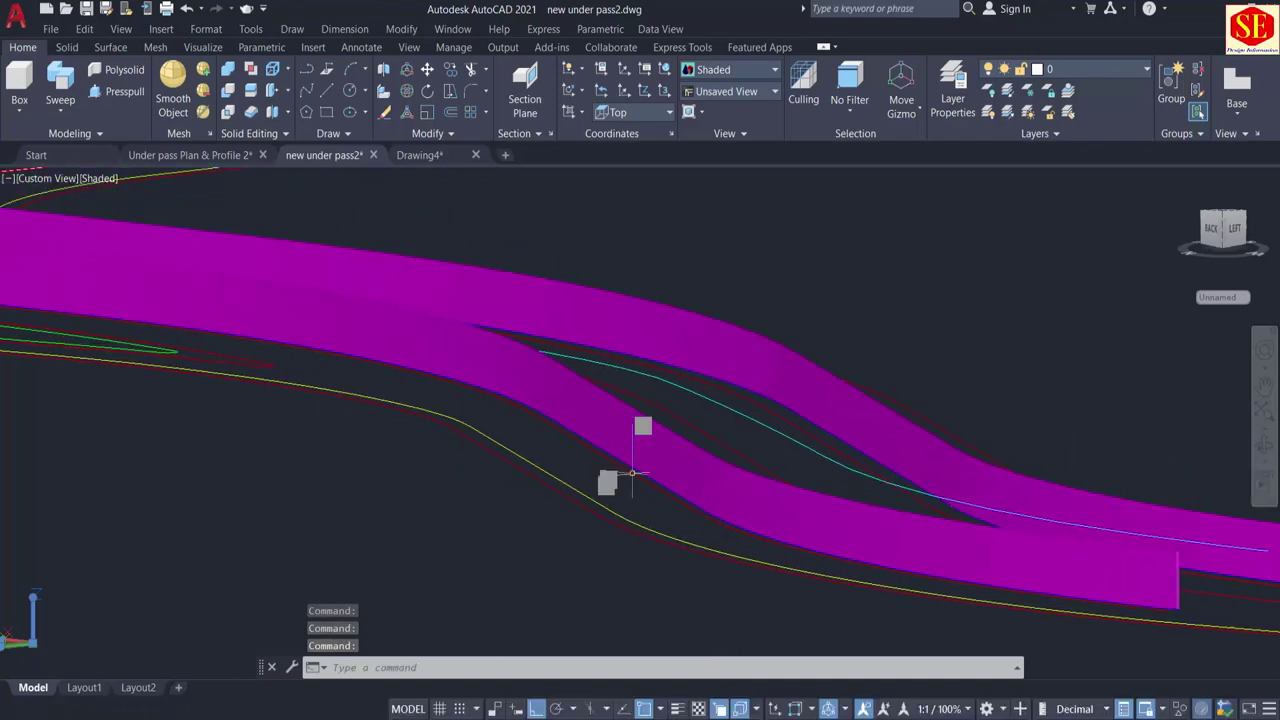
scroll(816, 437, down, 3)
middle_drag(816, 437, 726, 433)
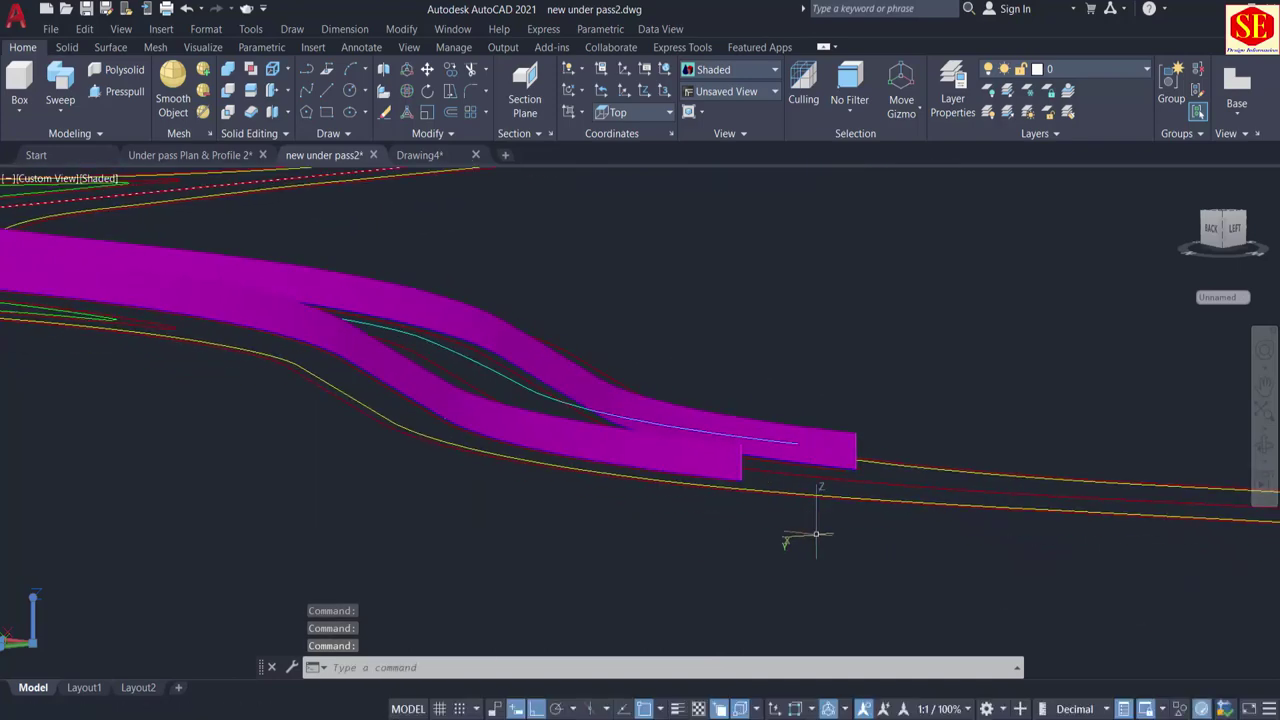
shift+middle_drag(816, 535, 740, 534)
shift+middle_drag(499, 488, 532, 330)
shift+middle_drag(456, 520, 617, 470)
scroll(380, 520, up, 2)
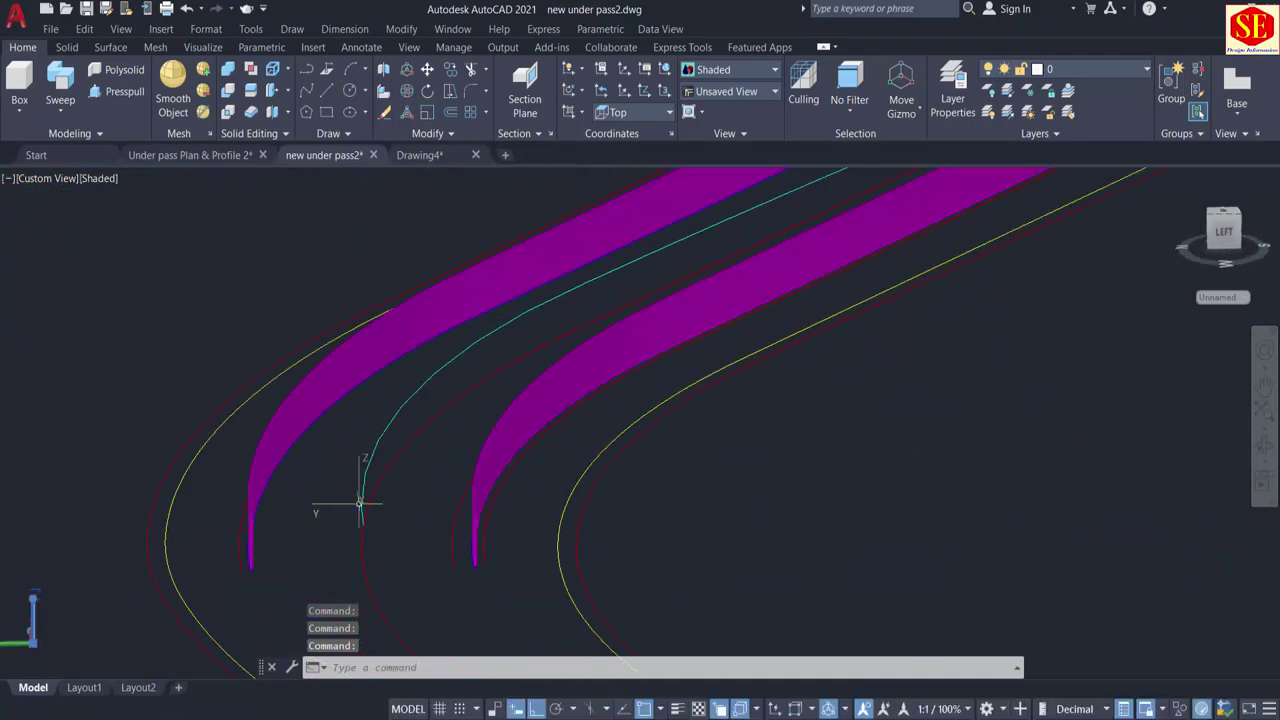
Step: Copy the cyan 3D polyline 15 and 25 units along positive Y, toward the north retaining wall
text(co)
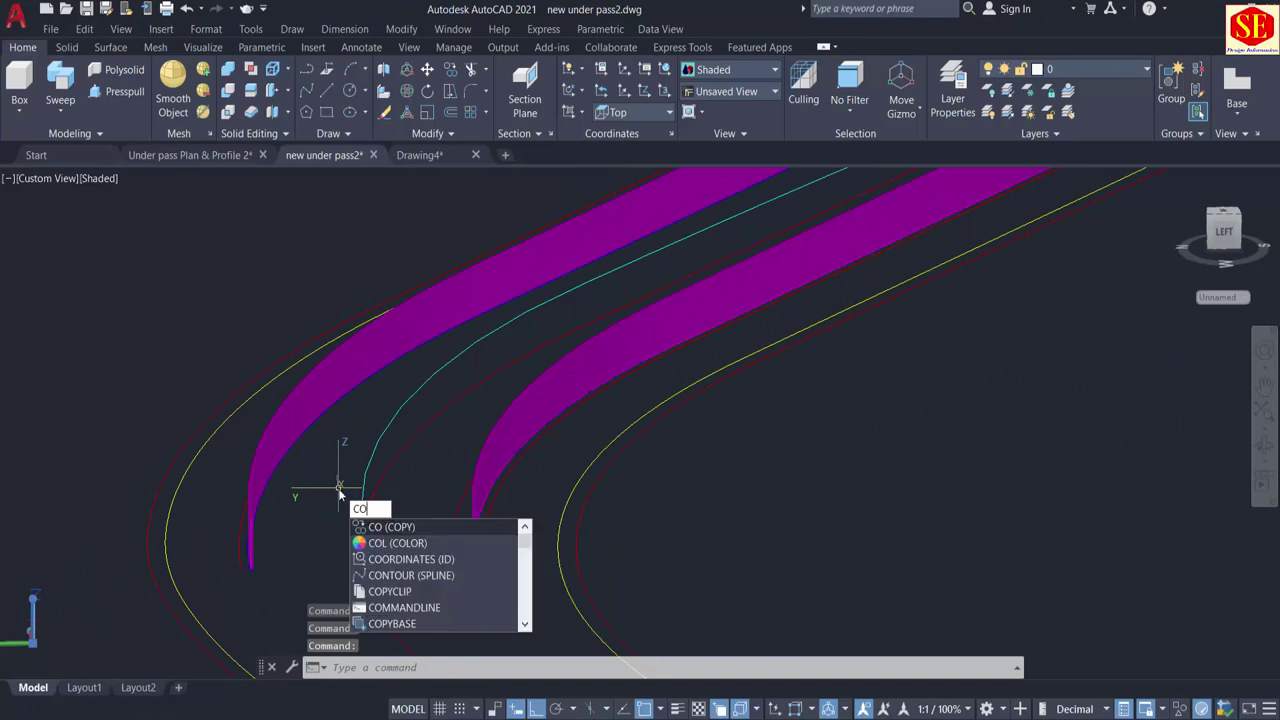
key(Return)
click(366, 482)
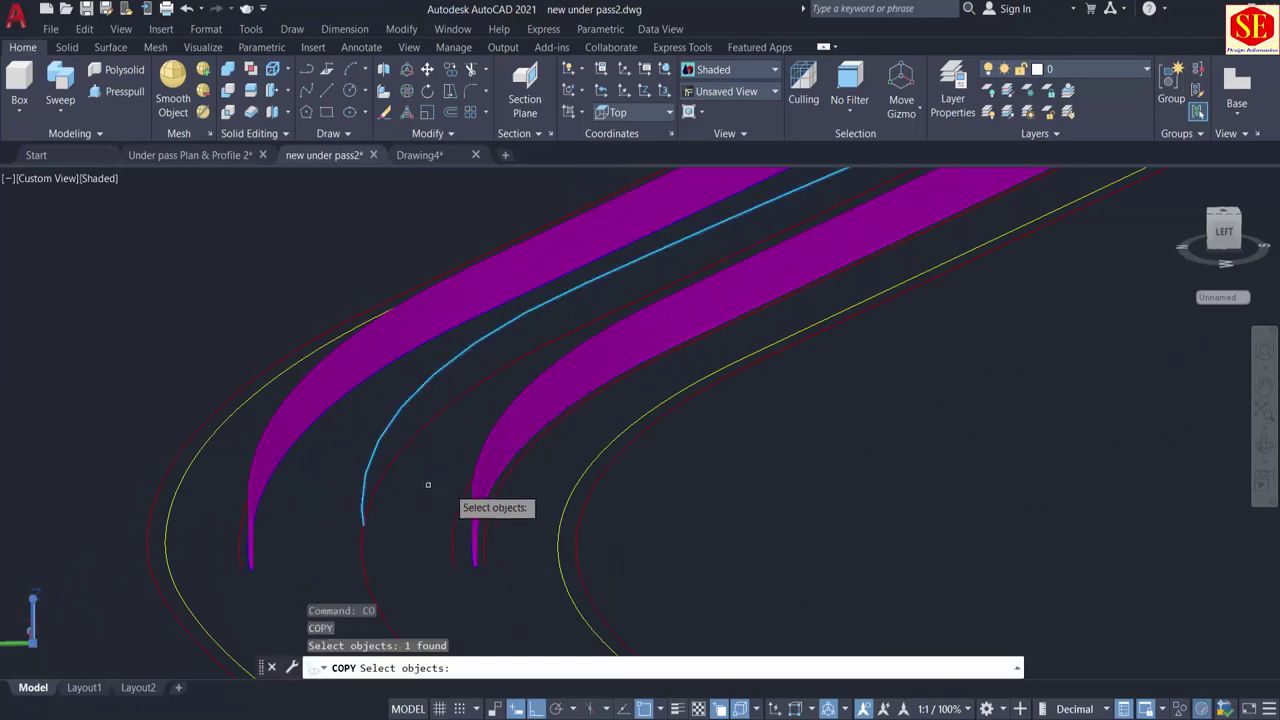
key(Return)
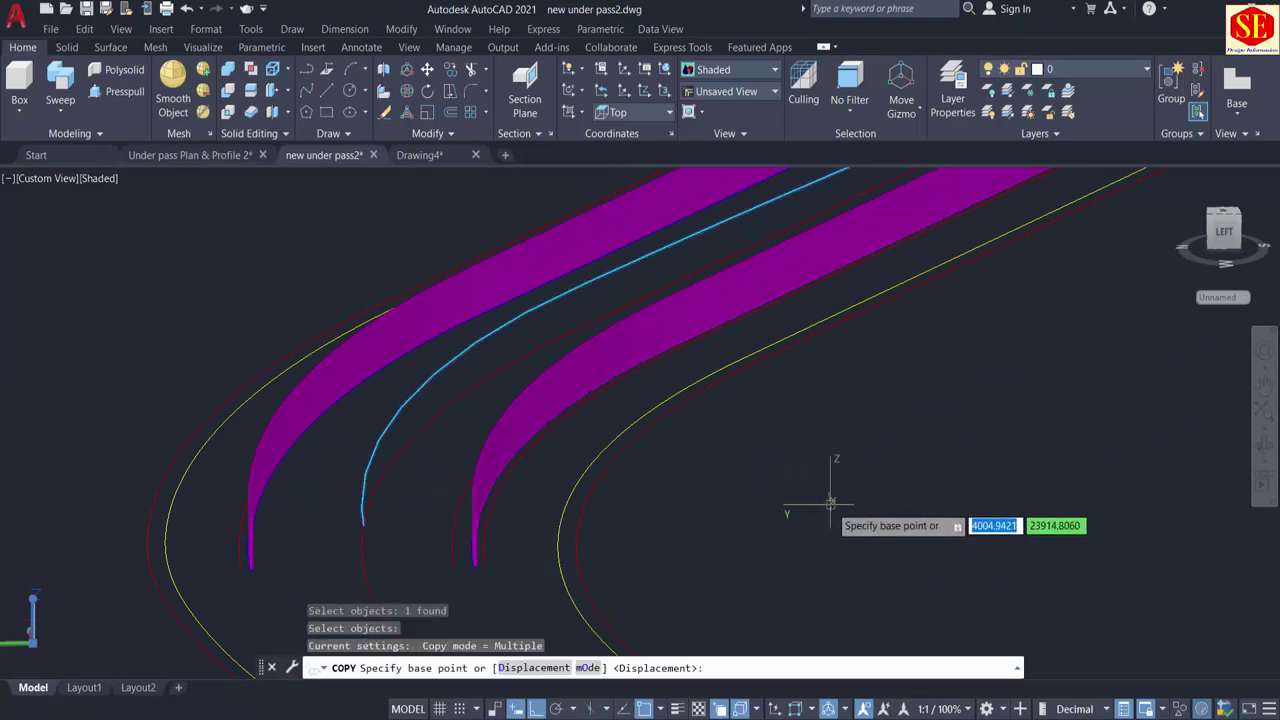
click(834, 505)
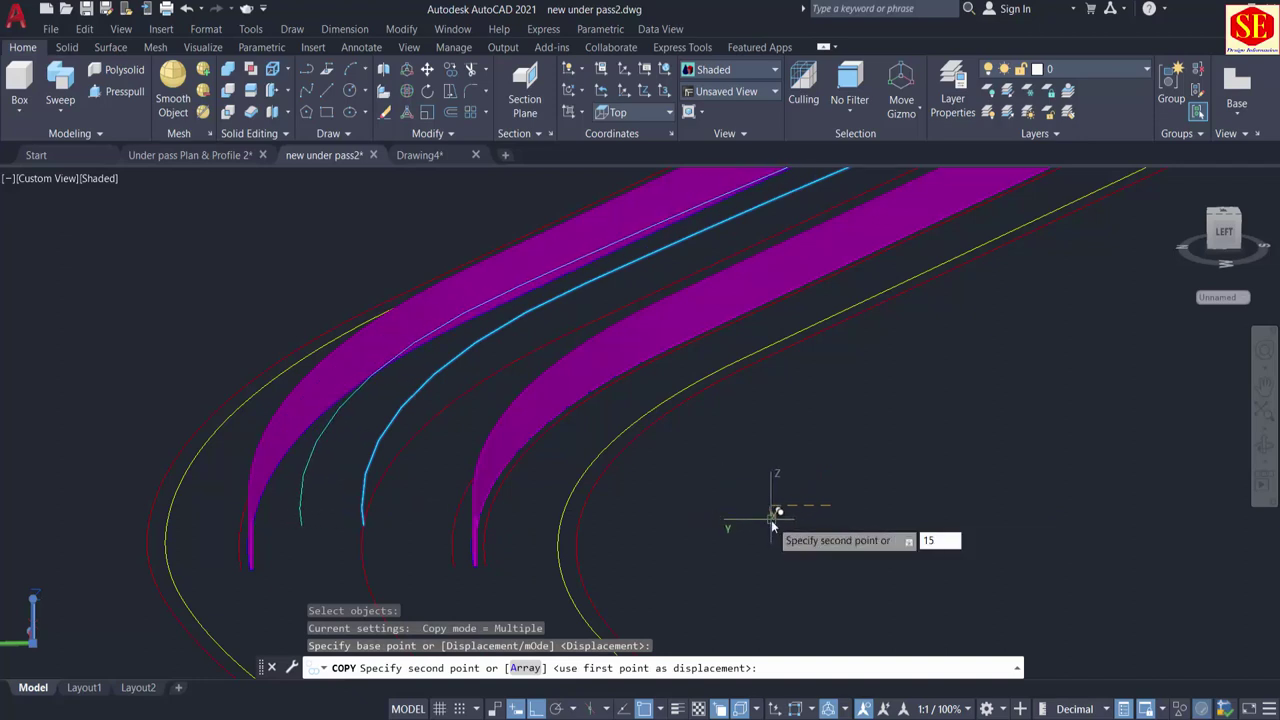
key(Return)
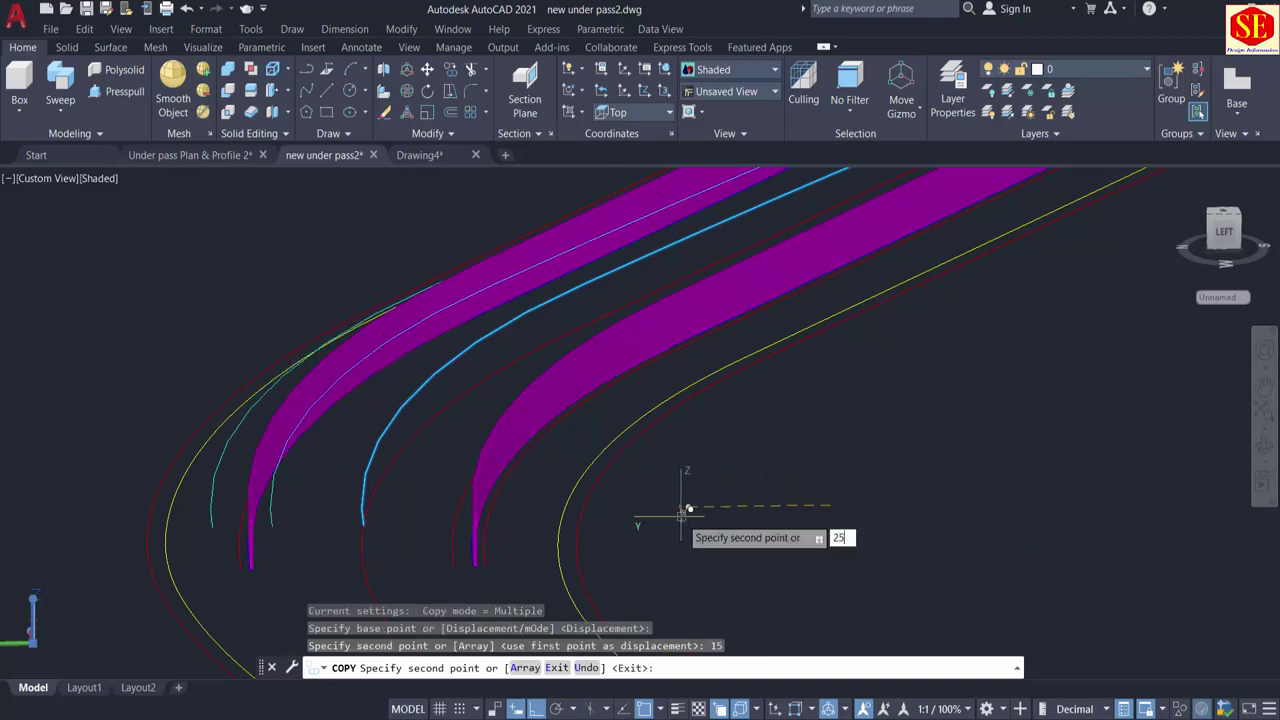
text(25)
key(Return)
key(Escape)
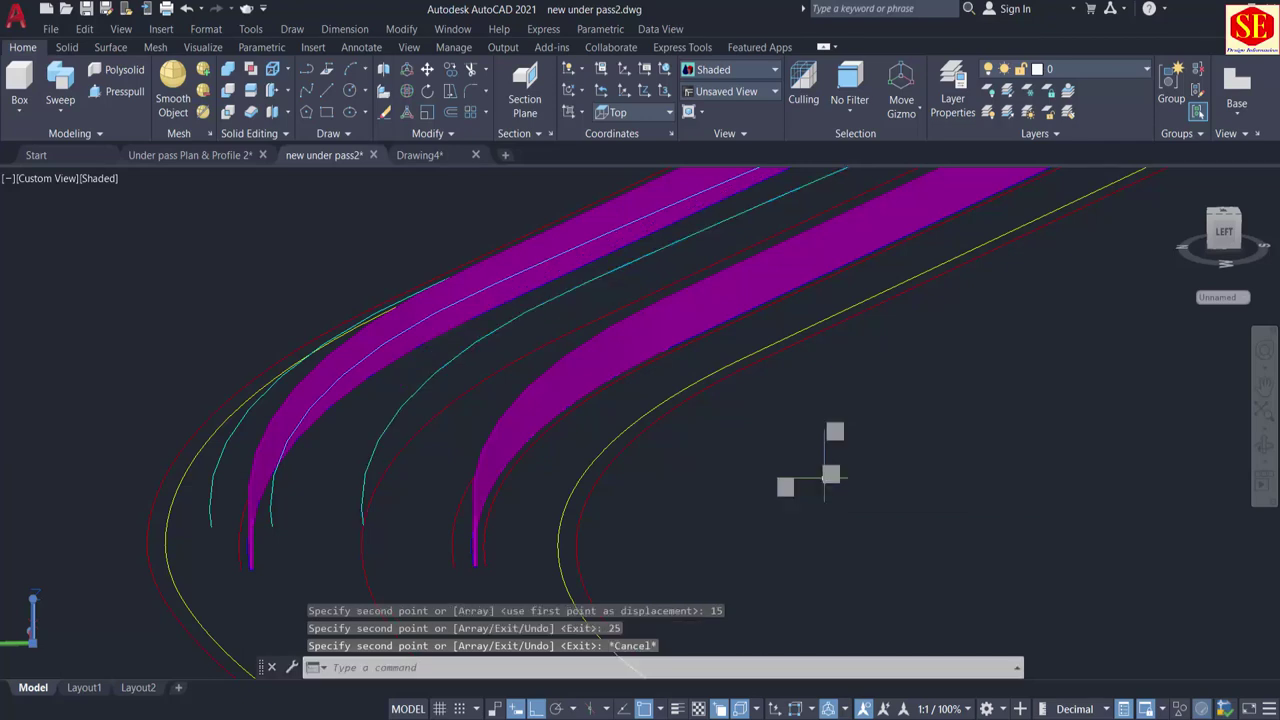
Step: Examine the two copied polylines against the north retaining wall, from the road's west end up to the box
mouse_move(541, 588)
shift+middle_down()
mouse_move(566, 590)
mouse_move(548, 590)
shift+middle_up()
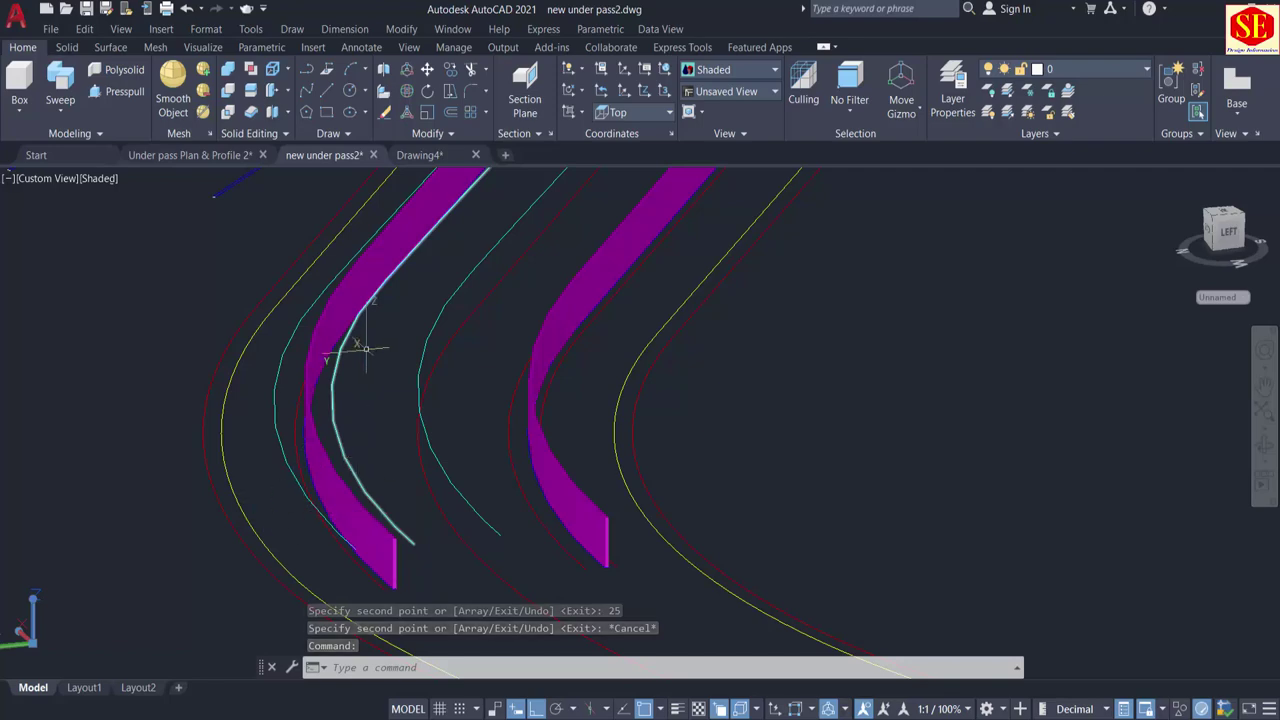
shift+middle_drag(366, 348, 479, 528)
scroll(680, 536, up, 2)
middle_drag(680, 536, 641, 420)
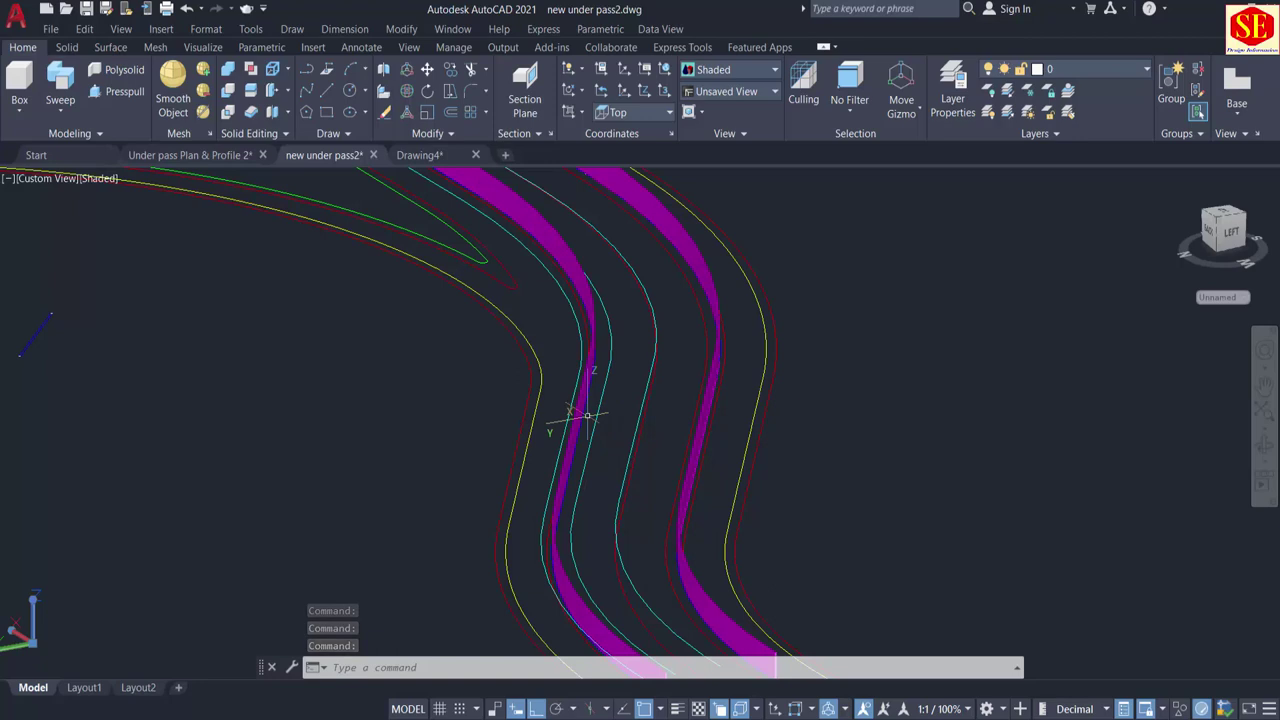
shift+middle_drag(653, 491, 600, 343)
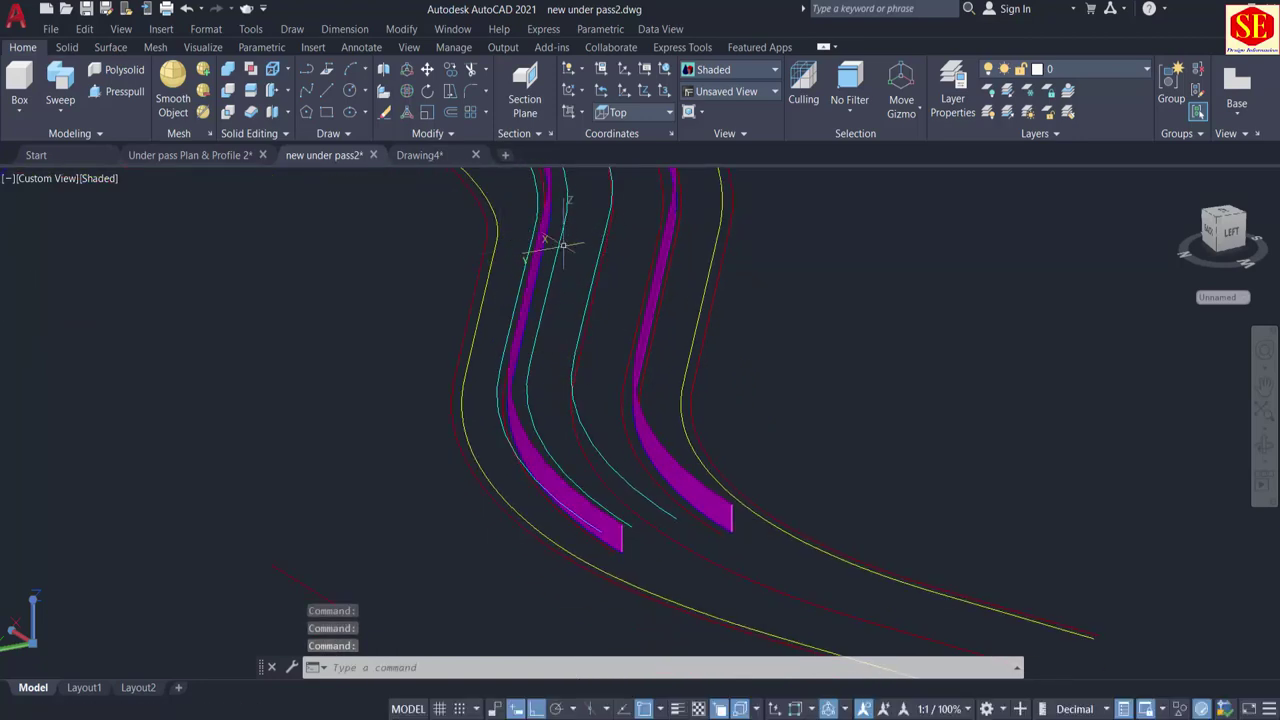
shift+middle_drag(560, 243, 598, 368)
scroll(590, 375, down, 2)
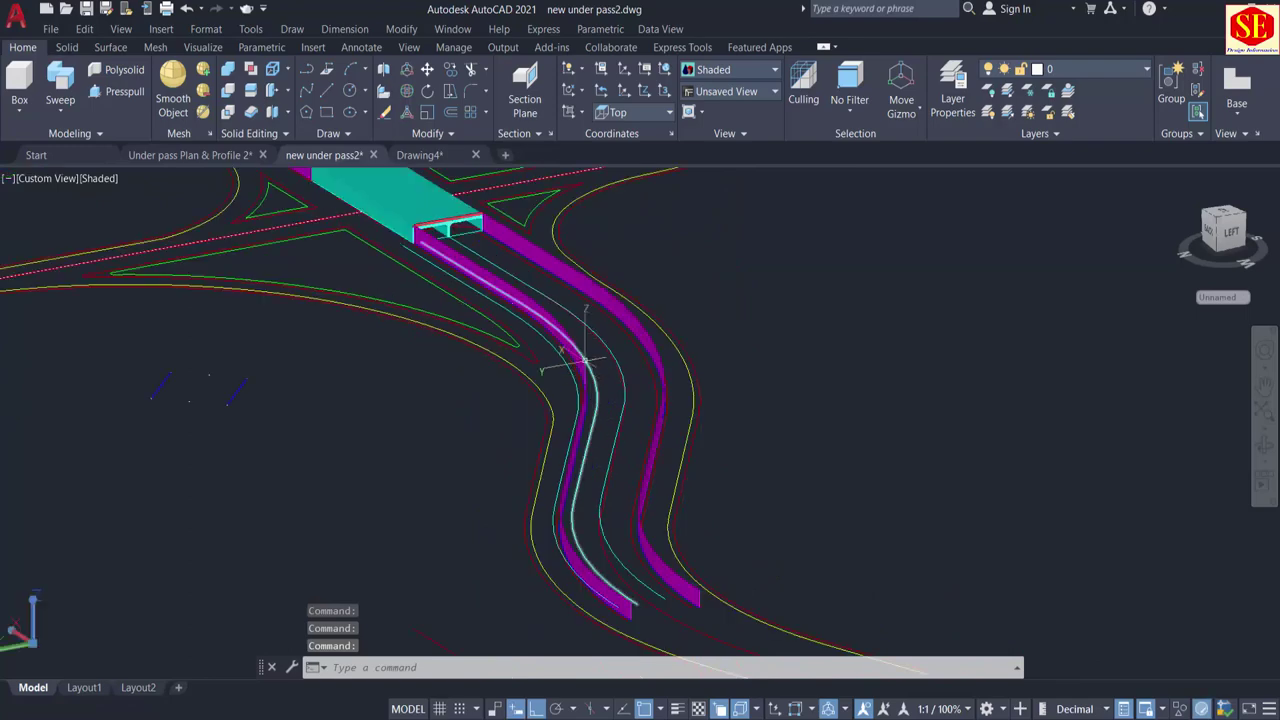
scroll(605, 597, up, 5)
shift+middle_drag(643, 549, 478, 433)
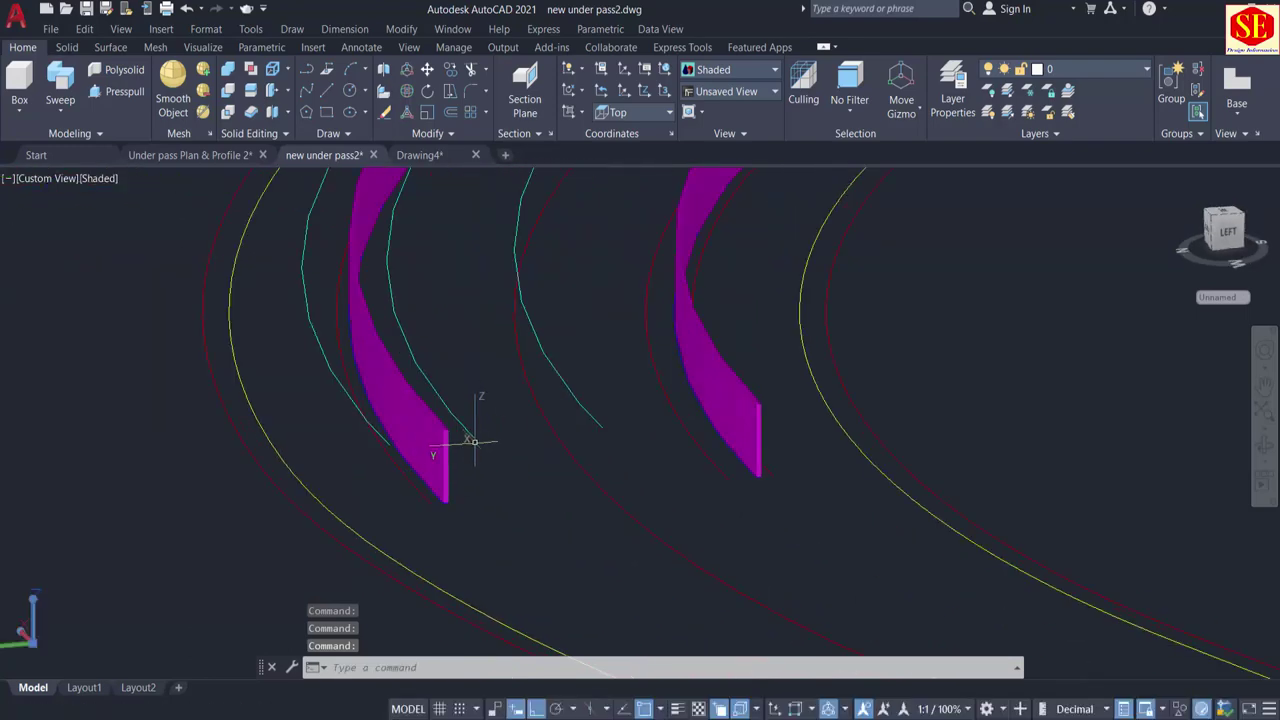
shift+middle_drag(573, 521, 557, 521)
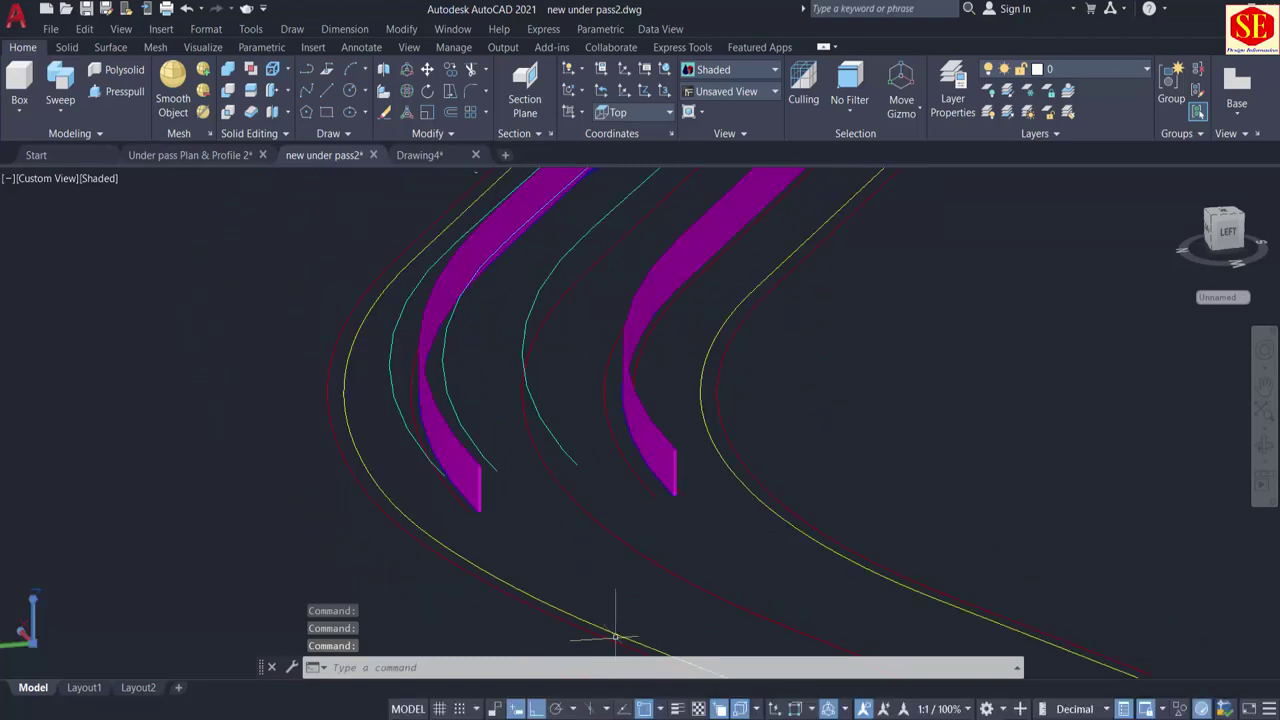
Step: Copy the original cyan 3D polyline 15 units along negative Y, toward the south retaining wall
text(o)
key(Return)
click(566, 450)
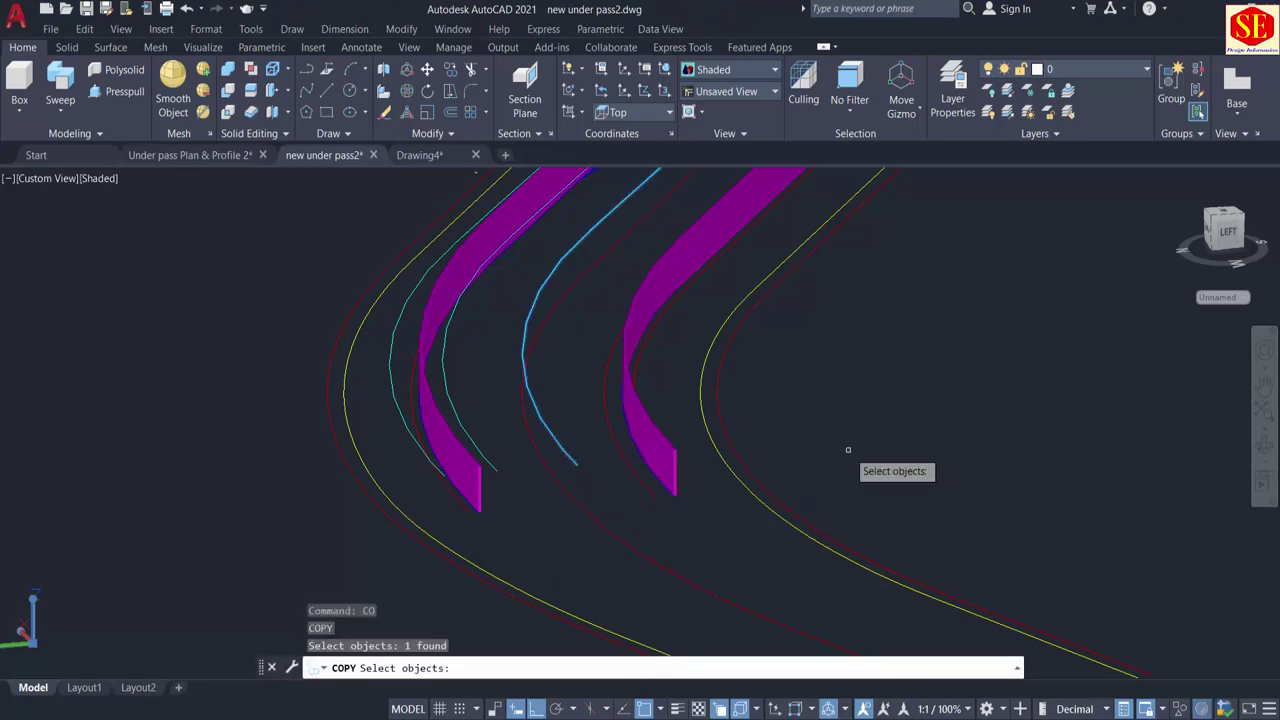
key(Return)
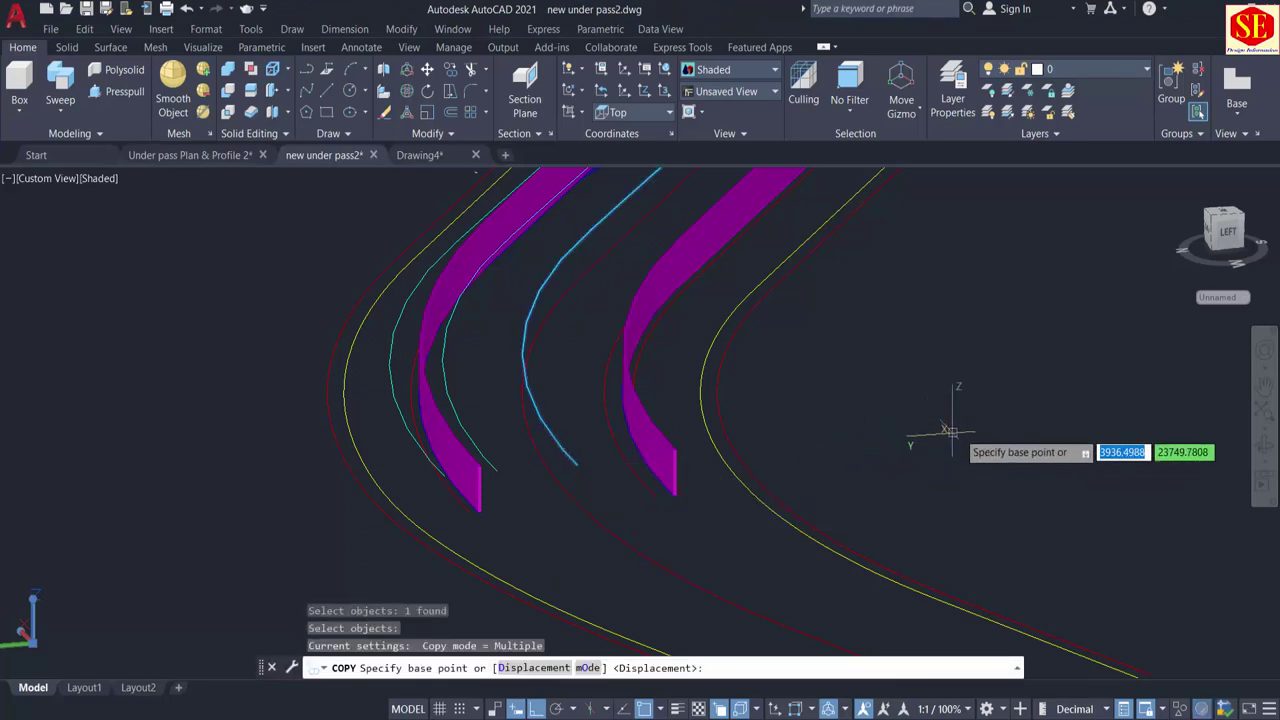
click(828, 438)
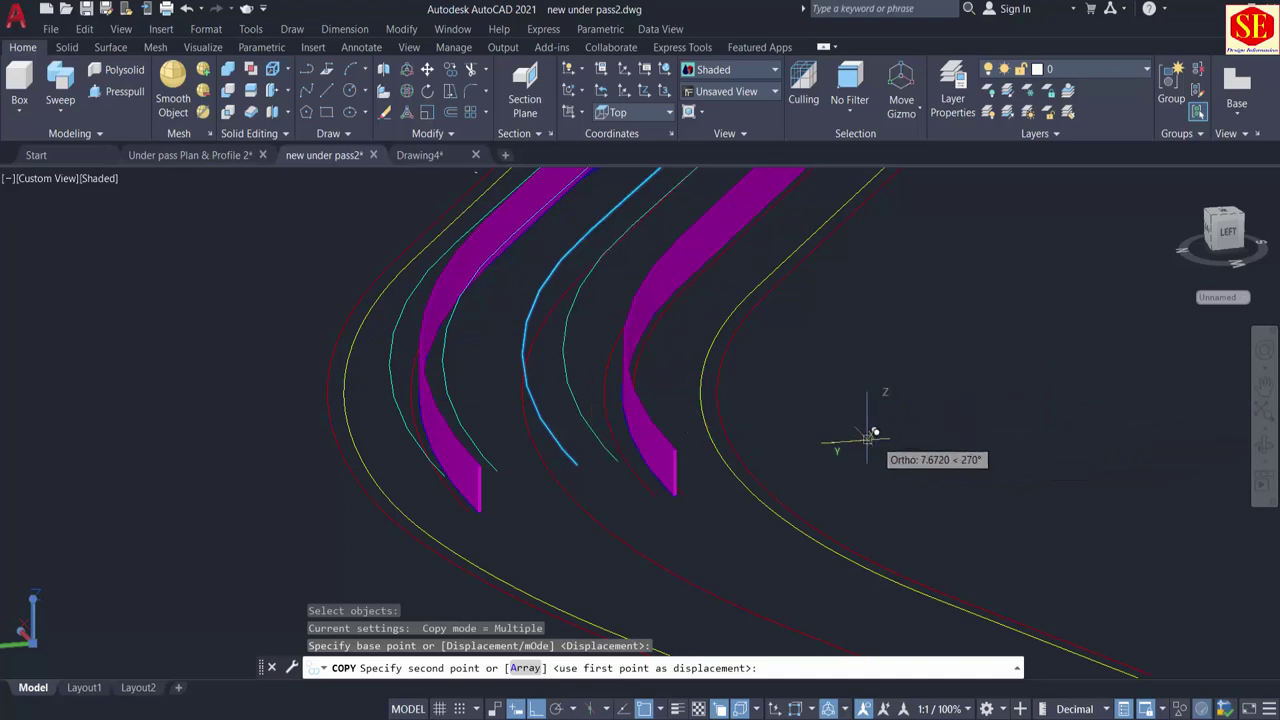
text(5)
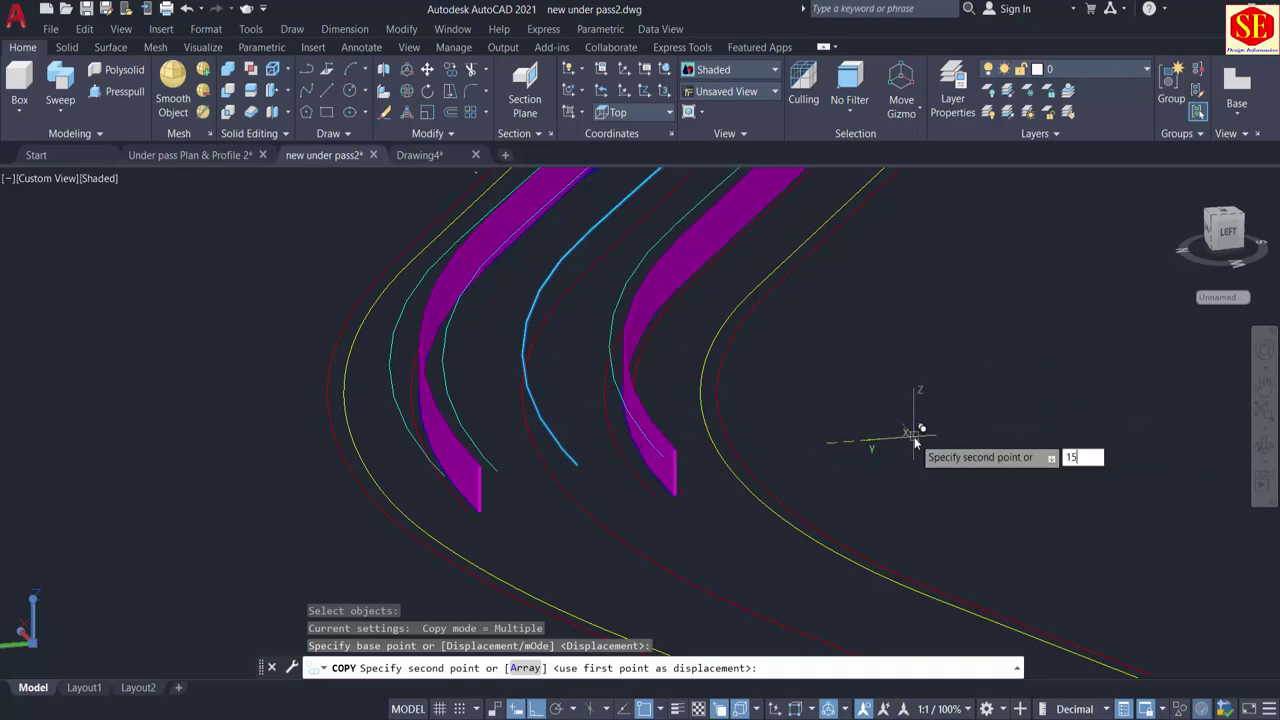
key(Return)
key(Escape)
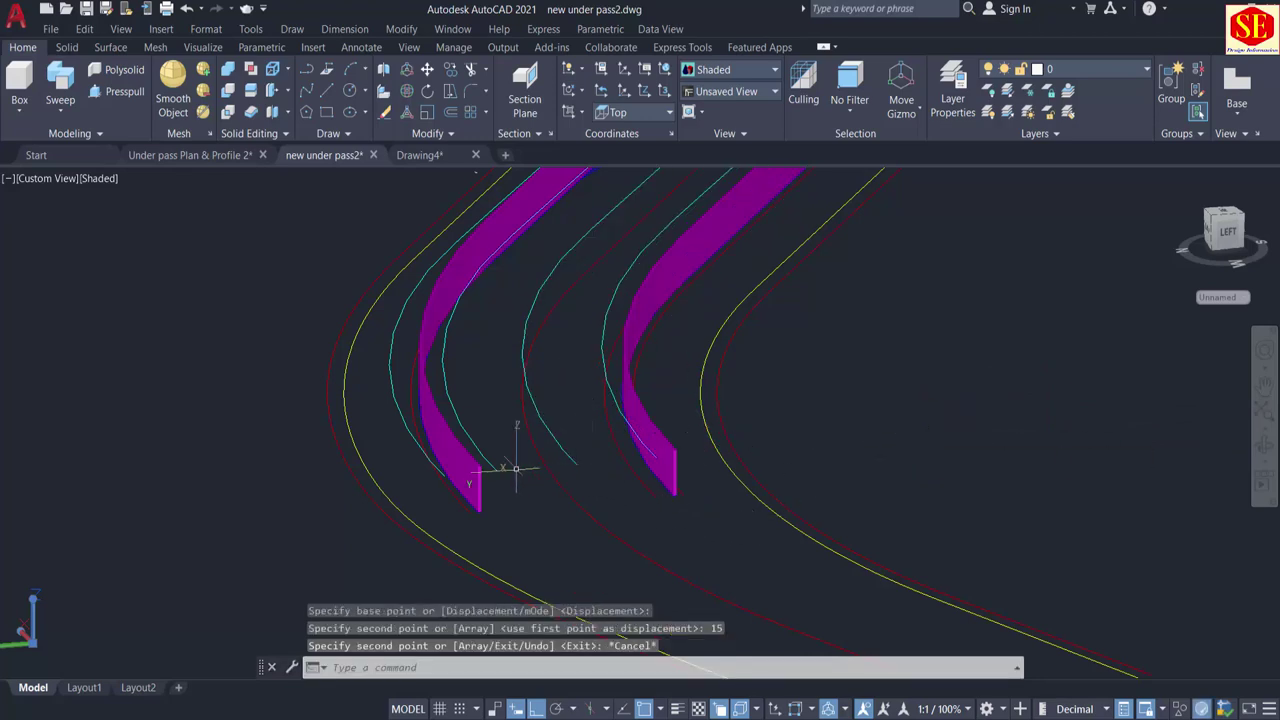
Step: Inspect the ends of the four cyan polylines against both retaining walls at the road's west end
mouse_move(516, 468)
middle_down()
mouse_move(504, 479)
mouse_move(544, 466)
middle_up()
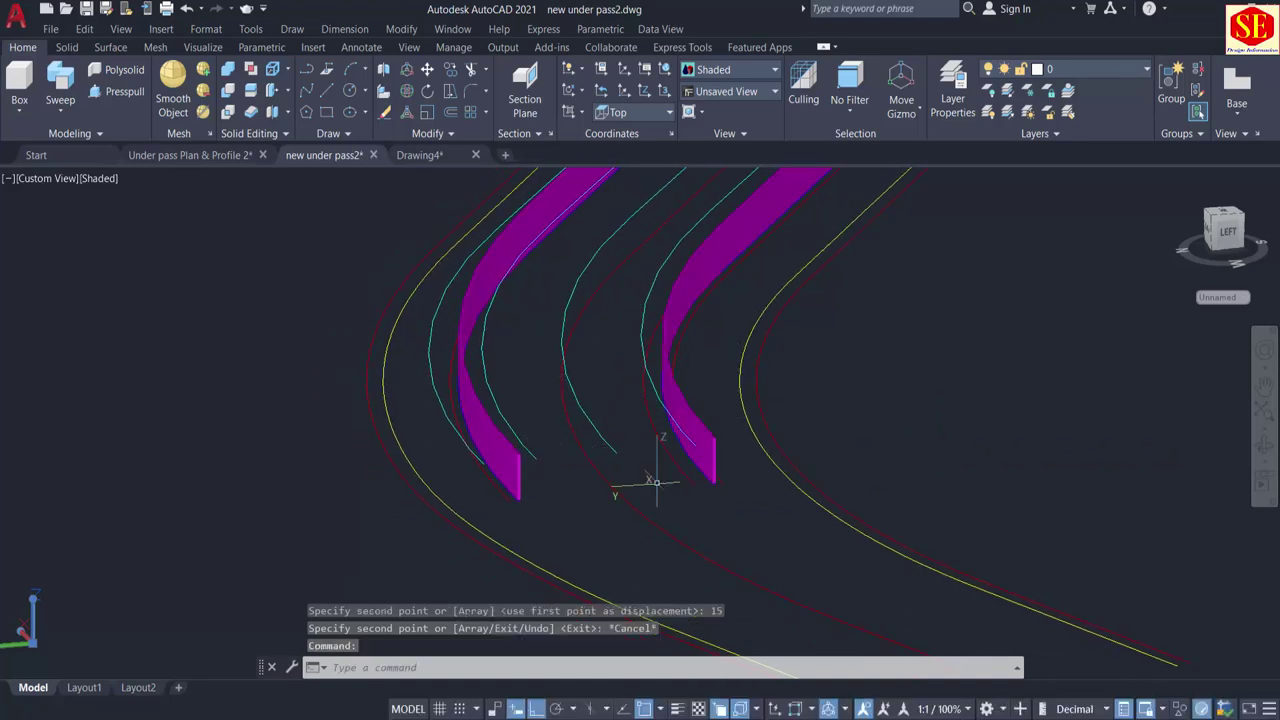
shift+middle_drag(608, 501, 600, 343)
middle_drag(440, 493, 589, 519)
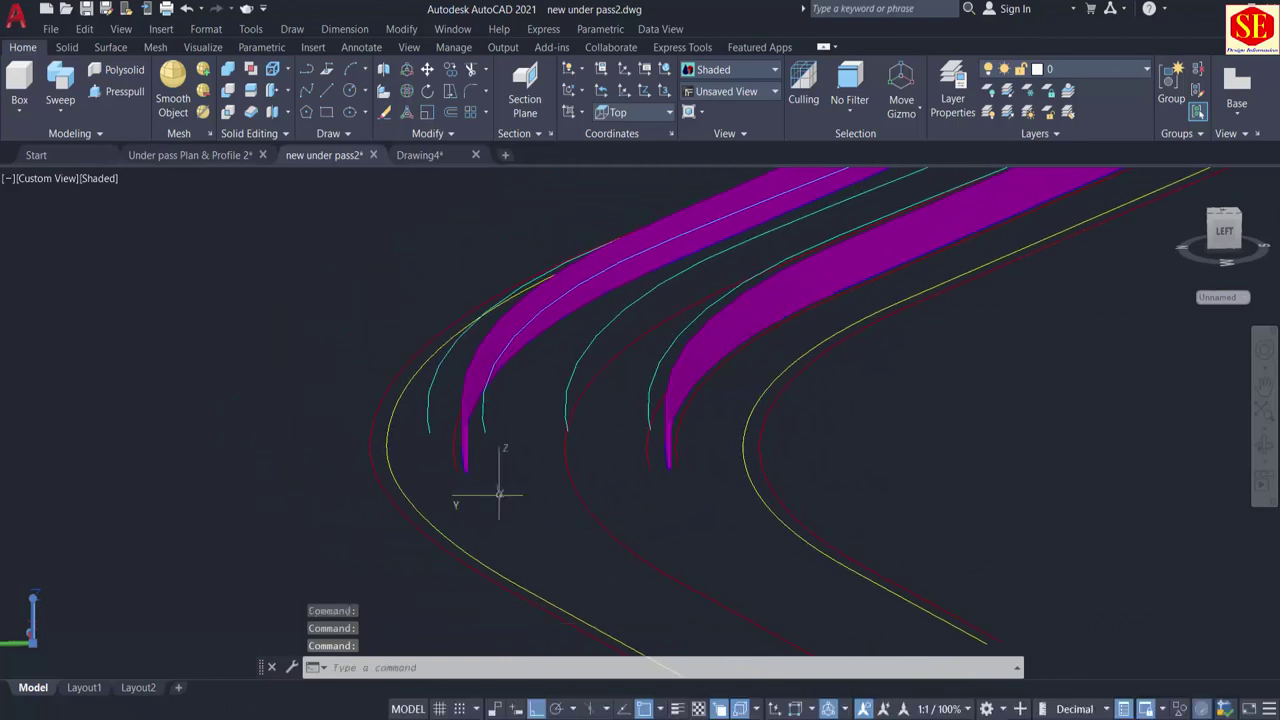
scroll(399, 450, up, 3)
key(Escape)
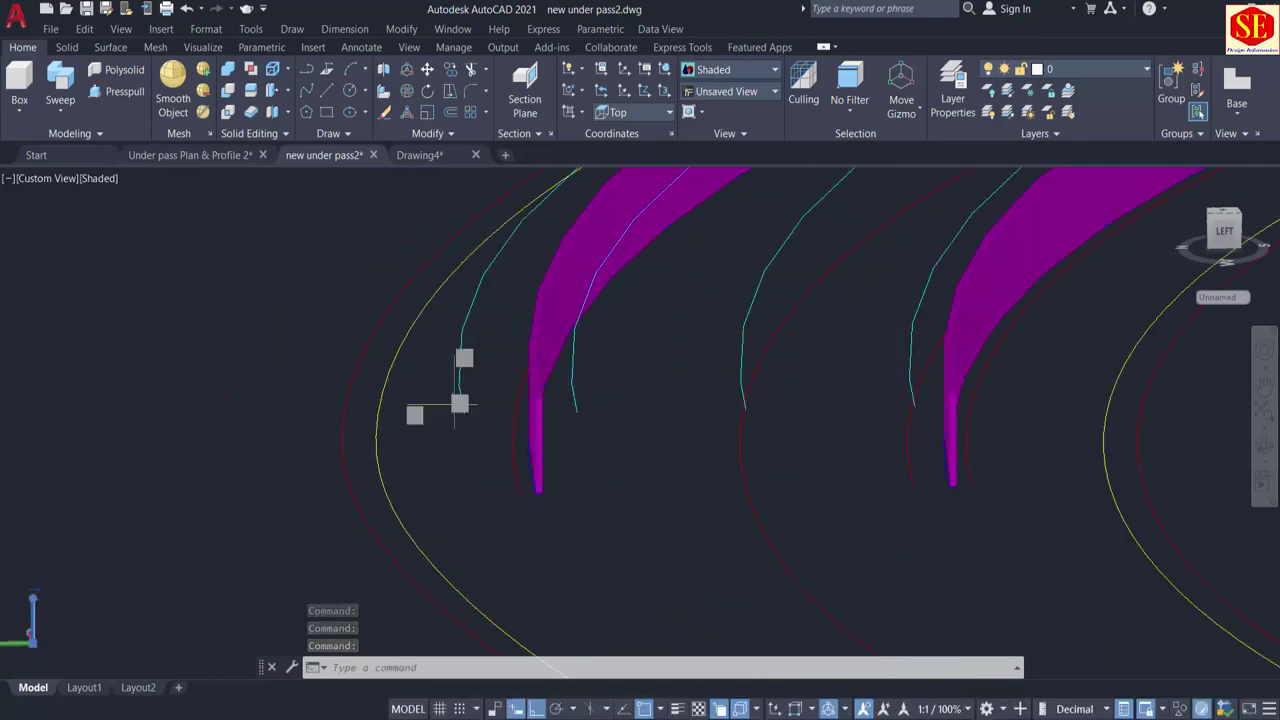
scroll(463, 416, down, 3)
shift+middle_drag(650, 357, 569, 551)
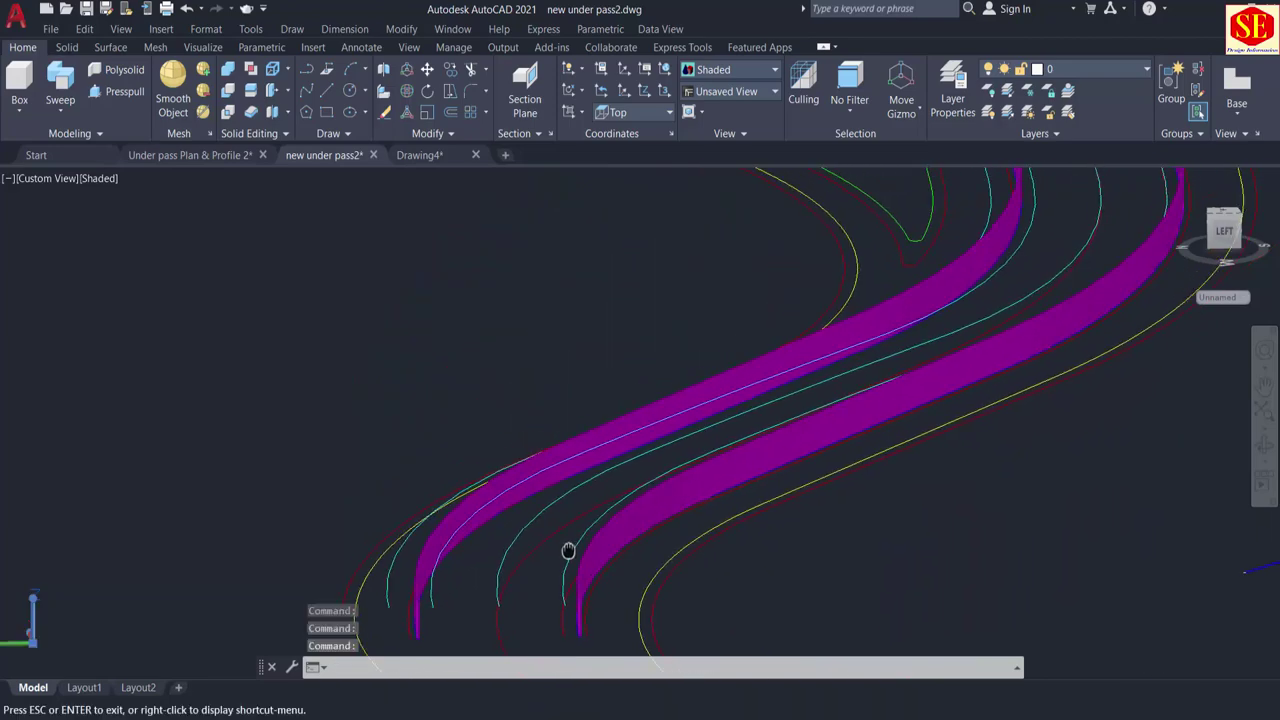
Step: Check how the copied polylines meet the box's west face, and return to their free ends beside the walls
shift+middle_drag(640, 466, 757, 500)
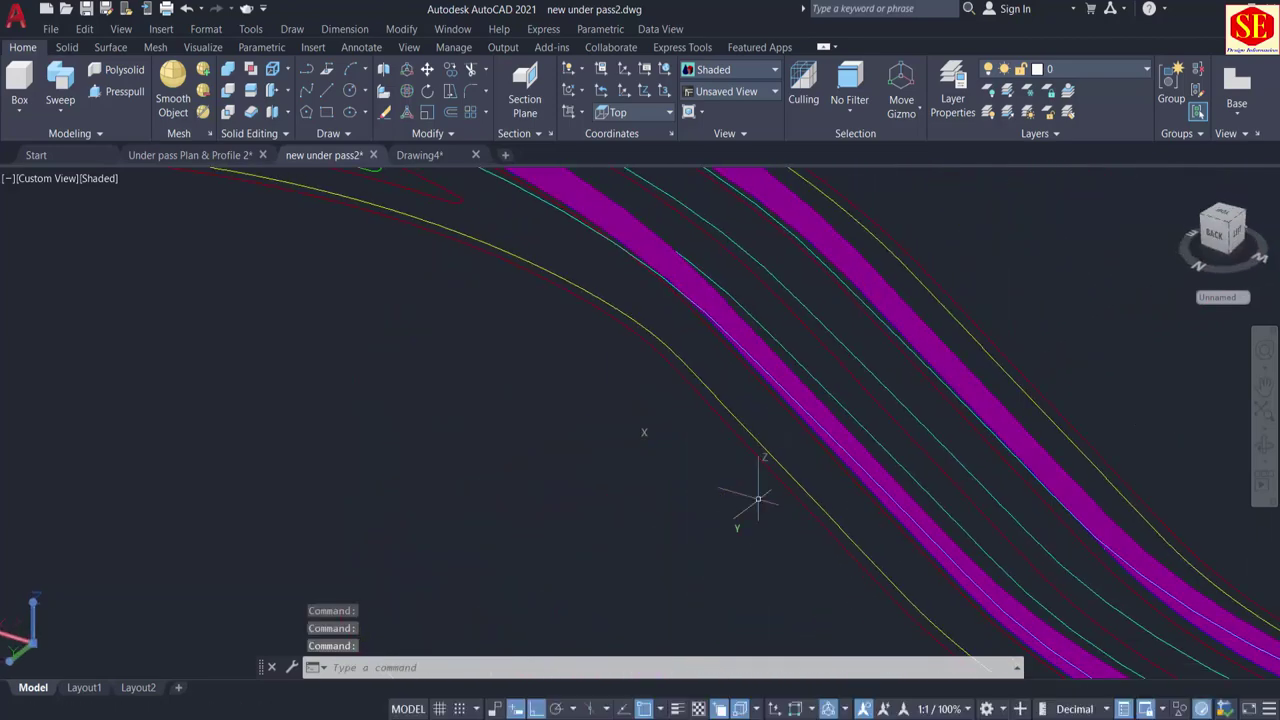
middle_drag(633, 384, 803, 591)
middle_drag(382, 308, 457, 352)
scroll(457, 352, down, 5)
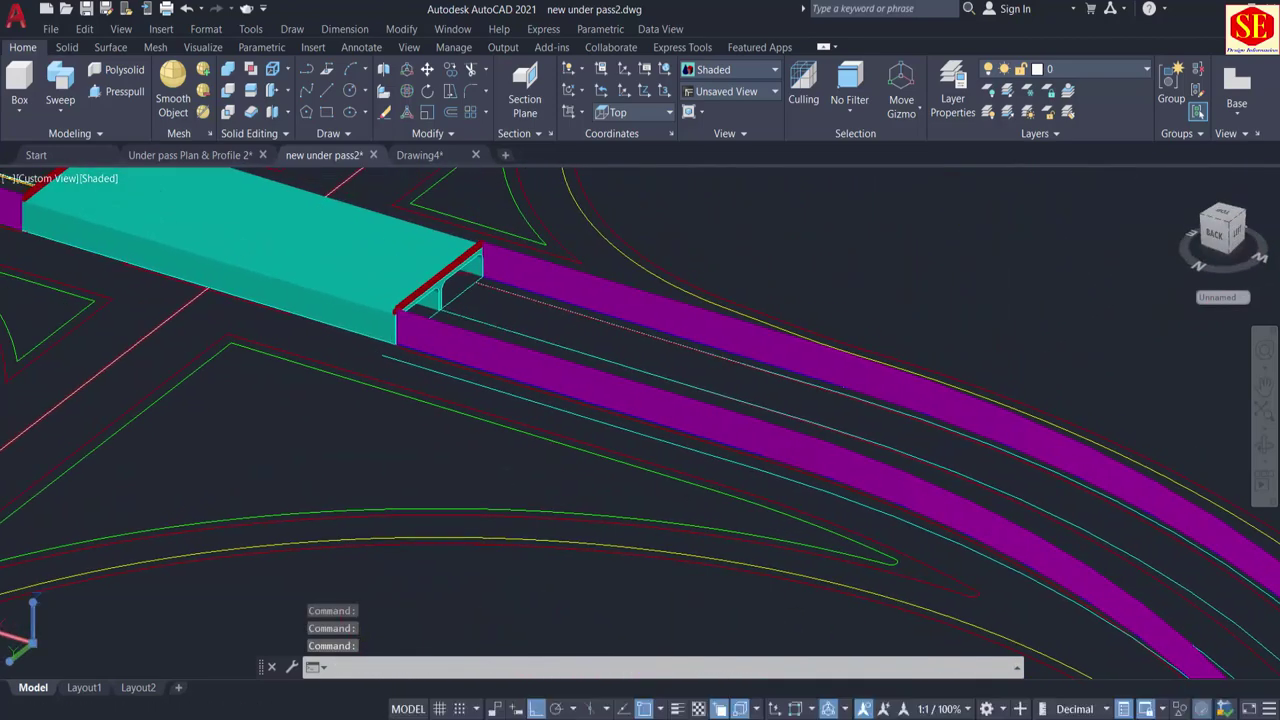
scroll(400, 330, up, 5)
scroll(340, 370, up, 4)
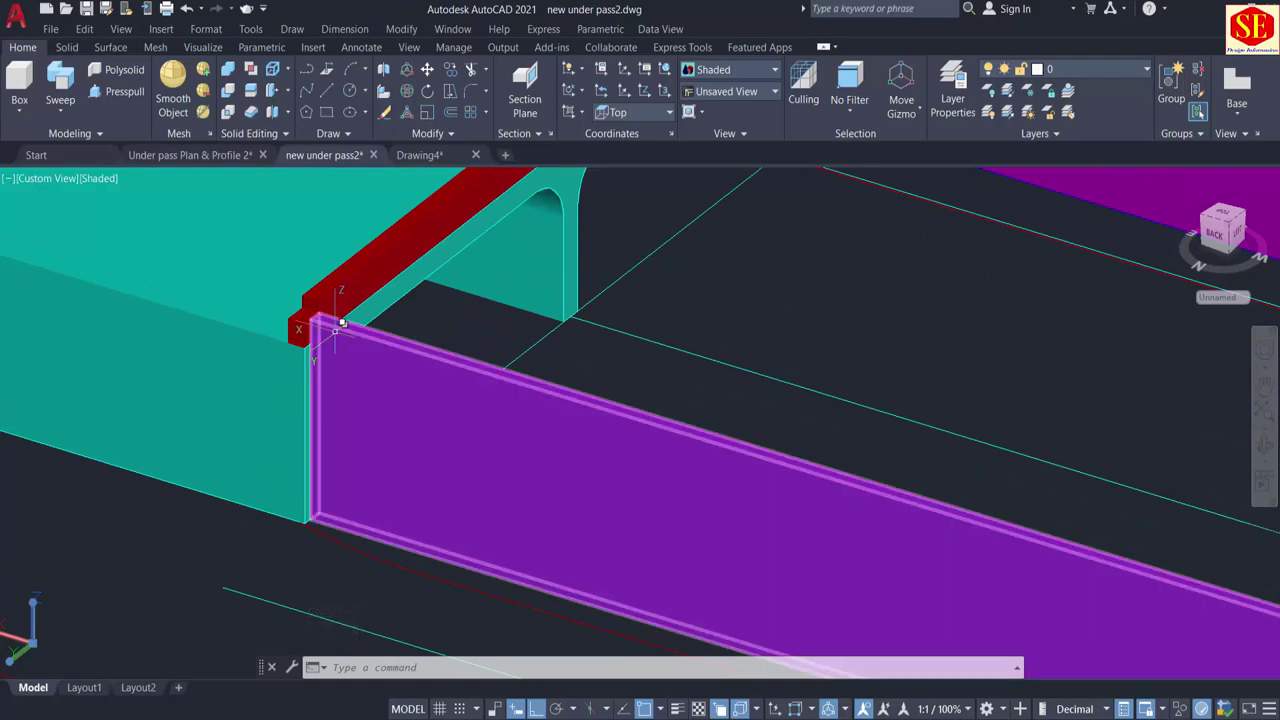
scroll(549, 336, down, 5)
scroll(550, 362, down, 2)
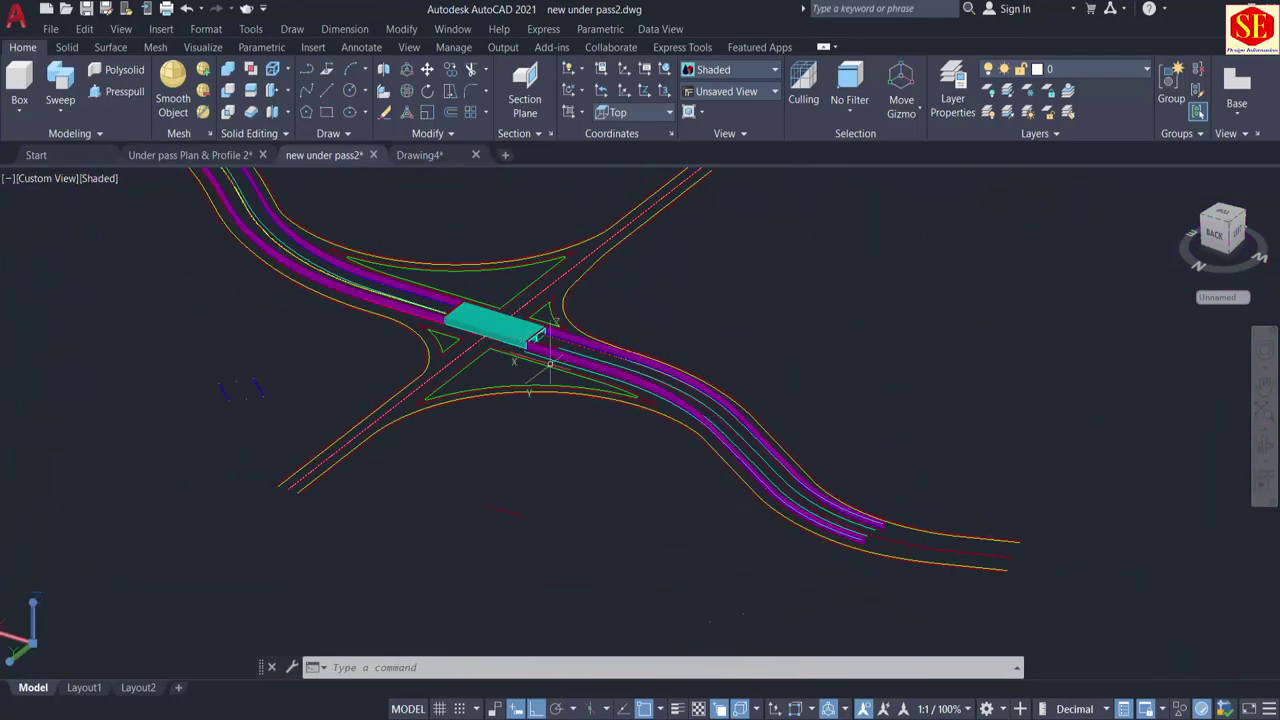
shift+middle_drag(878, 560, 809, 560)
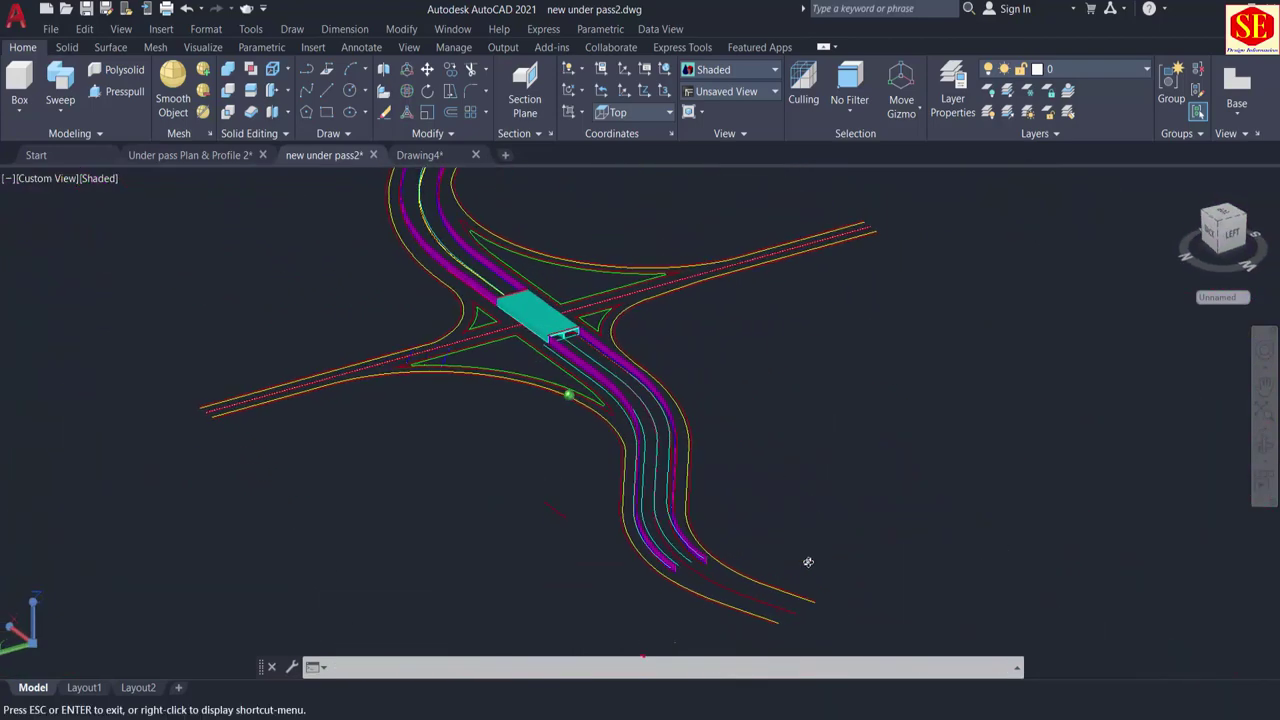
scroll(656, 600, up, 4)
shift+middle_drag(656, 600, 534, 480)
scroll(449, 426, up, 2)
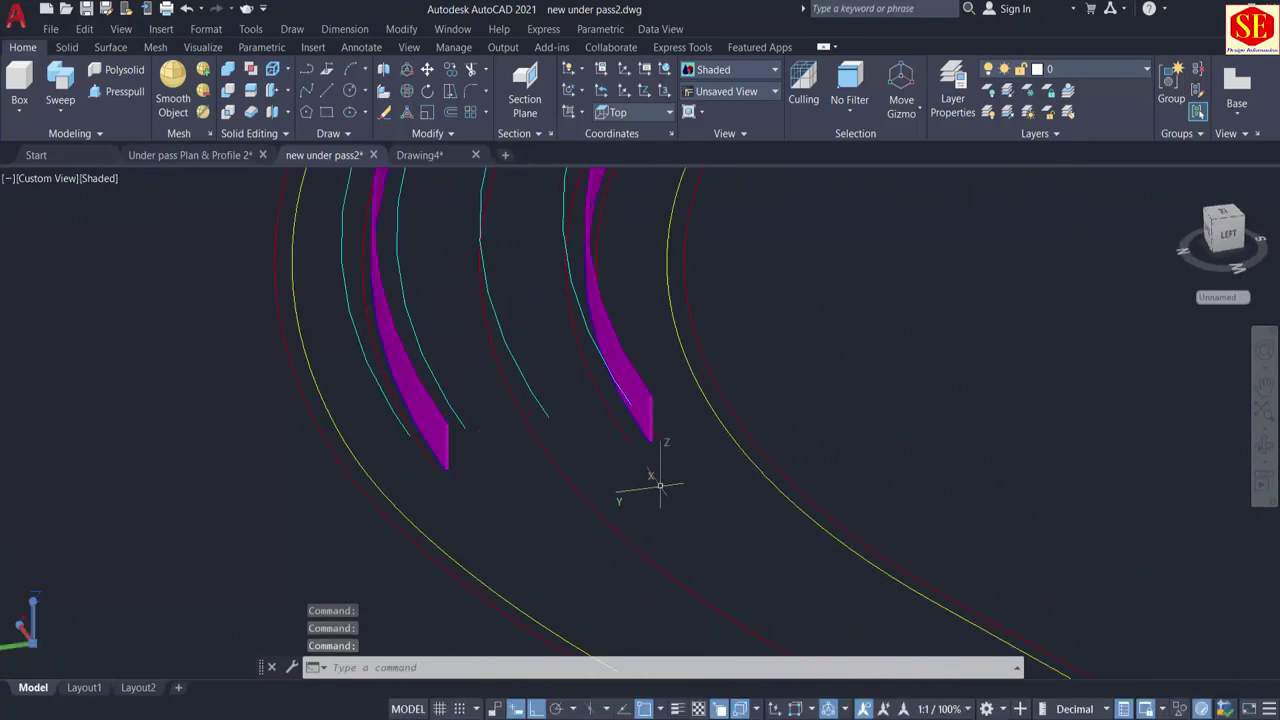
scroll(428, 469, up, 2)
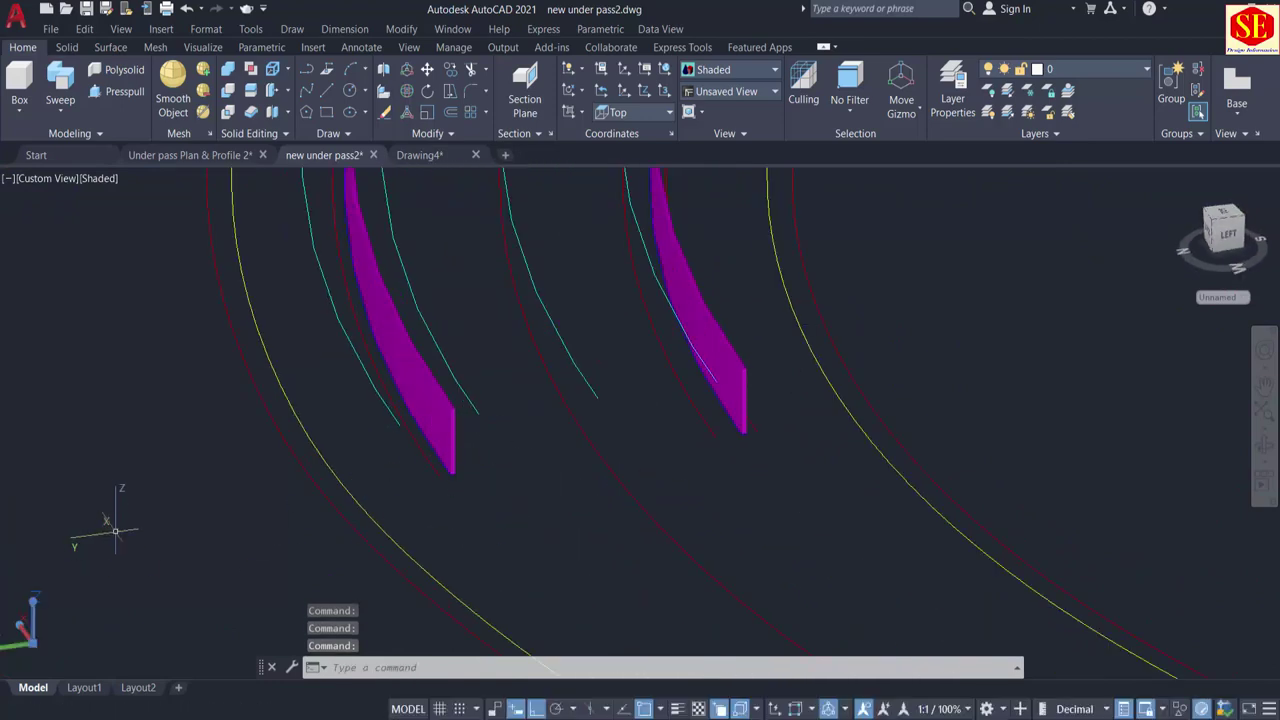
text(c)
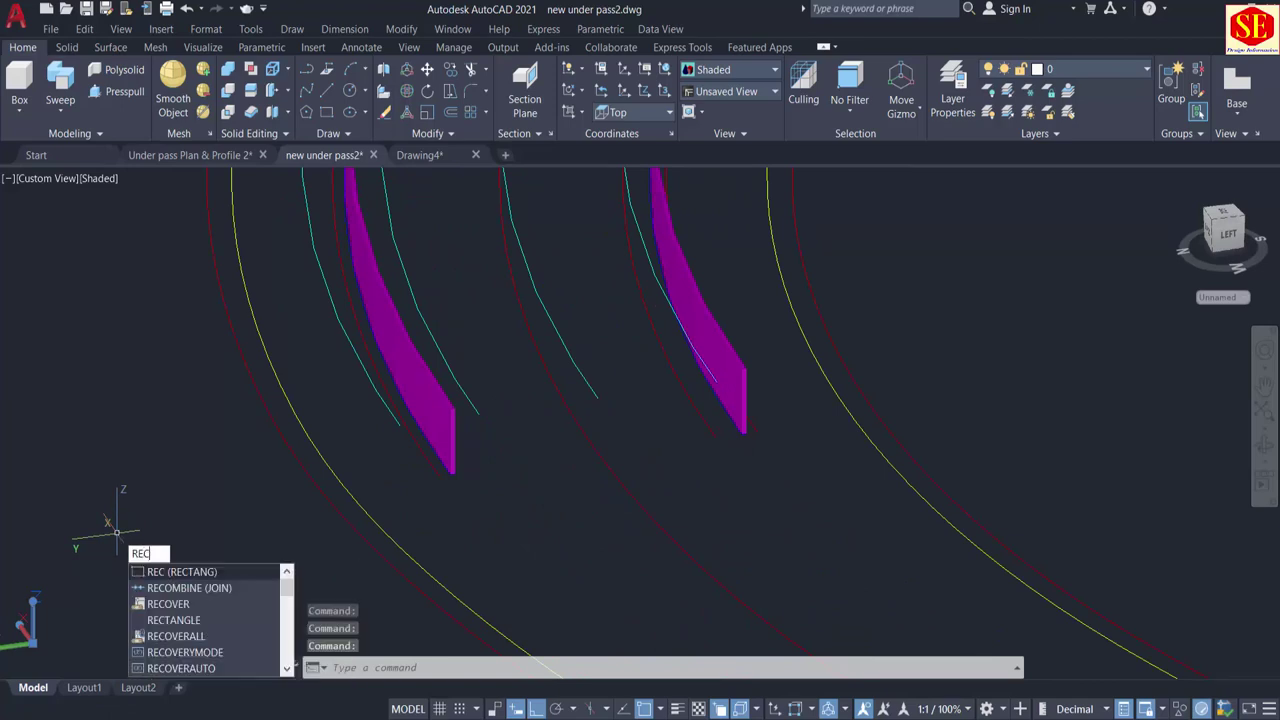
key(Return)
click(120, 488)
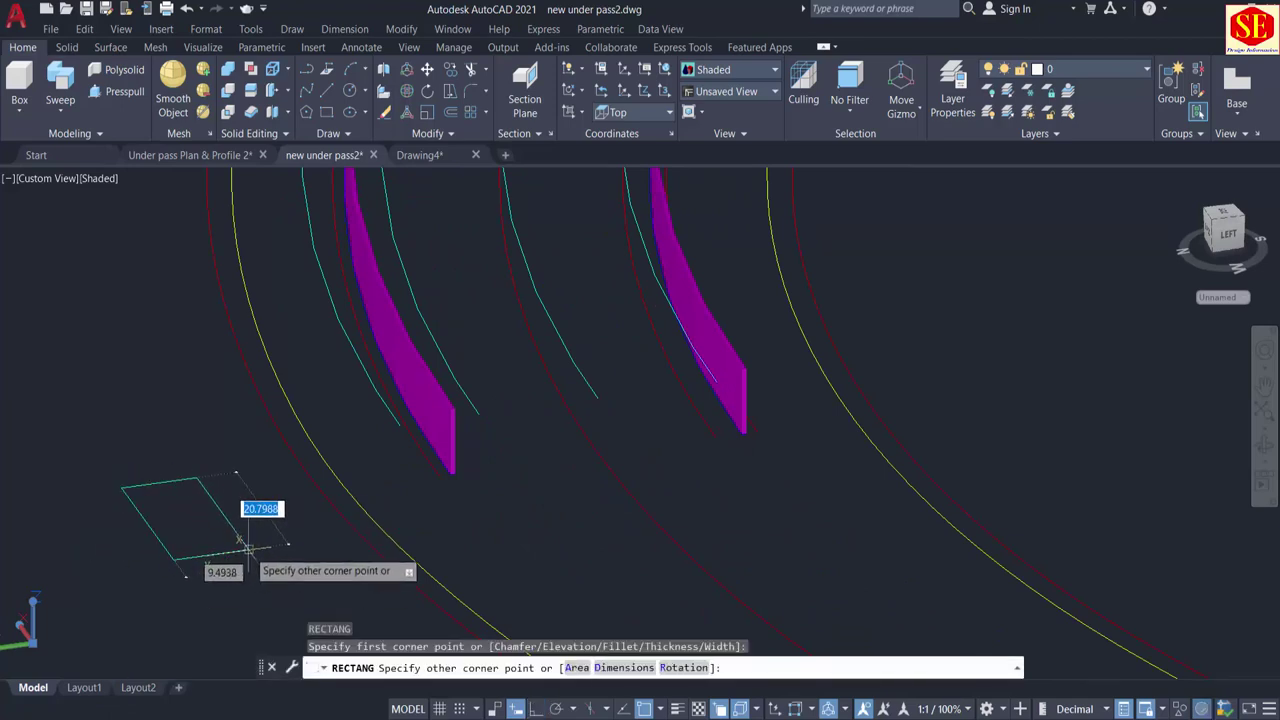
key(Escape)
Step: Rotate the UCS 90 degrees about its Y axis so its drawing plane stands vertical
text(ucs)
key(Return)
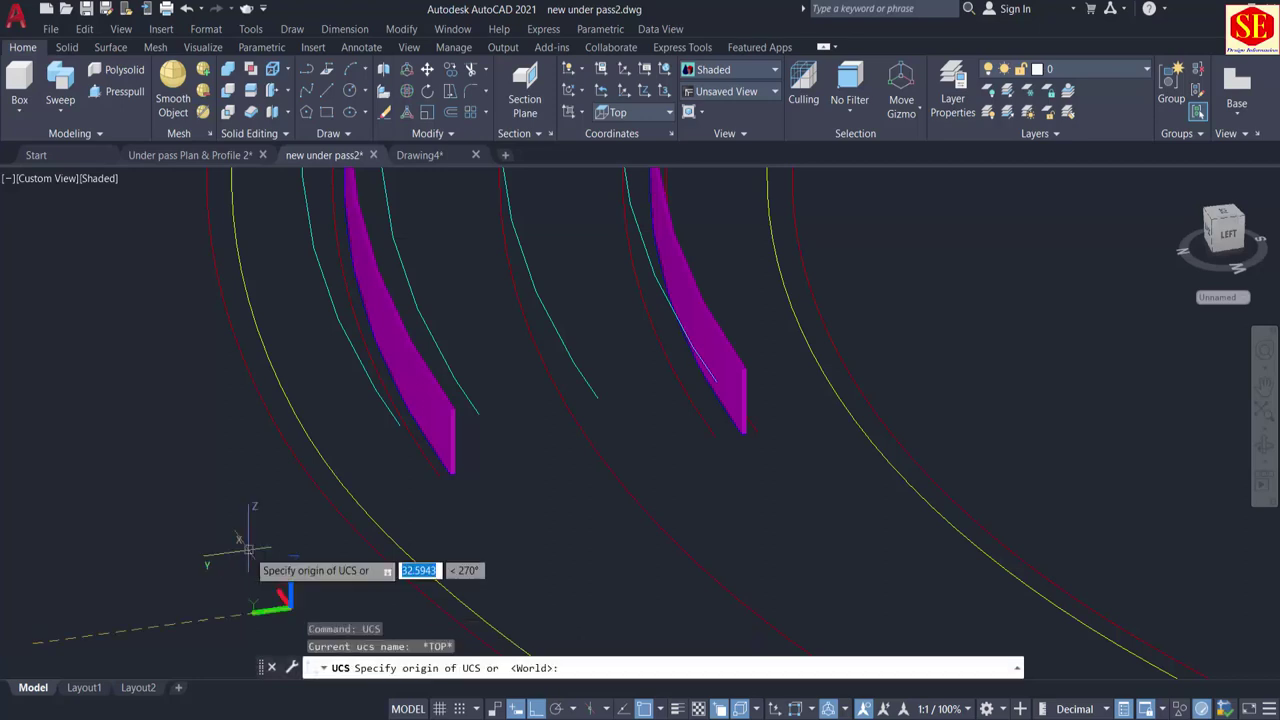
text(y)
key(Return)
key(Return)
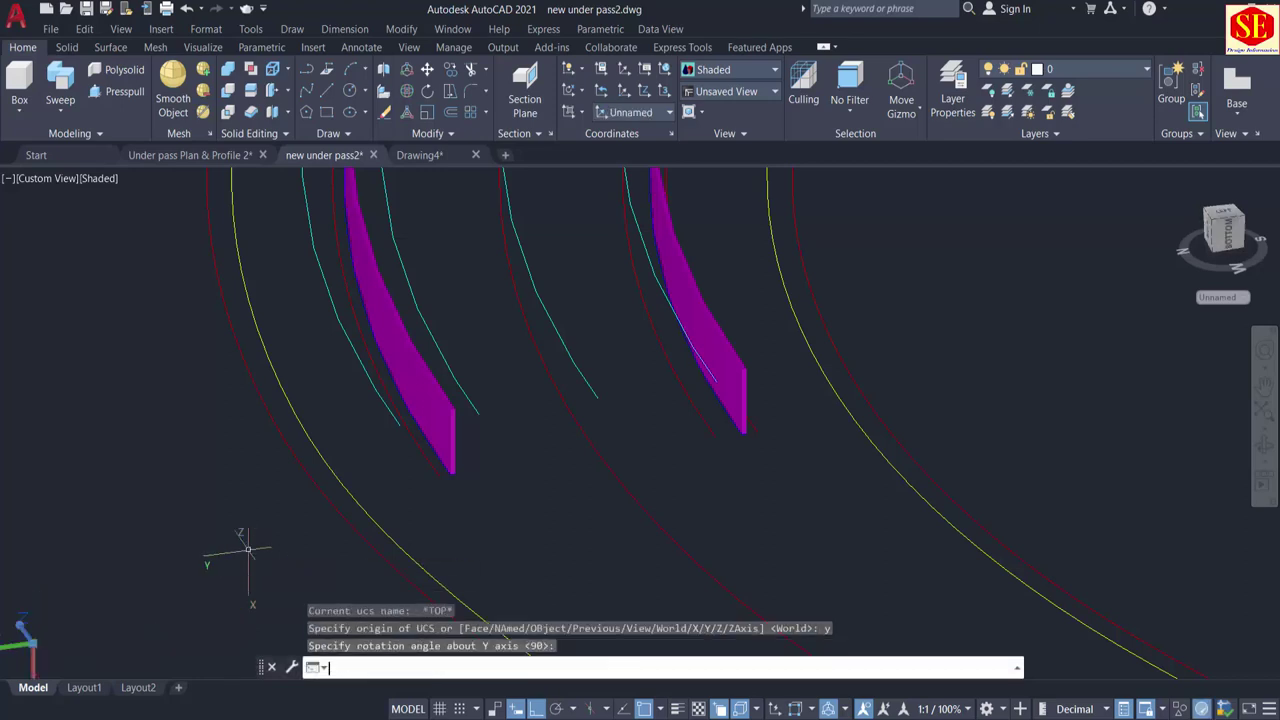
Step: Draw a vertical rectangle 8.2 deep and 10 wide in the open space north of the road's west end
text(r)
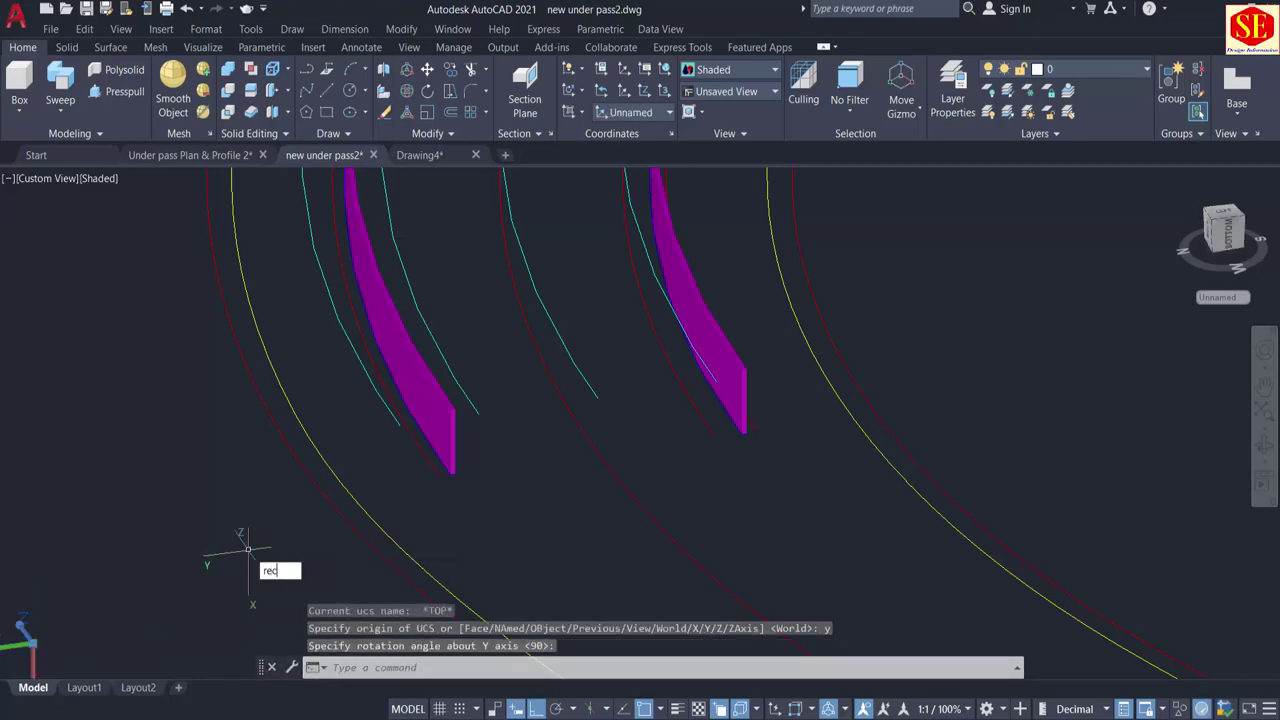
text(ec)
key(Return)
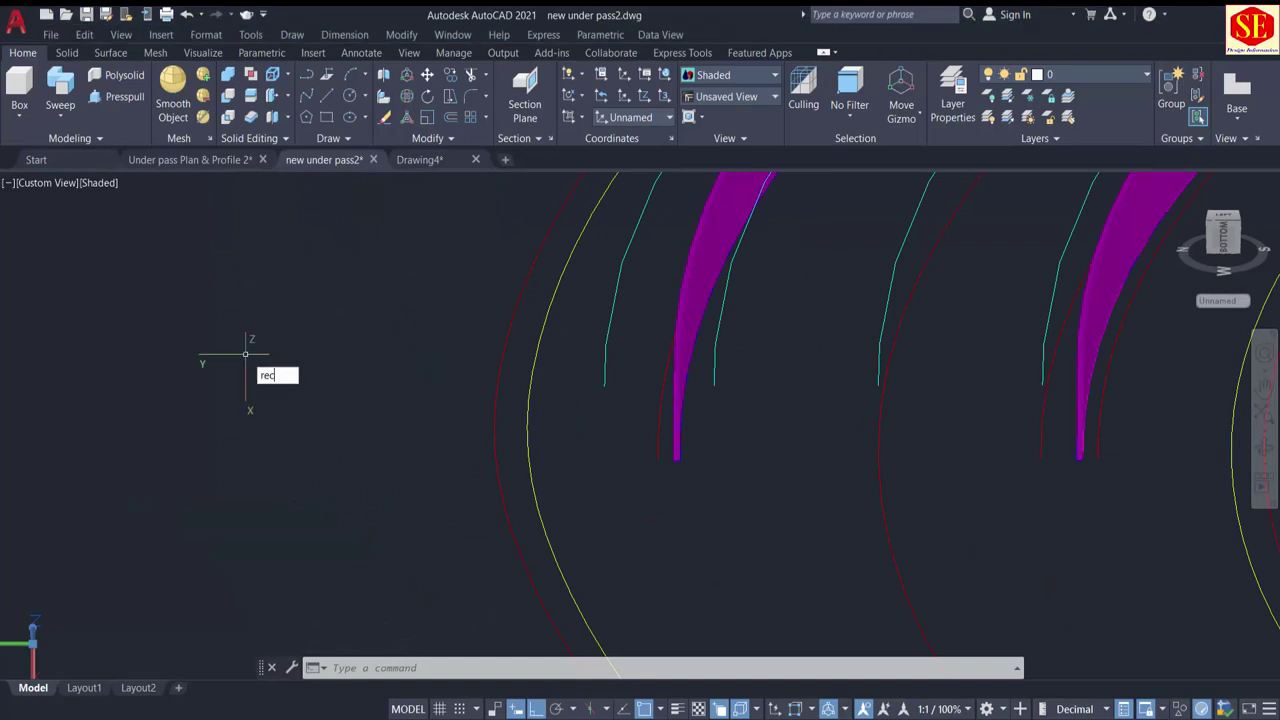
key(Return)
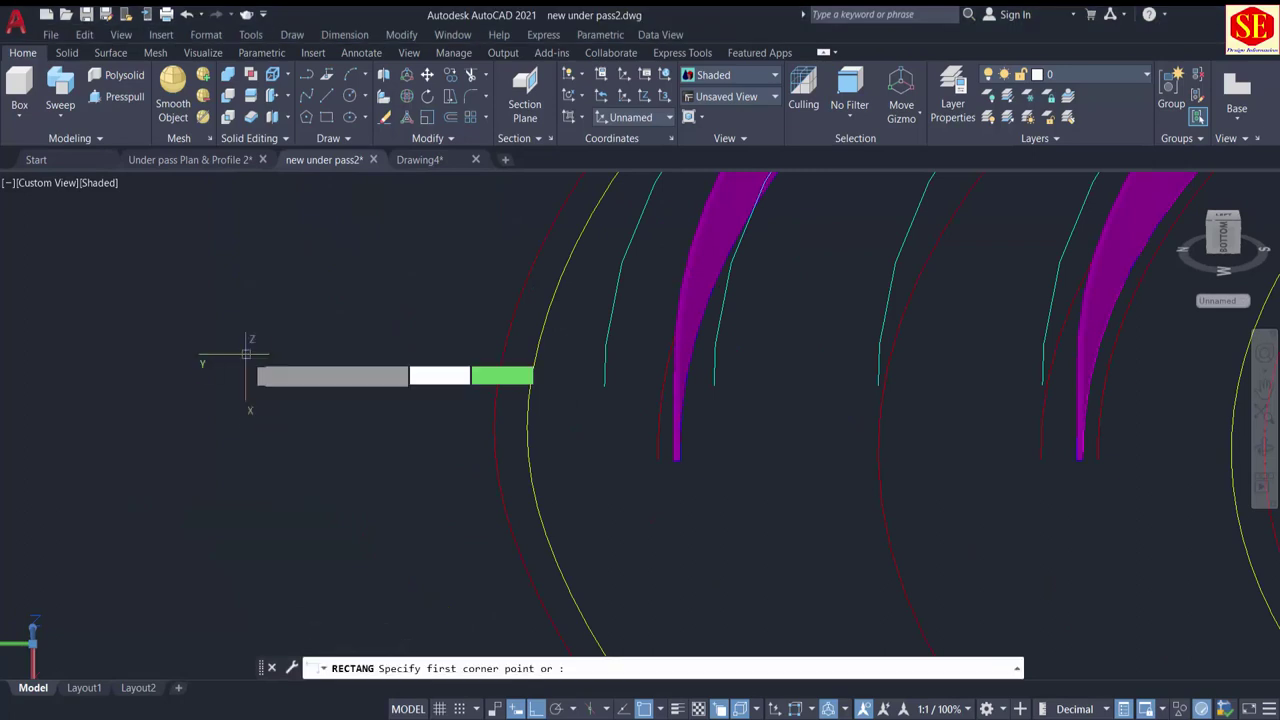
click(145, 340)
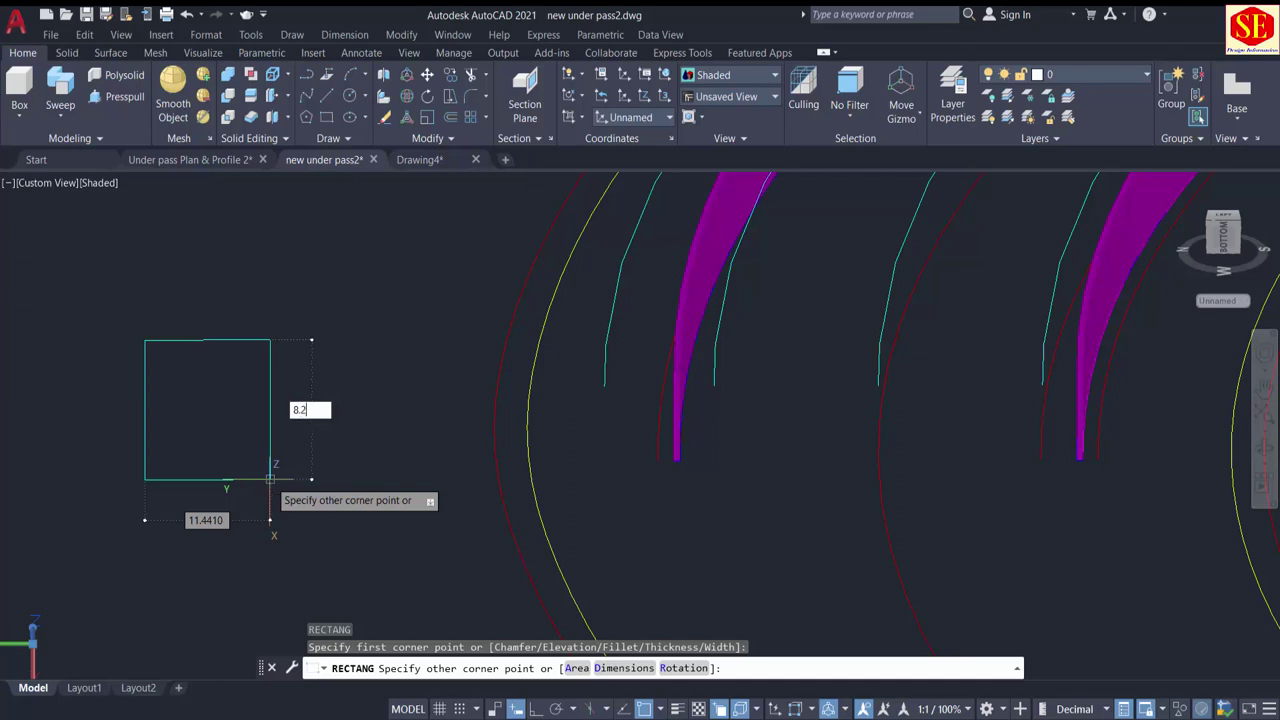
key(Tab)
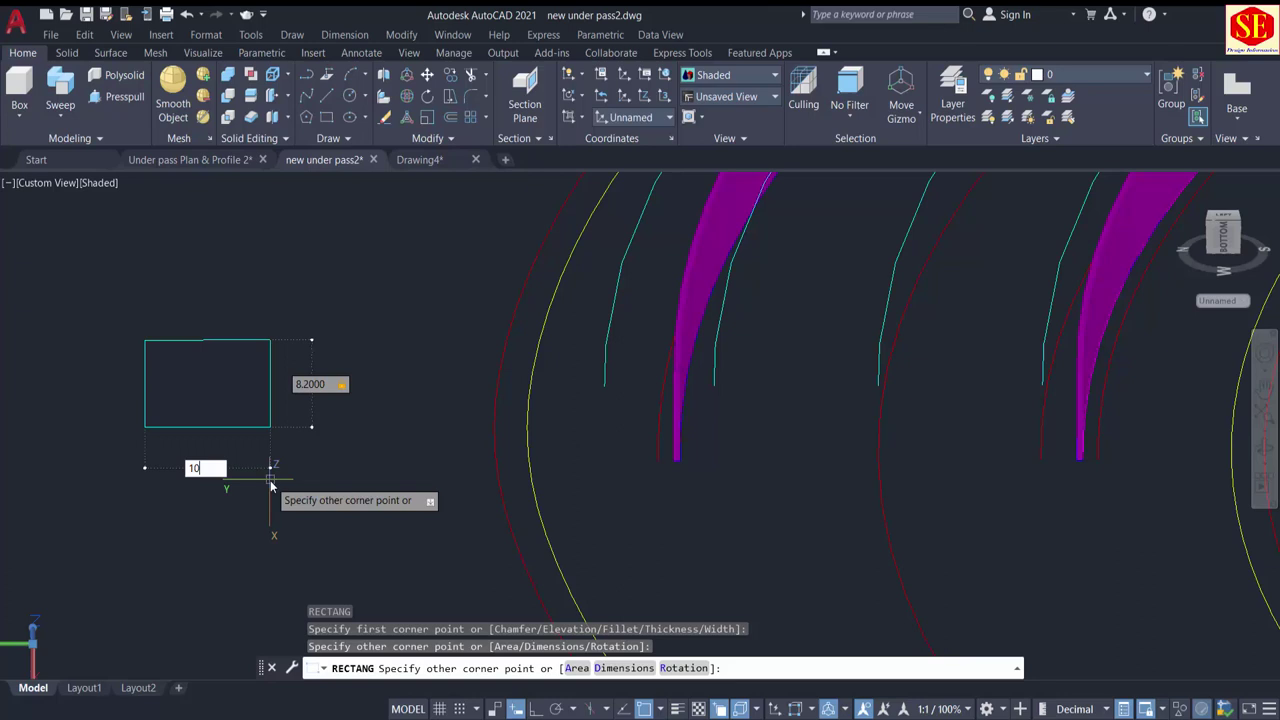
key(Return)
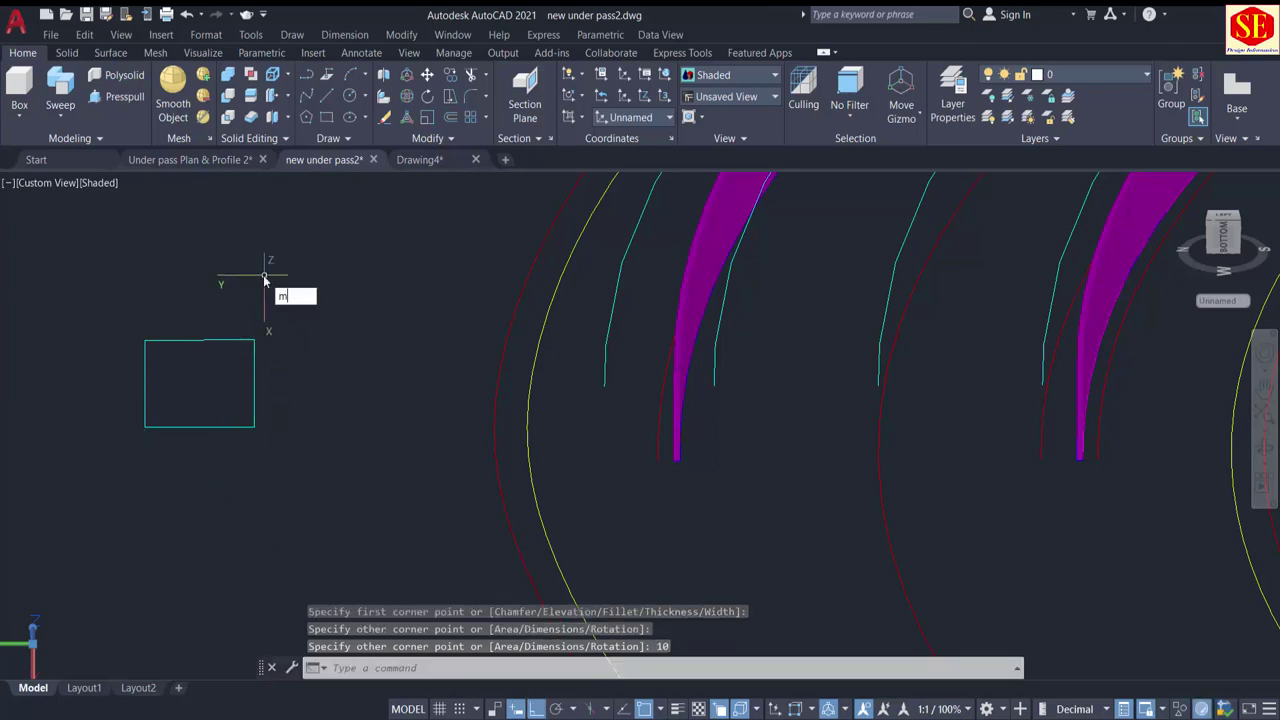
Step: Move the rectangle by its top south corner onto the end of the cyan polyline just south of the north retaining wall
key(Return)
click(224, 332)
click(264, 352)
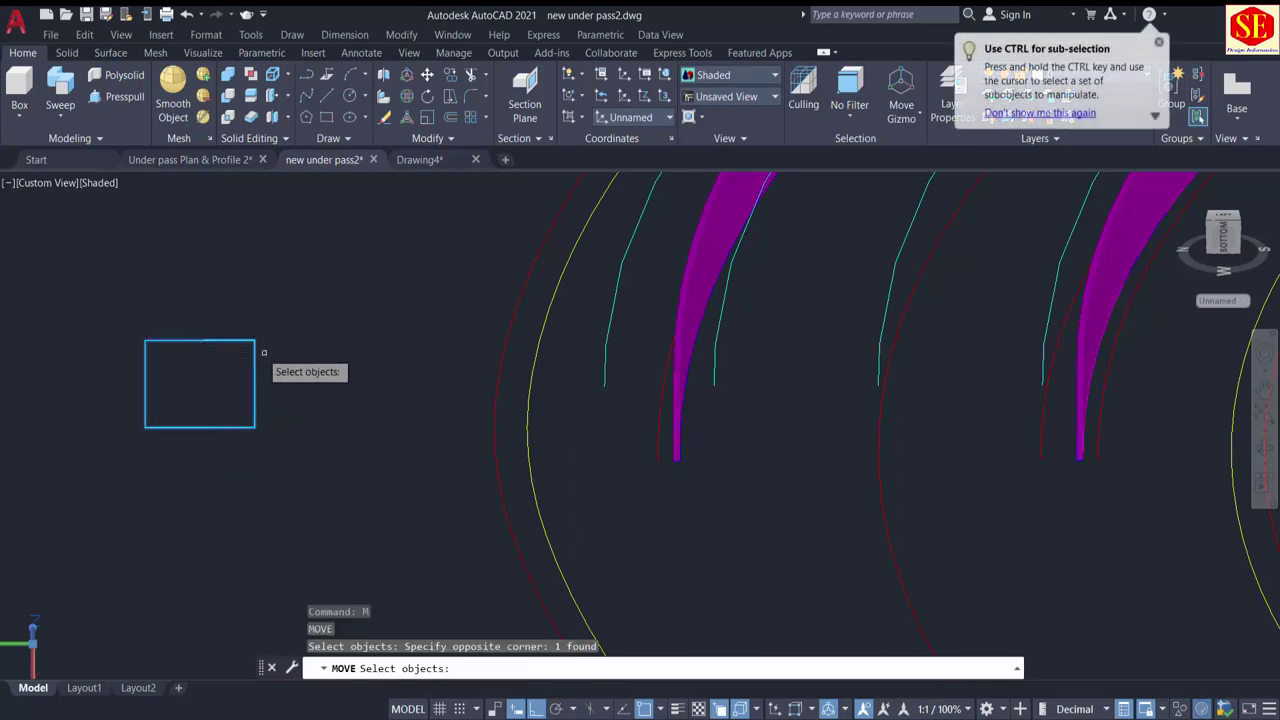
key(Return)
click(255, 340)
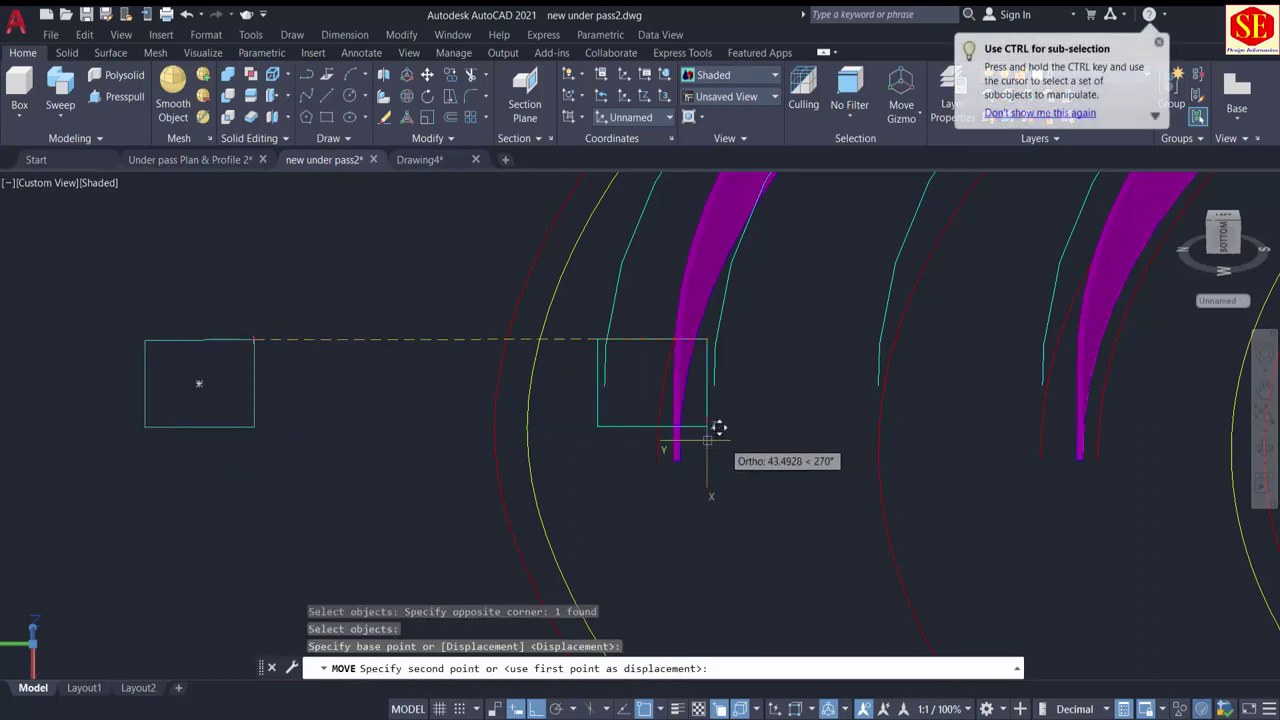
scroll(719, 427, up, 3)
click(771, 344)
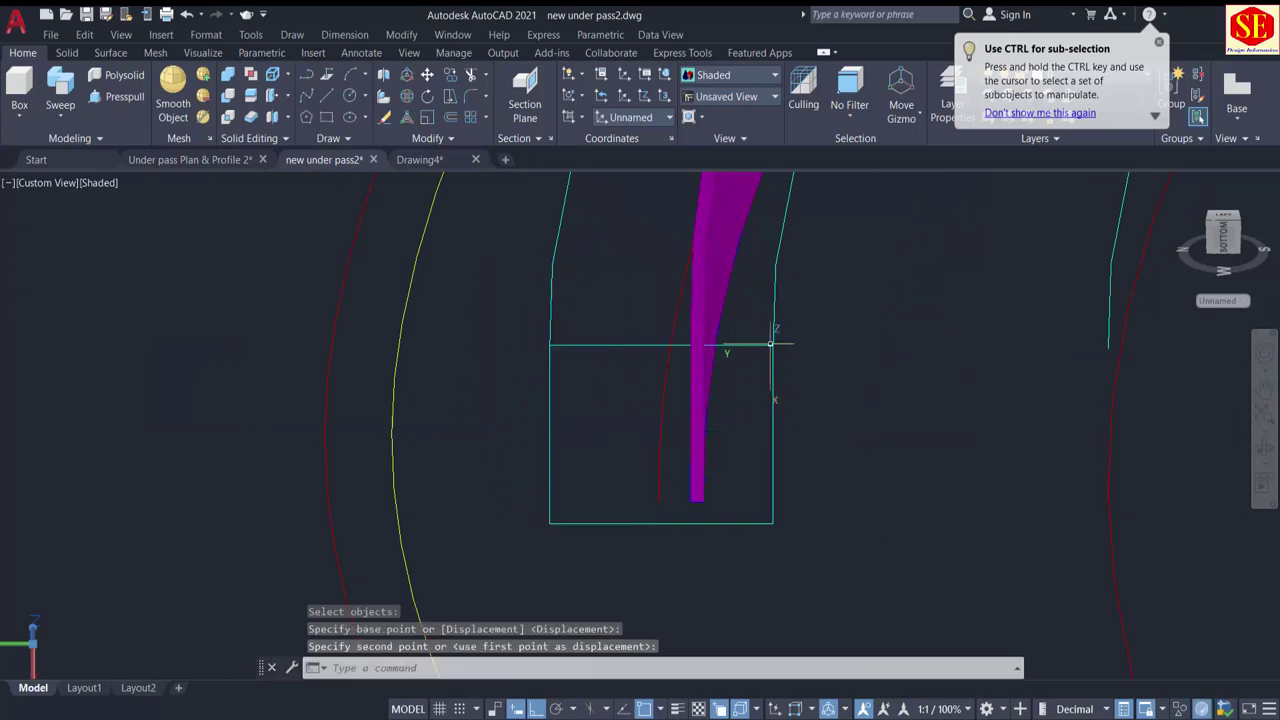
Step: Sweep the rectangle into a solid along the adjoining cyan polyline, using its top south corner as base point and perpendicular alignment set to No
scroll(523, 421, down, 3)
scroll(553, 390, up, 2)
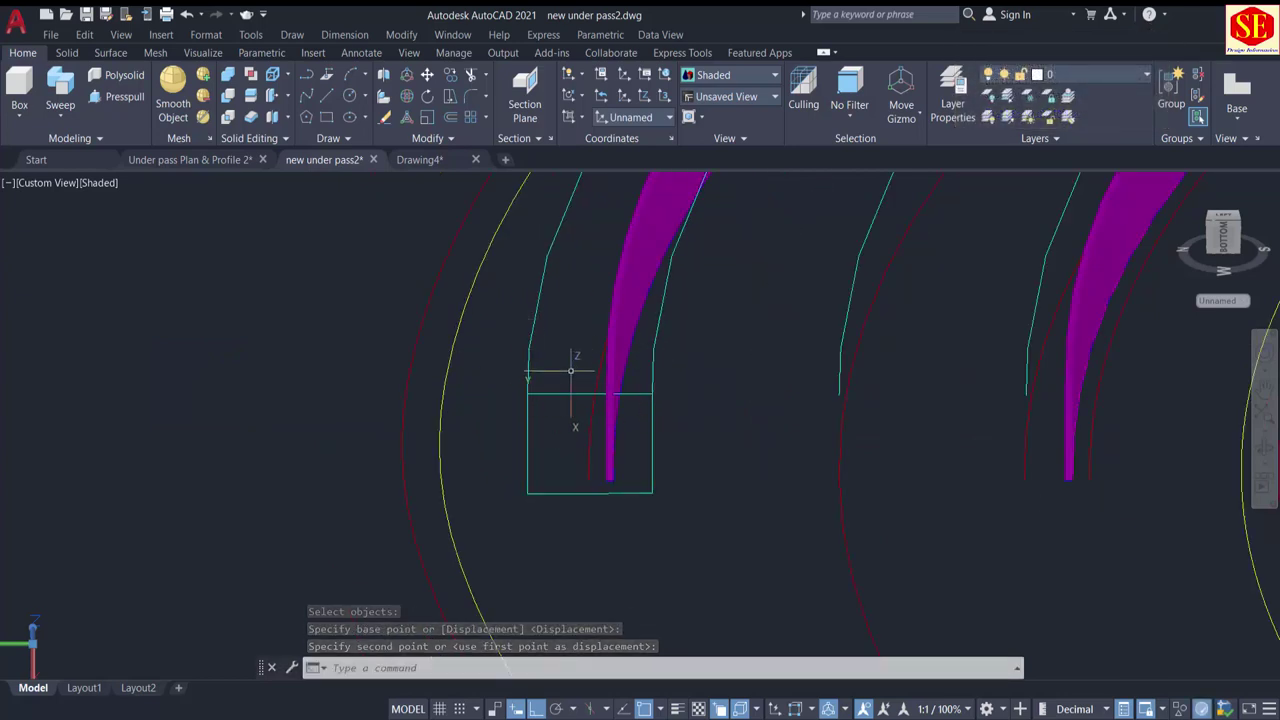
scroll(565, 371, down, 2)
middle_drag(576, 369, 549, 434)
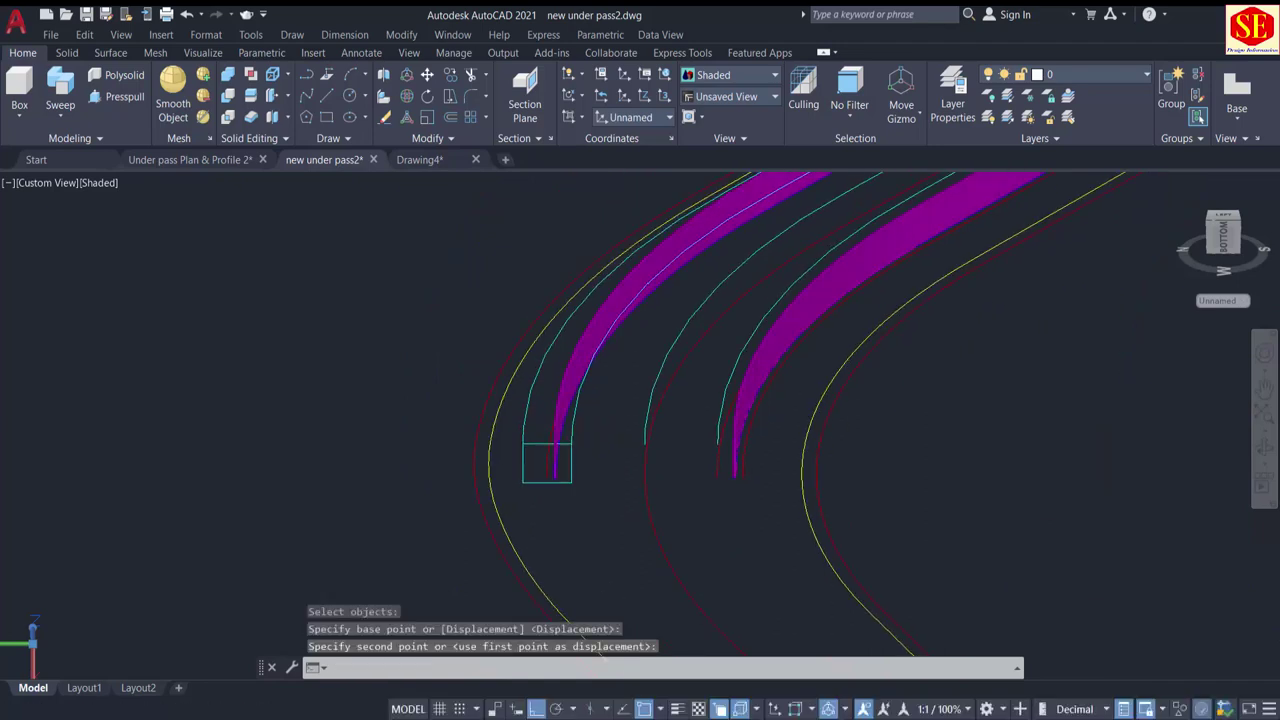
click(73, 121)
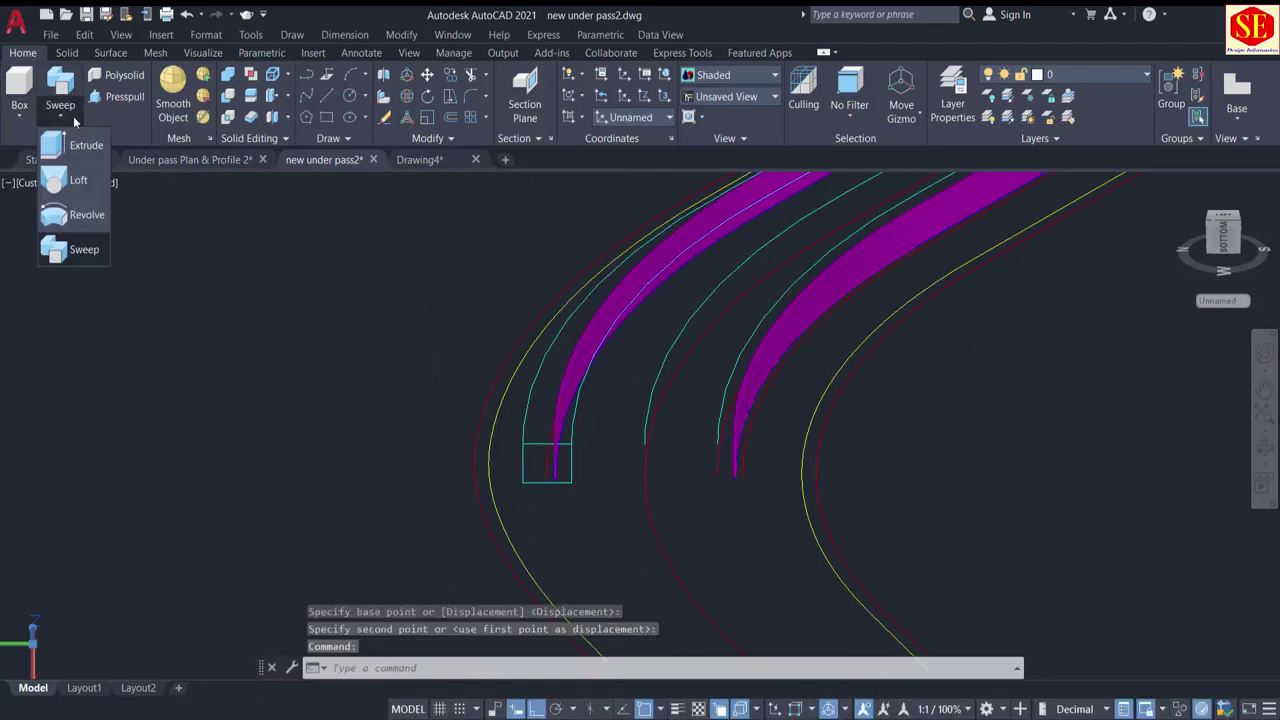
click(73, 251)
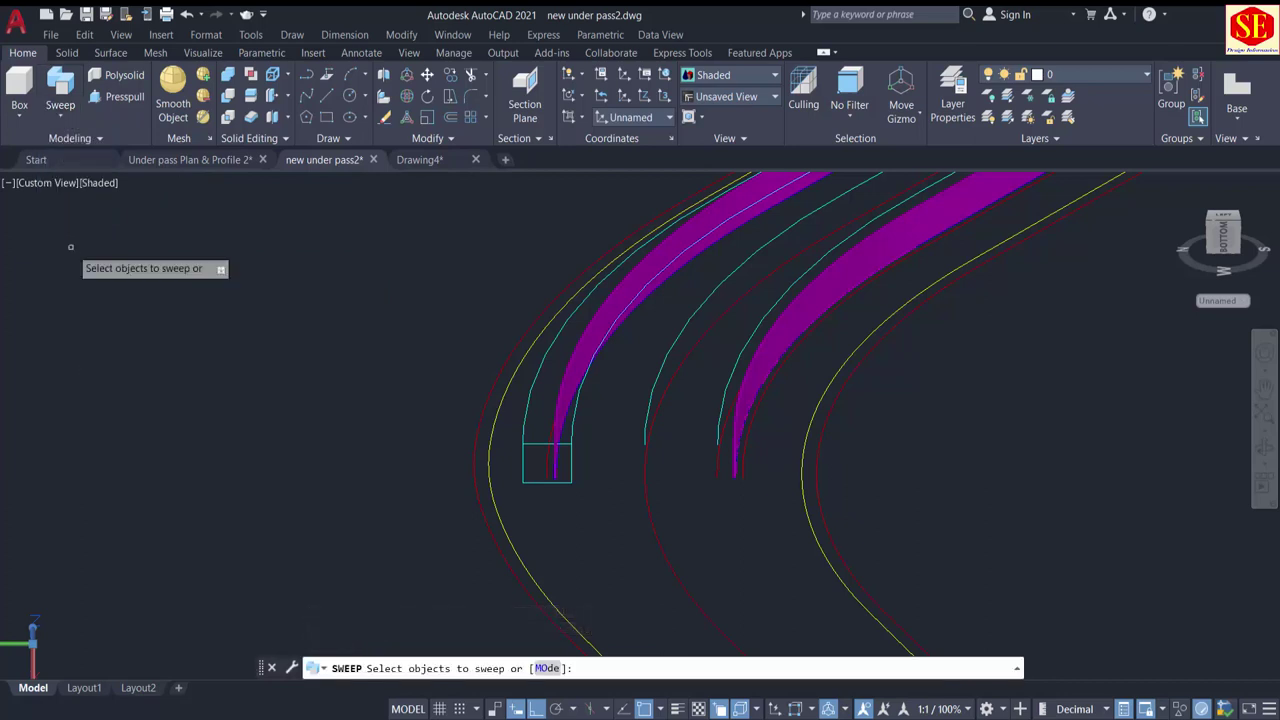
click(537, 443)
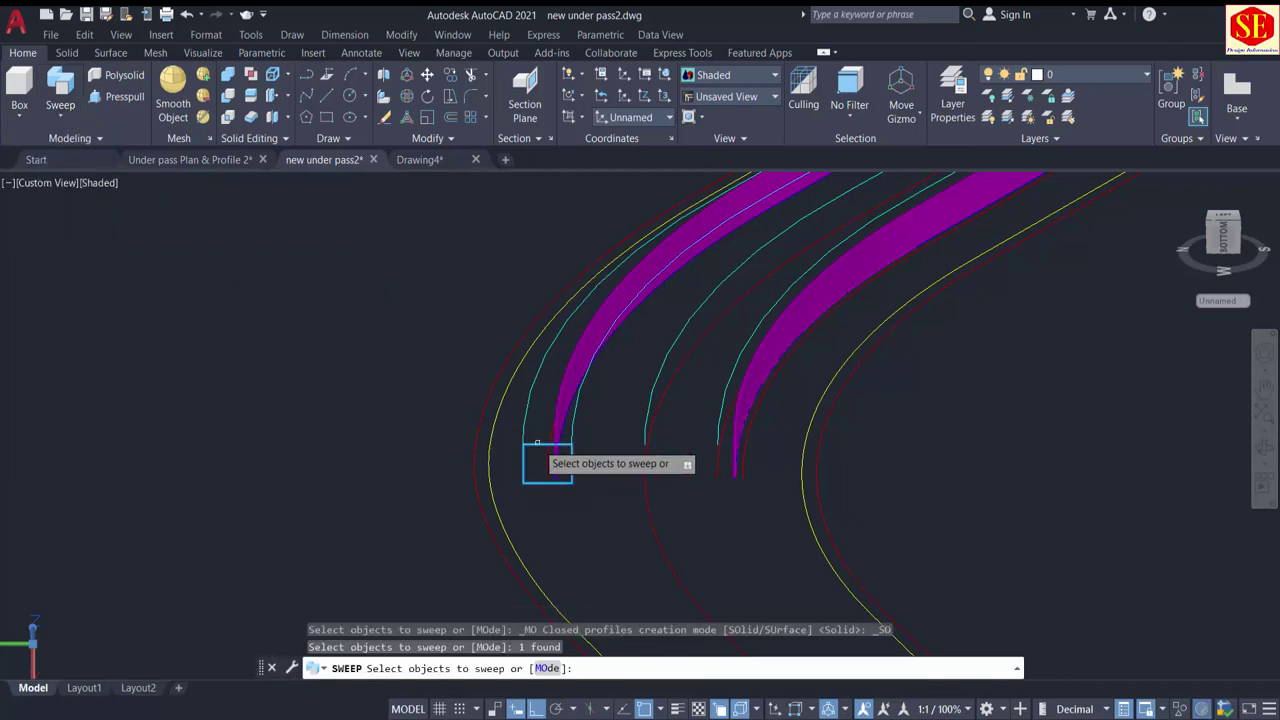
scroll(605, 495, up, 3)
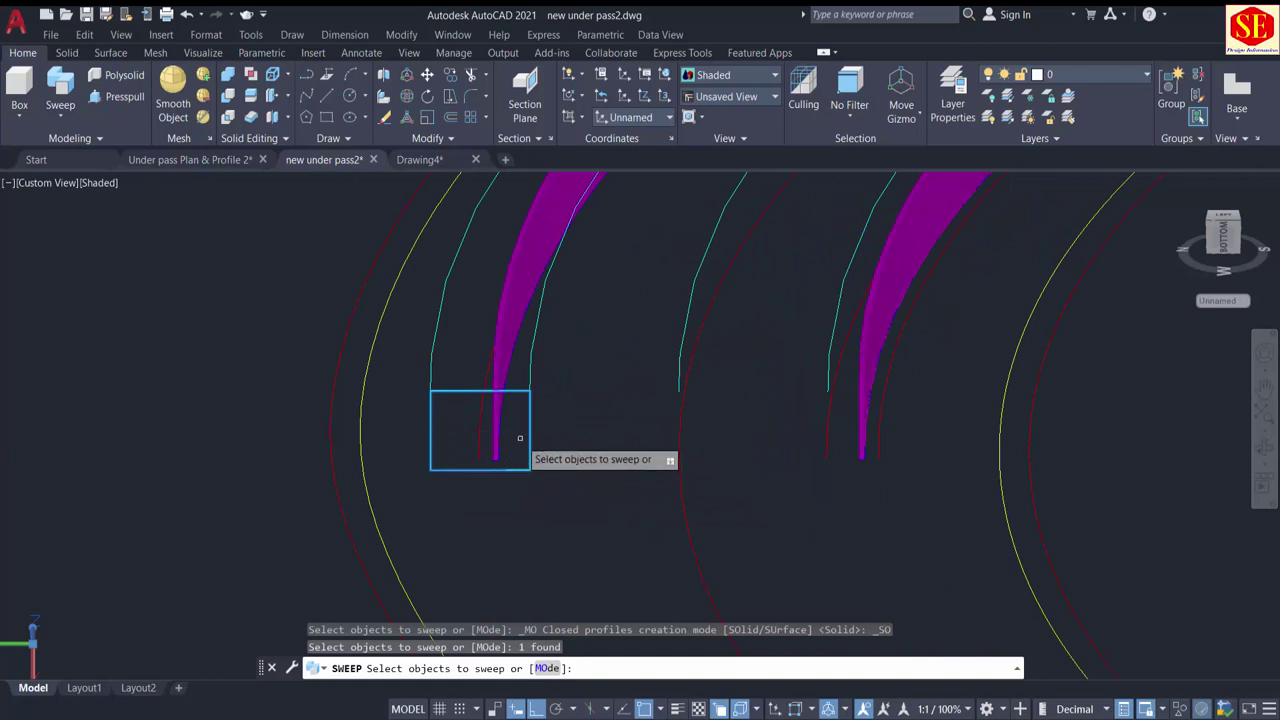
right_click(584, 404)
click(617, 412)
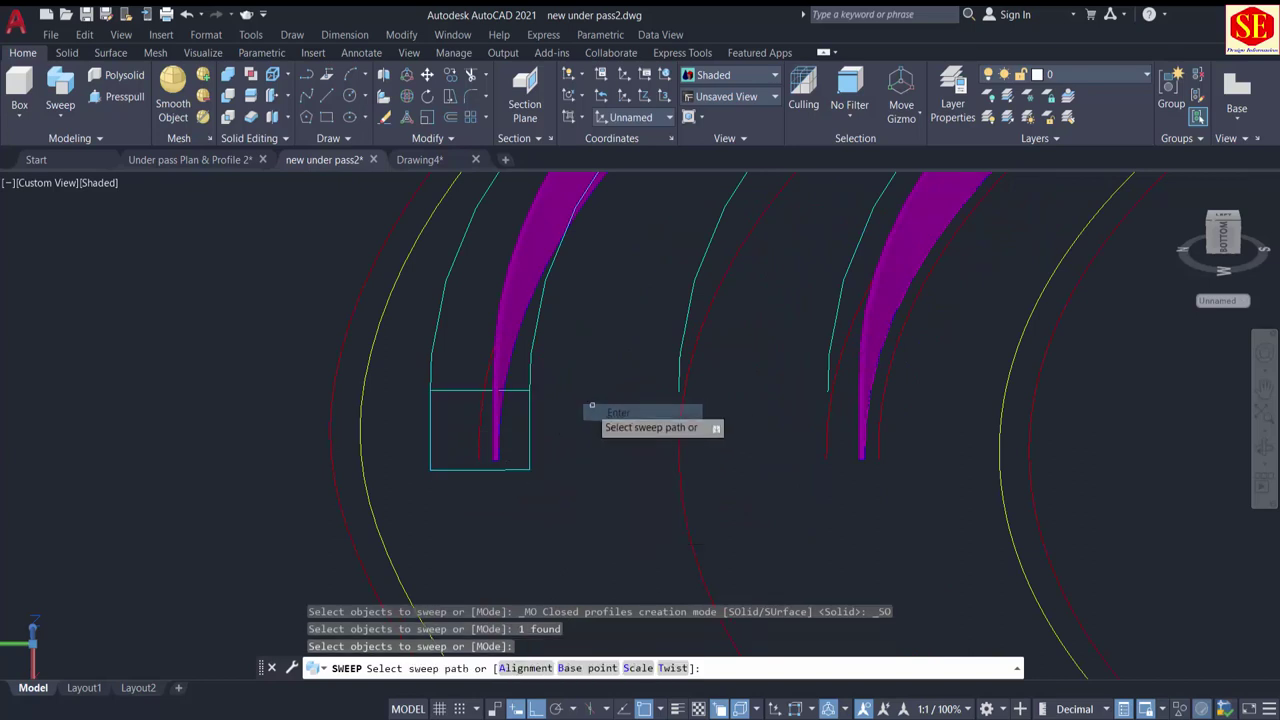
click(572, 668)
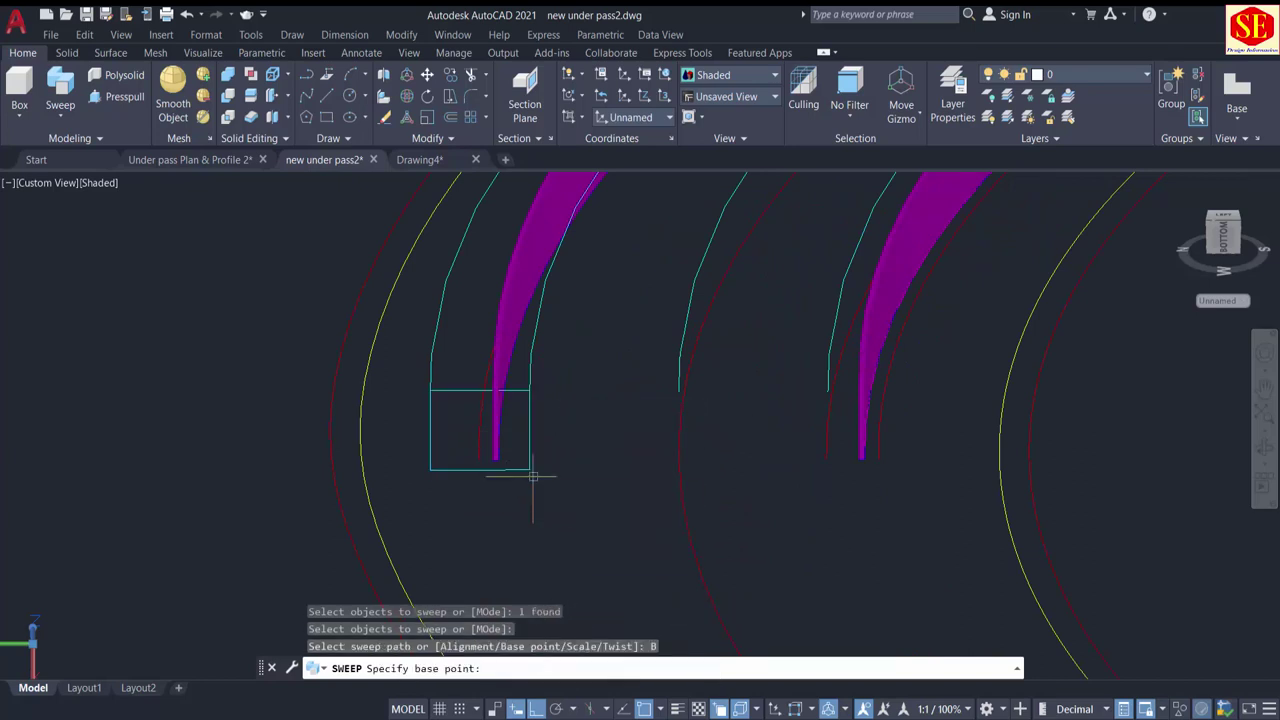
click(530, 389)
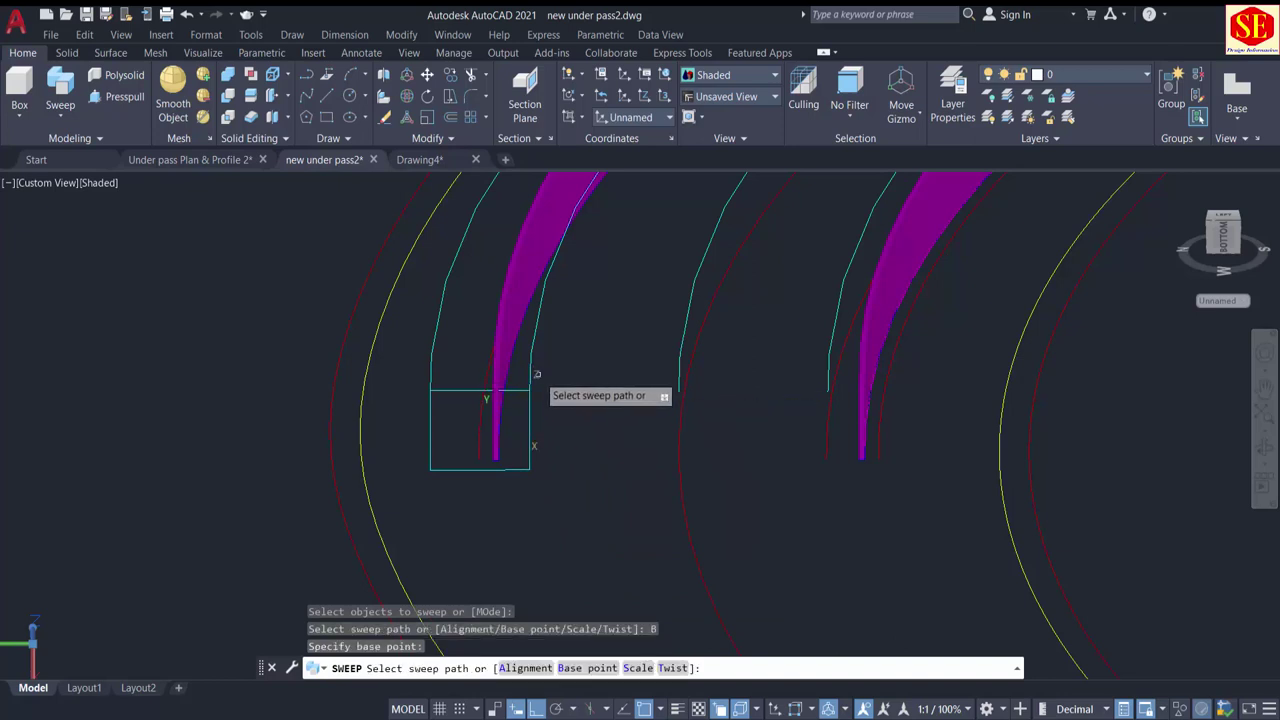
click(527, 668)
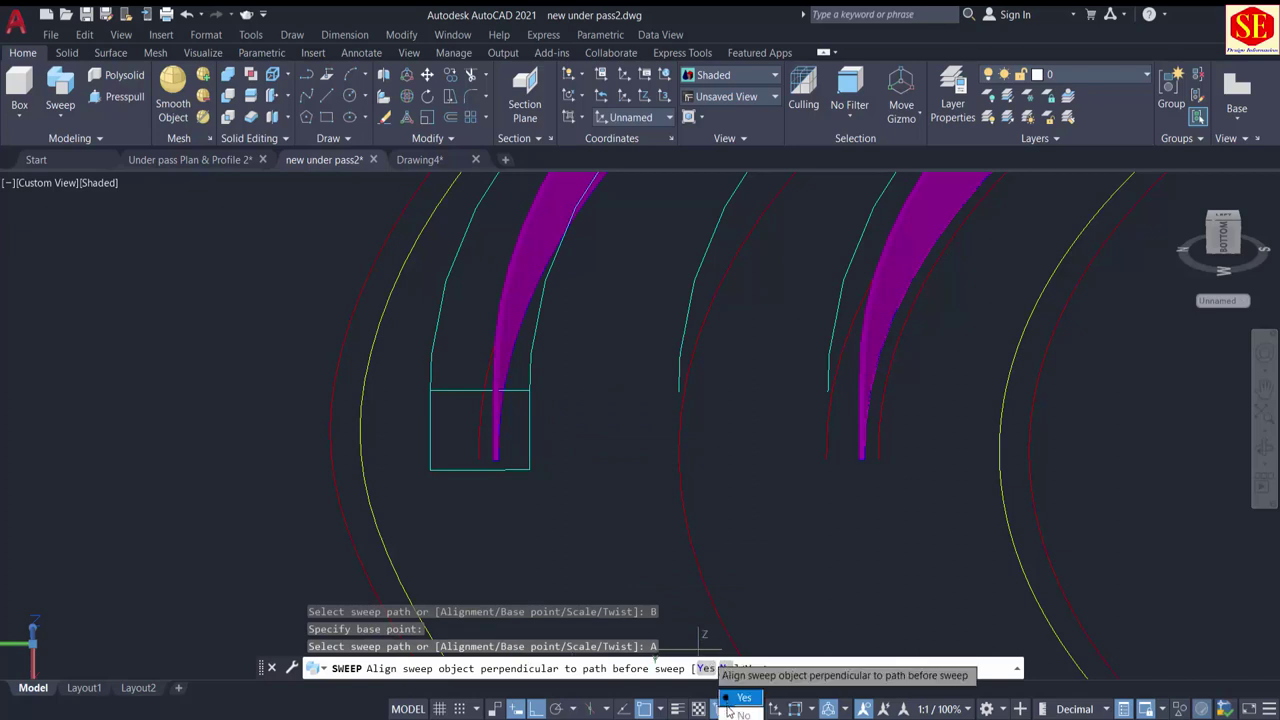
click(724, 668)
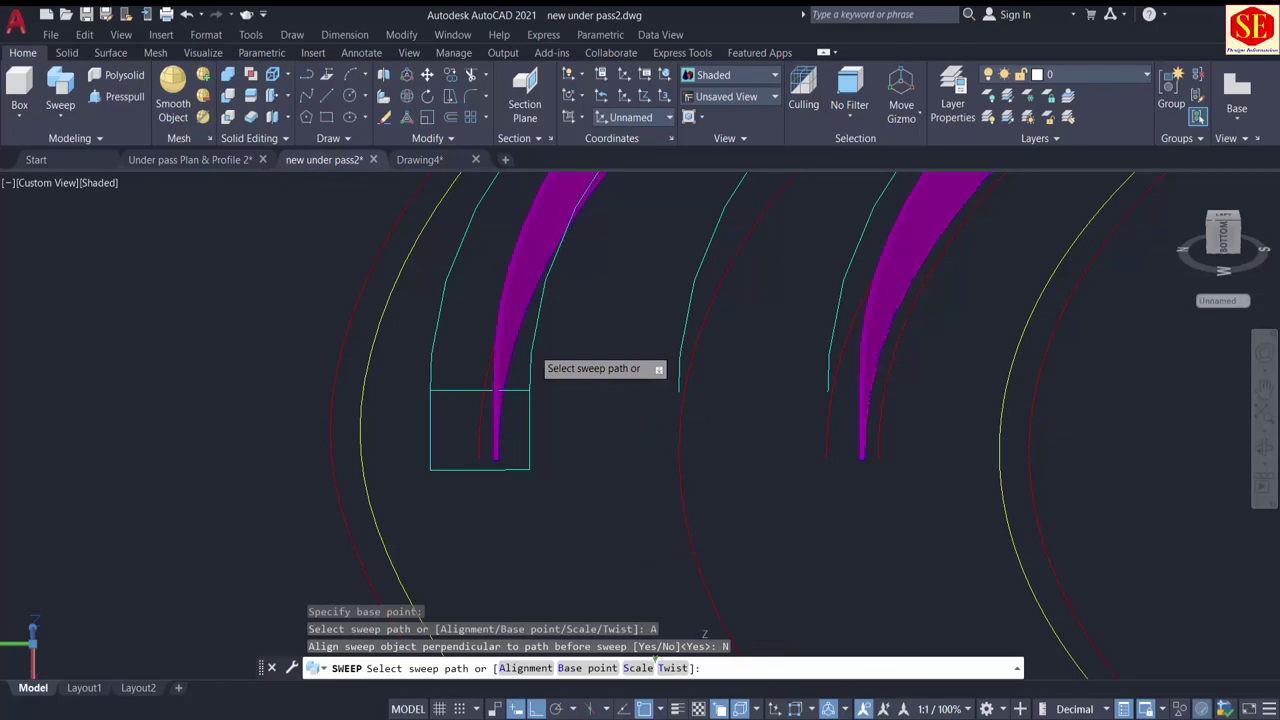
click(500, 350)
Step: Inspect the swept solid along the north retaining wall, from its west end to where it meets the box's west face
scroll(530, 555, up, 3)
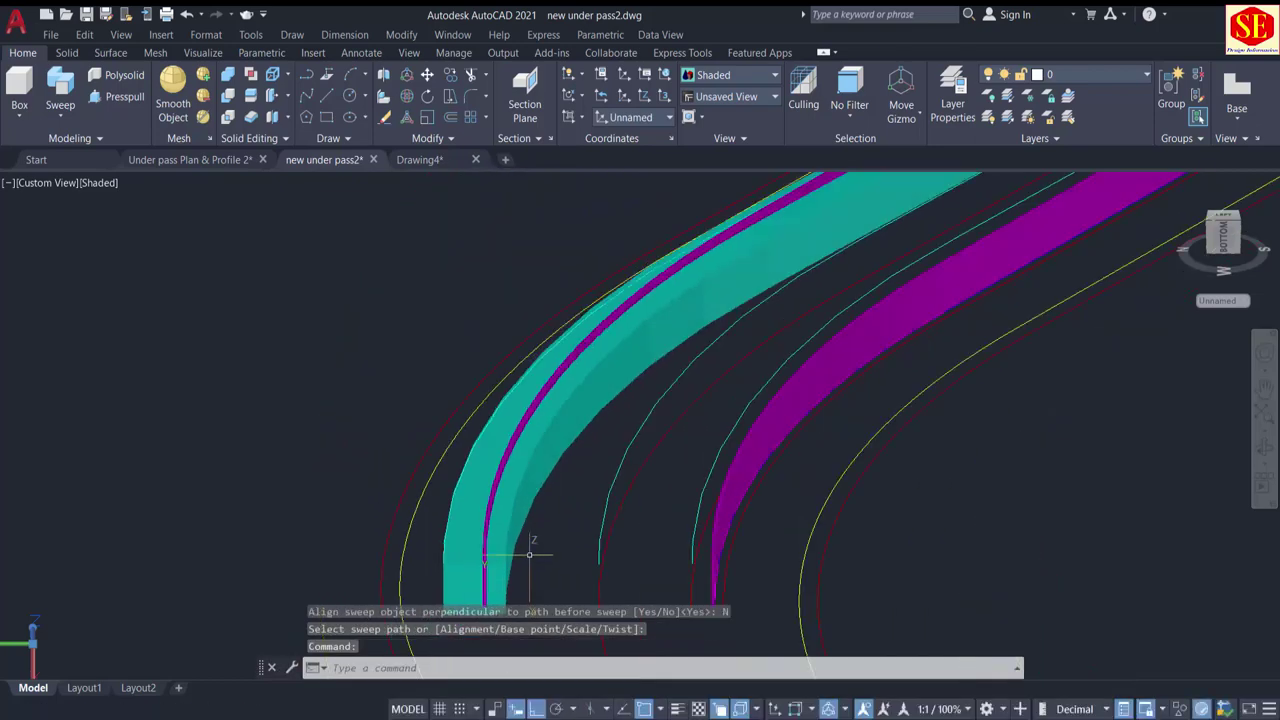
shift+middle_drag(530, 555, 566, 473)
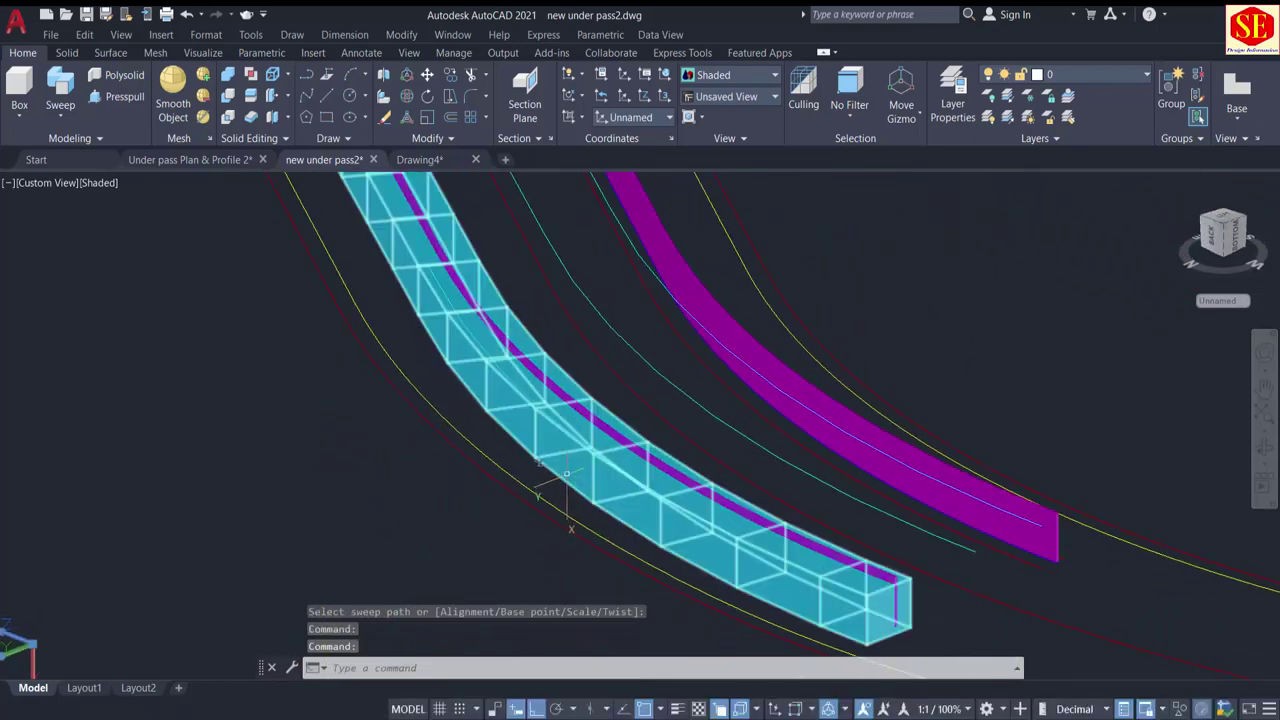
scroll(566, 473, down, 3)
scroll(374, 252, up, 5)
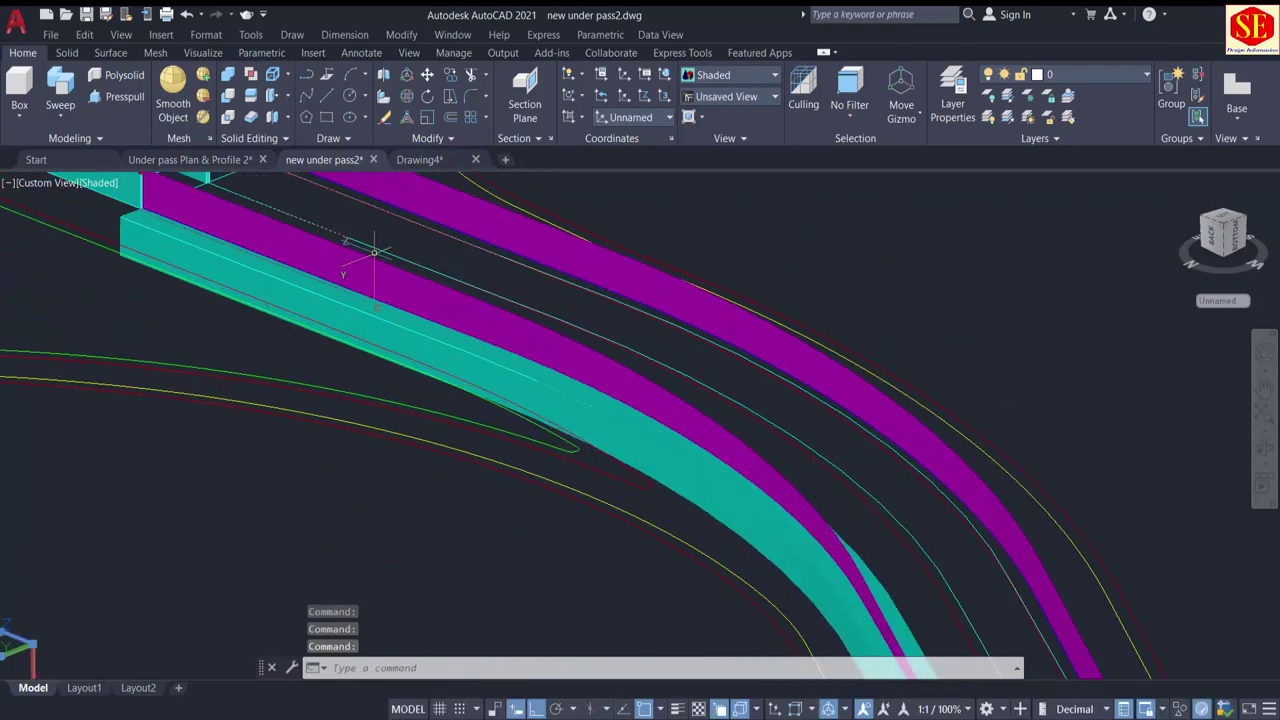
scroll(374, 252, down, 4)
shift+middle_drag(160, 395, 240, 387)
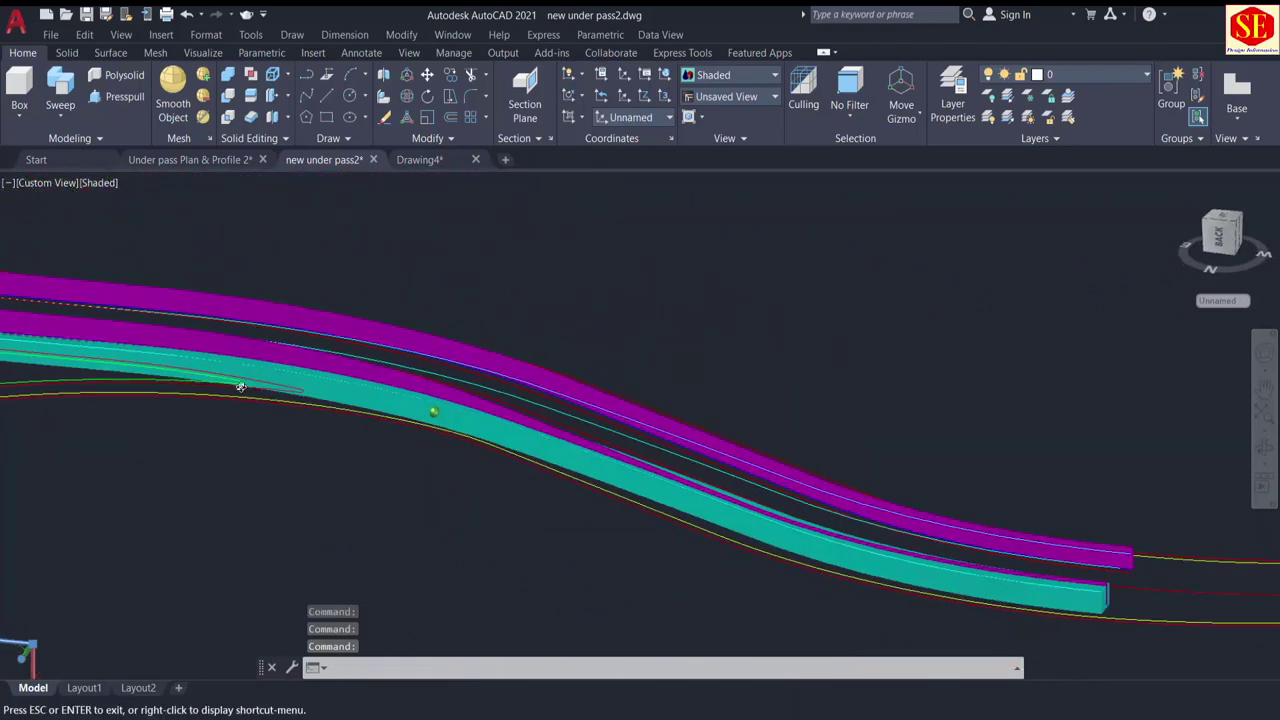
scroll(734, 417, up, 5)
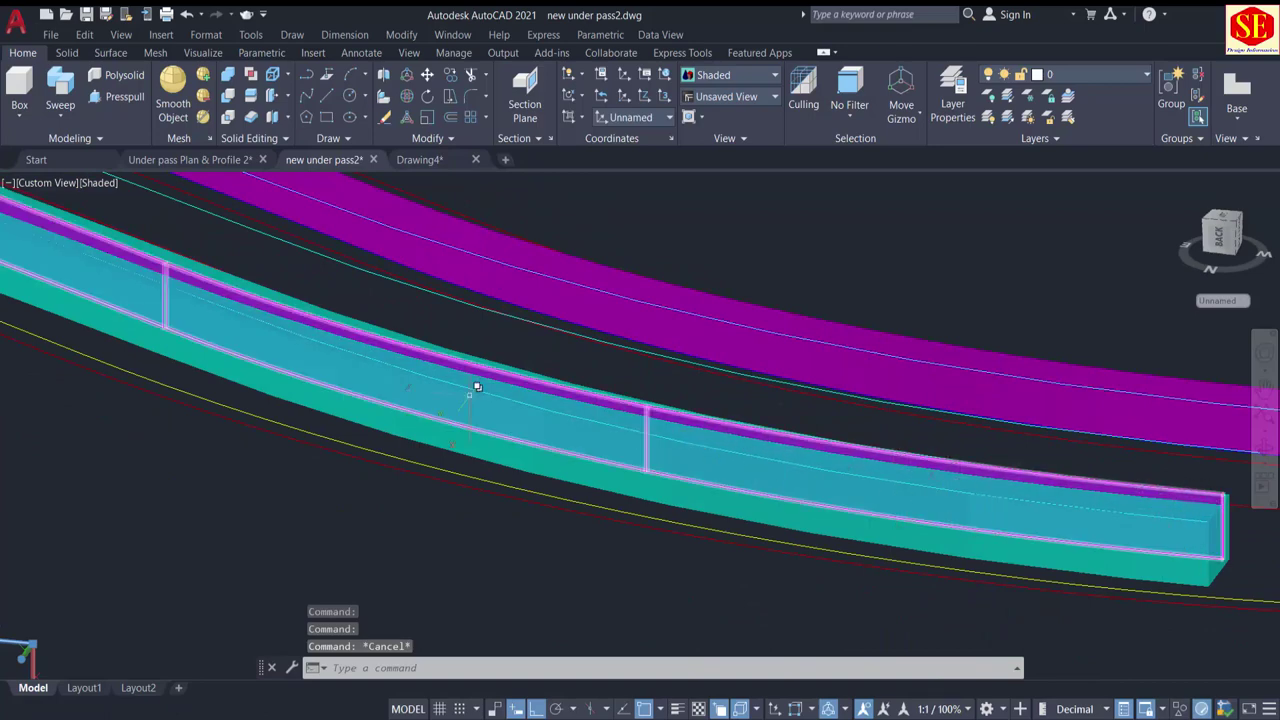
middle_drag(469, 395, 1200, 610)
scroll(1053, 555, down, 1)
middle_drag(266, 361, 862, 498)
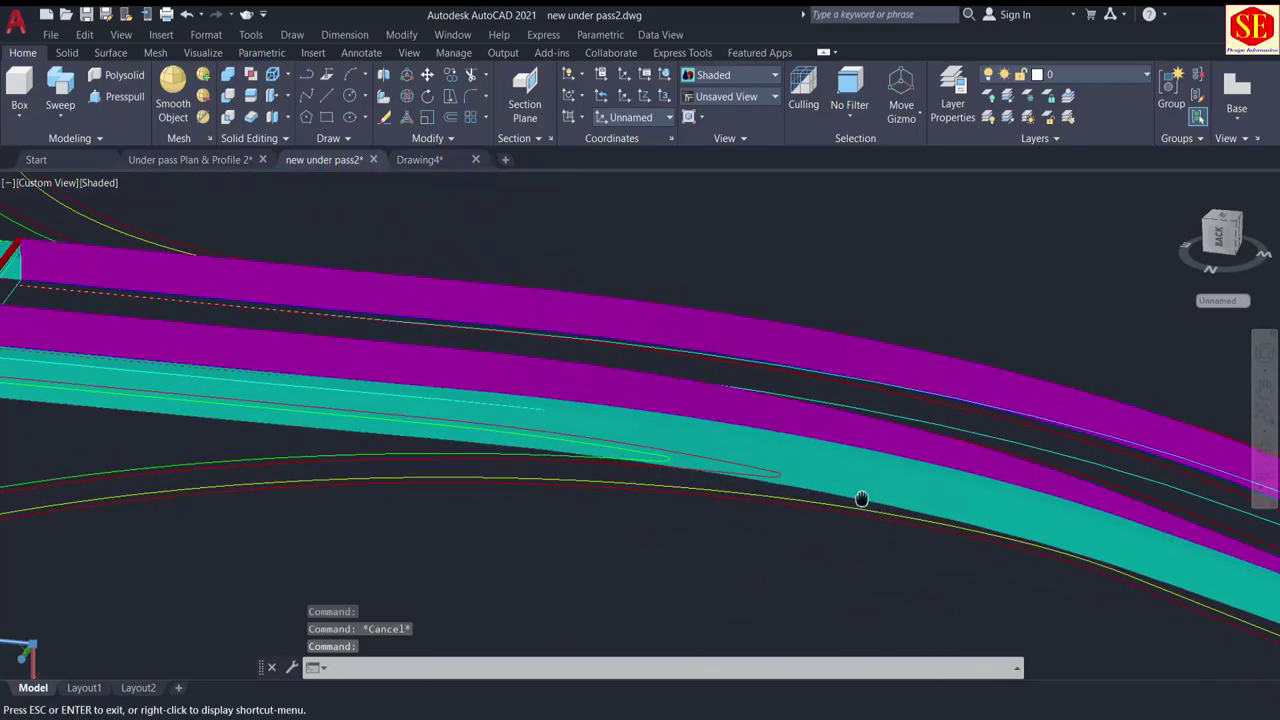
scroll(265, 440, up, 6)
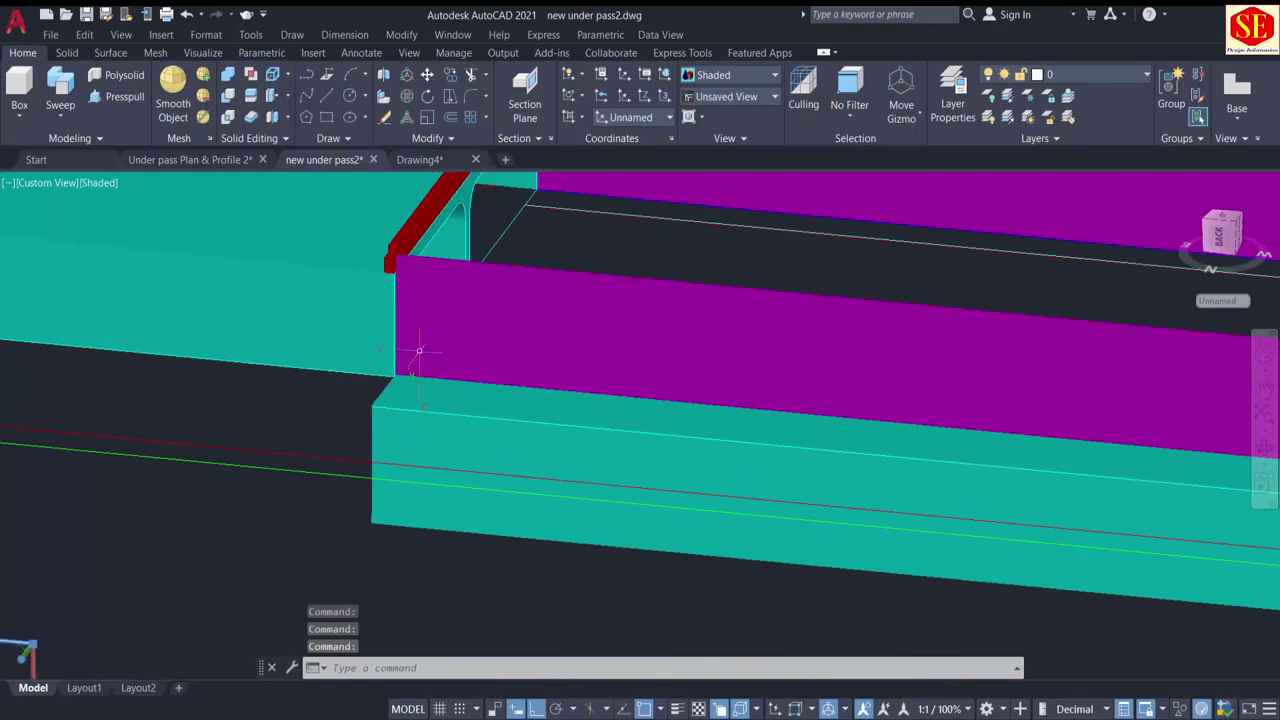
scroll(395, 370, up, 2)
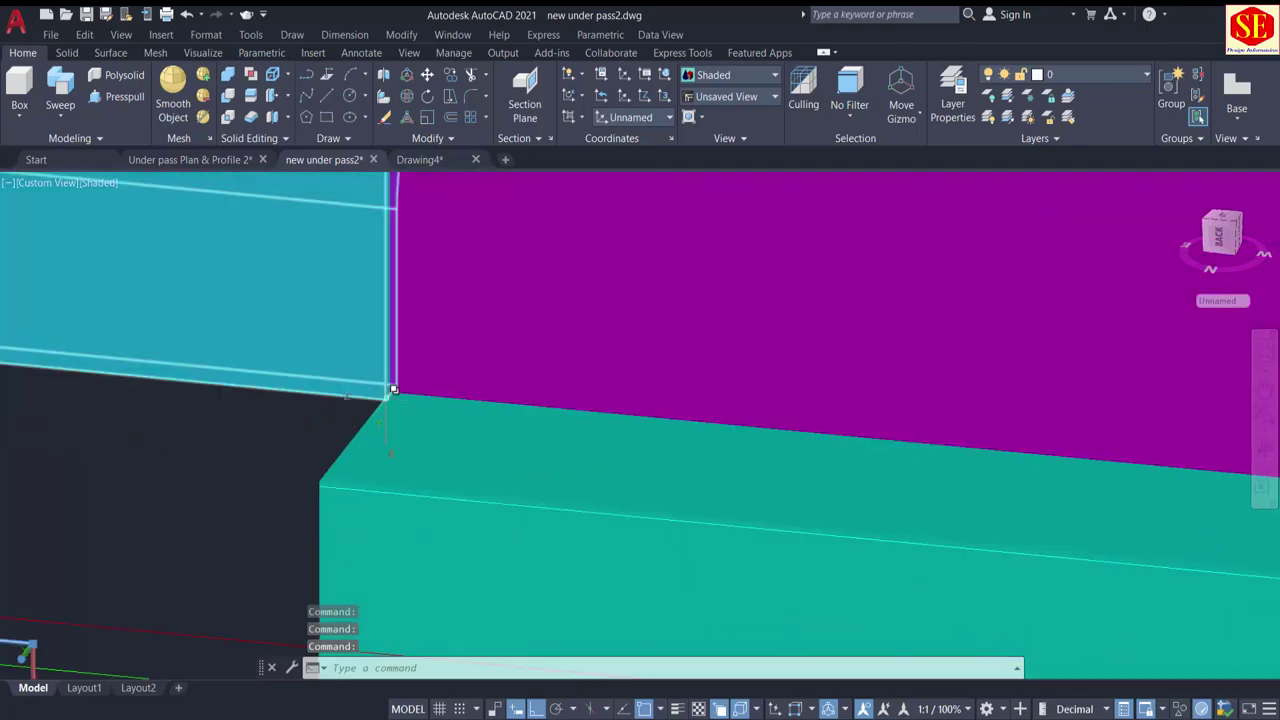
scroll(390, 386, down, 4)
scroll(385, 405, up, 2)
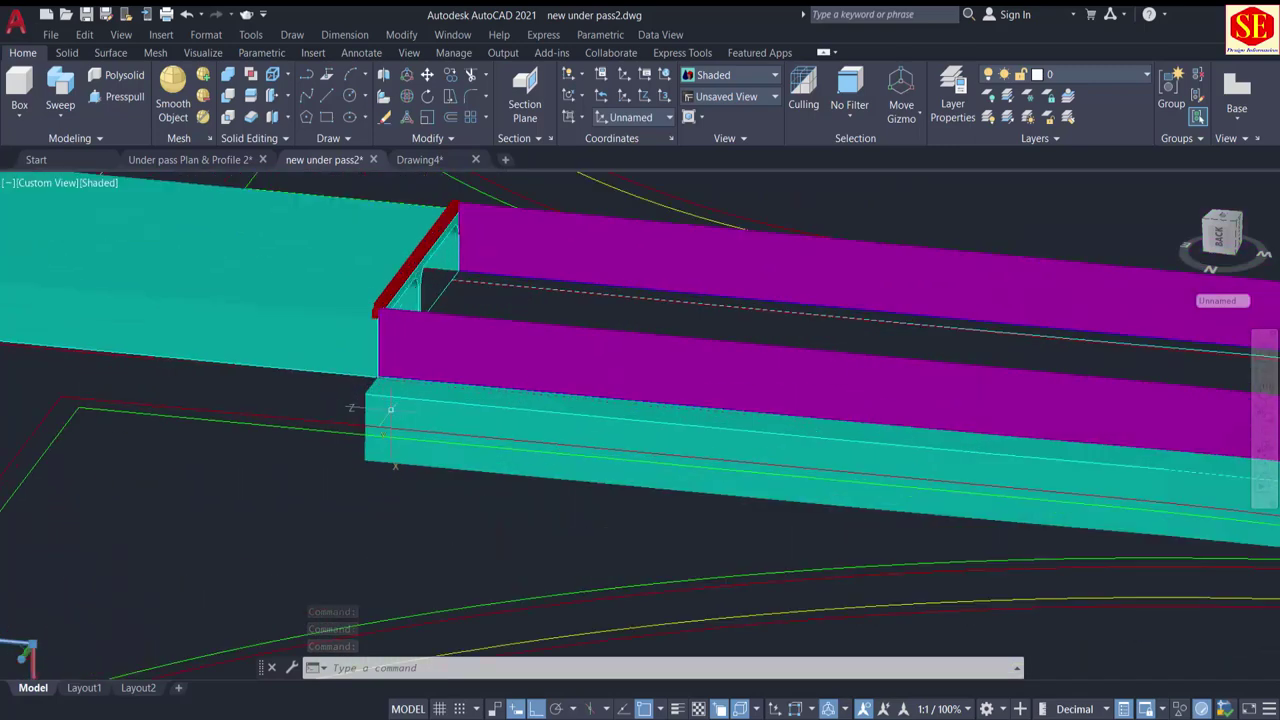
scroll(390, 405, down, 5)
scroll(280, 320, up, 3)
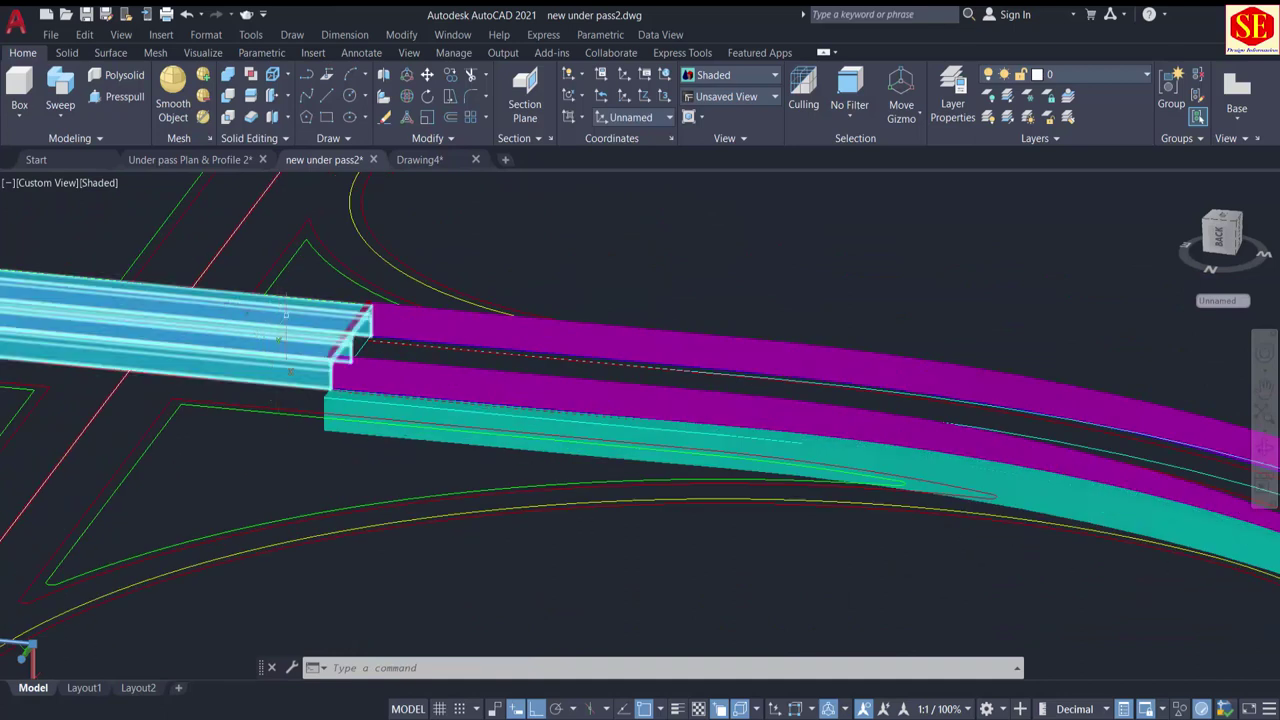
Step: Move the box together with its two end pieces off the road into the open space south of it, with Ortho off
text(m)
key(Return)
click(322, 336)
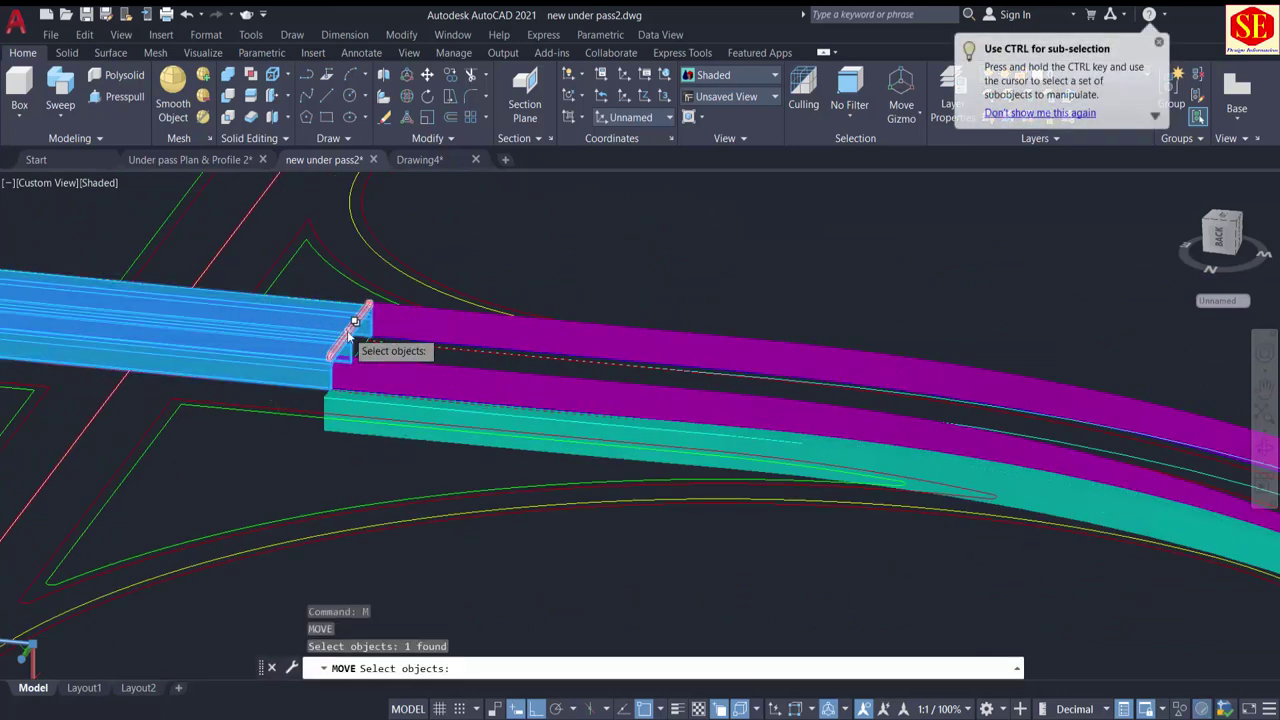
click(444, 338)
click(413, 415)
scroll(195, 370, down, 3)
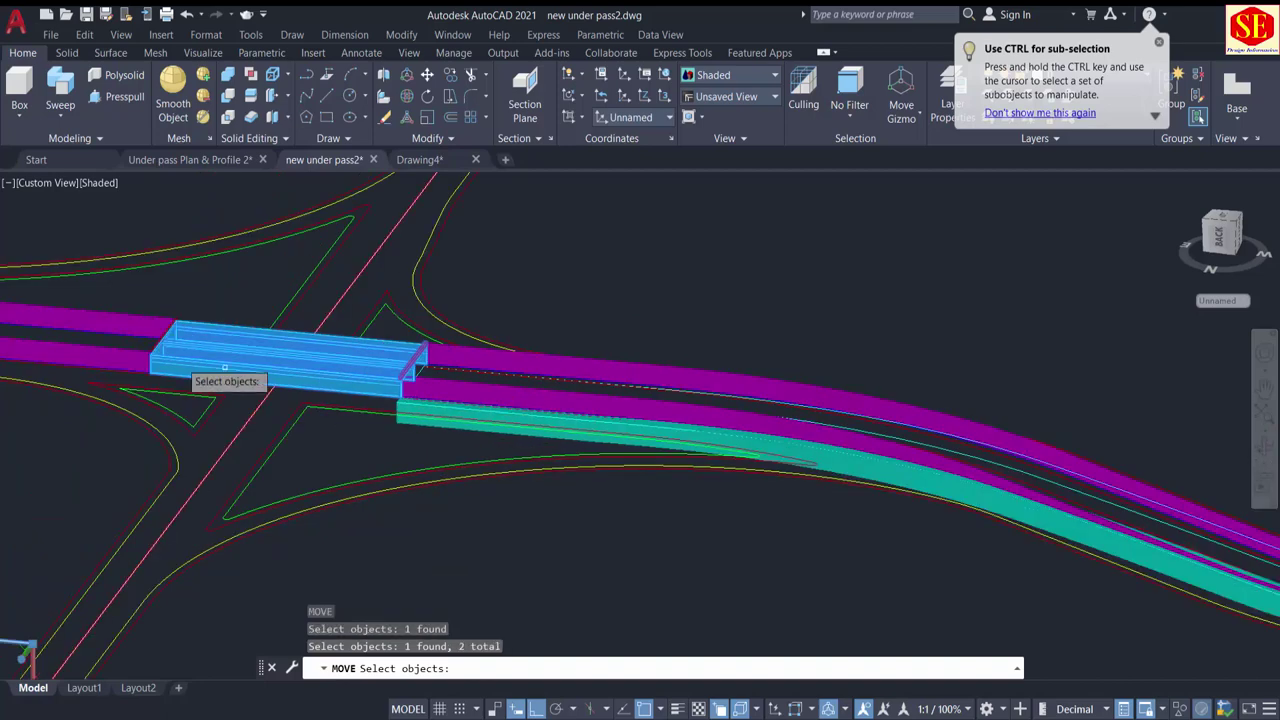
scroll(165, 330, up, 3)
click(166, 331)
click(266, 400)
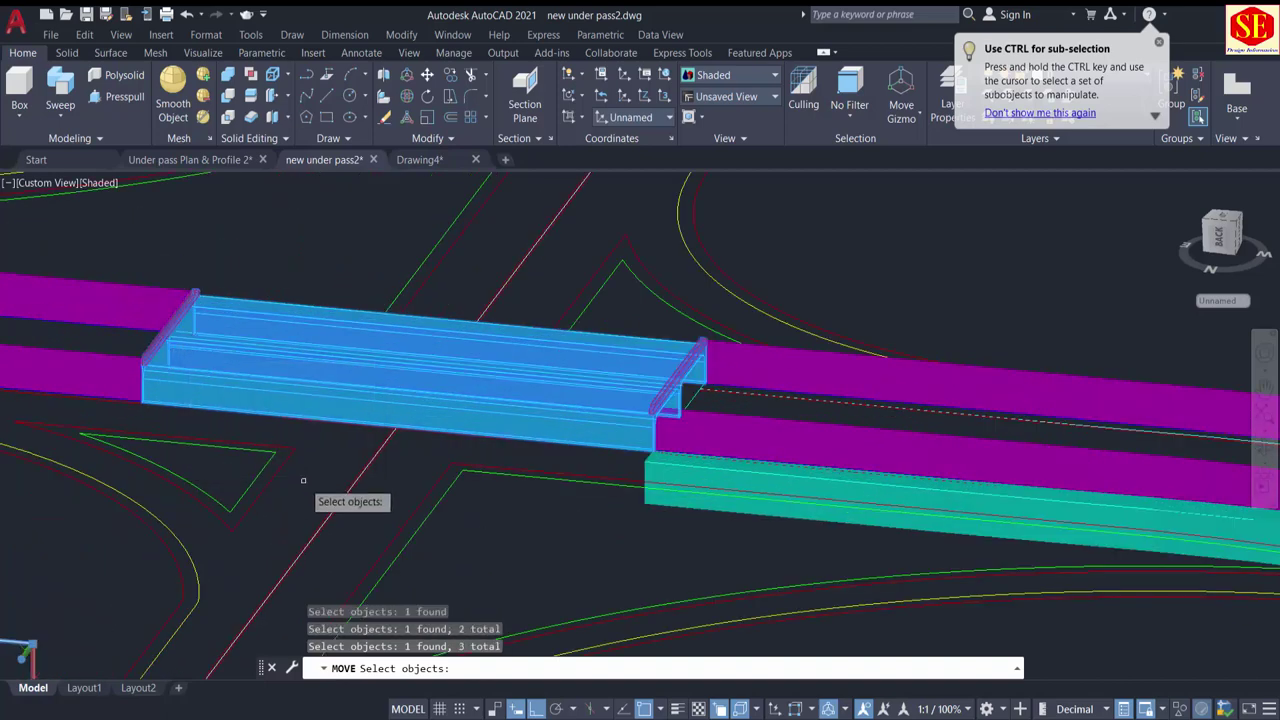
key(Return)
click(303, 485)
scroll(315, 486, down, 3)
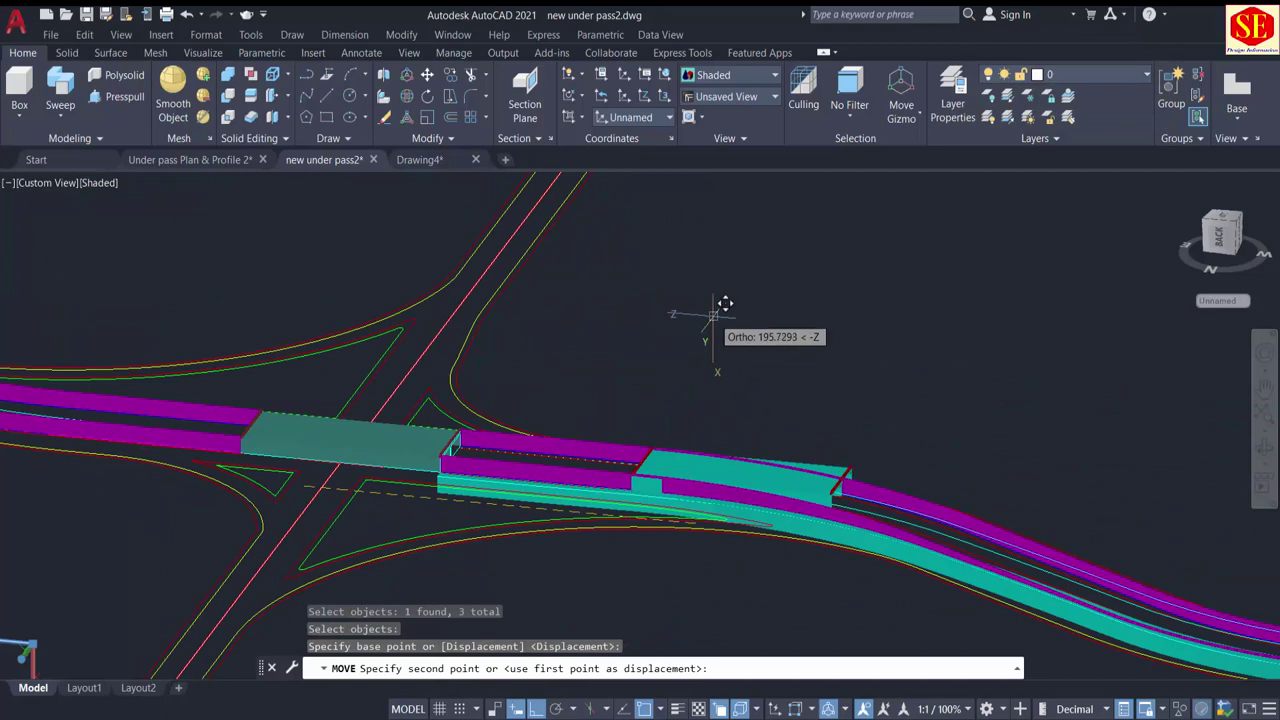
key(F8)
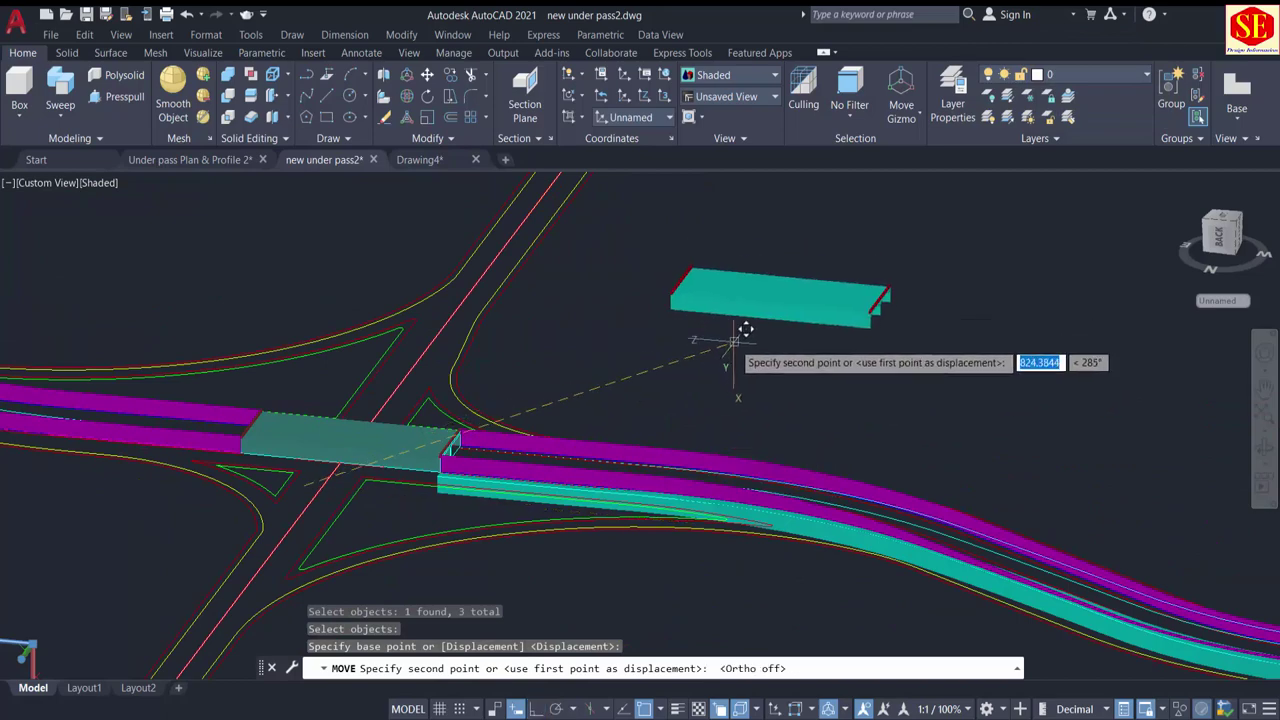
key(Escape)
Step: Move the swept solid by the midpoint of its east end's bottom edge onto the bottom of the north retaining wall's end
middle_drag(385, 483, 663, 533)
scroll(815, 440, up, 10)
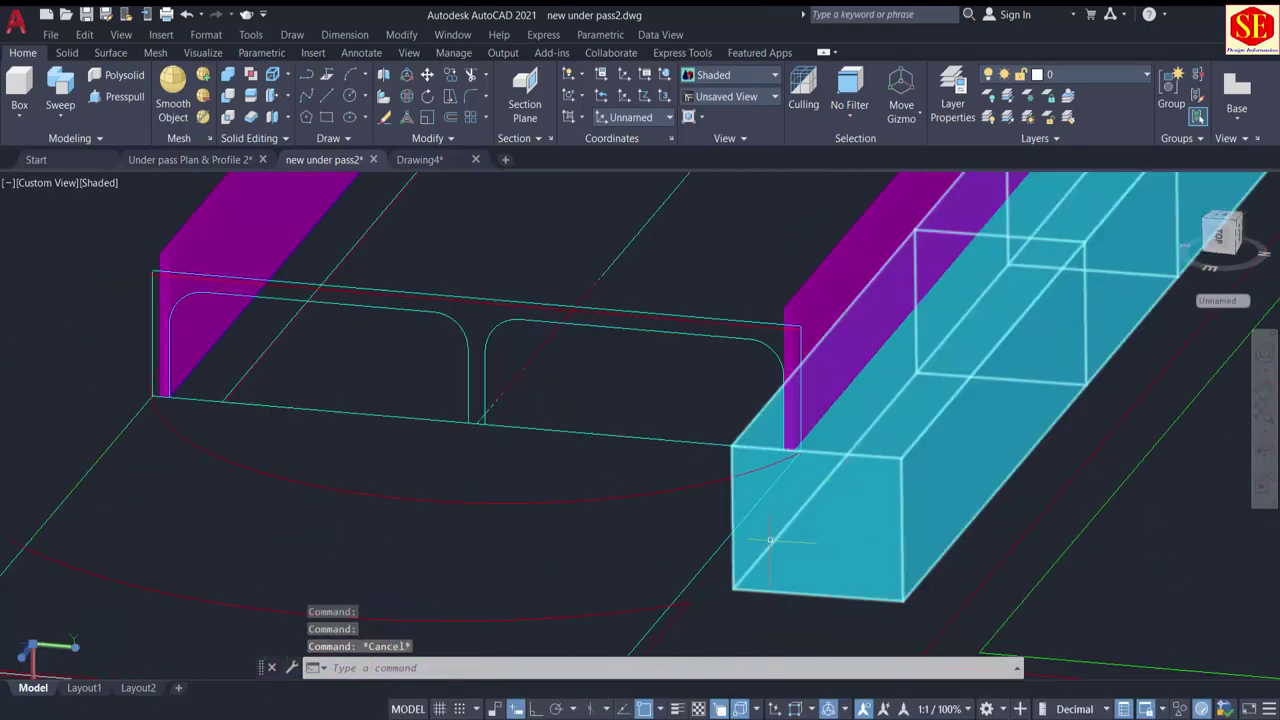
text(m)
key(Return)
click(812, 594)
key(Return)
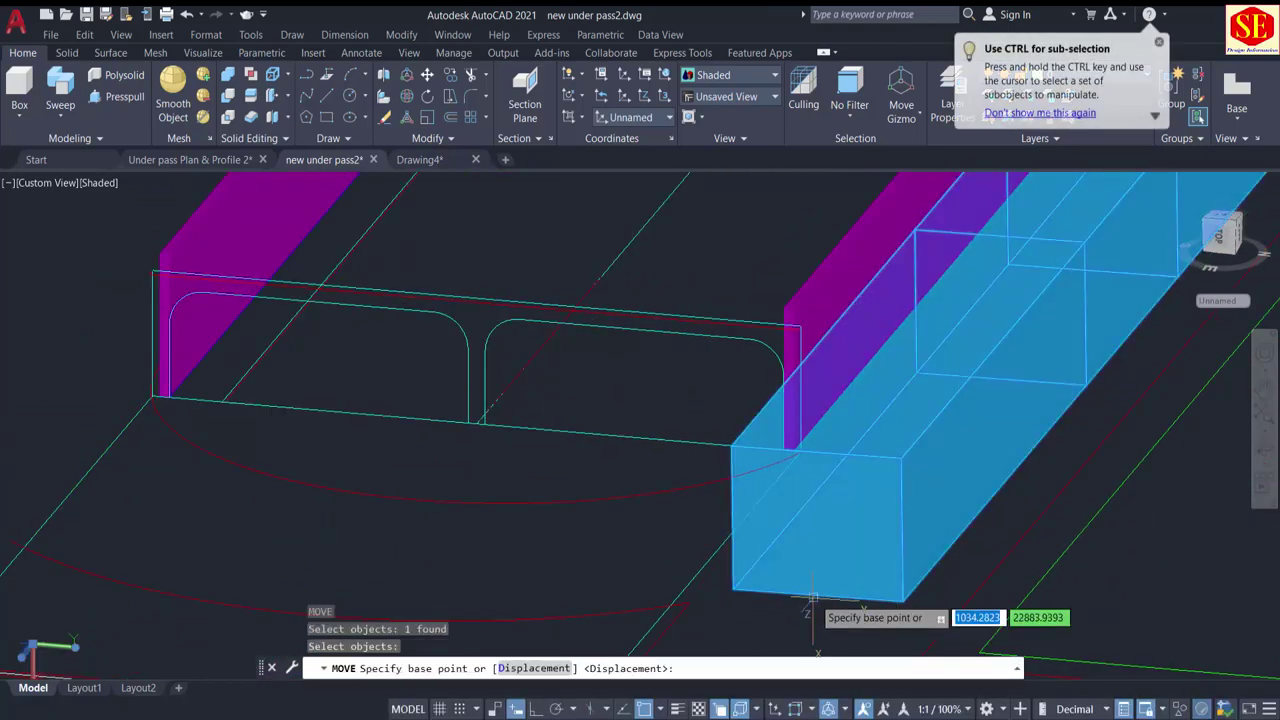
click(816, 592)
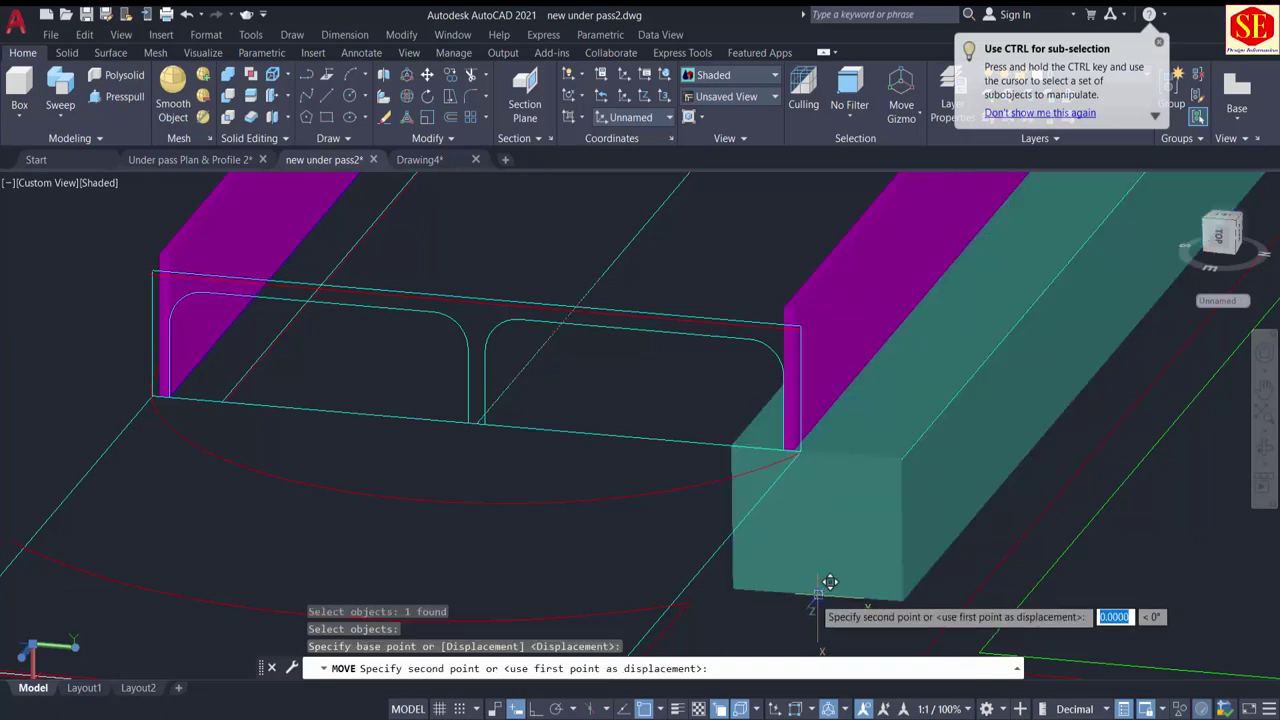
scroll(830, 581, up, 3)
scroll(766, 286, up, 3)
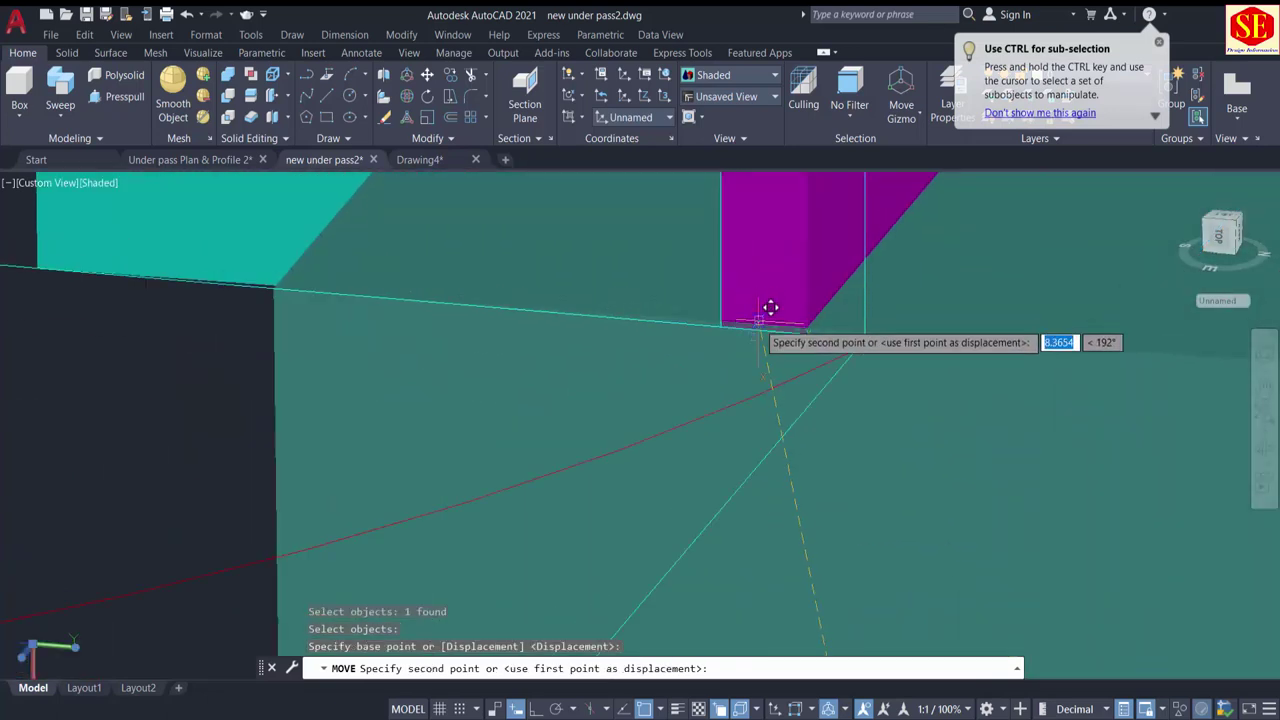
scroll(770, 310, up, 3)
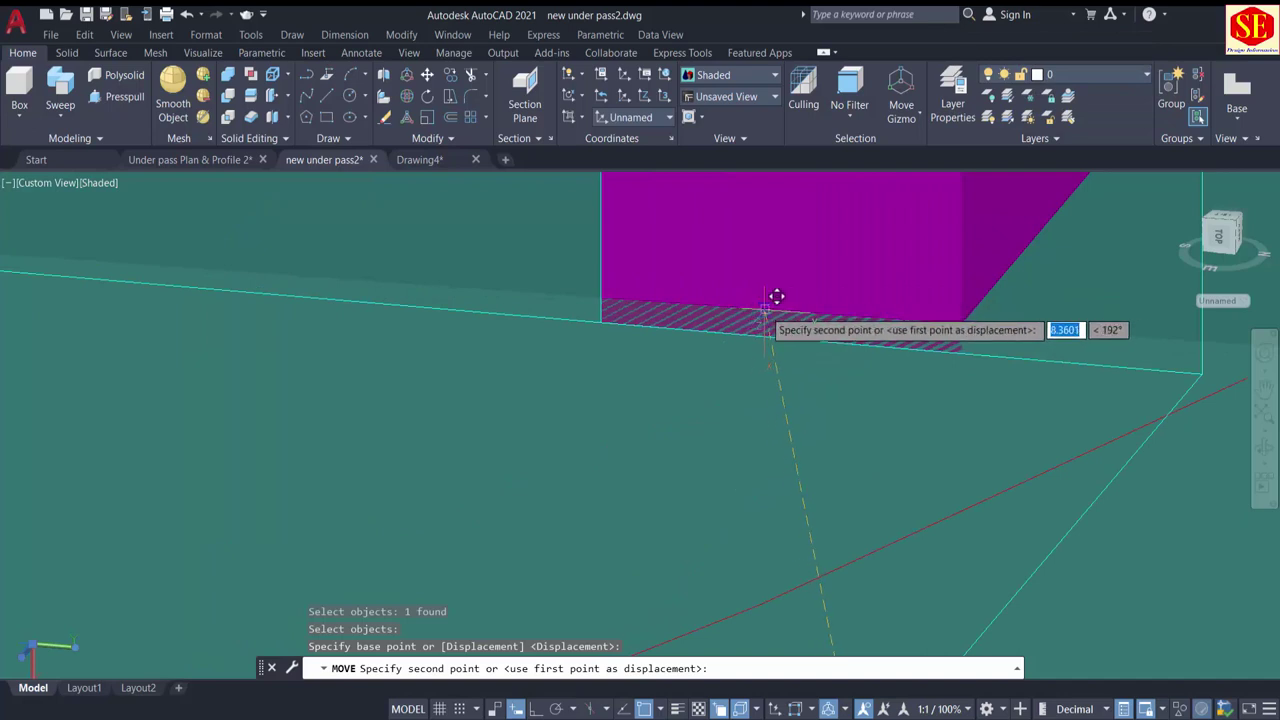
click(760, 307)
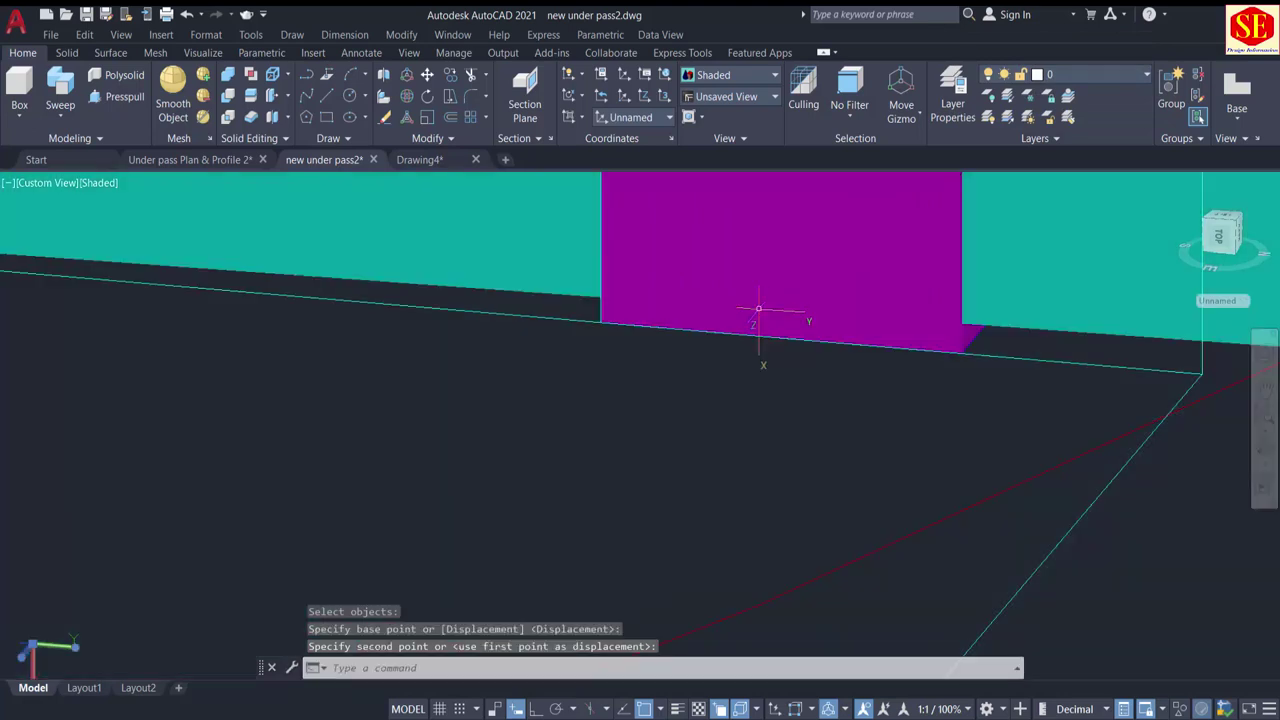
Step: Nudge the swept solid with Ortho on to align its bottom edge with the base of the north retaining wall's east end
text(m)
key(Return)
click(1031, 331)
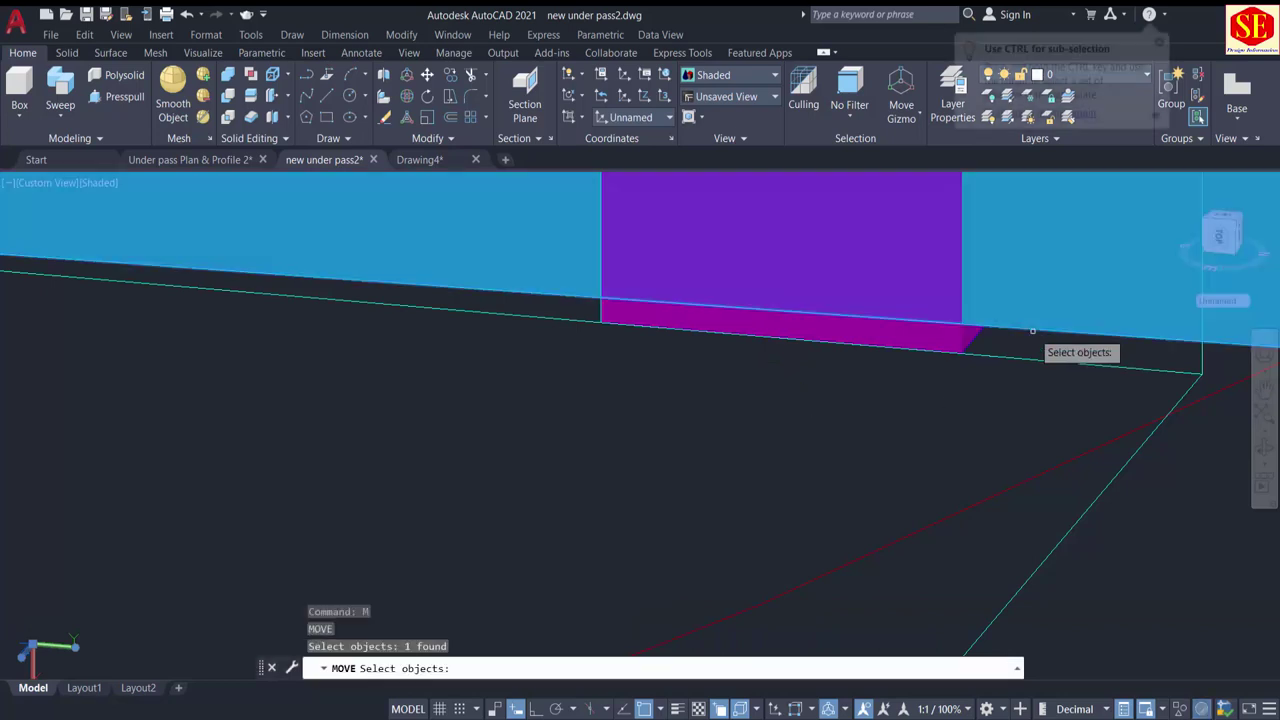
key(Return)
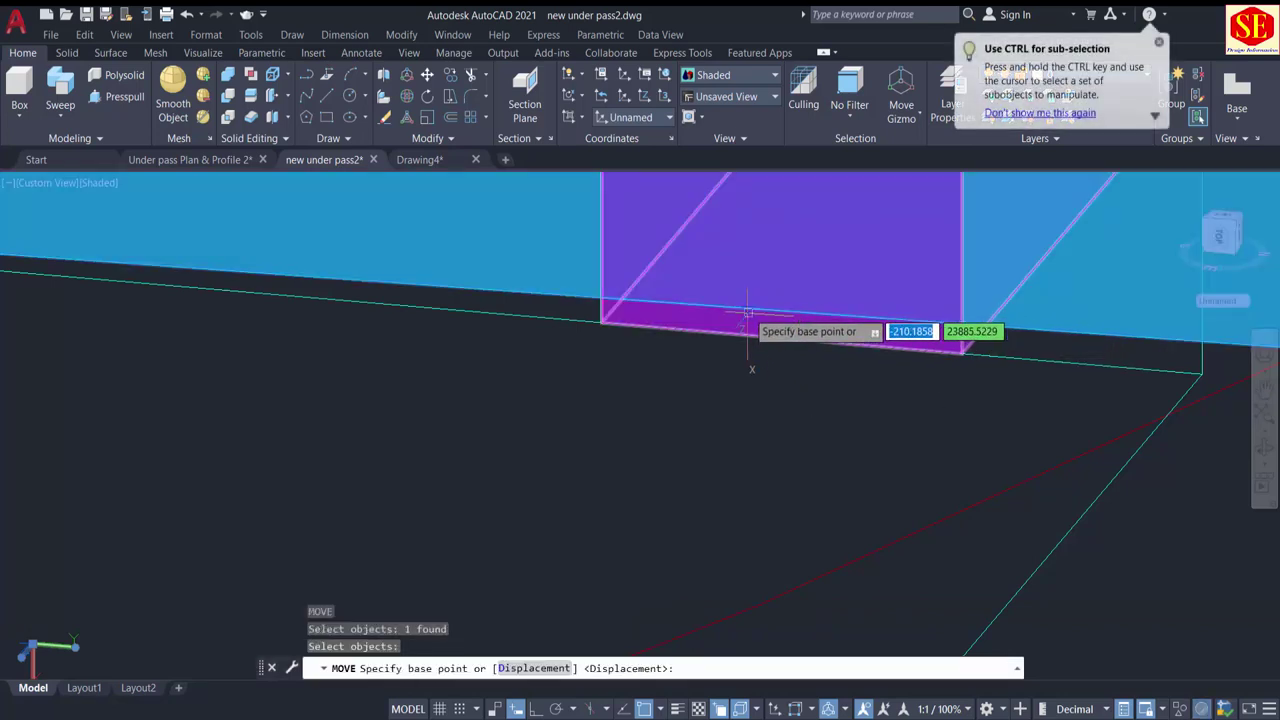
click(745, 330)
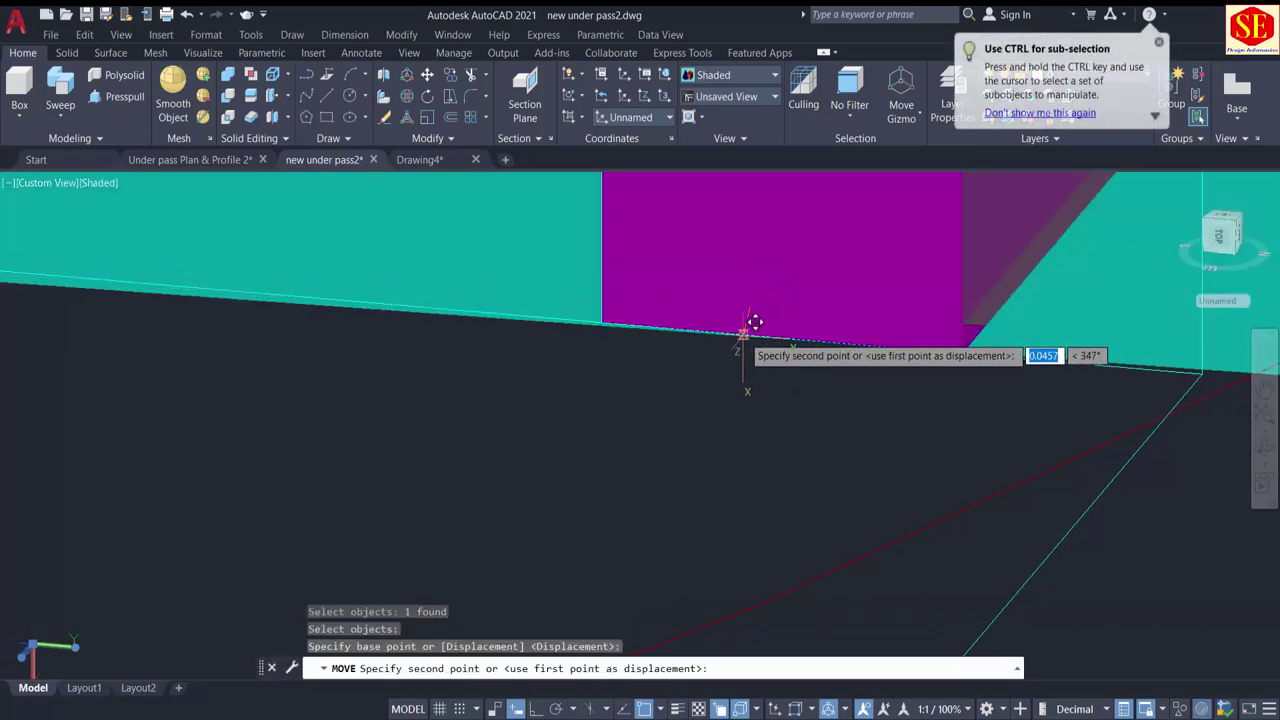
key(F8)
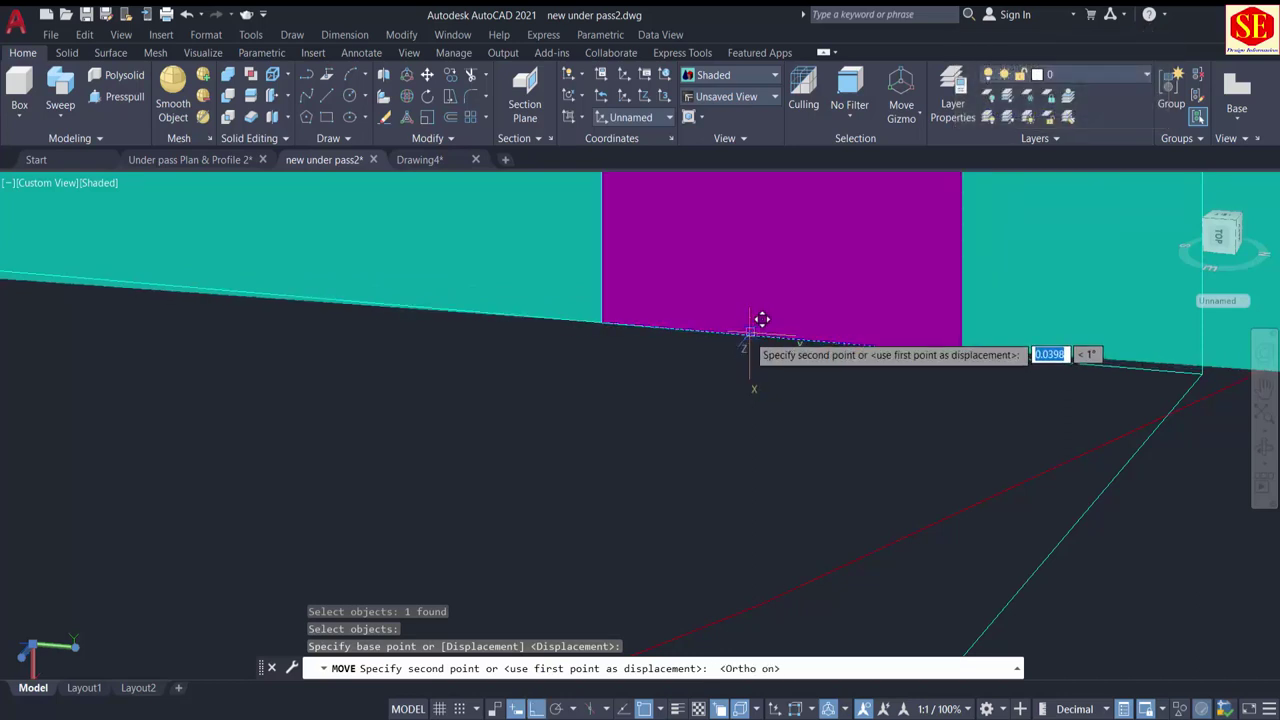
click(762, 319)
scroll(733, 397, down, 4)
key(Escape)
scroll(733, 404, down, 4)
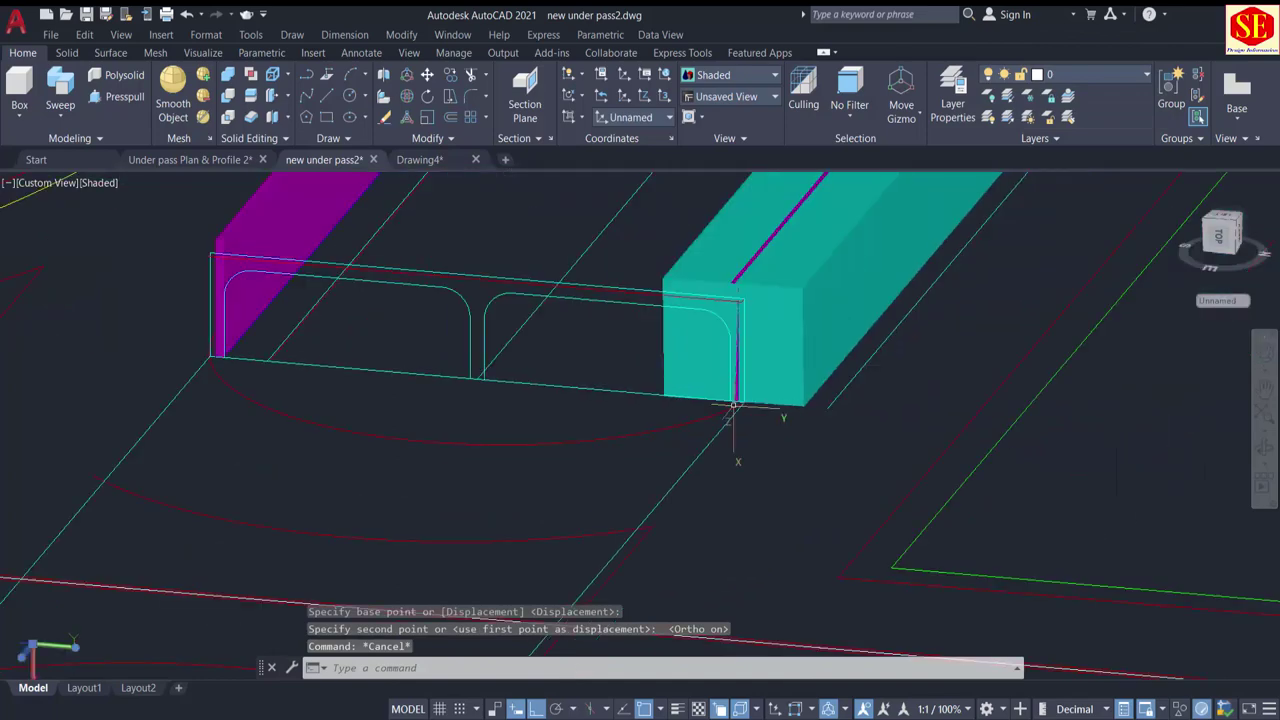
Step: Inspect how the moved solid overlaps the north retaining wall, from the east end beside the box outline to the west end
scroll(788, 268, up, 5)
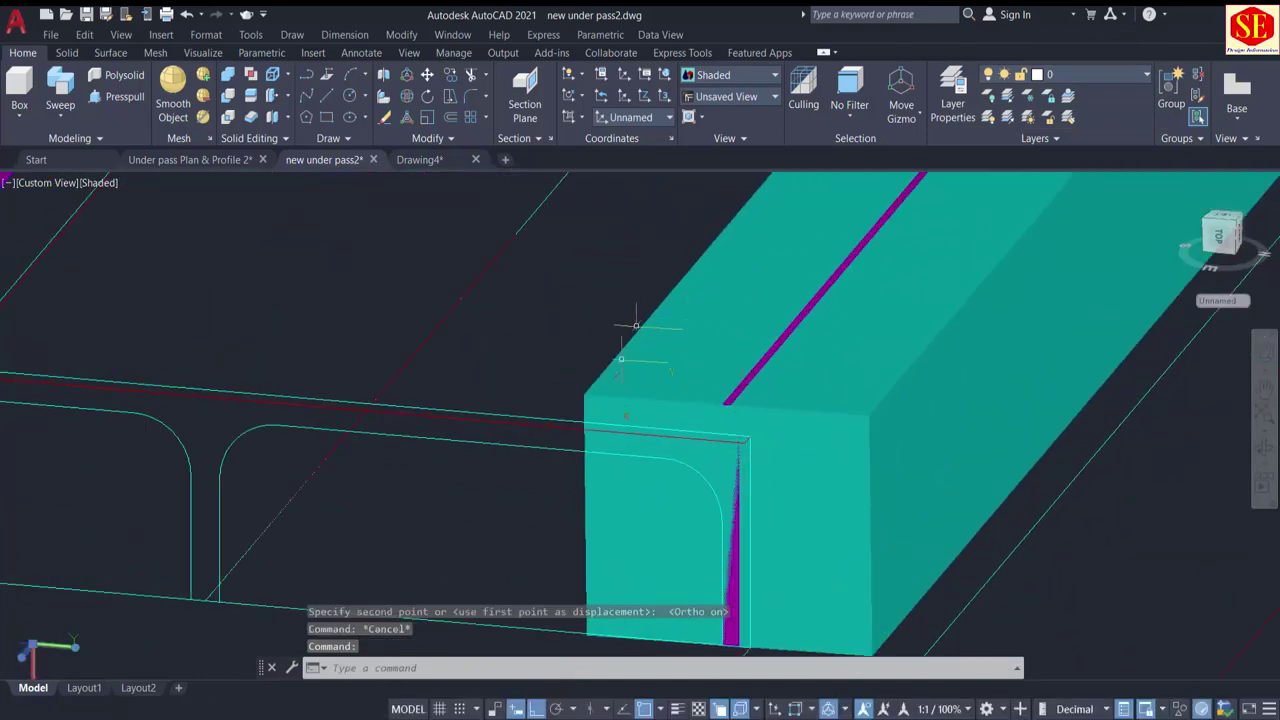
scroll(636, 326, down, 3)
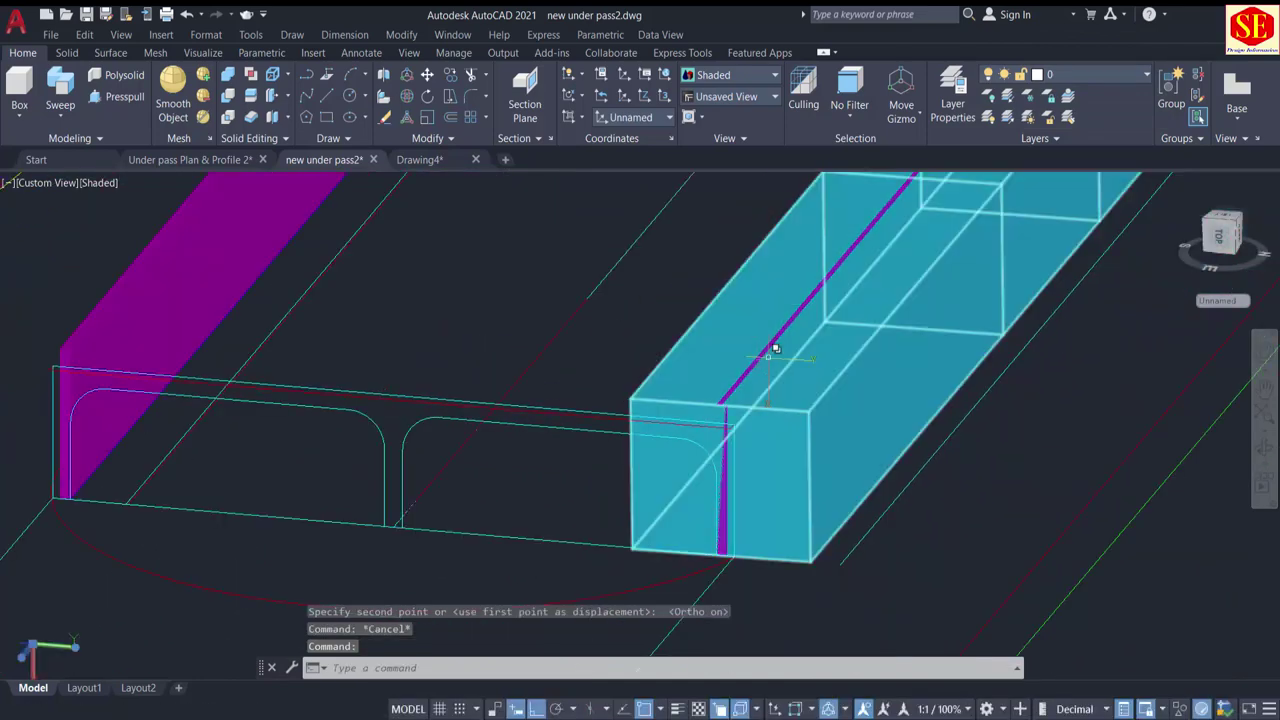
shift+middle_drag(650, 469, 696, 380)
scroll(781, 454, down, 2)
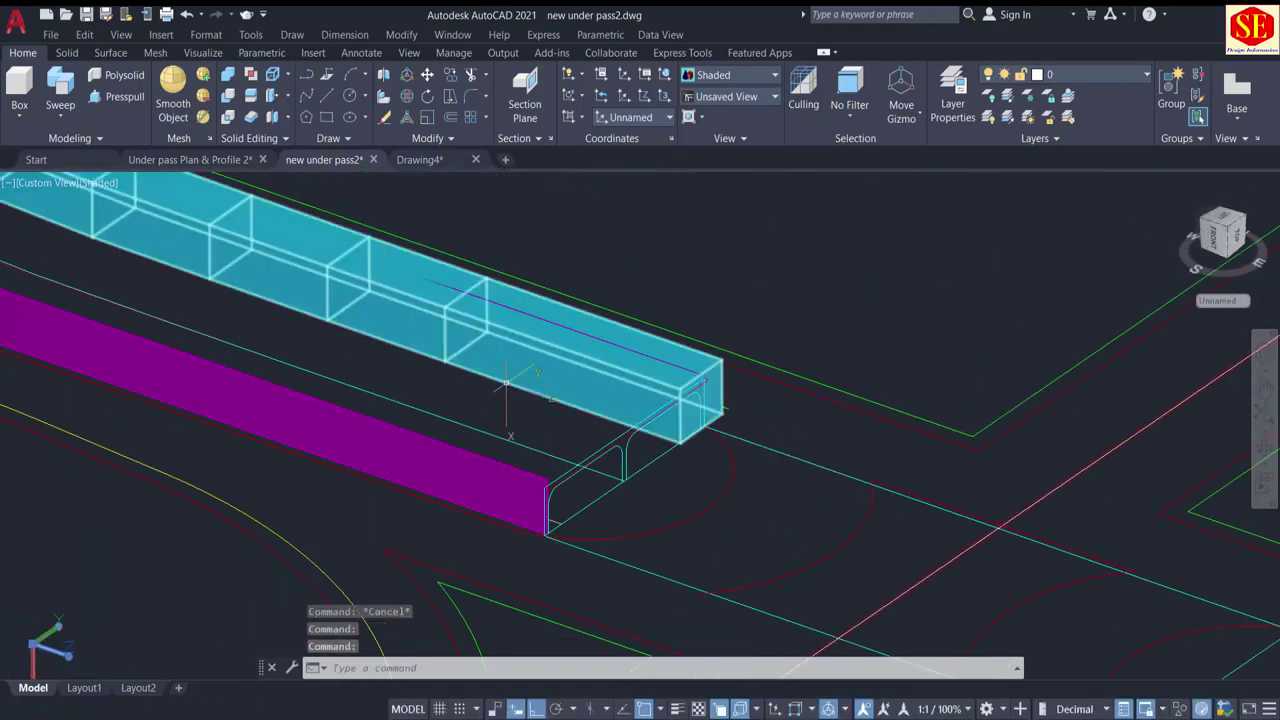
middle_drag(508, 386, 1166, 594)
scroll(954, 541, down, 4)
shift+middle_drag(539, 338, 975, 395)
middle_drag(937, 520, 674, 249)
scroll(897, 514, up, 4)
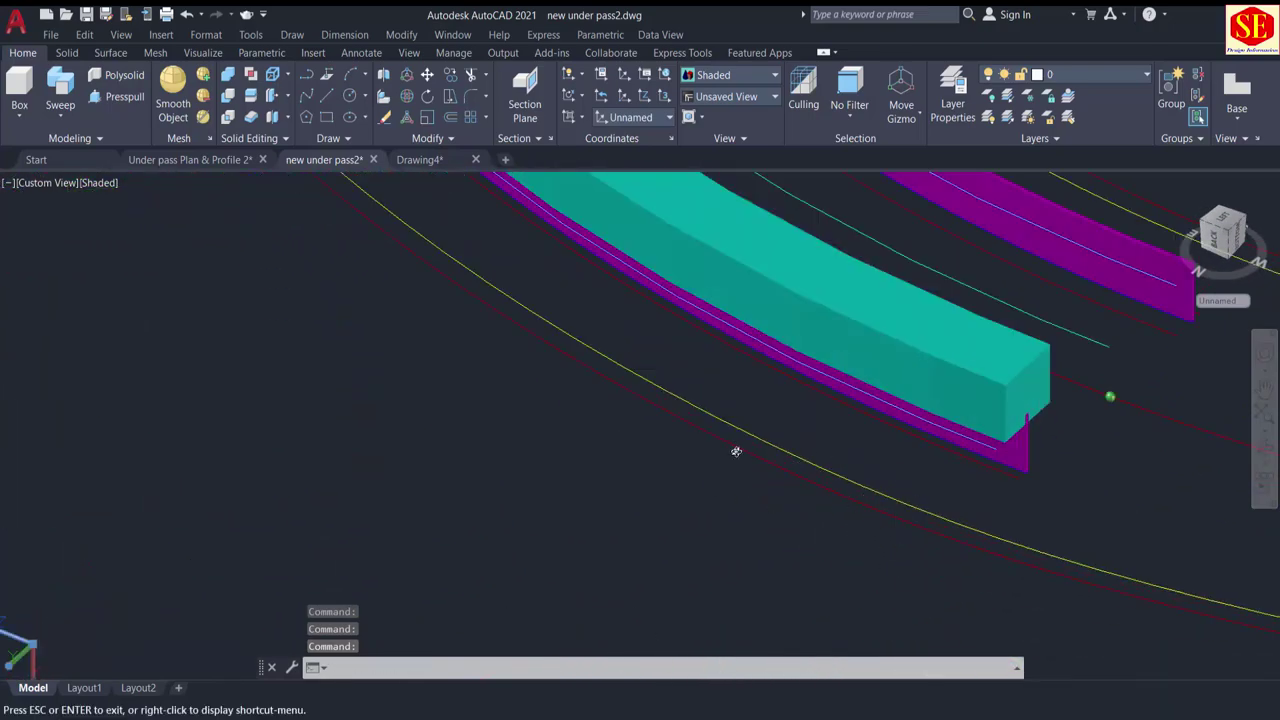
shift+middle_drag(737, 449, 897, 428)
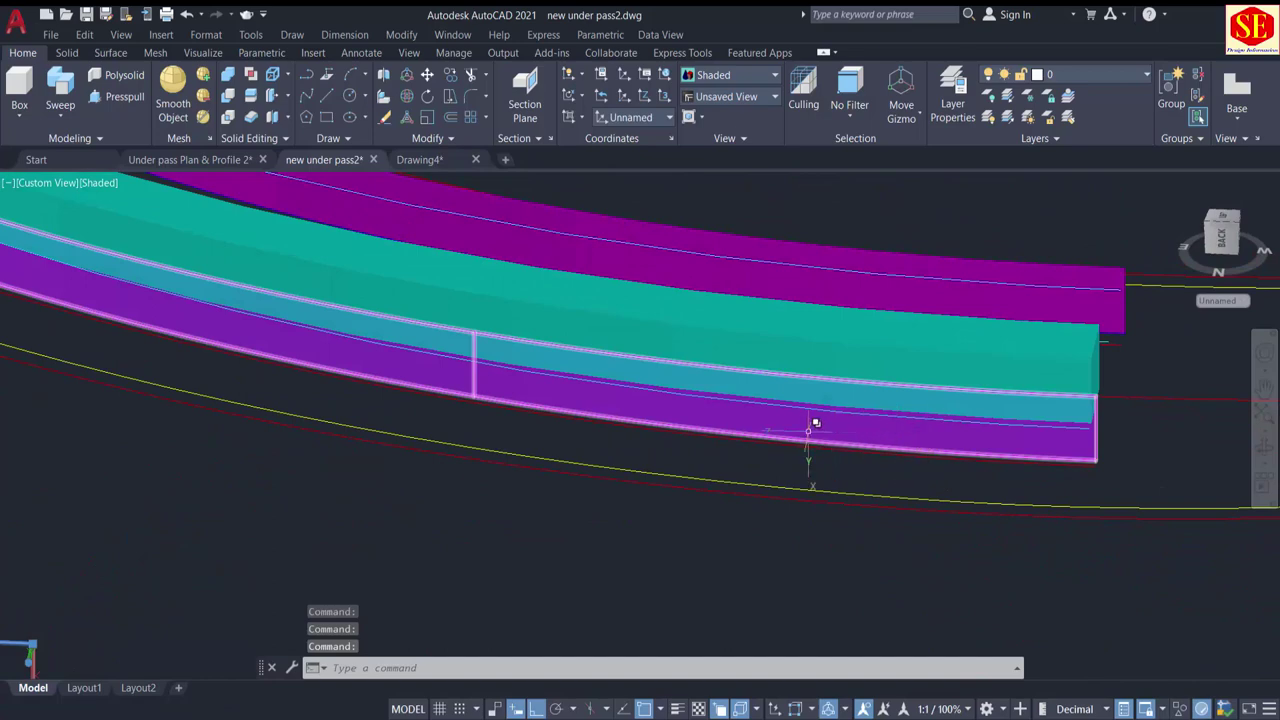
shift+middle_drag(249, 360, 900, 463)
shift+middle_drag(650, 390, 604, 397)
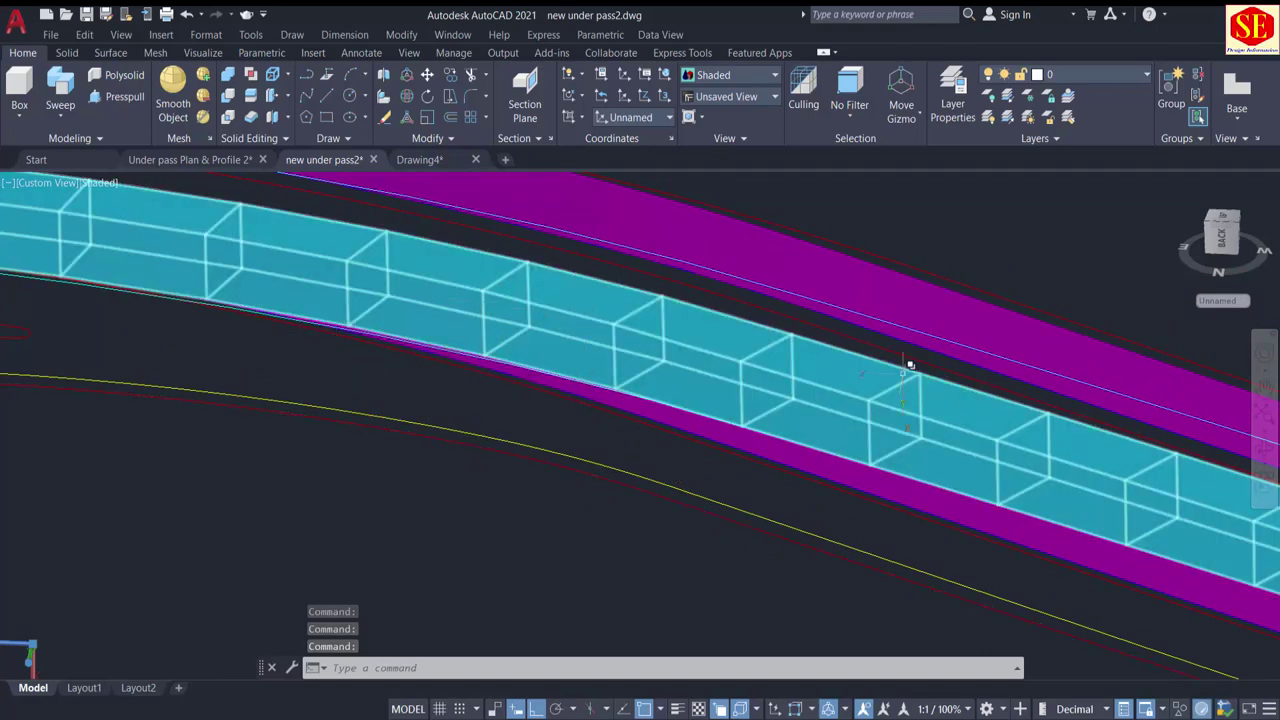
middle_drag(1014, 392, 36, 172)
scroll(485, 312, down, 2)
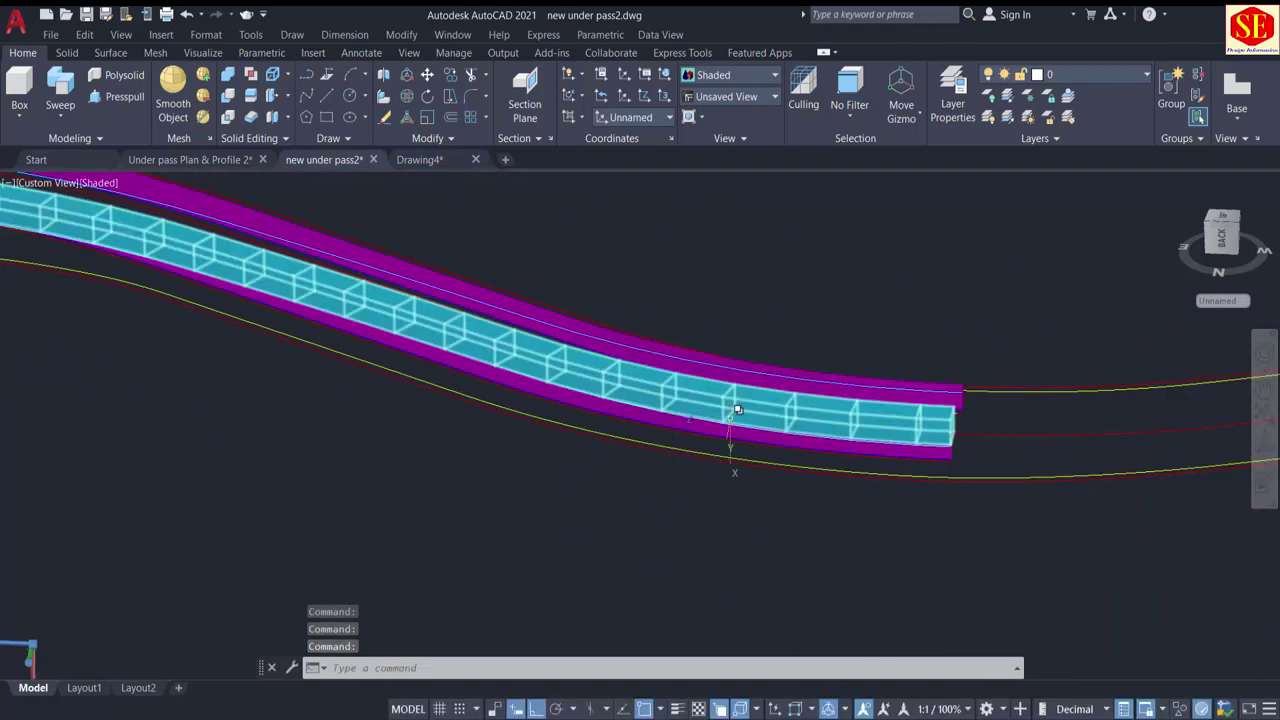
shift+middle_drag(737, 409, 635, 481)
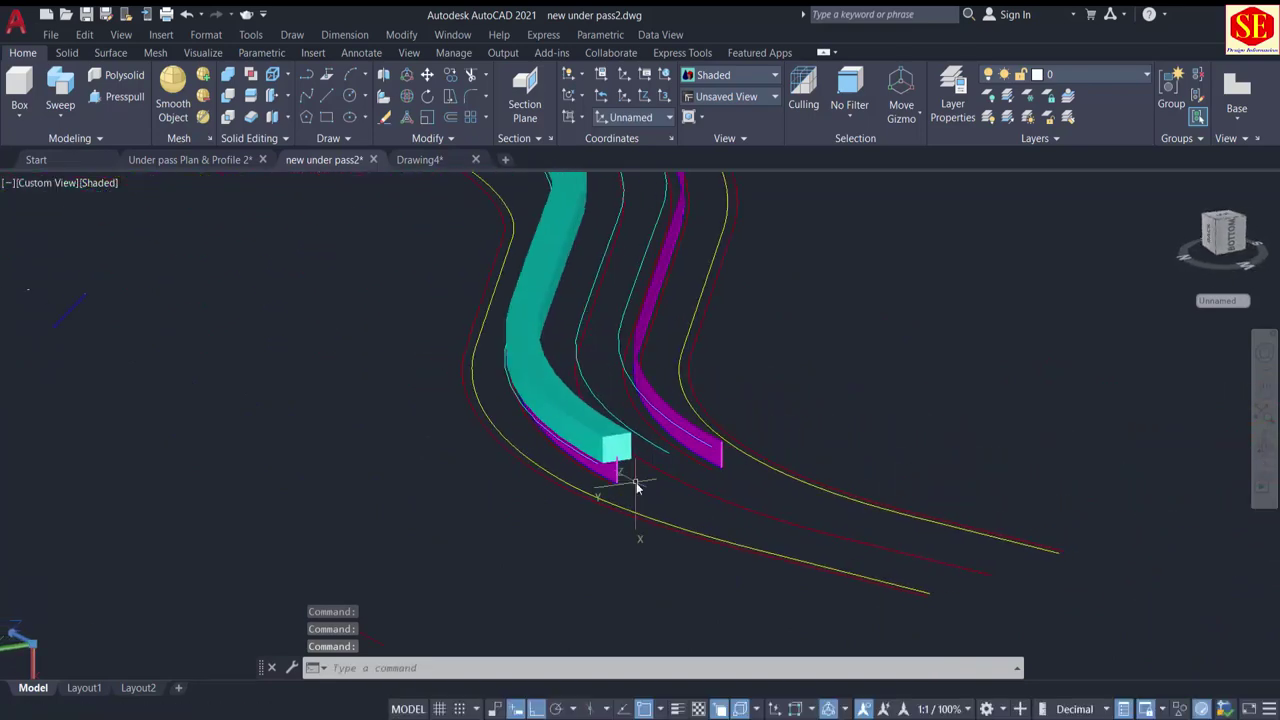
Step: Copy the swept solid from its bottom outer corner at the west end to the end of the polyline along the south retaining wall
text(o)
key(Return)
click(617, 440)
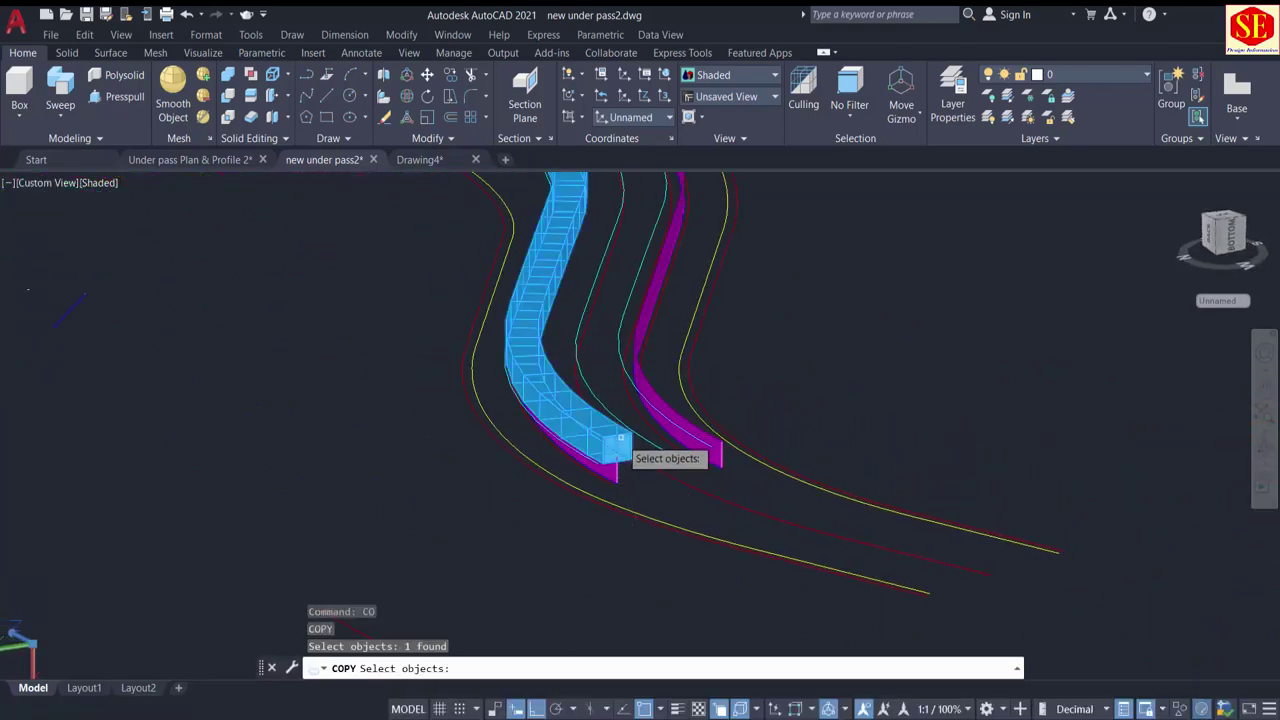
scroll(612, 455, up, 3)
scroll(580, 505, up, 2)
key(Return)
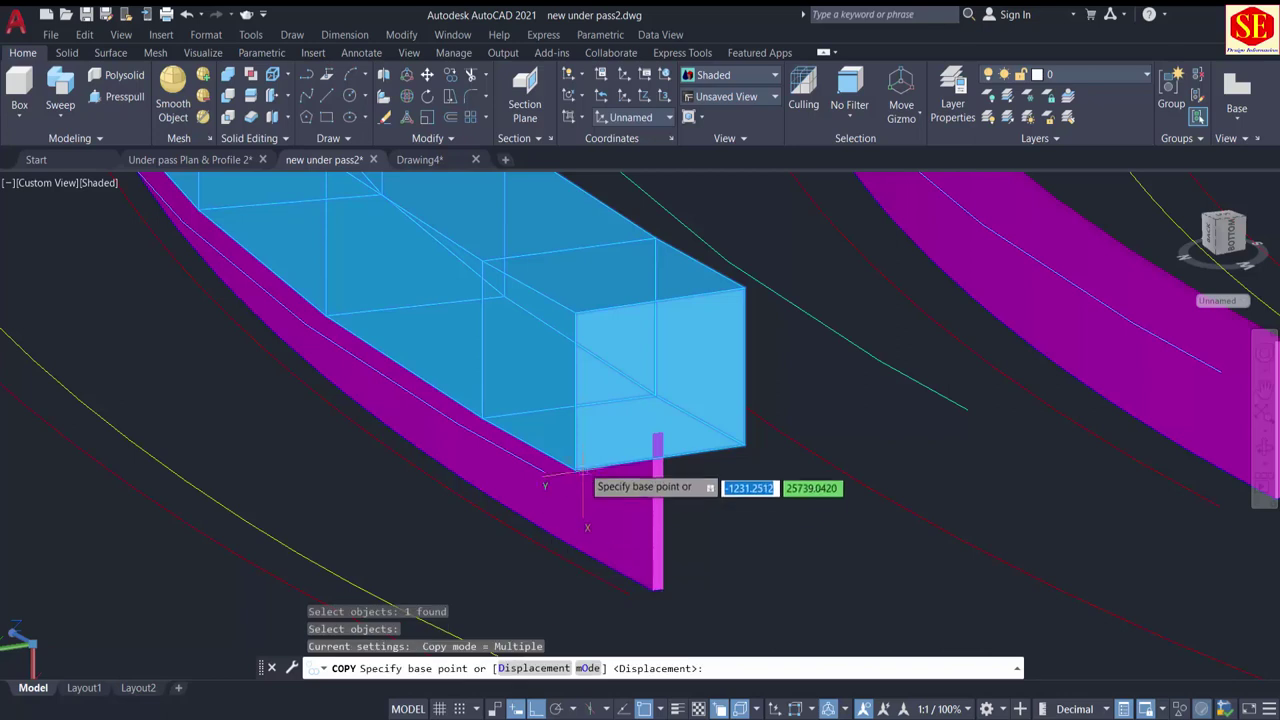
click(576, 469)
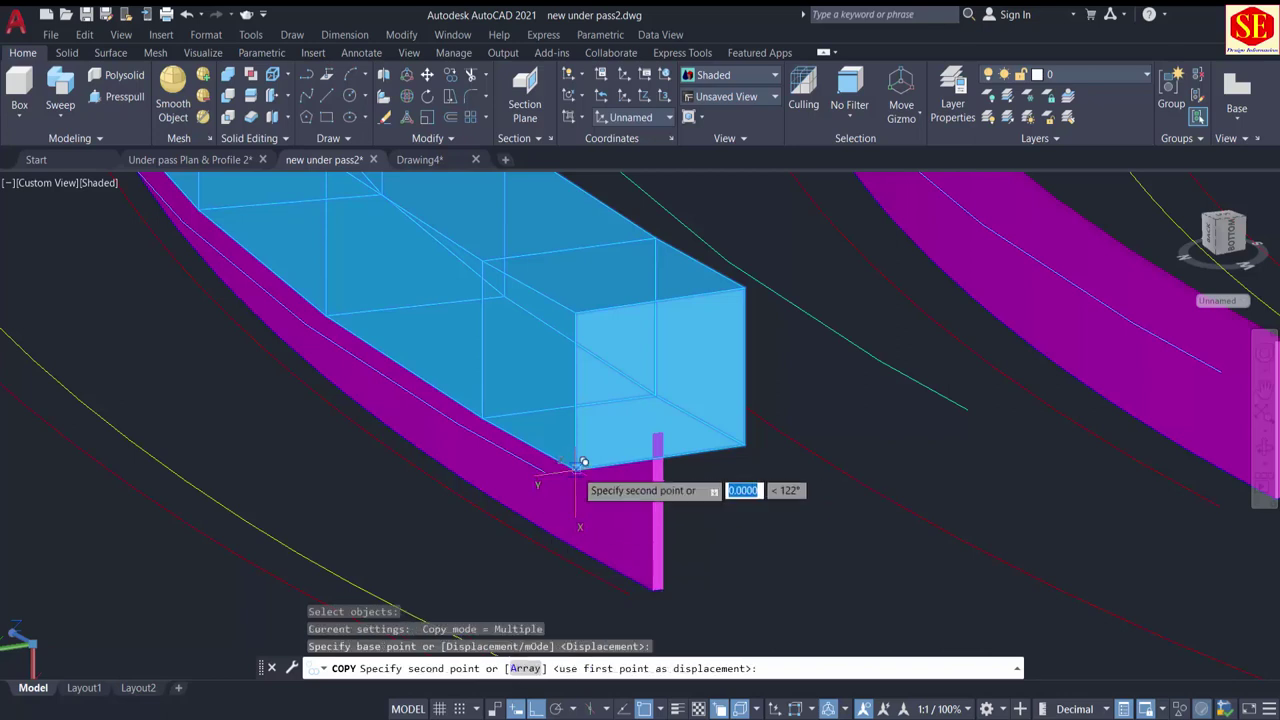
scroll(578, 466, down, 2)
scroll(987, 365, up, 3)
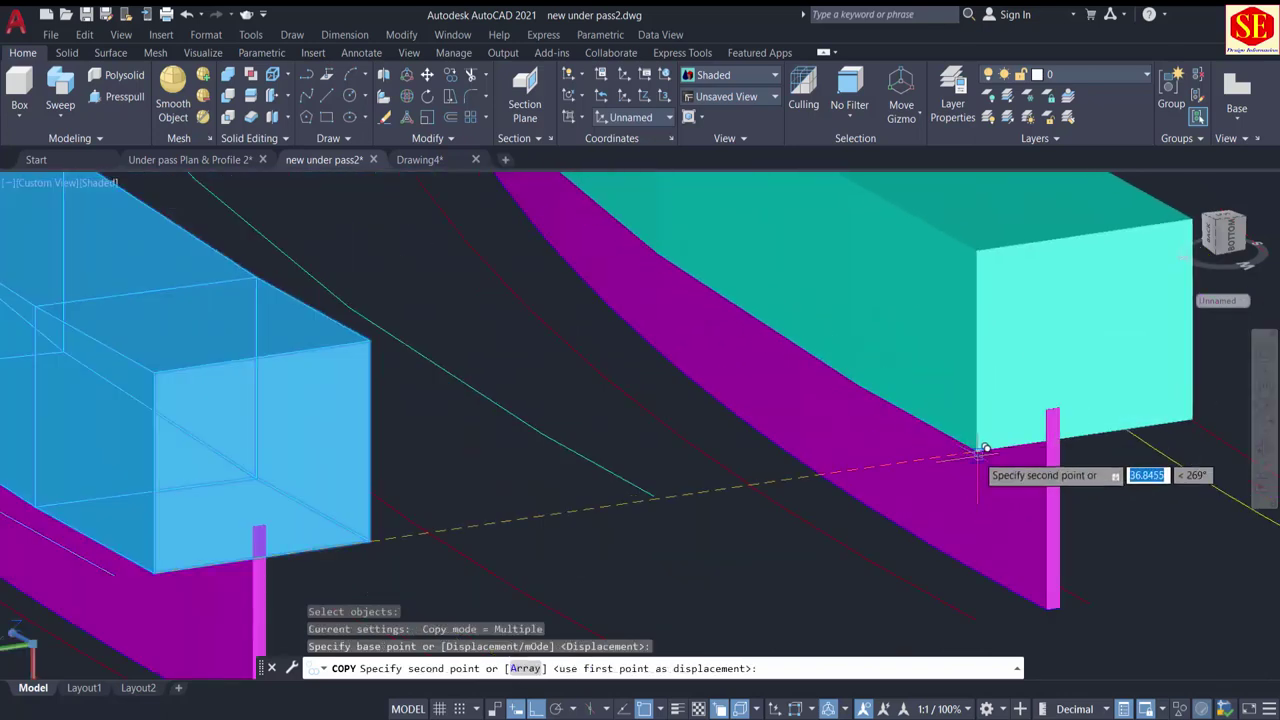
scroll(985, 432, up, 4)
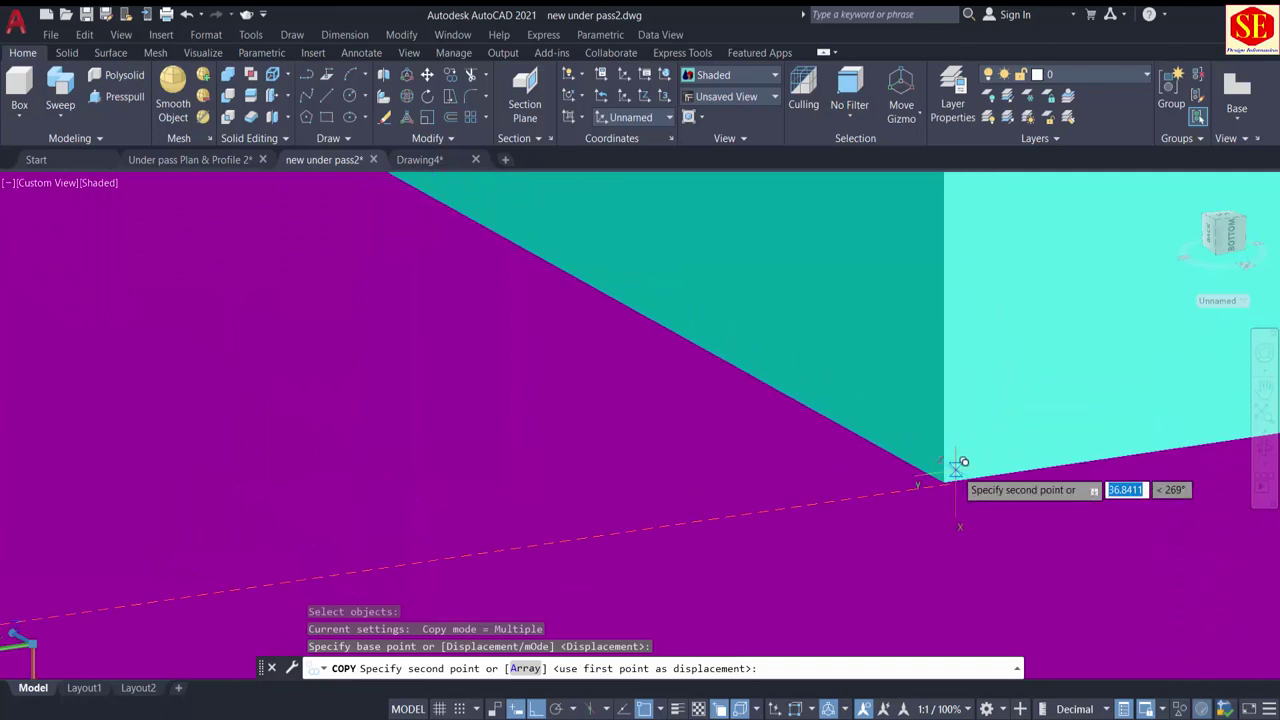
shift+middle_drag(937, 471, 987, 396)
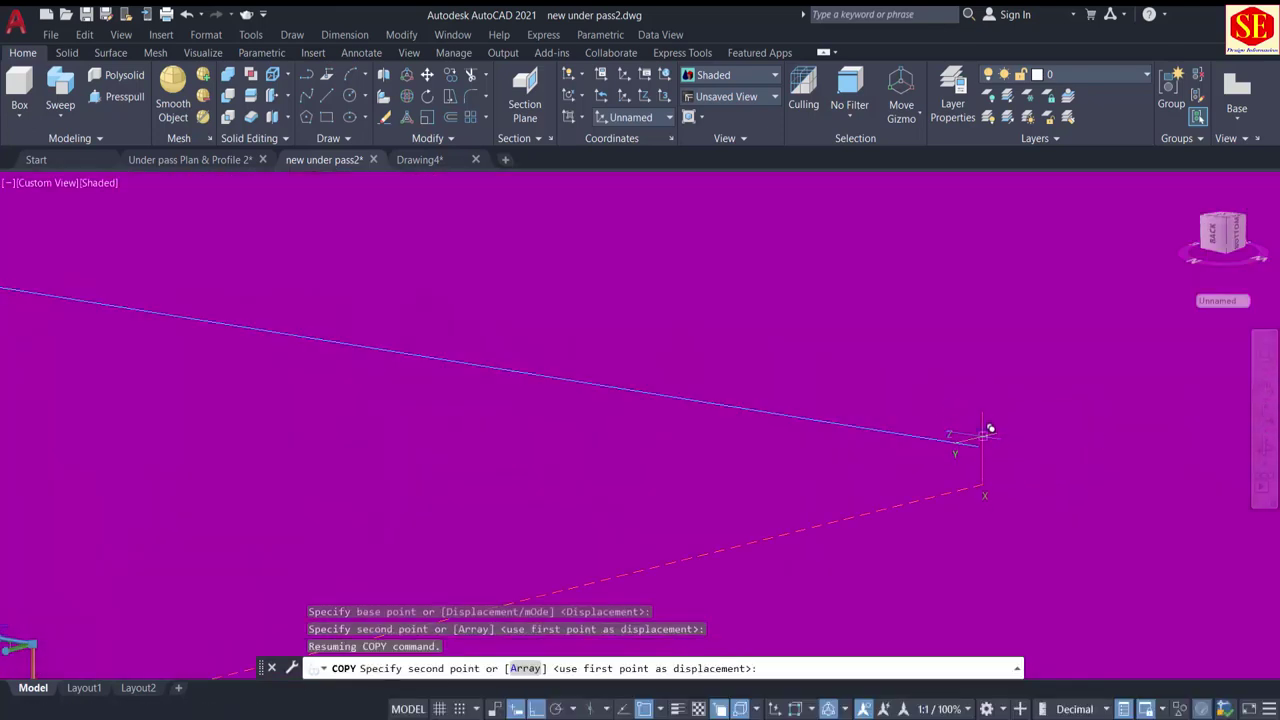
click(983, 441)
scroll(968, 443, down, 5)
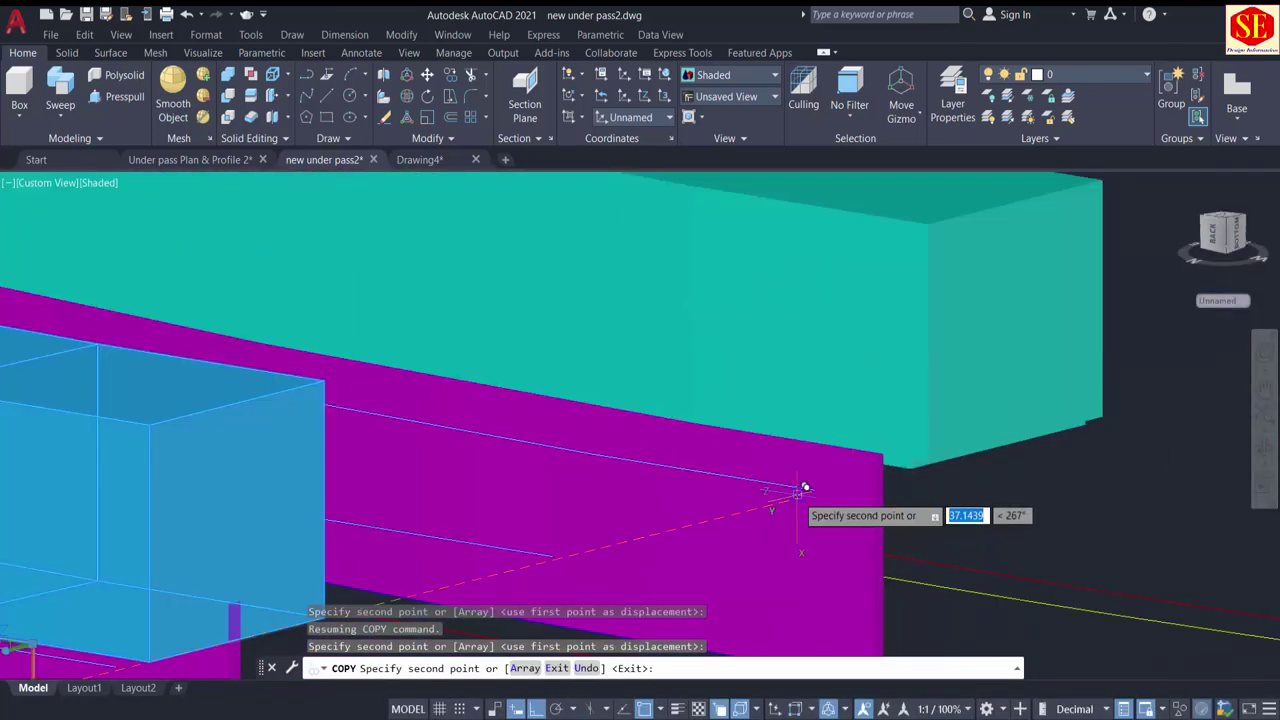
key(Escape)
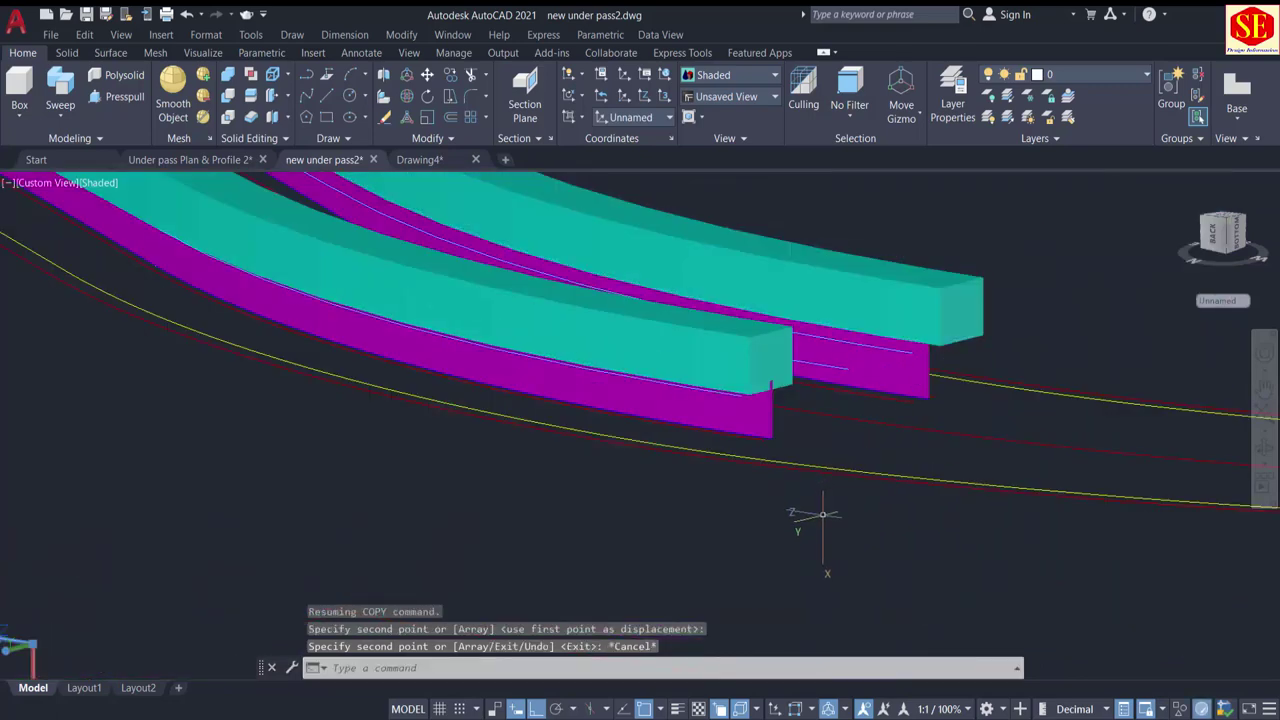
Step: Intersect the swept solid over the north retaining wall with that wall to cut it to the sloped profile
shift+middle_drag(823, 514, 768, 519)
shift+middle_drag(523, 457, 556, 456)
middle_drag(606, 391, 620, 543)
middle_drag(240, 326, 668, 485)
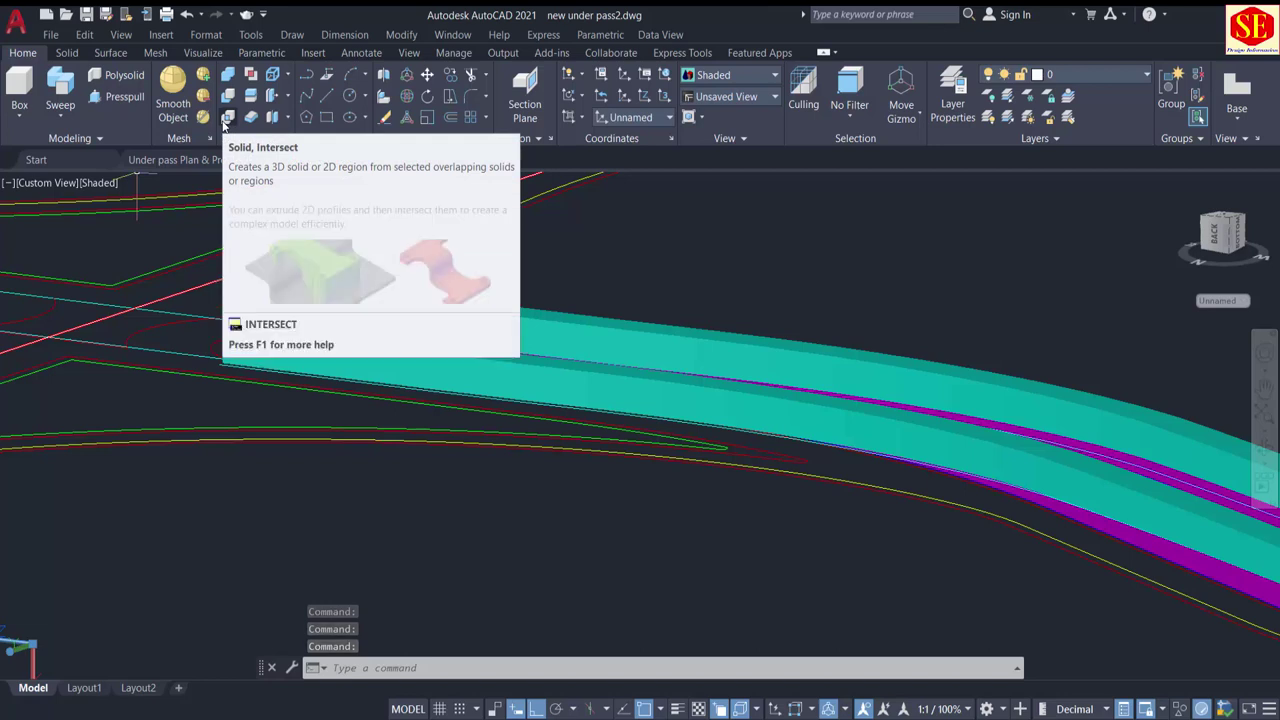
click(224, 120)
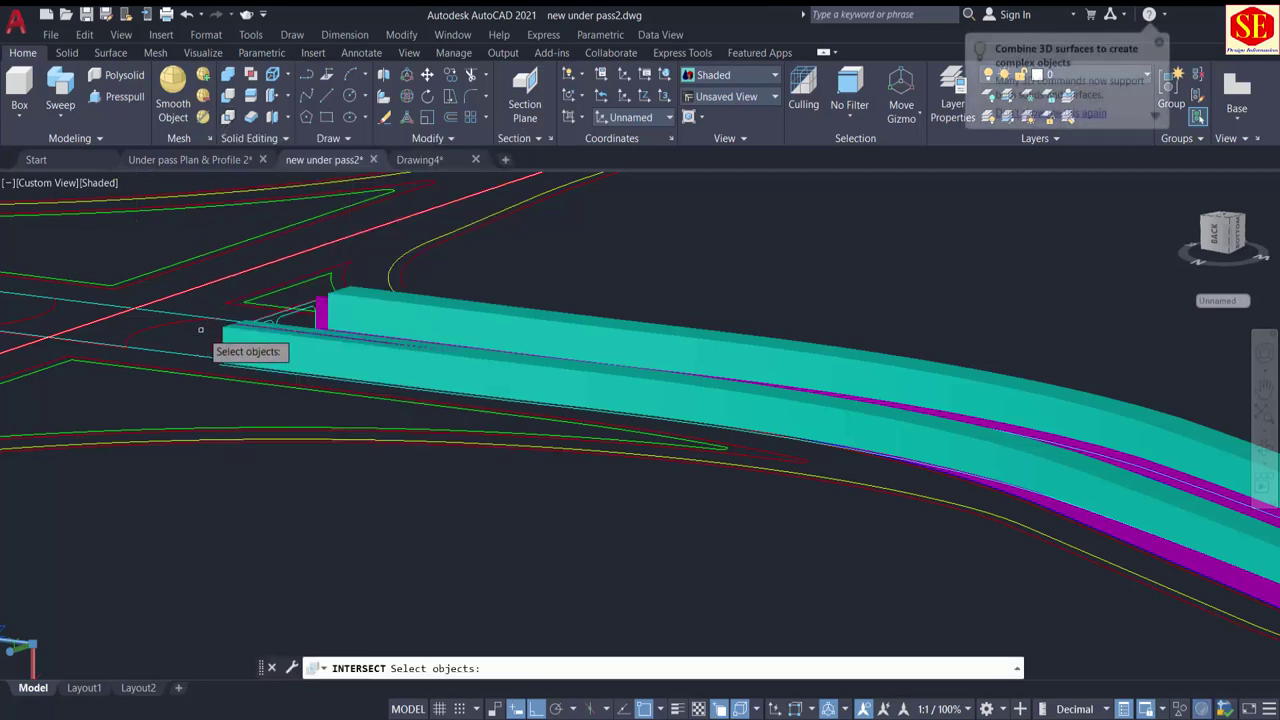
click(258, 343)
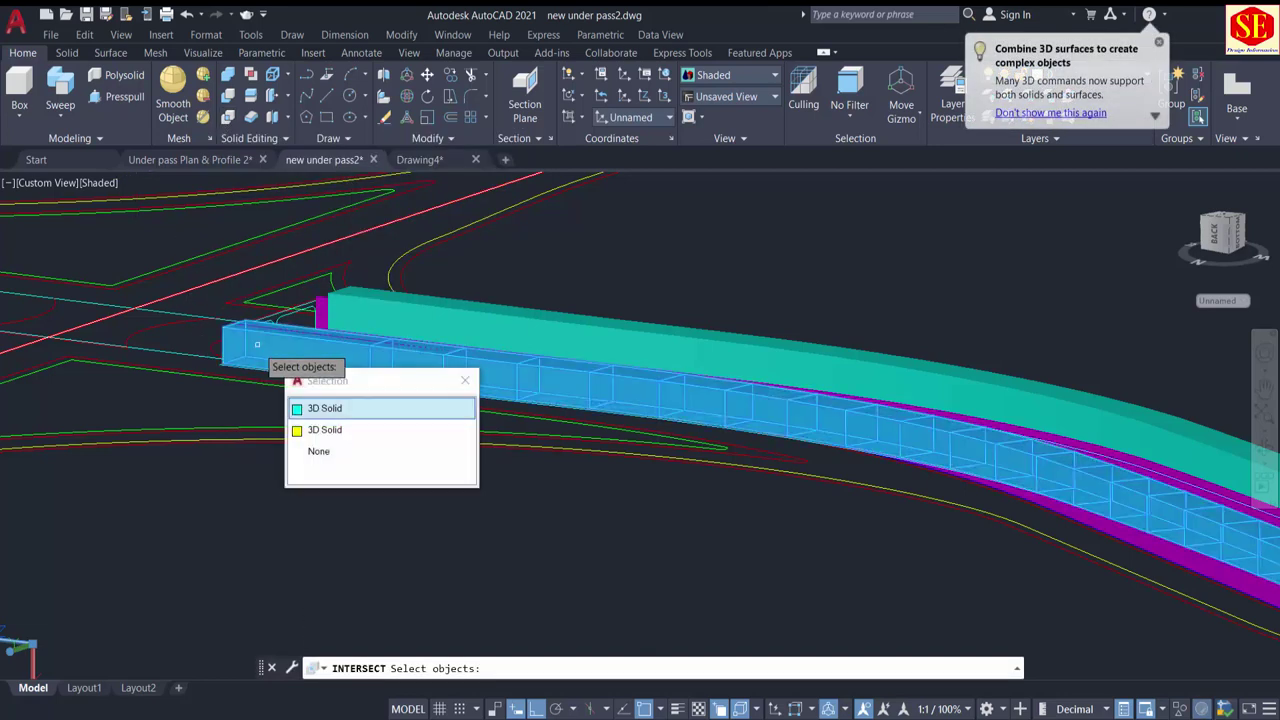
click(313, 414)
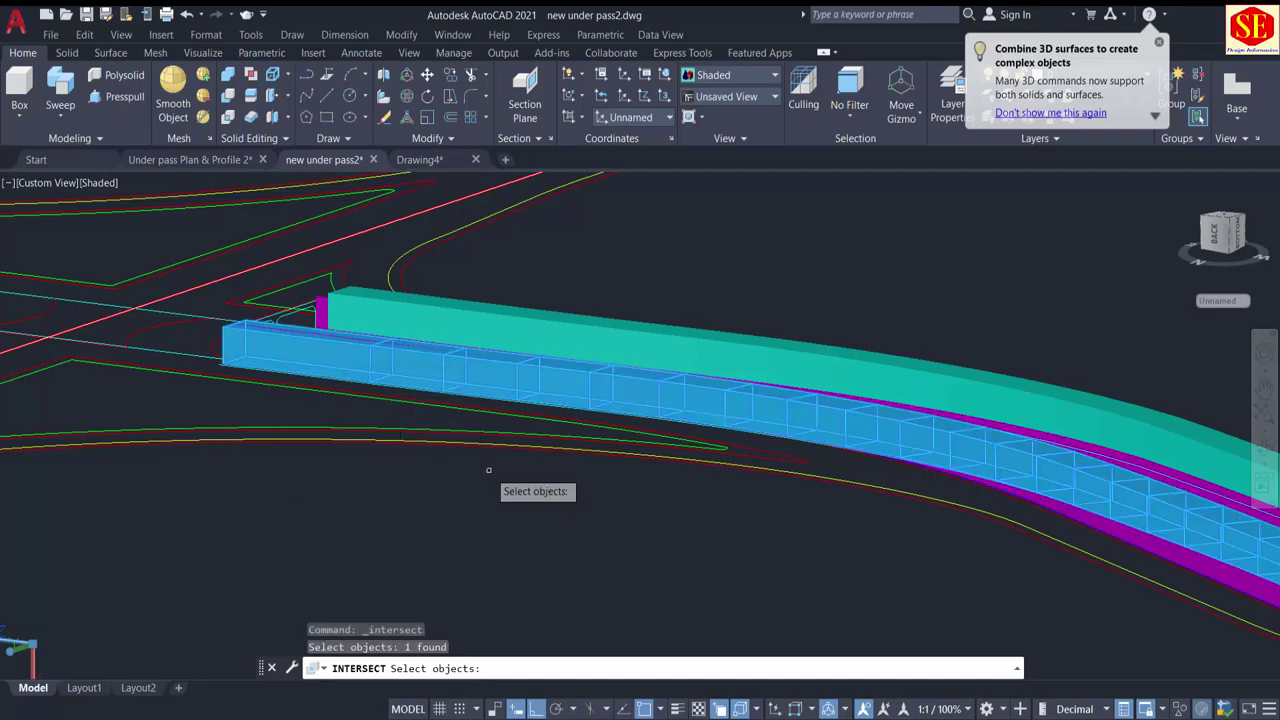
middle_drag(489, 472, 20, 283)
middle_drag(697, 440, 328, 336)
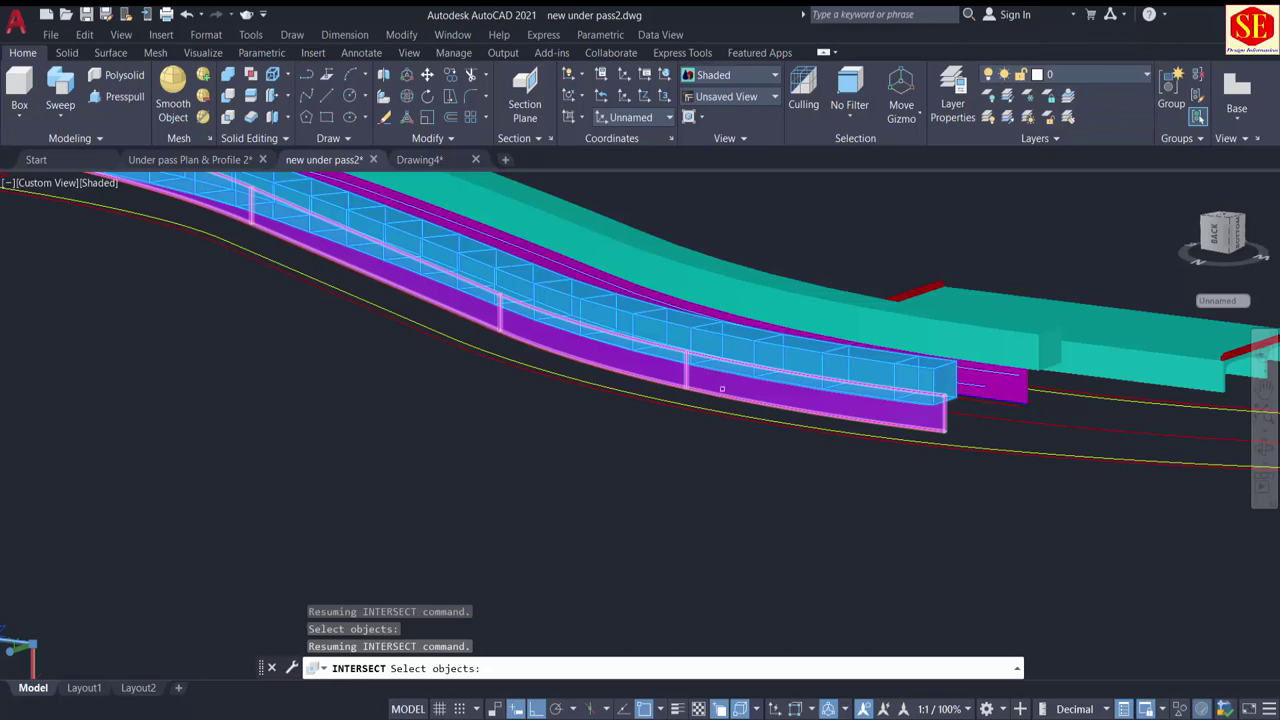
click(721, 388)
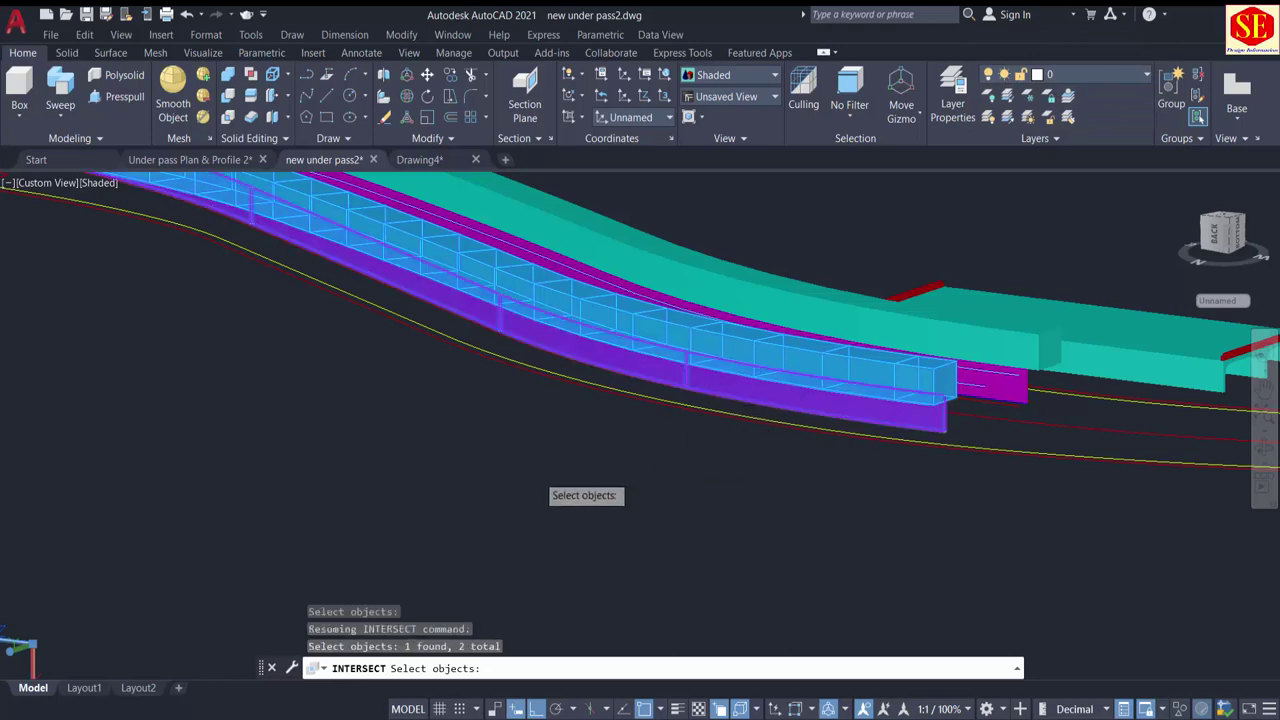
key(Return)
Step: Examine the intersected north retaining wall along its length, from the low west end to the full-height end at the box outline
middle_drag(354, 352, 691, 540)
scroll(996, 568, up, 2)
middle_drag(996, 568, 714, 466)
scroll(1138, 477, up, 2)
scroll(1138, 475, up, 2)
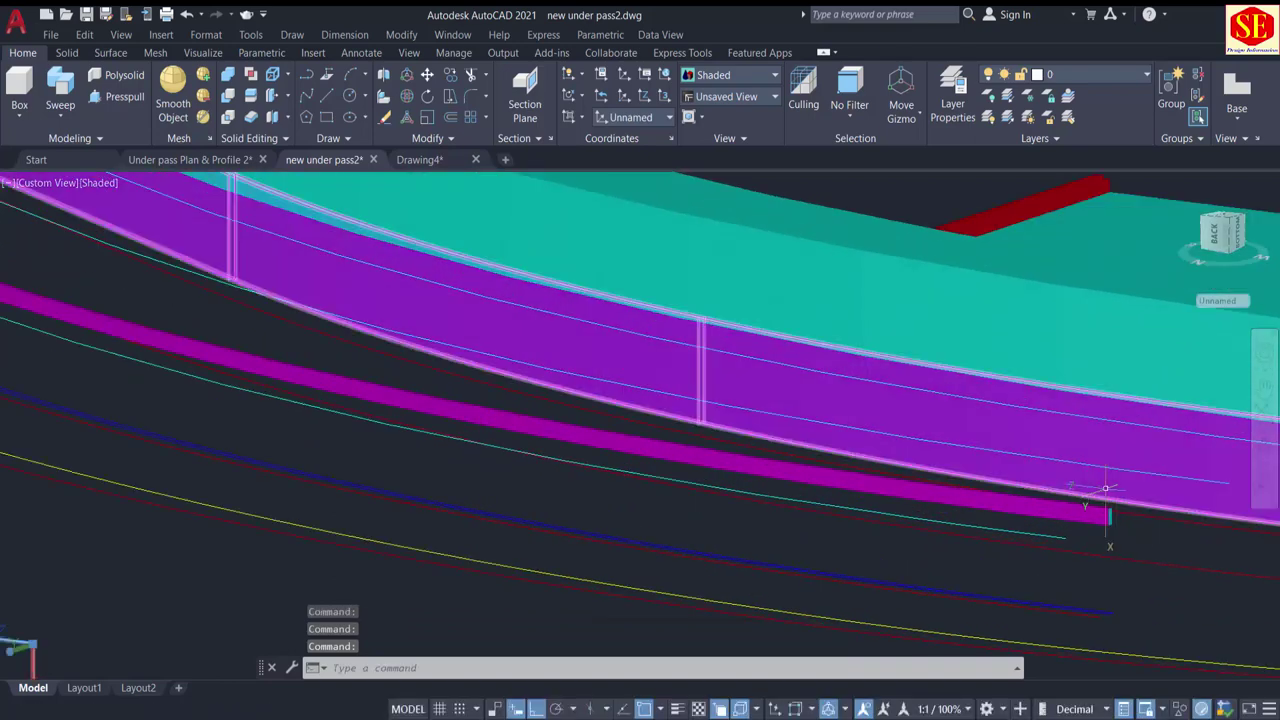
shift+middle_drag(320, 390, 1143, 610)
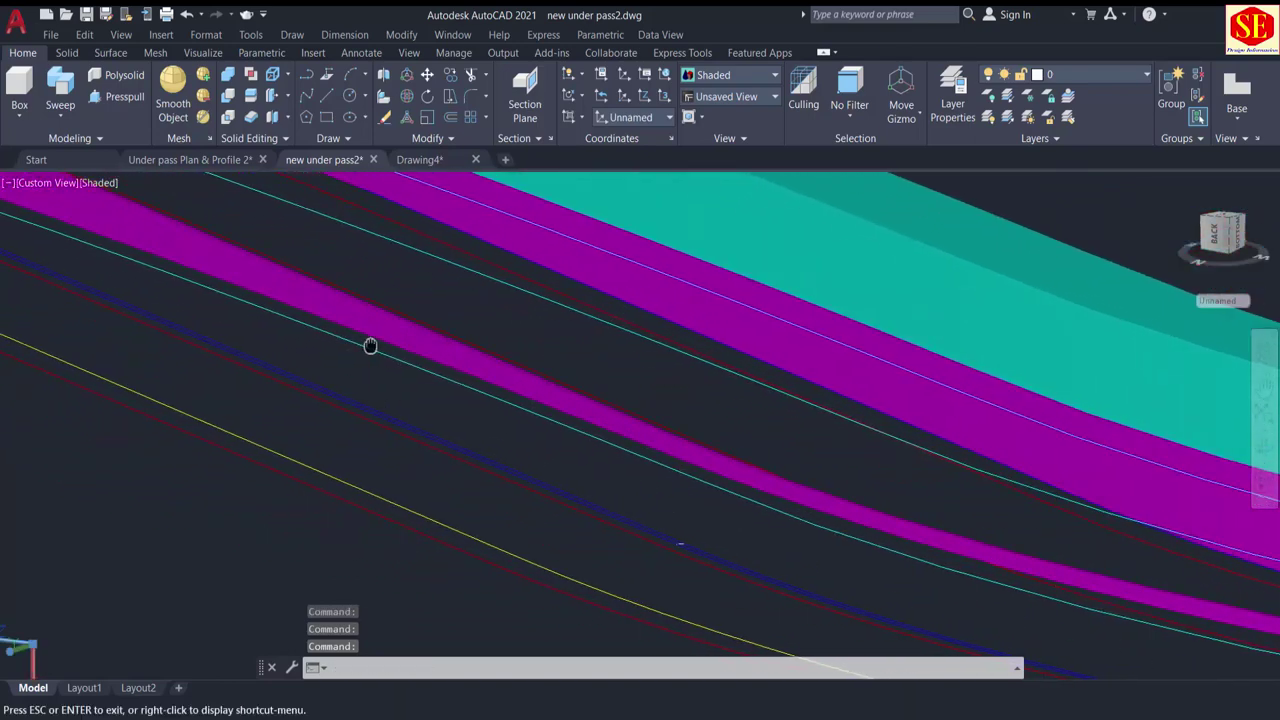
shift+middle_drag(369, 346, 783, 517)
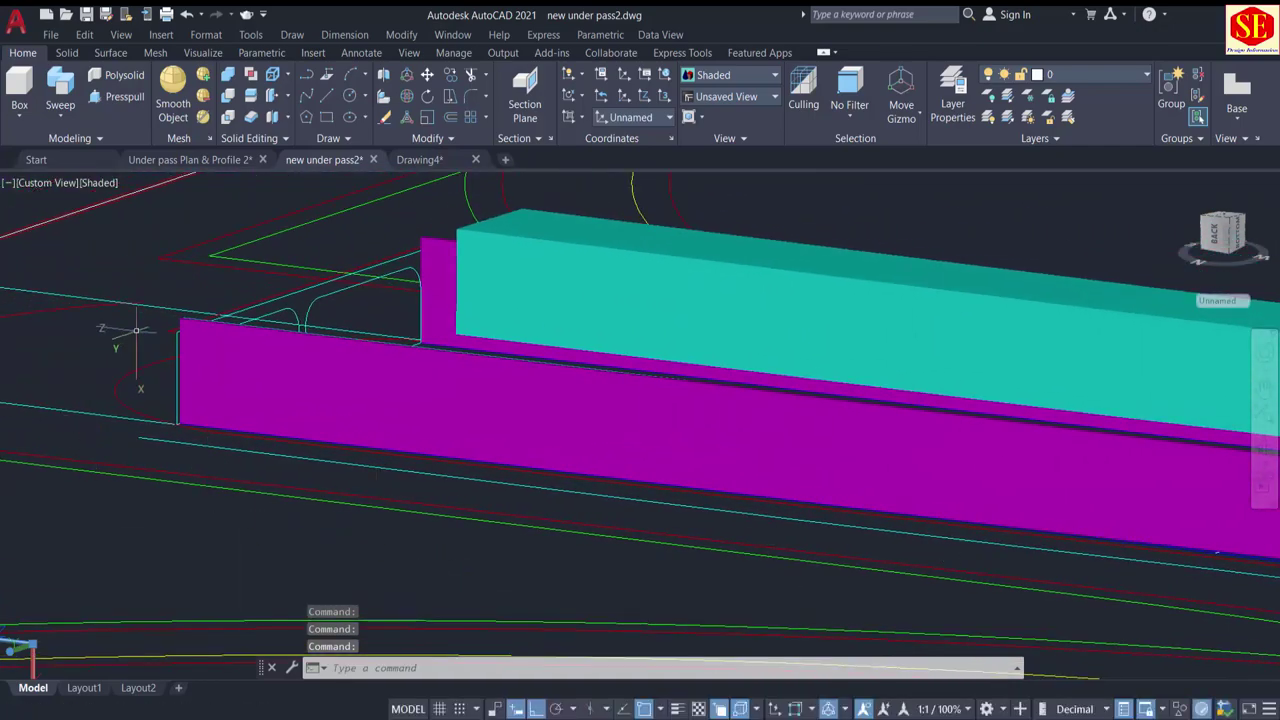
shift+middle_drag(188, 381, 113, 382)
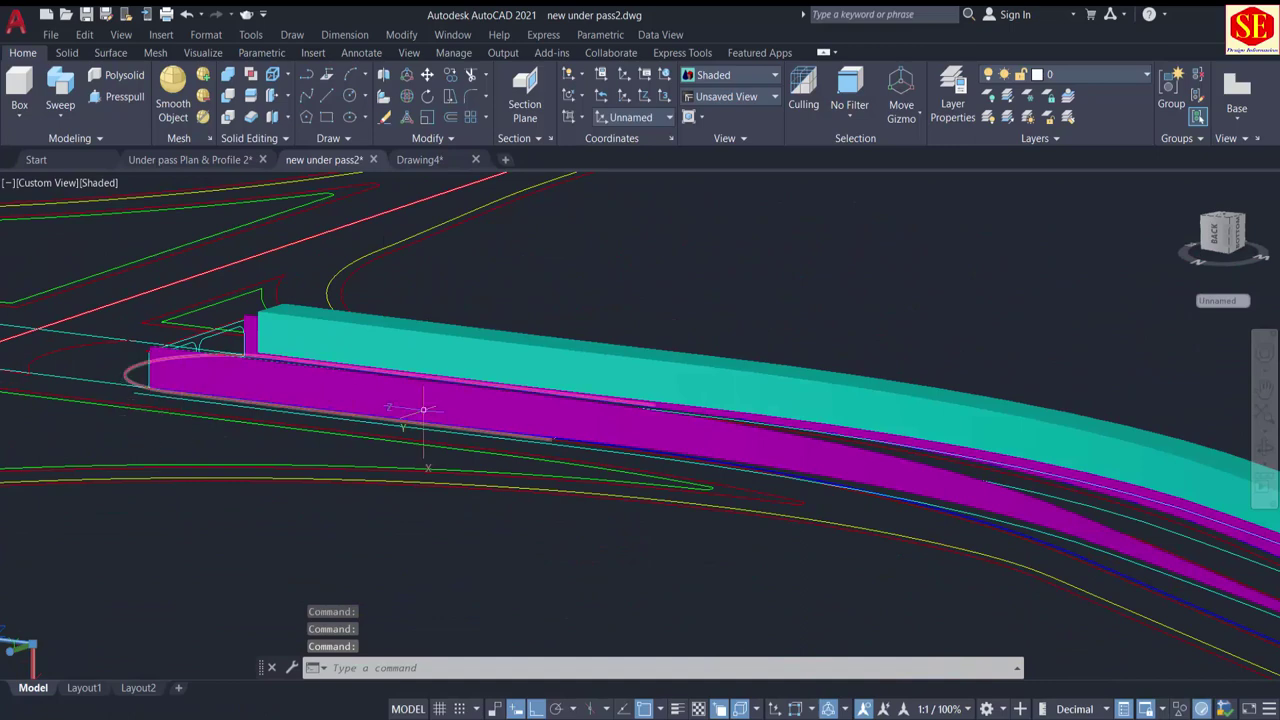
scroll(515, 465, down, 5)
Step: Move the remaining swept solid from its west end's bottom corner to the end of the polyline along the south retaining wall
shift+middle_drag(515, 465, 262, 497)
scroll(212, 448, up, 3)
scroll(421, 492, up, 3)
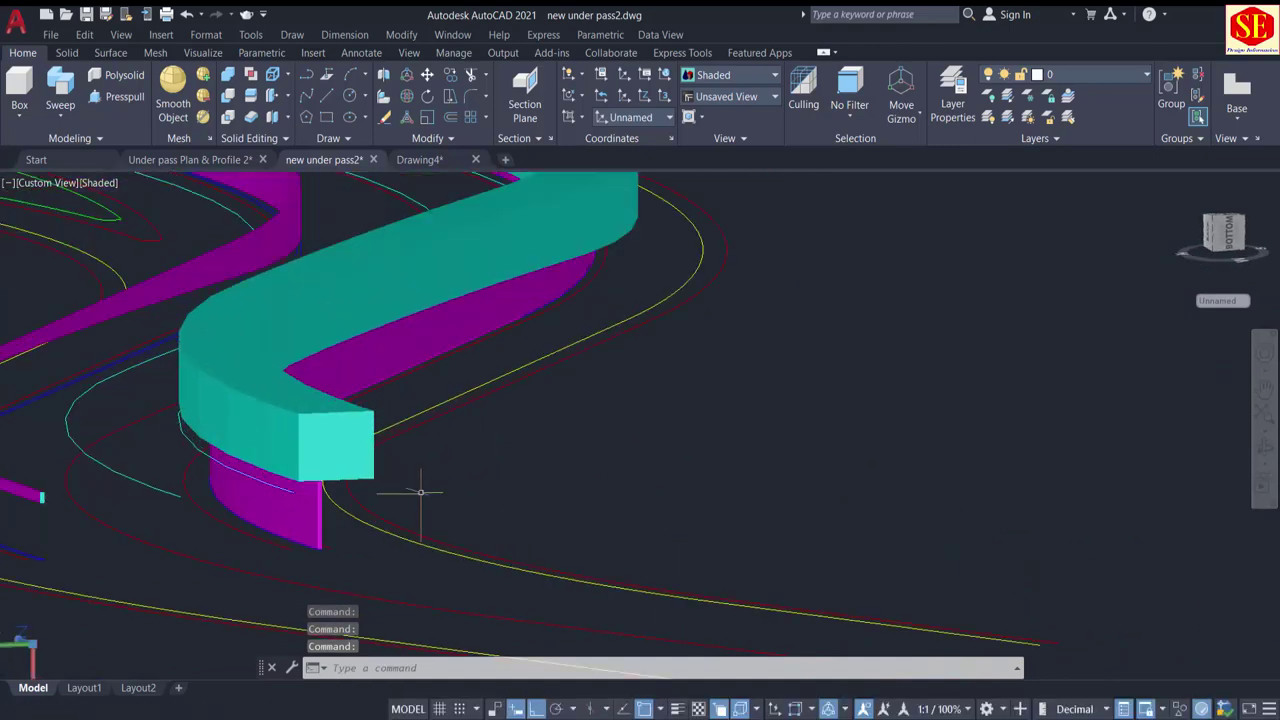
middle_drag(421, 492, 691, 448)
scroll(691, 448, up, 3)
key(Return)
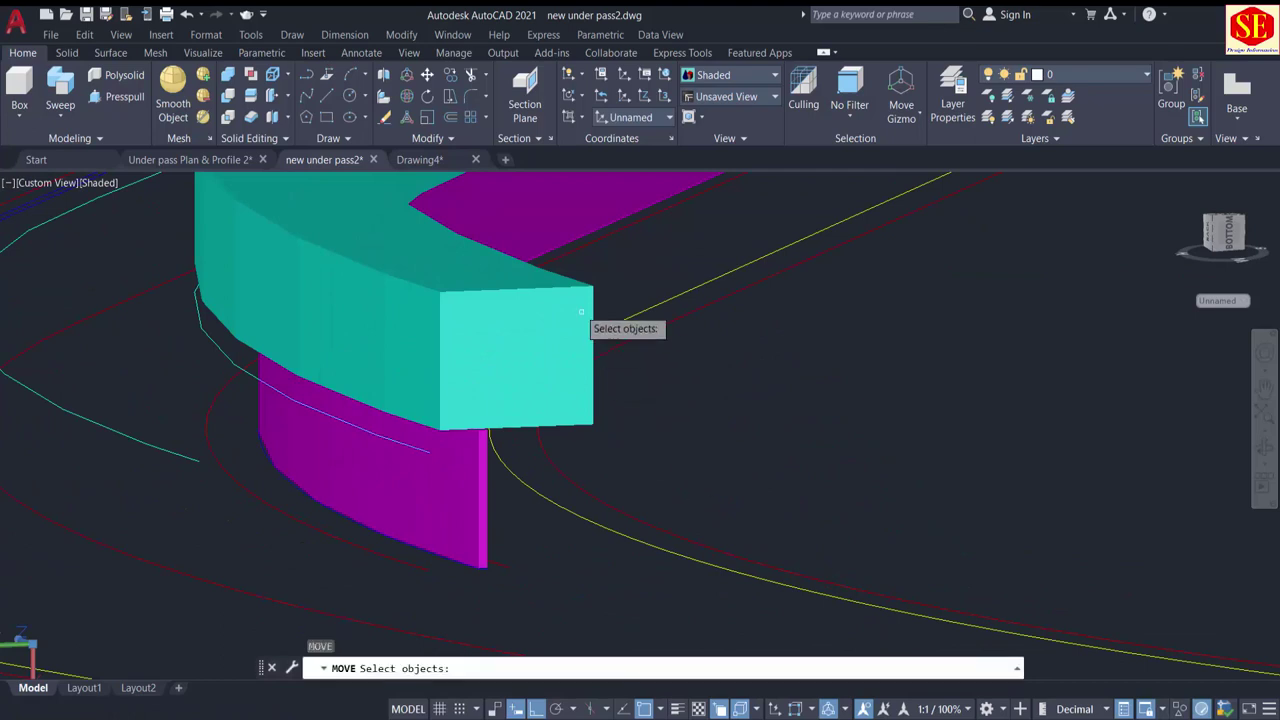
click(575, 305)
scroll(748, 512, up, 3)
key(Return)
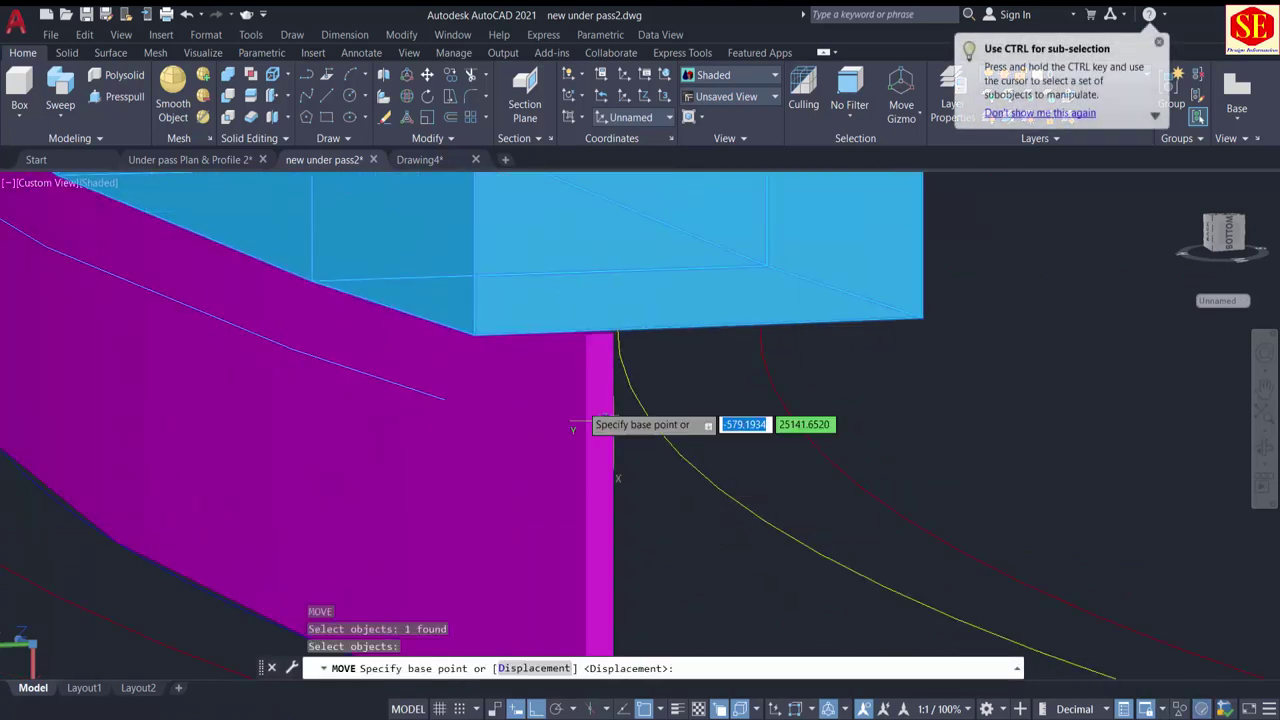
click(468, 331)
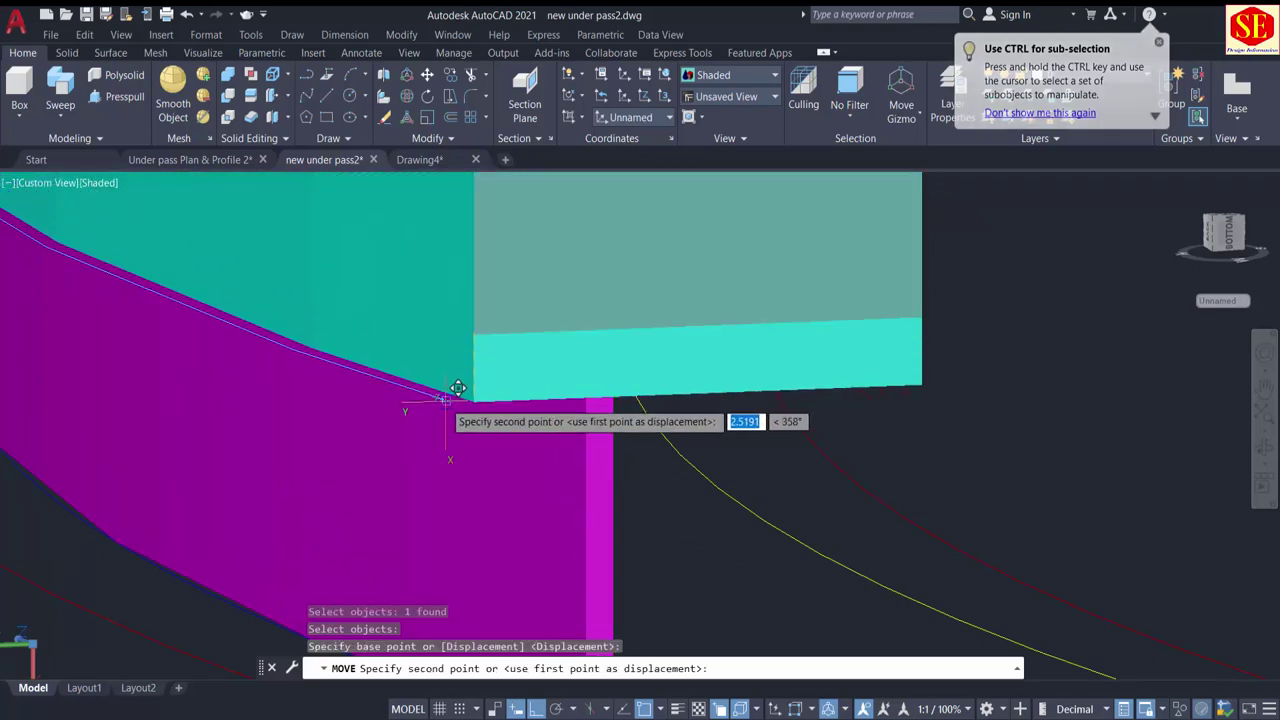
click(440, 395)
scroll(547, 431, down, 5)
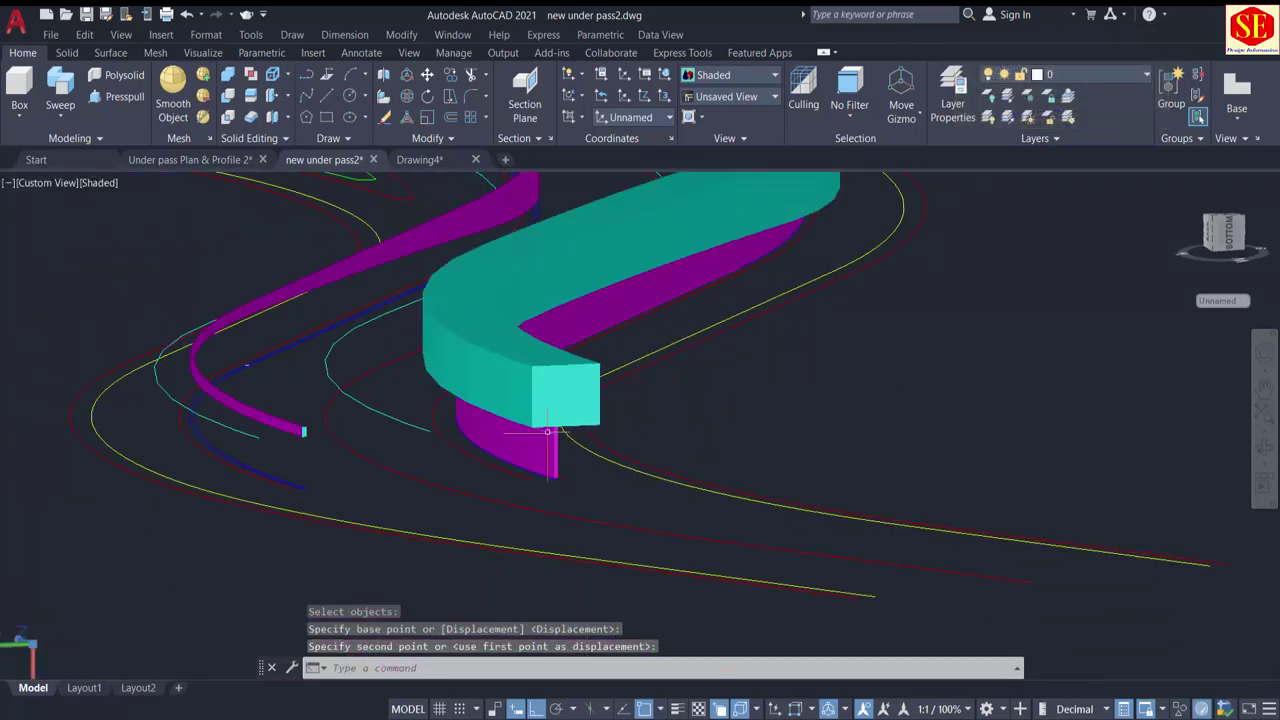
Step: Intersect the remaining swept solid with the south retaining wall
scroll(552, 440, down, 2)
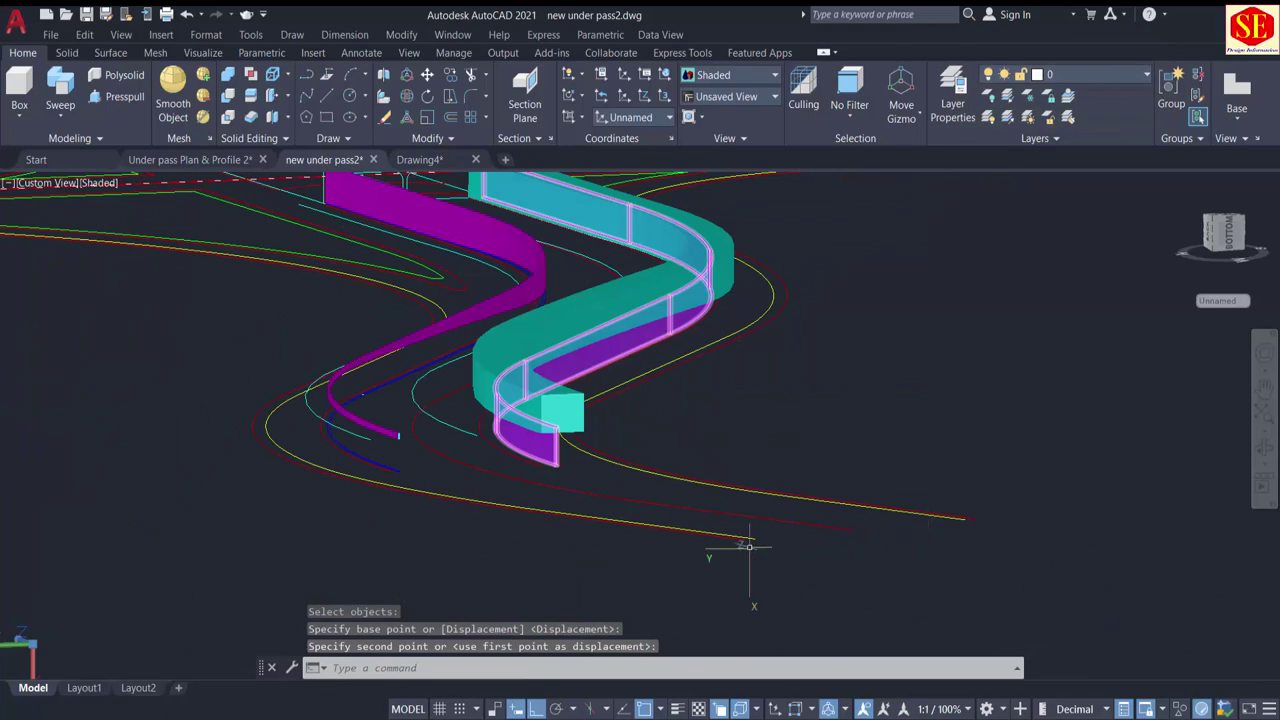
shift+middle_drag(749, 546, 640, 530)
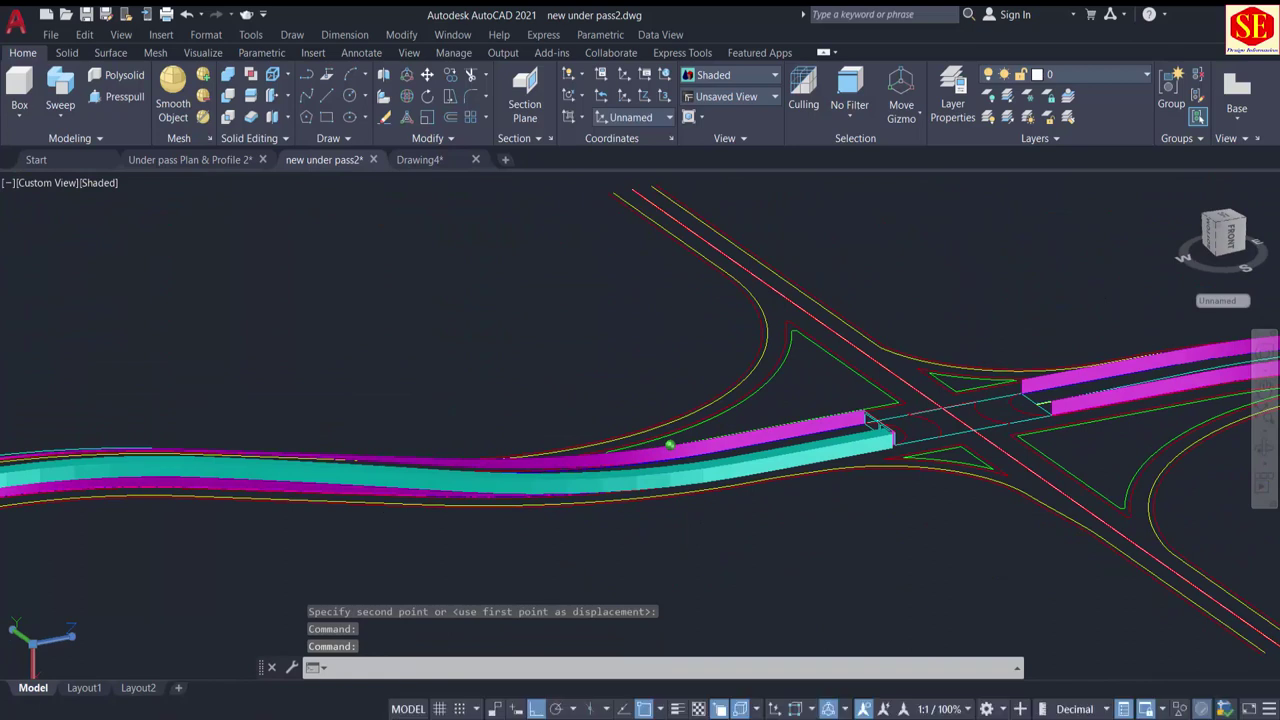
click(228, 118)
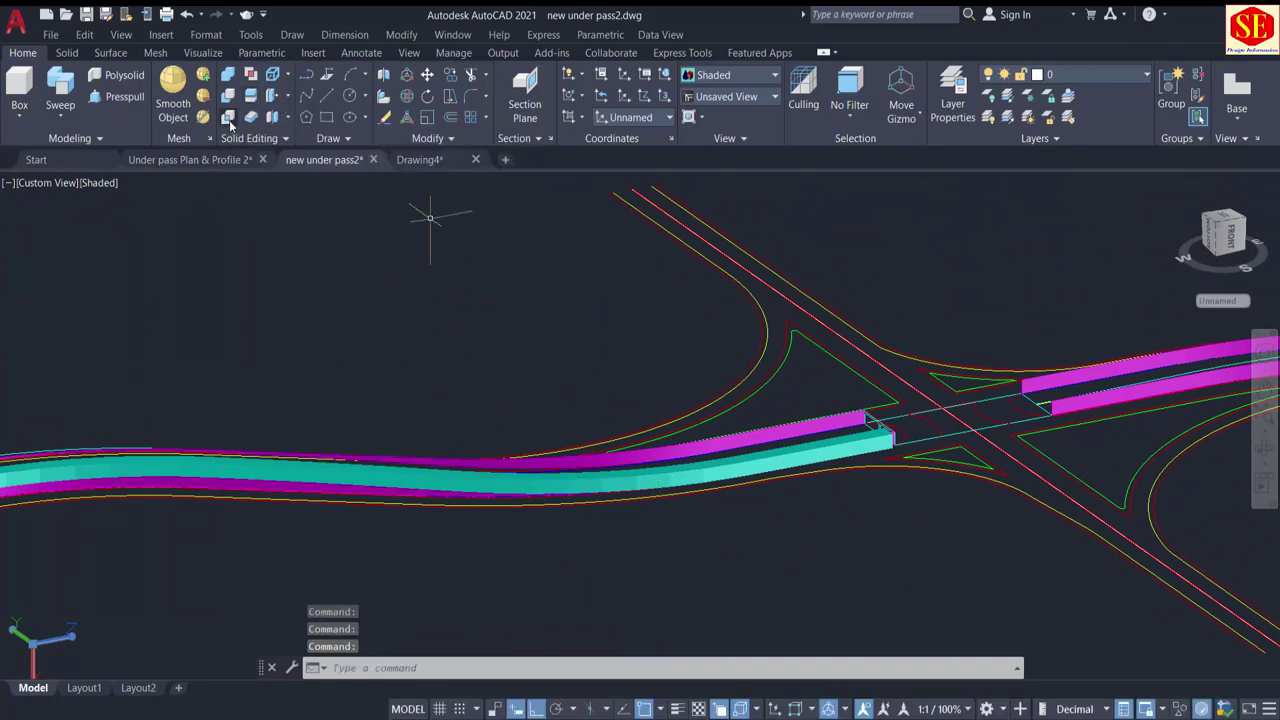
Step: Intersect the cyan swept solid with the magenta wall solid it overlaps along the near side of the ramp
click(649, 469)
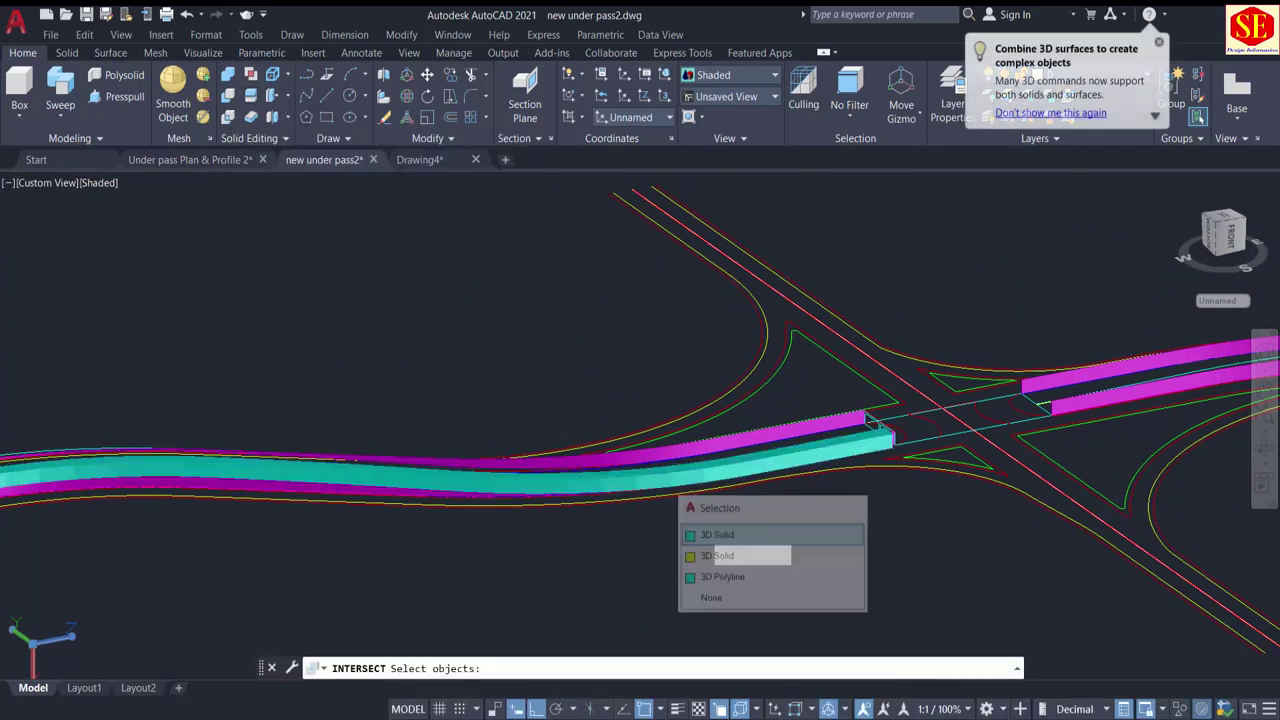
click(714, 534)
middle_drag(349, 557, 743, 533)
scroll(385, 472, up, 3)
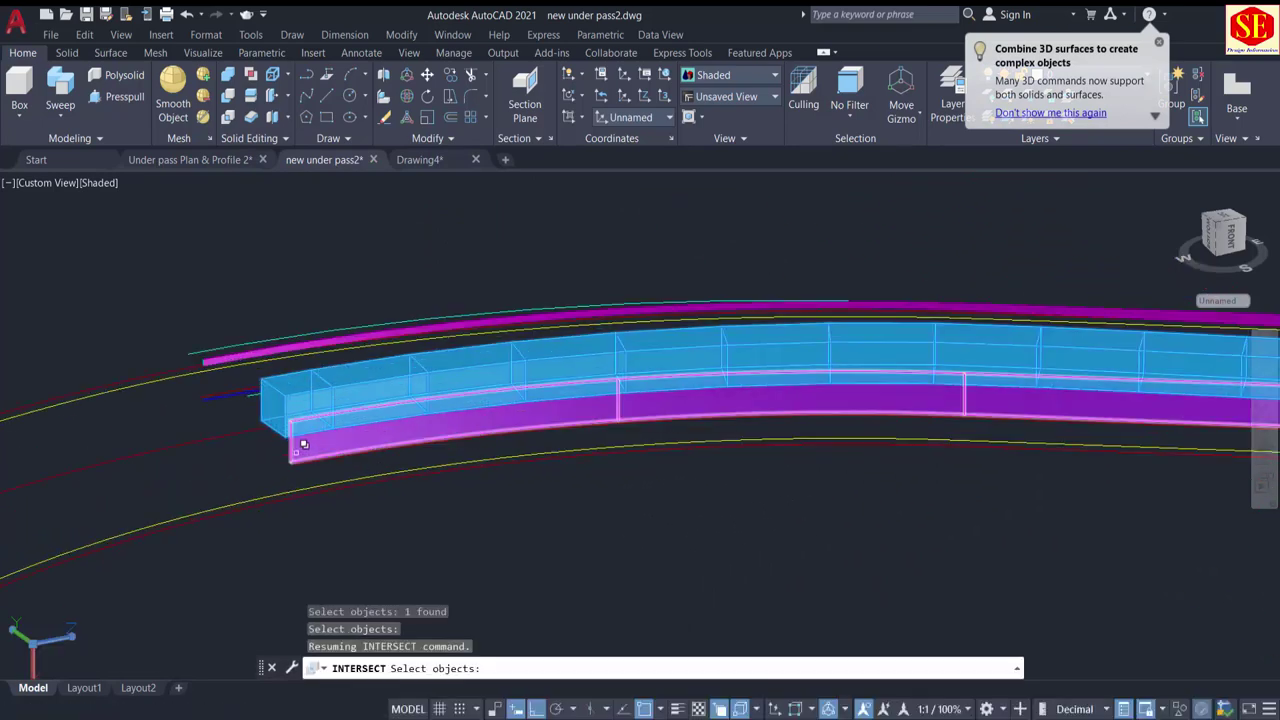
click(304, 443)
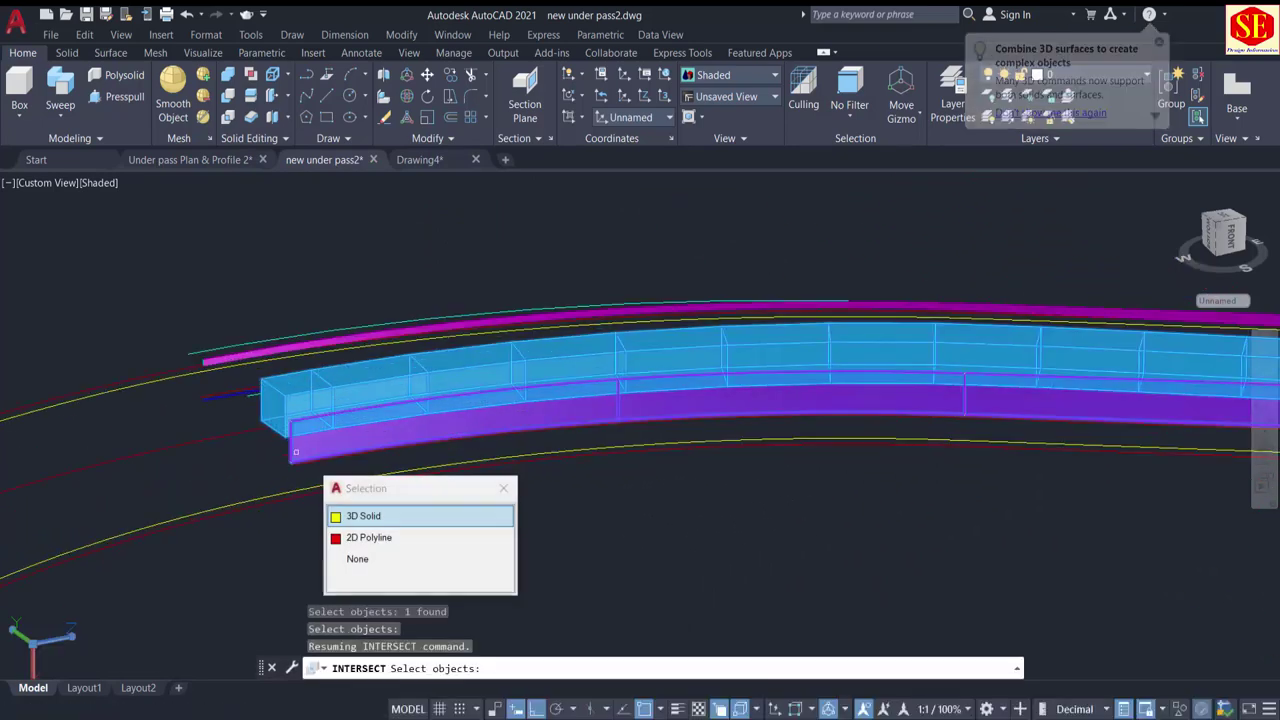
click(356, 517)
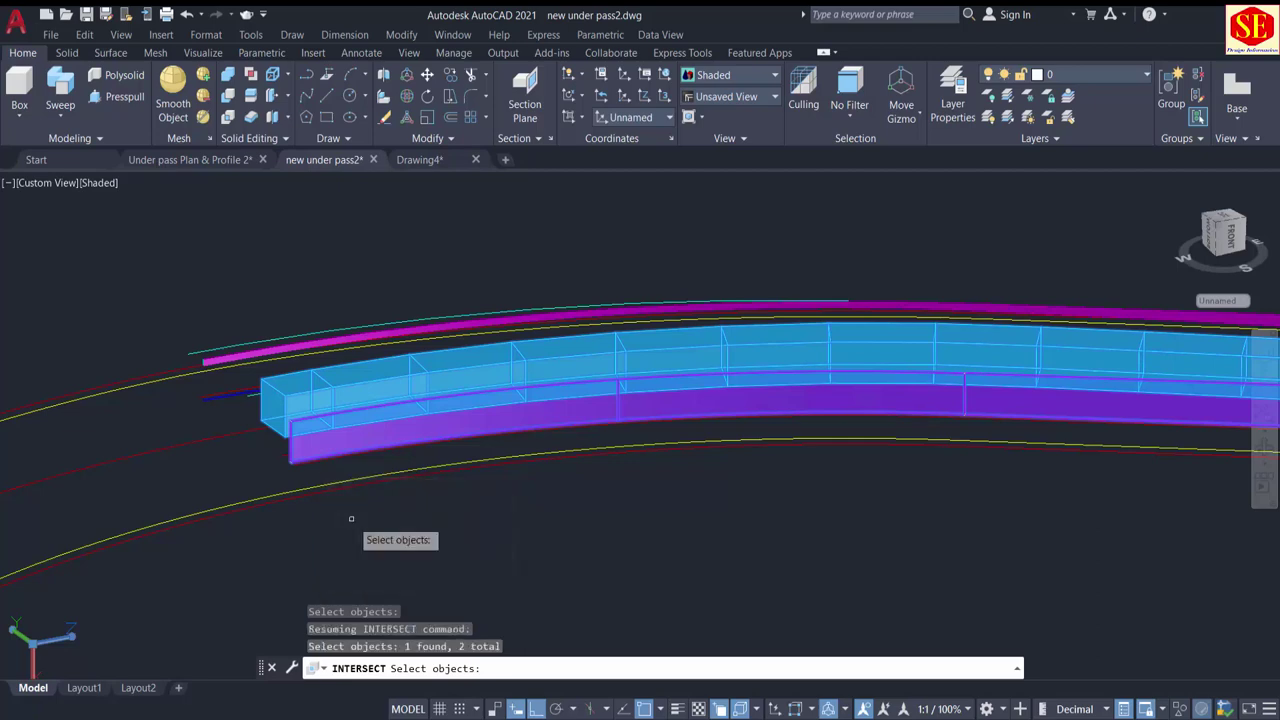
key(Return)
key(Return)
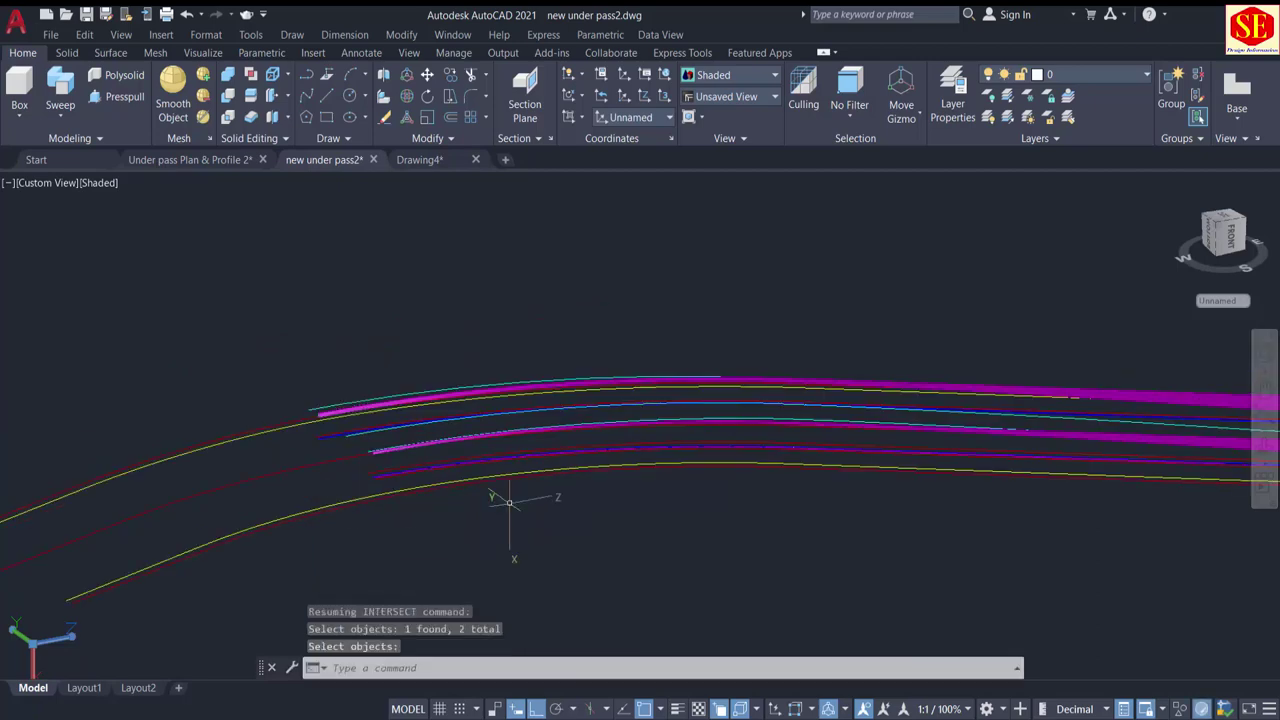
Step: Erase the two outer cyan 3D polylines running alongside the magenta walls of the finished ramp
shift+middle_drag(749, 471, 514, 487)
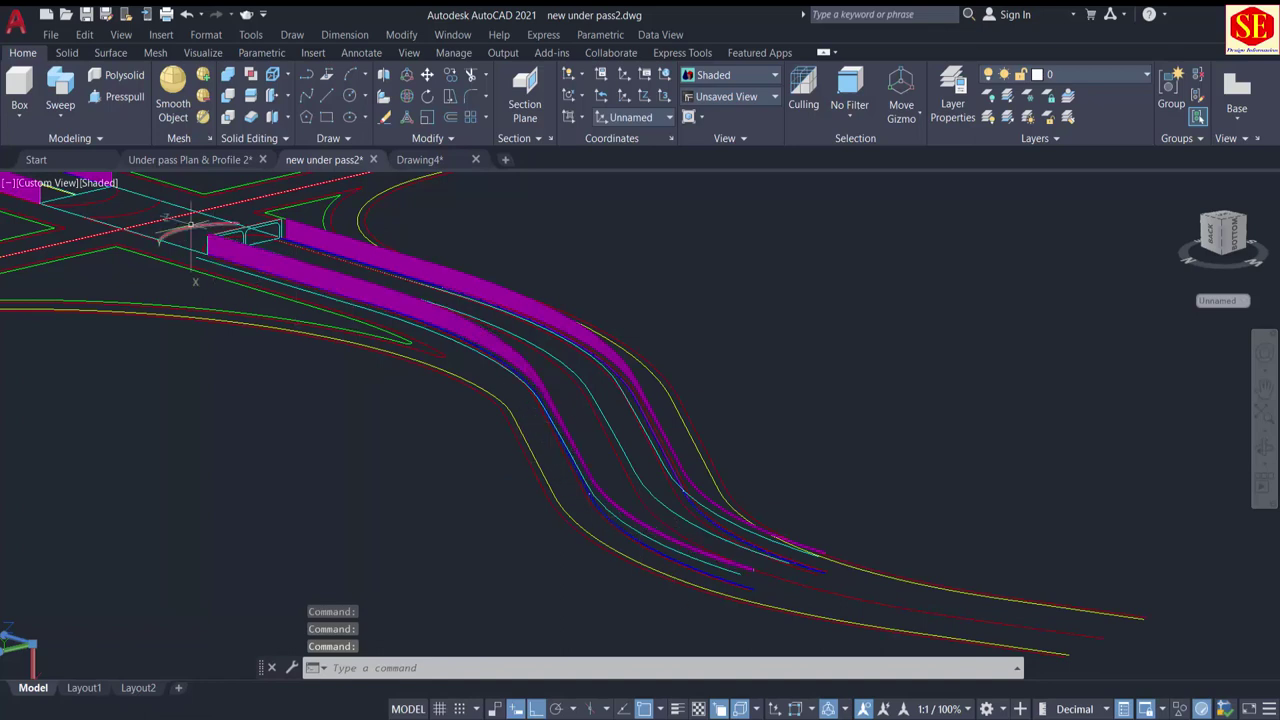
scroll(410, 372, down, 3)
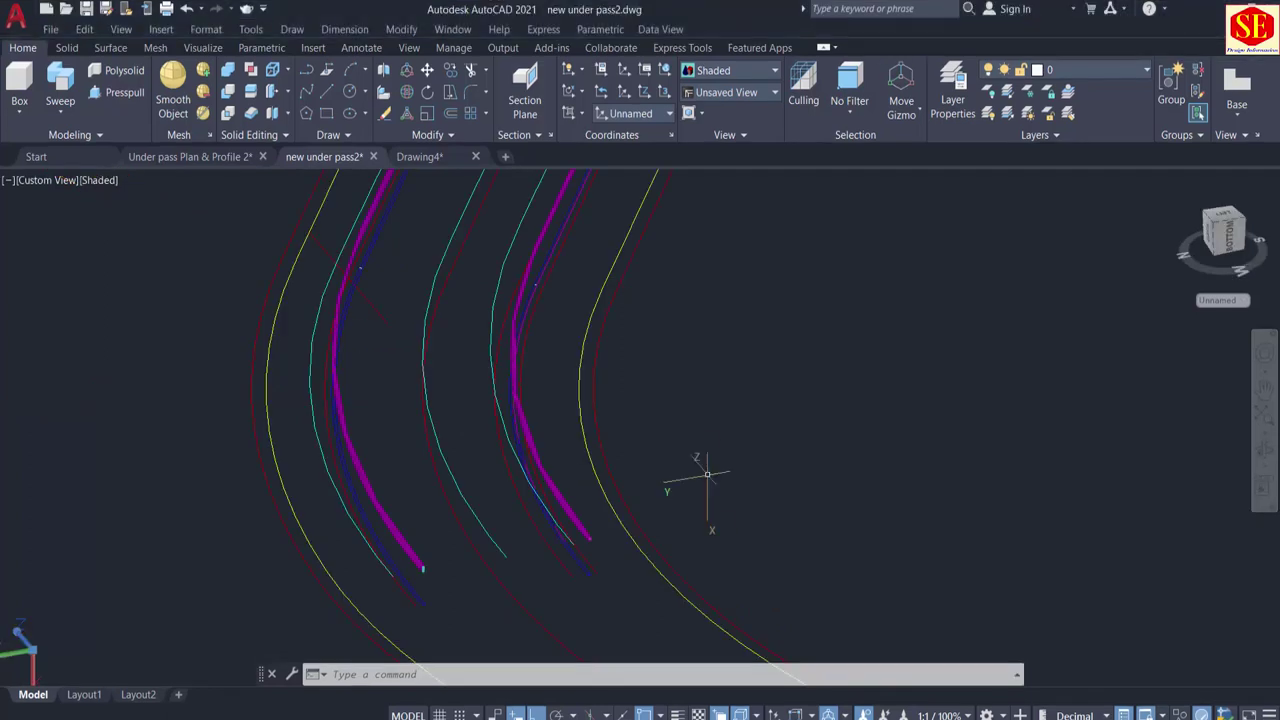
click(362, 514)
click(362, 514)
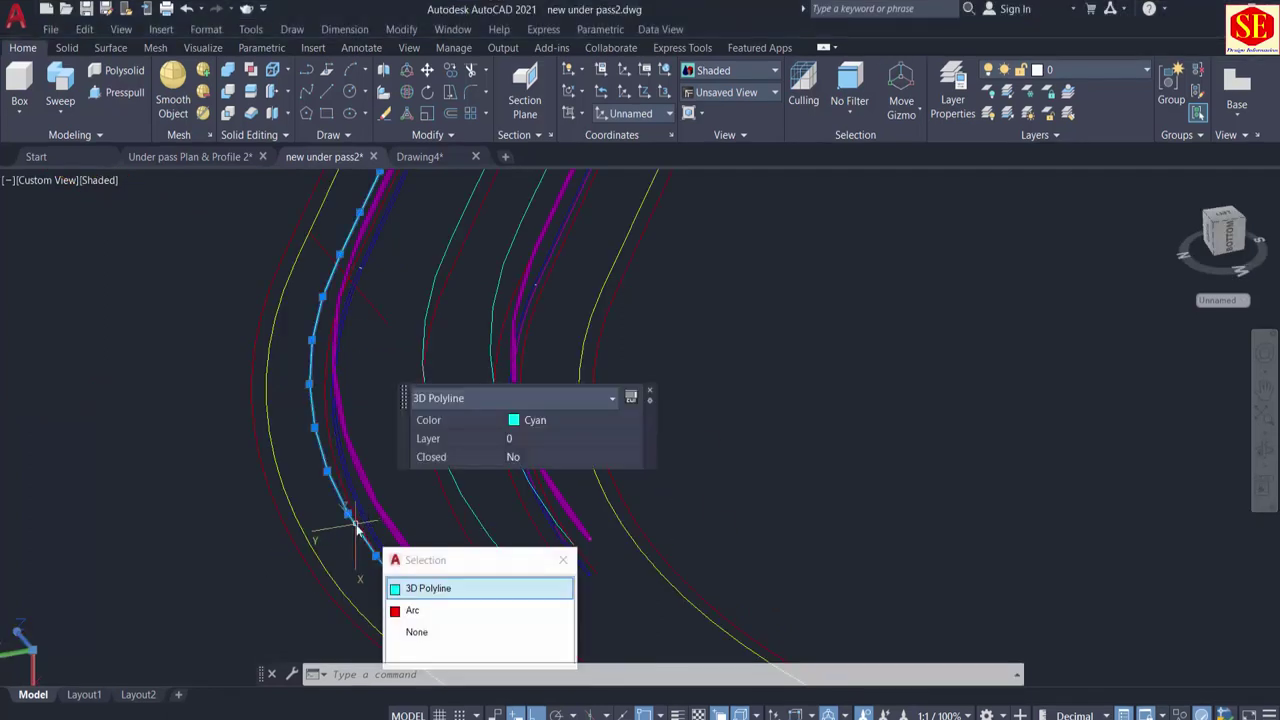
text(E)
key(Return)
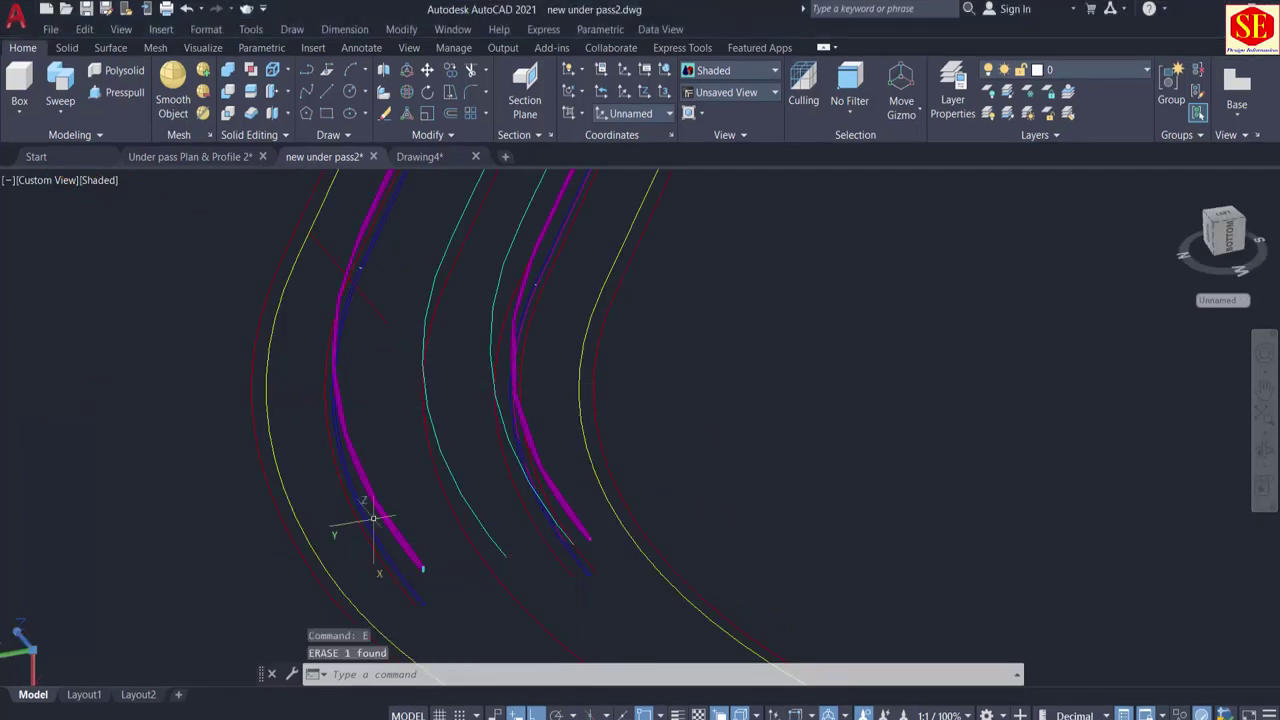
click(531, 486)
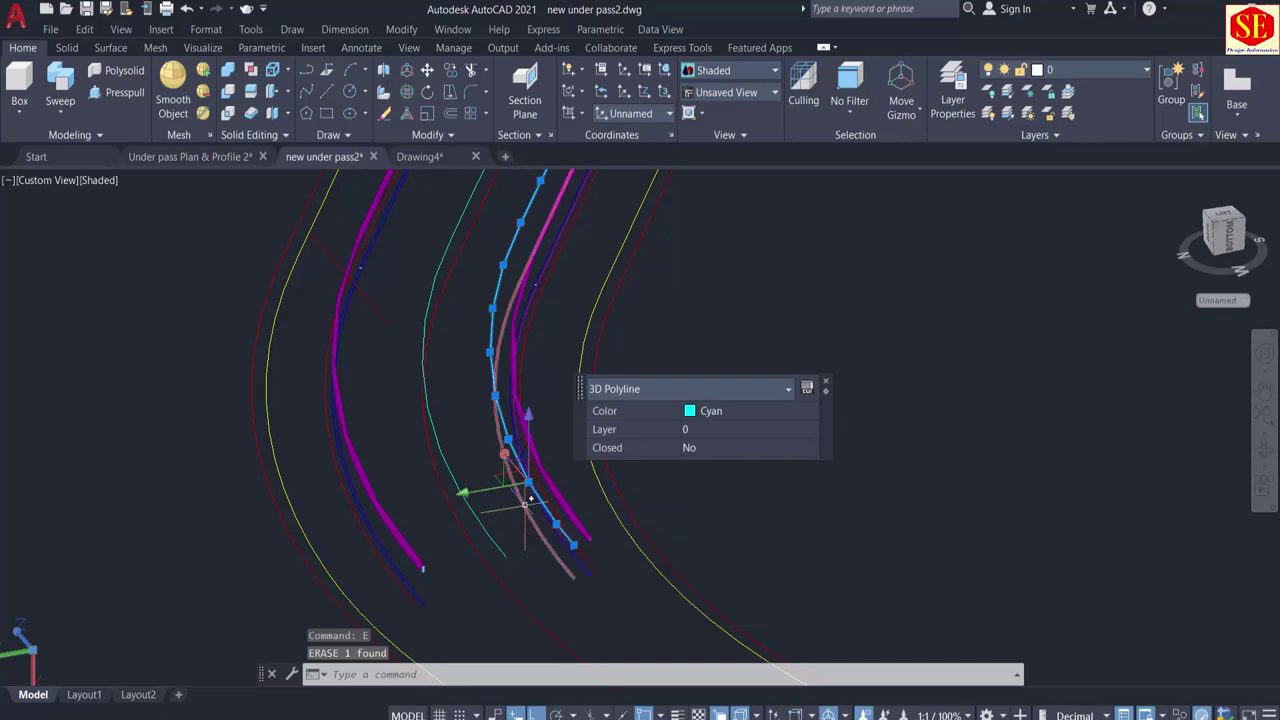
key(Return)
Step: Copy the cyan centre polyline of the ramp across the intersection 15 units to each side, towards both magenta walls
scroll(509, 510, down, 3)
shift+middle_drag(443, 525, 549, 523)
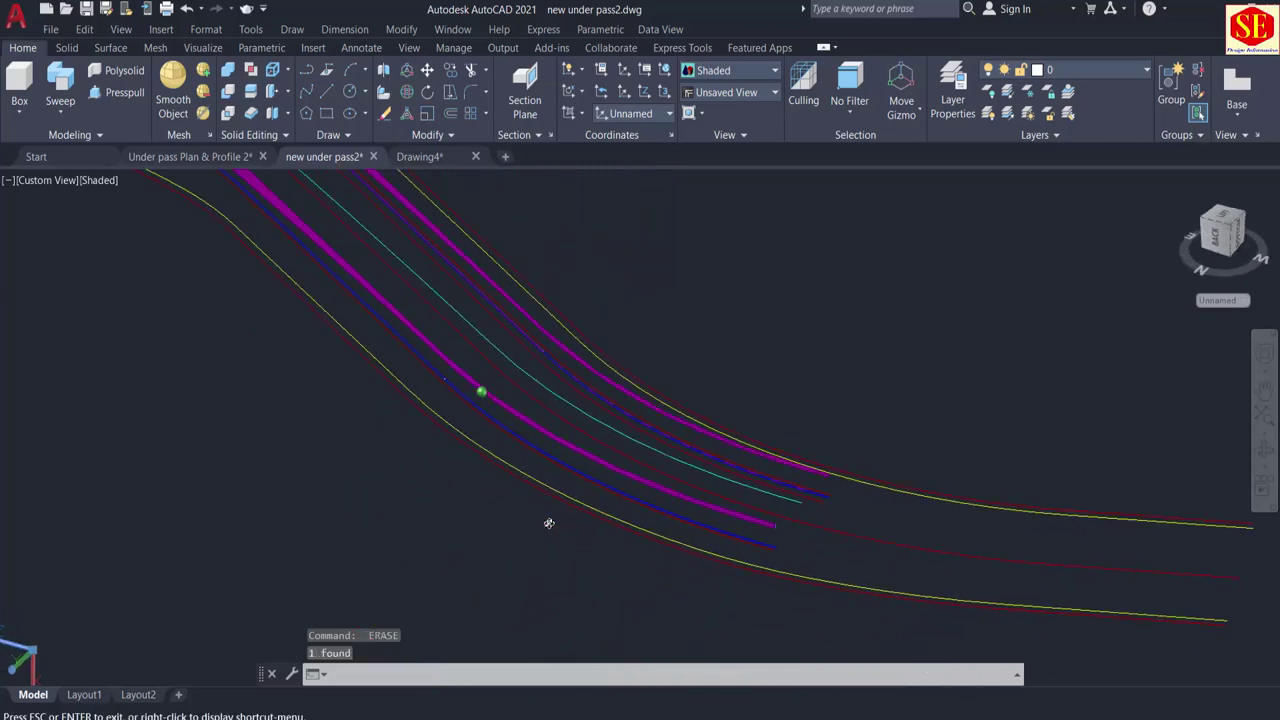
scroll(549, 523, down, 2)
middle_drag(251, 316, 693, 546)
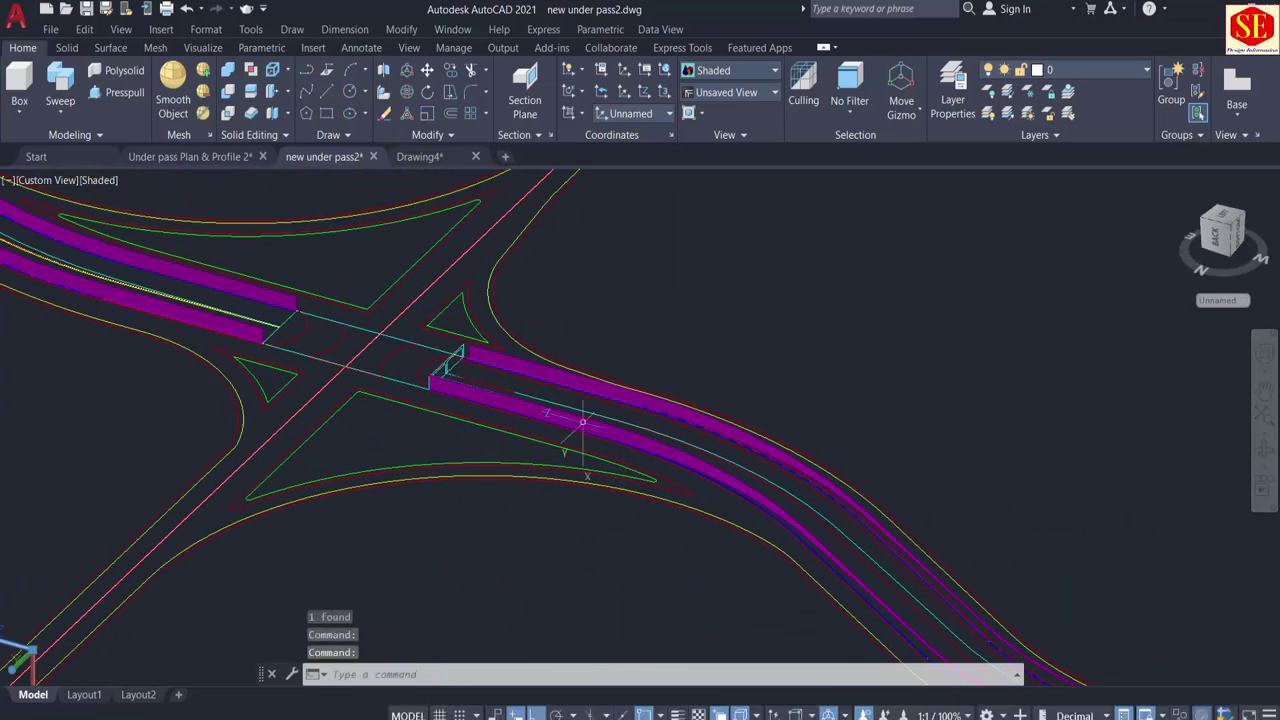
scroll(493, 401, up, 3)
middle_drag(48, 405, 770, 487)
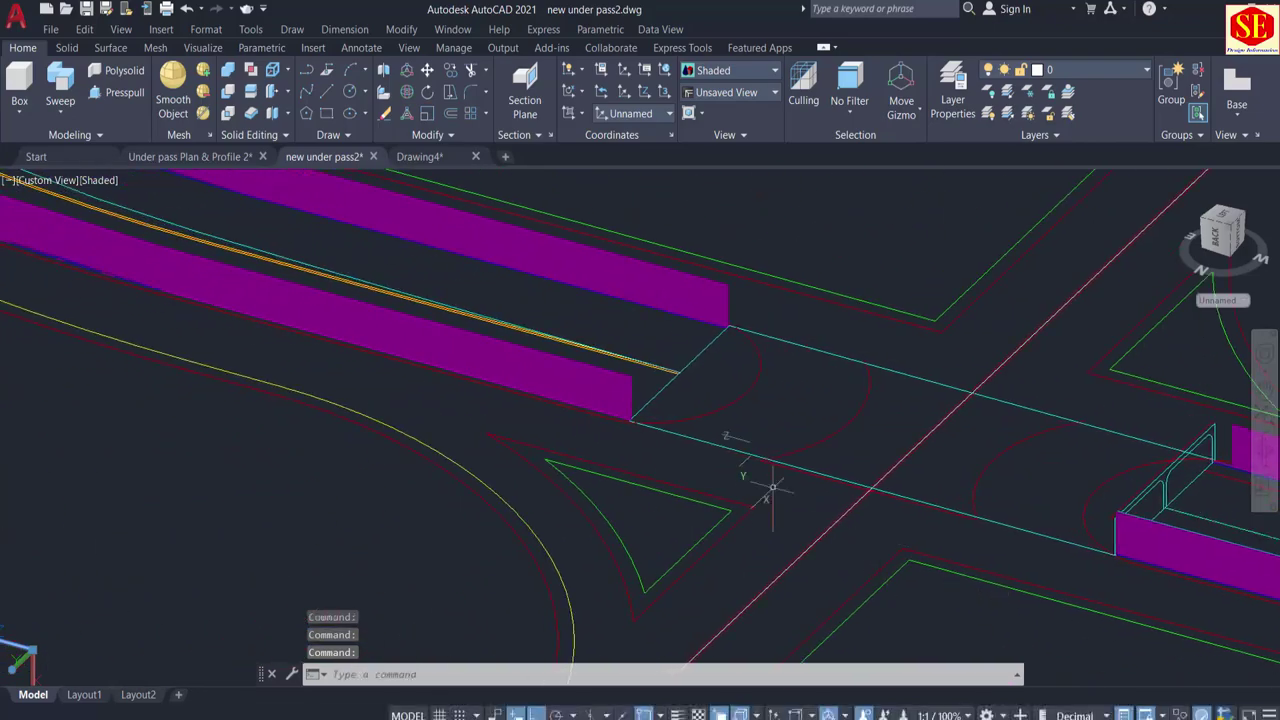
middle_drag(441, 479, 795, 570)
scroll(733, 536, down, 3)
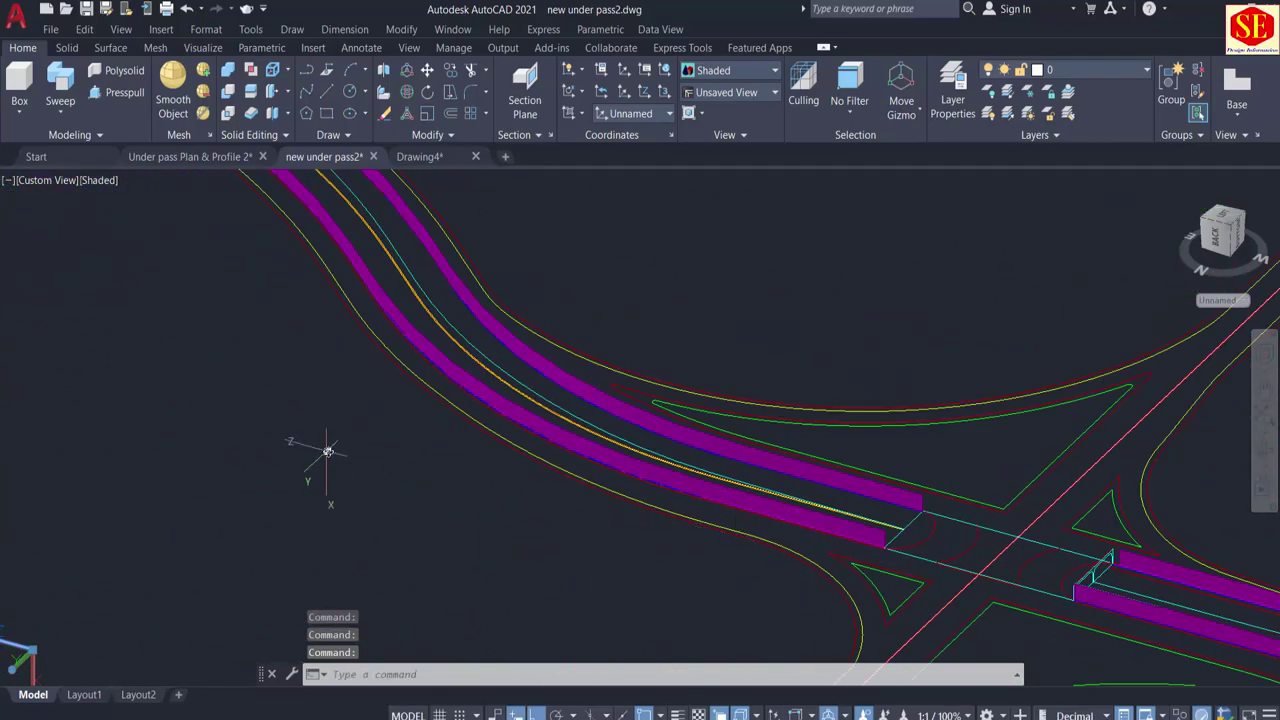
shift+middle_drag(328, 451, 377, 509)
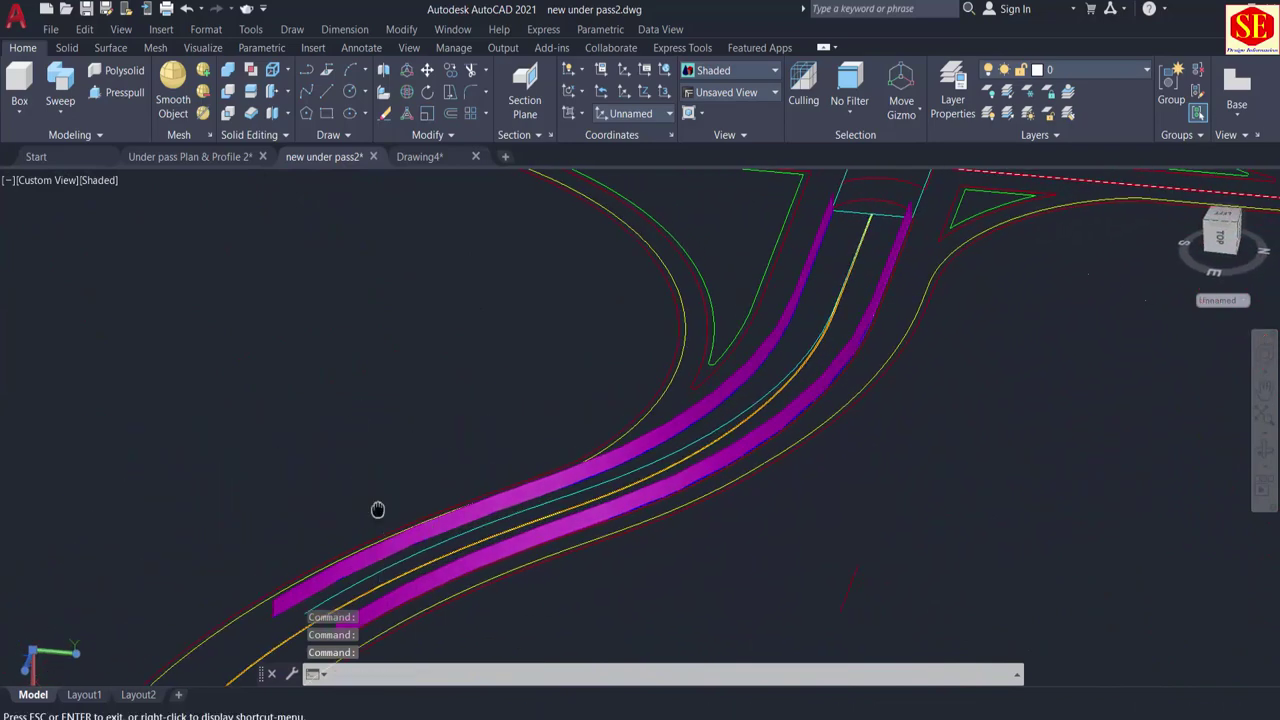
scroll(220, 414, up, 6)
shift+middle_drag(220, 414, 220, 644)
text(co)
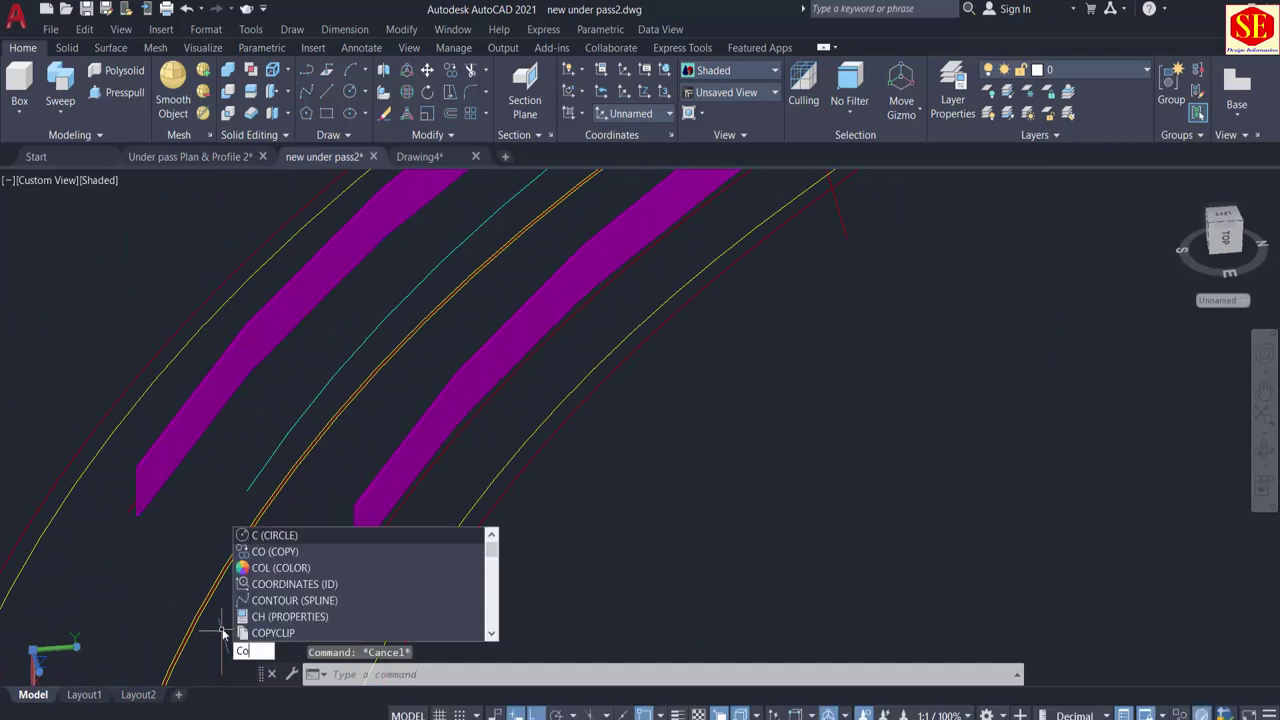
key(Return)
click(253, 478)
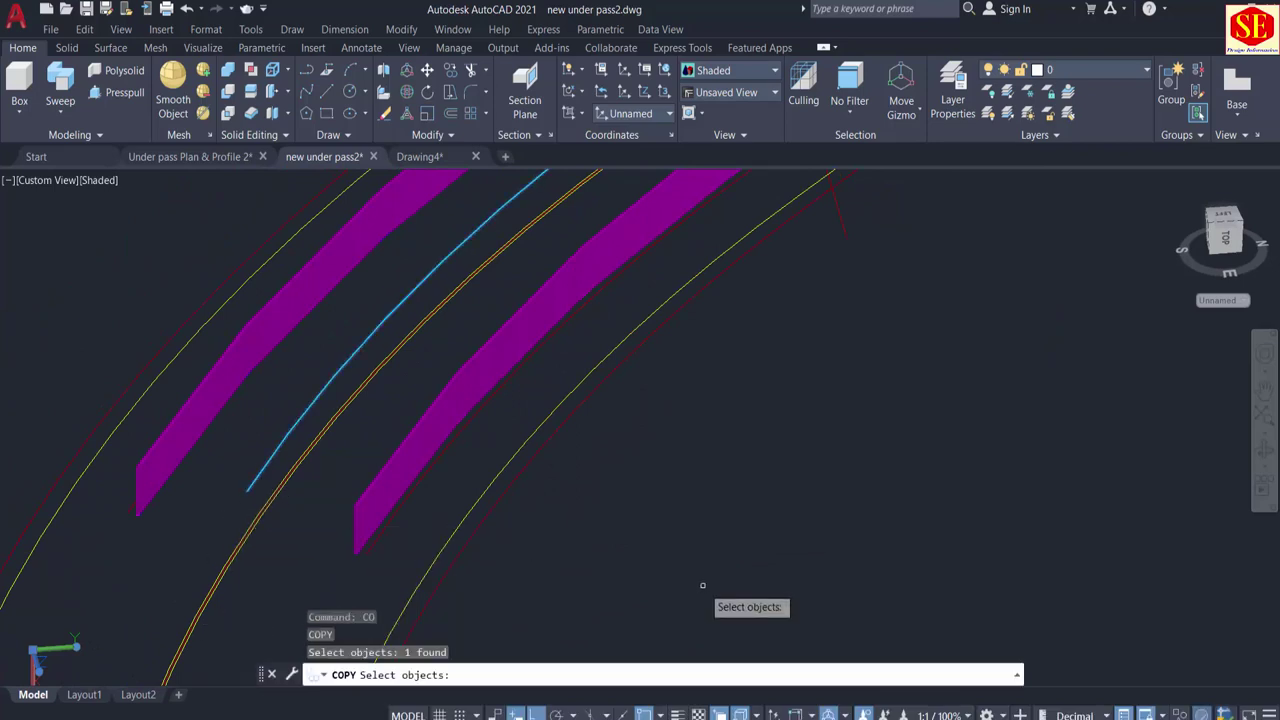
key(Return)
click(706, 580)
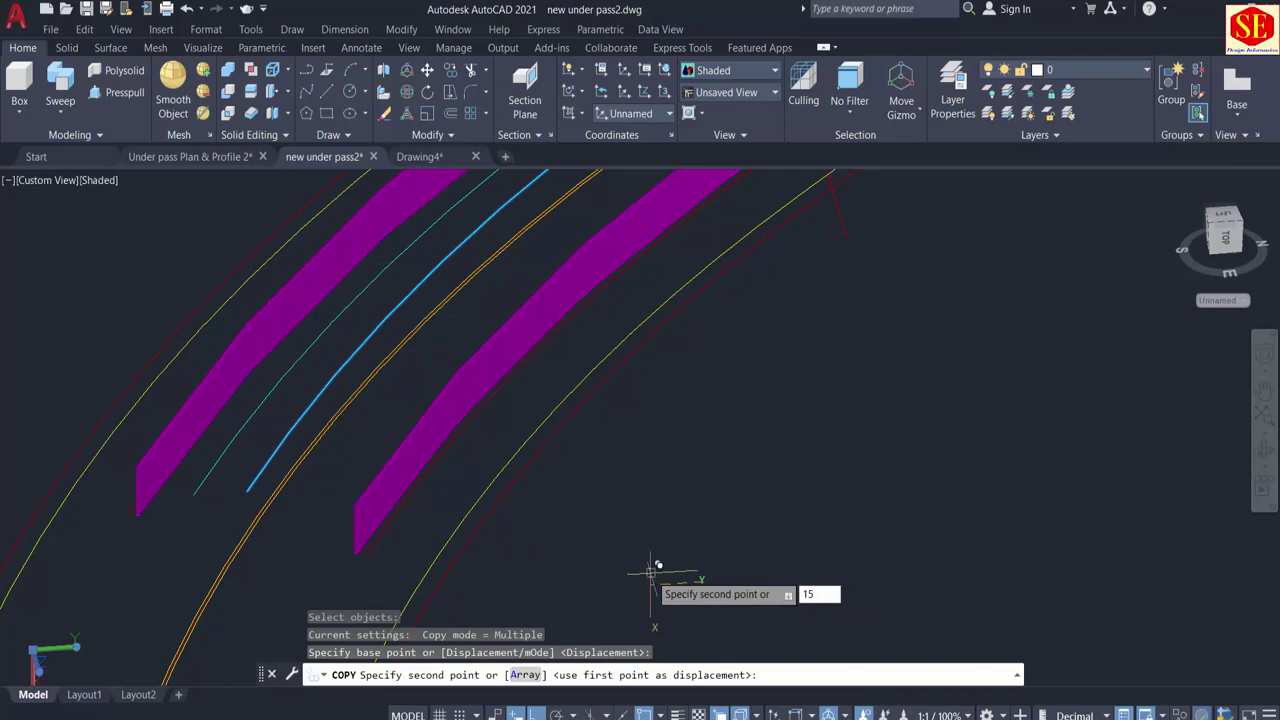
key(Return)
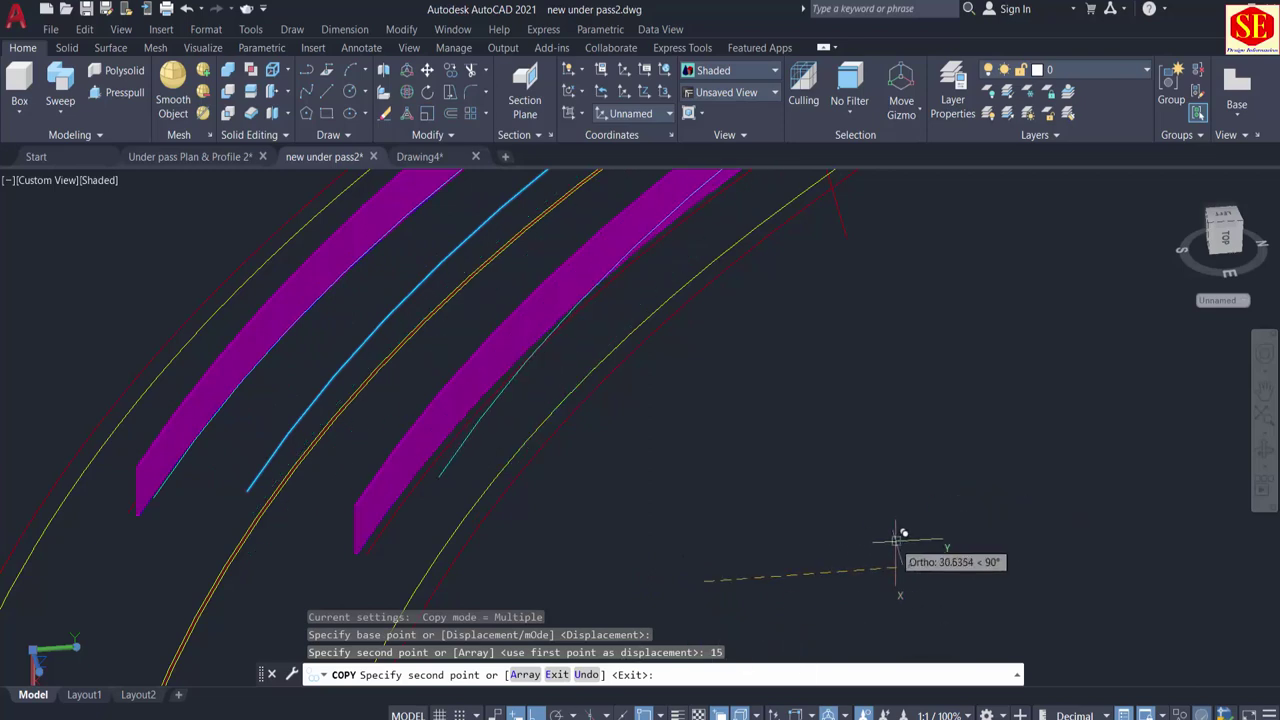
key(Return)
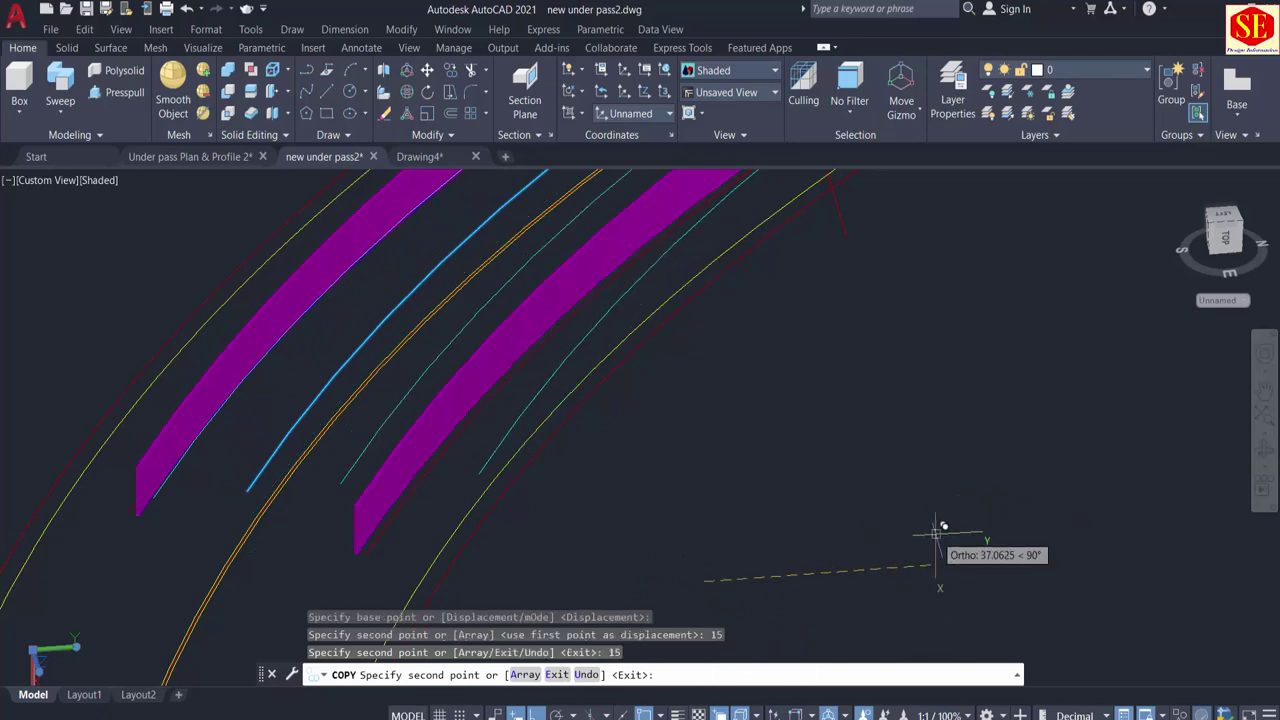
key(Escape)
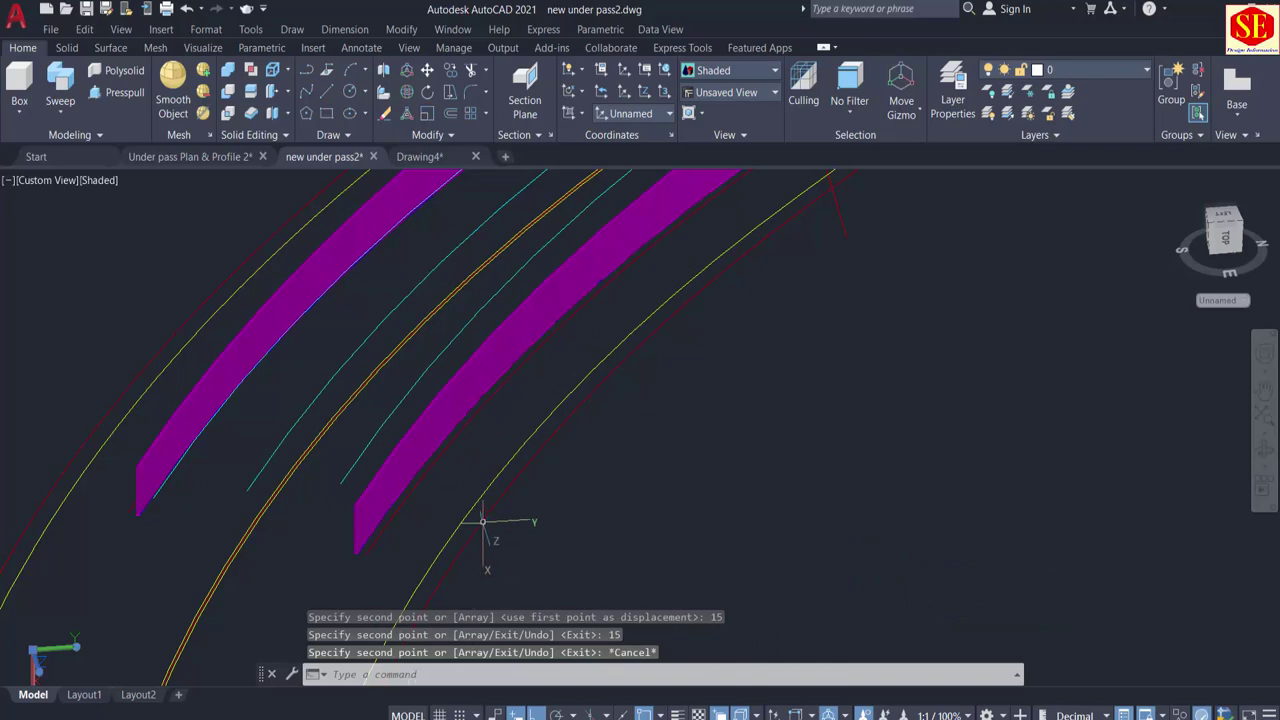
key(Escape)
Step: Draw an 8.2 by 10 rectangle in the empty area beside the outer end of this ramp
scroll(475, 462, down, 2)
shift+middle_drag(357, 518, 456, 539)
middle_drag(206, 486, 232, 440)
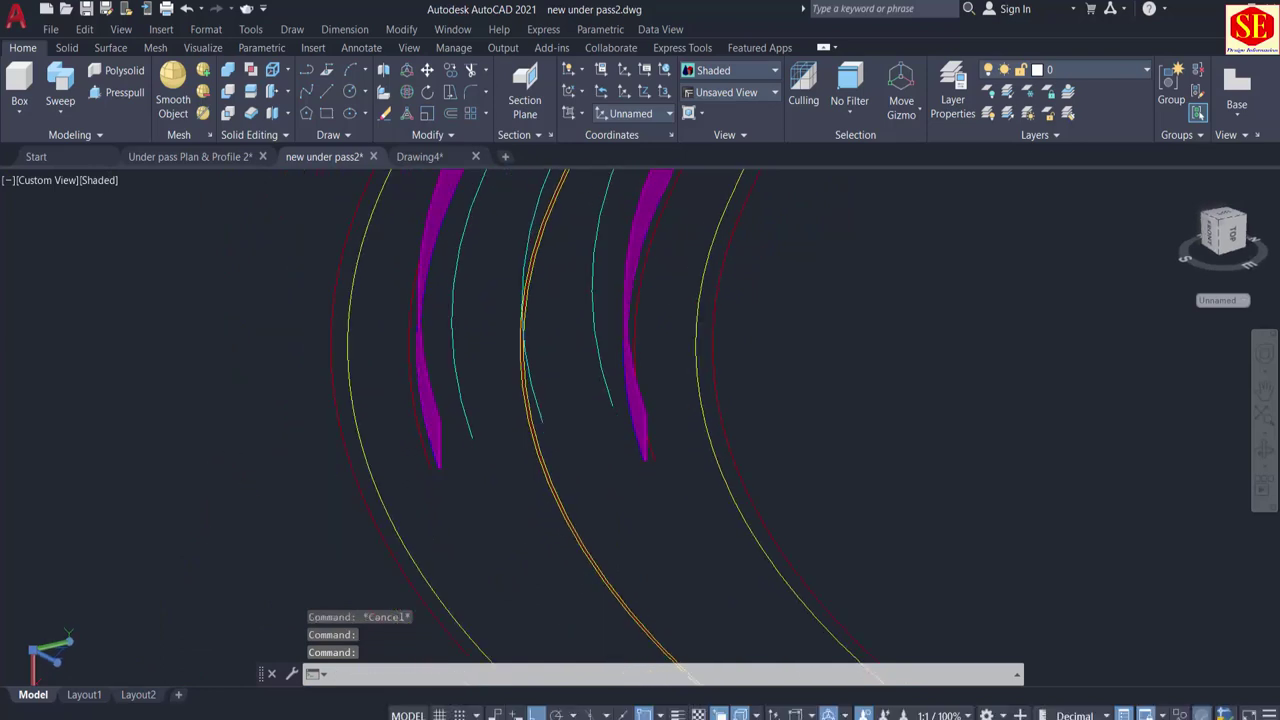
key(Return)
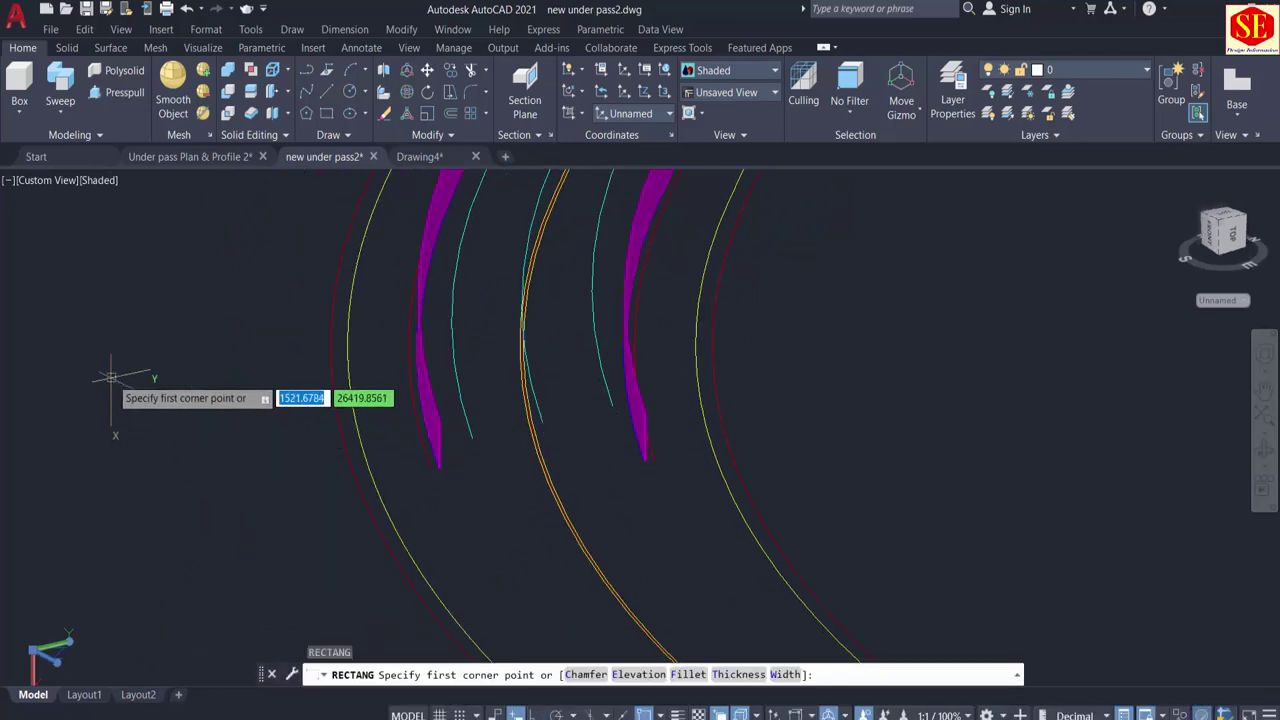
click(112, 374)
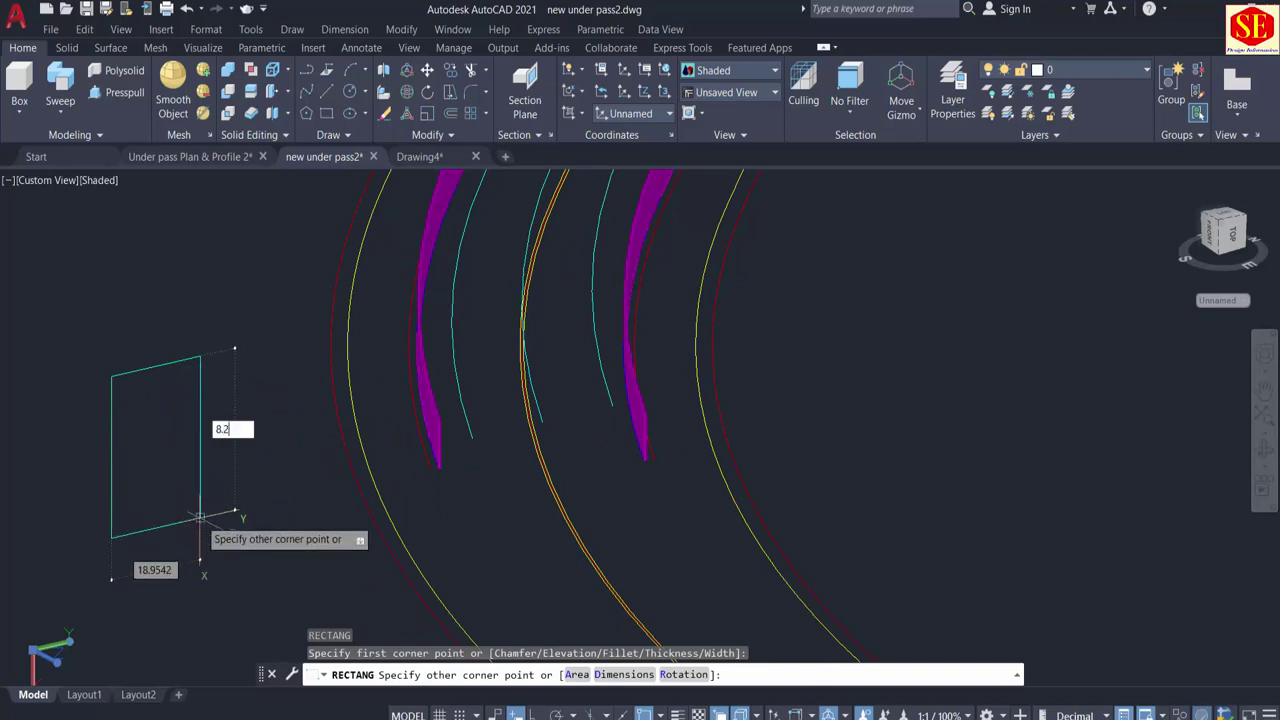
text(8.2)
key(Tab)
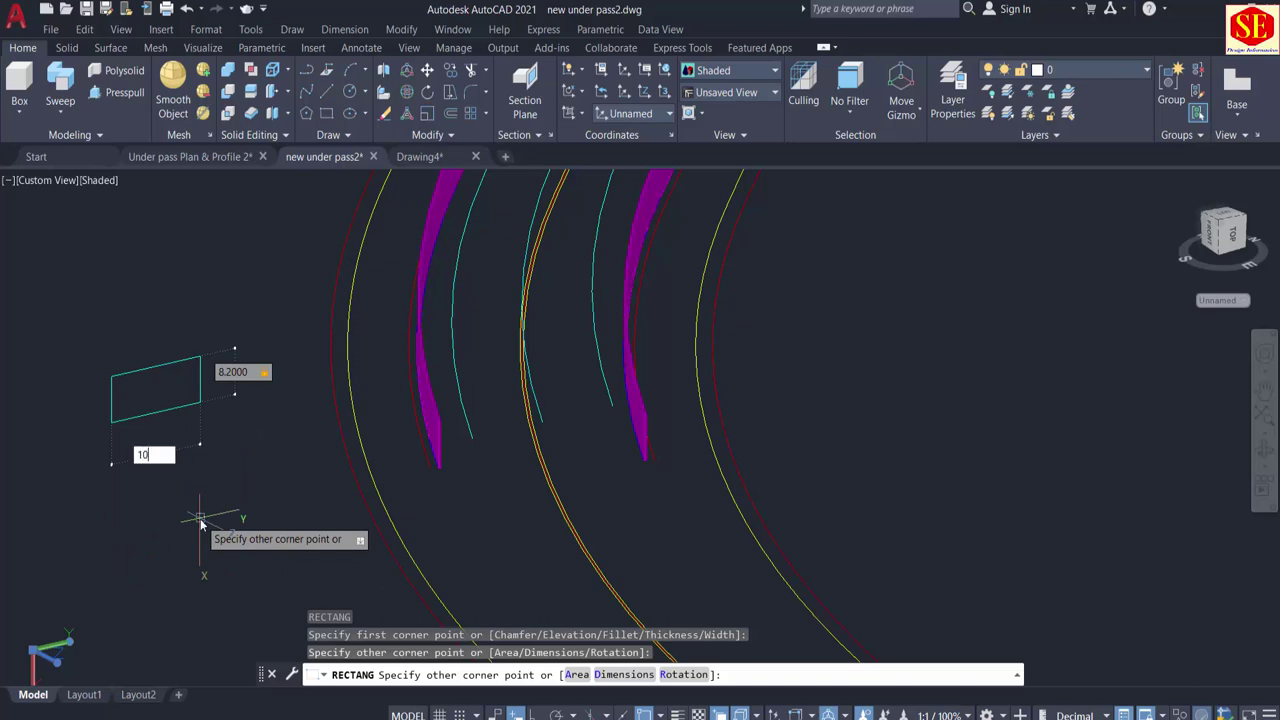
key(Return)
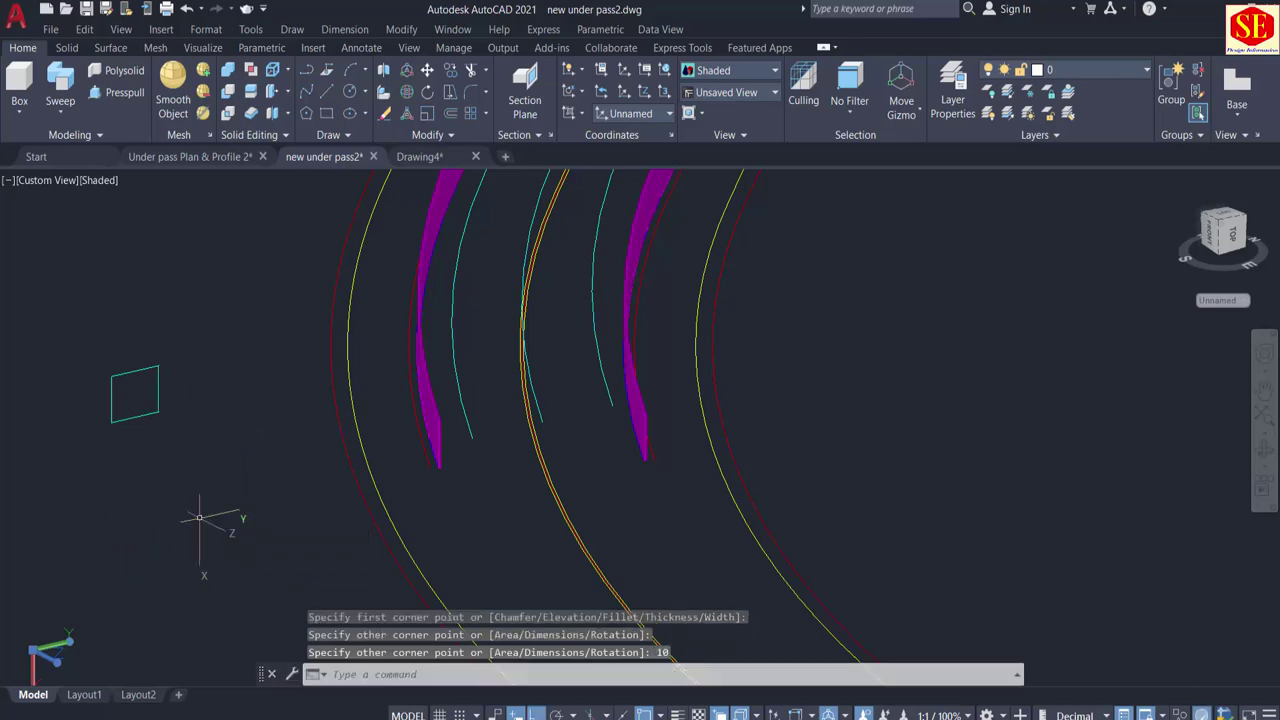
Step: Move the rectangle by its upper corner nearest the road onto the end of the copied polyline beside the first magenta wall
text(m)
key(Return)
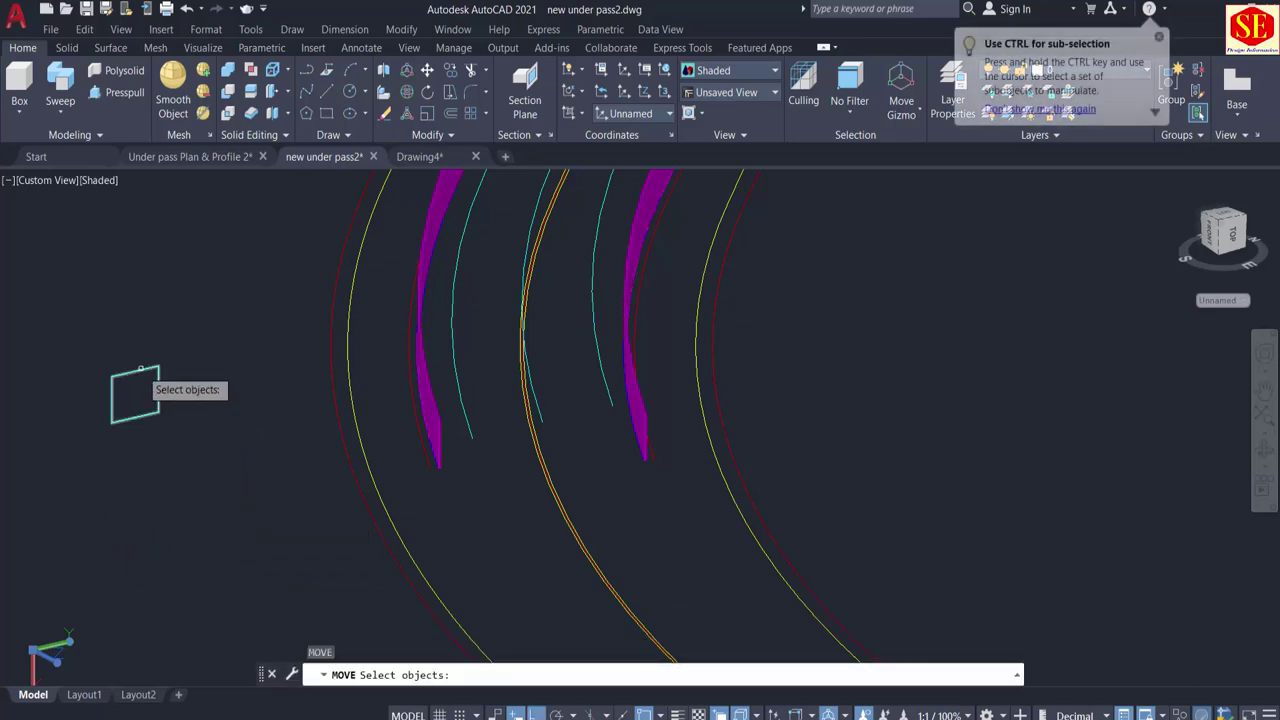
click(157, 390)
key(Return)
click(157, 366)
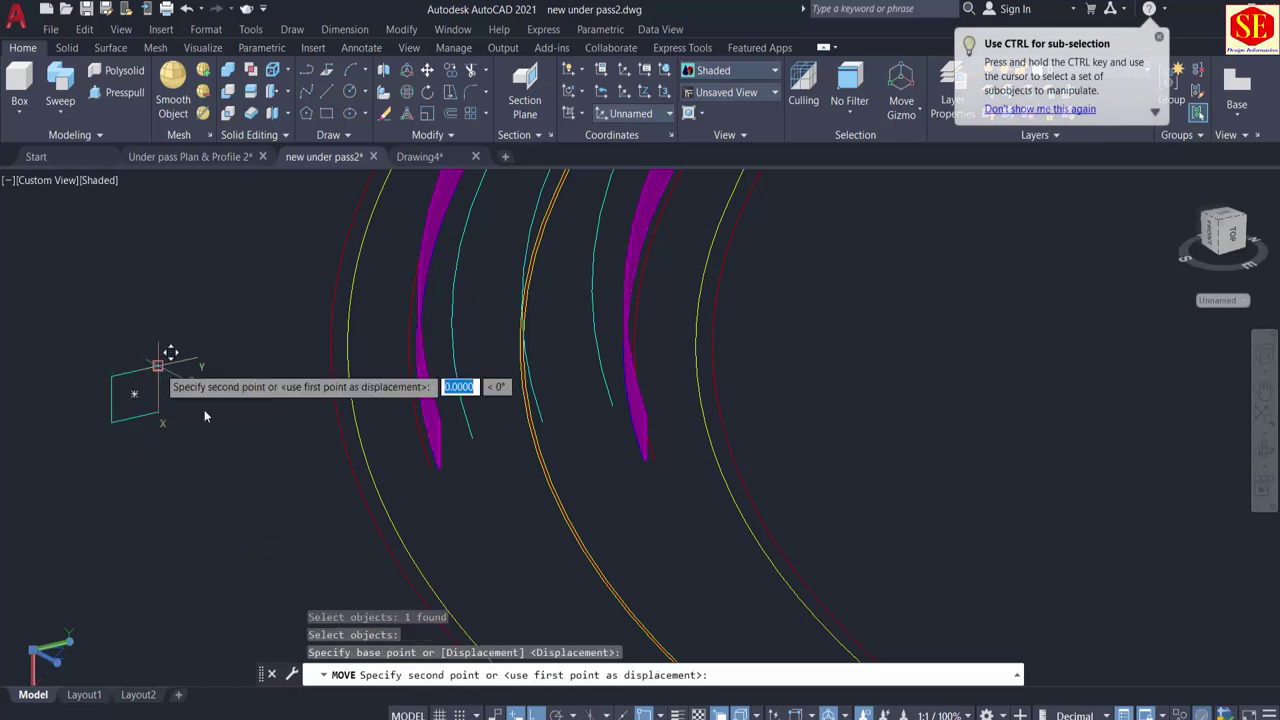
scroll(480, 460, up, 3)
click(479, 383)
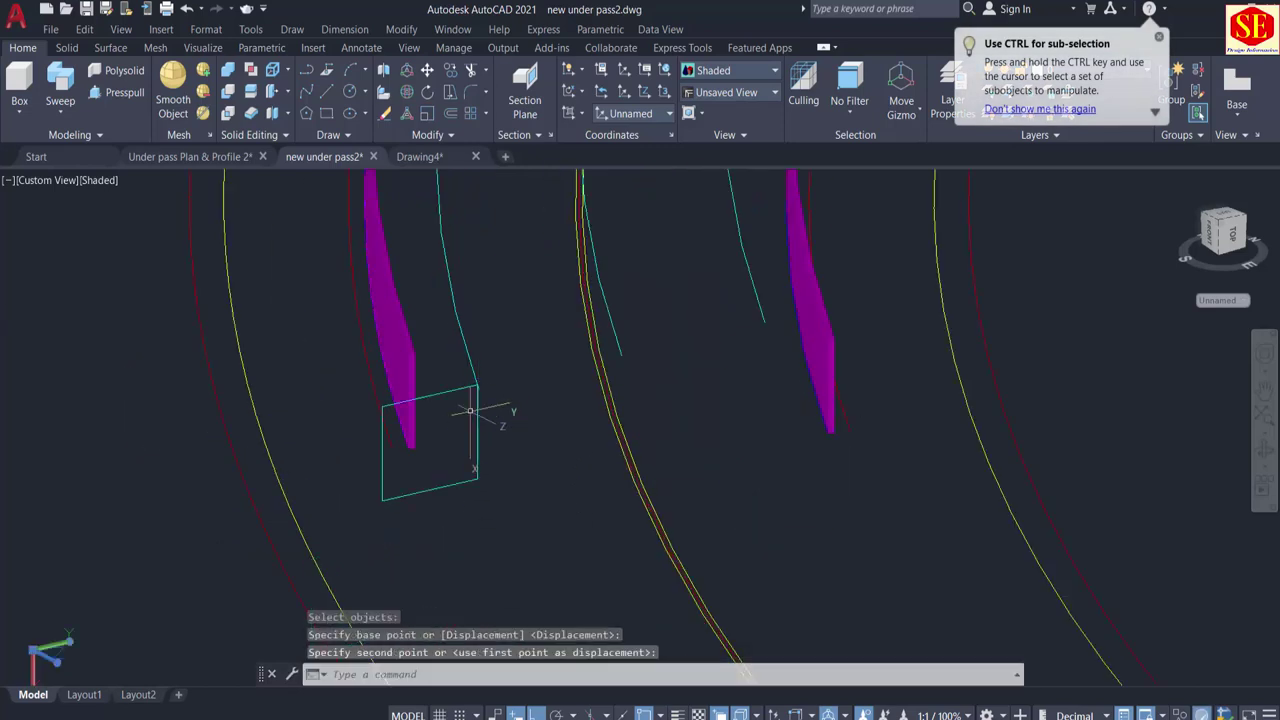
Step: Sweep the rectangle along the copied polyline beside the first magenta wall, with its corner on the polyline as base point and perpendicular alignment set to No
scroll(404, 513, down, 1)
shift+middle_drag(437, 525, 428, 505)
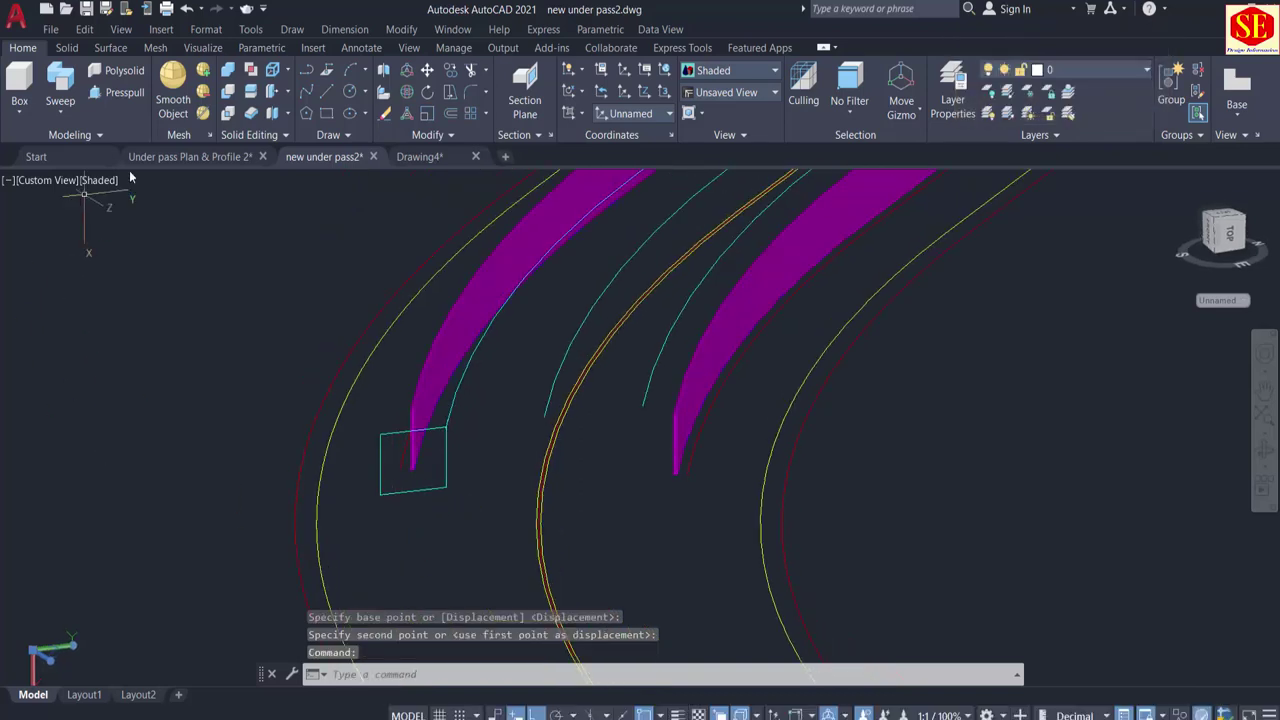
click(60, 80)
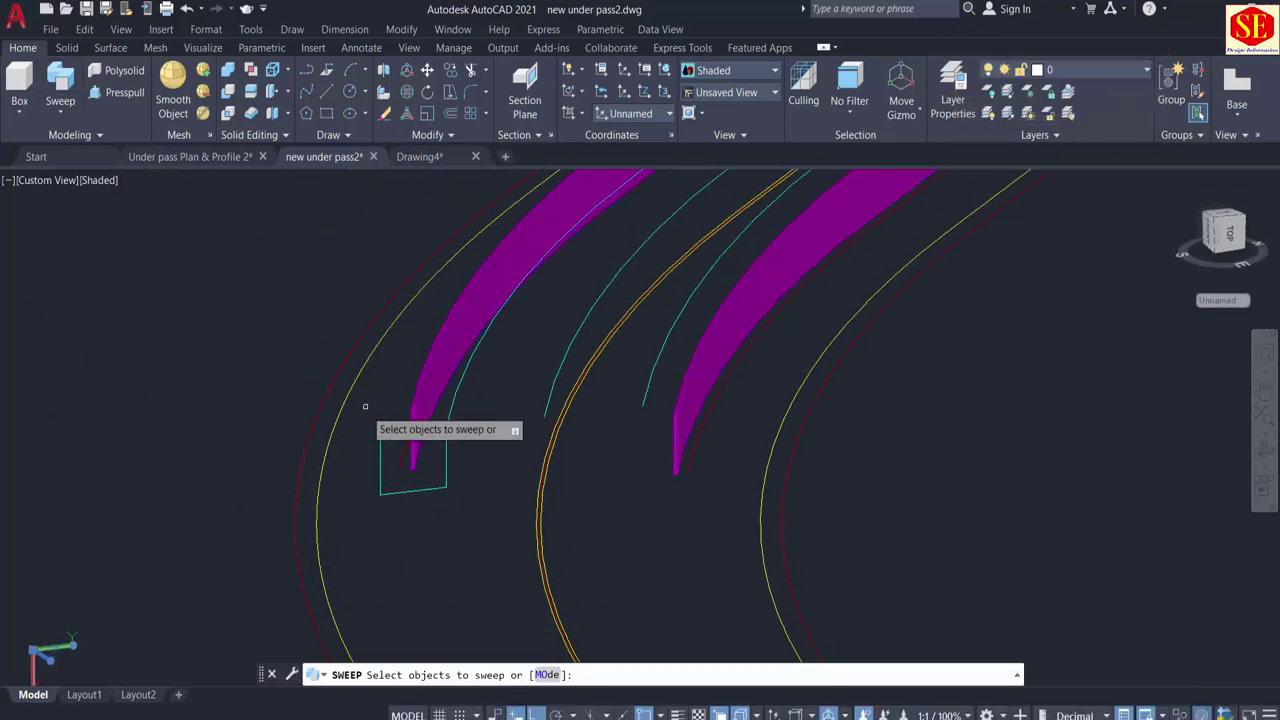
click(393, 432)
right_click(480, 526)
click(500, 537)
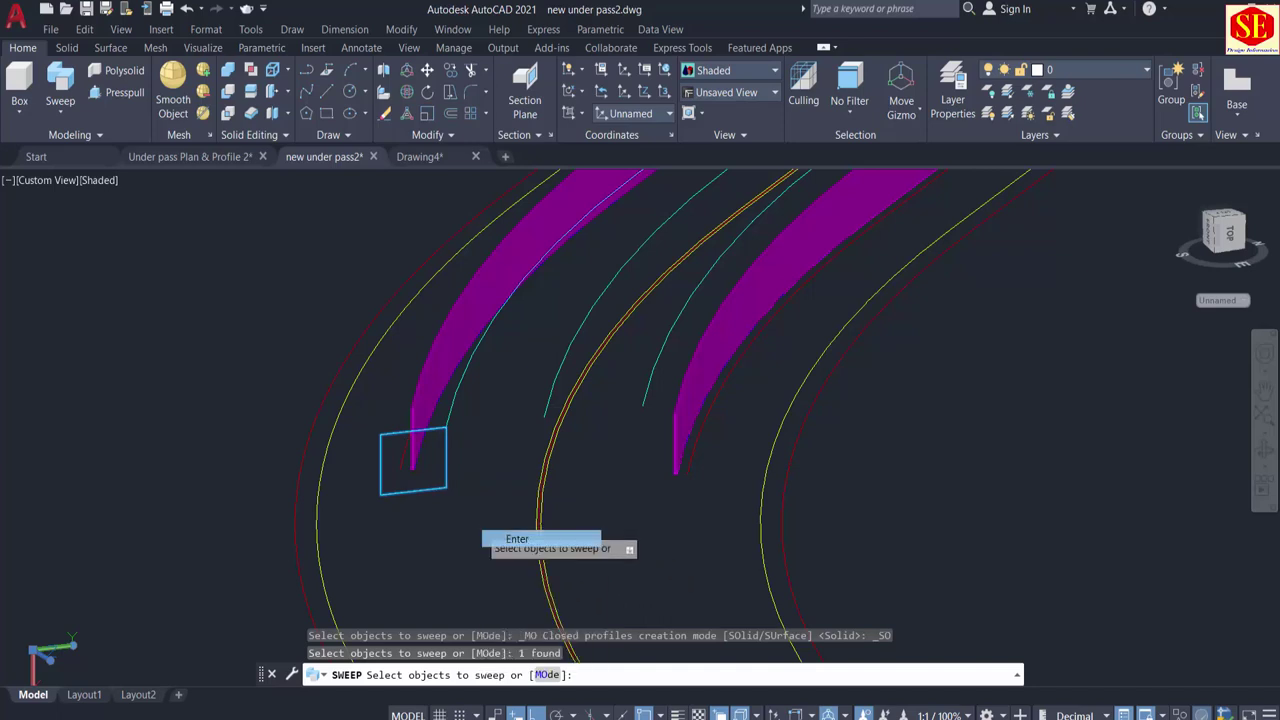
click(584, 676)
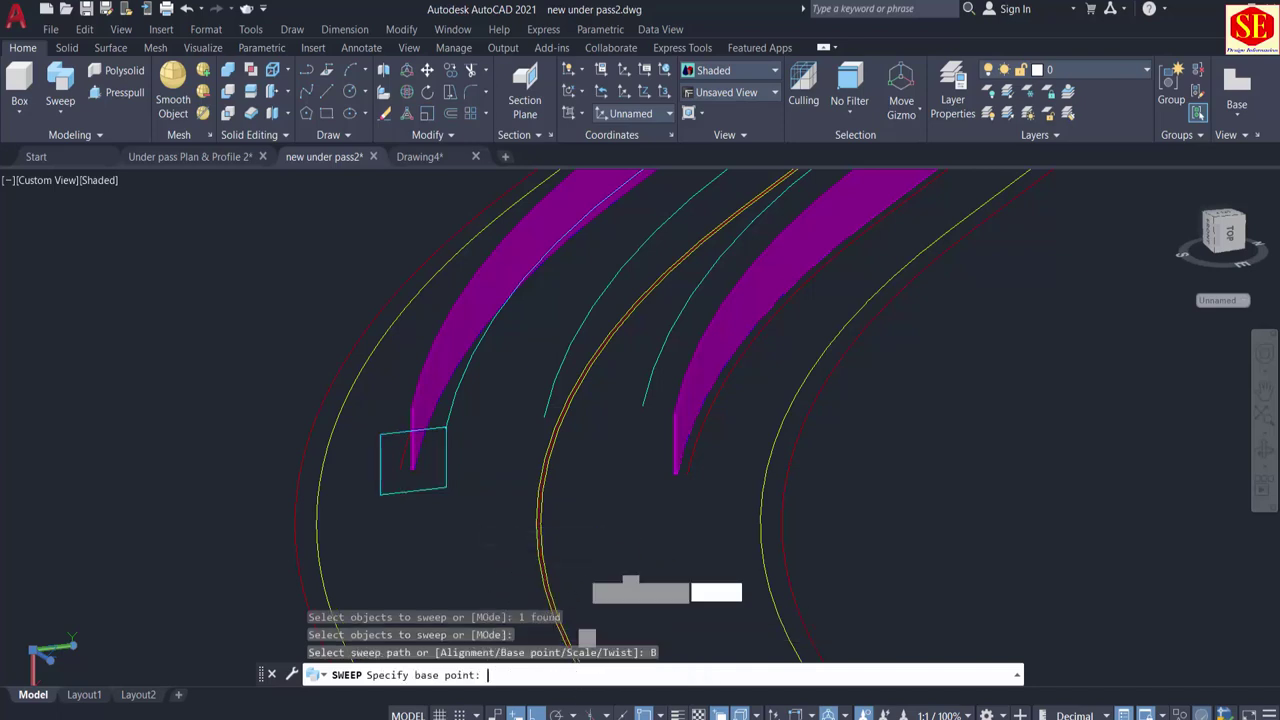
click(445, 429)
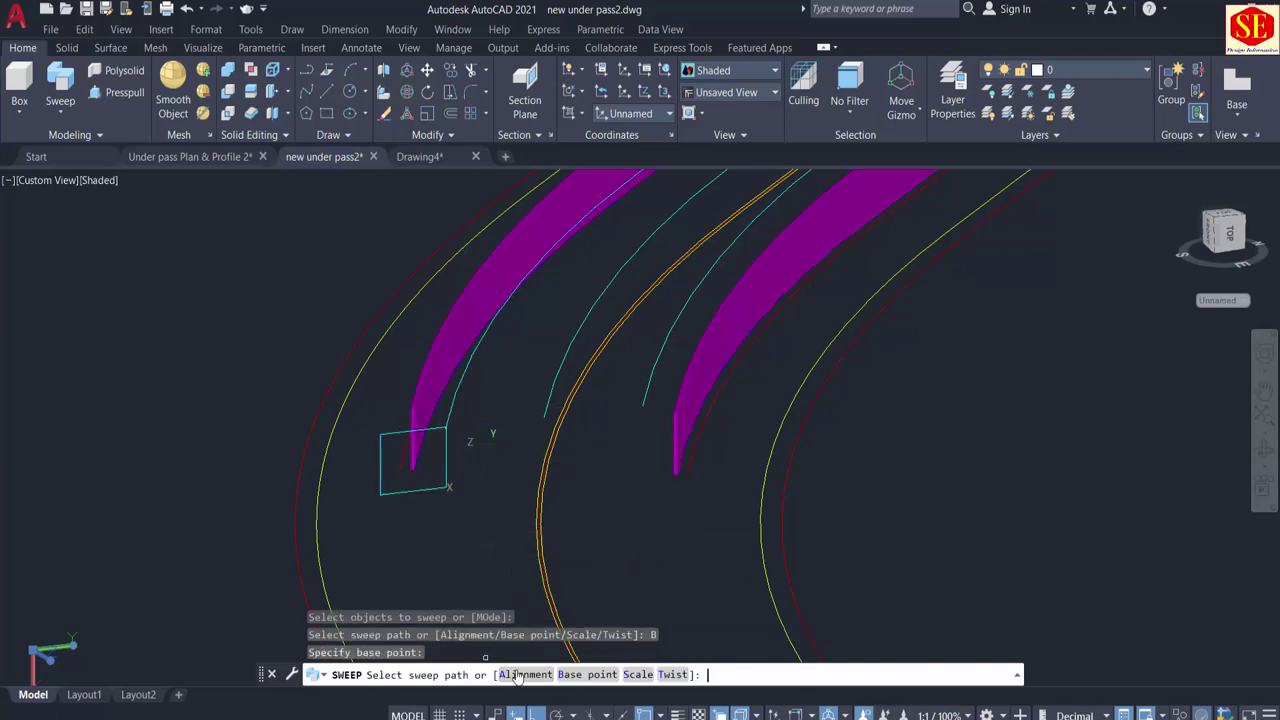
click(517, 676)
click(724, 676)
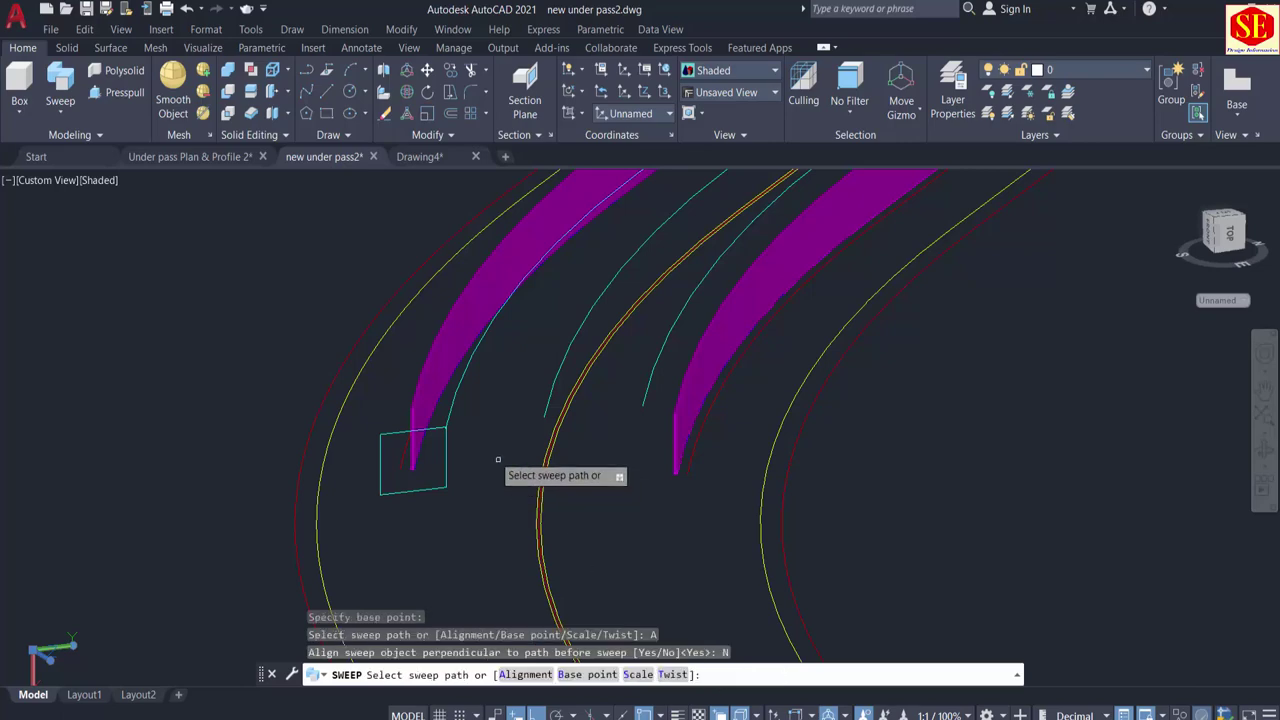
click(450, 402)
Step: Move the swept solid by the midpoint of its lower end edge onto the midpoint of the first magenta wall's bottom end edge at the intersection
scroll(459, 551, down, 2)
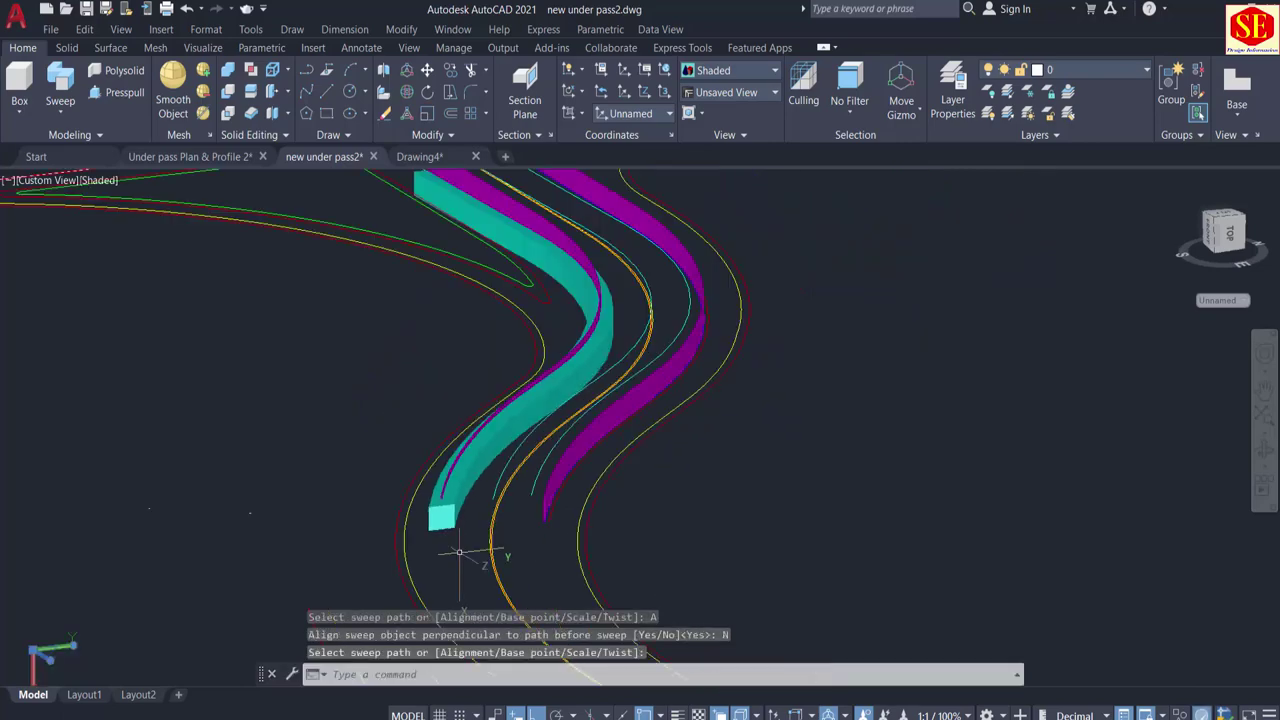
scroll(450, 400, down, 2)
middle_drag(450, 400, 474, 506)
scroll(496, 398, up, 3)
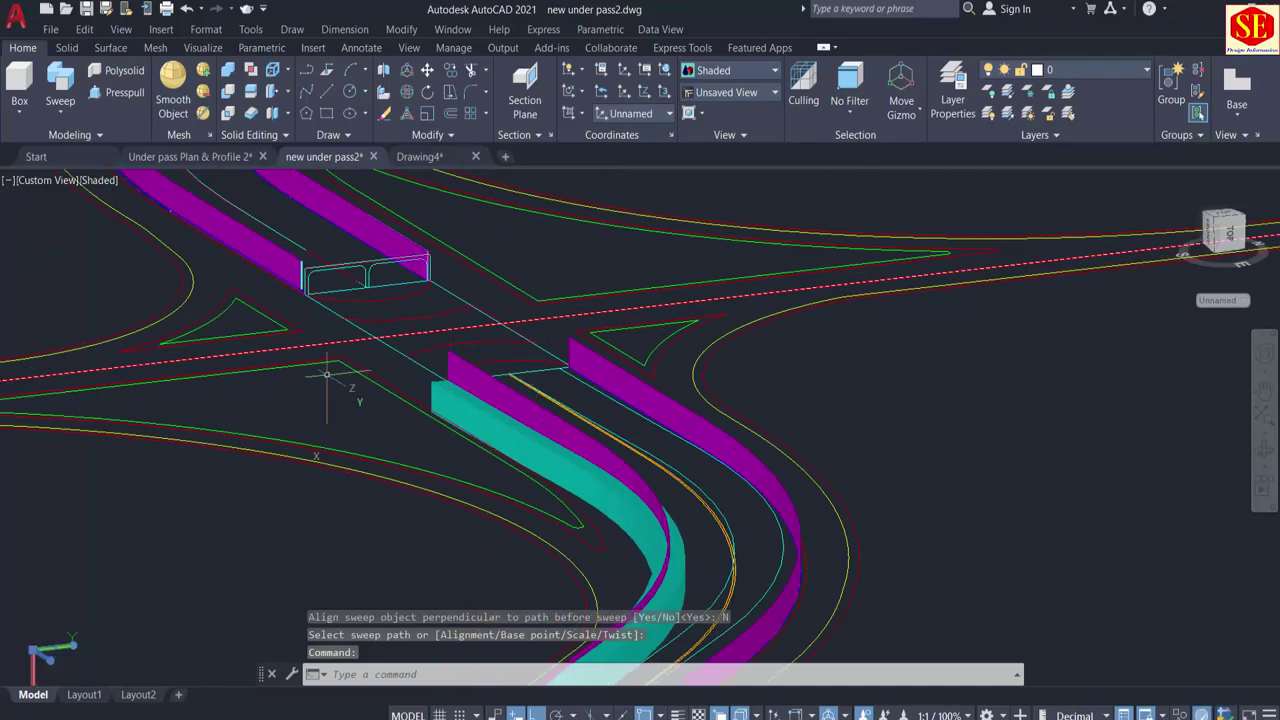
shift+middle_drag(339, 525, 540, 315)
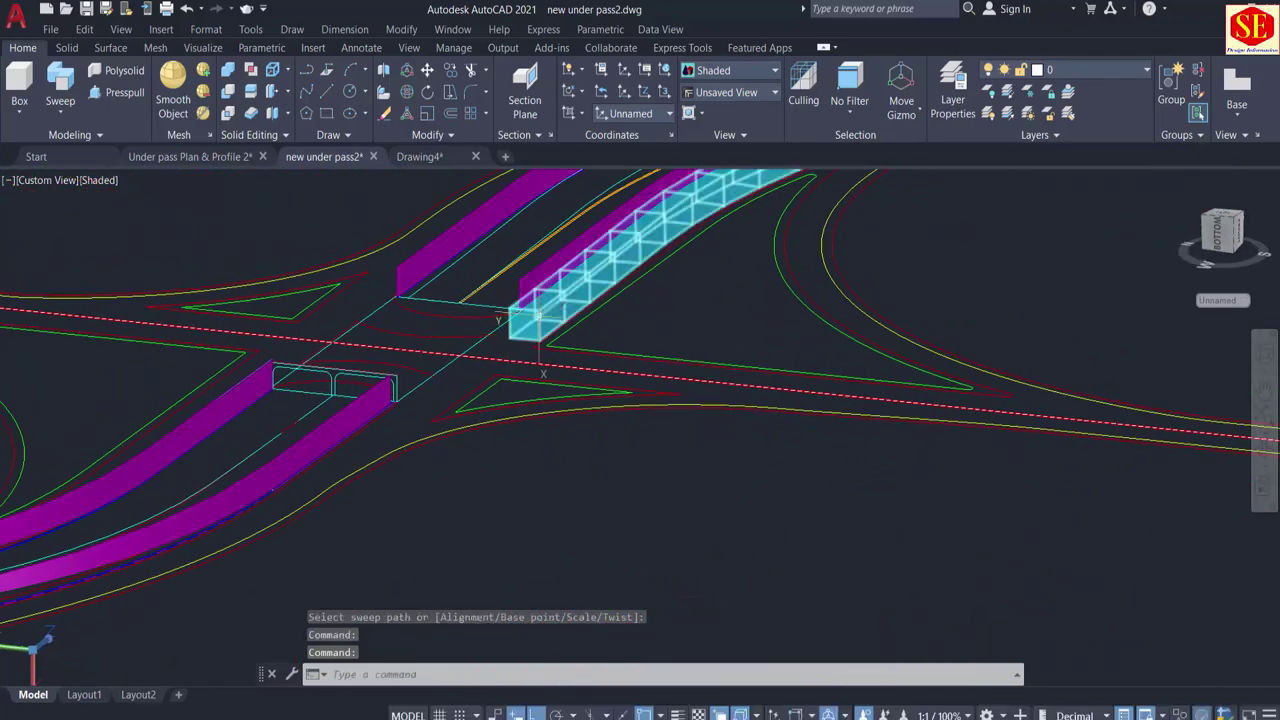
scroll(540, 312, up, 3)
scroll(471, 337, up, 2)
scroll(524, 462, up, 2)
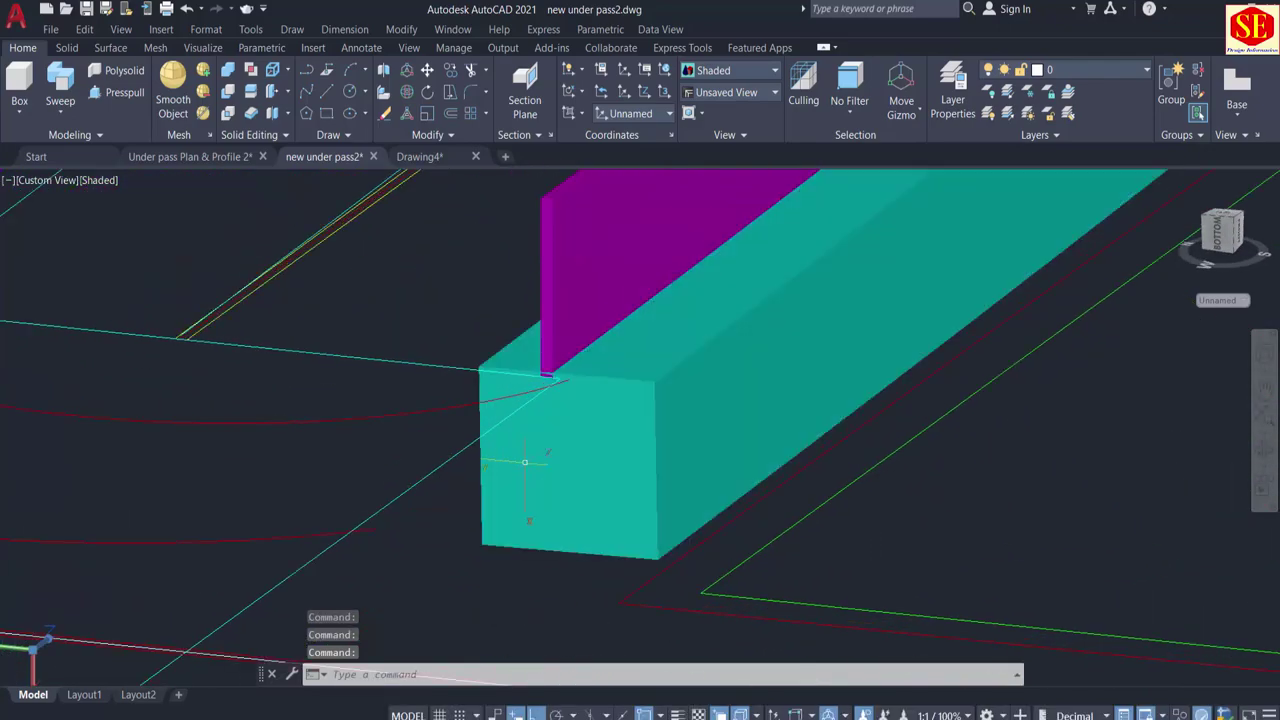
key(Return)
click(536, 450)
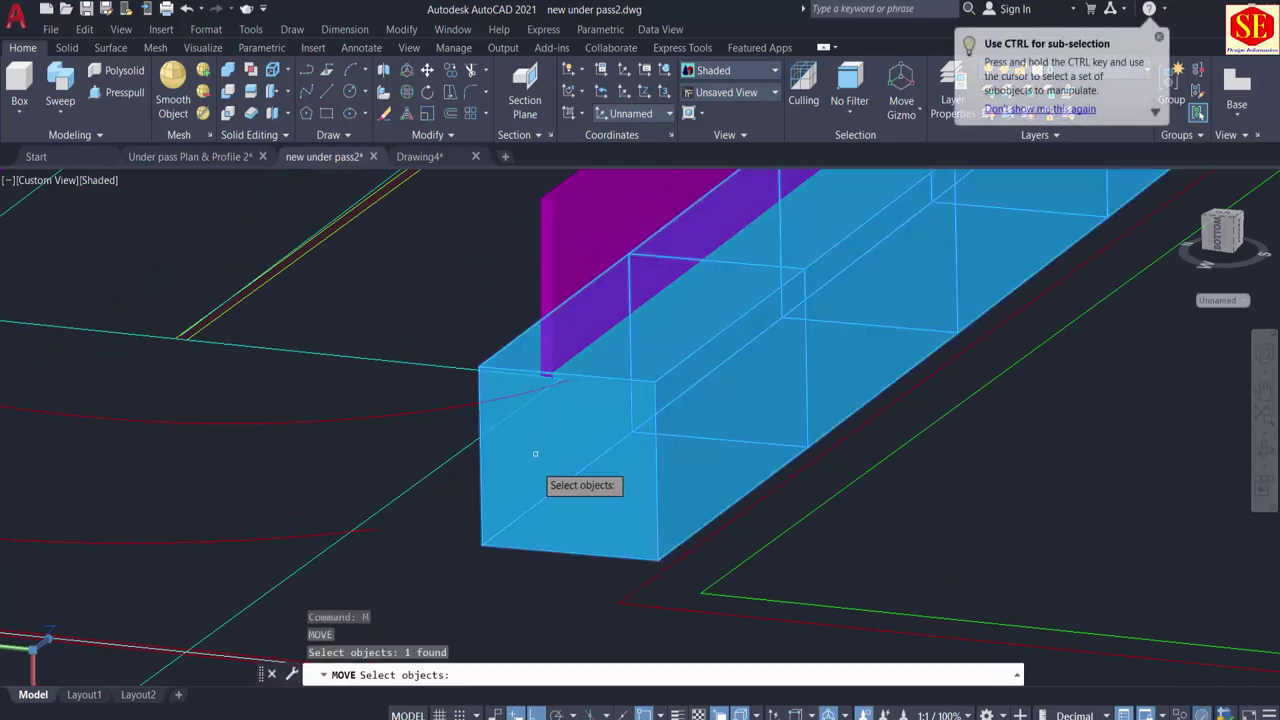
scroll(543, 557, up, 2)
key(Return)
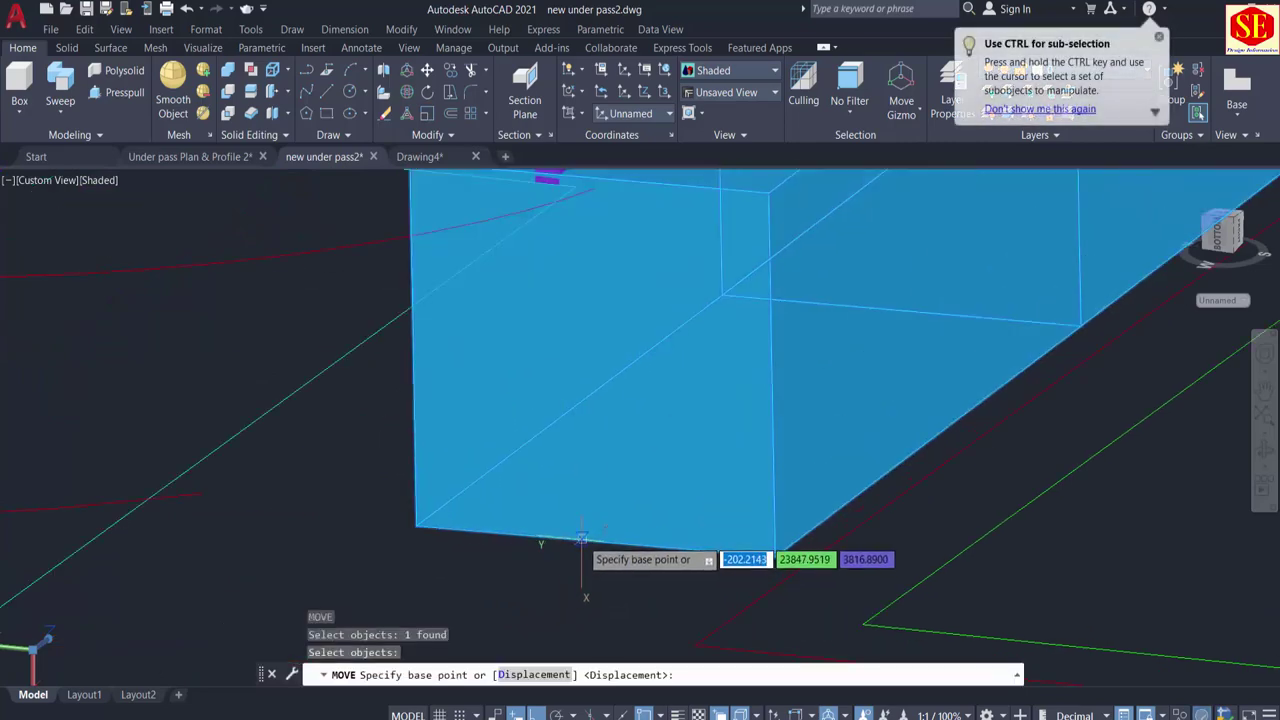
click(587, 537)
scroll(591, 449, down, 3)
scroll(571, 371, up, 5)
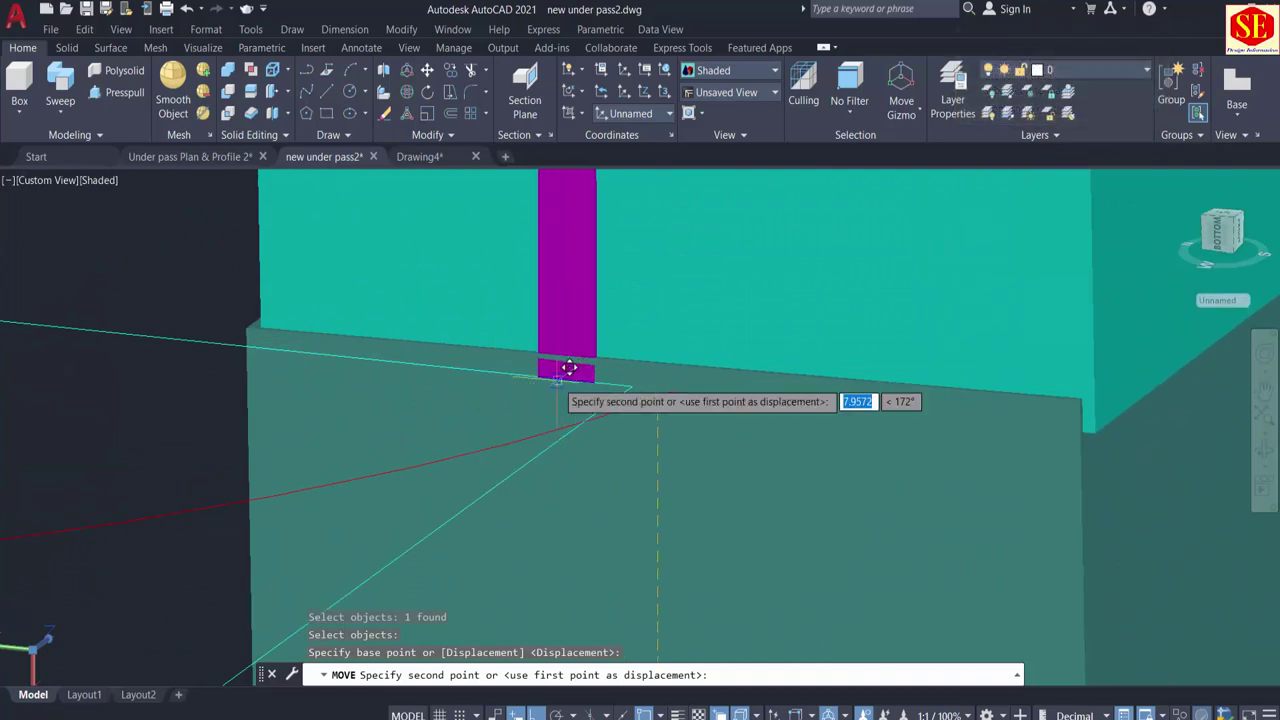
scroll(580, 366, up, 3)
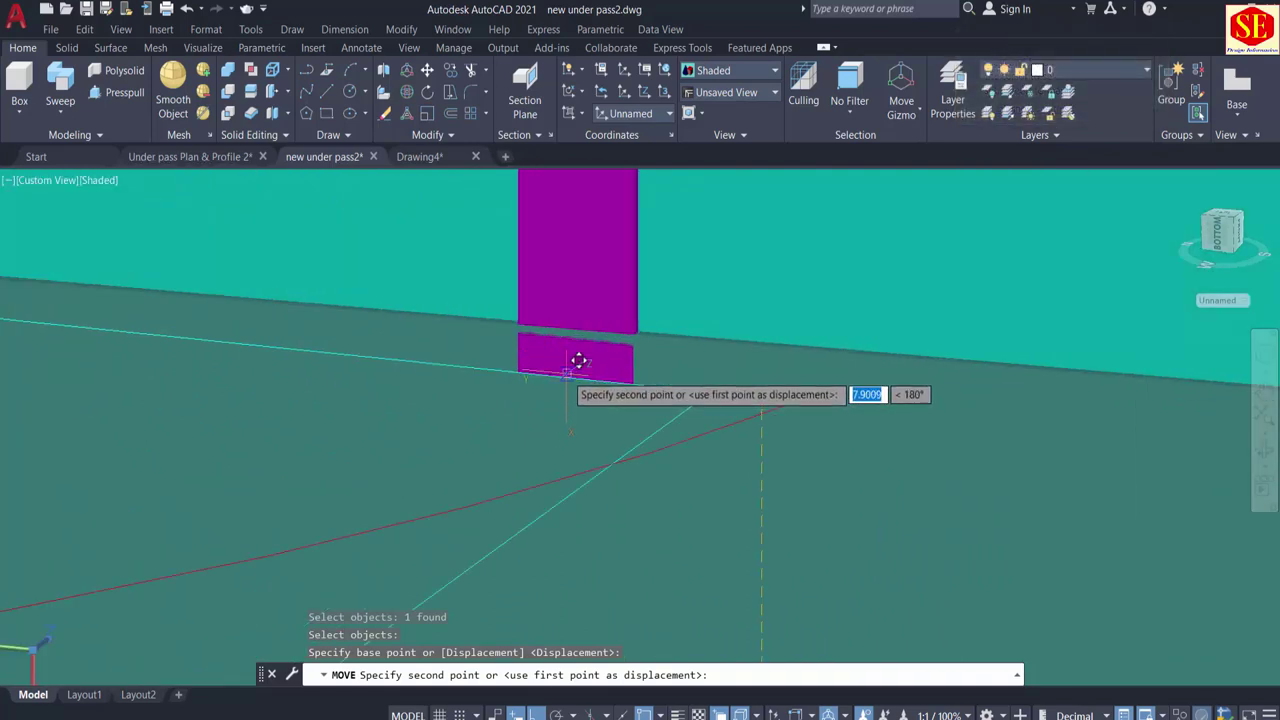
scroll(578, 360, up, 3)
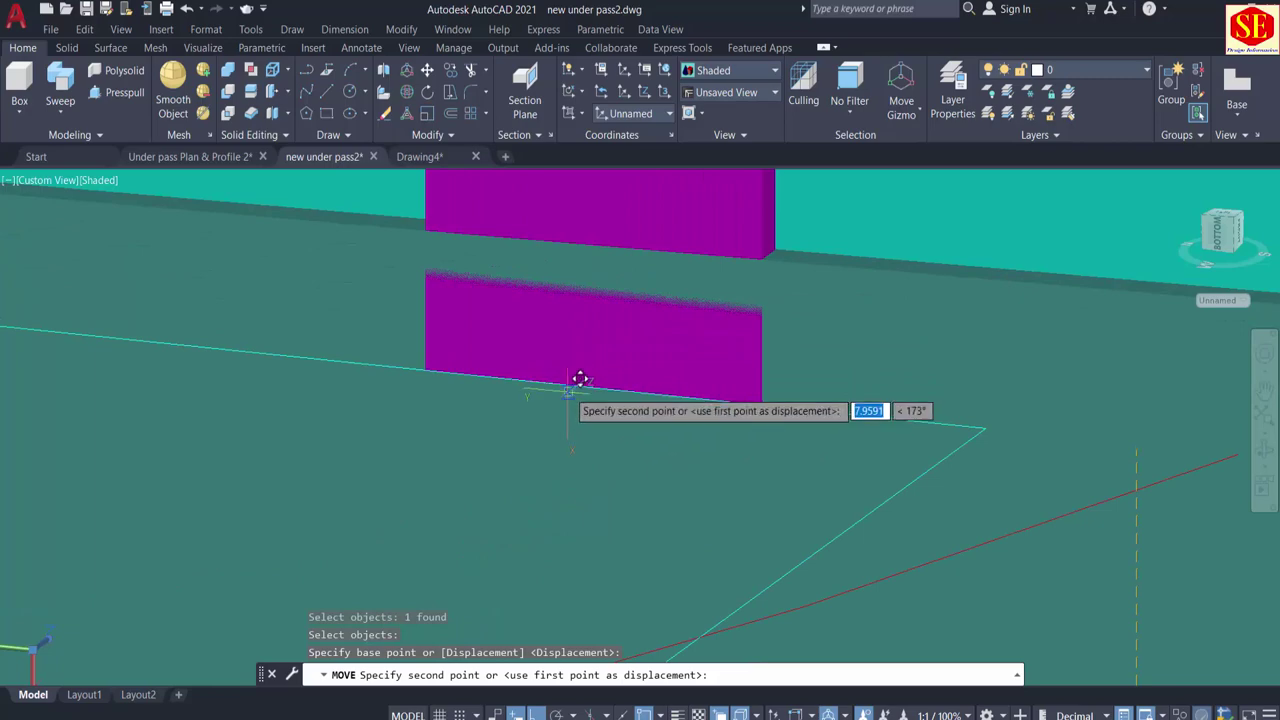
click(580, 371)
Step: Copy the swept solid into the empty area well beyond the second magenta wall
scroll(565, 425, down, 10)
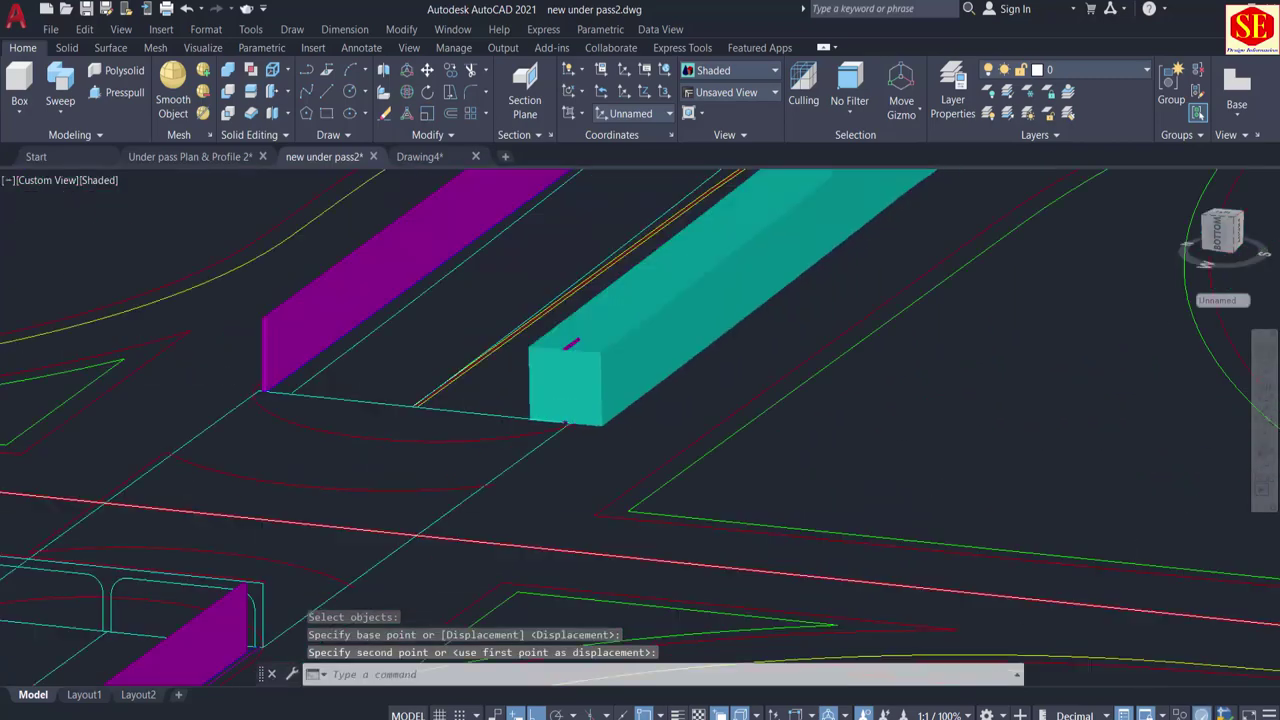
middle_drag(704, 339, 434, 494)
scroll(434, 494, down, 4)
middle_drag(861, 376, 189, 404)
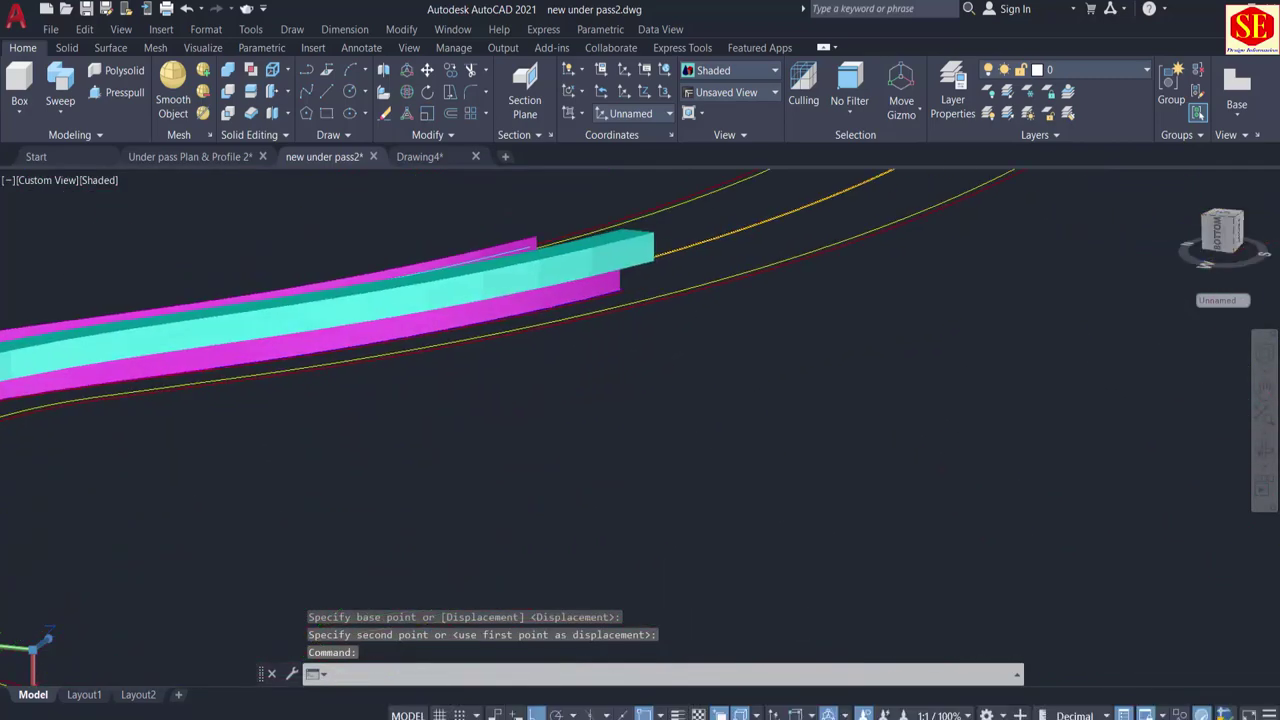
key(Return)
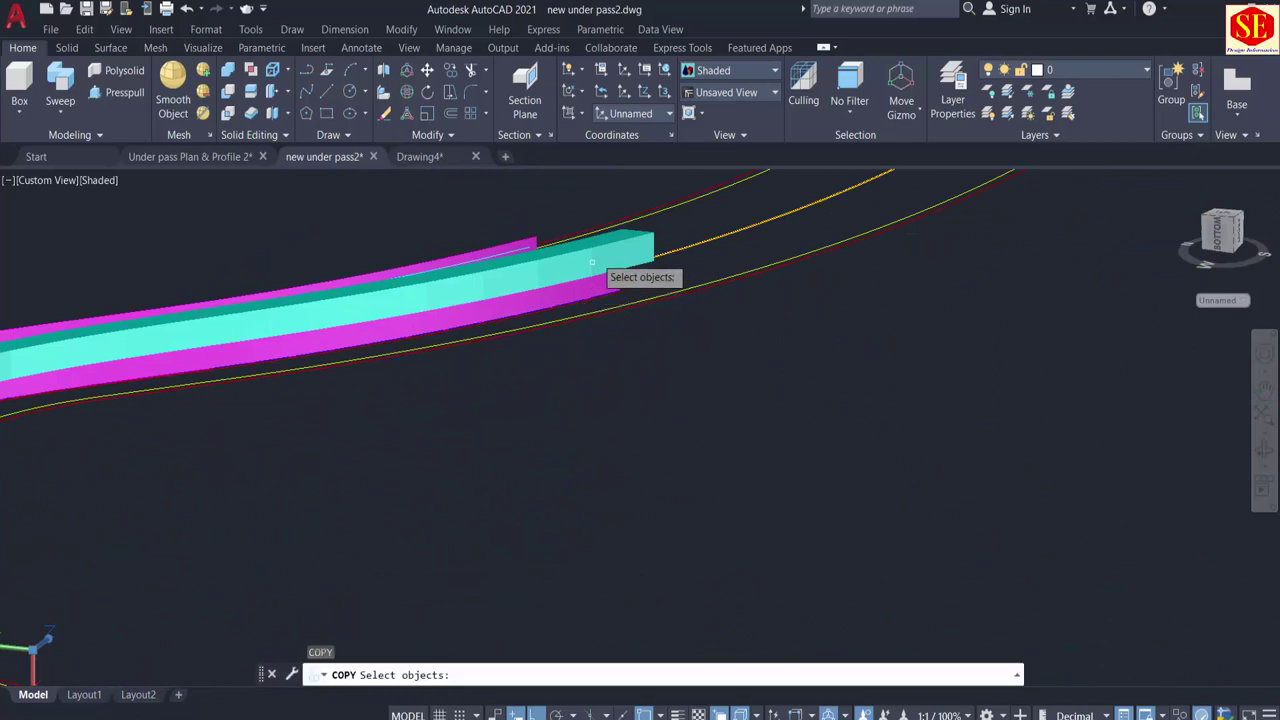
click(613, 289)
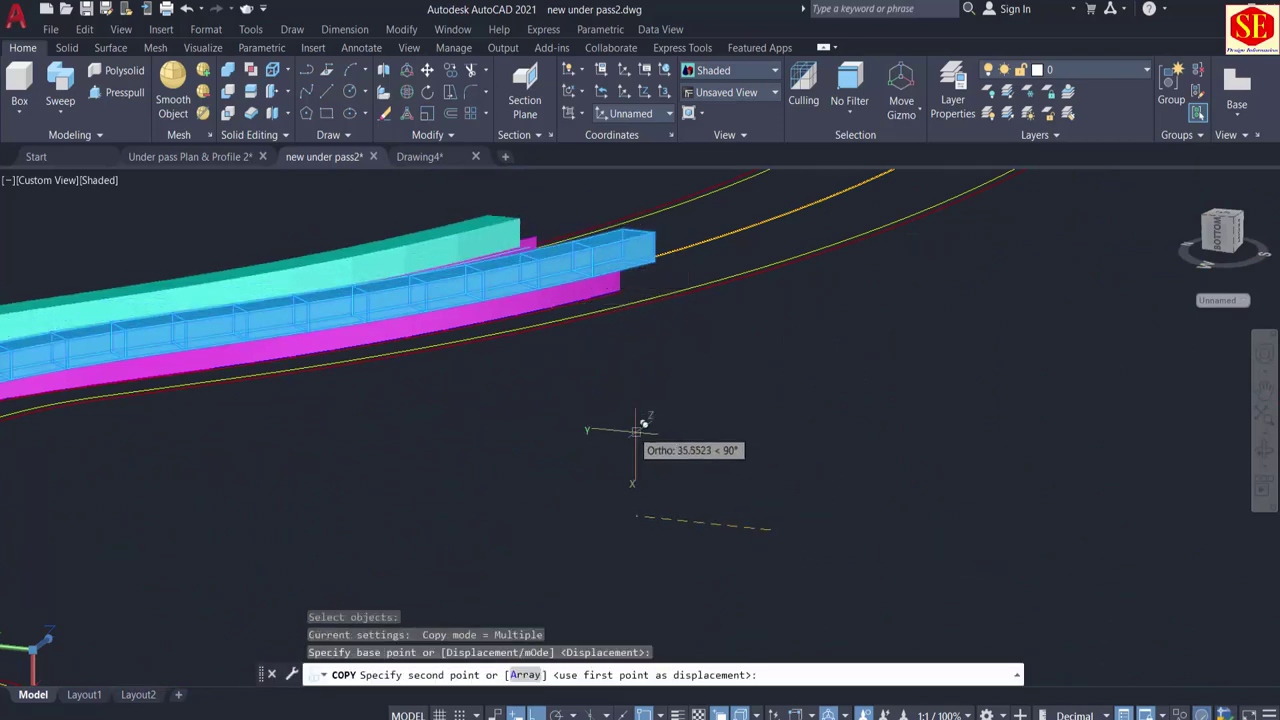
click(466, 337)
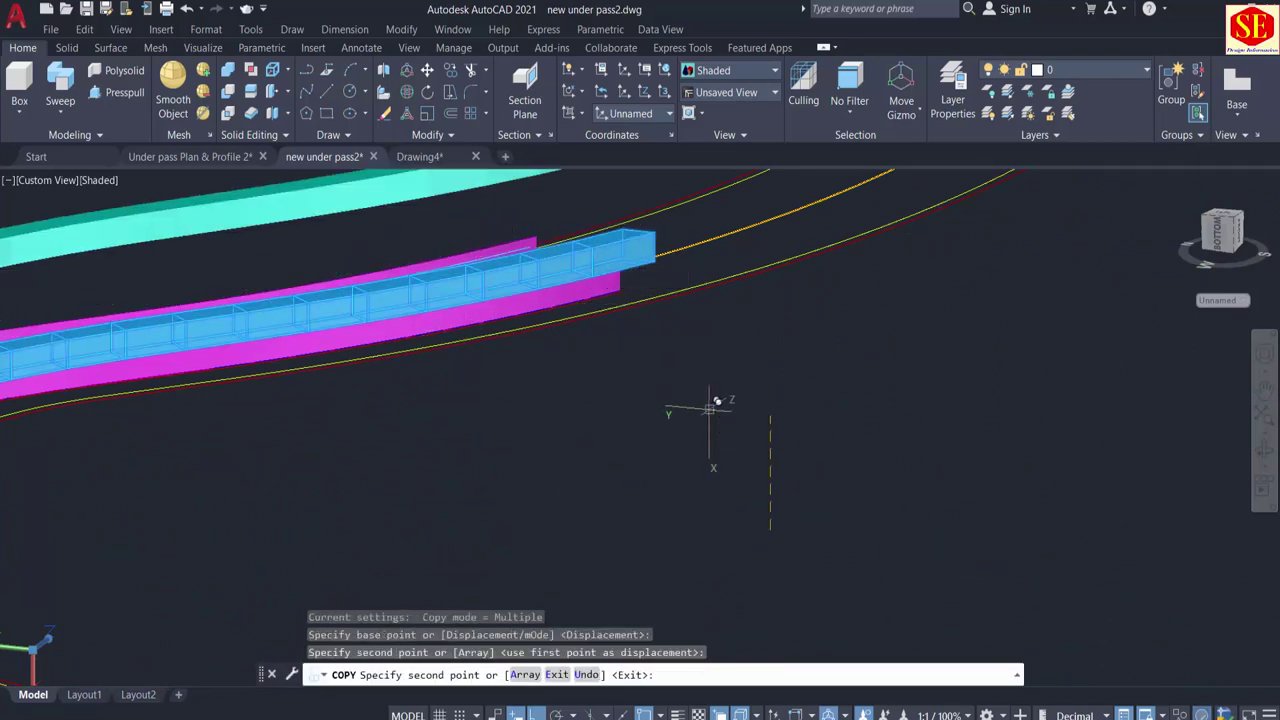
scroll(711, 408, down, 6)
key(Escape)
Step: Intersect the swept solid in place with the first magenta wall's 3D solid
scroll(474, 428, up, 6)
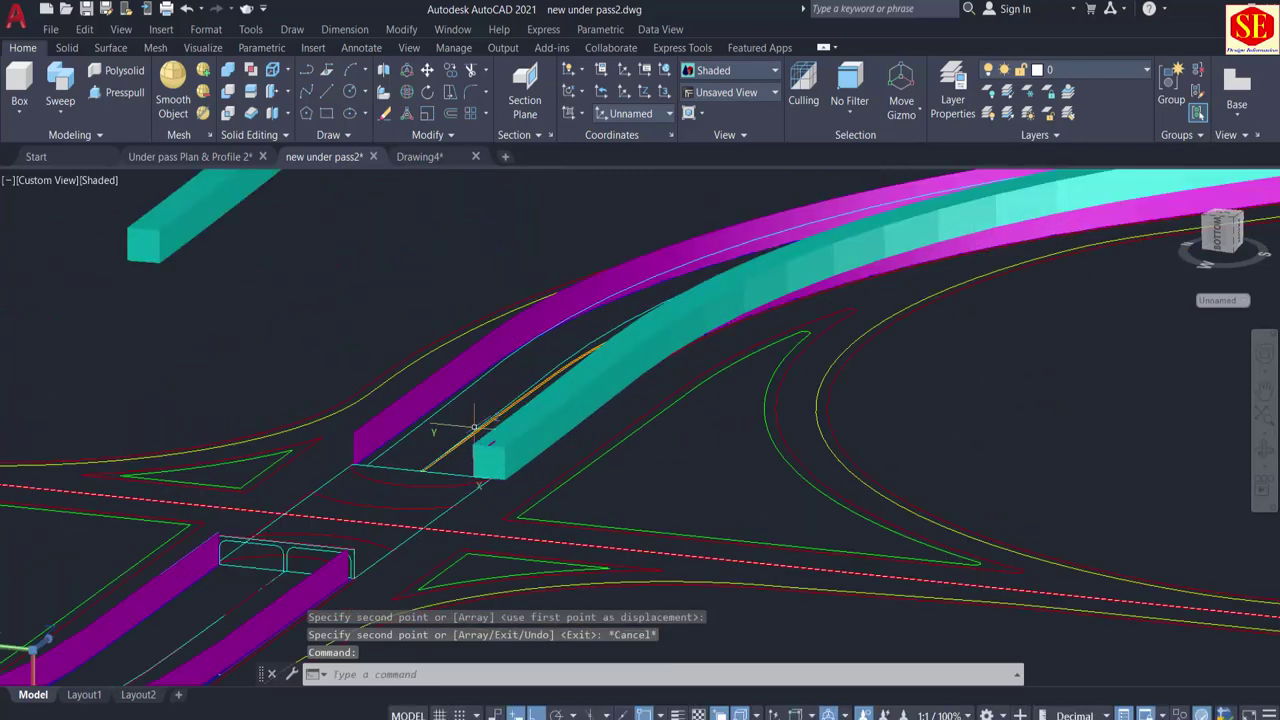
click(227, 114)
click(513, 428)
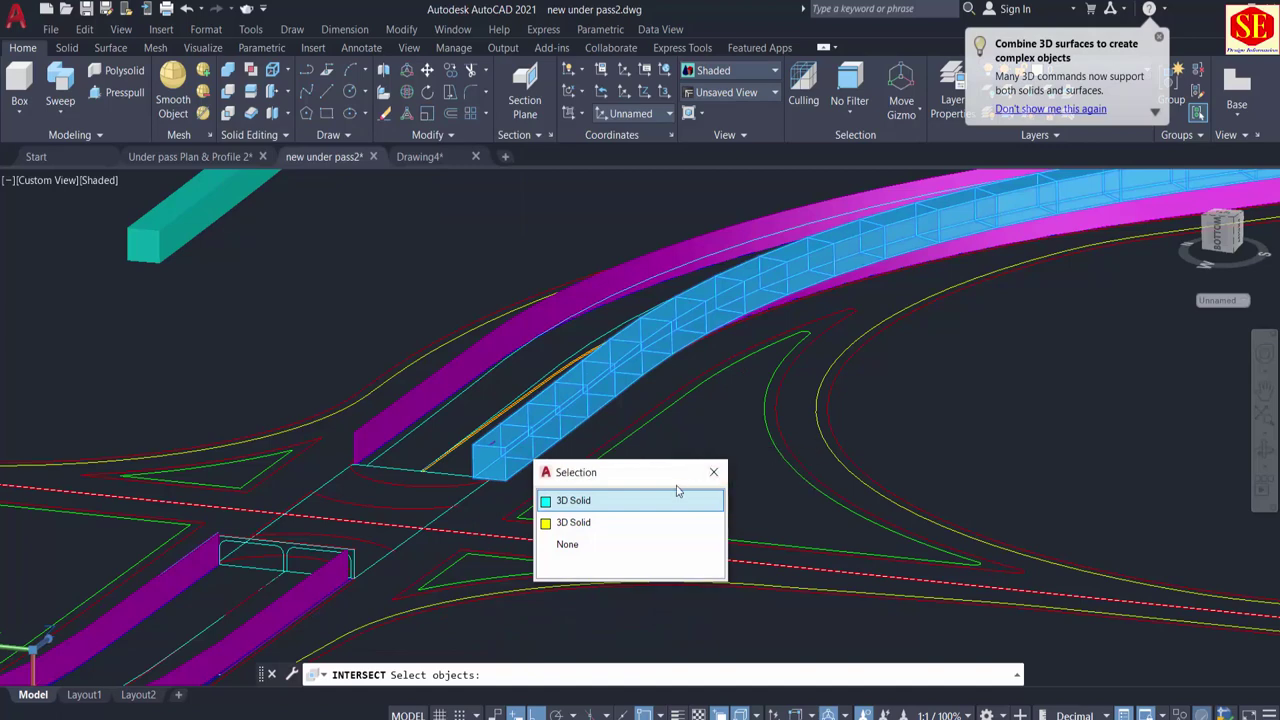
click(630, 500)
click(1024, 238)
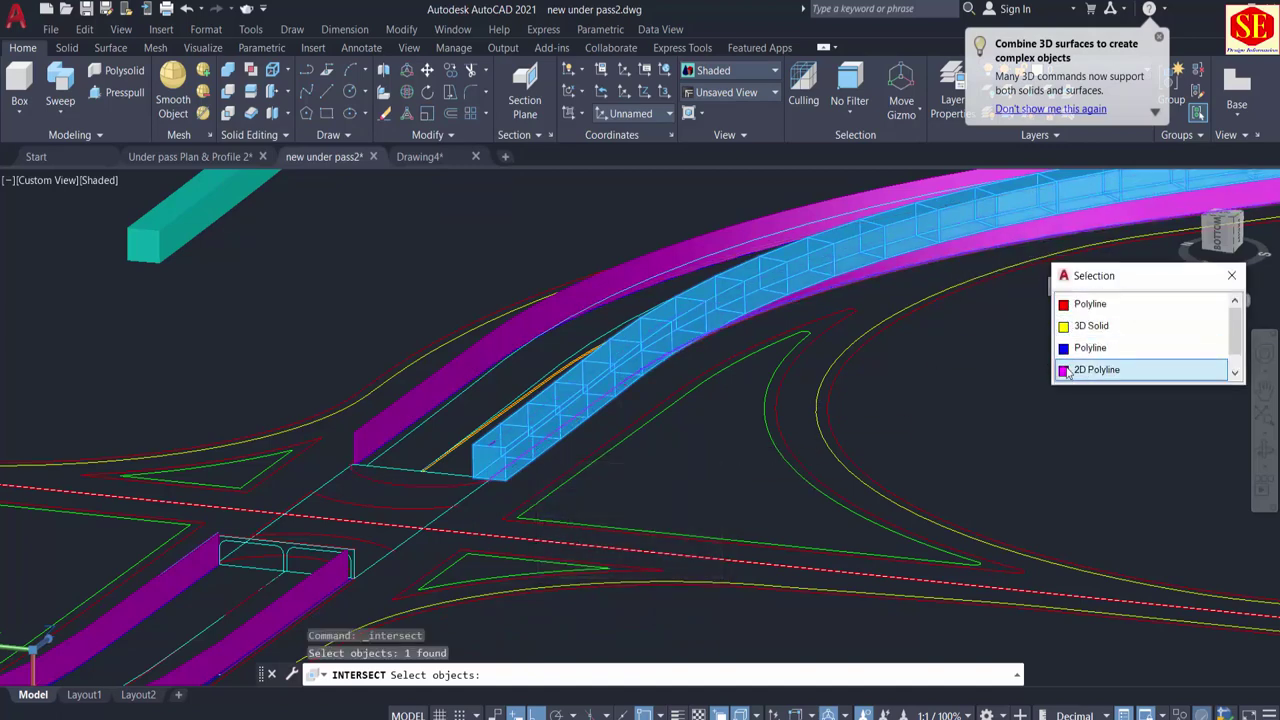
click(1090, 326)
shift+middle_drag(1011, 334, 396, 398)
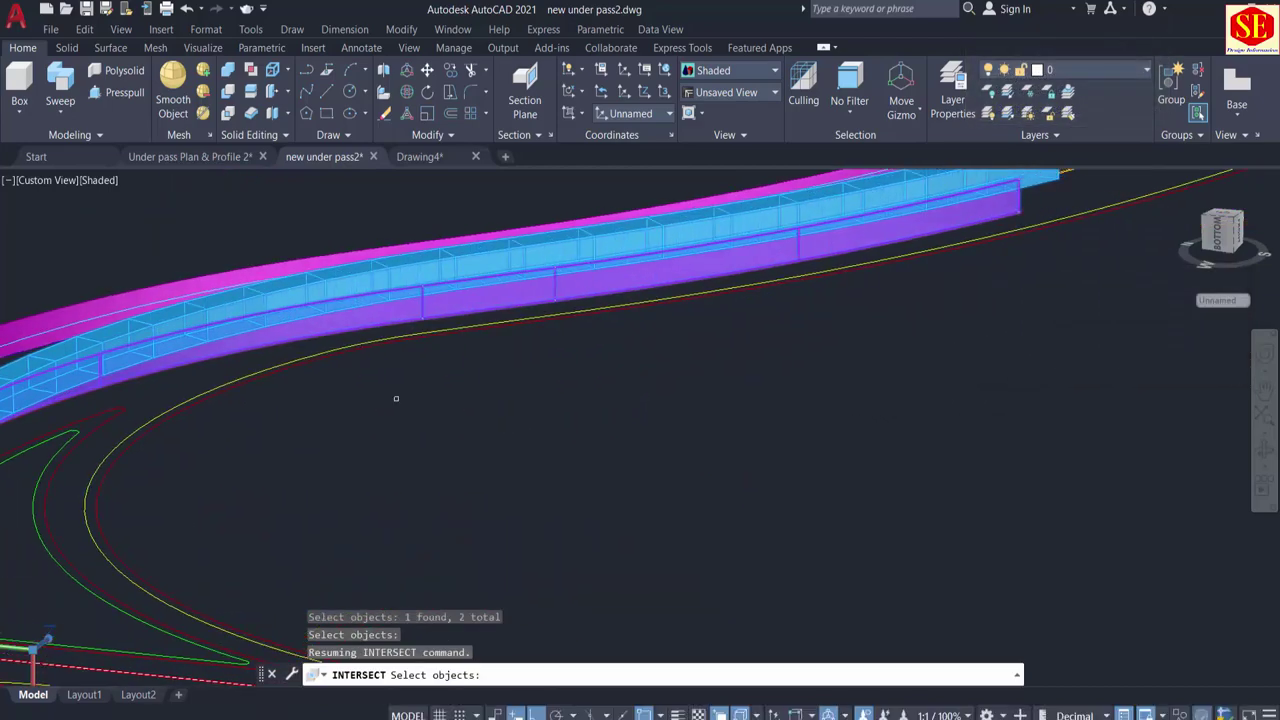
key(Return)
Step: Move the spare swept solid by the midpoint of its lower end edge onto the second magenta wall's bottom end edge at the intersection
middle_drag(203, 376, 786, 320)
scroll(701, 314, down, 4)
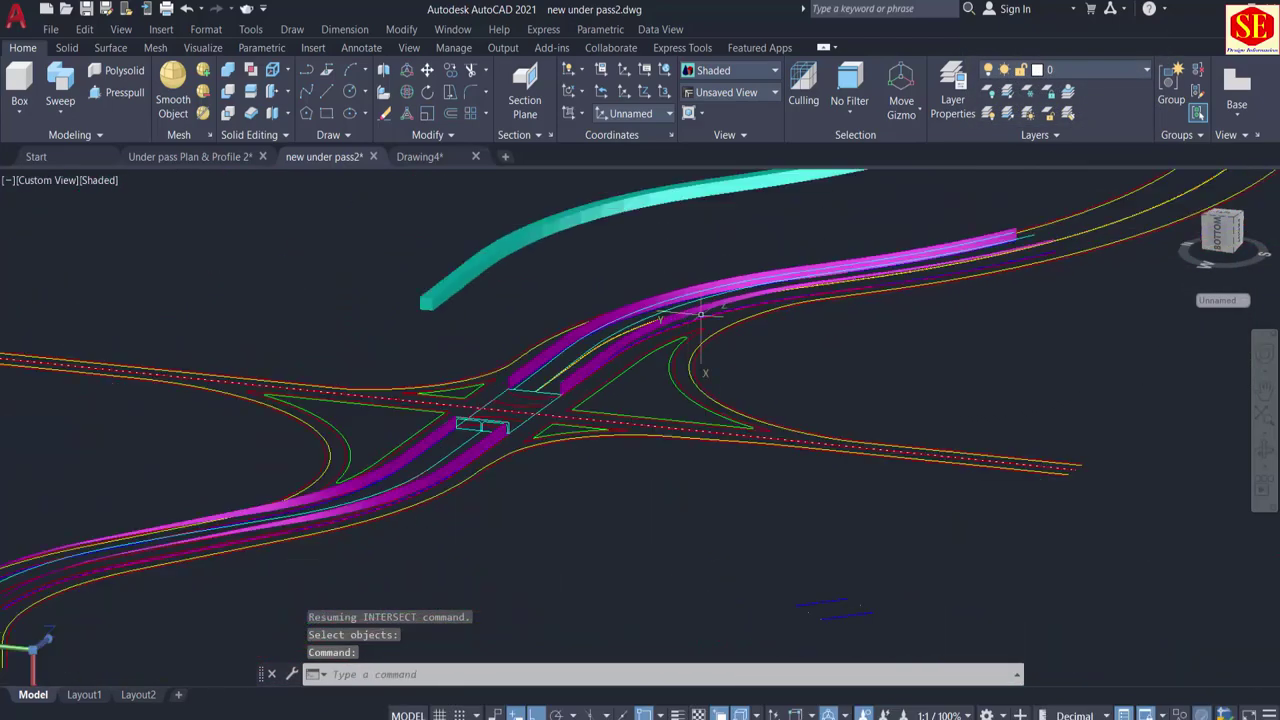
scroll(470, 395, down, 10)
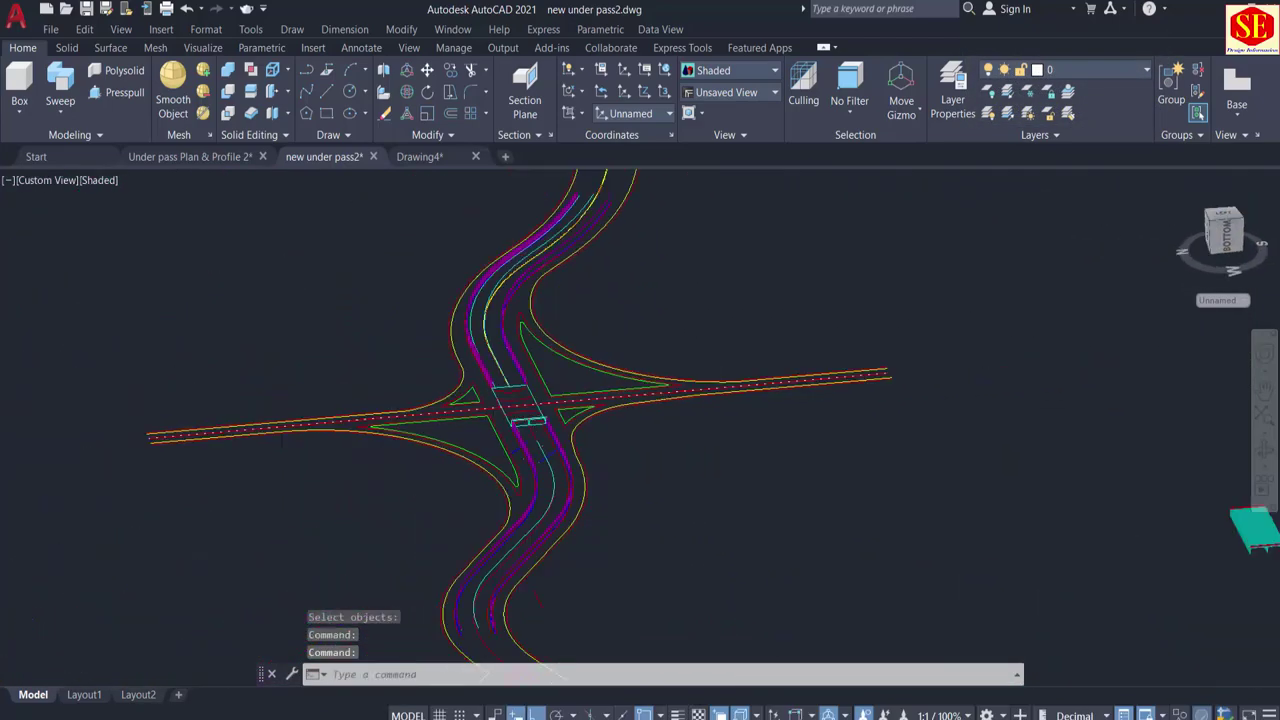
middle_drag(411, 362, 507, 398)
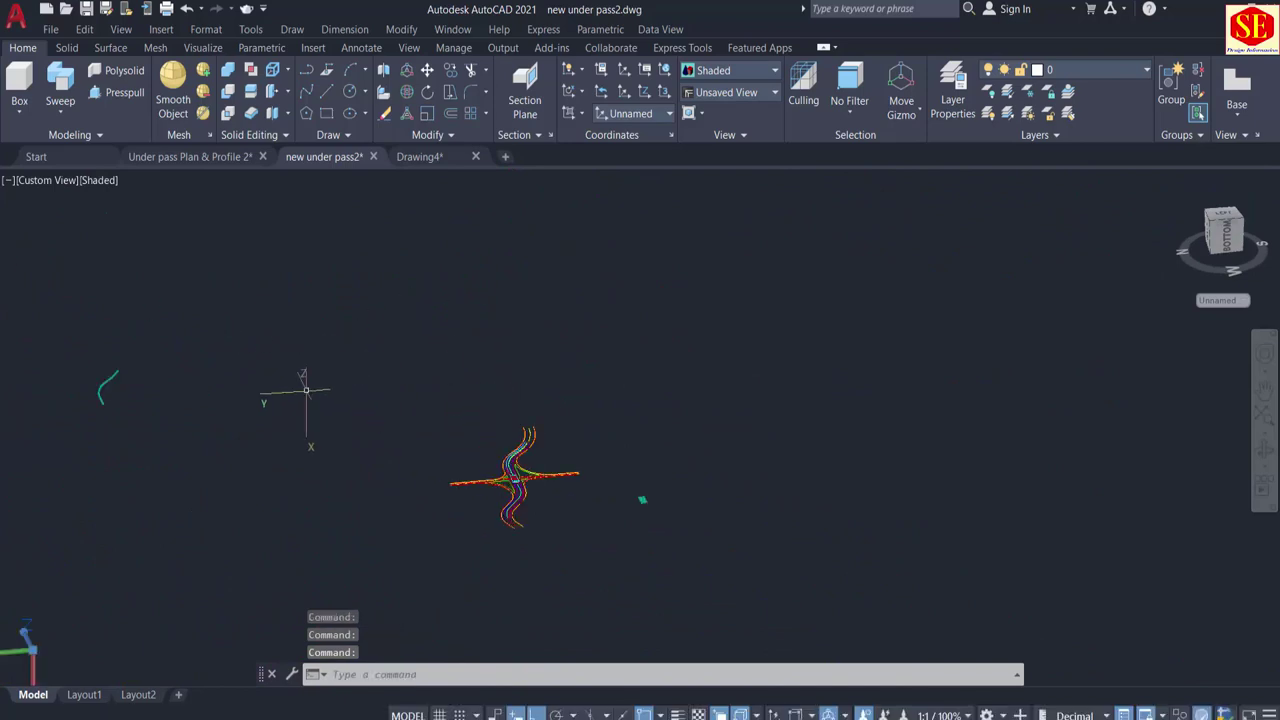
text(m)
key(Return)
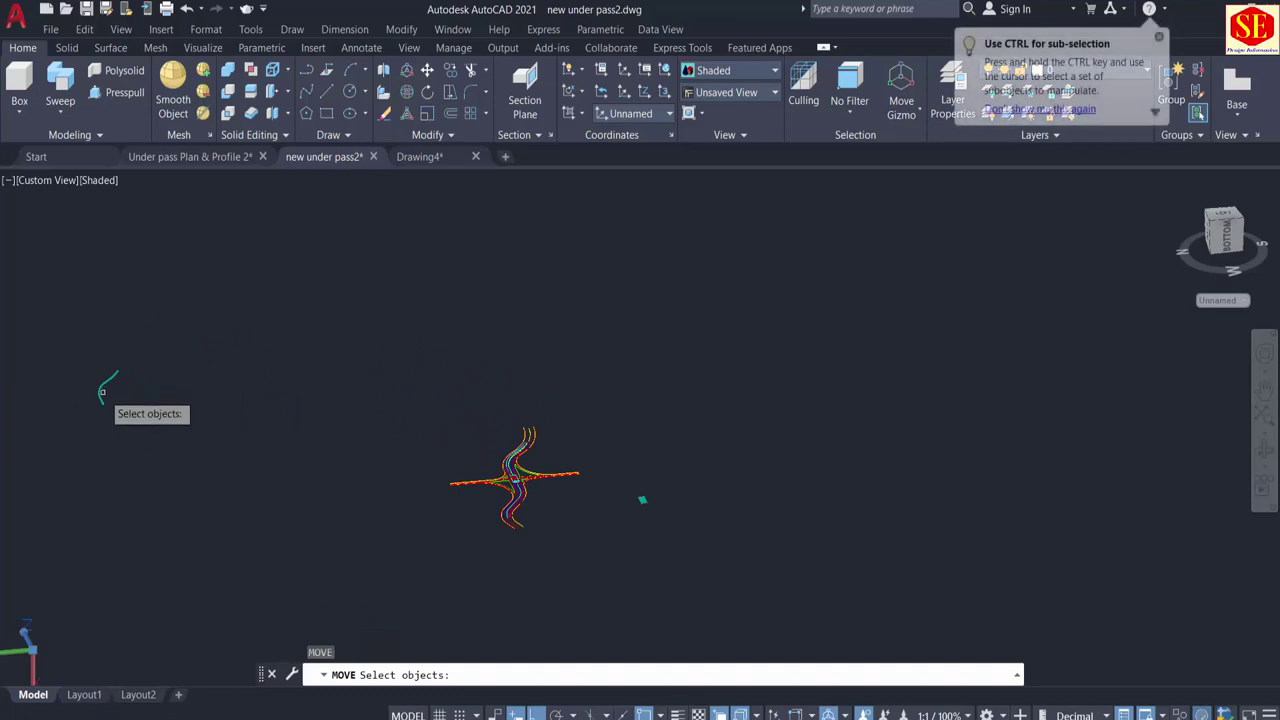
click(108, 385)
scroll(137, 377, up, 5)
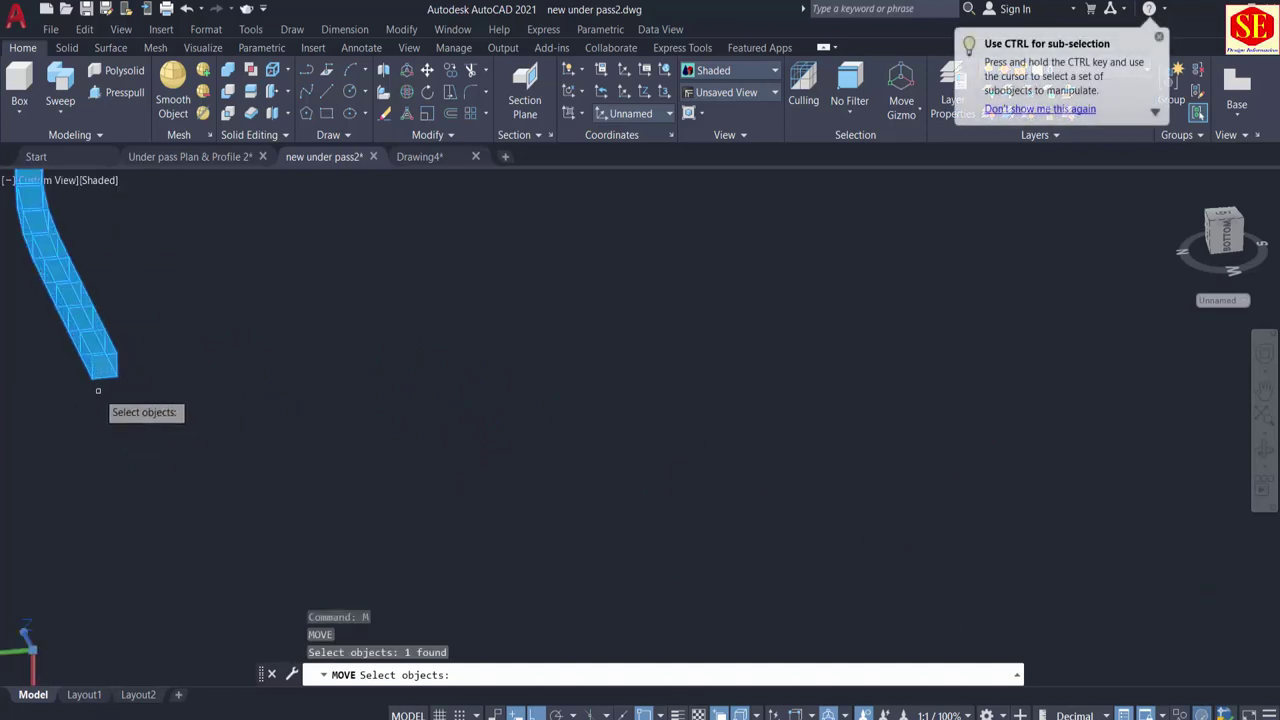
key(Return)
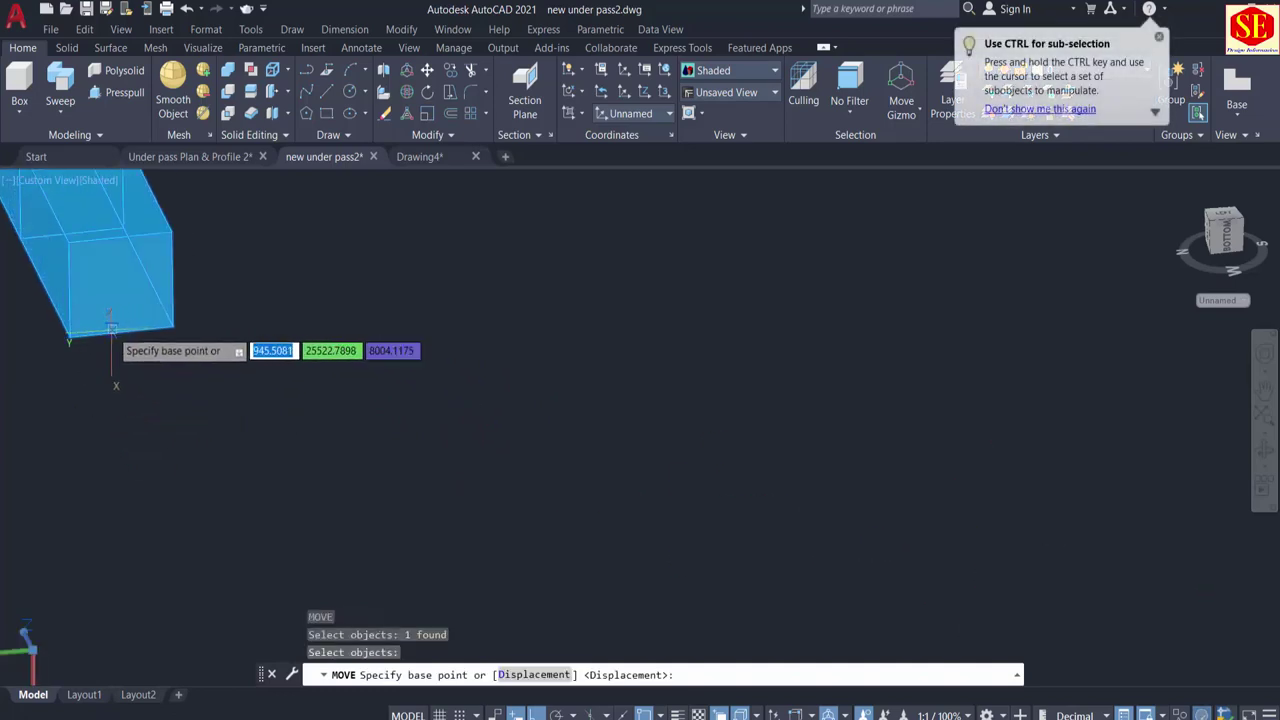
click(119, 328)
scroll(123, 320, down, 10)
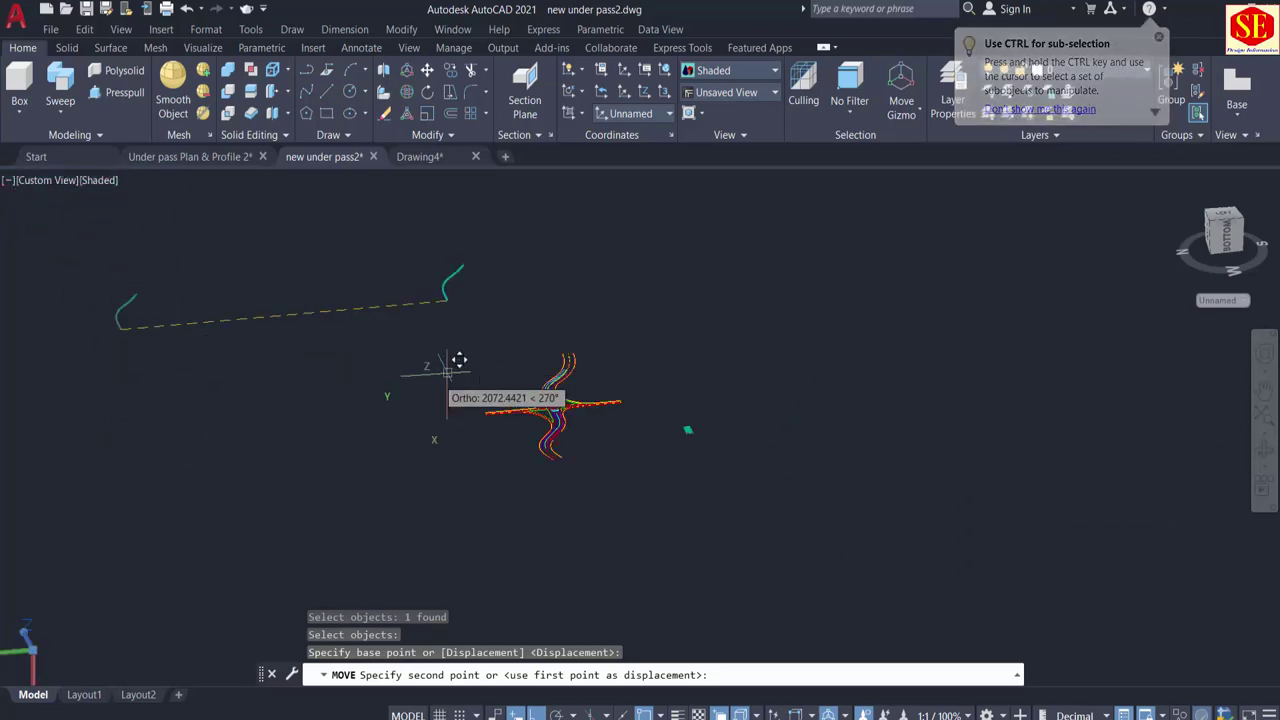
scroll(457, 363, up, 5)
scroll(786, 515, up, 10)
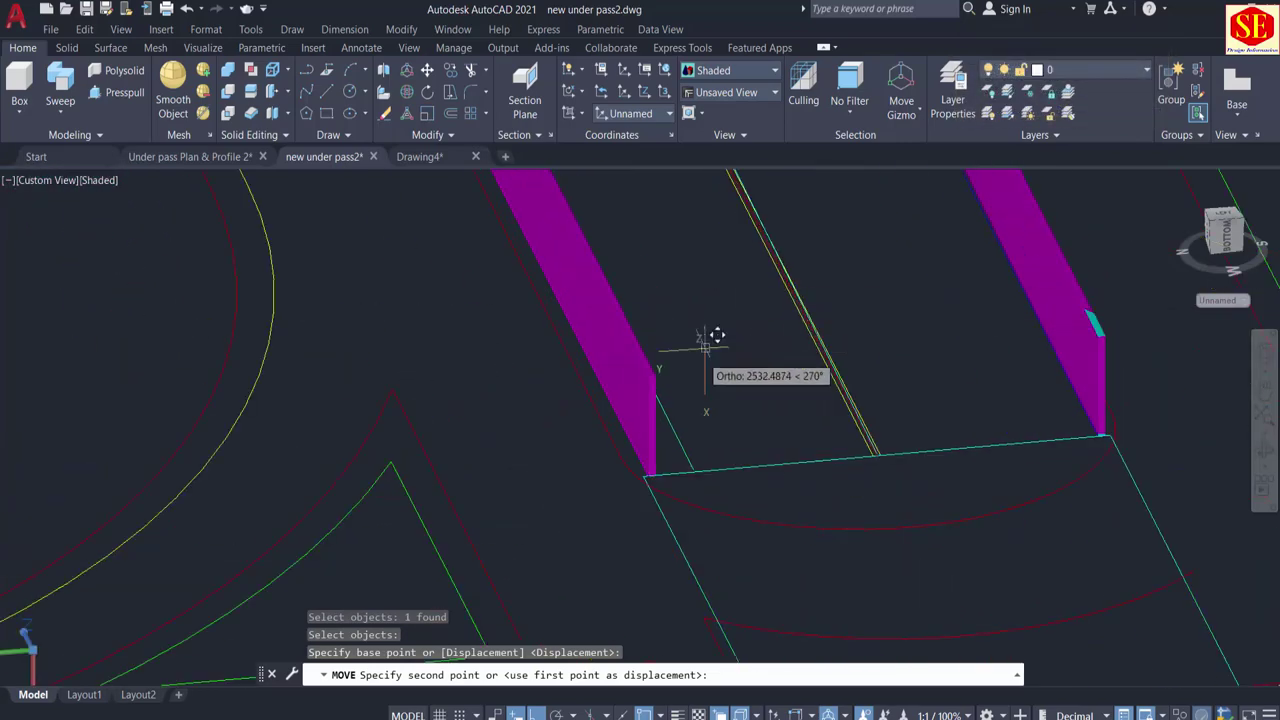
scroll(669, 477, up, 8)
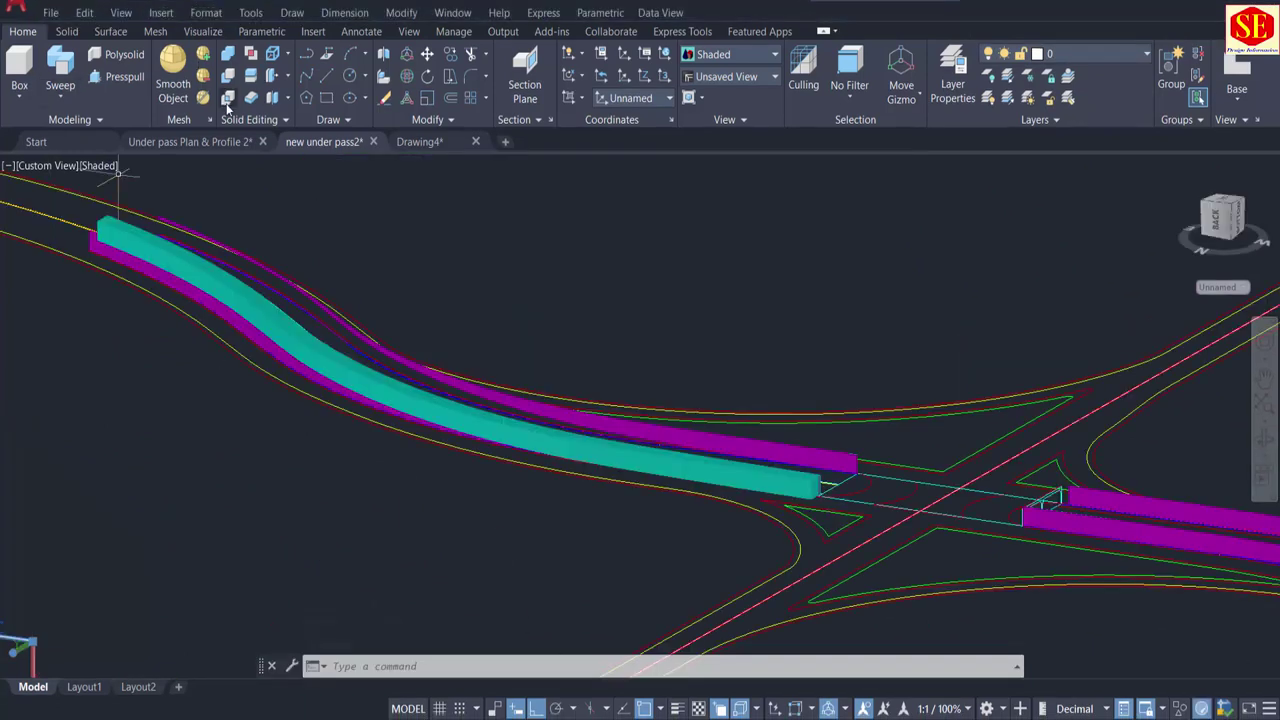
Step: Intersect the second swept solid with the second magenta wall's 3D solid on the same ramp
click(228, 99)
scroll(790, 500, up, 3)
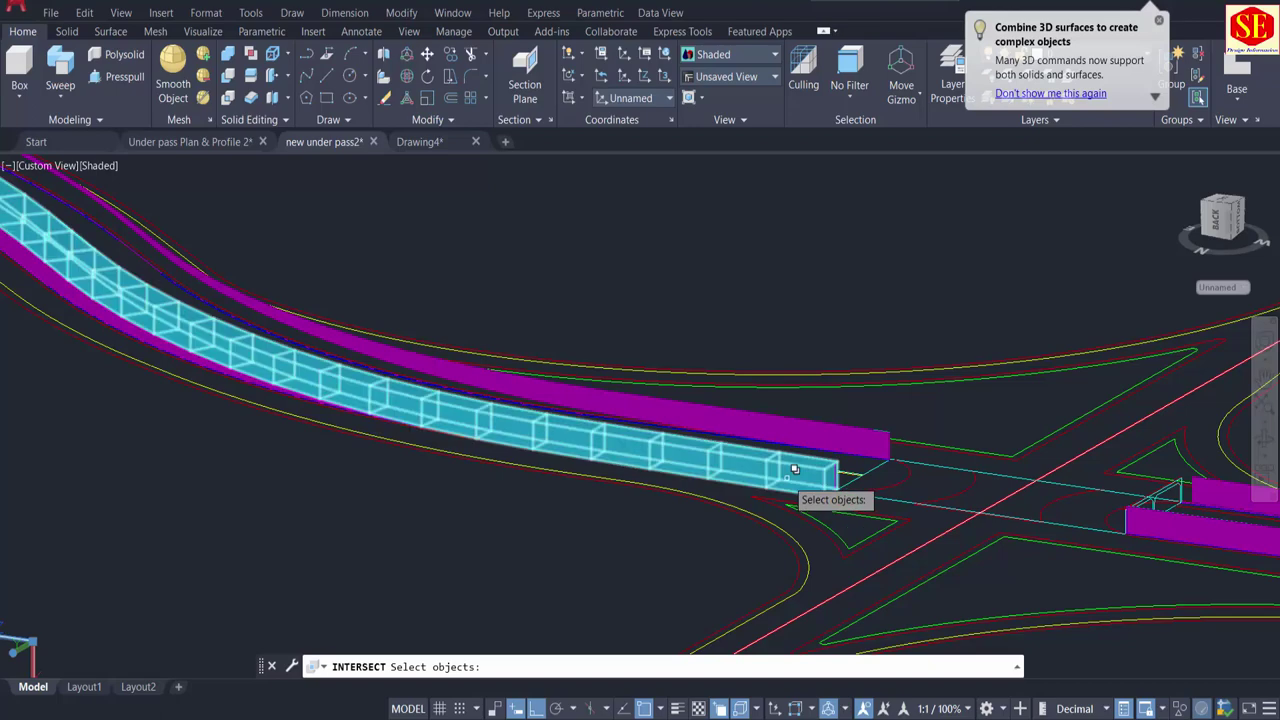
click(794, 469)
click(856, 550)
scroll(856, 550, down, 2)
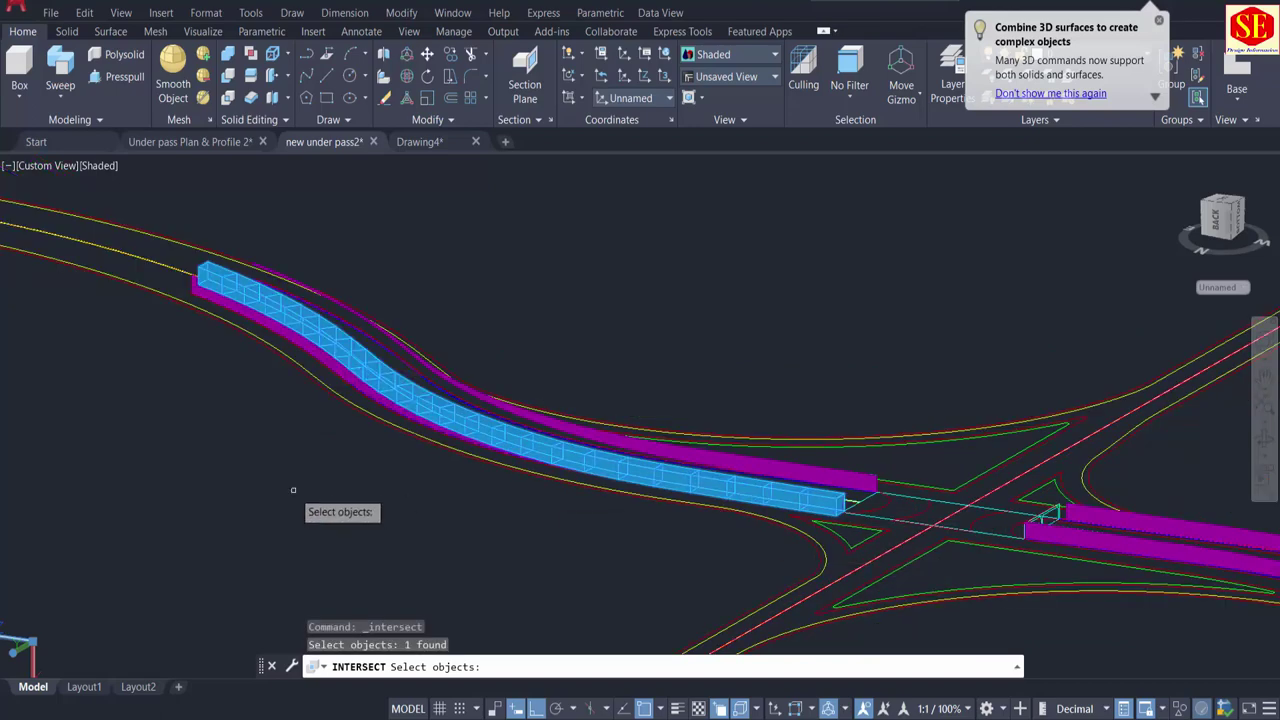
middle_drag(255, 386, 423, 469)
scroll(410, 442, up, 2)
click(351, 348)
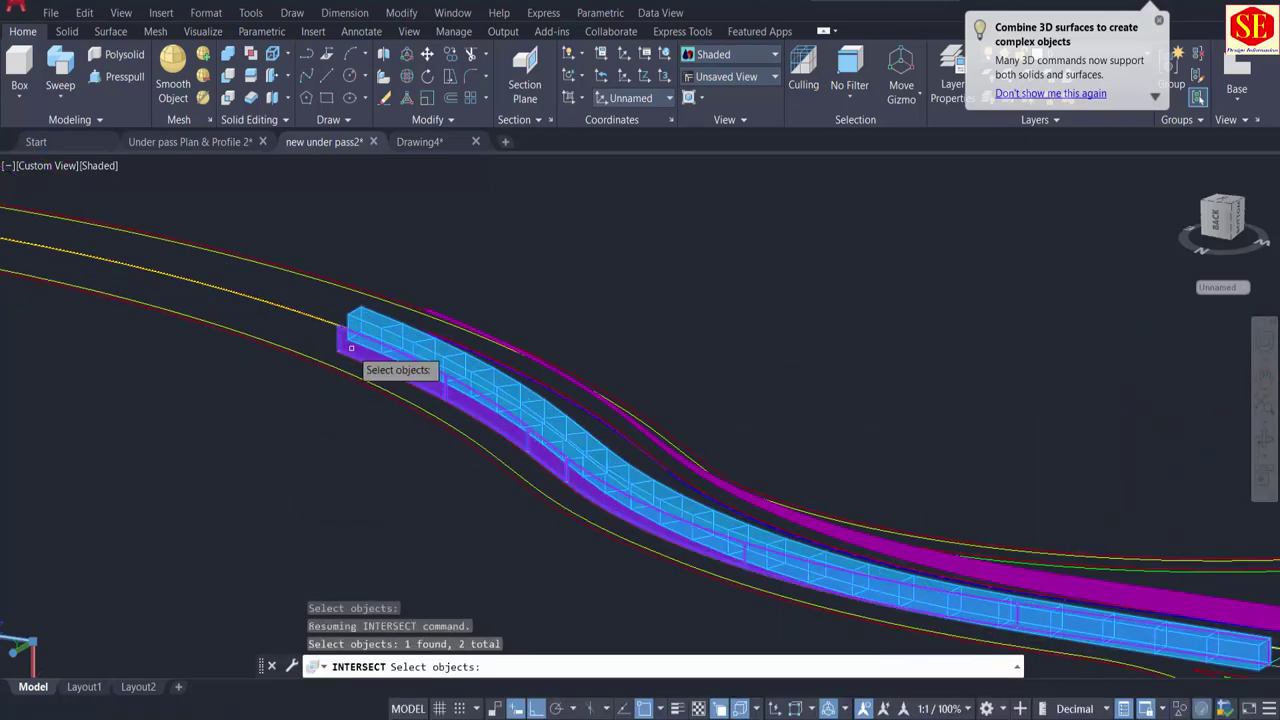
scroll(400, 514, down, 3)
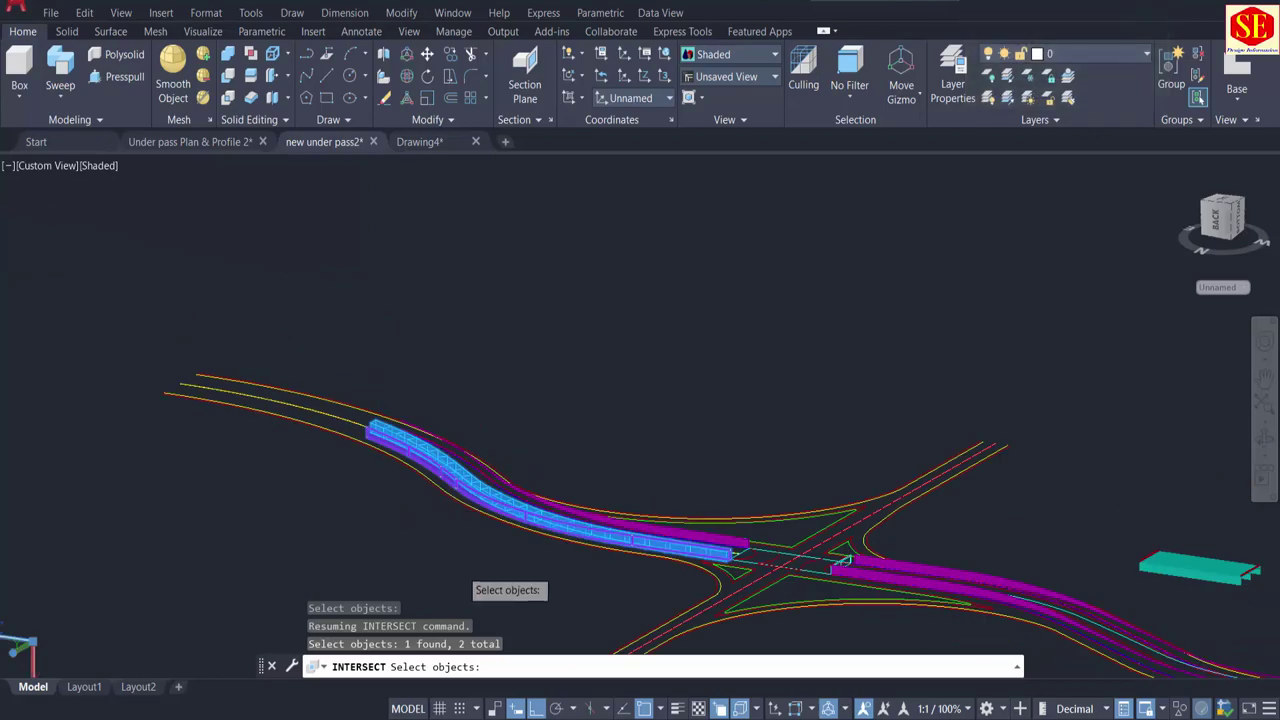
key(Return)
Step: Examine the trimmed retaining walls on both ramps from several sides and from above
scroll(654, 546, up, 3)
scroll(861, 531, up, 2)
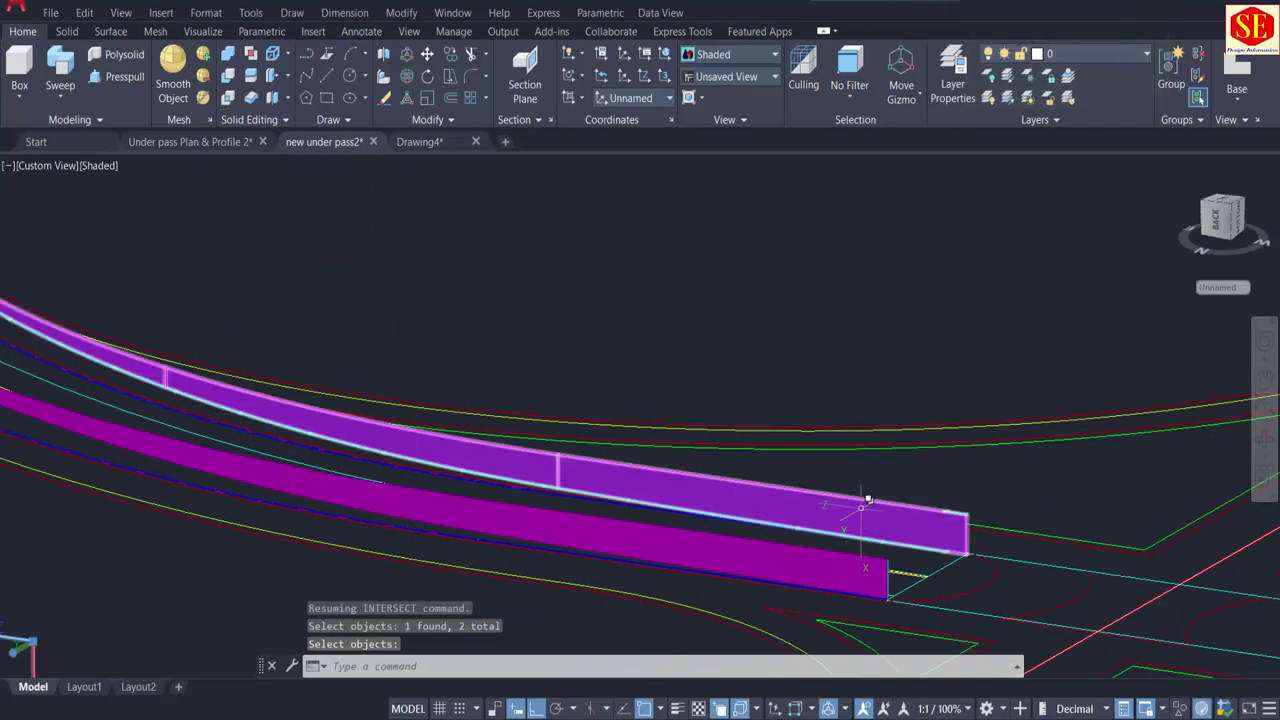
shift+middle_drag(508, 609, 778, 614)
scroll(726, 490, down, 6)
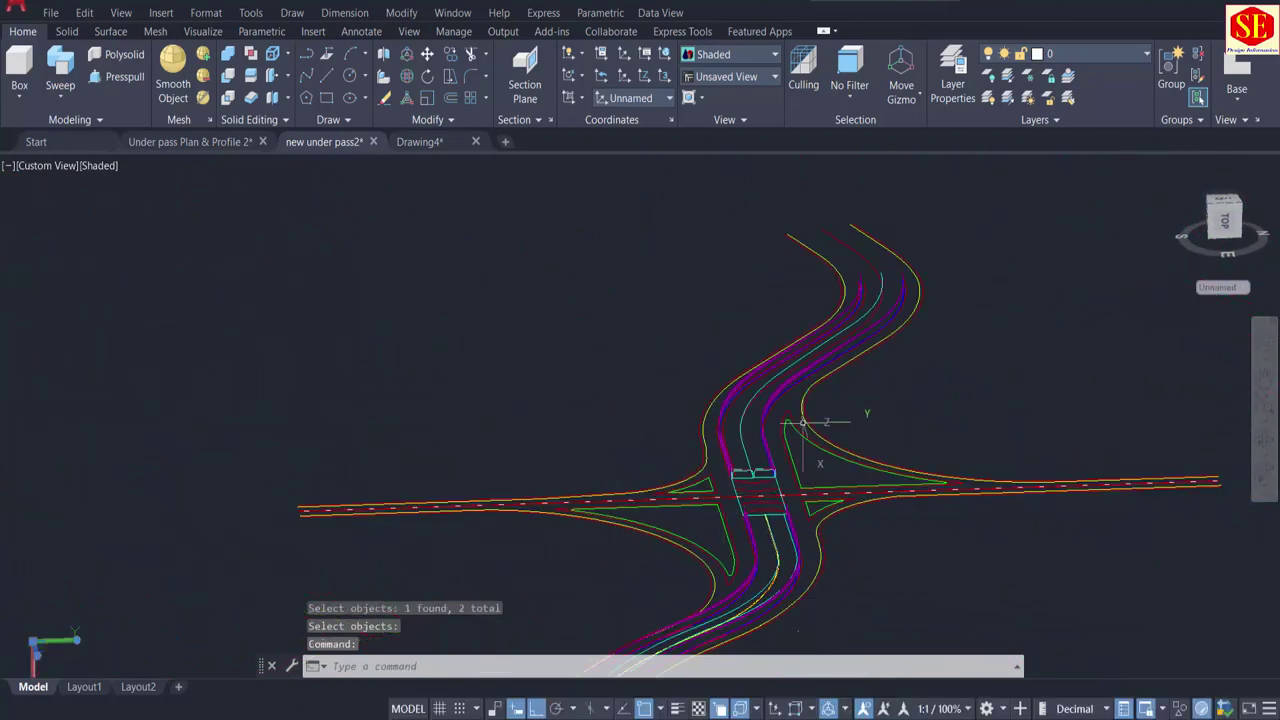
shift+middle_drag(676, 537, 743, 549)
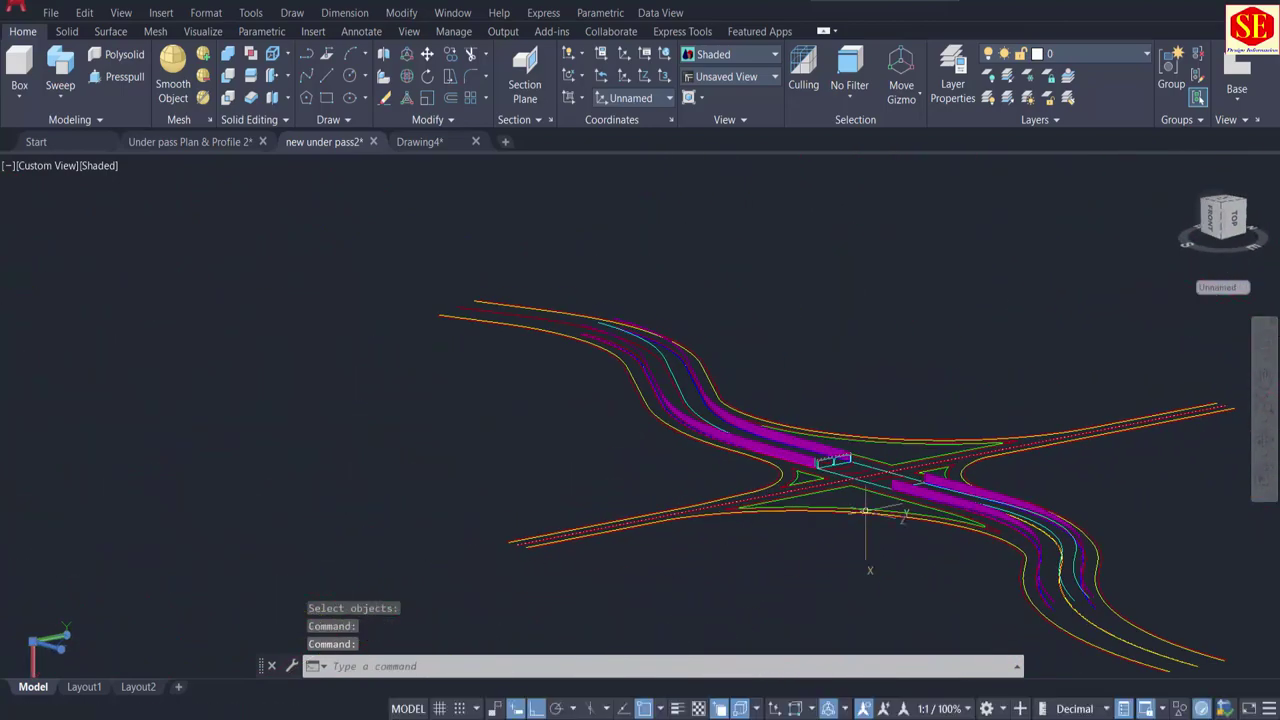
middle_drag(866, 563, 912, 557)
scroll(912, 557, up, 5)
shift+middle_drag(689, 566, 491, 561)
scroll(491, 561, down, 5)
Step: Move the underpass box with its red parapets by the base midpoint of its middle wall onto the matching point of the cross-section outline at the intersection
scroll(314, 444, up, 4)
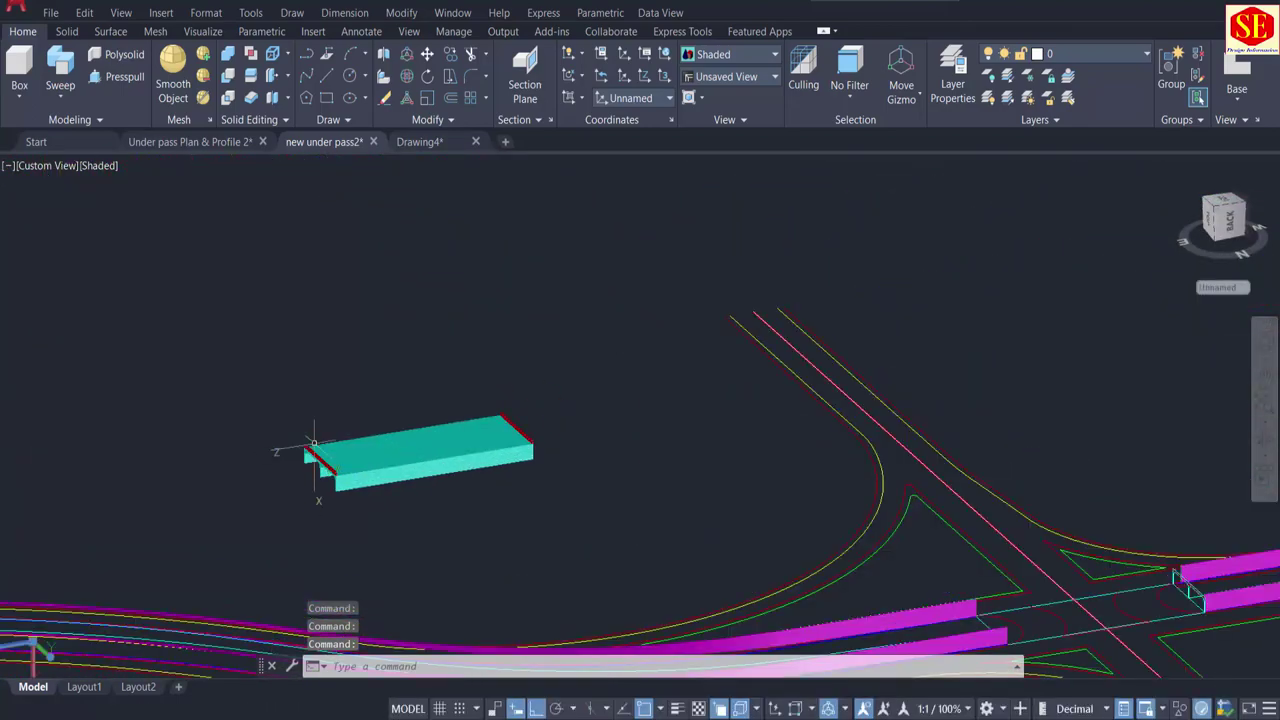
text(m)
key(Return)
click(566, 357)
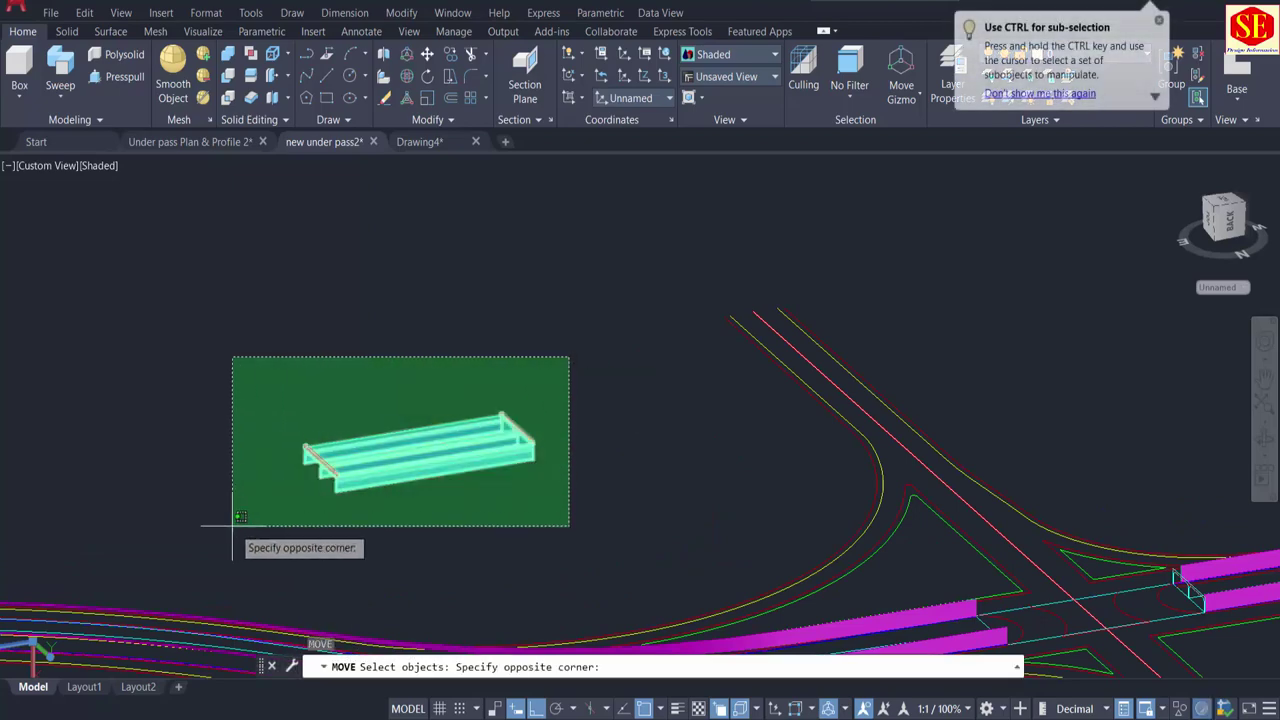
click(237, 531)
shift+middle_drag(575, 486, 523, 486)
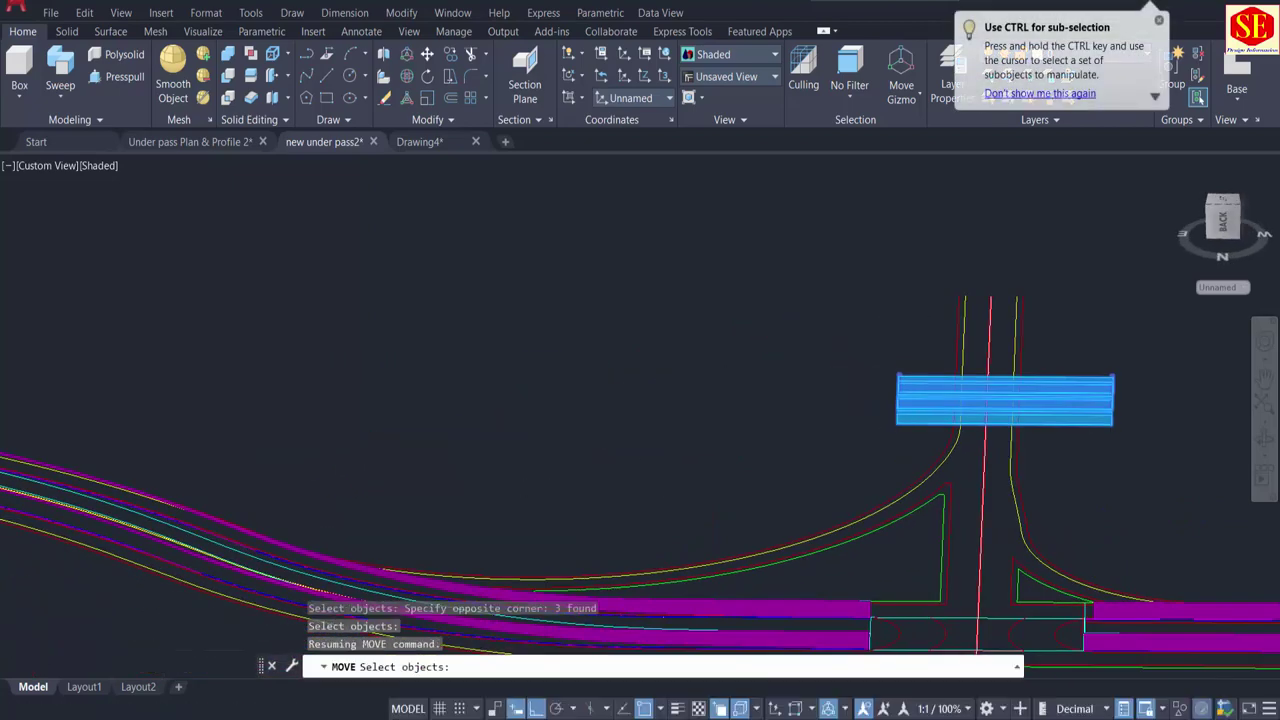
scroll(906, 434, down, 4)
shift+middle_drag(1060, 460, 960, 460)
scroll(1020, 462, down, 4)
scroll(1140, 492, up, 12)
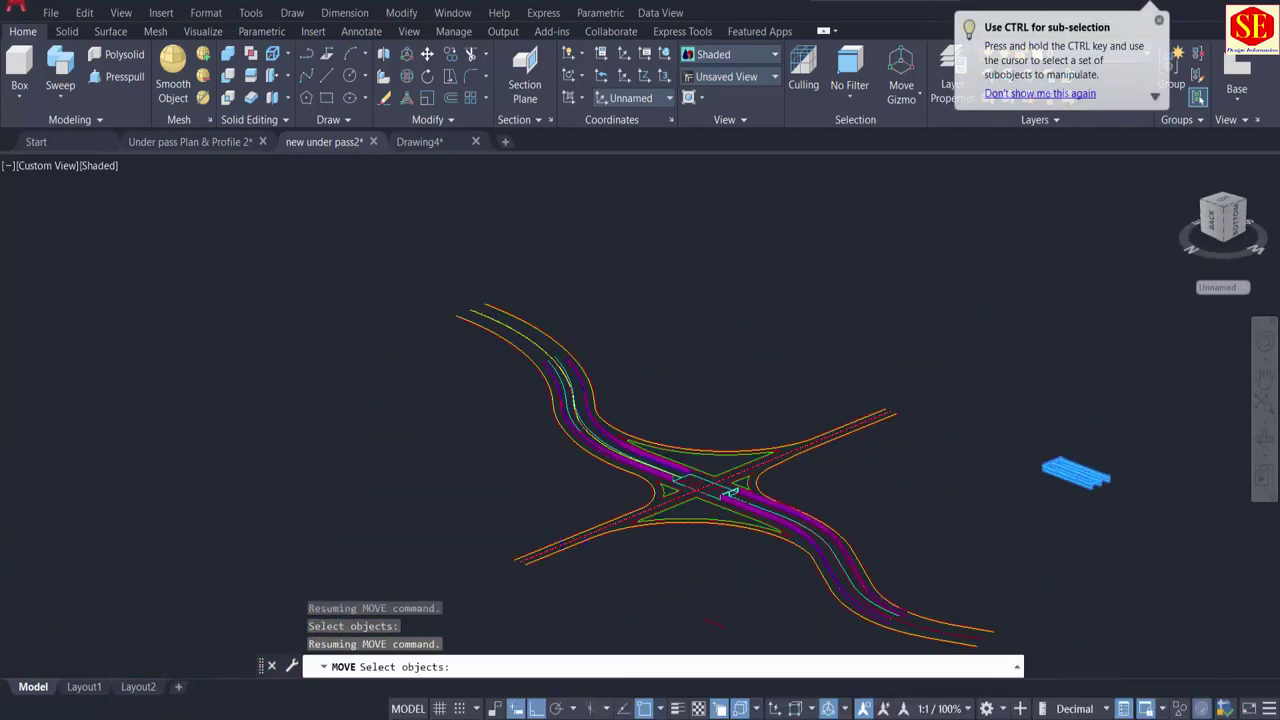
scroll(974, 397, up, 5)
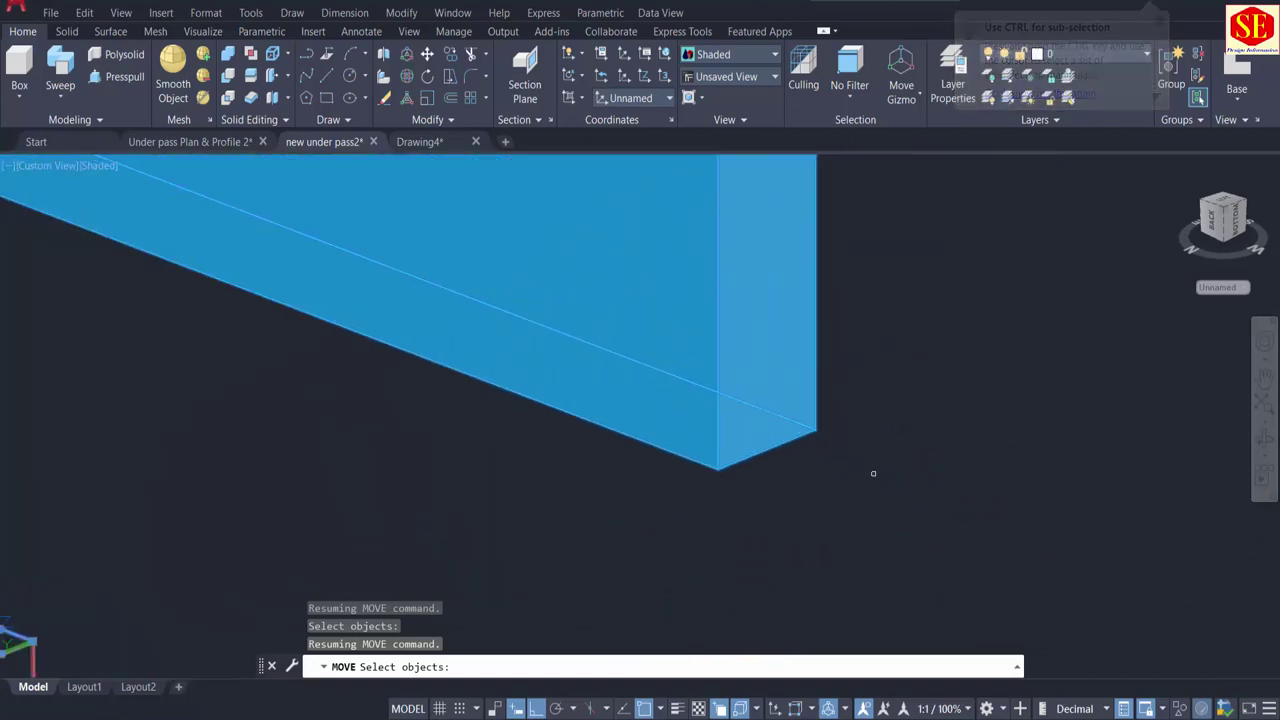
key(Return)
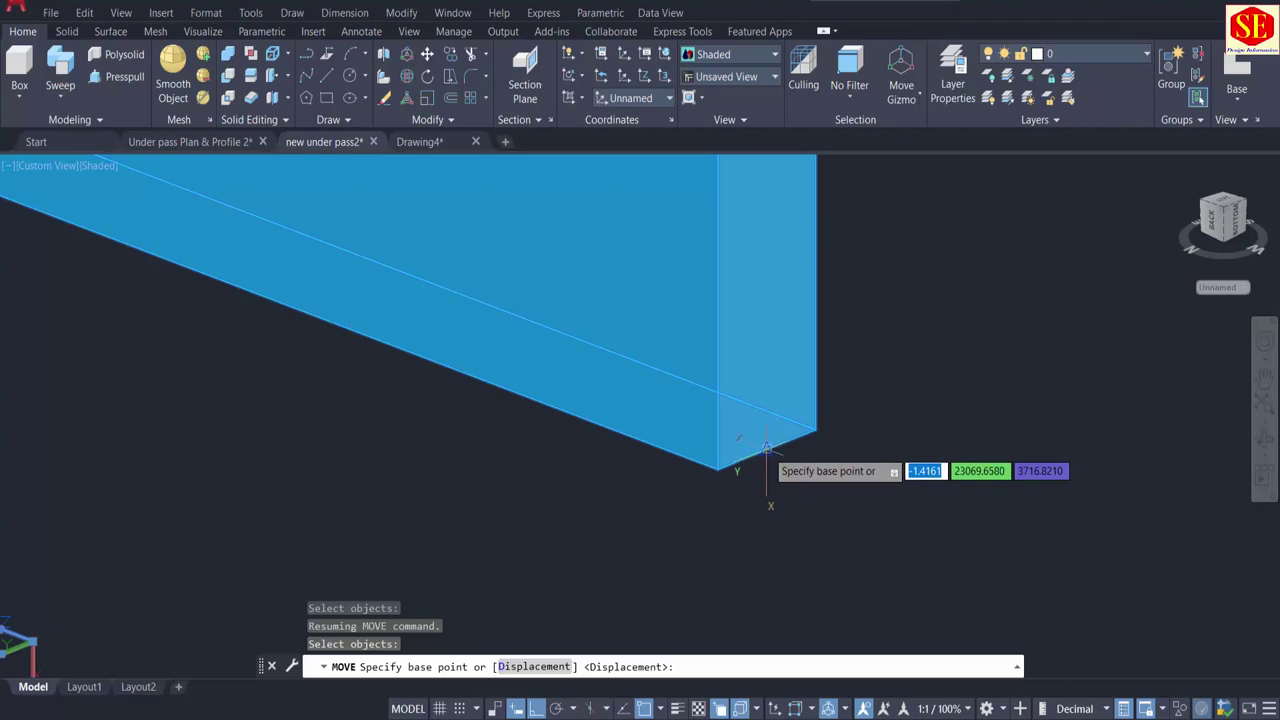
click(766, 447)
scroll(840, 363, down, 10)
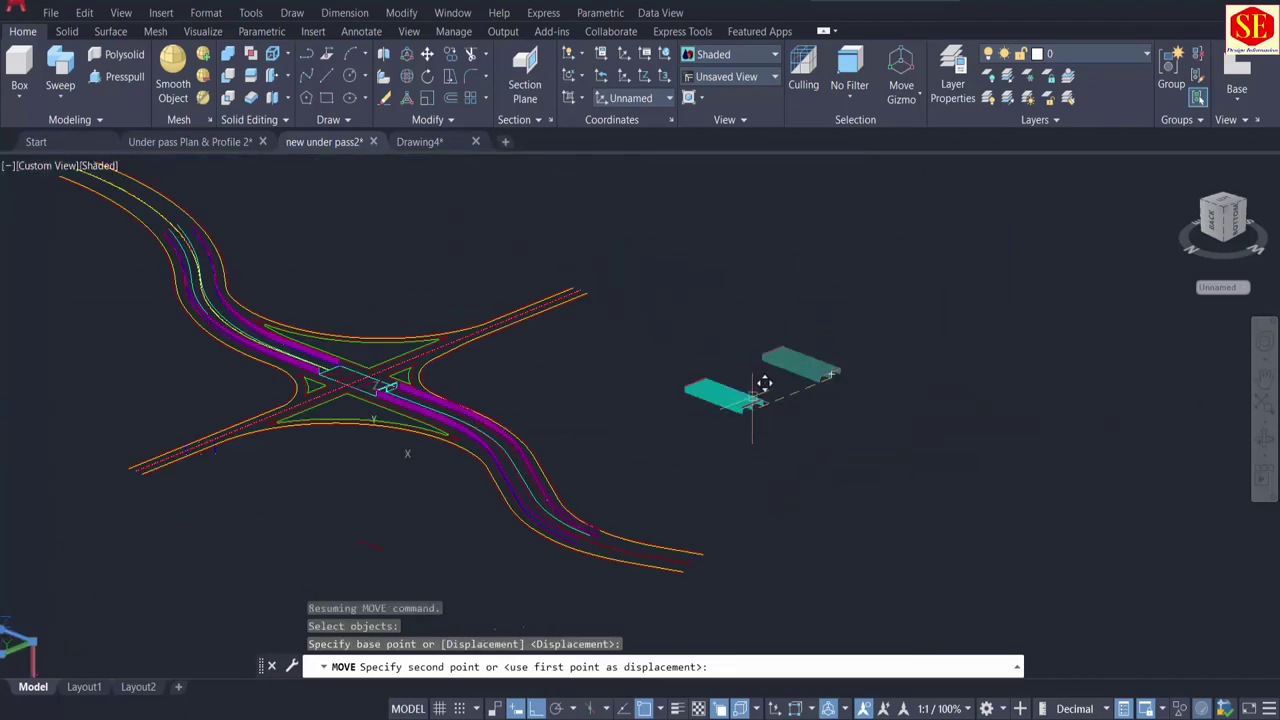
scroll(400, 390, up, 12)
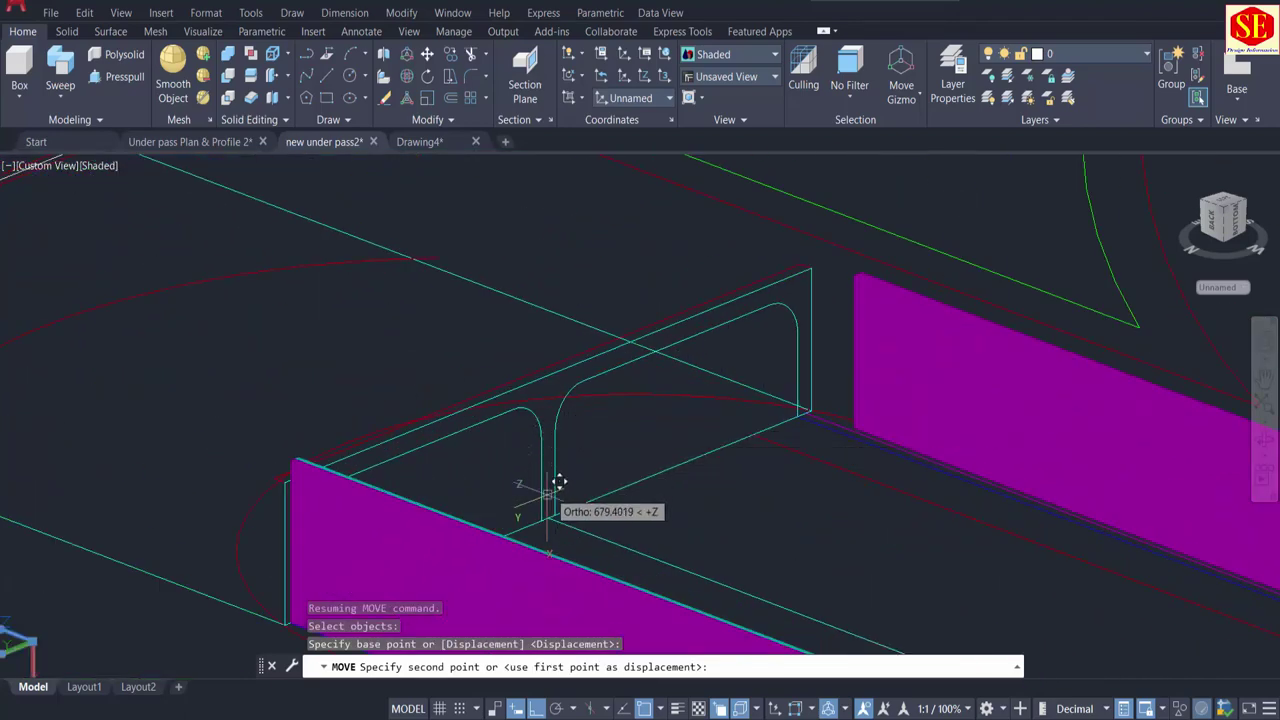
scroll(559, 483, up, 3)
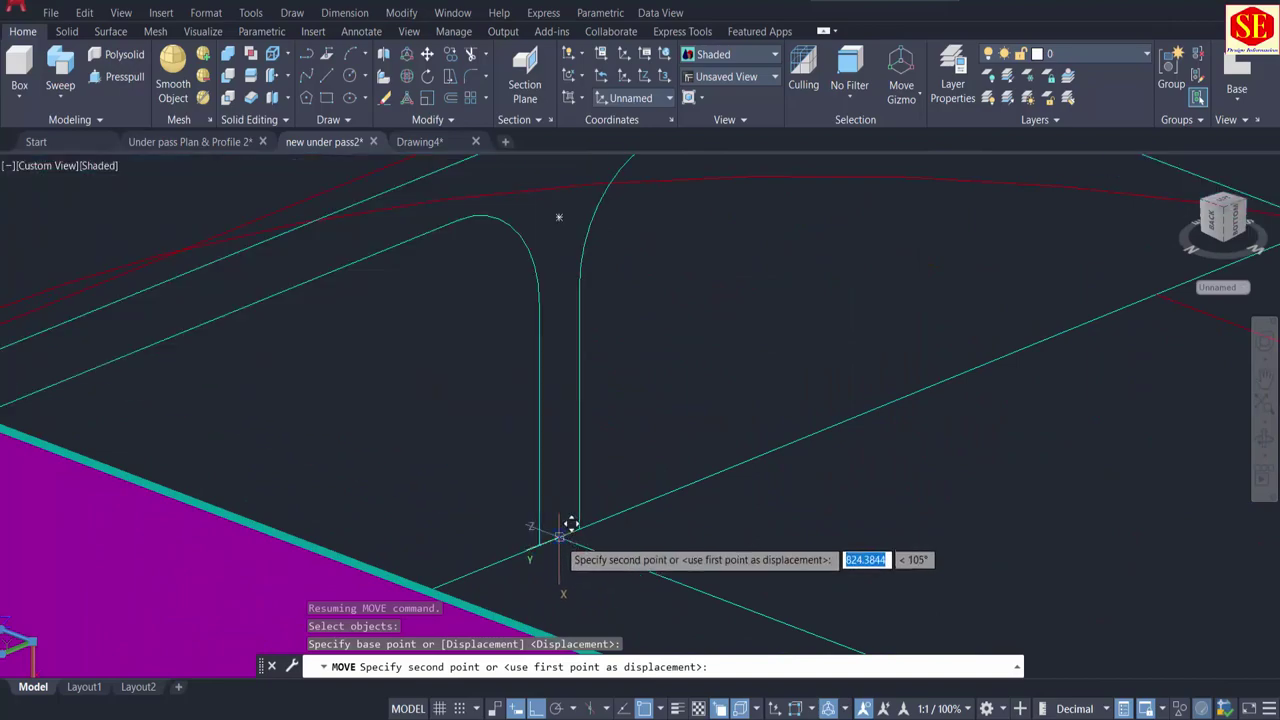
click(560, 536)
scroll(586, 455, down, 8)
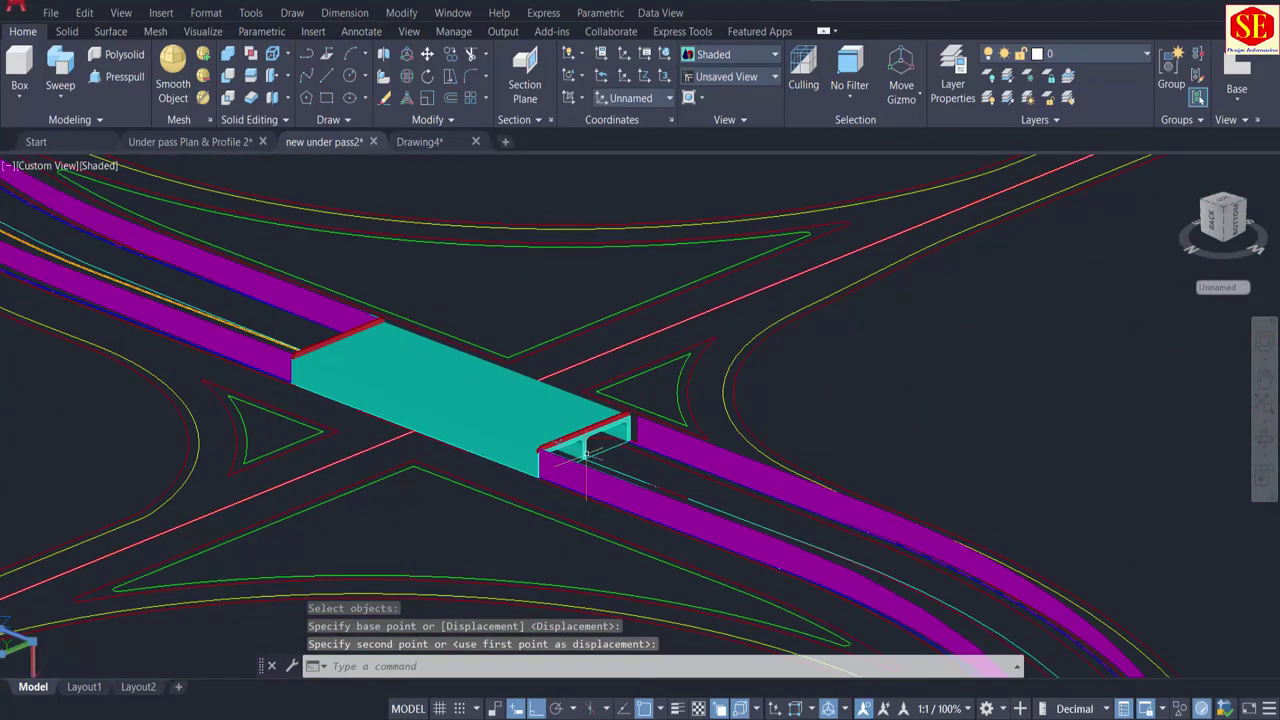
Step: Presspull the end face of the short magenta wall to the corner of the underpass box, closing the gap between them
shift+middle_drag(586, 455, 914, 529)
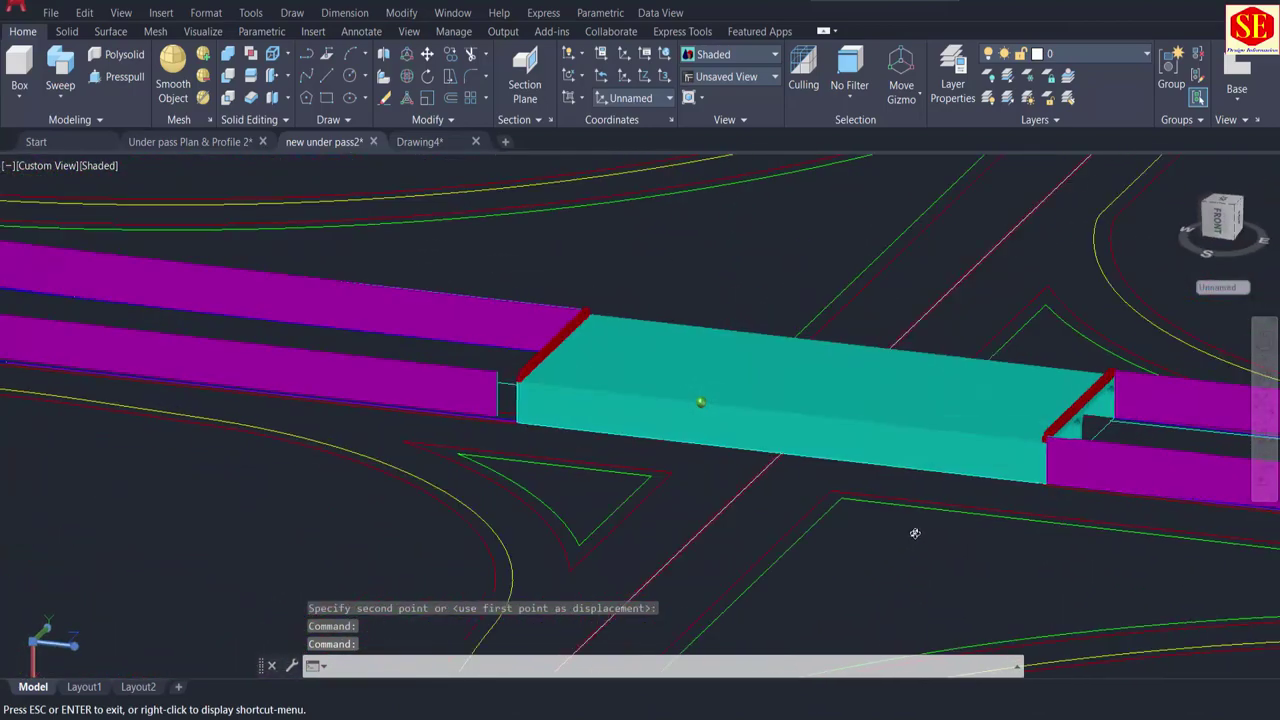
scroll(504, 381, up, 5)
scroll(502, 379, up, 3)
middle_drag(498, 379, 397, 457)
scroll(463, 396, down, 4)
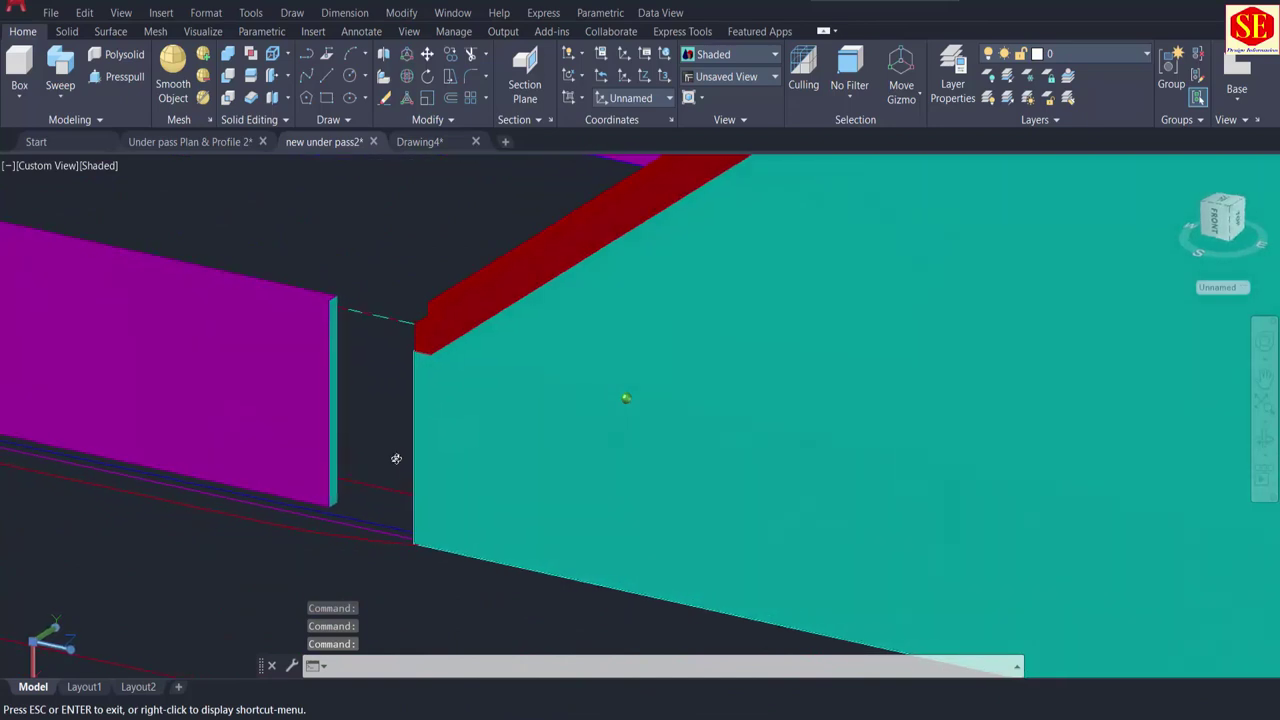
click(104, 82)
scroll(349, 371, up, 2)
scroll(349, 371, up, 2)
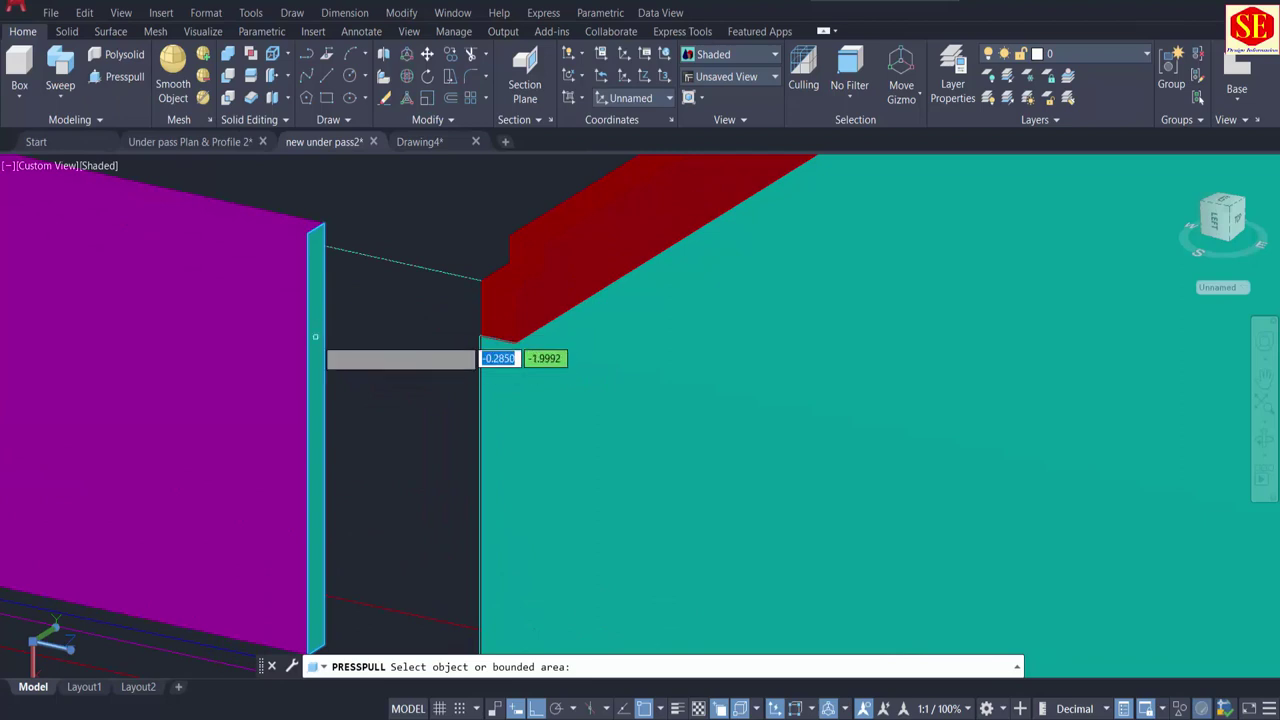
click(315, 337)
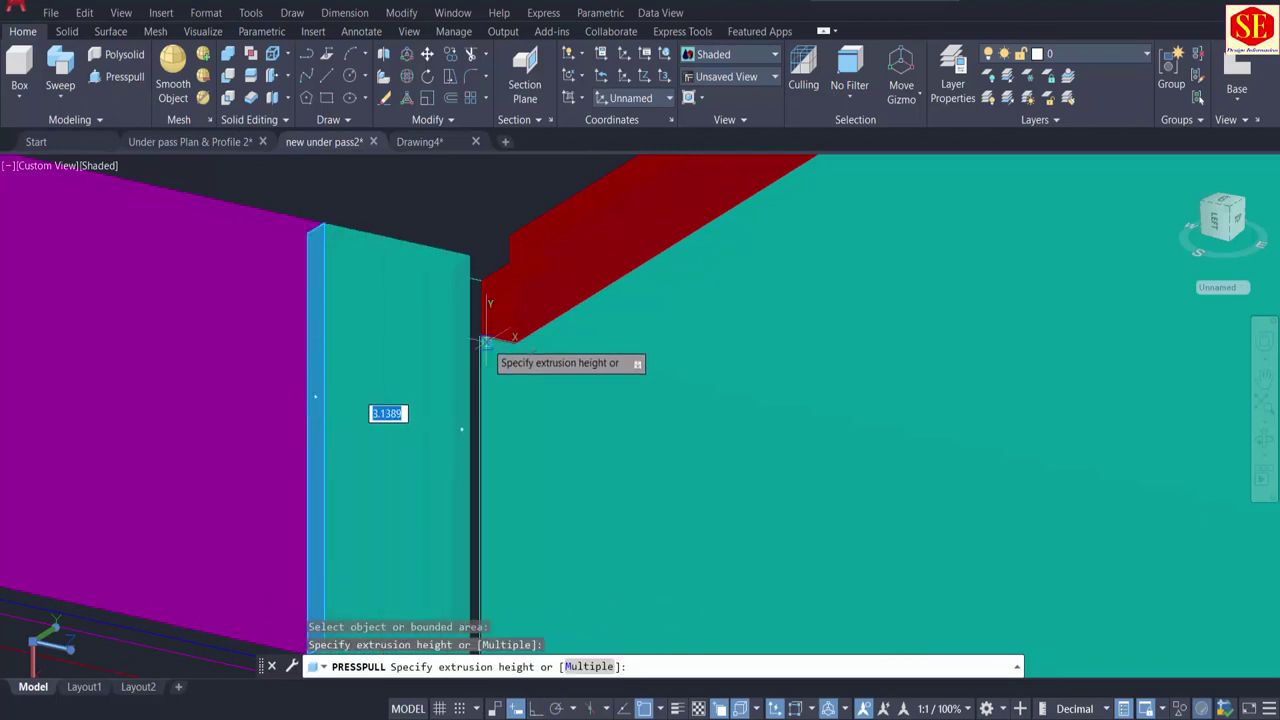
click(479, 335)
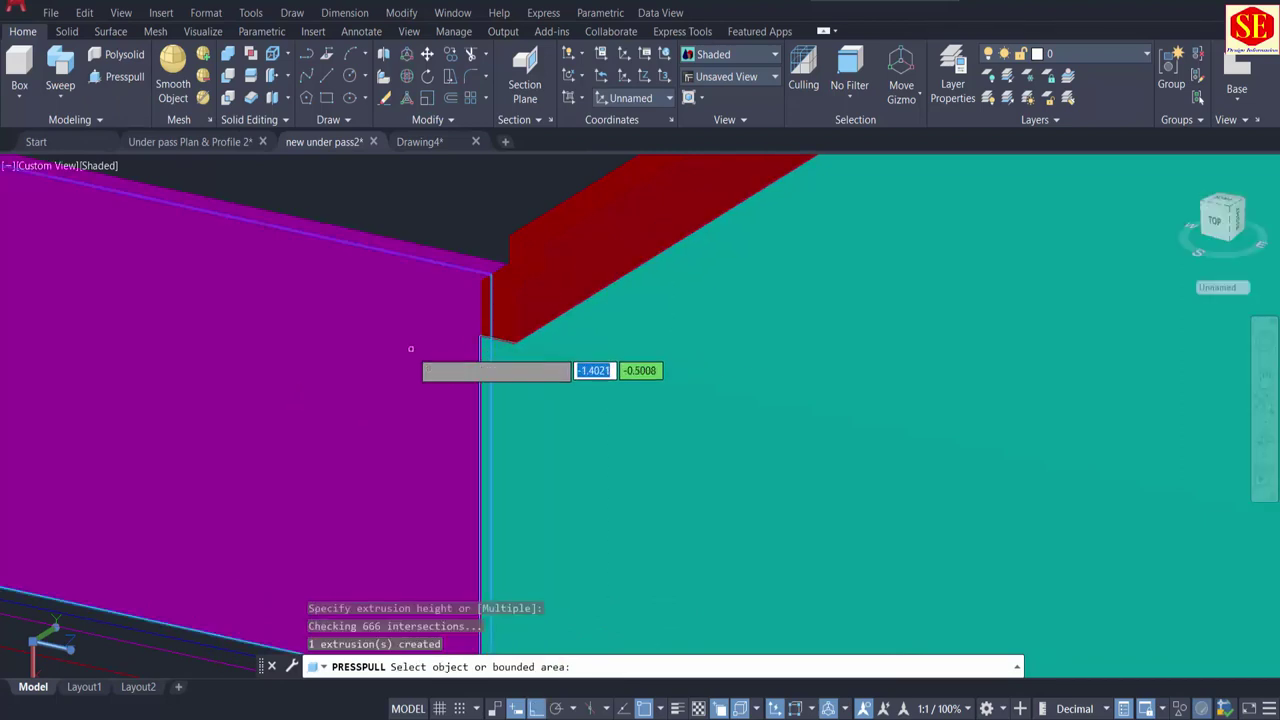
scroll(410, 348, down, 3)
scroll(408, 387, down, 3)
key(Return)
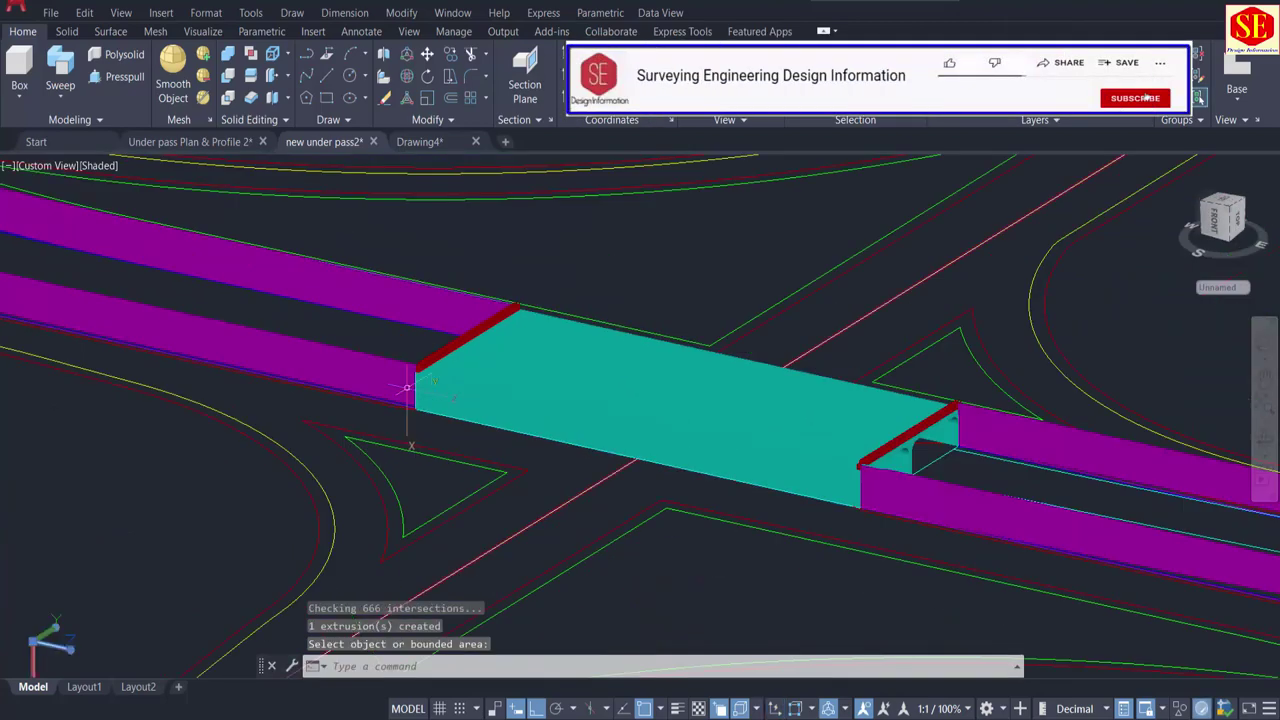
Step: Review the assembled underpass box and the retaining walls along both ramps from several directions
scroll(911, 507, up, 5)
scroll(746, 385, down, 4)
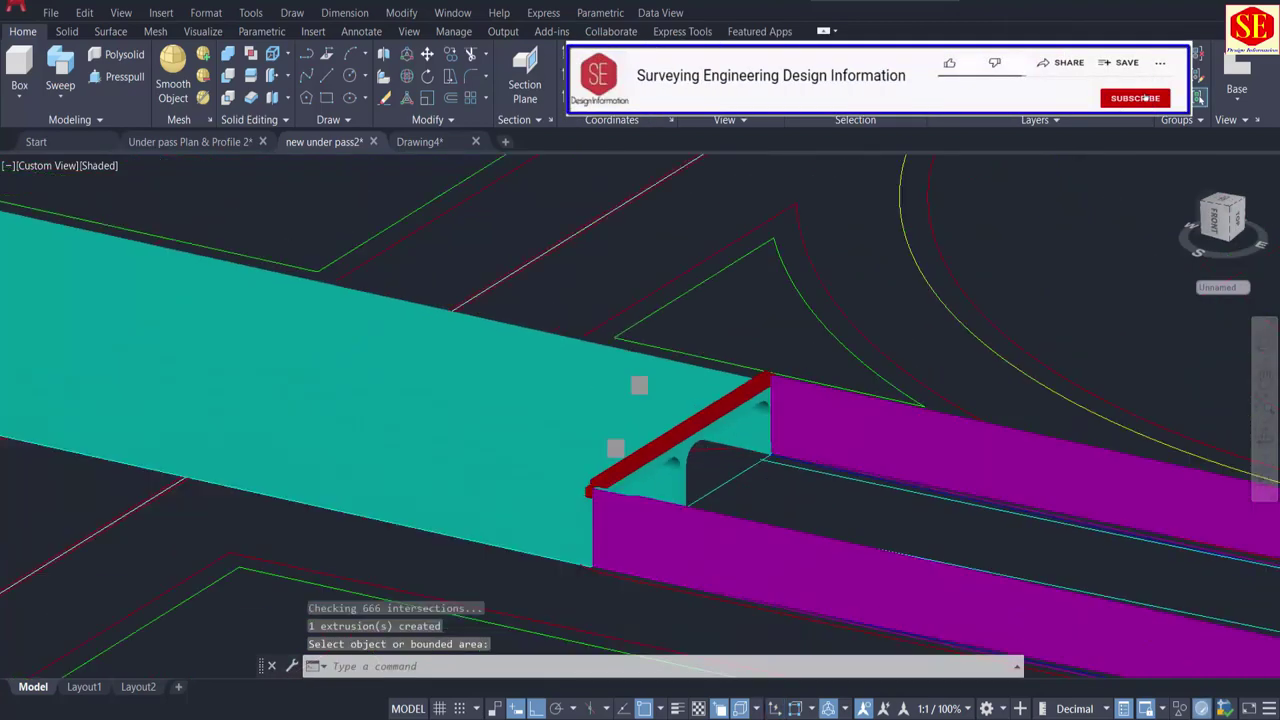
shift+middle_drag(397, 510, 726, 491)
scroll(515, 392, down, 5)
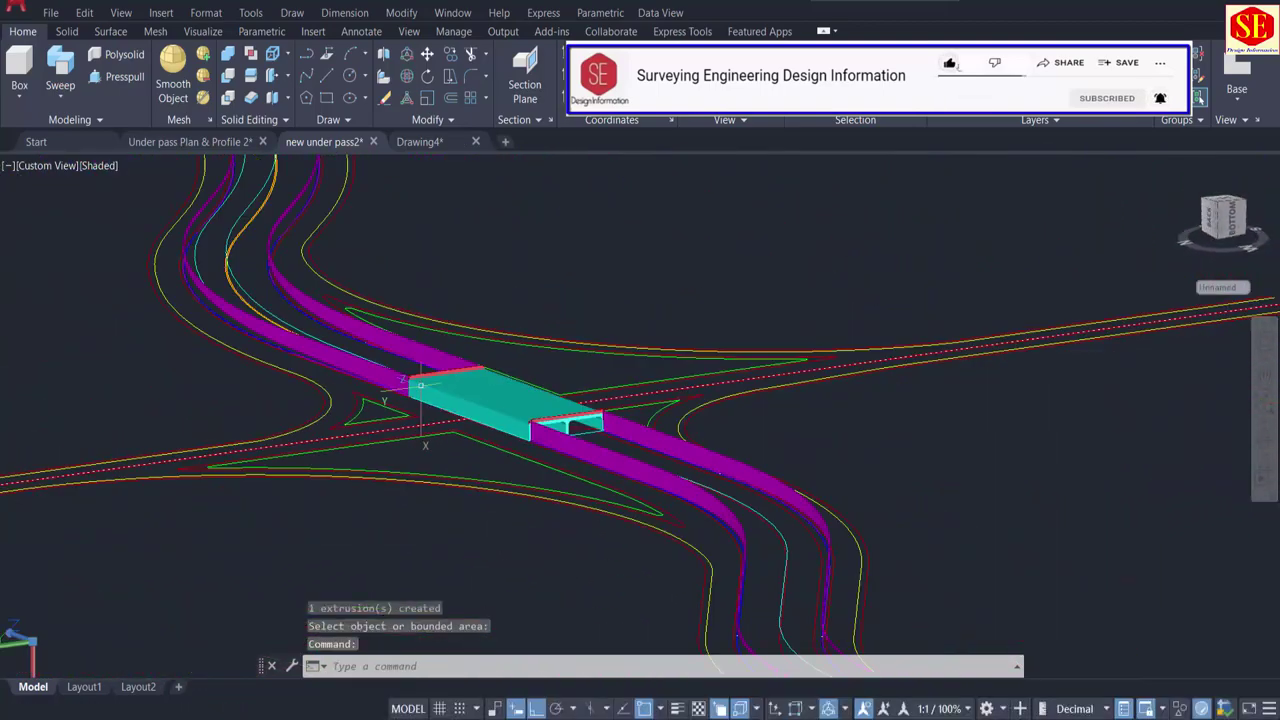
shift+middle_drag(530, 404, 562, 403)
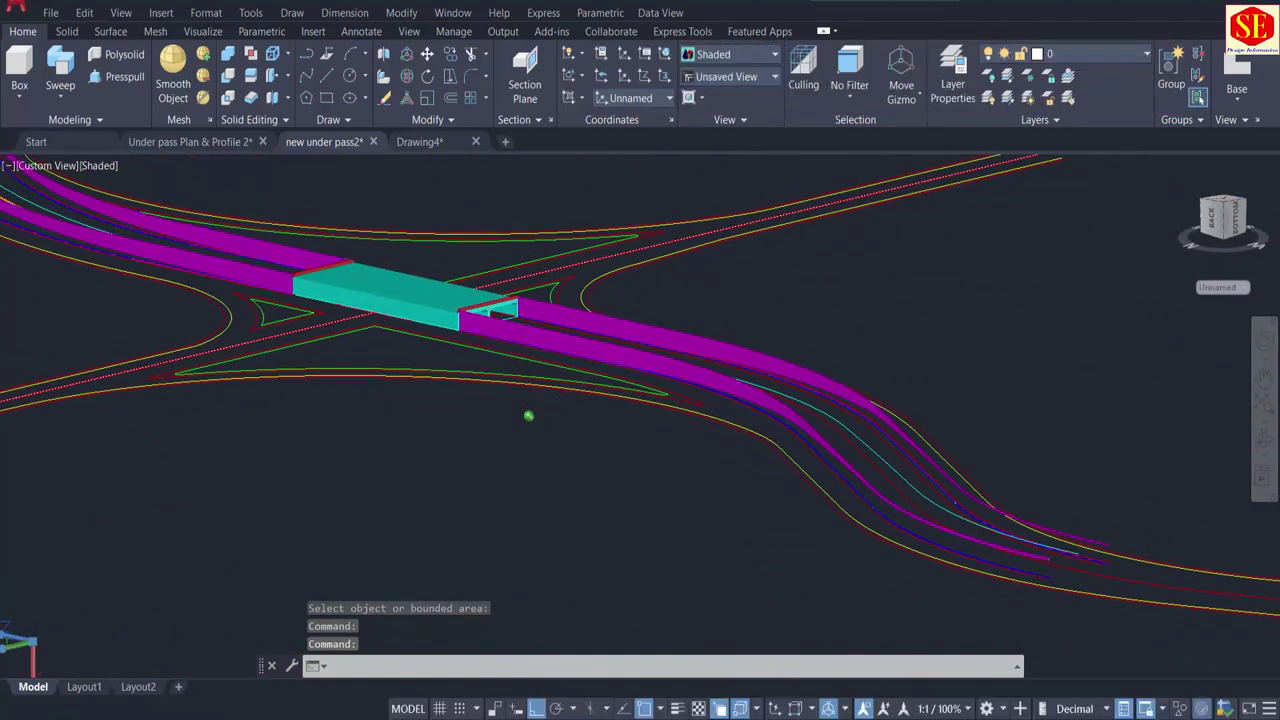
middle_drag(487, 295, 587, 420)
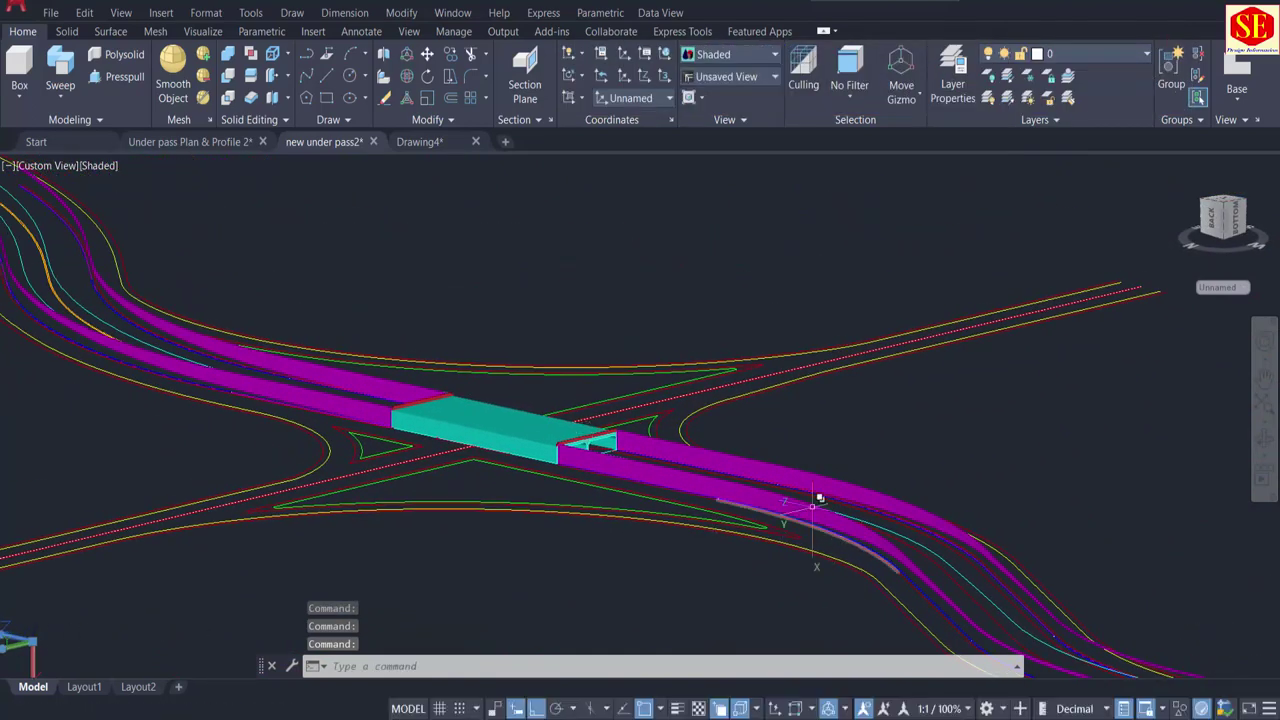
middle_drag(160, 370, 384, 512)
scroll(276, 371, down, 5)
scroll(751, 554, up, 3)
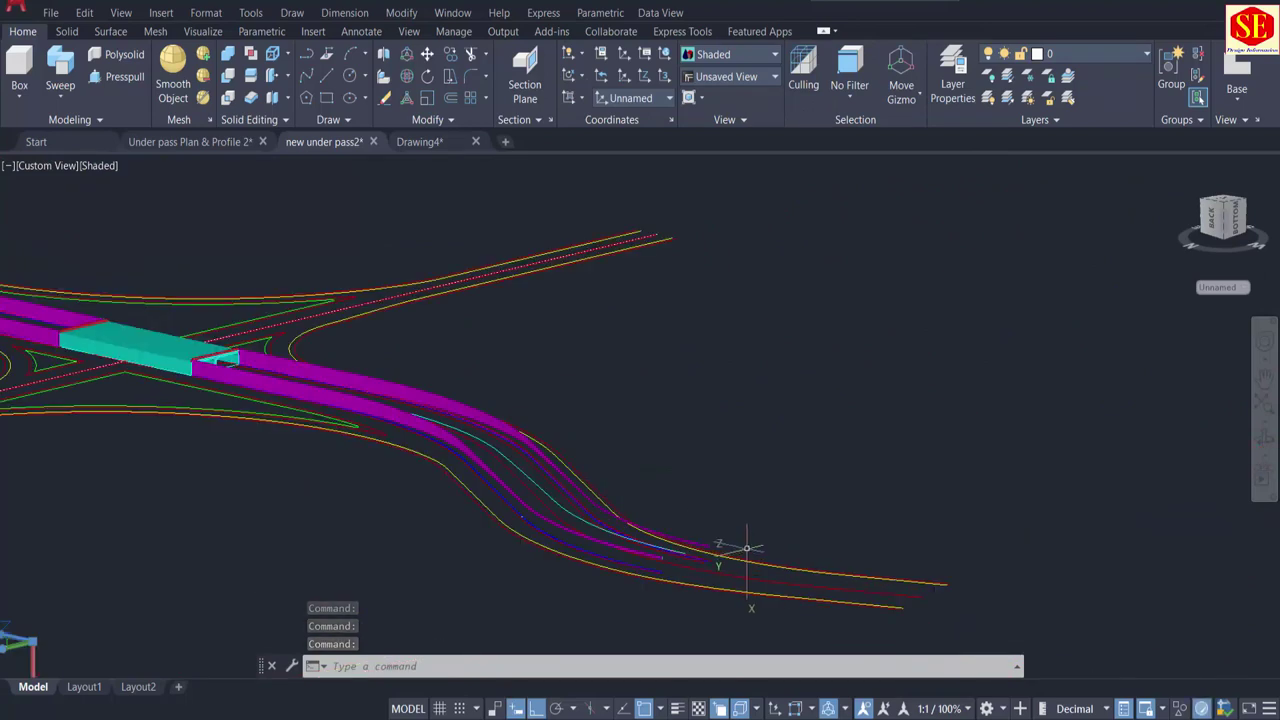
shift+middle_drag(689, 531, 498, 534)
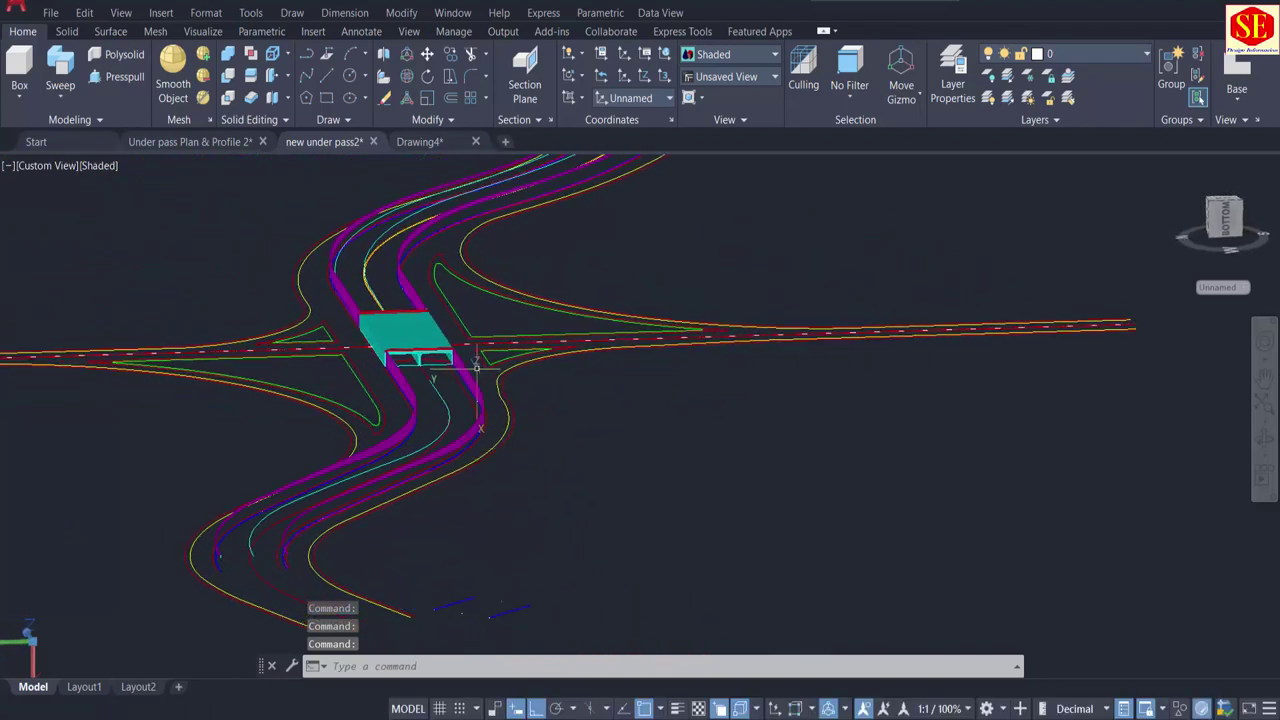
Step: Erase the leftover cyan polylines running between the retaining walls on both ramps
scroll(616, 520, up, 5)
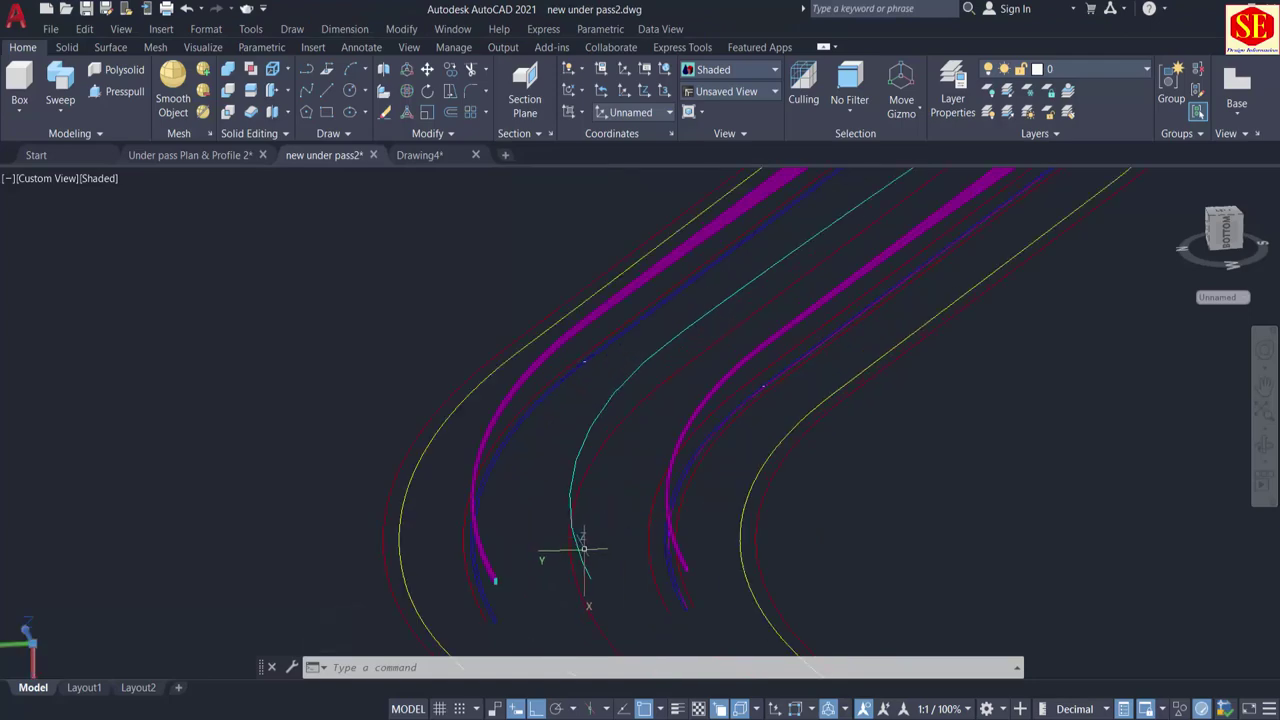
click(582, 550)
text(e)
key(Return)
scroll(578, 545, down, 5)
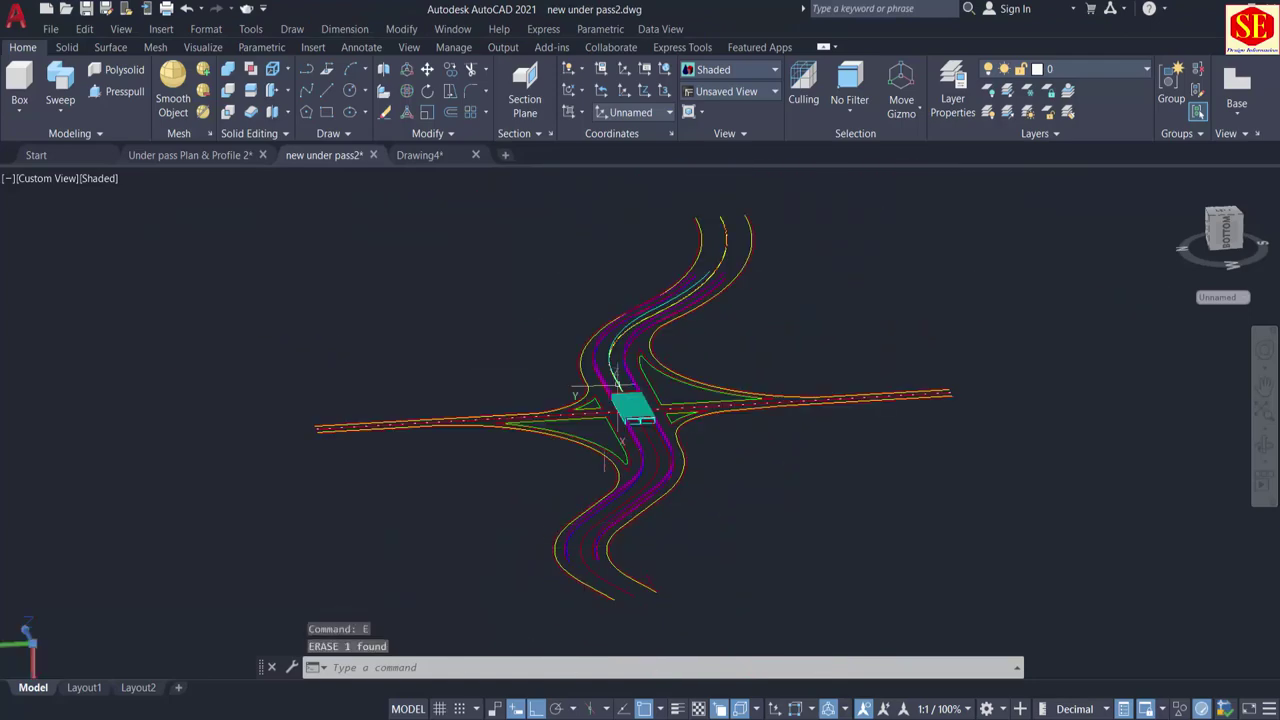
scroll(605, 335, up, 4)
scroll(607, 312, up, 2)
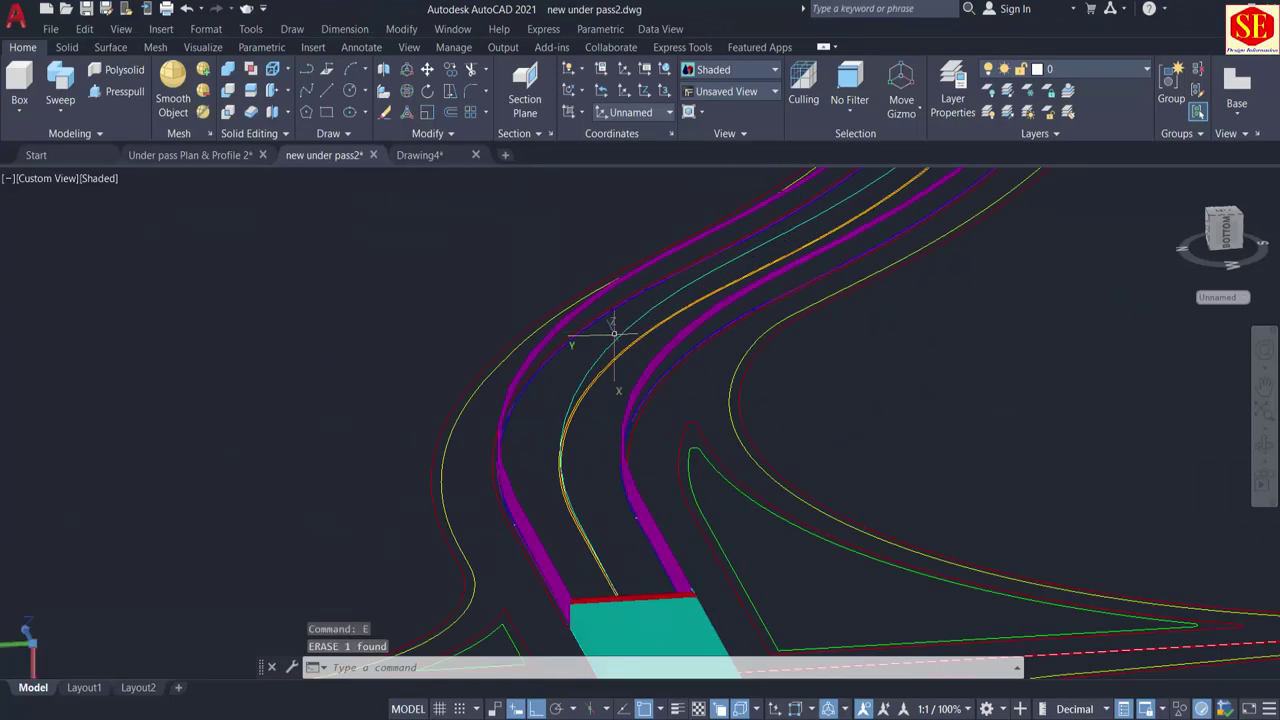
click(606, 343)
key(Delete)
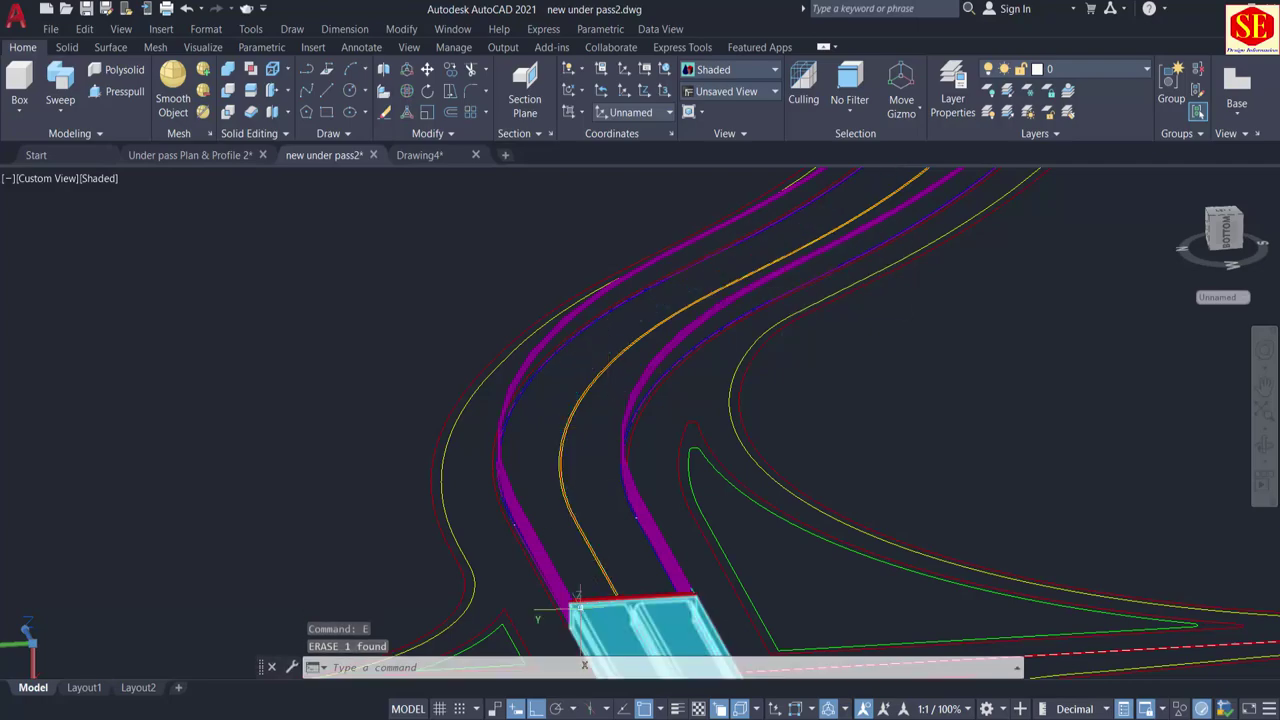
Step: Switch to the Excel coordinates workbook and copy the XYZ strings in G13:G71 of the Under Pass sheet, stations 0+150 to 1+300
key(alt+Tab)
scroll(514, 409, up, 5)
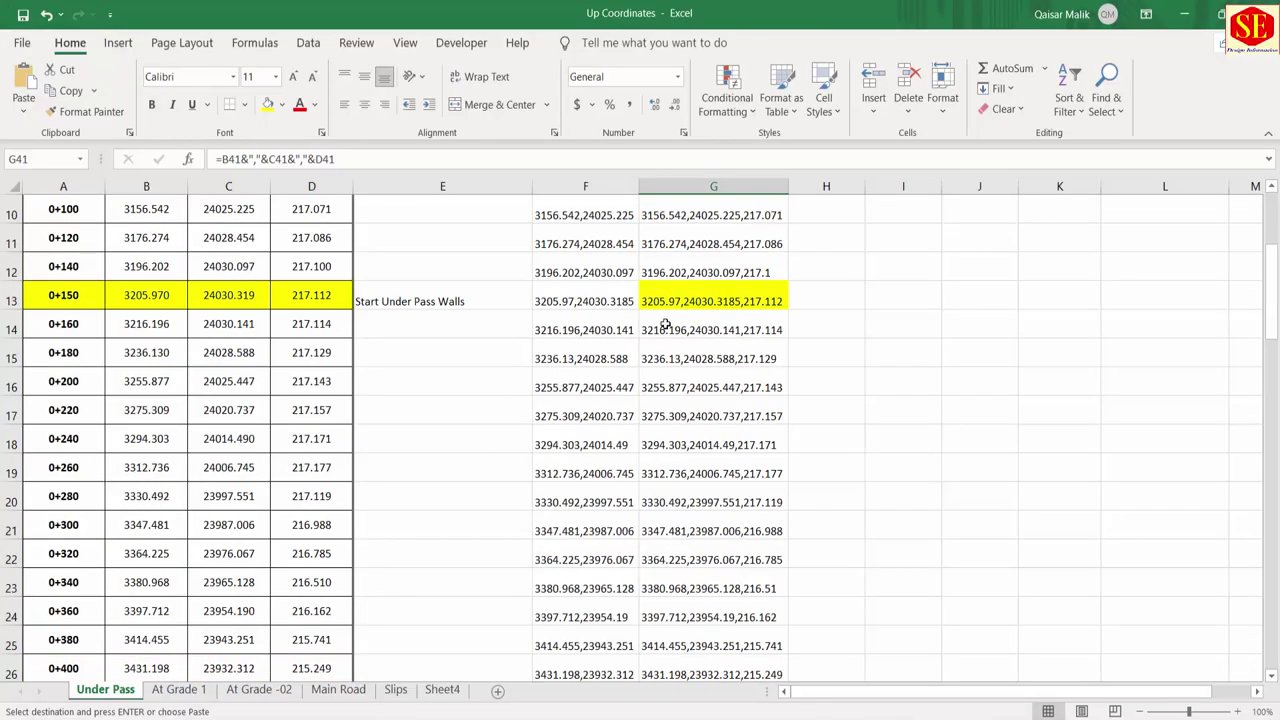
mouse_move(671, 294)
mouse_down()
mouse_move(669, 557)
mouse_move(760, 660)
mouse_move(772, 622)
mouse_move(696, 703)
mouse_move(663, 343)
mouse_move(657, 429)
mouse_move(674, 229)
mouse_move(679, 311)
mouse_up()
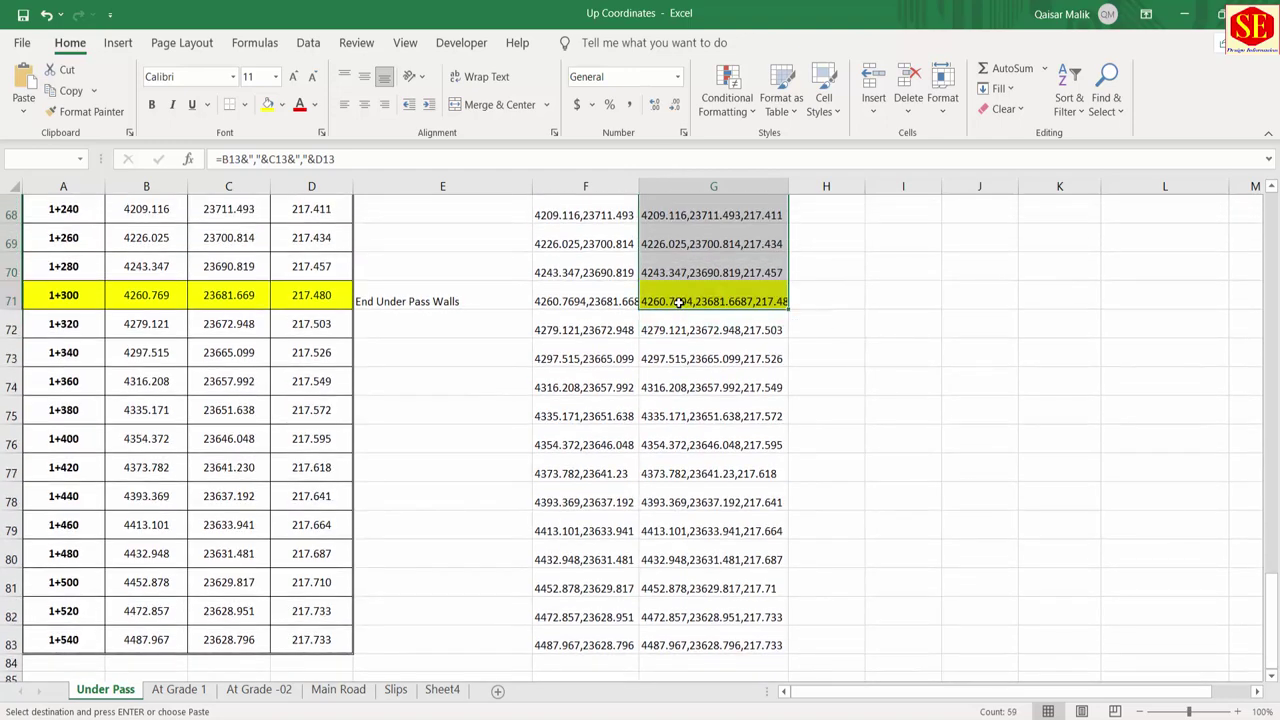
scroll(679, 301, up, 3)
right_click(680, 234)
click(718, 274)
scroll(684, 640, up, 15)
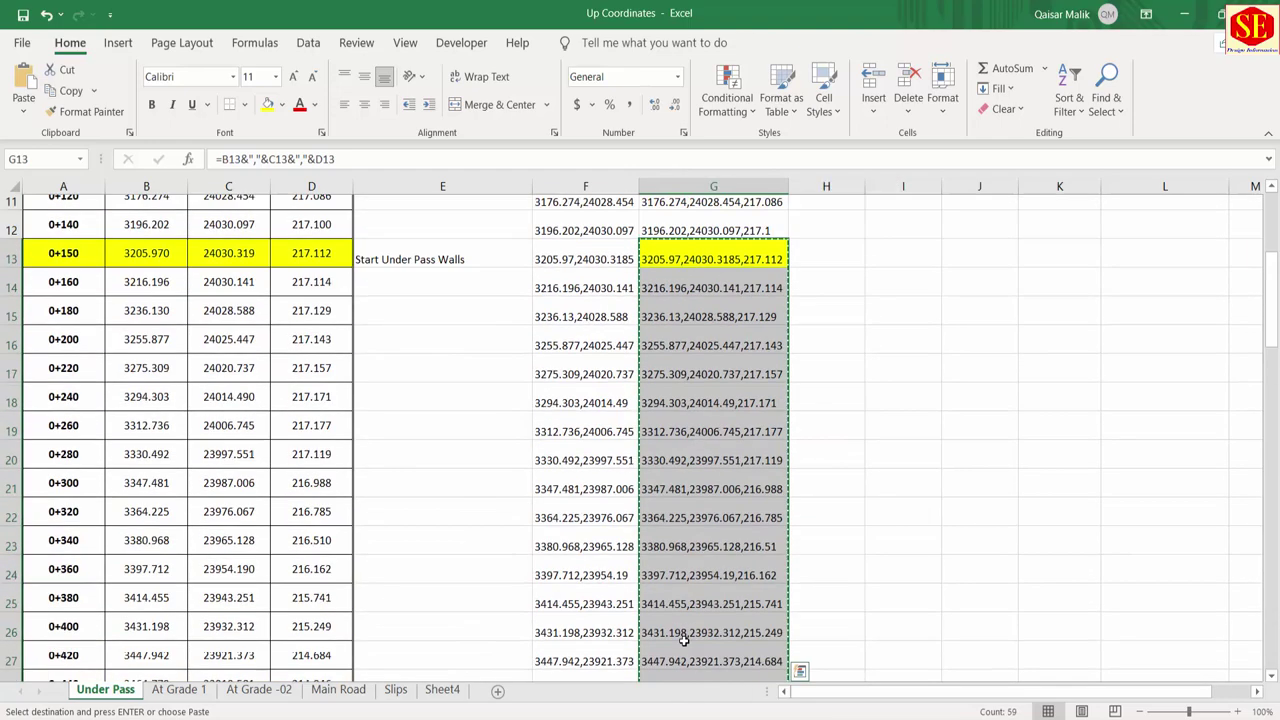
scroll(684, 640, up, 2)
Step: Return to AutoCAD and reset the UCS to World
key(alt+Tab)
scroll(571, 354, down, 3)
middle_drag(687, 466, 677, 372)
scroll(660, 475, up, 2)
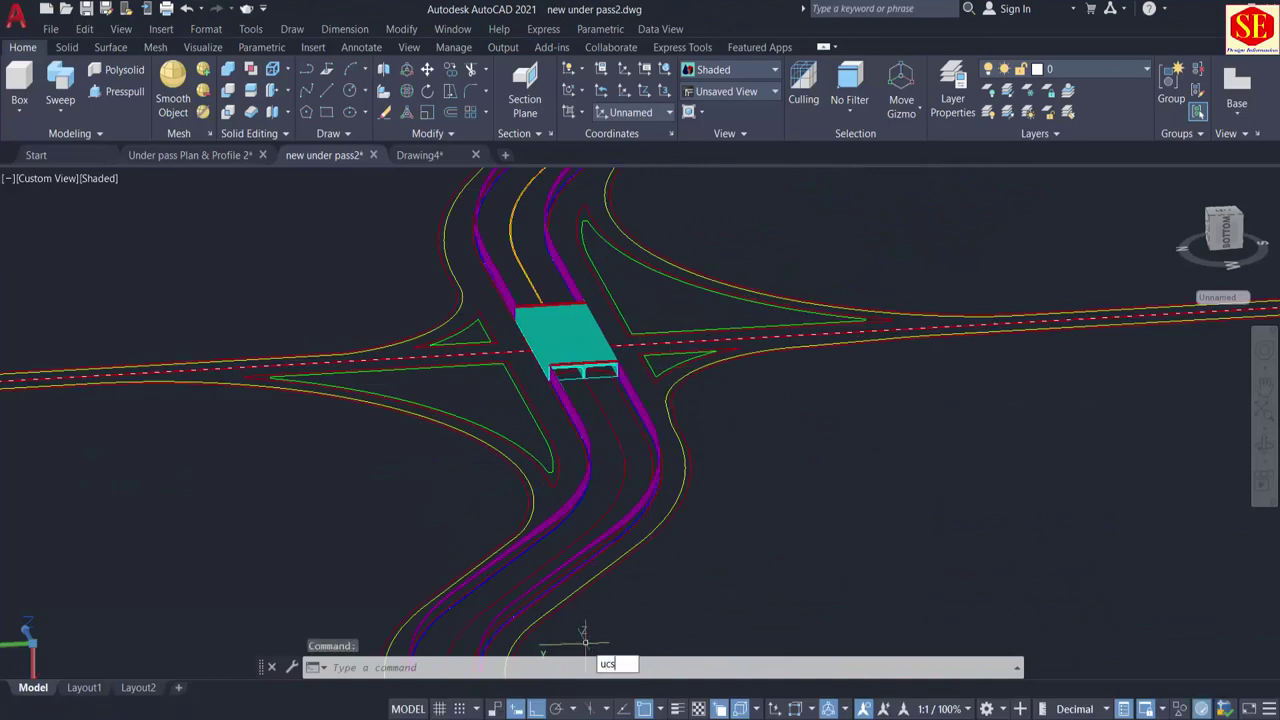
text(ucs)
key(Return)
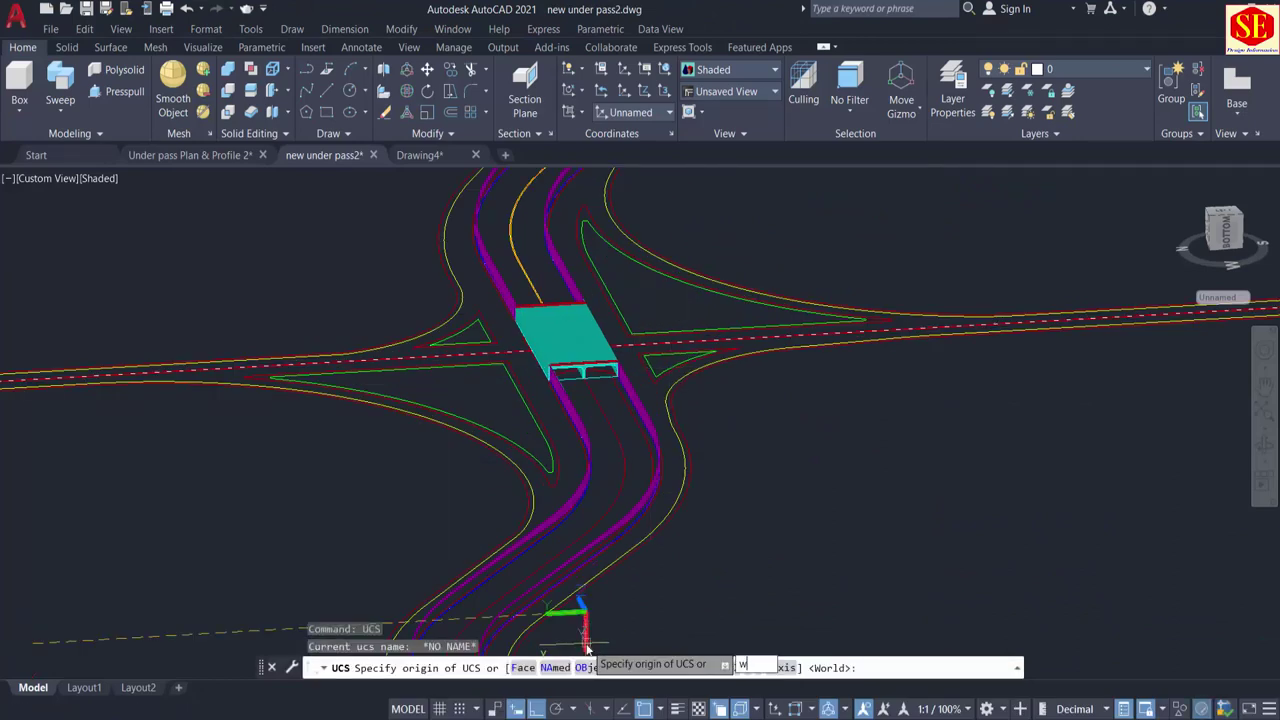
text(w)
key(Return)
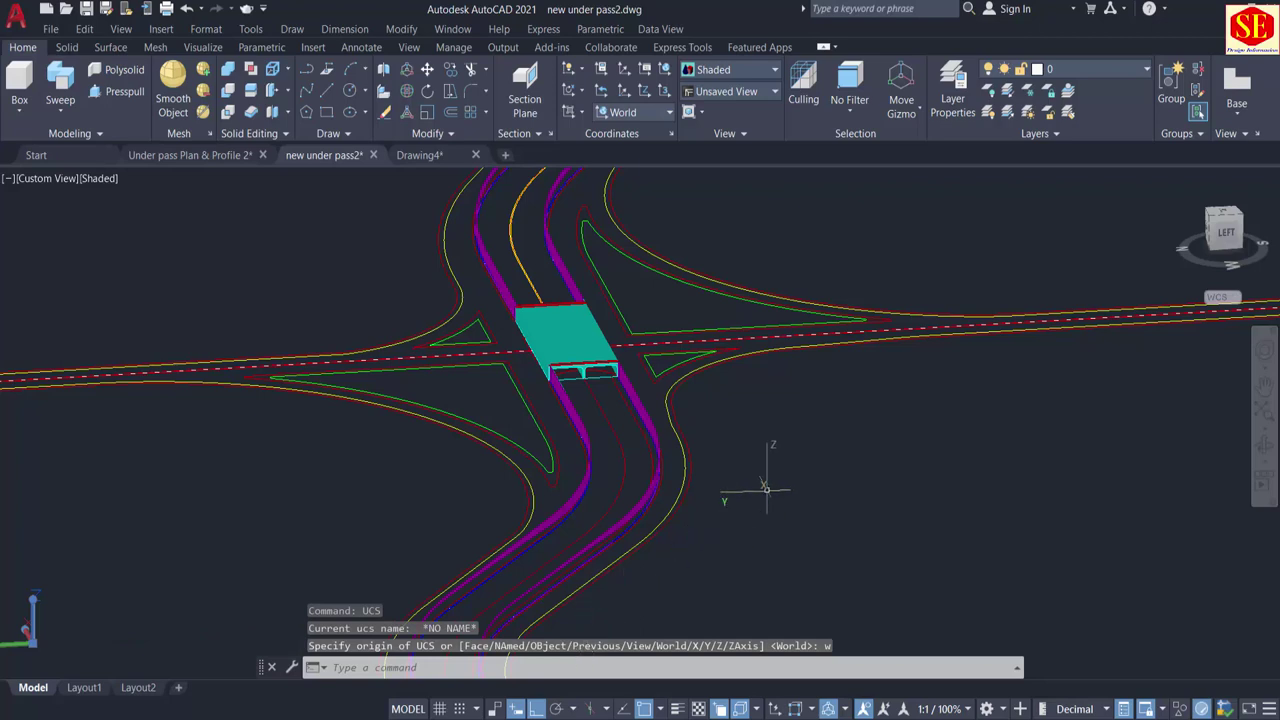
Step: Draw a 3D polyline along the underpass centreline from the copied XYZ coordinates, ending at 4260.7694,23681.6687,217.48
text(pl)
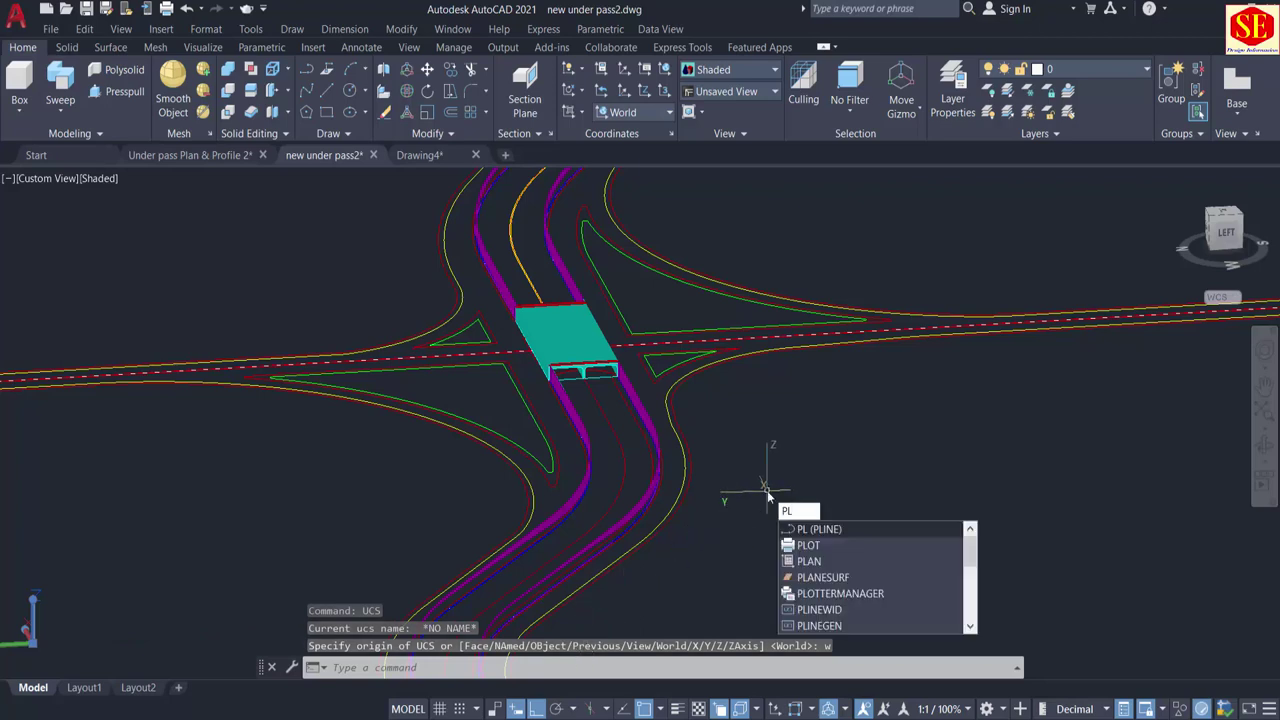
key(BackSpace)
key(BackSpace)
text(3p)
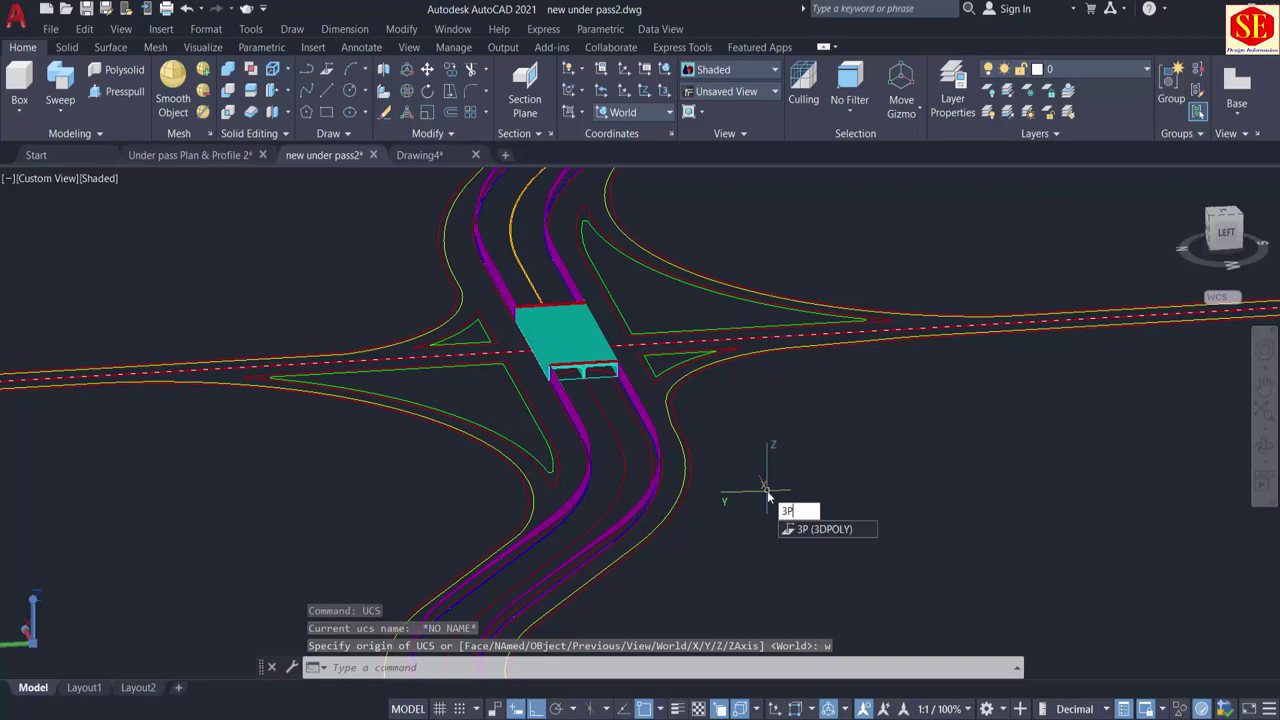
key(Return)
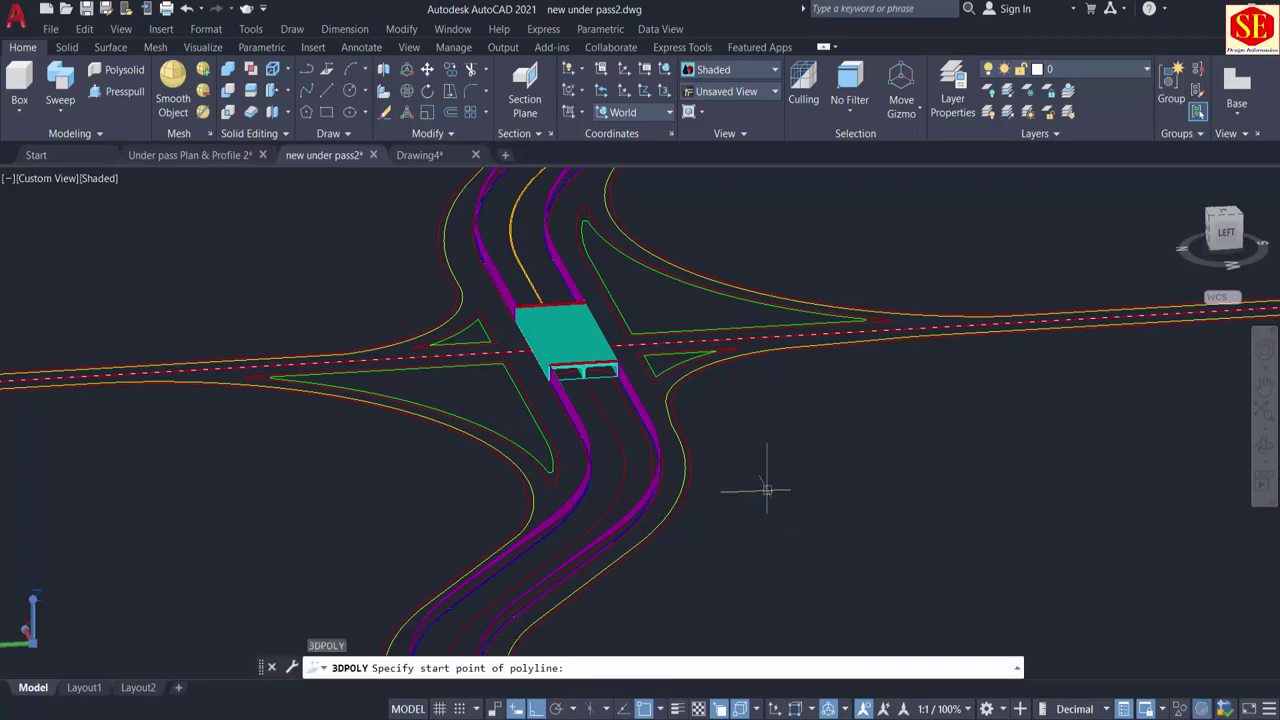
right_click(577, 672)
click(626, 594)
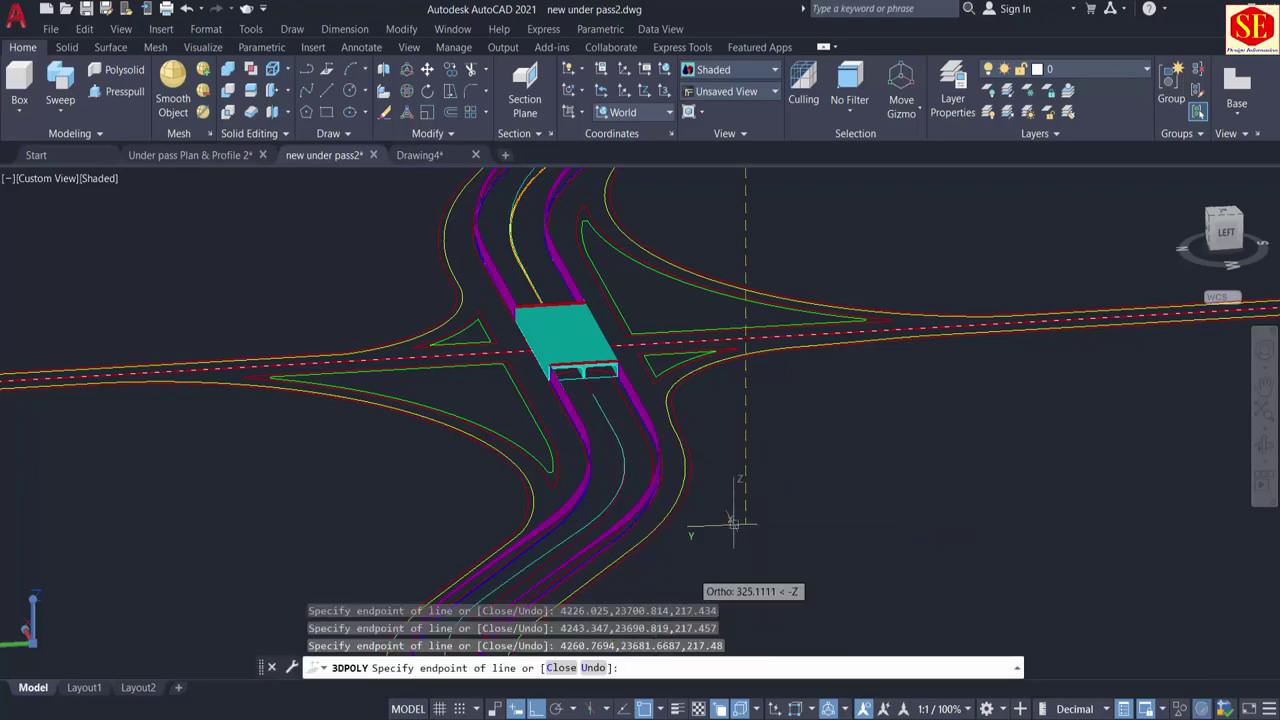
scroll(780, 255, up, 5)
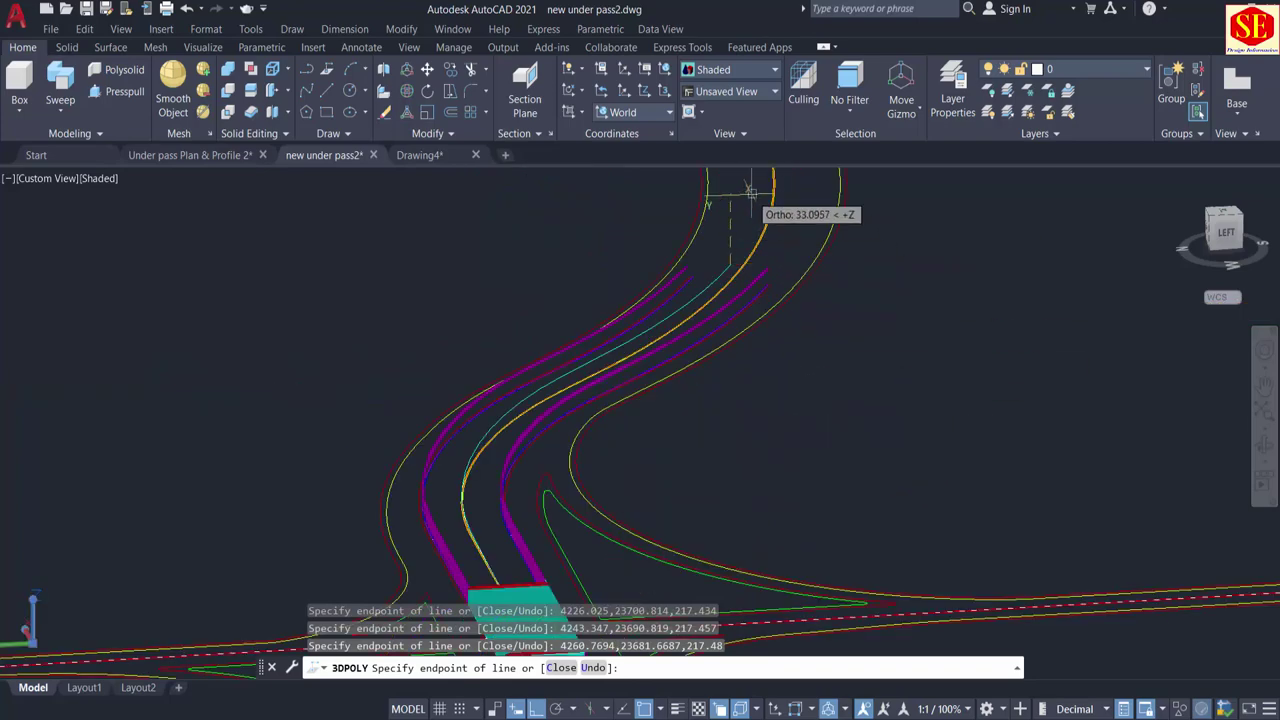
key(Escape)
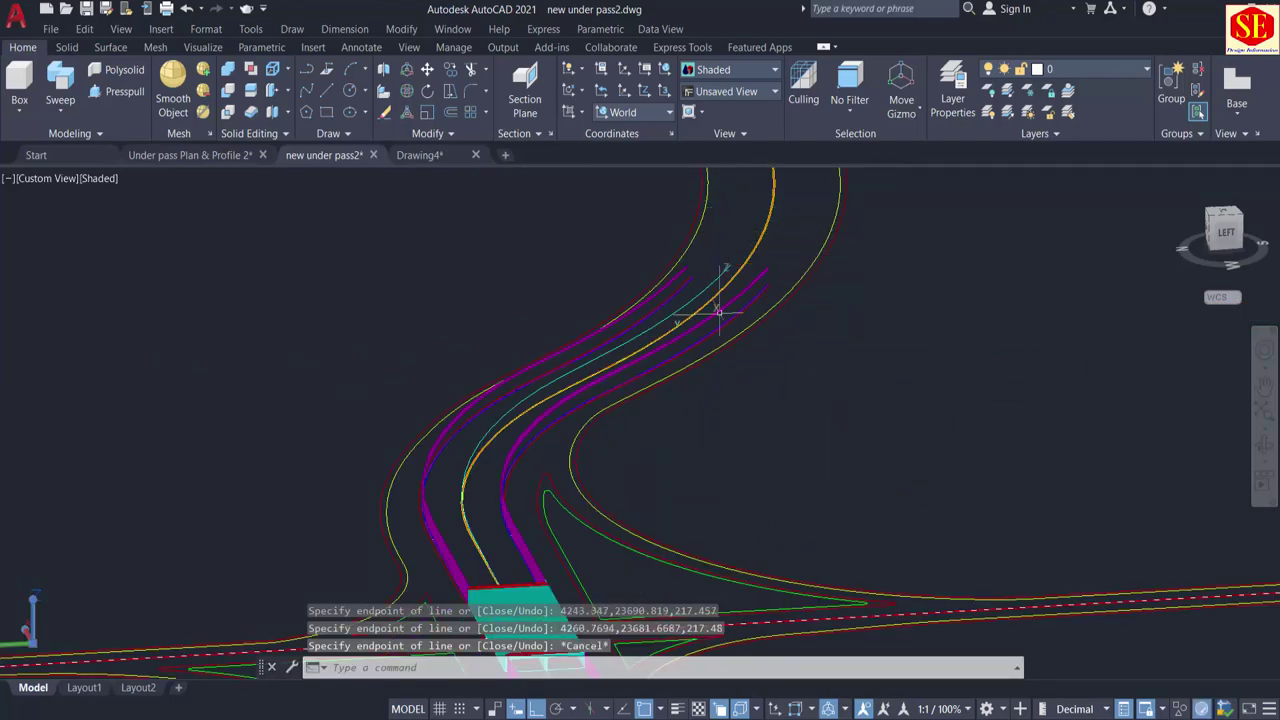
Step: Examine the new cyan 3D centreline polyline through the underpass box and out to the ends of the retaining walls
shift+middle_drag(740, 234, 651, 367)
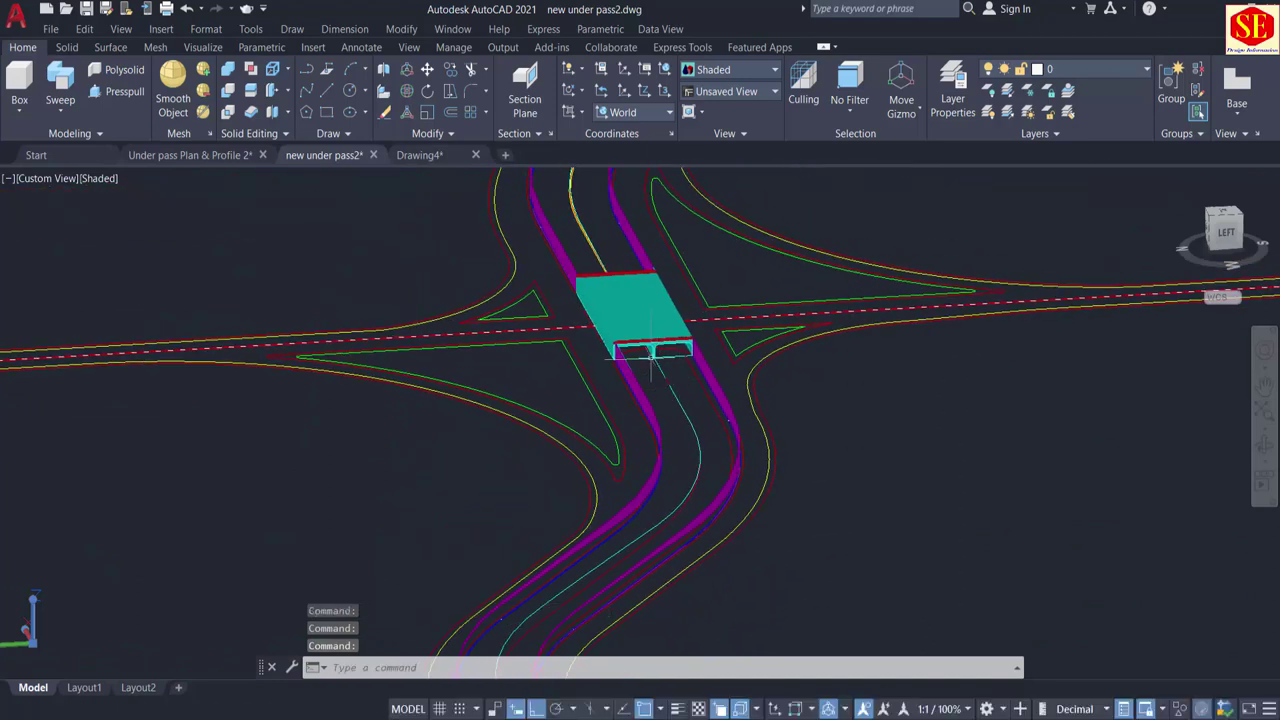
click(680, 408)
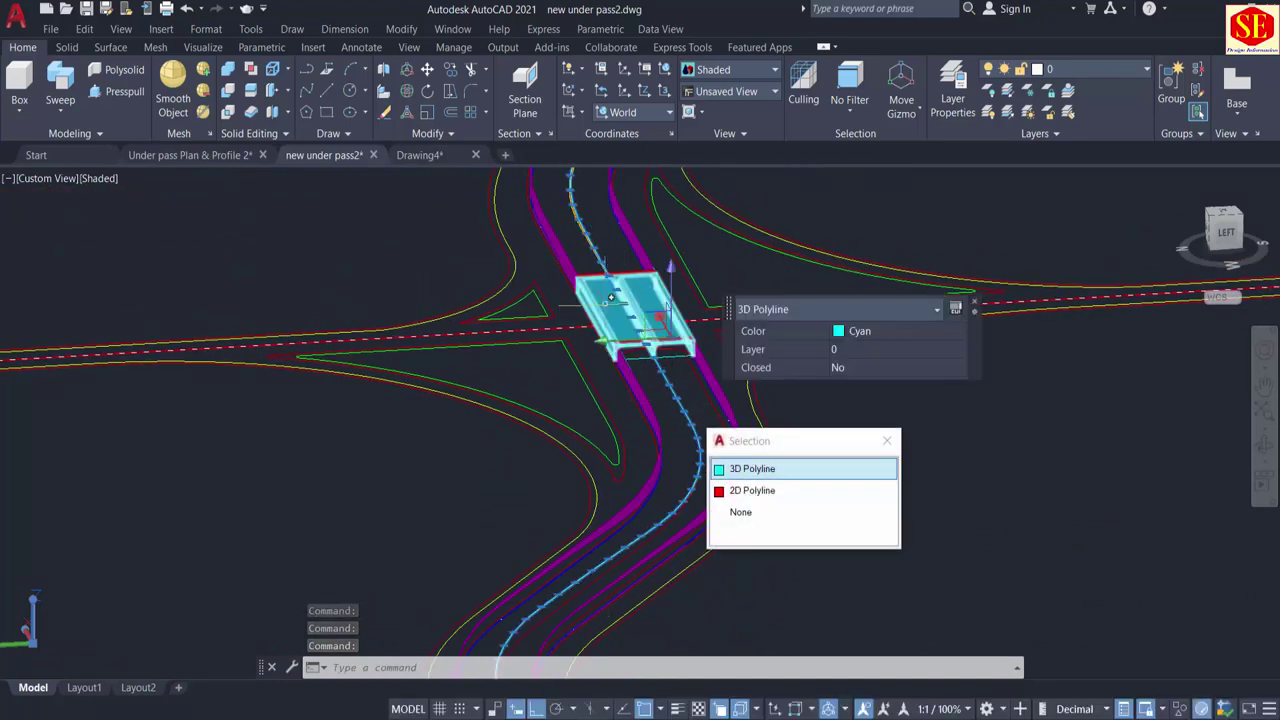
key(Escape)
middle_drag(494, 549, 494, 408)
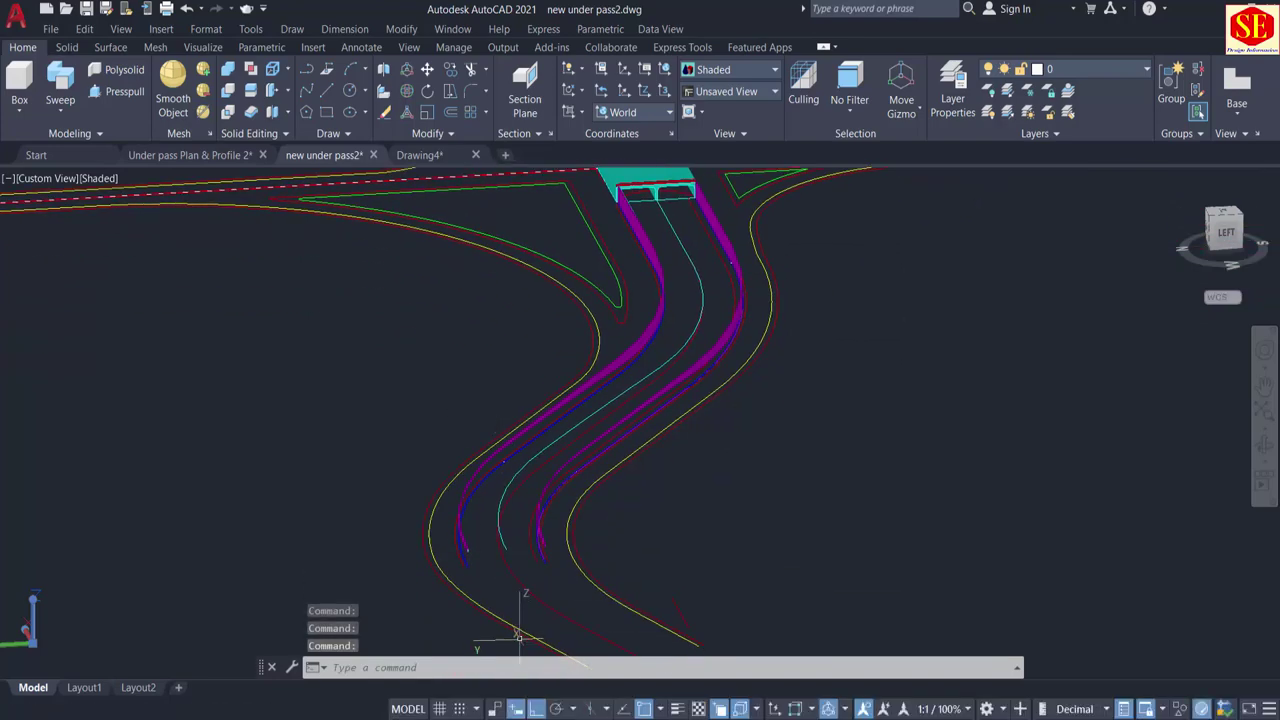
shift+middle_drag(519, 638, 576, 614)
scroll(691, 552, up, 4)
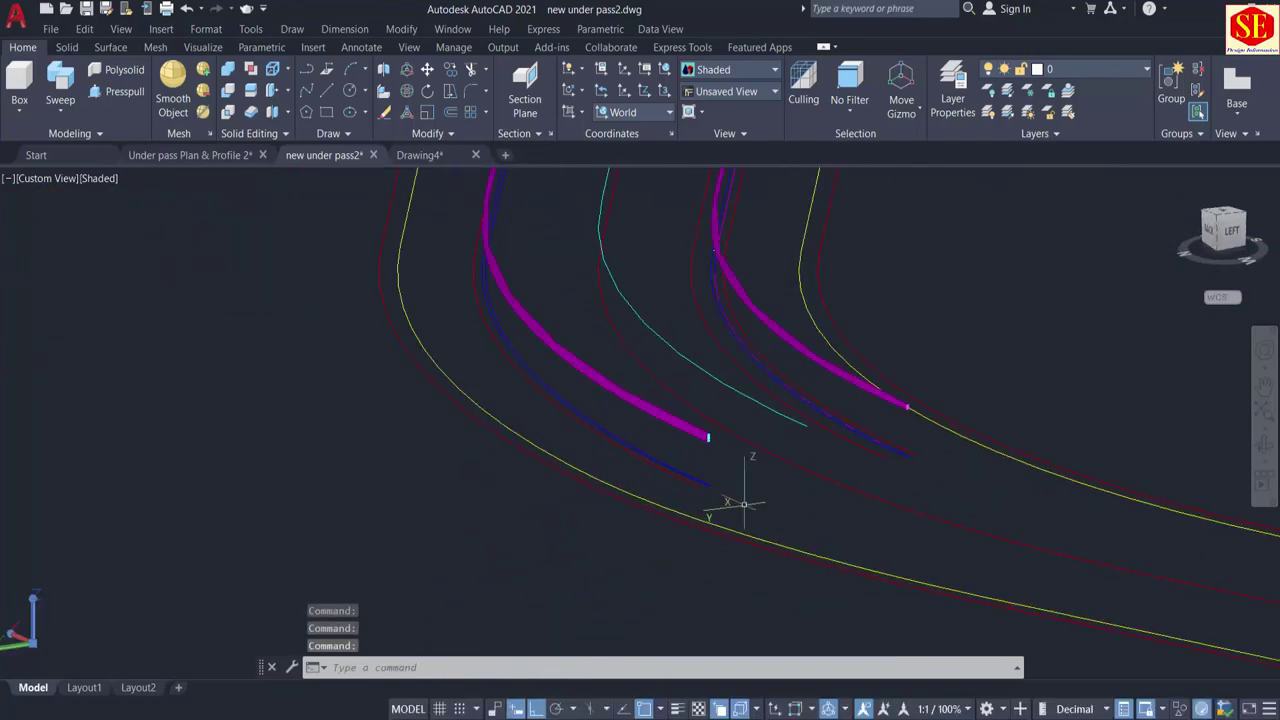
shift+middle_drag(745, 505, 560, 500)
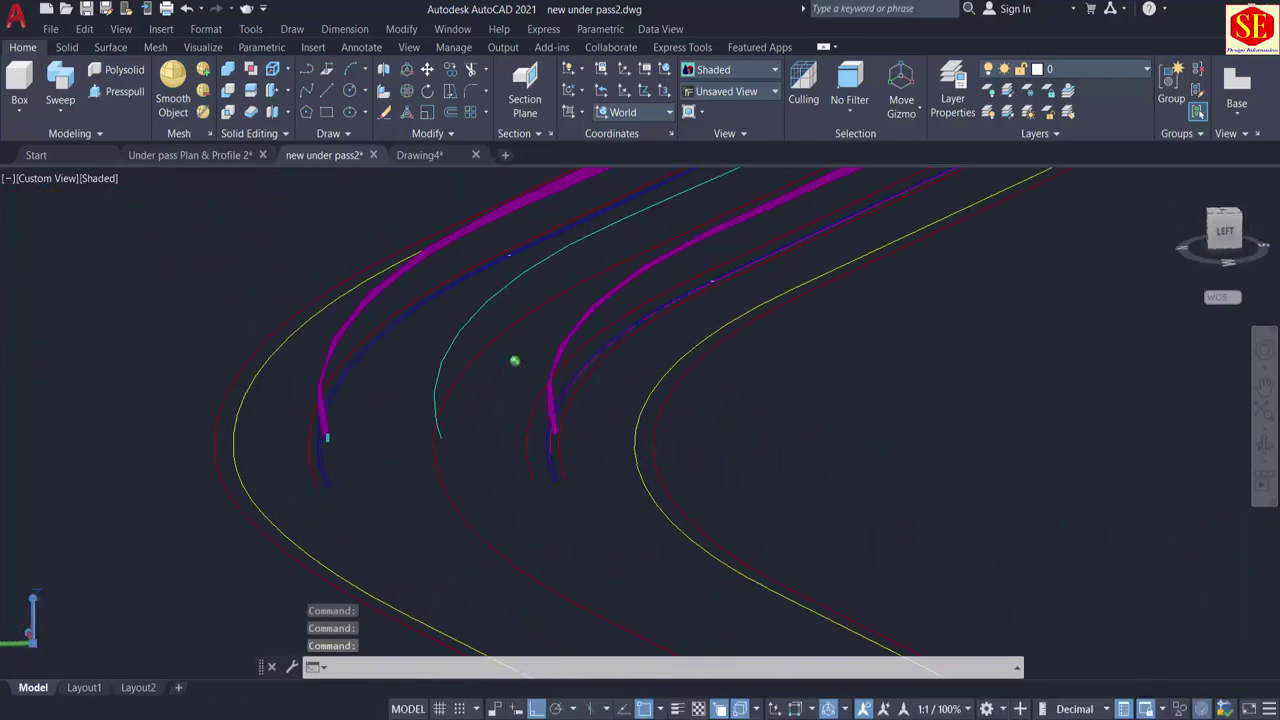
scroll(312, 447, up, 6)
click(305, 340)
key(Escape)
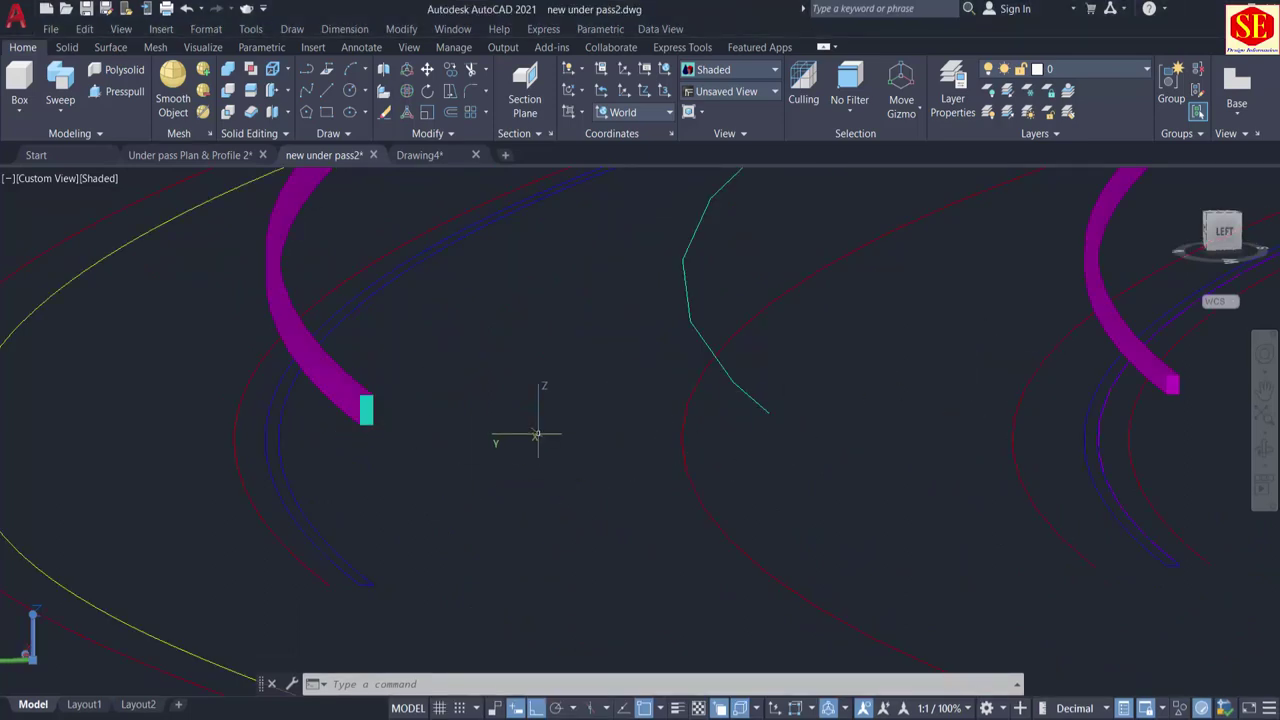
Step: Rotate the UCS 90 degrees about the Y axis
text(UCS)
key(Return)
text(y)
key(Return)
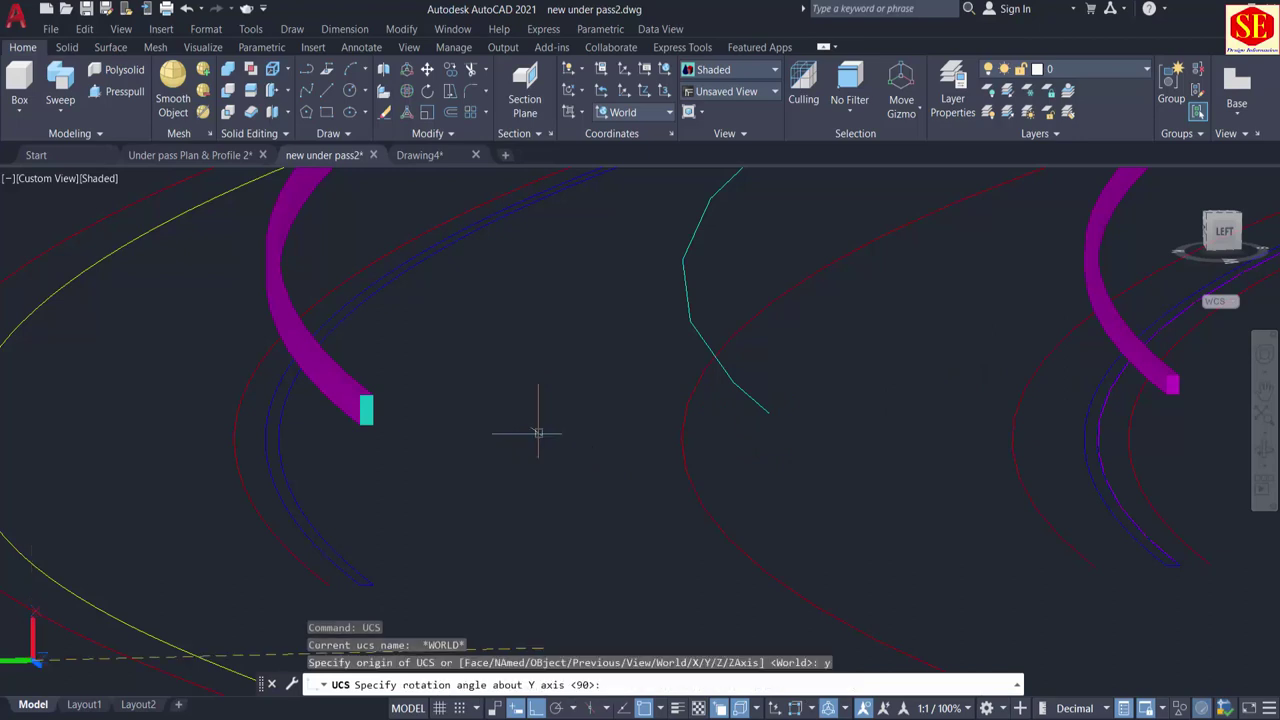
key(Return)
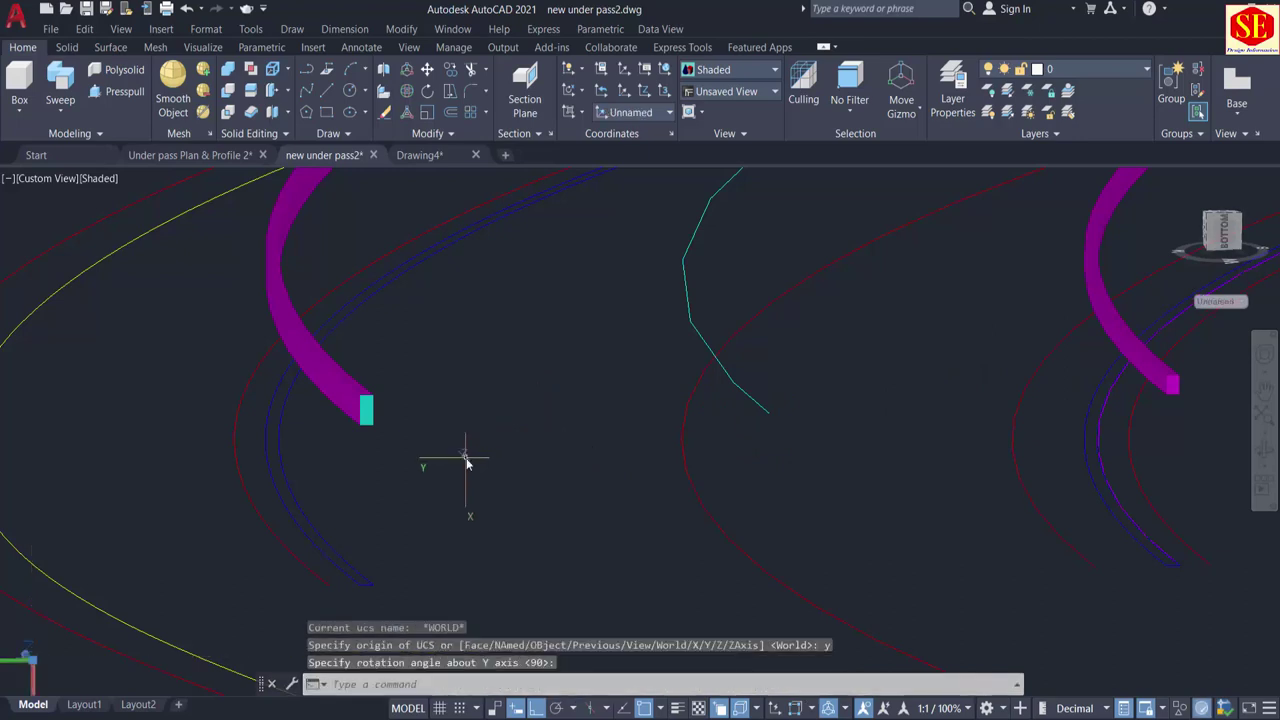
Step: Draw a thin rectangle, about 0.49 deep, between the lower inner corners of the two retaining-wall end faces
text(rec)
key(Return)
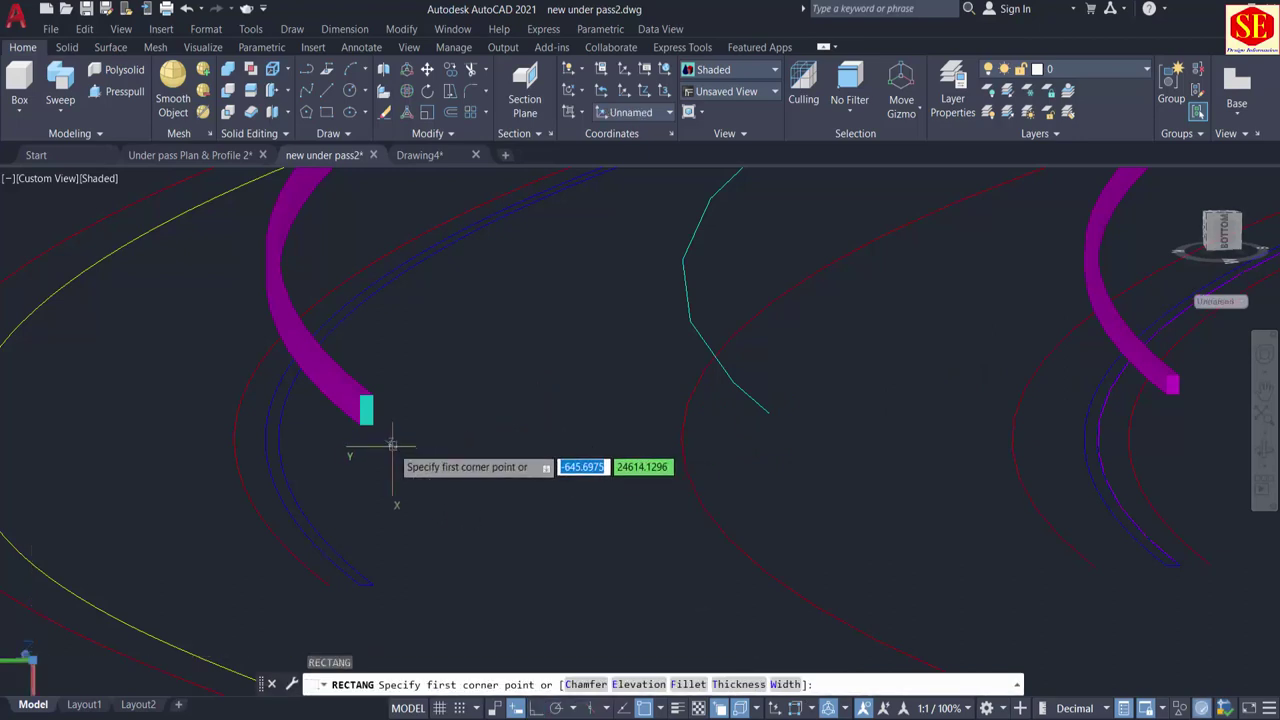
scroll(379, 428, up, 3)
click(362, 419)
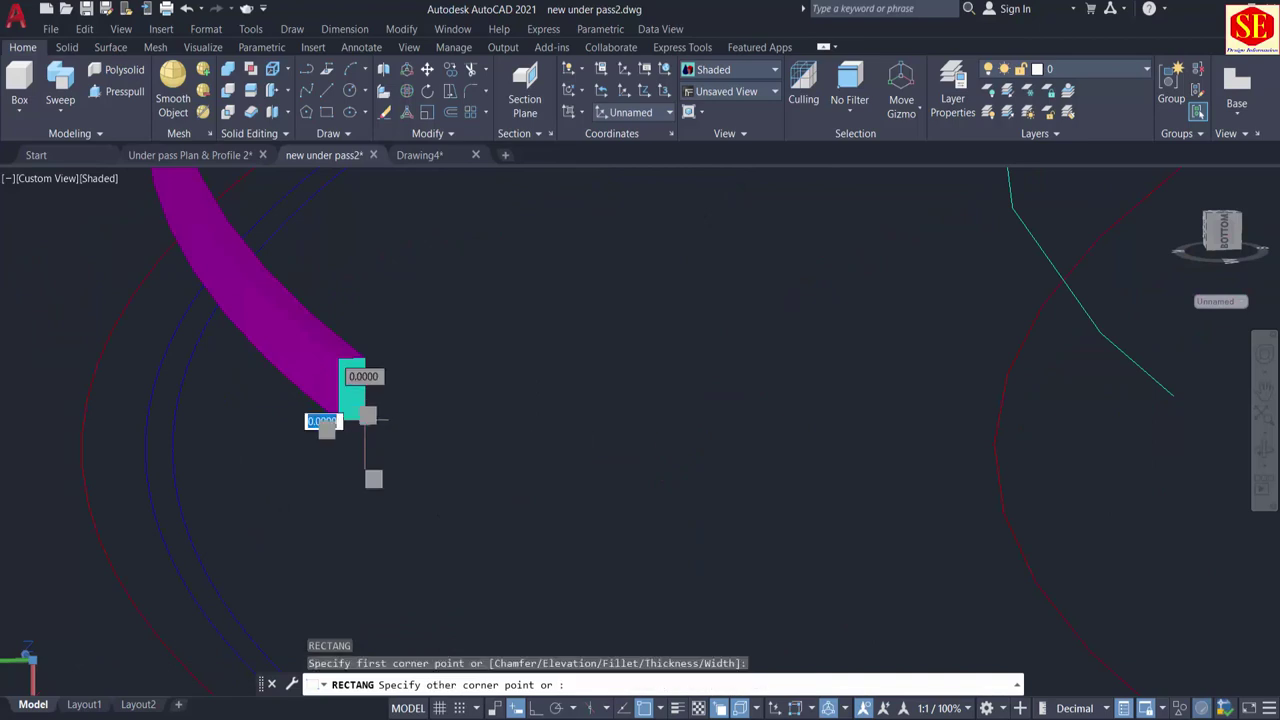
scroll(600, 460, down, 2)
scroll(1087, 437, up, 5)
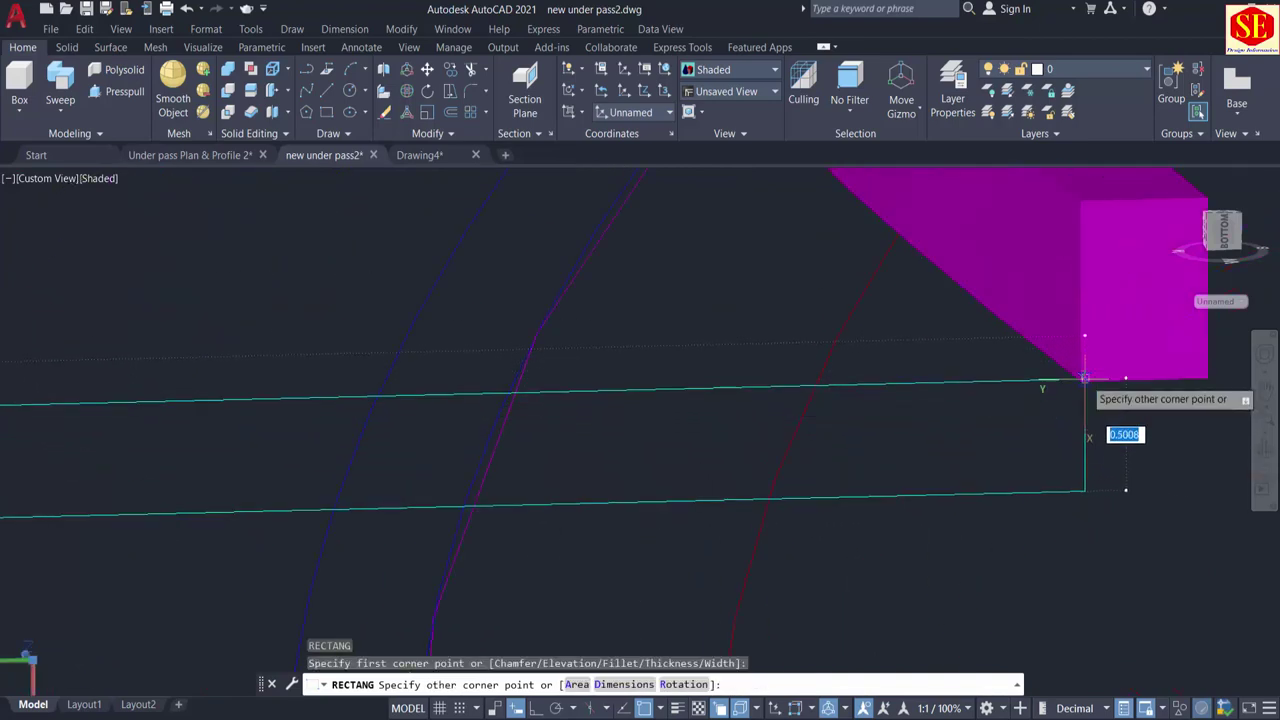
scroll(1085, 385, up, 3)
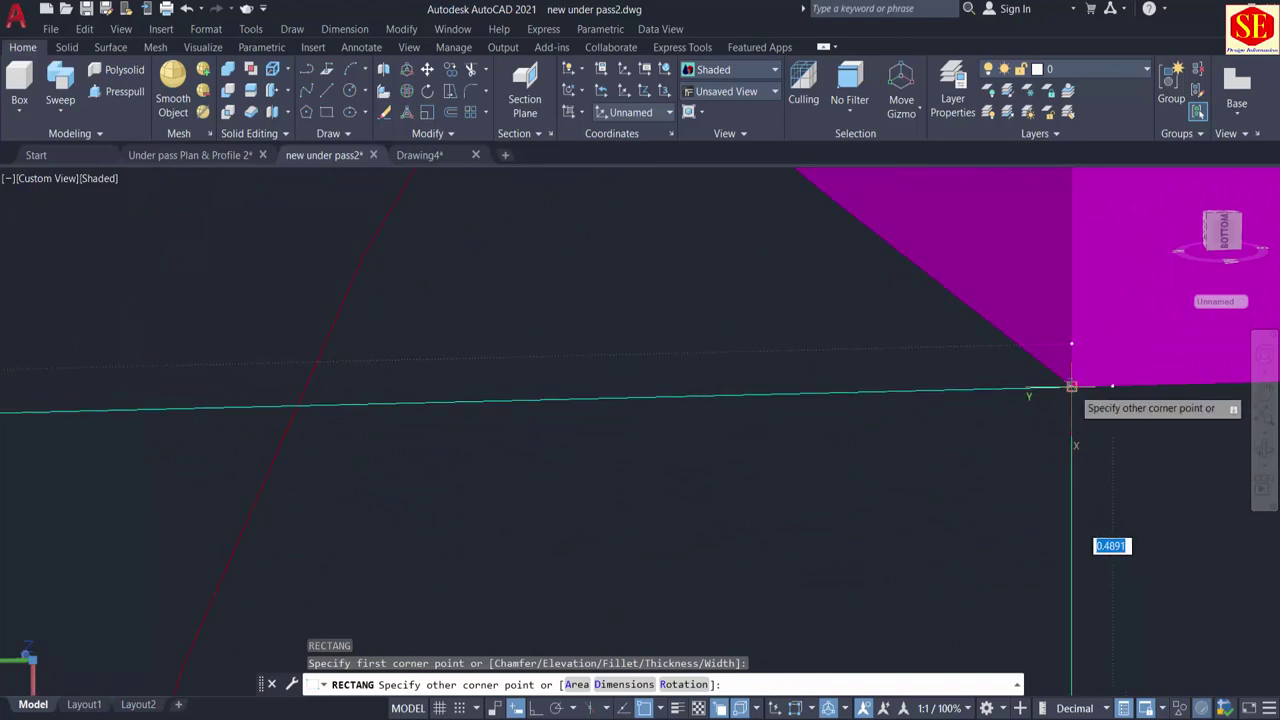
click(1071, 386)
scroll(967, 376, down, 5)
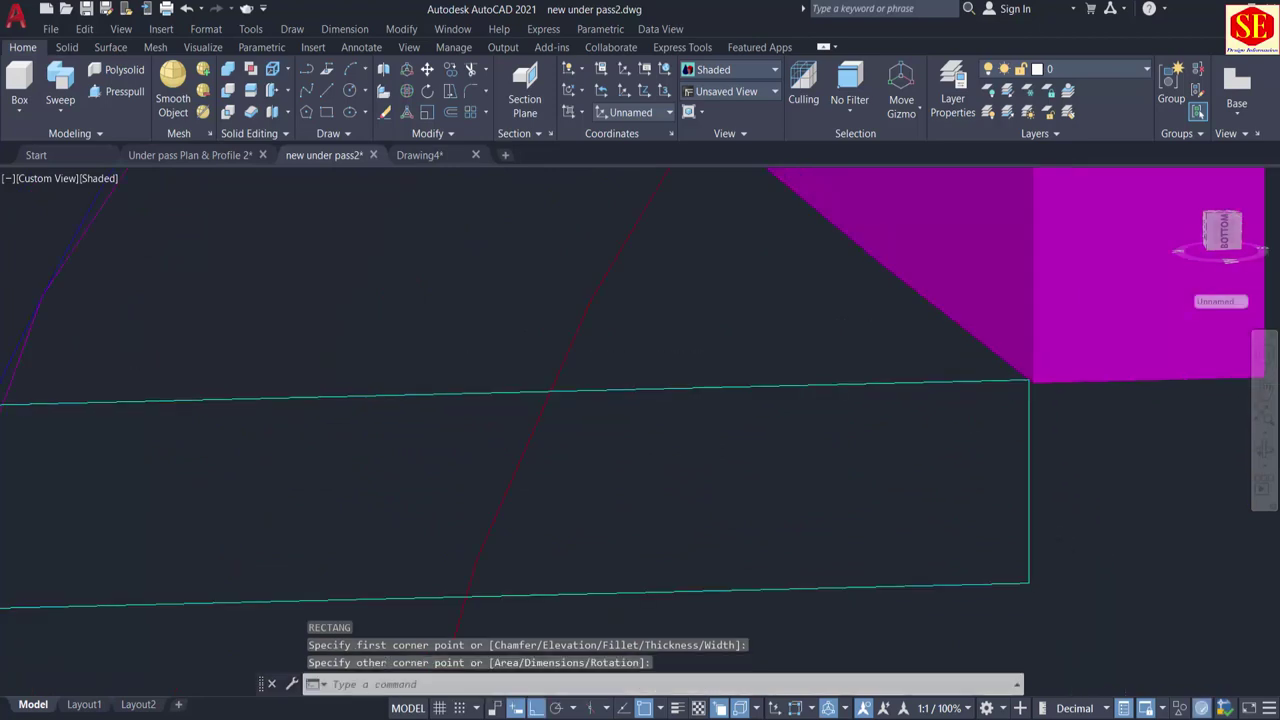
middle_drag(411, 380, 621, 447)
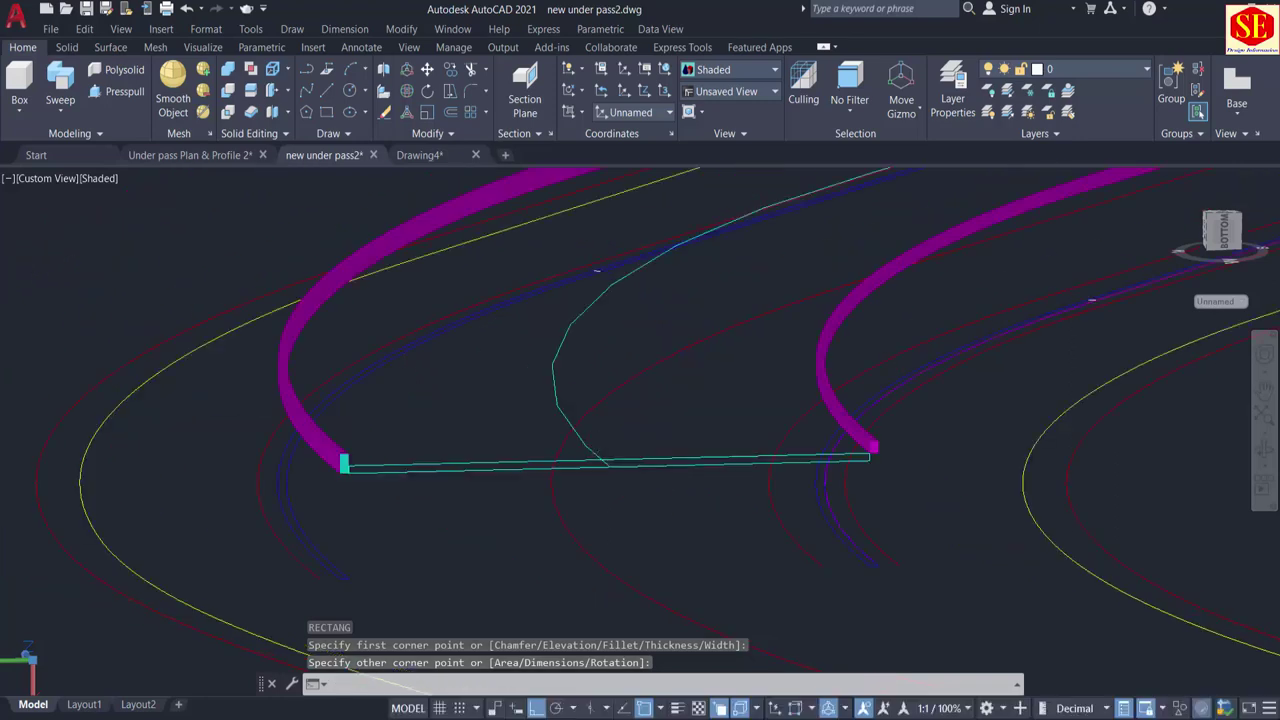
scroll(655, 493, down, 2)
key(Escape)
Step: Start a Sweep with the thin rectangle between the wall ends as profile and its base point at the end of the centreline polyline
click(680, 417)
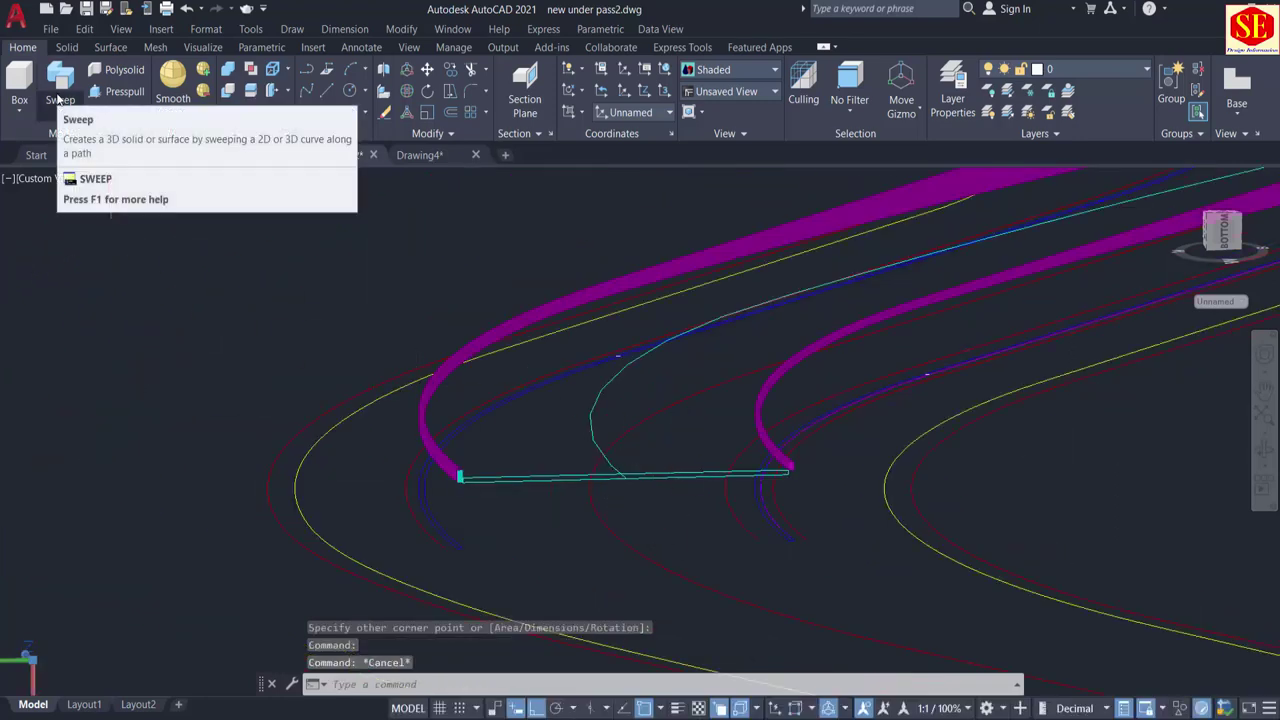
click(58, 99)
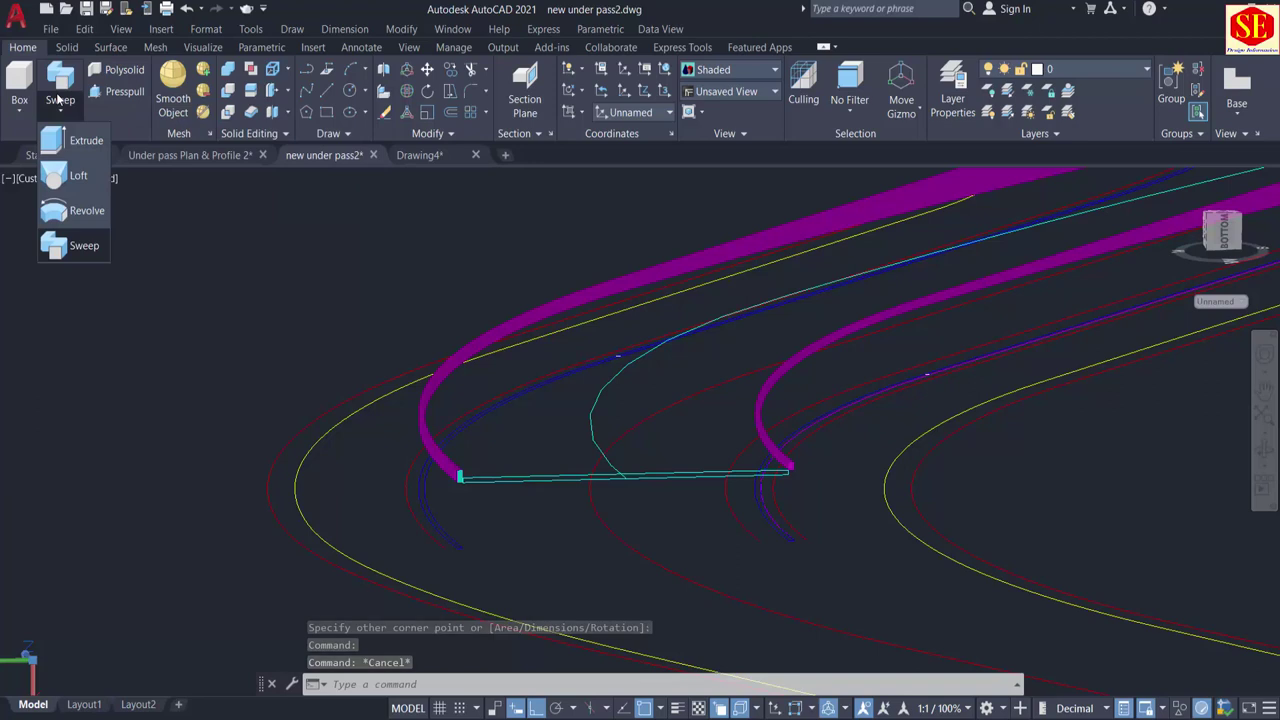
click(46, 250)
scroll(706, 543, up, 4)
click(397, 422)
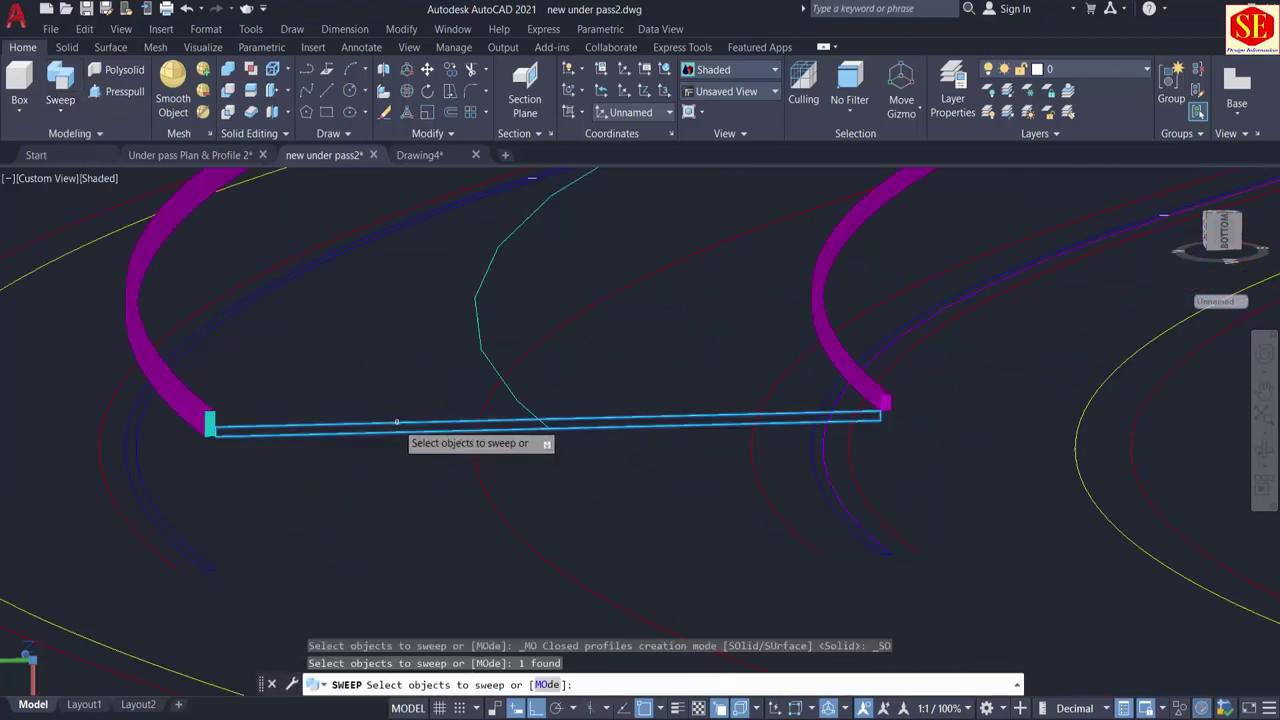
right_click(413, 487)
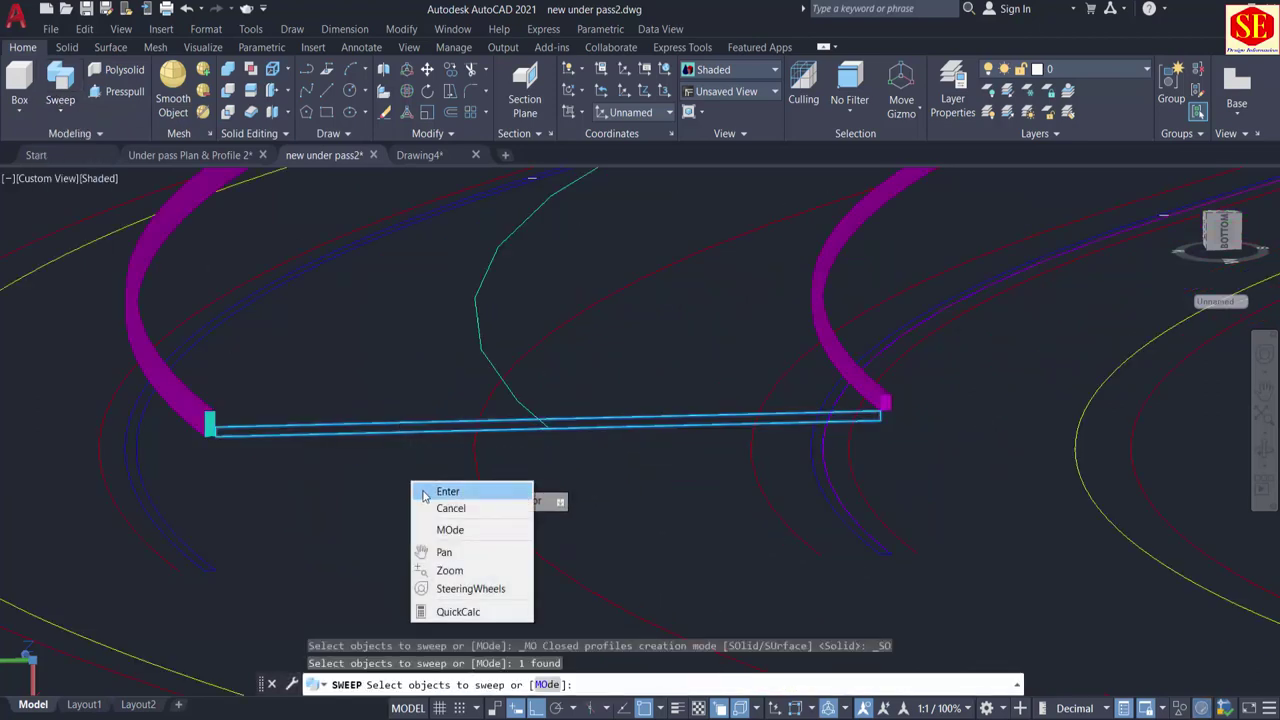
click(426, 493)
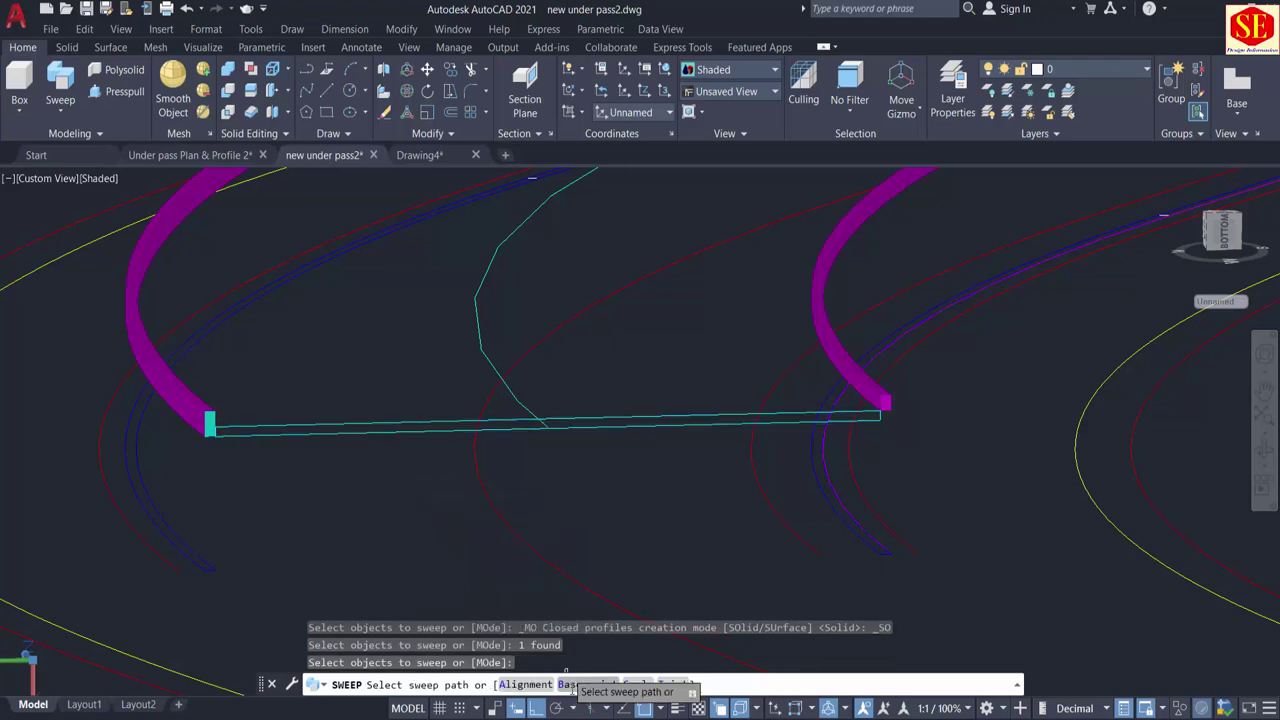
click(570, 684)
scroll(530, 398, up, 6)
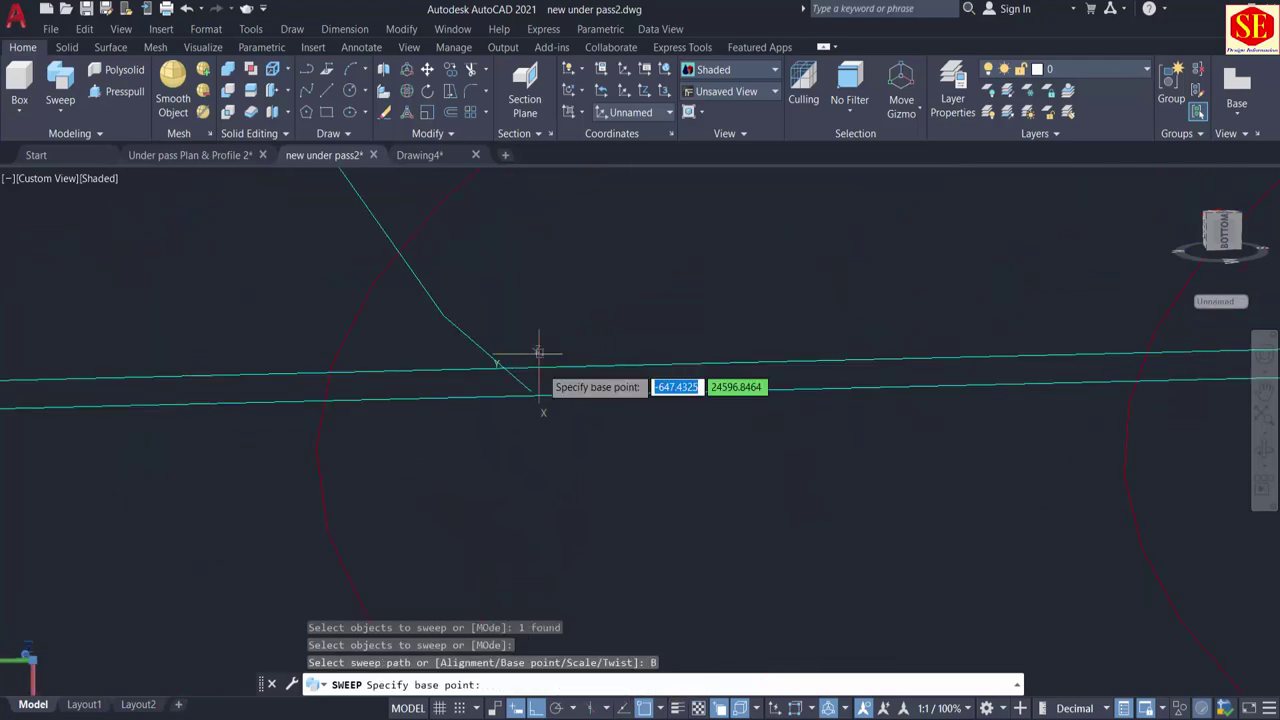
click(518, 406)
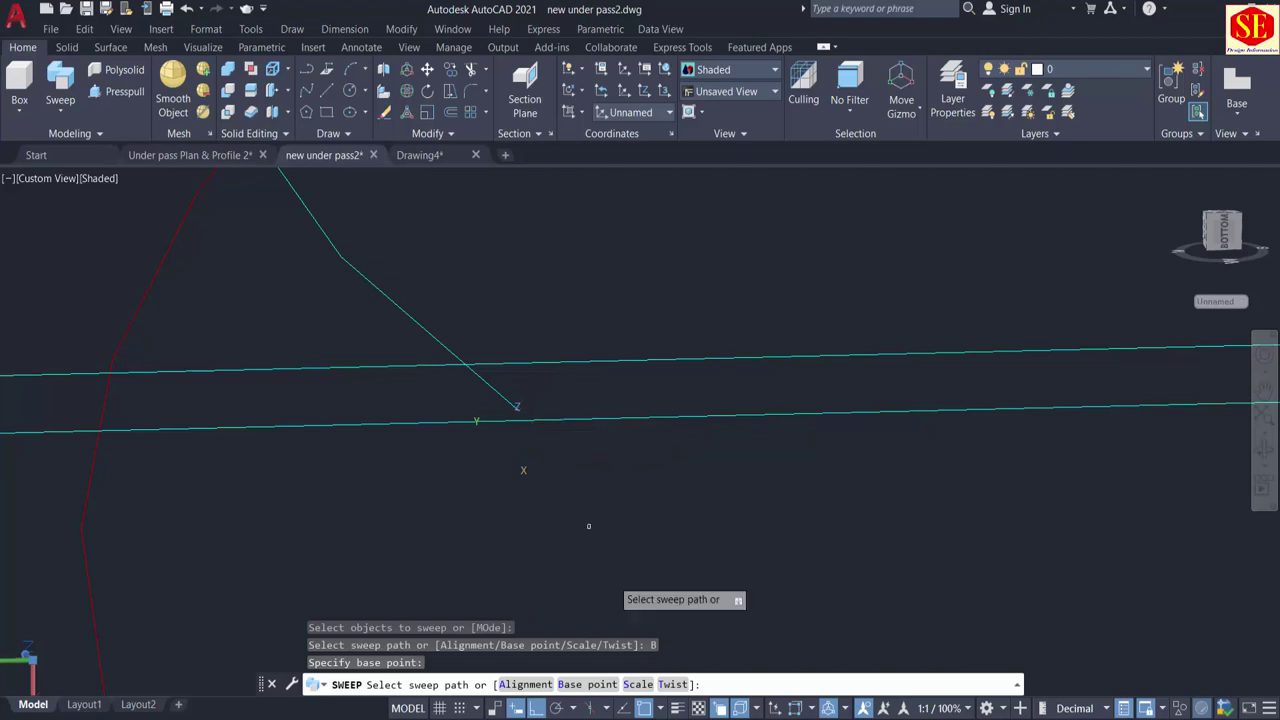
Step: Set the sweep's perpendicular alignment to No and sweep the rectangle along the centreline 3D polyline as the road slab
click(534, 685)
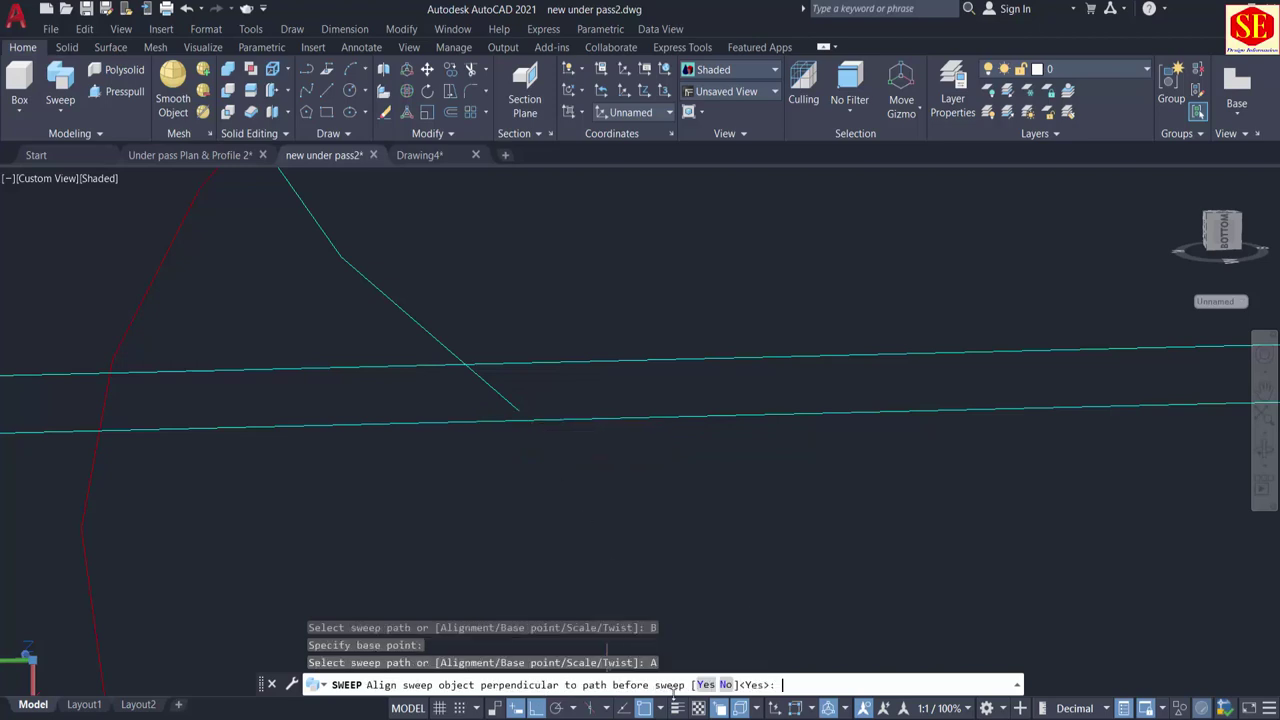
click(724, 685)
scroll(429, 351, down, 3)
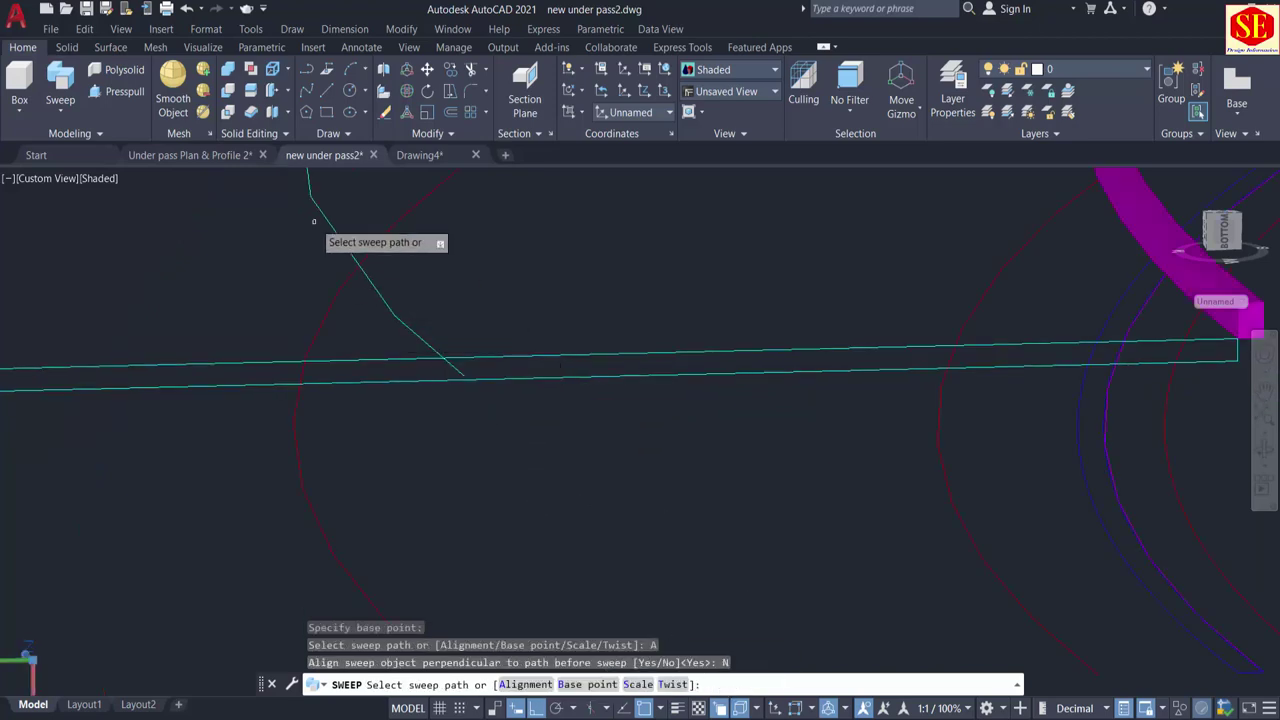
click(346, 245)
scroll(583, 389, down, 5)
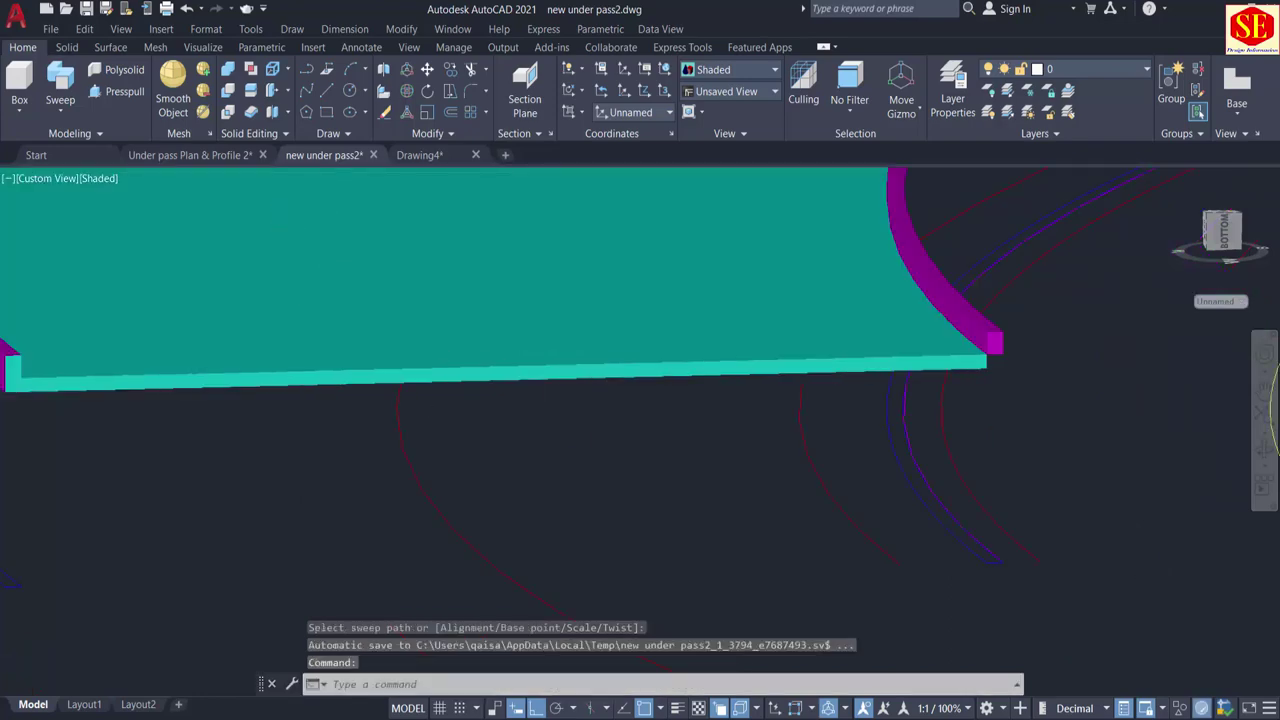
Step: Examine the swept road slab between the retaining walls on the near approach and its bends from several angles
middle_drag(573, 365, 537, 629)
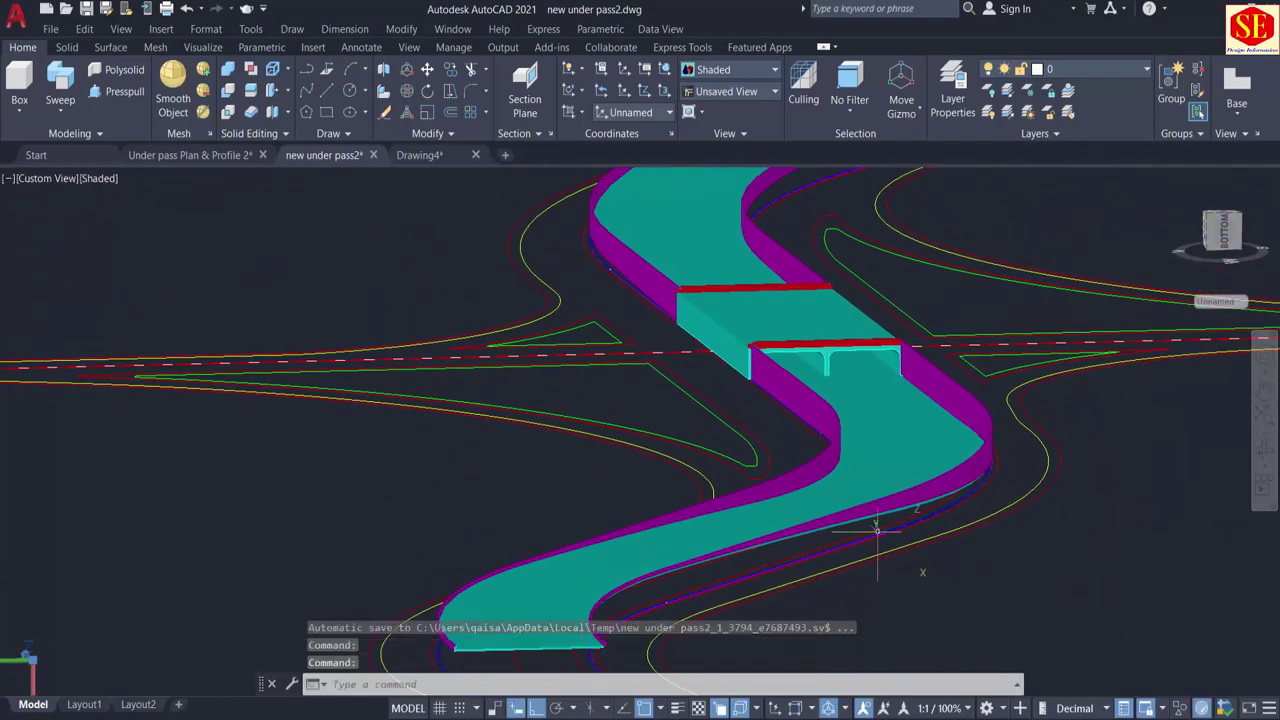
middle_drag(903, 451, 869, 672)
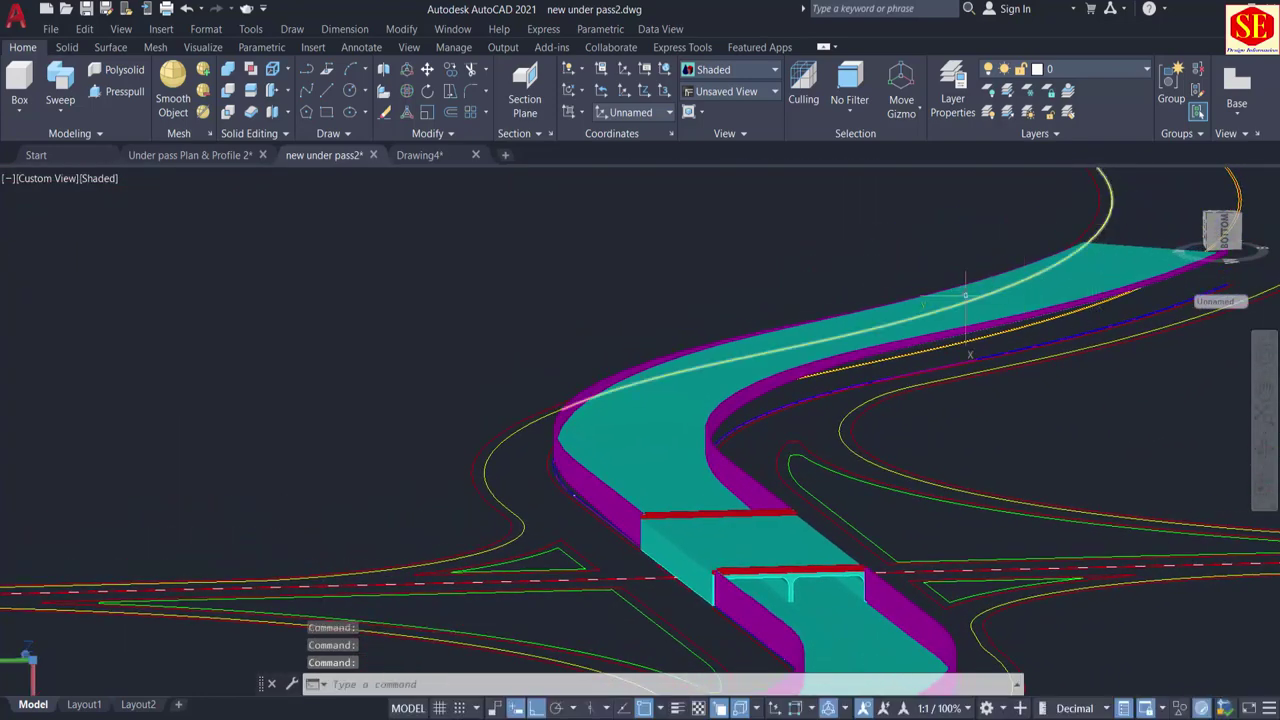
shift+middle_drag(752, 566, 586, 431)
shift+middle_drag(514, 497, 543, 500)
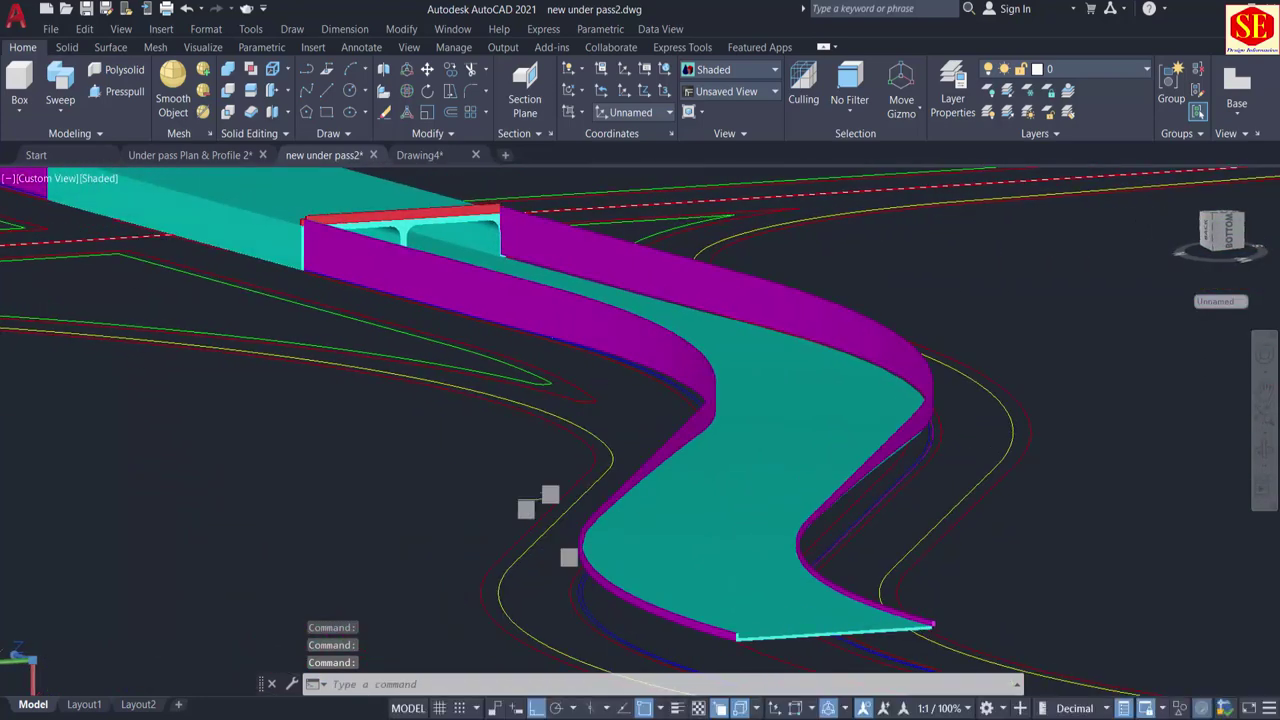
scroll(833, 613, up, 3)
shift+middle_drag(737, 378, 710, 409)
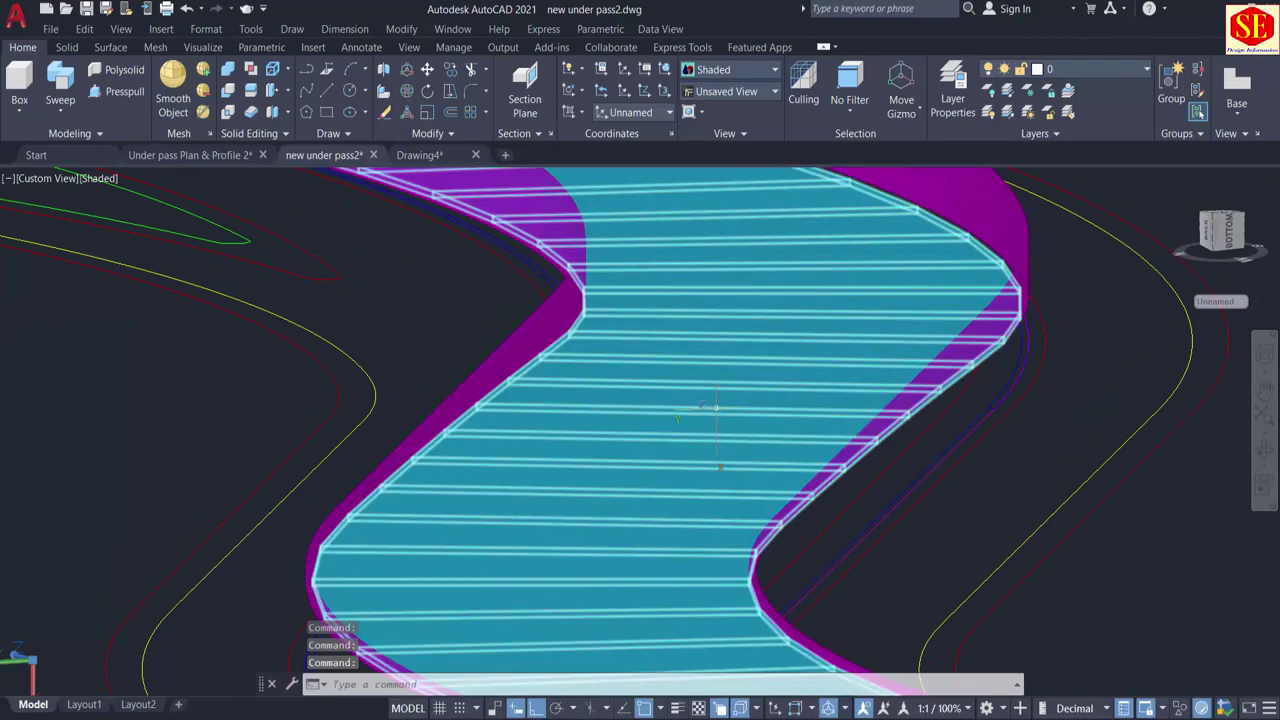
shift+middle_drag(706, 466, 645, 505)
scroll(714, 429, down, 5)
shift+middle_drag(714, 429, 657, 663)
Step: Examine the road slab where it passes through the underpass box and on to its far end
scroll(686, 302, up, 3)
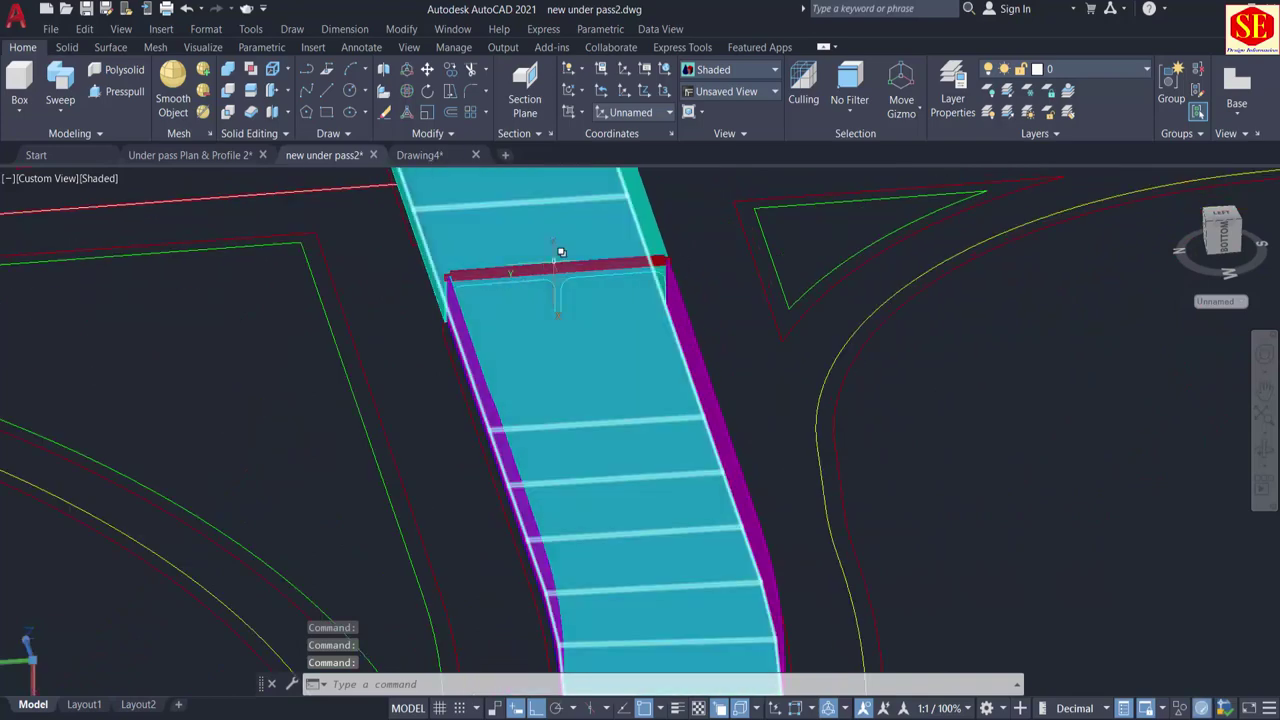
middle_drag(554, 264, 683, 719)
scroll(547, 394, down, 3)
middle_drag(503, 208, 566, 691)
shift+middle_drag(823, 310, 529, 514)
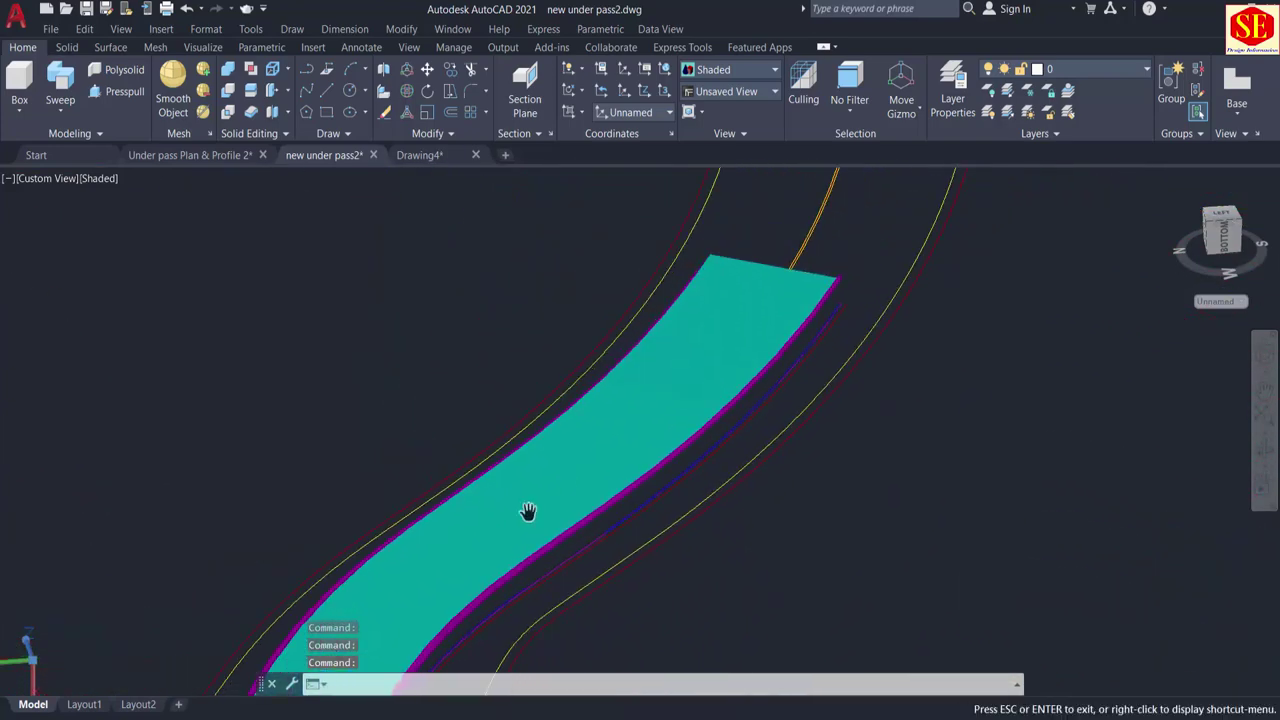
scroll(696, 285, up, 3)
scroll(769, 239, down, 5)
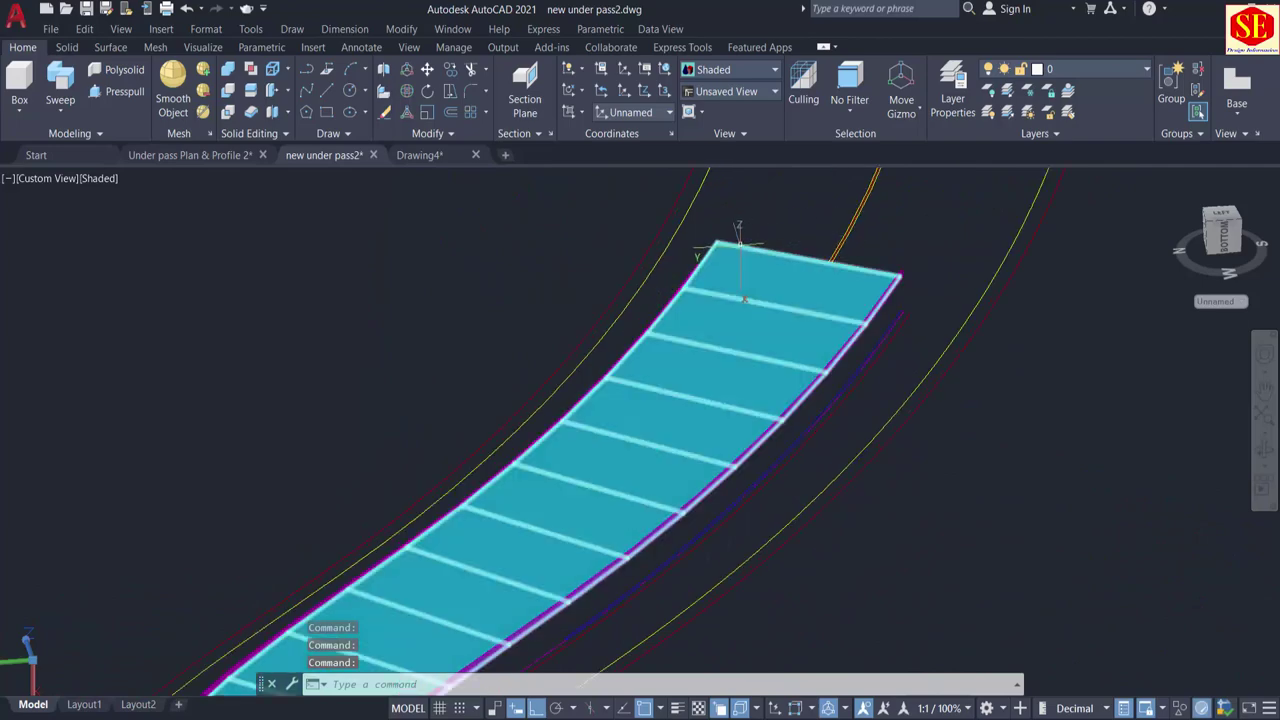
shift+middle_drag(737, 234, 614, 363)
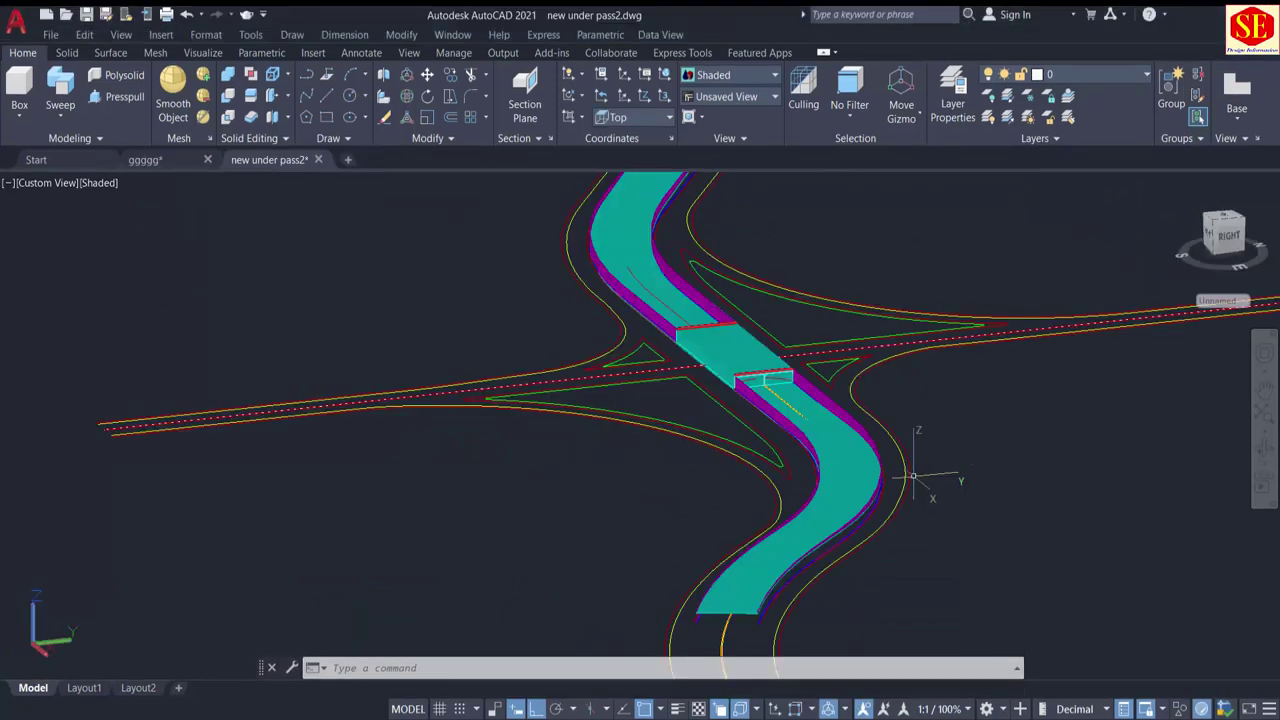
Step: Select the cyan road slab, the magenta retaining walls on both sides of the near approach, and the underpass box
scroll(749, 503, up, 5)
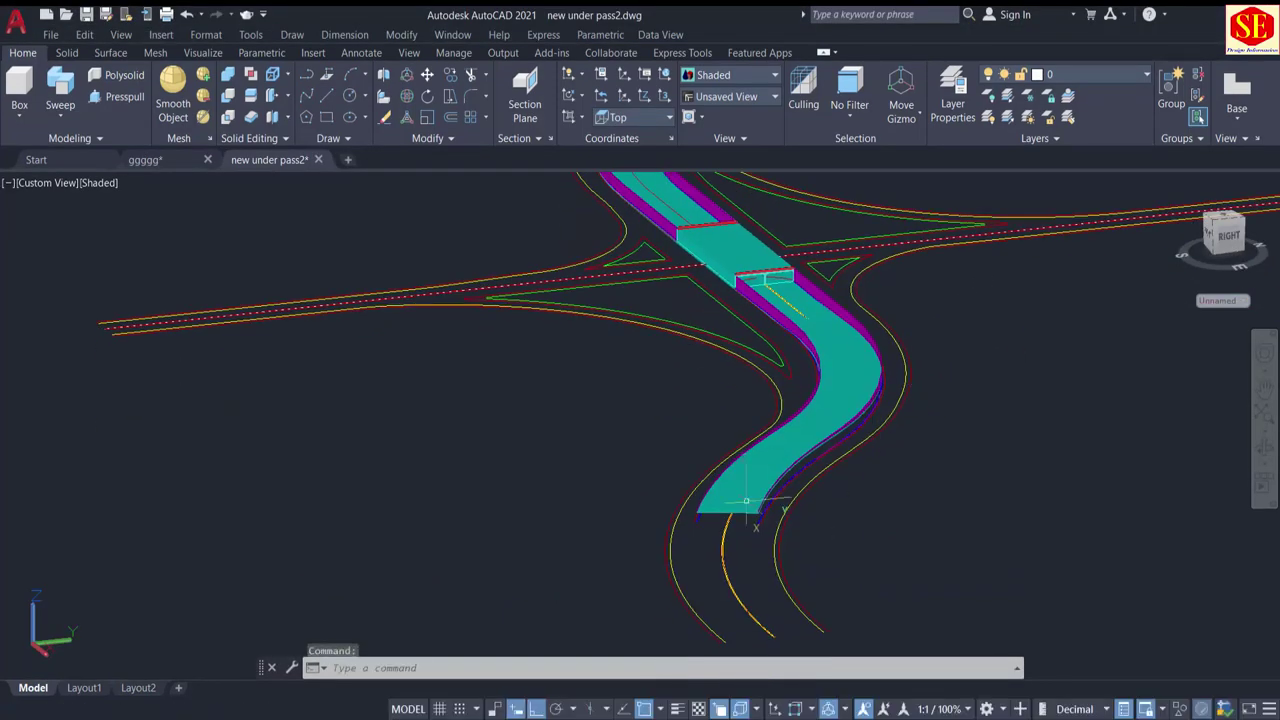
scroll(663, 514, up, 8)
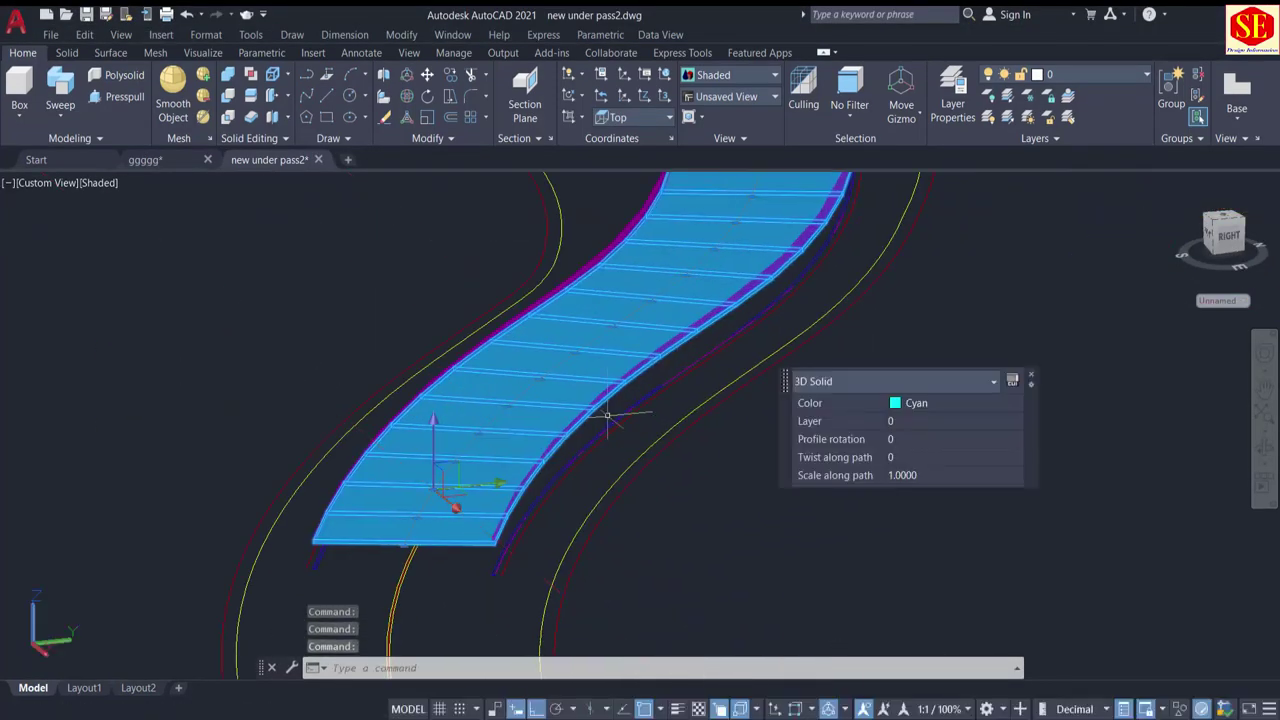
scroll(592, 352, up, 3)
click(591, 352)
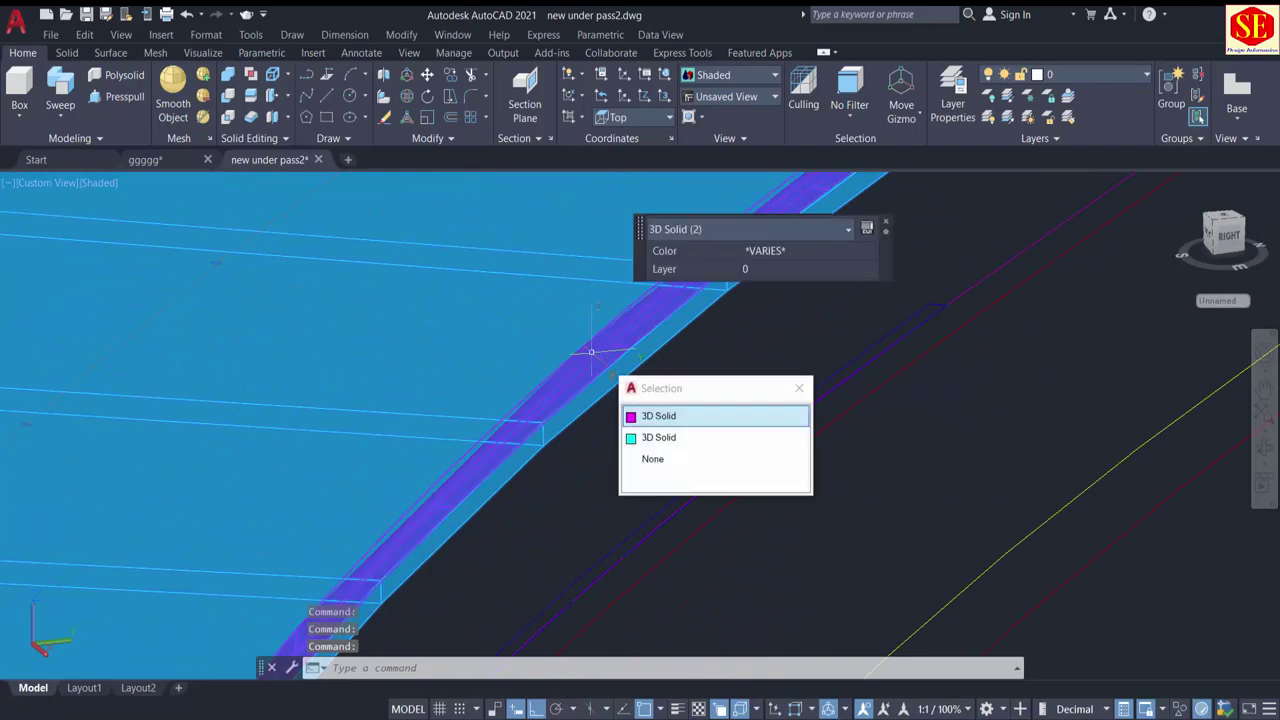
click(671, 424)
scroll(697, 428, down, 1)
middle_drag(345, 348, 846, 483)
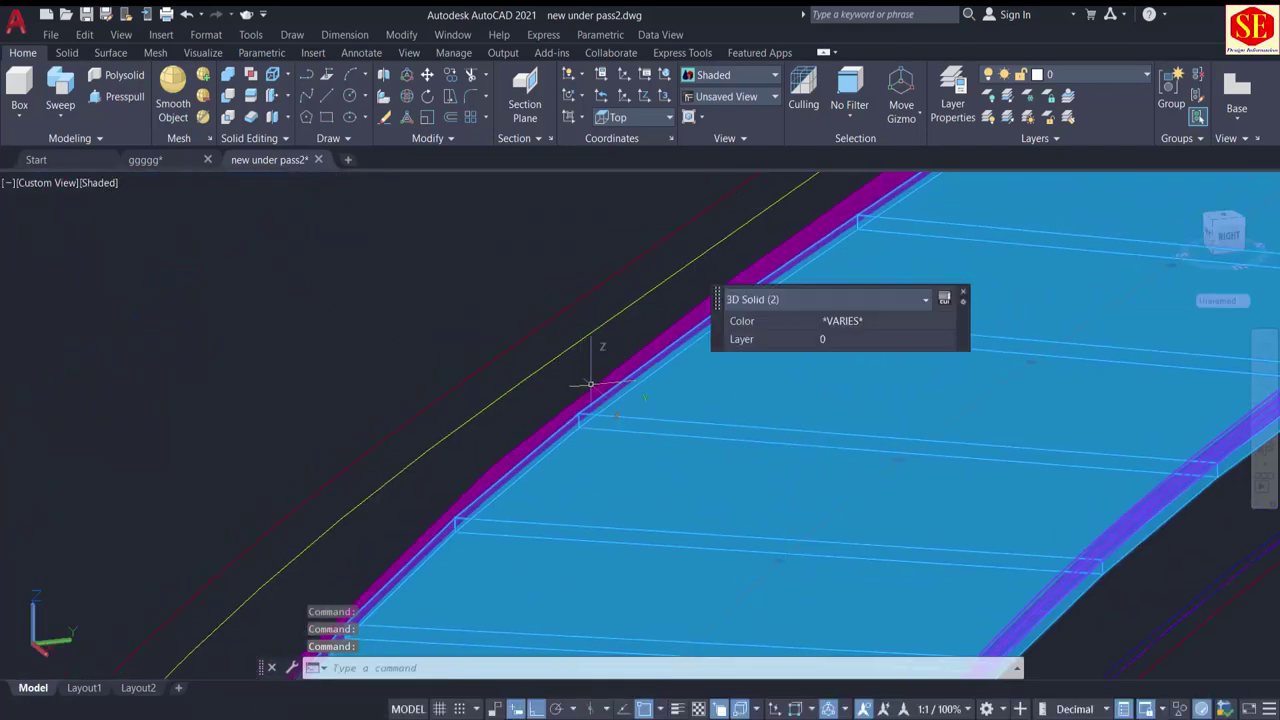
scroll(591, 383, down, 6)
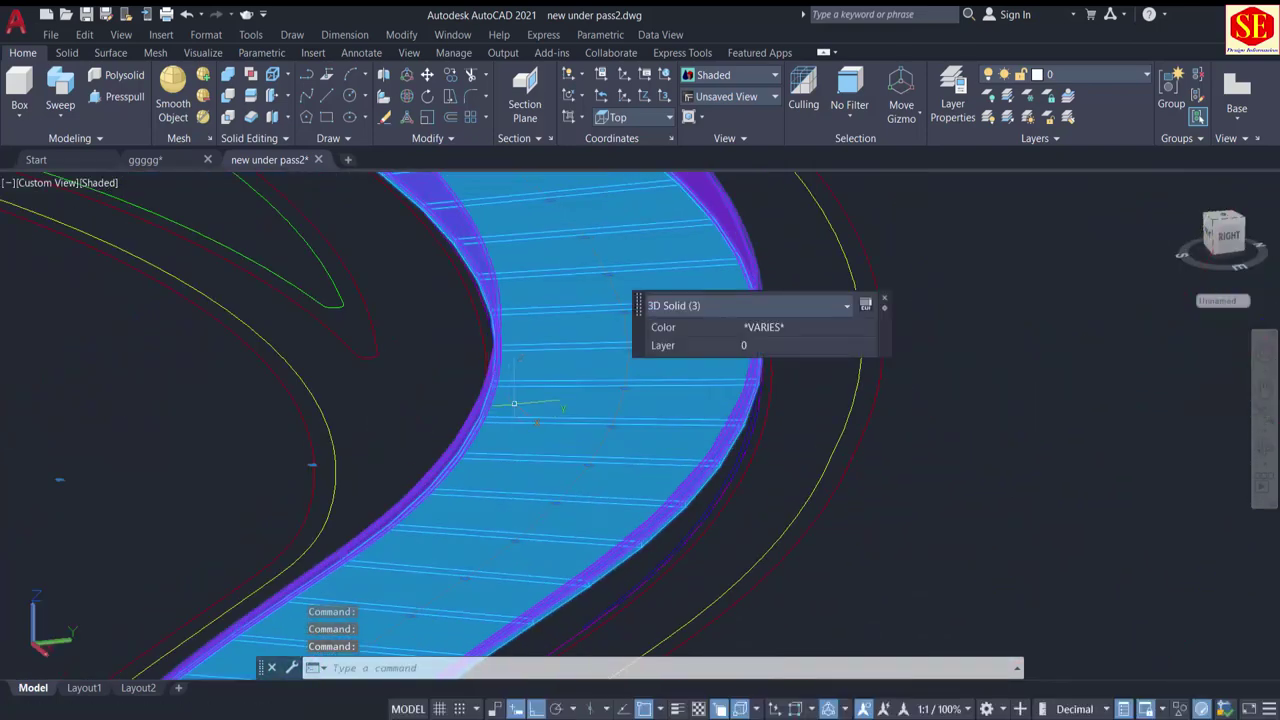
middle_drag(380, 200, 570, 657)
click(497, 315)
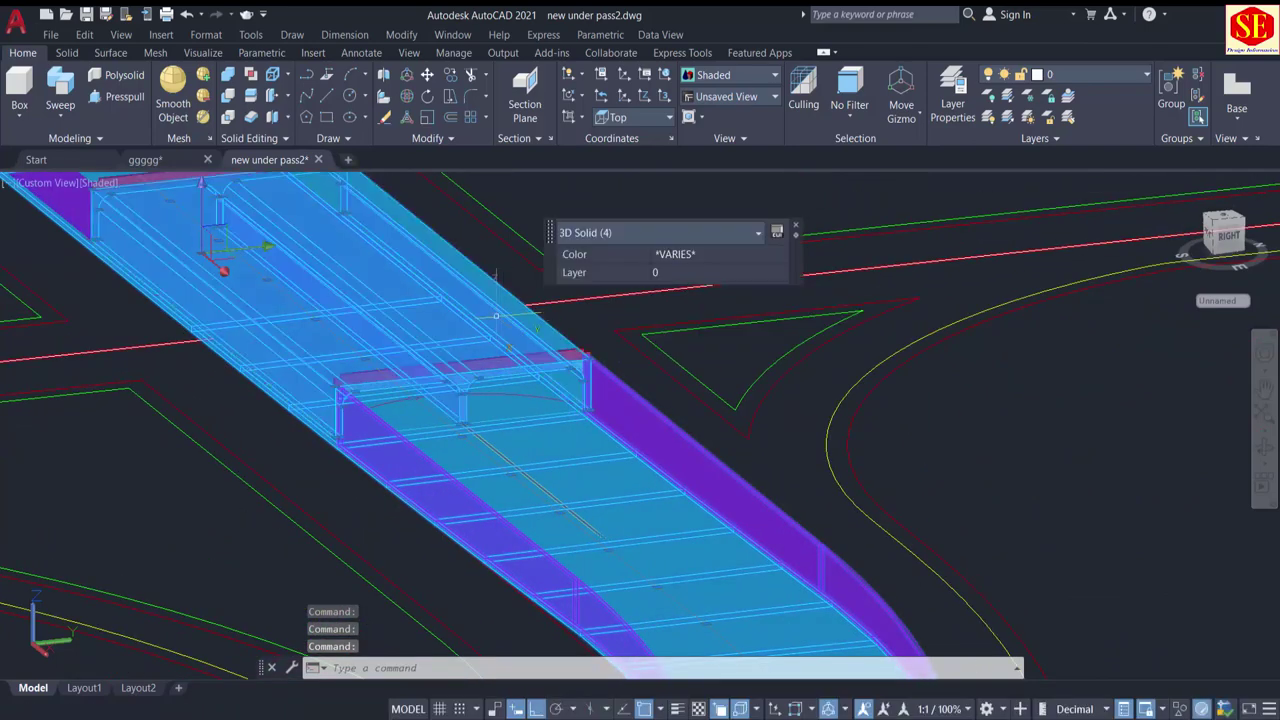
Step: Add the red solids above both box openings and the remaining magenta retaining wall beyond the box to the selection
scroll(398, 399, up, 4)
click(375, 382)
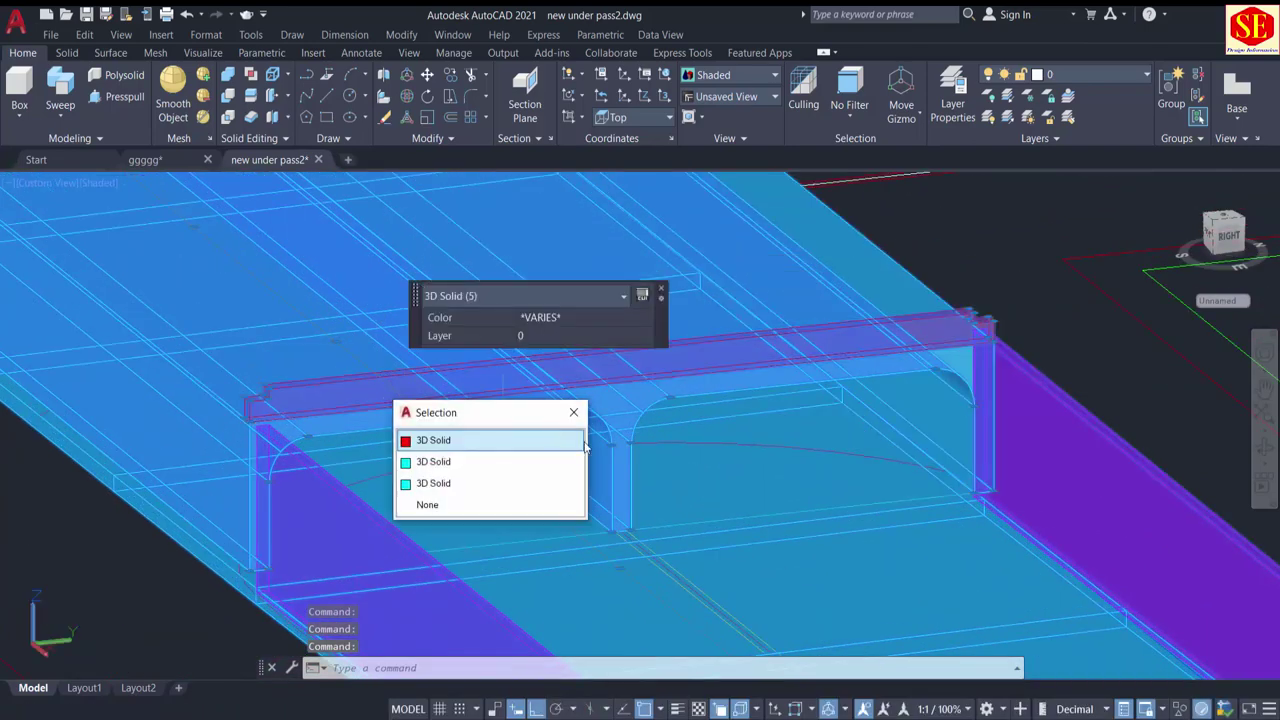
click(497, 444)
scroll(677, 482, down, 3)
scroll(414, 314, up, 6)
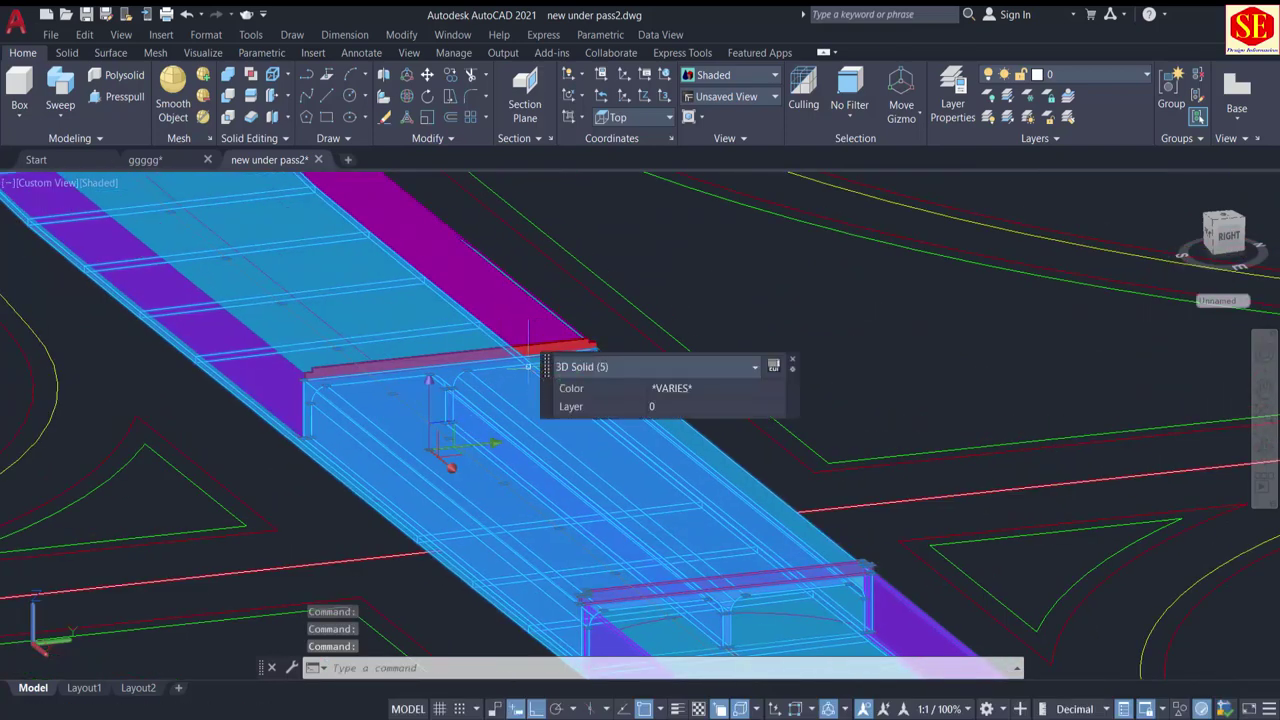
click(535, 378)
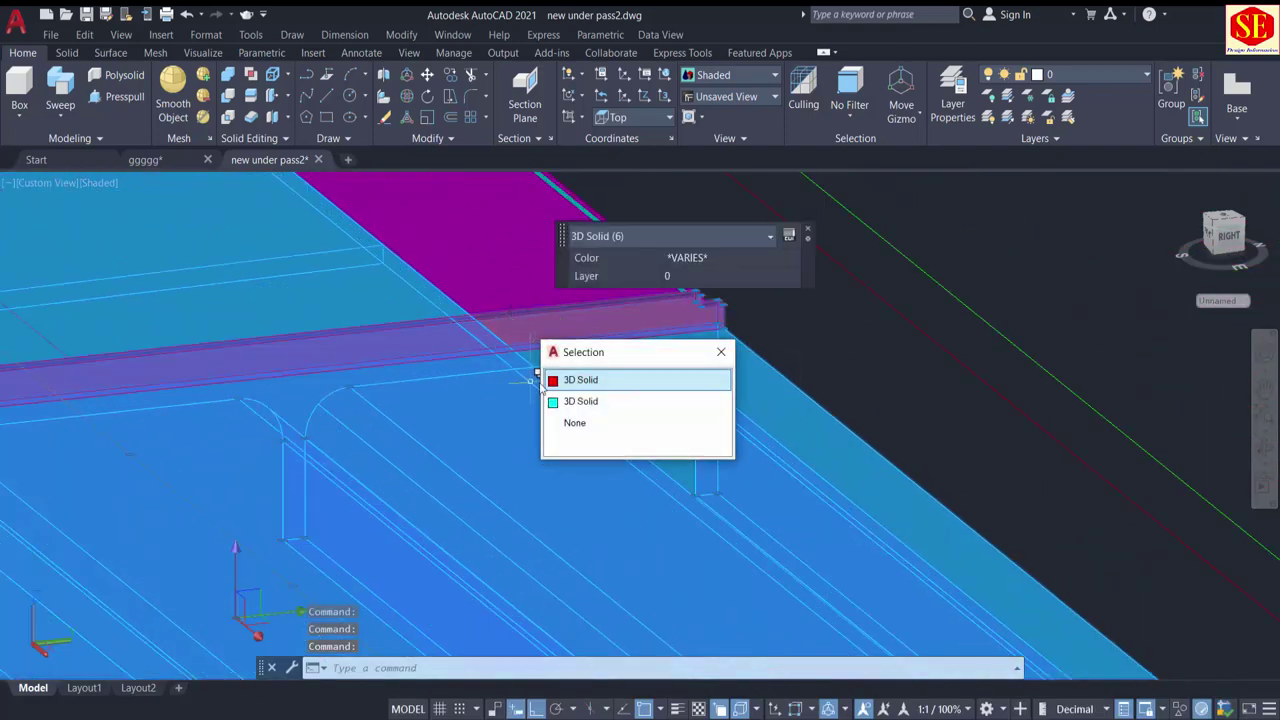
click(563, 380)
scroll(300, 281, down, 4)
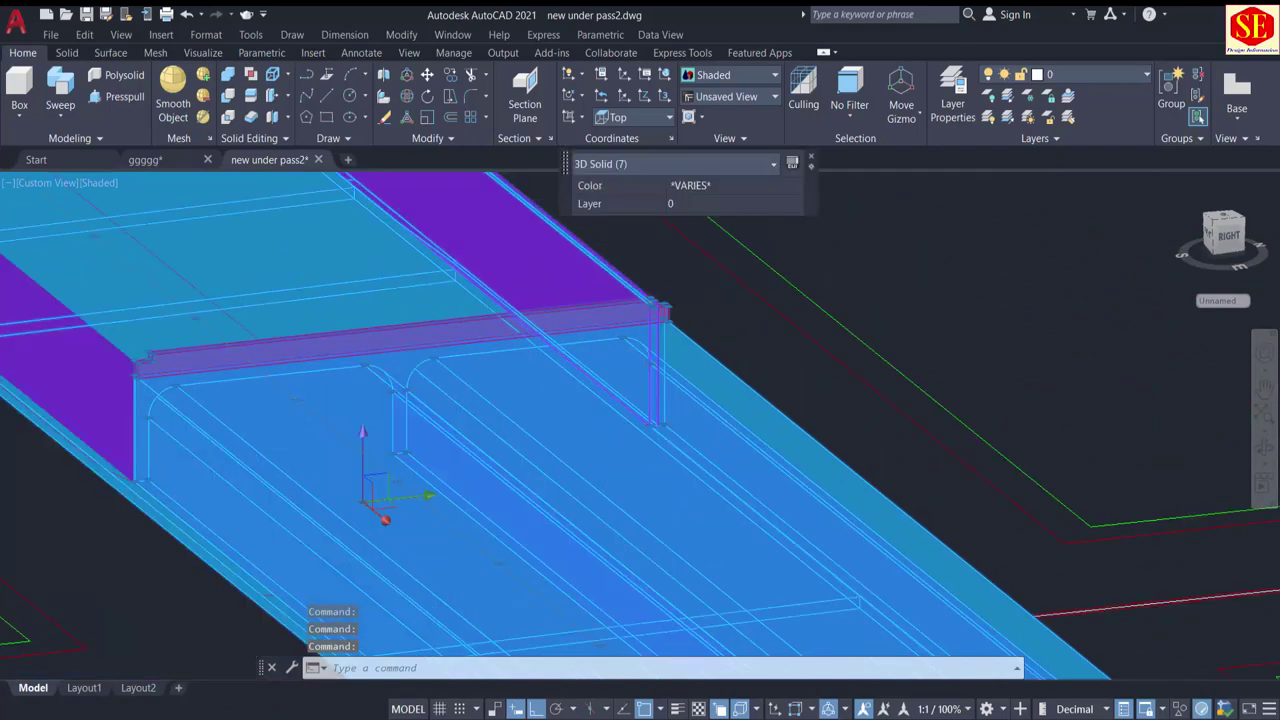
scroll(264, 278, down, 5)
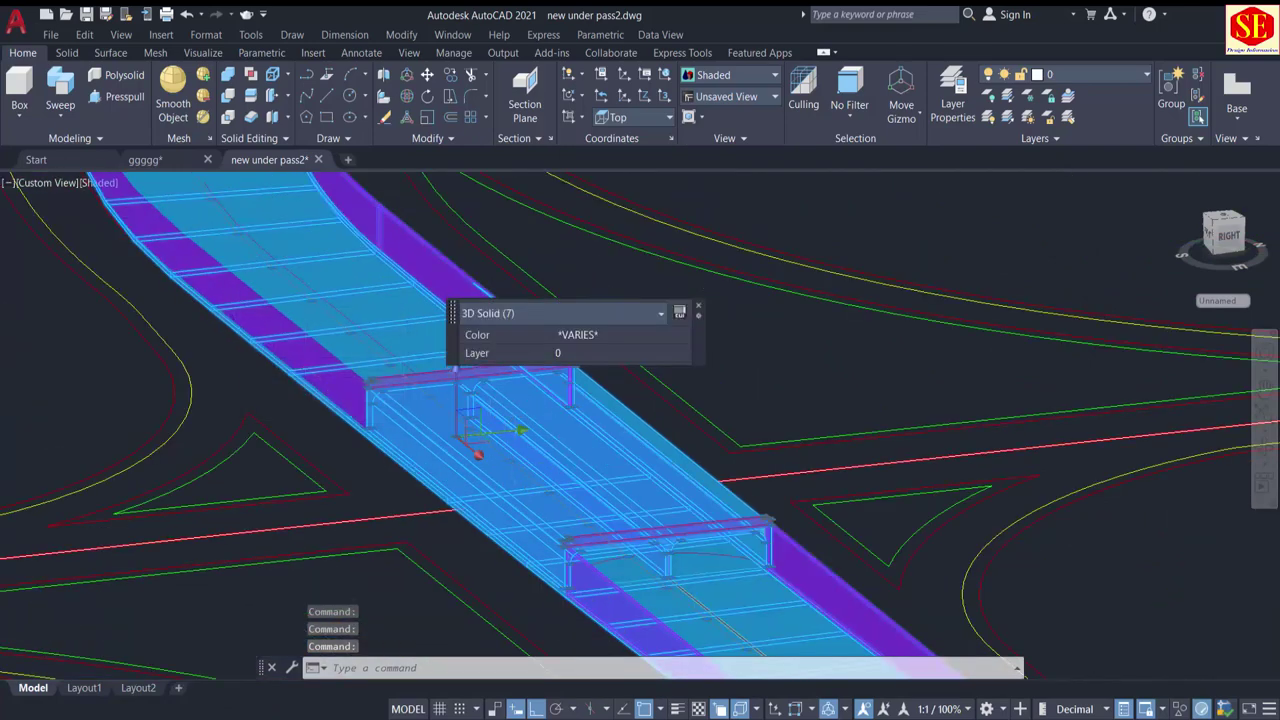
Step: Group the selected slab, walls, box and red solids into one unnamed group
scroll(264, 278, down, 3)
shift+middle_drag(323, 250, 524, 372)
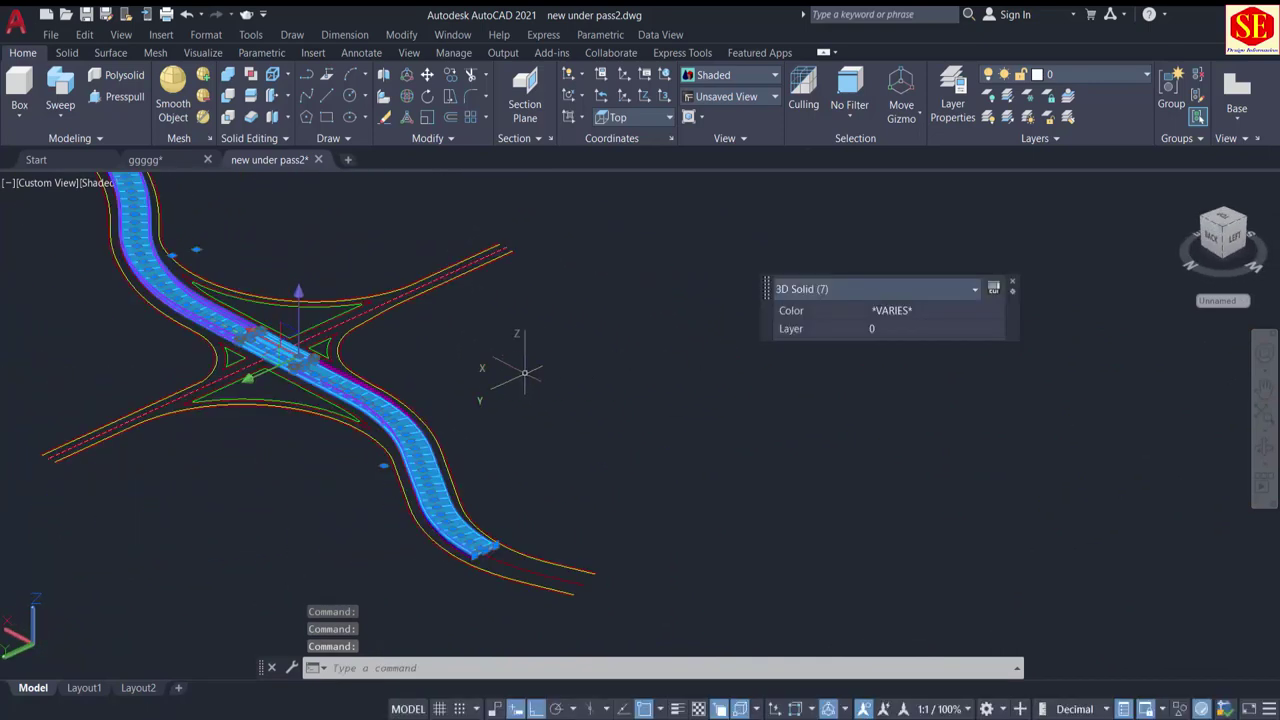
right_click(390, 401)
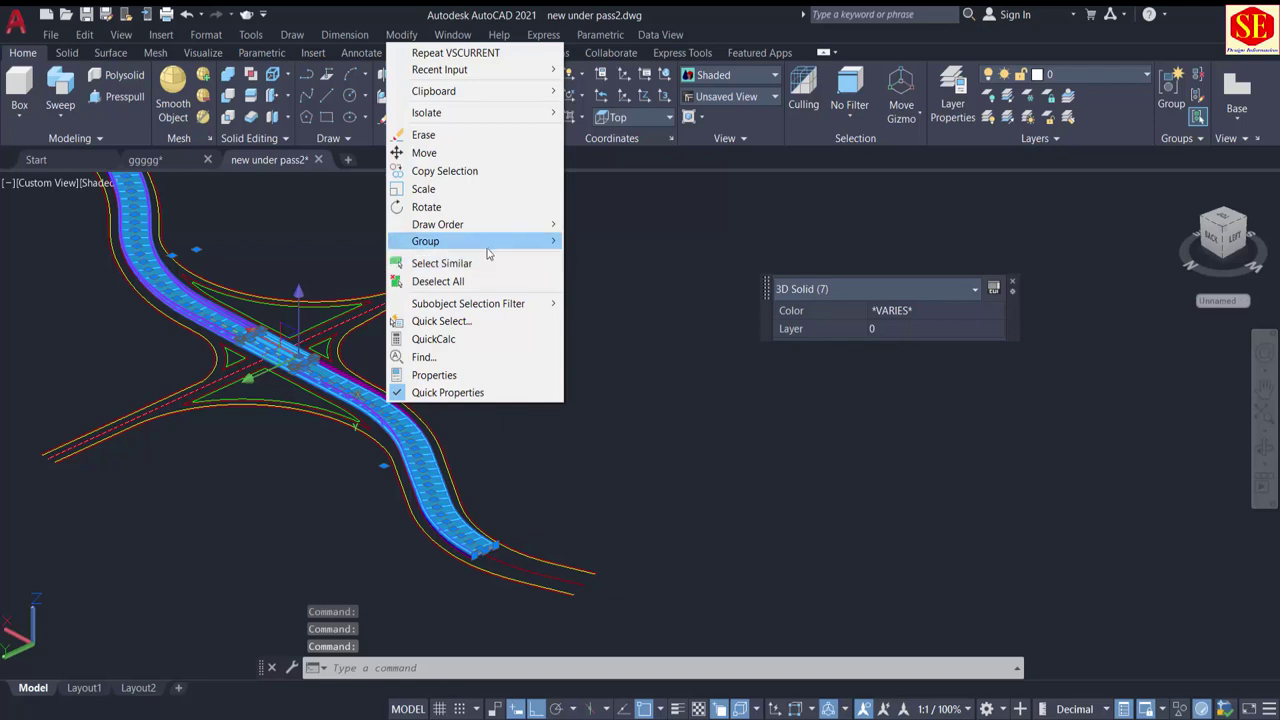
mouse_move(497, 242)
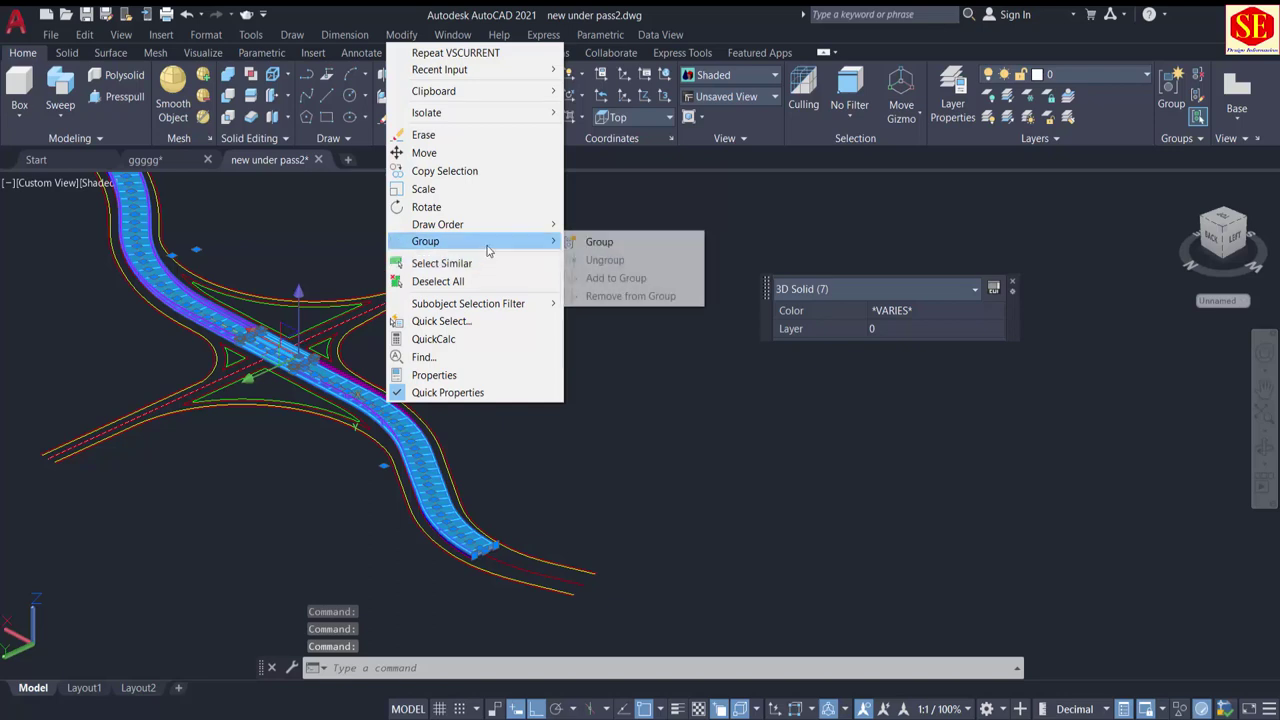
click(598, 242)
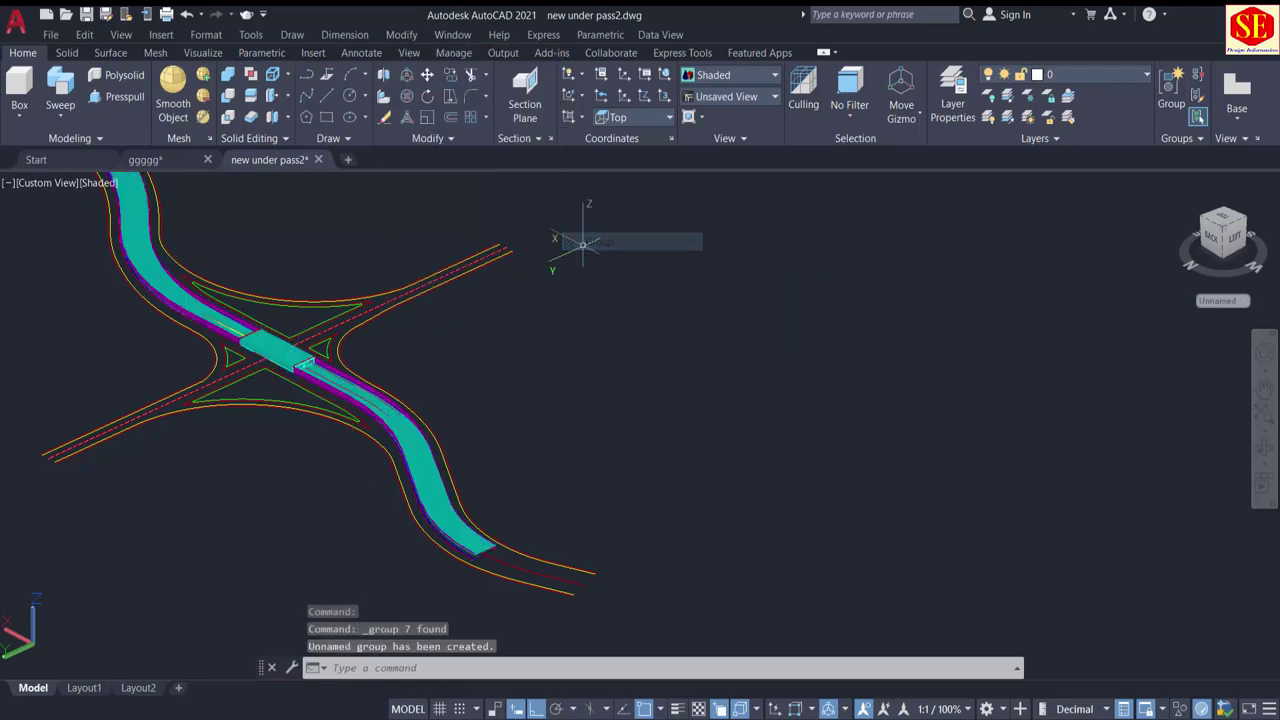
click(413, 428)
key(Escape)
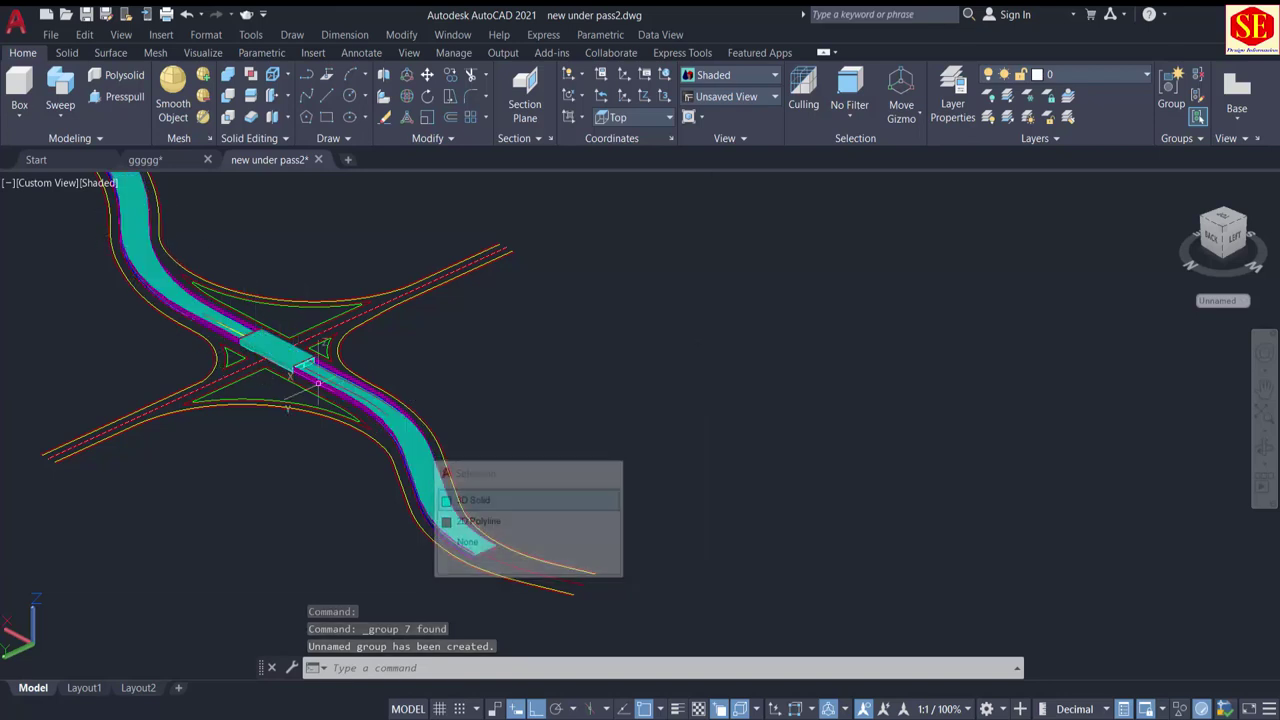
middle_drag(219, 287, 289, 369)
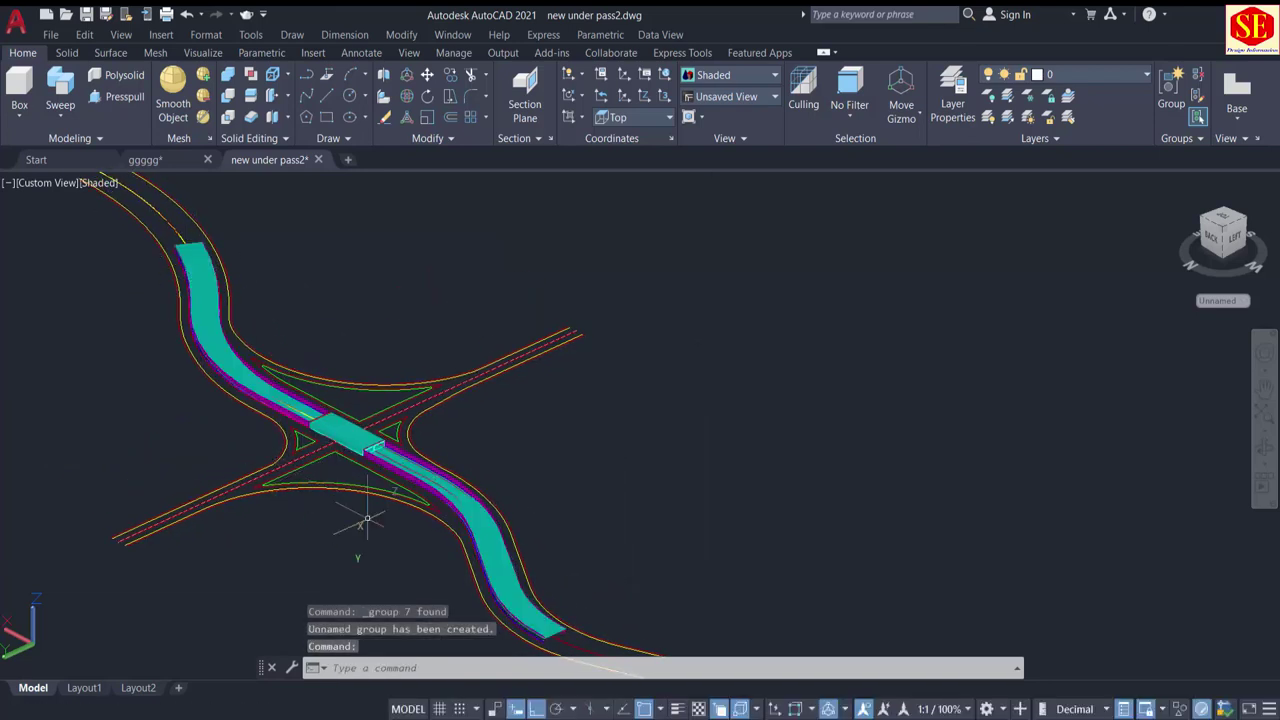
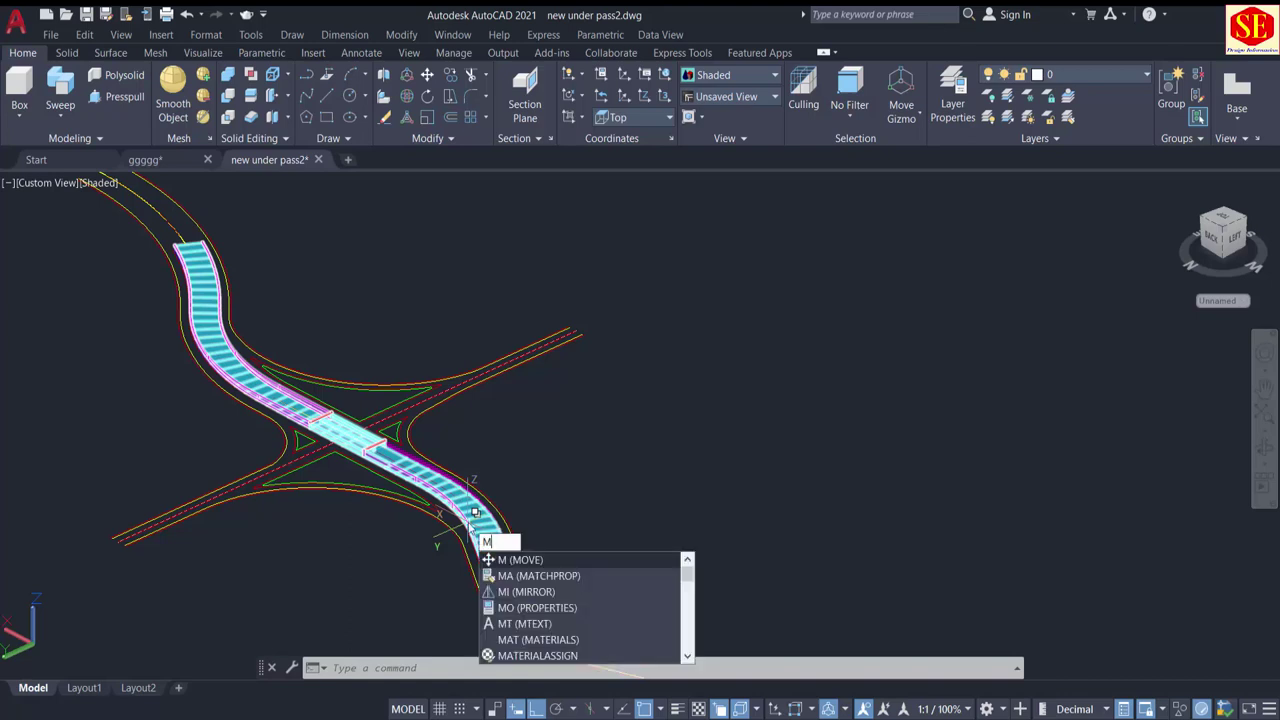
Step: Move the grouped underpass solids off the road plan into the empty area beside it
key(Return)
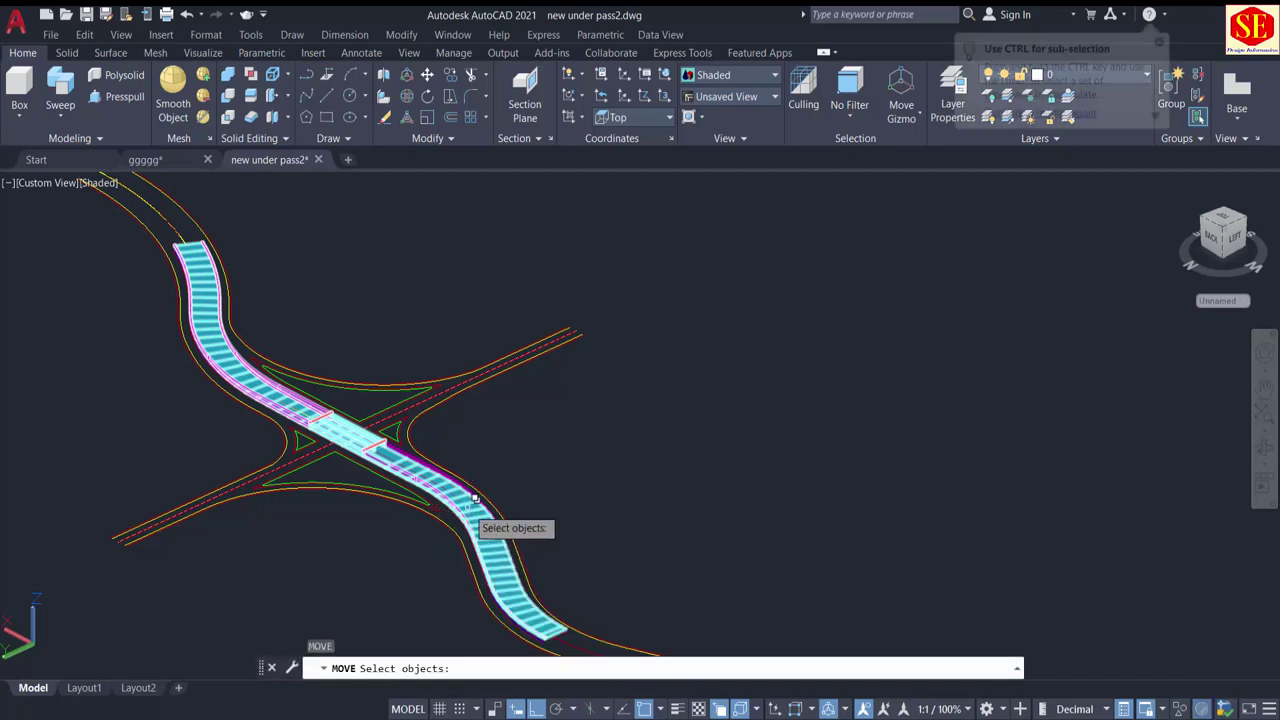
click(482, 518)
click(562, 576)
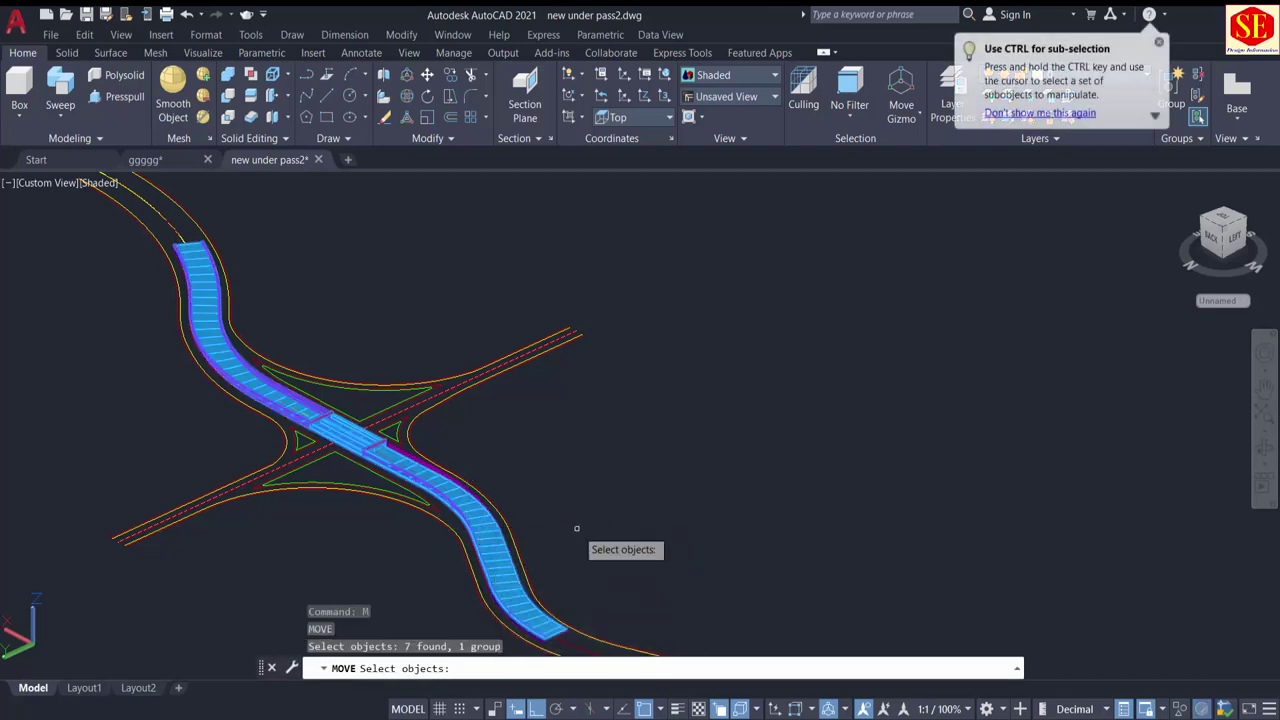
key(Return)
click(586, 528)
scroll(630, 490, down, 4)
click(732, 450)
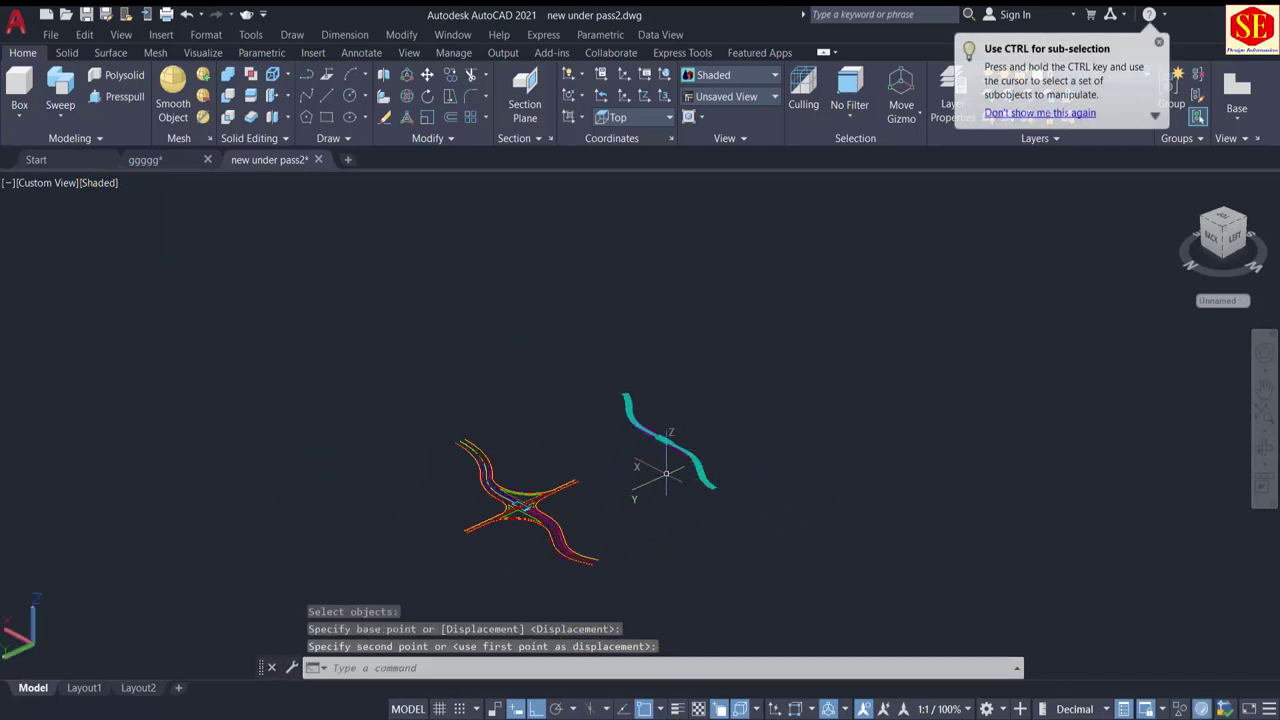
Step: Erase the two closed profile polylines left standing at the box opening in the road plan
scroll(705, 455, up, 3)
scroll(480, 434, up, 6)
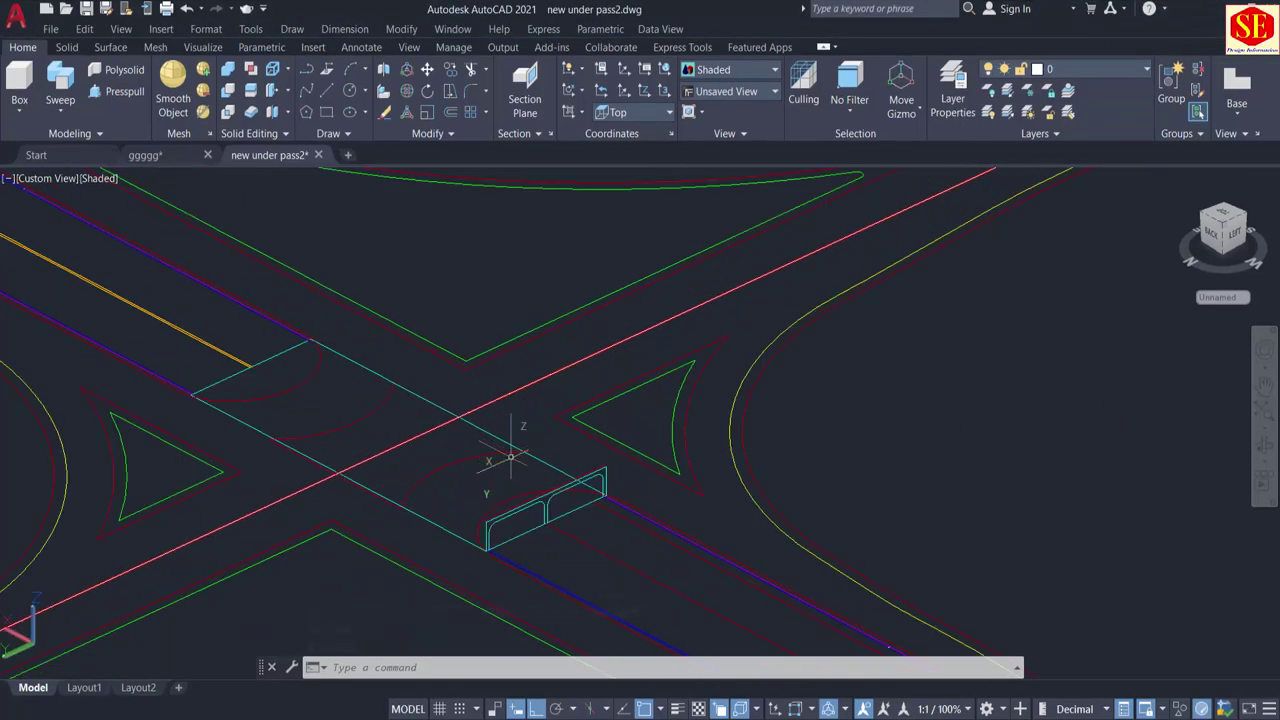
scroll(513, 518, up, 4)
click(497, 521)
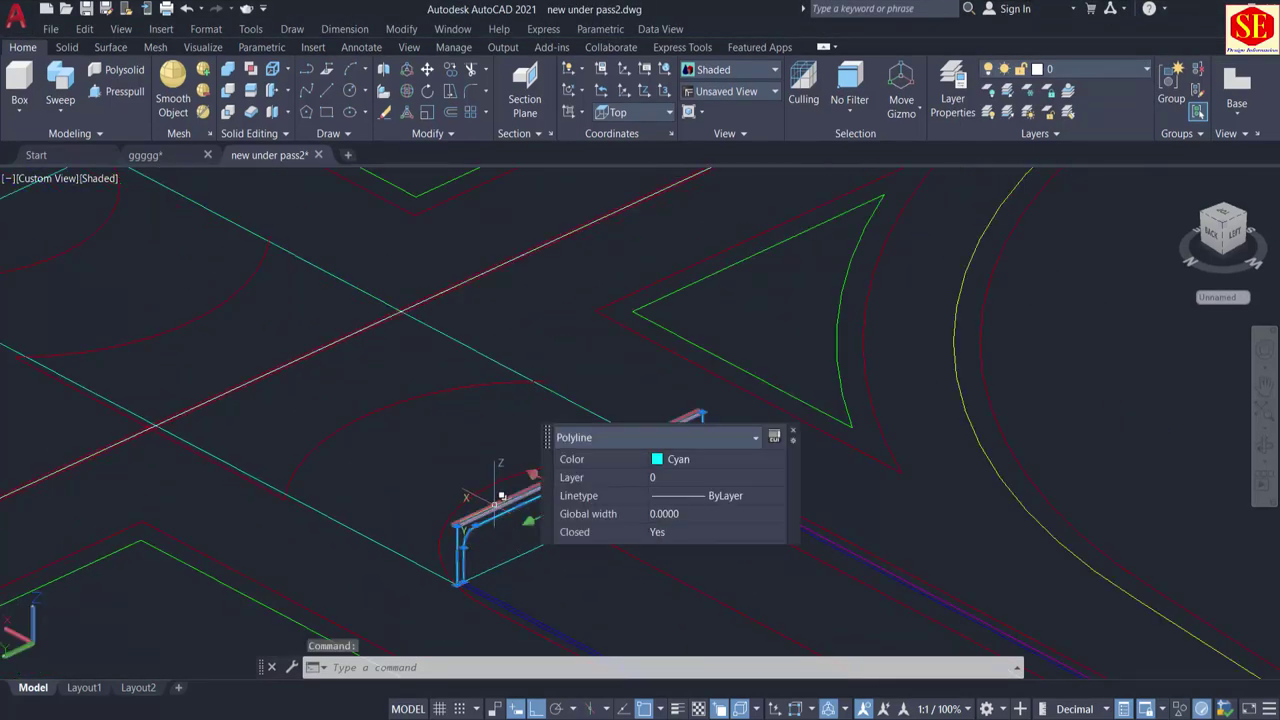
click(496, 508)
text(E)
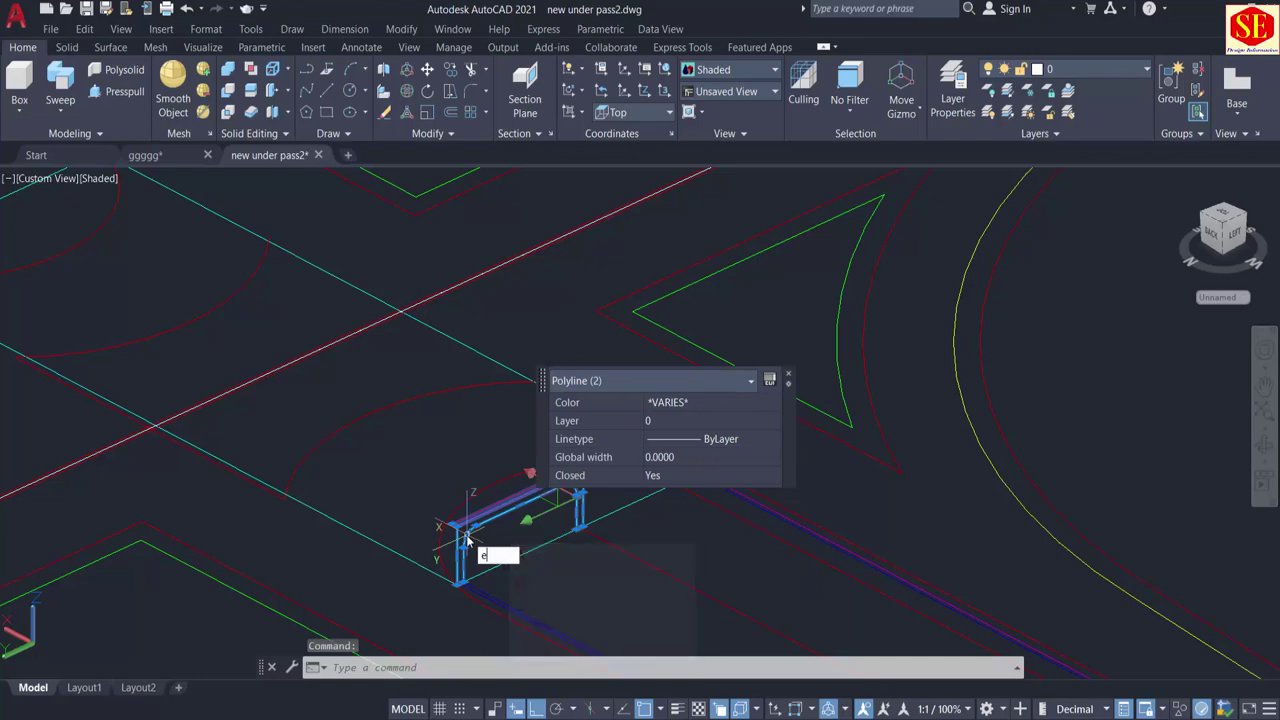
key(Return)
Step: Erase the two blue wall outlines on the island side of the near approach, from the box through the first bend
middle_drag(382, 342, 736, 540)
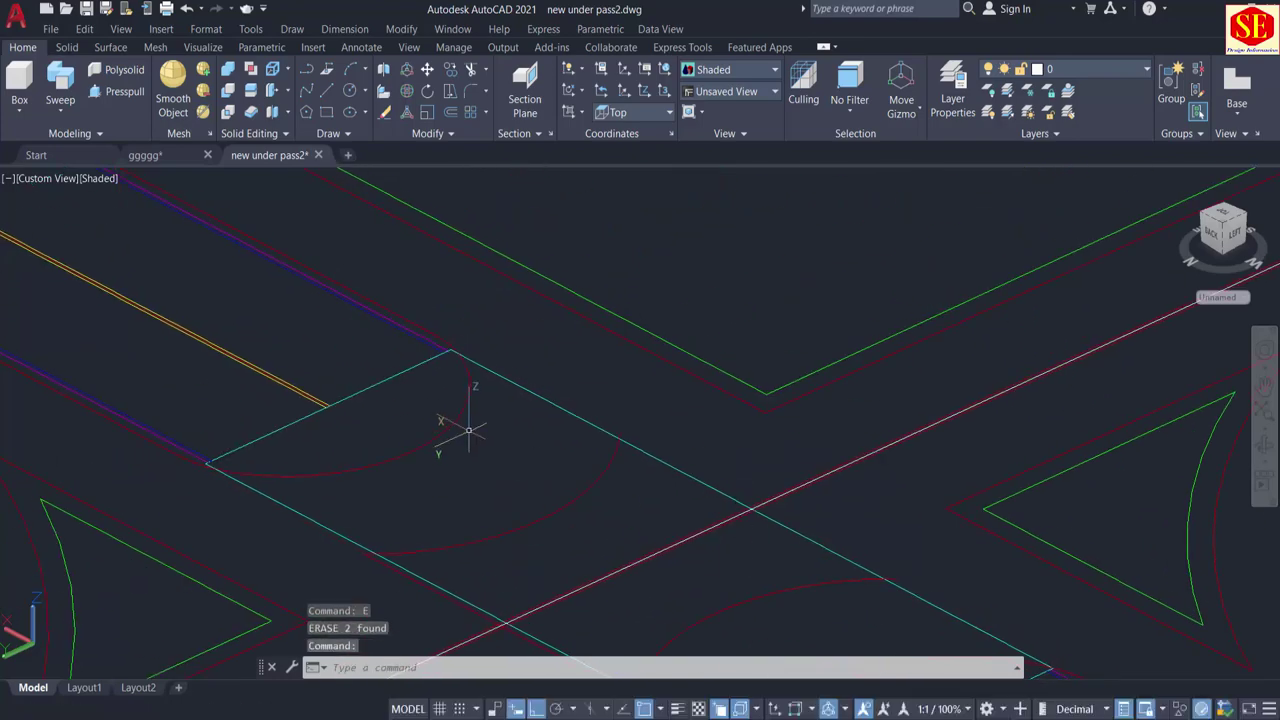
scroll(417, 392, down, 2)
middle_drag(665, 503, 378, 253)
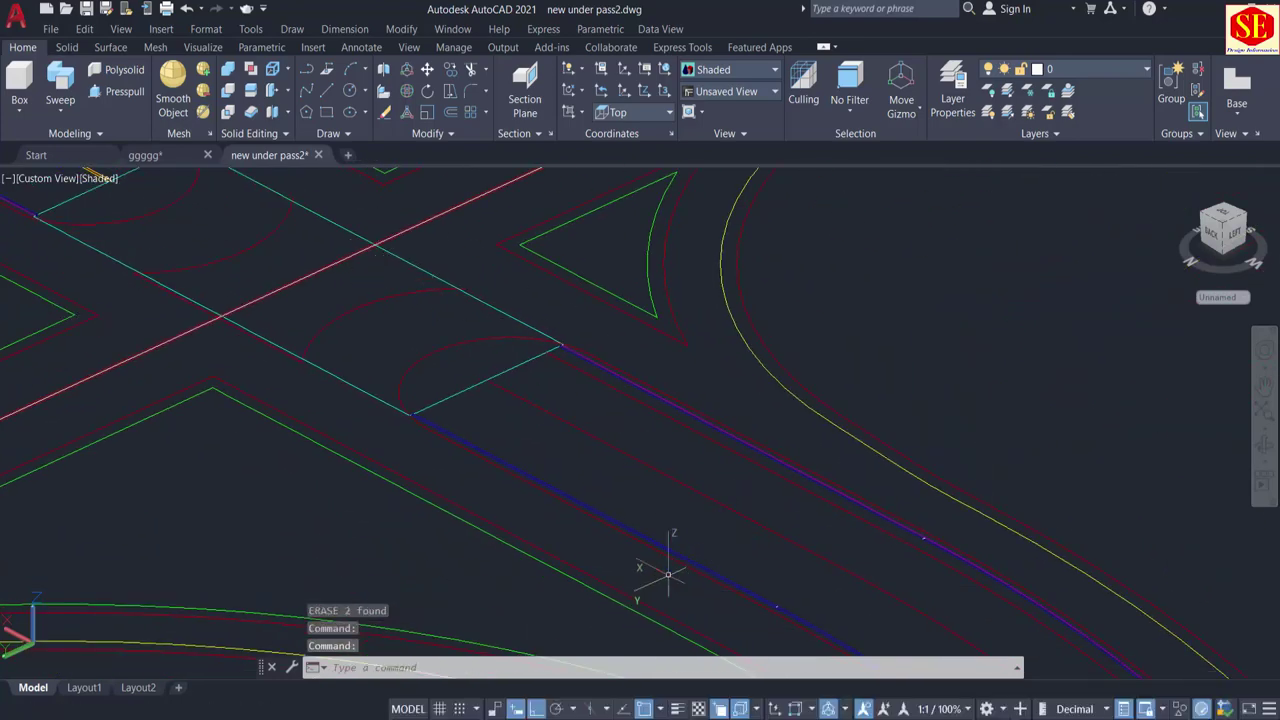
scroll(668, 574, up, 3)
click(666, 523)
text(E)
key(Return)
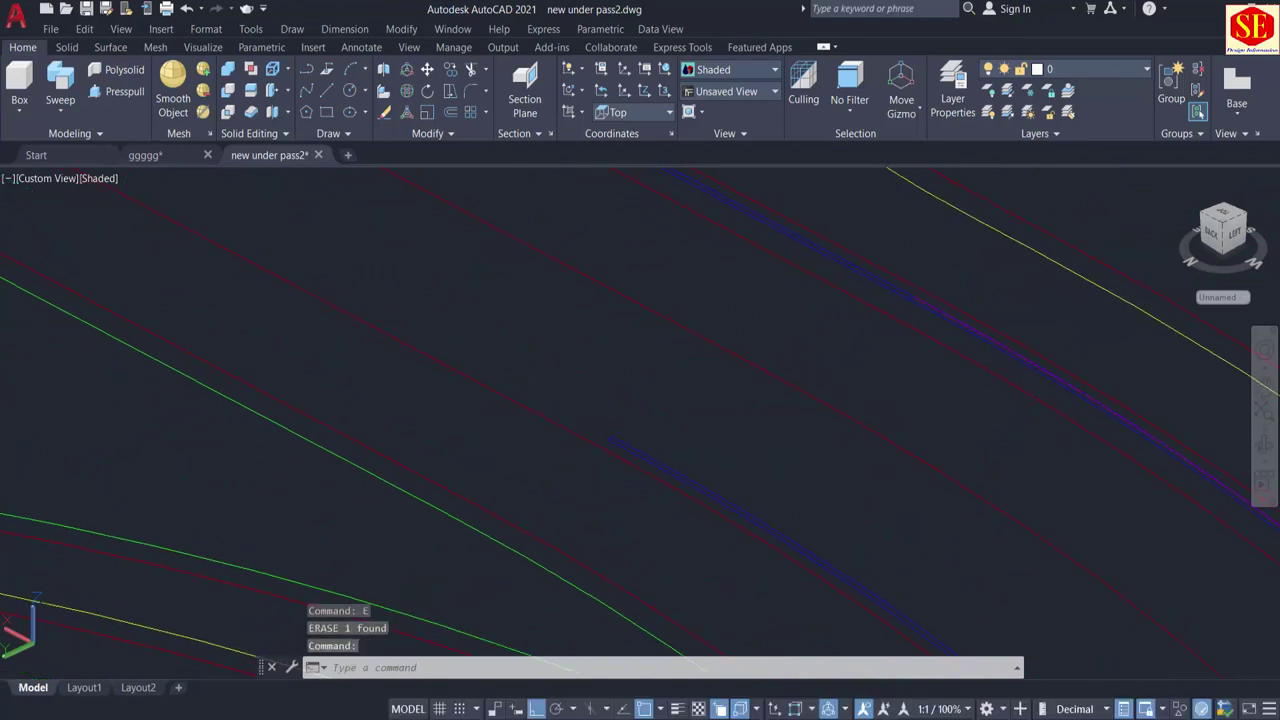
click(660, 467)
text(E)
key(Return)
scroll(586, 371, down, 2)
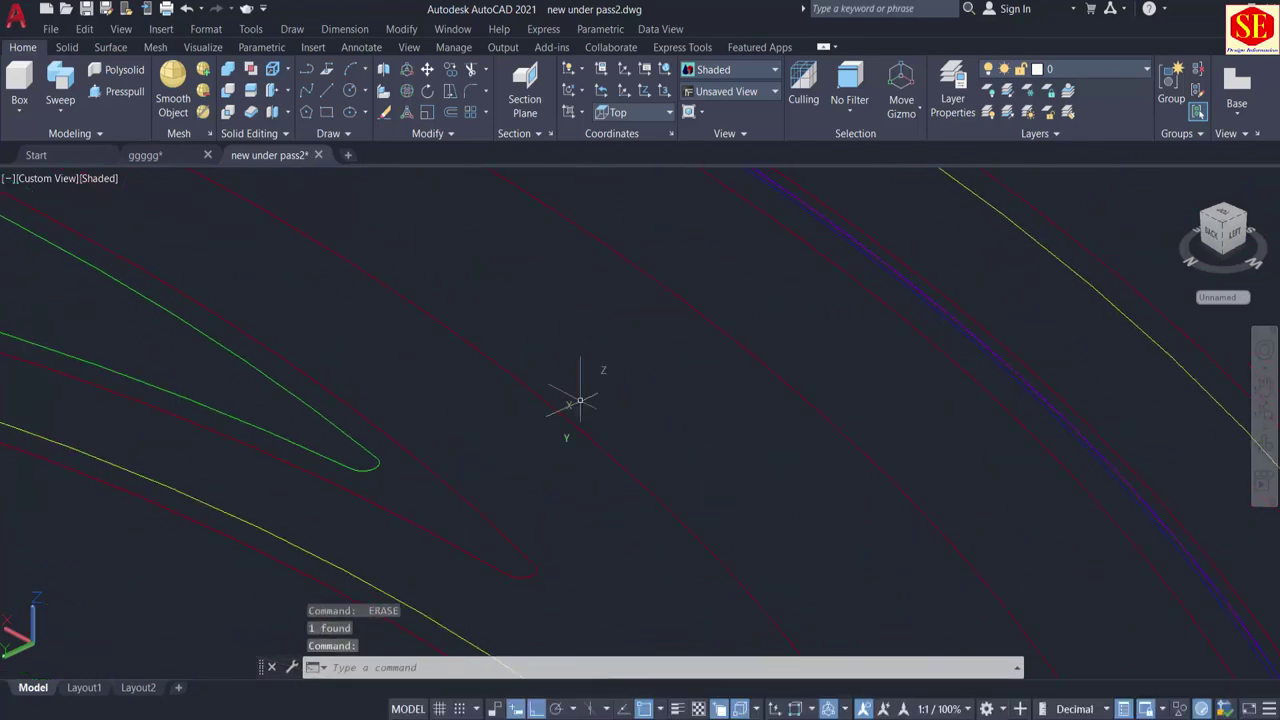
Step: Erase the blue wall outline on the outer side of the near approach's first bend
scroll(856, 352, up, 3)
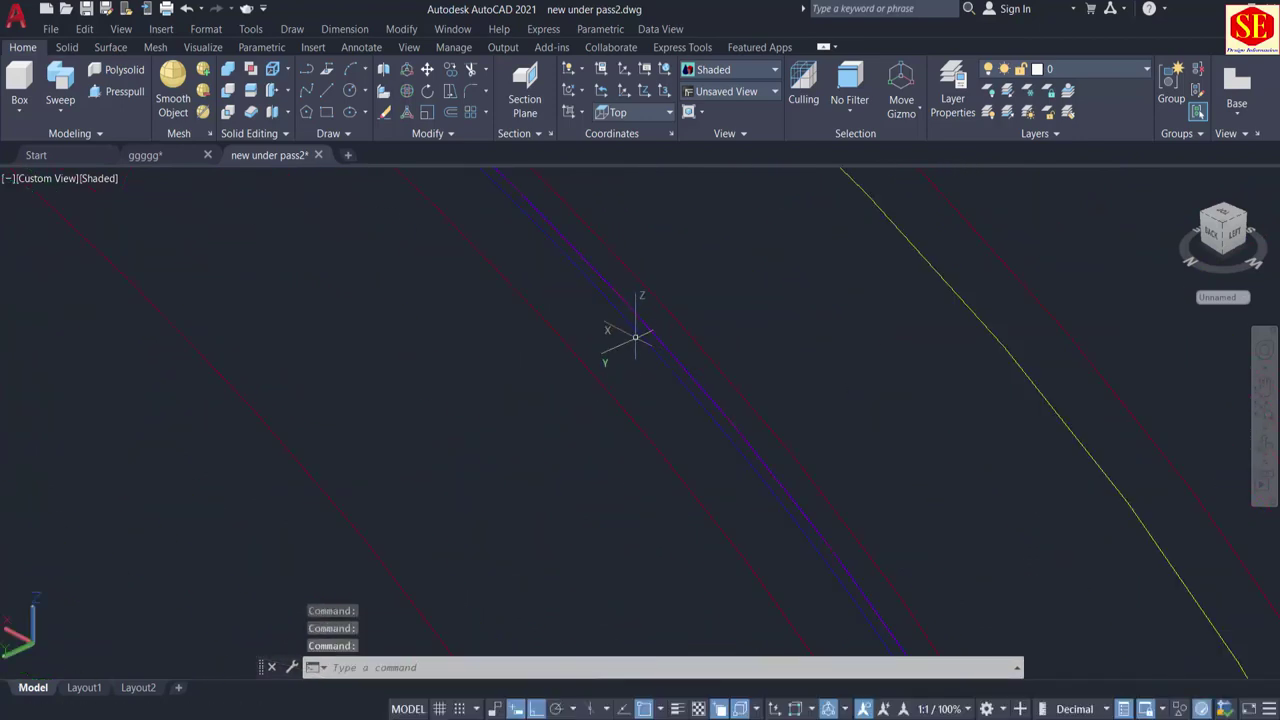
click(634, 335)
text(E)
key(Return)
scroll(634, 330, down, 2)
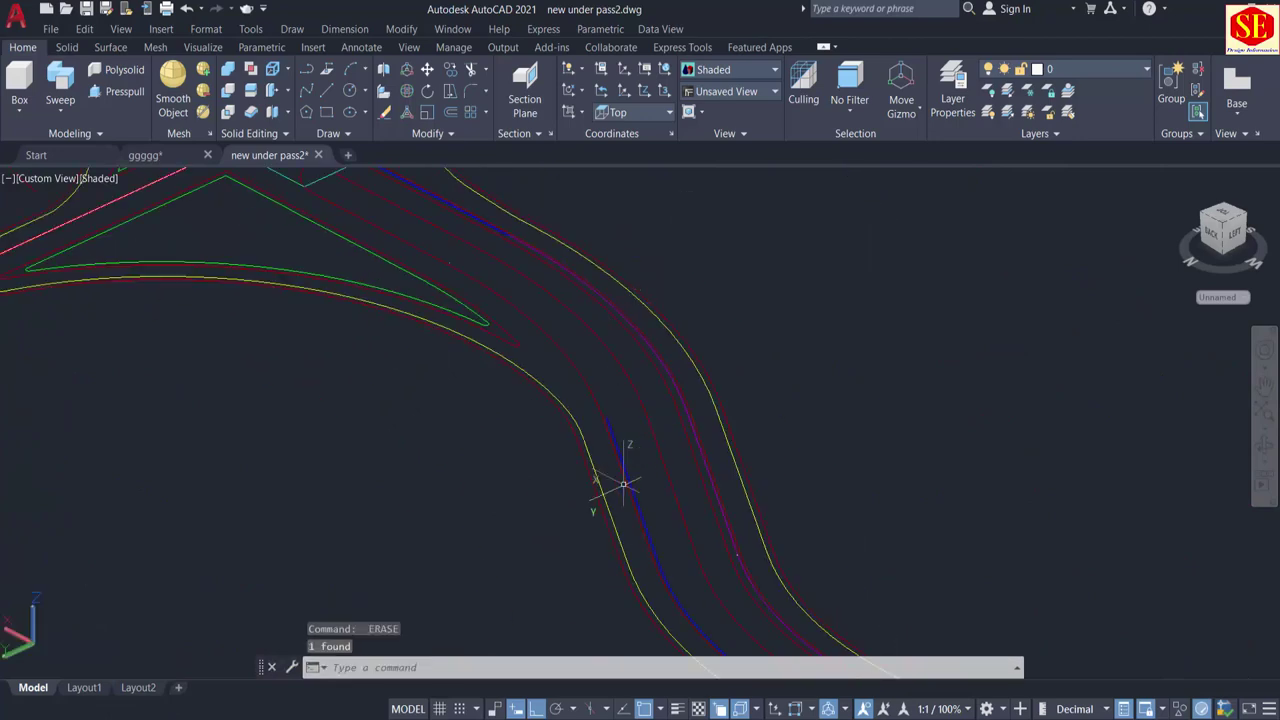
Step: Erase the blue wall outline along the near approach's second bend, on the same side as the long island
scroll(623, 484, up, 2)
middle_drag(640, 456, 559, 232)
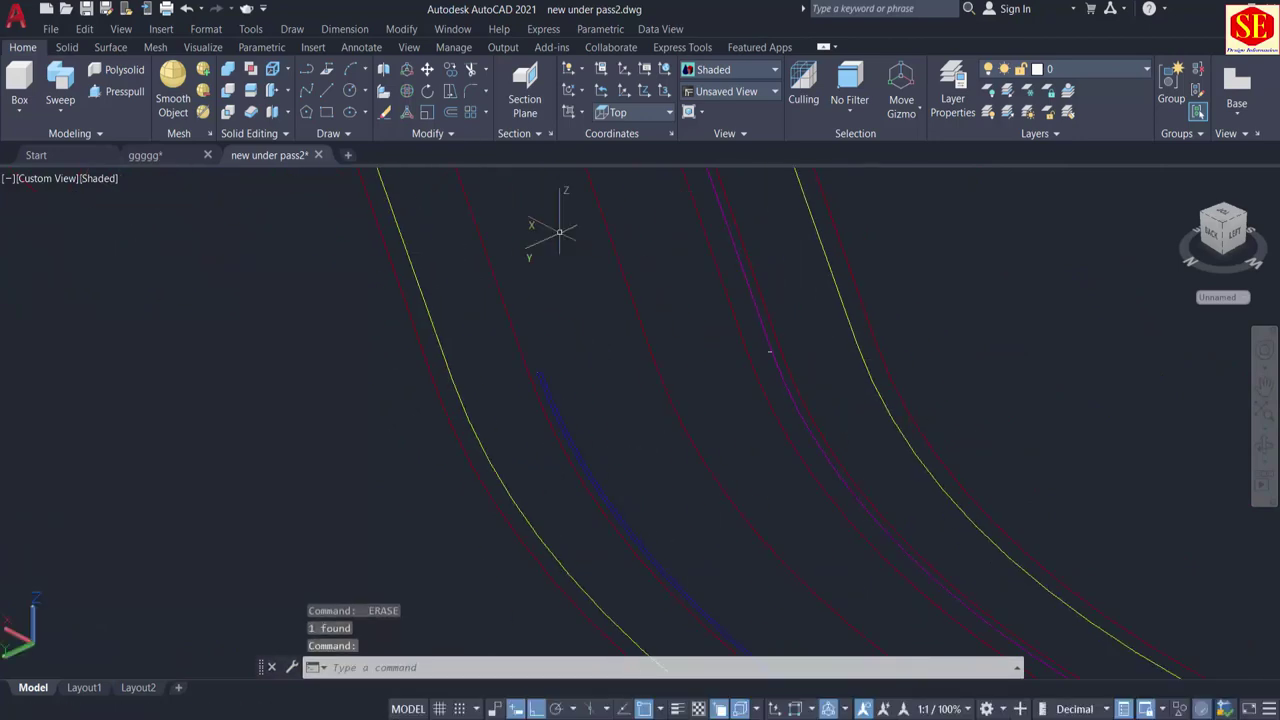
click(557, 400)
click(557, 400)
click(548, 395)
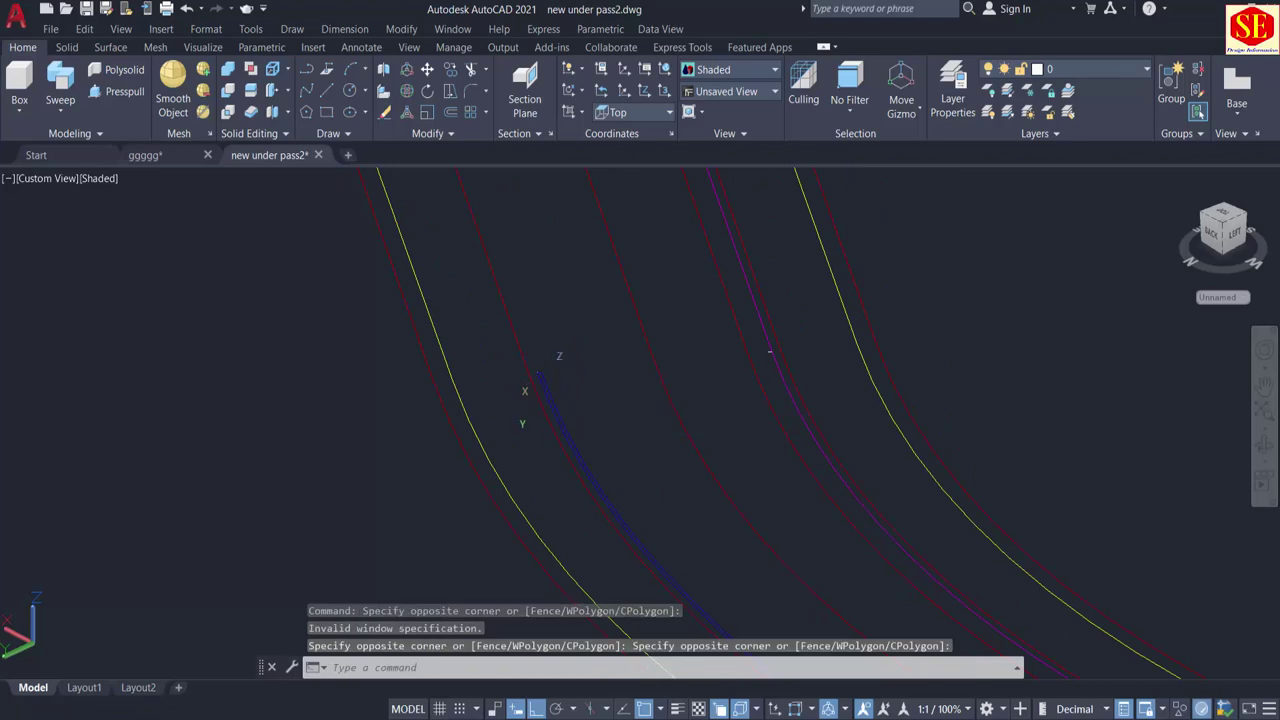
key(Return)
Step: Erase the small leftover wall profile at the start of the second bend on the island side
middle_drag(629, 452, 588, 285)
scroll(846, 550, up, 2)
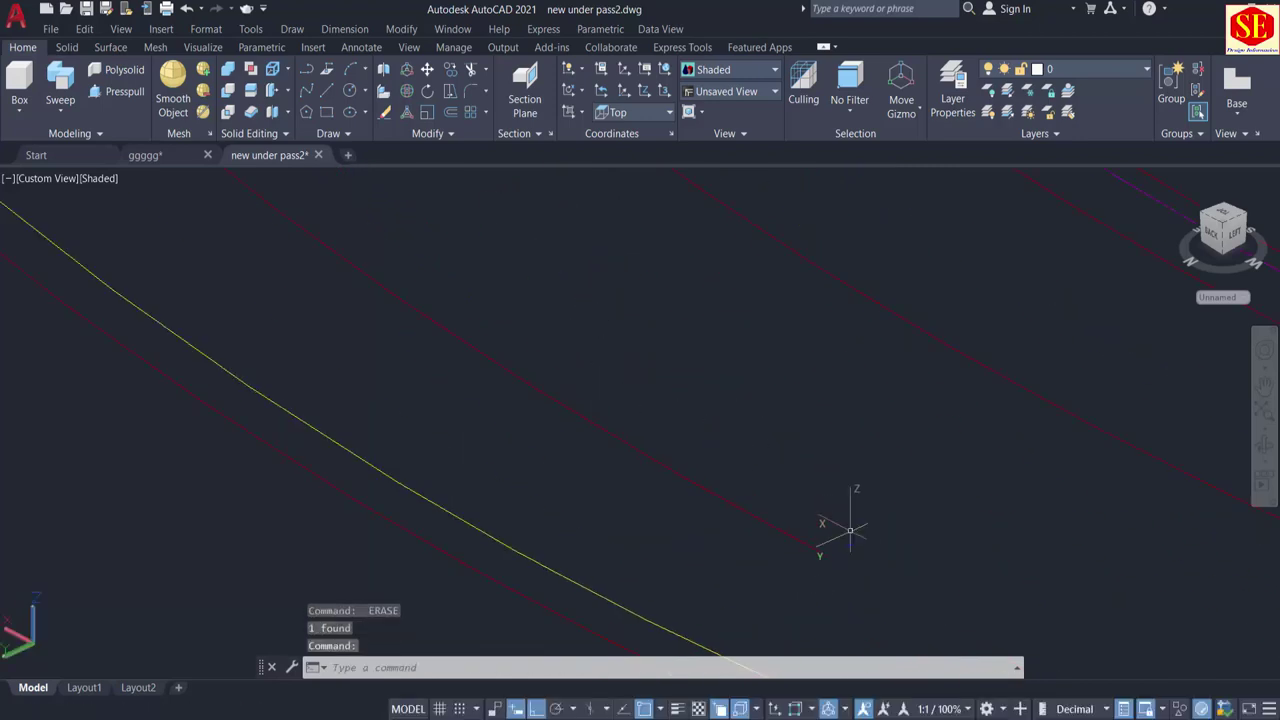
click(849, 543)
click(915, 593)
scroll(709, 368, down, 3)
scroll(602, 300, up, 3)
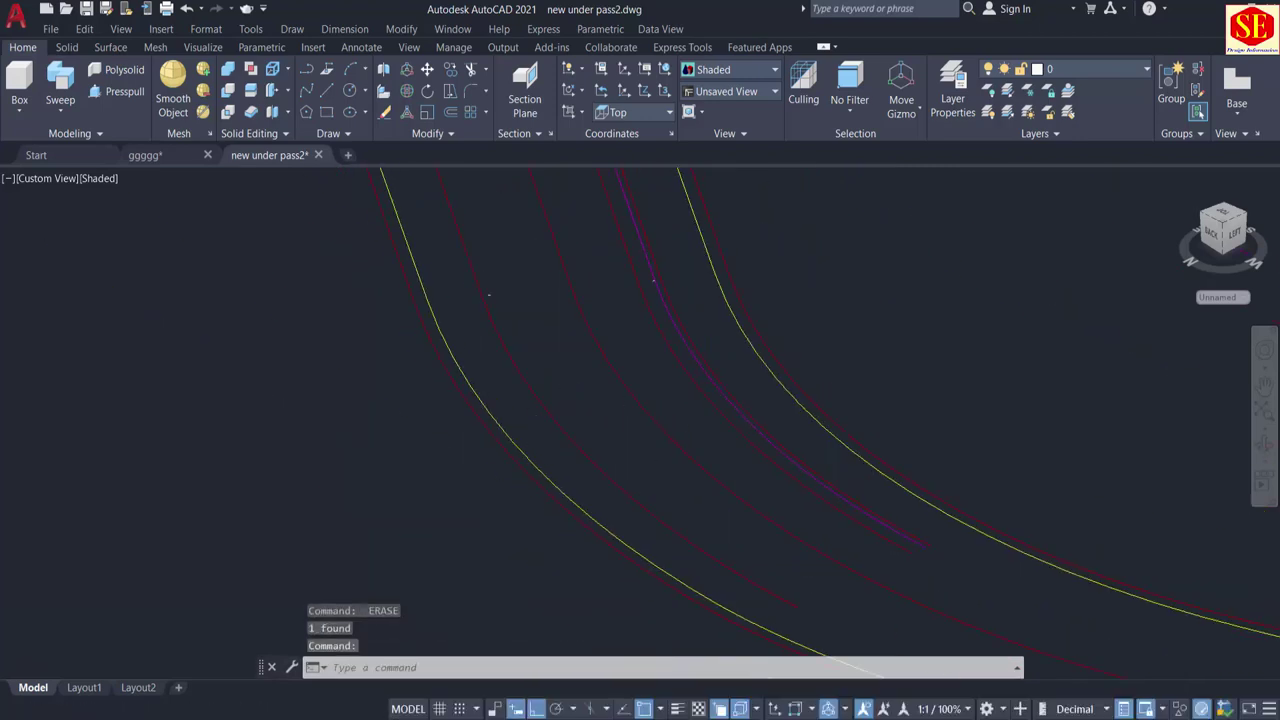
click(500, 312)
click(569, 368)
key(Delete)
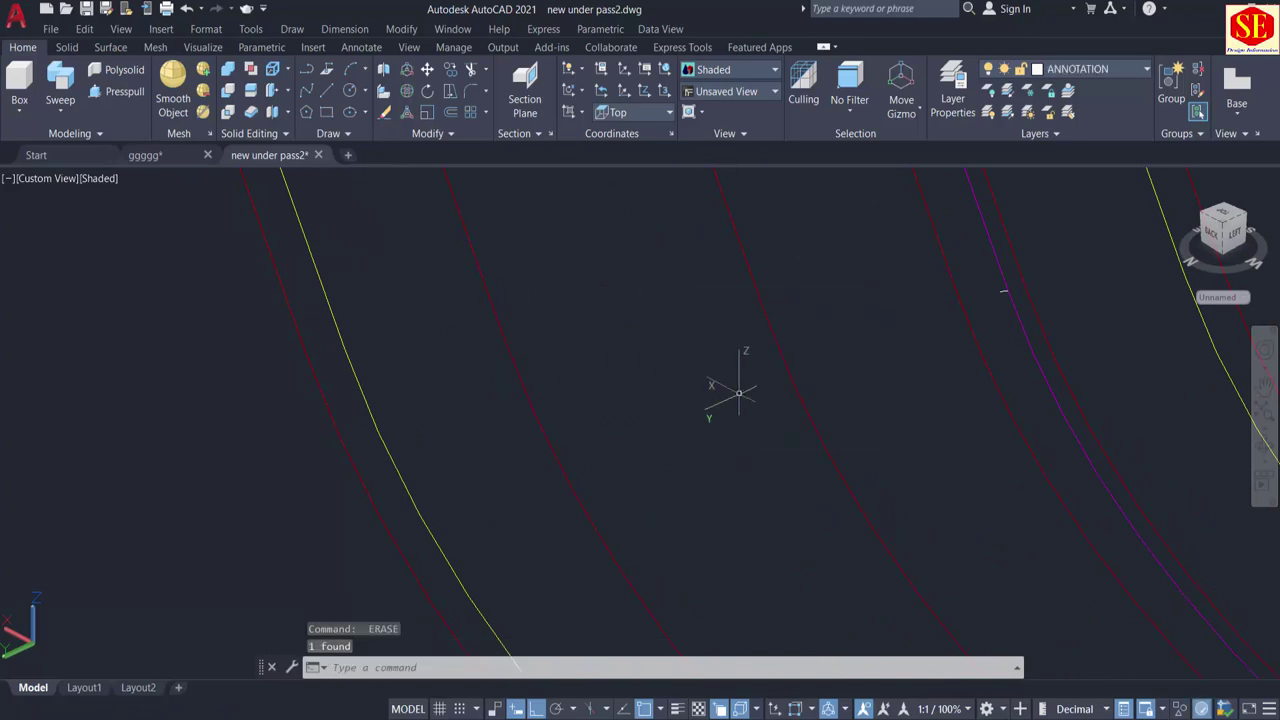
Step: Erase the matching small leftover profile on the magenta wall line across the road
middle_drag(829, 365, 691, 450)
click(837, 344)
click(951, 437)
key(Delete)
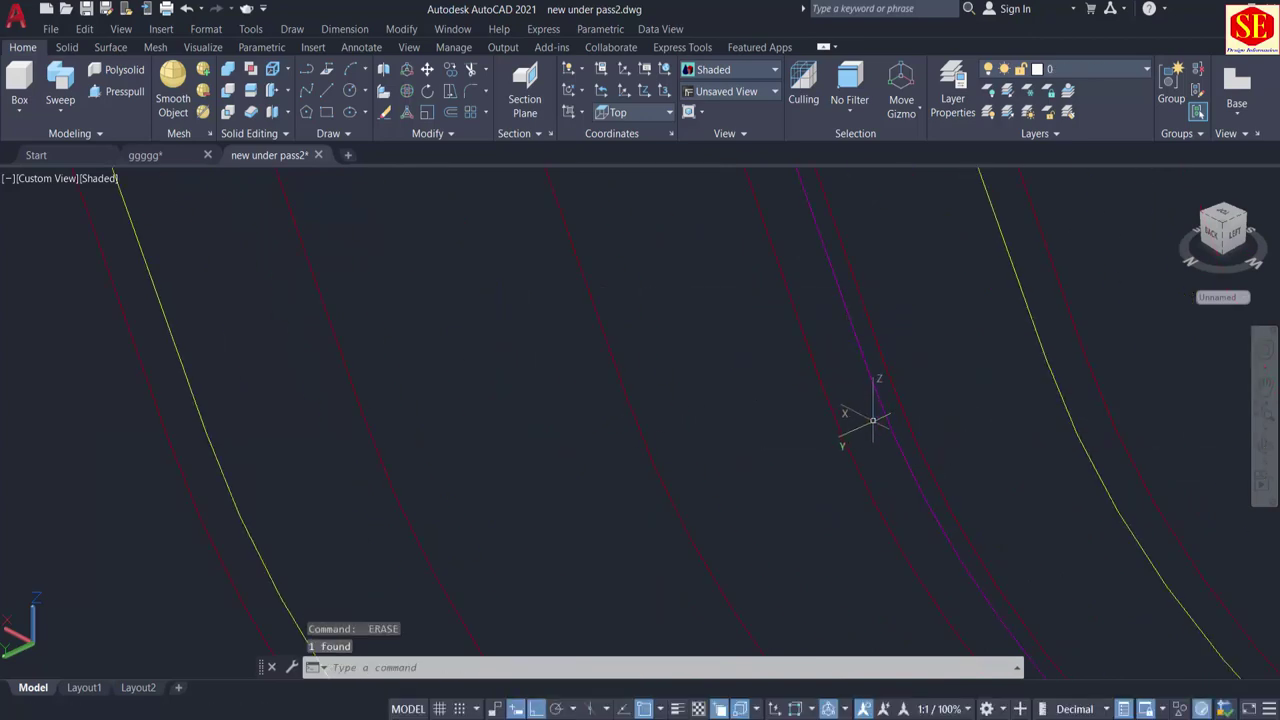
Step: Erase the small leftover wall profile on the near approach beside the tip of the long green island
scroll(490, 355, down, 3)
middle_drag(510, 336, 687, 487)
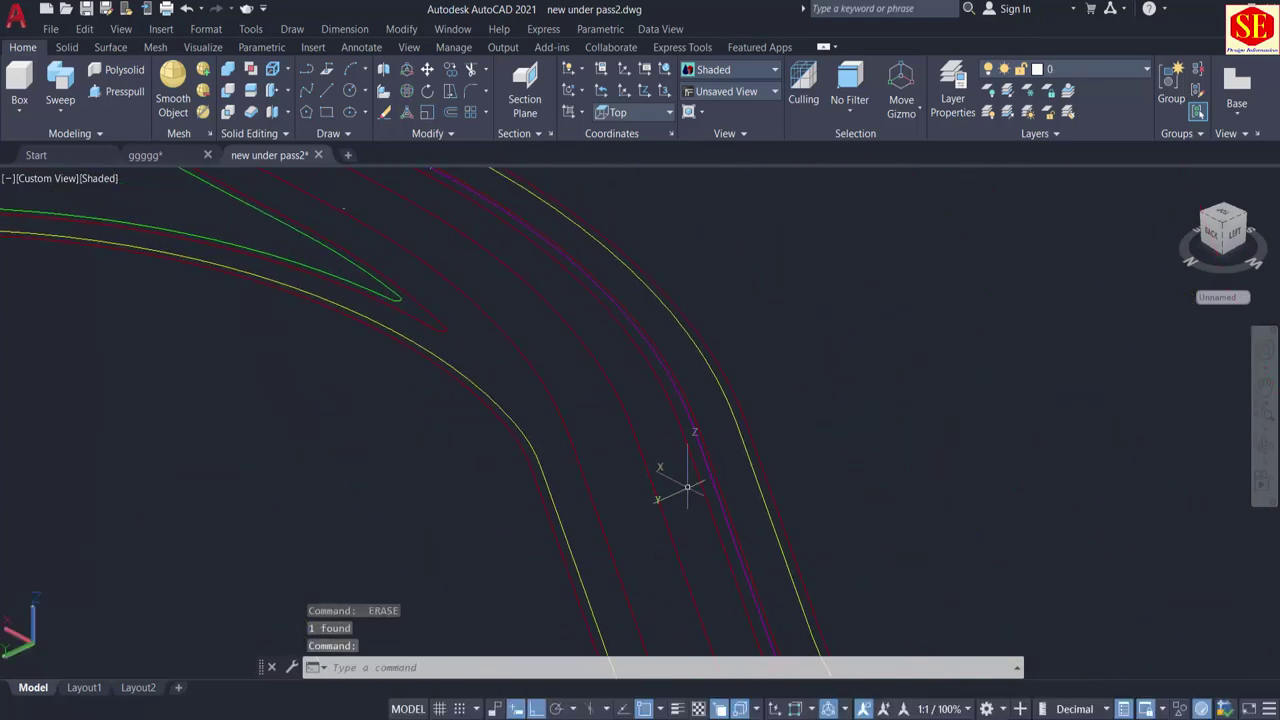
middle_drag(312, 201, 454, 400)
scroll(454, 386, up, 2)
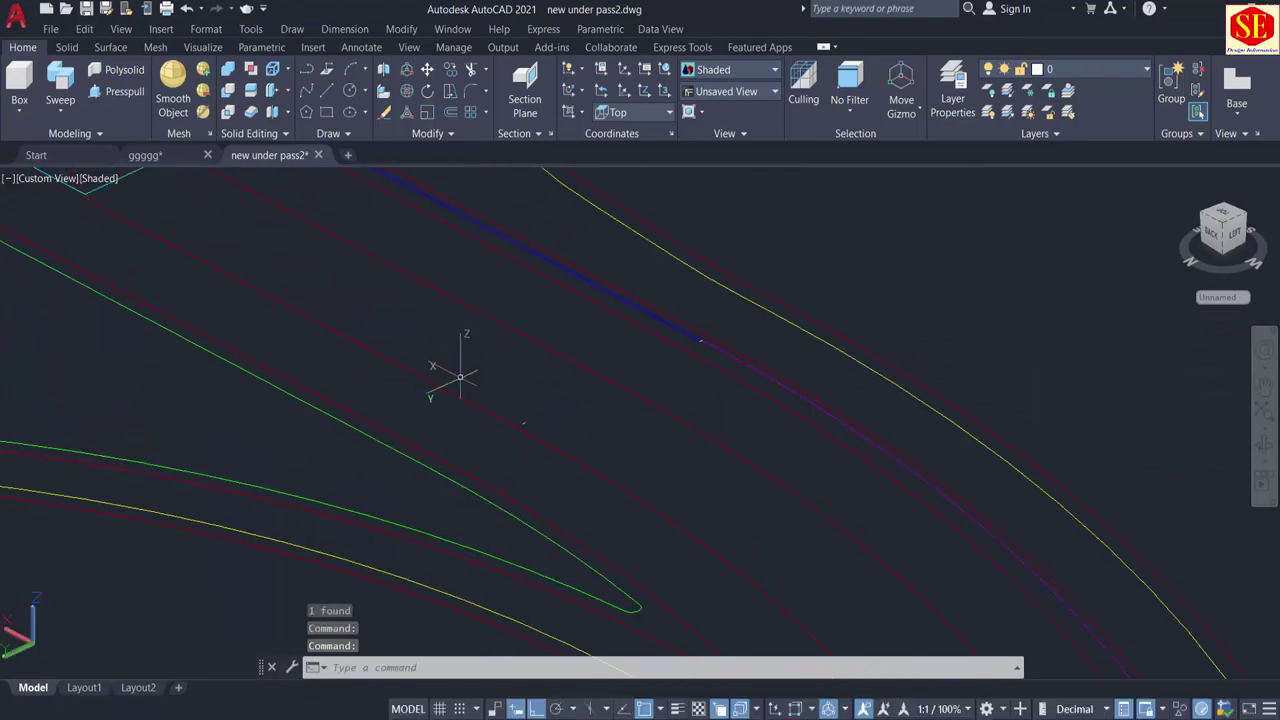
click(465, 369)
click(559, 455)
key(Delete)
Step: Erase the blue wall outline between the box and the first bend on the outer side of the near approach
scroll(736, 298, up, 2)
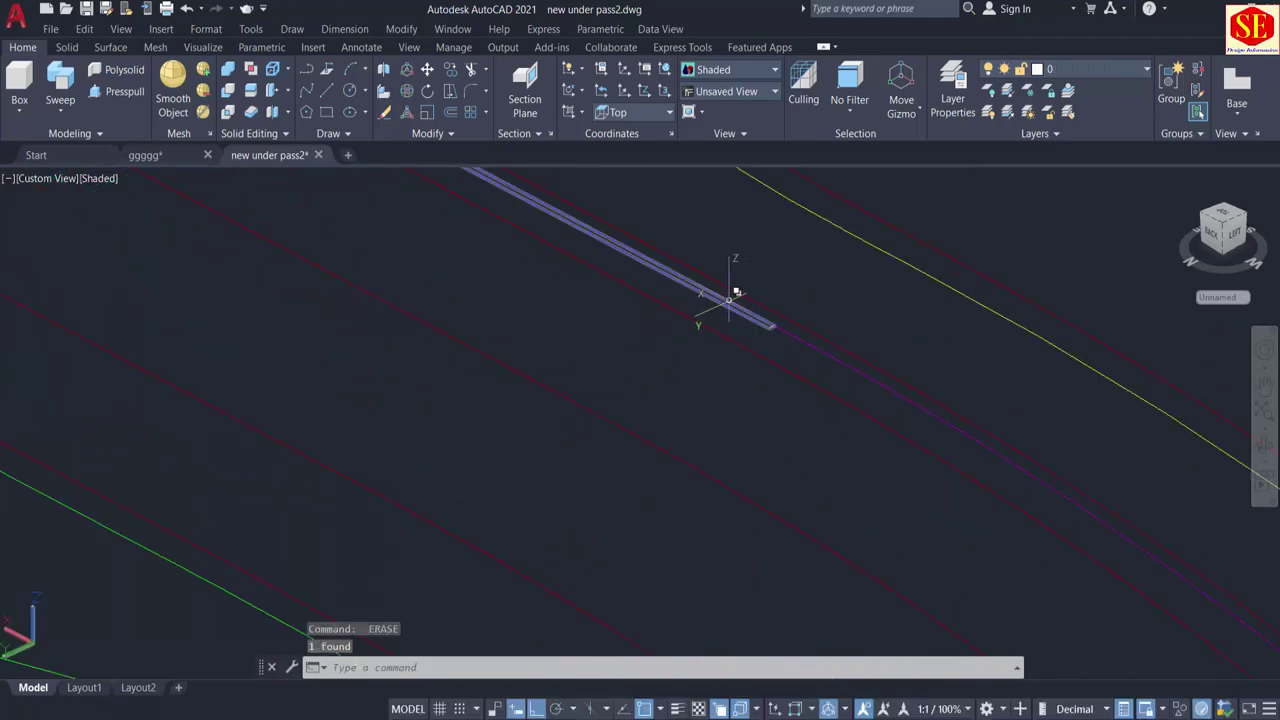
click(729, 298)
key(Delete)
scroll(737, 319, down, 2)
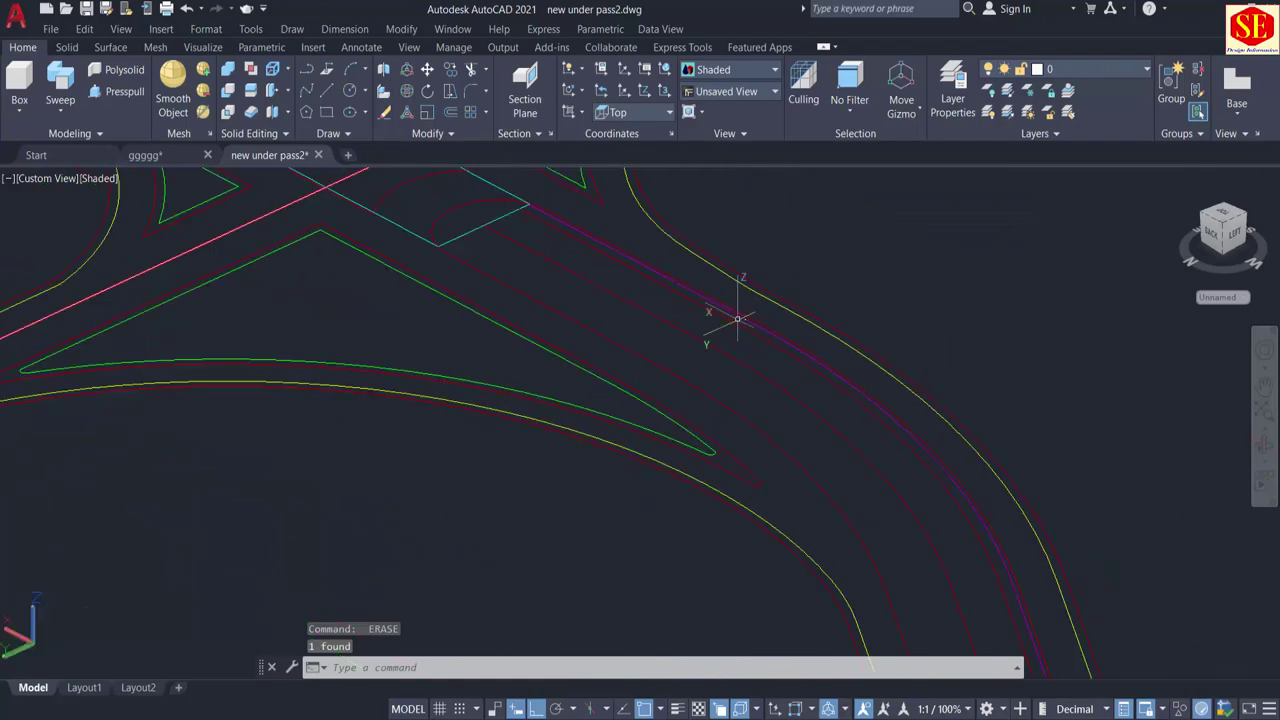
Step: Erase the two straight blue wall outlines next to the box on both sides of the opposite approach
scroll(943, 591, down, 3)
scroll(600, 451, up, 3)
scroll(690, 457, up, 2)
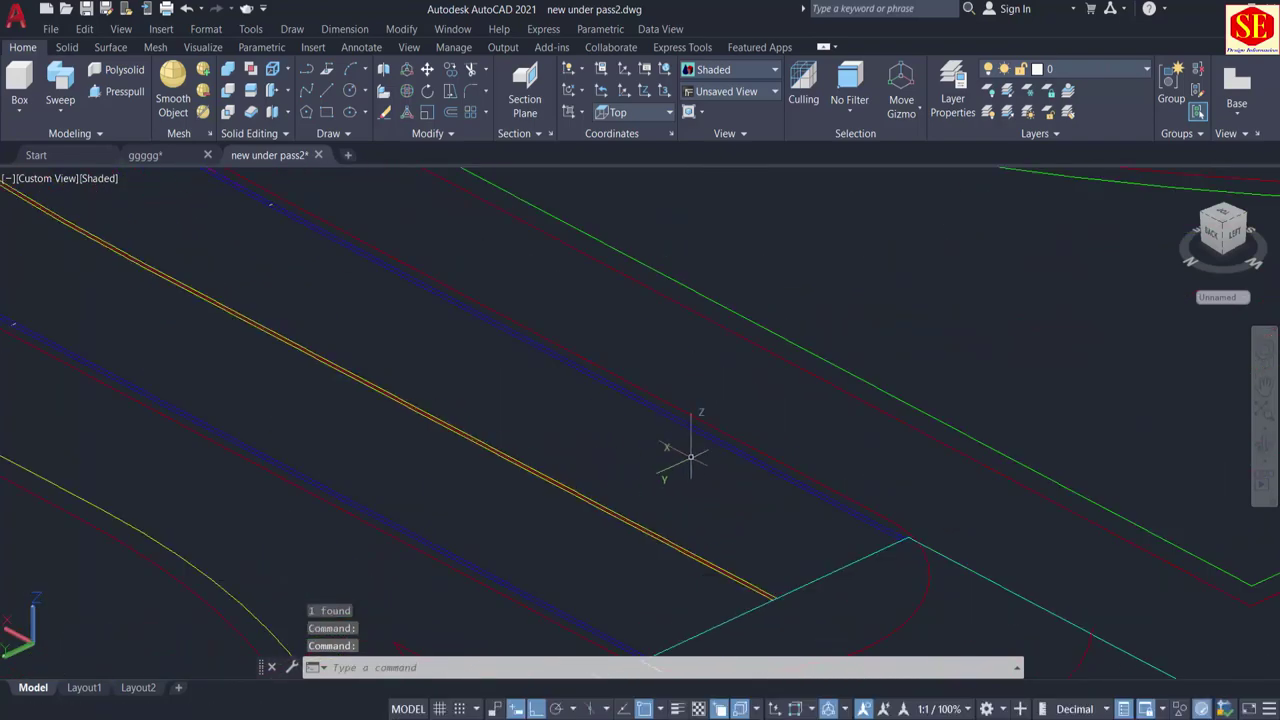
click(702, 434)
text(e)
key(Return)
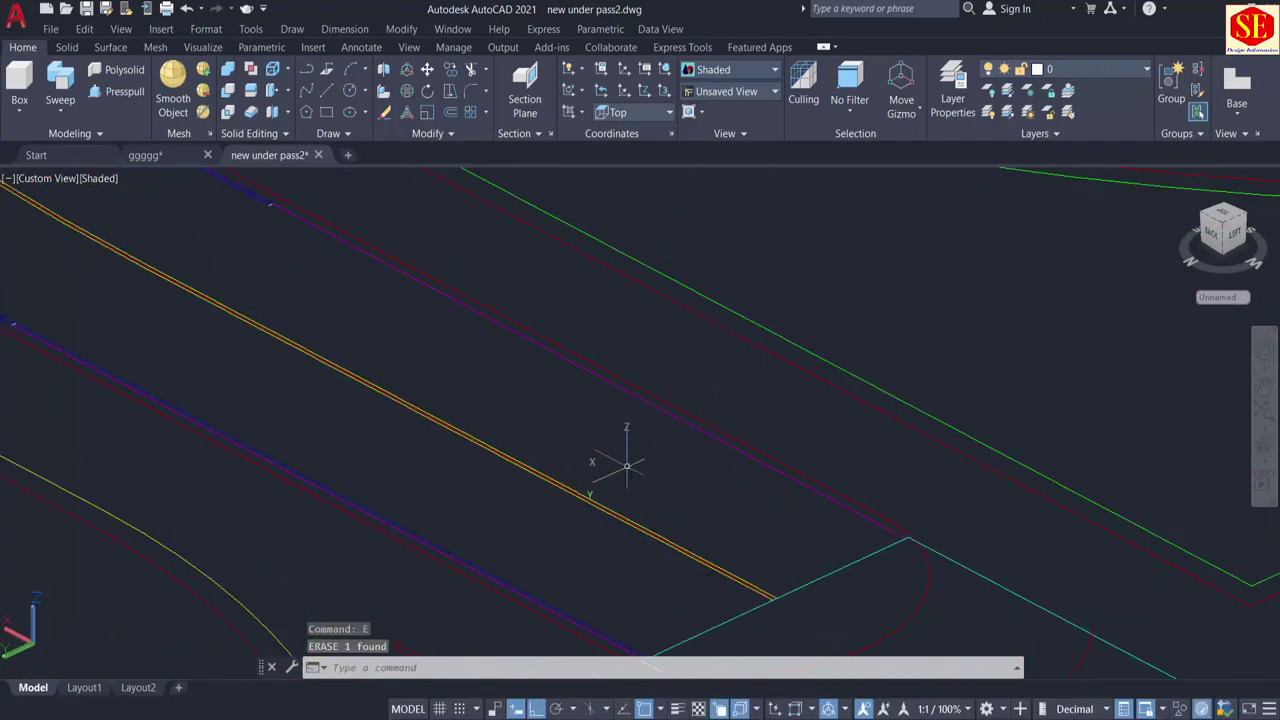
scroll(671, 420, up, 2)
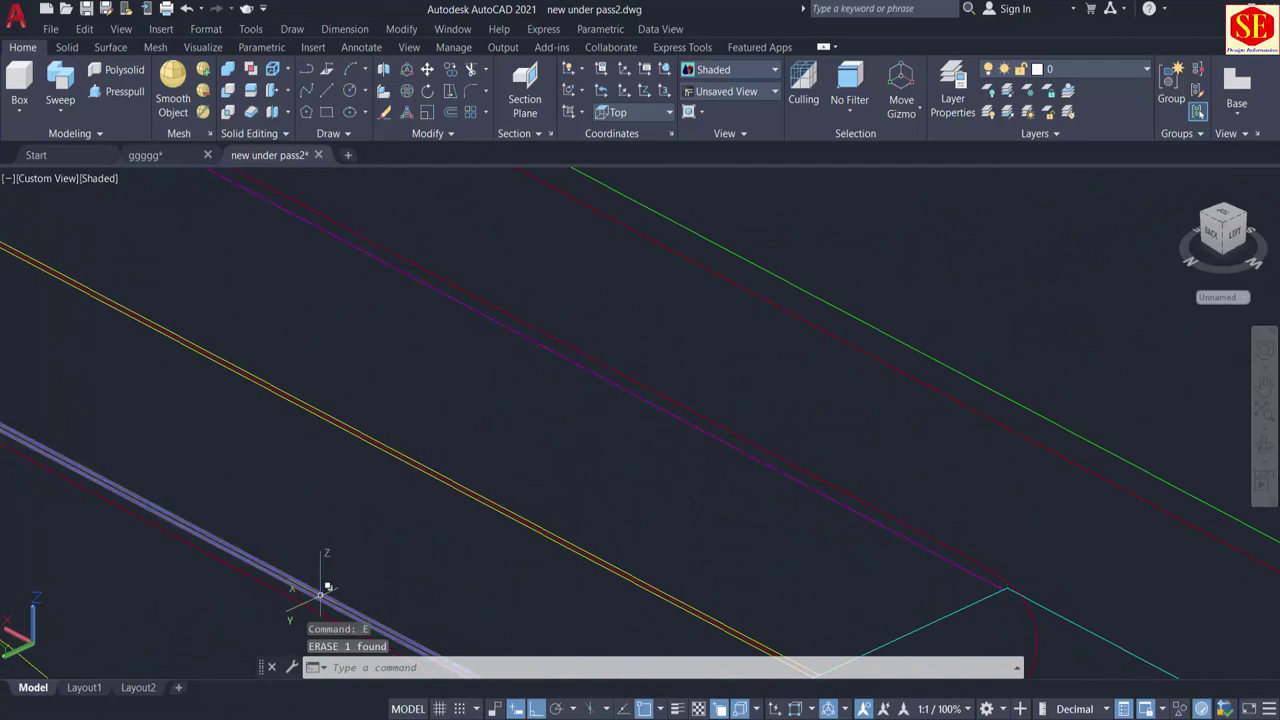
click(322, 590)
key(Return)
scroll(280, 325, down, 3)
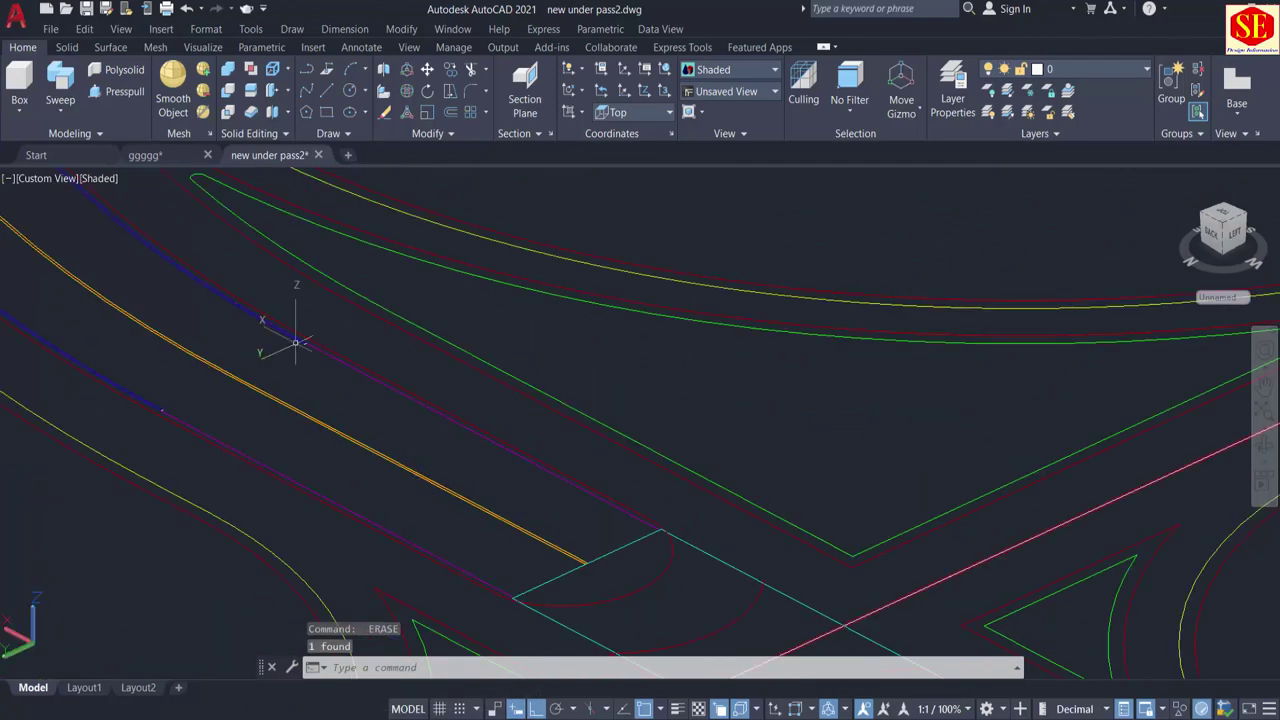
Step: Erase the blue wall outline along the opposite approach's first bend, on the side away from the long island
scroll(414, 512, up, 2)
click(371, 557)
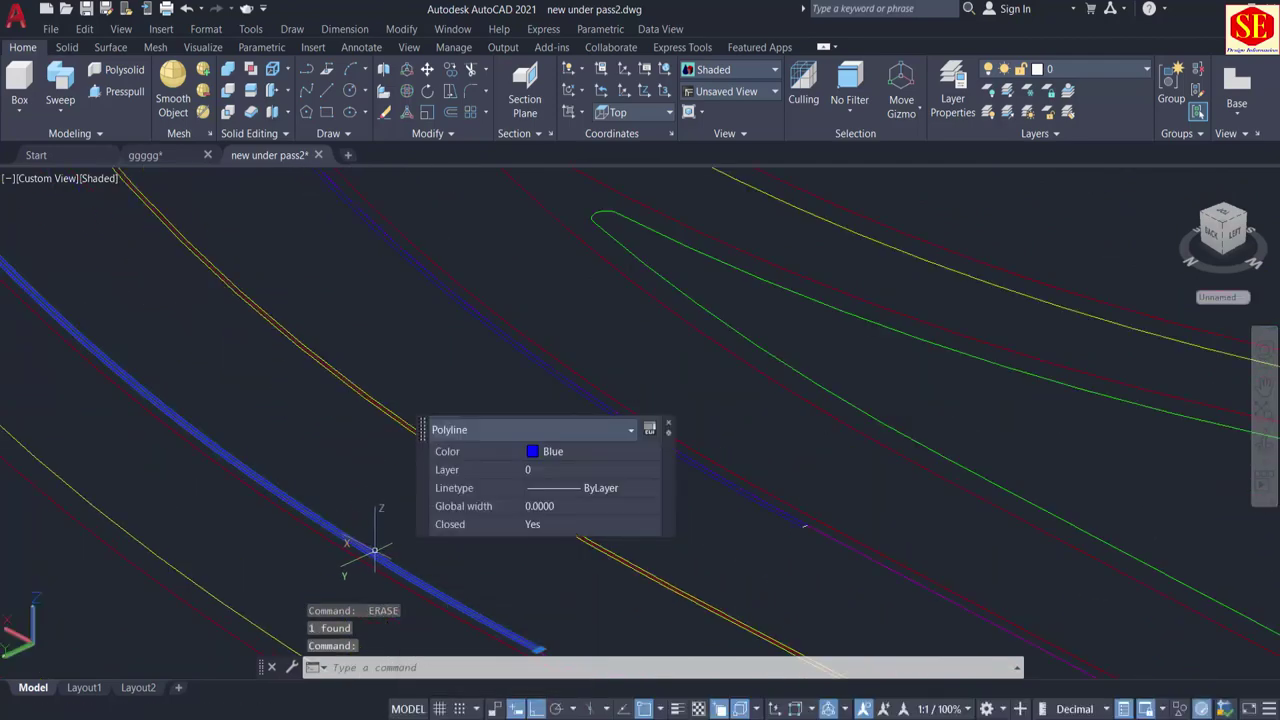
key(Return)
click(614, 414)
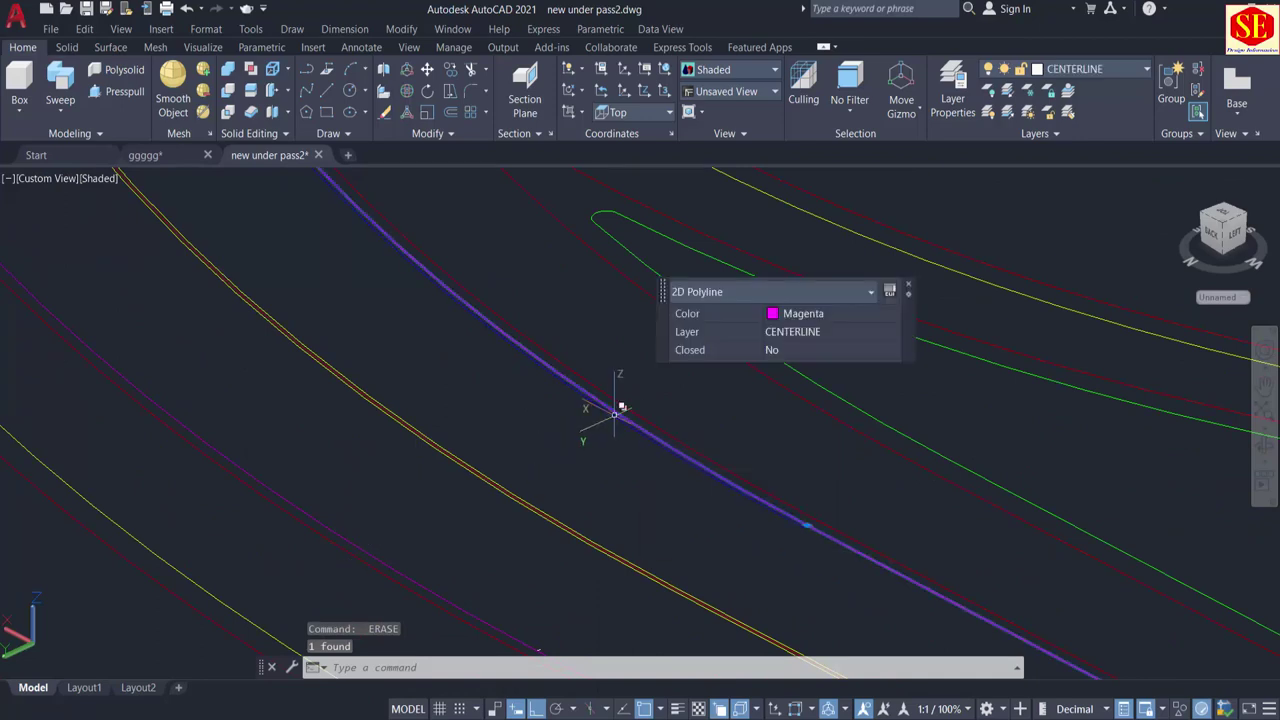
key(Return)
text(u)
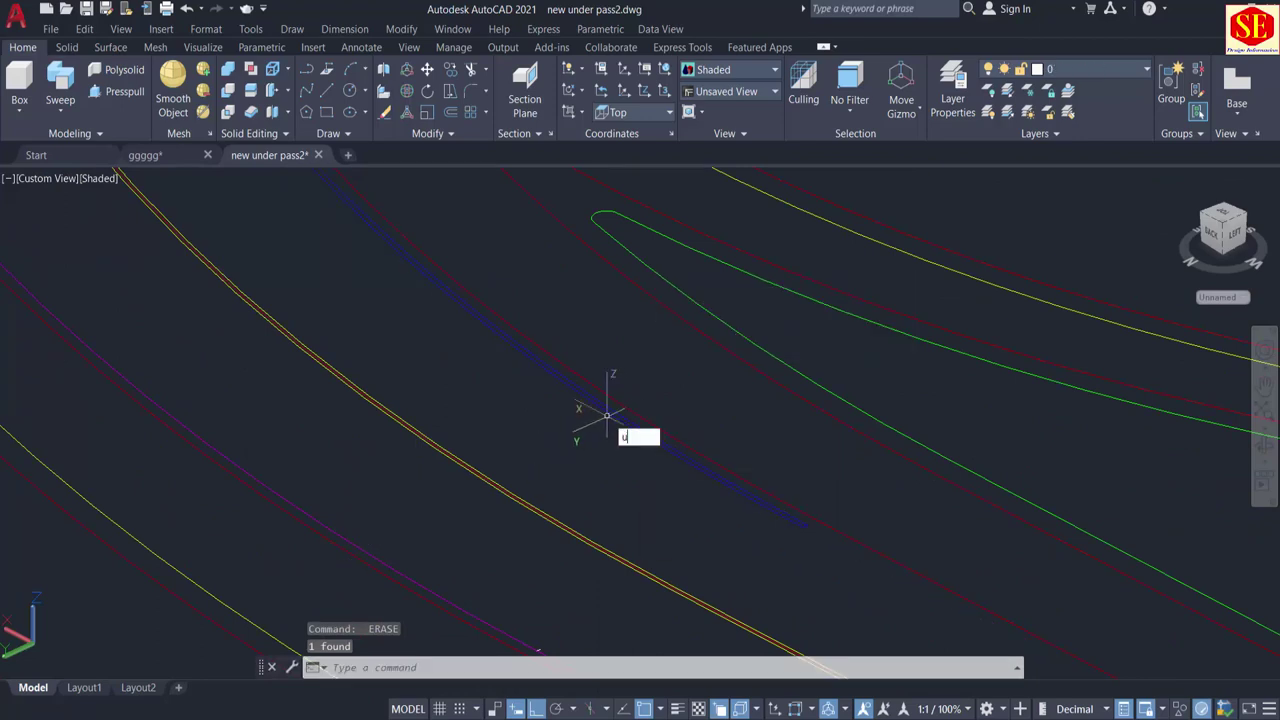
Step: Erase the blue wall outline along the opposite approach's first bend on the island side, keeping the magenta centreline
scroll(738, 500, up, 2)
click(766, 485)
click(714, 505)
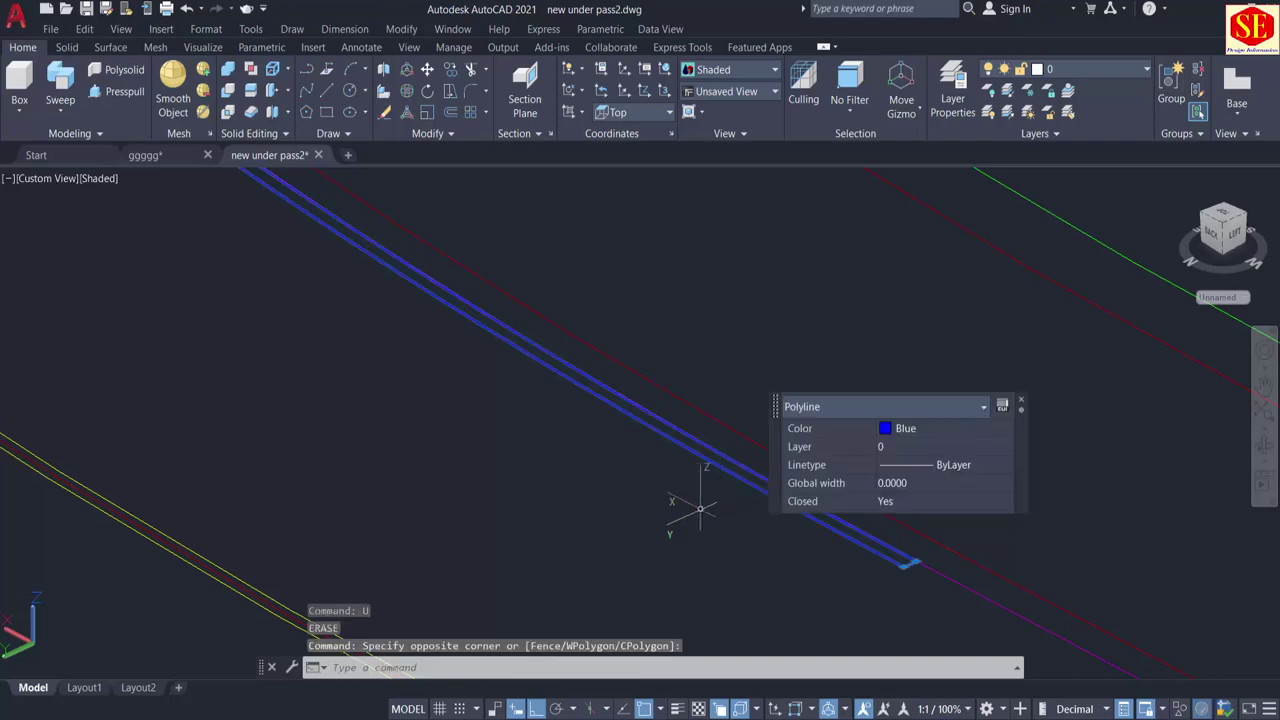
text(e)
key(Return)
Step: Erase the last two blue wall outlines on both sides of the opposite approach's far bend
scroll(699, 503, down, 2)
middle_drag(272, 230, 597, 583)
scroll(597, 583, down, 2)
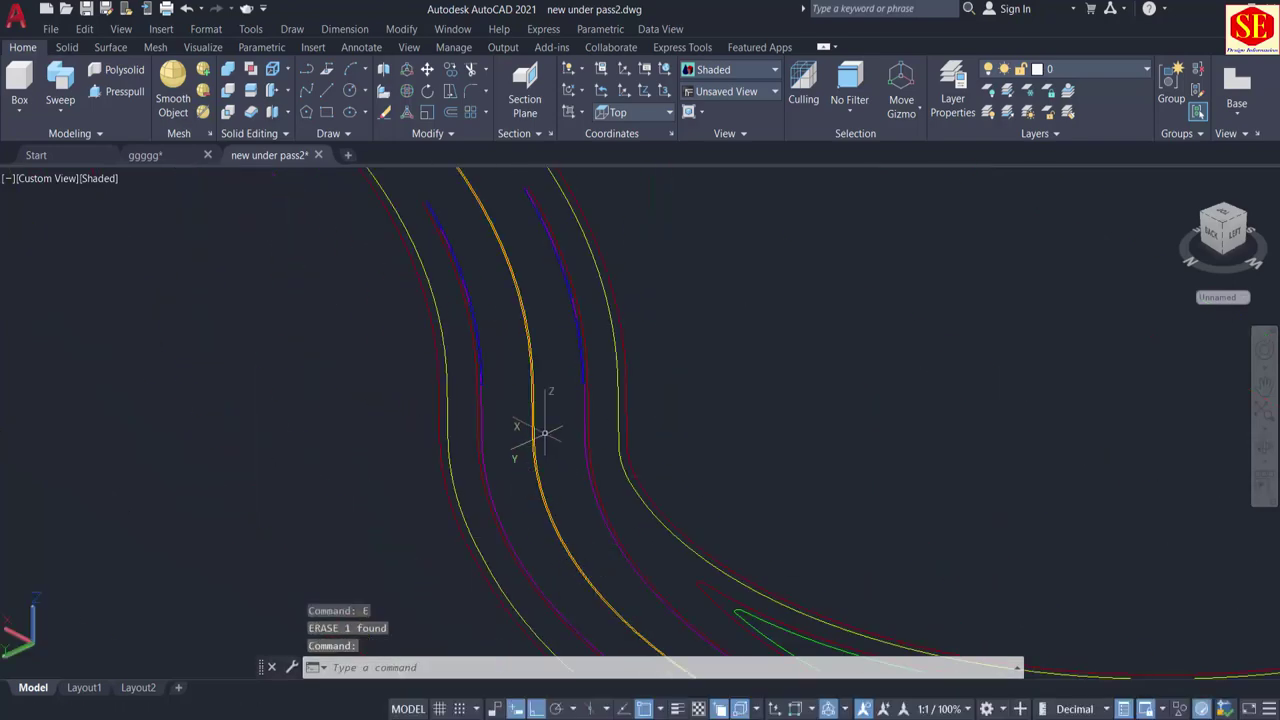
middle_drag(478, 393, 508, 532)
scroll(513, 524, up, 4)
click(514, 524)
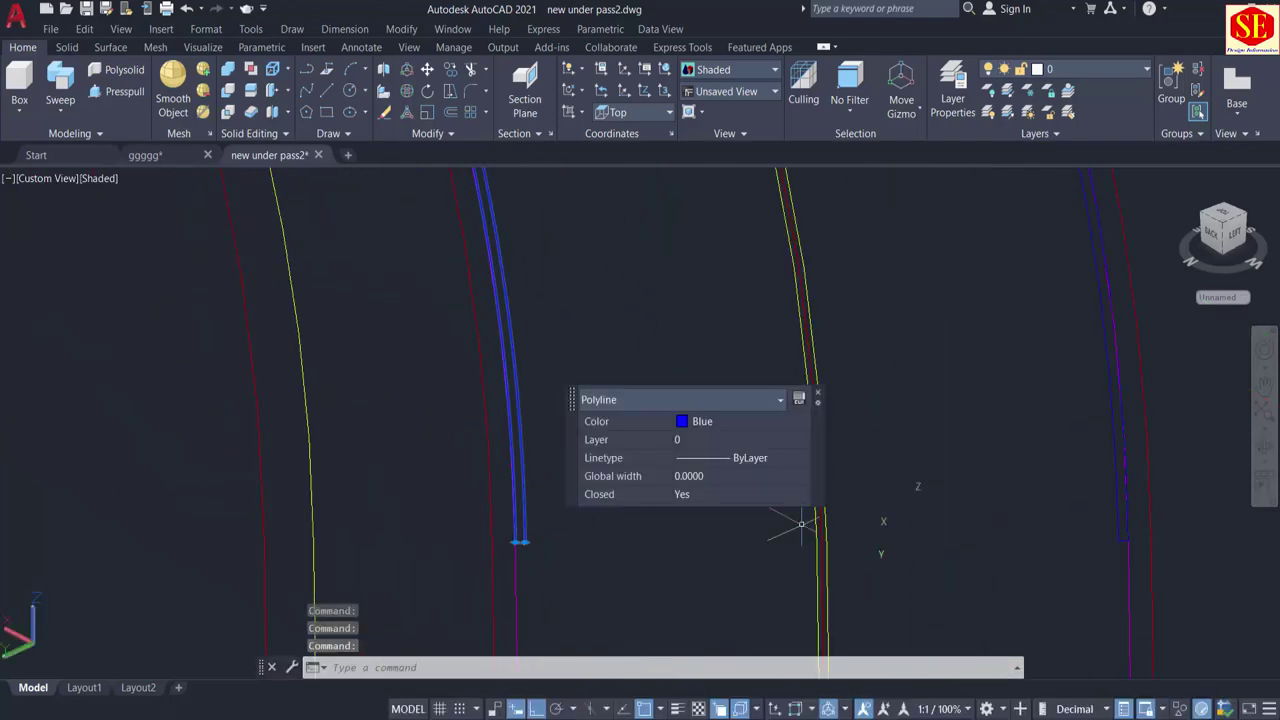
click(1119, 509)
click(1115, 494)
click(1112, 492)
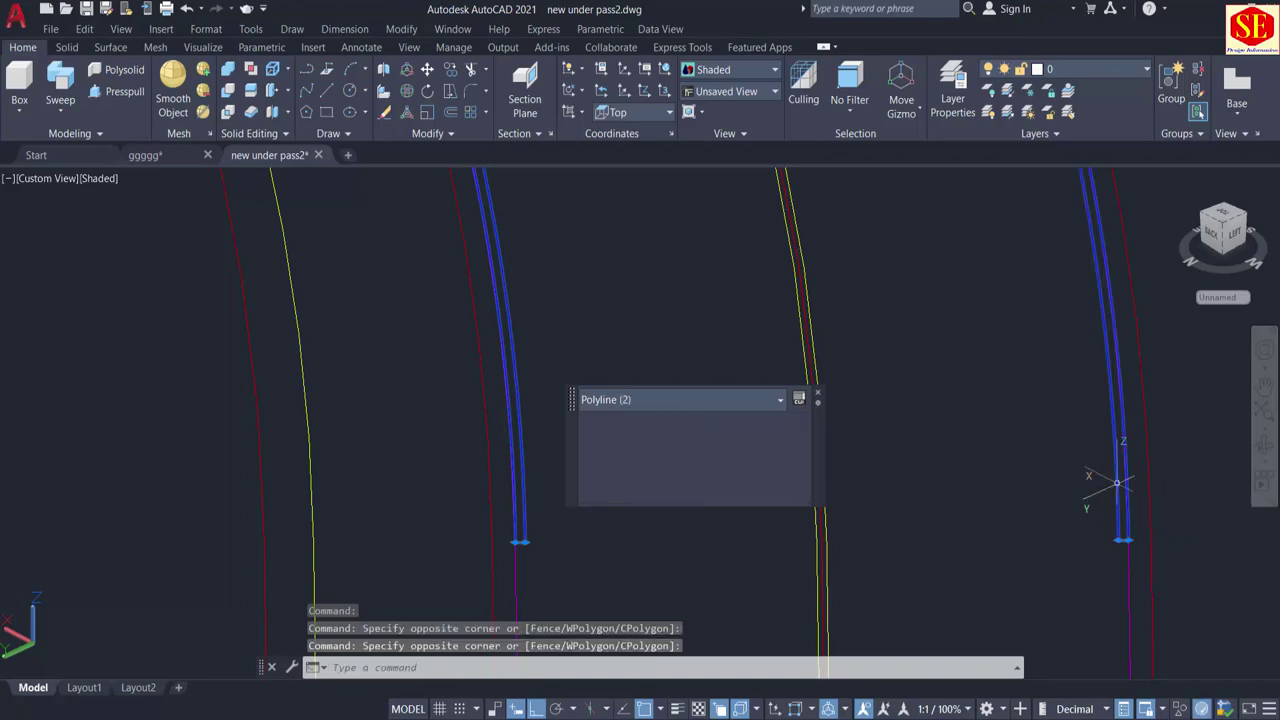
key(Return)
scroll(600, 360, down, 6)
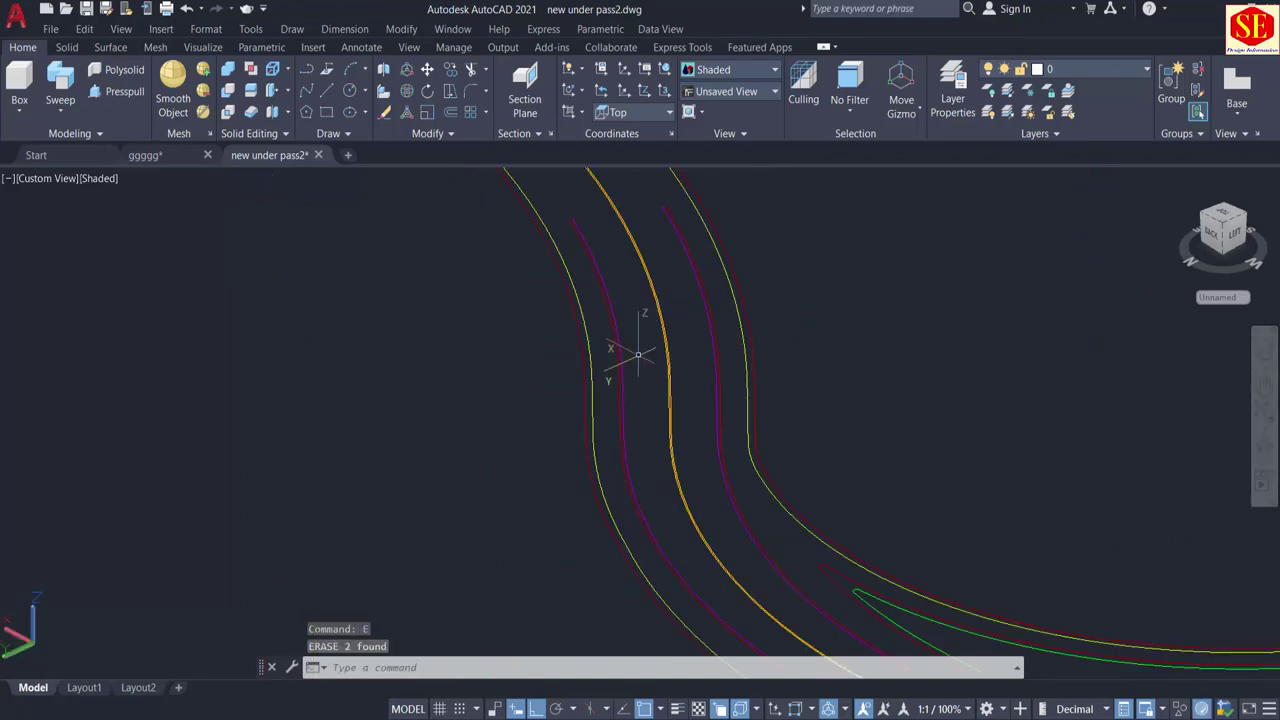
Step: Offset the middle red line of the approach without the double yellow line by 18.2 towards the long green island
middle_drag(772, 482, 410, 269)
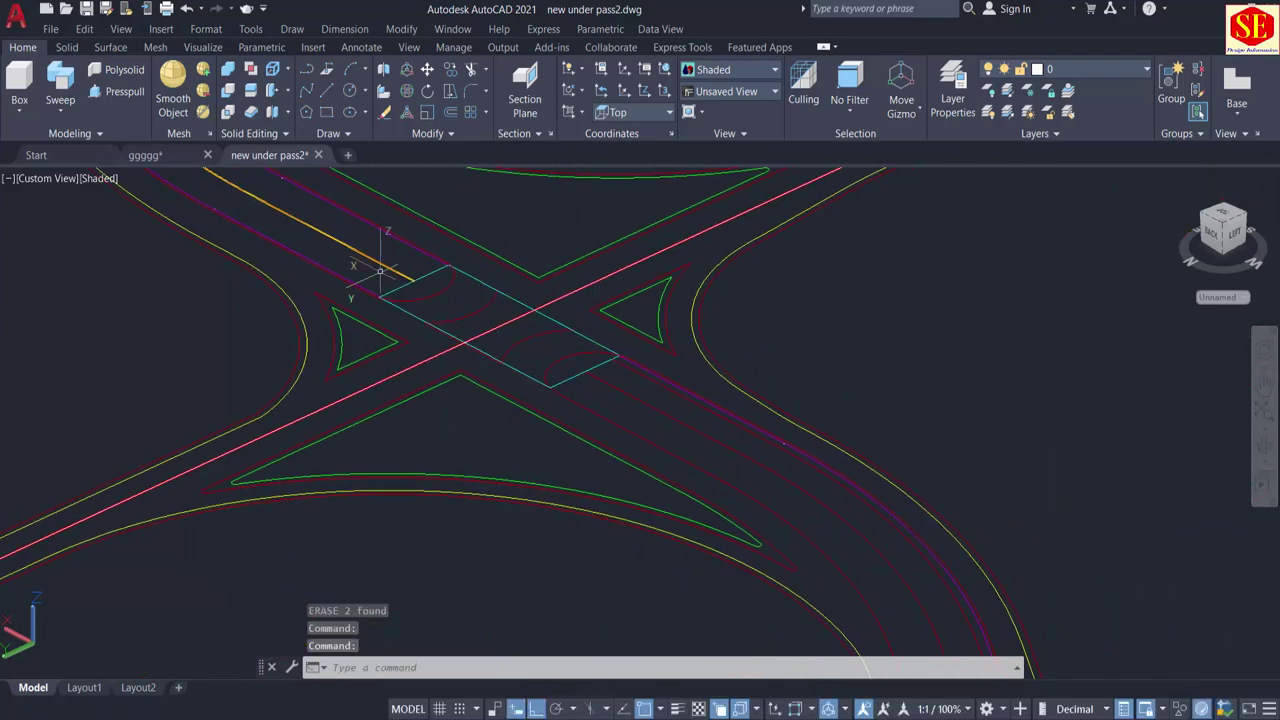
scroll(789, 509, up, 3)
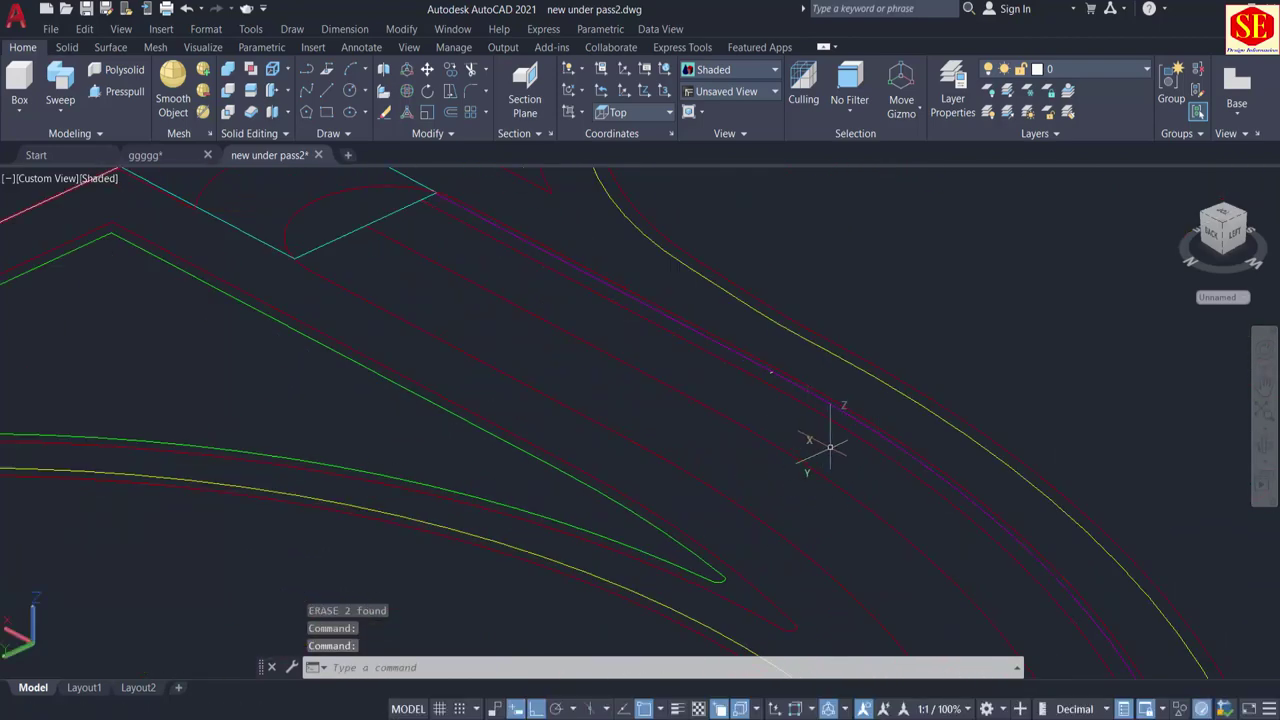
text(o)
key(Return)
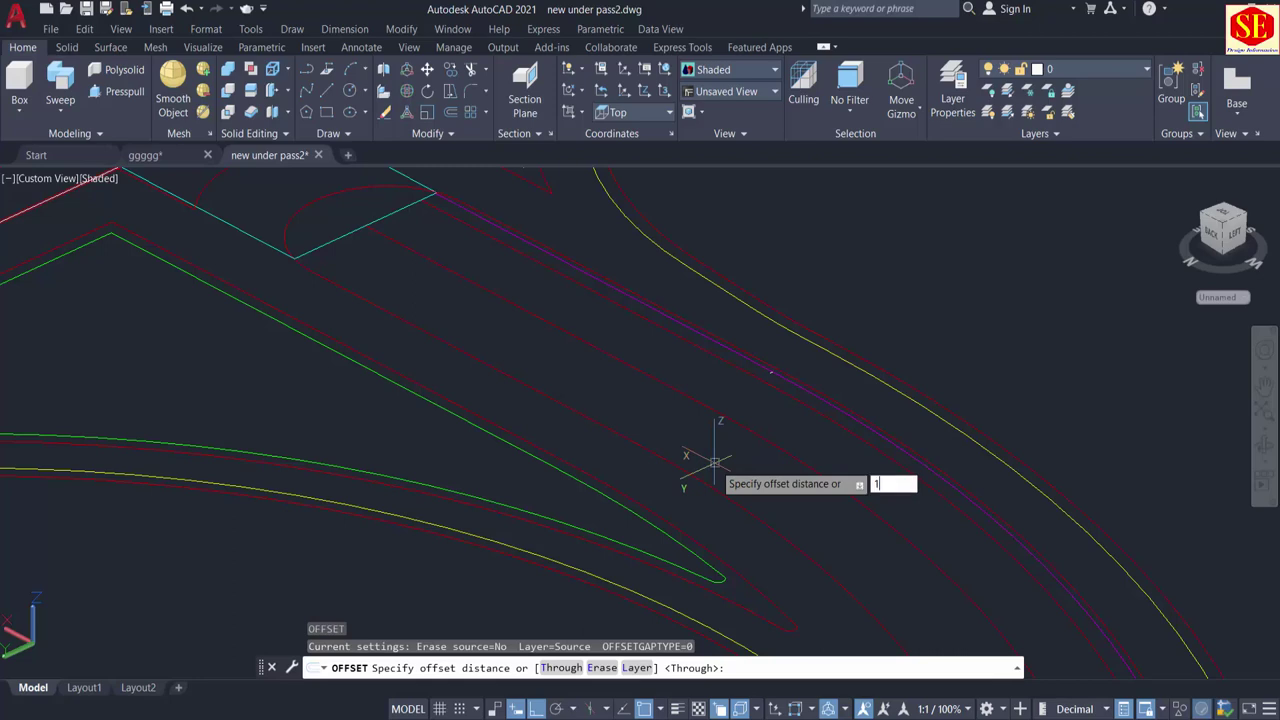
key(Return)
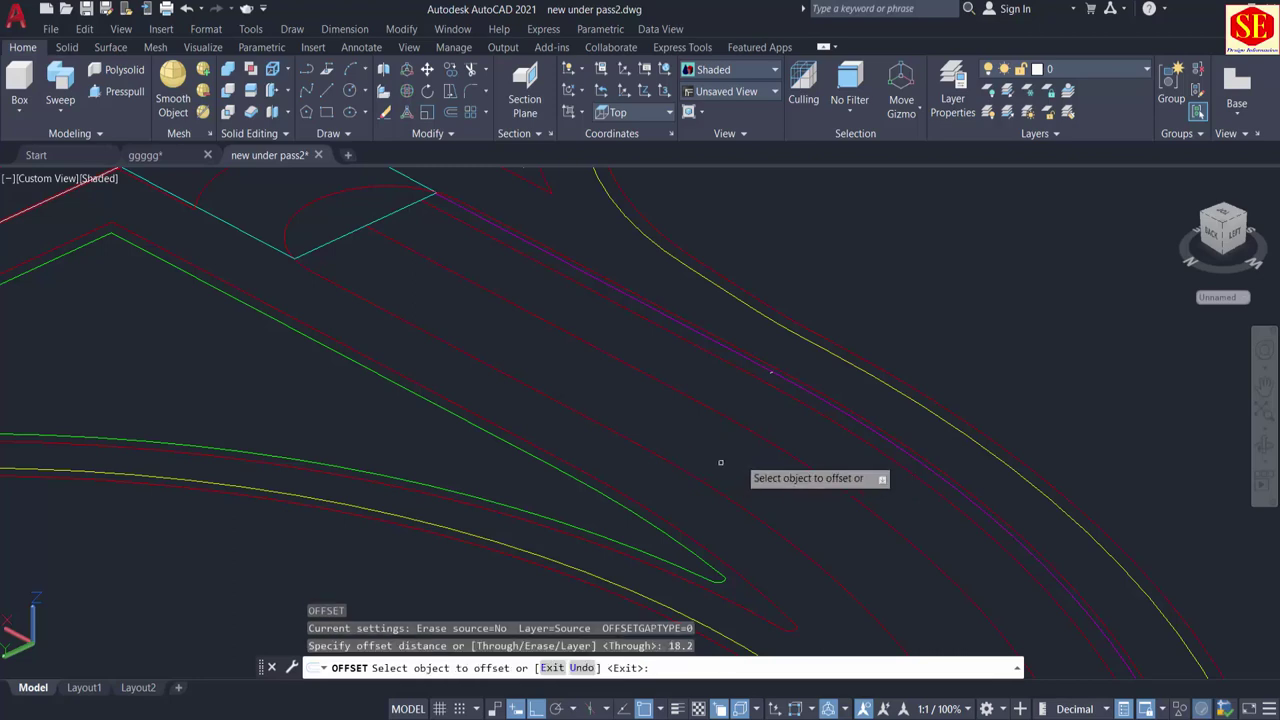
click(750, 436)
click(738, 492)
scroll(753, 499, up, 2)
key(Escape)
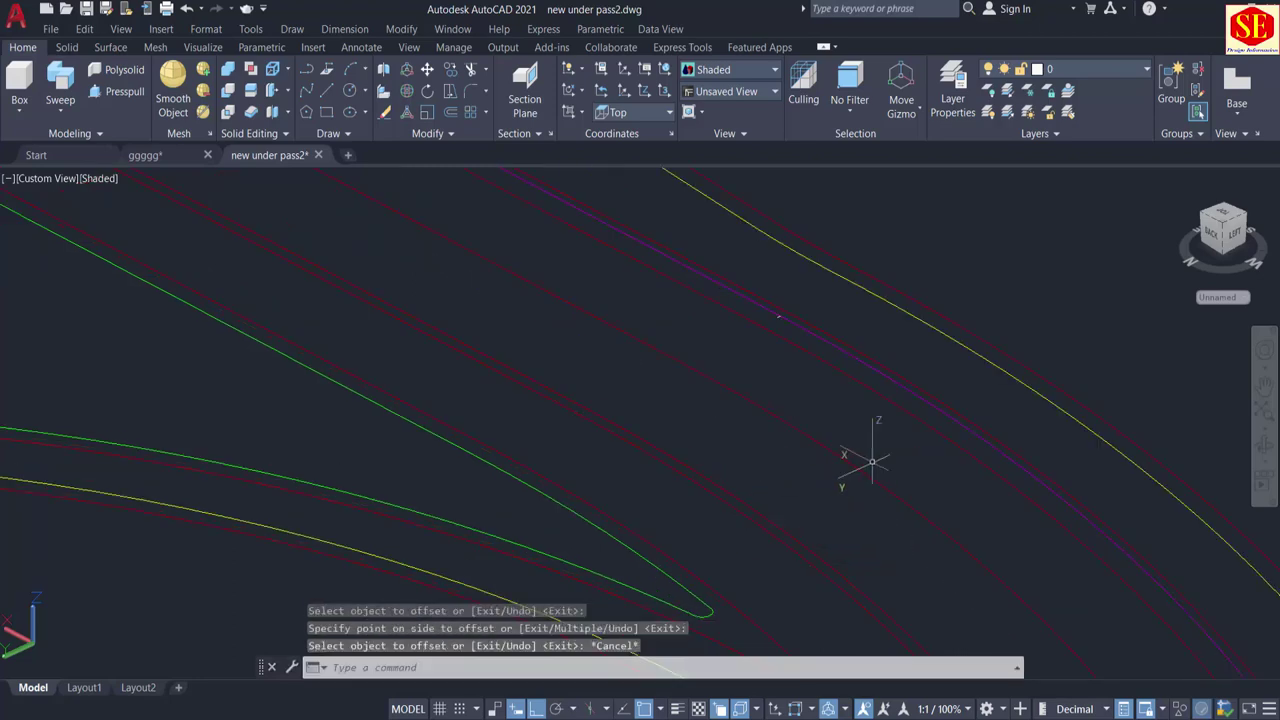
Step: Match the new offset line's properties to the magenta line on the approach's opposite side
text(ma)
key(Return)
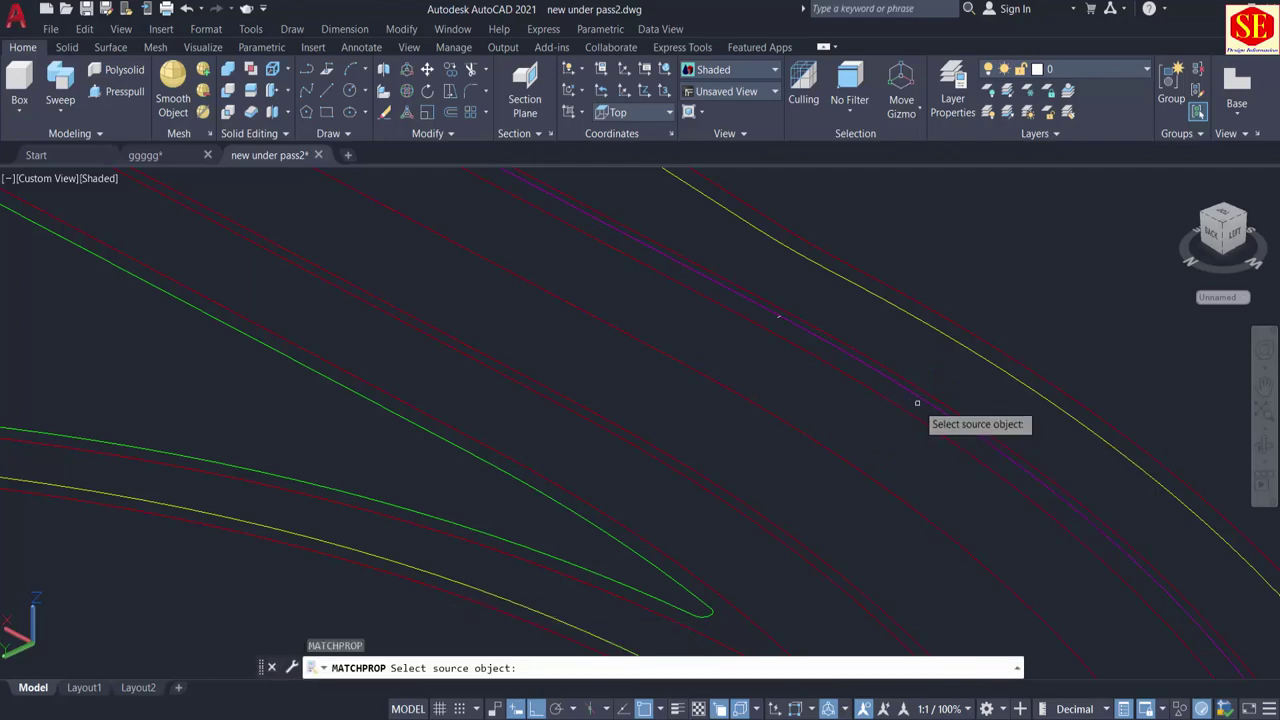
click(915, 395)
click(741, 504)
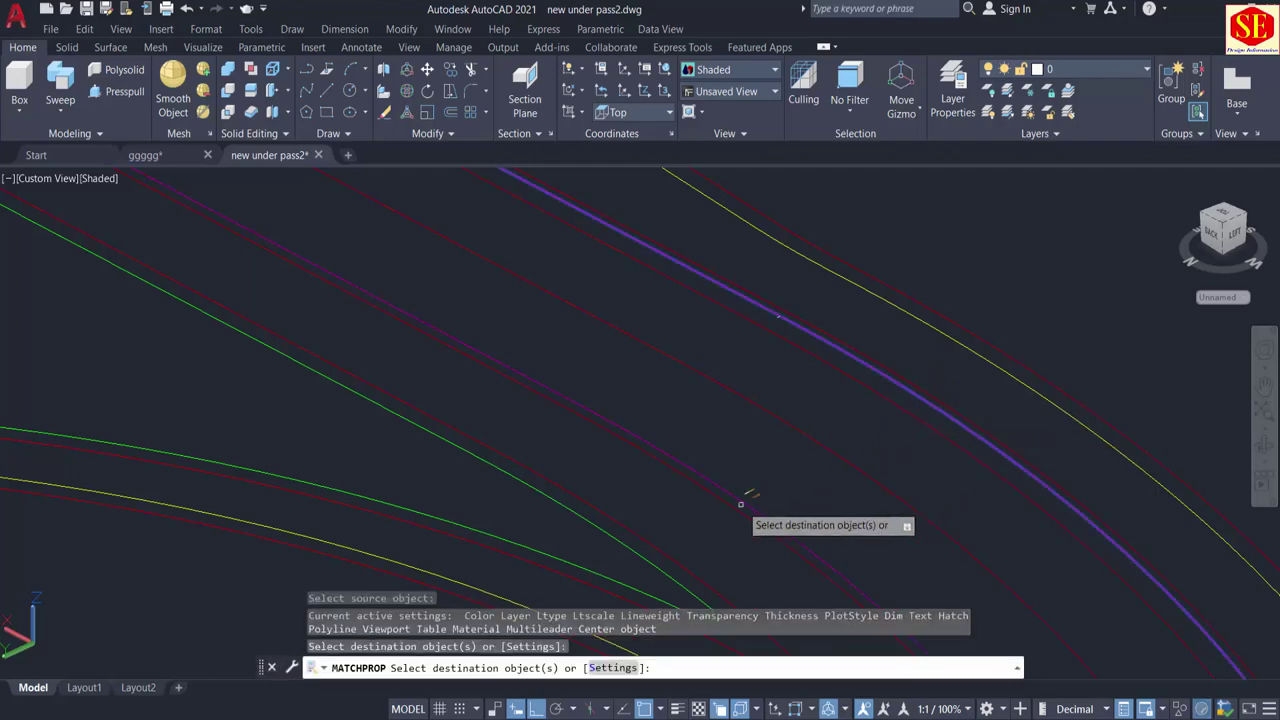
key(Escape)
Step: Erase the middle red line and the red line just inside the outer magenta line along the same approach
scroll(548, 414, down, 4)
scroll(452, 353, up, 4)
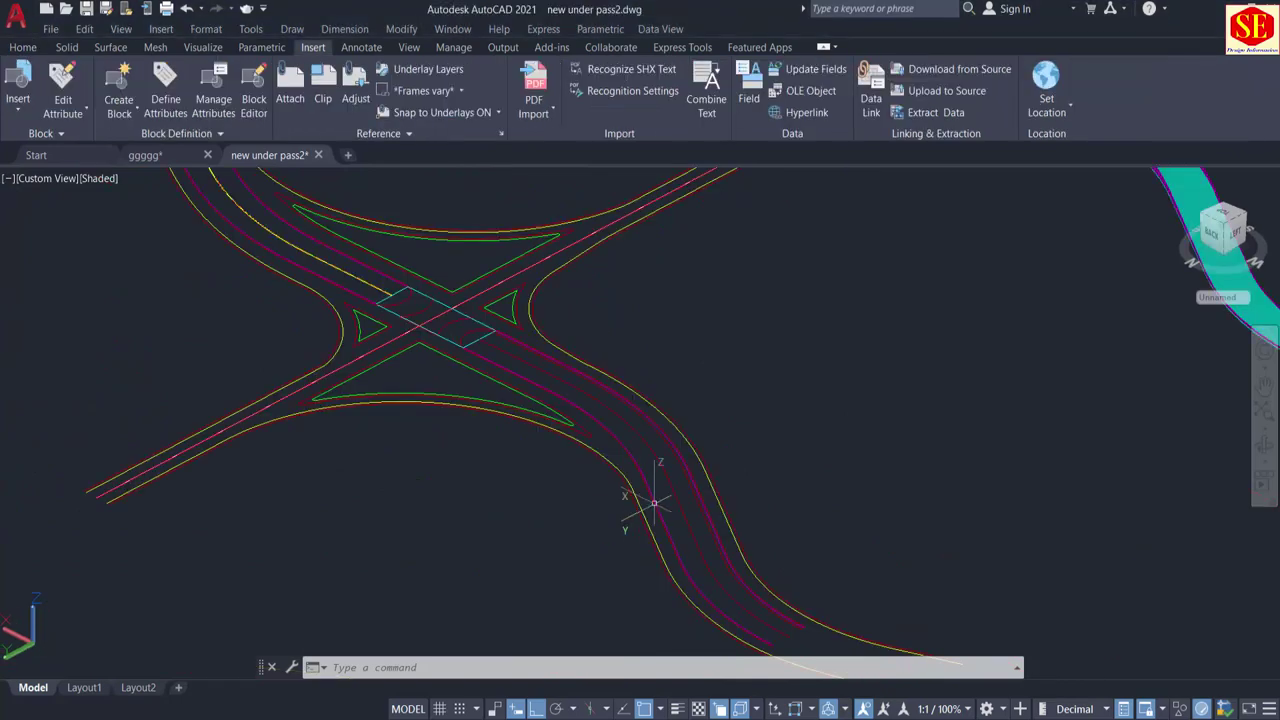
scroll(650, 505, up, 3)
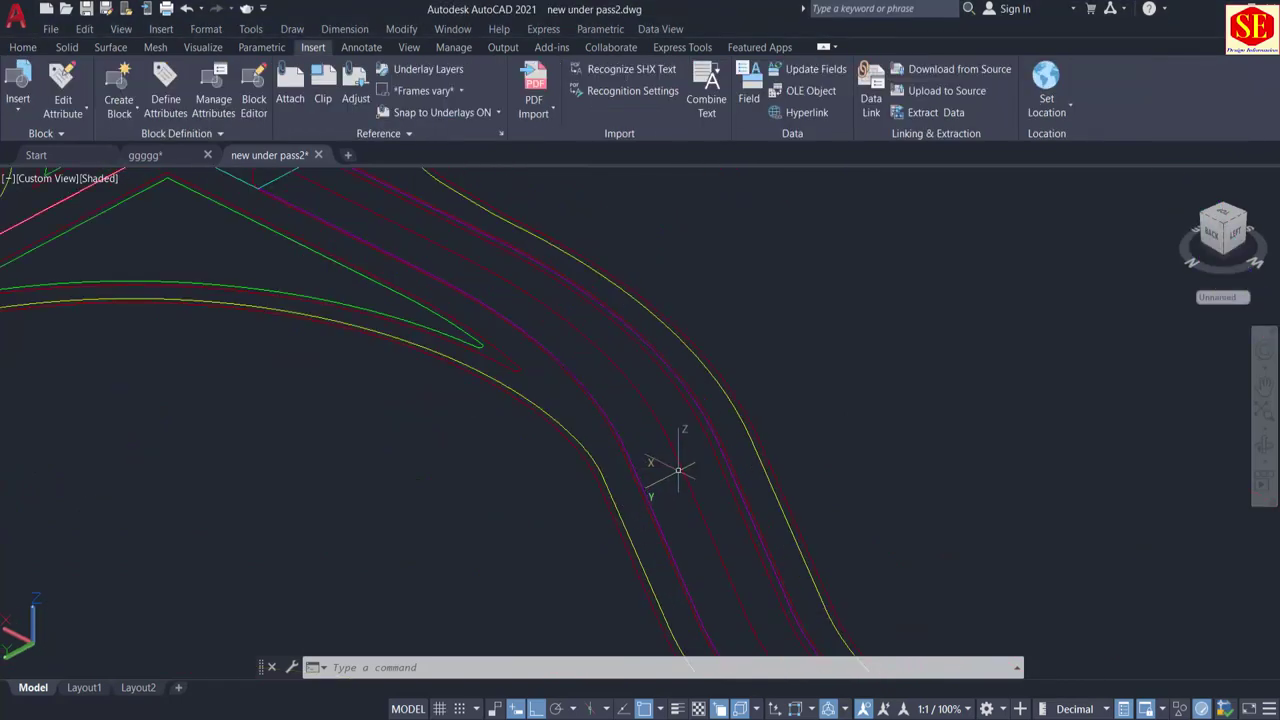
click(680, 460)
text(e)
key(Return)
scroll(671, 457, up, 2)
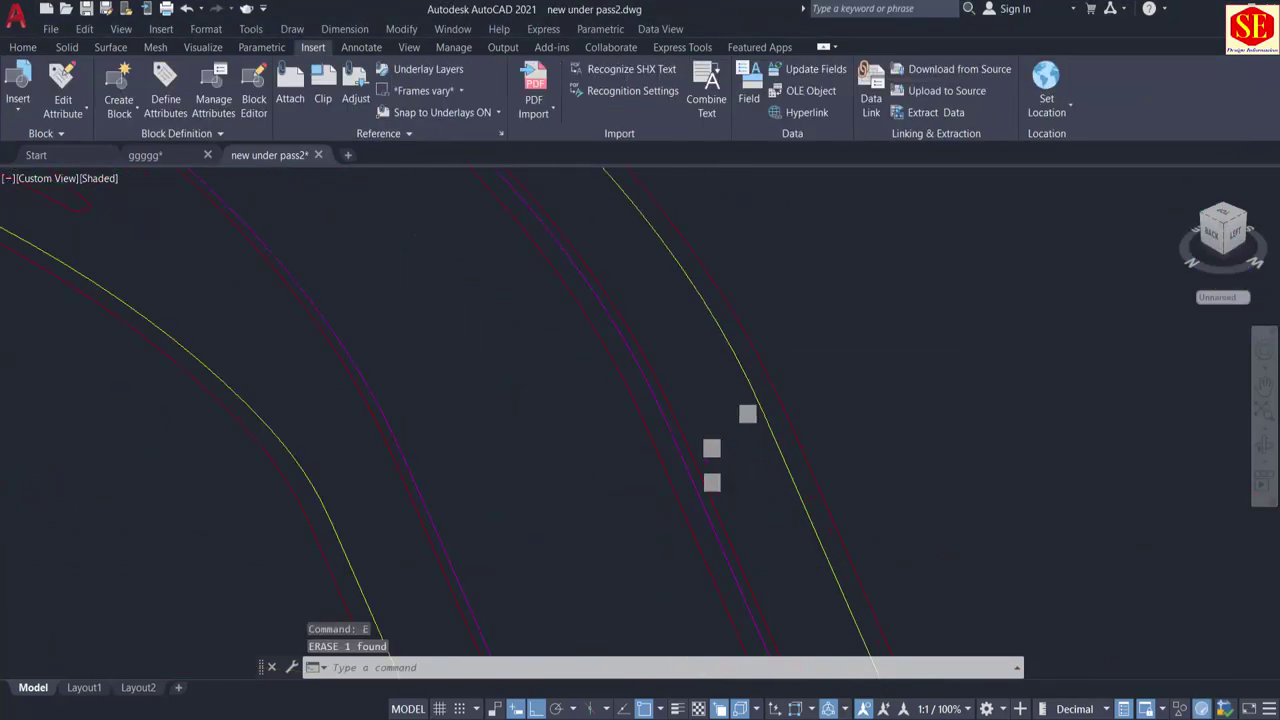
click(665, 460)
key(Return)
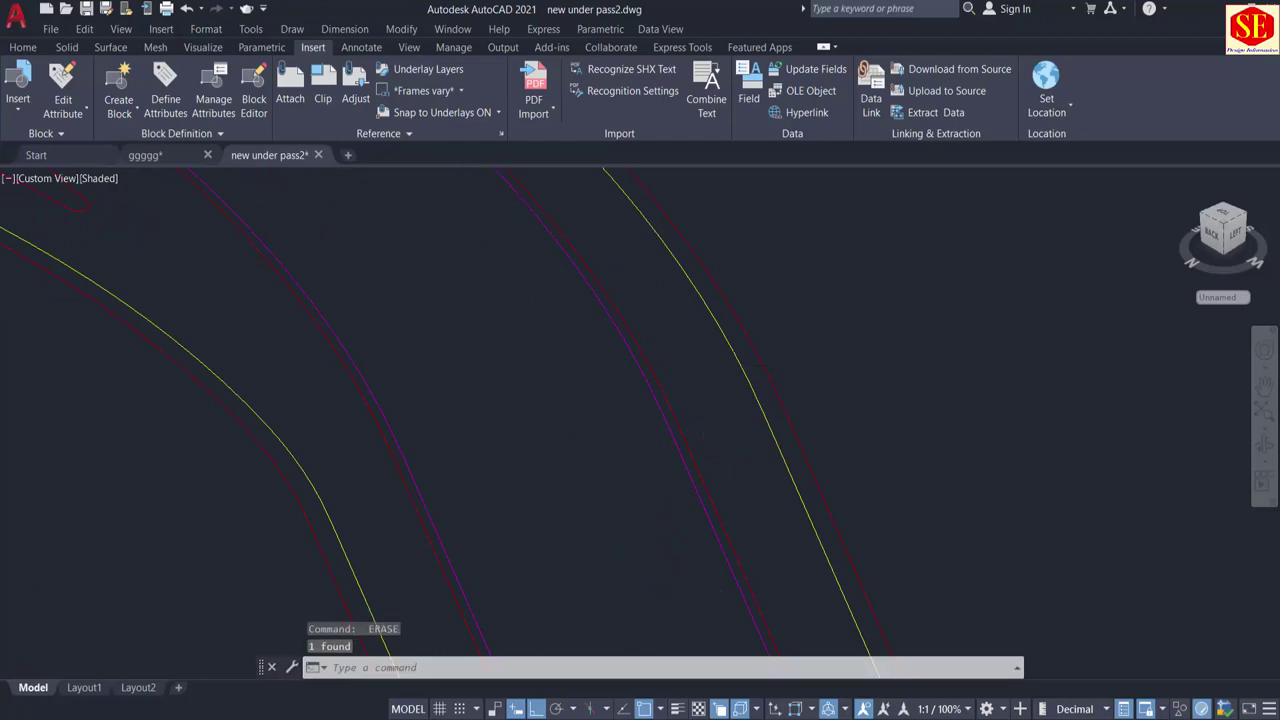
Step: Erase the double yellow centre line along the approach on the other side of the box
scroll(639, 472, down, 3)
scroll(581, 477, up, 2)
scroll(565, 472, down, 3)
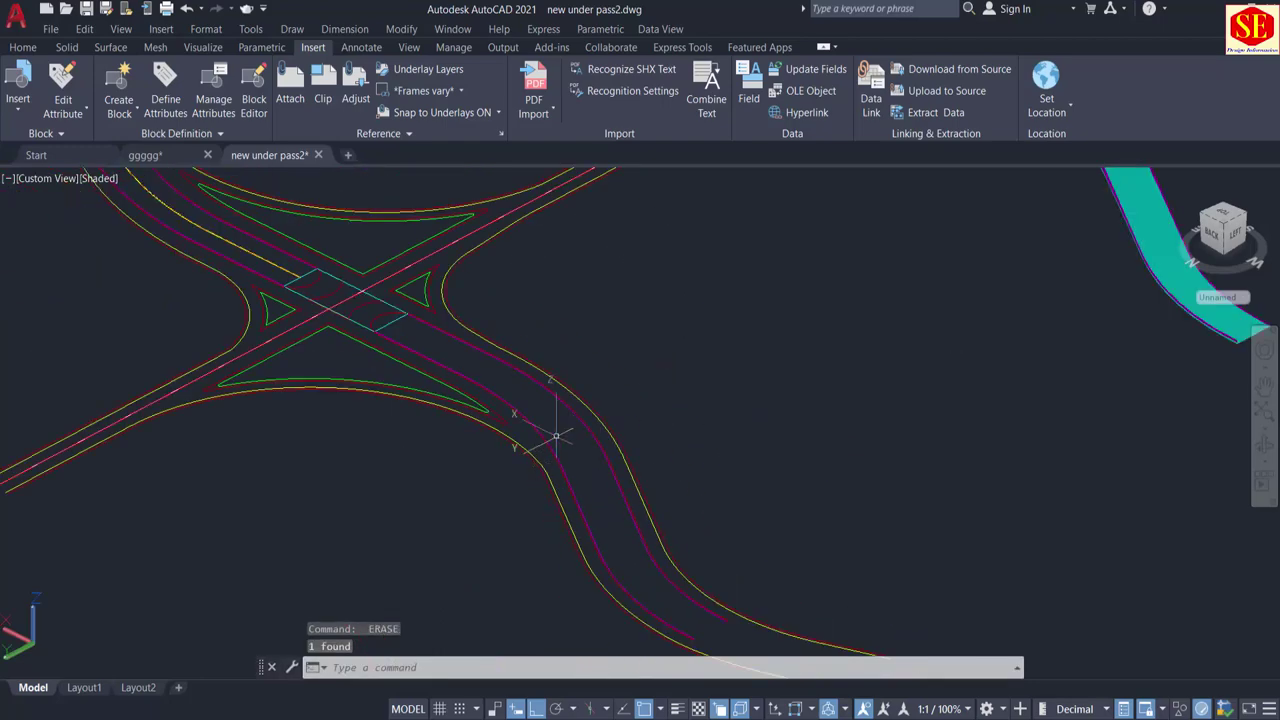
middle_drag(357, 314, 585, 586)
scroll(469, 512, up, 3)
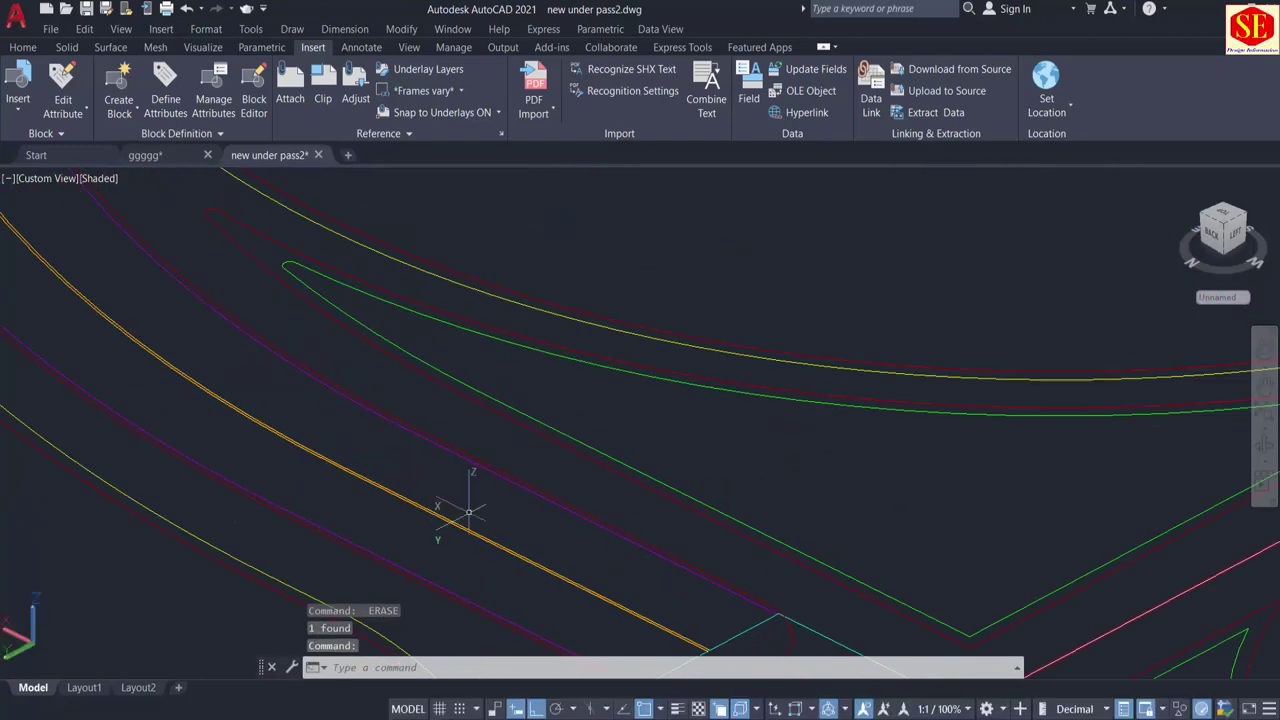
click(452, 507)
key(Delete)
Step: Draw a line closing the far end of that approach between the endpoints of its two magenta lines
scroll(430, 530, down, 3)
scroll(414, 491, up, 4)
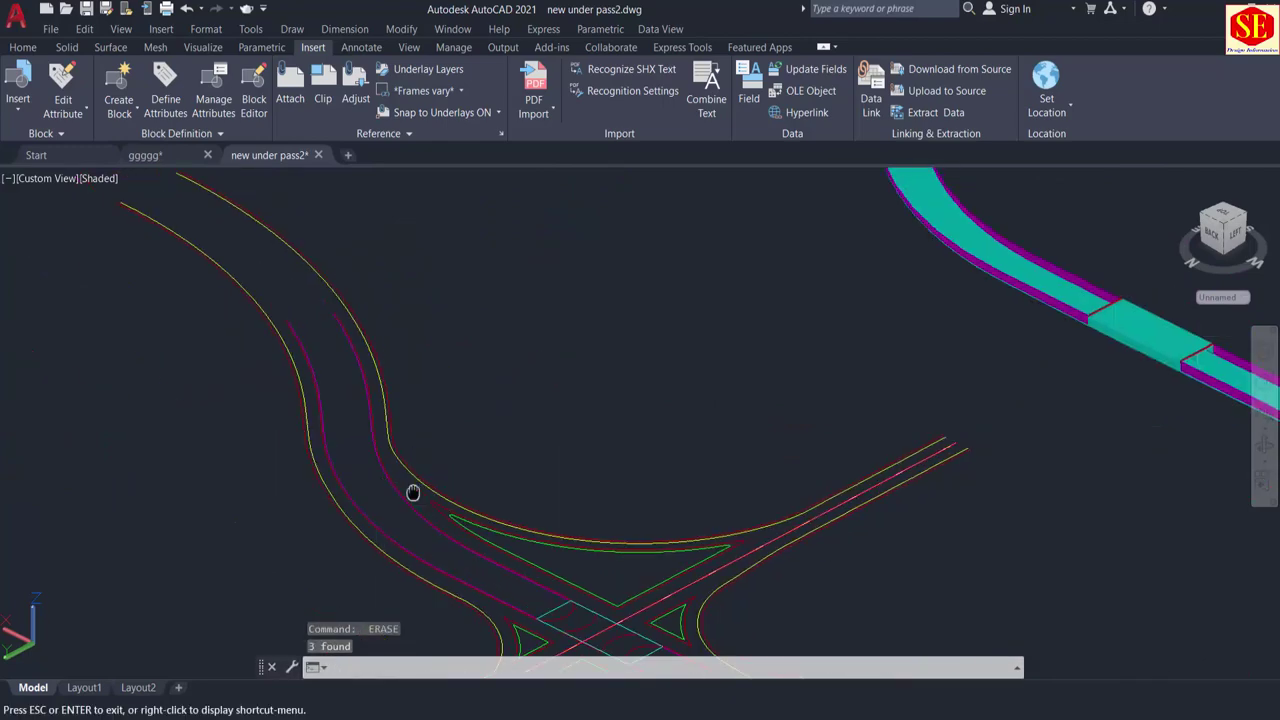
scroll(330, 408, up, 4)
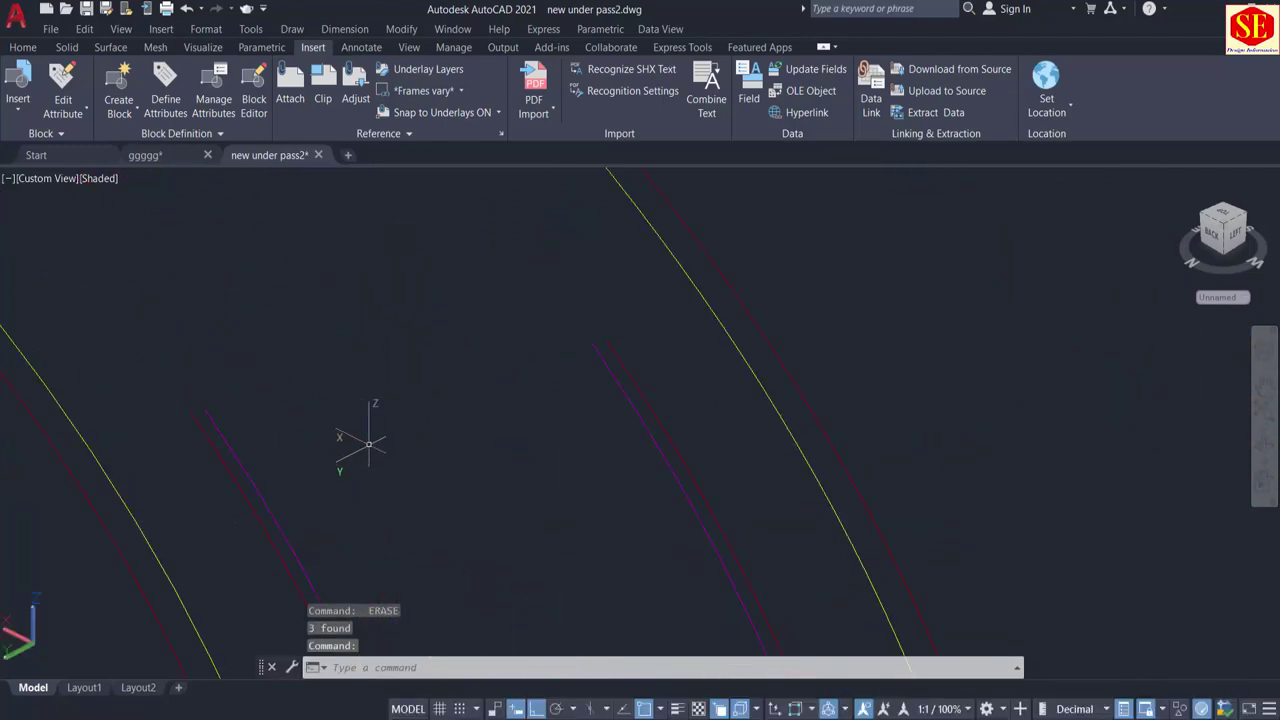
text(l)
key(Return)
click(205, 408)
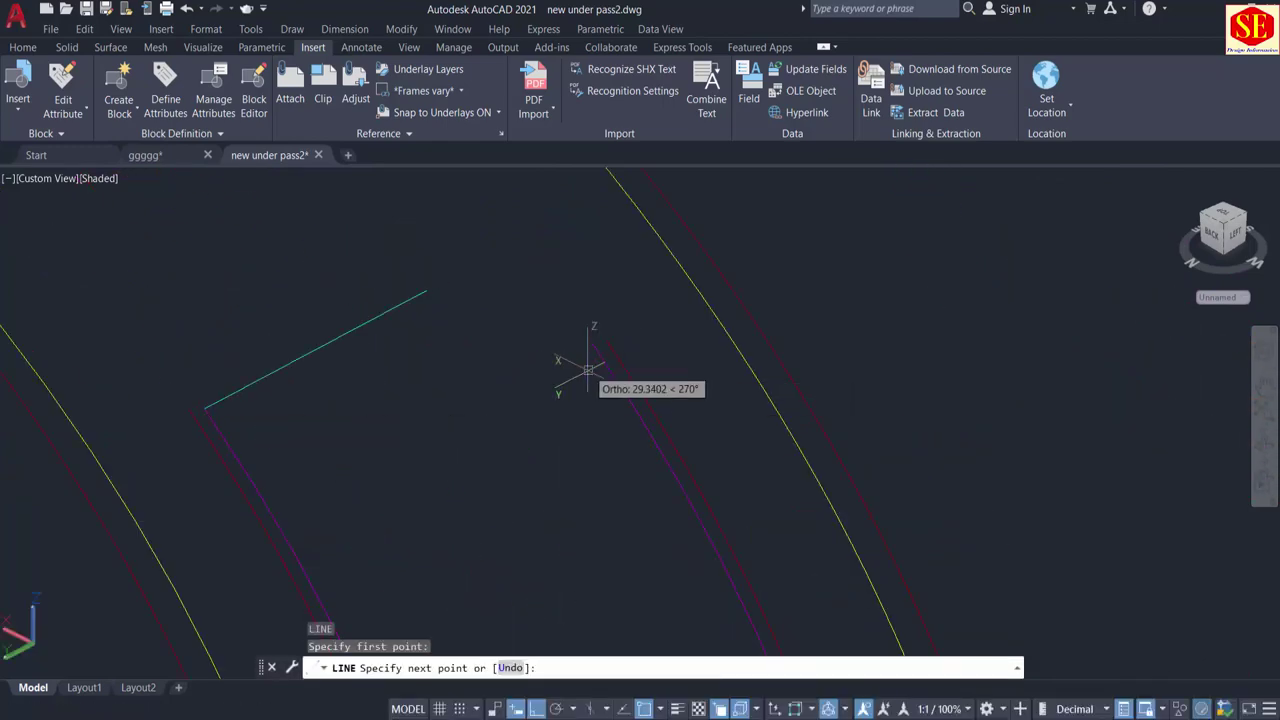
click(587, 339)
key(Escape)
Step: Draw a line joining the two magenta line endpoints at the far end of the opposite approach
scroll(414, 280, down, 4)
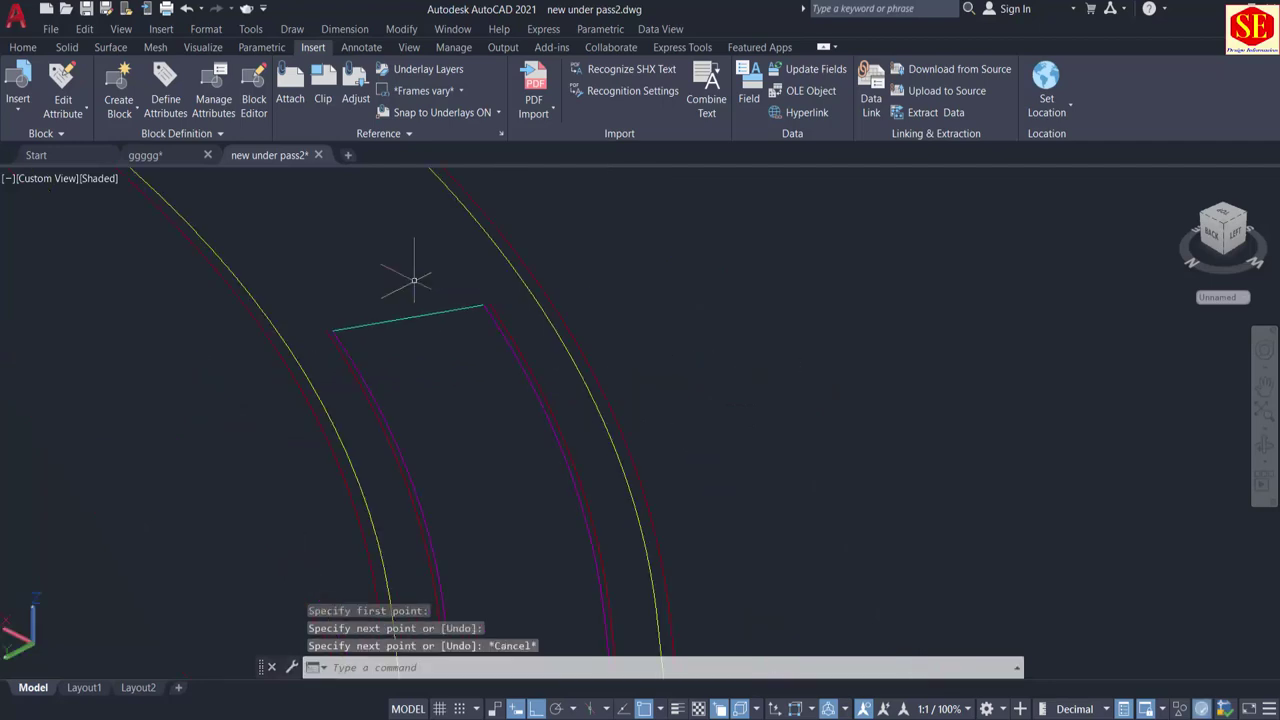
scroll(414, 280, down, 3)
scroll(465, 340, down, 5)
middle_drag(556, 461, 486, 325)
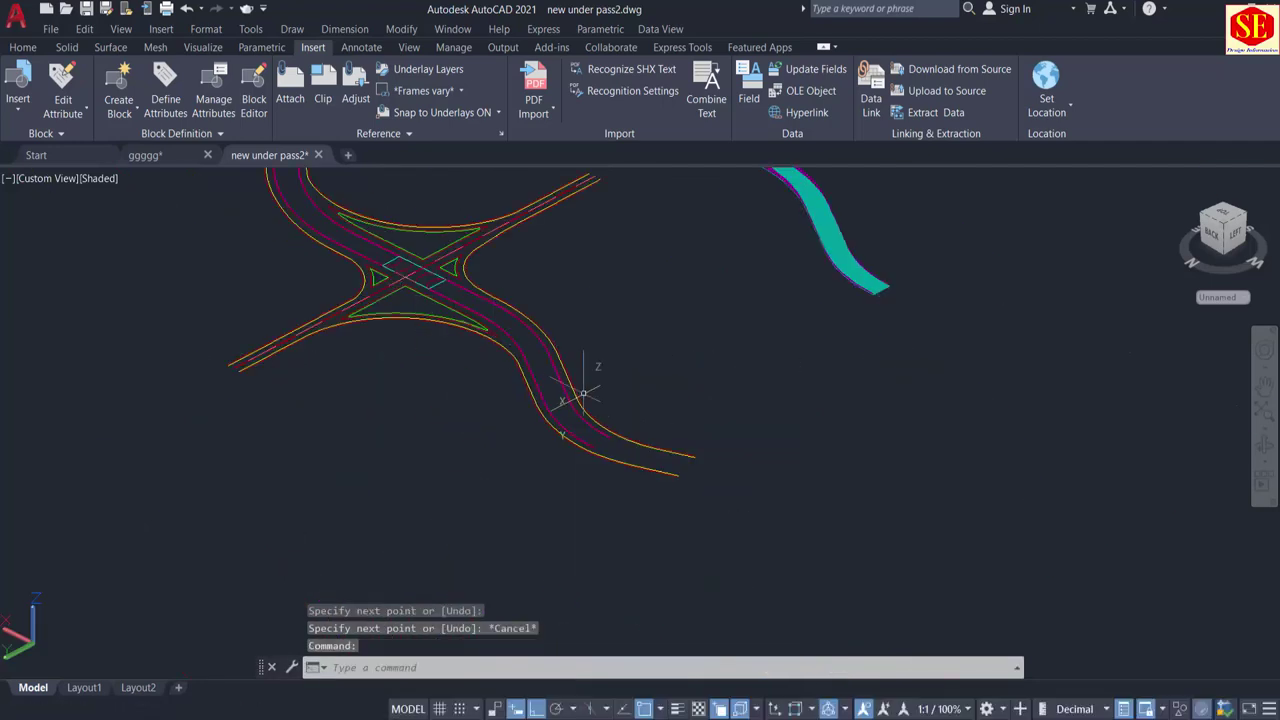
scroll(583, 393, up, 8)
text(l)
key(Return)
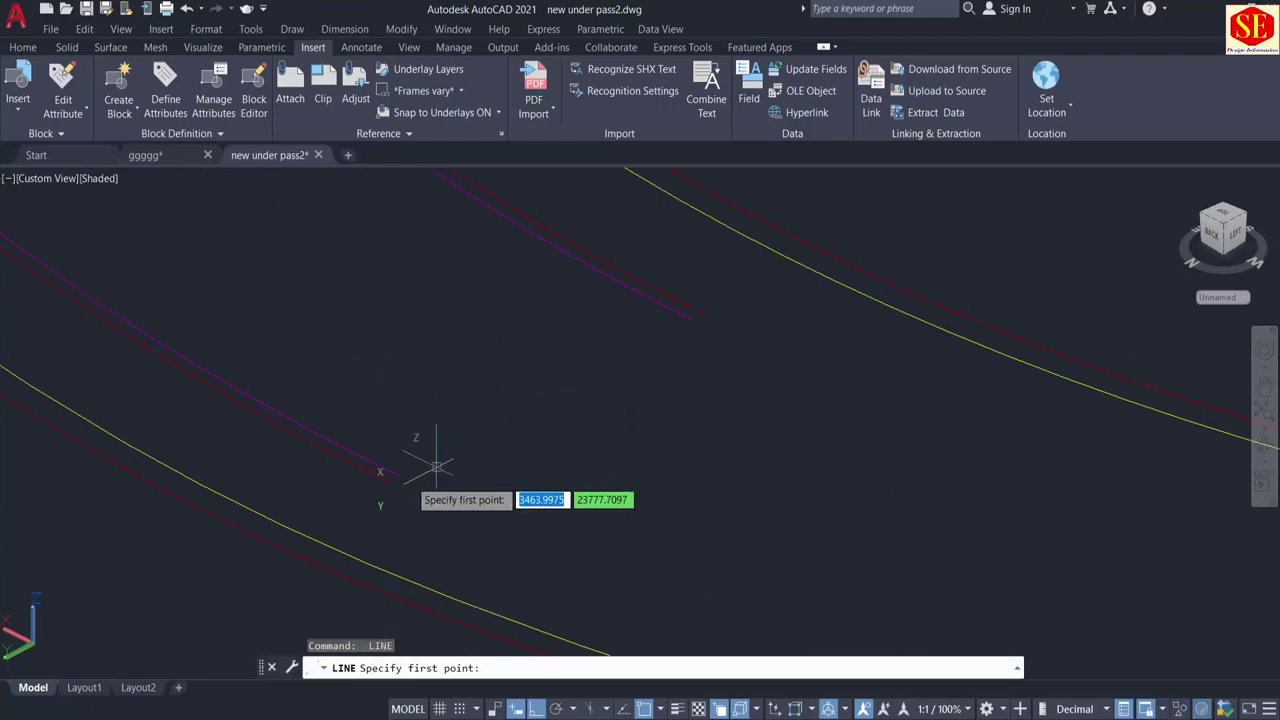
click(400, 476)
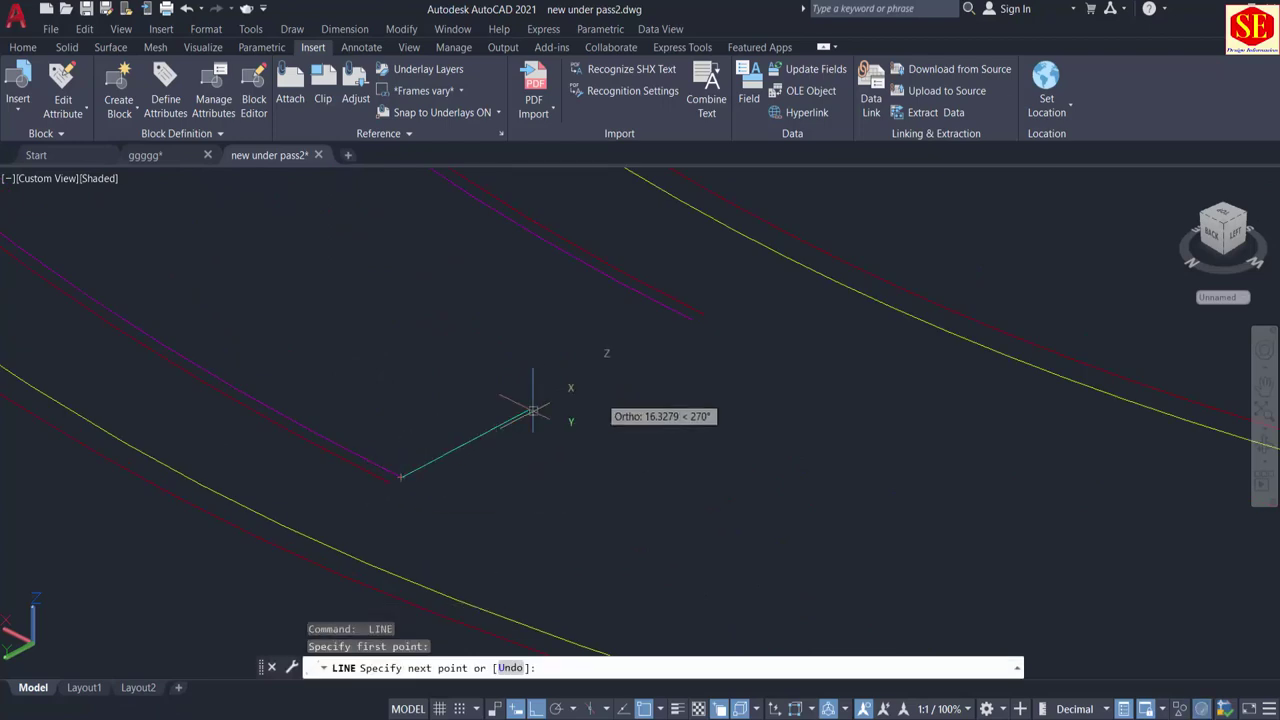
click(693, 320)
key(Escape)
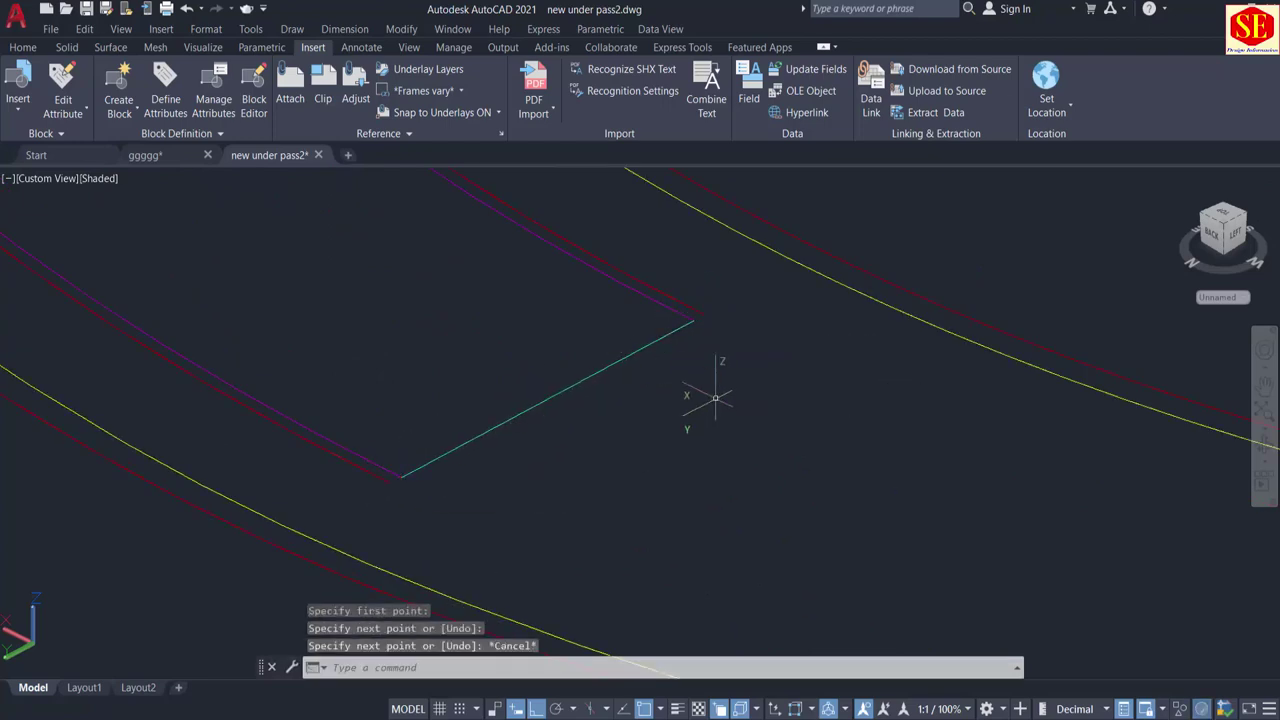
Step: Show the road plan in Top view with the 2D Wireframe visual style
scroll(700, 400, down, 8)
middle_drag(718, 435, 743, 585)
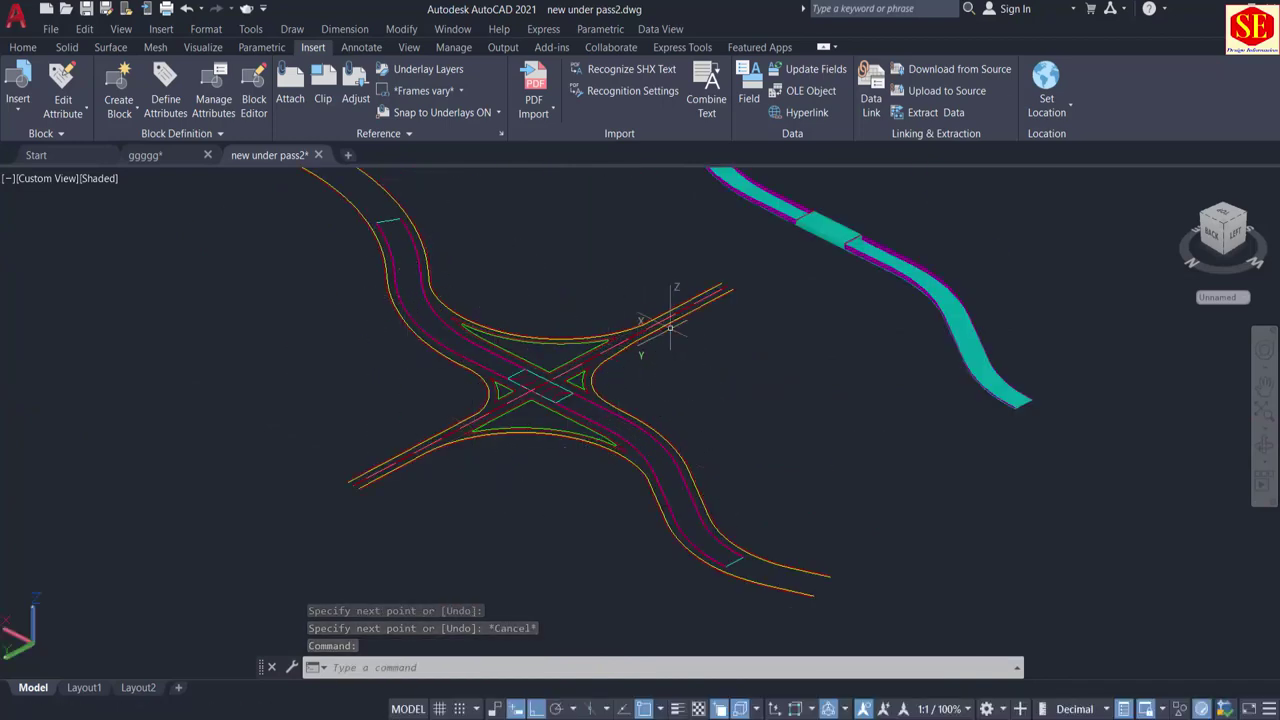
middle_drag(563, 243, 480, 337)
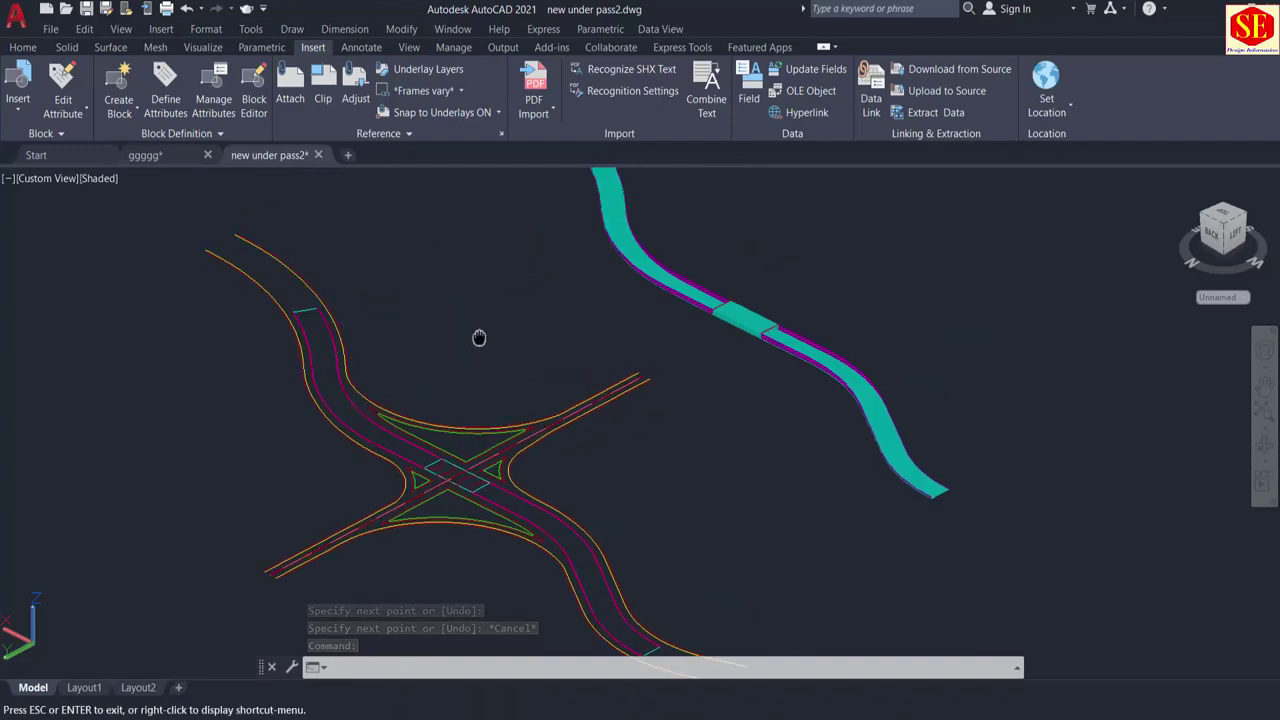
click(40, 180)
click(69, 214)
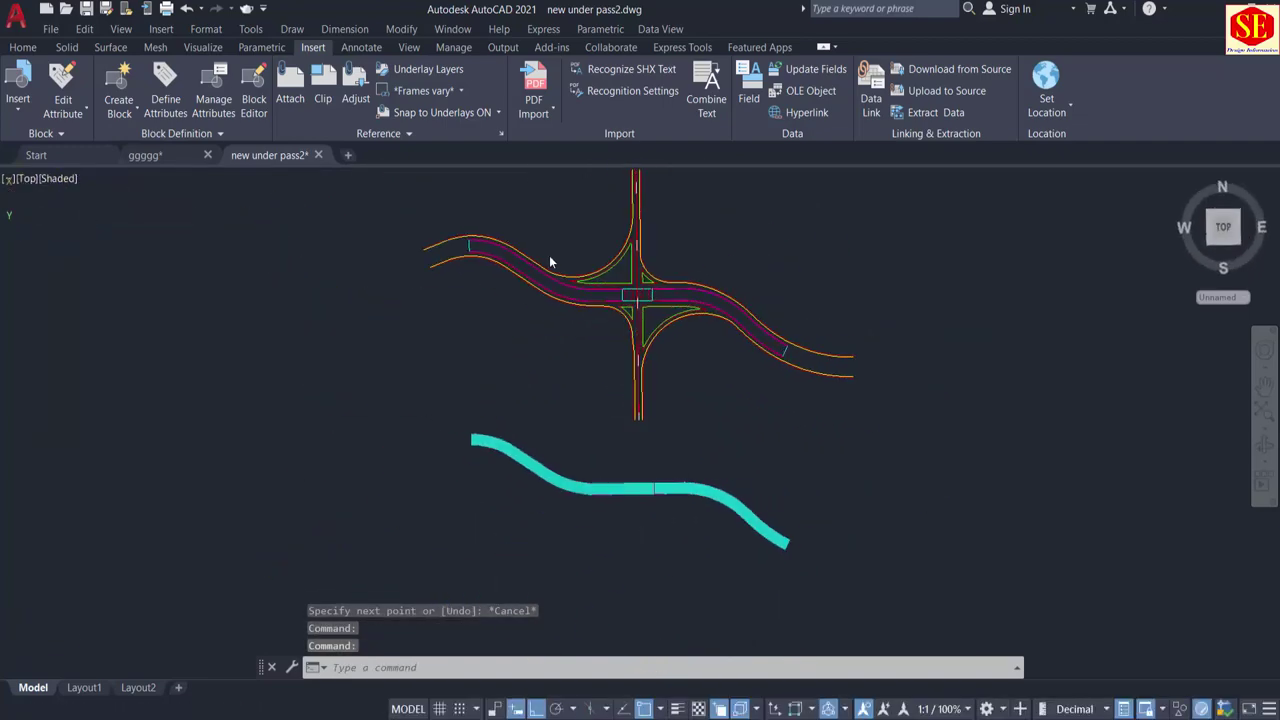
scroll(650, 295, up, 5)
middle_drag(666, 270, 714, 298)
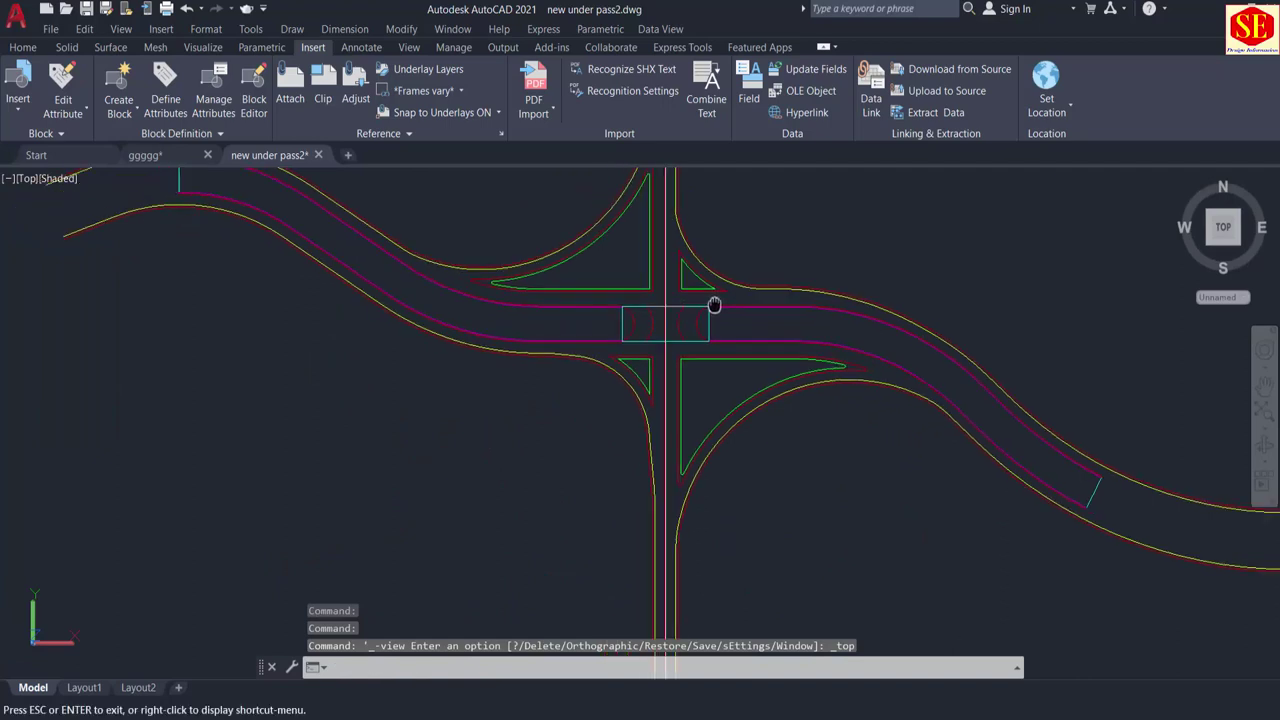
click(55, 179)
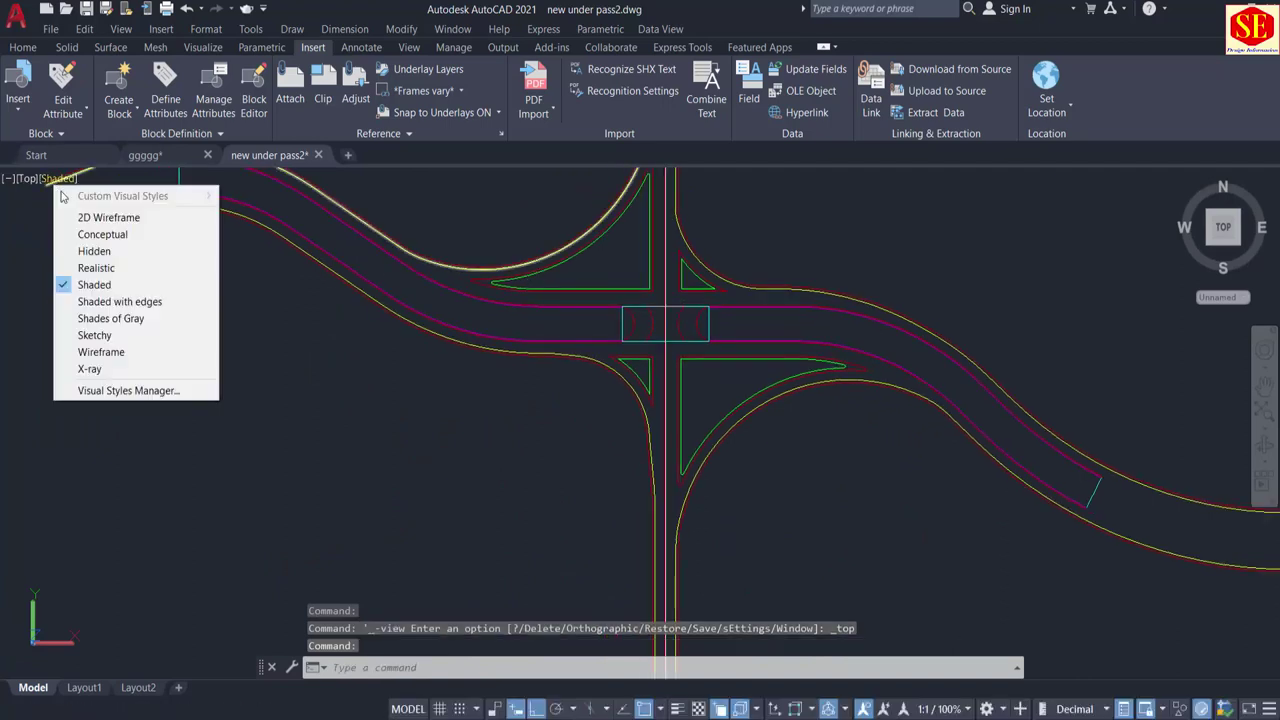
click(85, 211)
key(Escape)
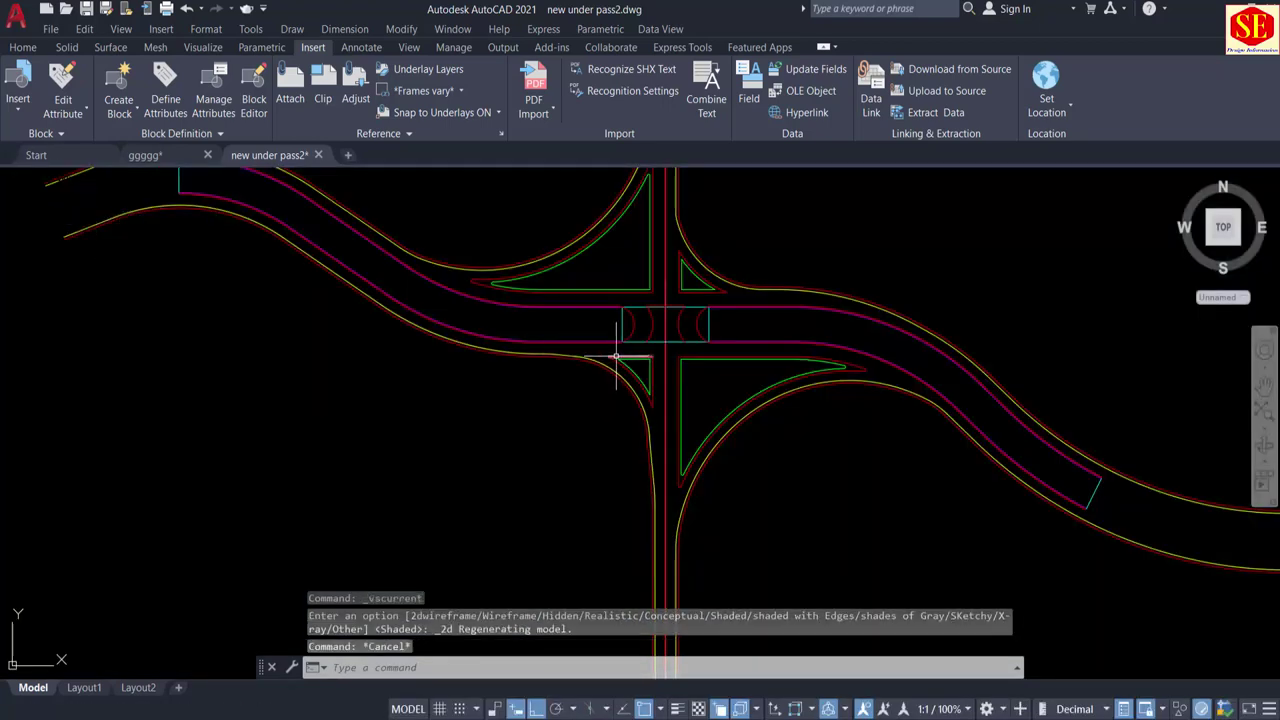
Step: Copy the five outer red road-edge polylines of the intersection plan to the empty area east of the original
scroll(726, 400, down, 3)
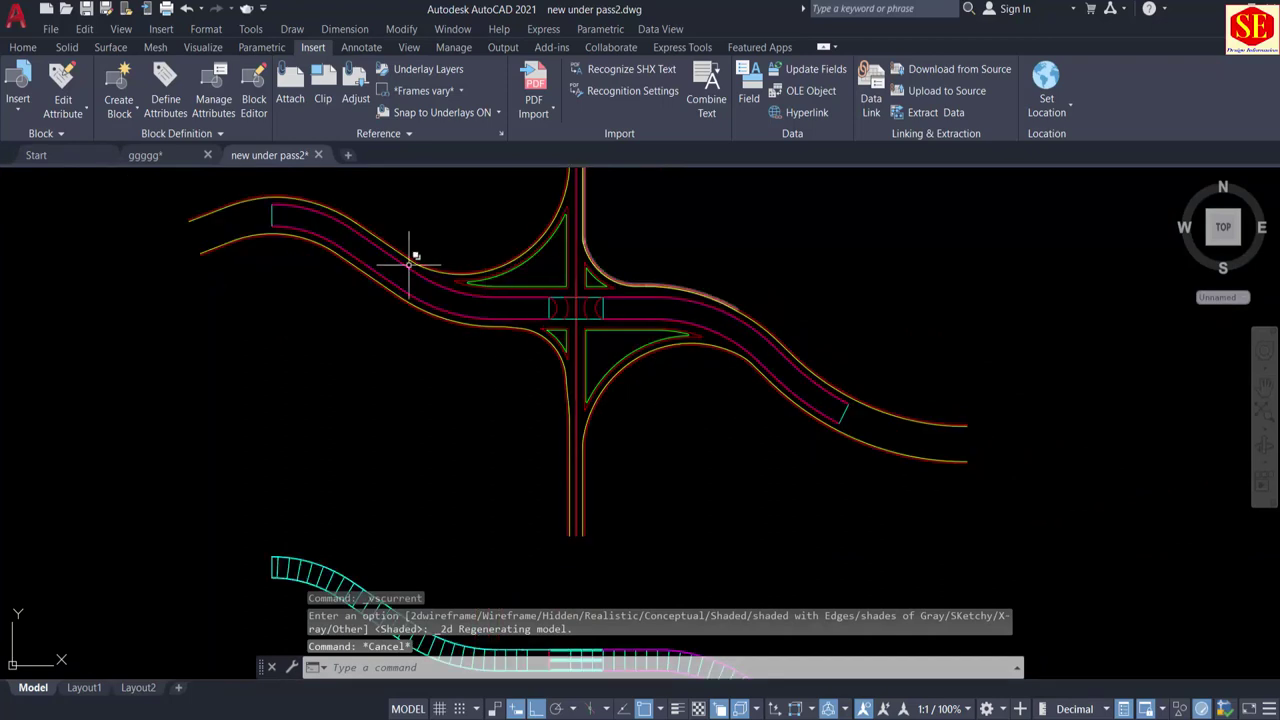
middle_drag(378, 359, 401, 479)
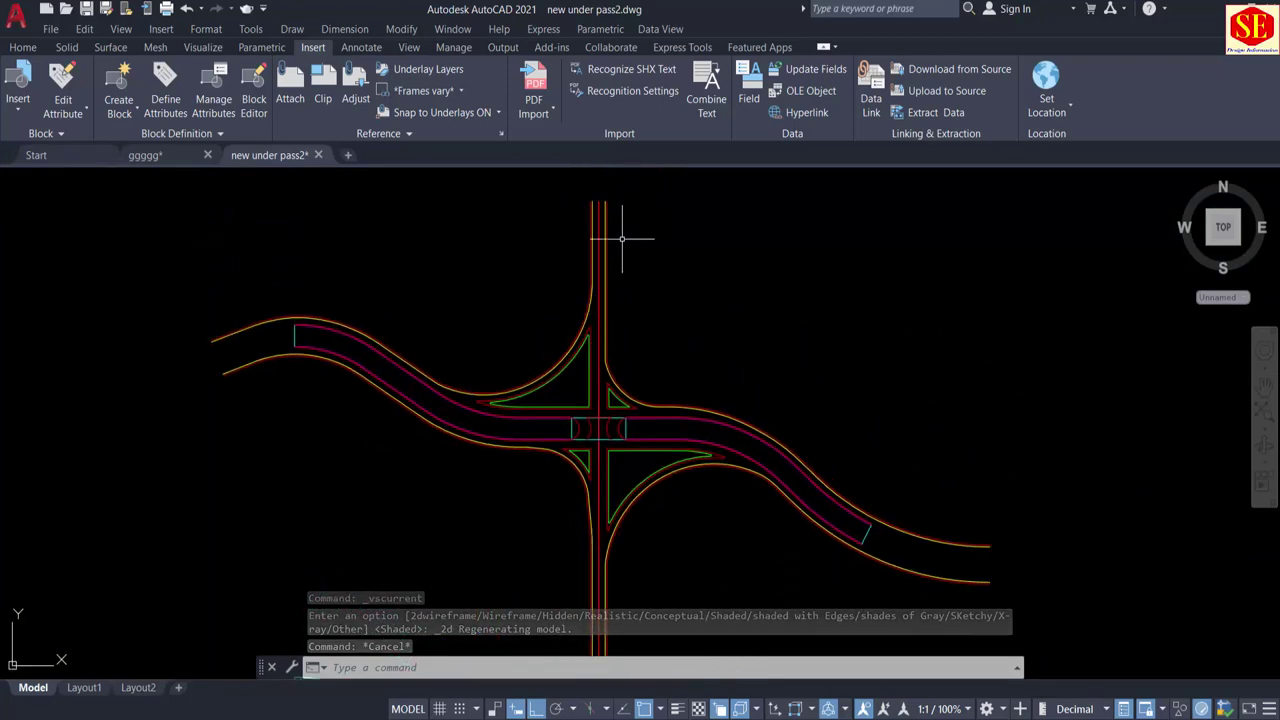
scroll(622, 239, up, 2)
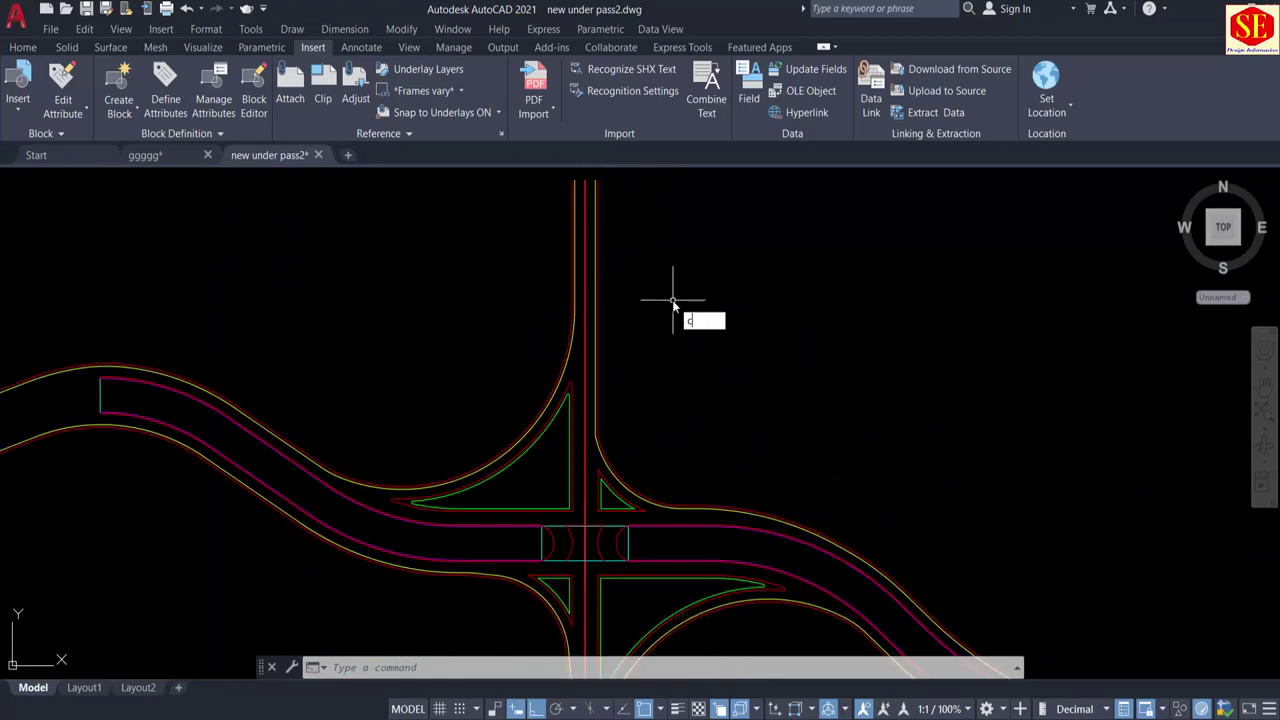
text(co)
key(Return)
scroll(600, 330, up, 3)
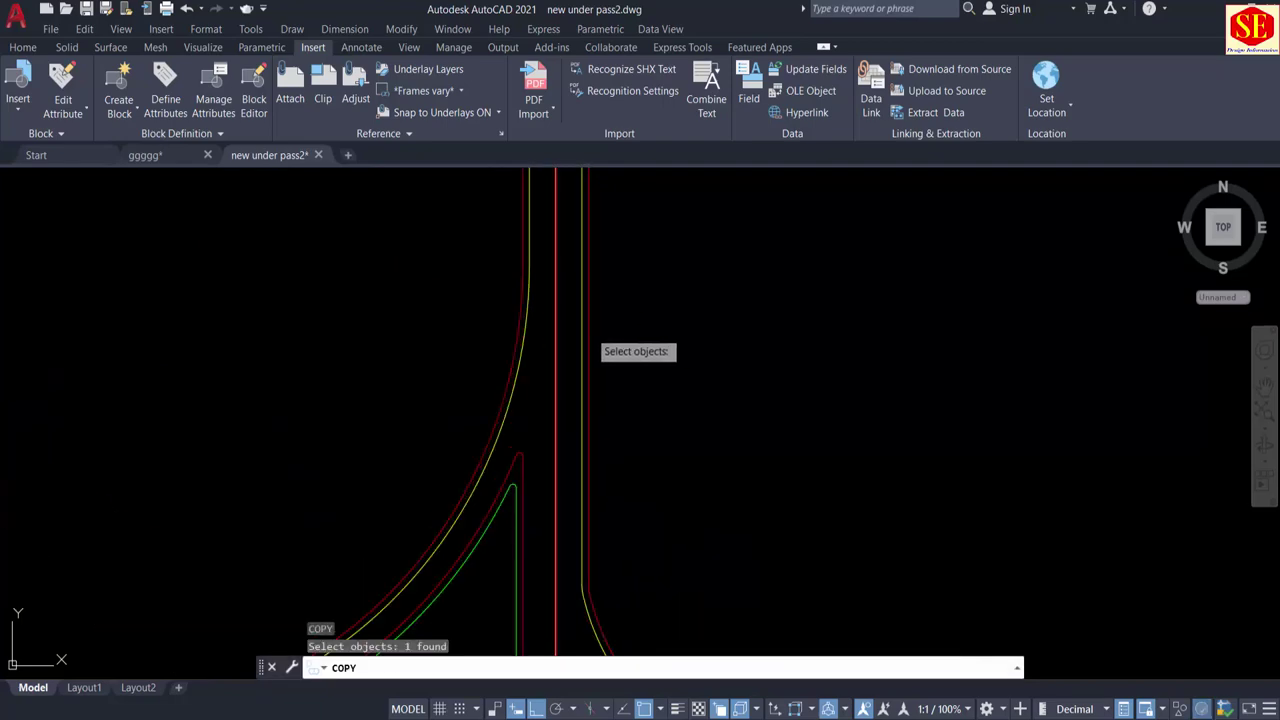
scroll(586, 282, down, 4)
scroll(500, 314, up, 5)
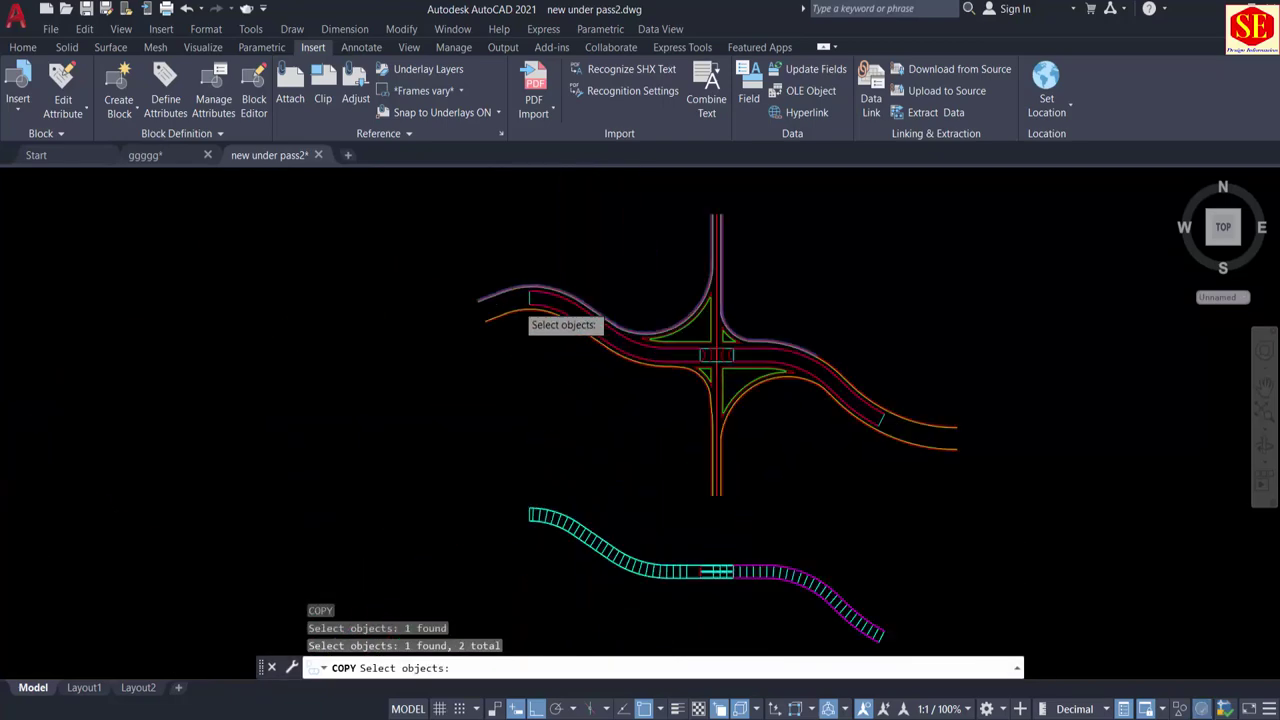
click(434, 357)
click(354, 346)
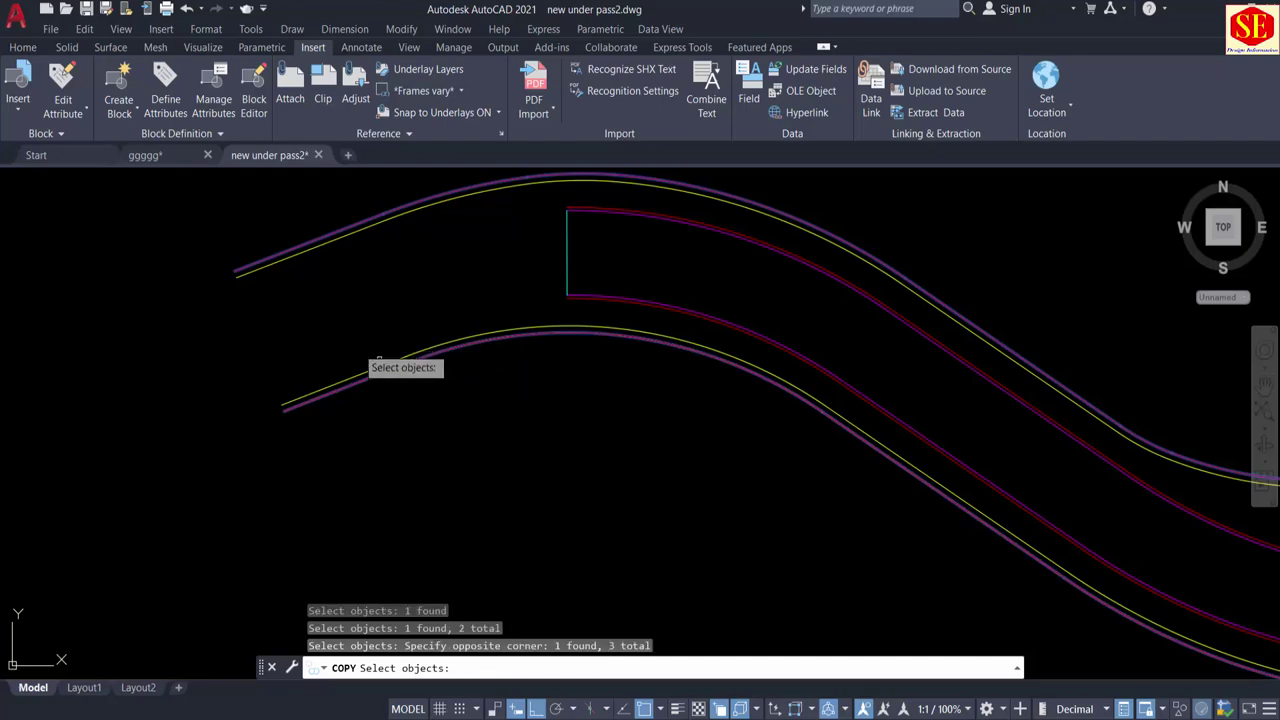
scroll(510, 430, down, 4)
scroll(403, 376, up, 5)
scroll(403, 376, up, 3)
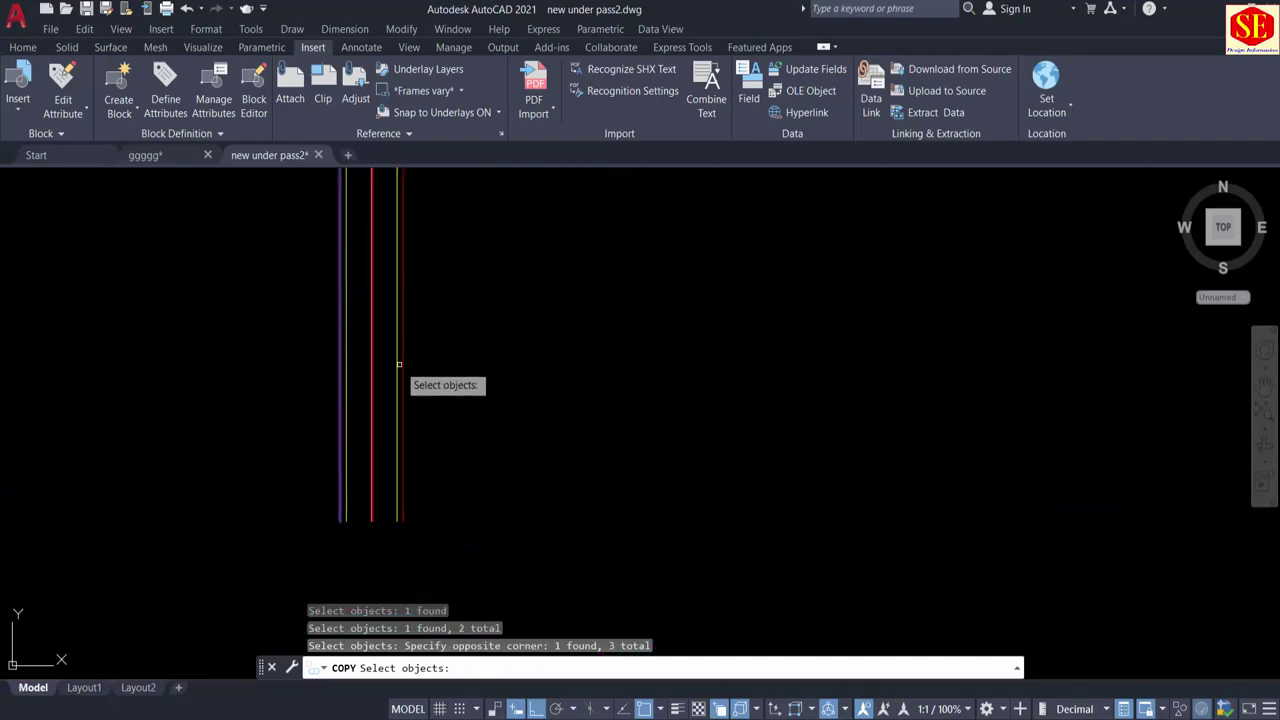
click(399, 365)
scroll(469, 407, down, 4)
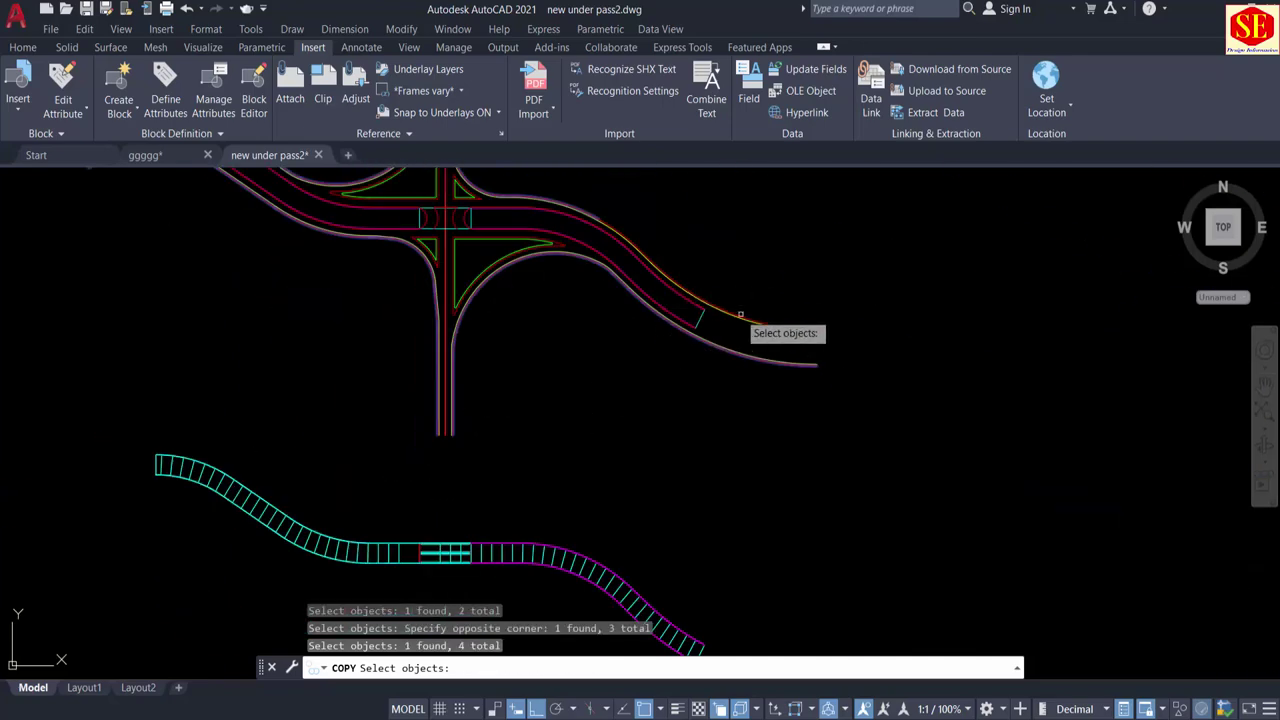
scroll(740, 315, up, 3)
click(634, 318)
scroll(638, 363, down, 3)
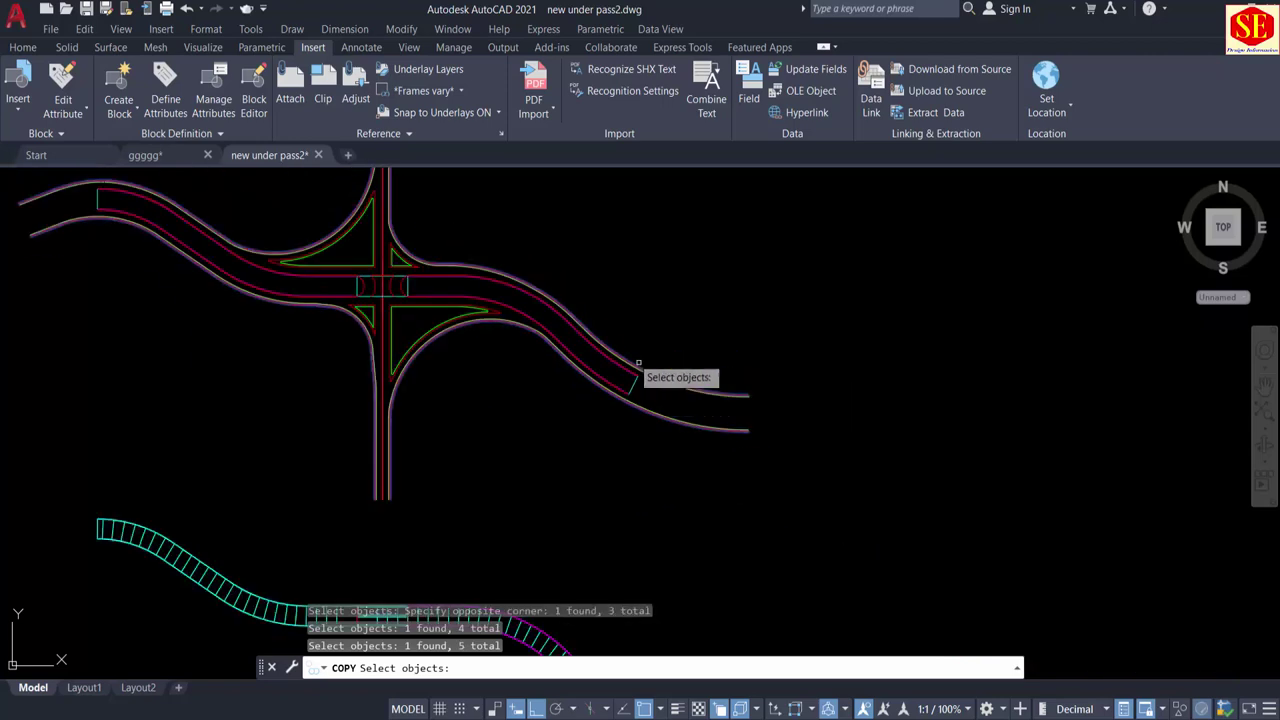
key(Return)
click(598, 284)
scroll(600, 290, down, 5)
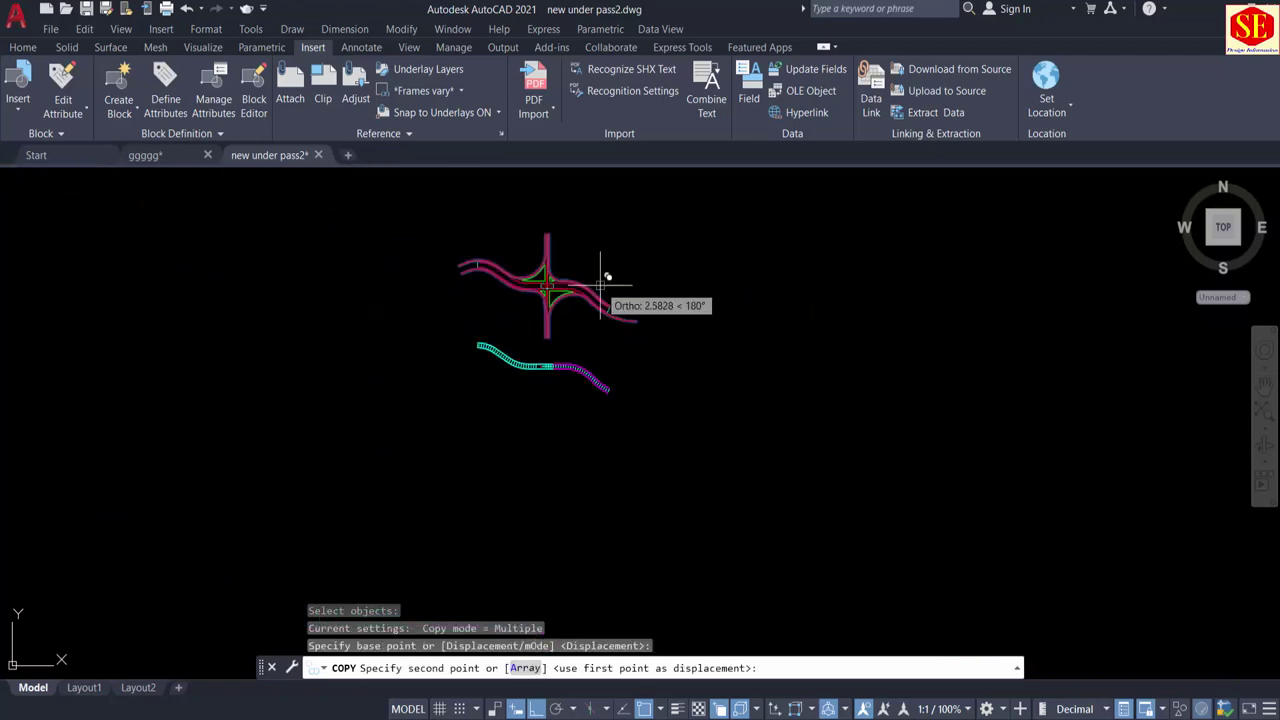
click(839, 307)
key(Escape)
Step: Draw a line closing the north end of the straight road in the copied outline, between its two edge endpoints
scroll(674, 263, up, 6)
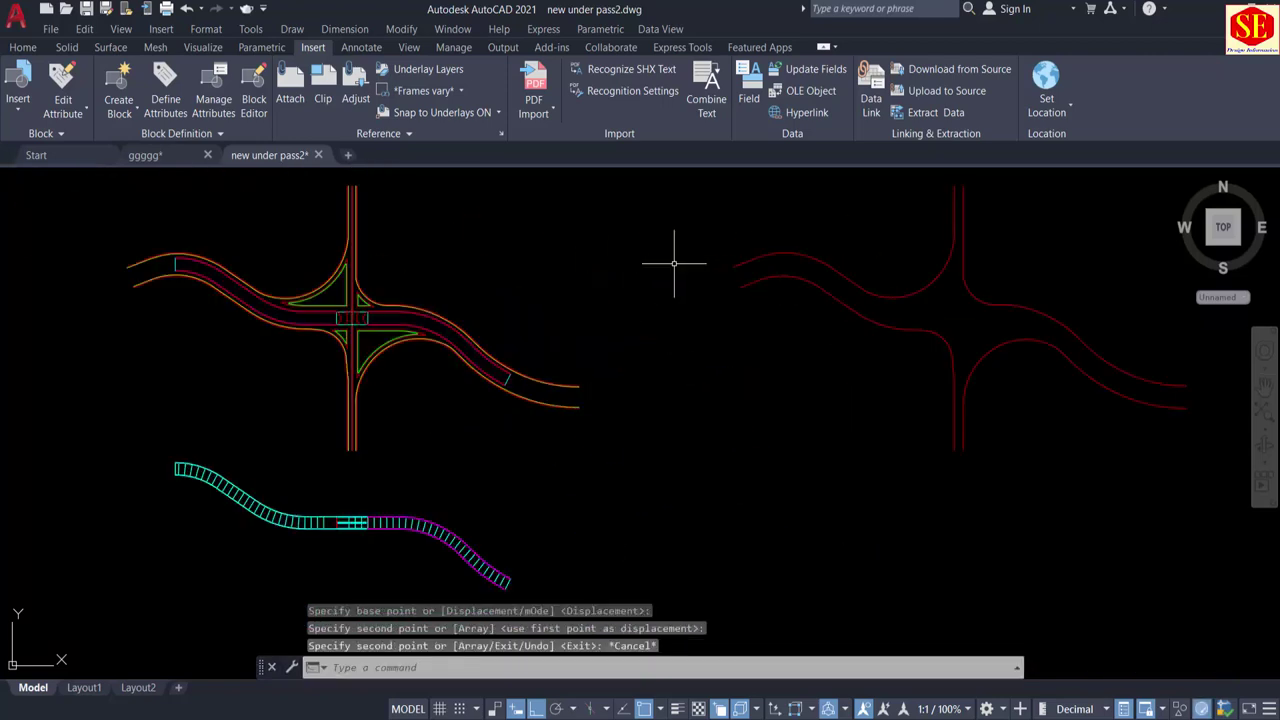
scroll(657, 229, up, 5)
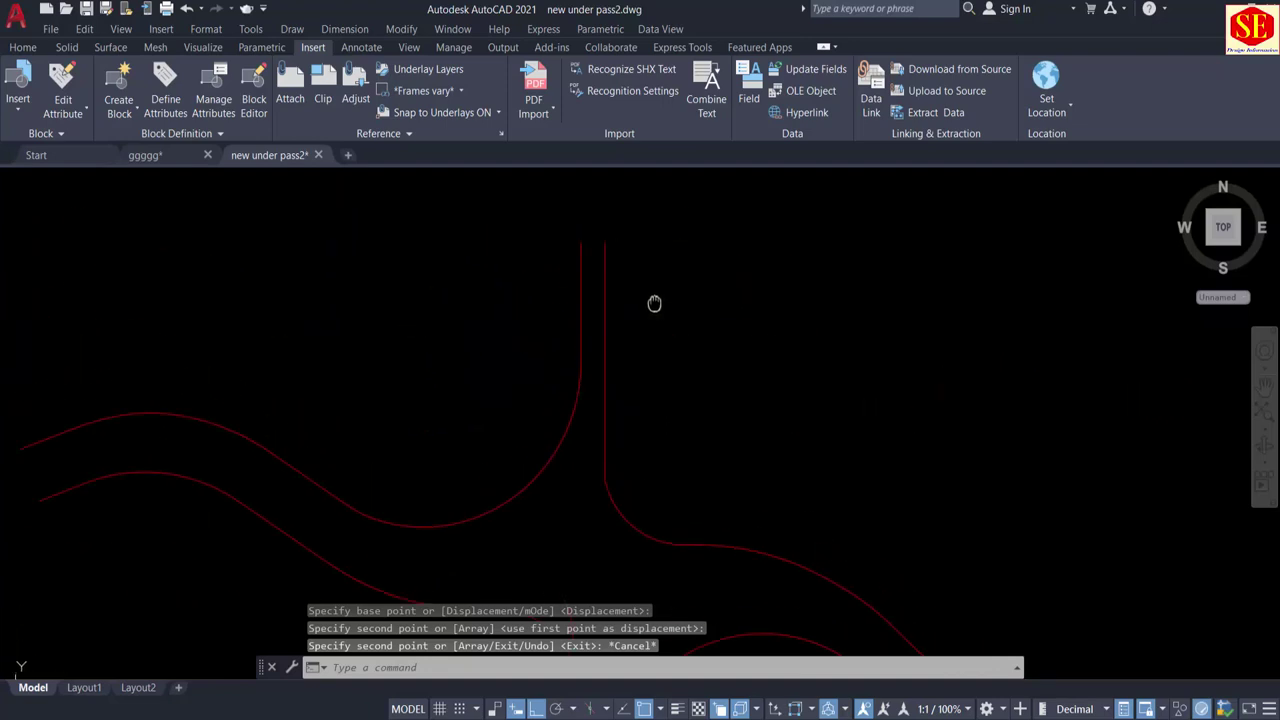
text(l)
key(Return)
scroll(586, 300, up, 1)
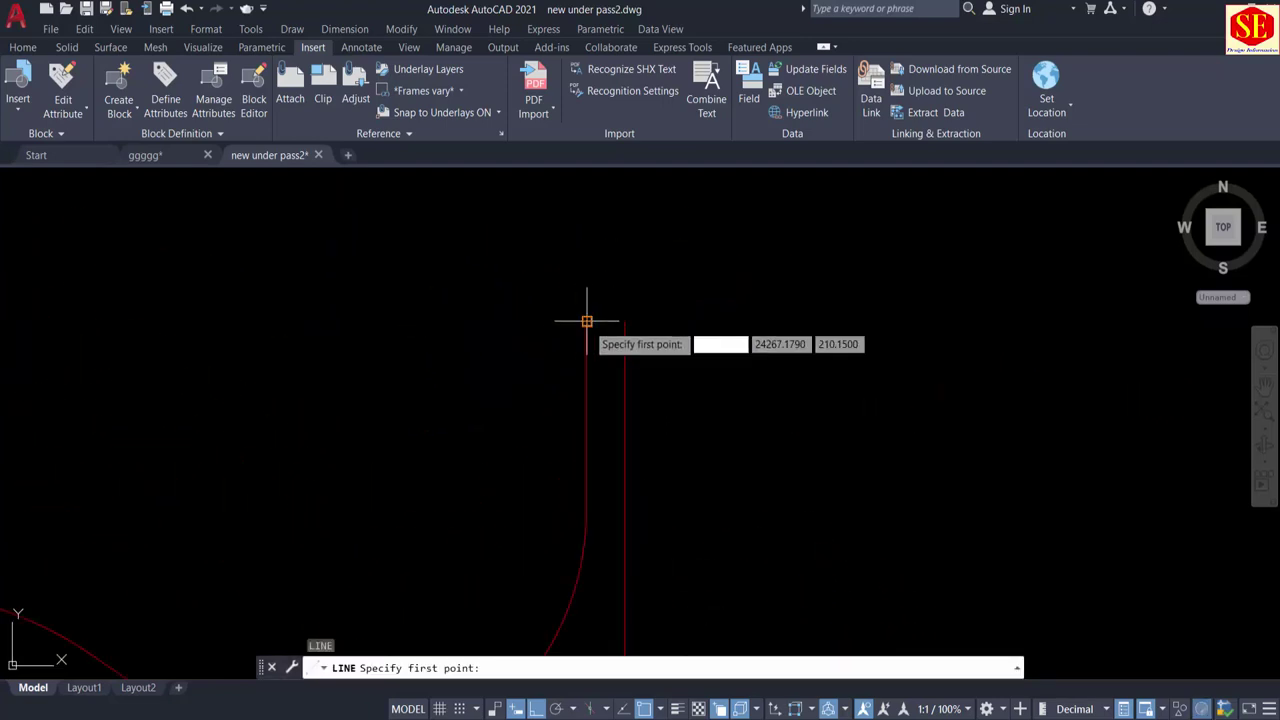
click(587, 322)
key(Escape)
Step: Close the west end of the copied curved road with a line between its two edge endpoints
scroll(711, 280, down, 3)
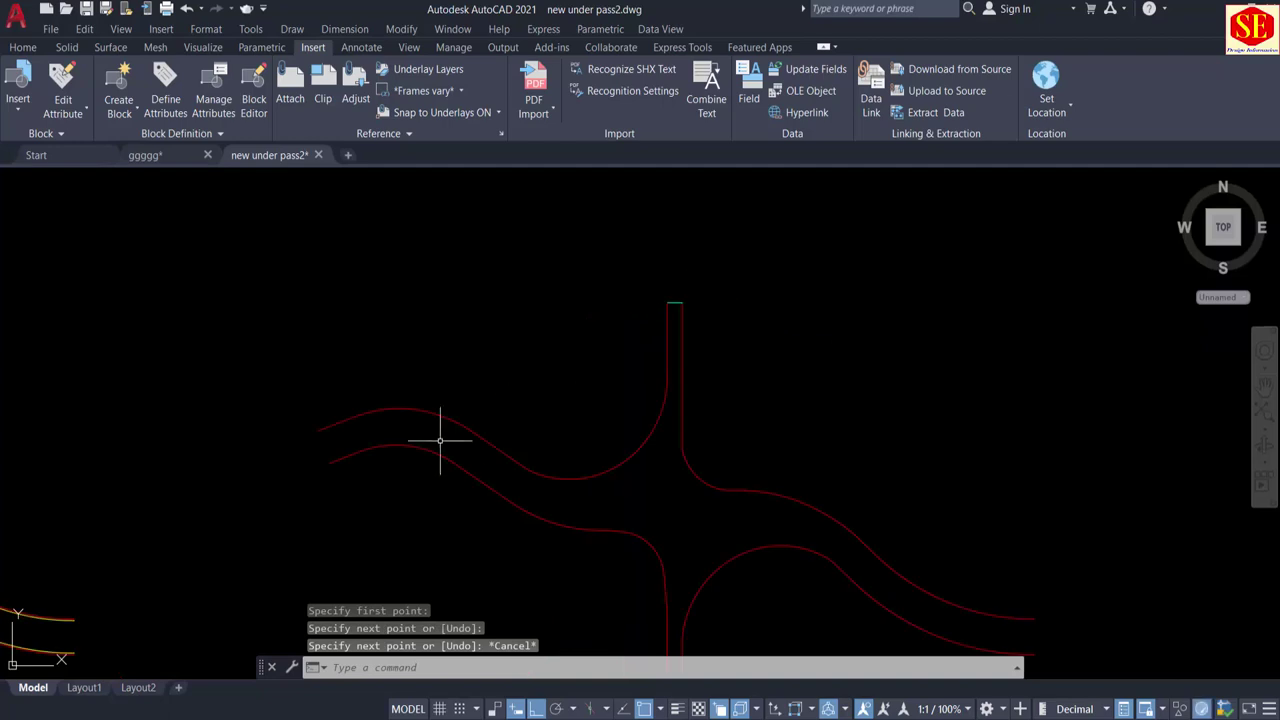
scroll(294, 437, up, 3)
key(Return)
click(229, 405)
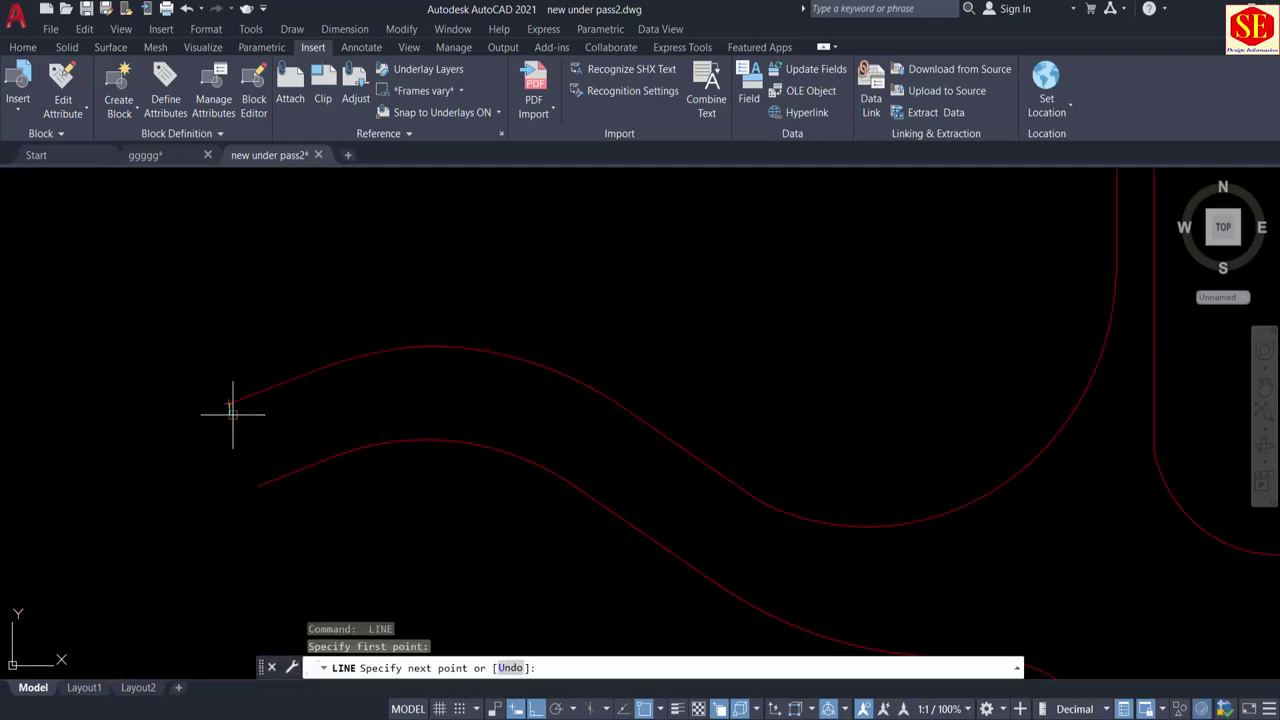
click(265, 483)
scroll(272, 517, up, 2)
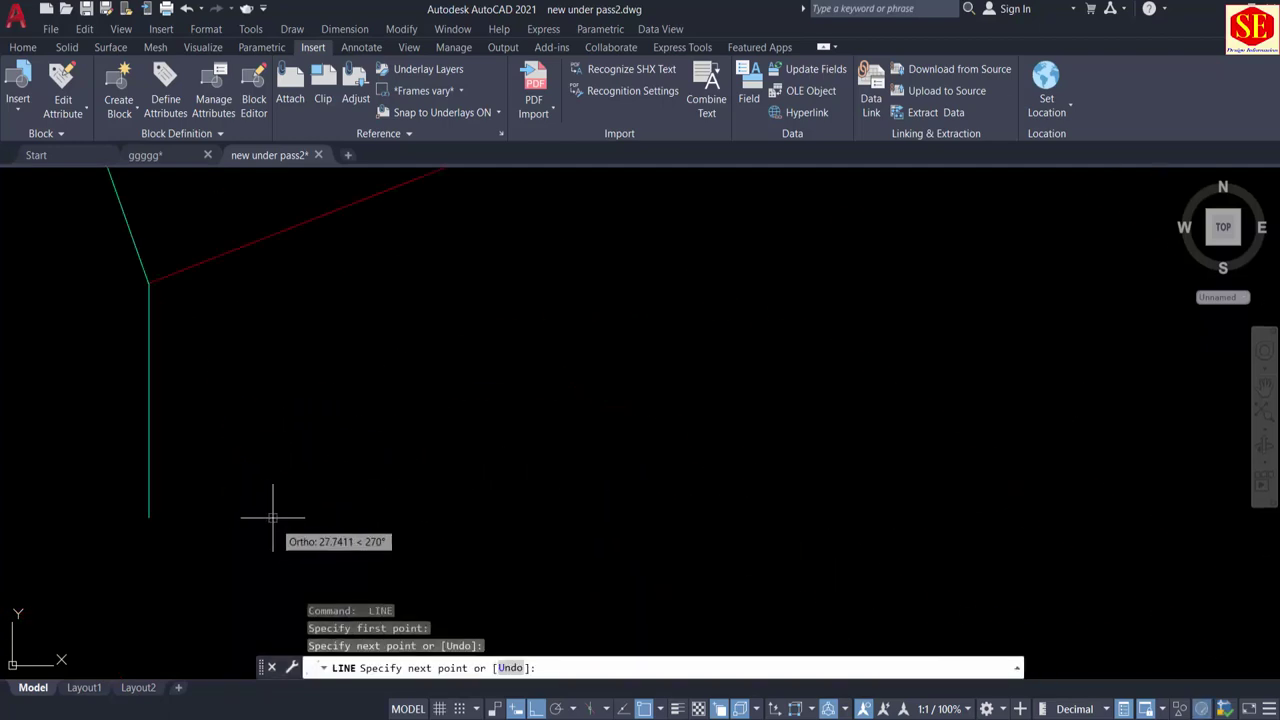
middle_drag(218, 395, 477, 508)
key(Escape)
Step: Close the south end of the copied straight road with a line joining its two edge endpoints
scroll(457, 486, down, 3)
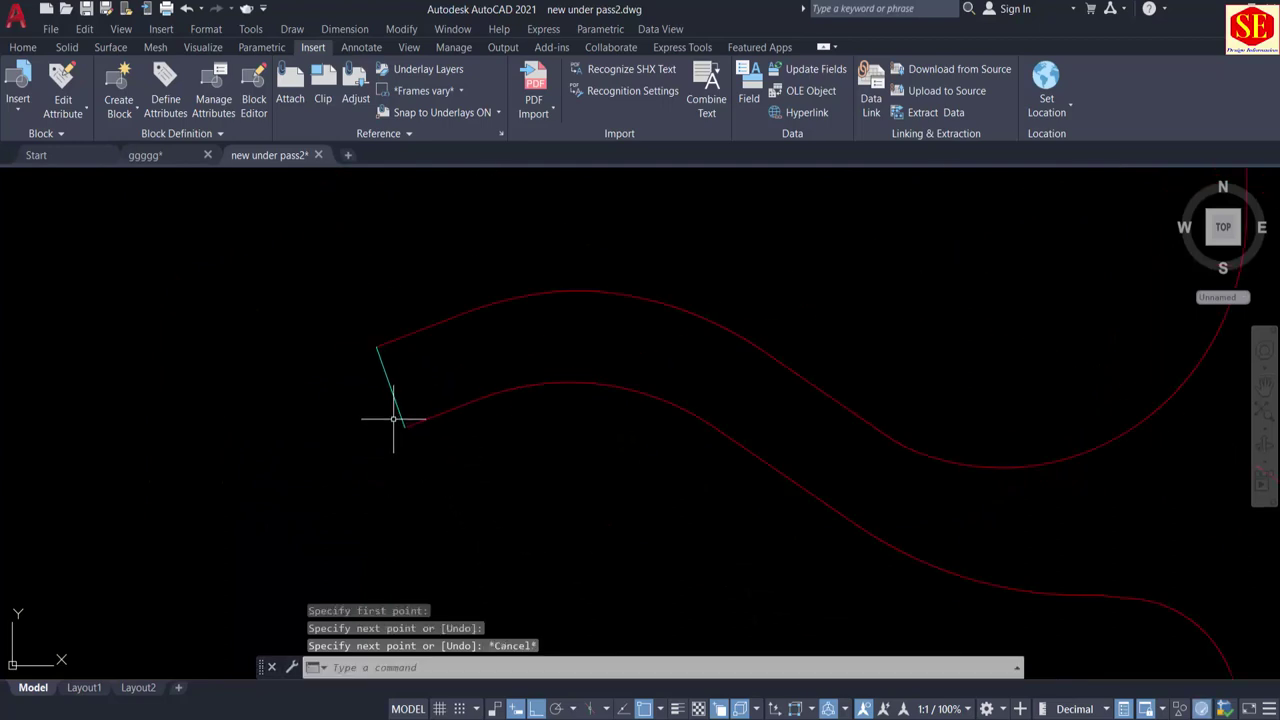
scroll(395, 390, up, 4)
scroll(133, 325, down, 4)
scroll(766, 443, up, 1)
middle_drag(766, 443, 540, 237)
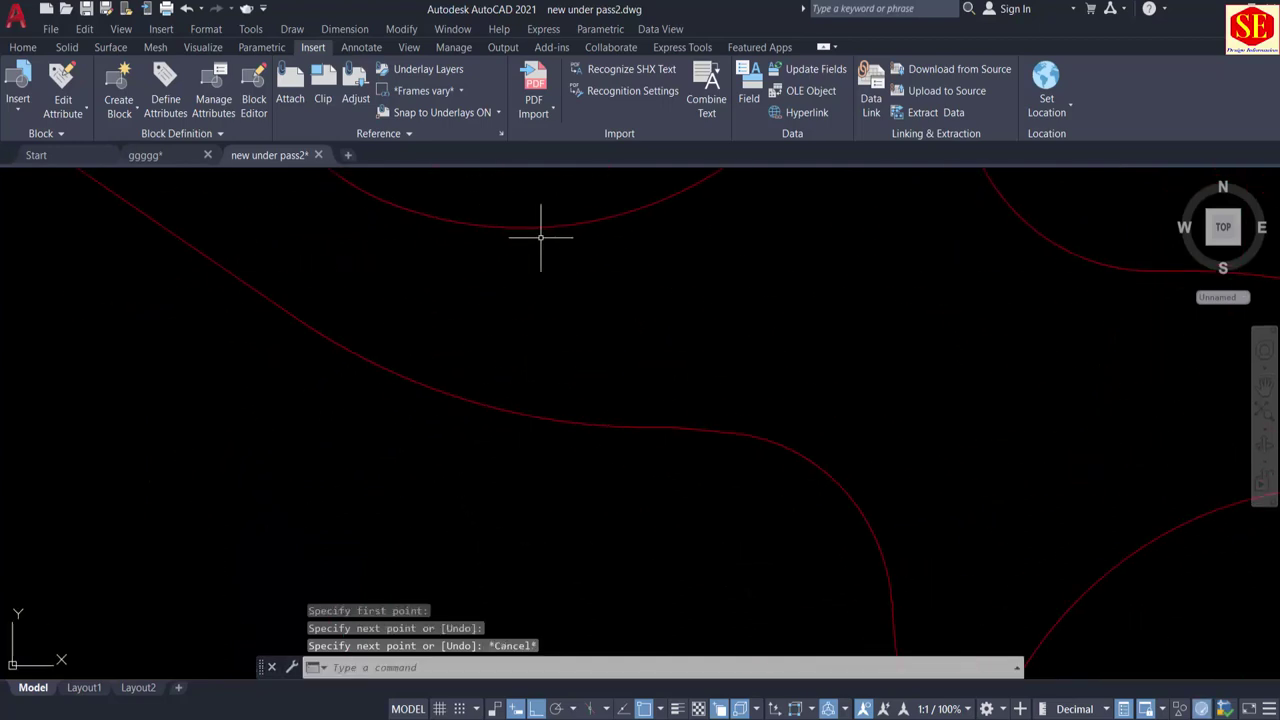
scroll(540, 237, down, 2)
middle_drag(682, 588, 635, 434)
scroll(660, 481, up, 3)
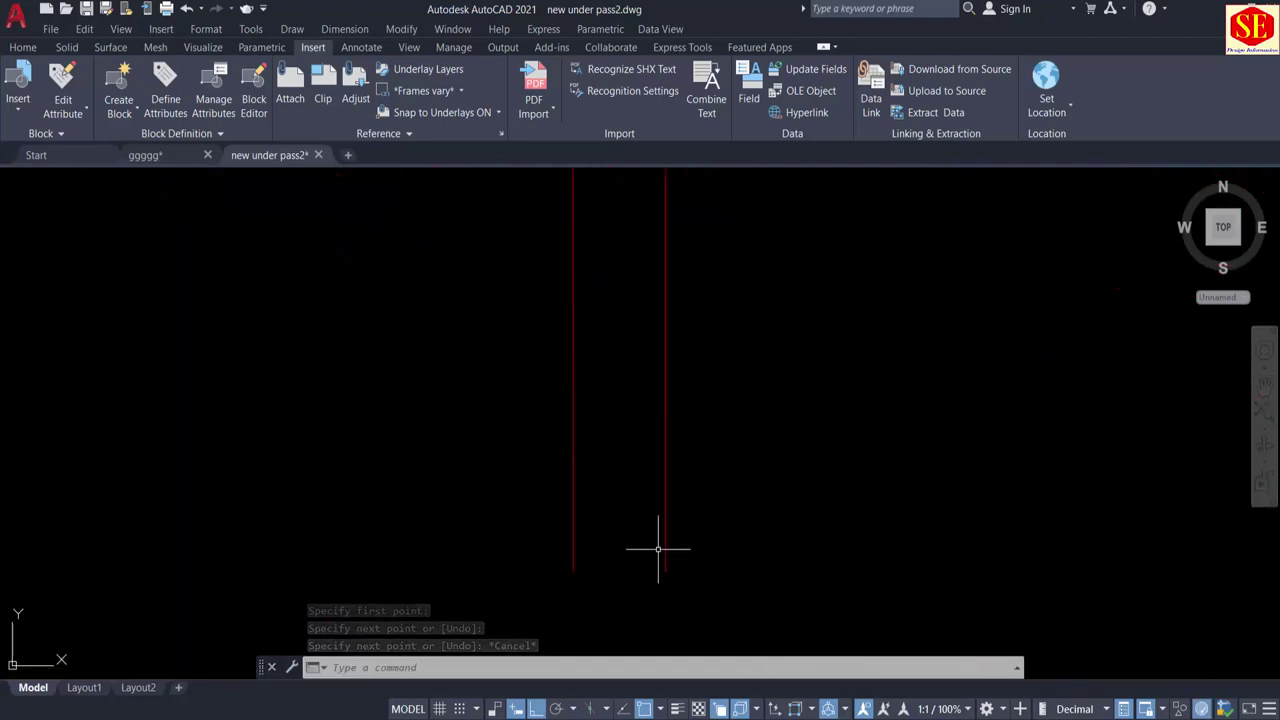
key(Return)
scroll(543, 582, up, 4)
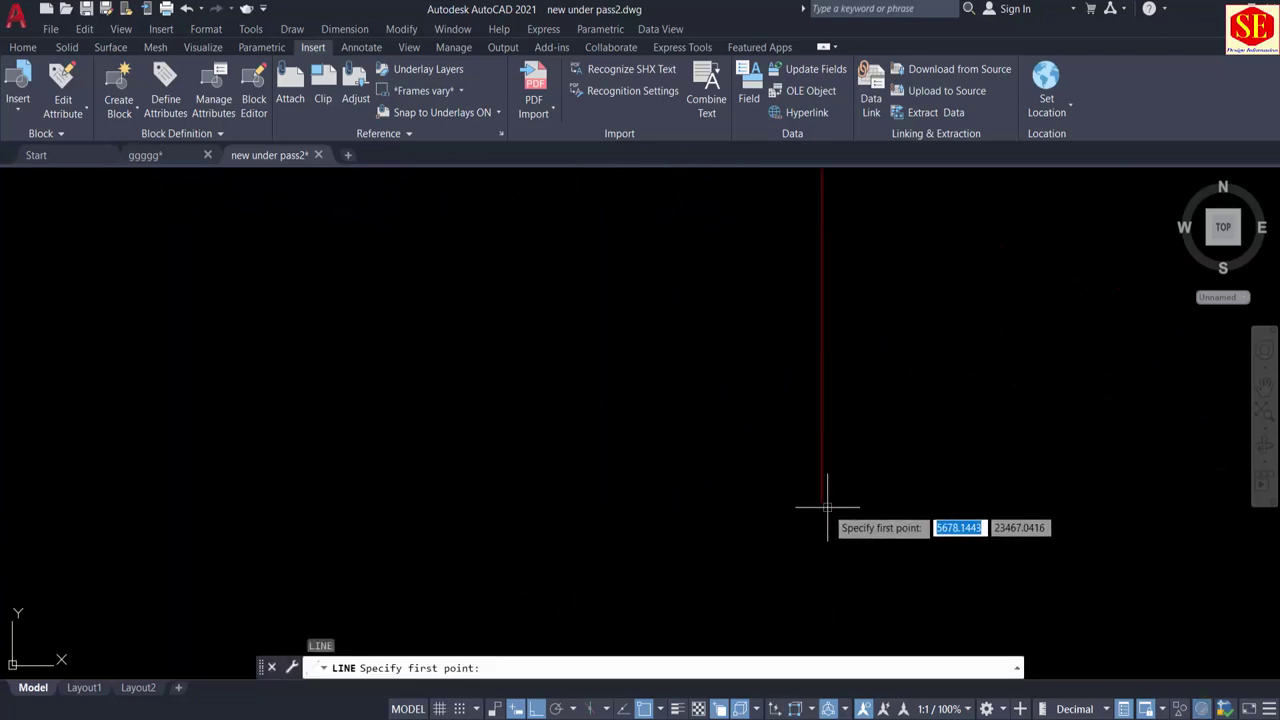
middle_drag(966, 507, 688, 484)
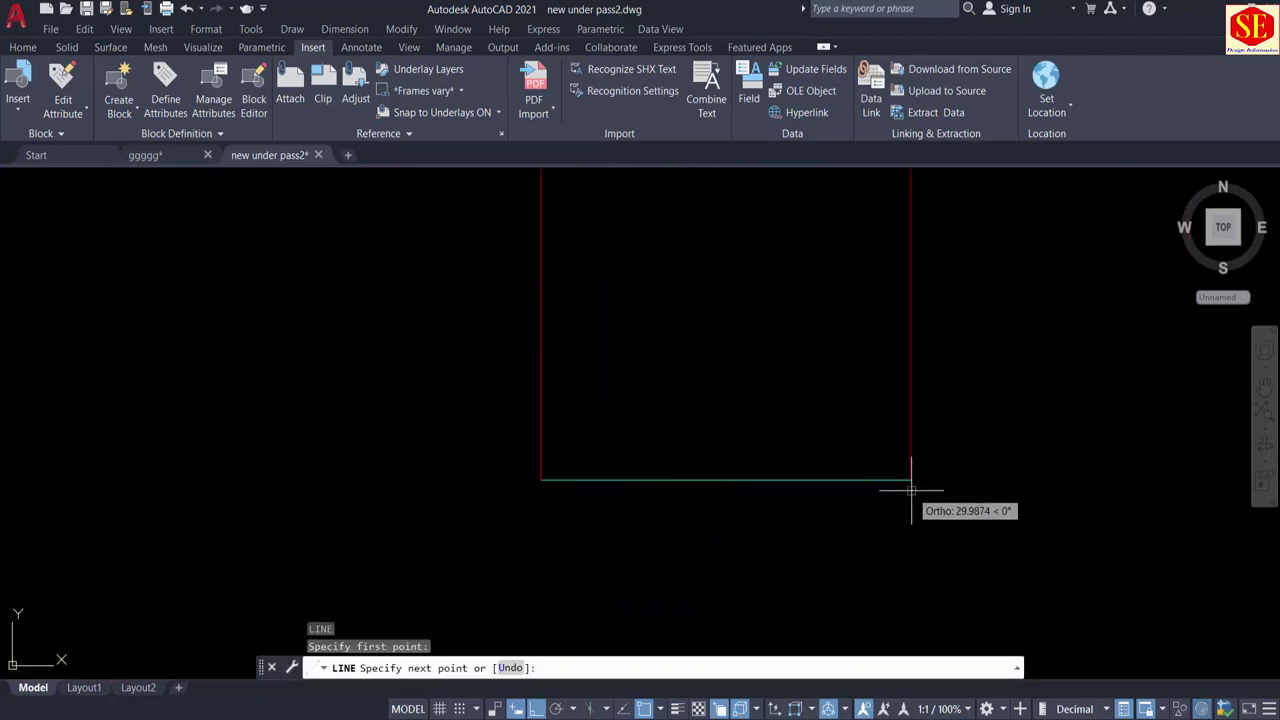
click(910, 480)
key(Escape)
Step: Close the east end of the copied curved road with a line between its two edge endpoints
scroll(614, 423, down, 6)
middle_drag(757, 395, 458, 502)
scroll(848, 396, up, 1)
scroll(848, 395, up, 4)
key(Return)
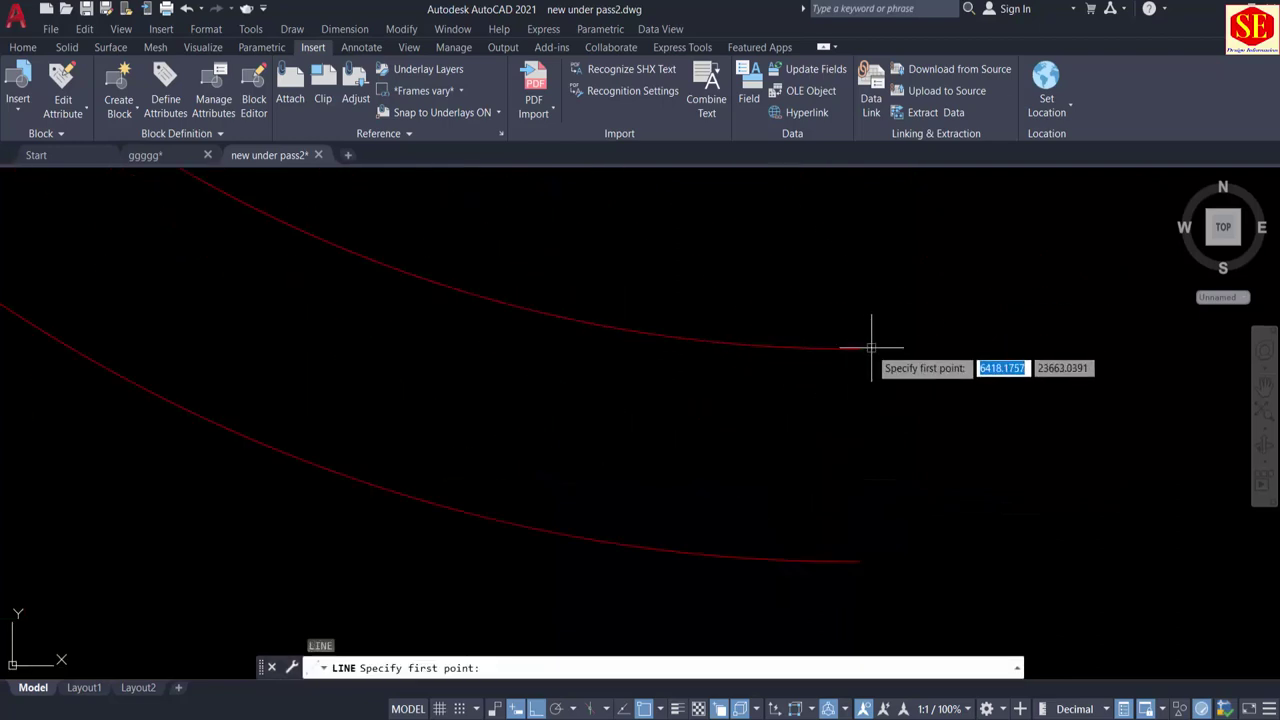
click(860, 348)
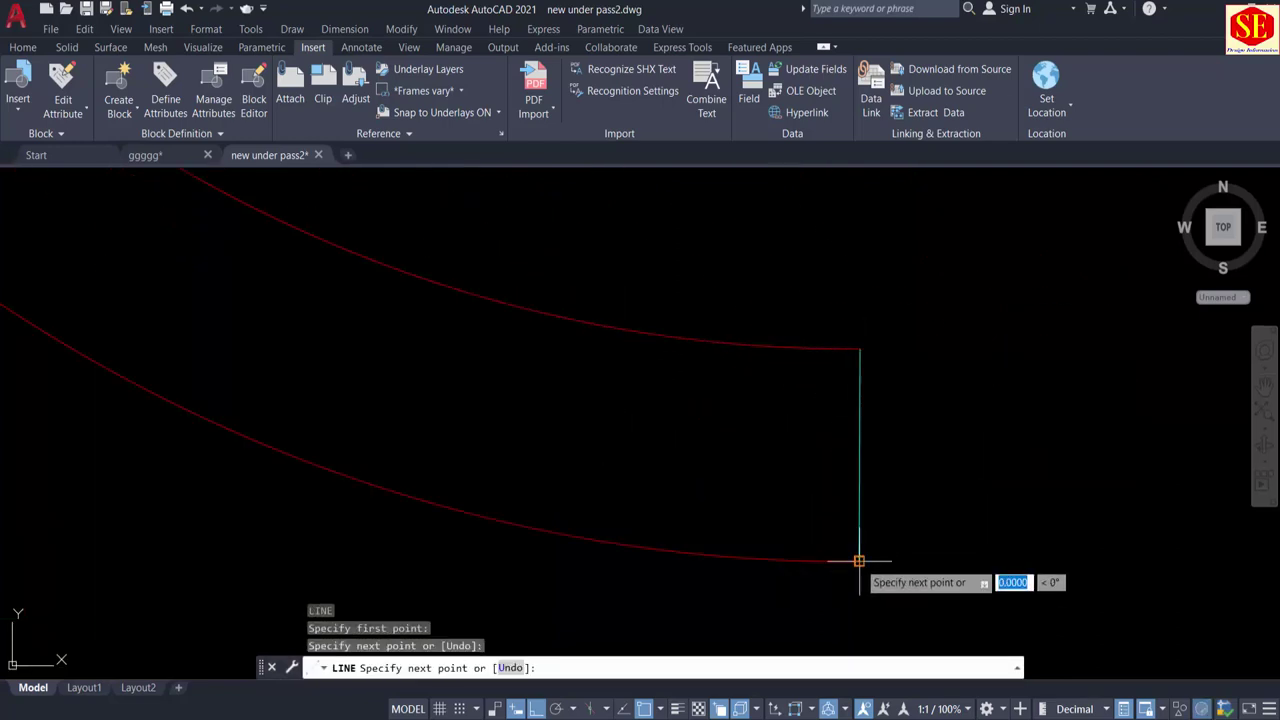
key(Escape)
Step: Create a boundary polyline from an internal point at the intersection of the closed, copied road outline
scroll(914, 486, down, 5)
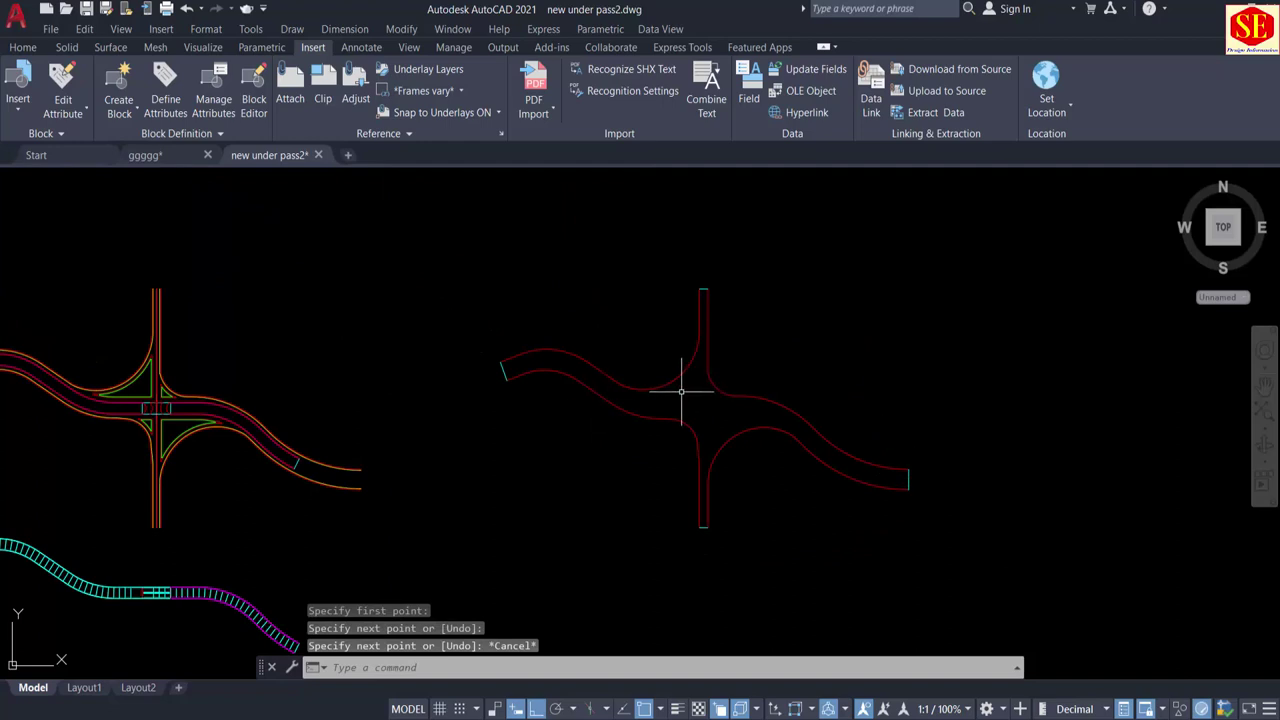
text(bo)
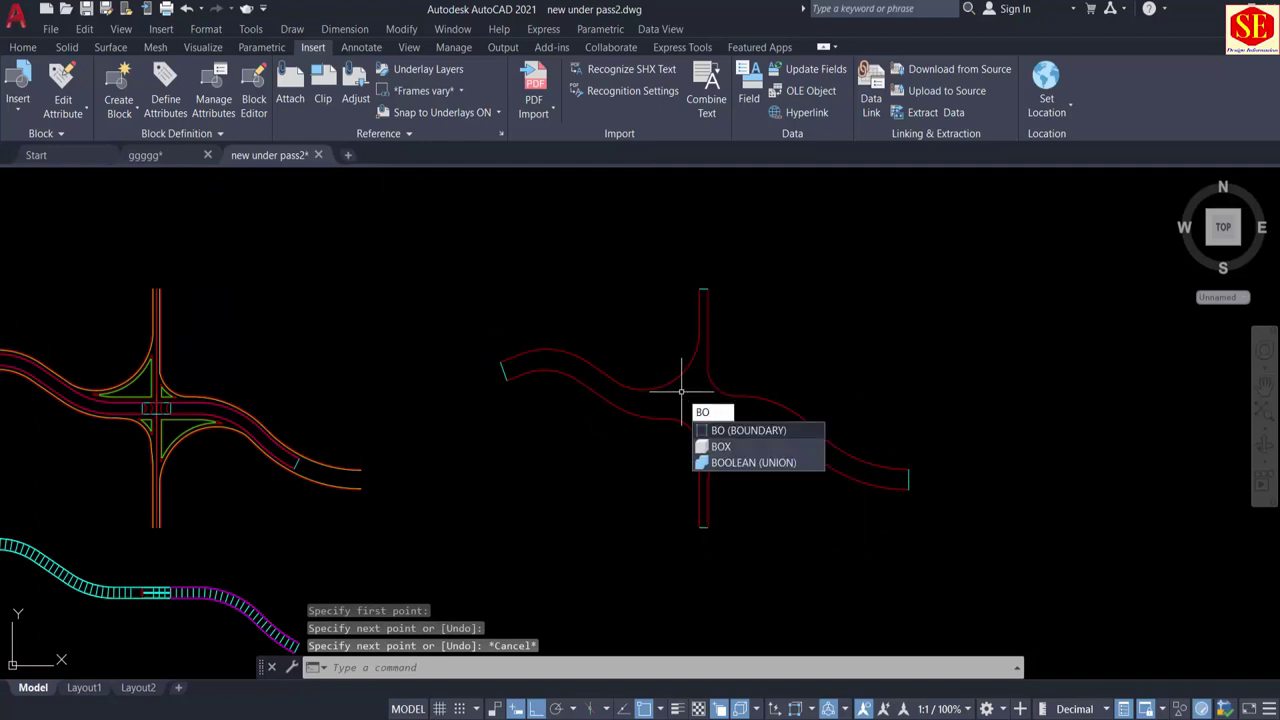
key(Return)
click(600, 220)
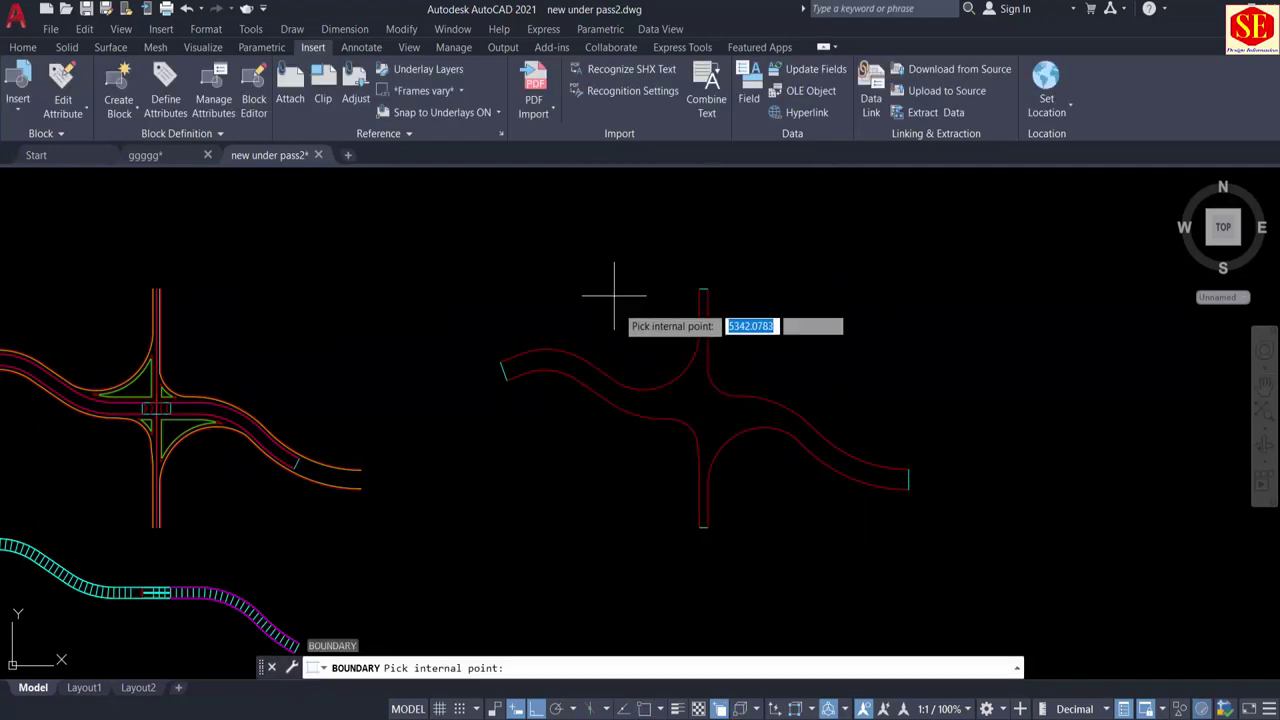
click(706, 400)
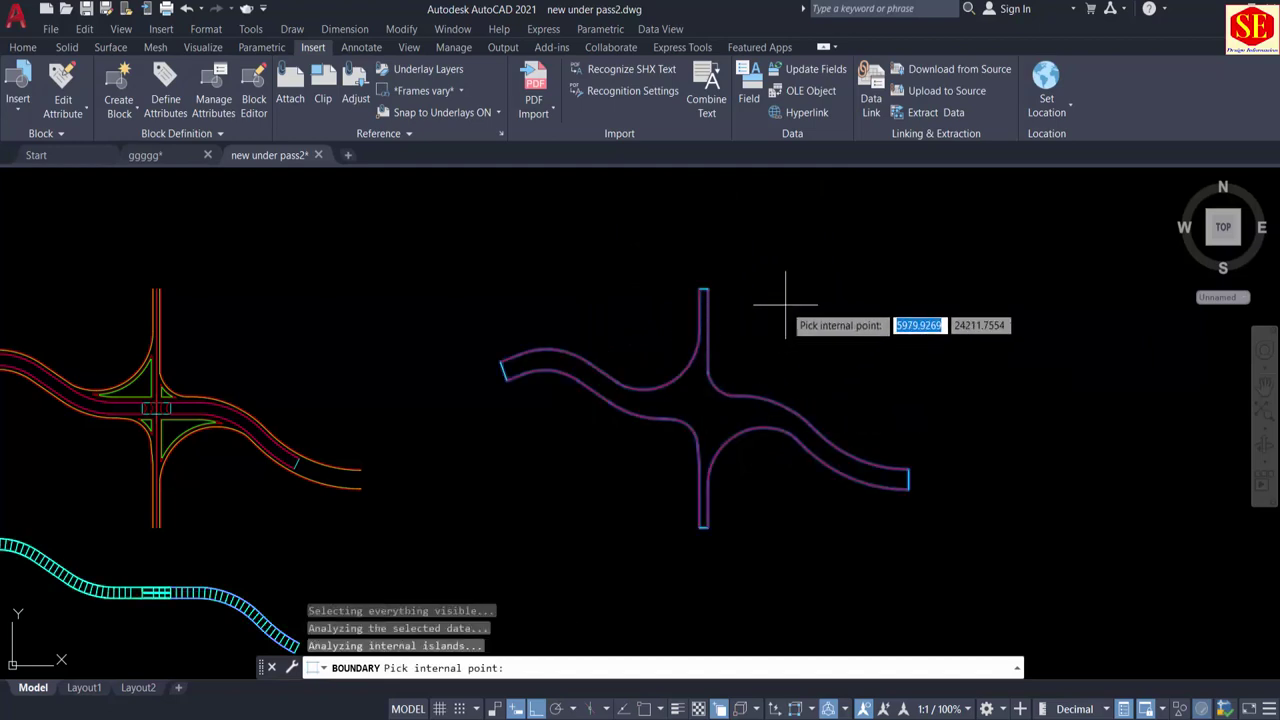
key(Return)
click(700, 362)
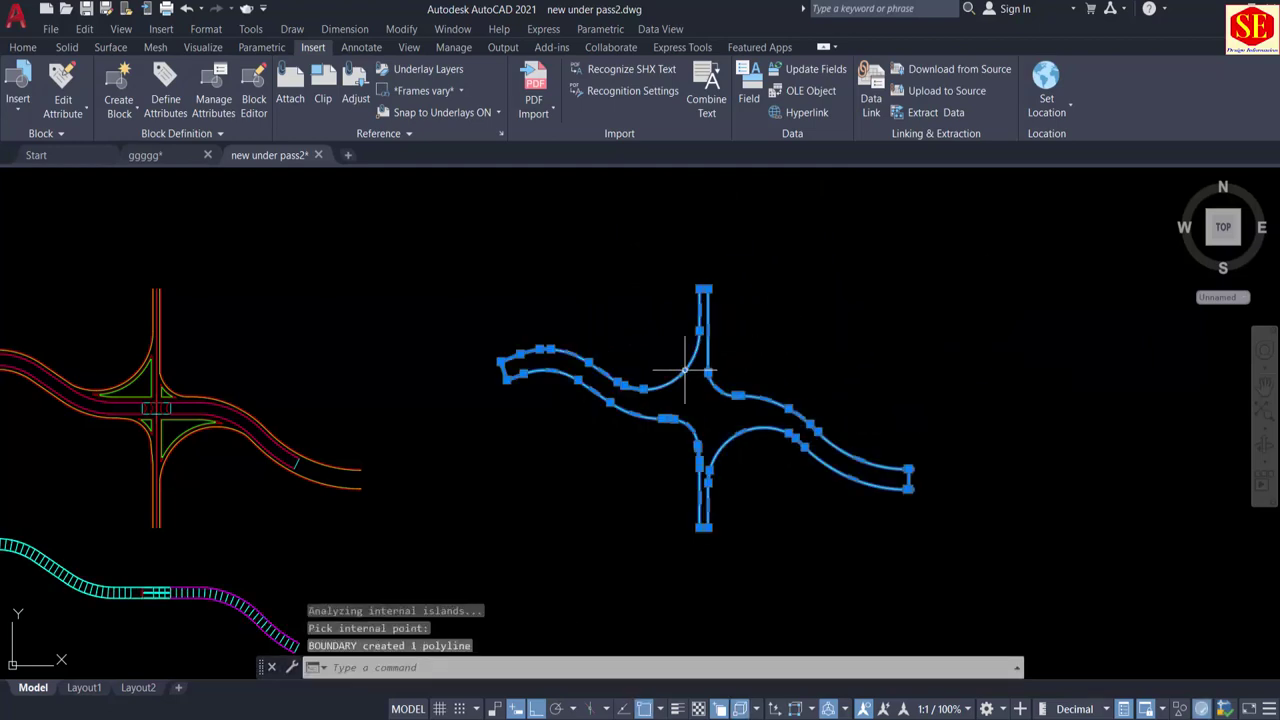
key(Escape)
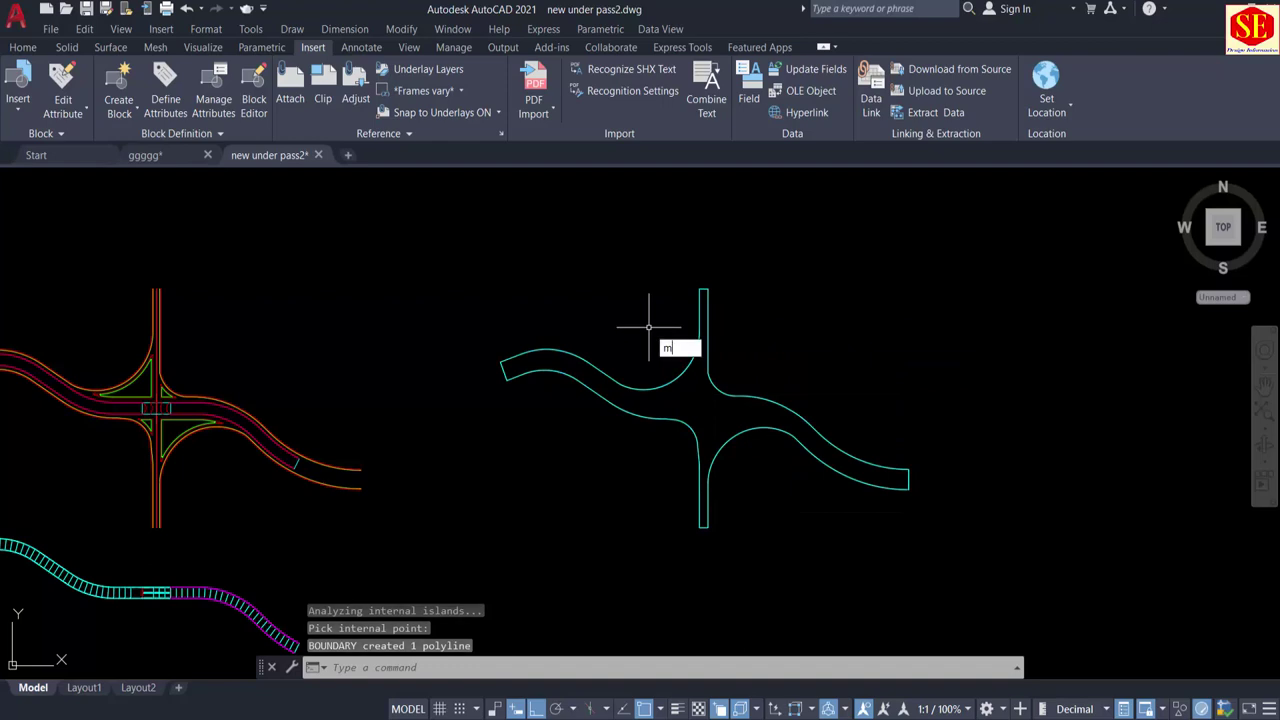
Step: Move the cyan boundary polyline east, clear of the red outline it was traced from
text(m)
key(Return)
click(663, 383)
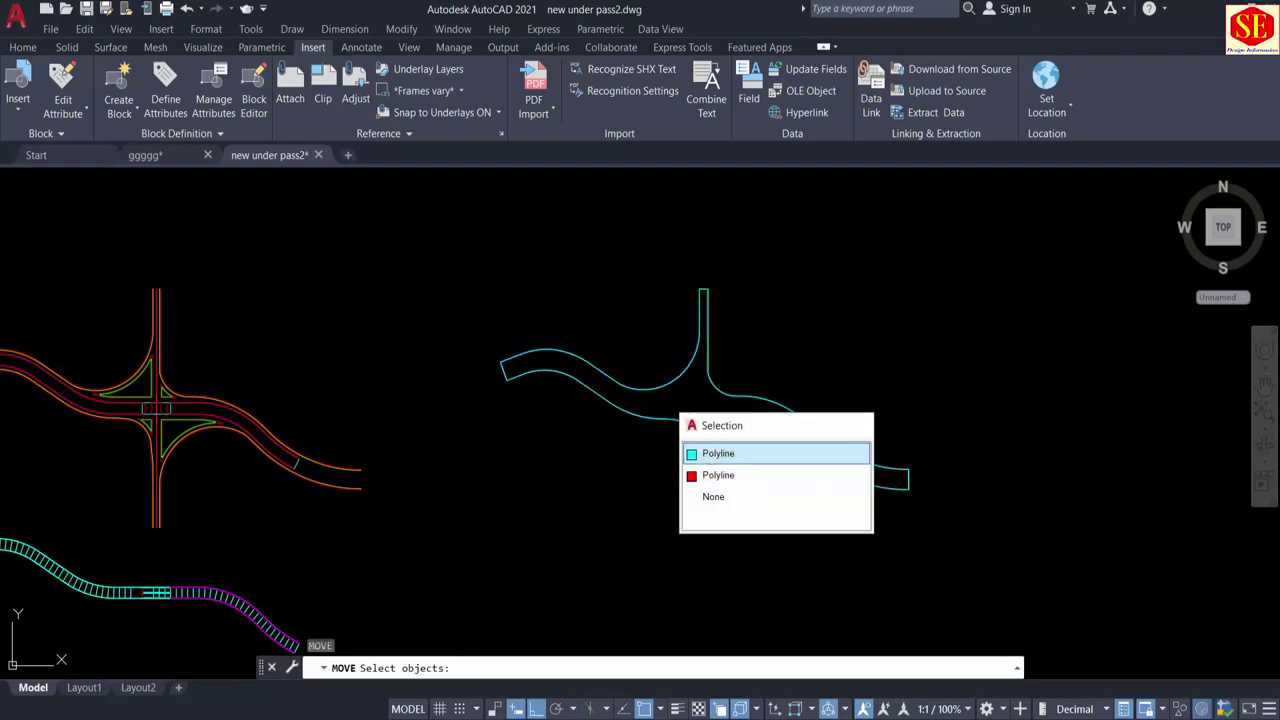
click(718, 453)
key(Return)
click(548, 486)
click(857, 484)
mouse_move(857, 484)
middle_down()
mouse_move(544, 377)
mouse_move(596, 473)
middle_up()
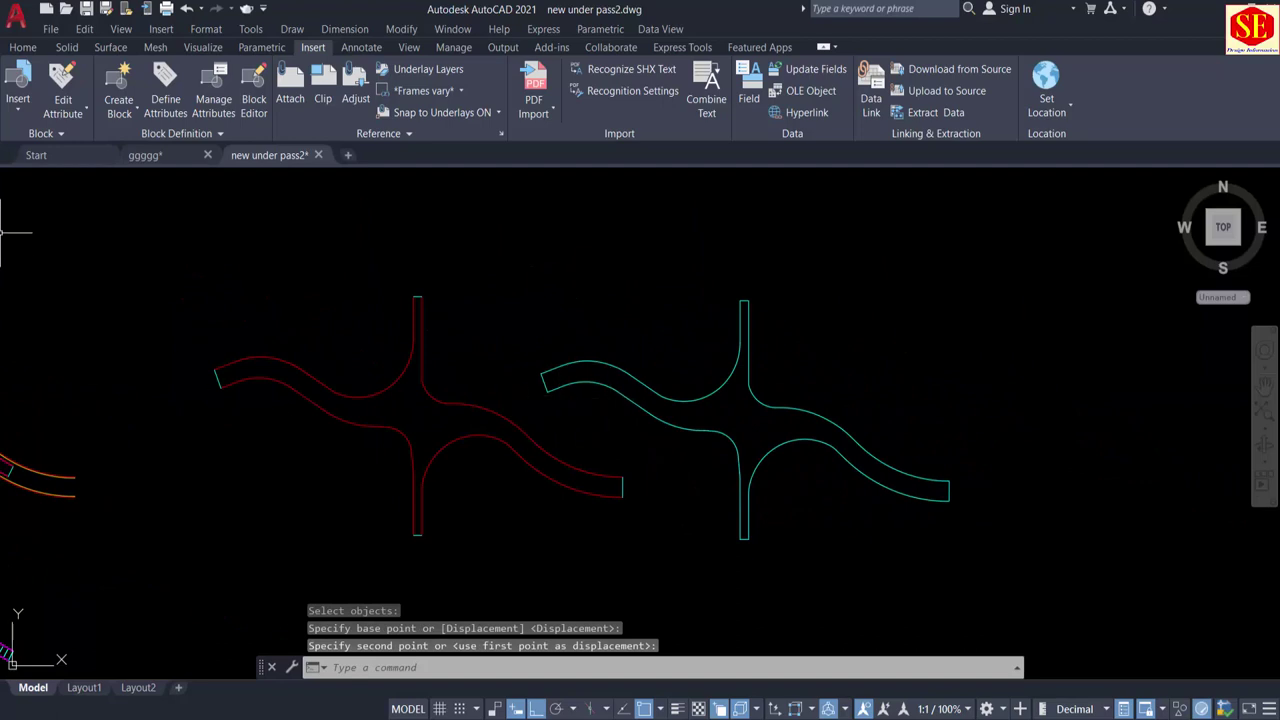
Step: Presspull the area inside the cyan boundary polyline to a height of .5 to make the road slab
mouse_move(474, 503)
middle_down()
mouse_move(494, 474)
mouse_move(486, 505)
mouse_move(489, 469)
middle_up()
scroll(471, 469, down, 2)
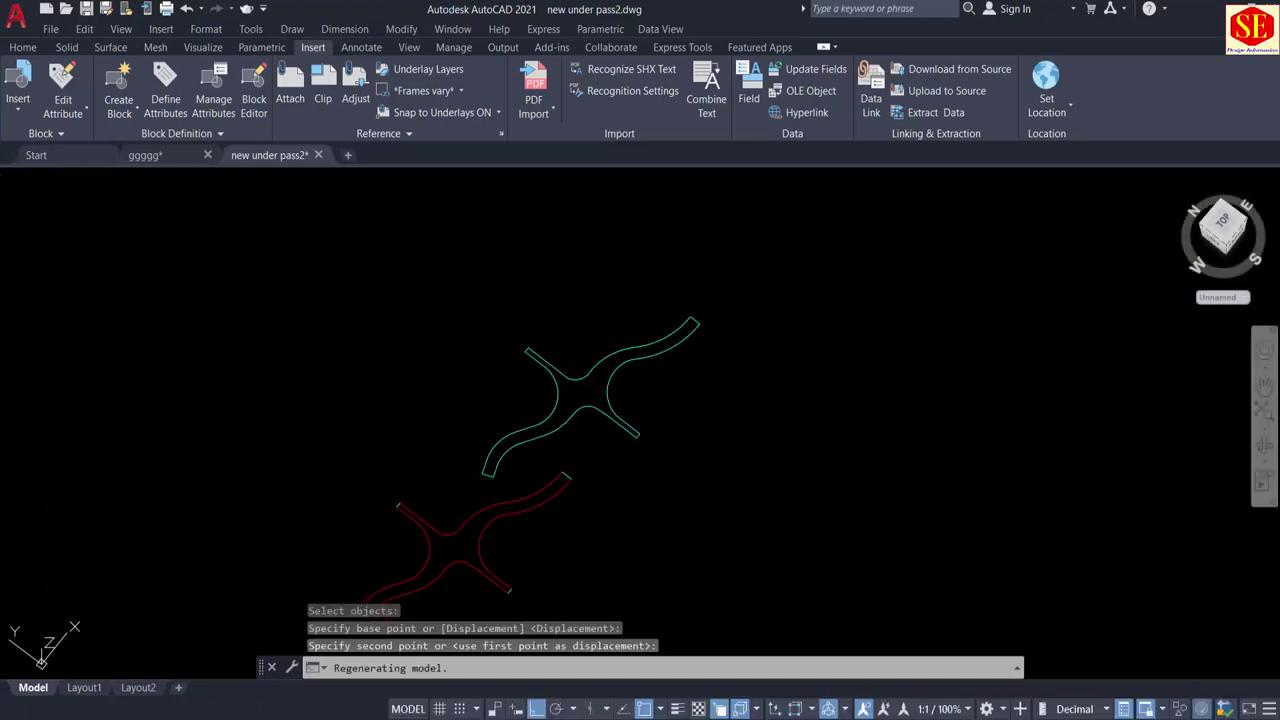
scroll(622, 423, up, 2)
middle_drag(623, 420, 625, 405)
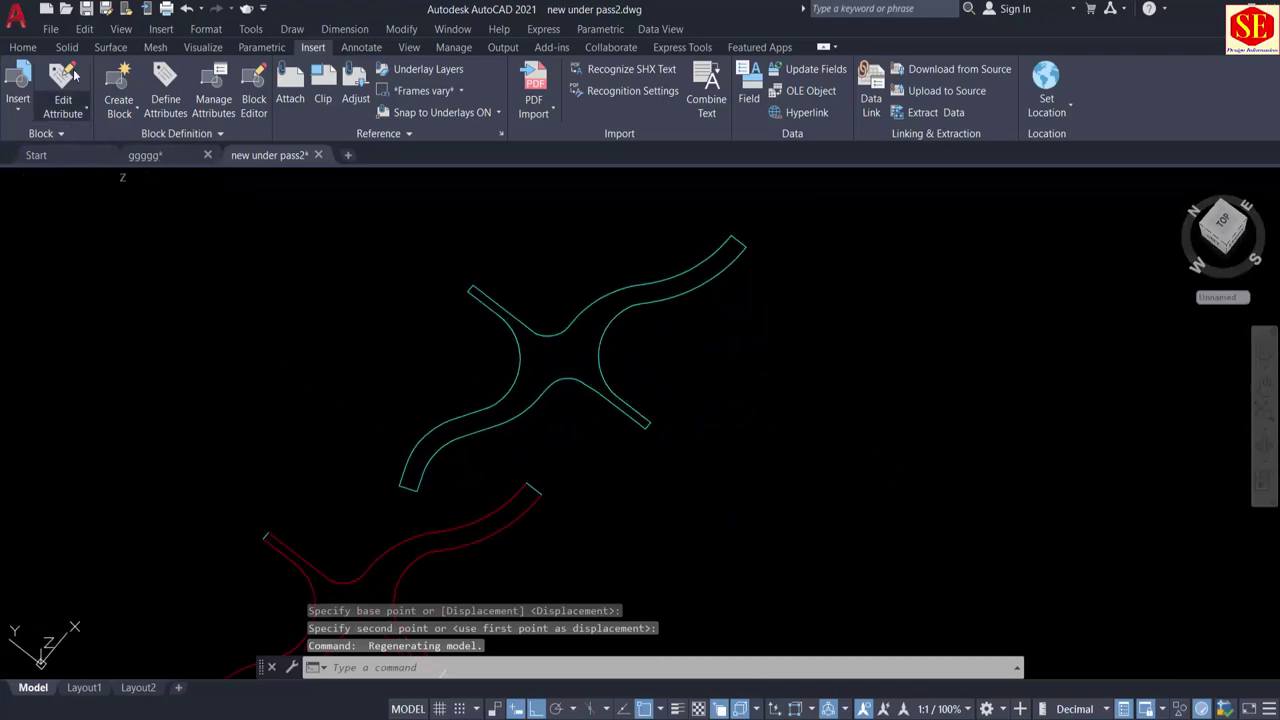
click(23, 47)
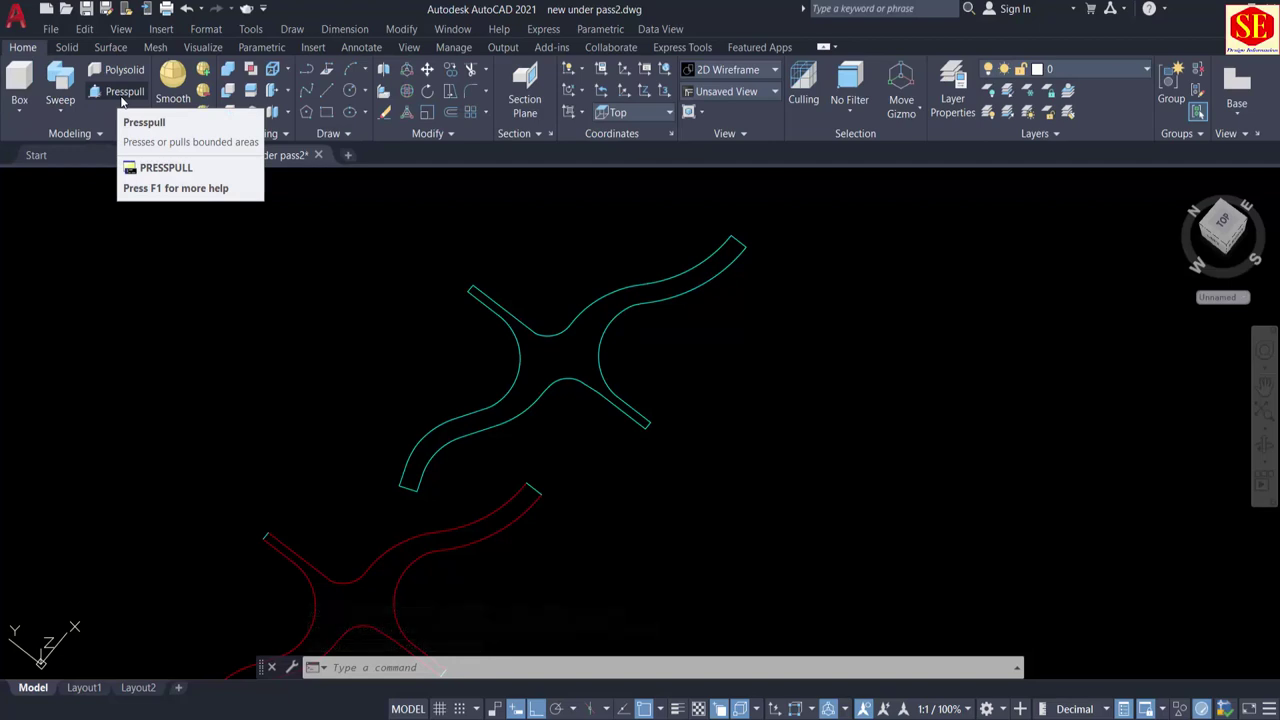
click(121, 97)
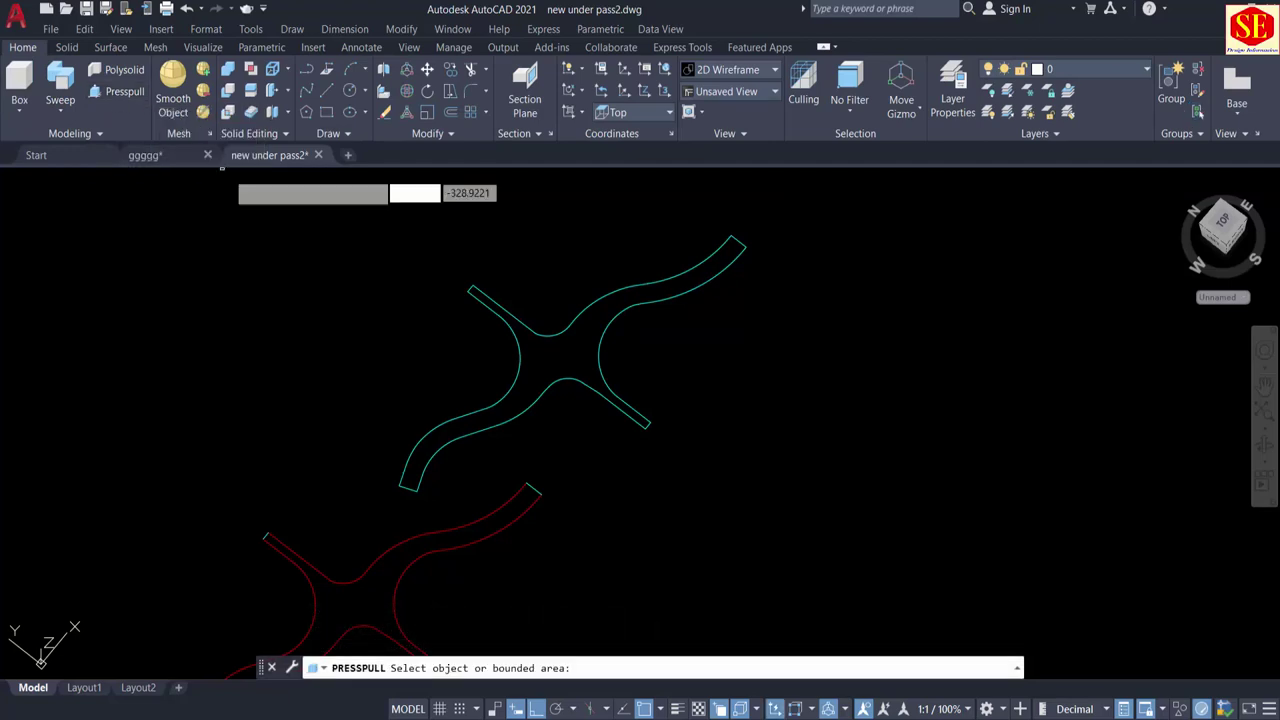
click(538, 399)
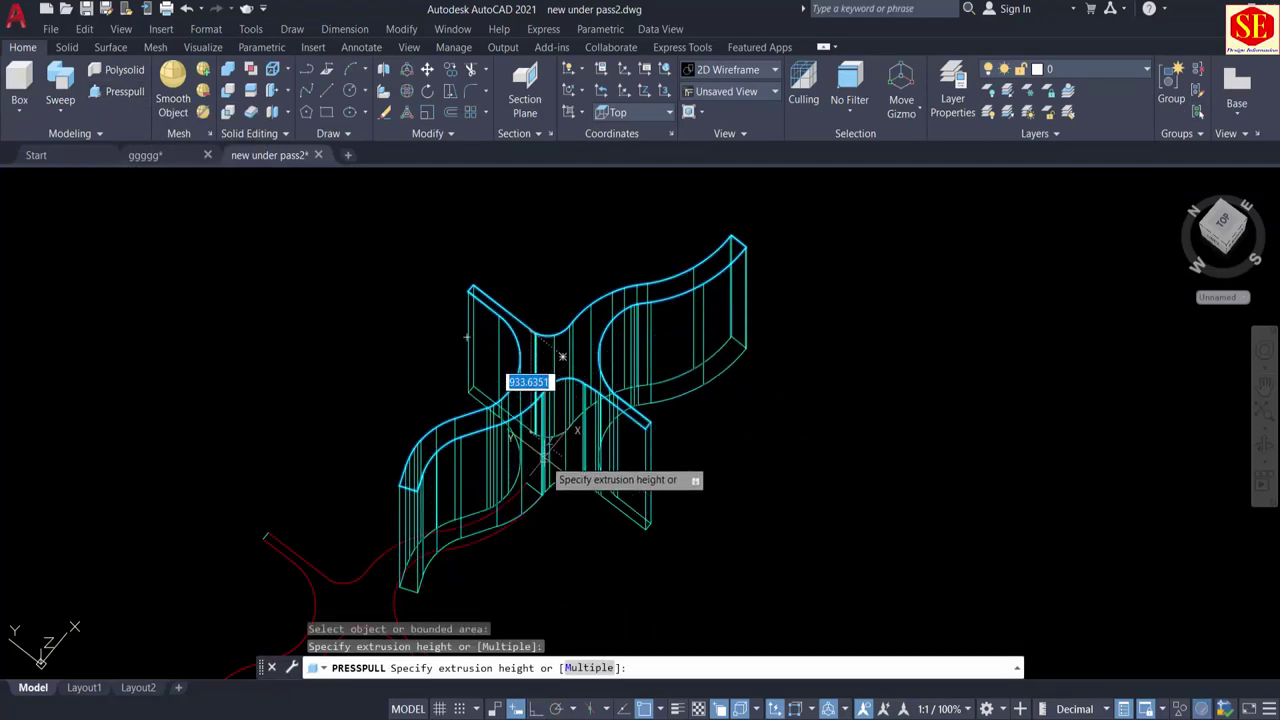
scroll(540, 405, up, 5)
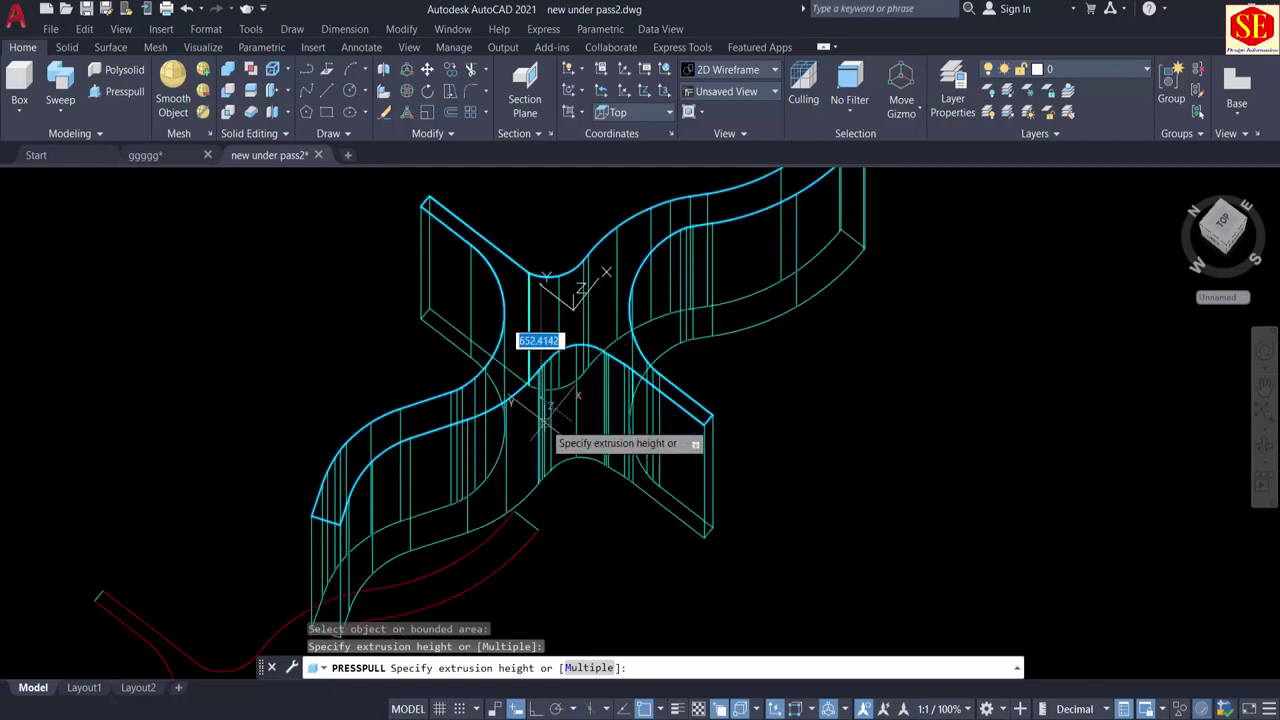
key(Return)
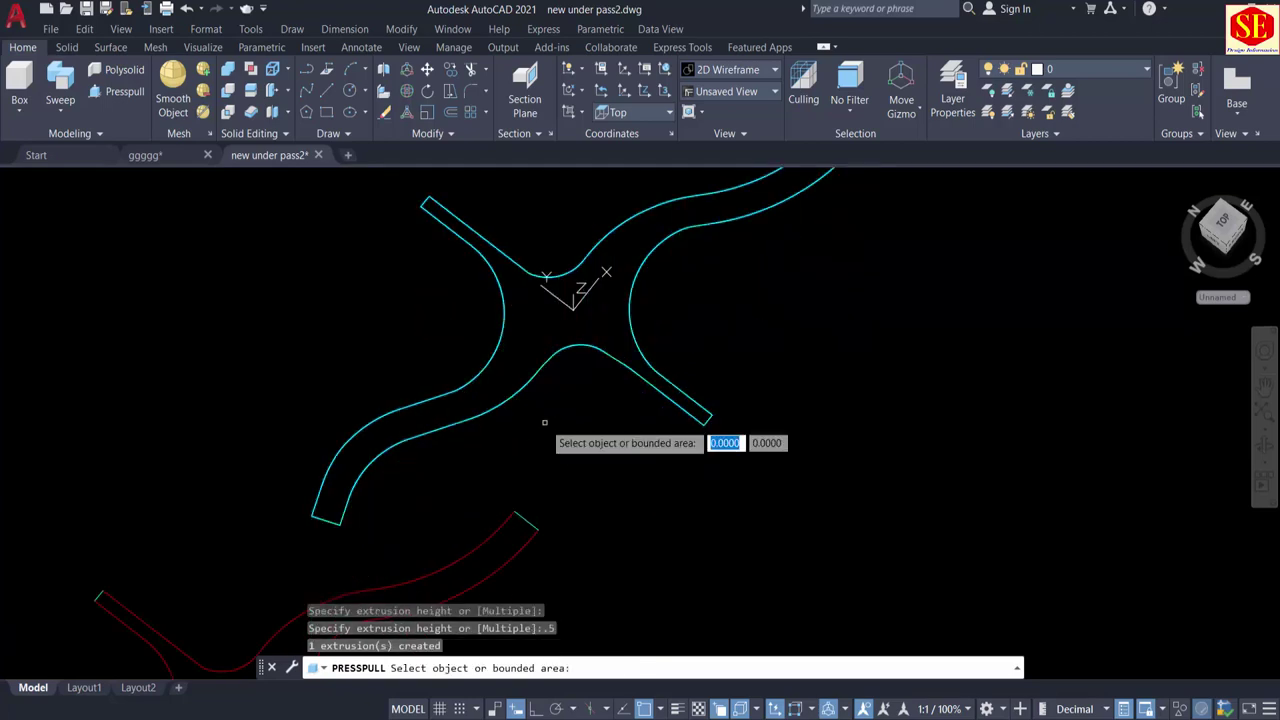
key(Return)
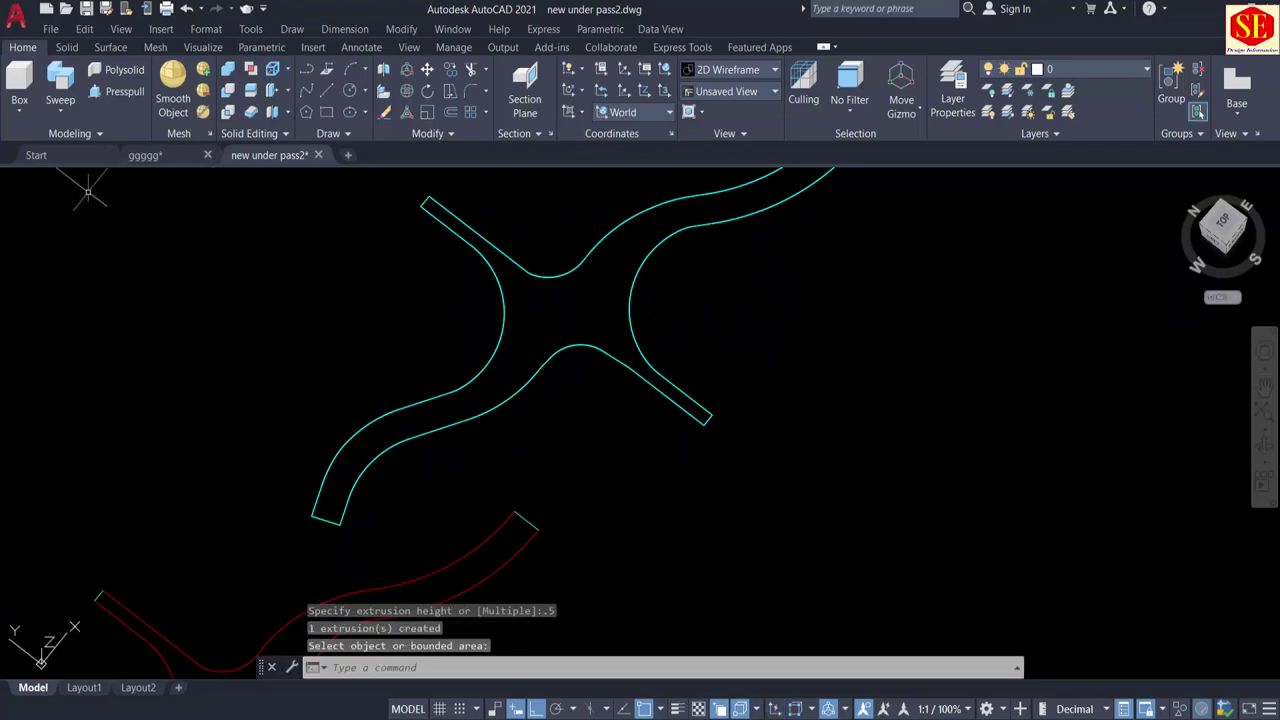
Step: Switch the visual style to Shaded and view the end of the road slab's straight arm up close
click(65, 184)
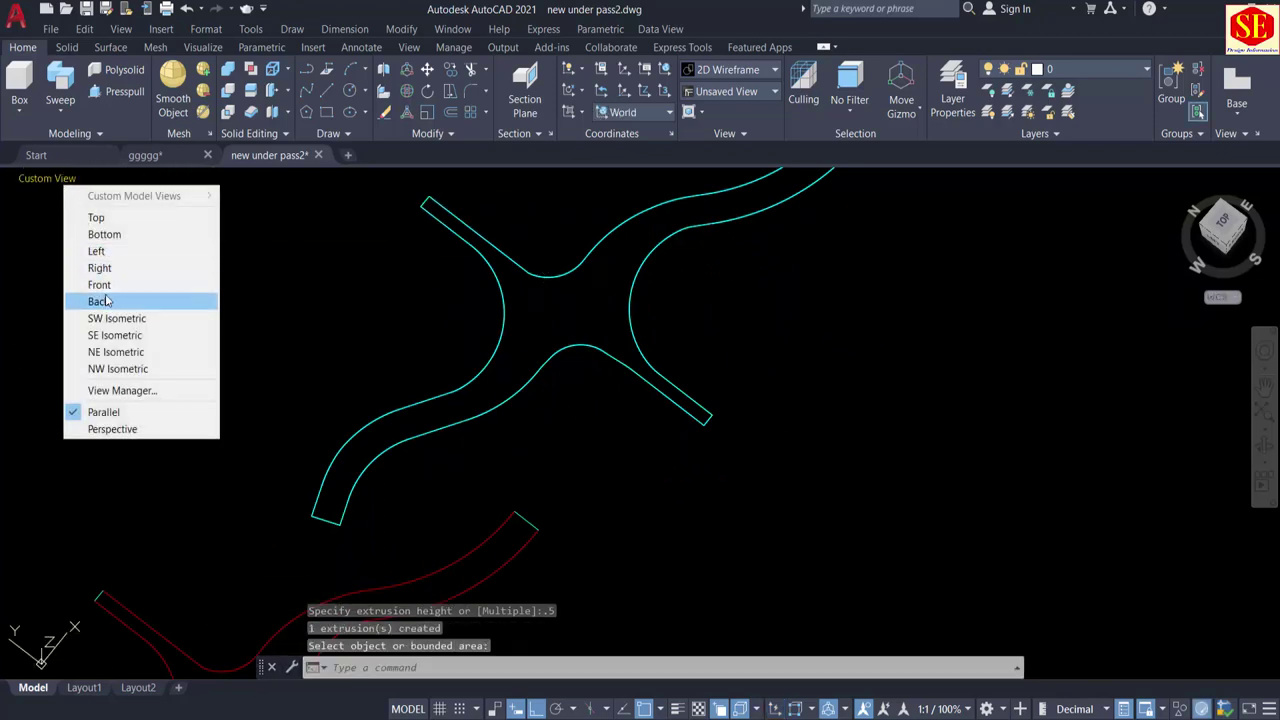
click(50, 183)
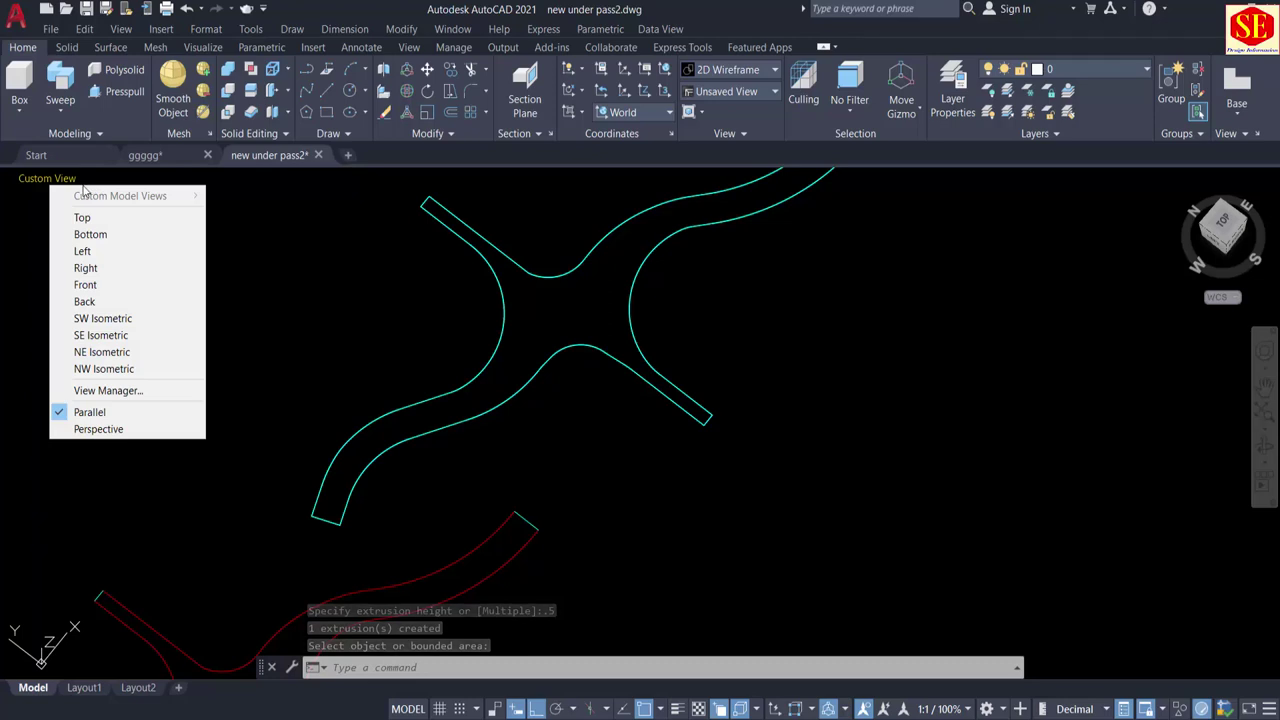
click(88, 215)
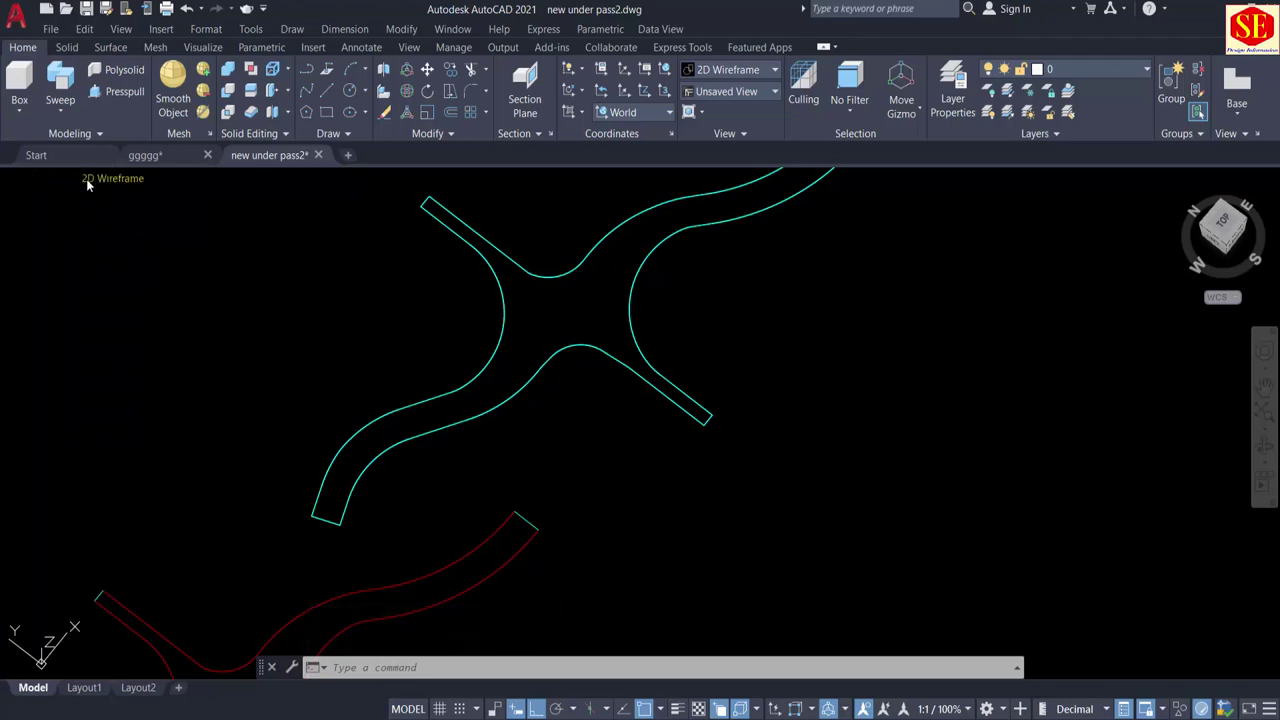
click(100, 180)
click(155, 286)
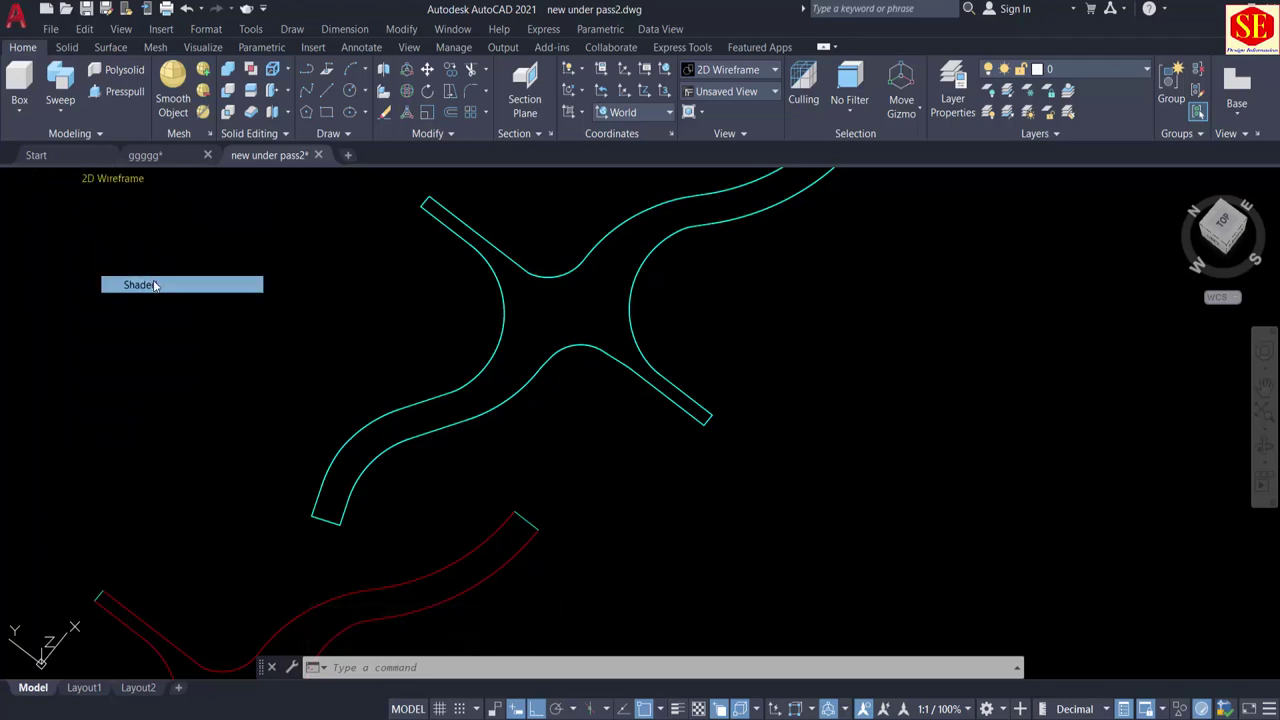
scroll(677, 260, down, 3)
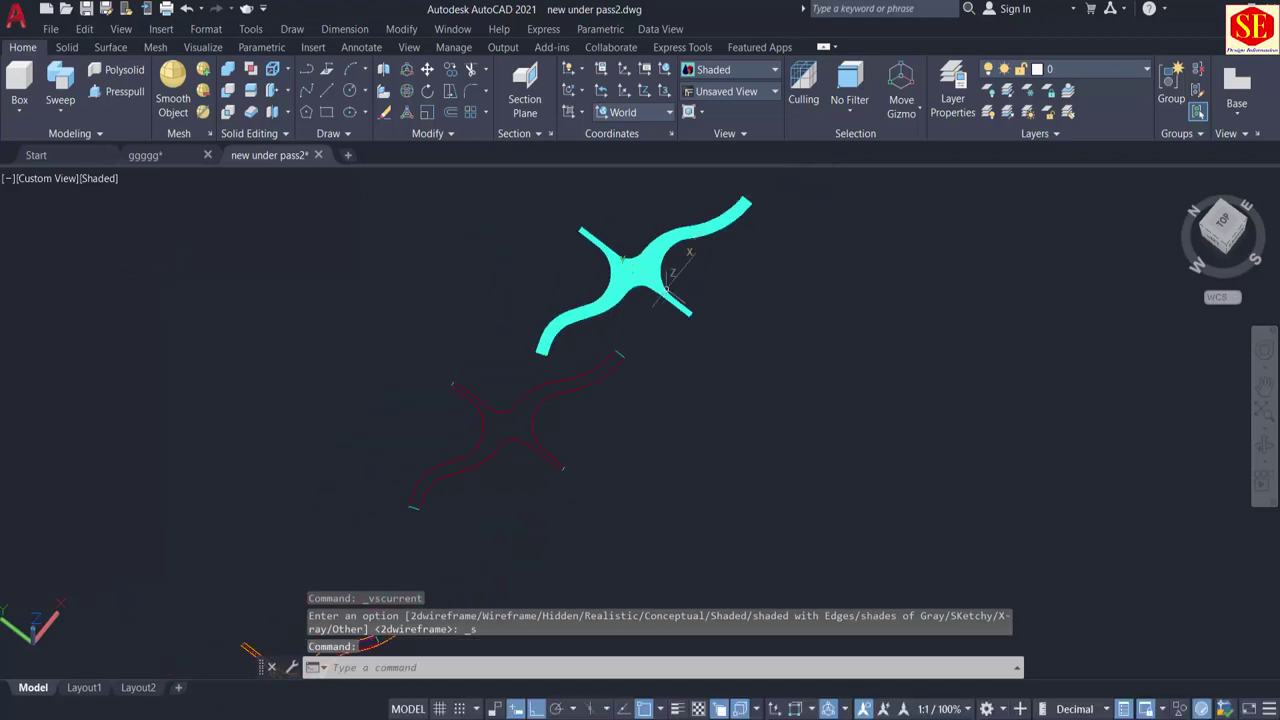
middle_drag(516, 519, 623, 483)
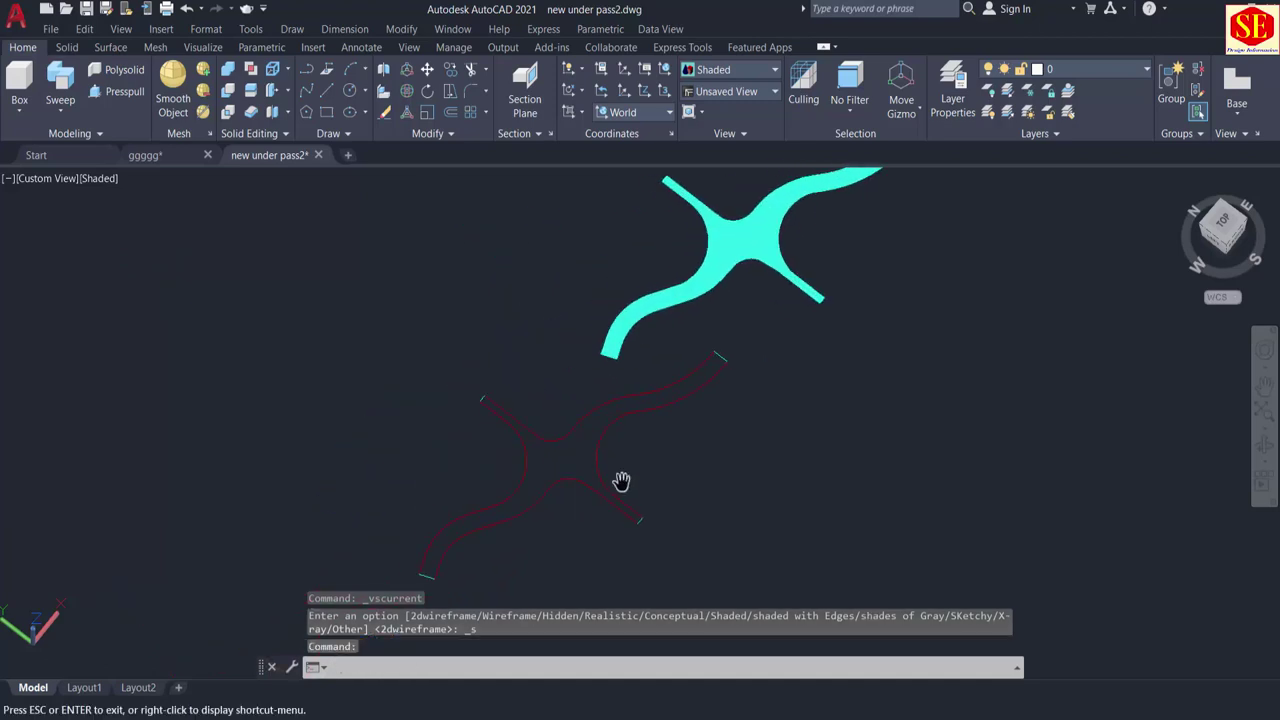
mouse_move(534, 469)
shift+middle_down()
mouse_move(586, 469)
mouse_move(607, 364)
shift+middle_up()
scroll(520, 335, up, 4)
scroll(520, 335, up, 3)
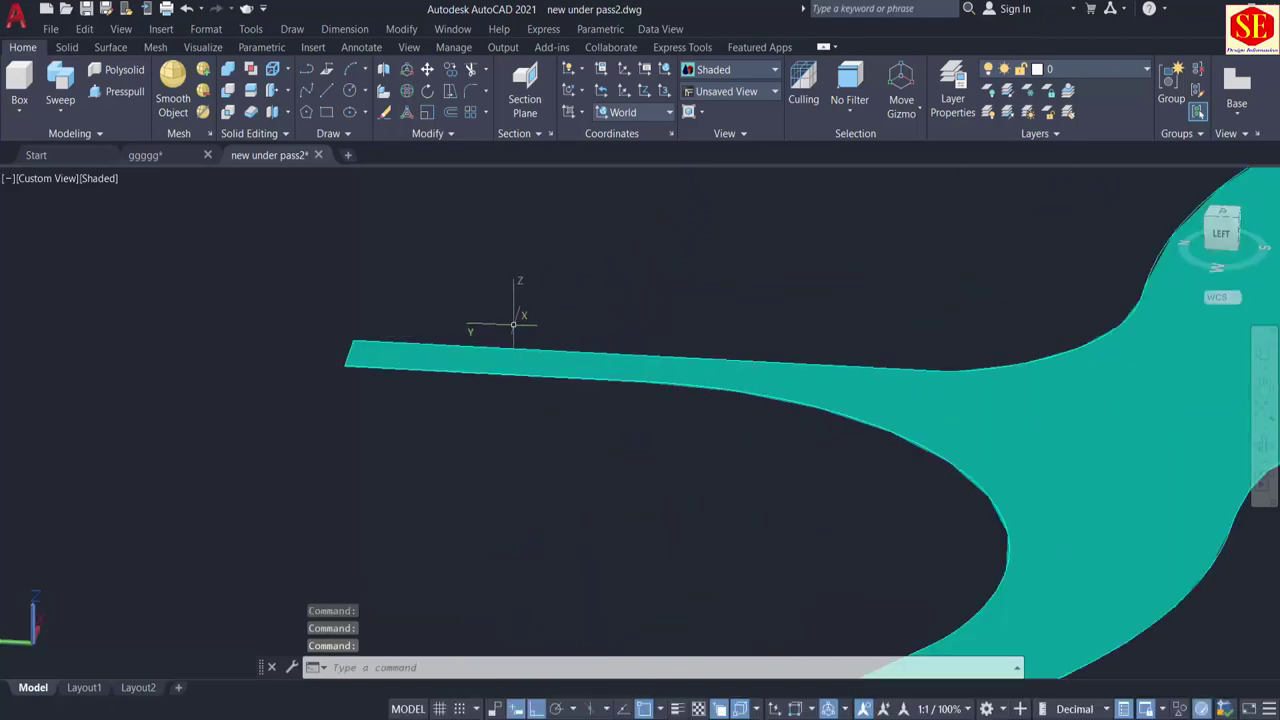
text(m)
key(Return)
click(386, 354)
scroll(384, 360, up, 4)
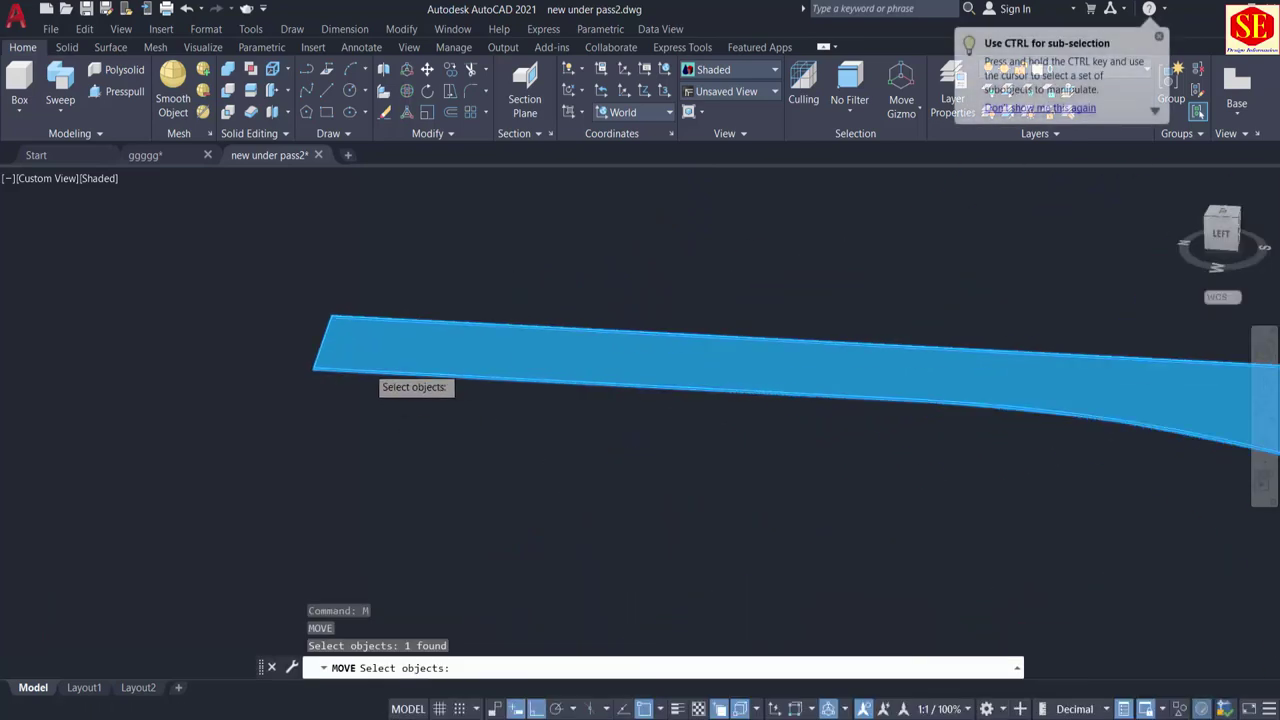
scroll(260, 338, up, 3)
key(Escape)
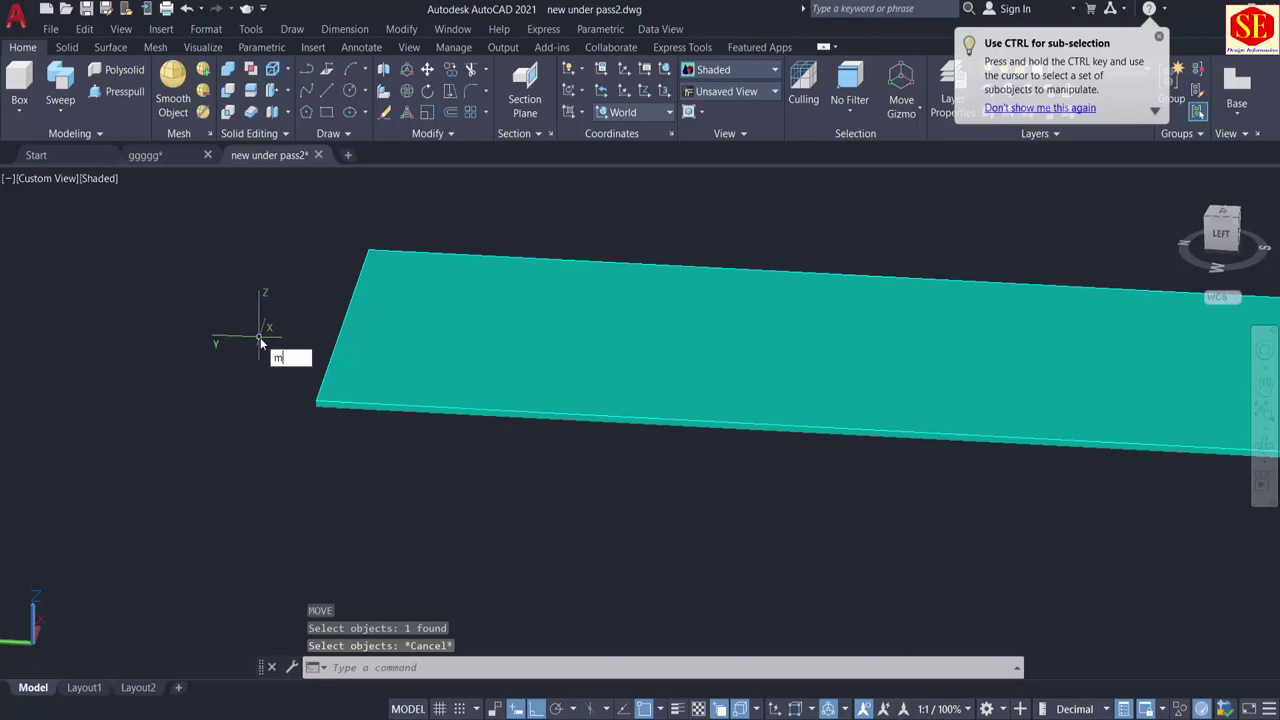
Step: Move the road slab by the upper corner of its straight arm's end onto the matching corner of the original road plan, with Ortho off
text(m)
key(Return)
click(446, 377)
scroll(300, 415, up, 2)
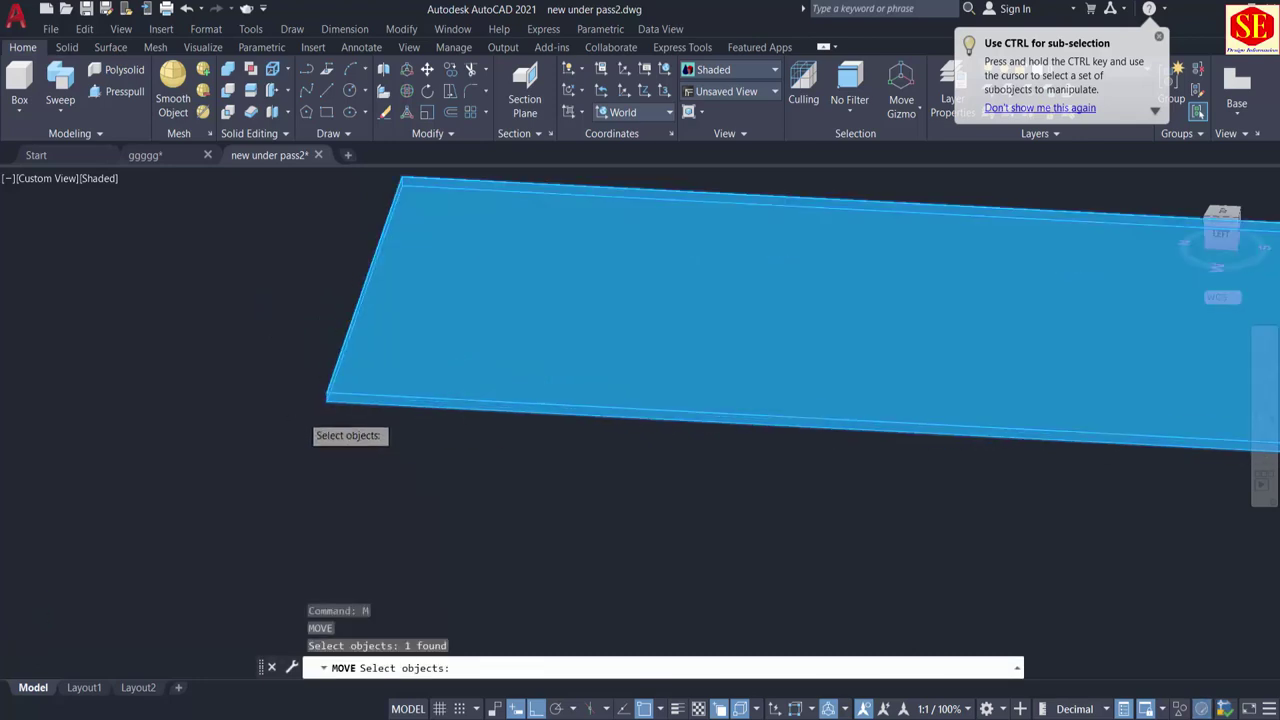
scroll(305, 400, up, 2)
key(Return)
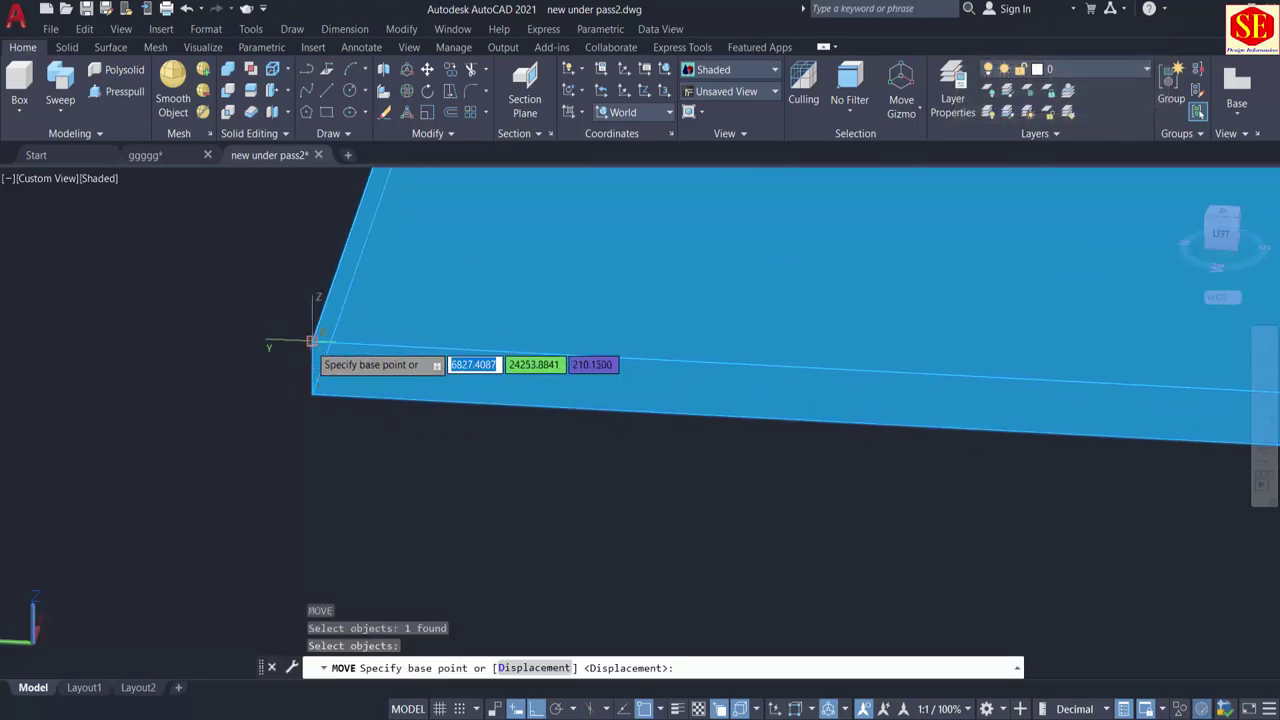
click(312, 341)
scroll(591, 266, down, 6)
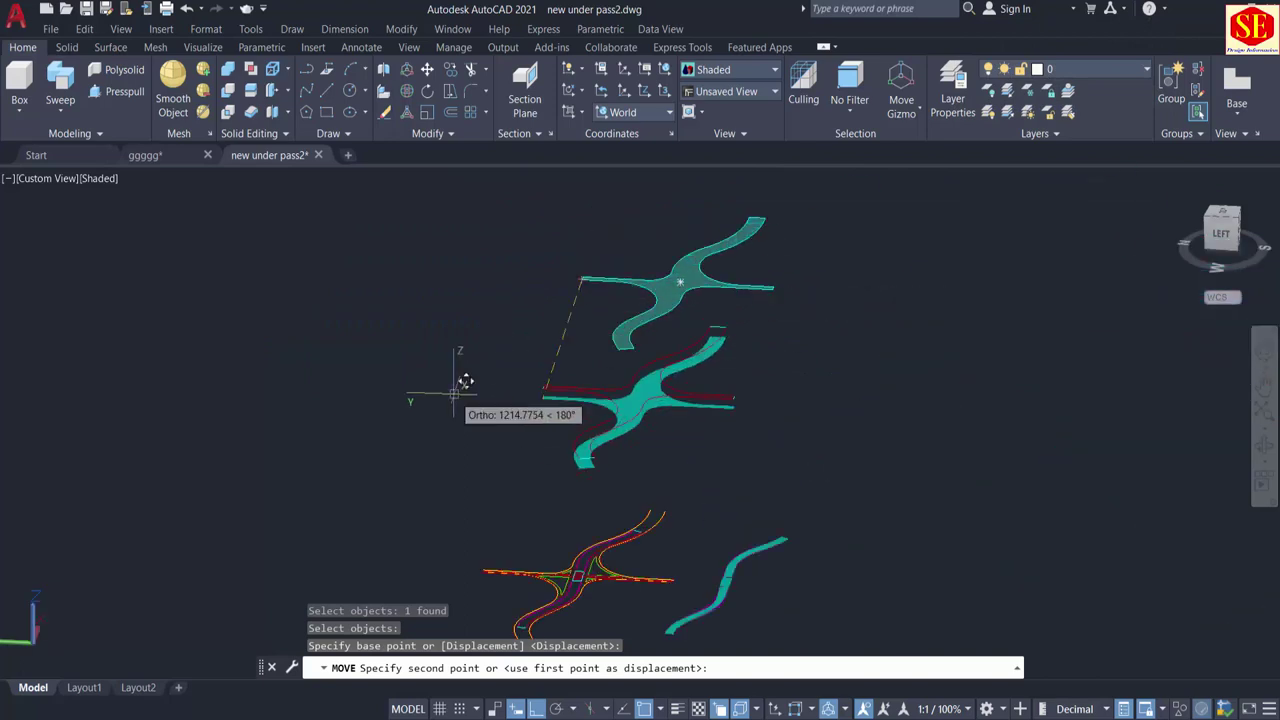
middle_drag(465, 381, 580, 294)
scroll(577, 434, up, 5)
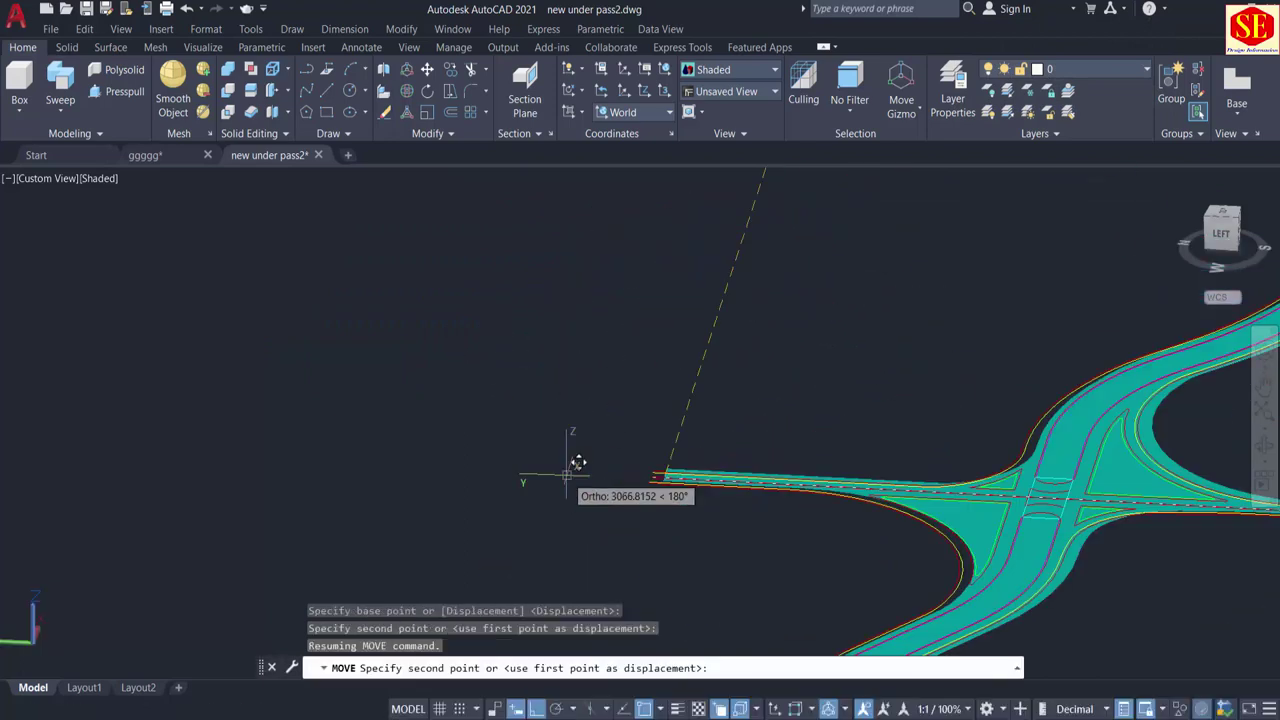
key(F8)
scroll(571, 488, up, 5)
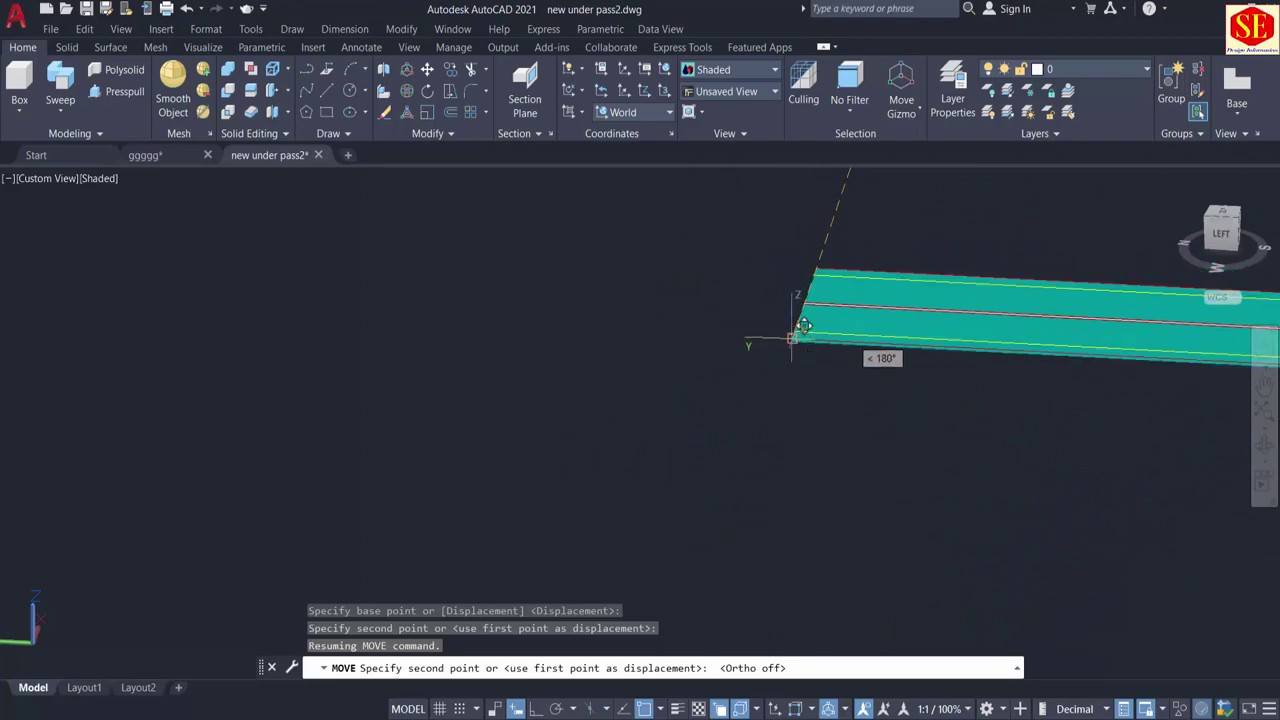
click(804, 326)
scroll(351, 271, down, 6)
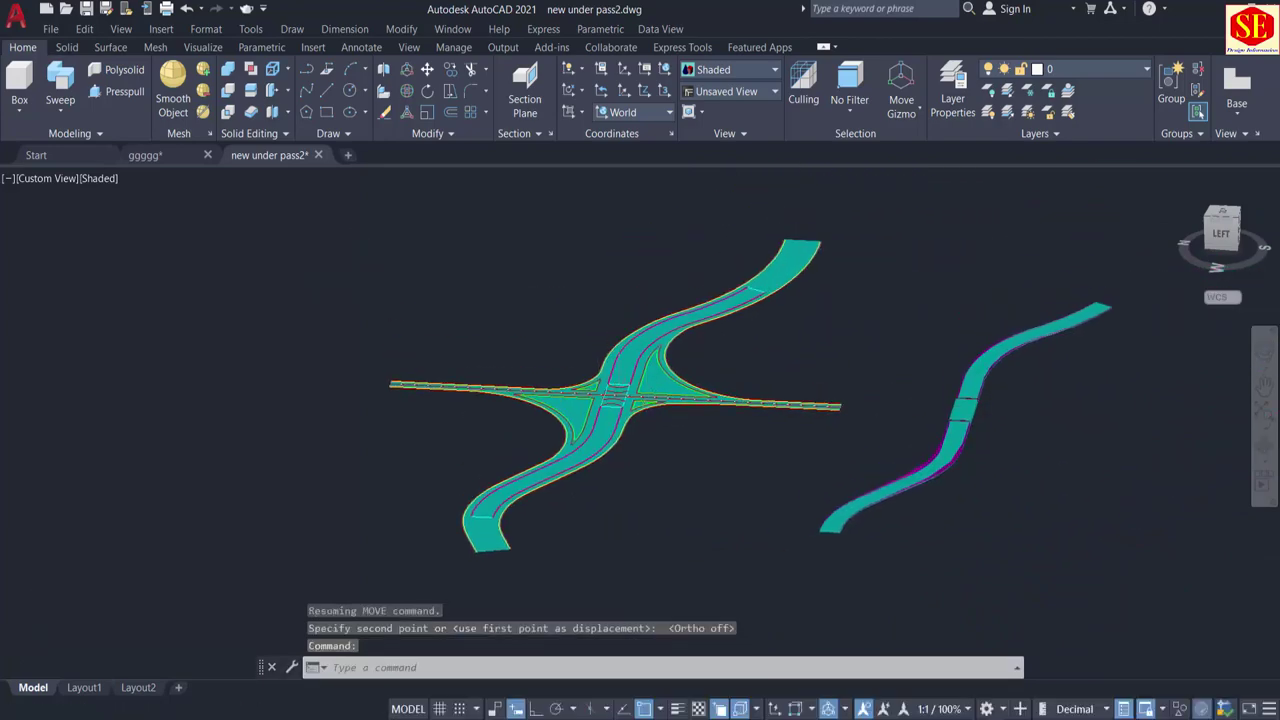
Step: Examine the placed road slab around the intersection, its traffic islands and the underpass lines from several angles
scroll(625, 431, up, 3)
shift+middle_drag(600, 469, 746, 506)
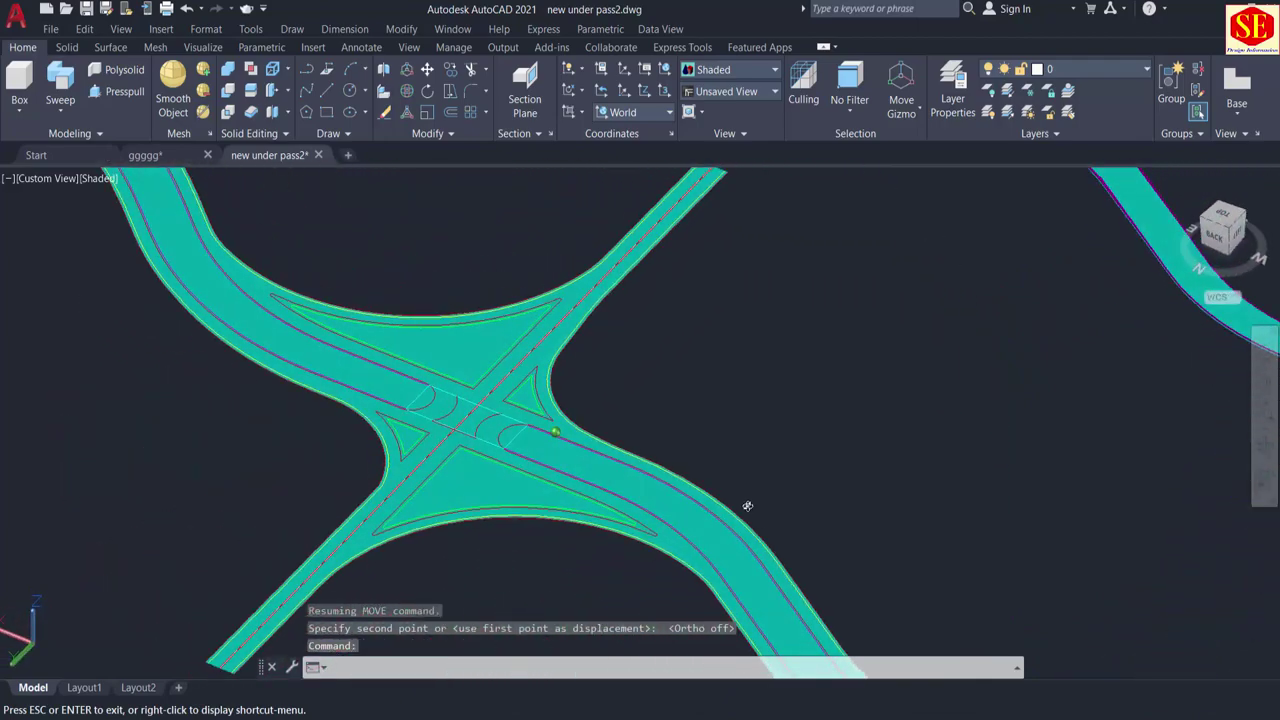
middle_drag(497, 336, 520, 294)
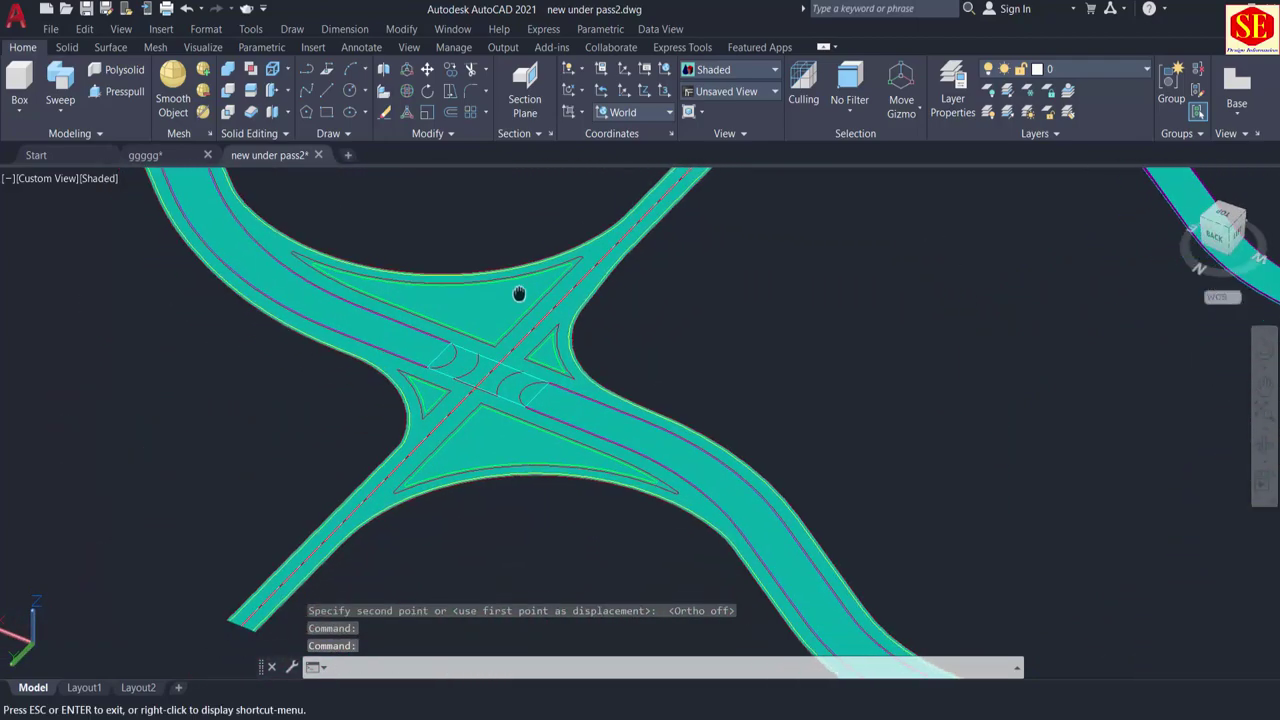
scroll(522, 362, up, 3)
scroll(445, 352, down, 4)
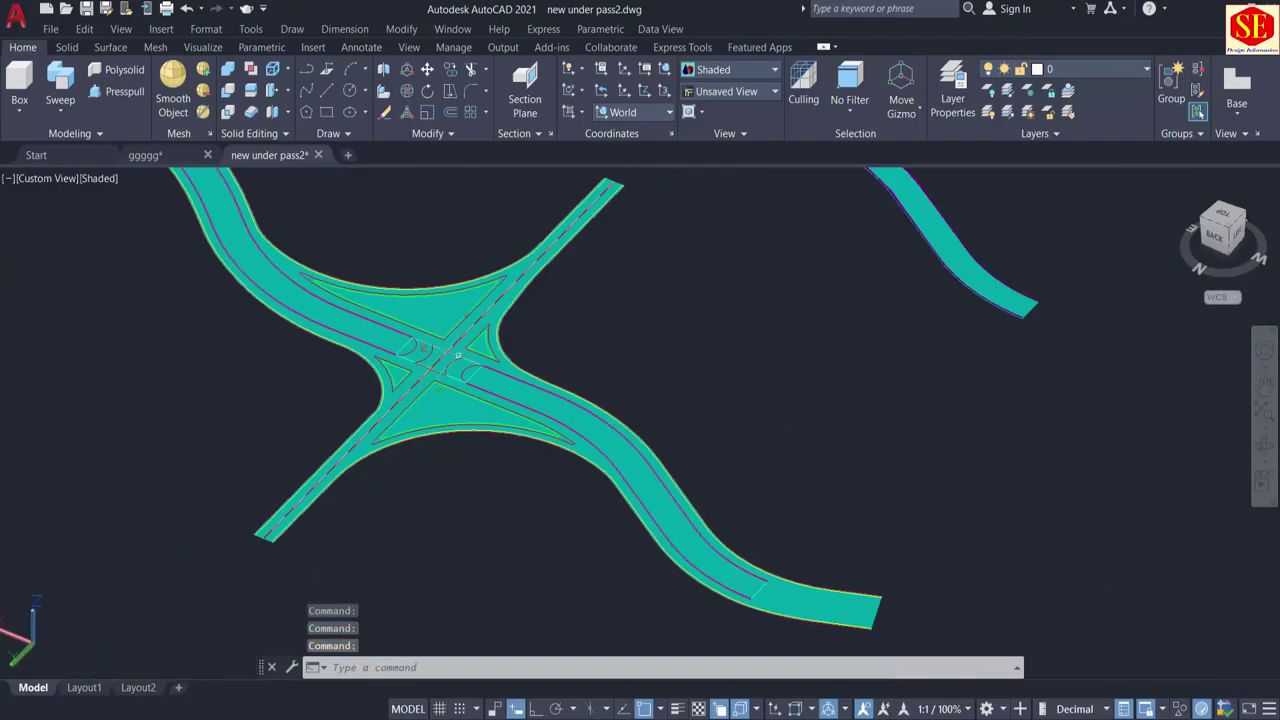
scroll(452, 398, up, 2)
middle_drag(457, 392, 492, 509)
scroll(480, 389, down, 5)
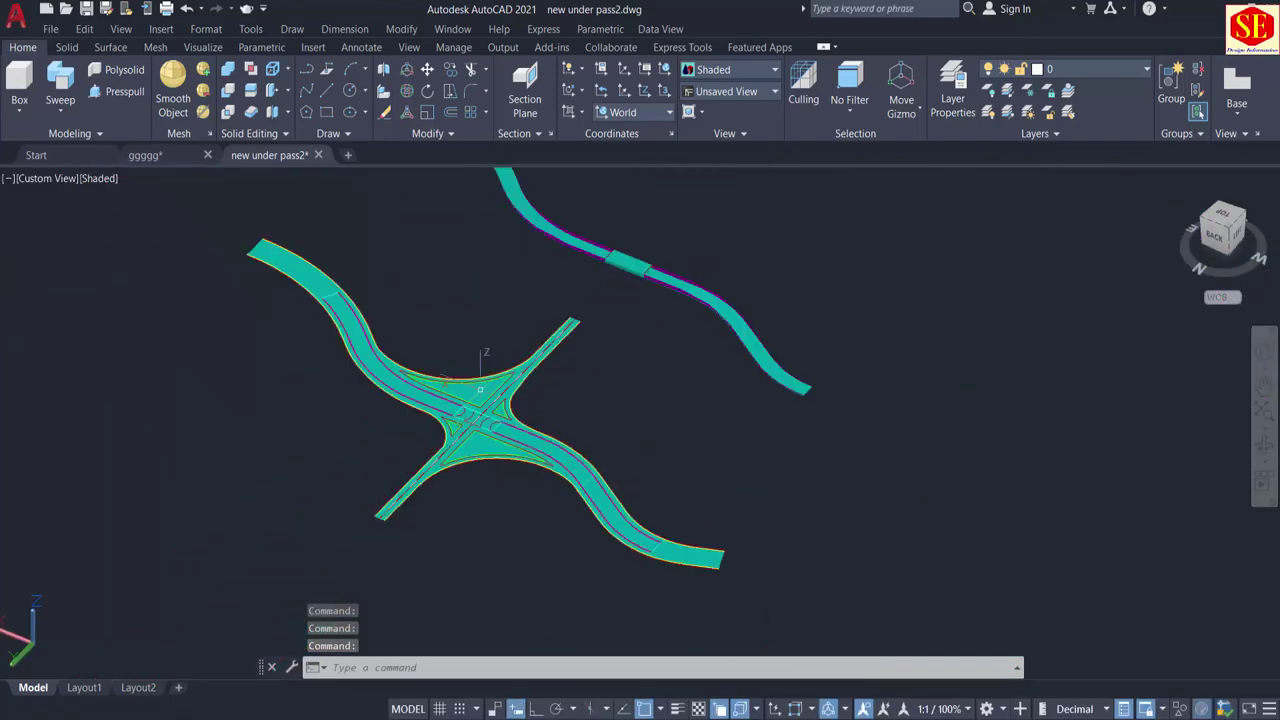
scroll(675, 535, up, 3)
shift+middle_drag(600, 386, 663, 348)
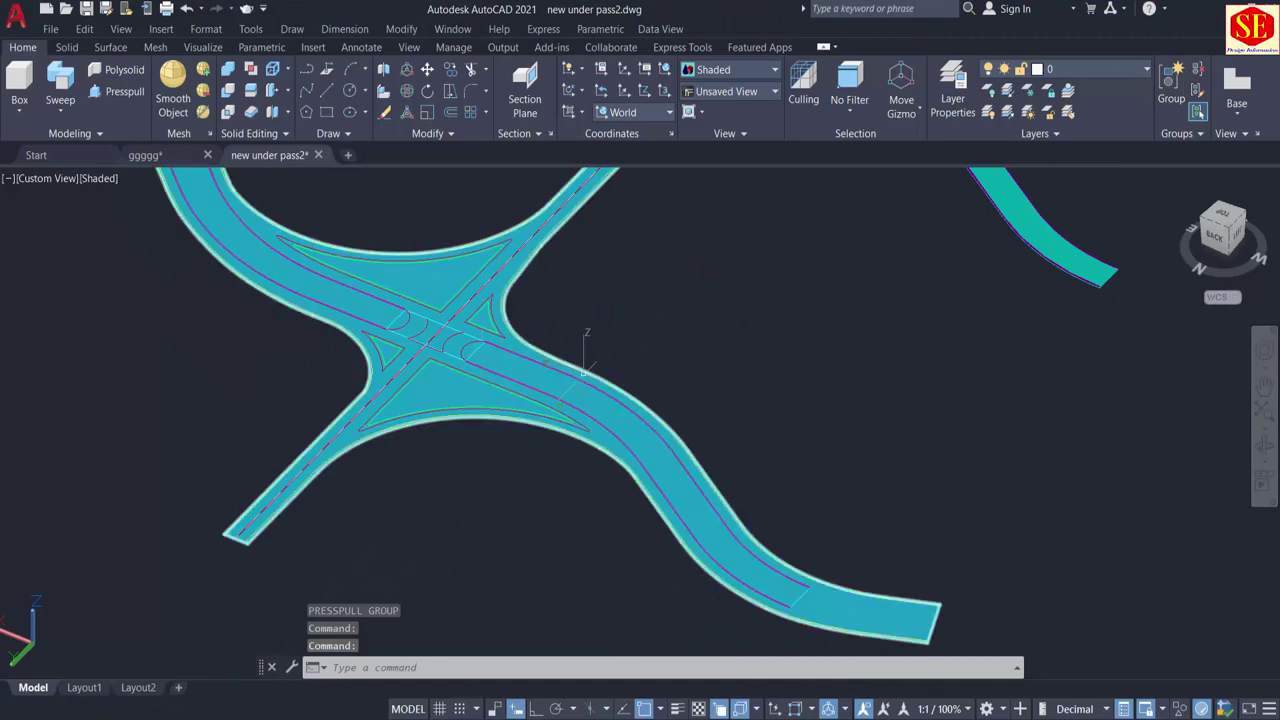
shift+middle_drag(505, 390, 649, 352)
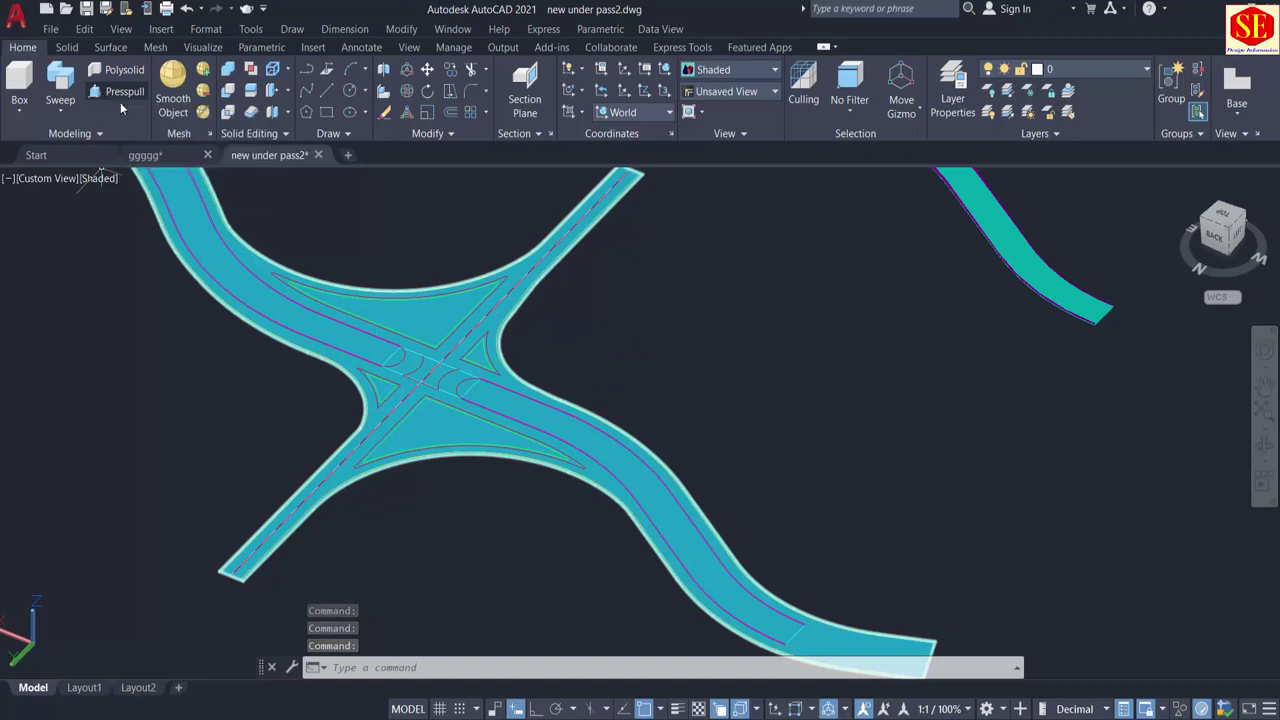
Step: Presspull the two curved underpass strips on either side of the intersection down through the road slab to cut openings
click(110, 98)
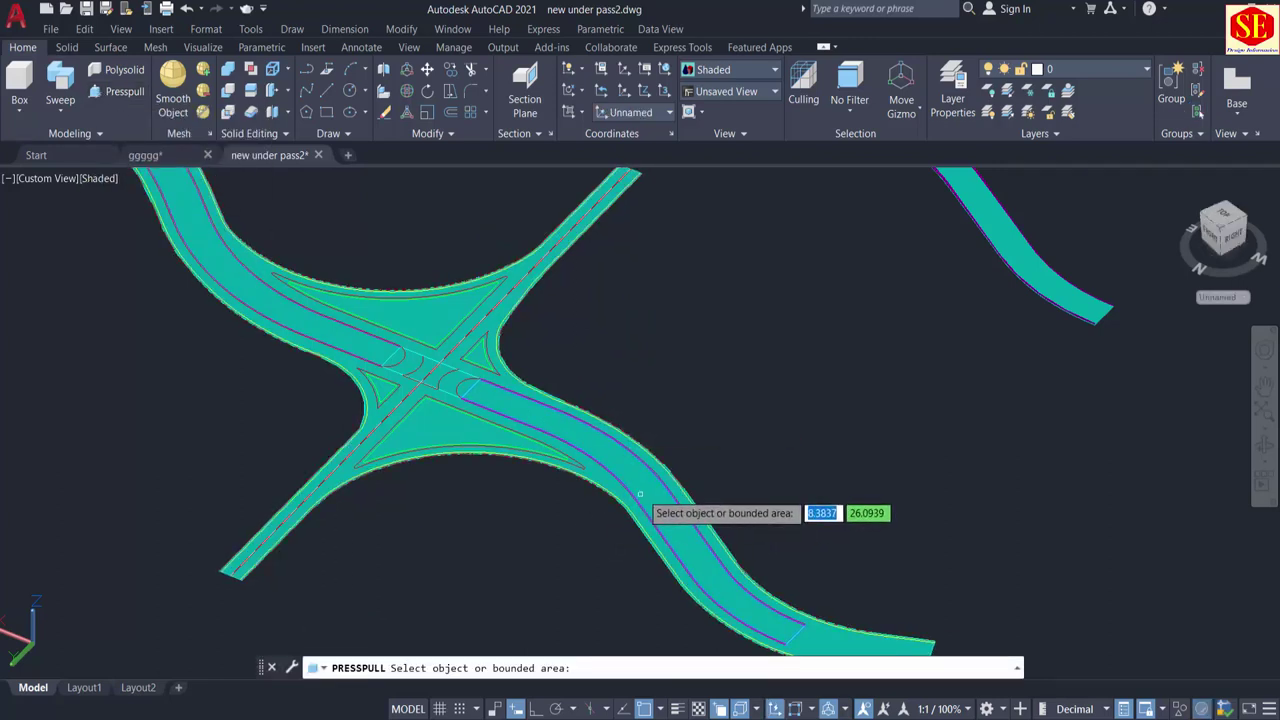
click(643, 488)
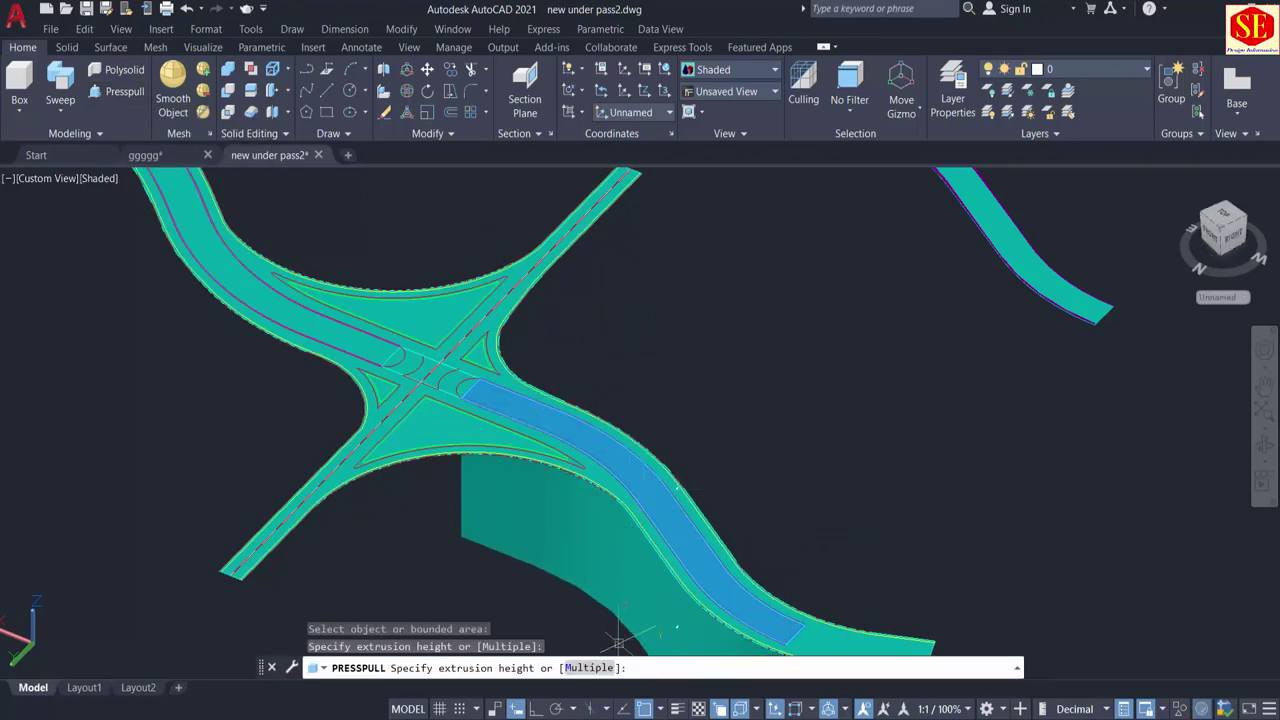
click(557, 605)
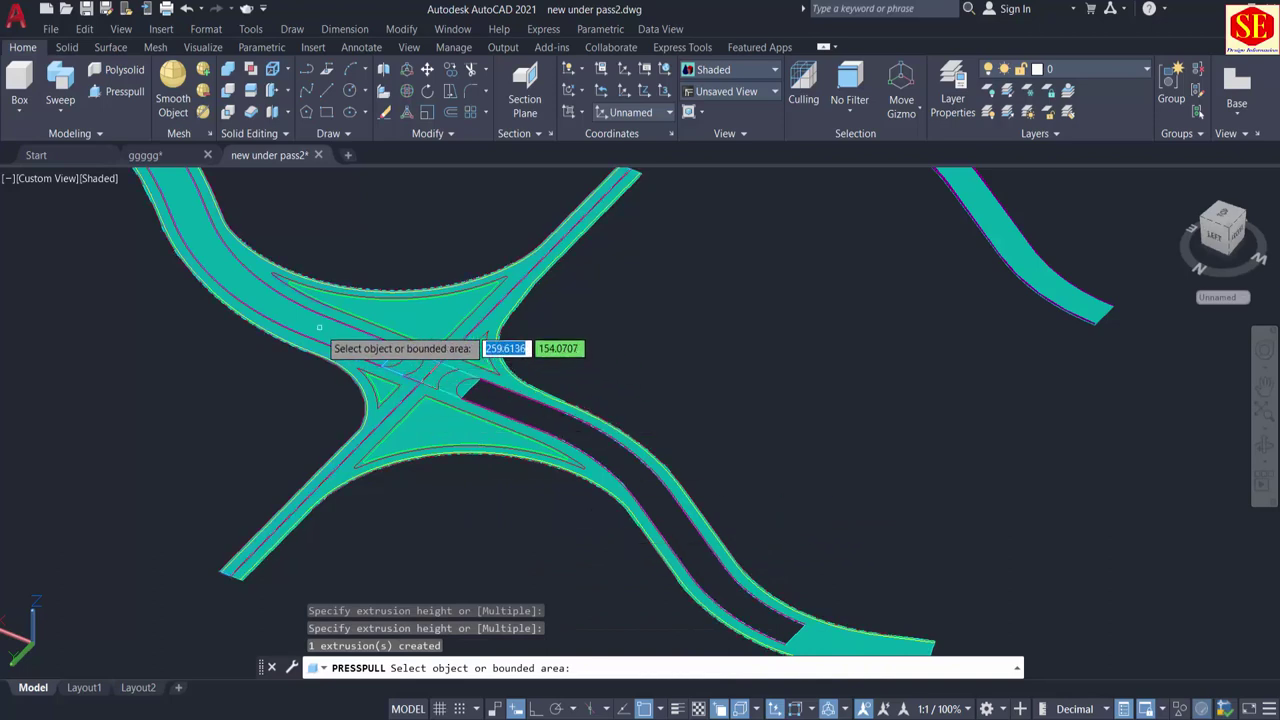
shift+middle_drag(318, 334, 493, 490)
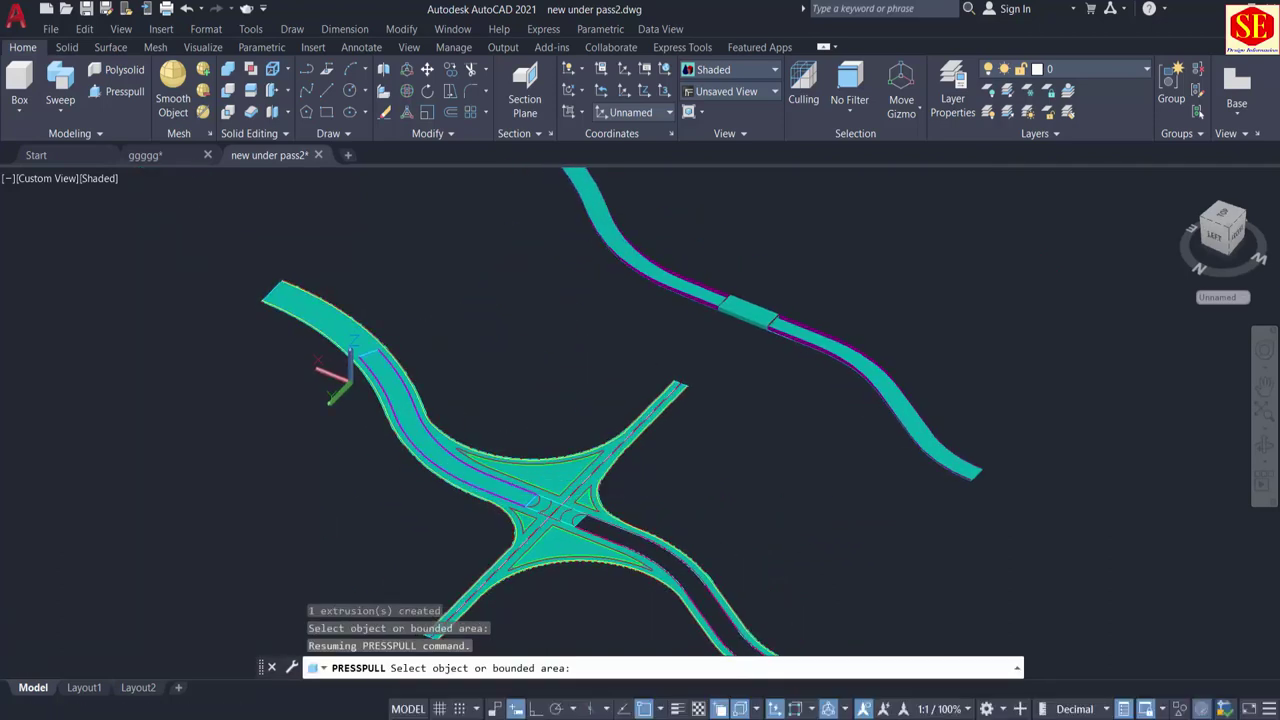
click(442, 459)
click(424, 540)
scroll(467, 464, up, 3)
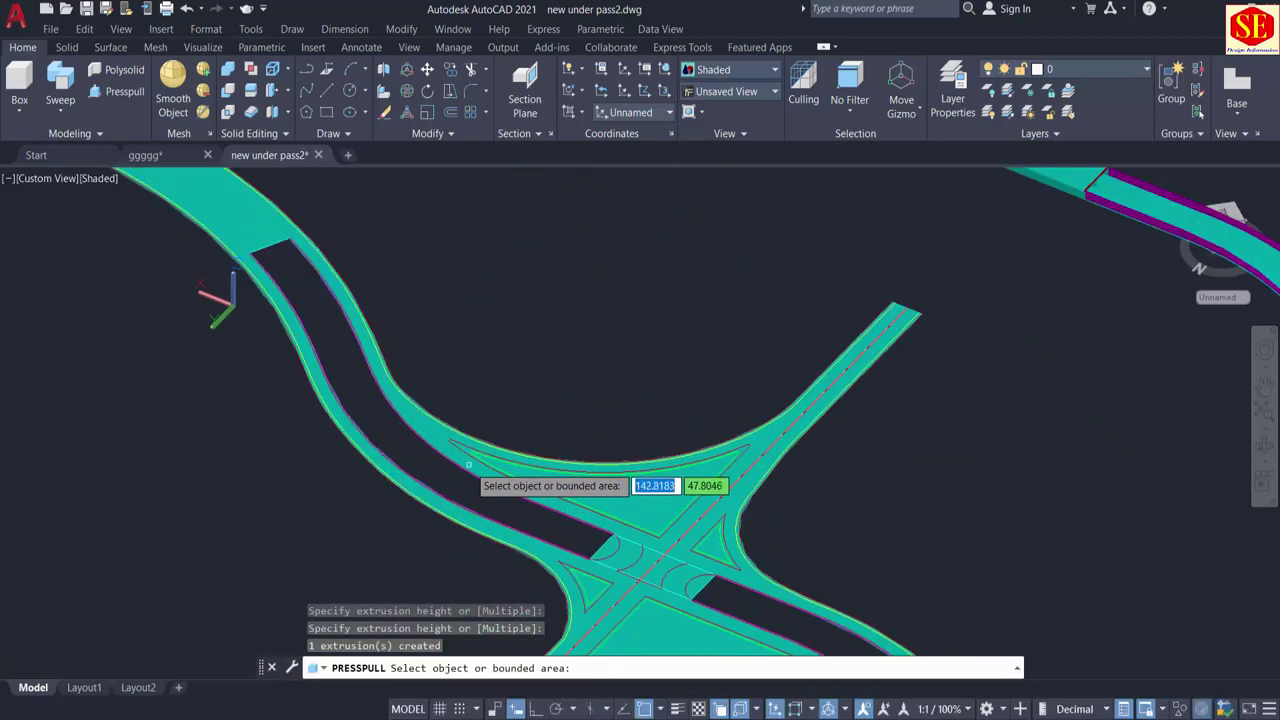
shift+middle_drag(468, 465, 359, 302)
shift+middle_drag(832, 300, 678, 228)
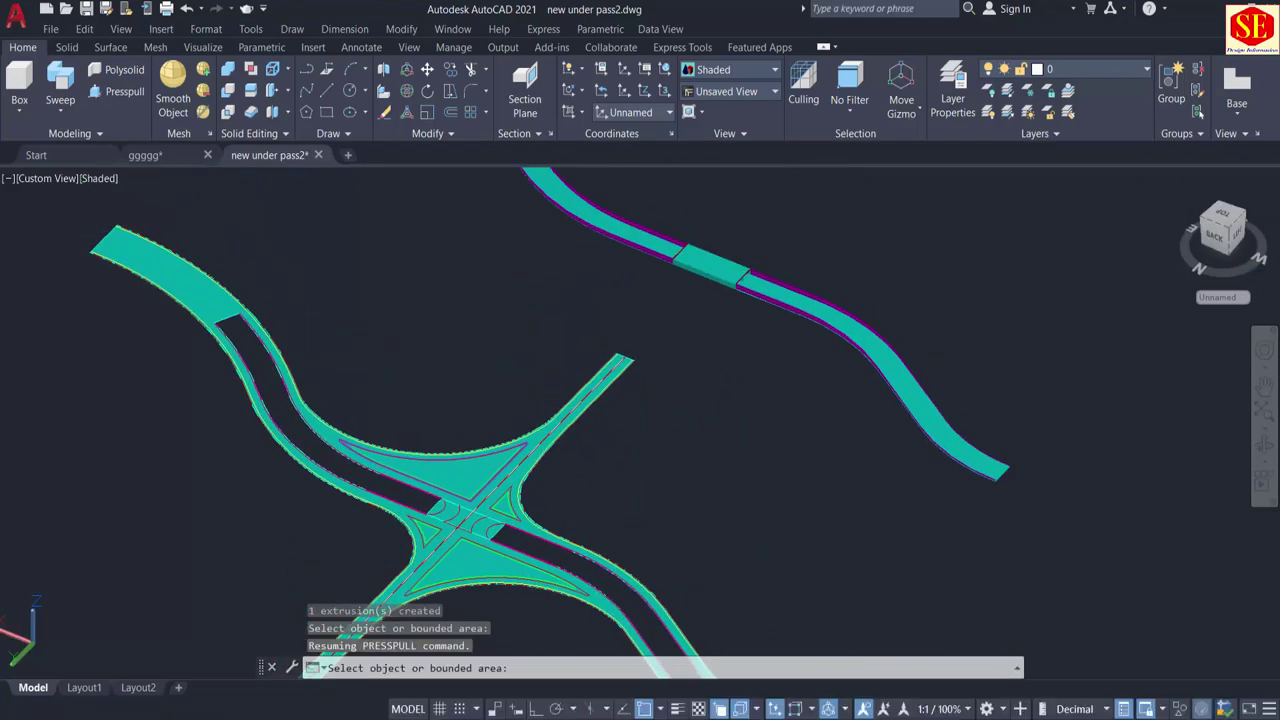
Step: Presspull the area inside the inner outline of the nearer large triangular traffic island down through the road slab
scroll(393, 497, up, 2)
shift+middle_drag(391, 497, 514, 366)
scroll(514, 363, up, 2)
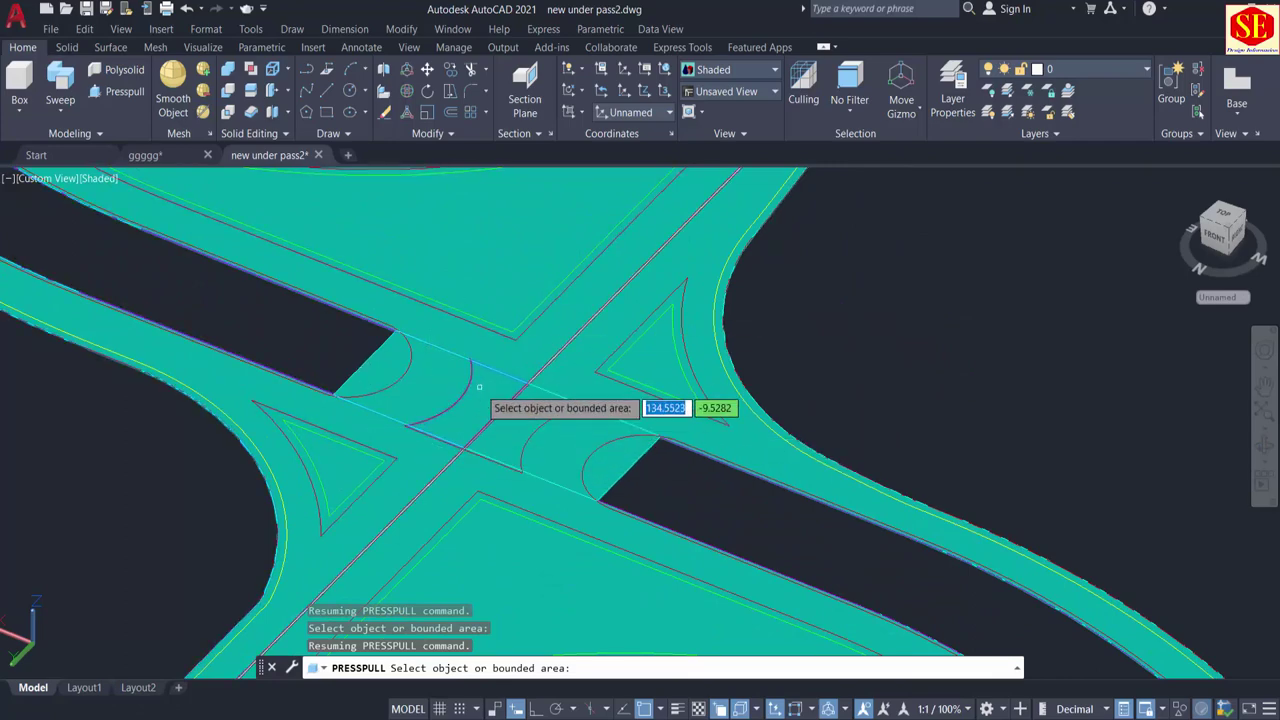
scroll(540, 340, down, 3)
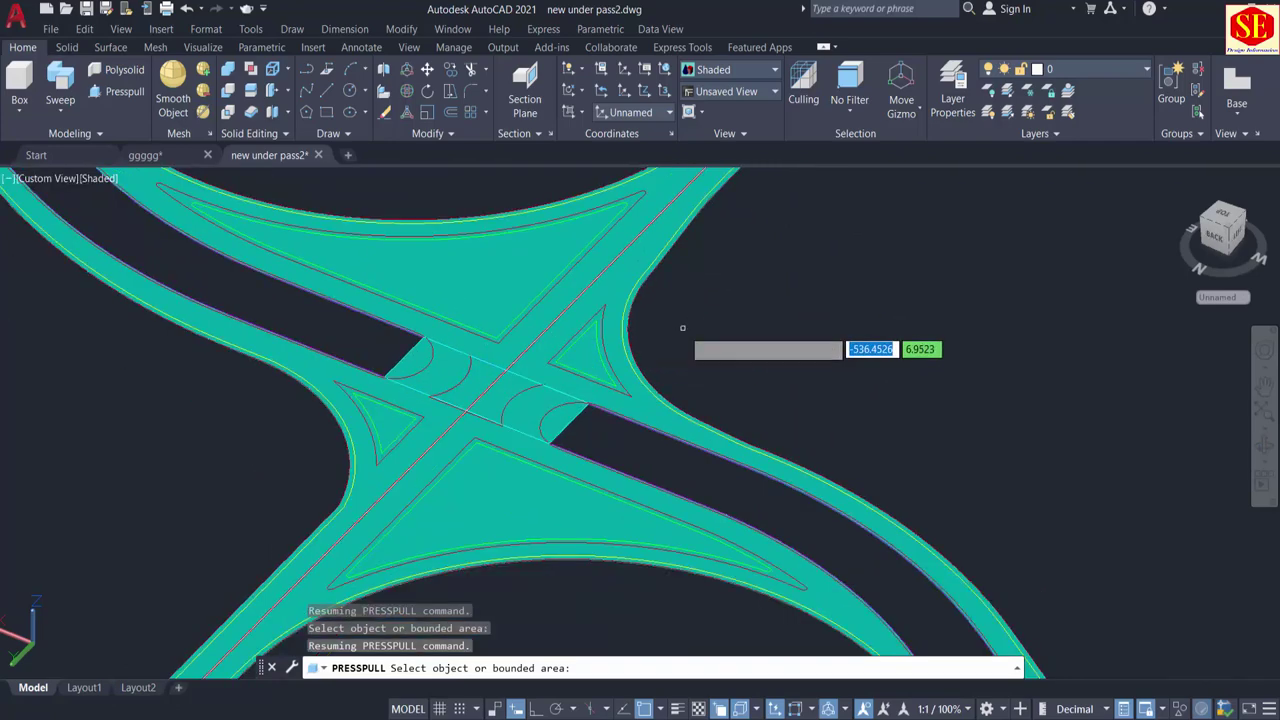
middle_drag(686, 334, 775, 386)
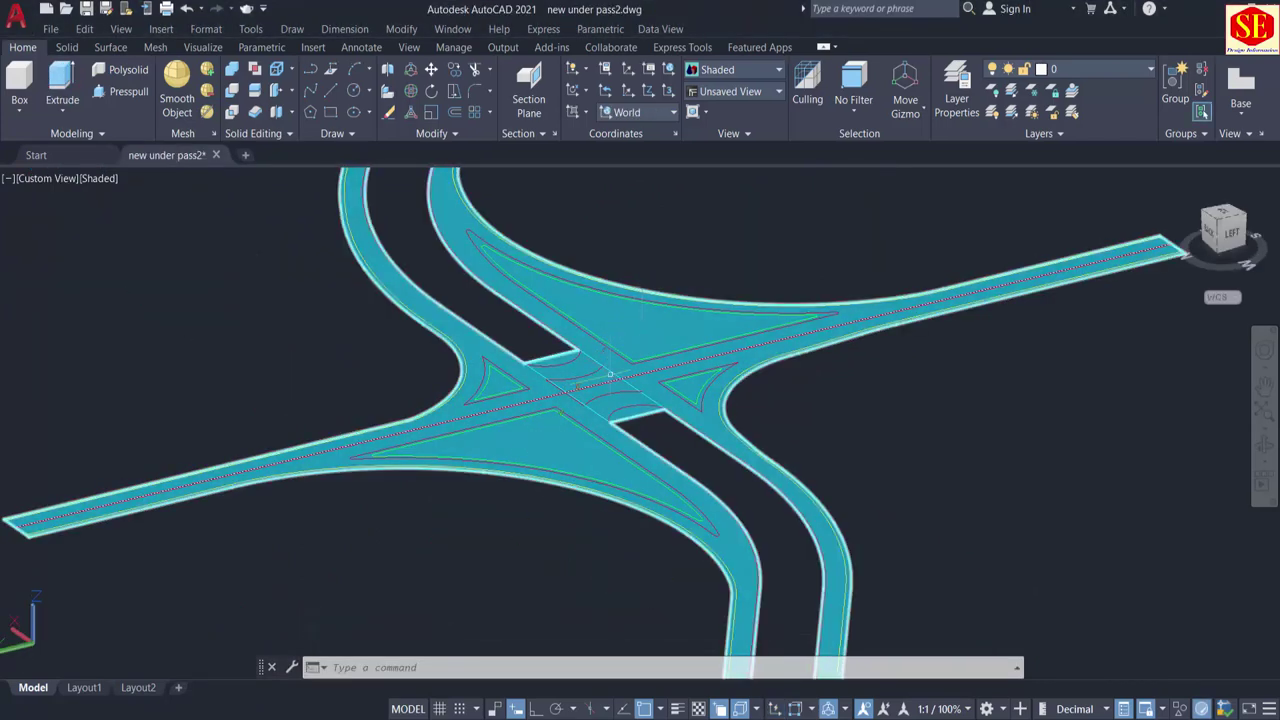
click(121, 91)
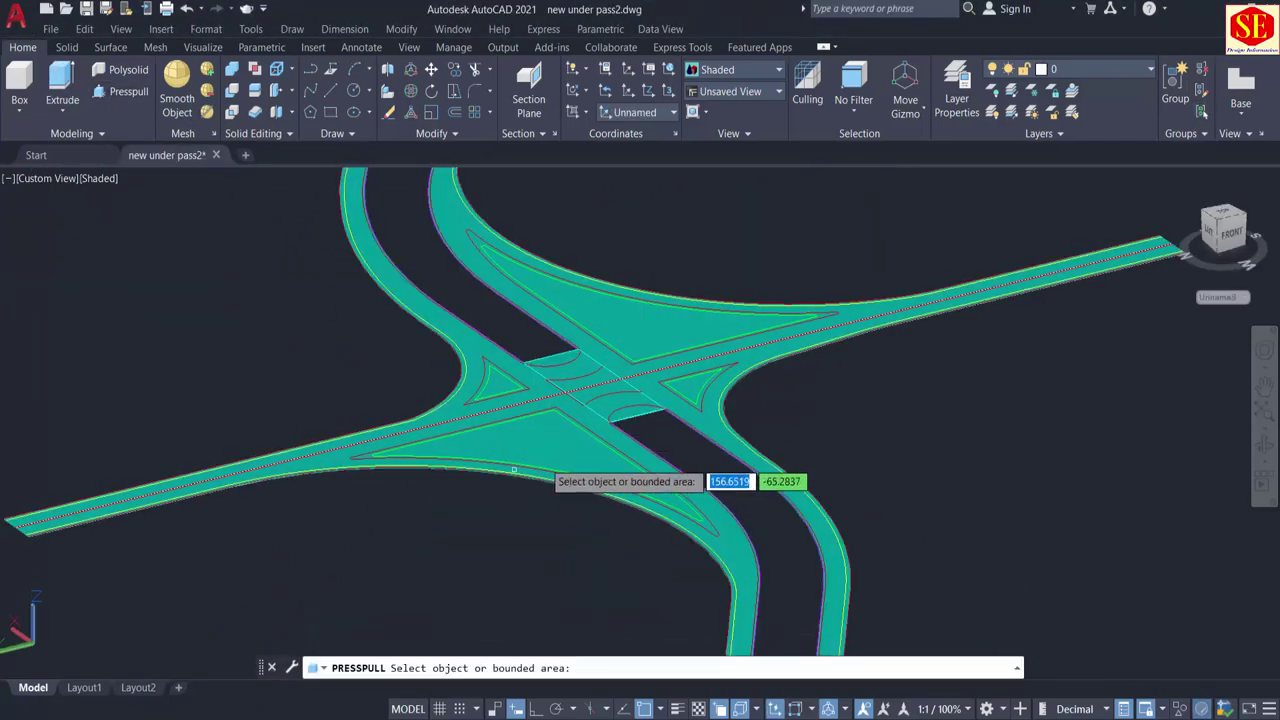
click(560, 435)
click(523, 489)
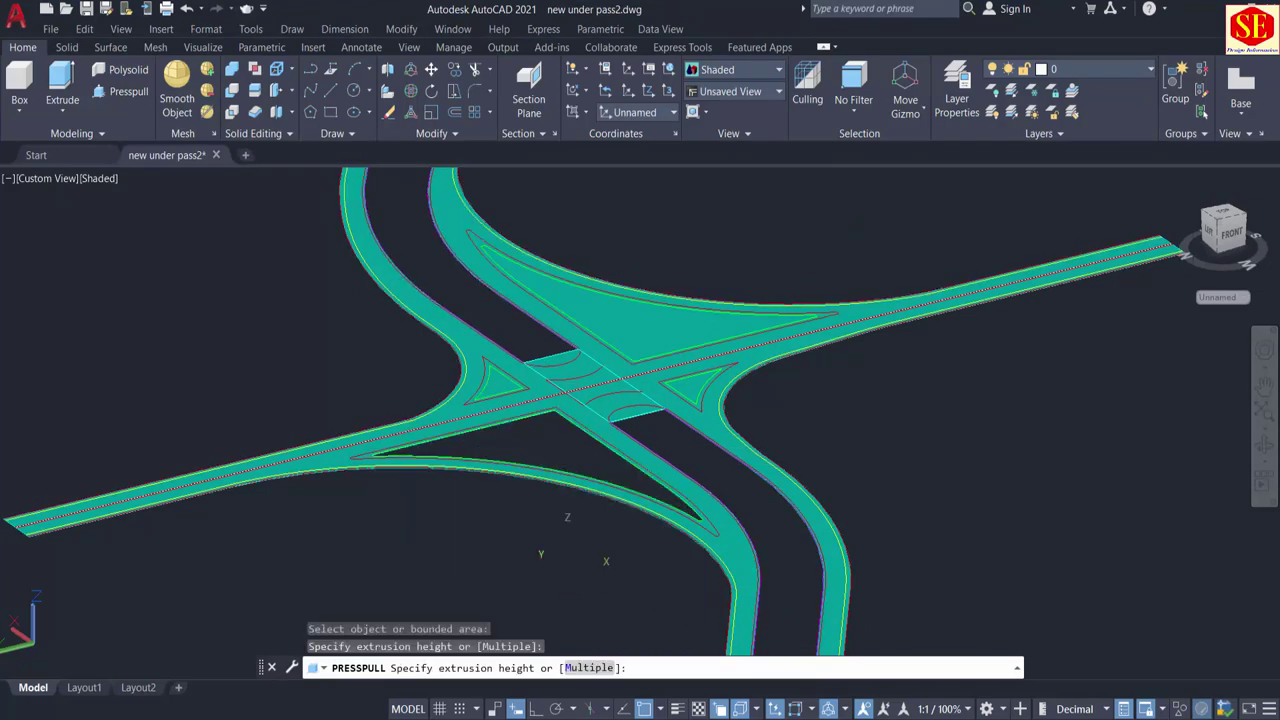
Step: Presspull the inner outline of the opened large island upward by 1 to form its solid infill
scroll(645, 482, up, 3)
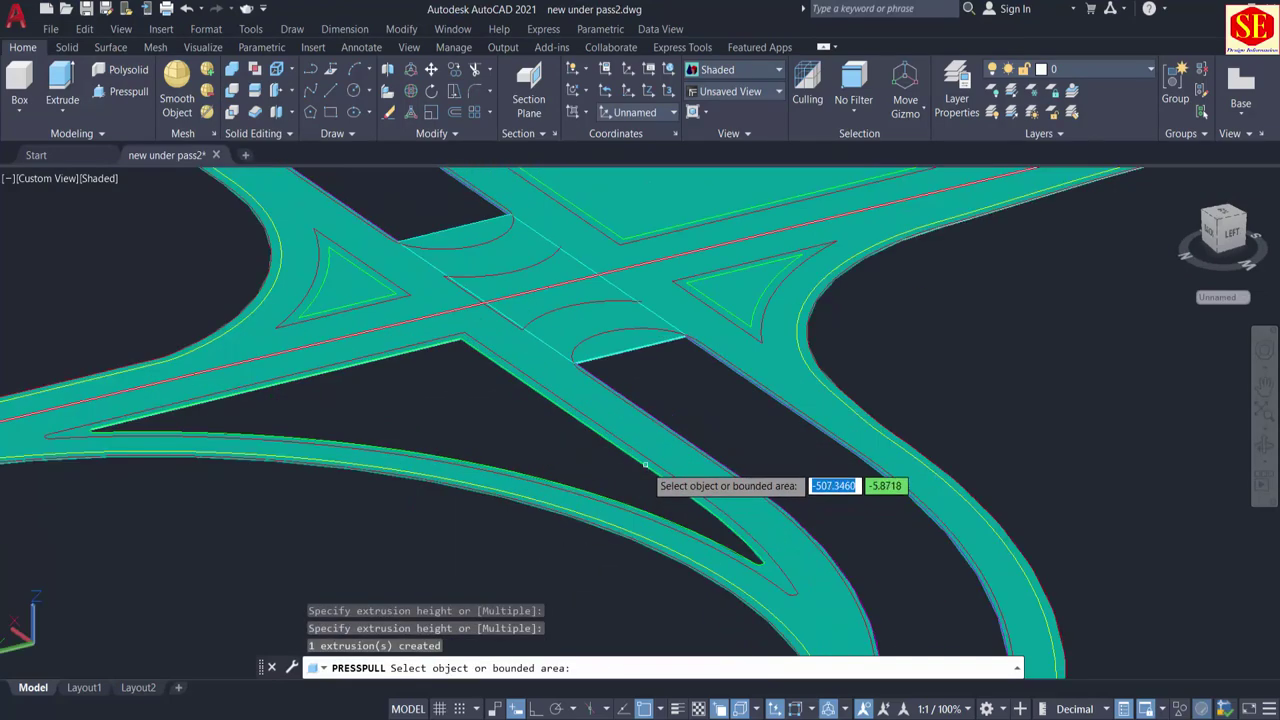
click(645, 464)
click(519, 378)
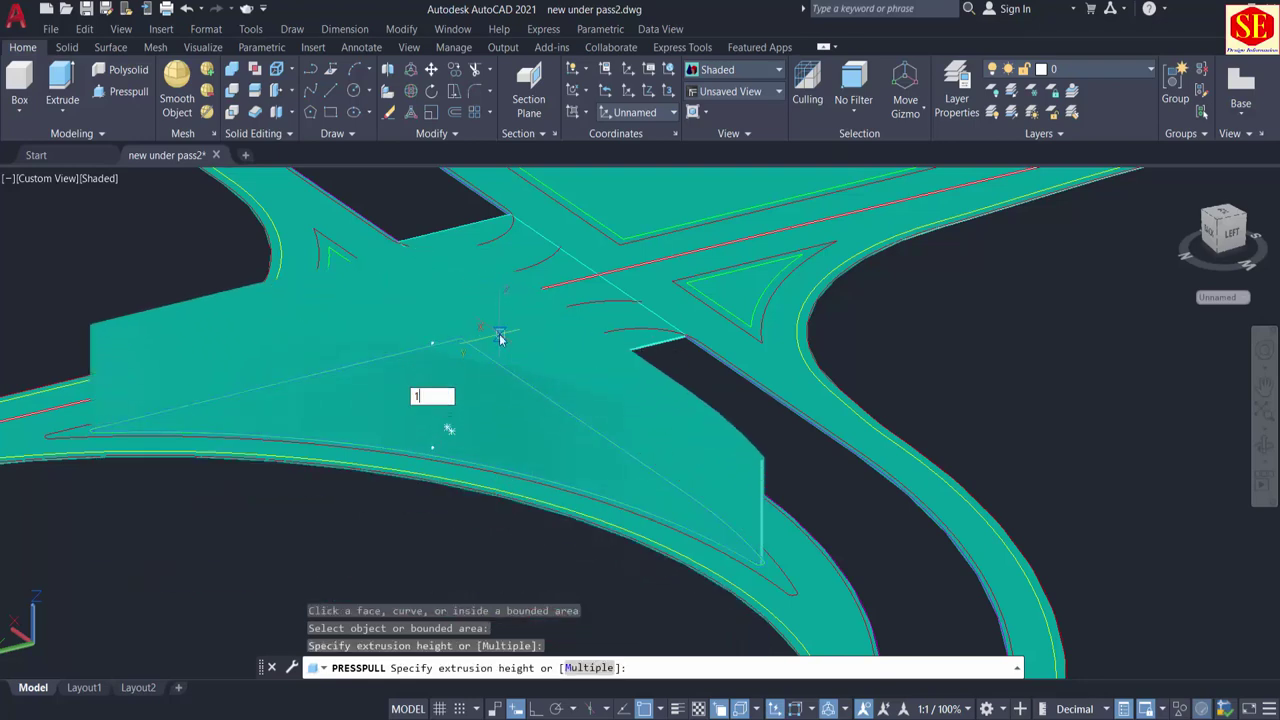
key(Return)
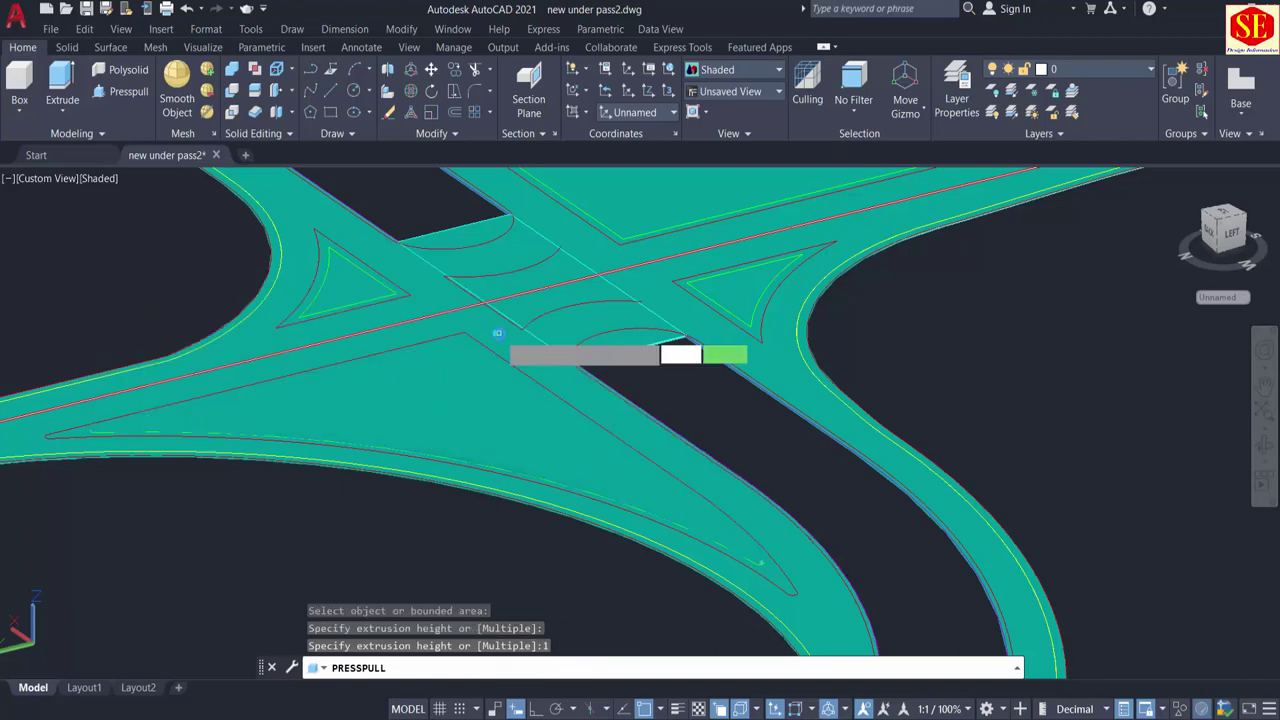
key(Return)
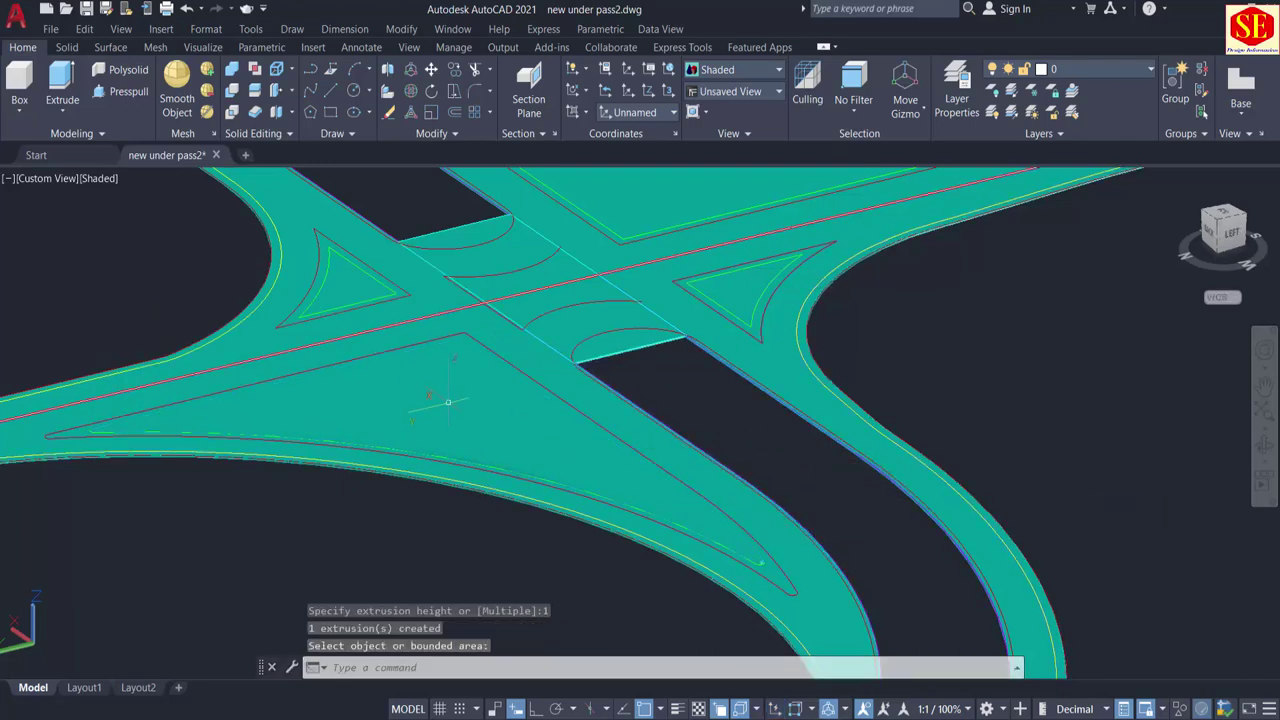
Step: Set the colour of the large island's infill solid to Green
click(440, 400)
click(652, 324)
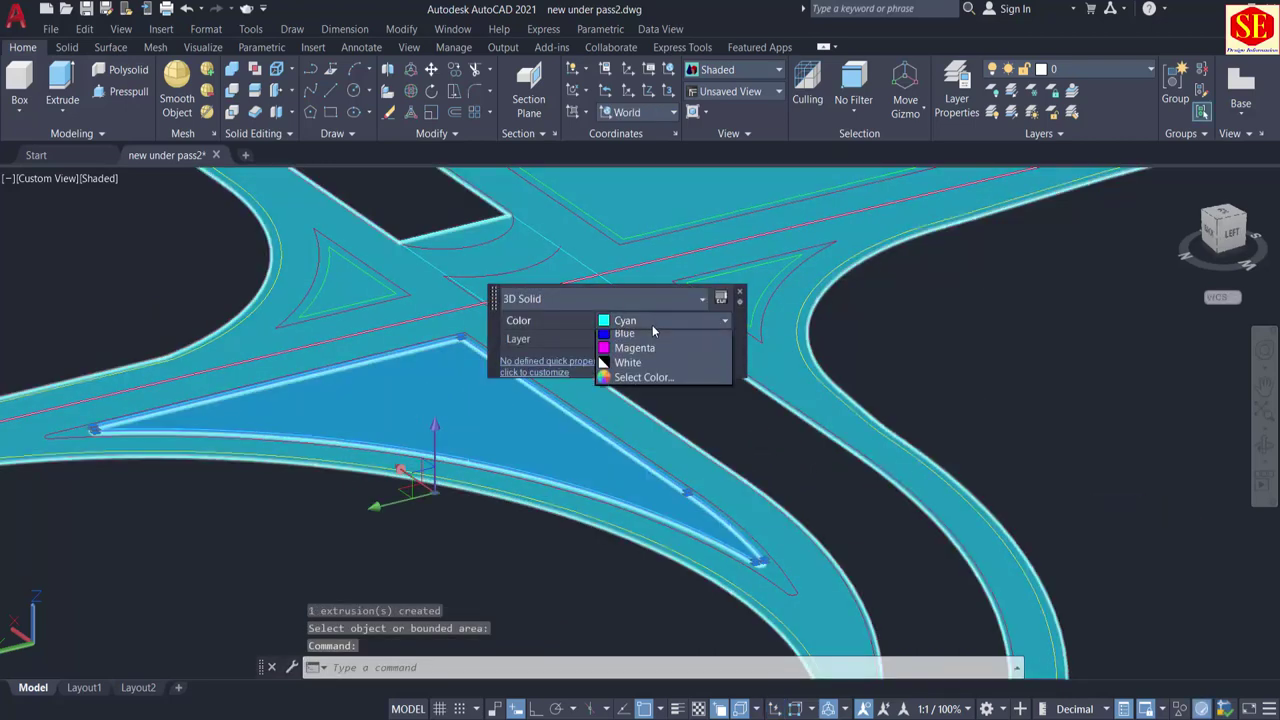
click(642, 390)
key(Escape)
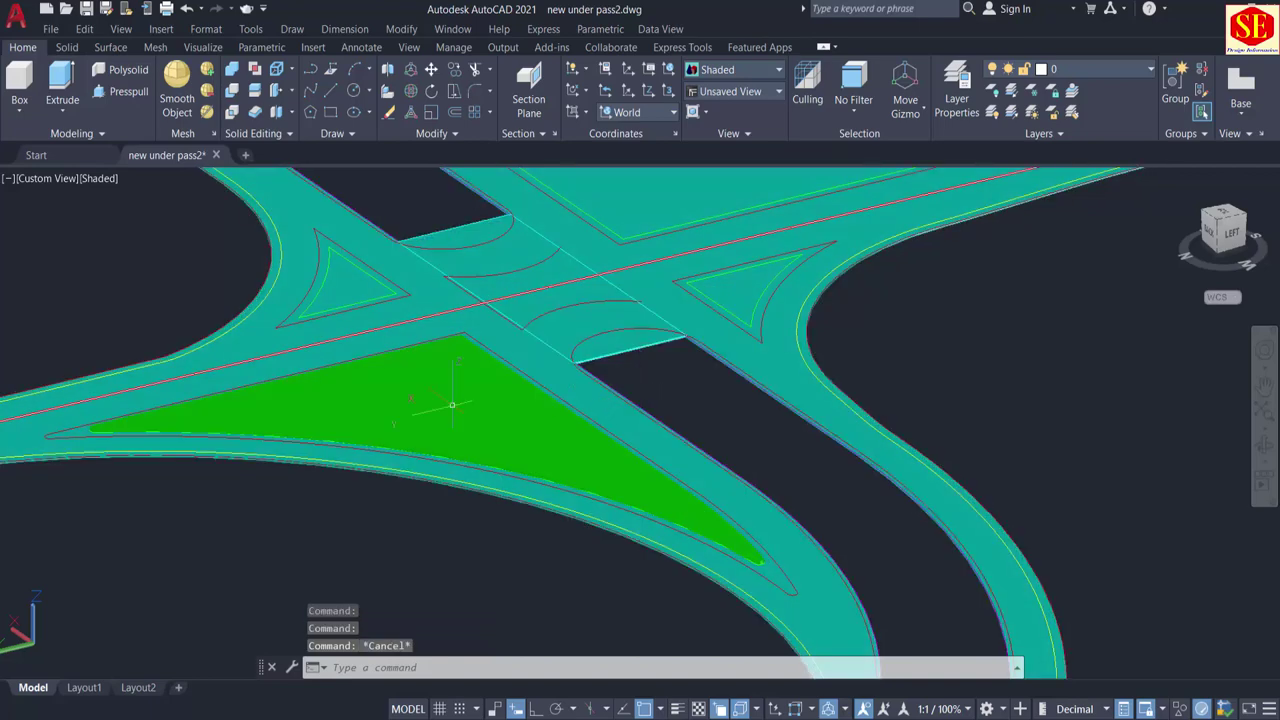
Step: Presspull the narrow border band around the green island down through the road slab to cut it out
shift+middle_drag(443, 400, 500, 566)
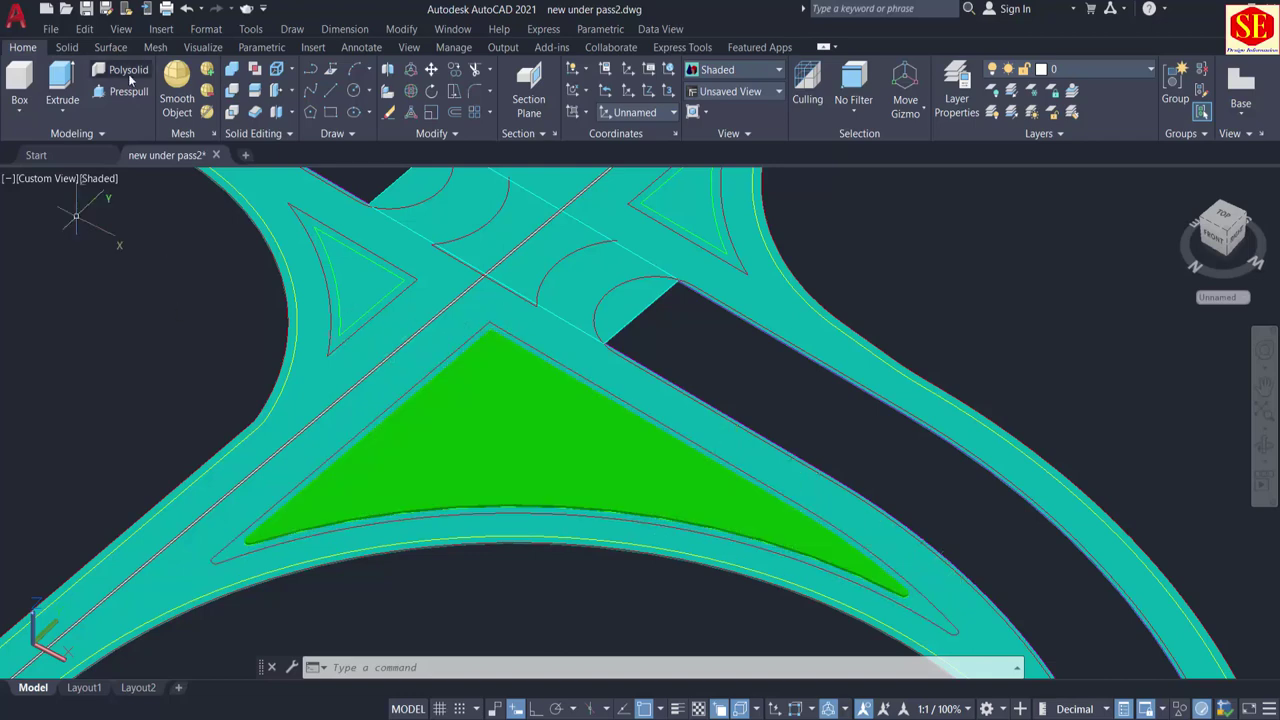
click(119, 97)
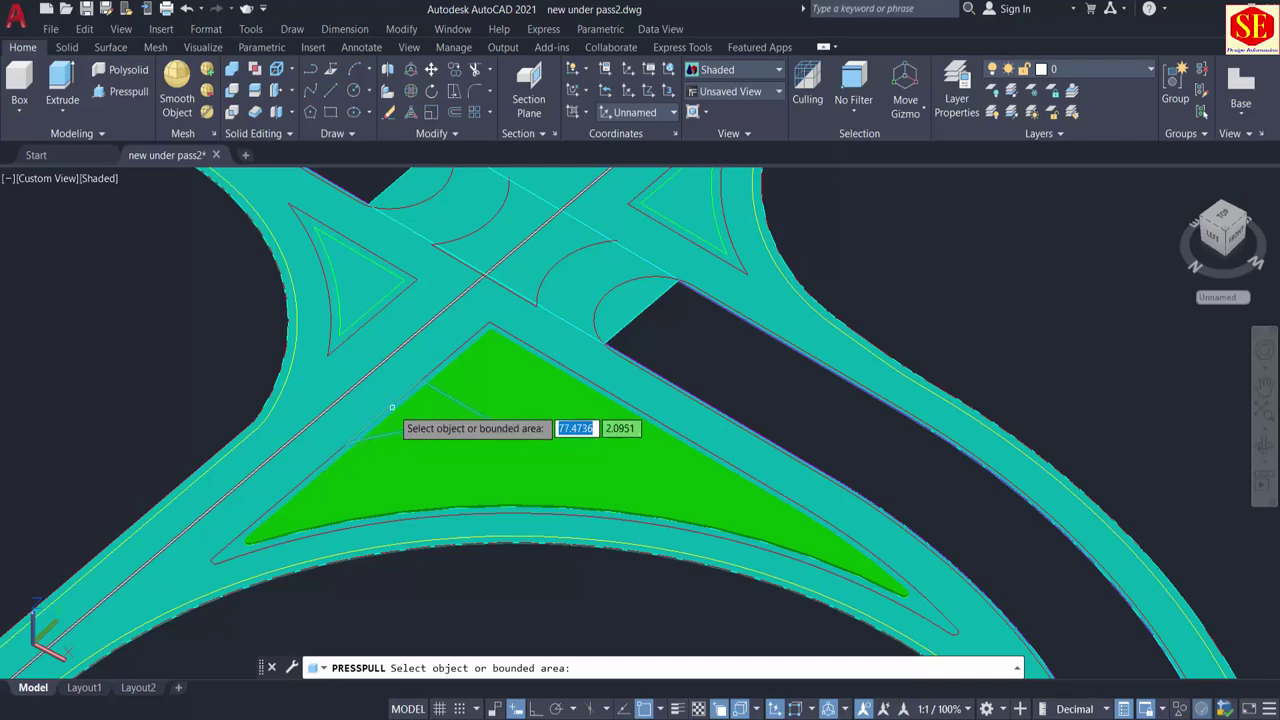
click(543, 460)
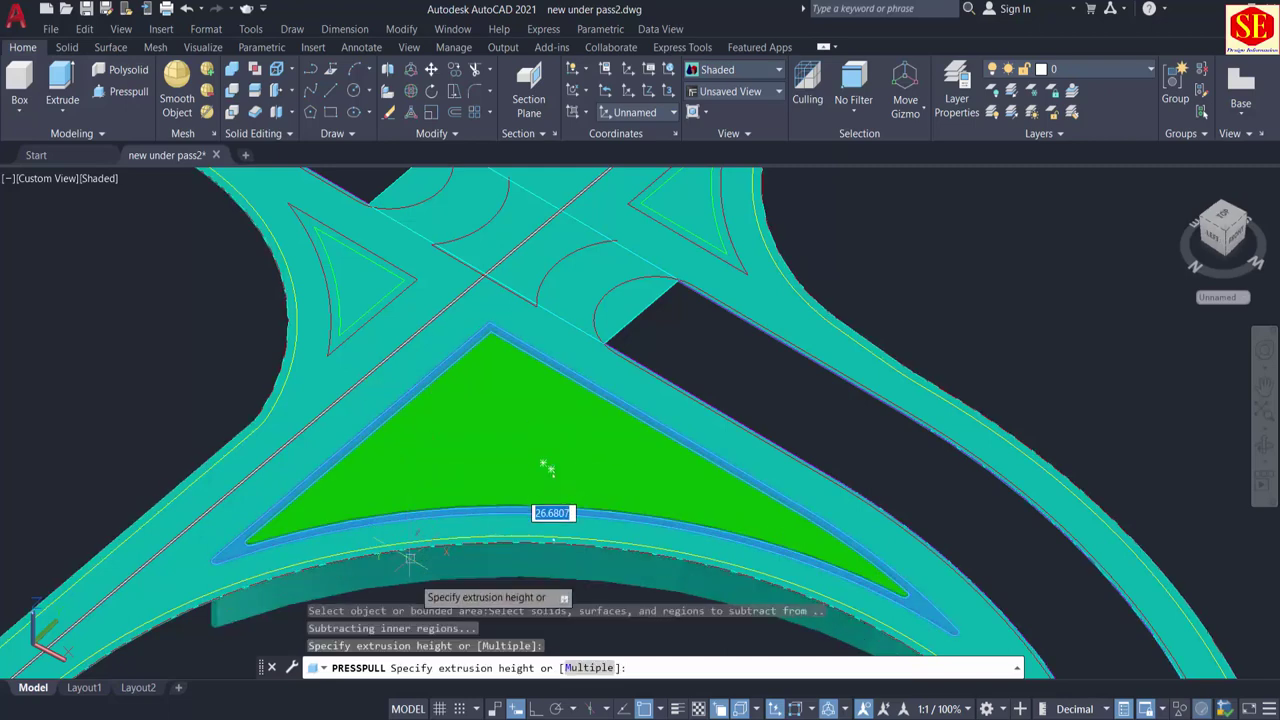
click(501, 598)
Step: Presspull the outer outline of the large island upward by 0.5 to form its kerb solid
scroll(430, 476, up, 3)
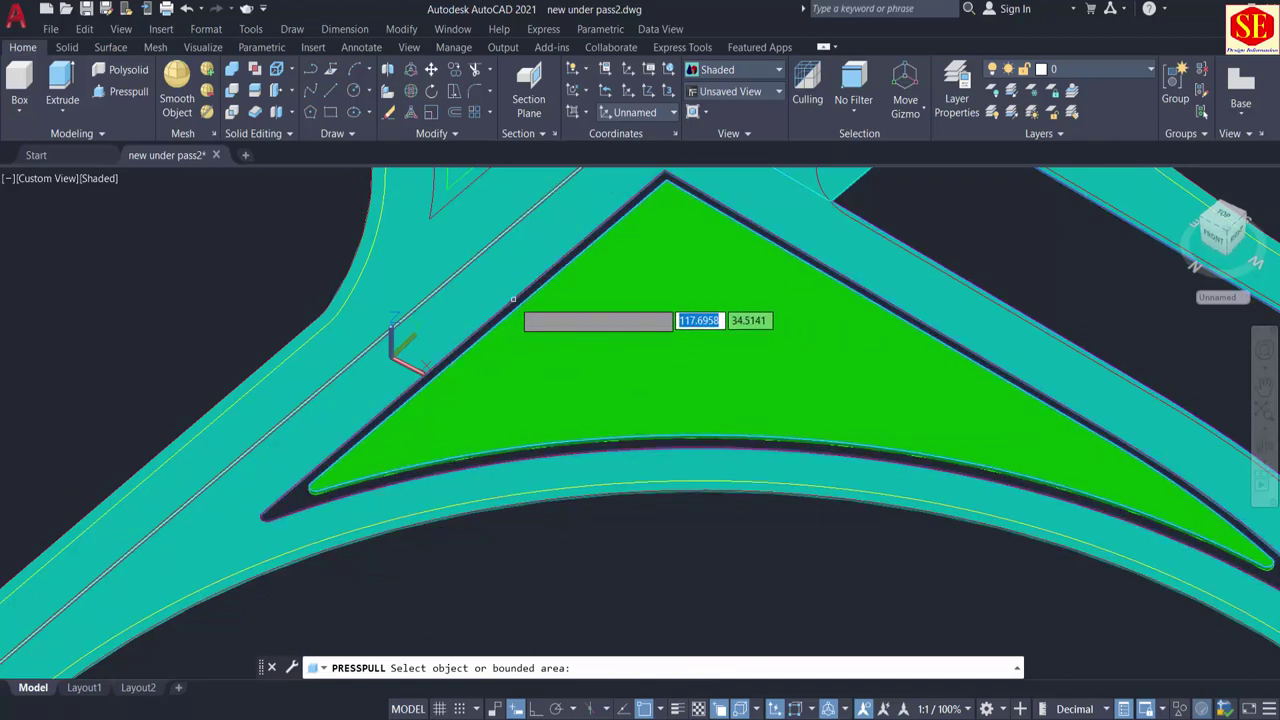
click(510, 299)
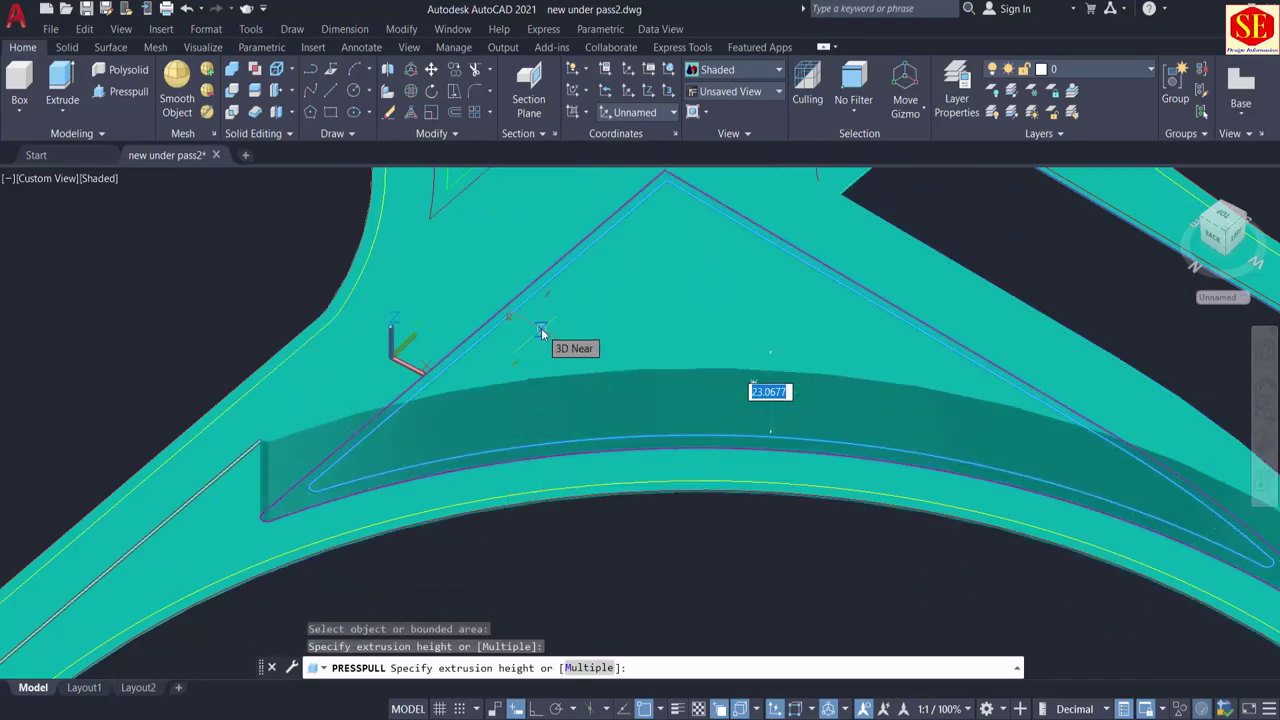
text(.5)
key(Return)
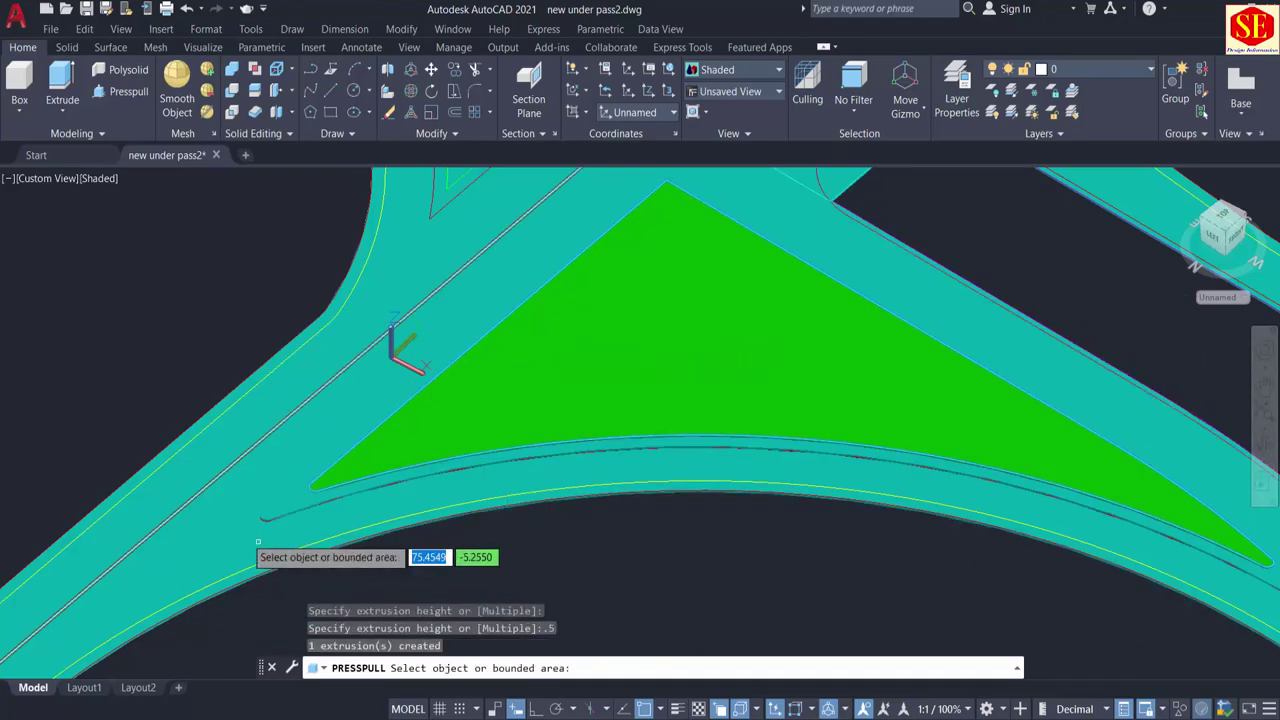
key(Return)
Step: Set the colour of the kerb solid around the green island to Yellow
scroll(270, 513, up, 3)
key(Escape)
click(294, 498)
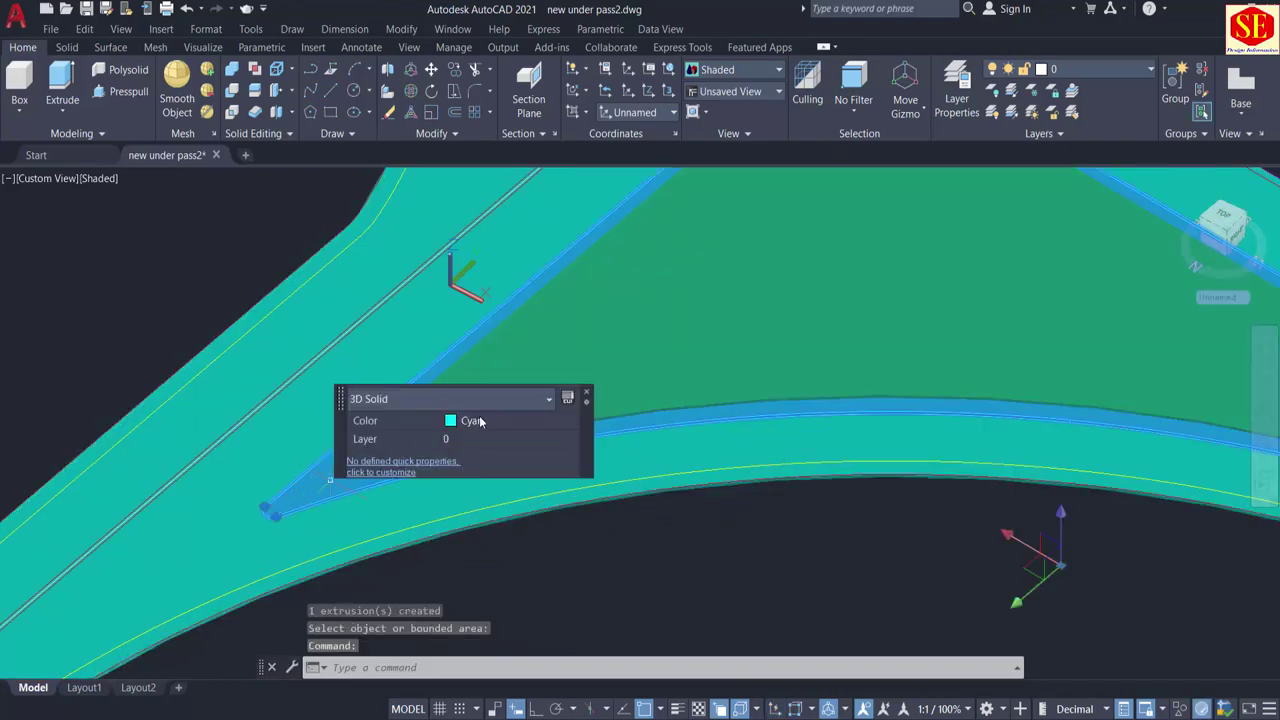
click(478, 423)
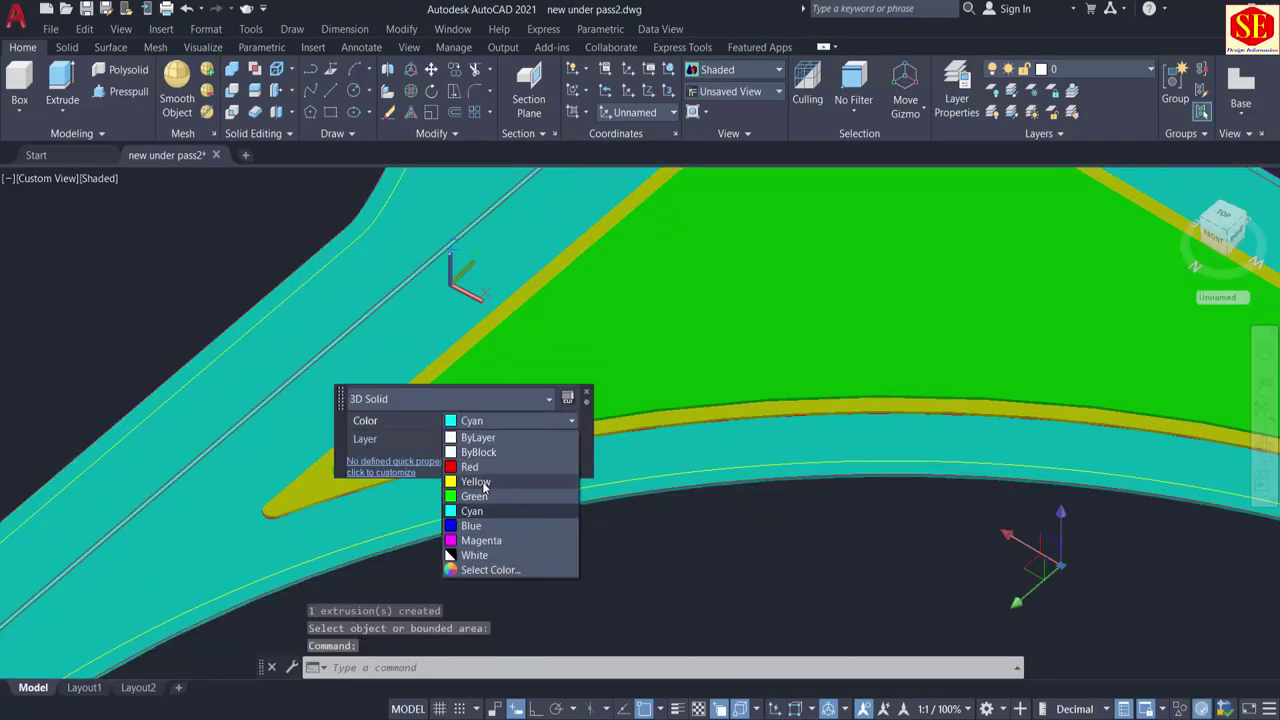
click(476, 482)
key(Escape)
scroll(630, 456, down, 2)
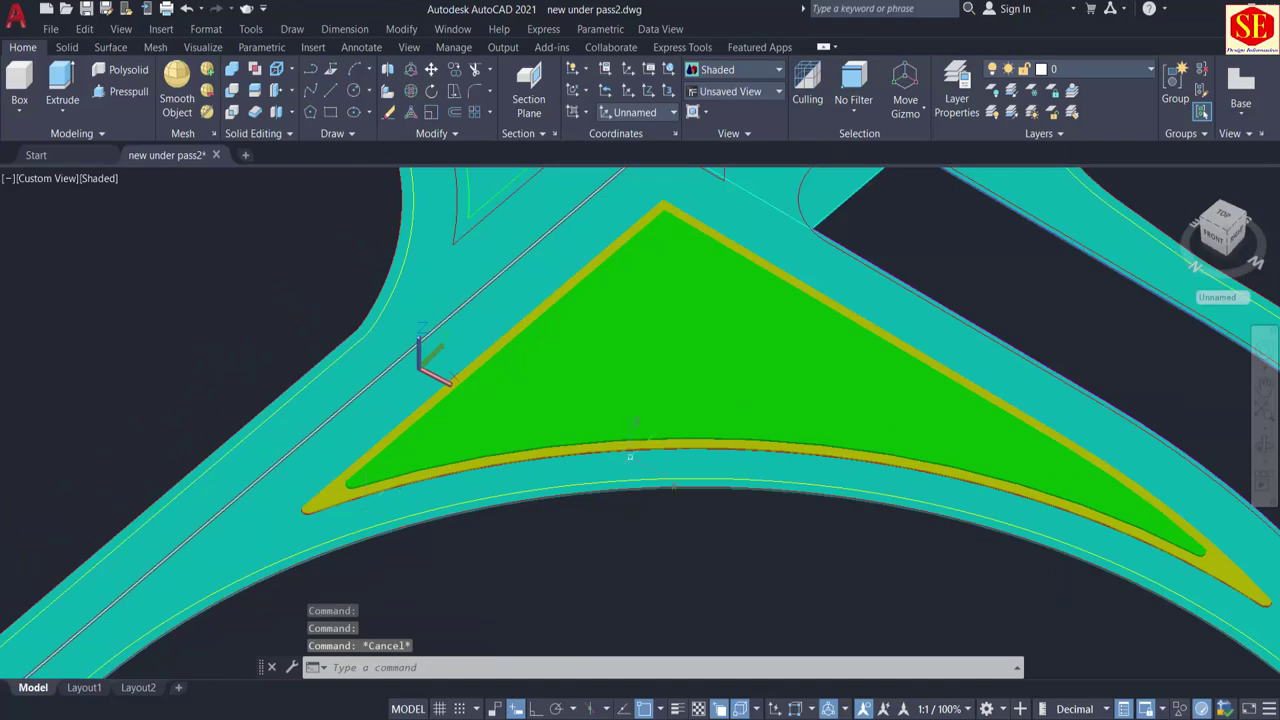
click(671, 367)
key(Escape)
Step: Presspull the inner area and the border band of the small triangular island beside the green one down through the slab
scroll(791, 517, down, 4)
scroll(728, 453, up, 4)
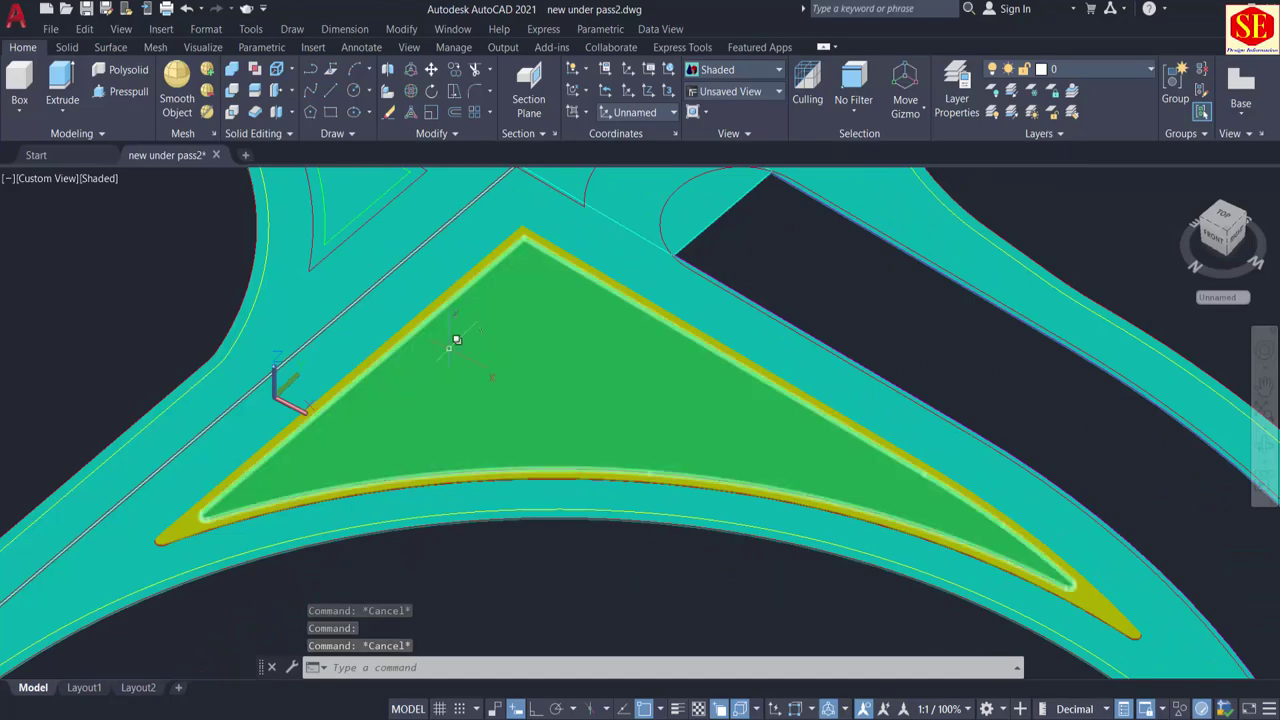
middle_drag(461, 334, 546, 571)
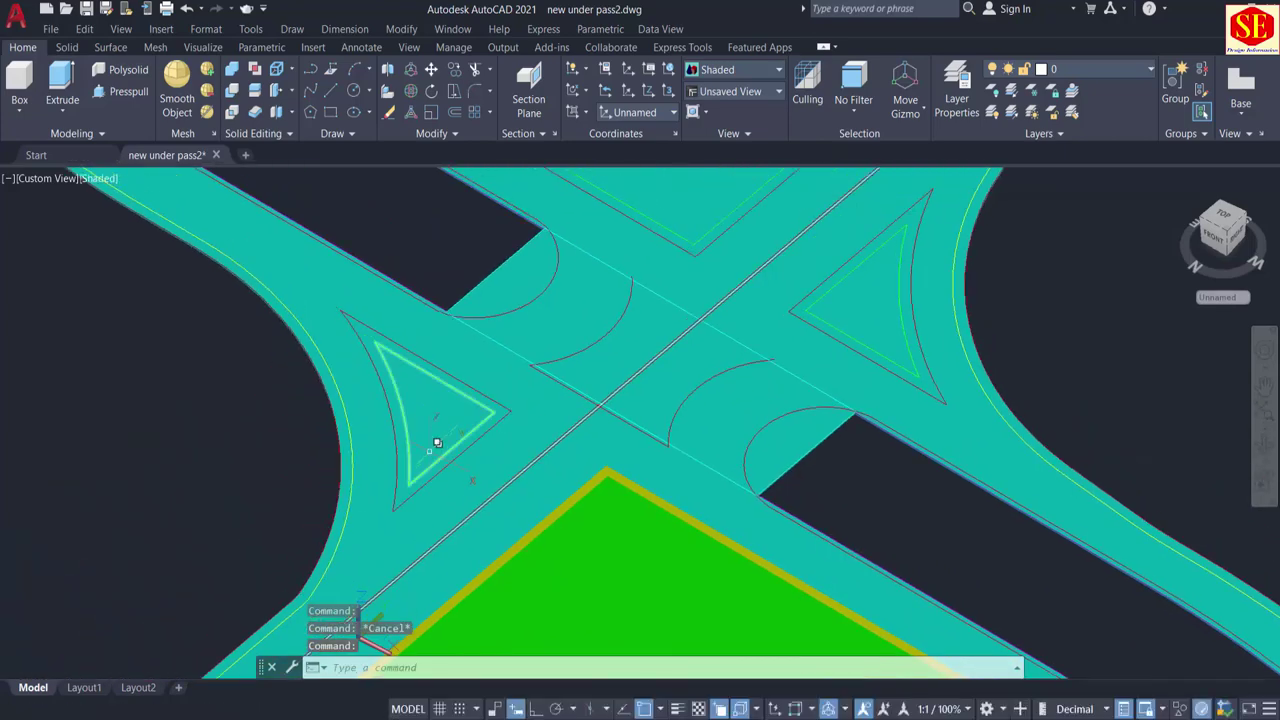
click(120, 91)
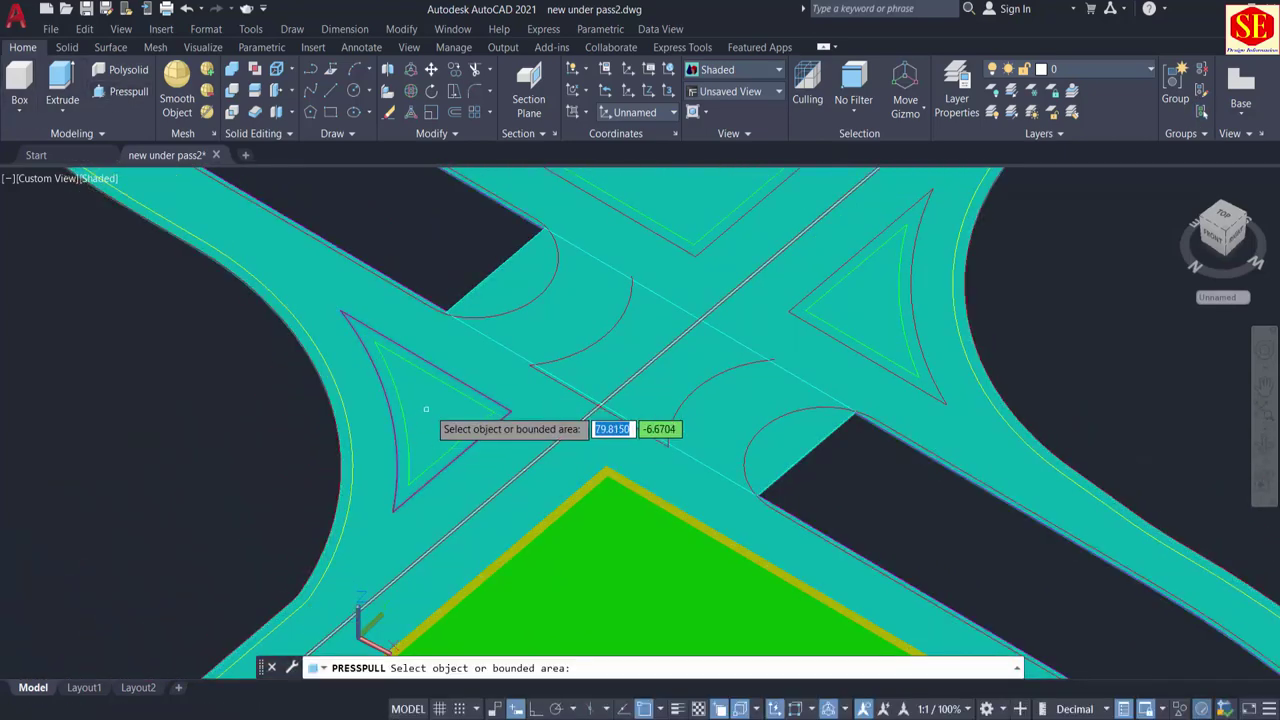
click(427, 409)
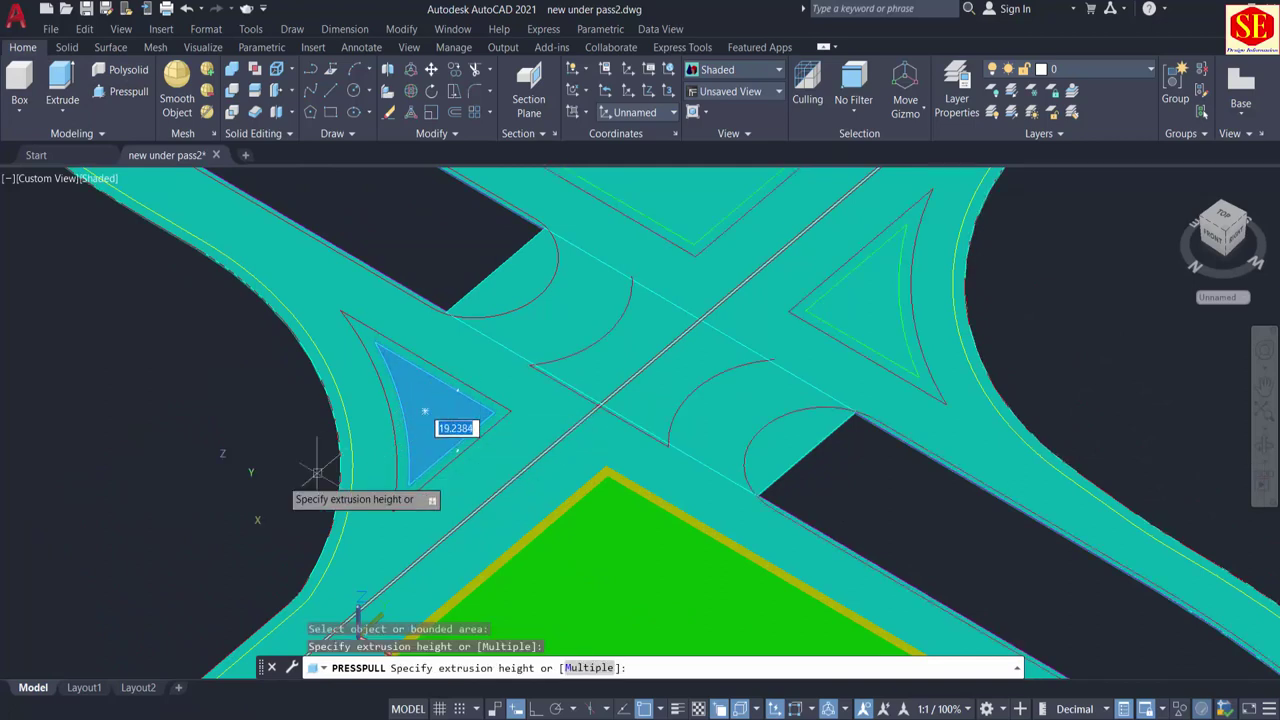
click(183, 505)
scroll(400, 445, up, 2)
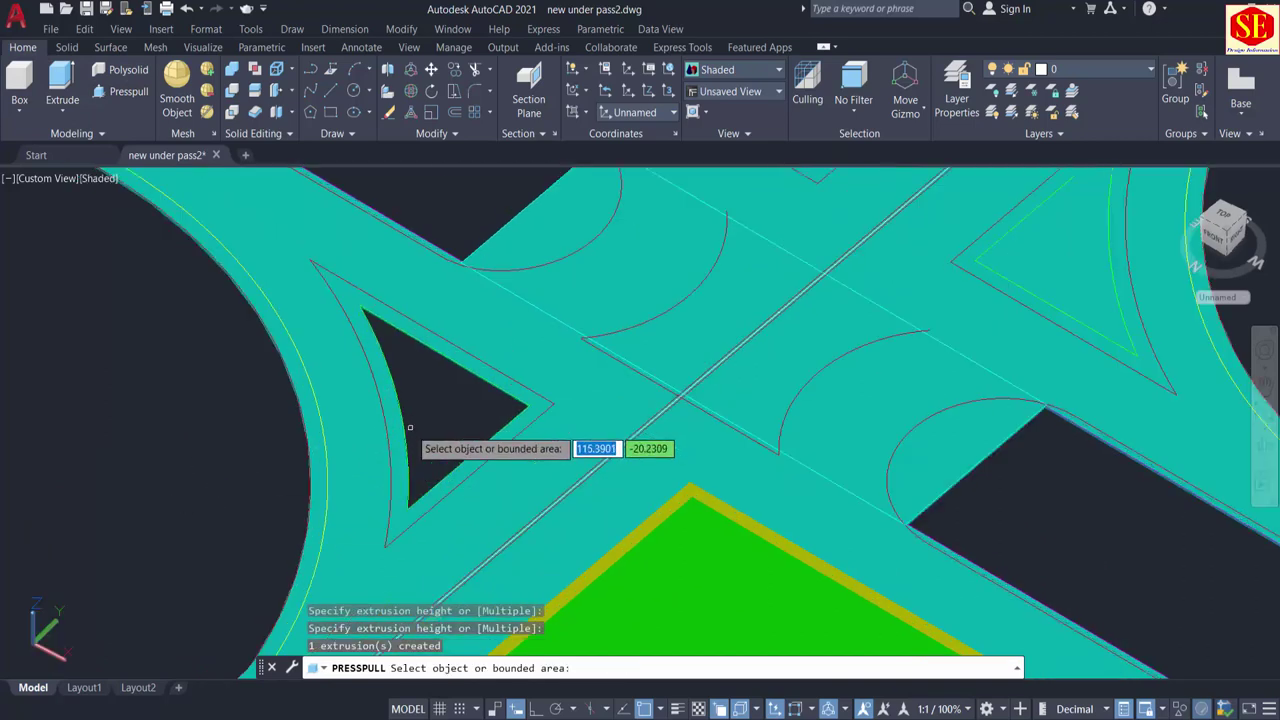
click(471, 366)
click(466, 482)
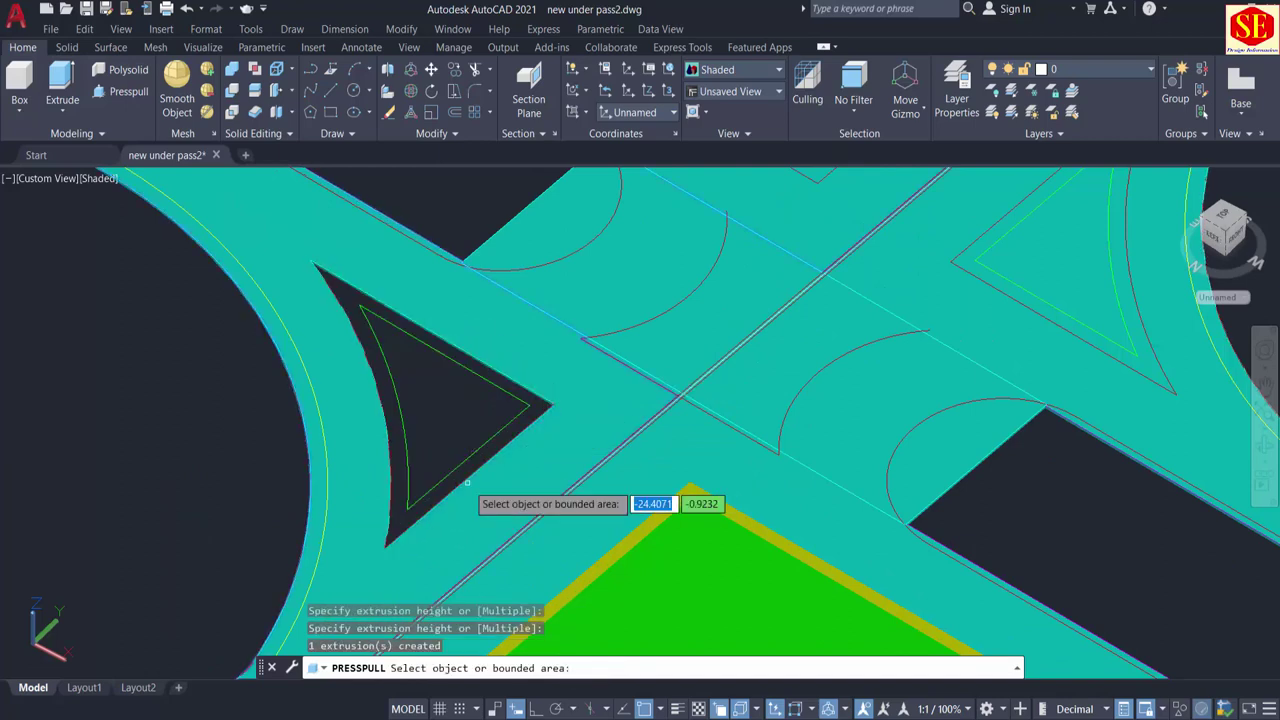
key(Return)
scroll(505, 470, up, 2)
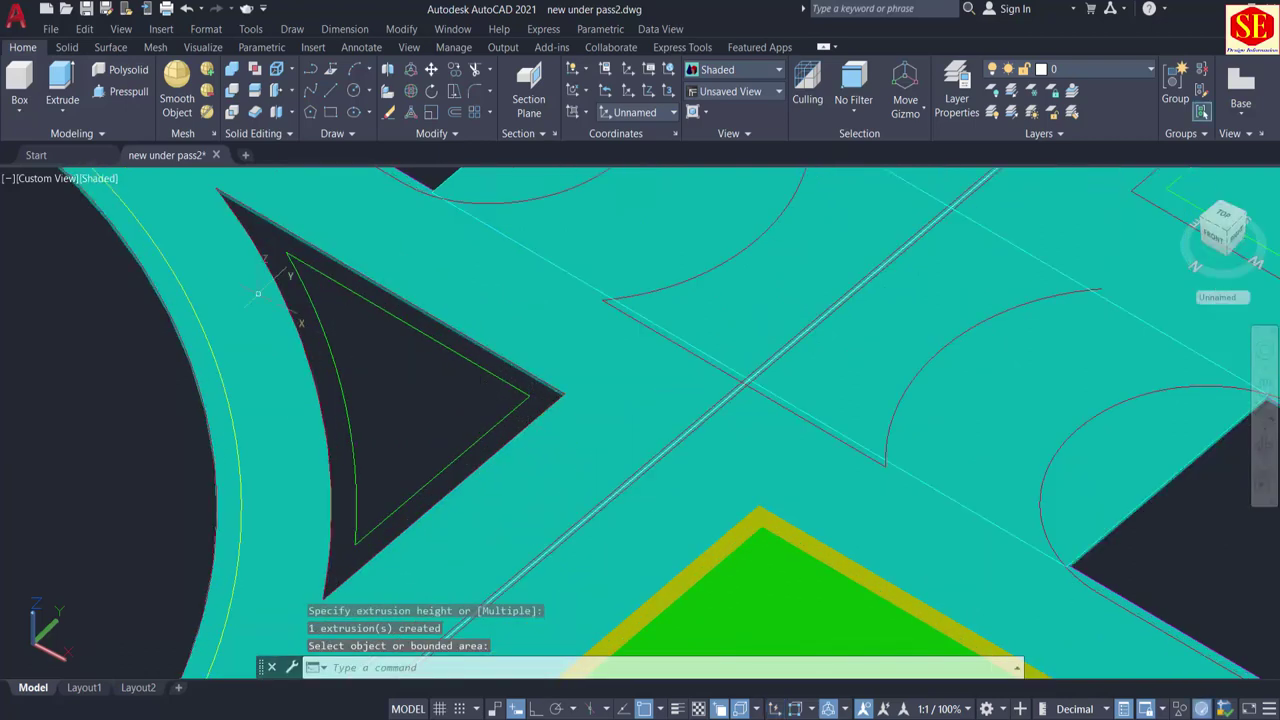
key(Return)
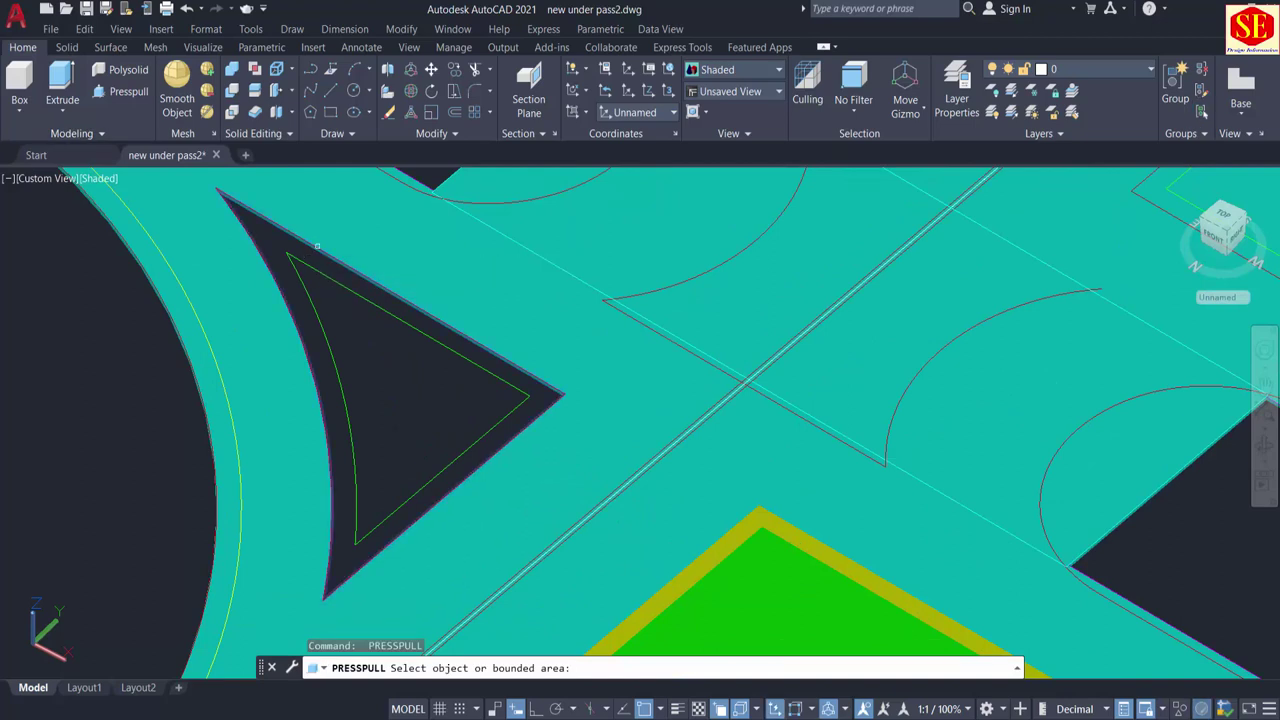
click(317, 246)
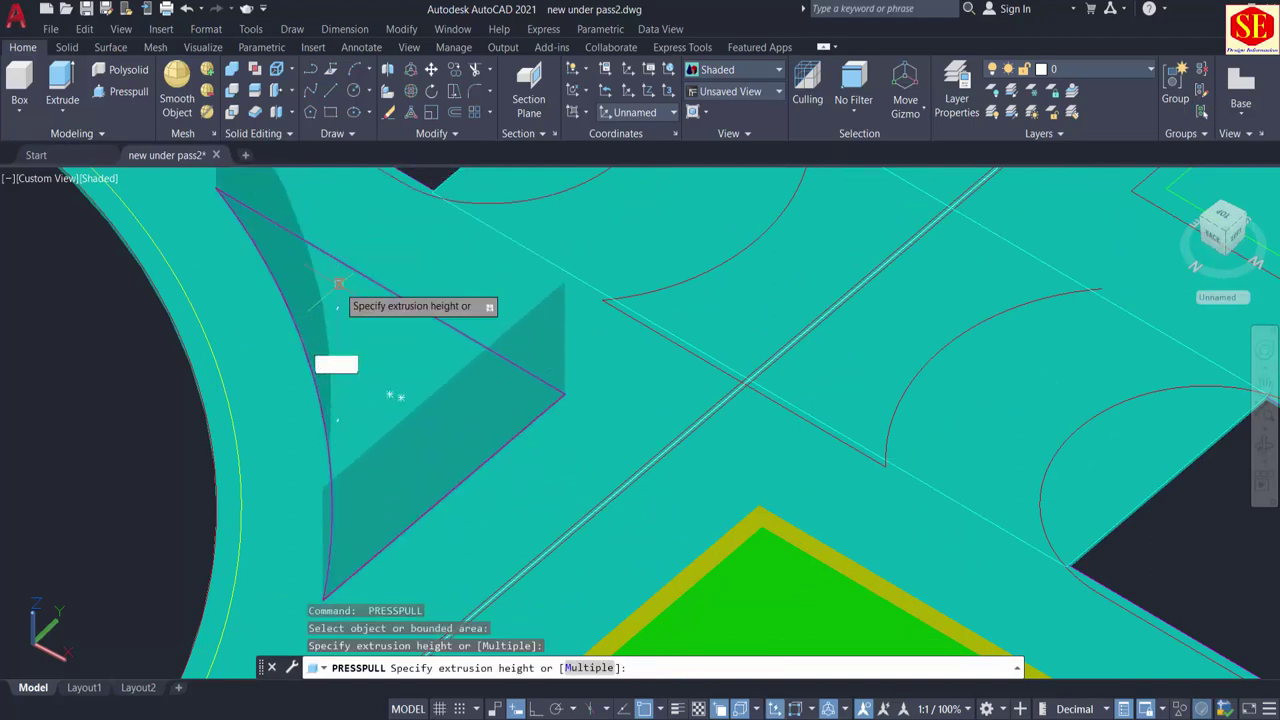
key(Escape)
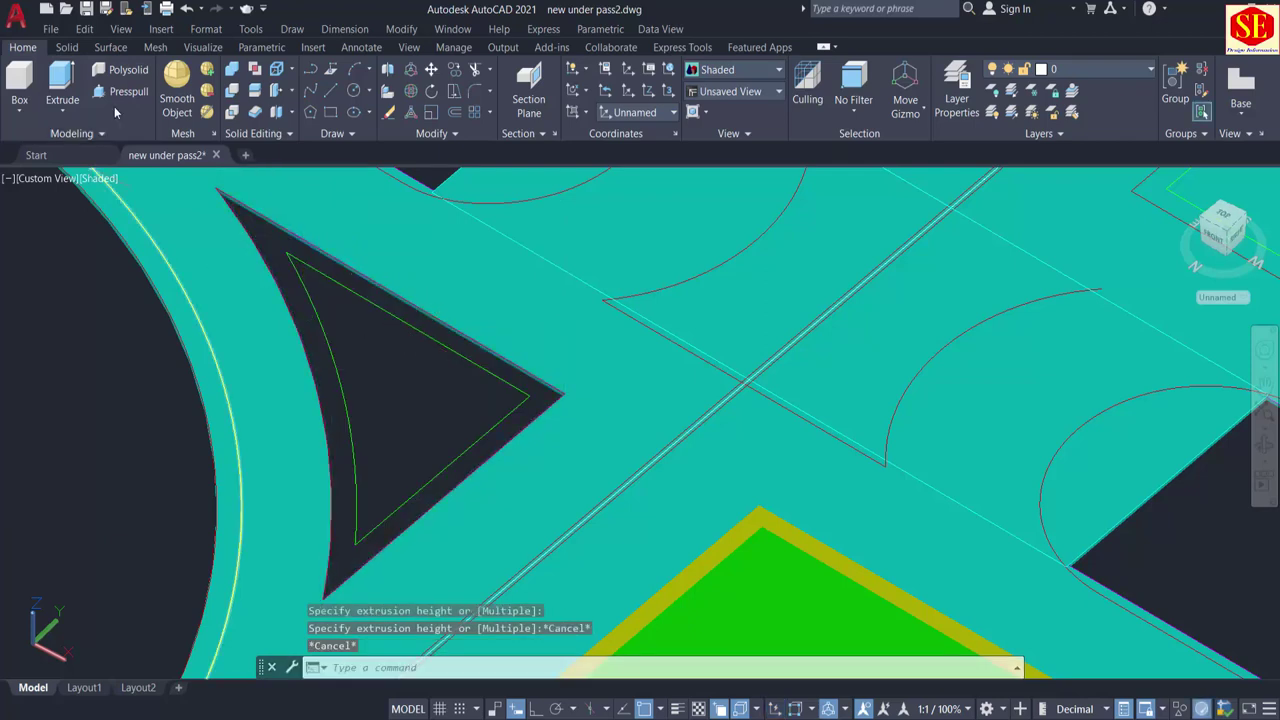
Step: Presspull the small island's inner outline upward by 1 and its outer outline upward by 0.5
click(125, 91)
click(365, 298)
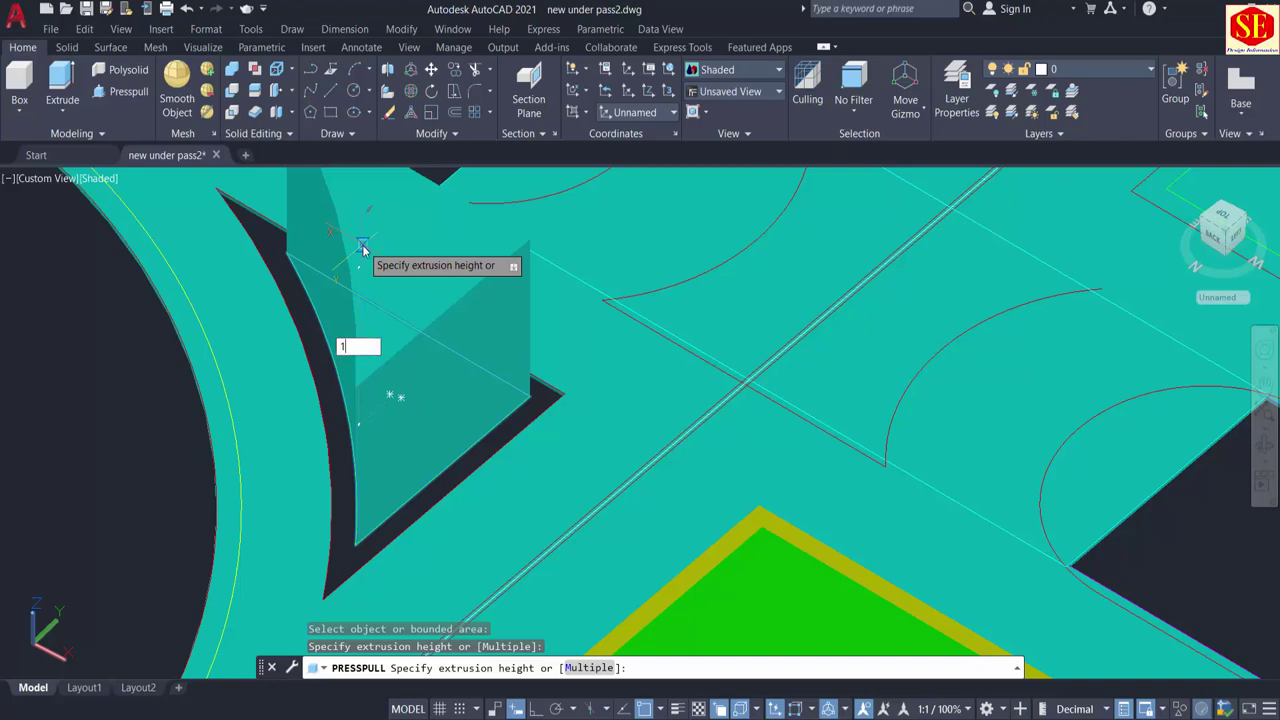
key(Return)
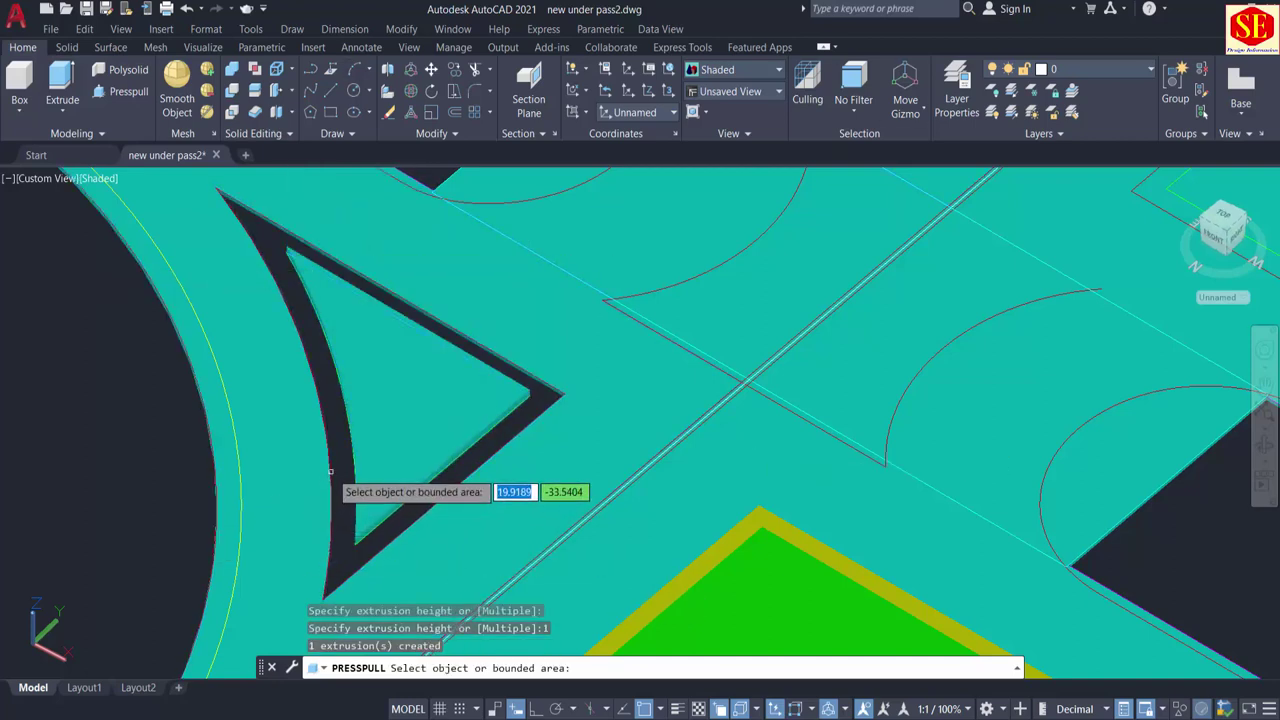
click(336, 440)
click(332, 432)
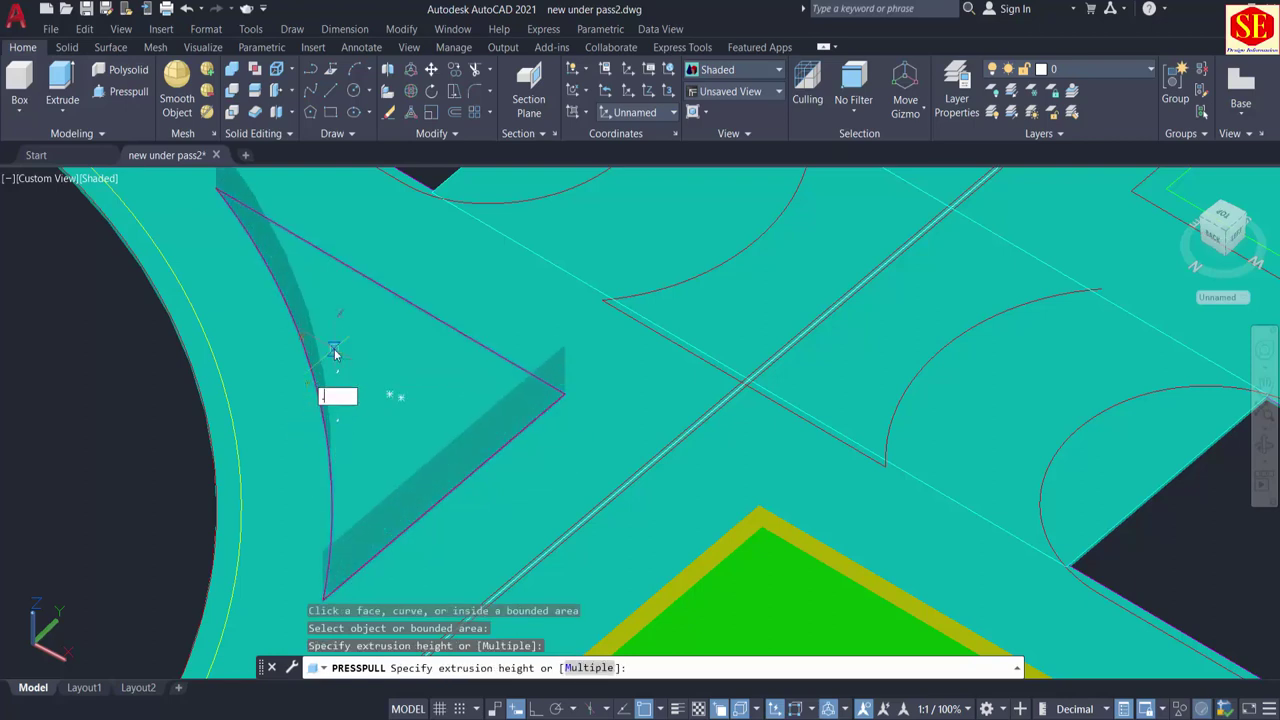
key(Return)
Step: Set the colour of the small triangular island's inner solid to Green
click(366, 337)
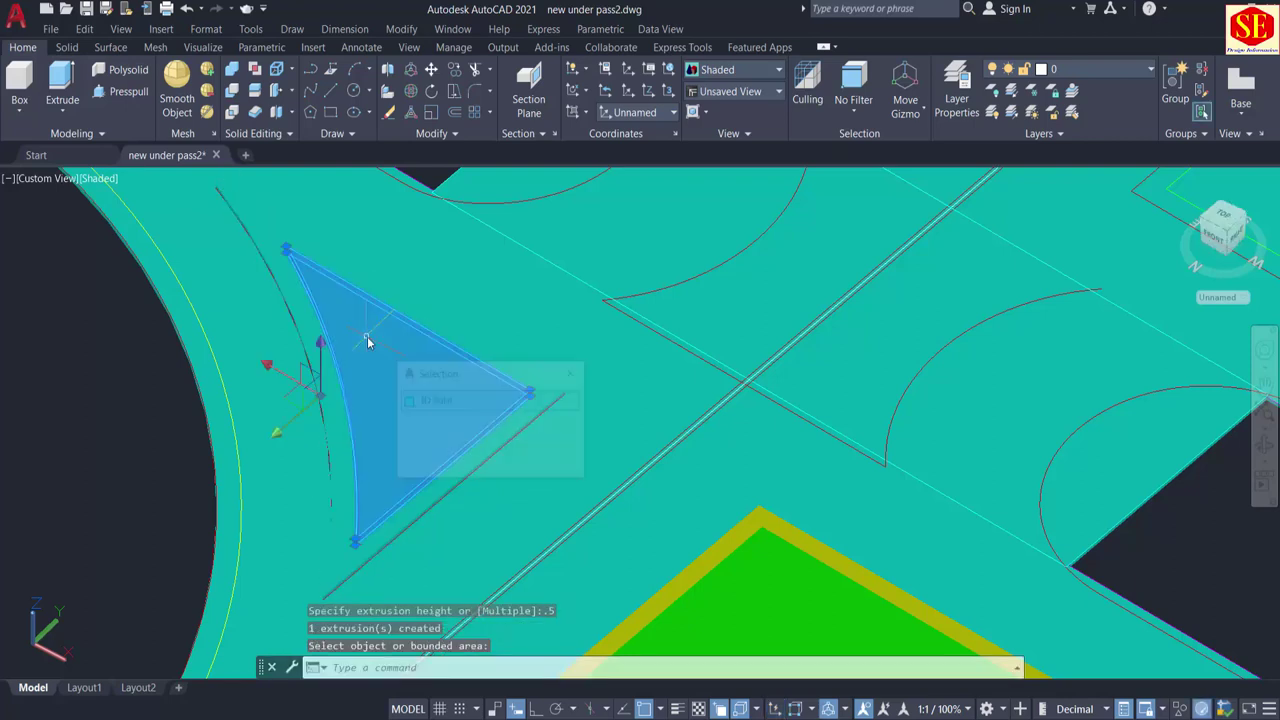
click(676, 272)
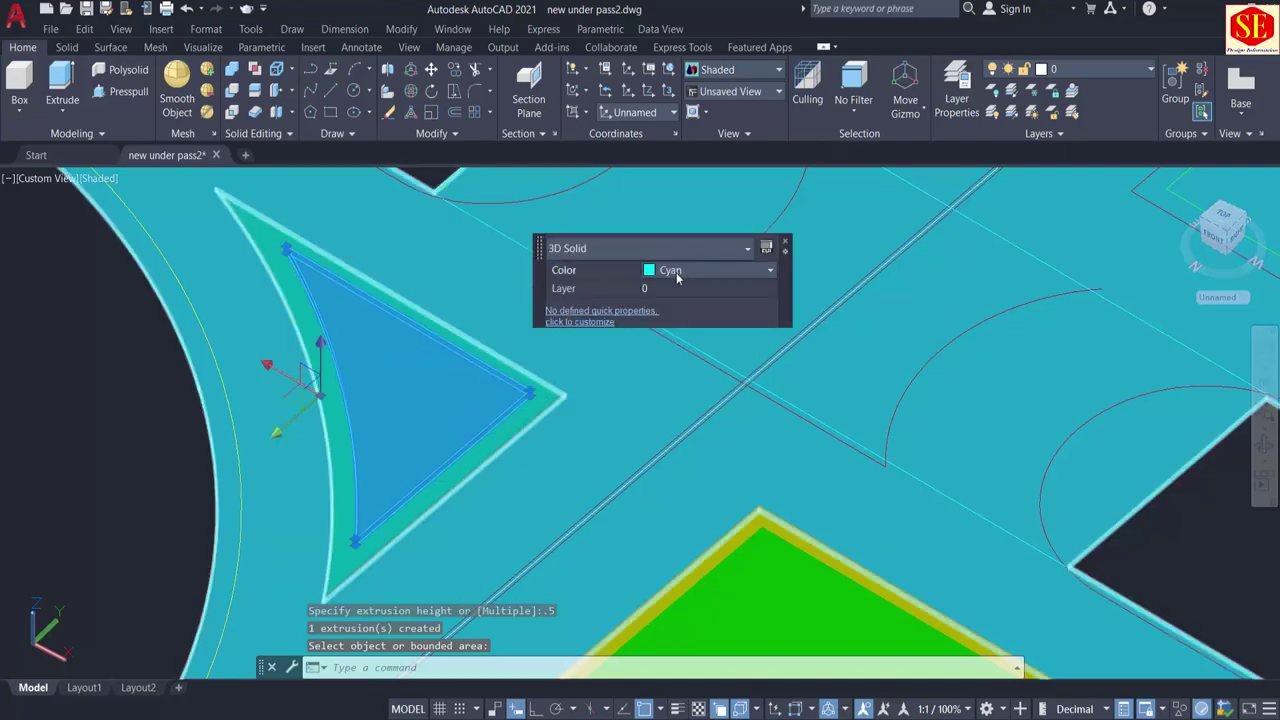
click(676, 272)
click(691, 345)
key(Escape)
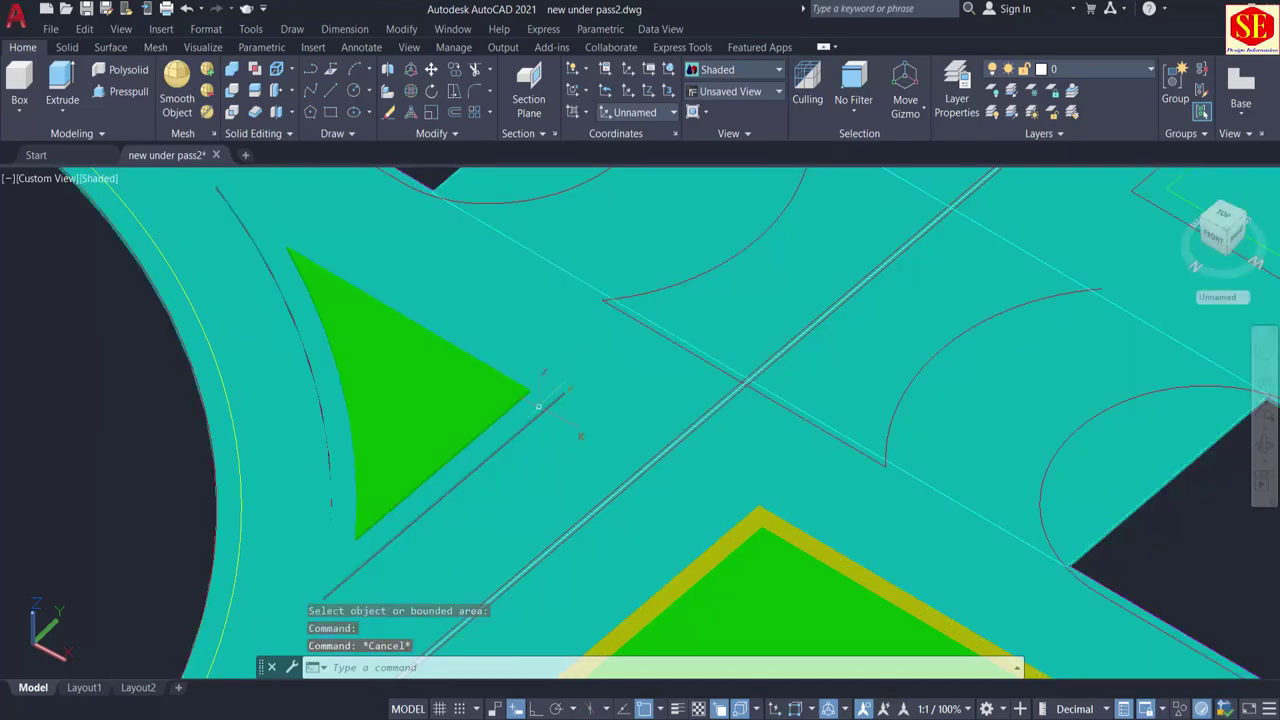
Step: Set the colour of the kerb solid around the small green triangular island to Yellow
click(527, 406)
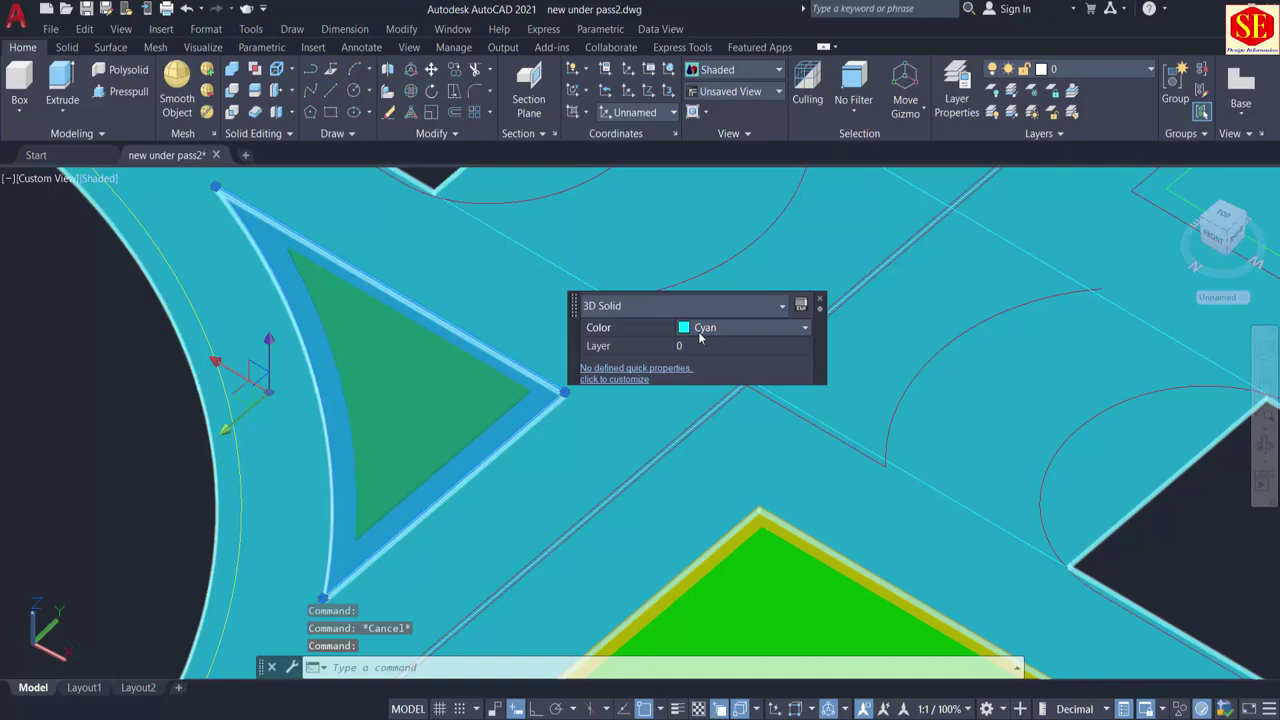
click(700, 330)
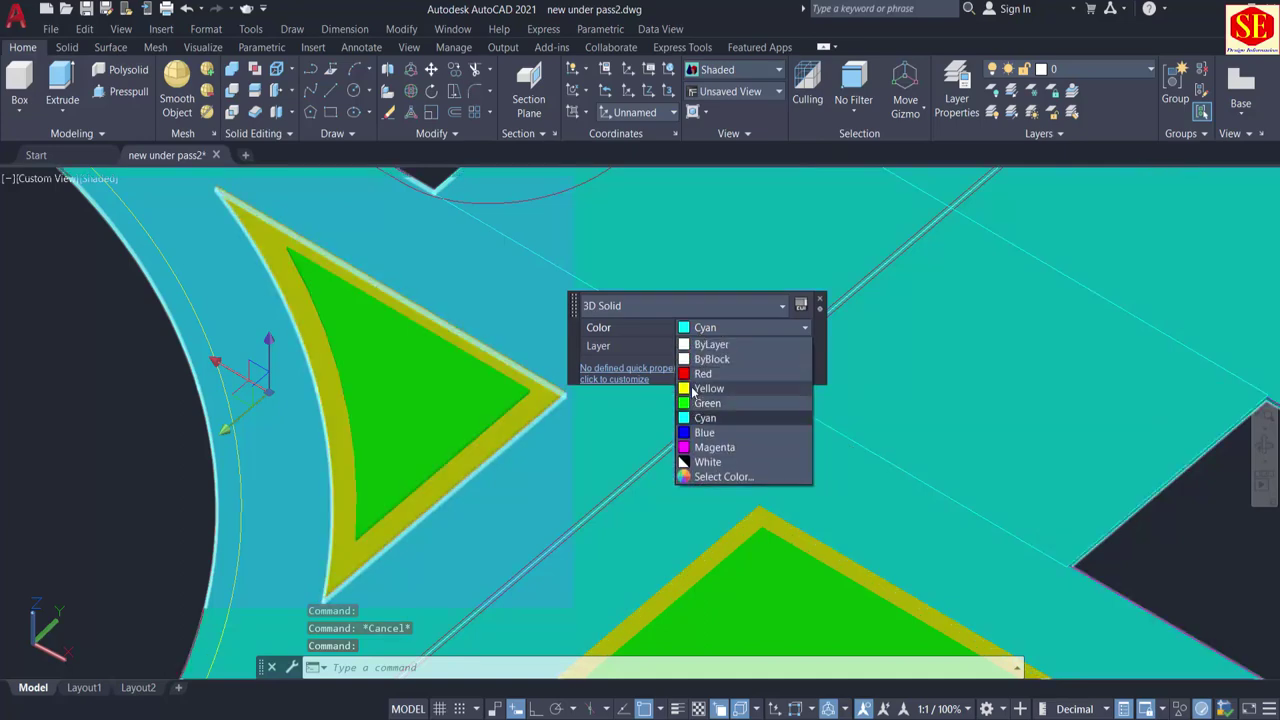
click(708, 388)
key(Escape)
Step: Presspull the inner area and the border band of the large curved island across the junction down through the slab
scroll(366, 371, down, 4)
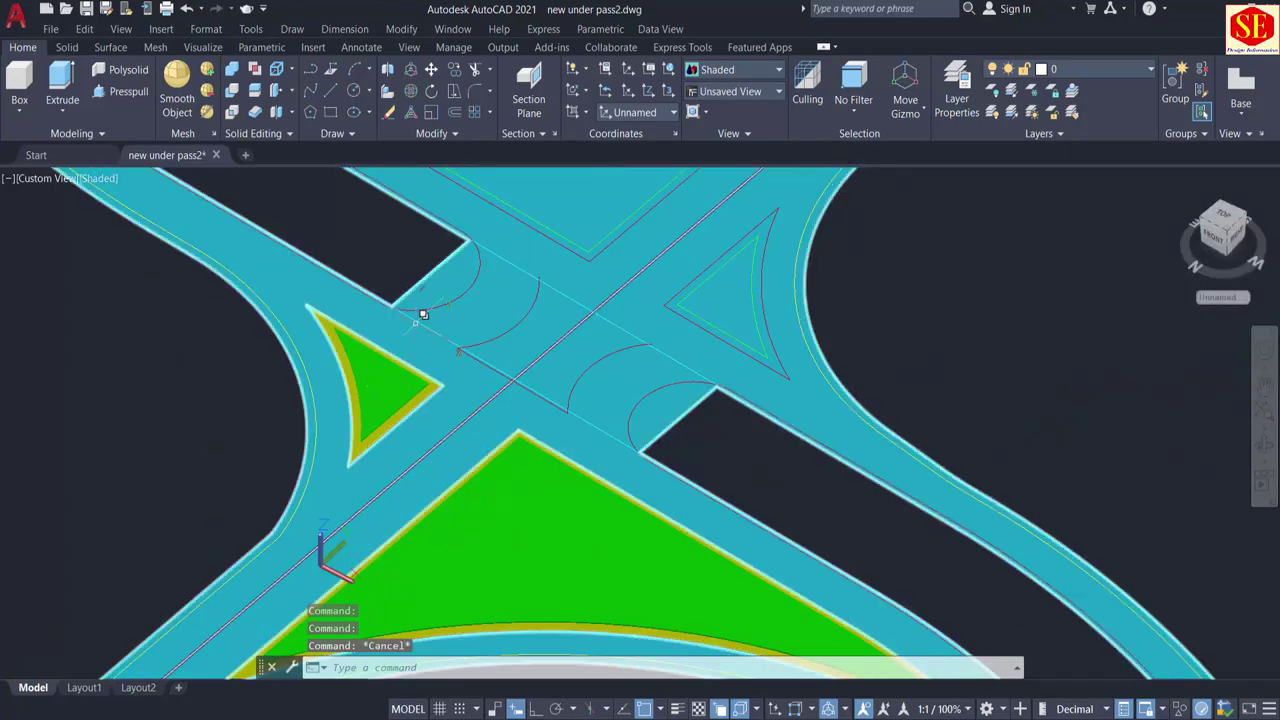
middle_drag(340, 390, 333, 557)
middle_drag(393, 325, 413, 401)
click(128, 91)
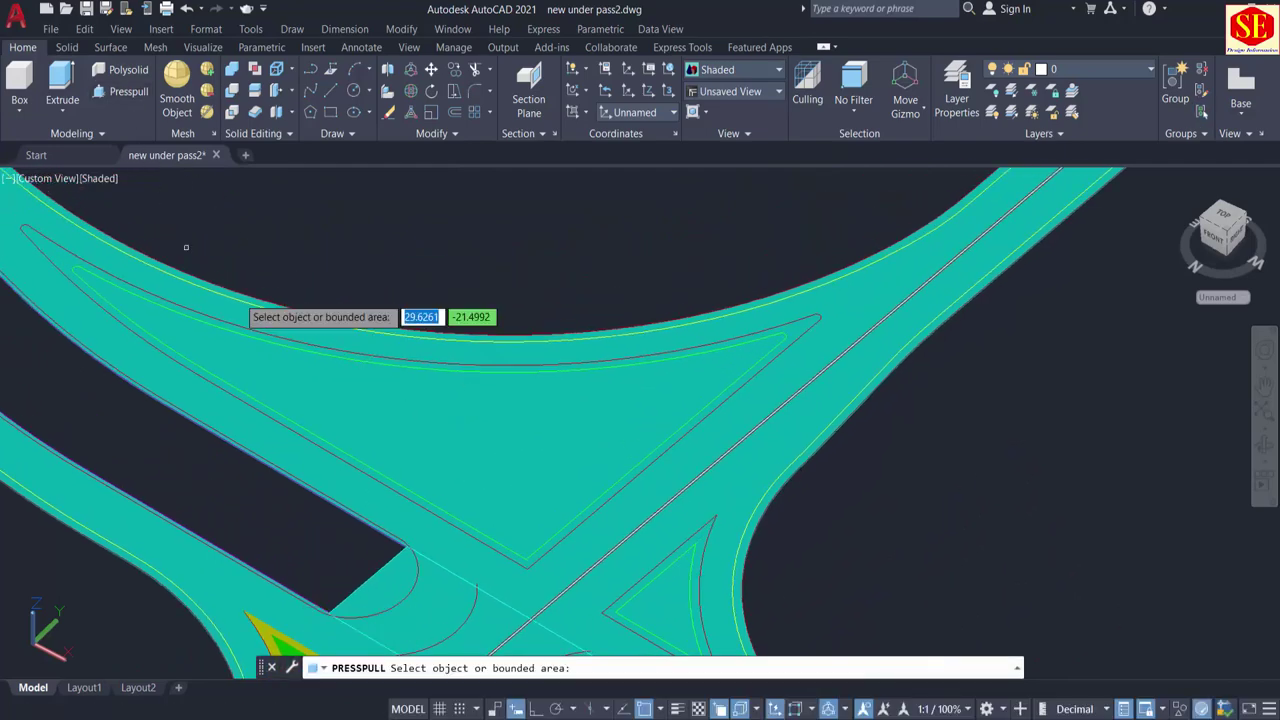
click(388, 386)
click(381, 551)
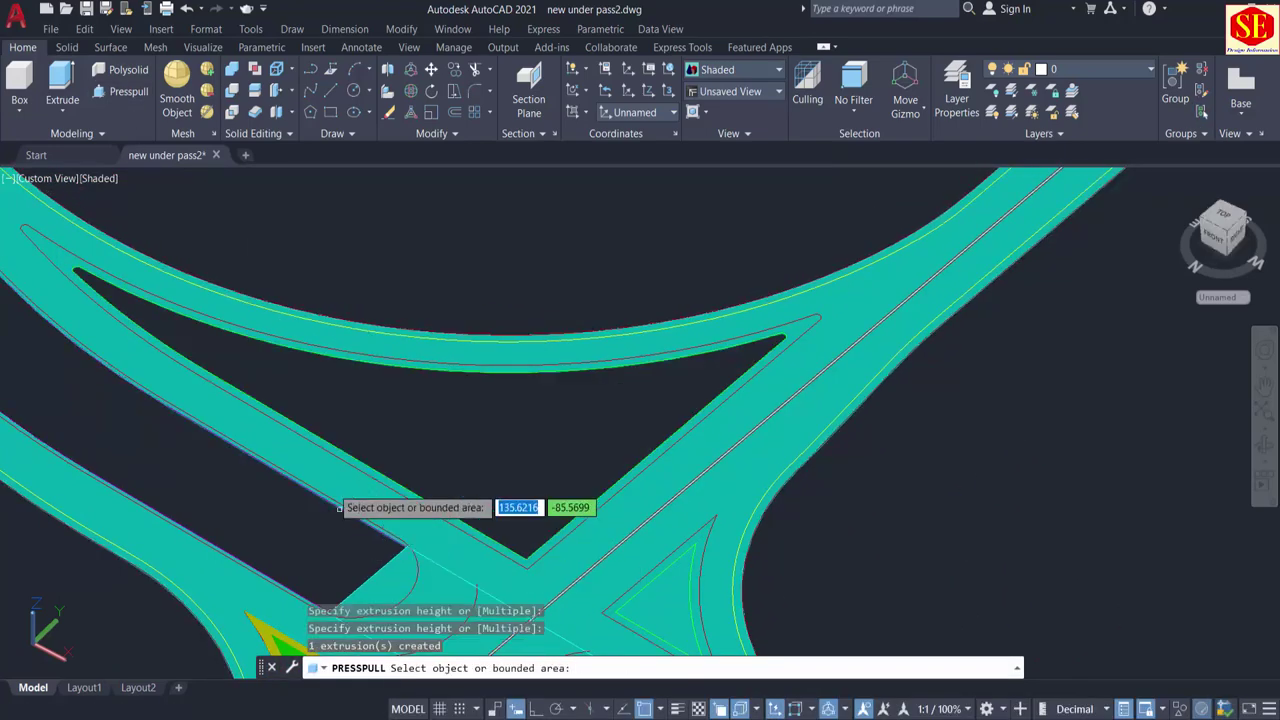
scroll(342, 347, up, 3)
click(343, 347)
scroll(343, 345, down, 2)
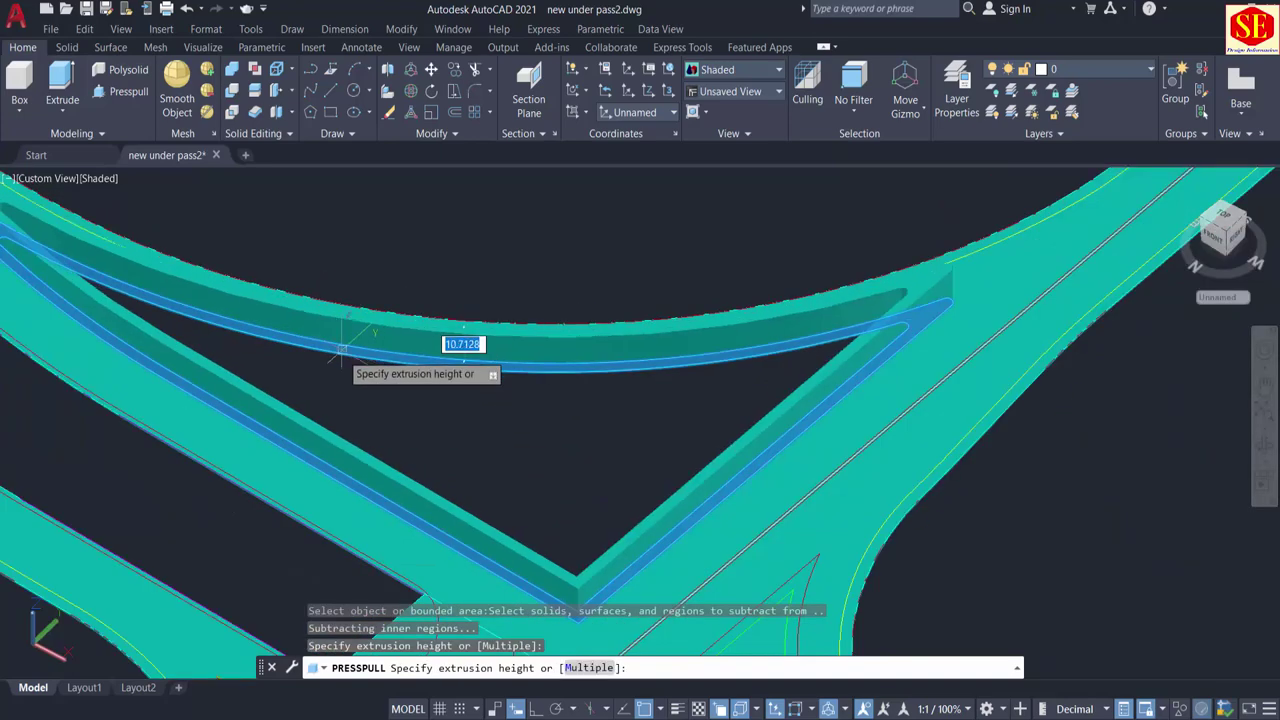
click(352, 417)
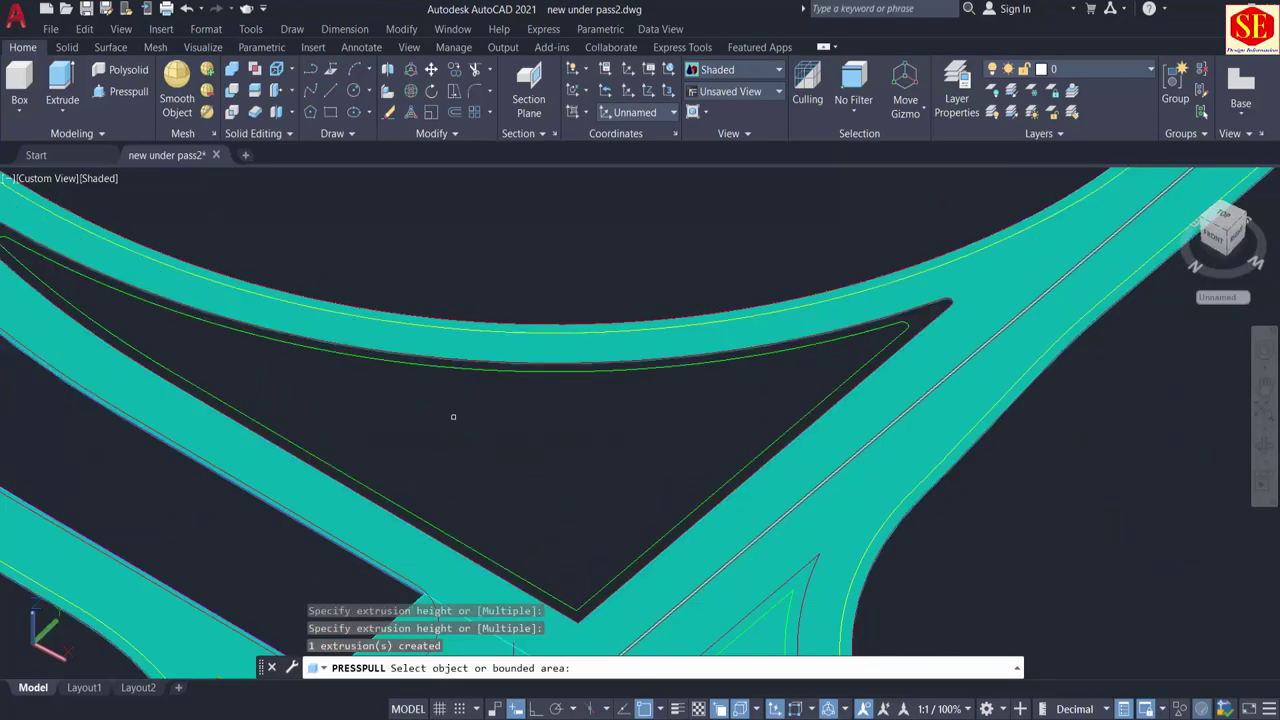
Step: Presspull the large curved island's inner outline upward by 1 and its outer outline upward by 0.5
middle_drag(452, 416, 456, 386)
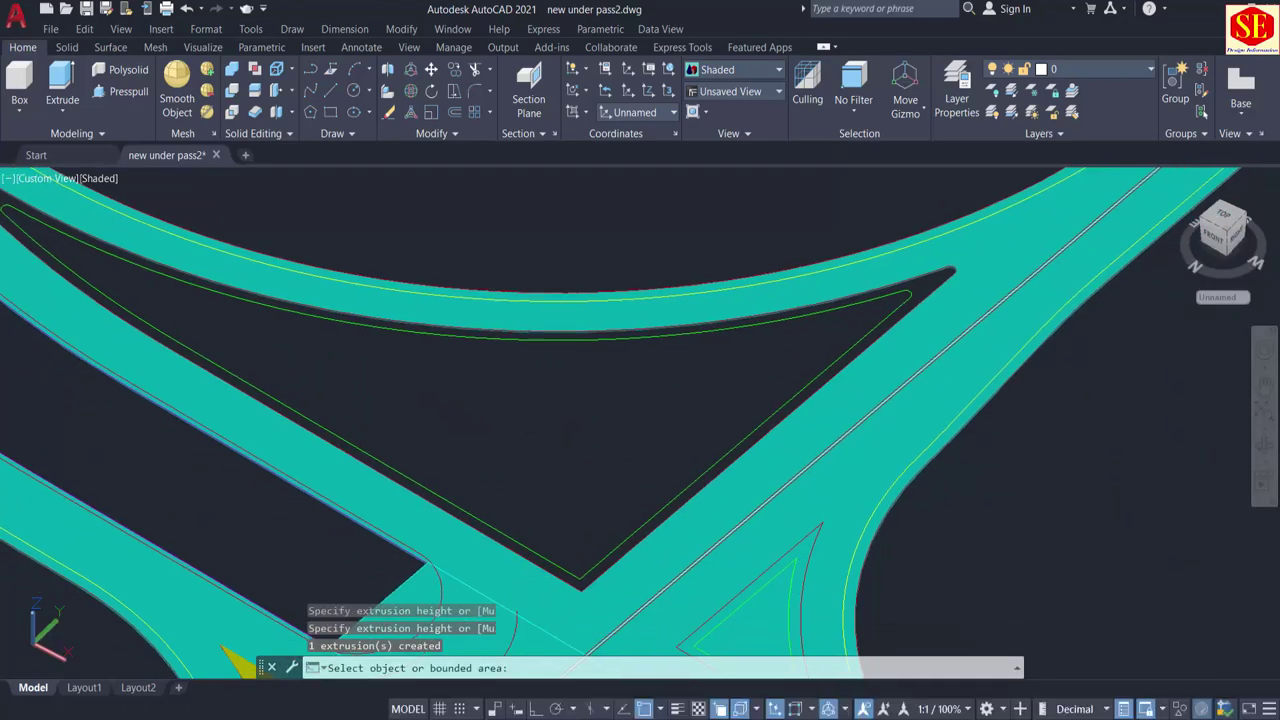
click(460, 358)
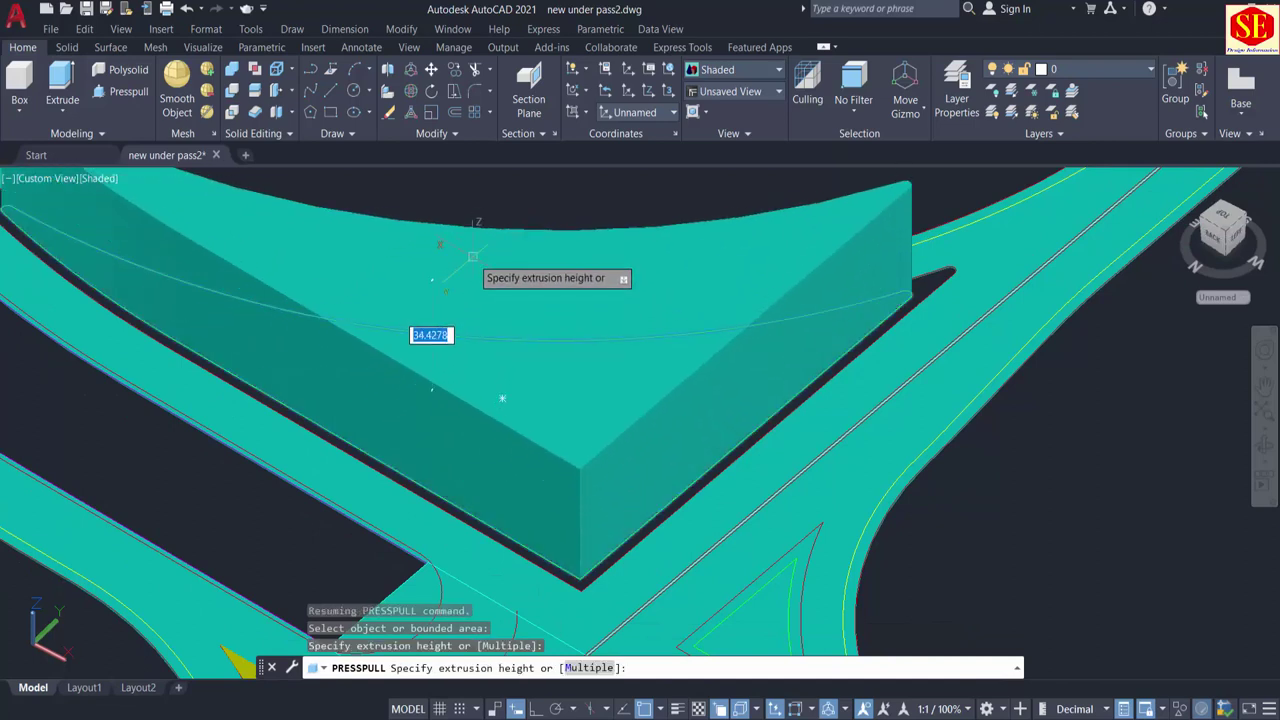
text(1)
key(Return)
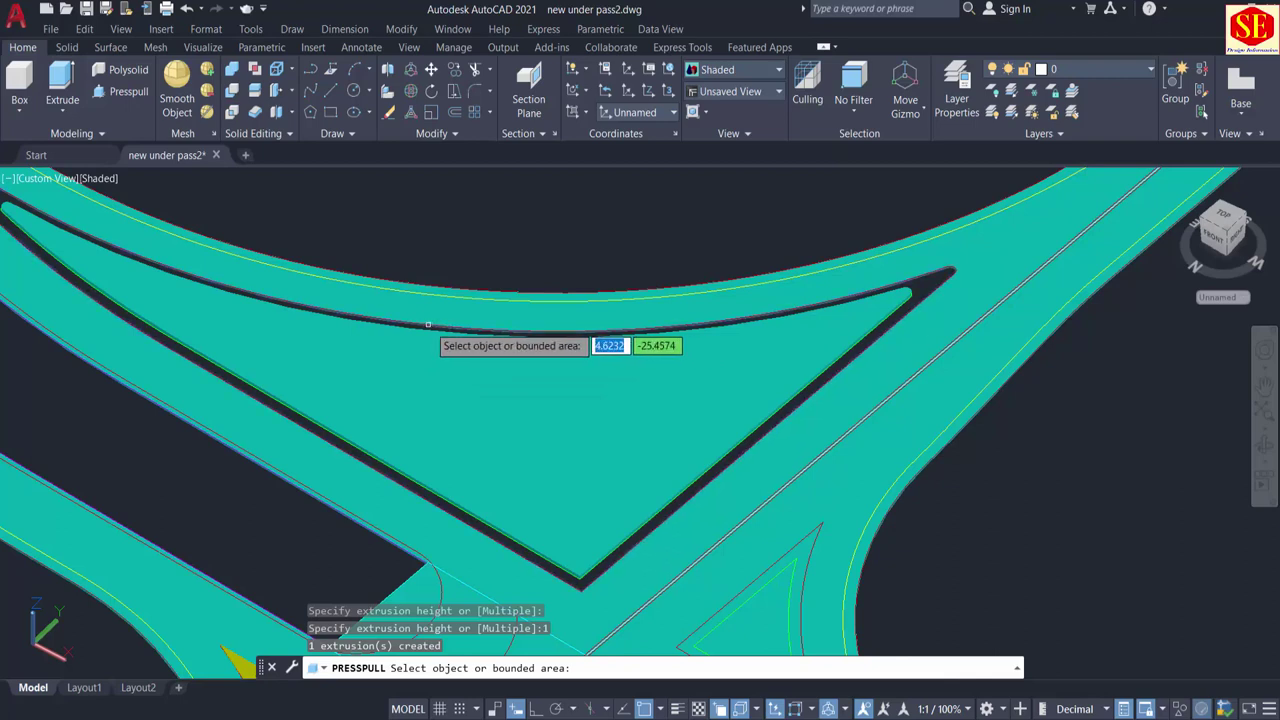
click(434, 325)
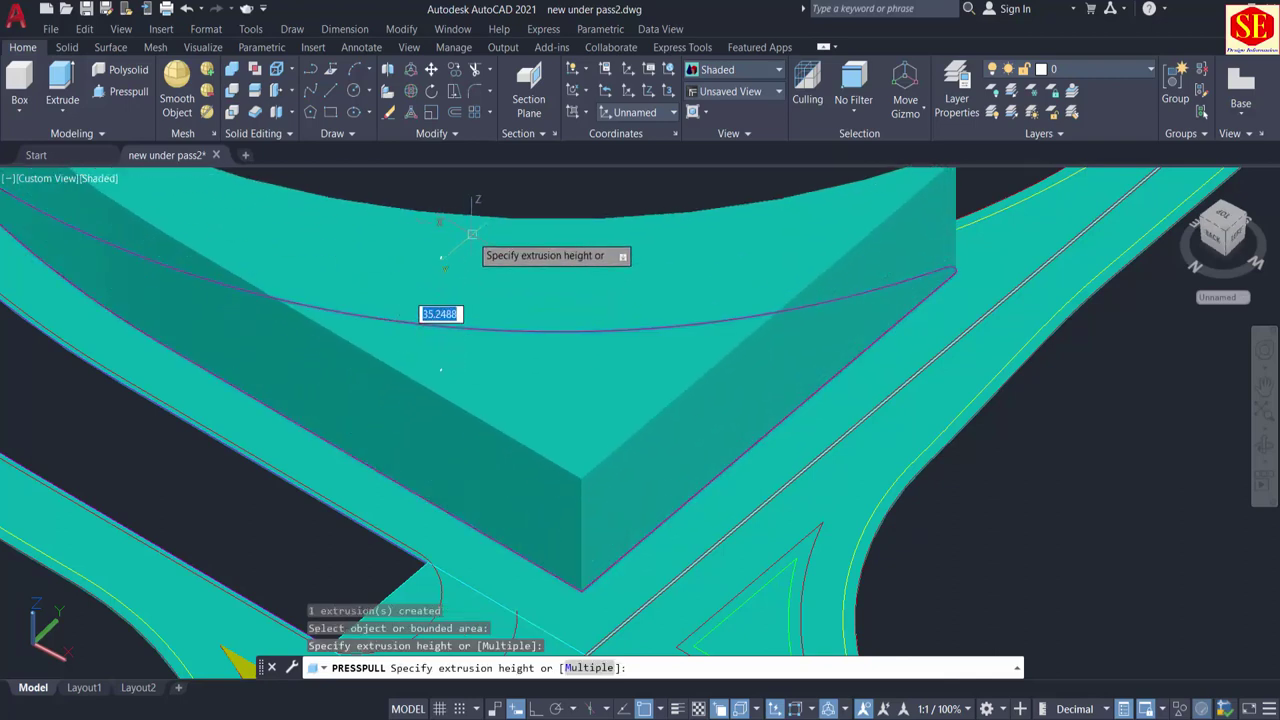
text(.5)
key(Return)
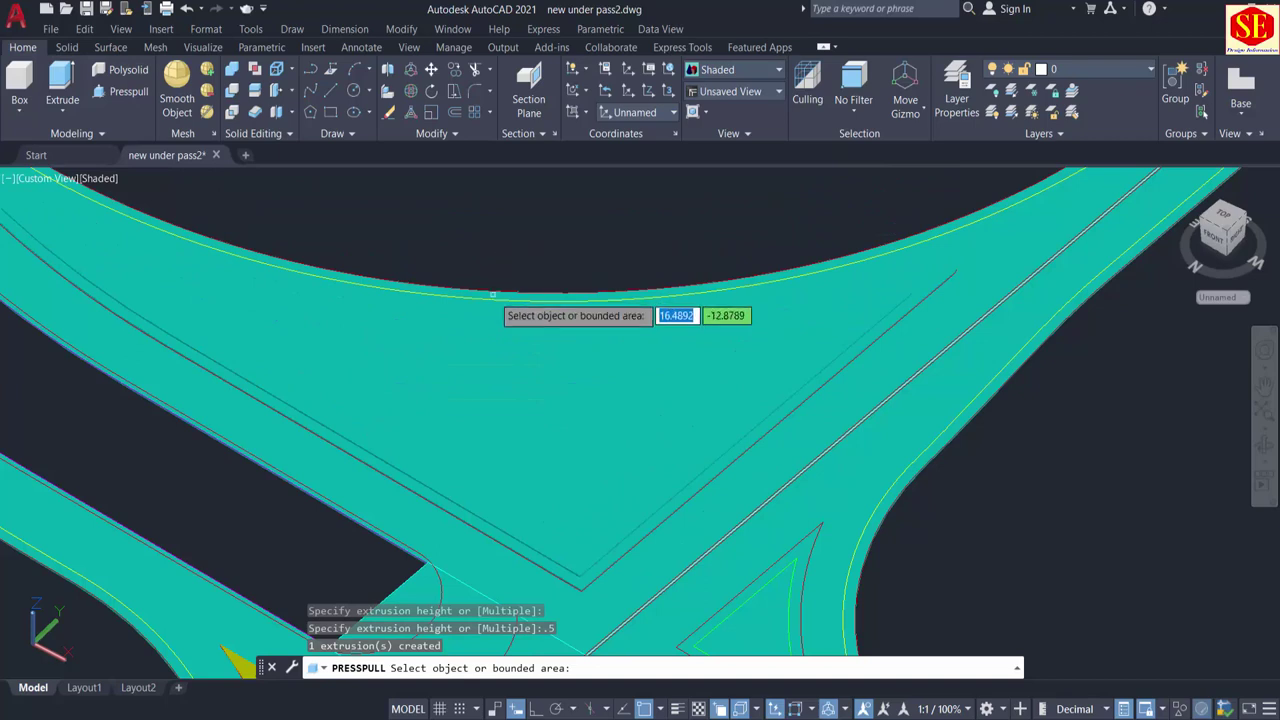
key(Return)
Step: Set the colour of the large curved island's inner solid to Green
click(447, 381)
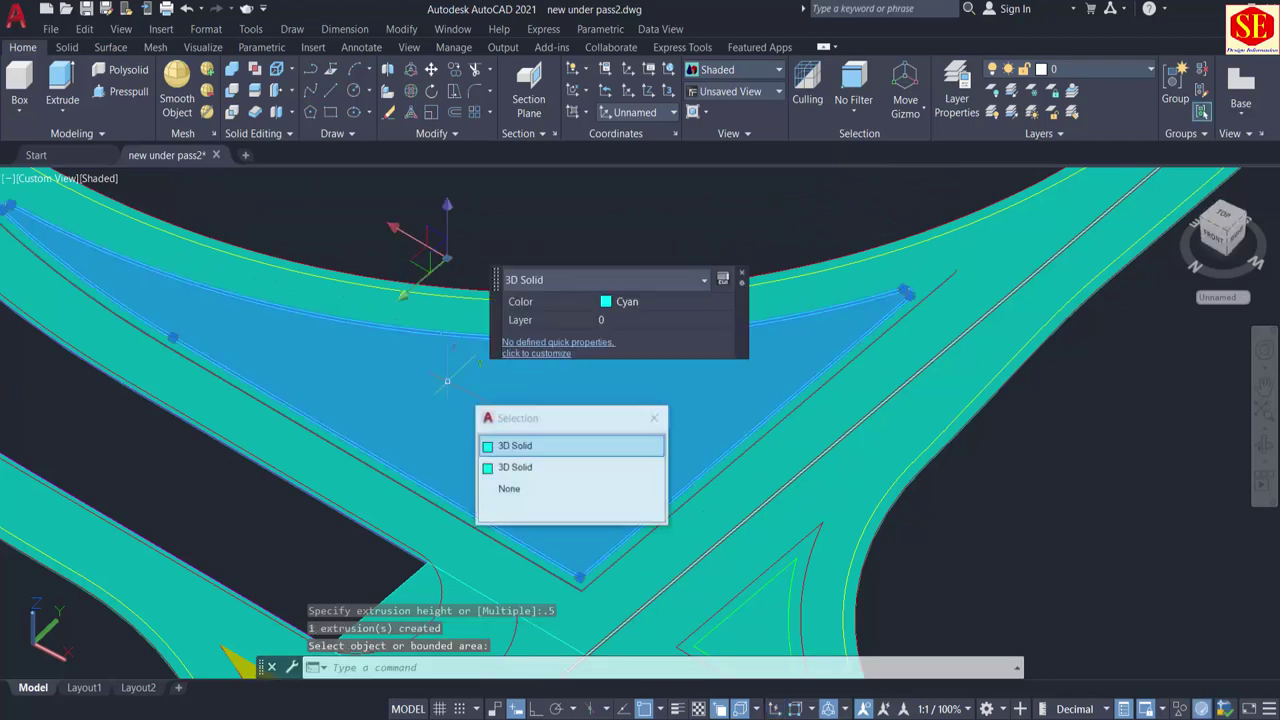
click(614, 308)
click(616, 306)
click(622, 379)
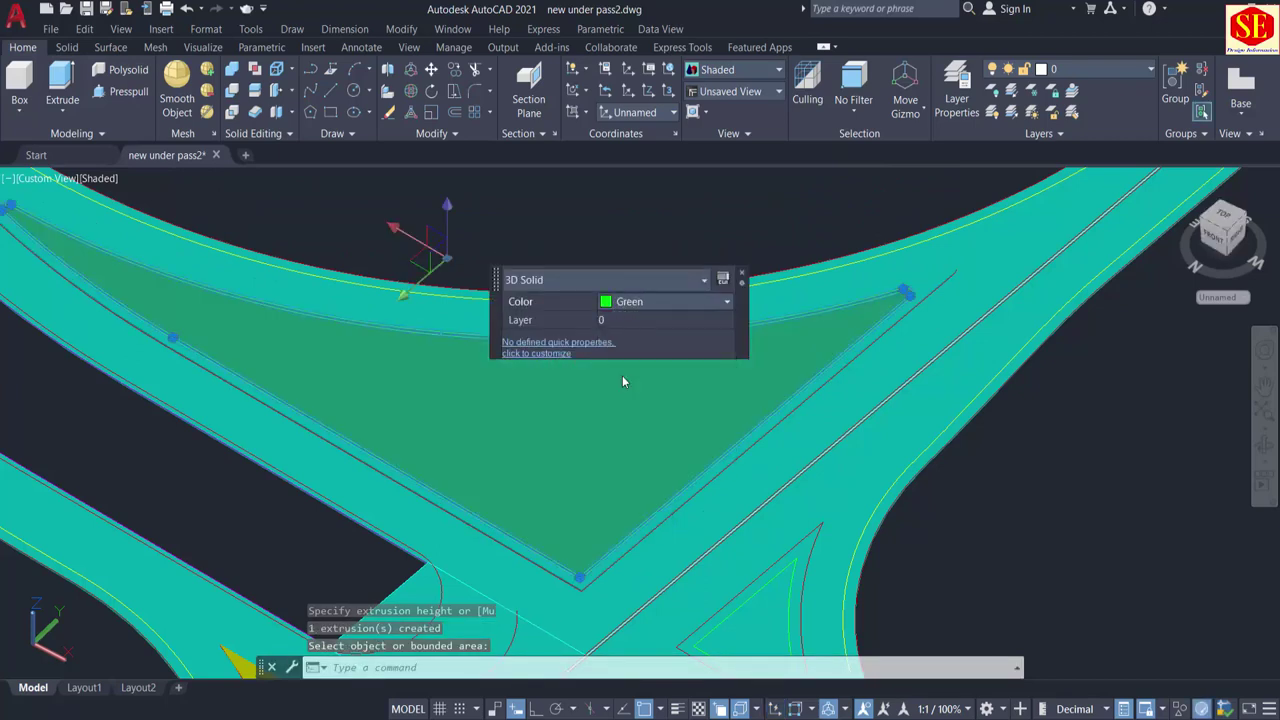
key(Escape)
Step: Set the colour of the kerb solid around the large curved island to Yellow
click(673, 496)
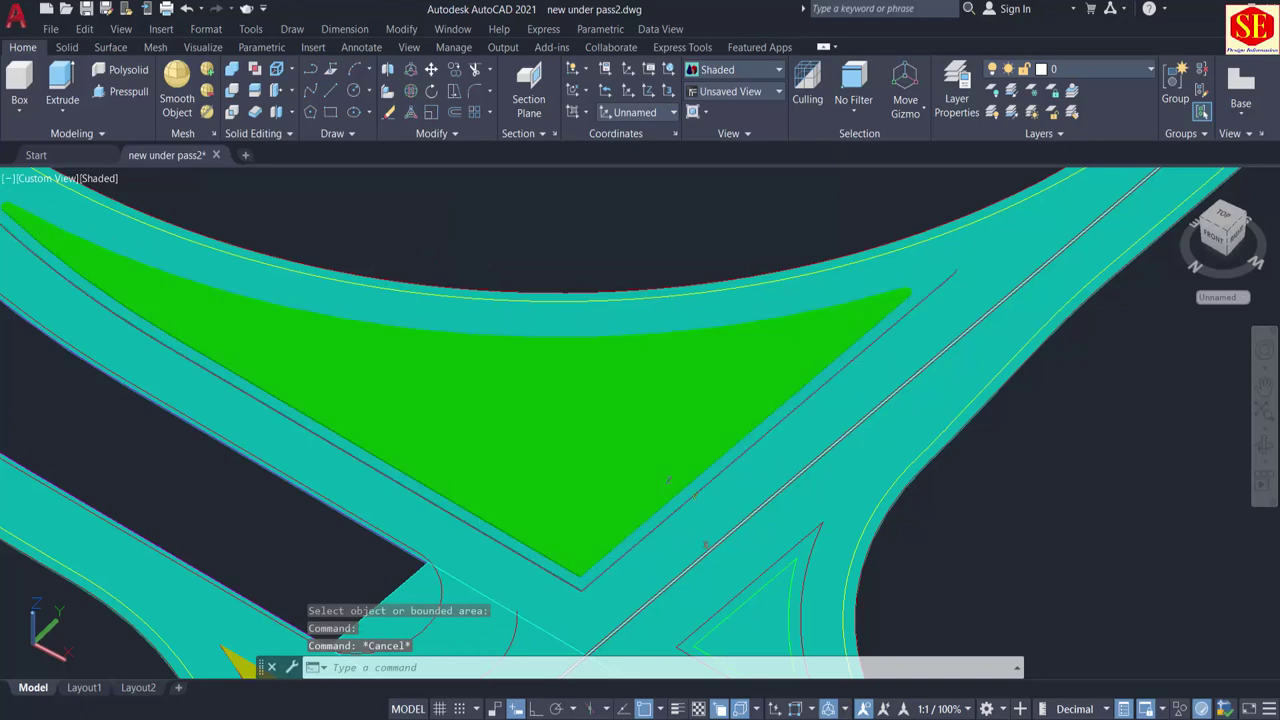
click(832, 438)
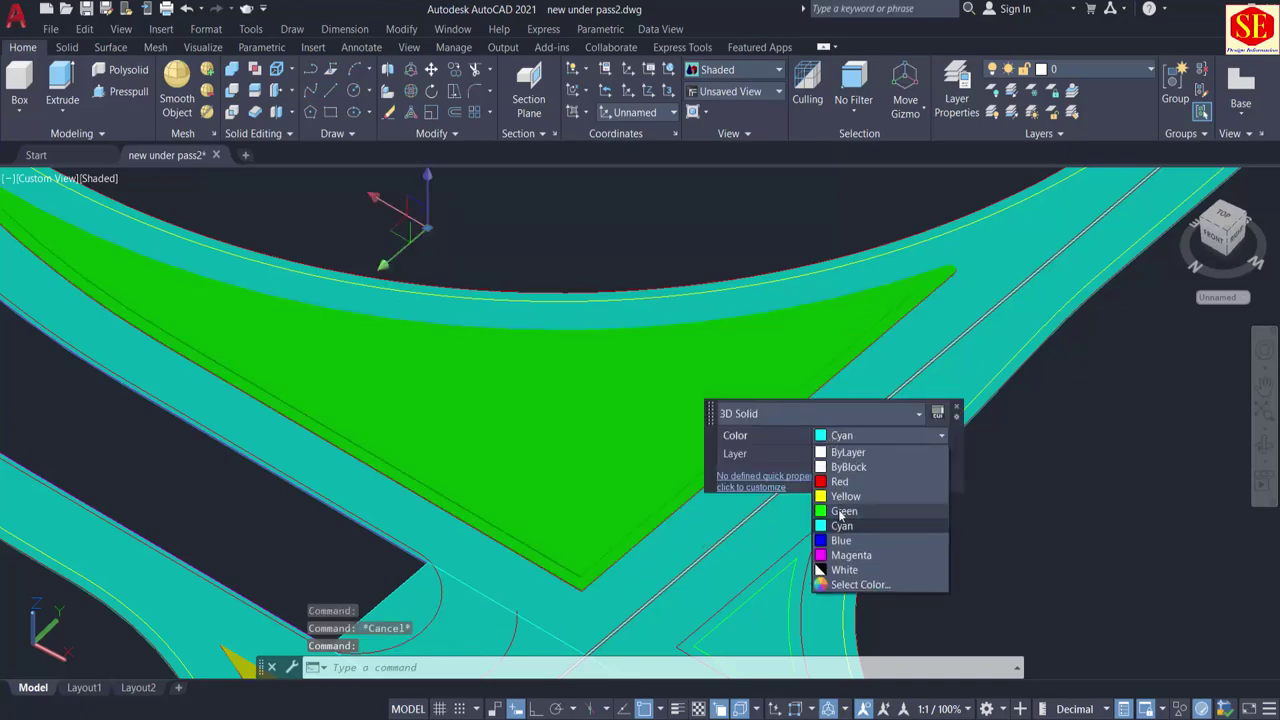
click(831, 500)
key(Escape)
Step: Presspull the inner area and the border band of the remaining small triangular island down through the slab
scroll(541, 340, down, 2)
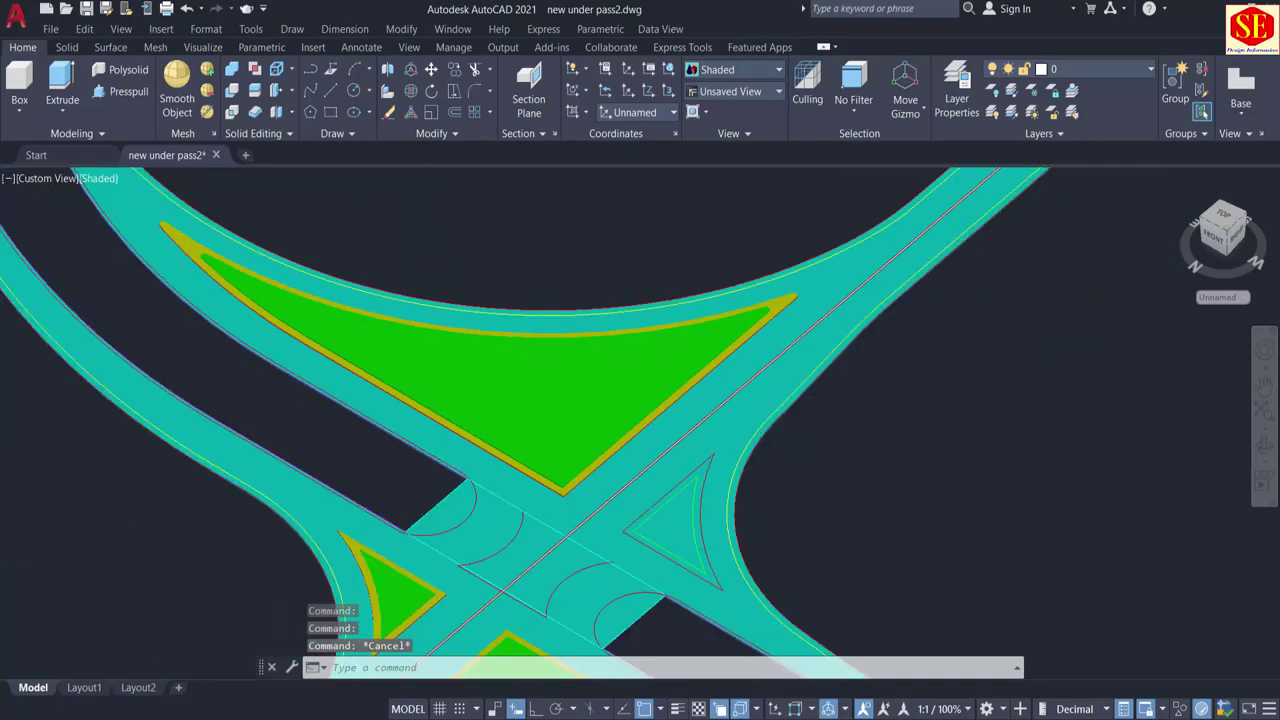
middle_drag(606, 554, 546, 437)
scroll(550, 358, up, 2)
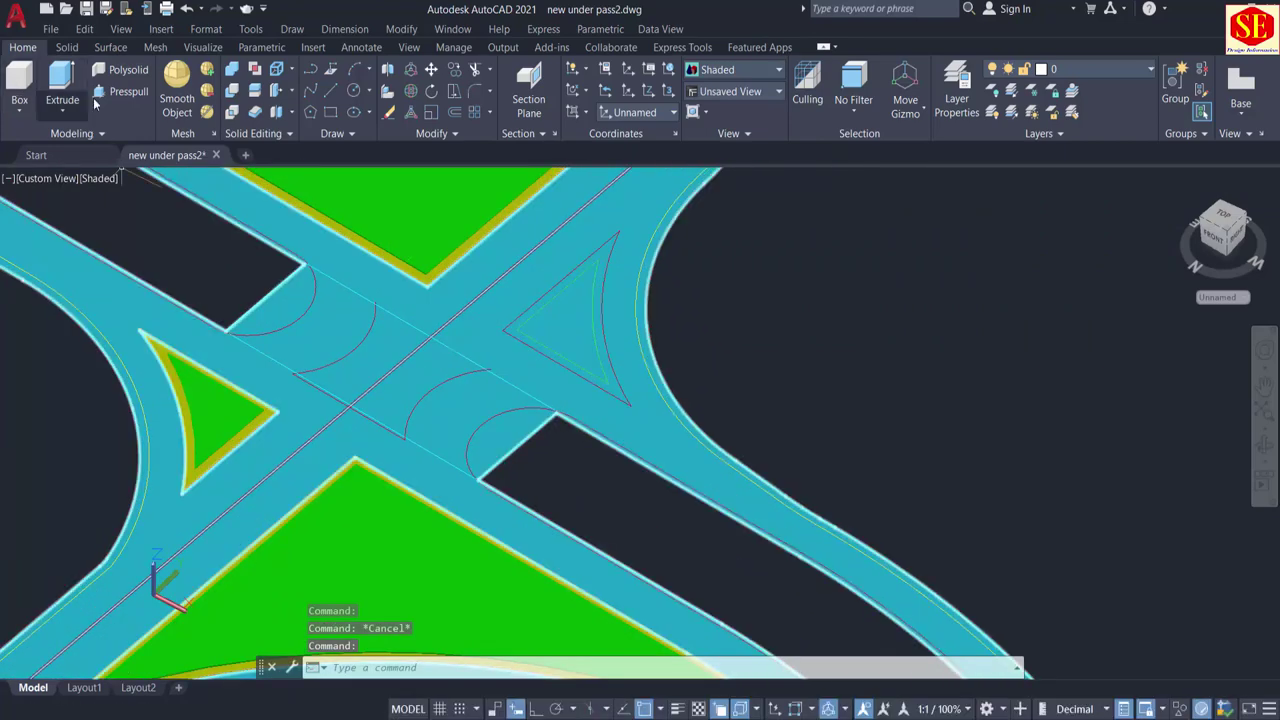
click(129, 91)
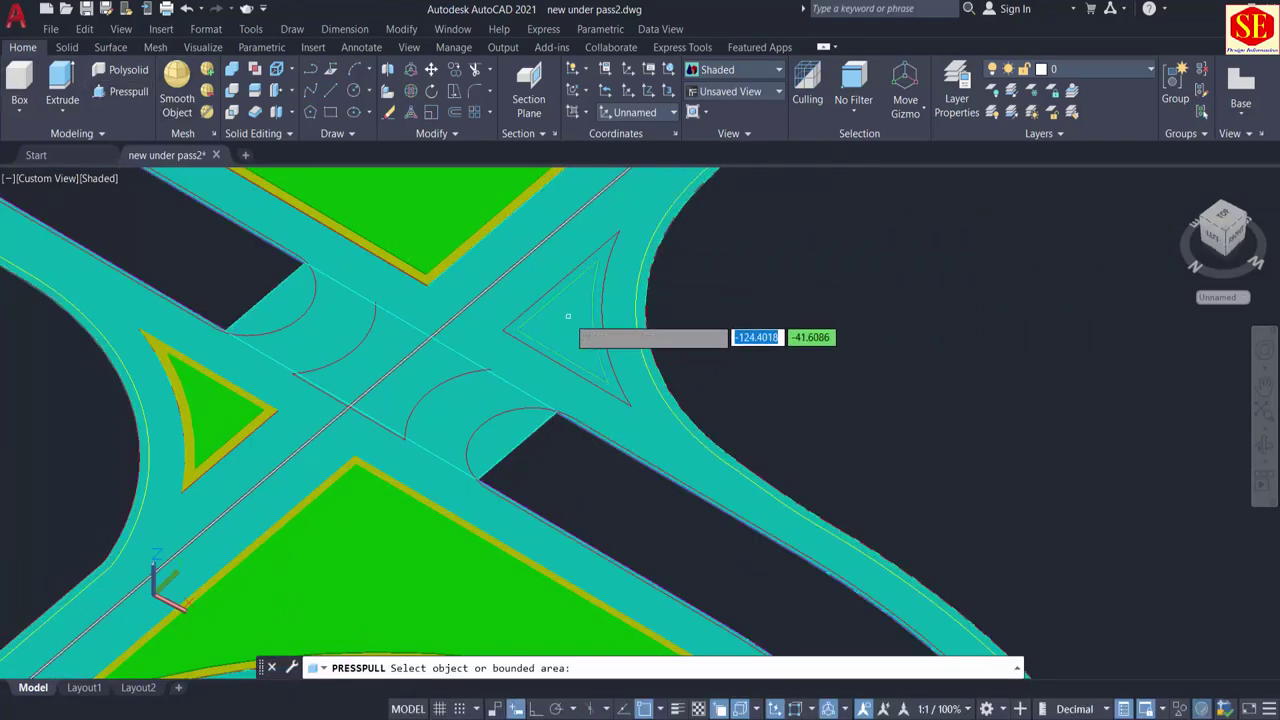
click(568, 316)
click(590, 468)
scroll(605, 380, up, 2)
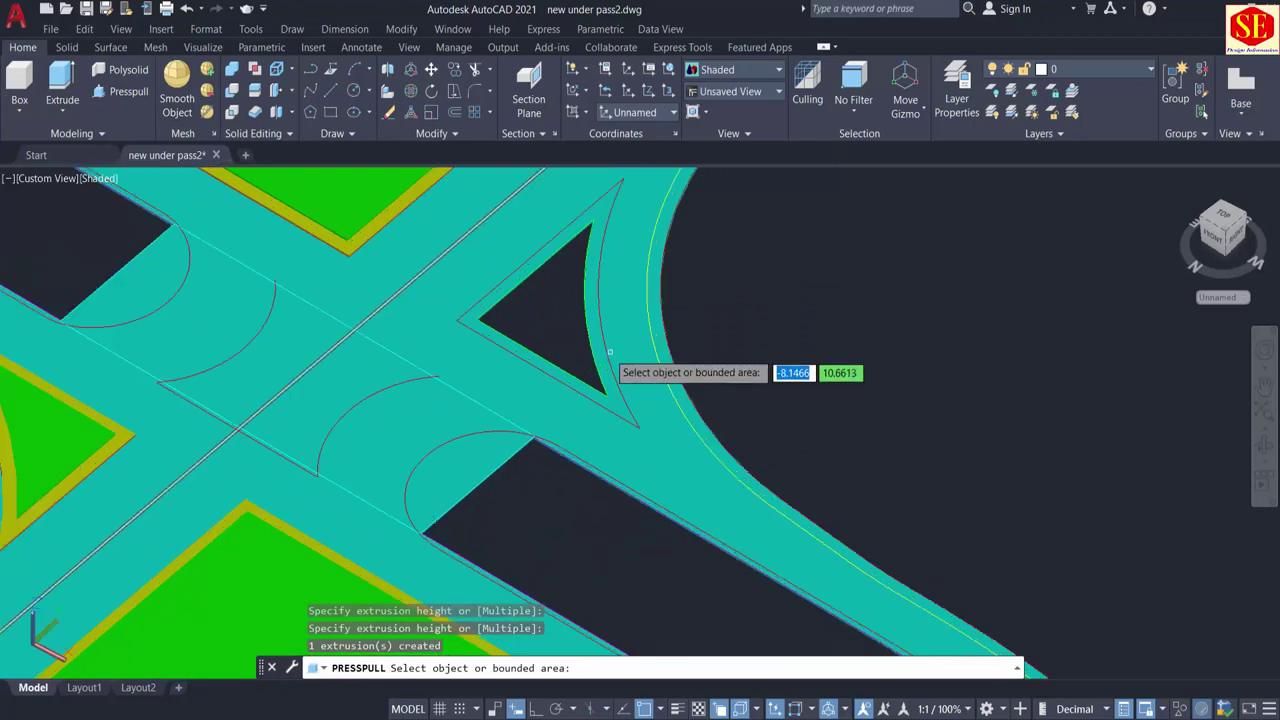
click(602, 353)
click(600, 495)
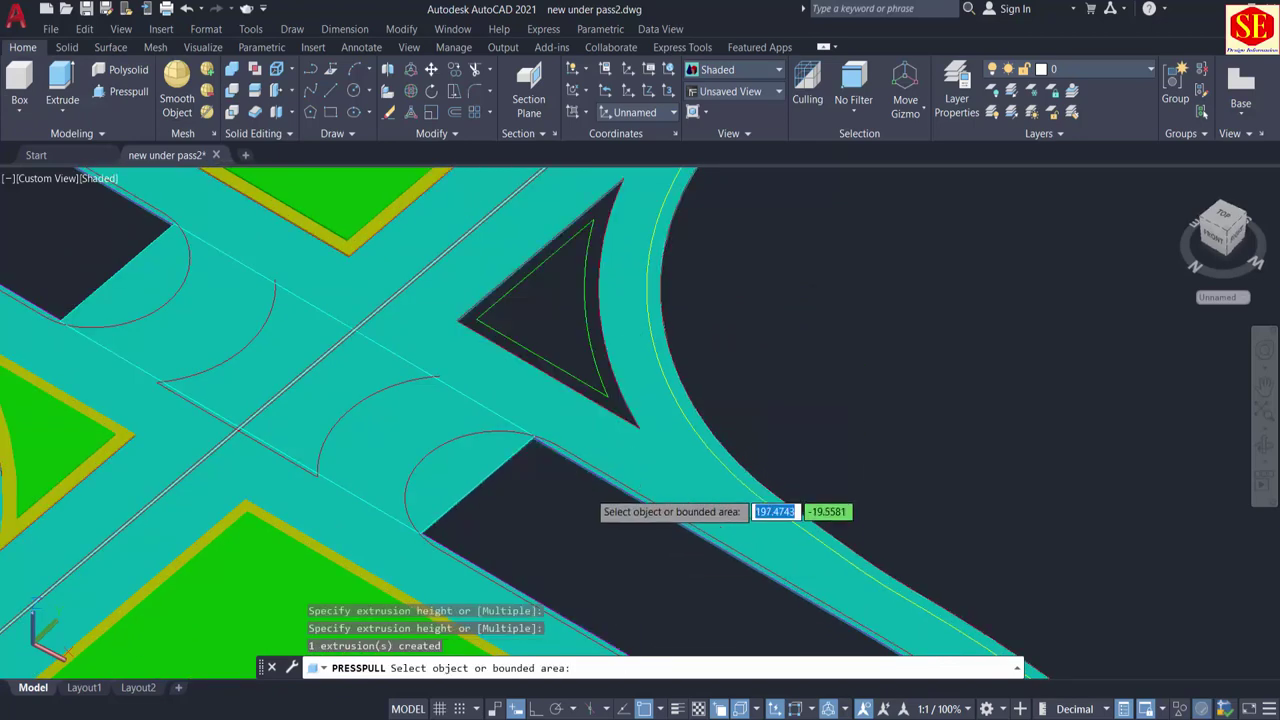
Step: Presspull the last small island's inner outline upward by 1 and its outer outline upward by 0.5
click(584, 306)
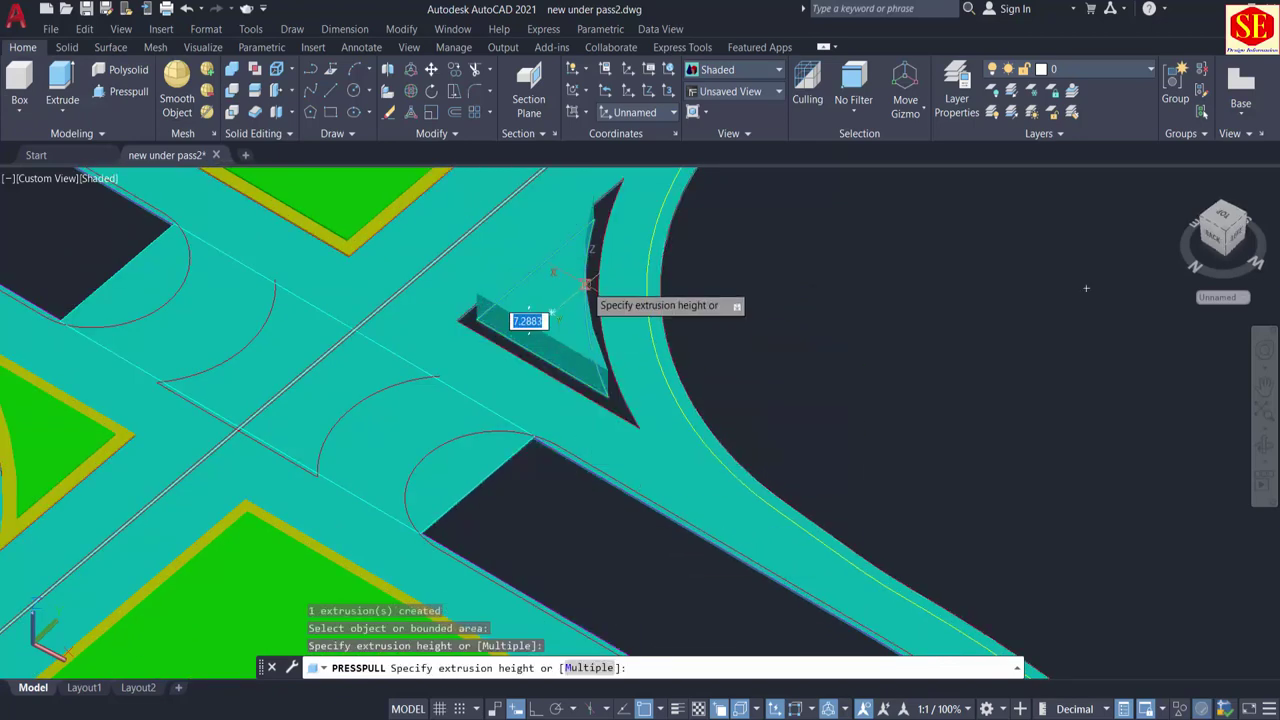
text(1)
key(Return)
scroll(656, 413, up, 2)
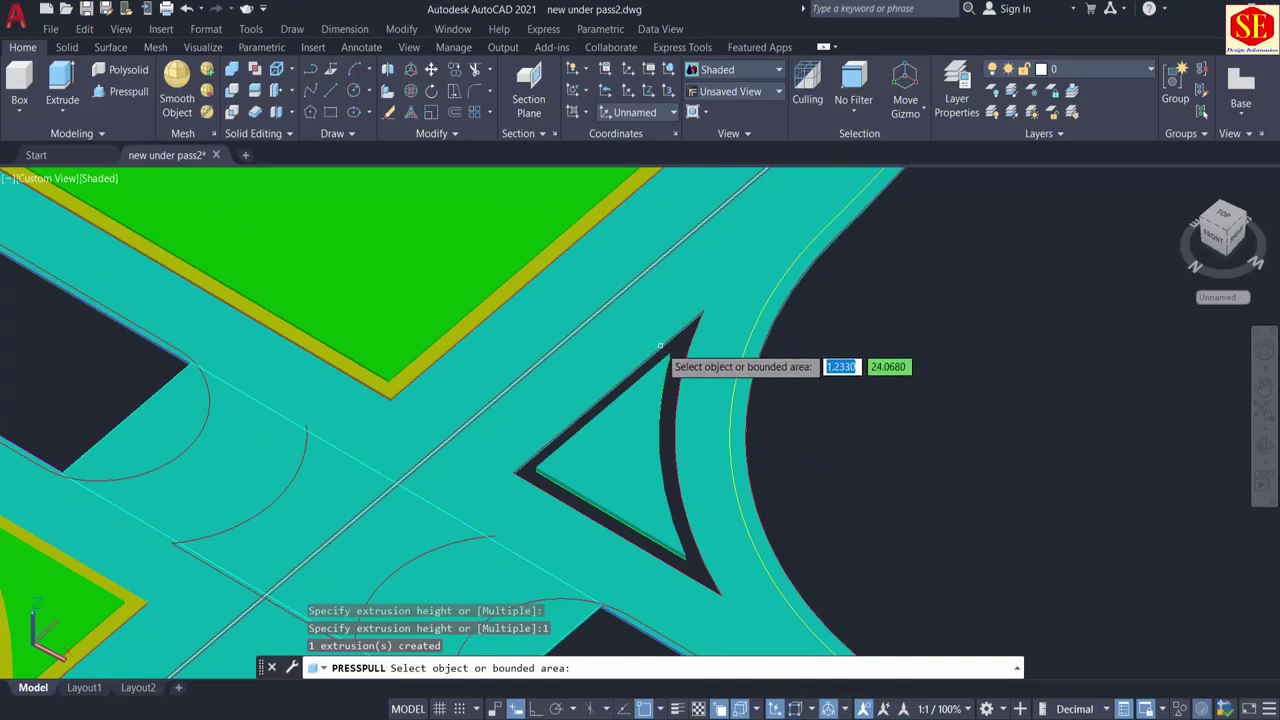
click(662, 346)
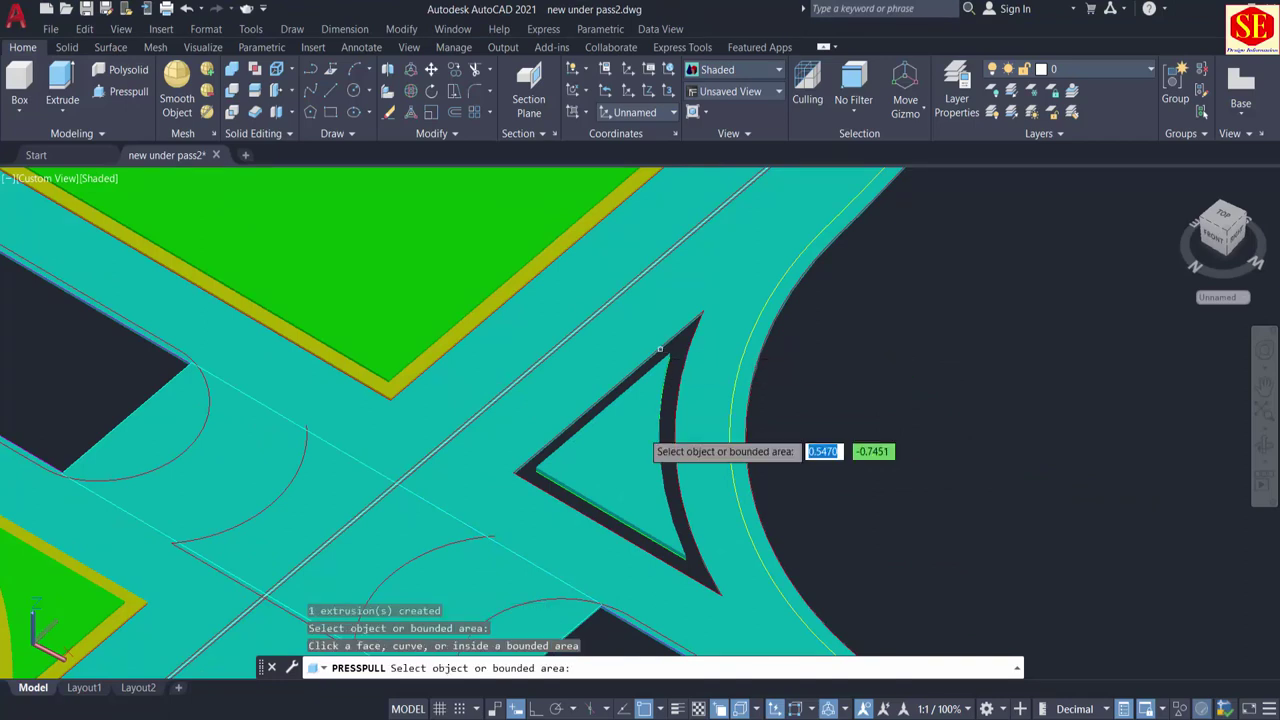
scroll(685, 527, up, 2)
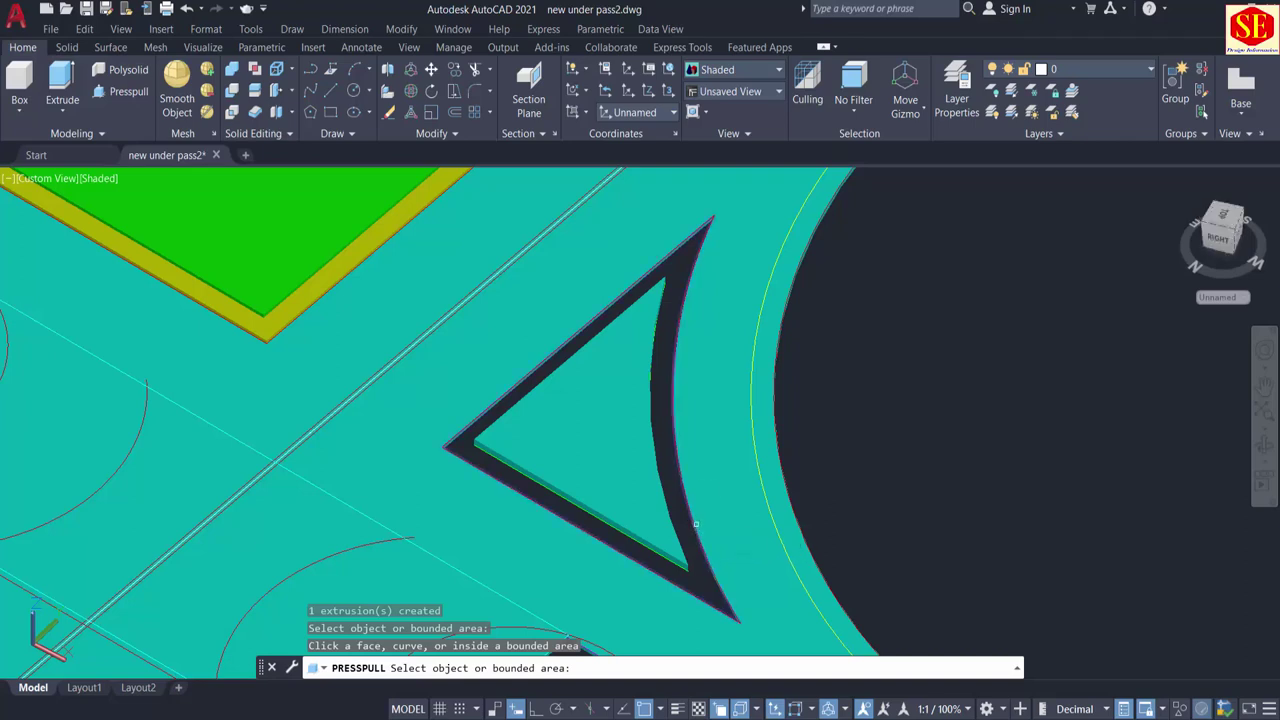
click(695, 524)
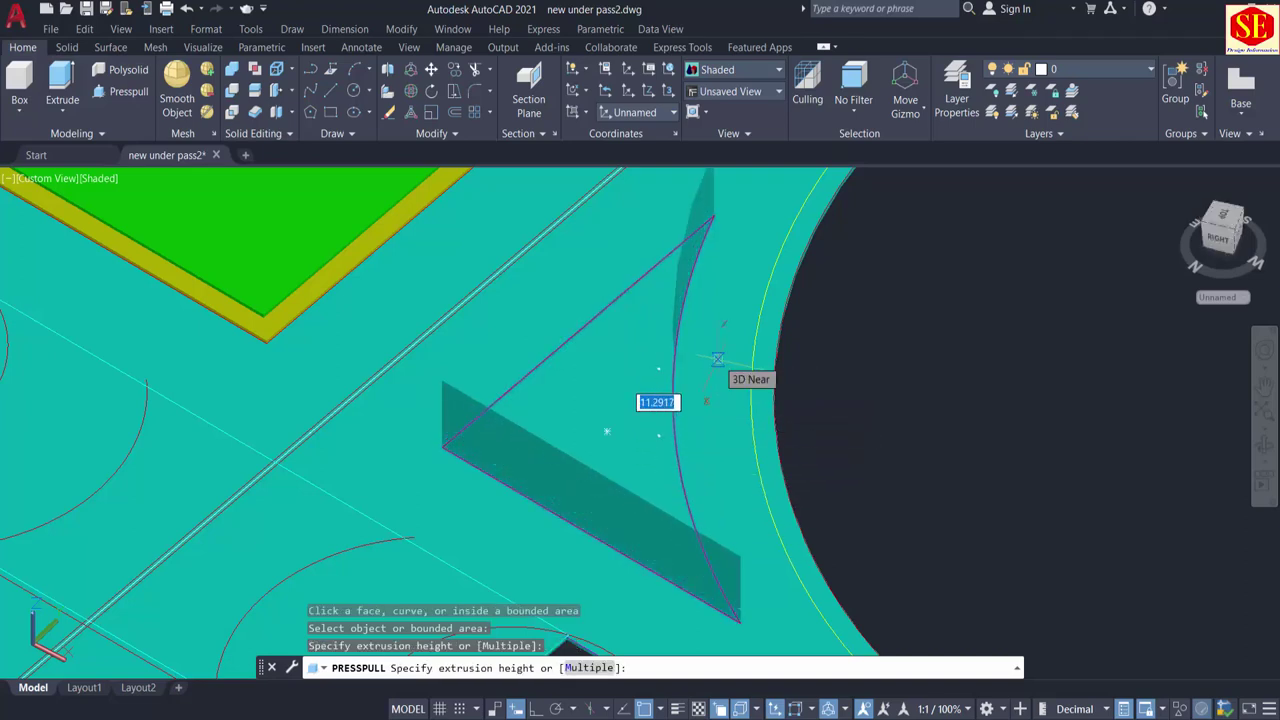
text(.5)
key(Return)
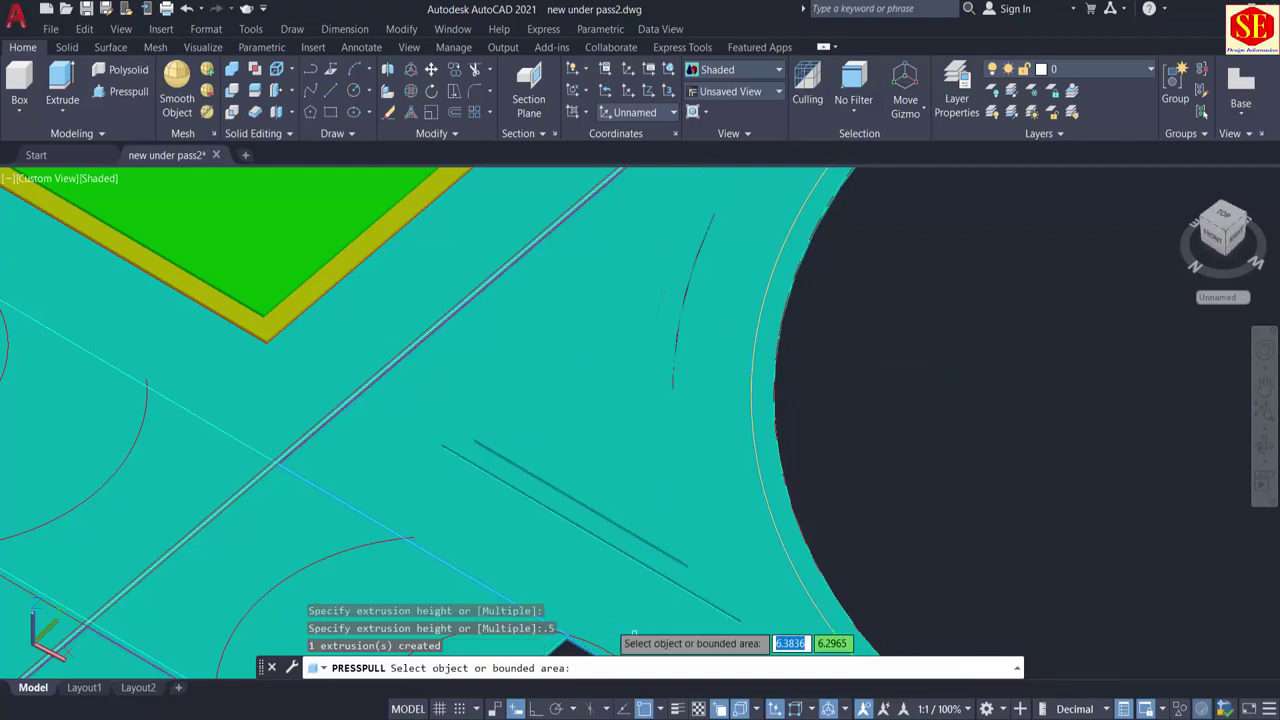
key(Return)
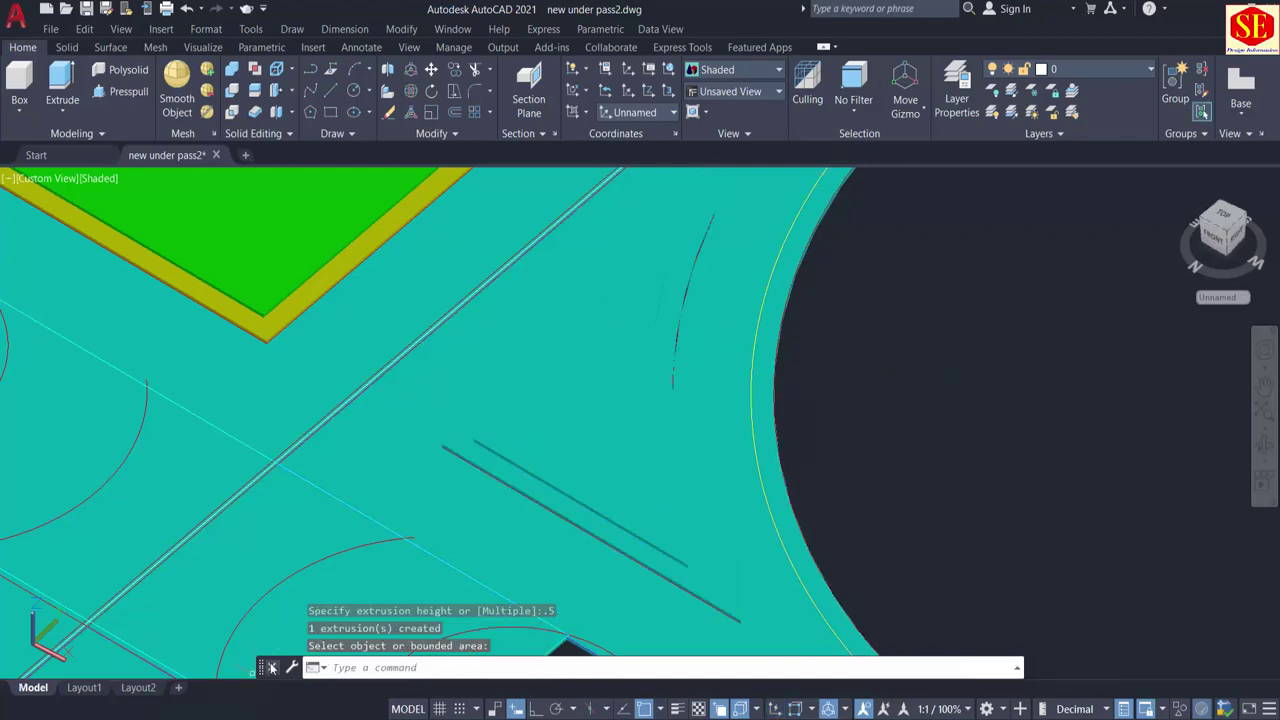
Step: Set the colour of the last small triangular island's inner solid to Green
click(615, 434)
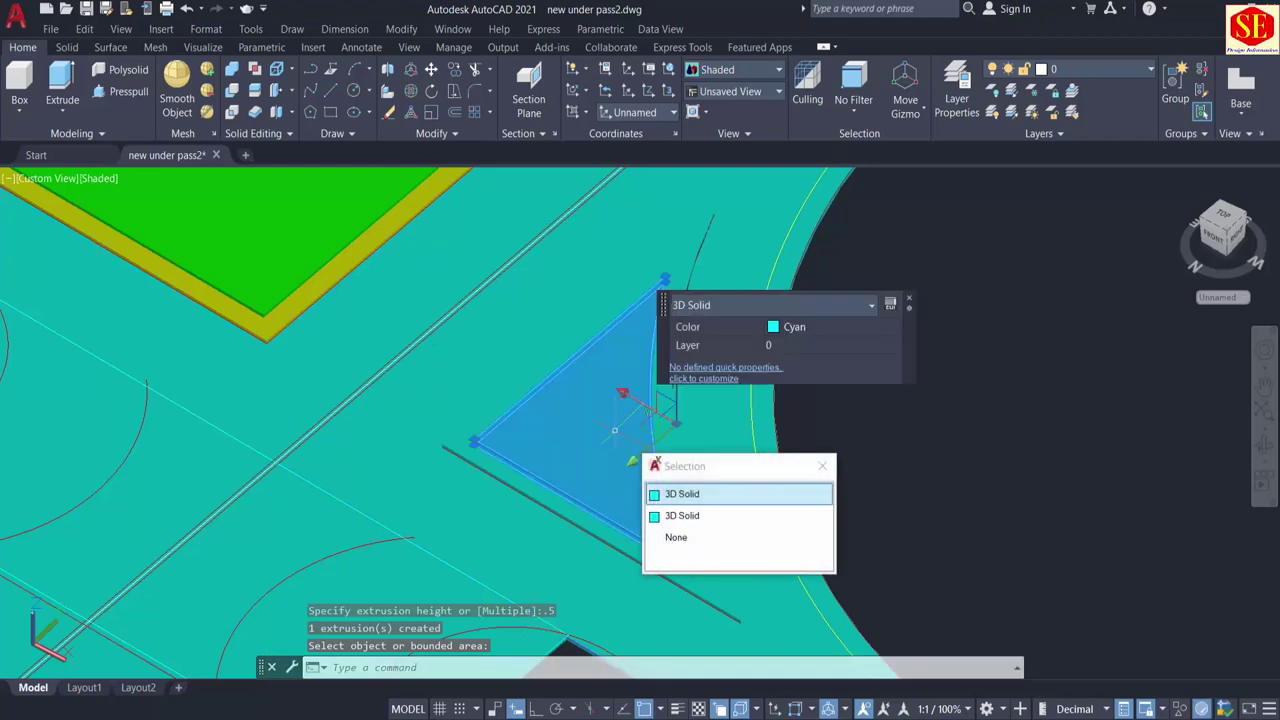
click(812, 330)
click(812, 330)
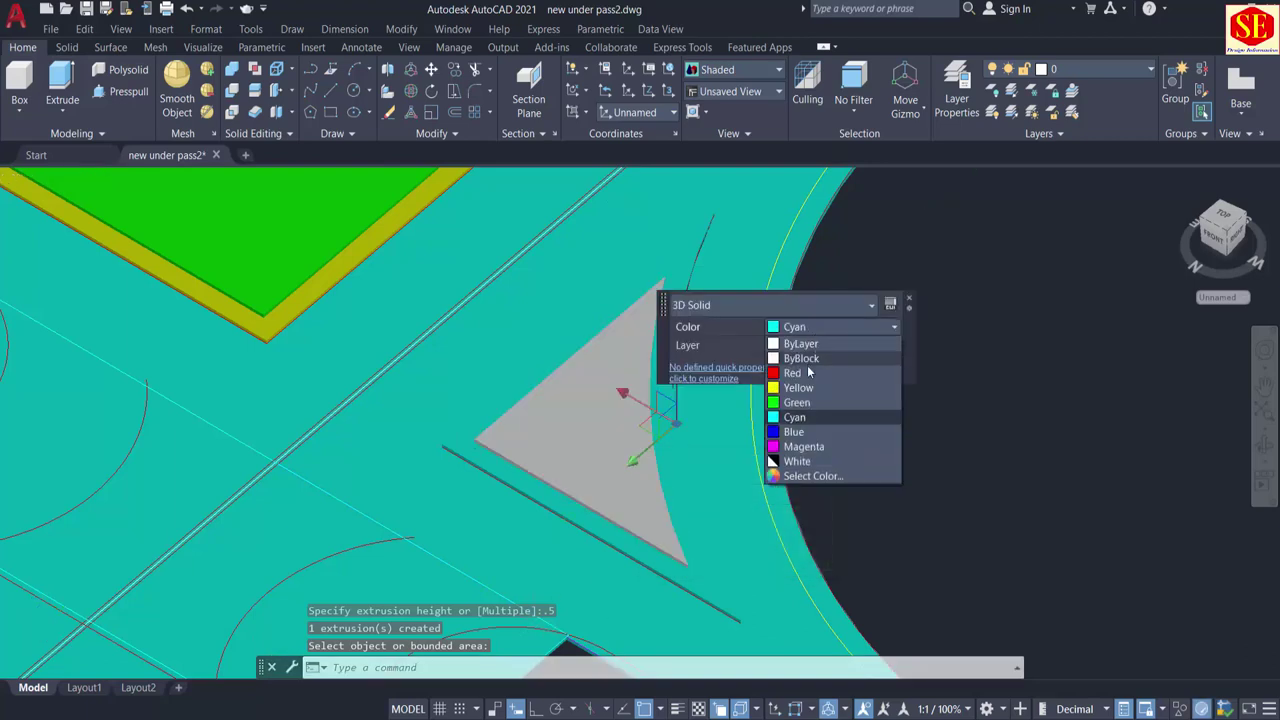
click(796, 402)
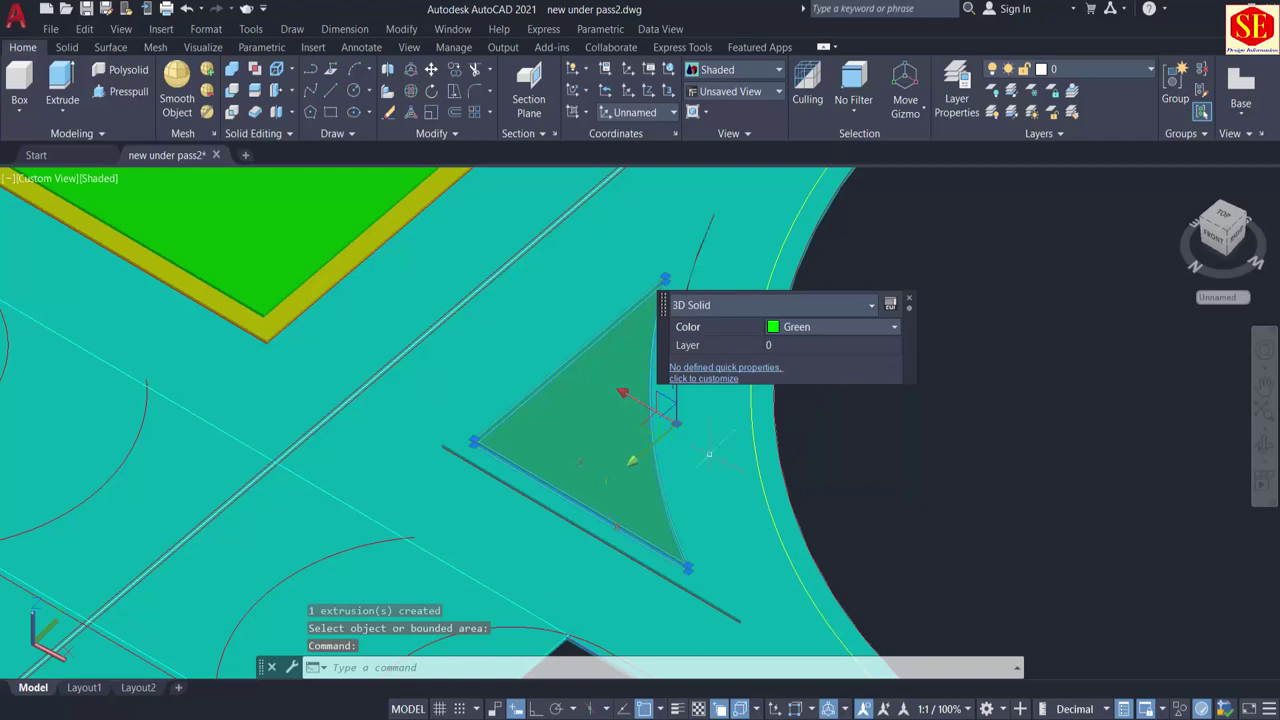
key(Escape)
Step: Set the colour of the last small triangular island's outer kerb solid to Yellow
click(466, 458)
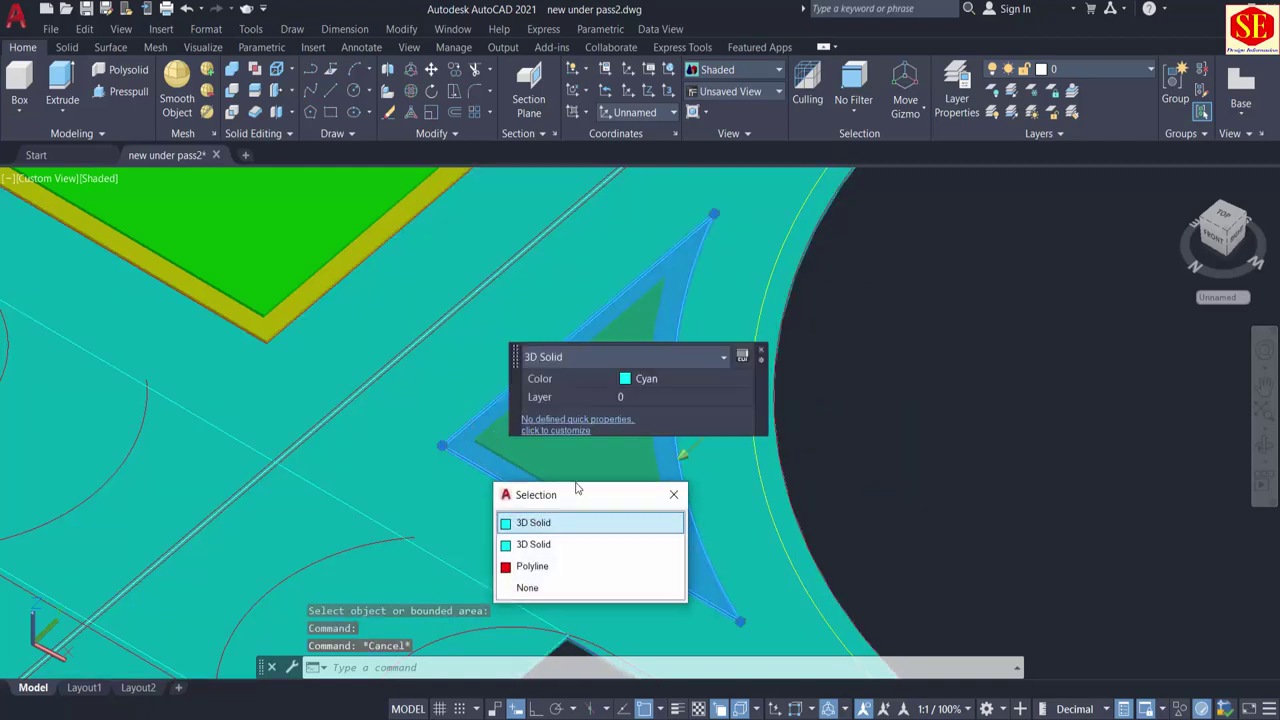
click(636, 379)
click(636, 379)
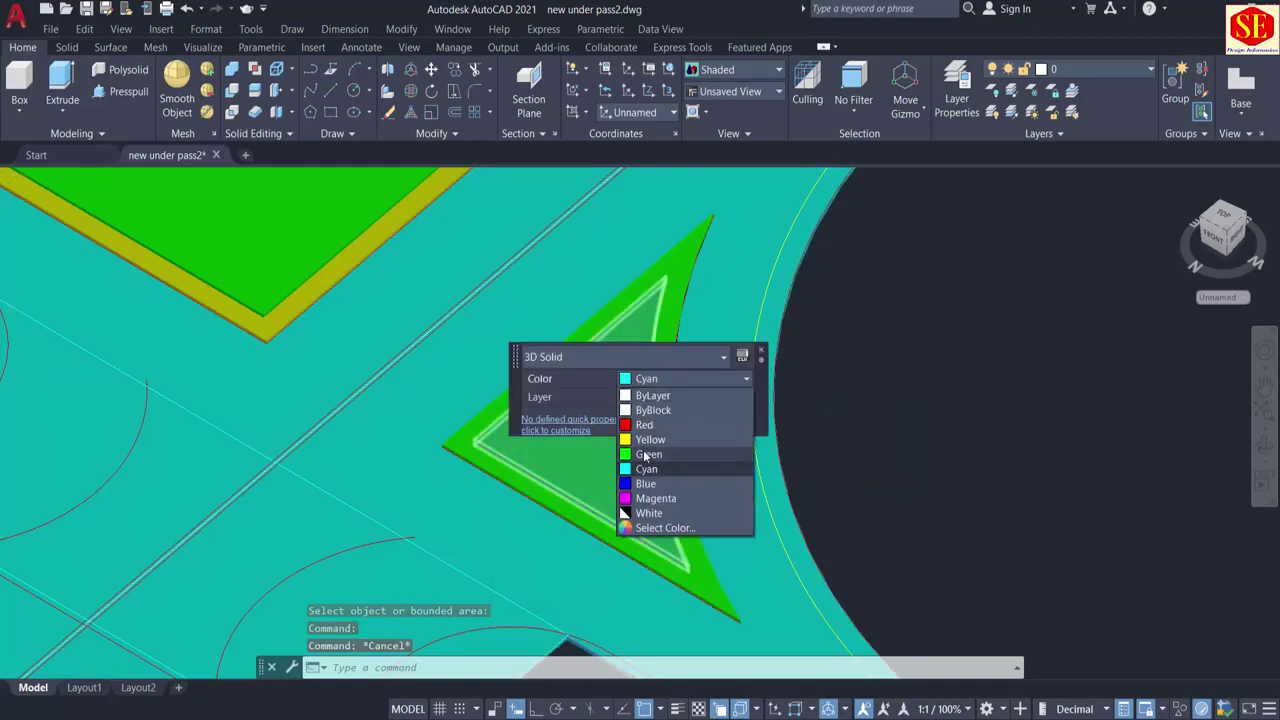
click(643, 450)
click(650, 379)
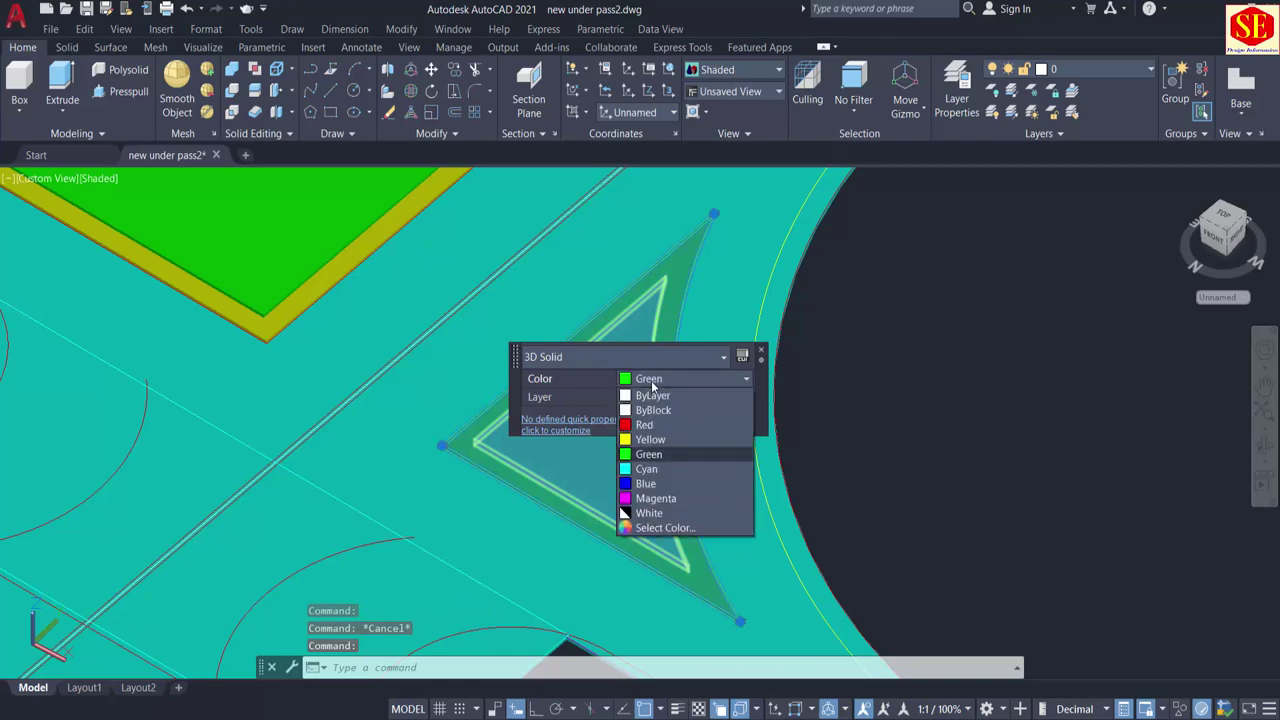
click(643, 437)
key(Escape)
scroll(511, 424, down, 6)
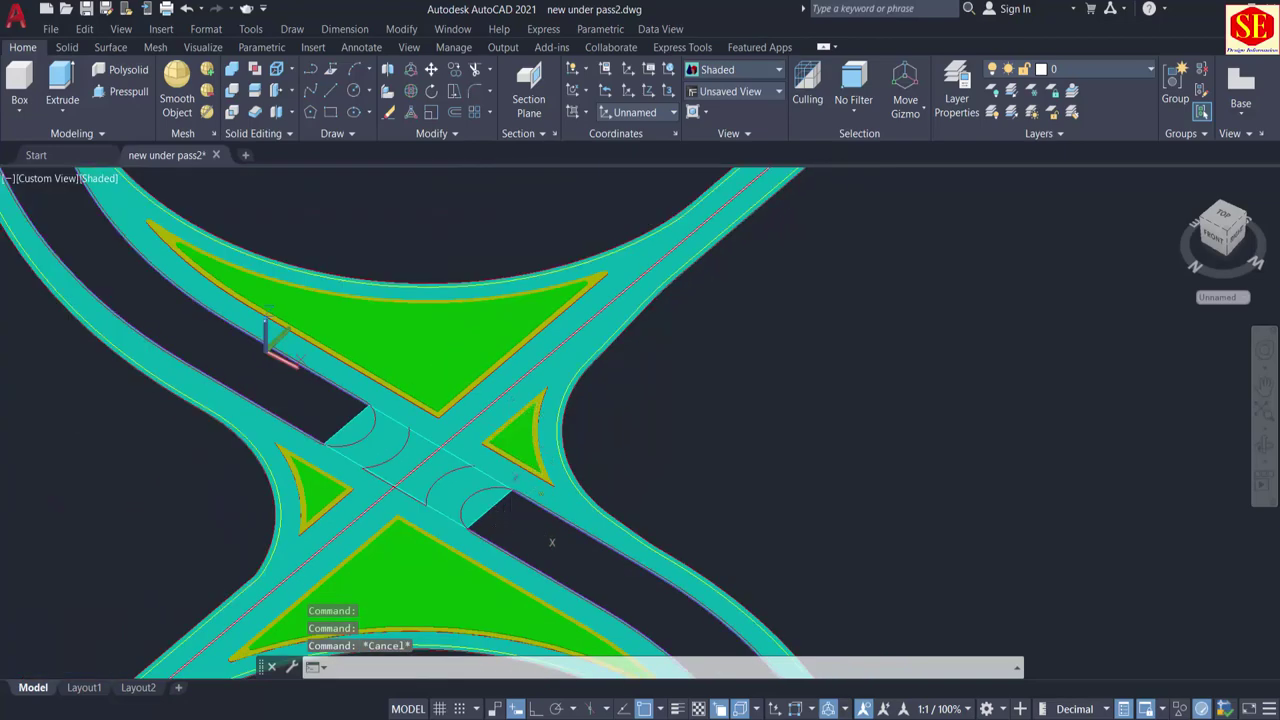
Step: Inspect the finished islands, the intersecting roads and both underpass openings along the whole road model
middle_drag(526, 519, 736, 411)
middle_drag(550, 241, 650, 323)
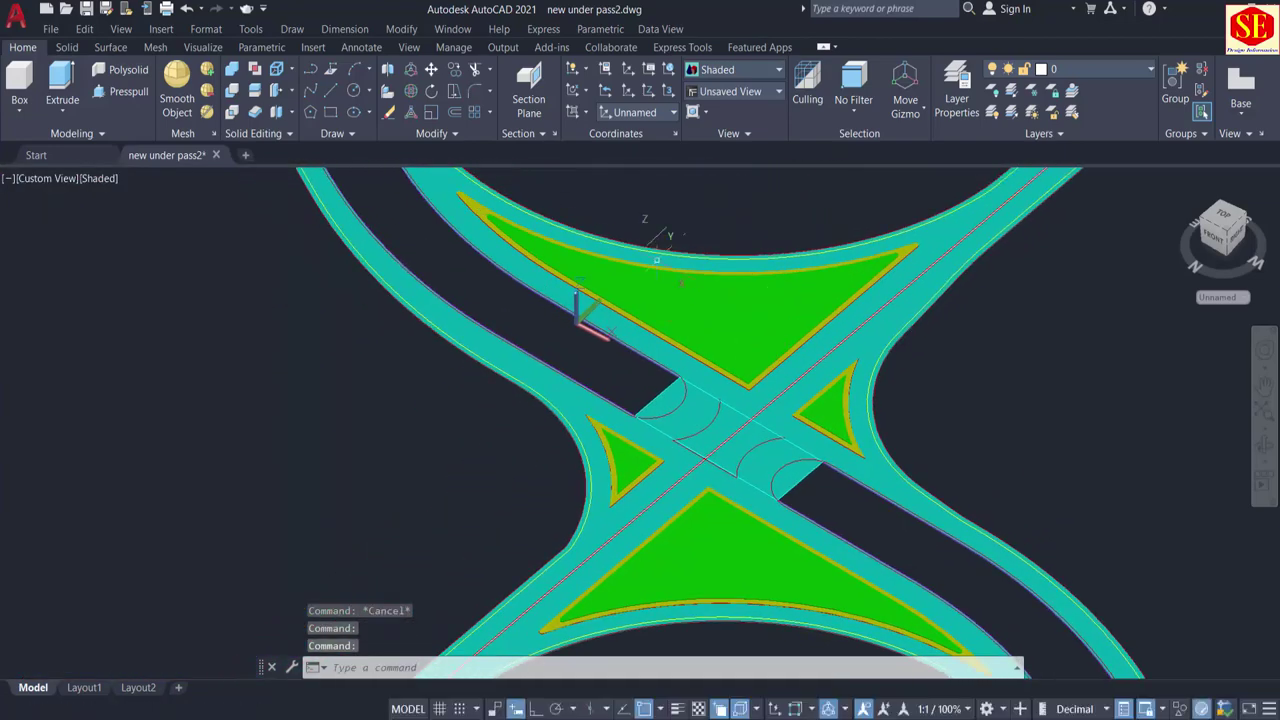
shift+middle_drag(636, 576, 614, 443)
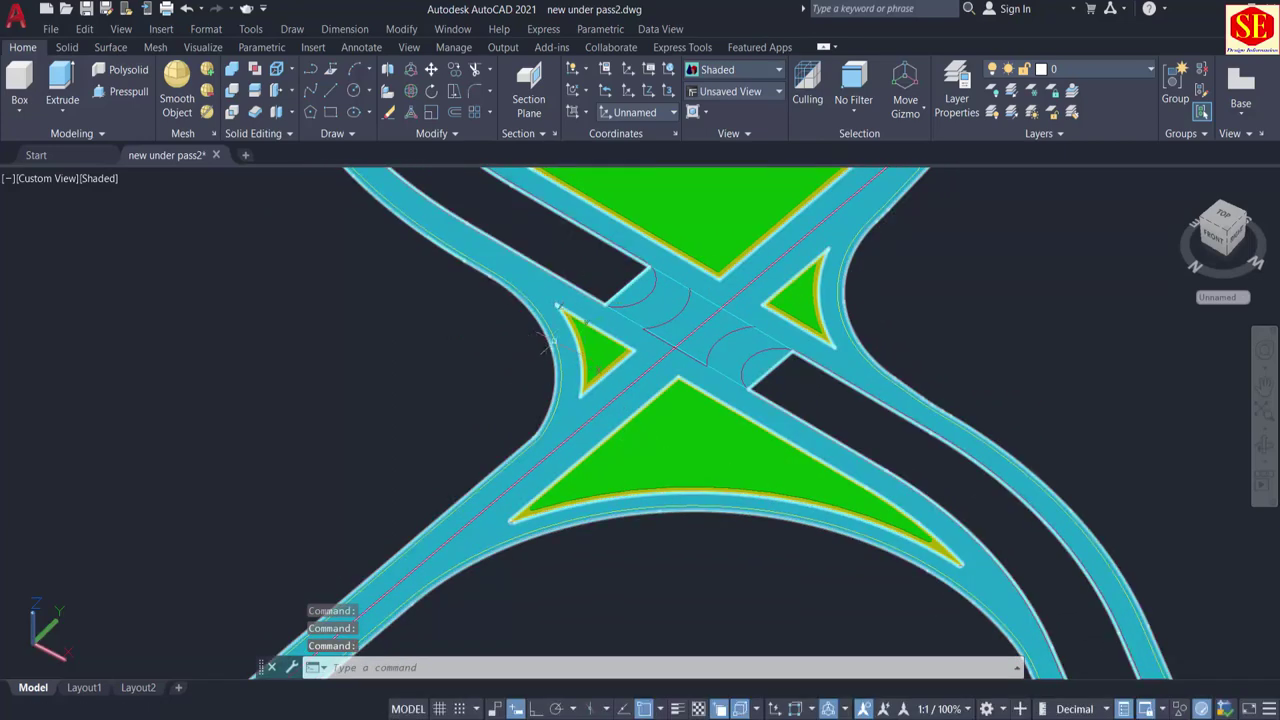
middle_drag(548, 338, 481, 457)
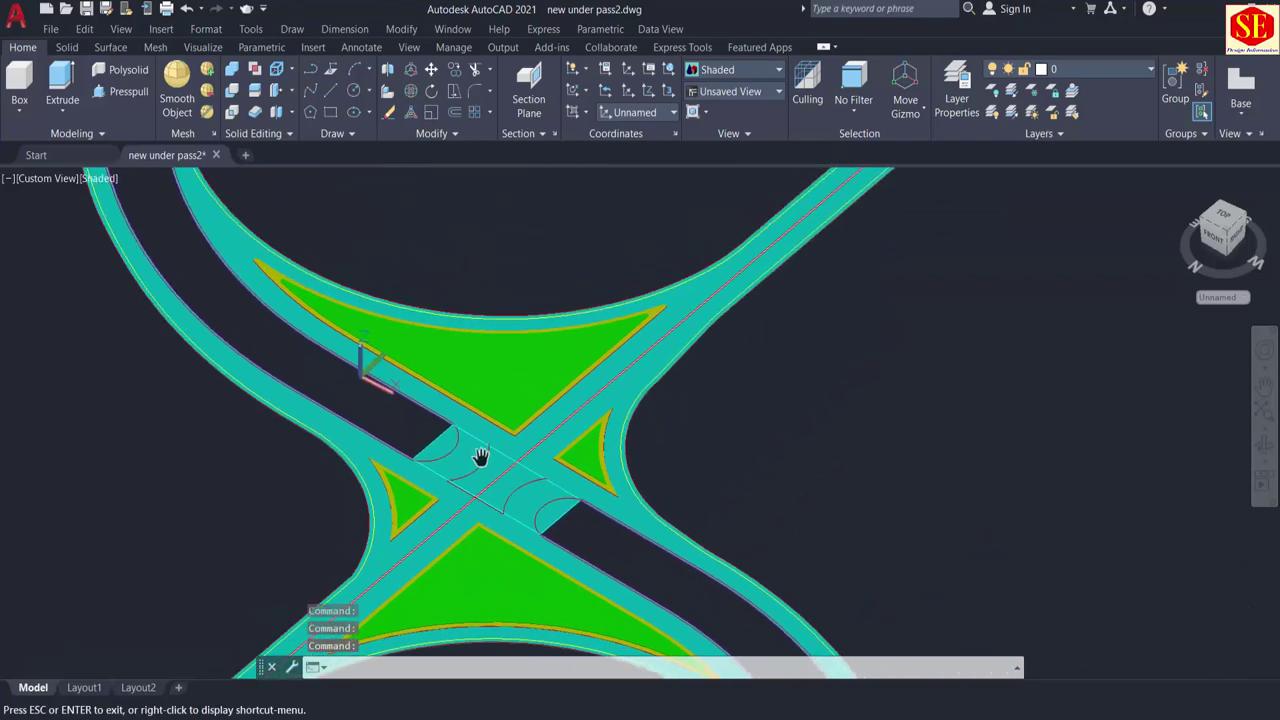
key(Escape)
scroll(755, 393, down, 2)
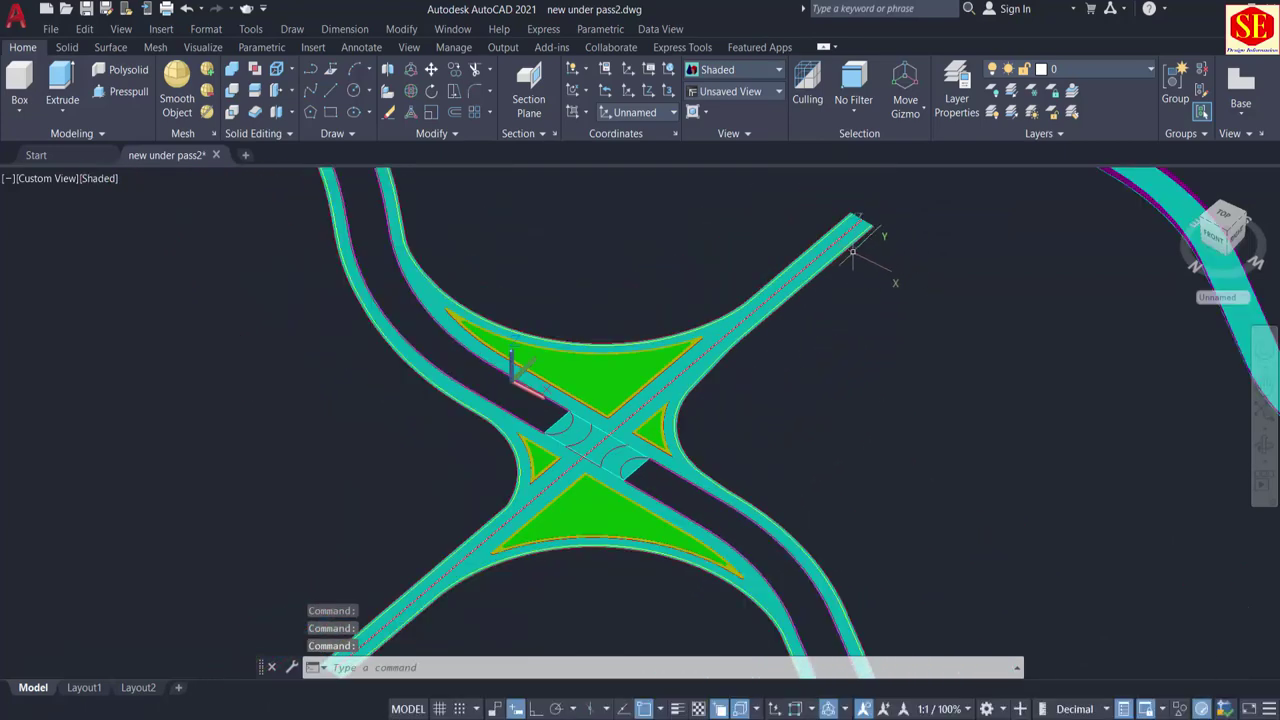
middle_drag(801, 566, 755, 370)
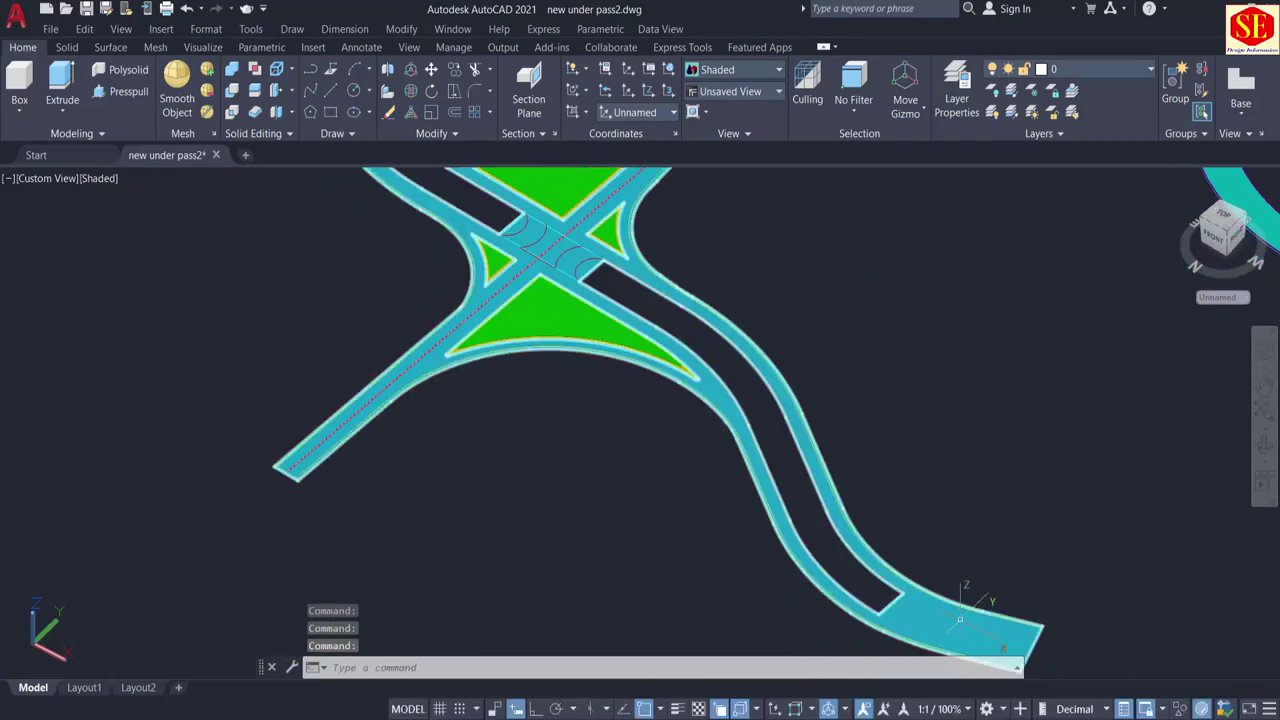
shift+middle_drag(877, 604, 607, 476)
scroll(474, 373, up, 2)
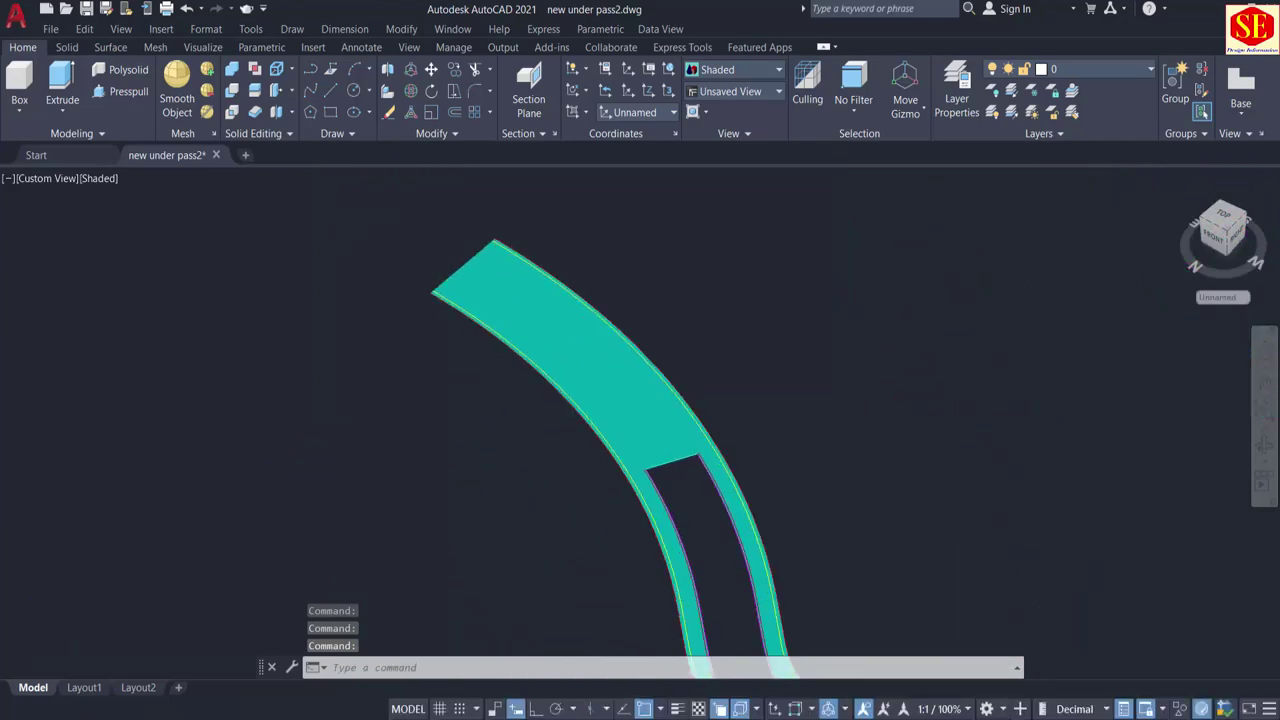
middle_drag(585, 530, 405, 323)
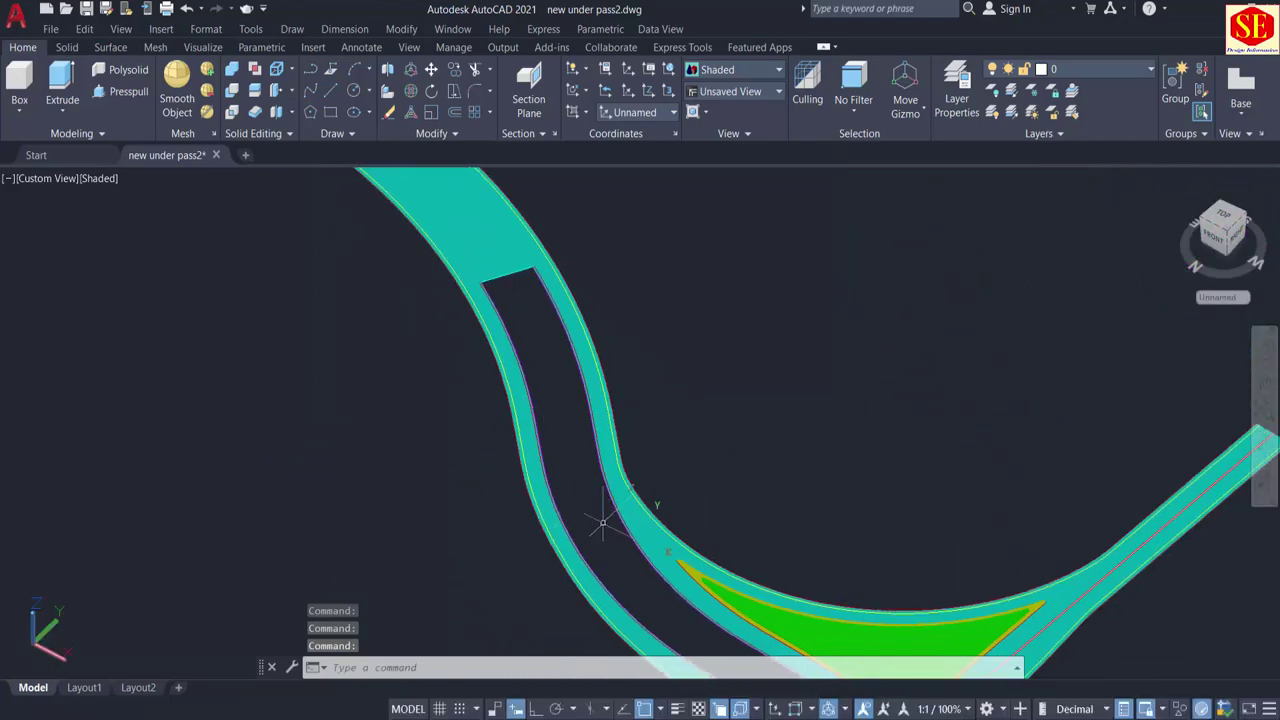
scroll(460, 280, down, 3)
middle_drag(1055, 517, 915, 360)
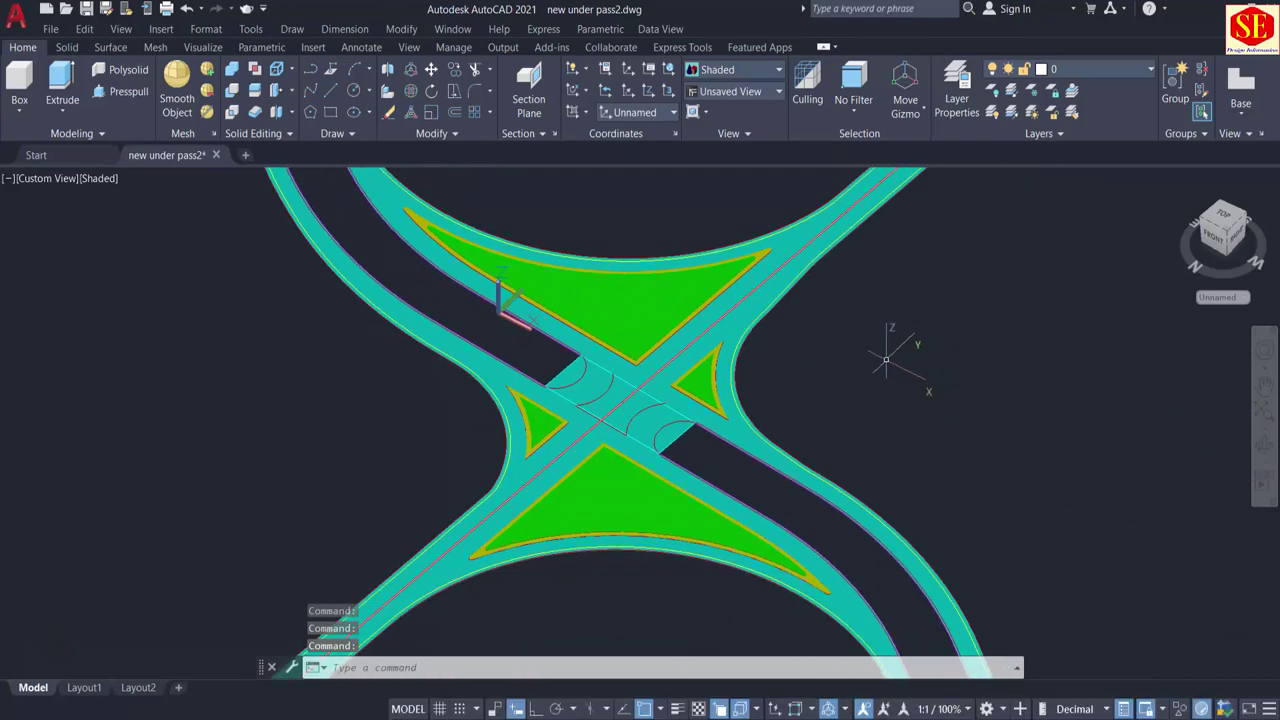
Step: Presspull the arc-bounded end area of the central deck, beside one underpass opening, down through the slab
scroll(886, 360, down, 2)
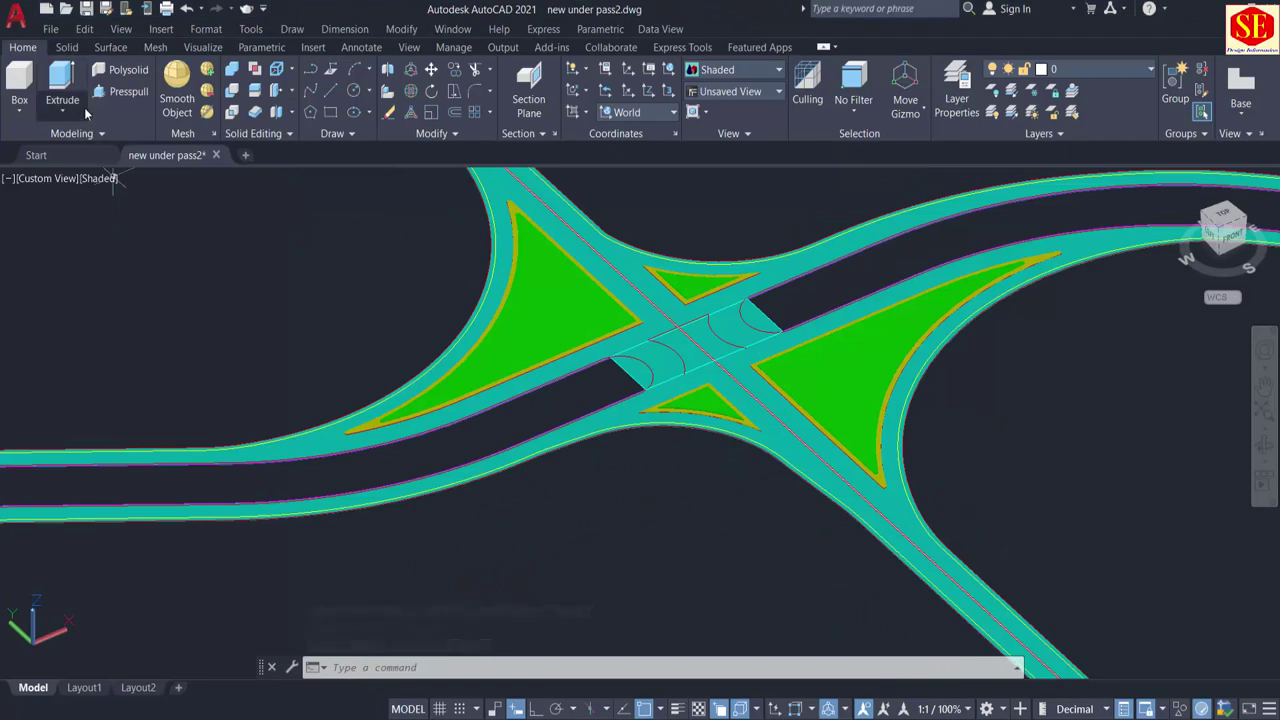
click(128, 91)
scroll(752, 339, up, 2)
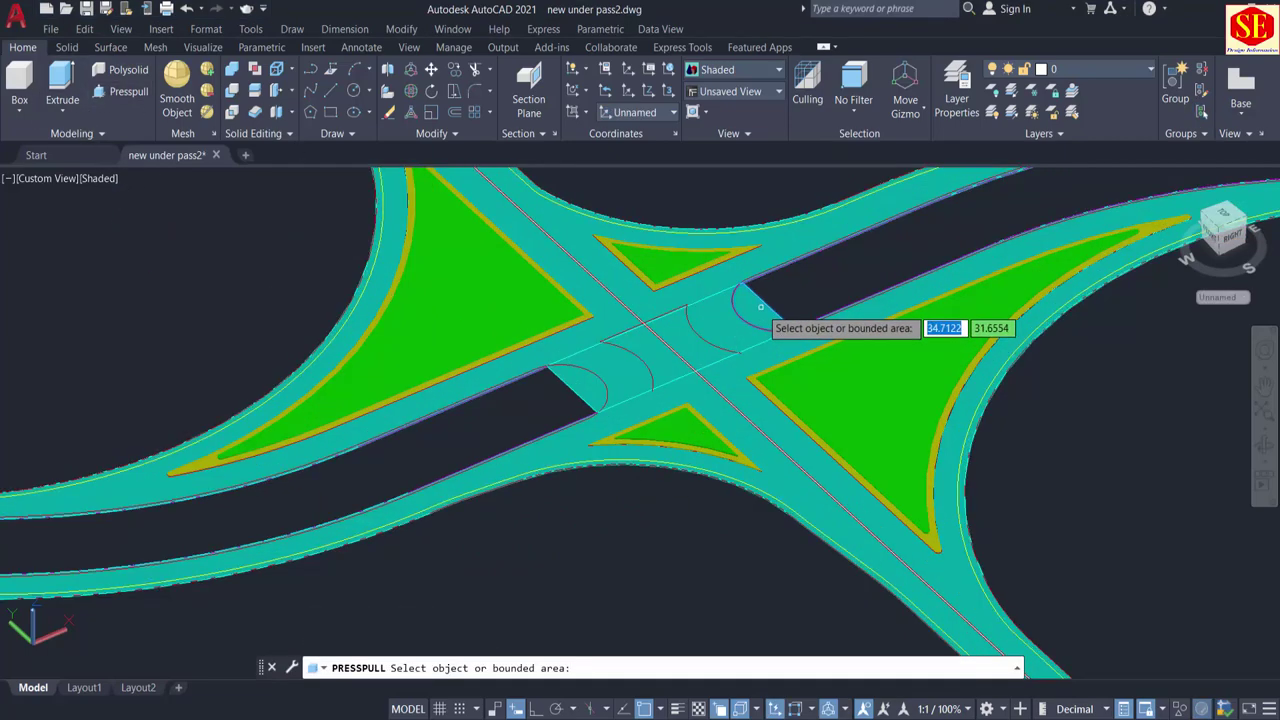
click(770, 315)
click(773, 358)
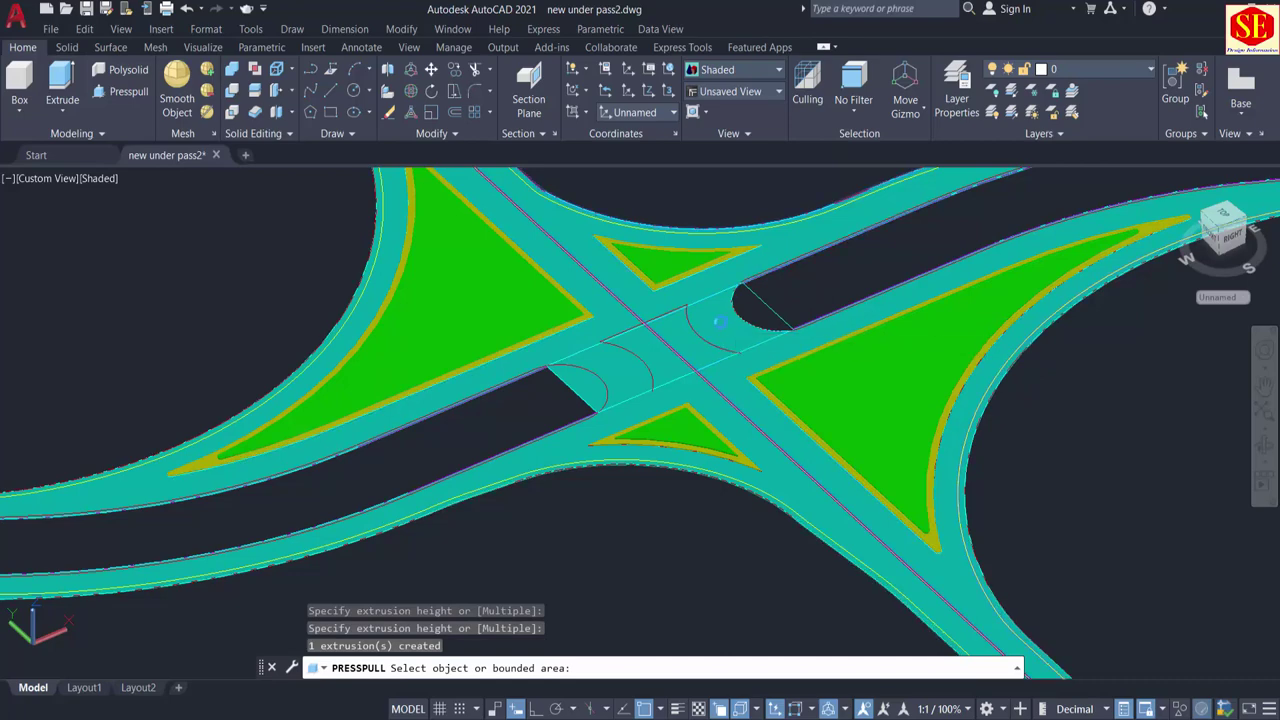
Step: Presspull the area between the two arcs and the adjoining area up to the road centreline down through the deck slab
click(720, 322)
key(Escape)
scroll(720, 322, up, 2)
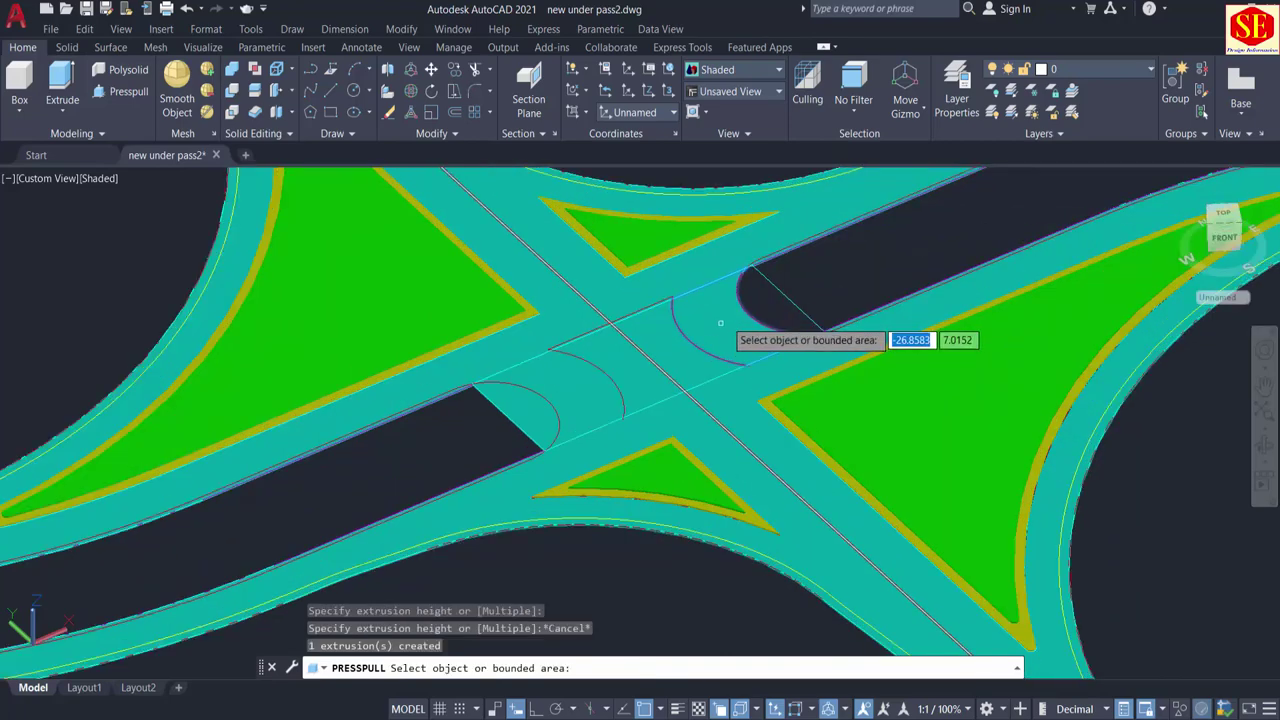
click(720, 322)
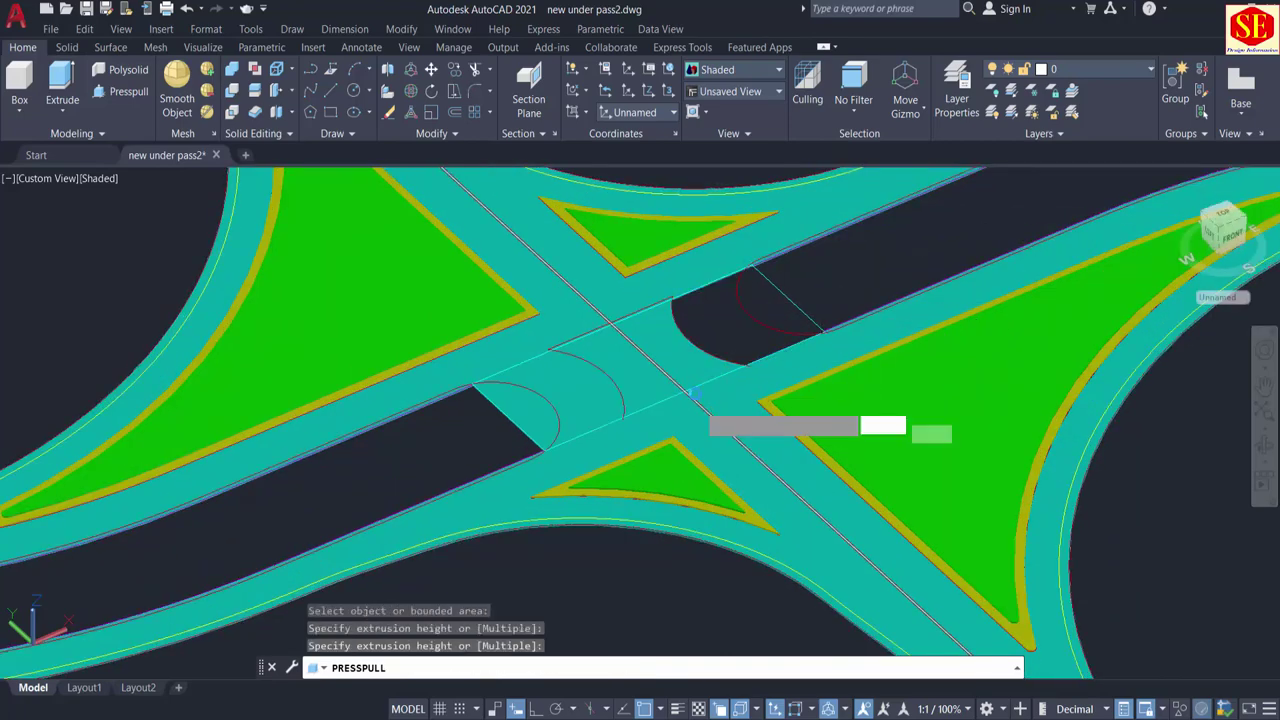
click(692, 366)
click(686, 470)
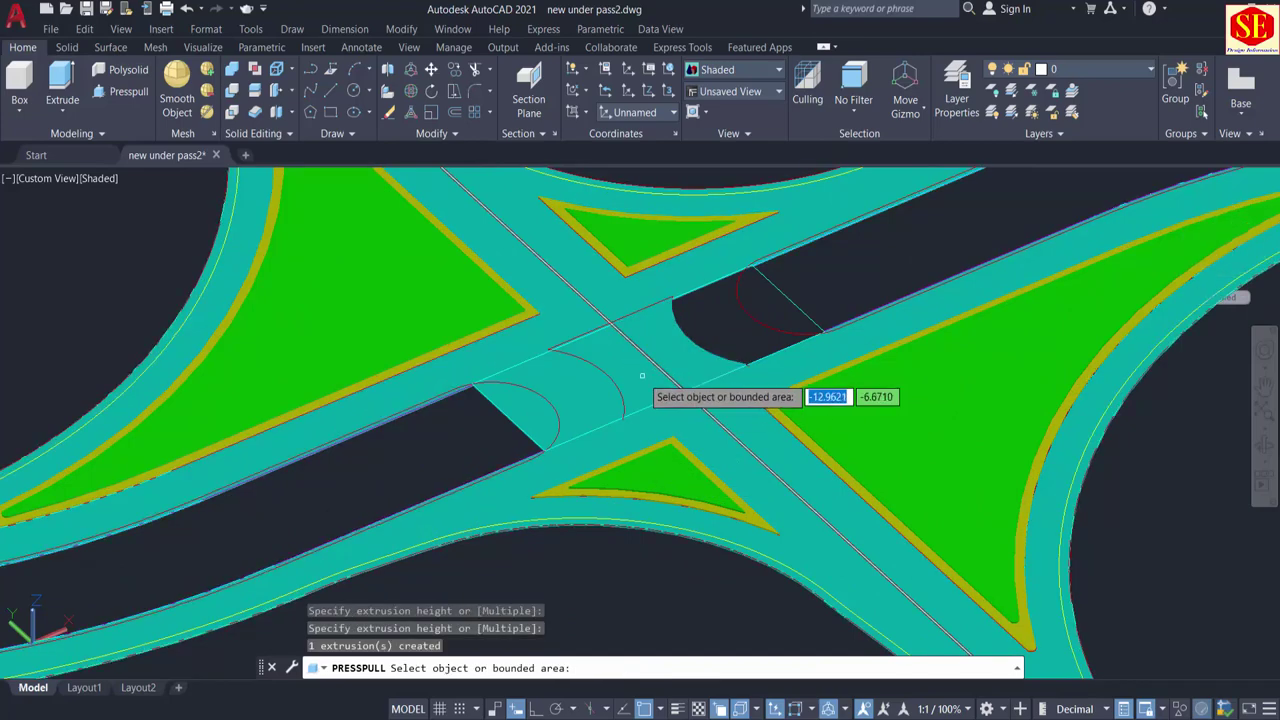
click(671, 346)
click(680, 586)
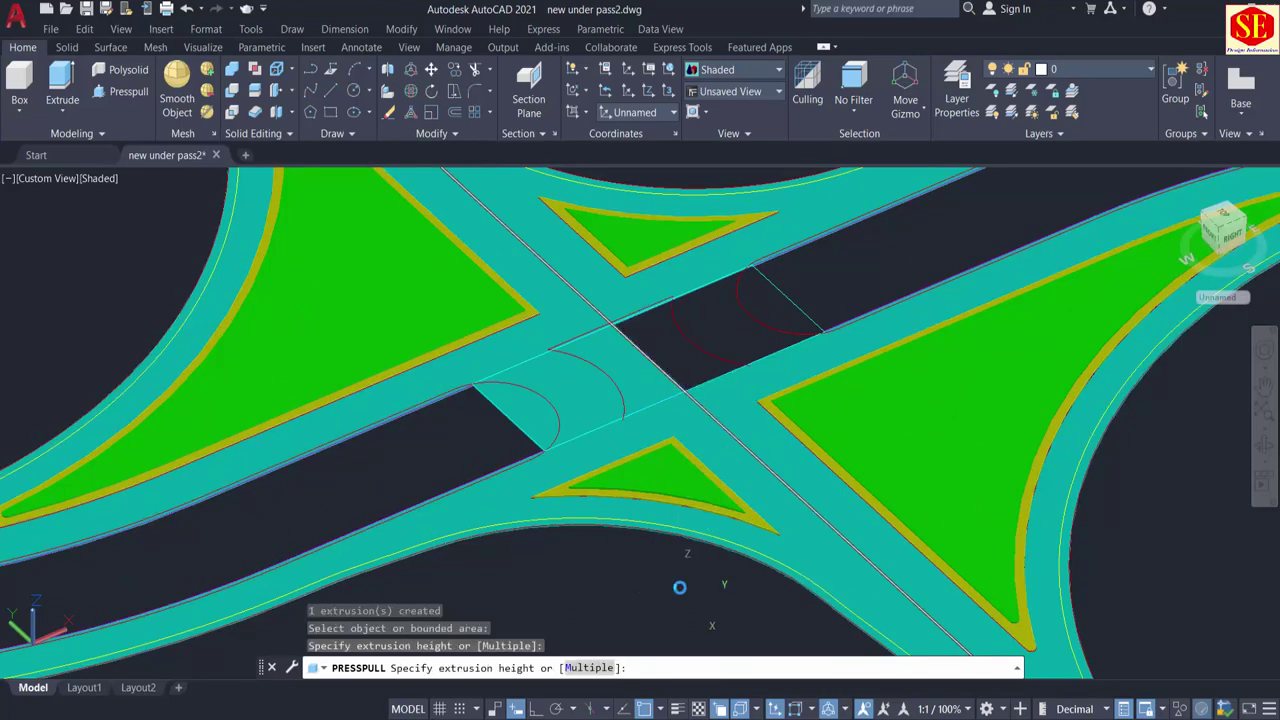
Step: Cut away the three remaining pavement areas around the red arcs at the western half of the underpass opening with Presspull
click(610, 360)
click(594, 440)
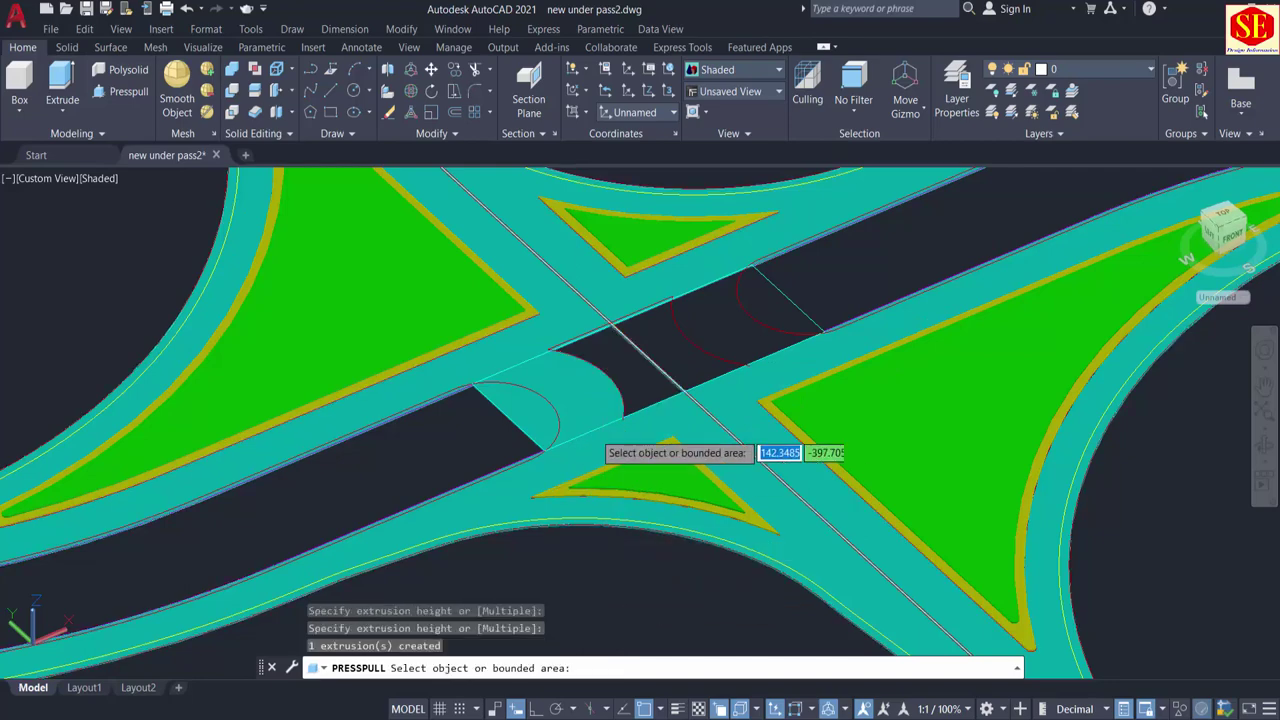
click(590, 398)
click(573, 530)
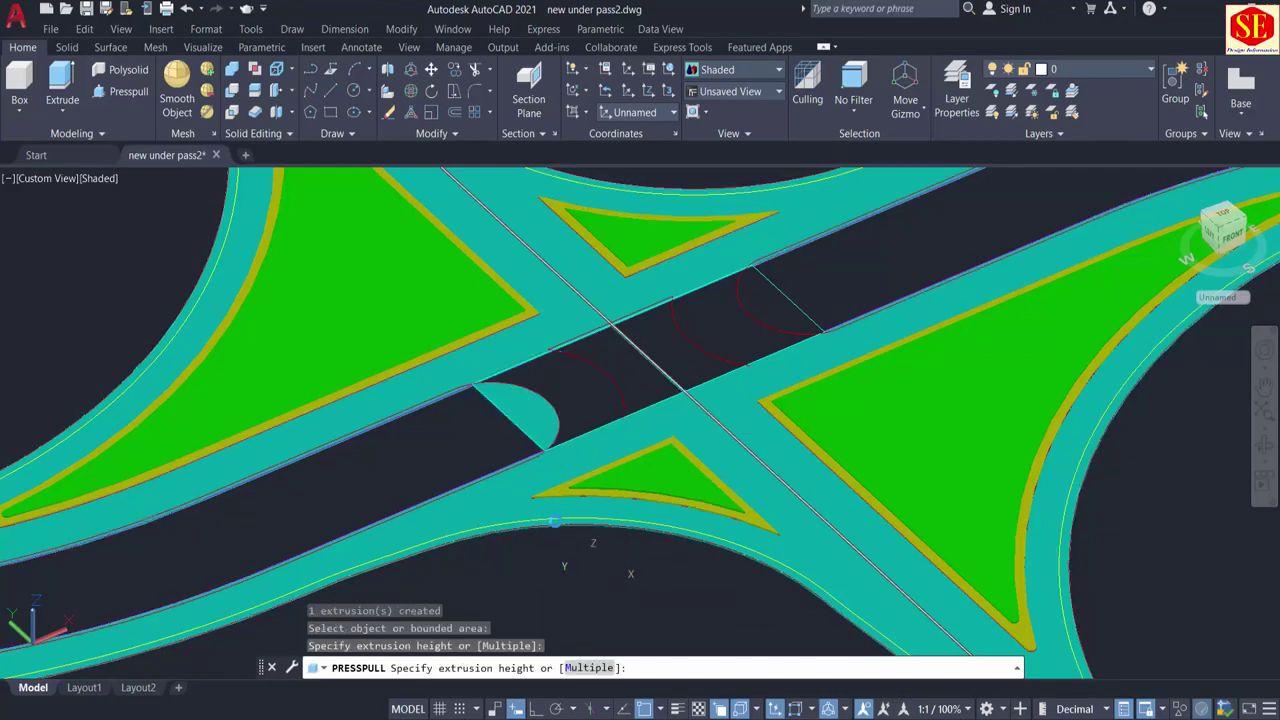
click(526, 397)
click(544, 524)
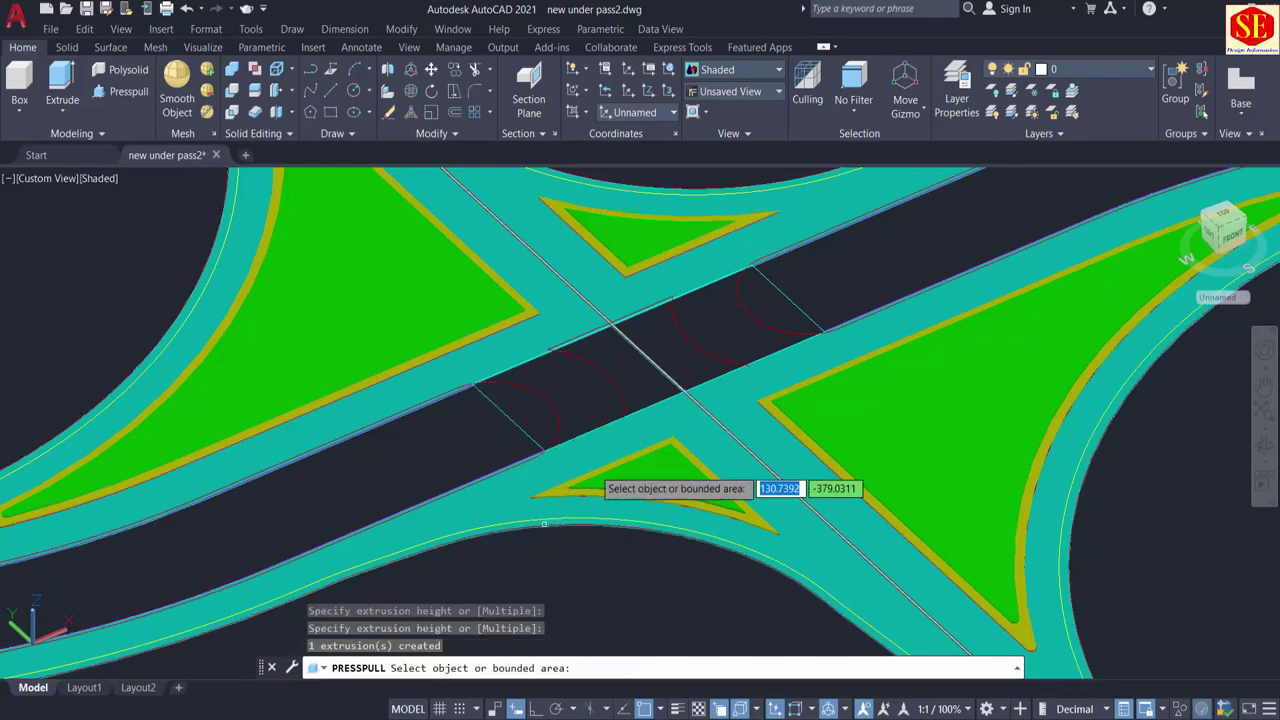
scroll(638, 435, down, 5)
key(Return)
scroll(600, 341, down, 1)
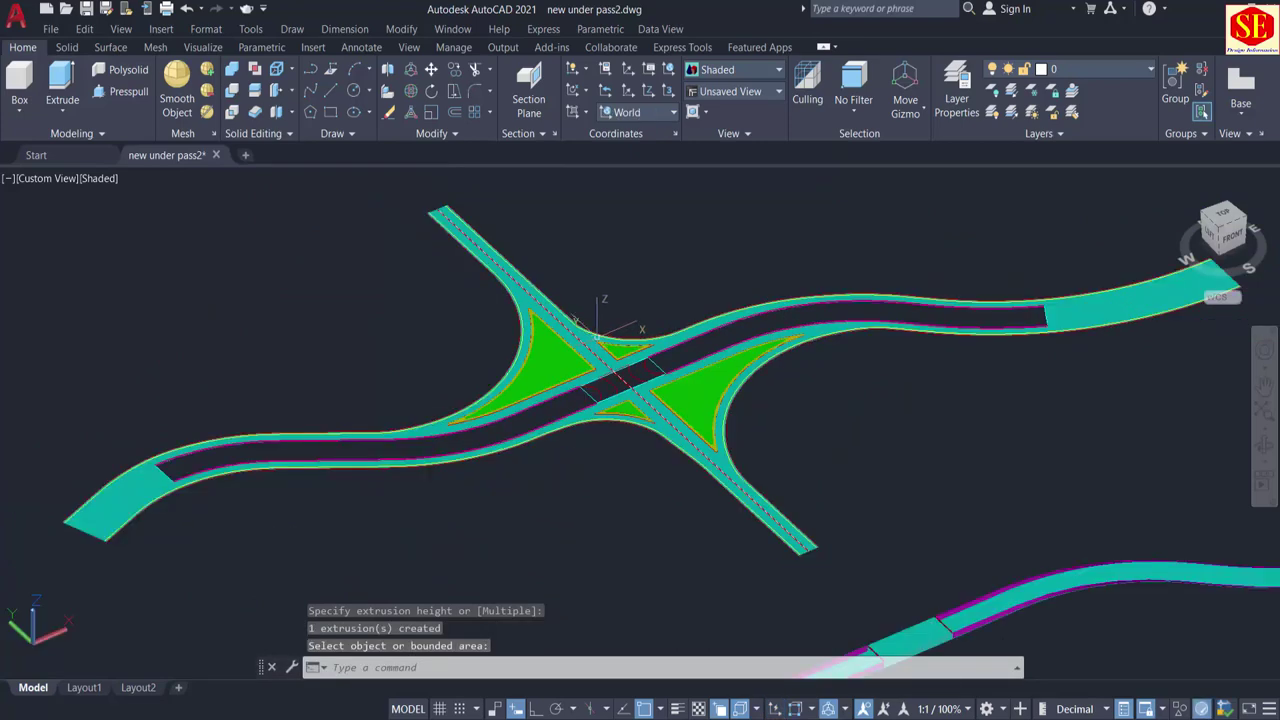
Step: Select the entire at-grade interchange model, including its islands and lines, without the separate underpass road
scroll(974, 246, down, 1)
click(1030, 219)
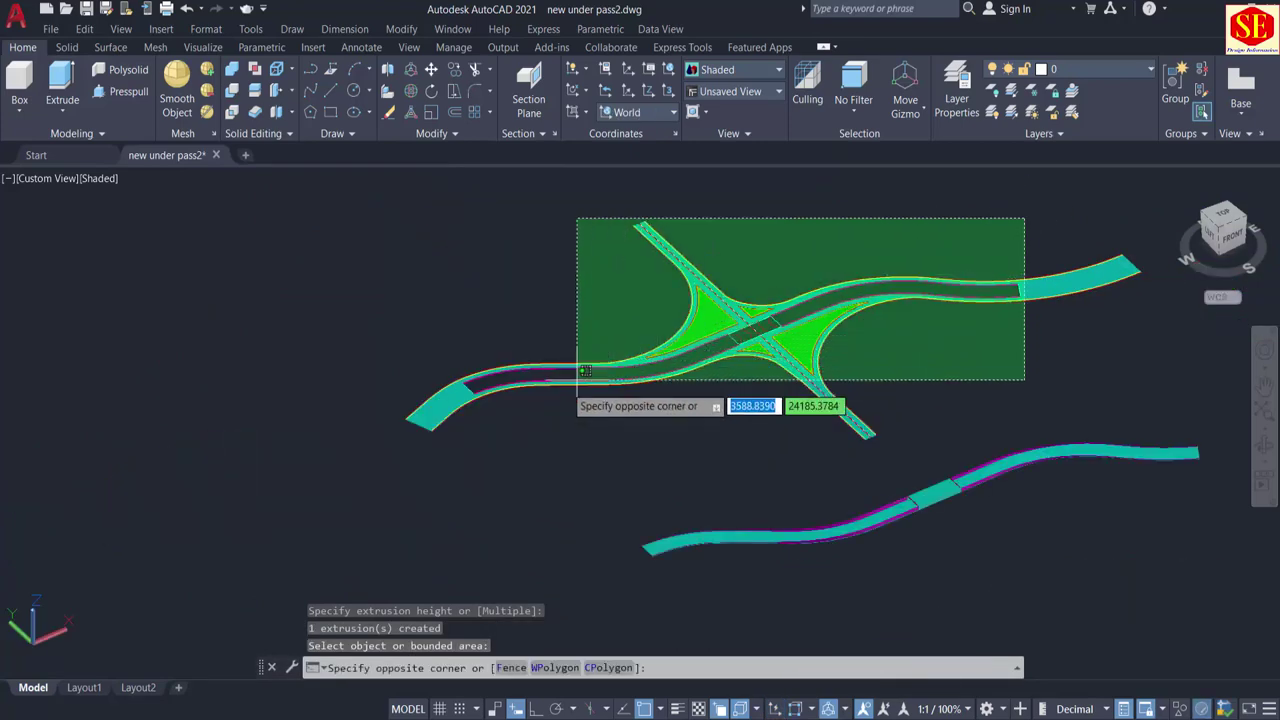
click(443, 412)
middle_drag(567, 435, 414, 515)
click(628, 340)
click(486, 461)
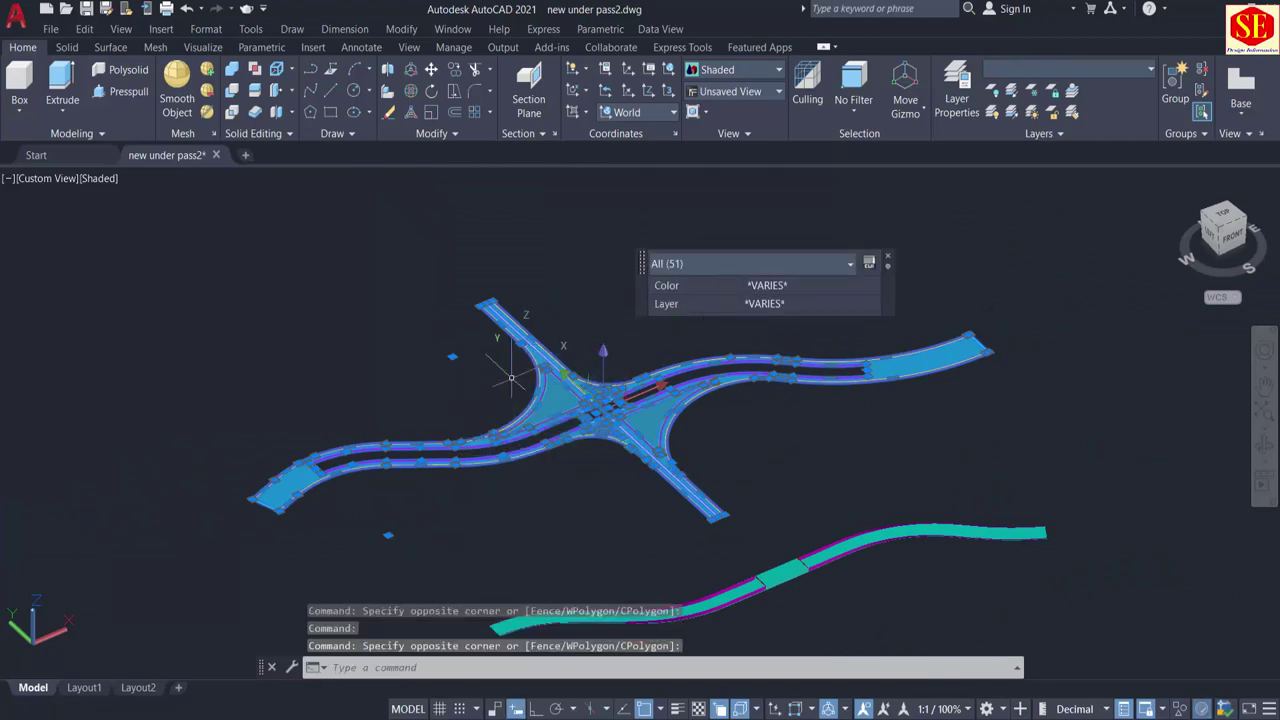
click(453, 353)
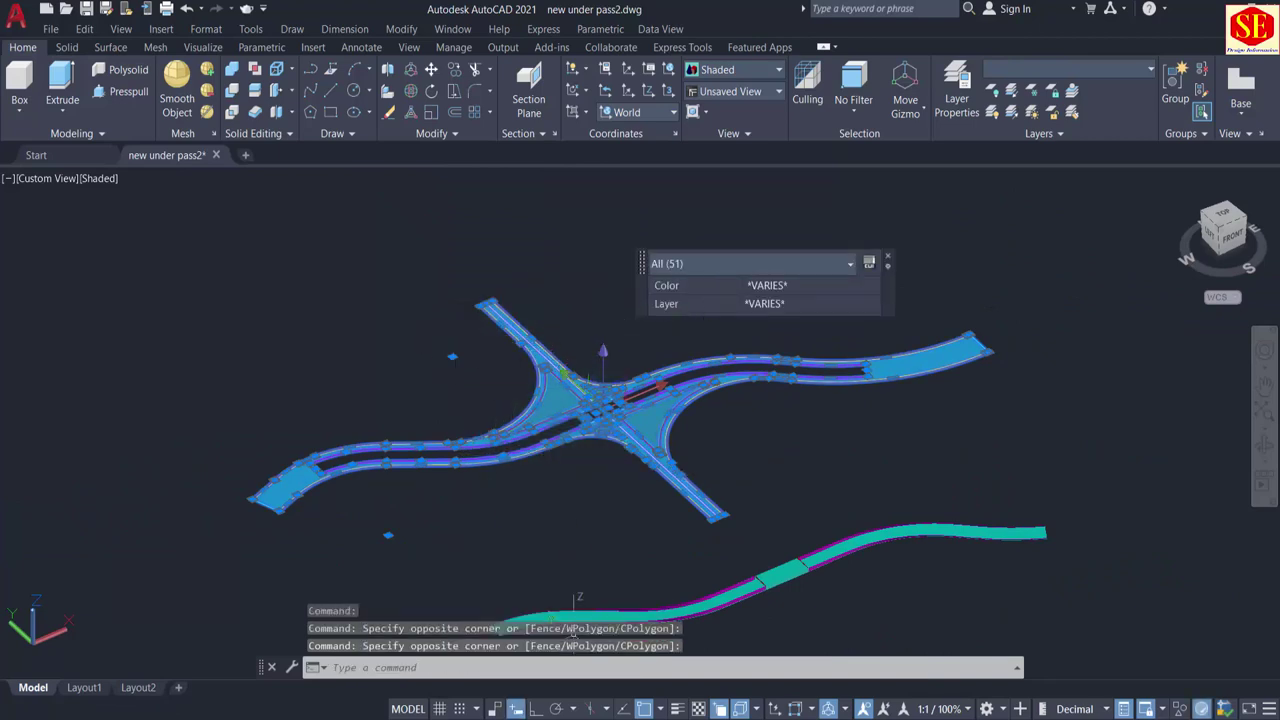
Step: Switch to the Up Coordinates workbook in Excel, open the Main Road sheet, and locate the main road's starting end in the AutoCAD drawing
key(alt+Tab)
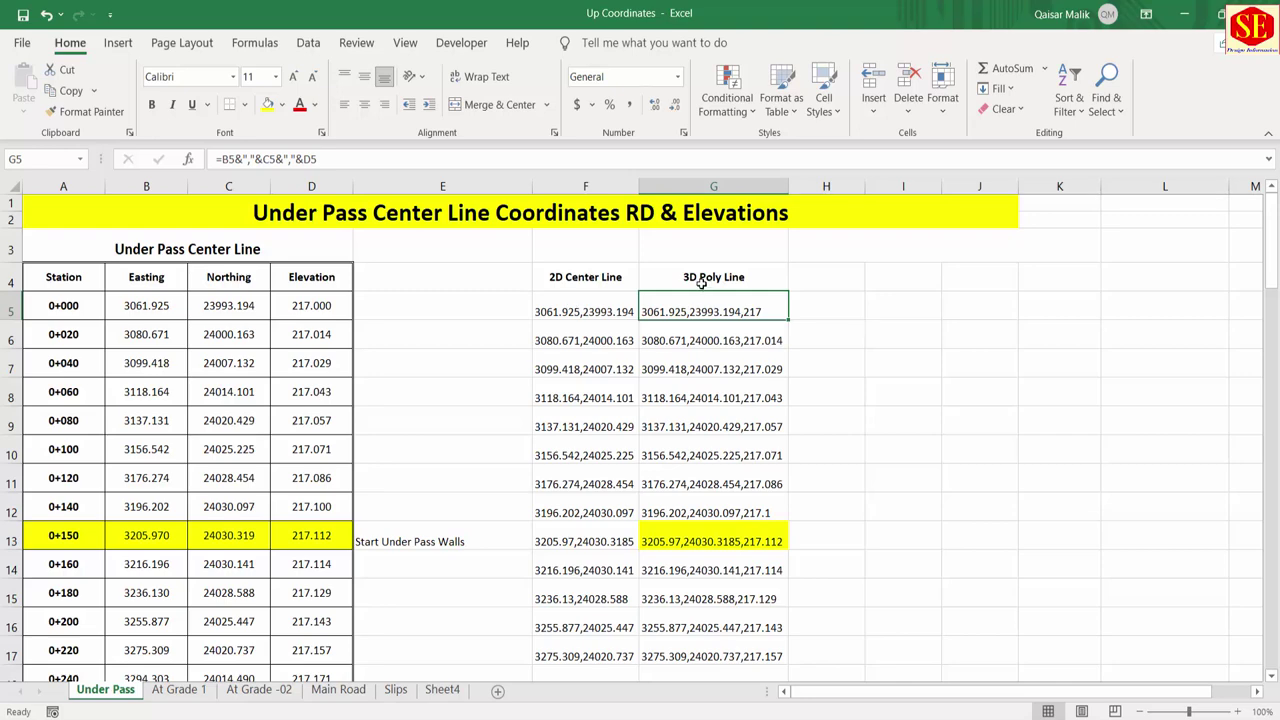
click(702, 284)
click(702, 308)
click(349, 695)
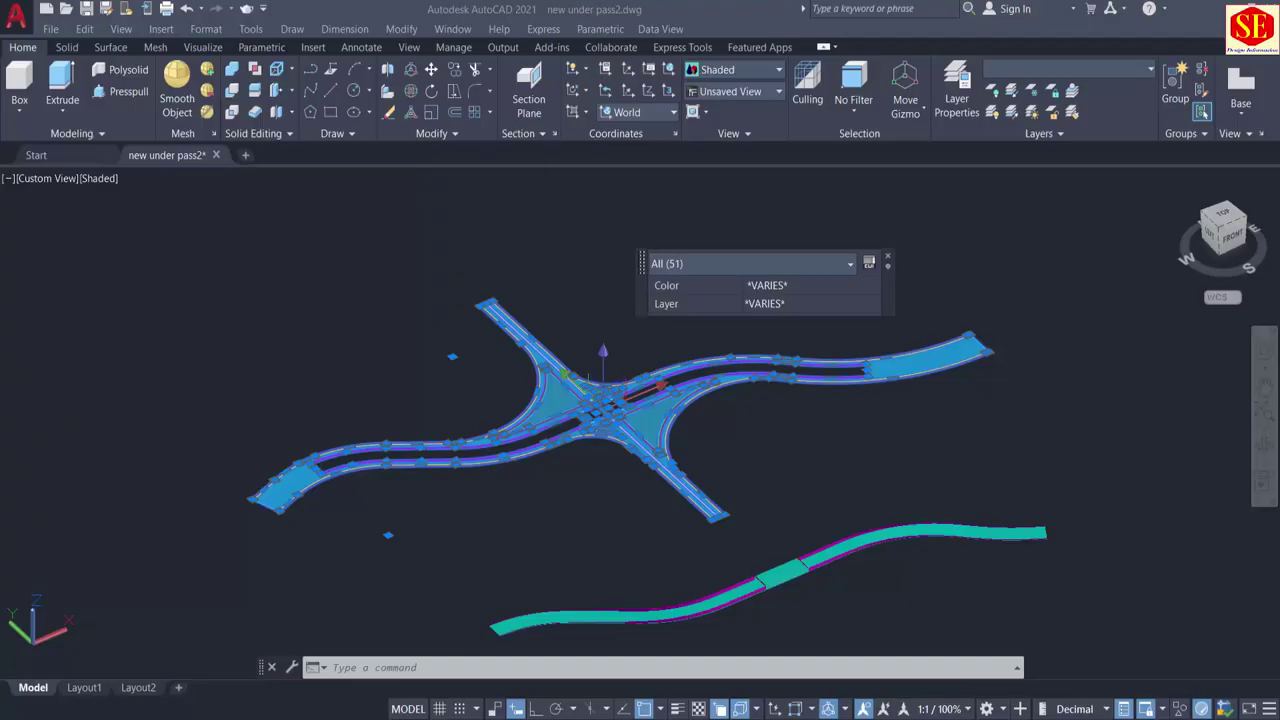
scroll(700, 480, up, 3)
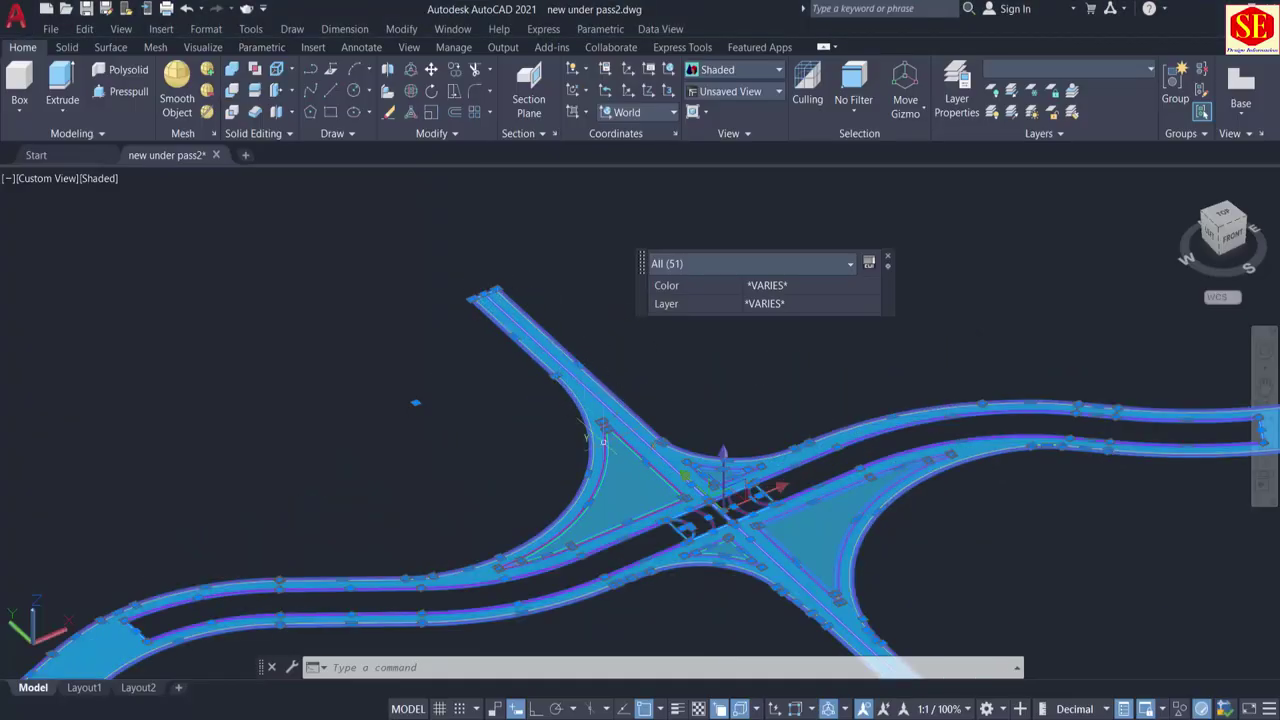
scroll(481, 296, up, 6)
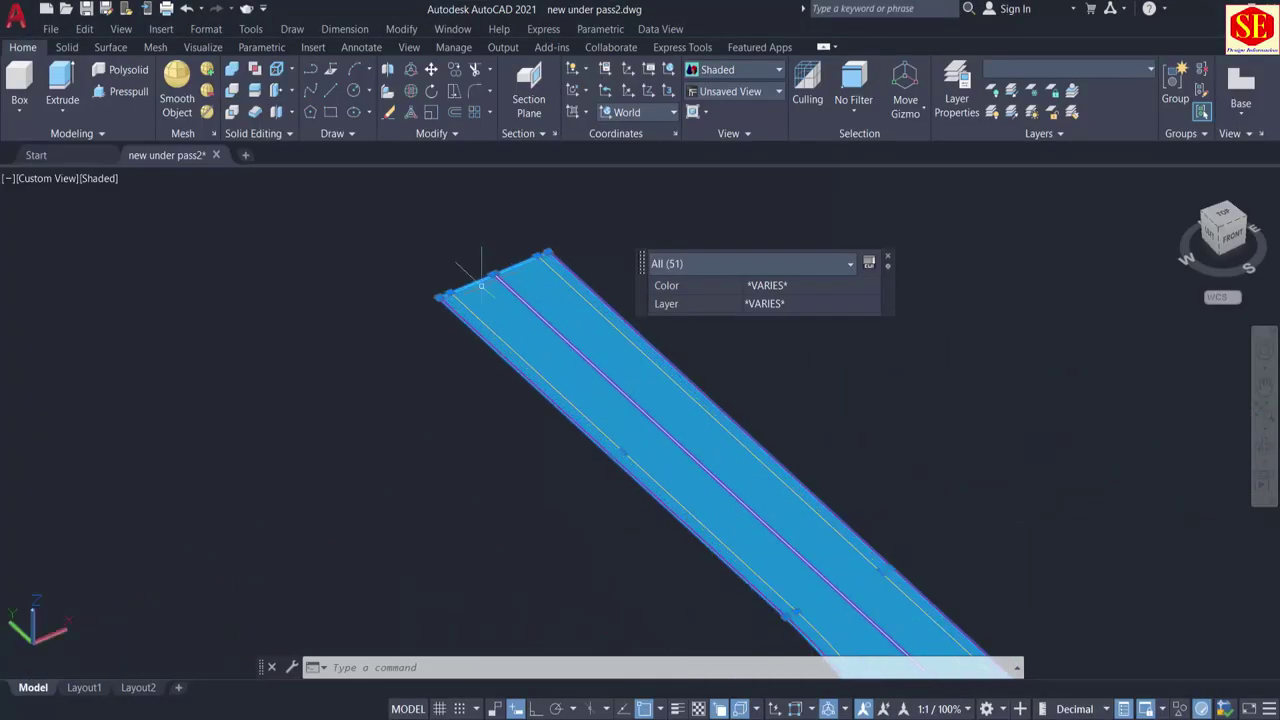
scroll(478, 215, up, 3)
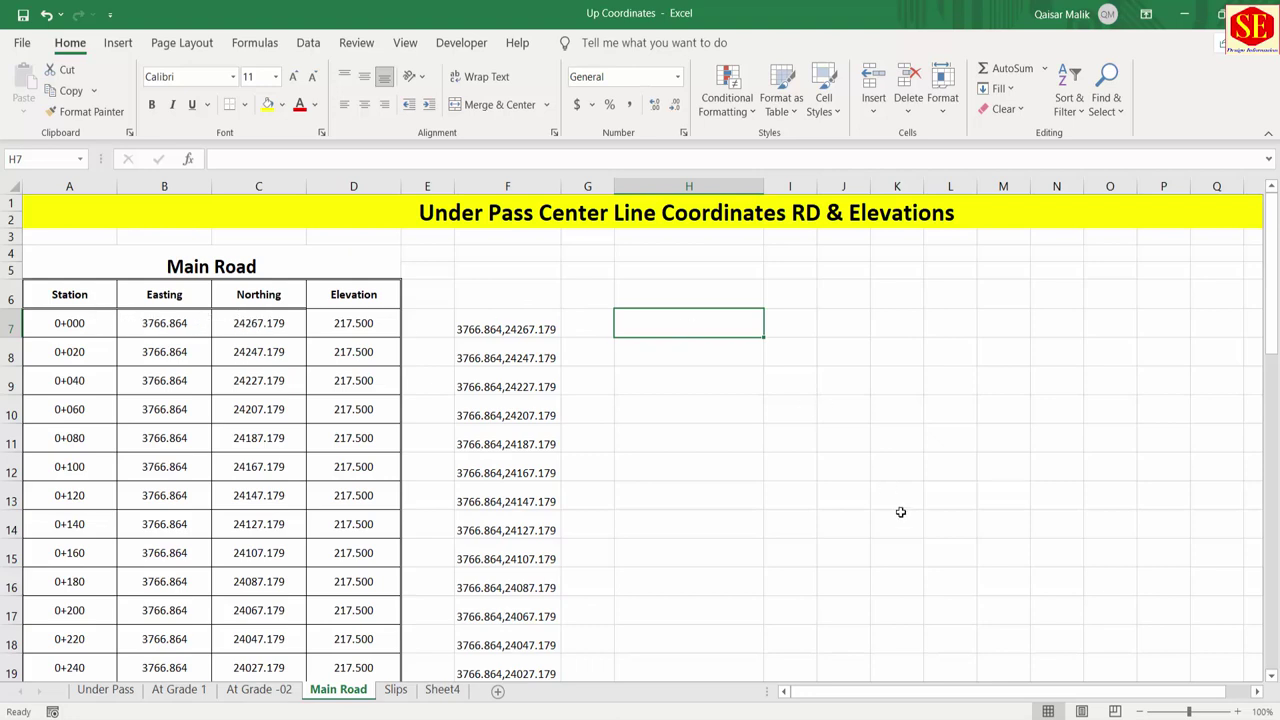
Step: In cell H7 of the Main Road sheet in Excel, join easting, northing and elevation with =B7&","&C7&","&D7
text(=)
click(186, 323)
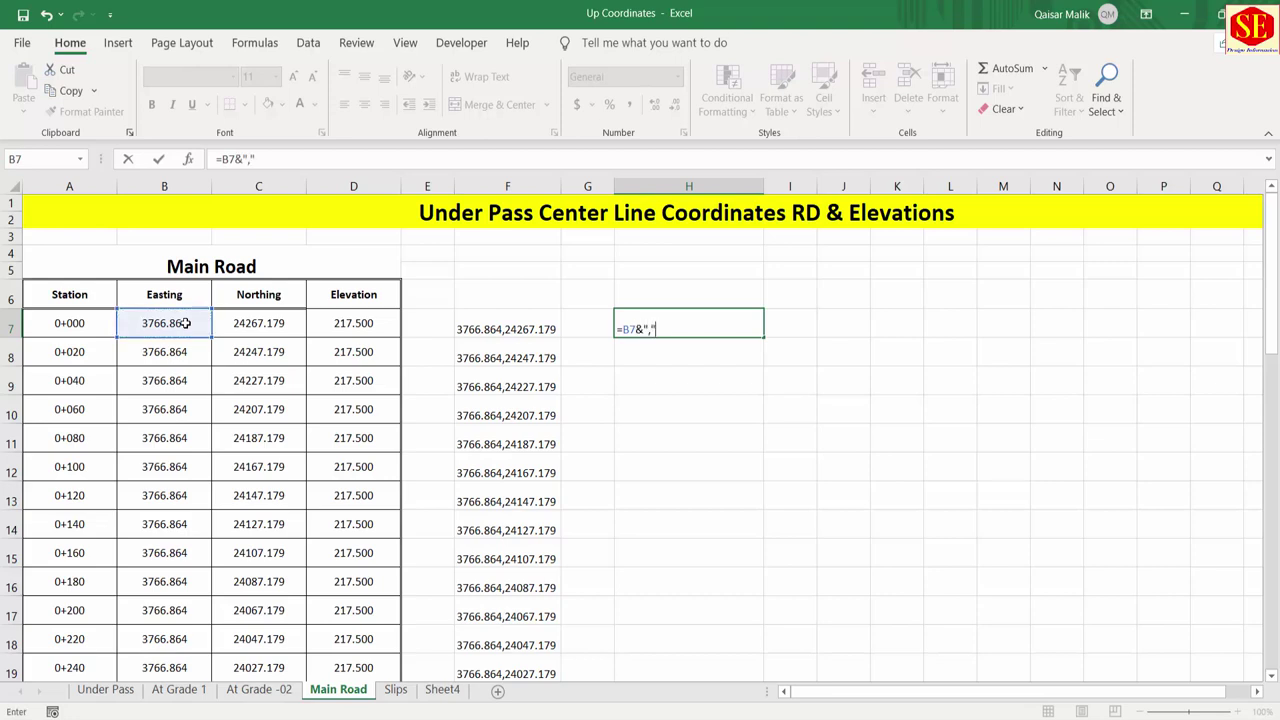
click(271, 323)
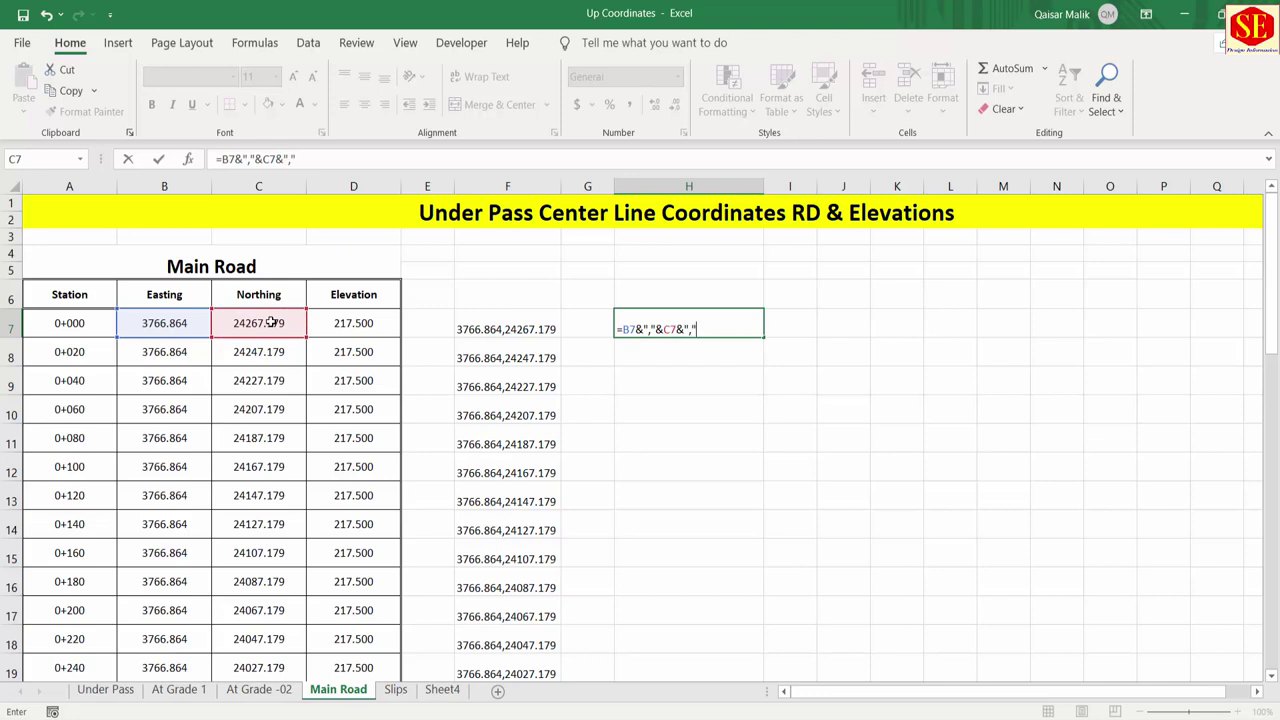
click(381, 326)
key(Return)
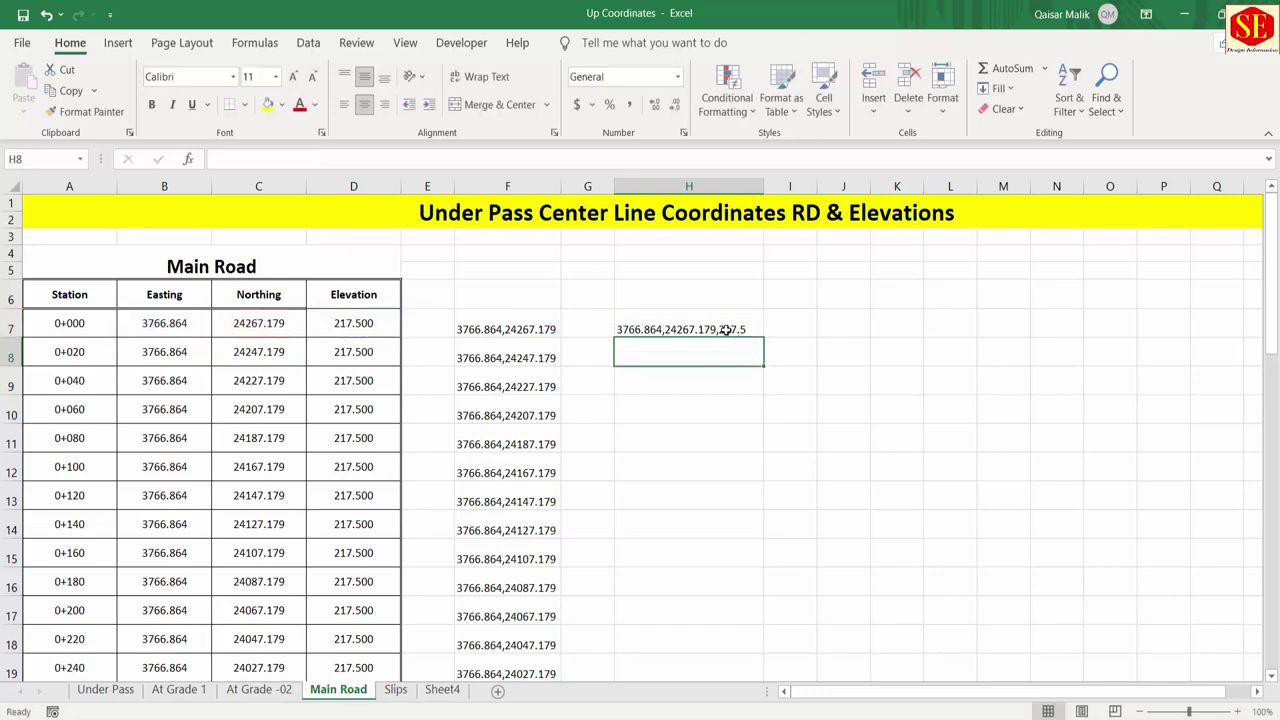
Step: Copy the combined coordinate in cell H7 and switch back to the AutoCAD drawing
click(655, 327)
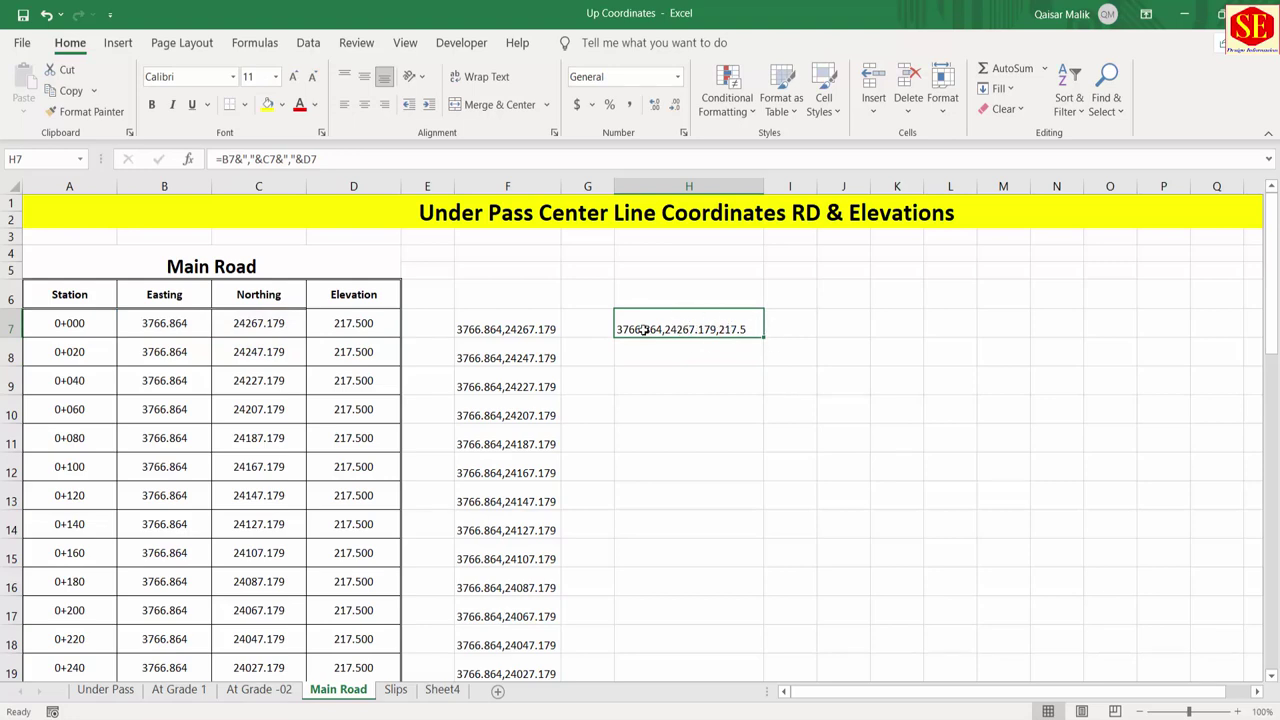
right_click(719, 326)
click(757, 281)
key(alt+Tab)
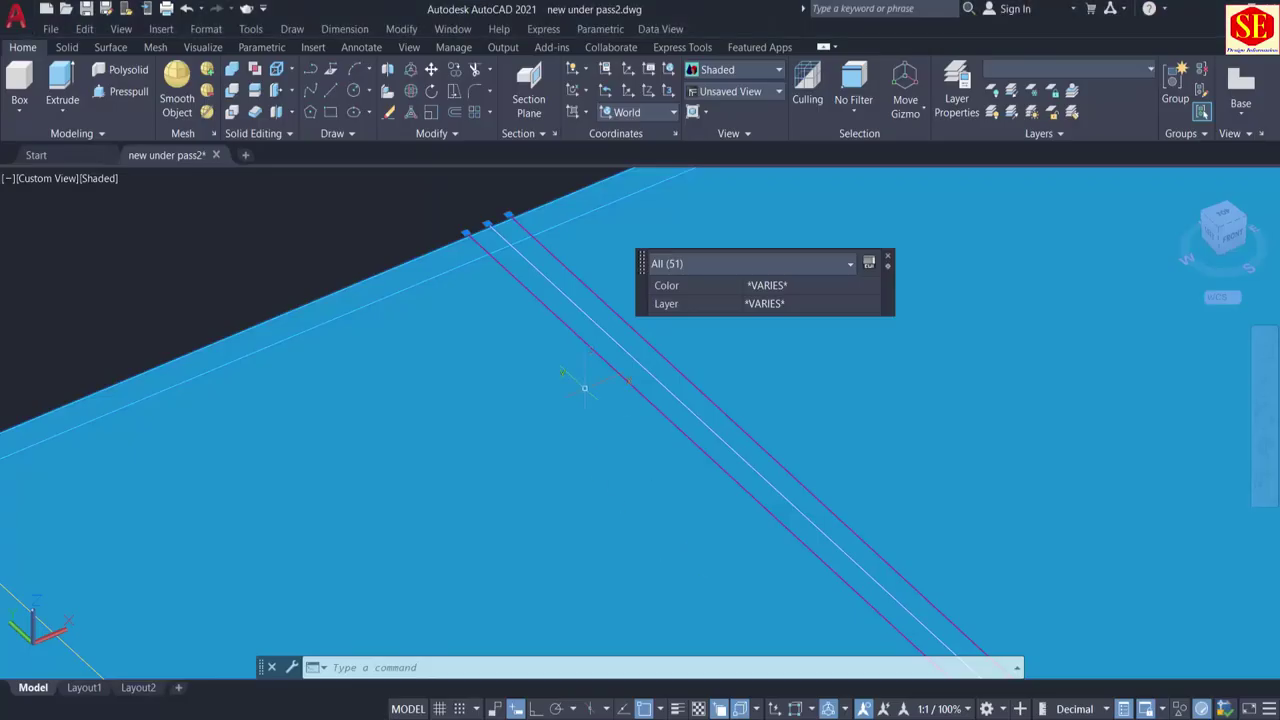
Step: Move the selected interchange from the start point of the main road's centre line to 3766.864,24267.179,217.5
scroll(458, 244, down, 3)
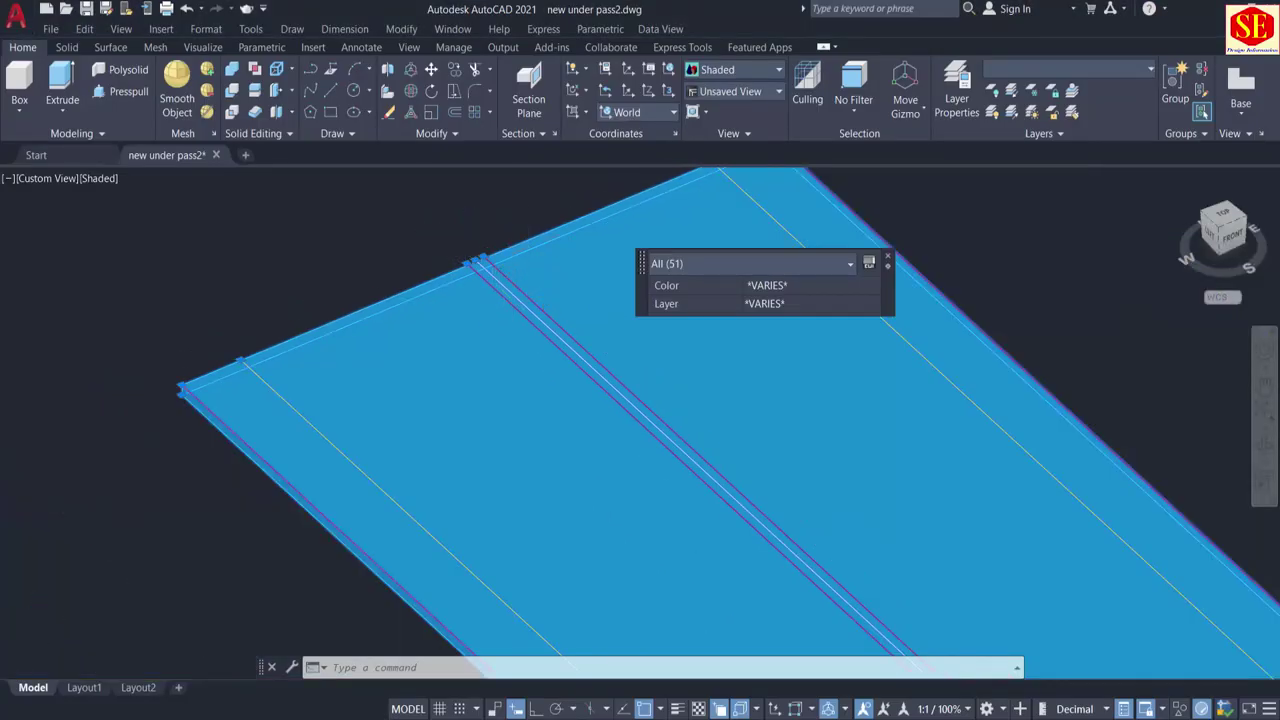
scroll(498, 244, up, 3)
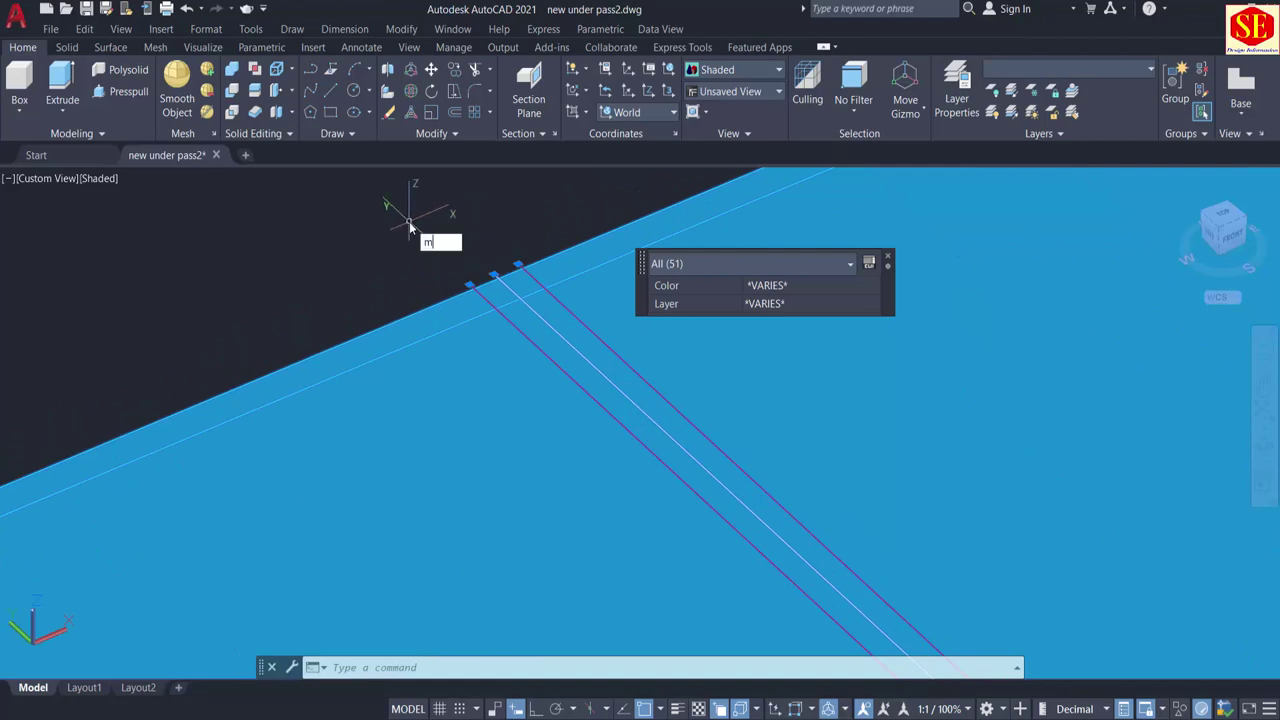
text(m)
key(Return)
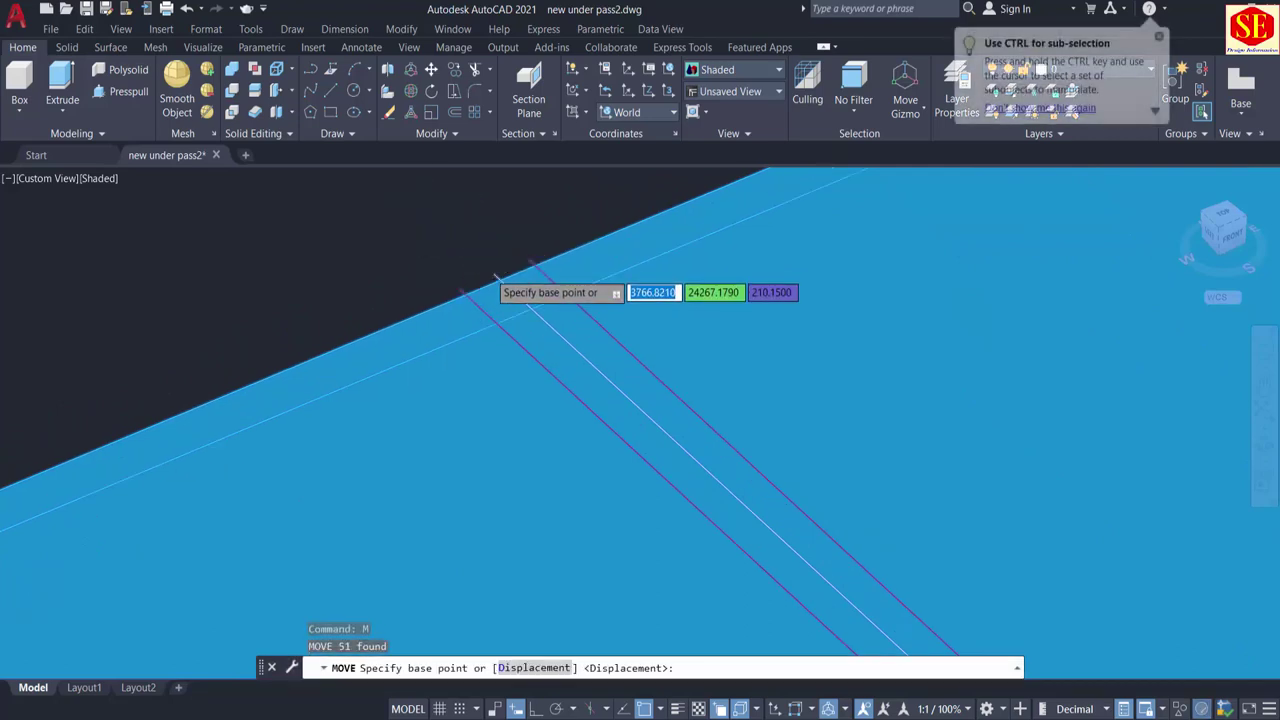
click(493, 276)
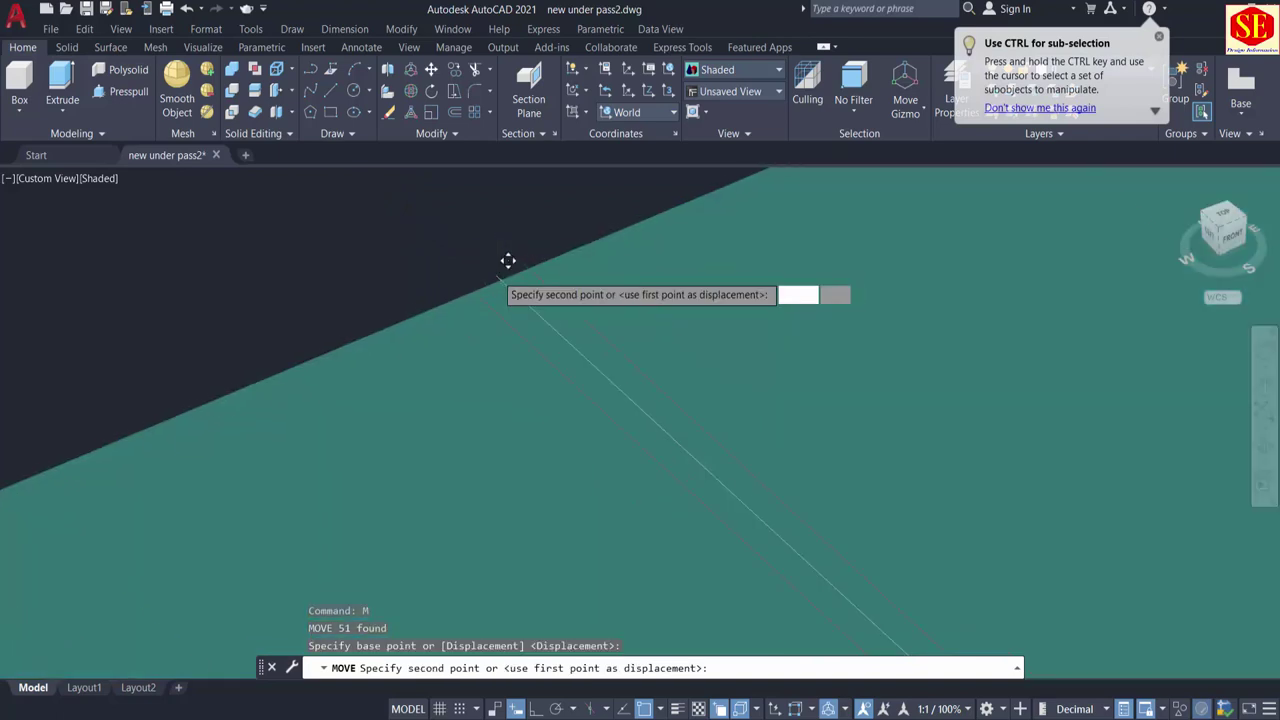
scroll(508, 261, down, 3)
middle_drag(508, 229, 508, 340)
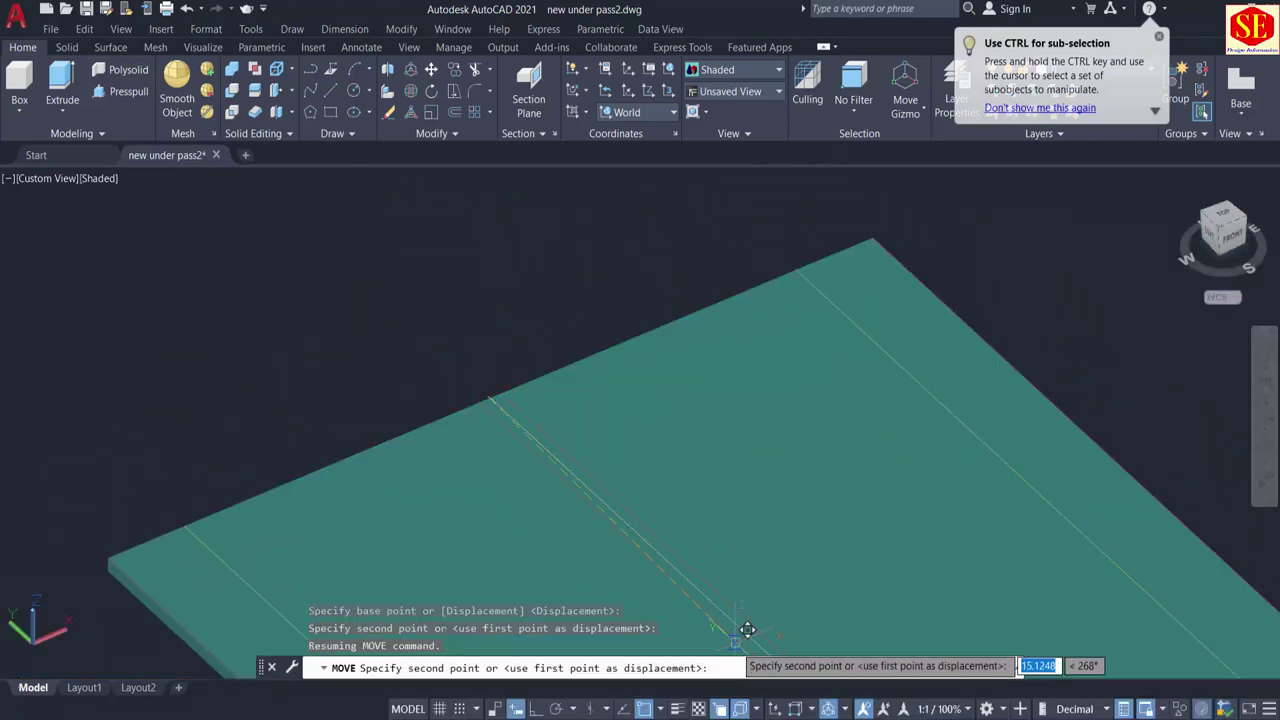
right_click(723, 663)
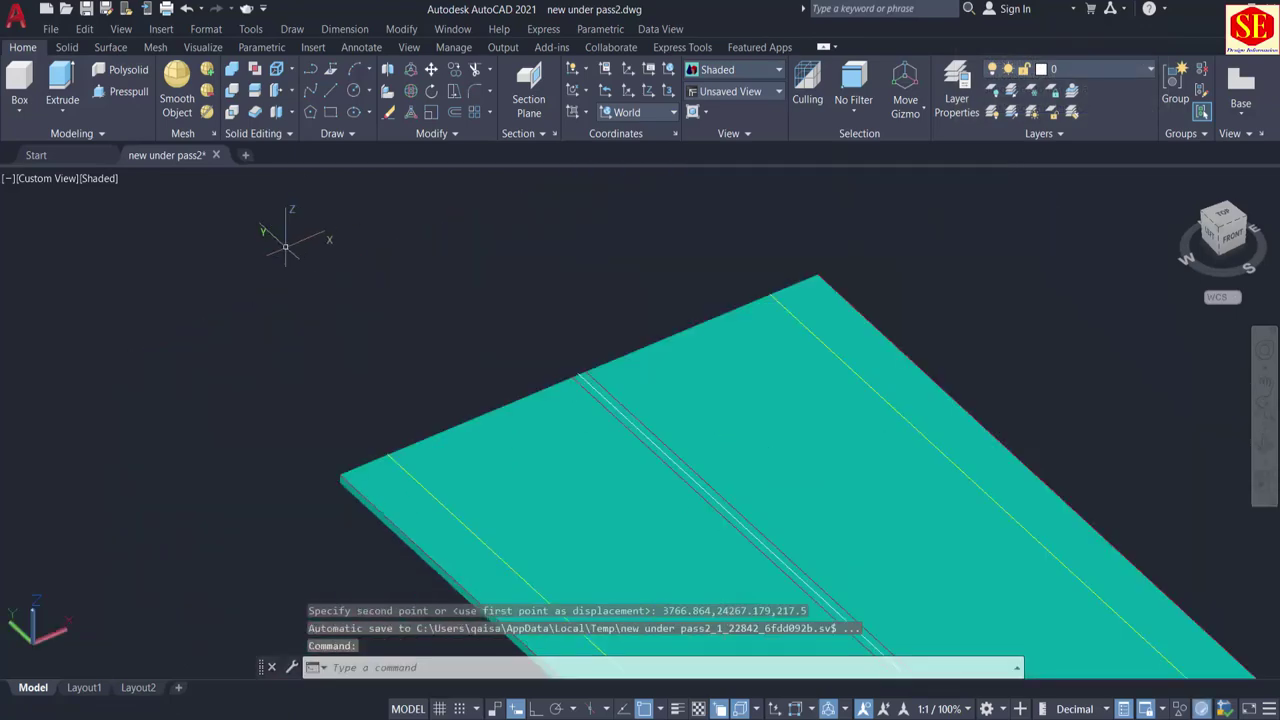
Step: Check the coordinates of the main road centre line's start point with the ID command
scroll(285, 246, down, 3)
scroll(290, 247, down, 3)
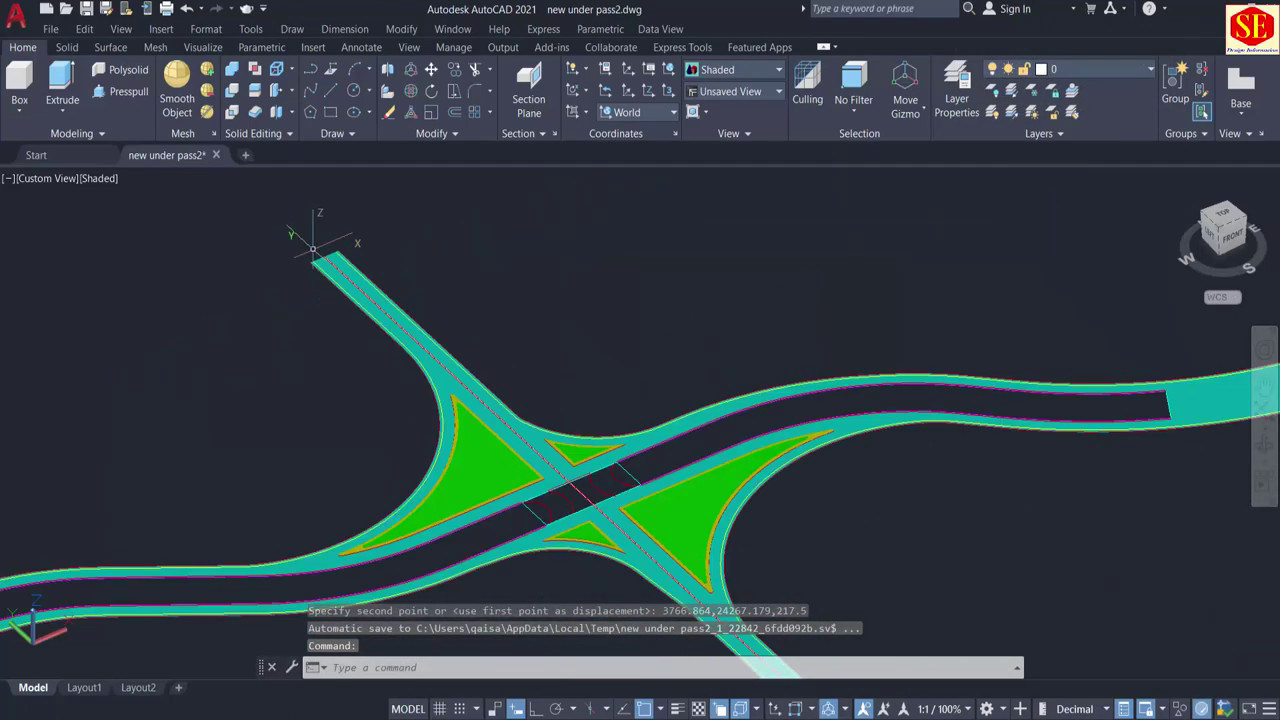
scroll(660, 491, up, 3)
scroll(286, 240, up, 6)
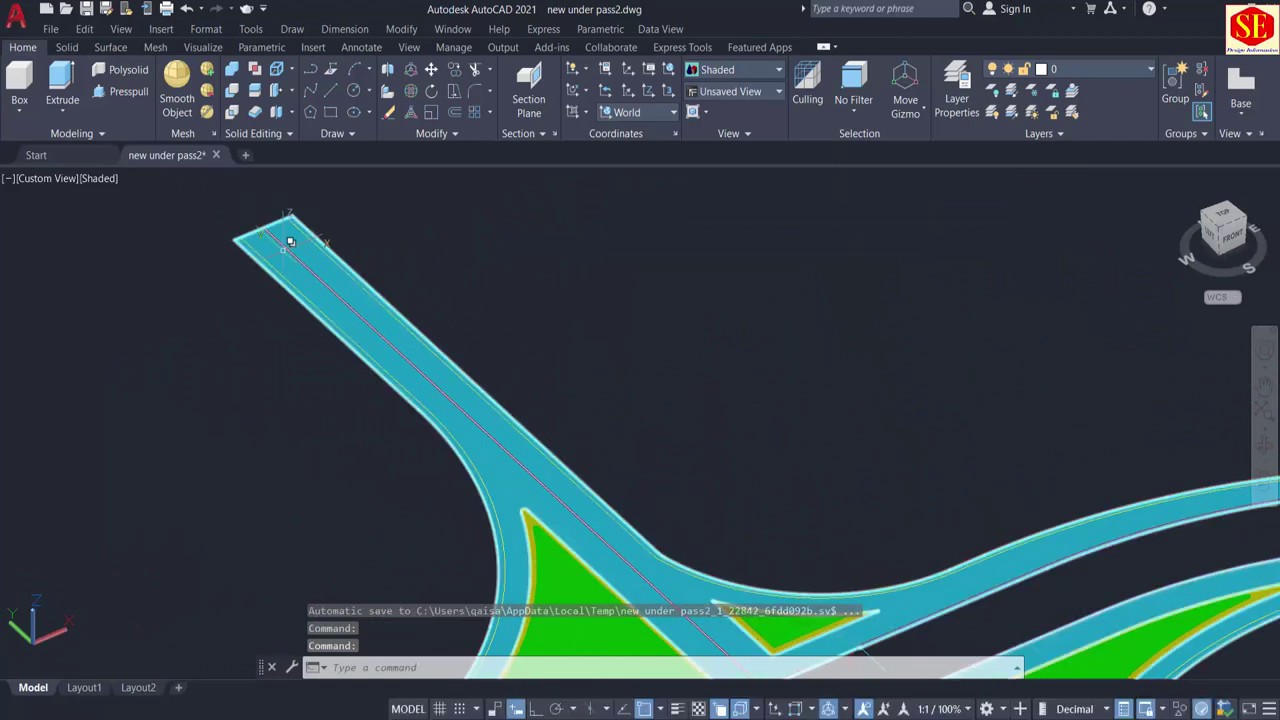
text(id)
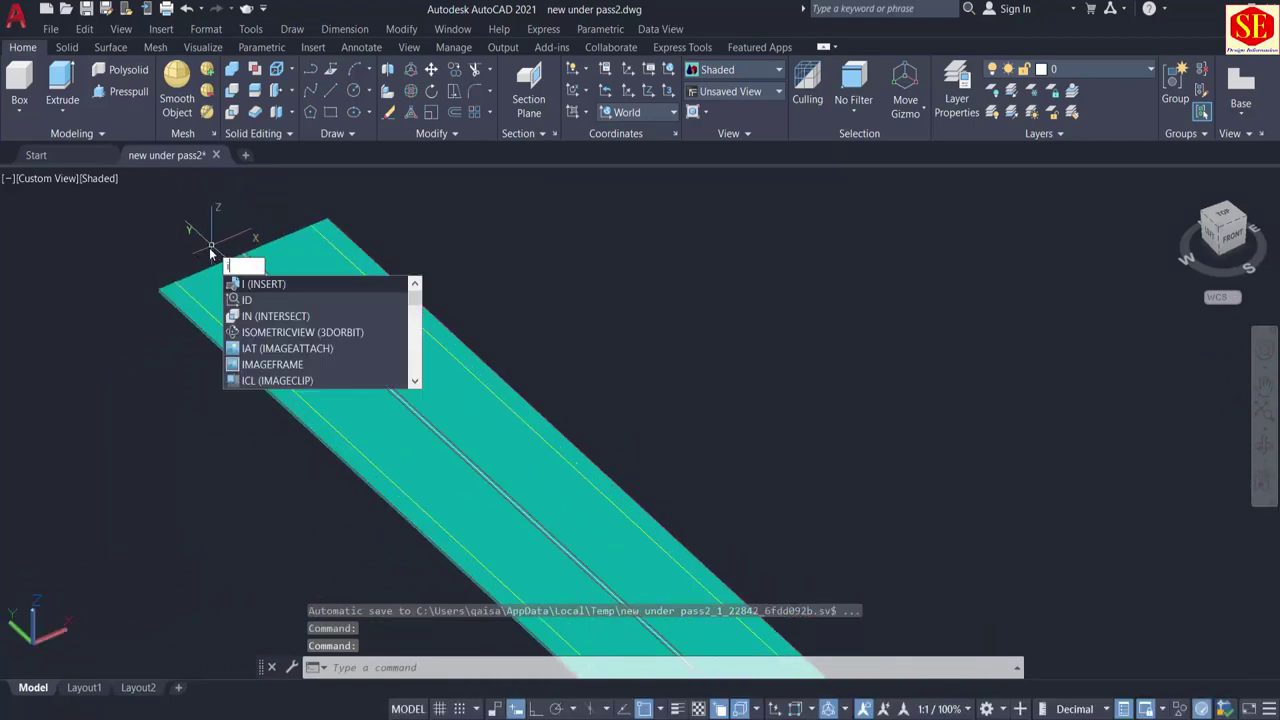
key(Return)
scroll(245, 238, up, 3)
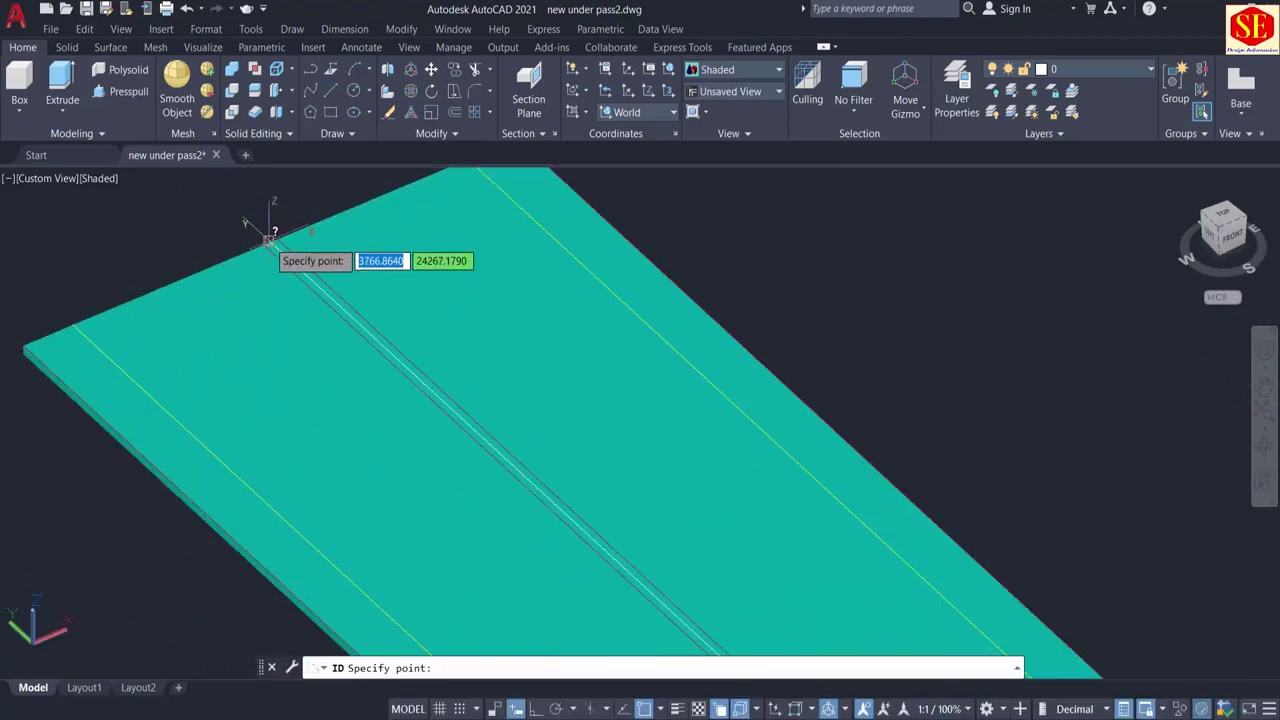
click(266, 243)
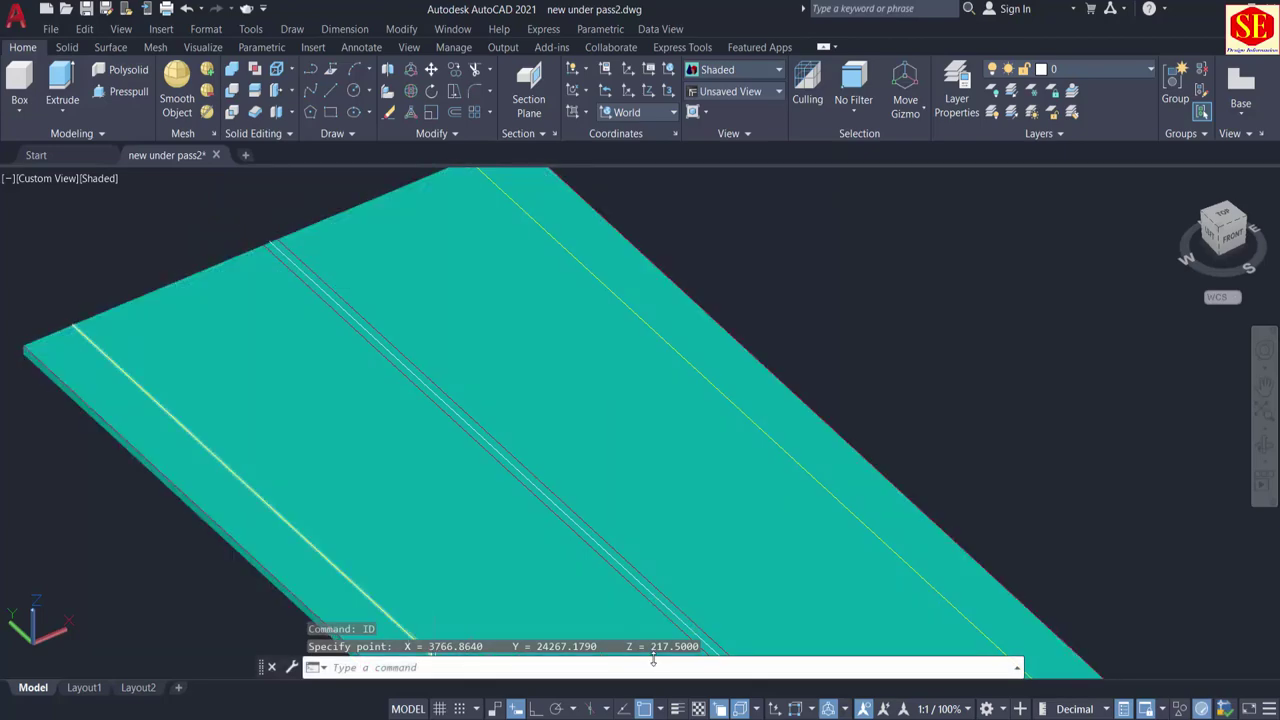
scroll(423, 268, down, 6)
key(Escape)
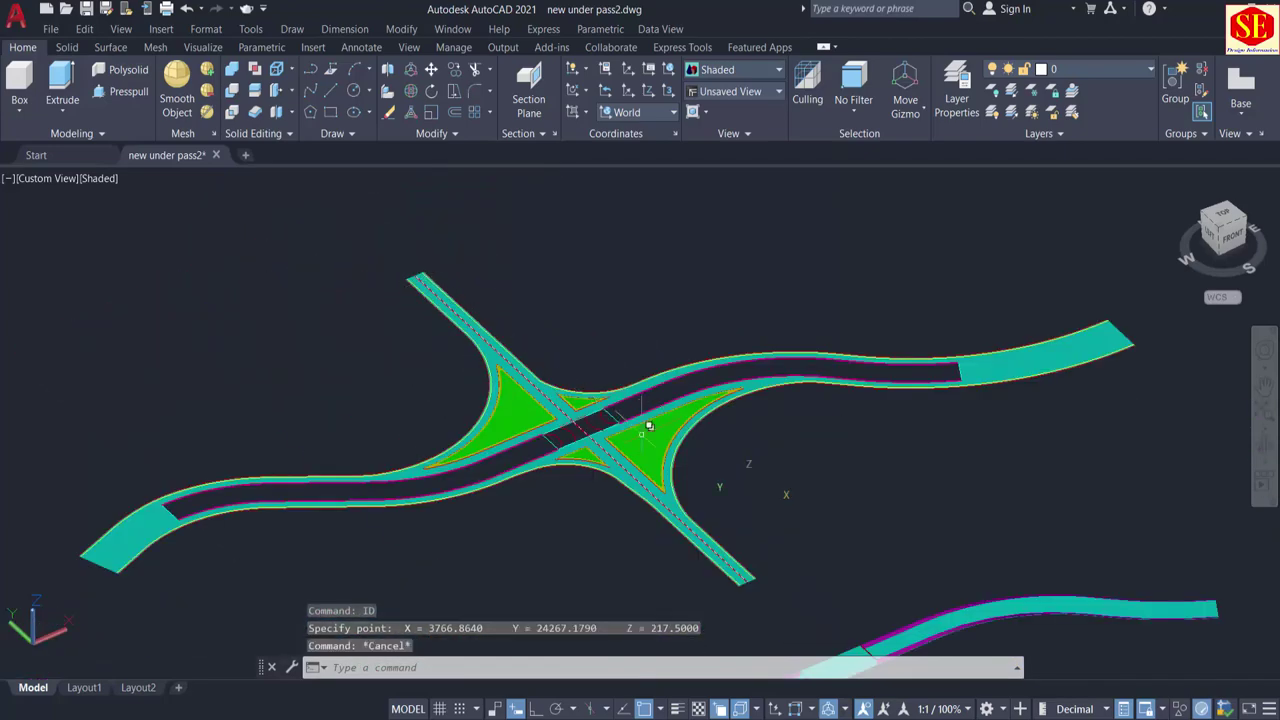
Step: Examine the covered middle section of the separate underpass road and the matching opening in the interchange
middle_drag(680, 472, 750, 427)
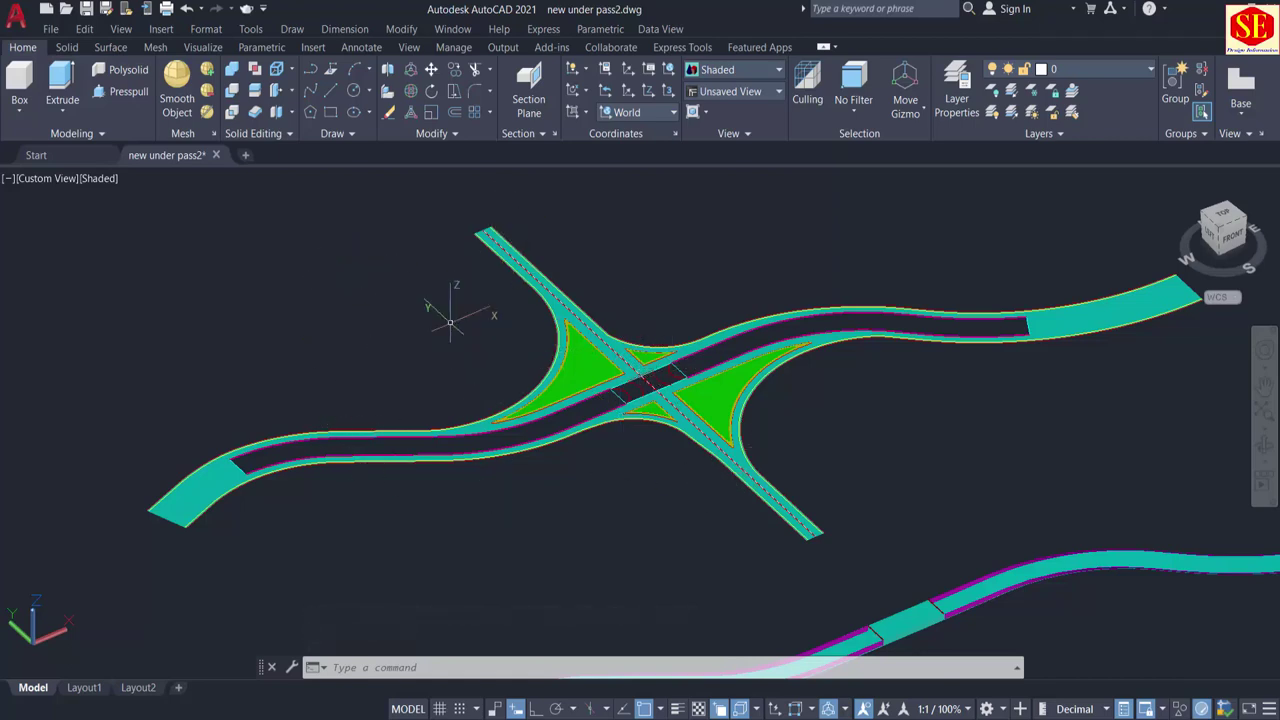
scroll(445, 310, down, 2)
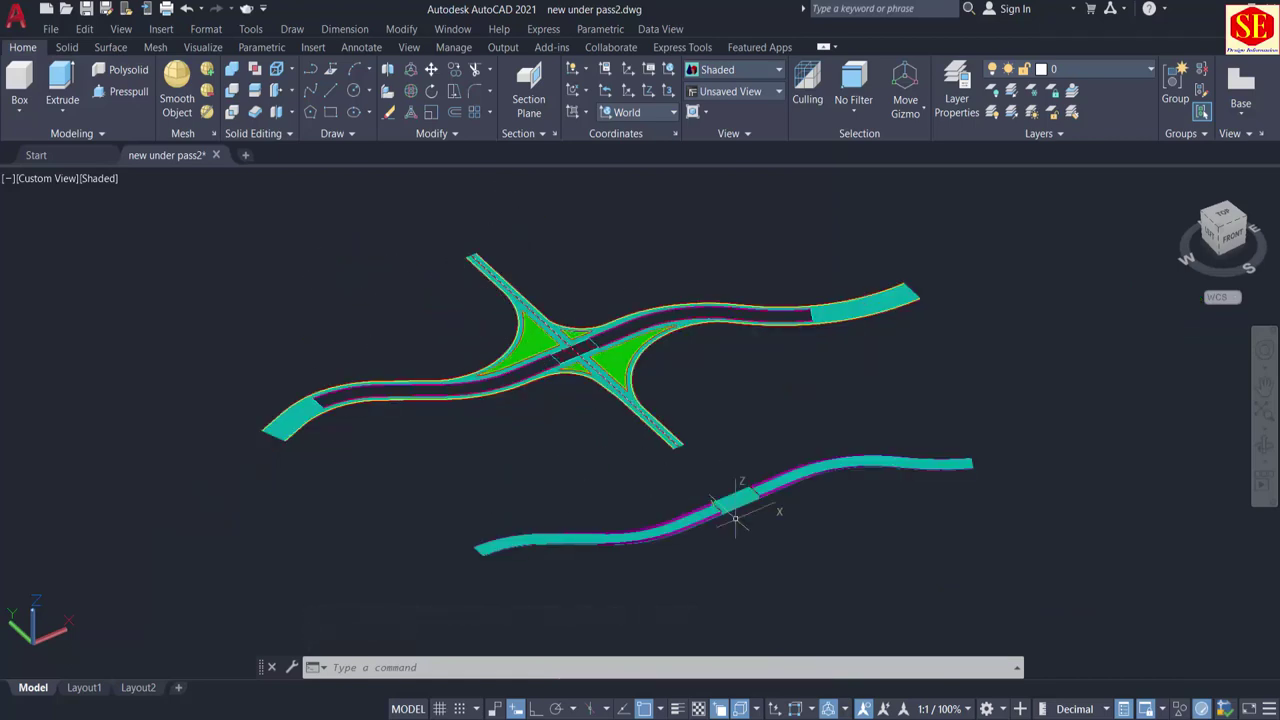
scroll(735, 517, up, 4)
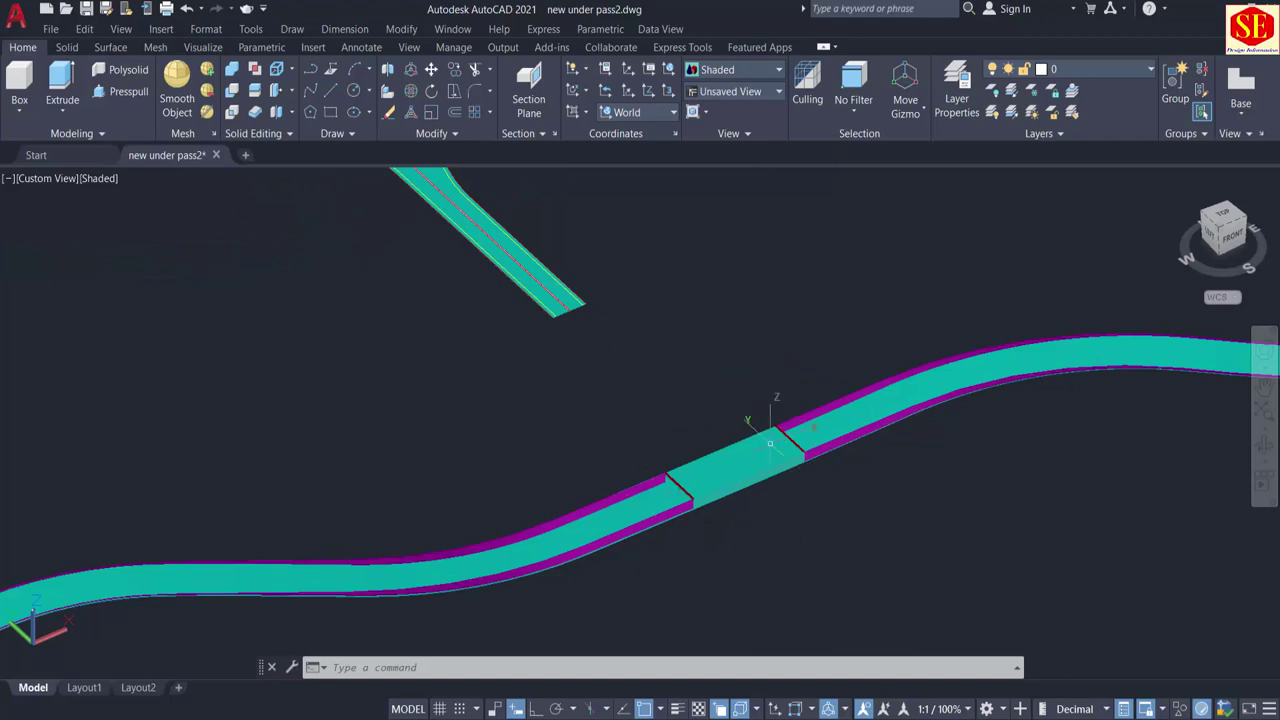
click(770, 442)
scroll(714, 455, down, 2)
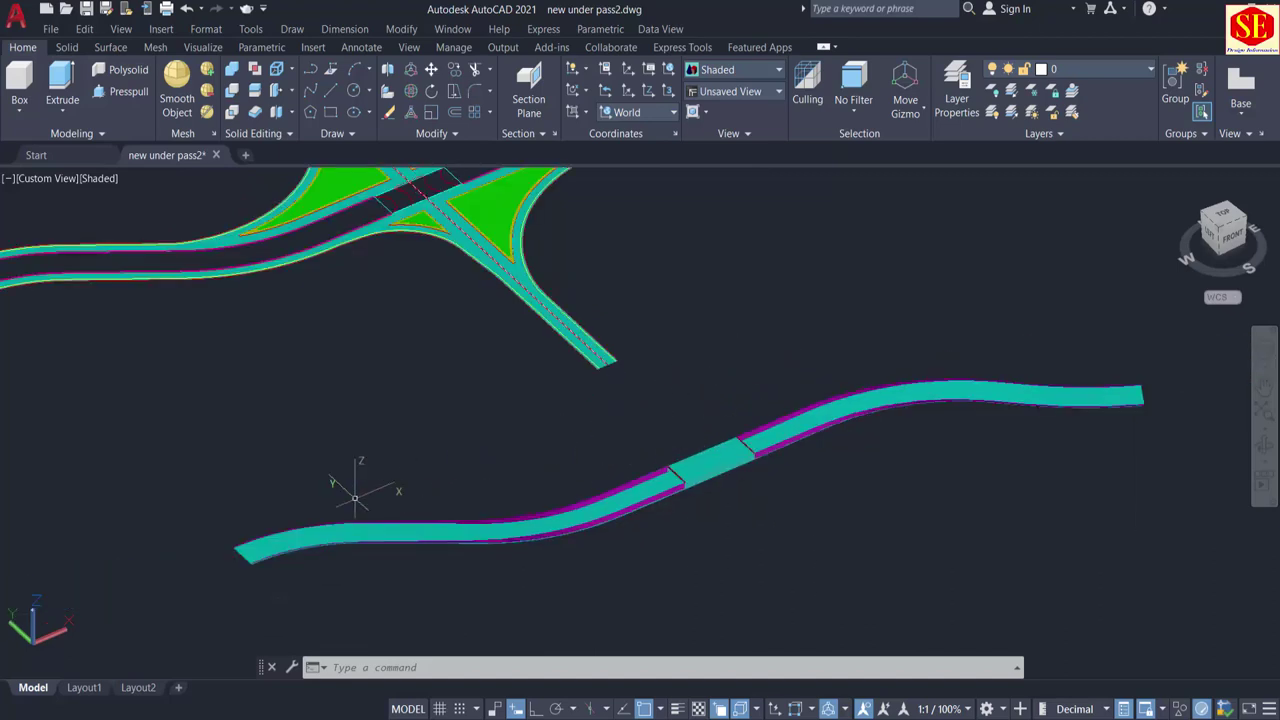
middle_drag(355, 497, 580, 428)
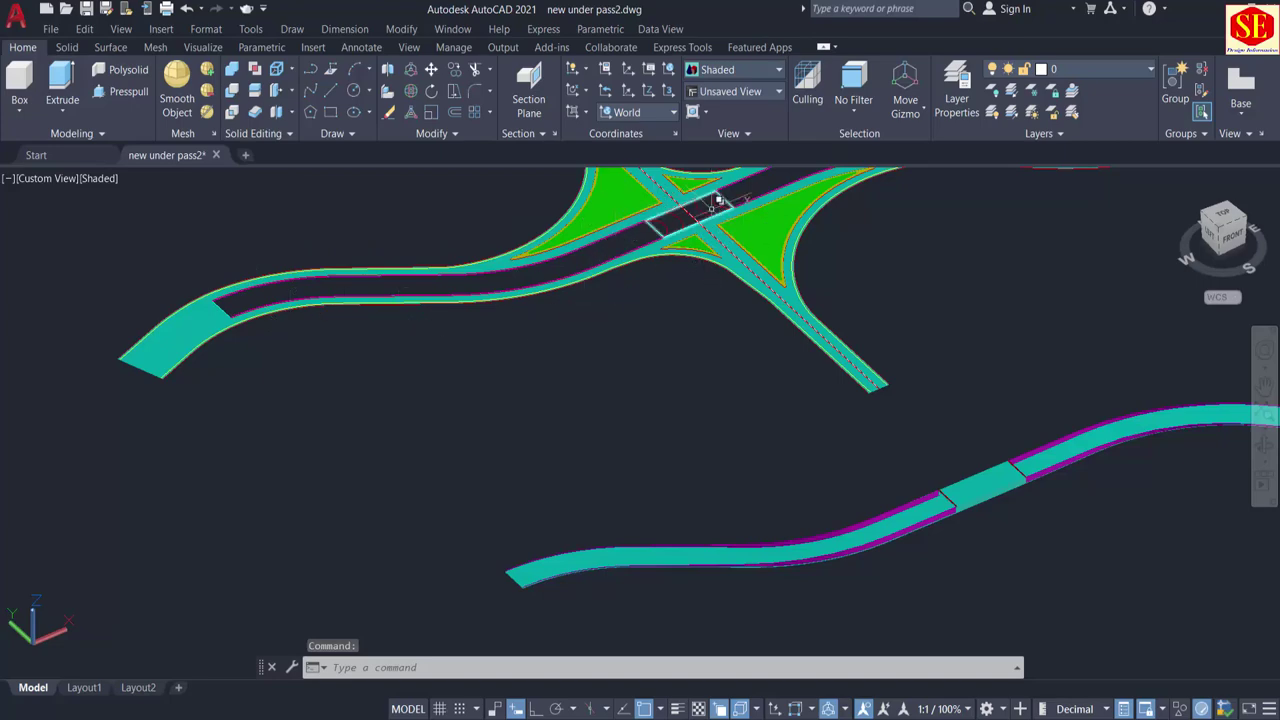
scroll(718, 201, up, 3)
scroll(694, 207, down, 3)
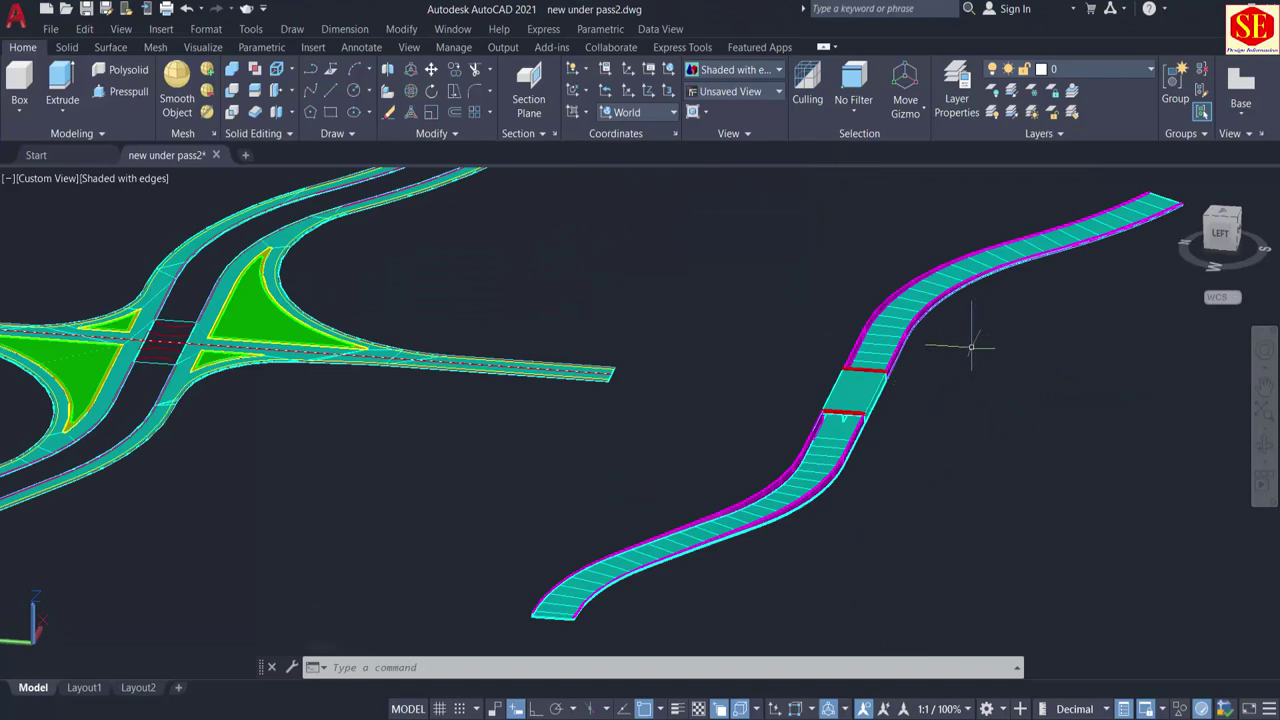
Step: Move the whole underpass road from the lower outer corner of its covered section's red beam onto the matching corner of the interchange opening
click(971, 348)
click(775, 433)
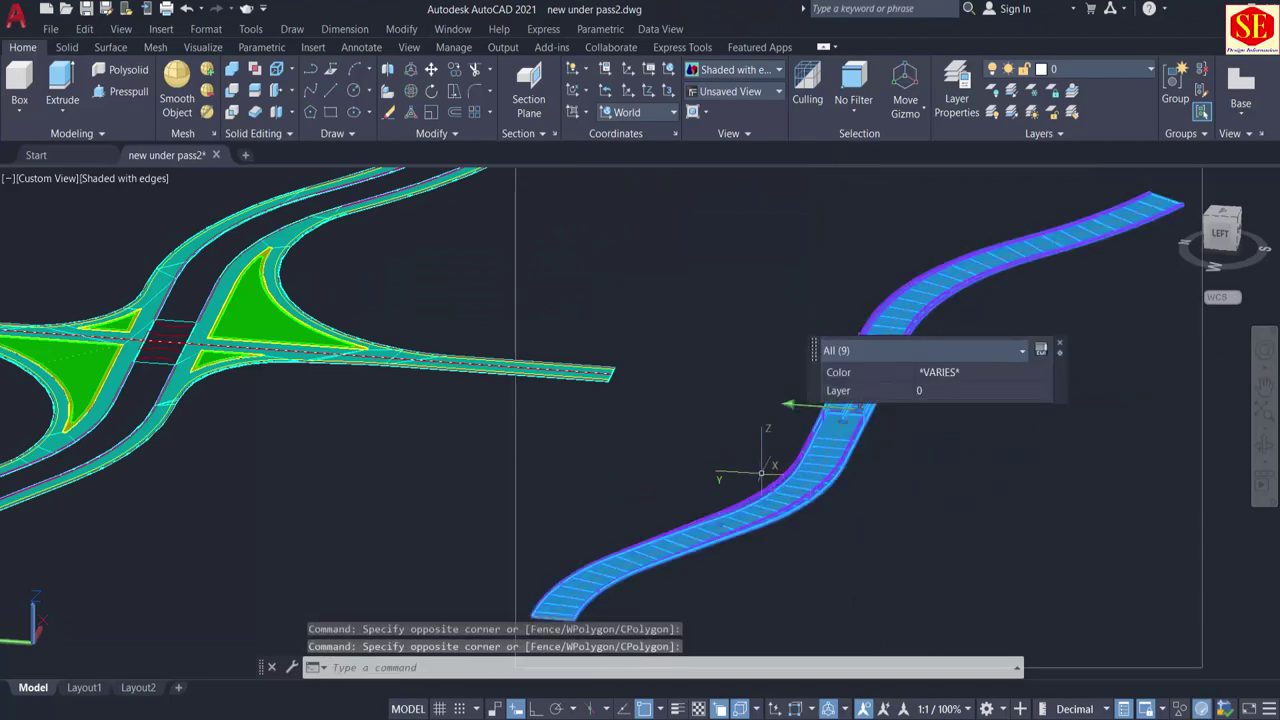
middle_drag(846, 475, 690, 565)
scroll(690, 565, up, 10)
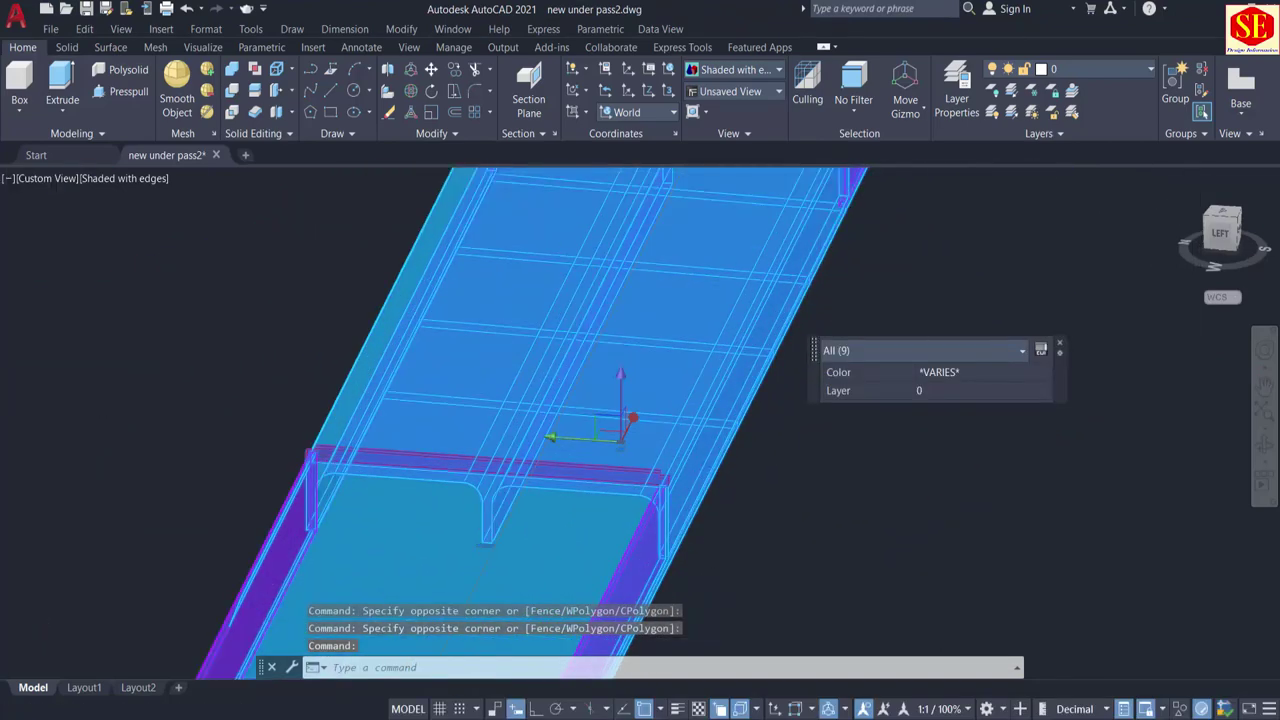
scroll(693, 498, up, 2)
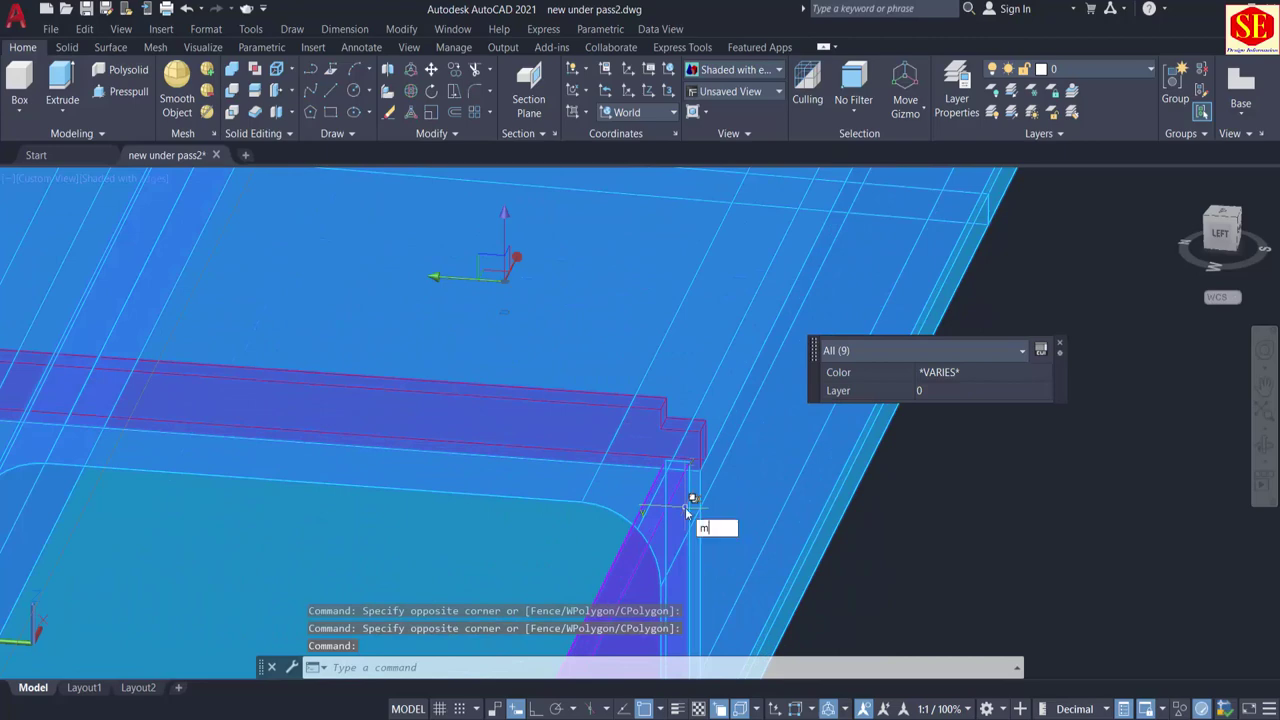
key(Return)
scroll(700, 500, up, 4)
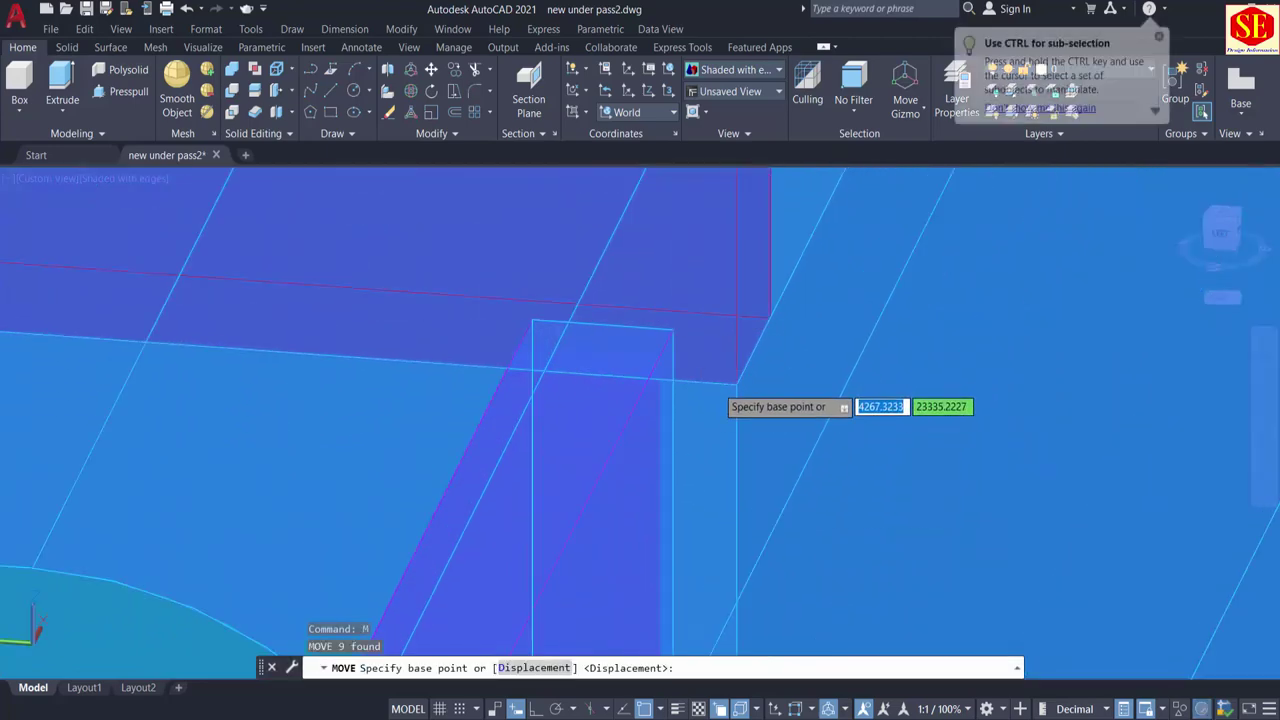
scroll(720, 384, up, 3)
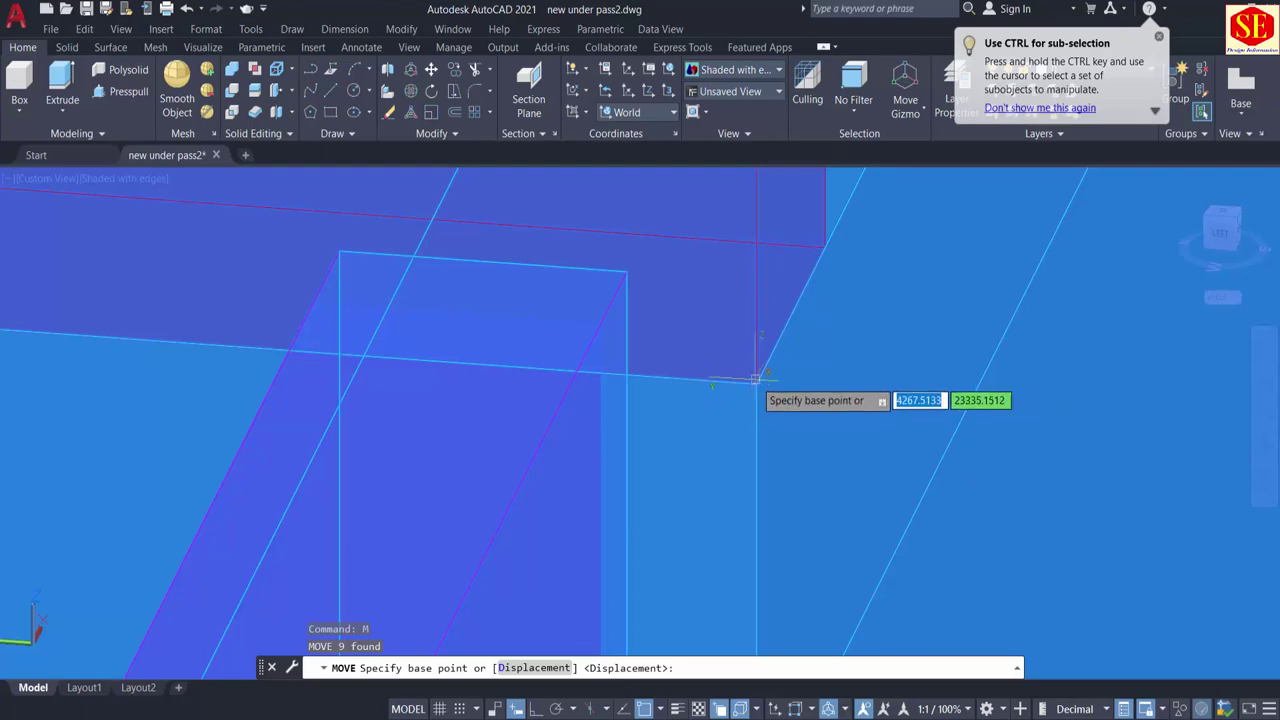
click(762, 372)
scroll(895, 367, up, 2)
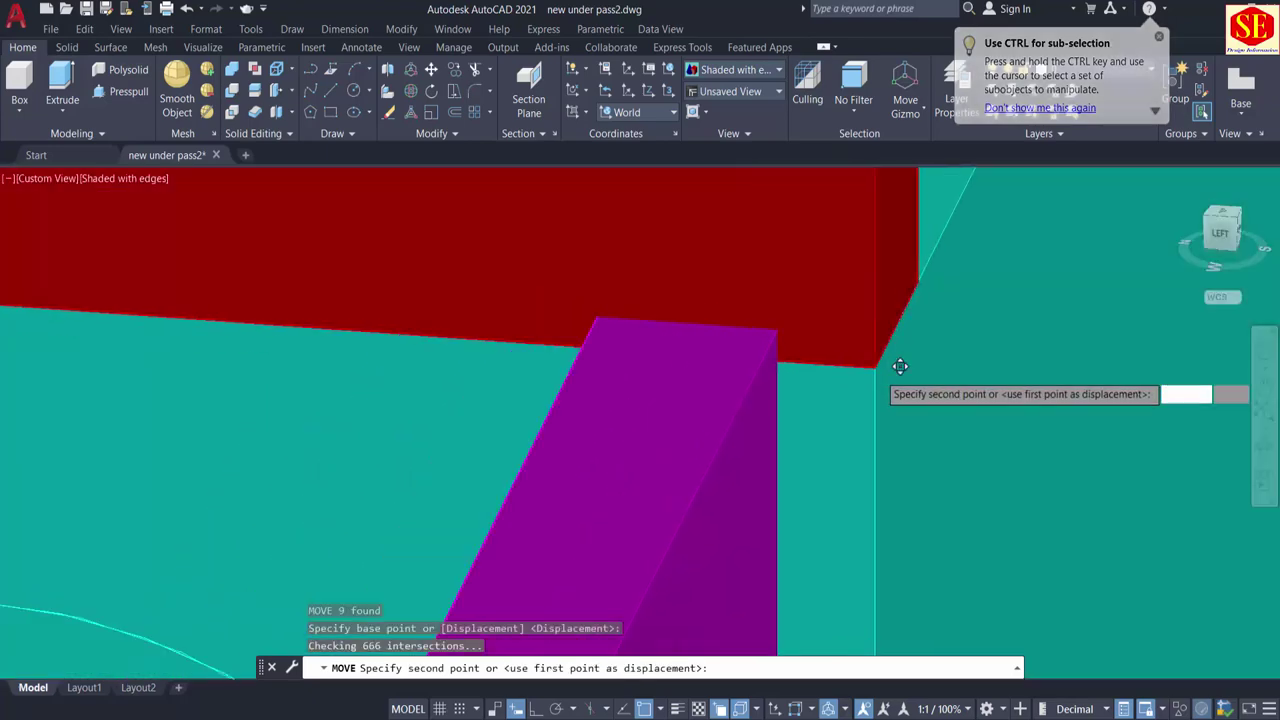
scroll(905, 376, down, 10)
mouse_move(576, 392)
middle_down()
mouse_move(999, 578)
mouse_move(163, 508)
middle_up()
scroll(237, 429, up, 6)
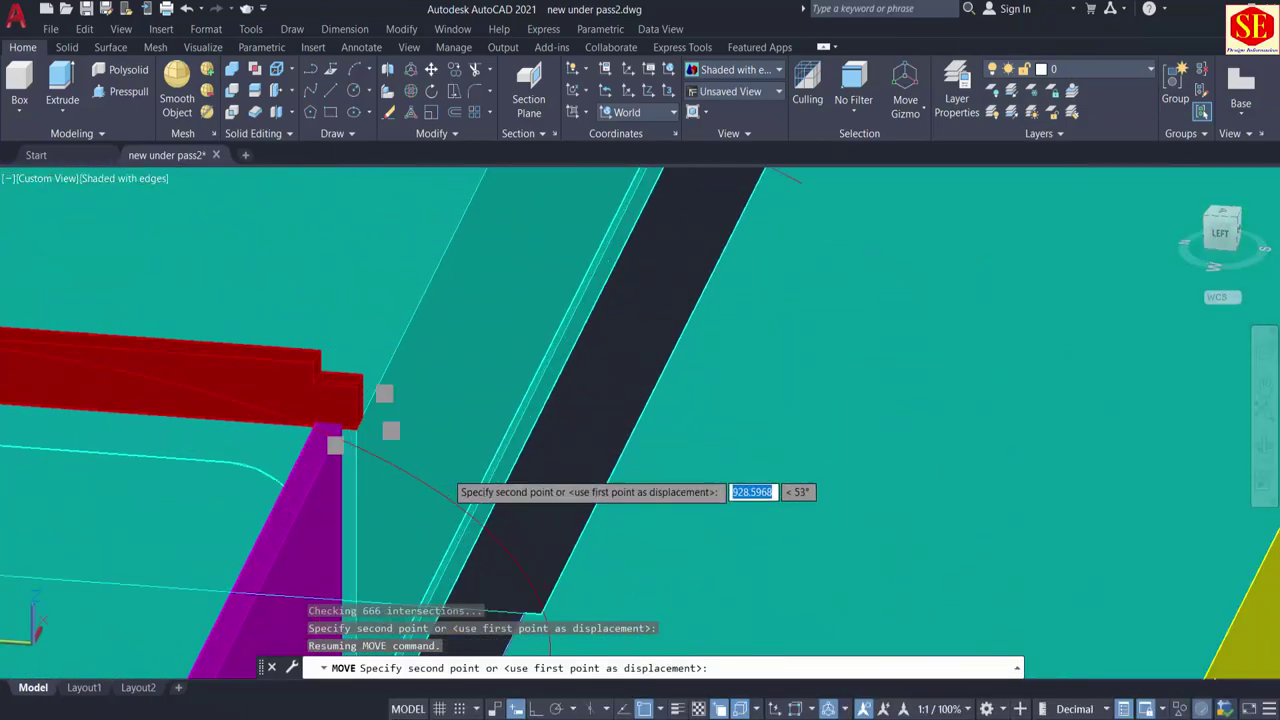
scroll(546, 602, up, 6)
middle_drag(541, 606, 543, 516)
scroll(543, 518, up, 3)
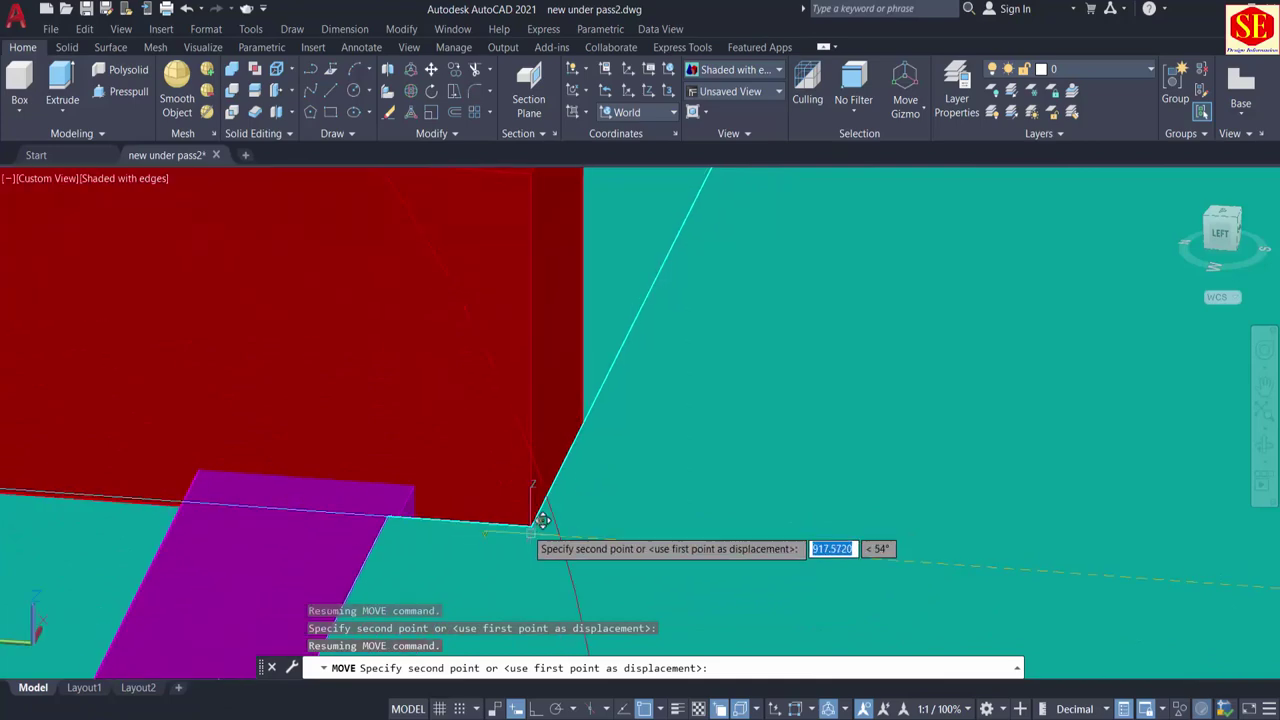
click(531, 523)
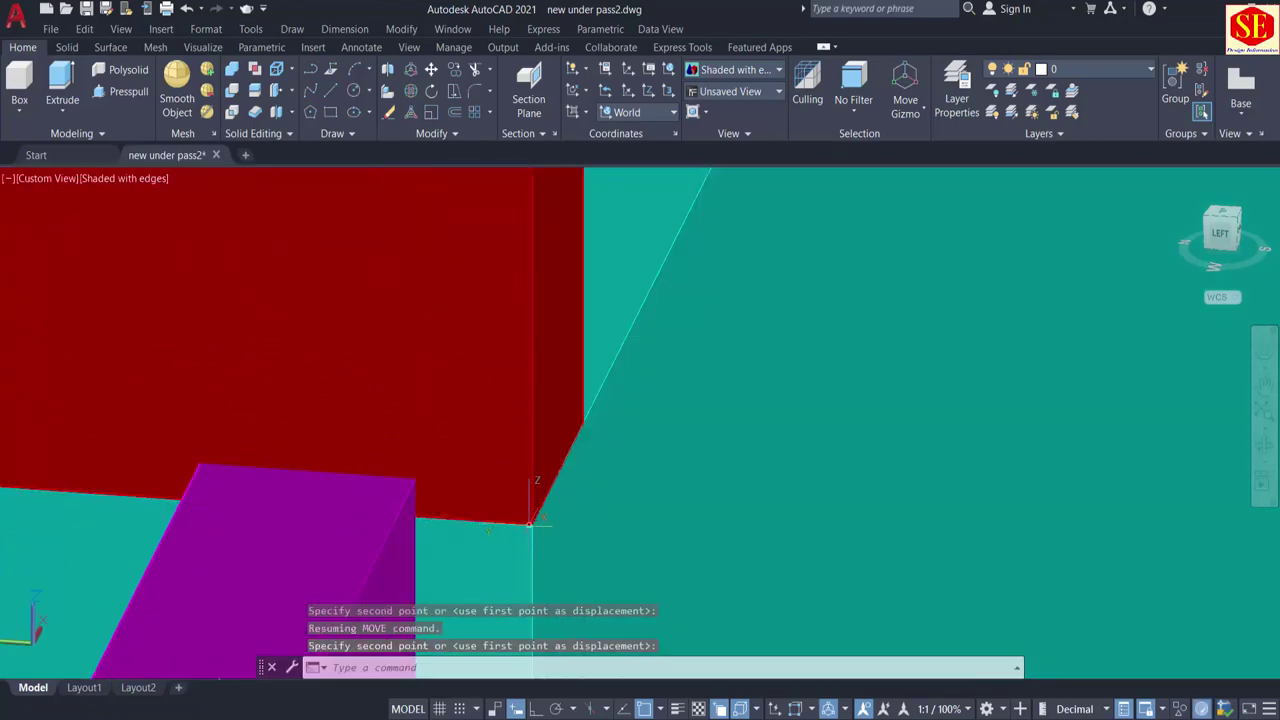
scroll(675, 410, down, 10)
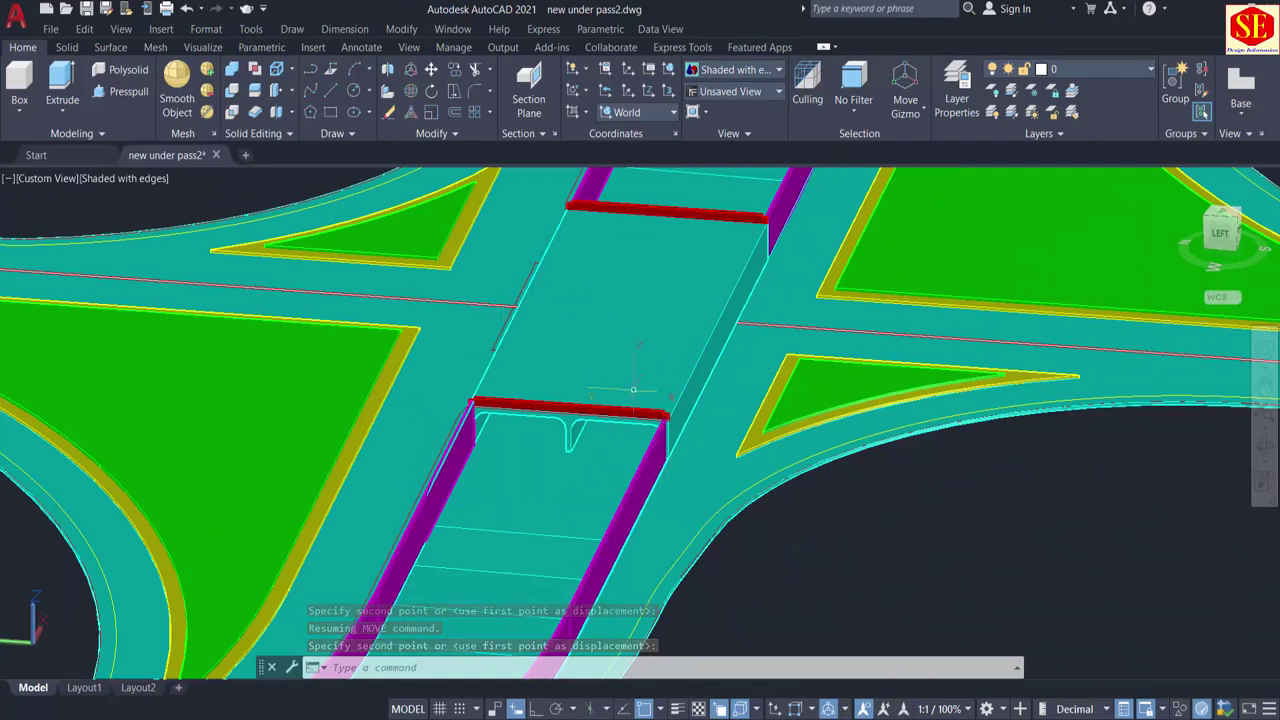
scroll(633, 389, down, 2)
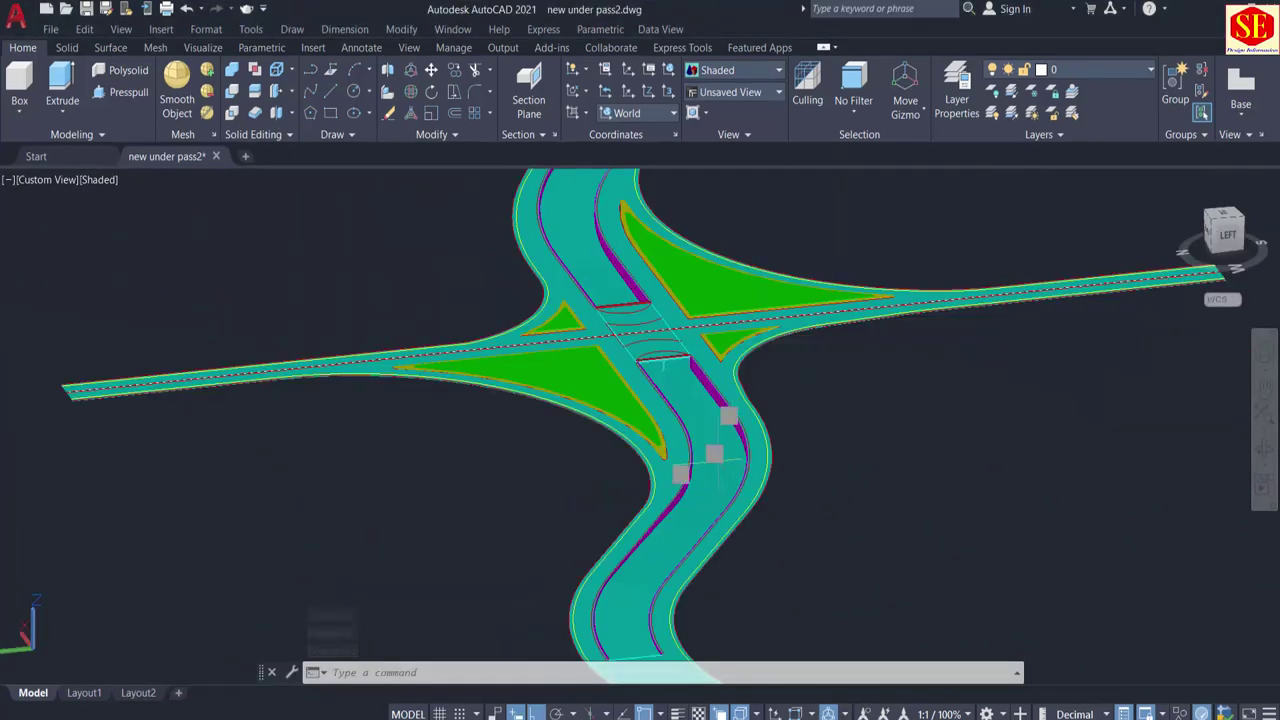
Step: Ungroup the underpass road placed inside the interchange
click(718, 465)
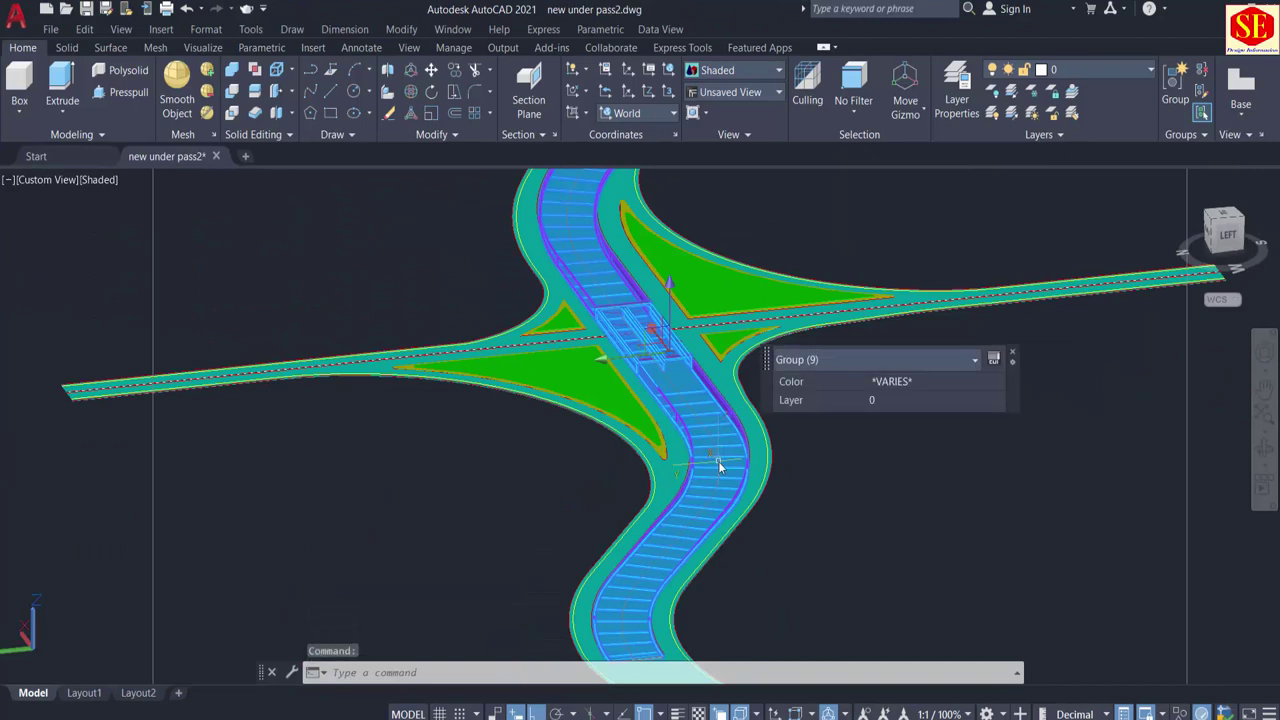
text(ung)
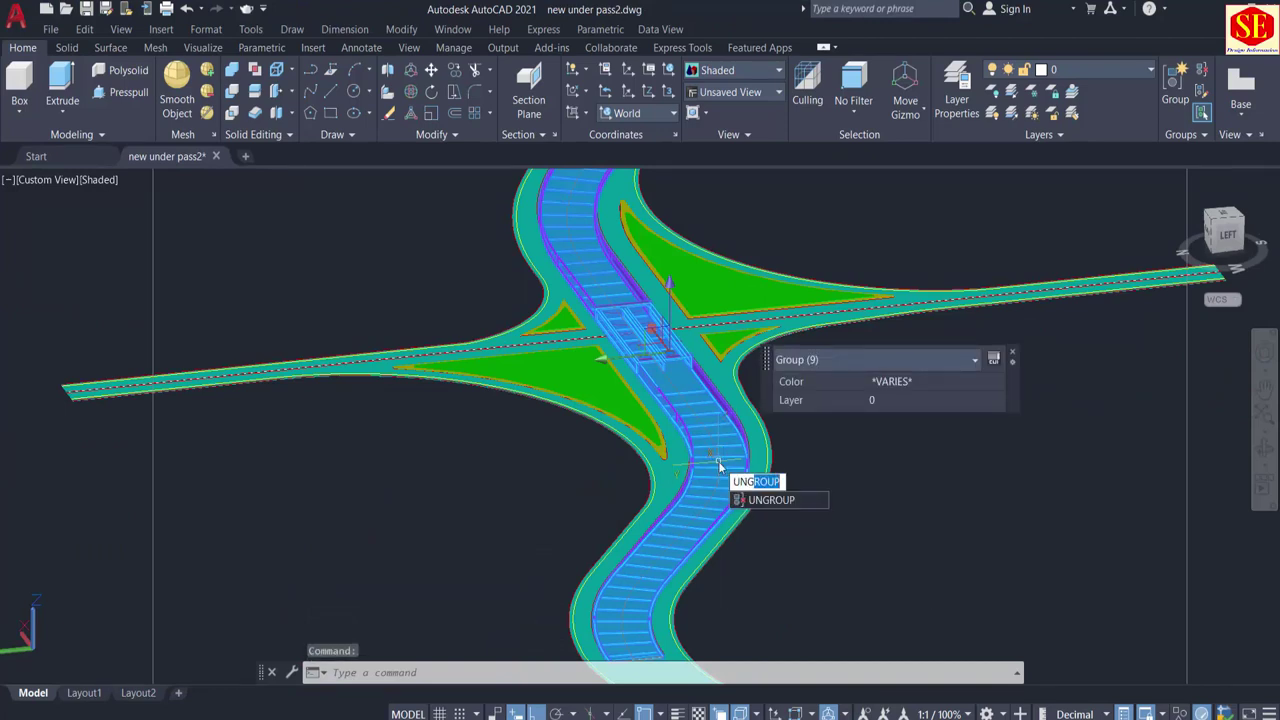
click(760, 500)
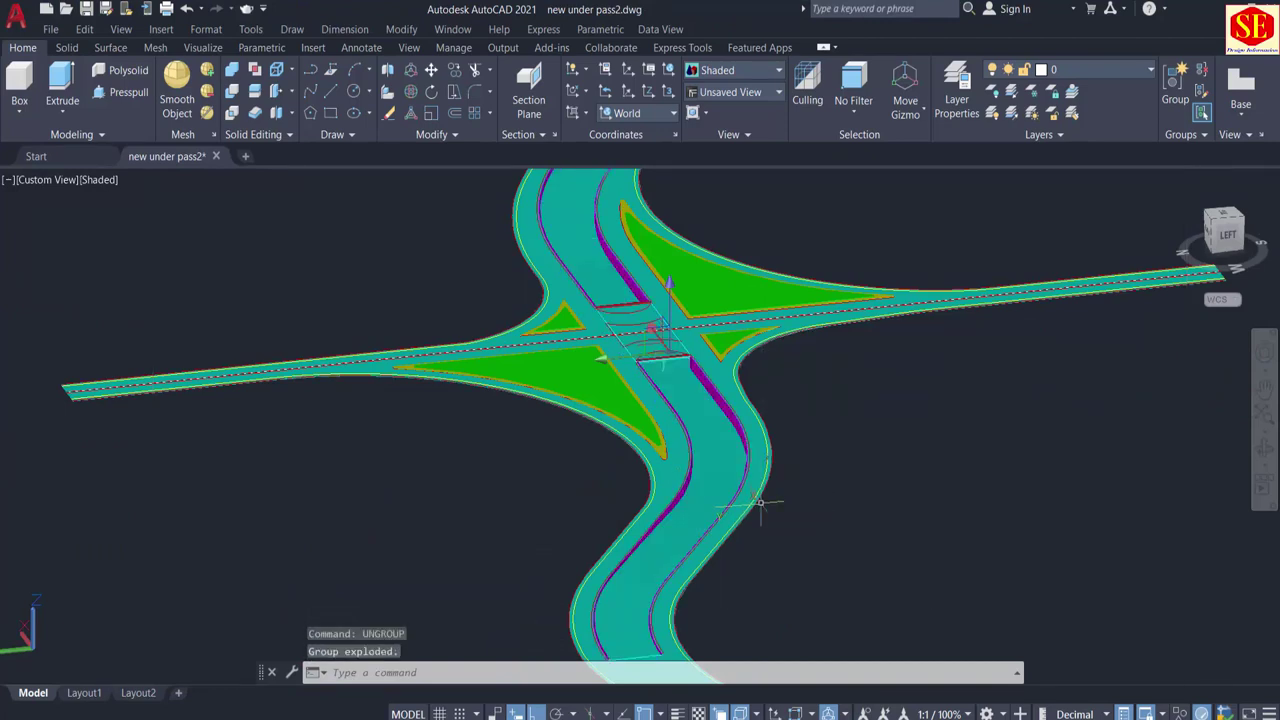
key(Escape)
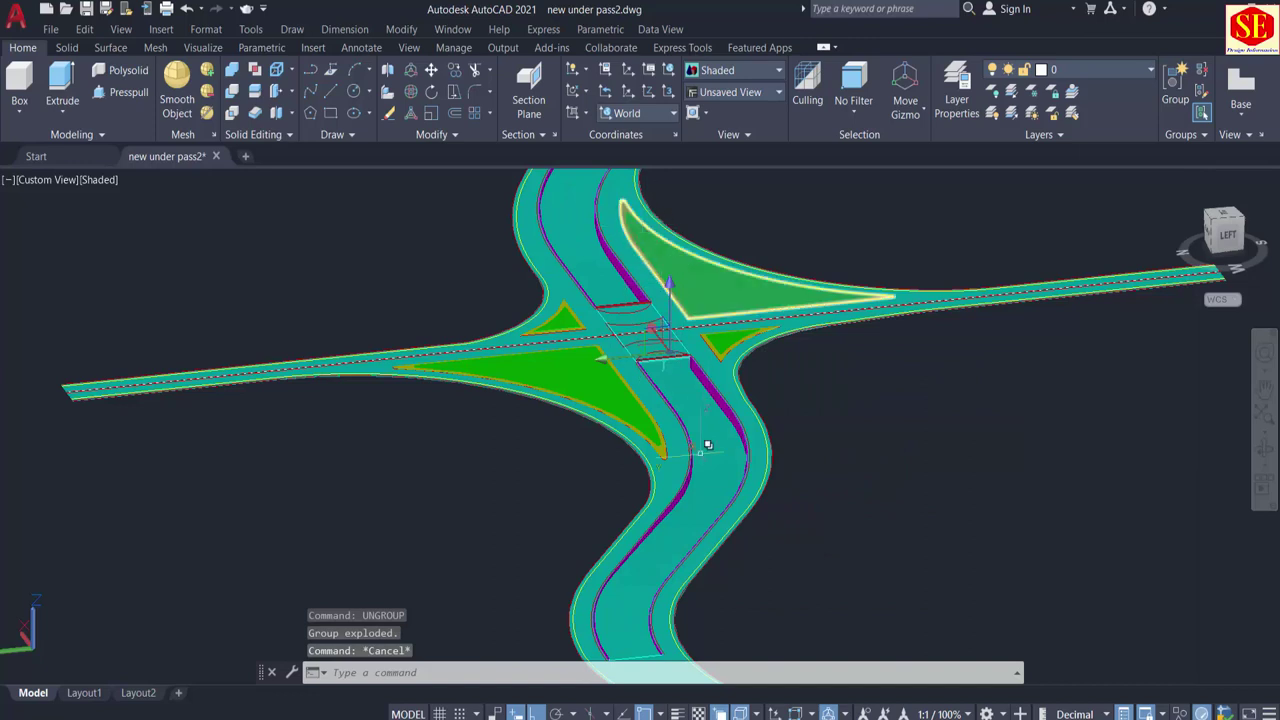
Step: Change the colour of the underpass road surface solid to Blue
click(700, 440)
click(884, 405)
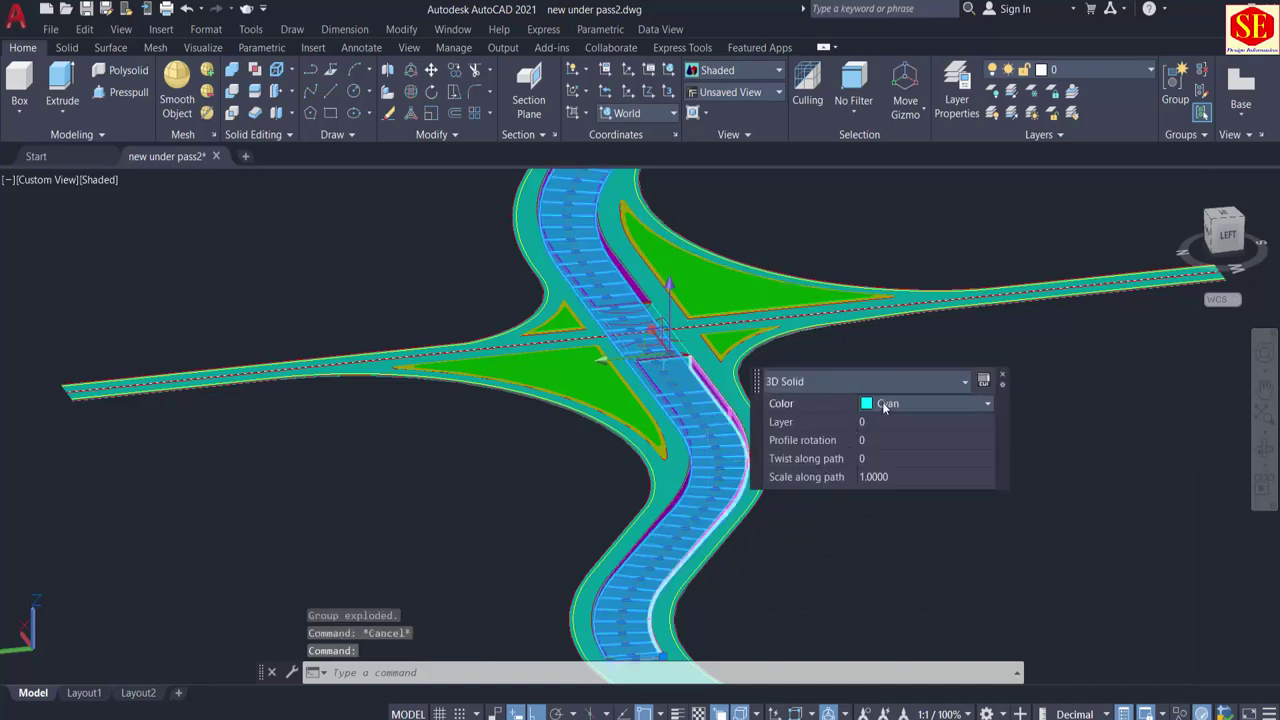
click(884, 405)
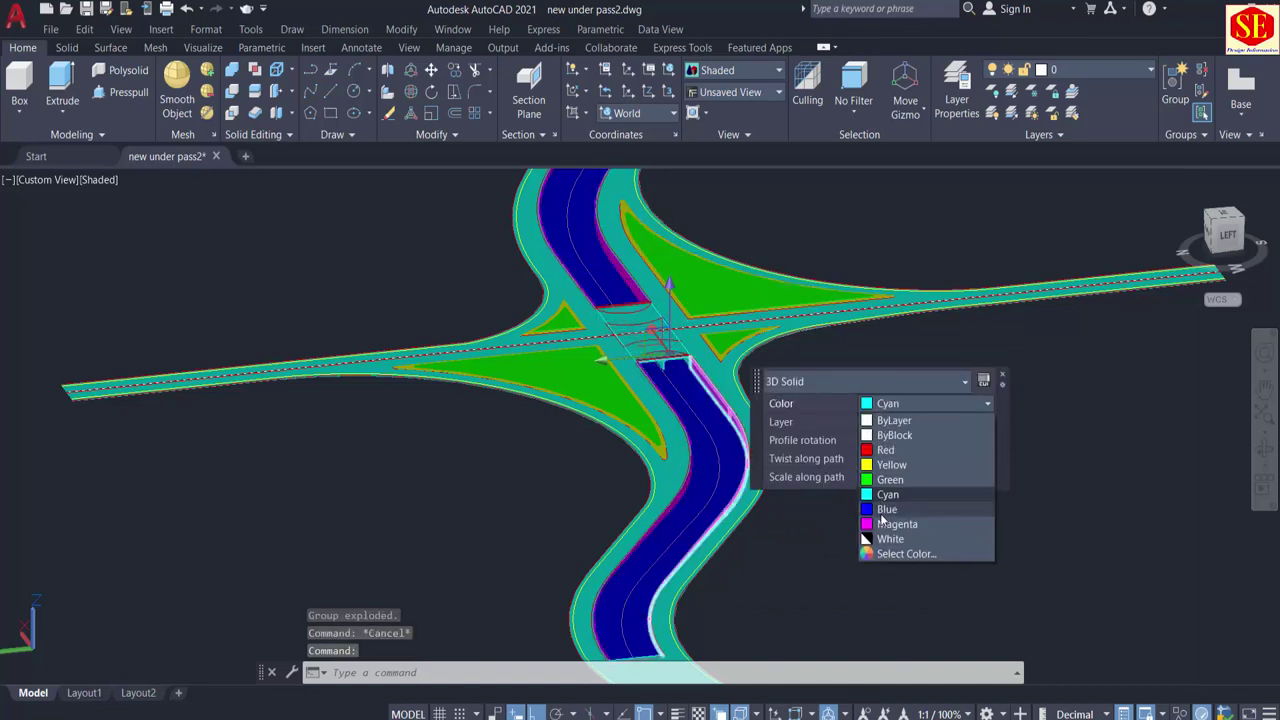
click(884, 510)
key(Escape)
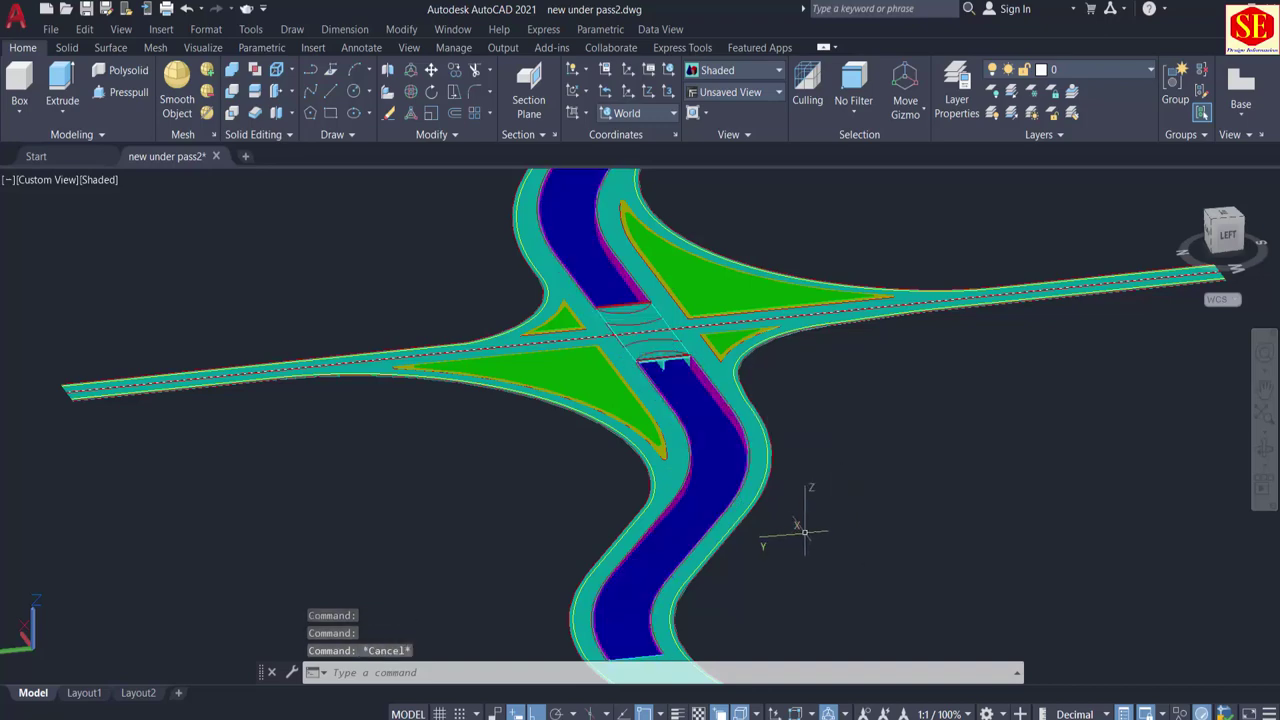
Step: Examine the combined model from several sides, following the blue underpass road, its walls, the covered section and the interchange
middle_drag(808, 561, 863, 451)
scroll(700, 570, up, 5)
shift+middle_drag(700, 566, 722, 505)
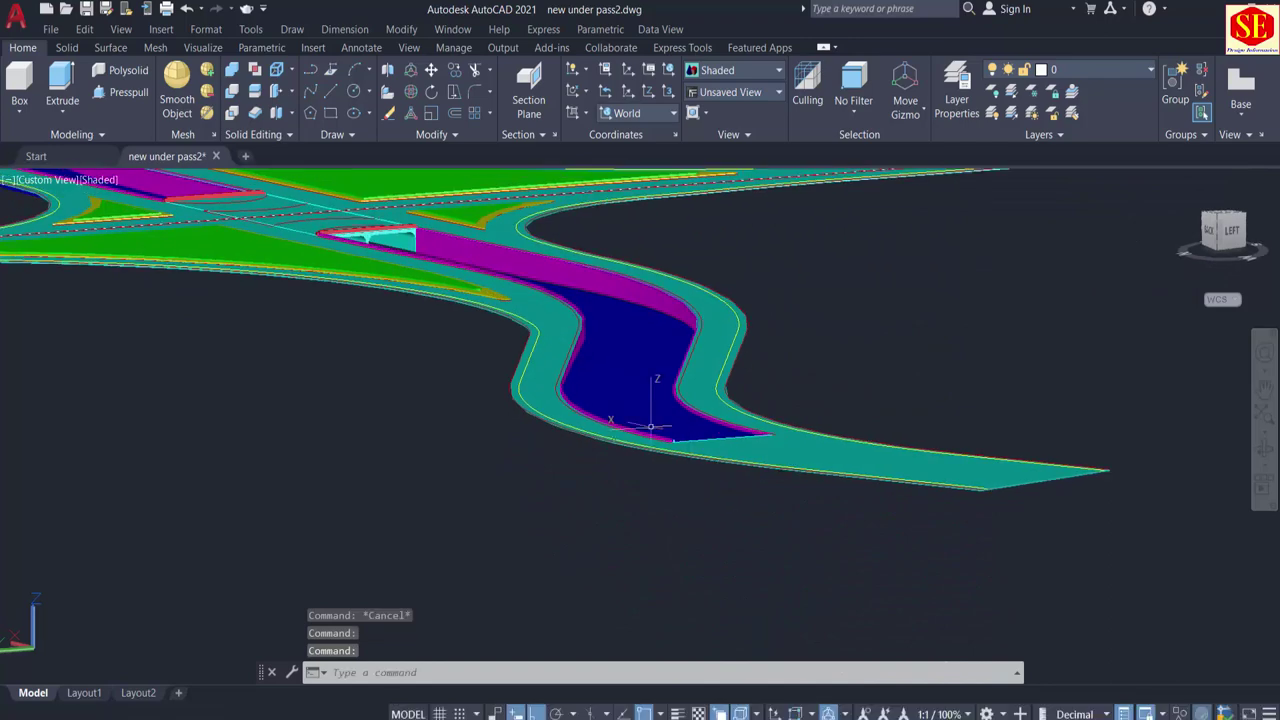
shift+middle_drag(574, 320, 574, 549)
scroll(422, 455, up, 3)
shift+middle_drag(422, 454, 575, 432)
scroll(443, 396, down, 2)
middle_drag(372, 351, 805, 521)
shift+middle_drag(420, 388, 684, 368)
scroll(736, 402, down, 3)
shift+middle_drag(594, 547, 1070, 530)
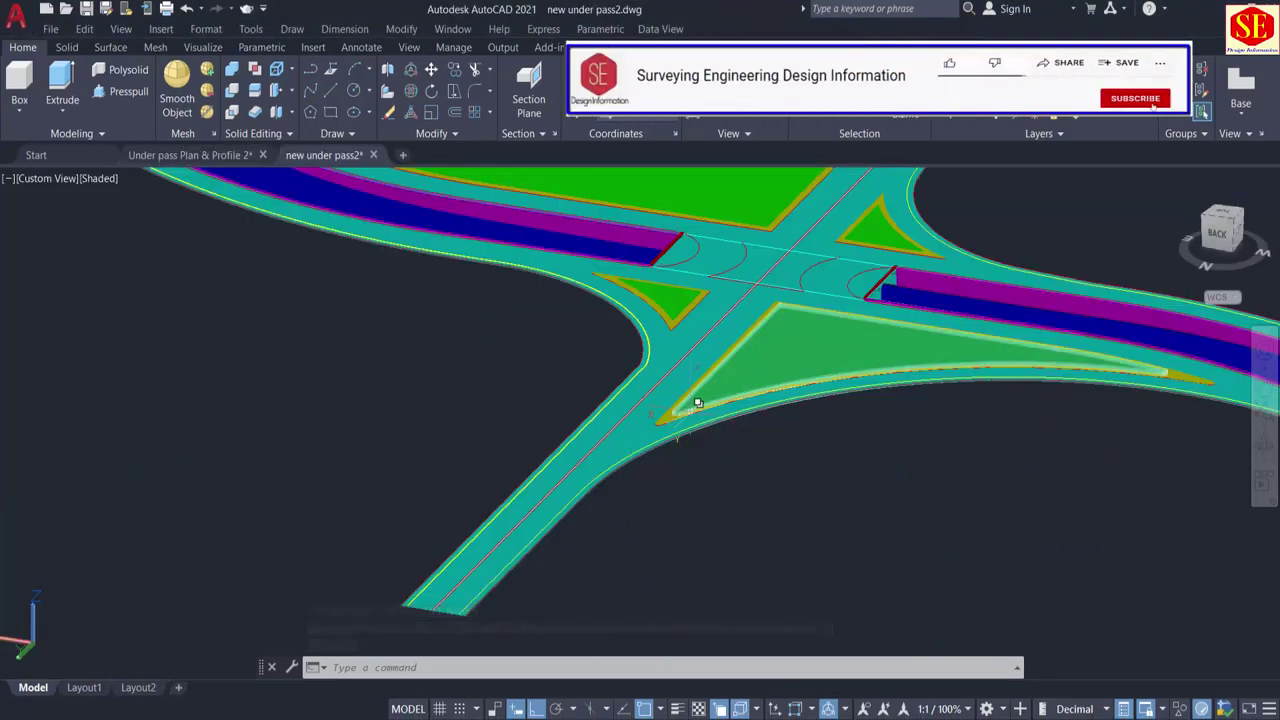
Step: Measure with DIST from the yellow edge line's end to the outer top corner of the main road's end face
scroll(694, 402, up, 5)
middle_drag(578, 529, 692, 408)
scroll(480, 537, up, 3)
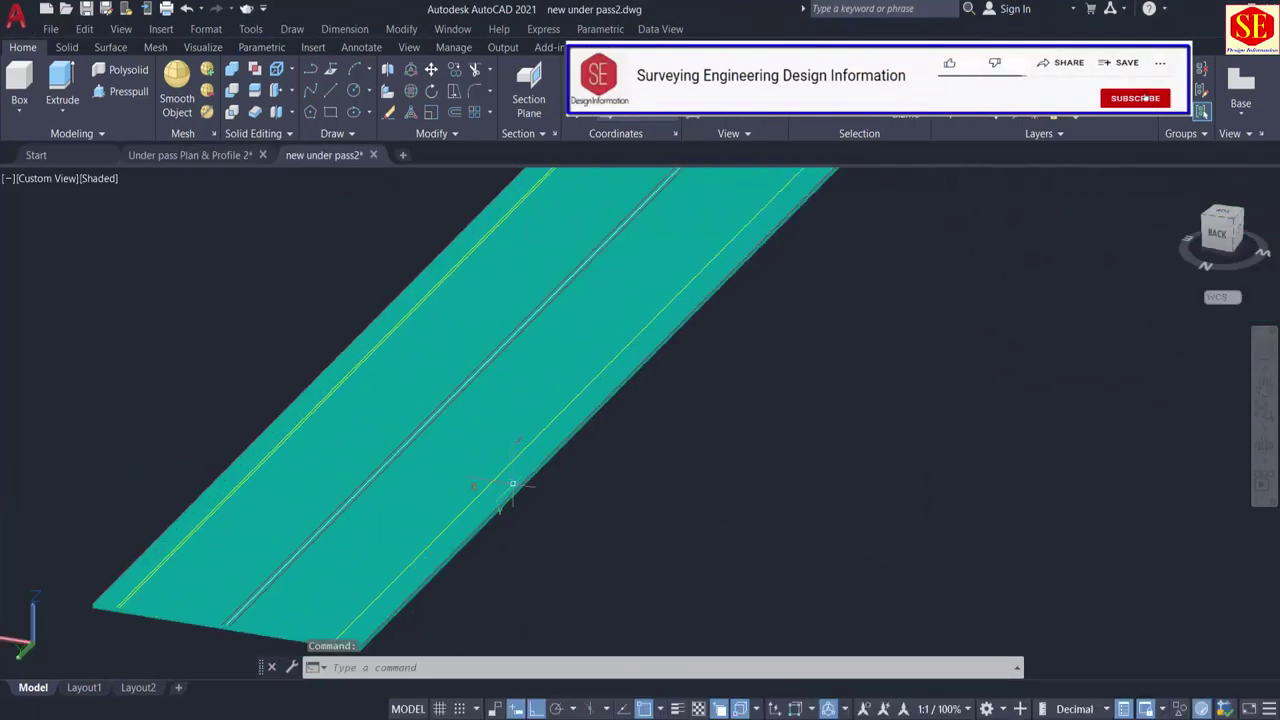
scroll(466, 516, up, 2)
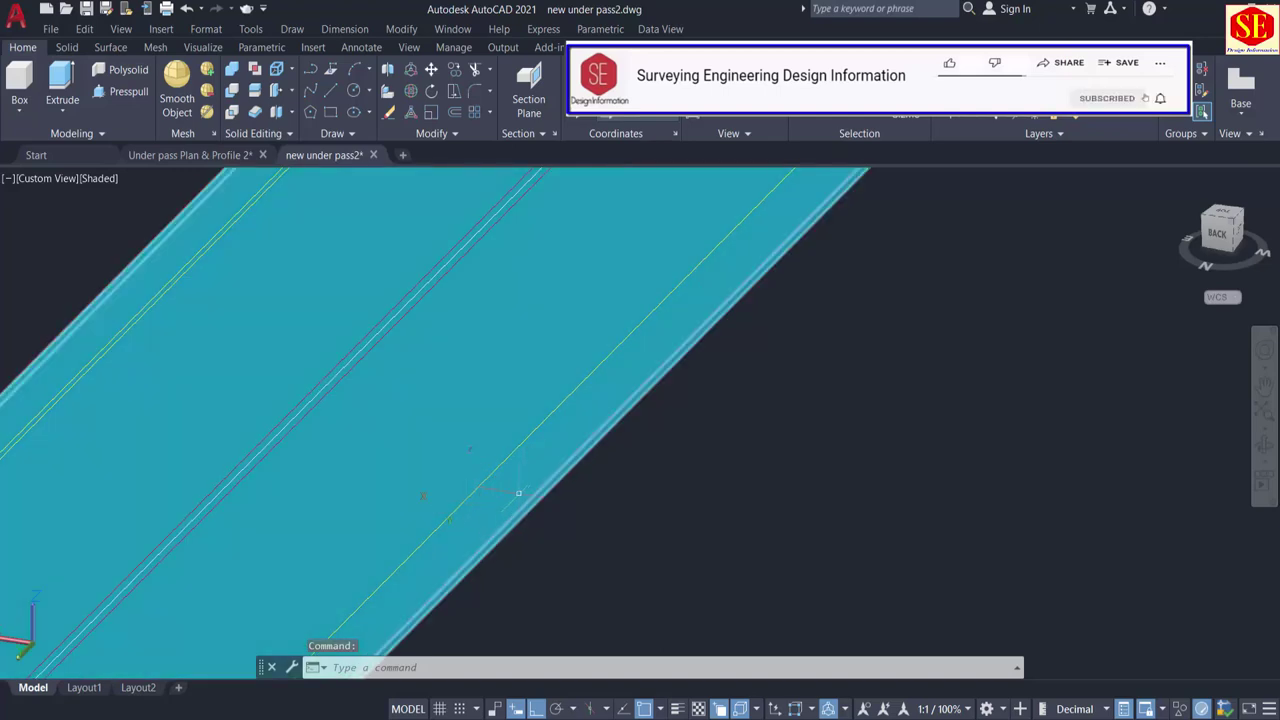
scroll(343, 371, down, 4)
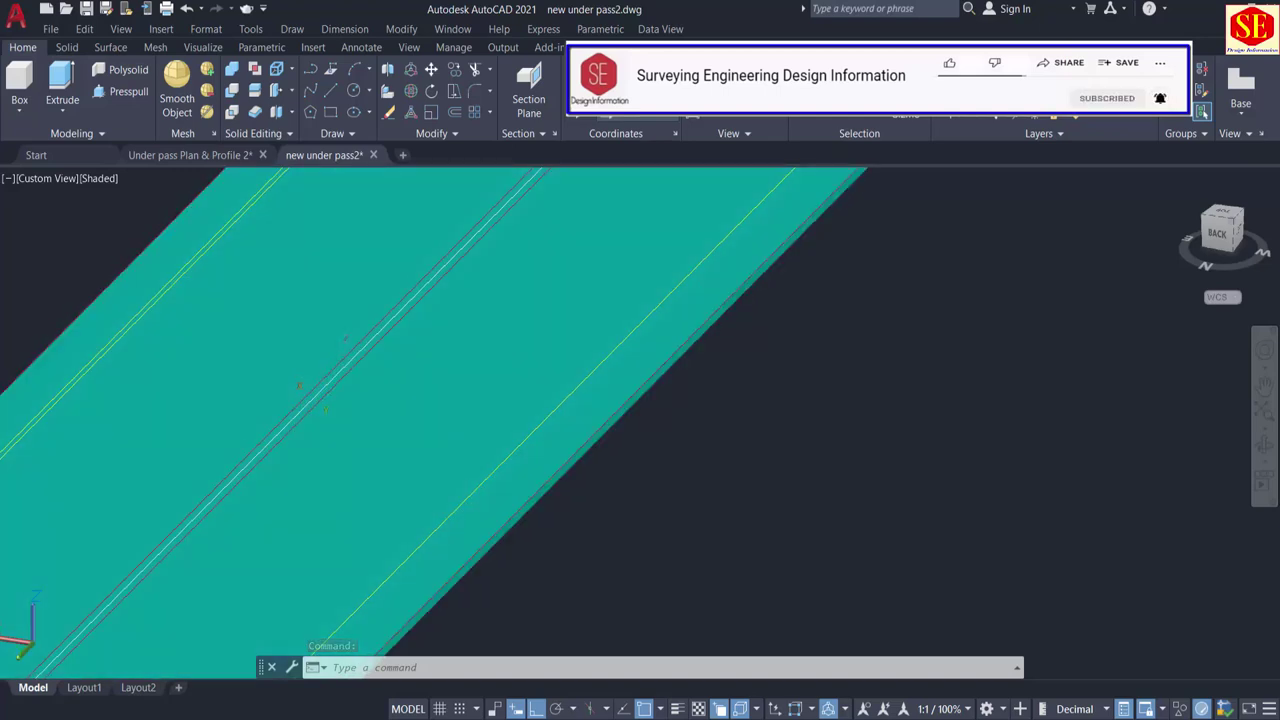
scroll(384, 345, up, 5)
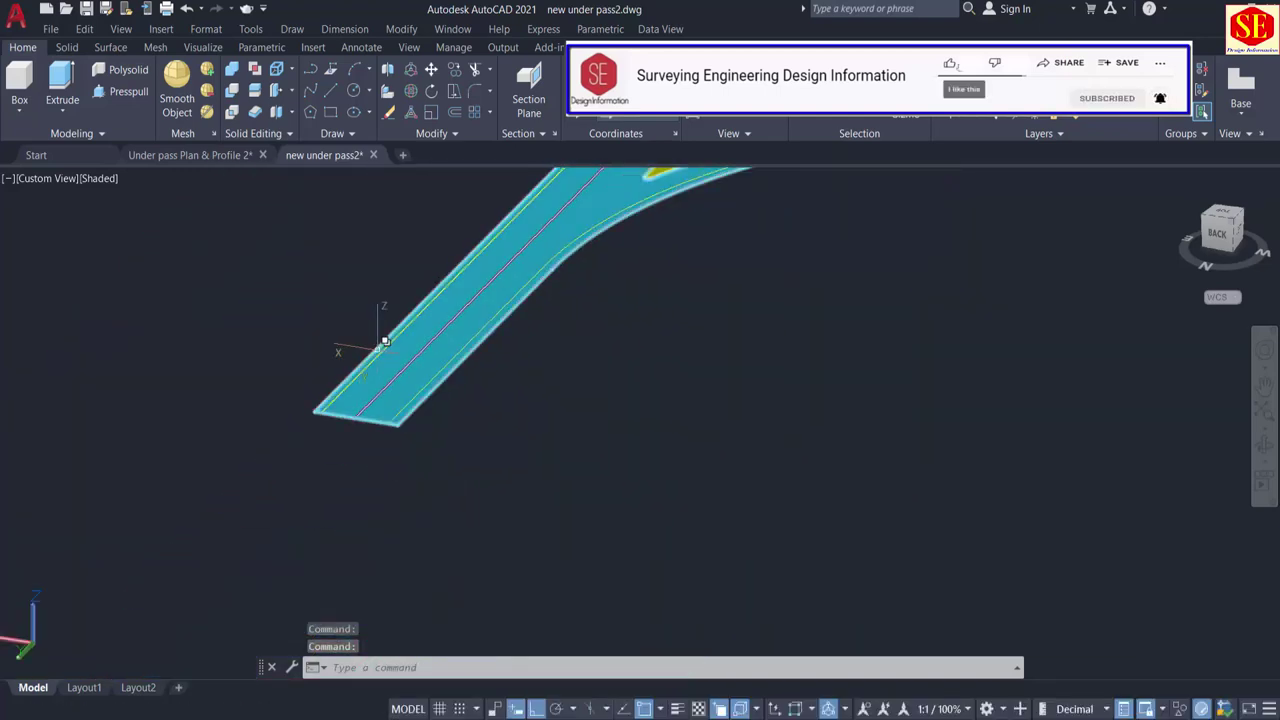
scroll(406, 497, up, 2)
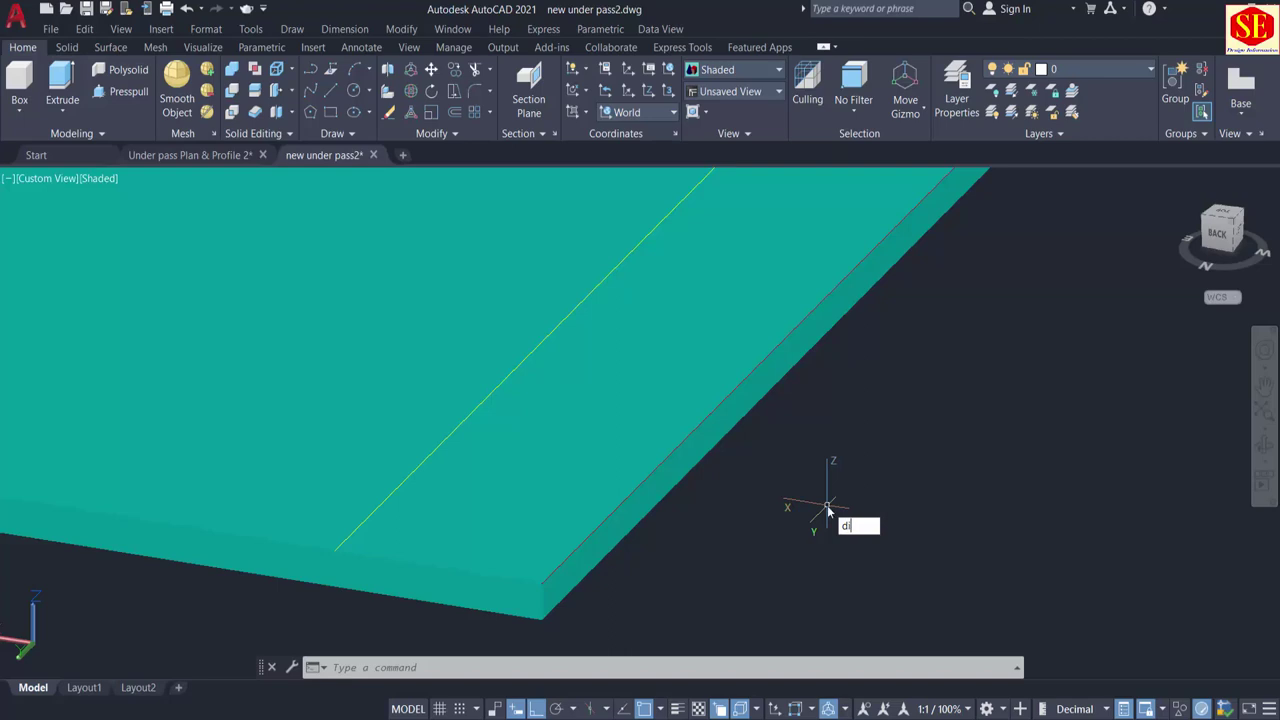
text(st)
key(Return)
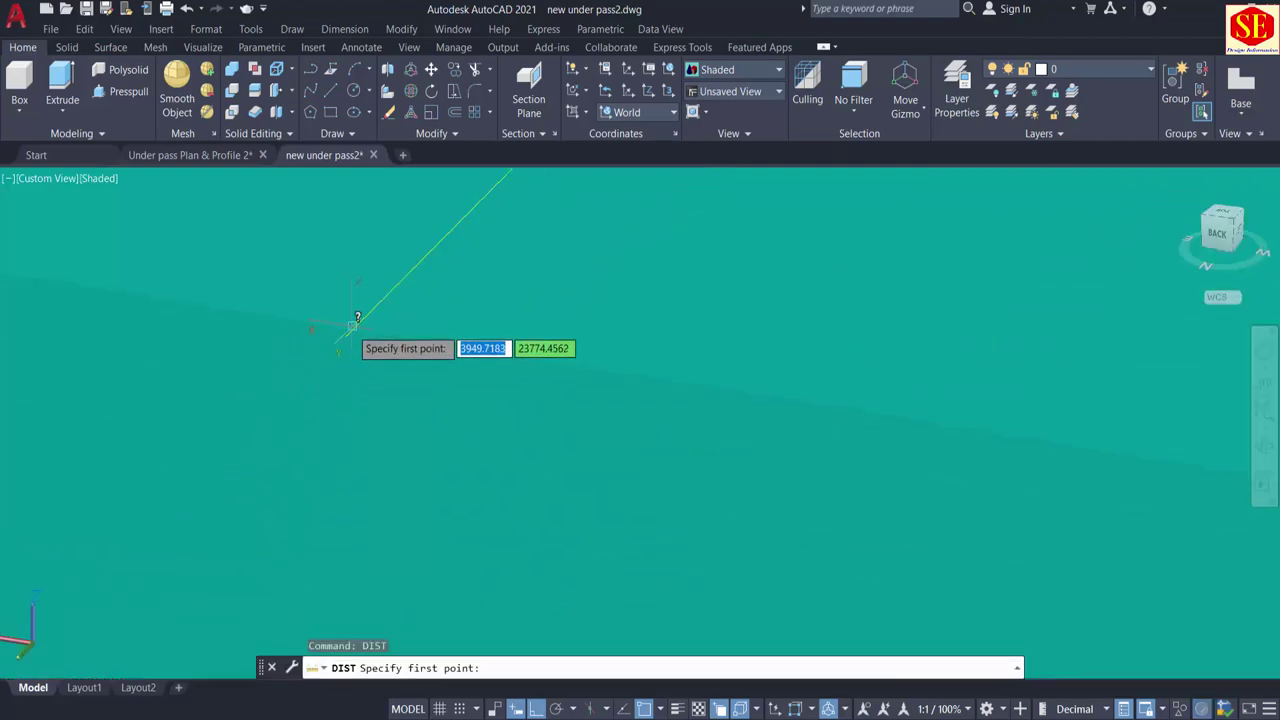
click(350, 332)
scroll(464, 343, down, 2)
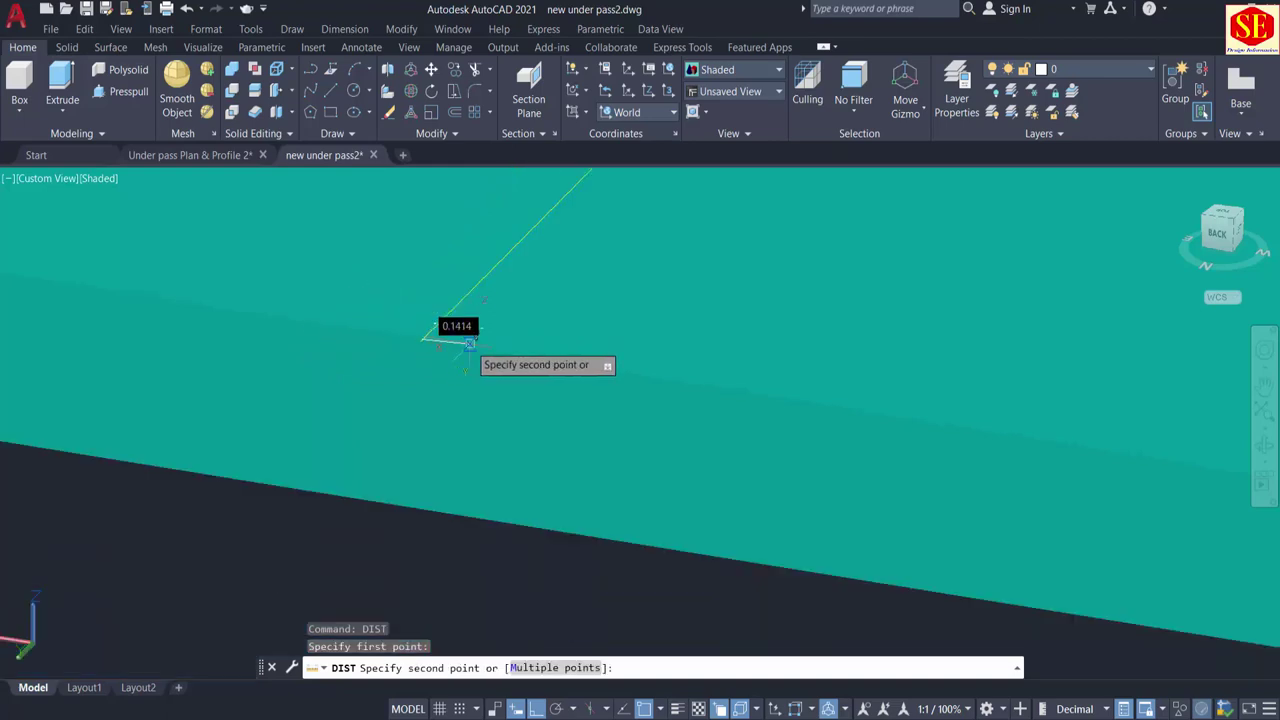
middle_drag(936, 418, 413, 398)
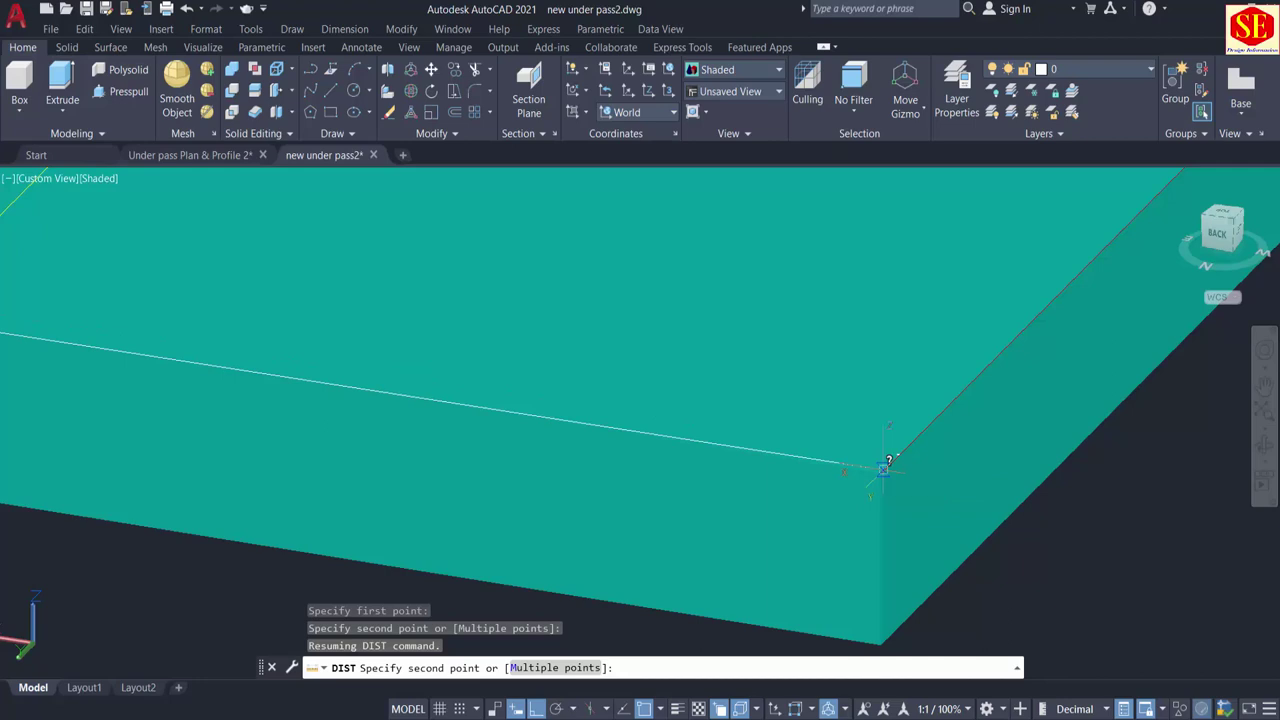
key(Escape)
Step: Rotate the UCS 90 degrees about the X axis
scroll(884, 468, down, 5)
middle_drag(871, 480, 394, 509)
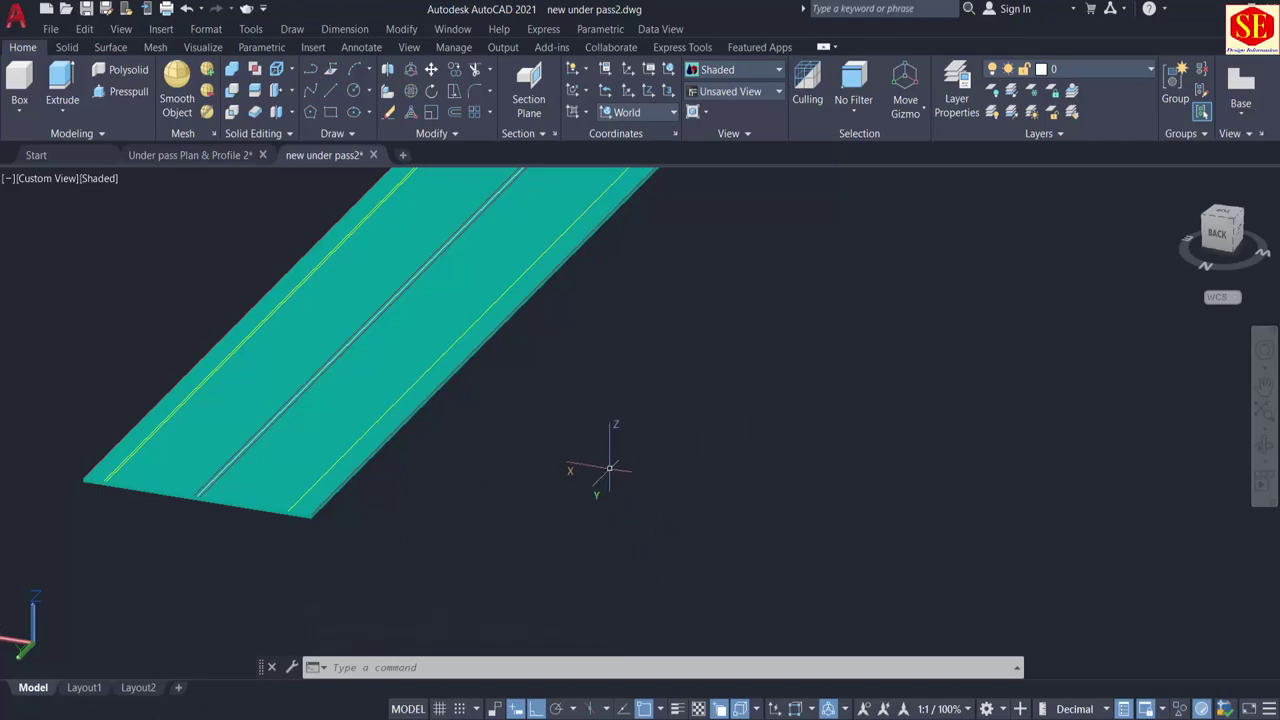
scroll(602, 475, down, 1)
scroll(590, 494, up, 2)
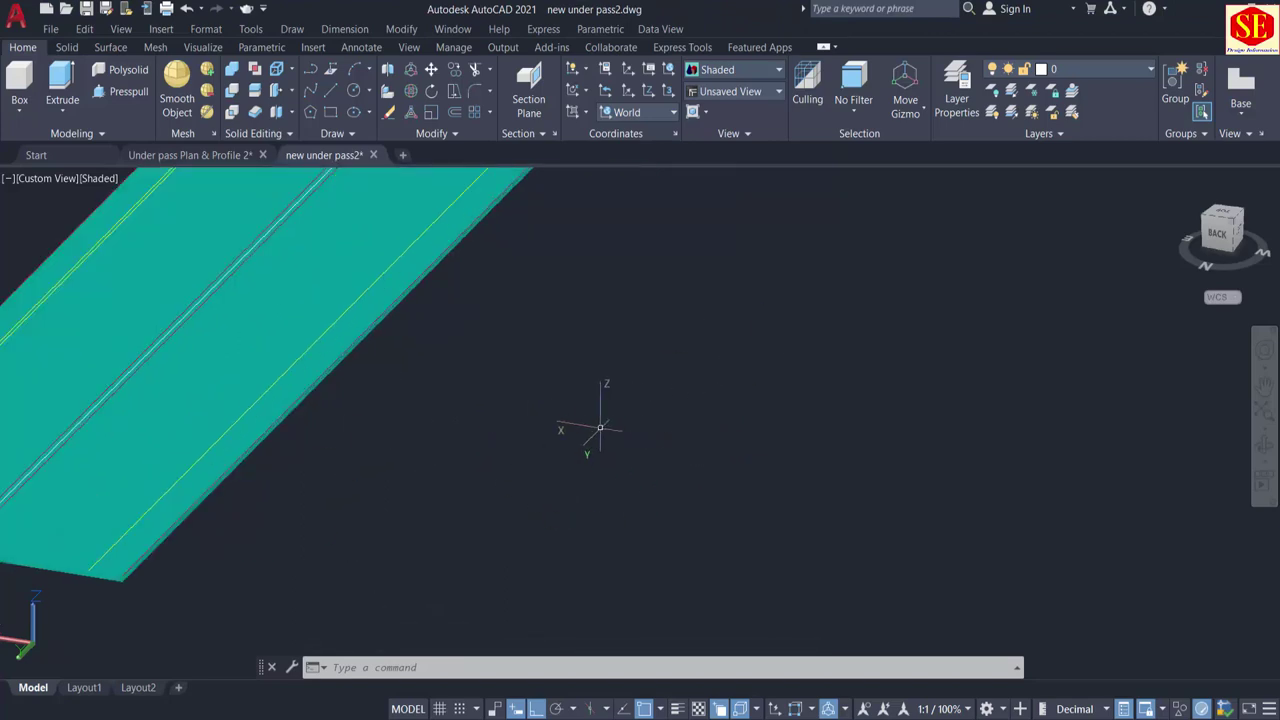
text(UCS)
key(Return)
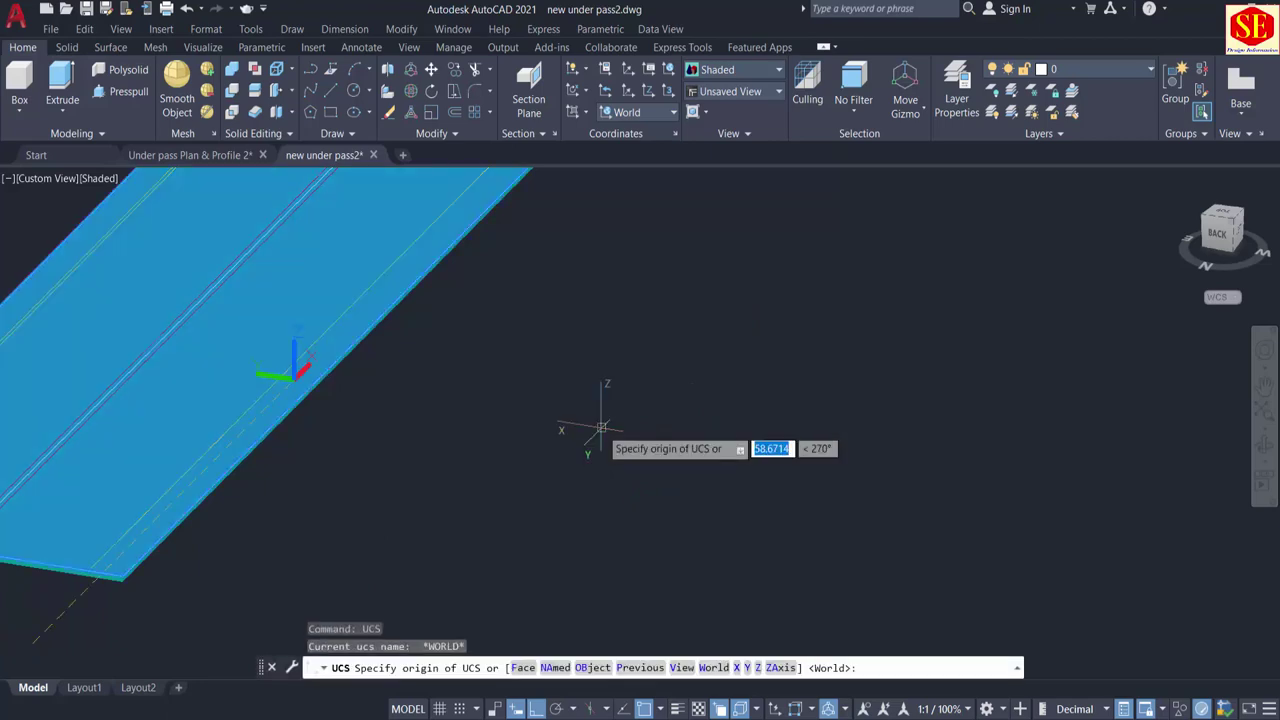
text(x)
key(Return)
key(Return)
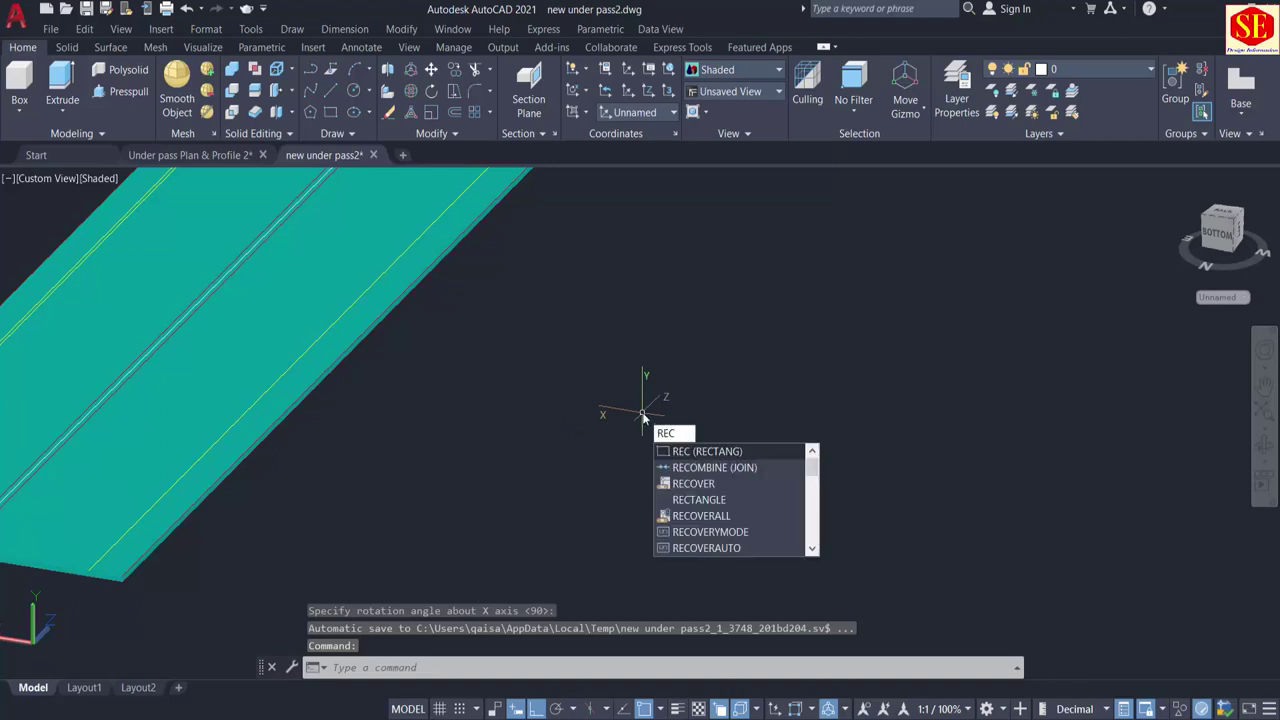
Step: Draw a rectangle 0.5 wide and 0.75 high in the empty space beside the main road's end
text(REC)
key(Return)
click(507, 357)
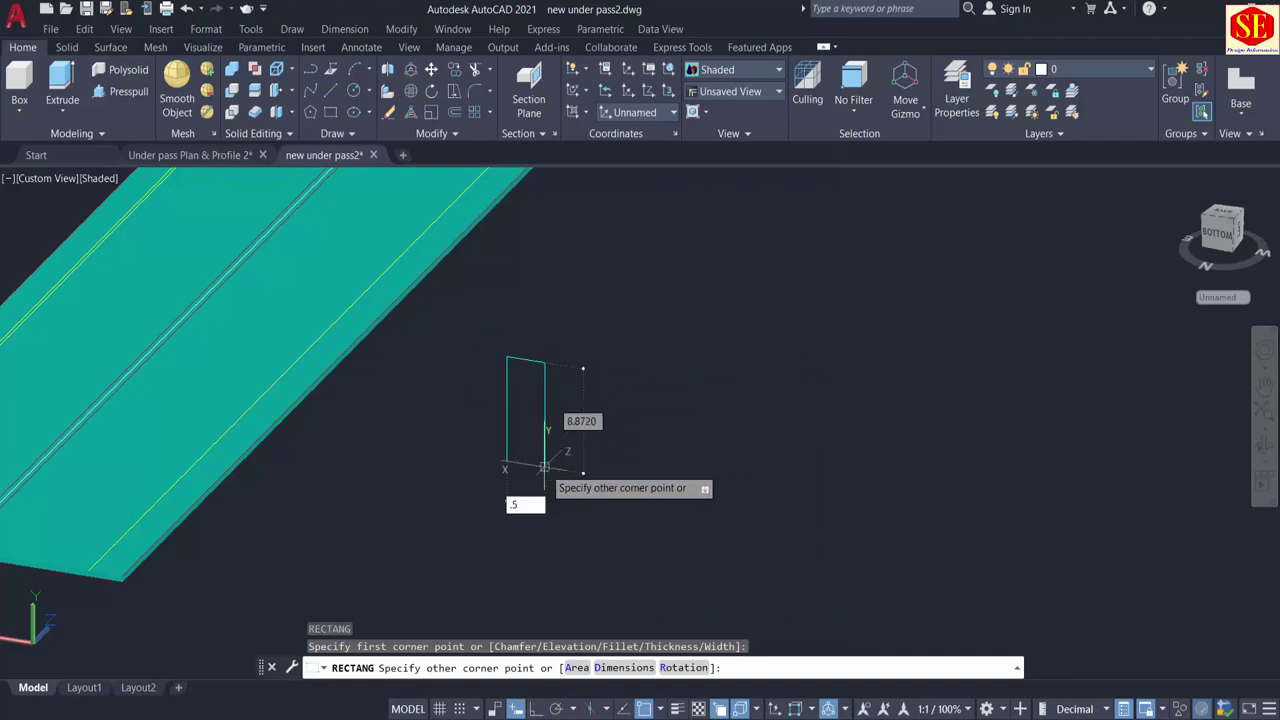
key(Tab)
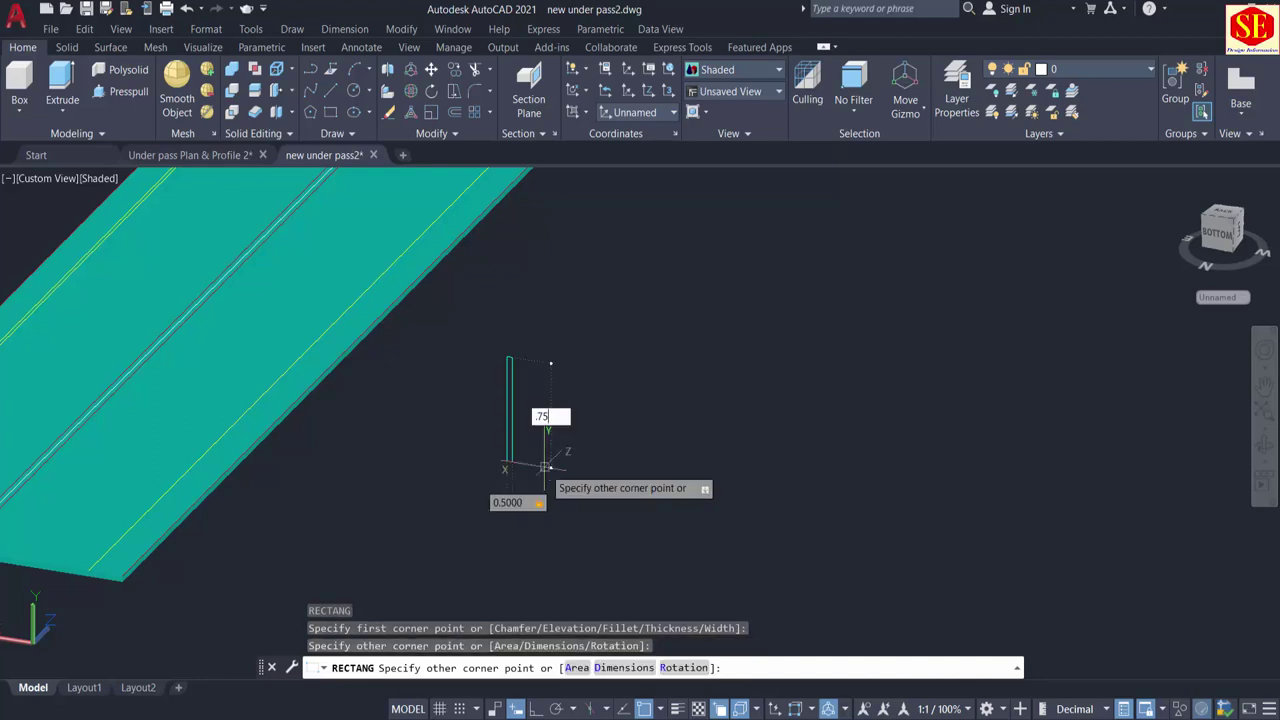
text(.75)
key(Return)
scroll(551, 404, up, 5)
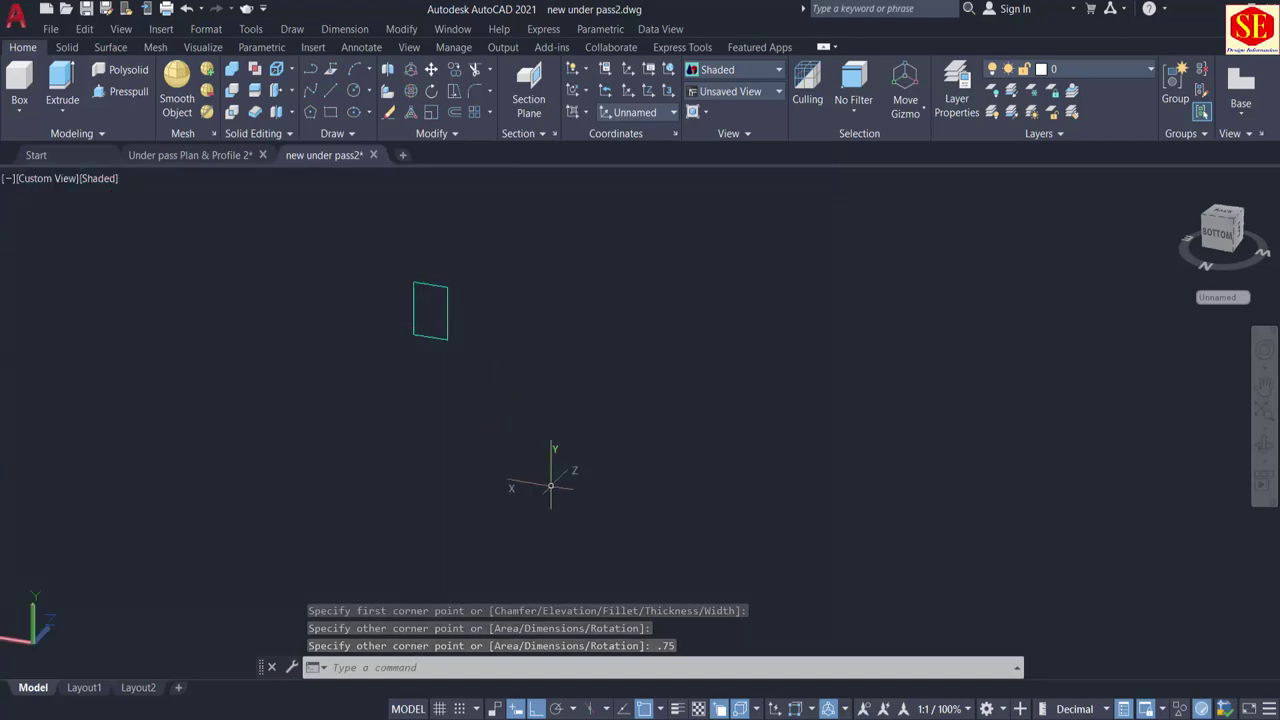
Step: Fillet the upper corner of the rectangle on the side facing the main road with a radius of 0.25
text(f)
key(Return)
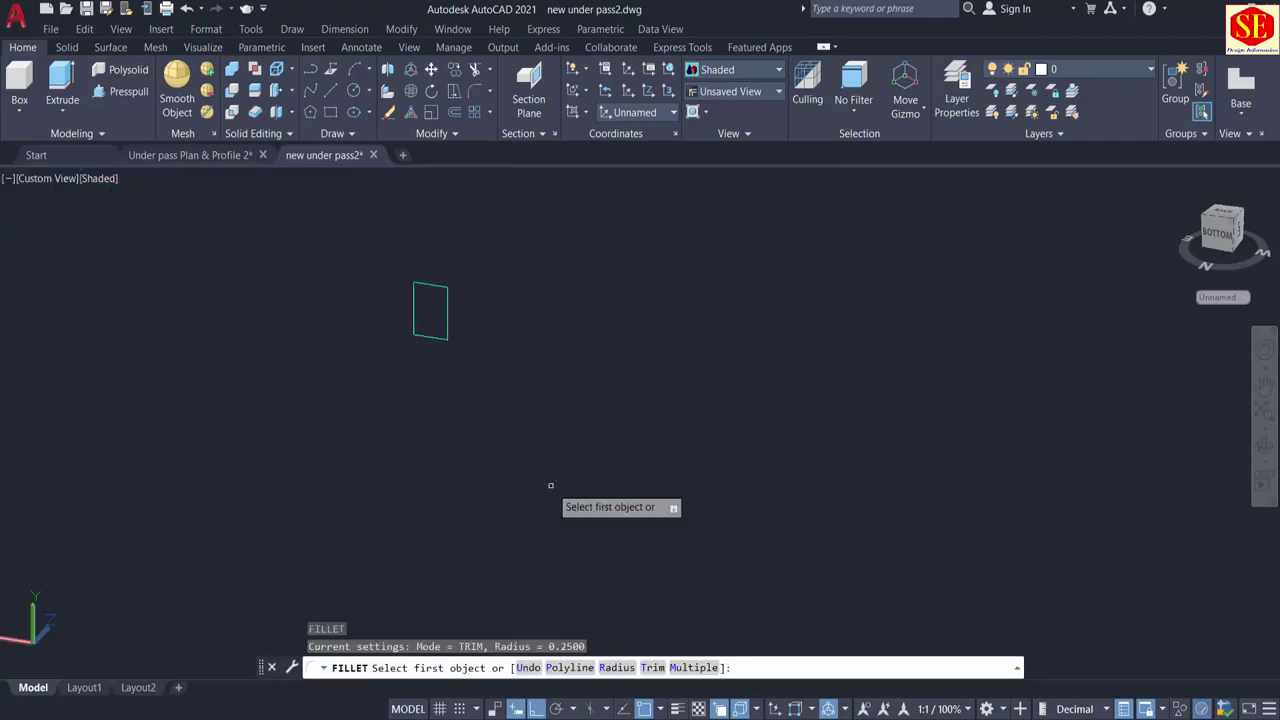
text(r)
key(Return)
text(.25)
key(Return)
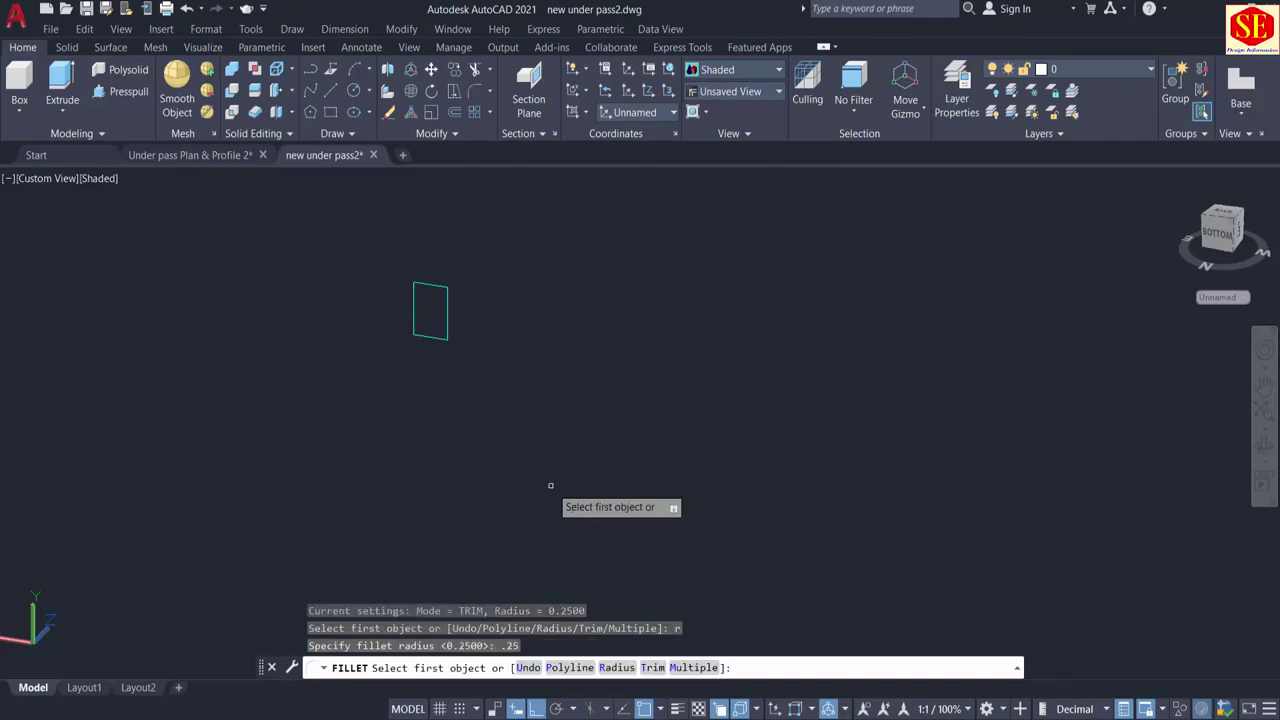
scroll(411, 295, up, 2)
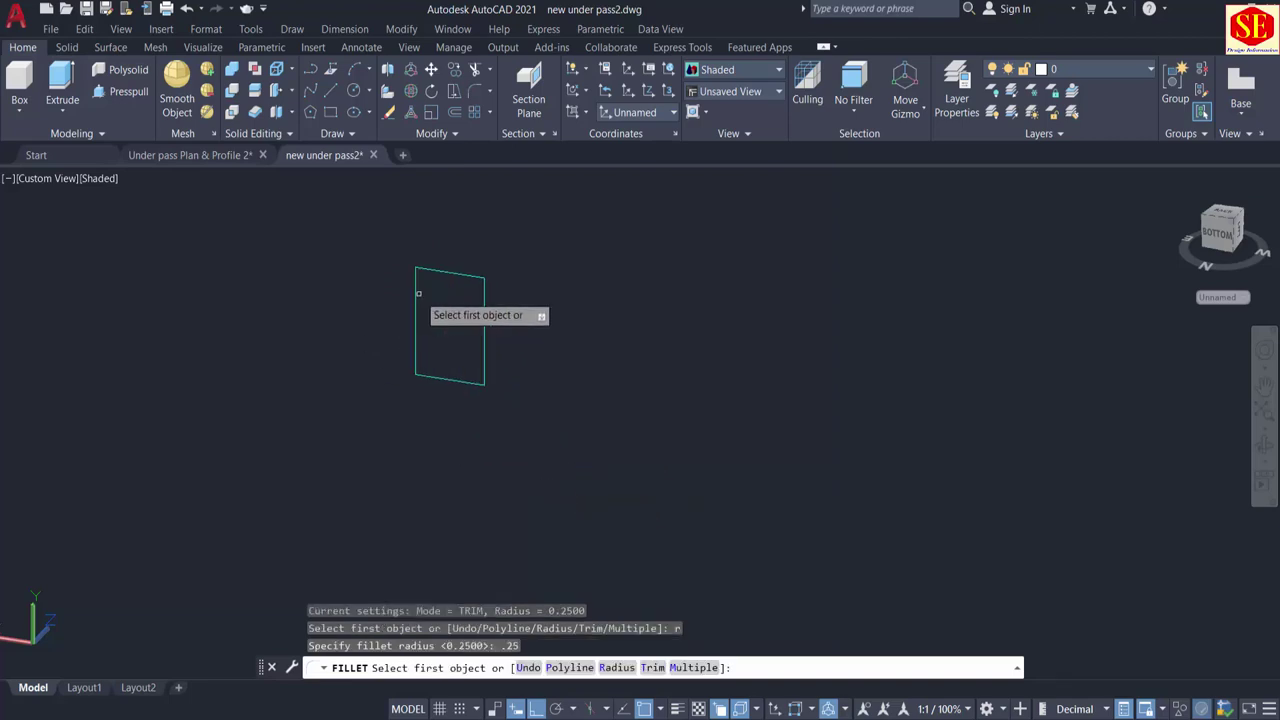
click(416, 293)
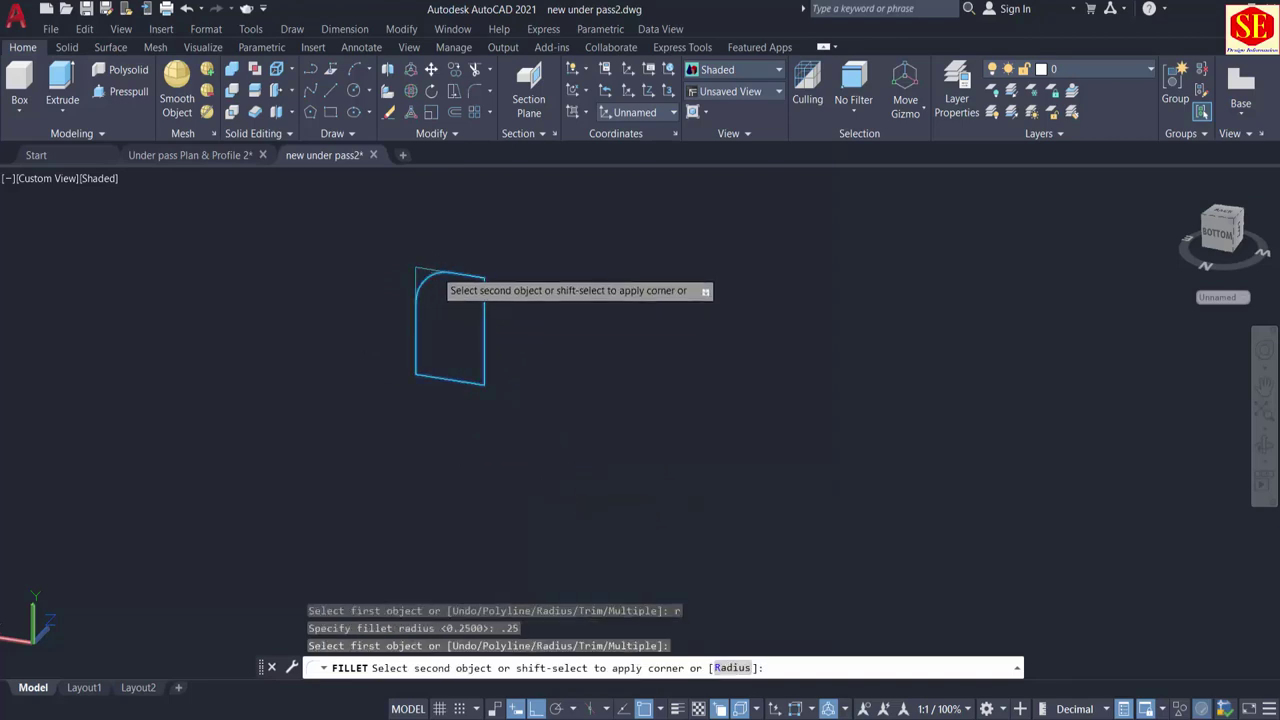
click(432, 270)
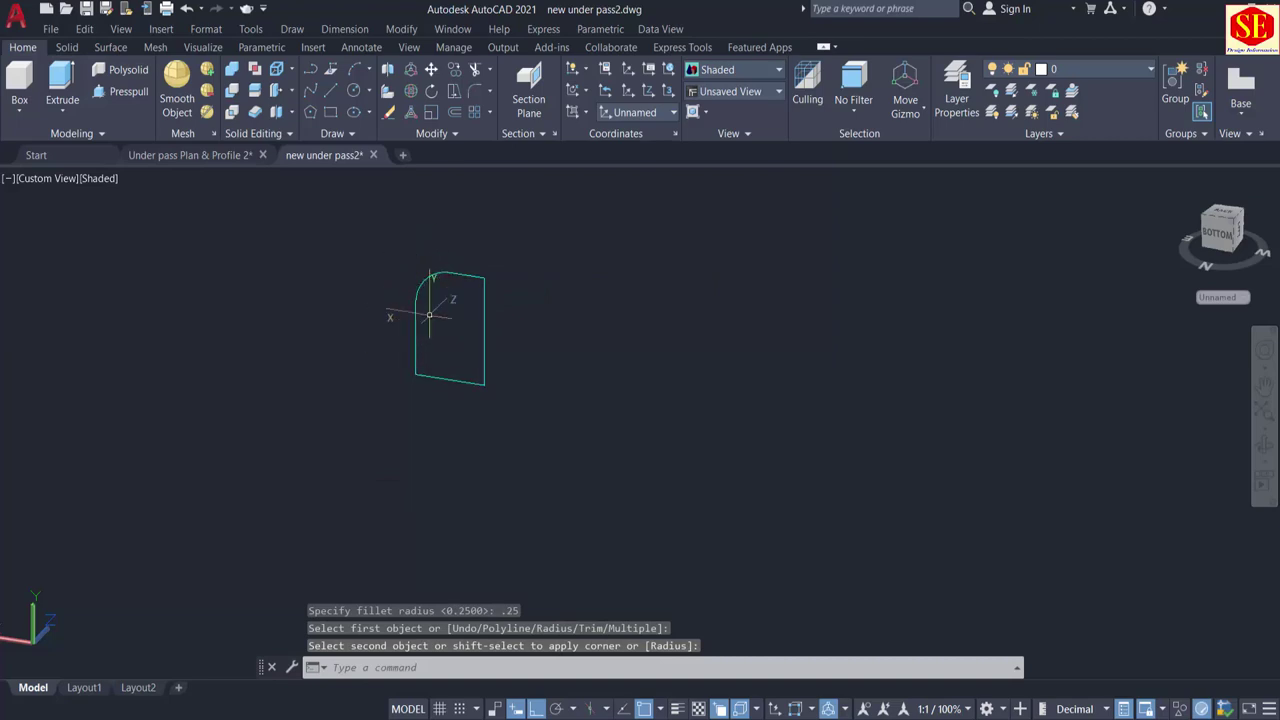
Step: Draw lines from the rectangle's lower road-side corner: 3 along its base, 0.5 up, back perpendicular to its far side, and down to its base
scroll(429, 315, down, 4)
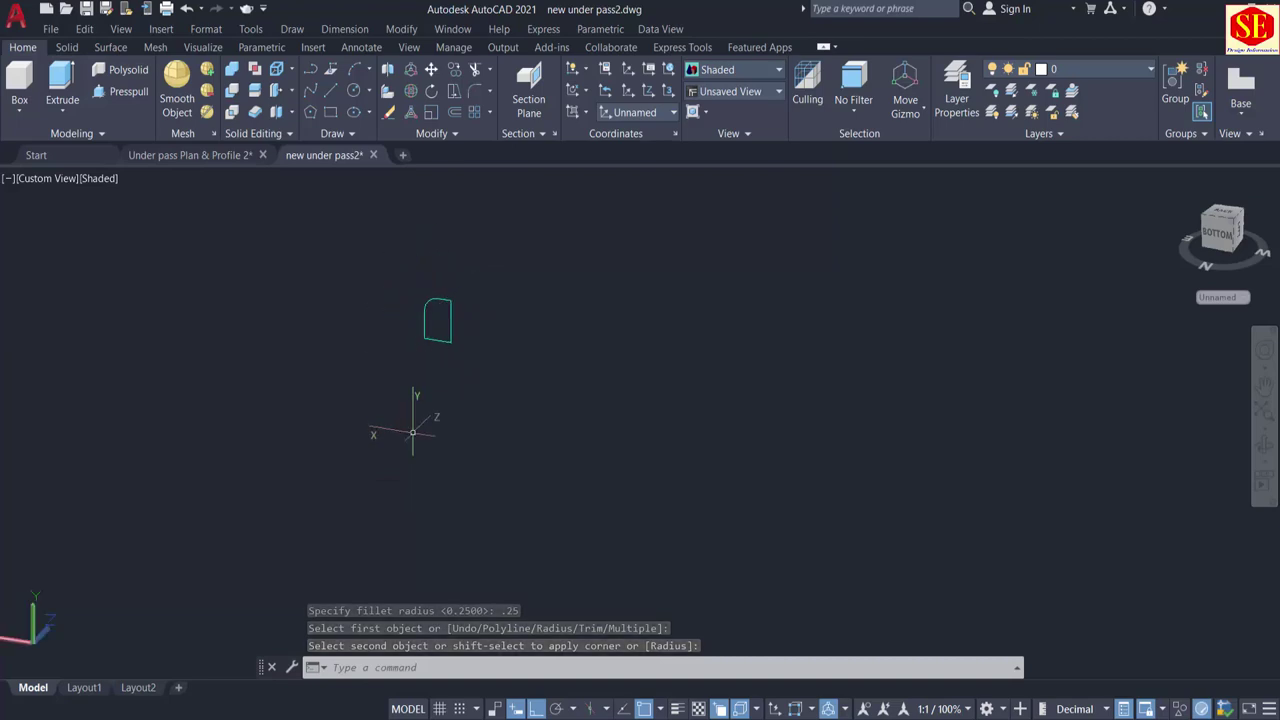
scroll(426, 366, up, 3)
middle_drag(423, 357, 389, 462)
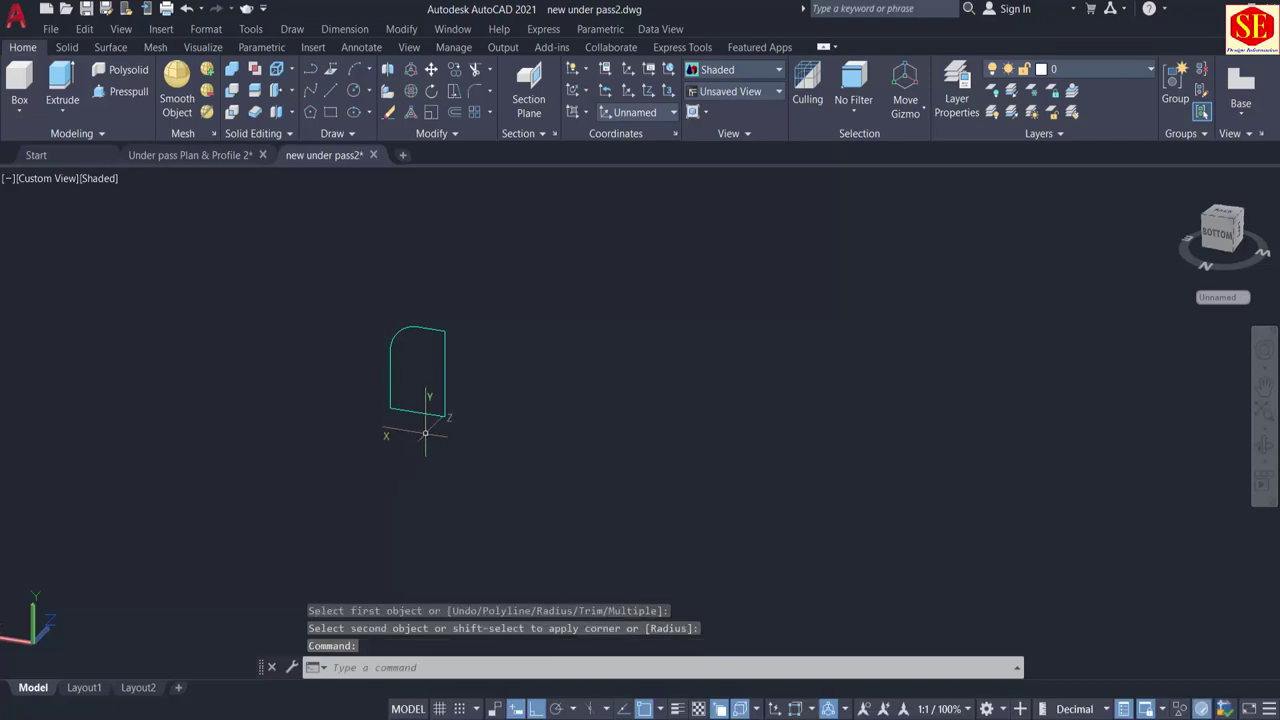
text(l)
key(Return)
click(390, 408)
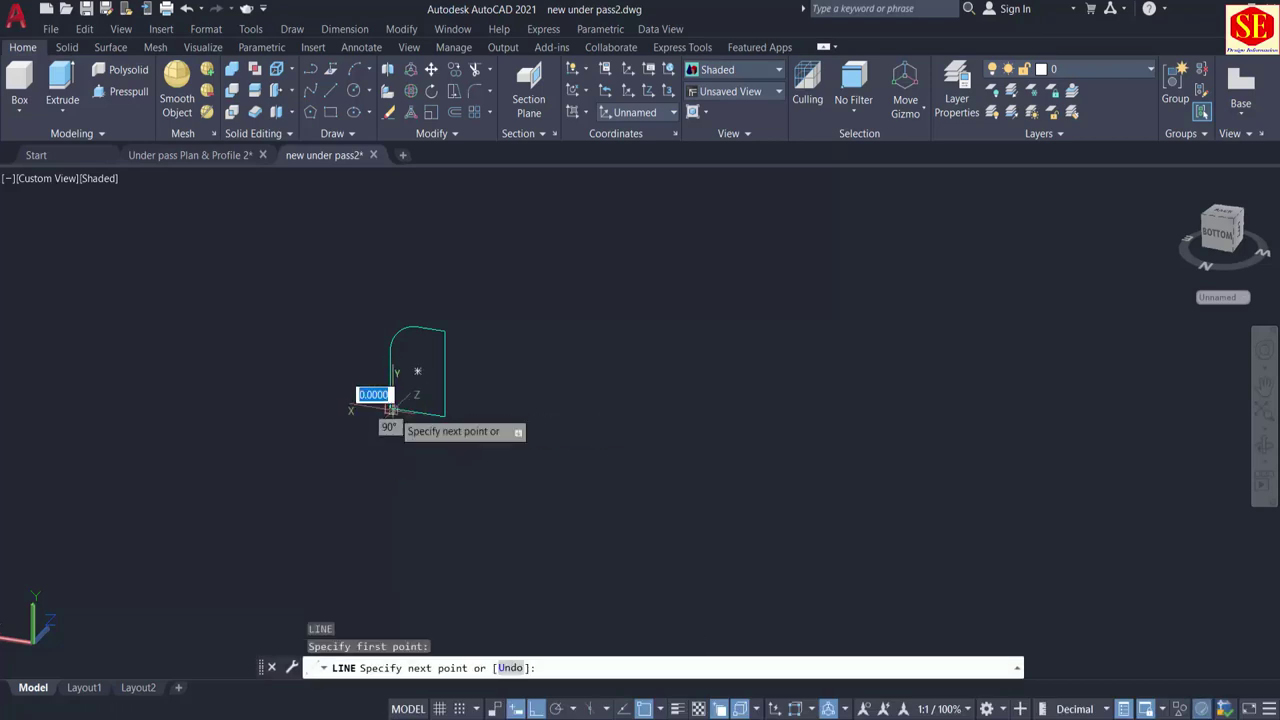
text(3)
key(Return)
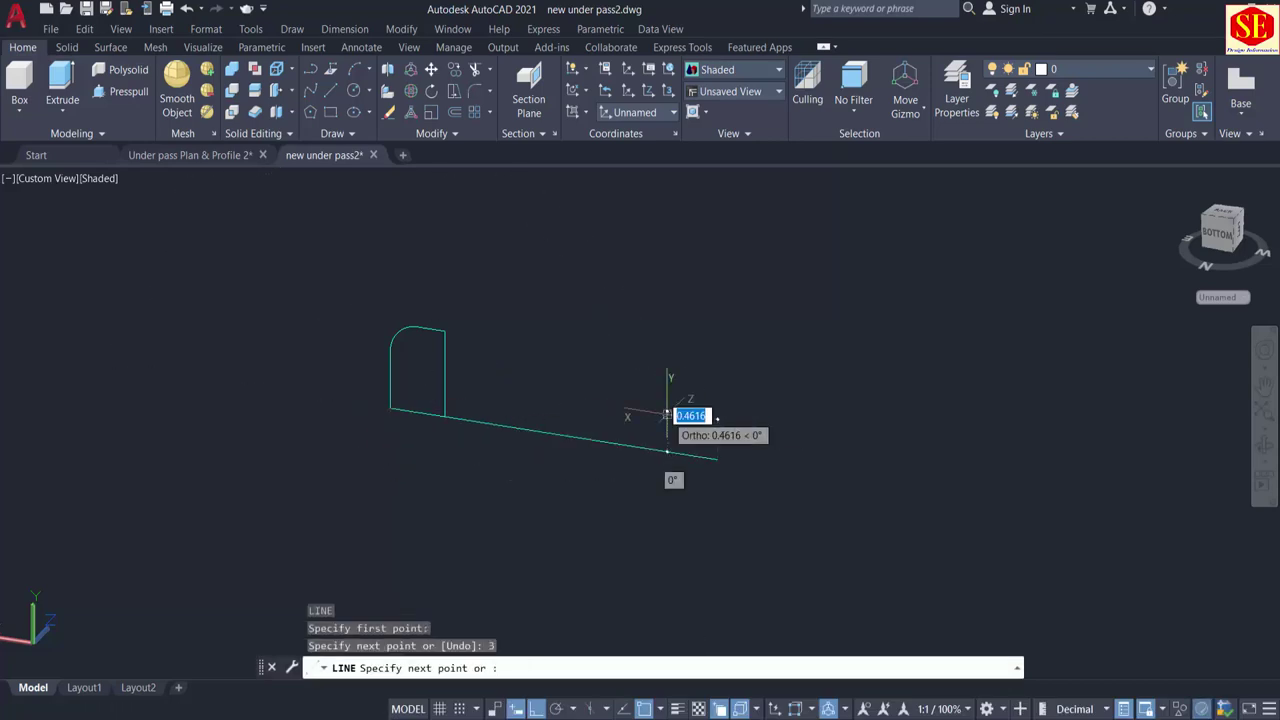
text(.5)
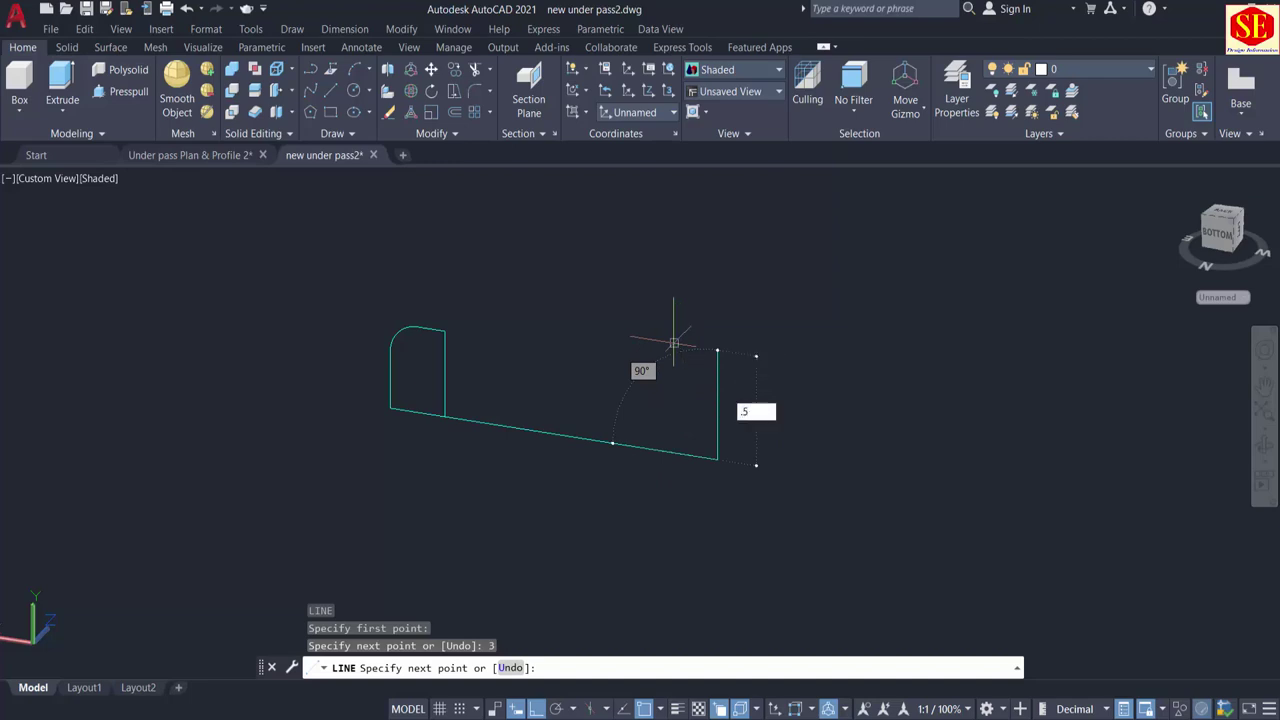
key(Return)
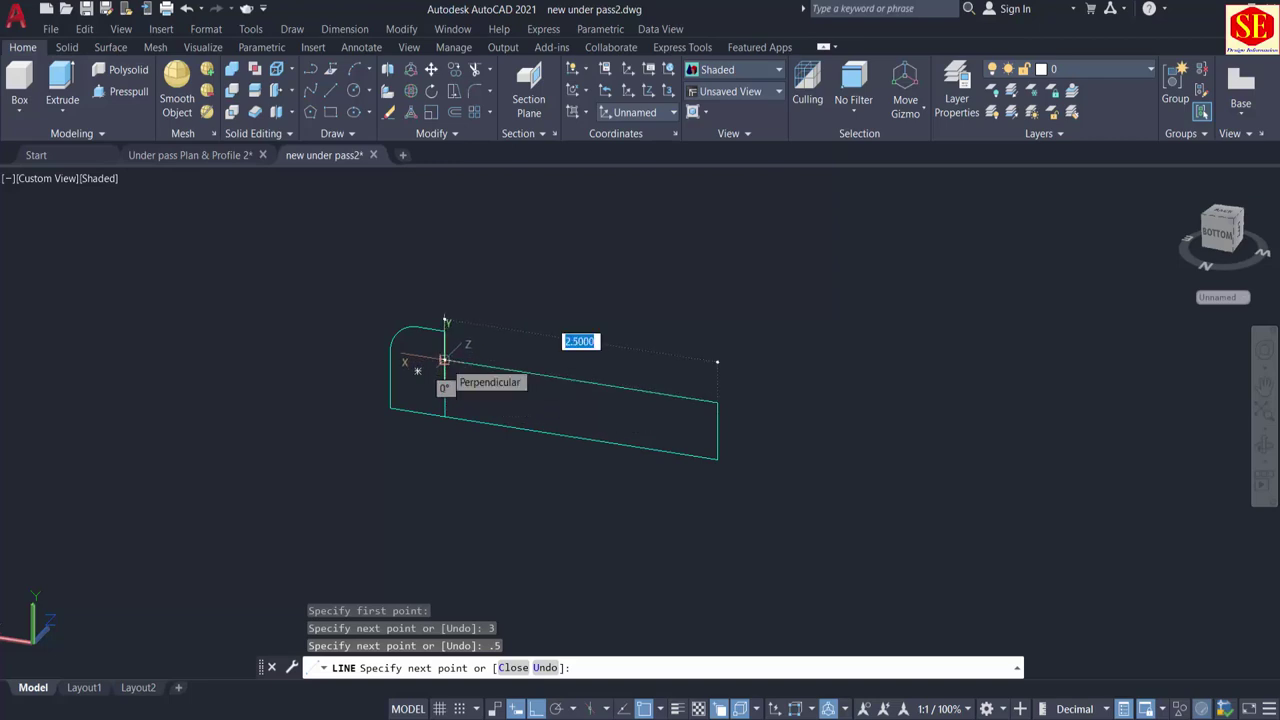
click(444, 360)
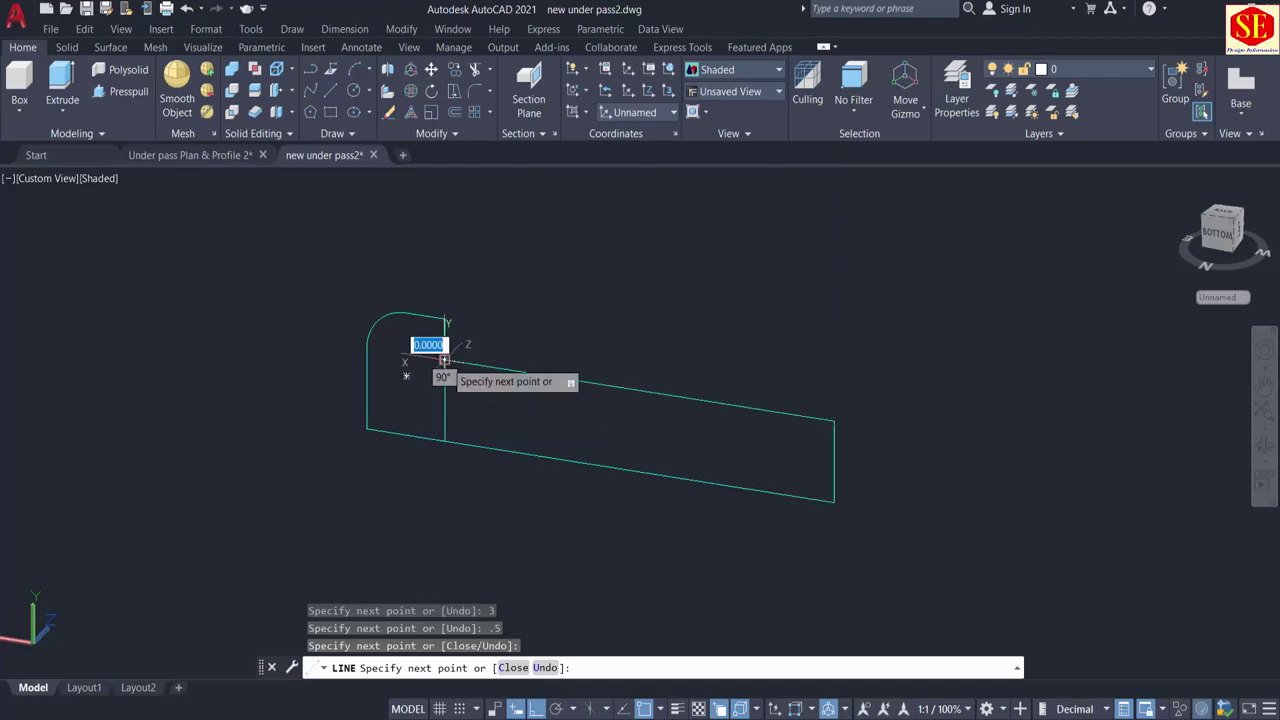
scroll(440, 355, up, 2)
click(444, 441)
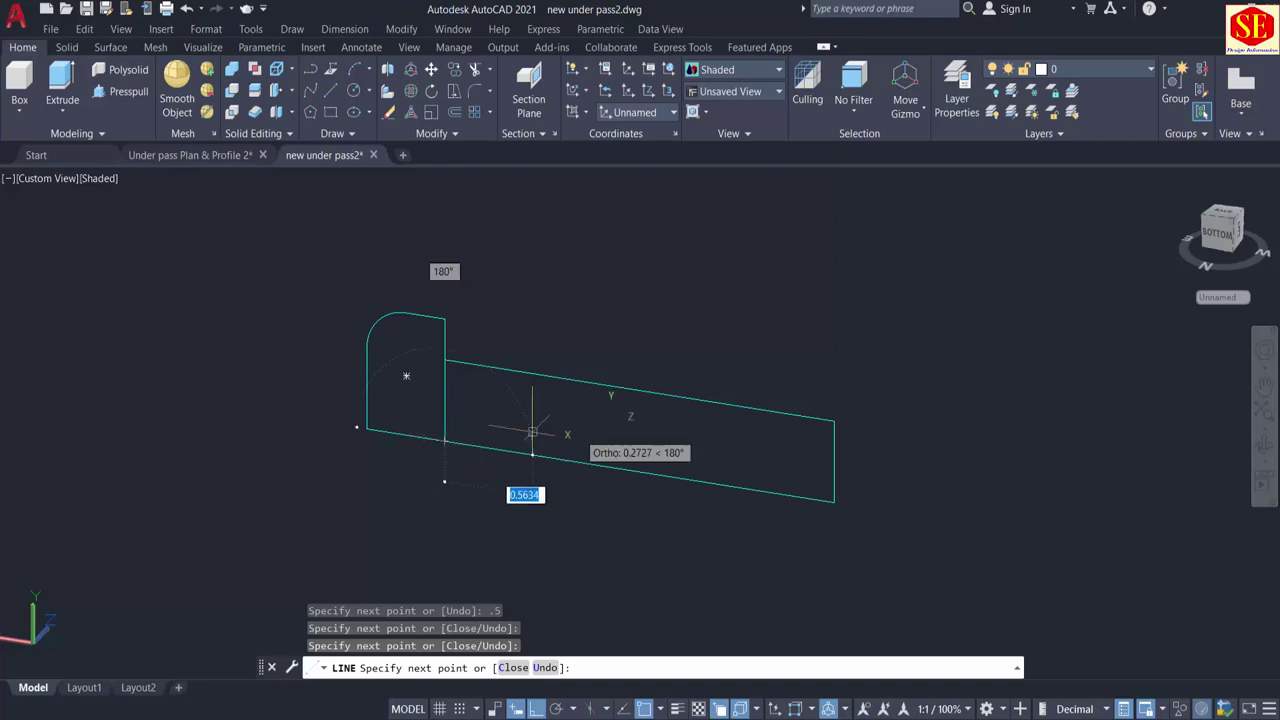
key(Escape)
Step: Try moving only the two long lines of the strip away from the rounded rectangle, and undo that move
text(m)
key(Return)
click(662, 364)
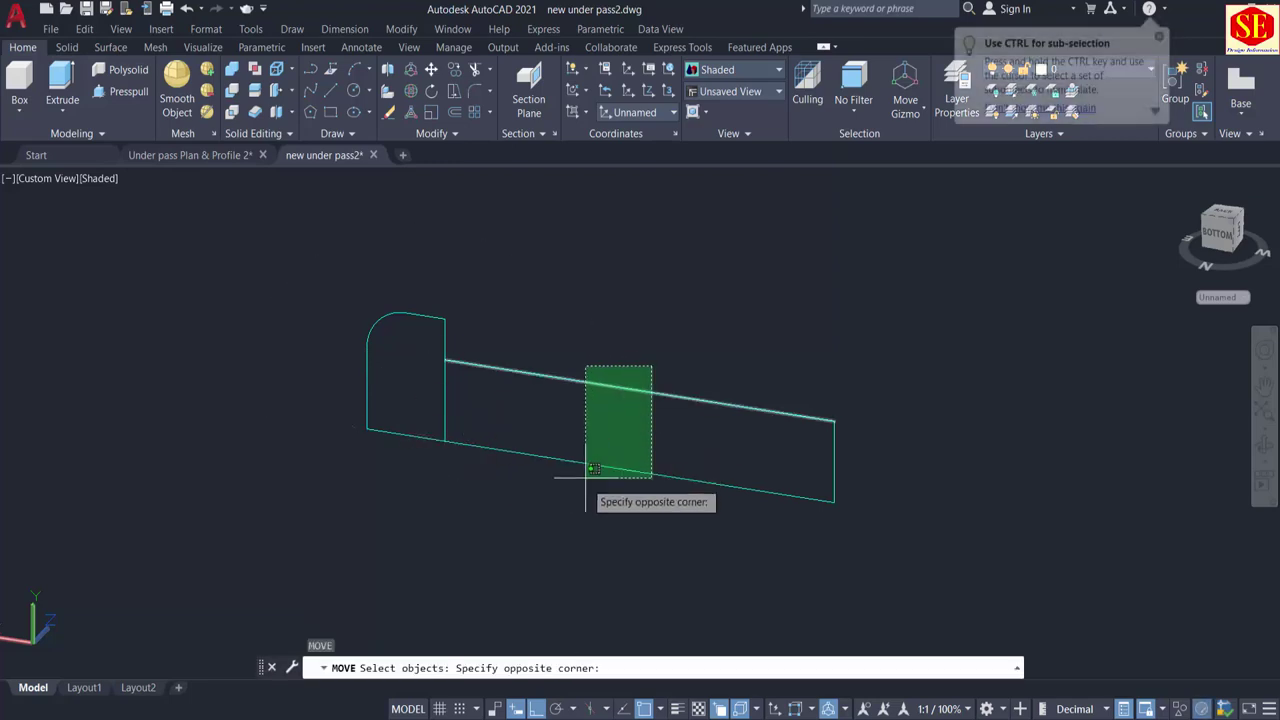
click(591, 479)
key(Return)
click(540, 541)
click(732, 538)
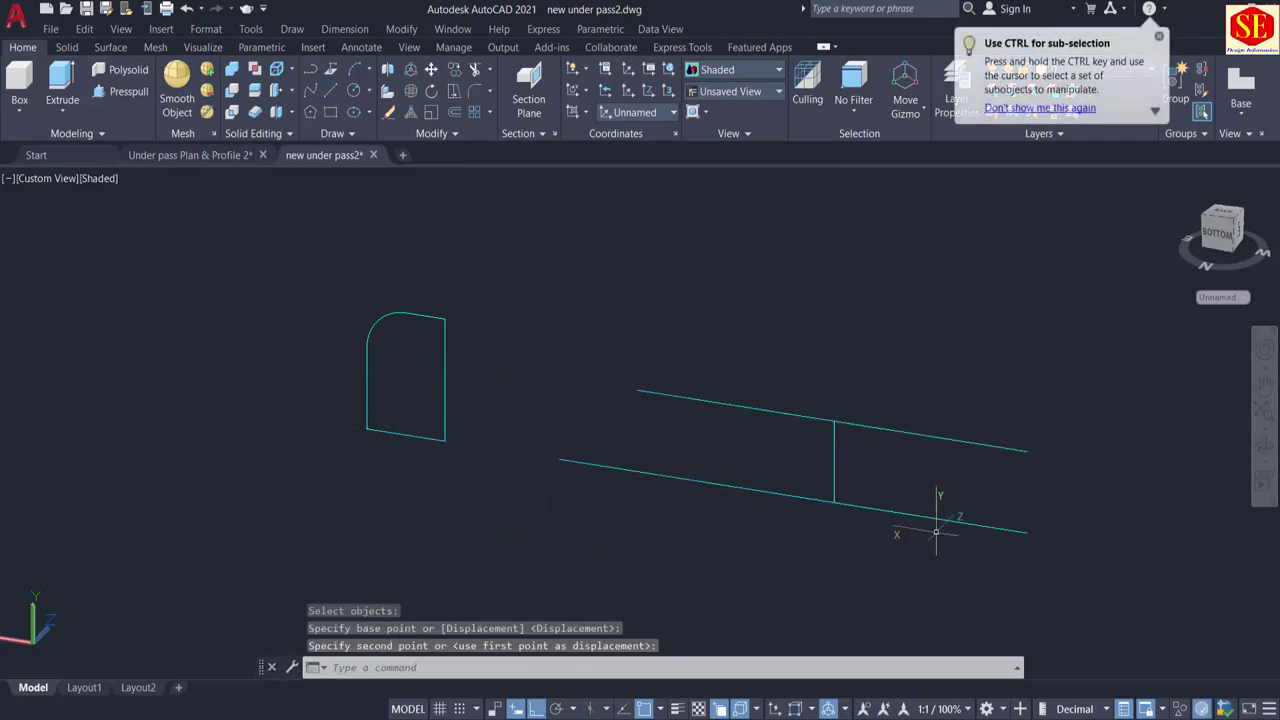
text(u)
key(Return)
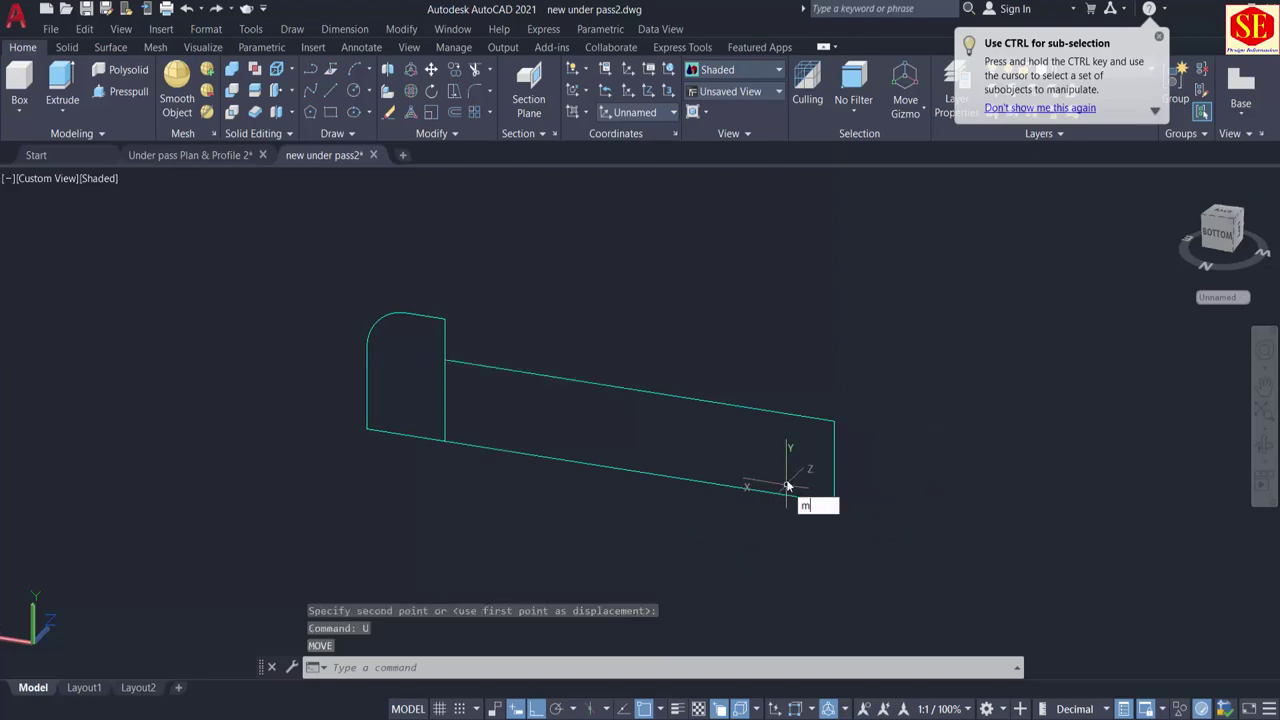
Step: Move the strip's two long lines and its end line together about 1.1 units away from the rounded rectangle
text(m)
key(Return)
click(846, 386)
click(743, 531)
key(Return)
click(567, 520)
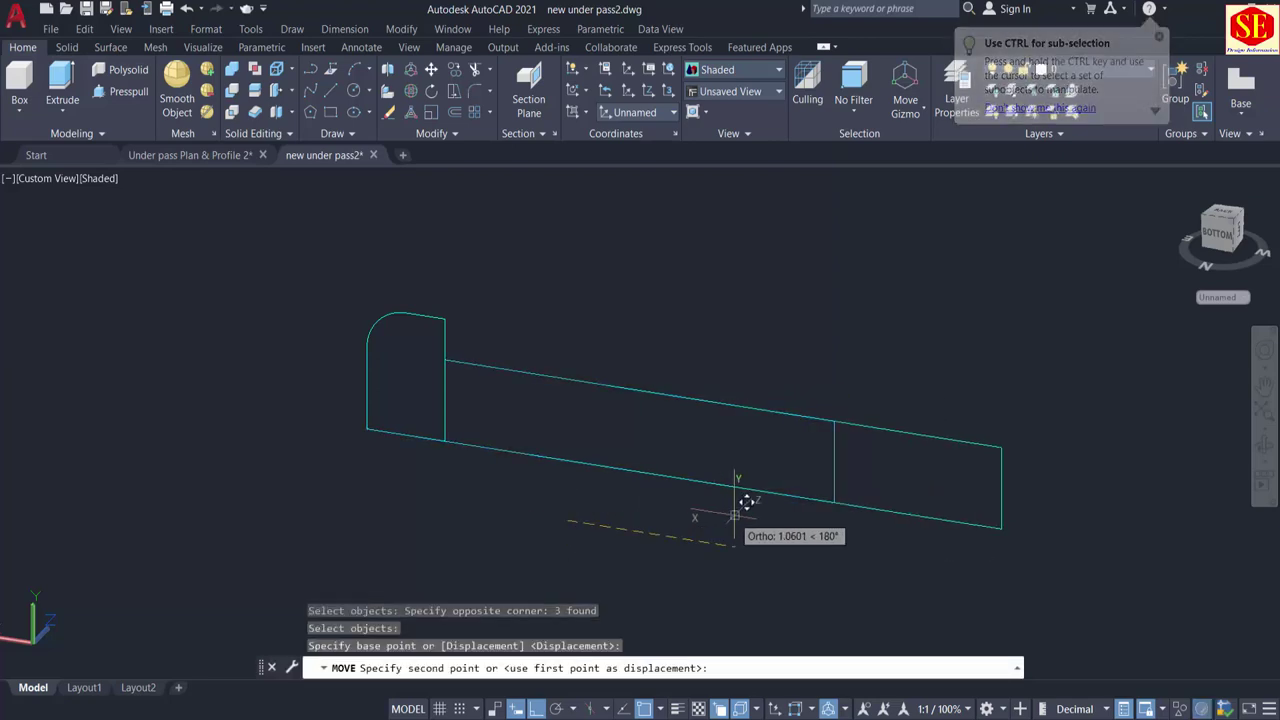
click(766, 512)
Step: Close the strip's open end with a vertical line and trim the base line's overhang beyond it
text(l)
key(Return)
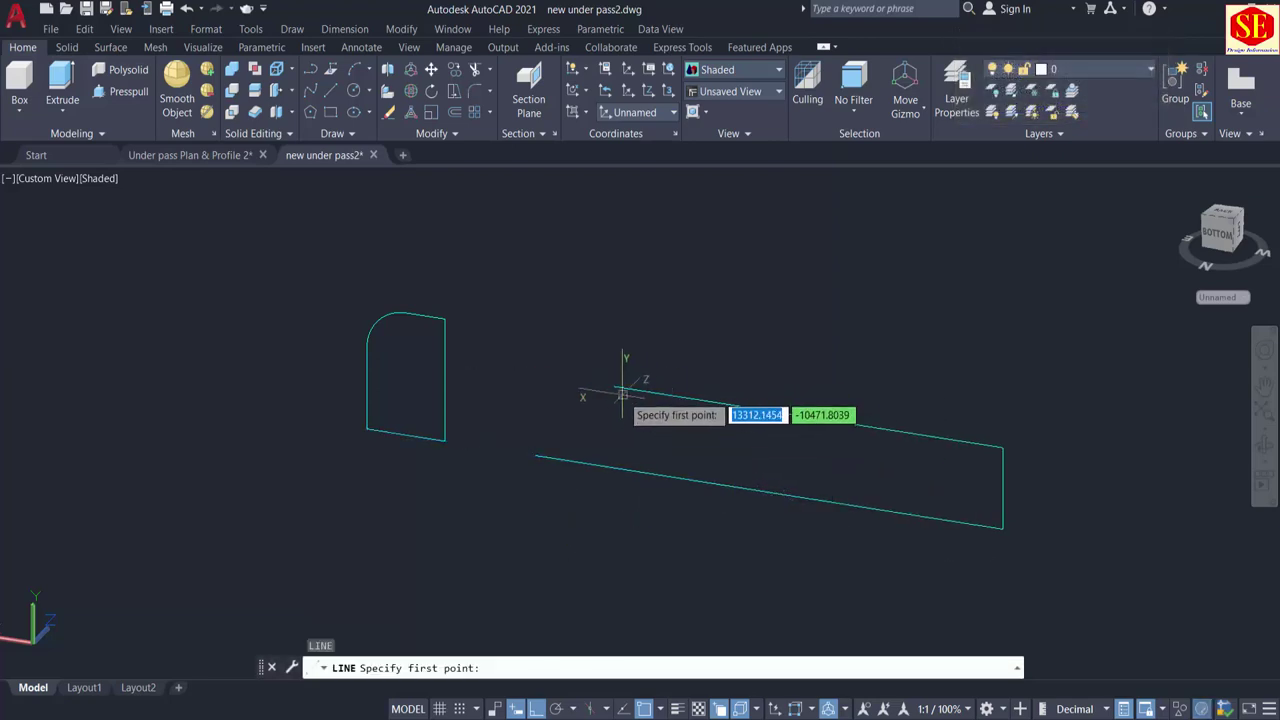
click(613, 386)
click(613, 467)
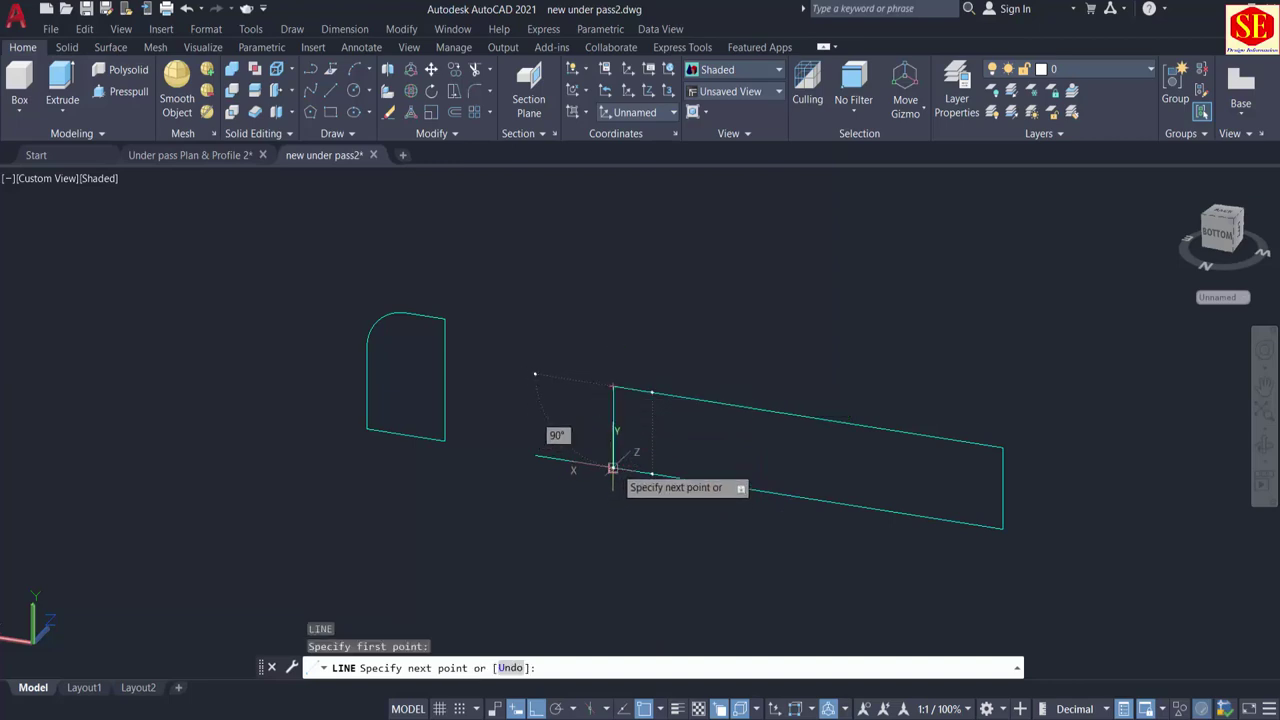
key(Escape)
text(tr)
key(Return)
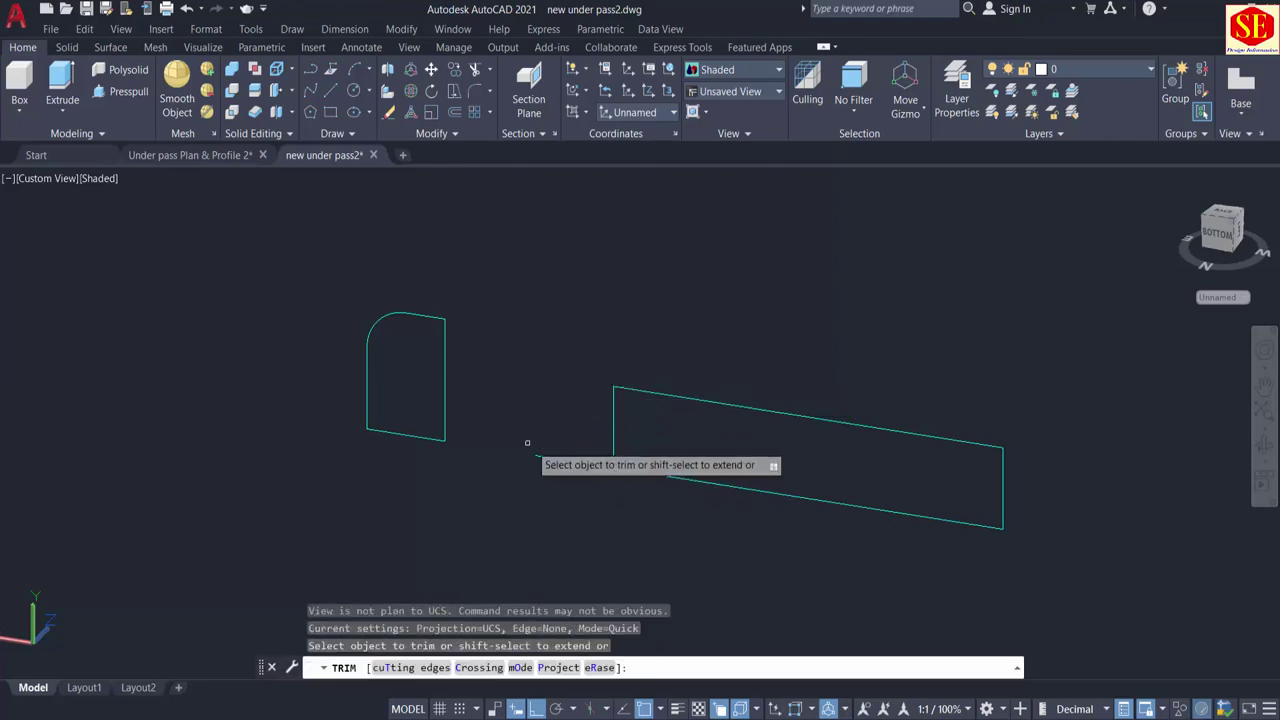
click(540, 457)
key(Escape)
Step: Join the four lines of the strip into one polyline
middle_drag(535, 471, 307, 439)
text(j)
key(Return)
click(448, 362)
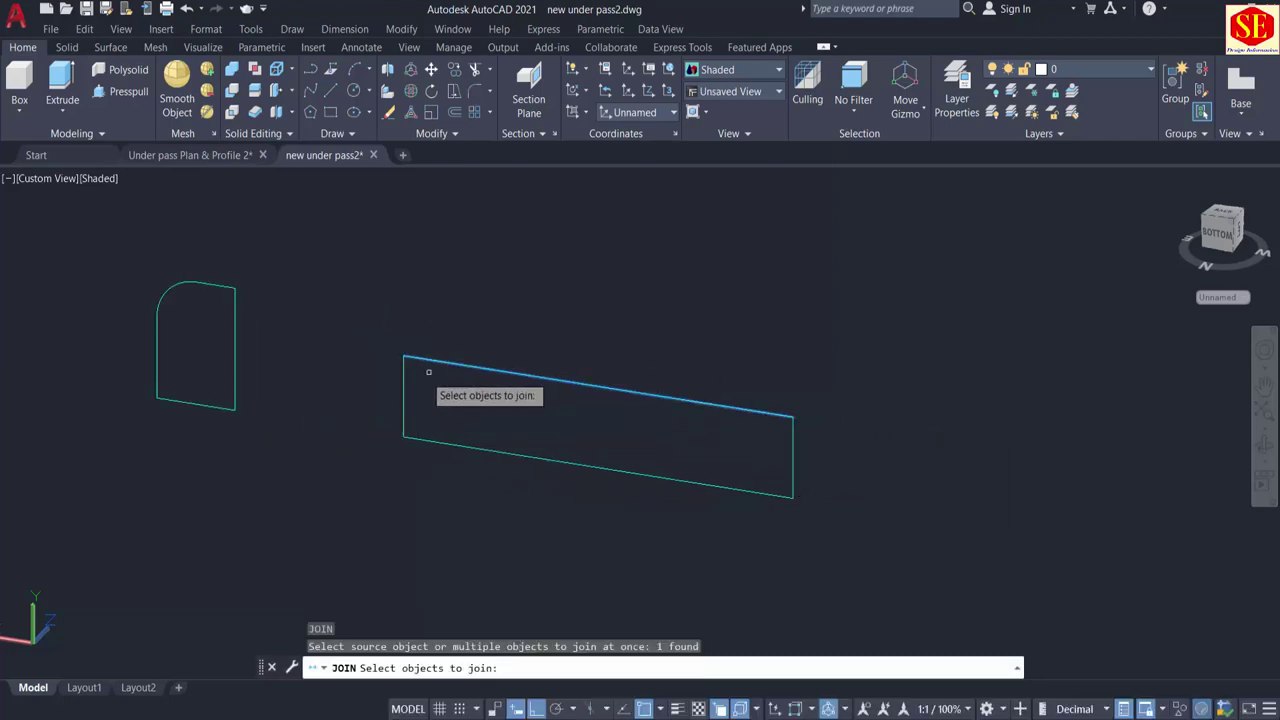
click(404, 395)
click(453, 443)
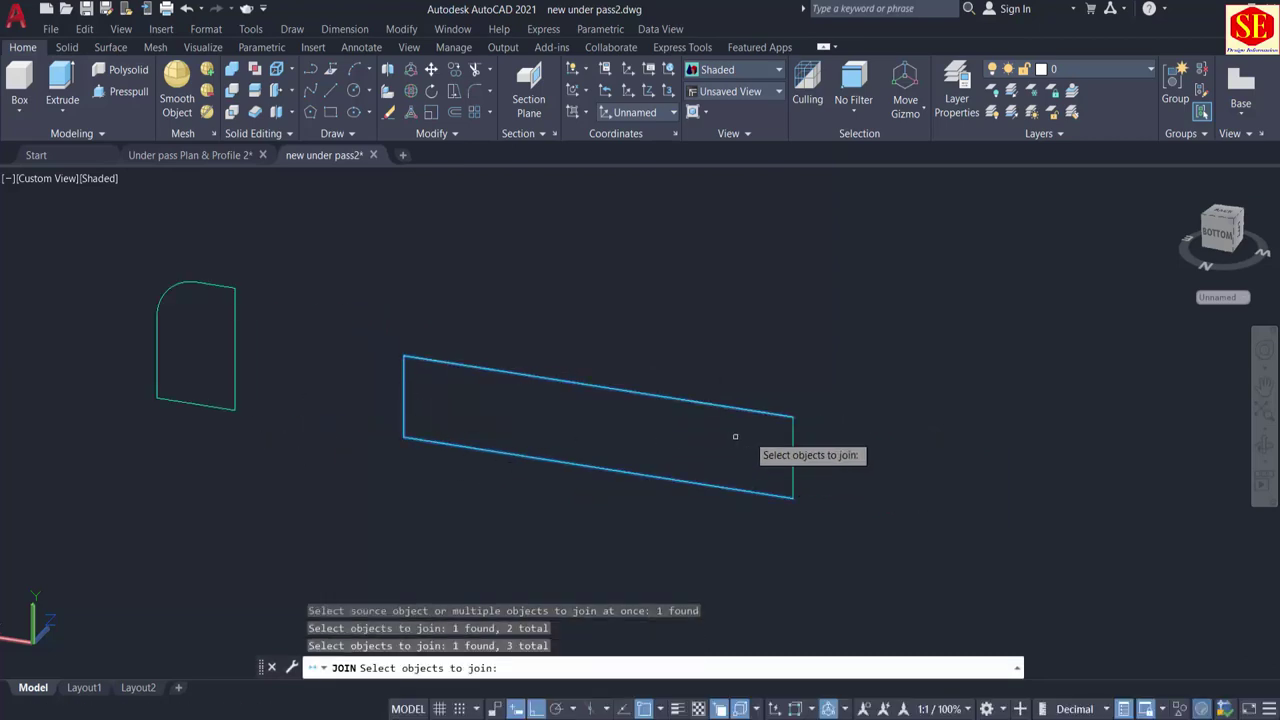
click(793, 444)
key(Return)
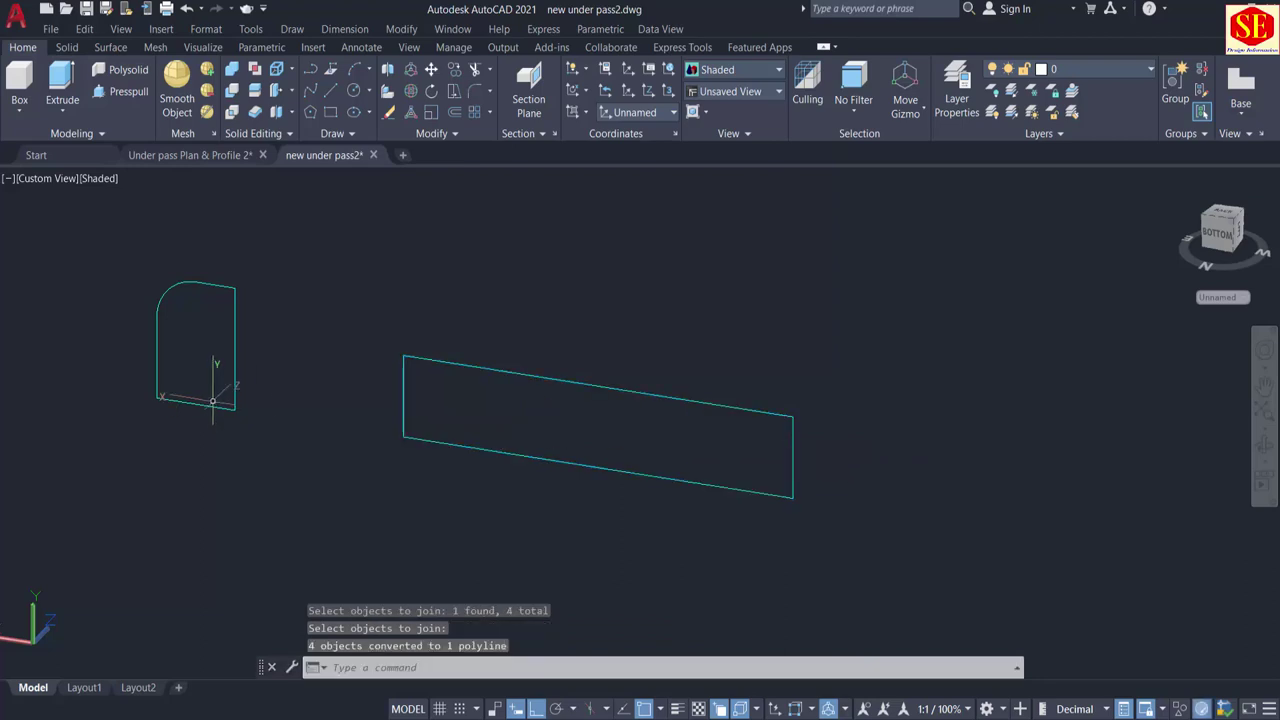
Step: Move the joined strip by its lower end corner onto the lower corner of the rounded rectangle's straight side
click(233, 328)
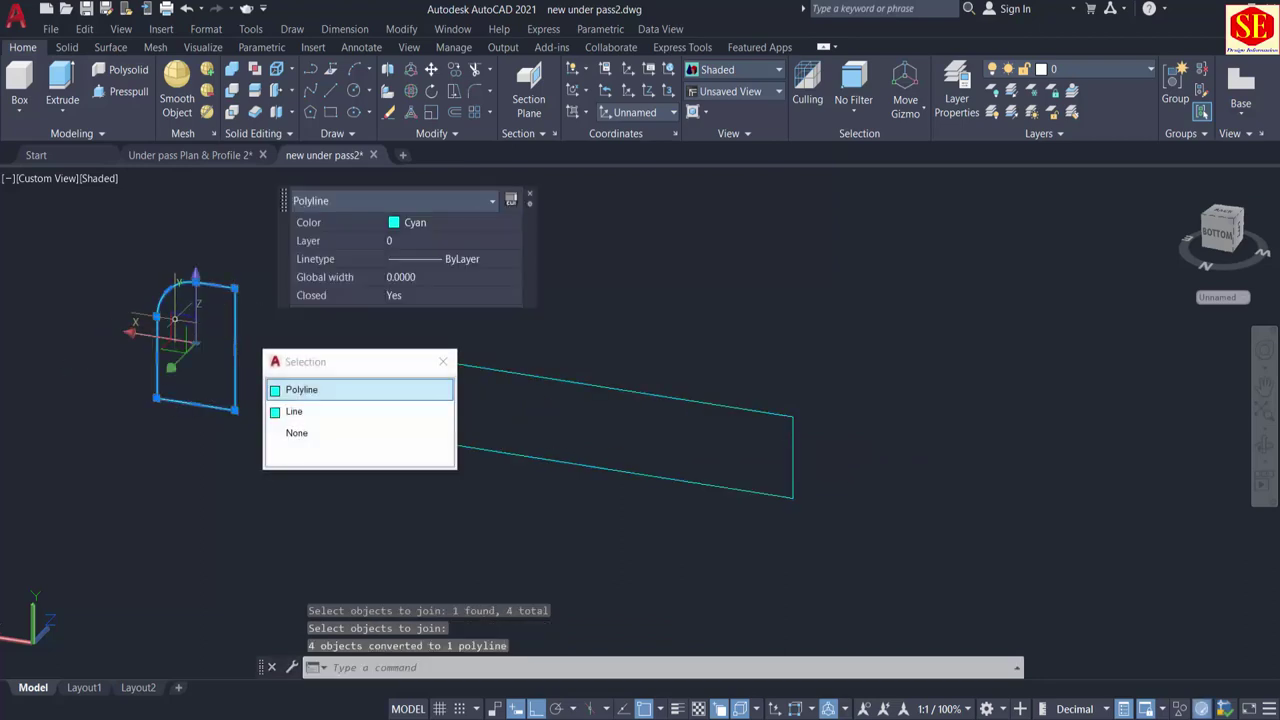
key(Escape)
text(m)
key(Return)
click(766, 500)
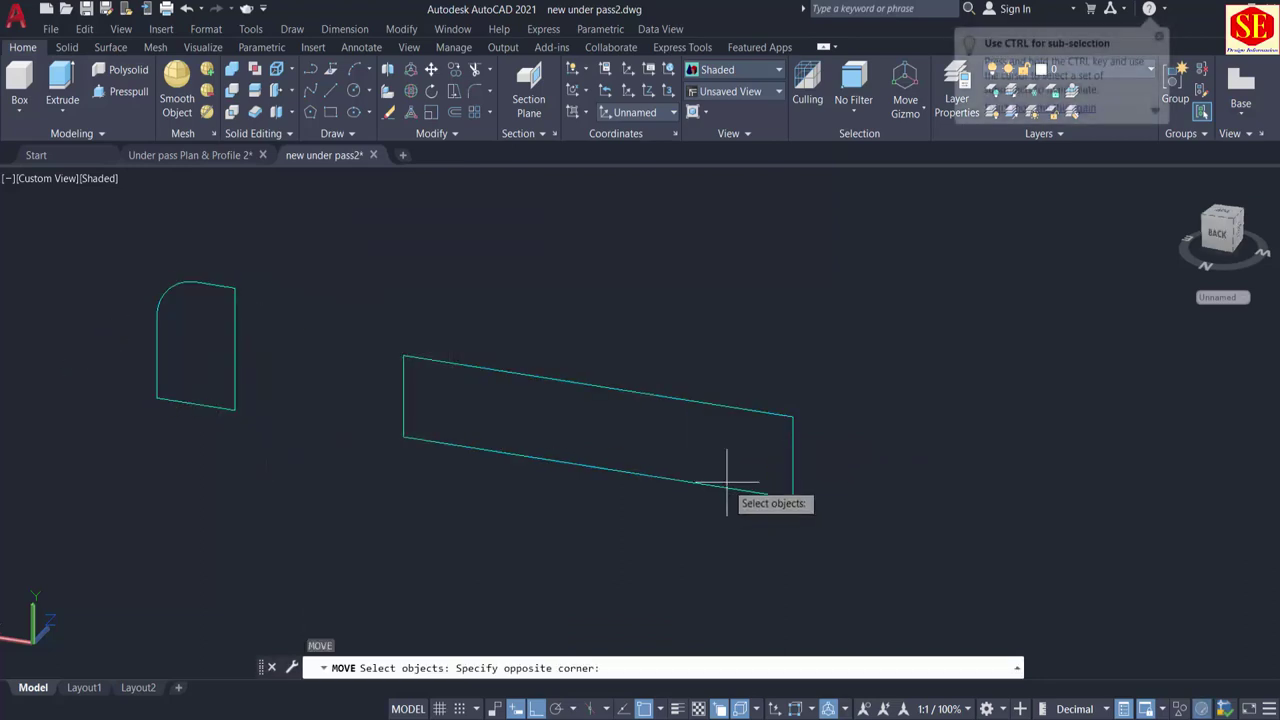
click(723, 520)
key(Return)
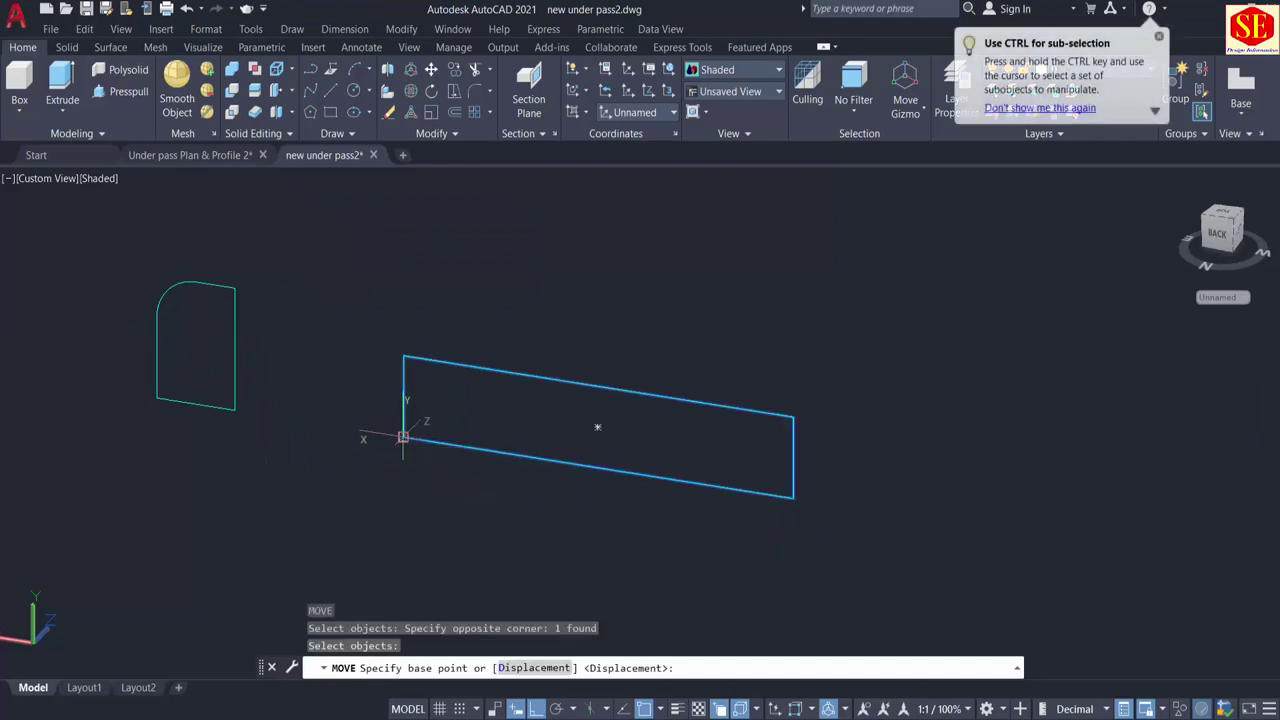
click(403, 437)
click(235, 409)
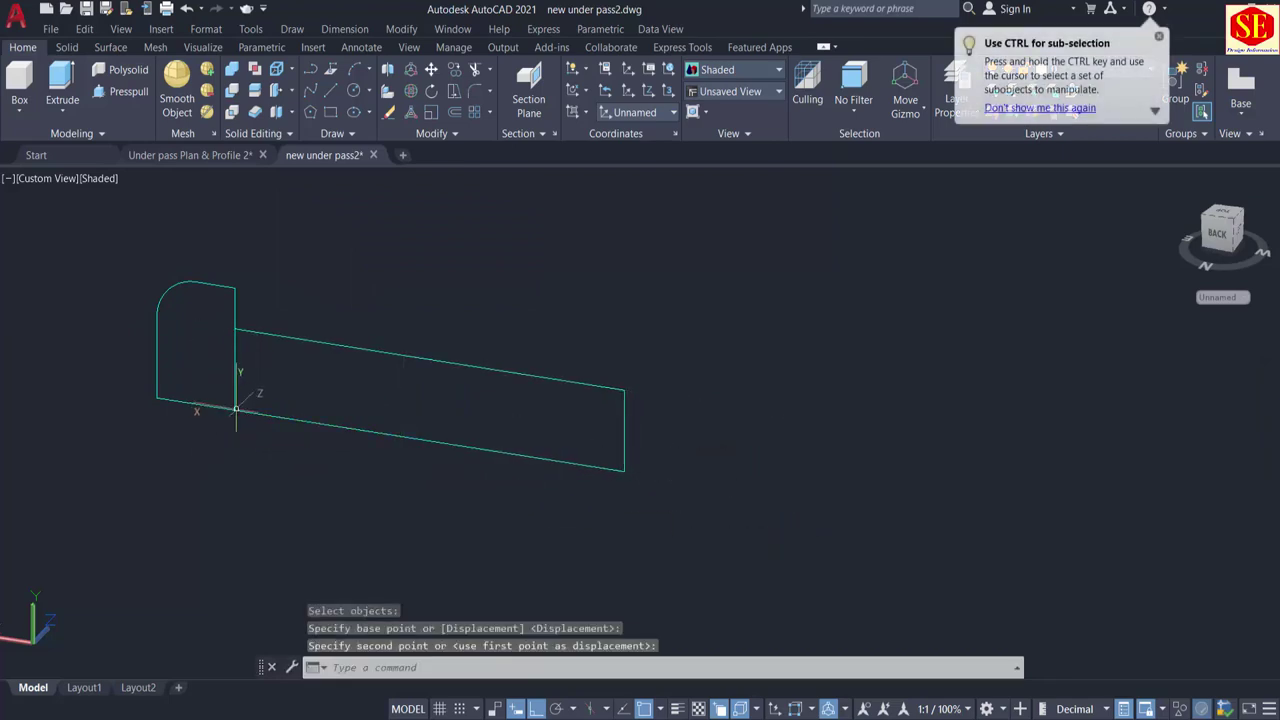
Step: Change the color of the rounded rectangle, the strip and the leftover line to Blue
scroll(704, 447, down, 4)
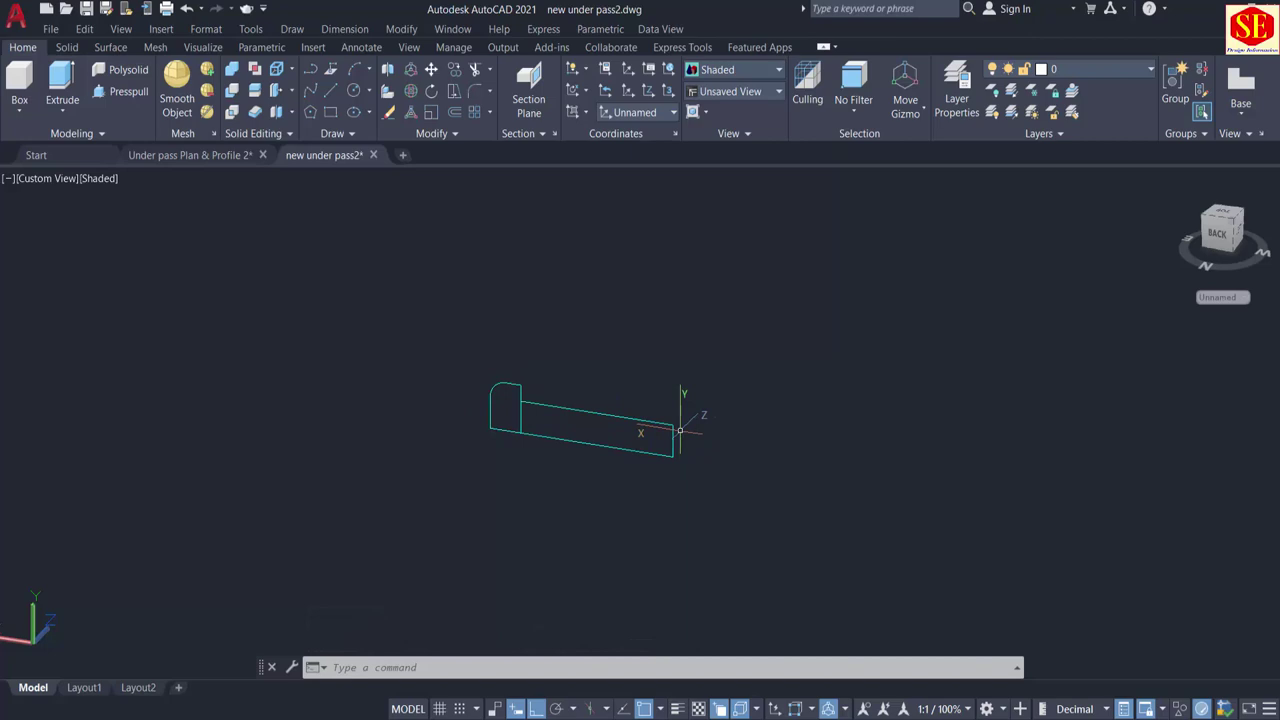
scroll(680, 430, down, 3)
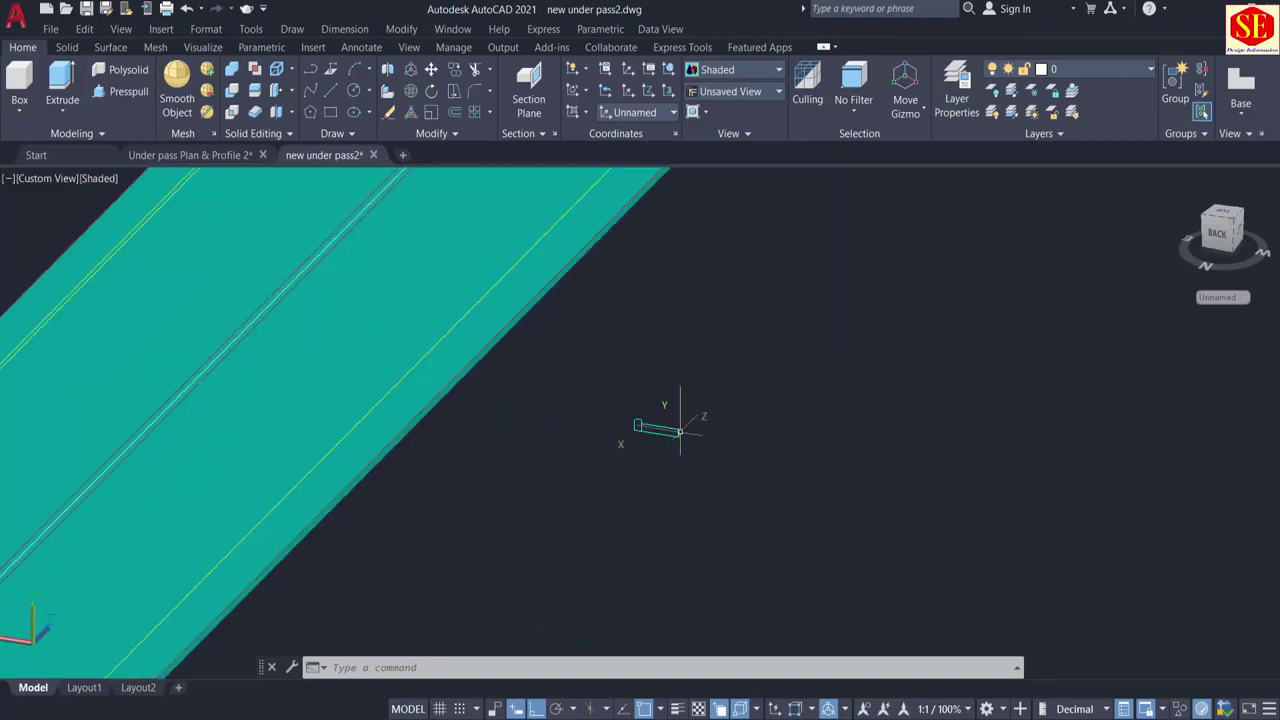
middle_drag(595, 500, 644, 428)
click(794, 346)
click(652, 390)
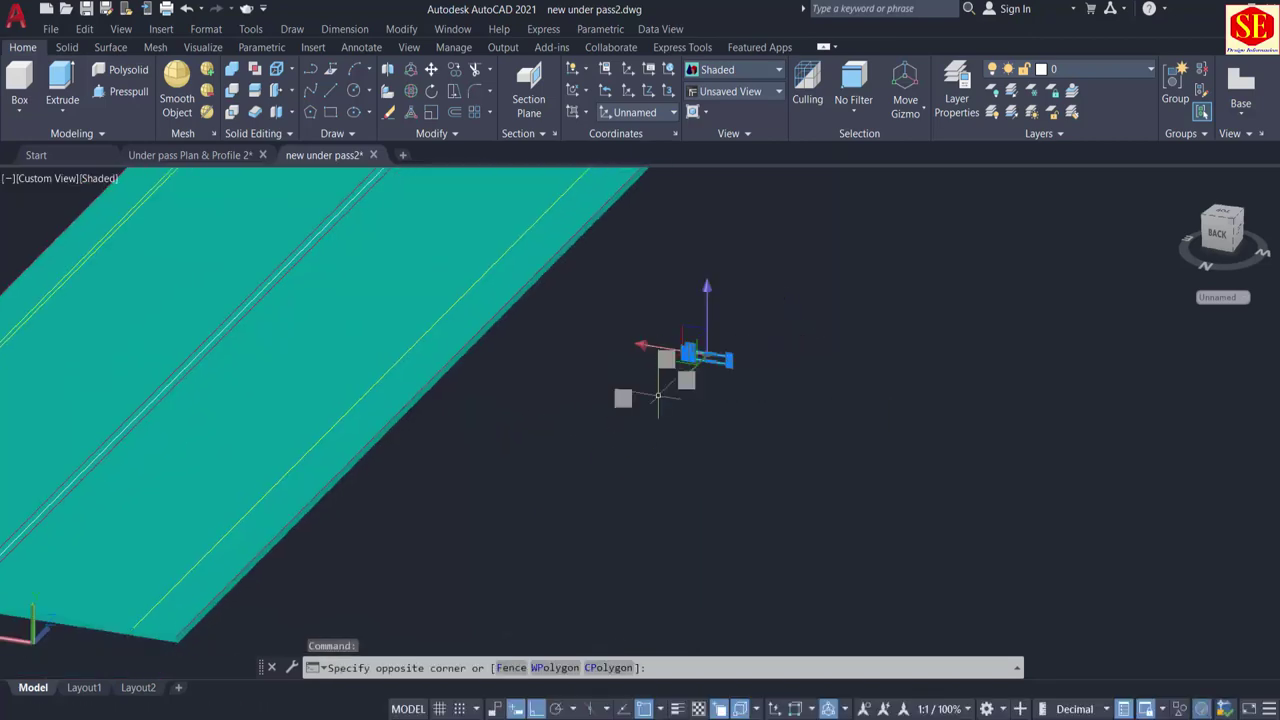
click(844, 295)
click(843, 294)
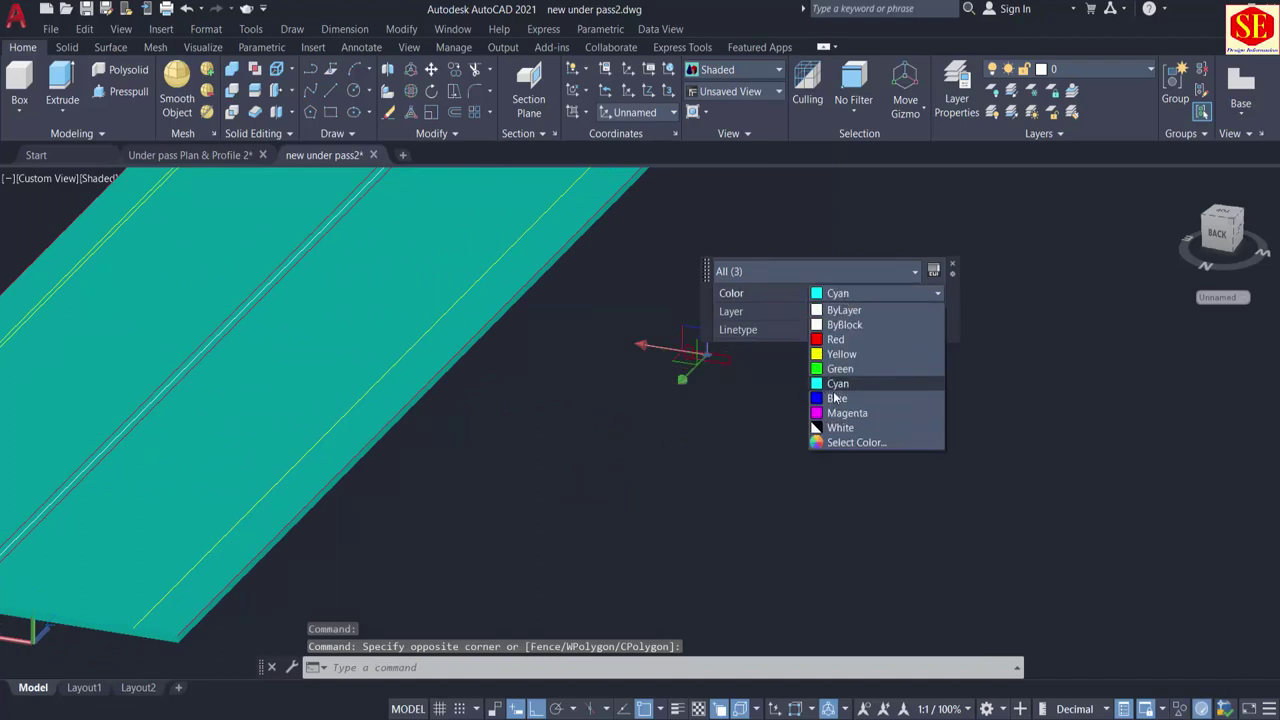
click(833, 399)
key(Escape)
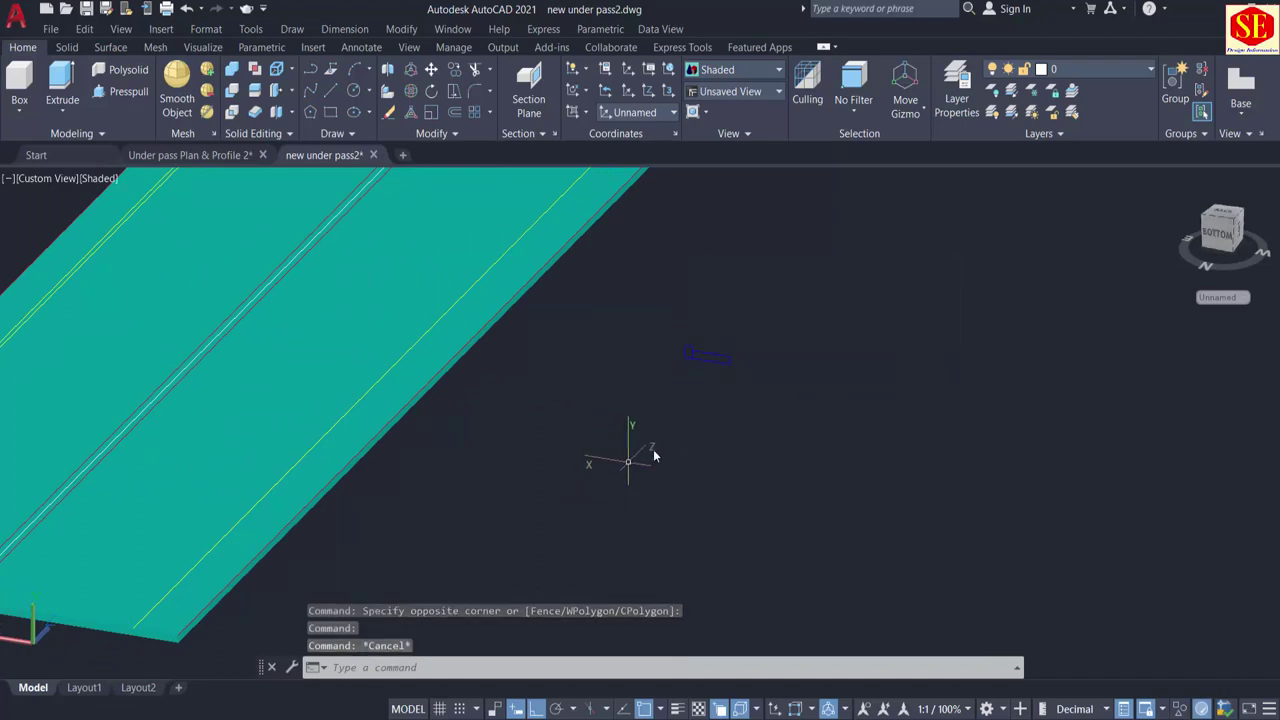
key(Escape)
Step: Copy the rounded rectangle, the strip and the leftover line to a free spot beside the road slab's end corner, with Ortho off
shift+middle_drag(629, 443, 704, 363)
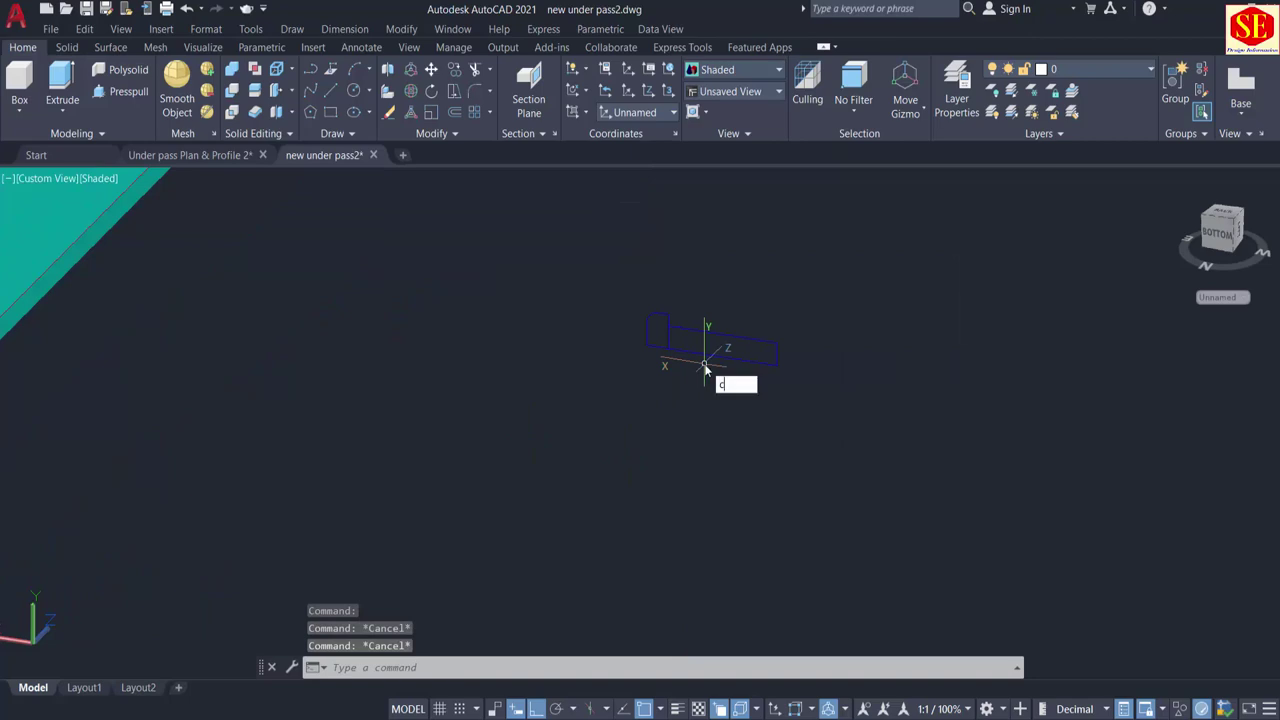
text(o)
key(Return)
click(810, 288)
click(610, 403)
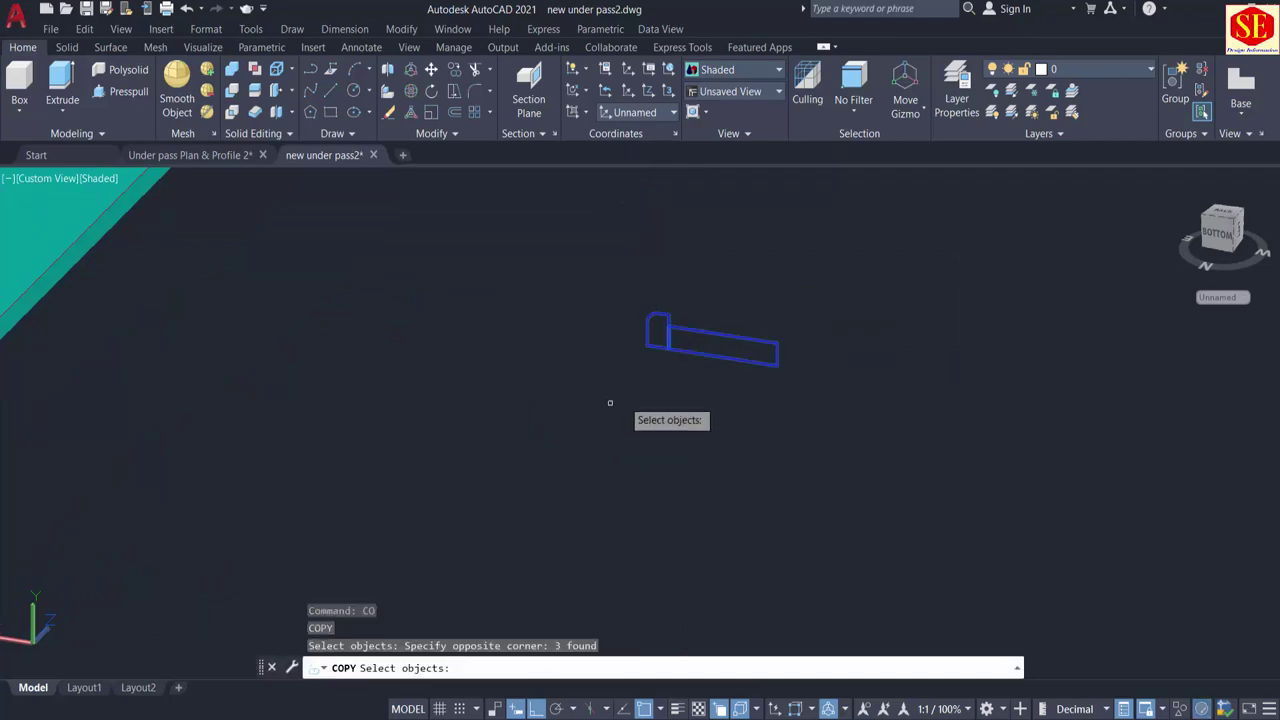
scroll(663, 380, down, 3)
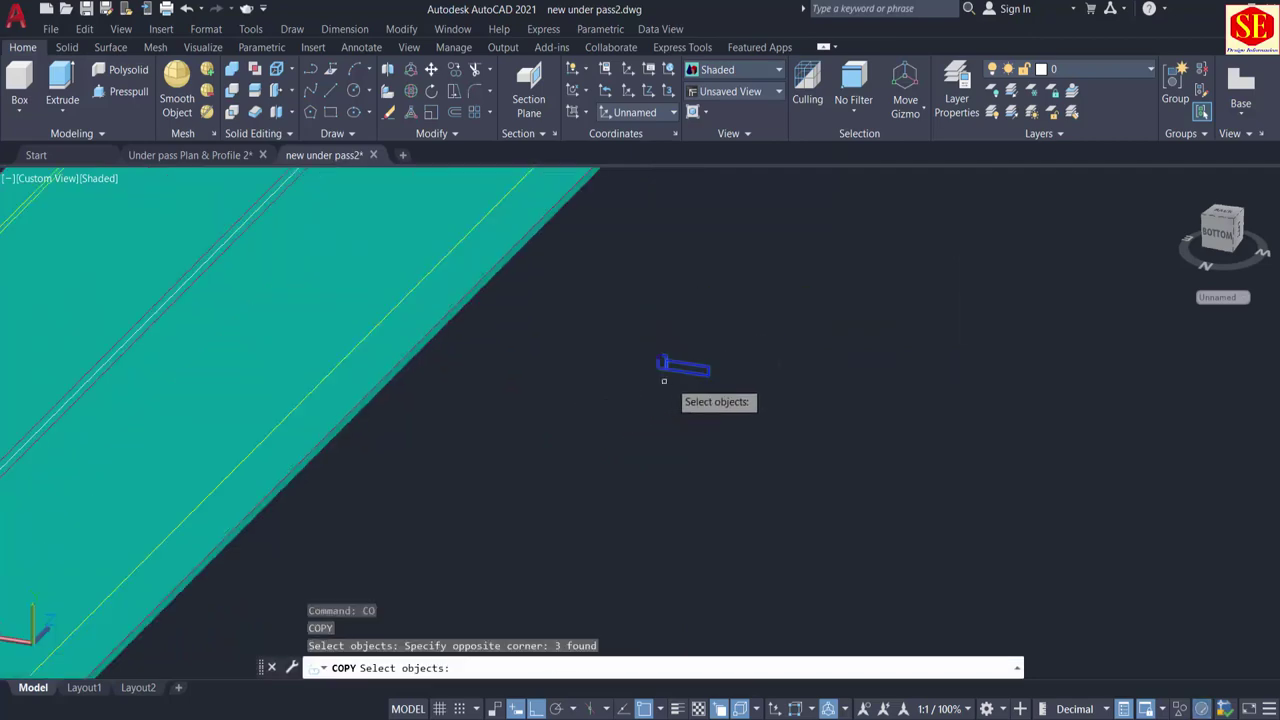
scroll(630, 388, up, 2)
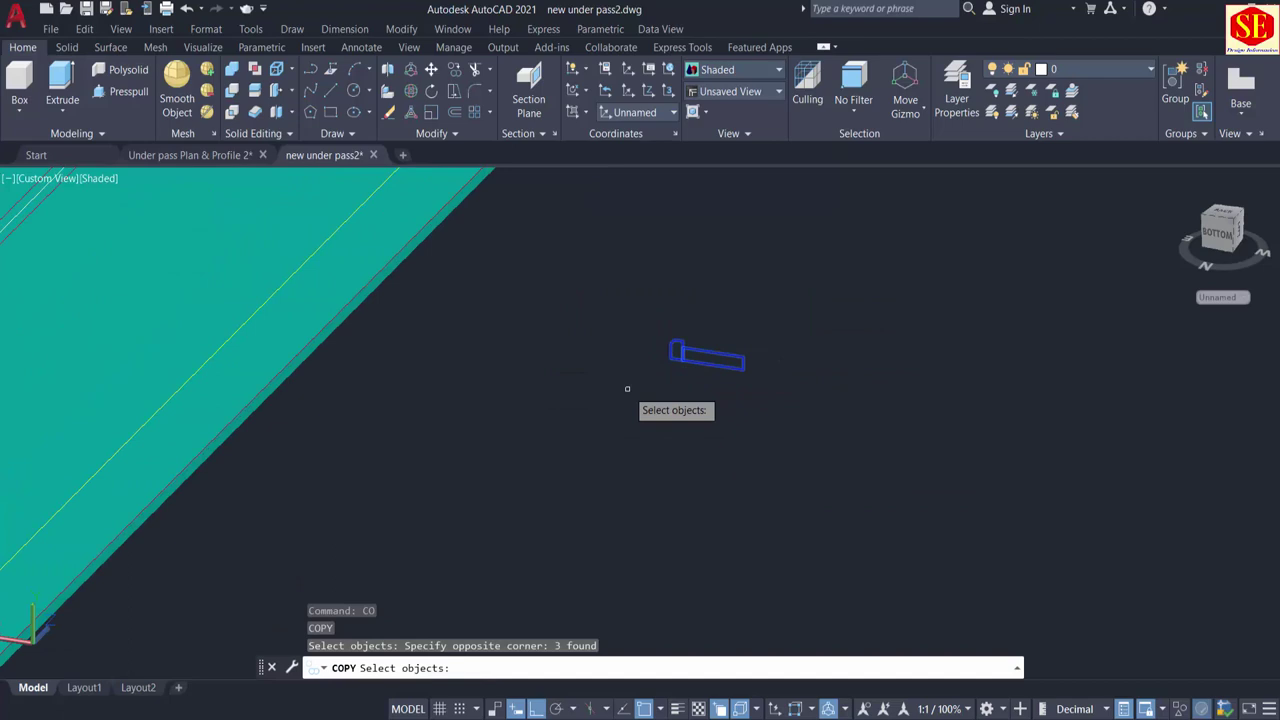
key(Return)
click(800, 365)
scroll(800, 363, down, 4)
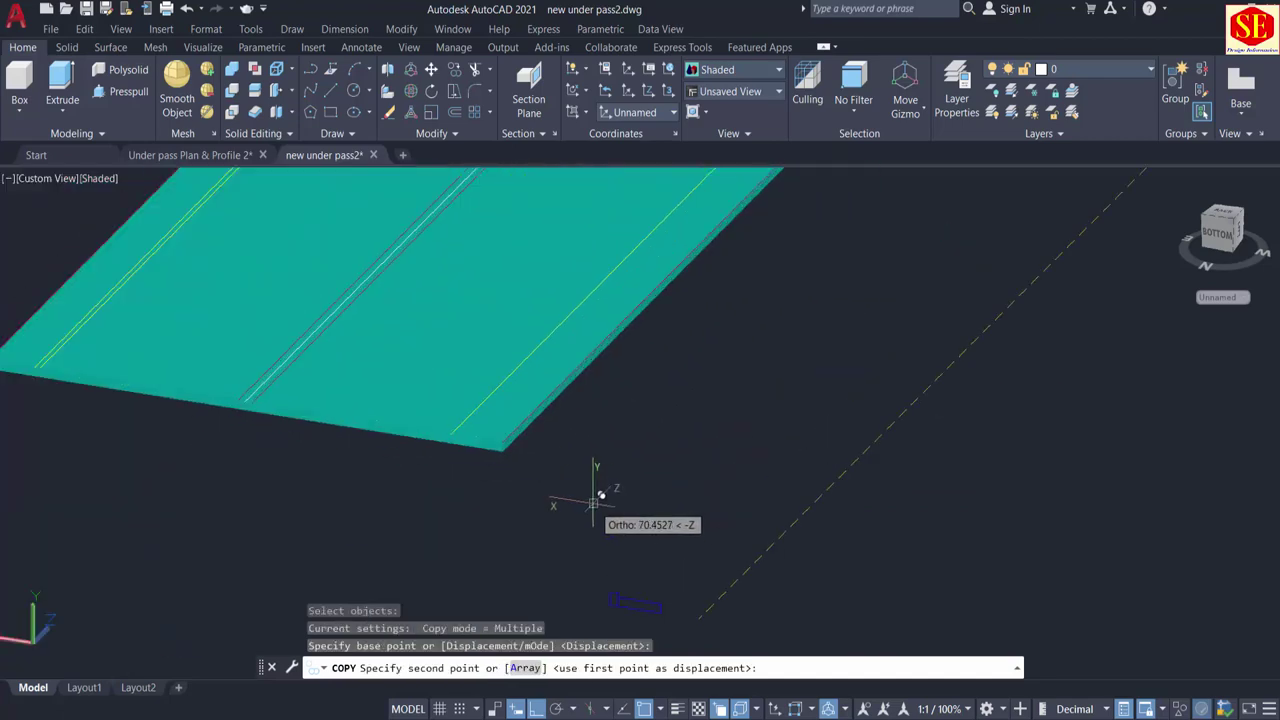
key(F8)
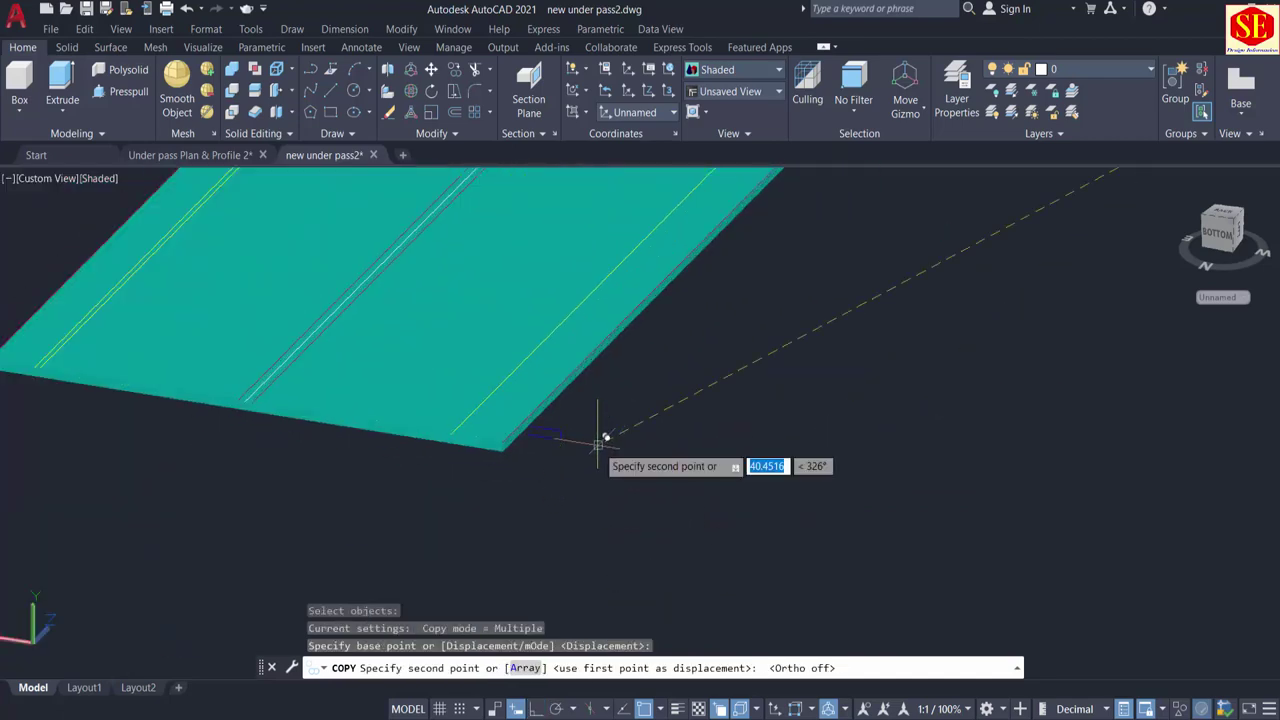
key(Escape)
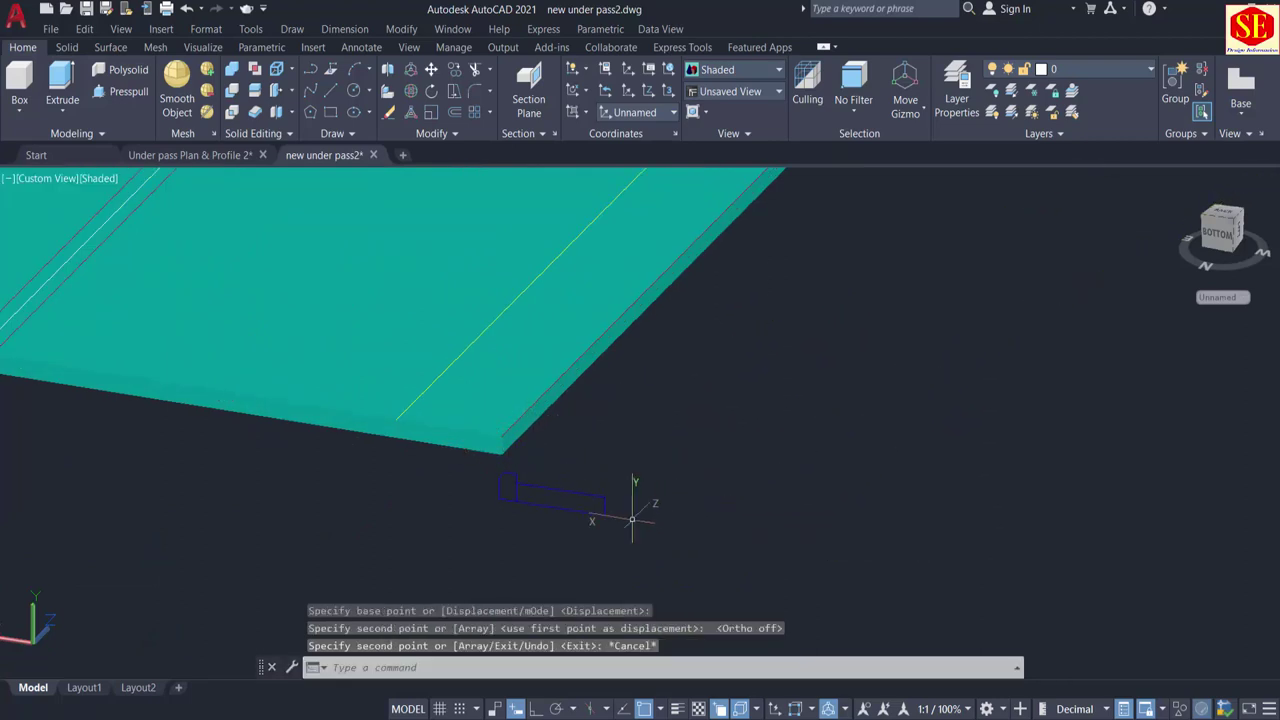
Step: Move the copied profiles by the rounded rectangle's outer lower corner onto the end of the yellow line on the slab
scroll(628, 505, up, 2)
text(m)
key(Return)
click(603, 458)
click(400, 536)
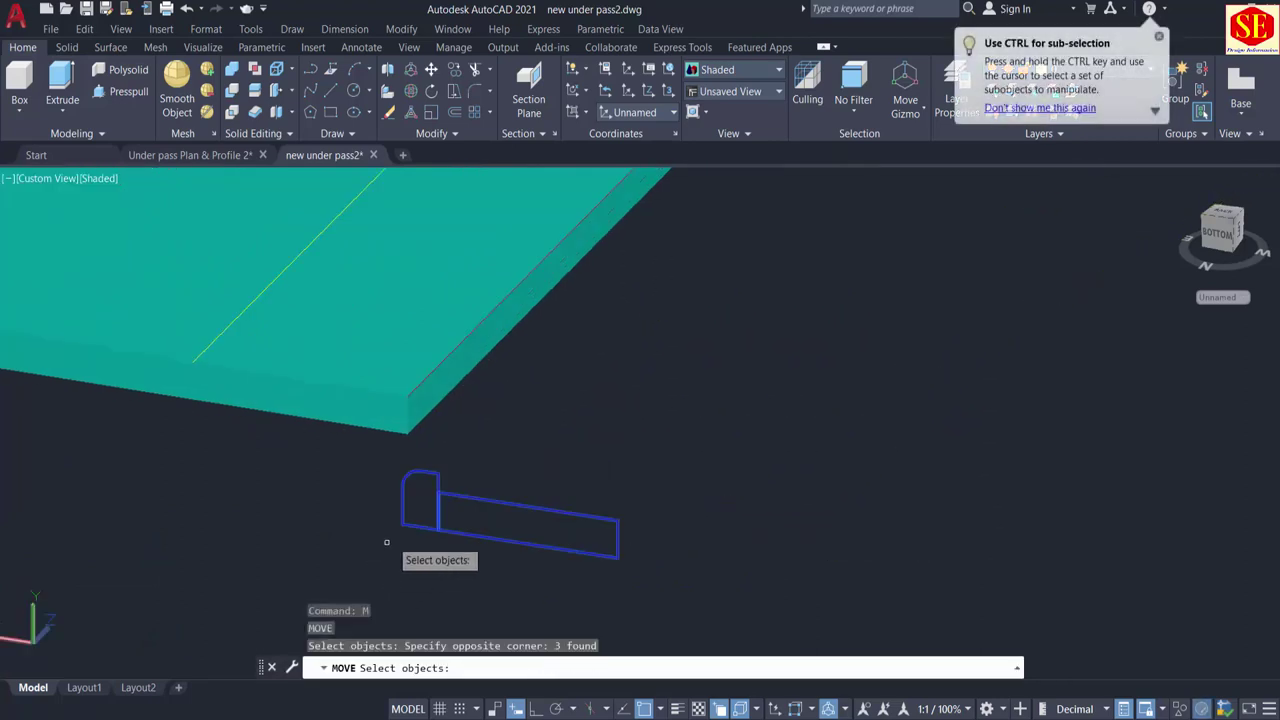
key(Return)
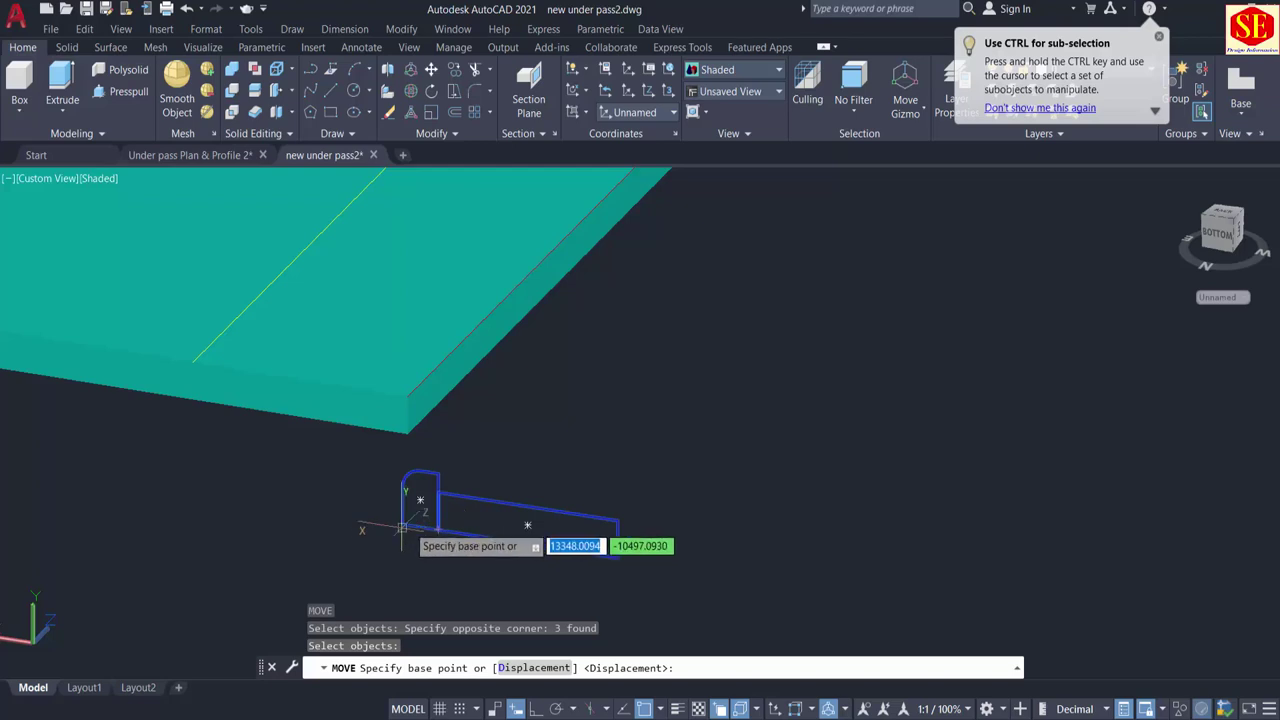
click(401, 524)
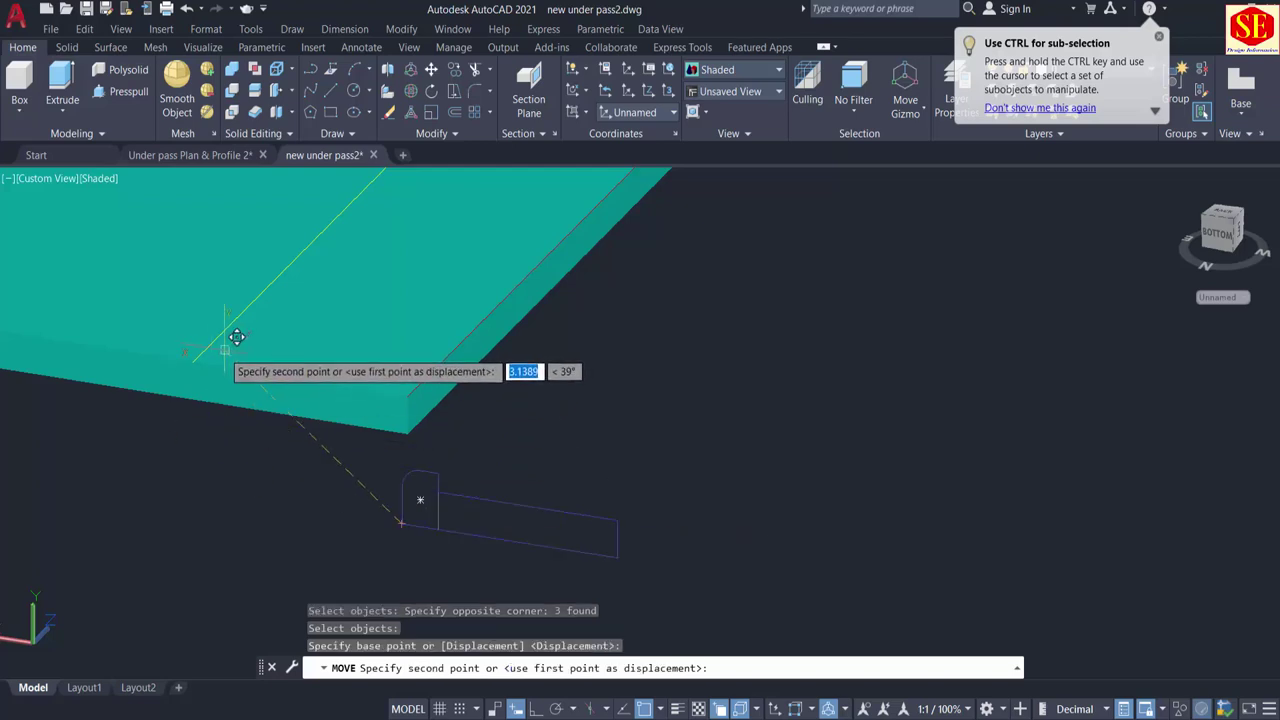
scroll(234, 334, up, 2)
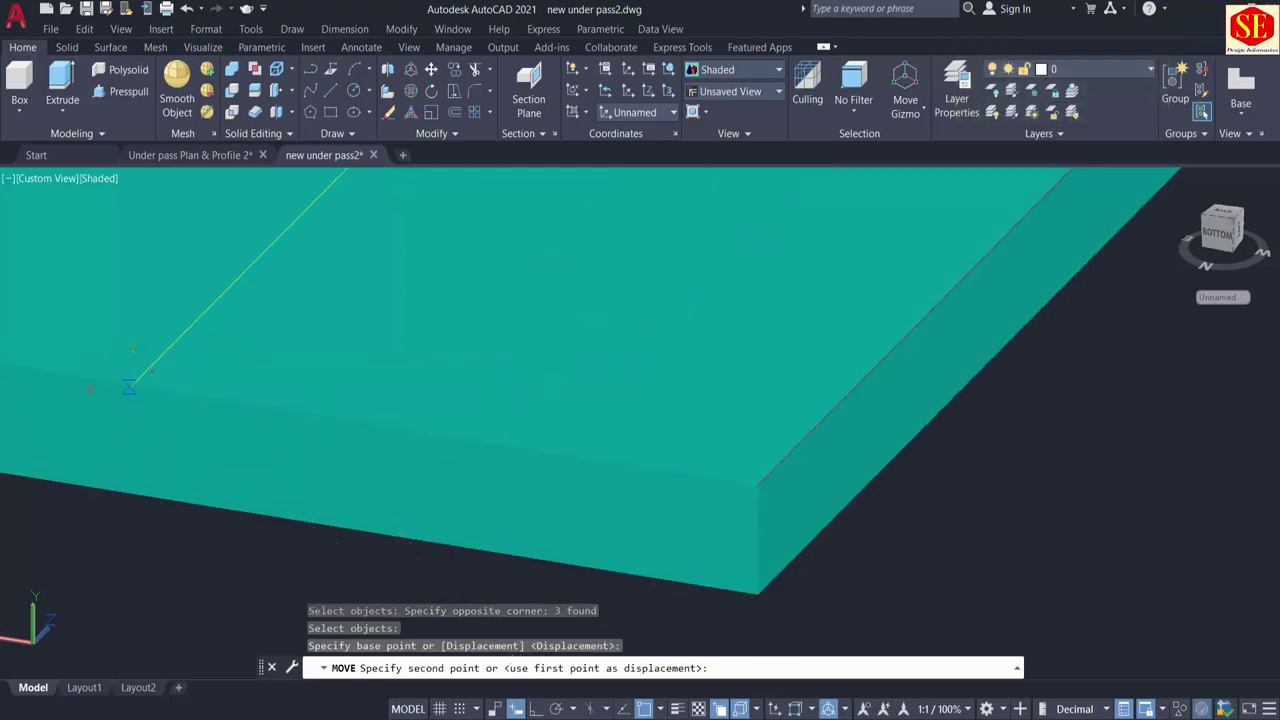
click(130, 380)
Step: Sweep the rounded rectangle along the yellow line, with its lower corner on that line as base point and perpendicular alignment set to No
scroll(134, 377, down, 2)
scroll(323, 421, down, 2)
middle_drag(468, 456, 615, 506)
scroll(672, 498, up, 1)
scroll(319, 464, up, 3)
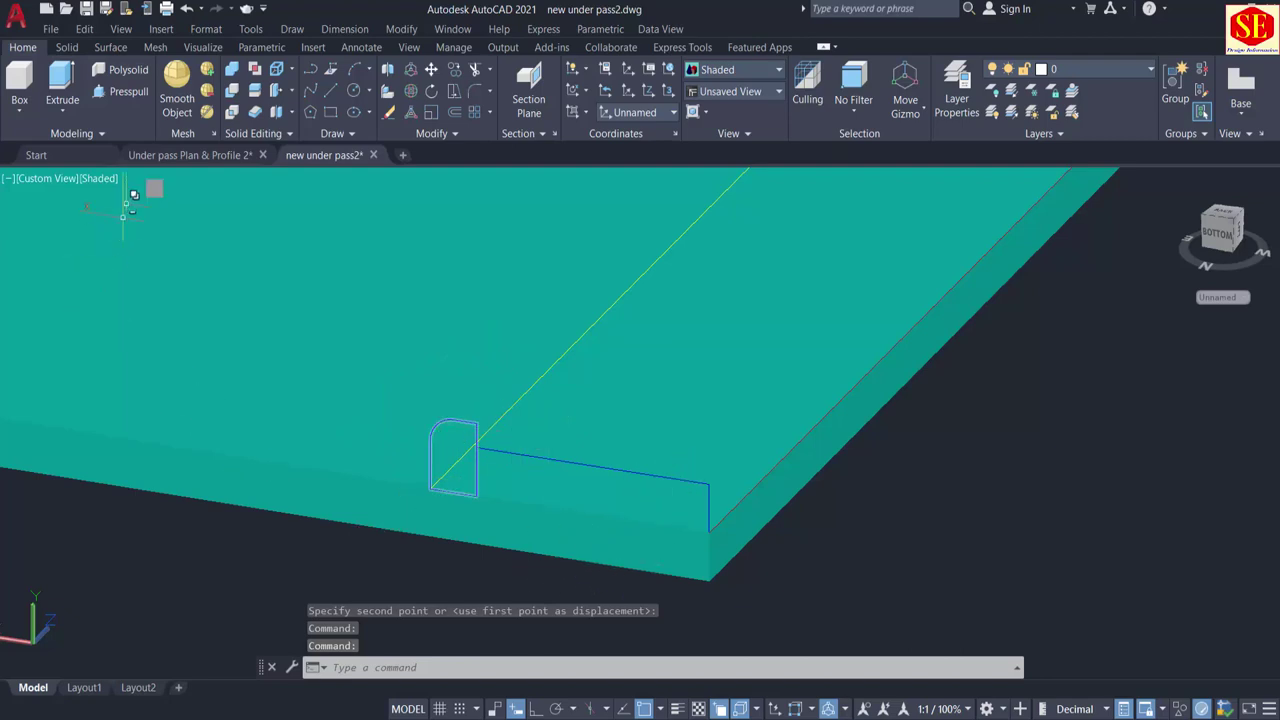
click(128, 200)
click(75, 106)
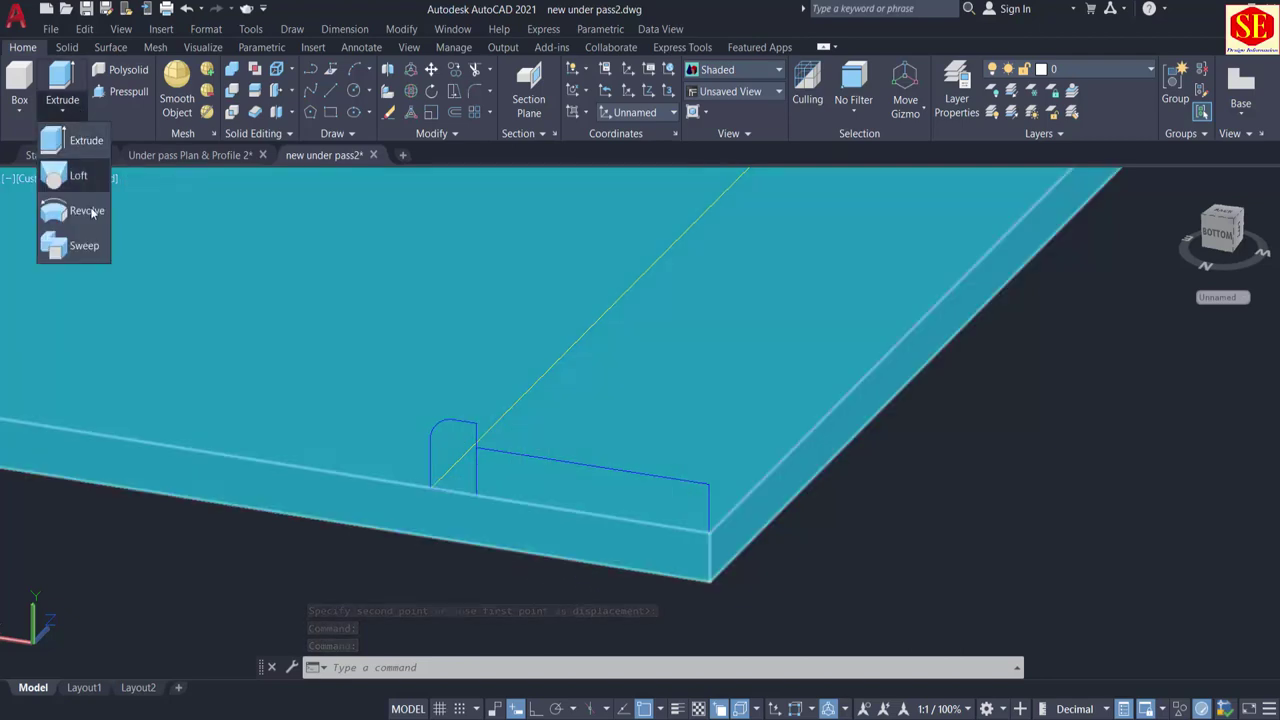
click(85, 250)
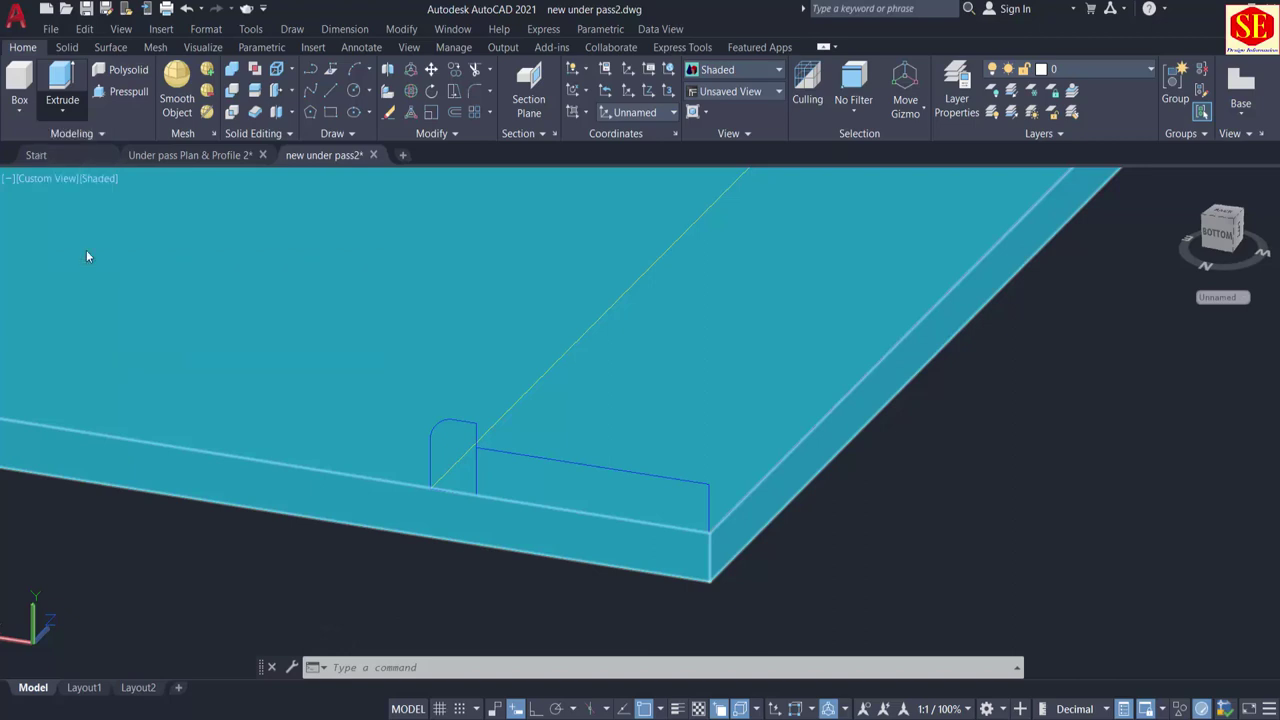
scroll(460, 414, up, 3)
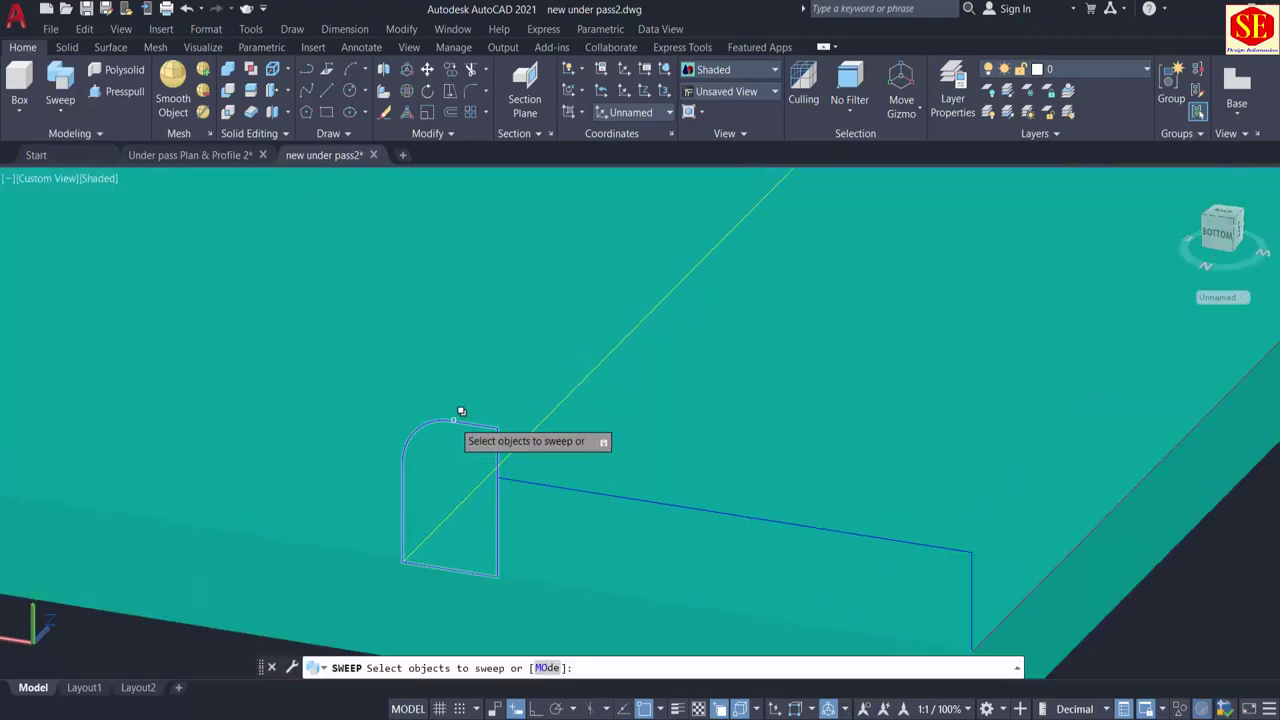
click(460, 411)
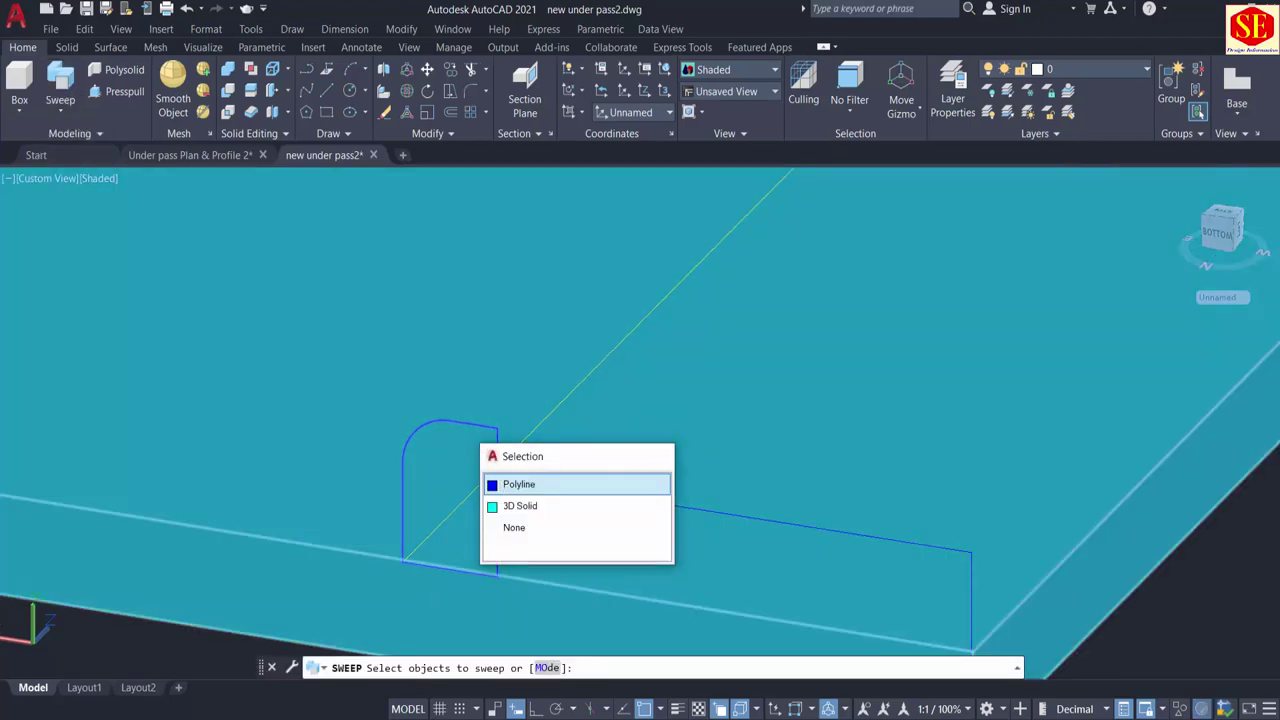
click(519, 484)
scroll(510, 485, down, 5)
right_click(814, 516)
click(840, 520)
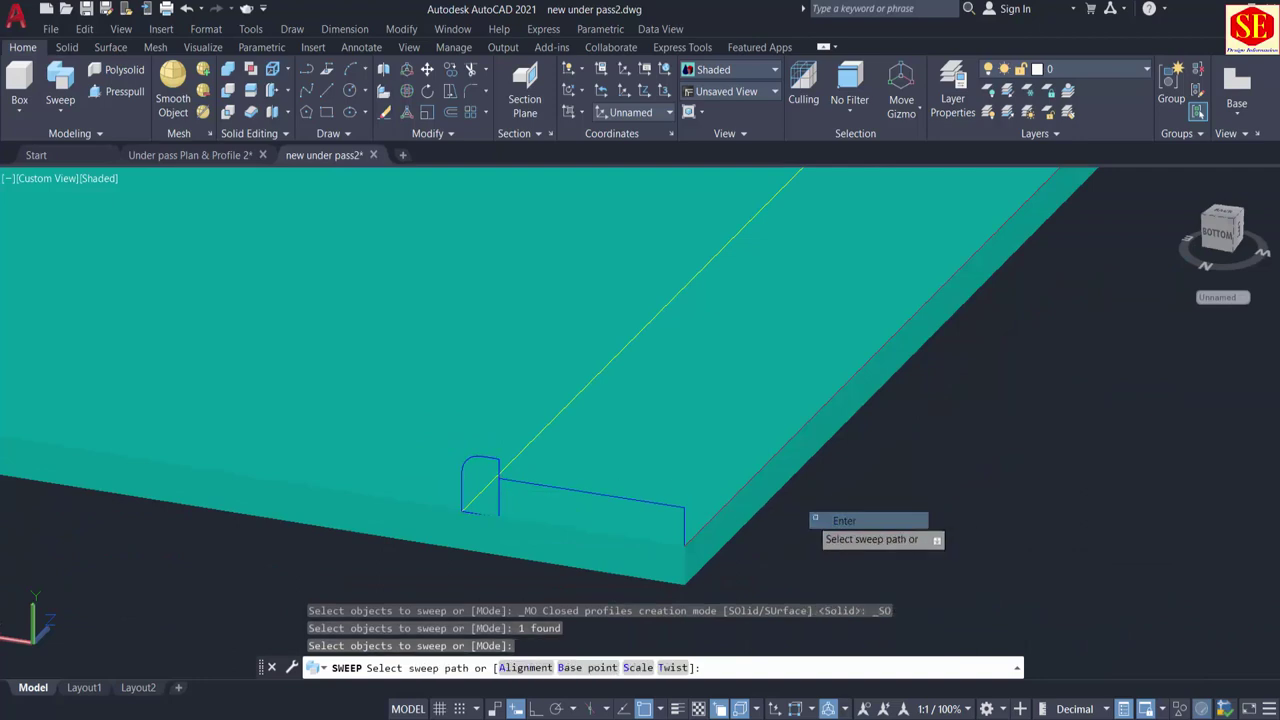
click(575, 669)
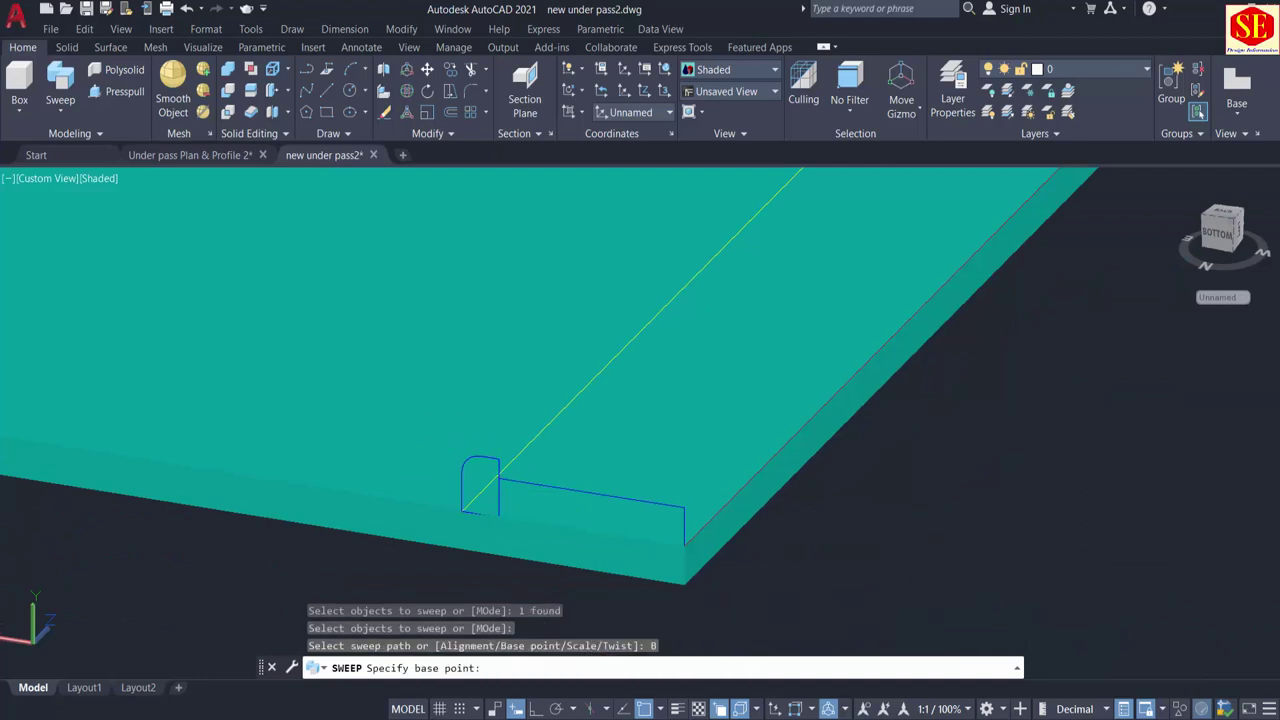
click(461, 510)
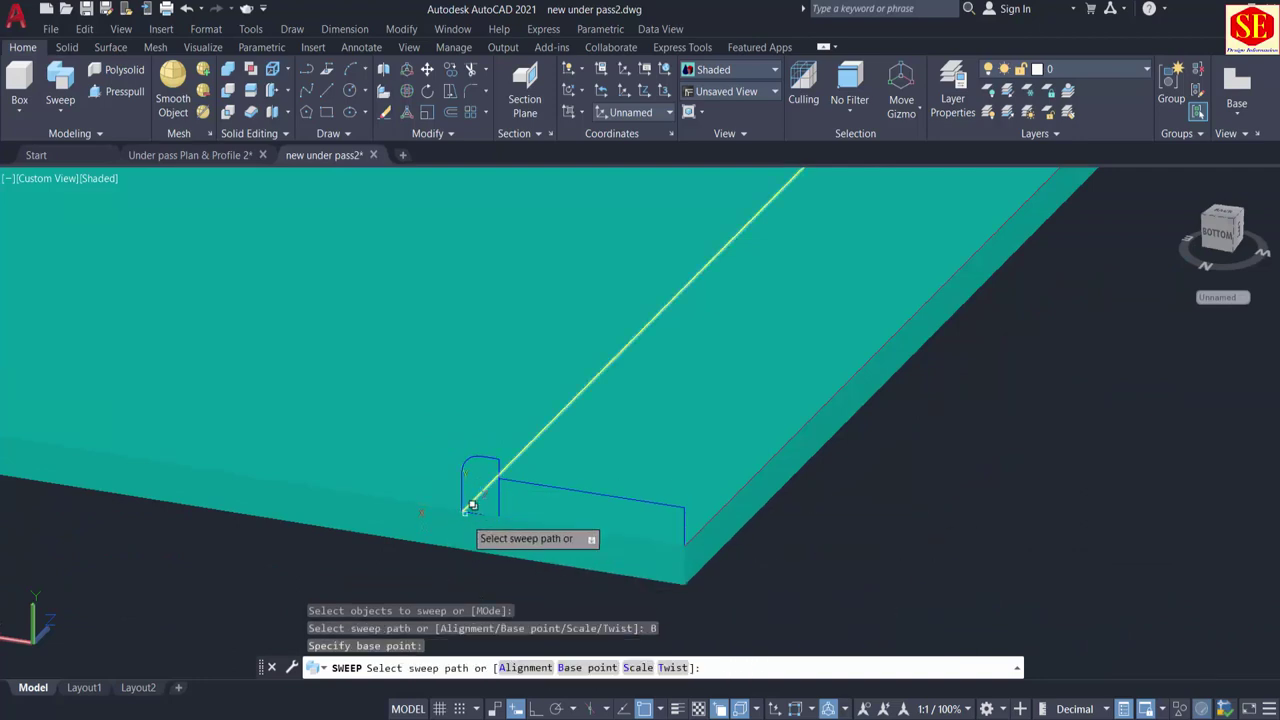
click(532, 667)
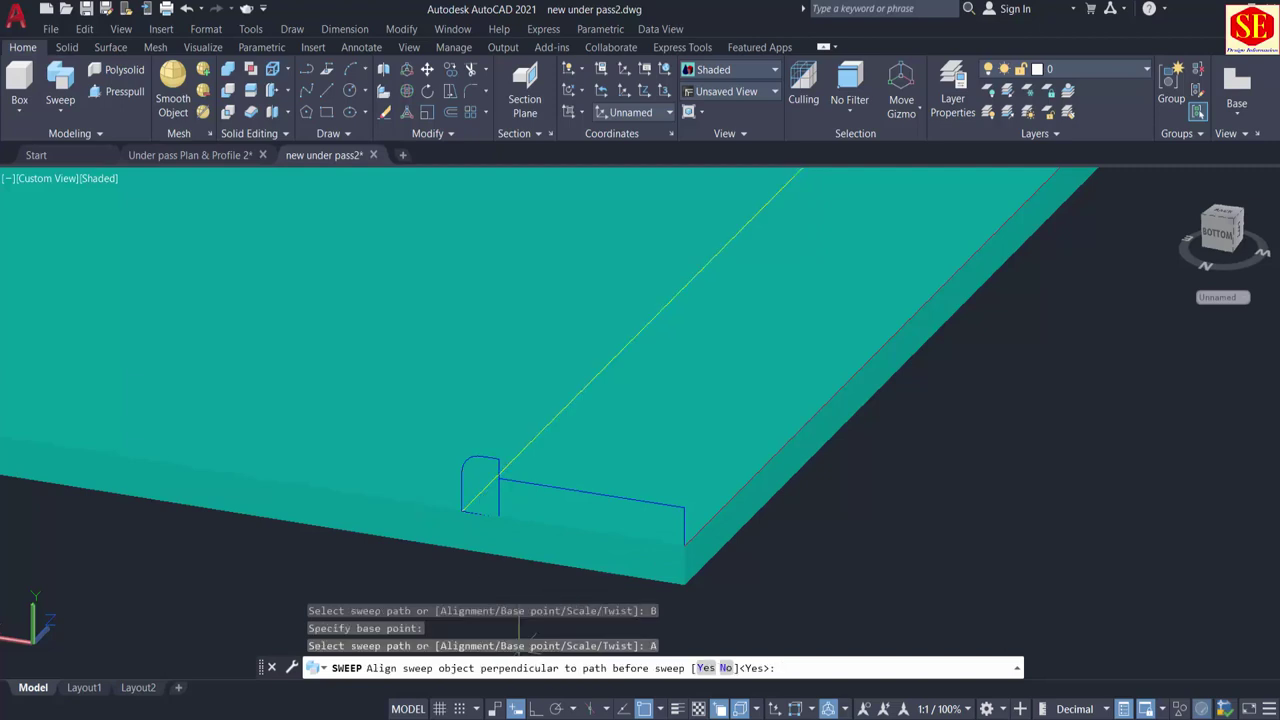
click(726, 704)
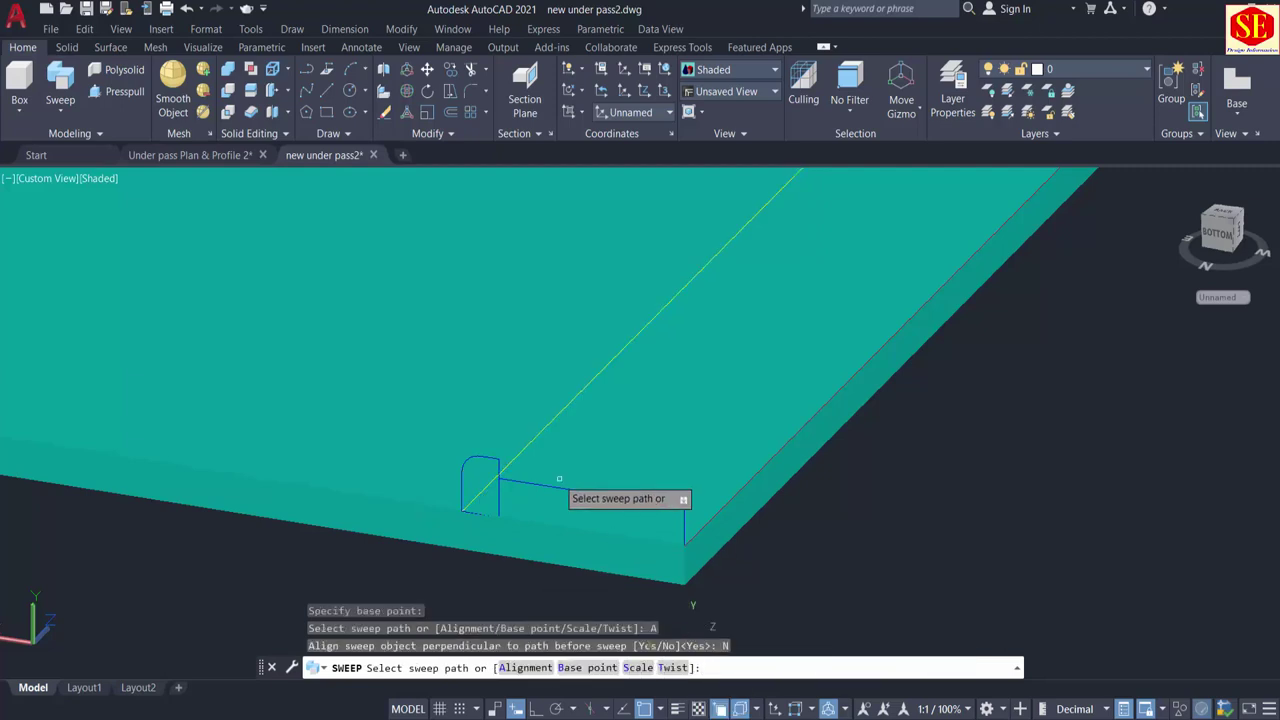
mouse_move(557, 480)
shift+middle_down()
mouse_move(540, 470)
mouse_move(543, 491)
shift+middle_up()
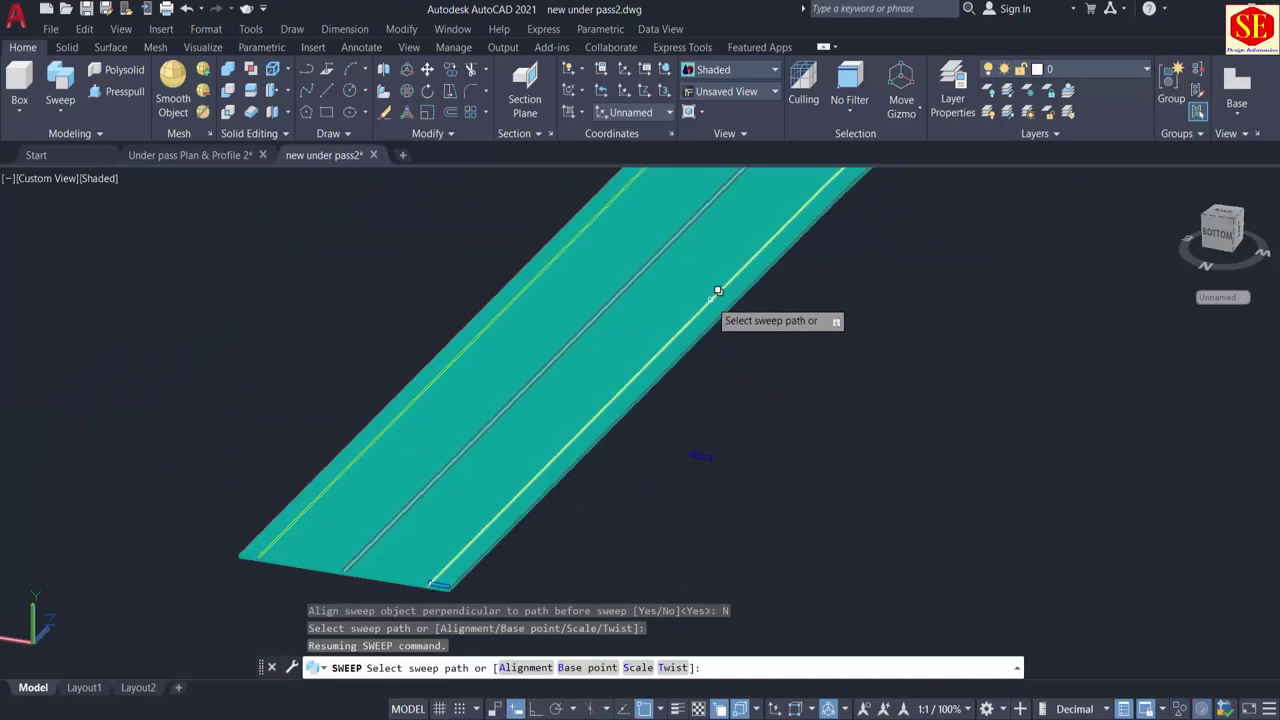
click(712, 295)
click(763, 366)
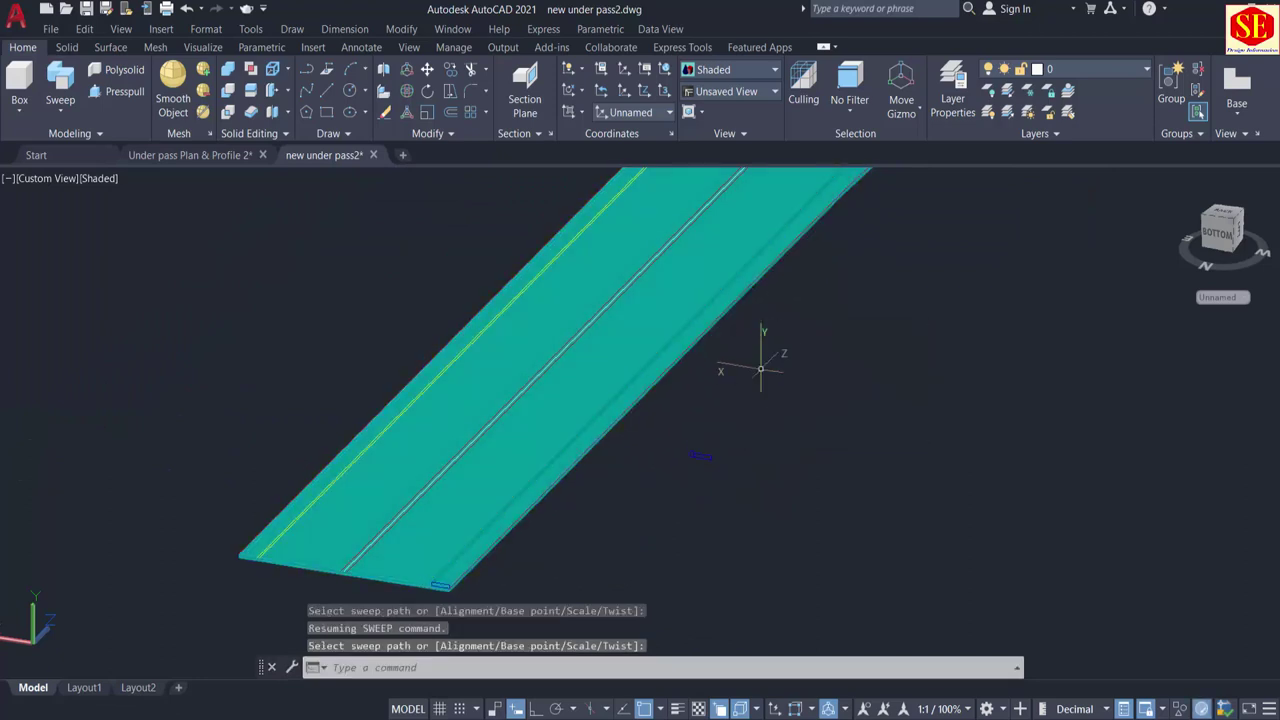
Step: Change the color of the swept rounded curb solid to Red
scroll(463, 575, up, 6)
middle_drag(453, 566, 536, 432)
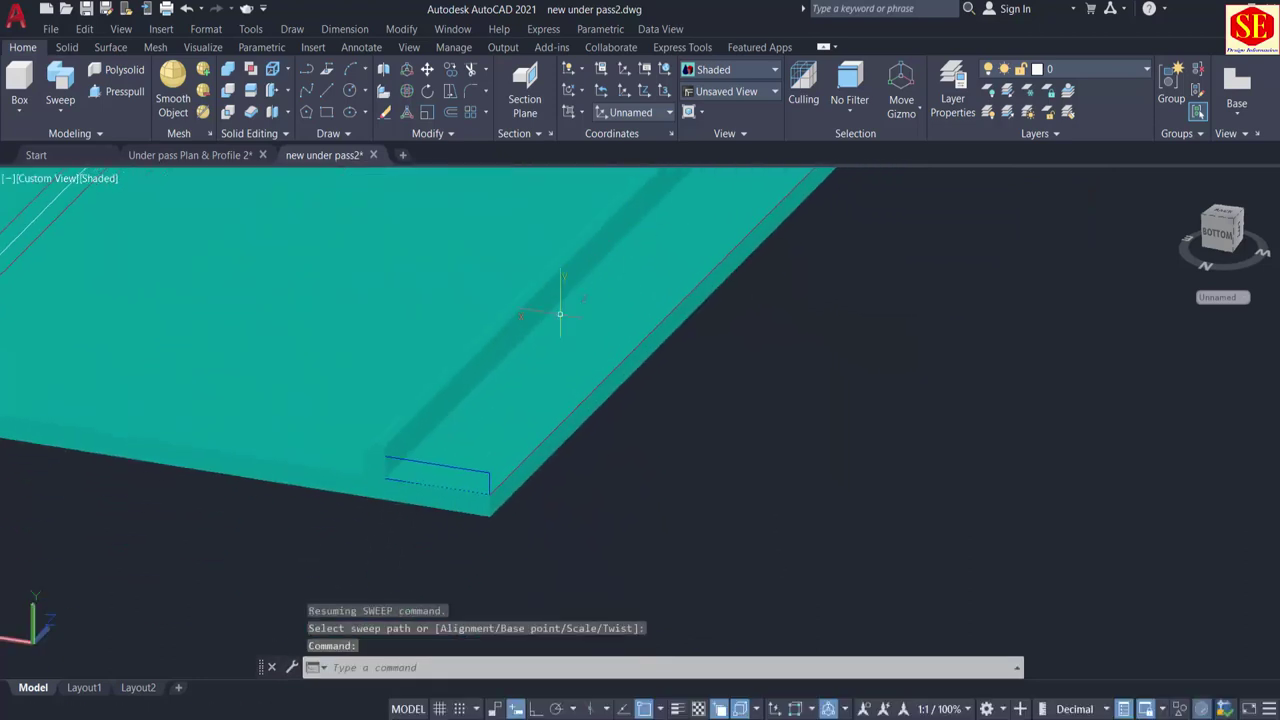
scroll(412, 461, up, 3)
click(360, 440)
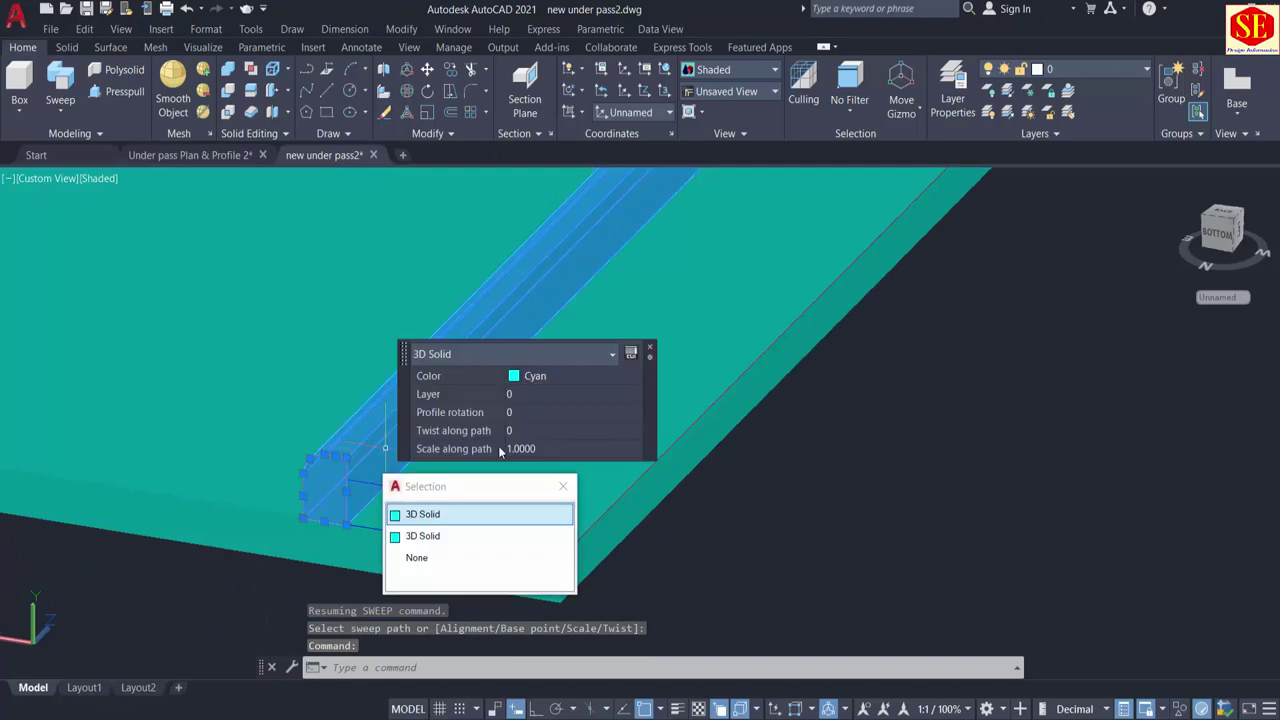
click(537, 381)
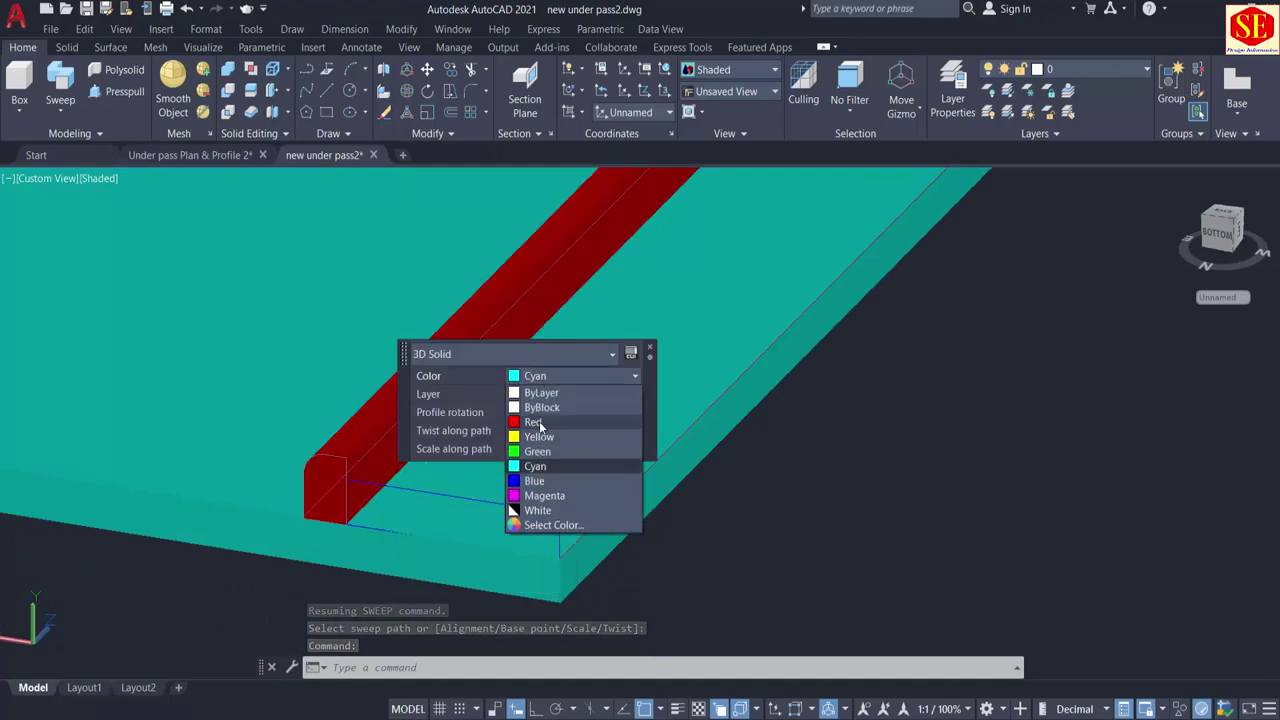
click(537, 422)
key(Escape)
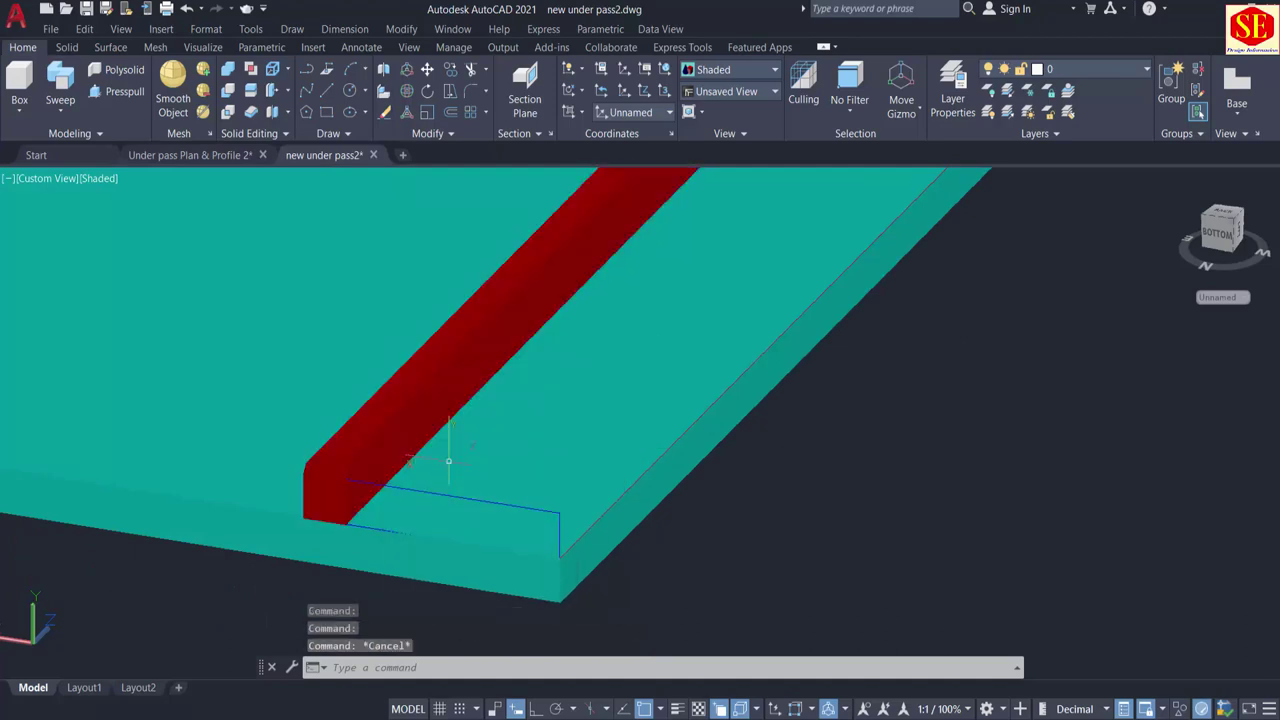
key(Escape)
Step: Sweep the strip rectangle along the slab's outer edge polyline, using its outer lower corner as base point and perpendicular alignment set to No
shift+middle_drag(449, 461, 519, 510)
scroll(518, 510, up, 2)
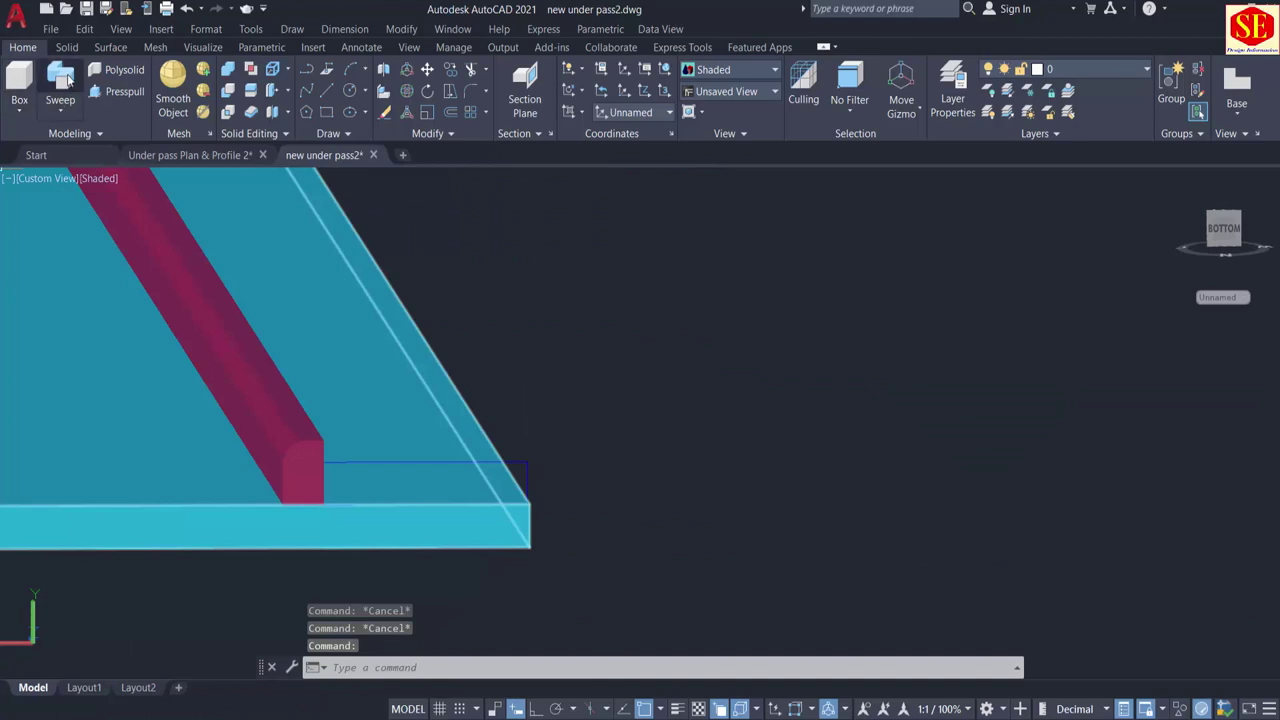
click(70, 80)
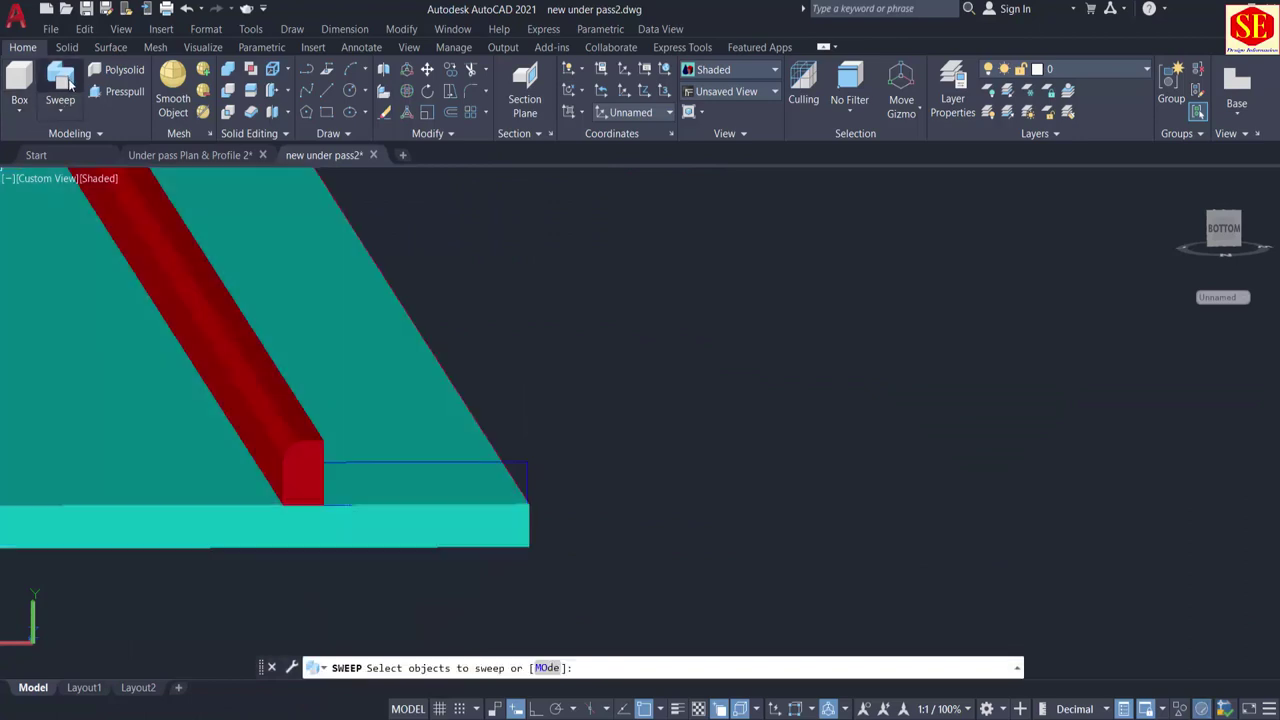
click(524, 463)
right_click(692, 421)
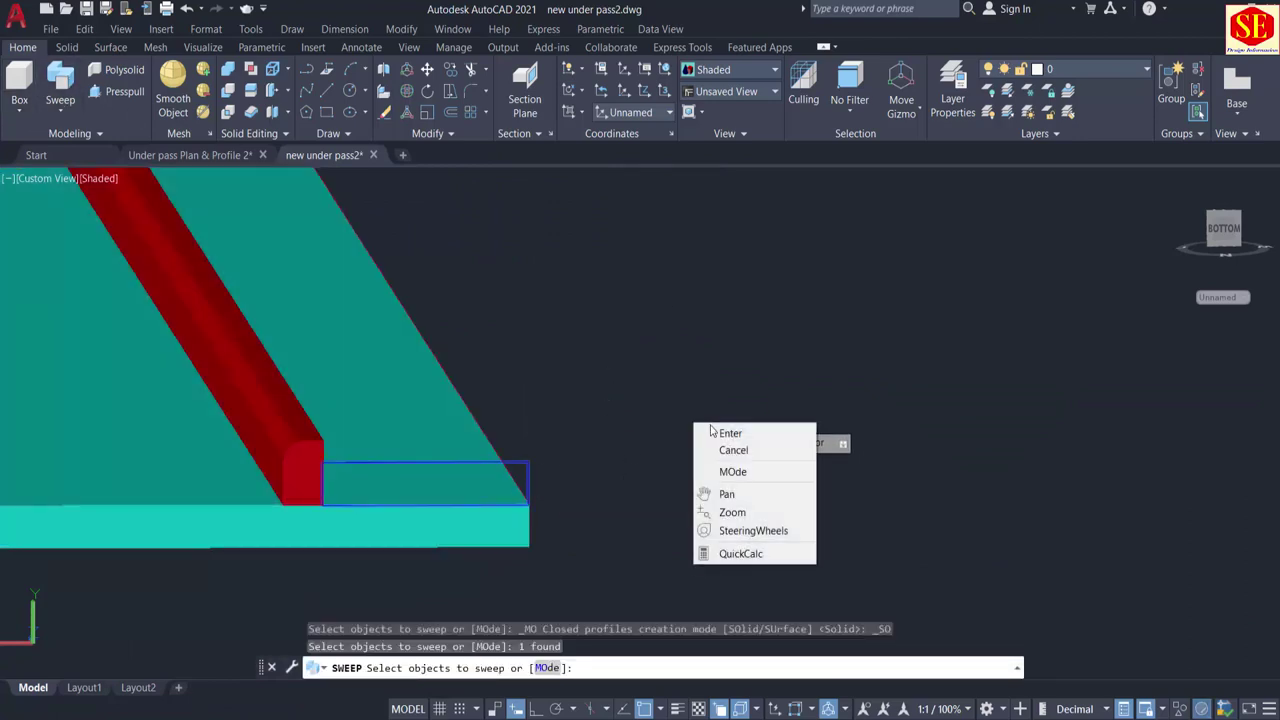
click(712, 432)
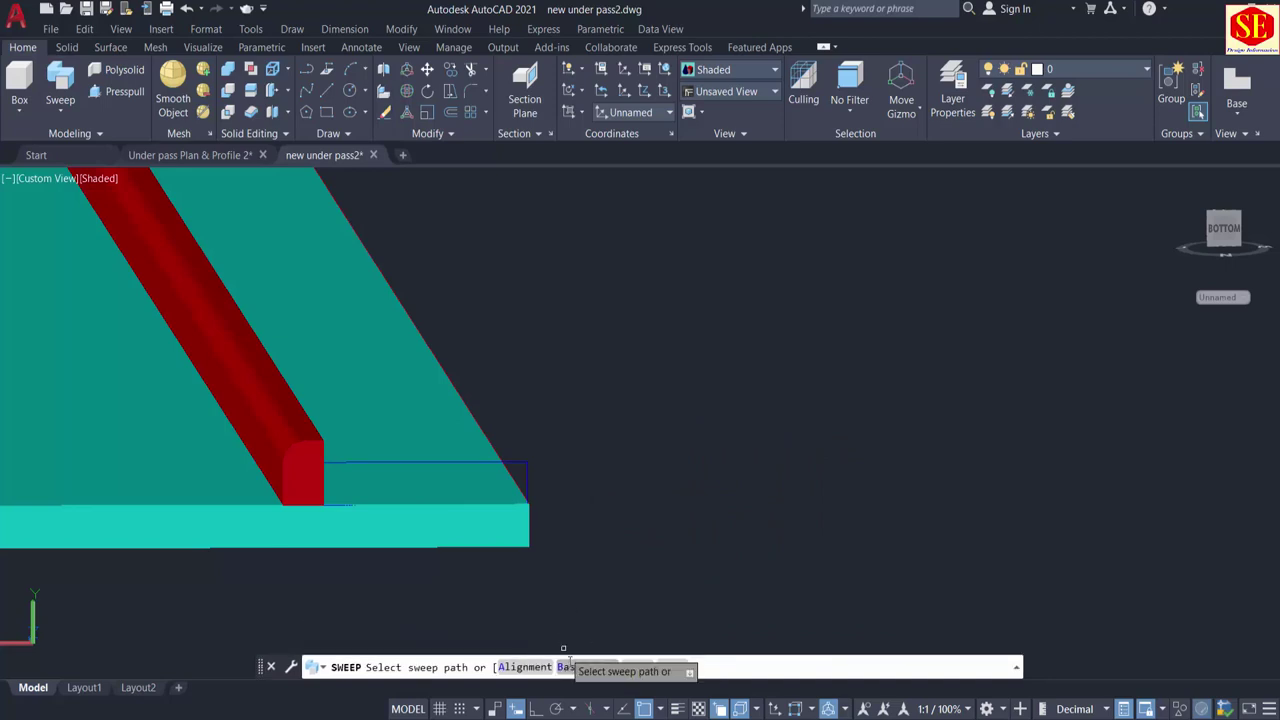
text(B)
key(Return)
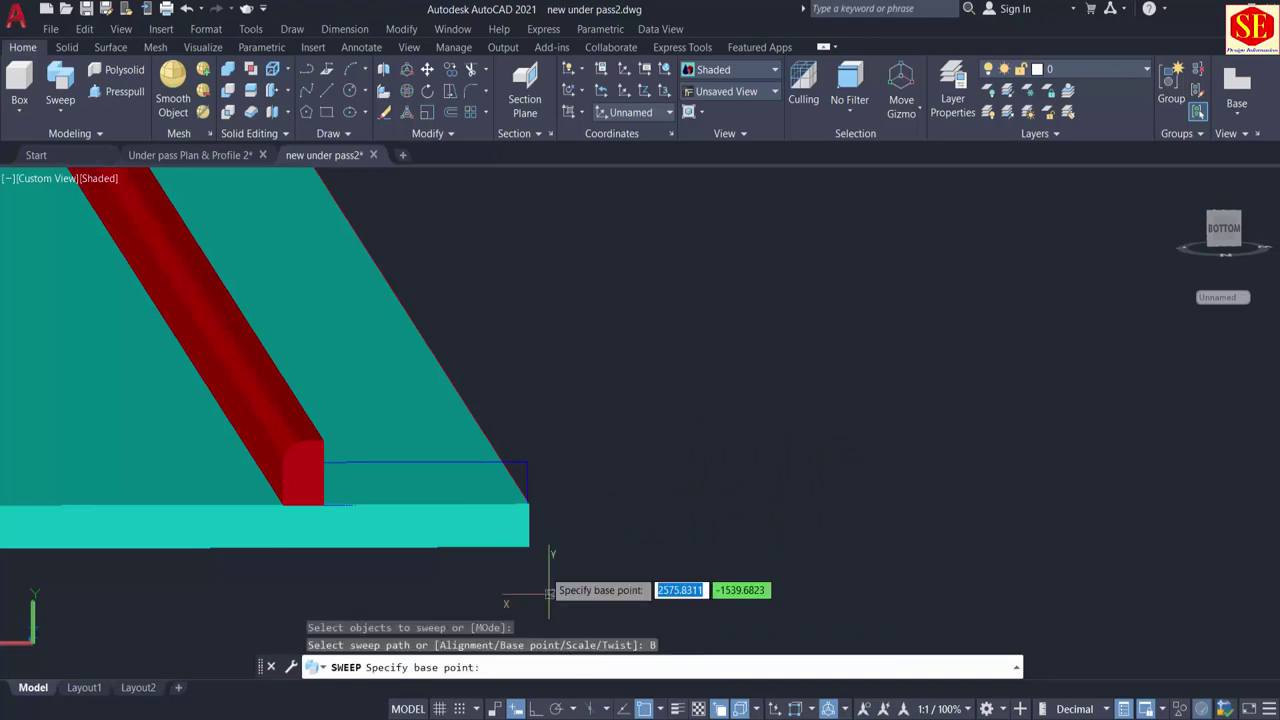
click(527, 498)
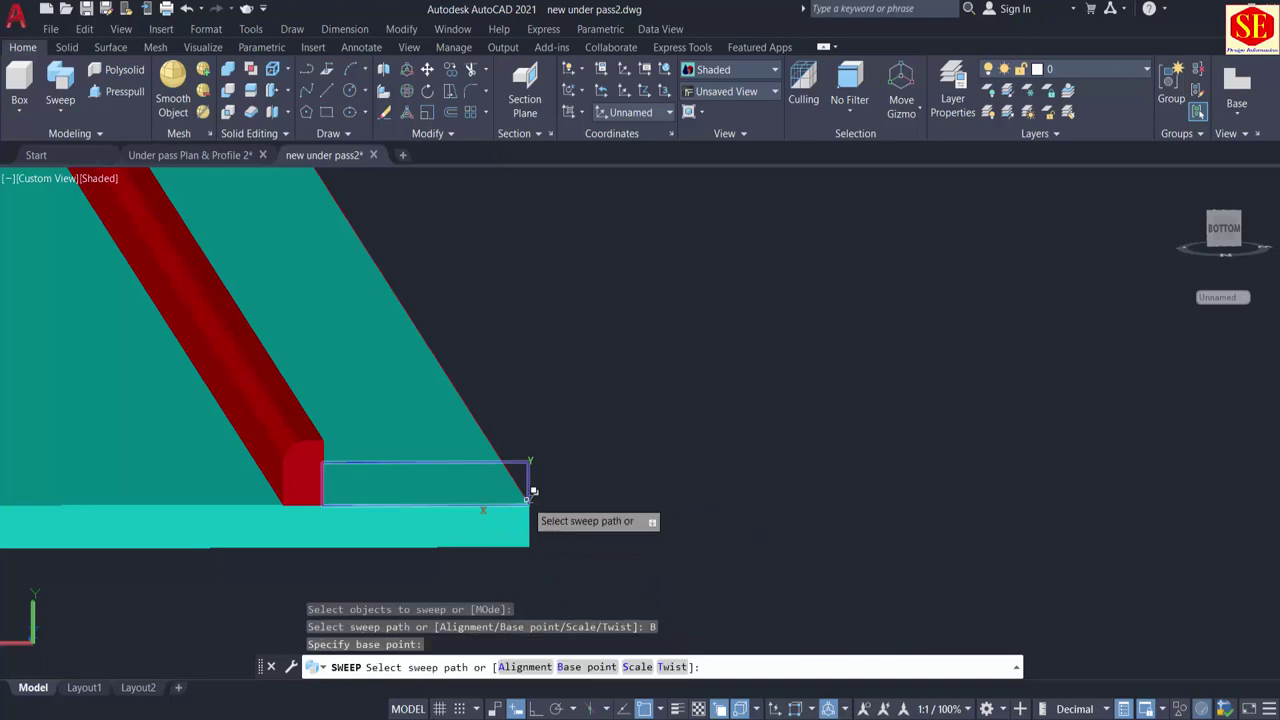
click(527, 668)
text(N)
key(Return)
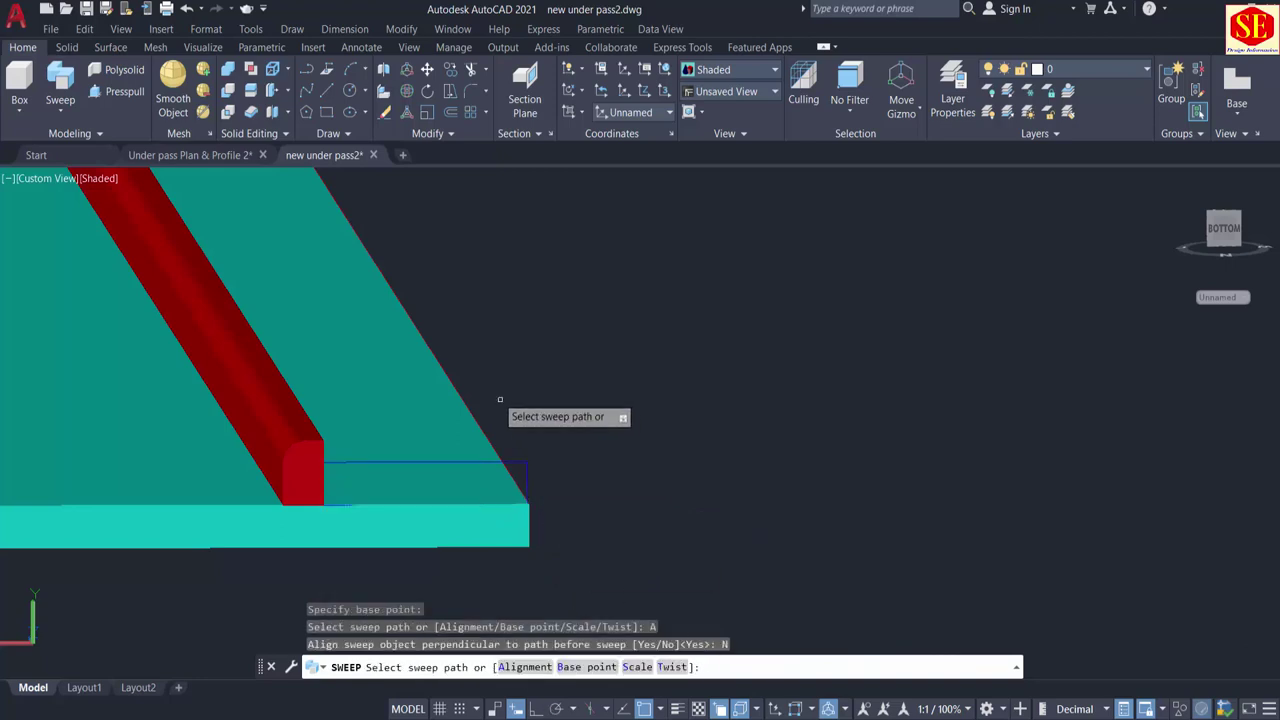
click(423, 337)
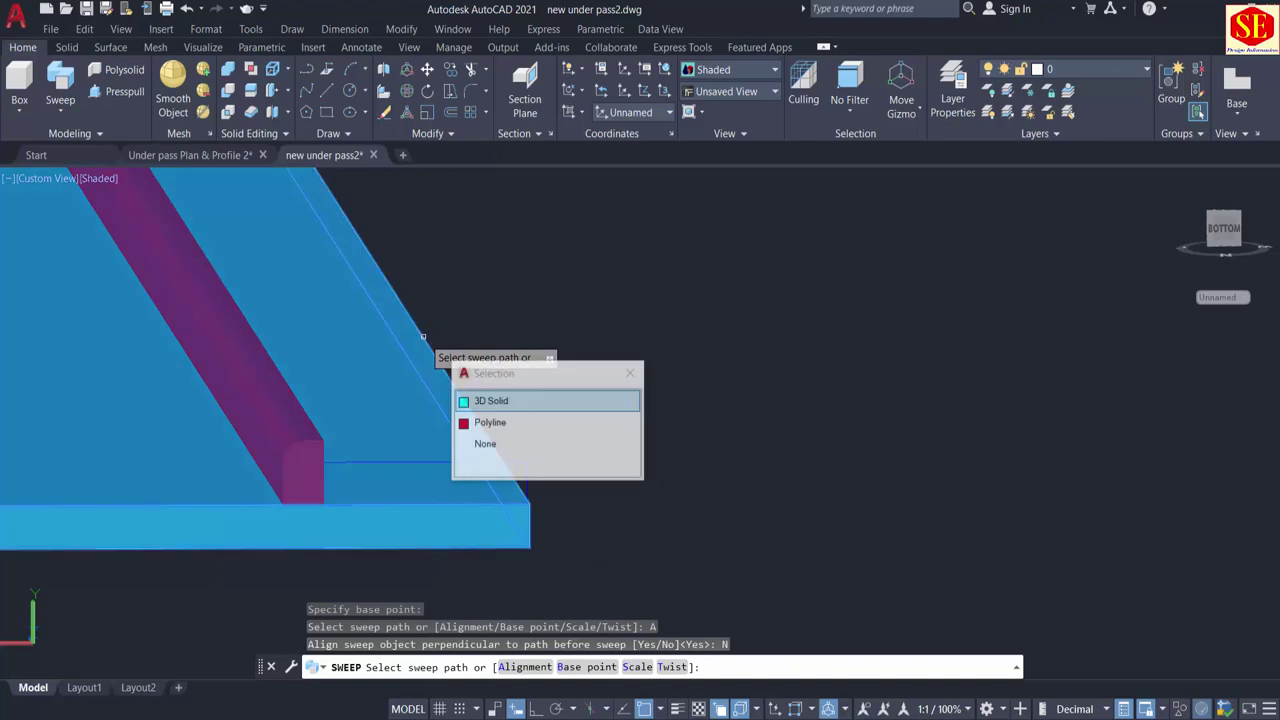
click(490, 424)
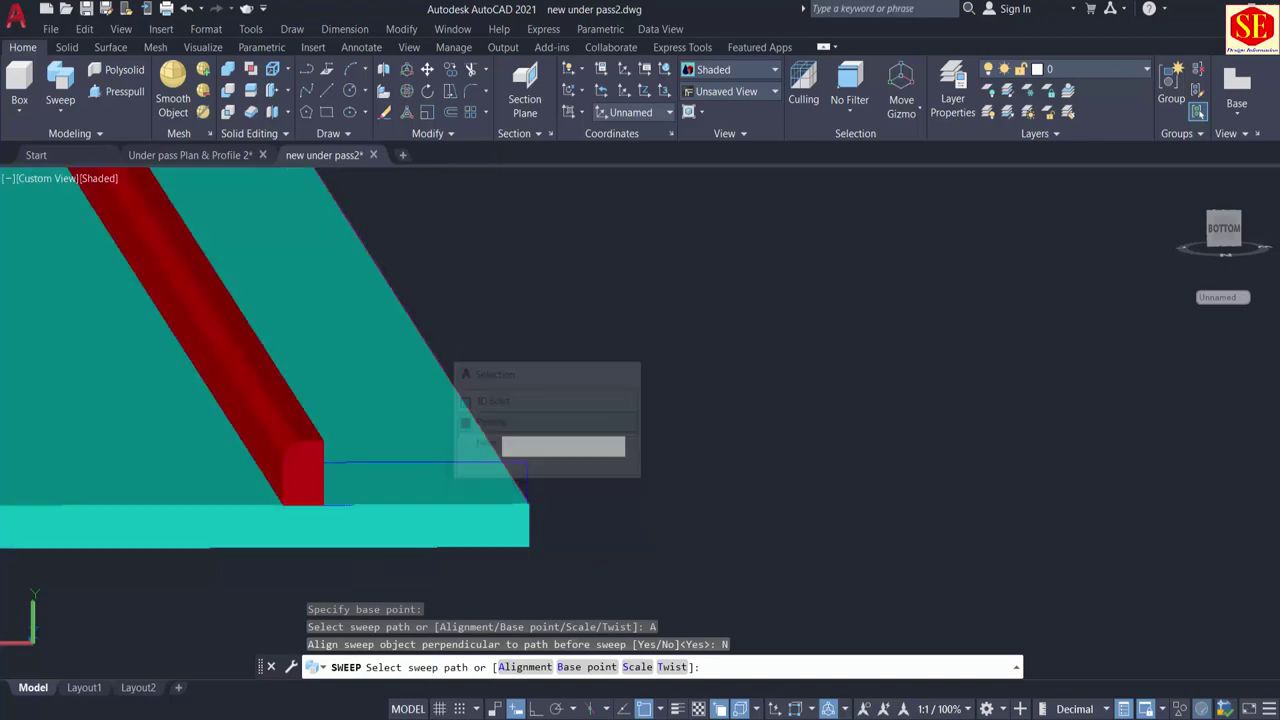
Step: Change the color of the swept strip solid to Yellow
click(479, 467)
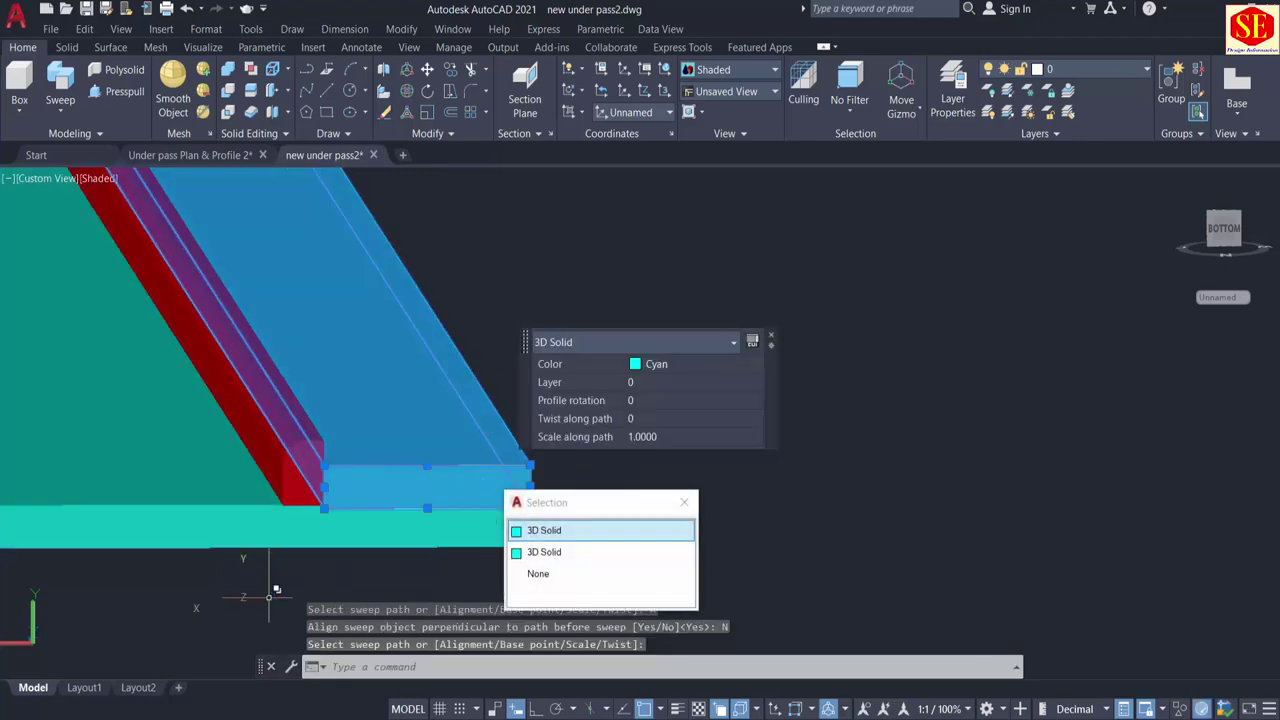
click(748, 453)
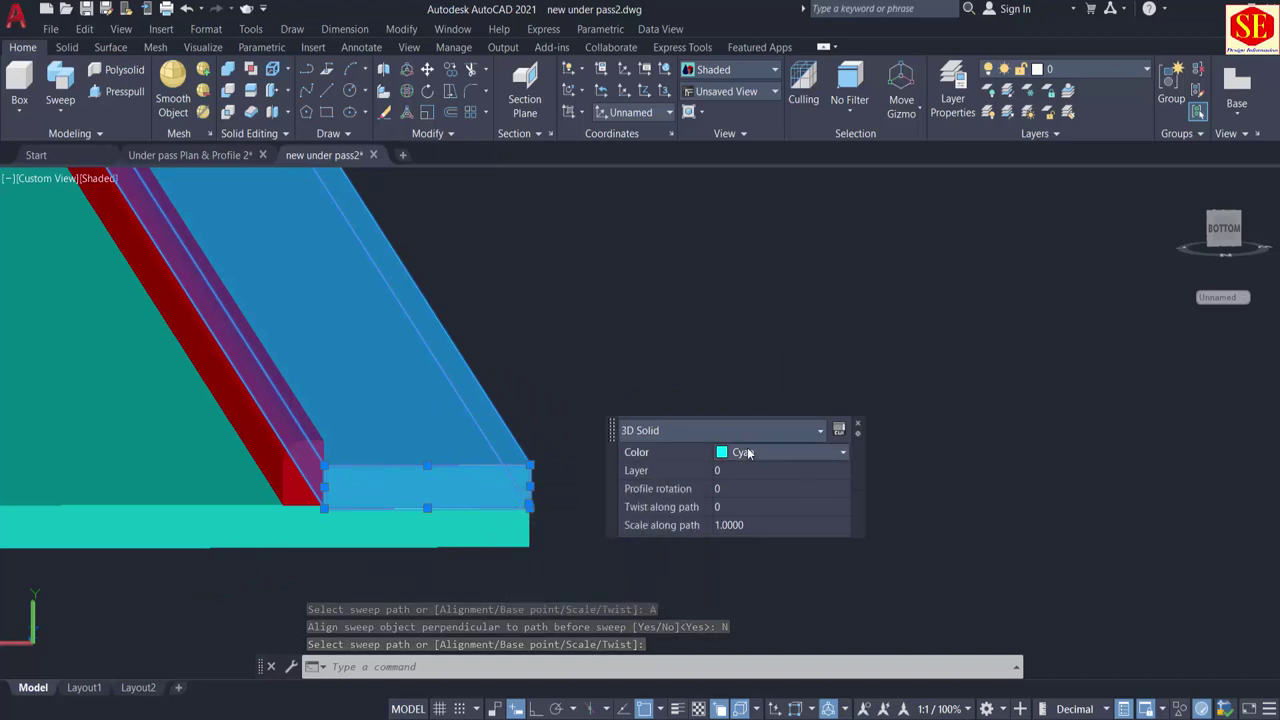
click(748, 453)
click(742, 513)
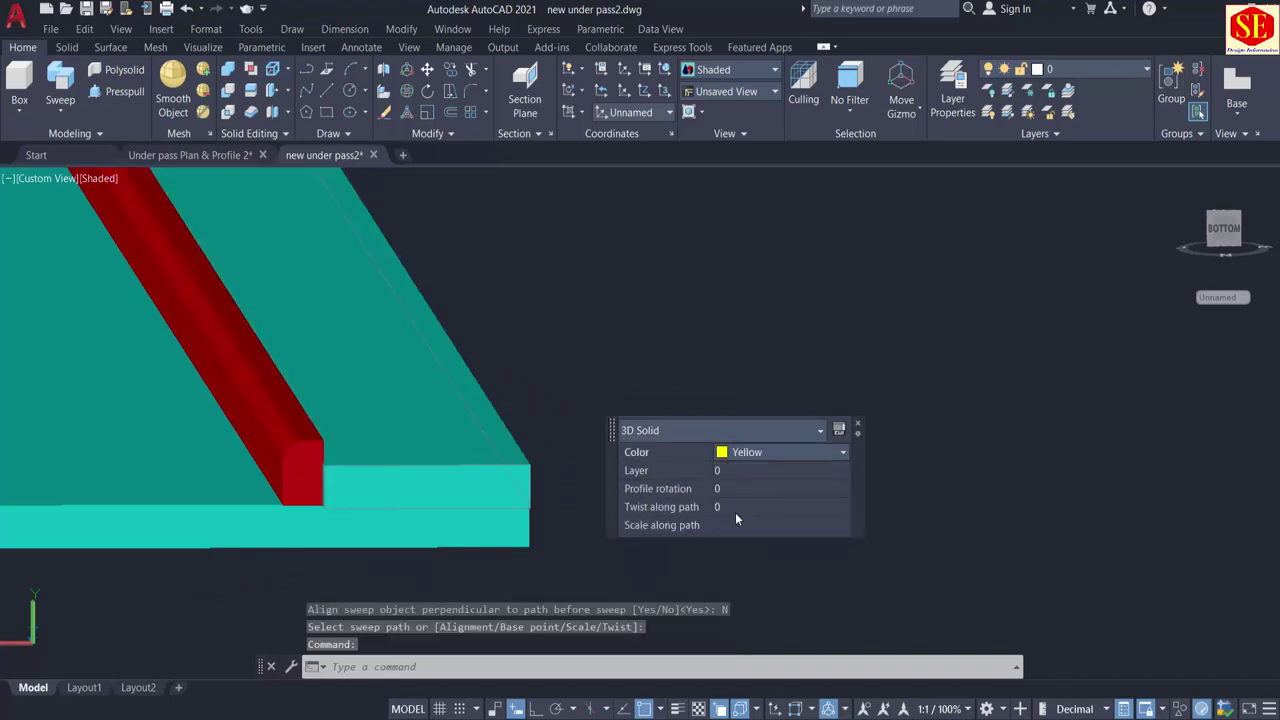
key(Escape)
Step: Examine the swept curb and strip along the road edge up to the far end of the slab
scroll(541, 519, down, 2)
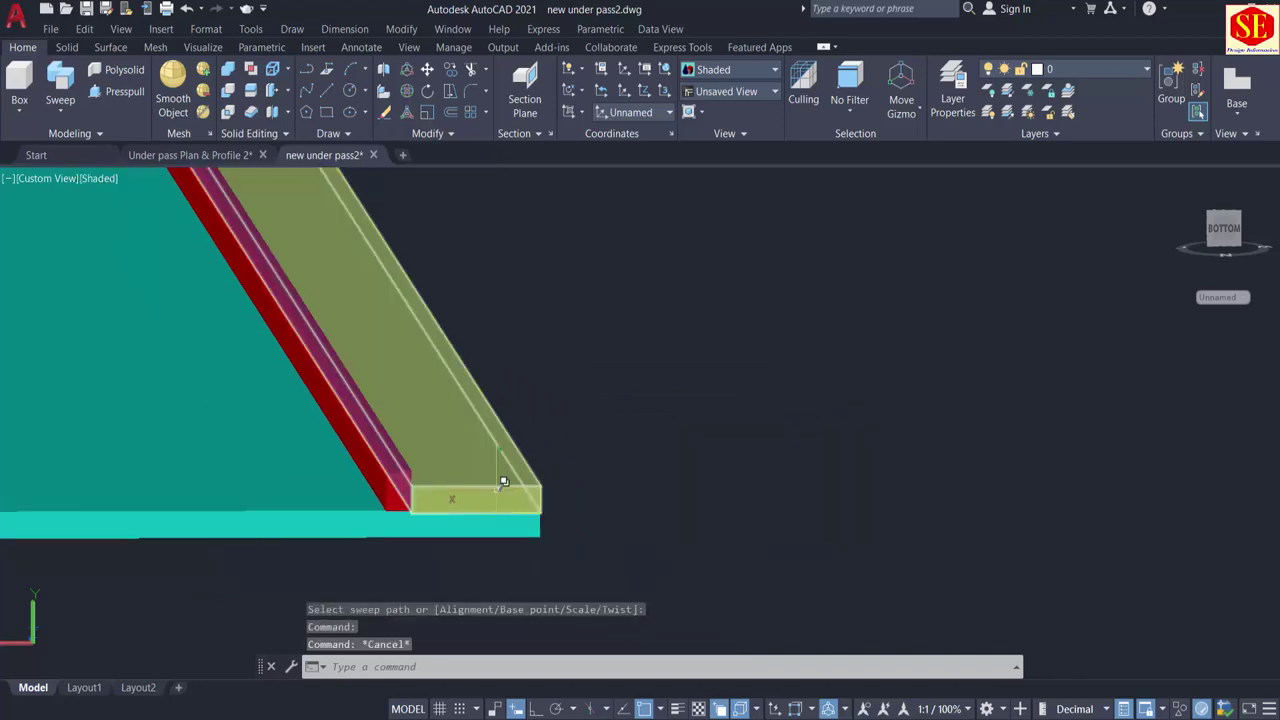
scroll(400, 508, down, 4)
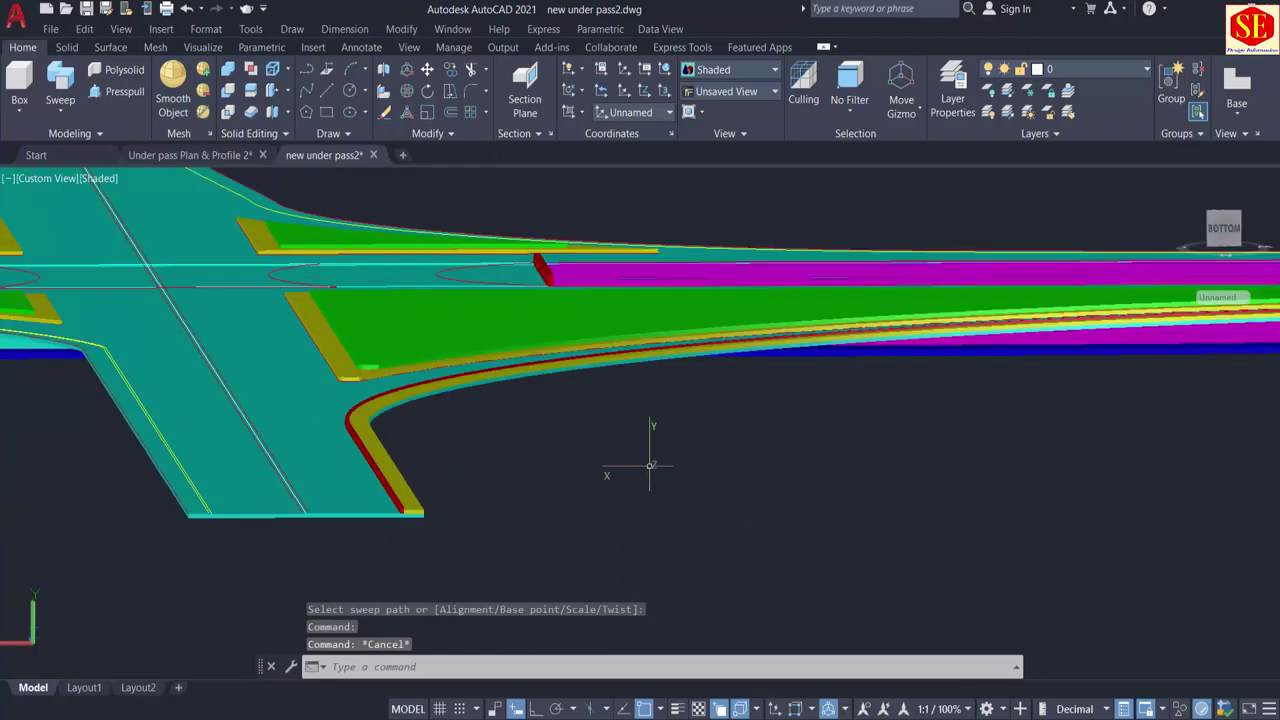
middle_drag(731, 440, 62, 488)
shift+middle_drag(520, 404, 514, 406)
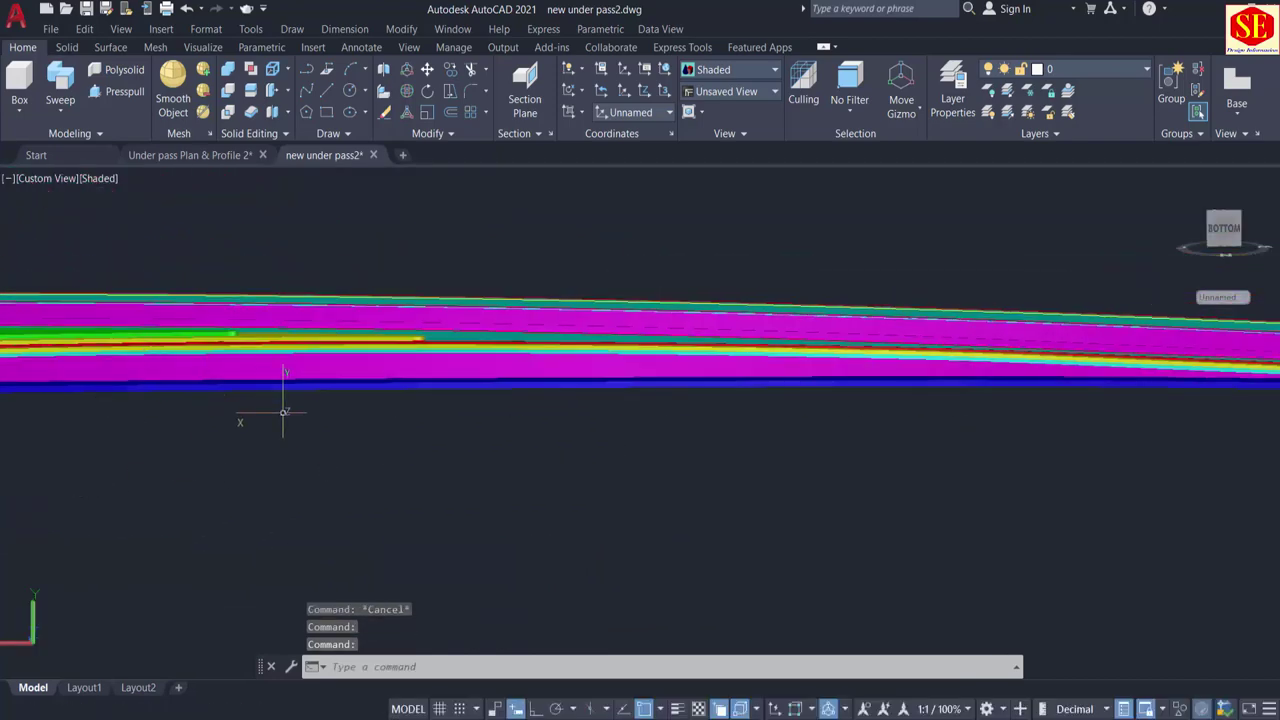
shift+middle_drag(280, 409, 392, 505)
middle_drag(926, 279, 380, 583)
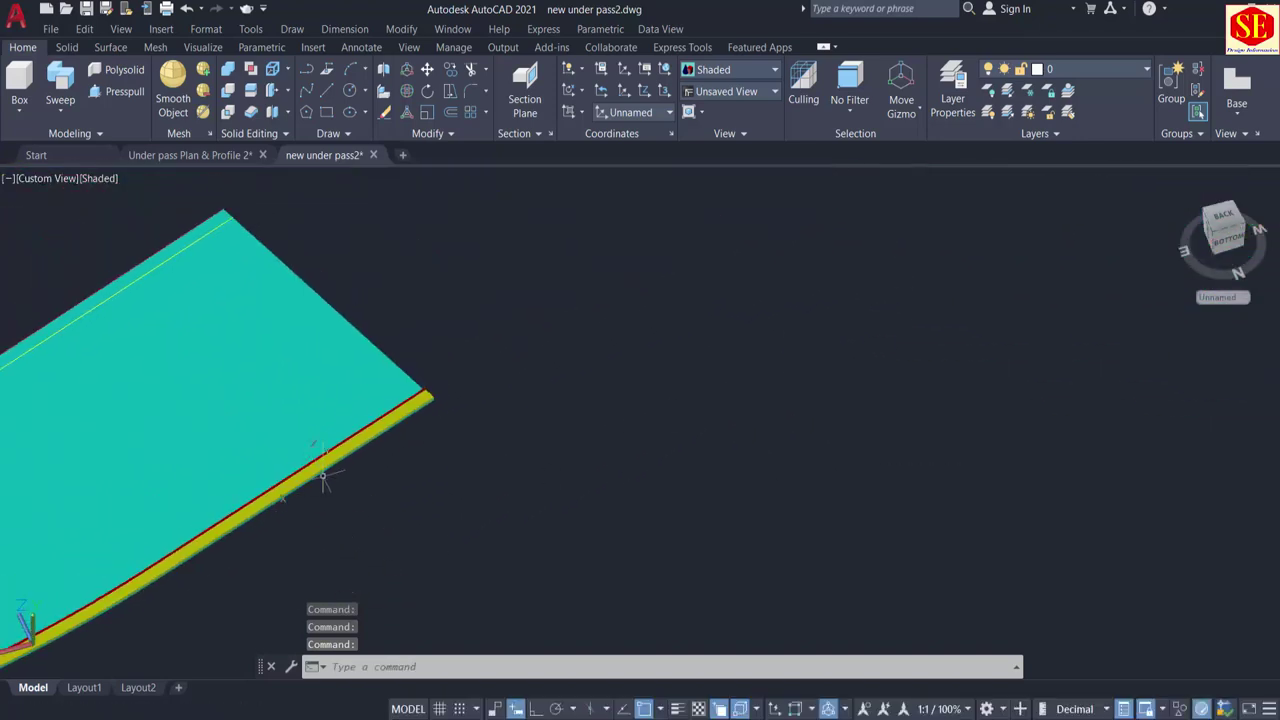
scroll(398, 436, up, 4)
scroll(478, 352, up, 5)
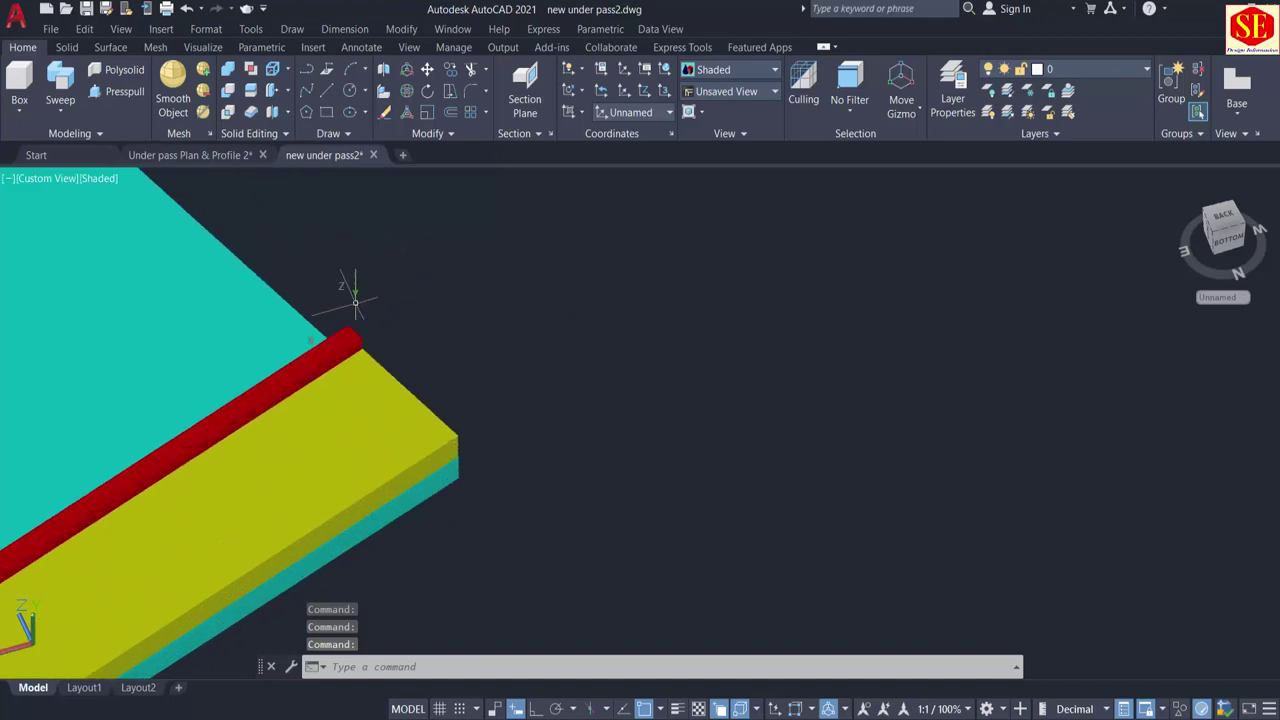
Step: Mirror the original rounded and strip profiles about a vertical line through the strip's outer lower corner, keeping the source objects
scroll(740, 367, down, 10)
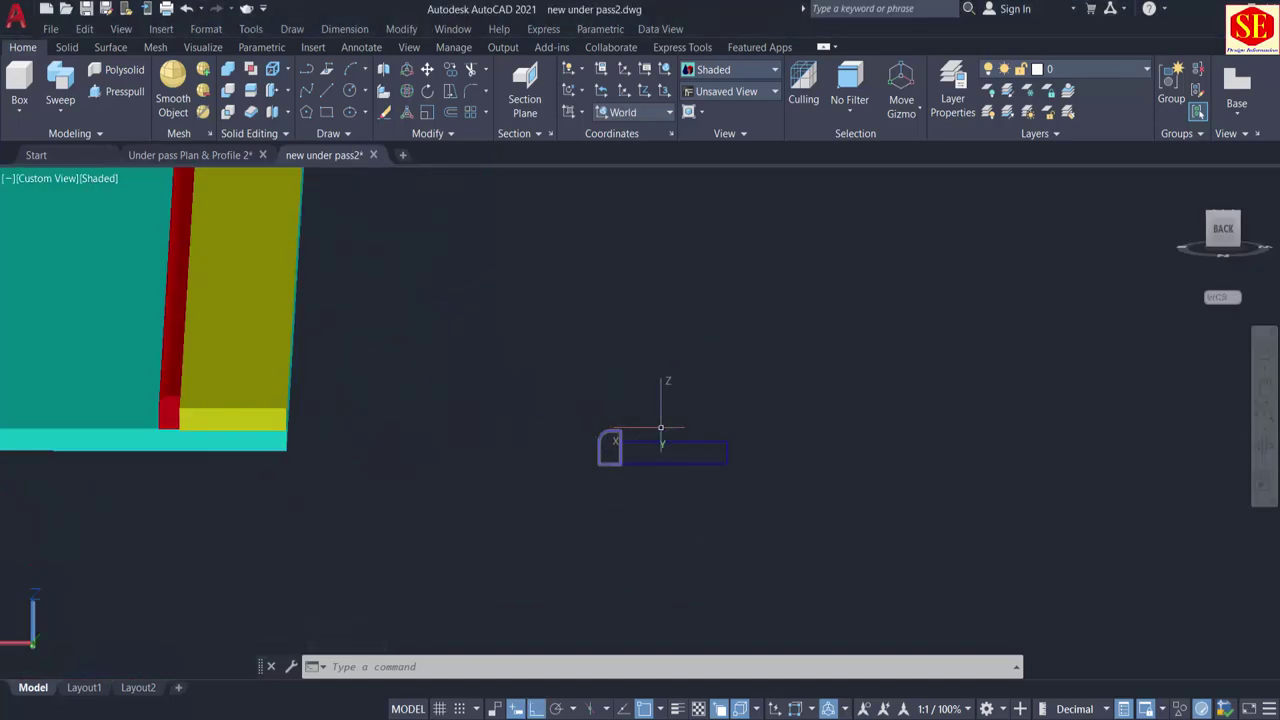
scroll(615, 426, up, 3)
middle_drag(632, 413, 527, 383)
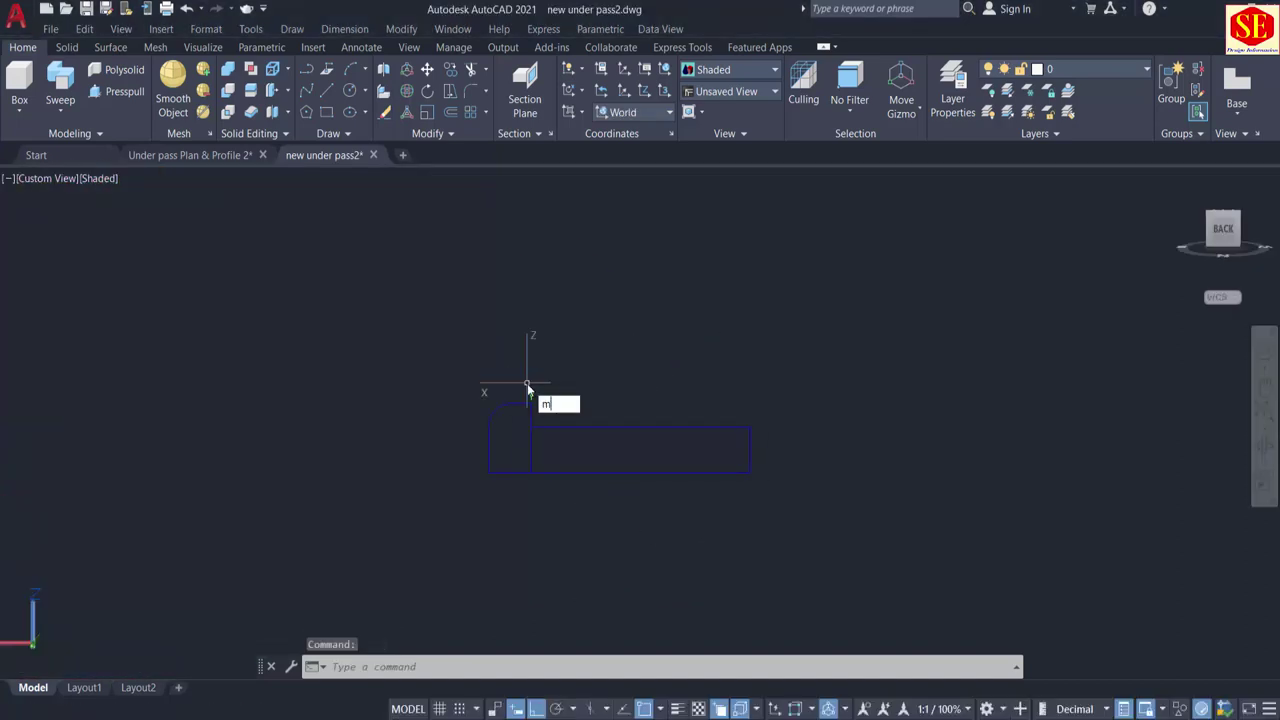
text(i)
key(Return)
click(459, 372)
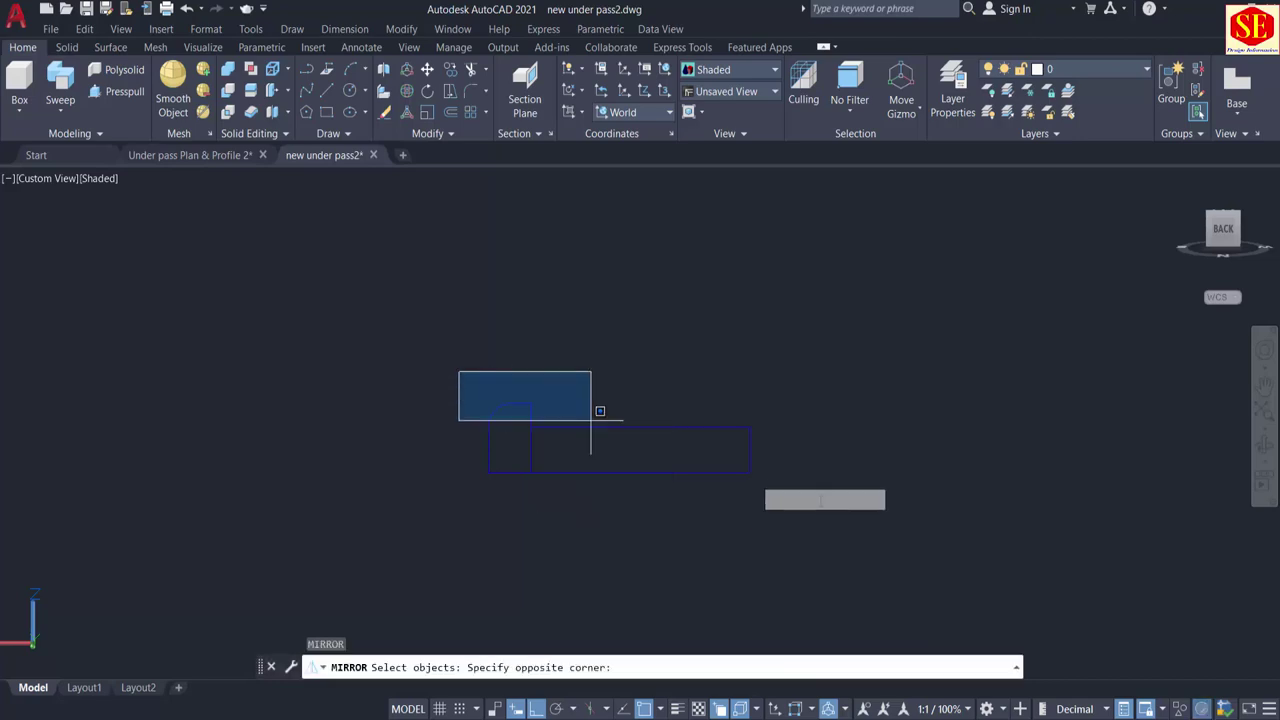
click(866, 523)
key(Return)
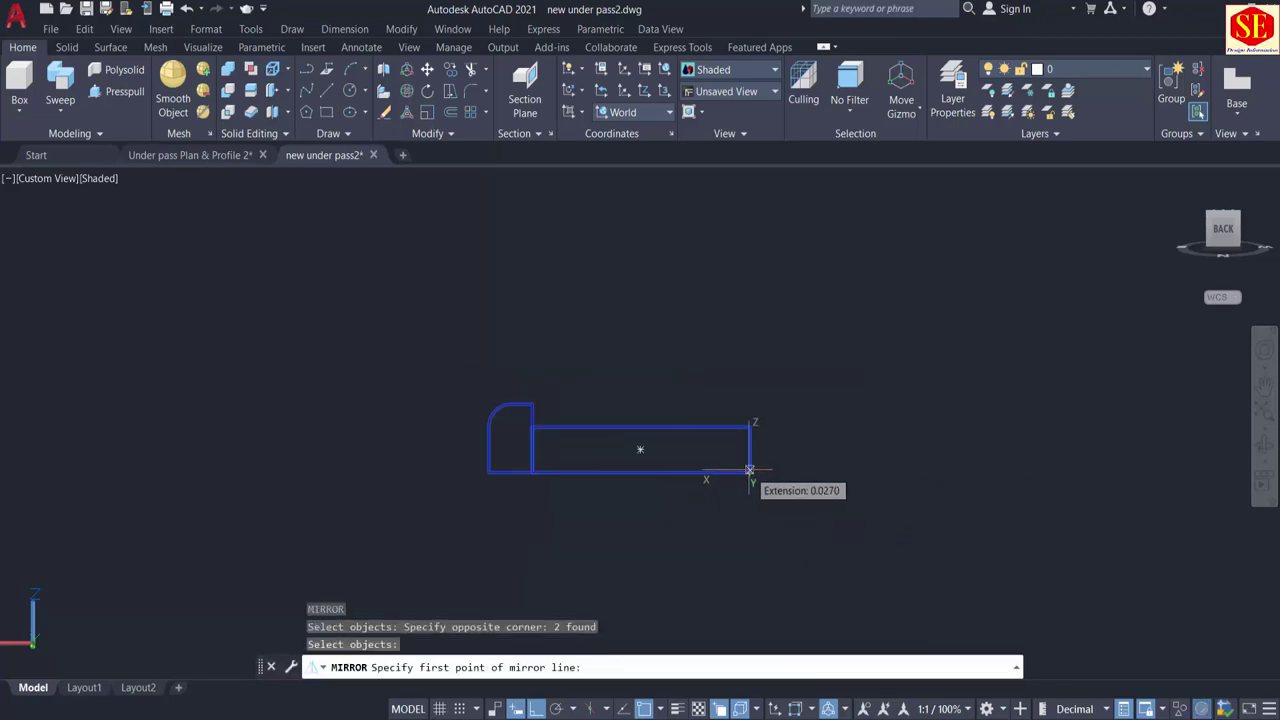
click(749, 469)
click(766, 349)
right_click(768, 349)
click(830, 360)
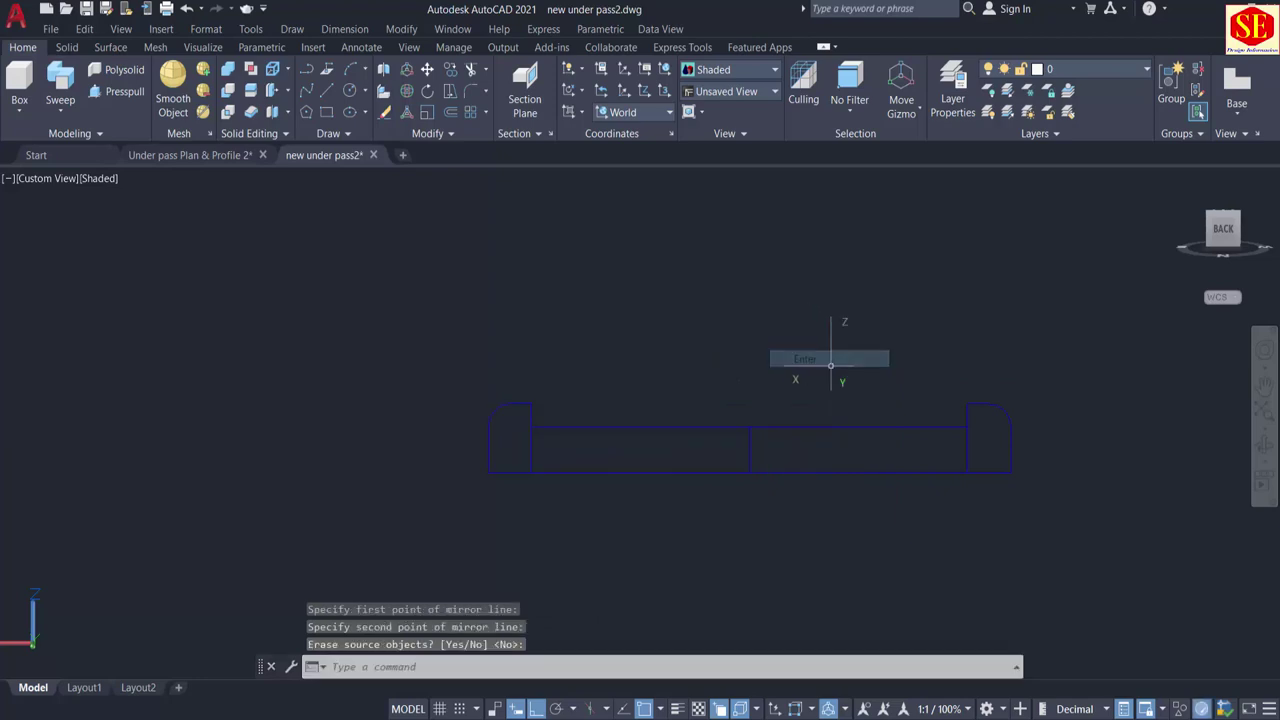
key(Escape)
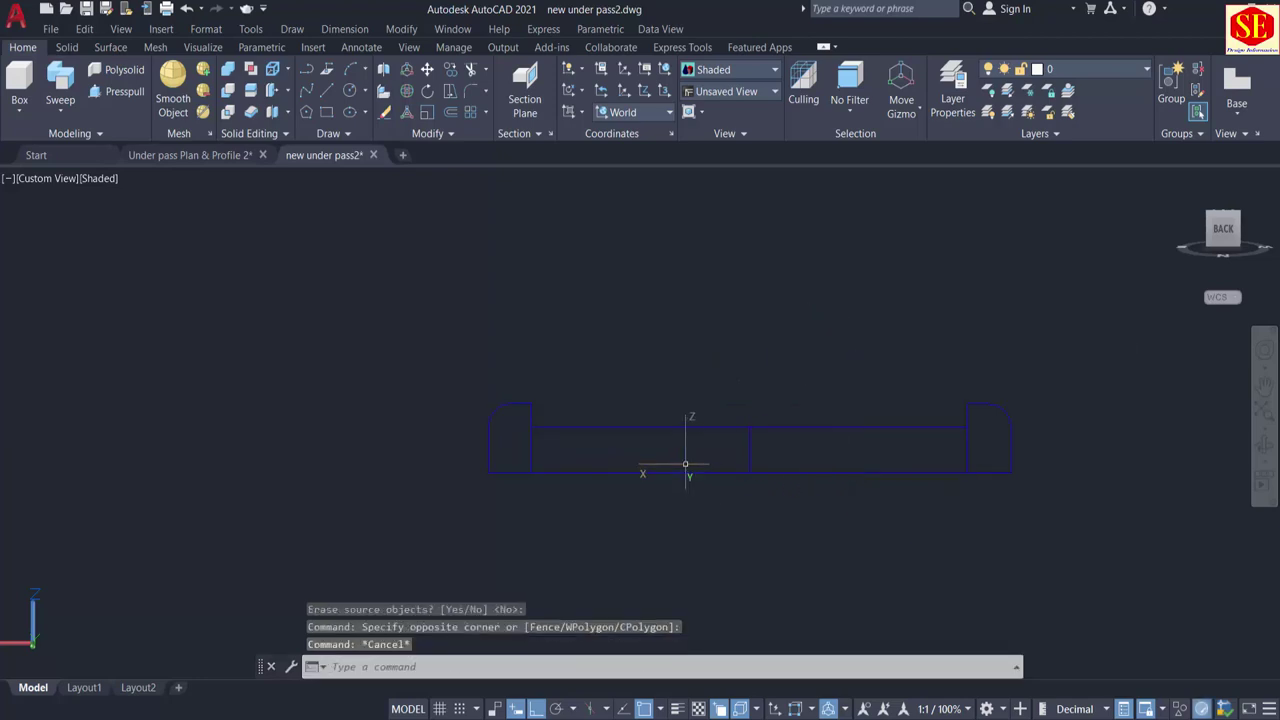
Step: Copy the mirrored rounded and strip profiles by the strip's outer lower corner onto the end corner of the slab's opposite edge
text(co)
key(Return)
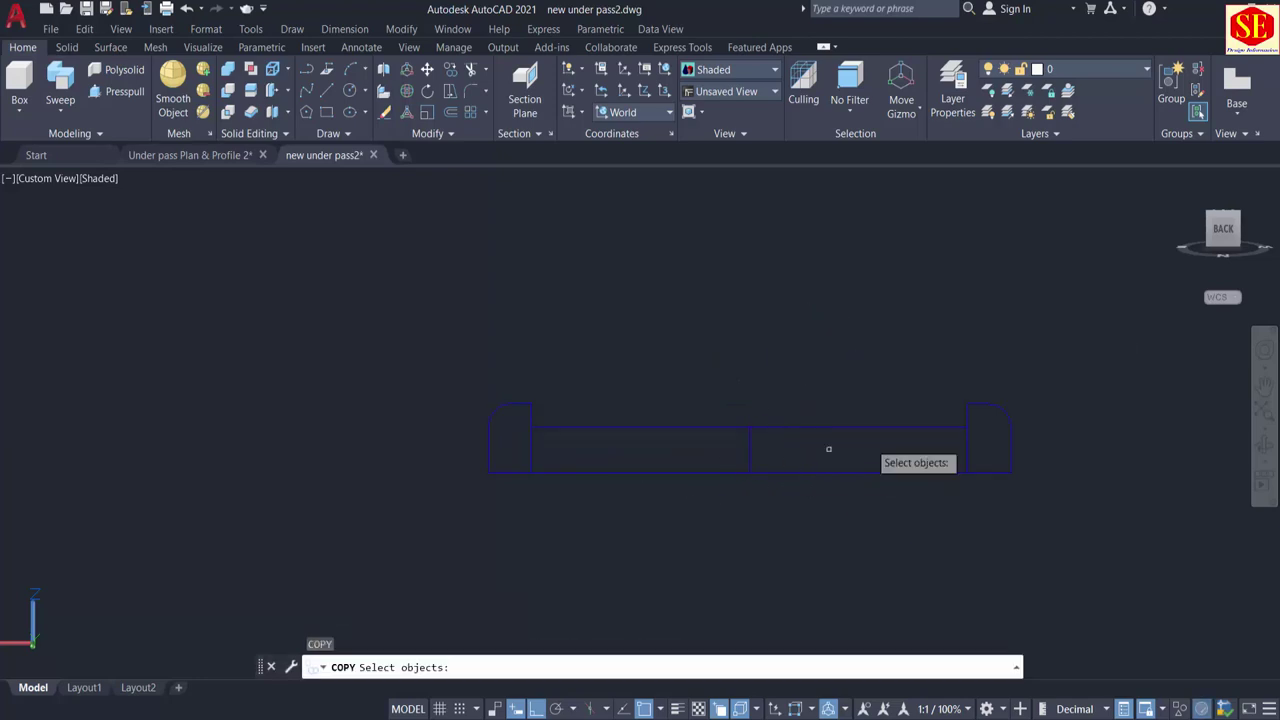
click(1035, 351)
click(749, 525)
key(Return)
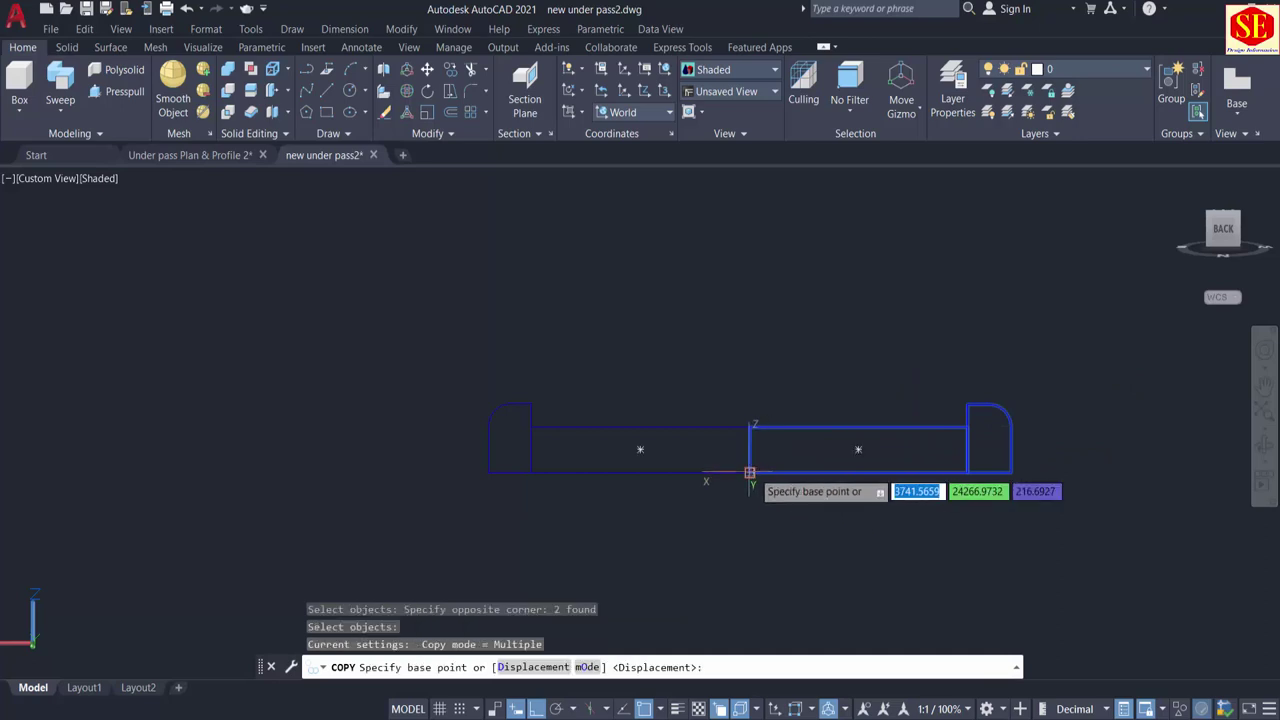
click(749, 472)
scroll(962, 440, down, 8)
scroll(827, 436, up, 3)
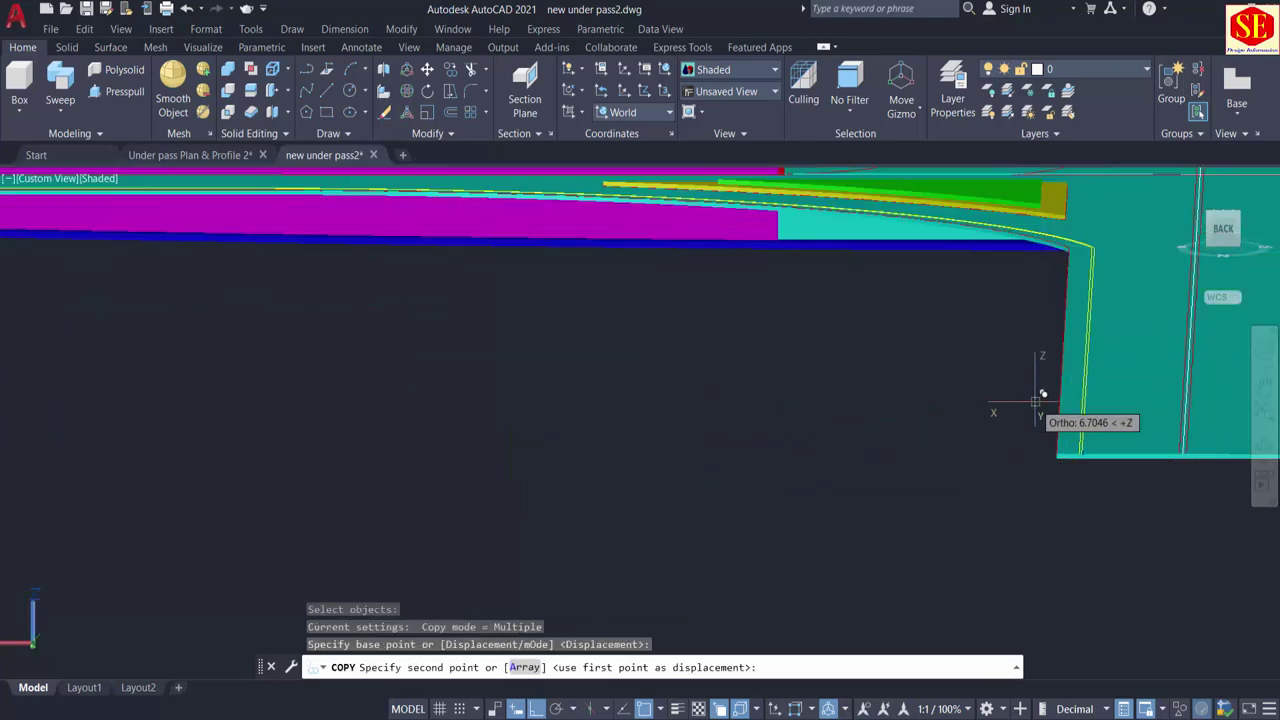
scroll(1040, 400, up, 3)
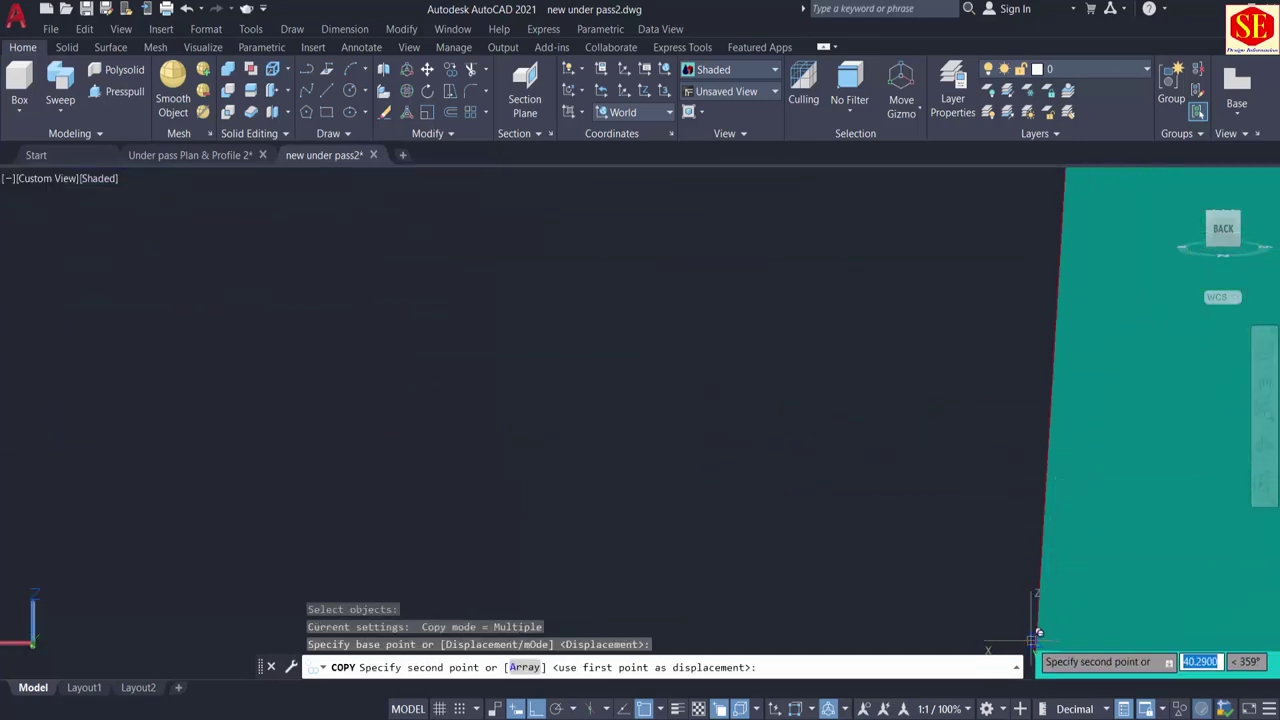
middle_drag(1026, 630, 947, 461)
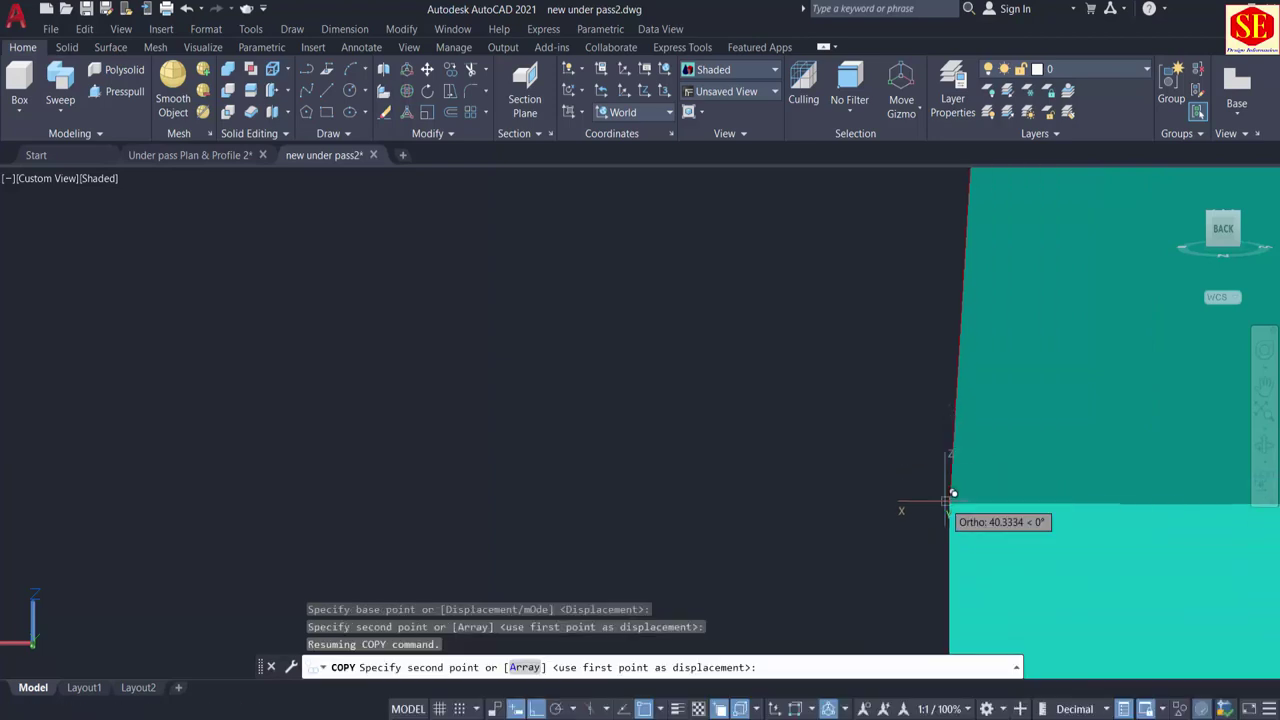
click(956, 493)
middle_drag(566, 493, 385, 473)
key(Escape)
Step: Erase the short leftover blue line beside the rounded profile at the slab end
shift+middle_drag(658, 489, 658, 489)
middle_drag(537, 507, 476, 522)
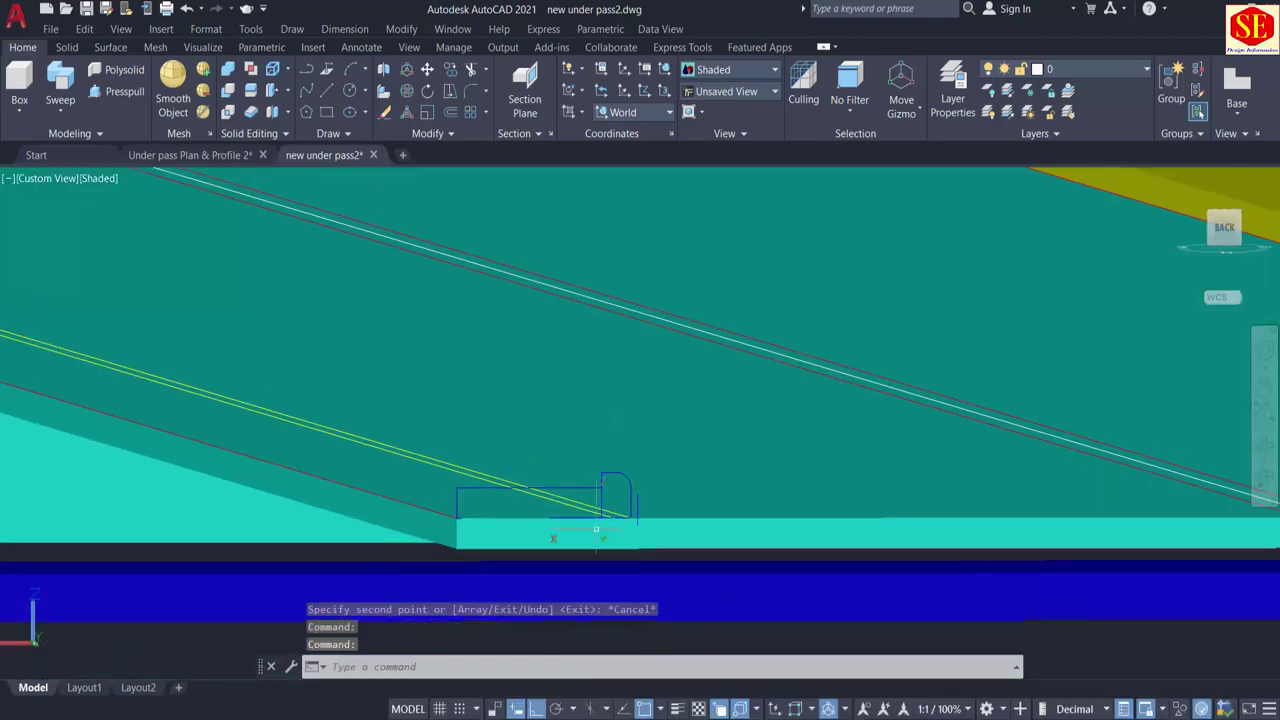
scroll(599, 531, up, 3)
click(716, 464)
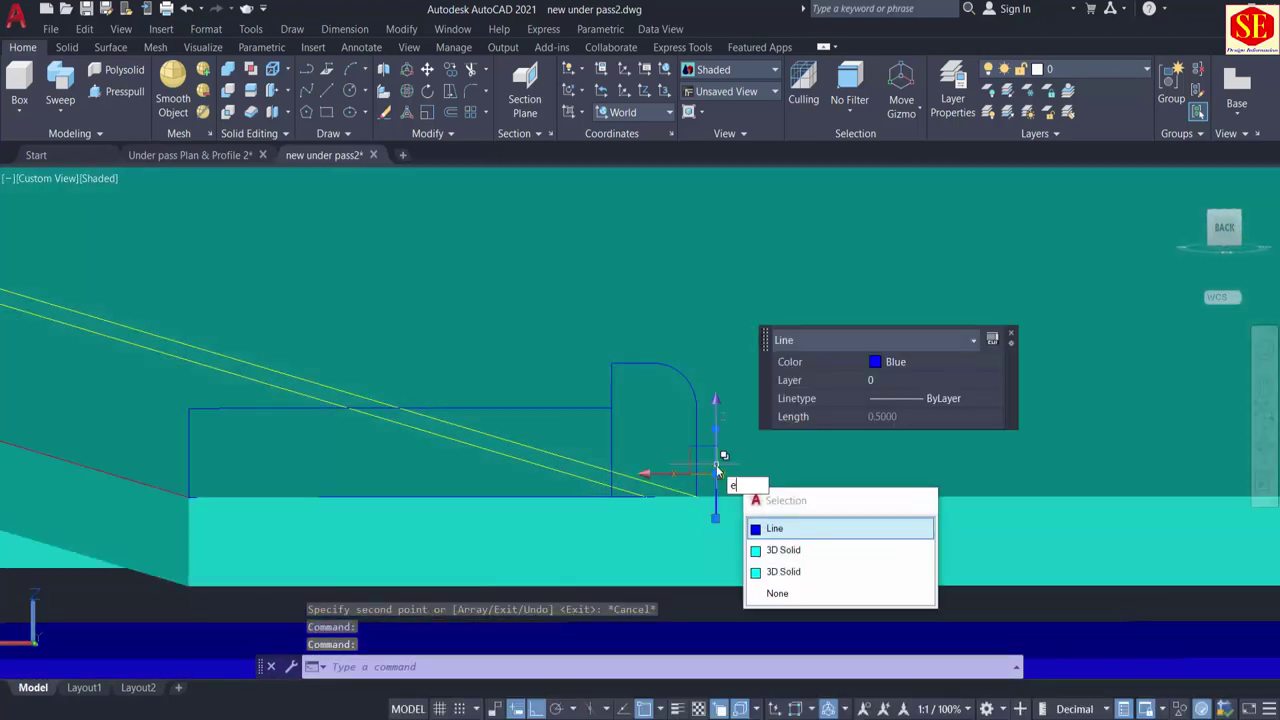
text(e)
key(Return)
scroll(750, 486, down, 2)
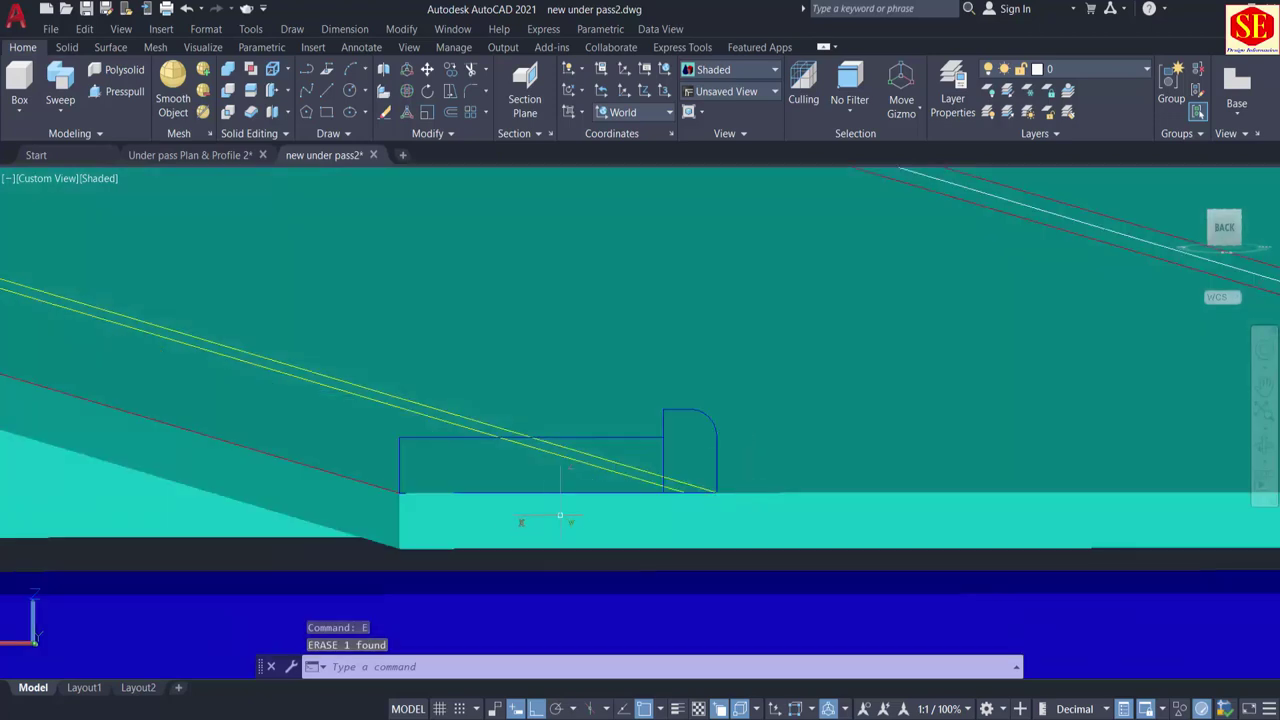
Step: Sweep the rectangular strip profile along the slab's outer edge line, with its outer lower corner as base point and perpendicular alignment set to No
shift+middle_drag(560, 517, 420, 390)
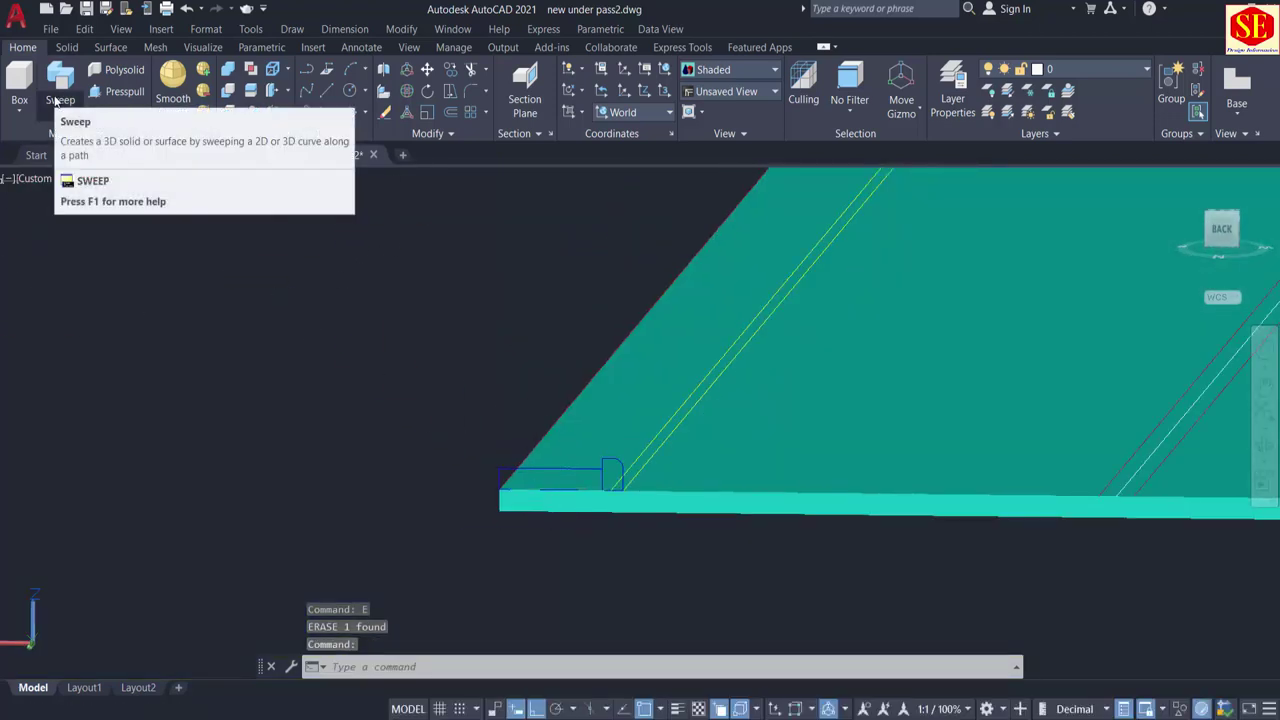
click(62, 250)
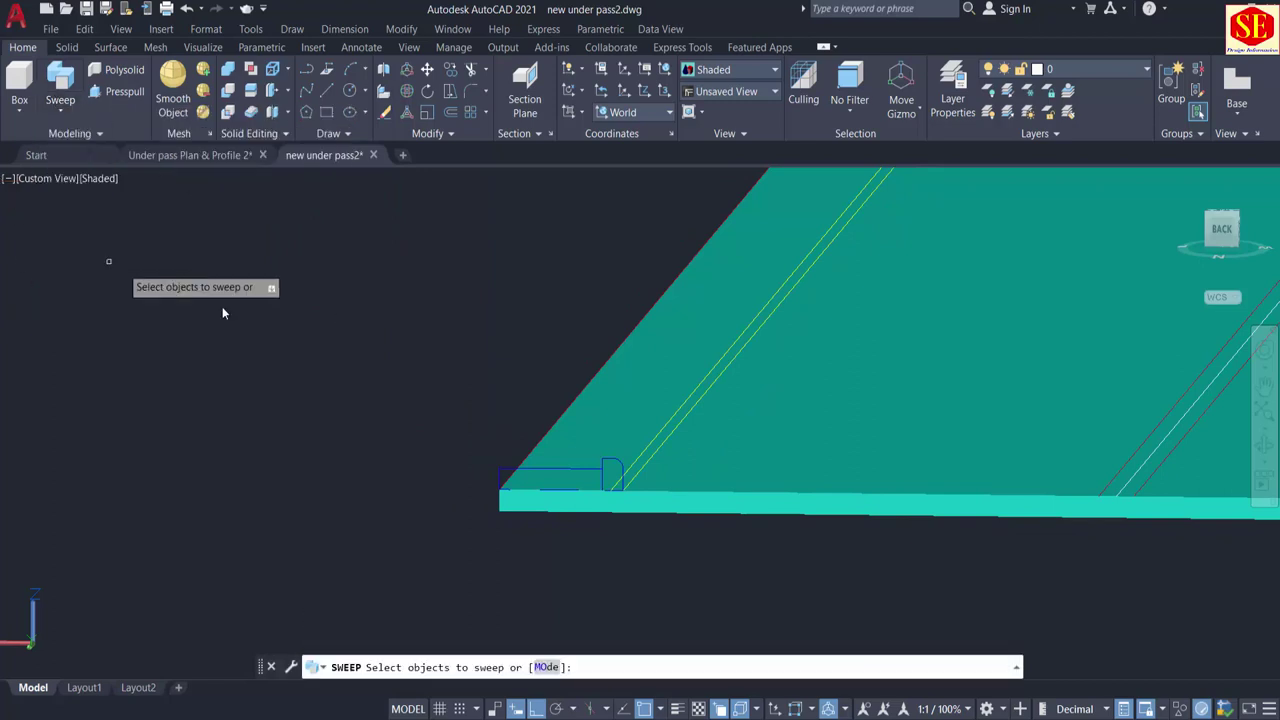
scroll(475, 462, up, 3)
click(549, 483)
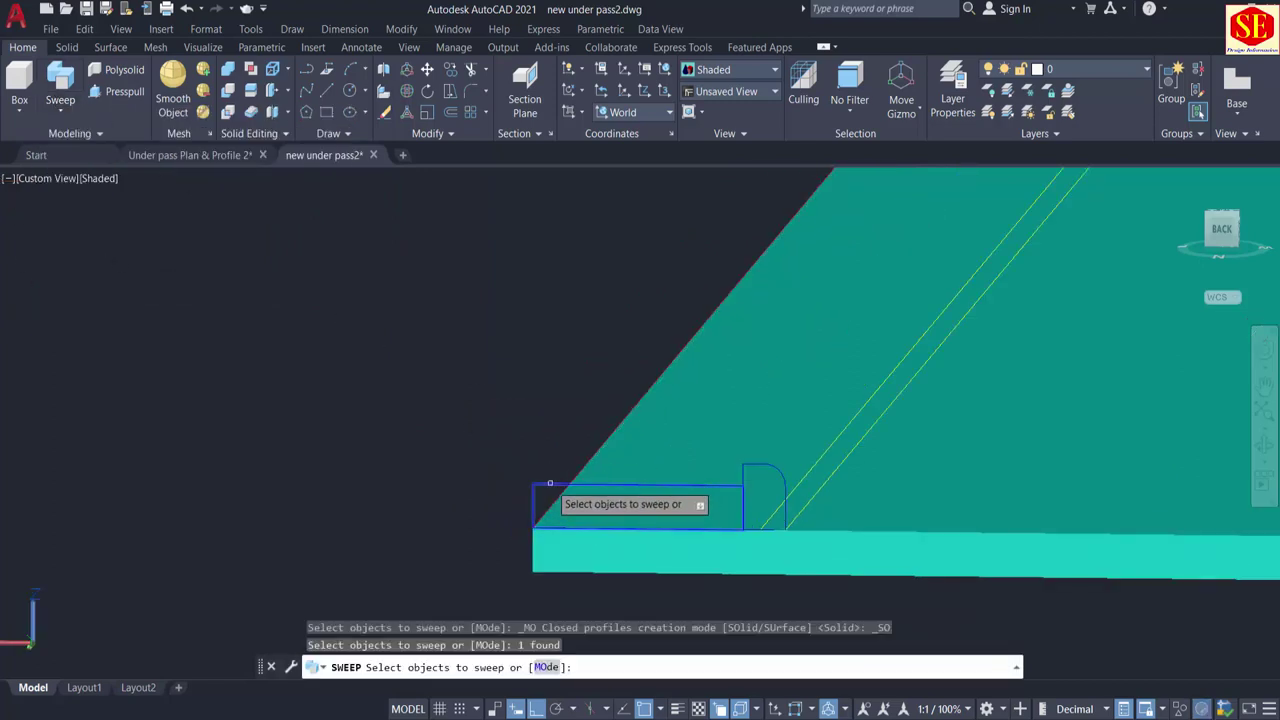
right_click(431, 494)
click(446, 501)
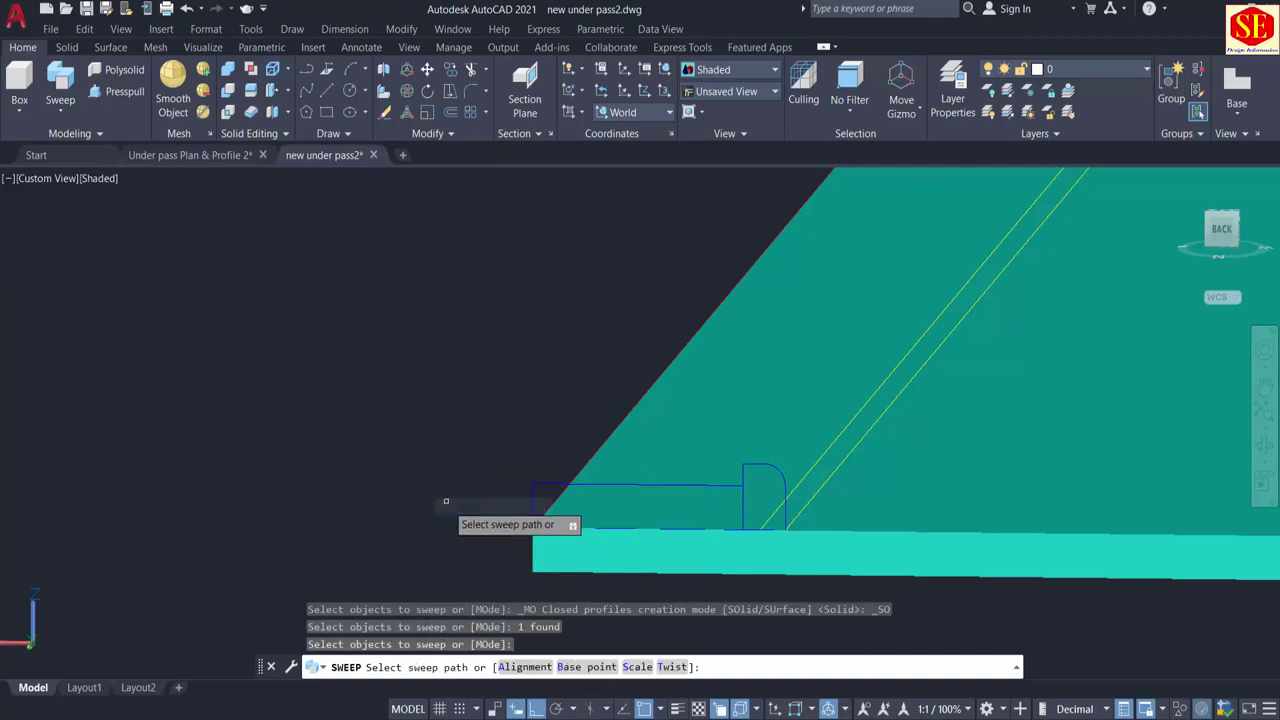
click(584, 667)
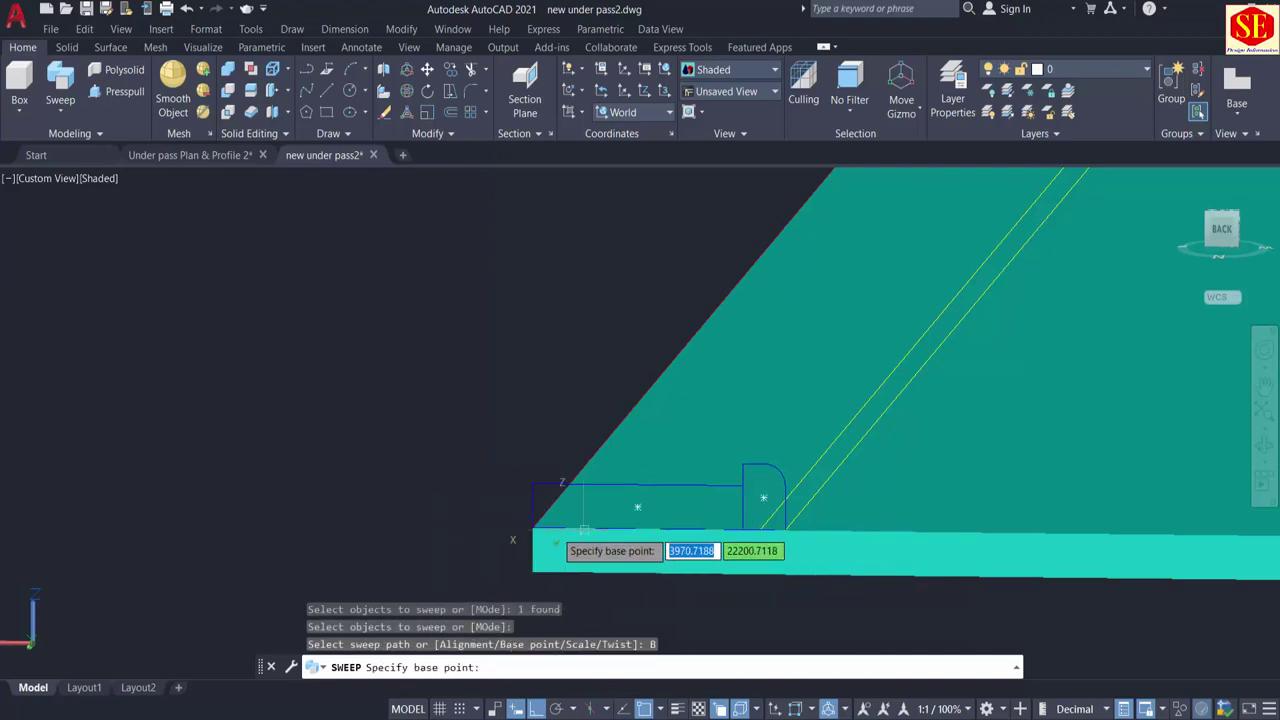
click(532, 528)
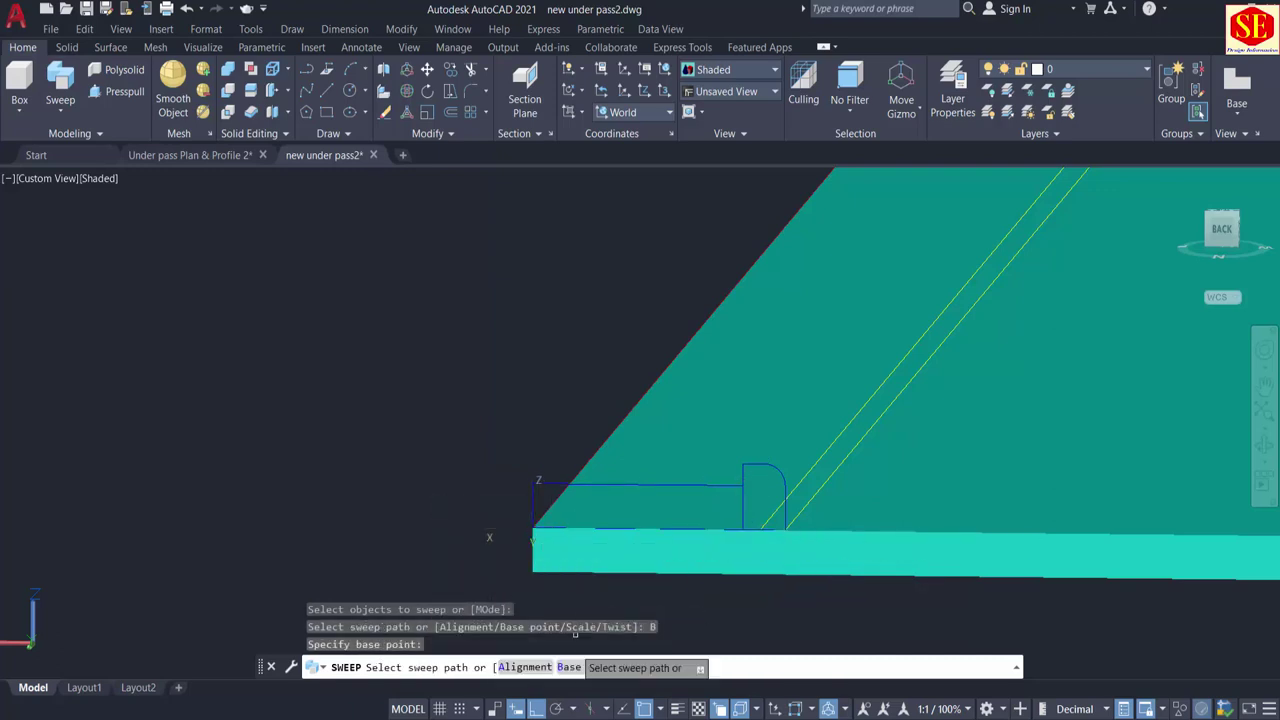
click(524, 667)
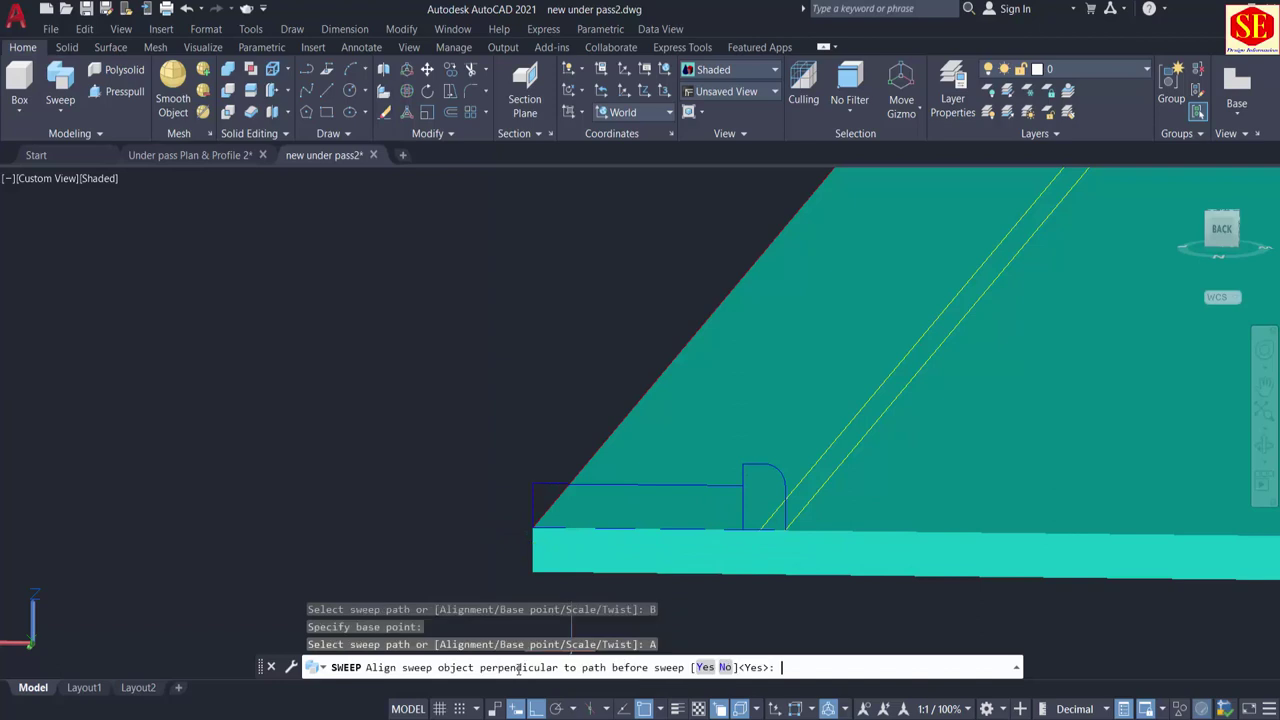
click(725, 667)
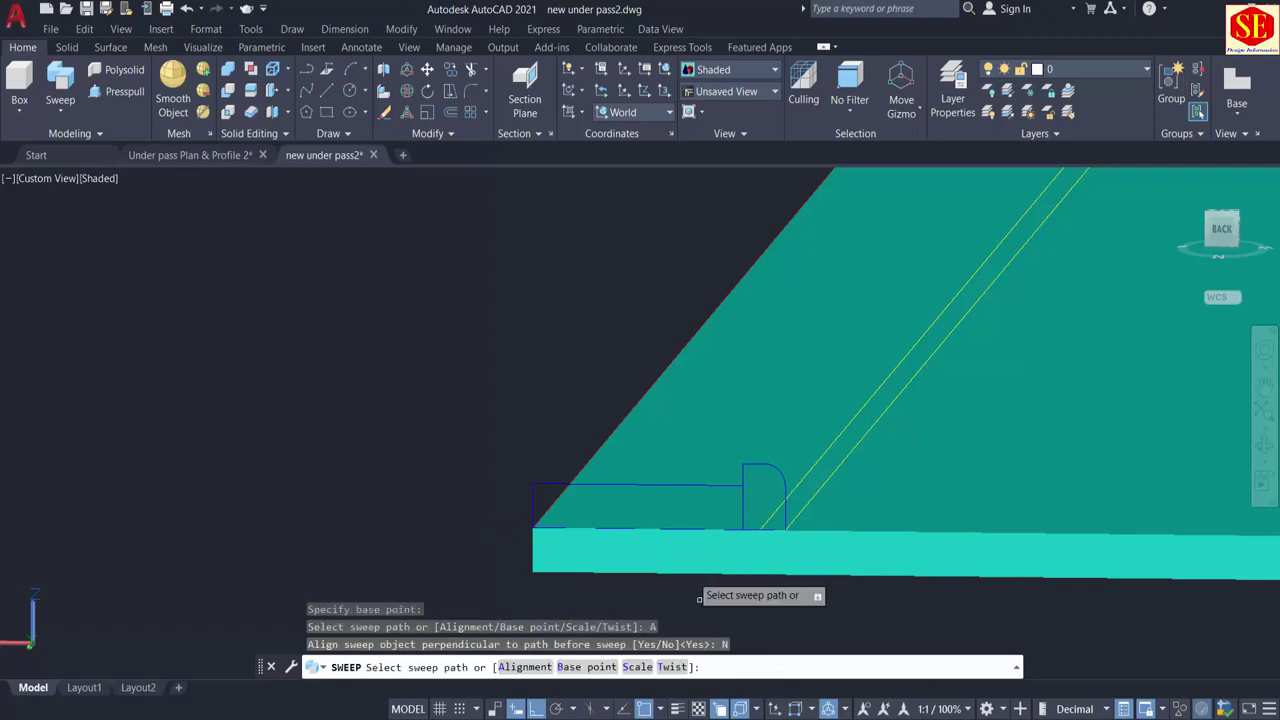
click(713, 311)
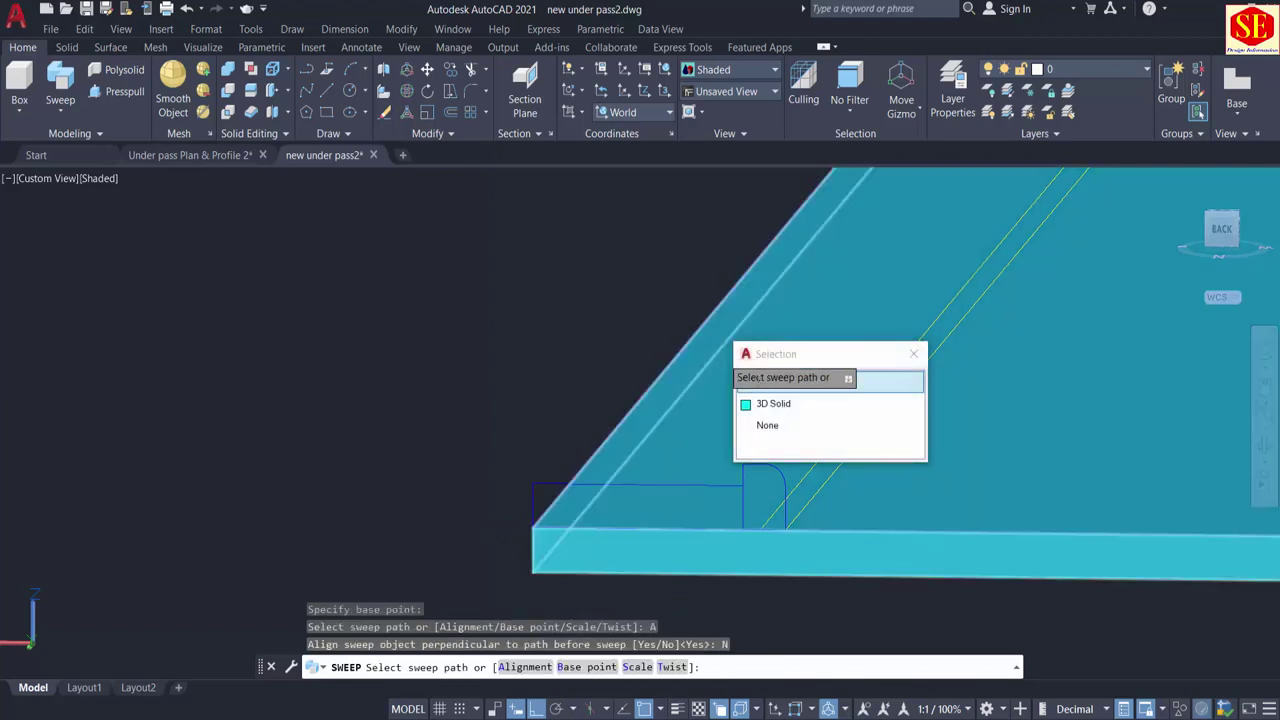
click(755, 386)
scroll(378, 446, down, 2)
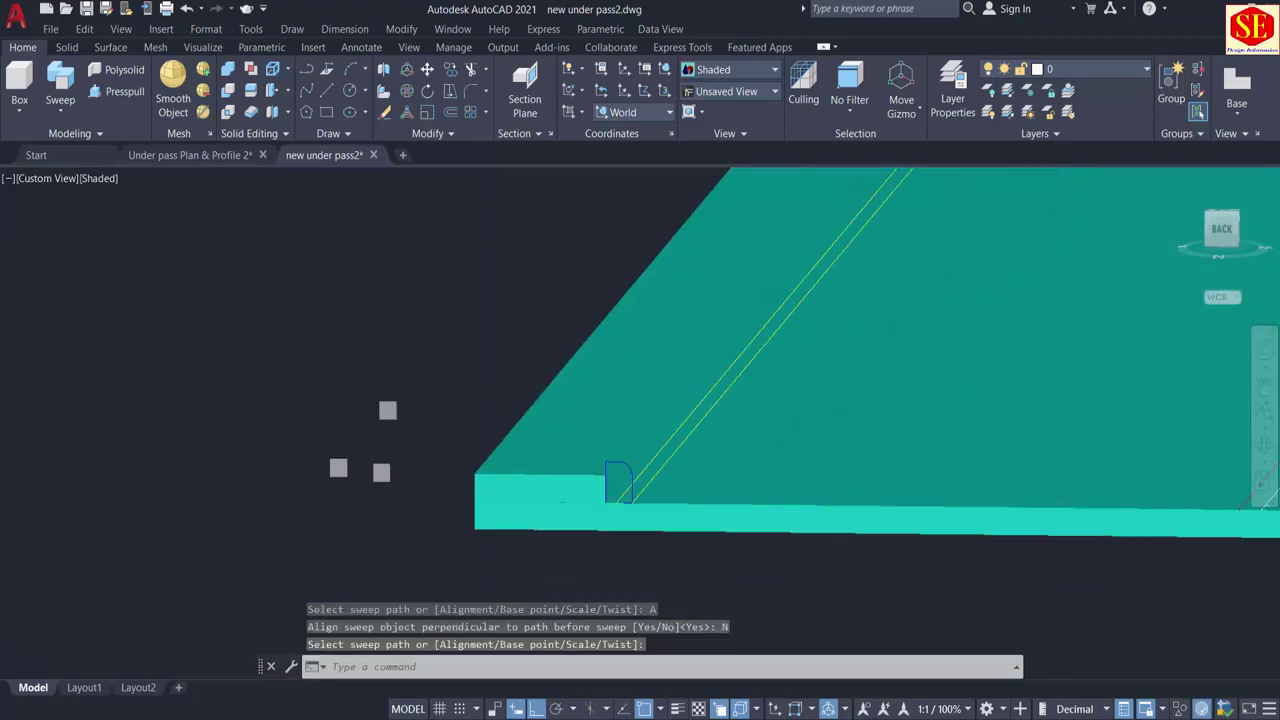
Step: Sweep the rounded curb profile along the adjacent yellow line, with its road-side lower corner as base point and perpendicular alignment set to No
scroll(603, 548, up, 4)
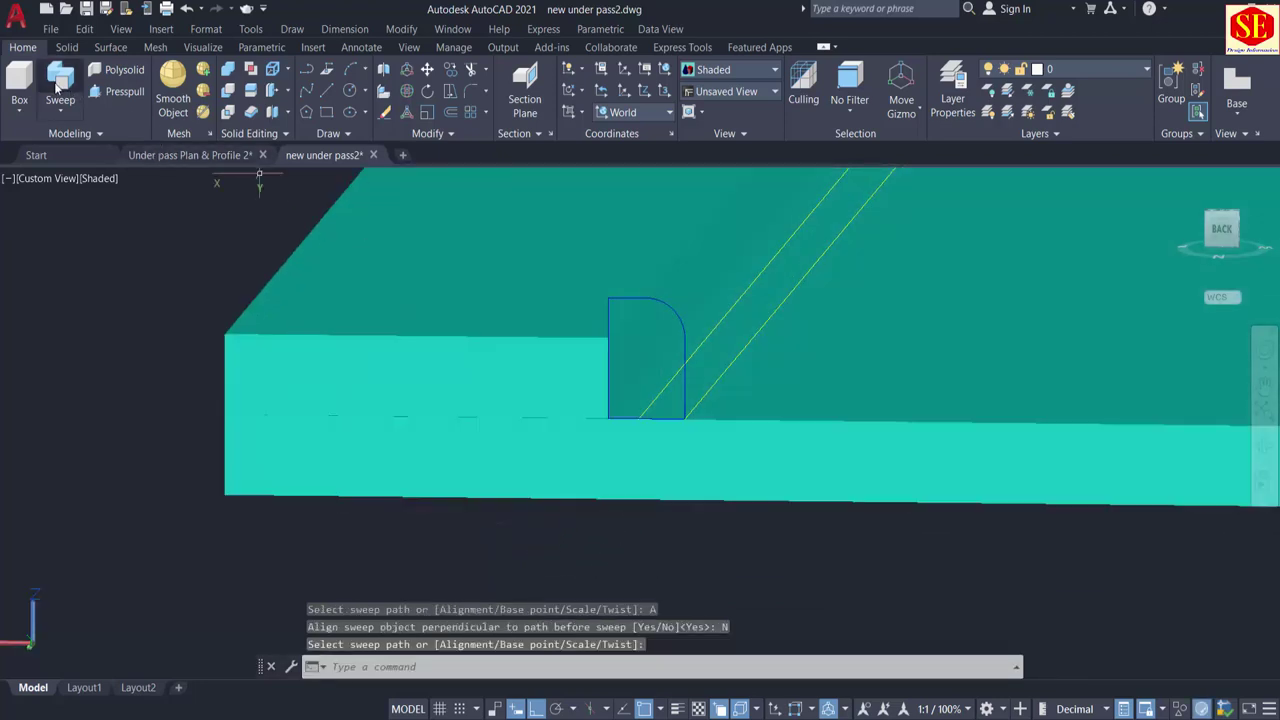
click(58, 84)
scroll(640, 340, up, 2)
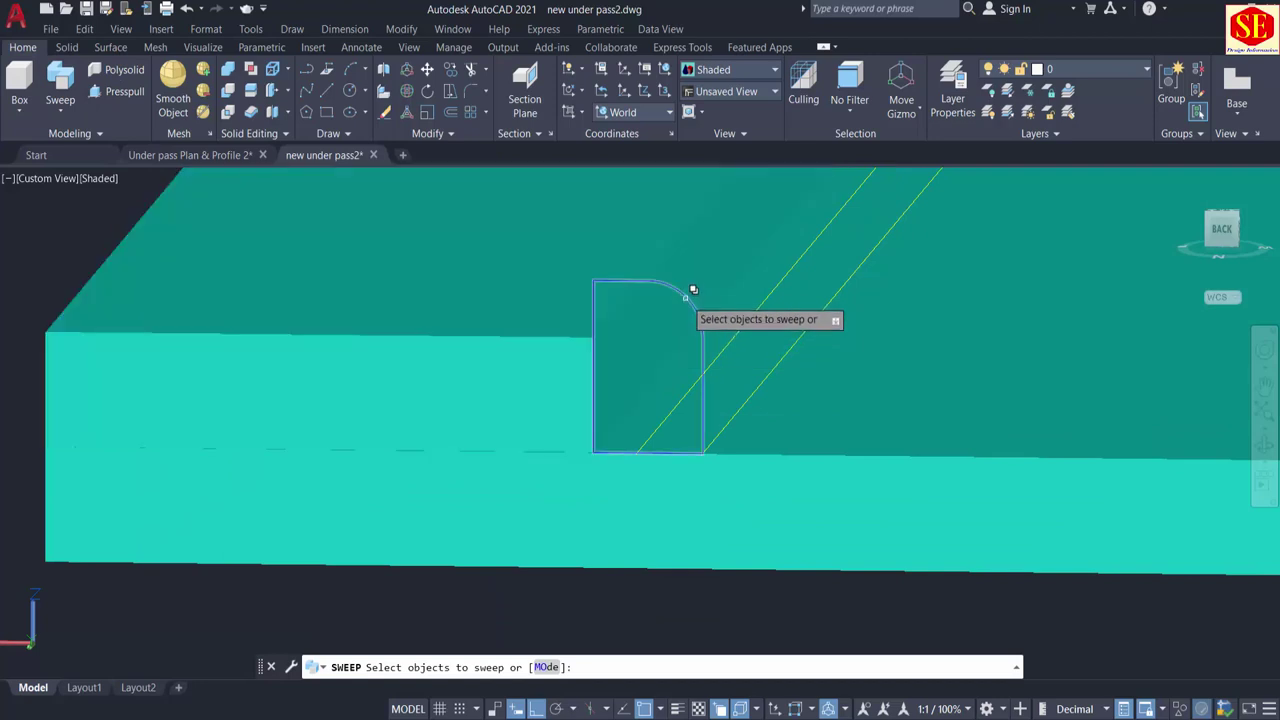
click(686, 297)
click(742, 358)
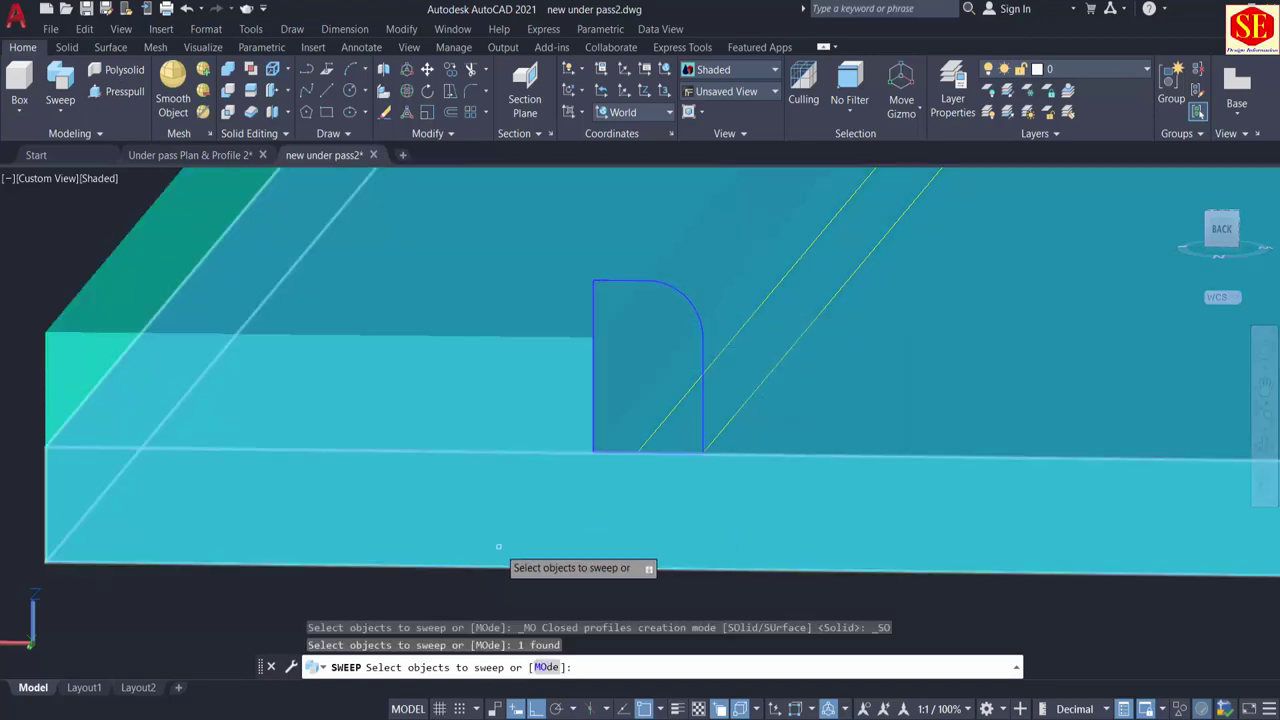
right_click(488, 581)
click(506, 590)
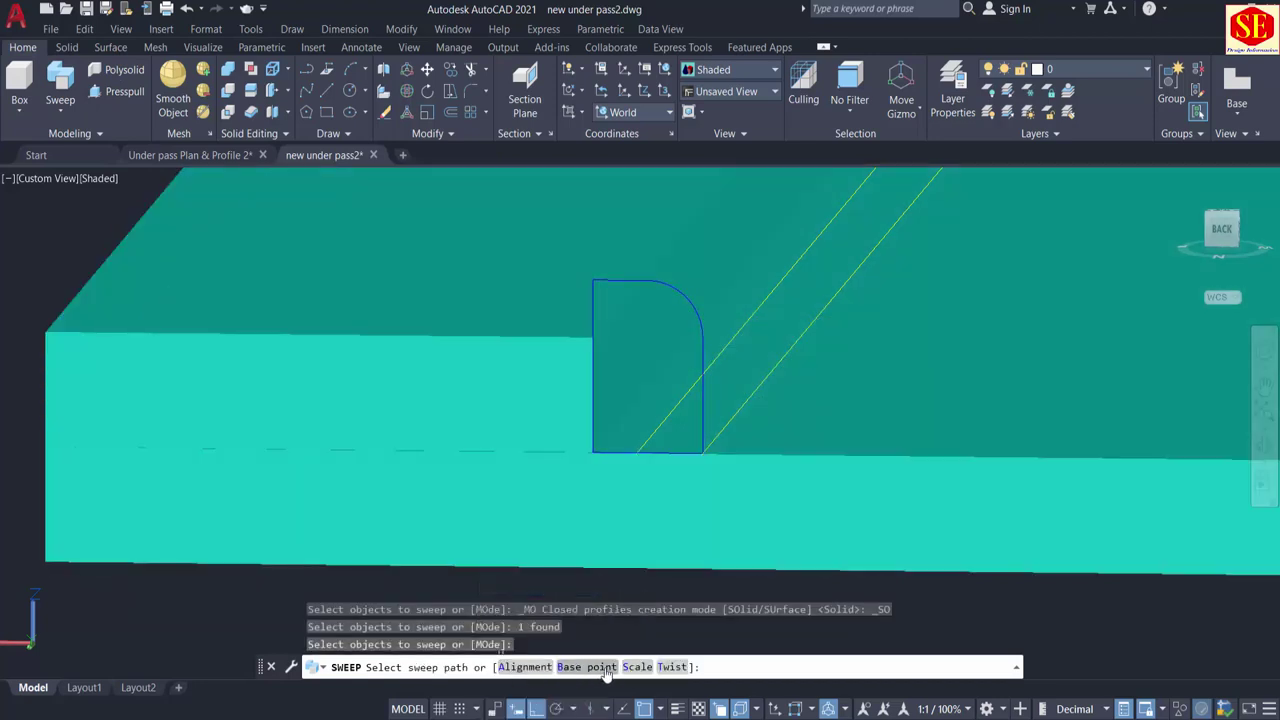
click(600, 667)
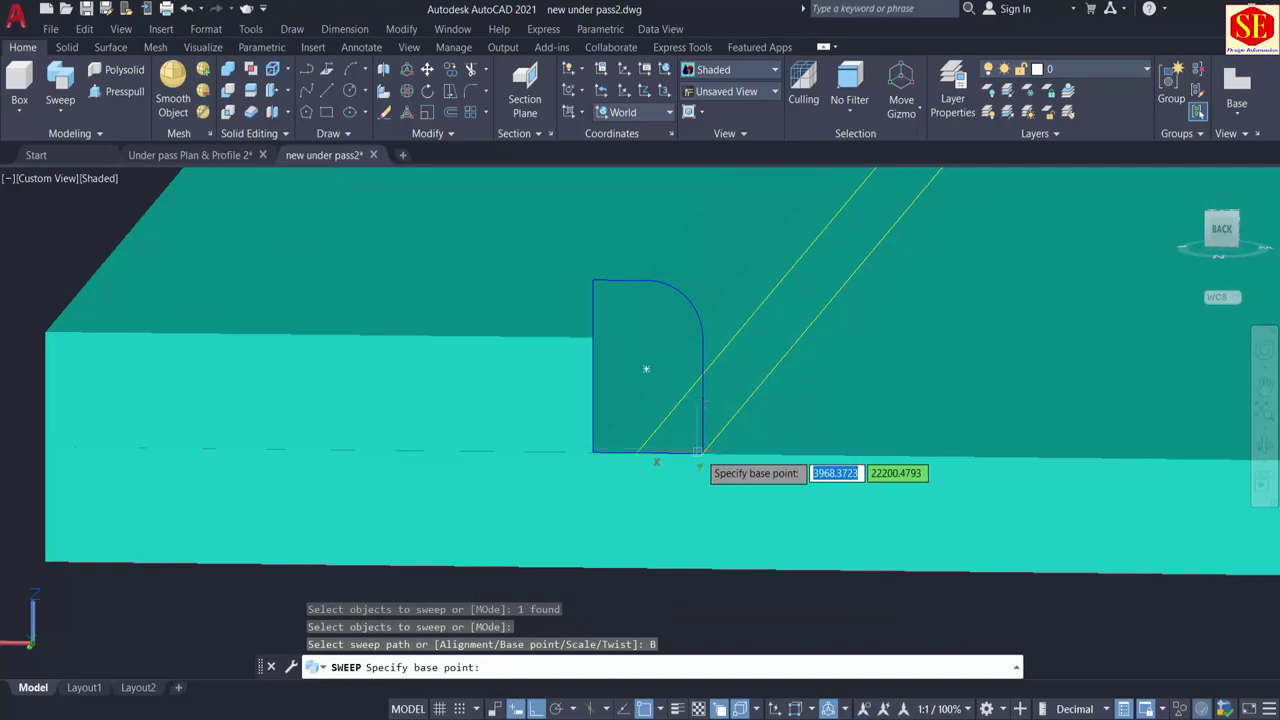
click(701, 452)
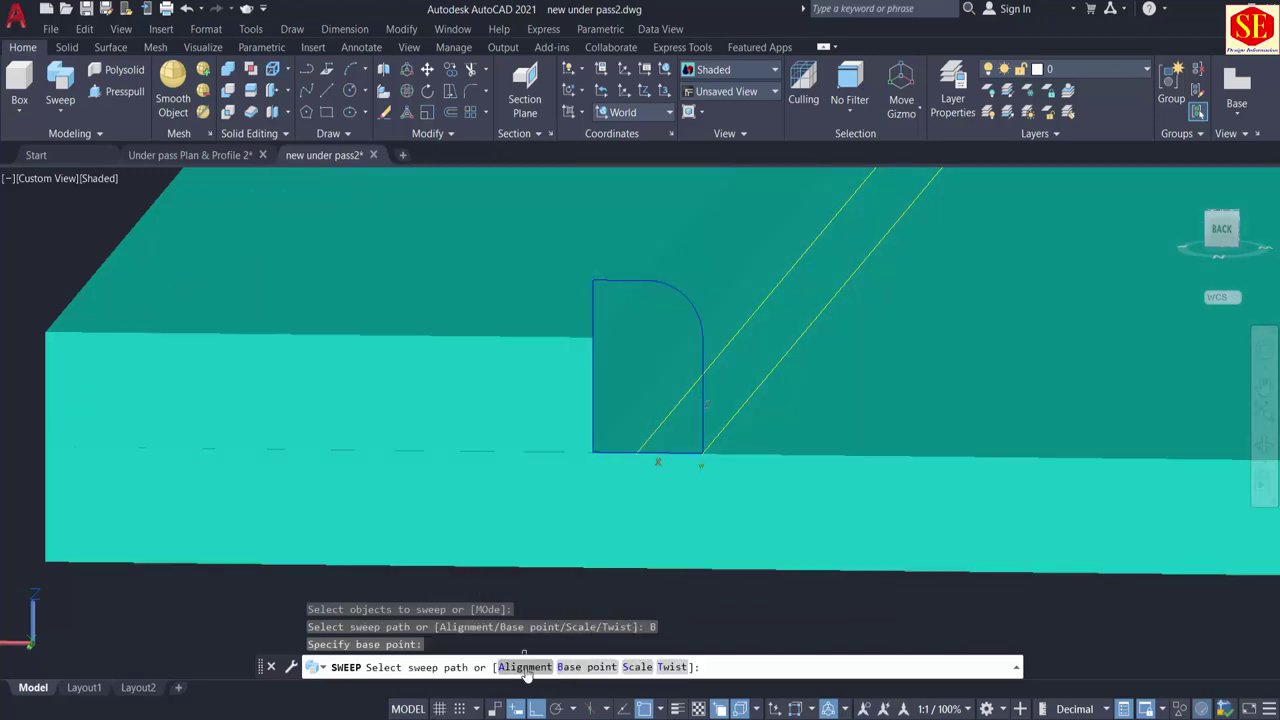
click(523, 667)
click(726, 667)
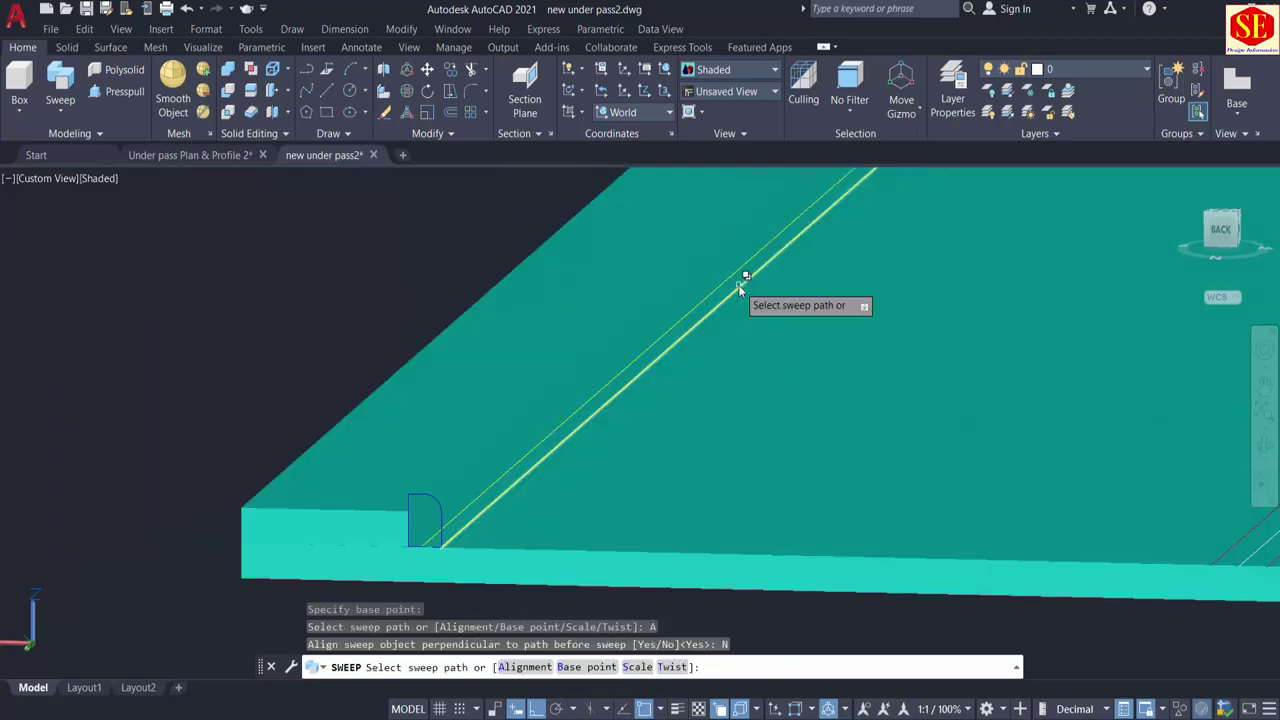
click(742, 283)
click(797, 349)
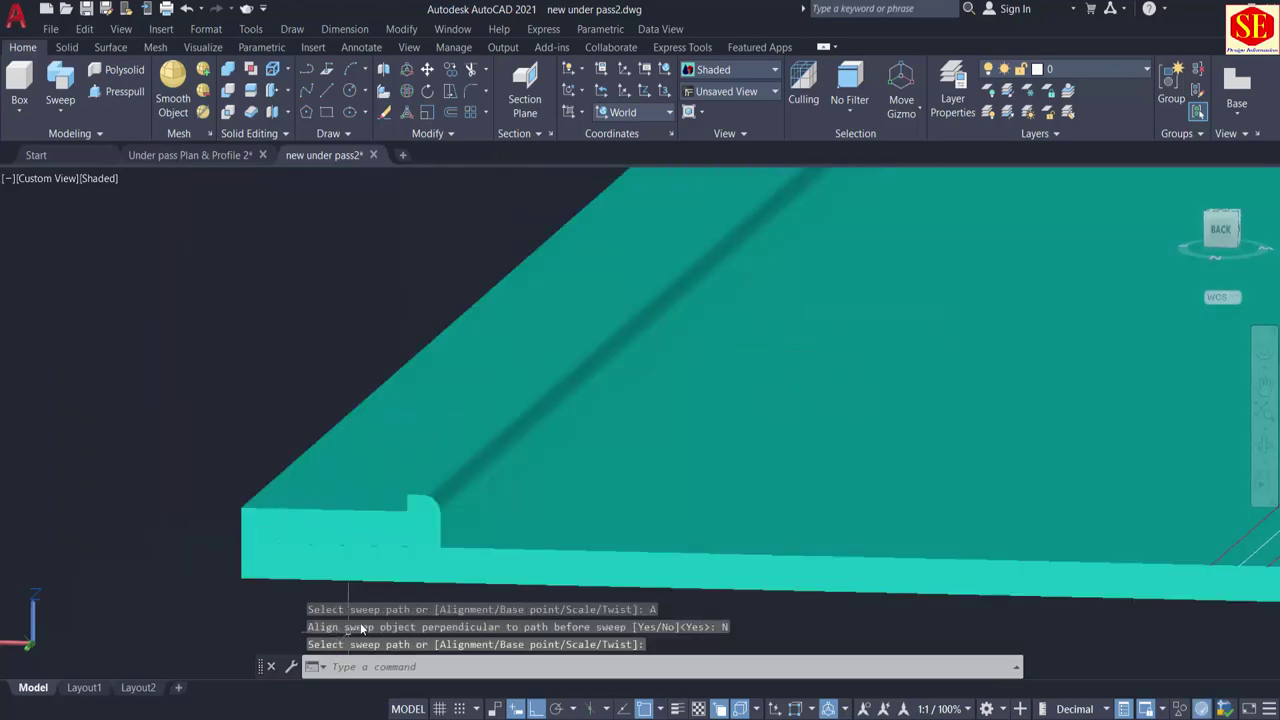
Step: Set the color of the newly swept strip solid to Yellow
middle_drag(361, 628, 343, 517)
click(341, 518)
click(500, 417)
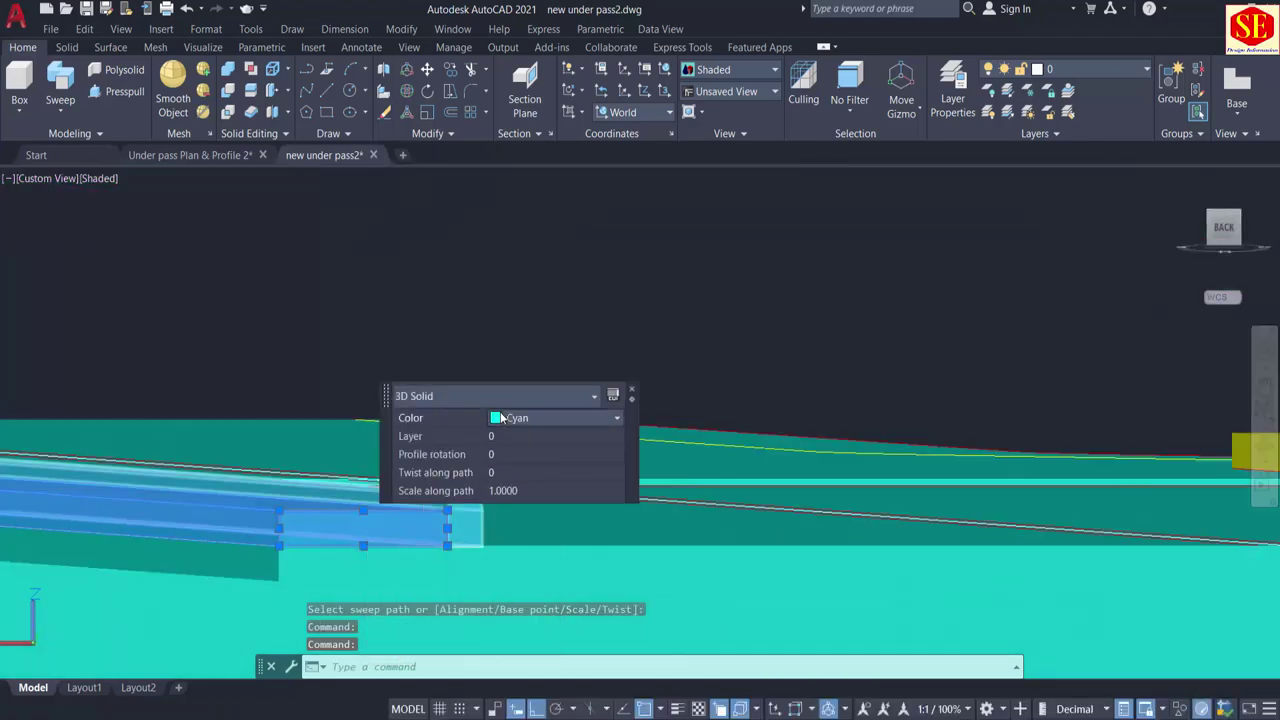
click(503, 418)
click(515, 474)
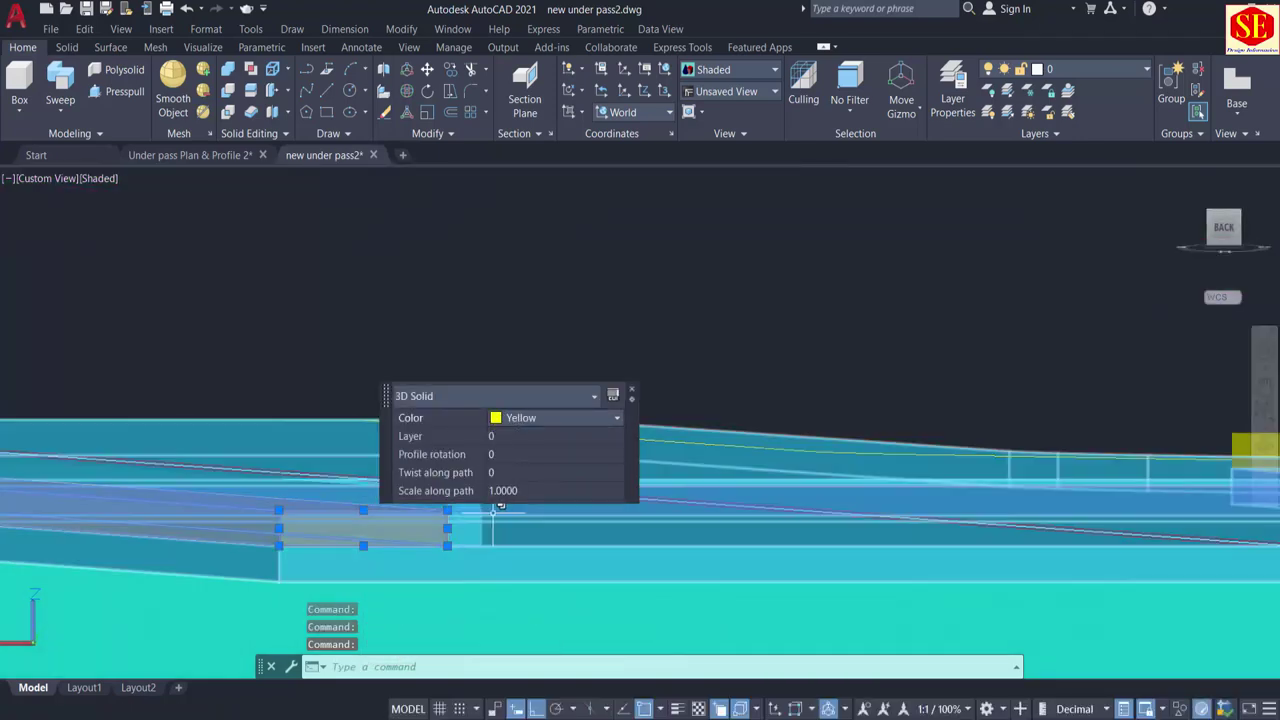
key(Escape)
Step: Set the color of the newly swept rounded curb solid to Red
scroll(430, 500, up, 2)
click(433, 487)
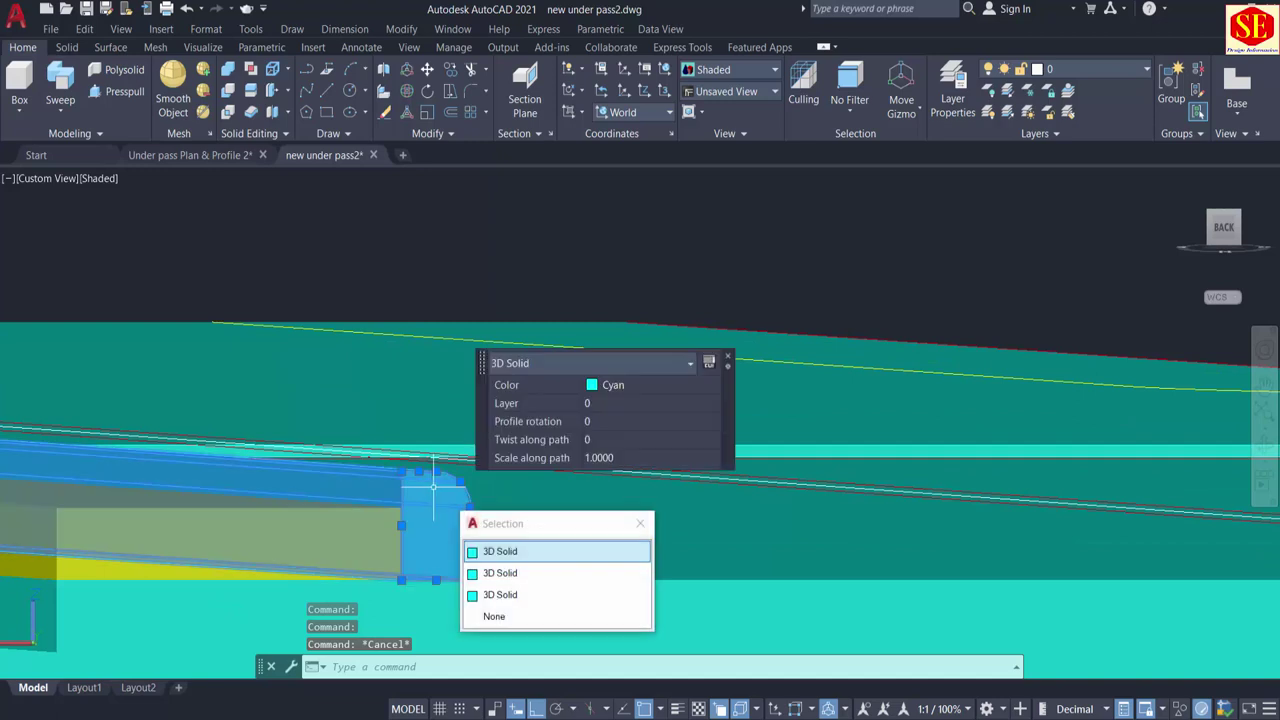
click(623, 385)
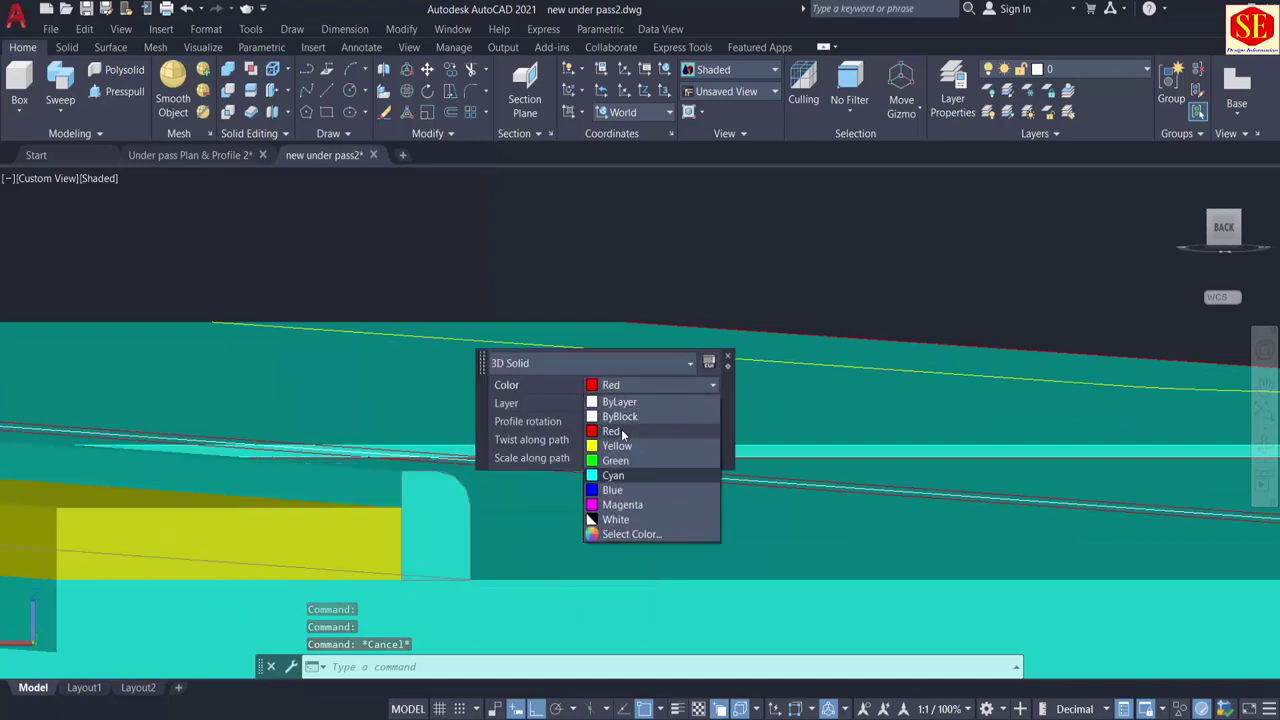
click(622, 433)
key(Escape)
Step: Review the colored curb and strip around the interchange arm and save the drawing
scroll(462, 470, down, 2)
middle_drag(626, 486, 529, 497)
scroll(590, 478, down, 4)
middle_drag(460, 530, 762, 293)
scroll(706, 323, down, 2)
middle_drag(376, 318, 400, 339)
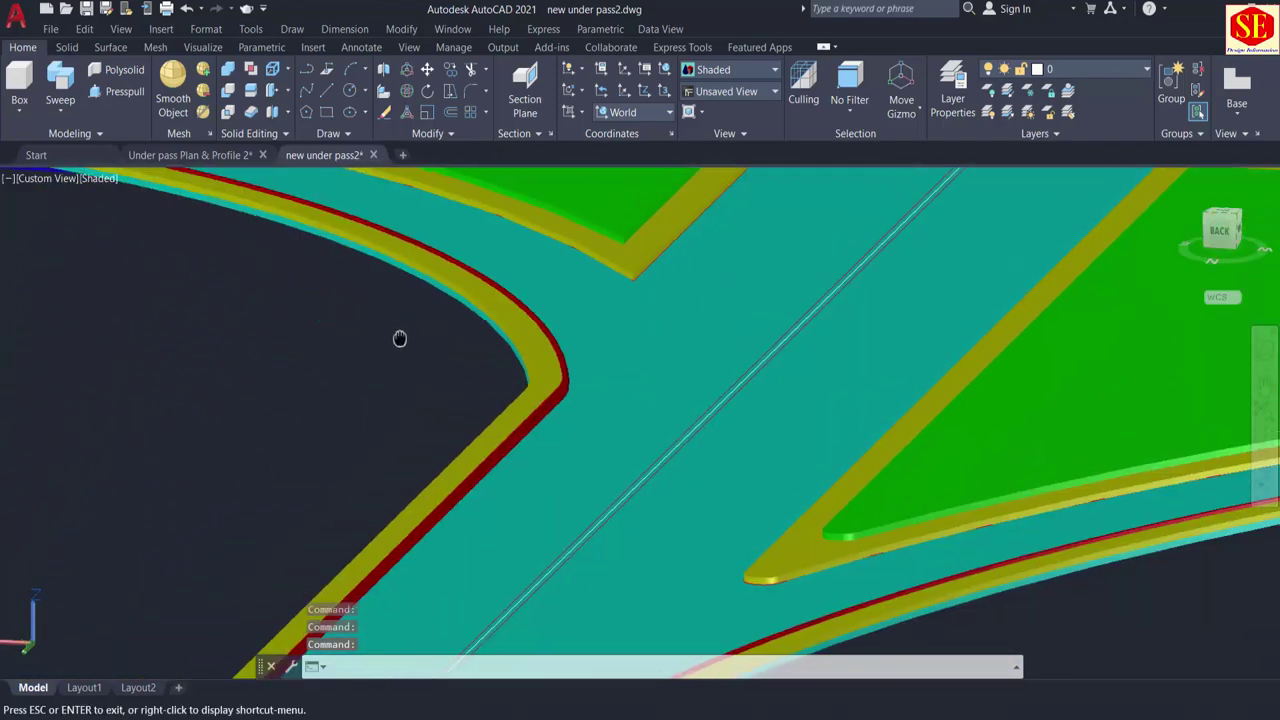
key(Escape)
scroll(600, 471, down, 6)
key(ctrl+s)
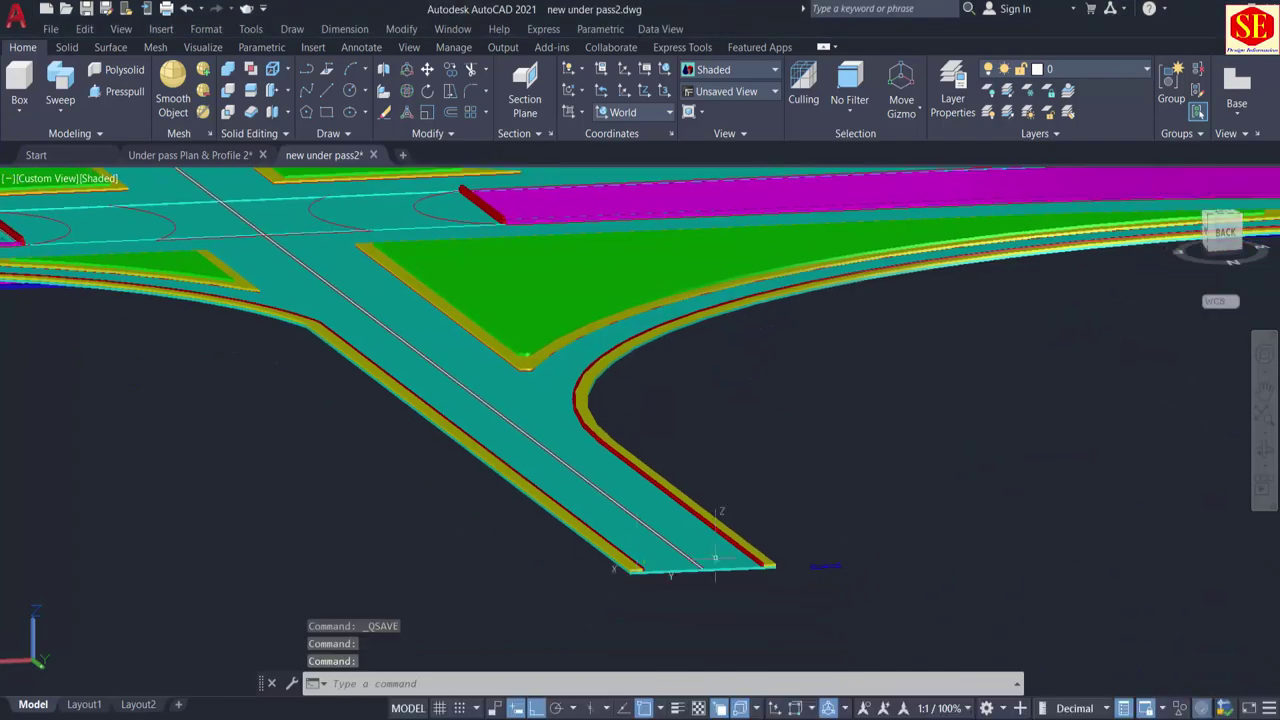
Step: Copy both mirrored pairs of curb and strip profiles from beside the finished road end to the centerline end of another road arm
scroll(677, 400, up, 4)
text(c)
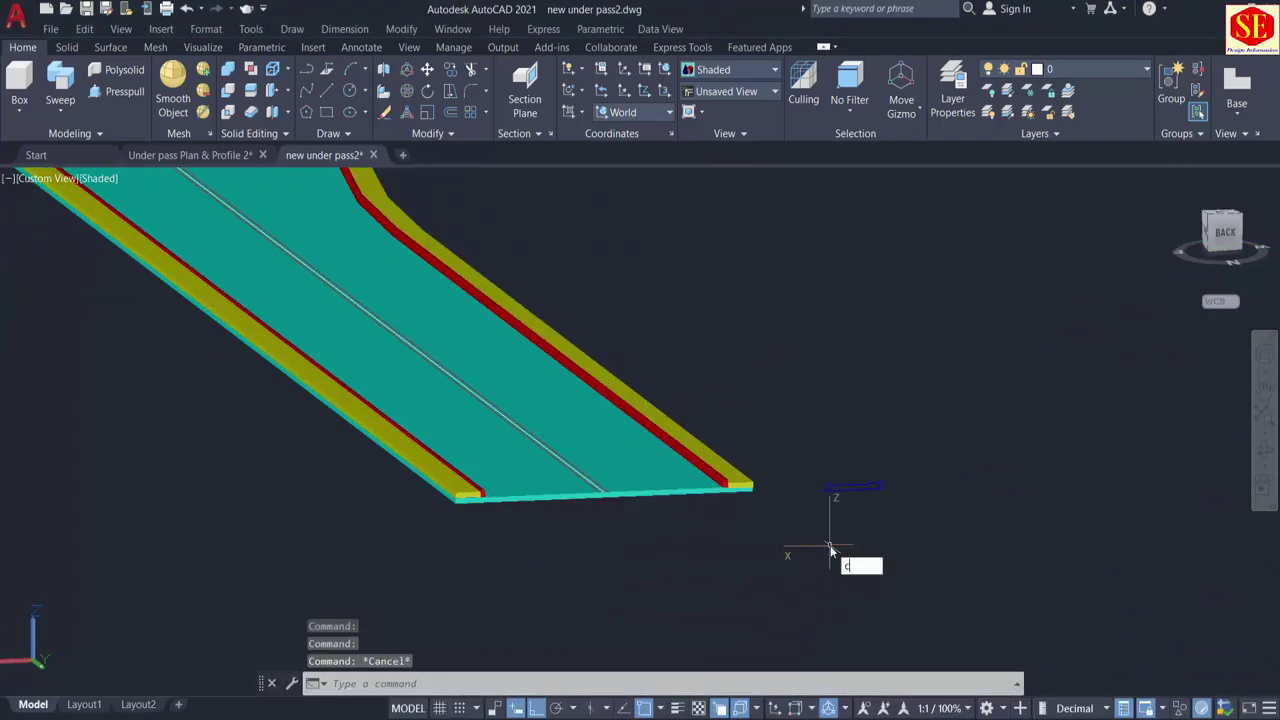
text(o)
key(Return)
click(899, 470)
click(839, 506)
key(Return)
click(854, 489)
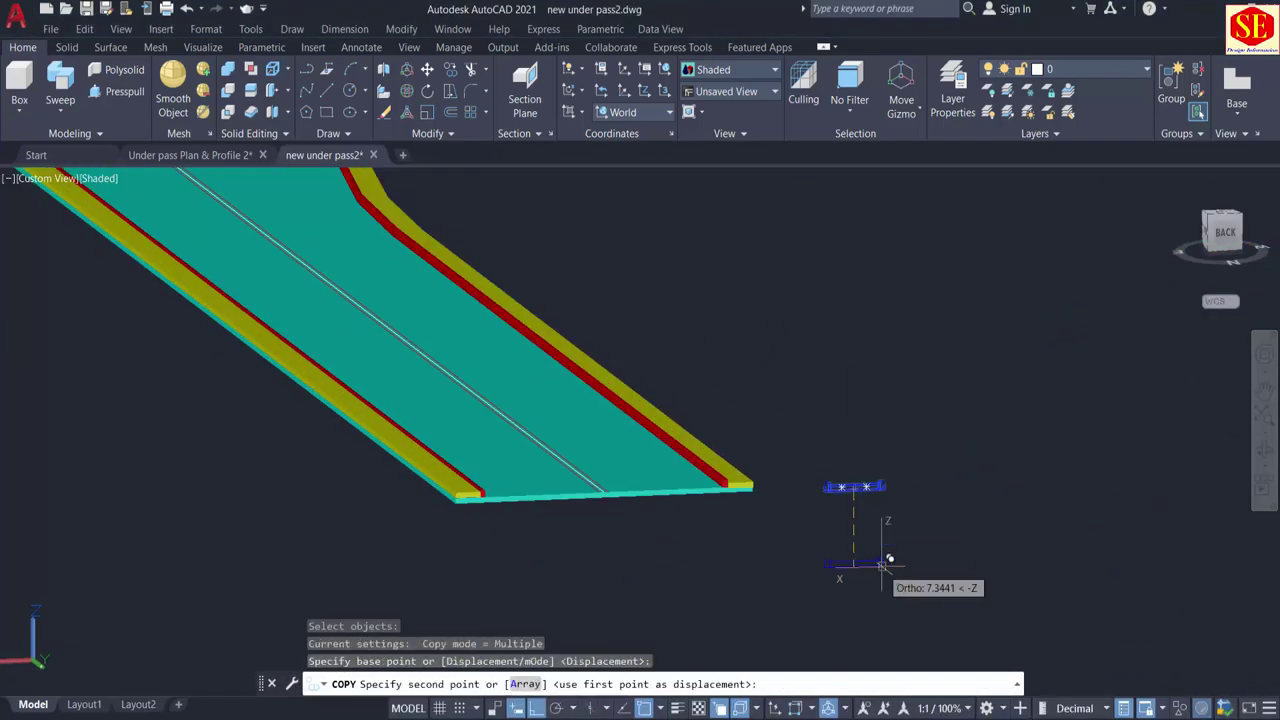
scroll(673, 420, down, 4)
click(634, 449)
key(Escape)
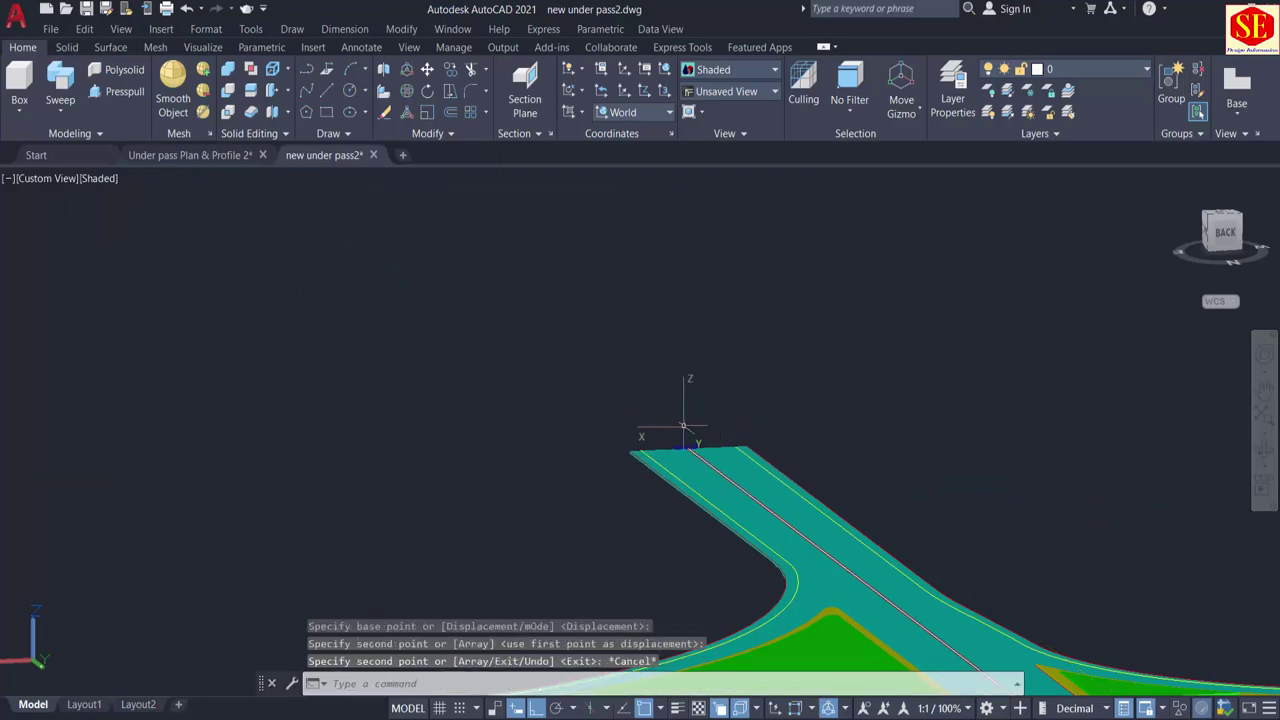
Step: Examine the copied profiles from the front at the end of the unfinished road arm
shift+middle_drag(689, 391, 921, 481)
scroll(640, 436, up, 5)
middle_drag(712, 455, 745, 539)
scroll(750, 570, up, 5)
scroll(745, 540, down, 2)
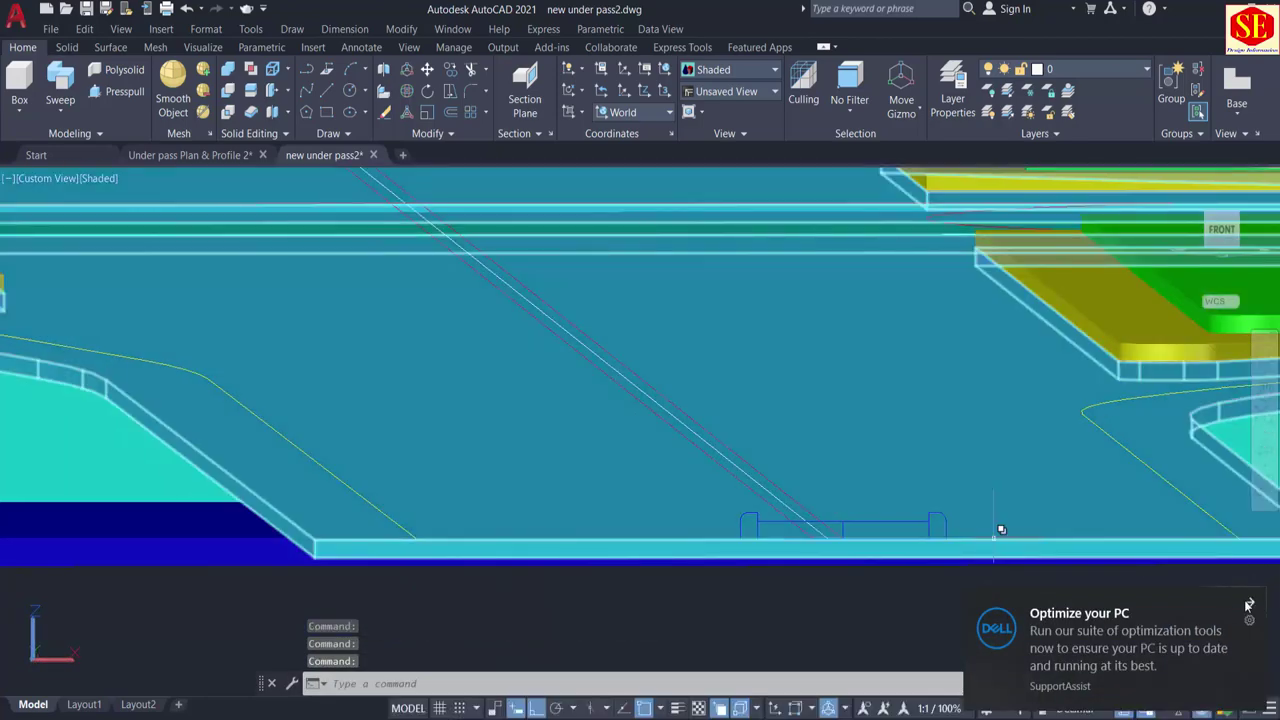
scroll(687, 603, down, 4)
scroll(687, 603, up, 3)
shift+middle_drag(700, 563, 664, 520)
scroll(662, 500, up, 3)
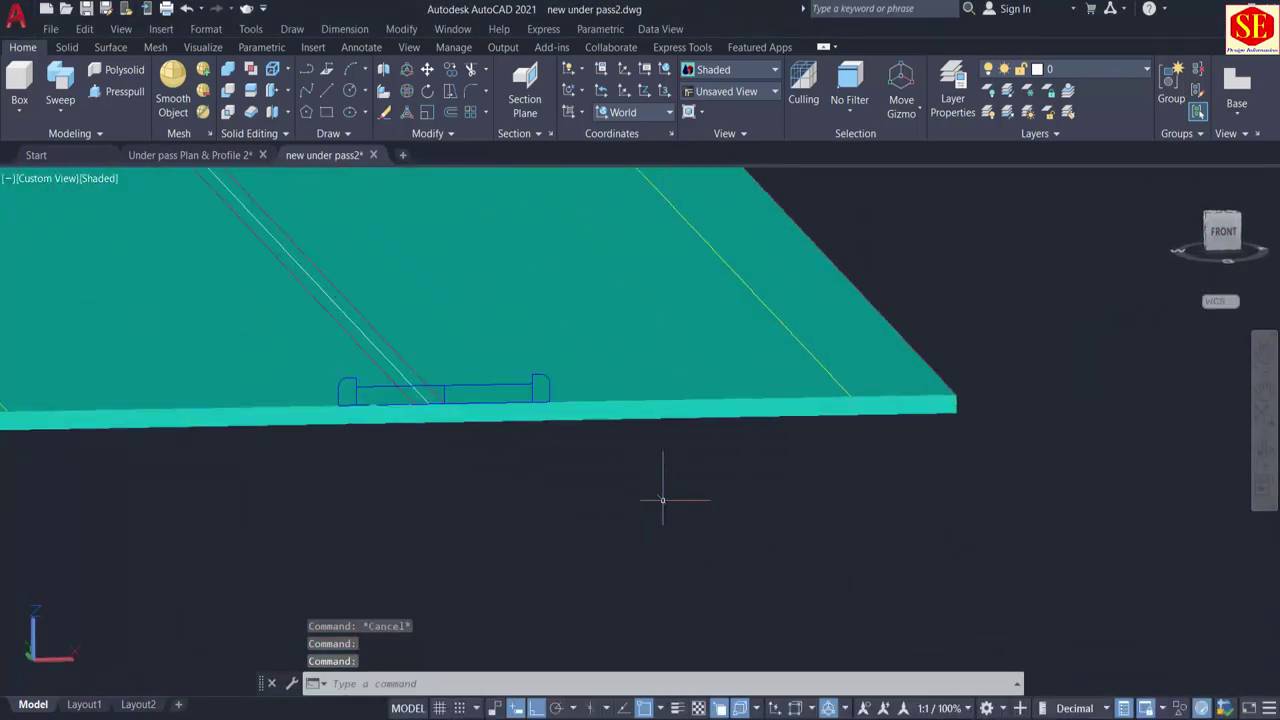
key(Return)
key(Escape)
text(m)
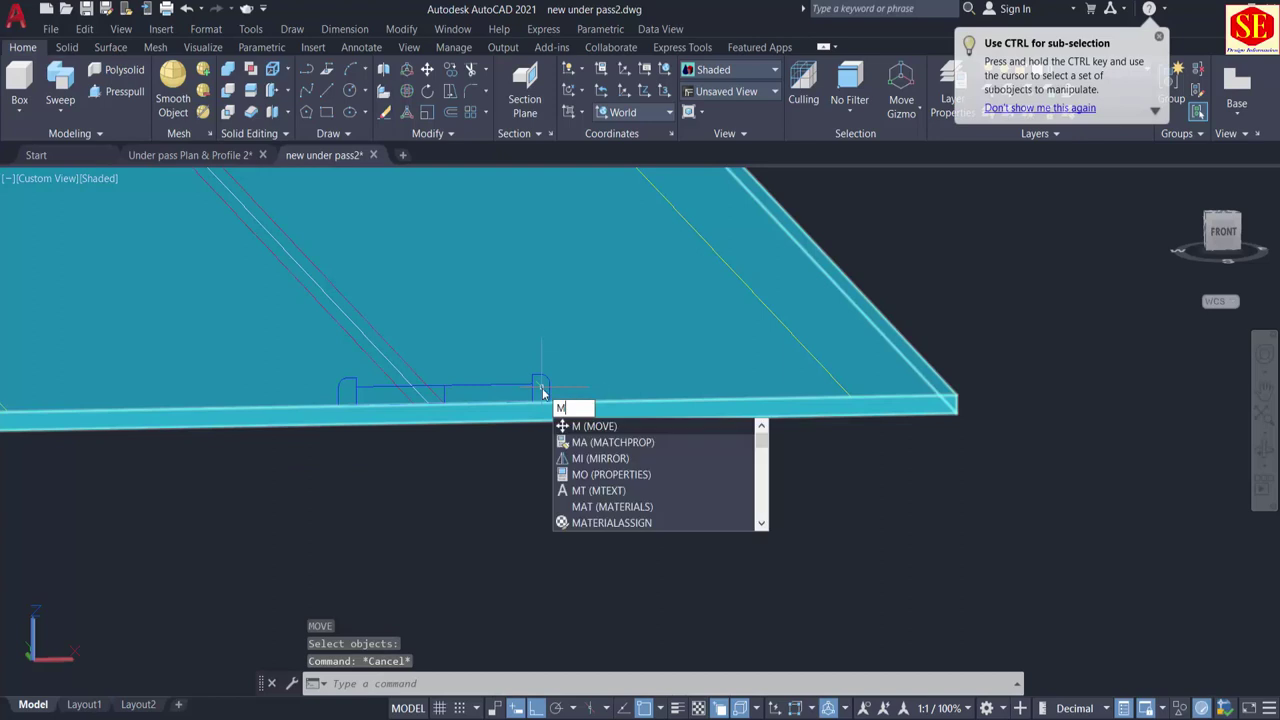
key(Escape)
Step: Copy the strip and rounded profiles that face away from the centerline by the strip's outer lower corner onto the slab's opposite end corner
text(co)
key(Return)
scroll(541, 386, up, 3)
click(514, 365)
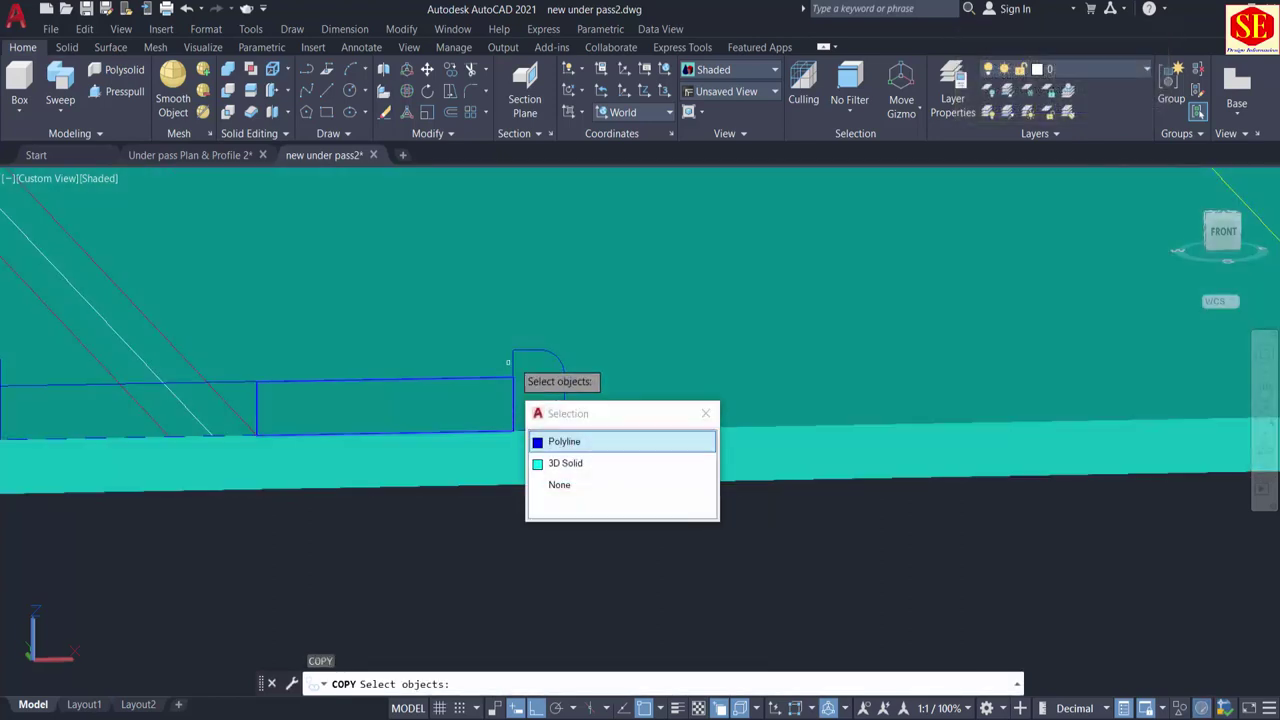
click(541, 440)
click(557, 420)
scroll(600, 457, down, 2)
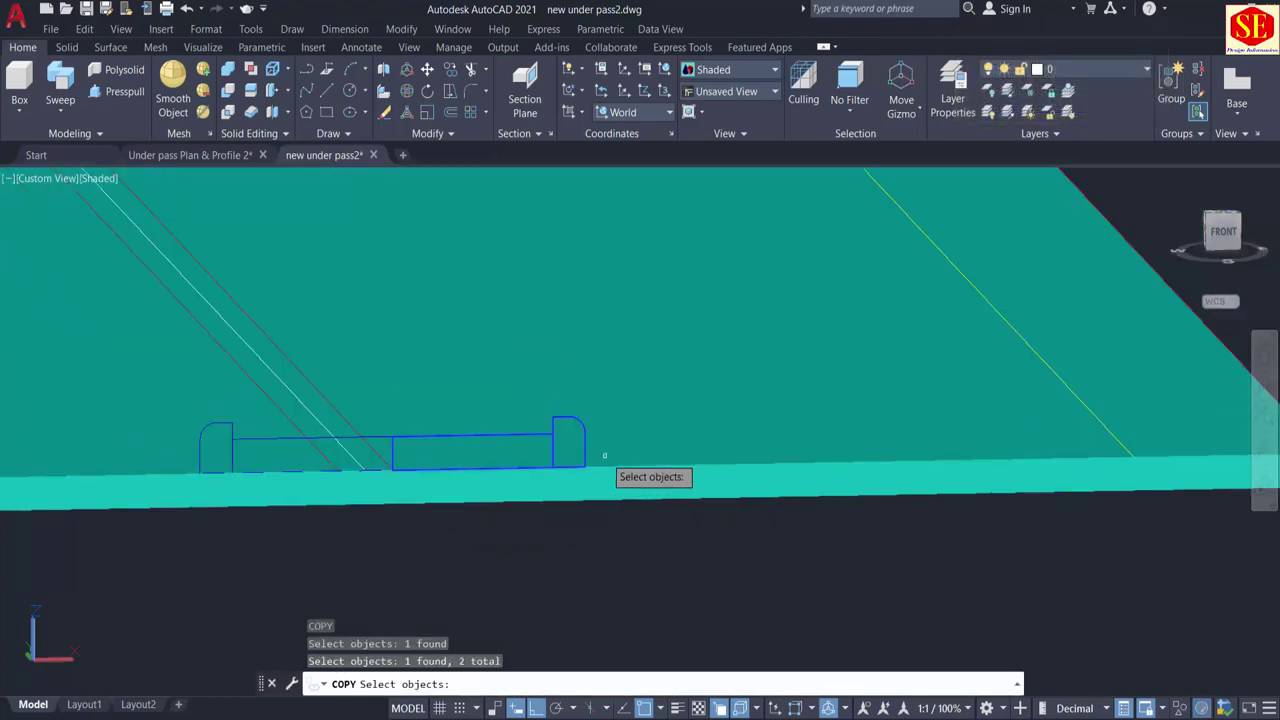
scroll(600, 457, up, 3)
key(Return)
scroll(418, 450, up, 2)
click(315, 522)
scroll(800, 445, down, 8)
scroll(389, 458, up, 4)
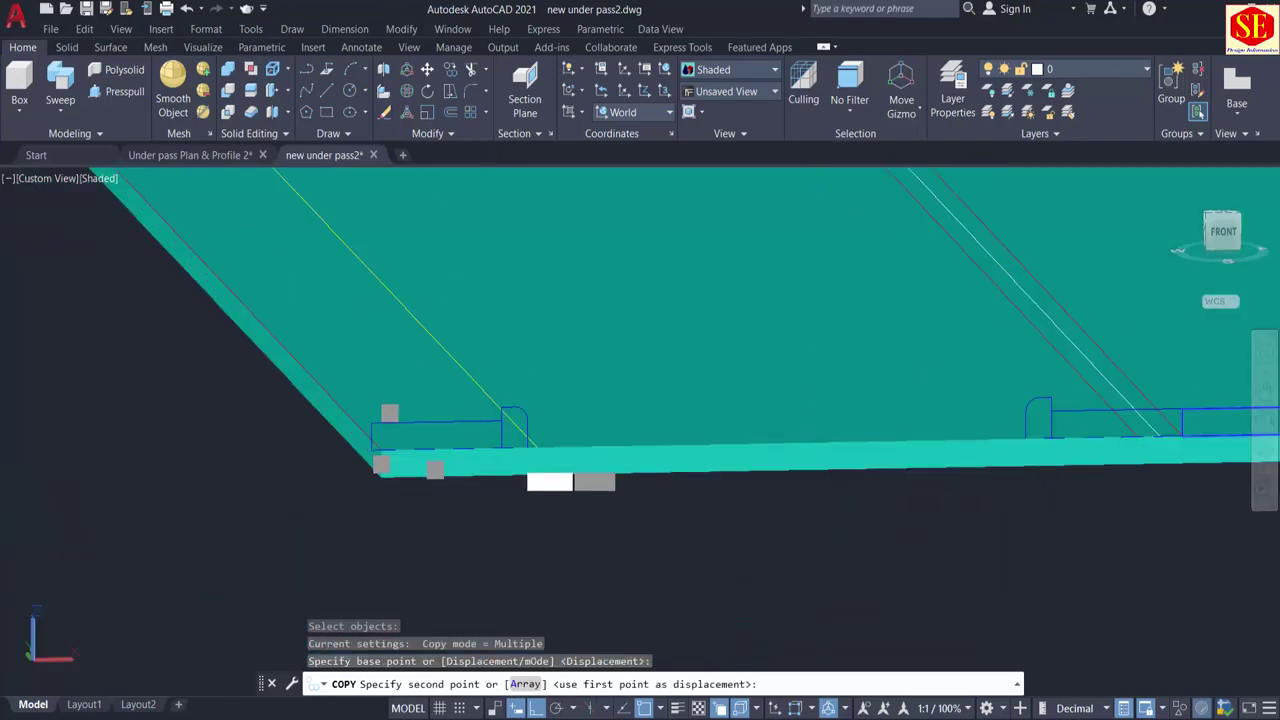
click(379, 442)
key(Escape)
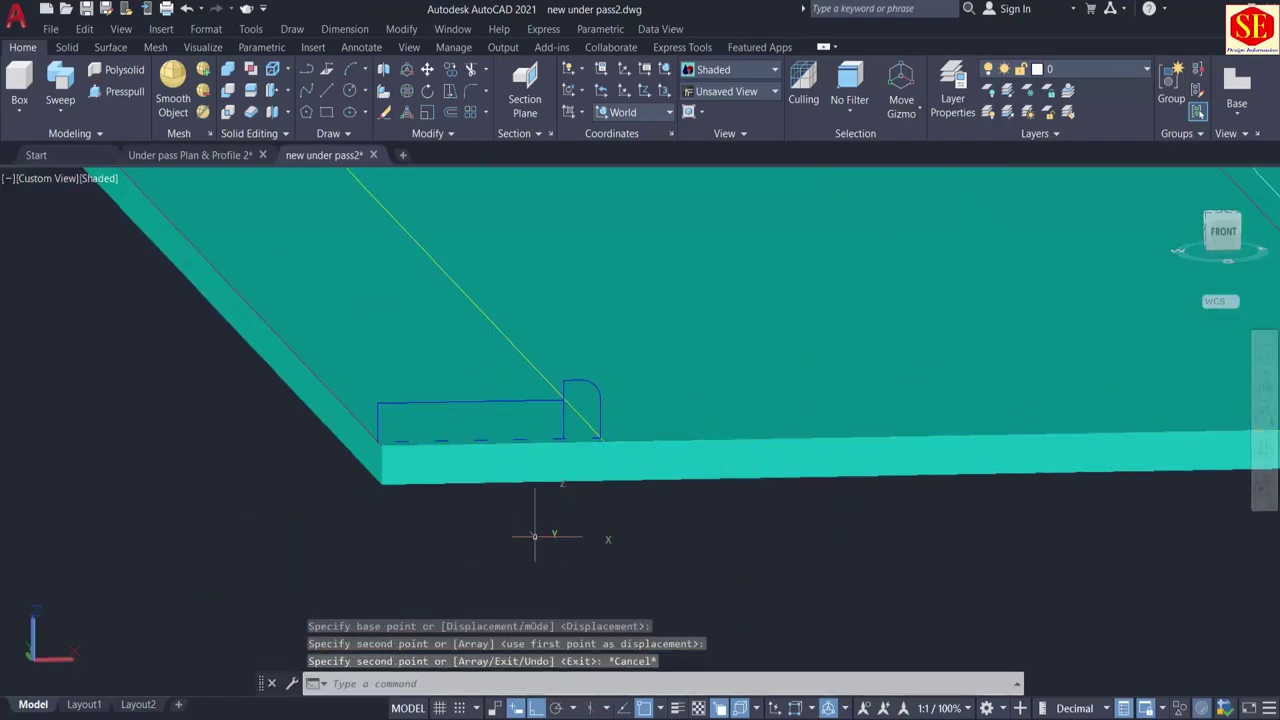
scroll(534, 536, down, 4)
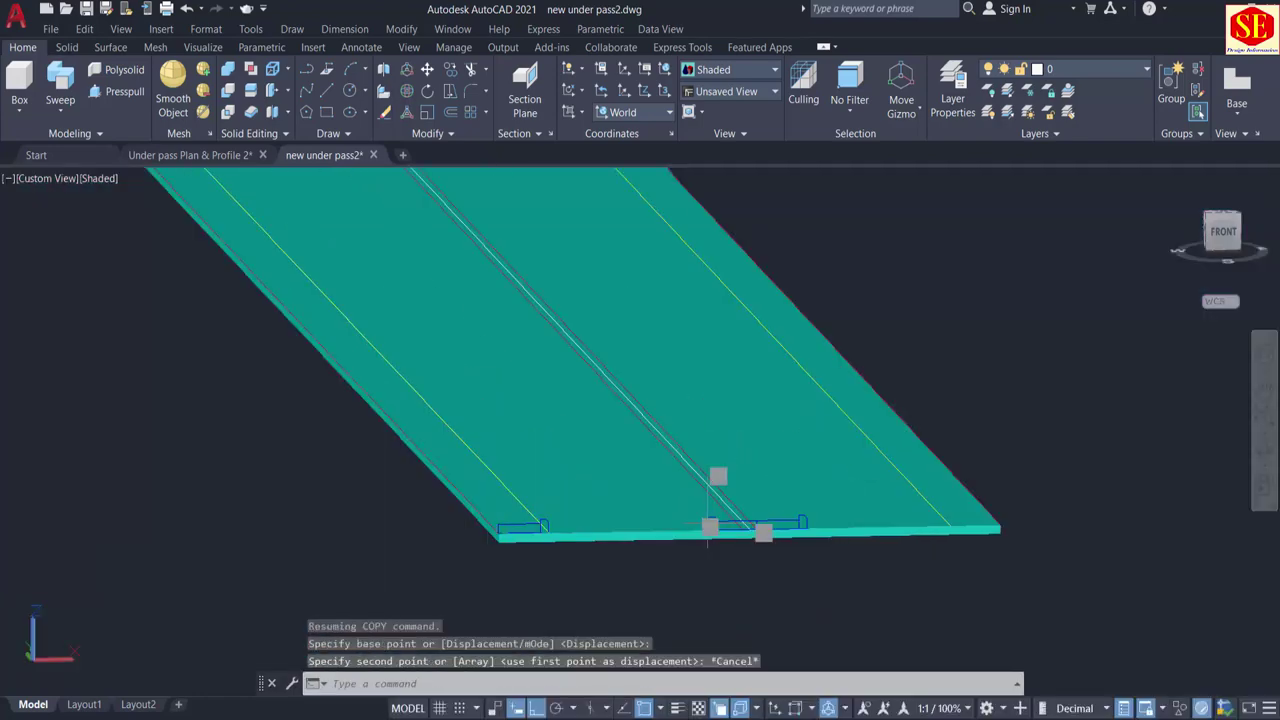
scroll(708, 523, up, 4)
text(co)
key(Return)
scroll(734, 449, up, 3)
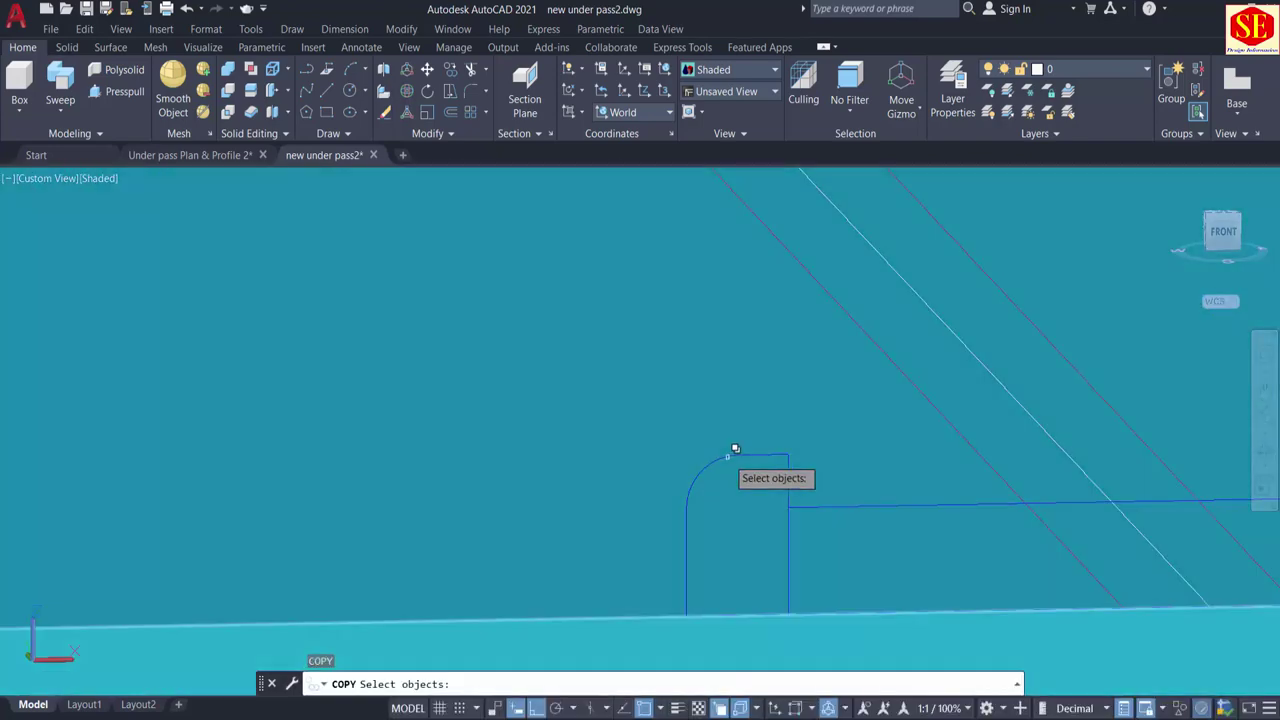
key(Escape)
Step: Copy the other strip and rounded profile pair from the centerline by its lower corner onto the slab's remaining end corner
shift+middle_drag(700, 480, 889, 524)
text(c)
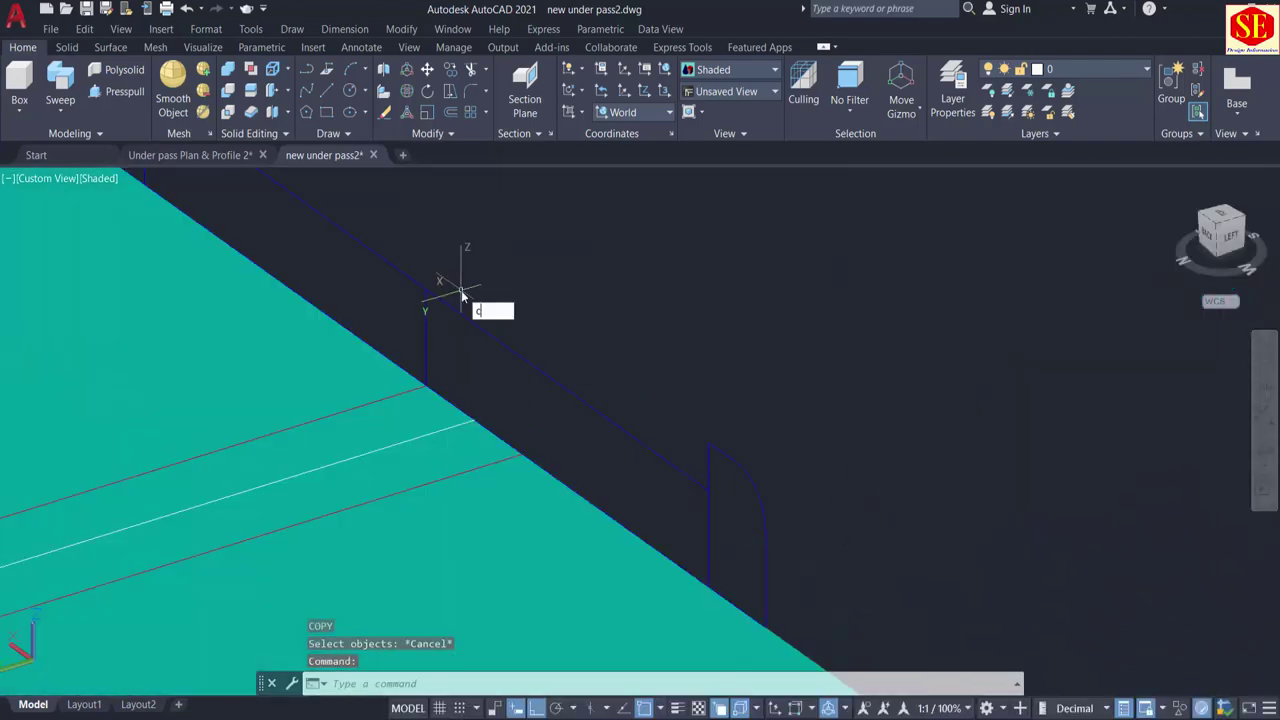
text(t o)
key(Return)
scroll(420, 394, down, 2)
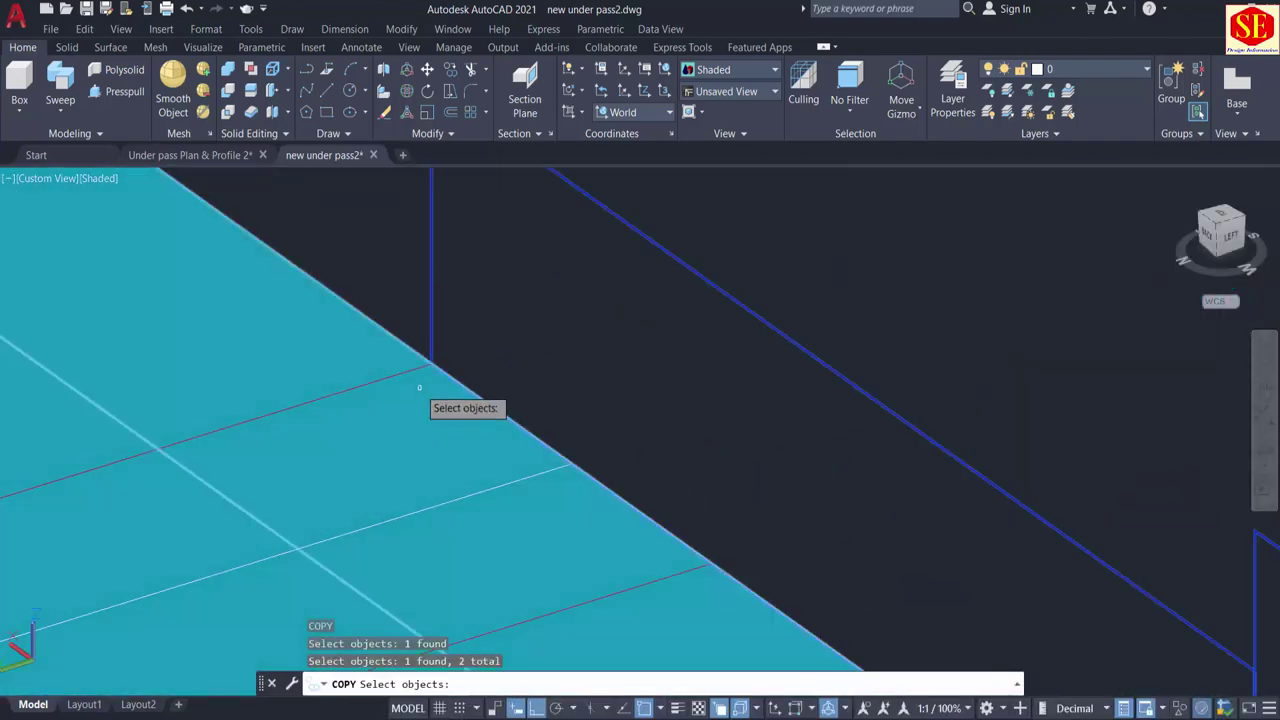
key(Return)
click(518, 398)
scroll(496, 373, down, 3)
scroll(496, 373, up, 4)
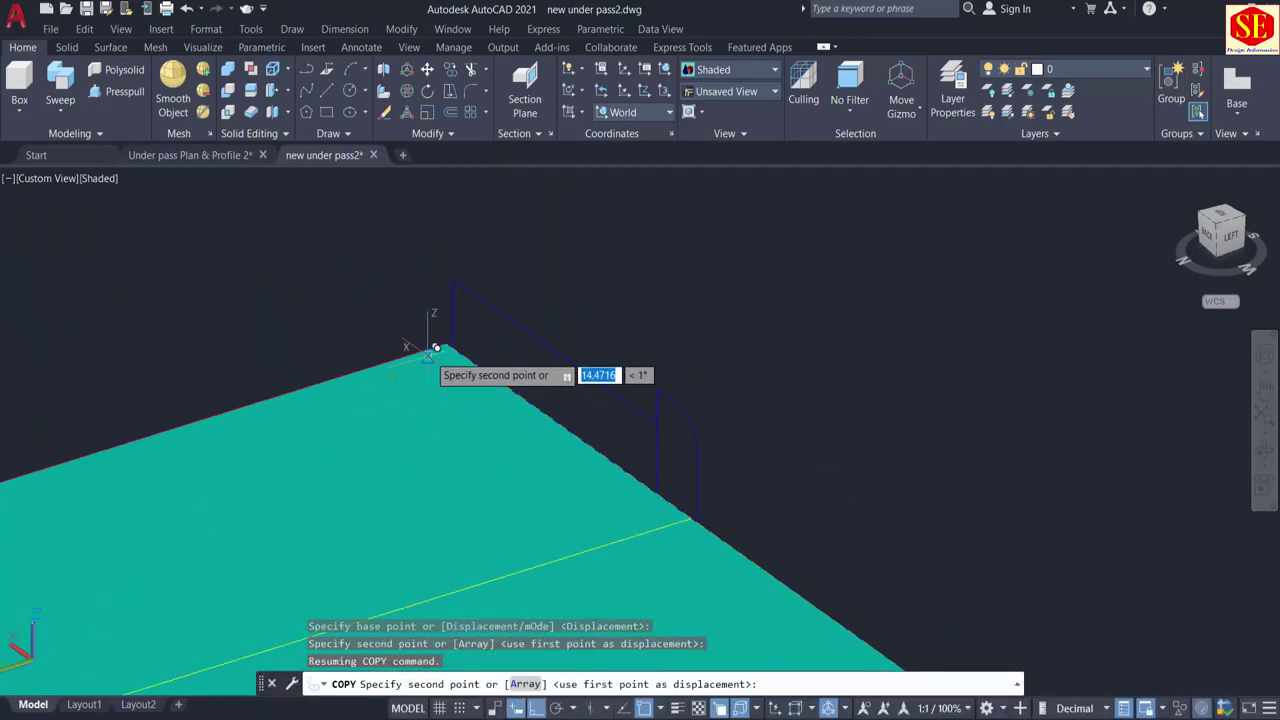
click(456, 334)
key(Escape)
scroll(376, 271, down, 6)
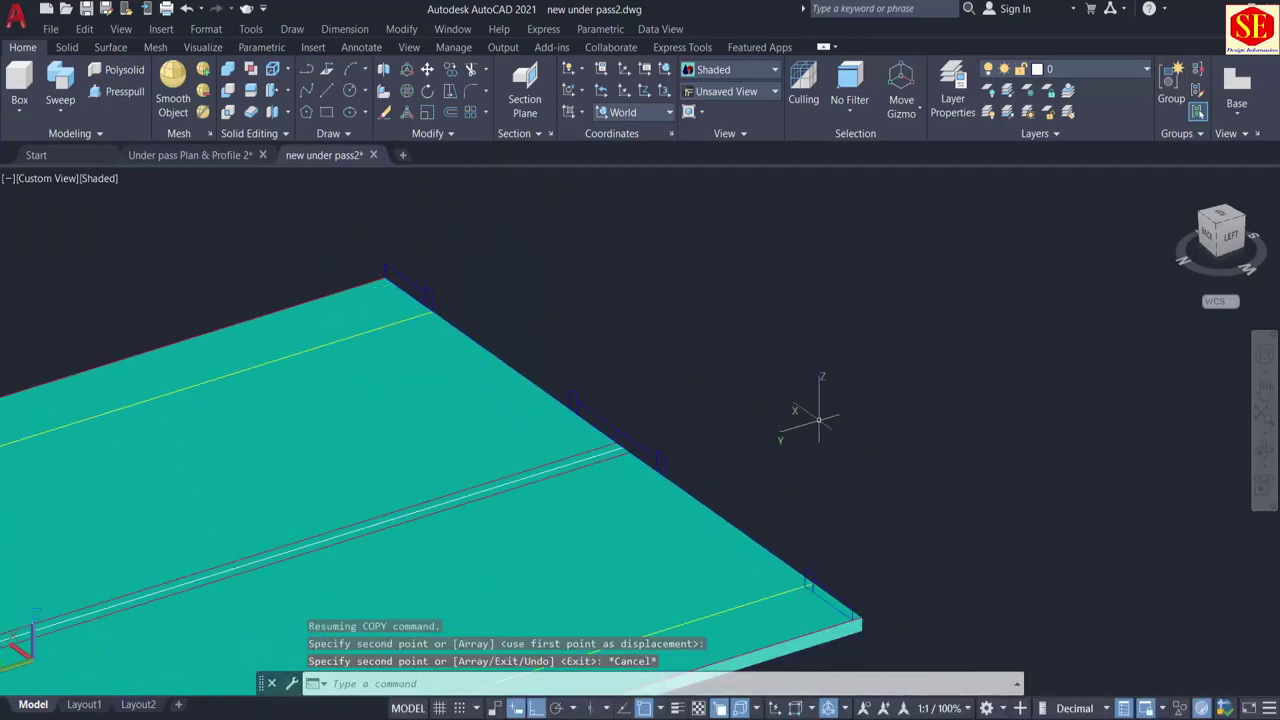
Step: Sweep the copied strip profile along the slab's red edge line, with its outer lower corner as base point and perpendicular alignment set to No
shift+middle_drag(849, 427, 672, 408)
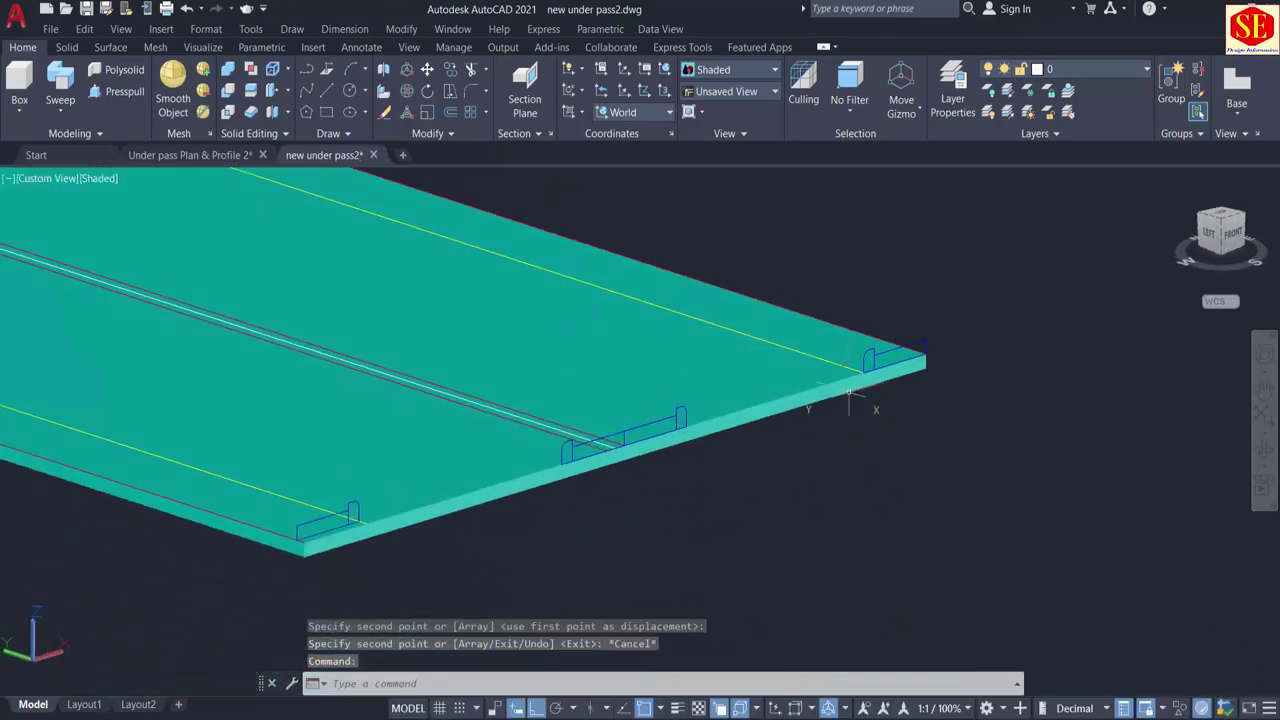
shift+middle_drag(852, 398, 700, 498)
scroll(818, 455, up, 4)
click(60, 82)
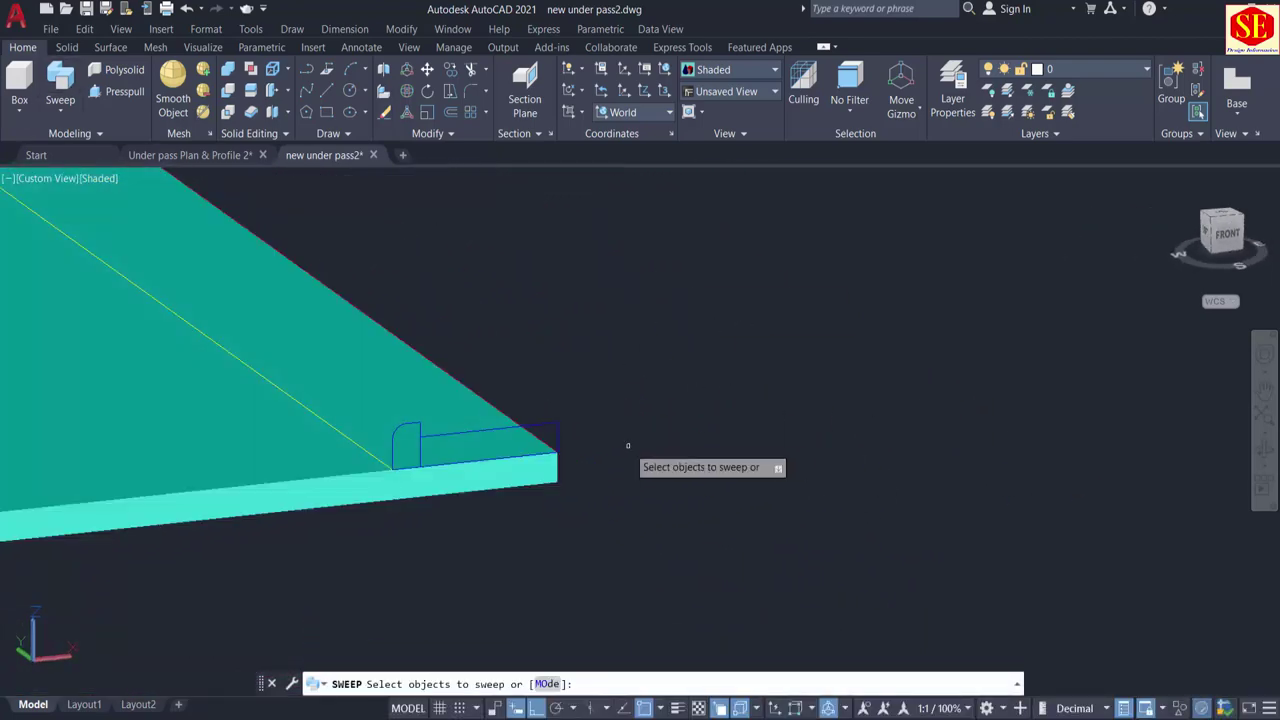
scroll(627, 447, up, 2)
click(521, 411)
right_click(677, 412)
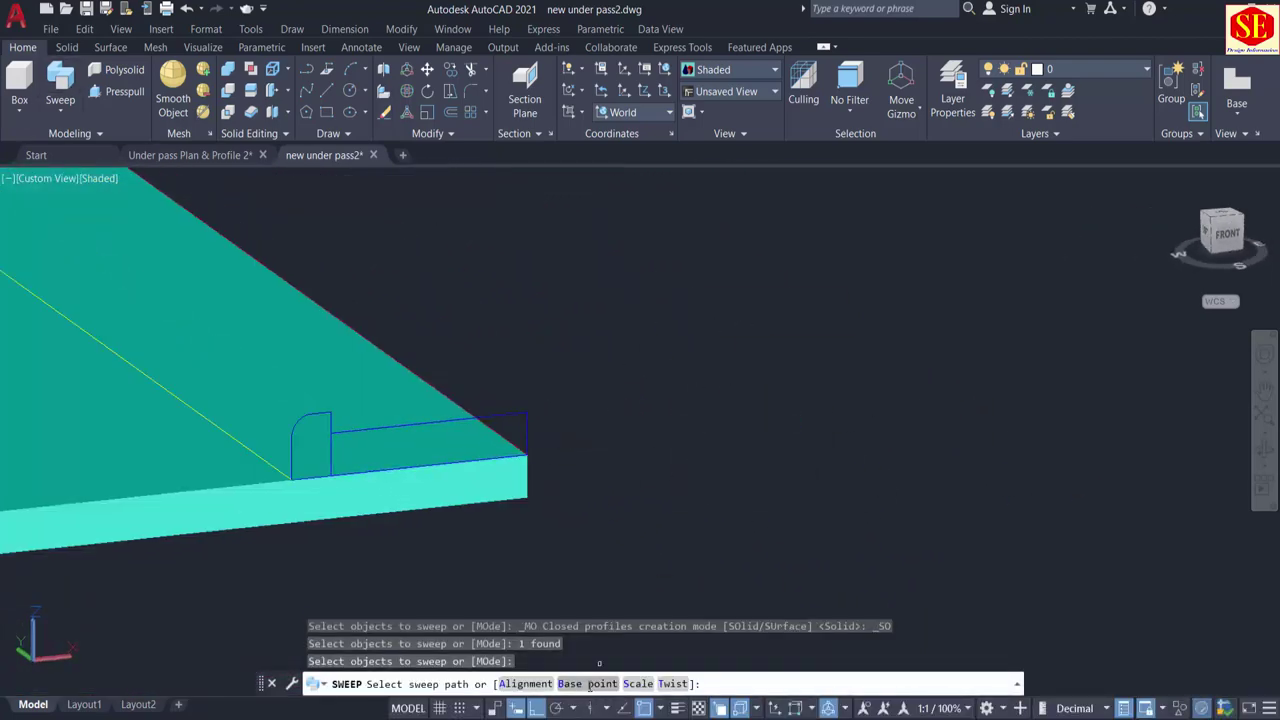
click(588, 683)
click(527, 455)
click(540, 683)
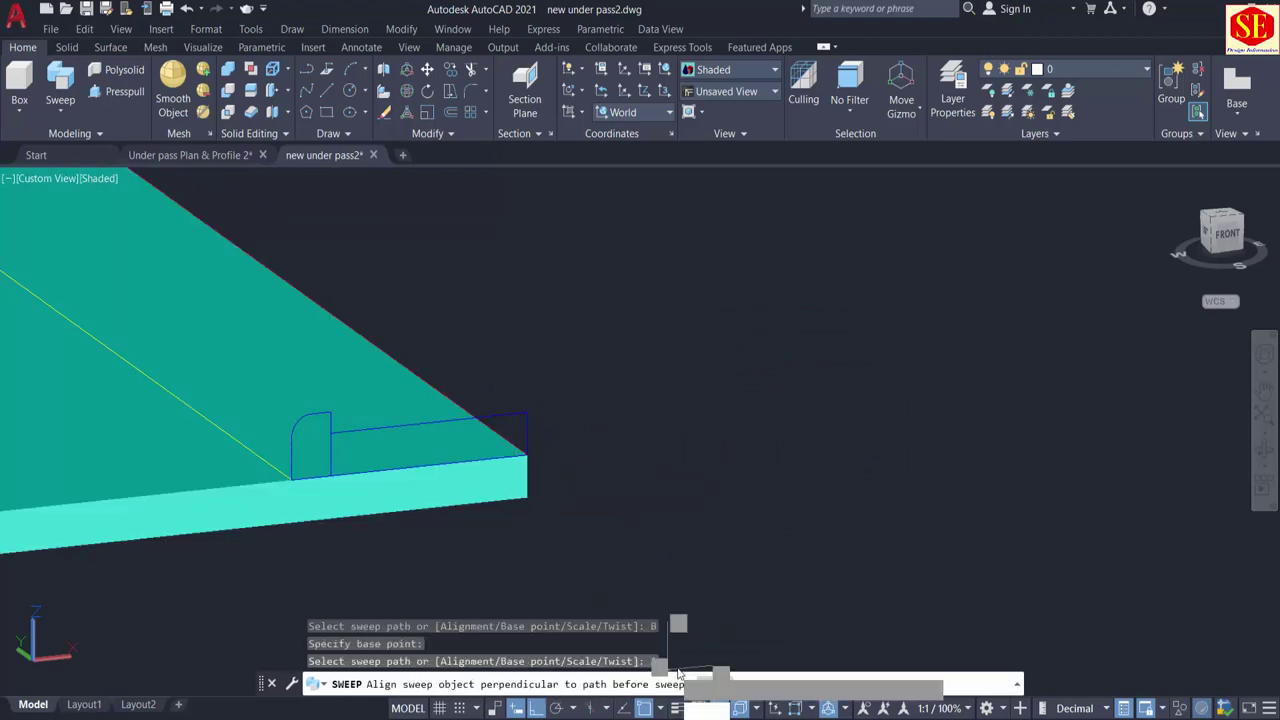
scroll(724, 570, down, 3)
text(n)
key(Return)
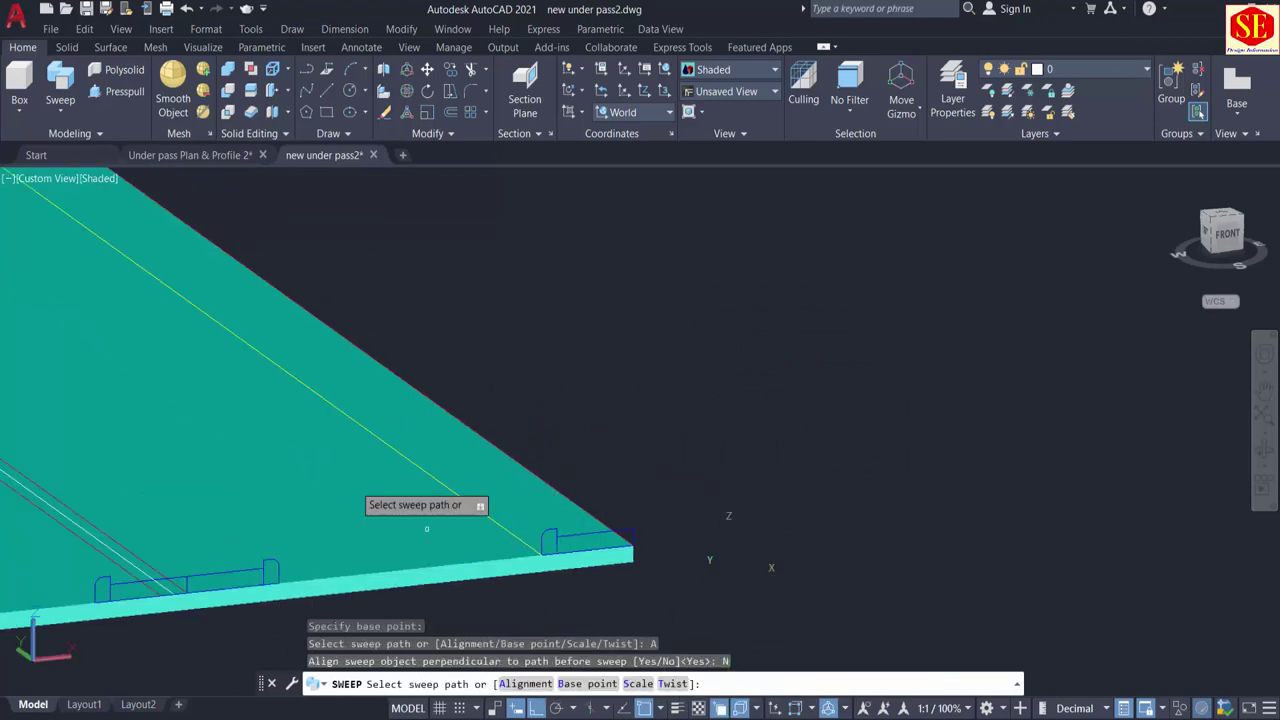
click(371, 352)
click(425, 416)
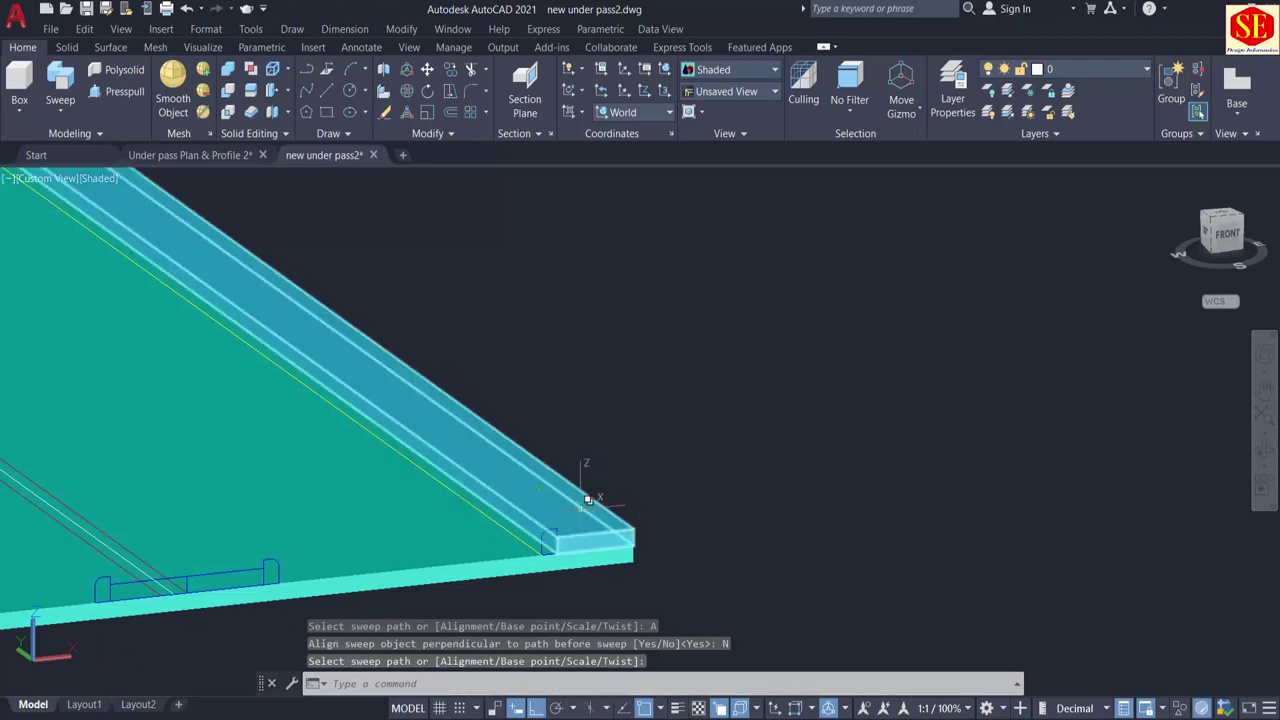
Step: Sweep the adjacent rounded profile along the yellow line, using its lower corner on that line as base point and perpendicular alignment No
click(62, 88)
scroll(576, 581, up, 3)
click(509, 491)
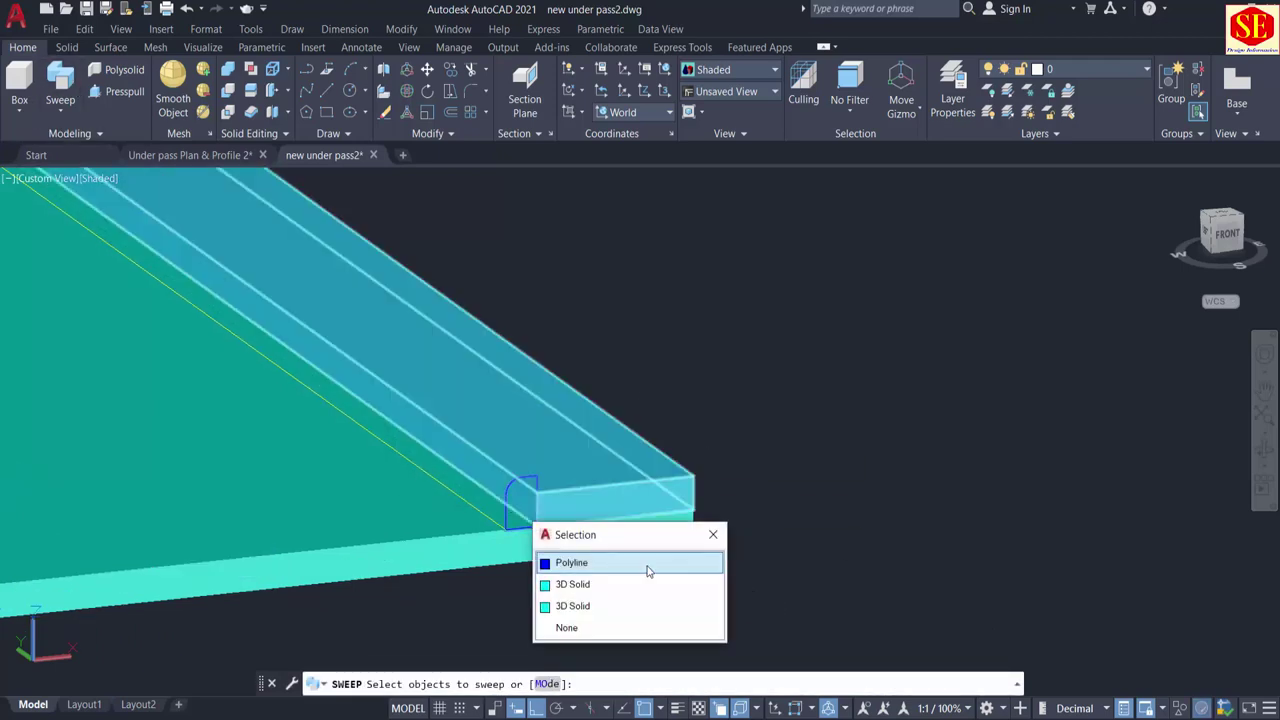
click(647, 568)
key(Return)
text(b)
key(Return)
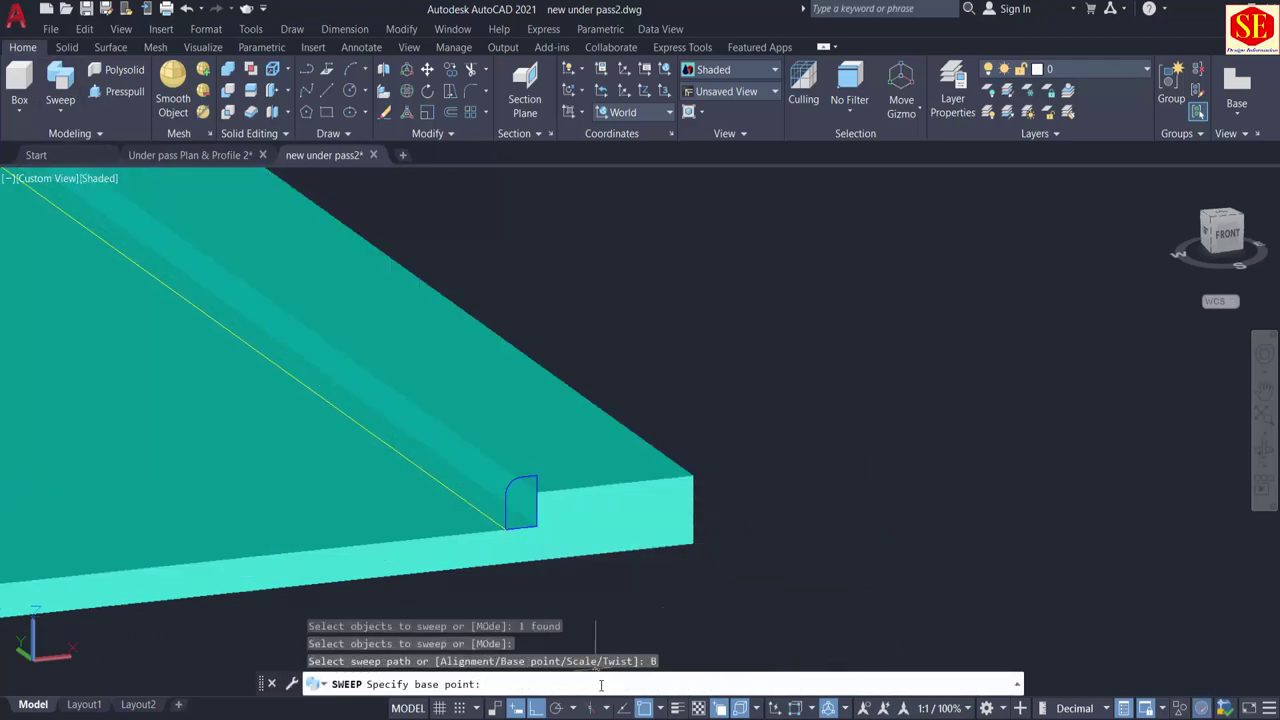
click(504, 528)
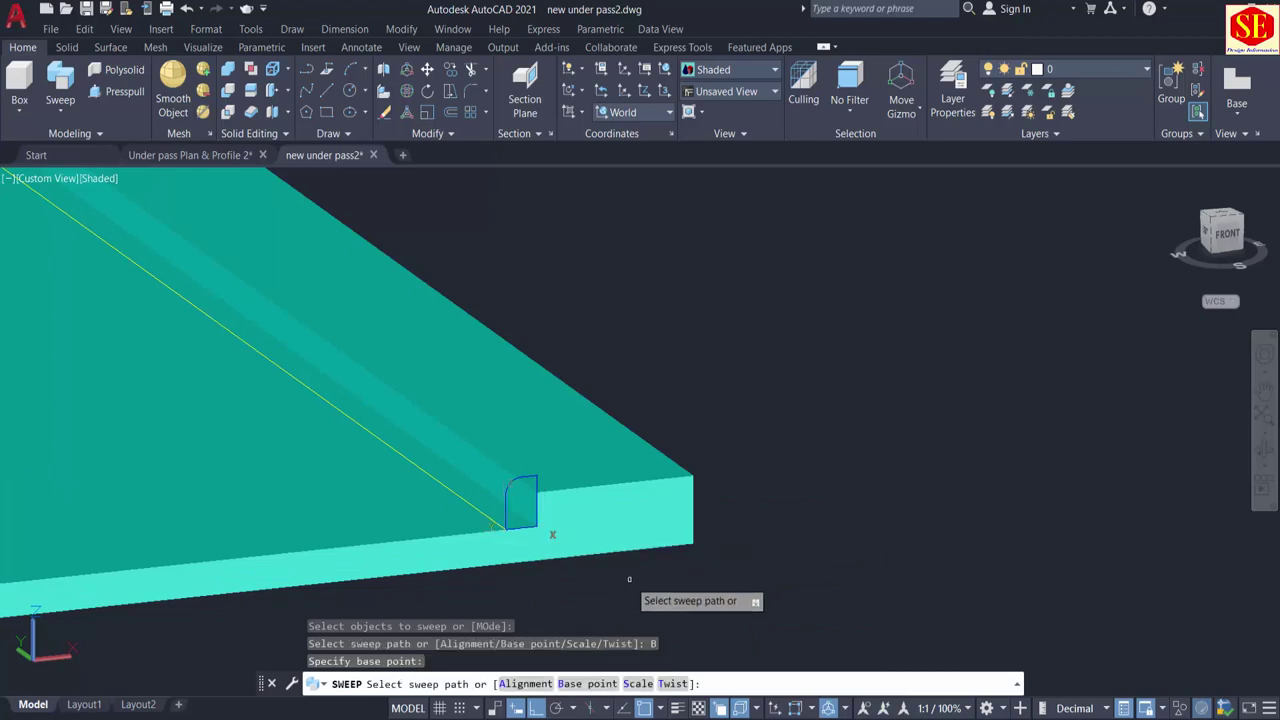
click(520, 684)
click(727, 684)
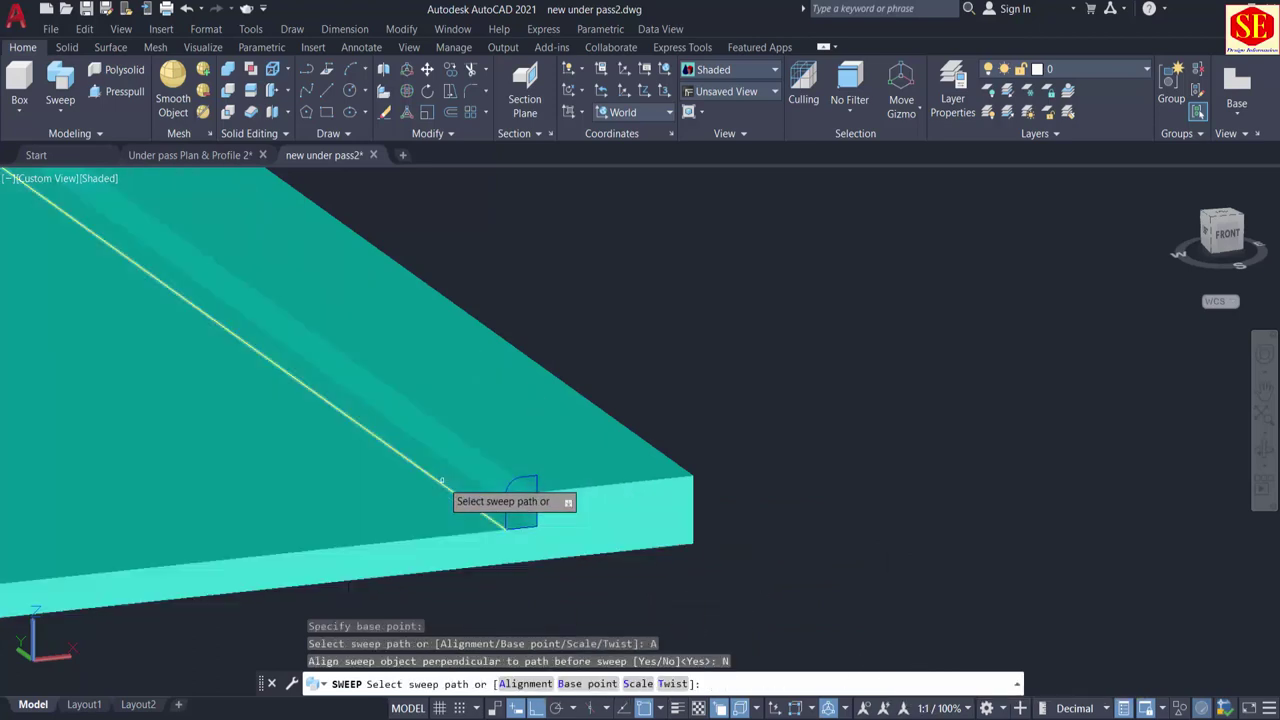
click(506, 525)
key(Escape)
Step: Color the swept strip yellow and the swept rounded curb red
click(581, 472)
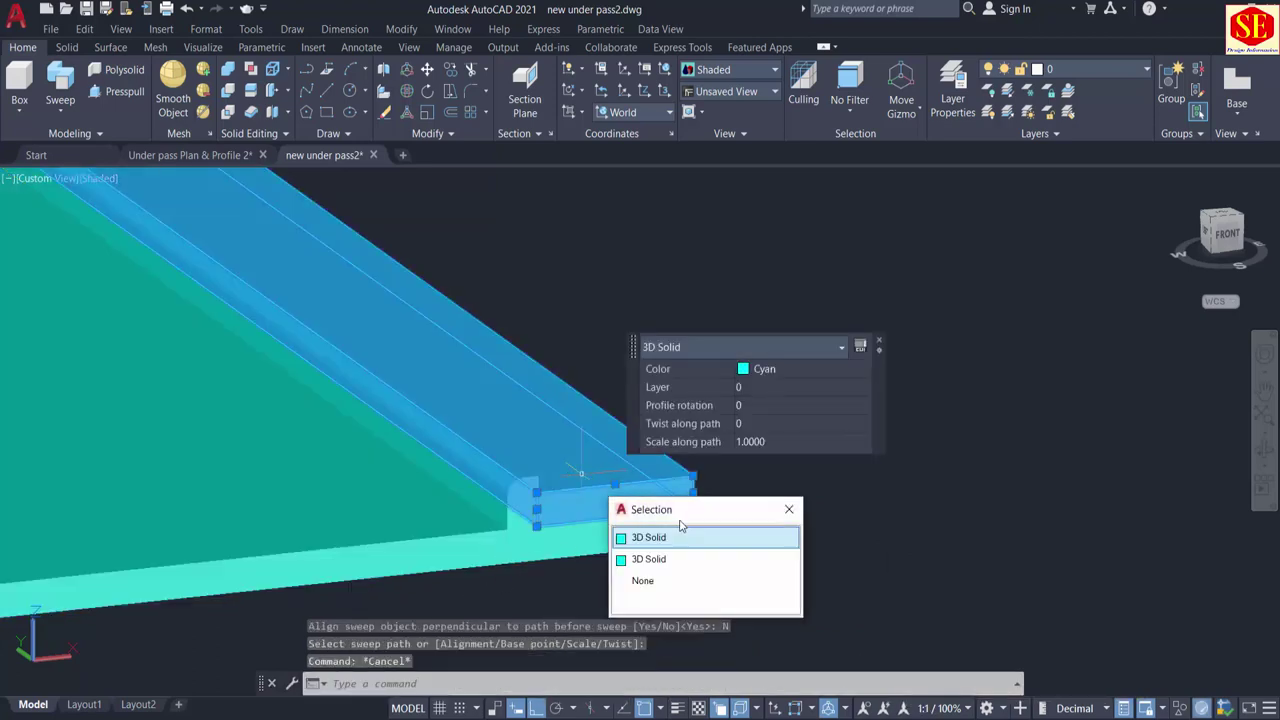
click(757, 370)
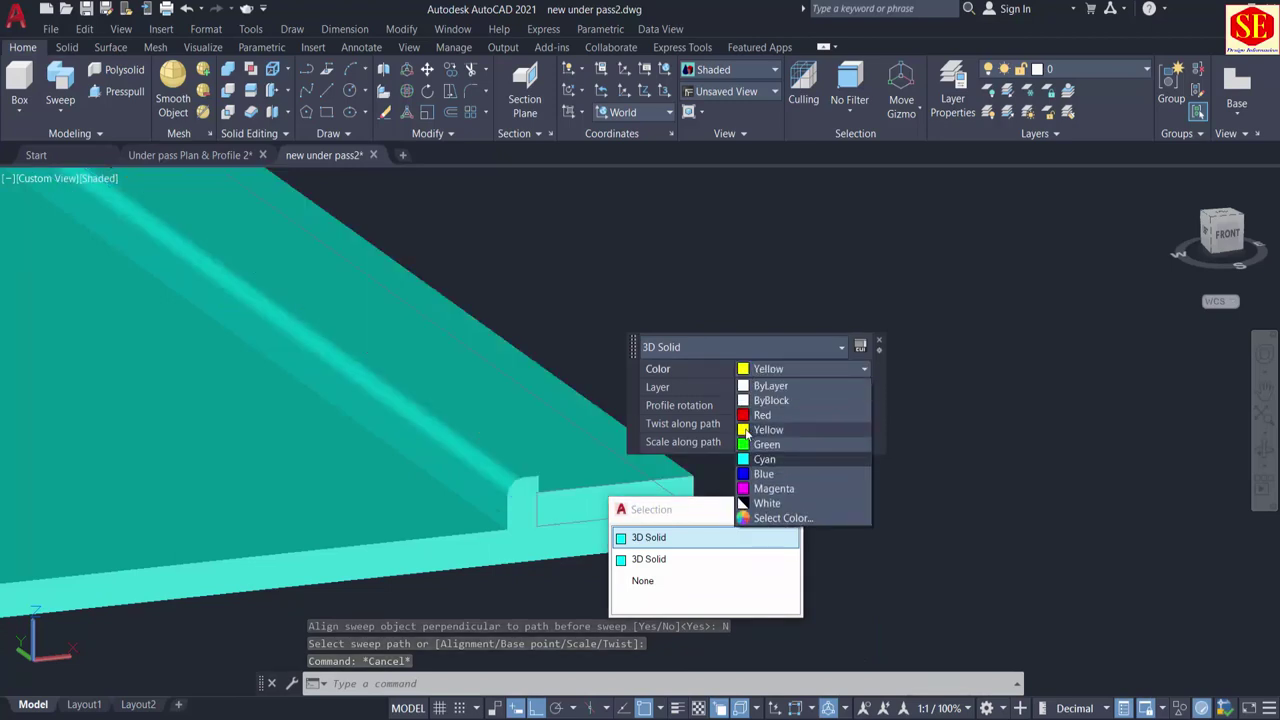
click(766, 430)
click(515, 488)
click(692, 381)
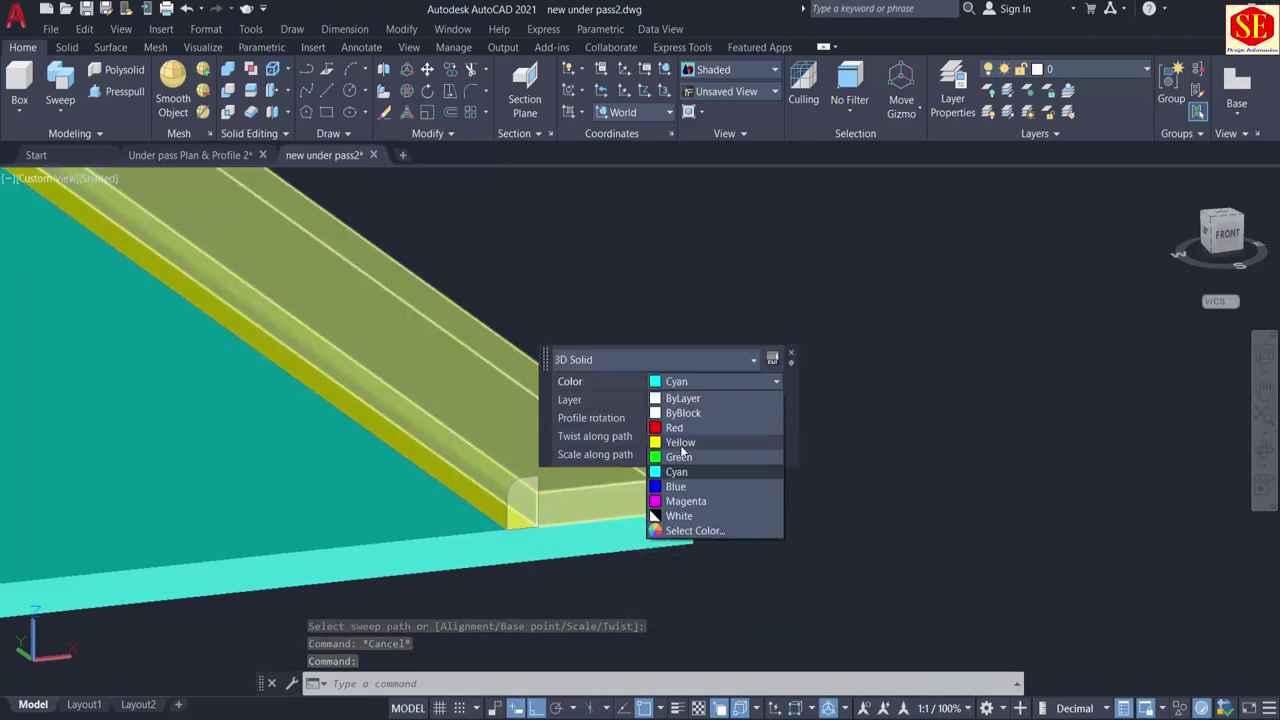
click(695, 414)
click(913, 440)
key(Escape)
scroll(940, 440, down, 5)
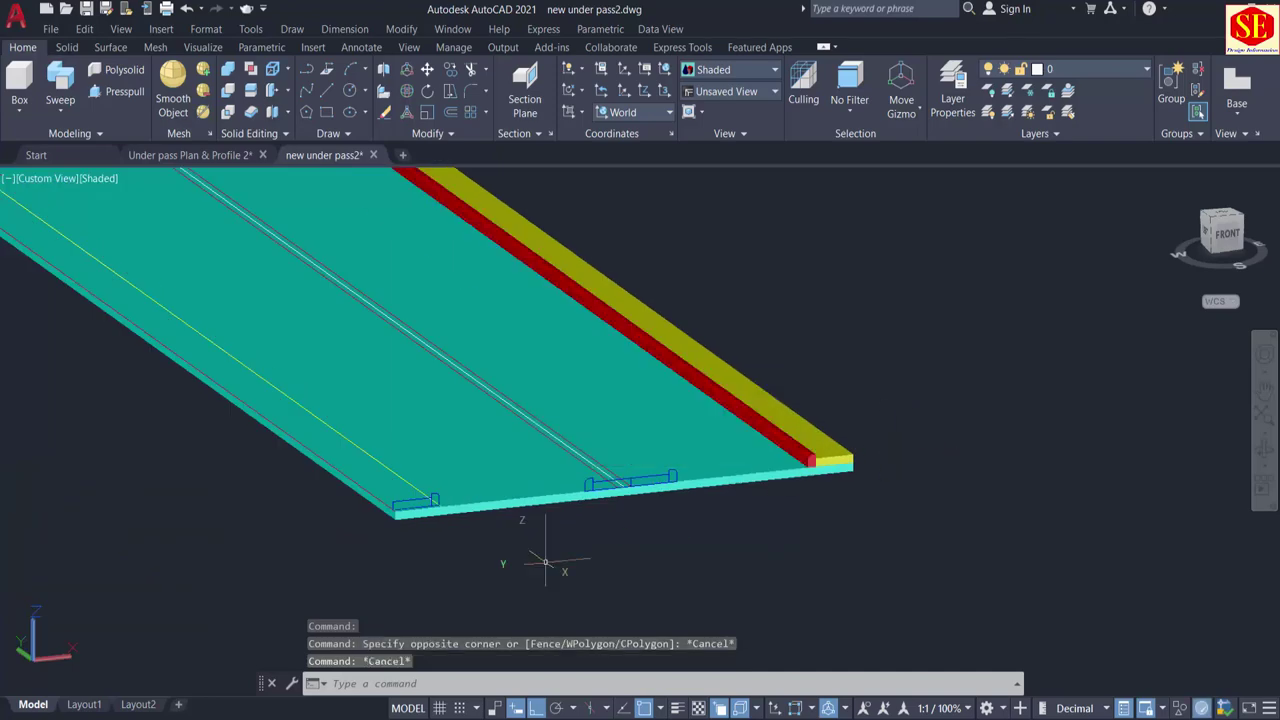
Step: Sweep the strip profile at the slab's opposite corner along the red edge line, with base point at the line's end and perpendicular alignment No
middle_drag(390, 515, 757, 459)
scroll(757, 459, up, 4)
middle_drag(826, 384, 755, 458)
scroll(755, 458, up, 4)
click(62, 80)
scroll(714, 525, up, 2)
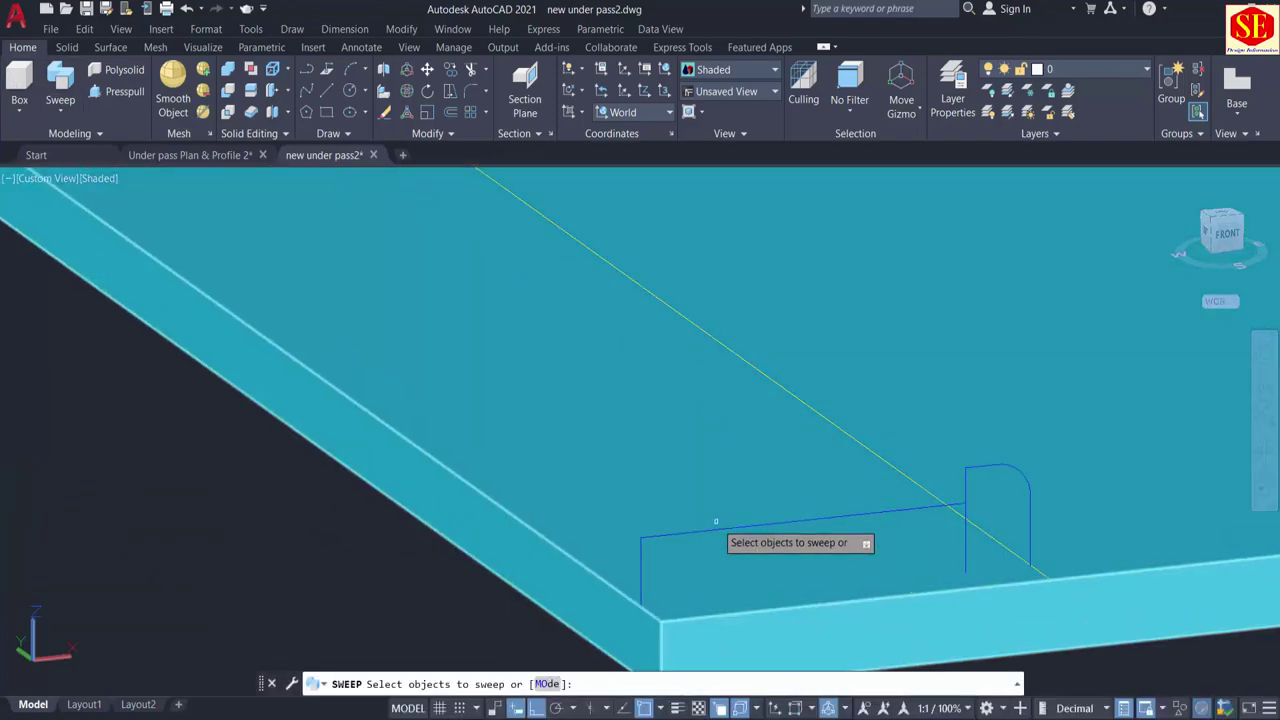
click(710, 525)
click(770, 591)
key(Return)
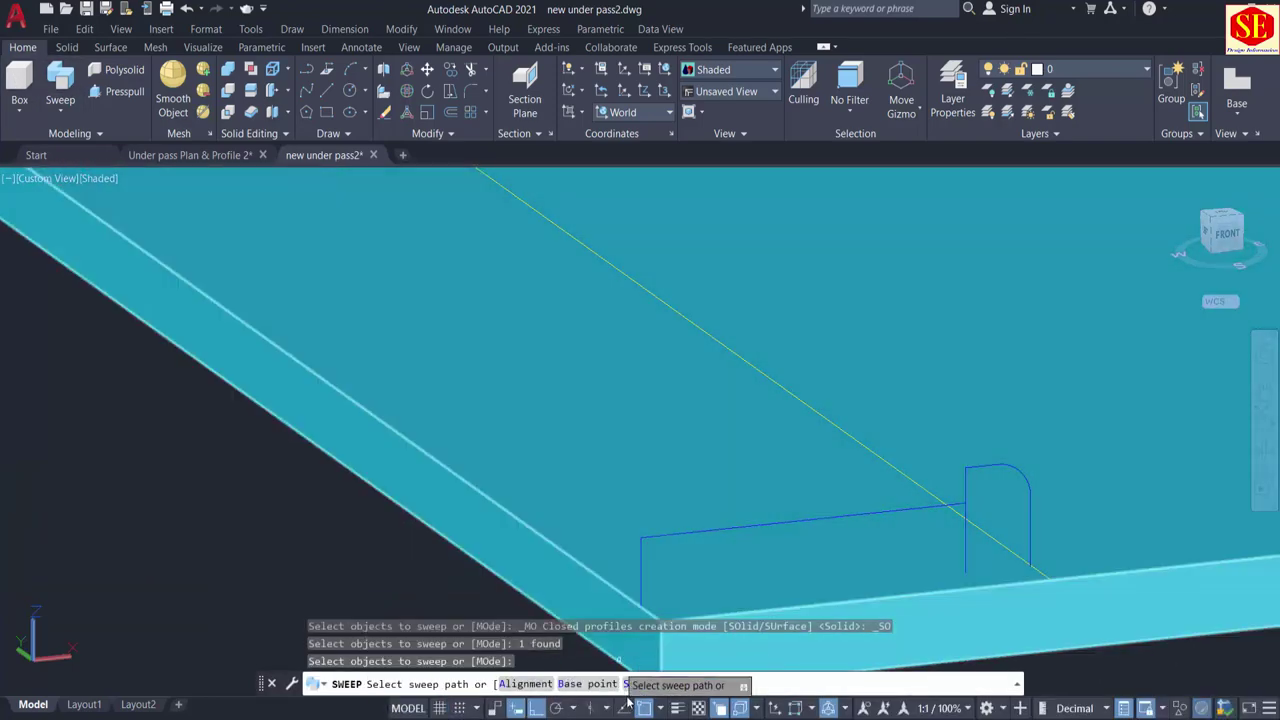
text(b)
key(Return)
click(652, 621)
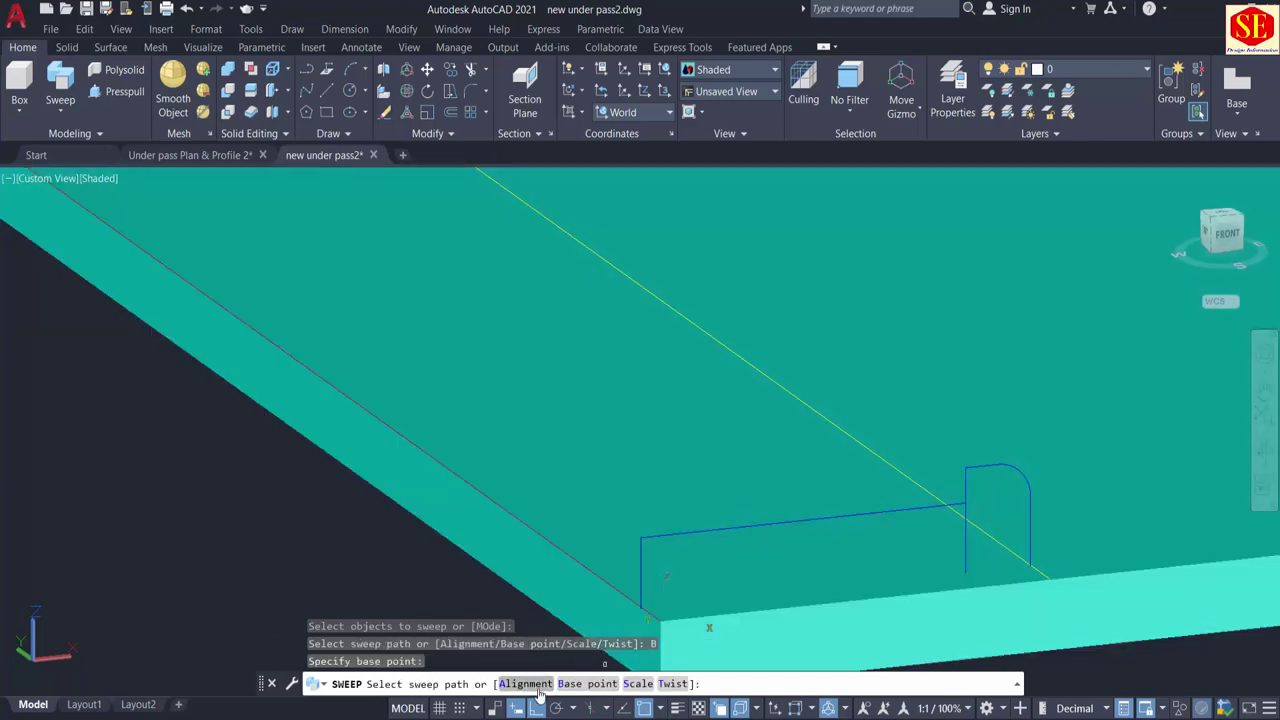
text(a)
key(Return)
text(n)
key(Return)
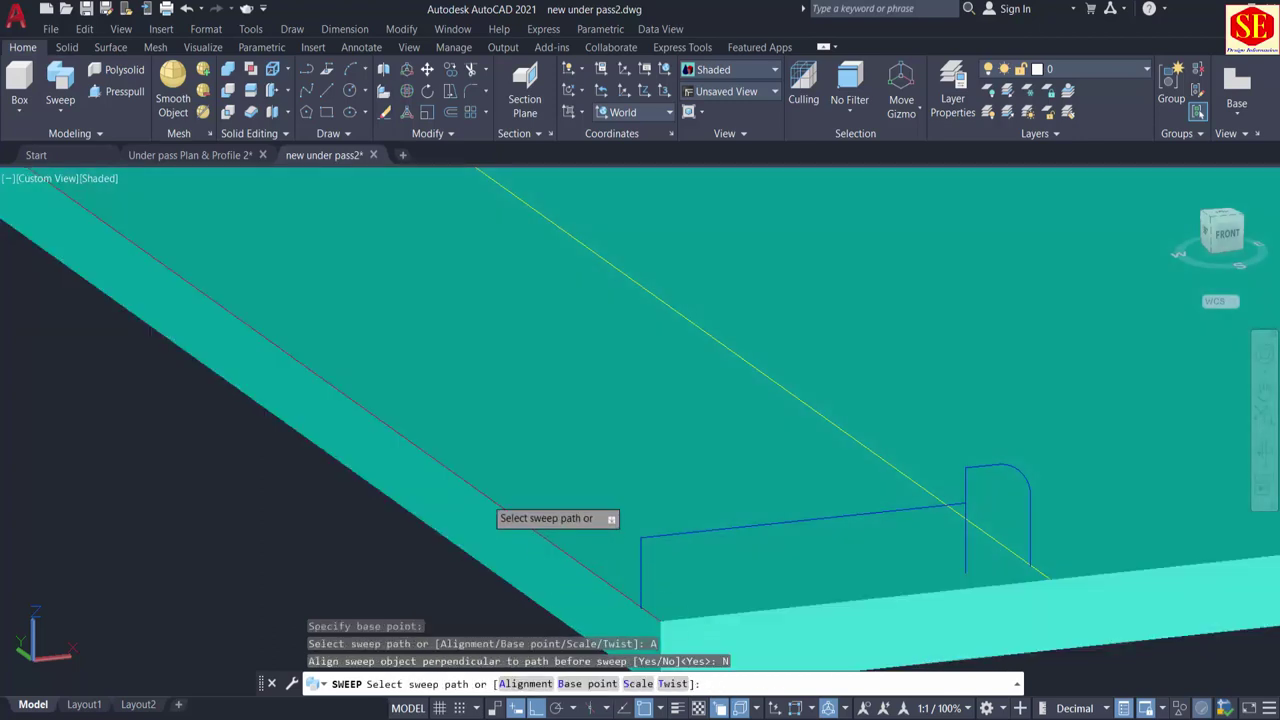
click(443, 466)
click(497, 550)
key(Escape)
Step: Color the new strip on the opposite slab edge yellow
click(738, 506)
click(903, 404)
click(903, 404)
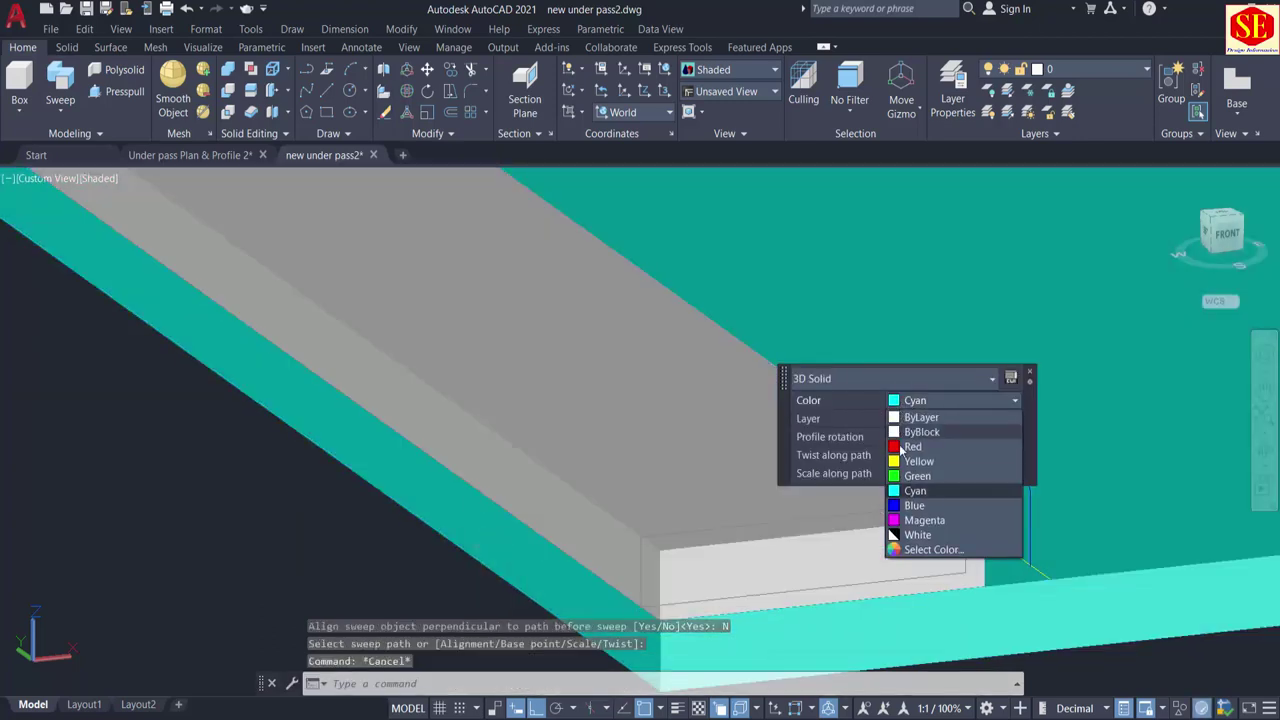
click(912, 461)
key(Escape)
Step: Sweep the rounded profile beside the new strip along the yellow polyline, with base point at the polyline's end and perpendicular alignment No
middle_drag(1055, 595, 718, 609)
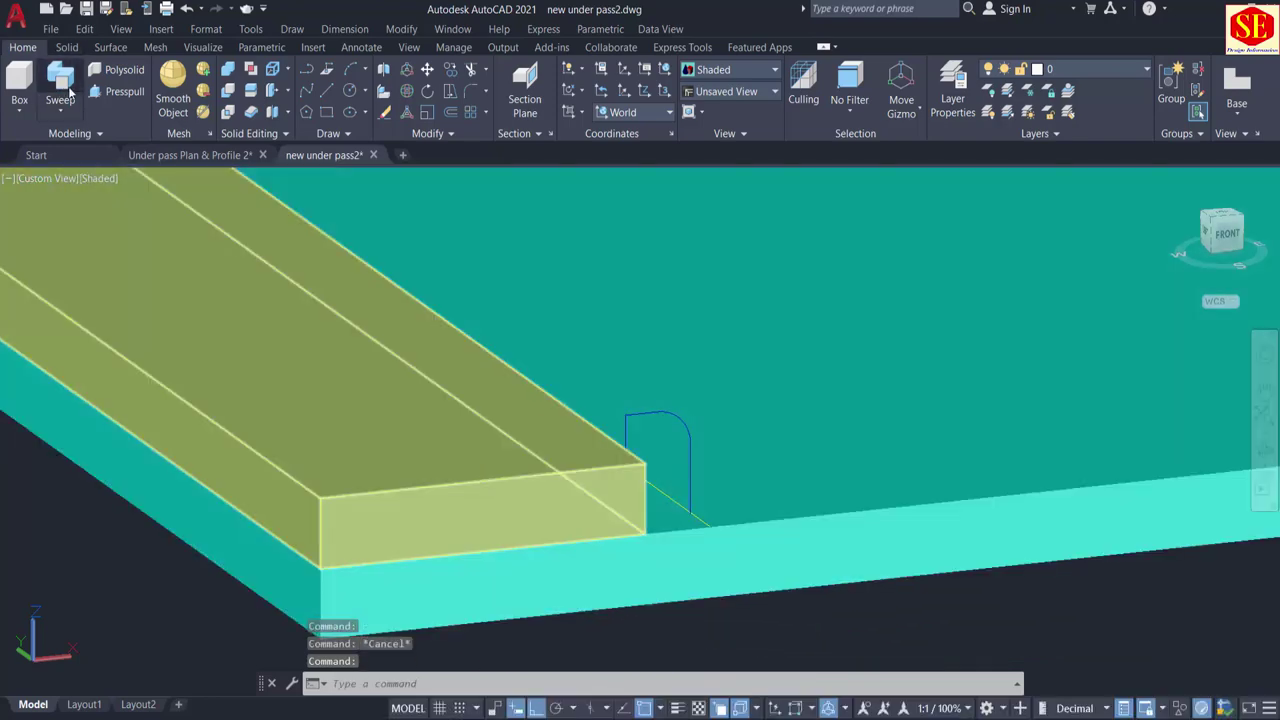
click(60, 85)
scroll(714, 490, up, 3)
scroll(666, 380, down, 3)
click(663, 392)
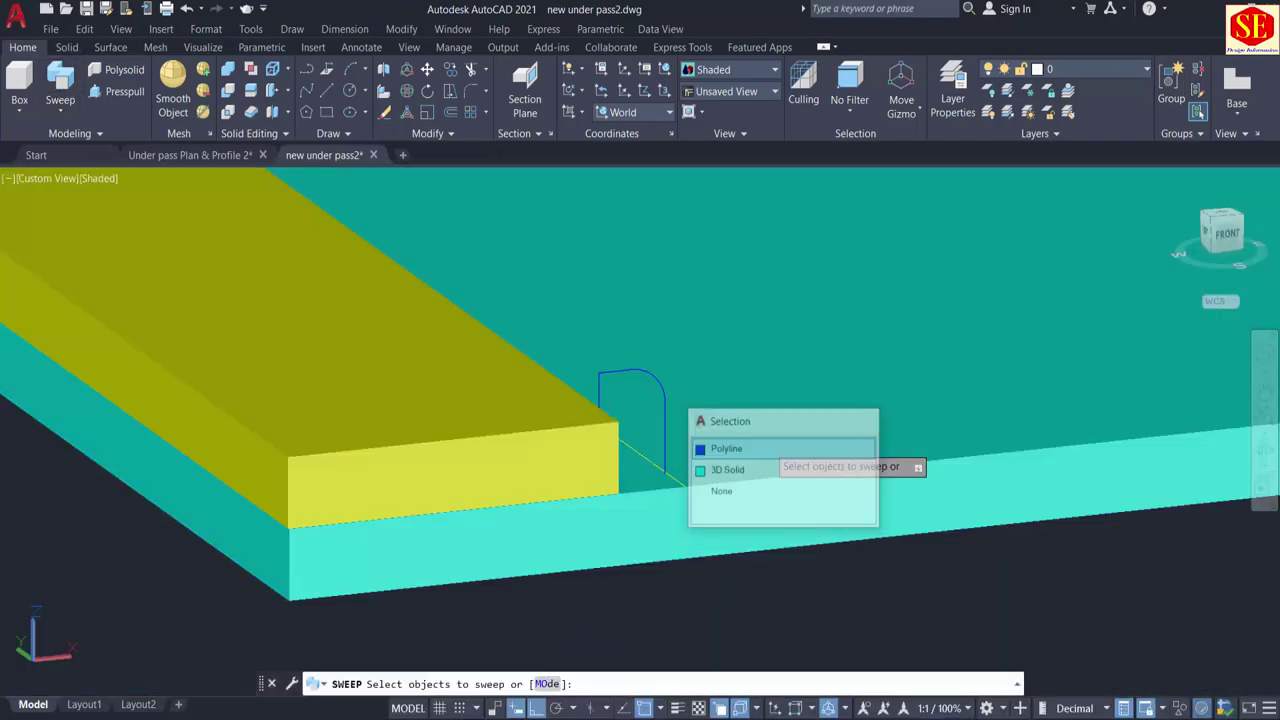
click(760, 450)
right_click(862, 572)
click(900, 580)
click(630, 684)
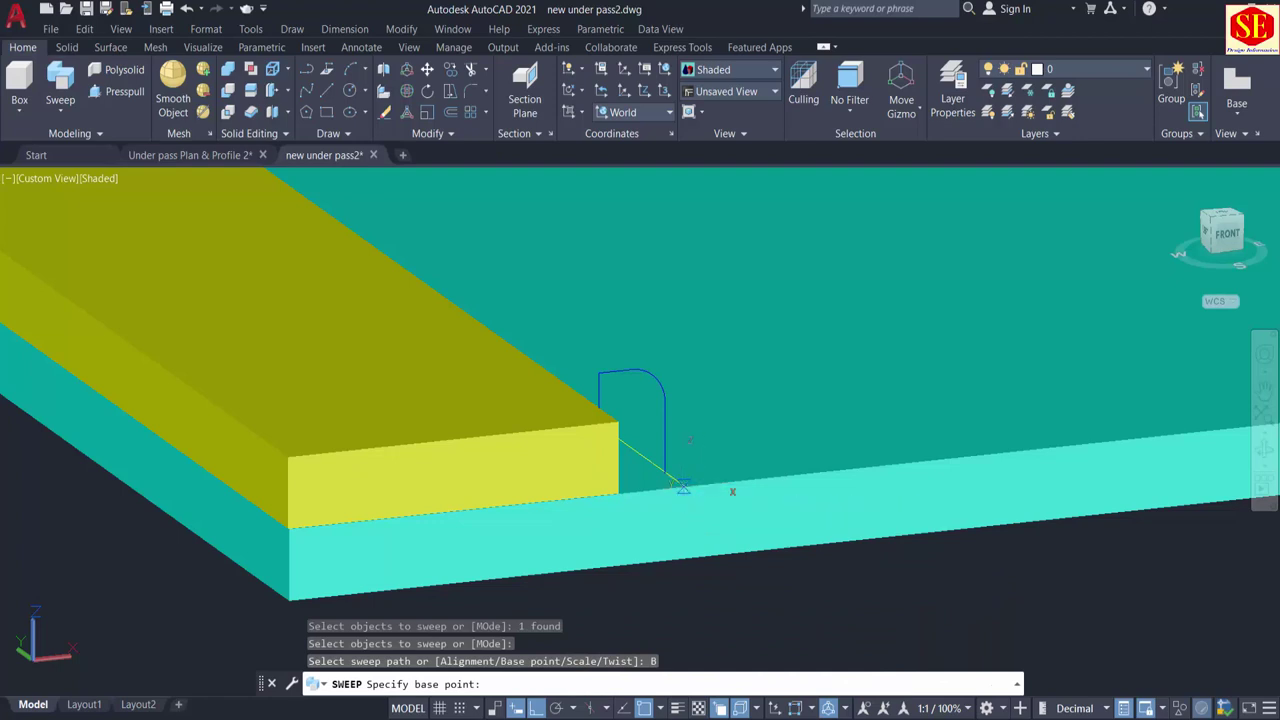
click(683, 487)
click(525, 683)
click(737, 683)
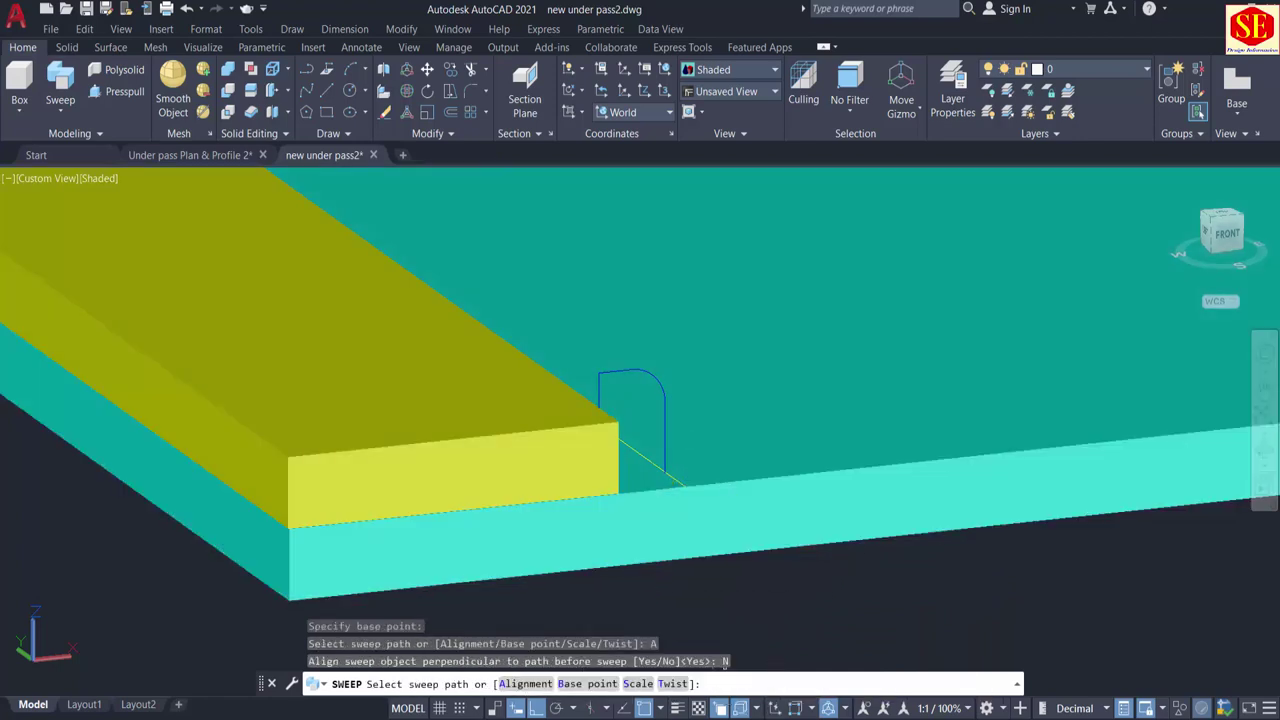
scroll(843, 508, down, 2)
shift+middle_drag(843, 514, 781, 468)
click(794, 266)
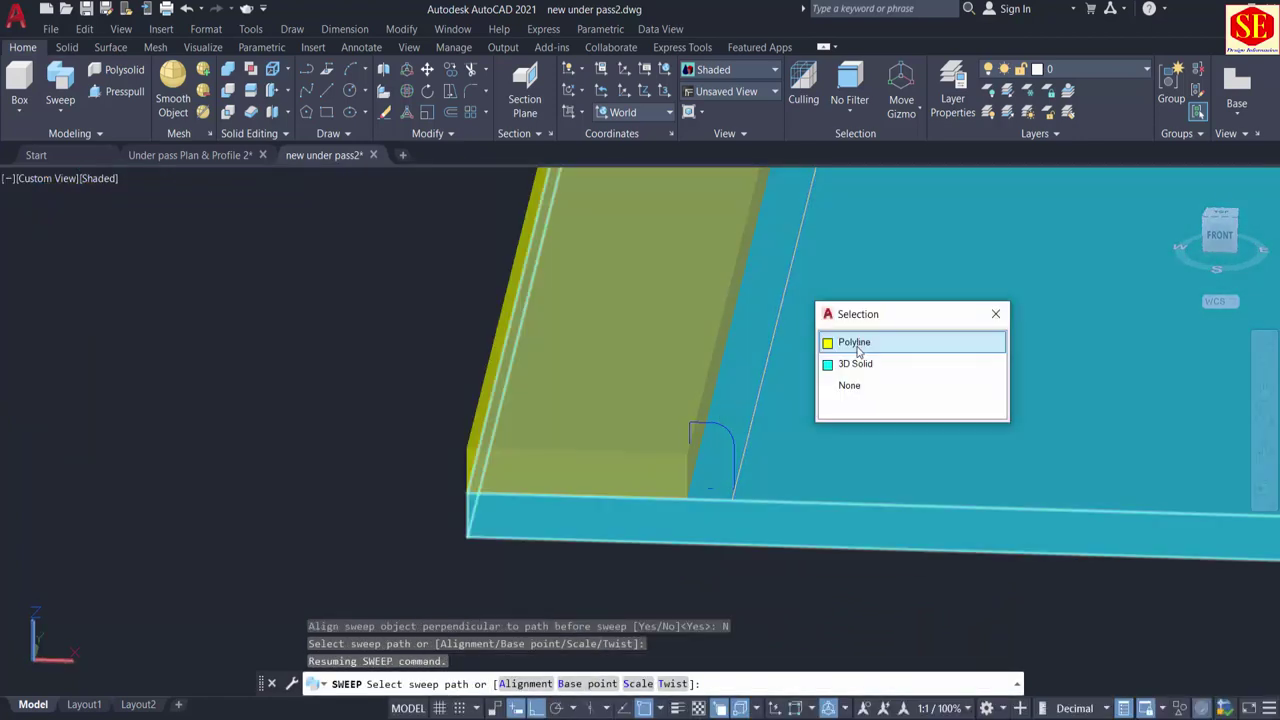
click(858, 340)
Step: Color the new rounded curb beside the strip red
click(724, 446)
click(881, 347)
click(881, 347)
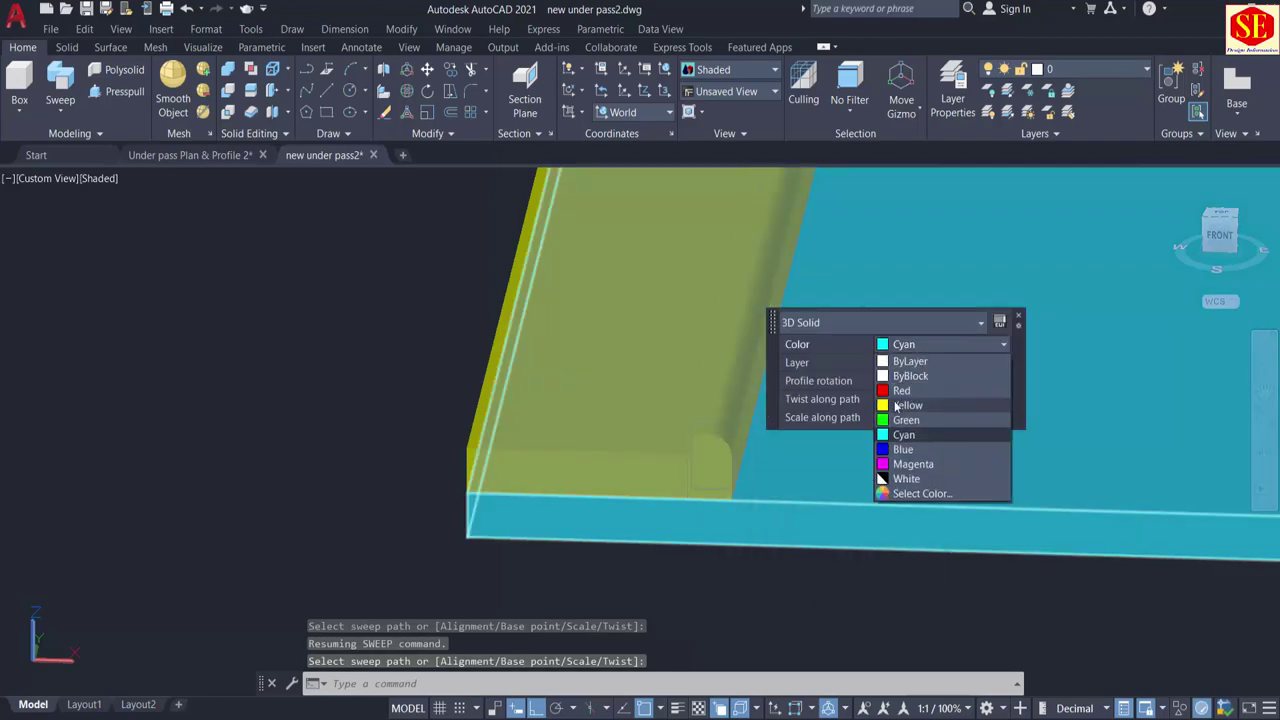
click(888, 391)
key(Escape)
key(Escape)
Step: Inspect the whole interchange, both finished road arm ends and the centerline lines across the junction
scroll(752, 533, down, 2)
scroll(749, 531, down, 4)
shift+middle_drag(809, 531, 645, 527)
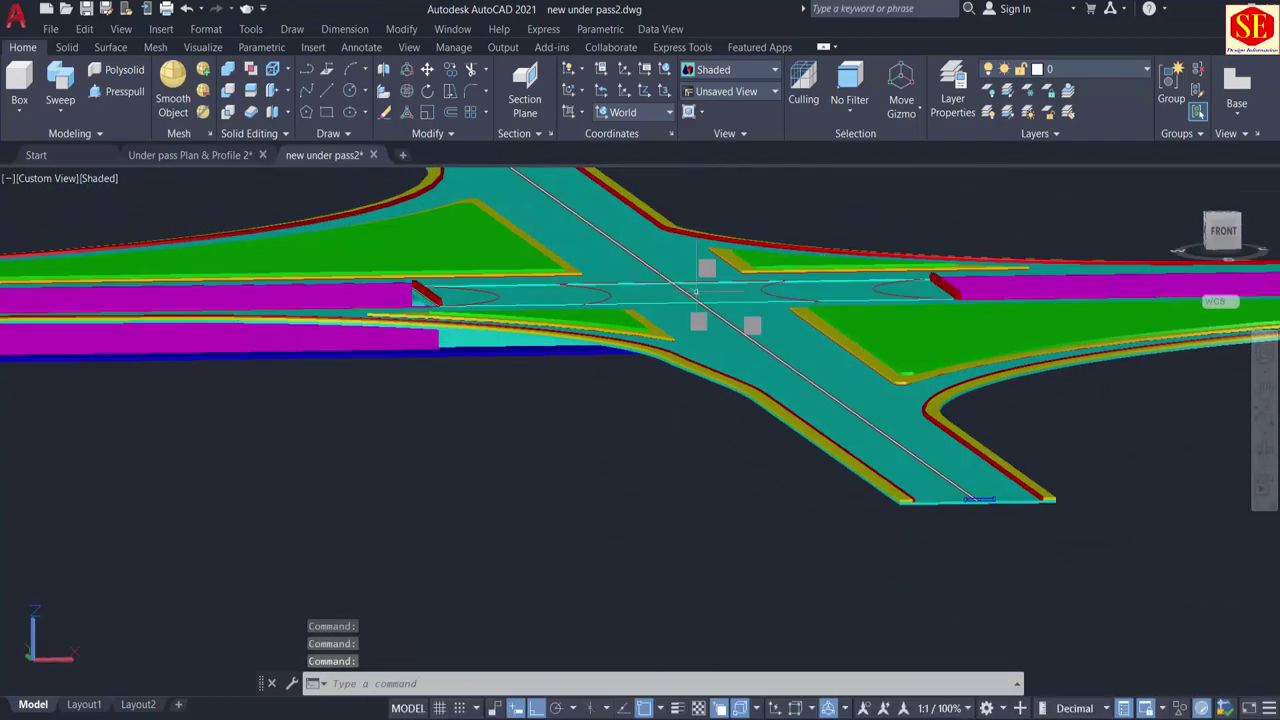
shift+middle_drag(532, 405, 1064, 507)
scroll(420, 412, down, 4)
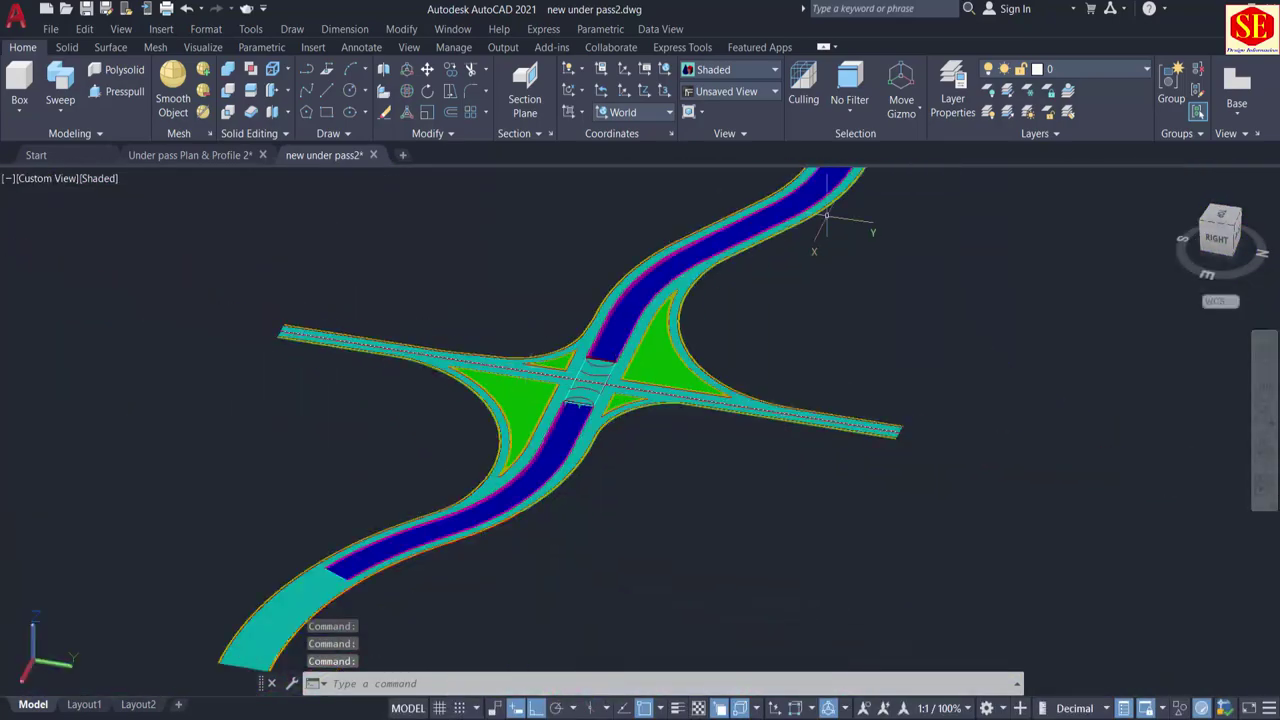
scroll(198, 670, up, 3)
scroll(492, 612, down, 3)
scroll(1125, 388, up, 5)
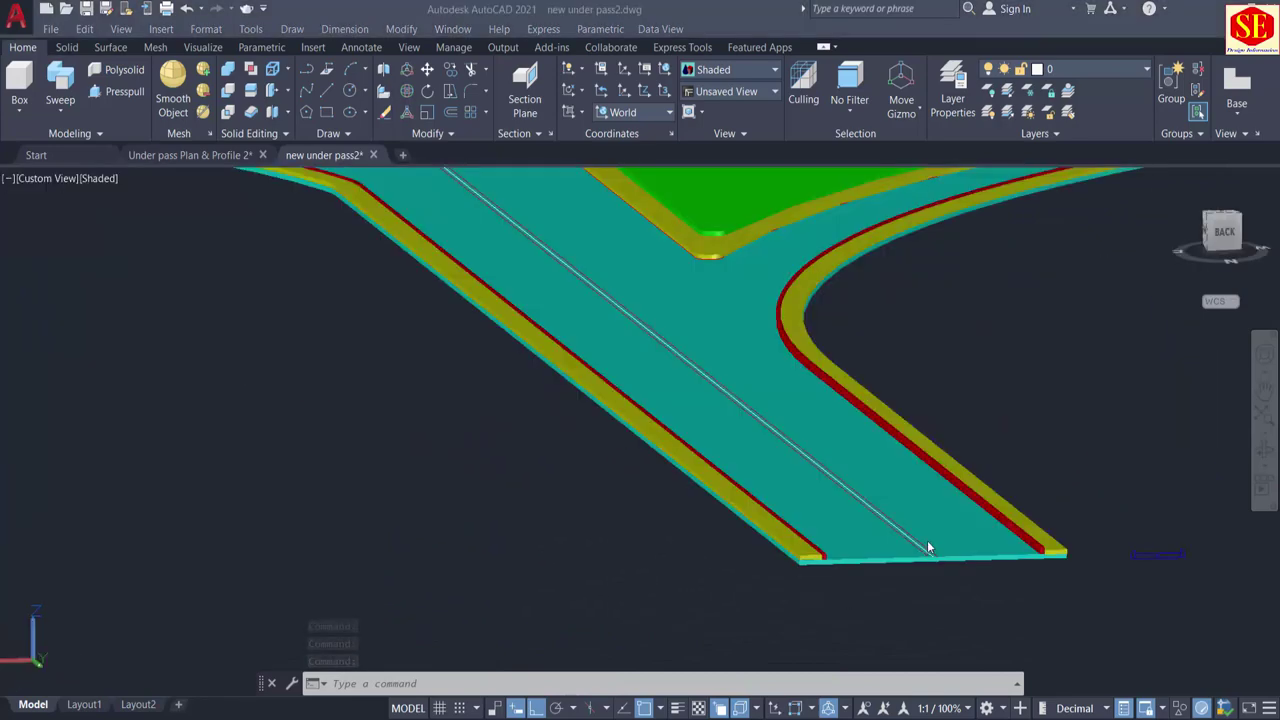
scroll(928, 548, up, 3)
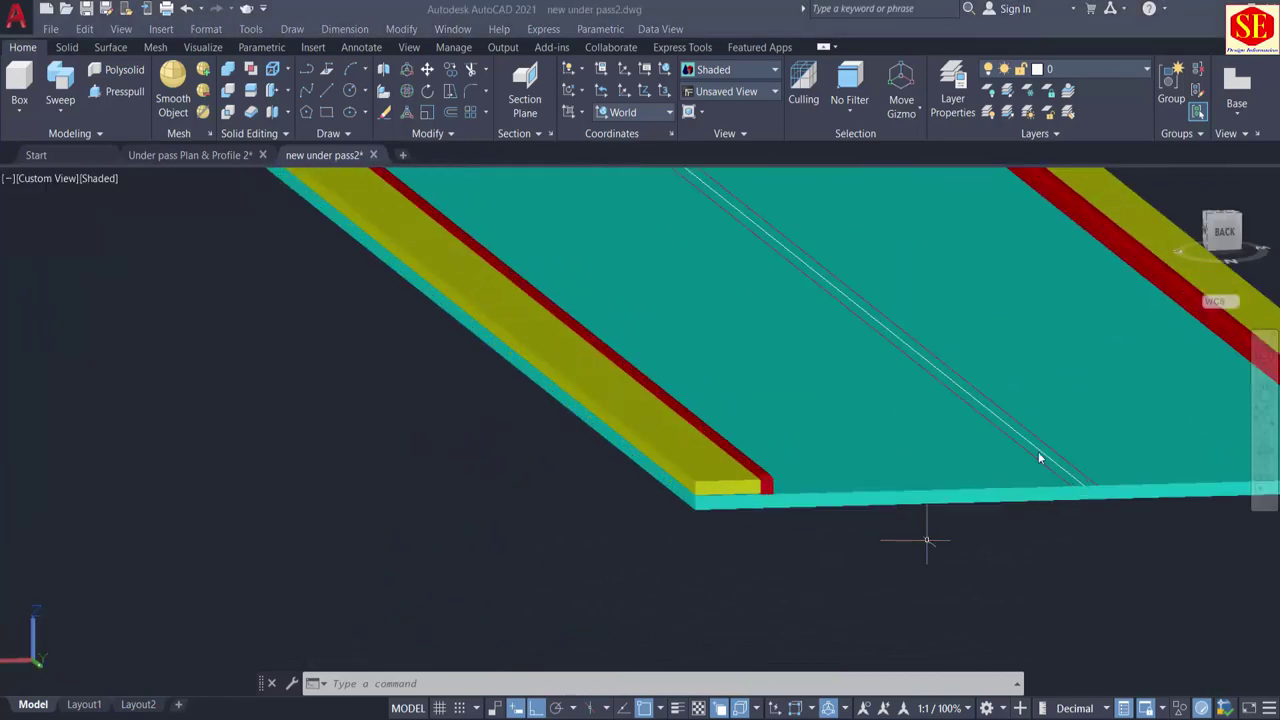
scroll(777, 549, down, 4)
middle_drag(520, 180, 743, 663)
shift+middle_drag(456, 525, 495, 410)
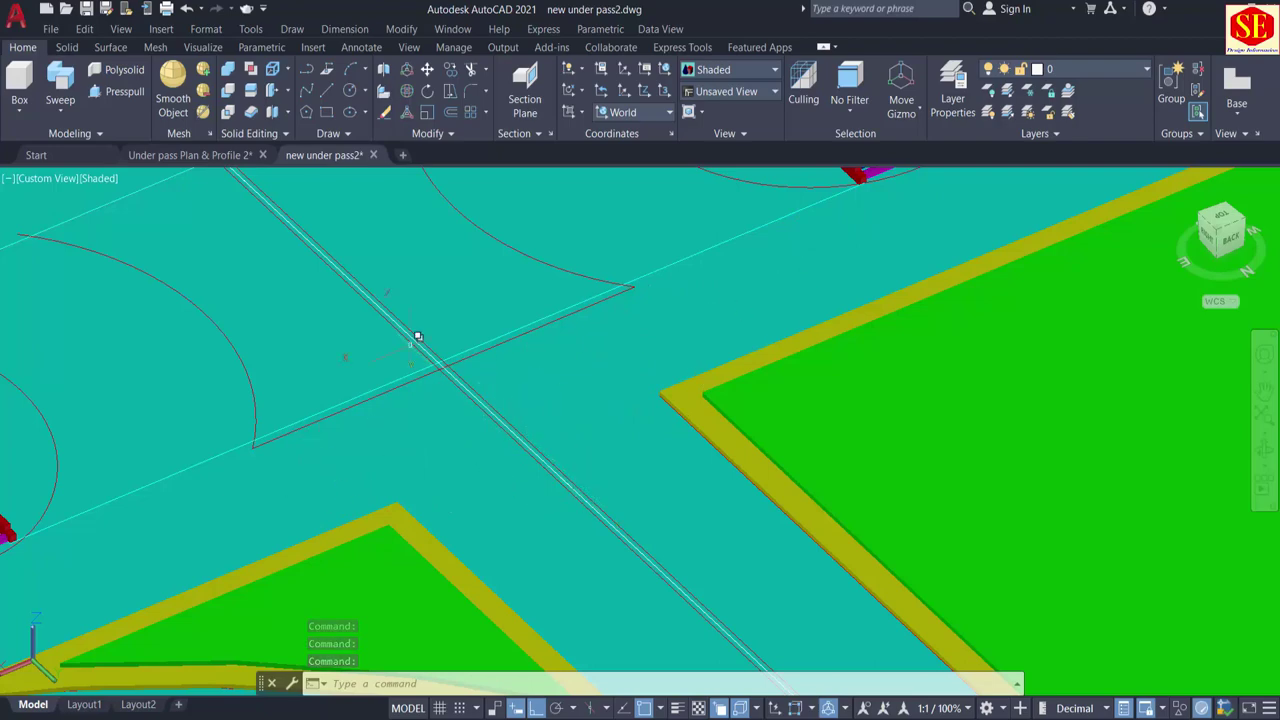
Step: Draw a line across one road arm, joining the facing corners of the large green island and the small triangular island
middle_drag(318, 299, 492, 472)
scroll(496, 471, down, 2)
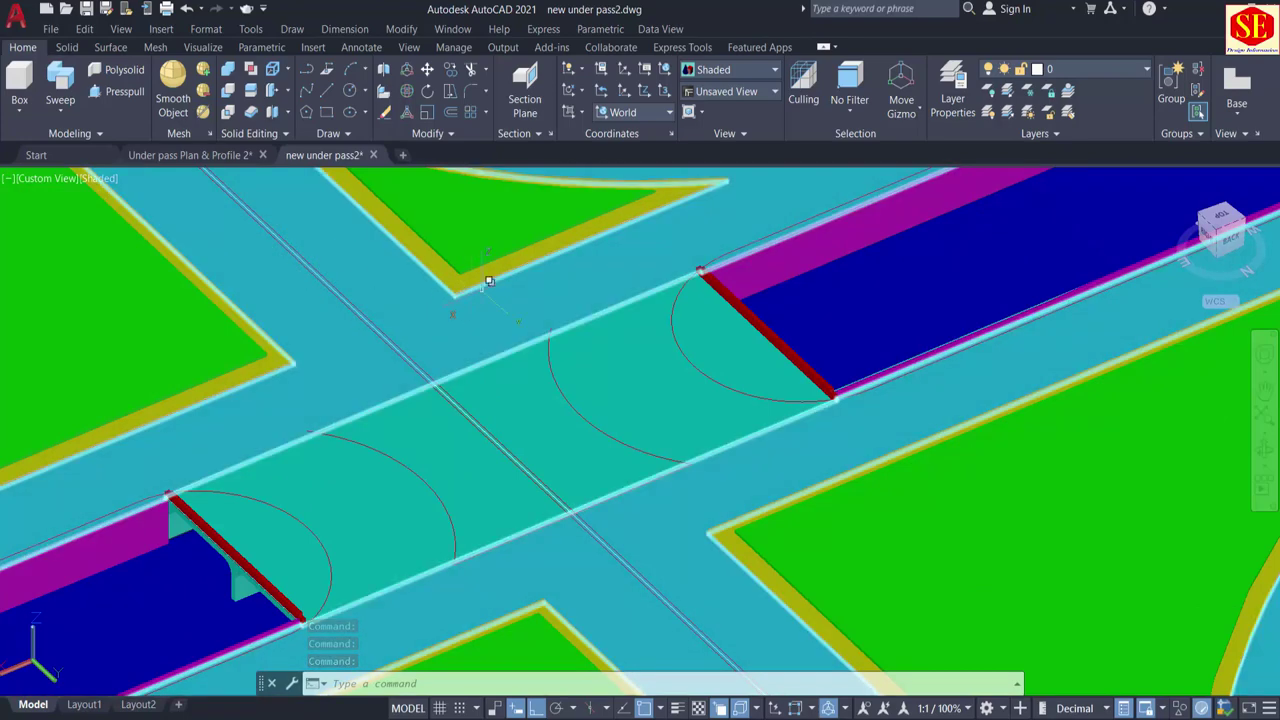
middle_drag(606, 409, 531, 278)
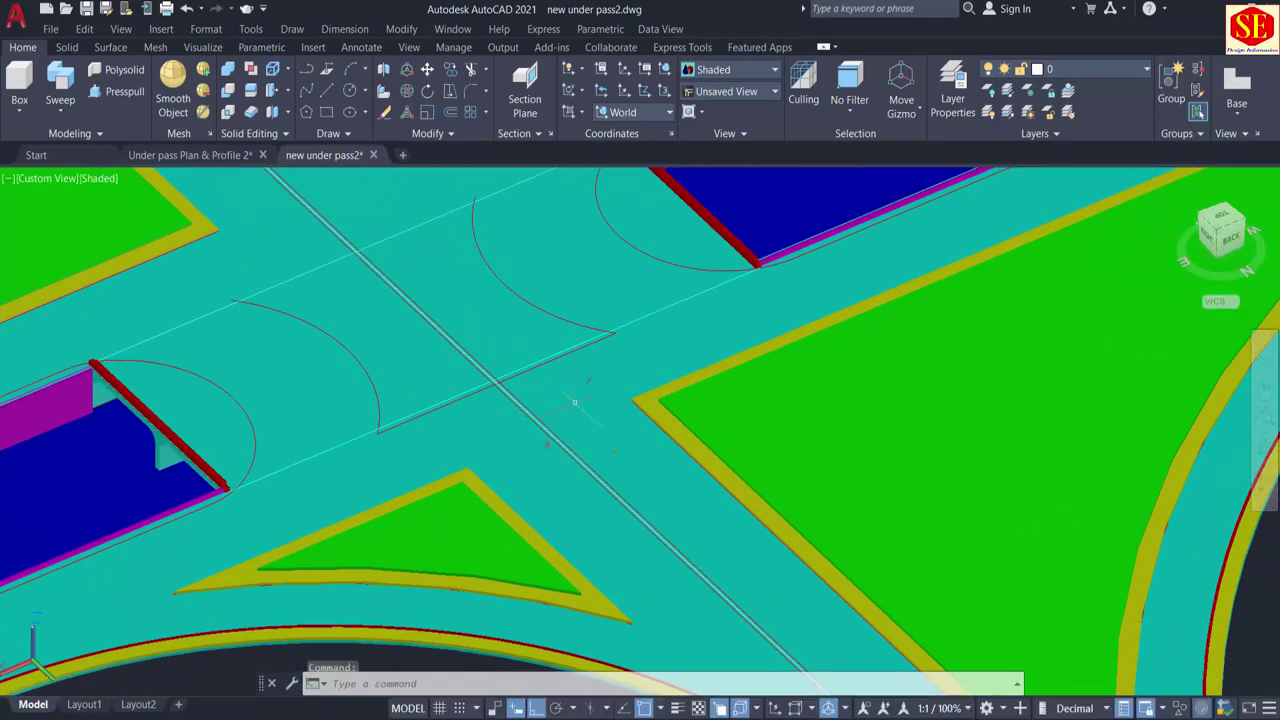
shift+middle_drag(589, 494, 629, 521)
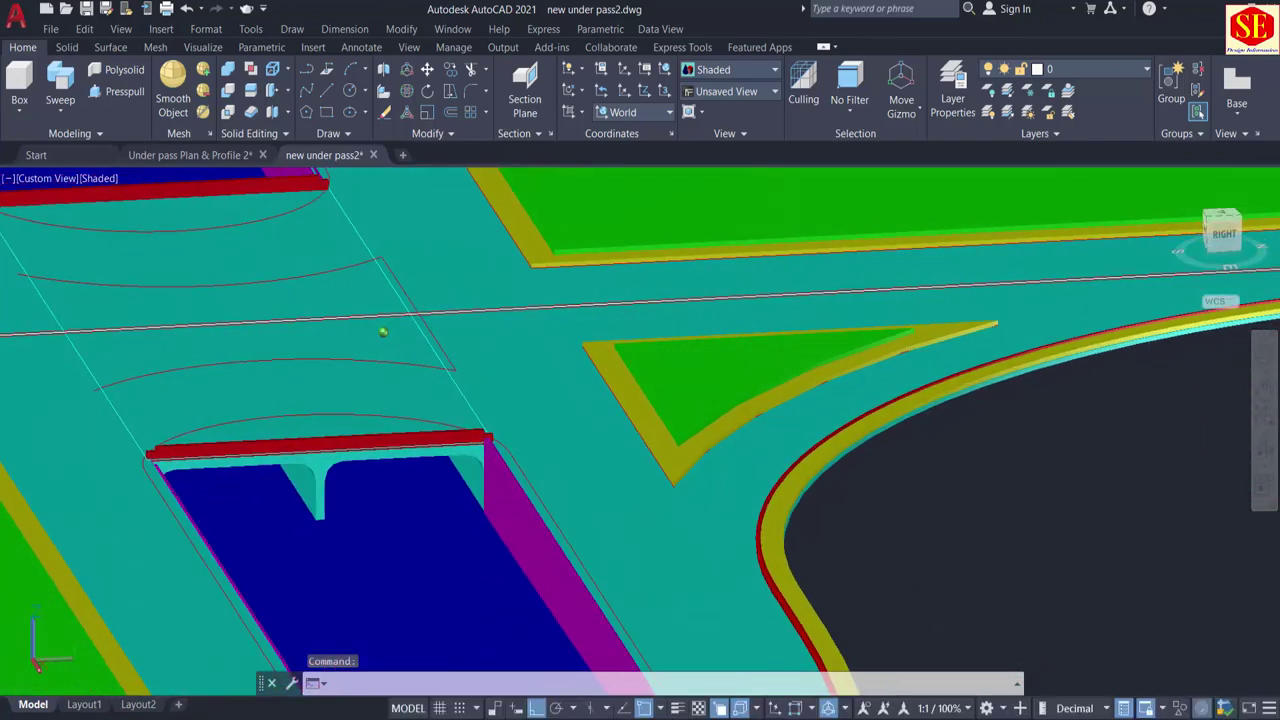
text(l)
key(Return)
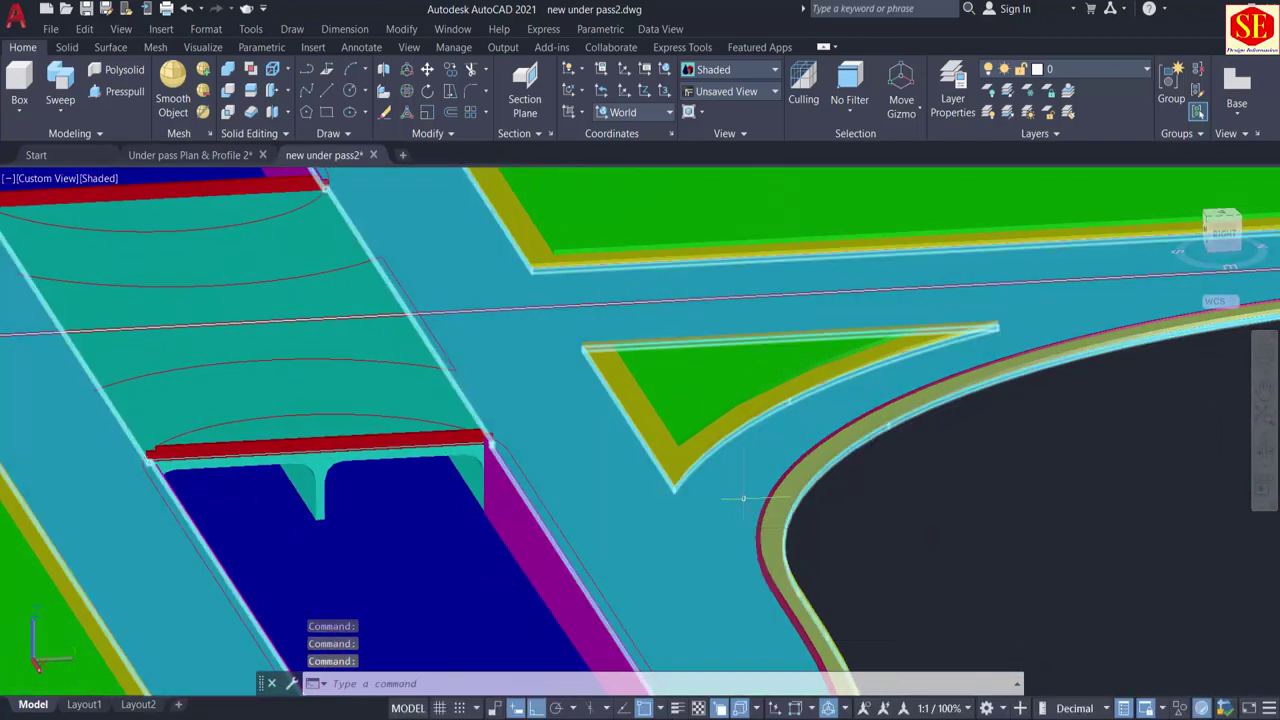
scroll(562, 292, up, 5)
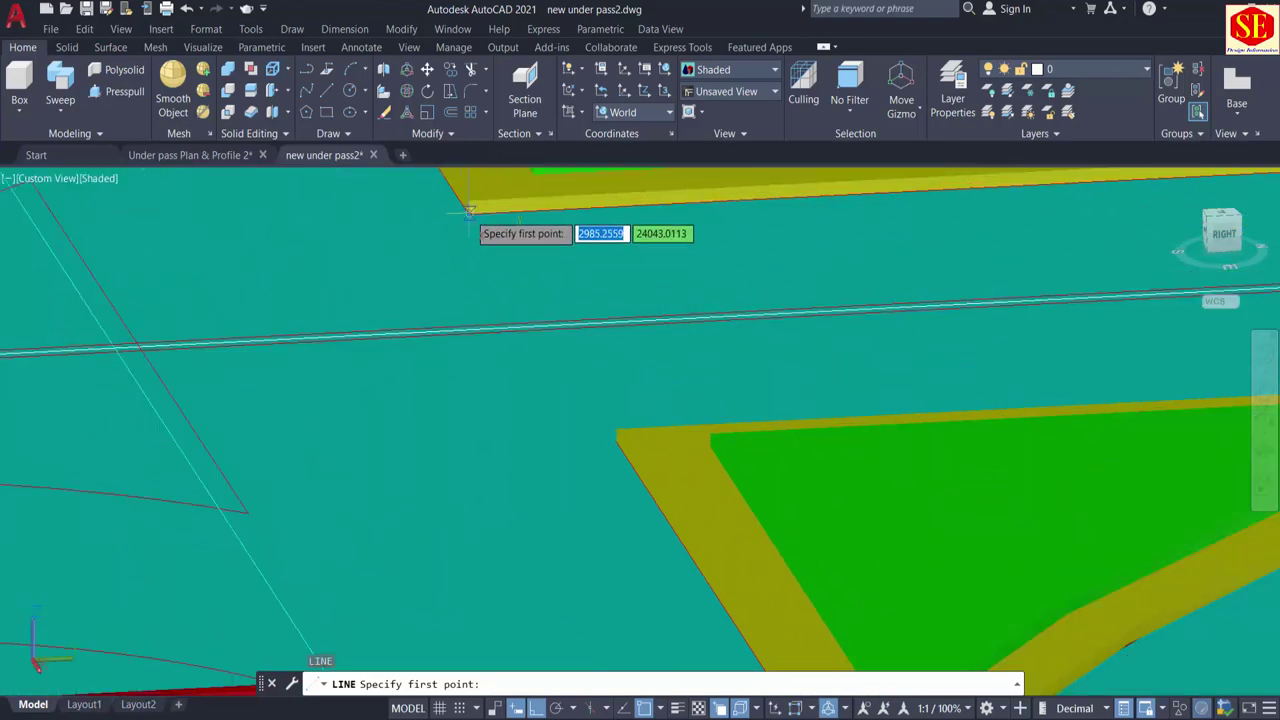
click(469, 210)
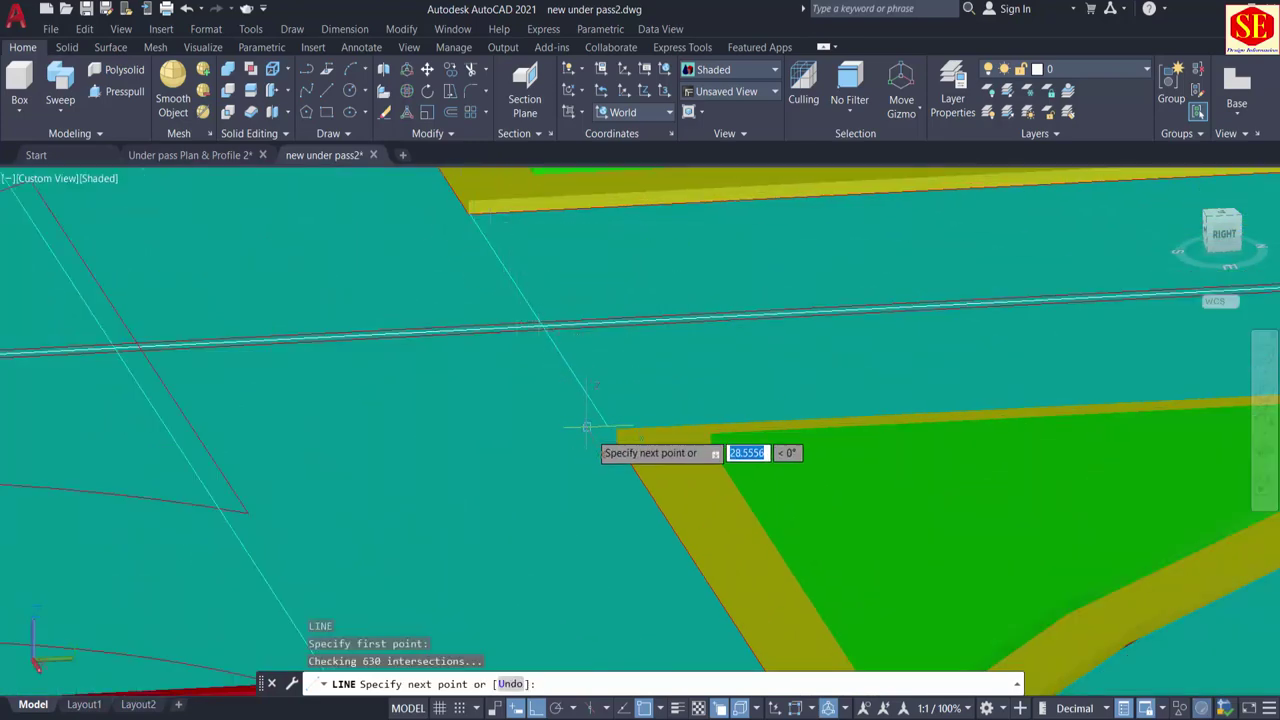
key(Escape)
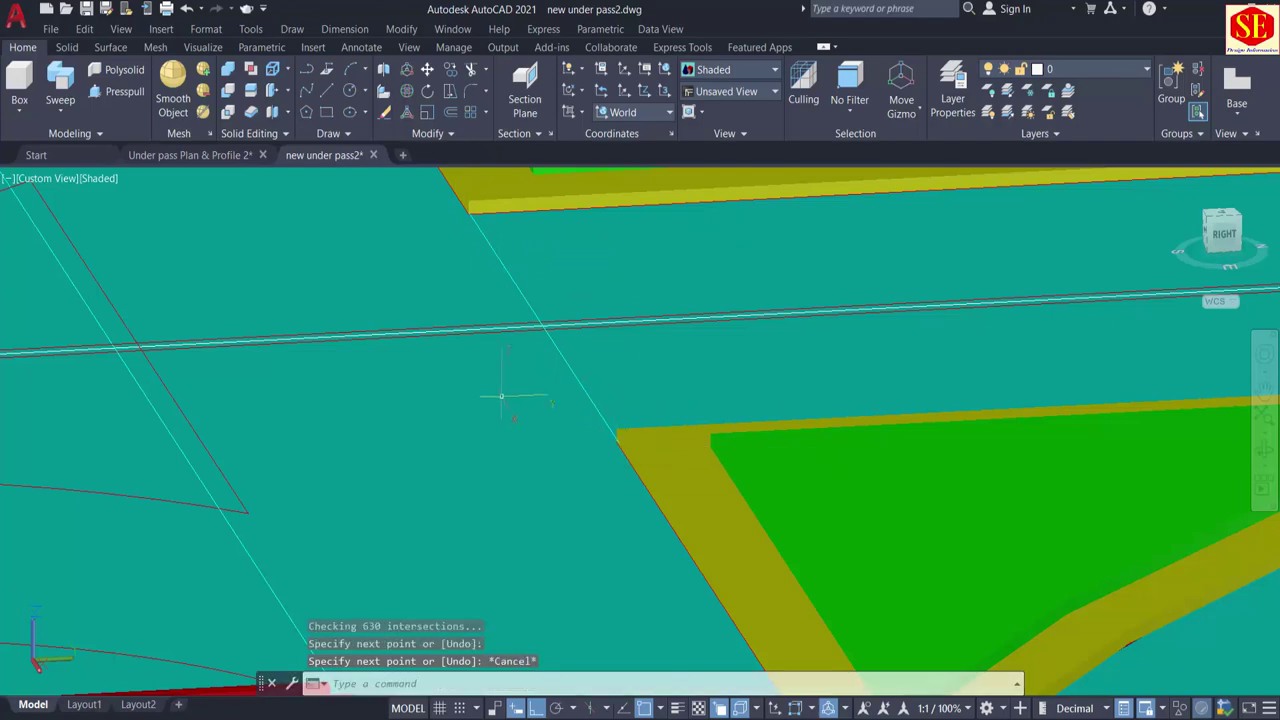
Step: Draw a matching line across the opposite road arm, from the small triangular island's corner to the large green island's corner
scroll(540, 329, up, 4)
middle_drag(534, 314, 496, 400)
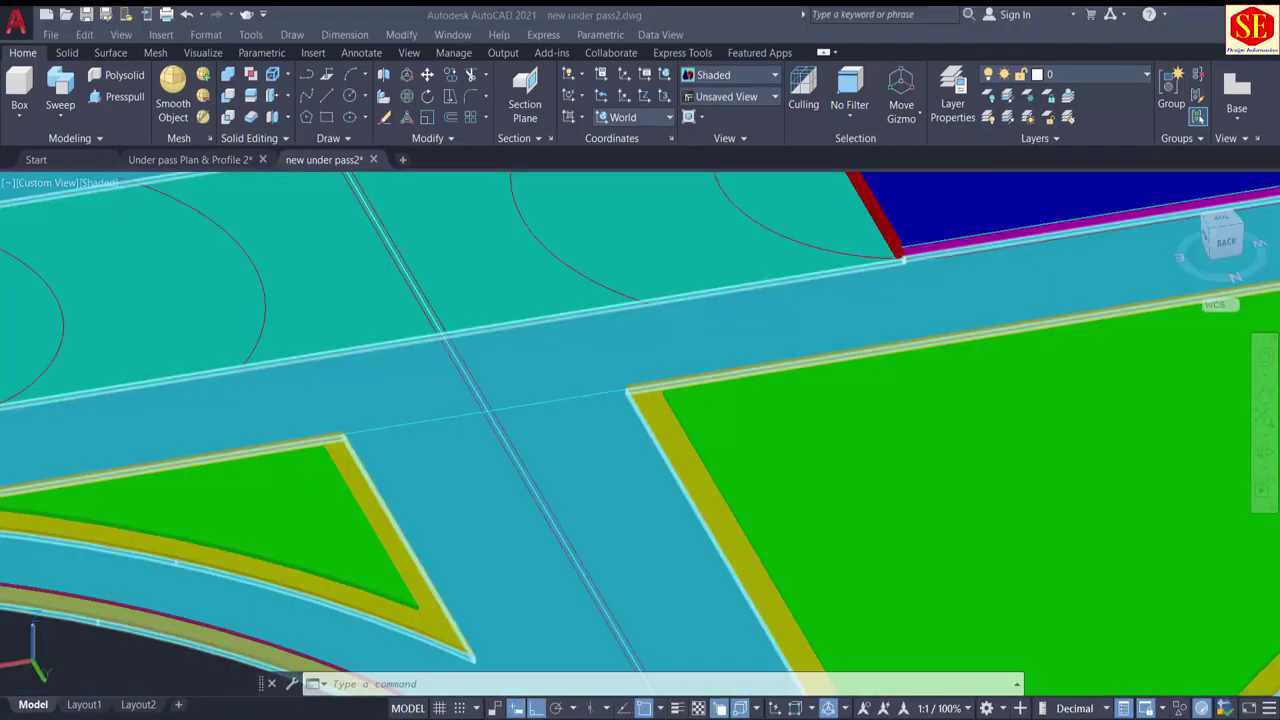
shift+middle_drag(297, 266, 396, 489)
key(Return)
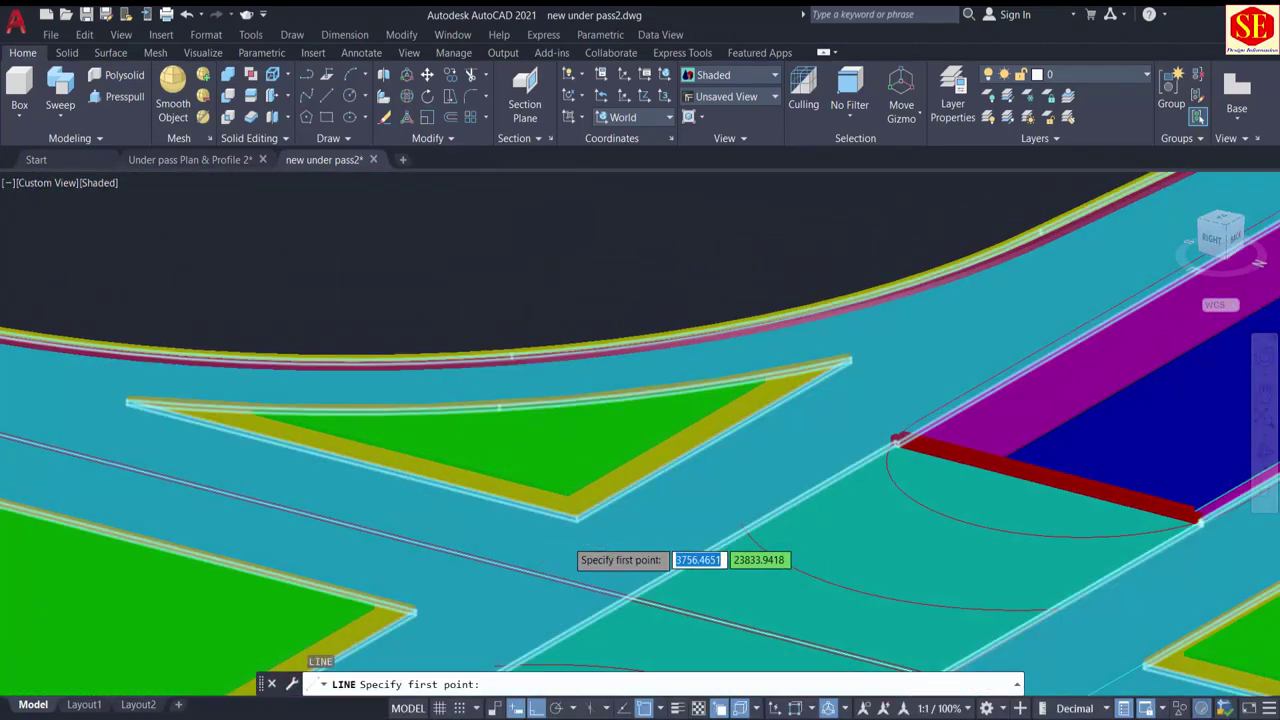
scroll(575, 530, up, 5)
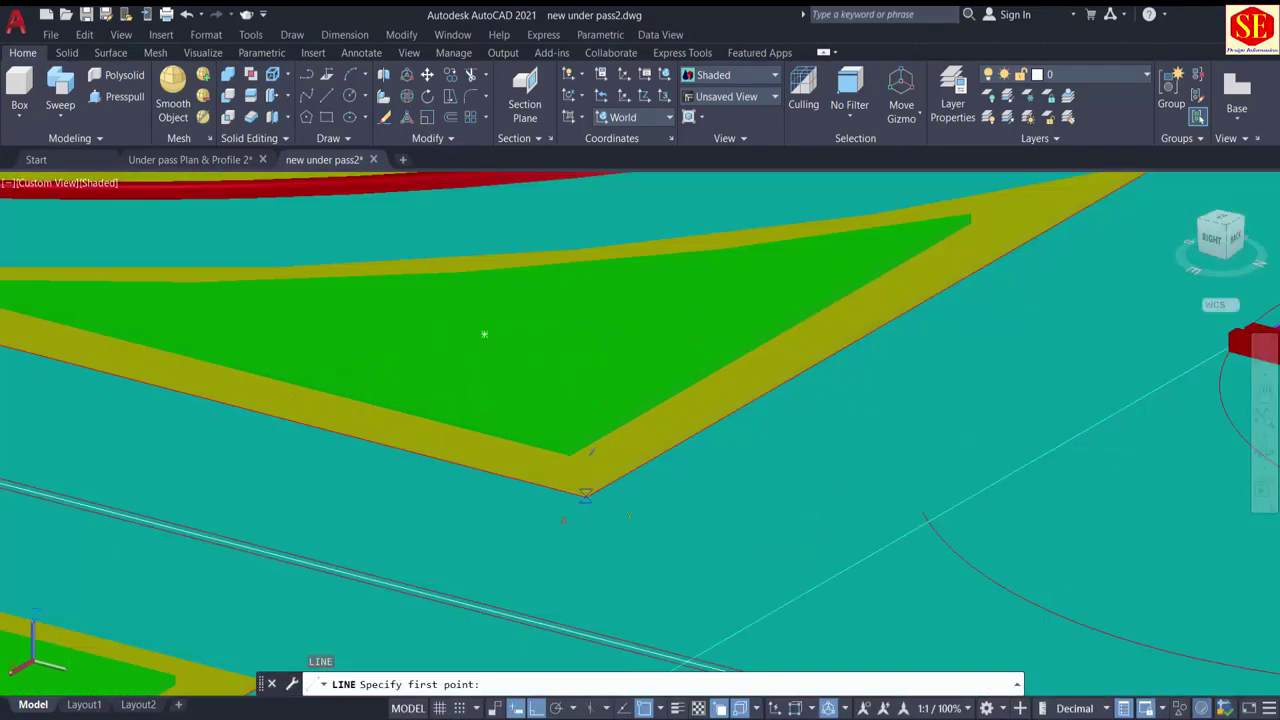
click(585, 494)
scroll(585, 494, down, 5)
scroll(561, 503, up, 4)
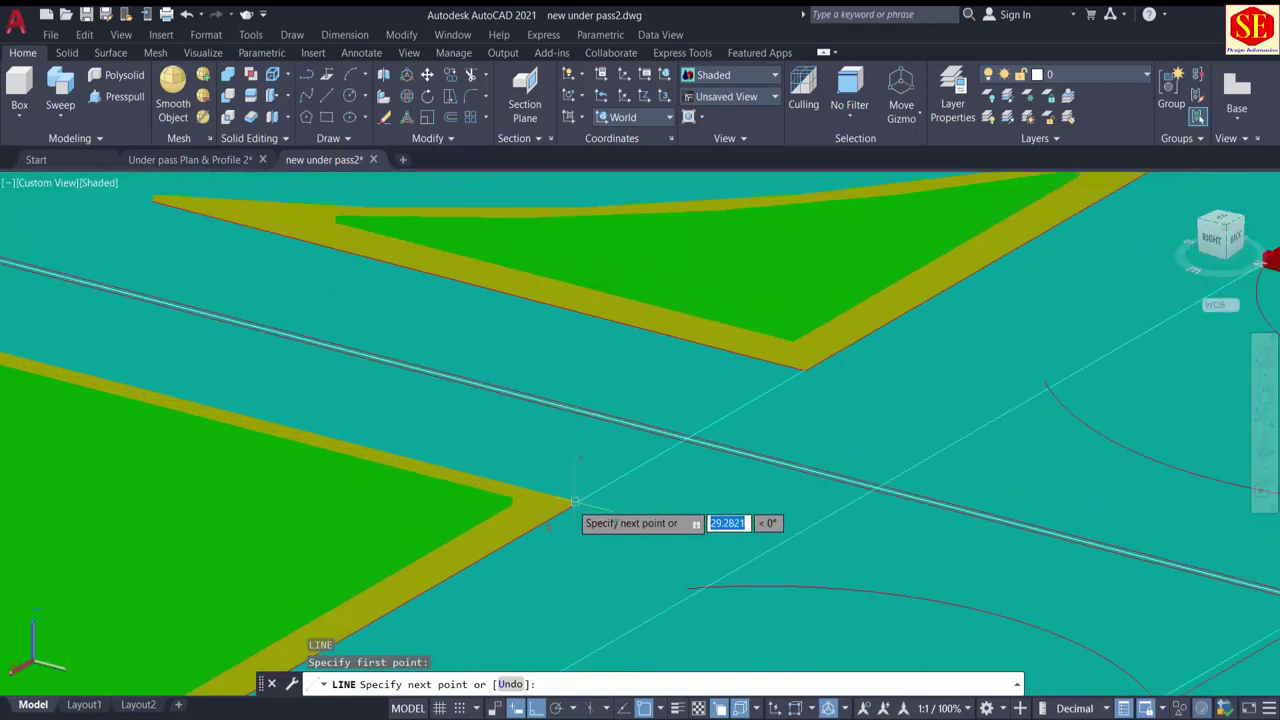
key(Escape)
scroll(250, 363, down, 2)
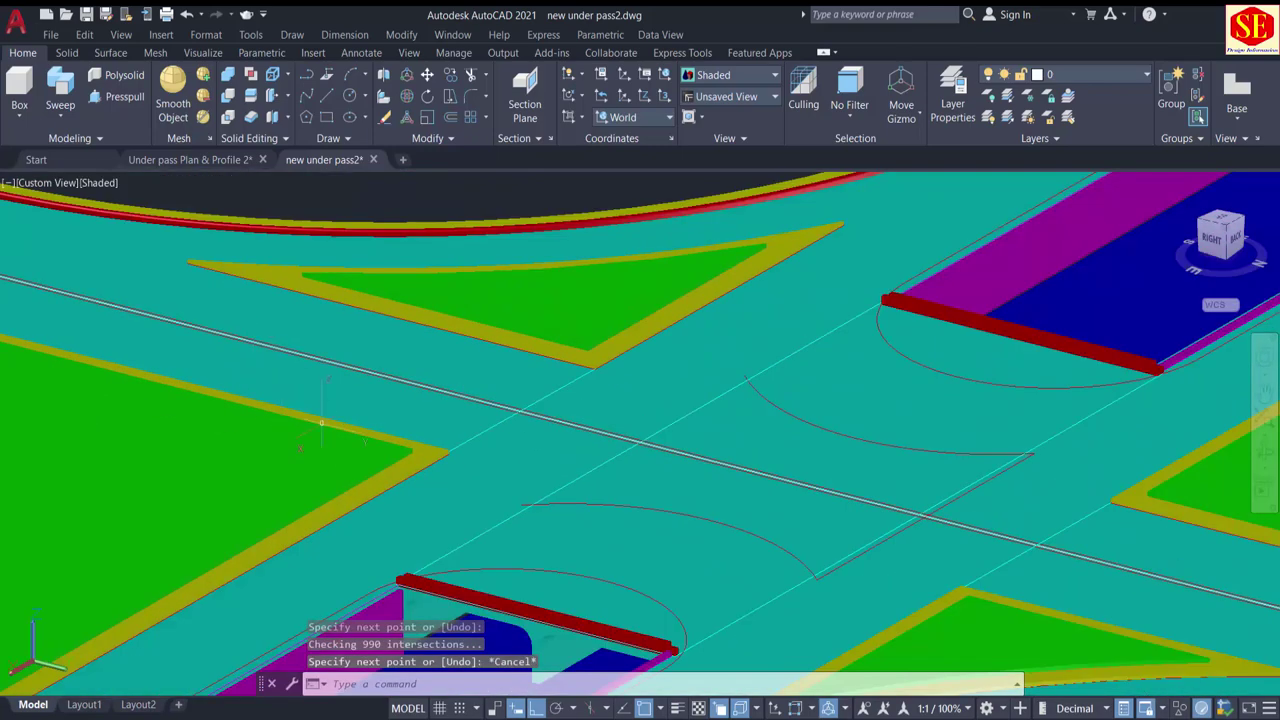
Step: Trim both red polylines flanking the centerline between the latest crossing line and the nearby underpass slab edge
shift+middle_drag(326, 423, 430, 440)
scroll(450, 490, up, 10)
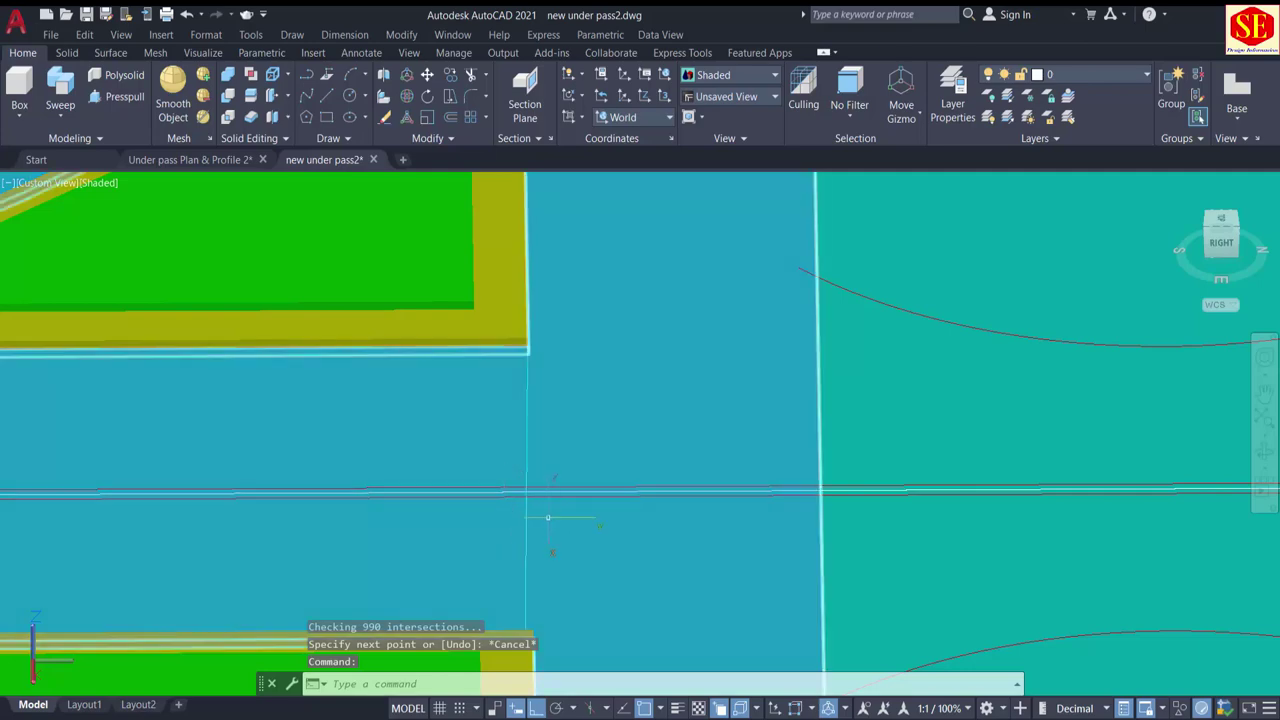
shift+middle_drag(506, 498, 526, 488)
scroll(526, 488, down, 6)
middle_drag(901, 486, 729, 486)
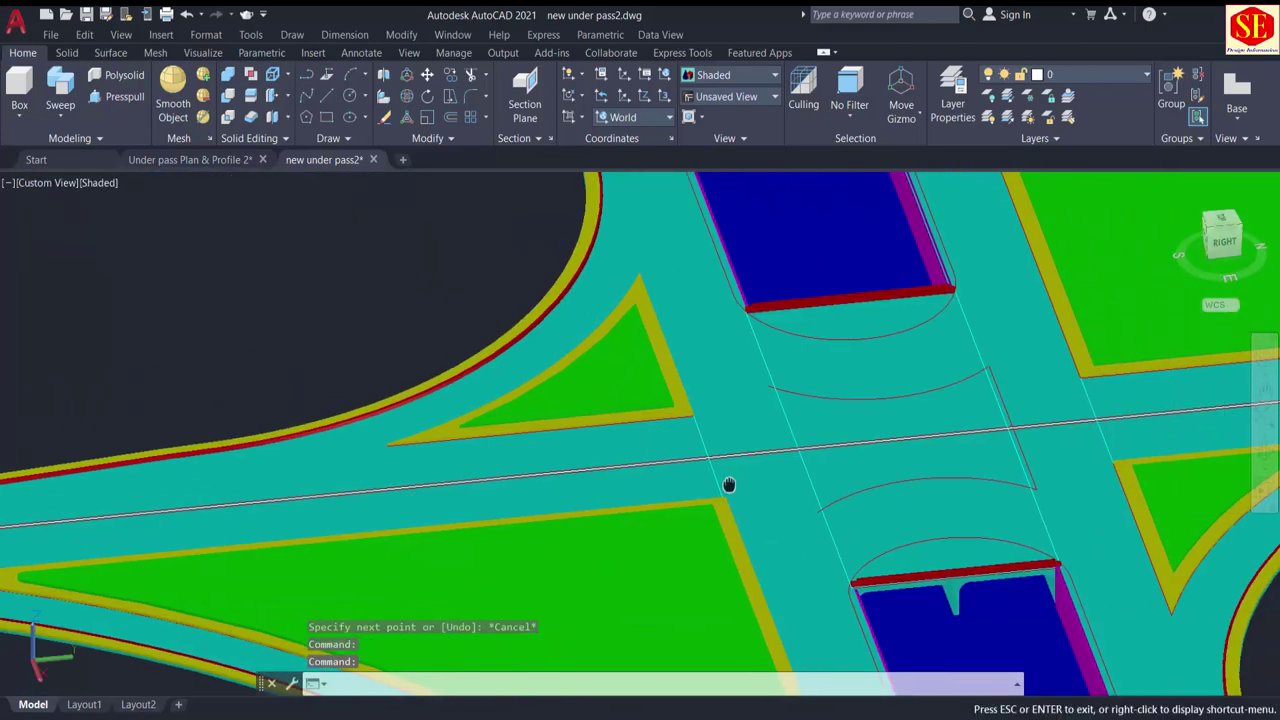
scroll(715, 465, up, 2)
text(tr)
key(Return)
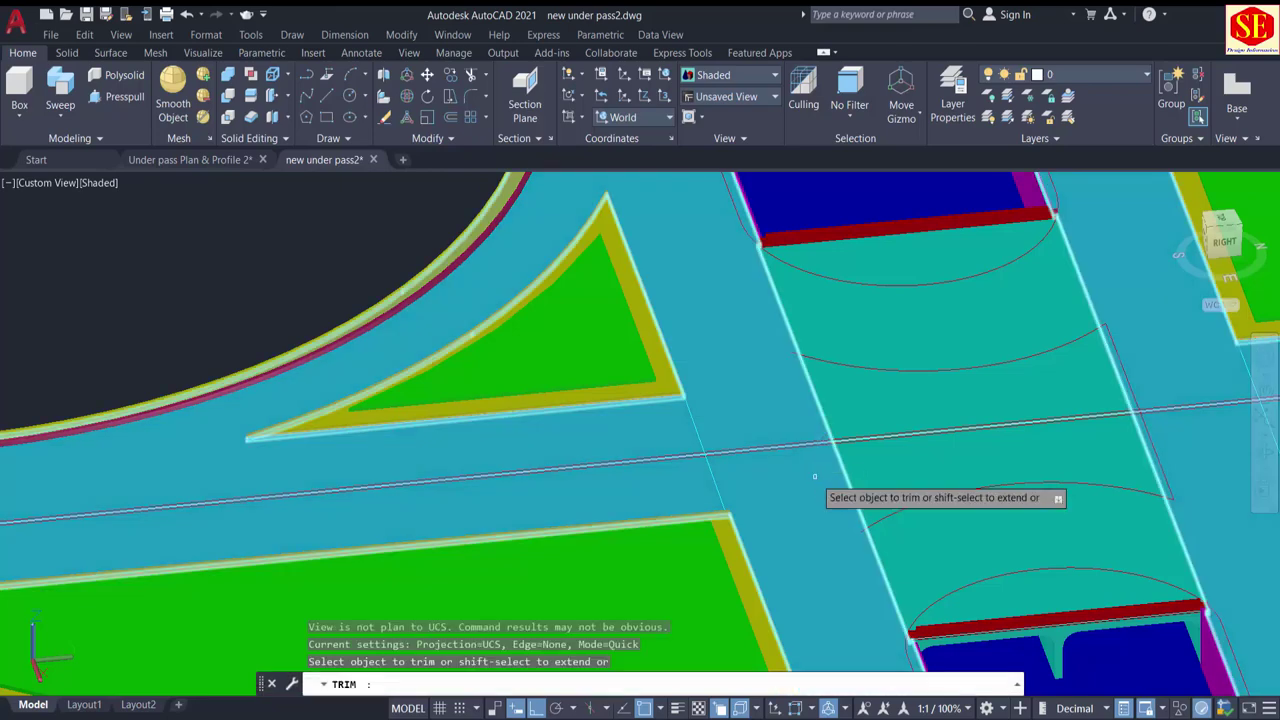
scroll(760, 455, up, 3)
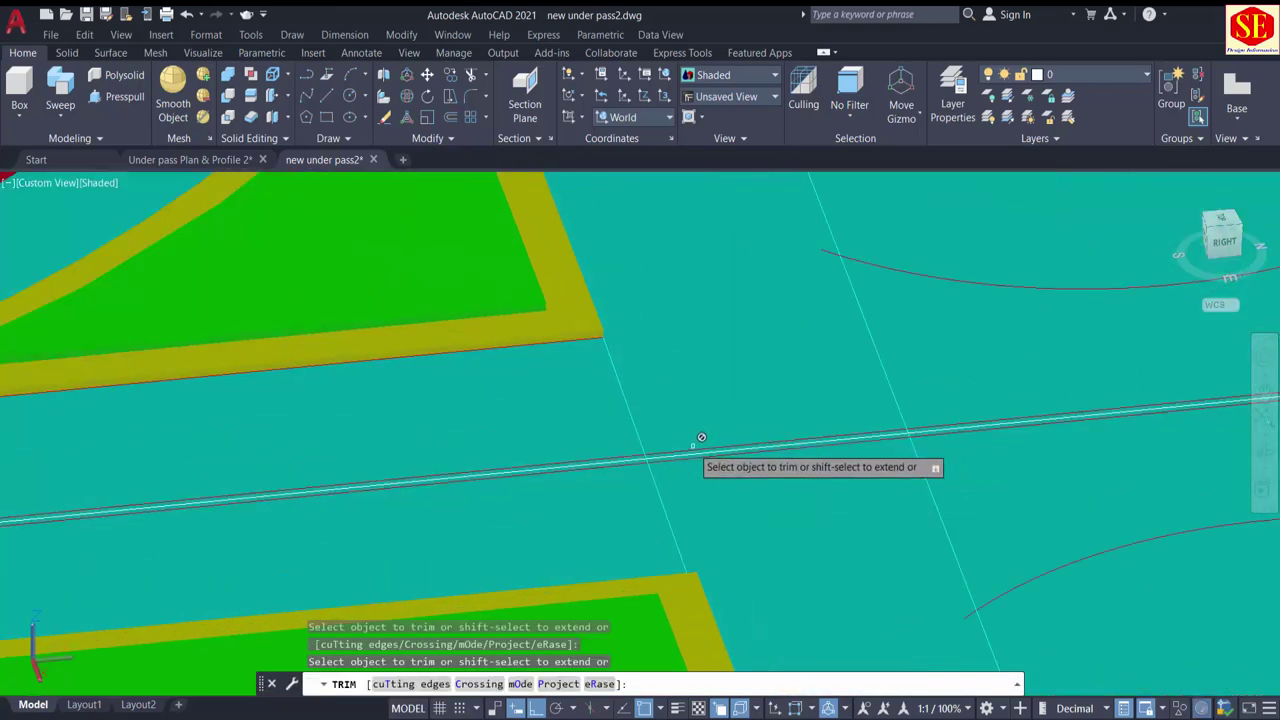
click(684, 448)
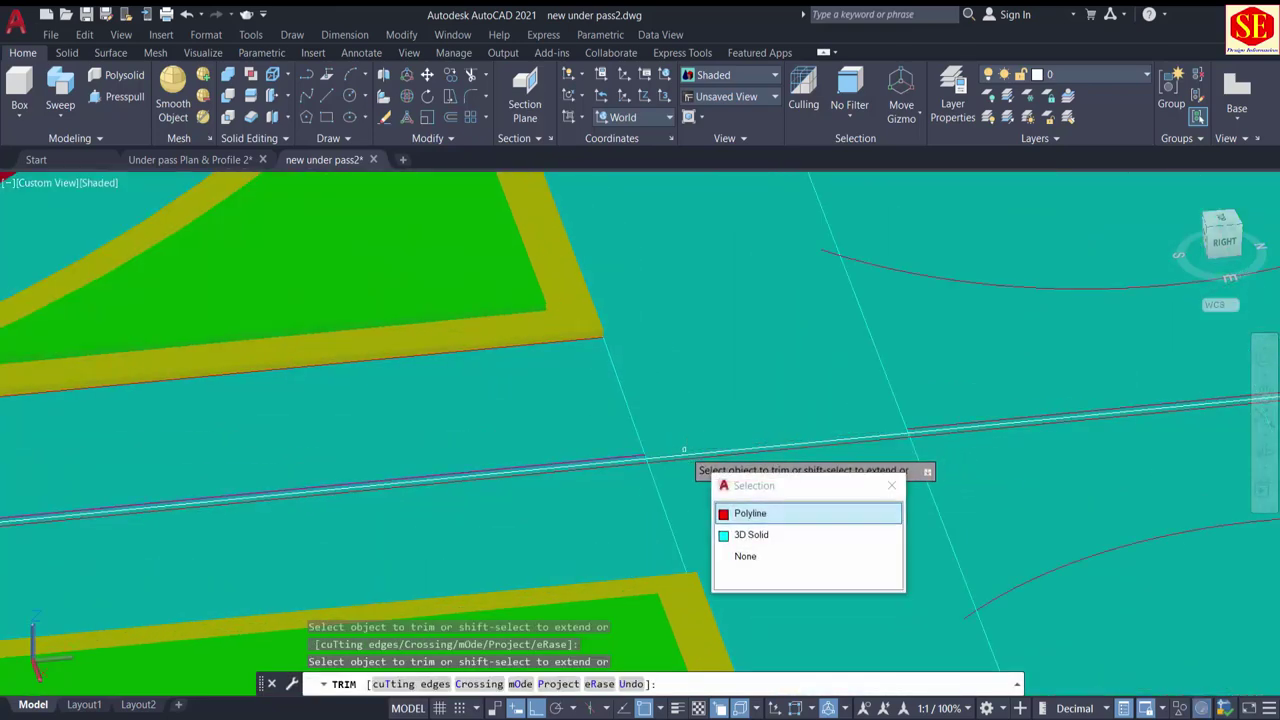
click(773, 514)
click(651, 457)
scroll(651, 460, up, 2)
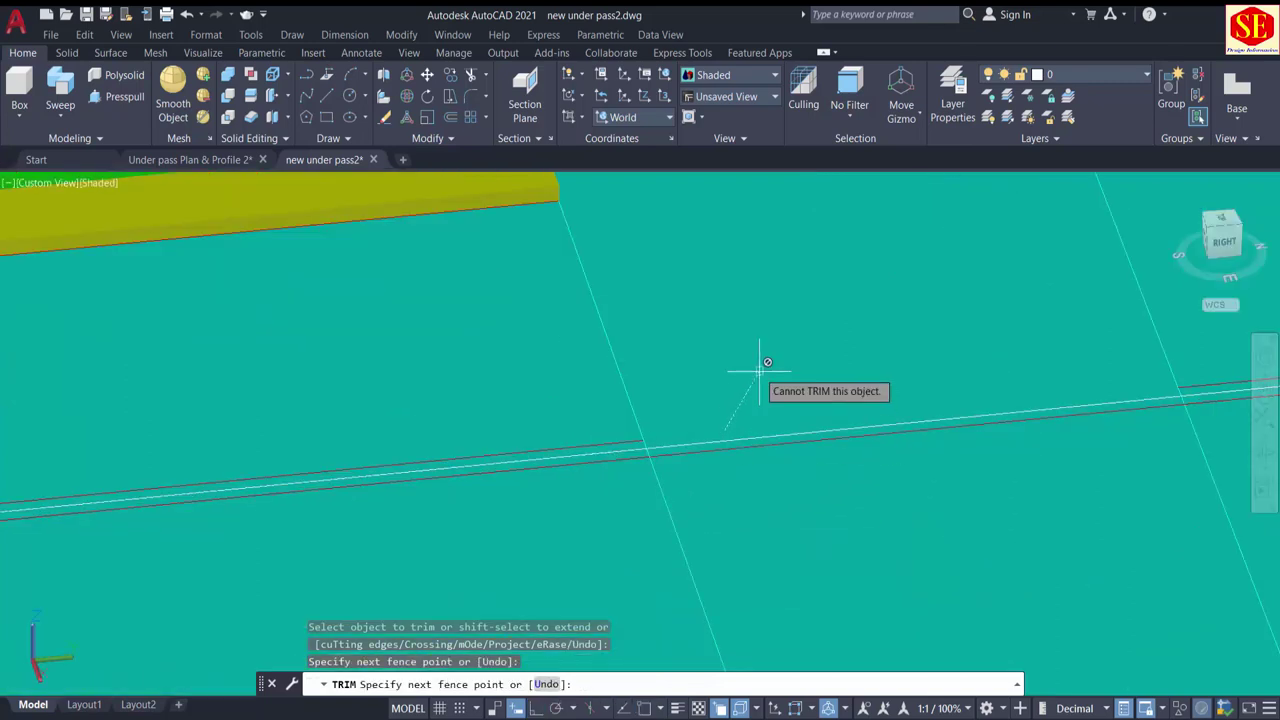
key(Return)
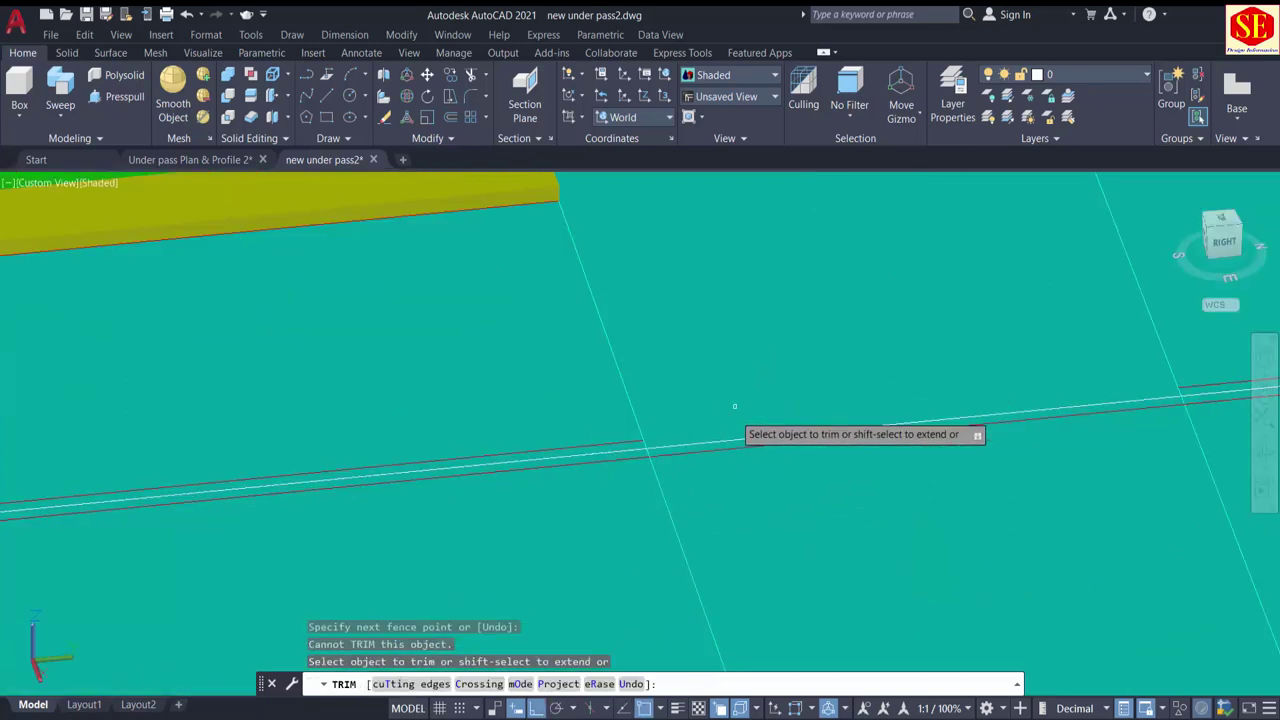
click(708, 455)
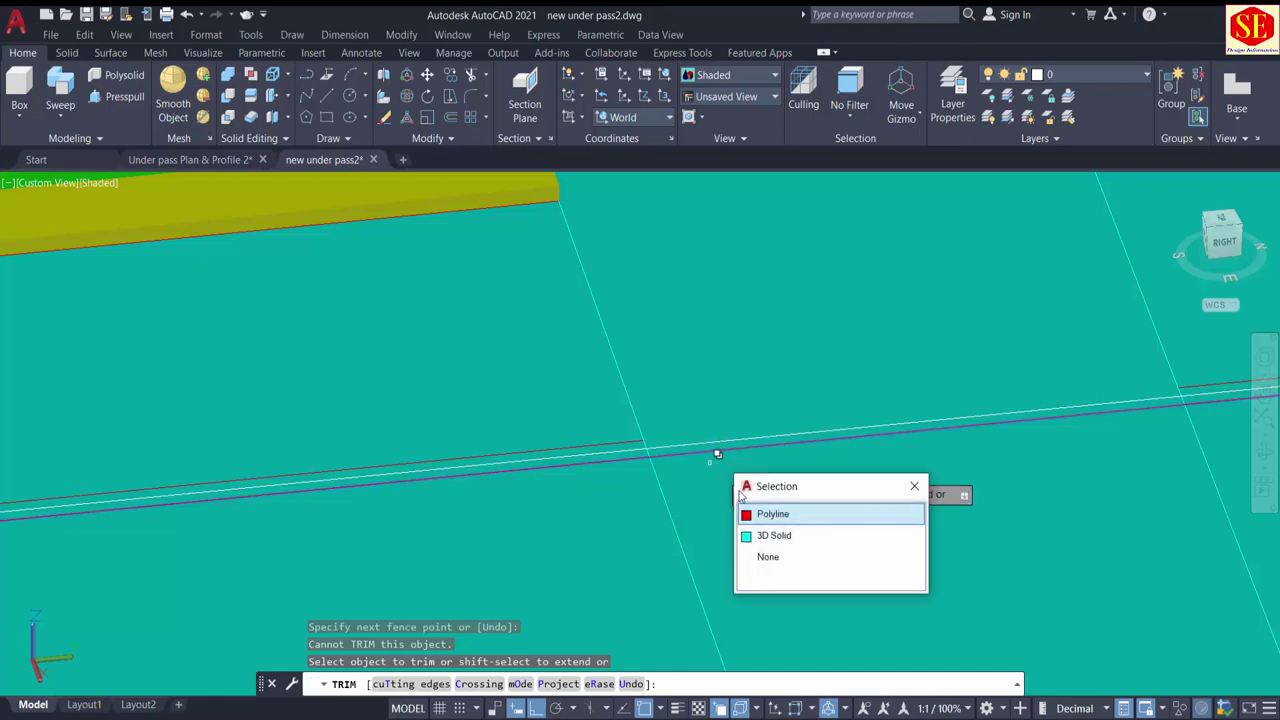
click(752, 513)
Step: Trim the two red centerline polylines on the other side of the slab, between the slab edge and the first crossing line
scroll(551, 457, down, 6)
middle_drag(836, 424, 186, 457)
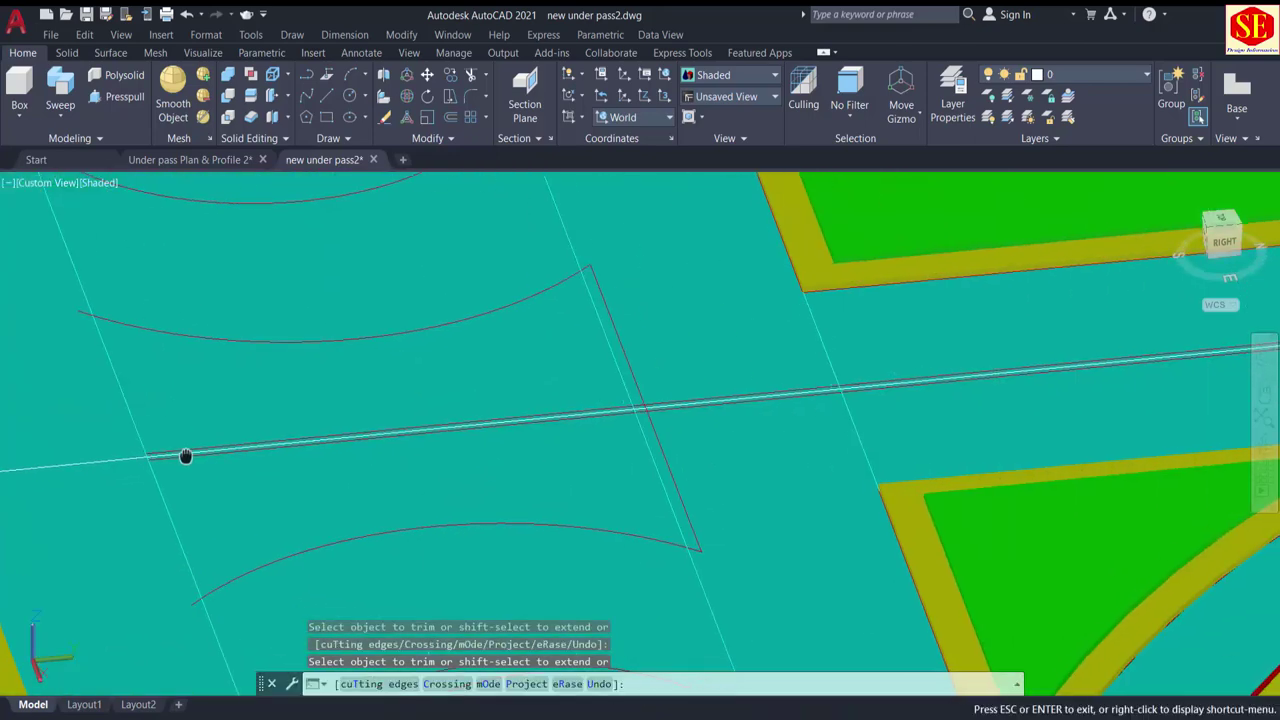
scroll(868, 379, up, 4)
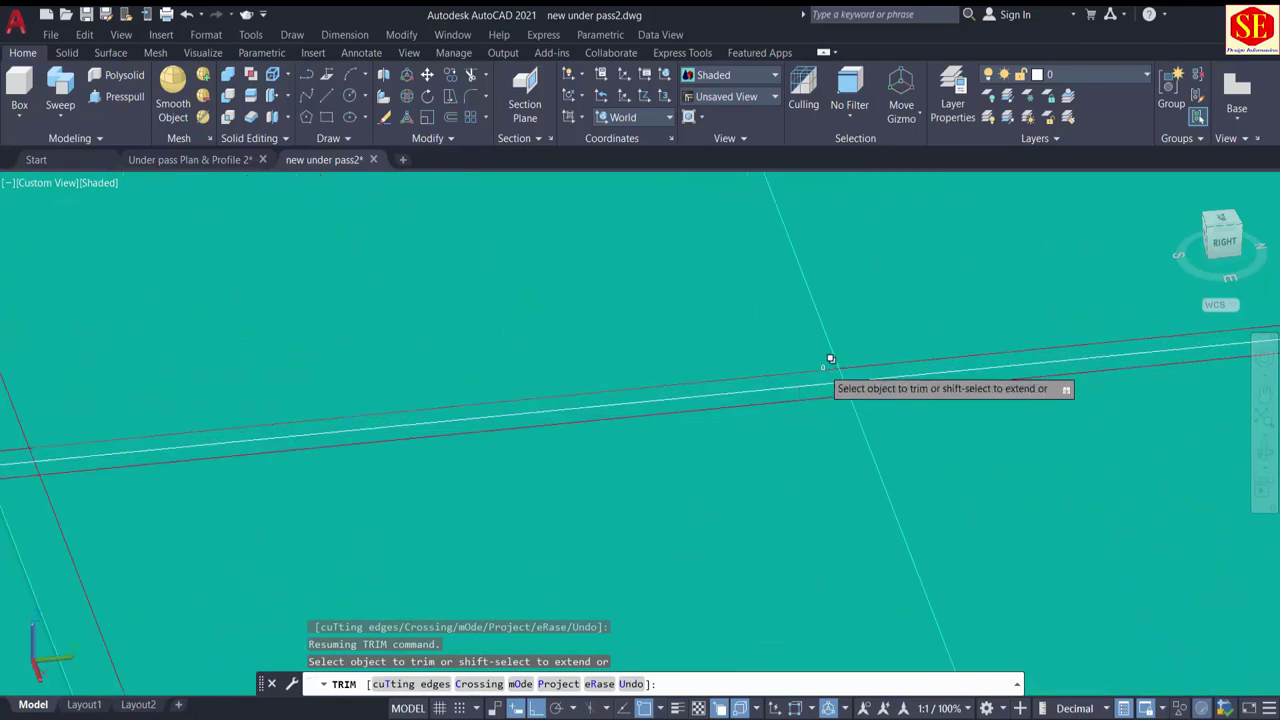
click(827, 364)
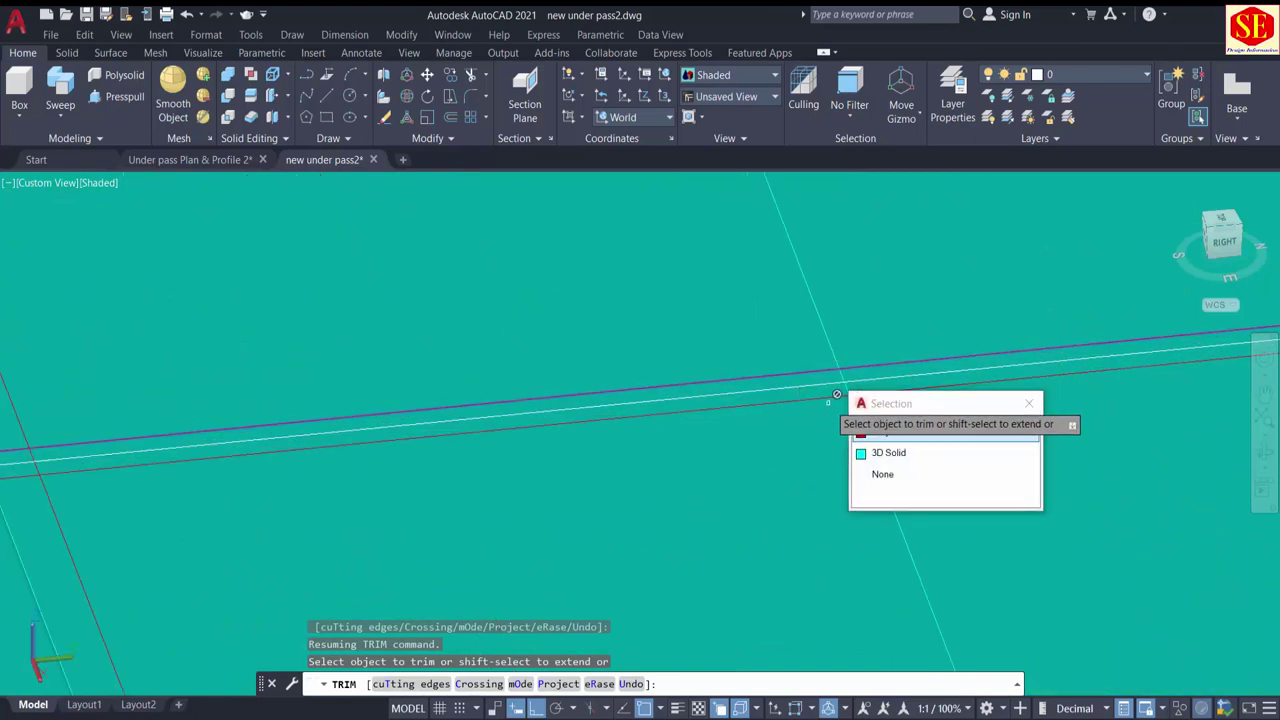
click(885, 435)
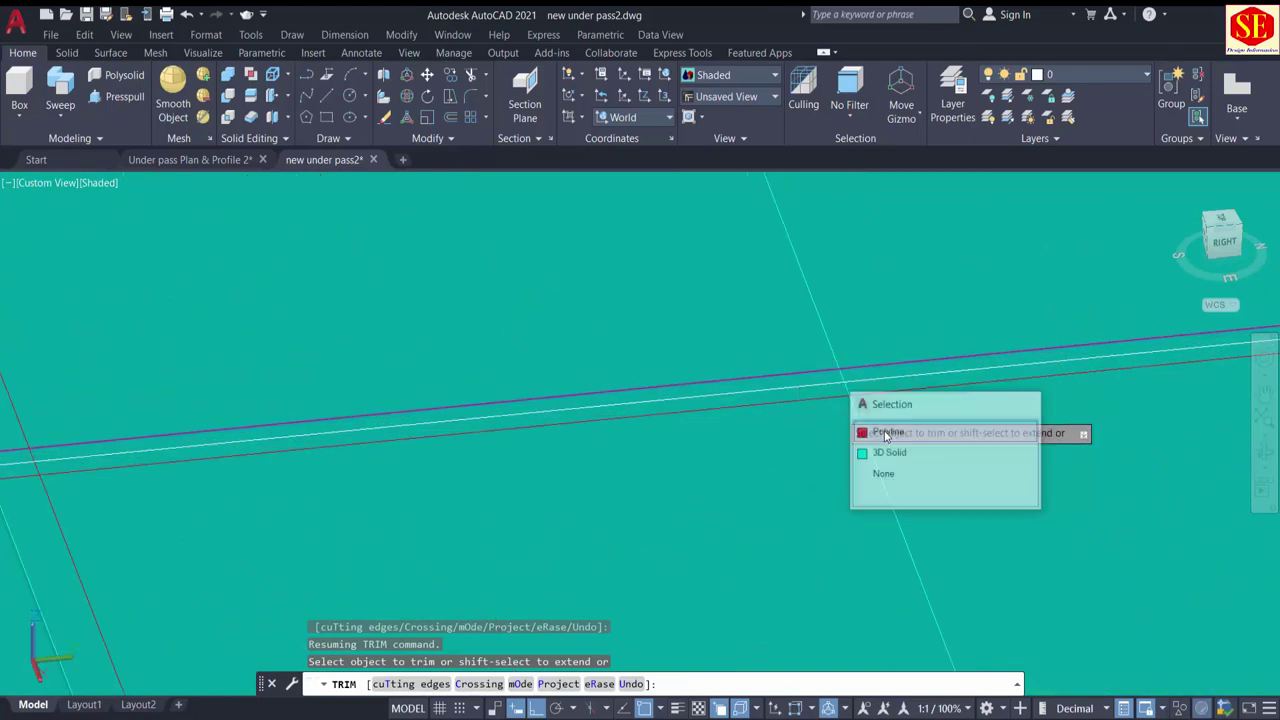
click(822, 392)
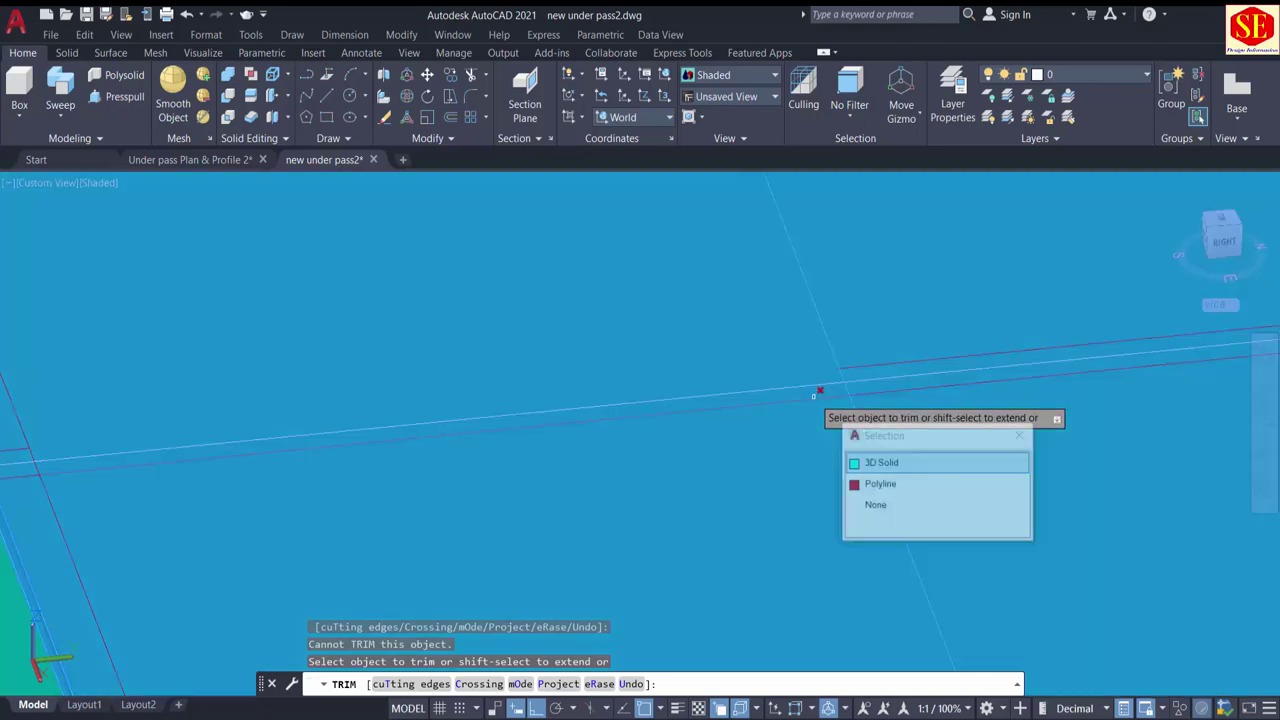
click(873, 485)
scroll(700, 430, down, 5)
key(Escape)
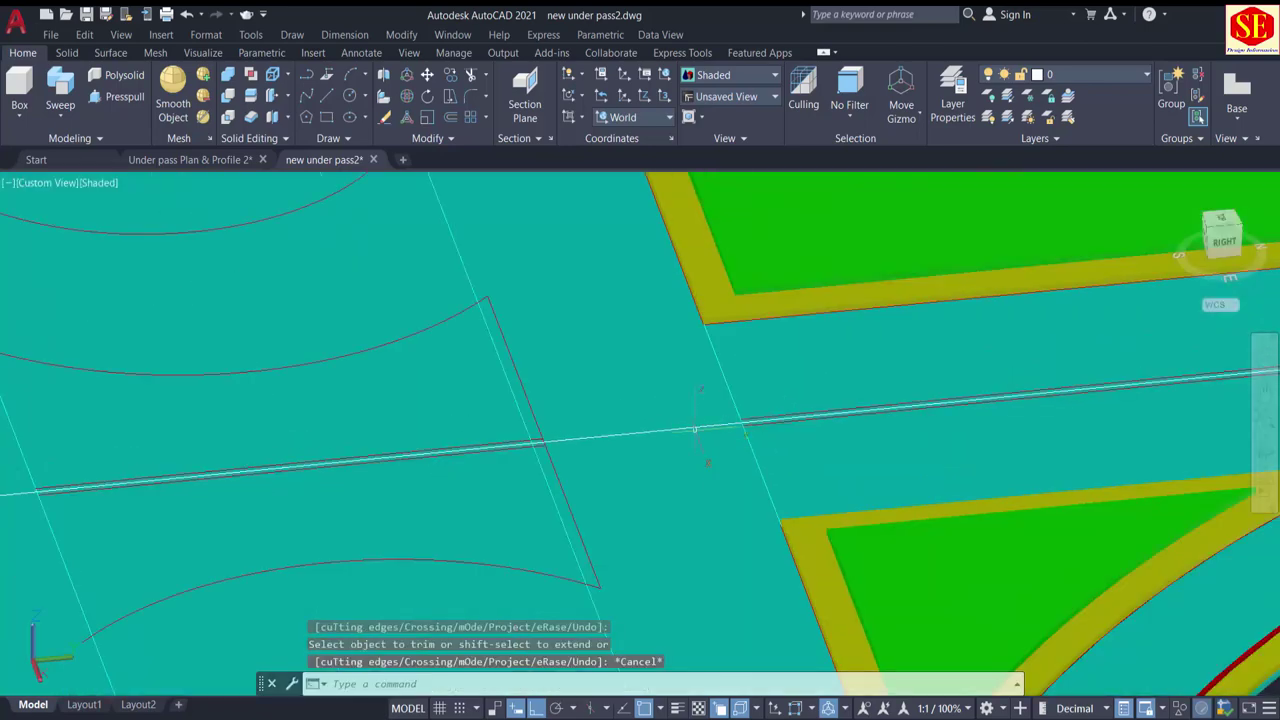
scroll(597, 378, down, 2)
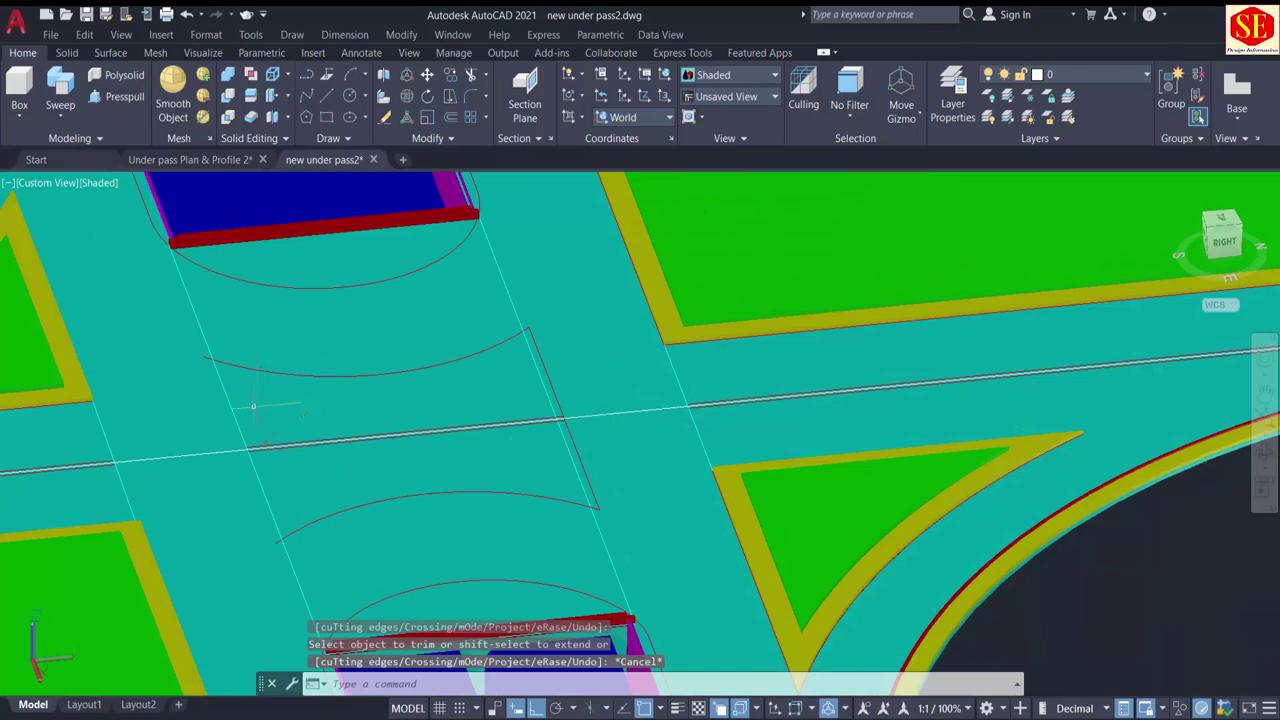
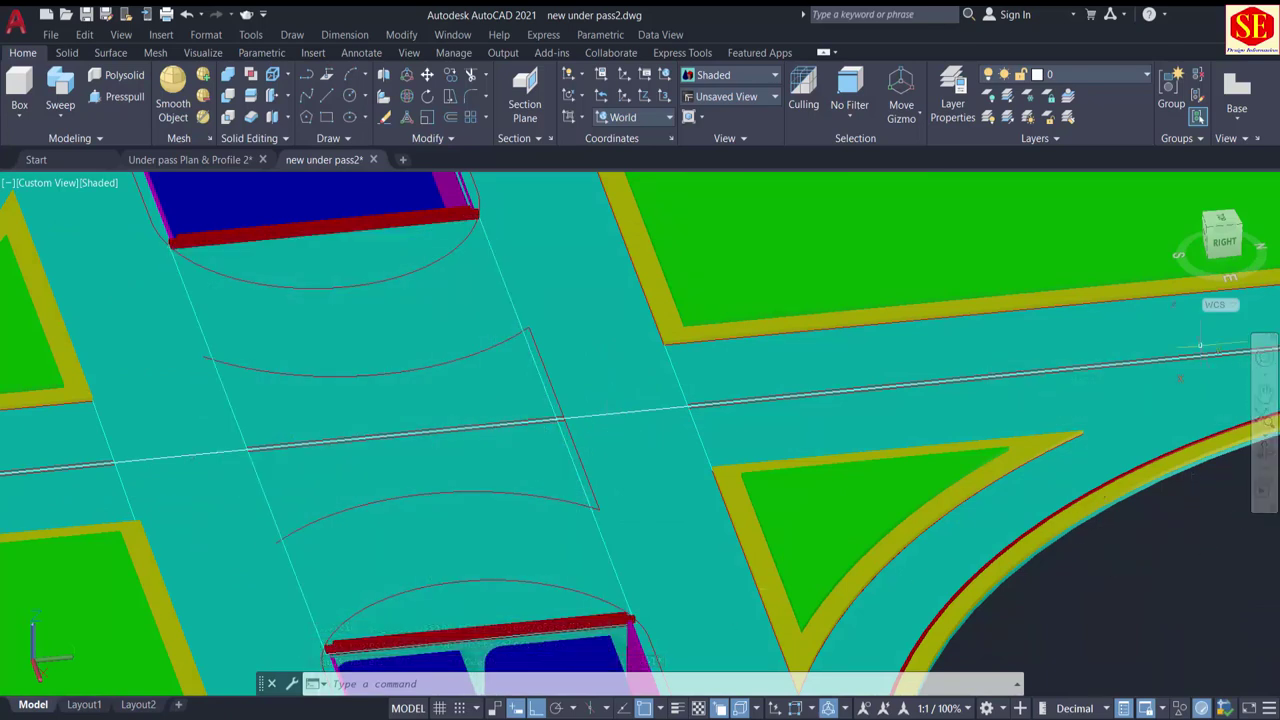
Step: Erase the cyan crossing line used as the trim boundary on the first road arm
scroll(810, 393, up, 2)
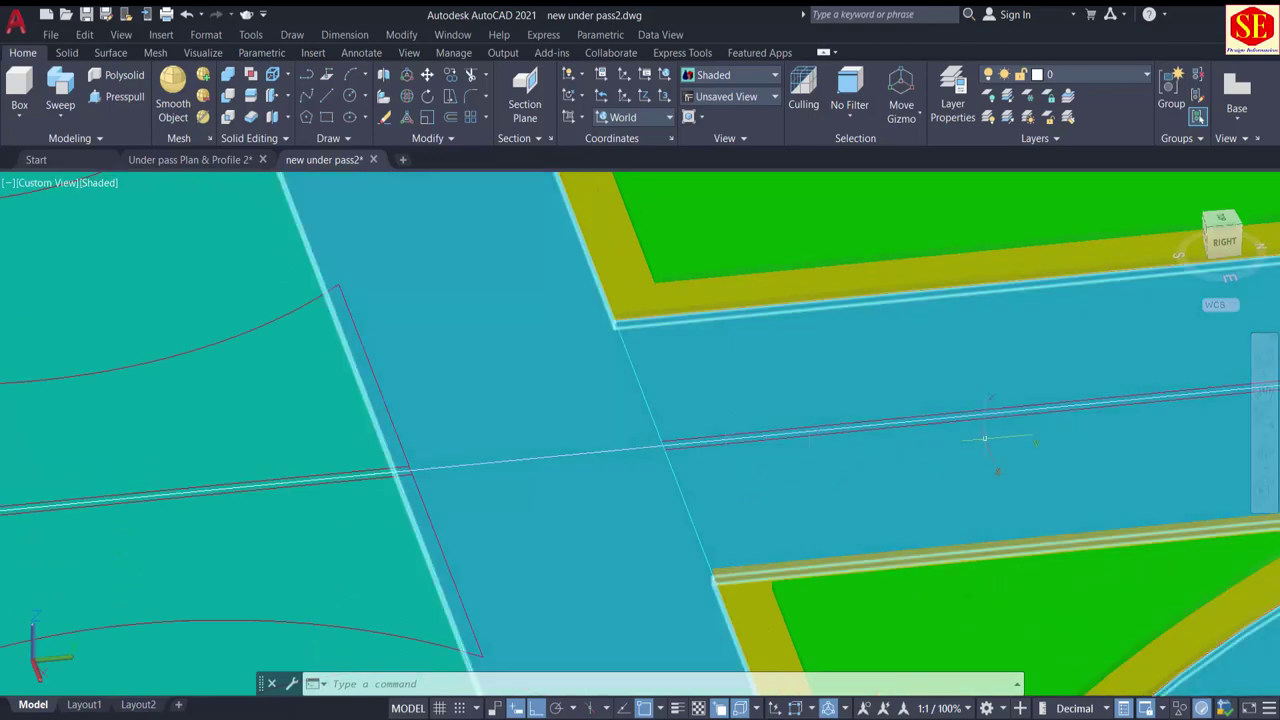
scroll(886, 434, down, 6)
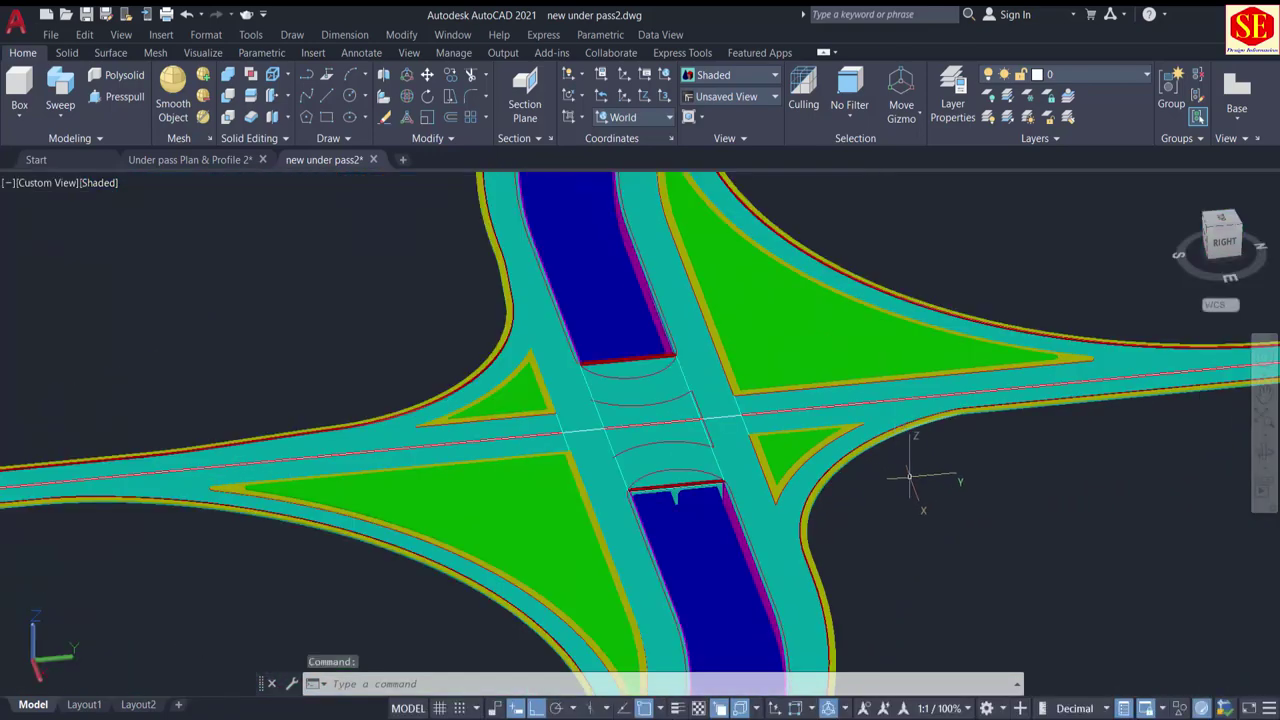
shift+middle_drag(909, 477, 806, 494)
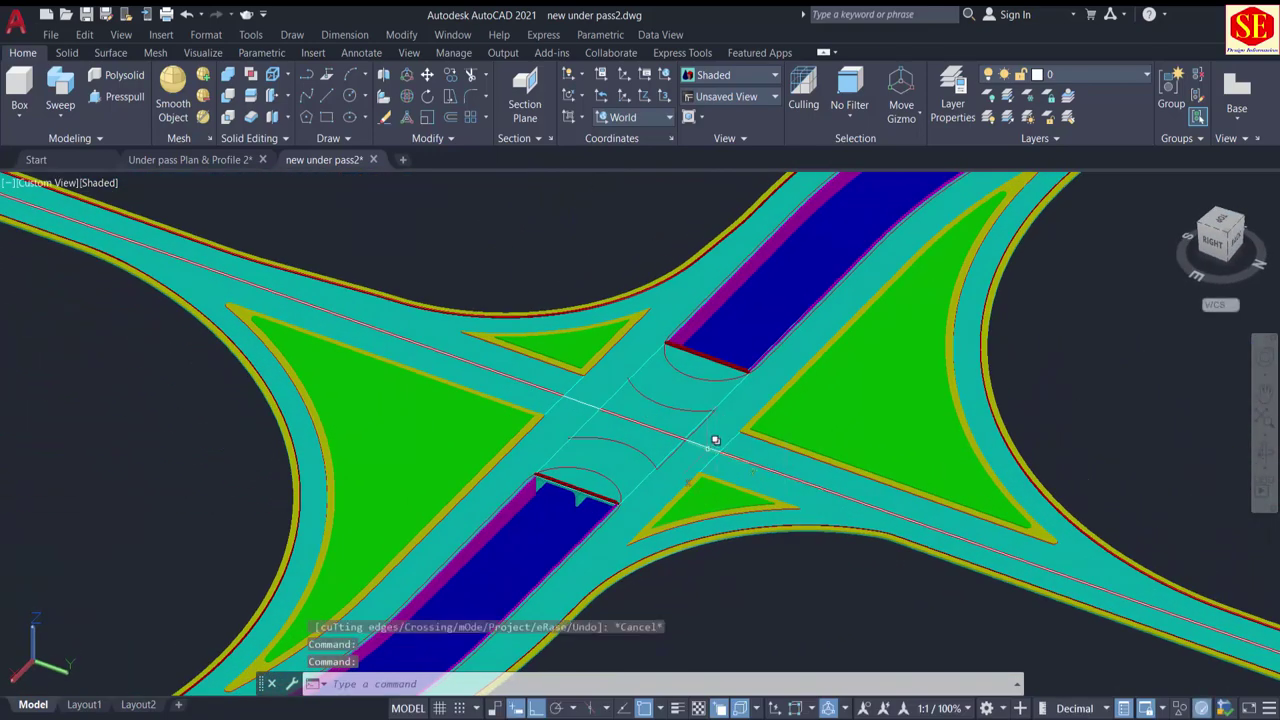
scroll(716, 447, up, 6)
scroll(723, 461, up, 3)
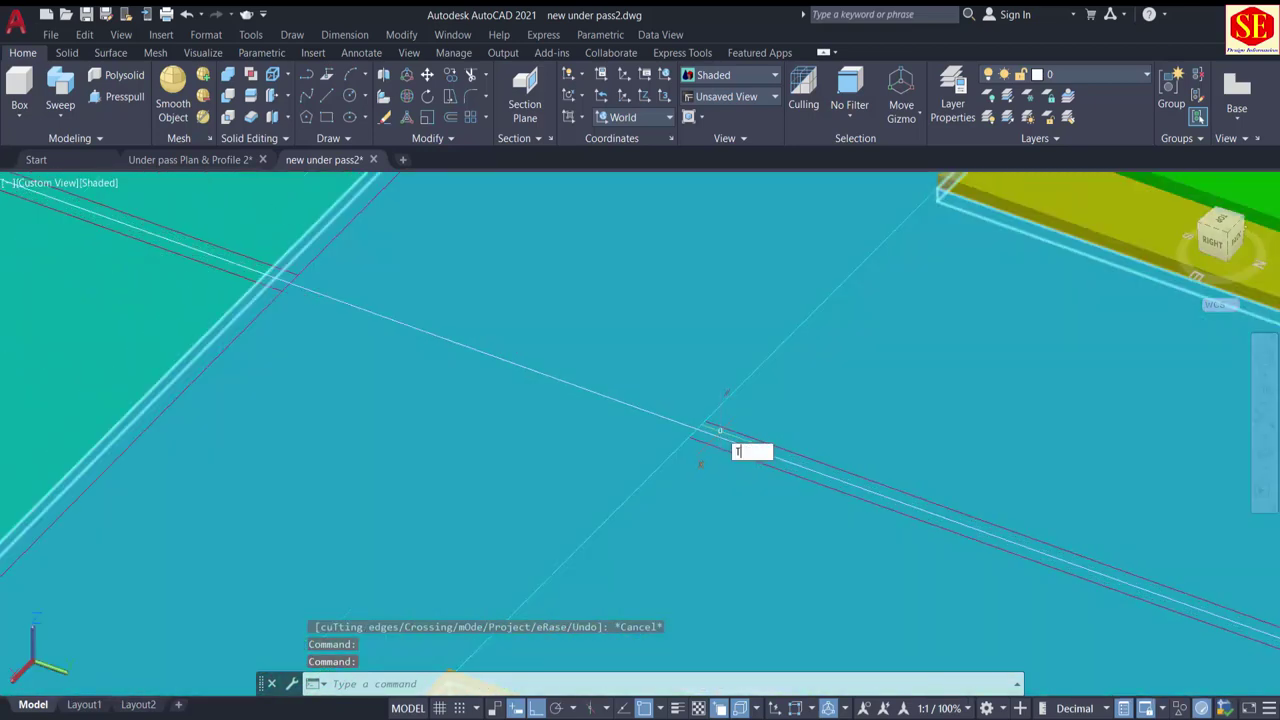
text(r)
key(Return)
key(Escape)
click(680, 438)
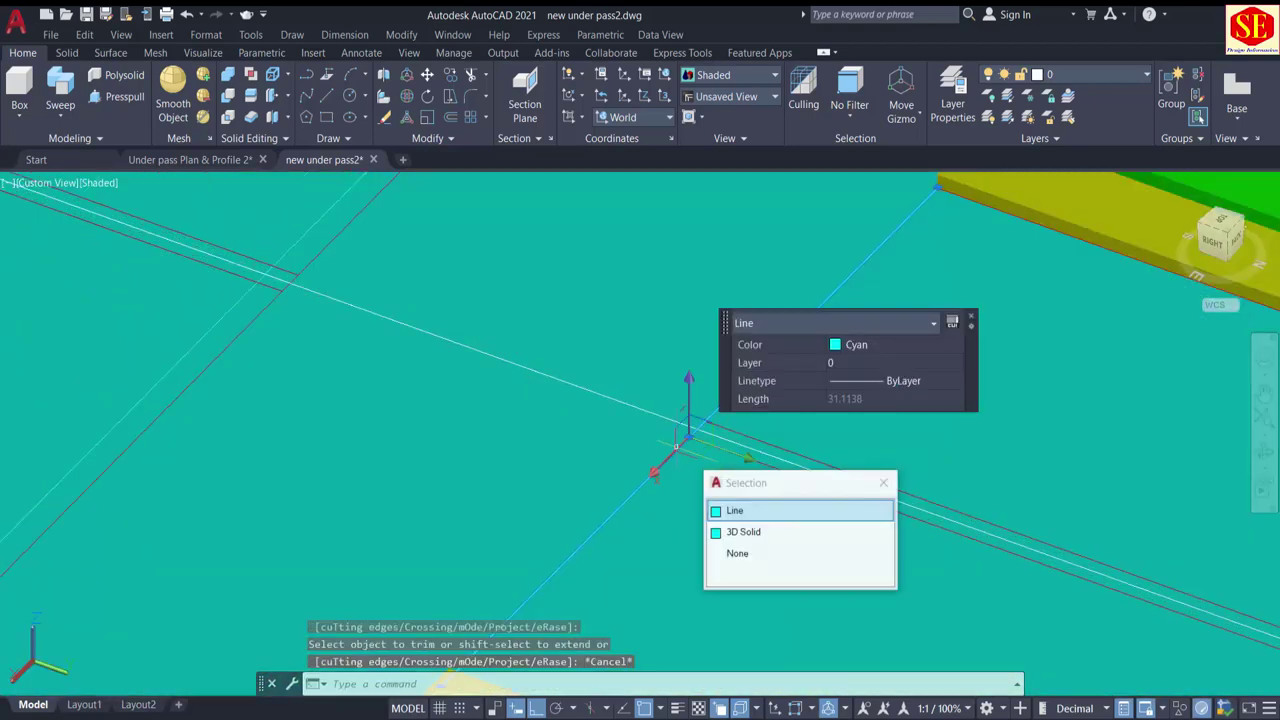
text(e)
key(Return)
scroll(750, 512, down, 3)
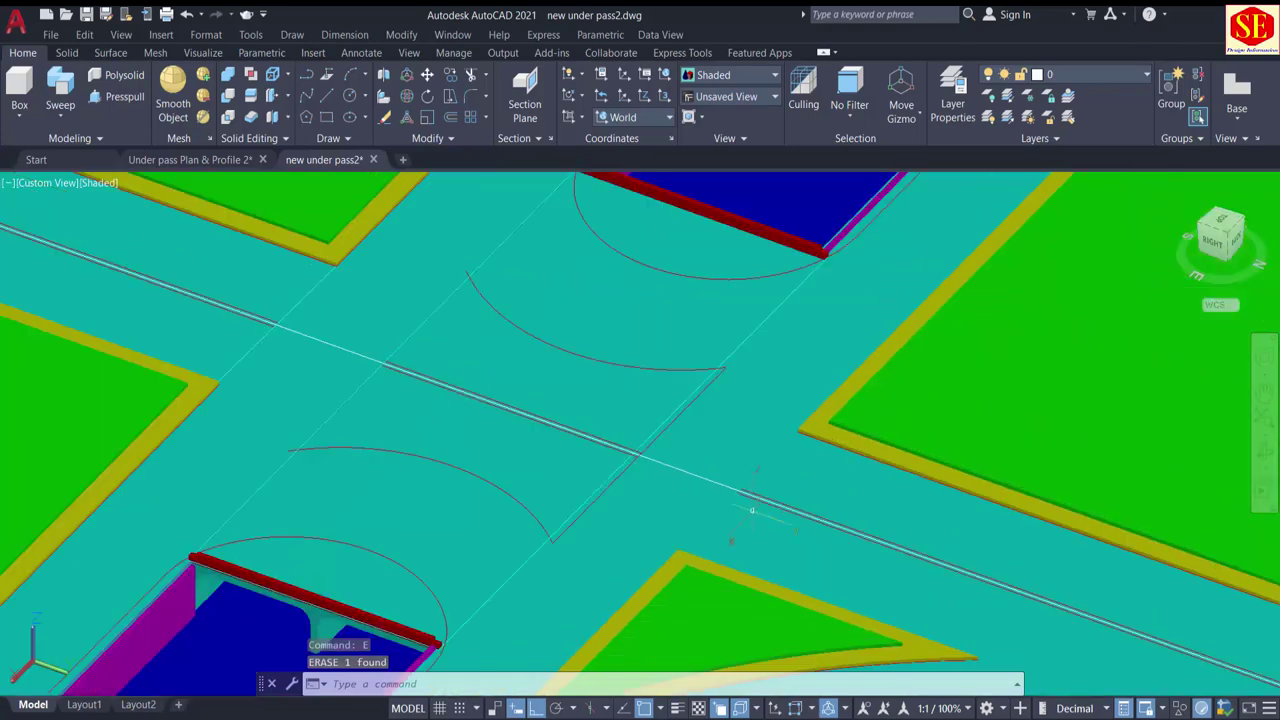
Step: Erase the cyan crossing line between the small triangular island's corner and the large green island's corner on the opposite road arm
middle_drag(491, 417, 826, 529)
scroll(652, 474, up, 4)
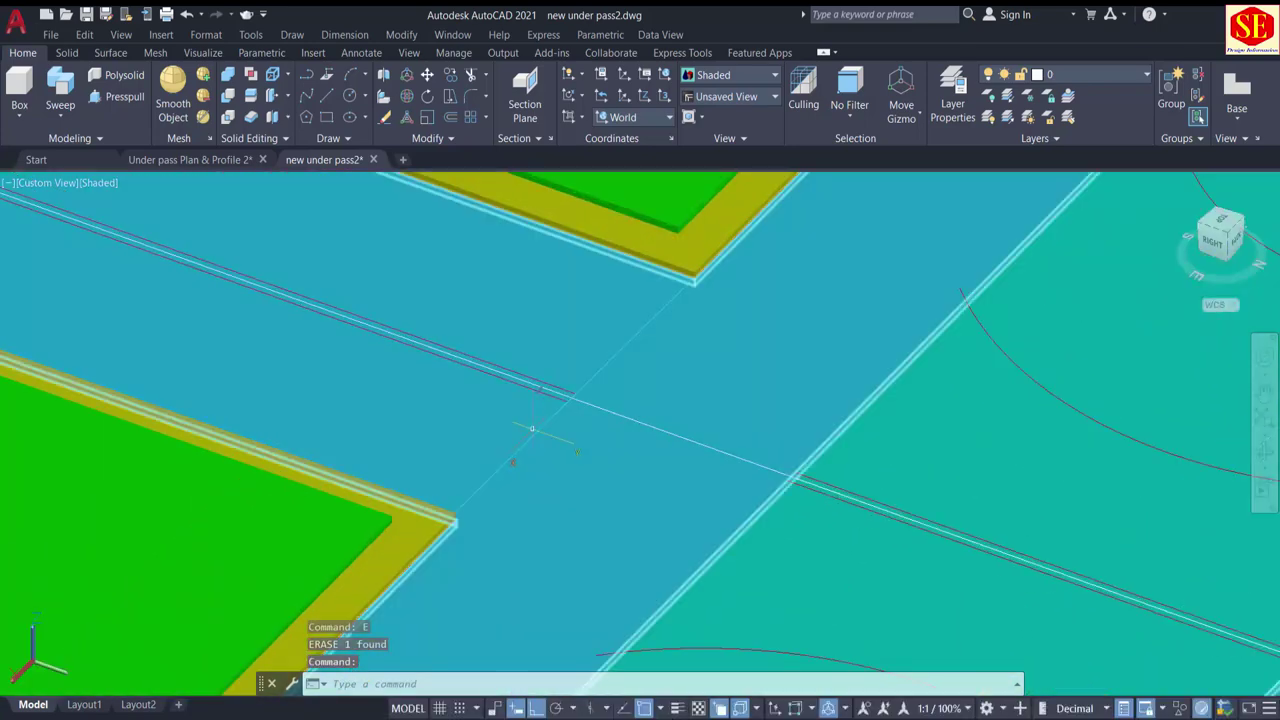
click(546, 425)
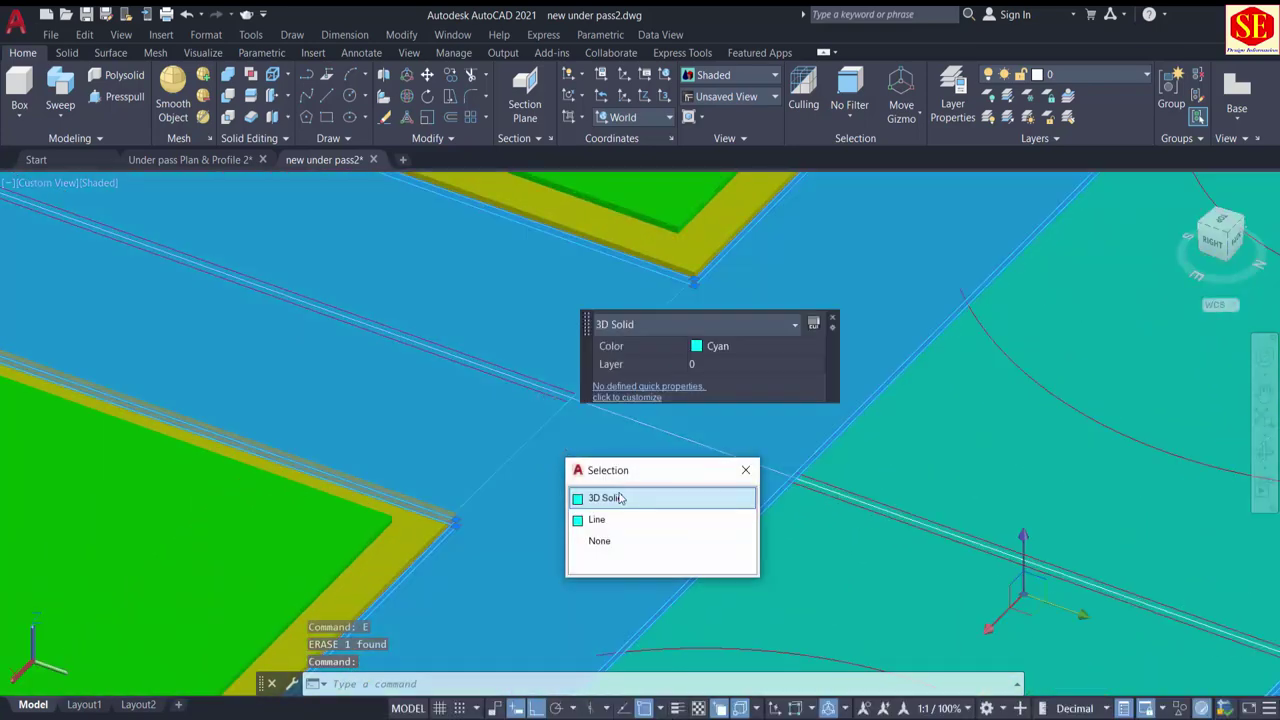
click(597, 519)
text(e)
key(Return)
scroll(600, 510, down, 3)
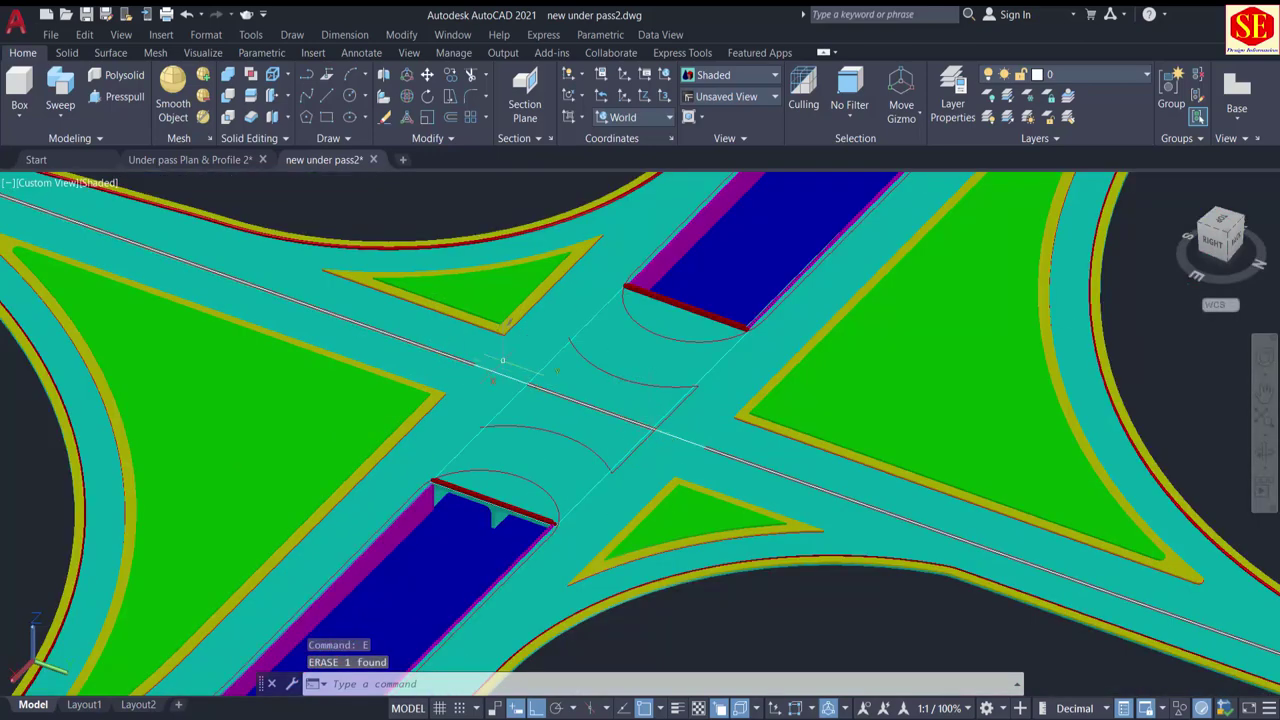
Step: Move the nearer blue curb profile from the template section to the road's end, placing its lower straight-side corner on the centerline's endpoint
scroll(503, 360, down, 4)
mouse_move(1040, 557)
middle_down()
mouse_move(780, 479)
mouse_move(829, 509)
mouse_move(751, 504)
mouse_move(706, 483)
middle_up()
scroll(831, 504, up, 3)
scroll(777, 497, down, 2)
scroll(586, 500, up, 5)
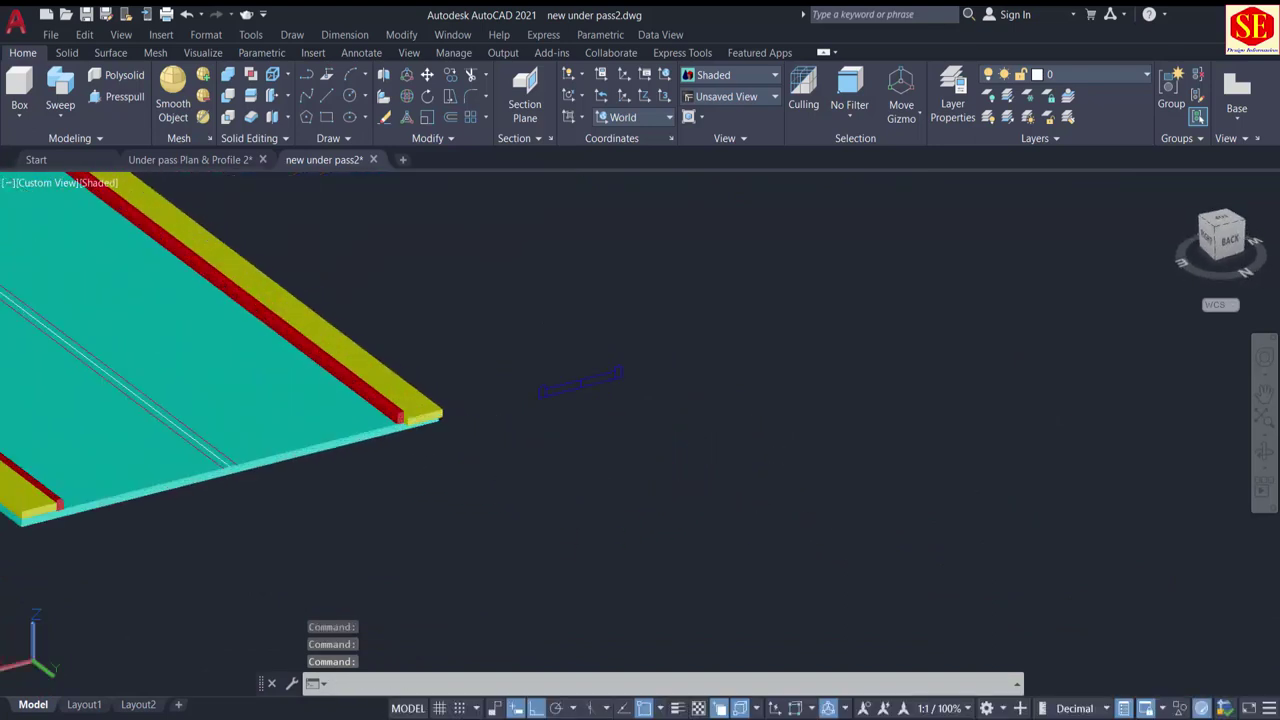
middle_drag(535, 462, 771, 449)
scroll(771, 449, down, 1)
scroll(783, 420, up, 5)
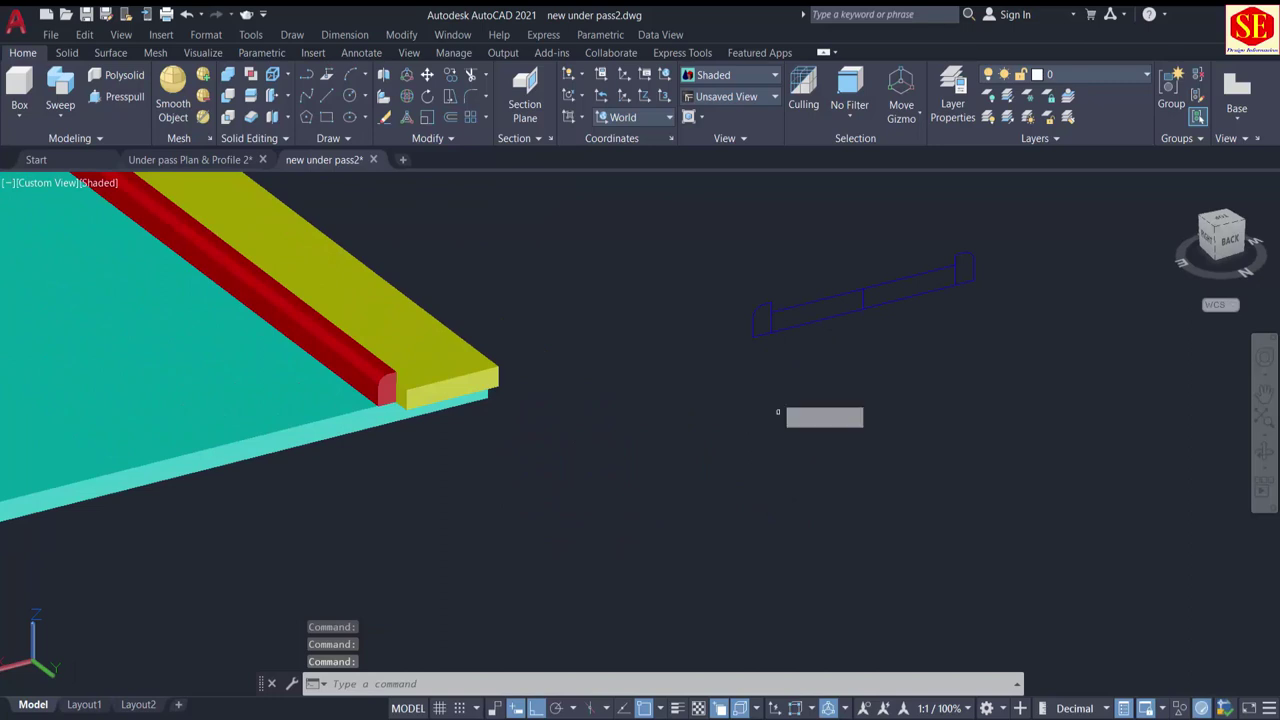
text(m)
key(Return)
click(760, 307)
middle_drag(808, 378, 963, 475)
middle_drag(594, 540, 794, 454)
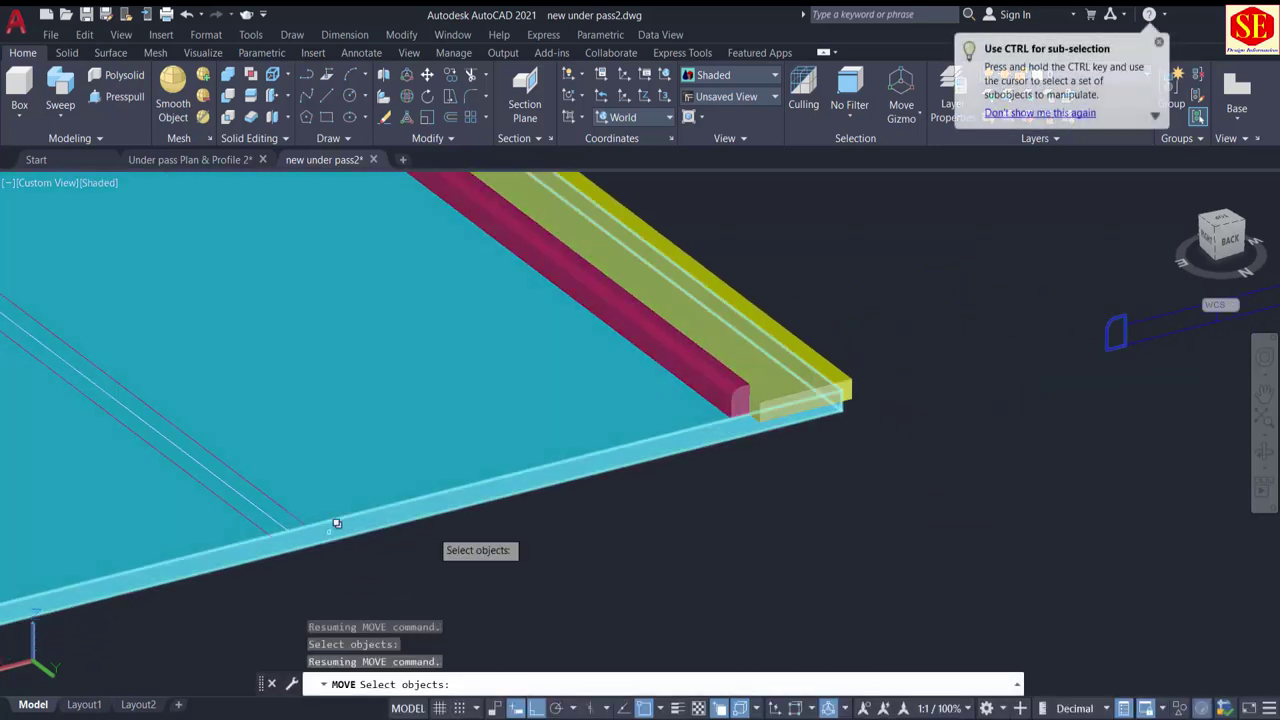
scroll(1094, 353, up, 3)
key(Return)
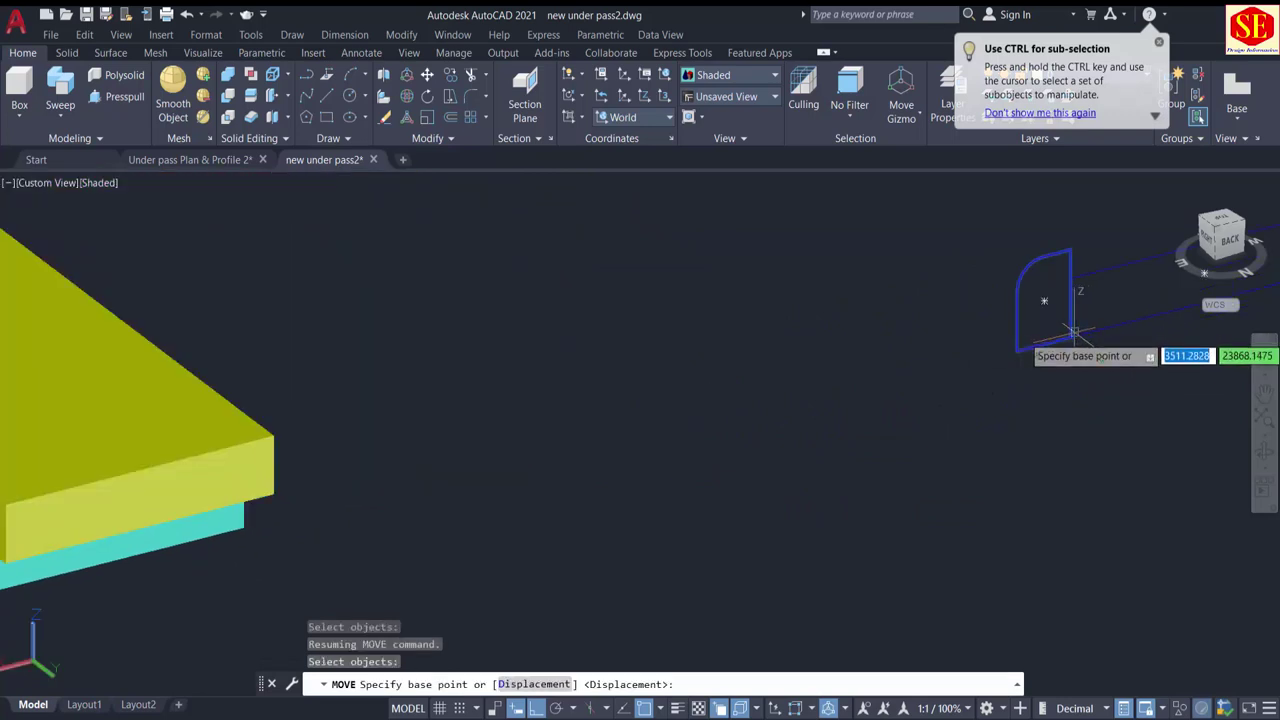
click(1073, 337)
scroll(1073, 337, down, 3)
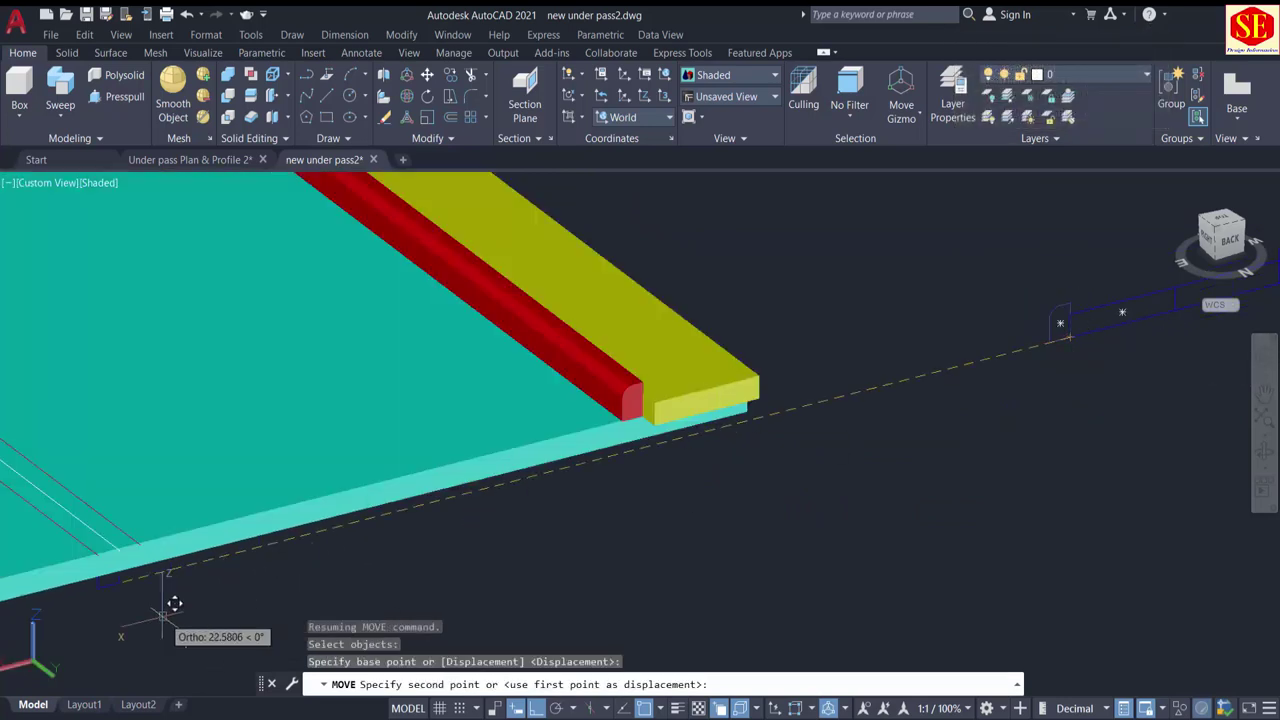
scroll(94, 567, up, 2)
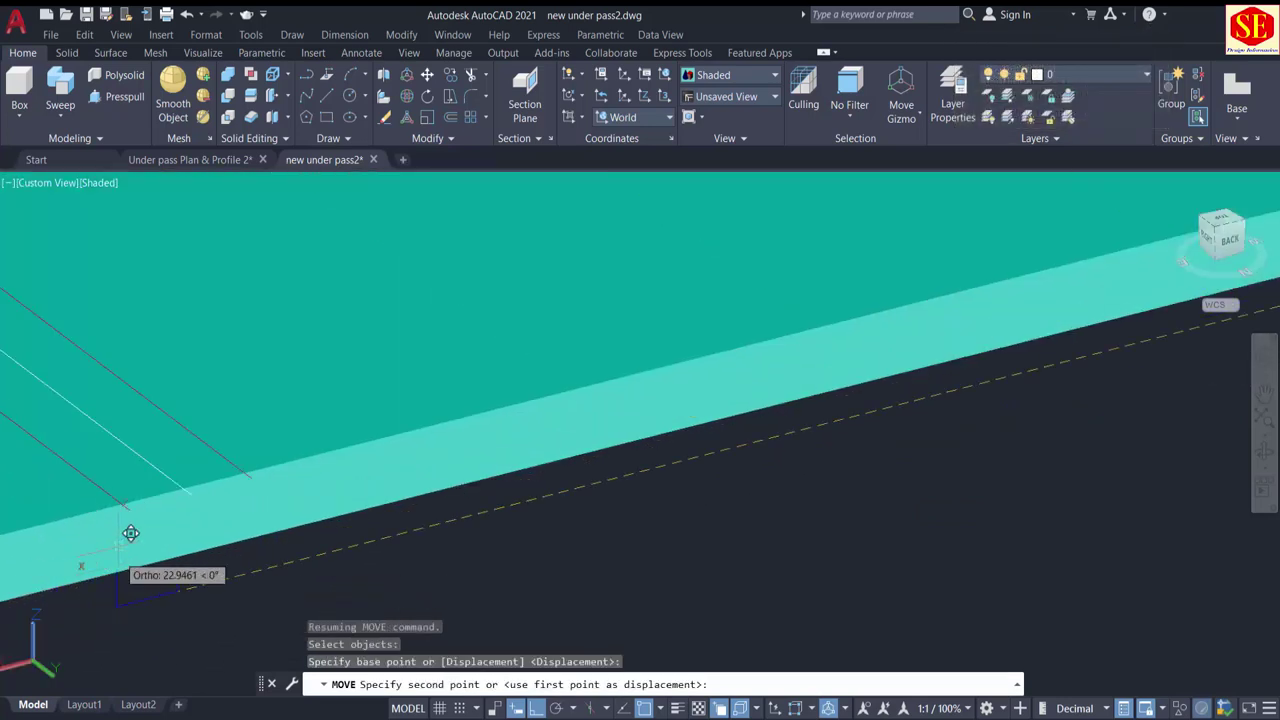
click(191, 490)
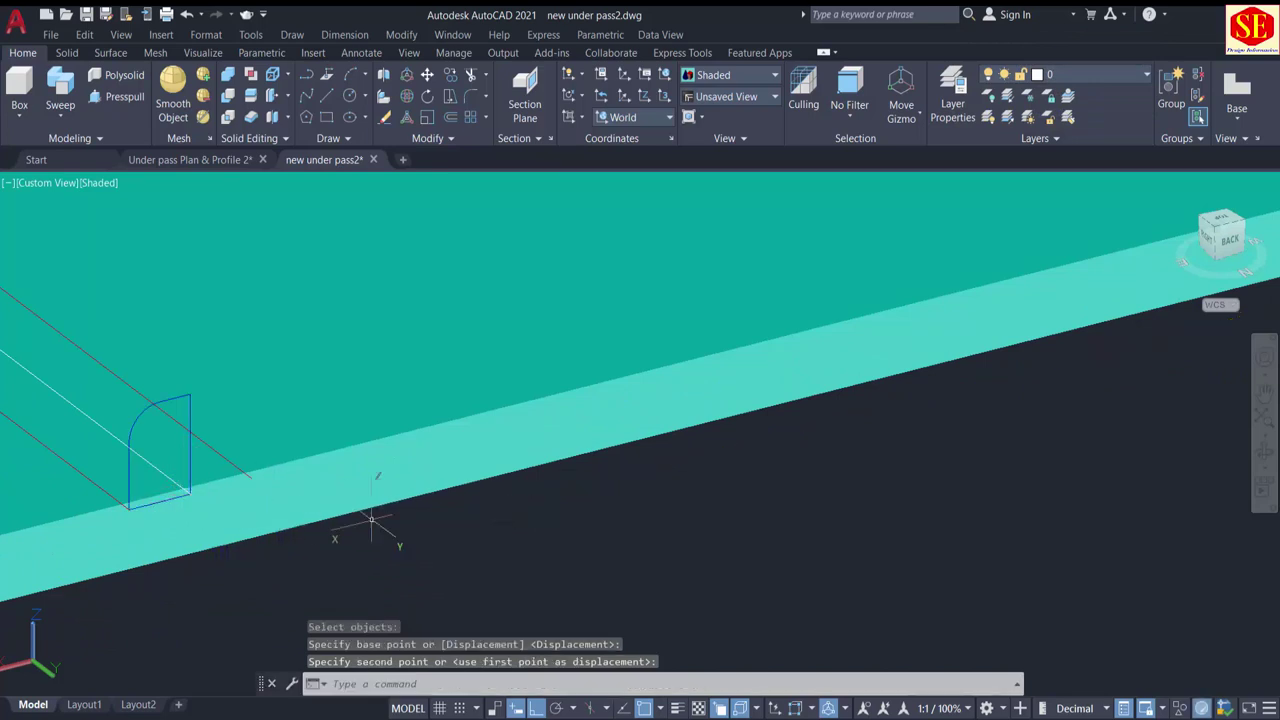
key(Escape)
Step: Copy the template's other blue curb profile, placing its lower curved-side corner on the end of the second red median polyline
scroll(371, 513, down, 3)
middle_drag(868, 441, 583, 530)
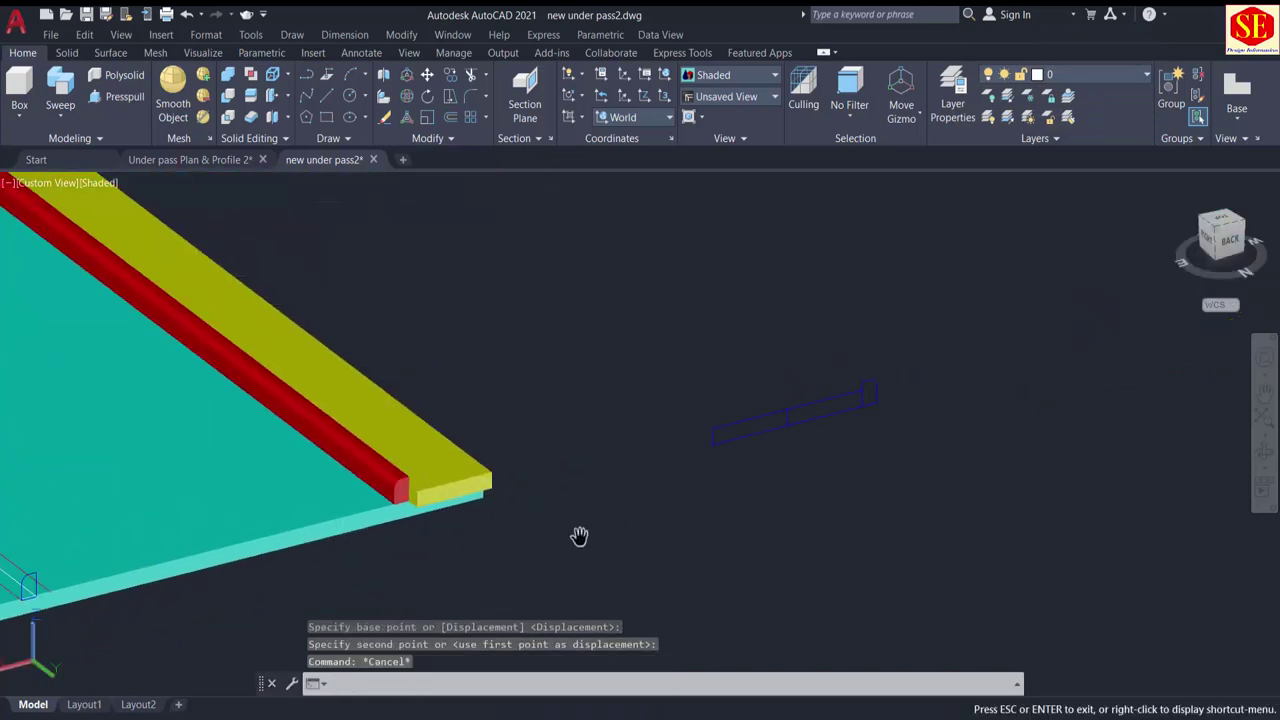
text(CP)
key(Return)
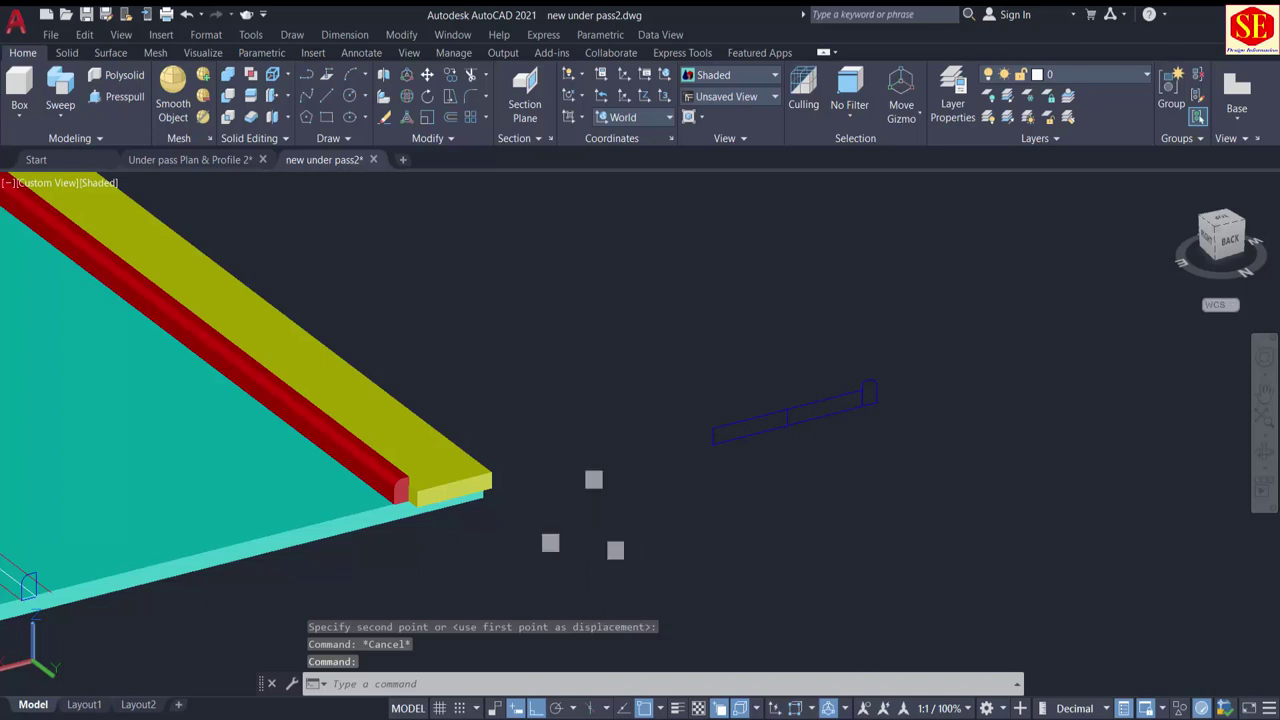
key(Return)
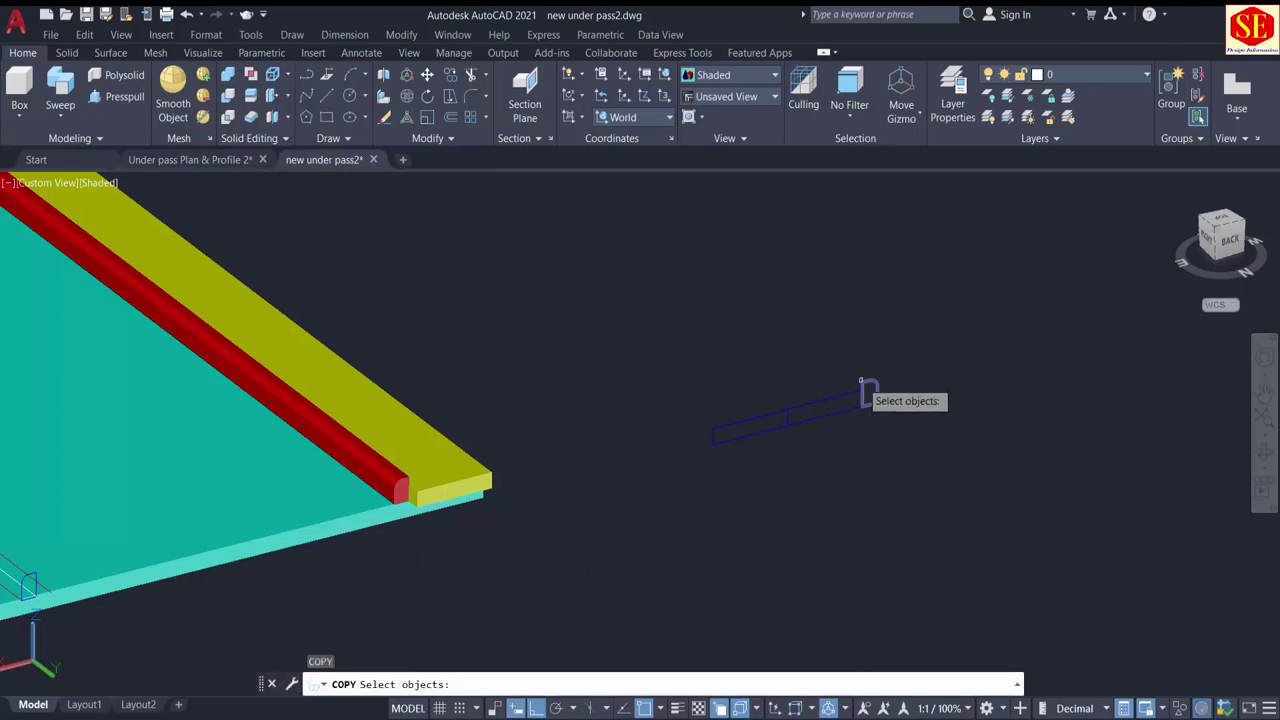
key(Return)
scroll(860, 415, up, 3)
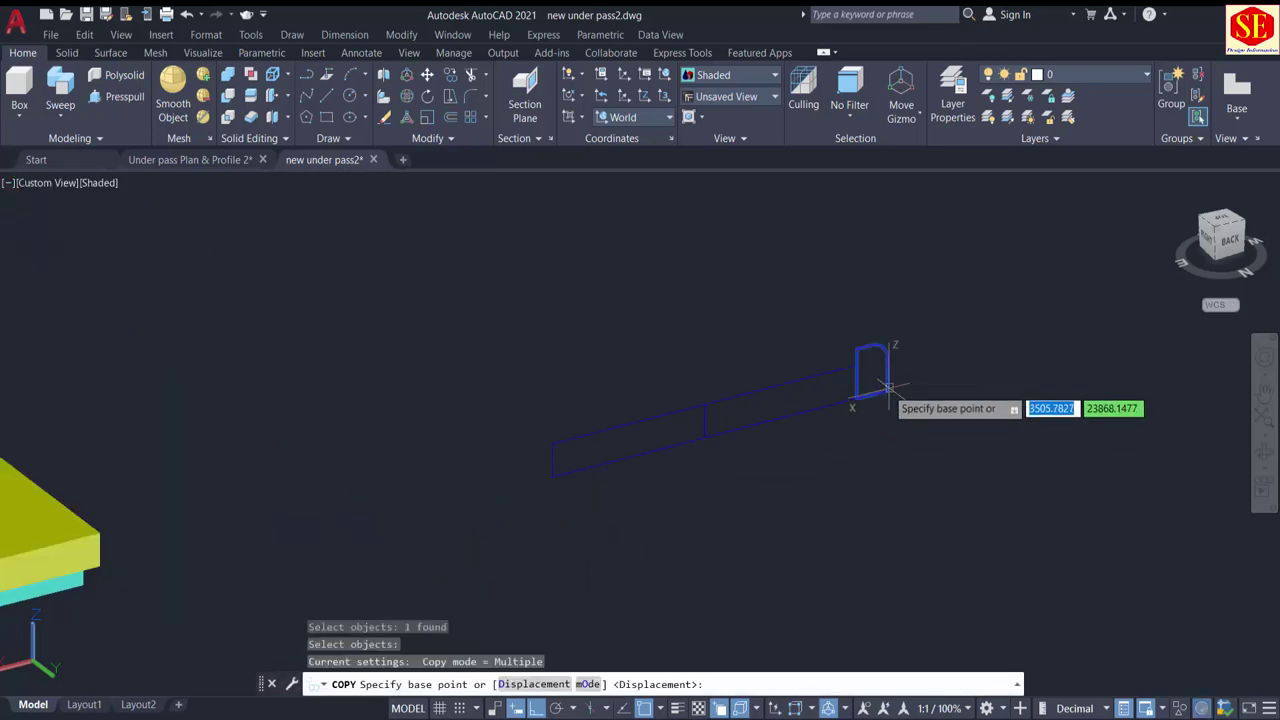
click(886, 390)
scroll(886, 388, down, 3)
scroll(437, 447, up, 5)
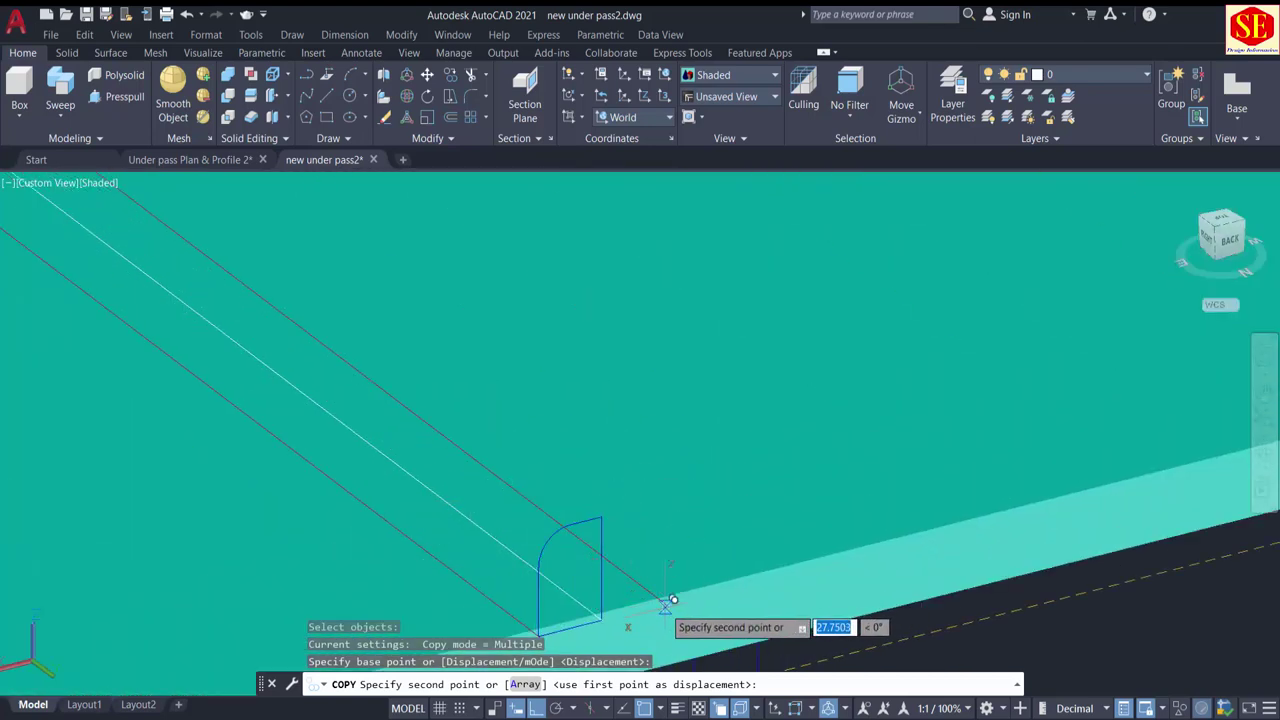
click(672, 597)
key(Escape)
Step: Copy both median curb profiles from their shared bottom corner to the centerline where the trimmed red polylines end at the junction
scroll(755, 440, down, 3)
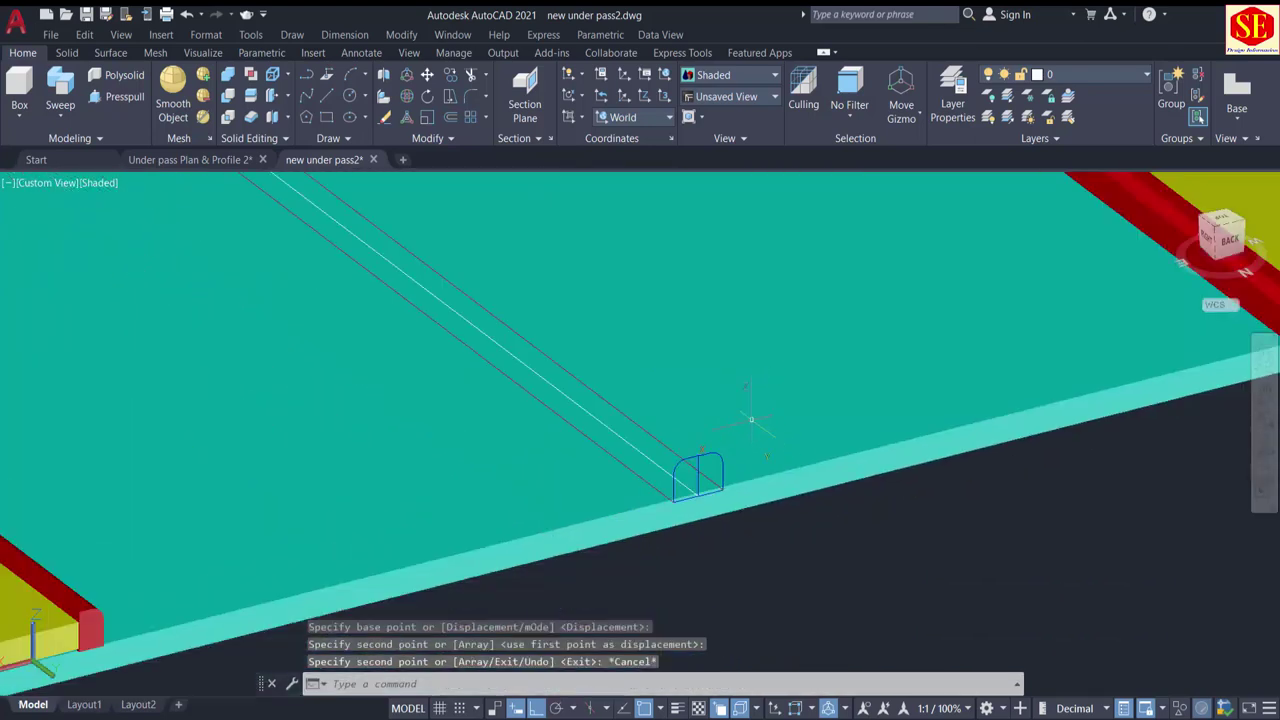
scroll(735, 445, up, 4)
shift+middle_drag(877, 591, 843, 526)
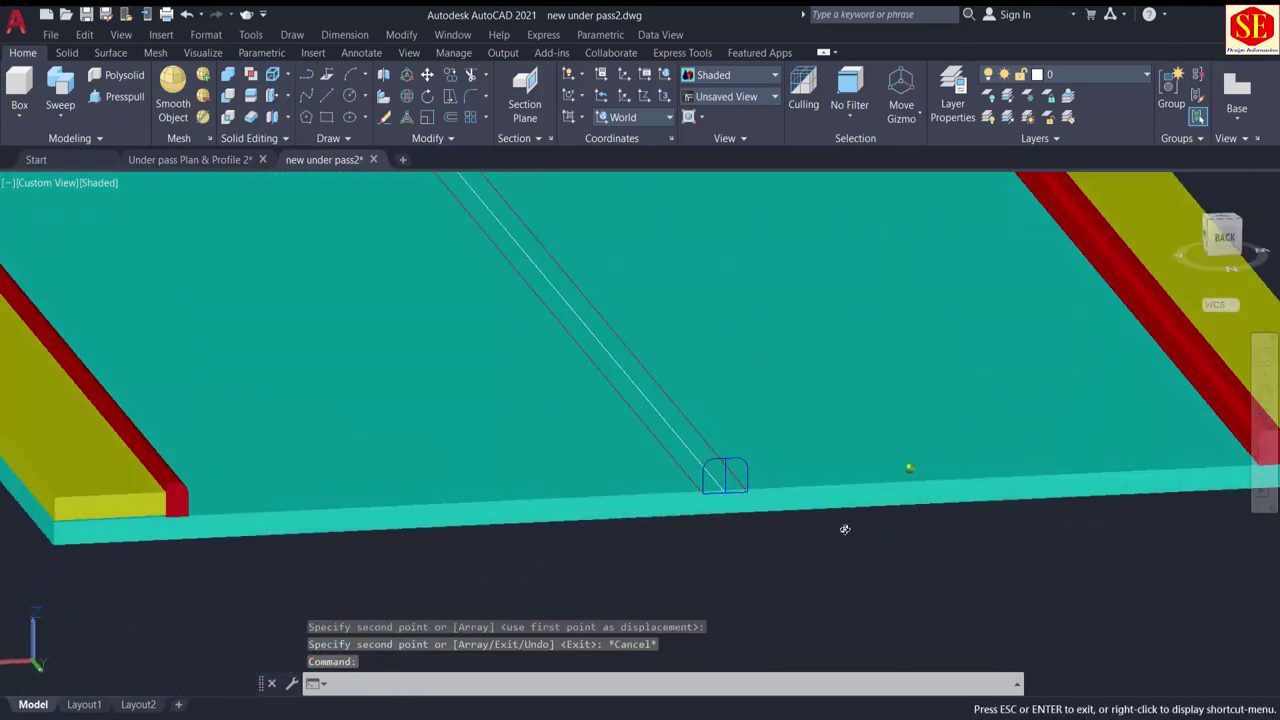
text(CO)
key(Return)
scroll(756, 461, up, 4)
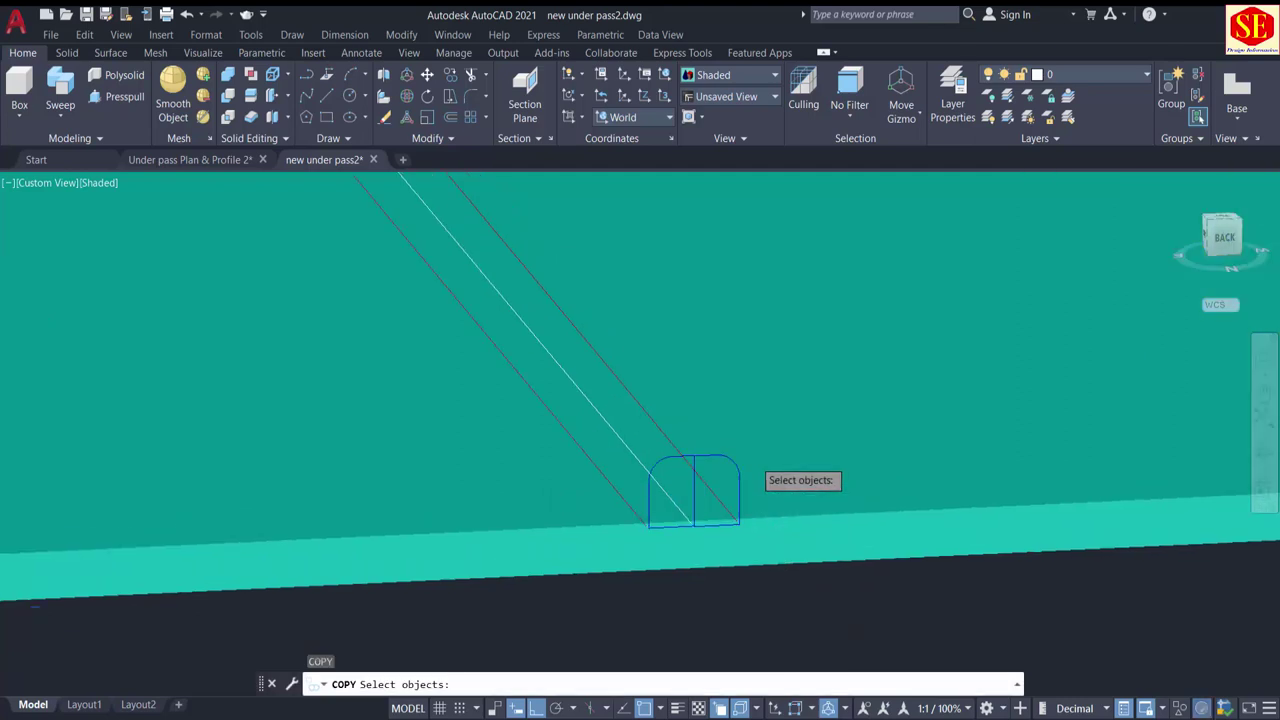
click(724, 459)
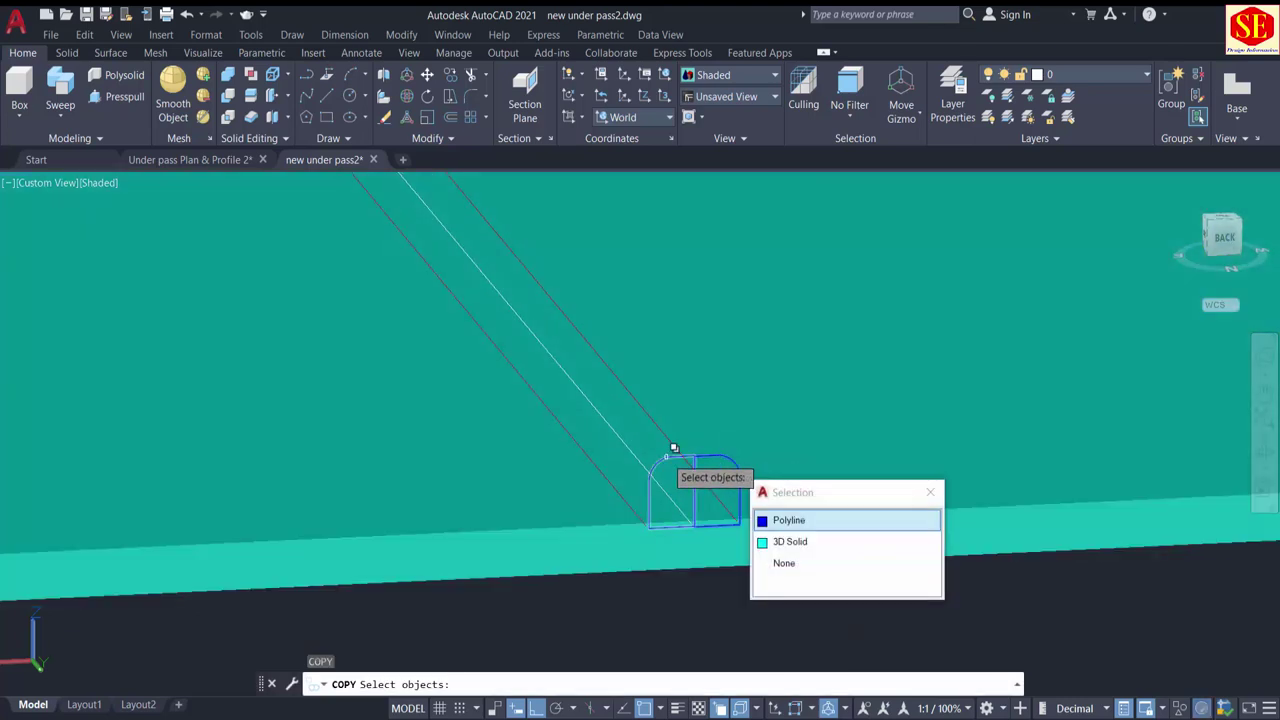
drag(780, 491, 723, 494)
click(728, 522)
scroll(700, 525, up, 3)
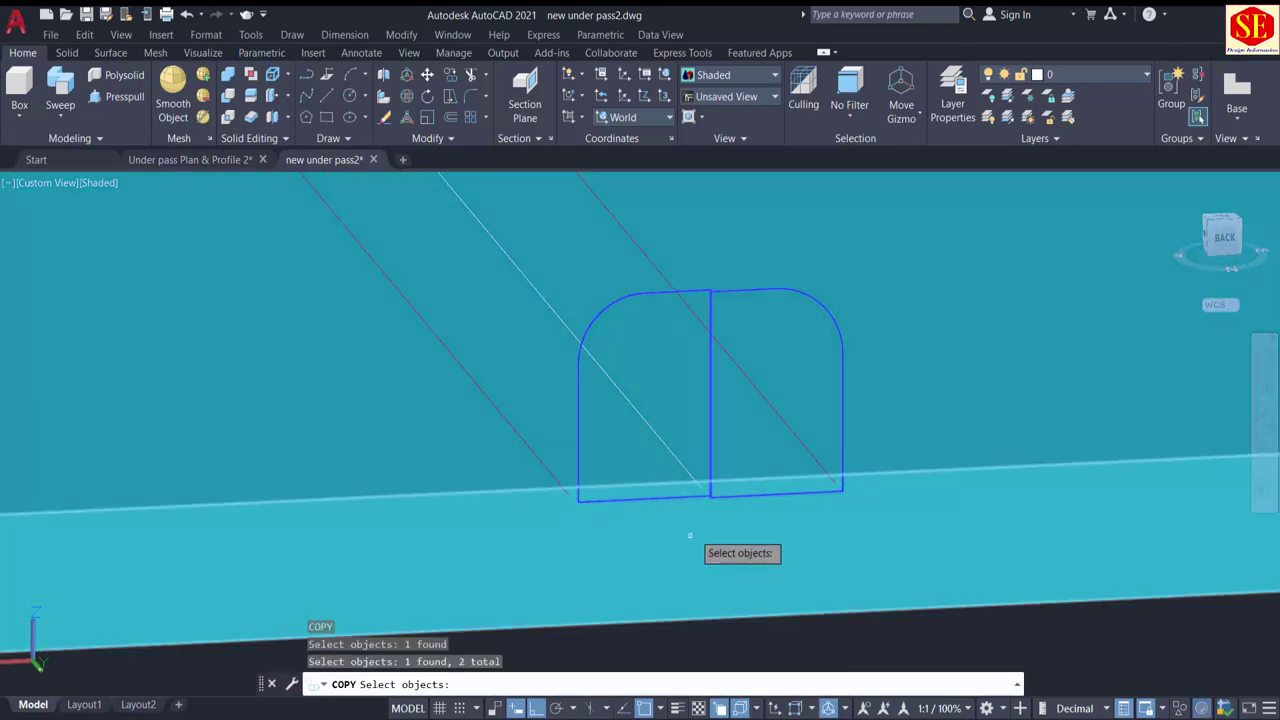
key(Return)
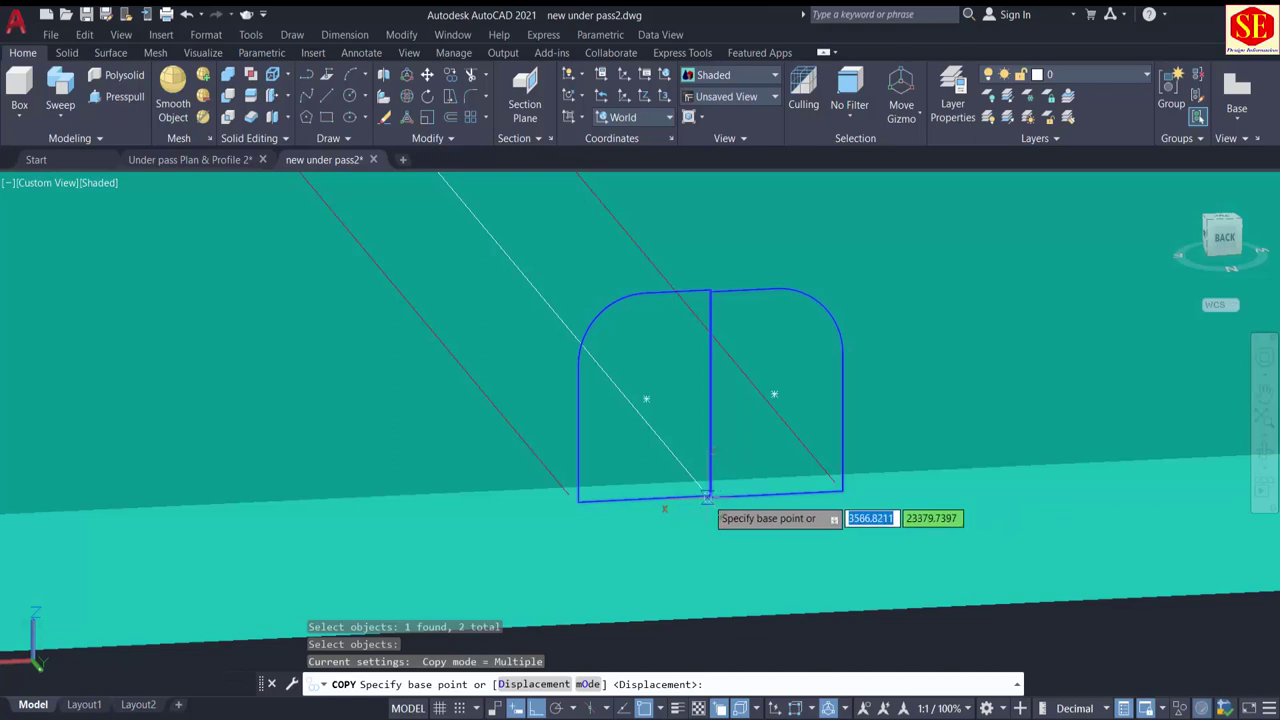
click(710, 494)
scroll(730, 520, down, 5)
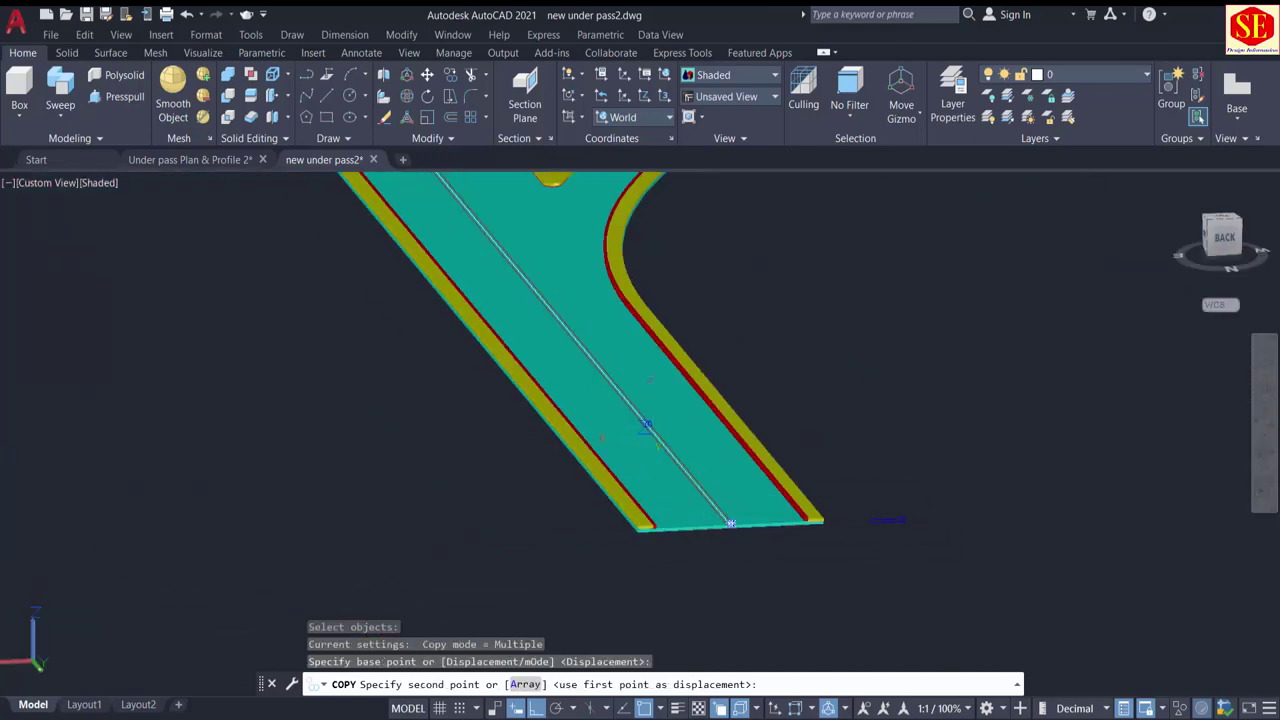
scroll(394, 314, up, 4)
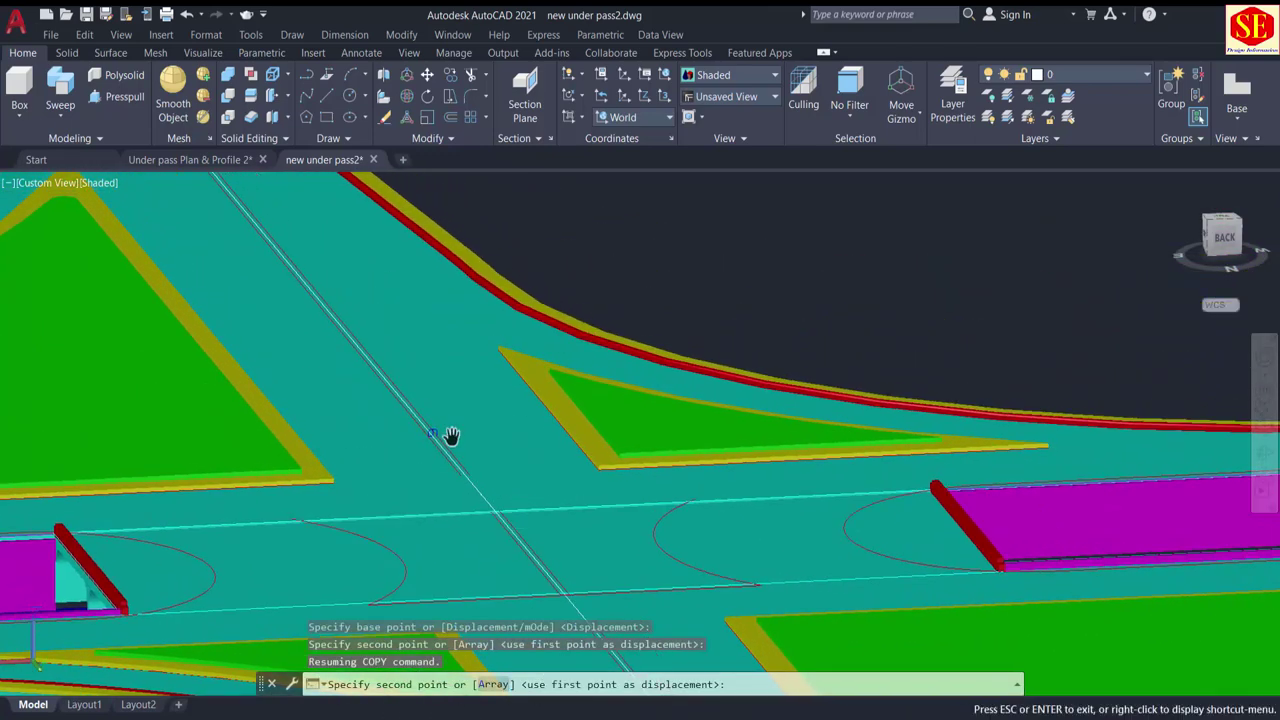
scroll(464, 425, up, 3)
scroll(485, 528, up, 3)
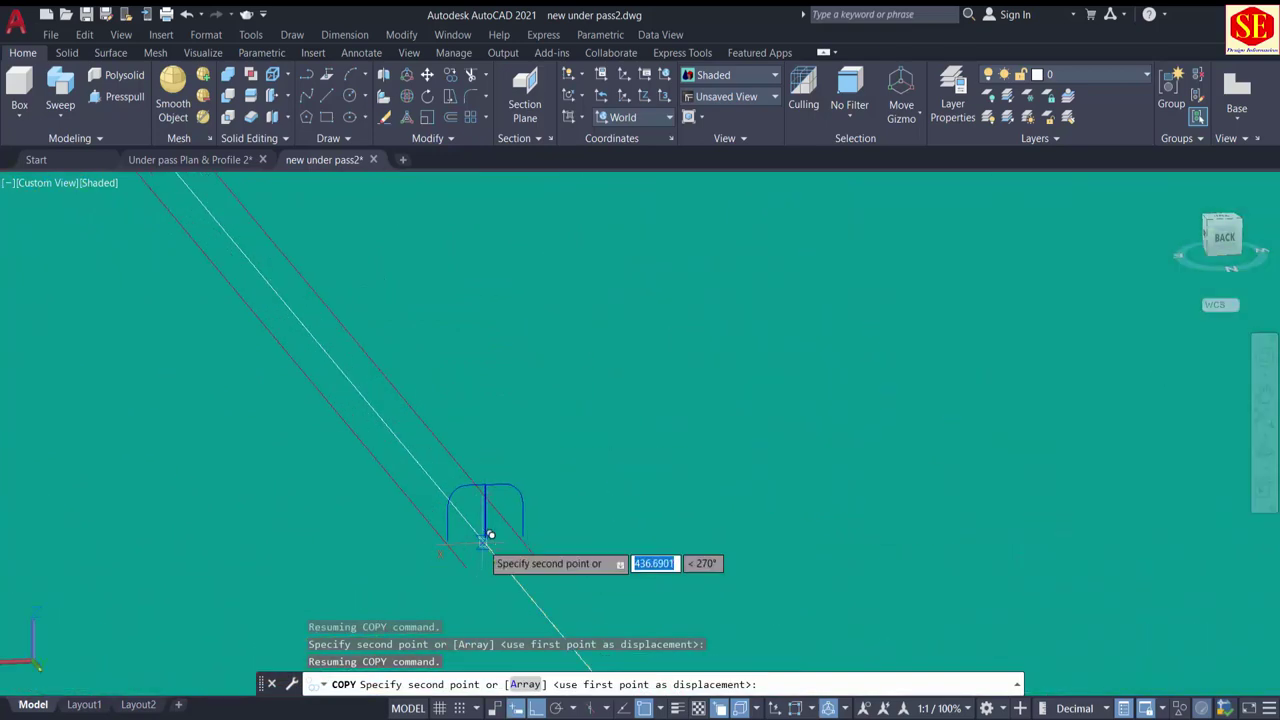
click(509, 560)
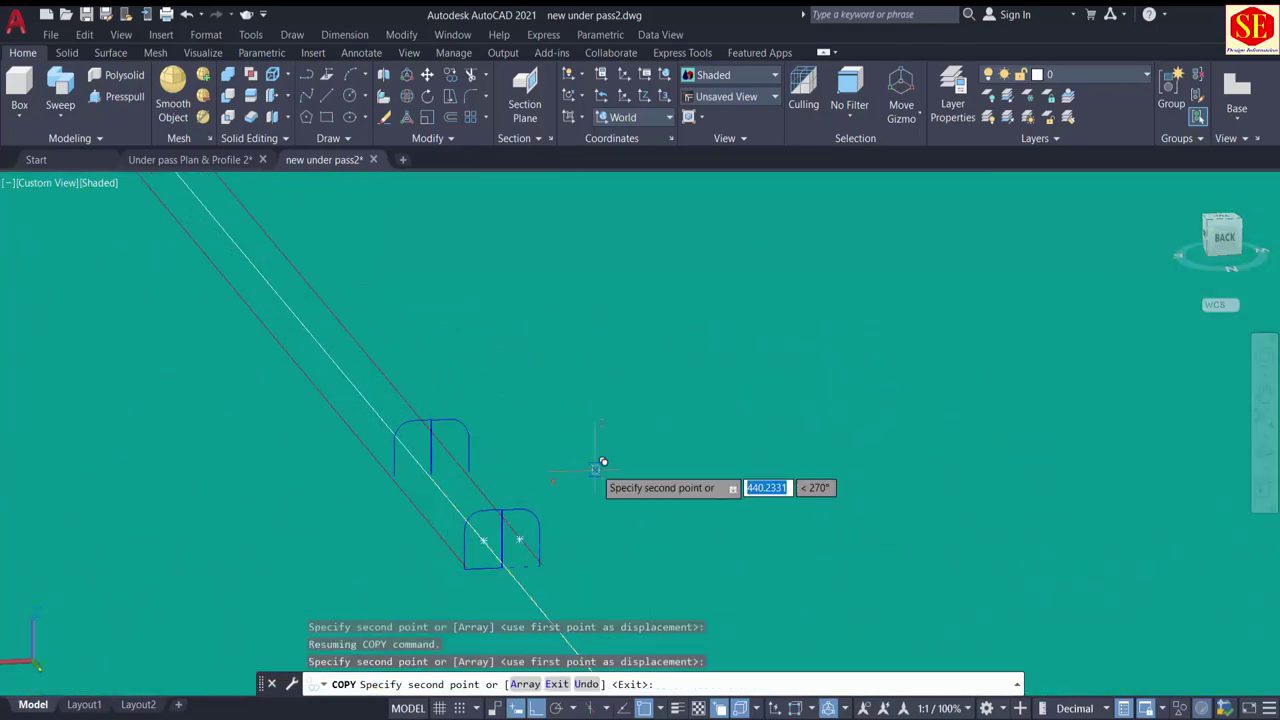
key(Escape)
Step: Sweep the left-hand curb profile at the road's end along its red polyline, using its lower outer corner as base point and perpendicular alignment No
scroll(478, 325, down, 6)
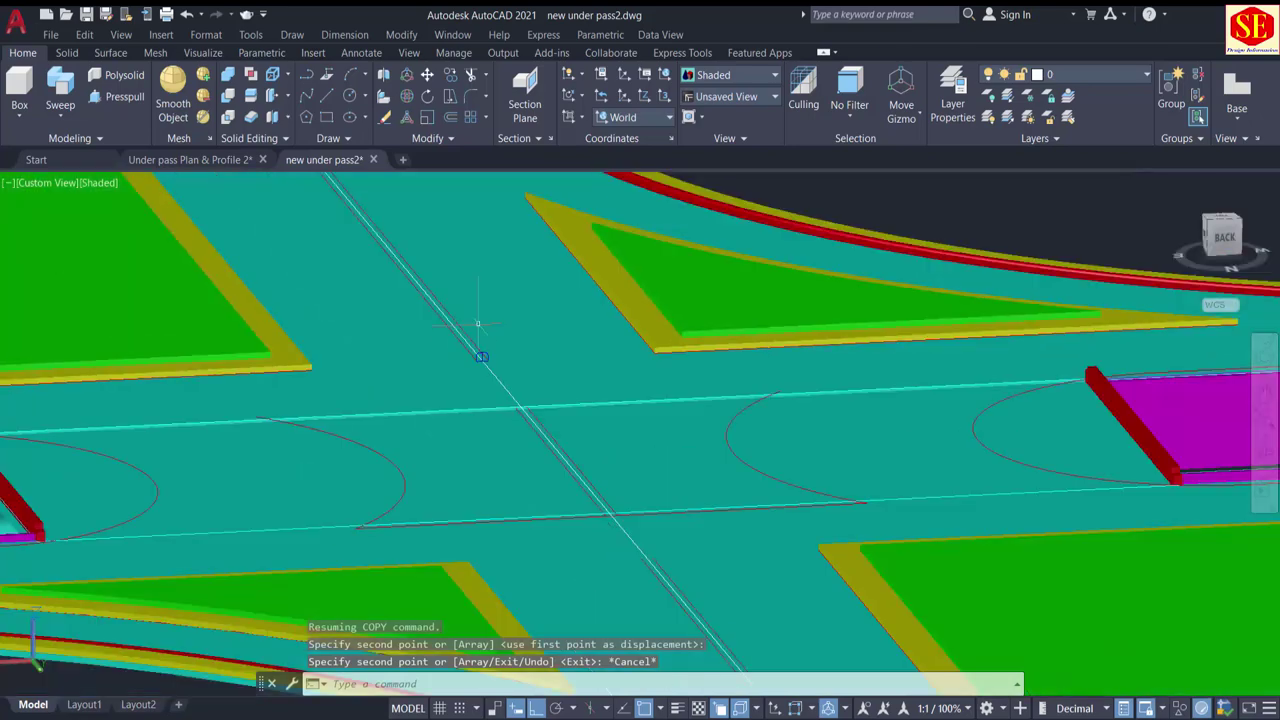
middle_drag(699, 510, 530, 262)
scroll(697, 588, up, 2)
scroll(683, 477, up, 3)
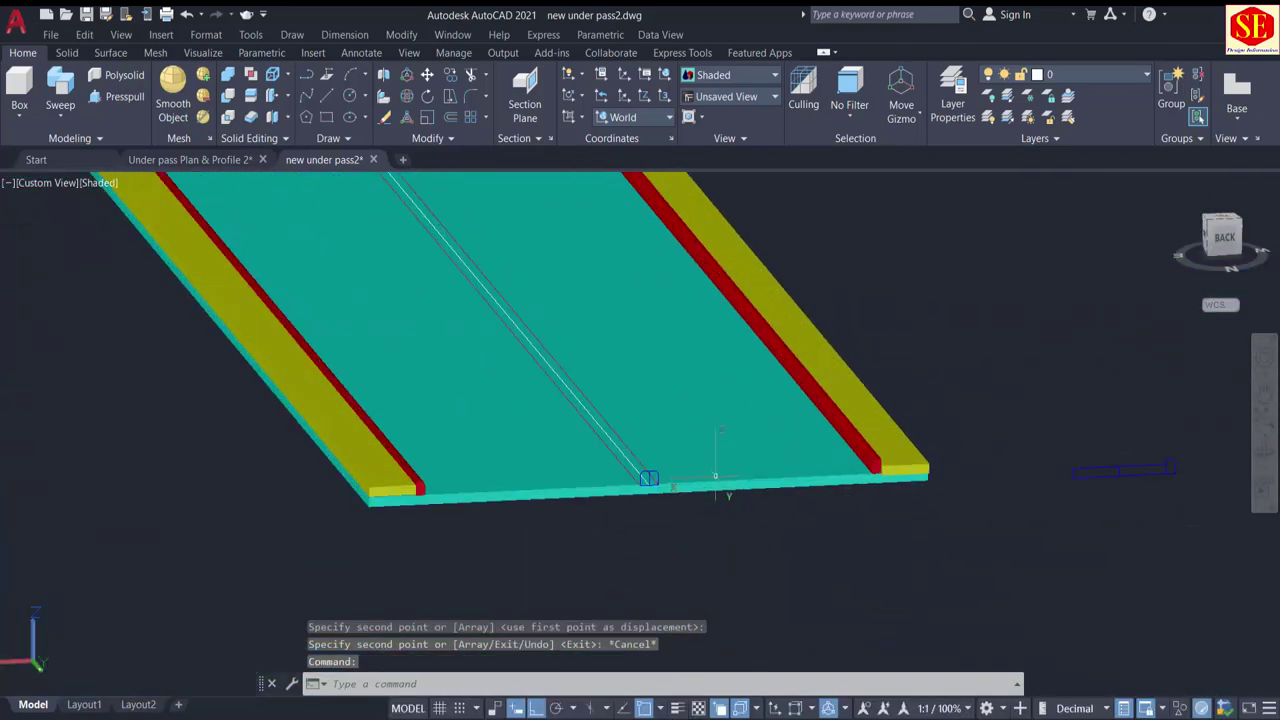
click(62, 90)
scroll(640, 480, up, 3)
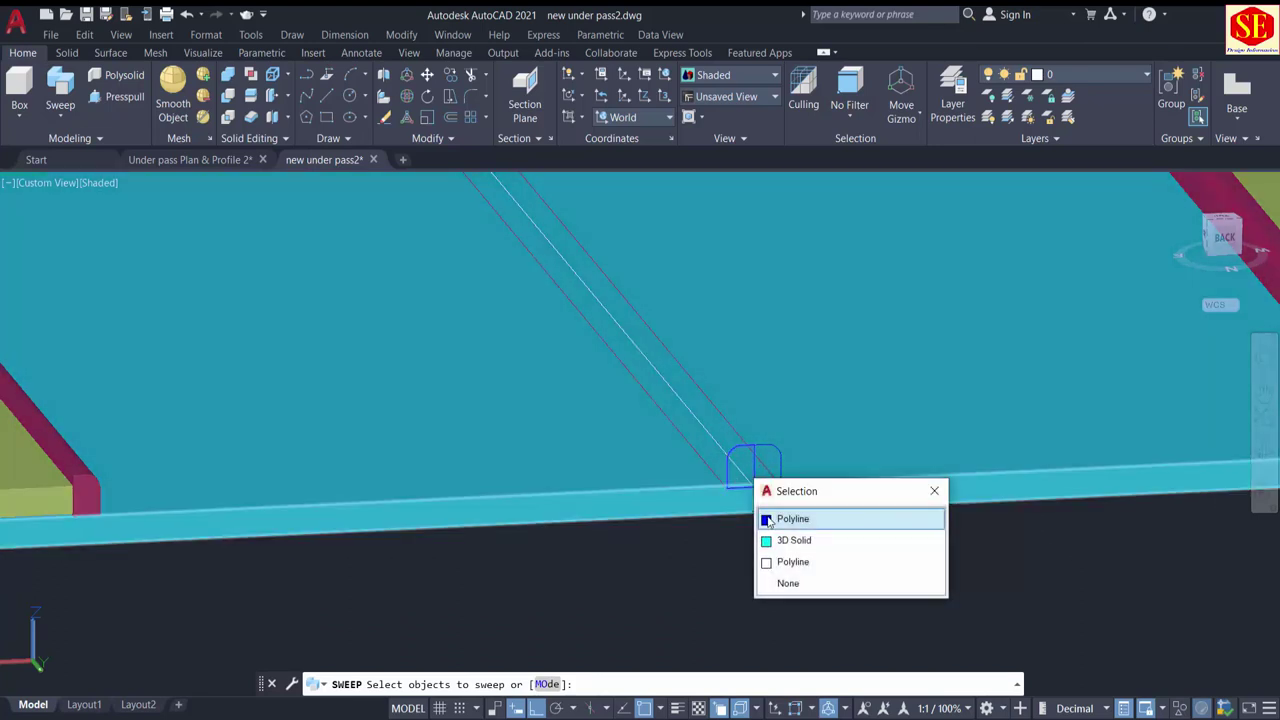
click(767, 520)
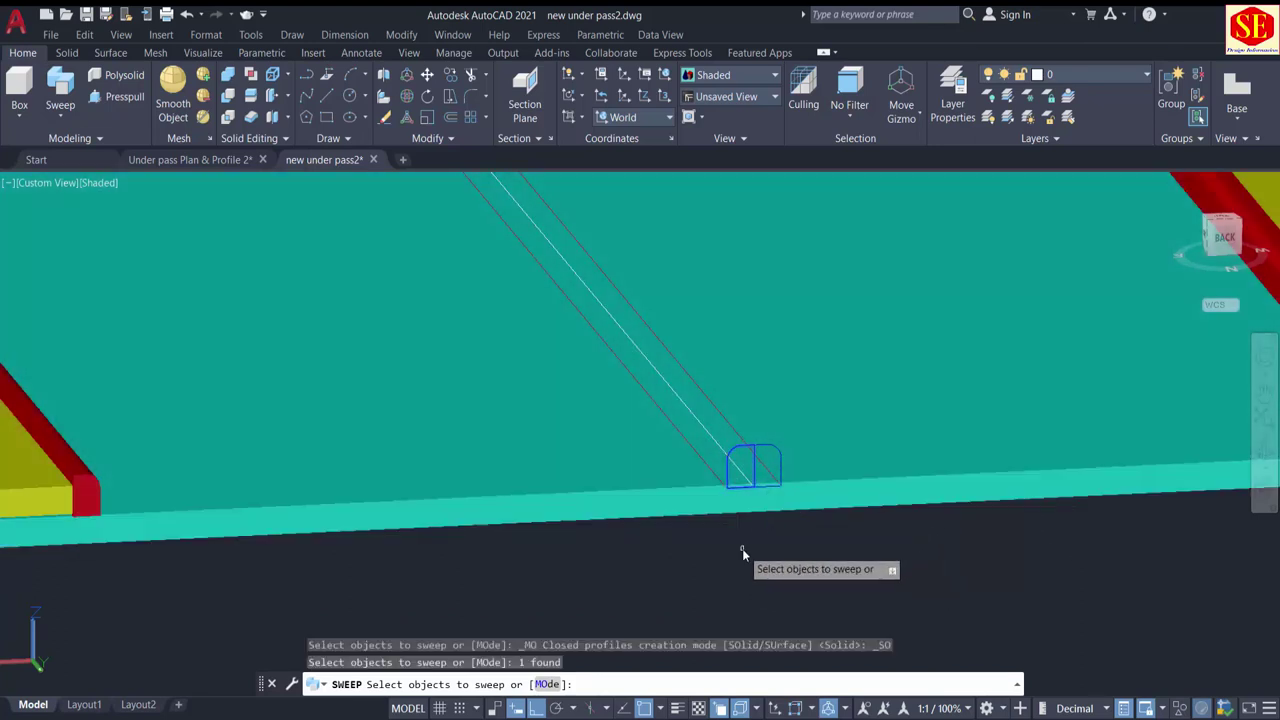
click(711, 605)
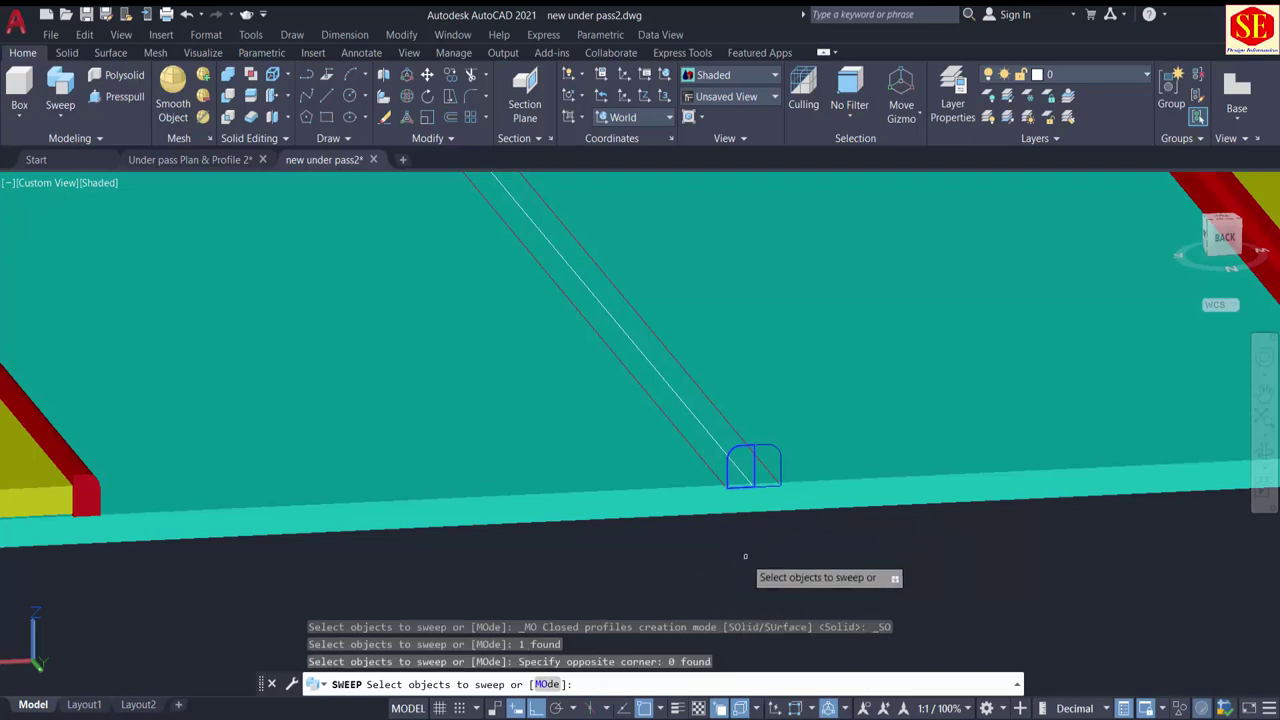
right_click(748, 560)
click(775, 569)
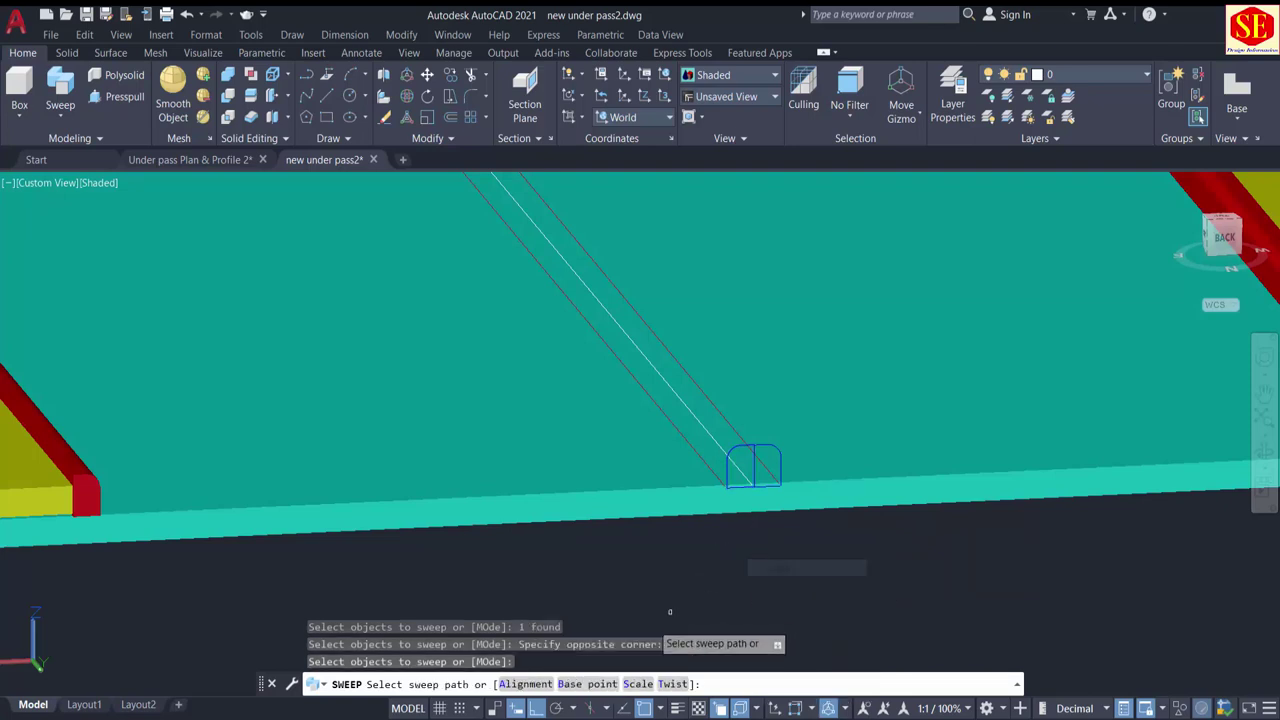
click(585, 684)
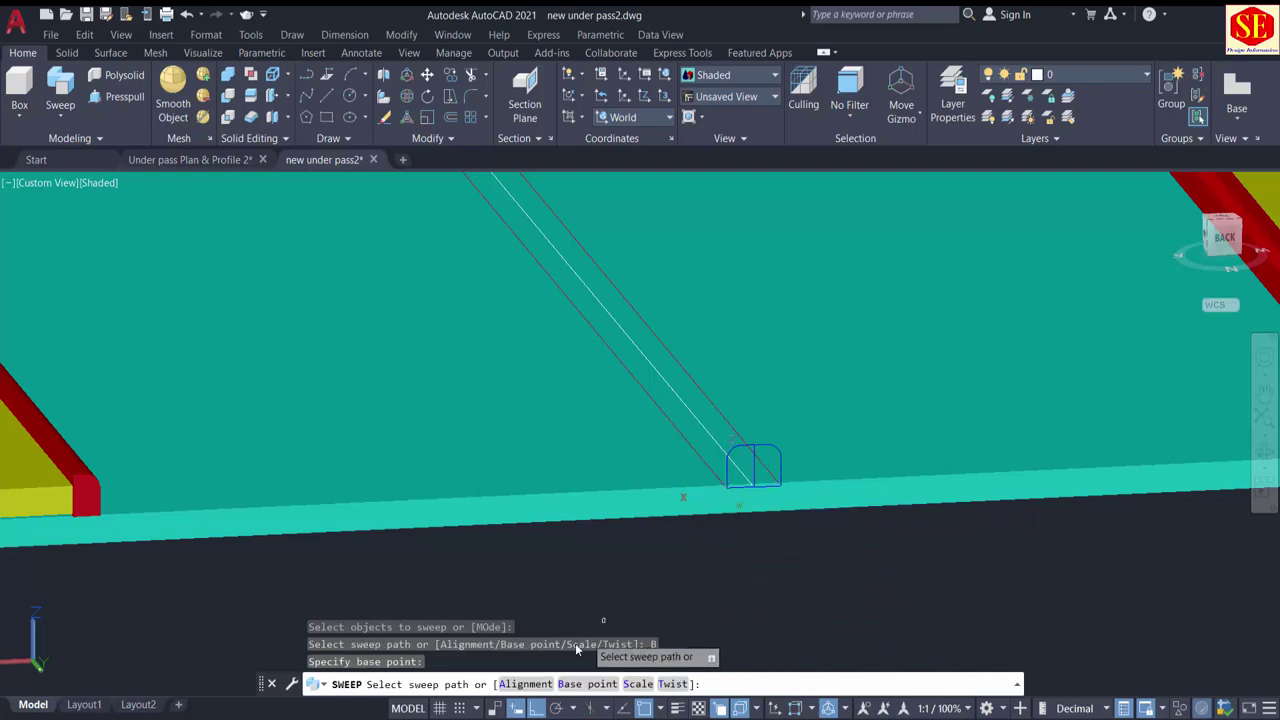
click(524, 684)
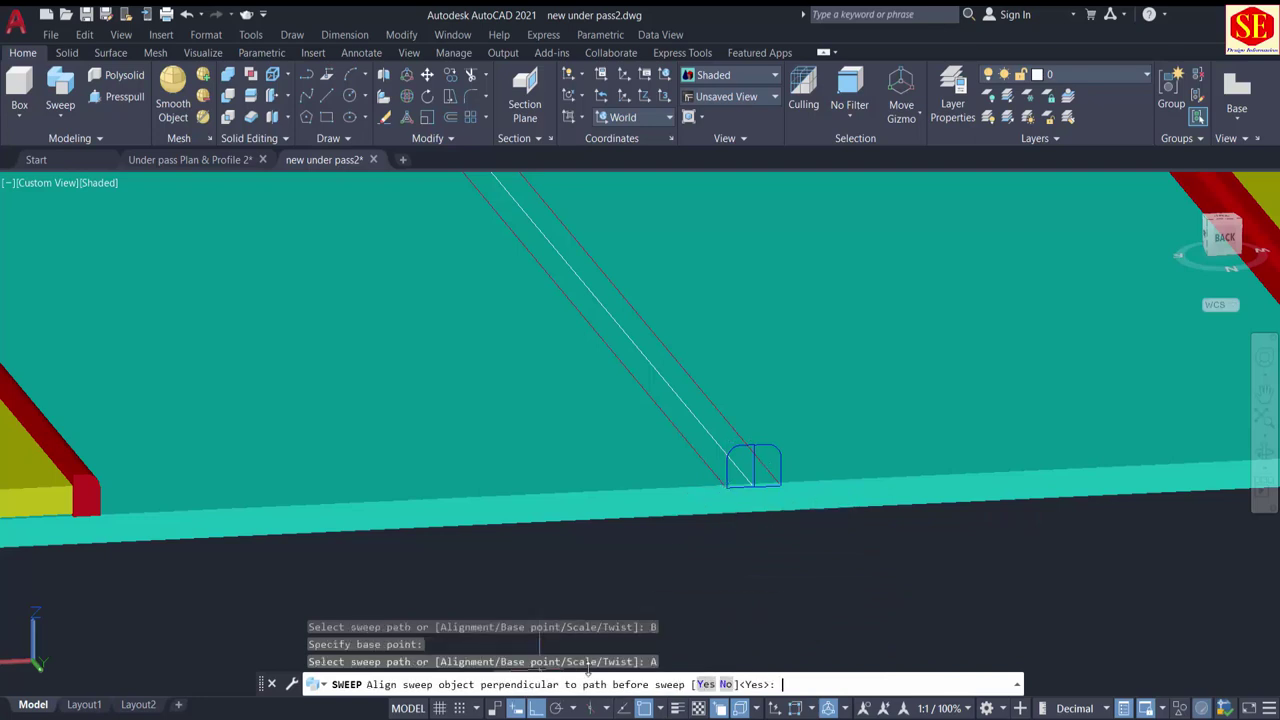
click(725, 682)
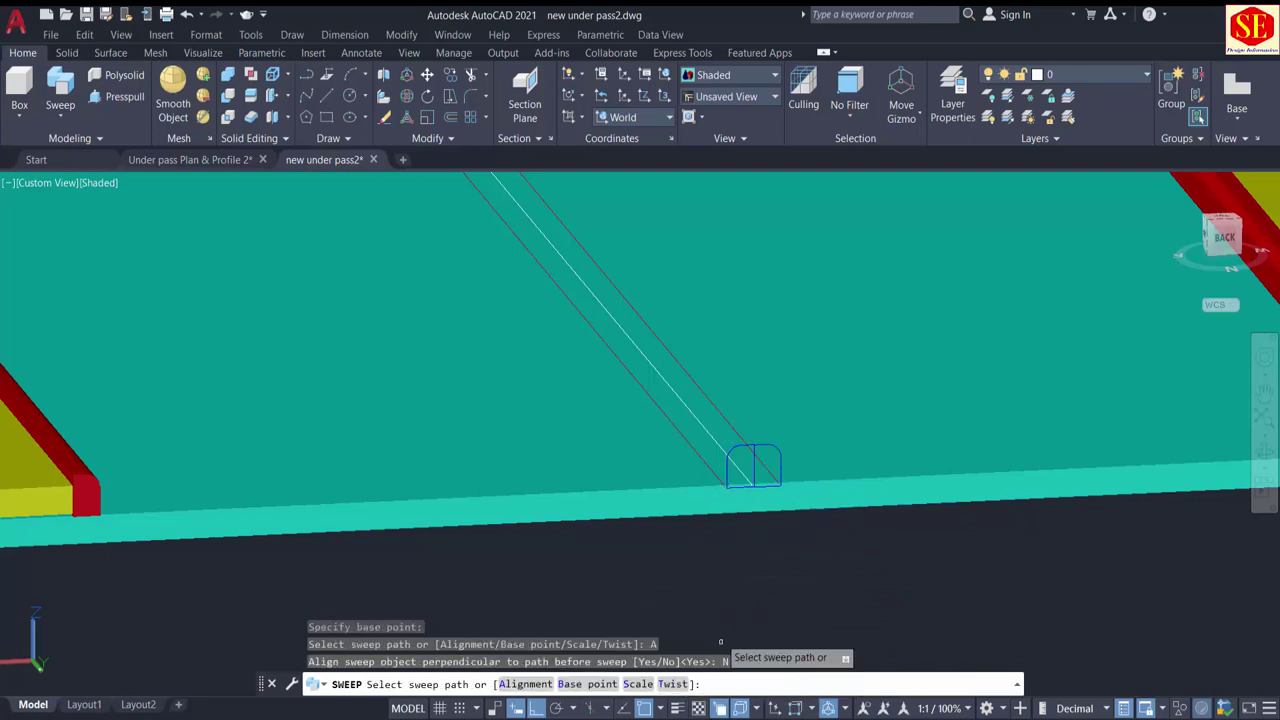
click(681, 411)
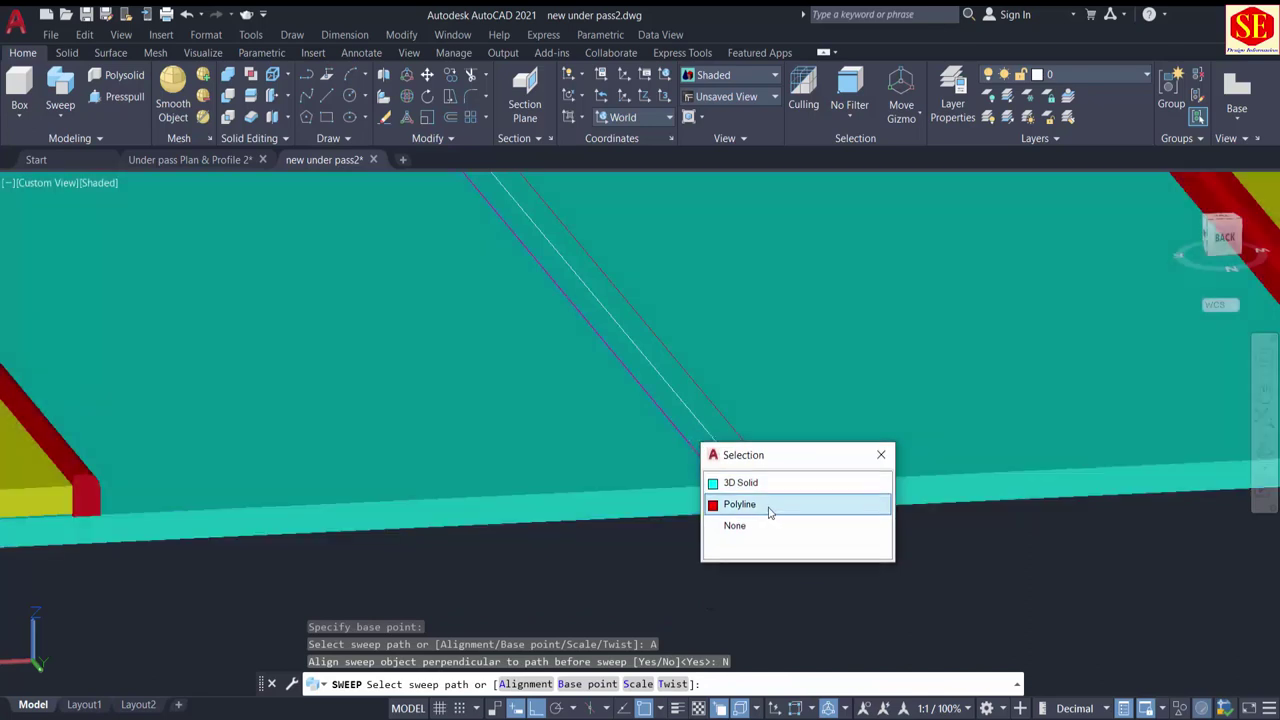
click(742, 504)
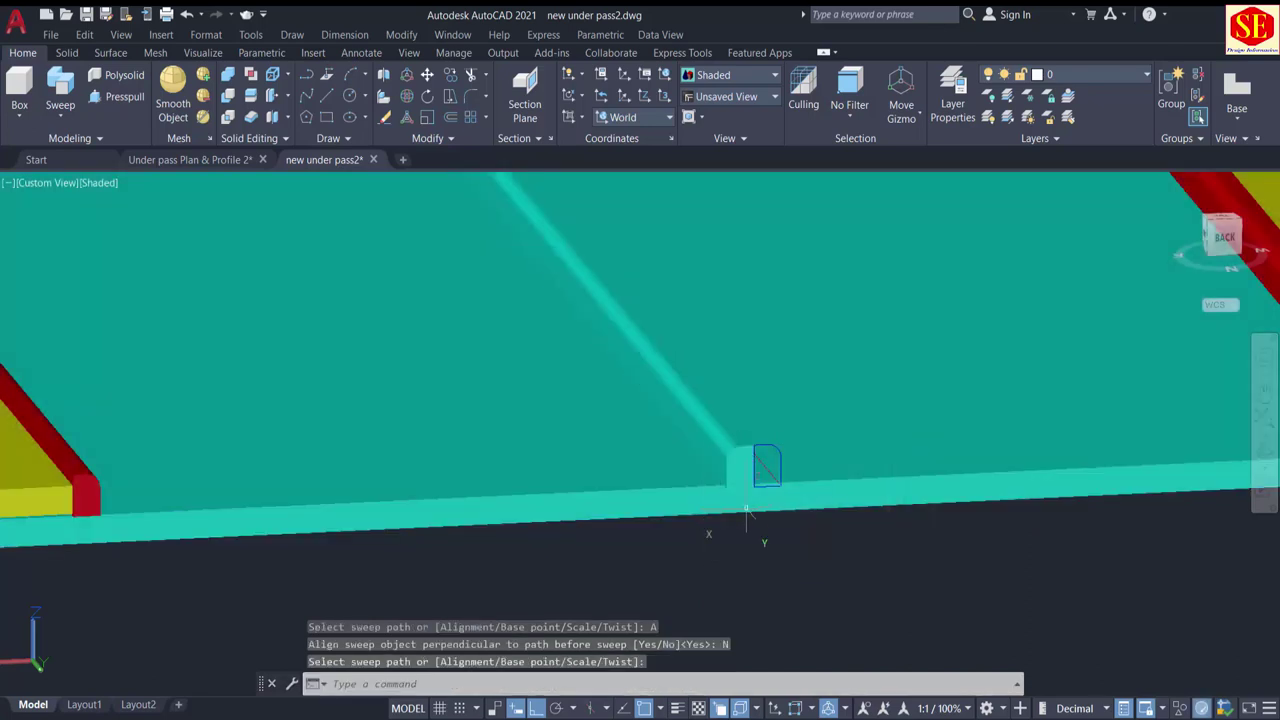
Step: Sweep the other curb profile at the road's end along the second red polyline, with its lower outer corner as base point and alignment No
middle_drag(775, 524, 629, 531)
scroll(632, 527, up, 2)
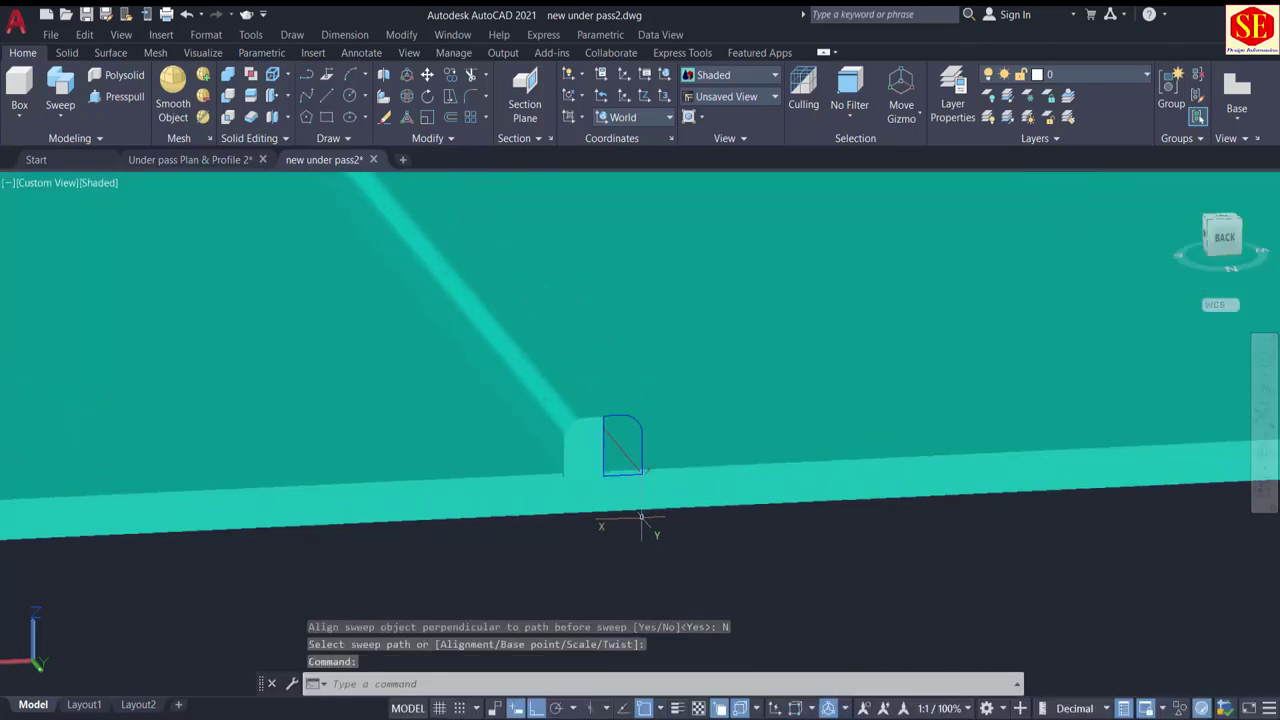
shift+middle_drag(713, 555, 491, 408)
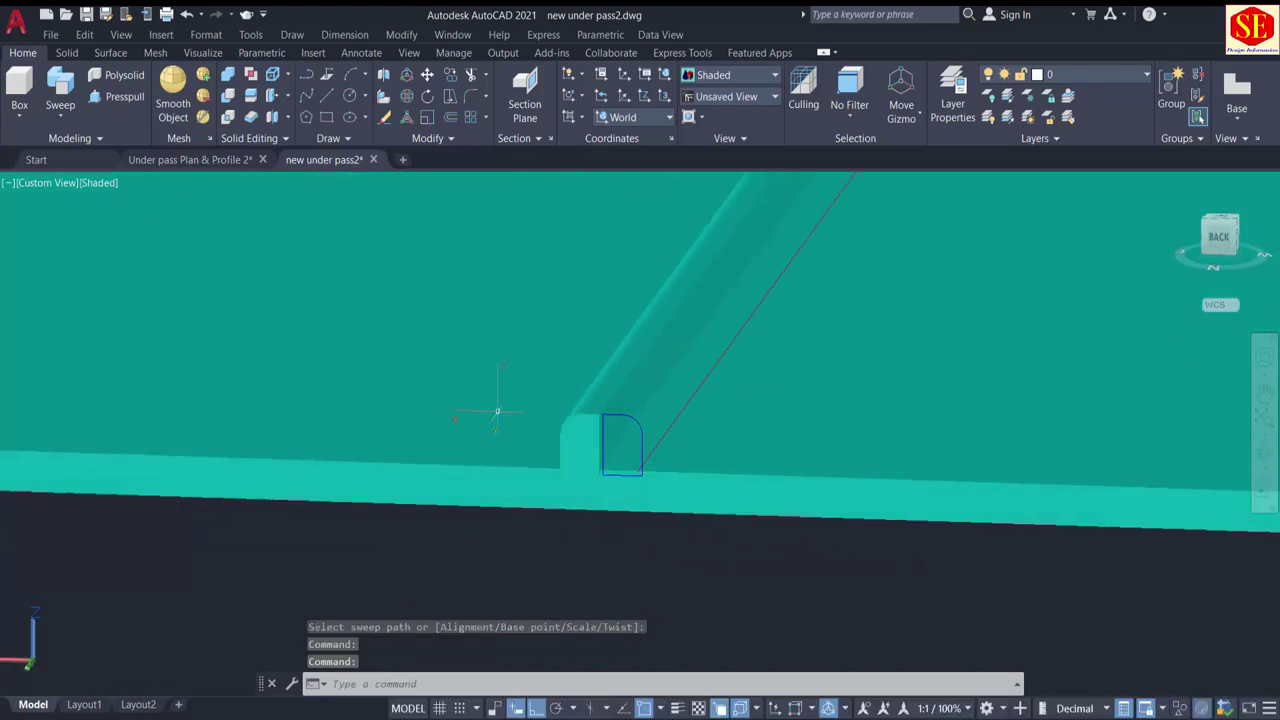
click(60, 90)
scroll(614, 449, up, 2)
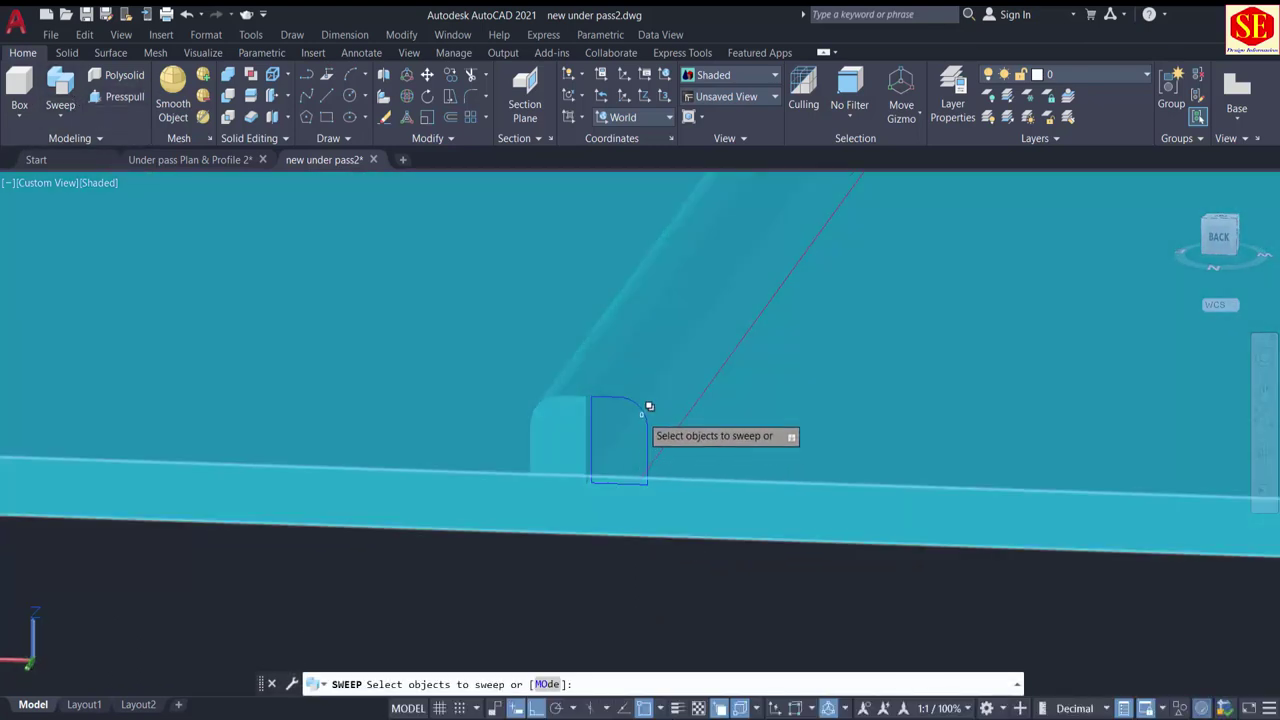
click(638, 400)
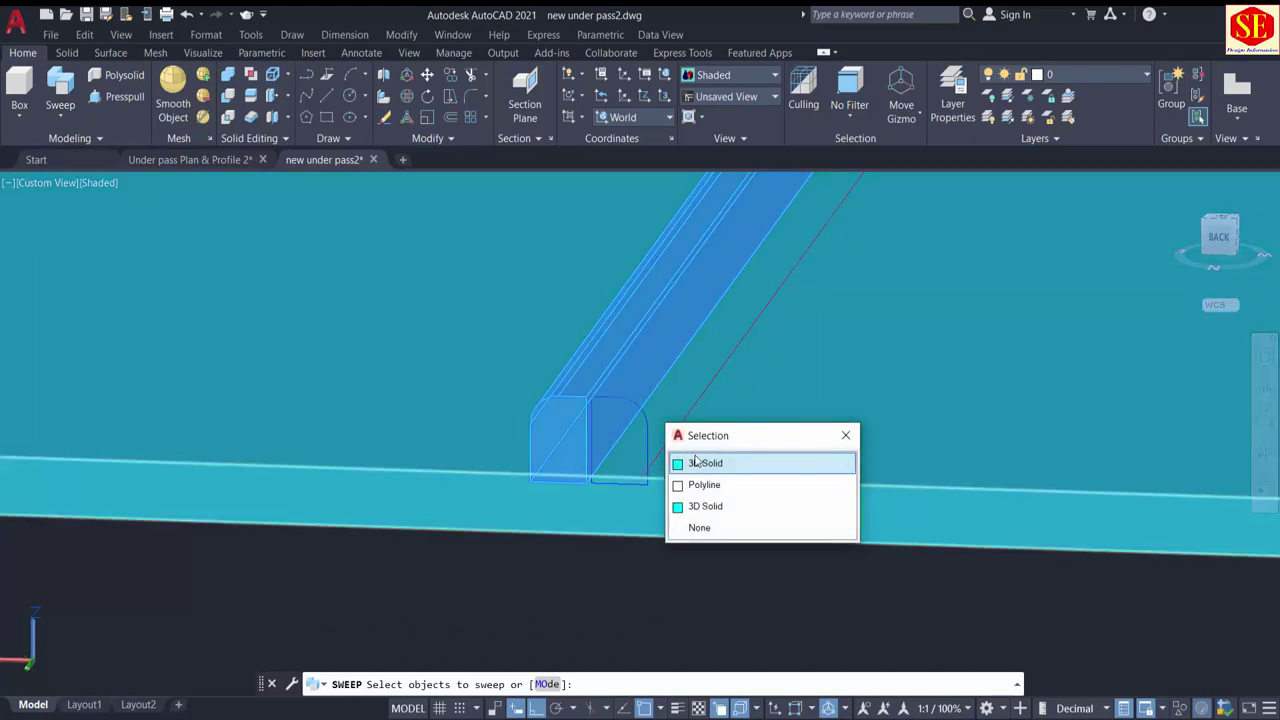
click(701, 485)
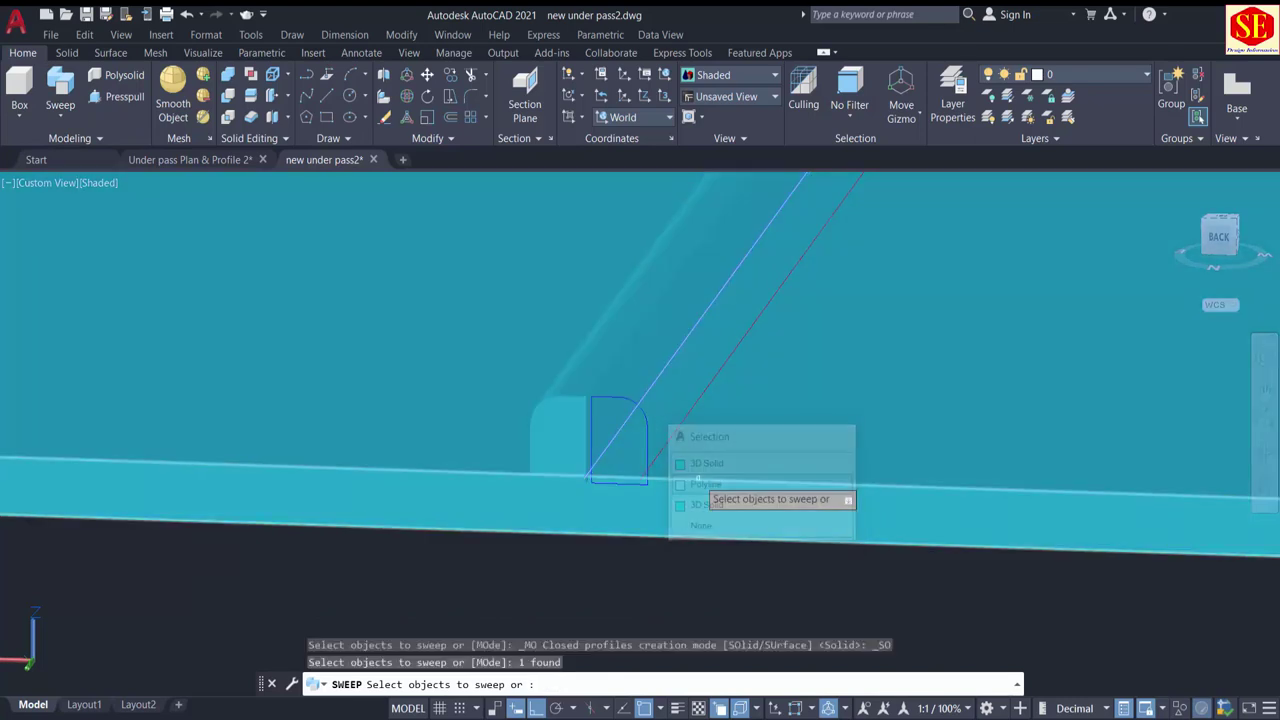
click(651, 562)
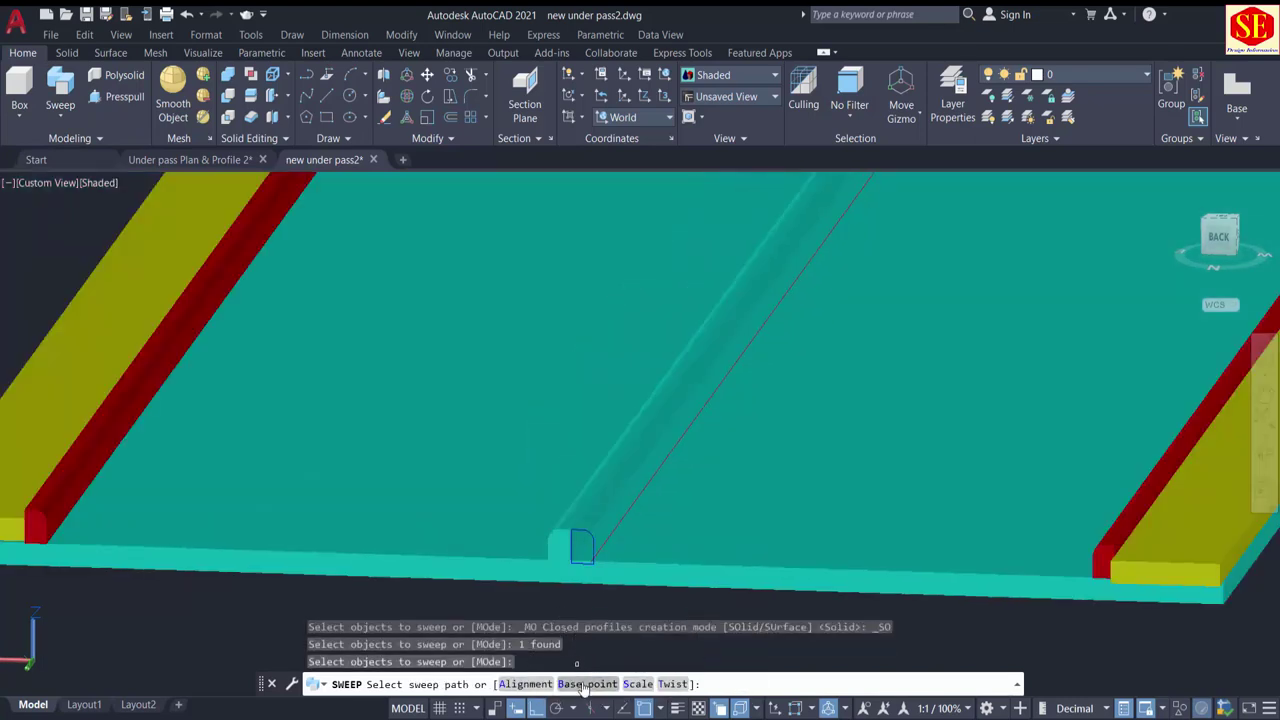
click(576, 685)
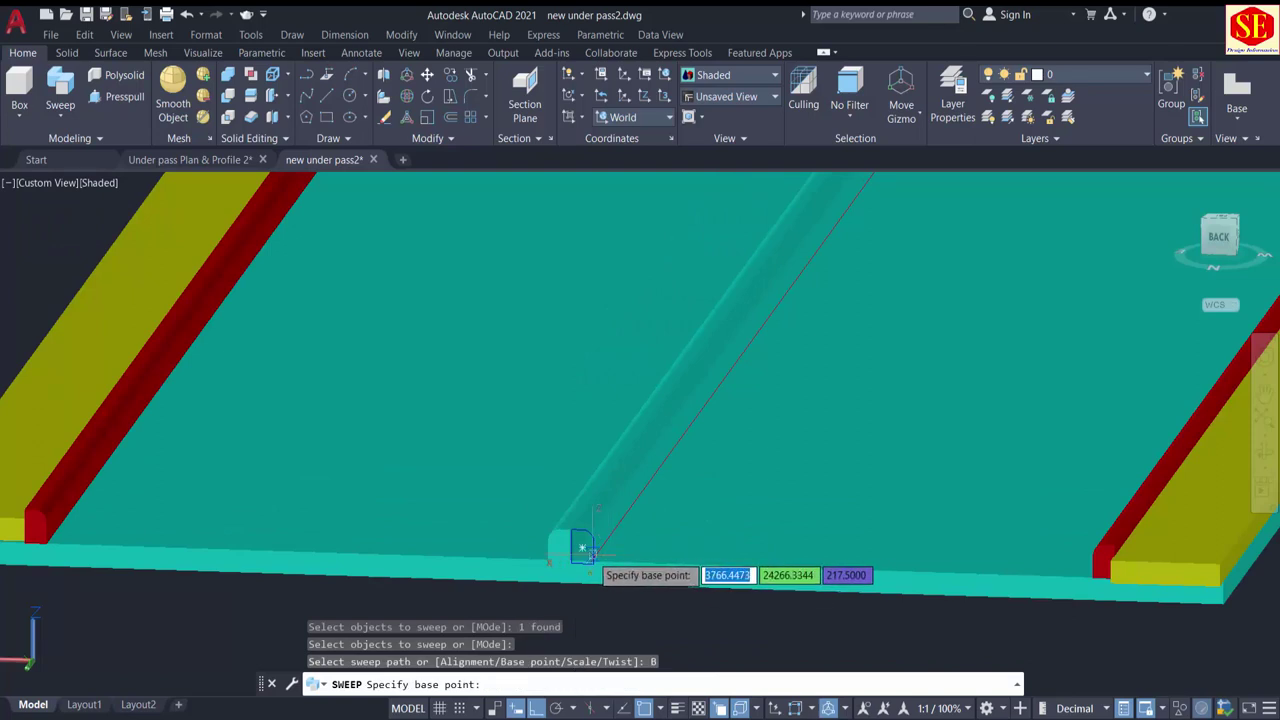
click(582, 547)
click(530, 684)
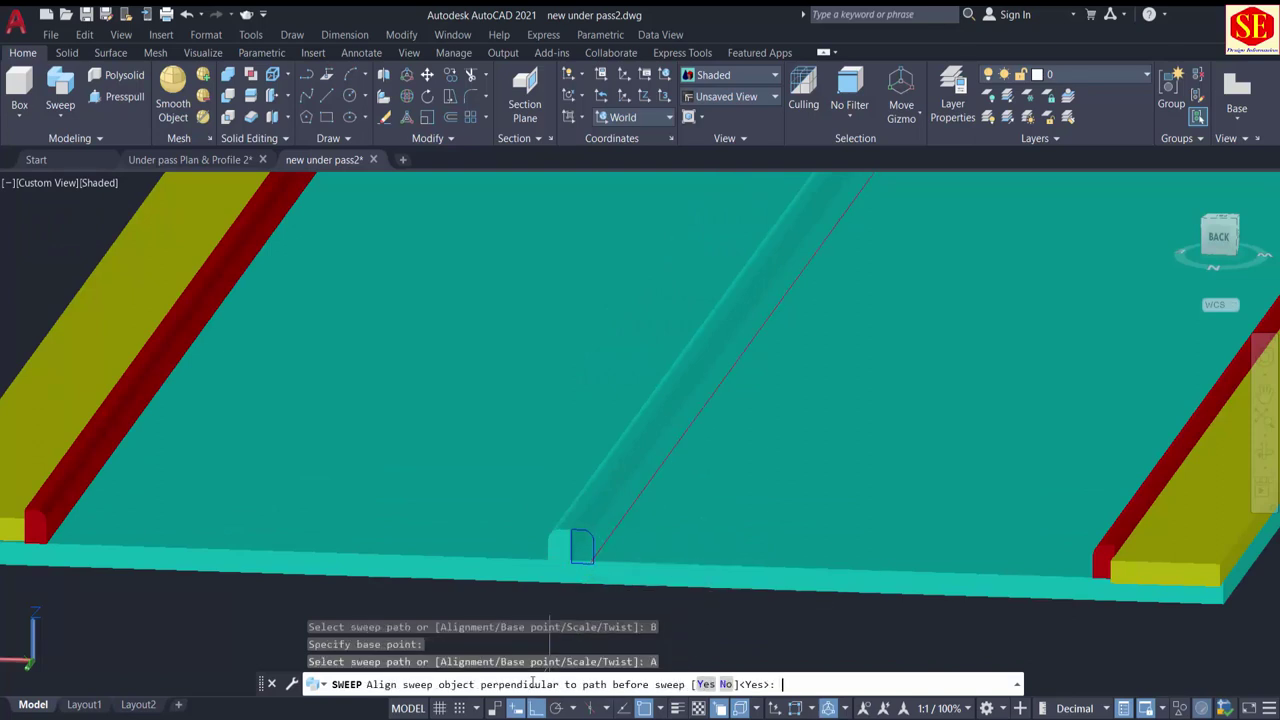
click(725, 684)
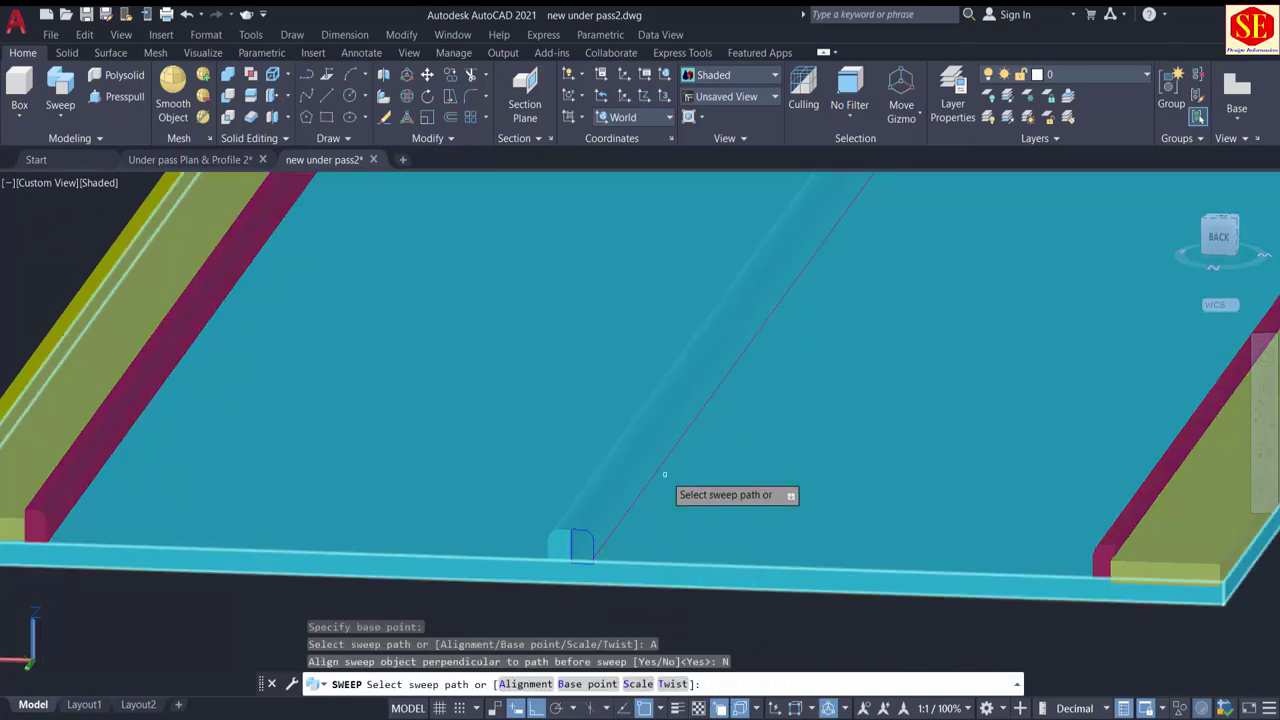
scroll(666, 480, up, 5)
click(790, 457)
click(858, 519)
scroll(650, 411, down, 5)
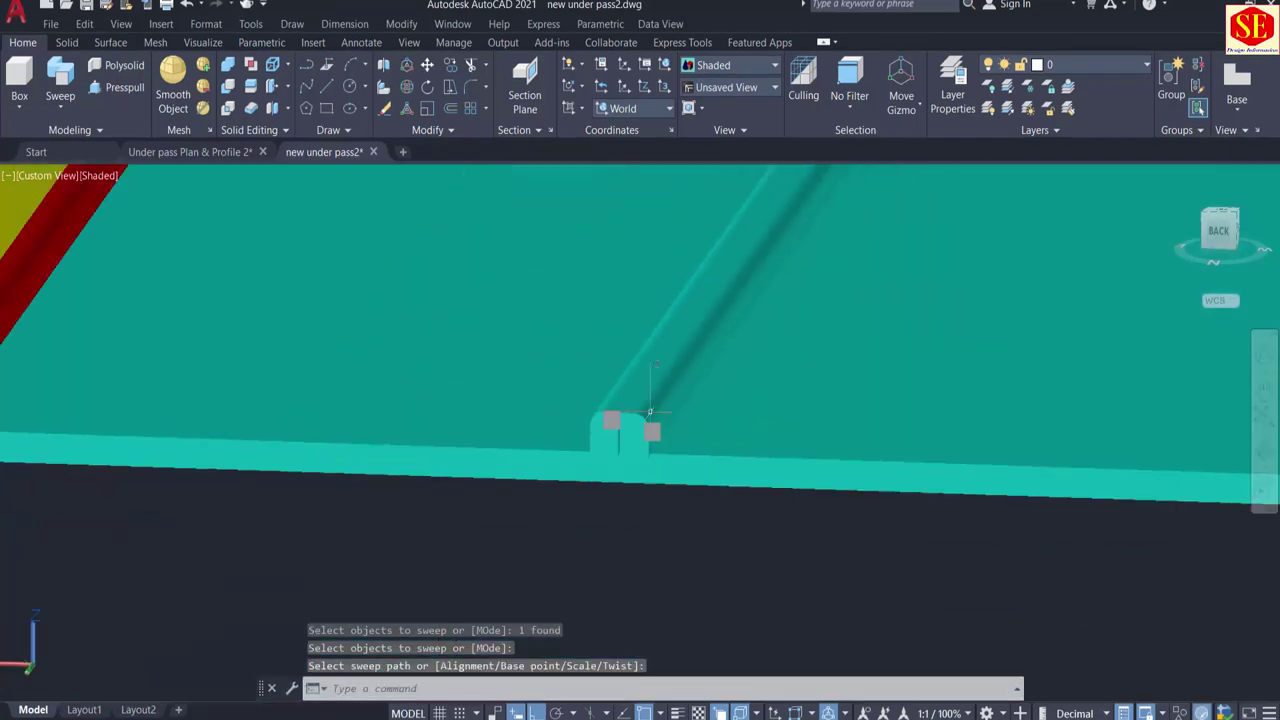
Step: Change the color of both swept median curb solids to Red
scroll(645, 385, up, 2)
click(651, 407)
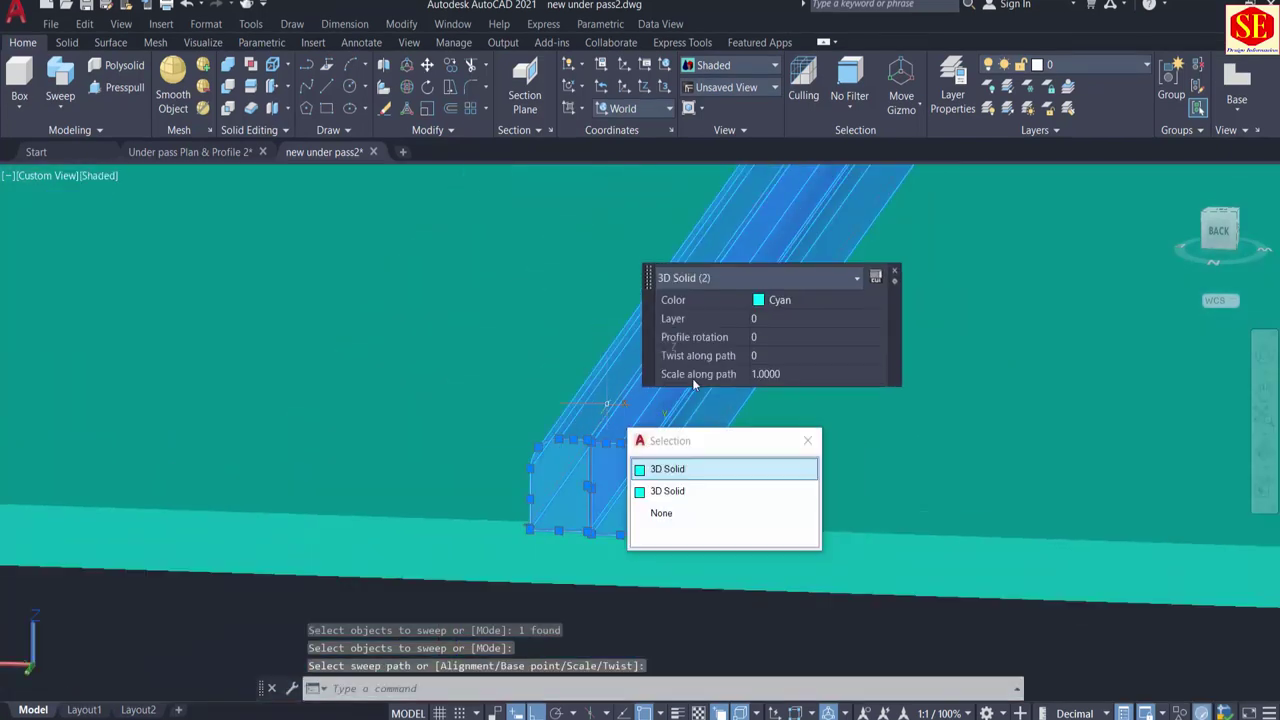
click(773, 301)
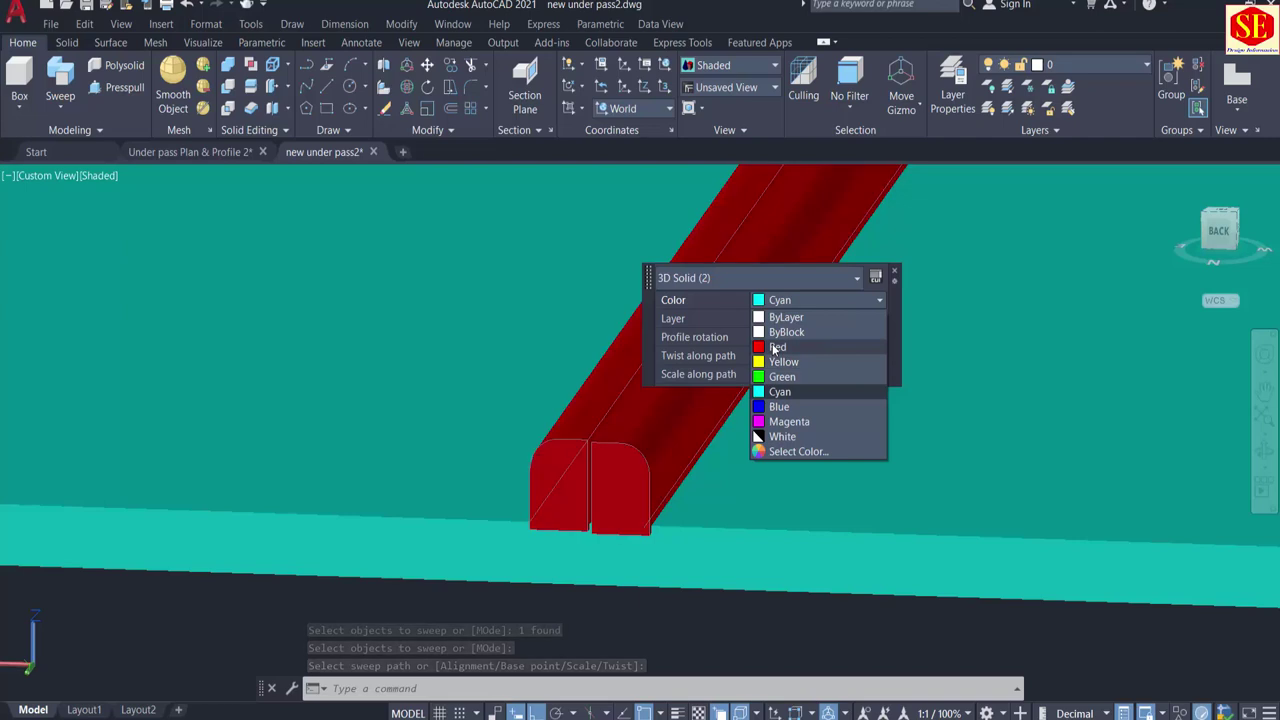
click(771, 347)
key(Escape)
Step: Sweep the left-hand curb profile beyond the junction along its red polyline, using its lower outer corner as base point and perpendicular alignment No
scroll(600, 457, down, 3)
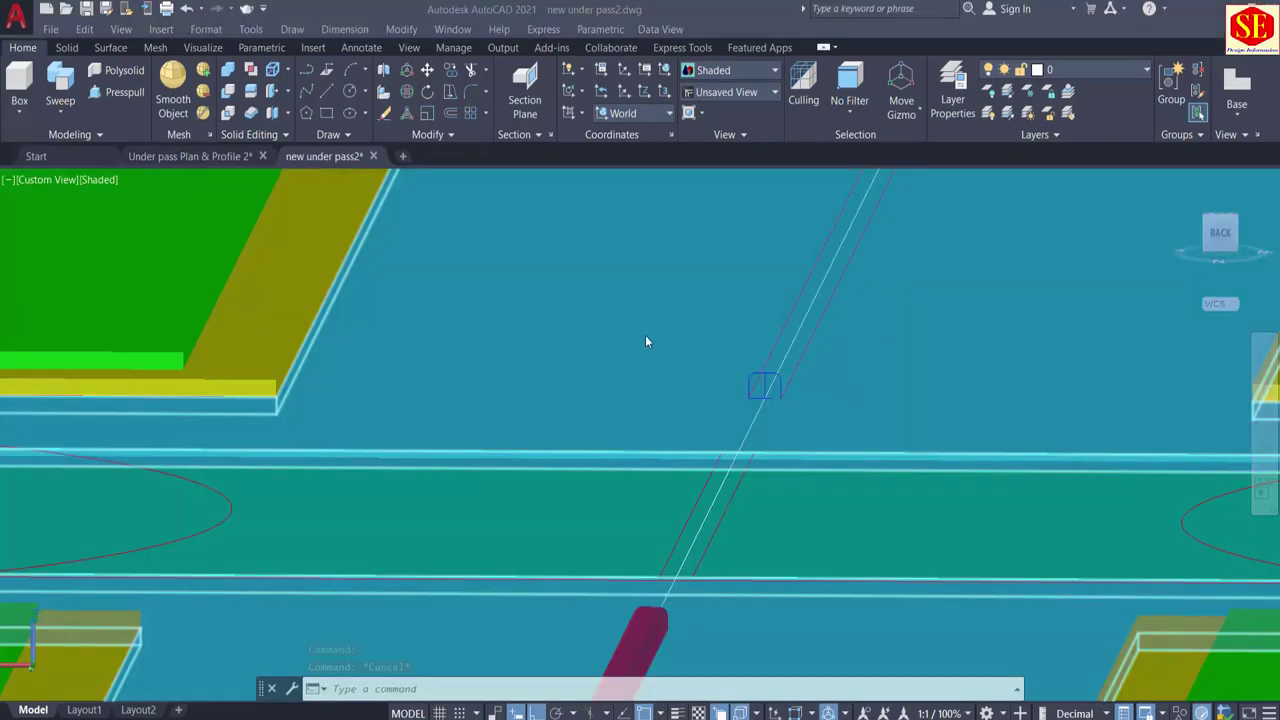
scroll(790, 399, up, 3)
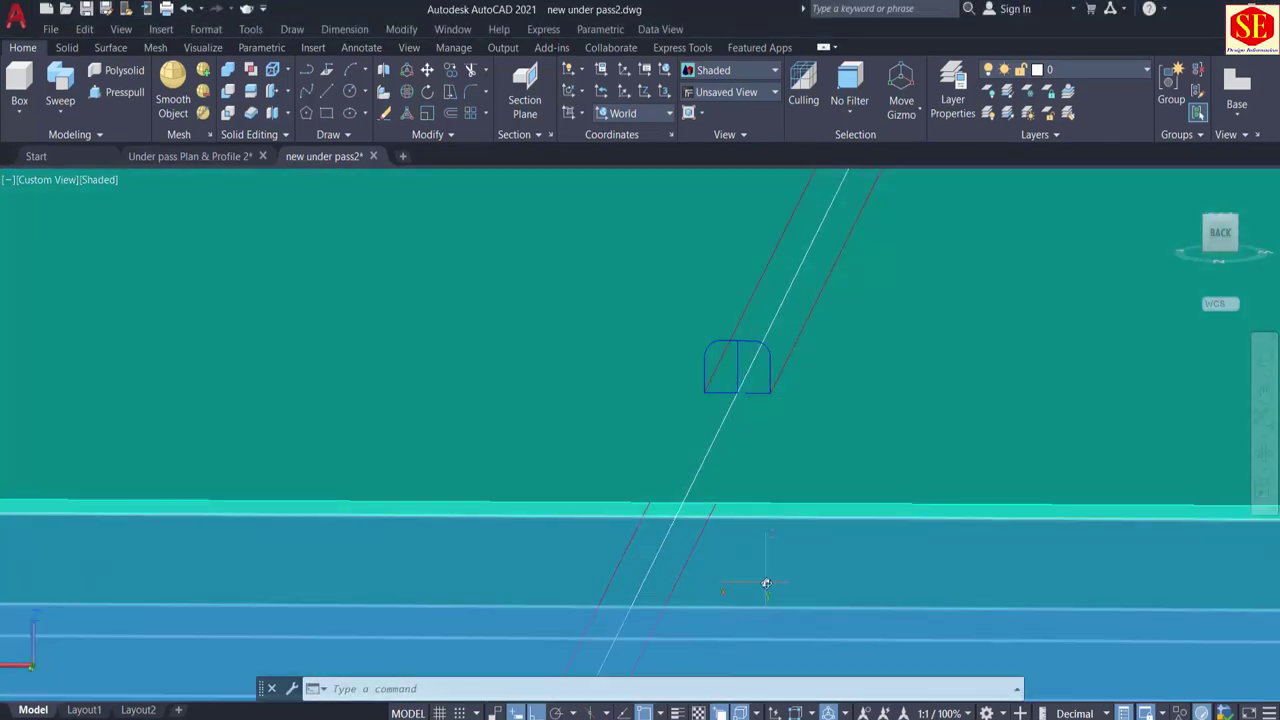
shift+middle_drag(767, 583, 777, 574)
click(60, 85)
scroll(600, 345, up, 3)
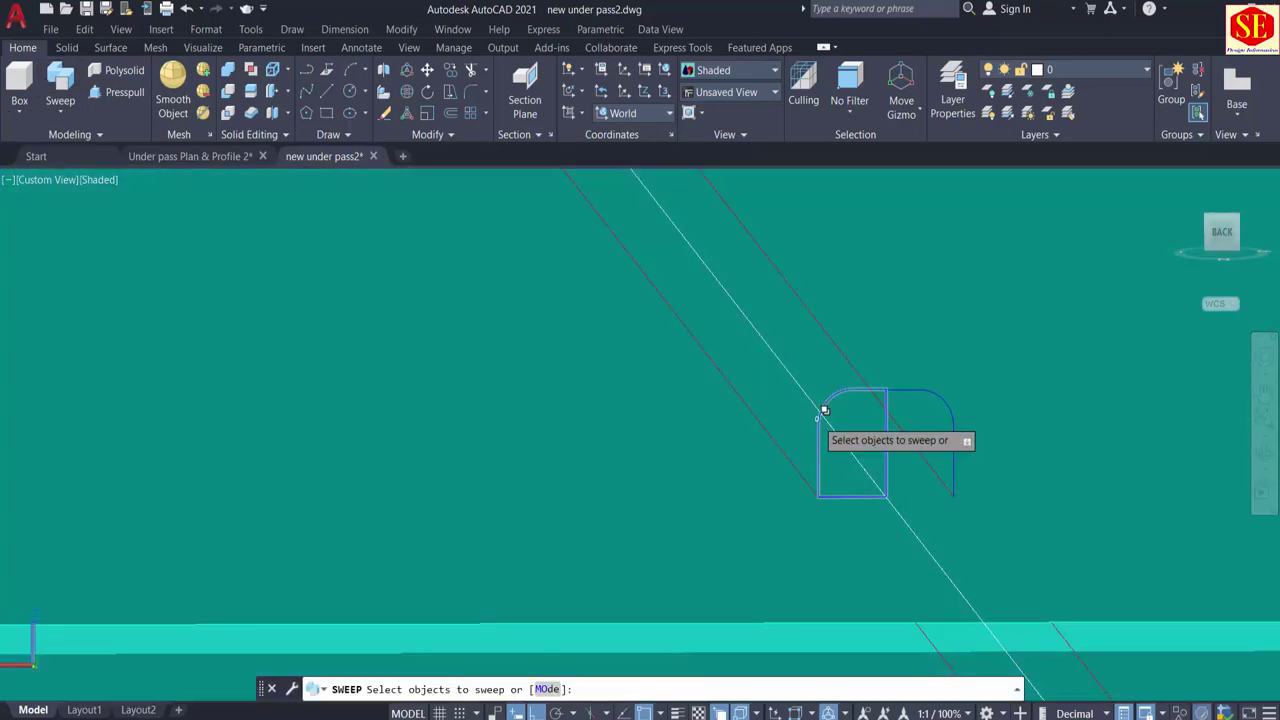
click(826, 418)
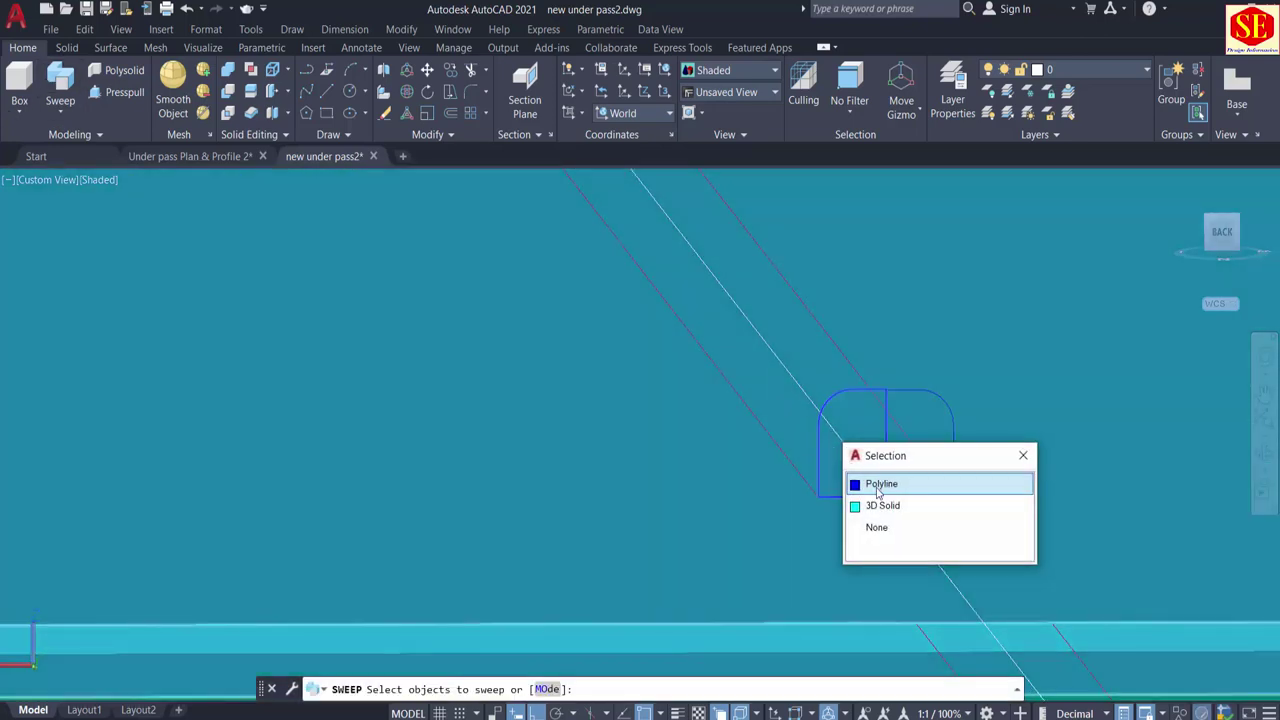
click(873, 488)
key(Return)
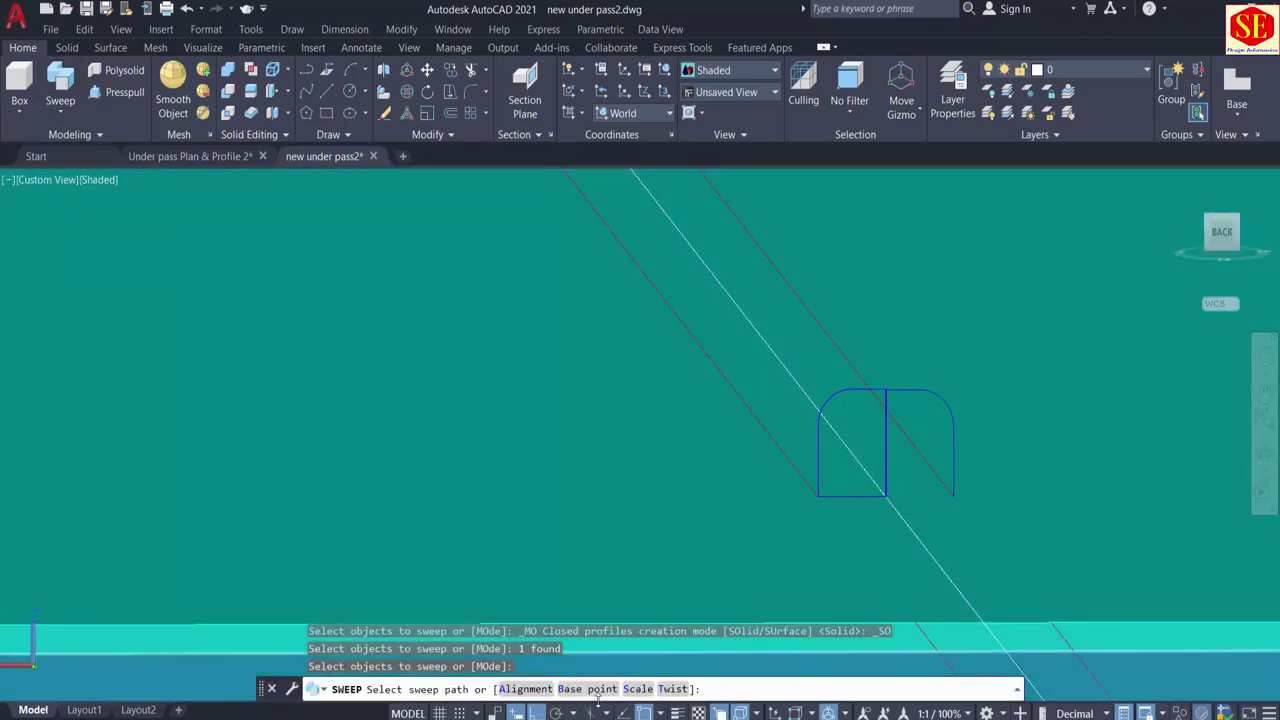
text(B)
key(Return)
click(851, 443)
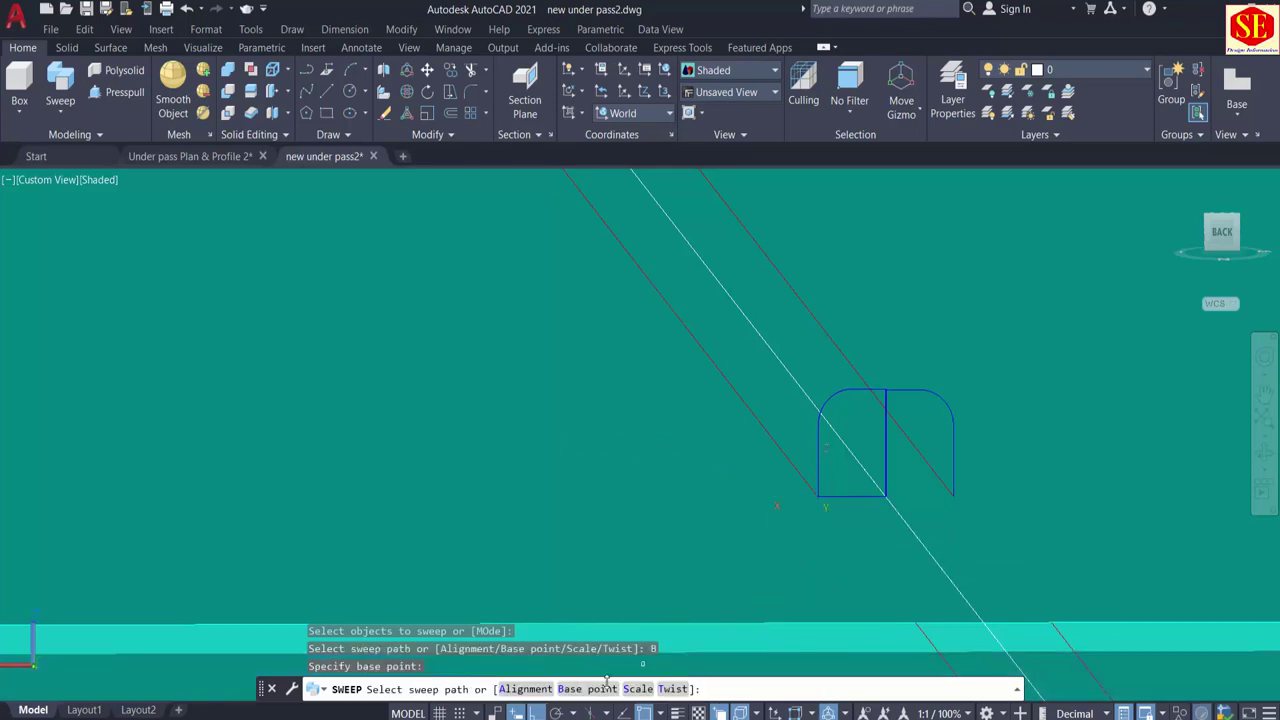
text(A)
key(Return)
click(726, 689)
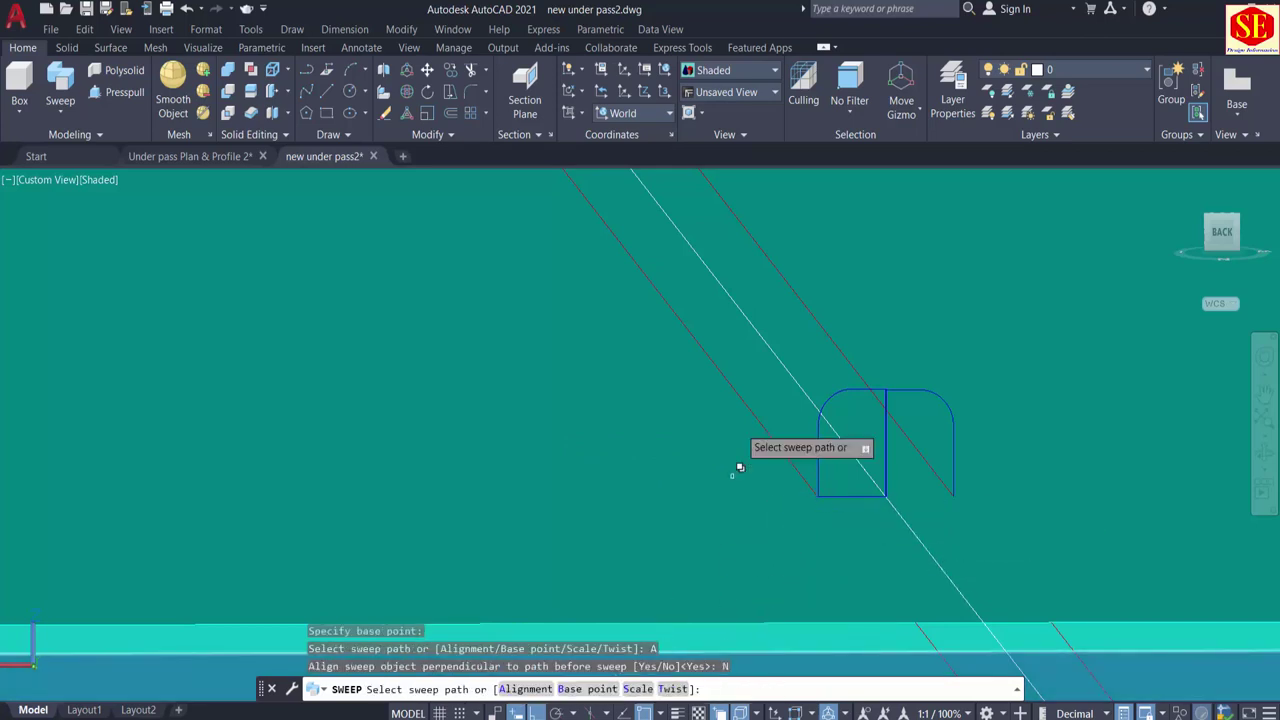
click(714, 348)
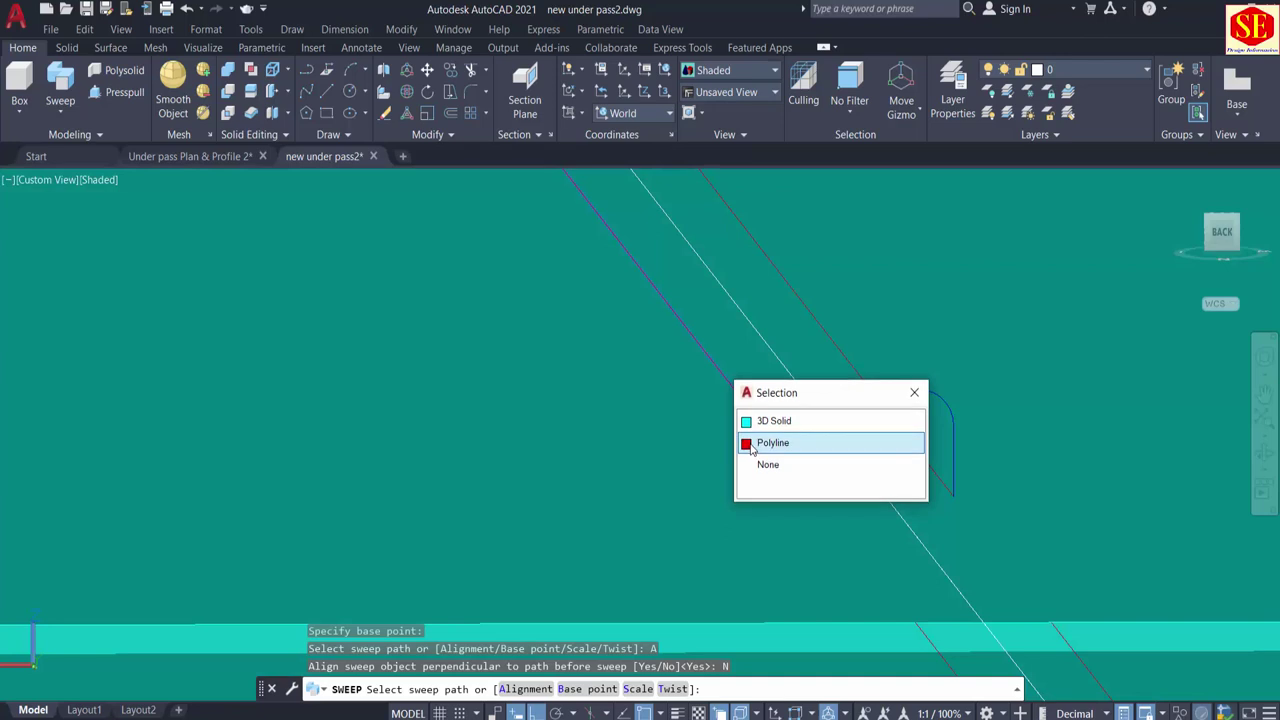
click(768, 443)
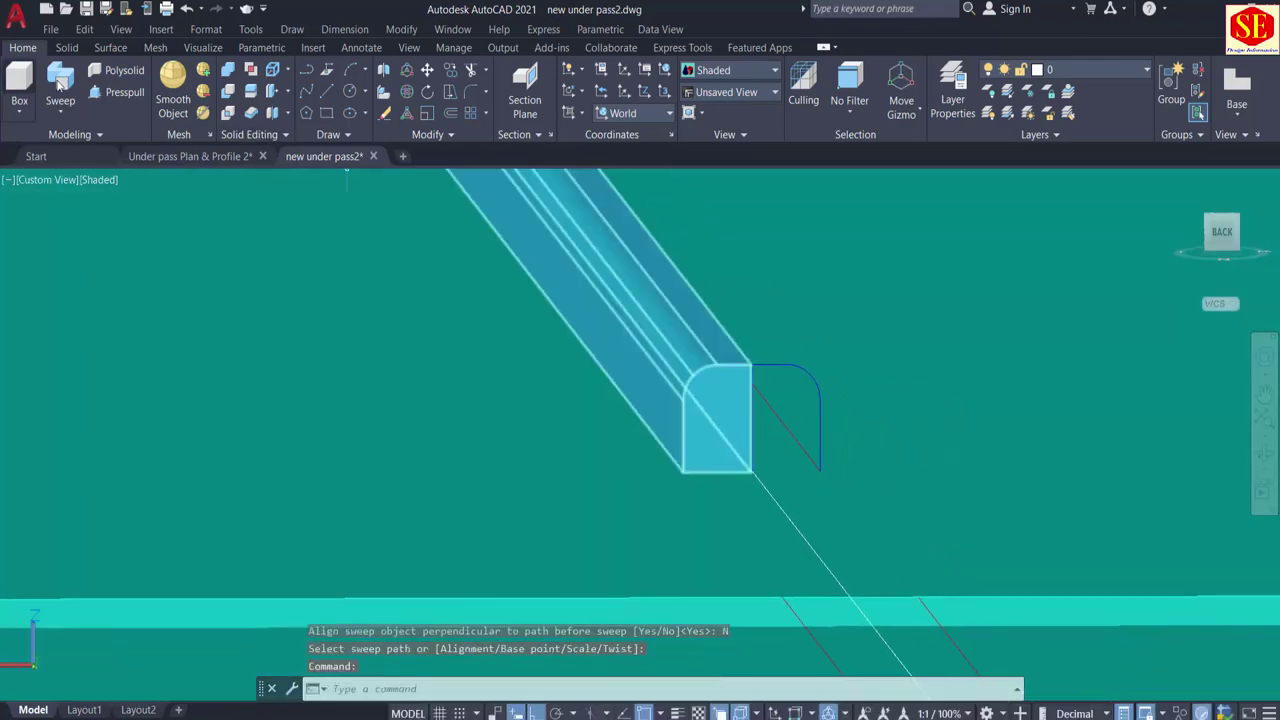
Step: Sweep the other curb profile beyond the junction along the second red polyline, with its lower outer corner as base point and perpendicular alignment No
click(60, 85)
scroll(850, 364, up, 2)
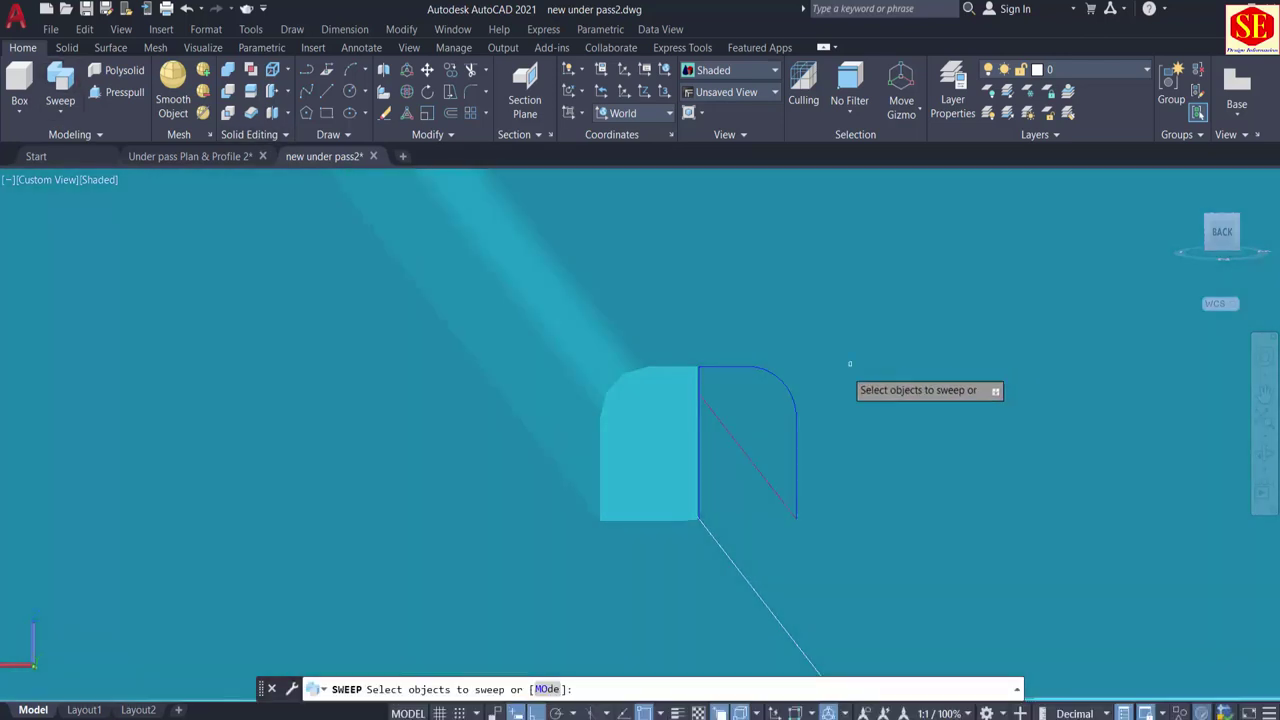
click(790, 368)
click(845, 443)
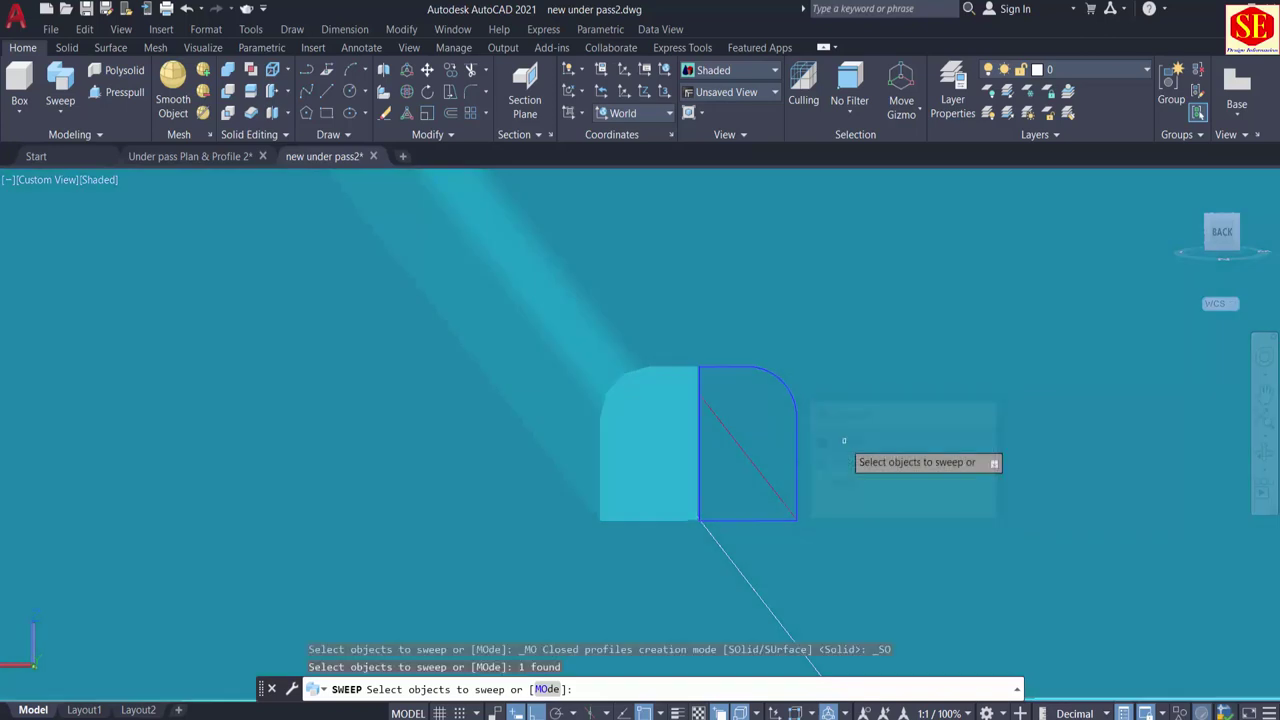
right_click(894, 392)
click(910, 397)
click(587, 689)
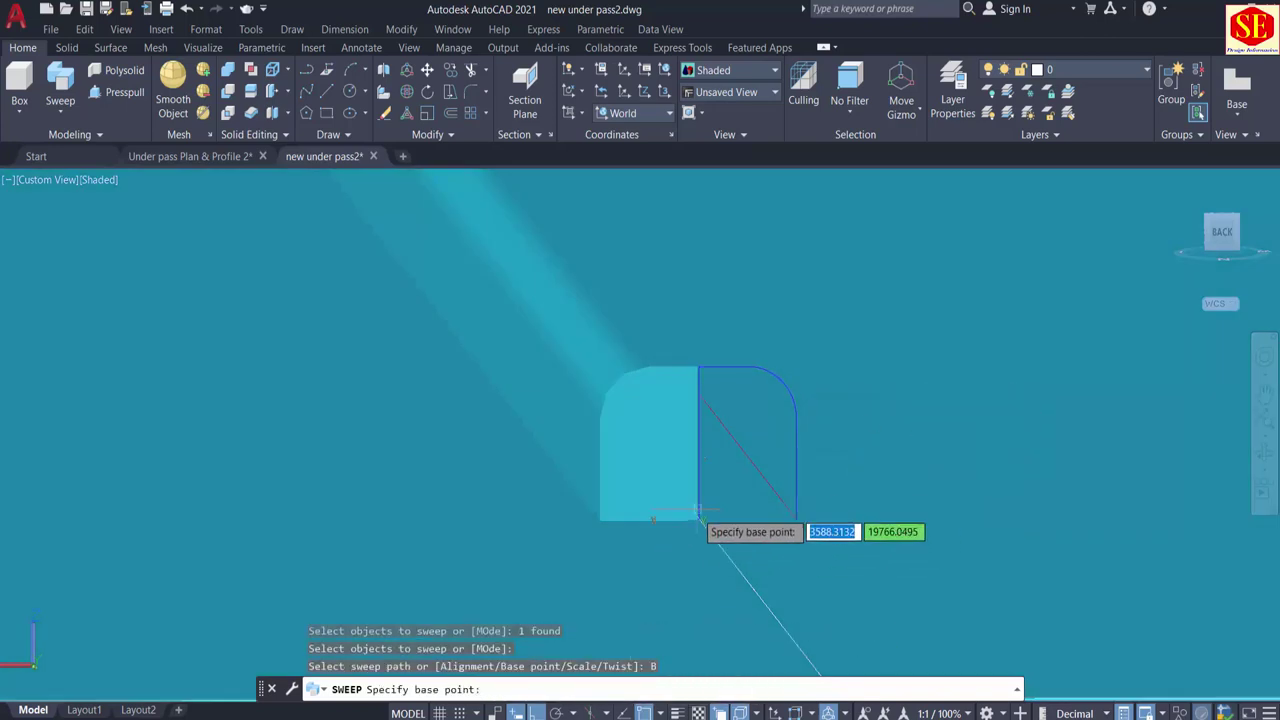
click(794, 514)
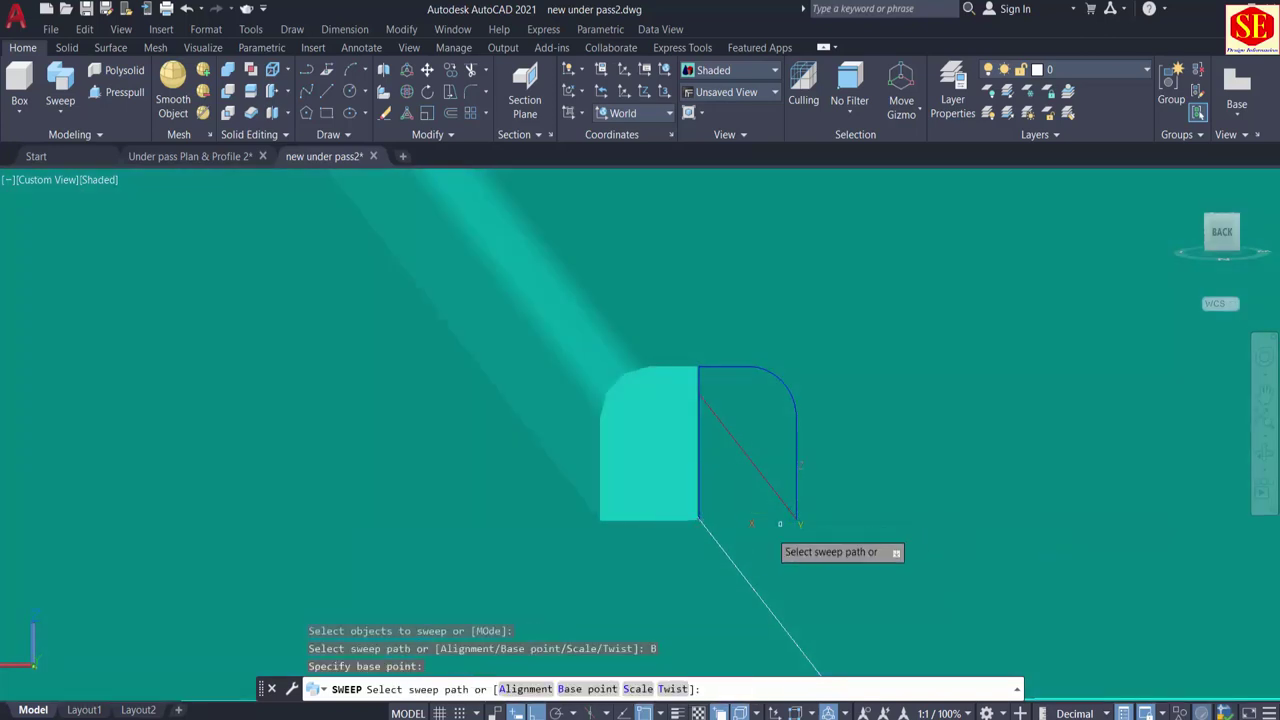
click(460, 689)
click(726, 689)
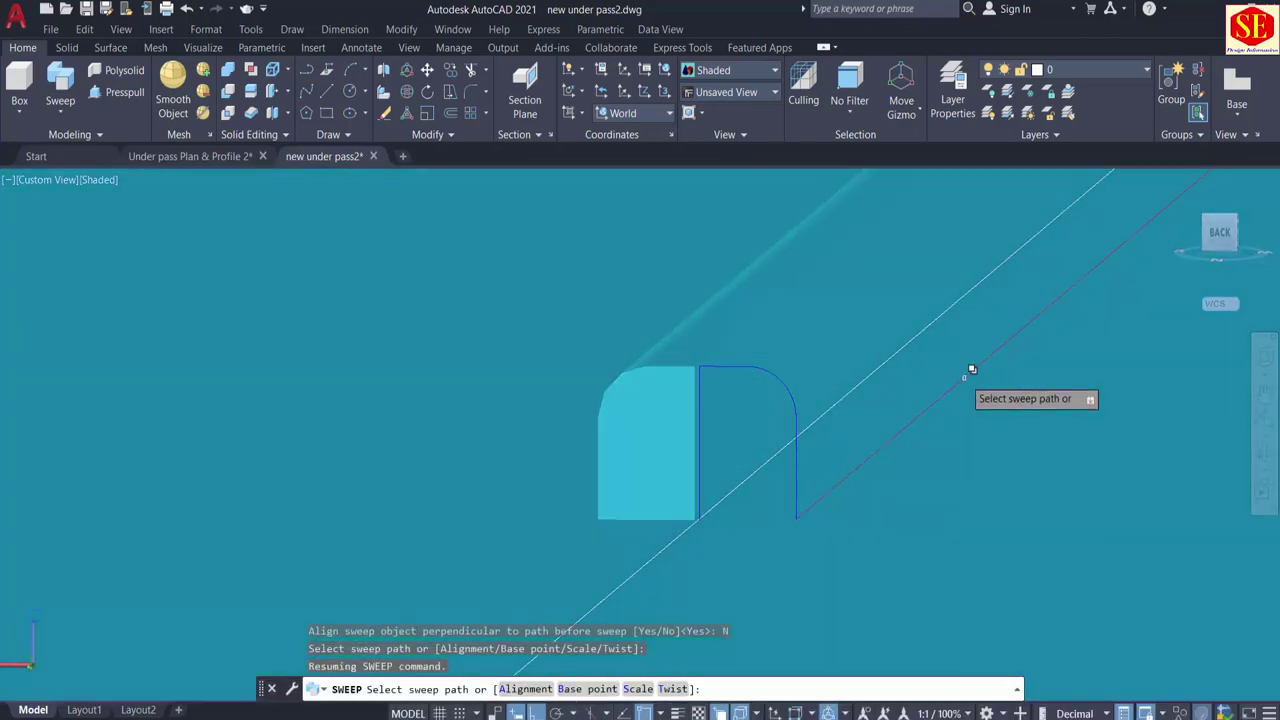
click(966, 370)
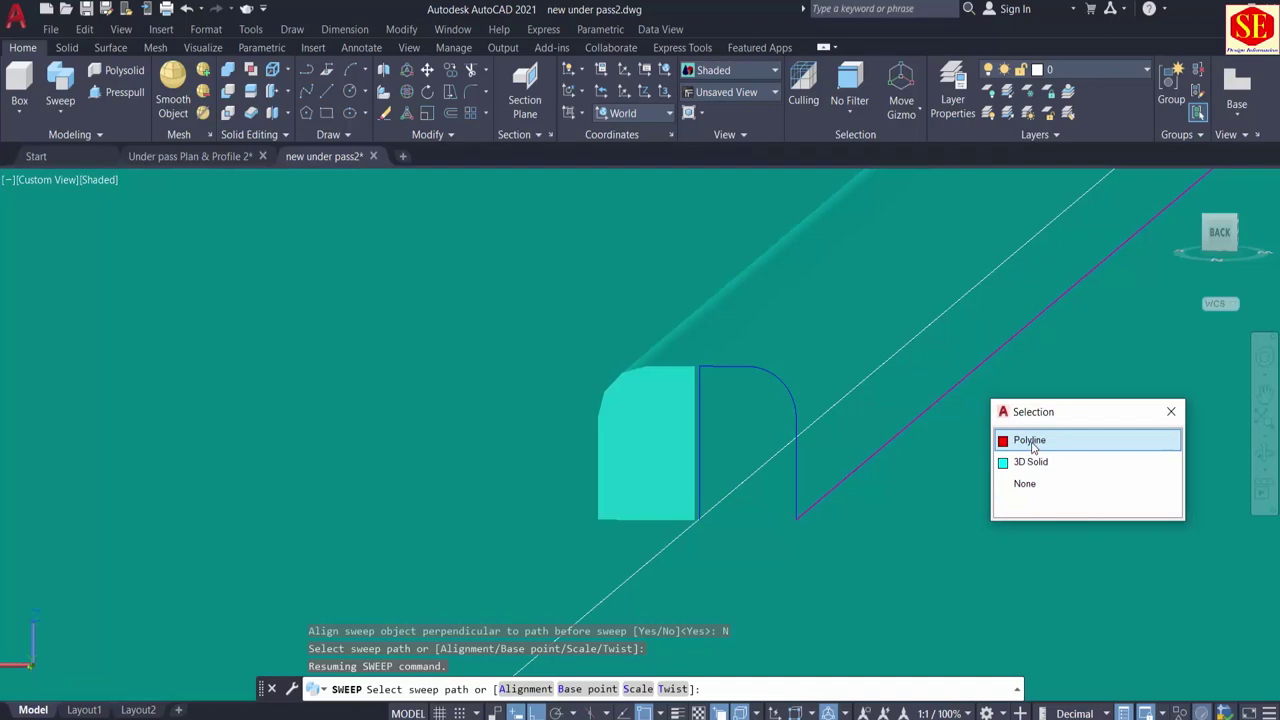
click(1033, 441)
Step: Change the color of both swept median curb solids beyond the junction to Red
scroll(1029, 445, down, 6)
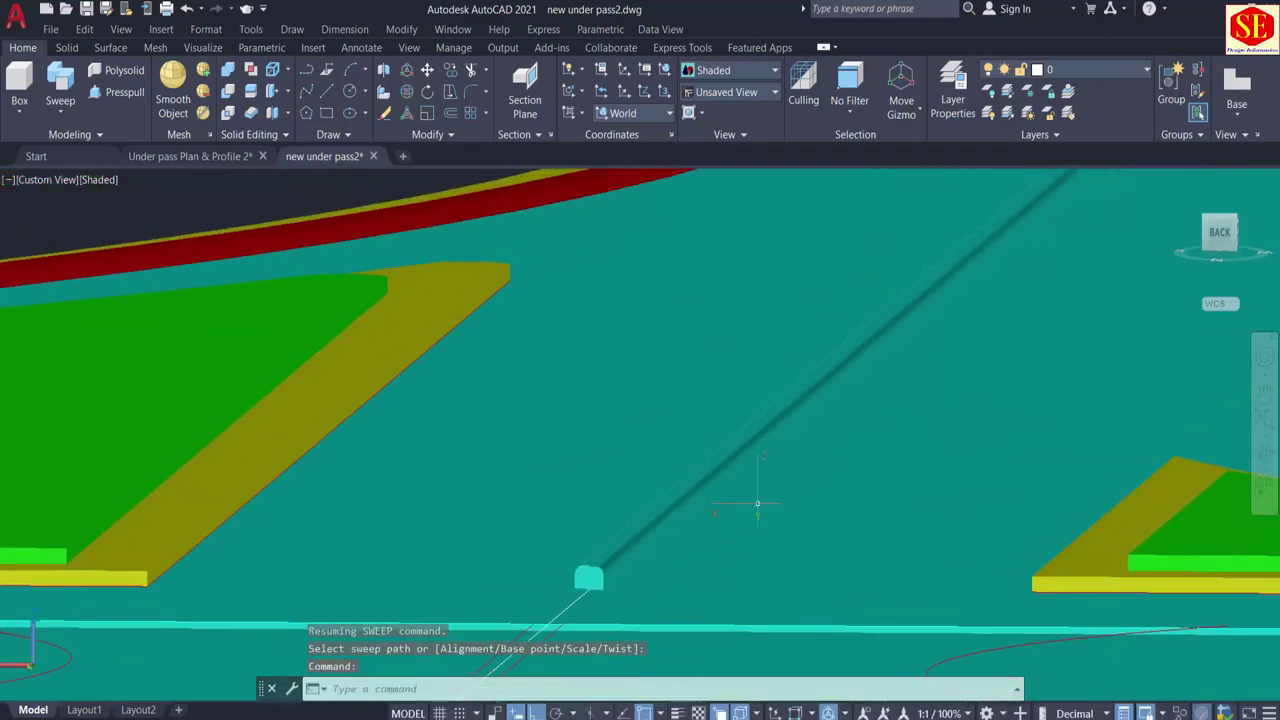
scroll(757, 503, down, 3)
middle_drag(756, 576, 771, 574)
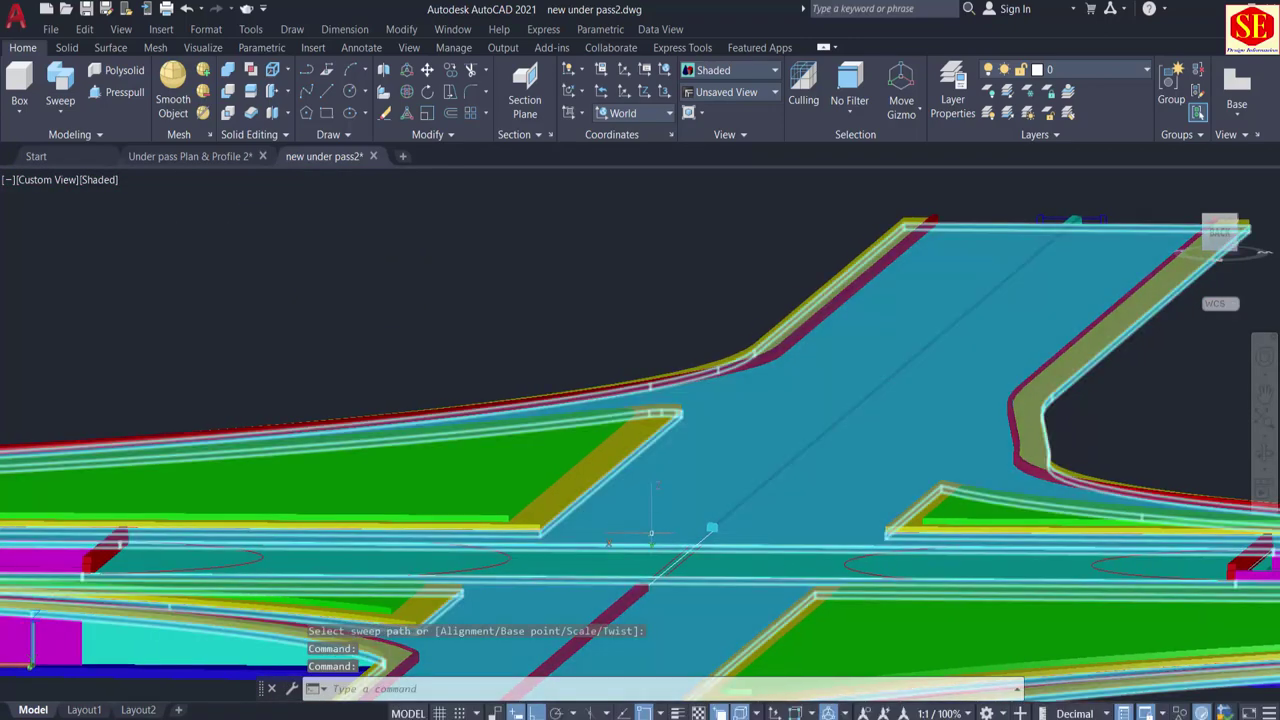
shift+middle_drag(651, 534, 817, 474)
click(805, 480)
click(870, 563)
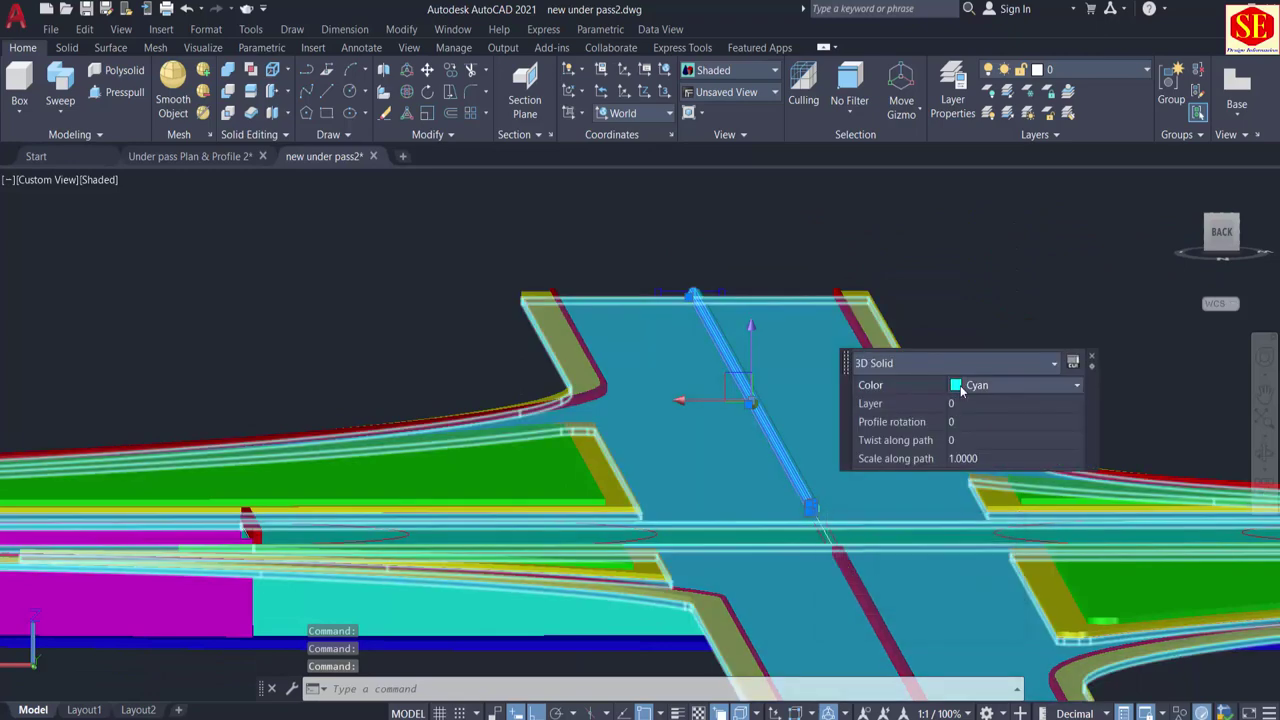
click(1015, 385)
click(969, 432)
key(Escape)
scroll(813, 506, up, 2)
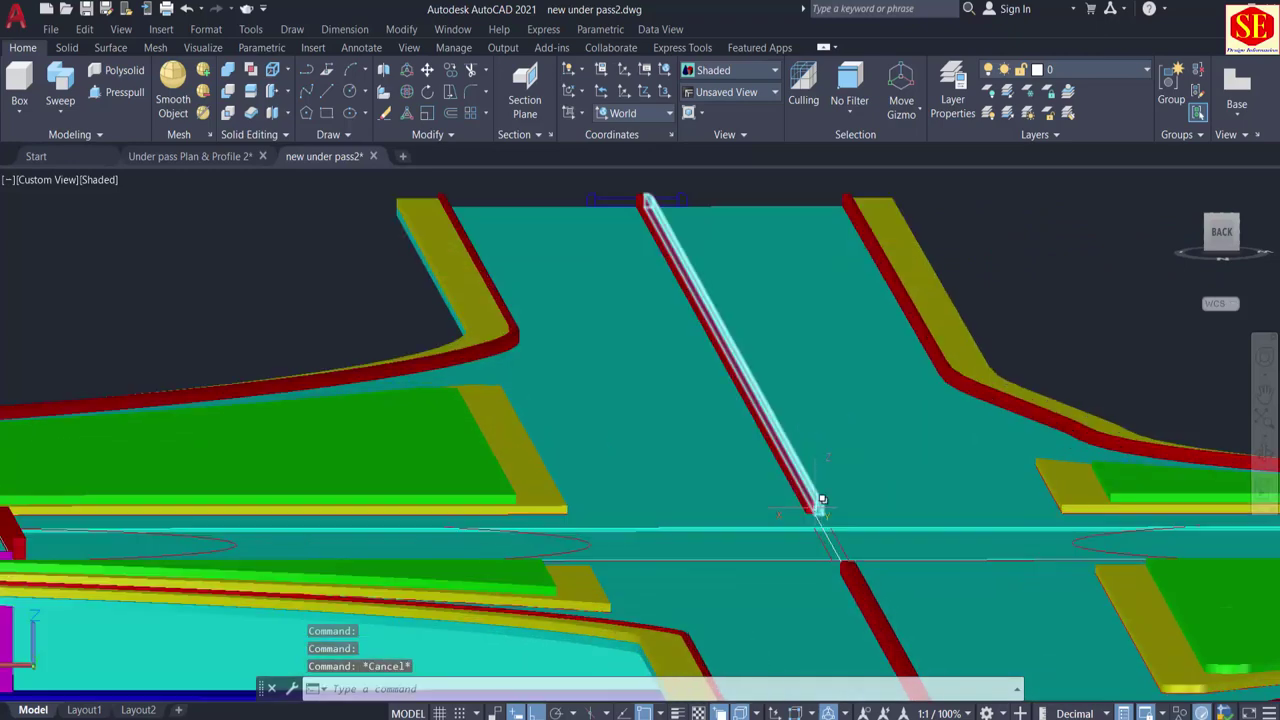
click(818, 505)
click(888, 569)
click(1000, 401)
click(990, 447)
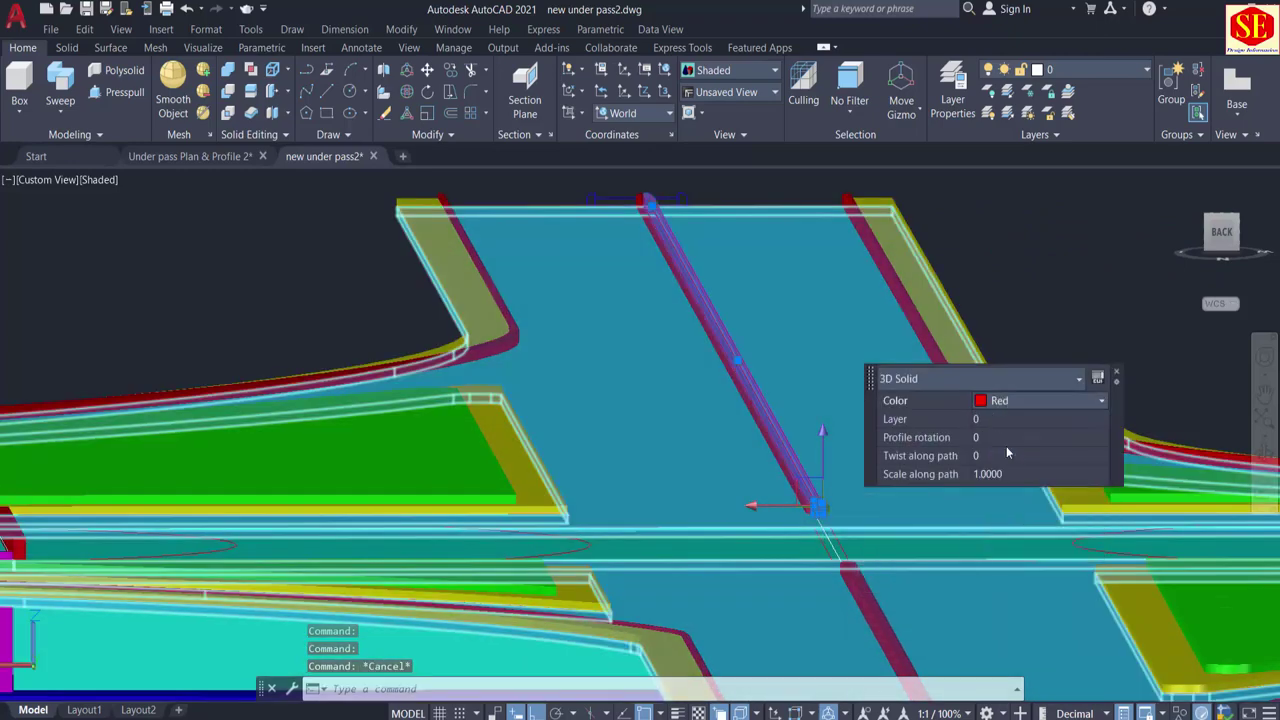
key(Escape)
Step: Move the four blue curb and median profile outlines from the road's end to the empty area beside the underpass ramp's end
scroll(810, 505, down, 3)
shift+middle_drag(826, 614, 757, 577)
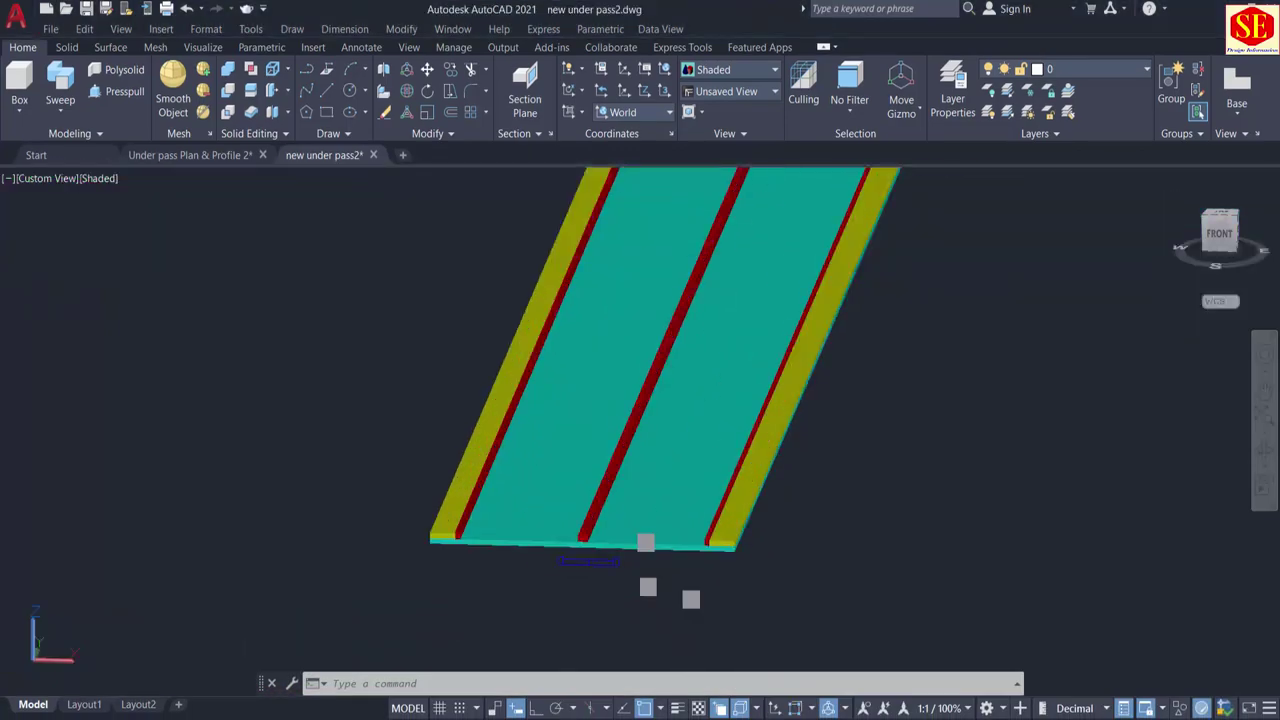
scroll(640, 540, up, 2)
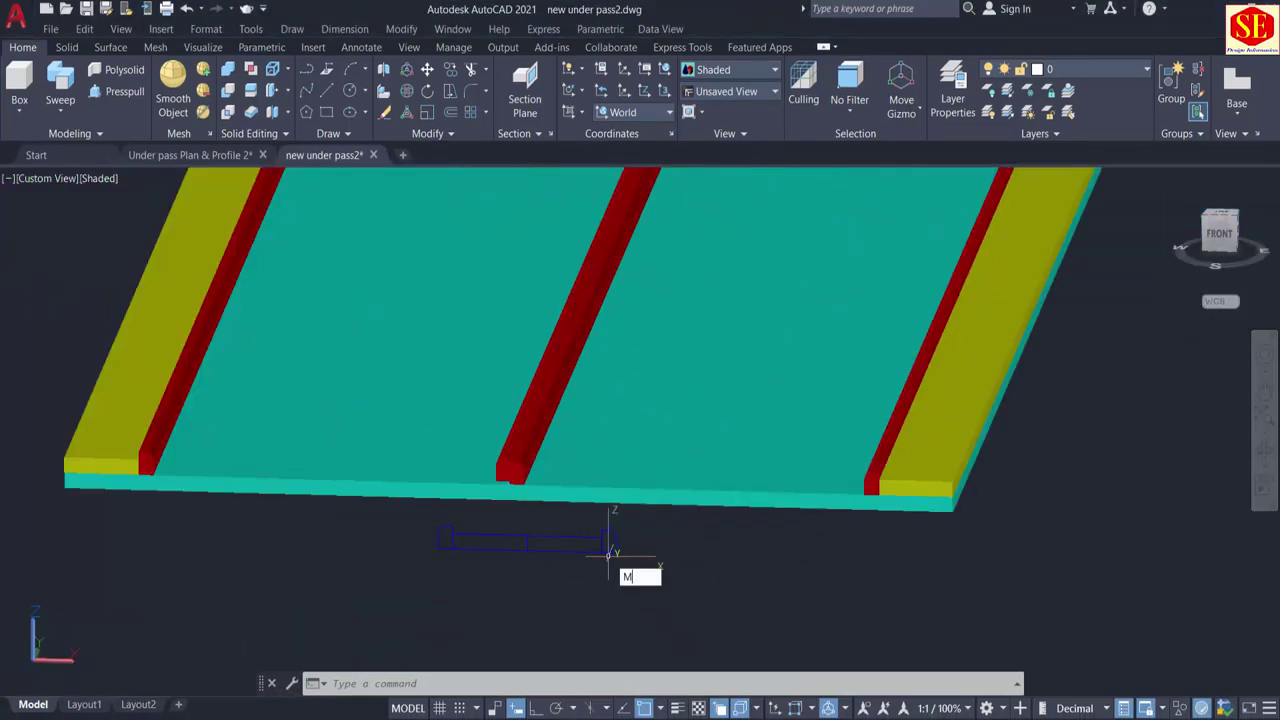
key(Return)
click(625, 565)
click(400, 525)
key(Return)
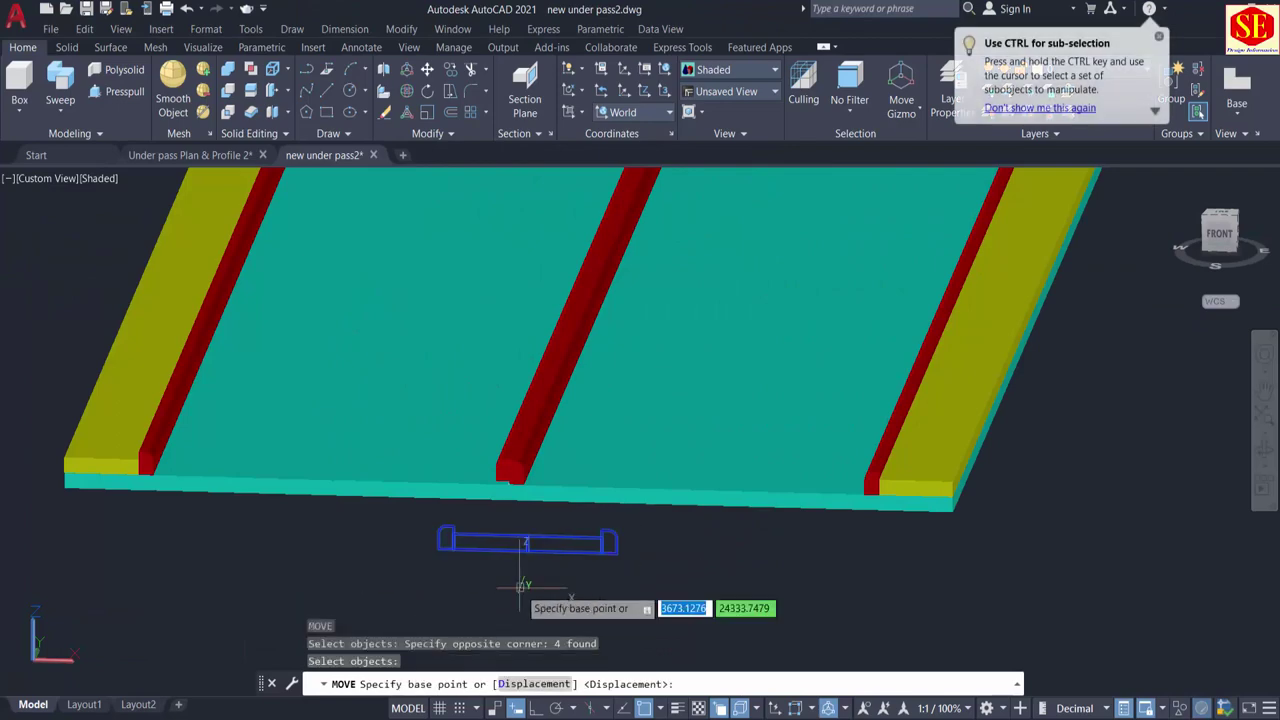
click(520, 586)
scroll(529, 571, down, 6)
scroll(723, 557, up, 6)
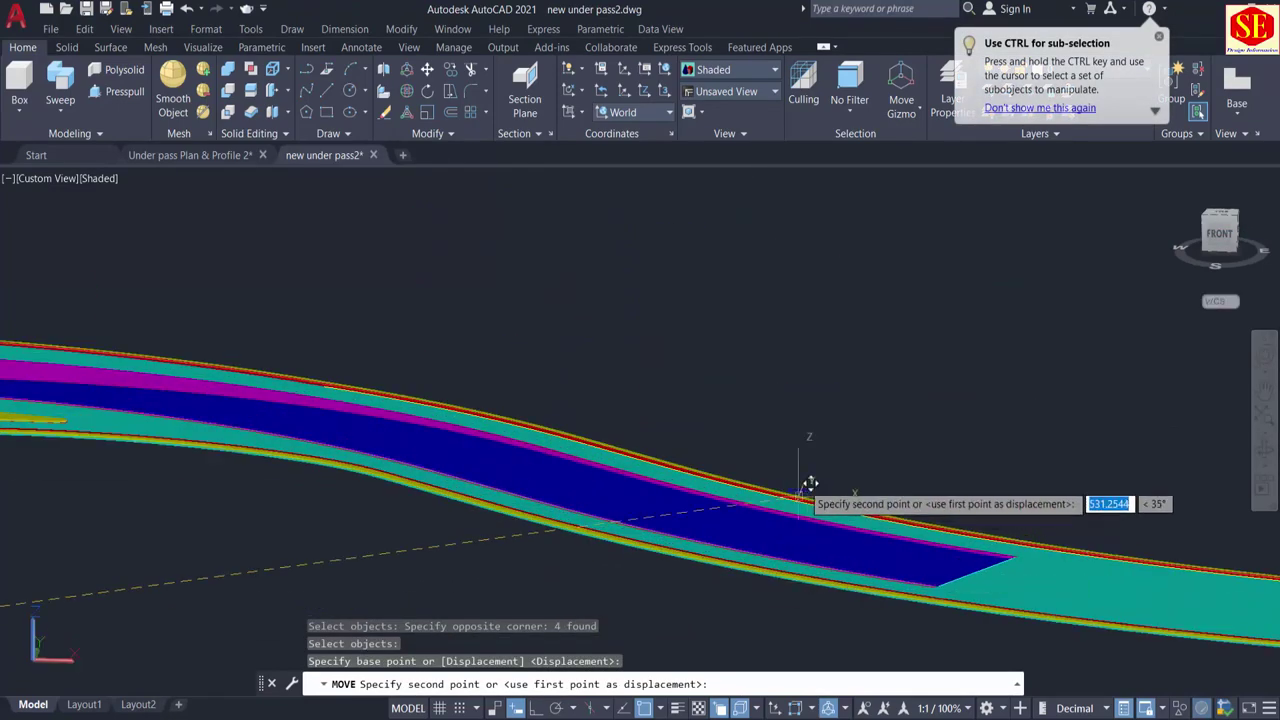
scroll(900, 495, up, 3)
click(1075, 517)
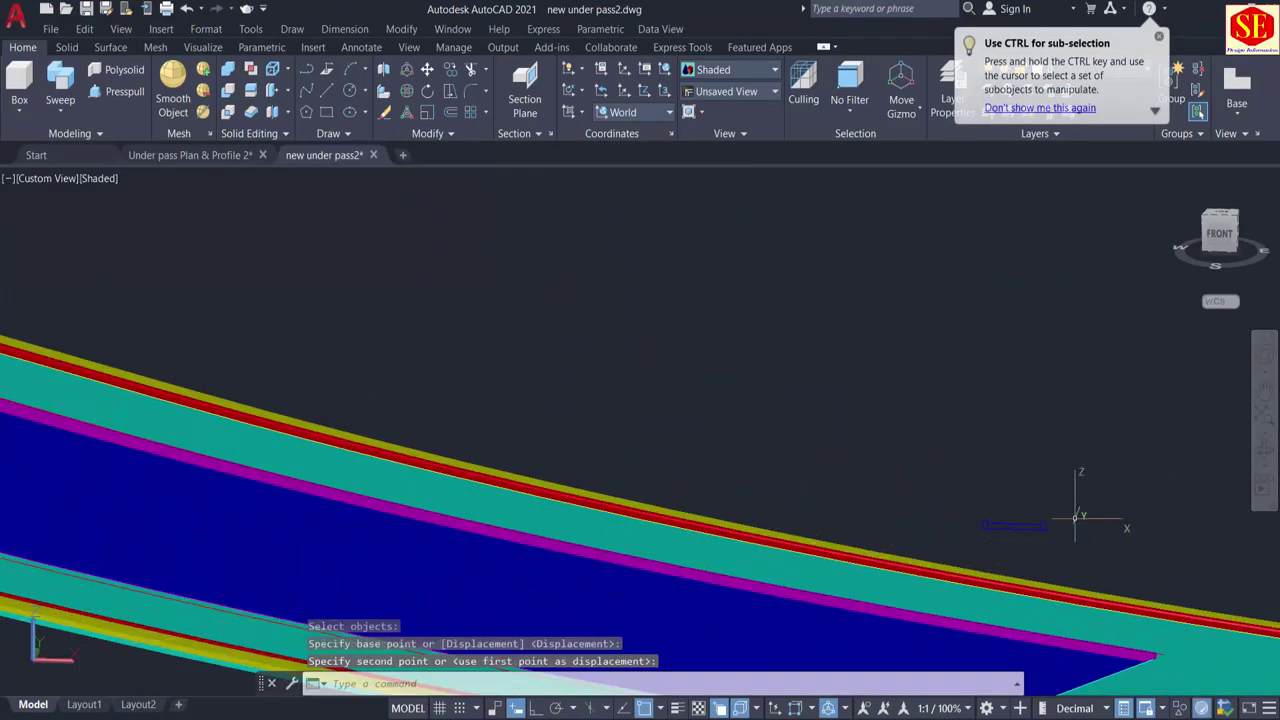
Step: Select the red polyline beside the underpass wall and examine its course from the ramp's end through the junction
middle_drag(1094, 502, 755, 349)
scroll(734, 371, up, 5)
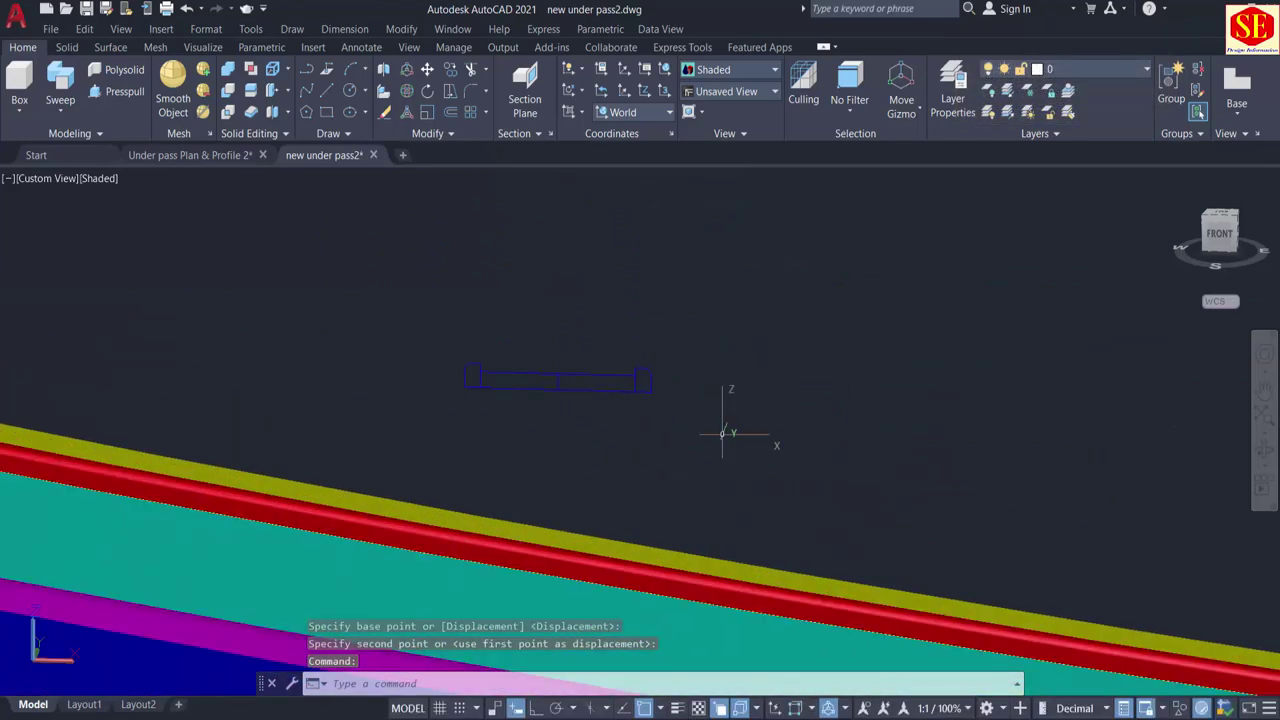
shift+middle_drag(722, 433, 608, 435)
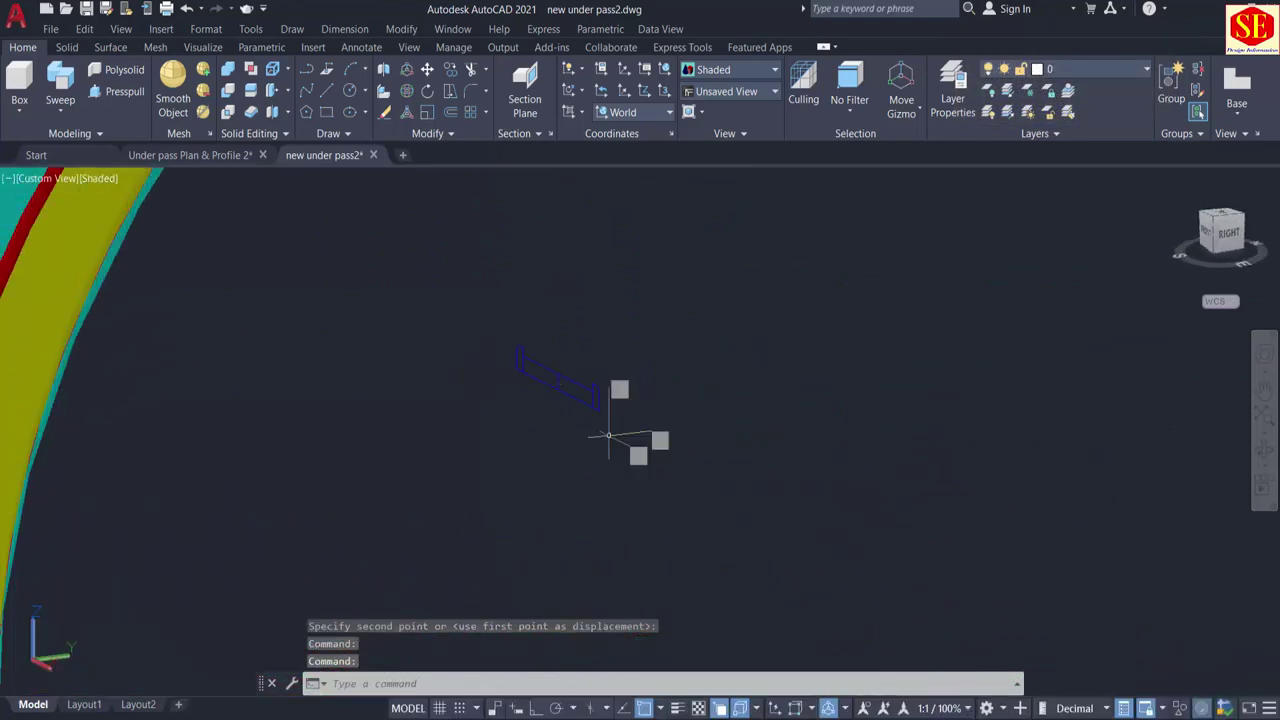
scroll(552, 467, down, 3)
scroll(160, 505, up, 3)
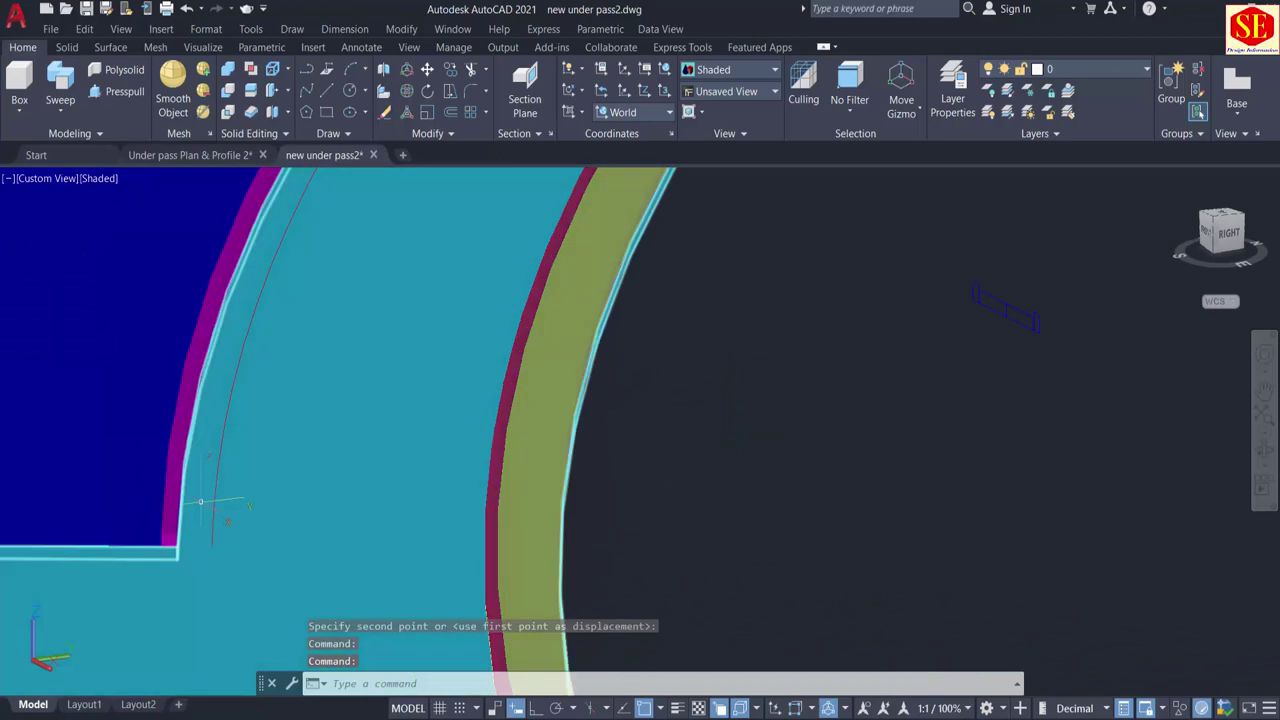
click(222, 494)
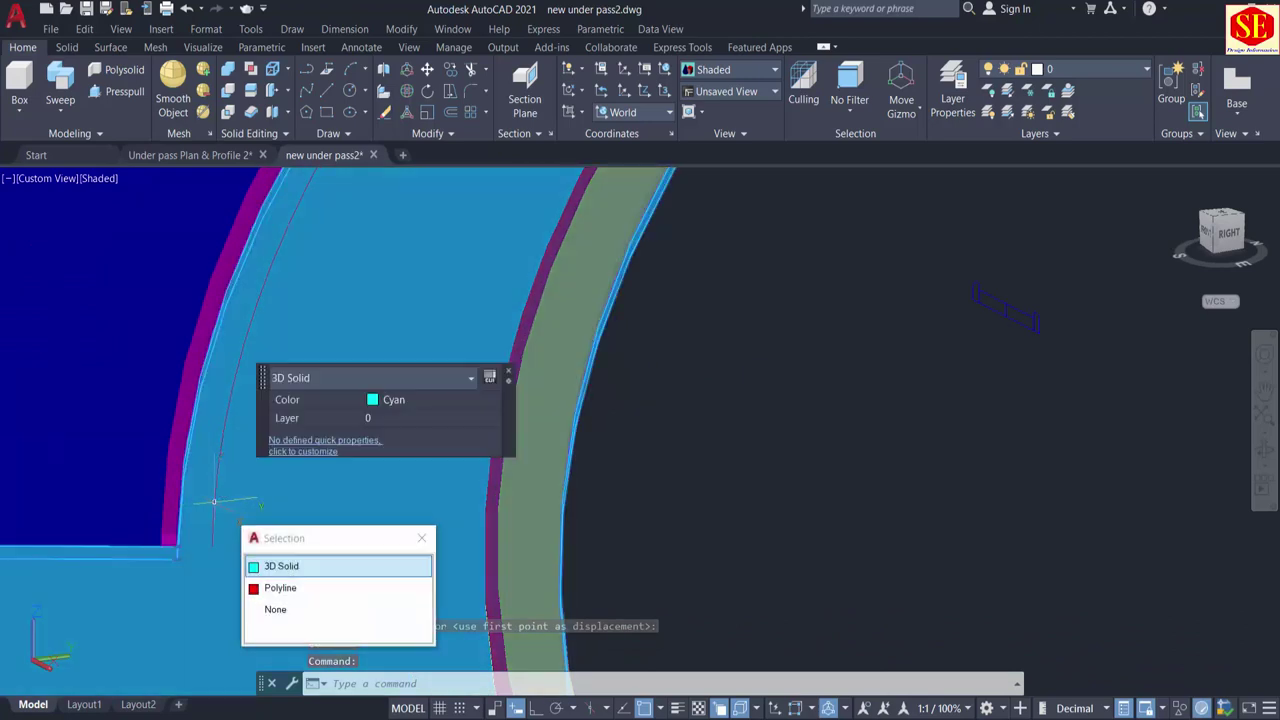
click(288, 580)
scroll(733, 489, down, 3)
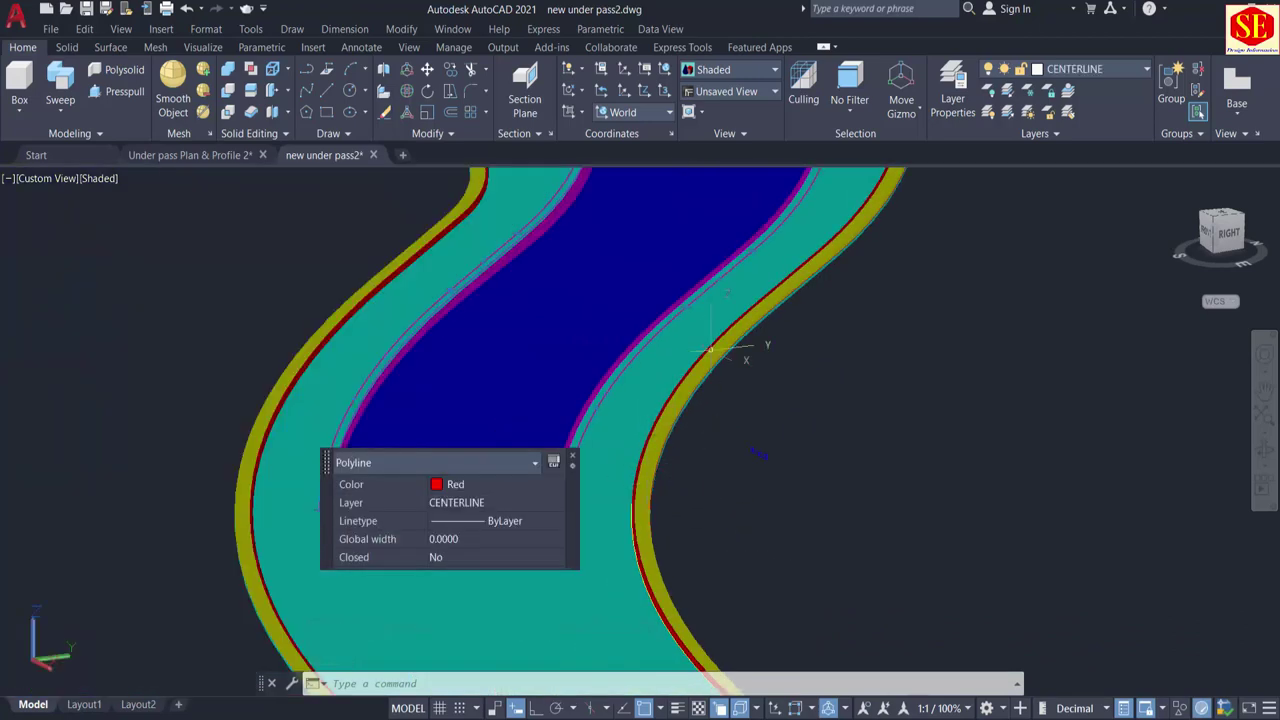
middle_drag(740, 325, 706, 656)
key(Escape)
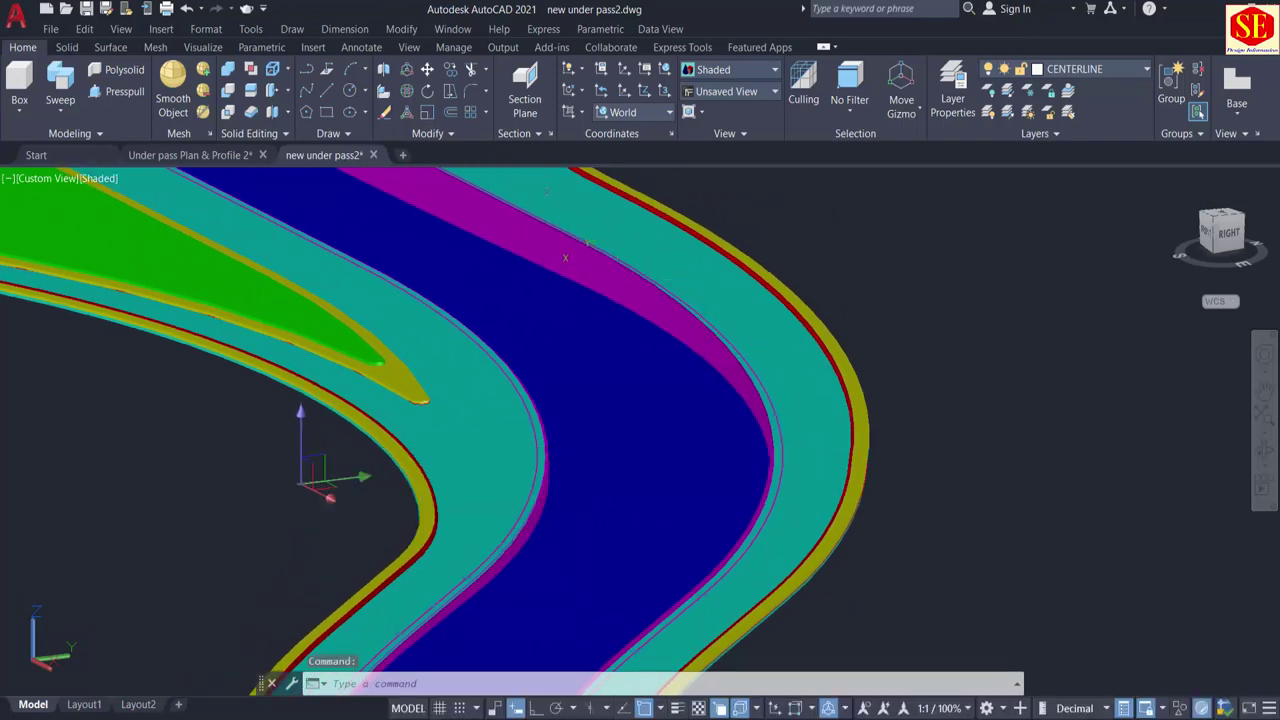
scroll(751, 531, down, 2)
scroll(560, 405, up, 2)
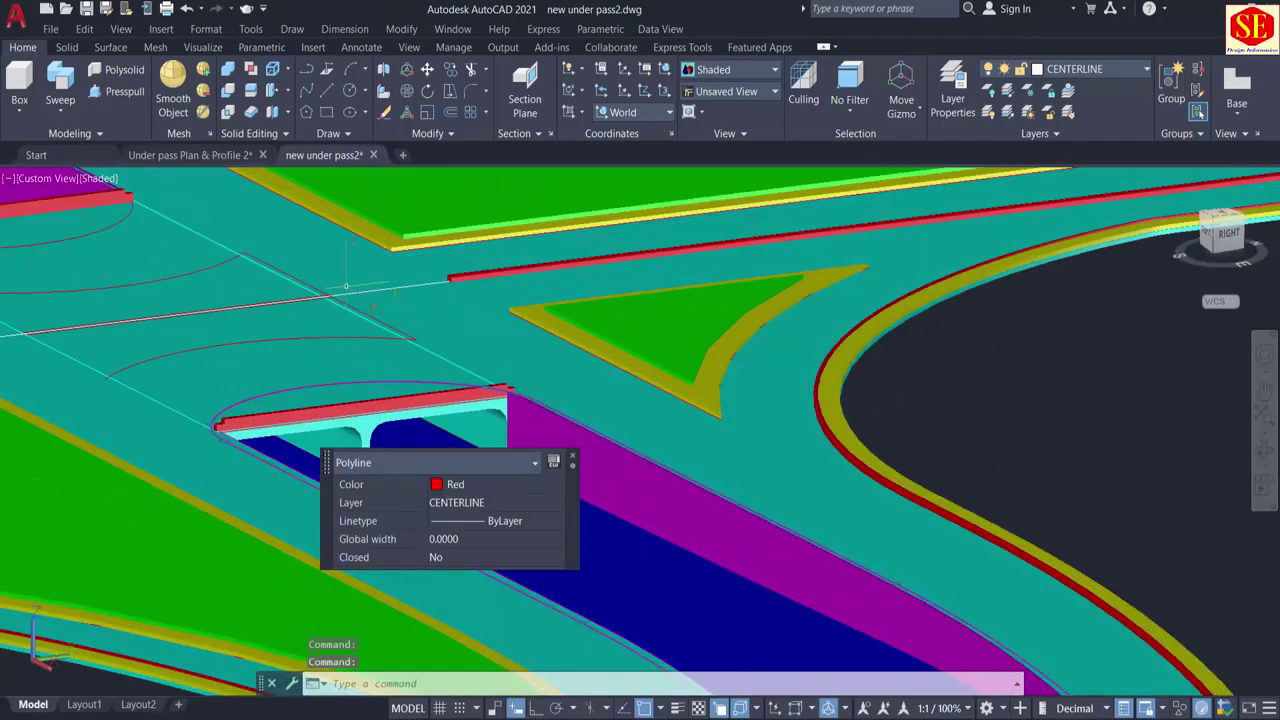
scroll(345, 285, down, 4)
scroll(792, 283, down, 5)
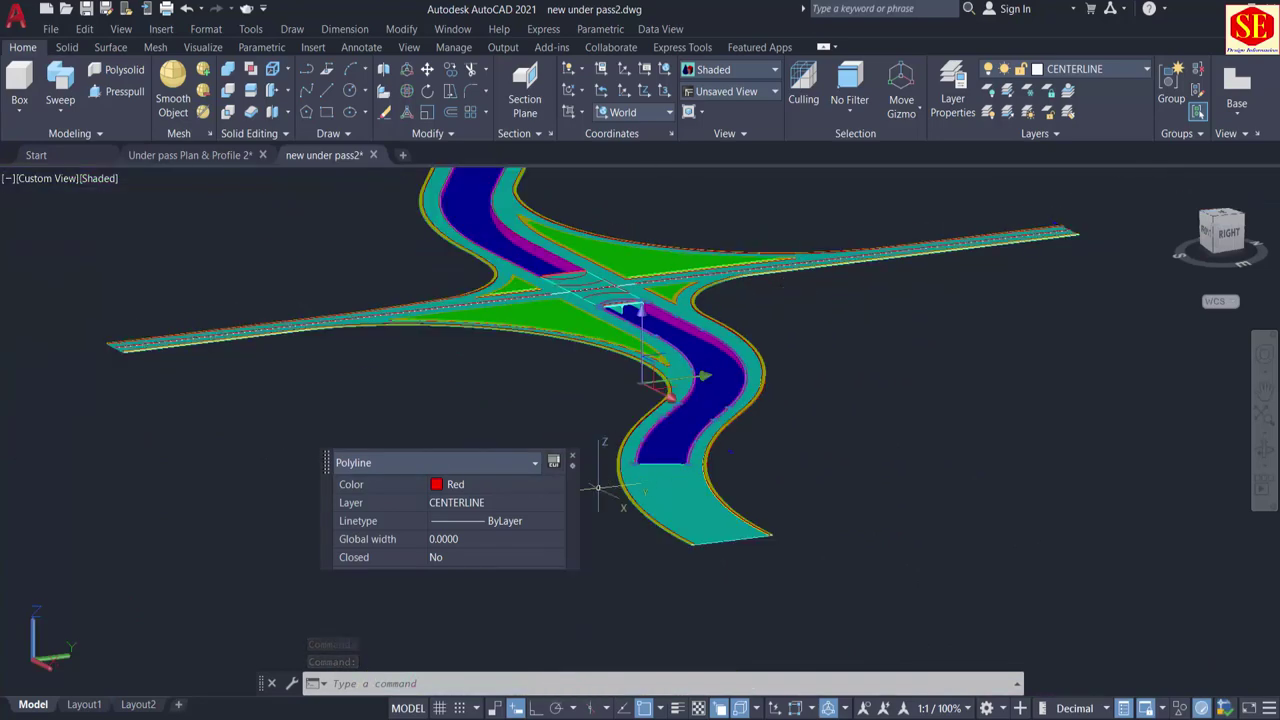
scroll(598, 488, up, 10)
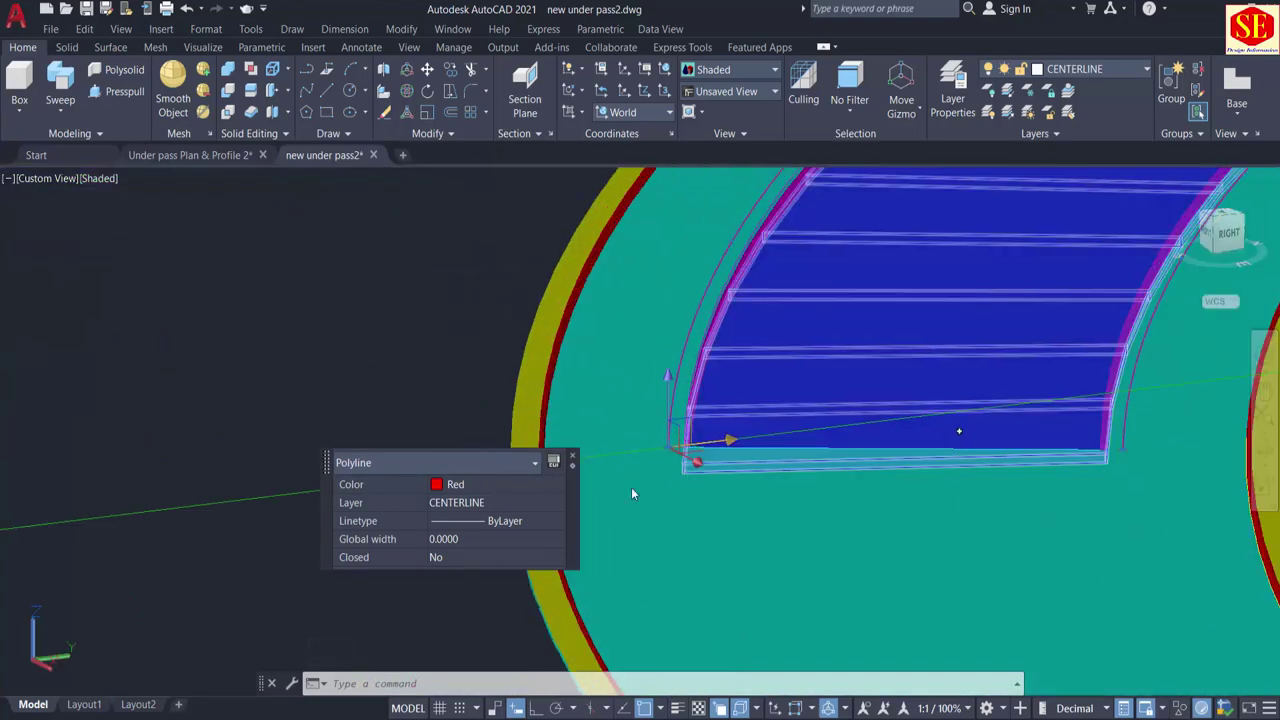
key(Escape)
Step: Measure the distance from the red polyline's end to the outer corner of the magenta wall at the ramp's end
middle_drag(1106, 476, 720, 486)
scroll(1124, 340, up, 3)
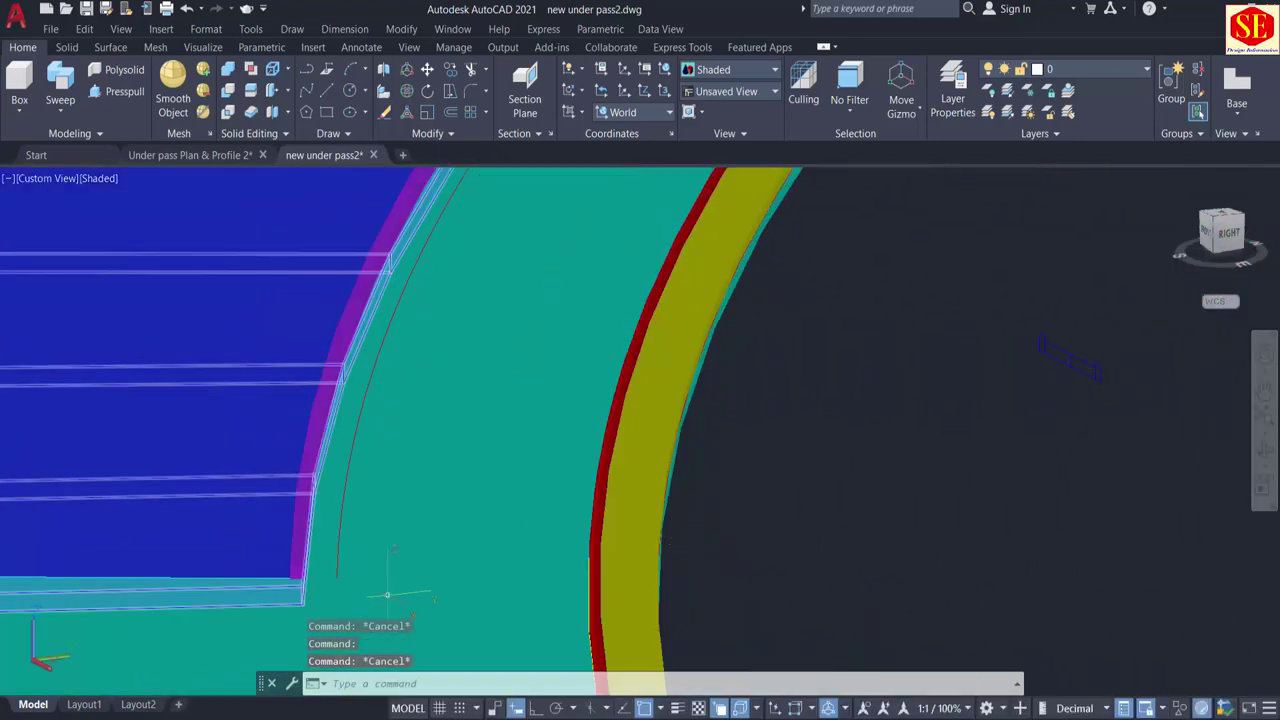
key(Escape)
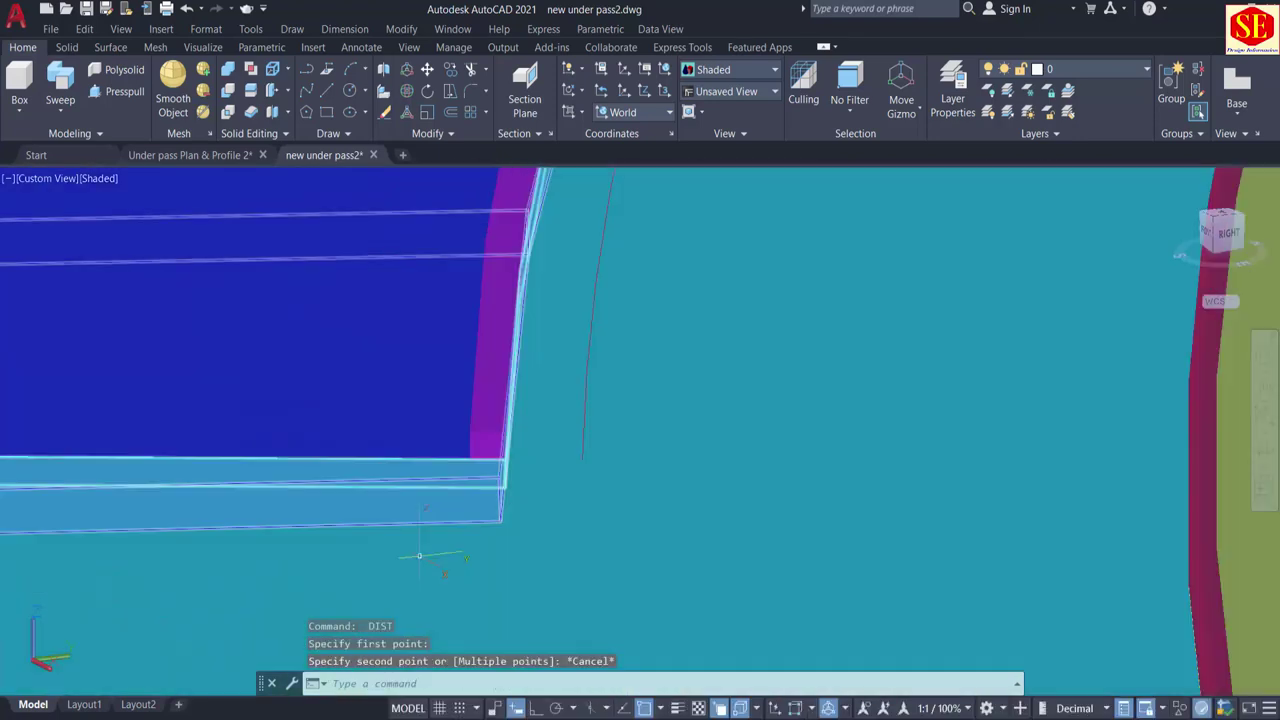
scroll(549, 492, up, 3)
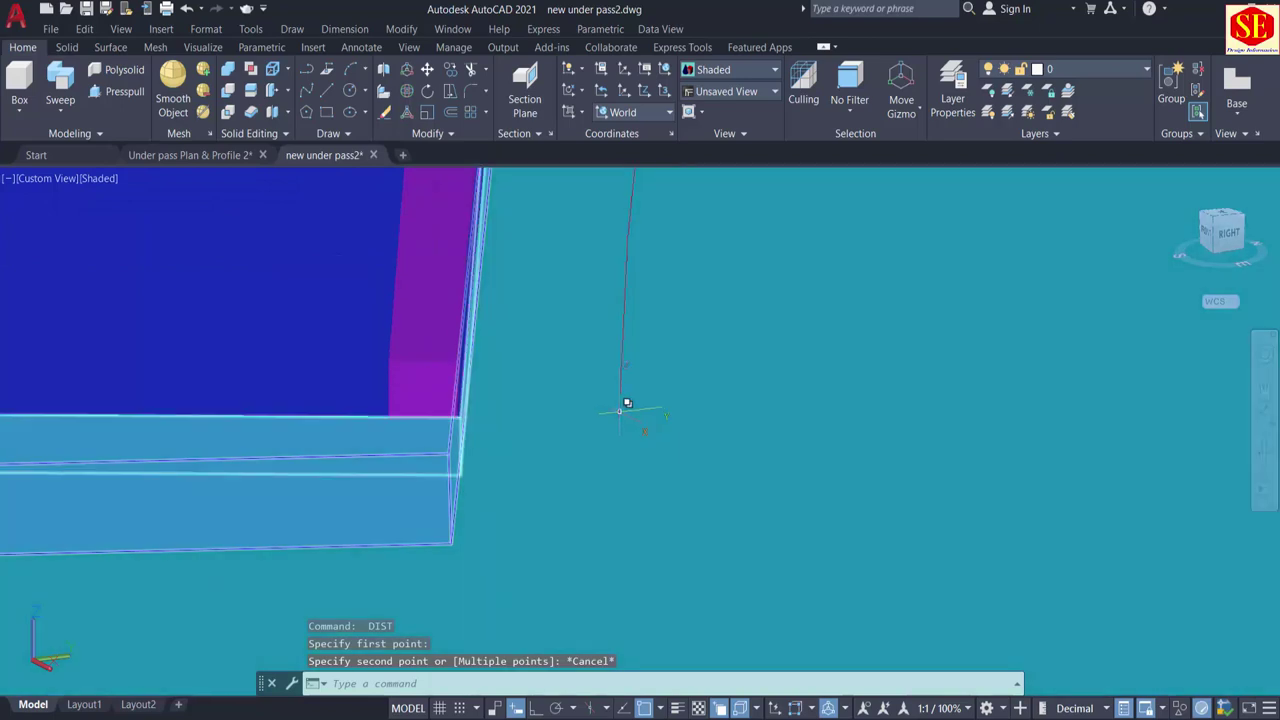
key(Return)
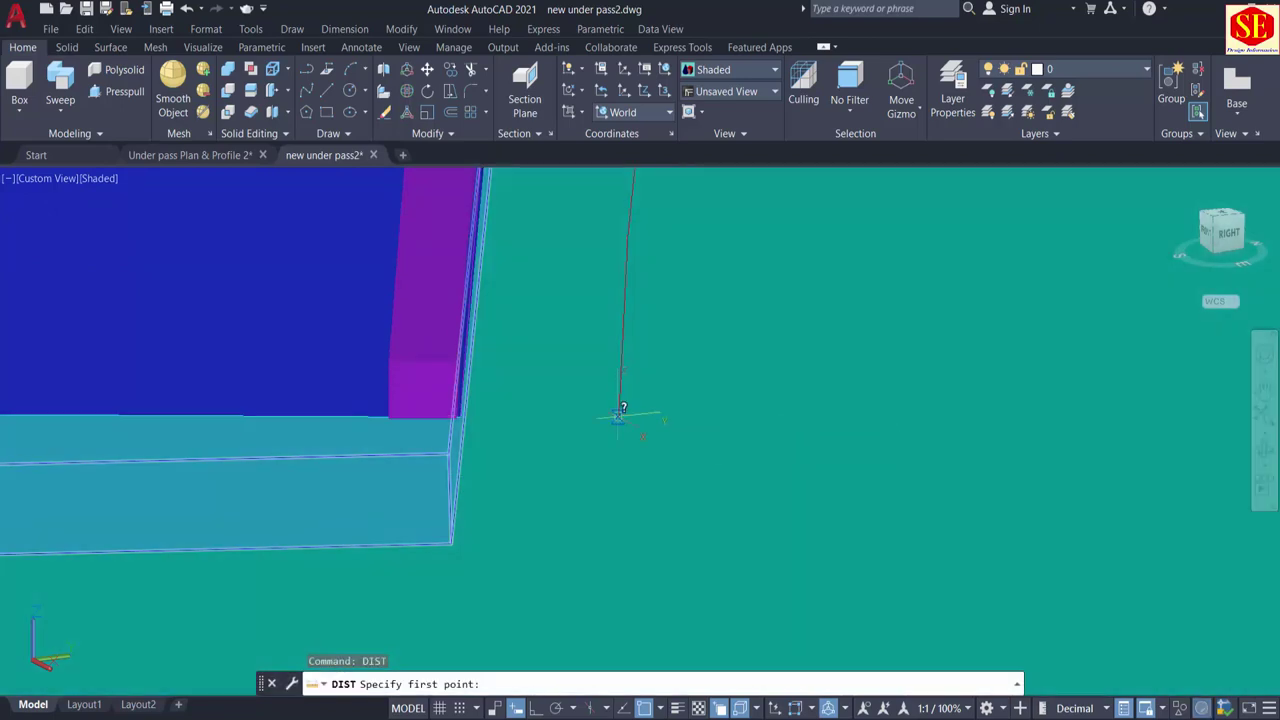
click(620, 416)
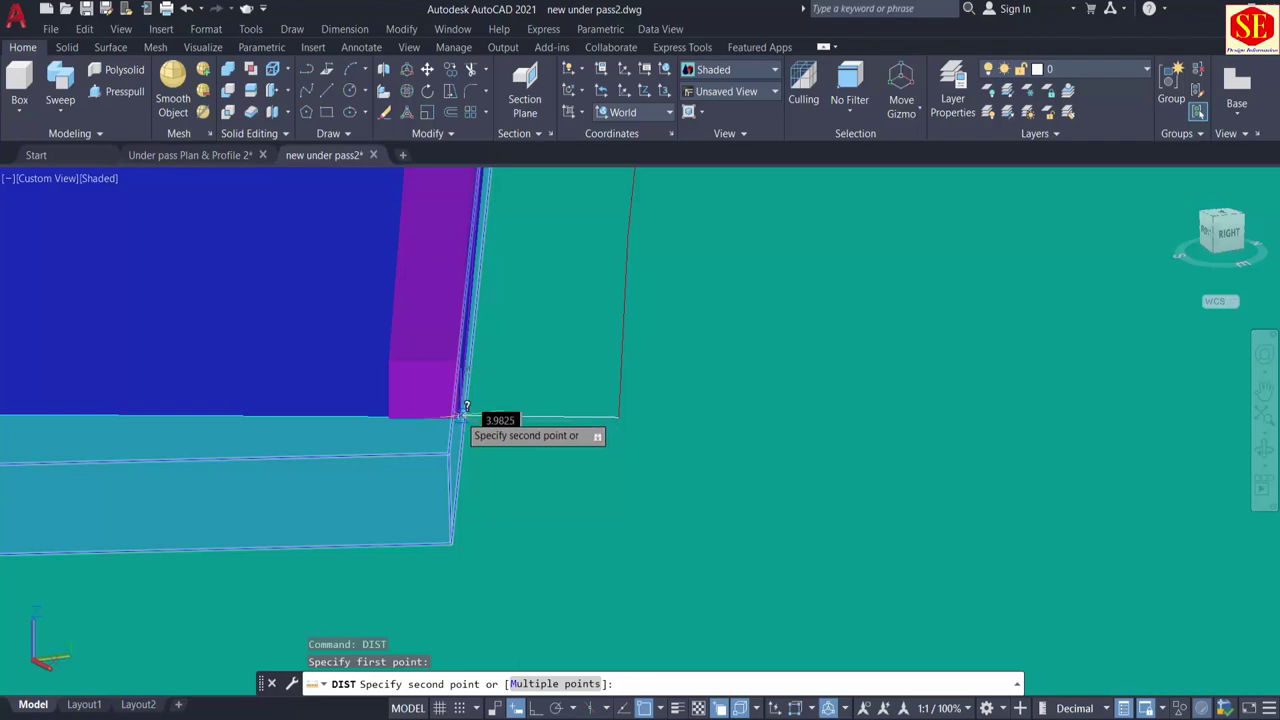
key(Escape)
Step: Rotate the four blue curb and median profile outlines about the vertical axis through their middle, with Ortho on
scroll(543, 400, down, 8)
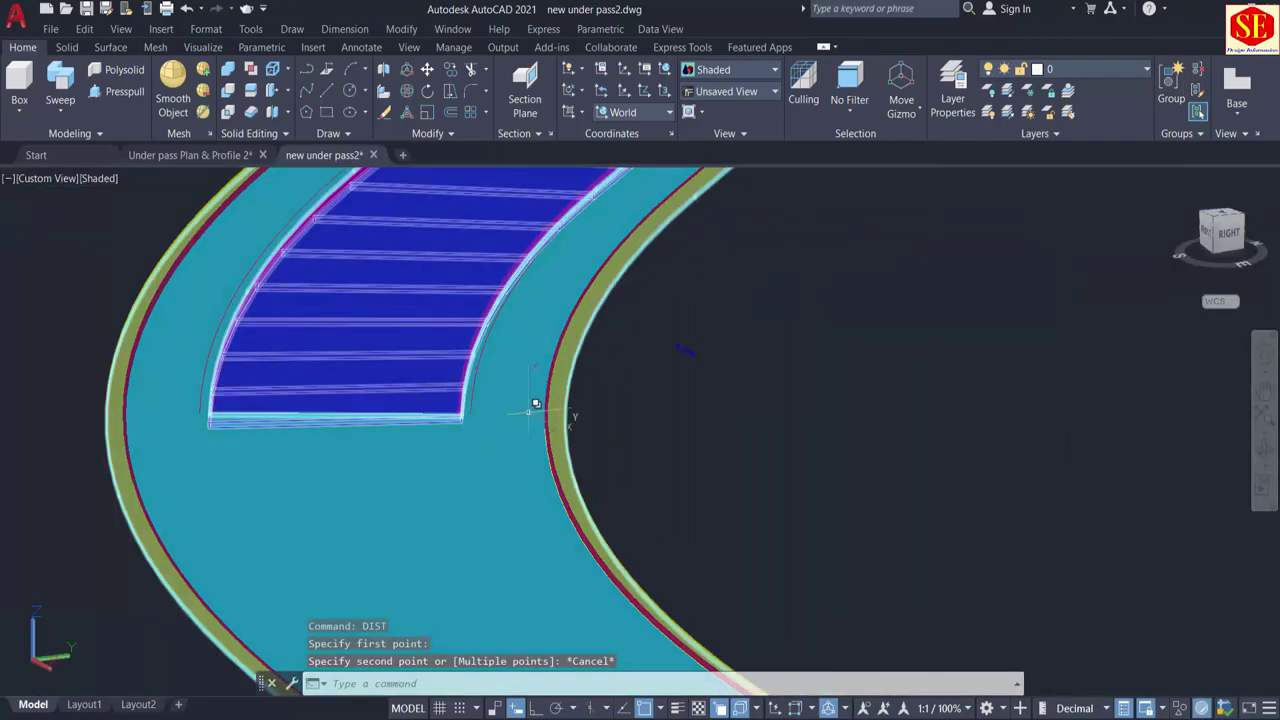
scroll(708, 367, up, 6)
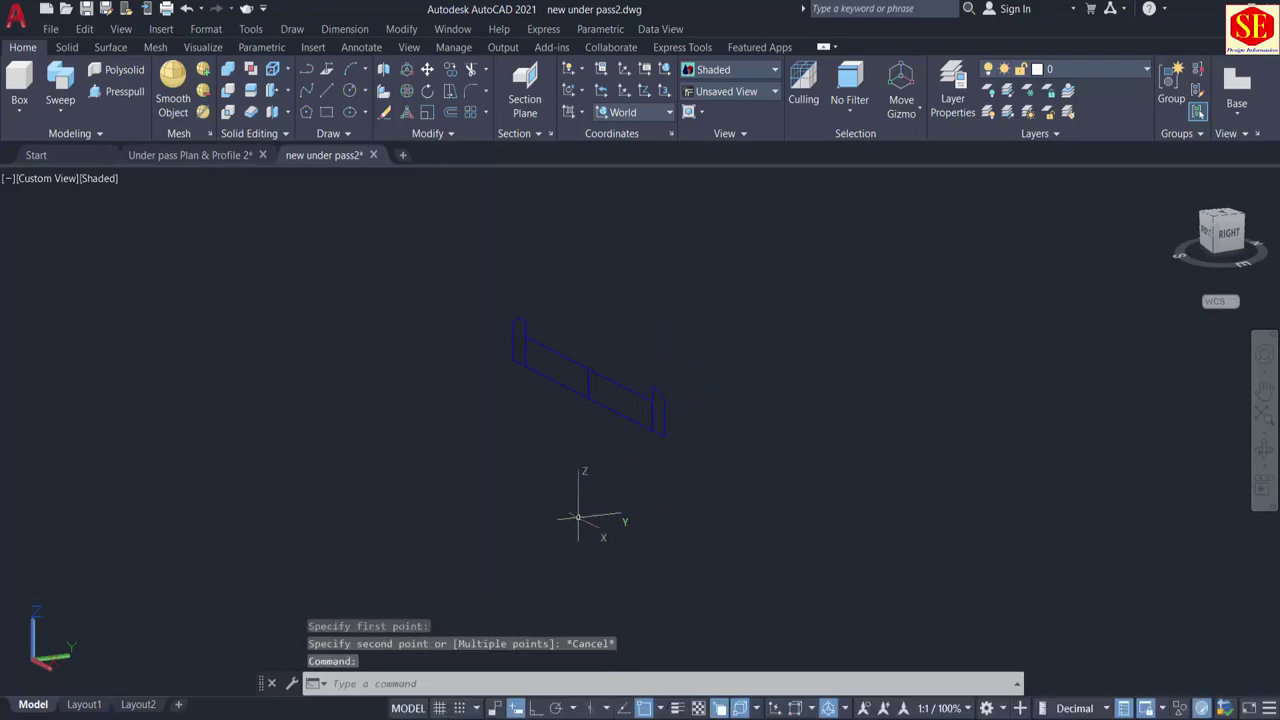
shift+middle_drag(586, 523, 684, 381)
scroll(730, 381, down, 5)
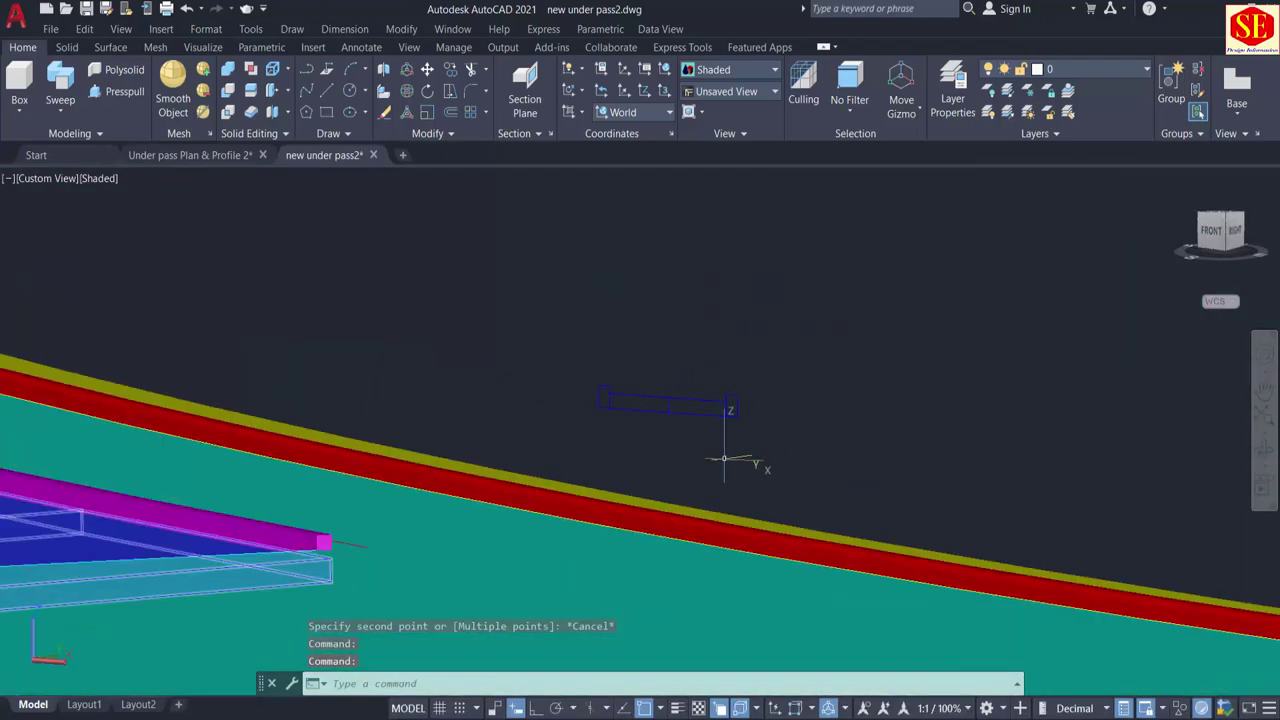
shift+right_click(714, 465)
key(Escape)
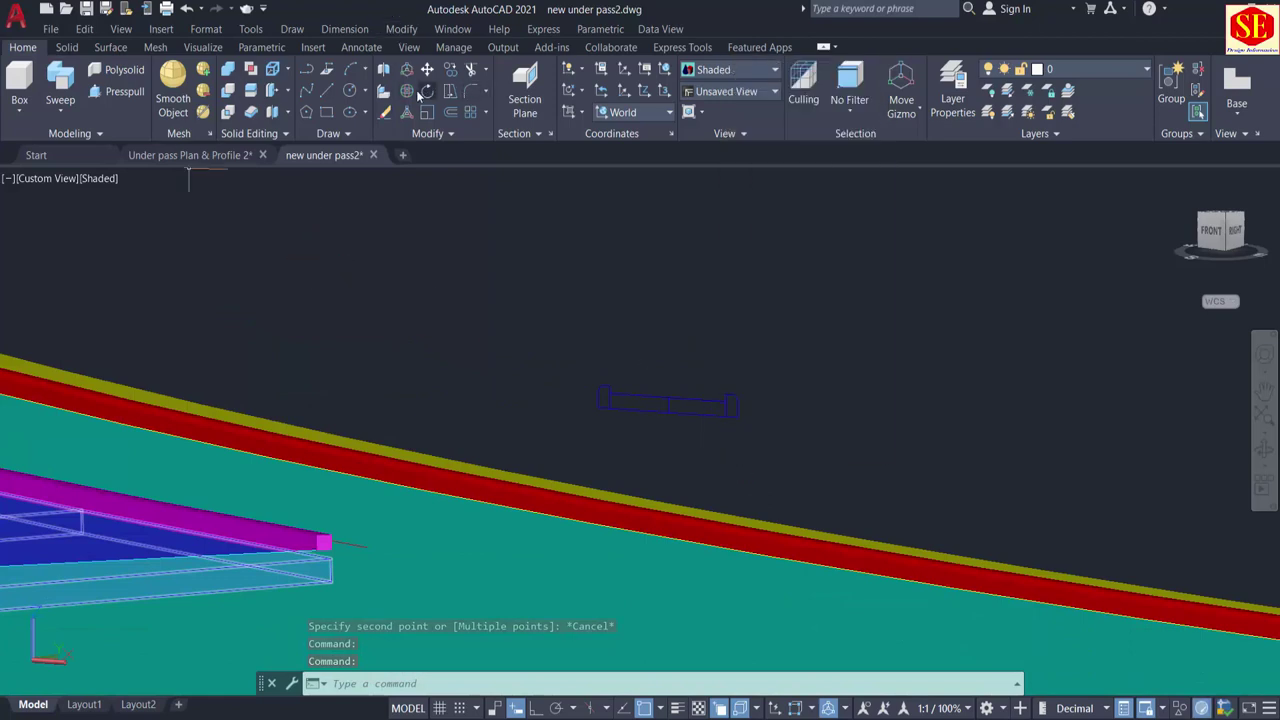
click(424, 92)
click(686, 375)
click(651, 429)
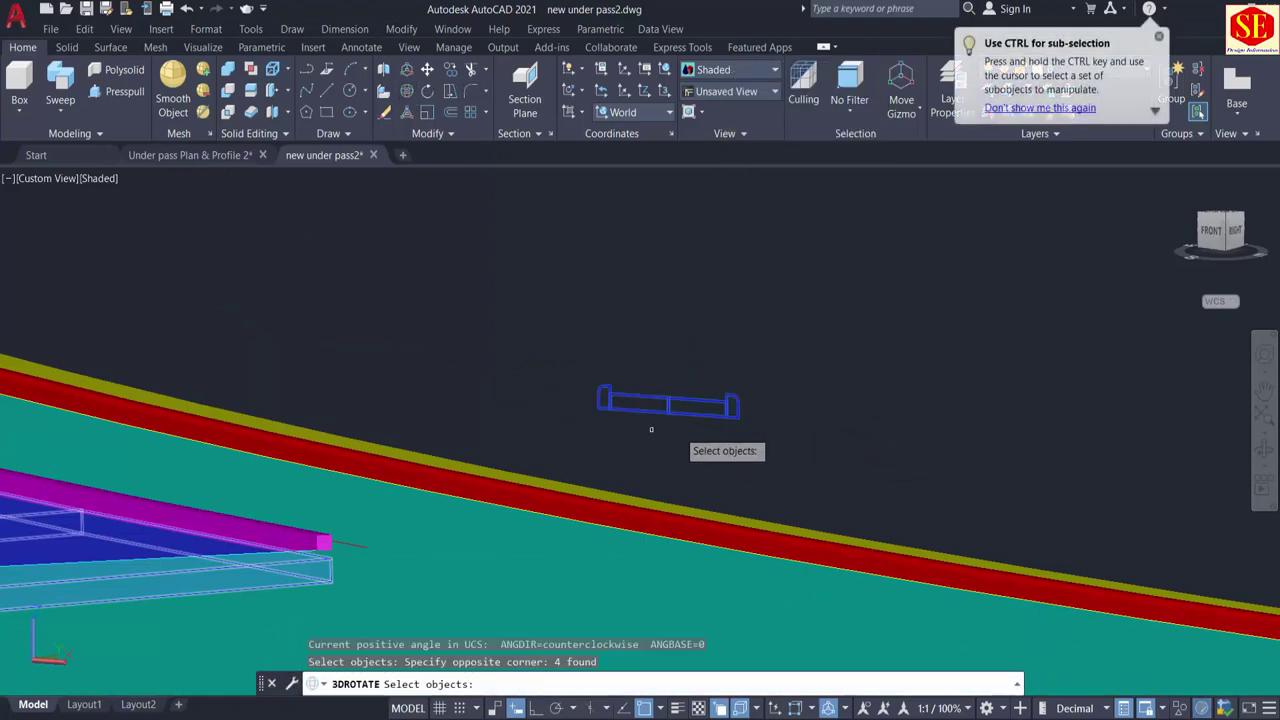
key(Return)
click(682, 410)
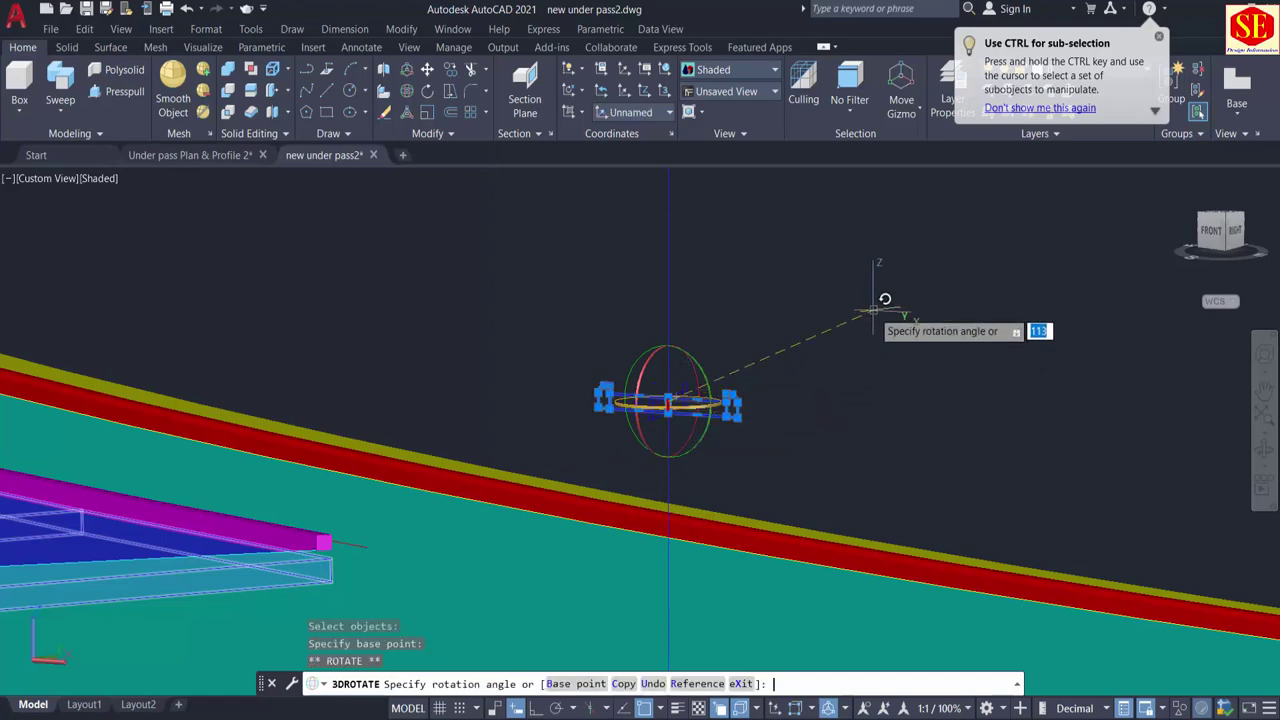
key(Escape)
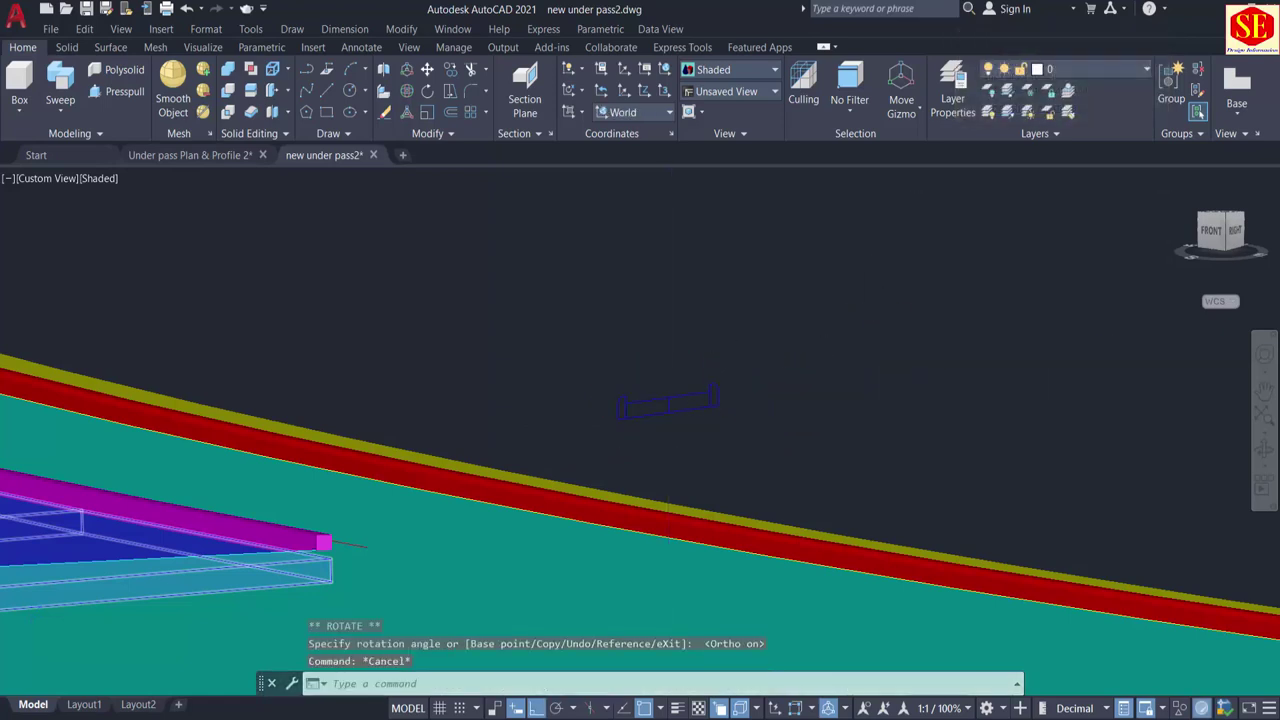
Step: Draw connected lines from the end curb profile's outer bottom corner: 1.4 along the base, 0.5 up, back to the curb and down its inner face
scroll(717, 383, up, 3)
scroll(677, 430, up, 4)
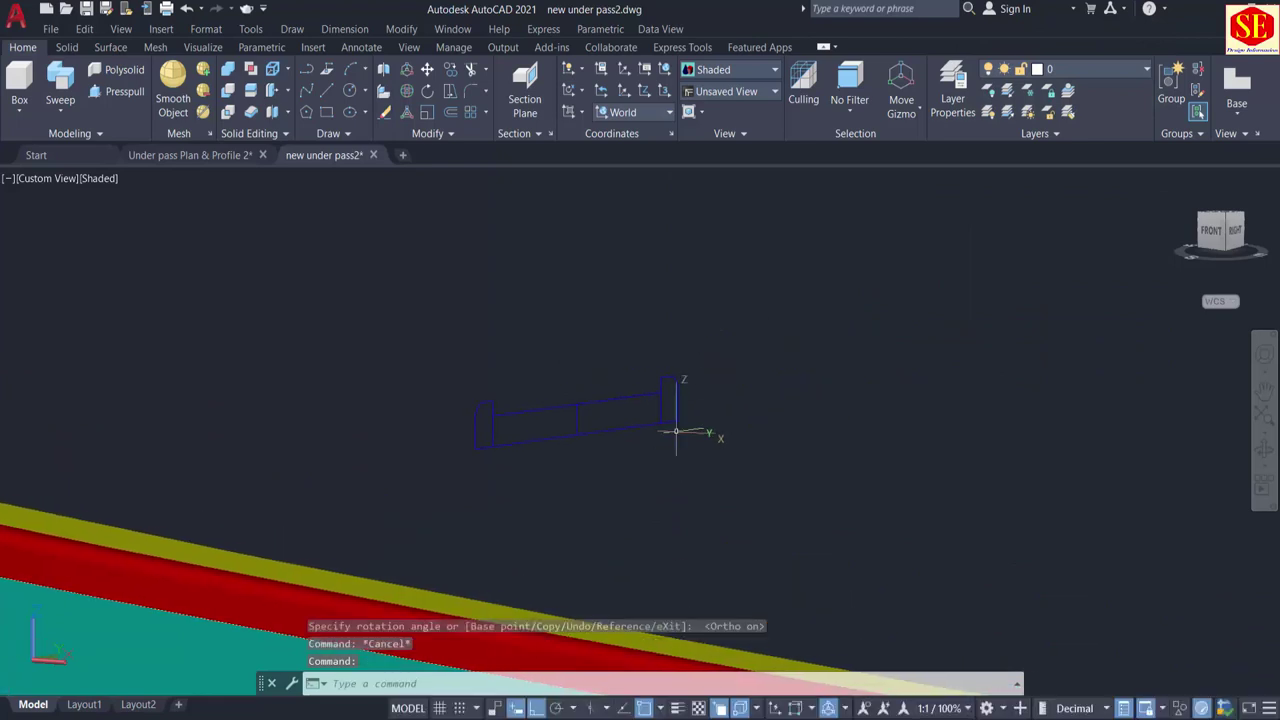
text(l)
key(Return)
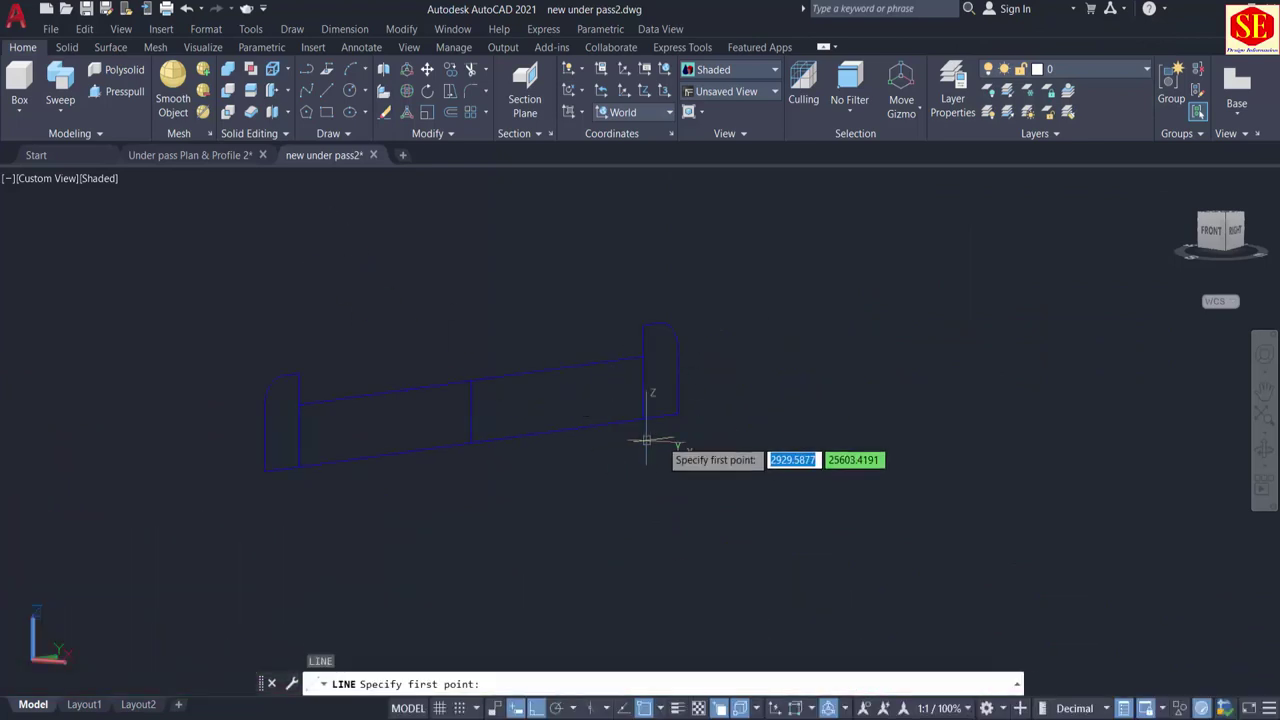
click(676, 413)
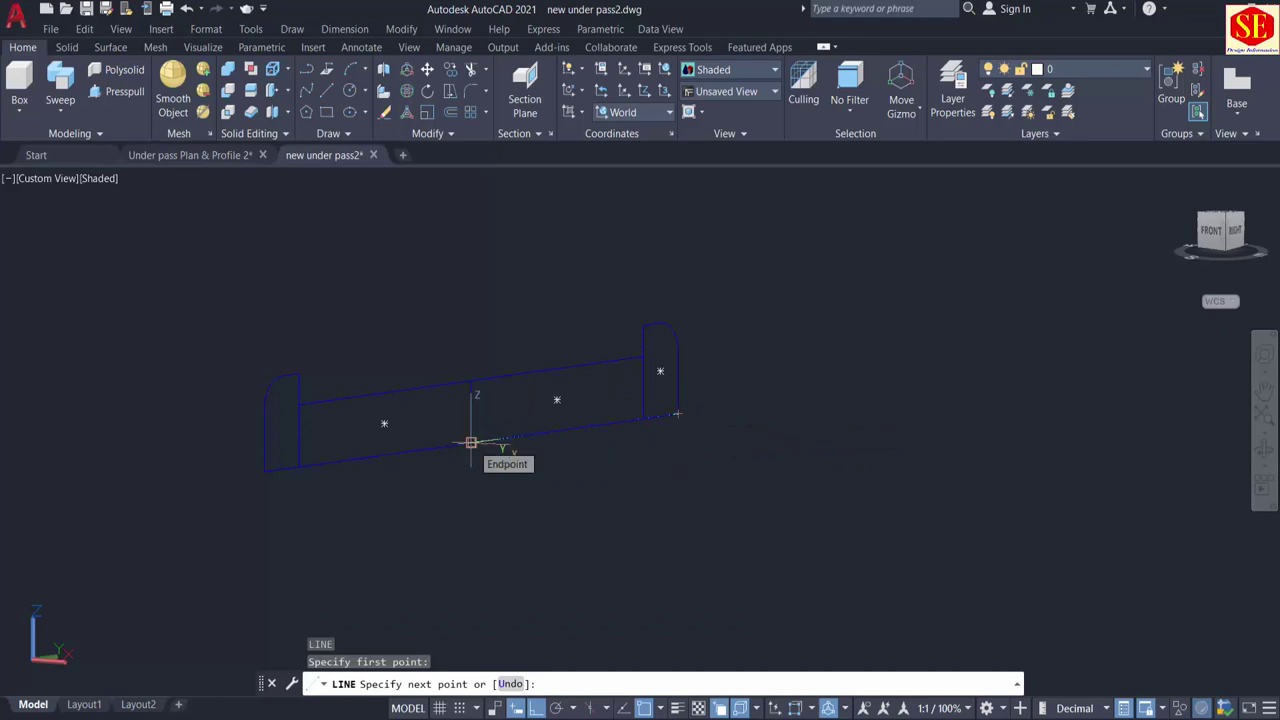
text(1.4)
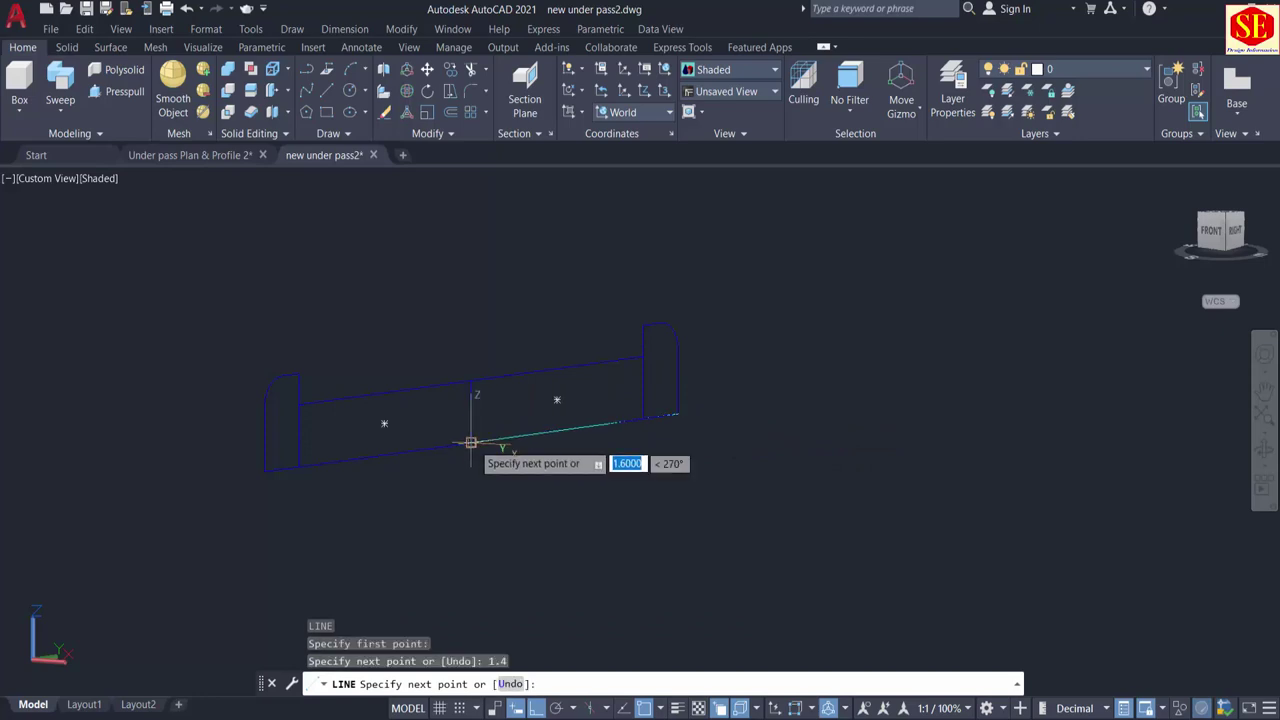
key(Return)
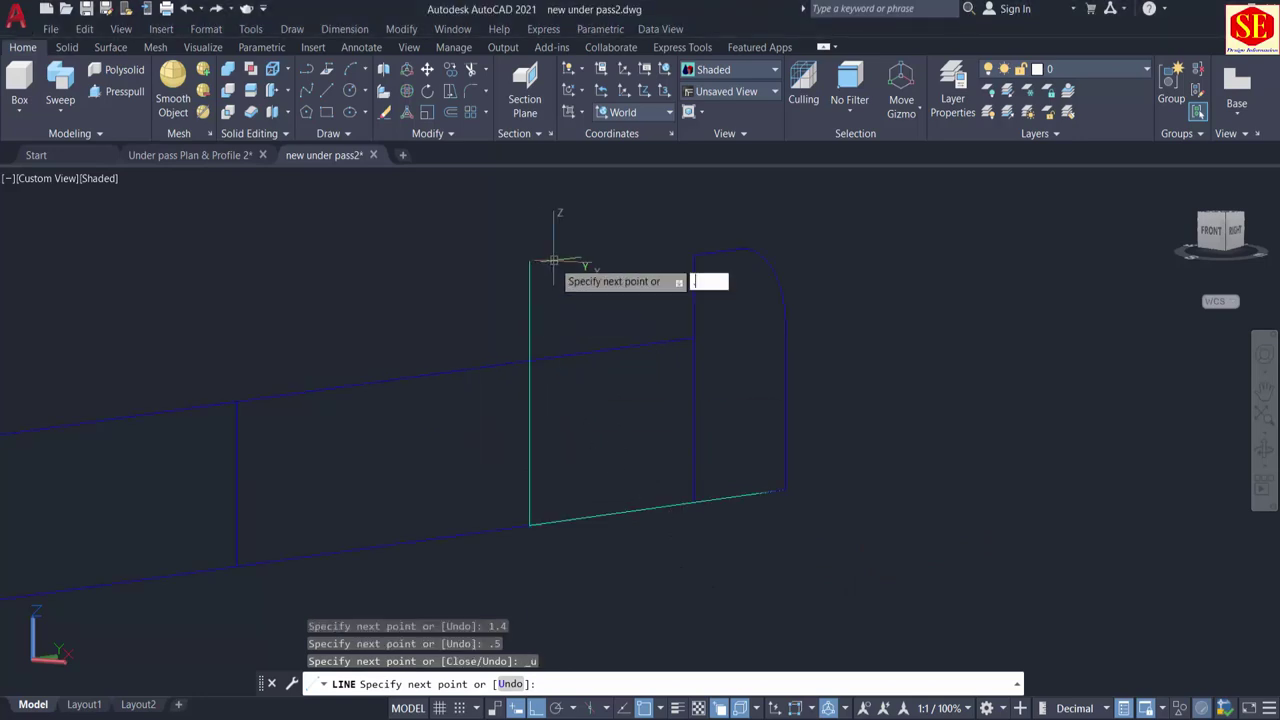
click(688, 336)
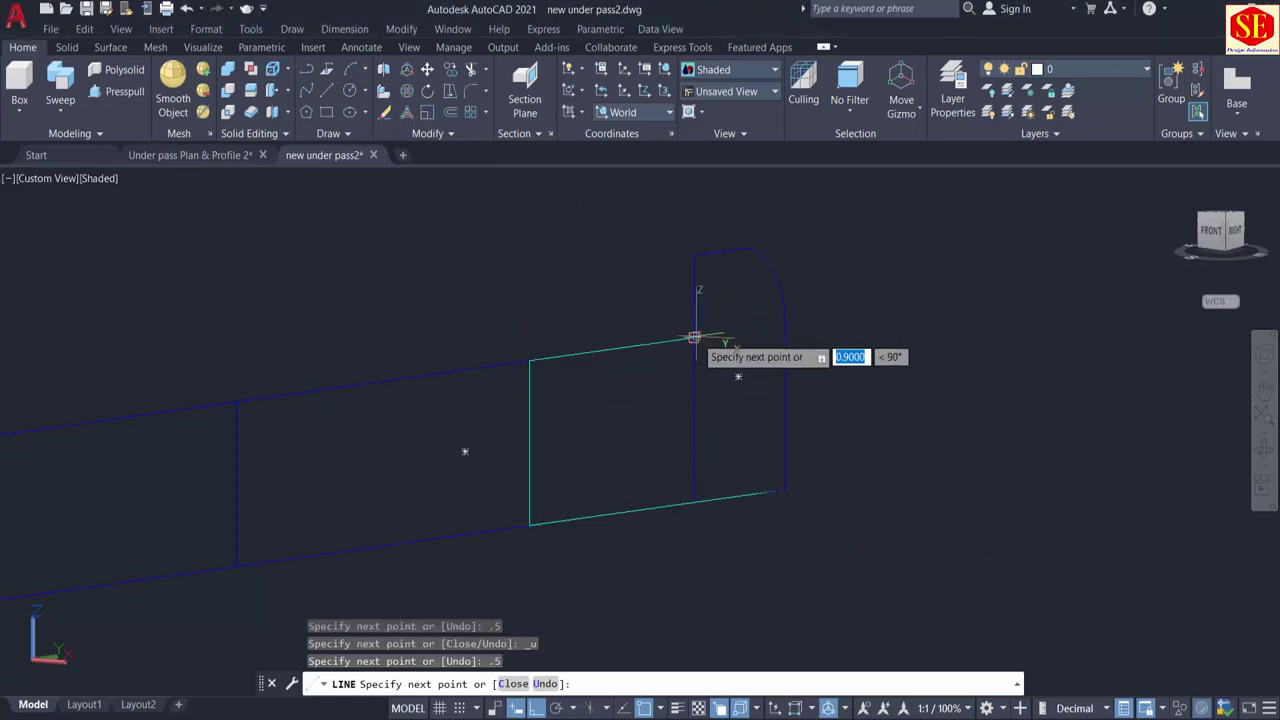
click(693, 338)
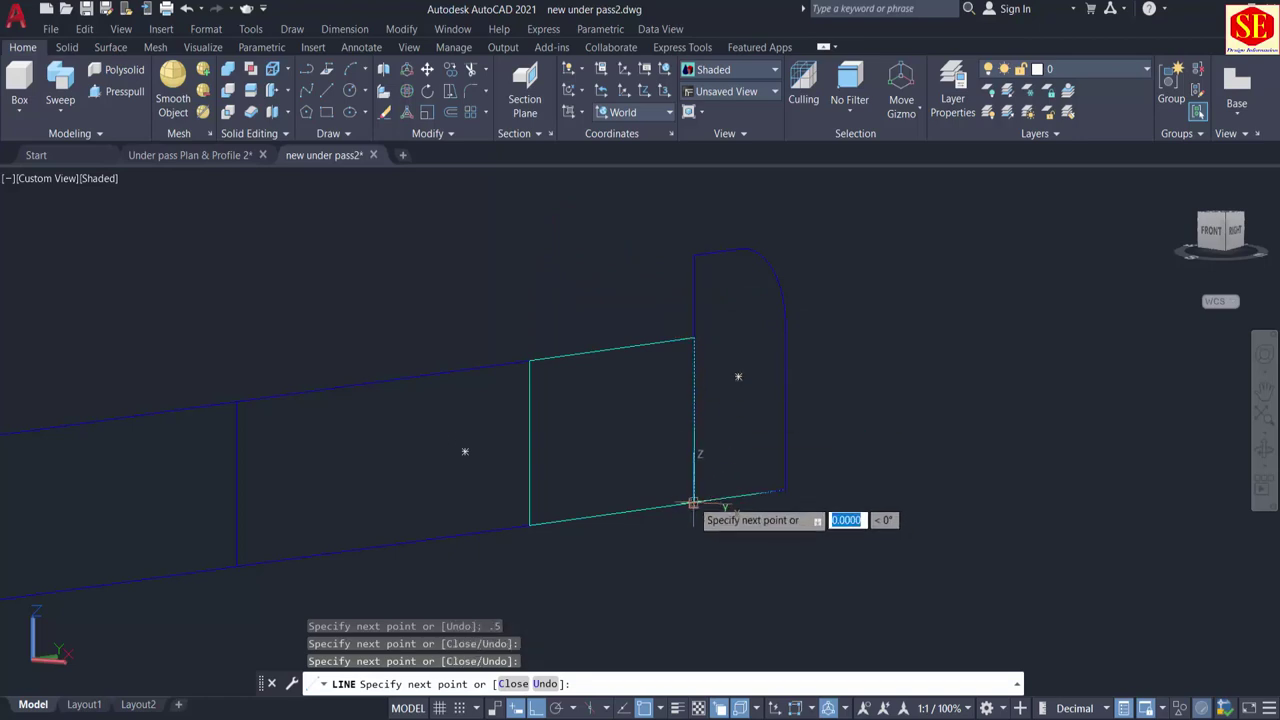
key(Escape)
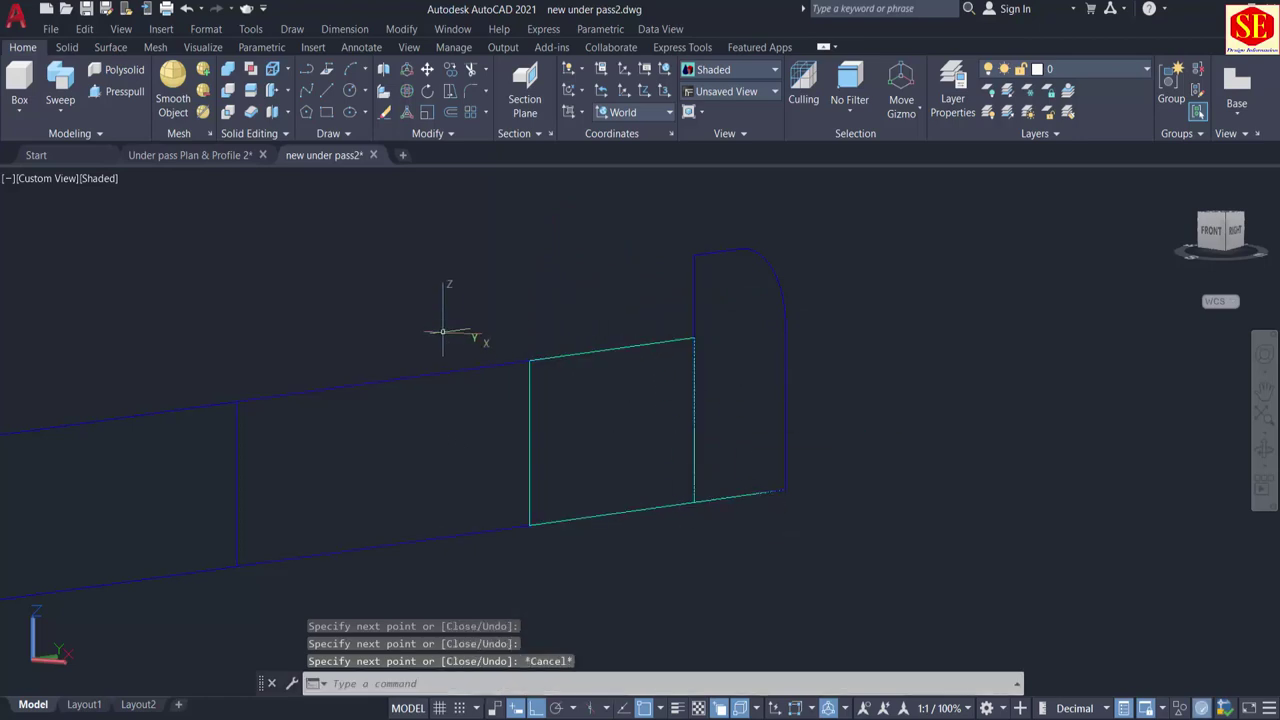
Step: Erase the original blue median half outline that overlaps the newly drawn lines beside the curb profile
click(440, 335)
click(408, 560)
text(e)
key(Return)
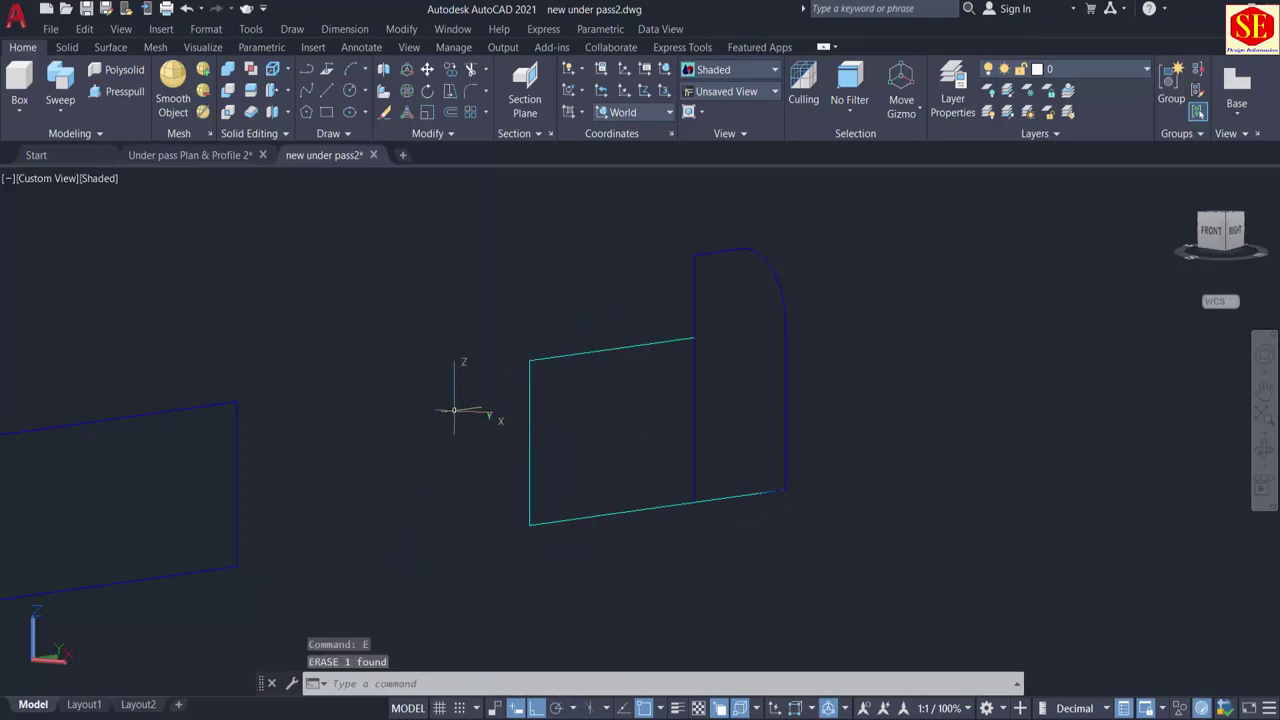
Step: Try to trim the part of the cyan base line that runs beneath the curb profile
text(tr)
key(Return)
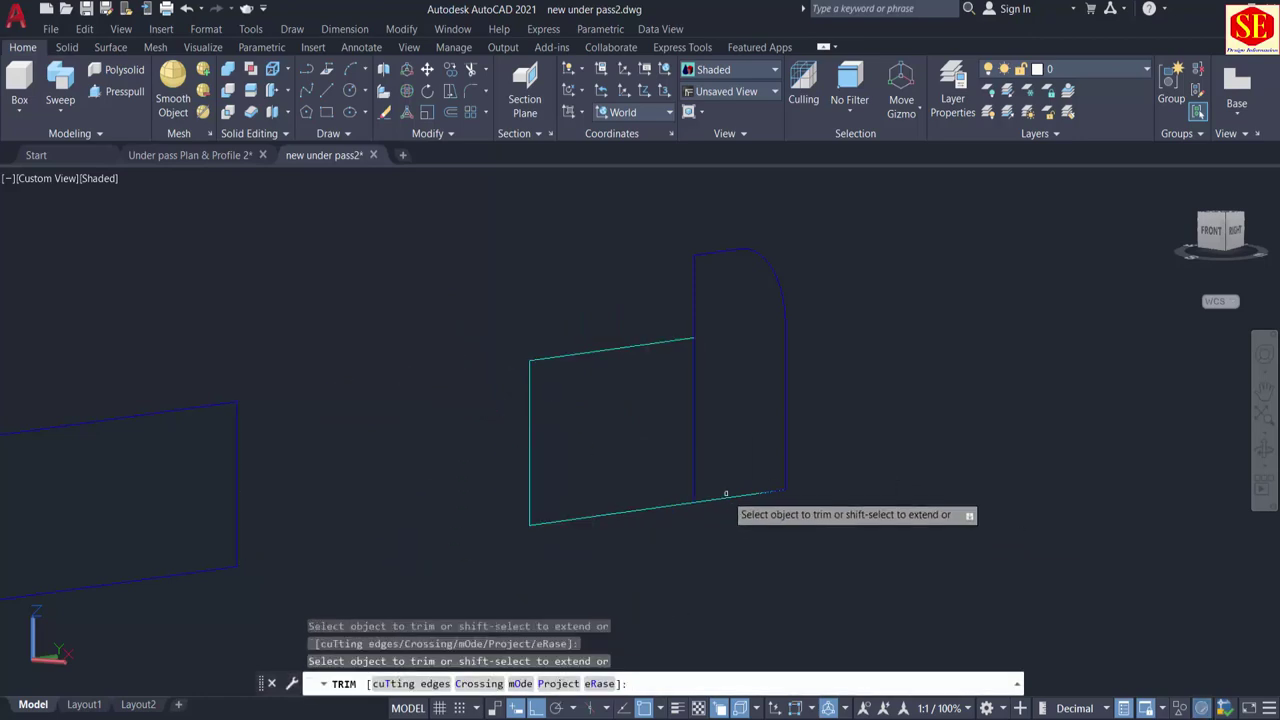
click(734, 488)
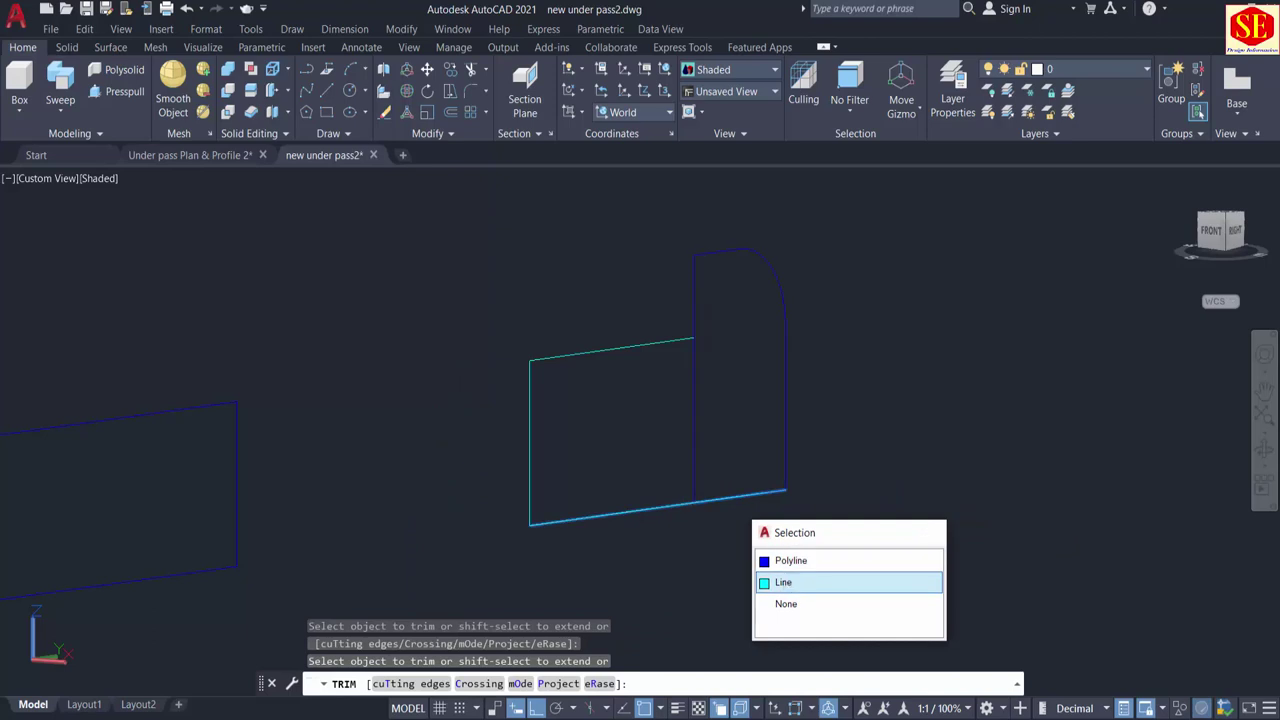
click(789, 582)
click(729, 490)
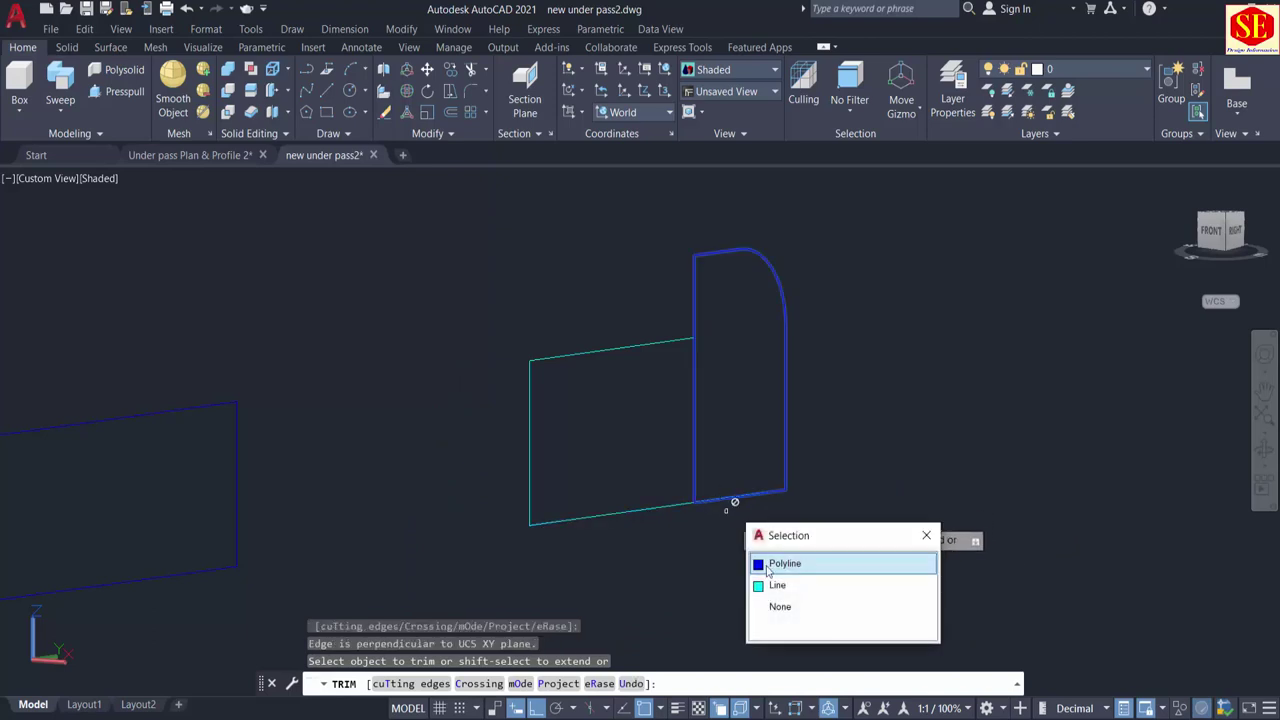
click(787, 583)
key(Escape)
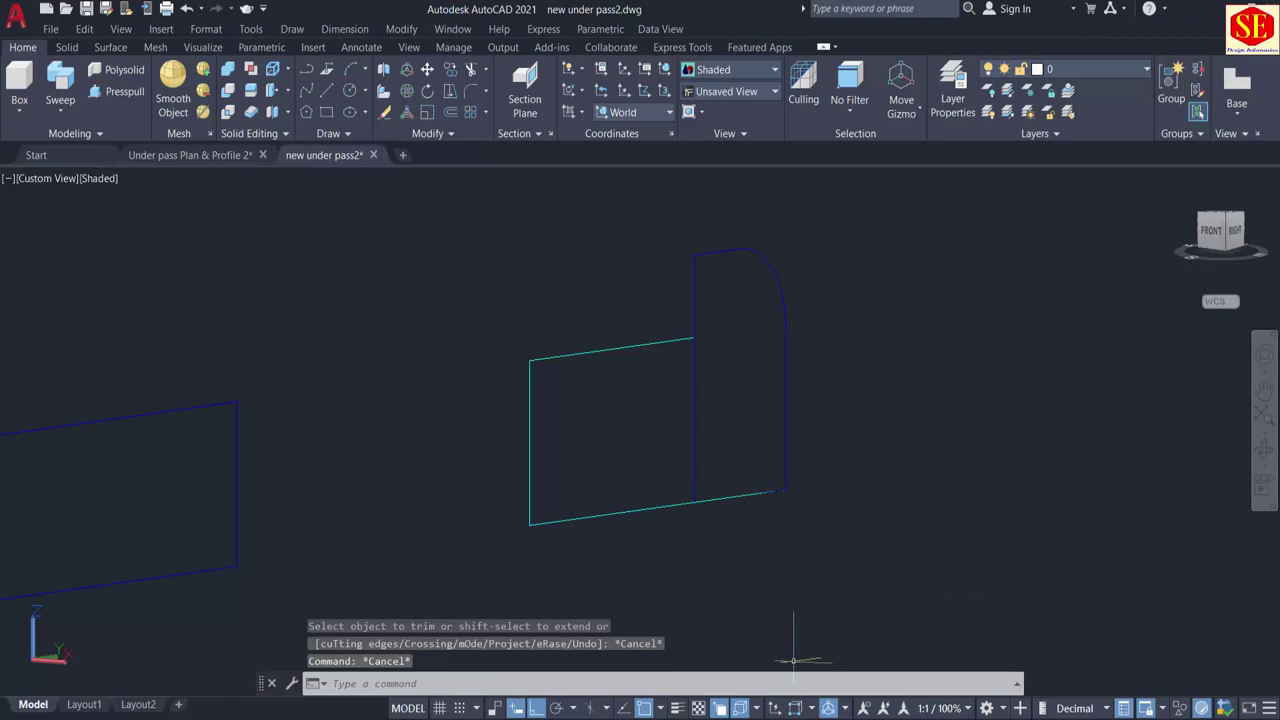
Step: Copy the blue kerb profile and adjoining cyan rectangle, using the kerb's lower outer corner, to the red path polyline's end beside the magenta wall
mouse_move(805, 714)
click(805, 690)
click(1253, 657)
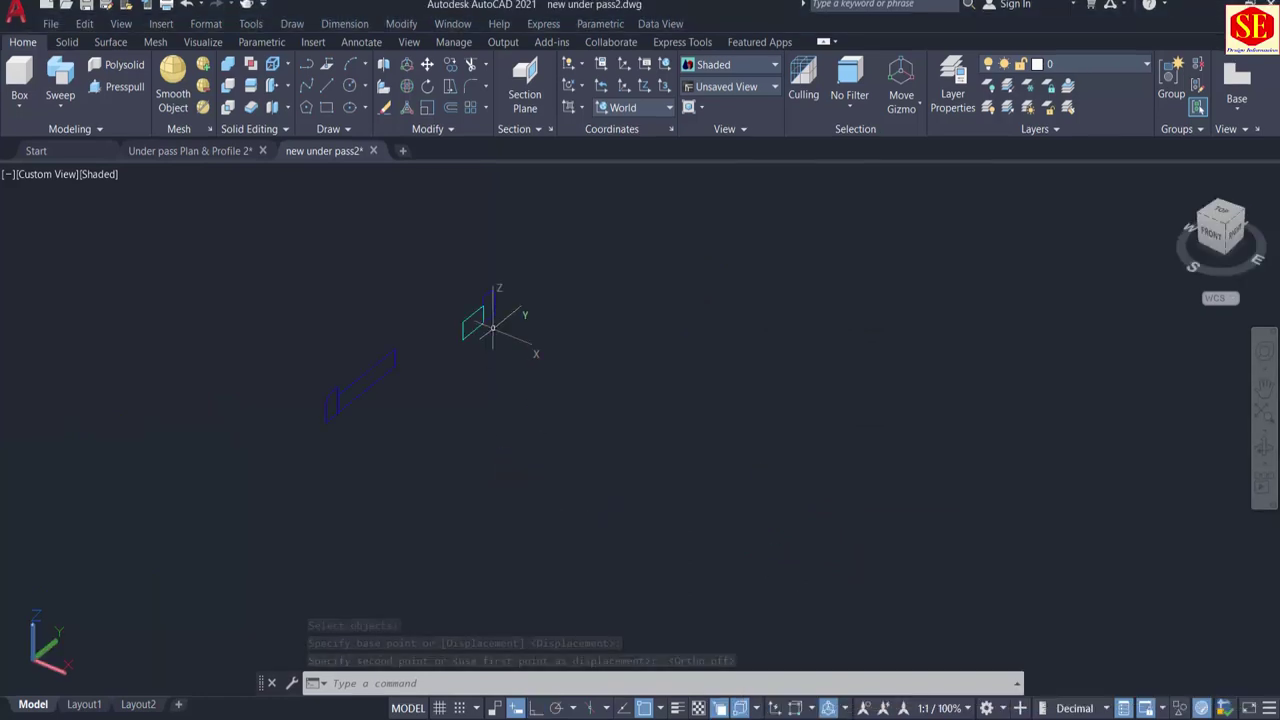
text(co)
key(Return)
click(491, 291)
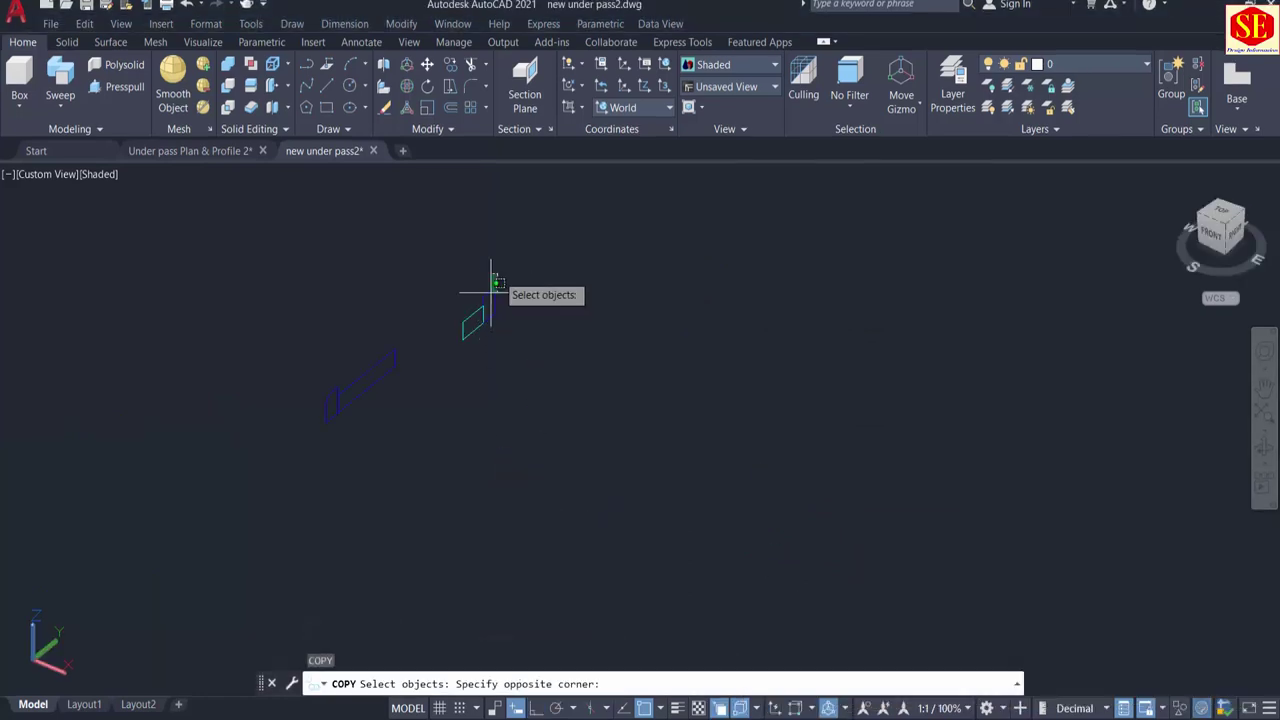
click(459, 339)
scroll(495, 312, up, 5)
key(Return)
key(Return)
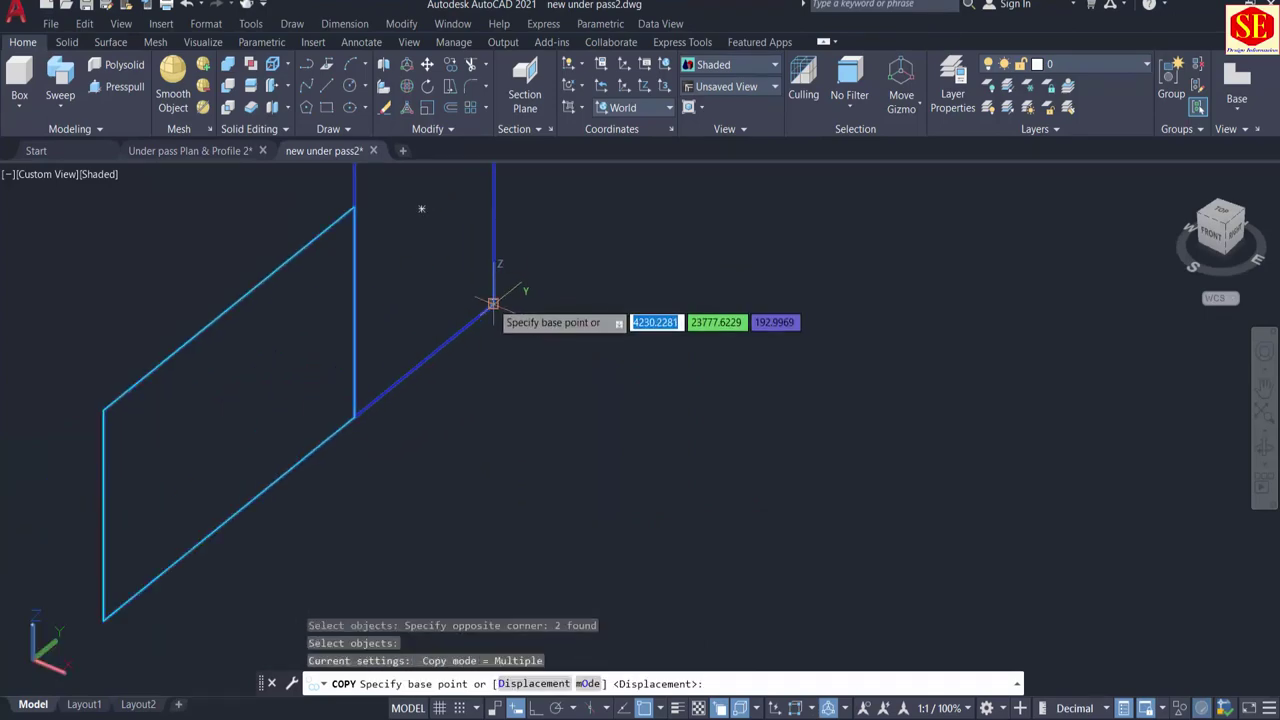
click(495, 294)
scroll(491, 294, down, 5)
scroll(492, 340, up, 8)
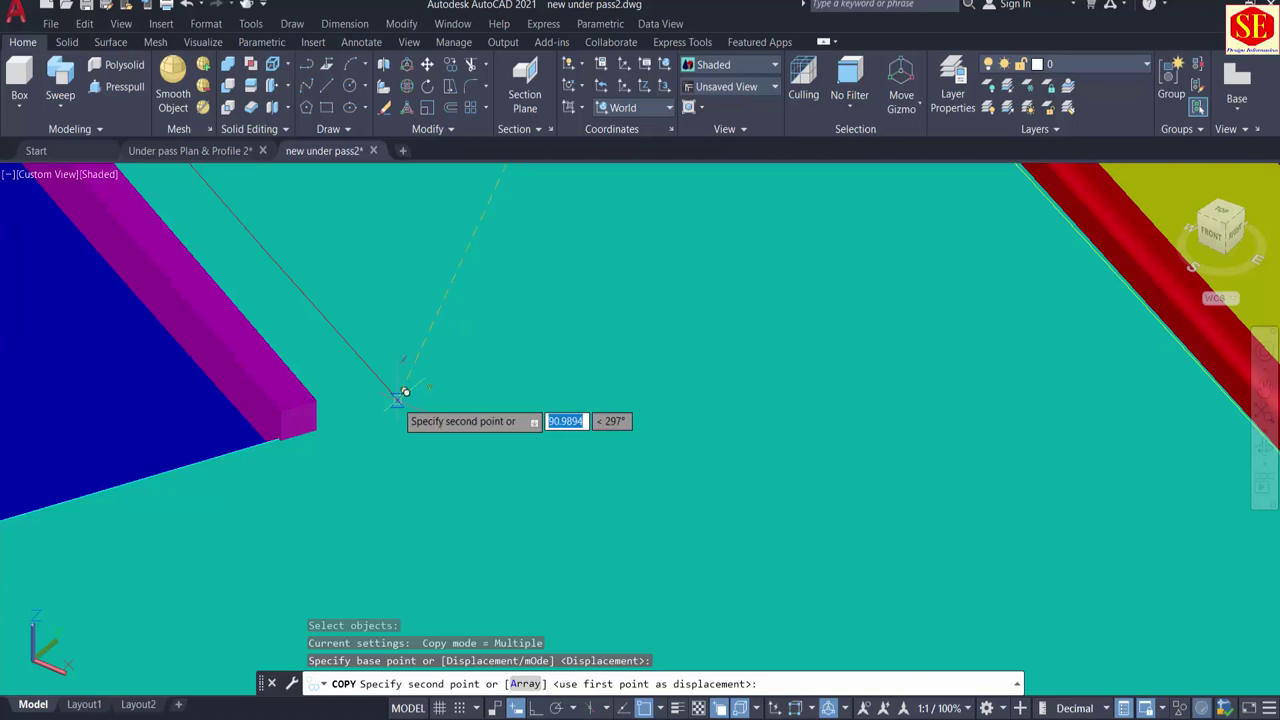
scroll(405, 391, up, 3)
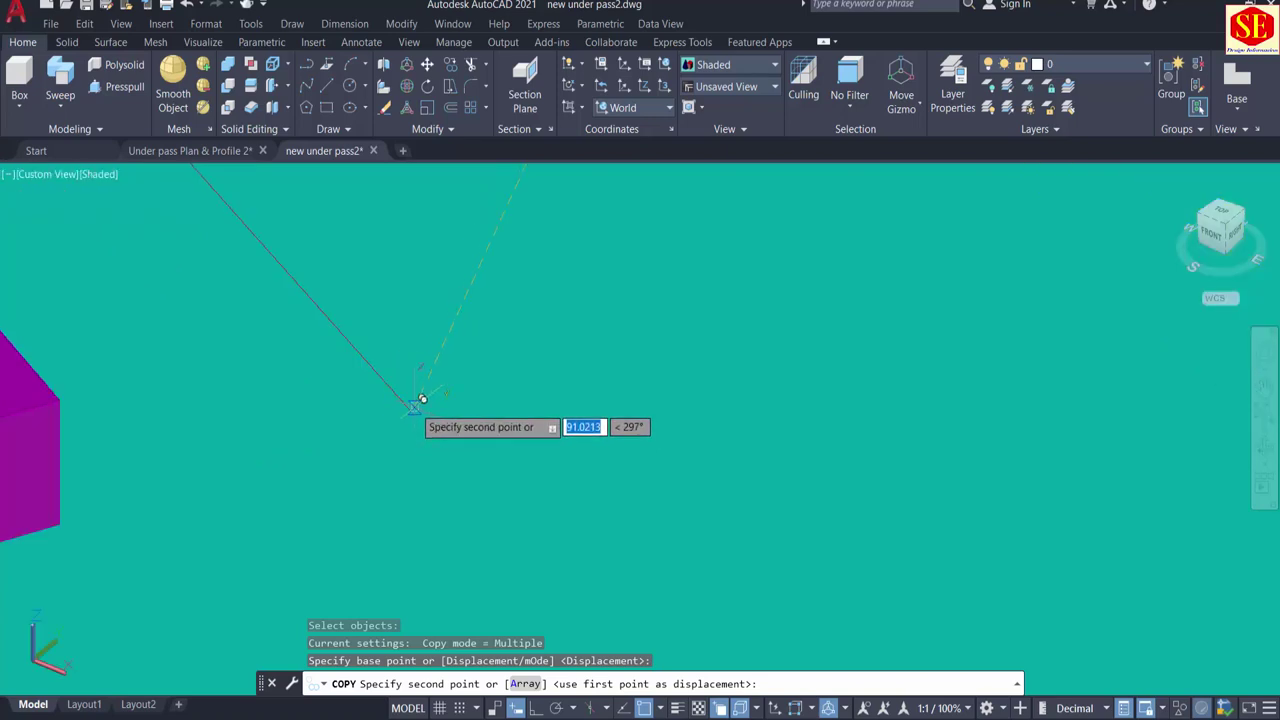
scroll(413, 402, up, 1)
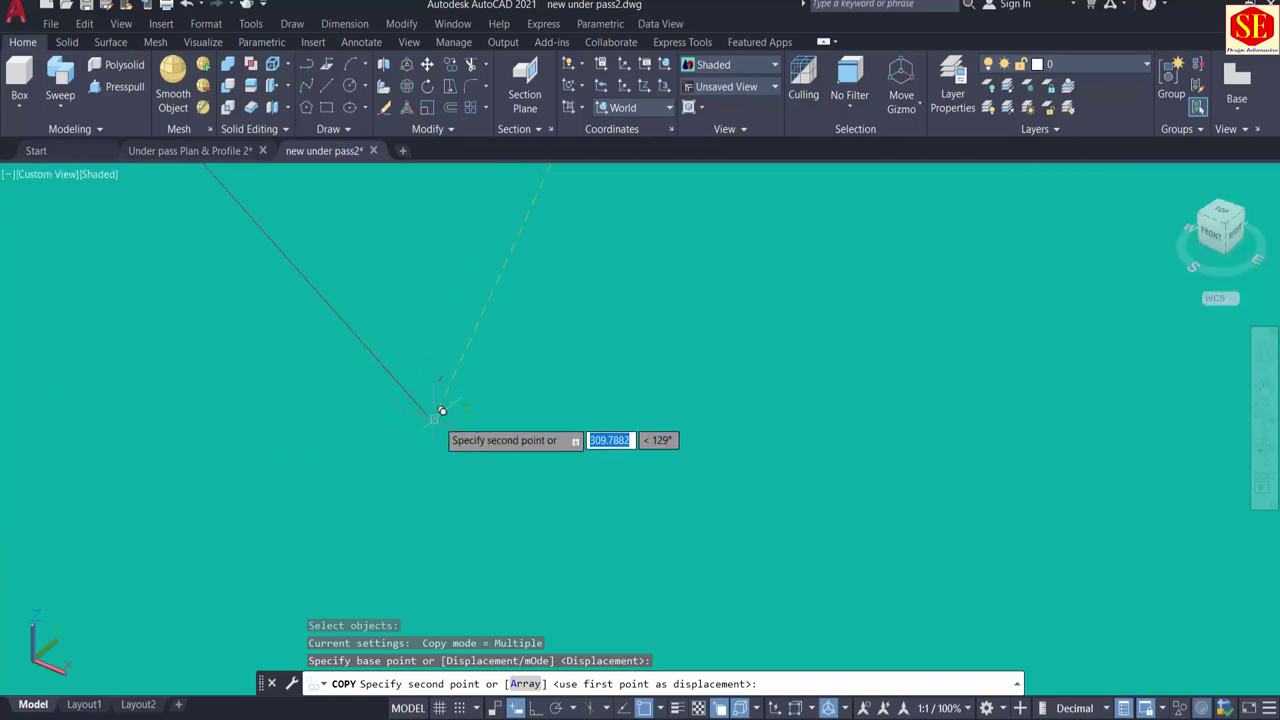
click(423, 411)
scroll(490, 348, down, 5)
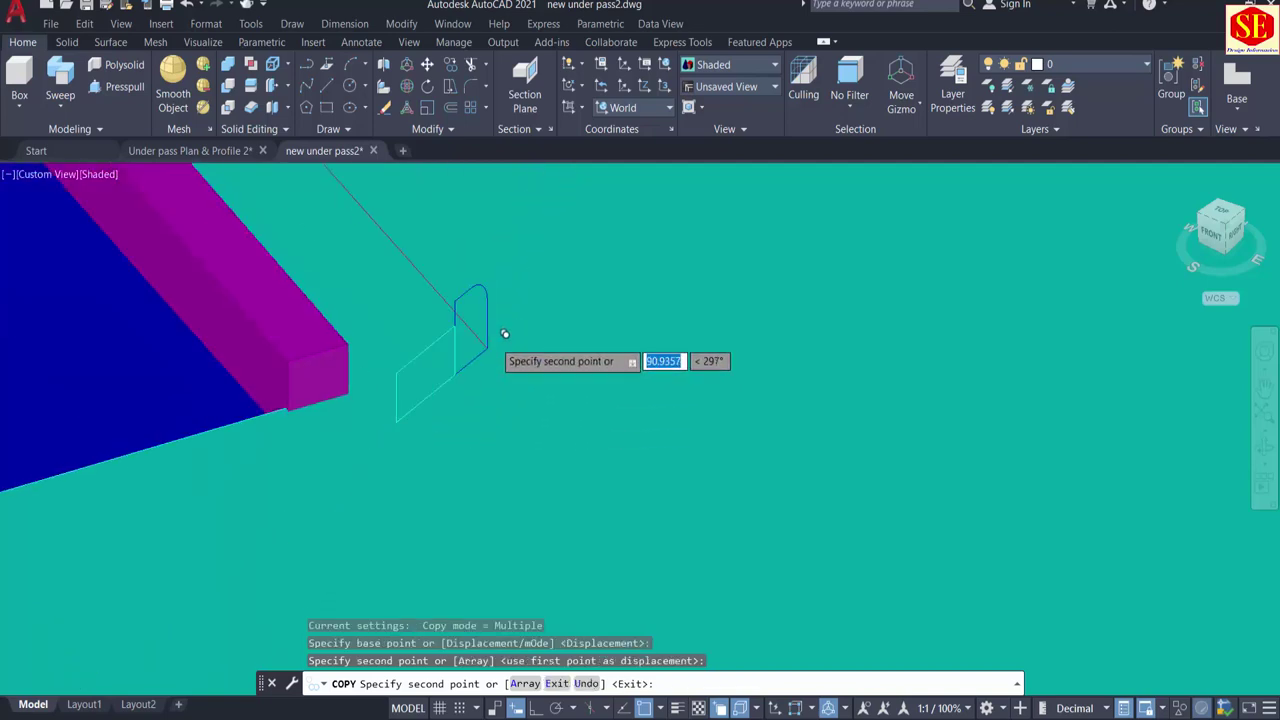
key(Escape)
Step: Offset the red path polyline 0.5 toward the magenta wall
scroll(553, 418, down, 1)
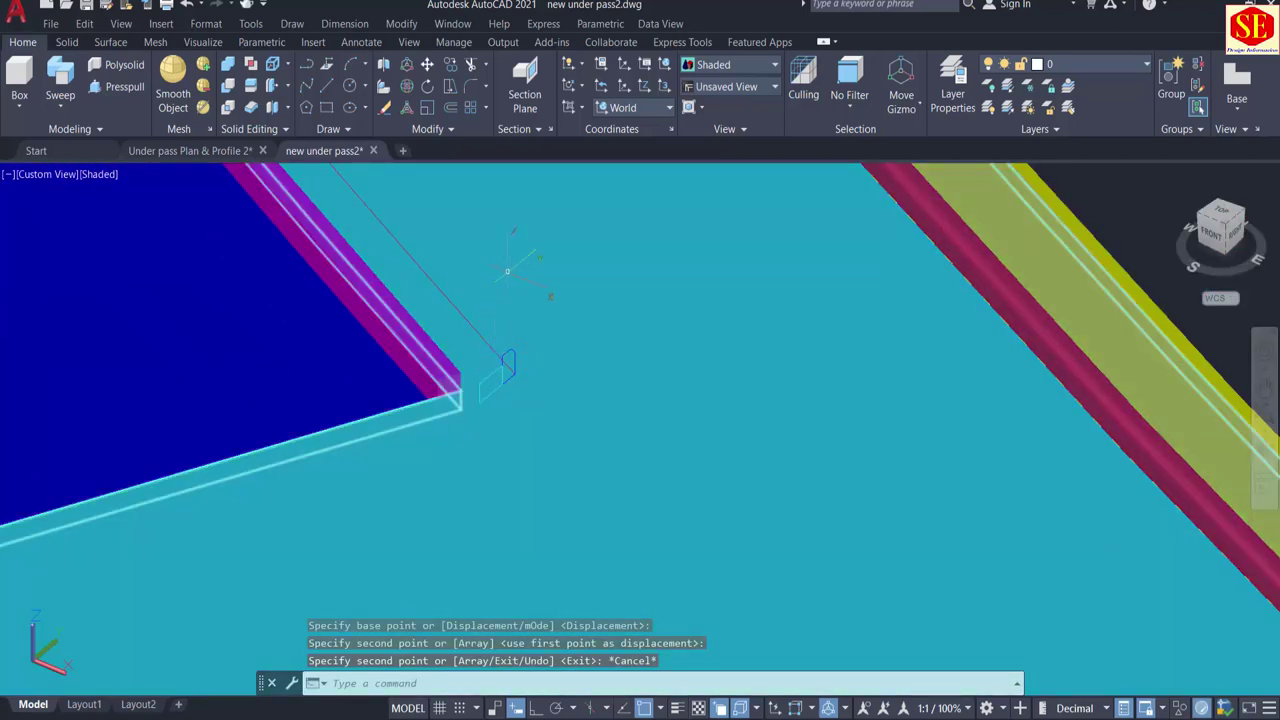
text(o)
key(Return)
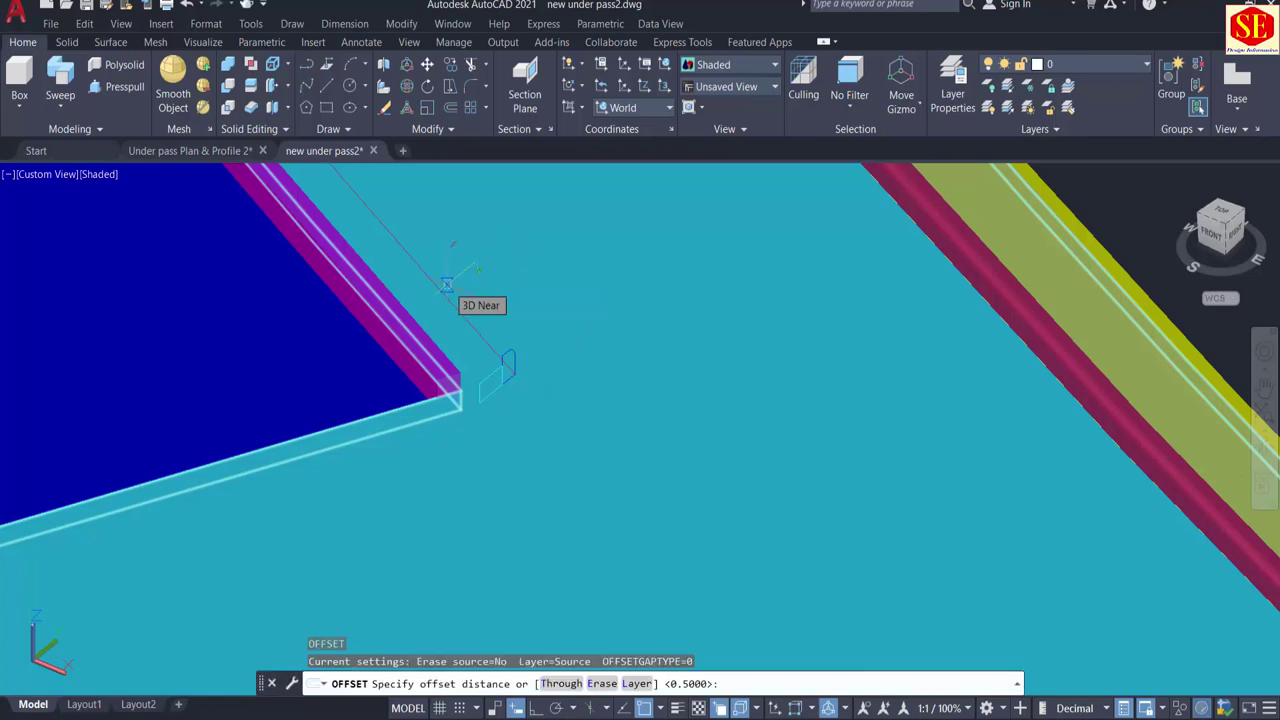
key(Return)
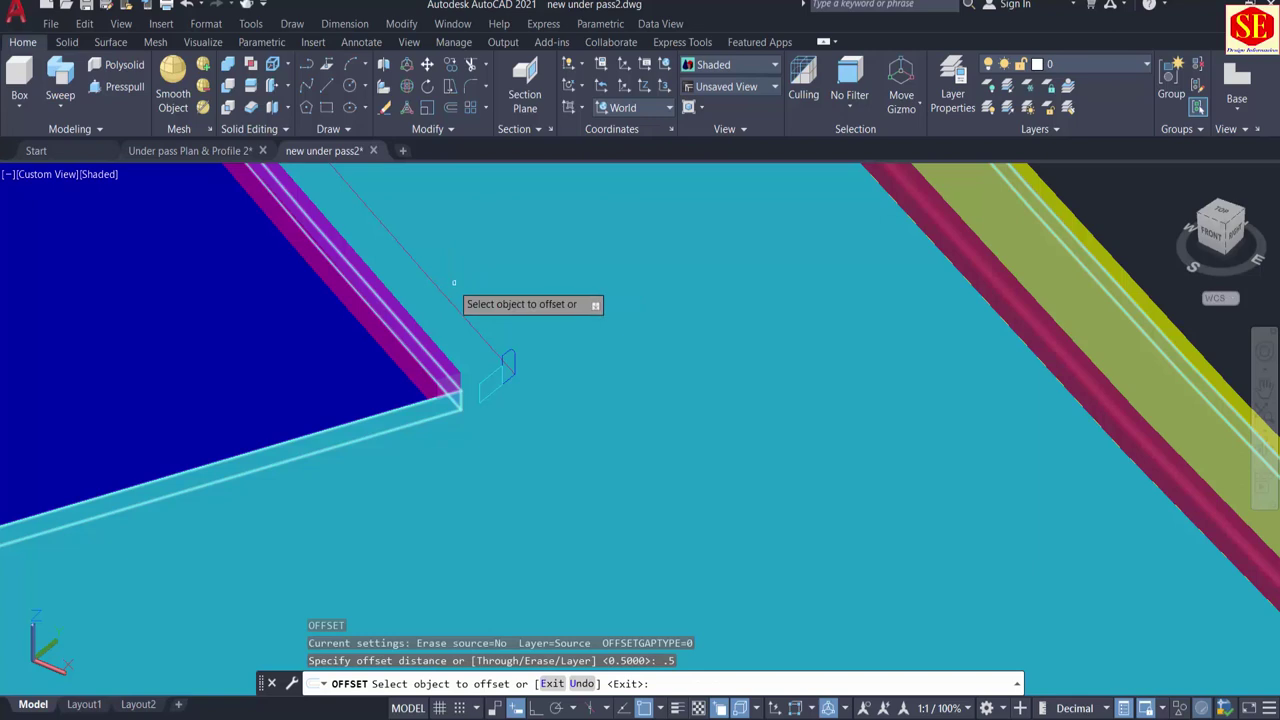
click(443, 285)
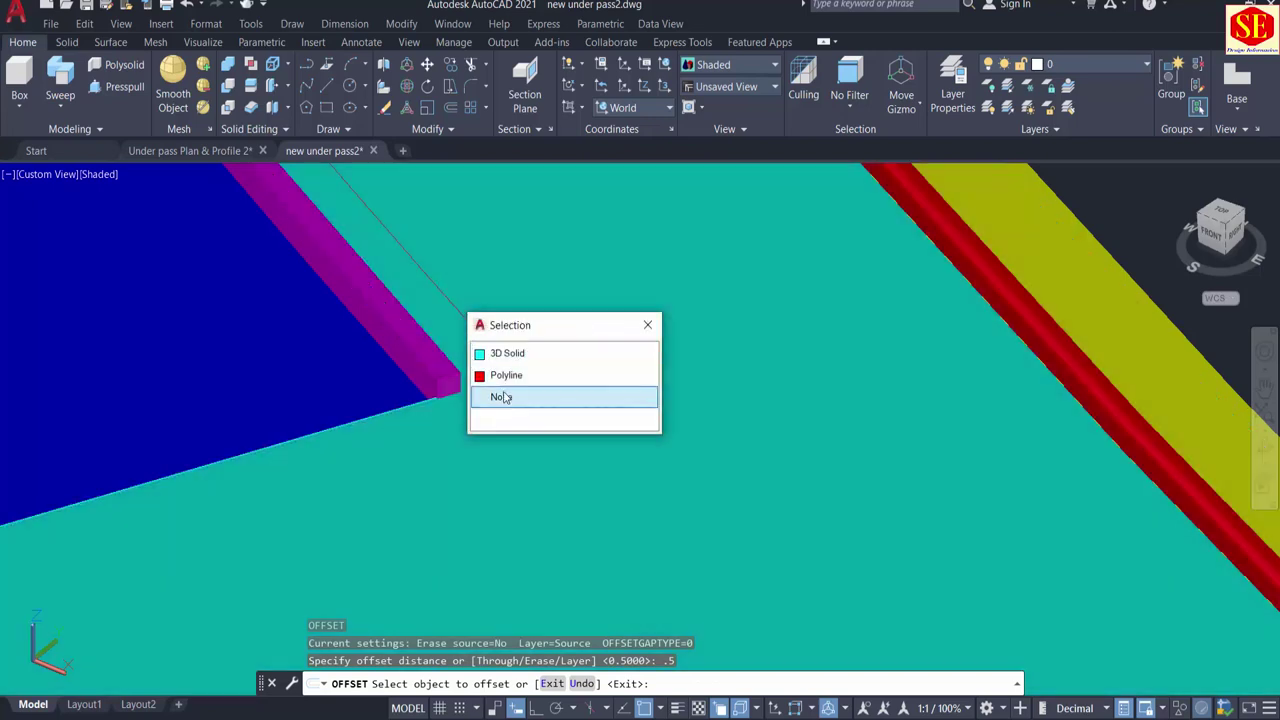
click(490, 372)
click(506, 362)
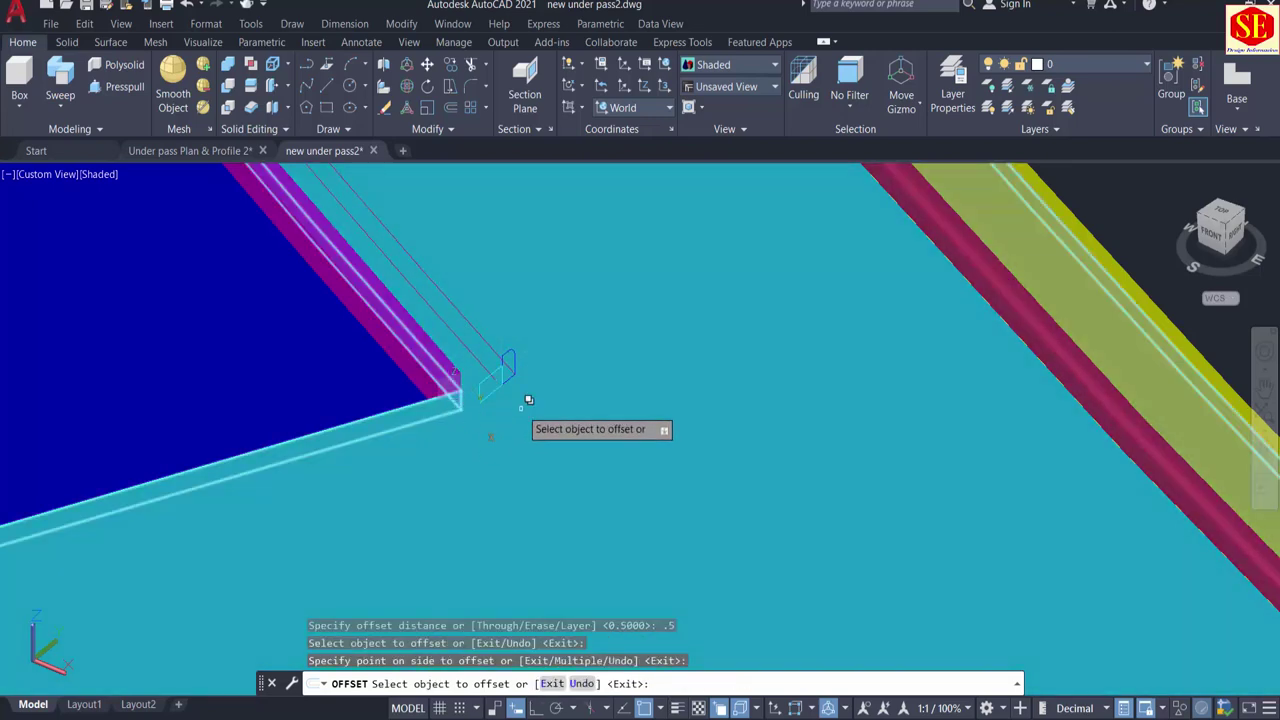
key(Escape)
Step: Examine the path lines along both sides of the underpass ramp and the placed profiles at the ramp's end
scroll(485, 345, down, 5)
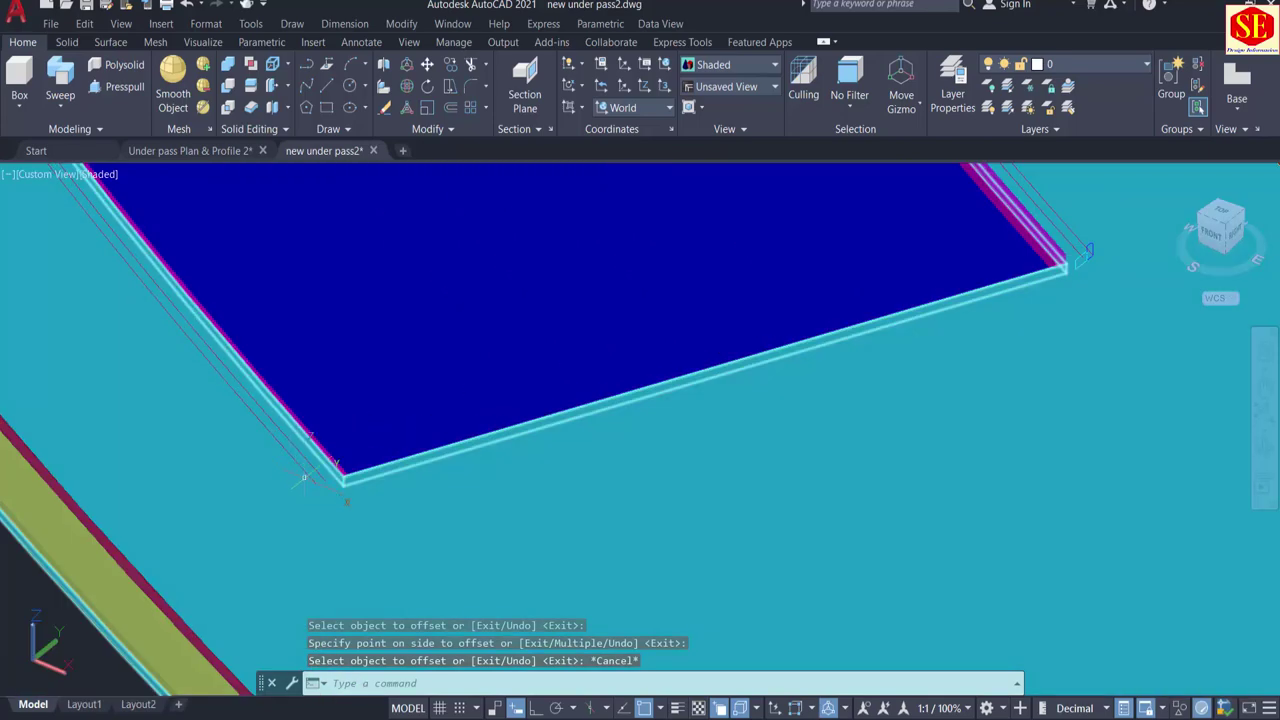
scroll(263, 447, down, 5)
scroll(664, 350, up, 5)
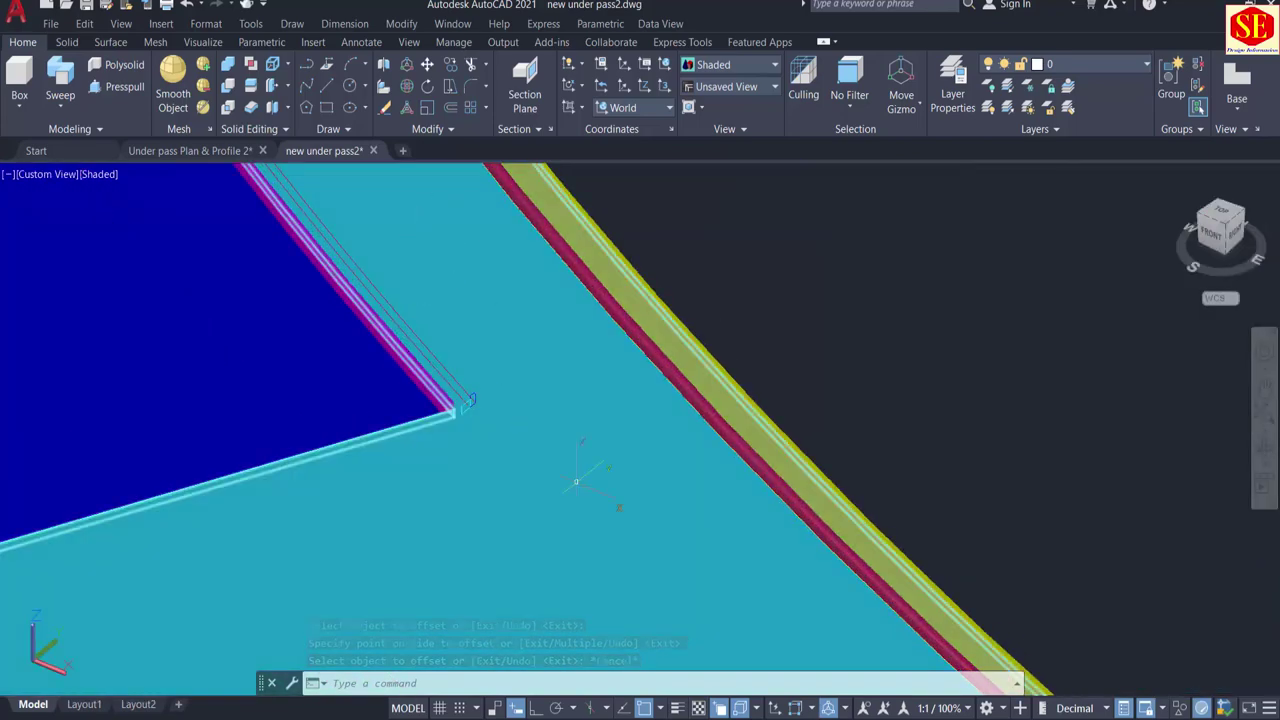
scroll(630, 525, down, 10)
shift+middle_drag(651, 443, 703, 666)
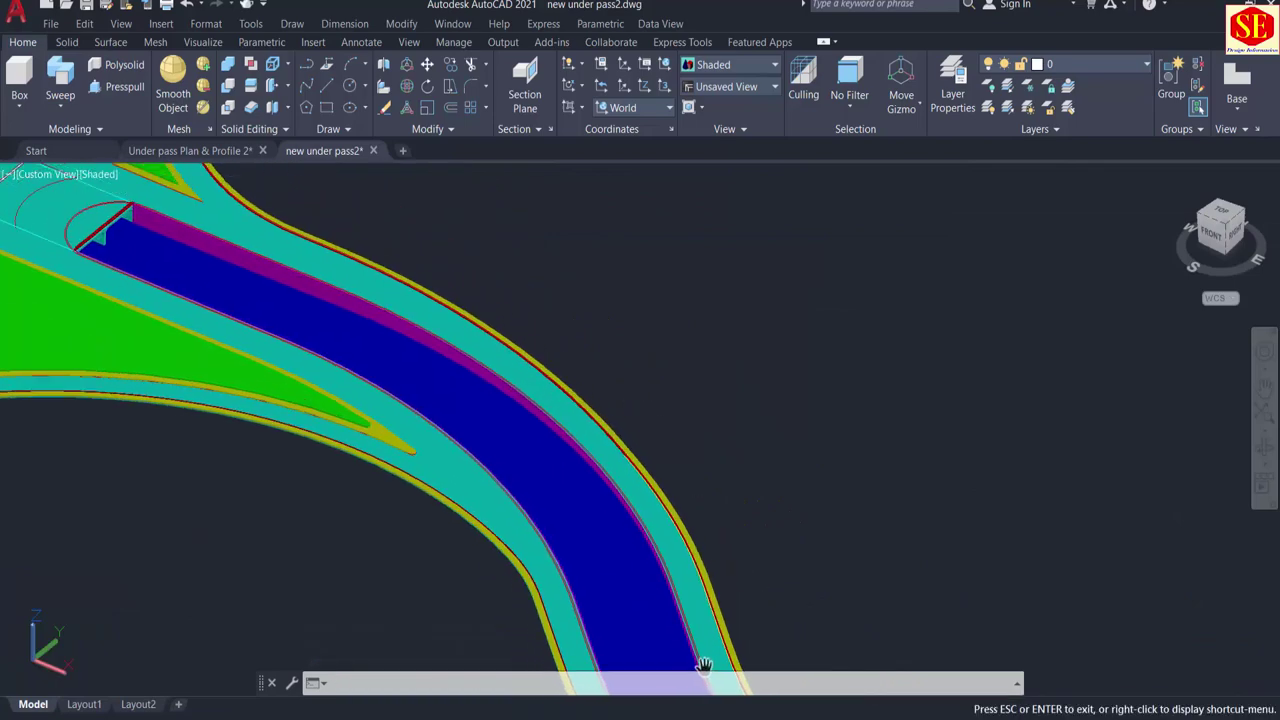
shift+middle_drag(437, 535, 343, 280)
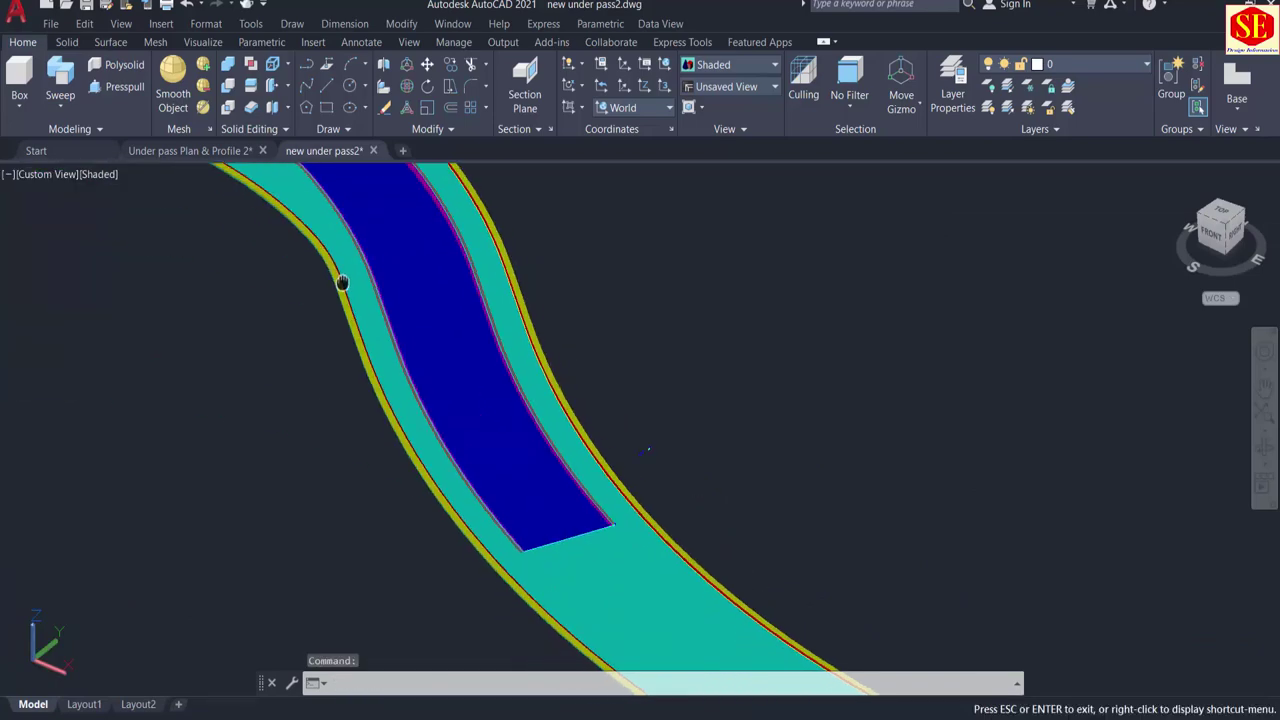
scroll(582, 548, up, 4)
scroll(725, 400, up, 8)
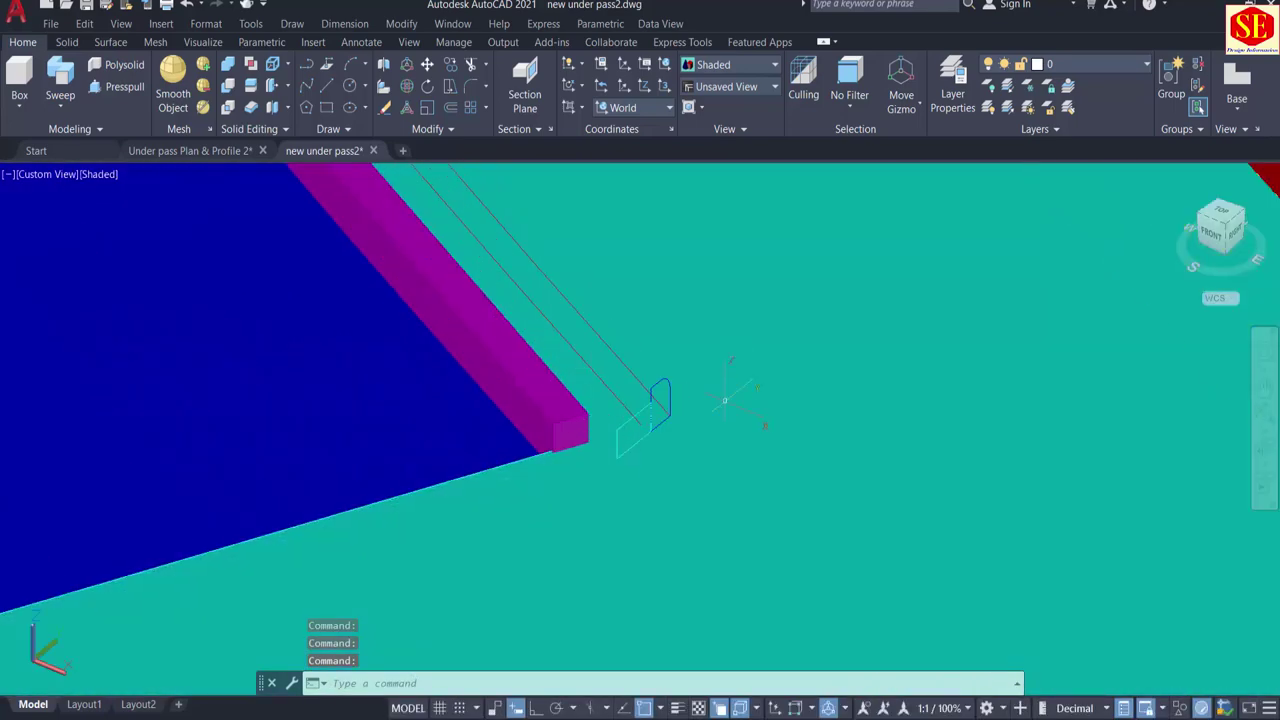
Step: Sweep the blue kerb profile along the outer red polyline, with its lower outer corner as base point and perpendicular alignment set to No
click(70, 82)
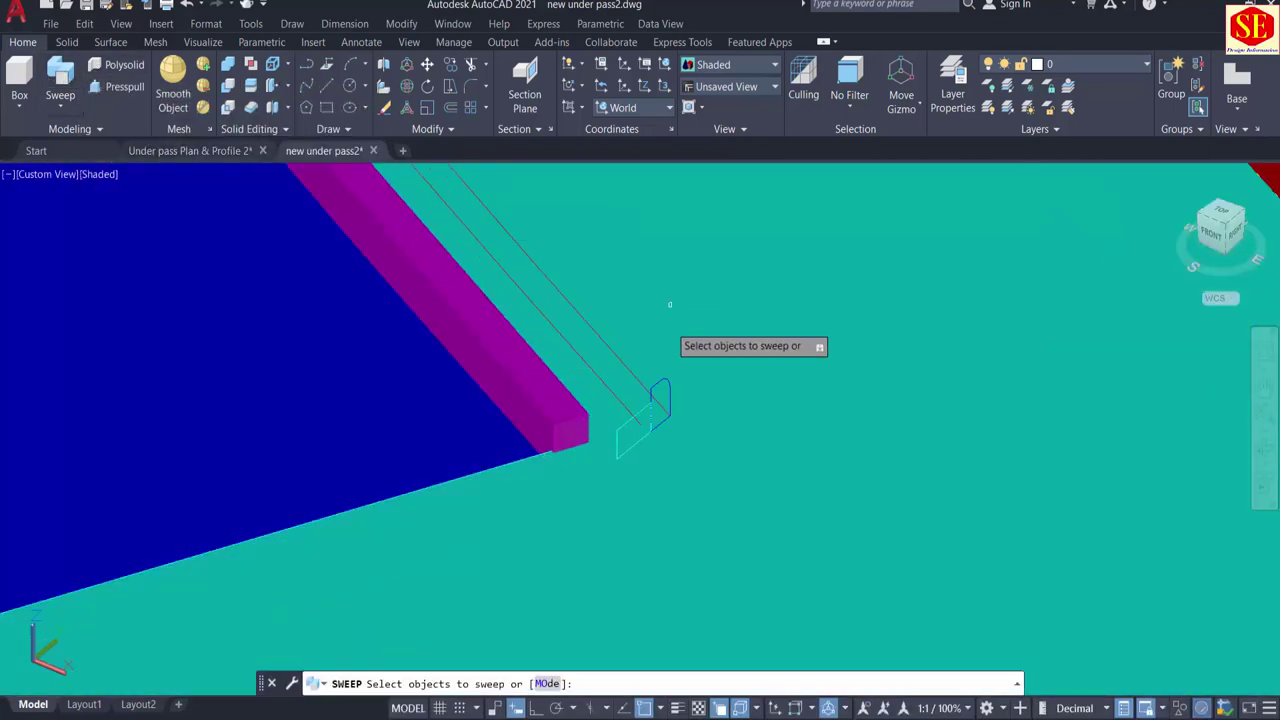
scroll(660, 380, up, 3)
click(650, 354)
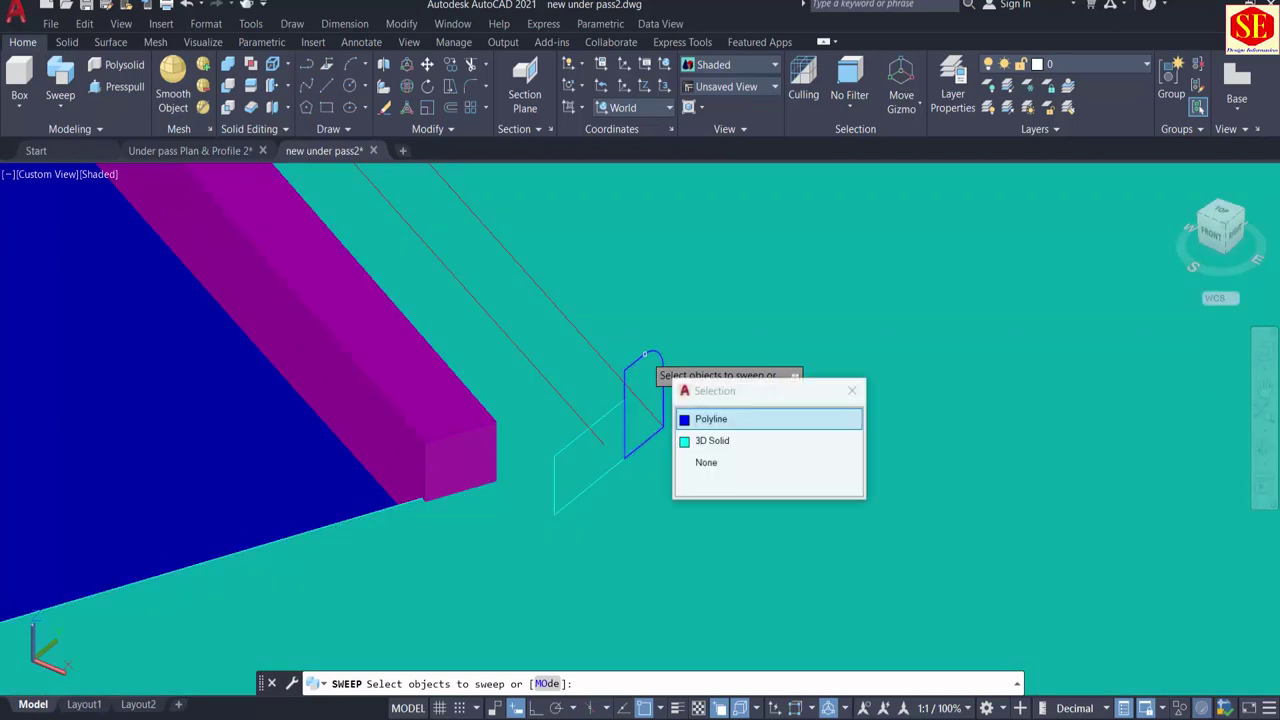
click(730, 420)
right_click(713, 315)
click(745, 325)
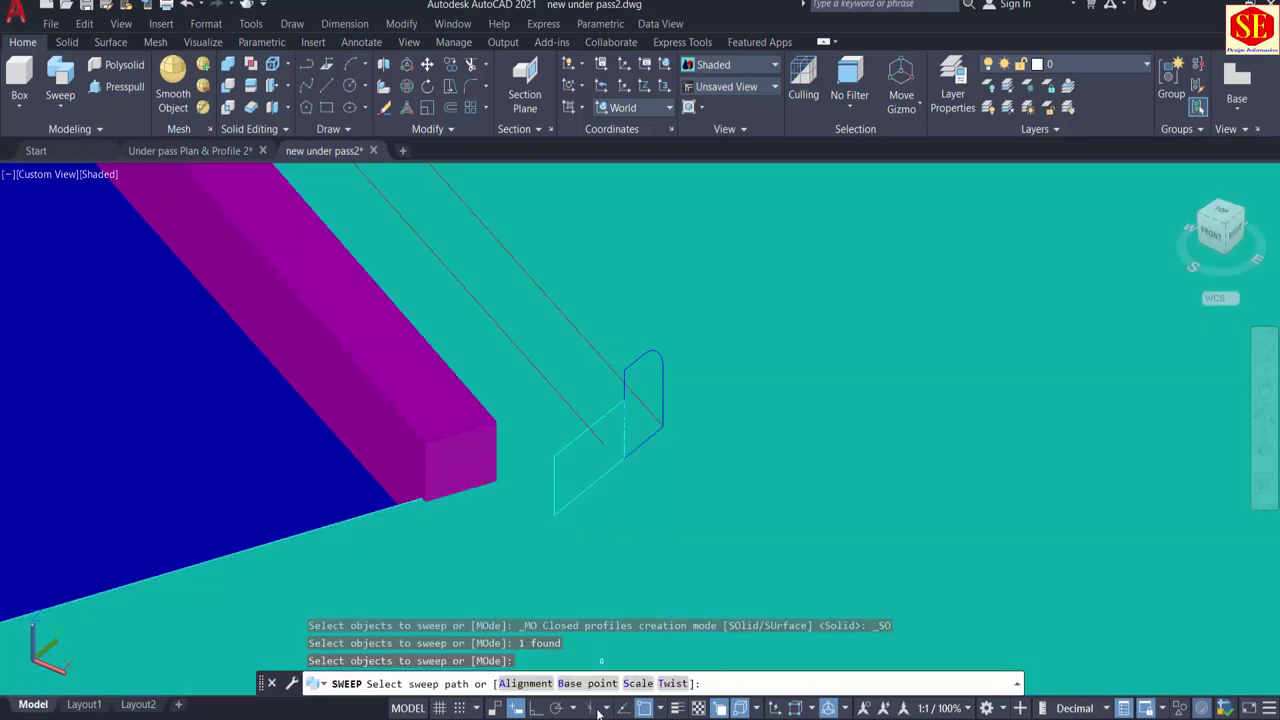
text(B)
key(Return)
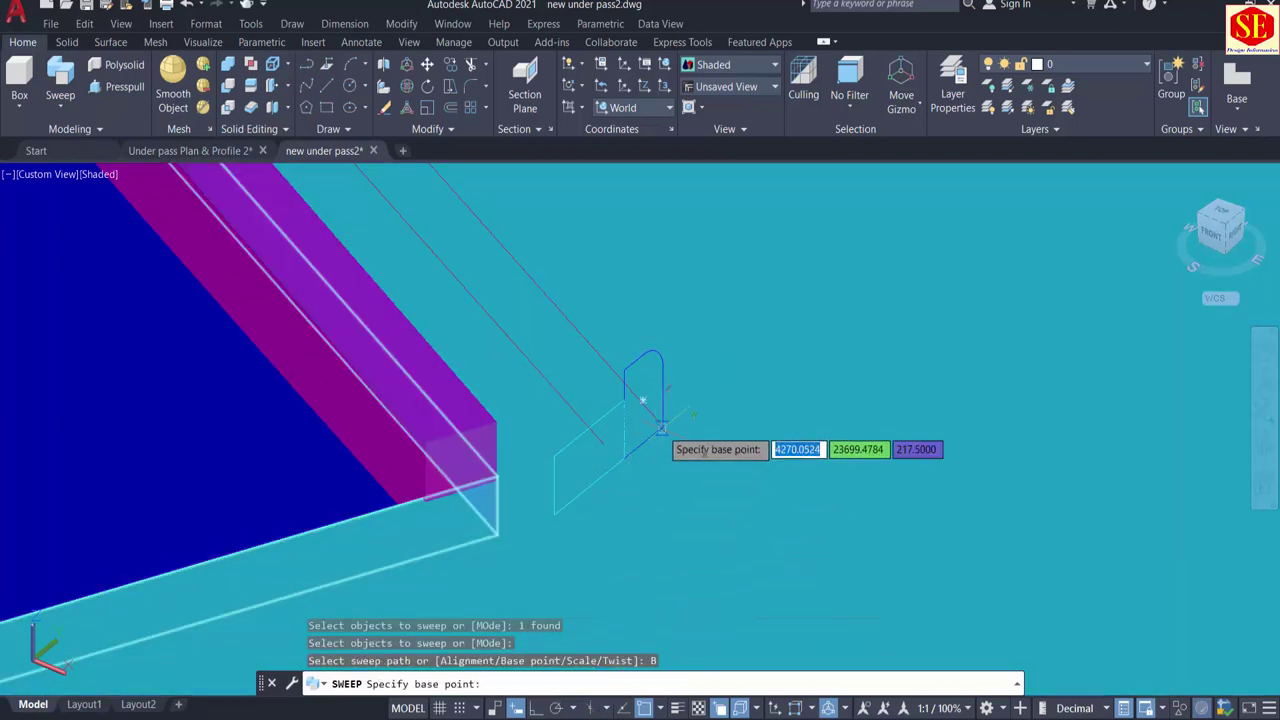
click(662, 418)
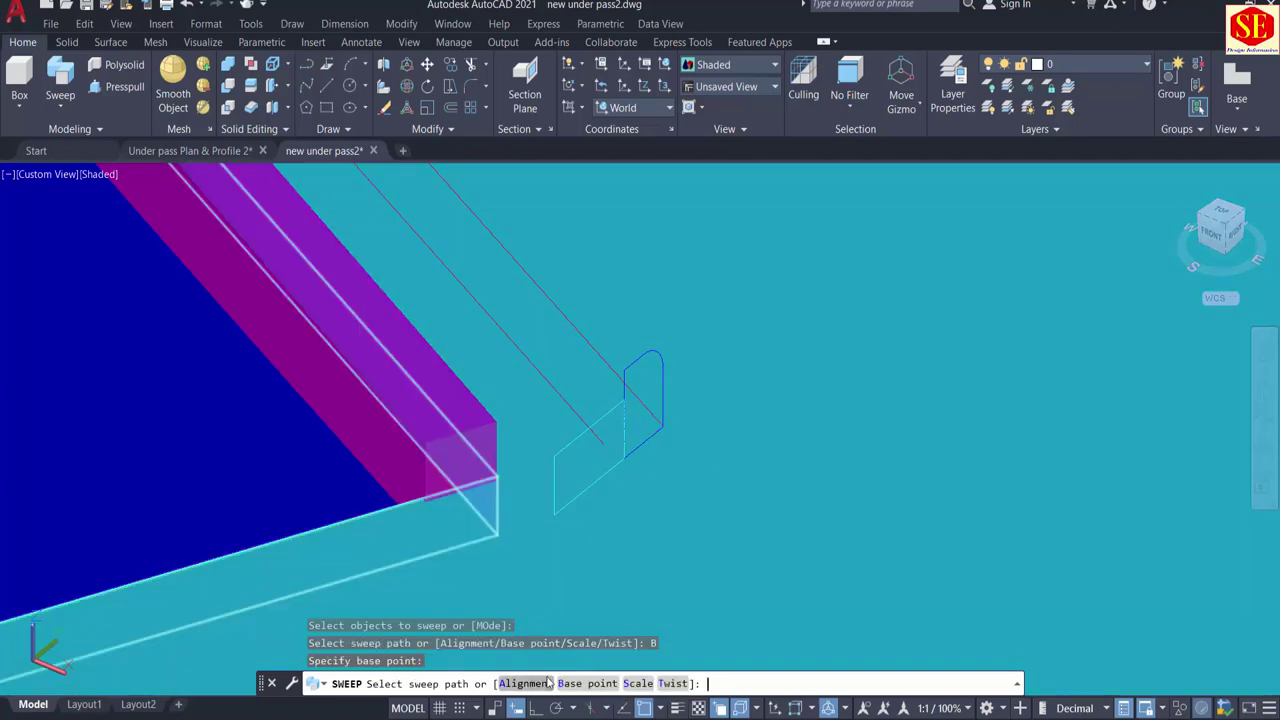
click(546, 683)
click(726, 684)
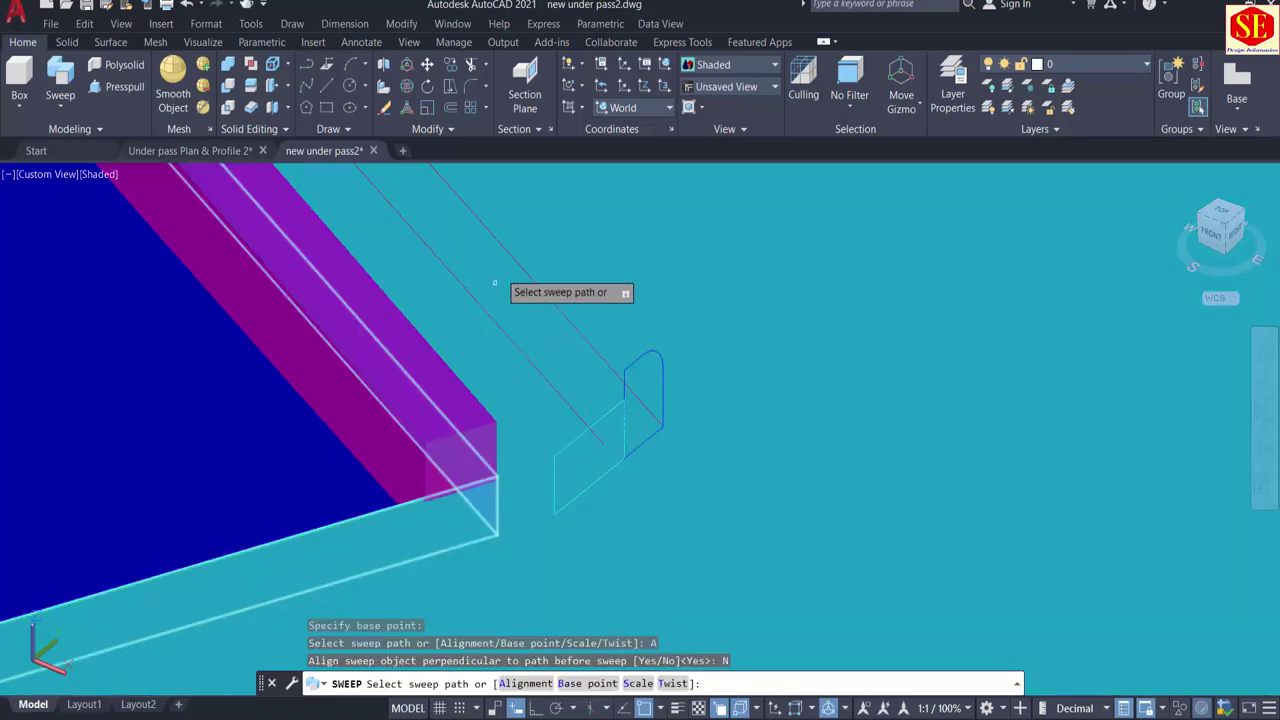
click(493, 217)
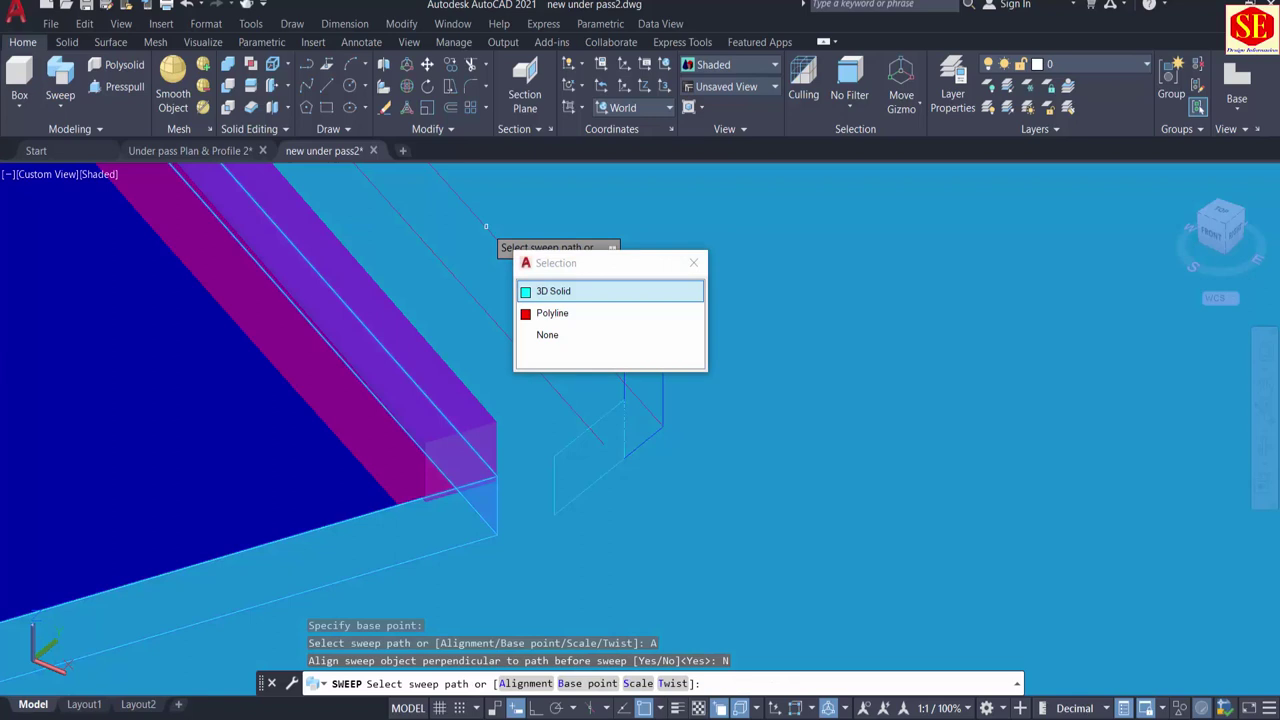
click(571, 312)
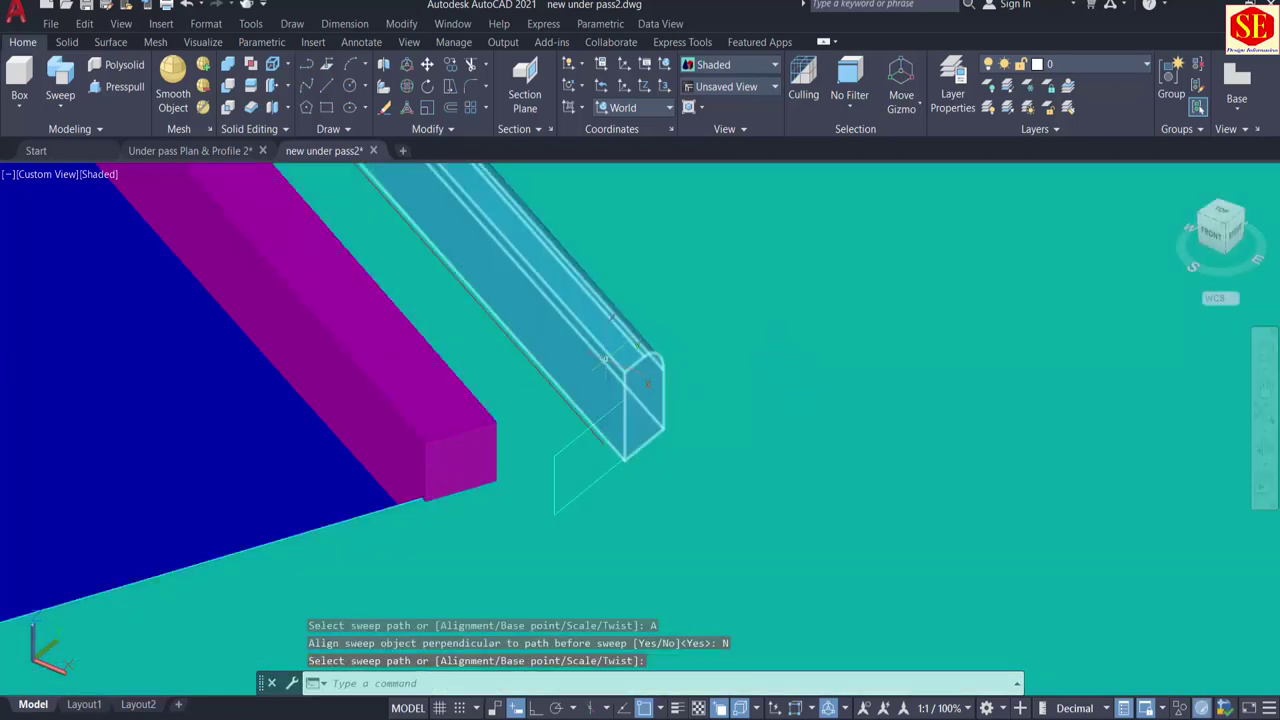
Step: Change the swept kerb solid's color to Red
click(609, 340)
click(792, 252)
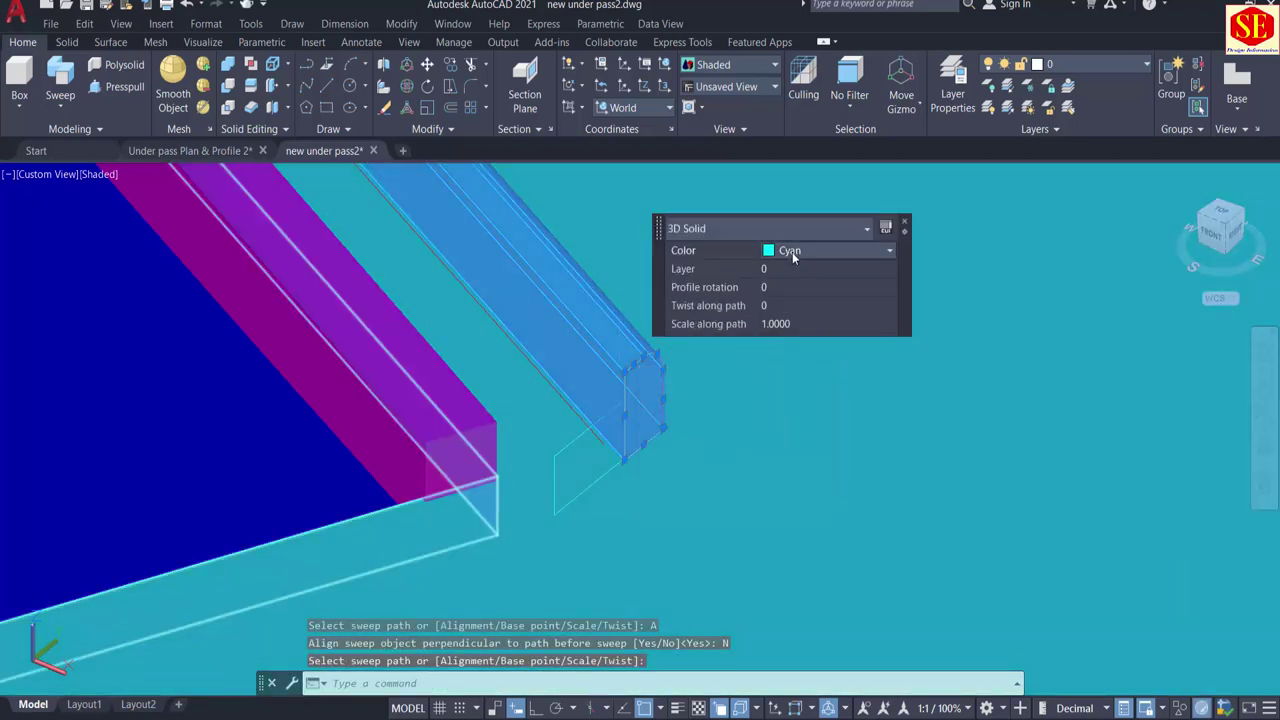
click(792, 252)
click(787, 297)
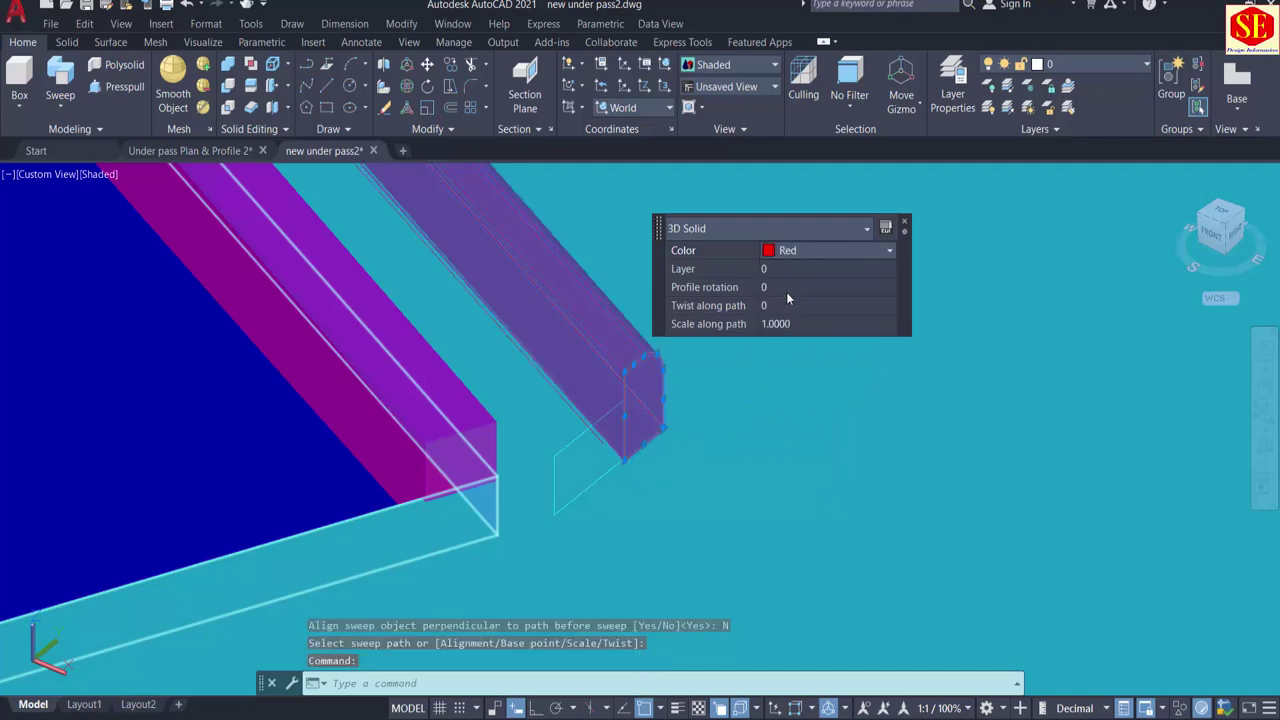
key(Escape)
Step: Inspect the red kerbs along both sides of the underpass, from the ramp end to the tunnel entrance and back
scroll(826, 349, down, 7)
middle_drag(814, 358, 806, 474)
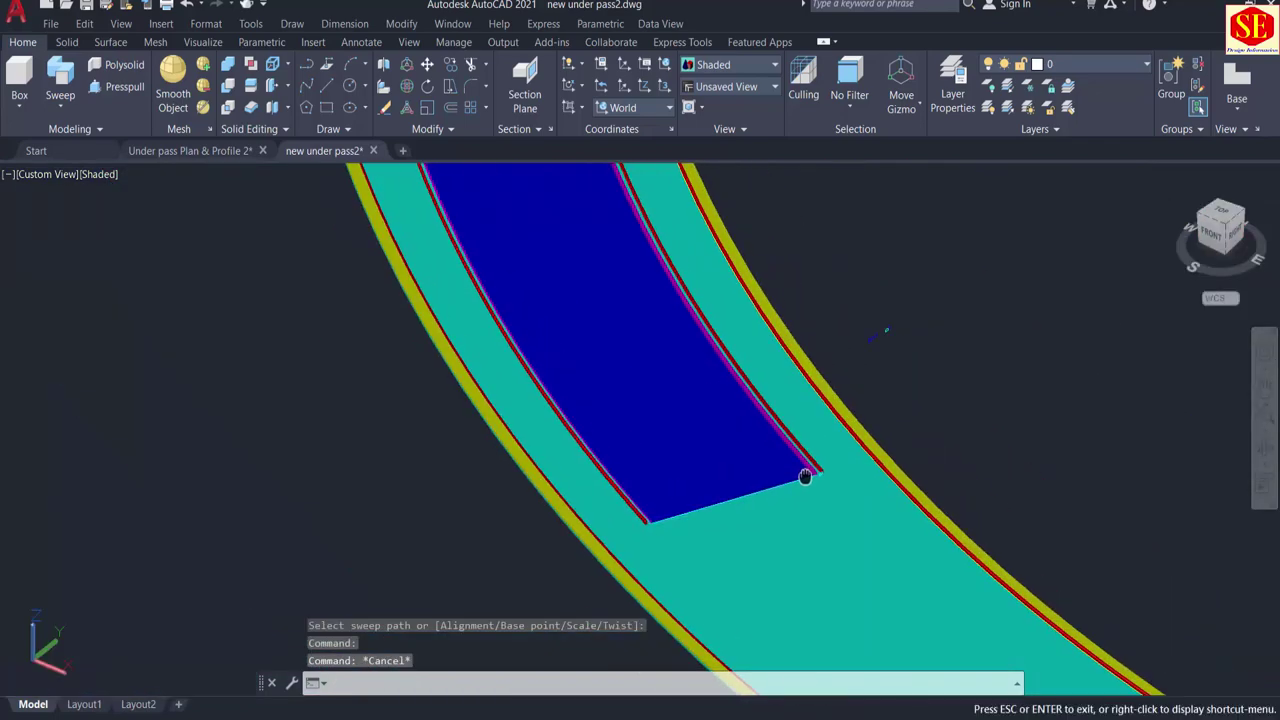
scroll(604, 527, up, 2)
scroll(585, 550, up, 4)
scroll(740, 473, down, 6)
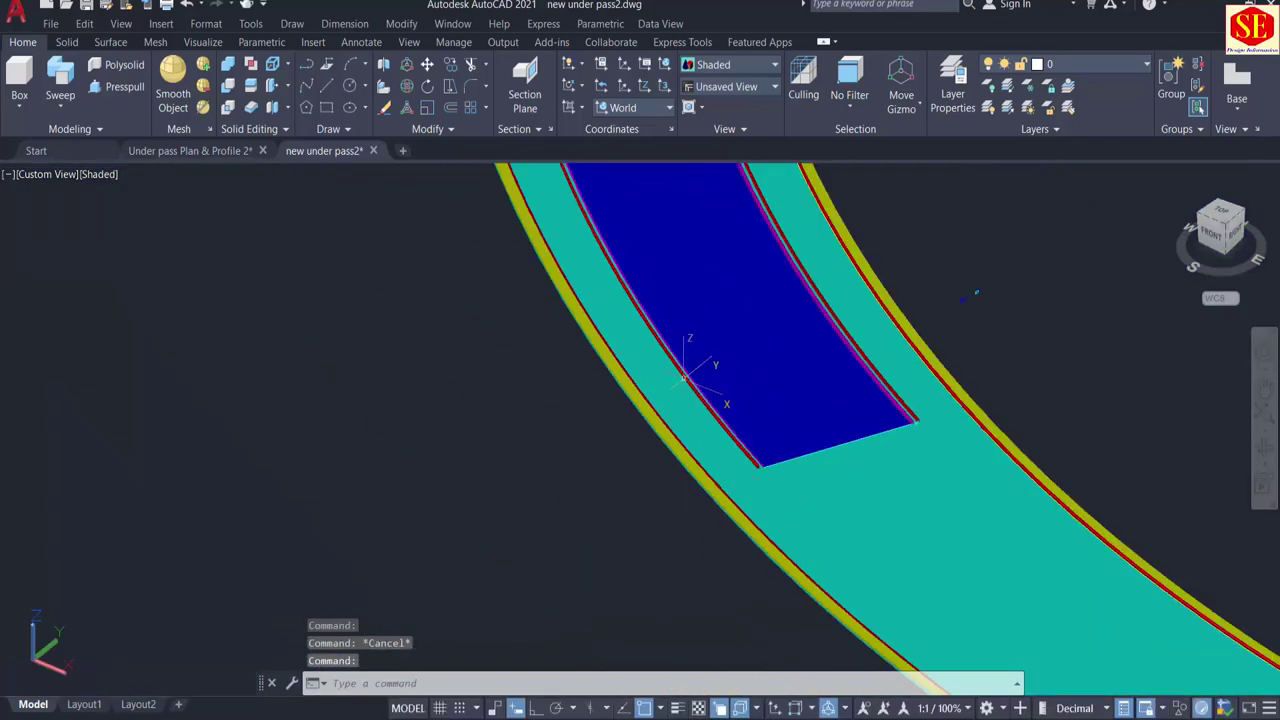
middle_drag(690, 280, 807, 670)
middle_drag(690, 178, 814, 528)
scroll(711, 288, up, 3)
middle_drag(476, 256, 1217, 609)
scroll(1217, 609, down, 6)
scroll(864, 518, up, 3)
scroll(880, 478, up, 5)
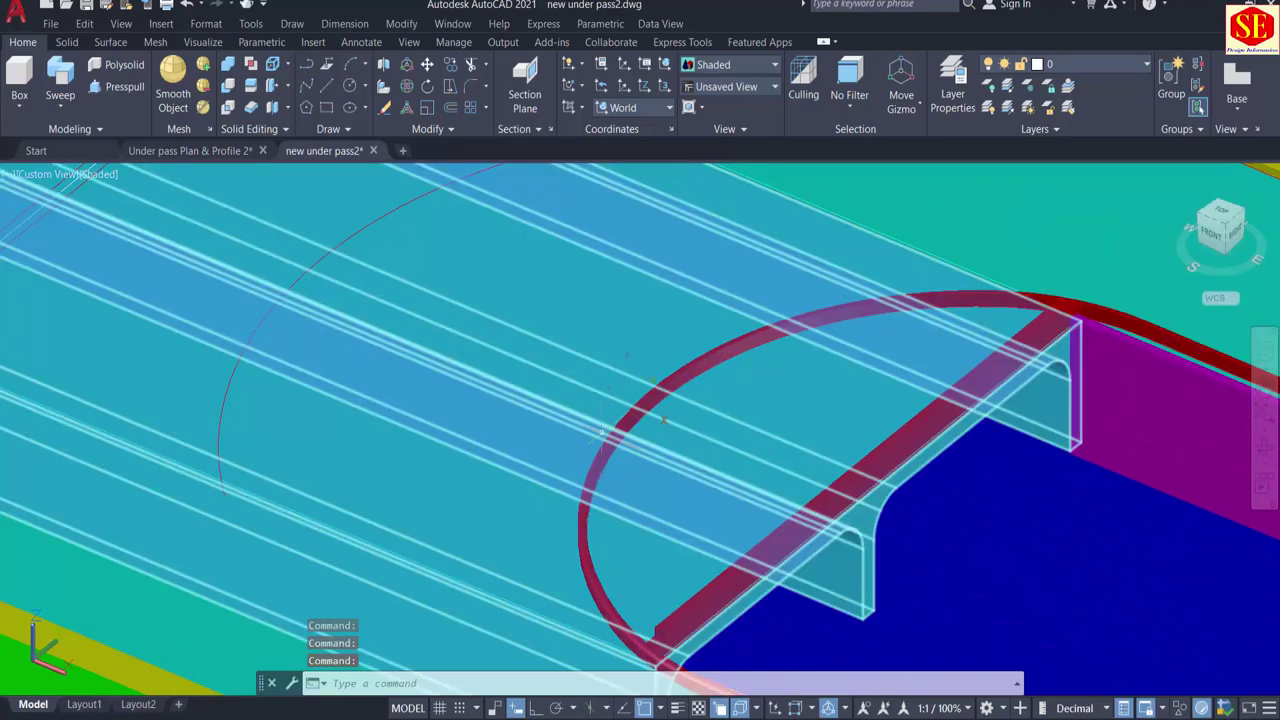
scroll(586, 302, down, 2)
middle_drag(971, 566, 395, 226)
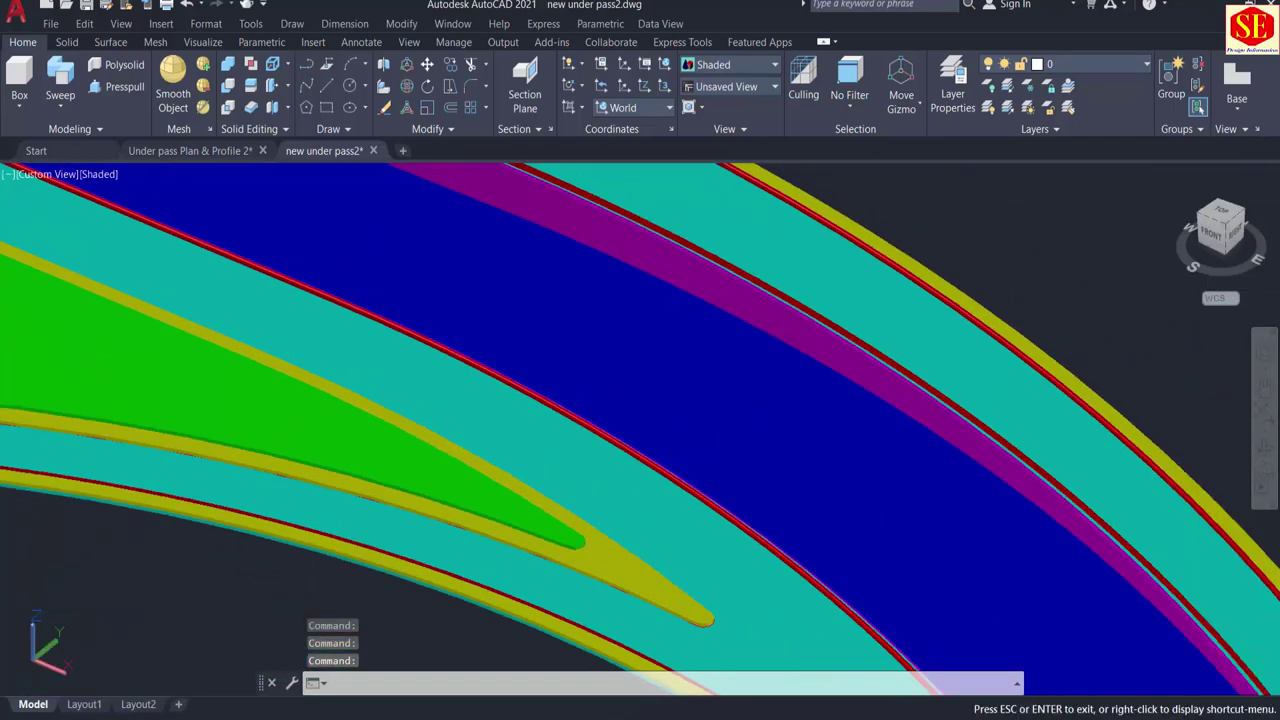
scroll(395, 226, down, 2)
middle_drag(894, 512, 643, 150)
scroll(699, 526, up, 6)
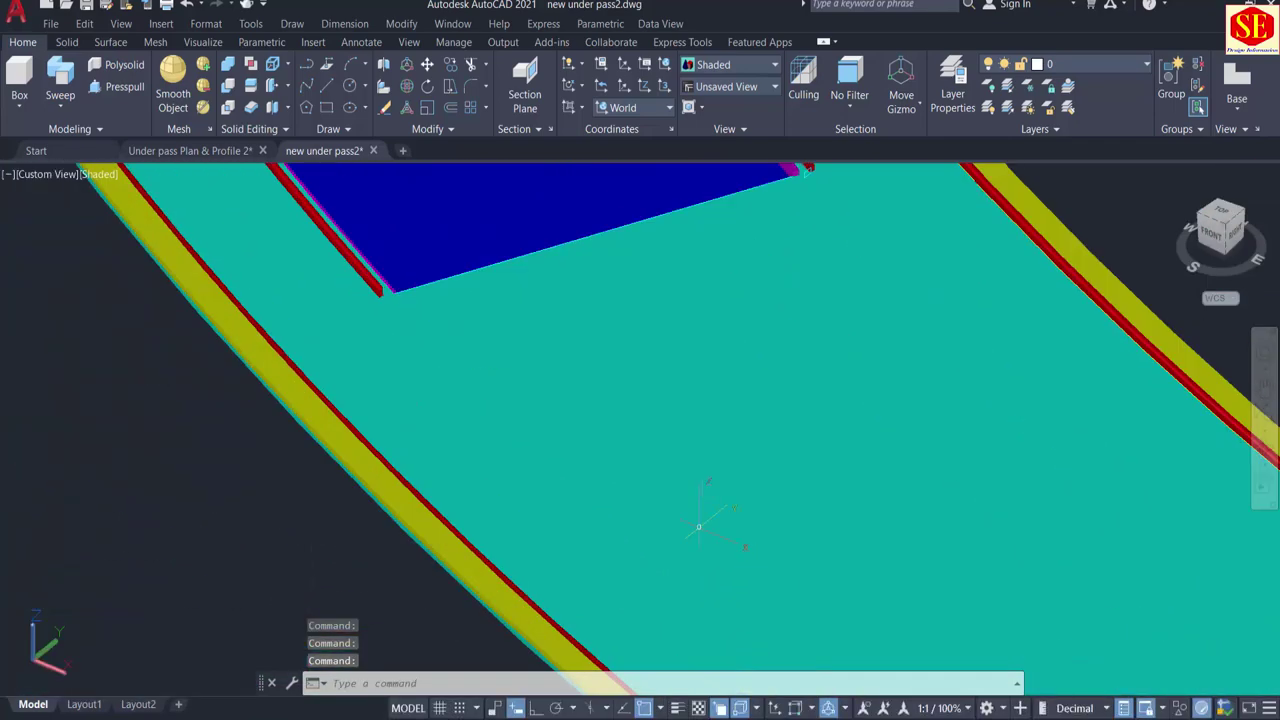
Step: Sweep the cyan strip profile along the red polyline beside the red kerb, basing it on the corner touching the kerb with perpendicular alignment set to No
middle_drag(784, 316, 750, 503)
scroll(729, 340, up, 4)
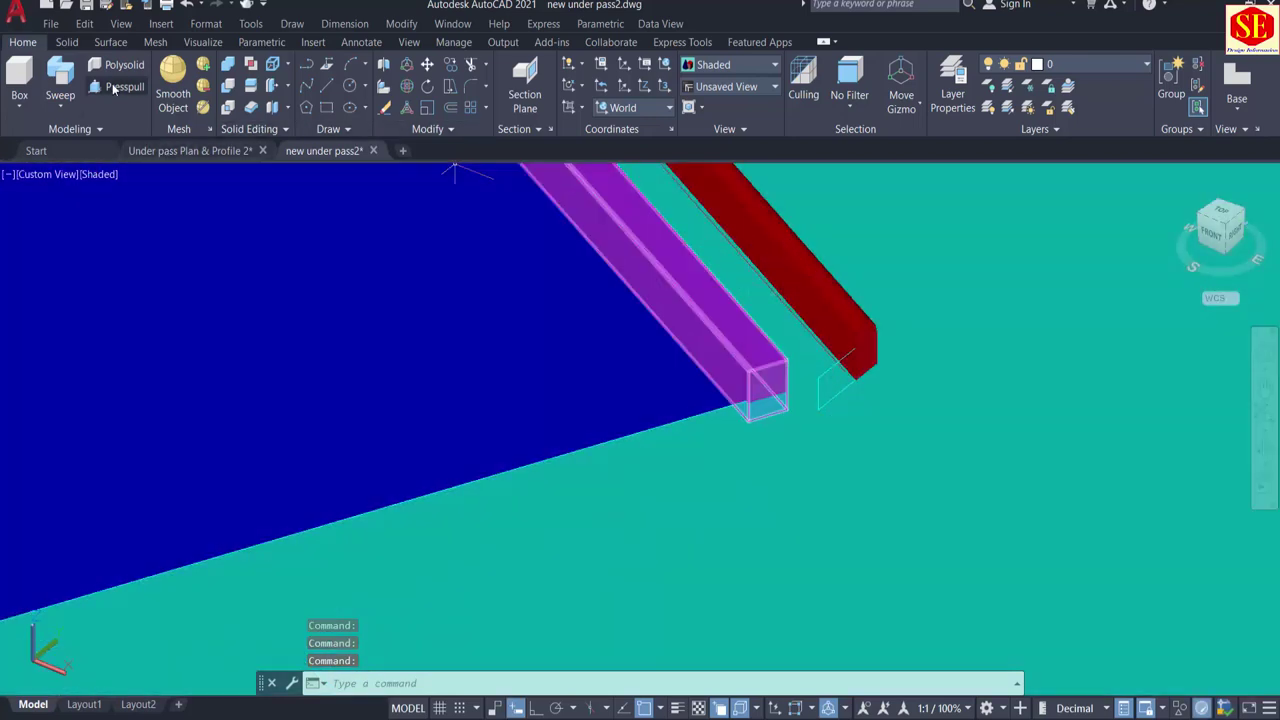
click(64, 78)
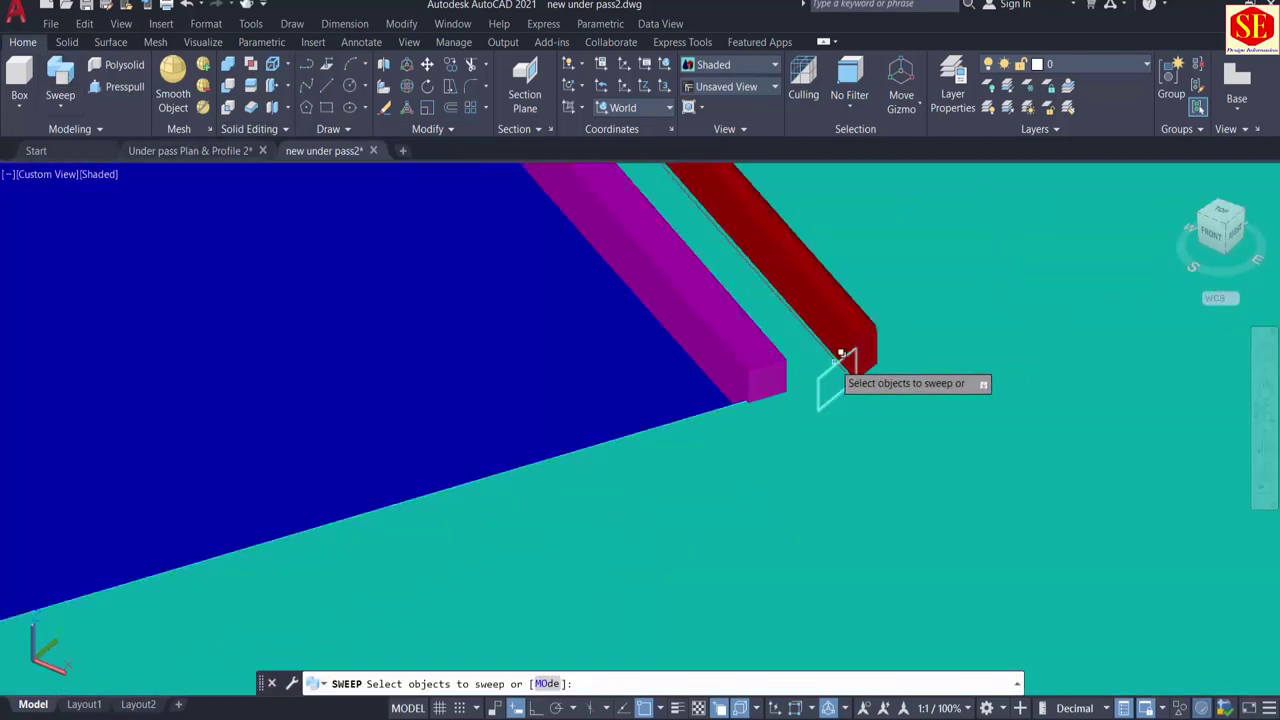
click(841, 354)
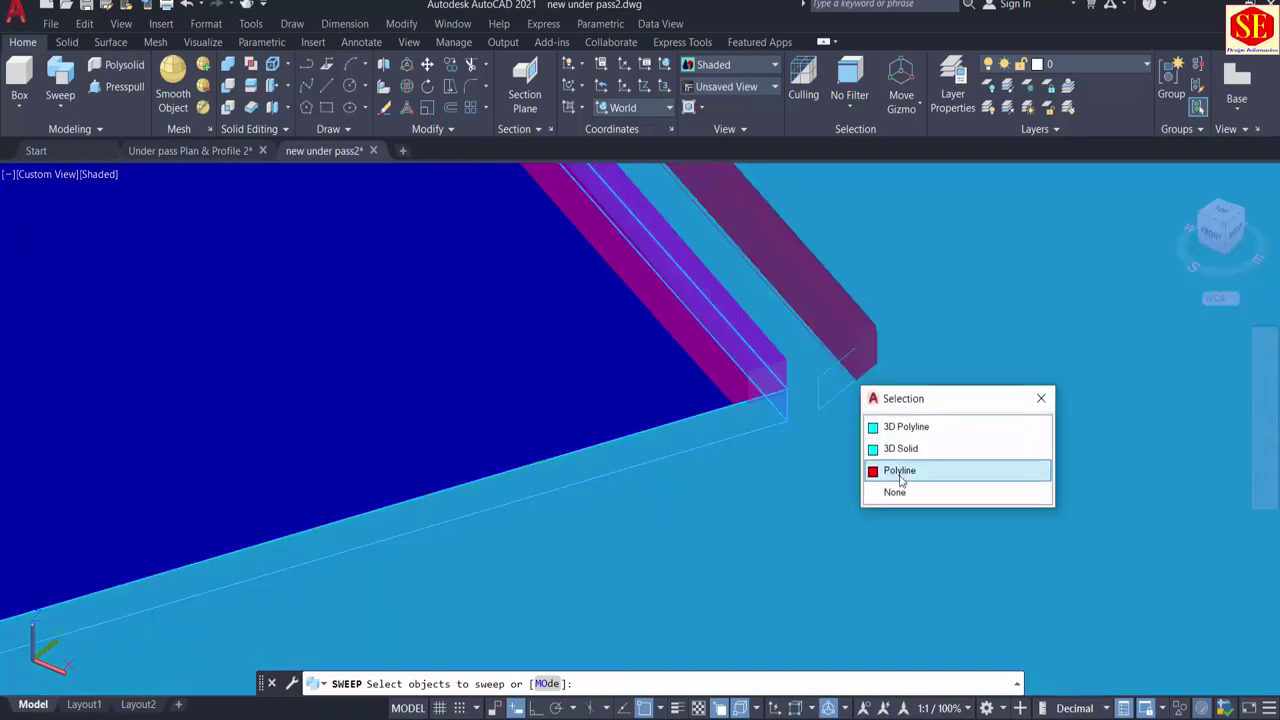
click(902, 468)
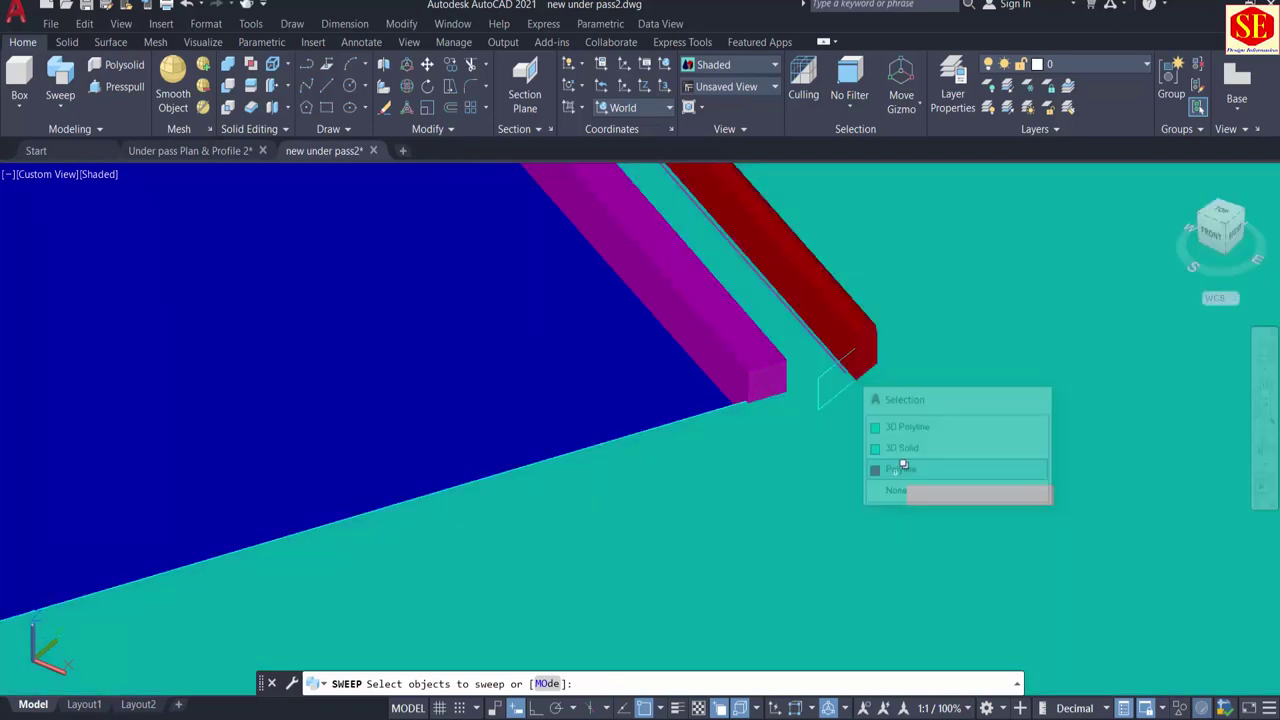
right_click(940, 392)
click(960, 400)
text(b)
key(Return)
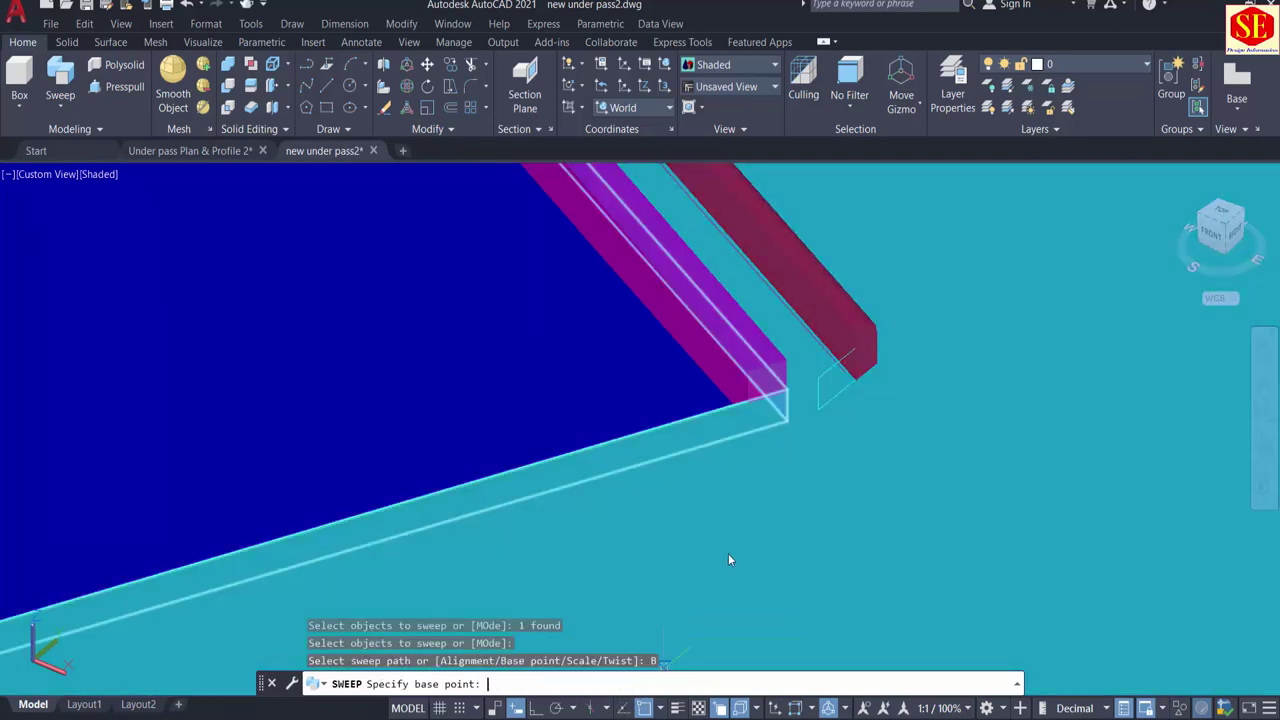
scroll(845, 420, up, 3)
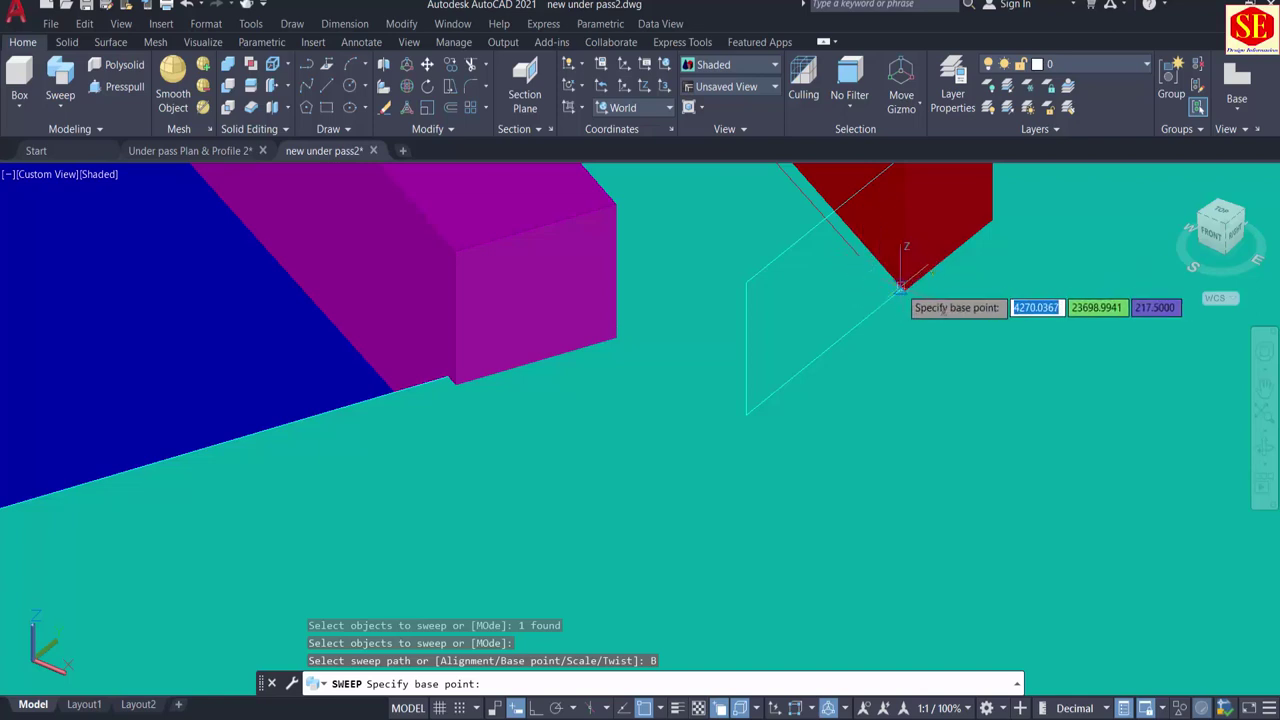
click(904, 282)
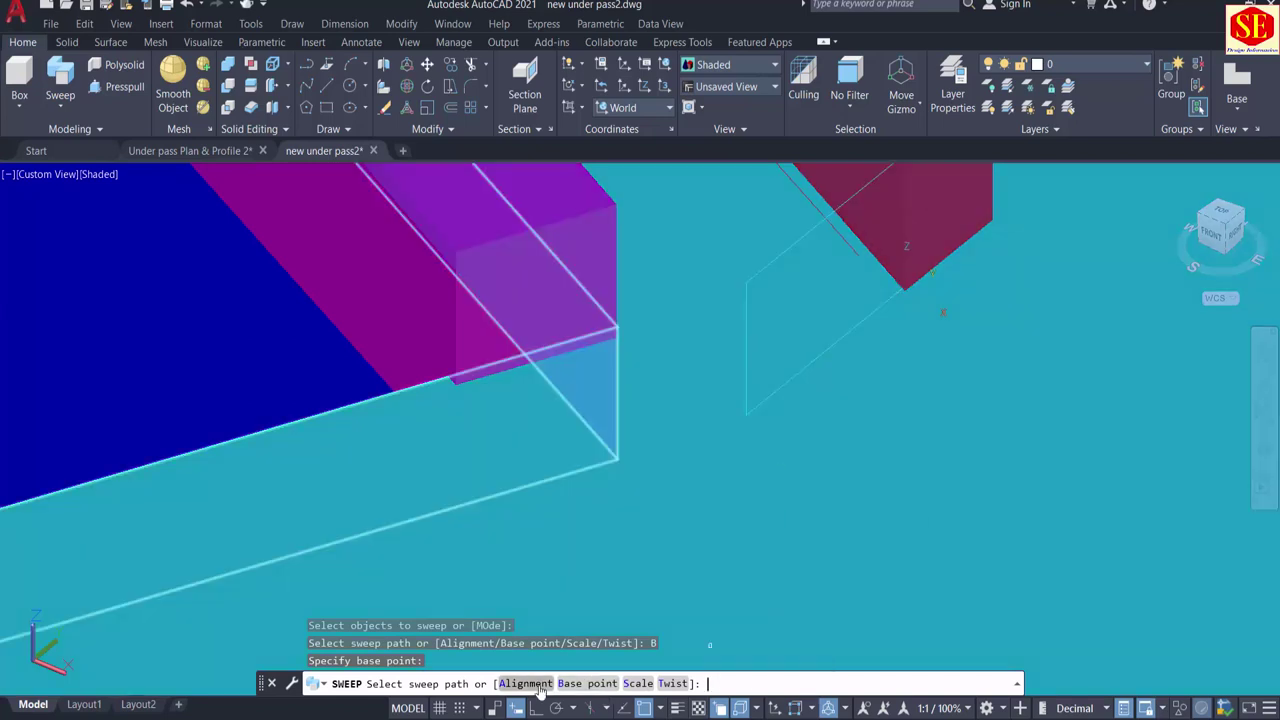
click(526, 684)
click(726, 686)
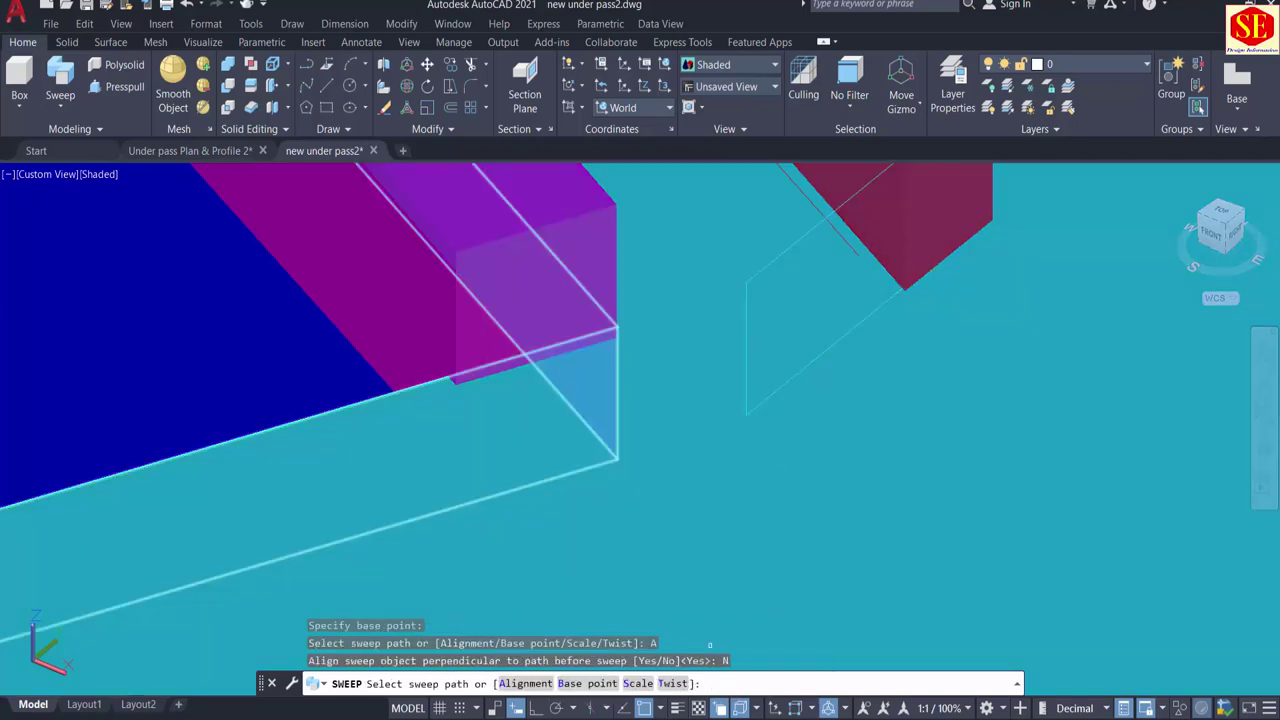
scroll(852, 590, down, 5)
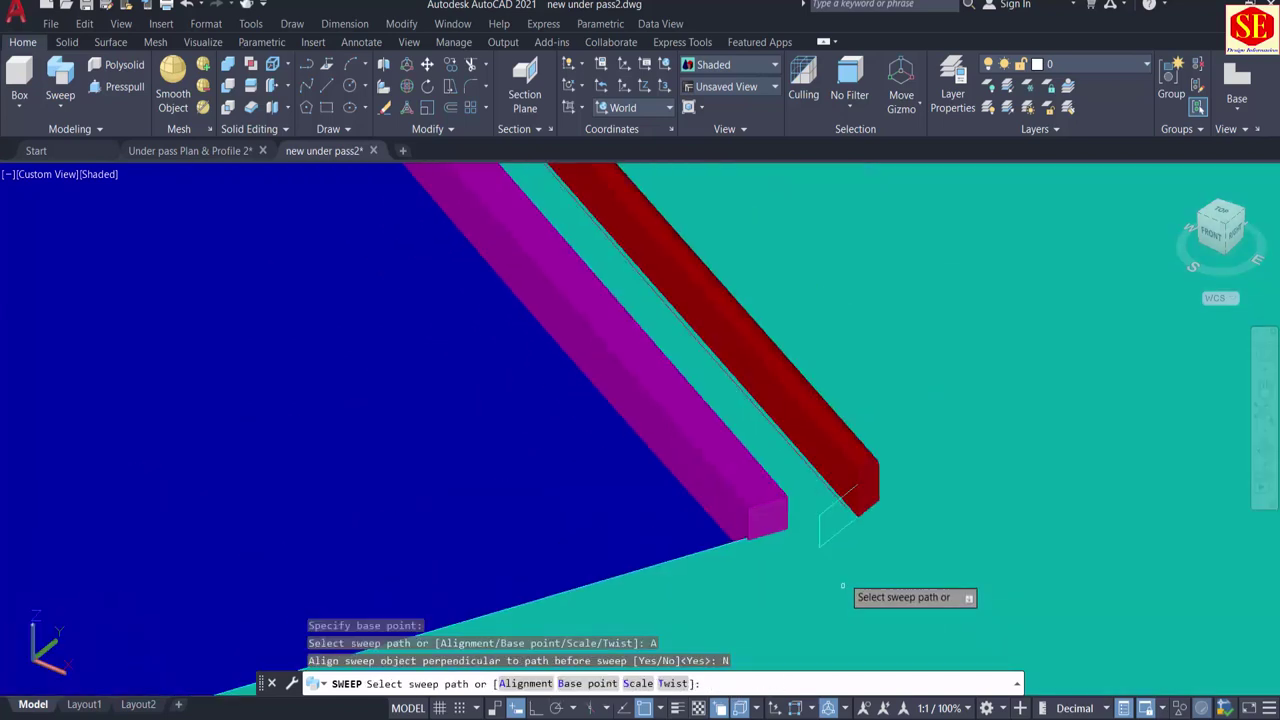
click(757, 388)
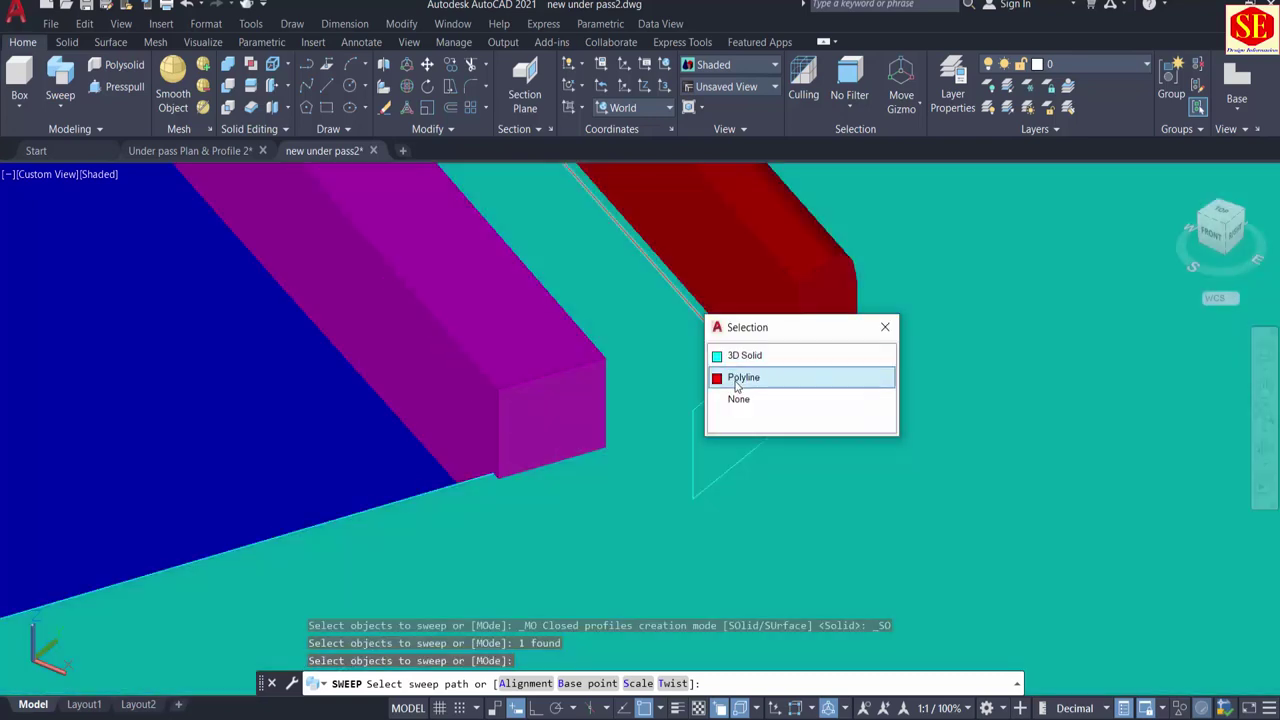
click(740, 375)
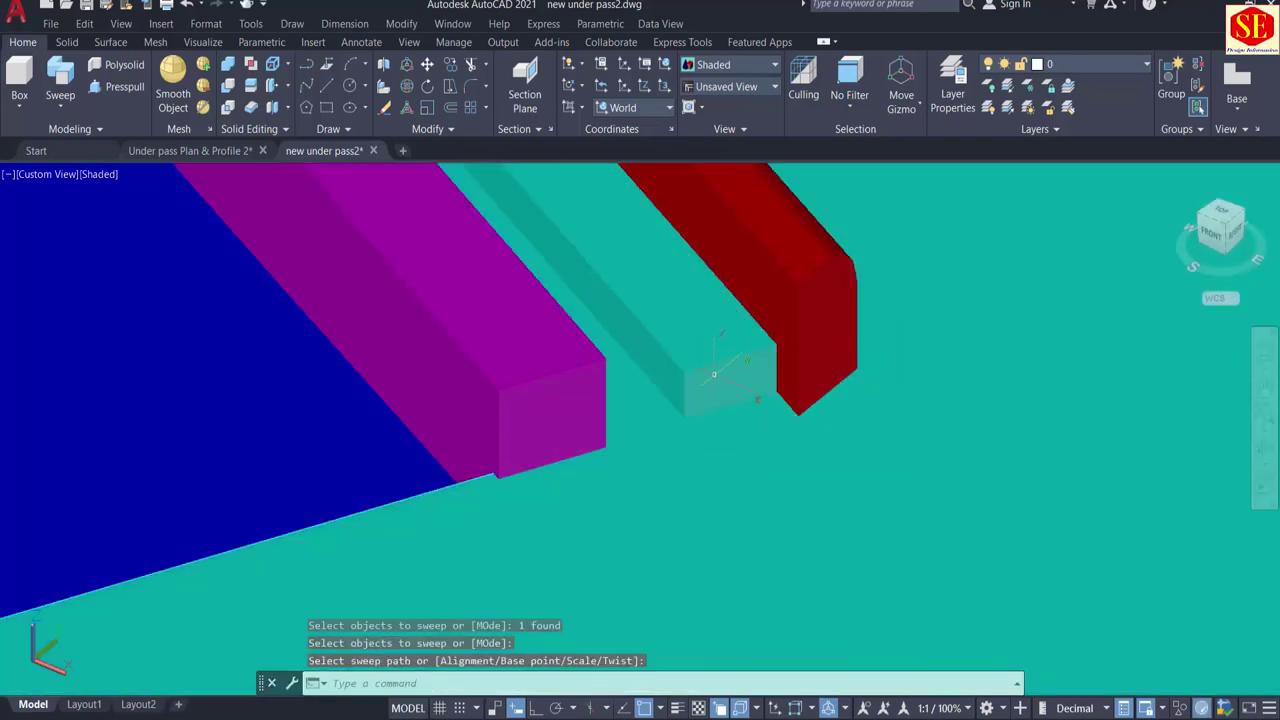
Step: Change the color of the newly swept strip solid between the wall and the red kerb to Green
click(714, 374)
click(885, 276)
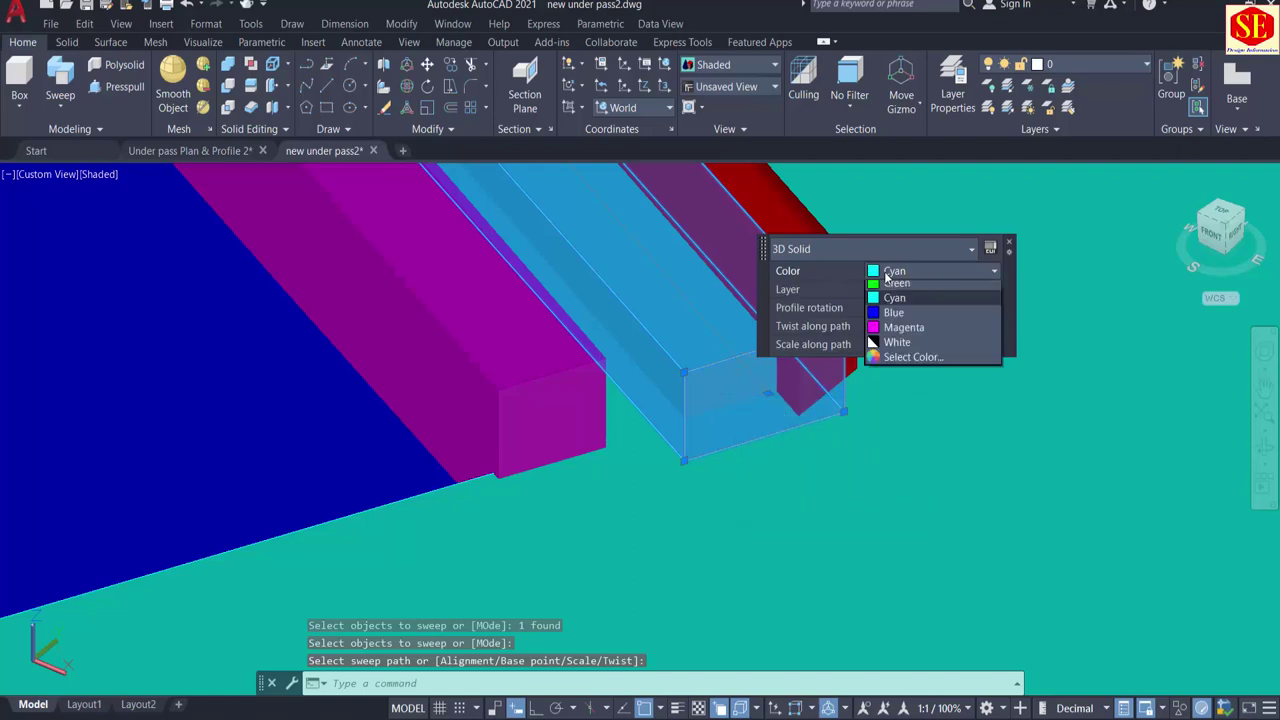
click(888, 346)
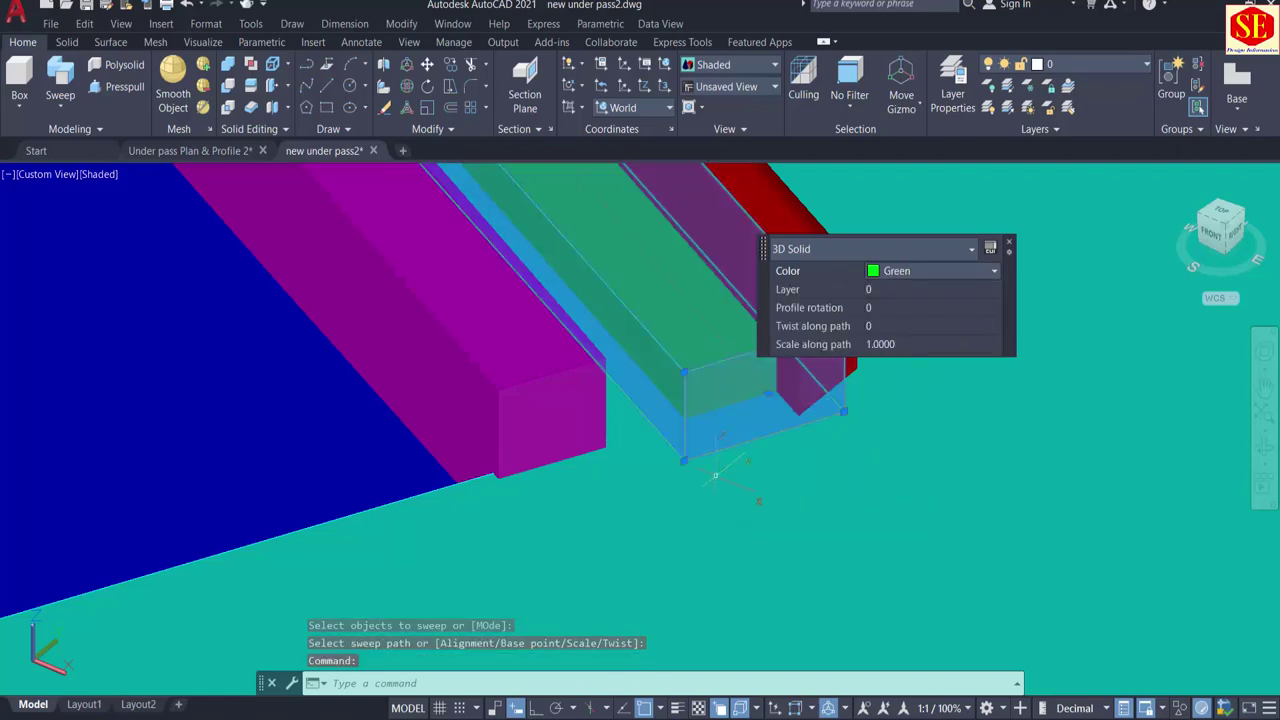
key(Escape)
Step: Inspect the green strips and red kerbs on both sides of the ramp, from its end up to the tunnel entrance
scroll(715, 475, down, 10)
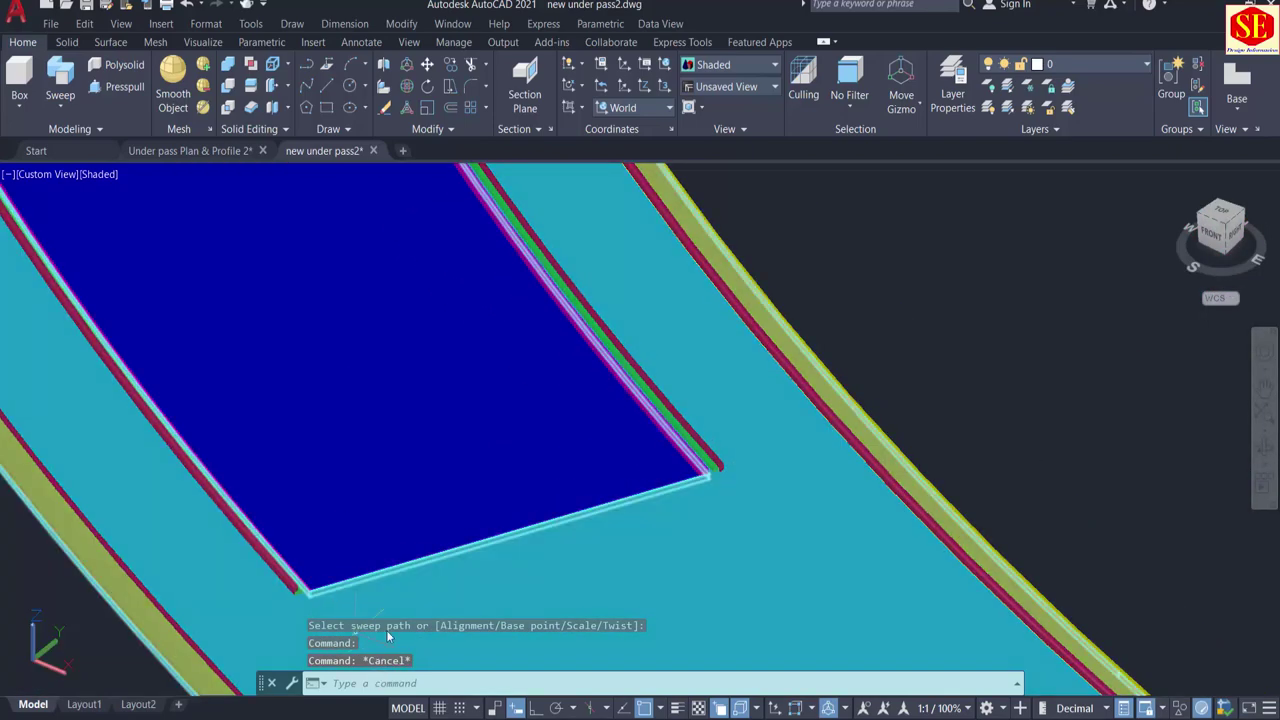
scroll(350, 568, up, 6)
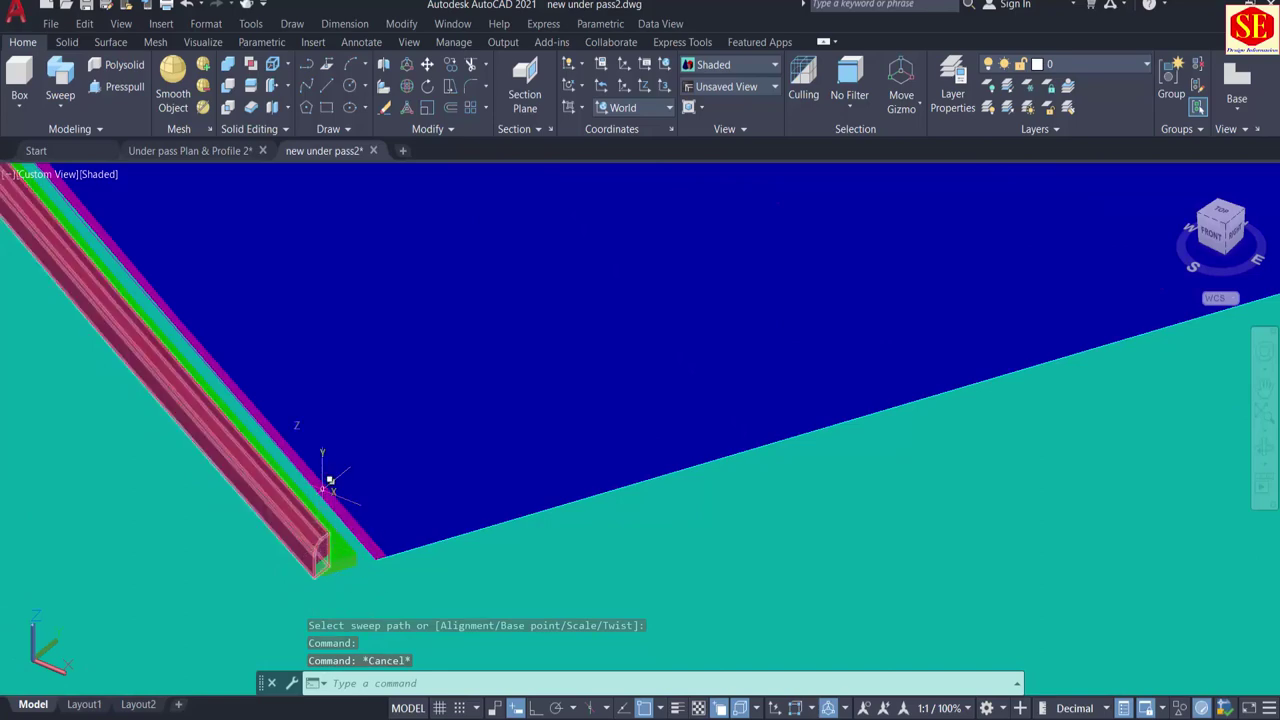
scroll(325, 500, down, 5)
middle_drag(338, 369, 590, 690)
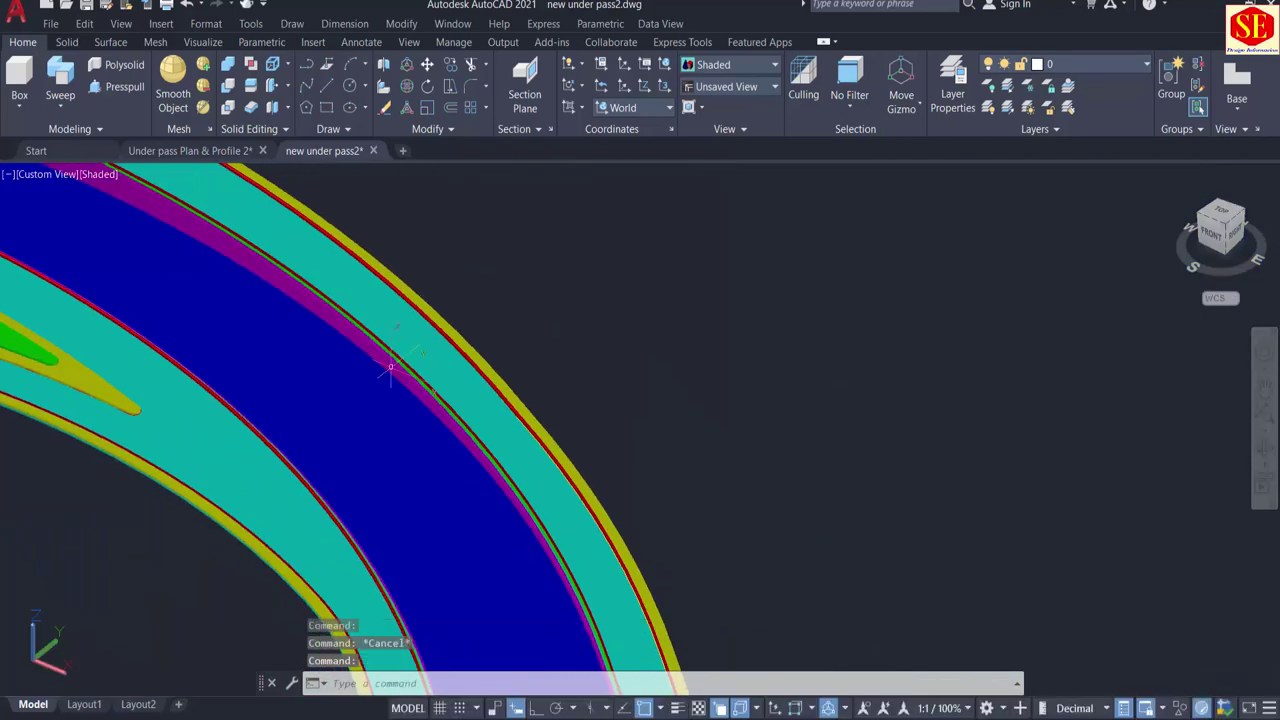
middle_drag(391, 366, 1080, 620)
scroll(260, 301, up, 5)
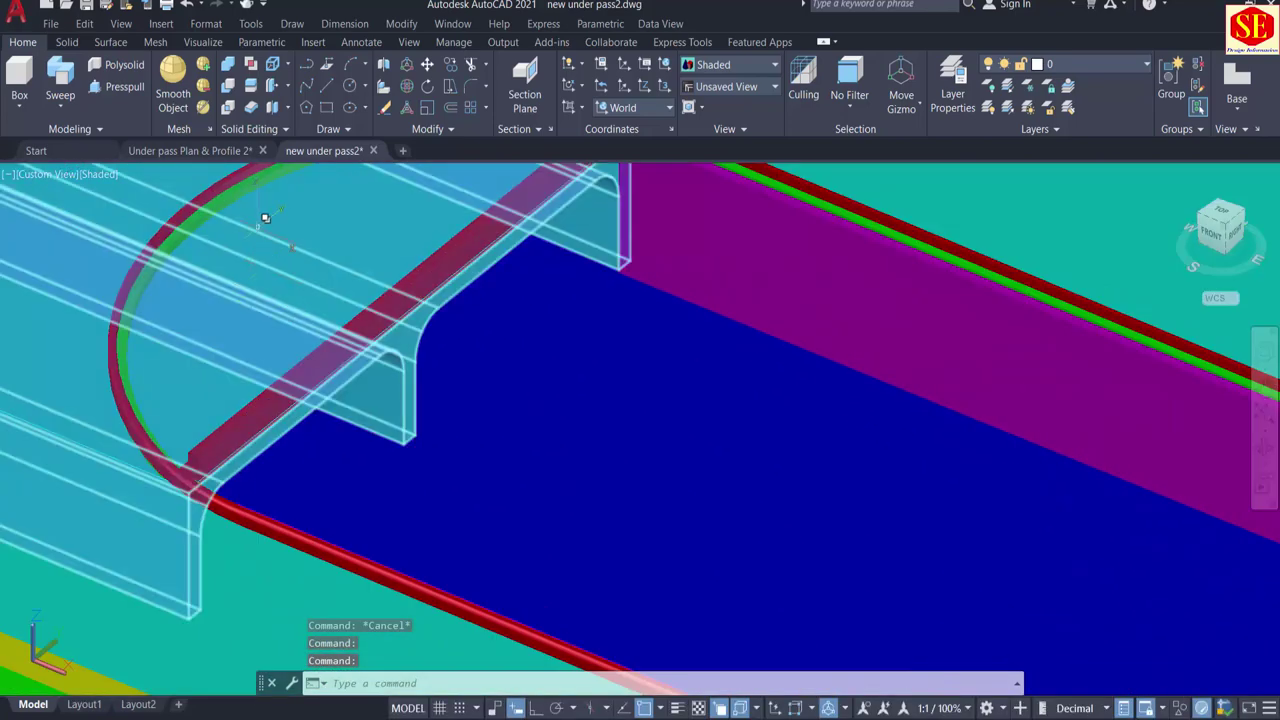
scroll(175, 367, down, 3)
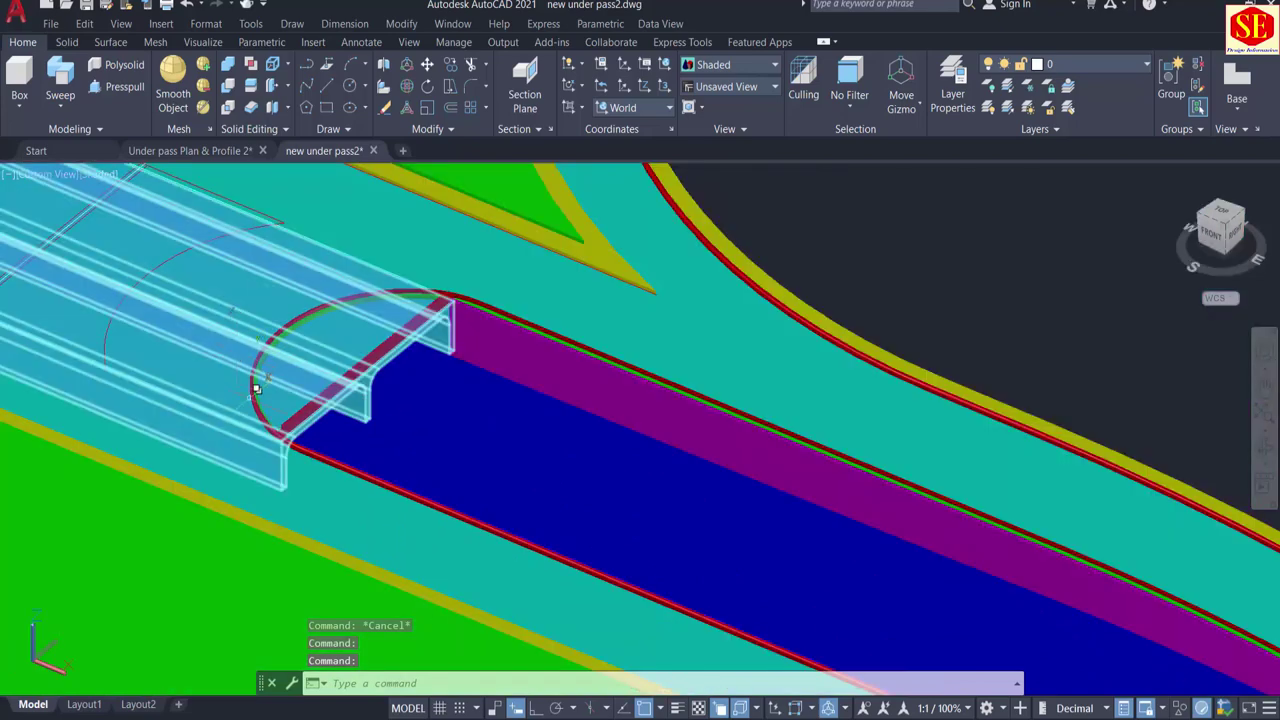
scroll(306, 321, down, 5)
middle_drag(306, 321, 824, 486)
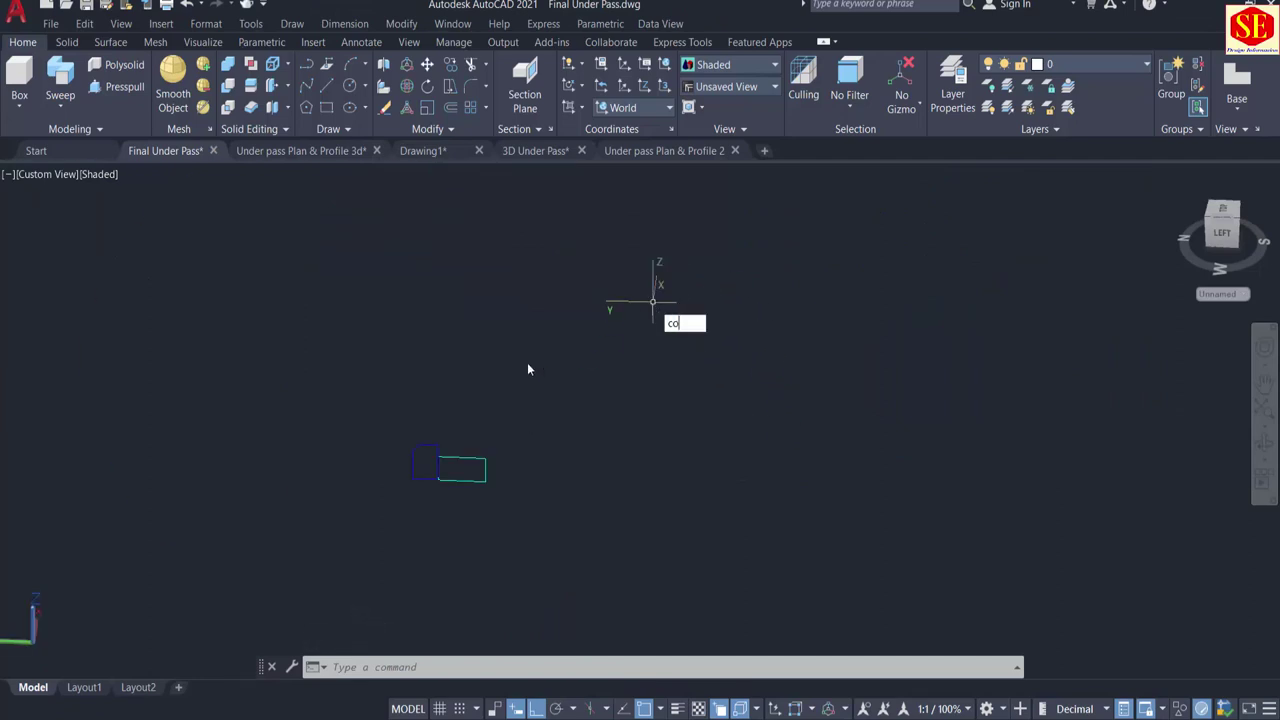
Step: Copy the blue kerb and cyan strip profiles from the kerb's lower outer corner to the end of the red path line at the ramp's end
key(Return)
click(550, 402)
click(364, 504)
key(Return)
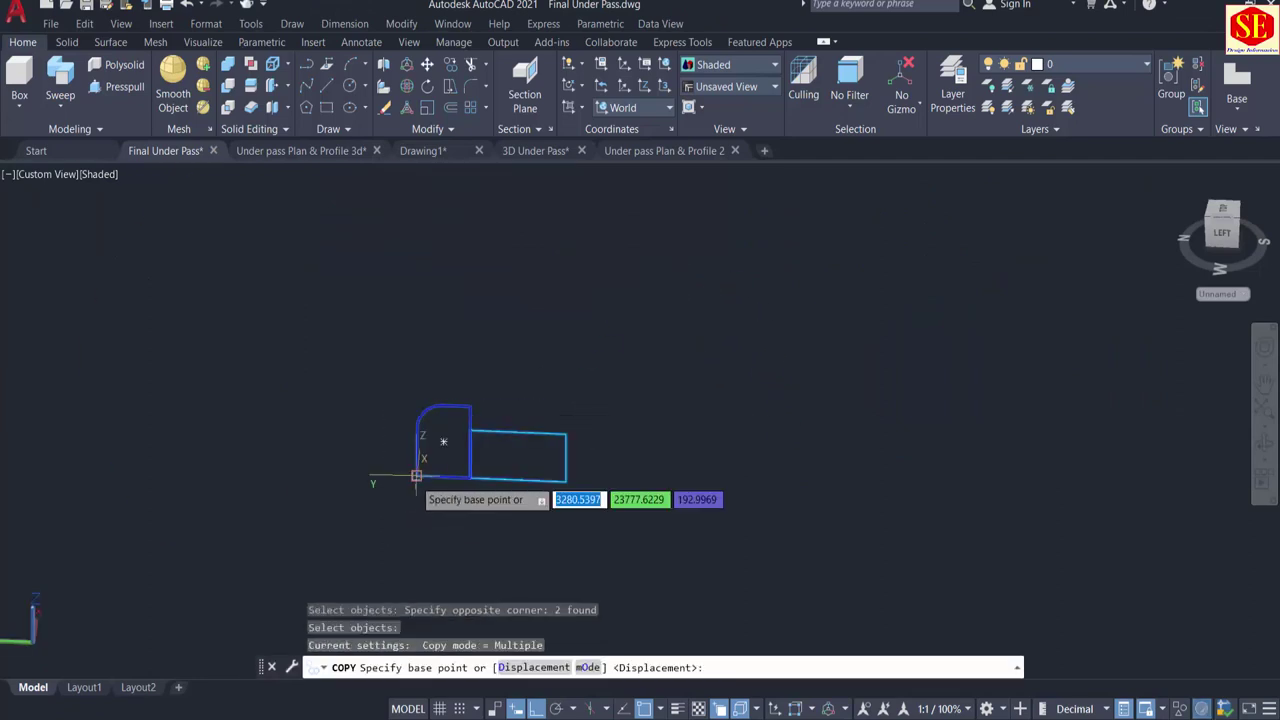
click(416, 475)
scroll(849, 432, down, 8)
scroll(577, 418, up, 2)
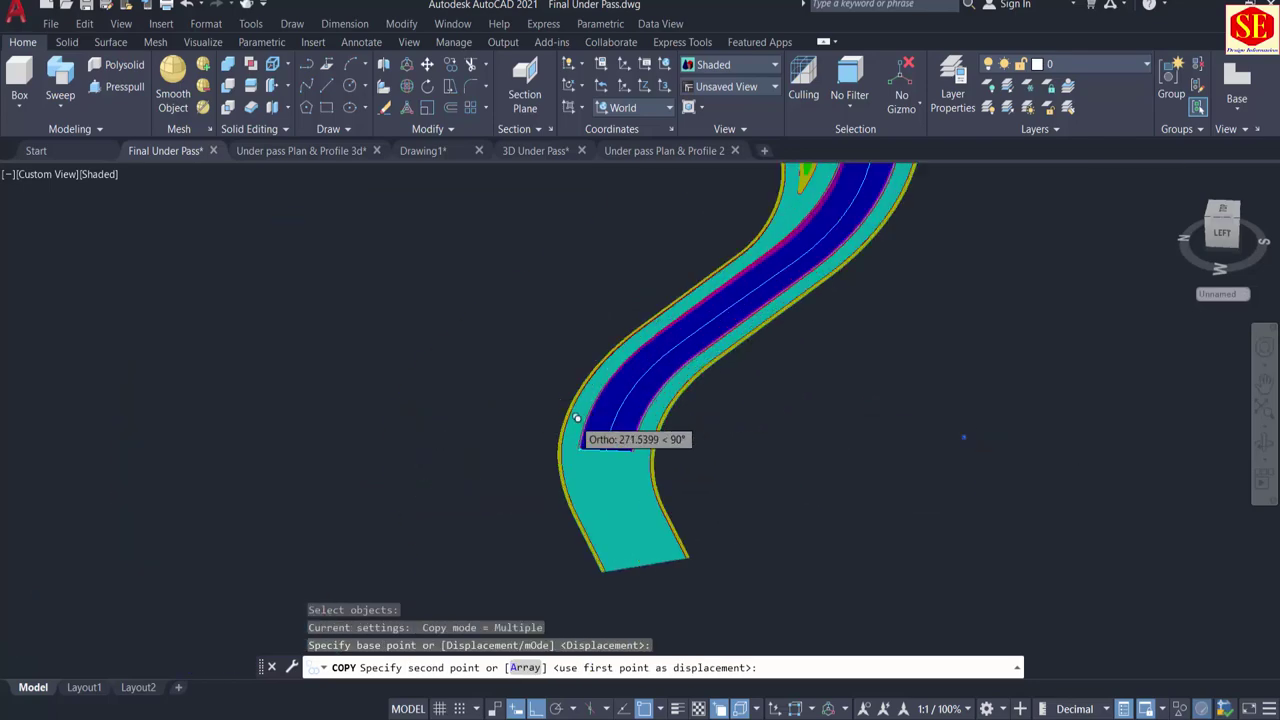
scroll(577, 418, up, 6)
scroll(679, 563, up, 3)
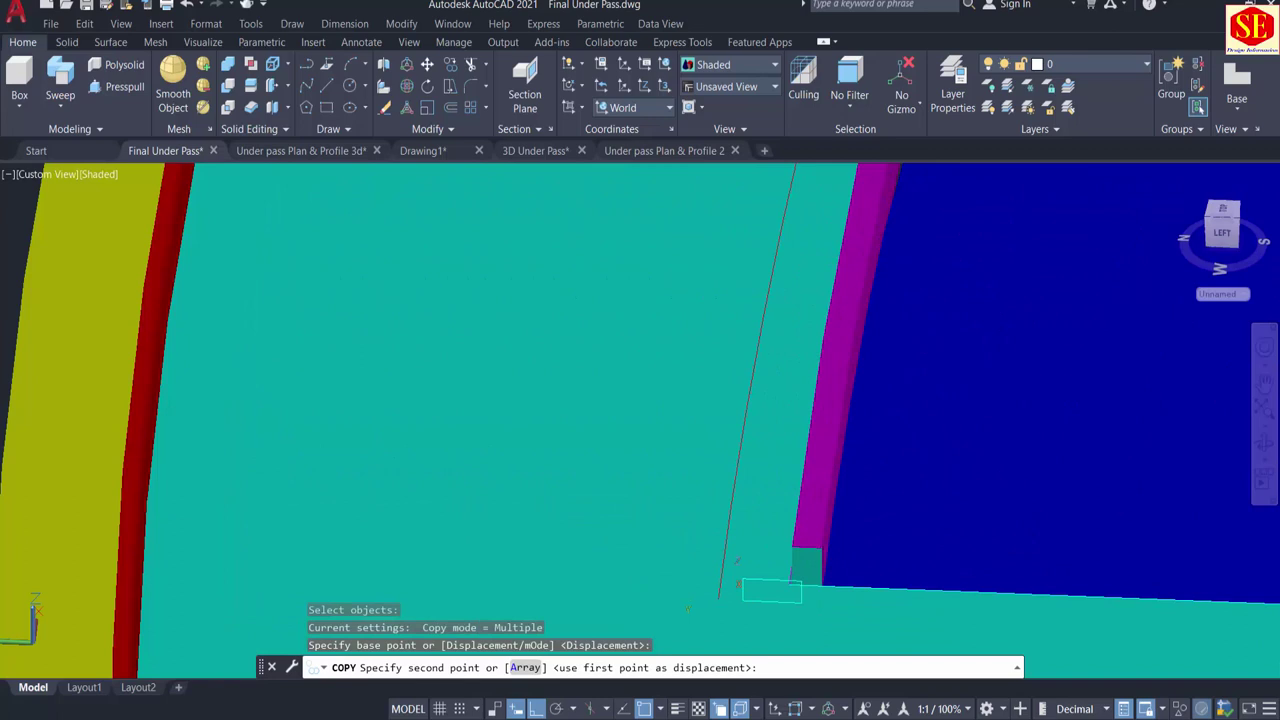
scroll(751, 423, up, 1)
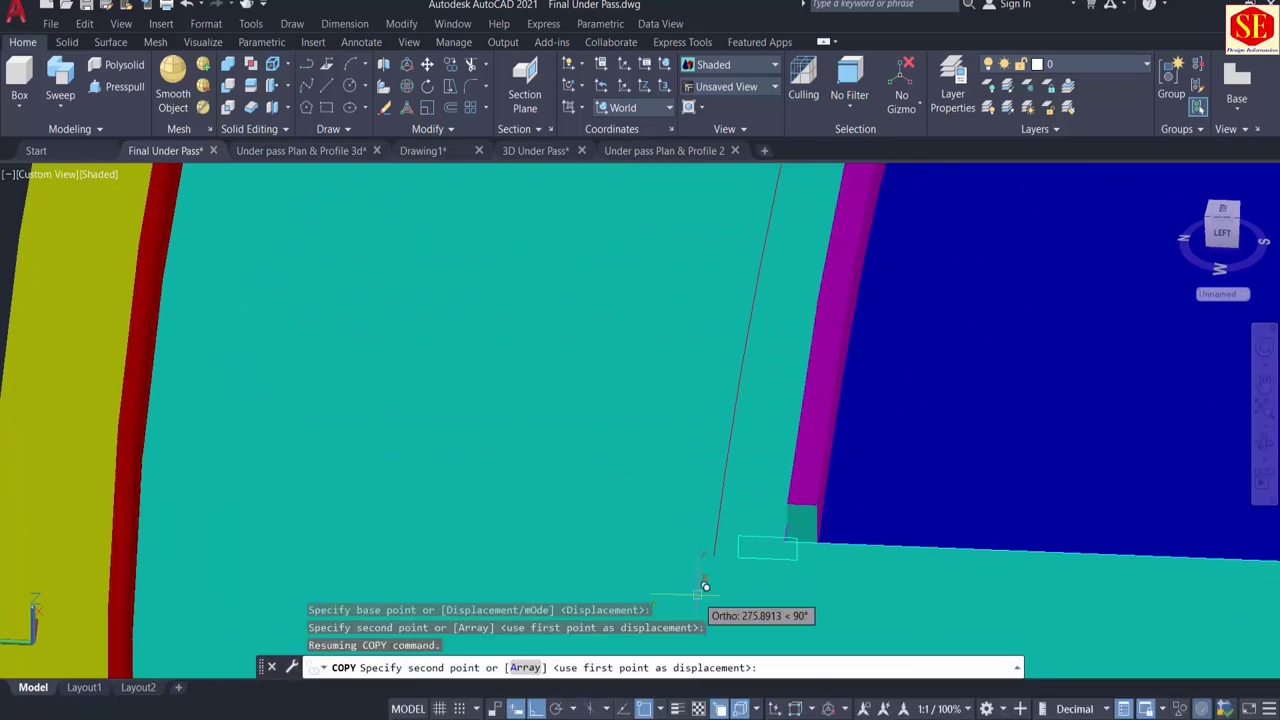
scroll(716, 575, up, 3)
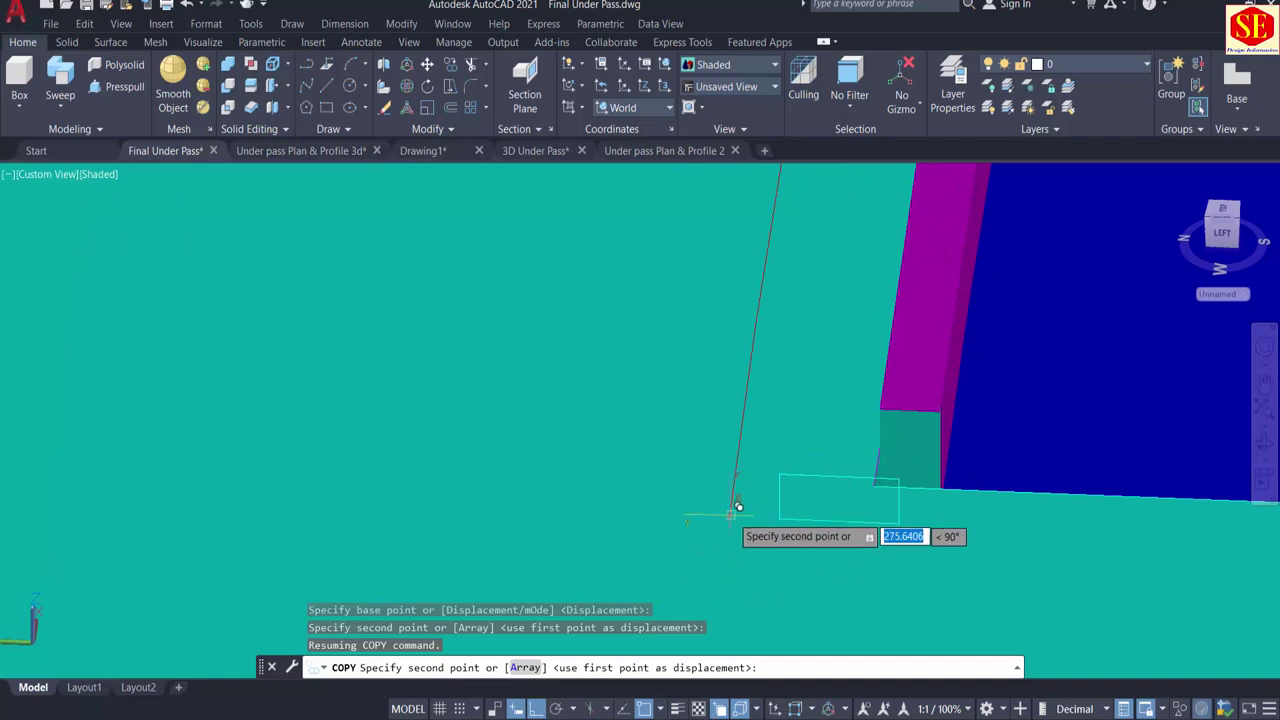
click(740, 505)
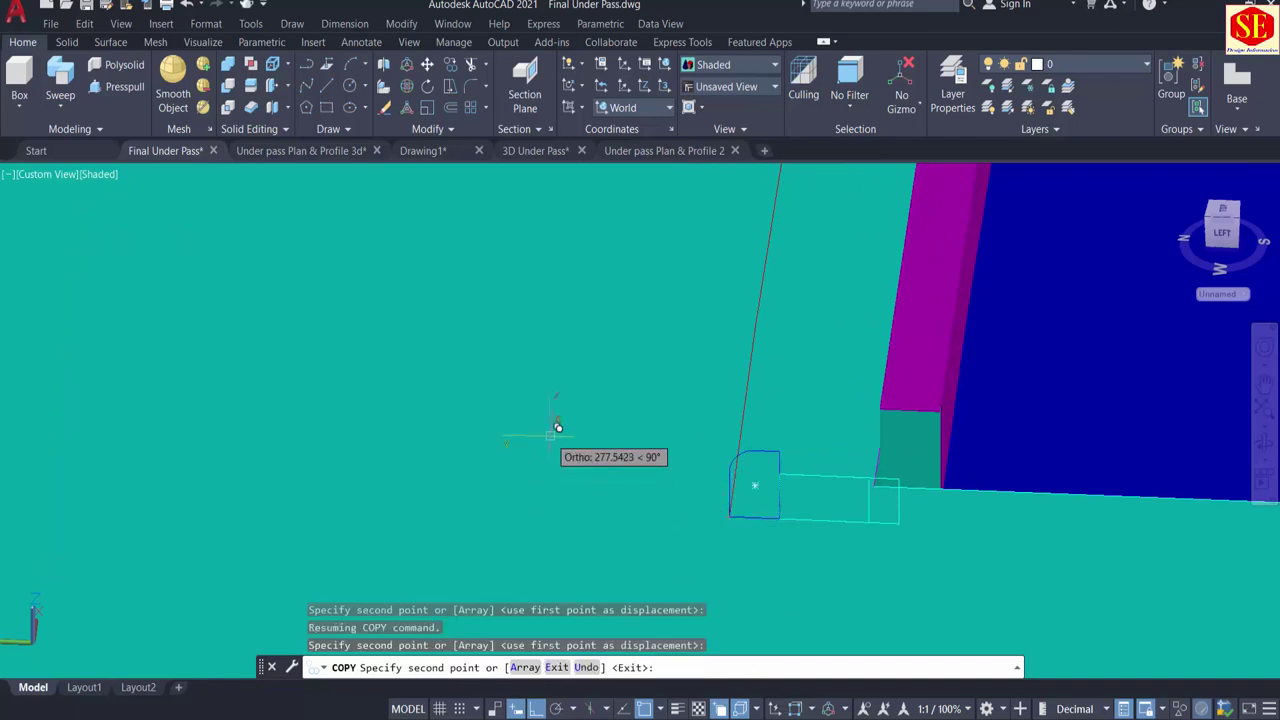
key(Escape)
key(Escape)
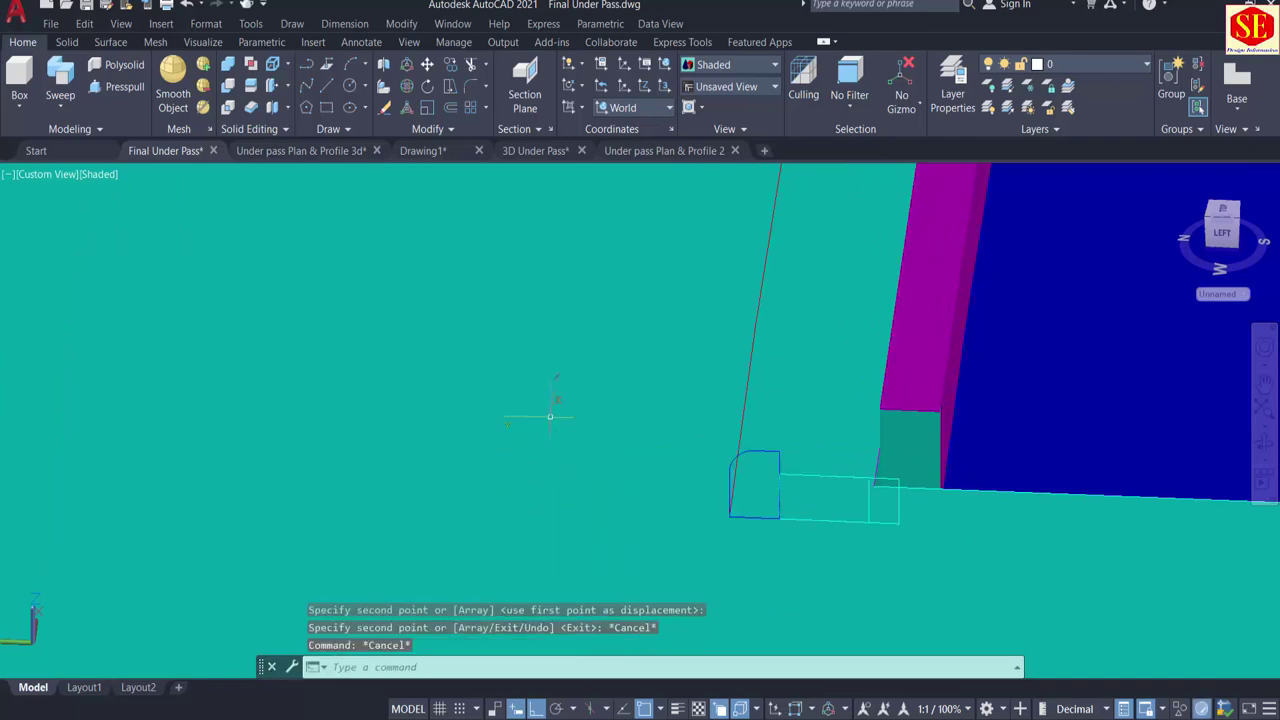
Step: Offset the red path polyline by 0.5 toward the ramp wall
text(o)
key(Return)
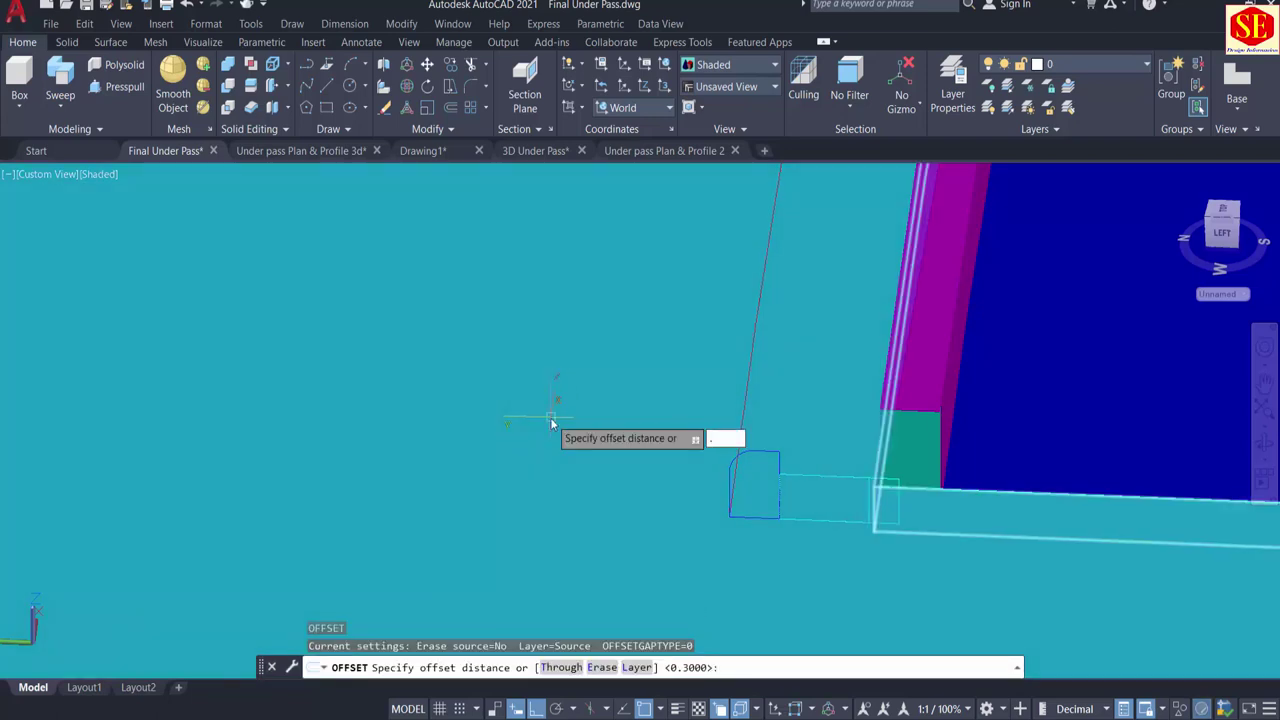
text(.5)
key(Return)
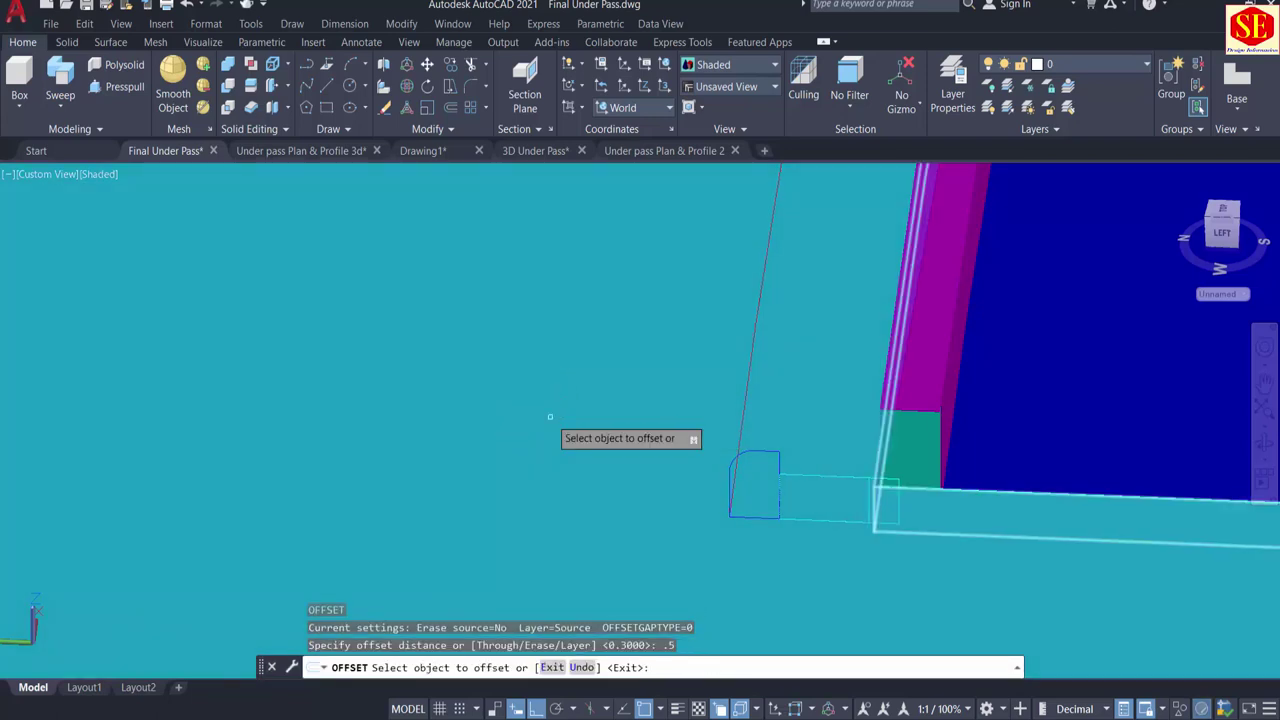
click(753, 352)
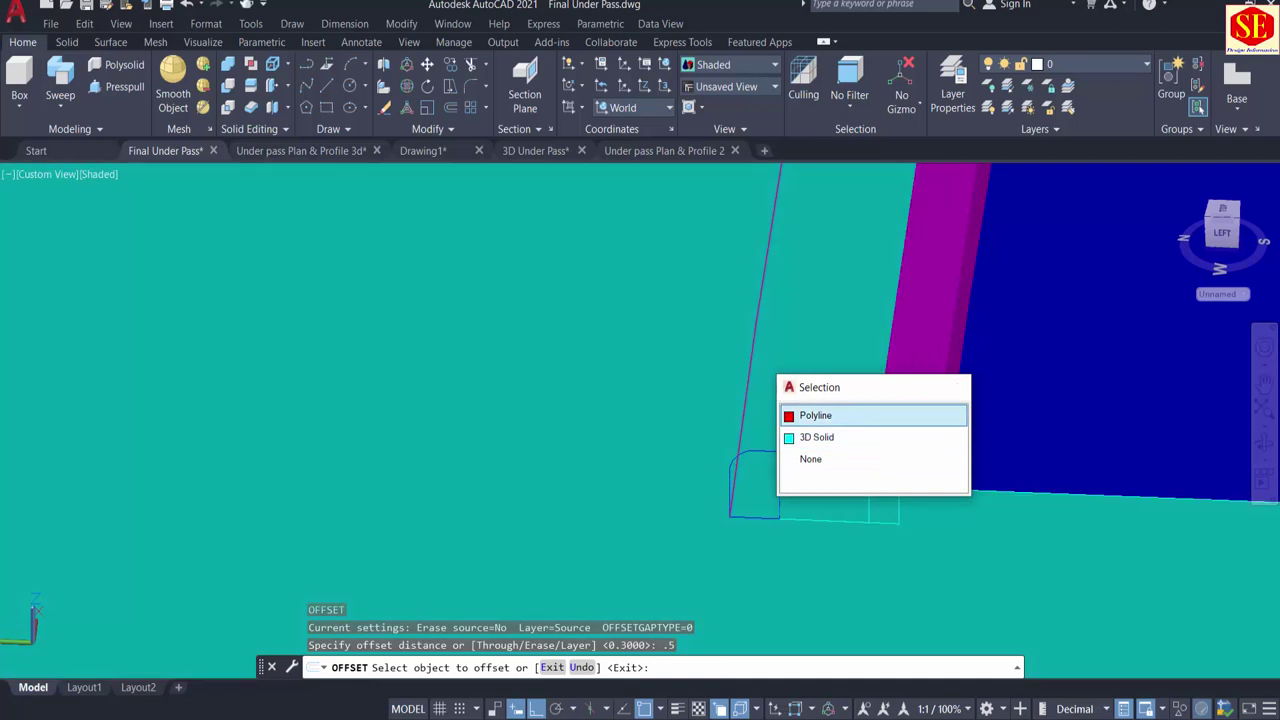
click(855, 416)
click(941, 418)
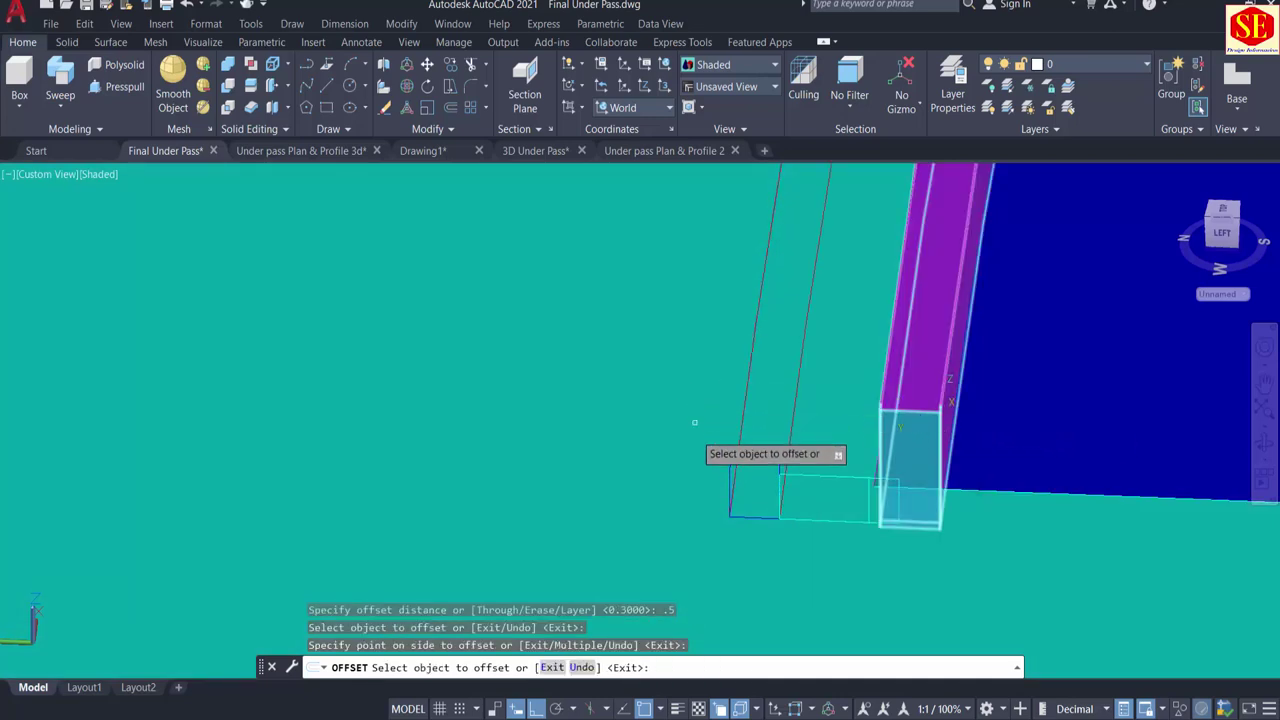
key(Escape)
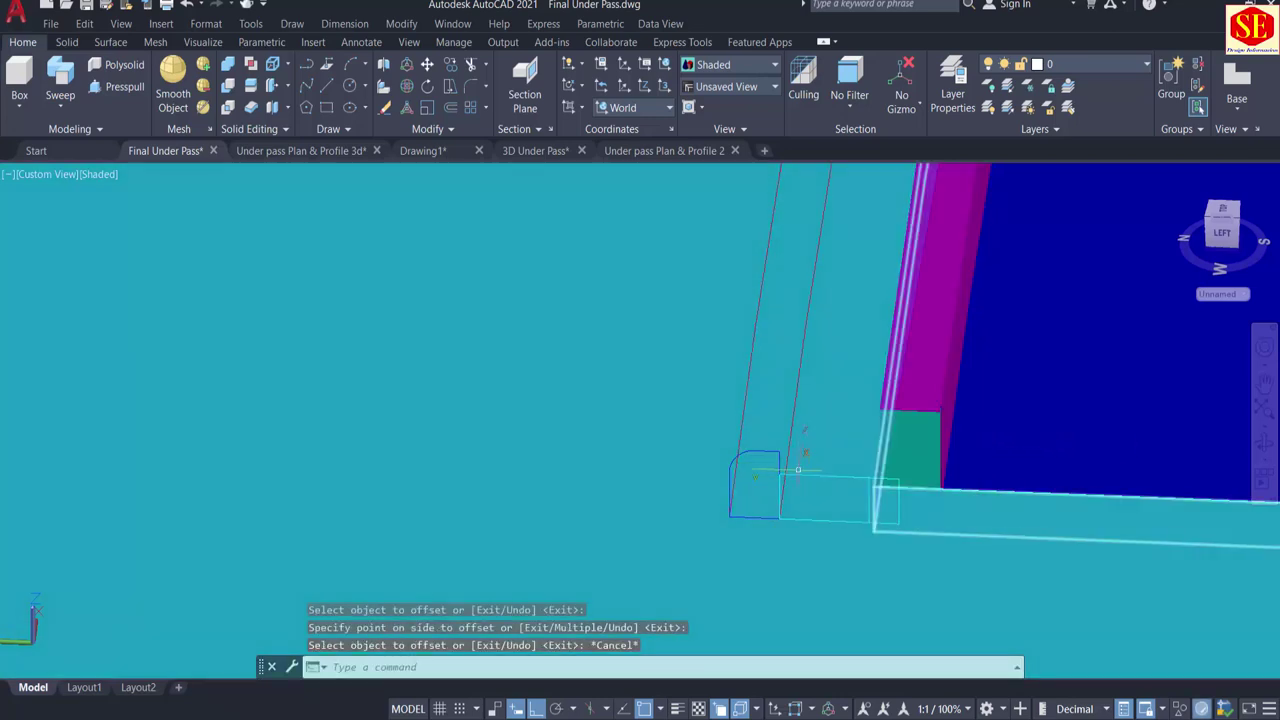
Step: Sweep the blue kerb profile along the outer red path from its lower outer corner, without aligning it perpendicular to the path
click(60, 75)
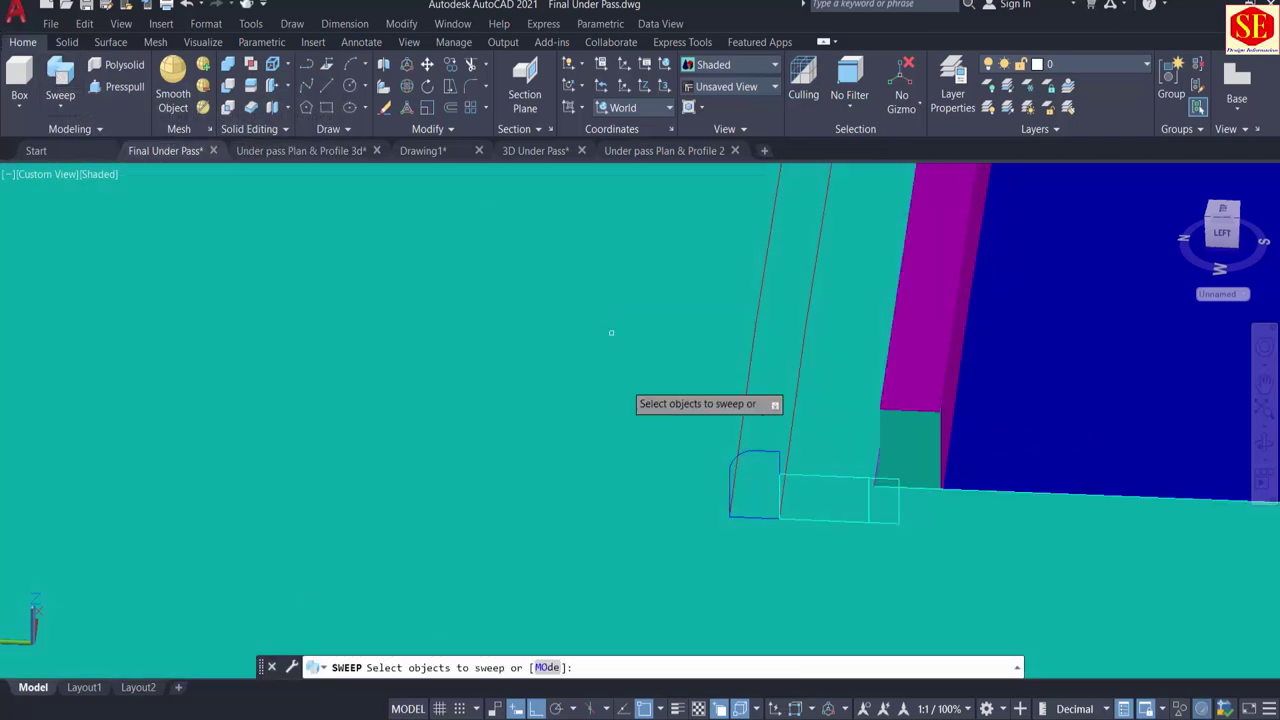
click(765, 451)
click(820, 514)
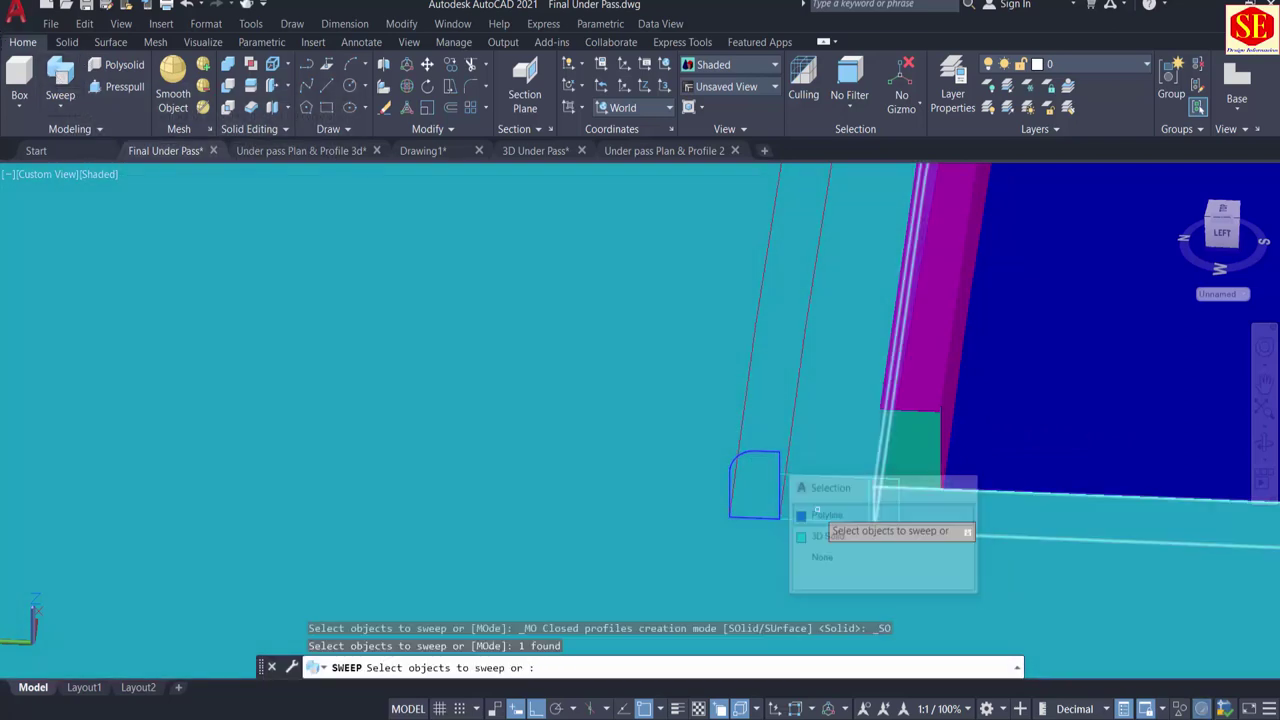
right_click(634, 443)
click(645, 447)
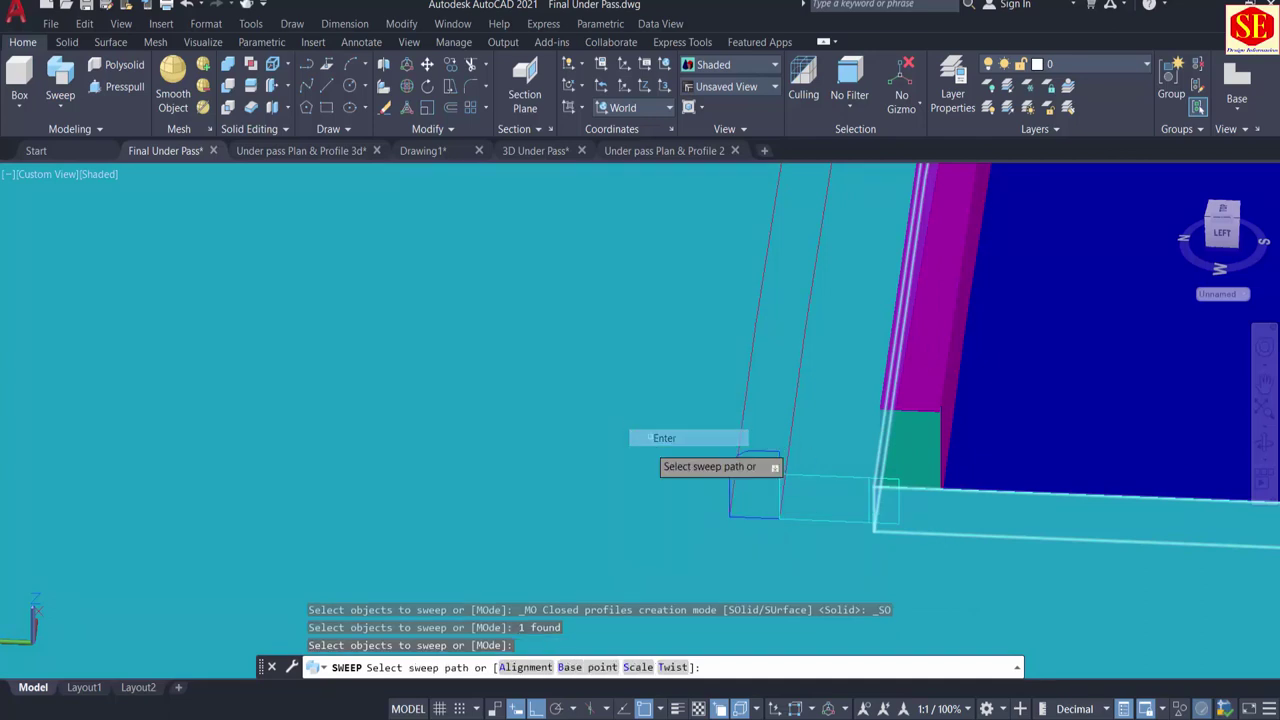
click(603, 669)
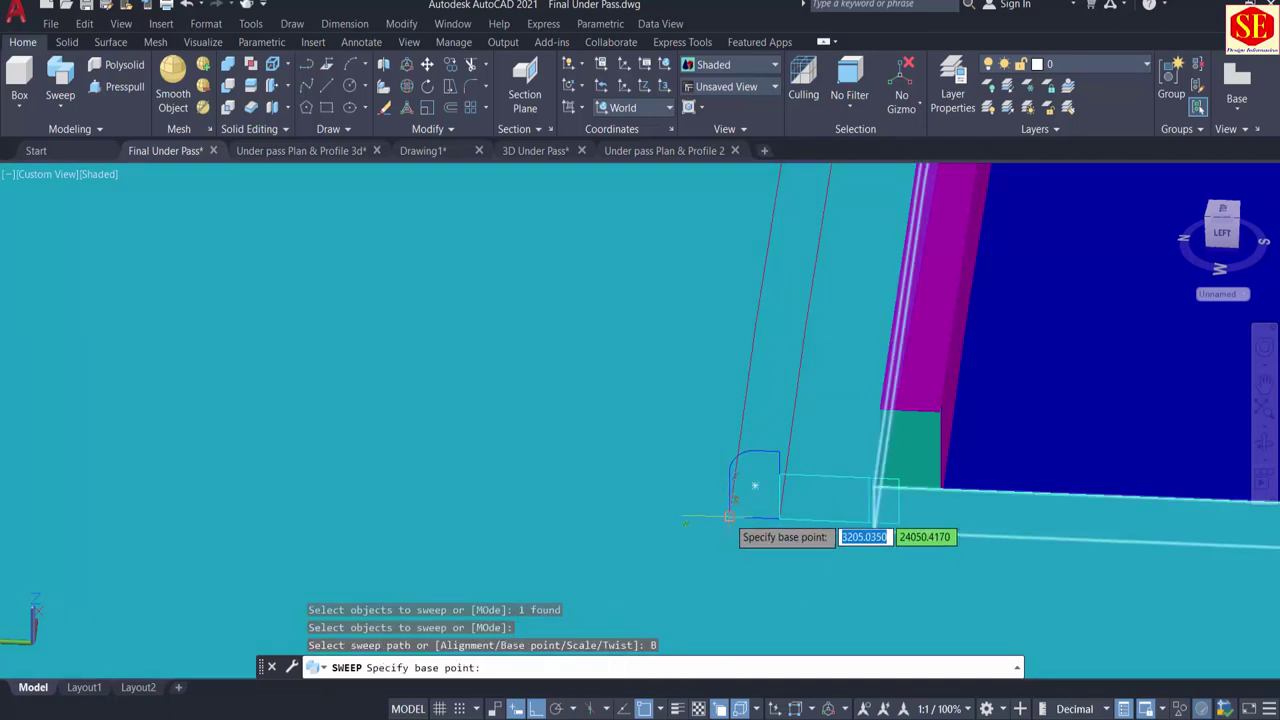
click(728, 516)
click(502, 666)
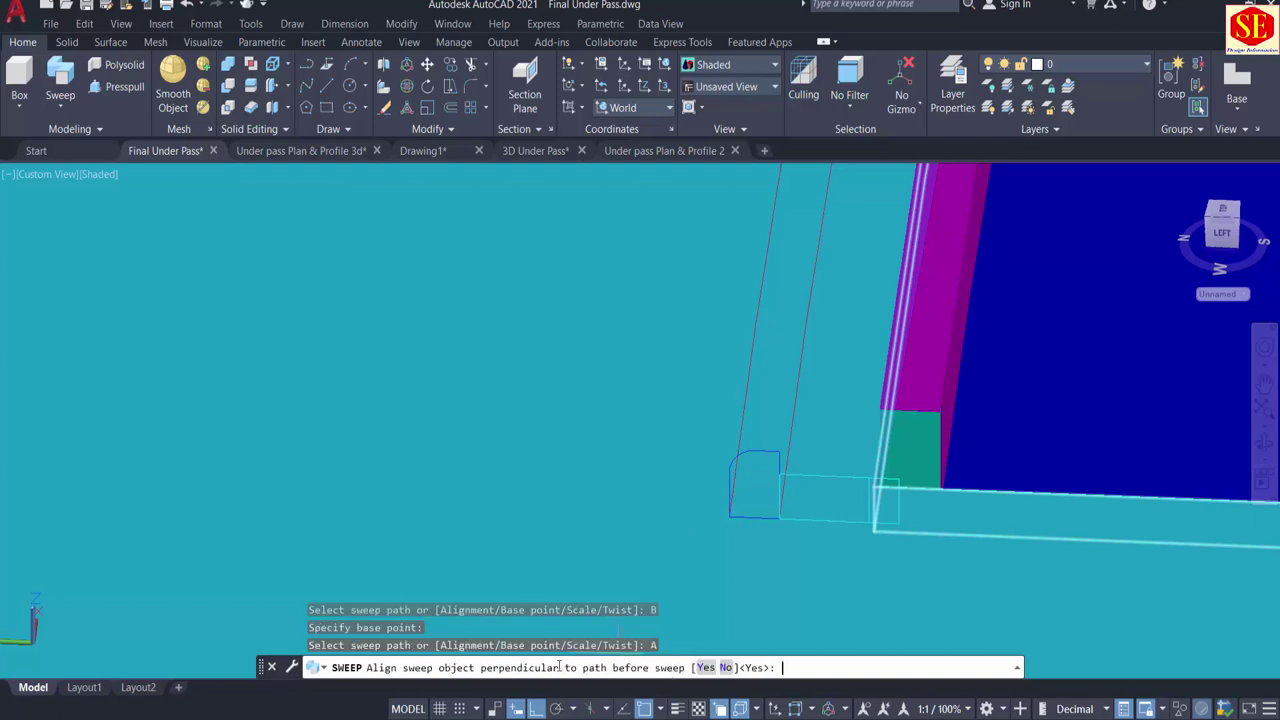
click(726, 667)
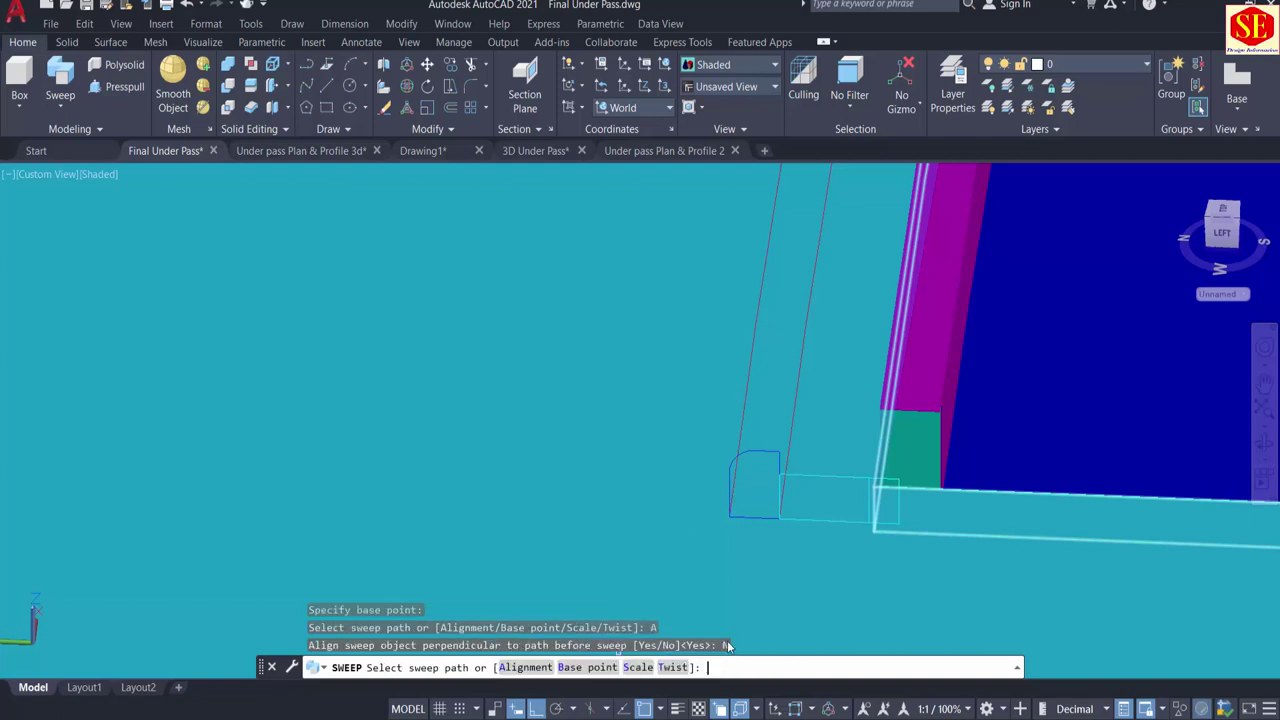
click(743, 405)
click(815, 471)
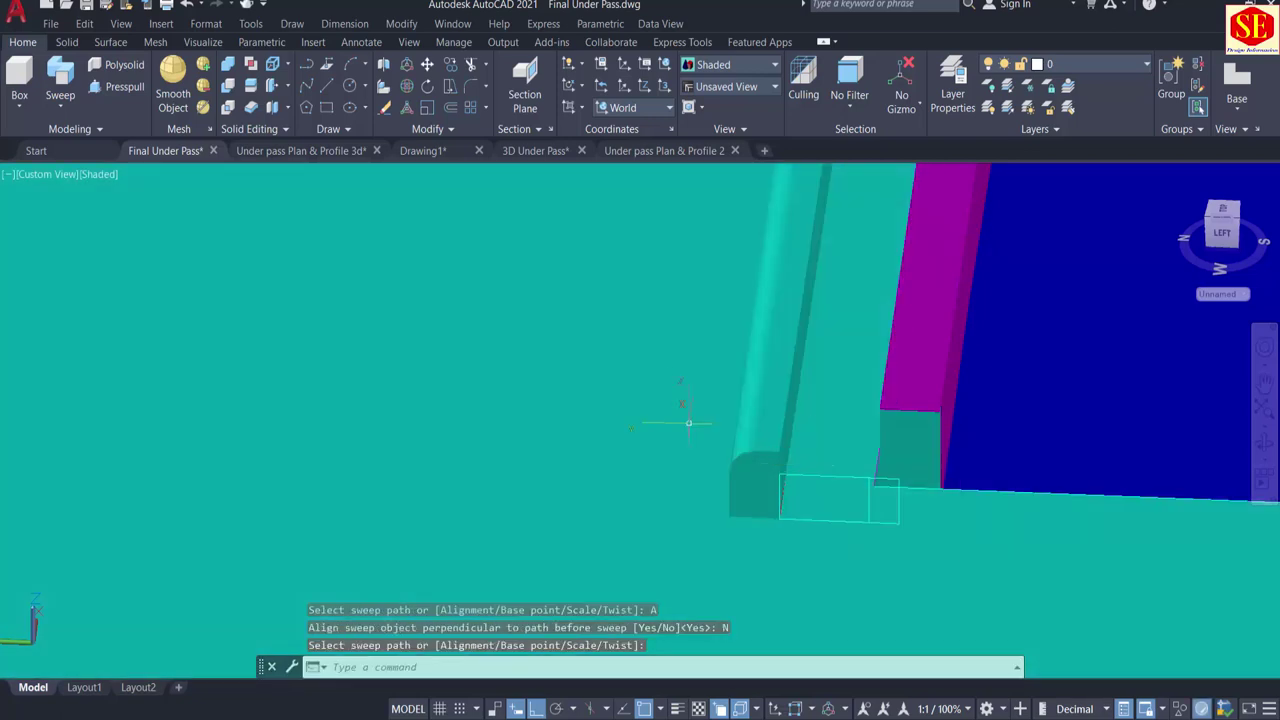
Step: Sweep the cyan strip profile along the offset red polyline from its lower corner at the kerb, with perpendicular alignment set to No
click(64, 84)
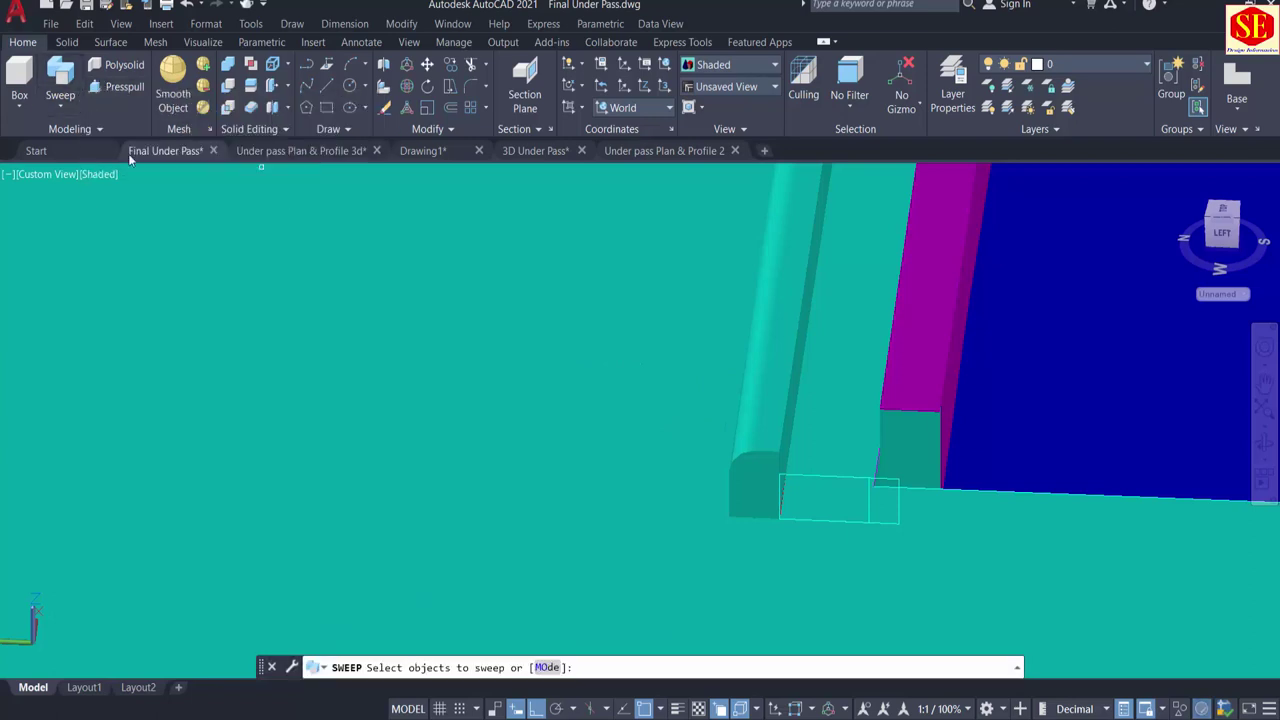
click(842, 484)
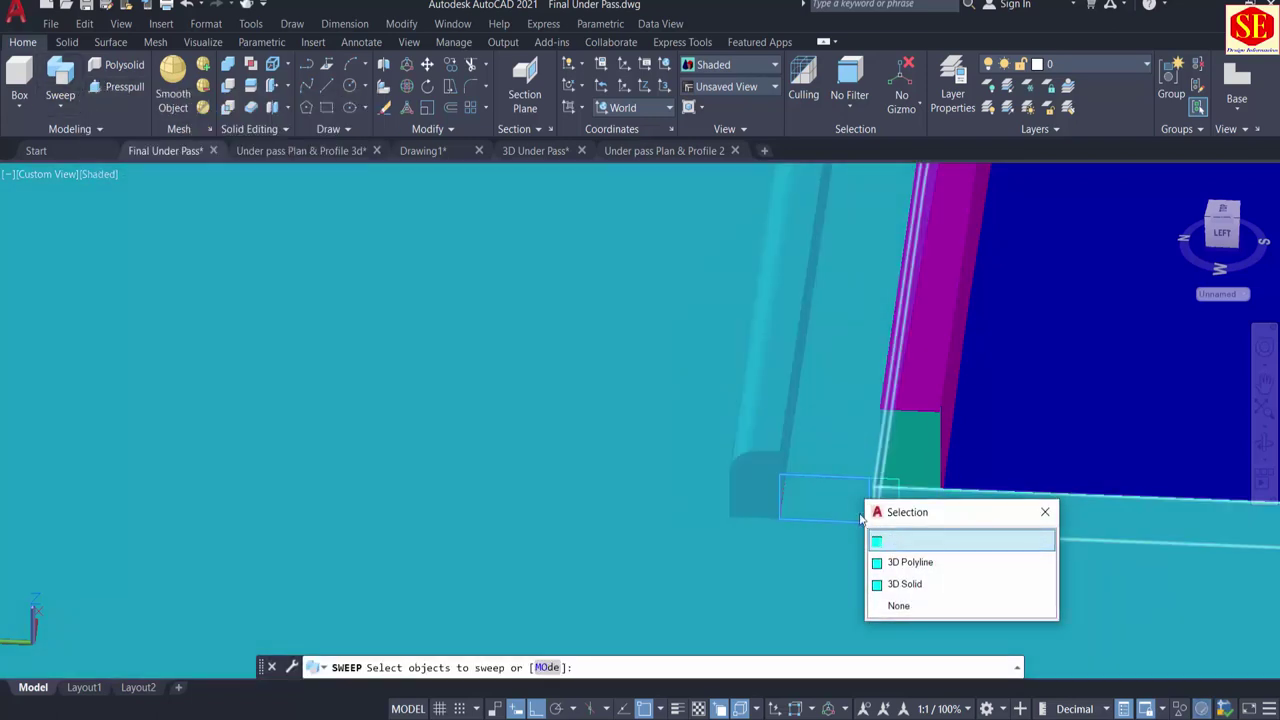
click(910, 561)
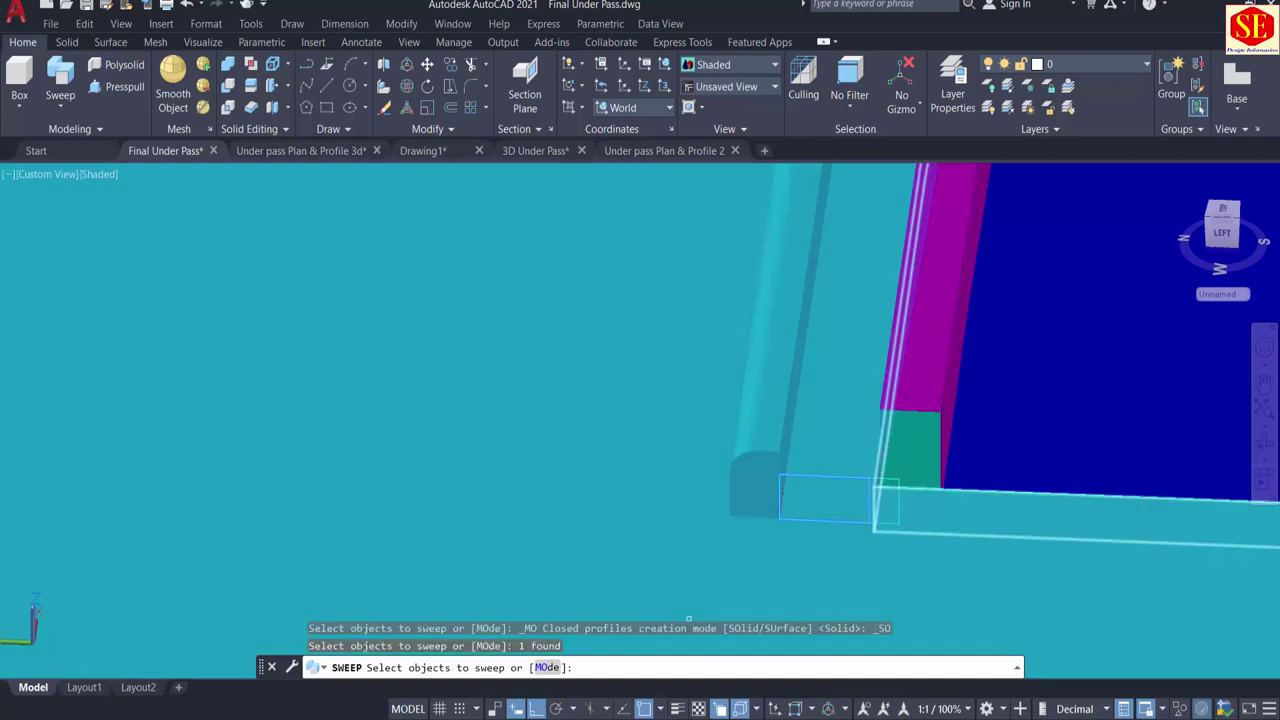
key(Return)
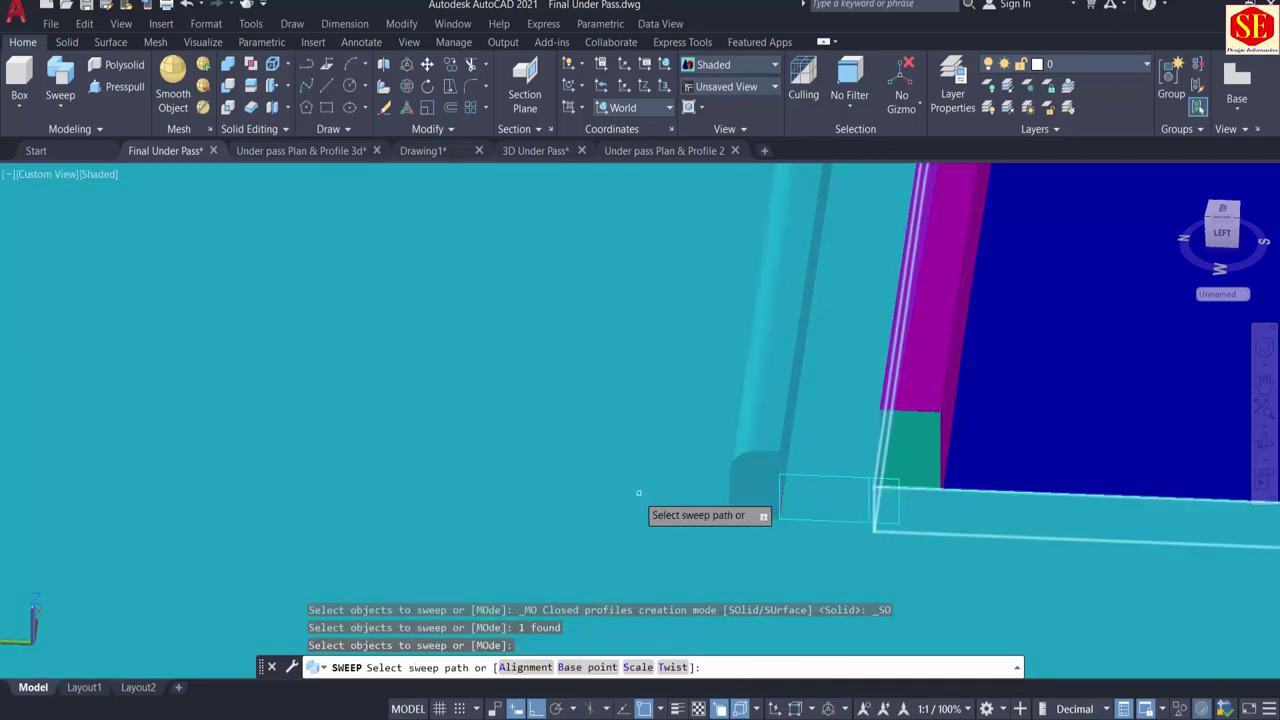
click(583, 668)
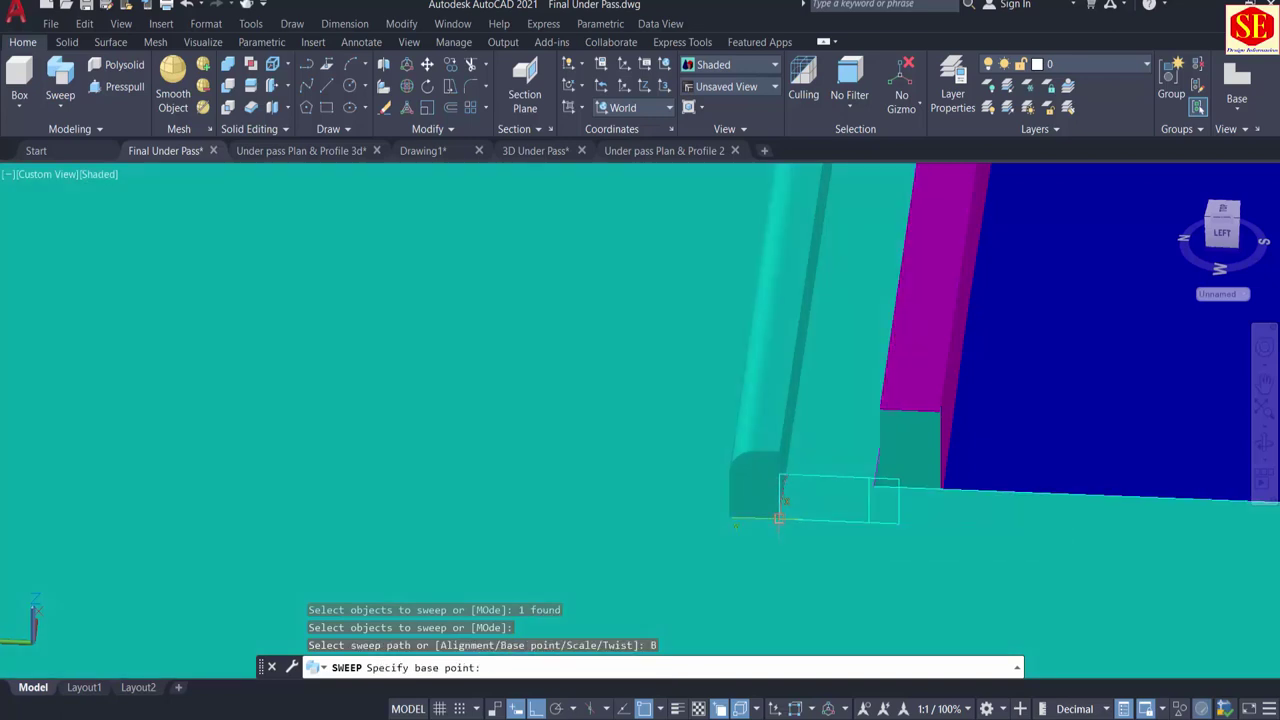
click(779, 519)
click(527, 668)
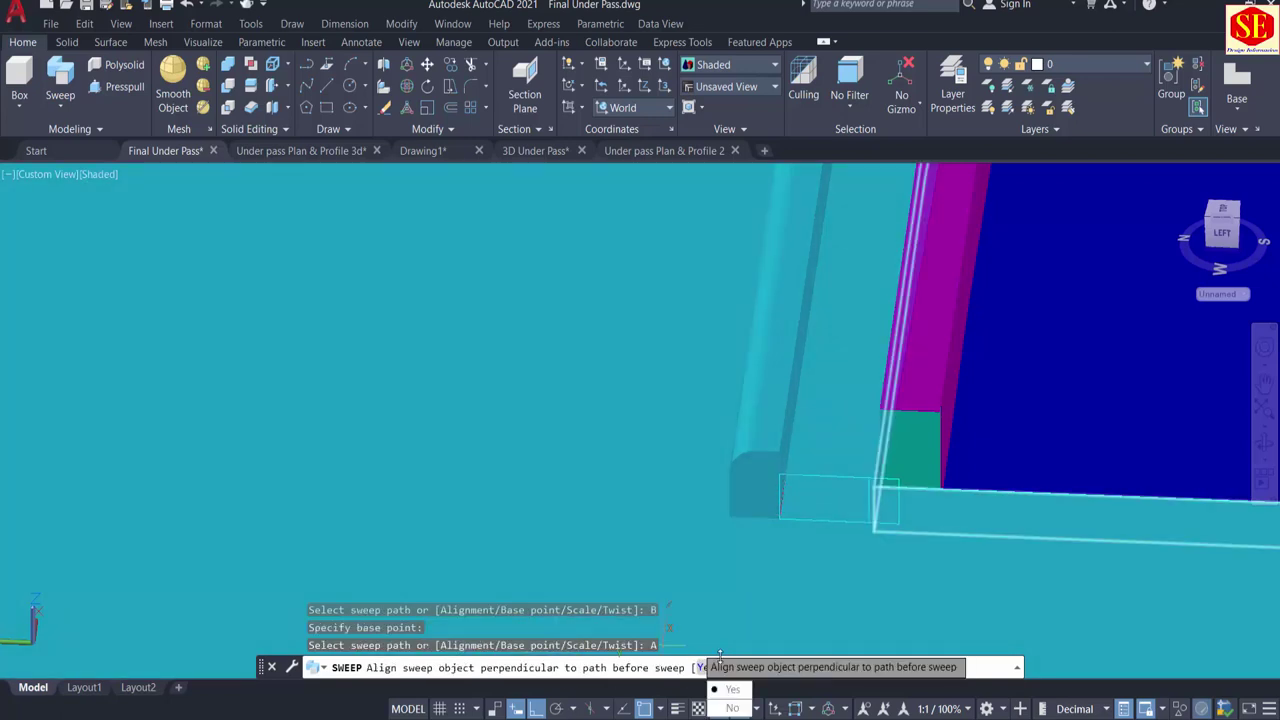
click(732, 708)
scroll(790, 430, up, 3)
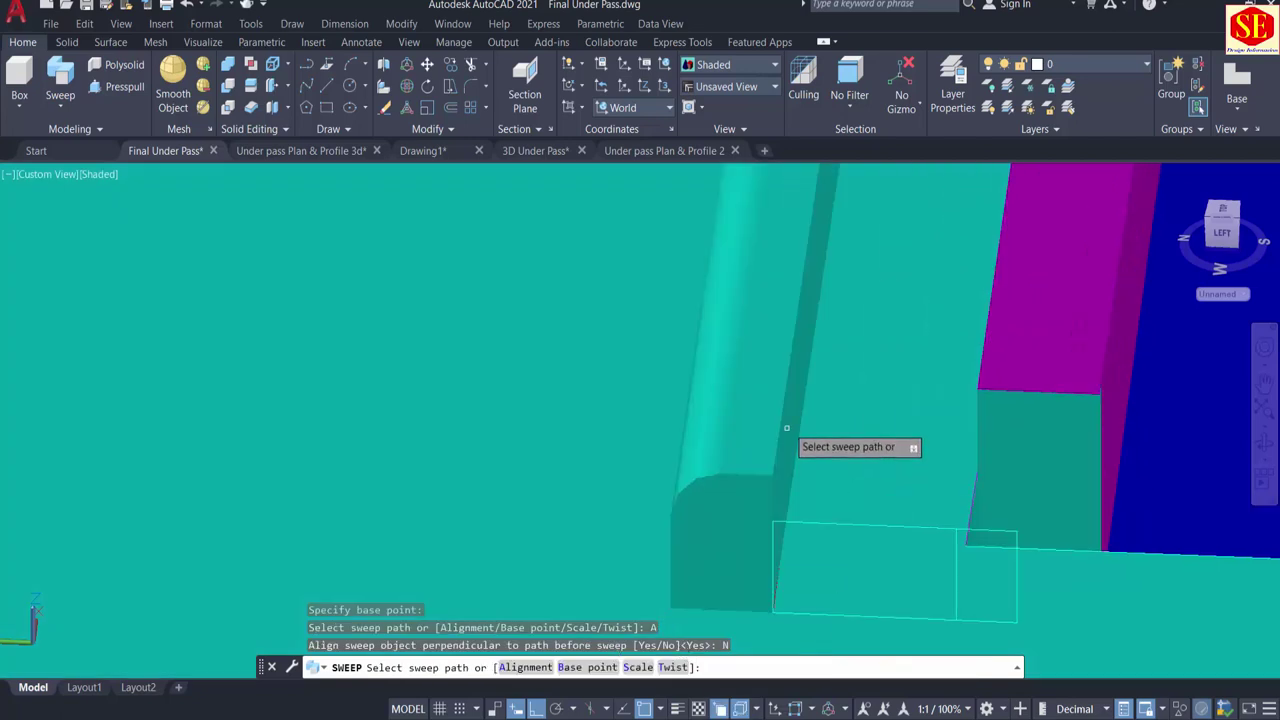
click(815, 348)
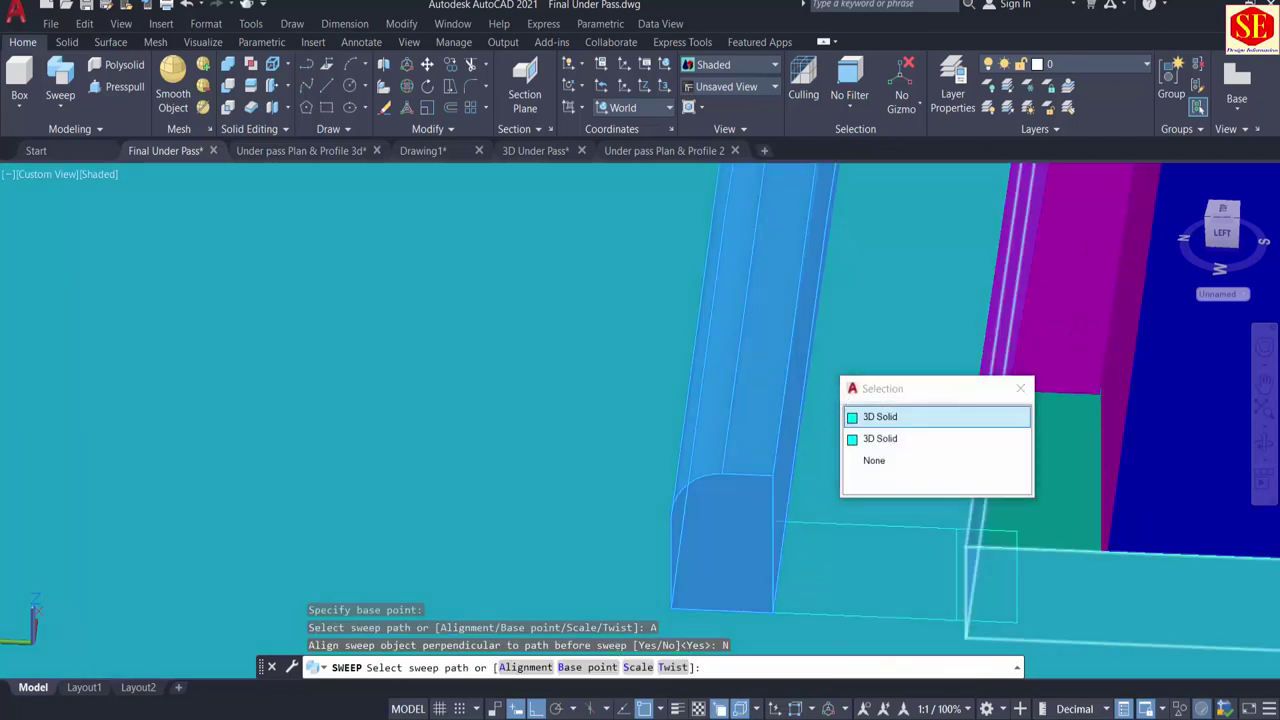
click(880, 416)
scroll(828, 392, down, 2)
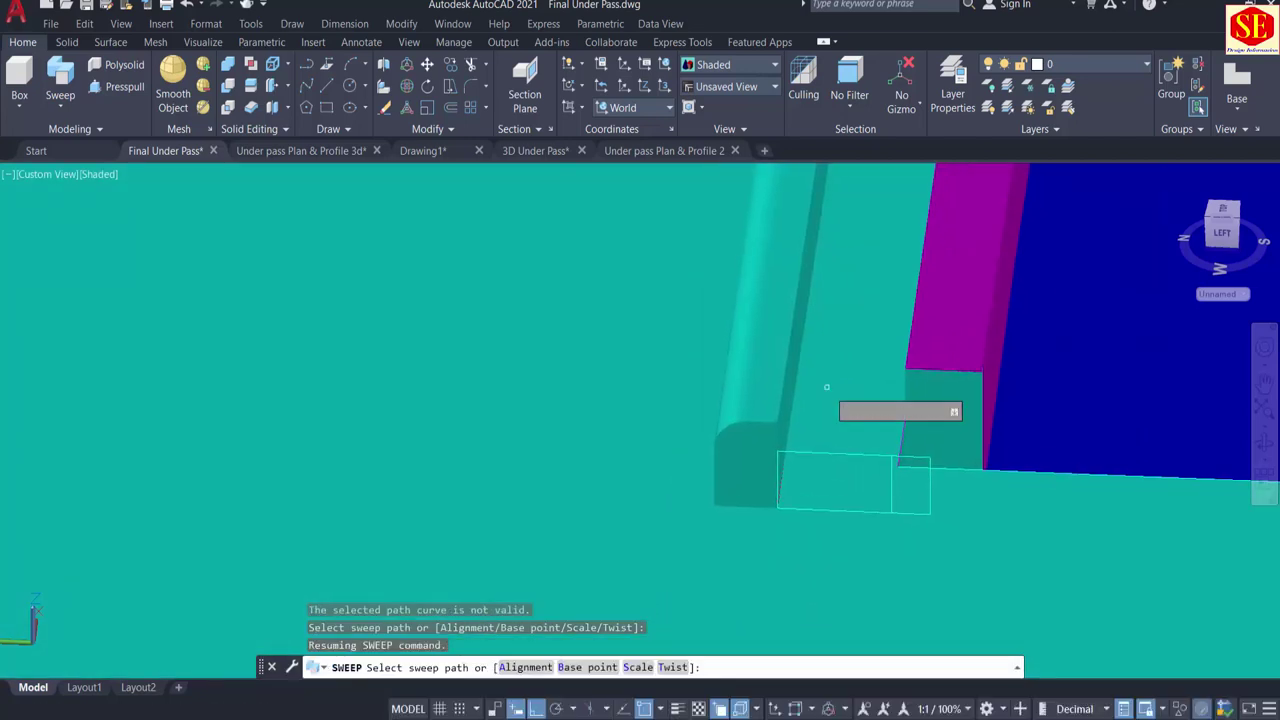
shift+middle_drag(828, 392, 845, 476)
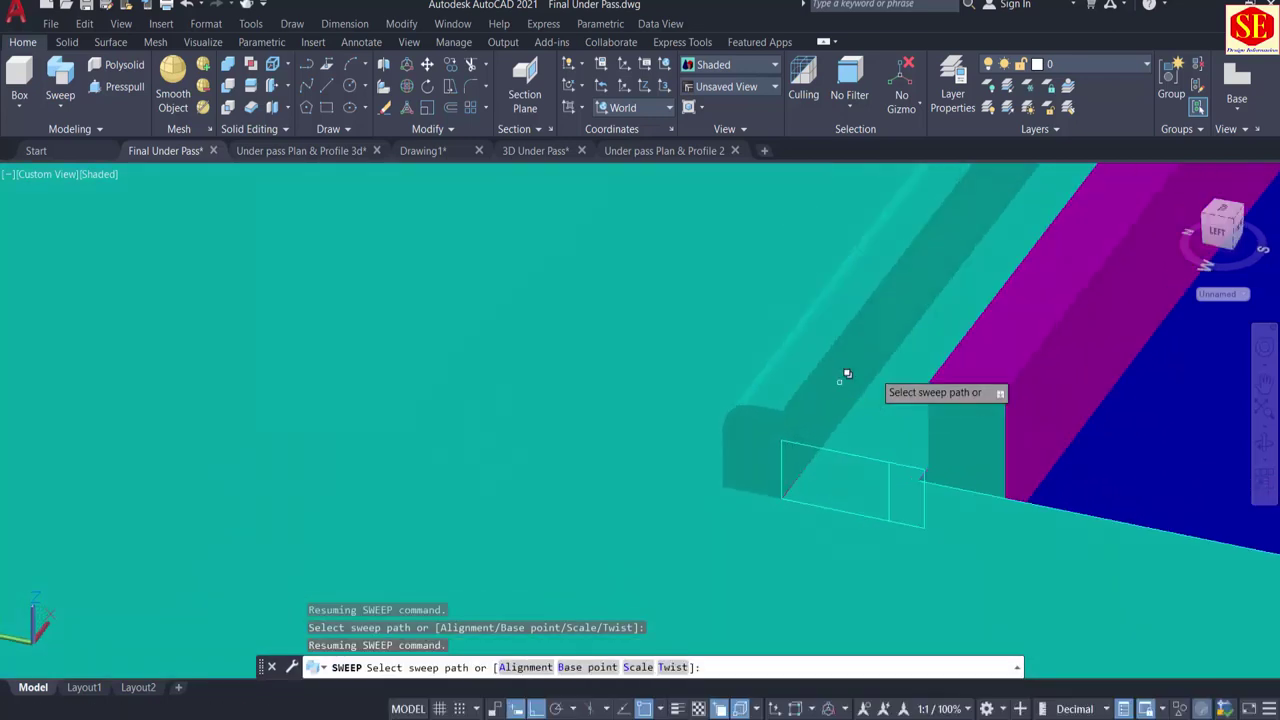
click(915, 338)
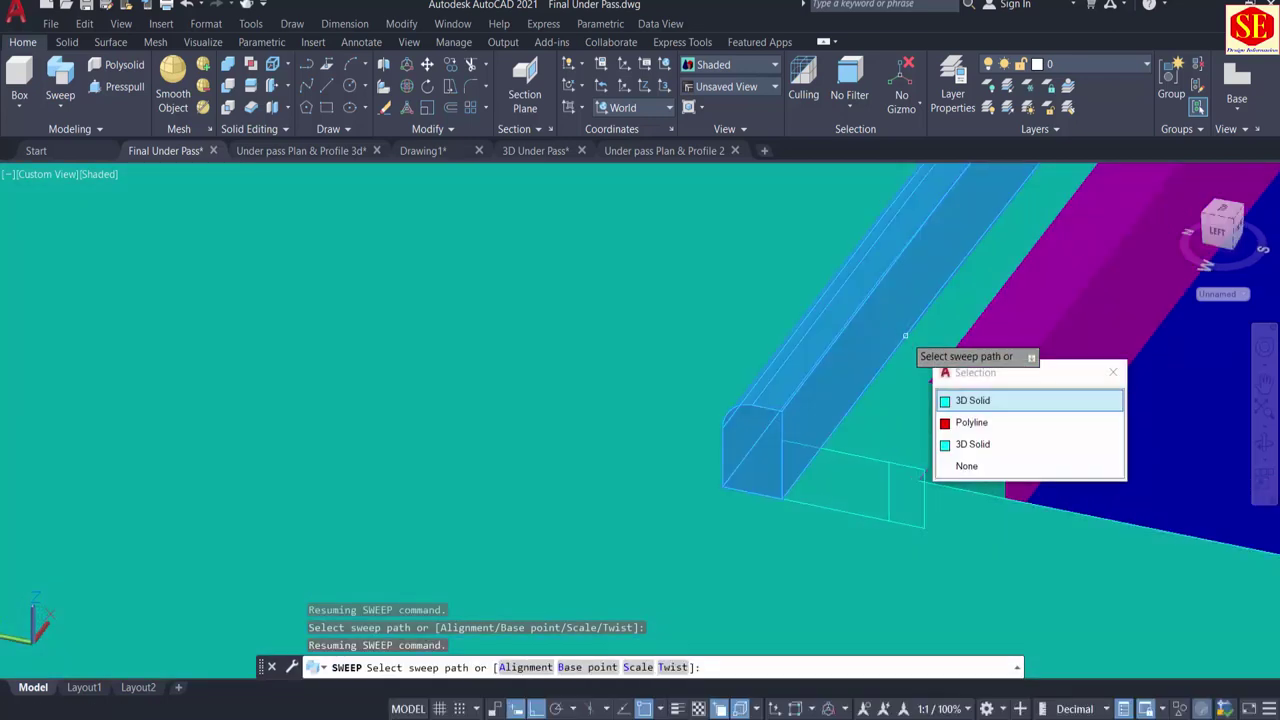
click(970, 421)
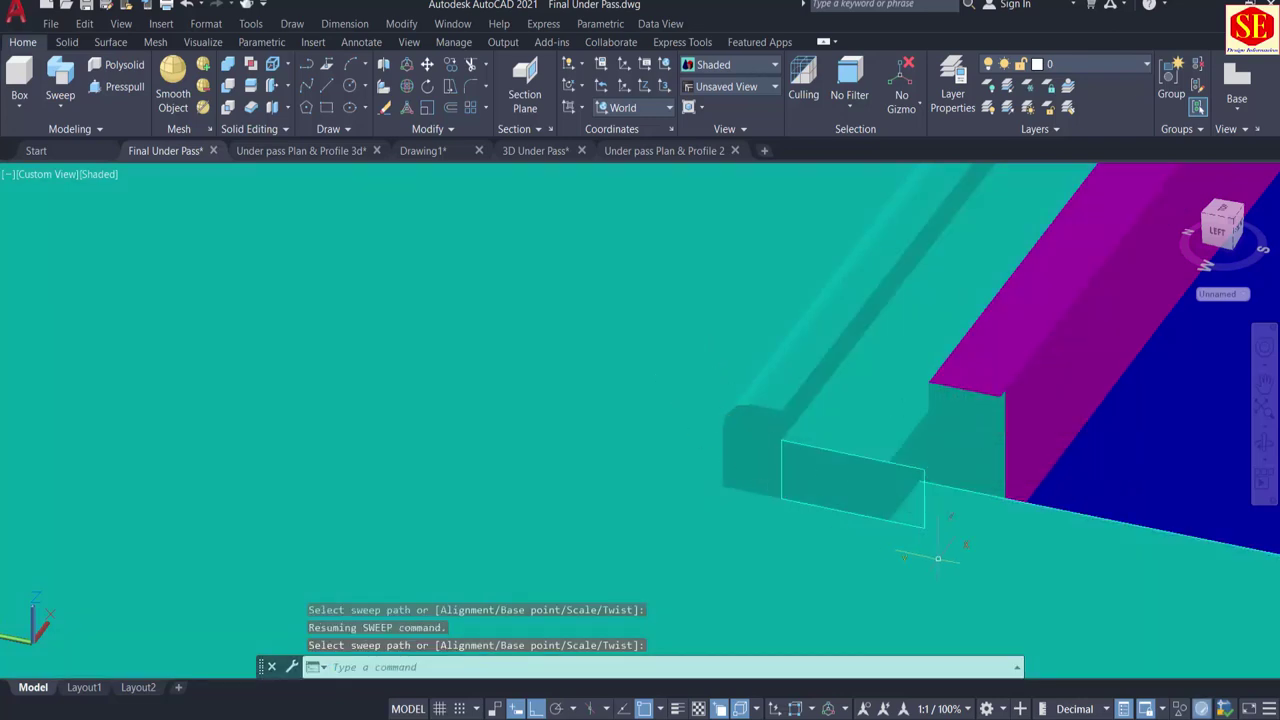
Step: Erase the leftover closed cyan 3D polyline at the end of the new strip
key(Escape)
click(930, 502)
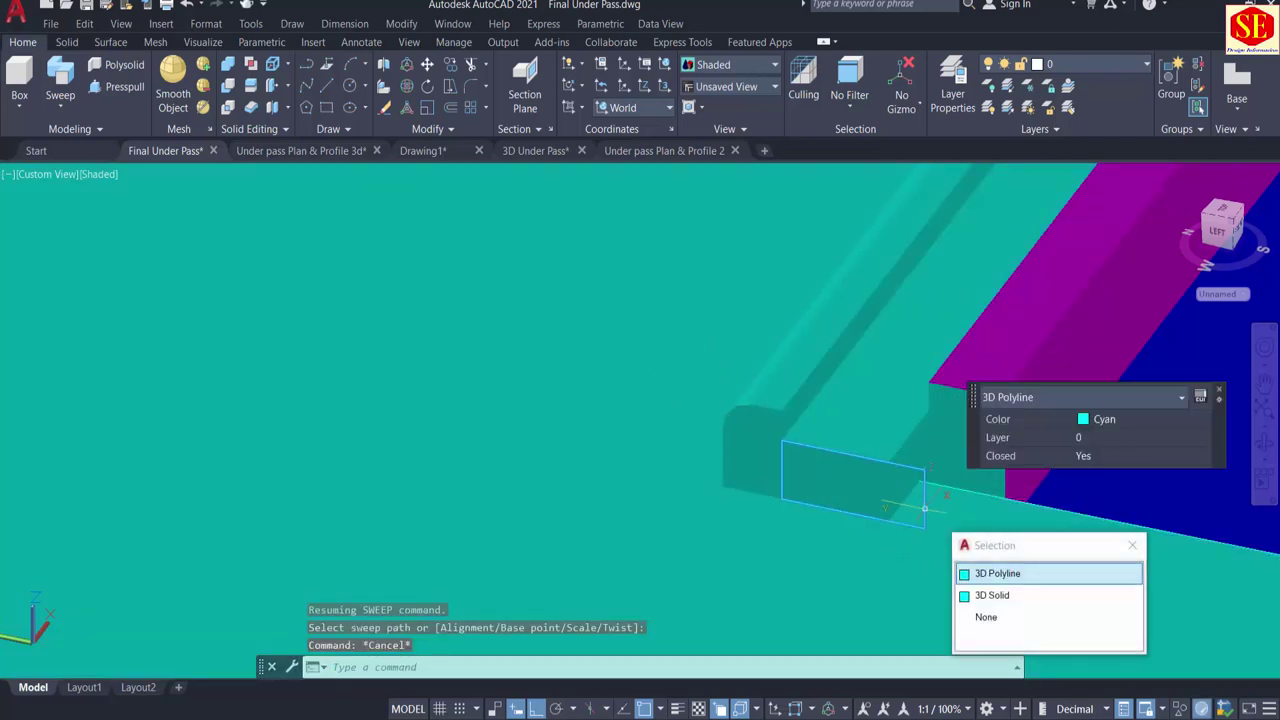
key(Return)
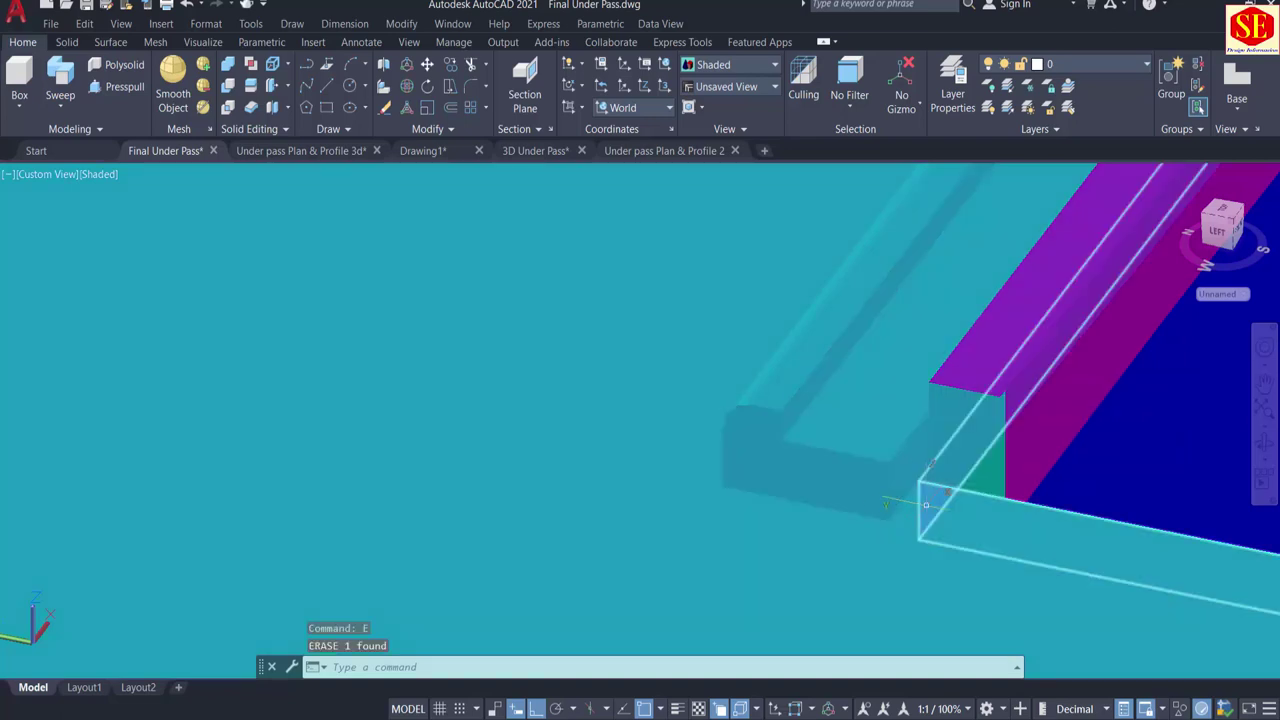
key(Escape)
Step: Change the color of the newly swept round-topped kerb solid to Red
shift+middle_drag(710, 472, 829, 471)
click(820, 478)
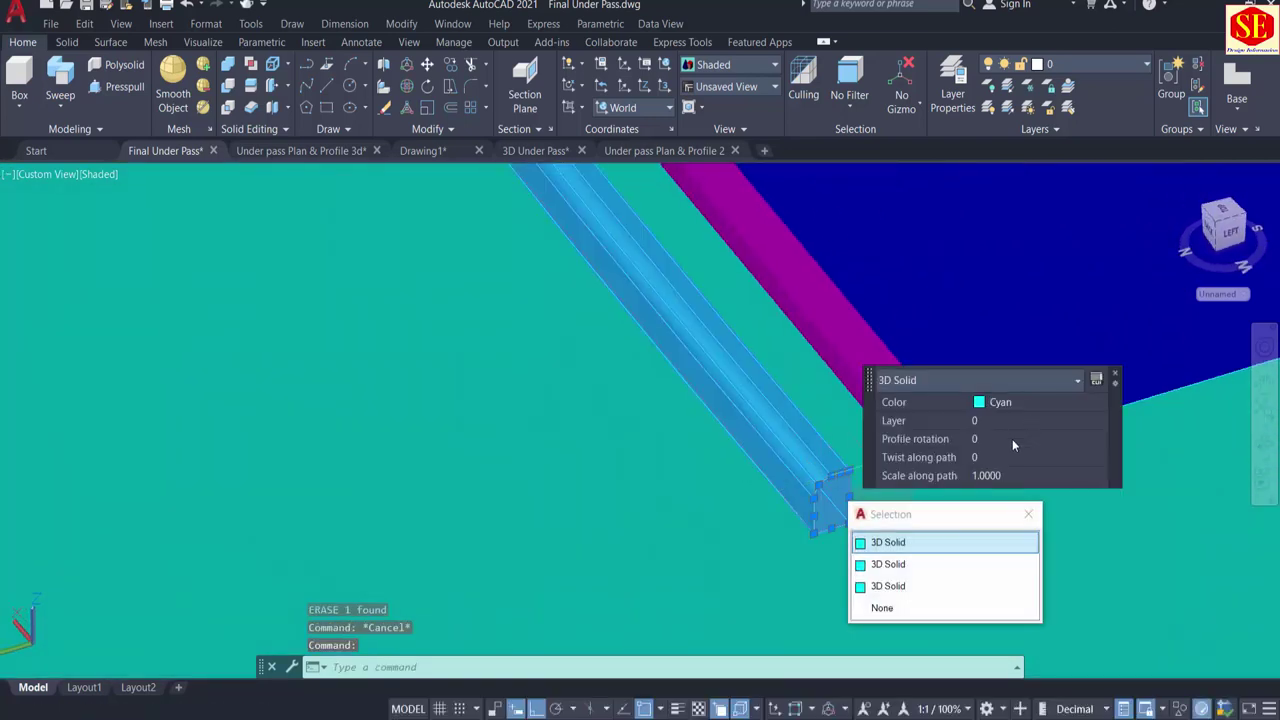
click(999, 403)
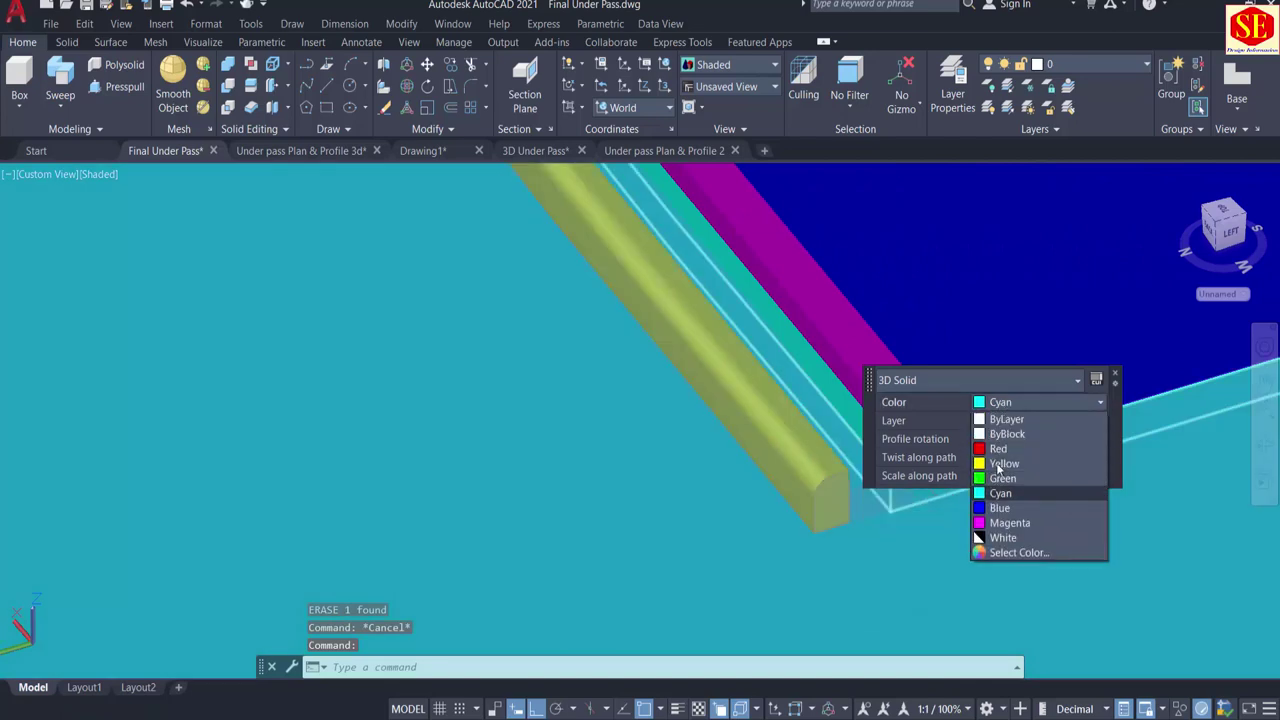
click(996, 454)
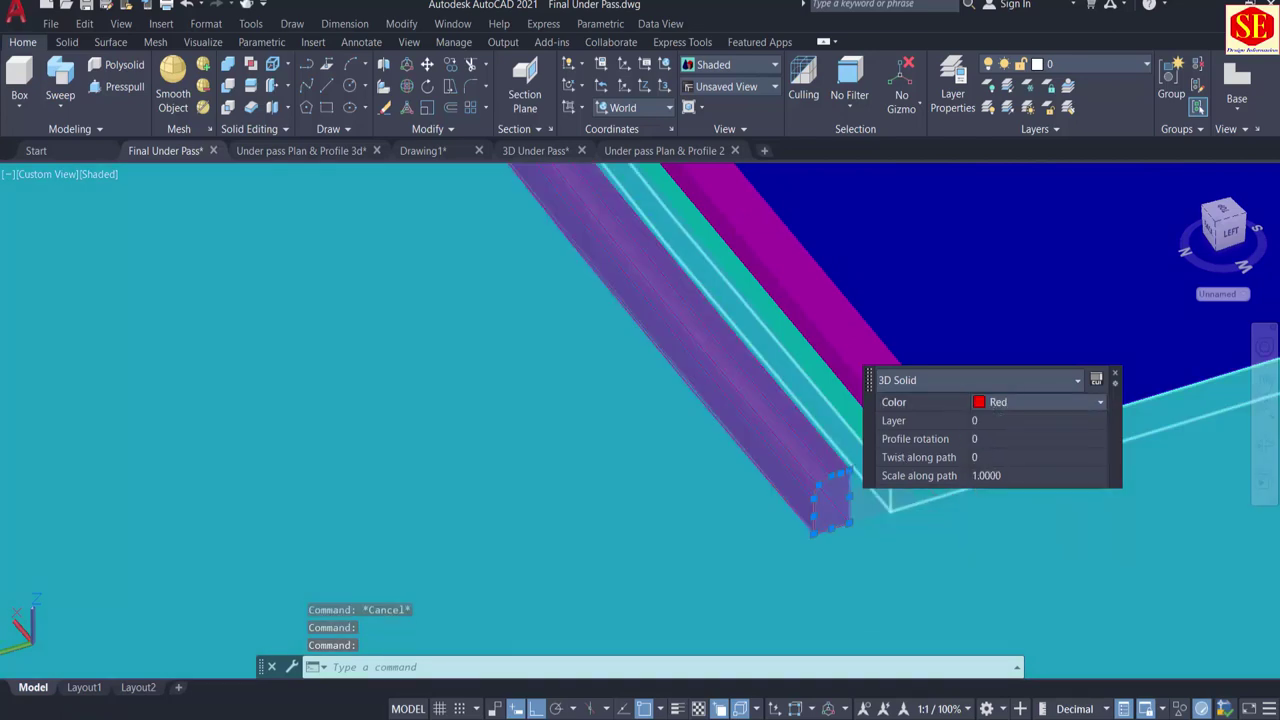
key(Escape)
Step: Change the color of the swept strip solid beside the red kerb to Yellow
click(855, 400)
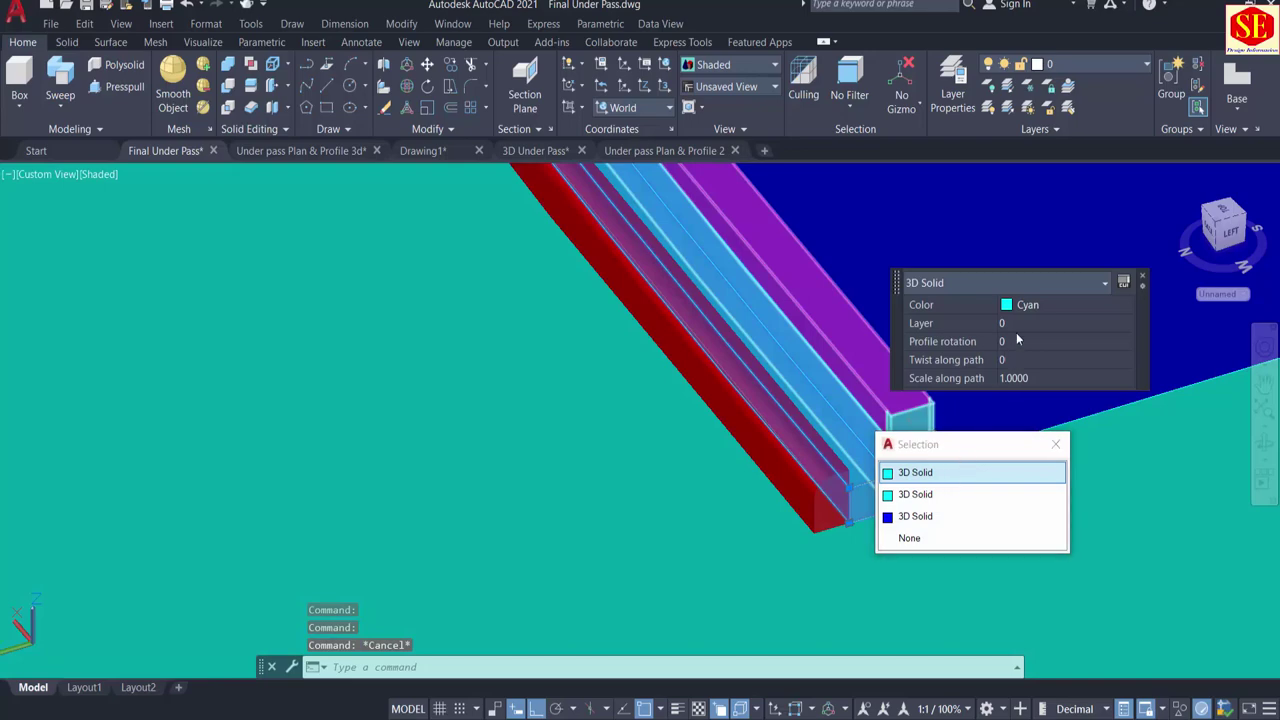
click(1030, 305)
click(1030, 305)
click(1032, 375)
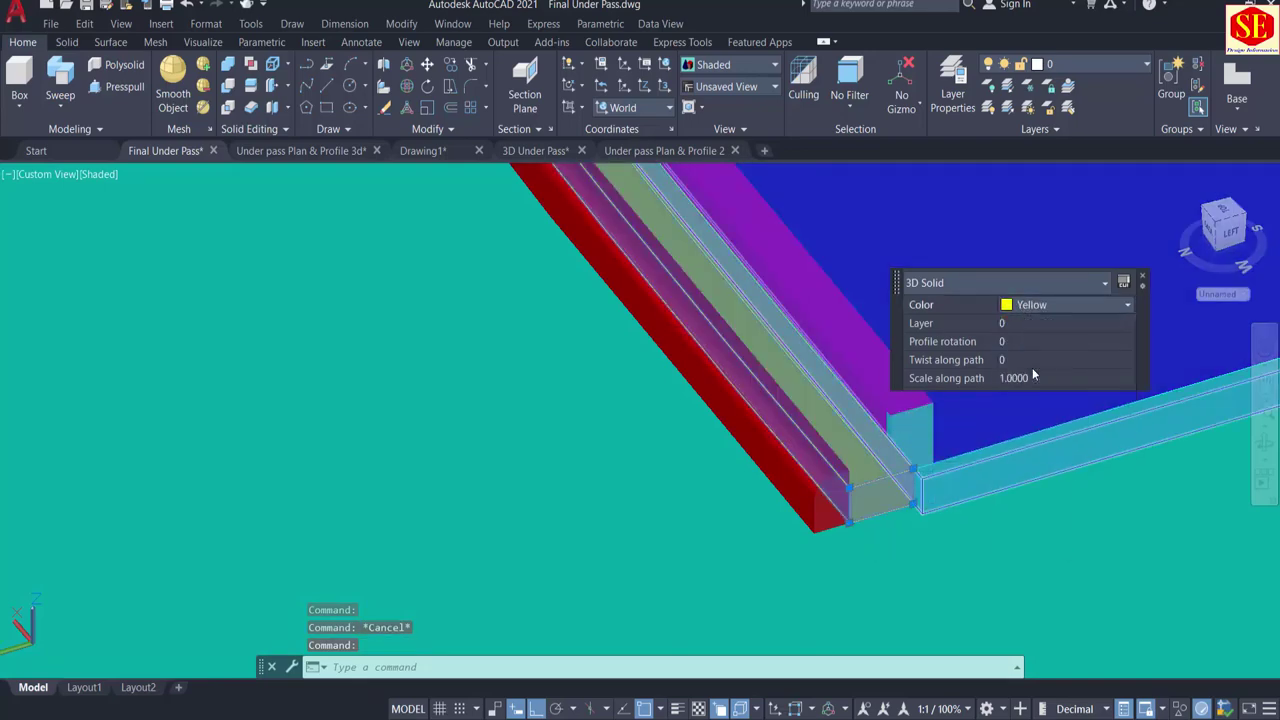
key(Escape)
Step: Copy the closed red polyline around the base of the pointed green island to the empty area outside the road
scroll(769, 411, down, 5)
middle_drag(851, 411, 843, 468)
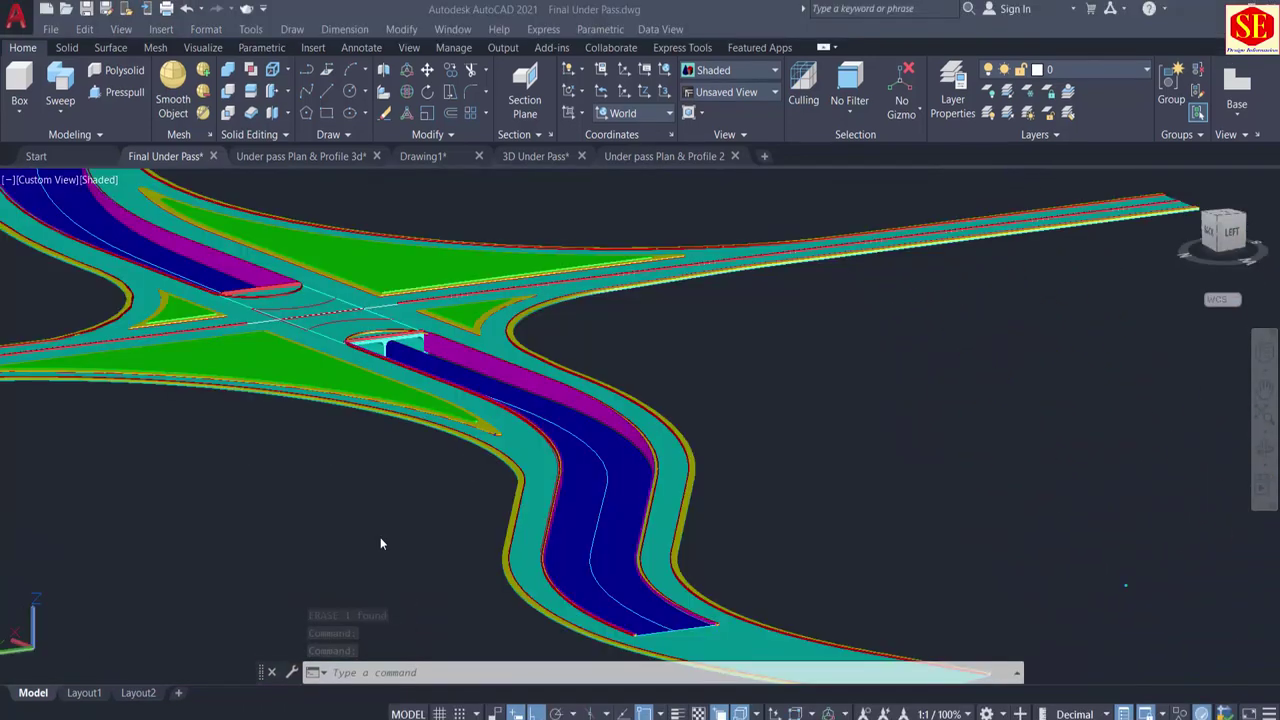
scroll(523, 365, up, 6)
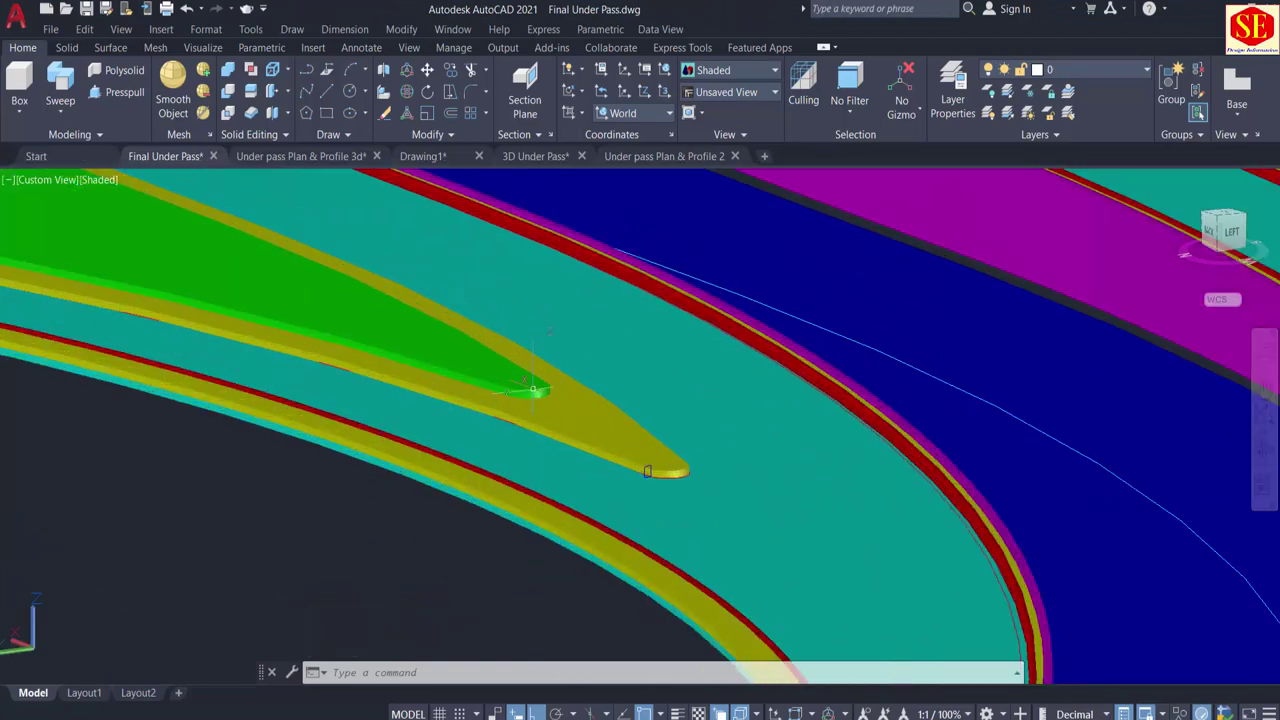
scroll(668, 468, up, 3)
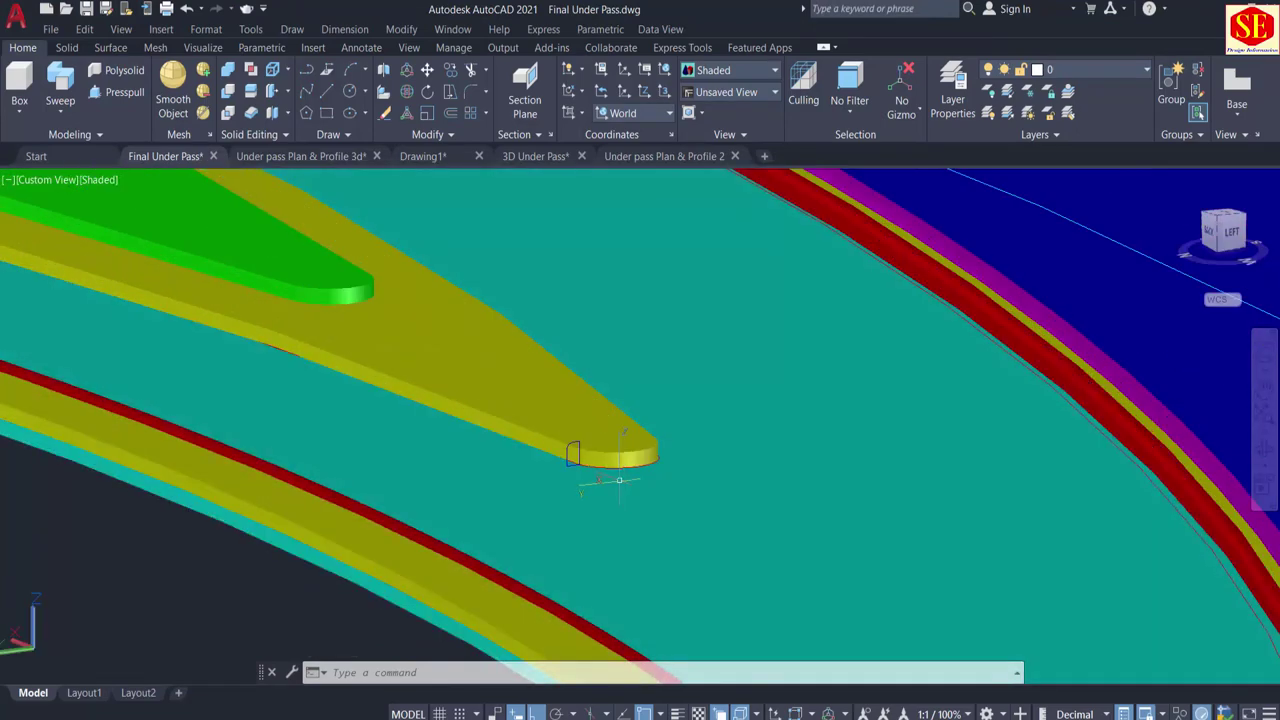
click(624, 457)
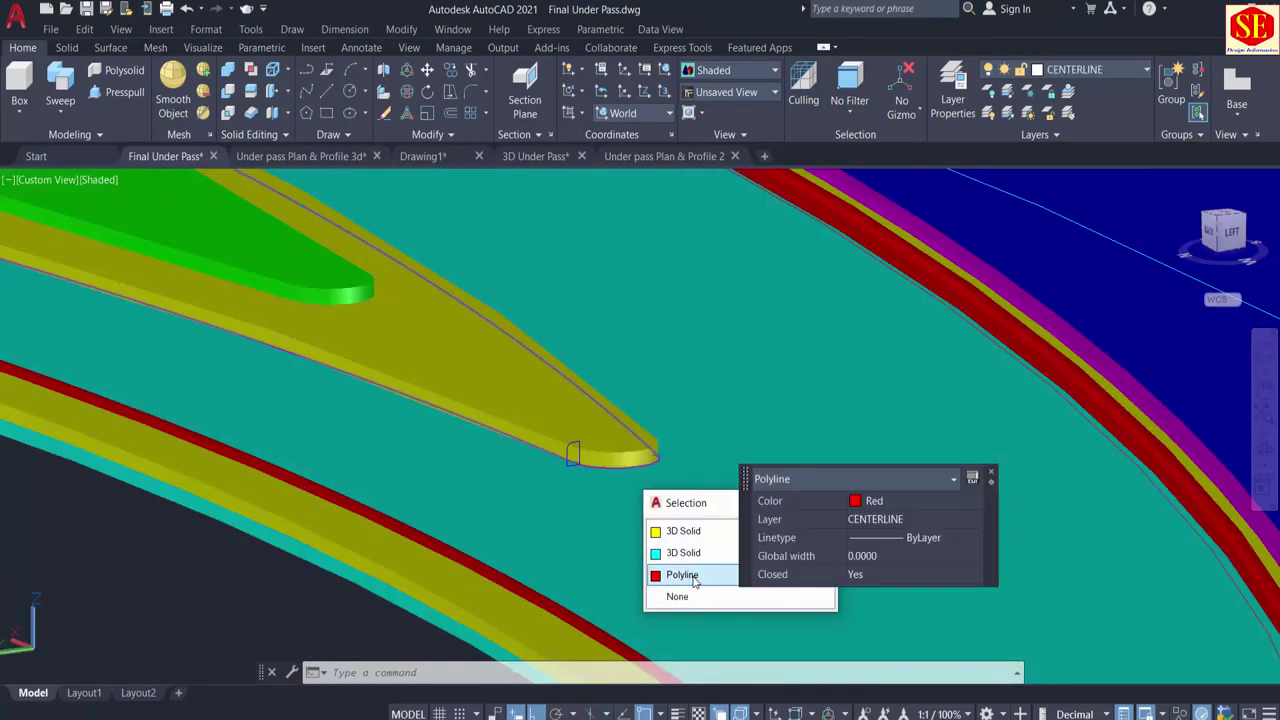
click(690, 576)
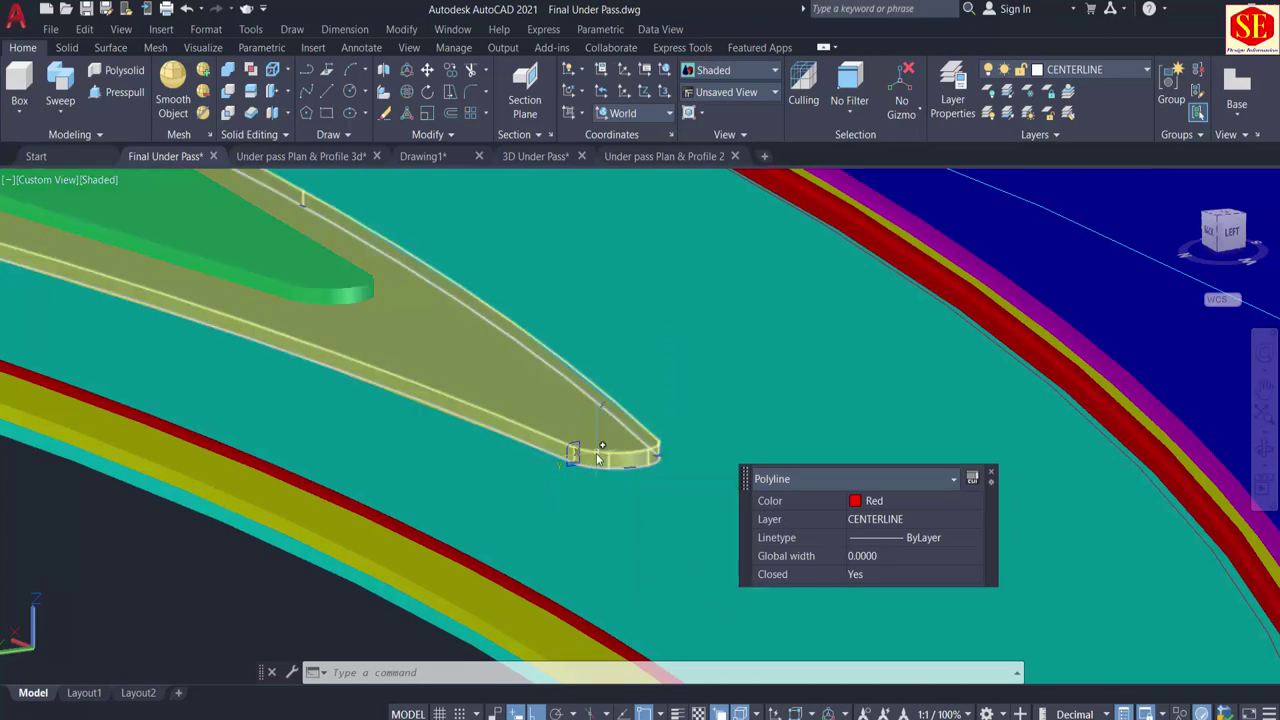
text(co)
key(Return)
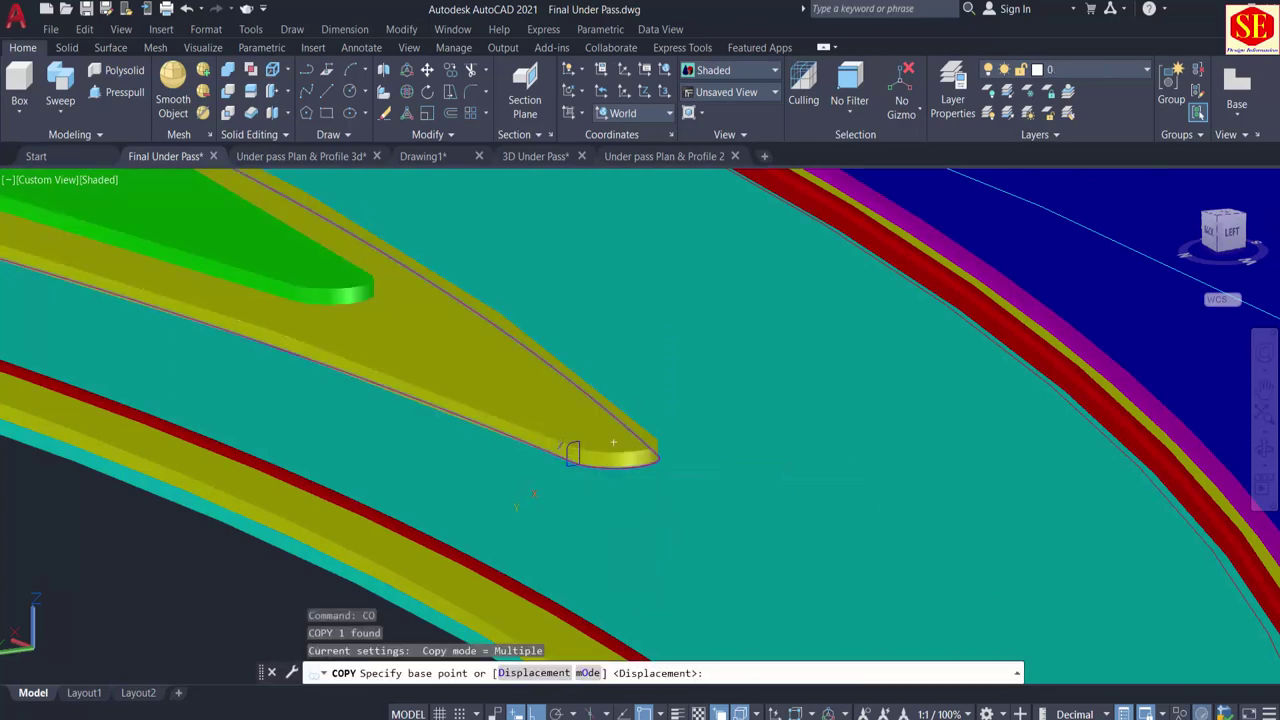
click(555, 490)
scroll(555, 490, down, 3)
scroll(562, 485, down, 3)
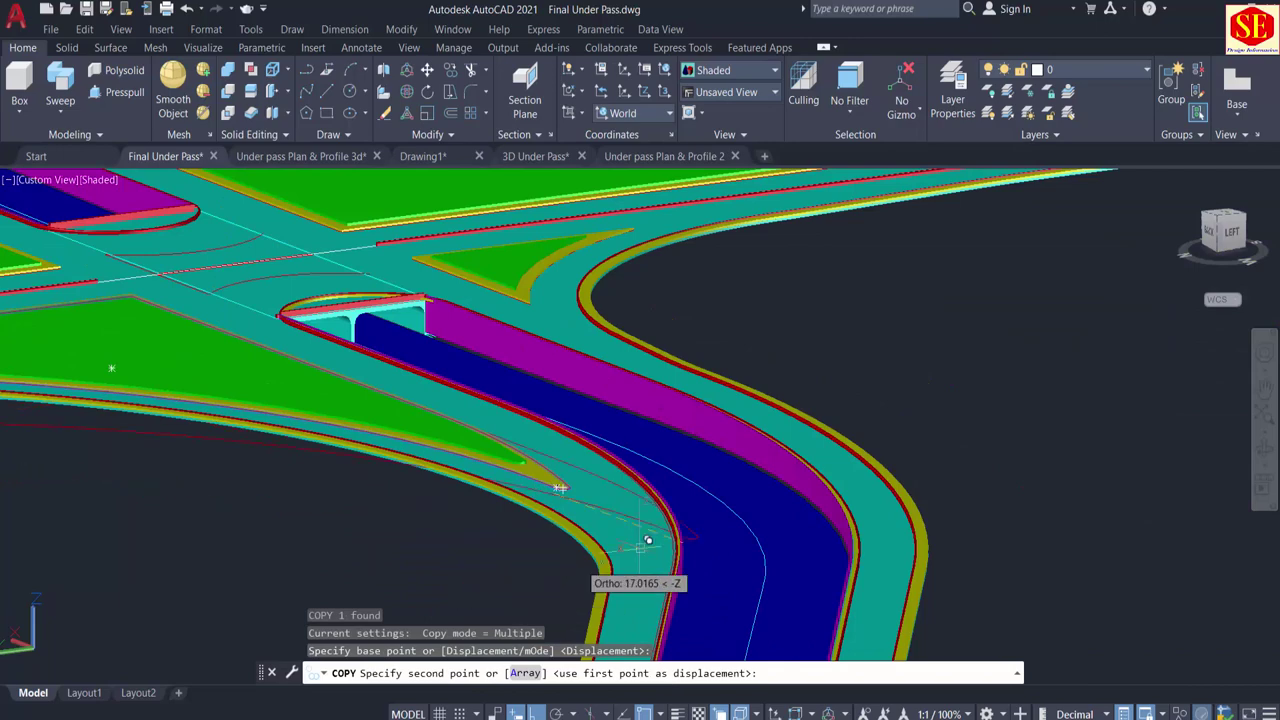
middle_drag(377, 600, 414, 491)
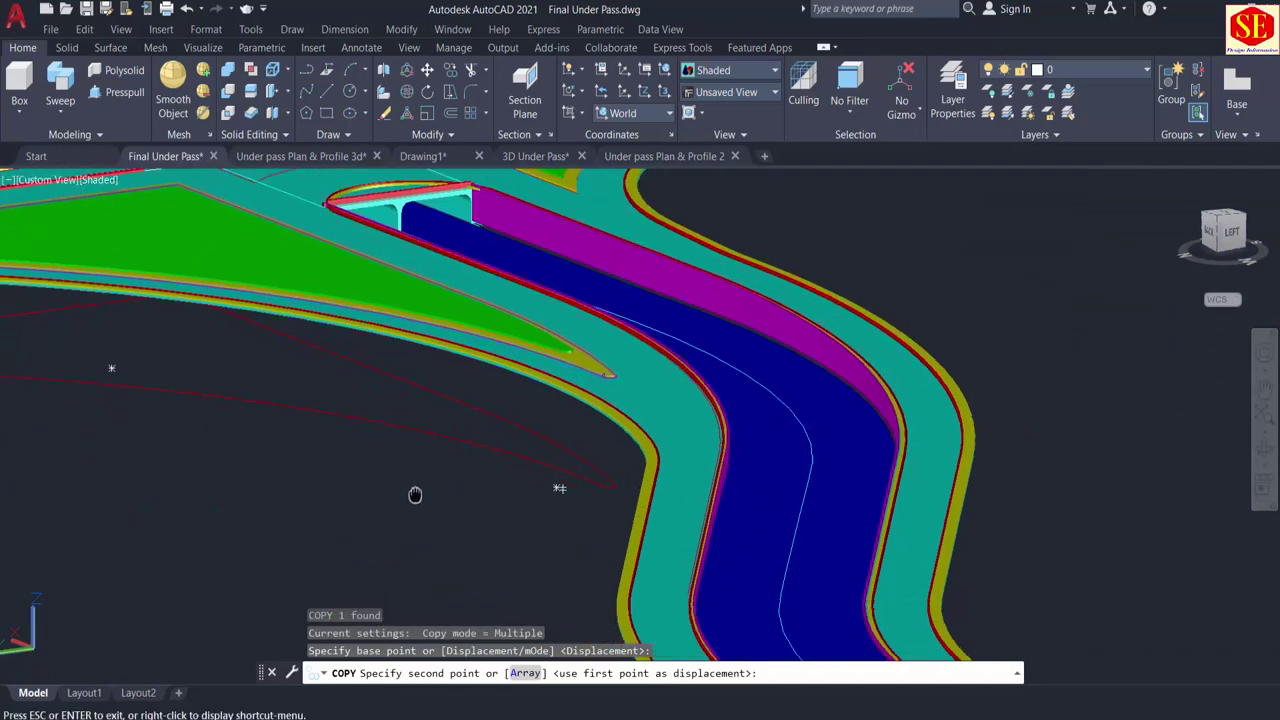
scroll(395, 489, down, 1)
click(341, 531)
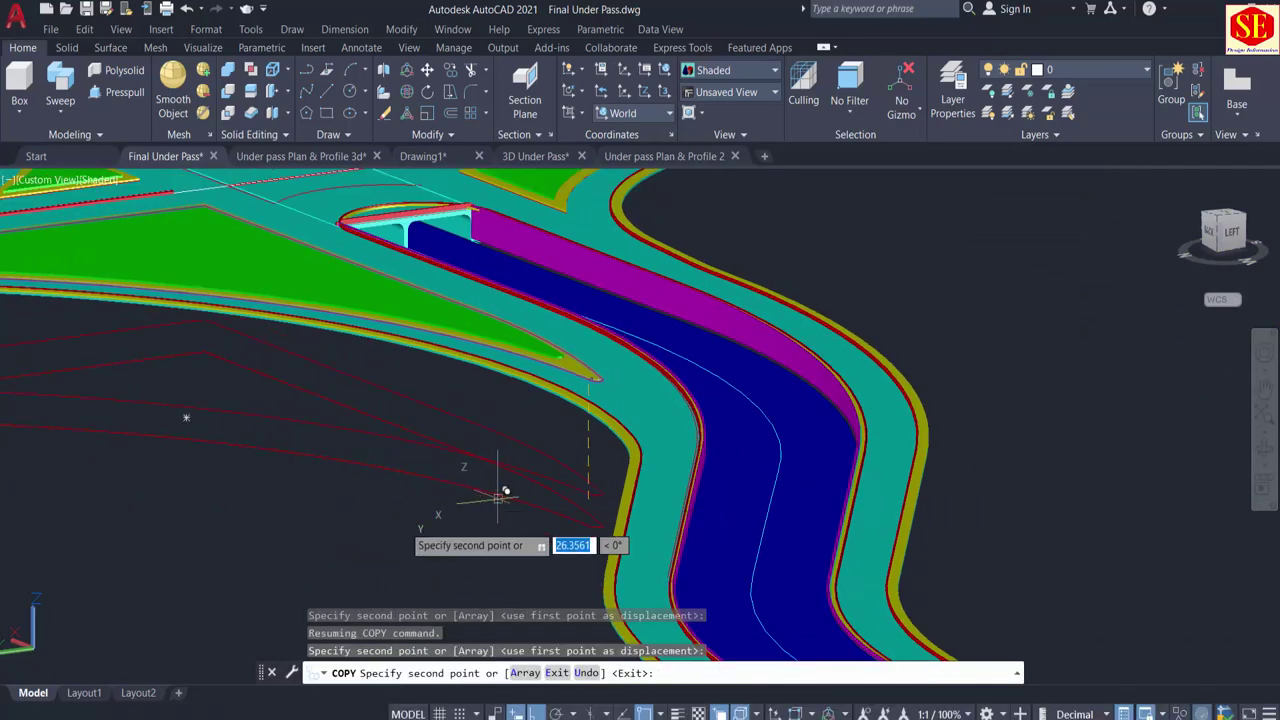
Step: Copy the blue kerb profile from beside the cyan rectangle onto the copied red polyline outside the road
key(Escape)
scroll(781, 499, down, 1)
middle_drag(1036, 503, 726, 509)
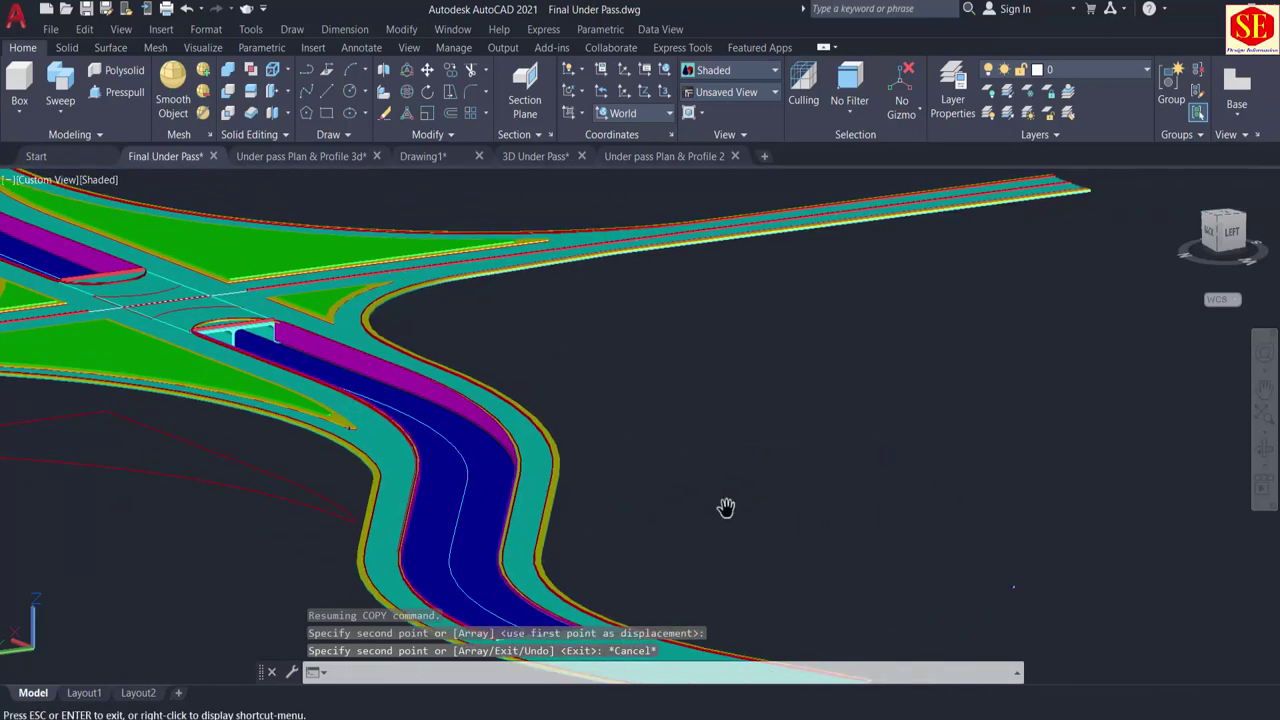
scroll(1031, 611, down, 8)
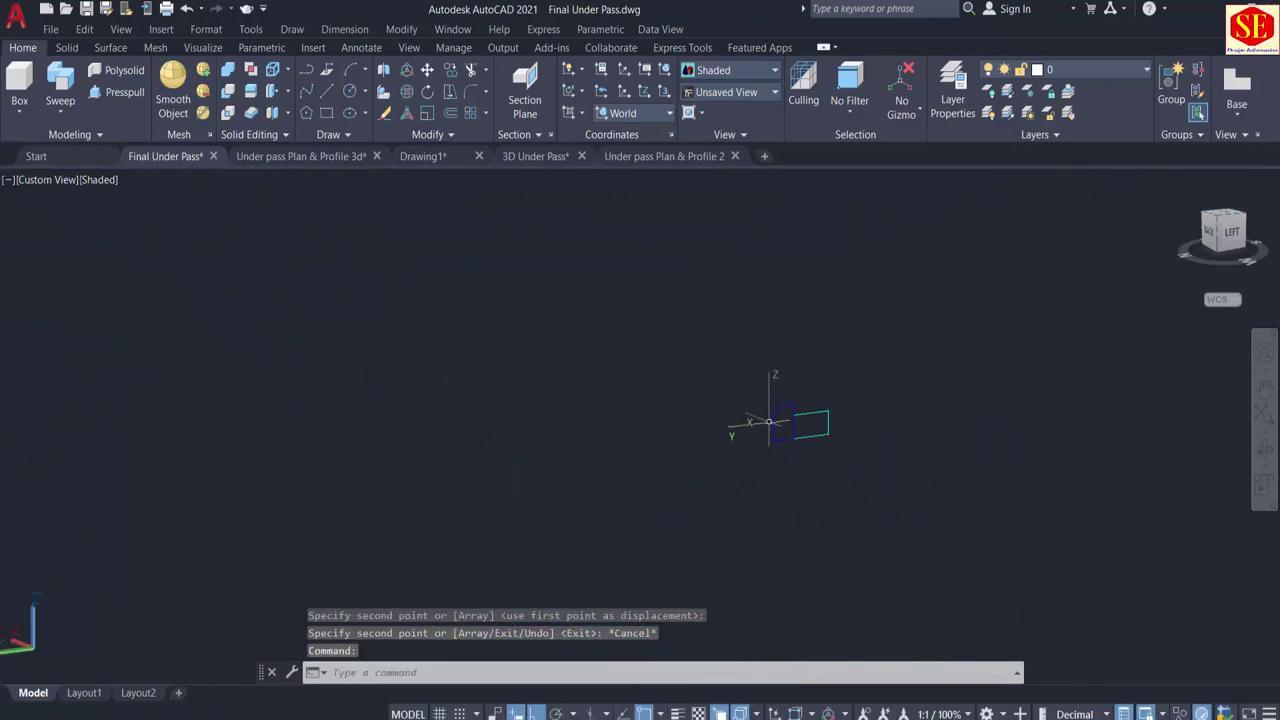
text(o)
key(Return)
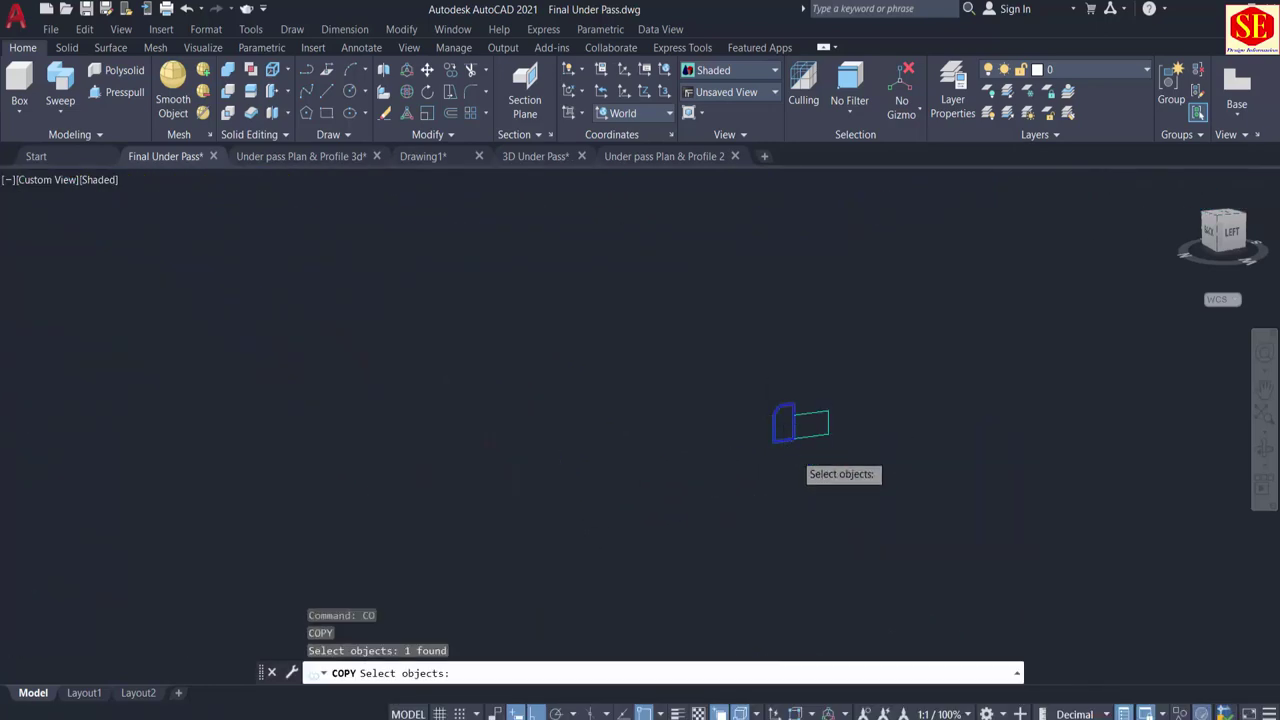
scroll(799, 449, up, 4)
key(Return)
click(797, 411)
scroll(800, 408, down, 5)
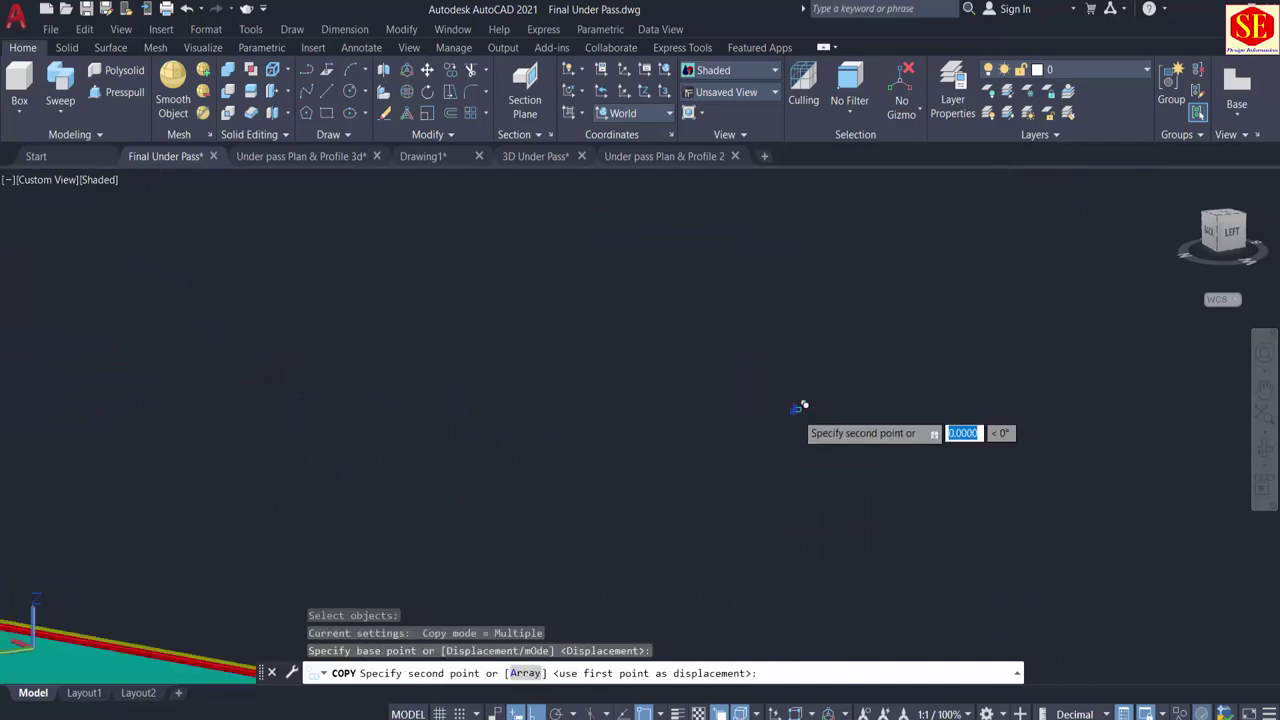
scroll(797, 408, down, 1)
middle_drag(243, 452, 1254, 405)
middle_drag(612, 308, 456, 491)
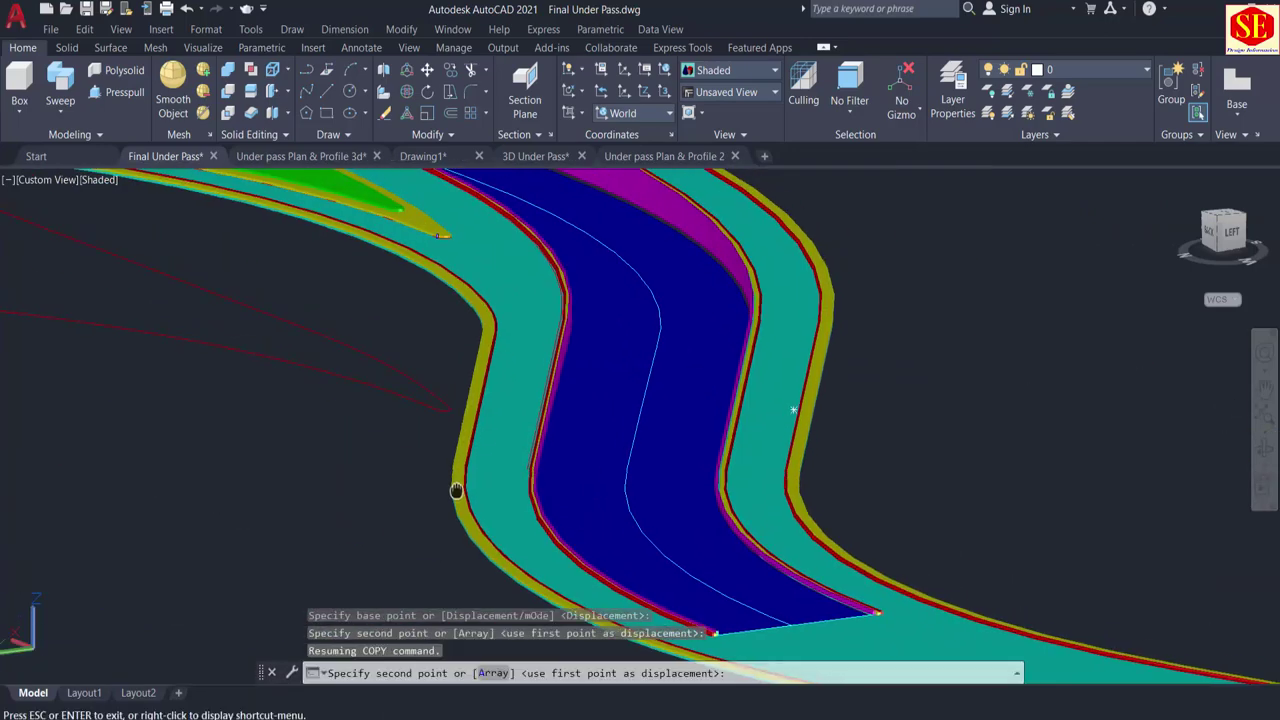
scroll(329, 357, up, 3)
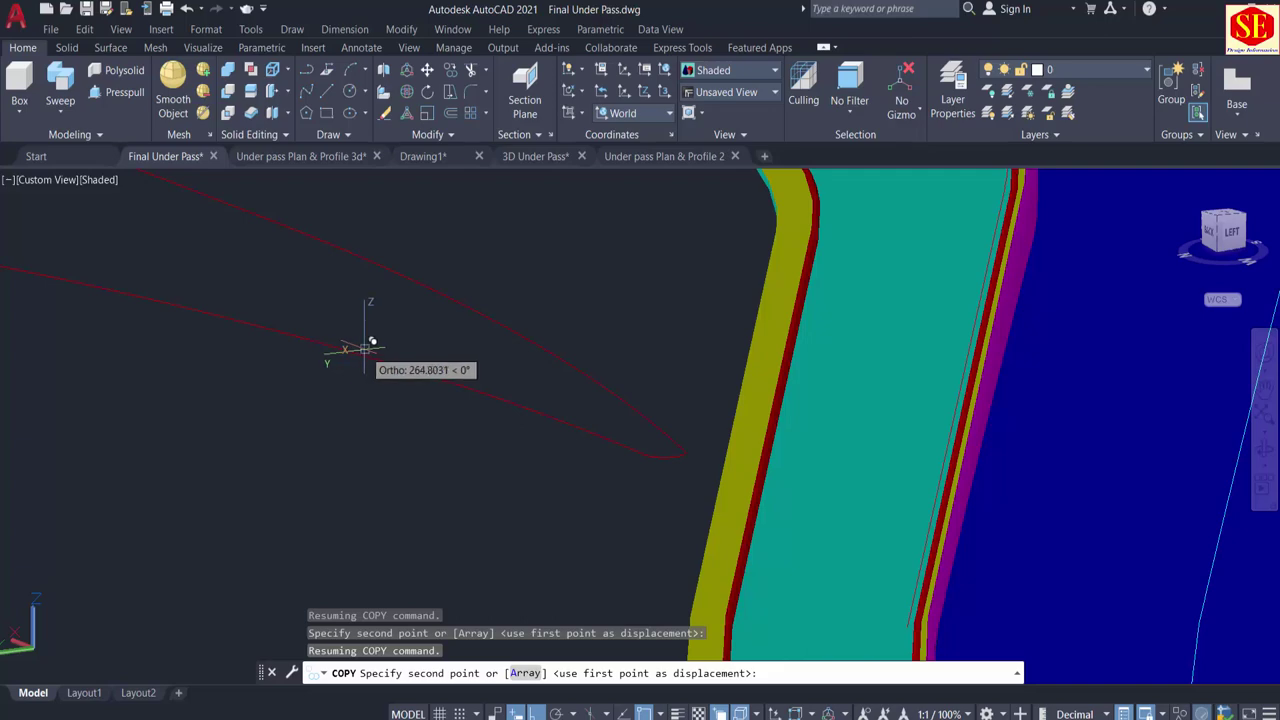
key(Escape)
Step: Draw two closely spaced vertical lines rising from the copied red polyline near its rounded, pointed end
middle_drag(371, 420, 157, 423)
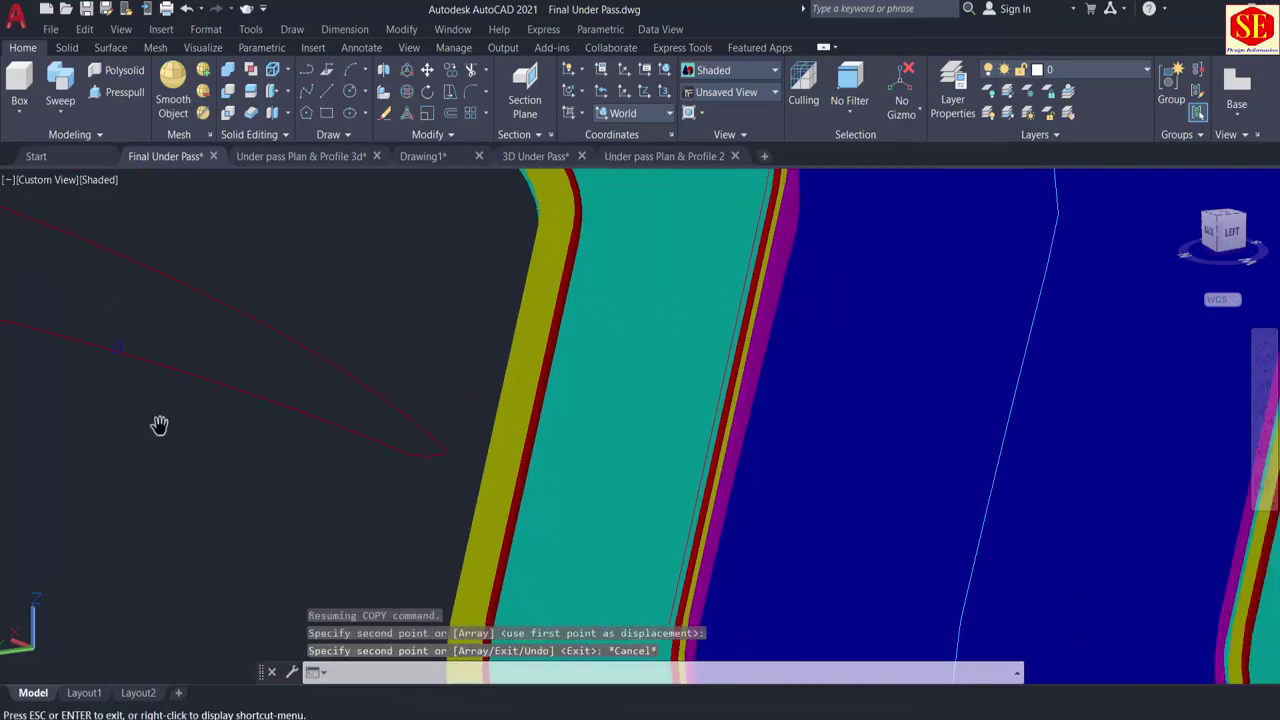
scroll(309, 386, down, 3)
middle_drag(329, 389, 837, 457)
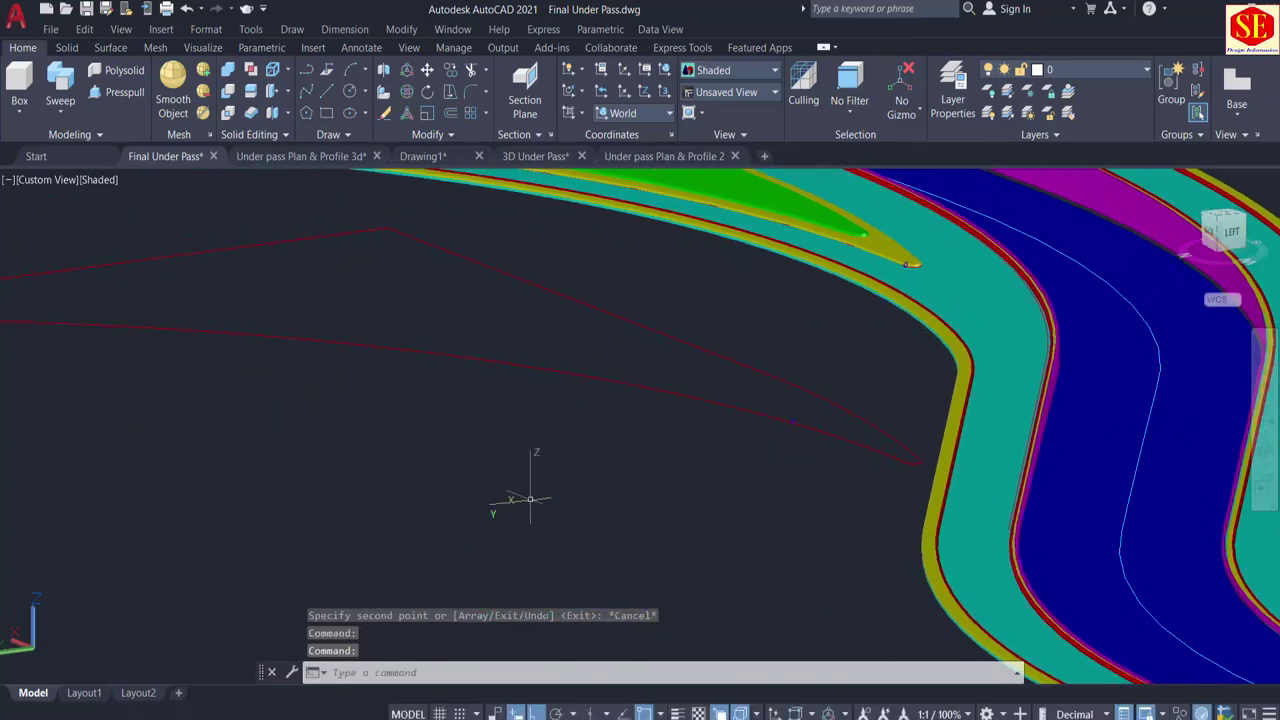
shift+middle_drag(529, 497, 620, 494)
scroll(505, 490, down, 5)
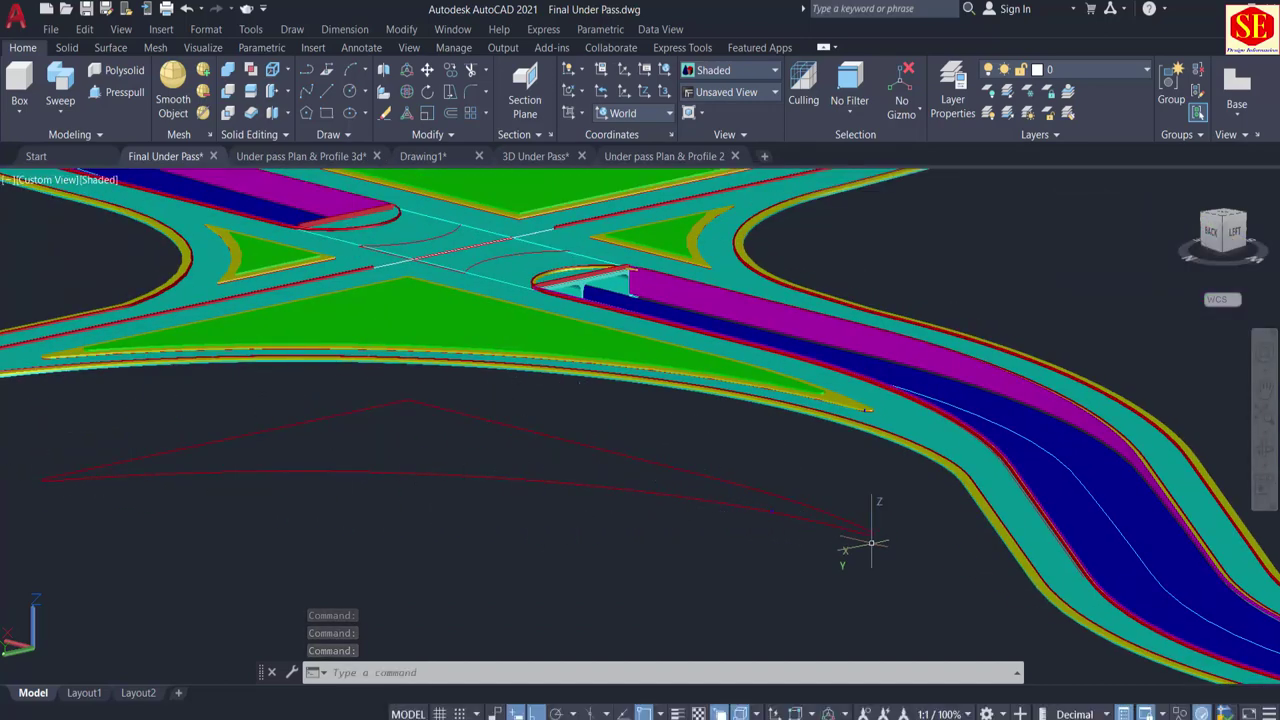
scroll(871, 543, up, 5)
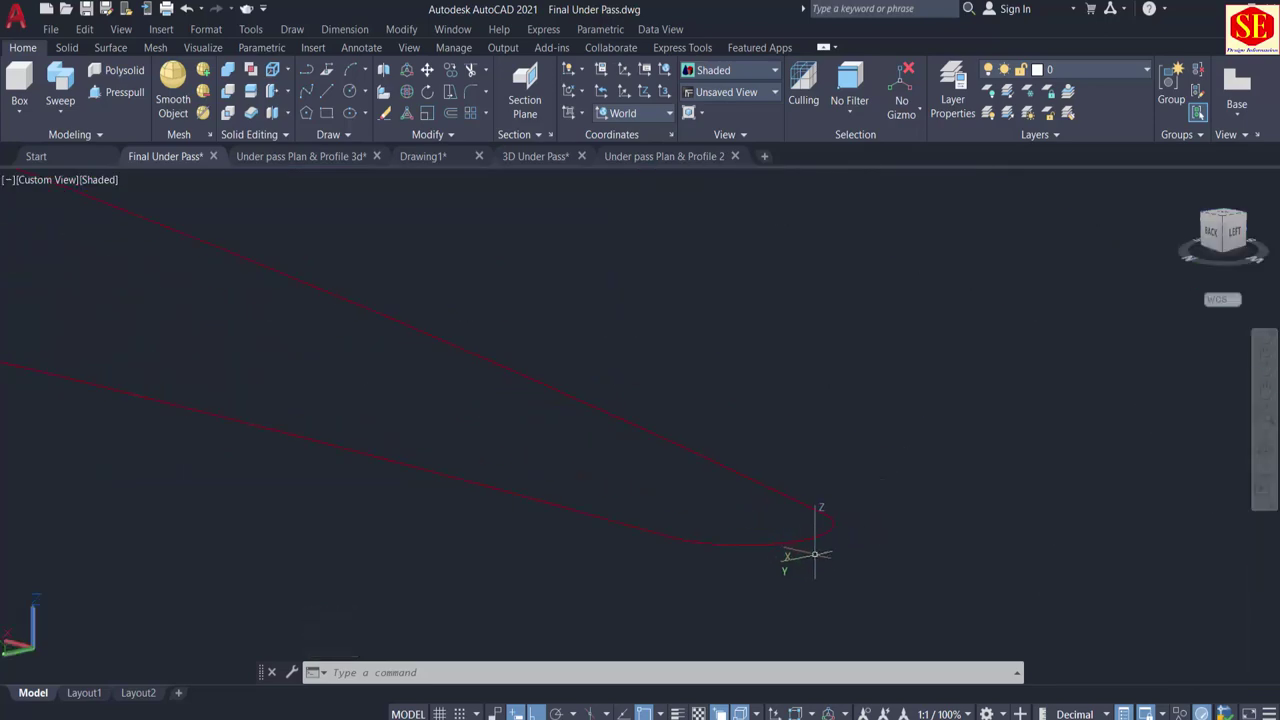
key(Return)
scroll(815, 530, up, 2)
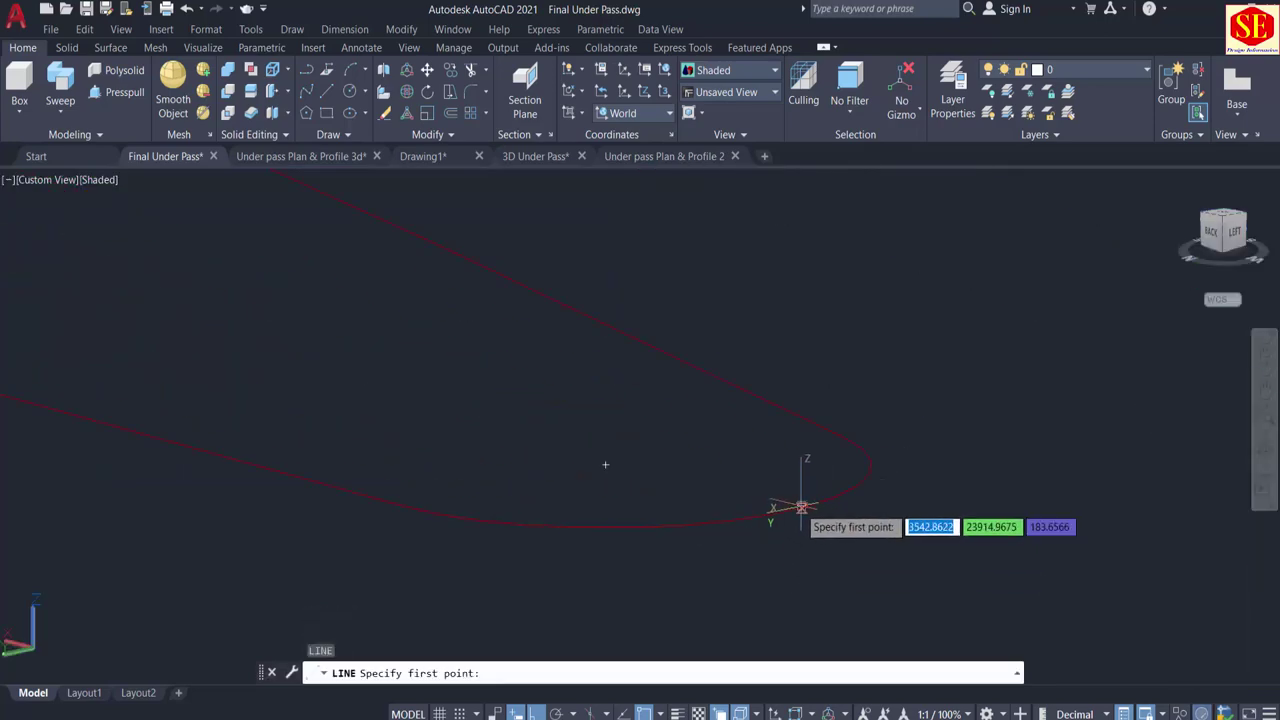
click(801, 508)
key(Escape)
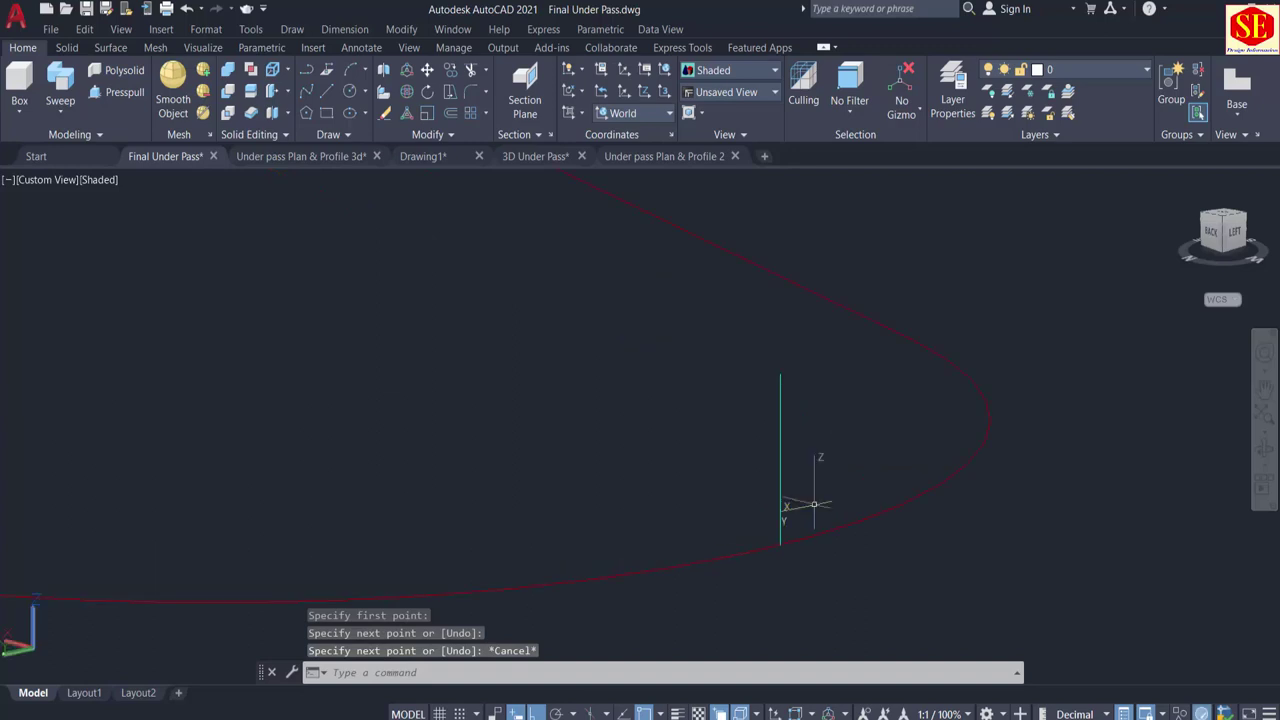
key(Return)
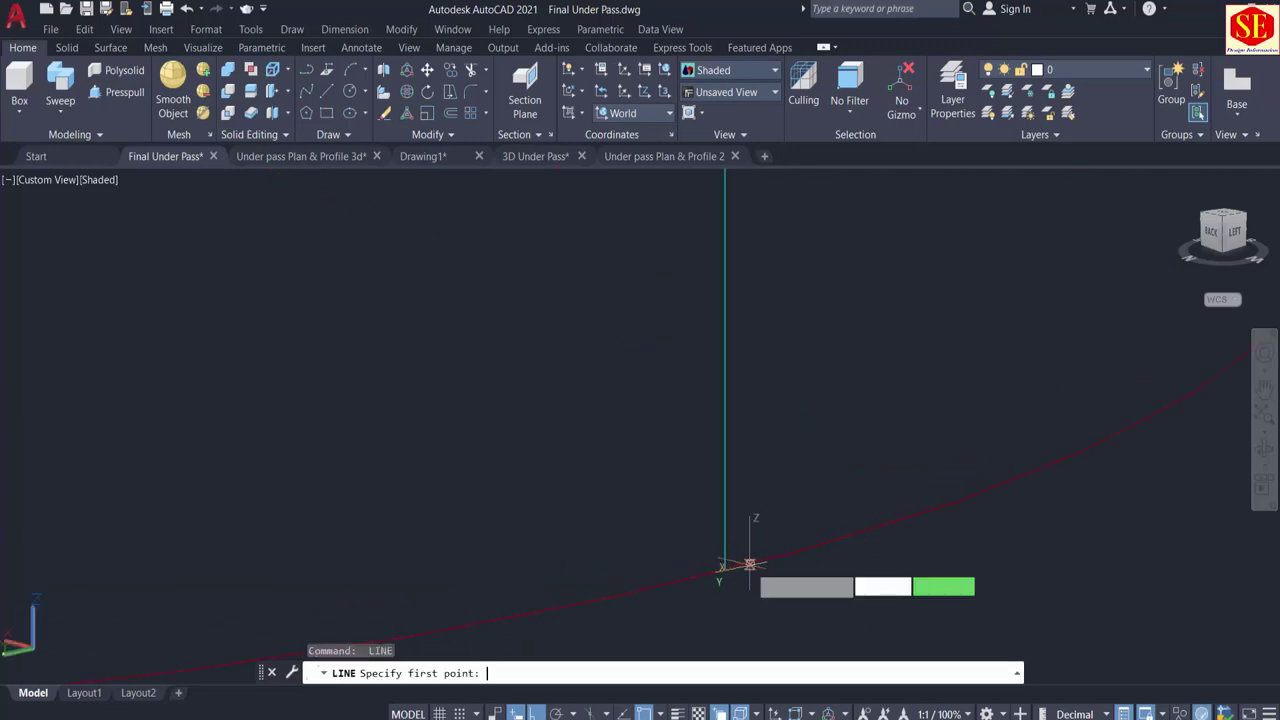
click(749, 565)
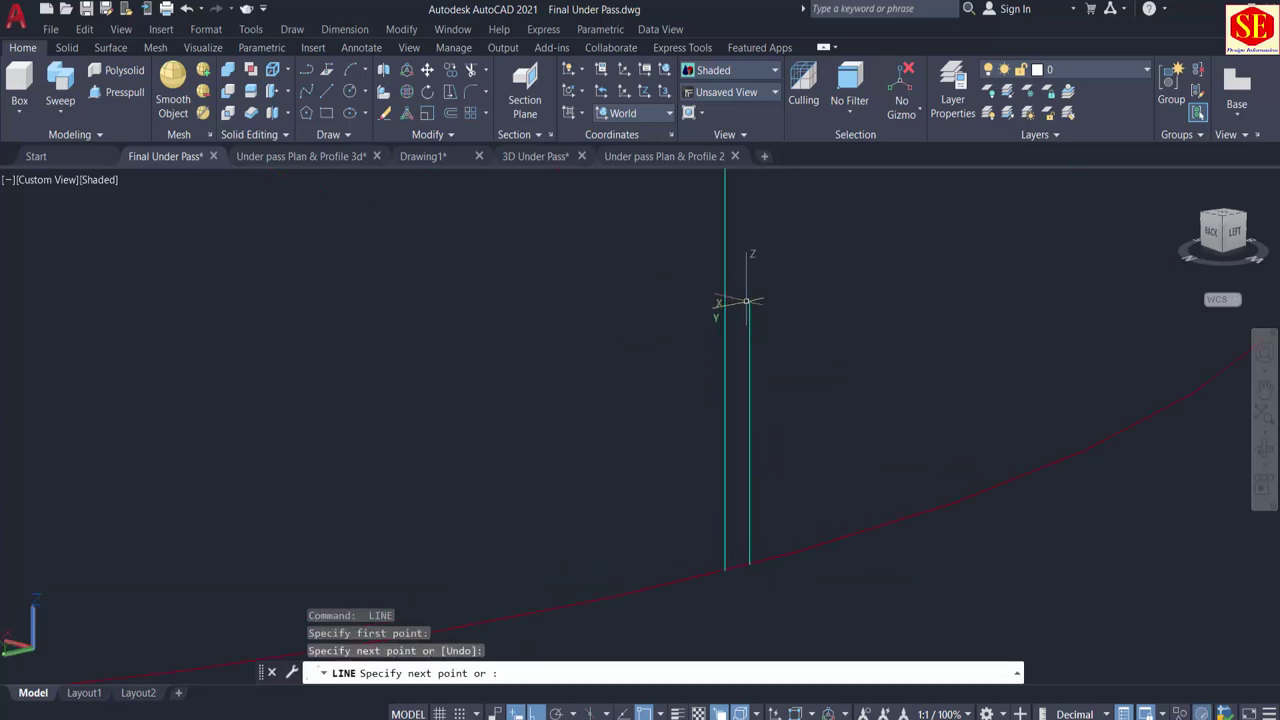
key(Escape)
Step: Trim the red polyline between the two vertical lines to open the loop, and erase both lines
text(tr)
key(Return)
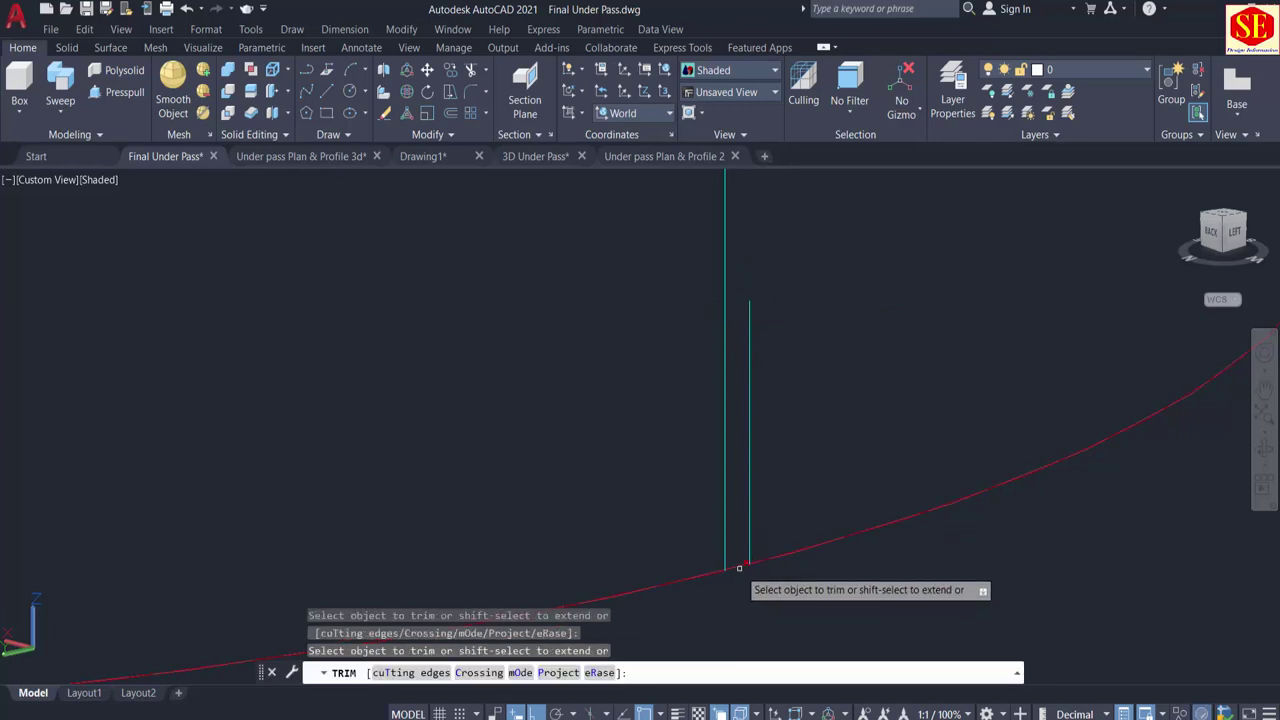
click(737, 573)
key(Escape)
click(783, 392)
click(683, 405)
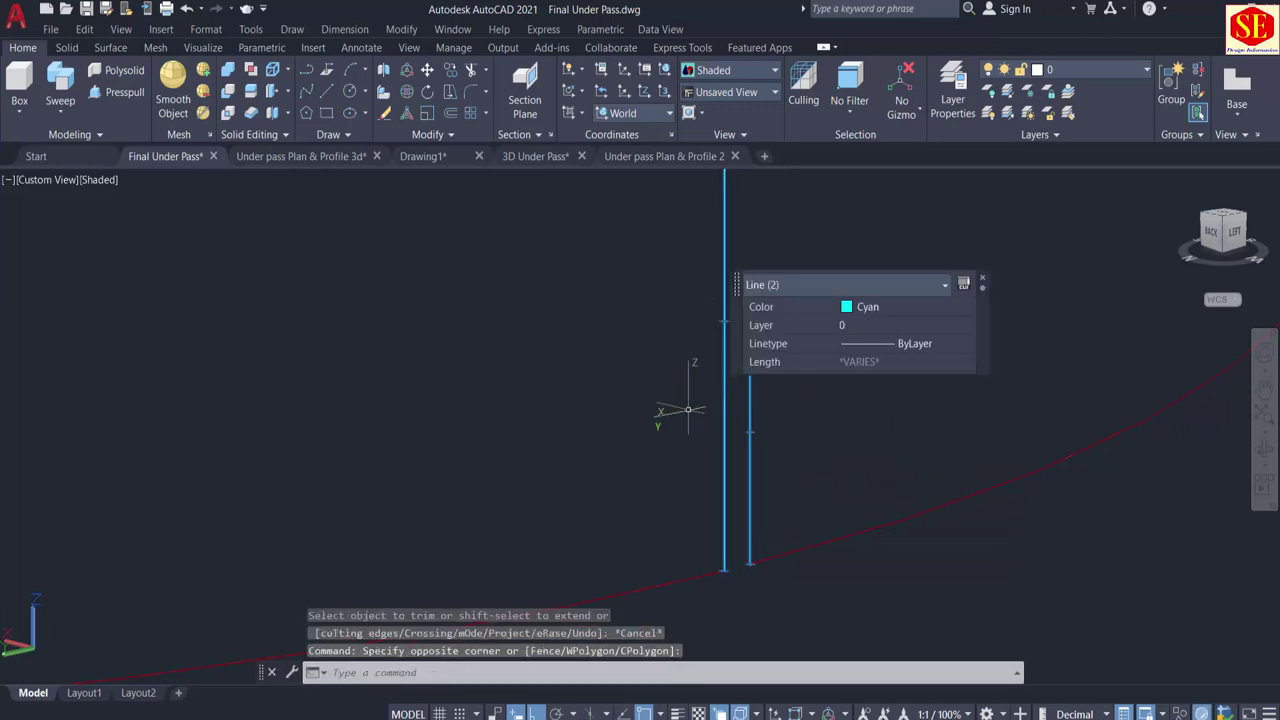
text(e)
key(Return)
scroll(700, 348, up, 2)
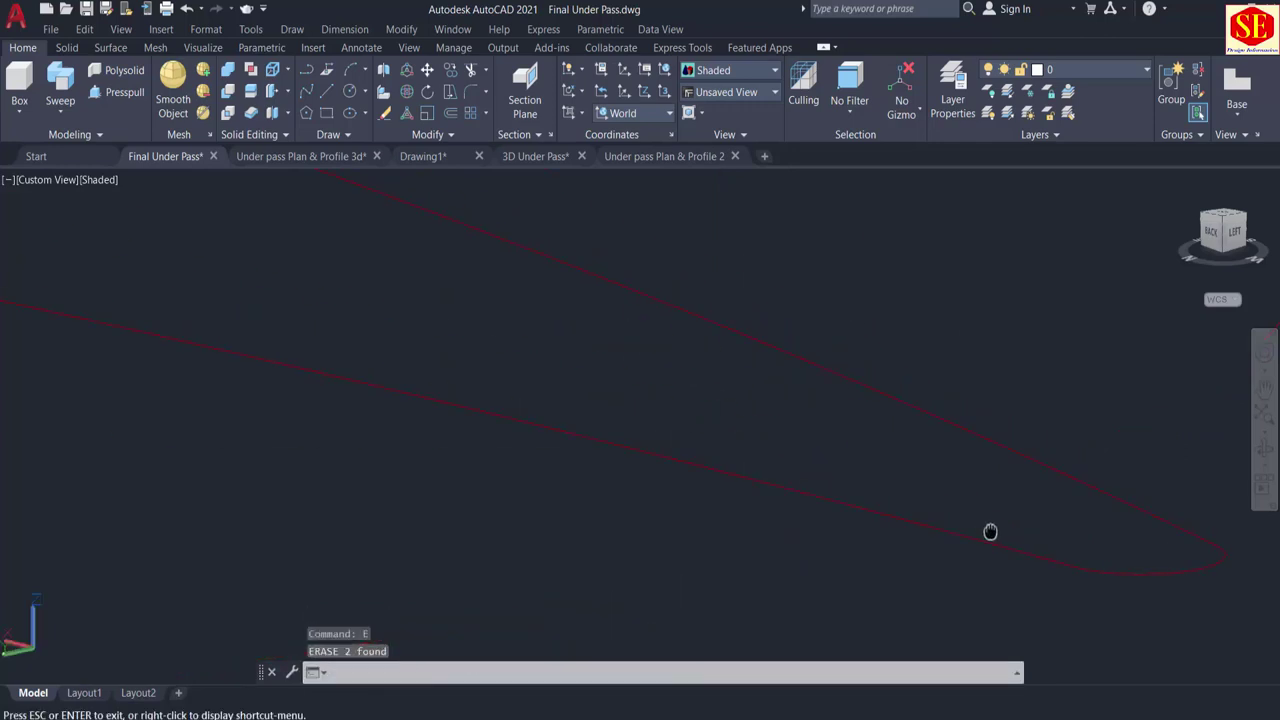
Step: Sweep the blue kerb profile along the opened red polyline, with its bottom corner on the path as base point and perpendicular alignment set to No
middle_drag(316, 378, 720, 469)
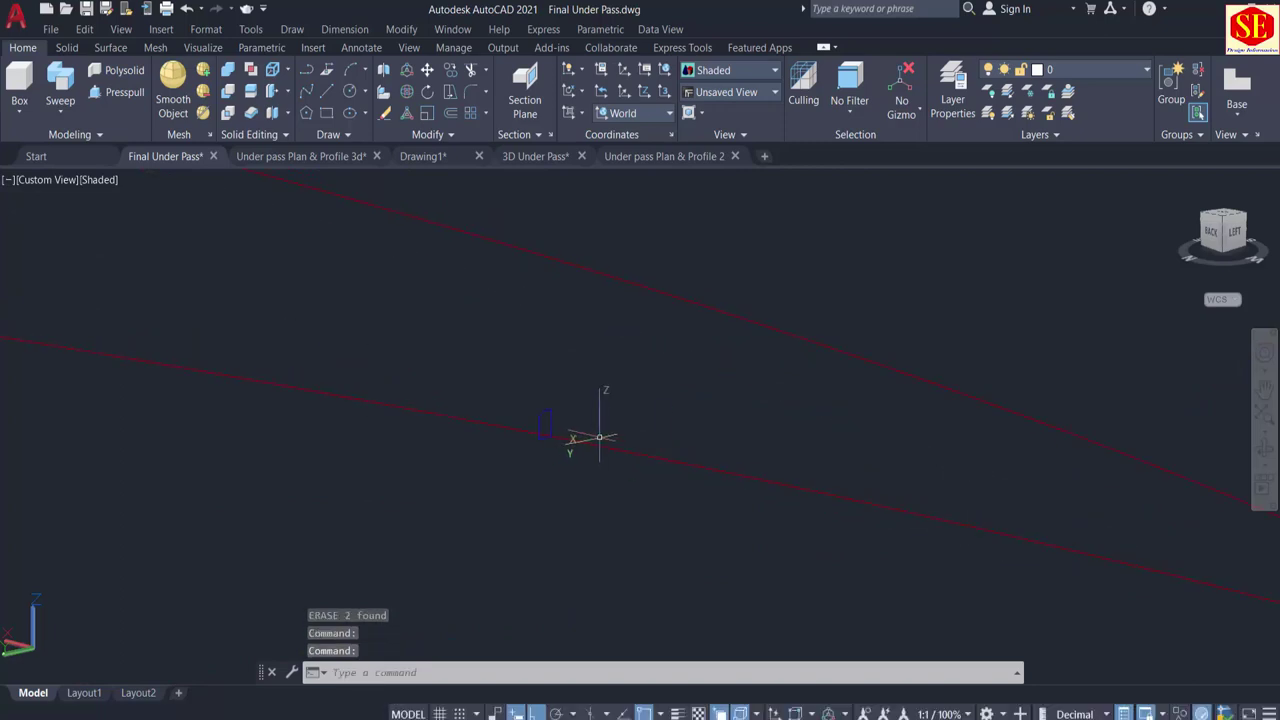
click(60, 85)
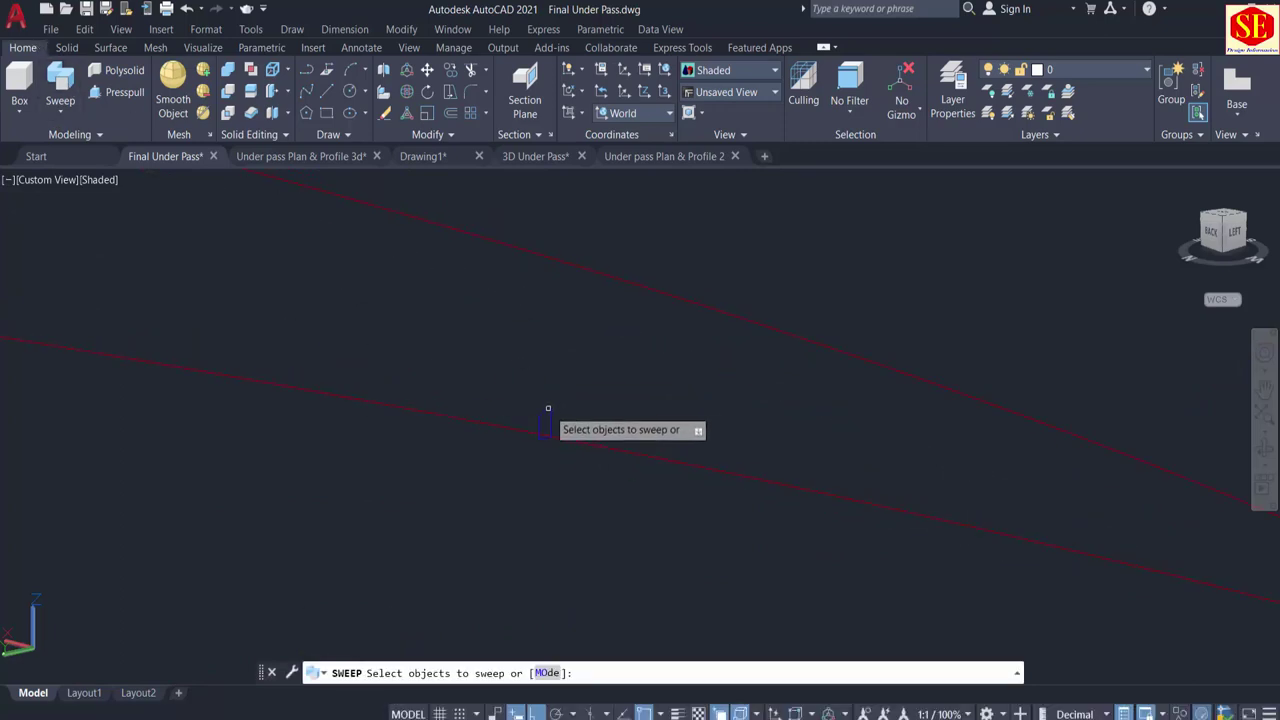
click(548, 408)
right_click(511, 340)
click(536, 350)
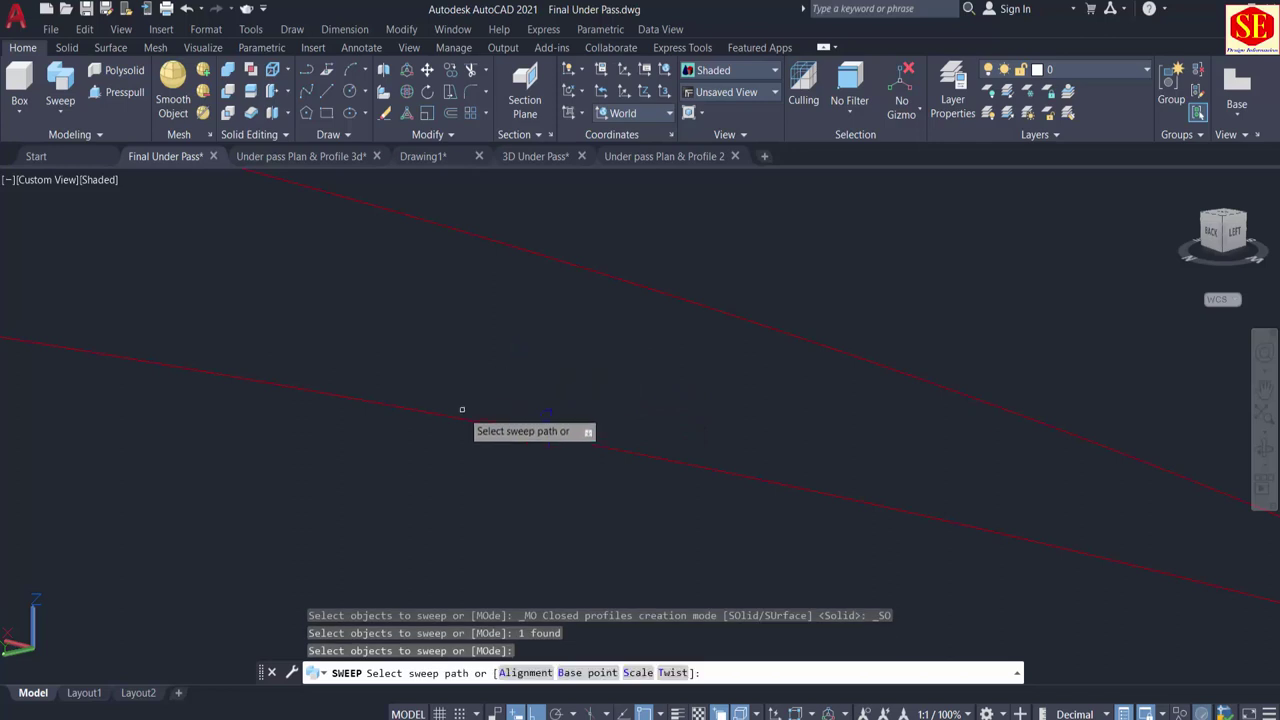
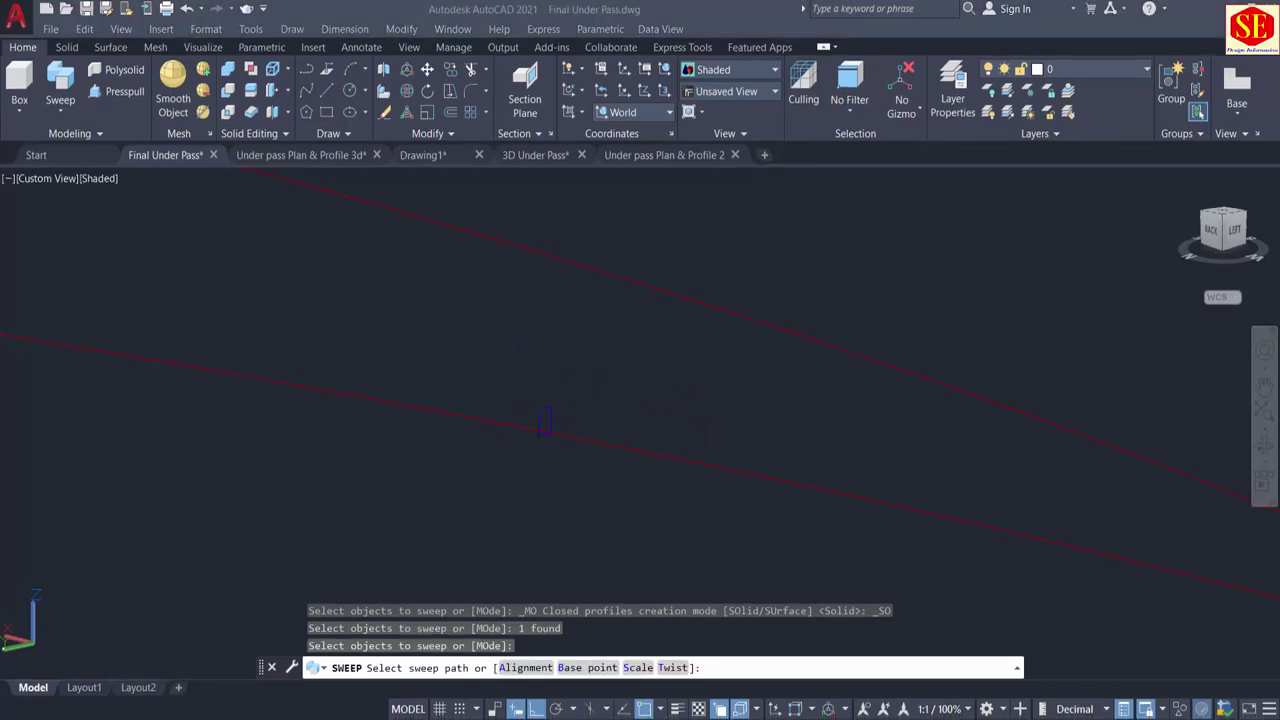
click(588, 668)
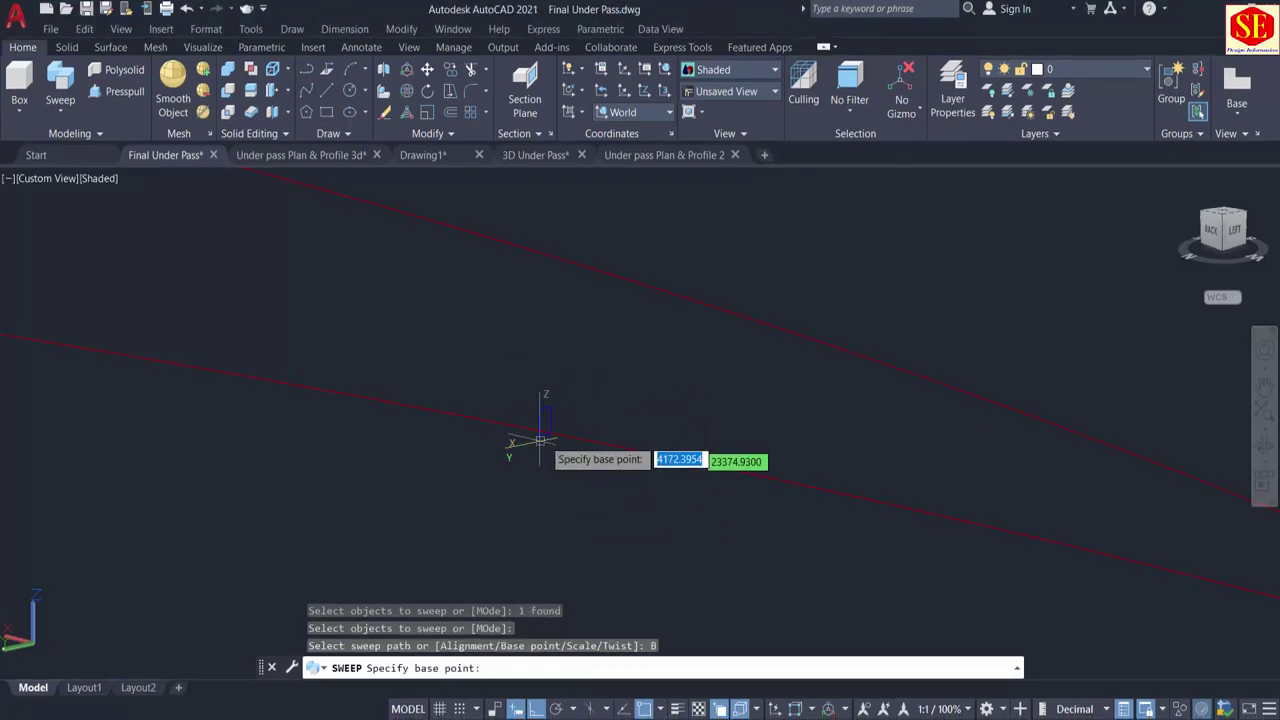
click(551, 433)
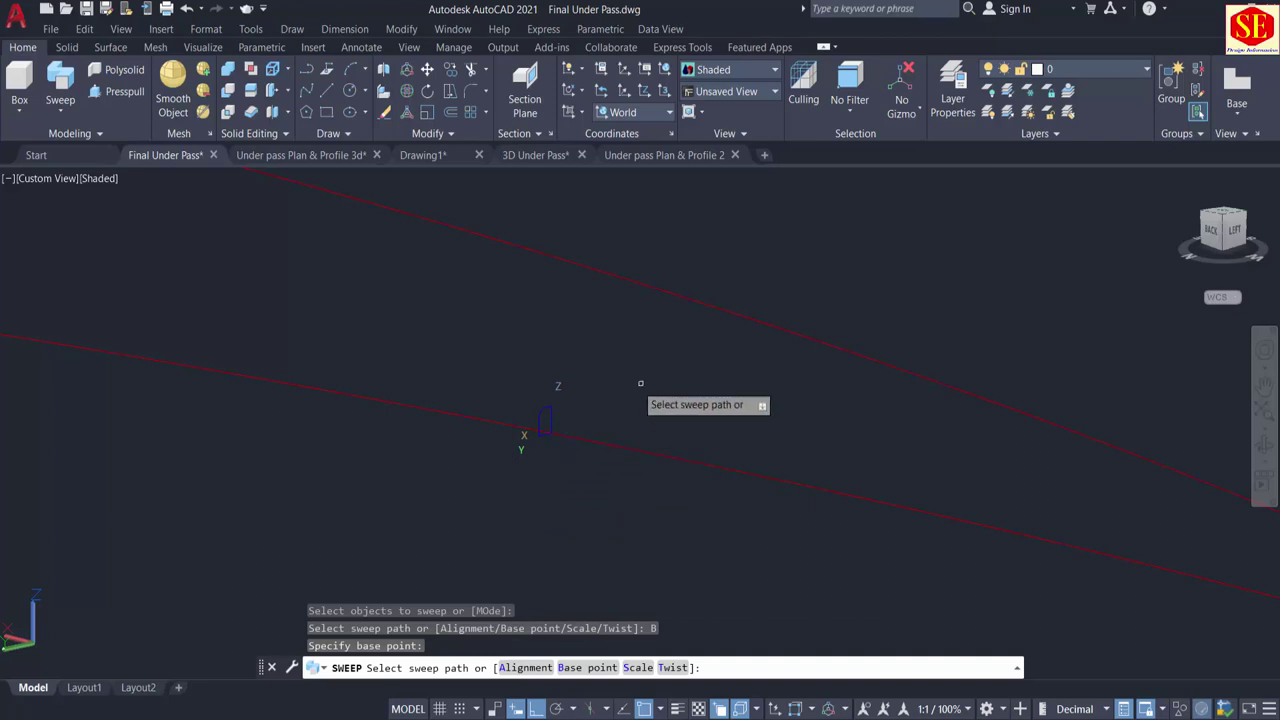
click(516, 670)
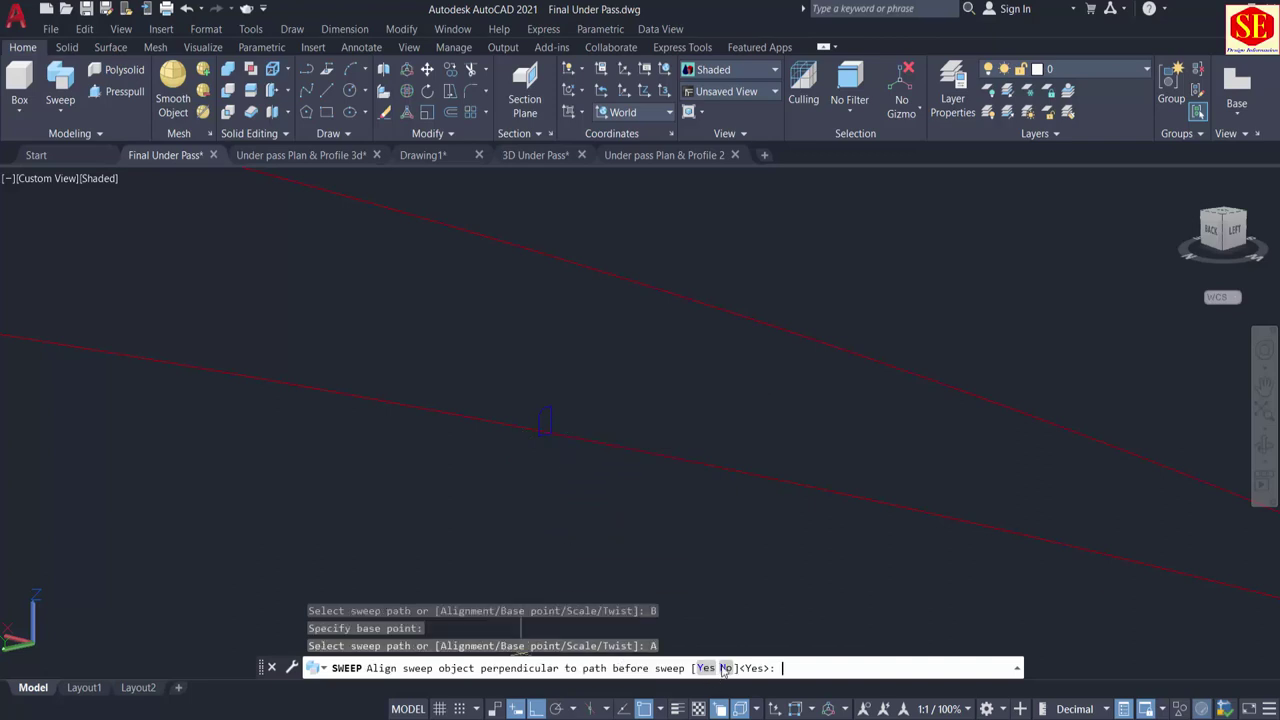
click(724, 668)
click(440, 422)
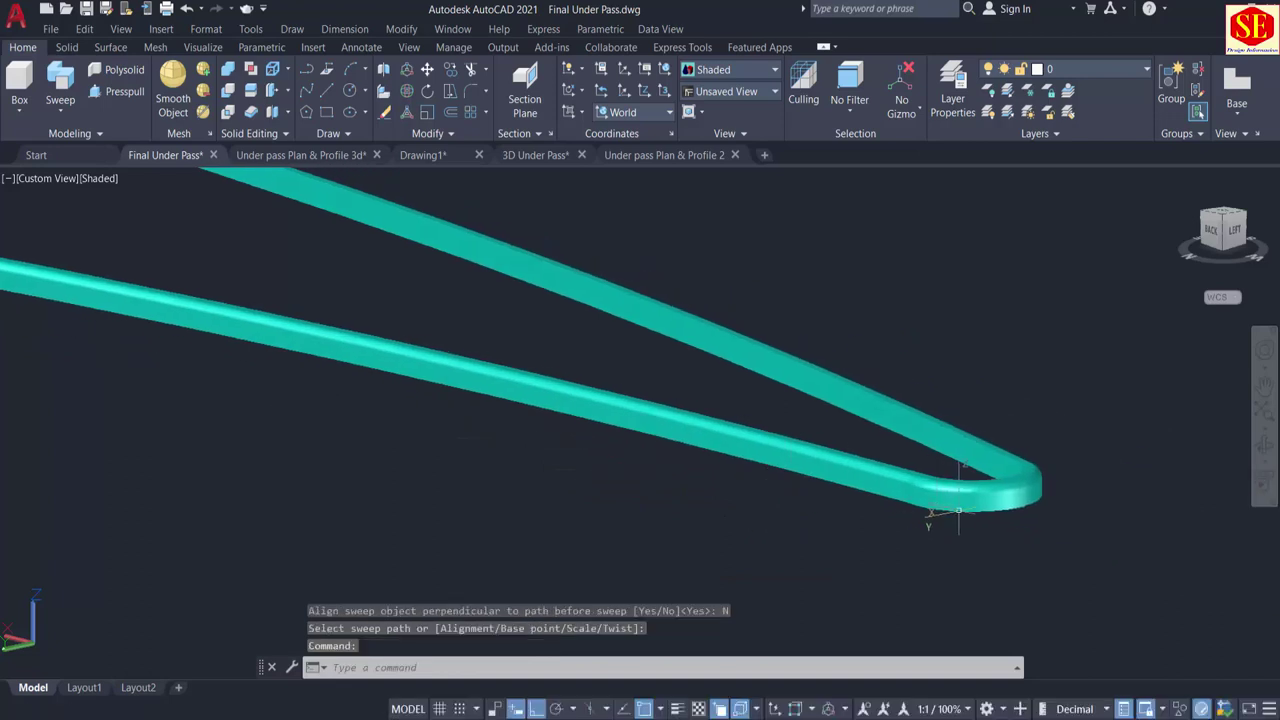
Step: Change the color of the newly swept kerb solid around the copied island outline to Red
scroll(957, 511, up, 3)
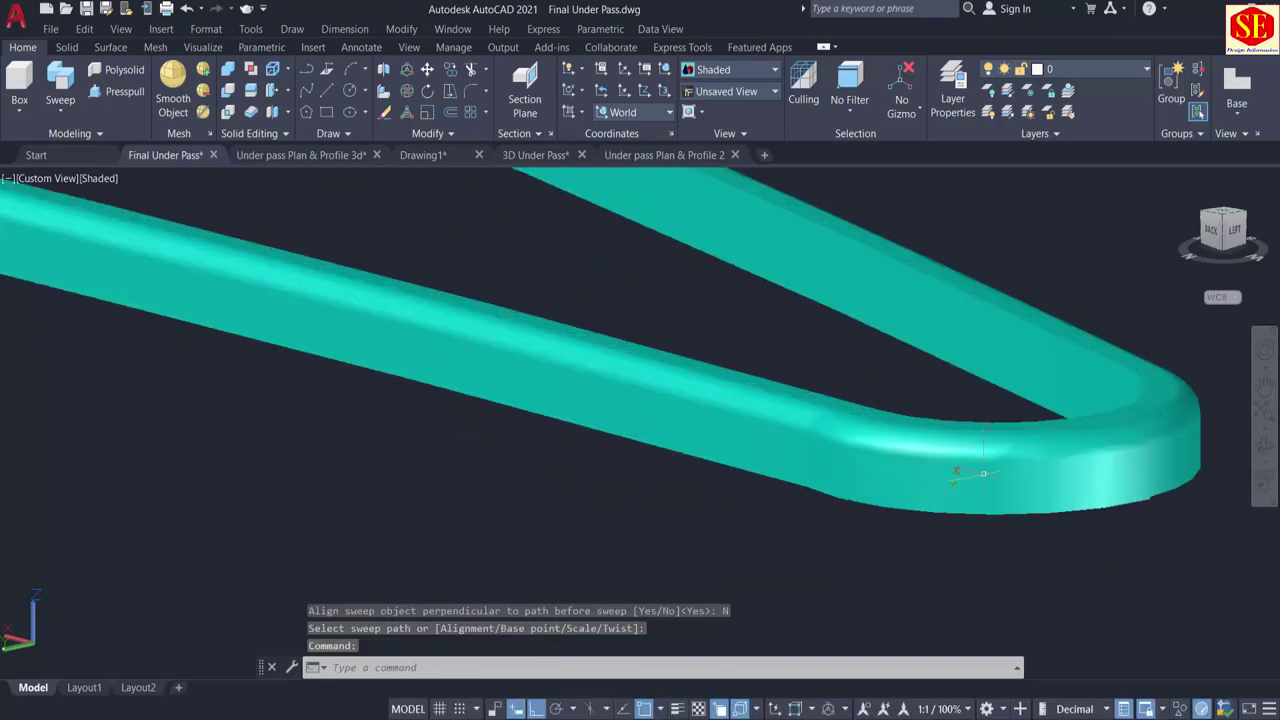
scroll(983, 473, down, 5)
middle_drag(369, 406, 389, 457)
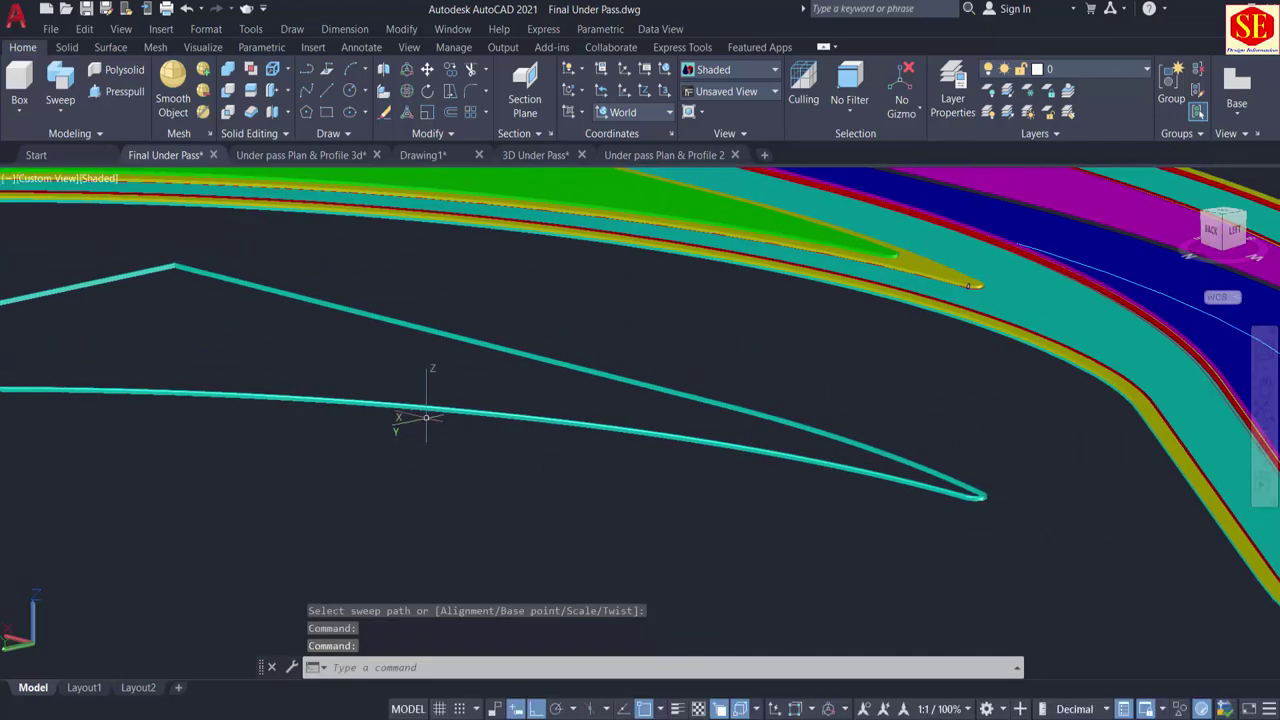
click(421, 404)
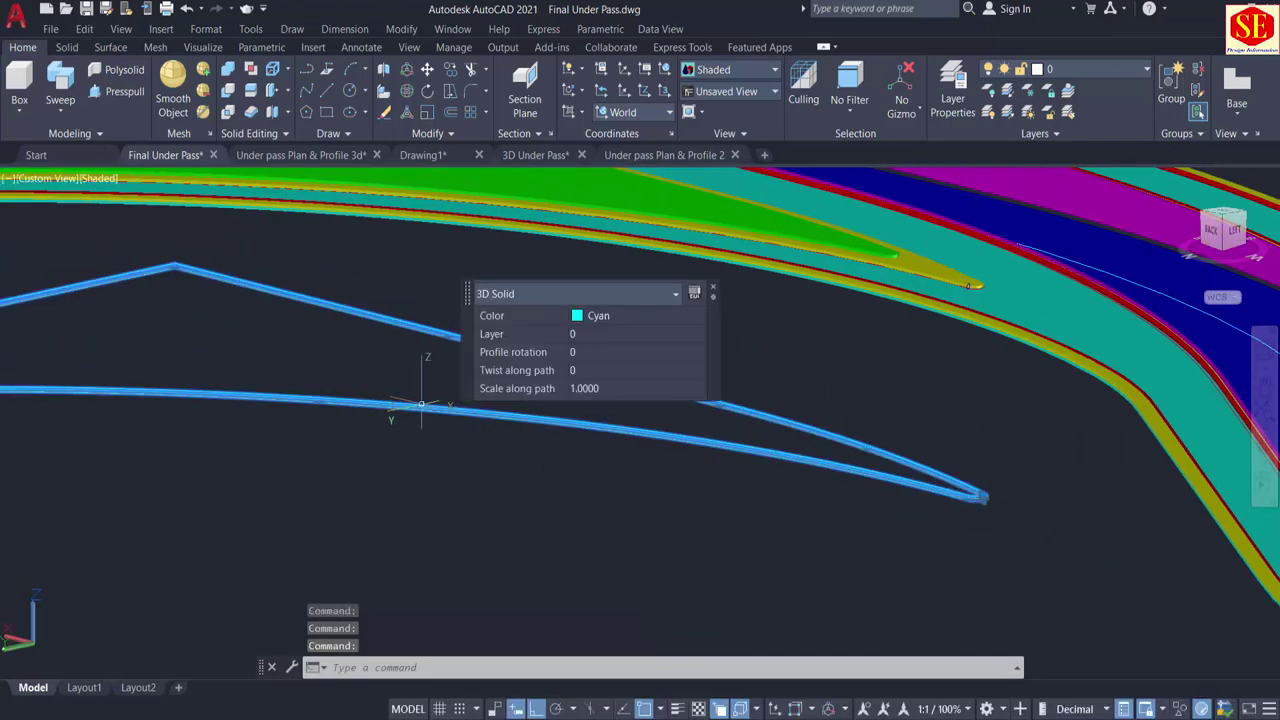
click(612, 318)
click(597, 363)
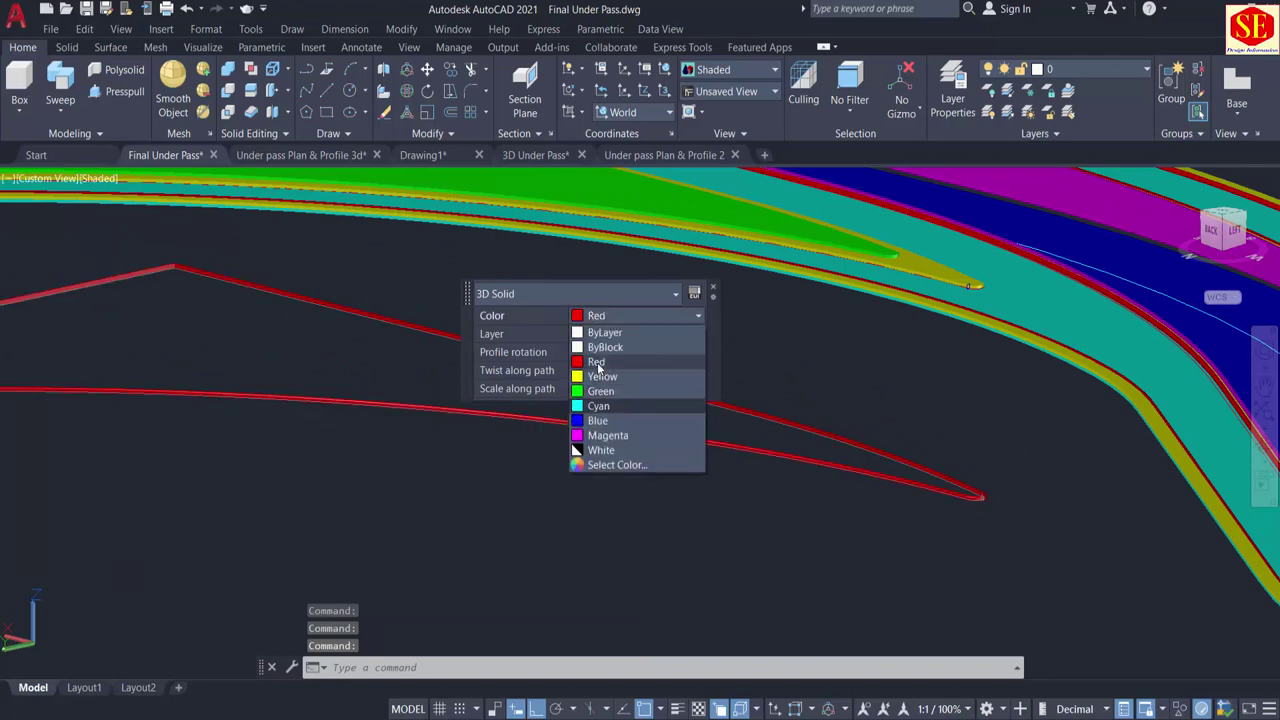
click(597, 364)
click(598, 368)
key(Escape)
key(Escape)
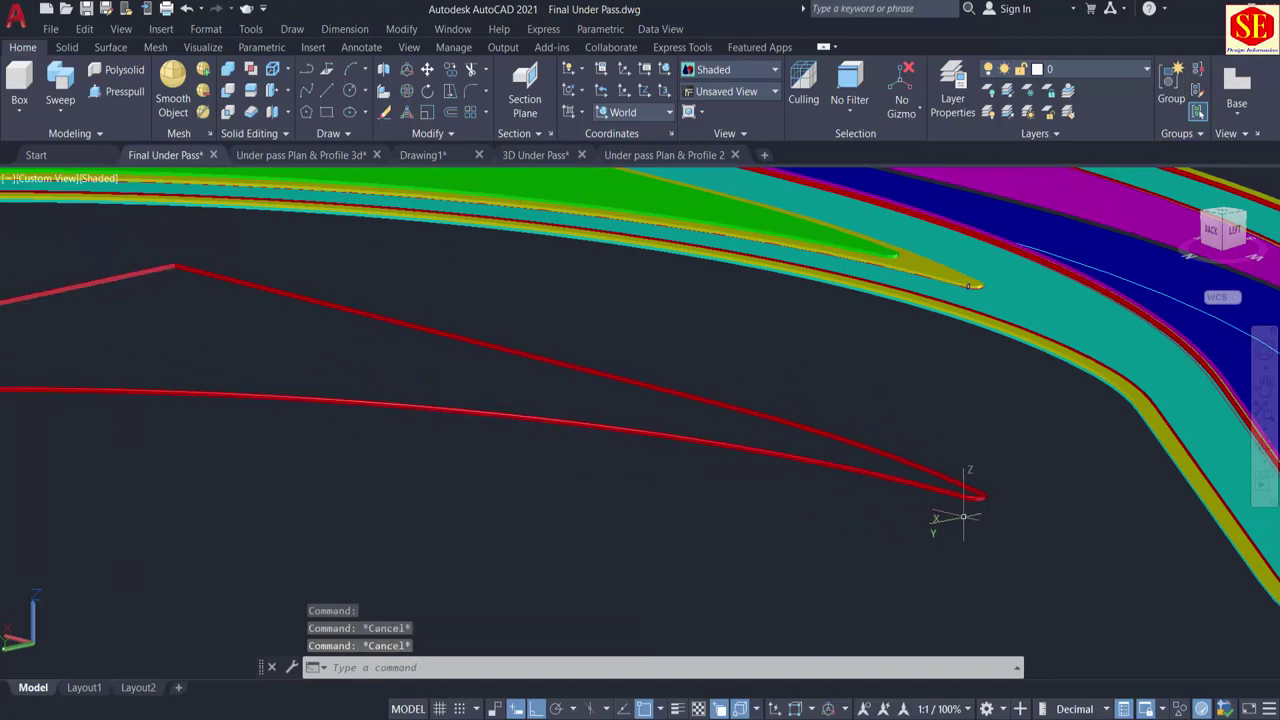
scroll(963, 516, up, 2)
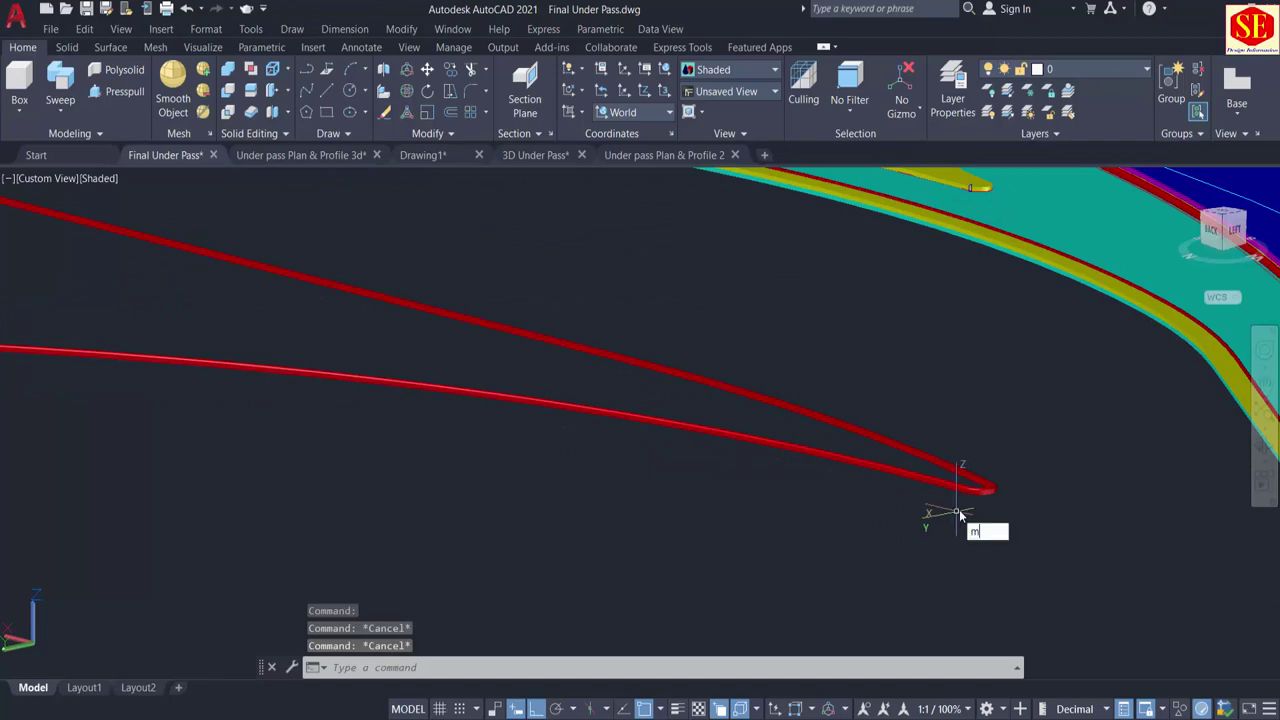
text(m)
key(Return)
click(985, 490)
scroll(1005, 508, up, 2)
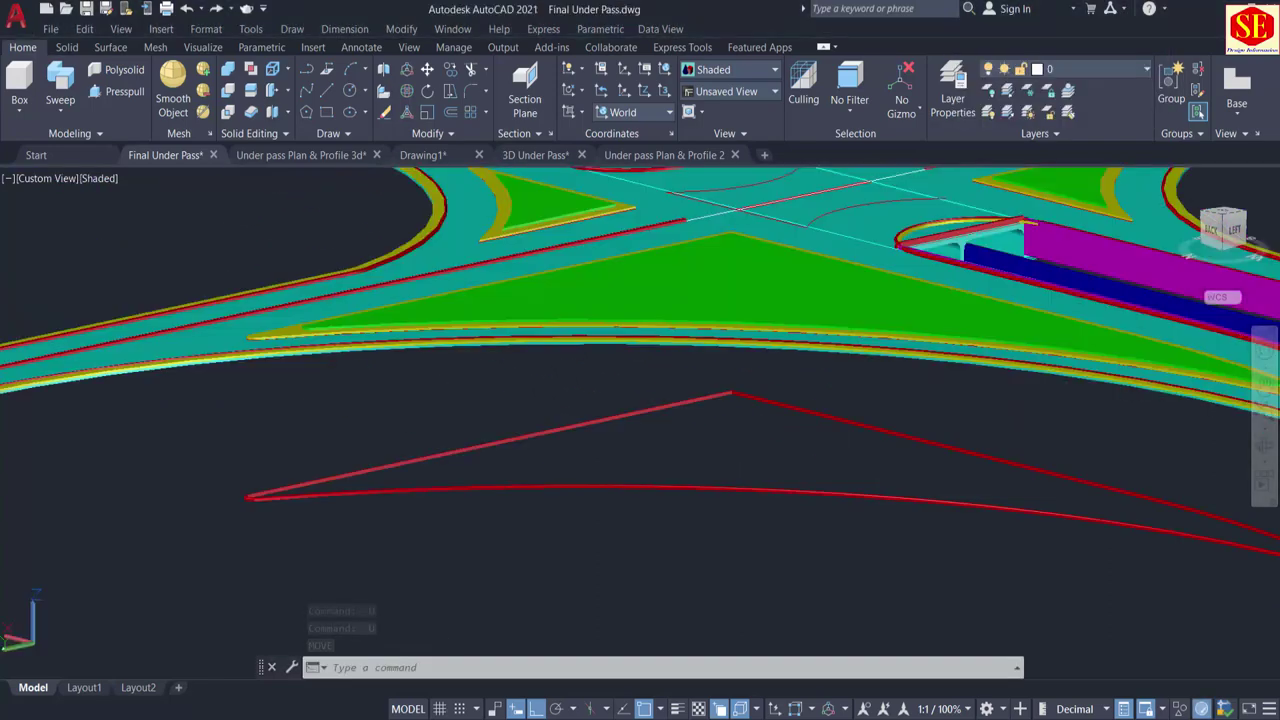
Step: Move the red kerb solid by its bottom apex corner onto the matching bottom corner of the large triangular island
text(m)
key(Return)
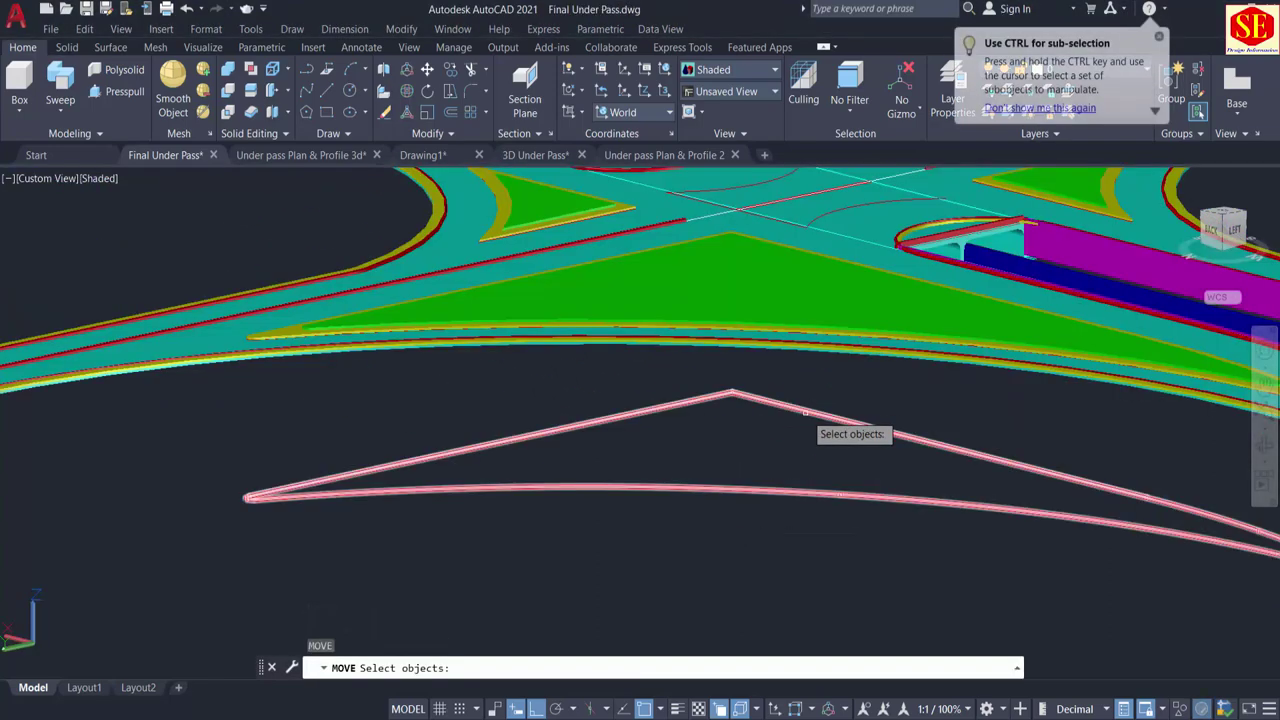
click(700, 402)
scroll(700, 405, up, 5)
scroll(829, 359, up, 5)
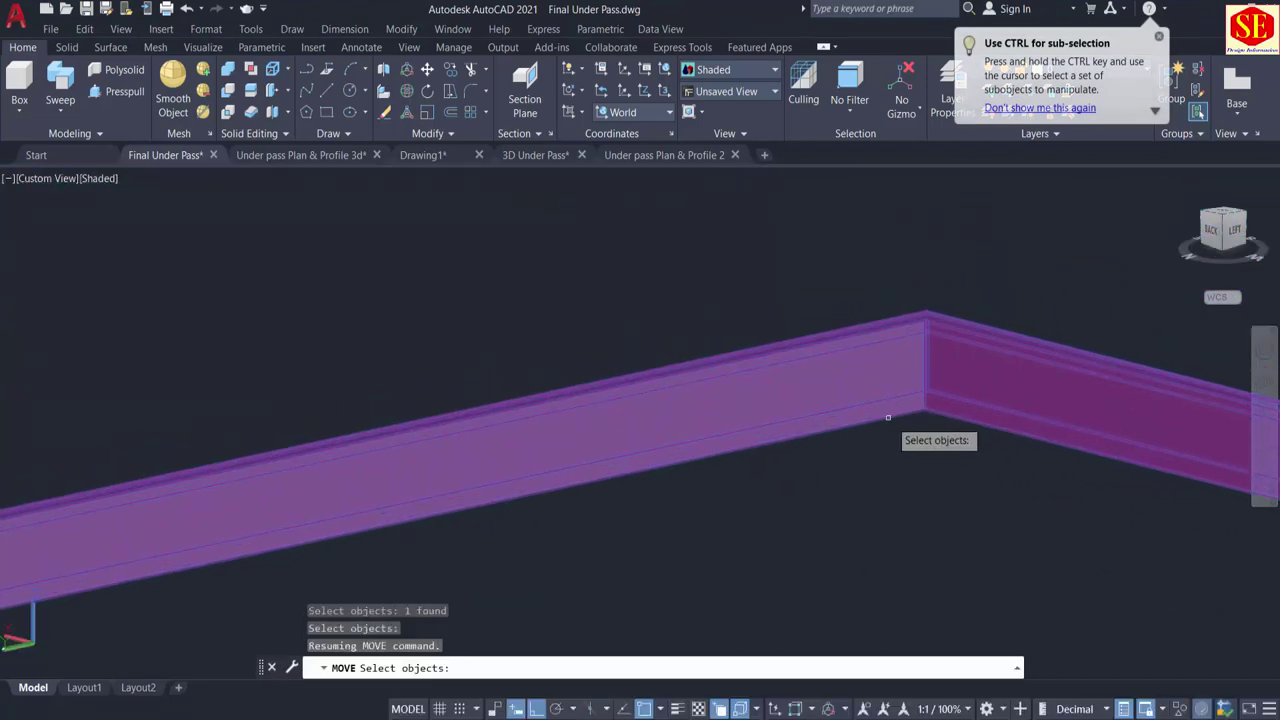
key(Return)
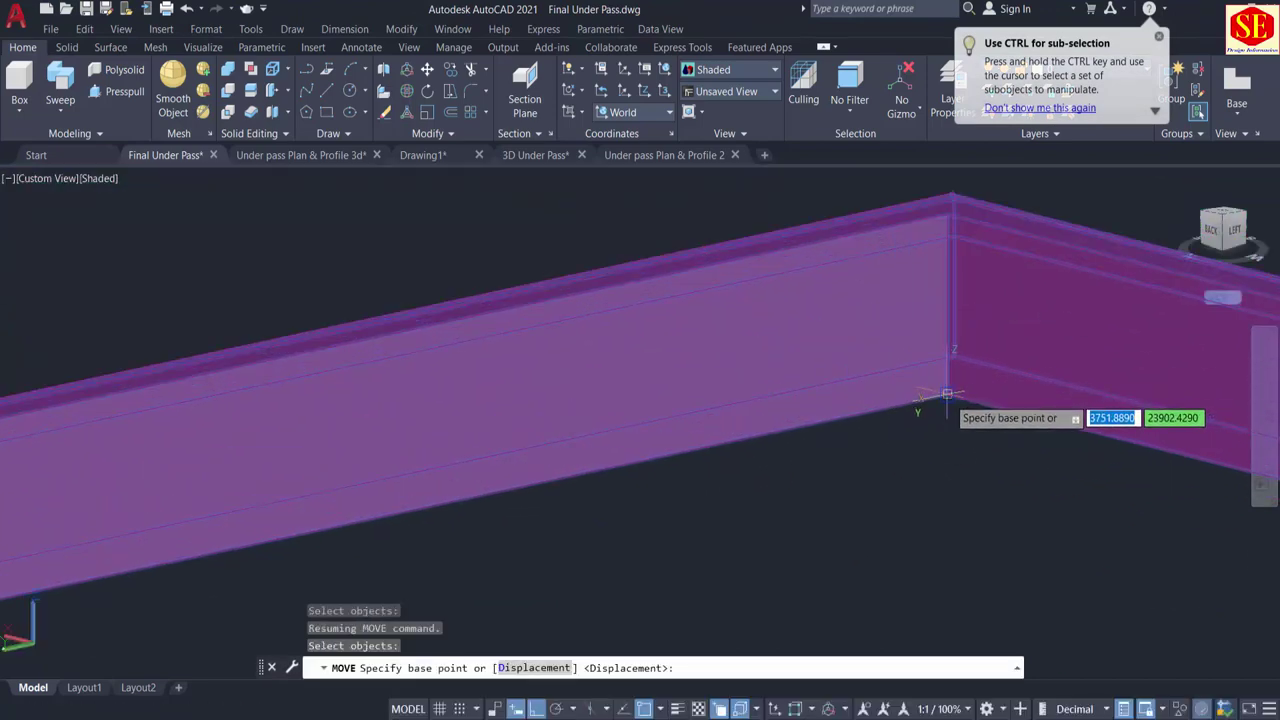
click(946, 394)
scroll(949, 405, down, 8)
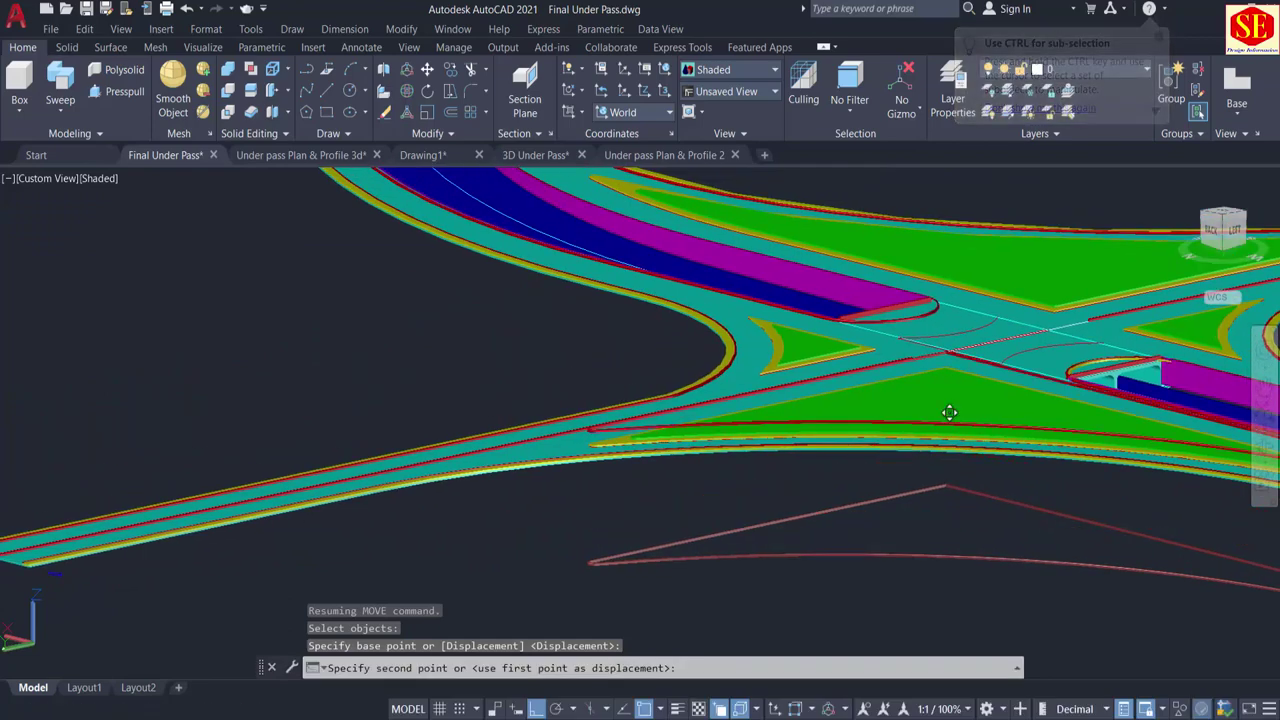
scroll(950, 390, up, 10)
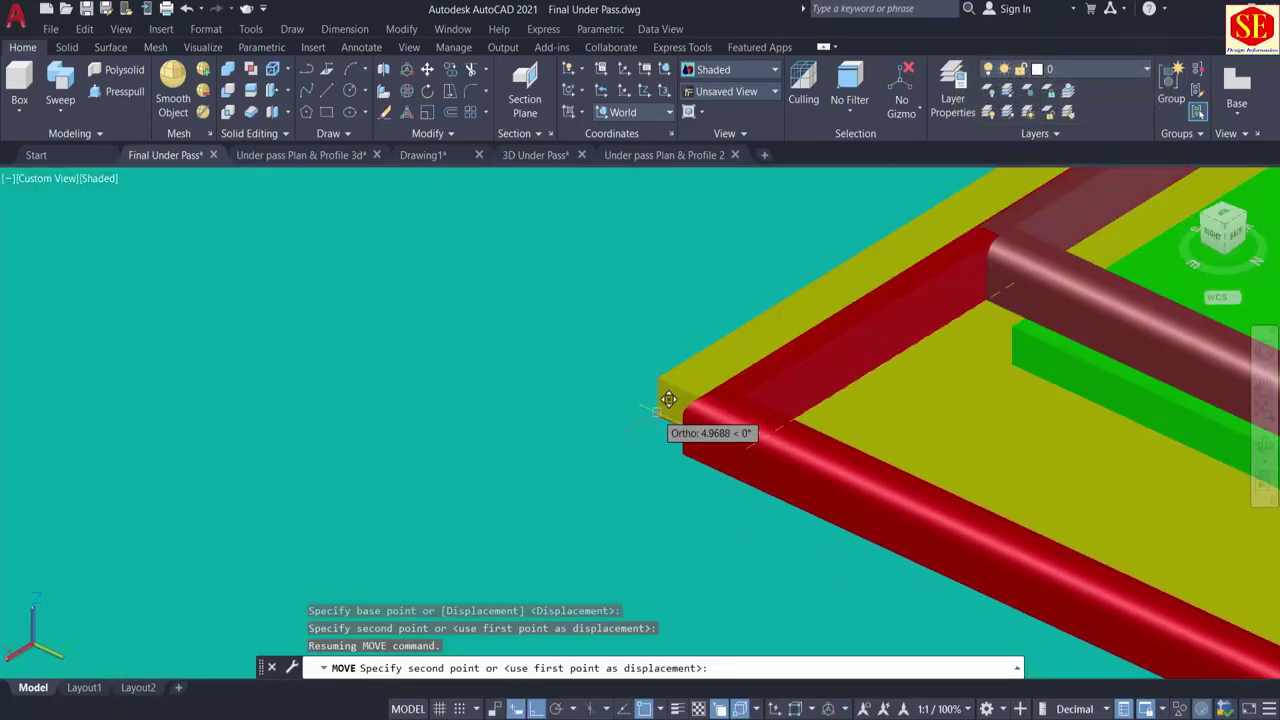
scroll(668, 399, up, 3)
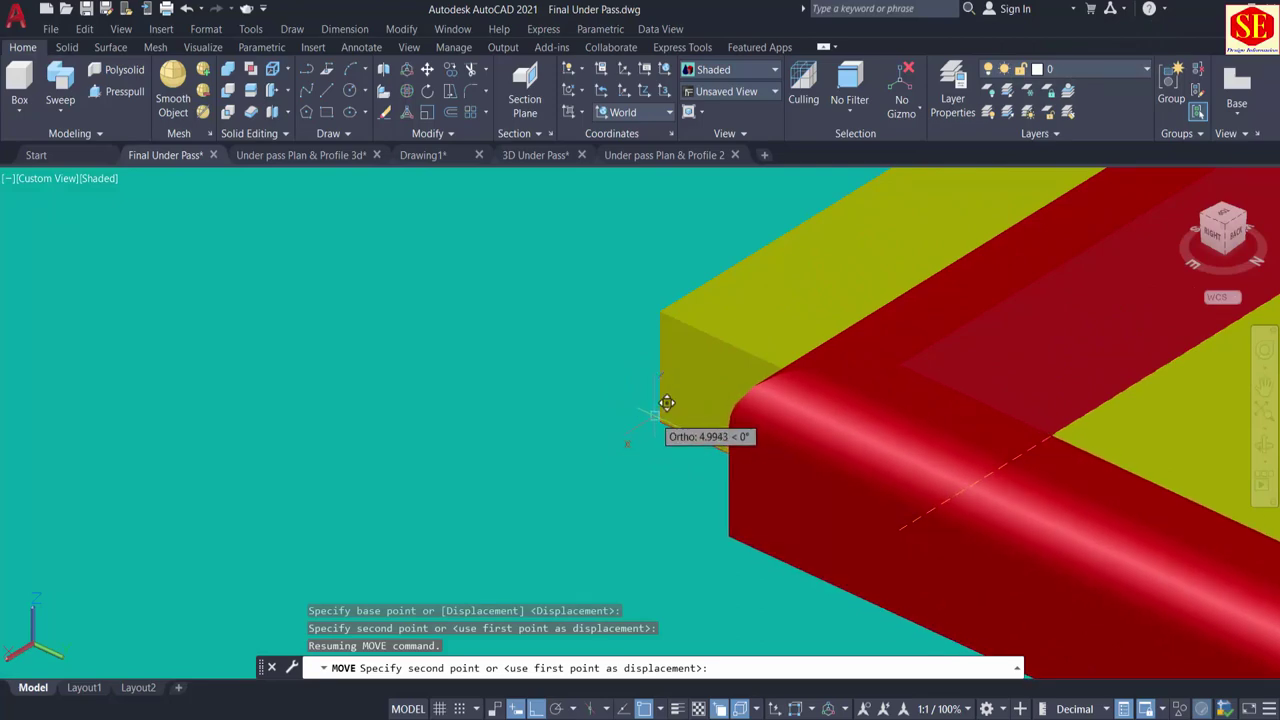
scroll(660, 402, down, 5)
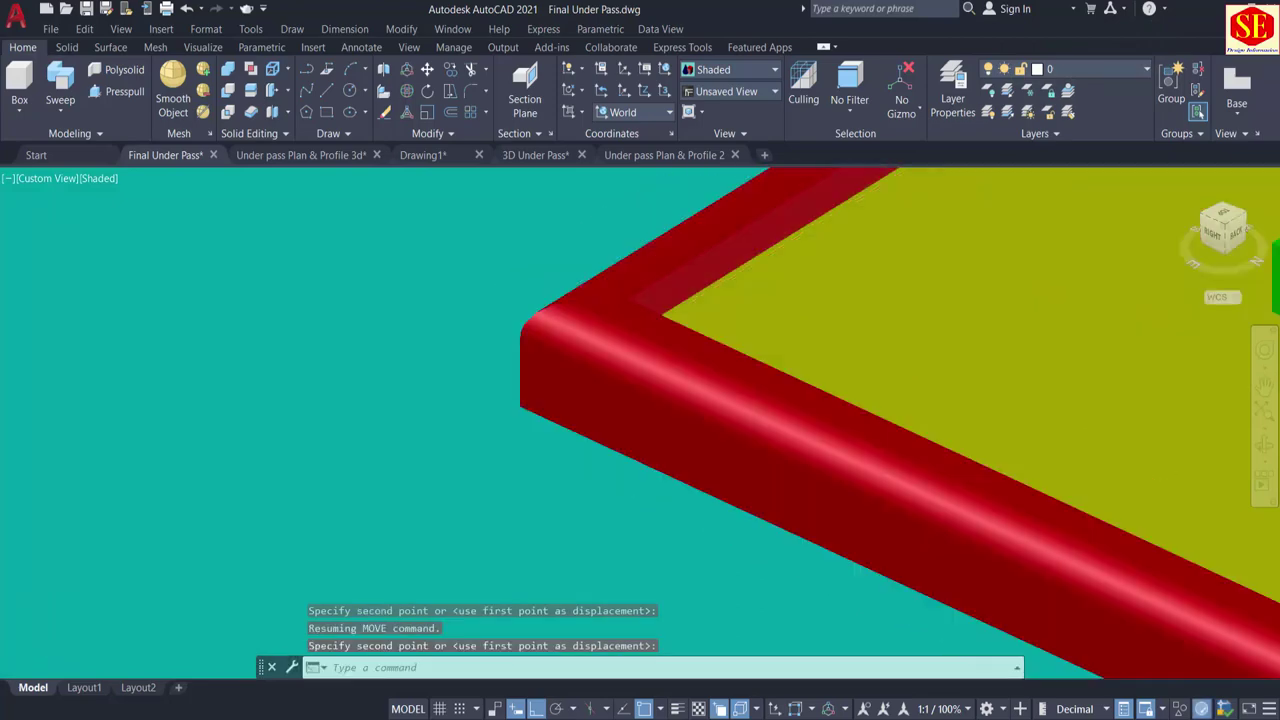
Step: Examine the fit of the moved red kerb around the large island, including its long pointed end
shift+middle_drag(981, 478, 808, 390)
scroll(808, 390, down, 2)
scroll(960, 480, up, 6)
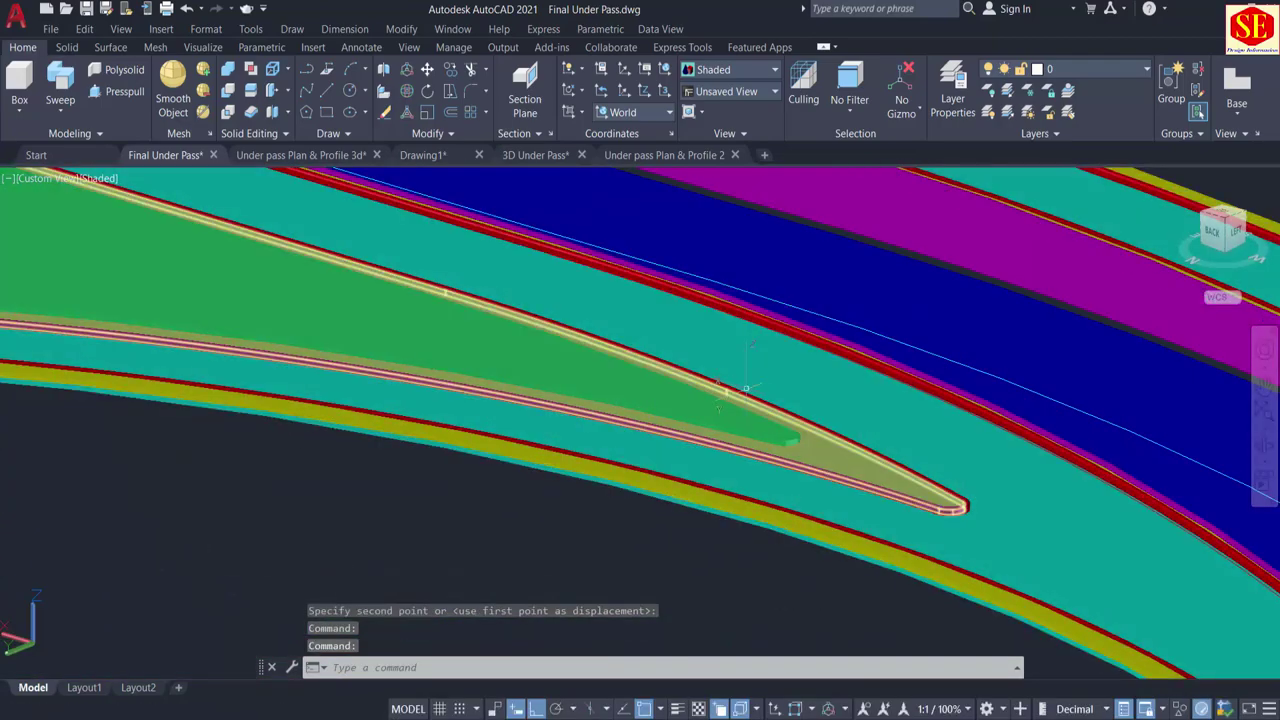
scroll(749, 386, down, 1)
middle_drag(590, 369, 598, 376)
scroll(757, 394, down, 5)
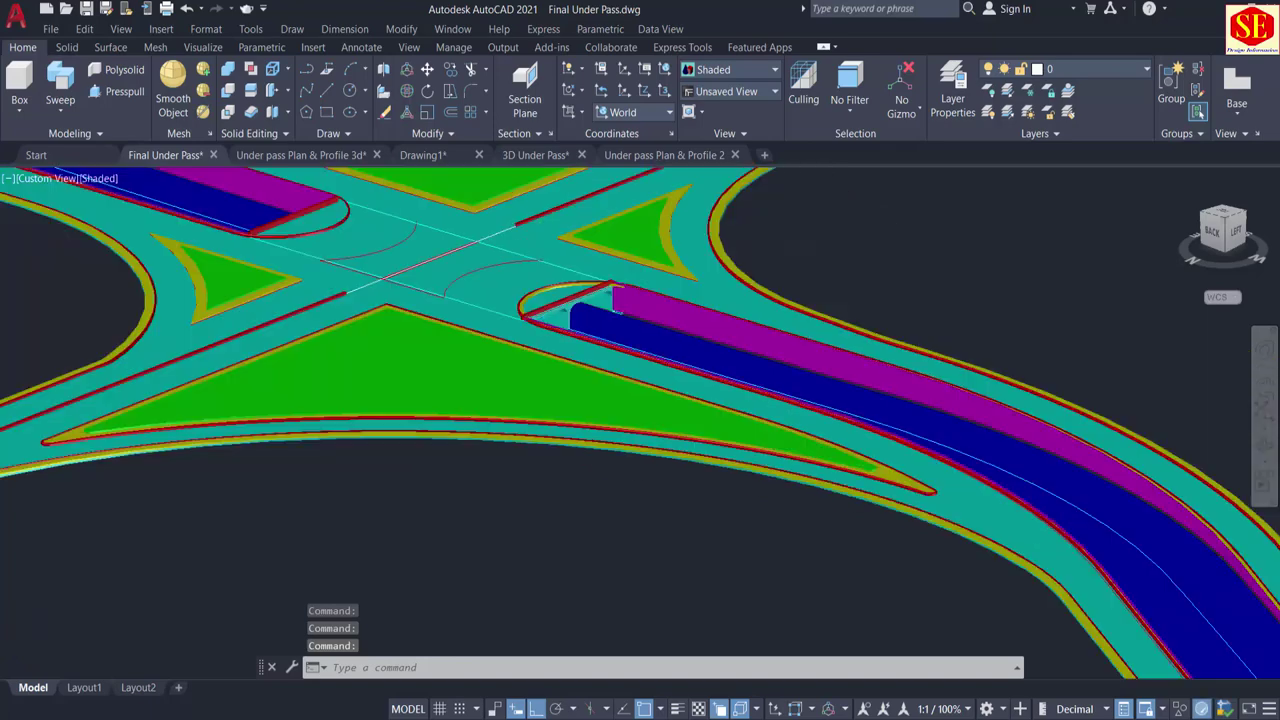
scroll(609, 453, down, 3)
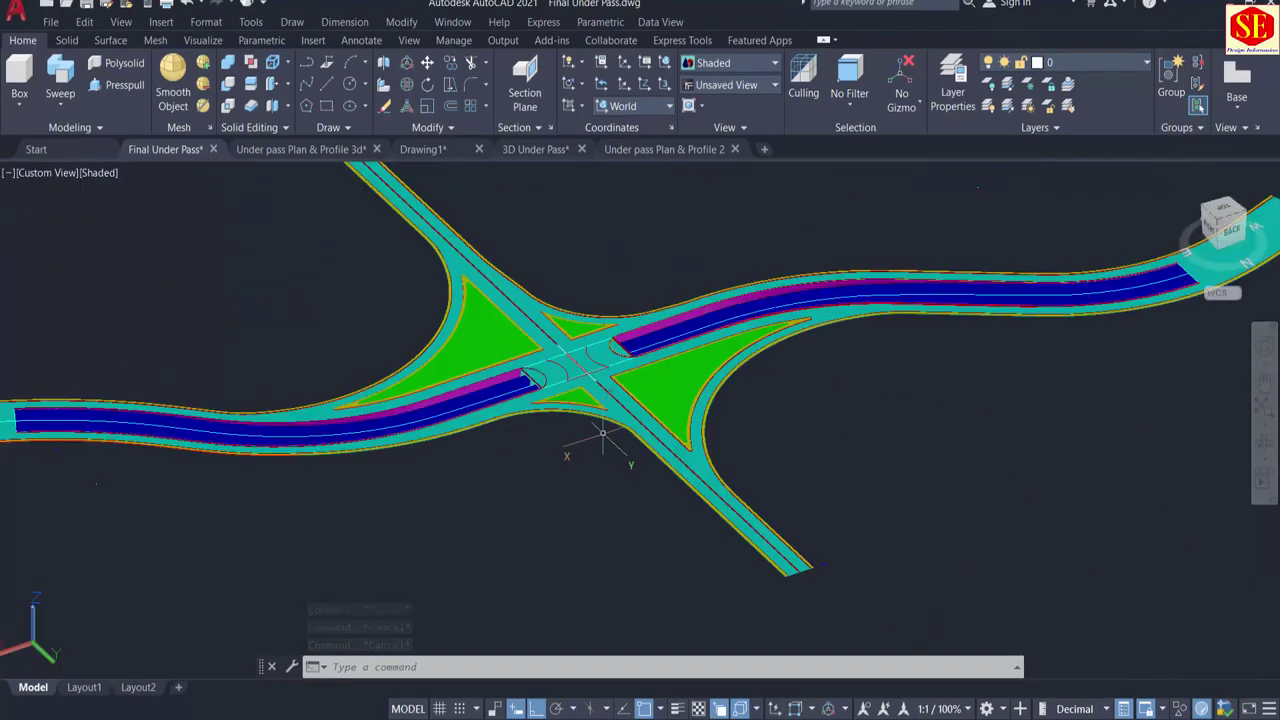
Step: Move the loose blue kerb profile by its bottom corner to the bottom corner at the small triangular island's pointed tip
scroll(612, 440, up, 8)
scroll(640, 405, up, 3)
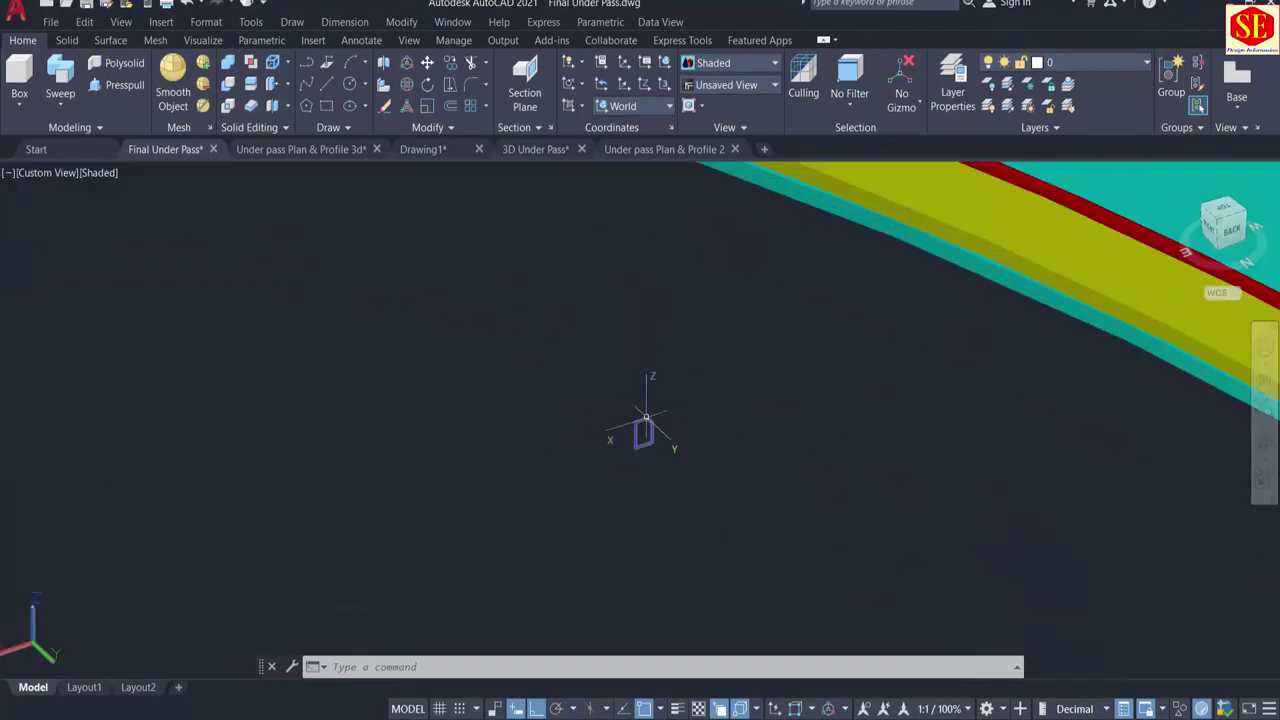
click(646, 417)
scroll(633, 452, up, 2)
key(Return)
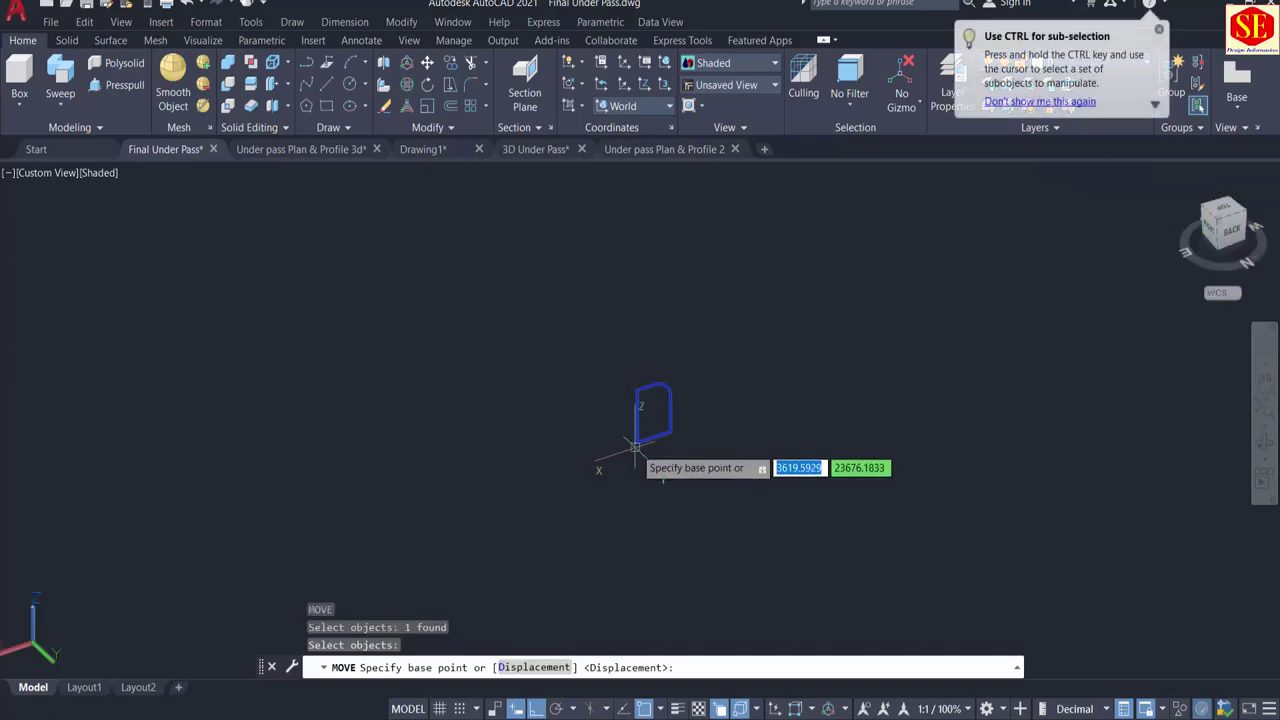
click(637, 441)
scroll(637, 425, up, 5)
scroll(640, 230, up, 5)
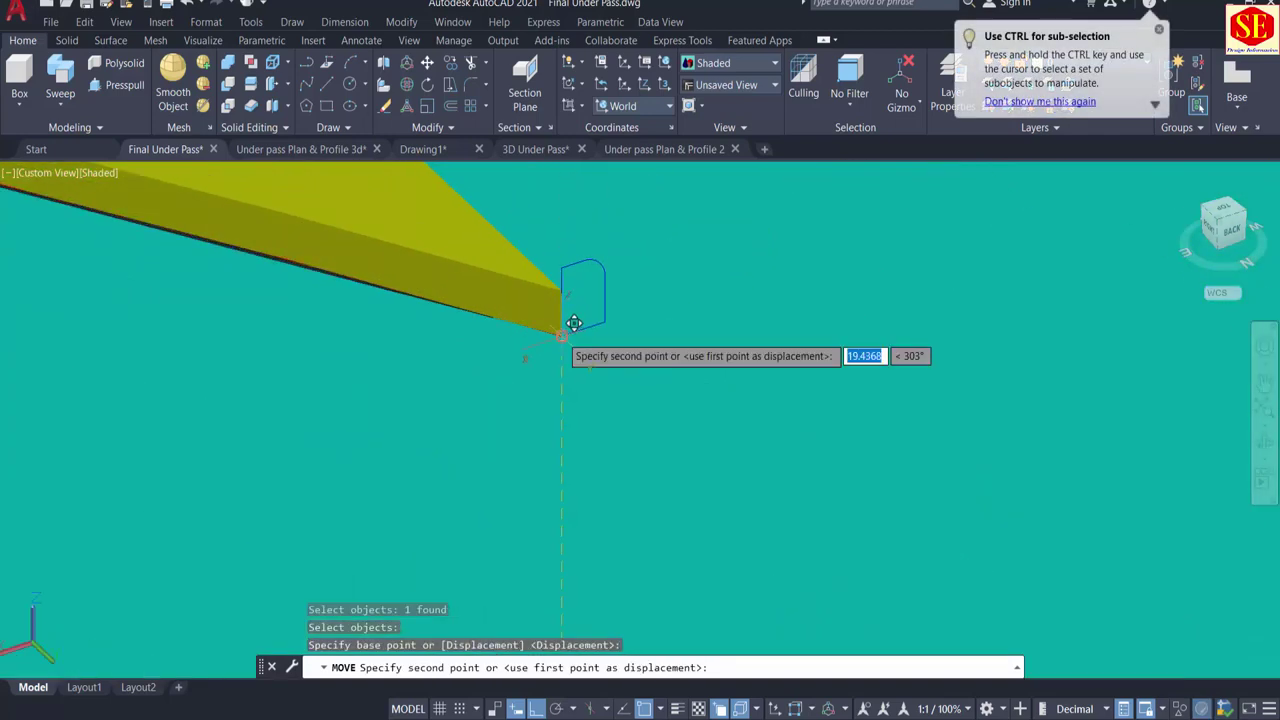
click(580, 320)
scroll(631, 471, up, 4)
shift+middle_drag(608, 405, 610, 320)
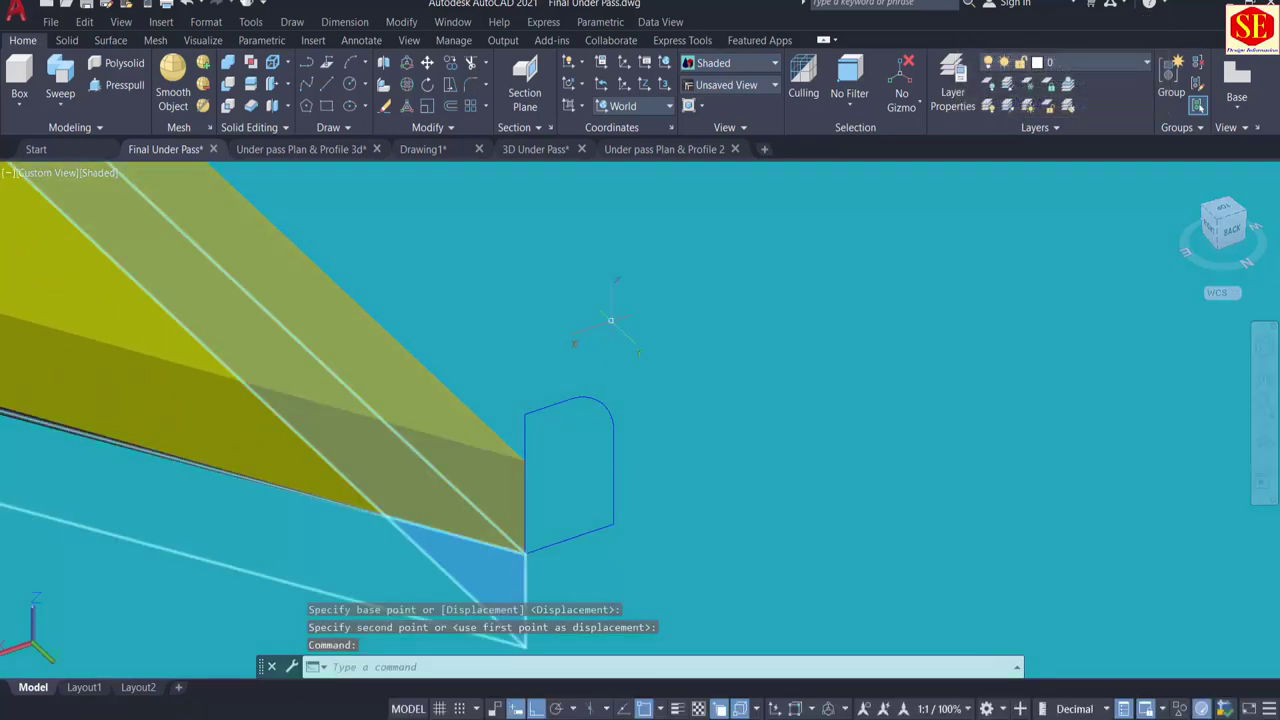
Step: Sweep the blue kerb profile along the small island's red polyline, with its bottom corner as base point and perpendicular alignment set to No
click(78, 88)
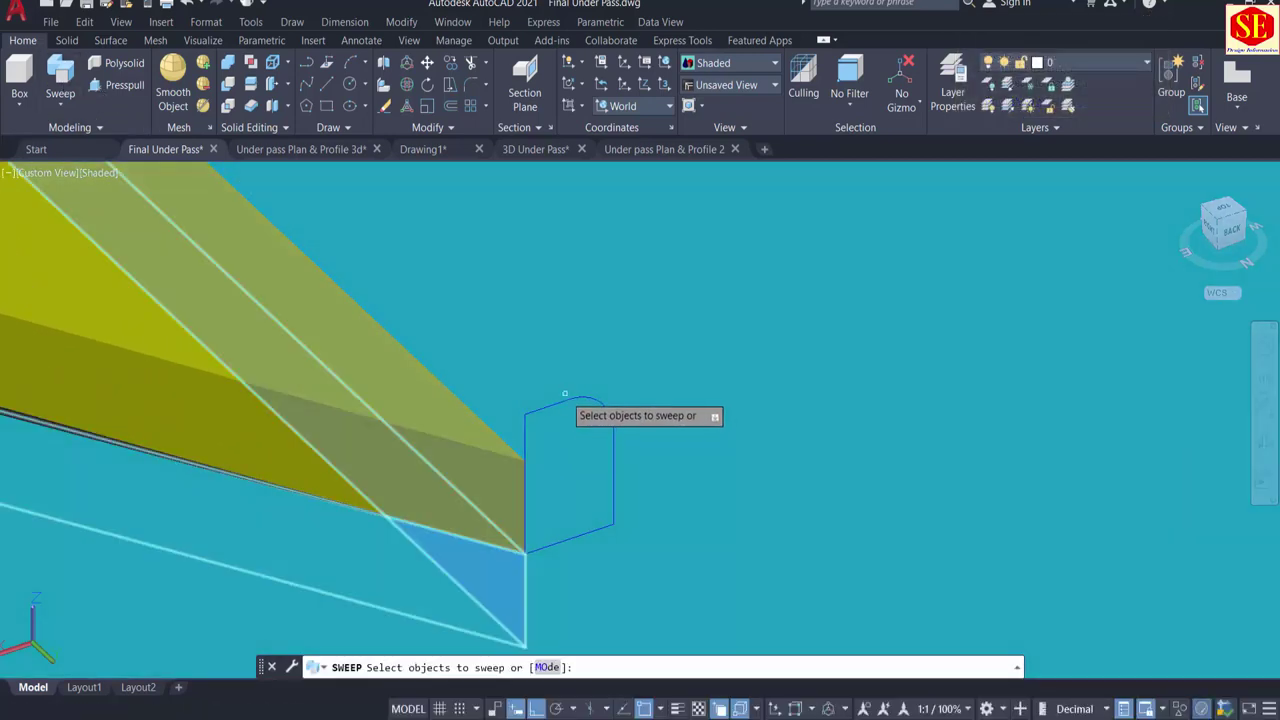
click(568, 398)
click(629, 464)
right_click(594, 418)
click(611, 426)
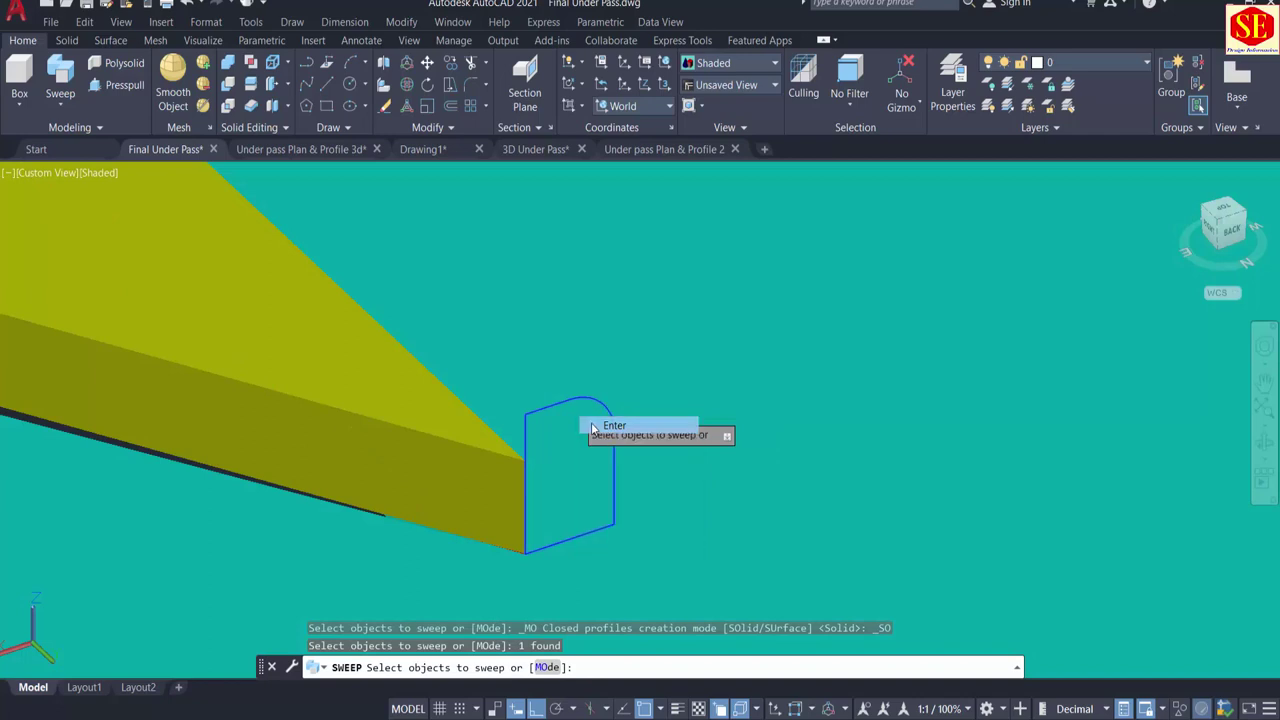
click(578, 667)
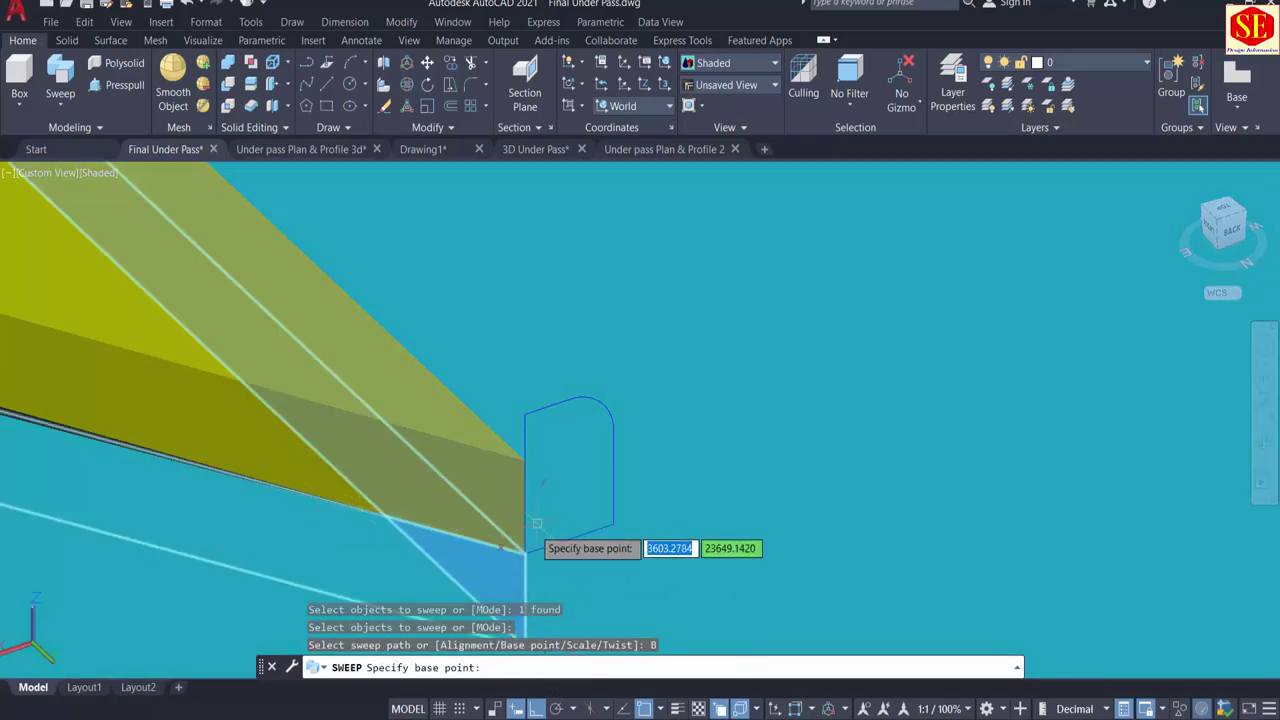
scroll(522, 552, up, 3)
click(527, 566)
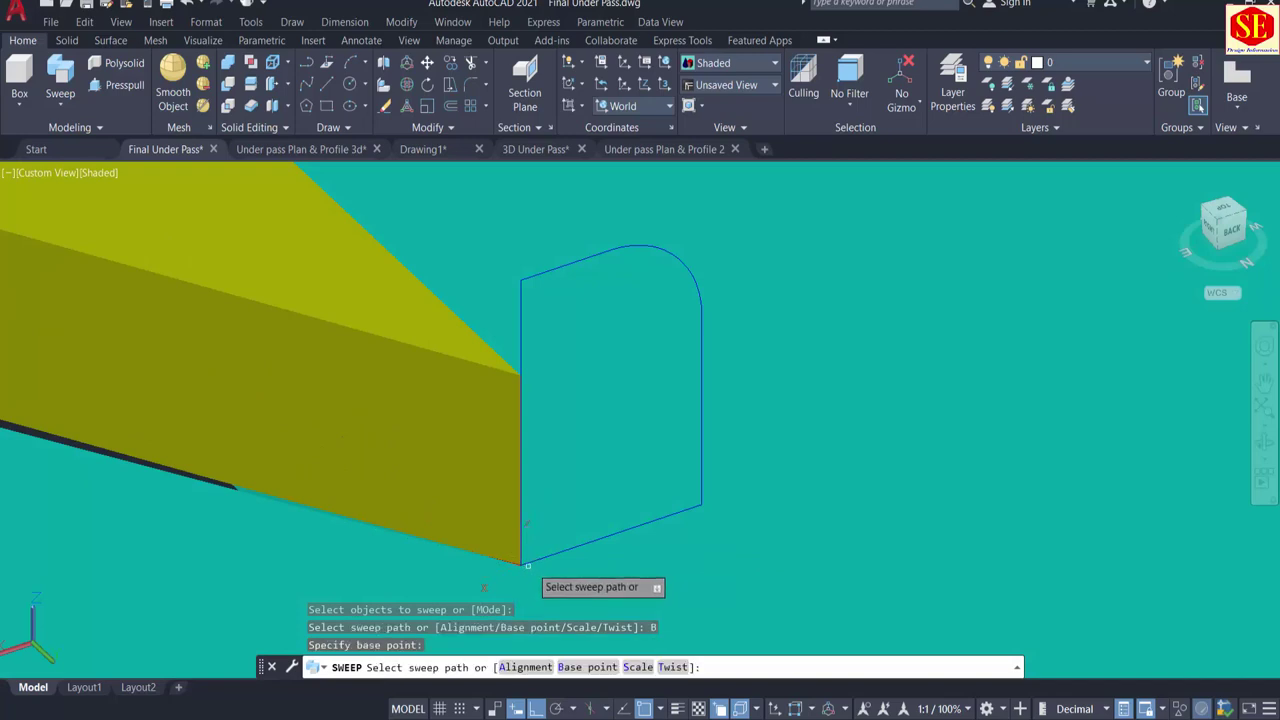
click(548, 666)
click(725, 667)
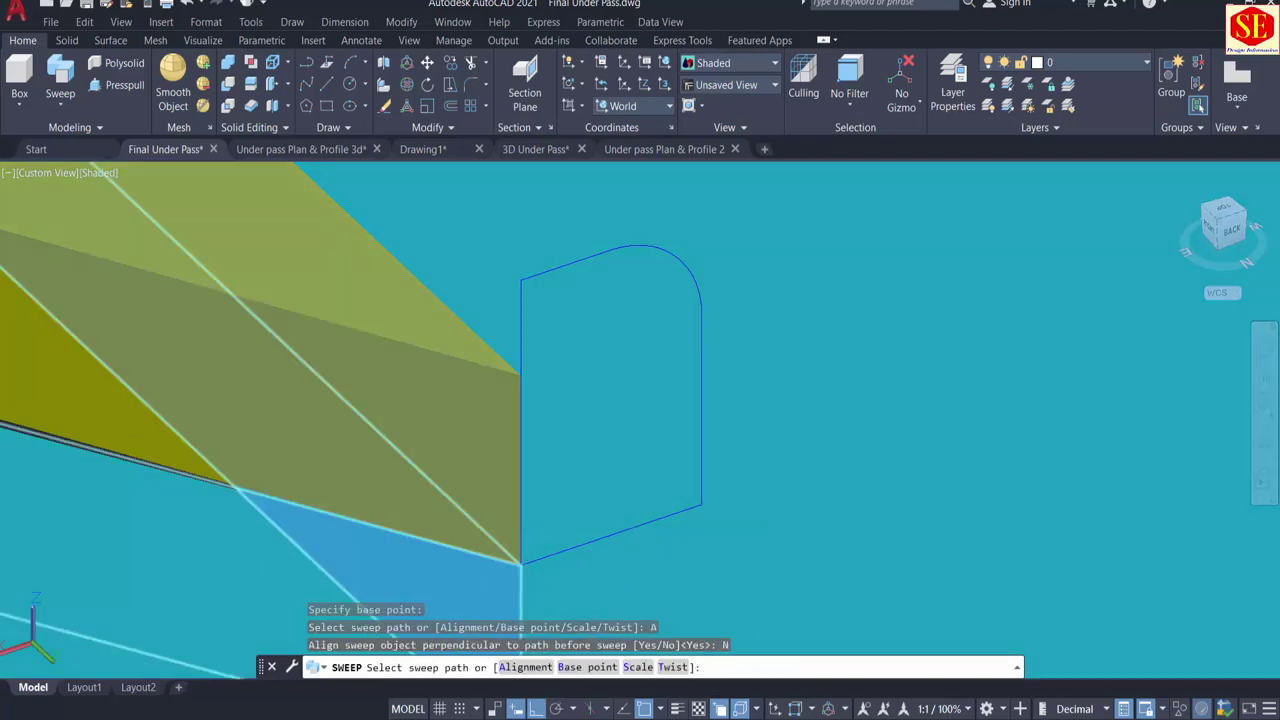
click(124, 446)
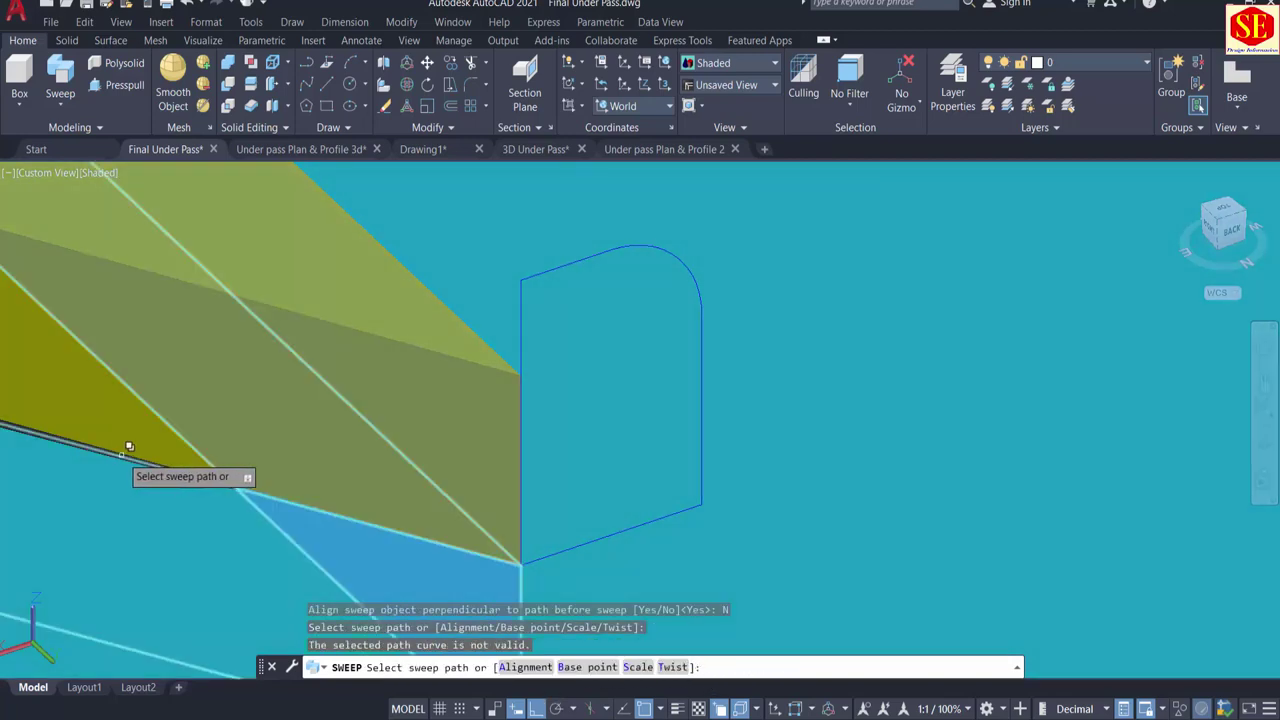
click(129, 446)
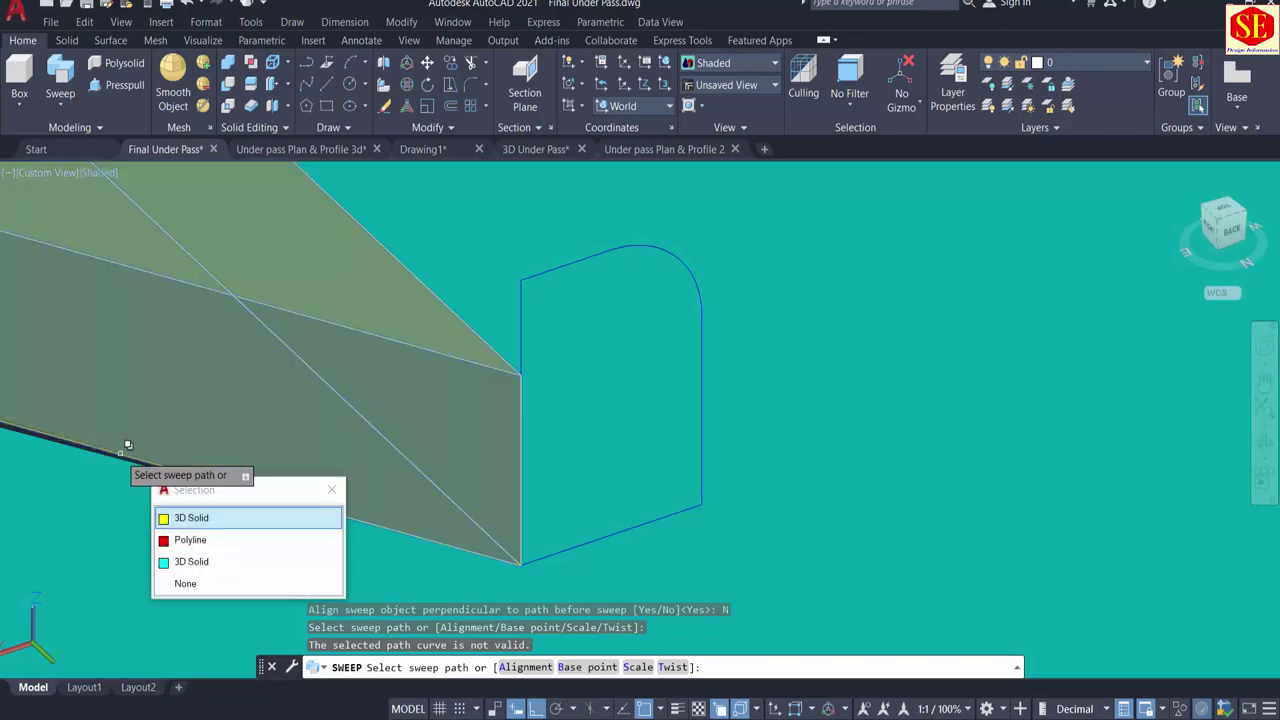
click(188, 542)
scroll(642, 455, down, 7)
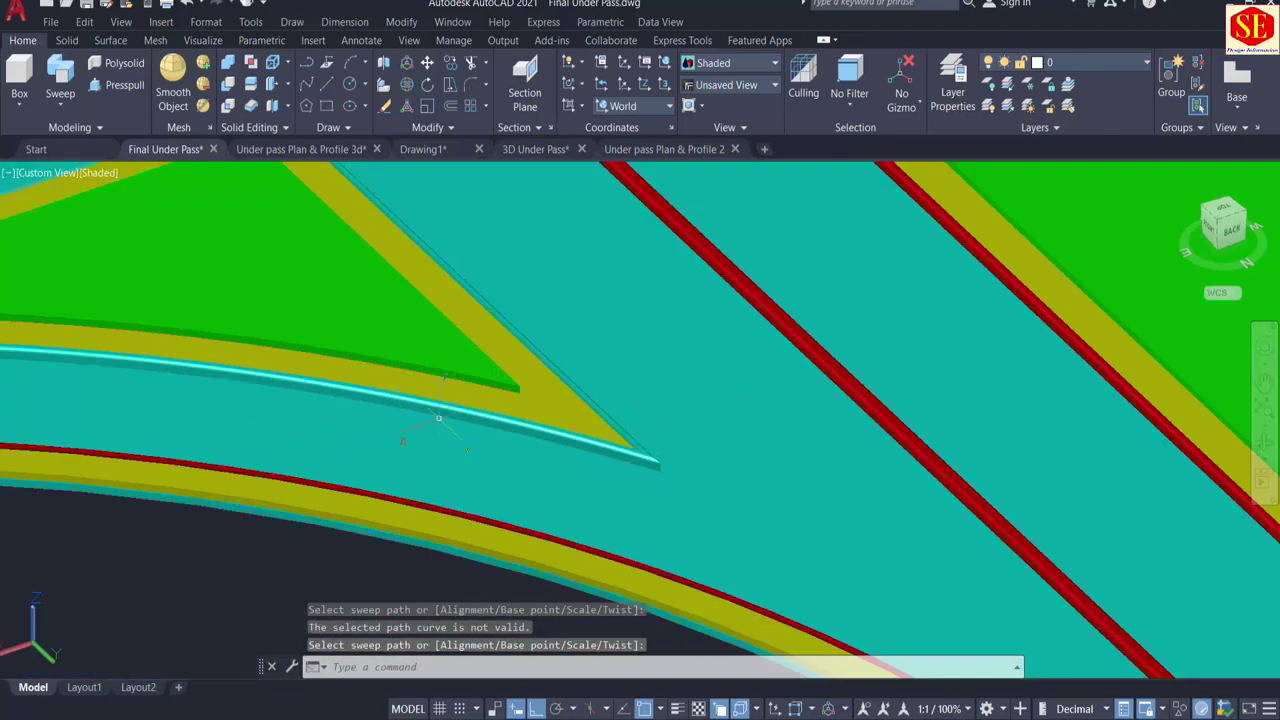
Step: Change the color of the newly swept kerb solid around the small triangular island to Red
middle_drag(438, 418, 774, 511)
click(771, 479)
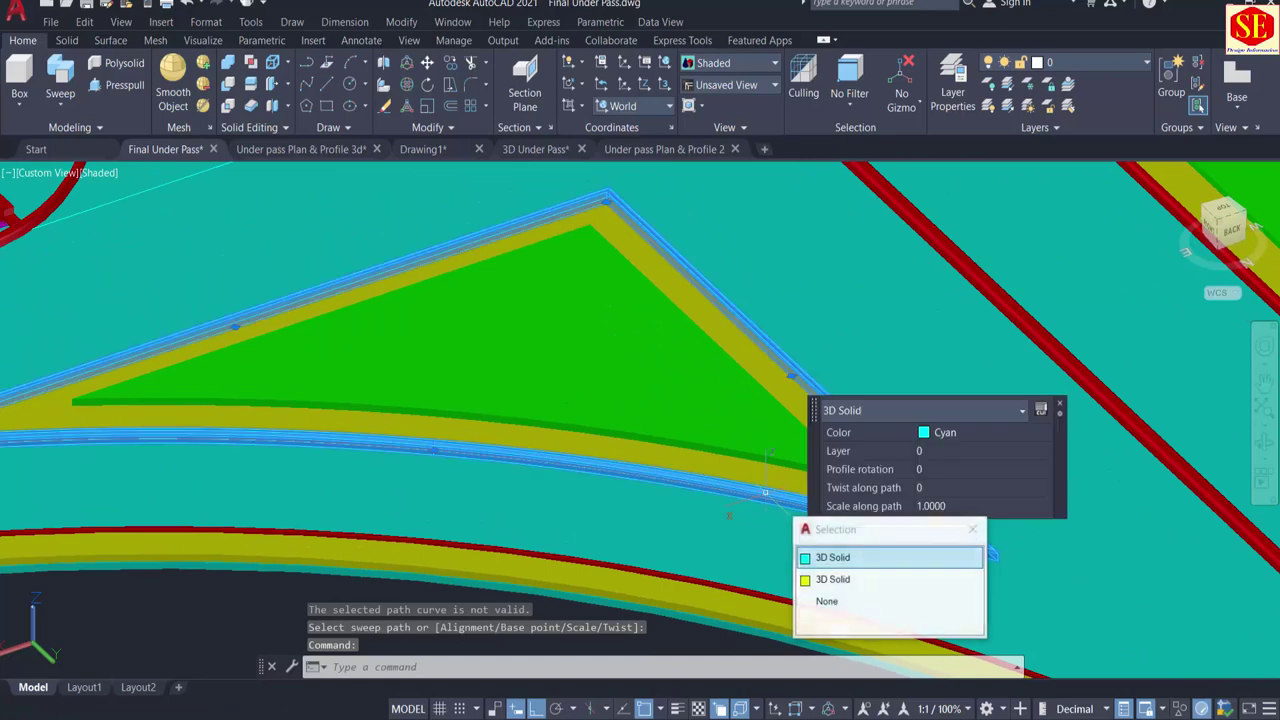
click(932, 434)
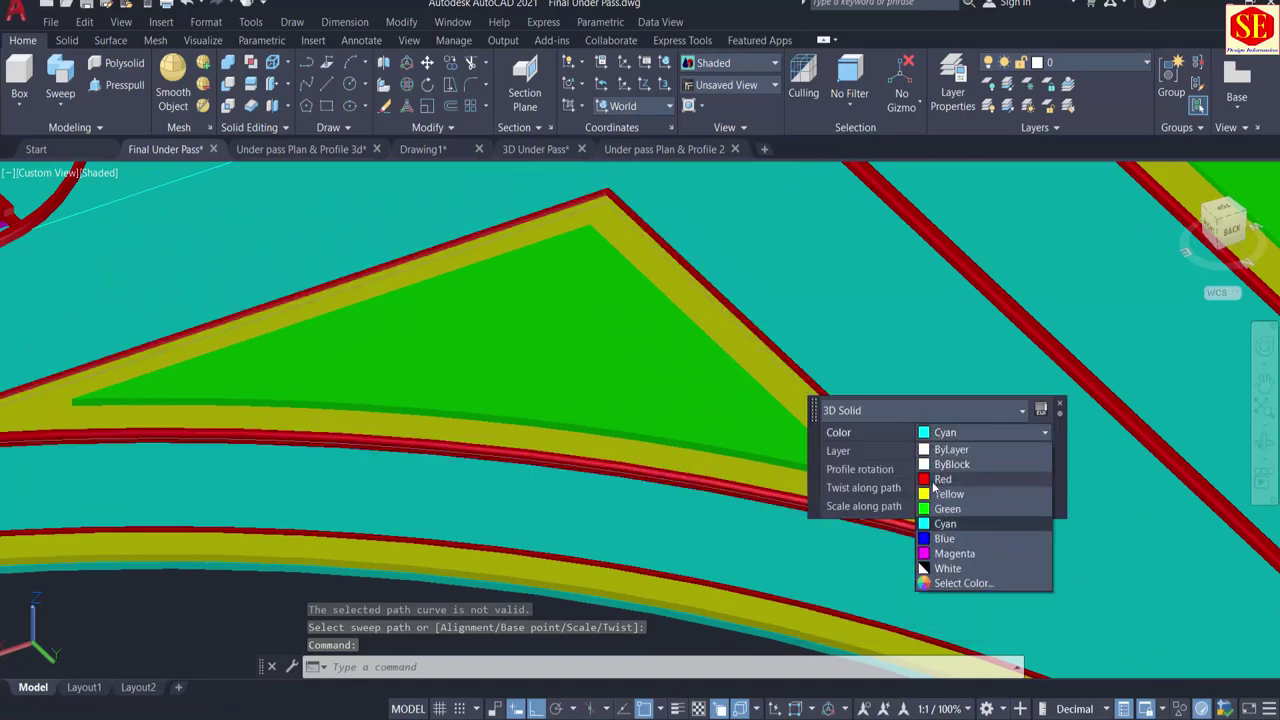
click(934, 480)
key(Escape)
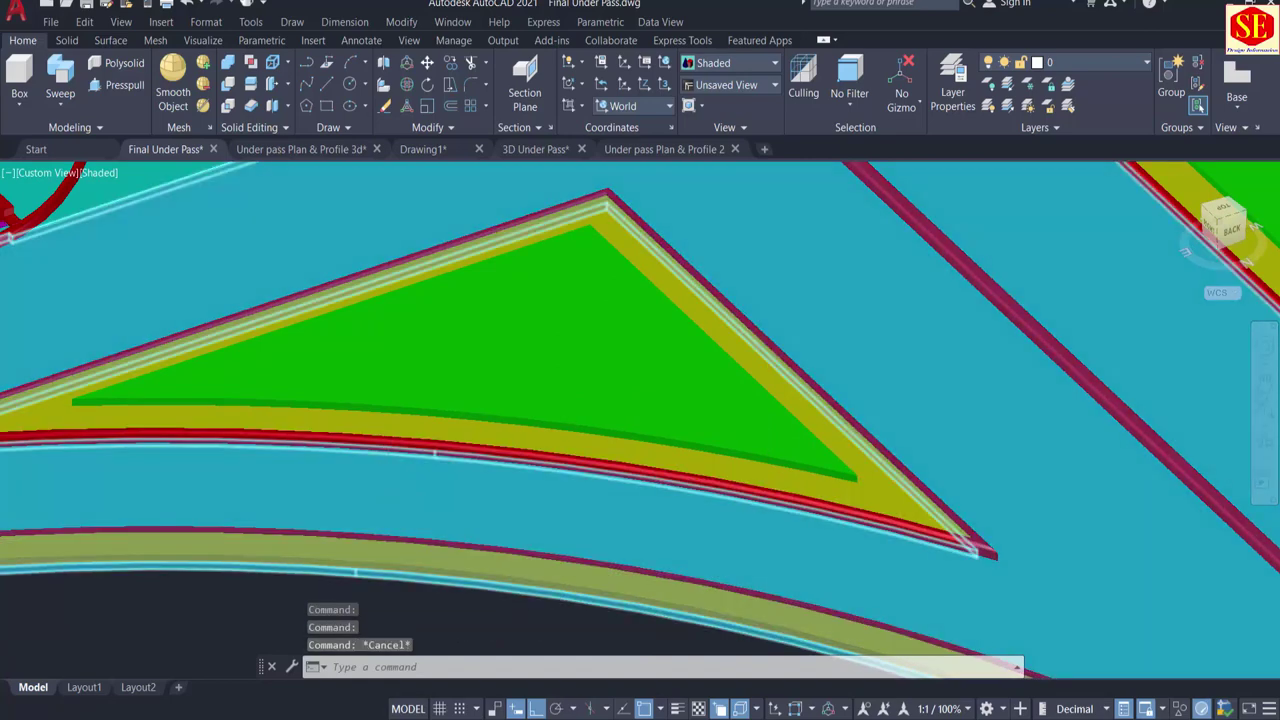
Step: Copy the blue kerb profile from beside the road's end to the bottom corner of the opposite large triangular island
scroll(452, 481, down, 4)
middle_drag(452, 481, 457, 282)
scroll(940, 578, up, 5)
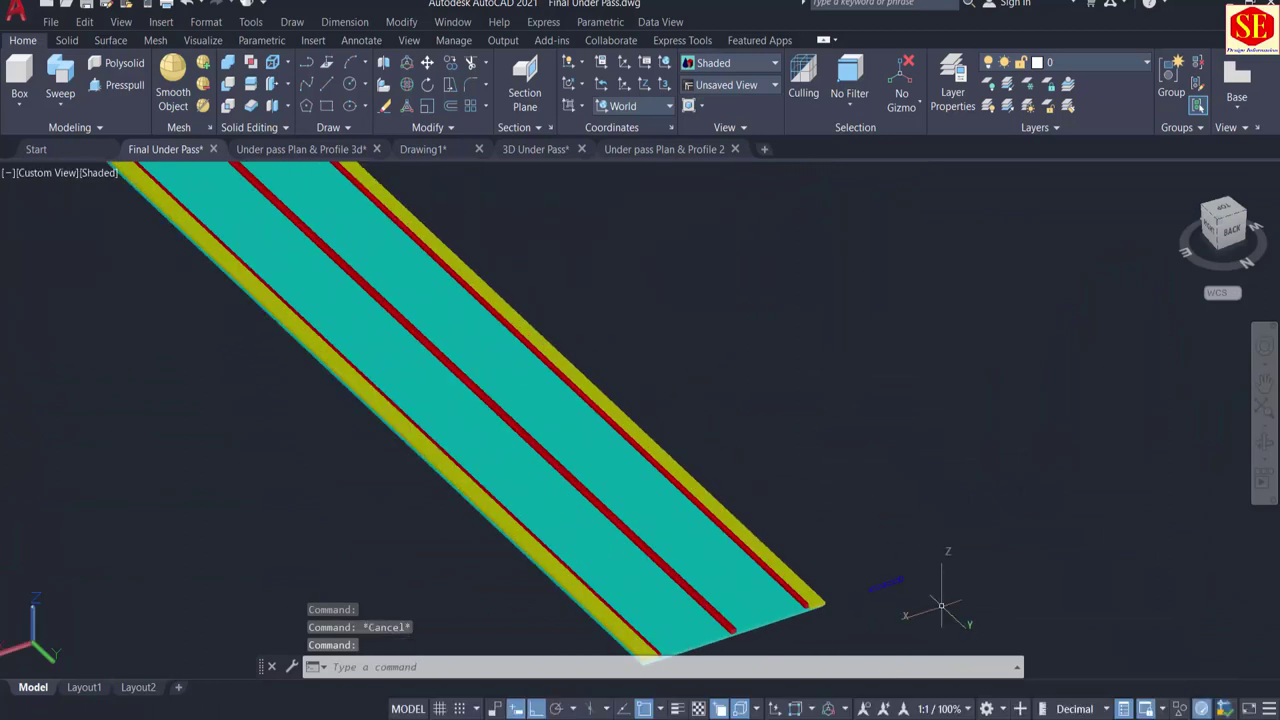
text(o)
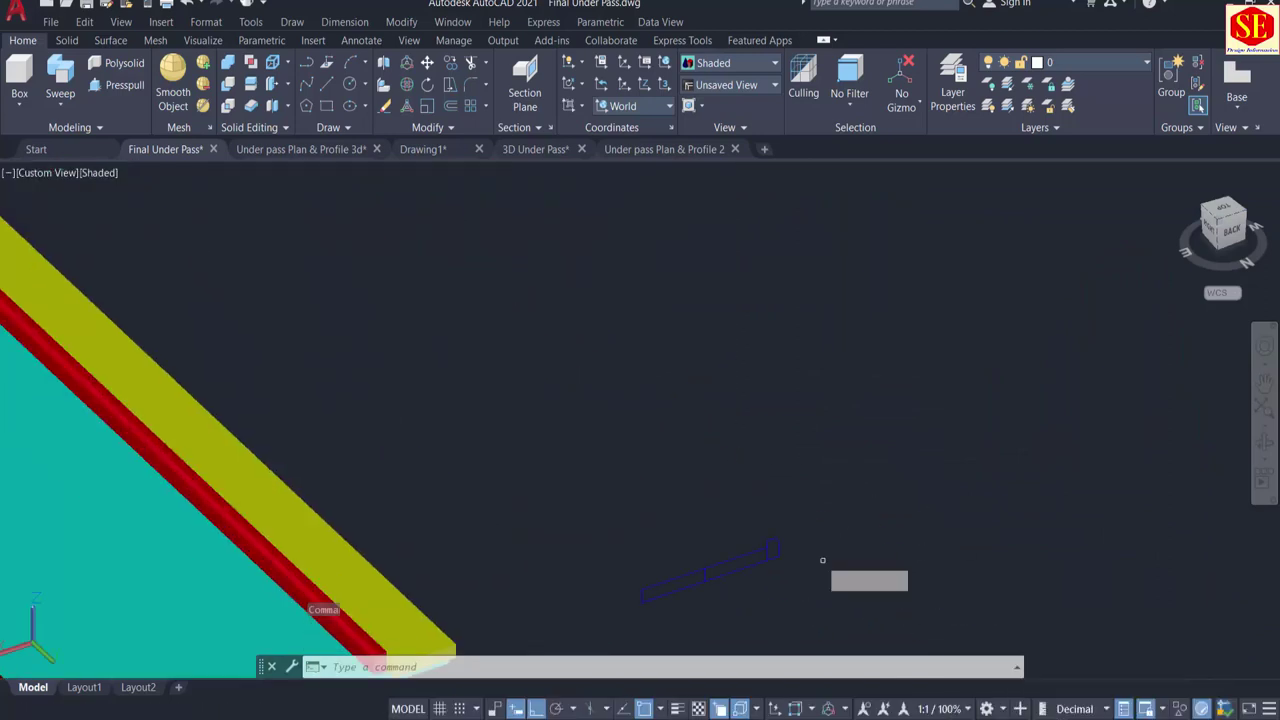
key(Return)
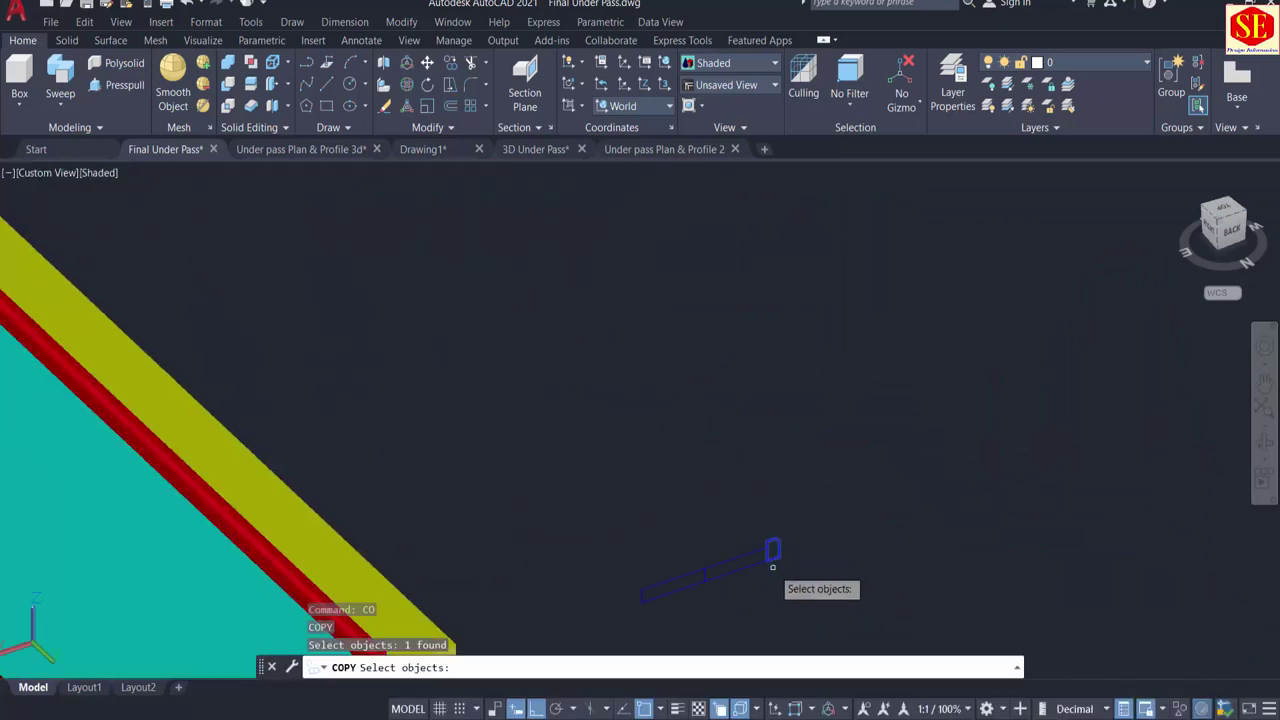
key(Return)
click(773, 550)
scroll(935, 565, down, 5)
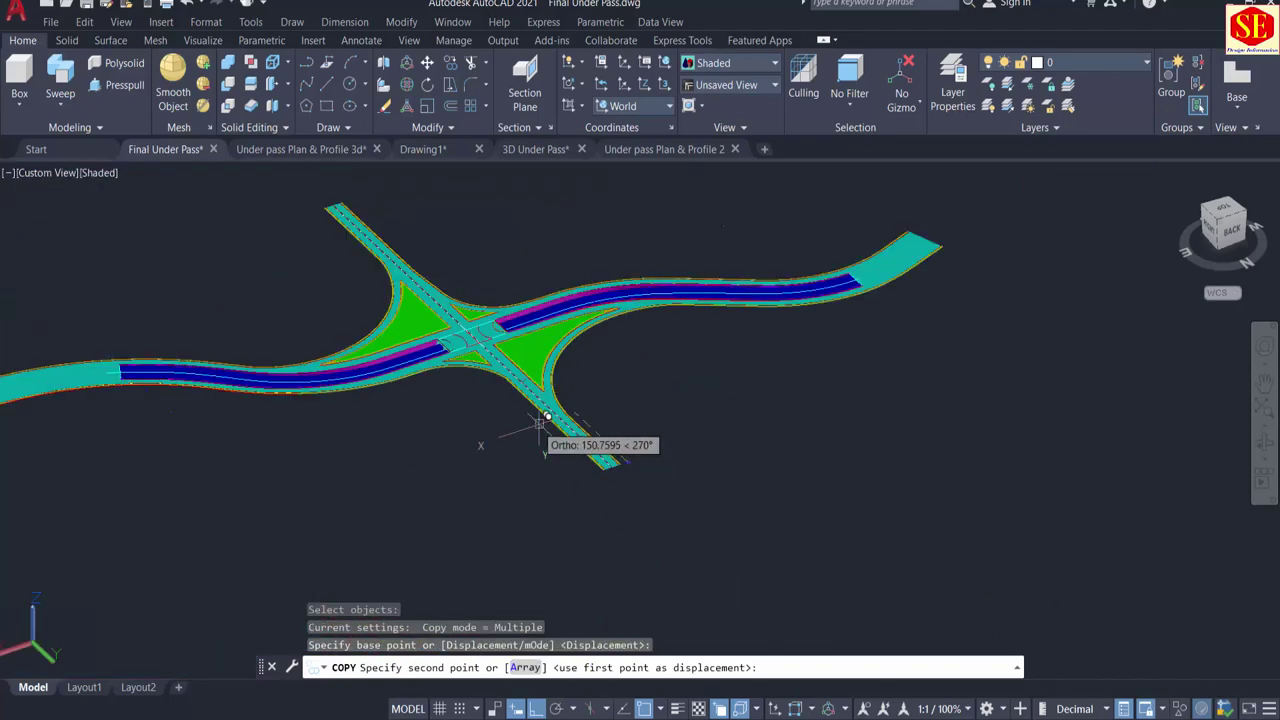
middle_drag(540, 420, 593, 513)
scroll(470, 440, up, 6)
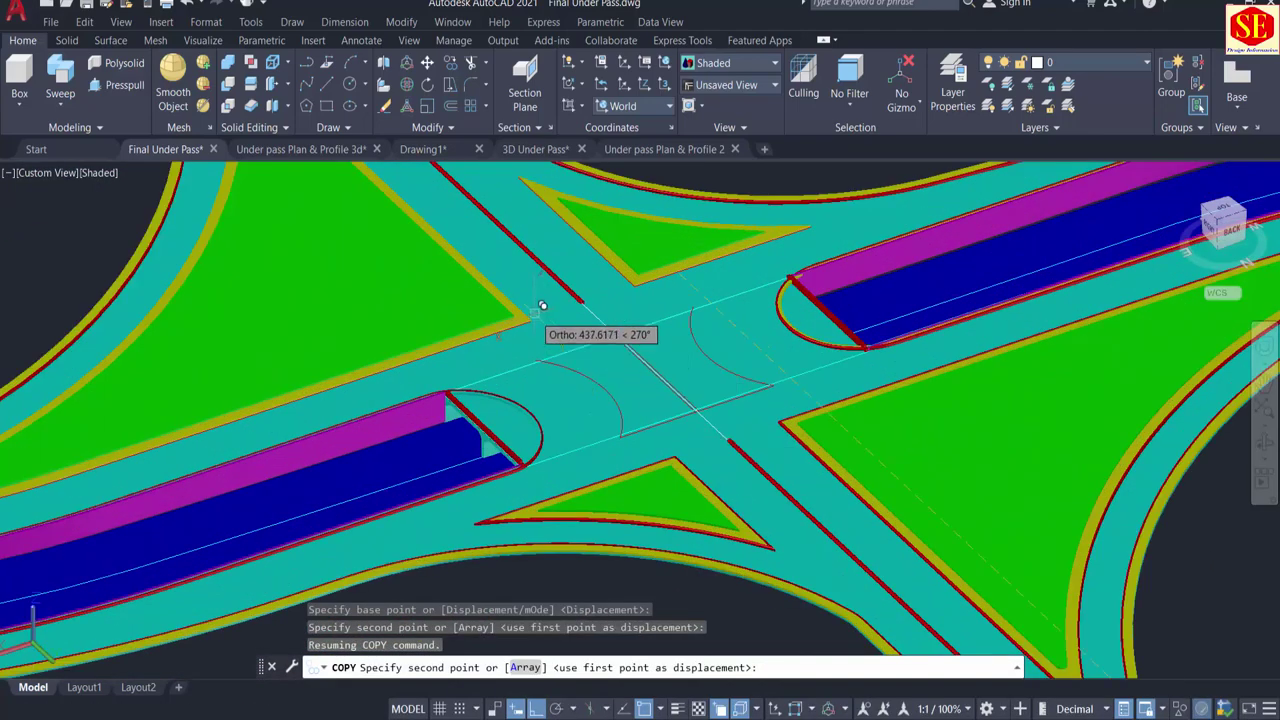
scroll(542, 305, up, 5)
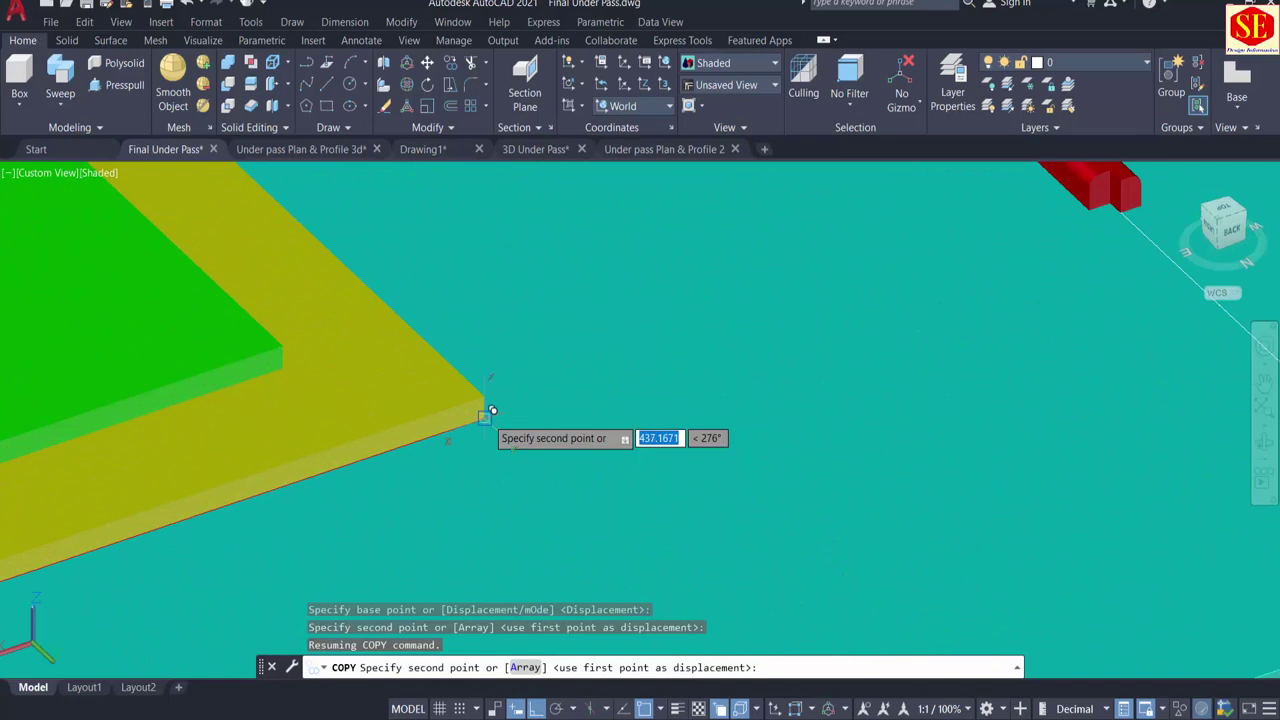
click(492, 410)
key(Escape)
scroll(560, 380, up, 4)
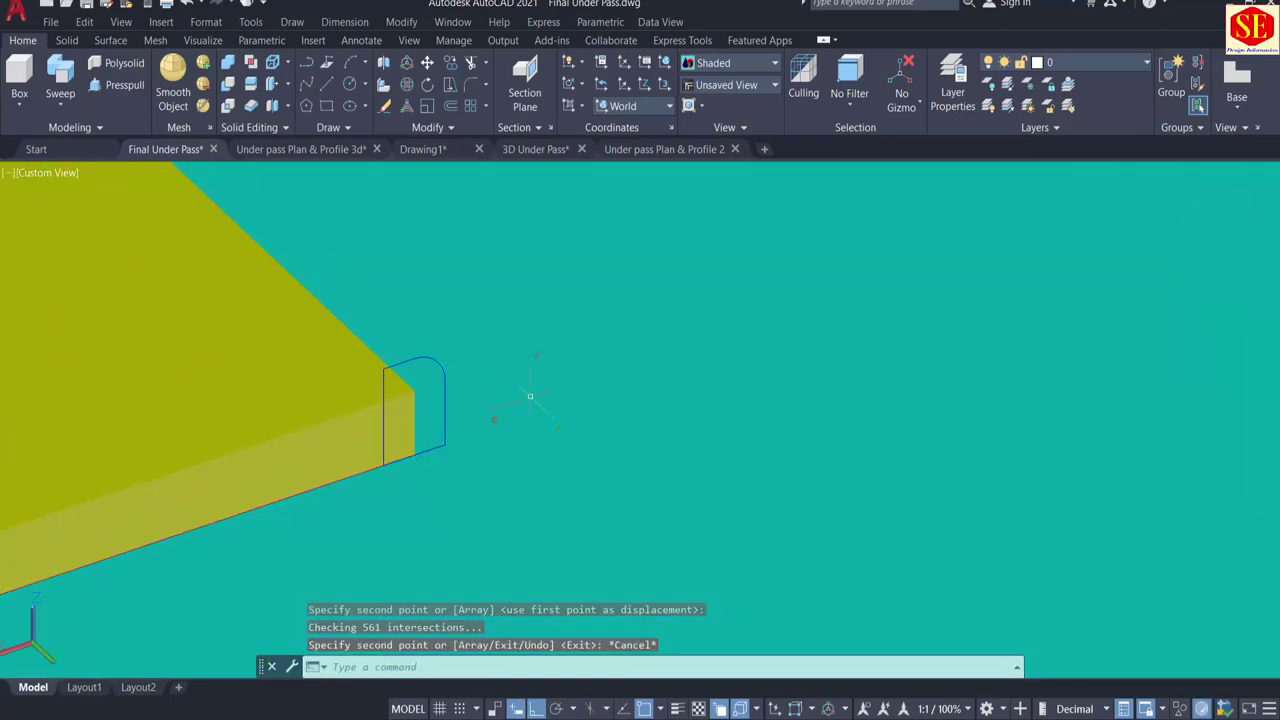
Step: Move the copied blue kerb profile so its inner bottom corner sits exactly on the large triangular island's bottom corner
key(Return)
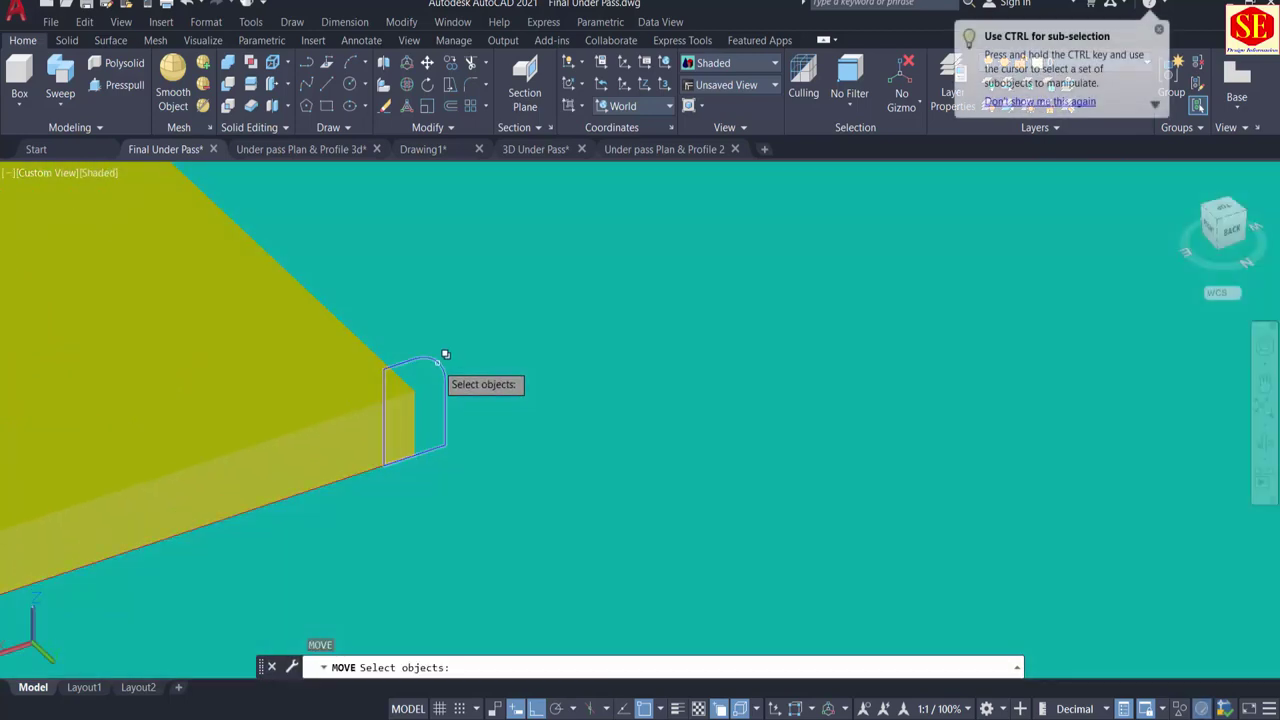
click(436, 362)
click(500, 428)
key(Return)
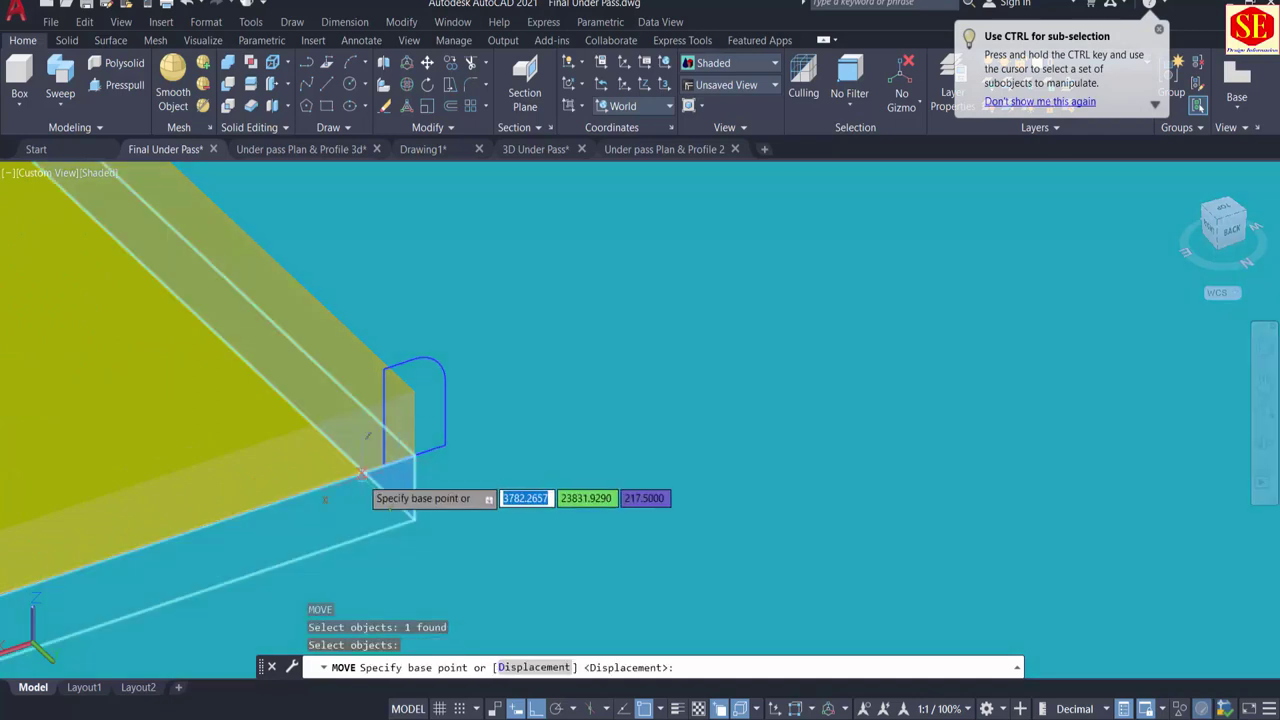
click(392, 446)
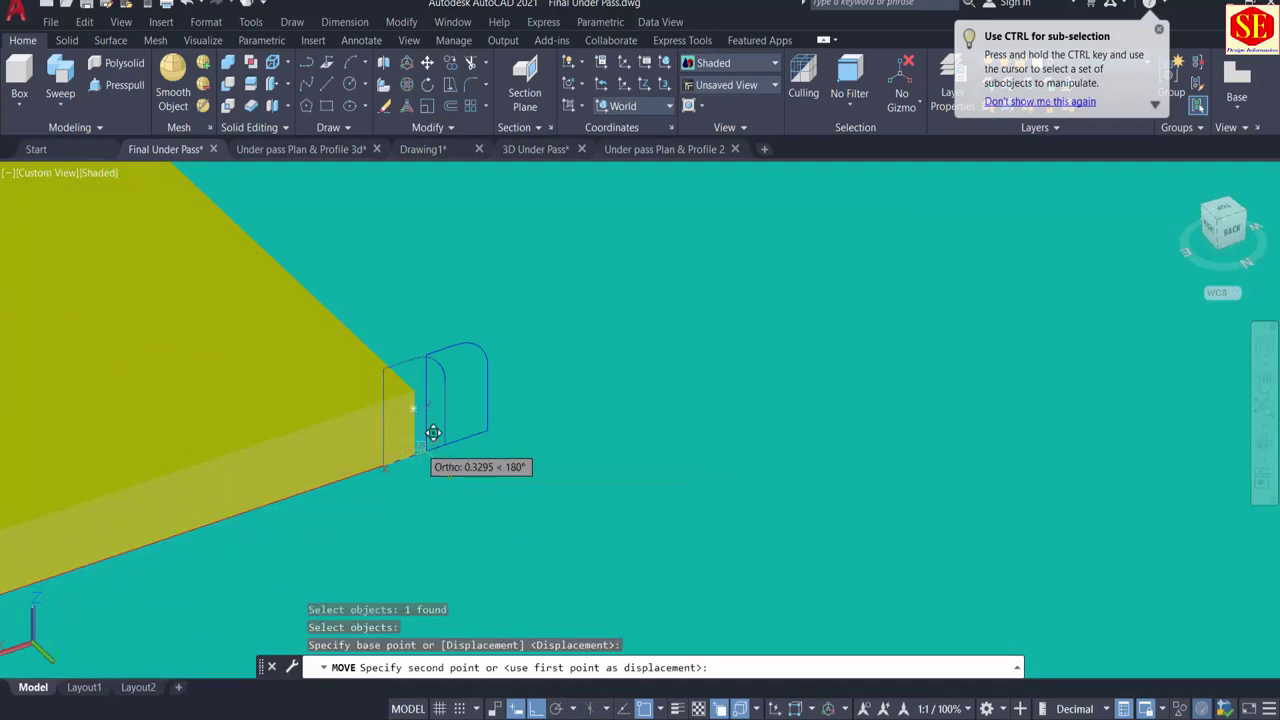
click(414, 451)
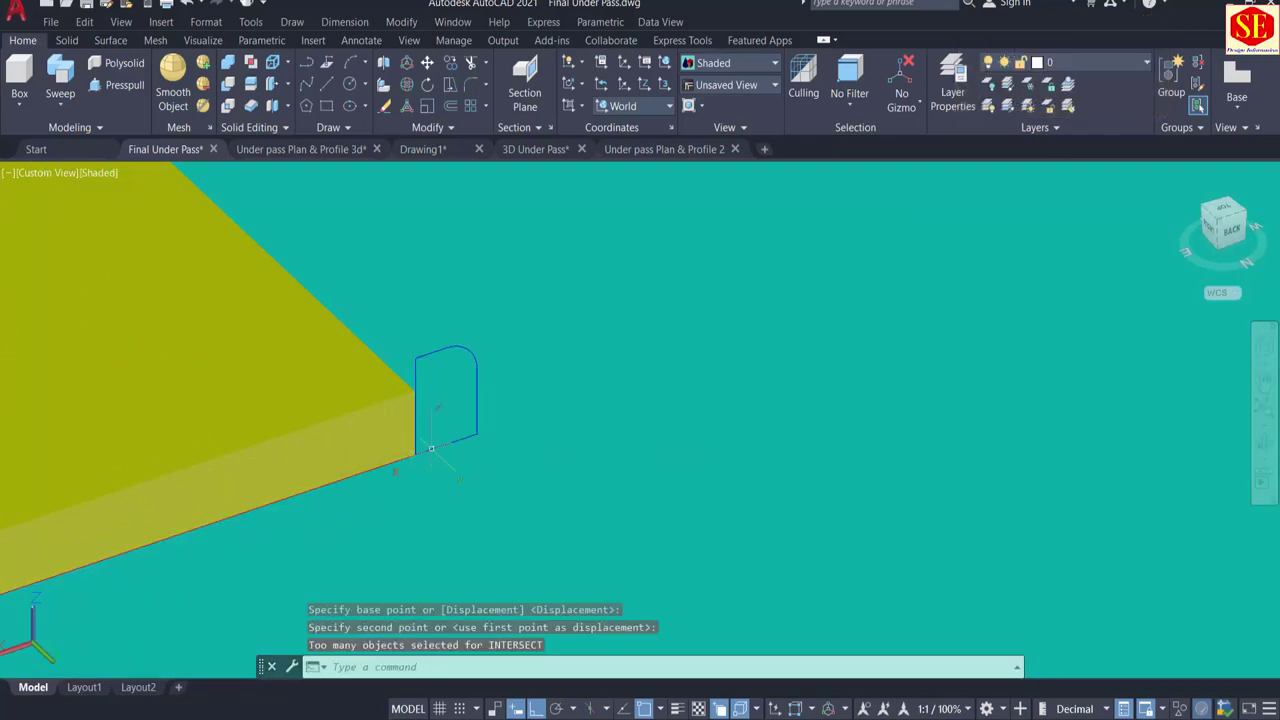
Step: Copy the blue kerb profile by its bottom corner to the bottom corner of the triangular island across the road's red median kerb
scroll(564, 400, down, 4)
scroll(569, 399, up, 3)
text(ct o)
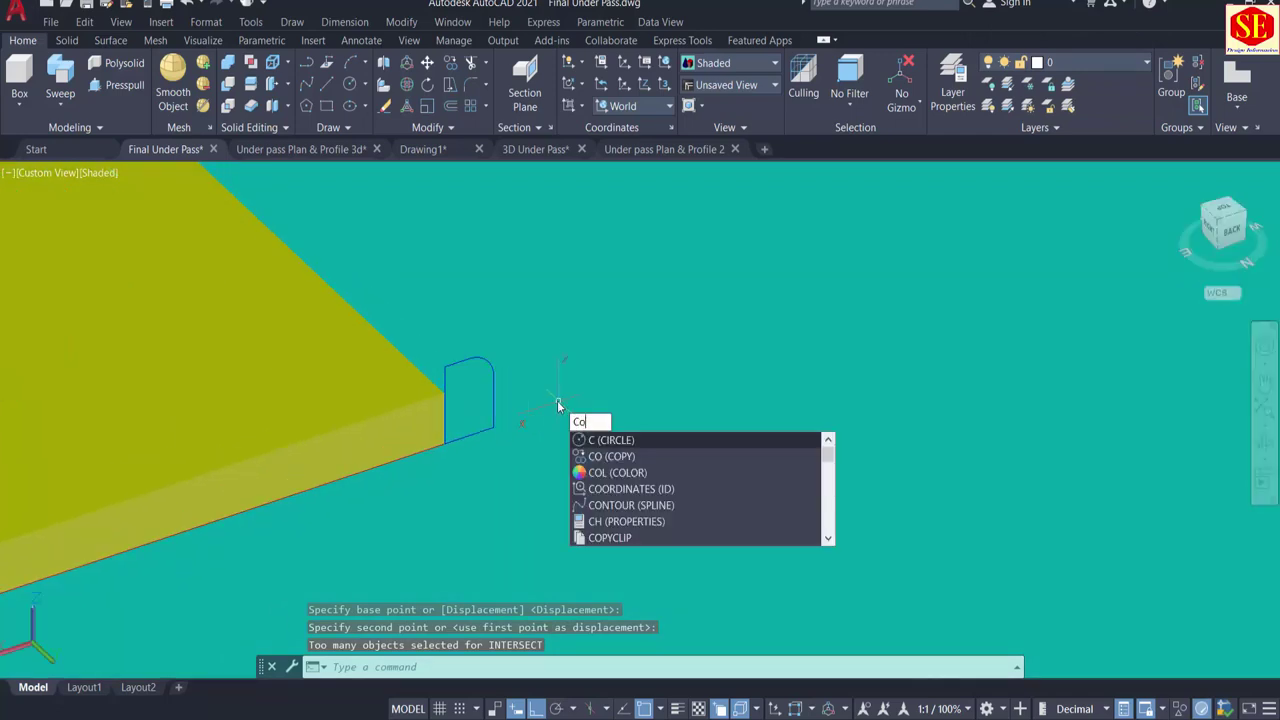
key(Return)
click(448, 419)
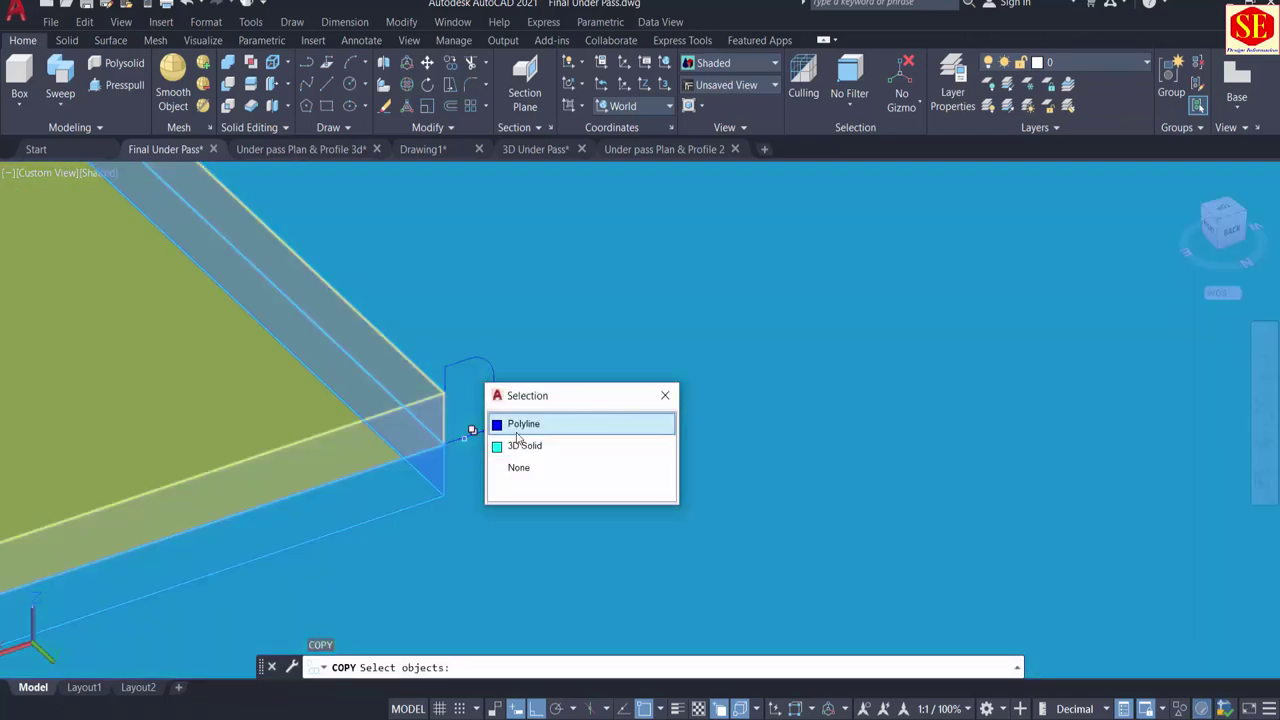
key(Return)
key(Return)
click(445, 443)
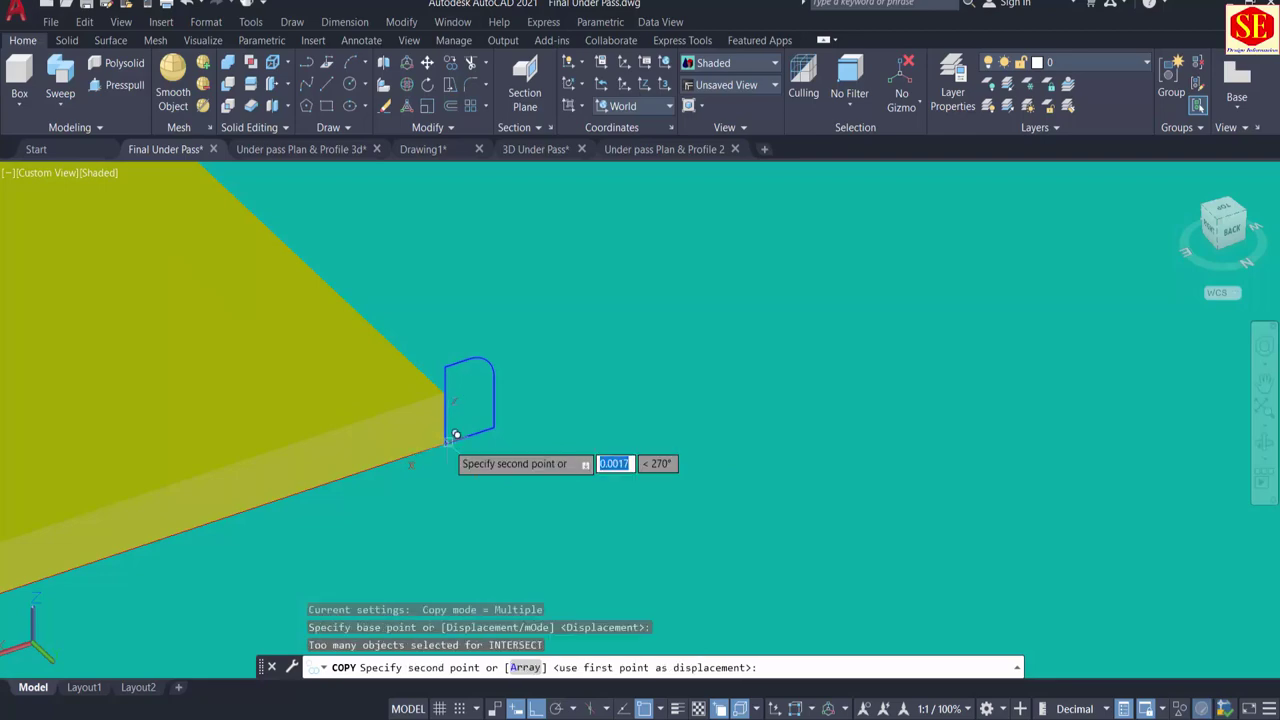
scroll(445, 443, down, 5)
middle_drag(675, 359, 369, 551)
scroll(591, 466, up, 1)
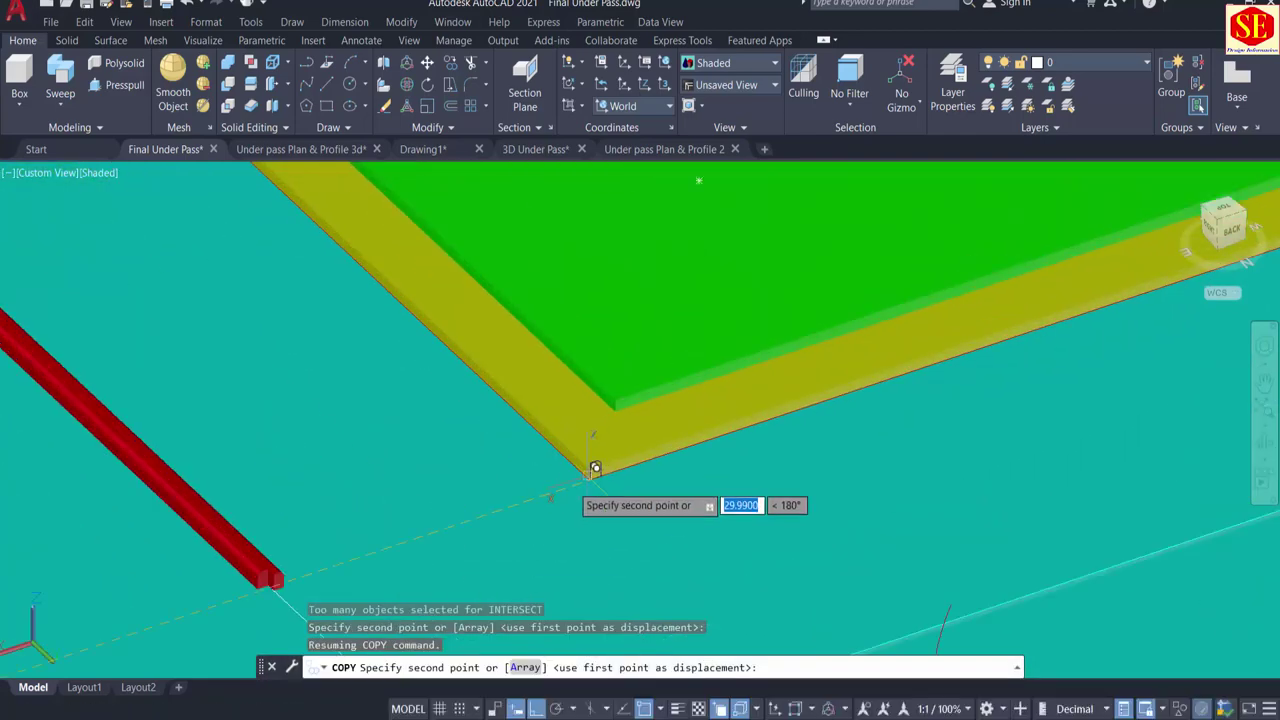
scroll(578, 476, down, 3)
scroll(578, 476, up, 3)
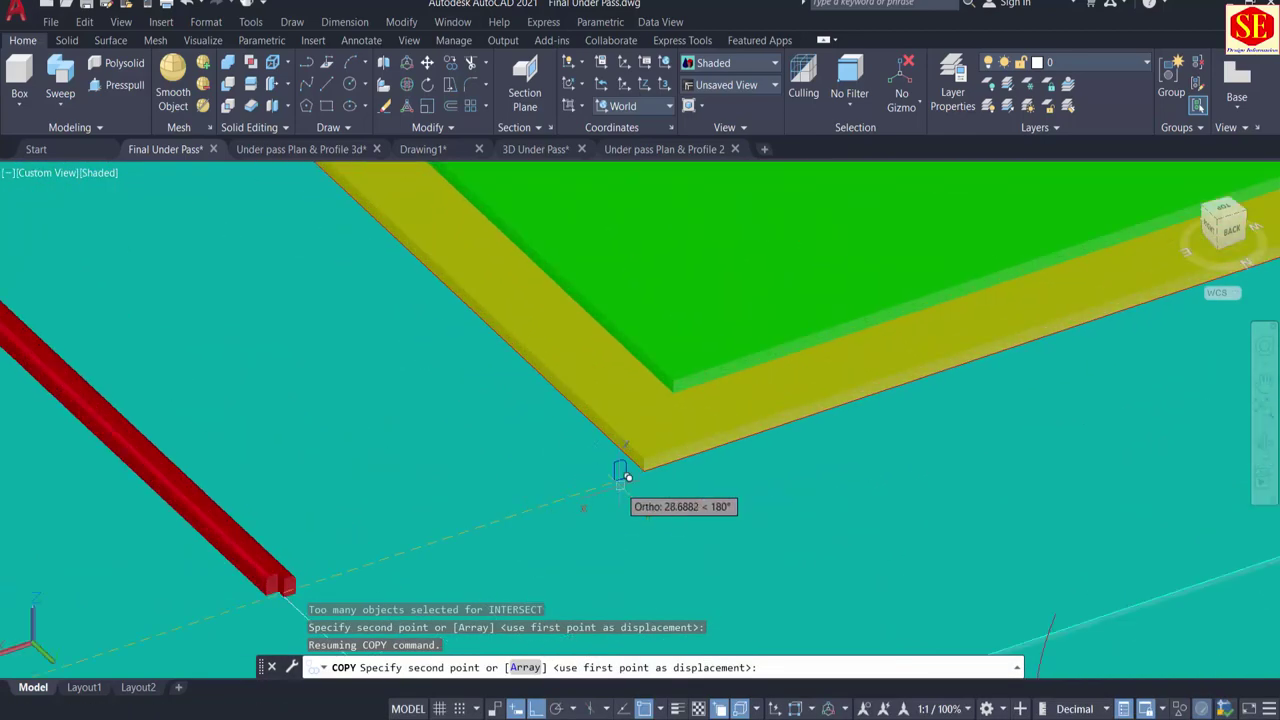
click(652, 457)
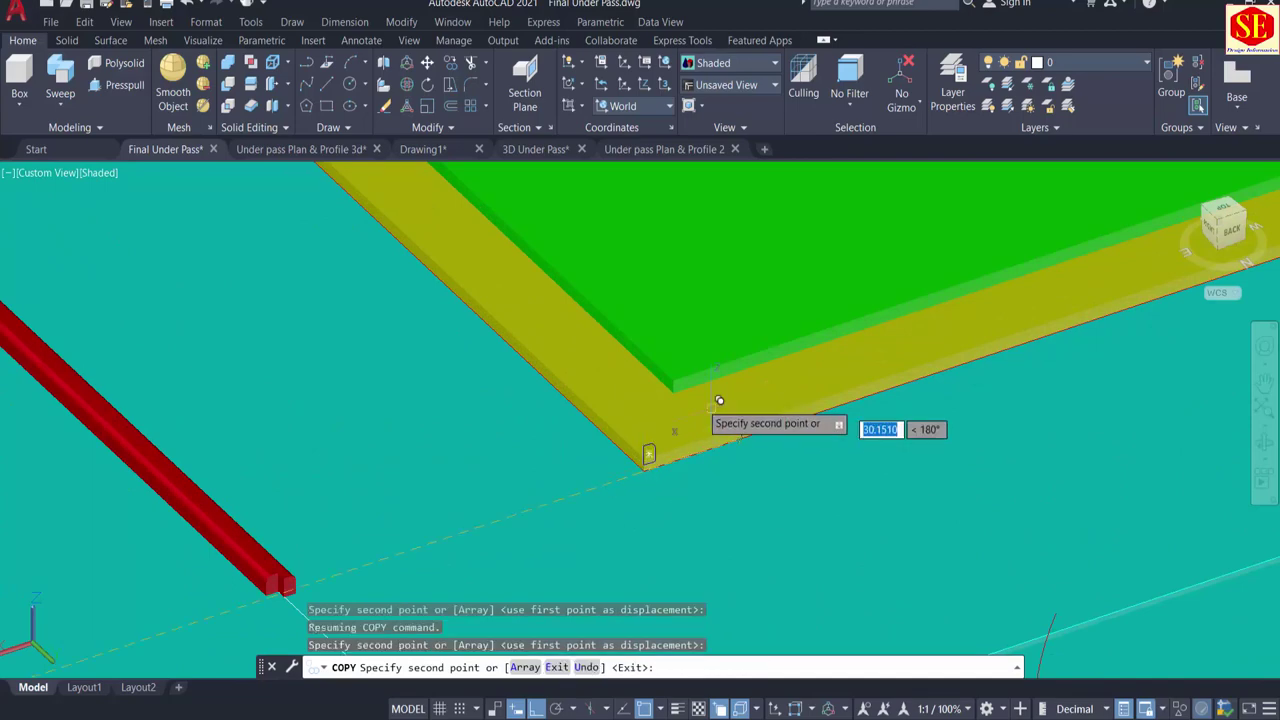
key(Escape)
Step: Sweep the blue kerb profile at the large triangular island's corner along that island's red outline polyline
scroll(648, 455, down, 5)
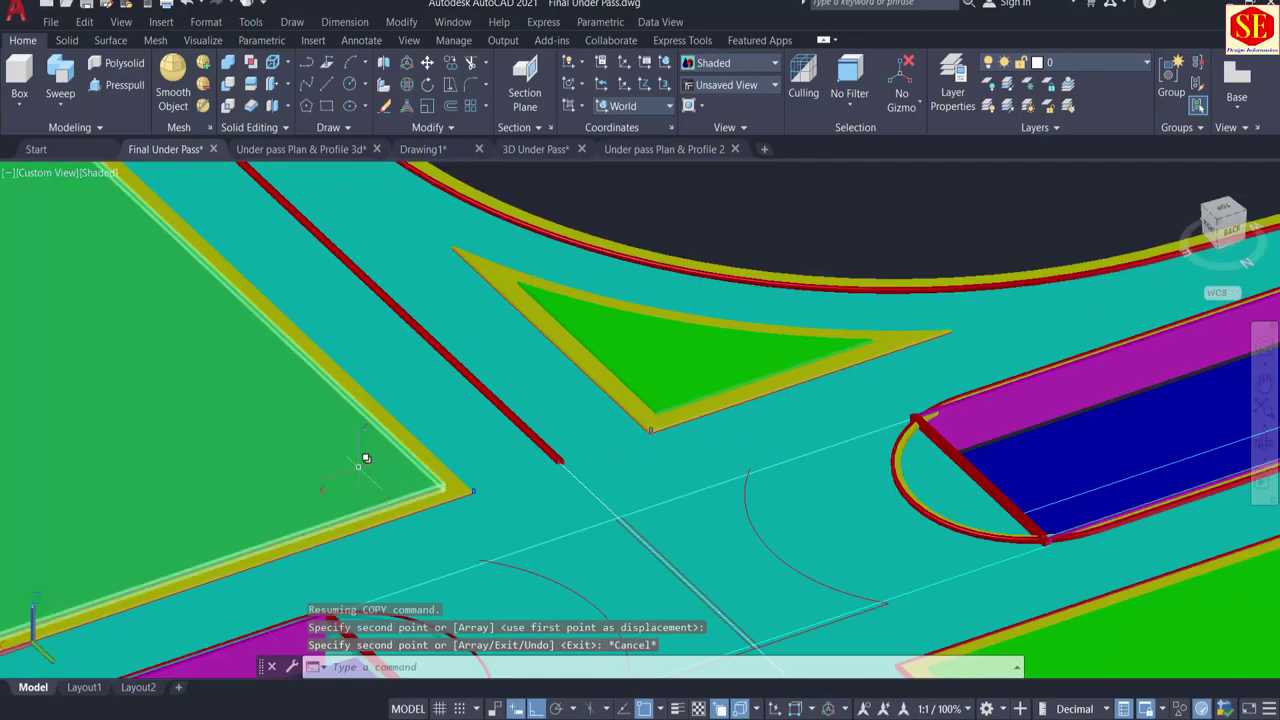
scroll(643, 482, up, 6)
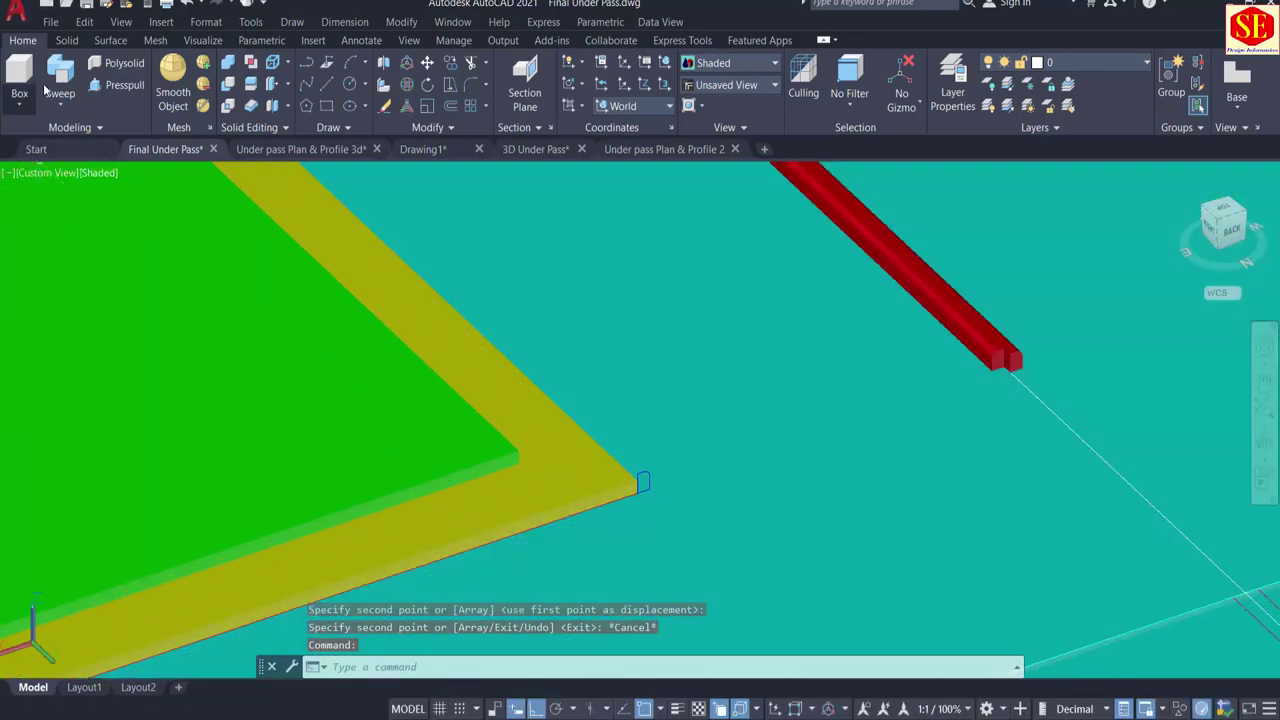
click(66, 70)
scroll(674, 397, up, 2)
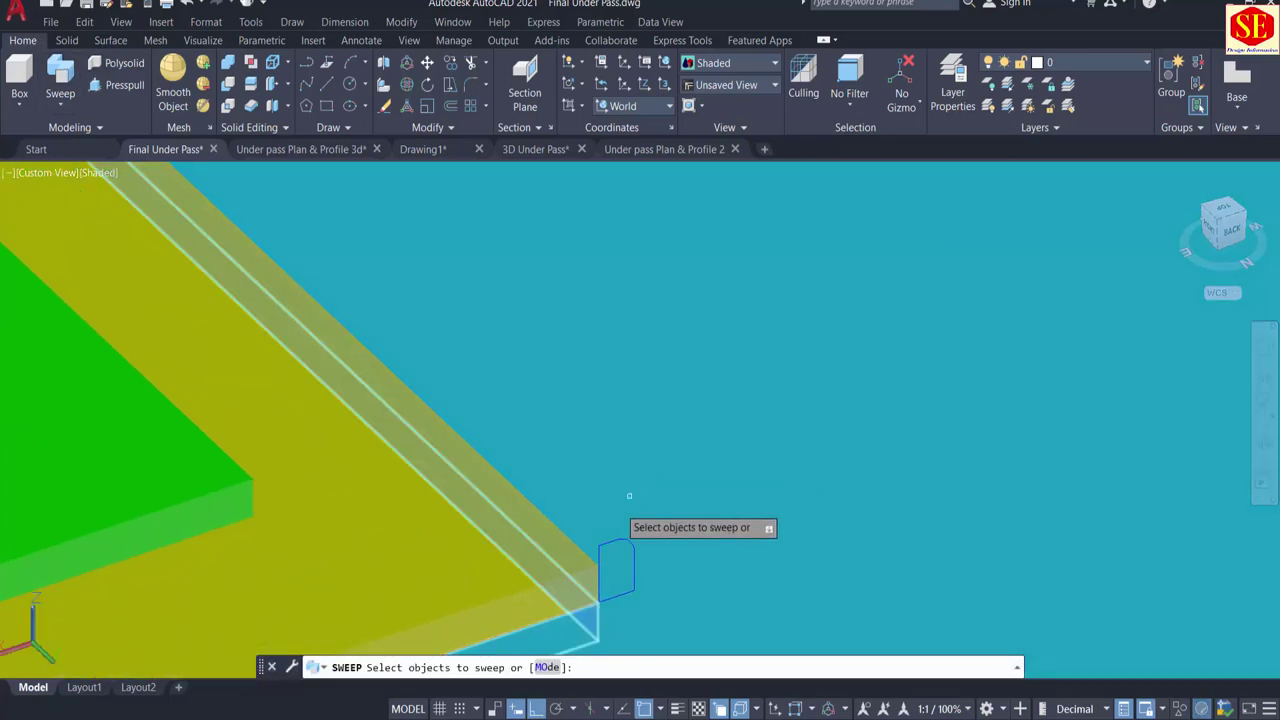
click(601, 545)
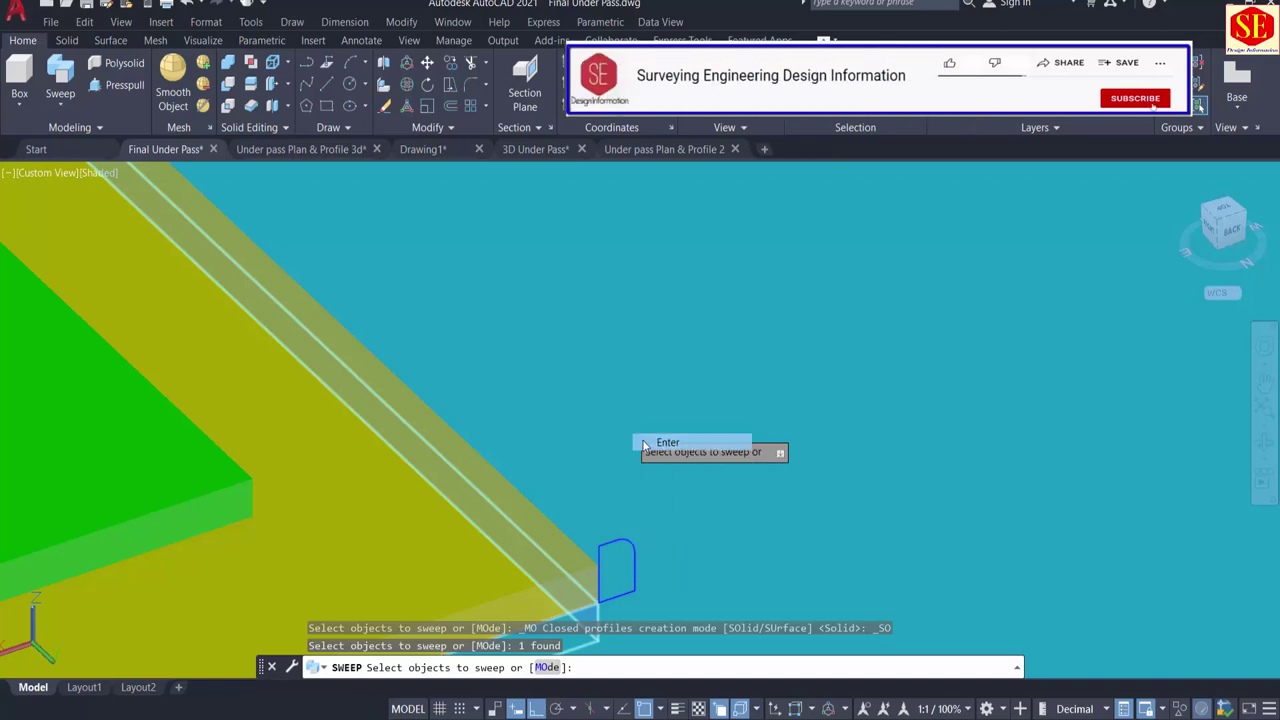
key(Return)
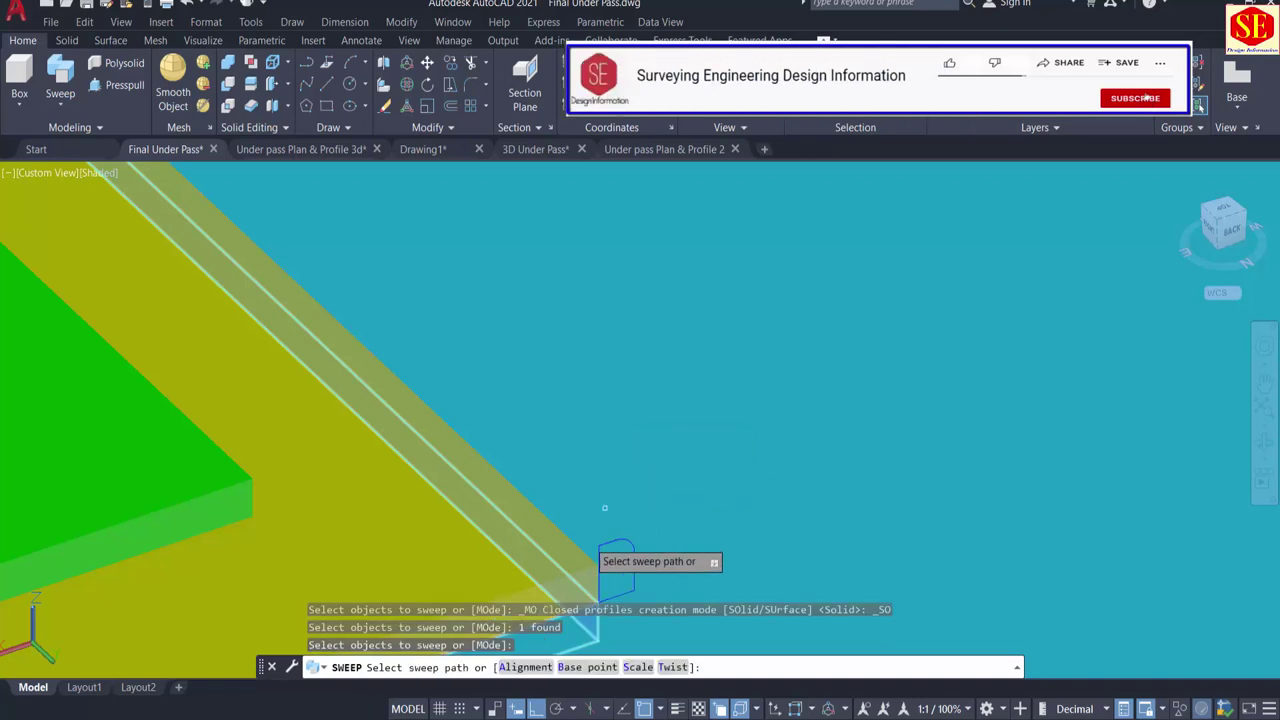
click(585, 671)
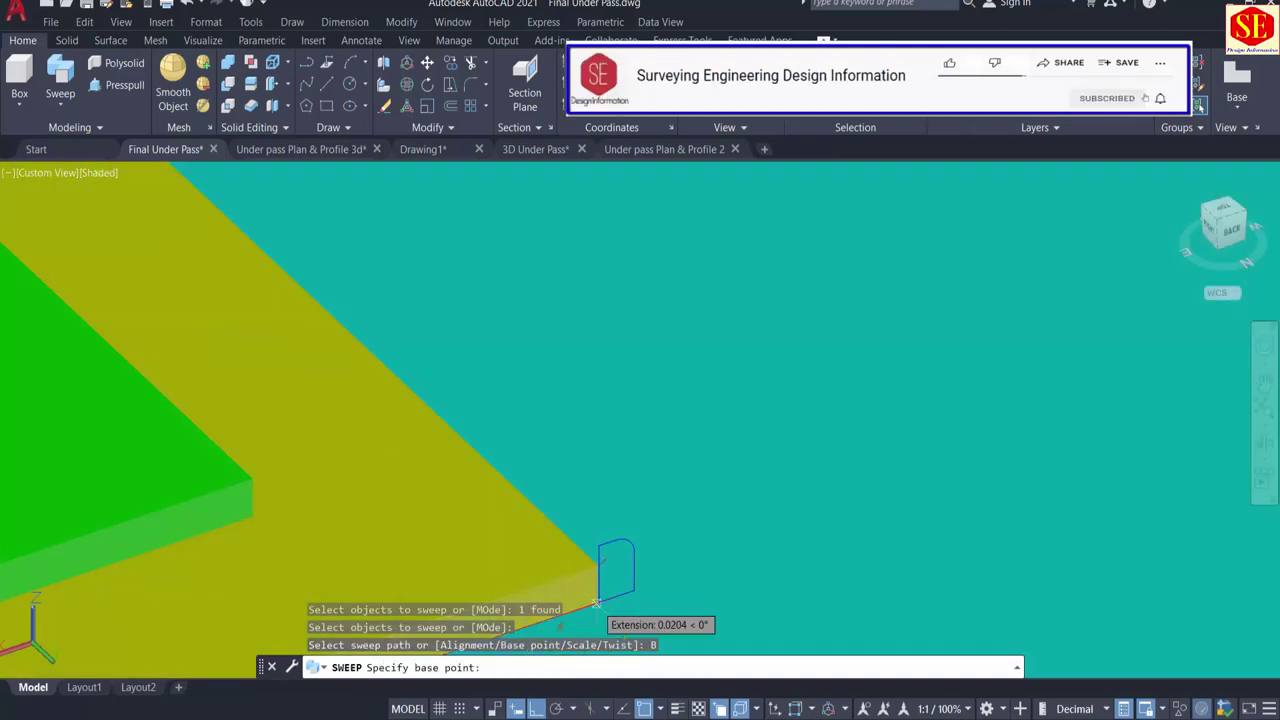
click(598, 606)
click(525, 667)
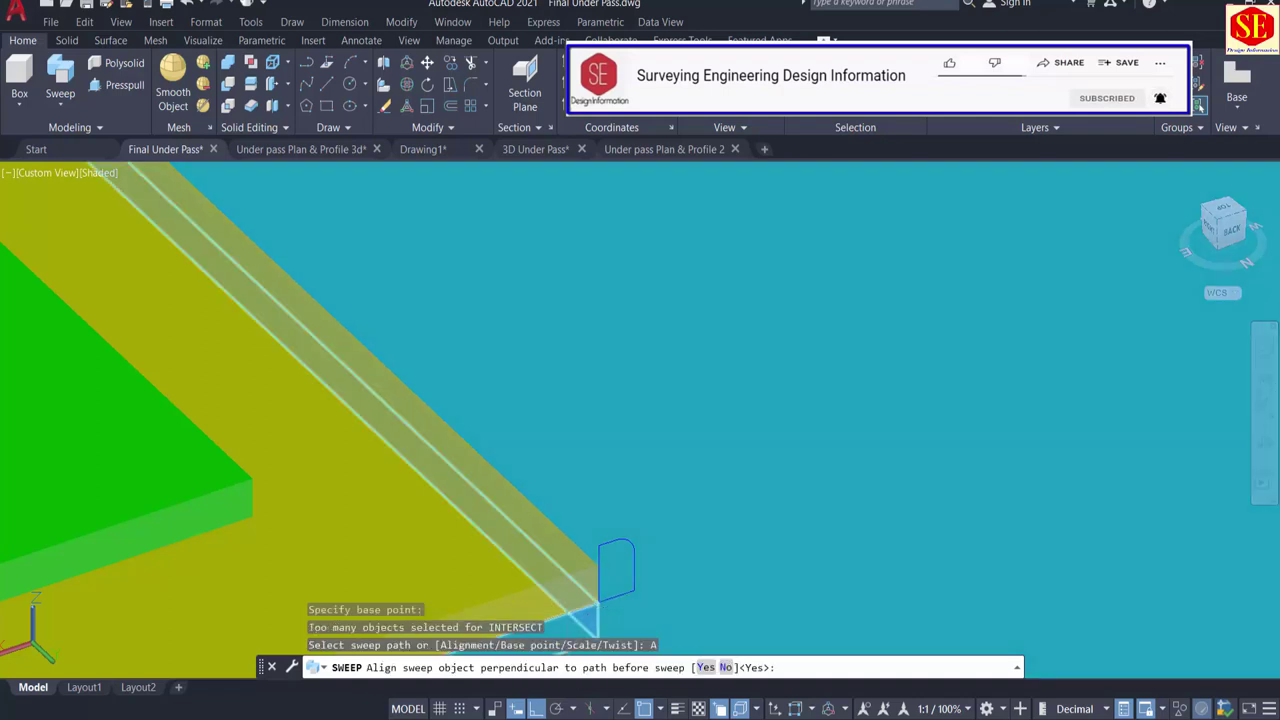
scroll(609, 437, down, 3)
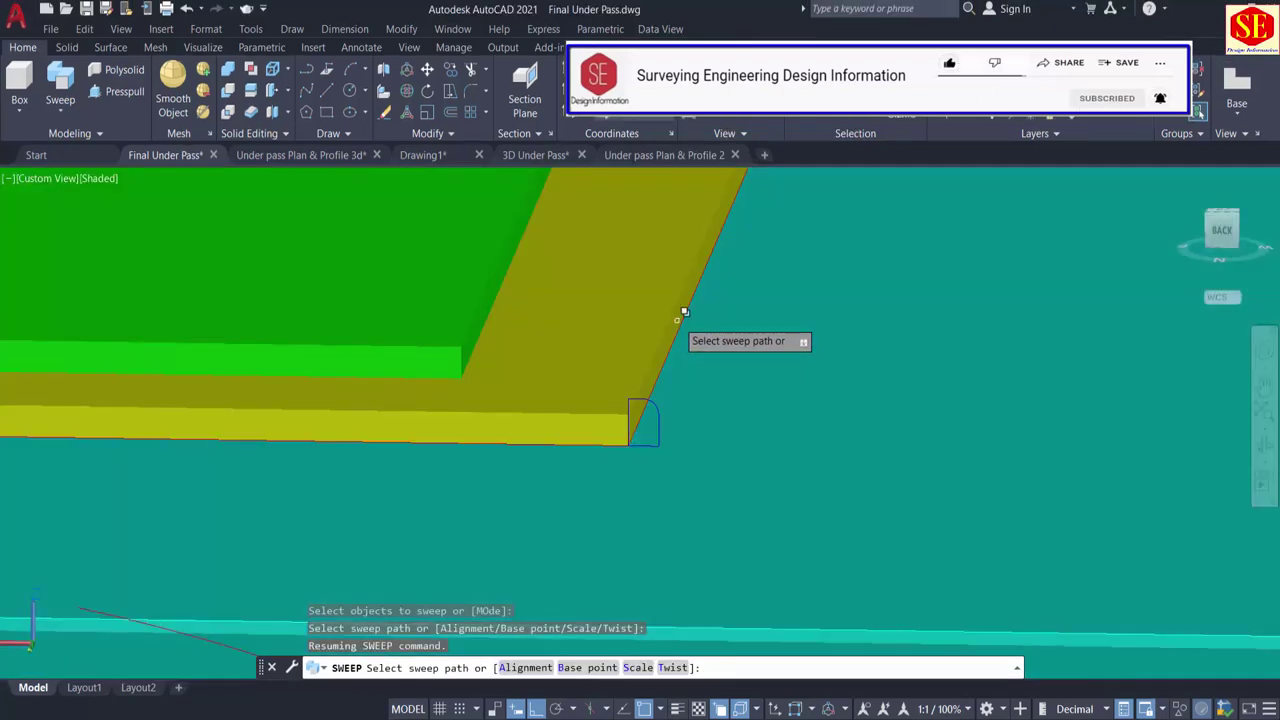
scroll(682, 318, down, 2)
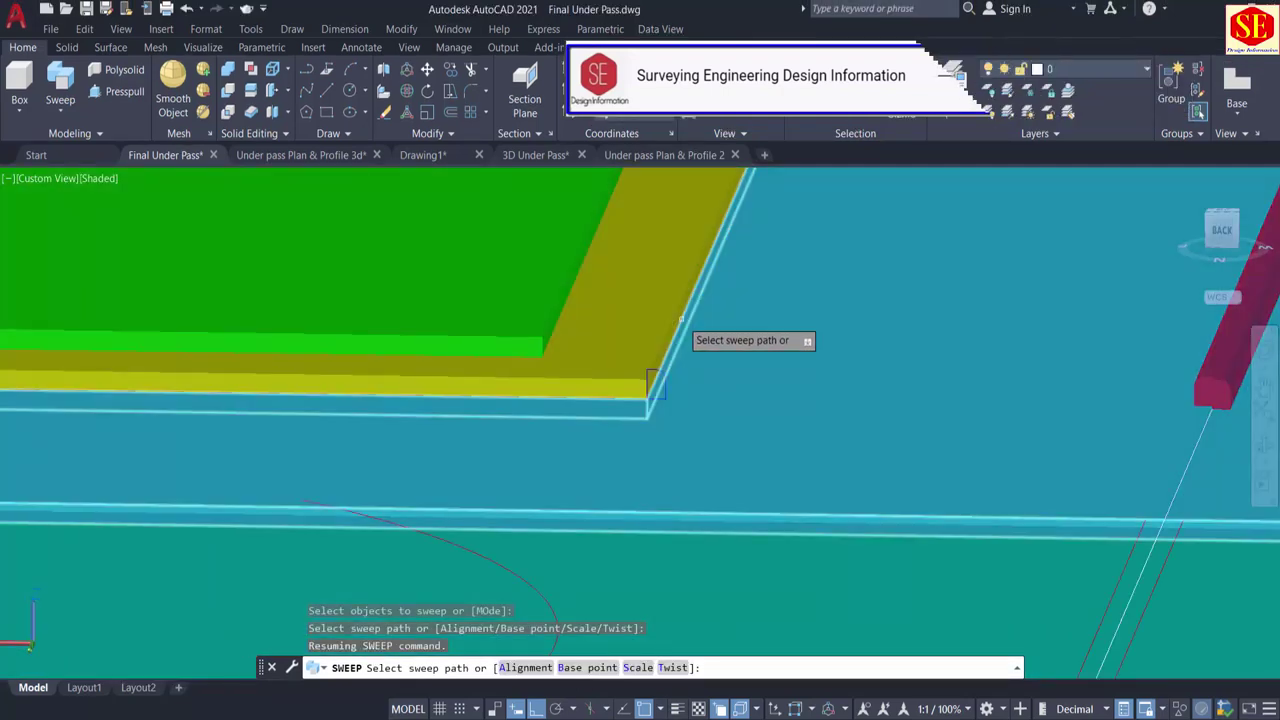
scroll(682, 318, up, 3)
click(689, 311)
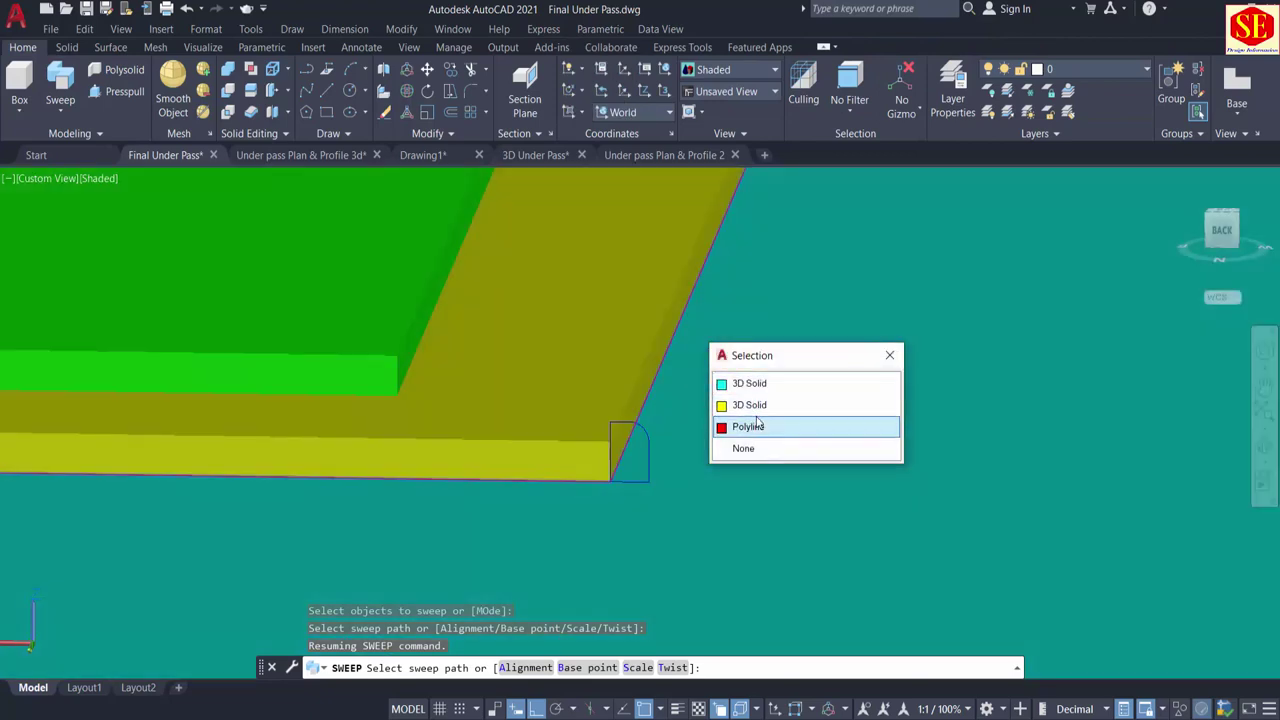
click(757, 421)
Step: Change the color of the newly swept kerb solid around the large triangular island to Red
scroll(773, 430, down, 1)
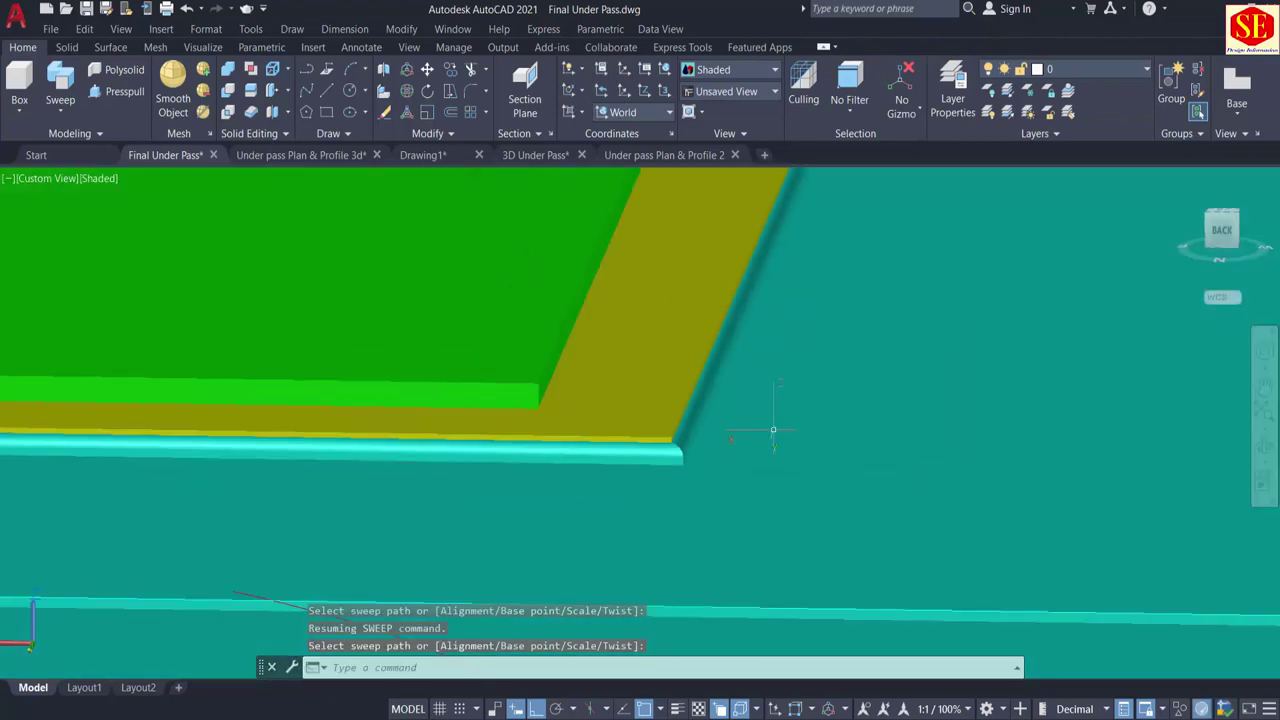
scroll(710, 468, up, 1)
scroll(890, 429, down, 2)
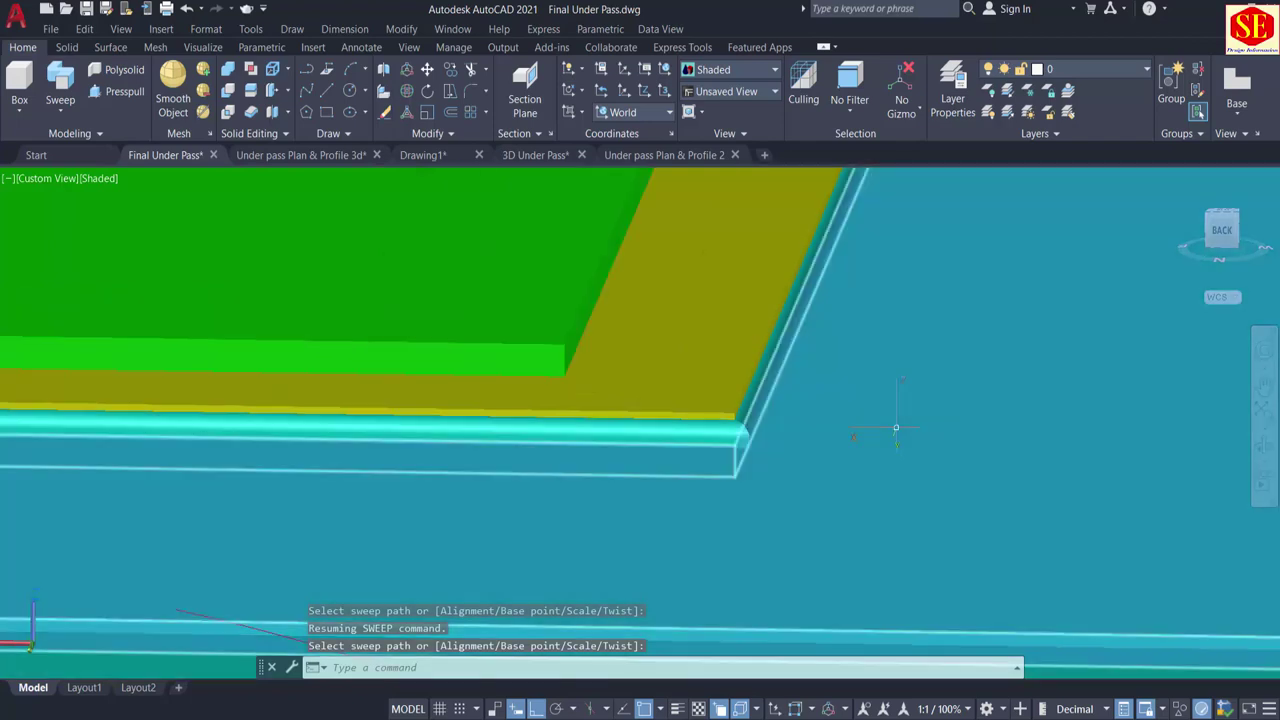
click(857, 428)
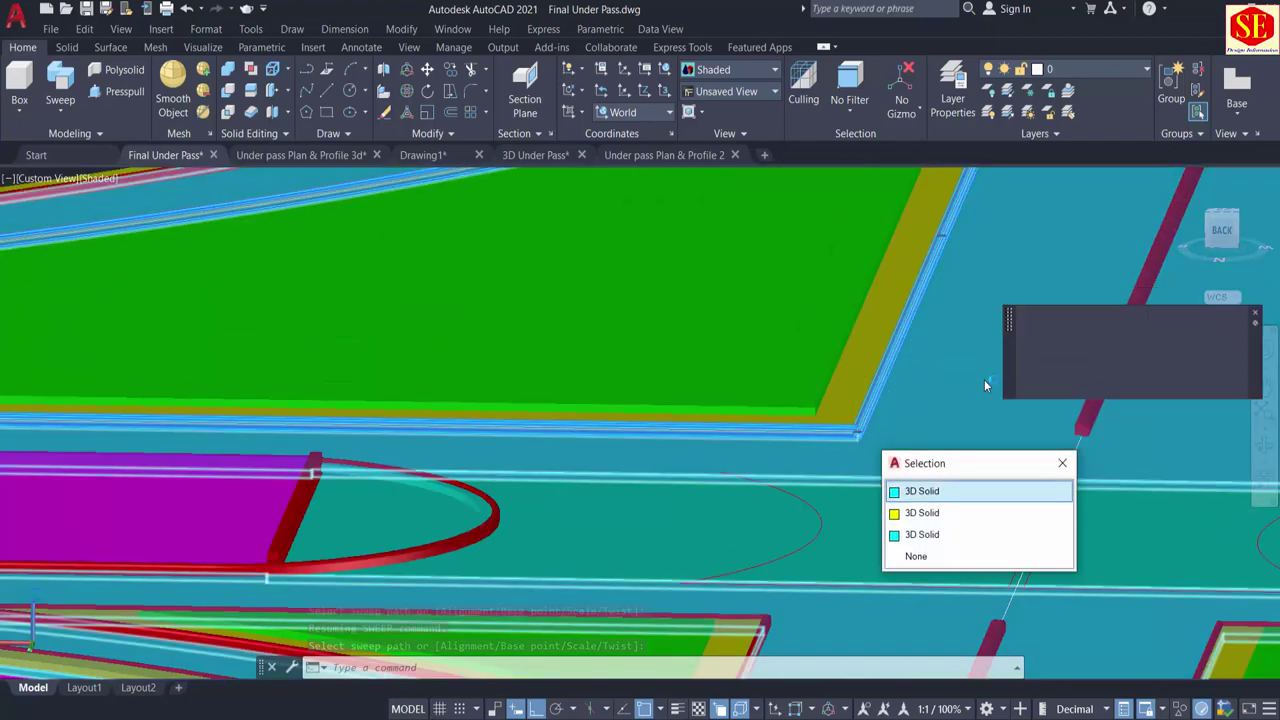
click(1137, 349)
click(1137, 344)
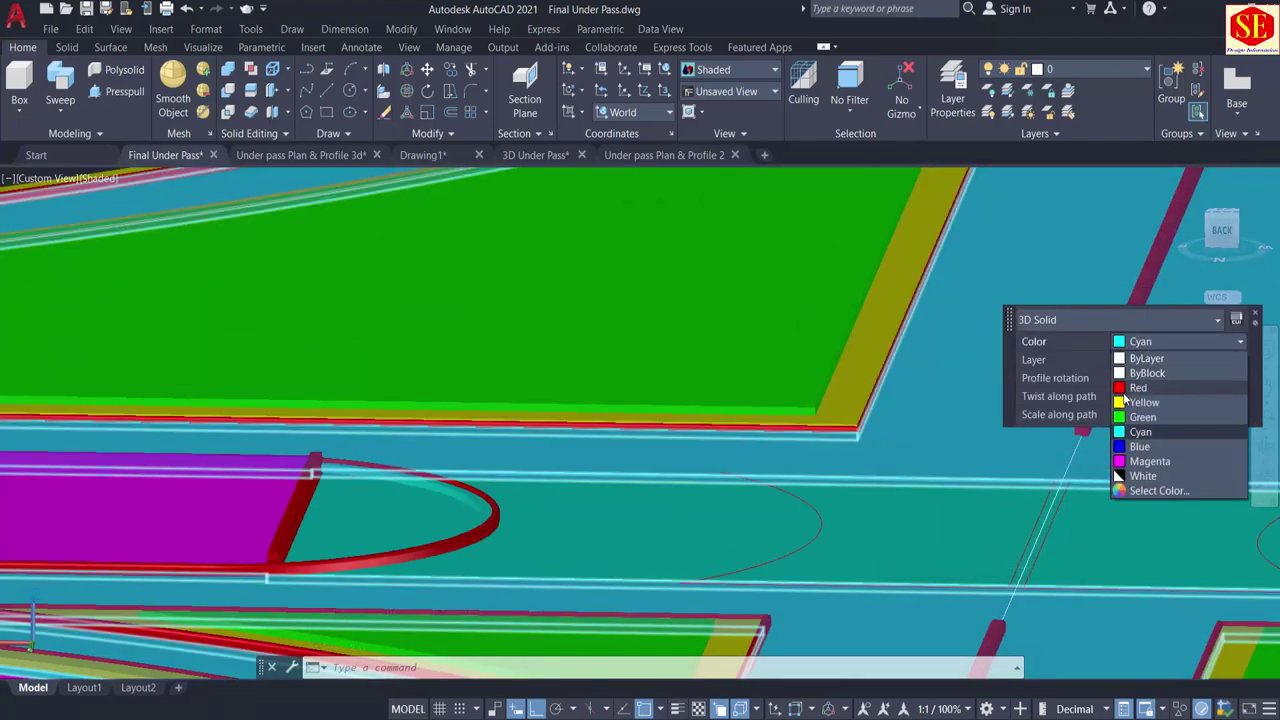
click(1135, 387)
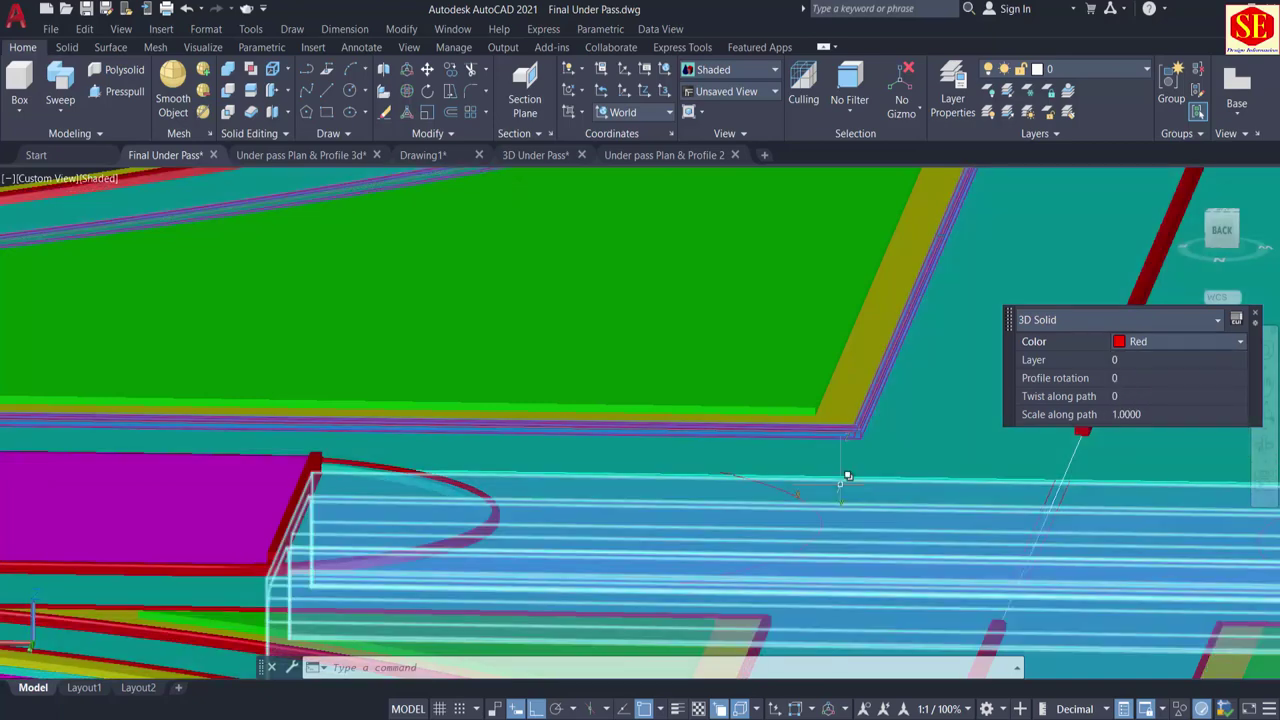
key(Escape)
Step: Sweep the blue kerb profile at the corner of the curved-edge triangular island across the median along its red outline polyline
middle_drag(891, 457, 258, 396)
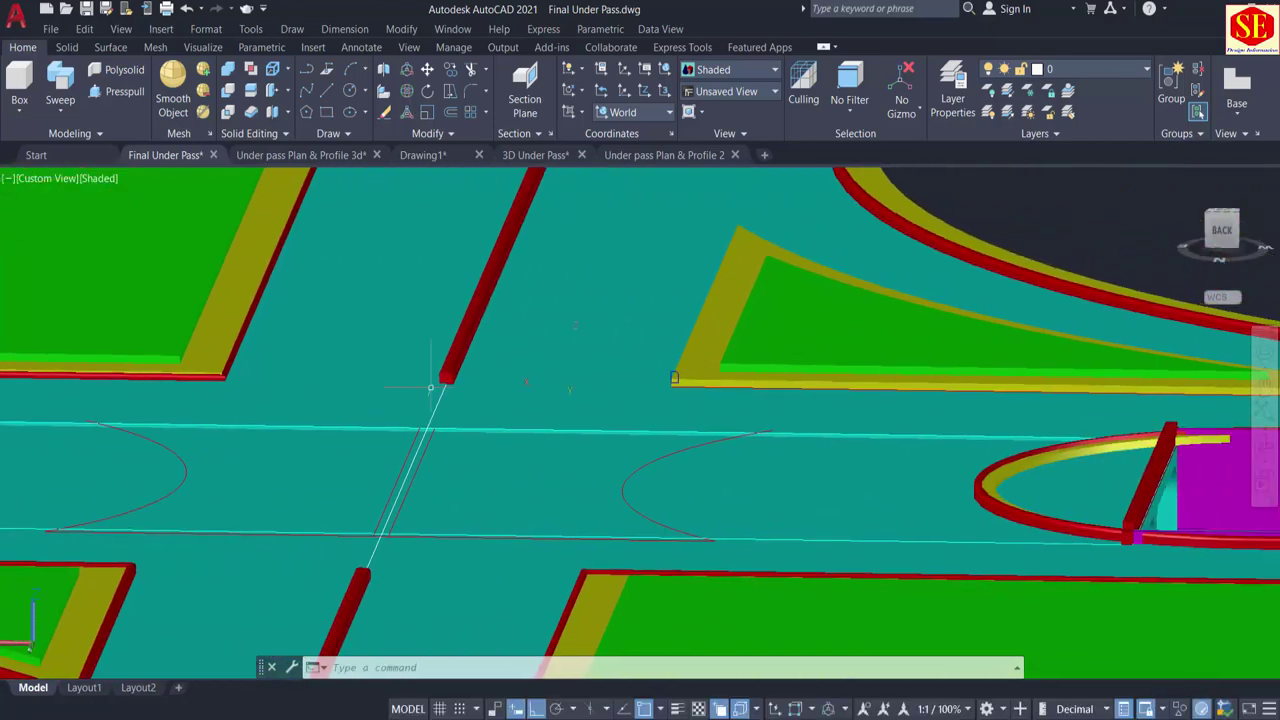
scroll(632, 370, up, 3)
scroll(720, 385, up, 2)
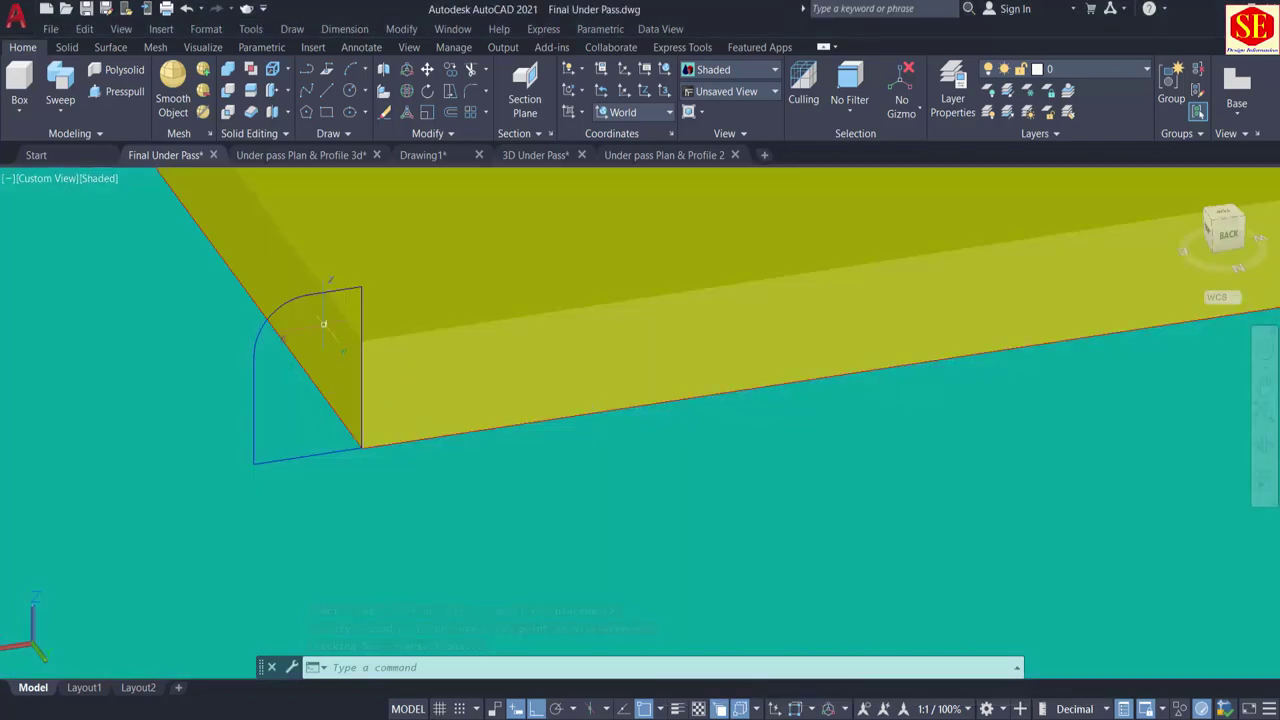
click(60, 85)
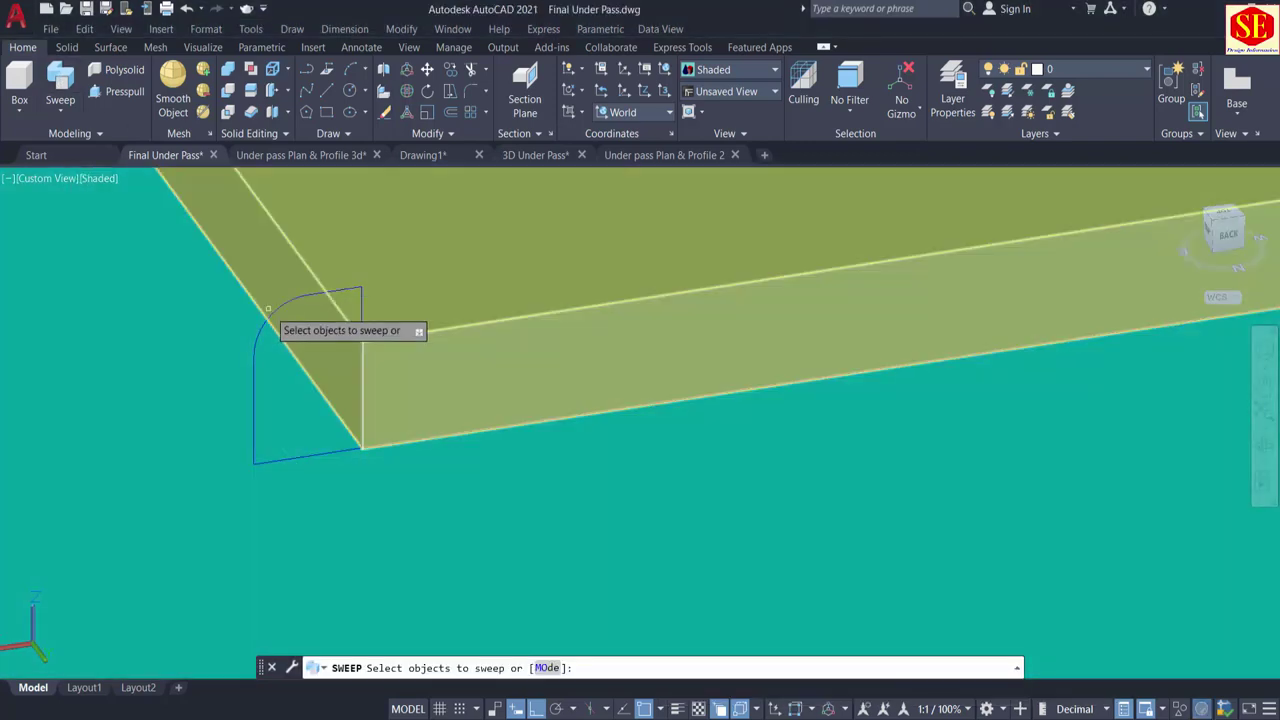
click(278, 304)
click(331, 377)
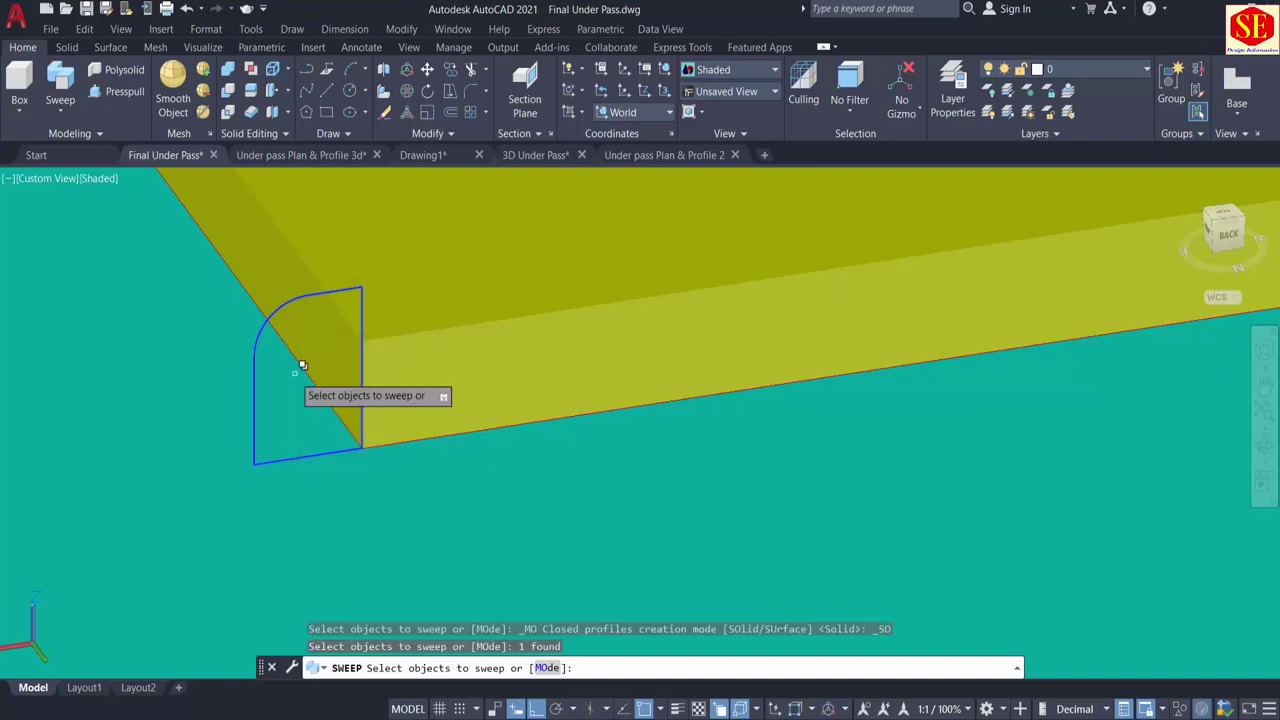
right_click(294, 372)
click(314, 390)
click(518, 425)
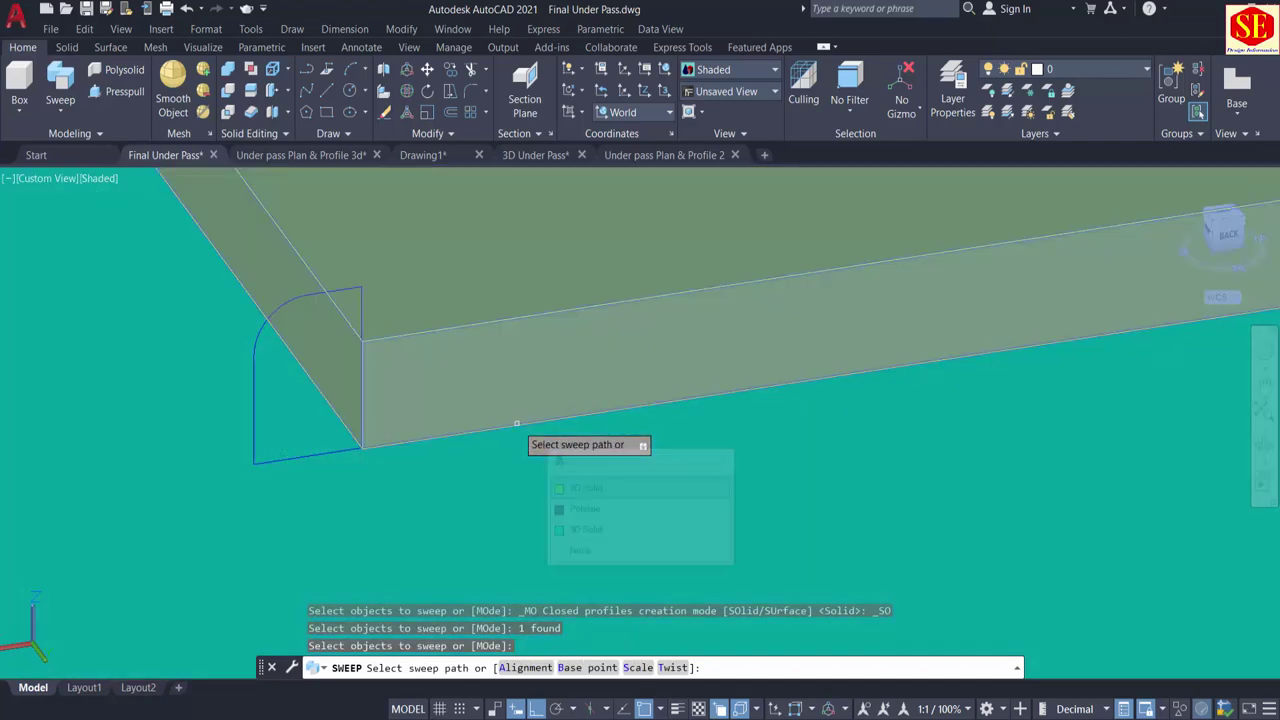
click(603, 511)
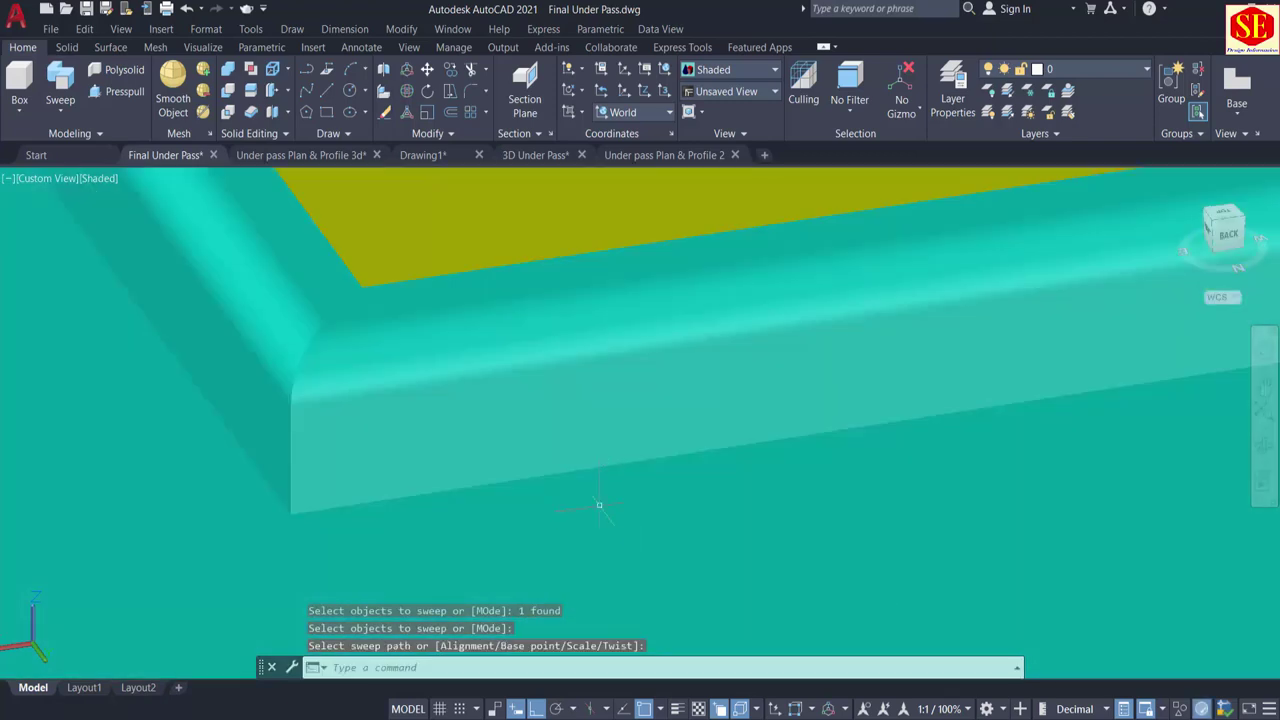
Step: Change the color of the swept kerb solid around the curved-edge triangular island to Red
scroll(599, 505, down, 5)
middle_drag(1054, 386, 876, 380)
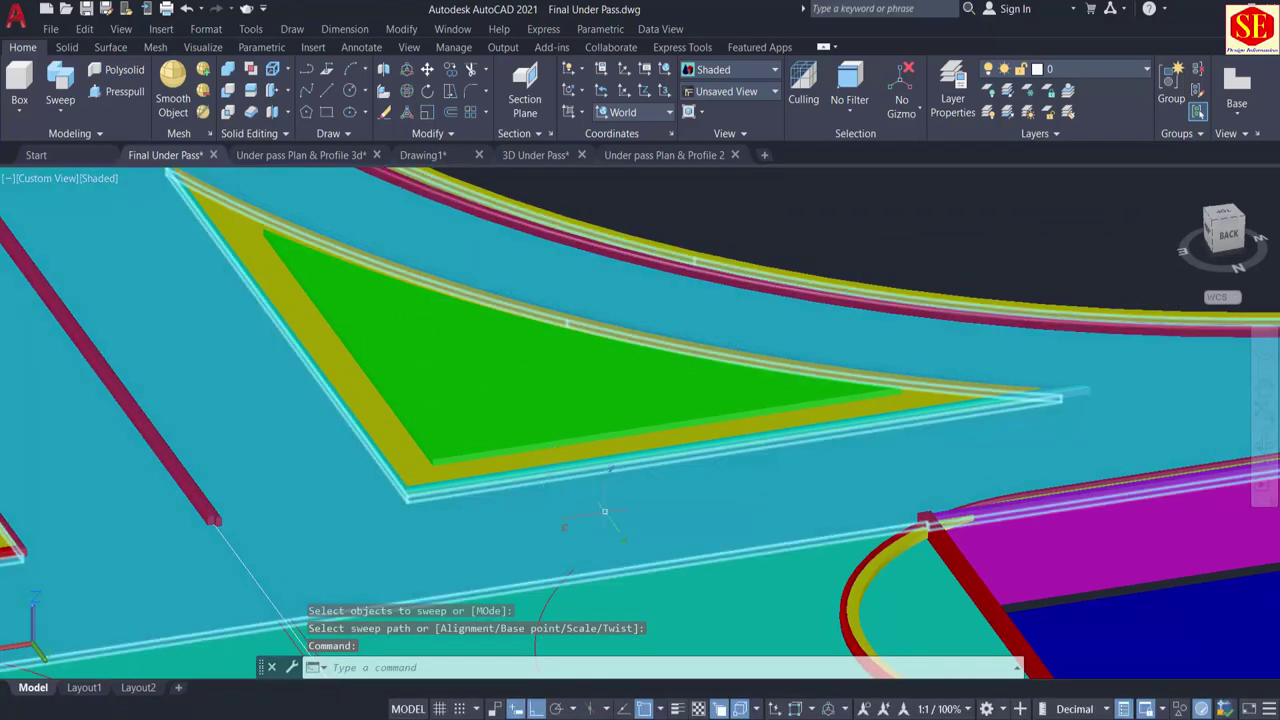
click(608, 455)
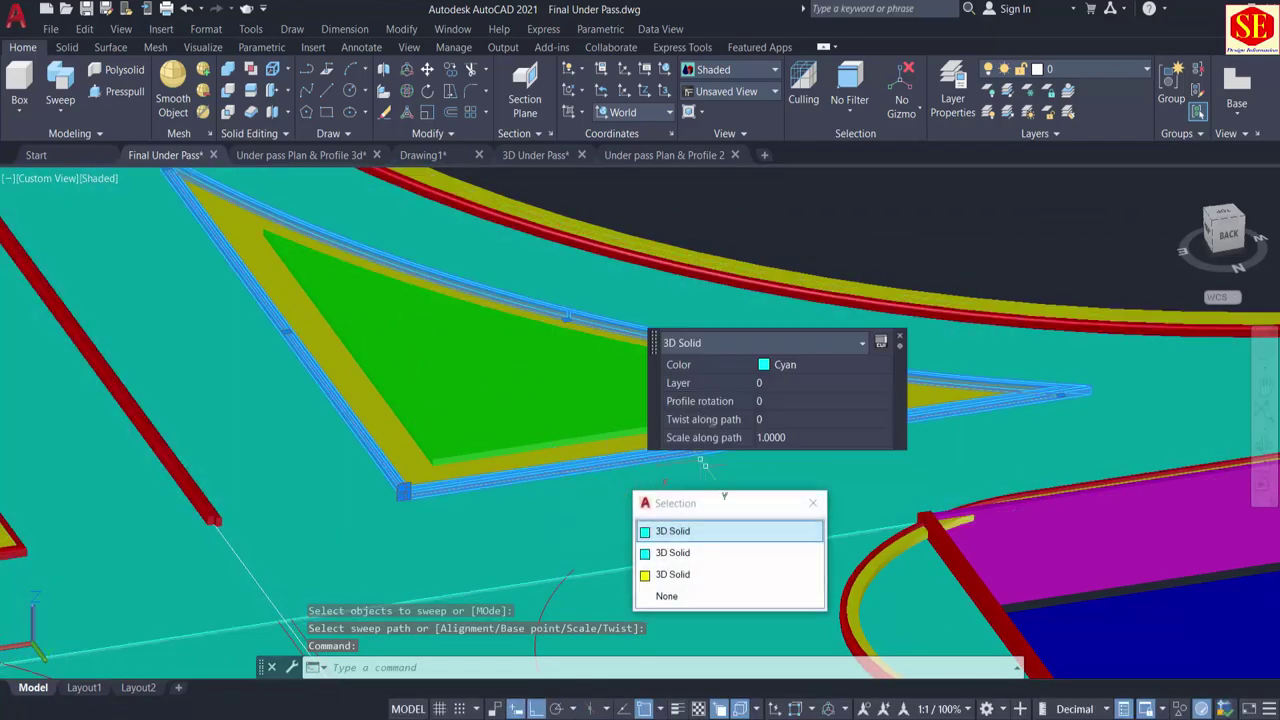
click(800, 369)
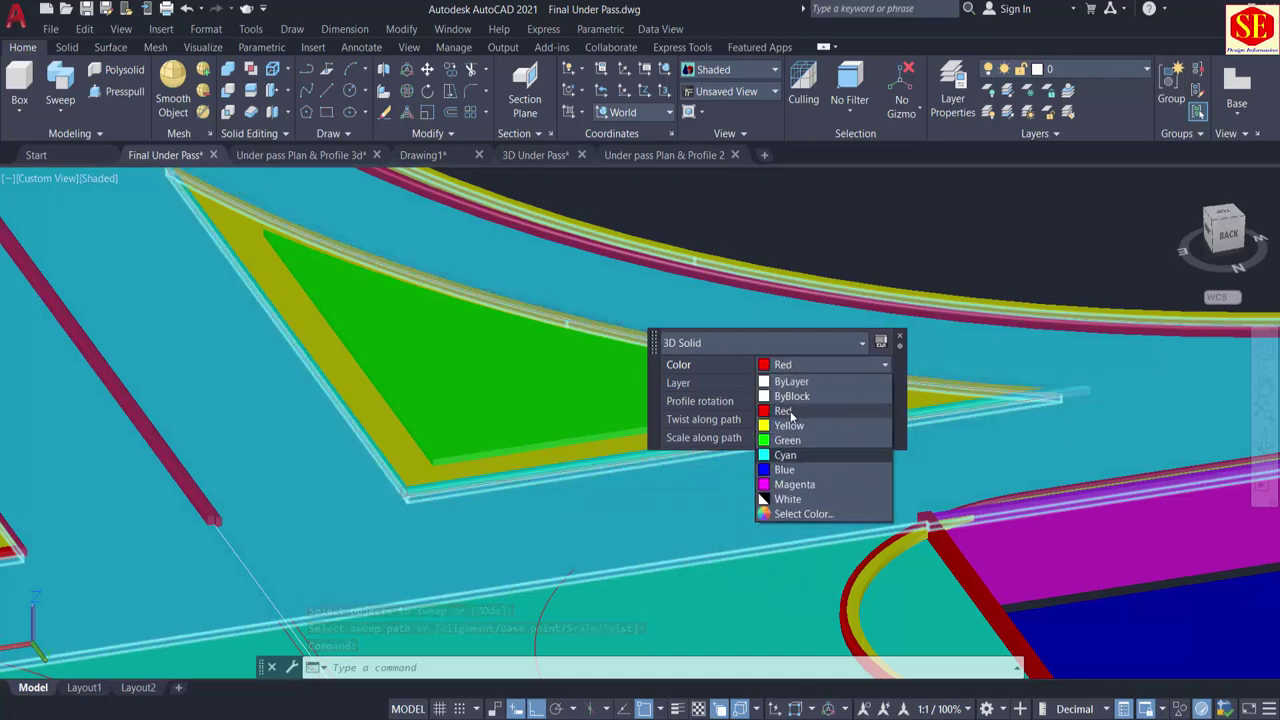
click(790, 418)
key(Escape)
key(Escape)
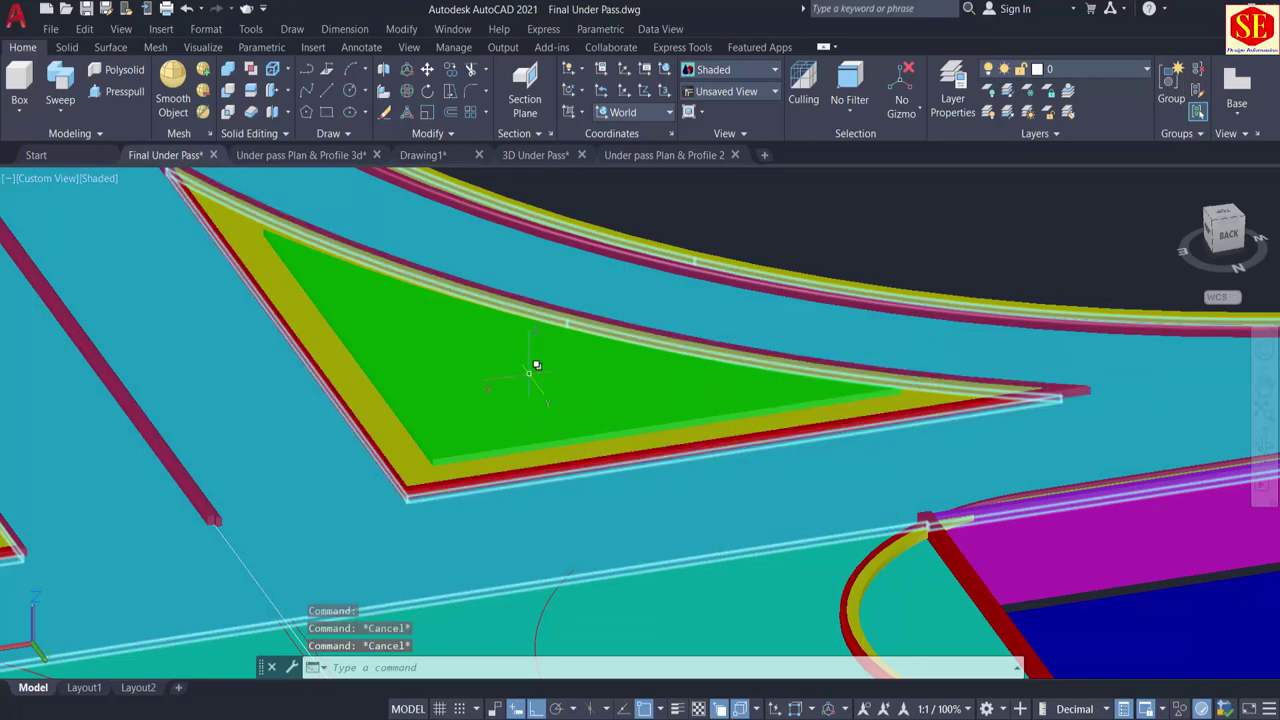
Step: Examine the kerbed traffic islands, and the start of the underpass ramp with its road surface and side kerbs in the 3D model
scroll(525, 360, down, 5)
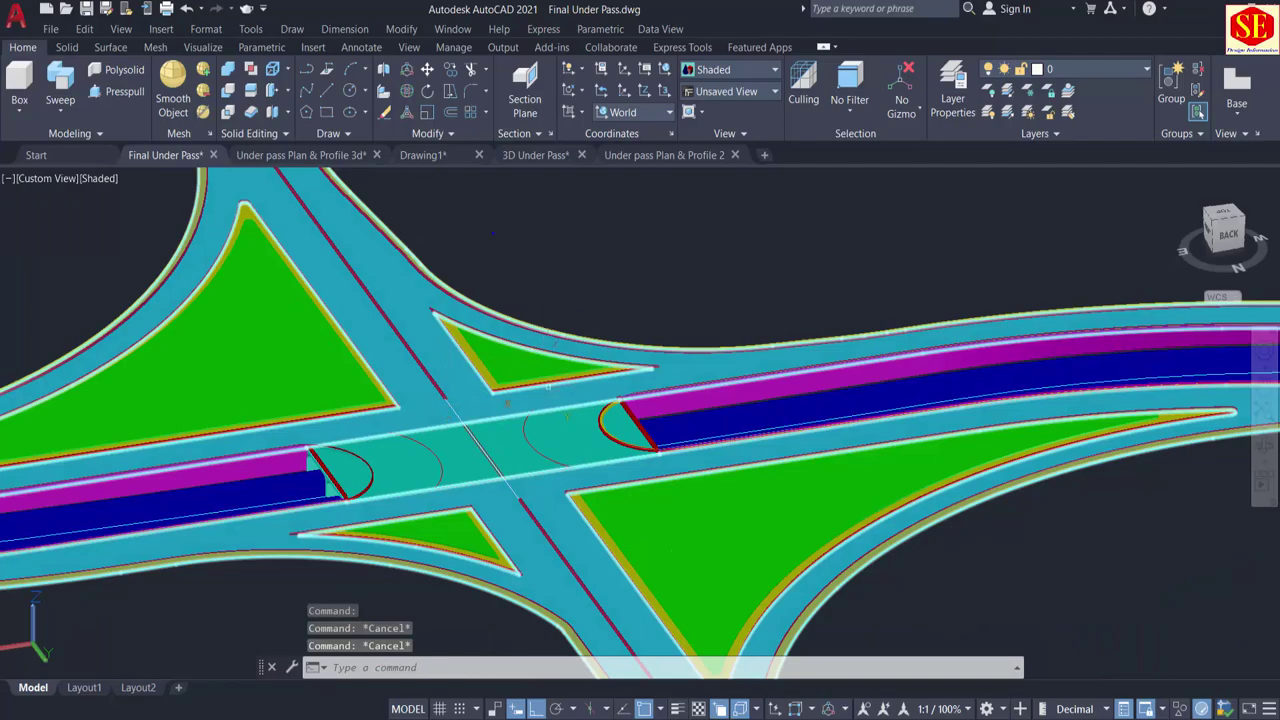
middle_drag(430, 585, 441, 648)
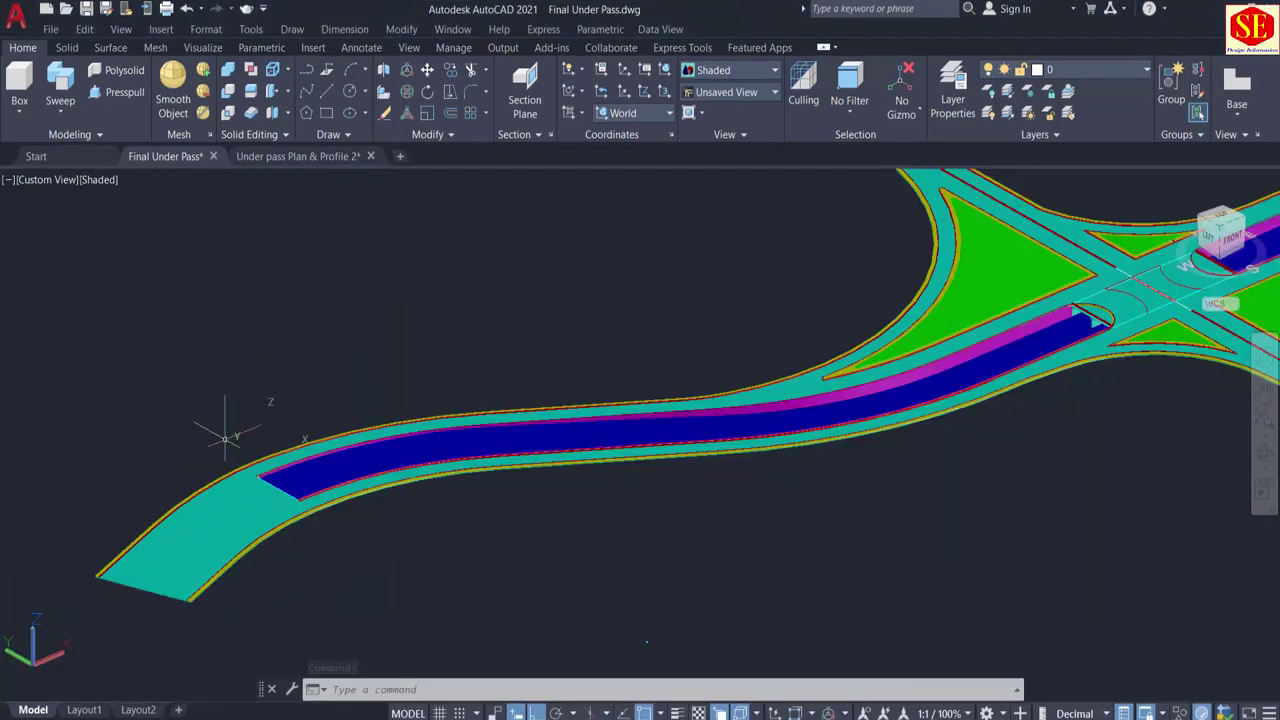
shift+middle_drag(276, 516, 372, 524)
shift+middle_drag(596, 535, 586, 486)
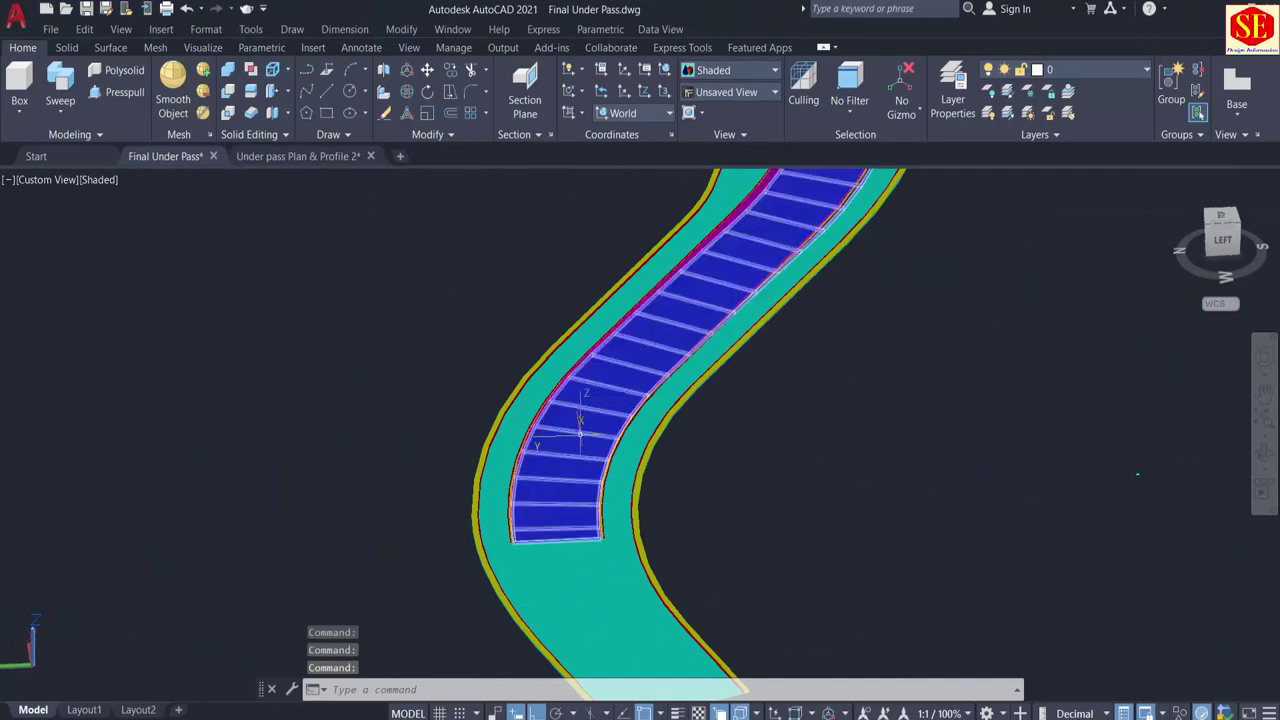
scroll(576, 495, up, 6)
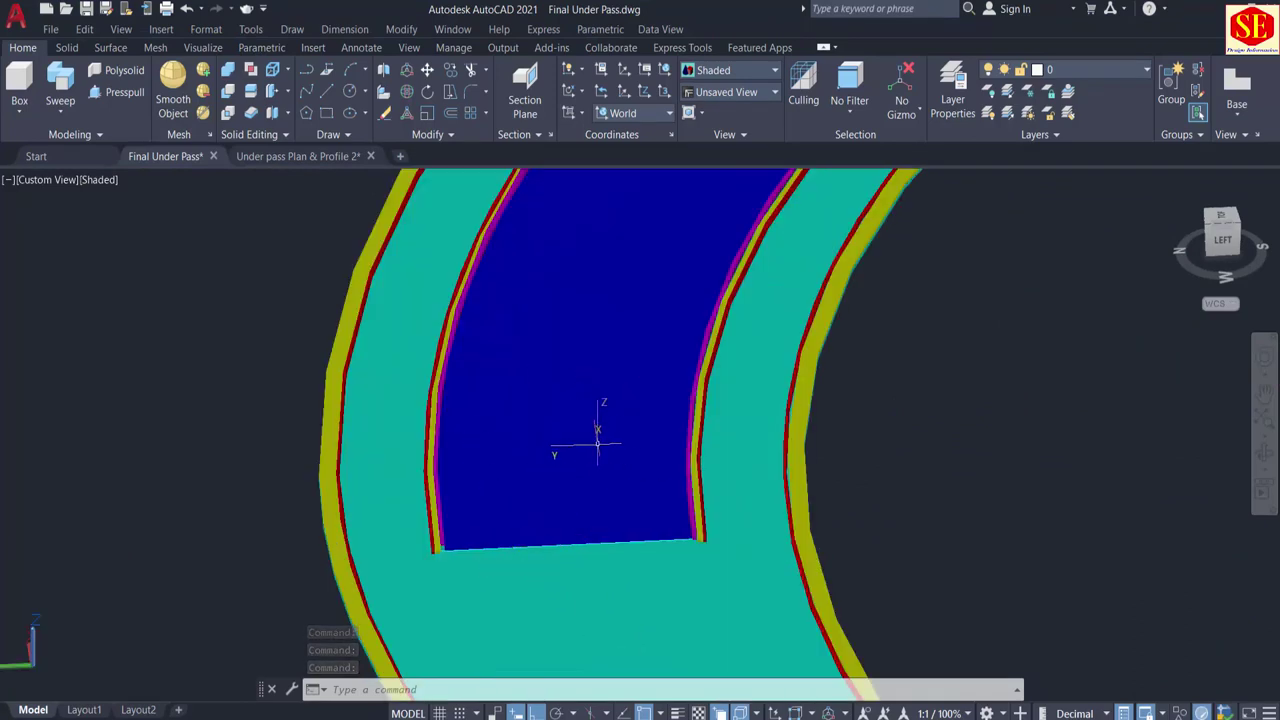
shift+middle_drag(591, 440, 565, 505)
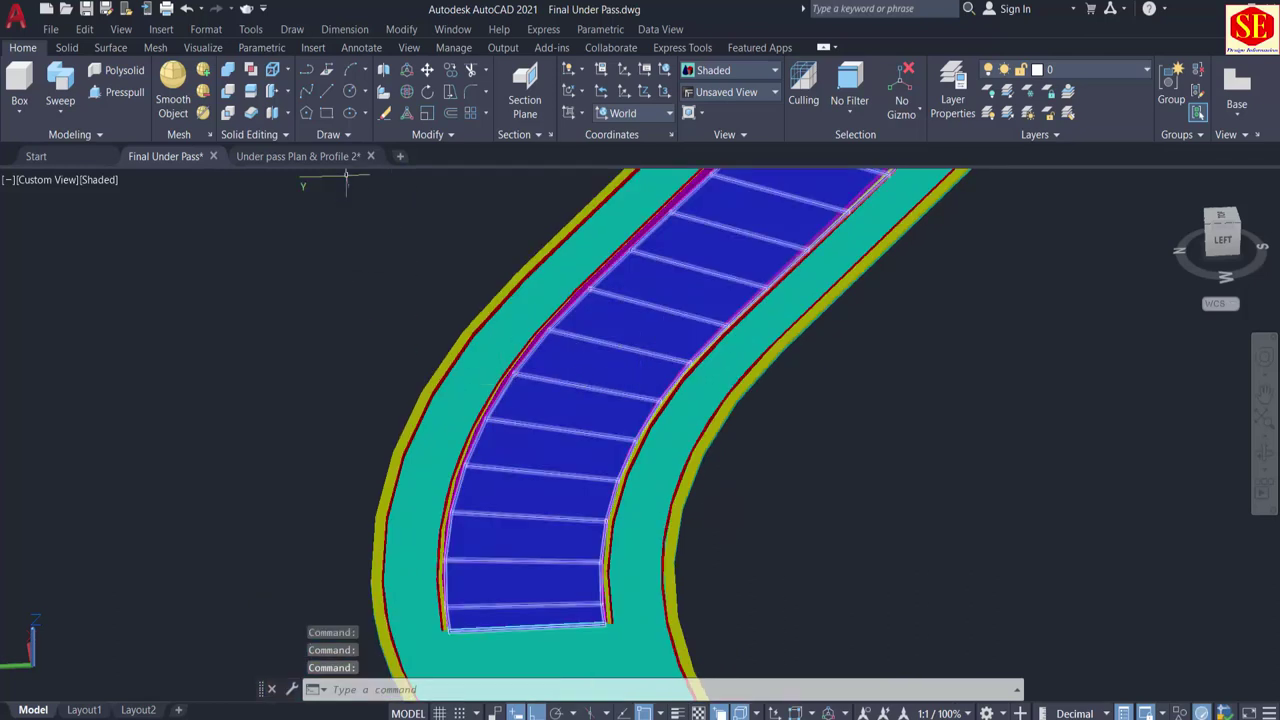
Step: Switch to the Under pass Plan & Profile 2 drawing and examine the median, carriageways and hatched walkways in the Ramps With Walls Section
click(280, 157)
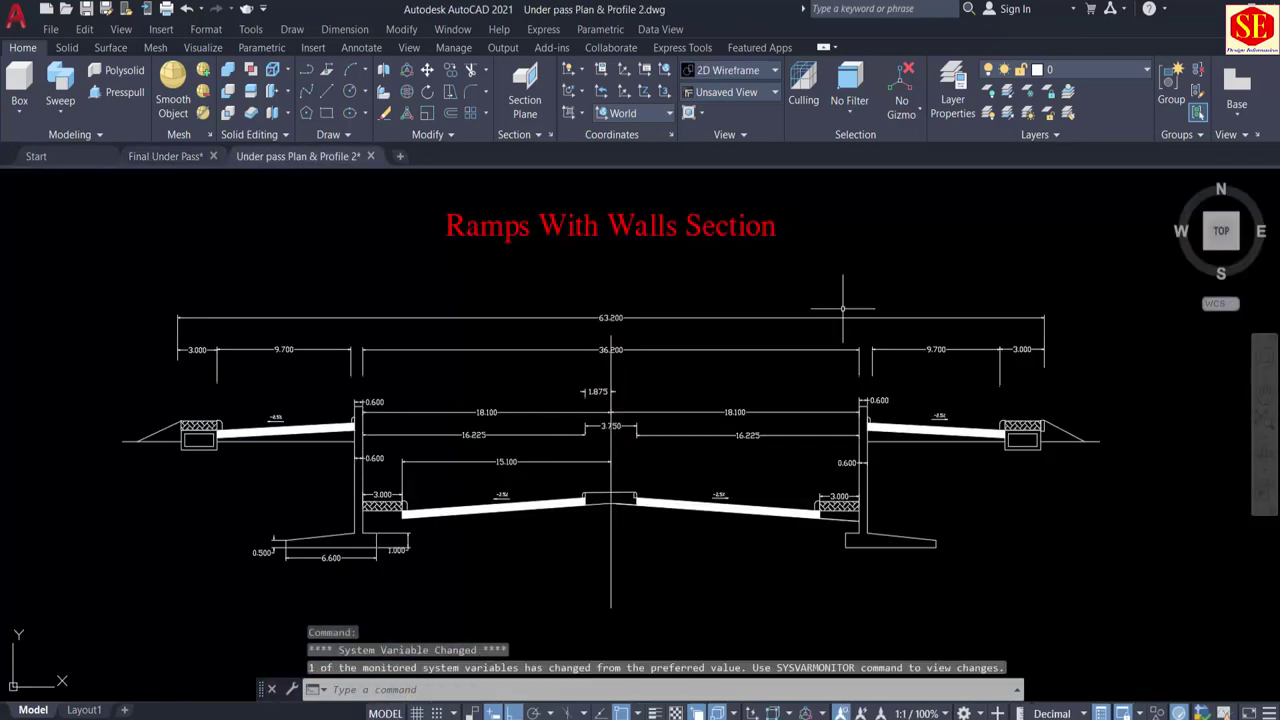
scroll(671, 480, up, 2)
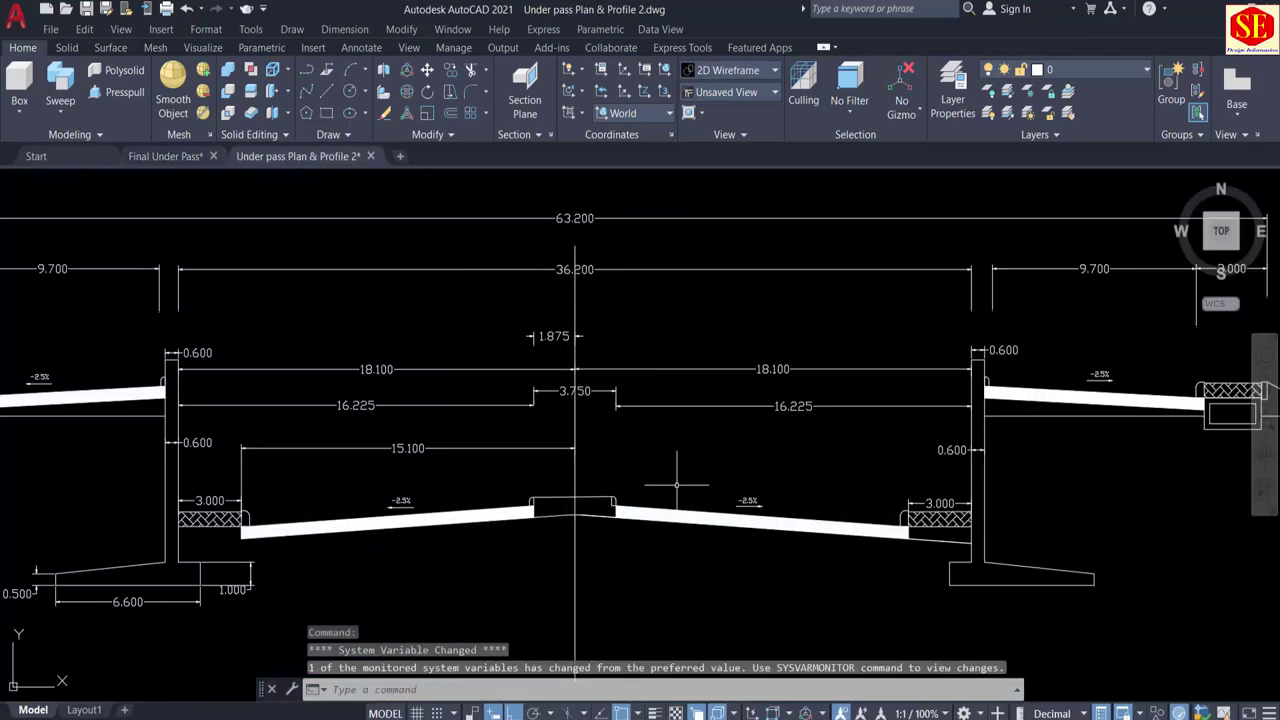
scroll(769, 400, up, 2)
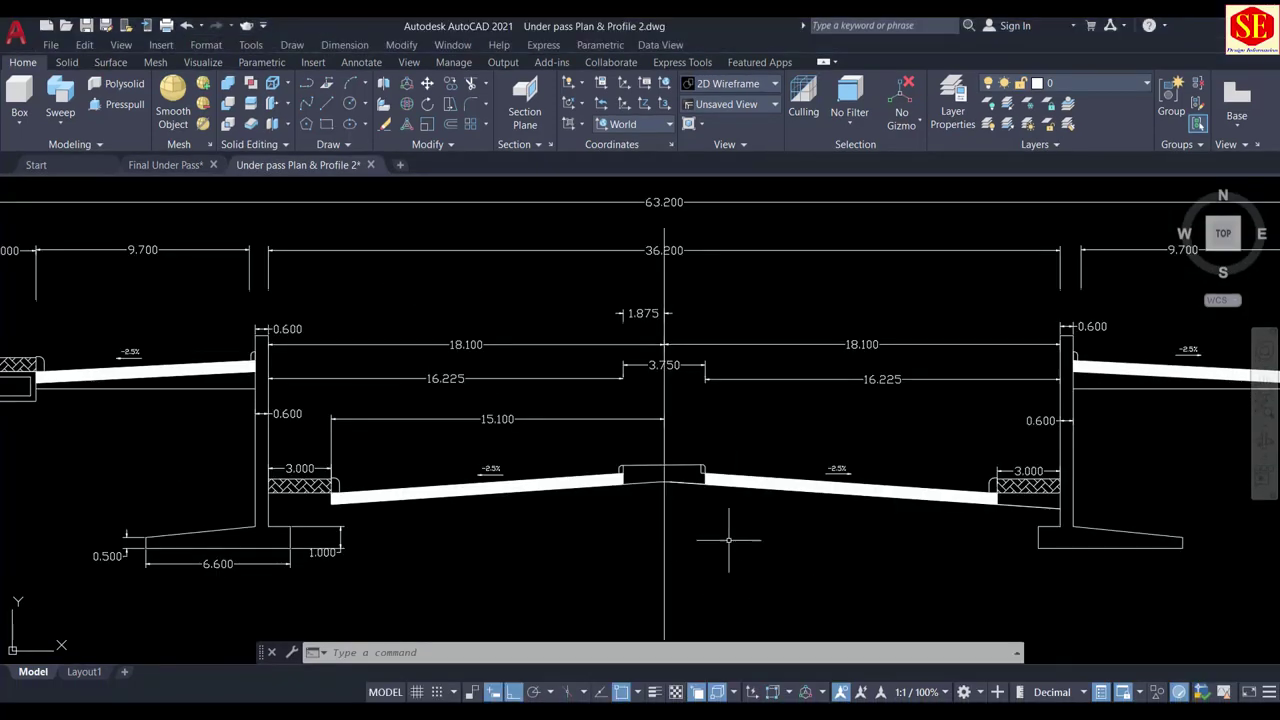
scroll(675, 352, up, 3)
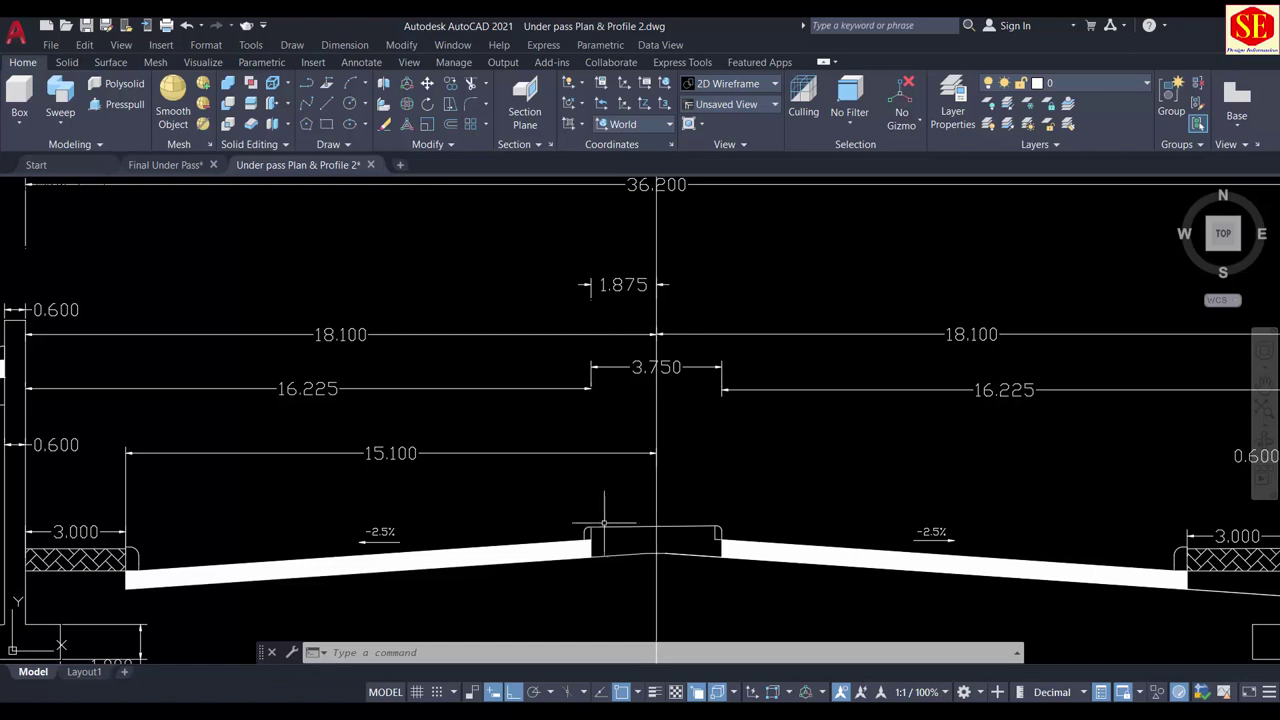
middle_drag(451, 518, 700, 523)
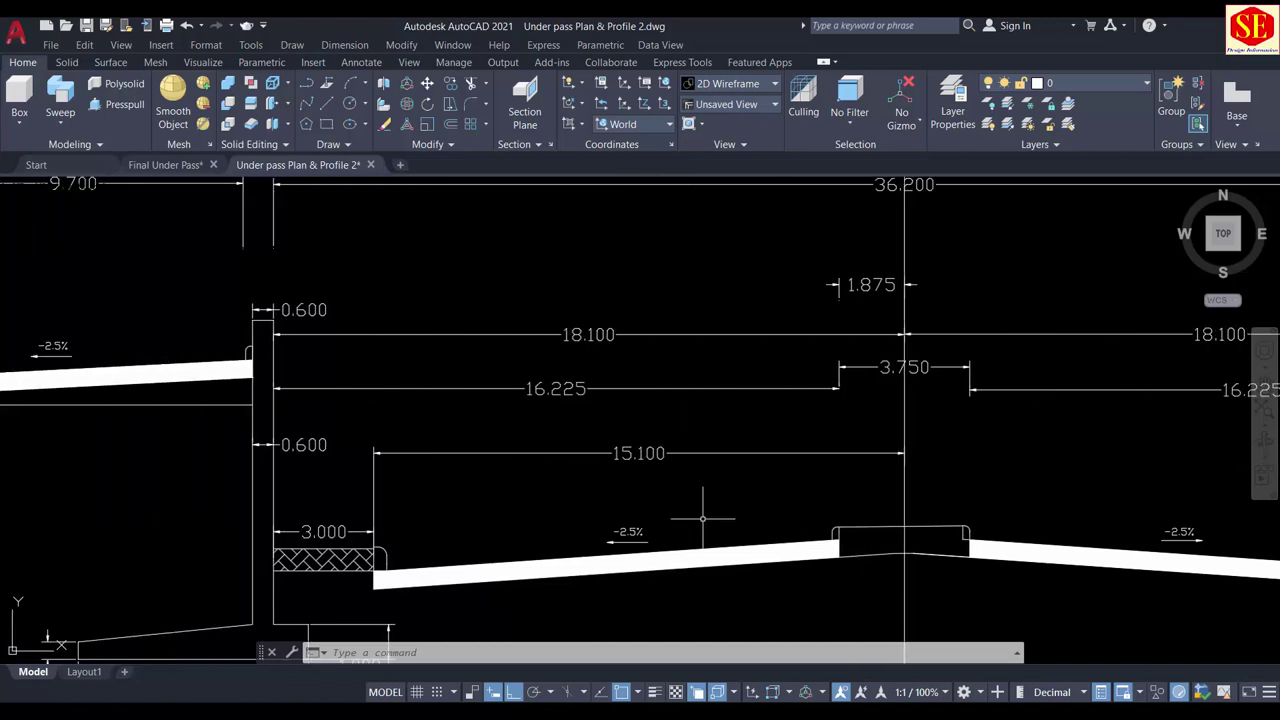
scroll(324, 518, down, 1)
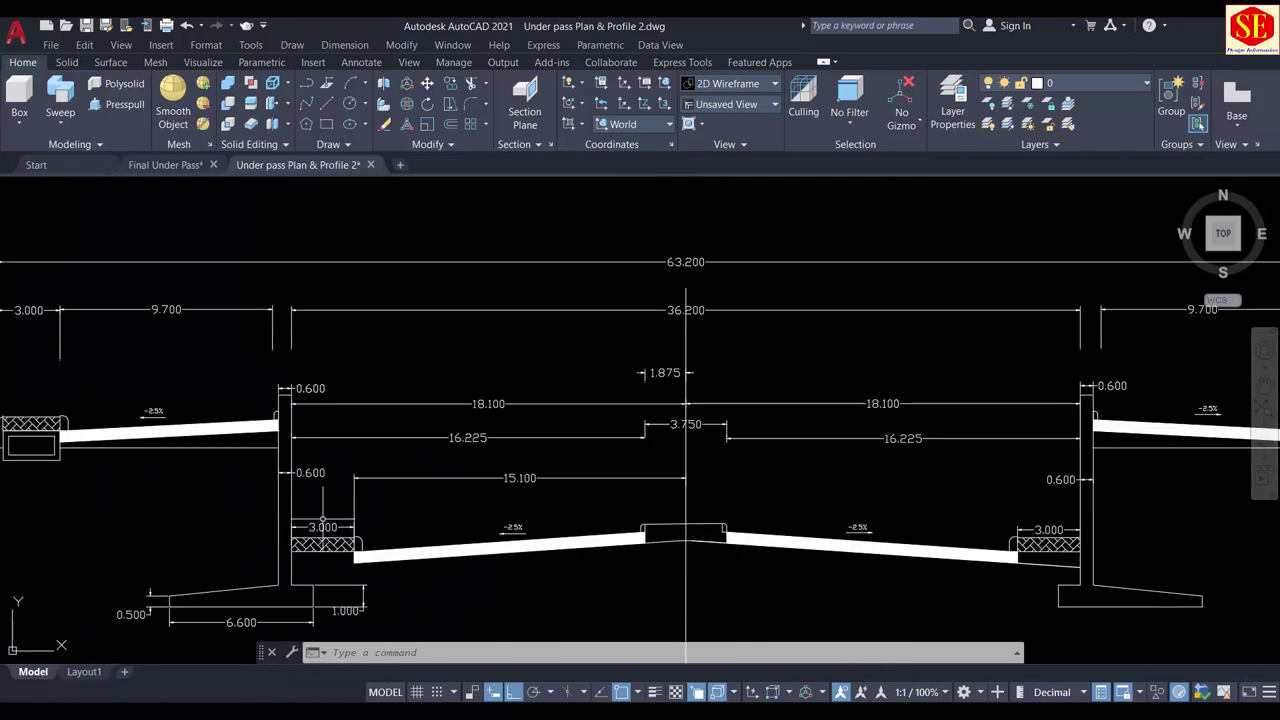
middle_drag(792, 516, 484, 490)
scroll(788, 518, up, 3)
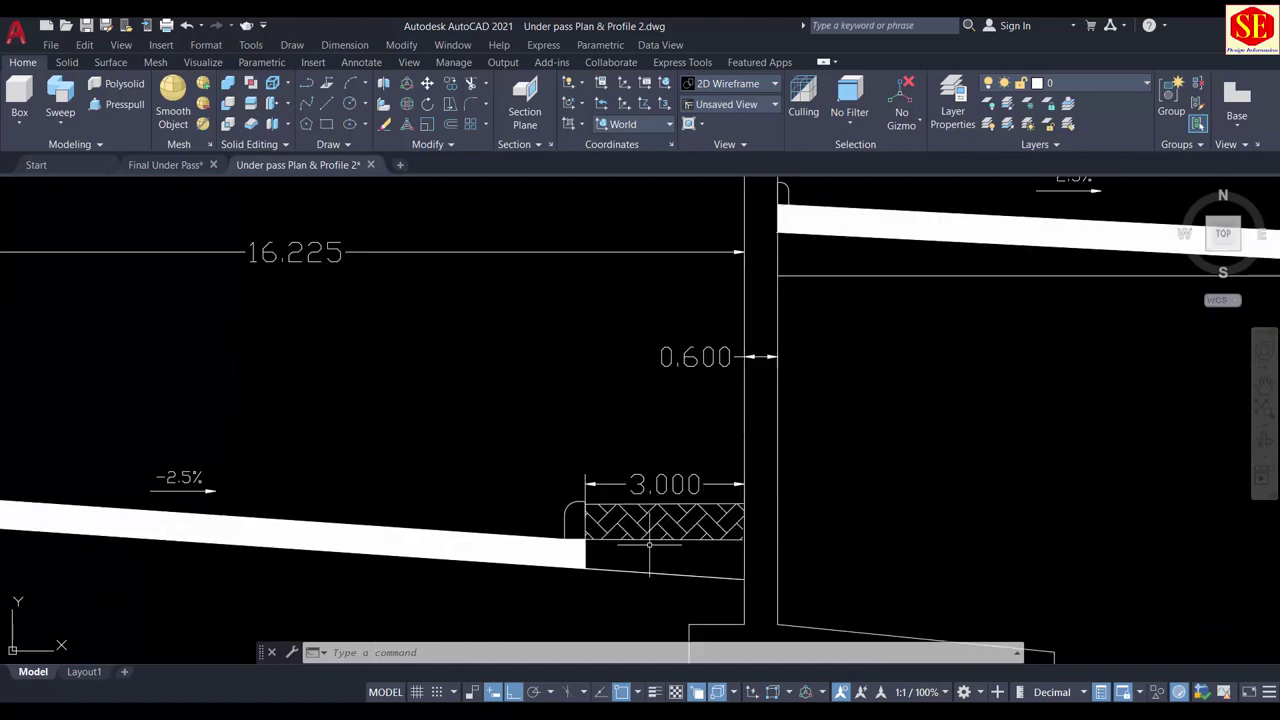
scroll(625, 485, down, 2)
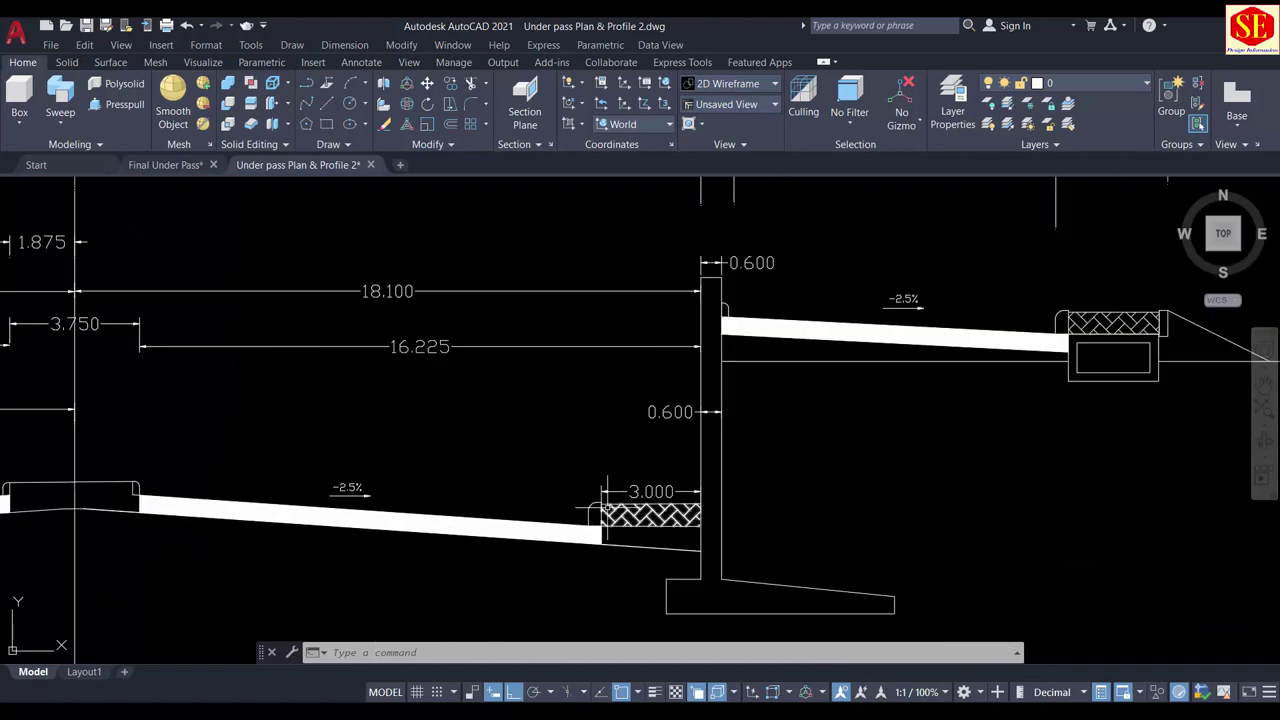
middle_drag(287, 431, 471, 463)
scroll(586, 500, down, 2)
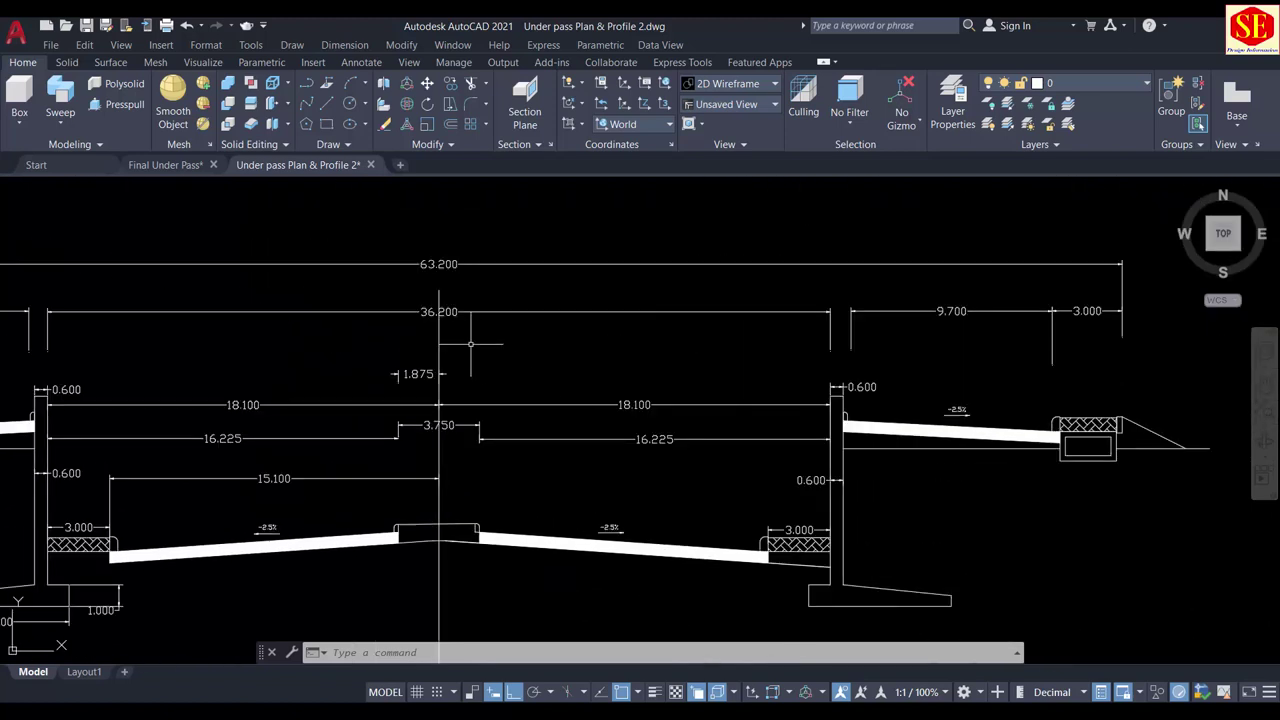
Step: Examine the median width and the centerline offset dimensions to the median kerbs, walkways and walls on both sides of the ramp section
scroll(425, 543, up, 2)
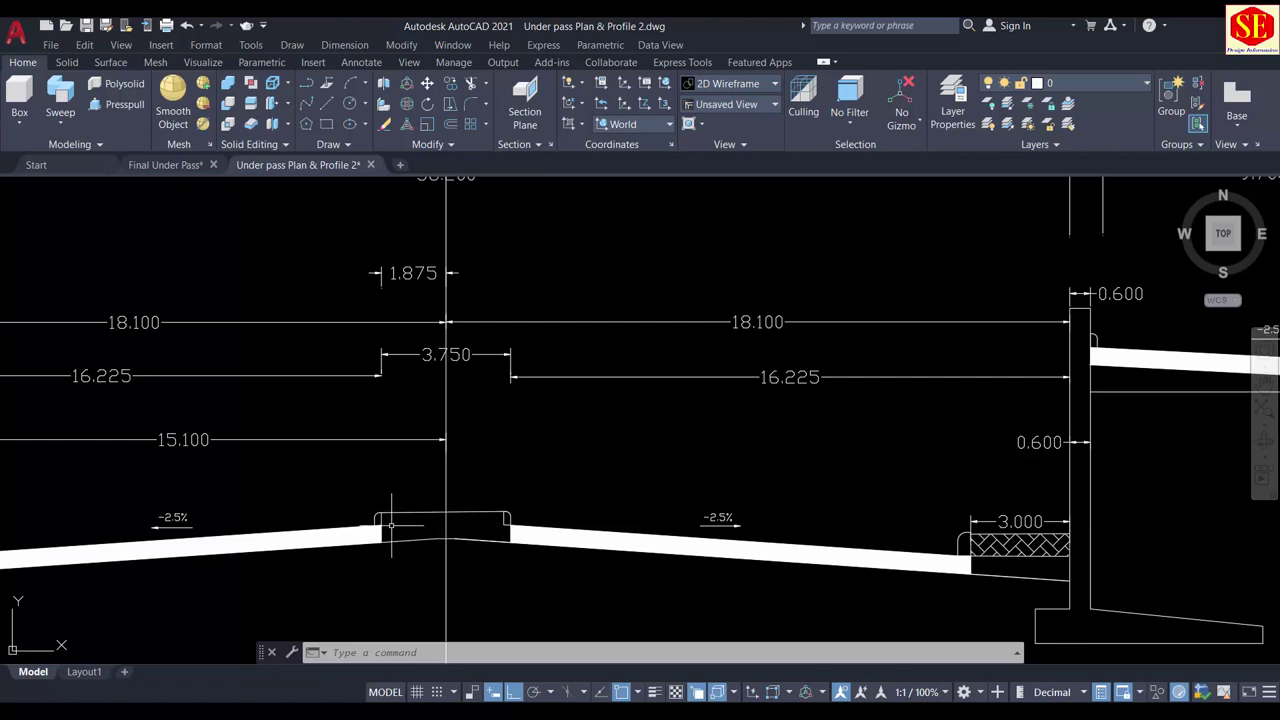
scroll(415, 523, up, 1)
middle_drag(391, 403, 411, 488)
middle_drag(422, 445, 437, 492)
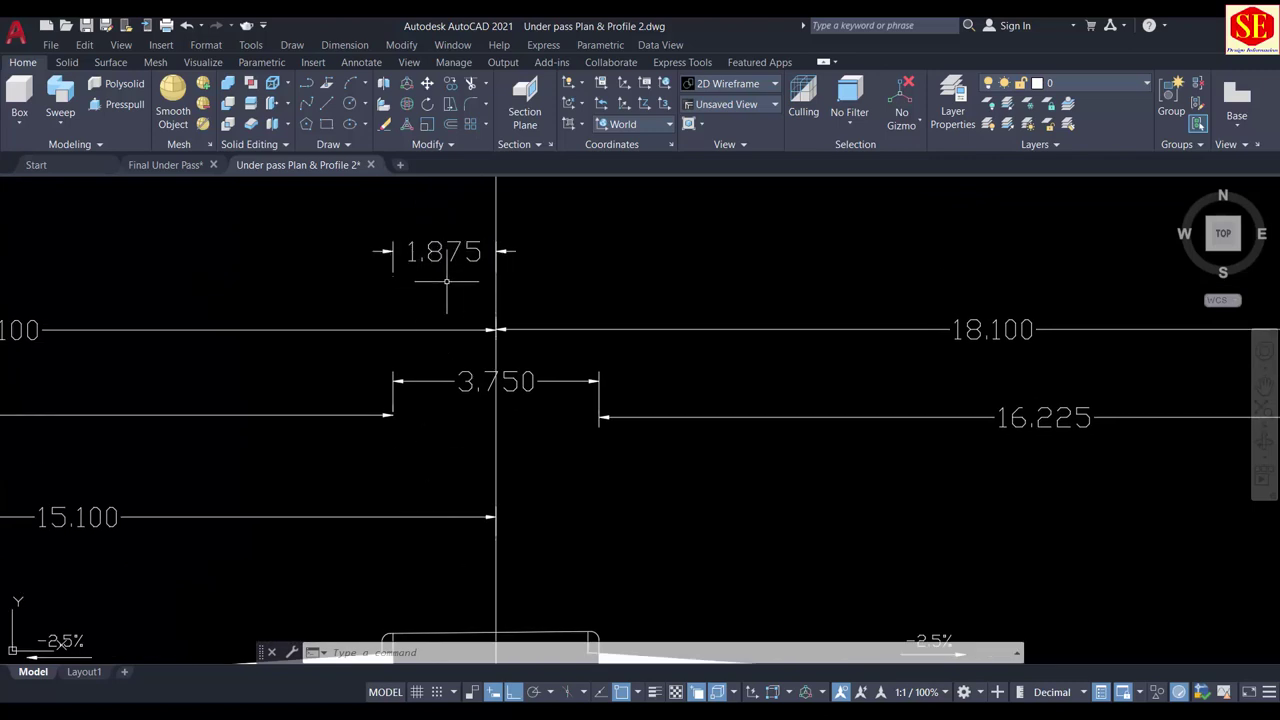
scroll(384, 290, down, 1)
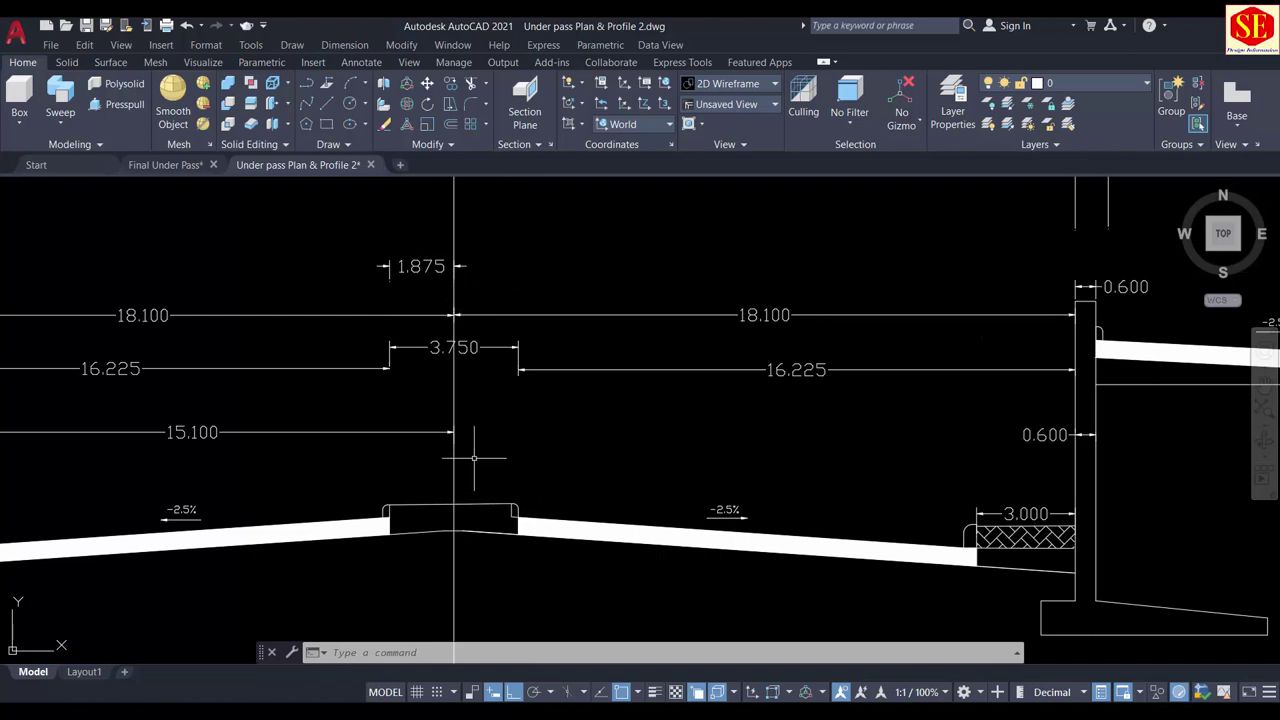
middle_drag(474, 458, 880, 446)
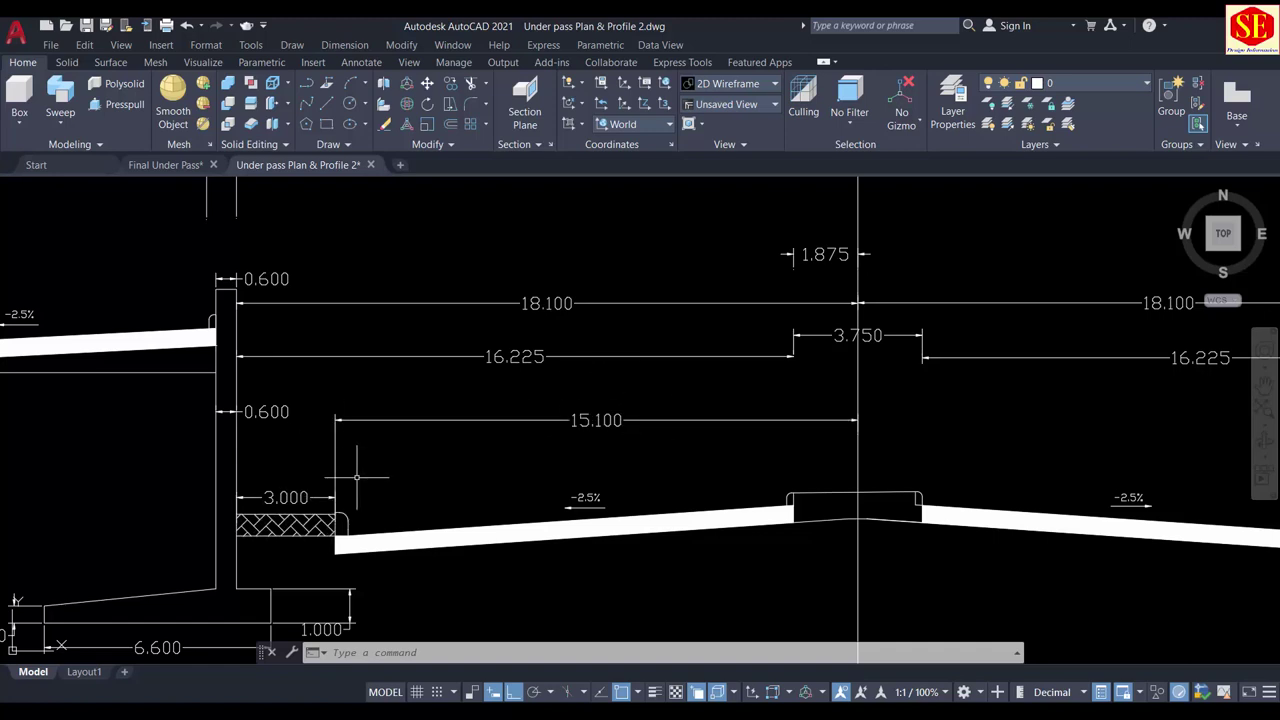
middle_drag(773, 440, 336, 427)
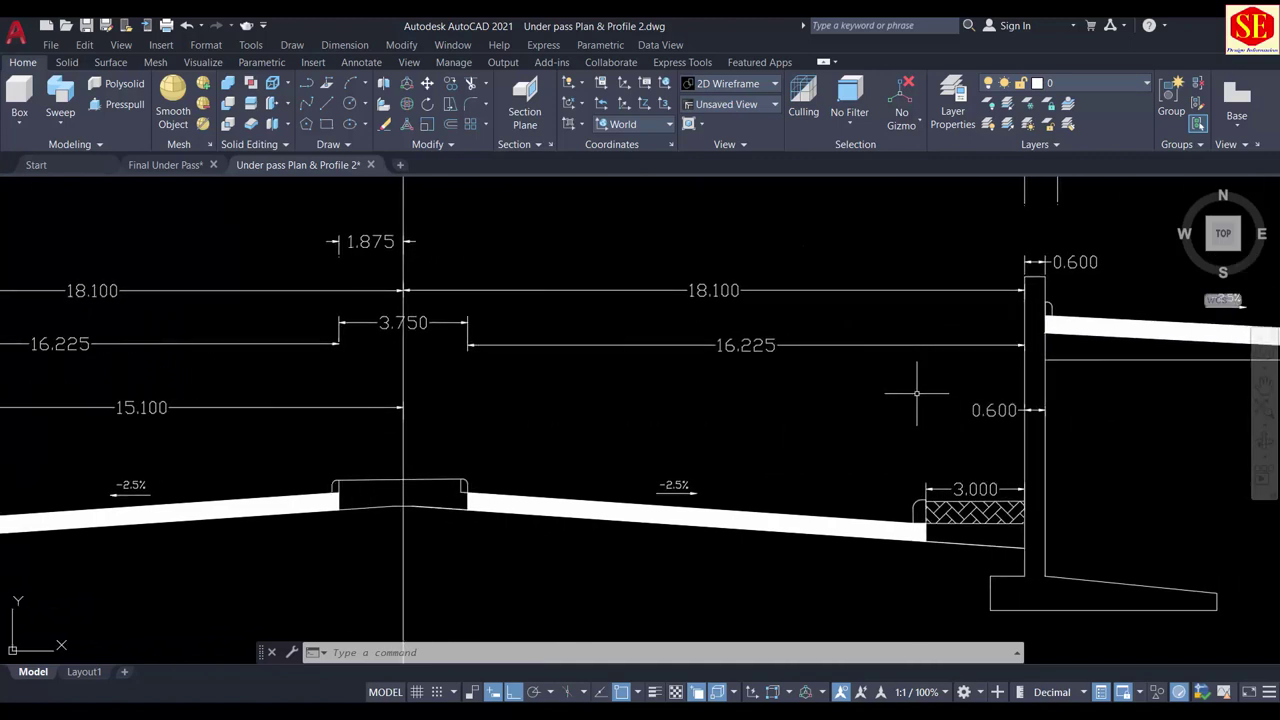
middle_drag(551, 429, 591, 423)
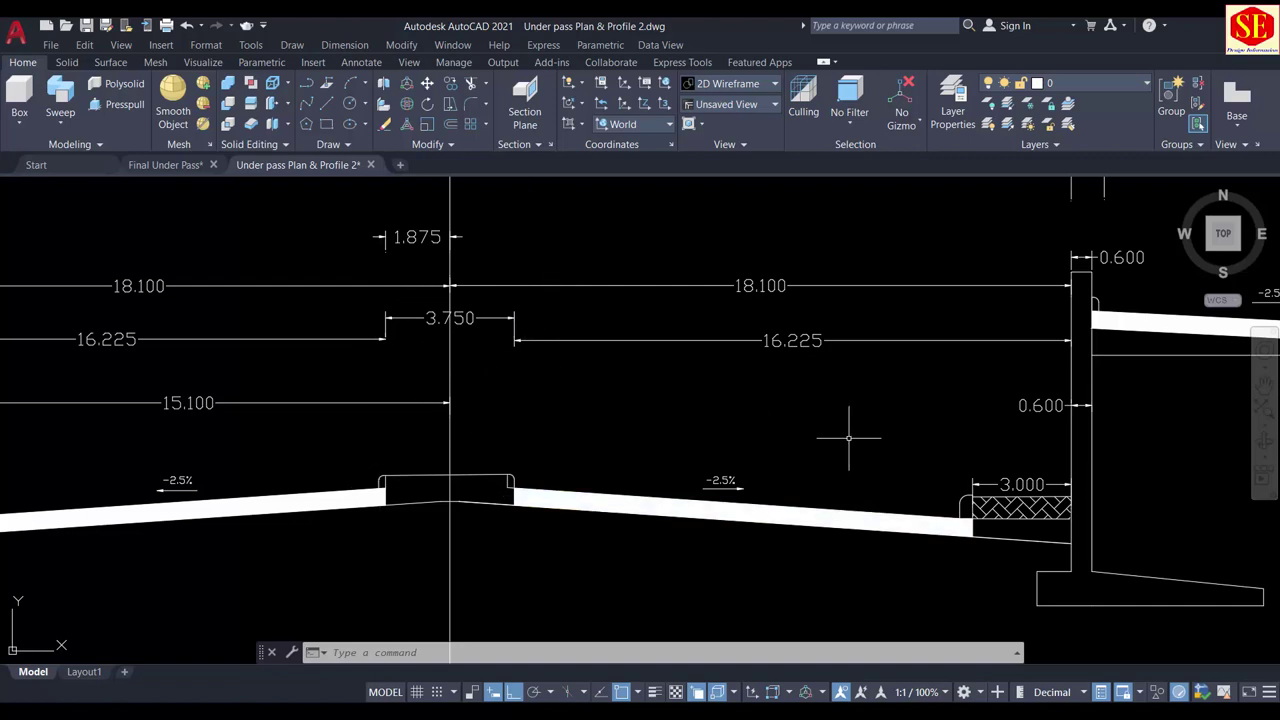
middle_drag(576, 433, 840, 412)
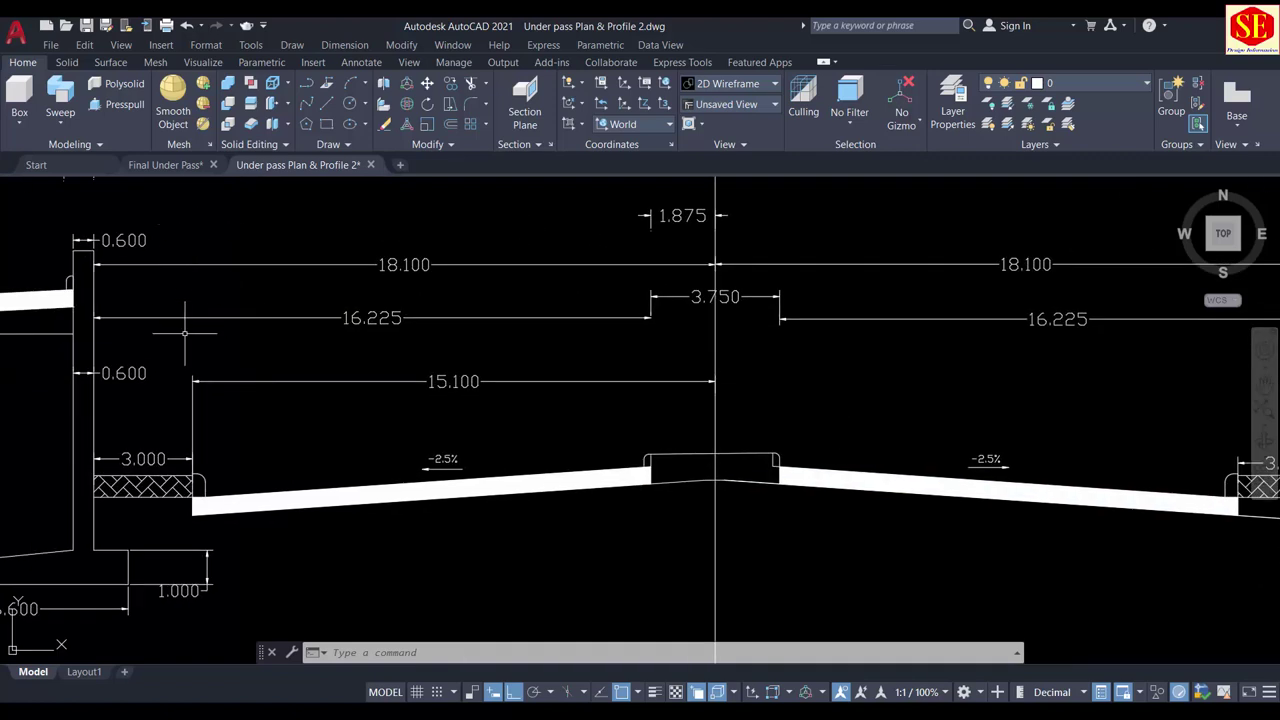
middle_drag(925, 373, 590, 356)
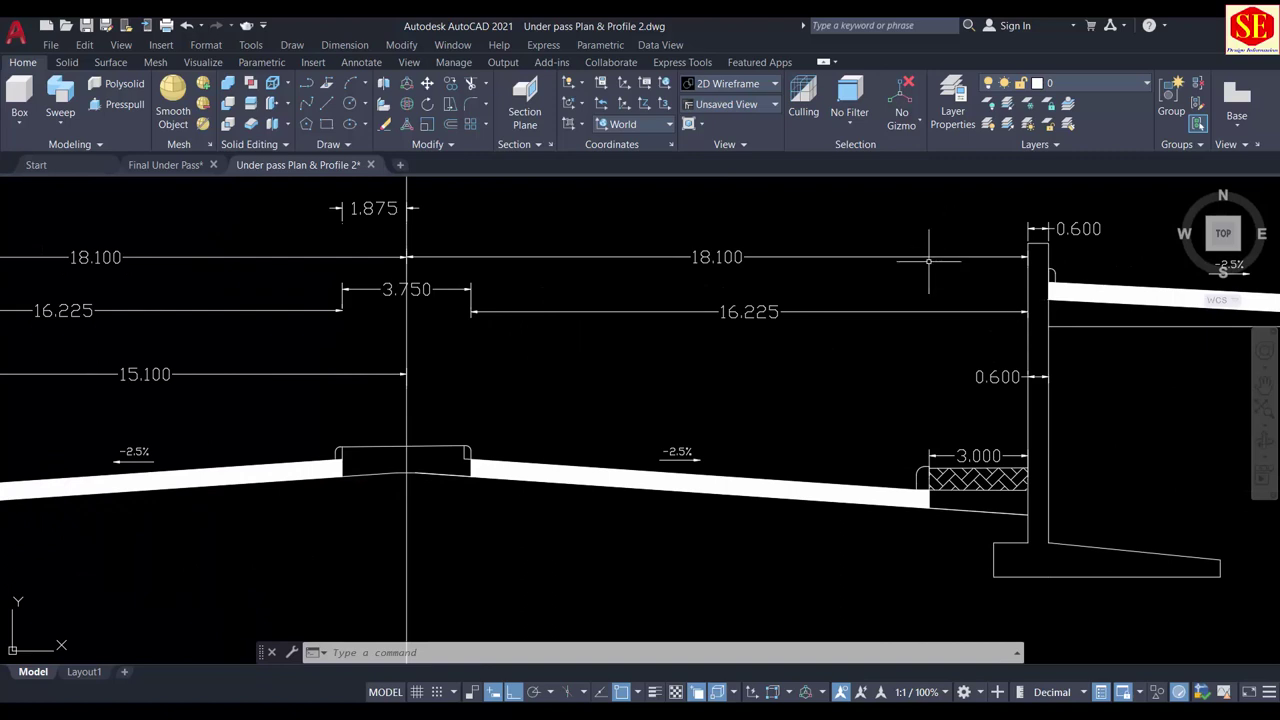
scroll(903, 377, down, 2)
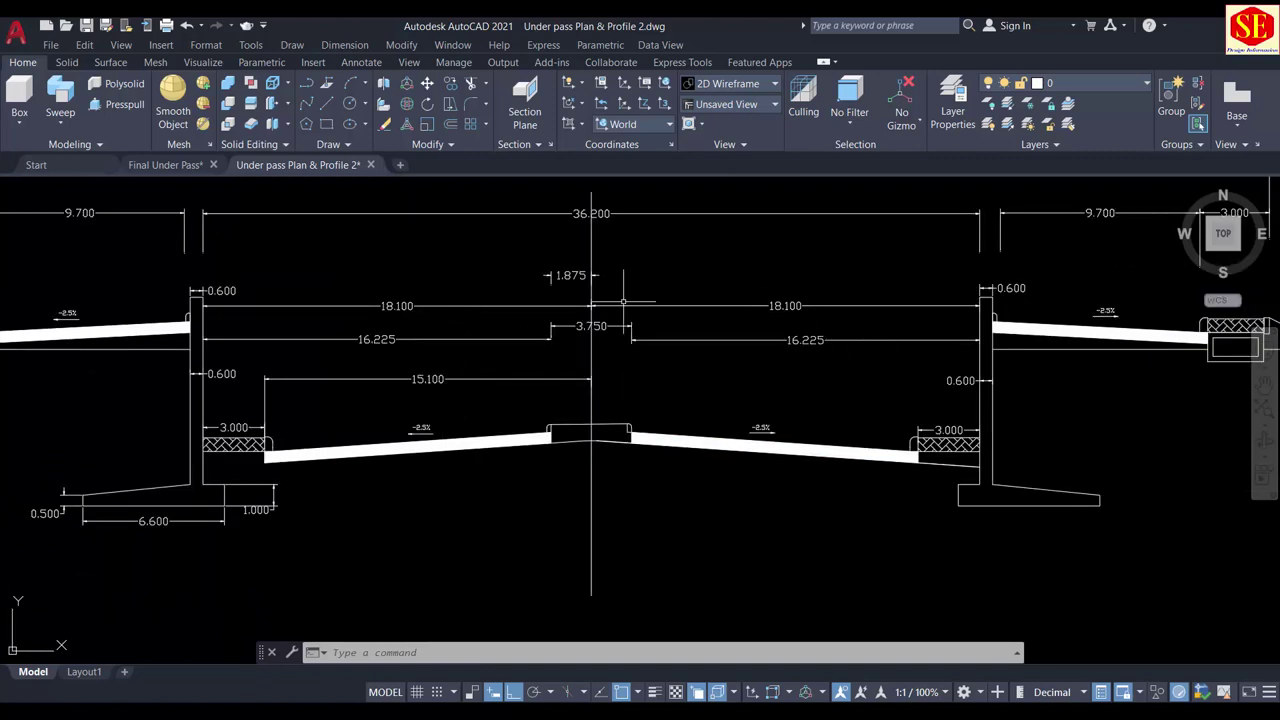
middle_drag(623, 300, 629, 351)
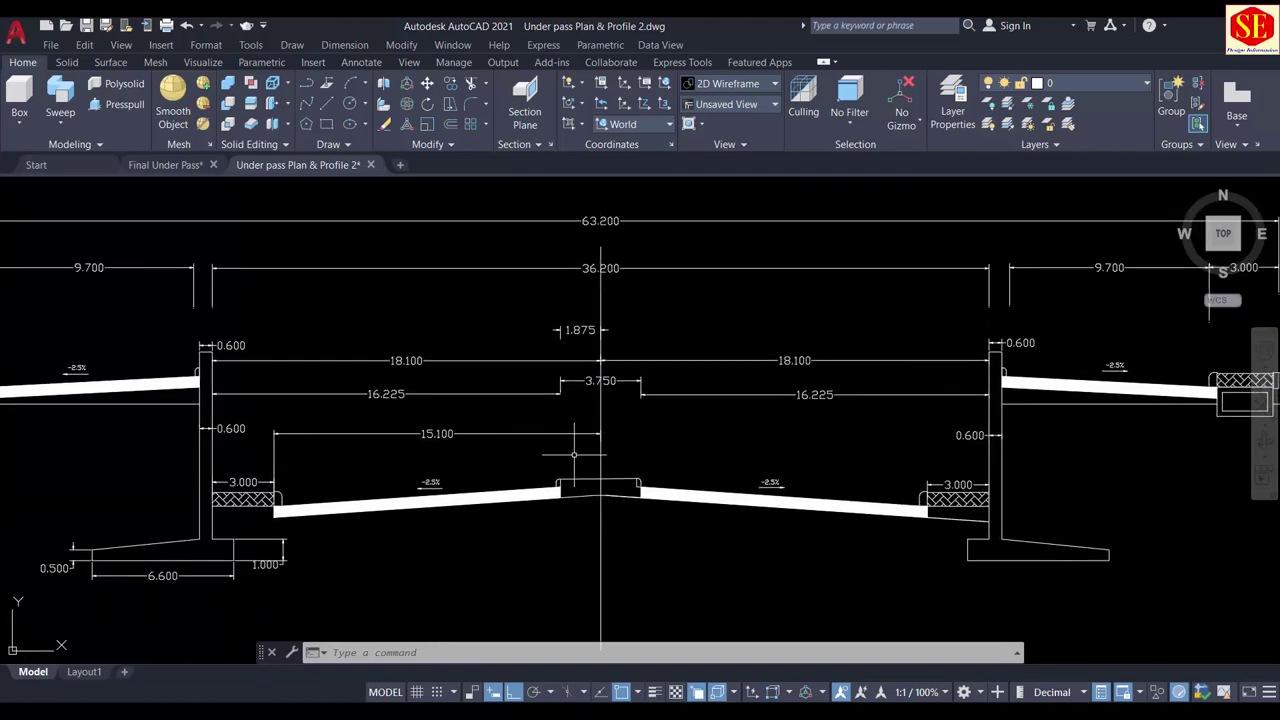
Step: Switch to the Up Coordinates workbook in Excel and examine the Under Pass Center Line station, easting, northing and elevation columns
key(alt+Tab)
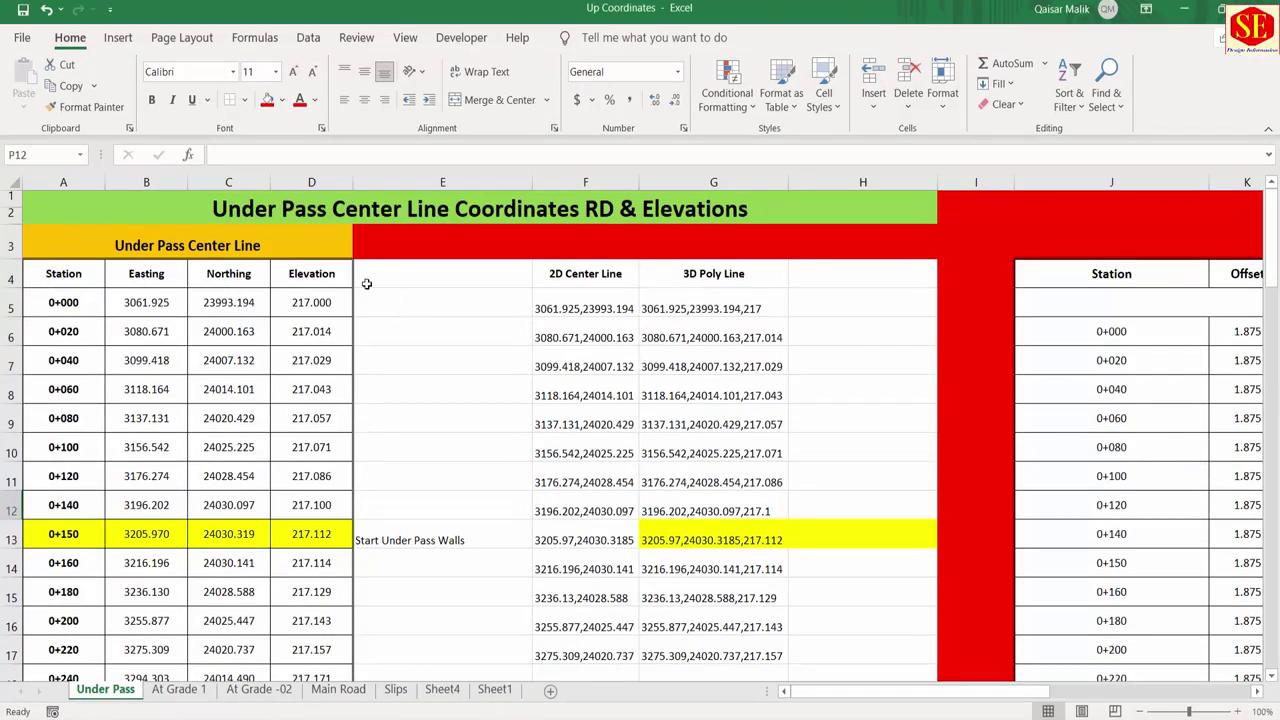
click(162, 244)
click(38, 301)
click(145, 308)
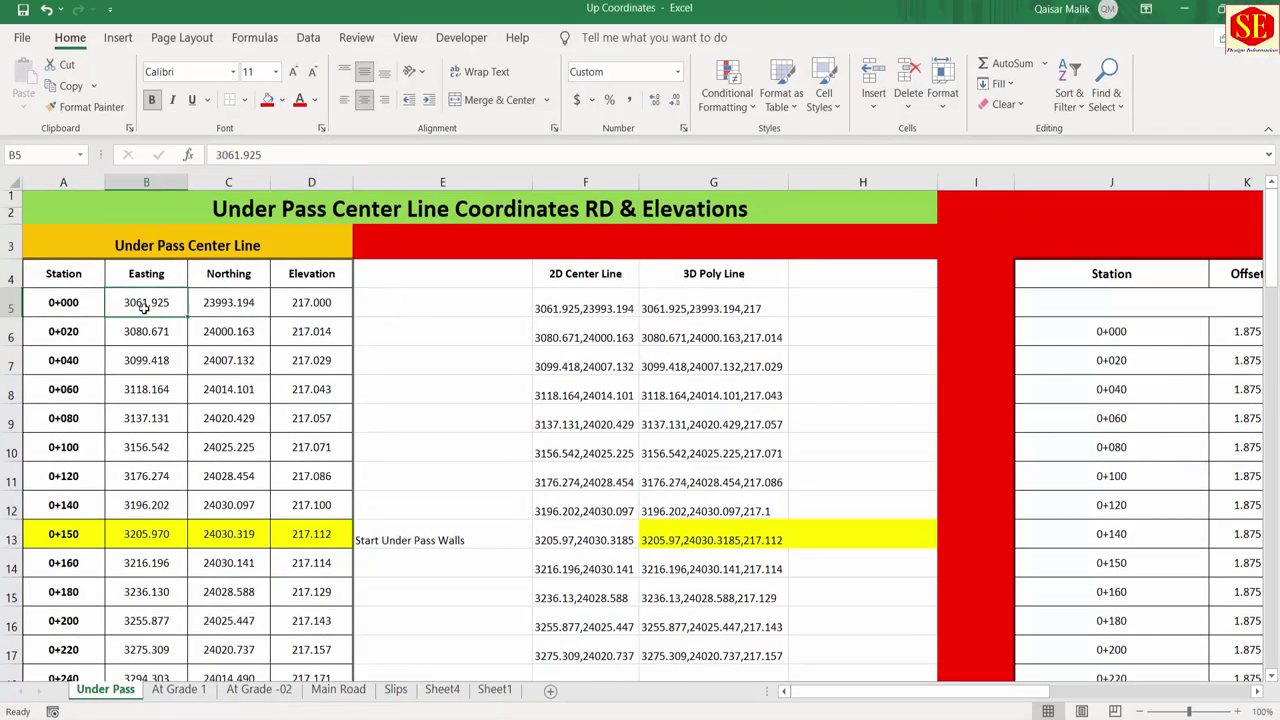
click(293, 305)
click(147, 280)
click(229, 278)
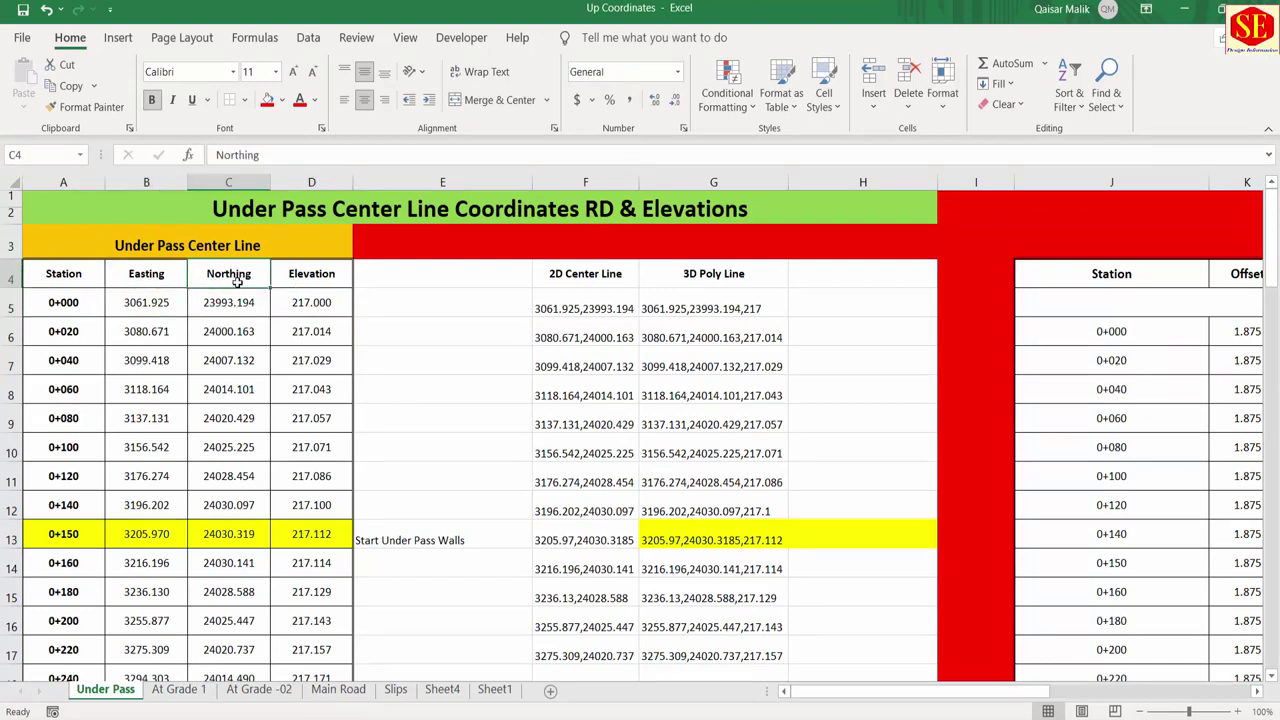
click(345, 280)
Step: Review the center line coordinate rows between the stations marking the start and end of the underpass walls
scroll(100, 400, down, 15)
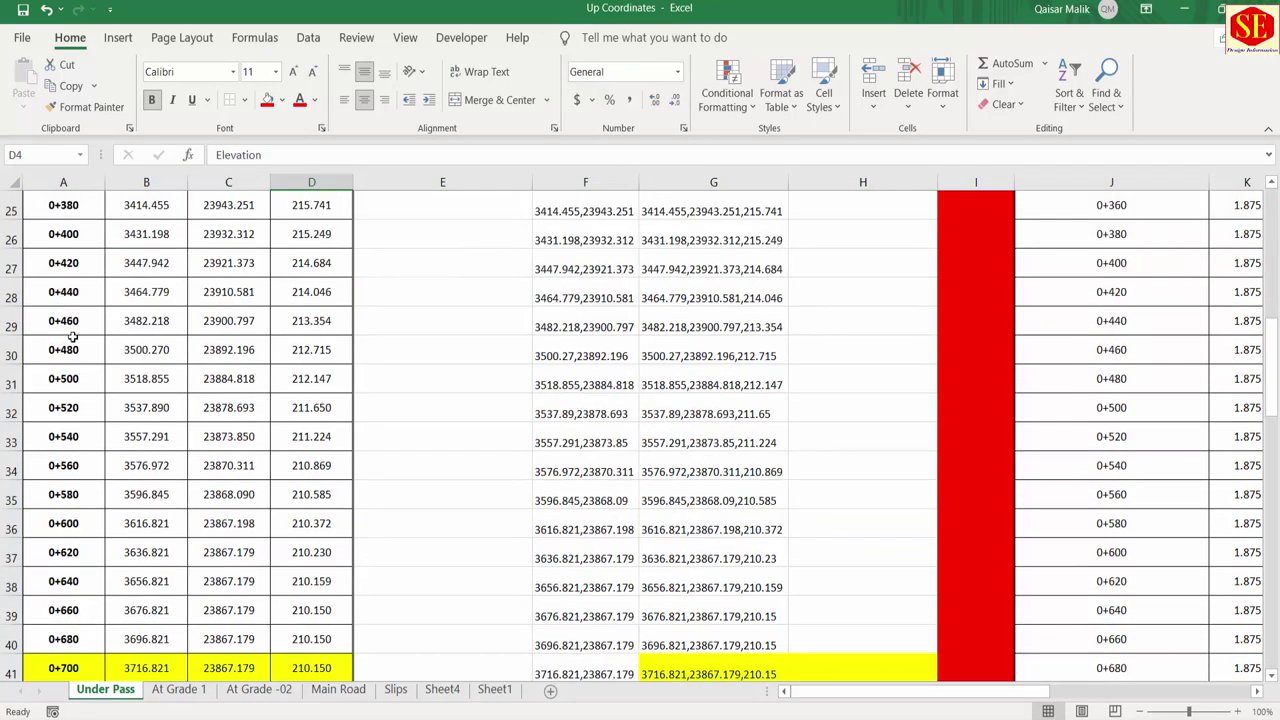
scroll(127, 448, up, 7)
scroll(127, 448, up, 7)
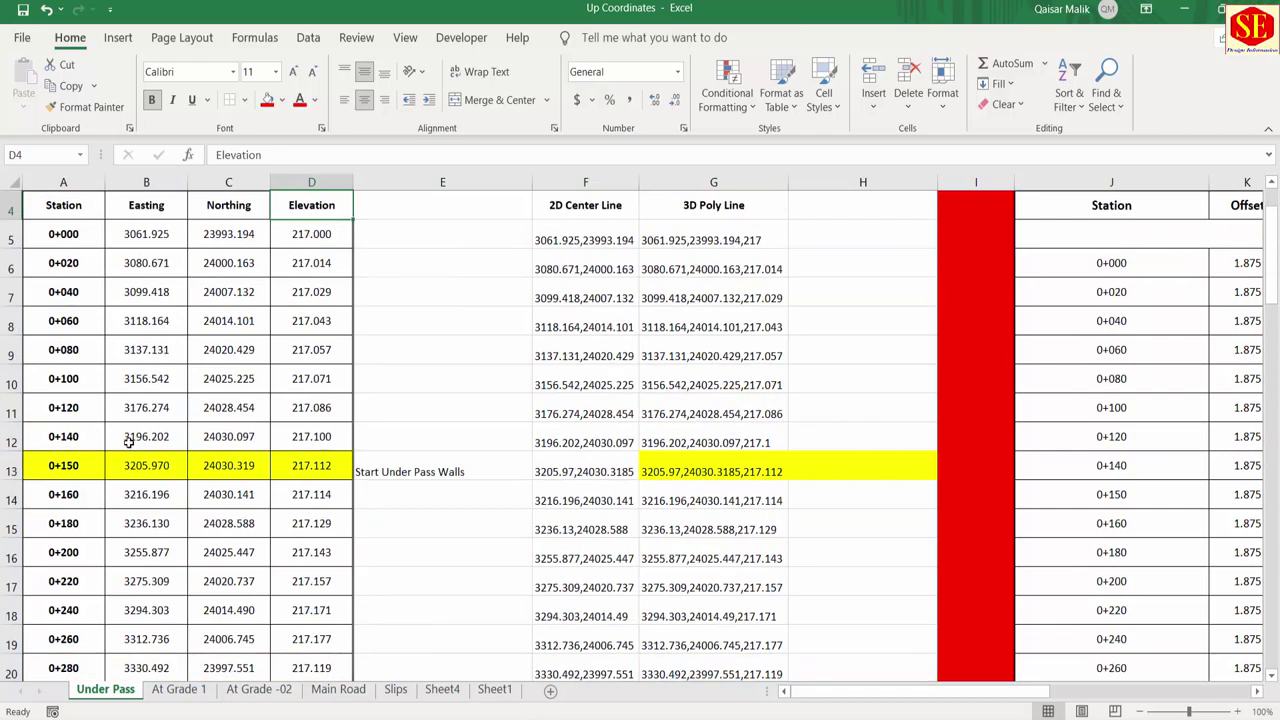
scroll(157, 465, down, 20)
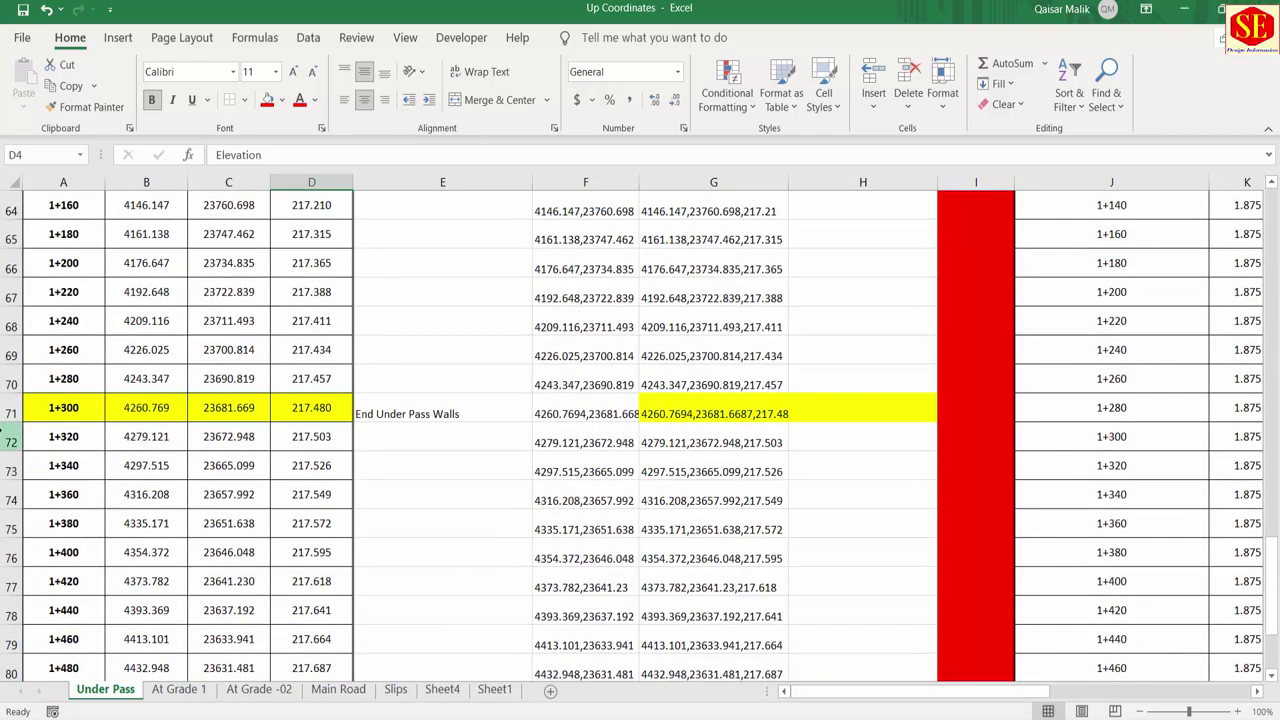
scroll(736, 522, up, 14)
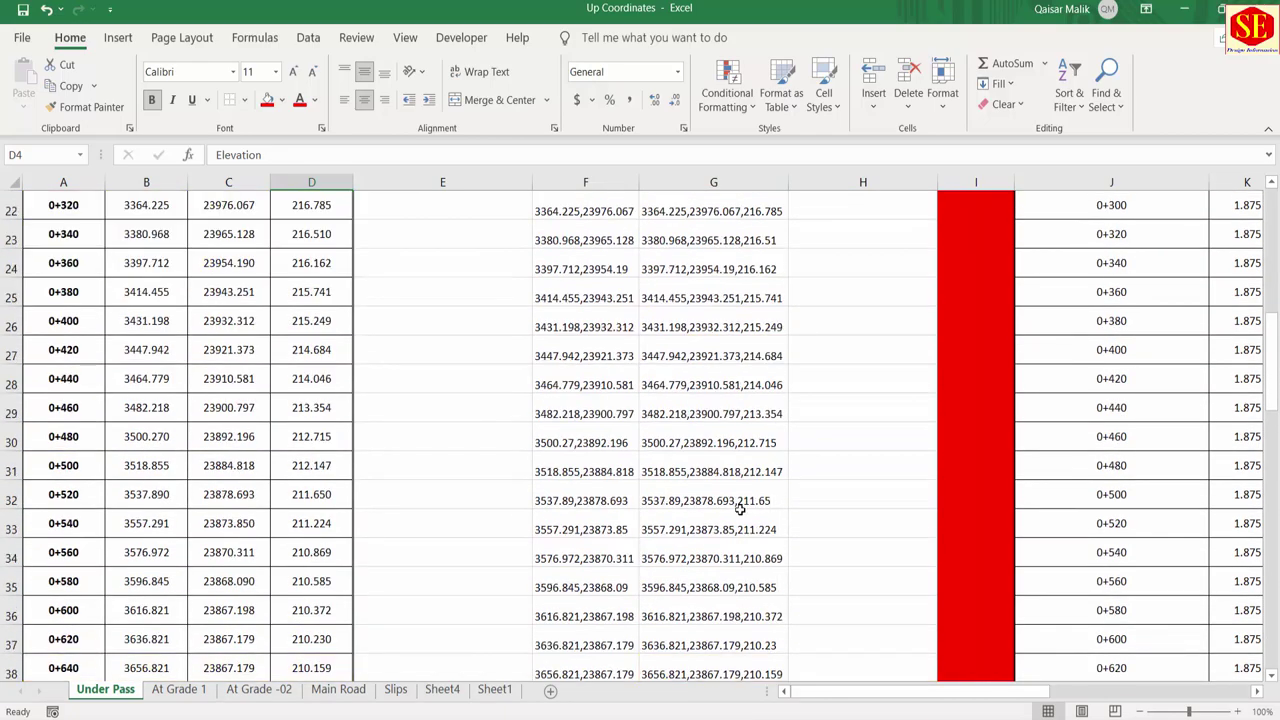
scroll(678, 358, up, 7)
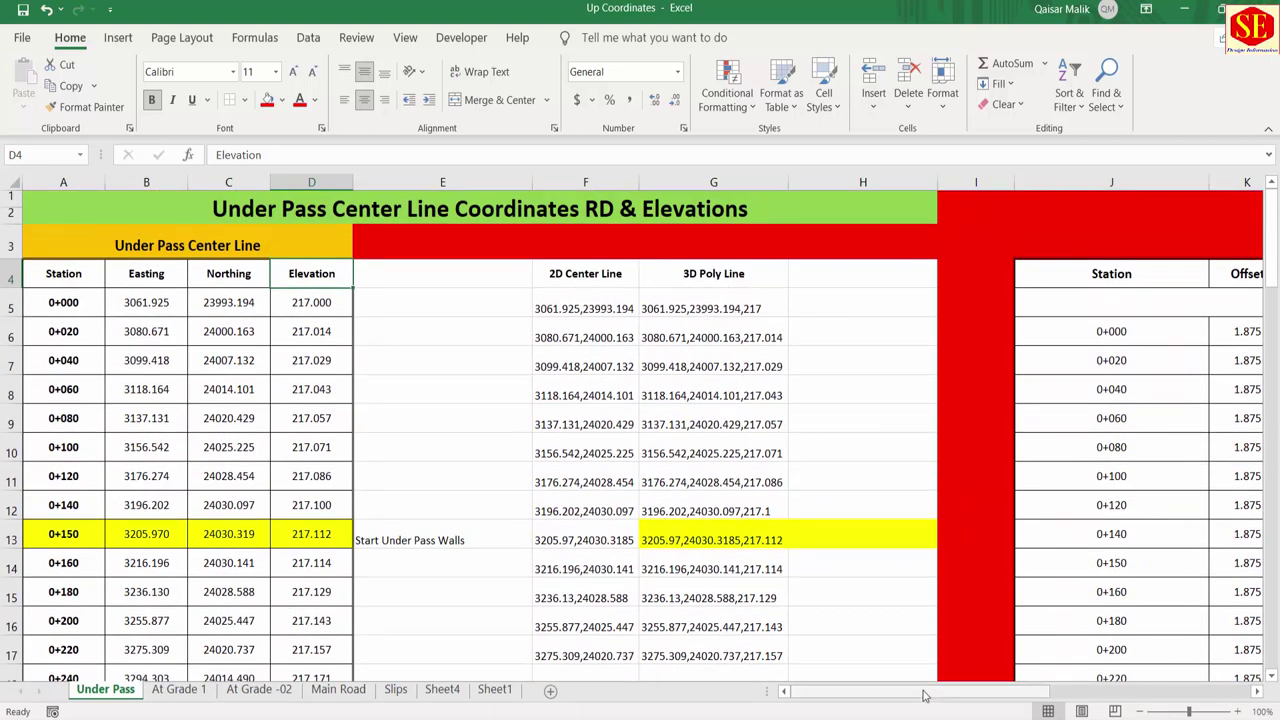
Step: Examine the first RHS table's offset, easting, northing and elevation values for the 1.875 offset on the Under Pass sheet
drag(950, 690, 1018, 690)
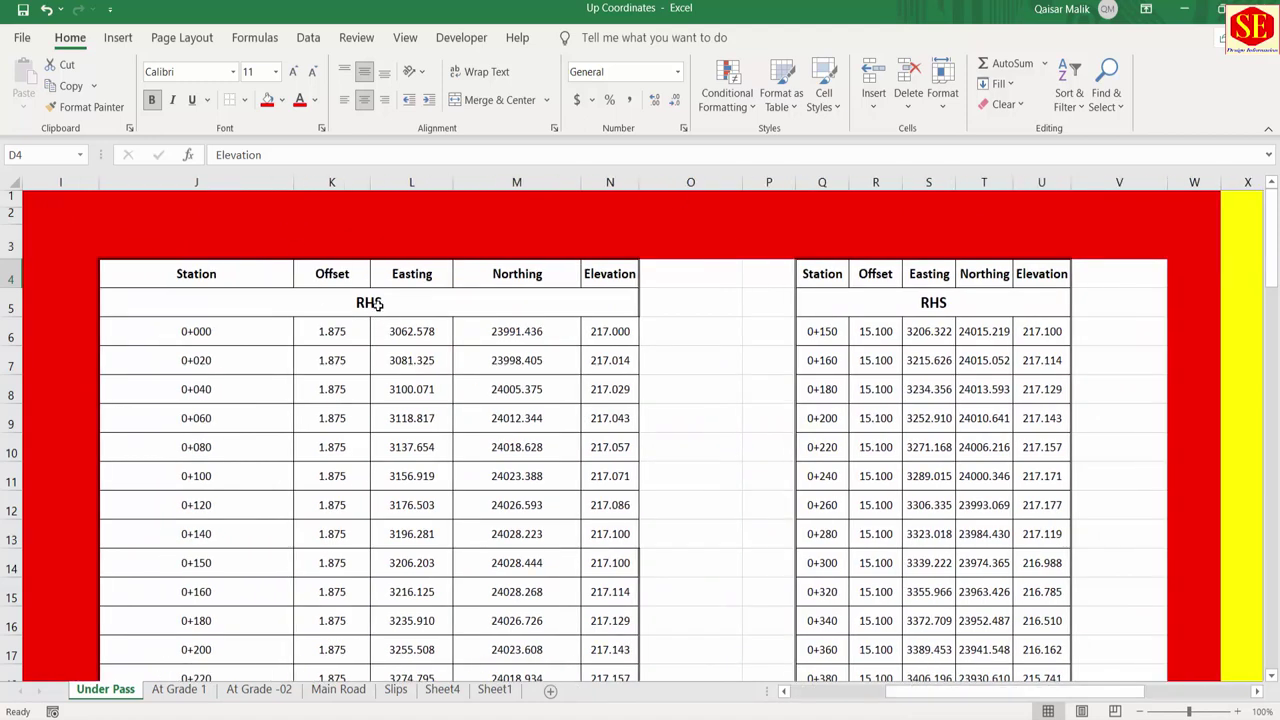
click(370, 303)
click(340, 332)
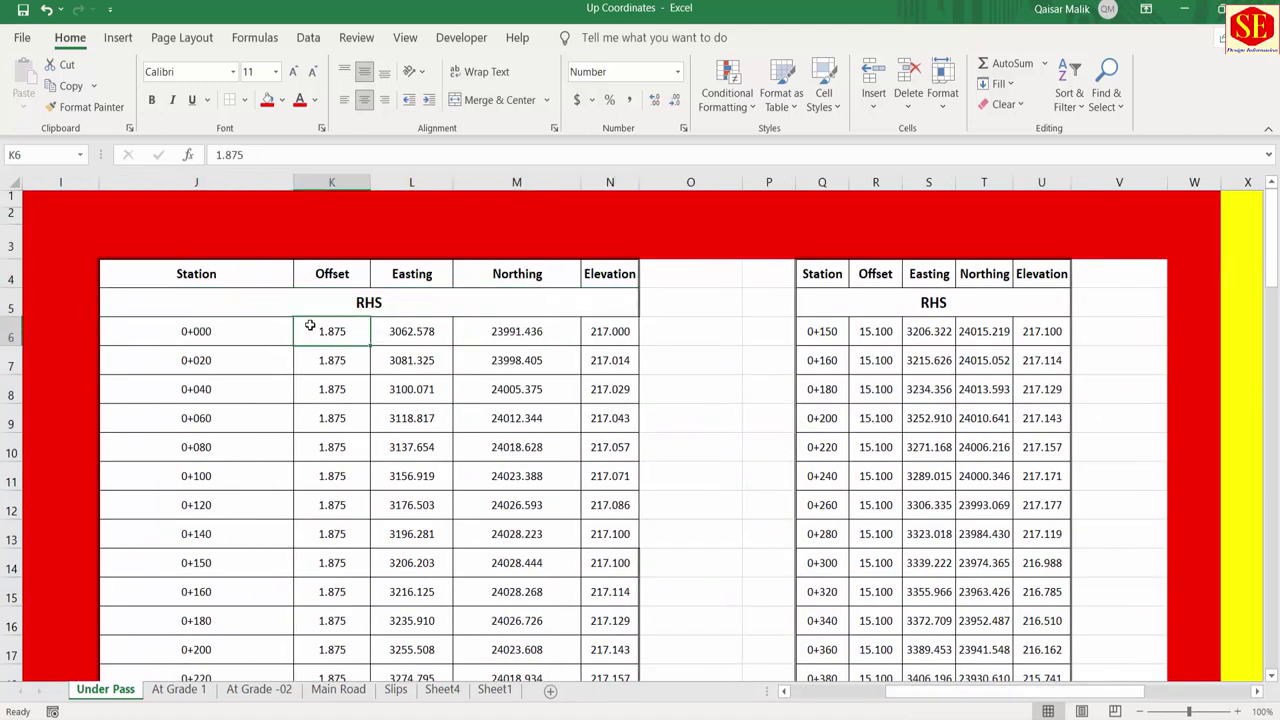
click(403, 332)
click(529, 332)
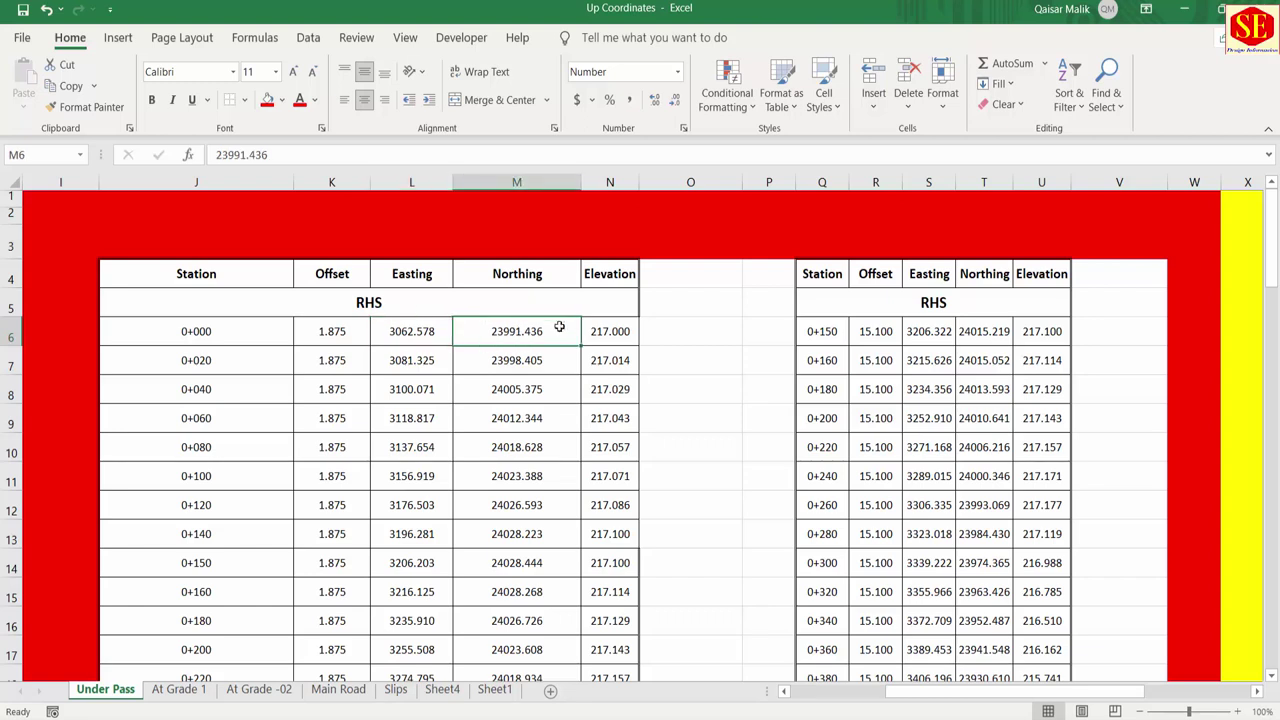
click(592, 331)
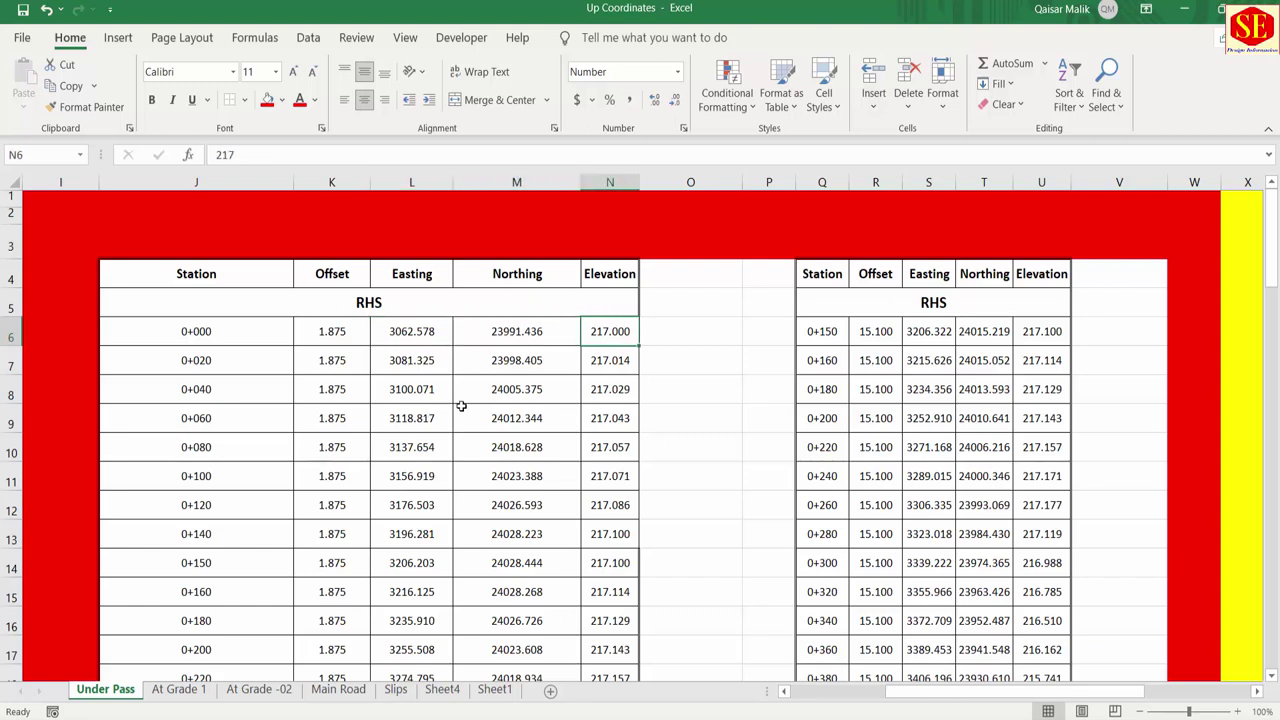
Step: Examine the RHS coordinates for the 15.100 offset and compare them with the 1.875 offset table
click(868, 333)
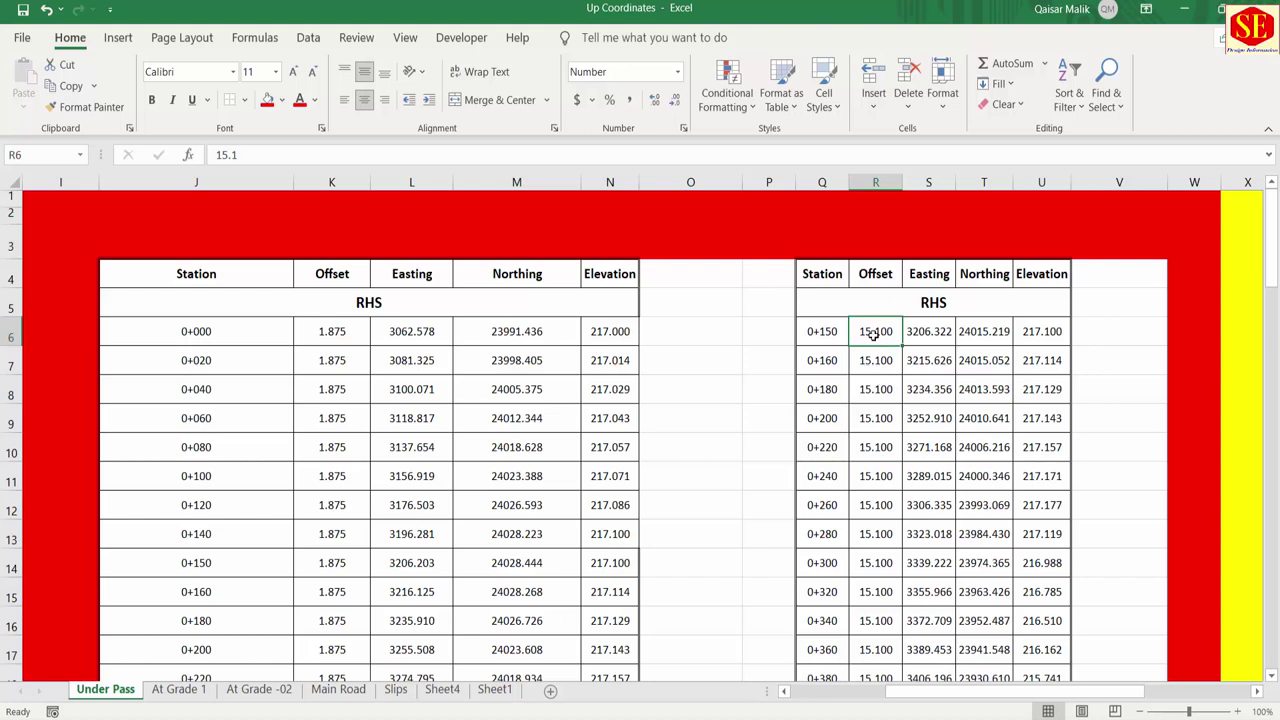
click(935, 333)
click(985, 338)
click(1041, 338)
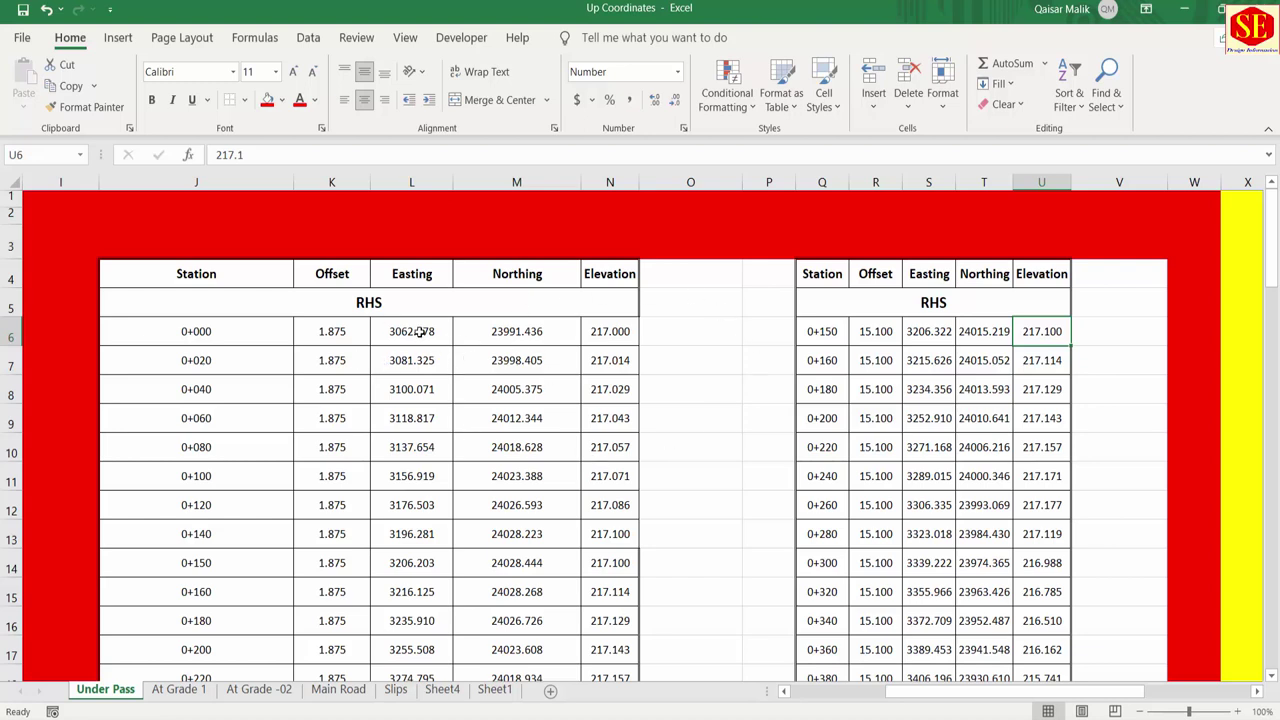
click(560, 333)
click(430, 334)
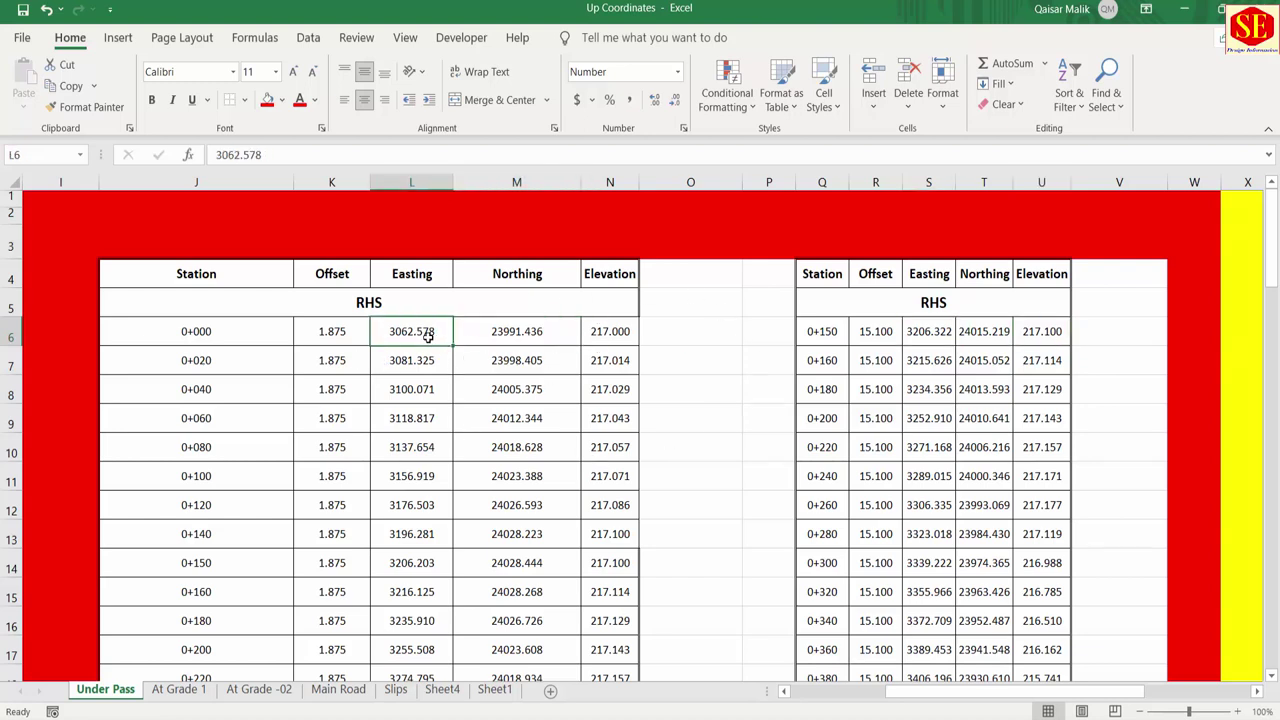
click(366, 337)
click(616, 331)
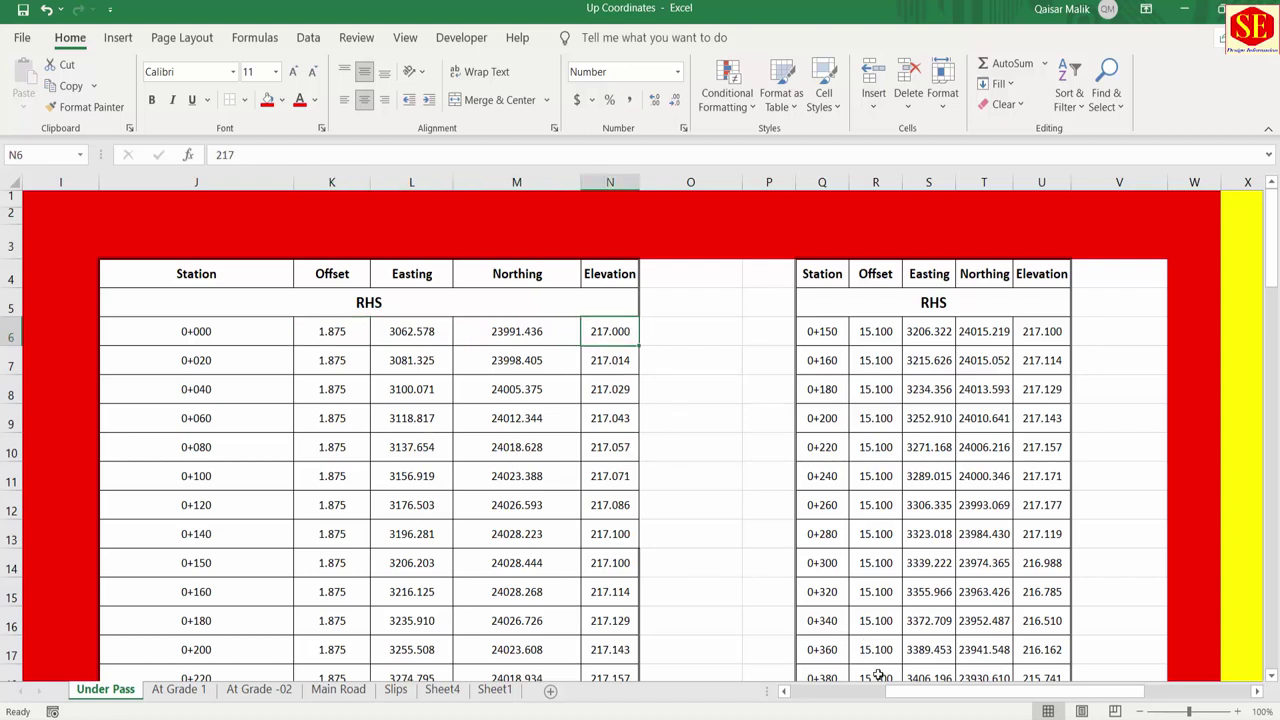
Step: Locate the two LHS coordinate tables and check their -1.875 and -15.100 offsets
drag(895, 692, 997, 703)
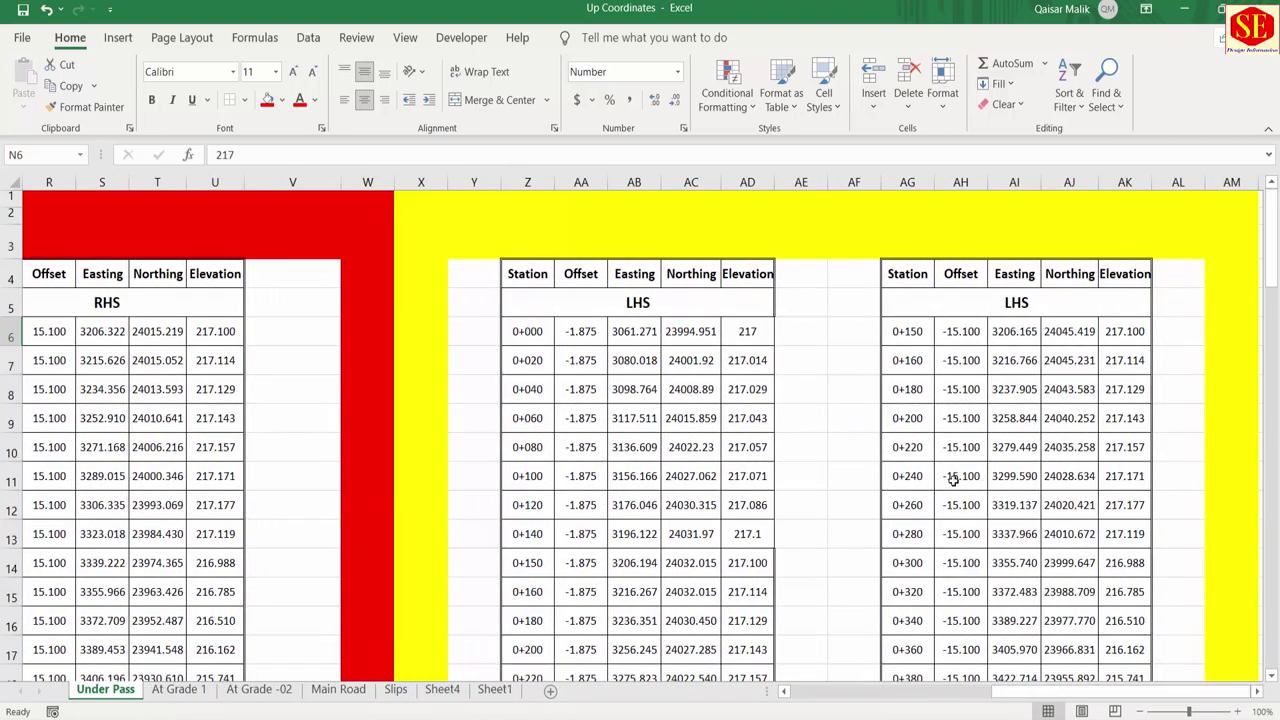
click(596, 301)
click(598, 340)
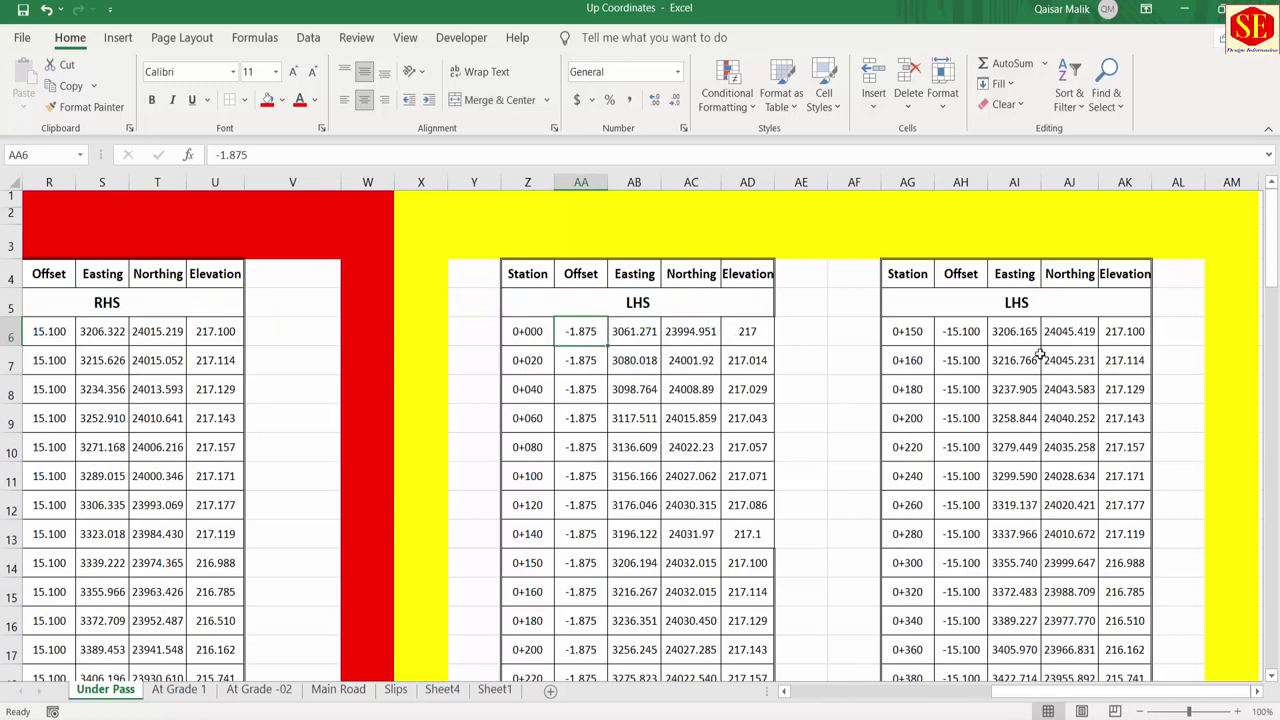
click(966, 331)
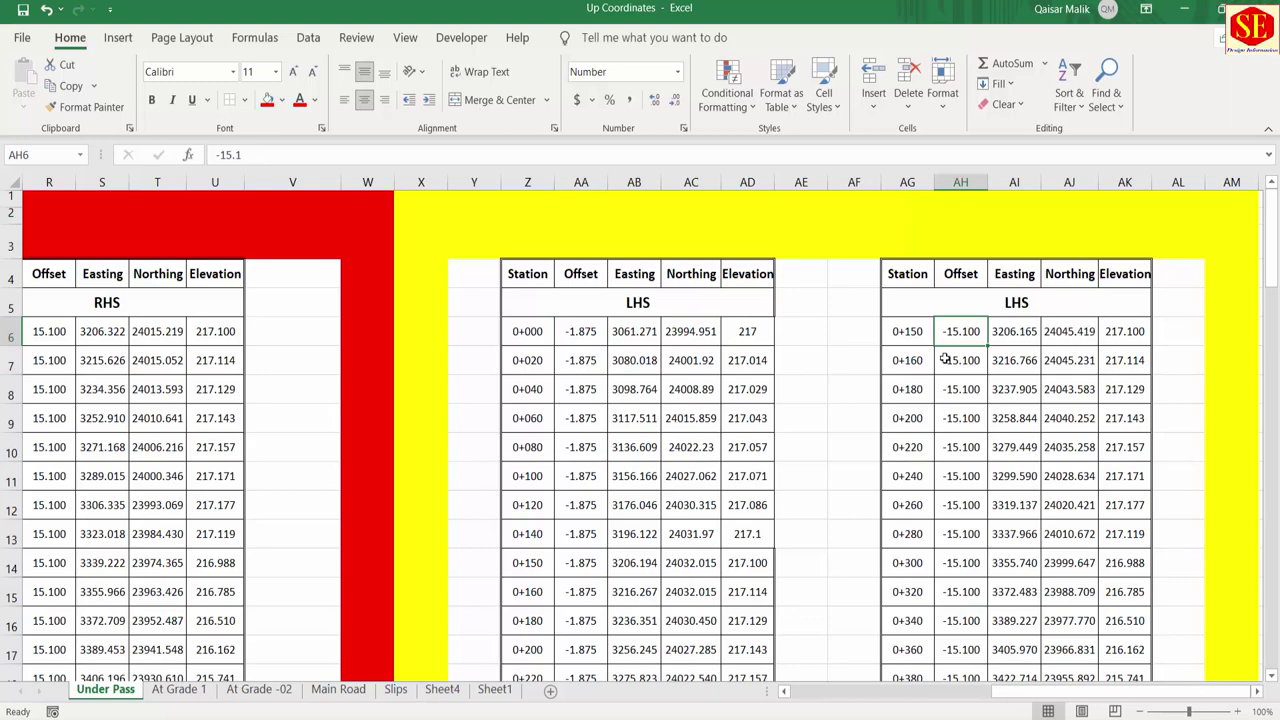
Step: Review the station ranges of the LHS offset tables from their first rows down to their last stations
scroll(944, 372, down, 5)
click(909, 331)
click(1025, 300)
click(945, 331)
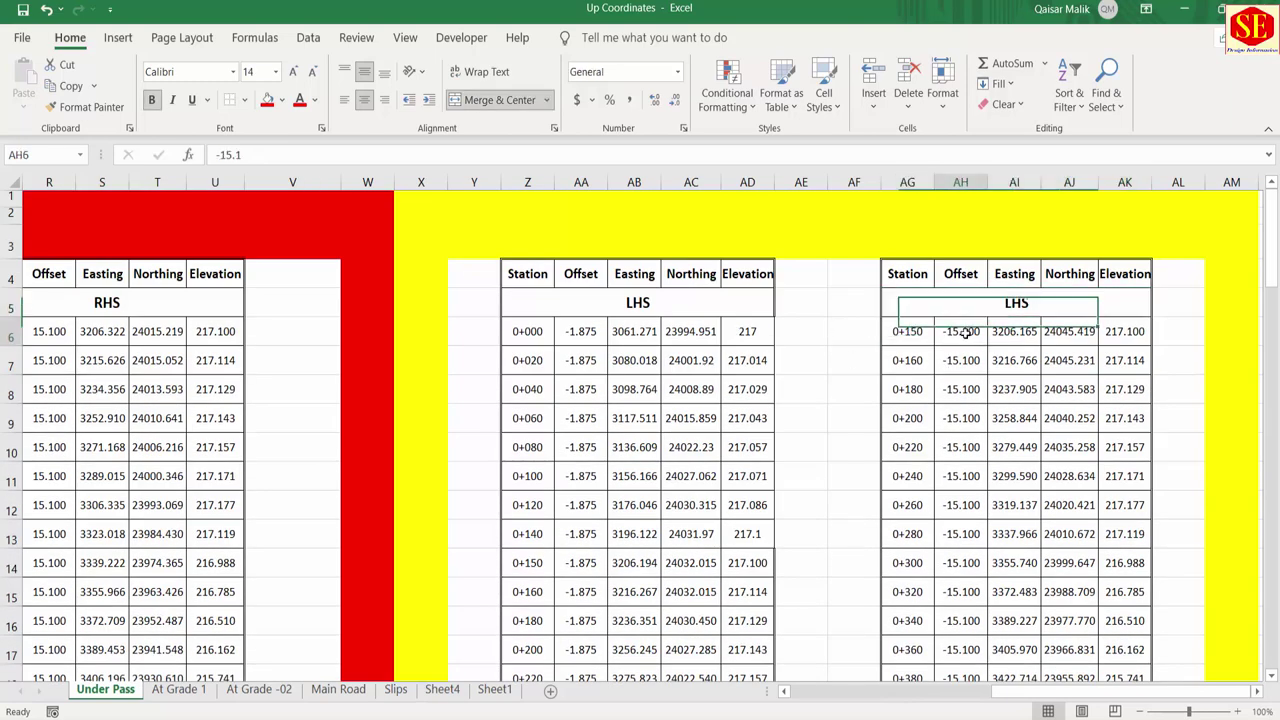
click(908, 335)
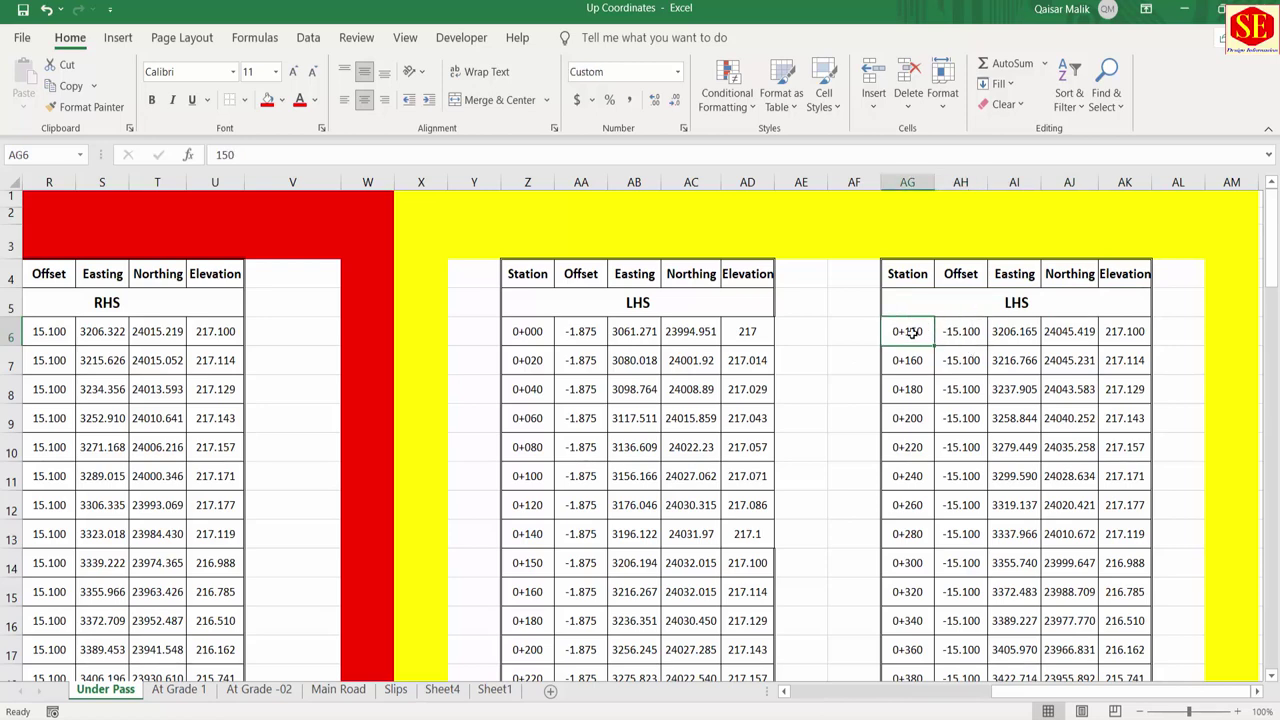
scroll(918, 331, down, 20)
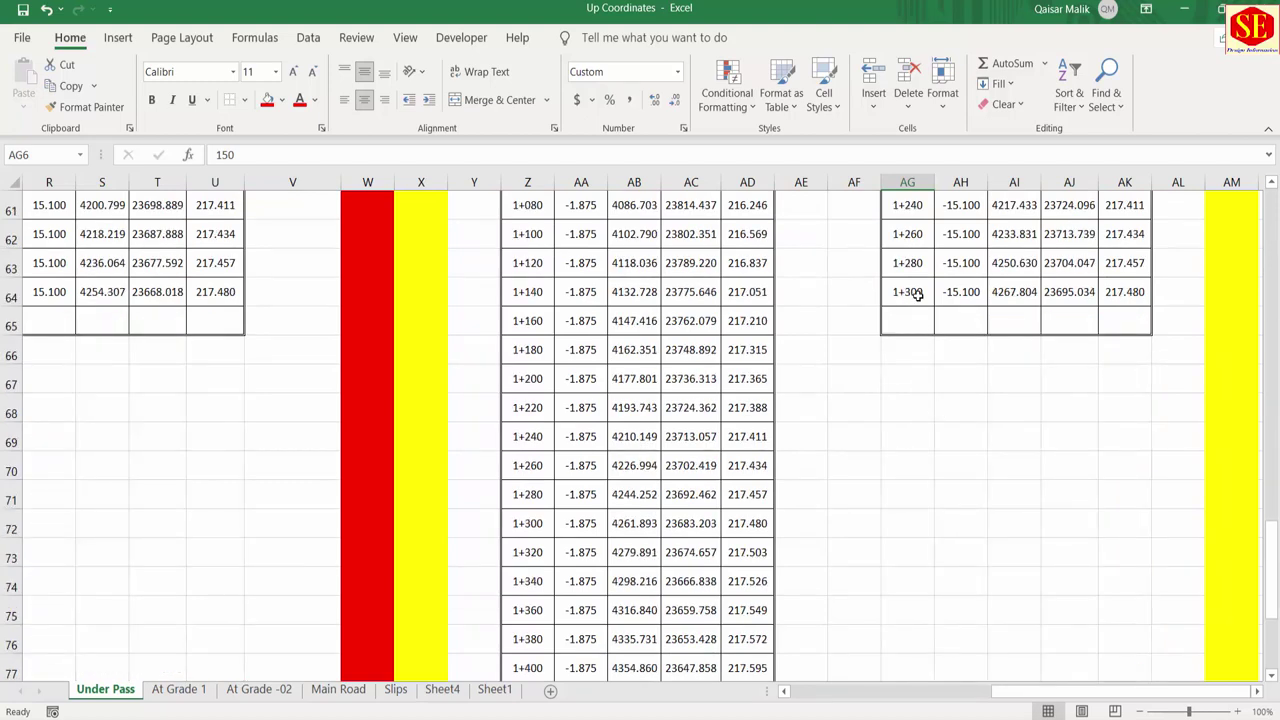
scroll(679, 465, up, 20)
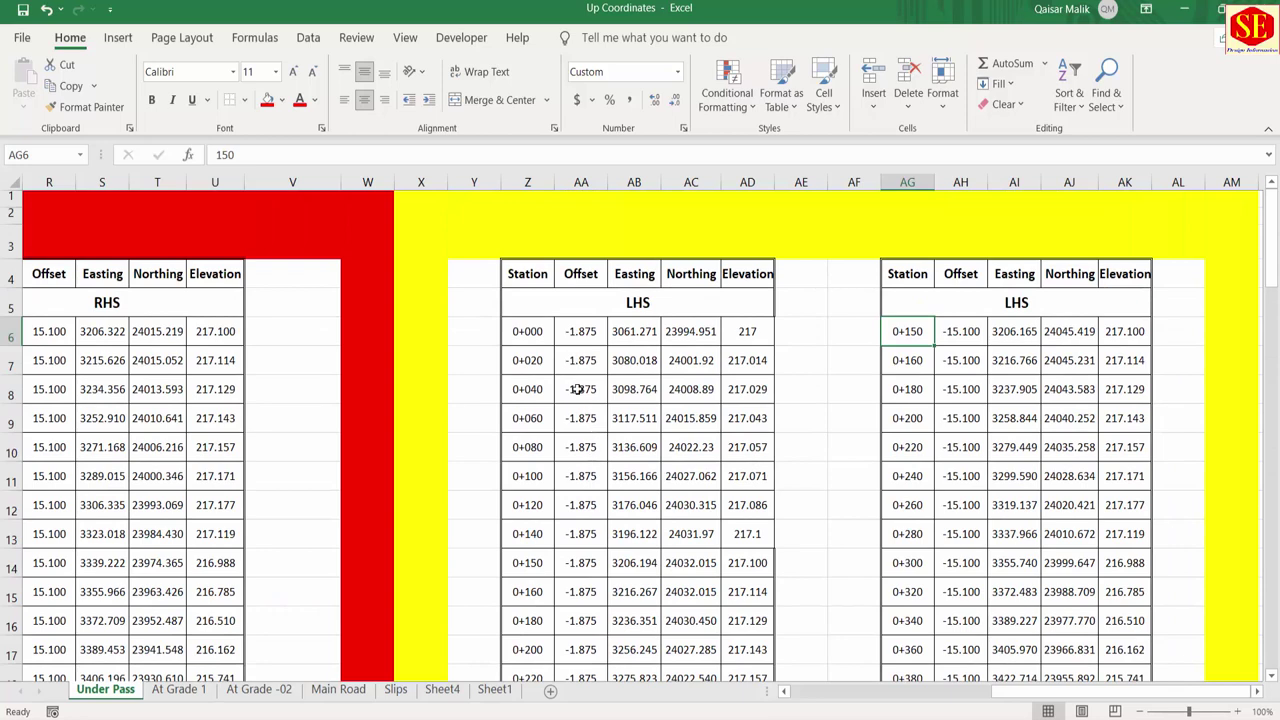
scroll(524, 343, down, 20)
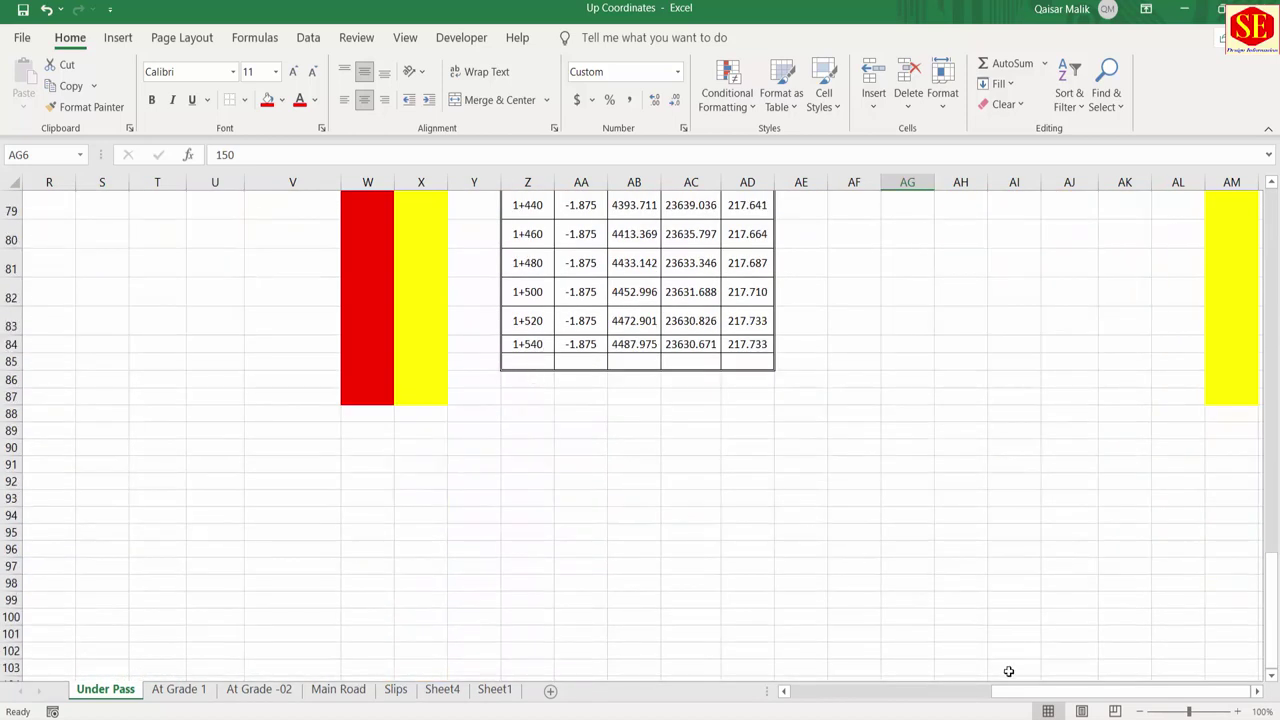
Step: Copy all the Under Pass center line coordinates in the 3D Poly Line column, cells G5 to G83
drag(1007, 690, 842, 690)
scroll(1000, 470, up, 7)
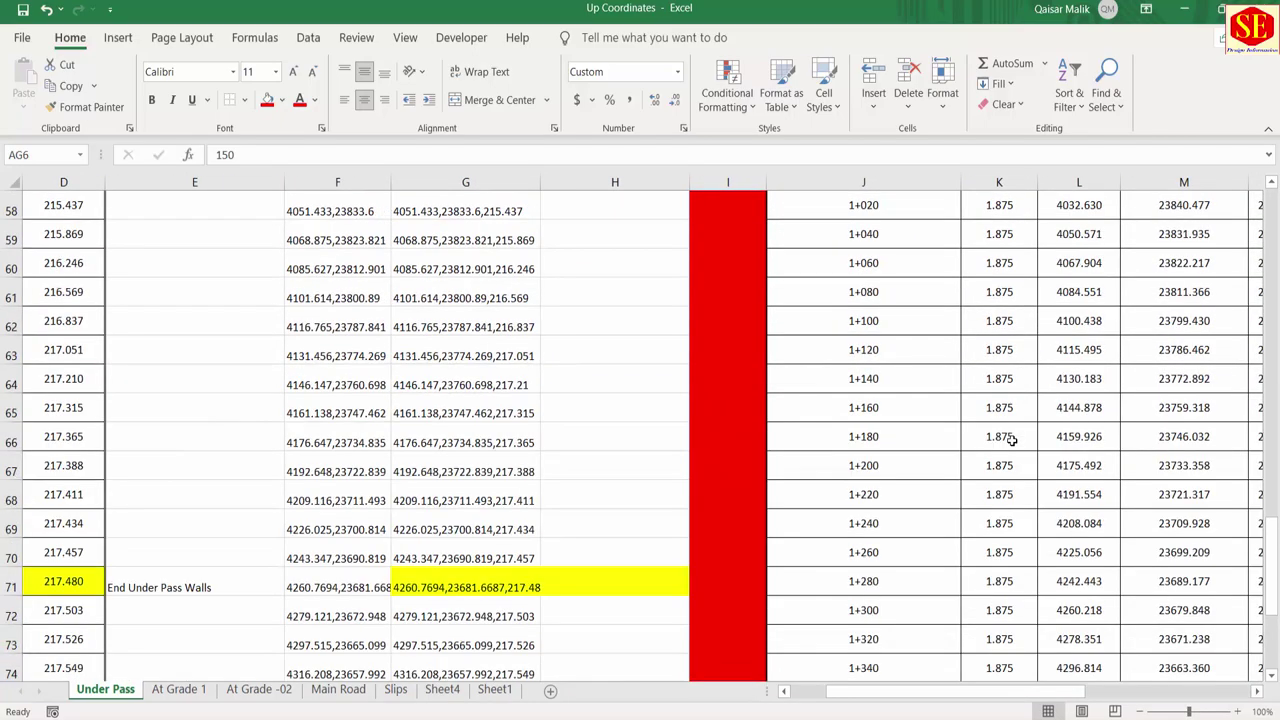
scroll(1011, 440, up, 19)
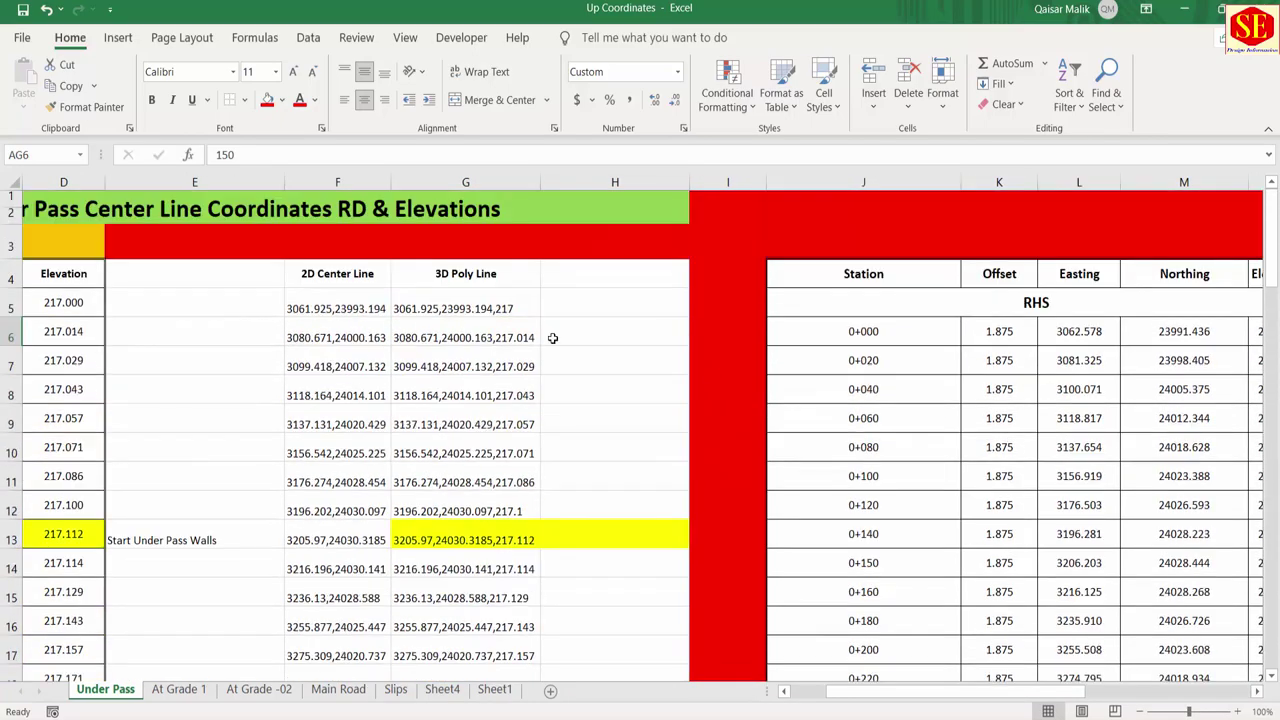
click(447, 309)
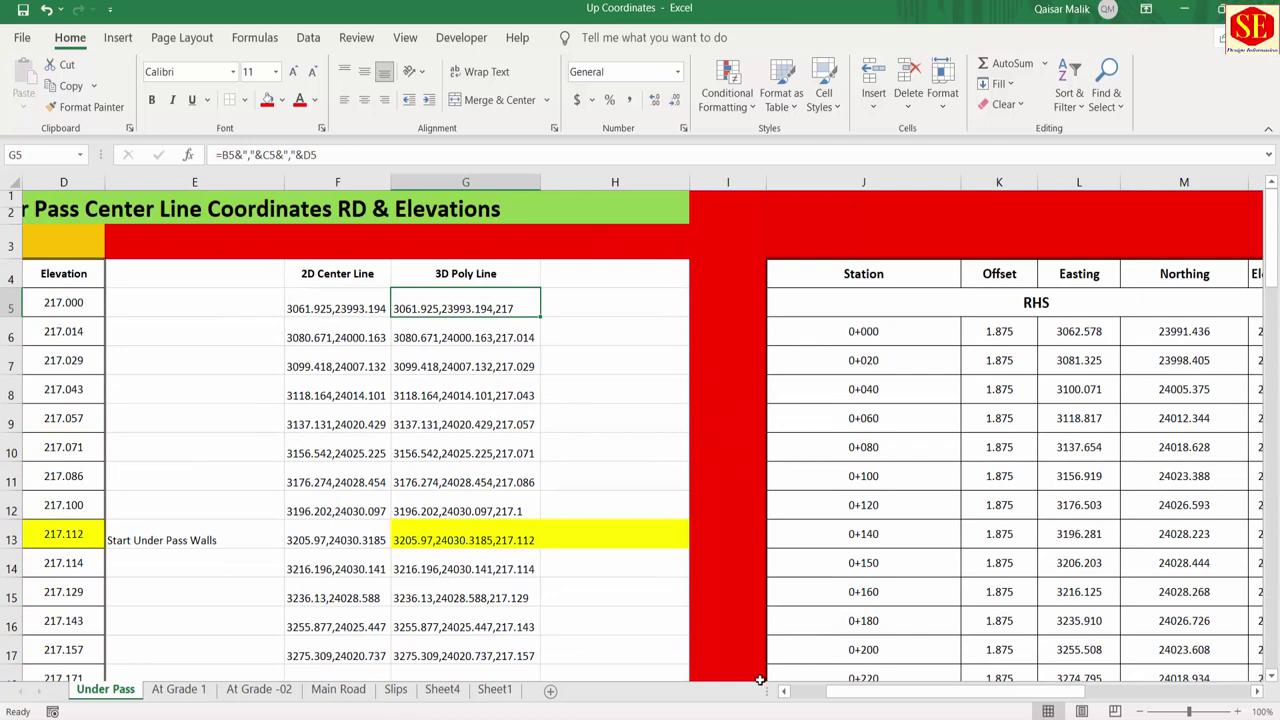
drag(851, 695, 784, 694)
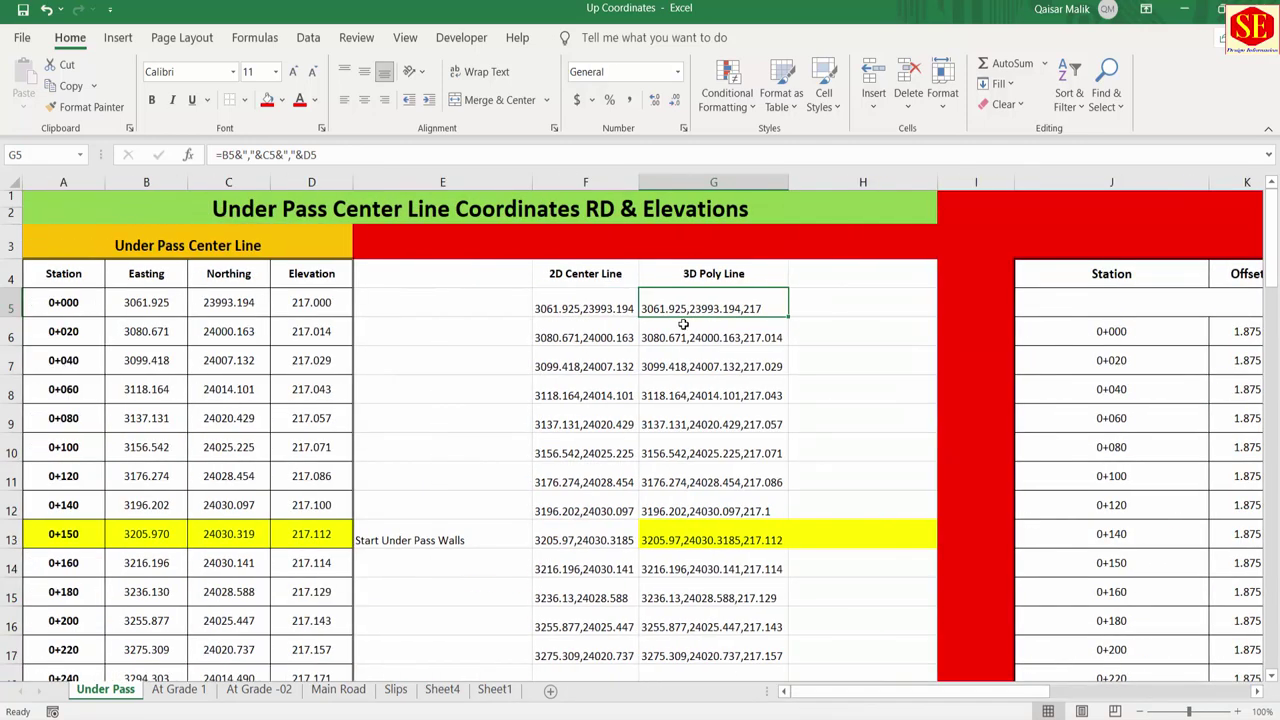
drag(677, 298, 720, 648)
right_click(724, 582)
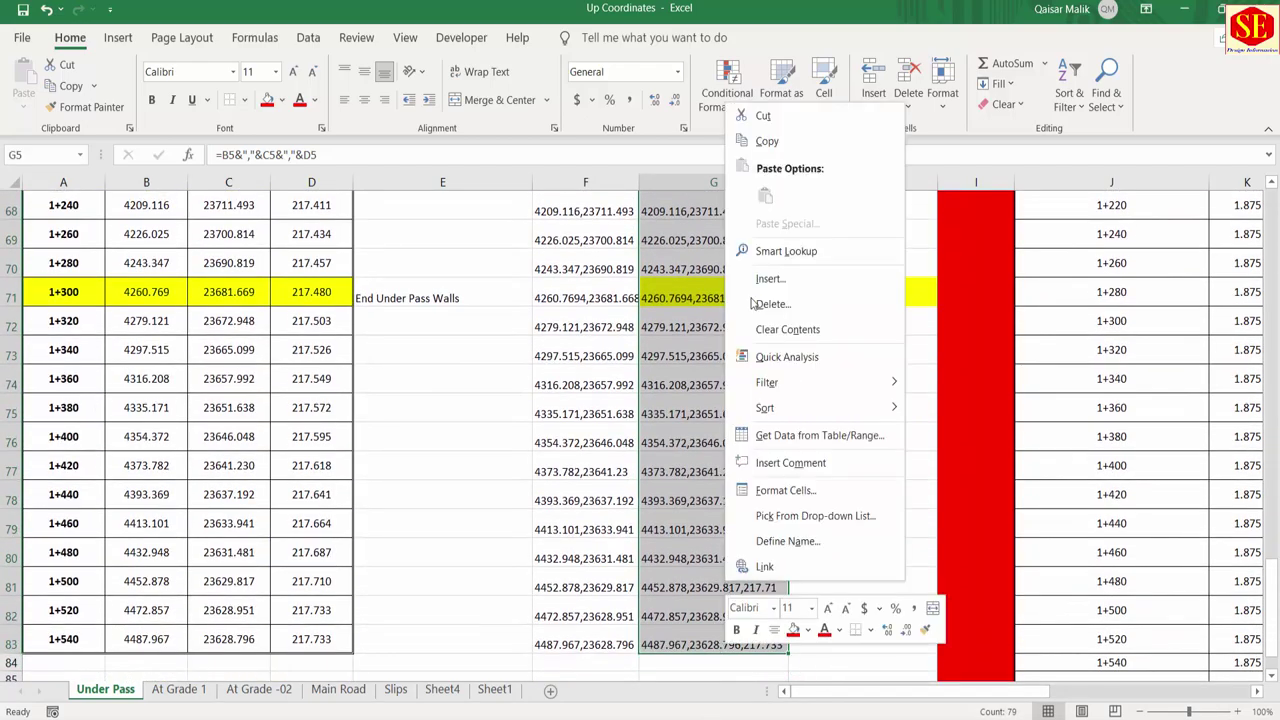
click(774, 146)
scroll(691, 229, up, 20)
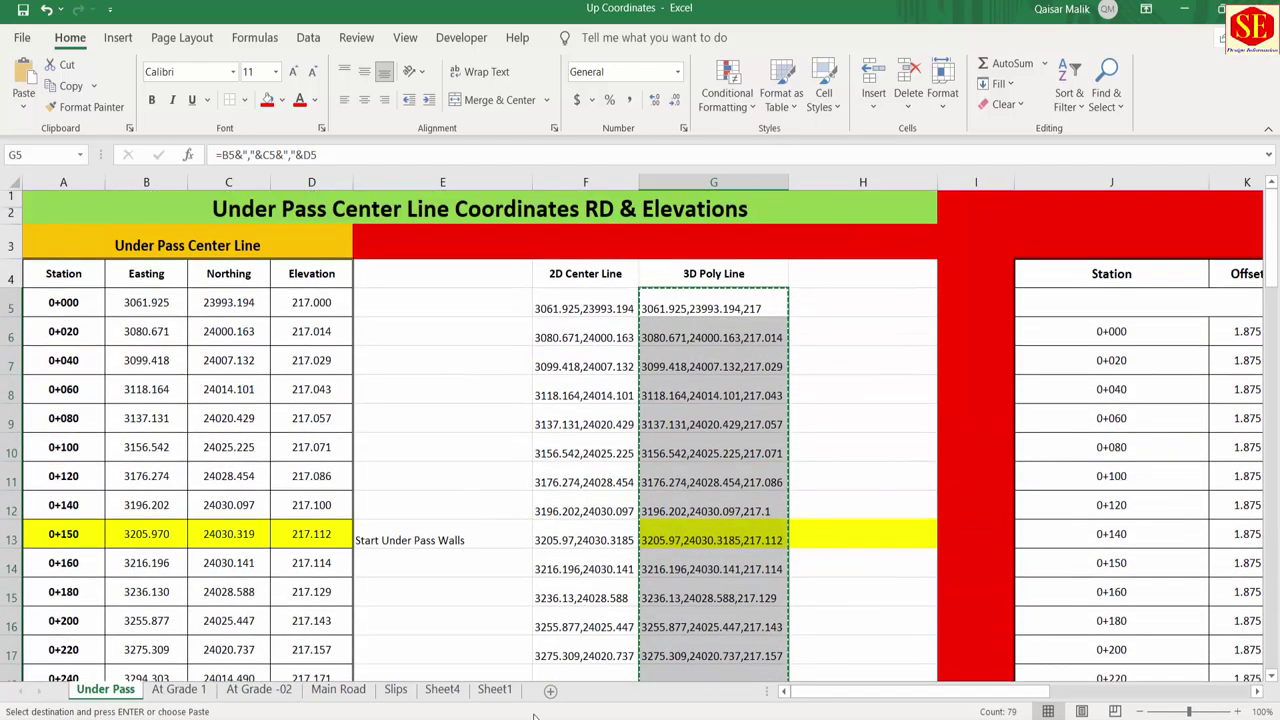
Step: Switch to the Final Under Pass drawing in AutoCAD and draw the center line as a 3D polyline from the copied coordinates
key(alt+Tab)
middle_drag(535, 424, 510, 587)
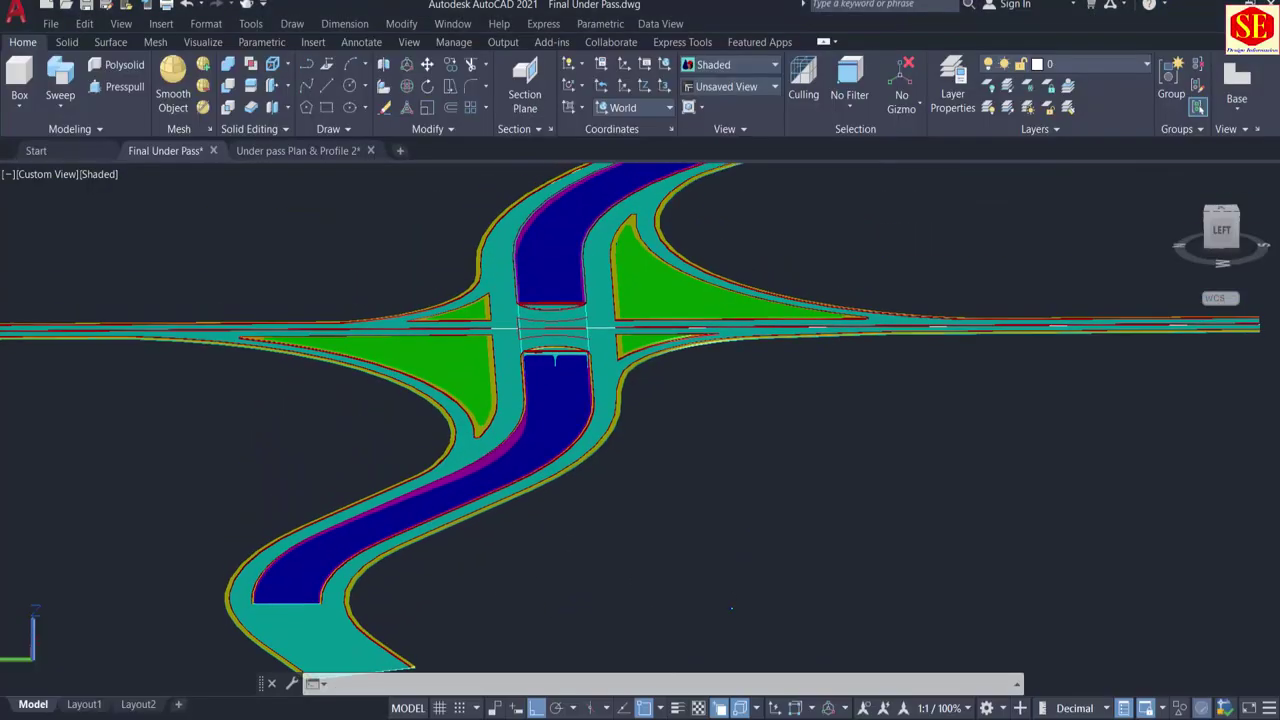
scroll(693, 498, up, 1)
middle_drag(695, 501, 686, 445)
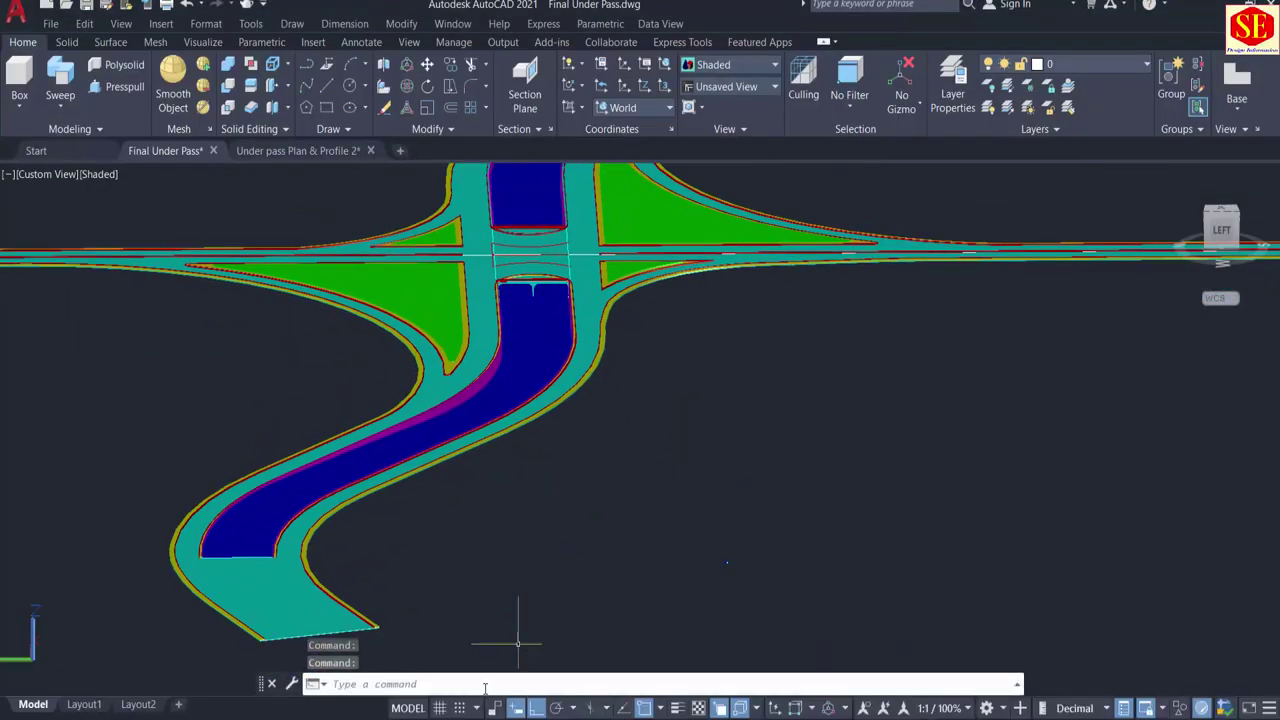
text(3P)
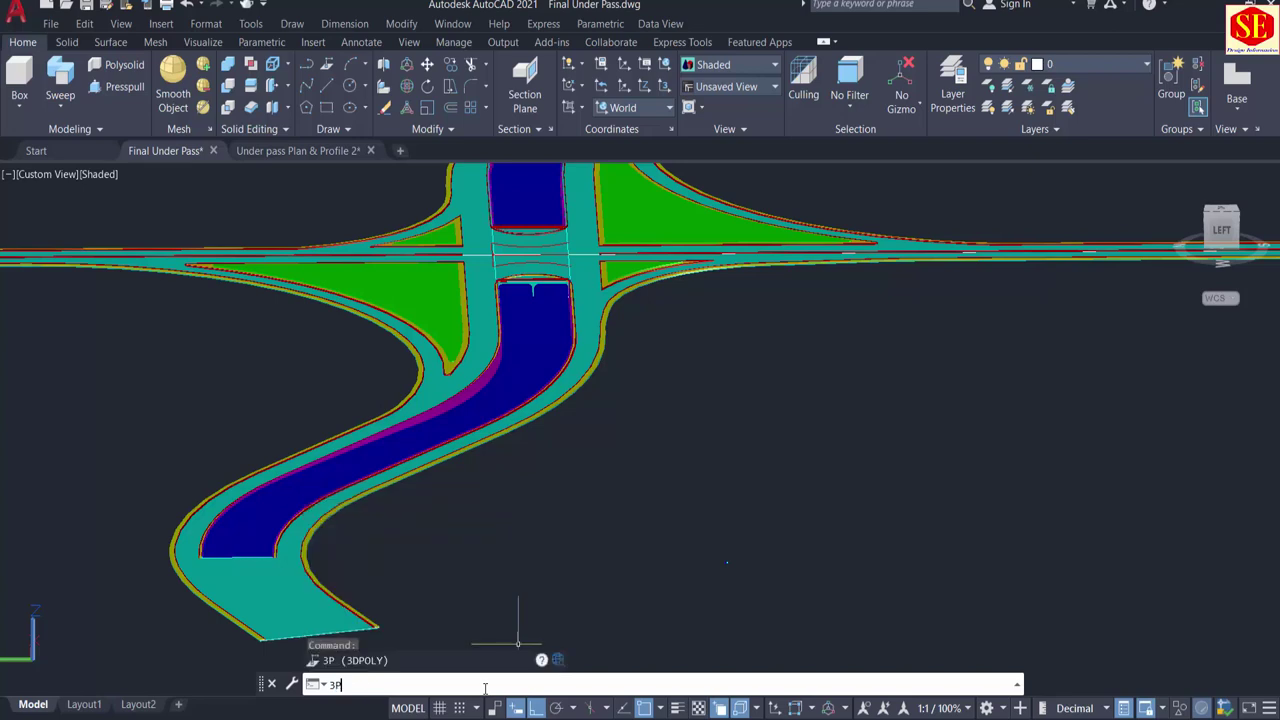
key(Return)
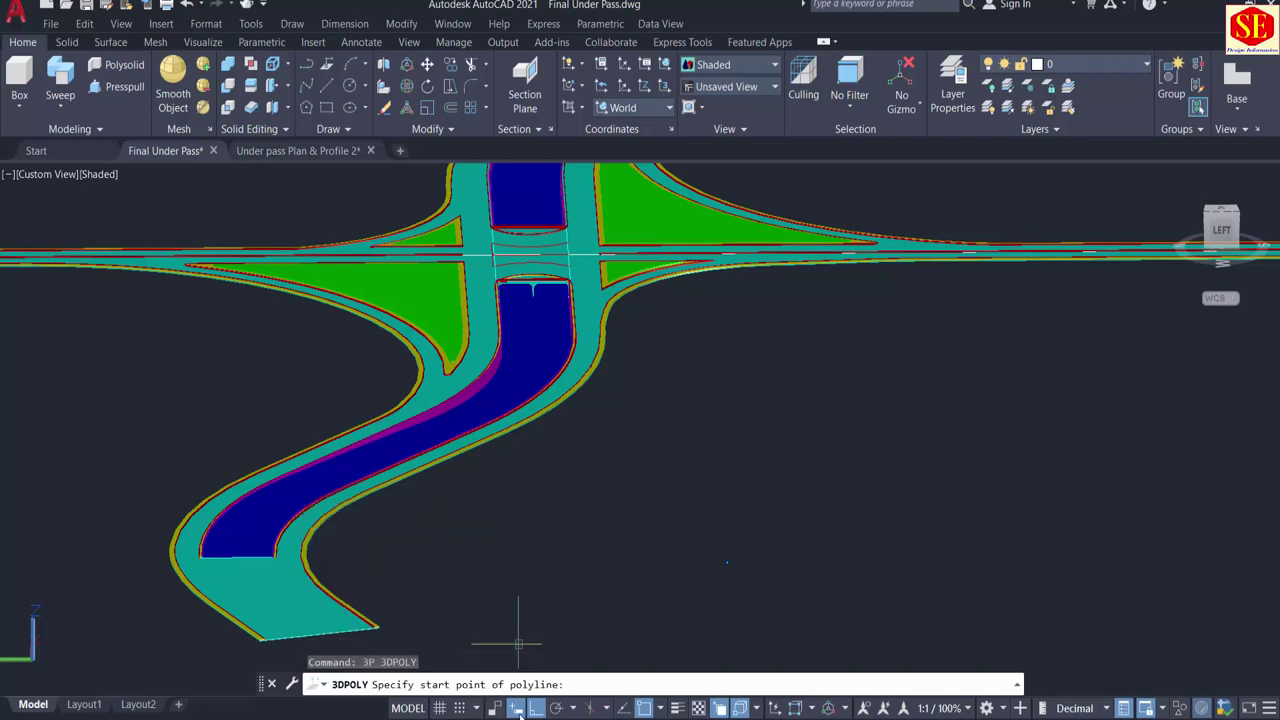
right_click(582, 686)
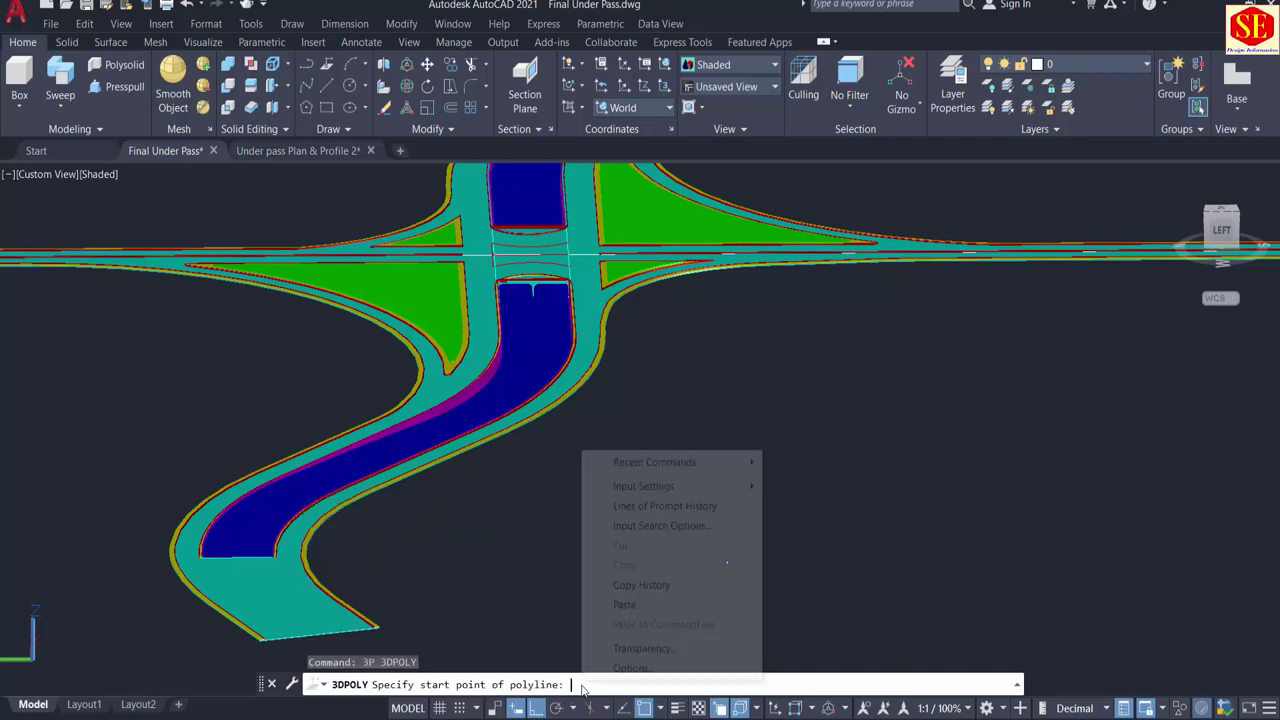
click(641, 603)
scroll(555, 470, down, 2)
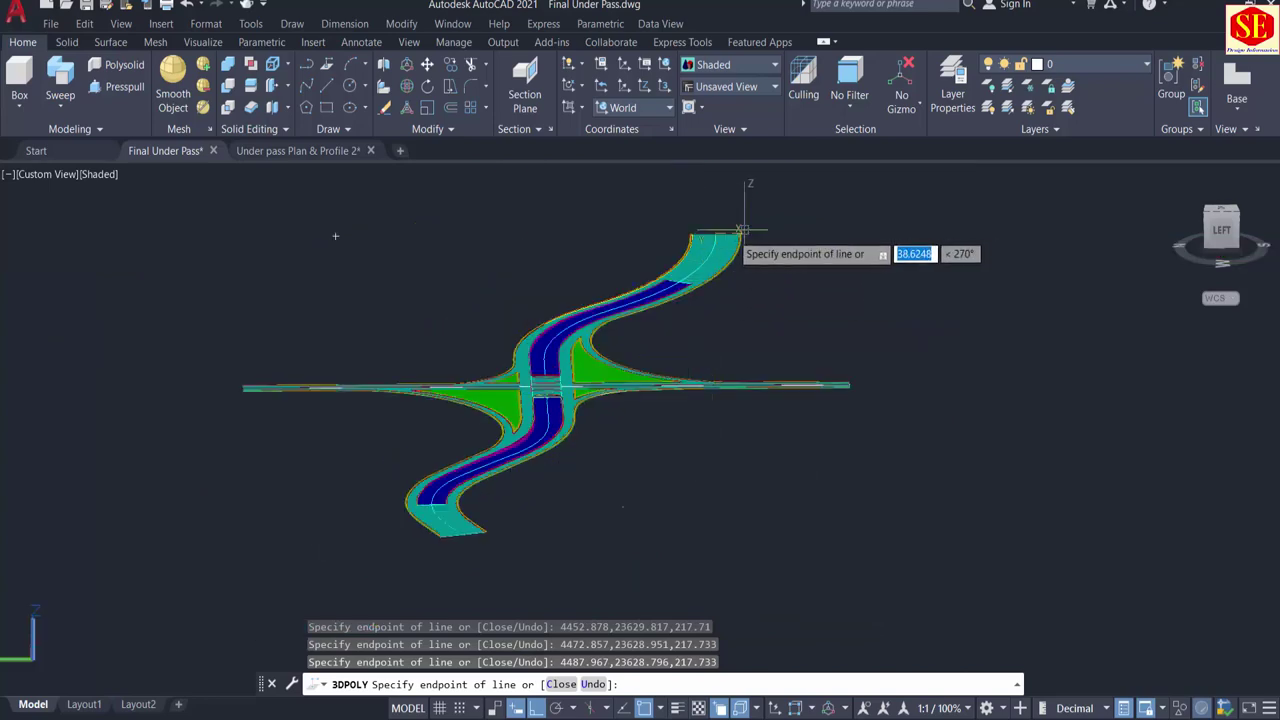
key(Escape)
Step: Select the new center line polyline to check its course through the underpass, and clear the selection
scroll(745, 215, up, 4)
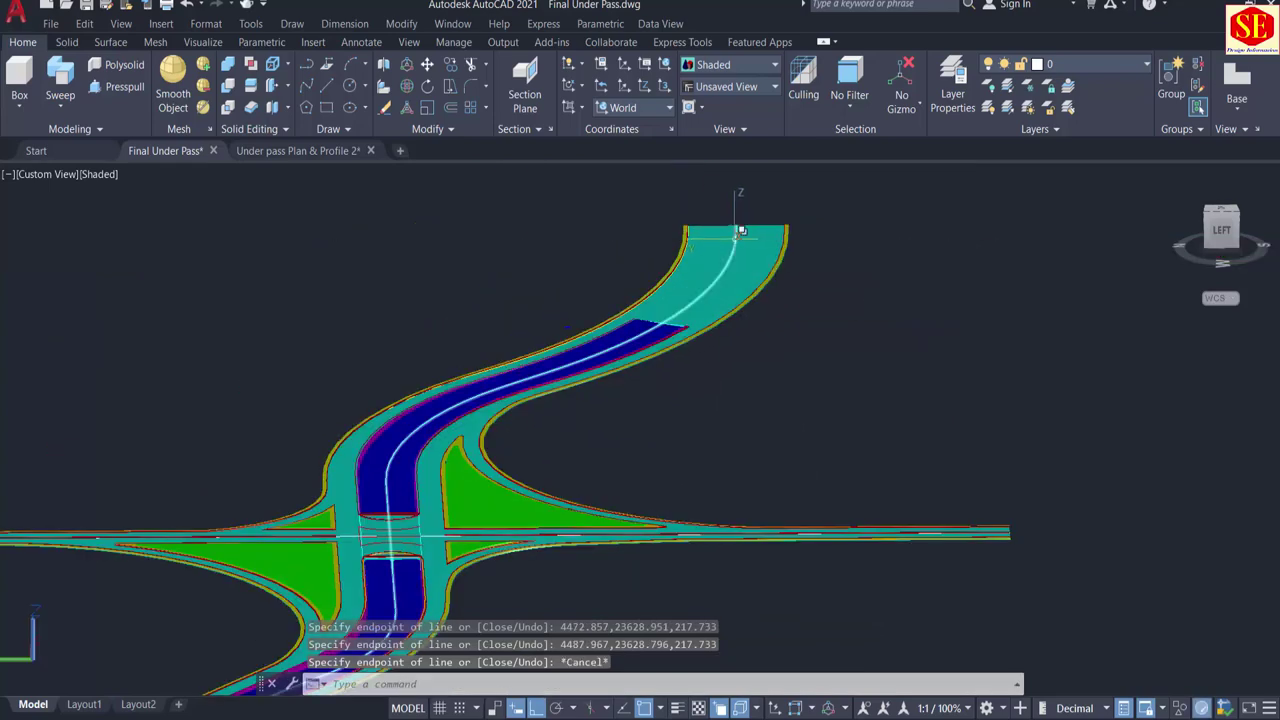
click(735, 241)
middle_drag(355, 570, 422, 343)
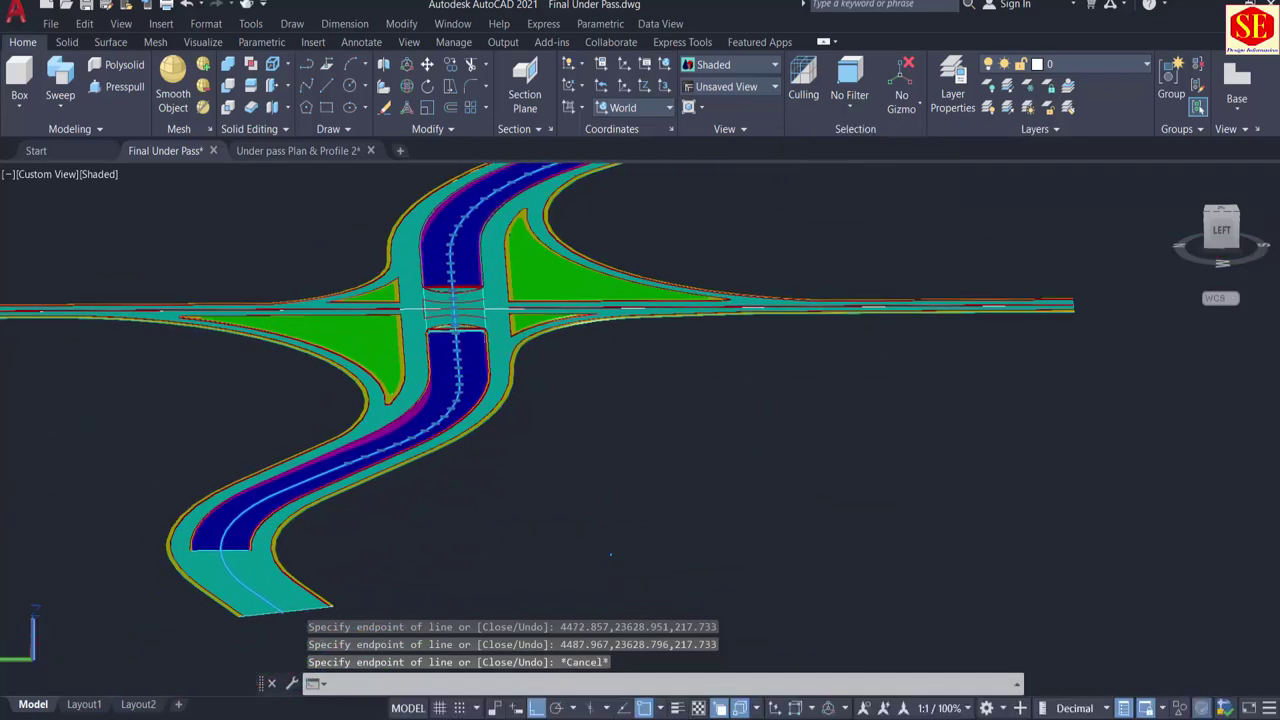
scroll(218, 596, up, 2)
scroll(219, 586, up, 2)
key(Escape)
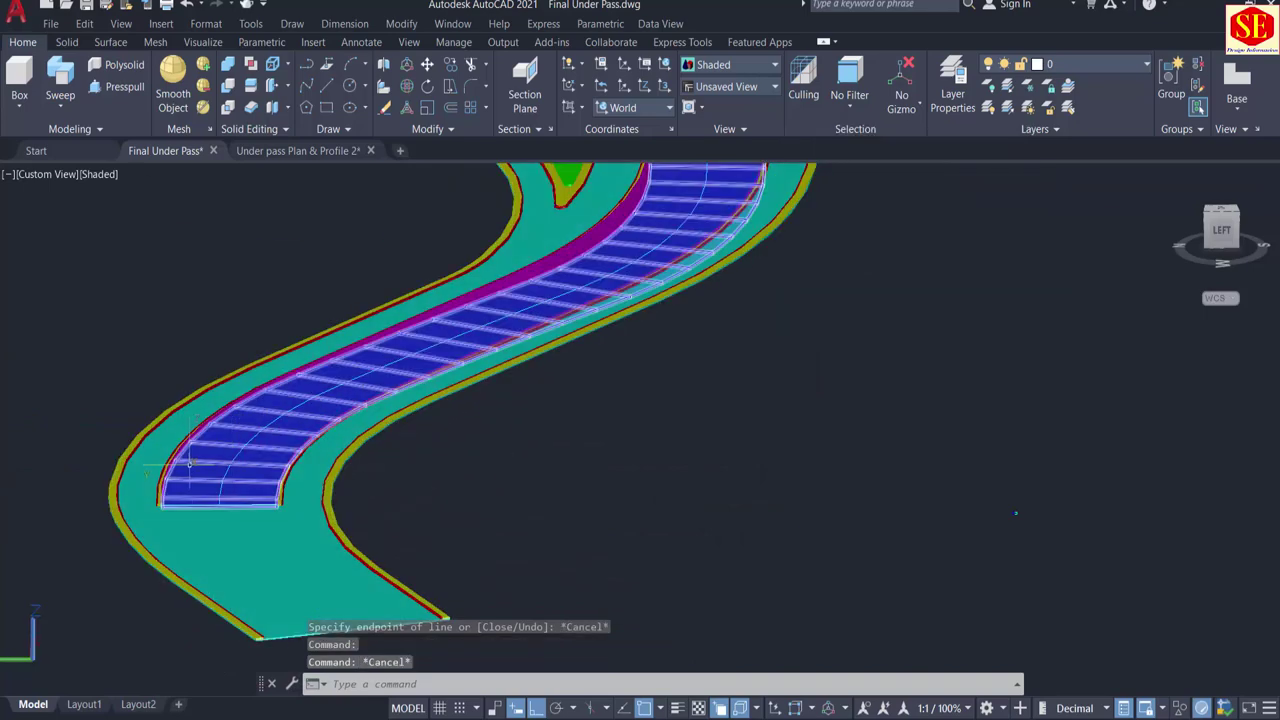
Step: Inspect the center line between the walls and kerbs at the near end of the underpass ramp
scroll(420, 428, up, 5)
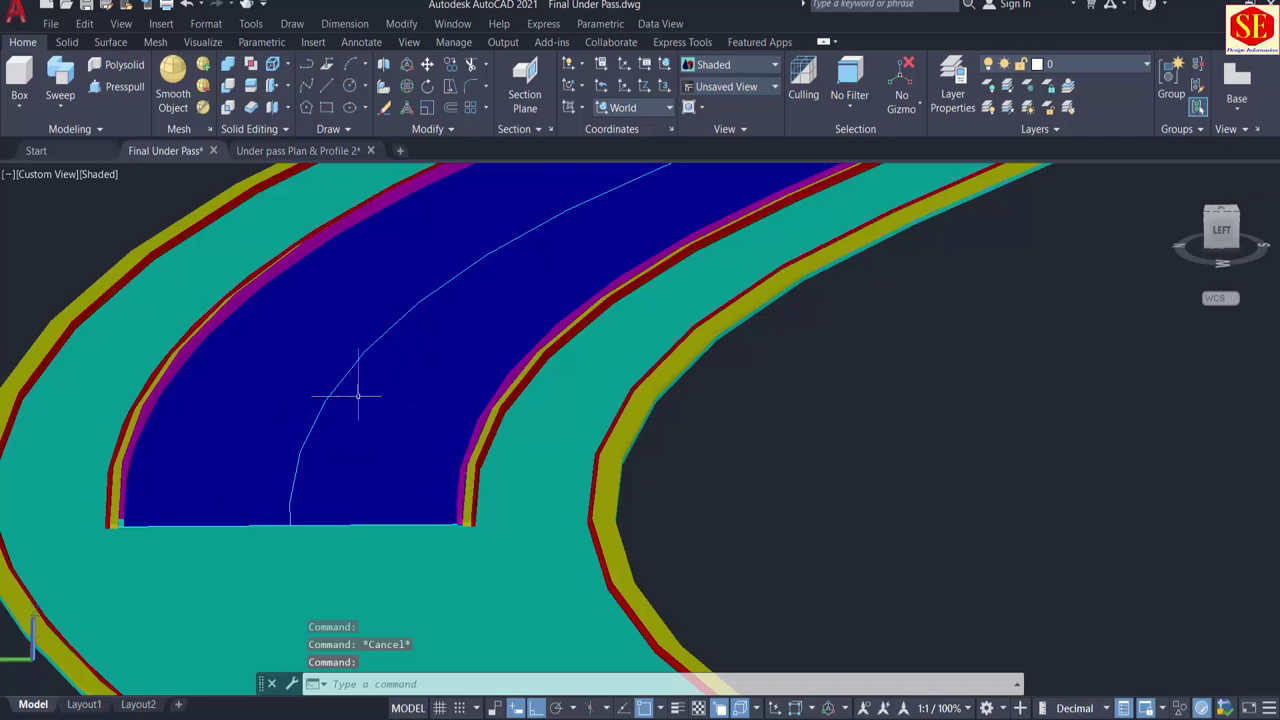
shift+middle_drag(480, 322, 343, 523)
scroll(660, 338, down, 2)
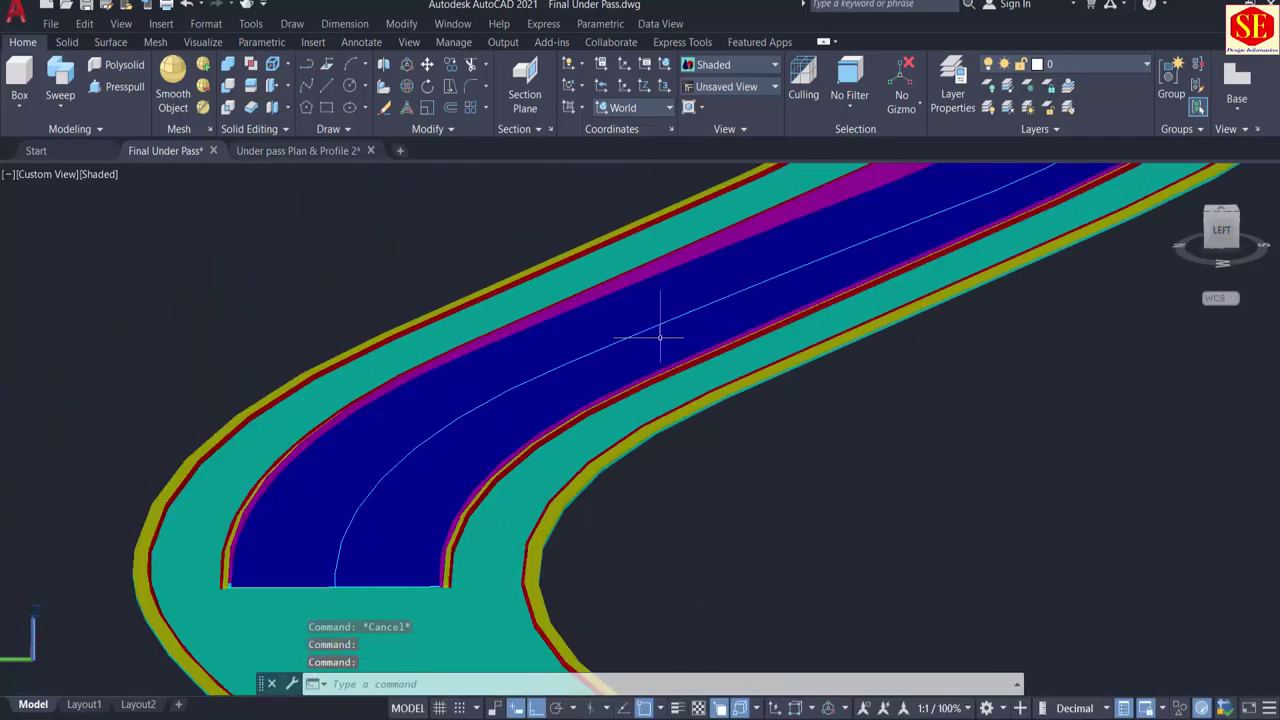
scroll(660, 338, down, 4)
middle_drag(625, 492, 674, 483)
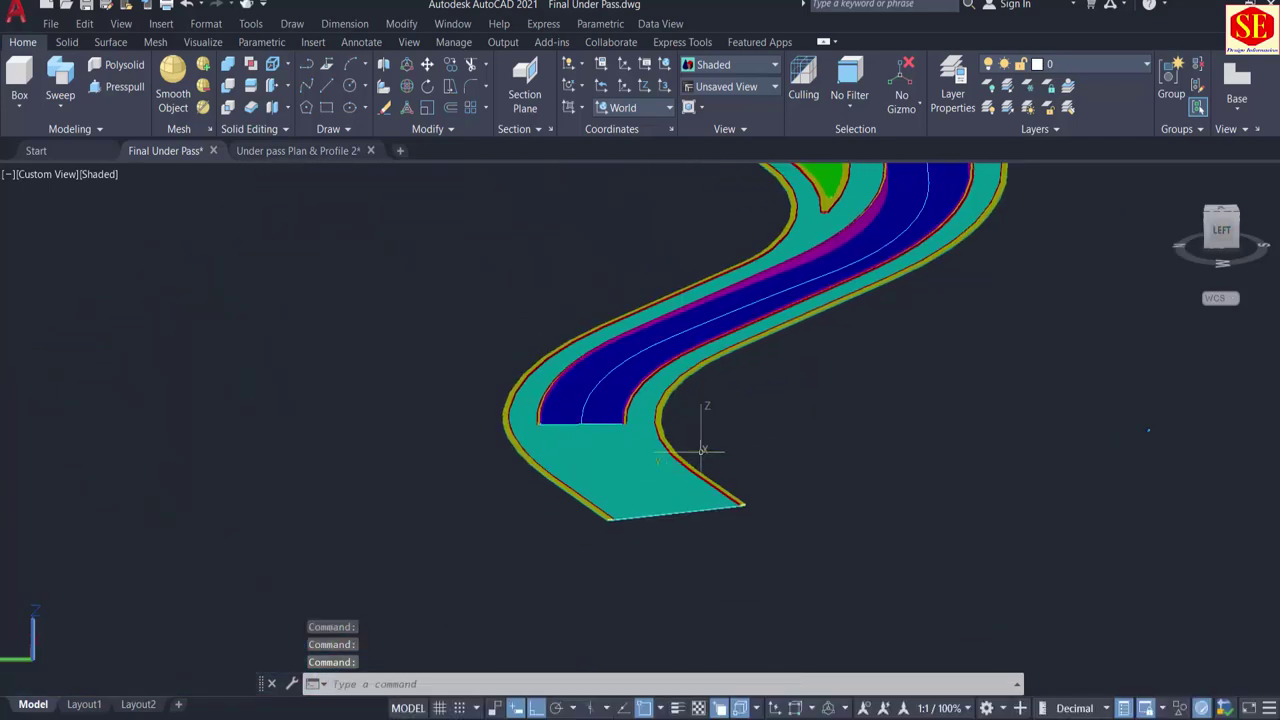
middle_drag(723, 426, 677, 494)
scroll(590, 499, up, 5)
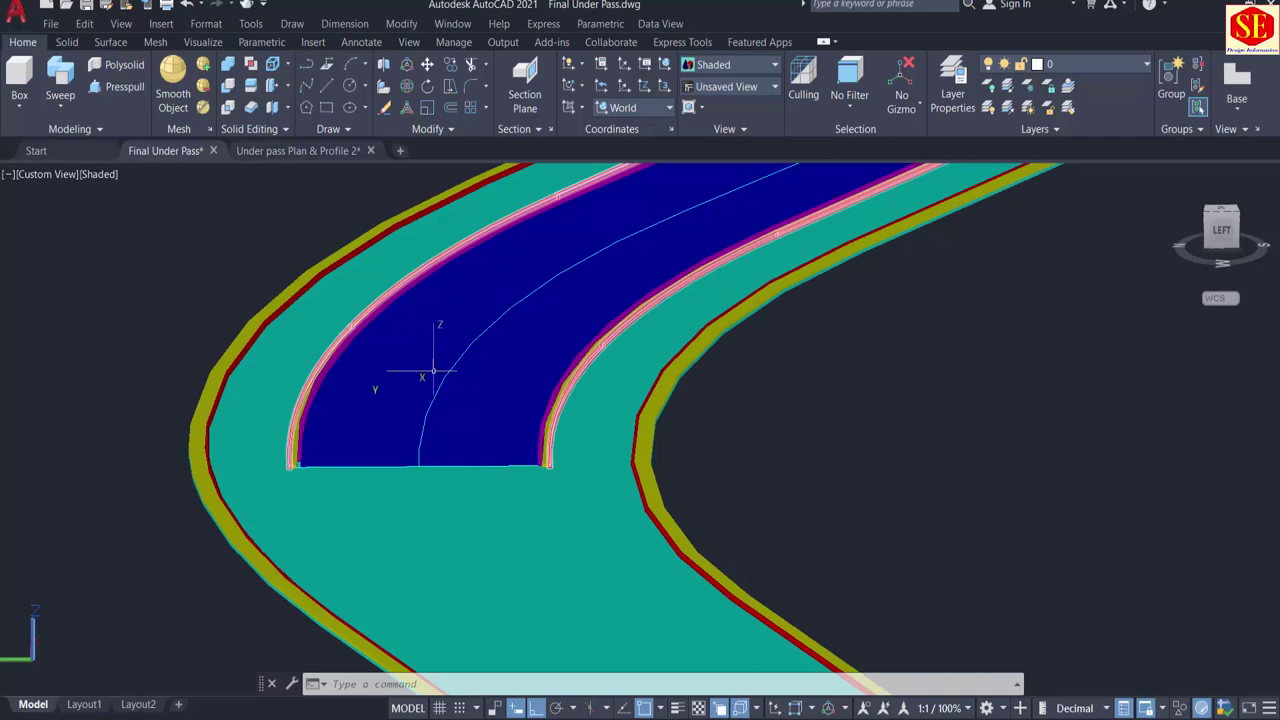
Step: Inspect the center line polyline along the whole underpass, from the near ramp past the main road crossing and back
shift+middle_drag(433, 370, 449, 411)
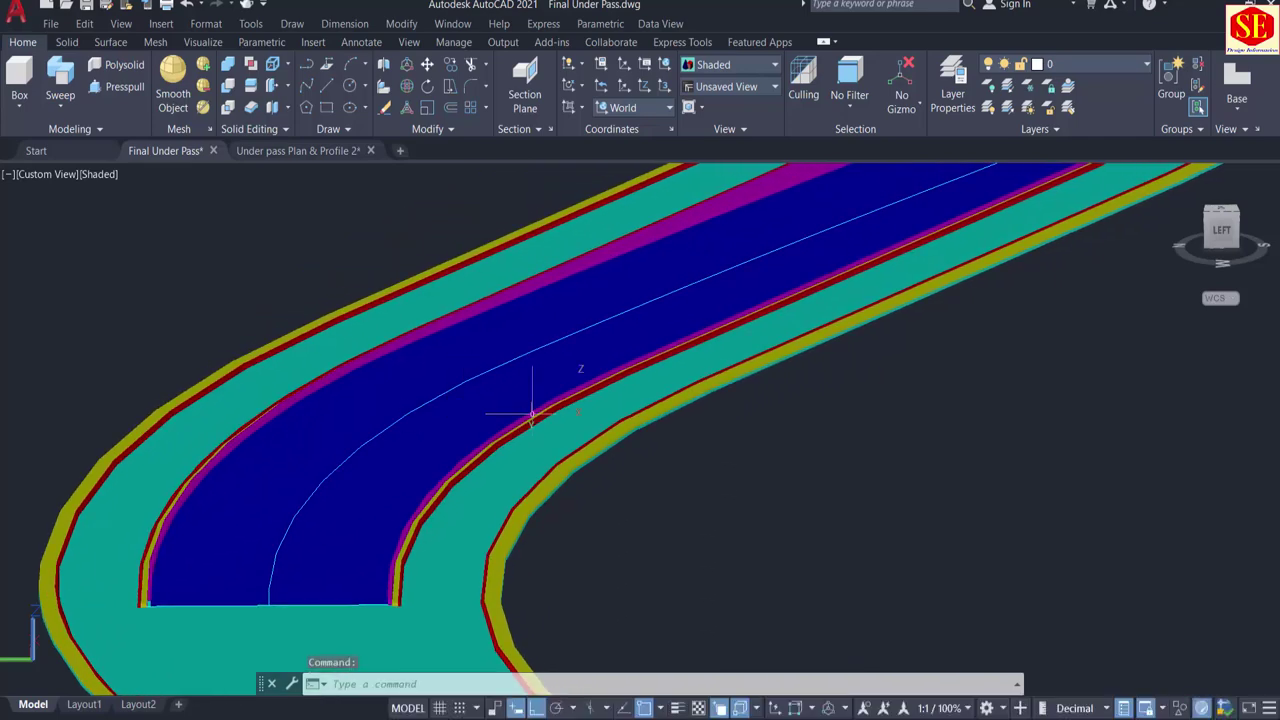
shift+middle_drag(681, 408, 643, 603)
shift+middle_drag(760, 450, 818, 340)
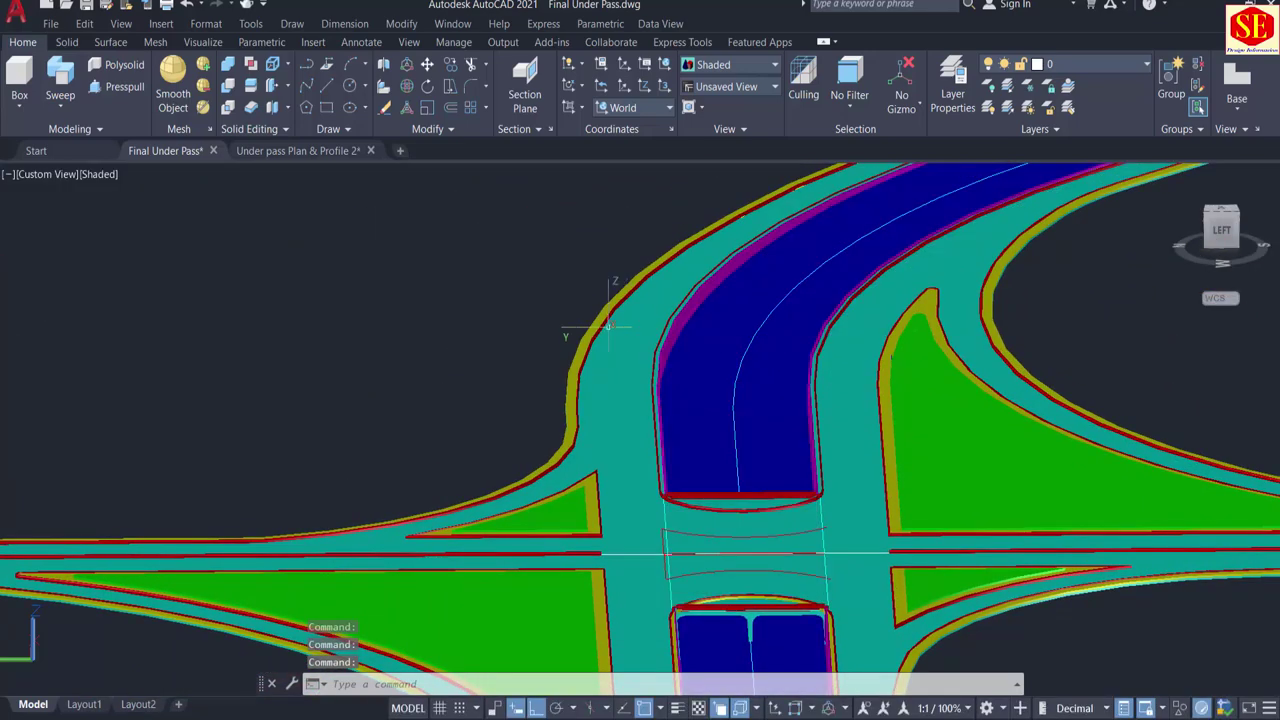
scroll(698, 341, down, 6)
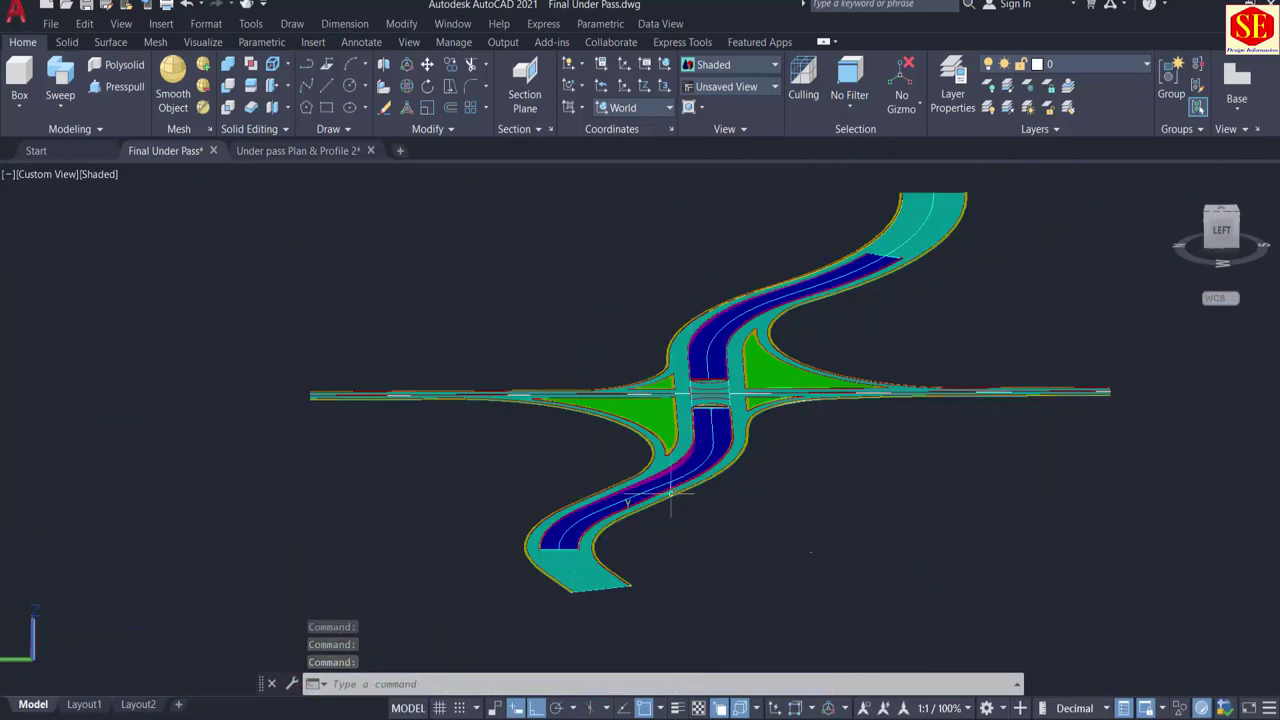
middle_drag(614, 546, 626, 489)
scroll(626, 489, up, 4)
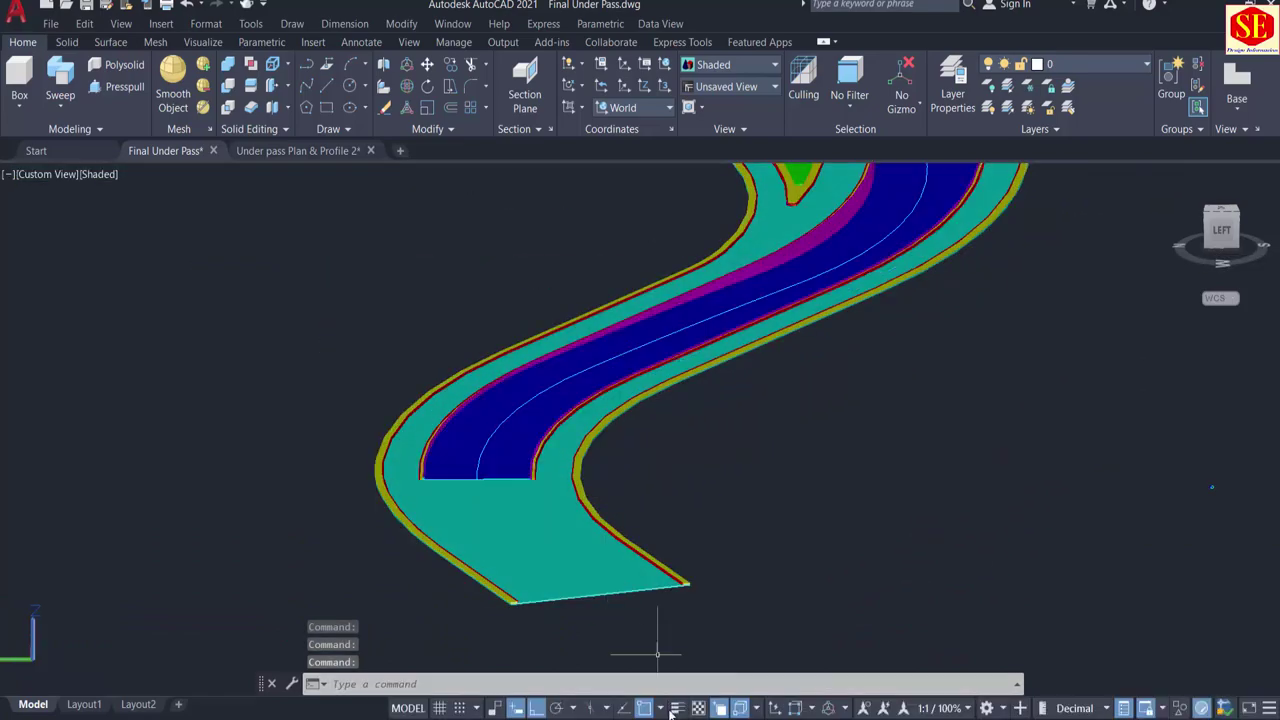
Step: Switch to the Up Coordinates workbook in Excel and release the copied range in the 3D Poly Line column
key(alt+Tab)
key(ctrl+shift+Down)
key(ctrl+c)
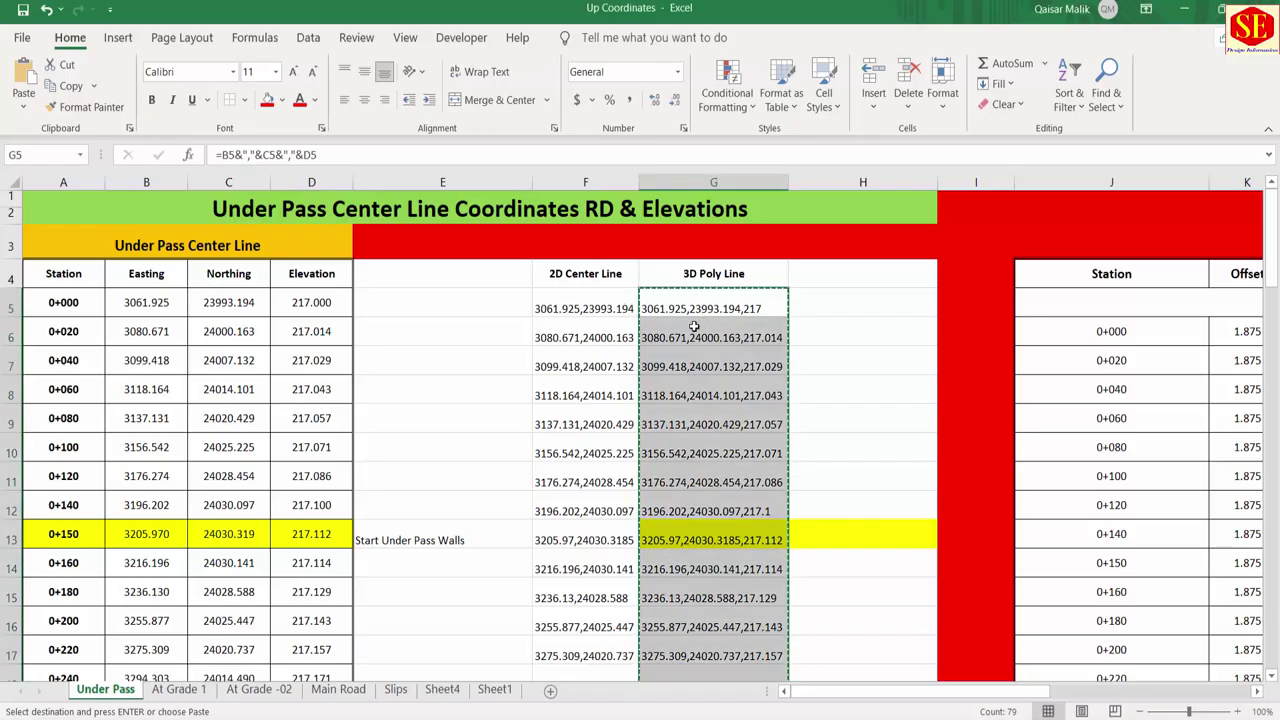
click(880, 370)
key(Escape)
click(665, 300)
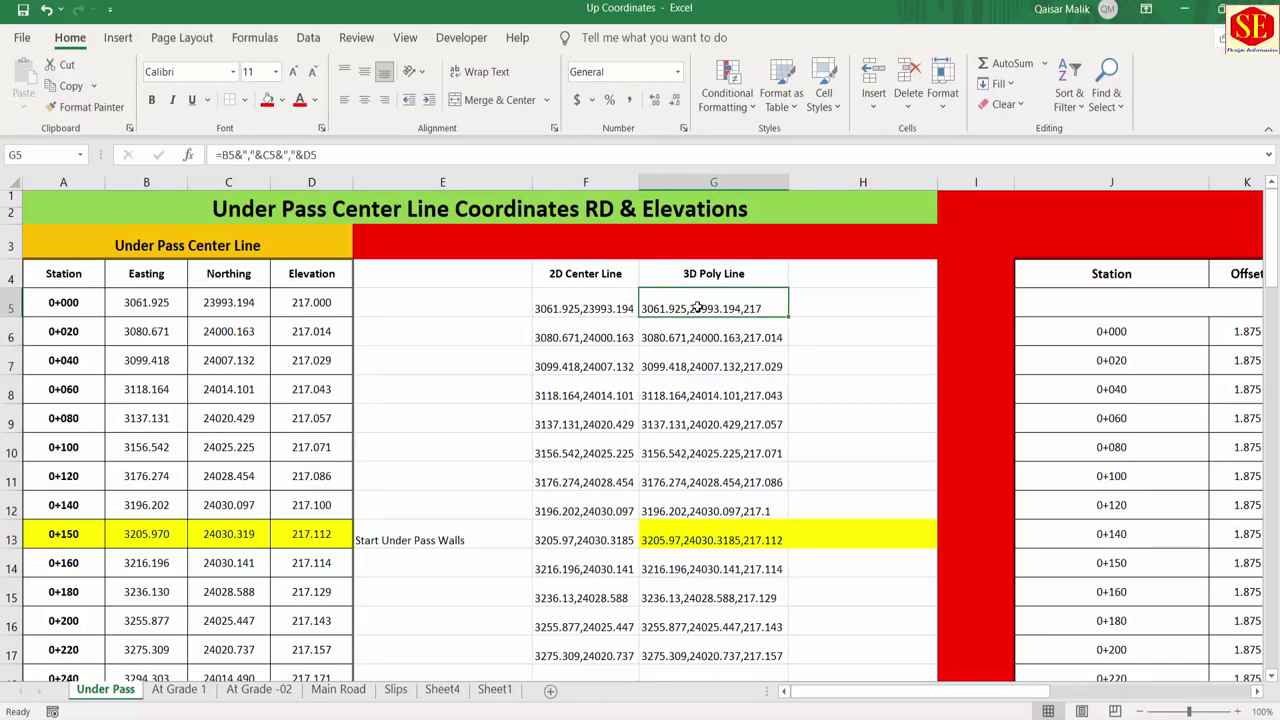
Step: Enter the formula =L6&","&M6&","&N6 in O6 to join easting, northing and elevation of the RHS 1.875 offset table
drag(885, 692, 975, 709)
click(863, 334)
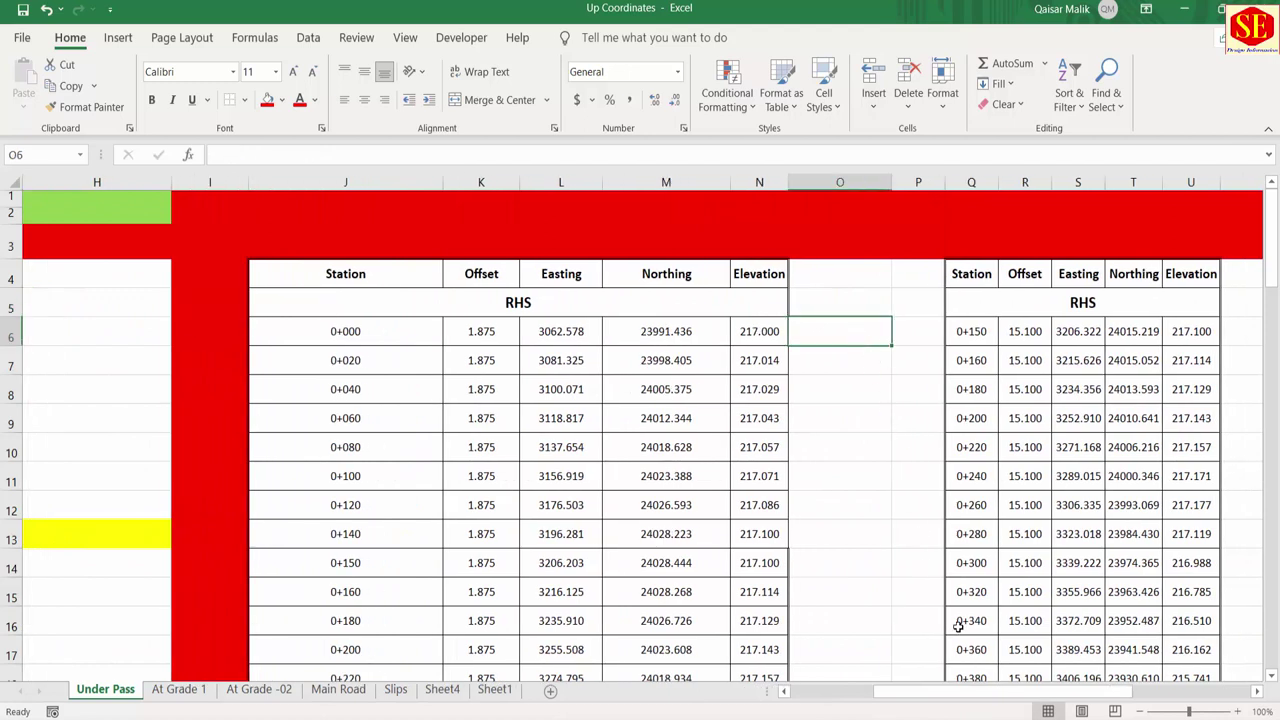
text(=)
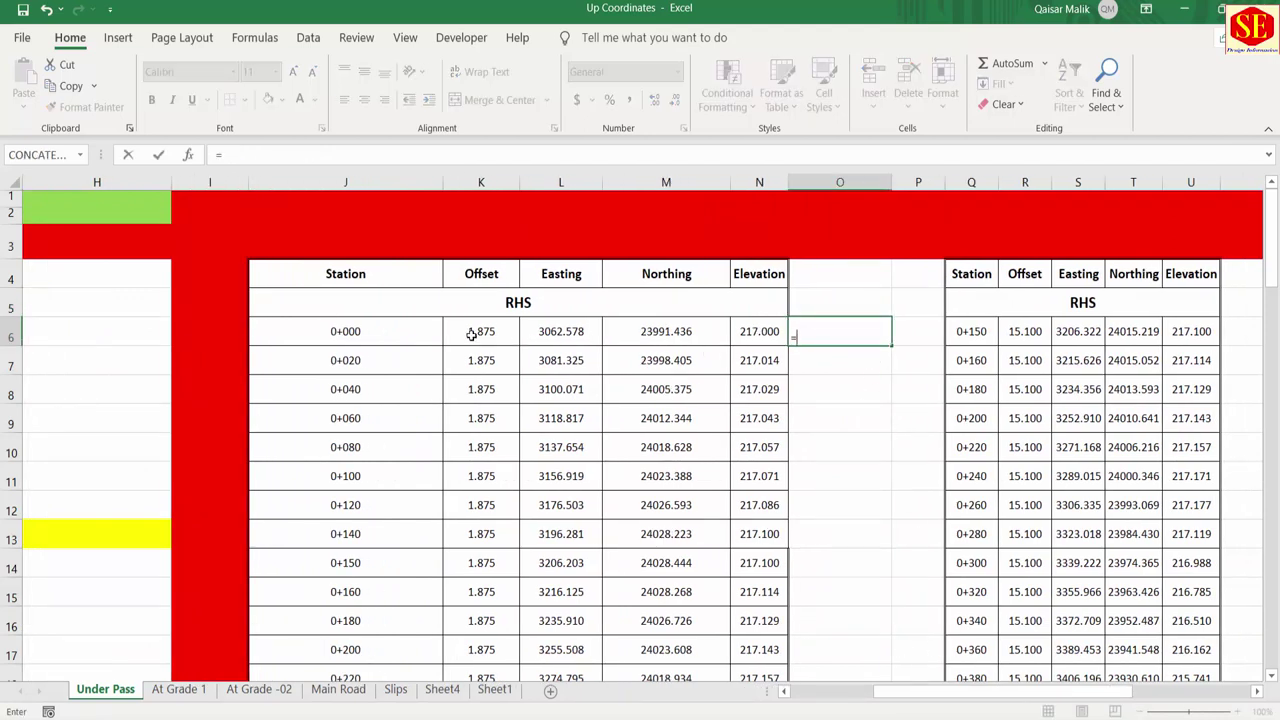
click(557, 334)
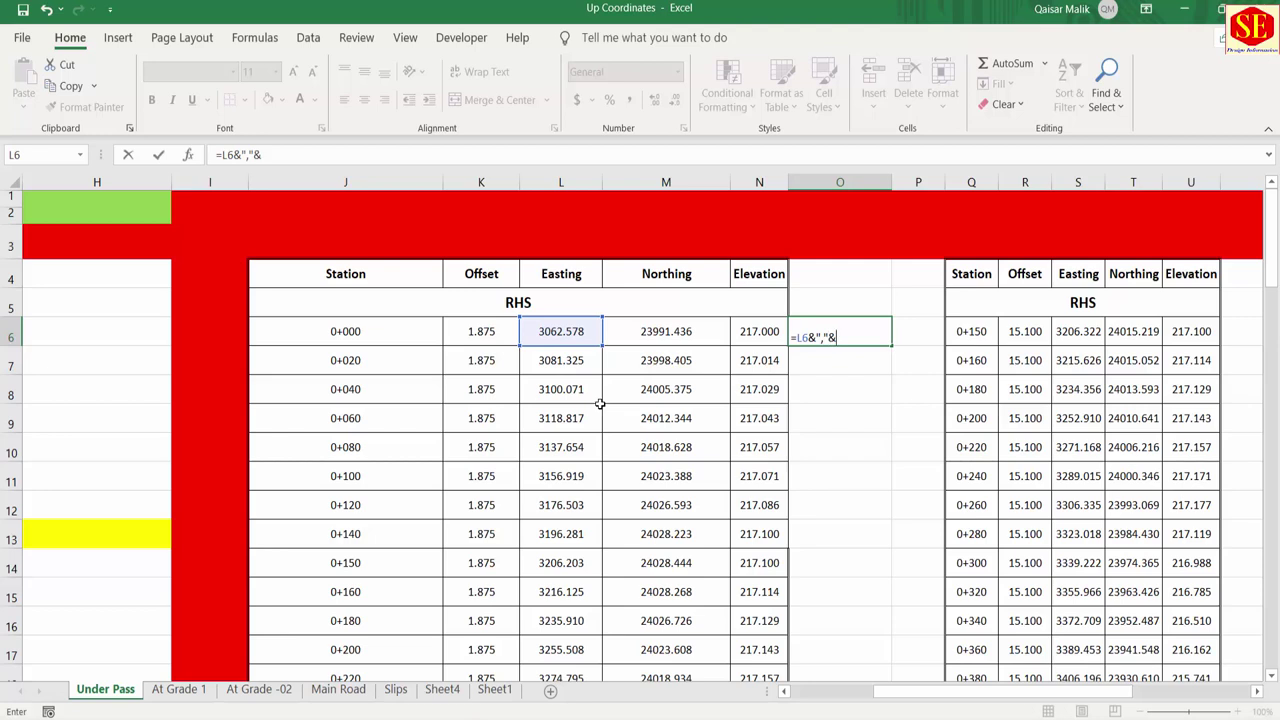
click(650, 328)
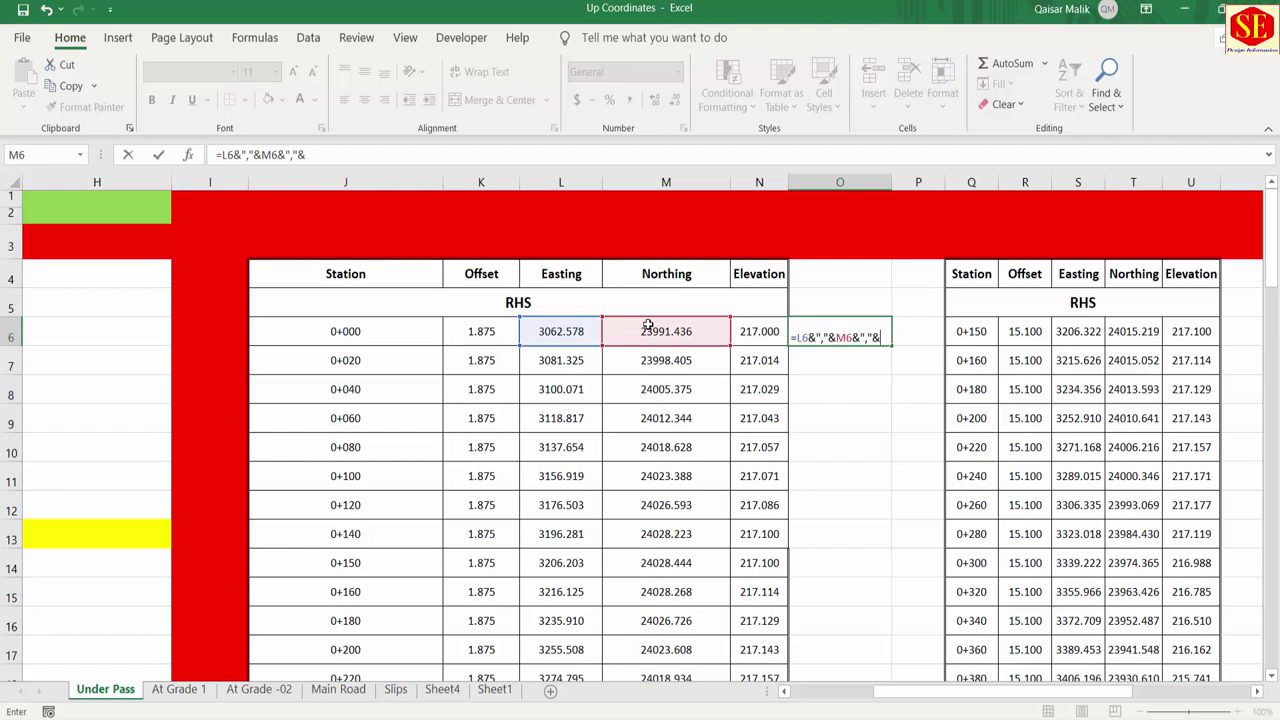
text(&","&)
click(743, 335)
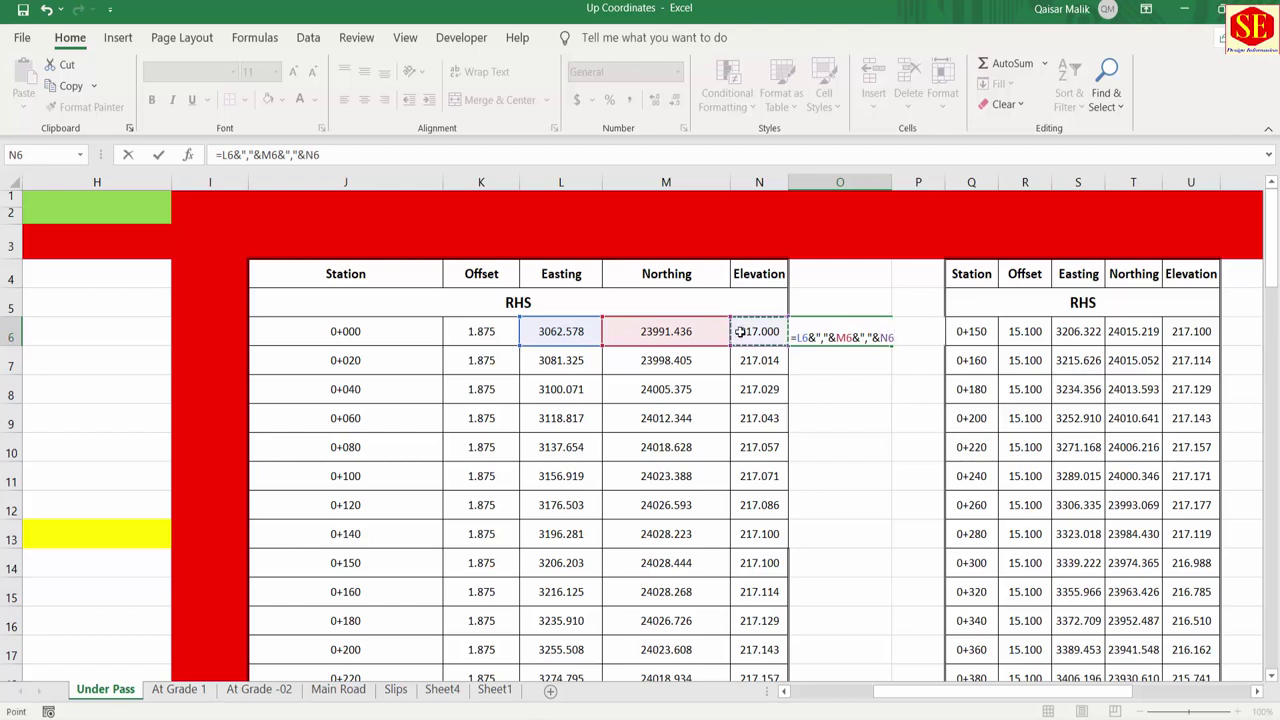
key(Return)
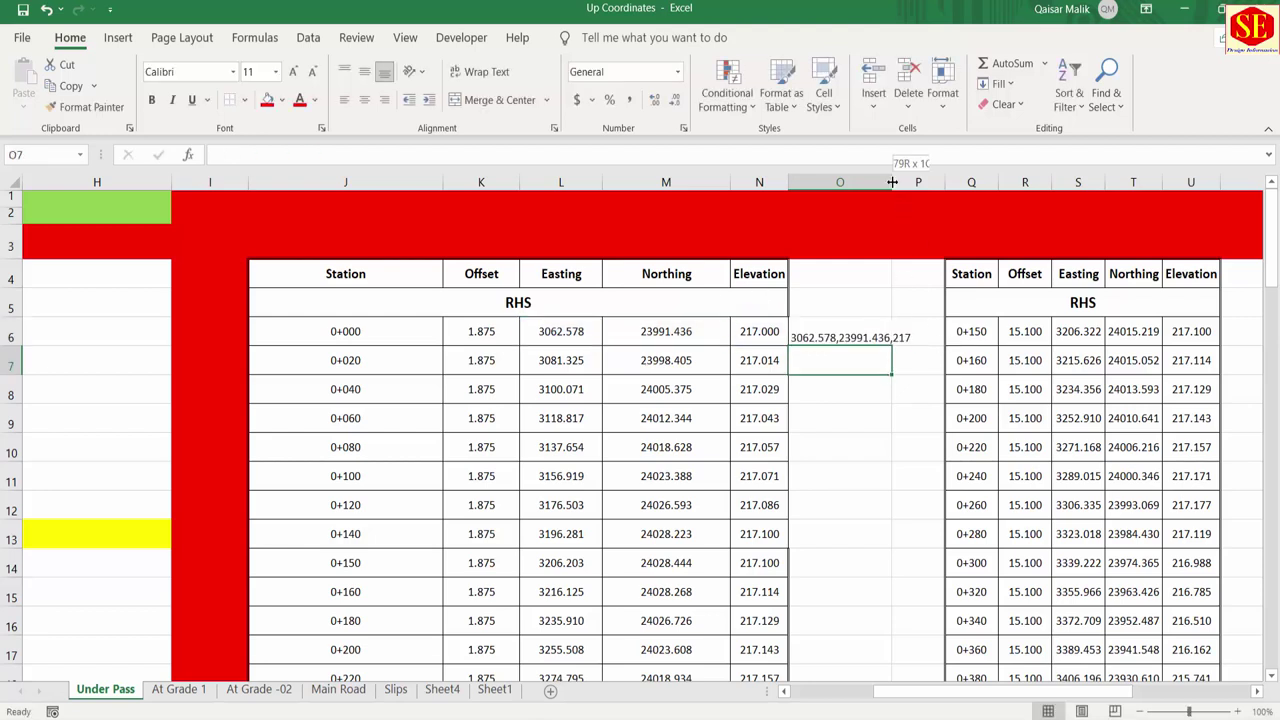
Step: Fill the coordinate formula from O6 down to O84 and fit column O's width to its contents
double_click(892, 182)
click(891, 341)
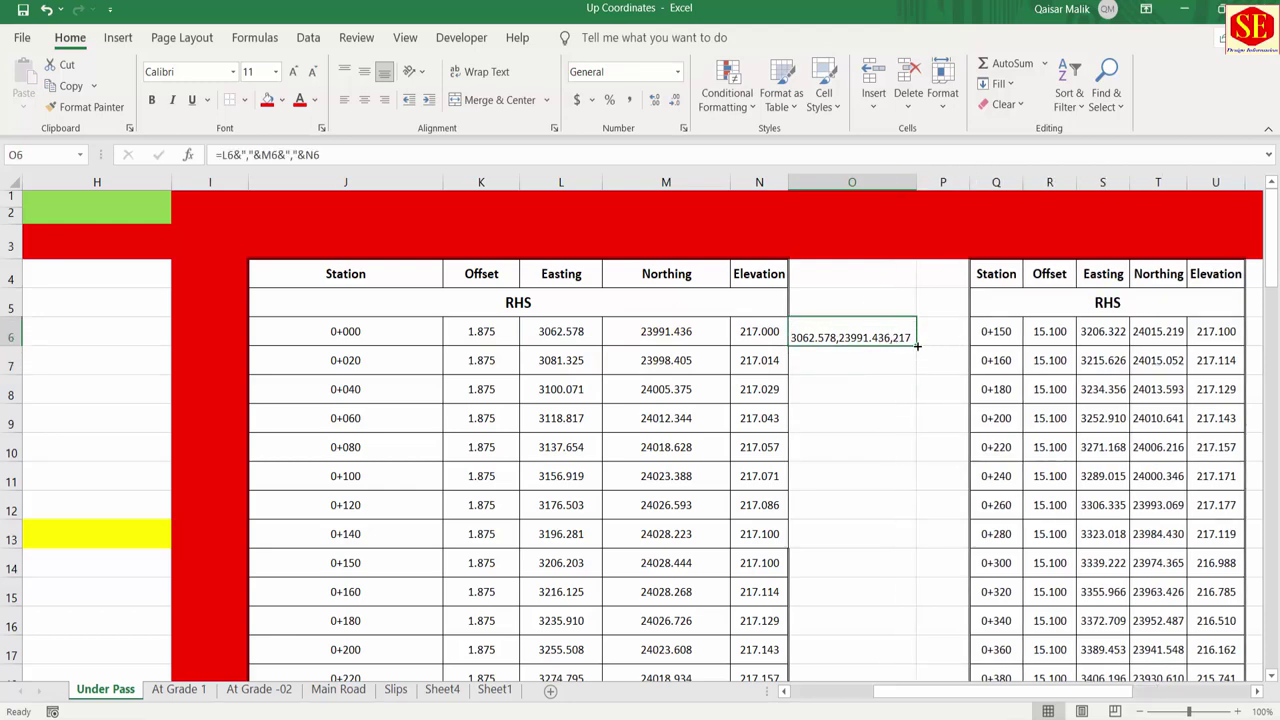
double_click(916, 343)
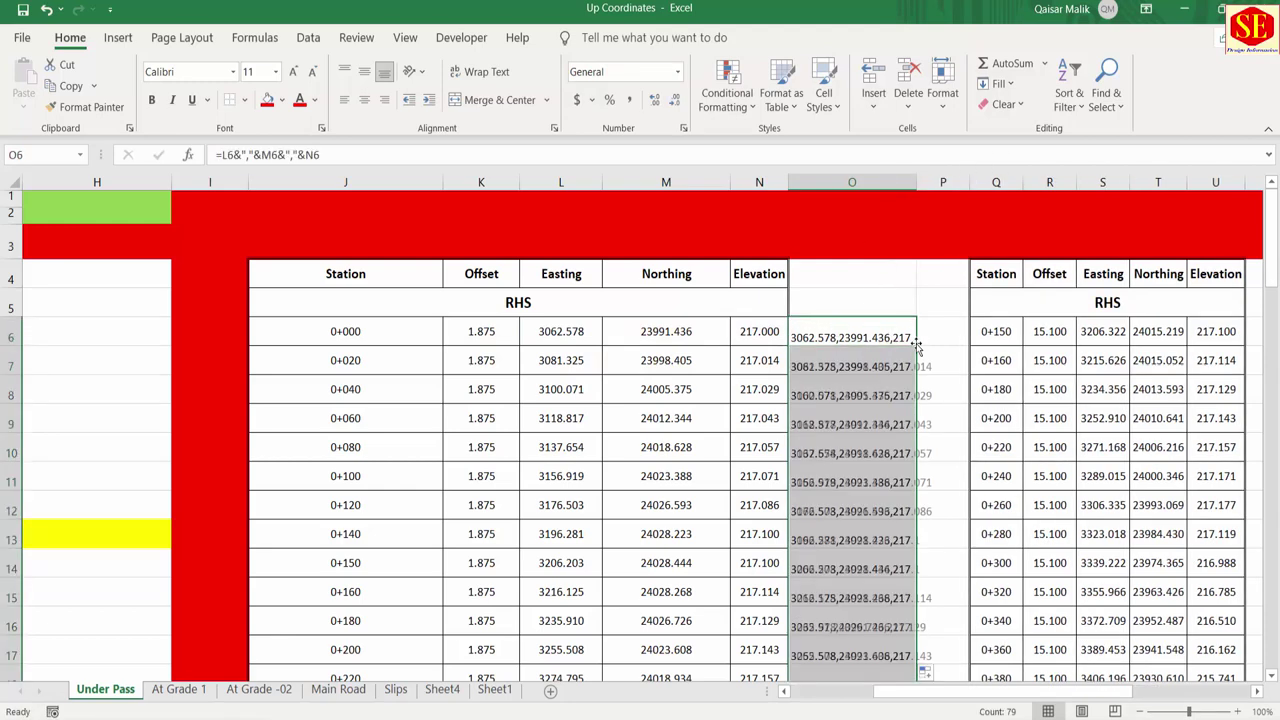
scroll(917, 347, down, 12)
scroll(917, 347, down, 12)
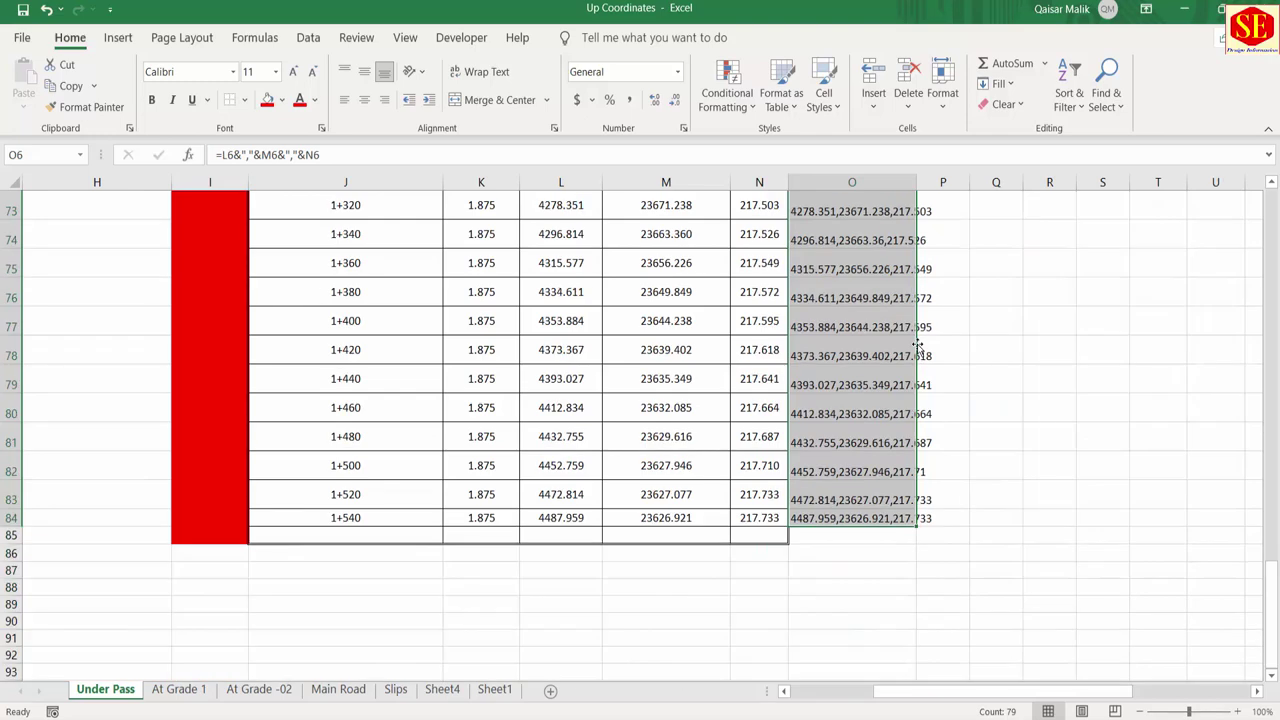
double_click(916, 182)
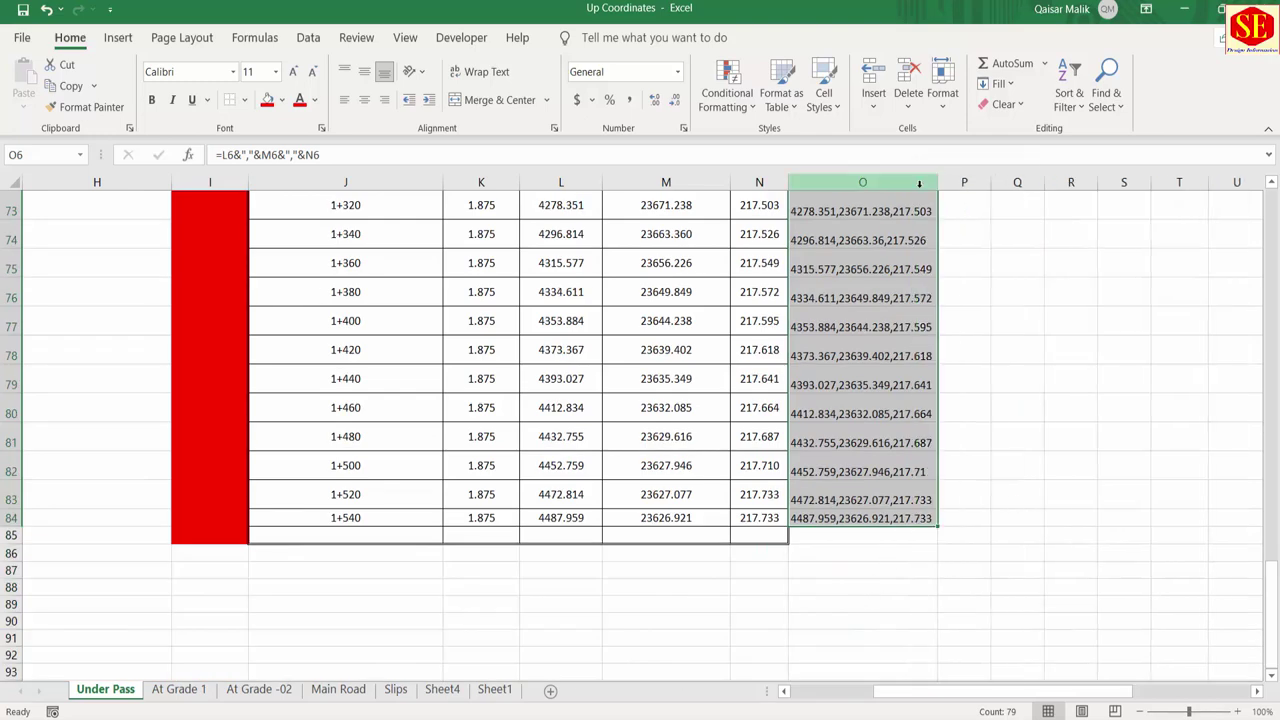
scroll(940, 500, up, 14)
scroll(942, 500, up, 10)
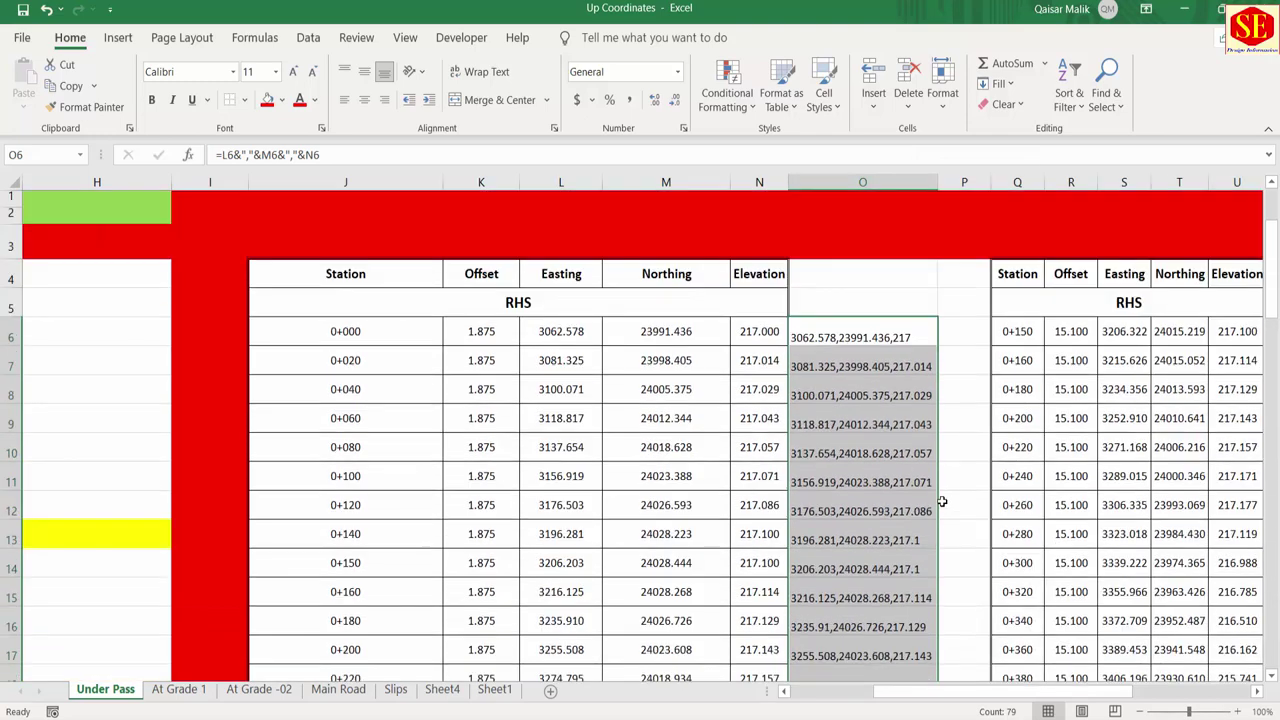
Step: Copy the coordinate formula from O6 to V6 beside the RHS 15.100 offset table, widen column V and check the formula's cell references
click(887, 334)
right_click(888, 335)
click(926, 279)
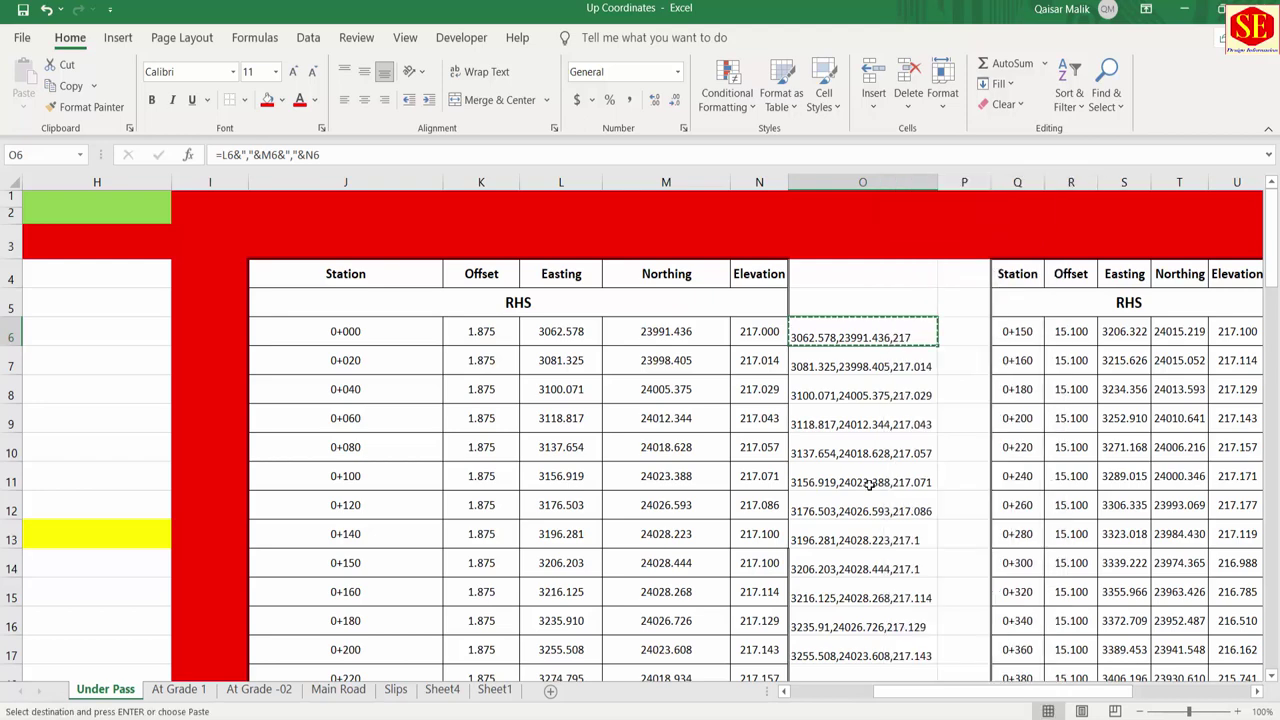
scroll(934, 590, right, 6)
scroll(934, 590, right, 1)
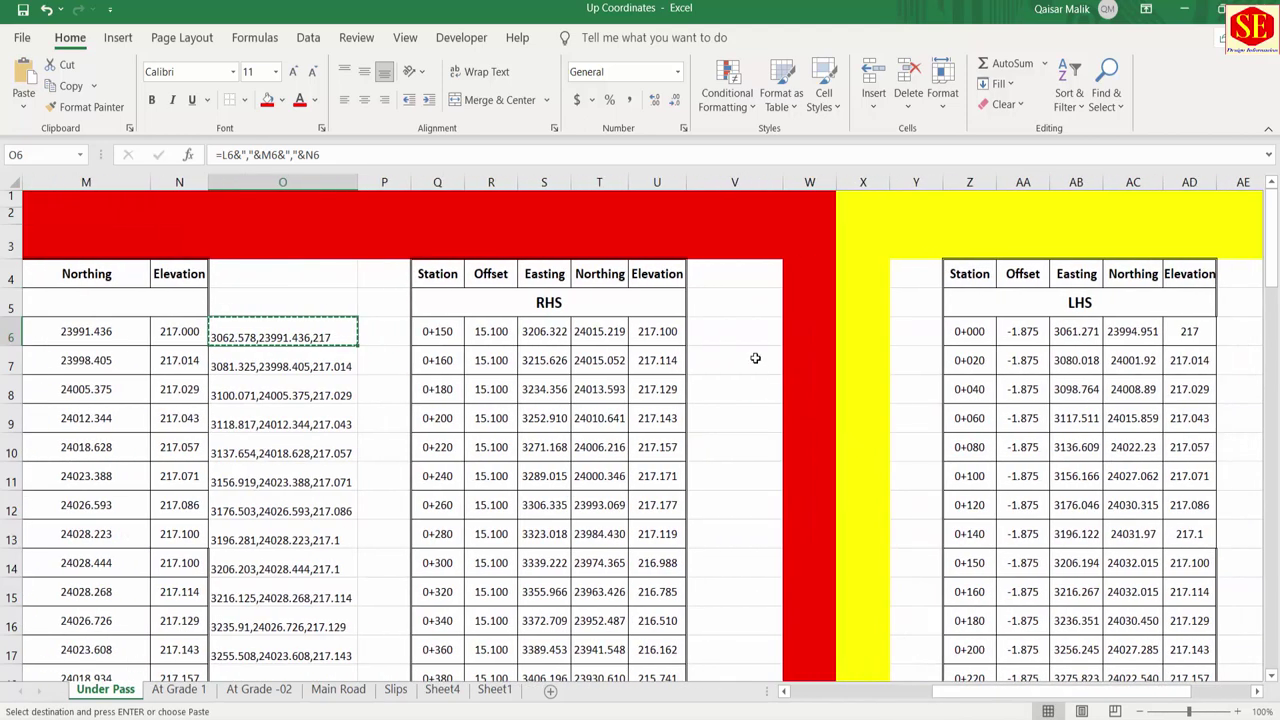
click(704, 333)
right_click(705, 334)
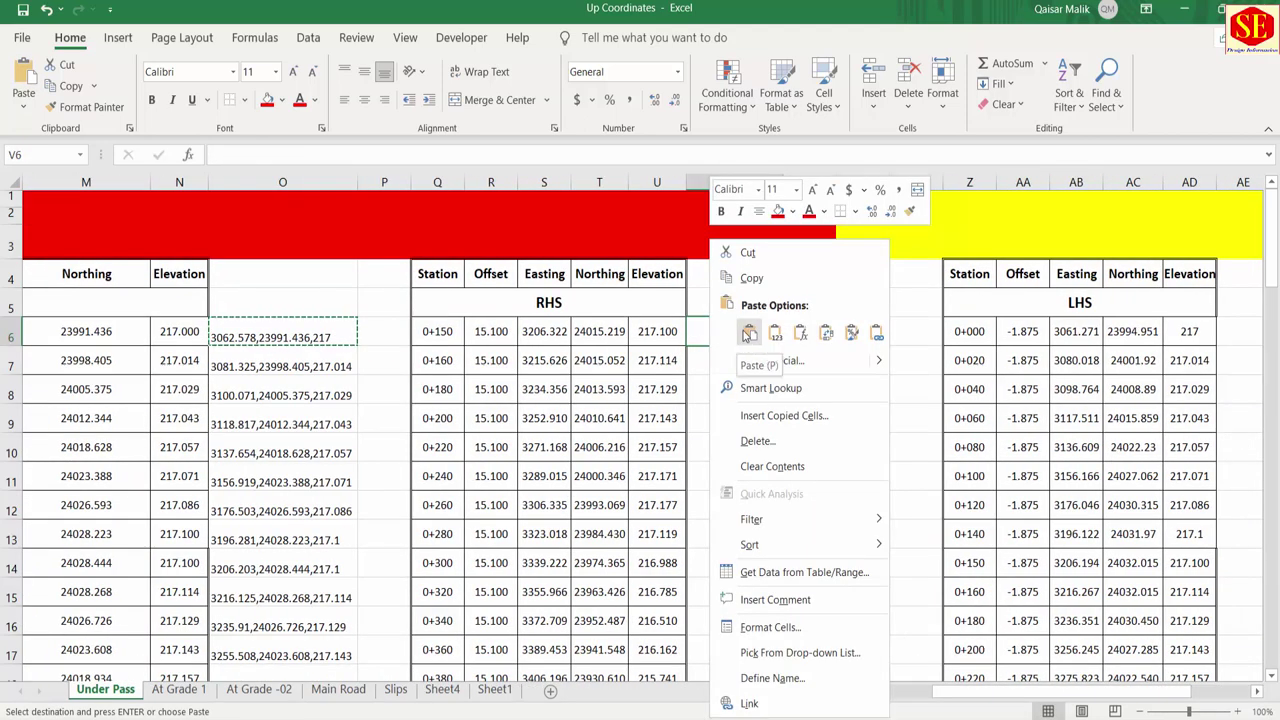
click(742, 332)
drag(797, 190, 823, 190)
double_click(751, 331)
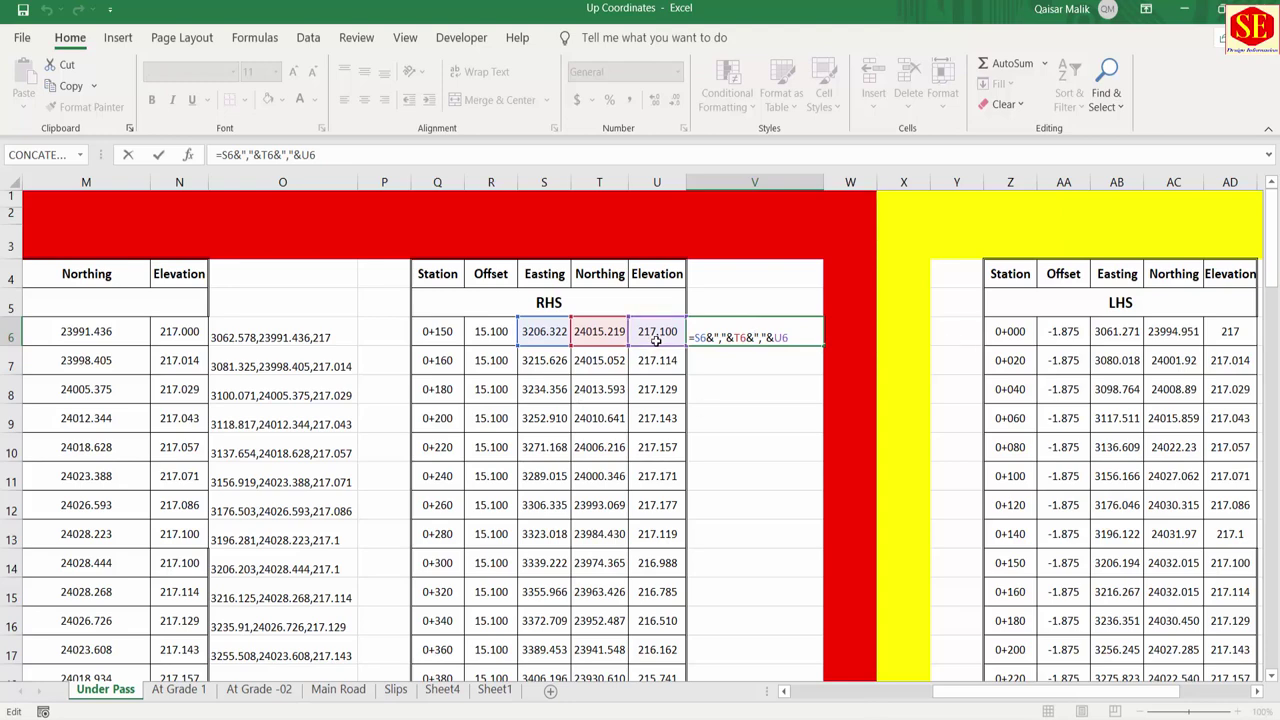
click(766, 380)
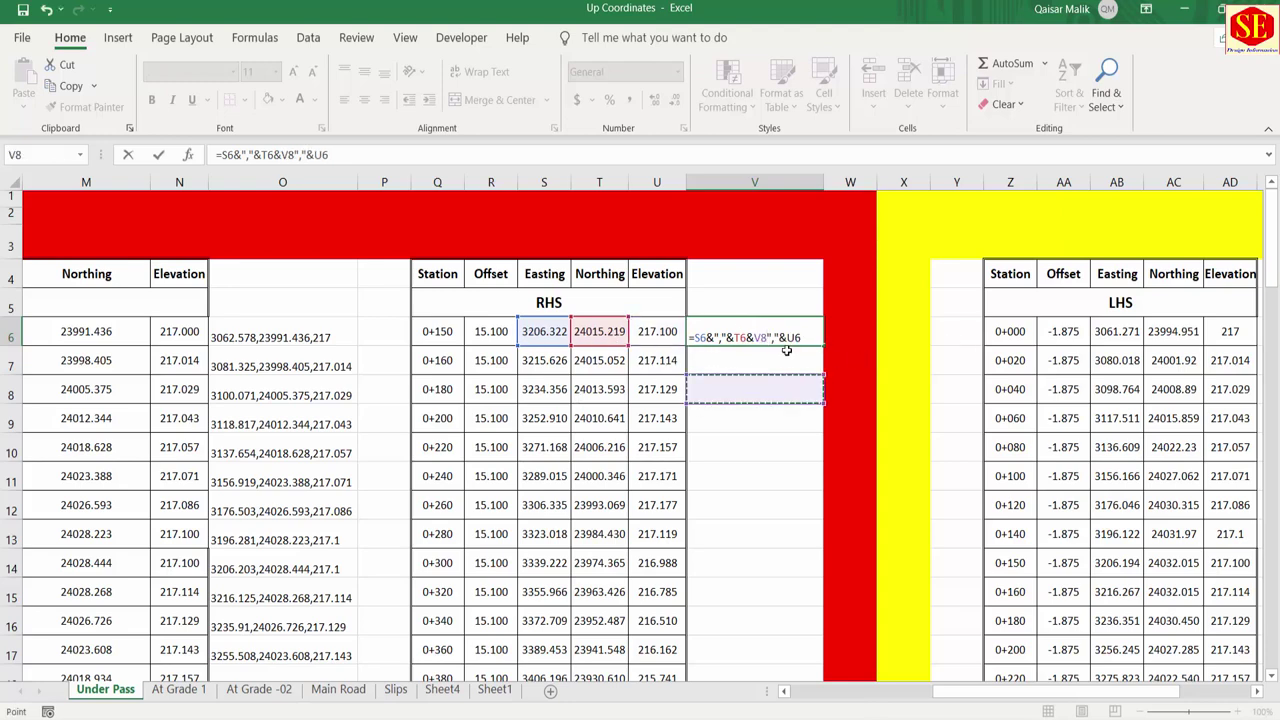
key(Escape)
Step: Fill the coordinate formula from V6 down the RHS 15.100 offset table and fit column V's width to its contents
double_click(822, 344)
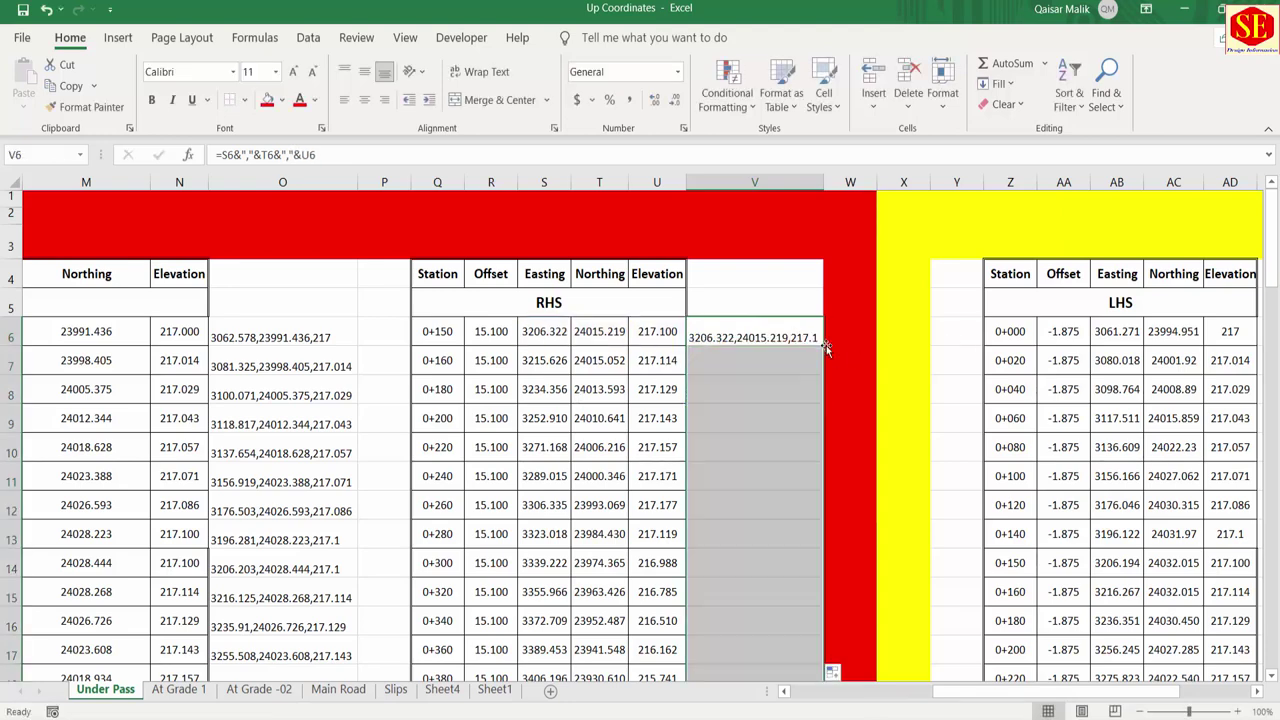
scroll(770, 434, down, 6)
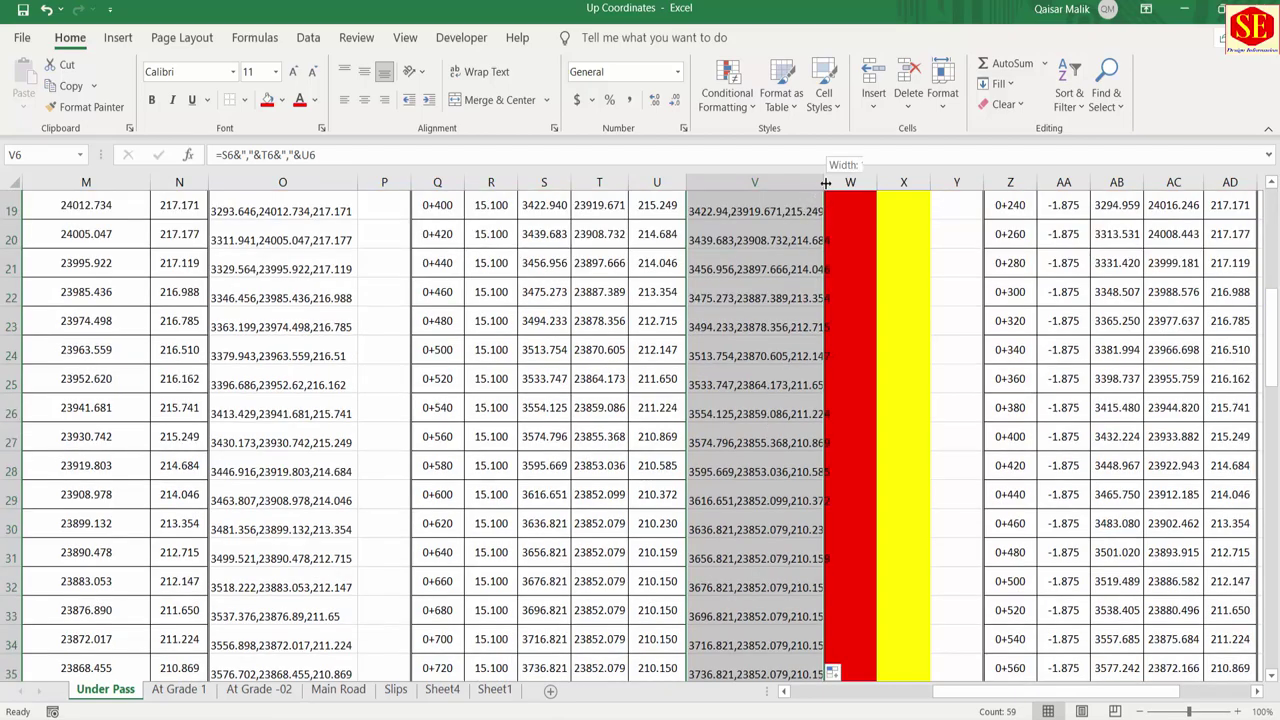
double_click(826, 183)
Step: Copy the coordinate formula from V6 to AE6 beside the LHS -1.875 offset table
click(737, 335)
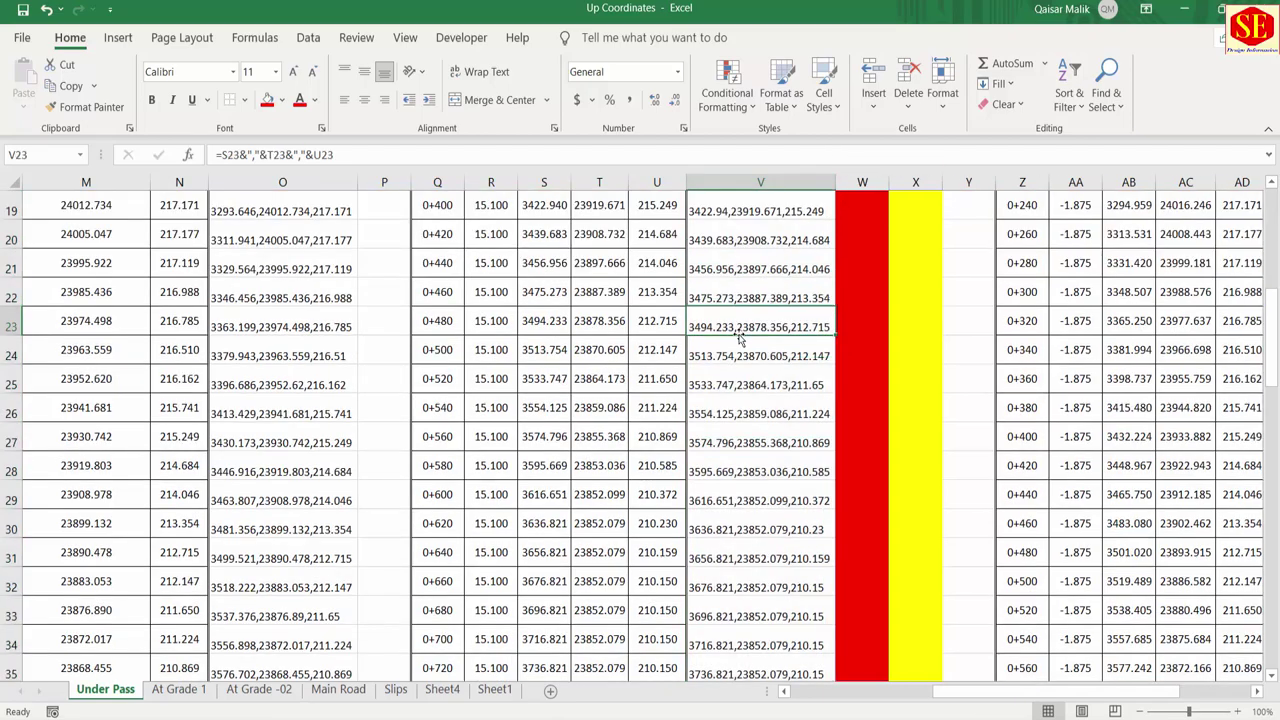
scroll(745, 334, up, 6)
right_click(740, 334)
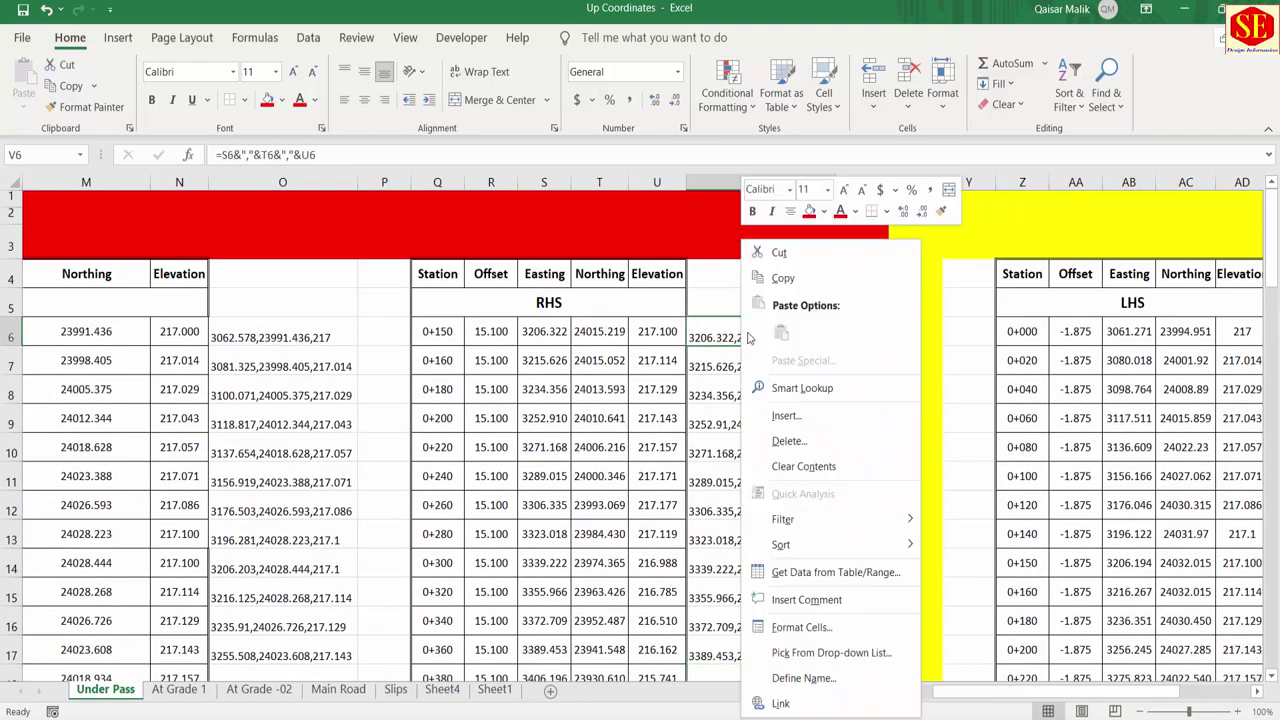
click(785, 251)
drag(943, 700, 978, 668)
click(953, 334)
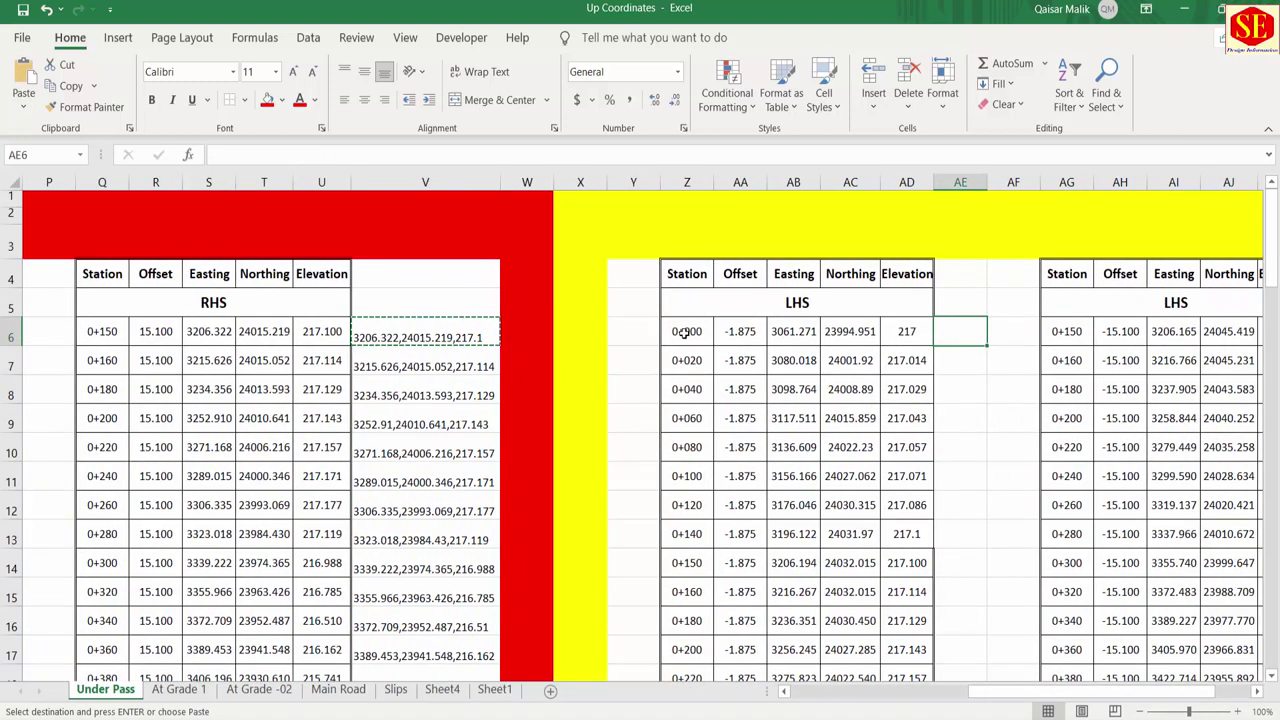
right_click(971, 334)
click(1013, 340)
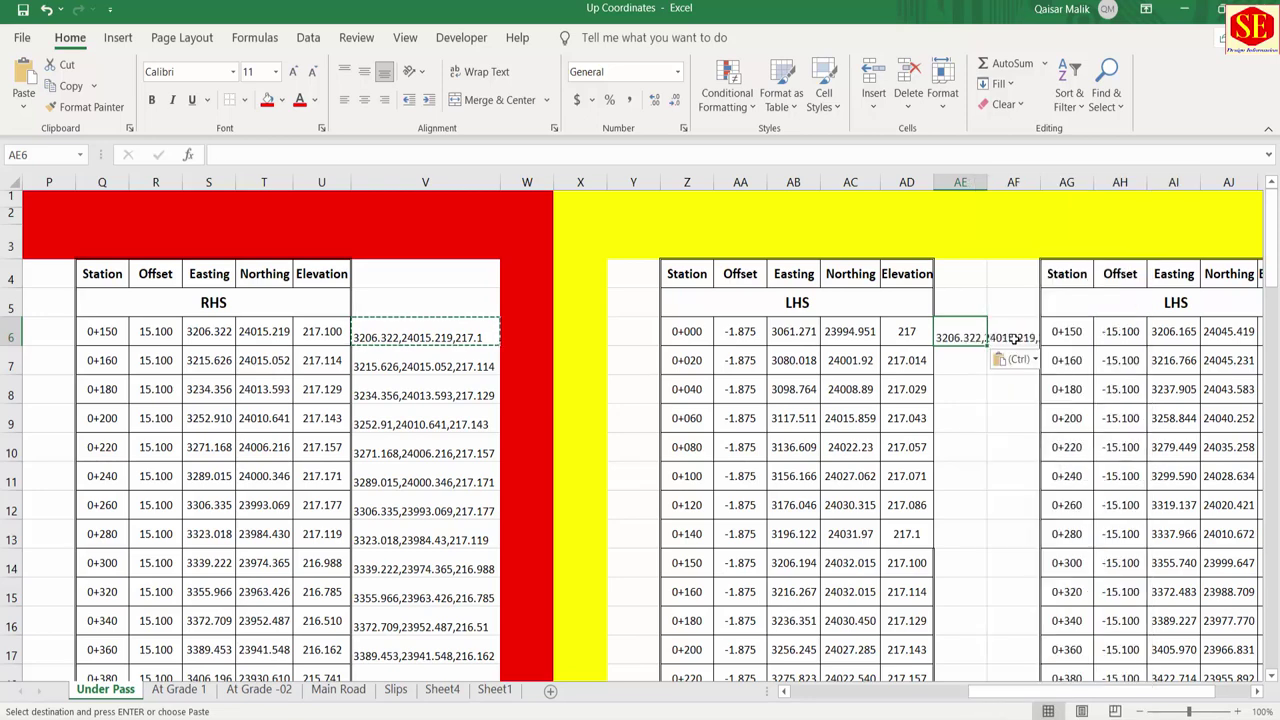
Step: Fill the coordinate formula from AE6 down to AE84 and fit column AE's width to its contents
double_click(987, 344)
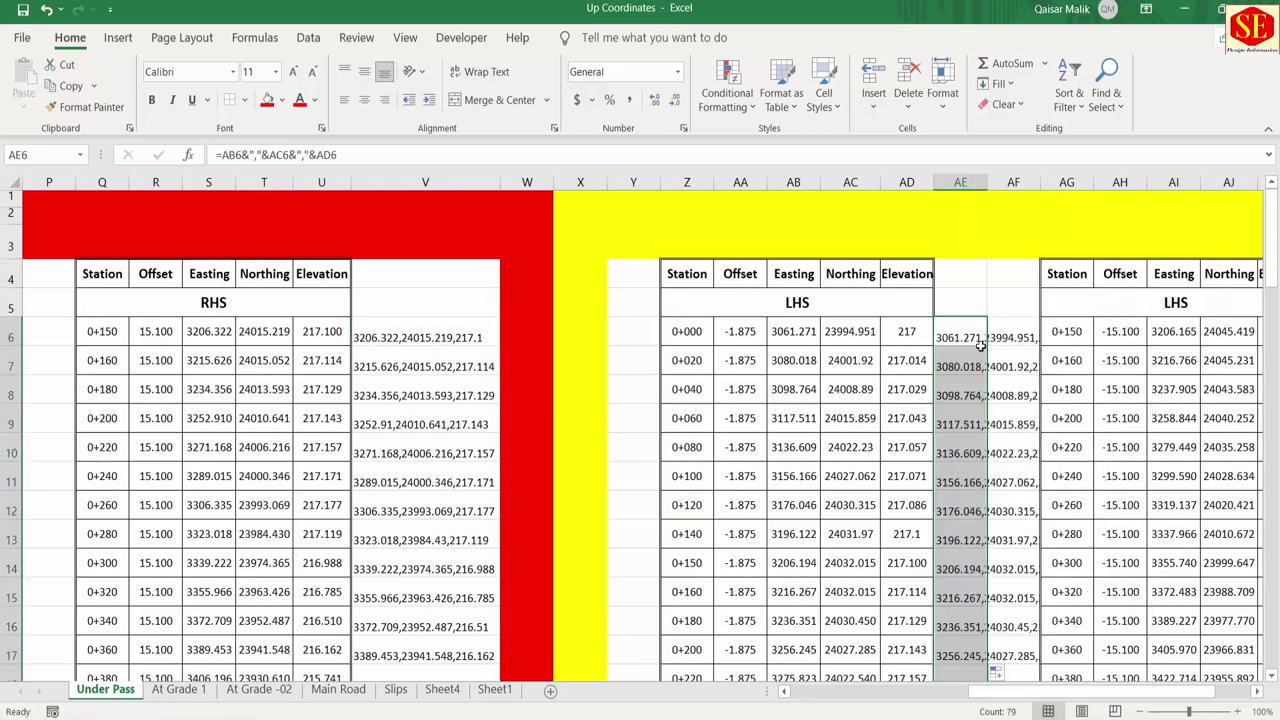
double_click(988, 181)
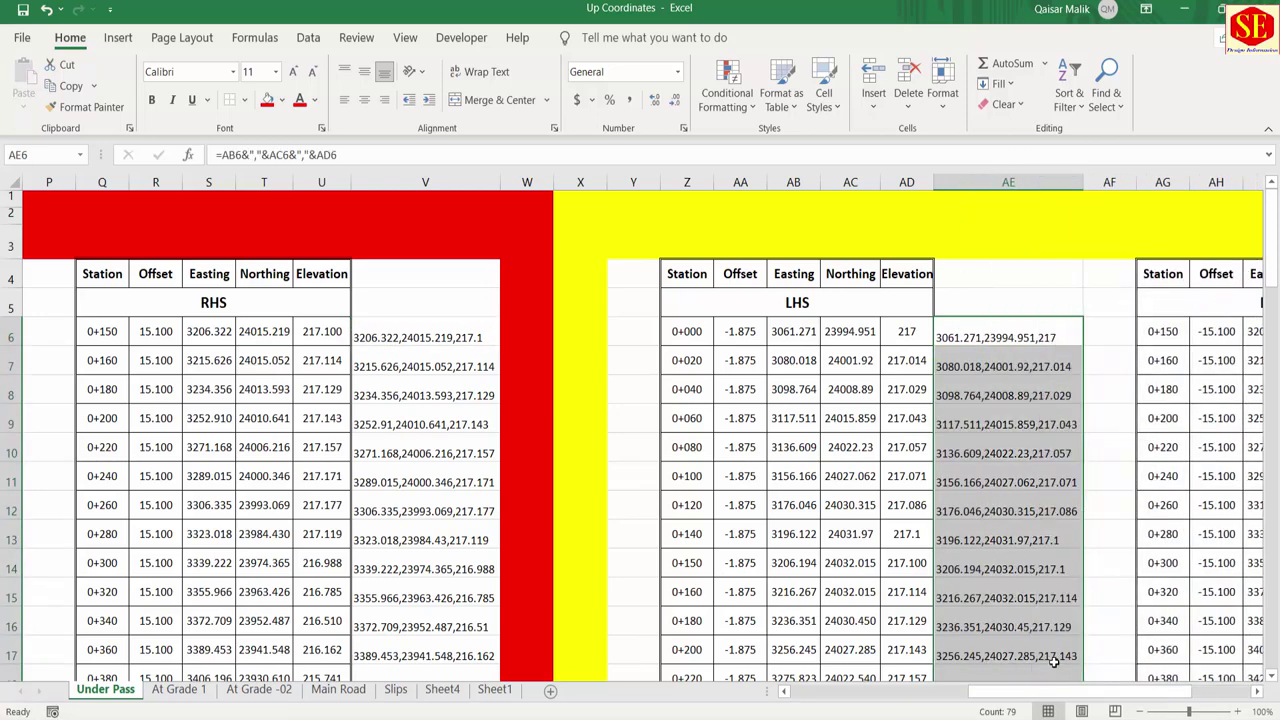
scroll(1008, 628, down, 20)
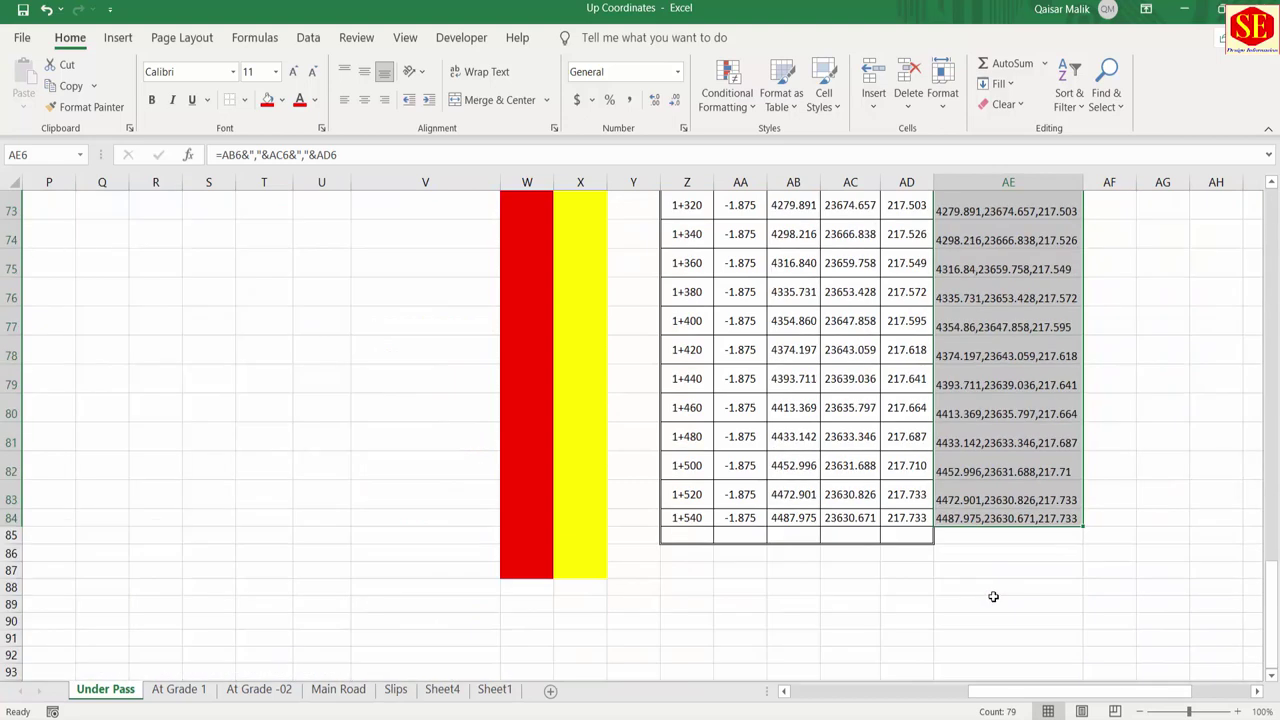
scroll(1005, 677, right, 3)
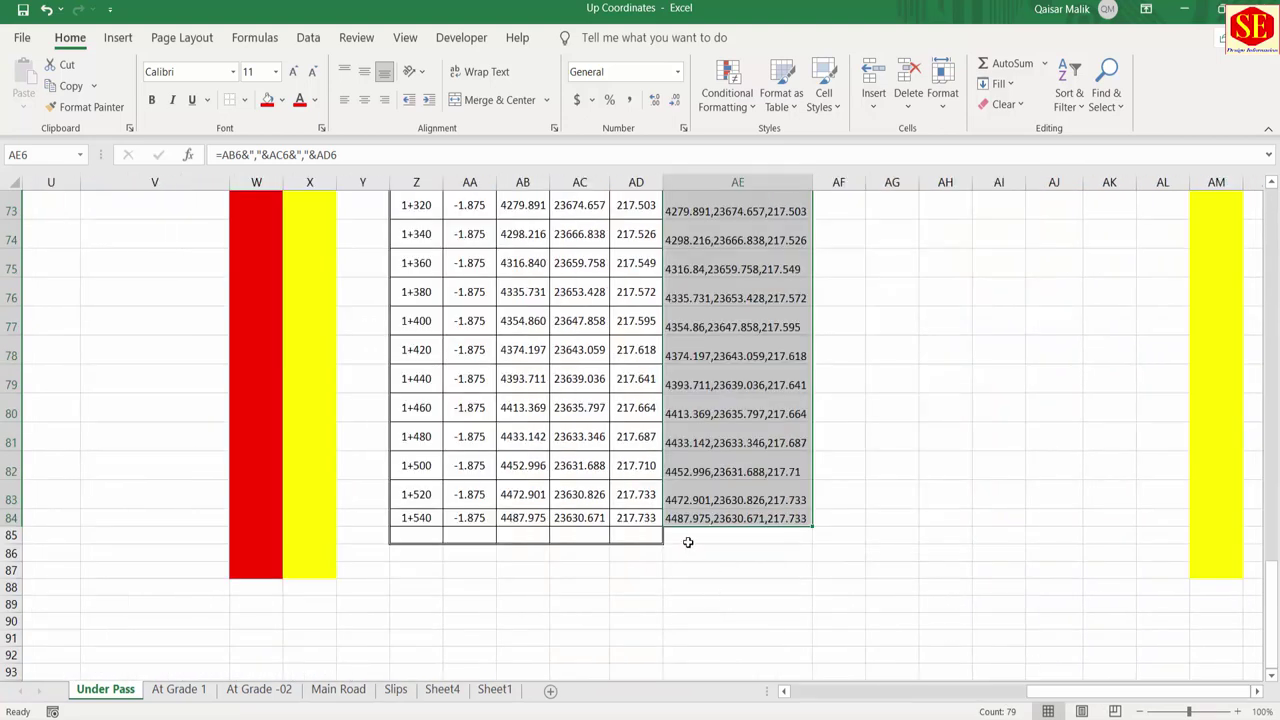
scroll(979, 436, up, 20)
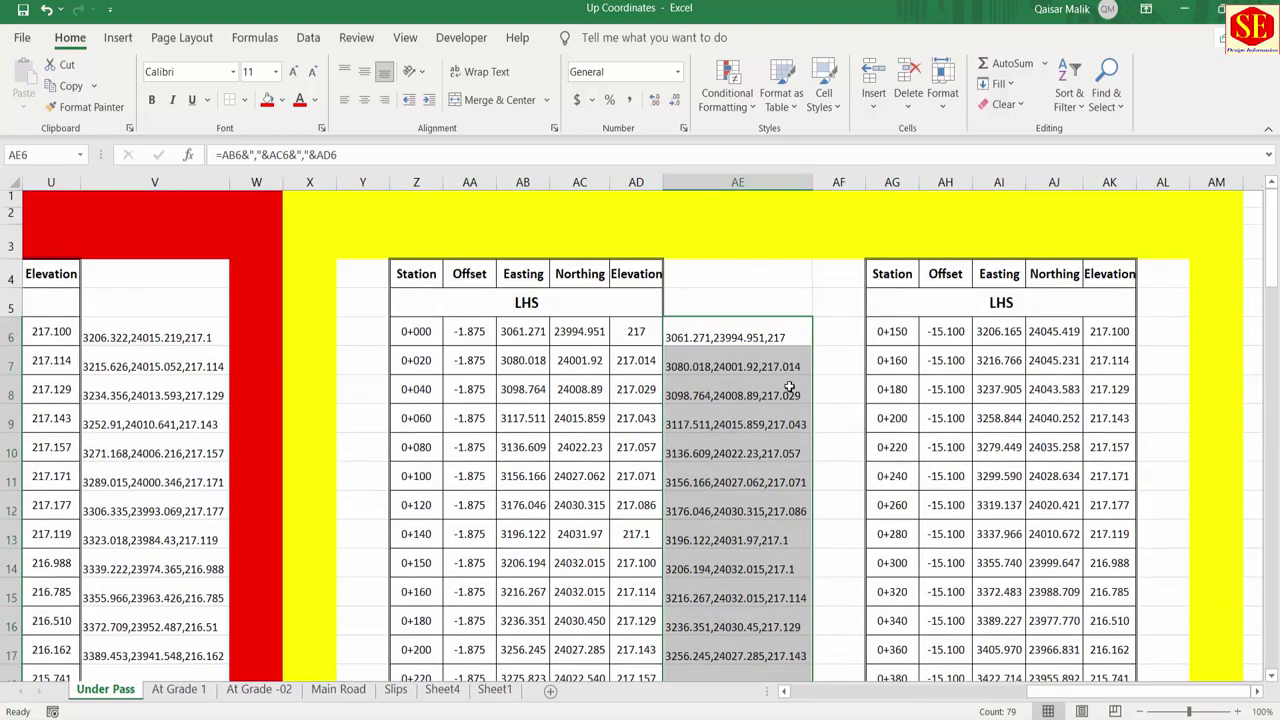
Step: Copy the coordinate formula from AE6 to AL6 beside the LHS -15.100 offset table
right_click(735, 342)
click(792, 278)
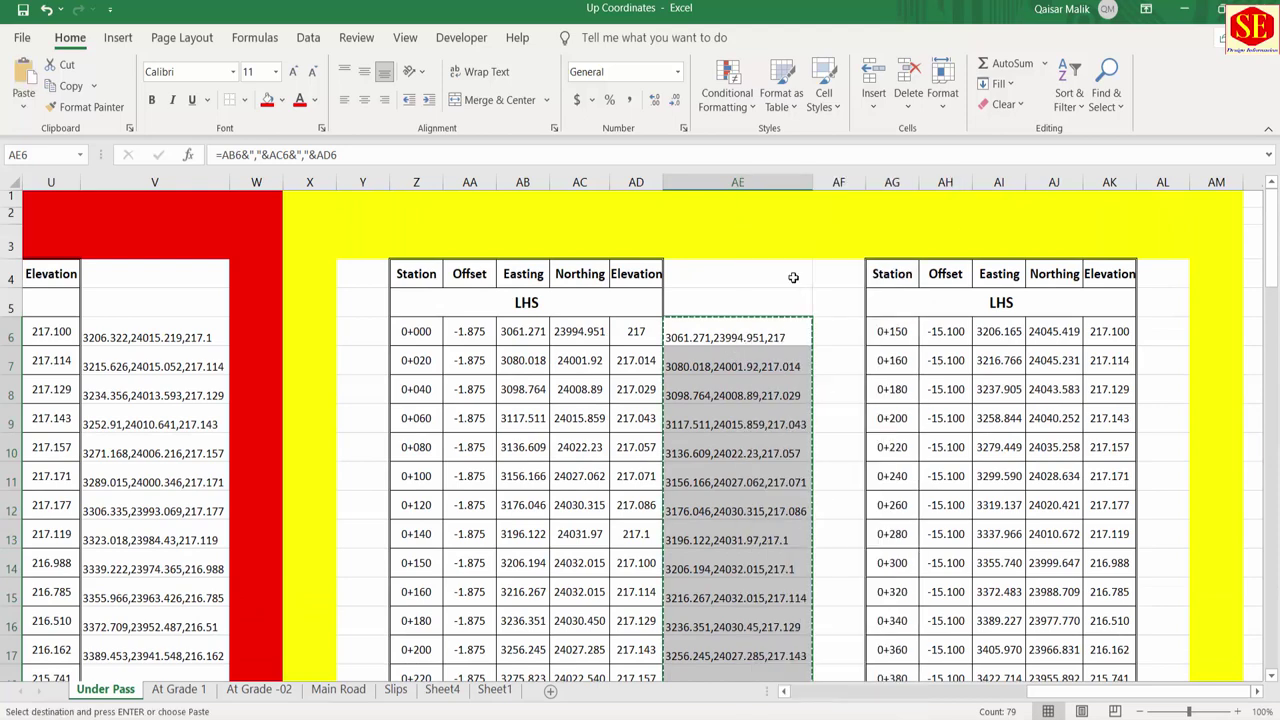
click(730, 338)
right_click(734, 336)
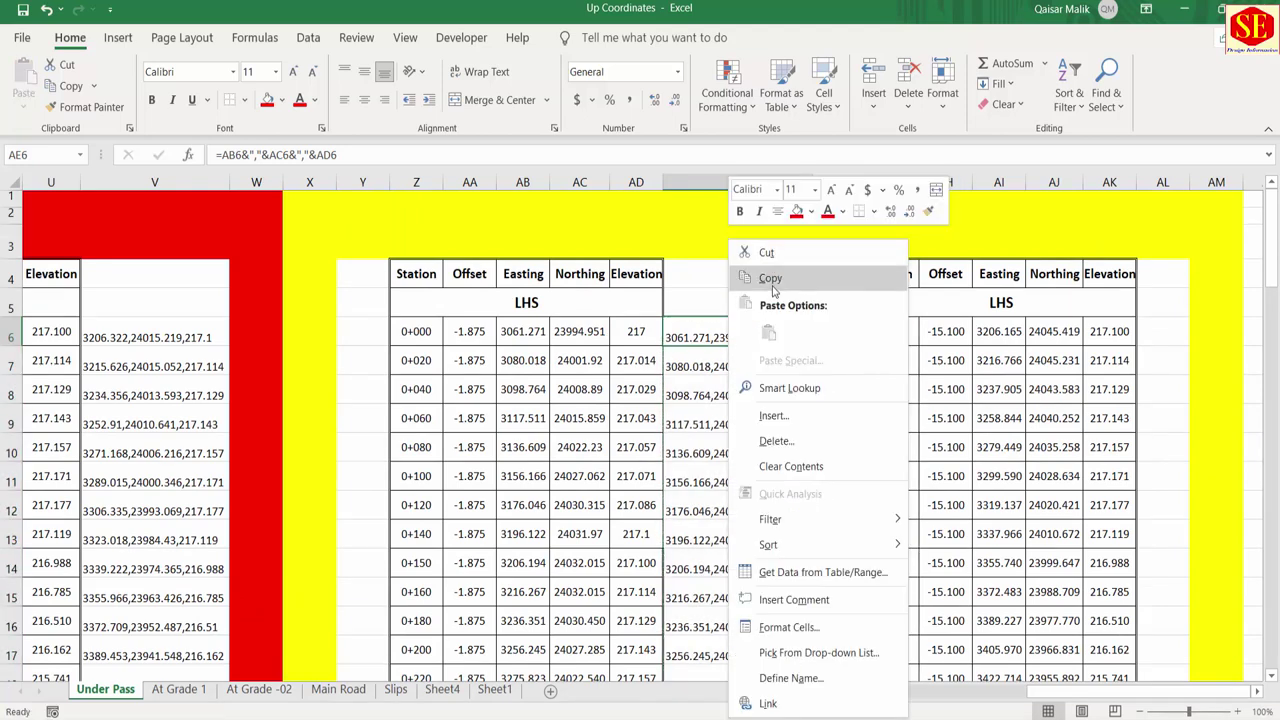
click(765, 276)
click(1156, 333)
right_click(1158, 335)
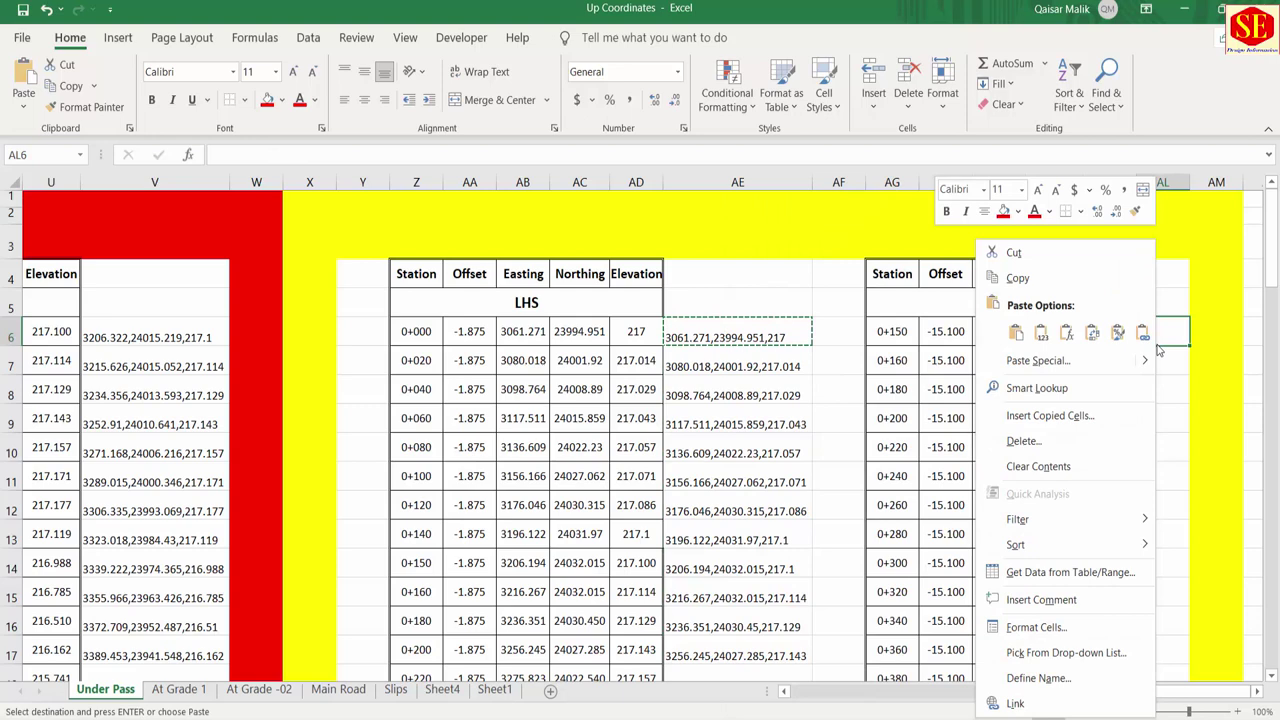
click(1033, 330)
Step: Fill the coordinate formula from AL6 down the LHS -15.100 offset table, widen column AL and check the formula's cell references
double_click(1188, 344)
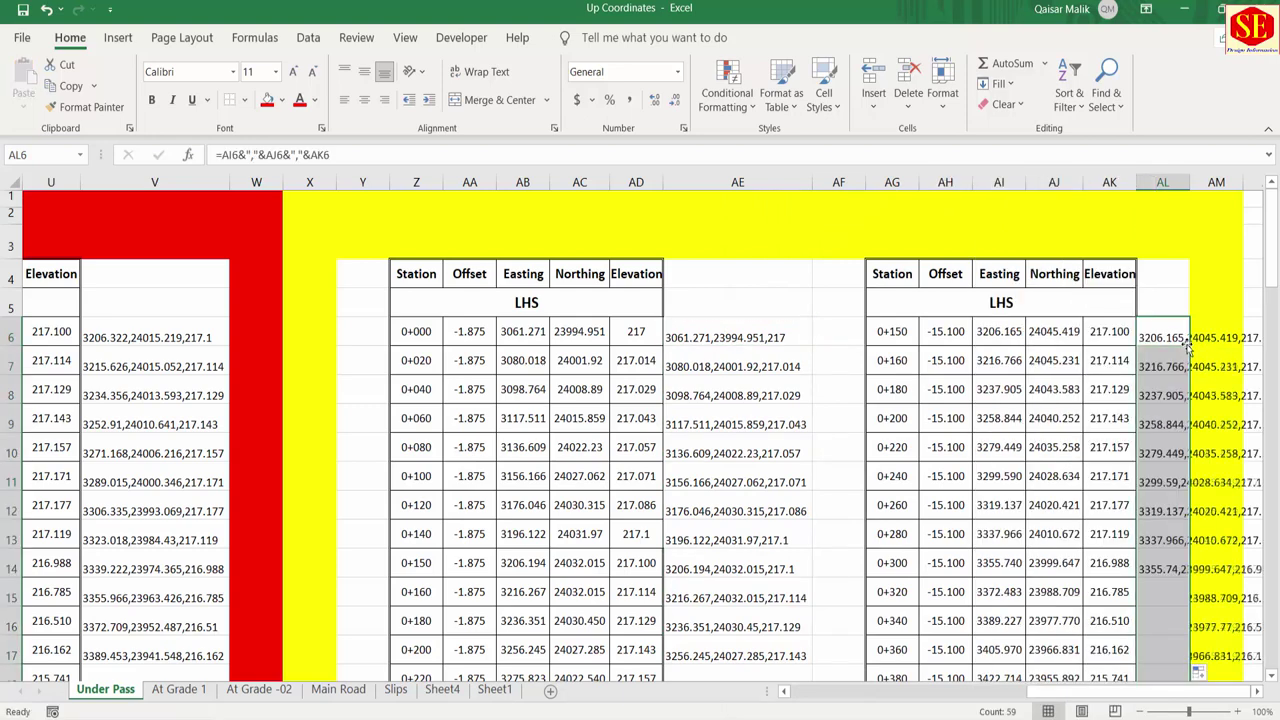
drag(1188, 180, 1262, 180)
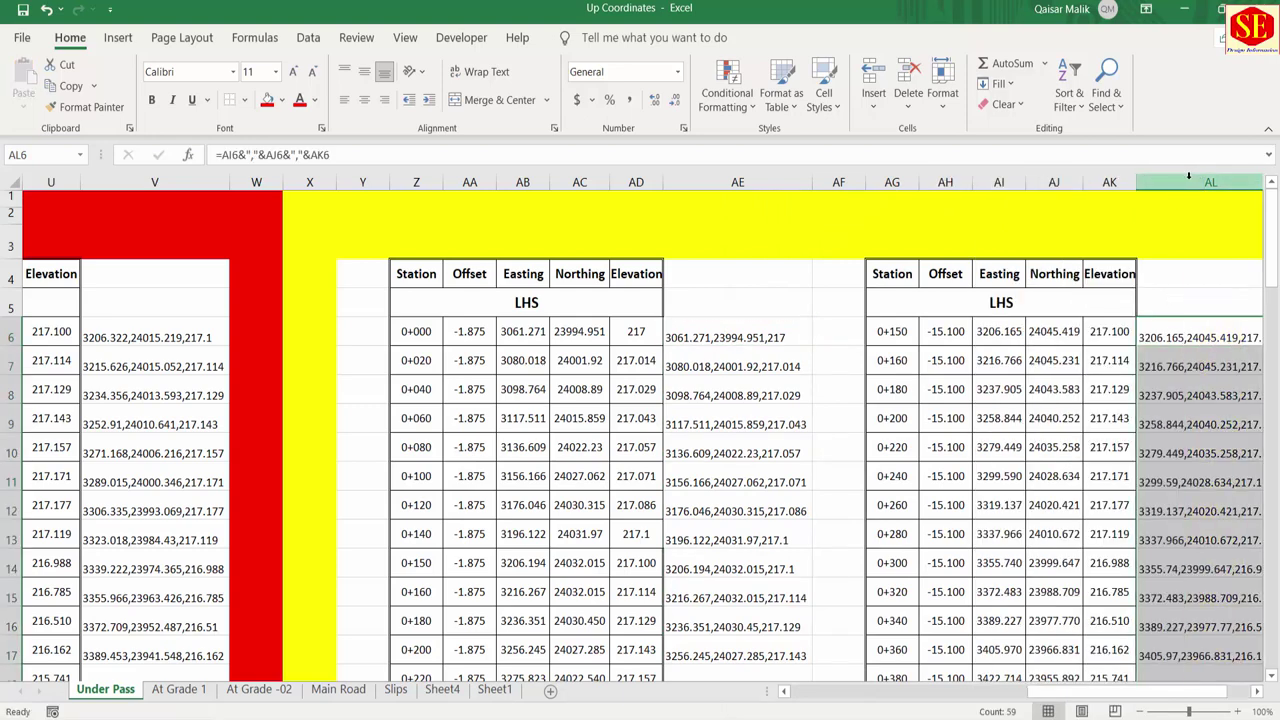
click(1200, 395)
click(760, 335)
click(1170, 337)
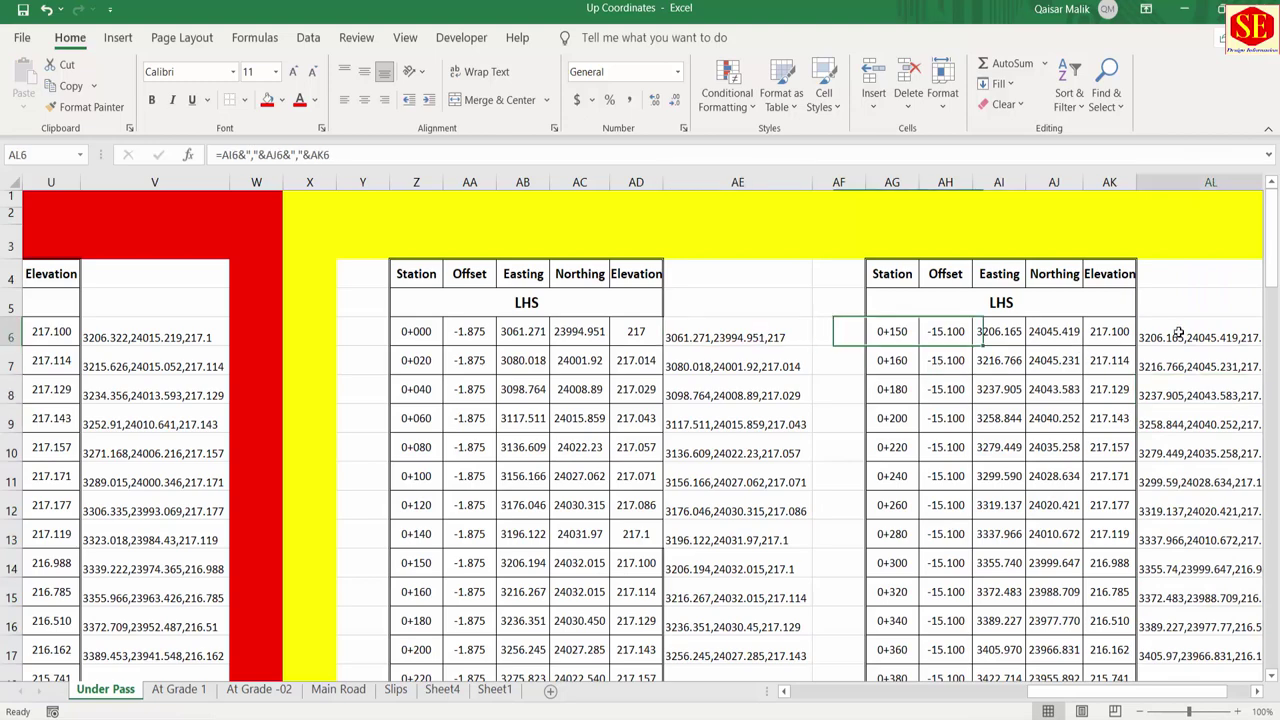
Step: Copy the joined coordinates in O6:O84 beside the RHS 1.875 offset table
drag(1080, 690, 897, 712)
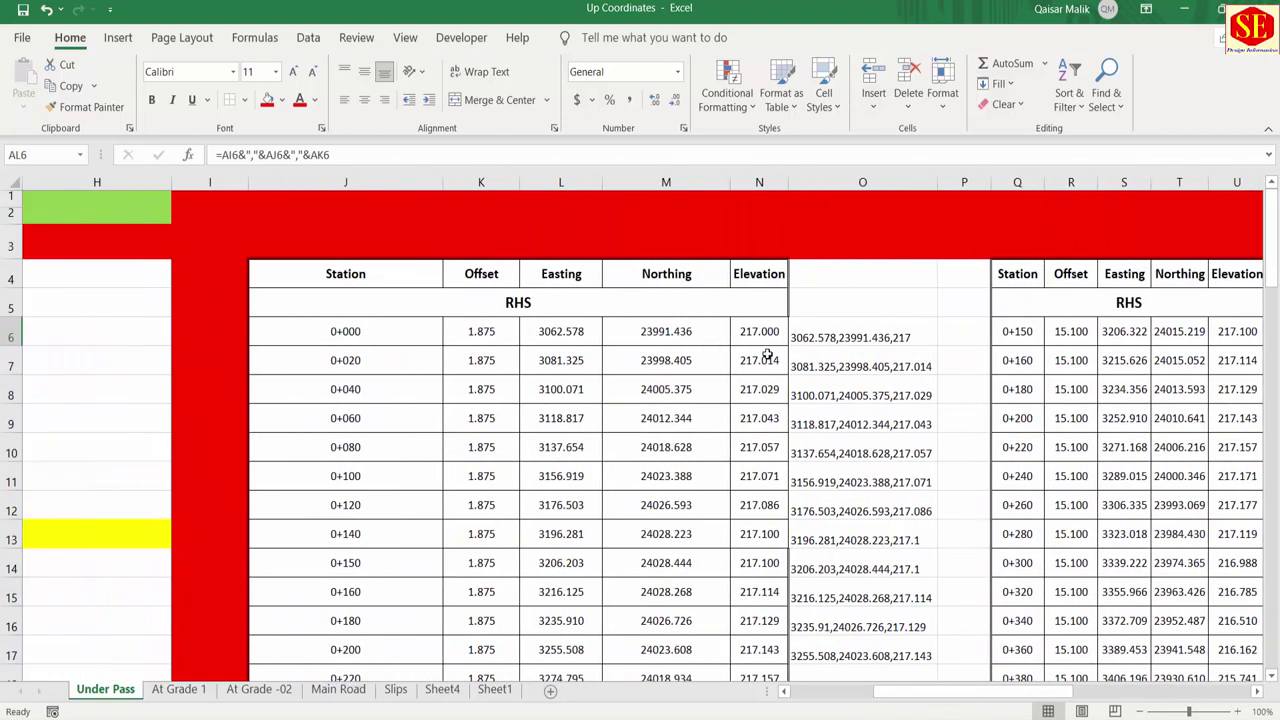
click(812, 340)
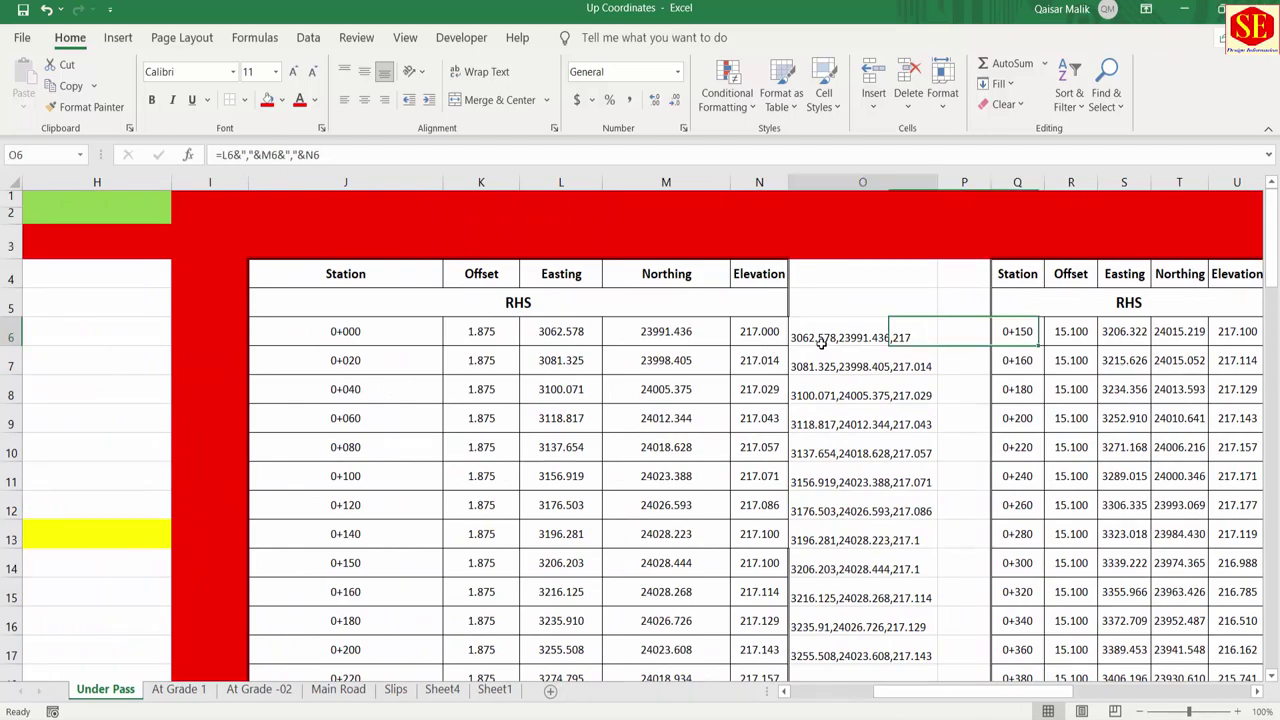
drag(862, 336, 900, 622)
drag(860, 680, 857, 612)
right_click(857, 612)
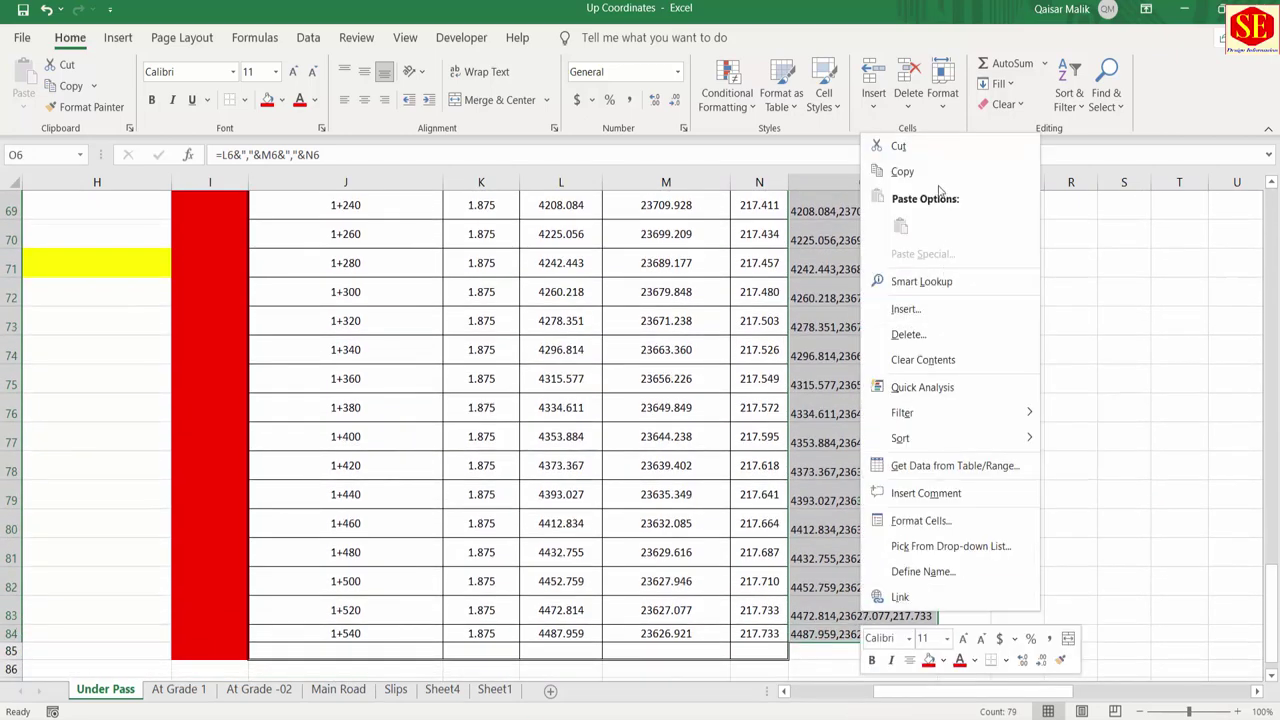
click(902, 172)
scroll(640, 430, up, 20)
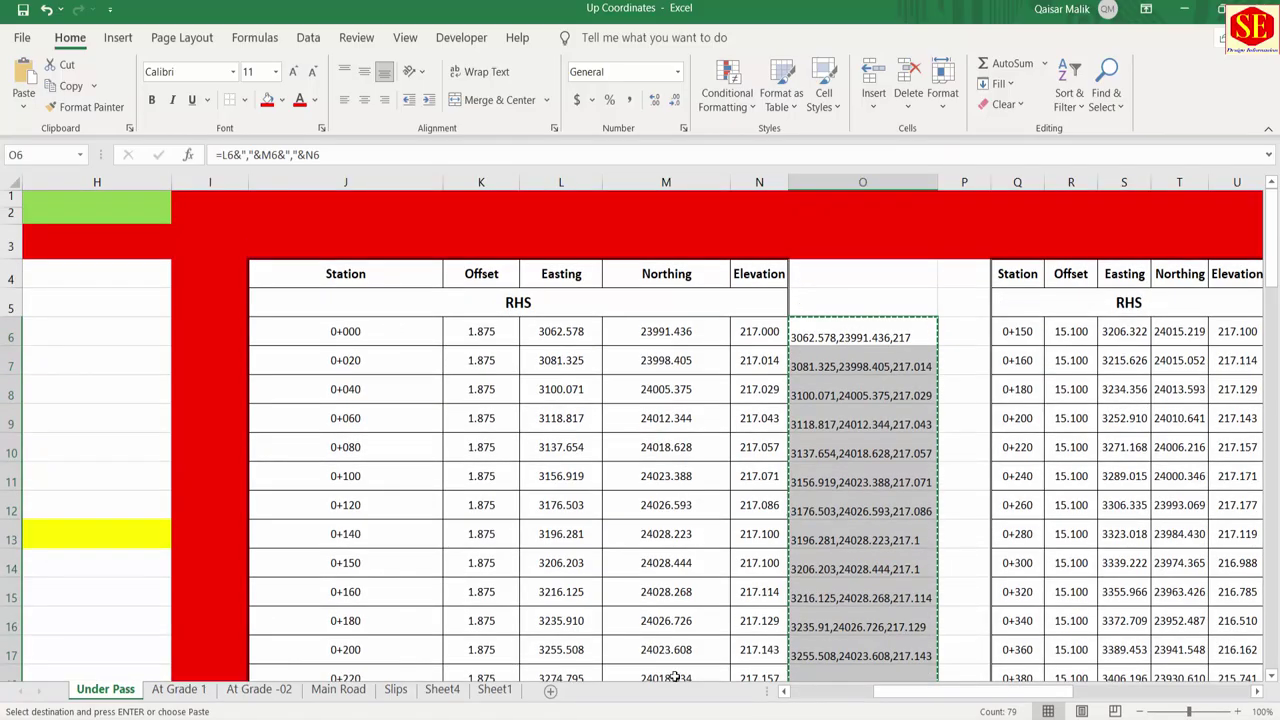
Step: Switch to AutoCAD and draw a 3D polyline through the copied RHS 1.875 offset coordinates in Final Under Pass.dwg
key(alt+Tab)
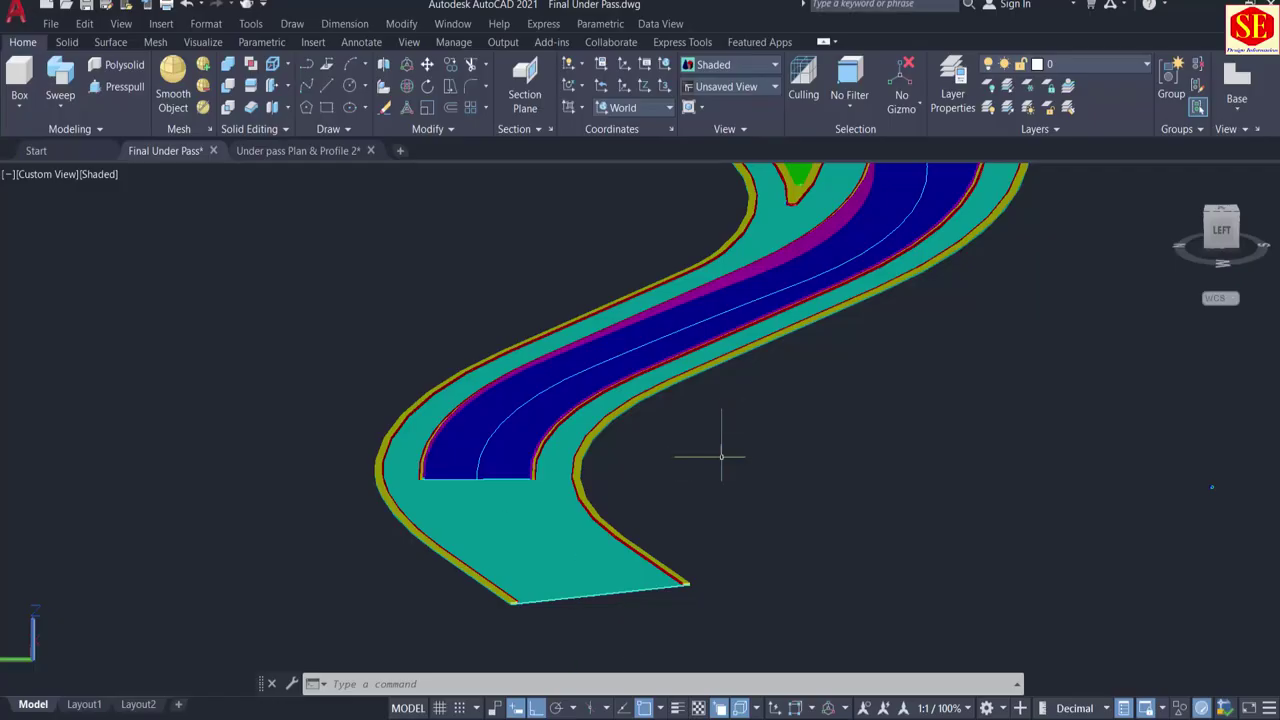
click(613, 682)
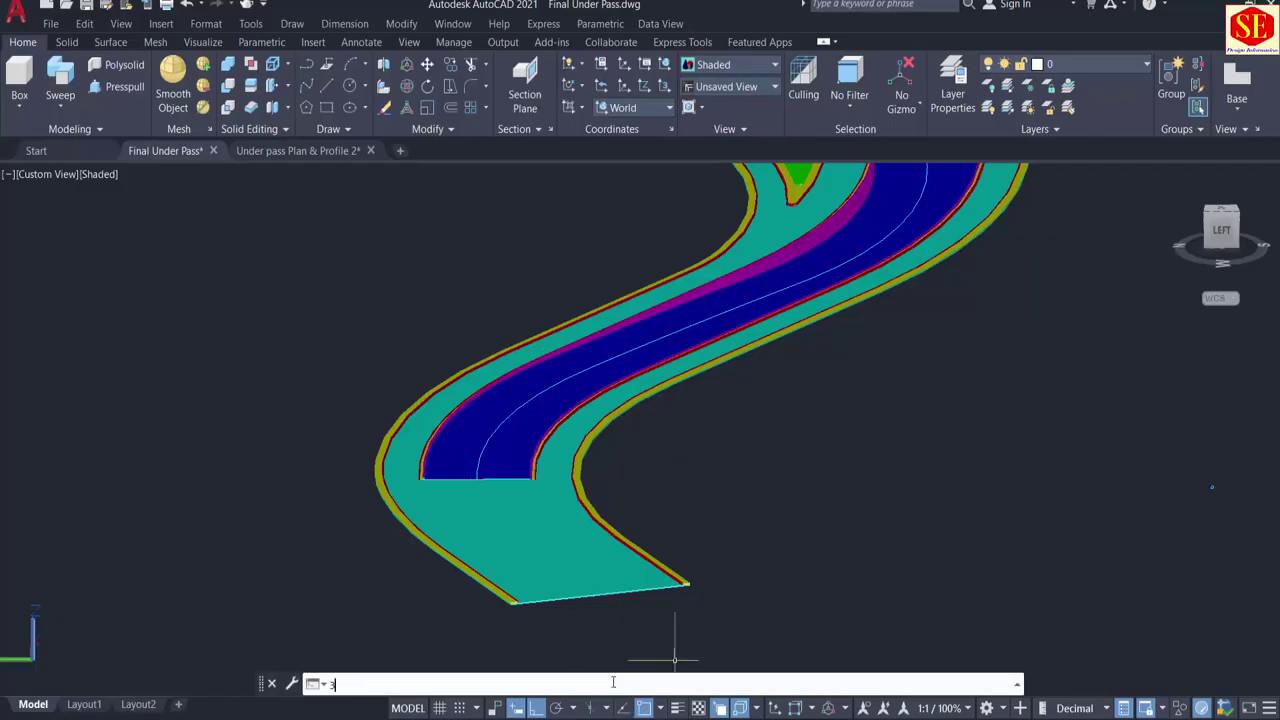
text(3p)
key(Return)
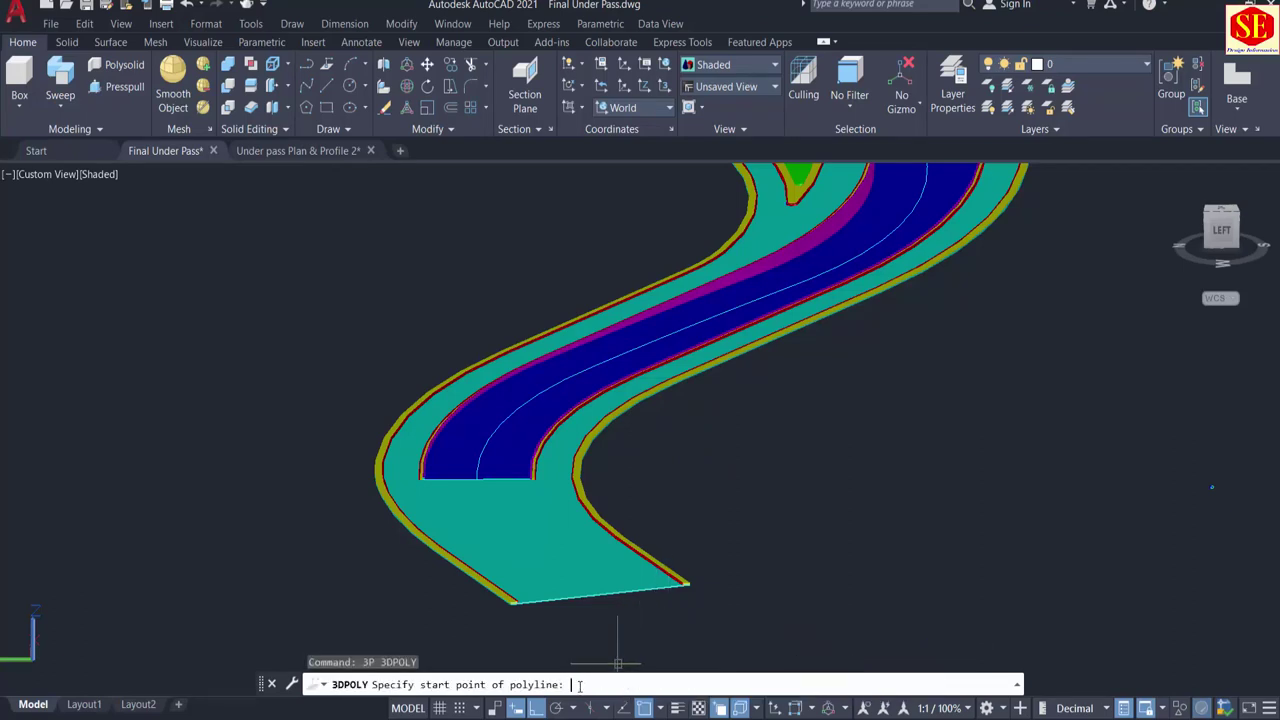
right_click(579, 685)
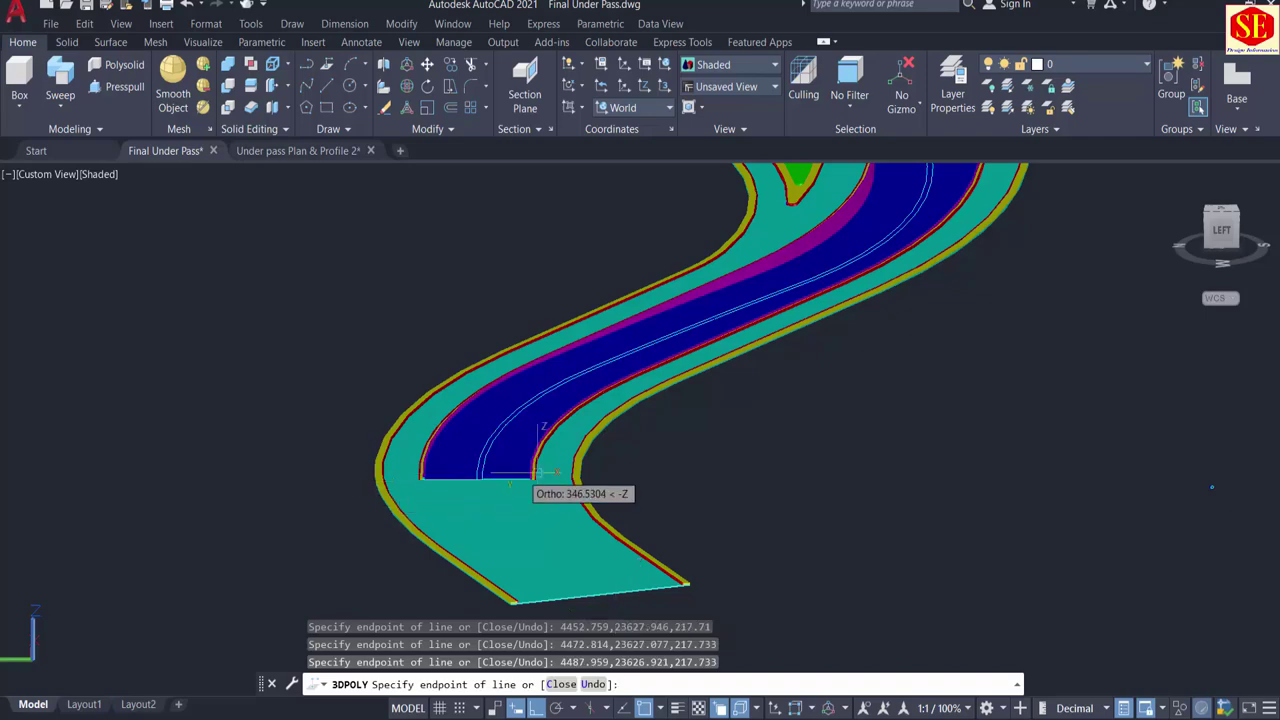
scroll(543, 472, up, 5)
key(Escape)
key(ctrl+a)
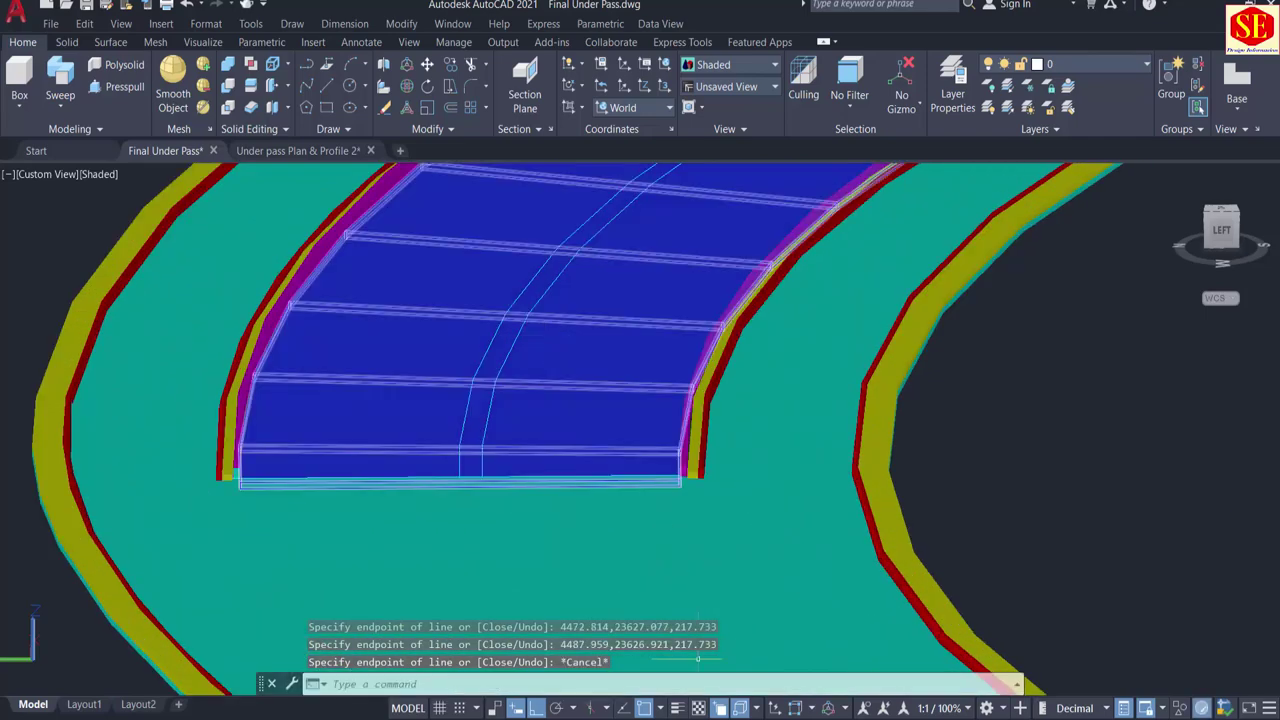
Step: Switch to Excel and copy the joined coordinates in V6:V64 beside the RHS 15.100 offset table
key(alt+Tab)
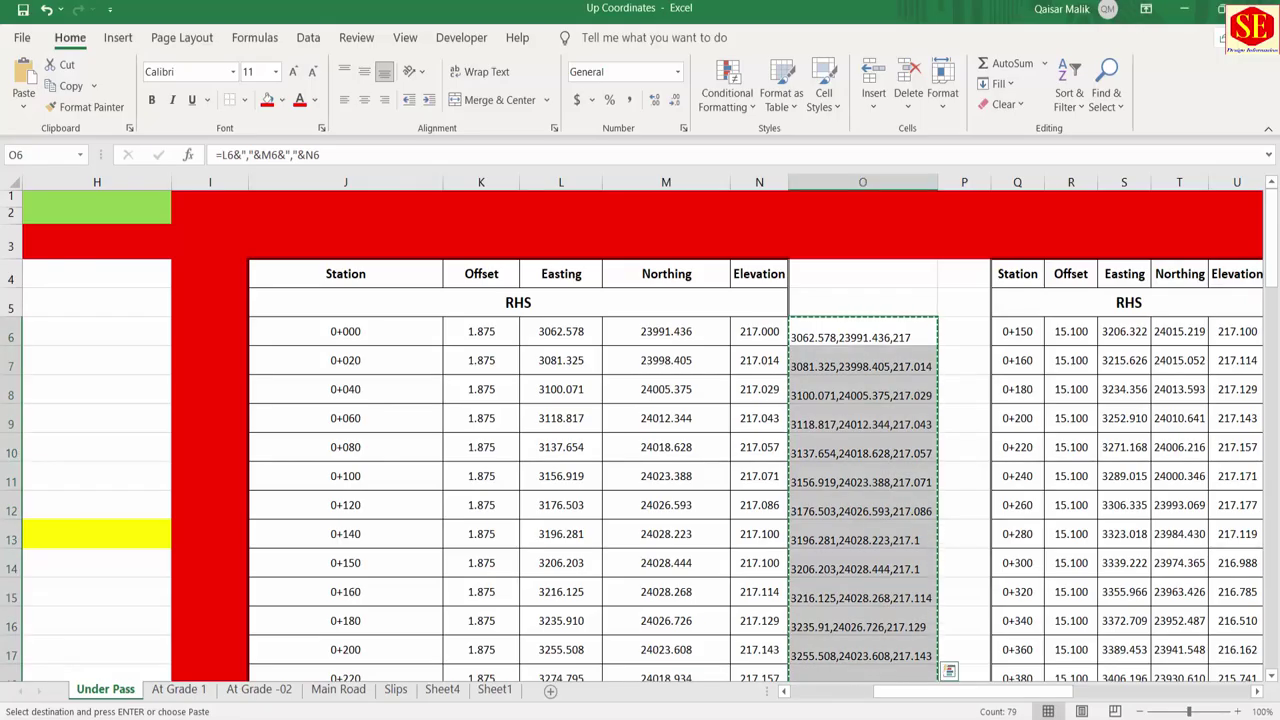
drag(918, 693, 942, 693)
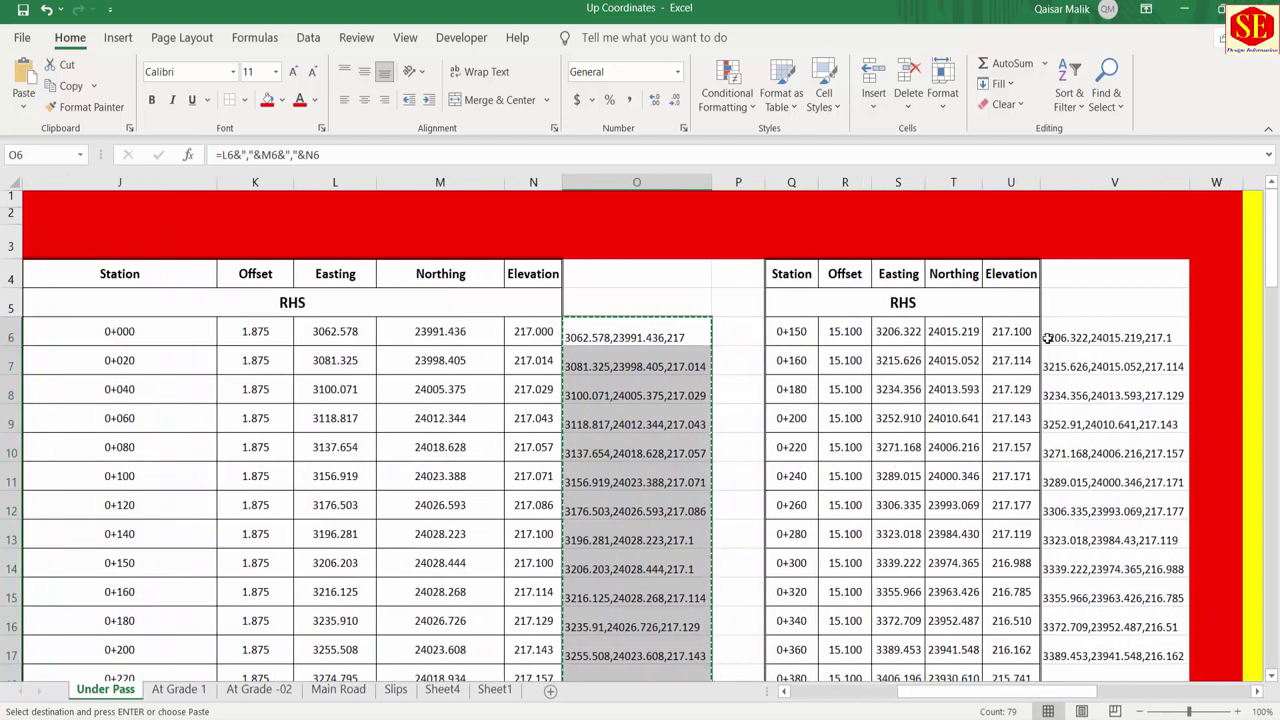
drag(1083, 339, 1124, 642)
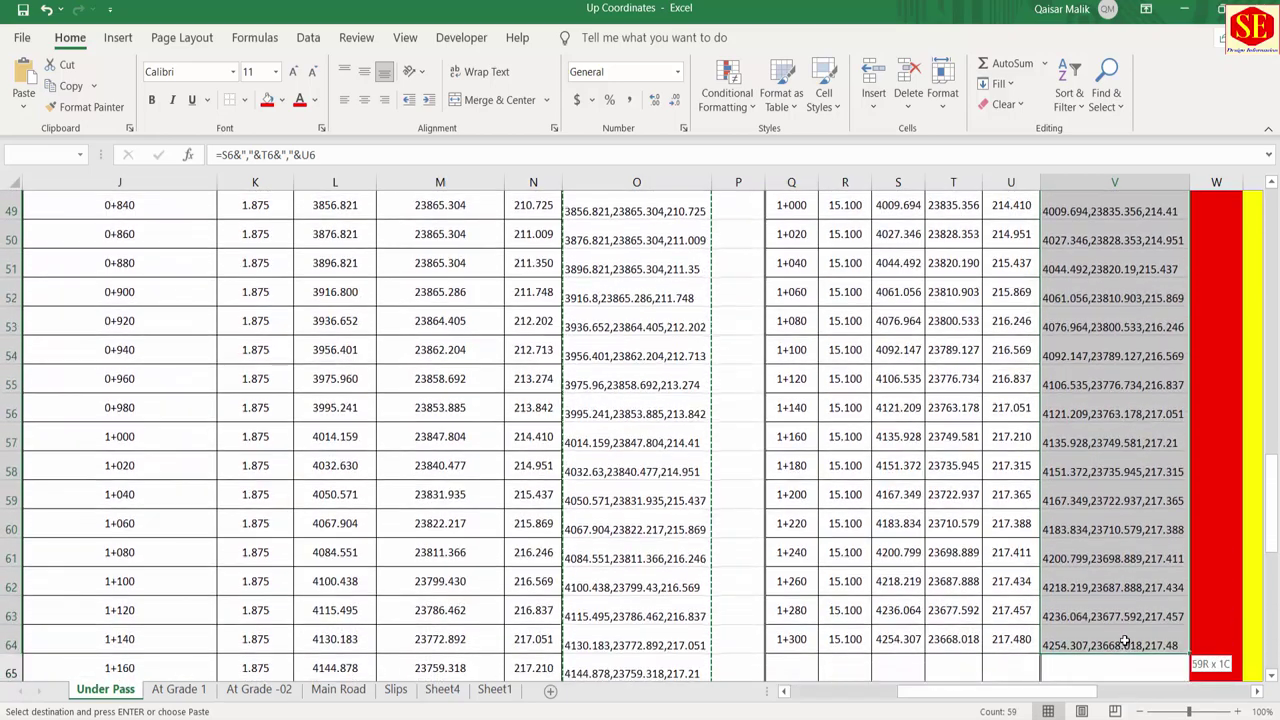
right_click(1109, 599)
click(975, 160)
scroll(837, 586, up, 16)
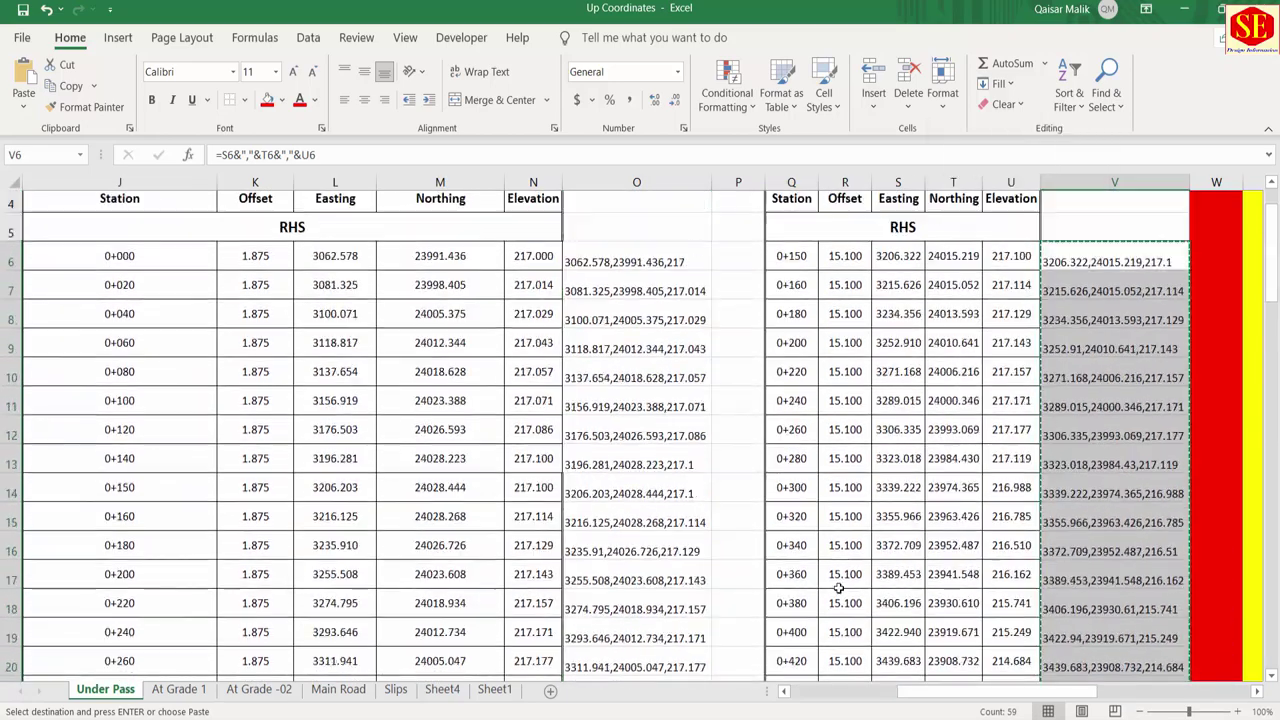
Step: Switch to AutoCAD, draw a 3D polyline through the copied RHS 15.100 offset coordinates and inspect it along the underpass
key(alt+Tab)
click(381, 683)
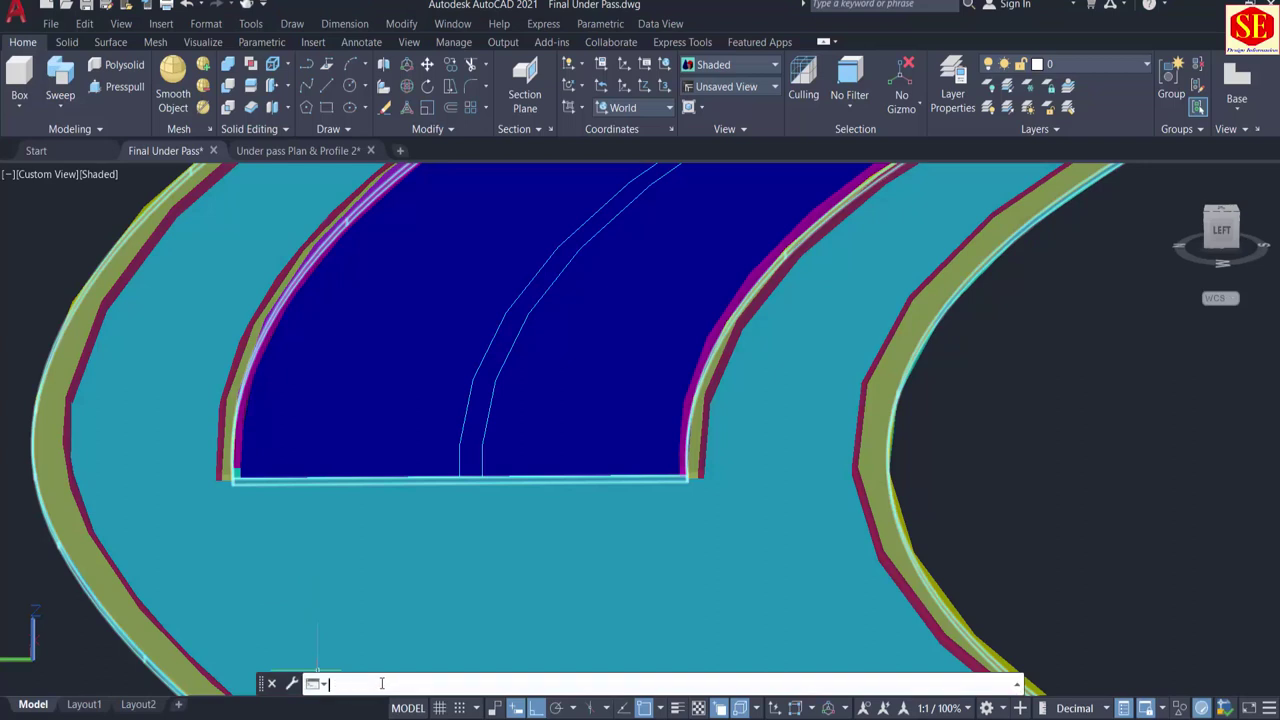
right_click(602, 683)
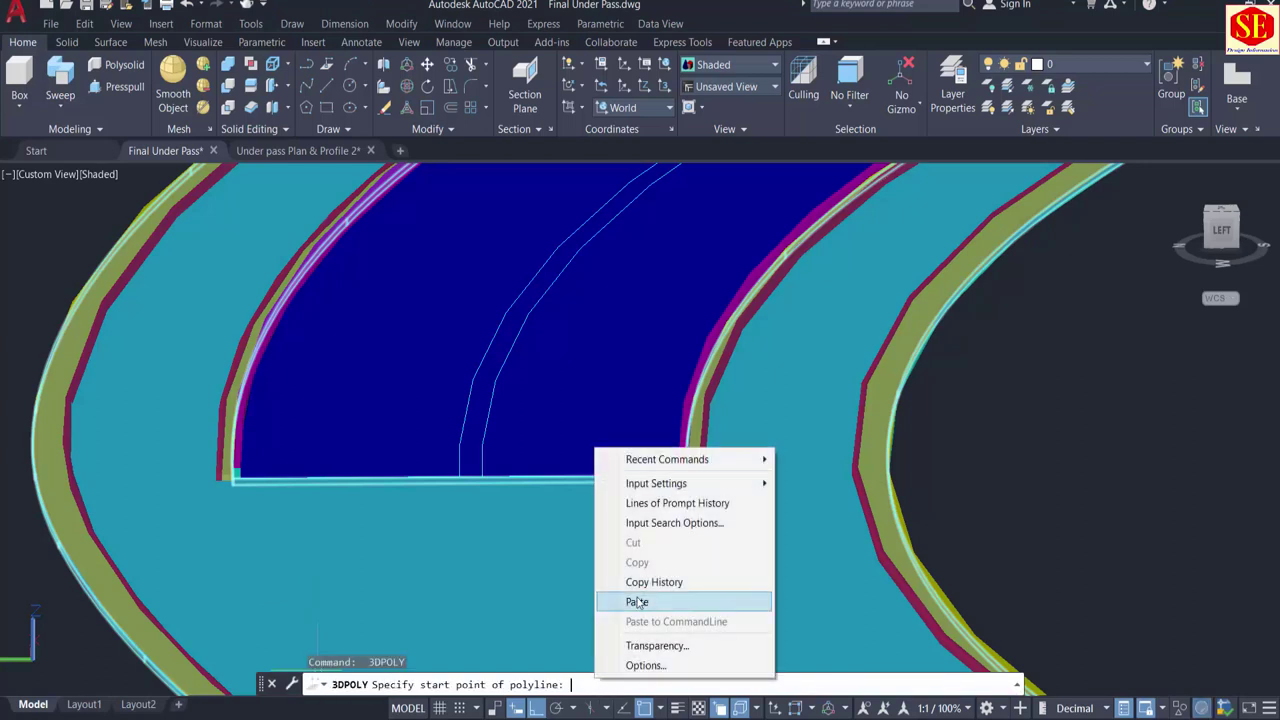
click(643, 603)
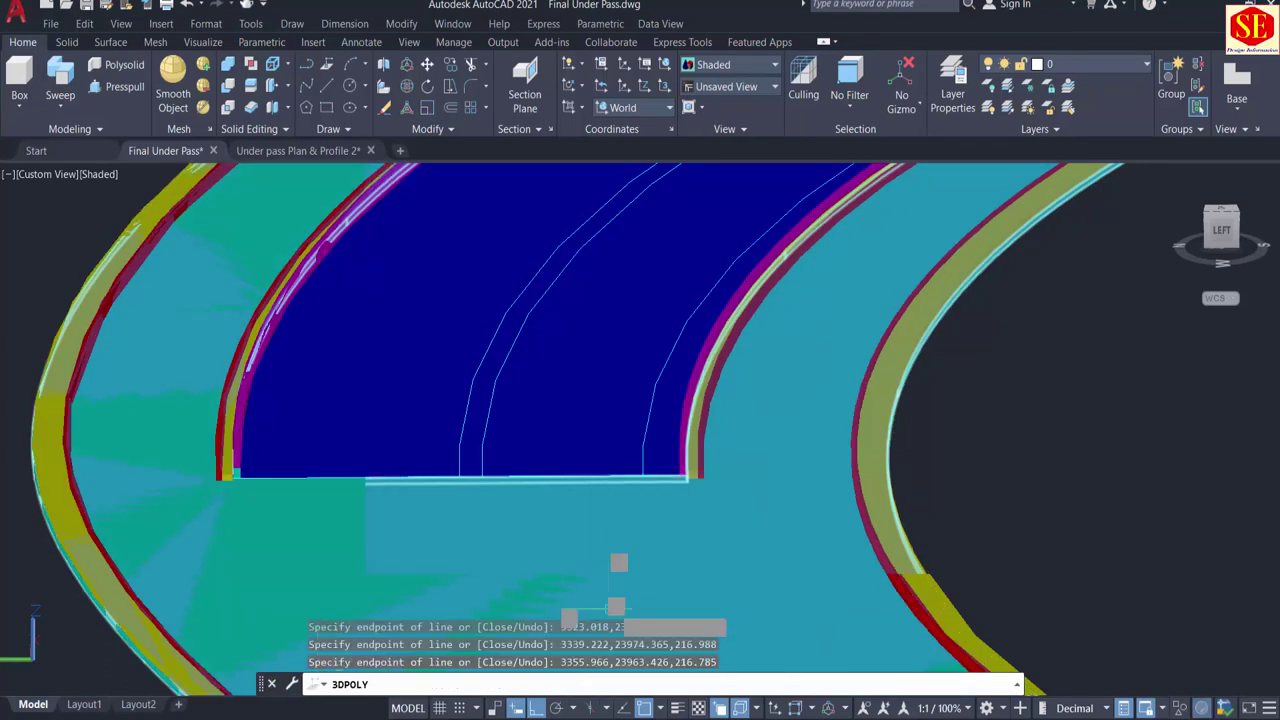
scroll(369, 463, down, 6)
scroll(369, 468, down, 4)
middle_drag(681, 389, 677, 601)
scroll(792, 323, up, 5)
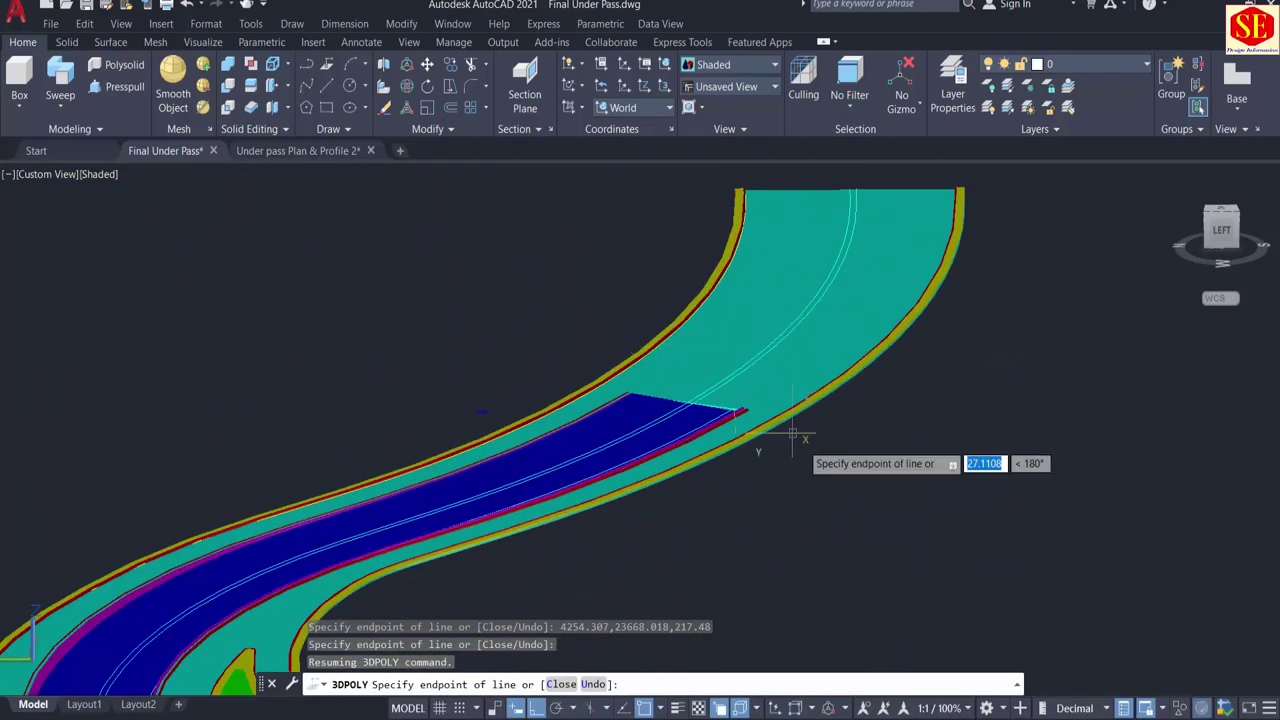
key(Escape)
shift+middle_drag(575, 560, 677, 412)
scroll(617, 561, up, 2)
scroll(574, 577, up, 4)
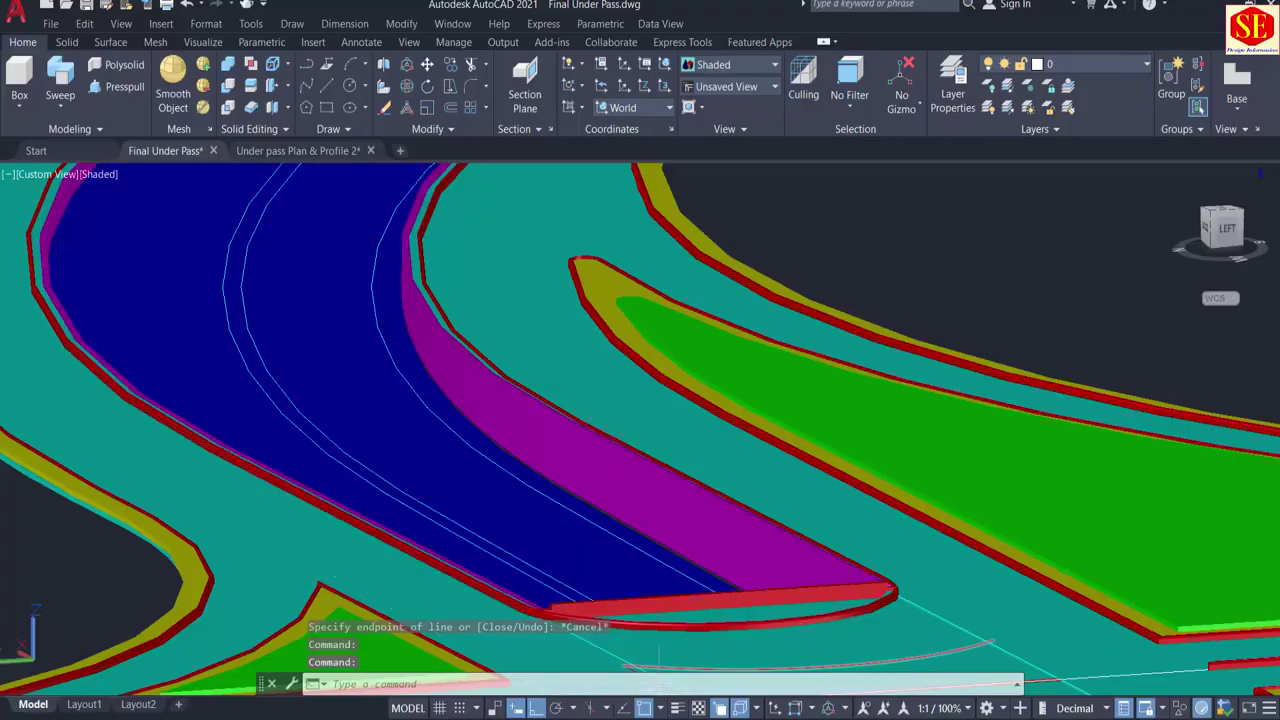
Step: Switch to Excel and copy the joined coordinates in AE6:AE84 beside the LHS -1.875 offset table
key(alt+Tab)
scroll(952, 692, right, 8)
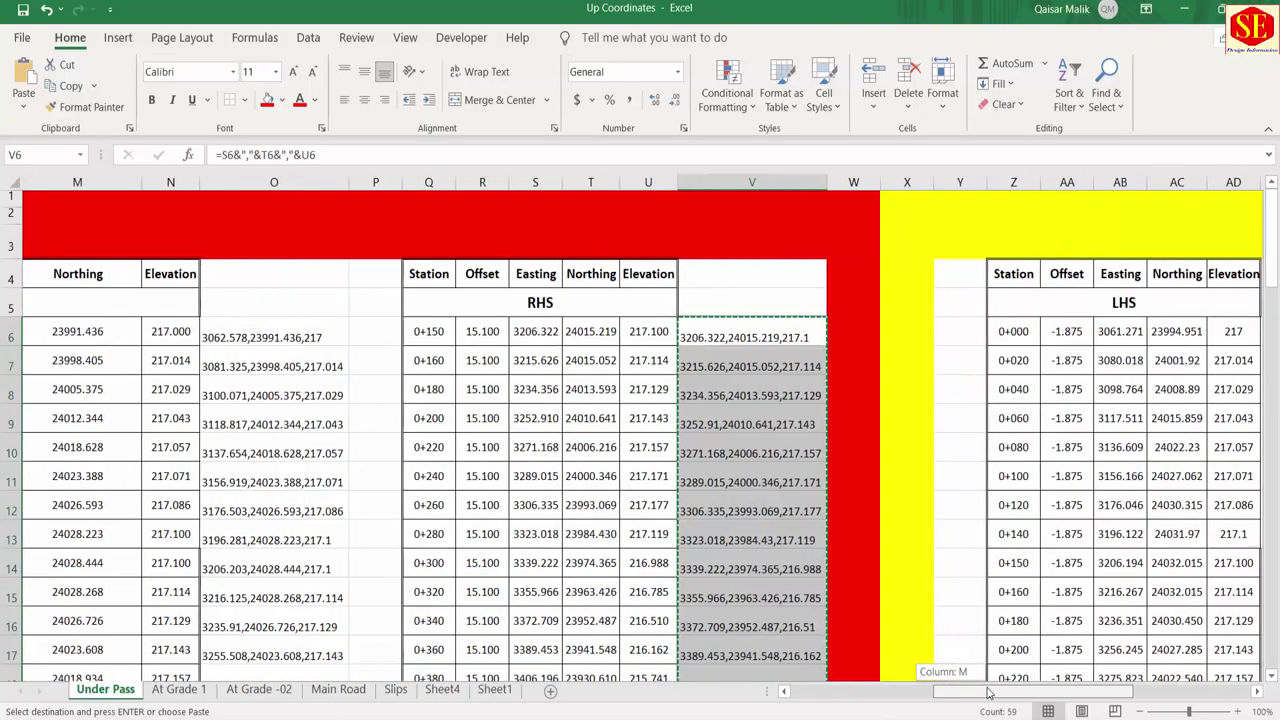
click(812, 337)
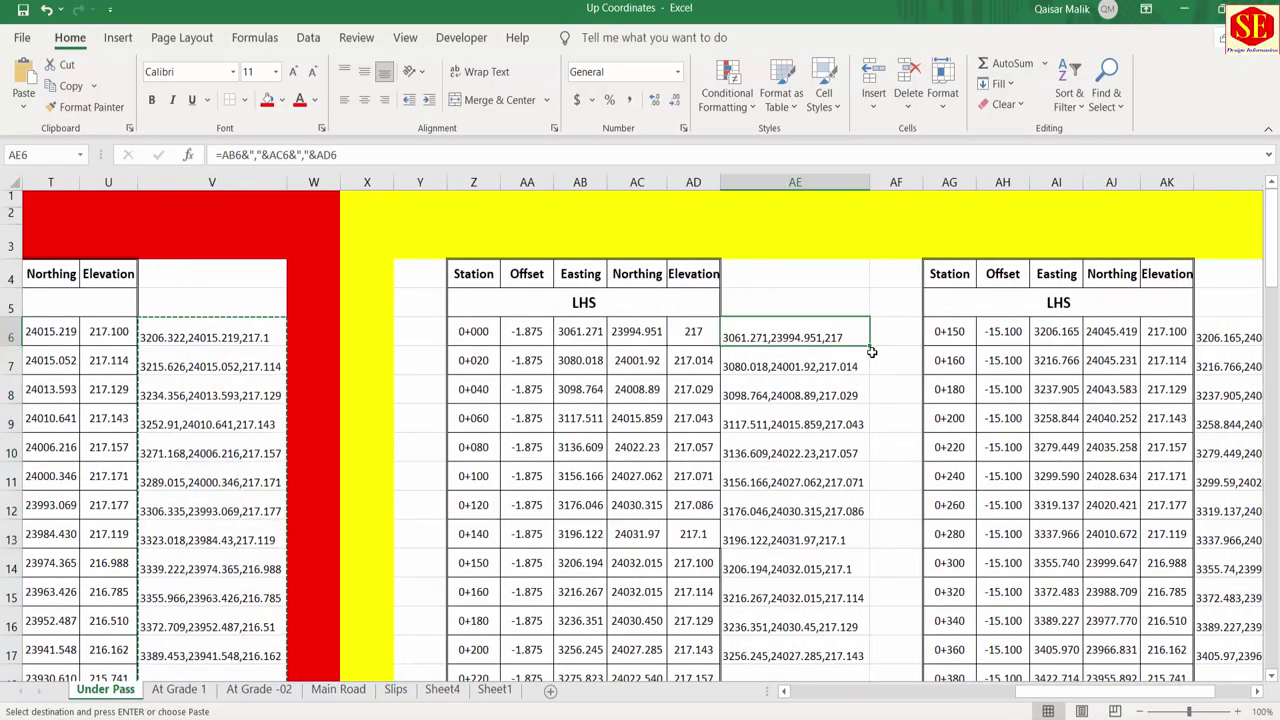
double_click(871, 345)
right_click(789, 342)
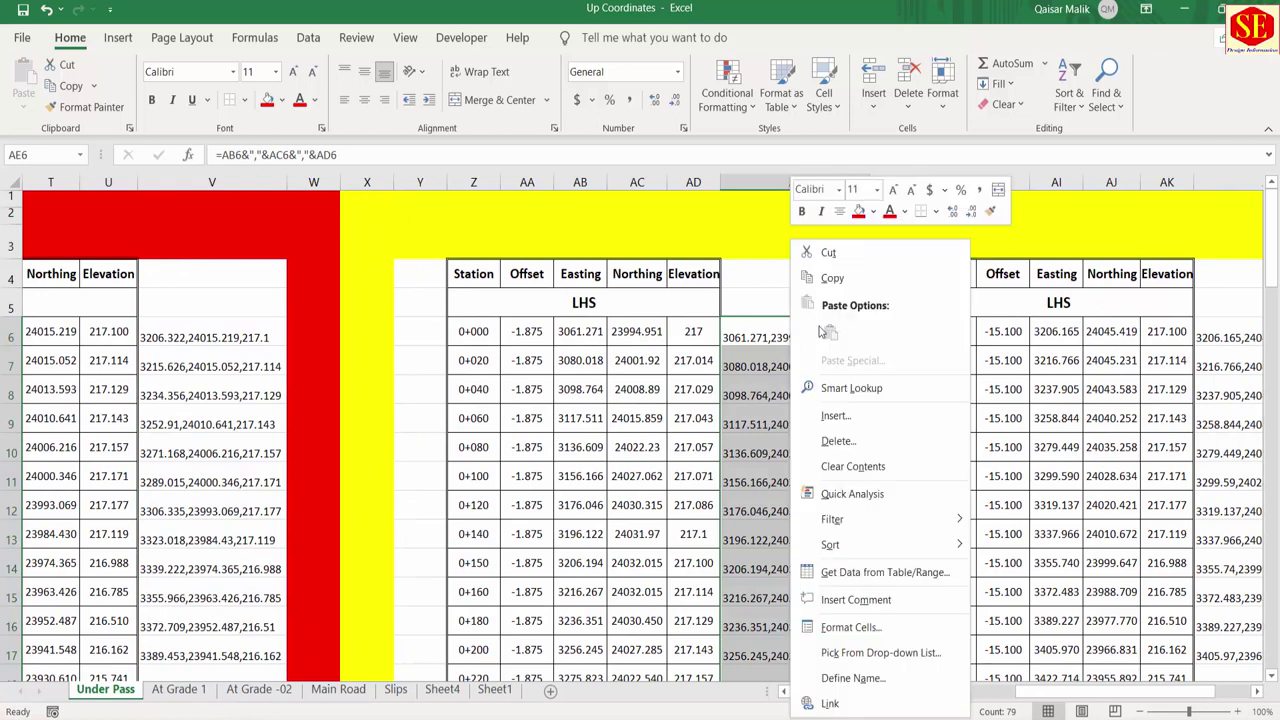
click(833, 279)
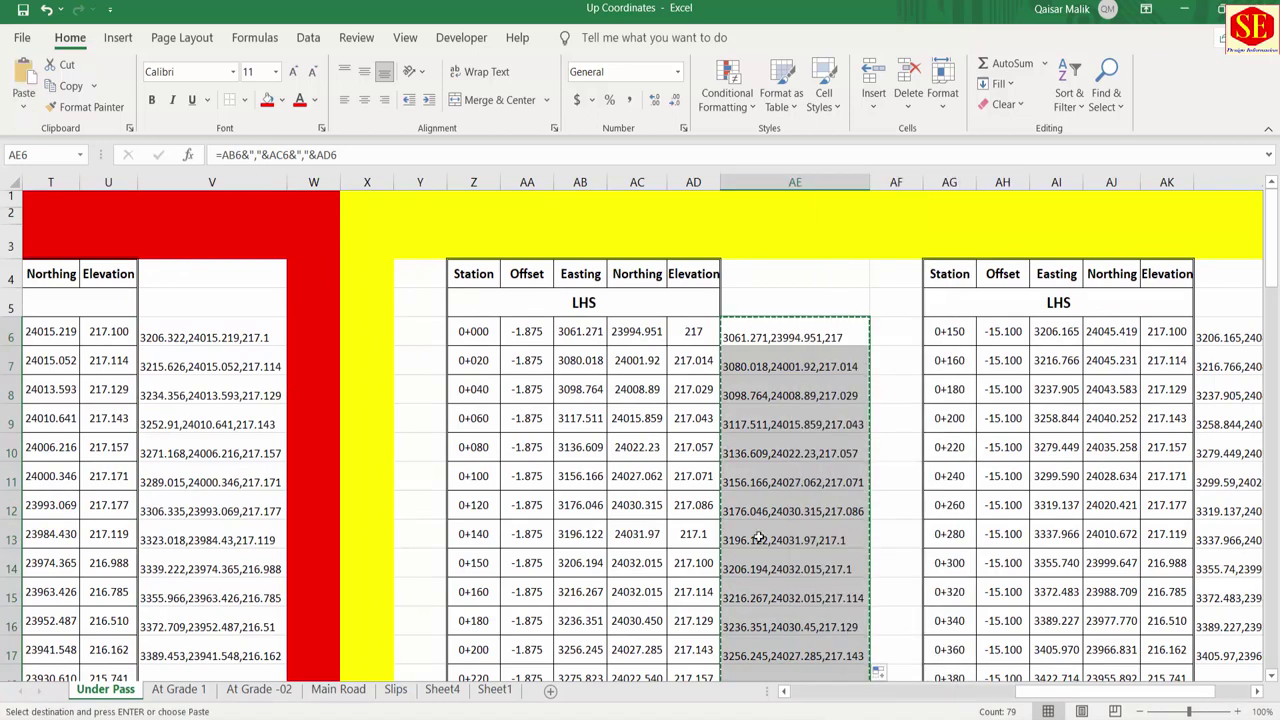
Step: Switch to AutoCAD and draw a 3D polyline through the copied LHS -1.875 offset coordinates
key(alt+Tab)
scroll(687, 425, down, 2)
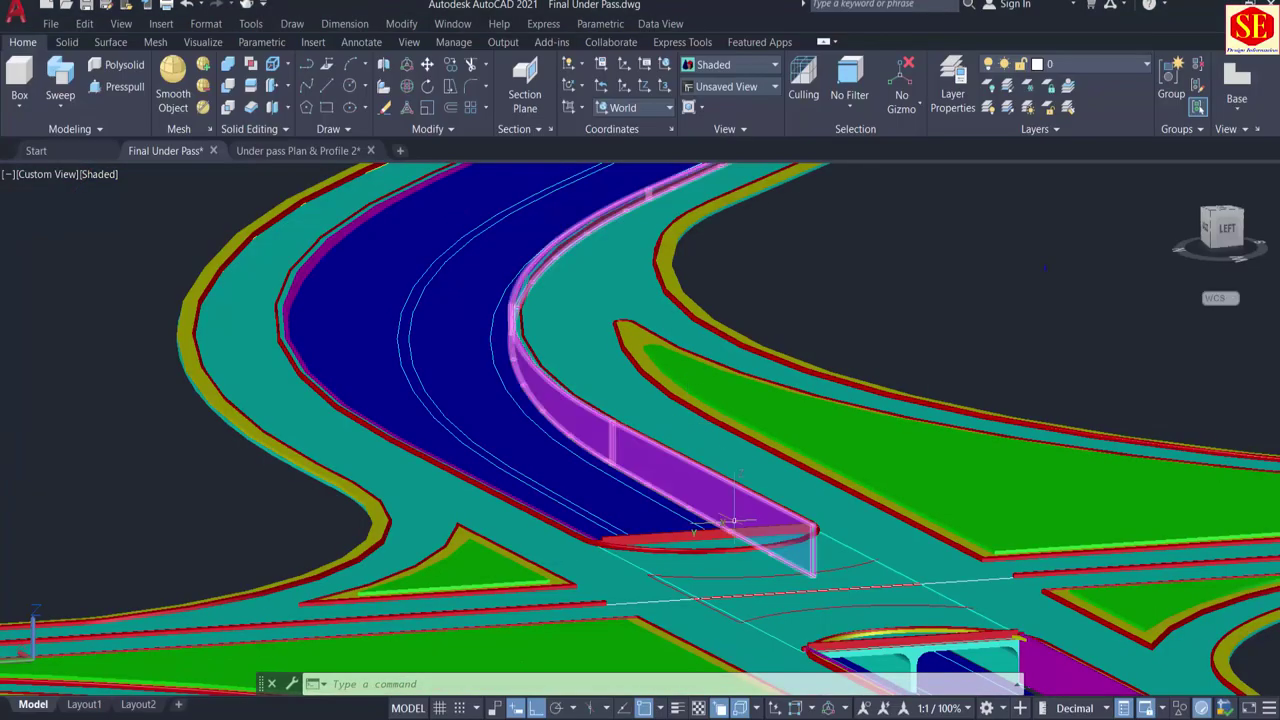
middle_drag(736, 525, 697, 520)
scroll(726, 475, down, 4)
shift+middle_drag(747, 586, 714, 583)
middle_drag(700, 646, 770, 544)
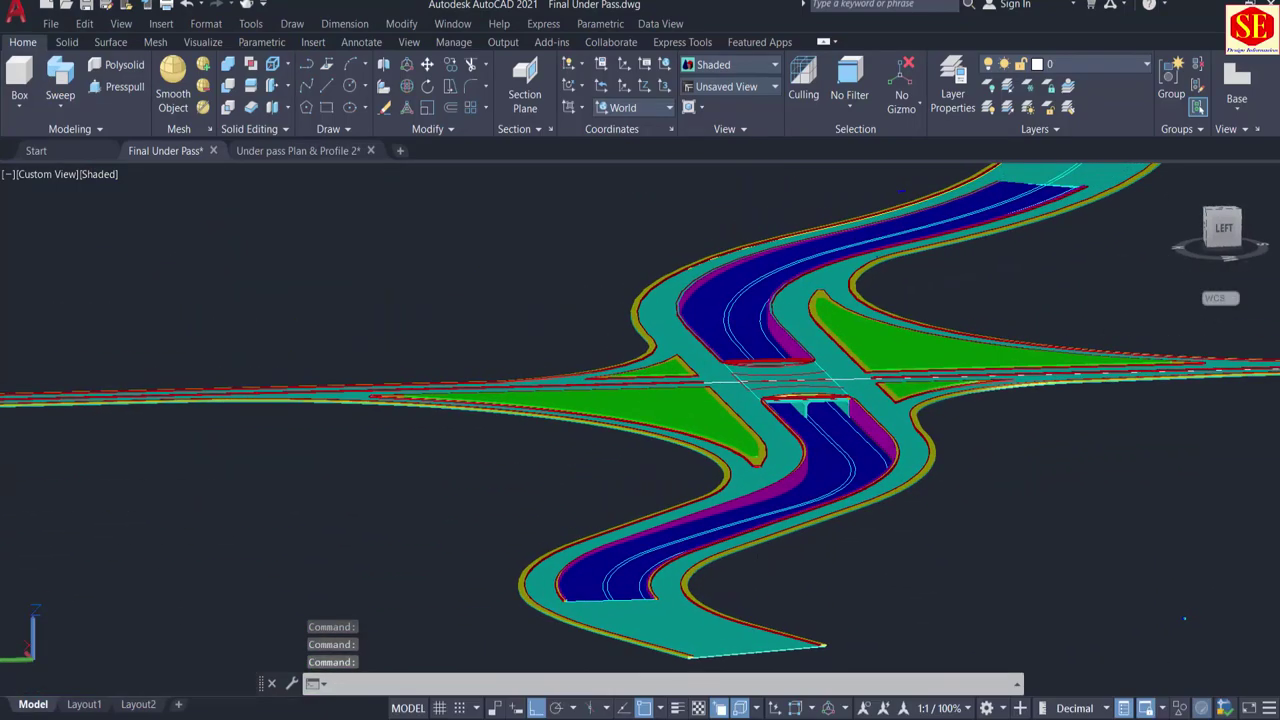
shift+middle_drag(890, 491, 874, 542)
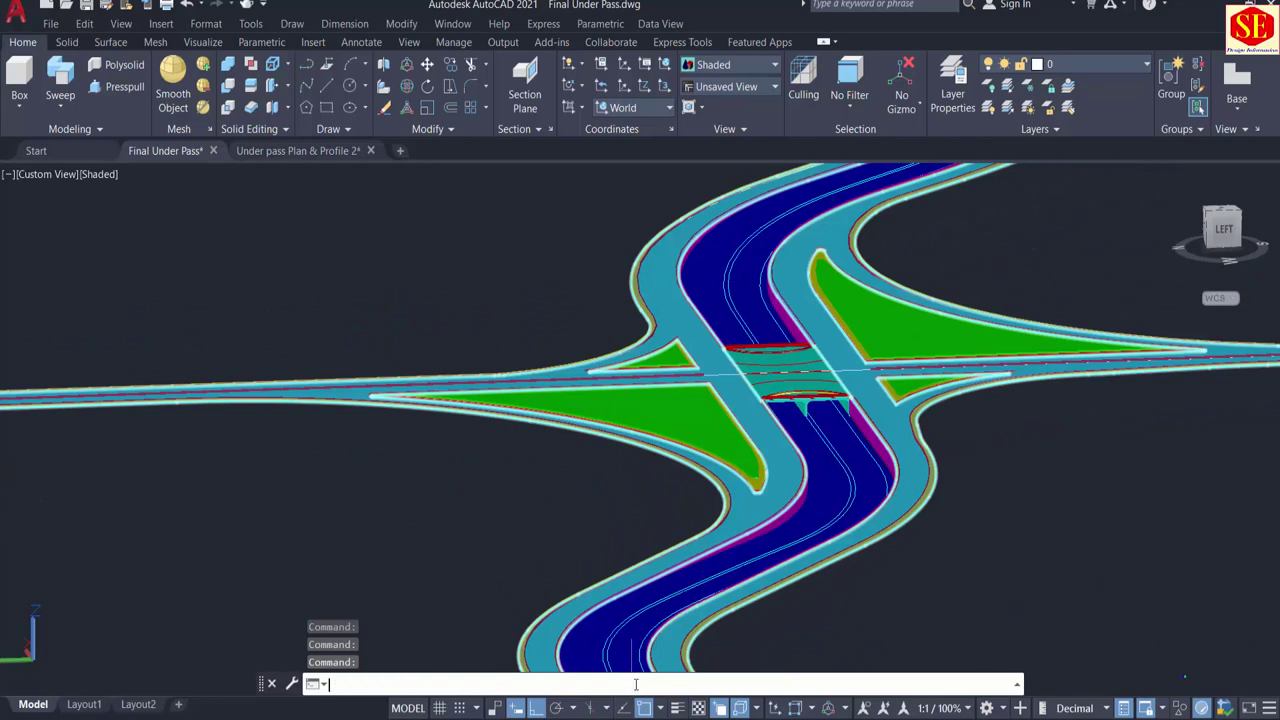
text(3dpoly)
key(Return)
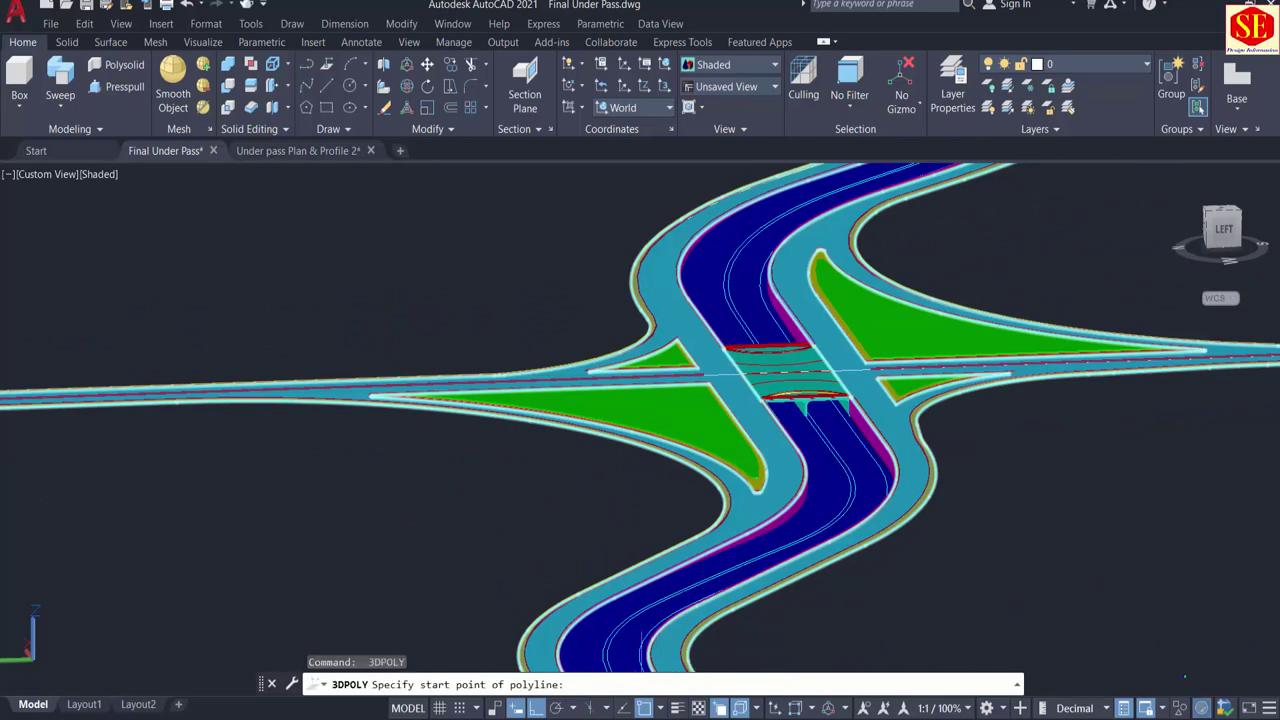
right_click(602, 684)
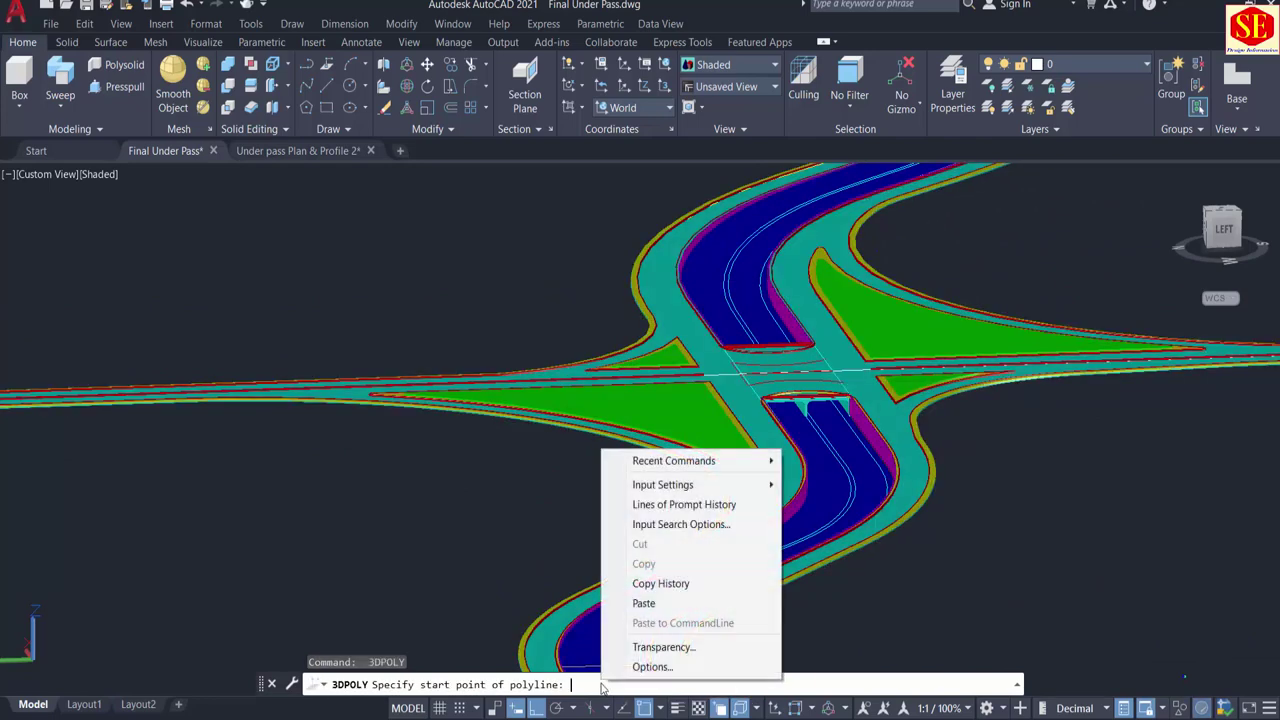
click(678, 603)
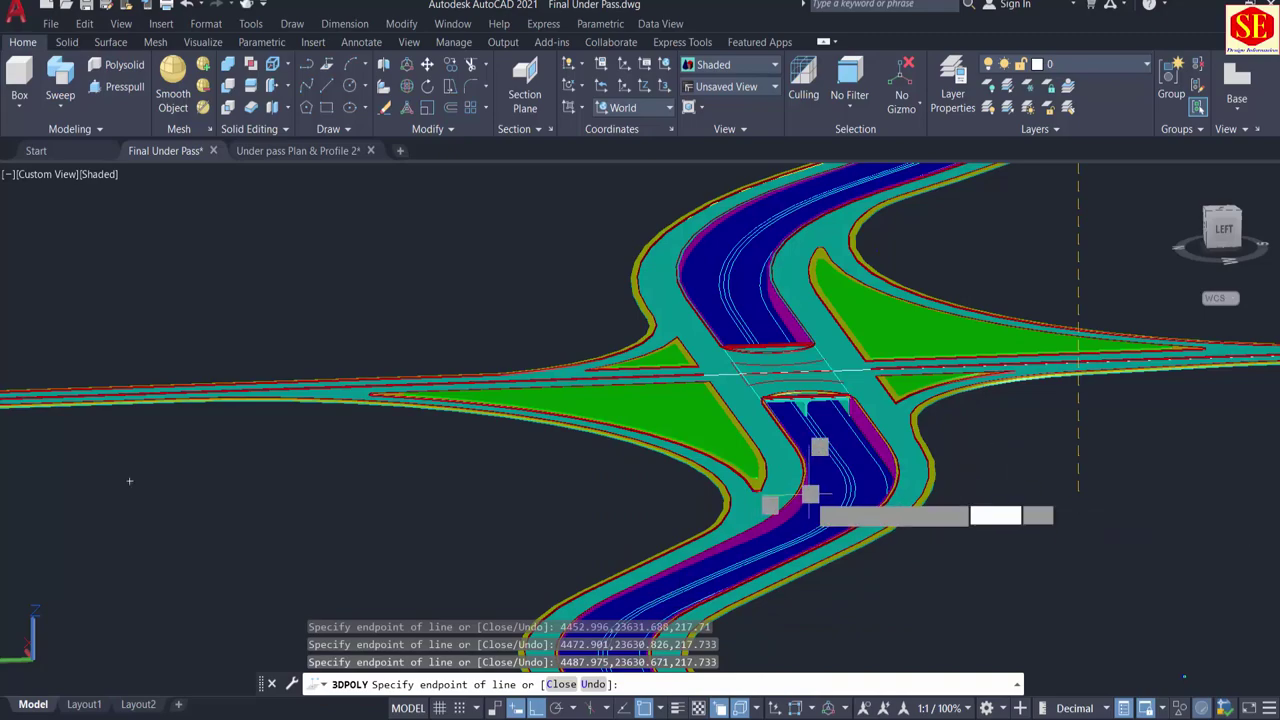
key(Escape)
Step: Switch to Excel and copy the joined coordinates in AL6:AL64 beside the LHS -15.100 offset table
key(alt+Tab)
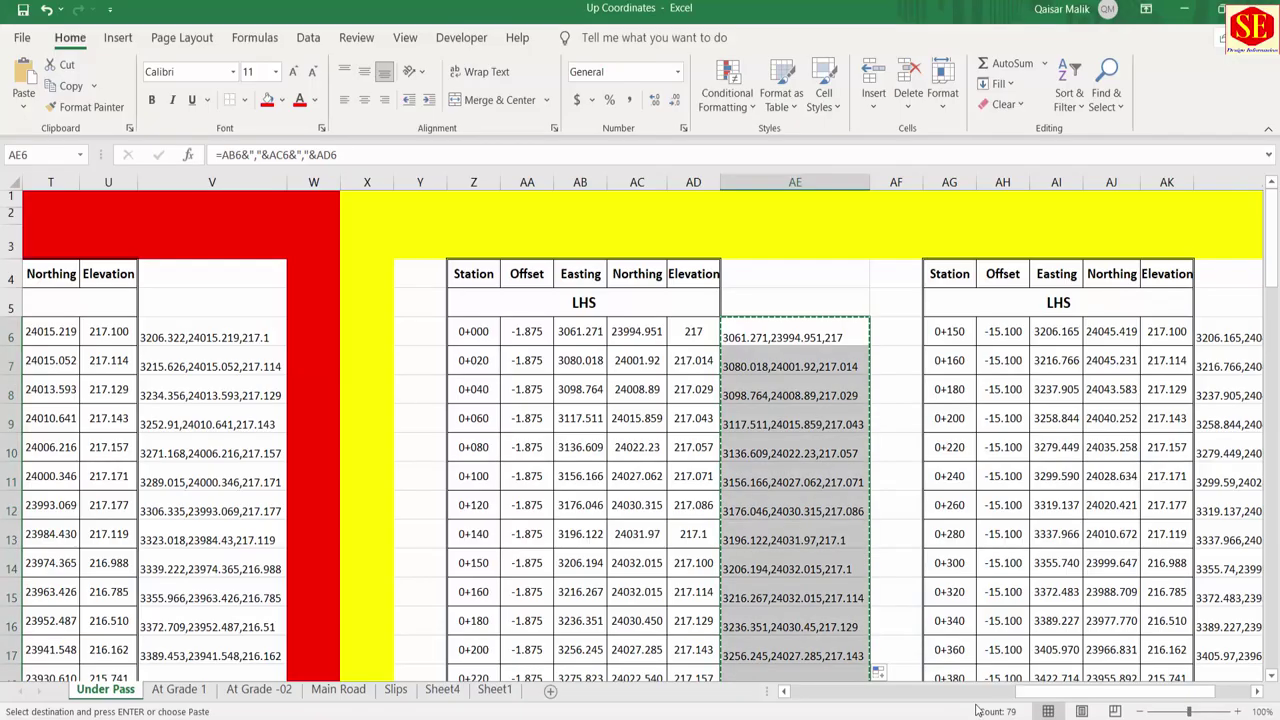
drag(1039, 697, 1104, 699)
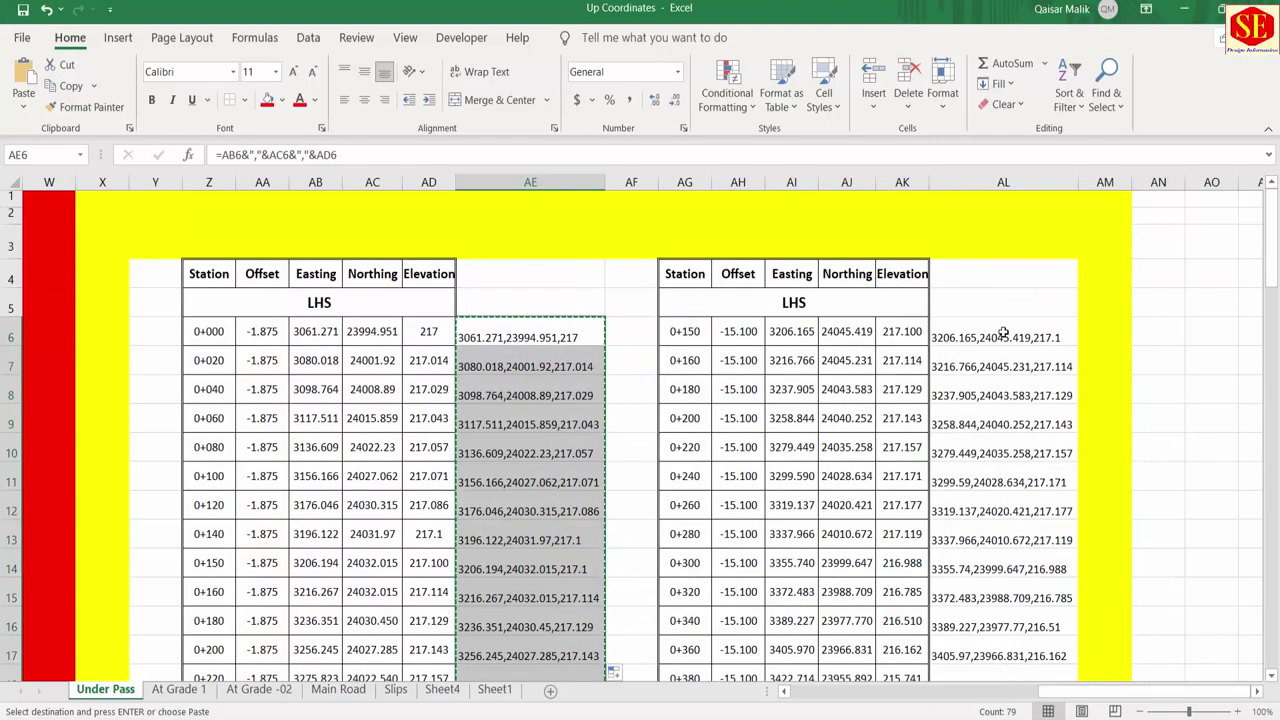
drag(1003, 333, 990, 672)
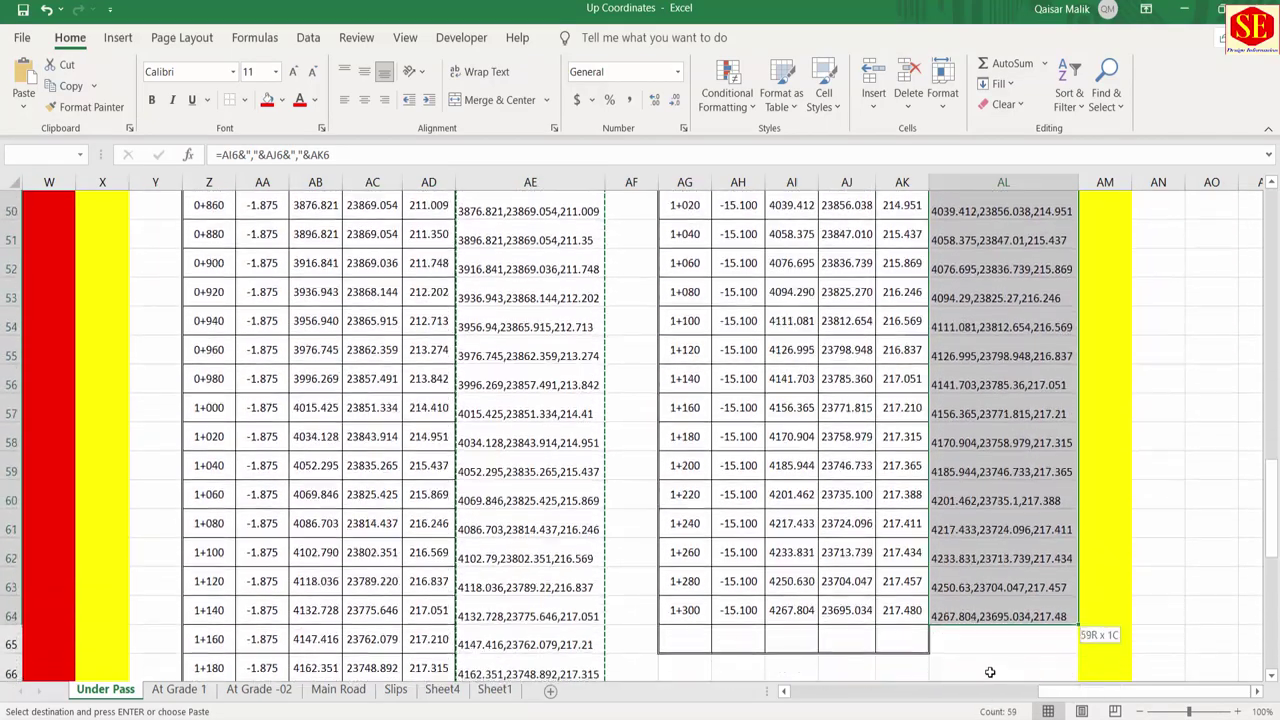
right_click(990, 617)
click(1030, 129)
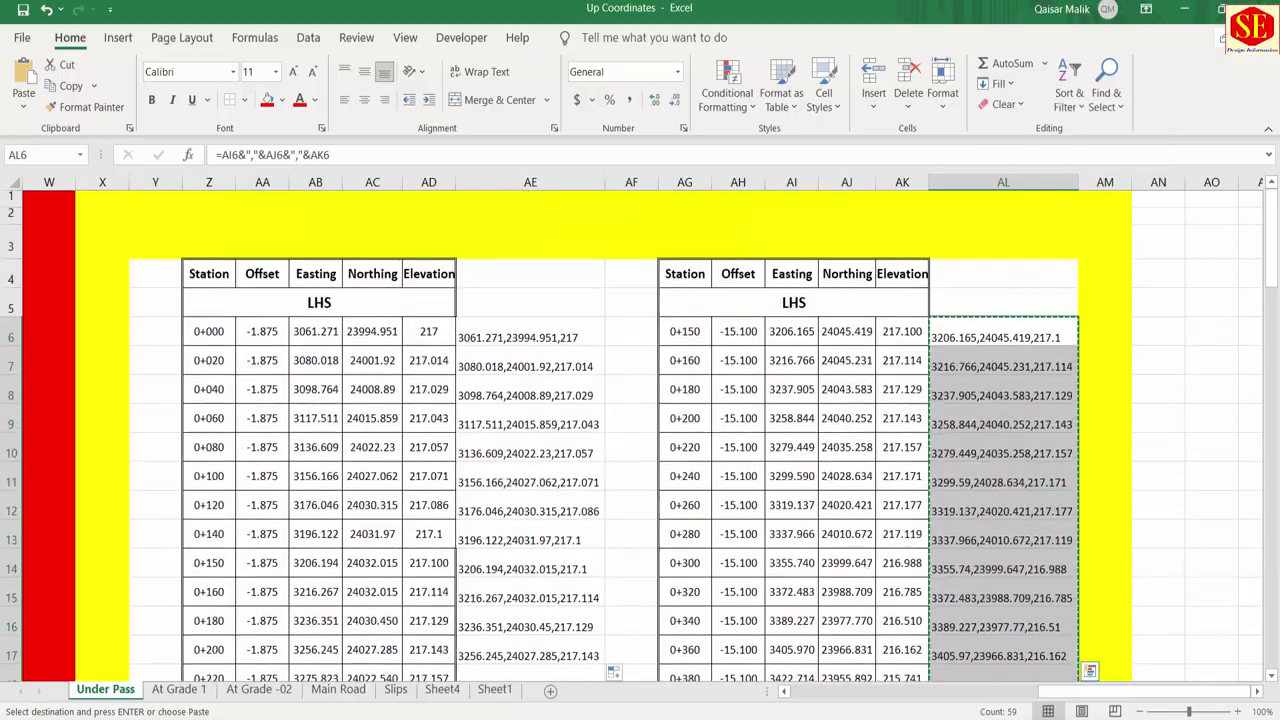
Step: Switch to AutoCAD and draw a 3D polyline through the copied LHS -15.100 offset coordinates
key(alt+Tab)
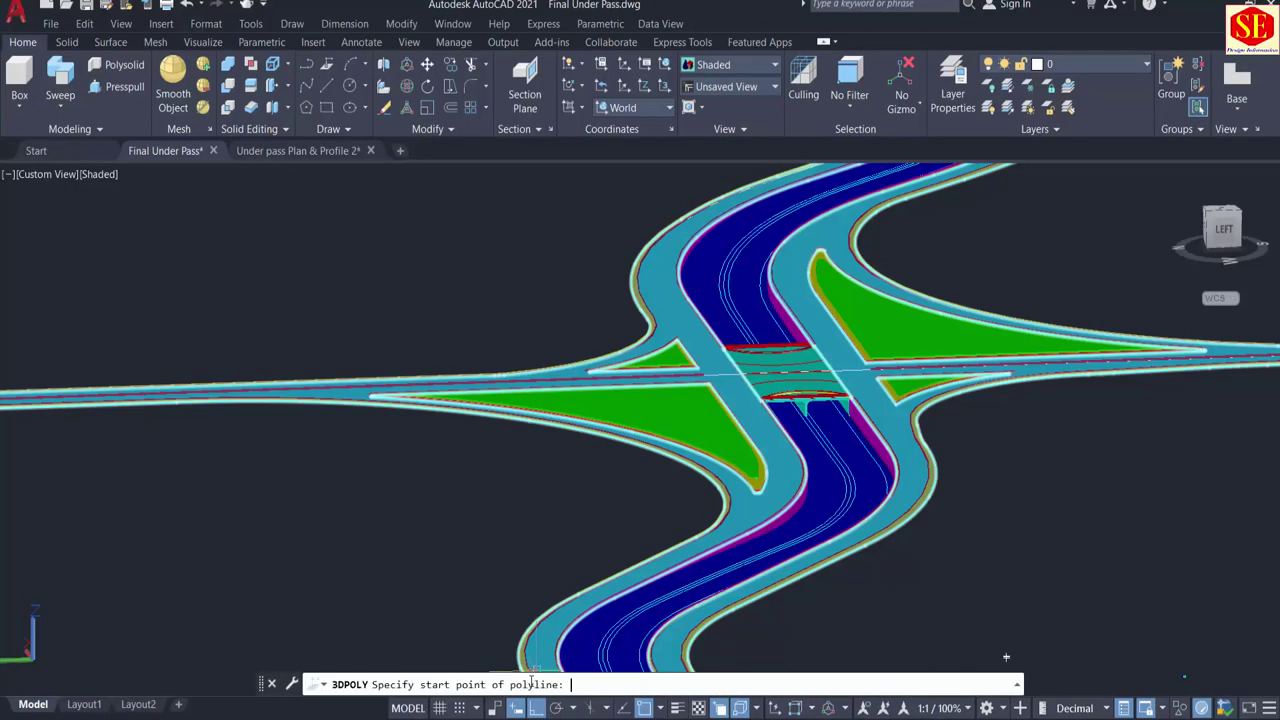
right_click(667, 685)
click(706, 600)
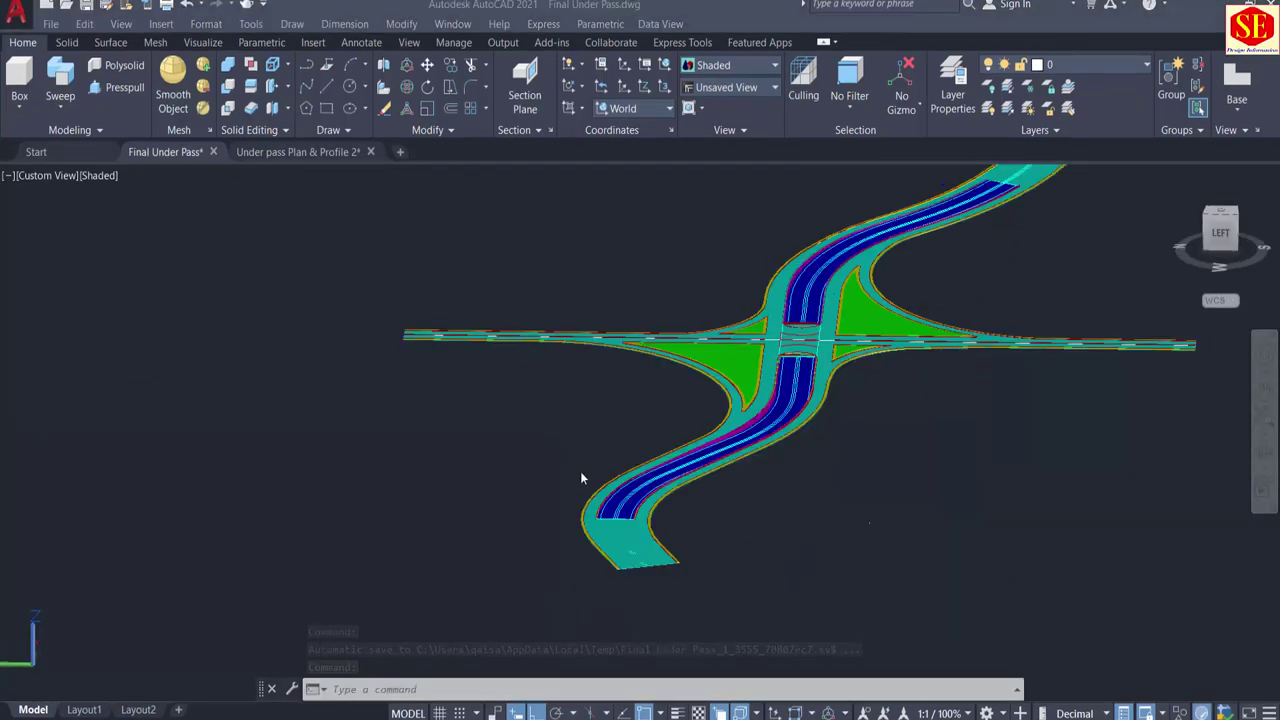
Step: Inspect the new offset lines along both underpass ramps and around the bridge crossing
scroll(583, 478, up, 5)
scroll(552, 405, down, 2)
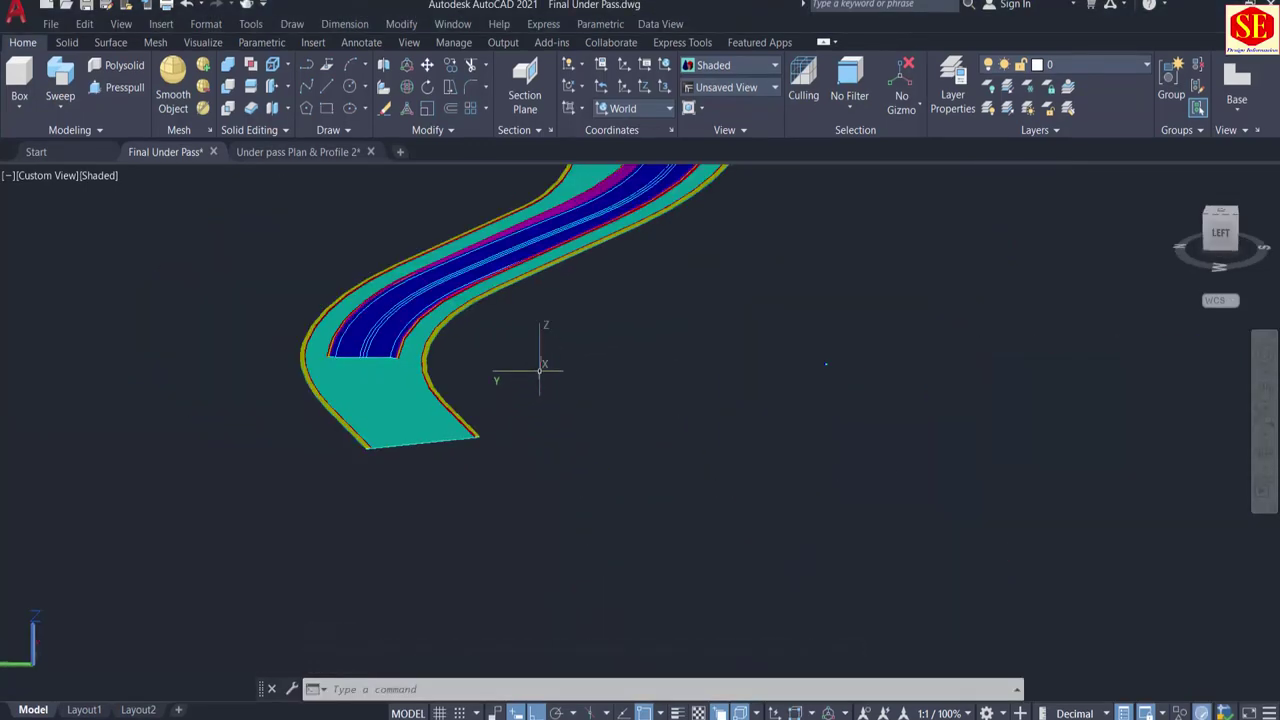
middle_drag(537, 369, 660, 520)
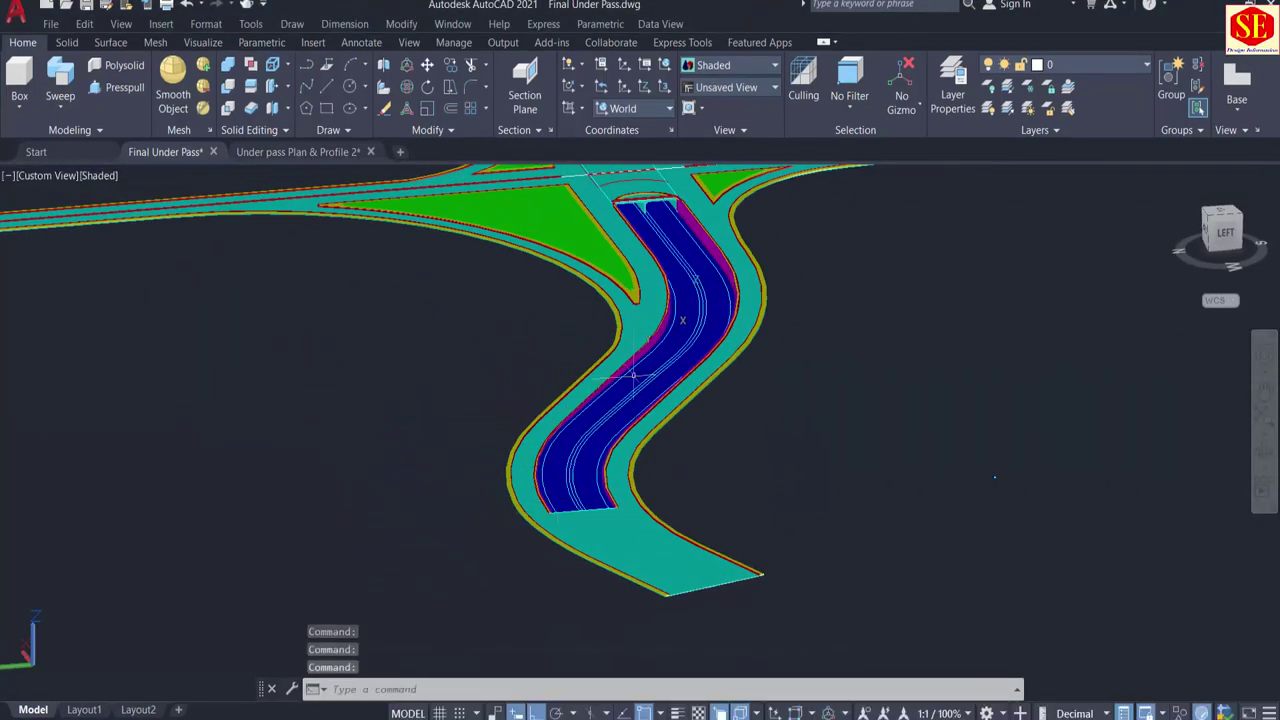
shift+middle_drag(634, 371, 857, 223)
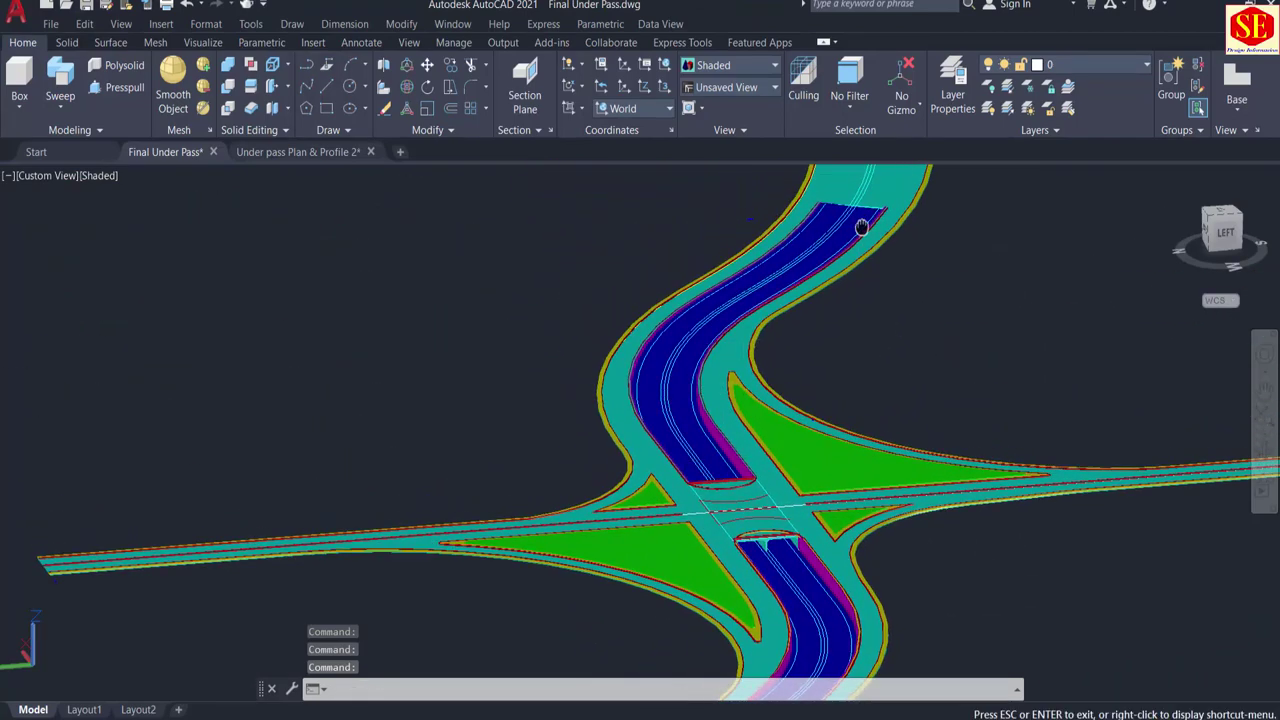
scroll(788, 300, up, 6)
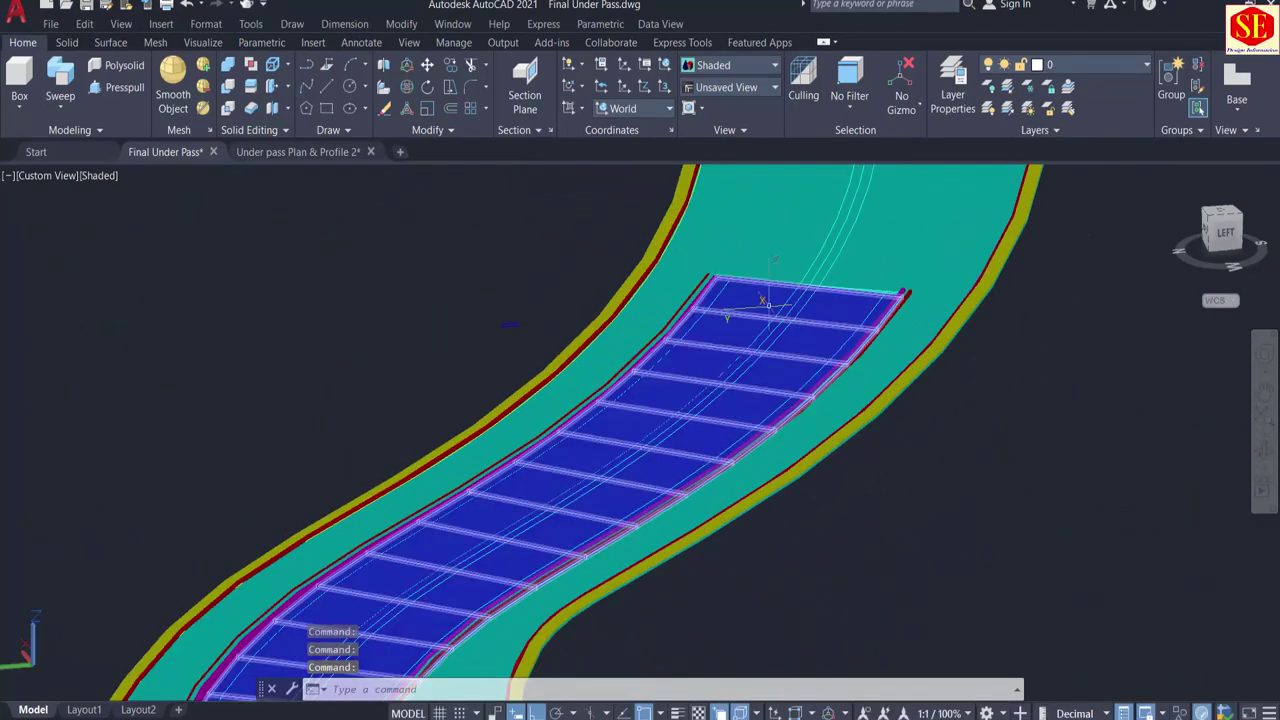
scroll(720, 287, down, 5)
mouse_move(705, 420)
shift+middle_down()
mouse_move(737, 349)
mouse_move(458, 393)
mouse_move(605, 456)
mouse_move(837, 423)
mouse_move(839, 399)
mouse_move(880, 420)
mouse_move(849, 461)
mouse_move(614, 491)
mouse_move(463, 446)
mouse_move(440, 380)
shift+middle_up()
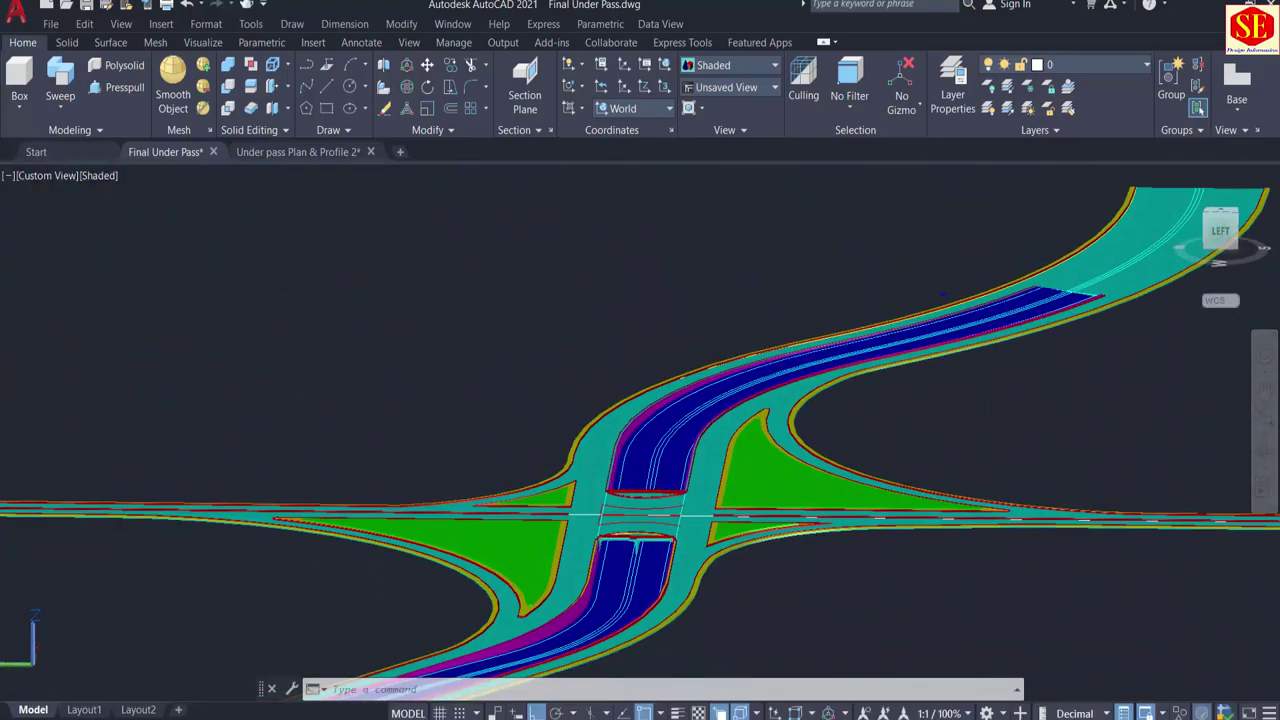
Step: Delete the closed cyan 3D polyline adjoining the blue round-cornered profile
middle_drag(729, 569, 786, 328)
scroll(809, 540, up, 3)
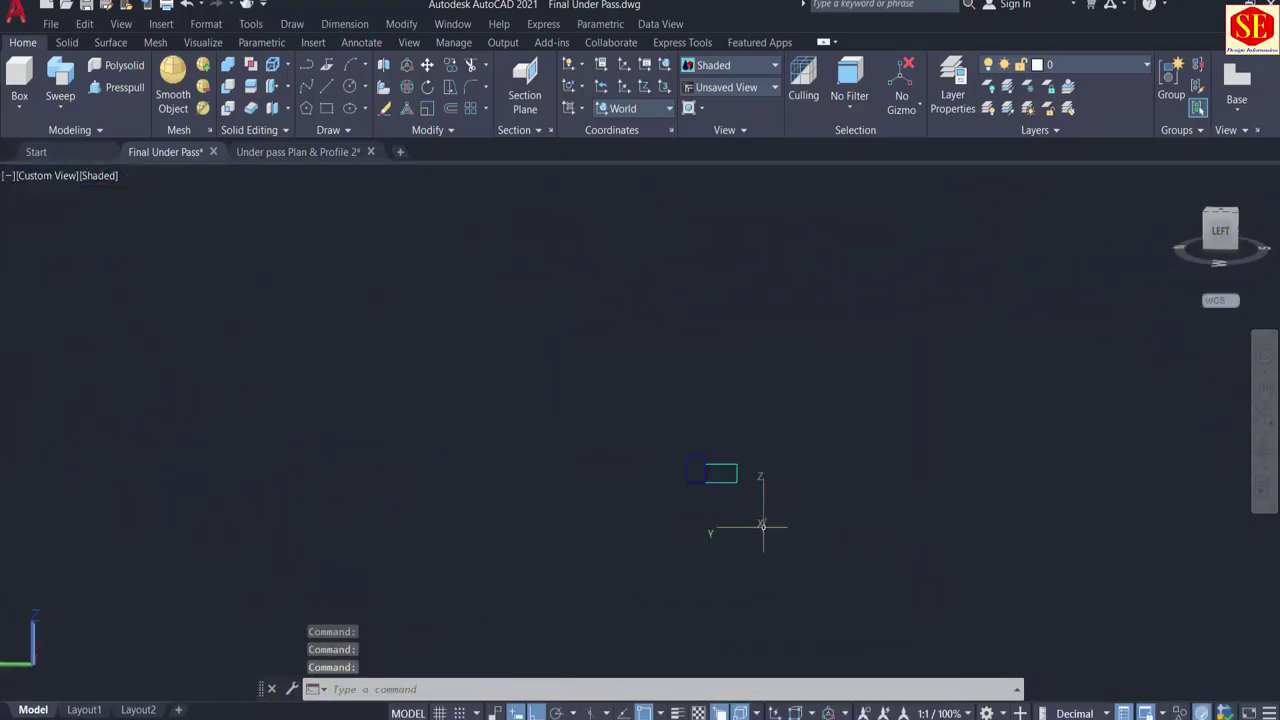
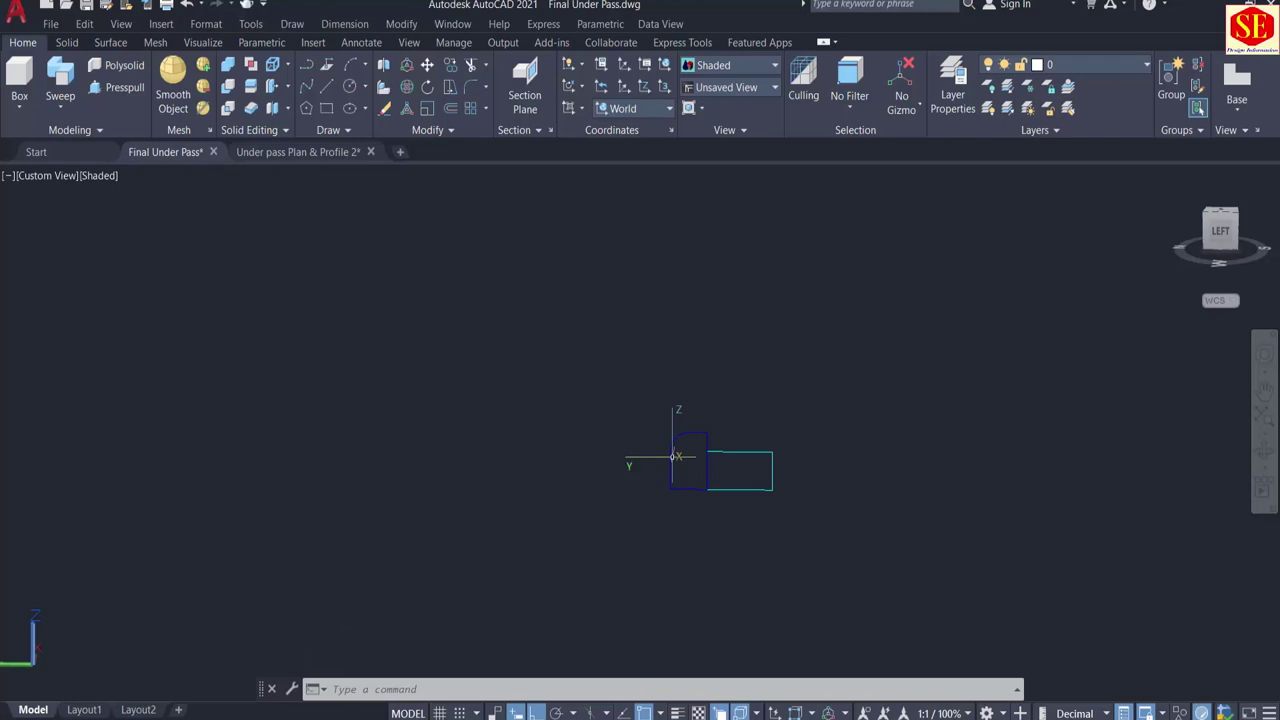
drag(792, 428, 737, 530)
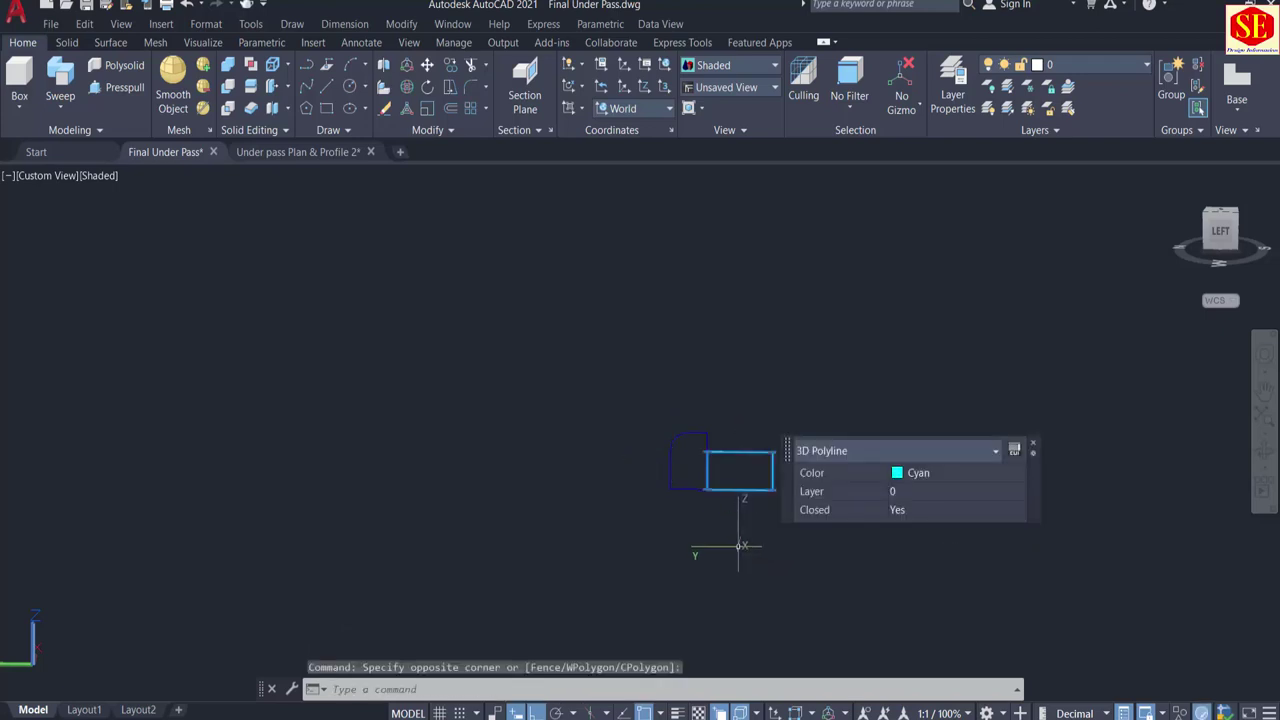
key(Delete)
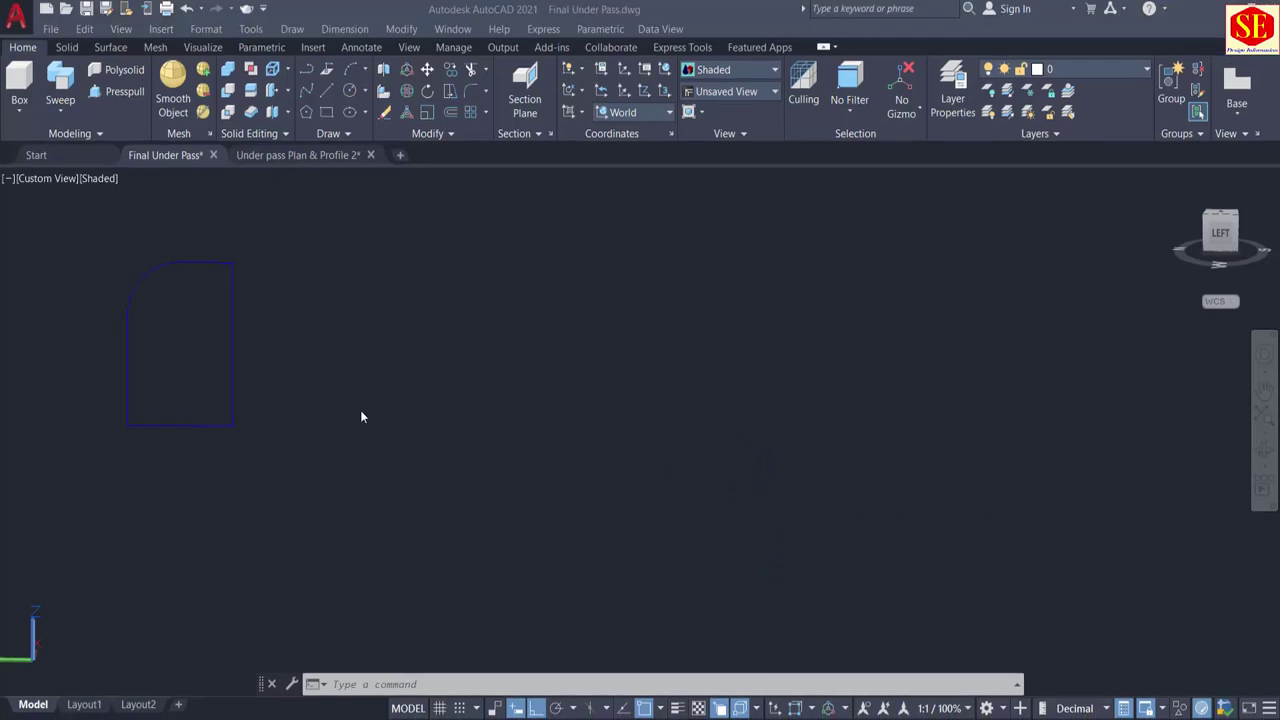
Step: Draw two consecutive horizontal lines, each 1.875 long, outward from the lower inner corner of the blue profile
click(361, 416)
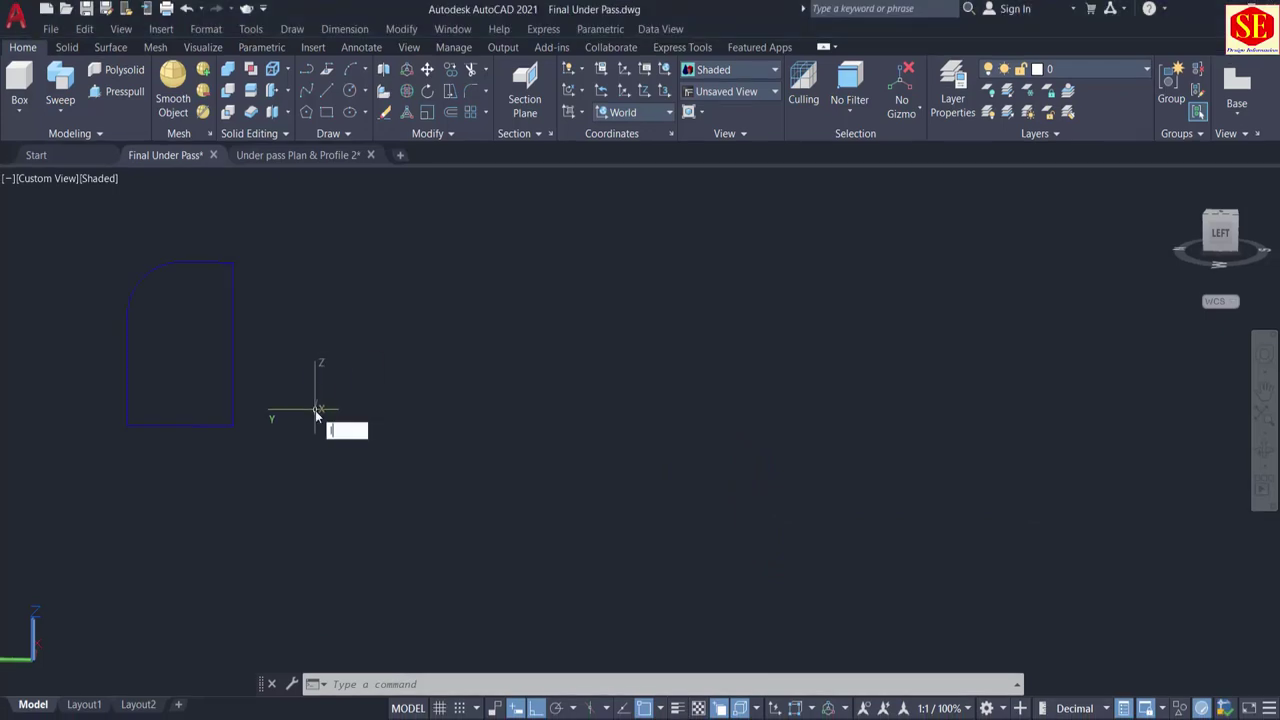
text(l)
key(Return)
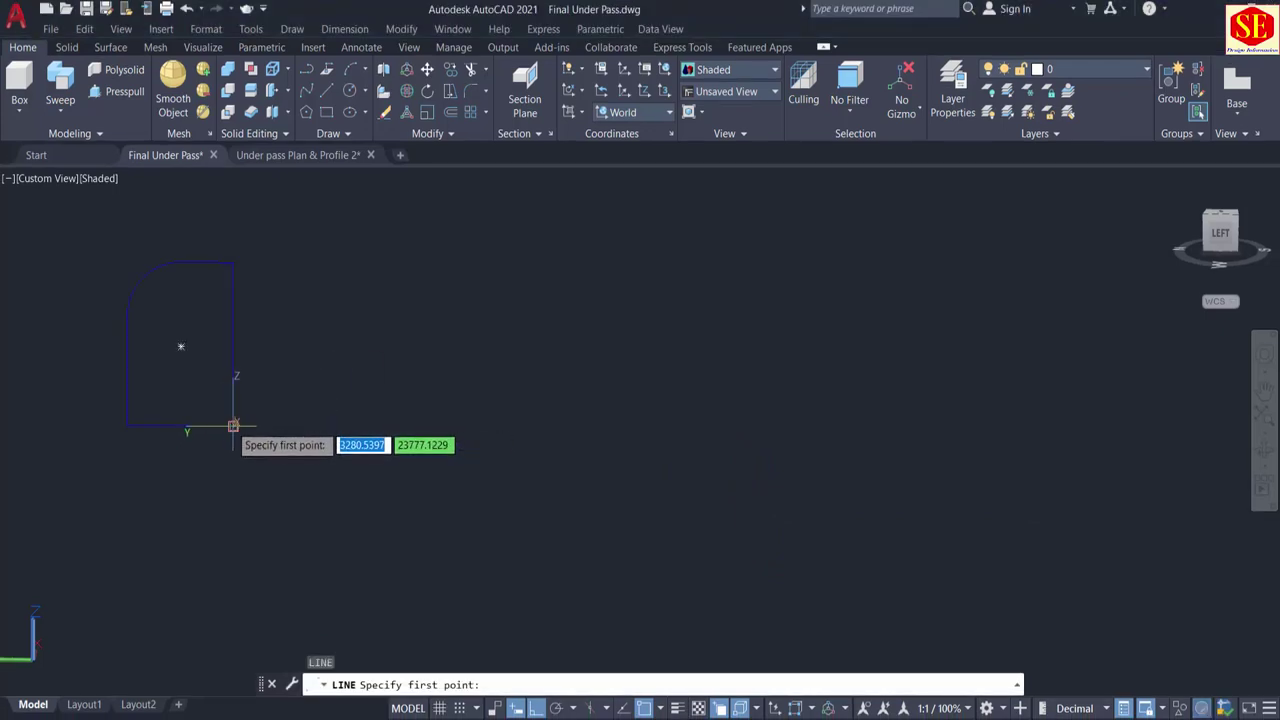
click(233, 426)
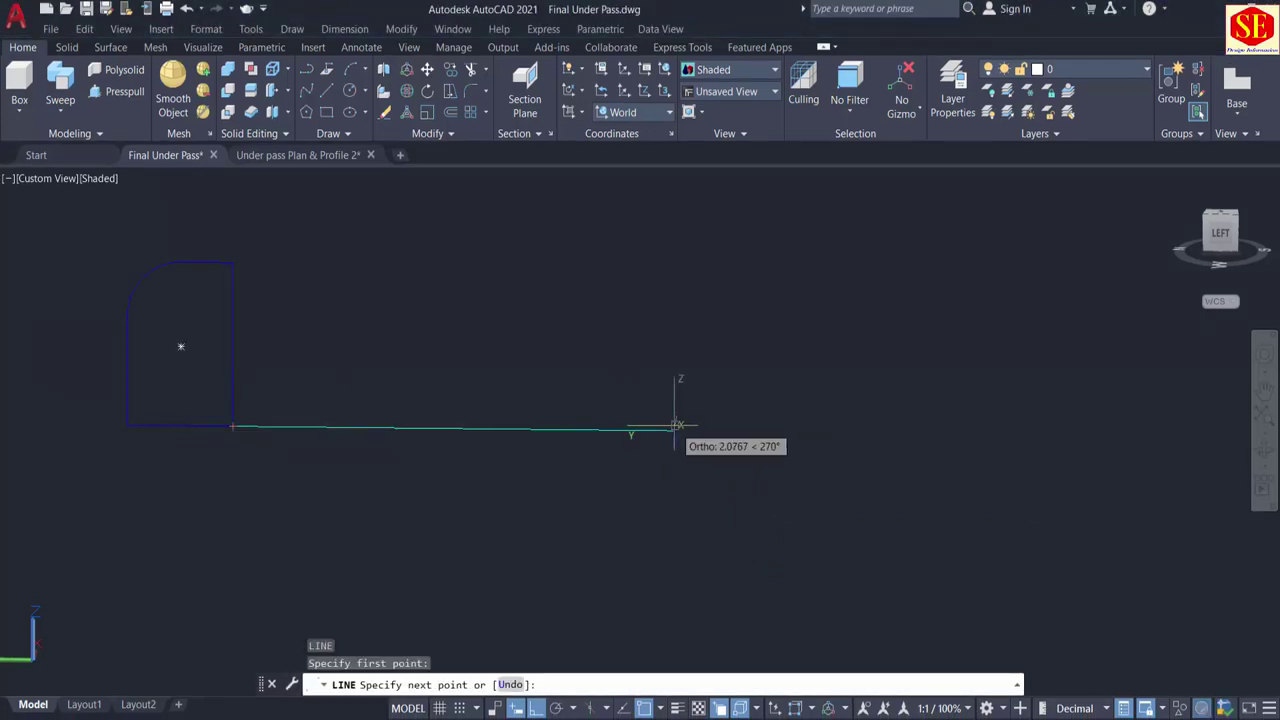
key(Return)
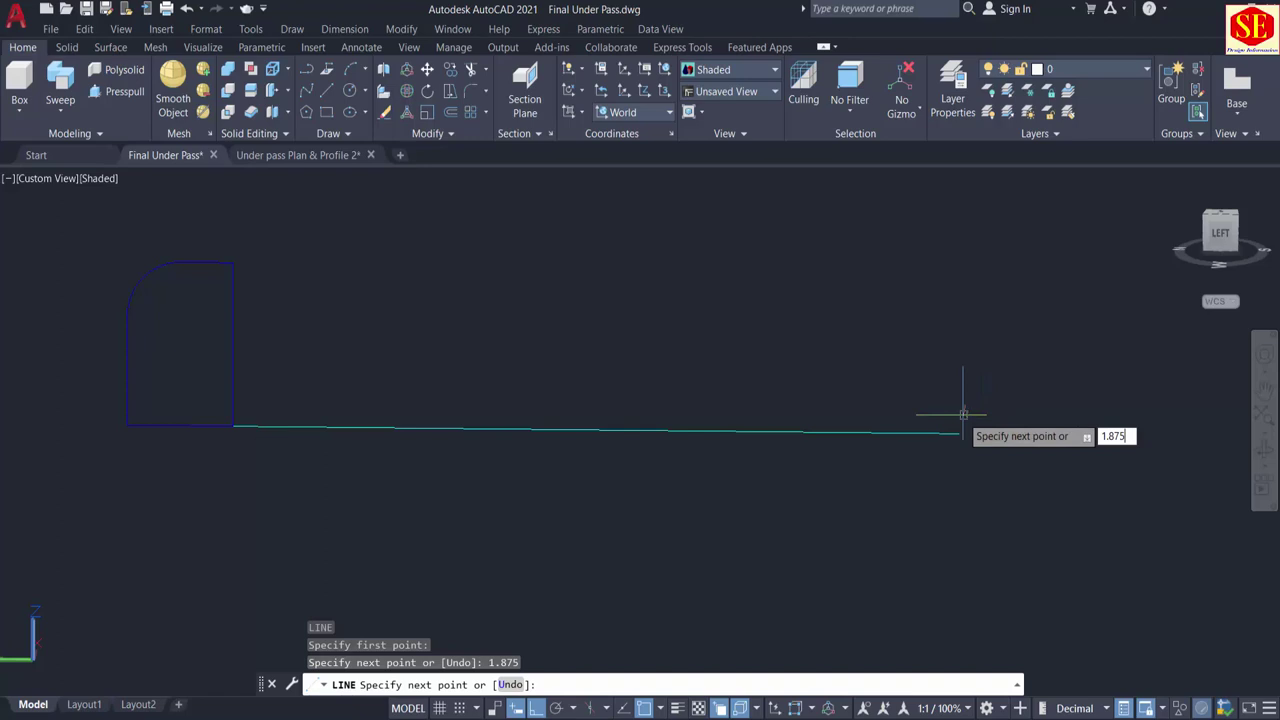
text(1.875)
key(Return)
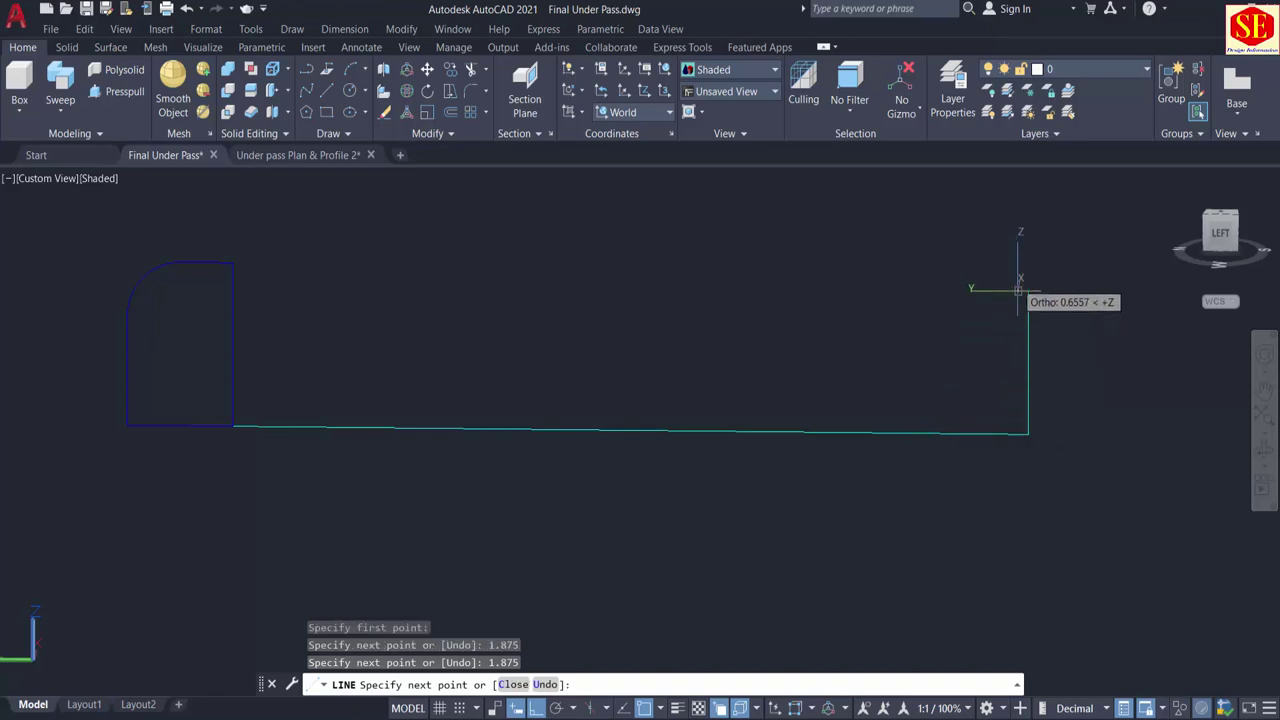
key(Escape)
click(816, 435)
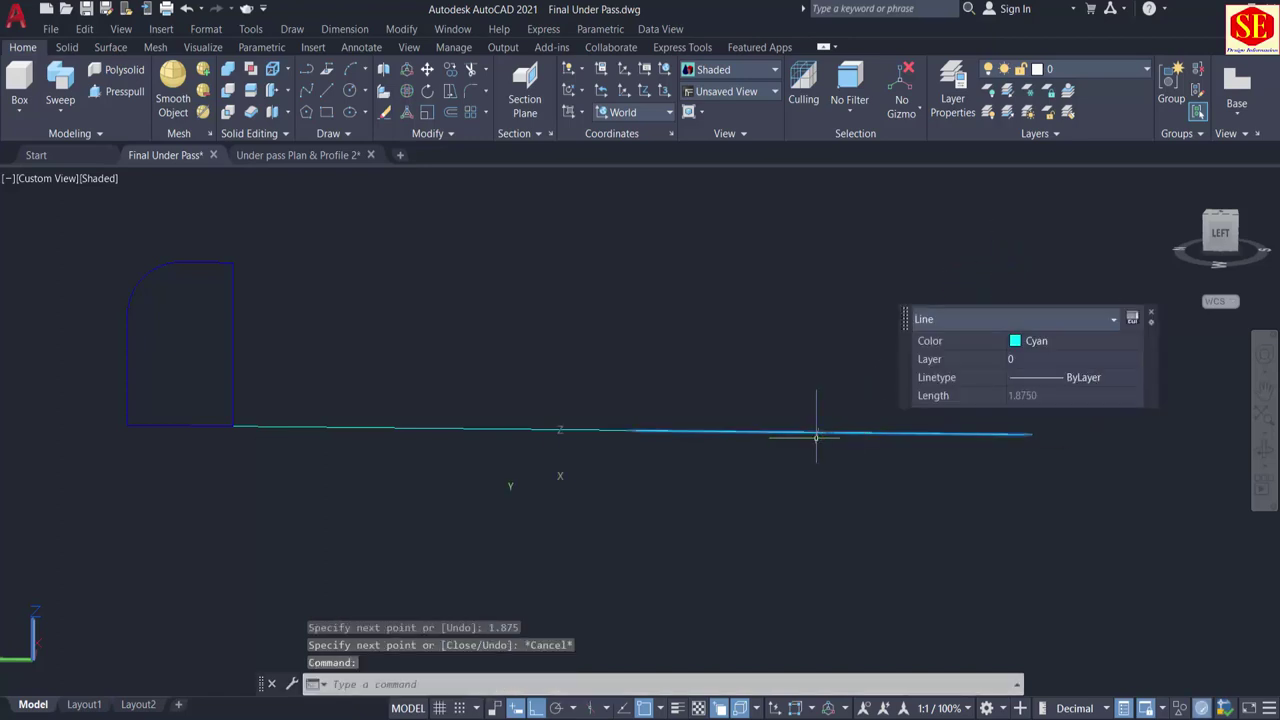
key(Escape)
Step: Mirror the blue round-cornered profile about its straight vertical edge, keeping the original
text(m)
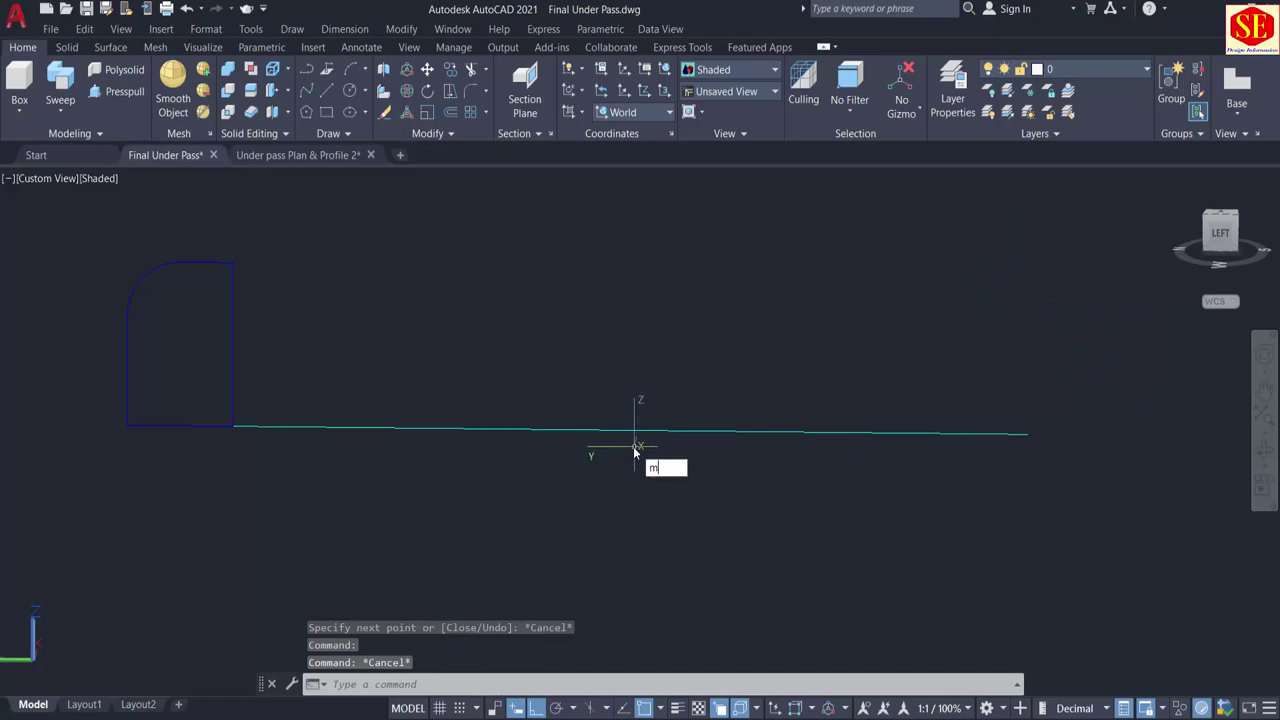
text(i)
key(Return)
click(234, 364)
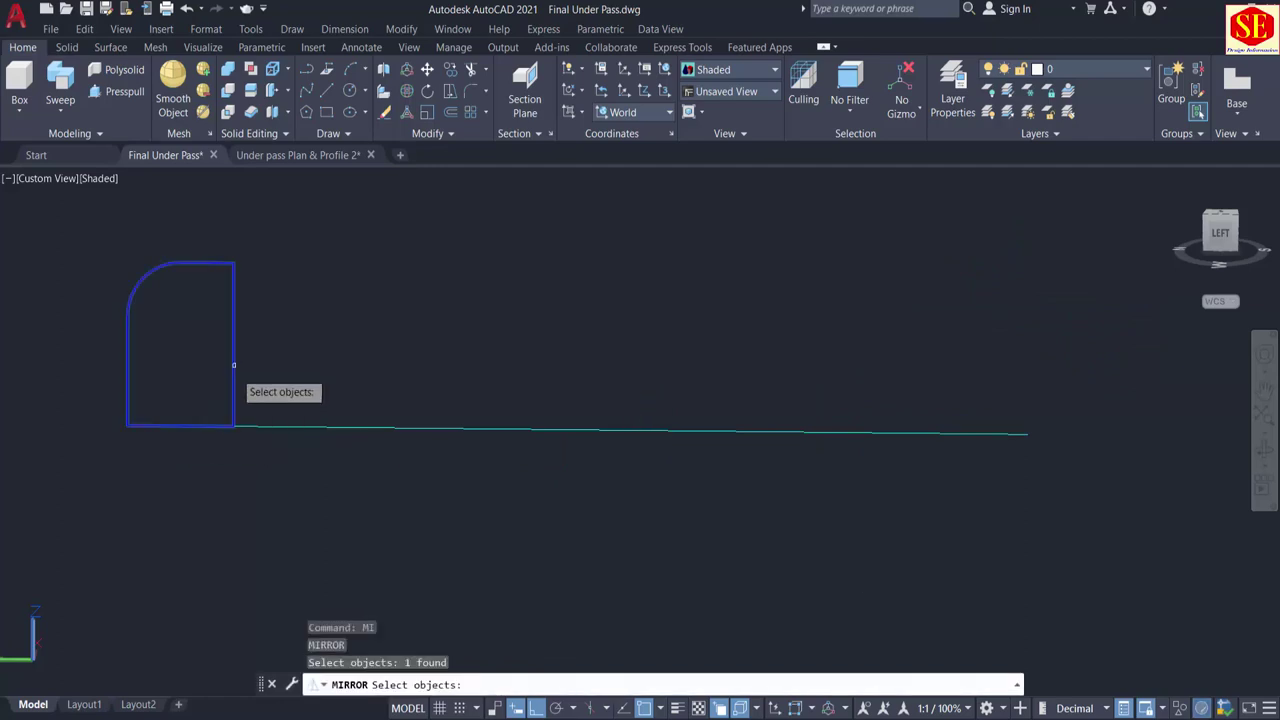
key(Return)
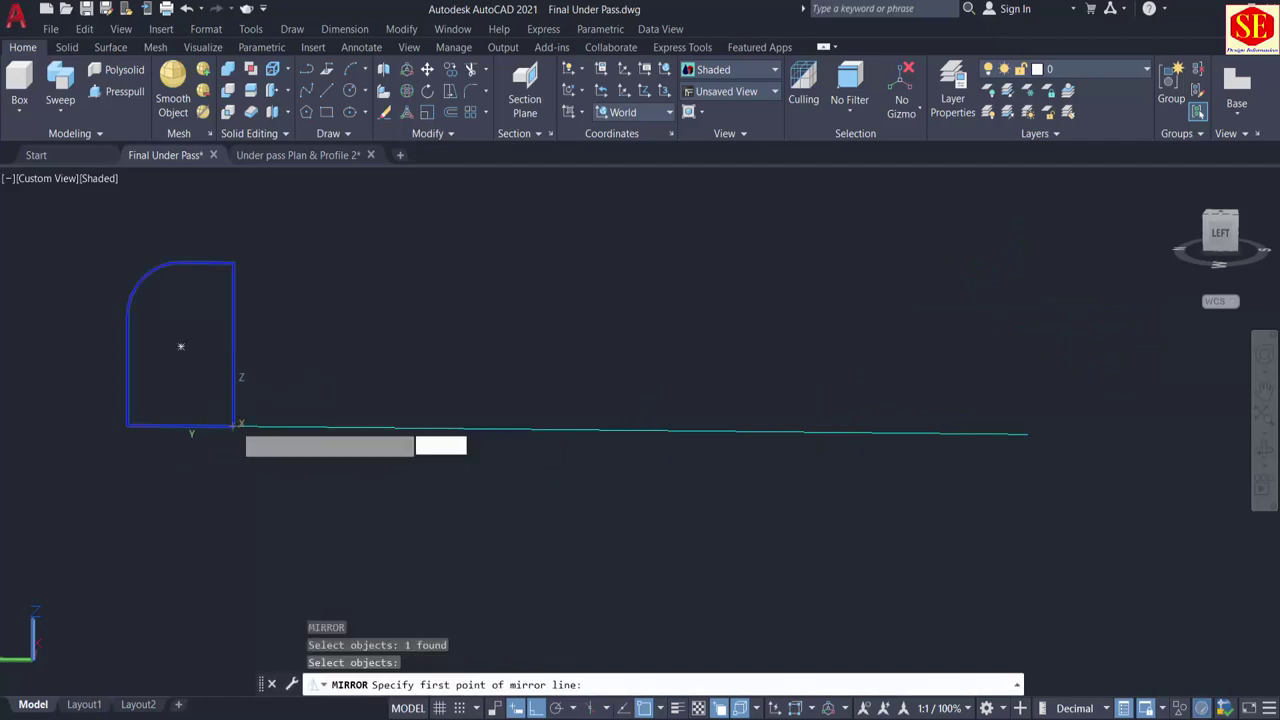
click(234, 425)
click(238, 543)
right_click(241, 544)
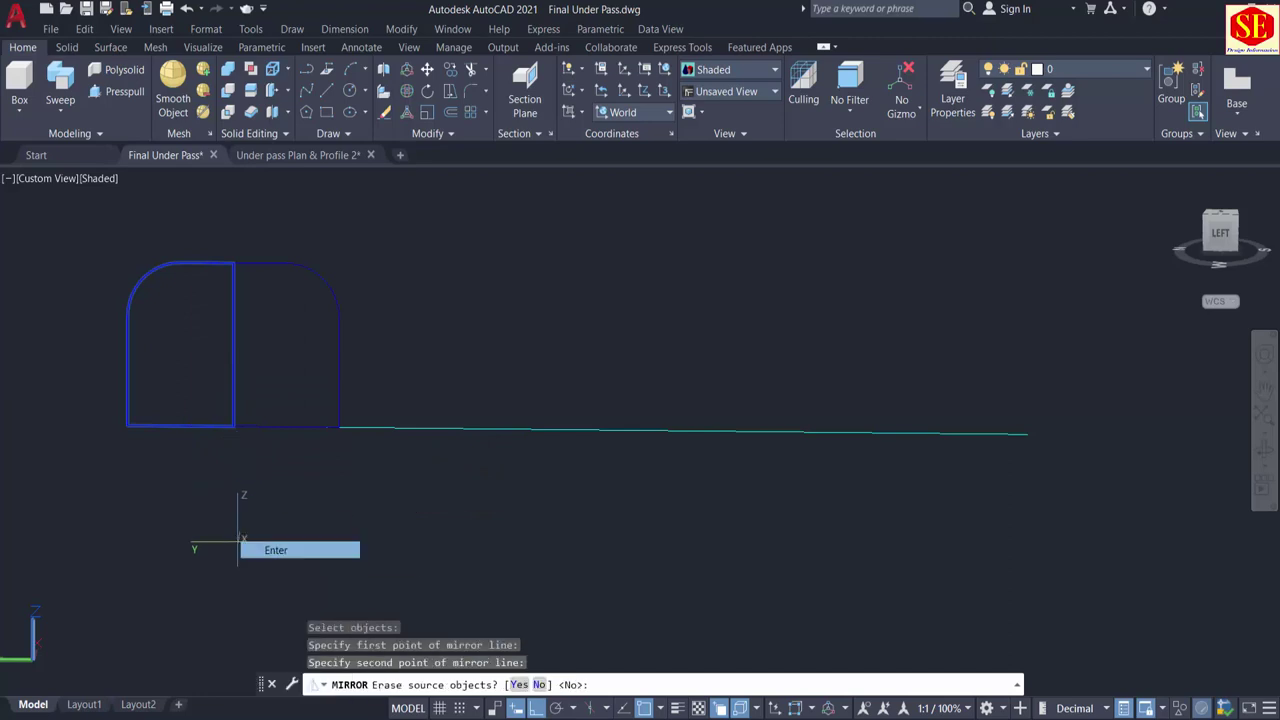
click(262, 549)
Step: Move the mirrored profile from its lower inner corner to the far end of the second 1.875 line
text(m)
key(Return)
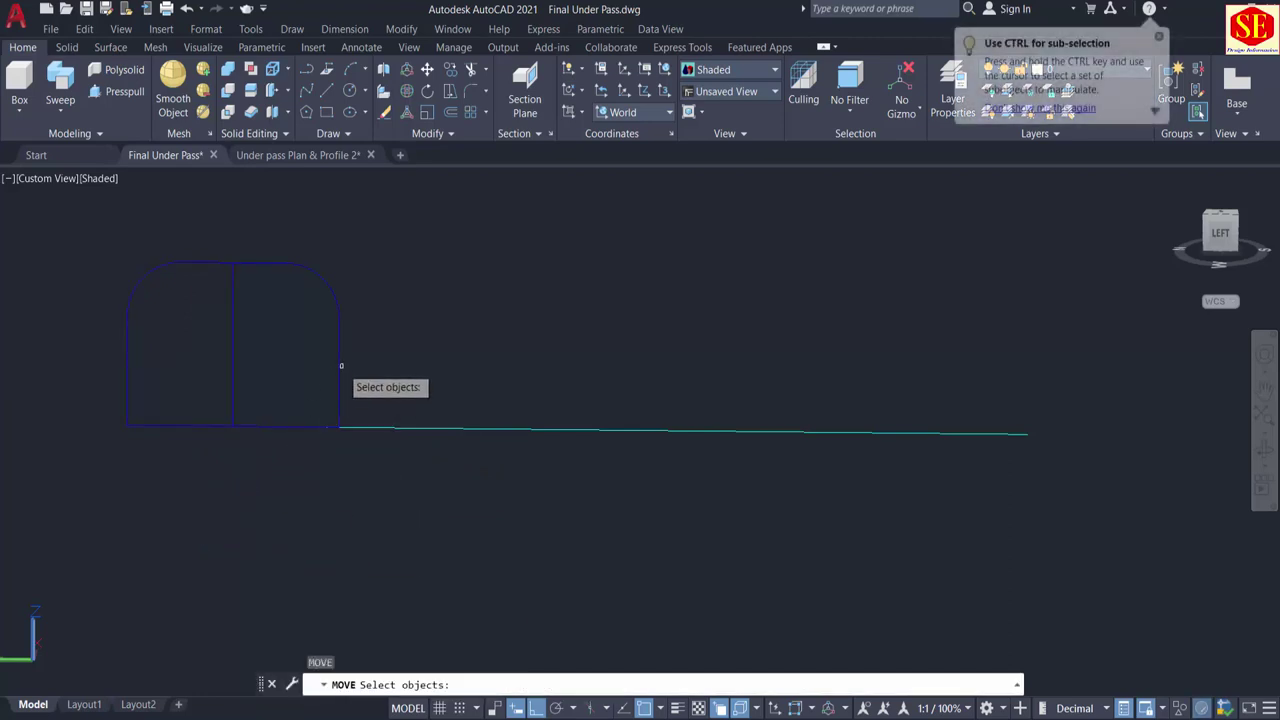
click(339, 385)
key(Return)
click(234, 425)
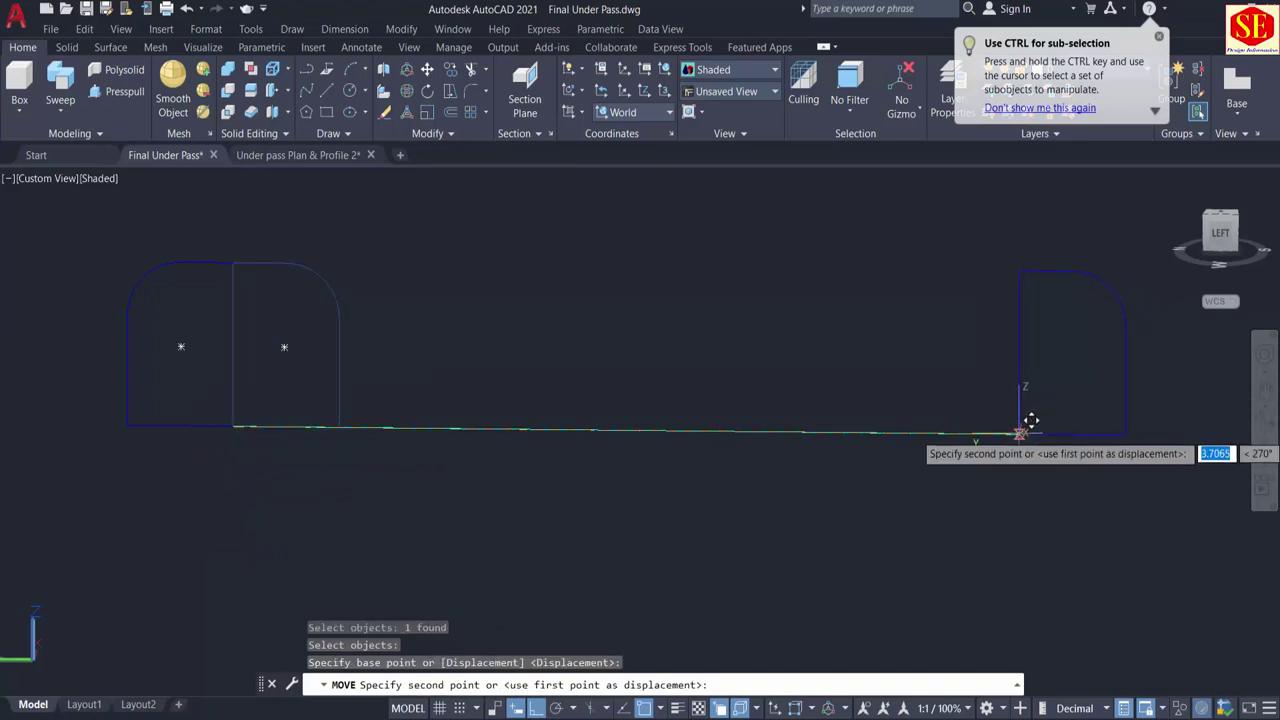
scroll(645, 403, up, 4)
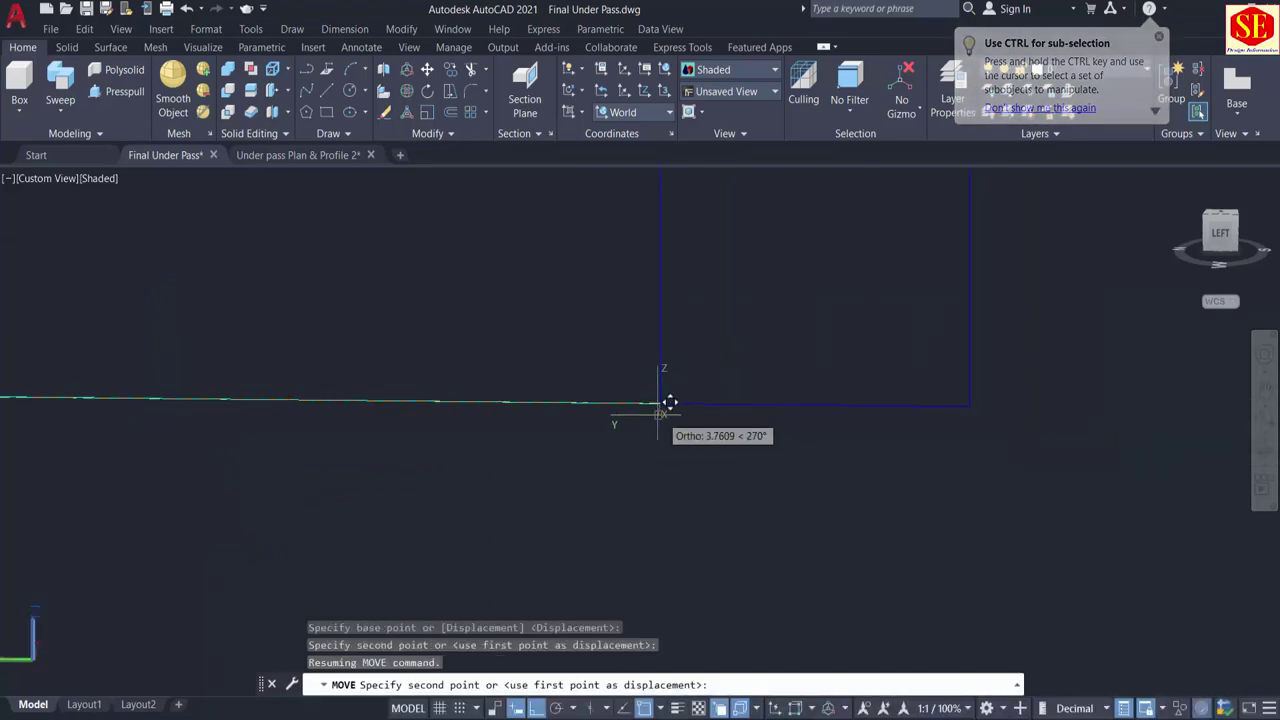
key(Escape)
scroll(780, 440, down, 5)
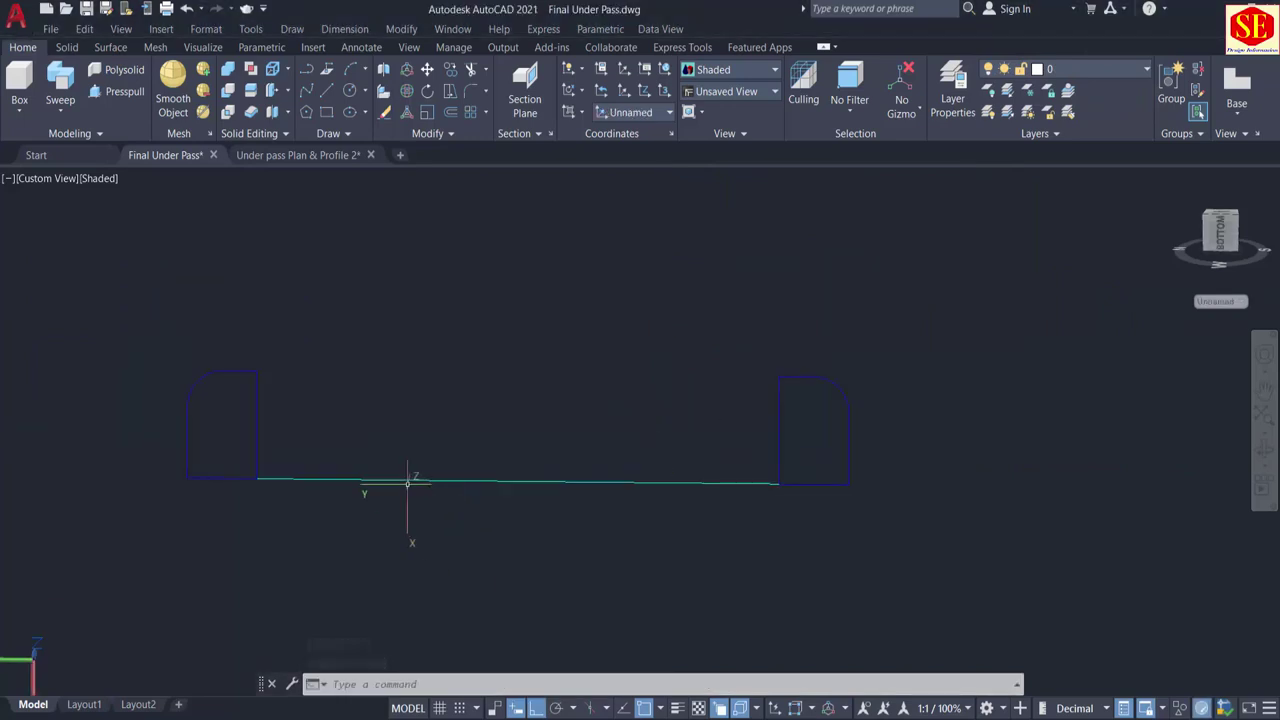
Step: Offset the first base line upward by 0.5
key(Return)
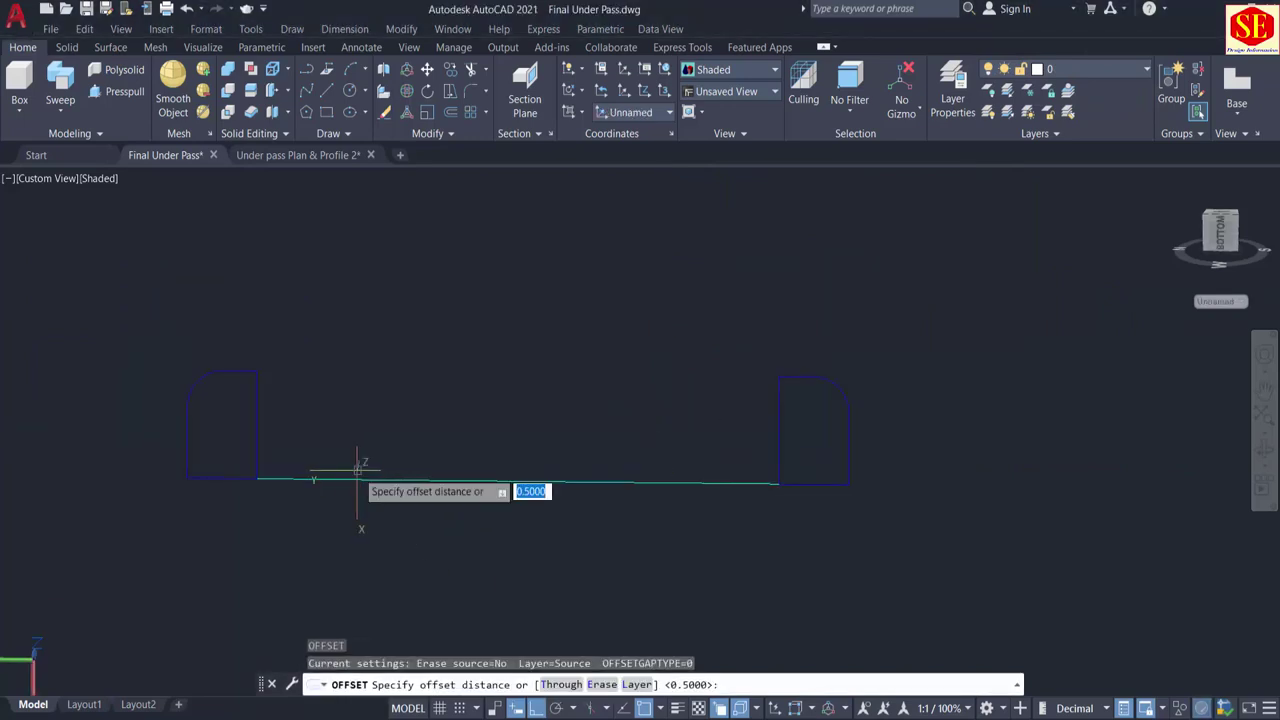
key(Return)
click(357, 479)
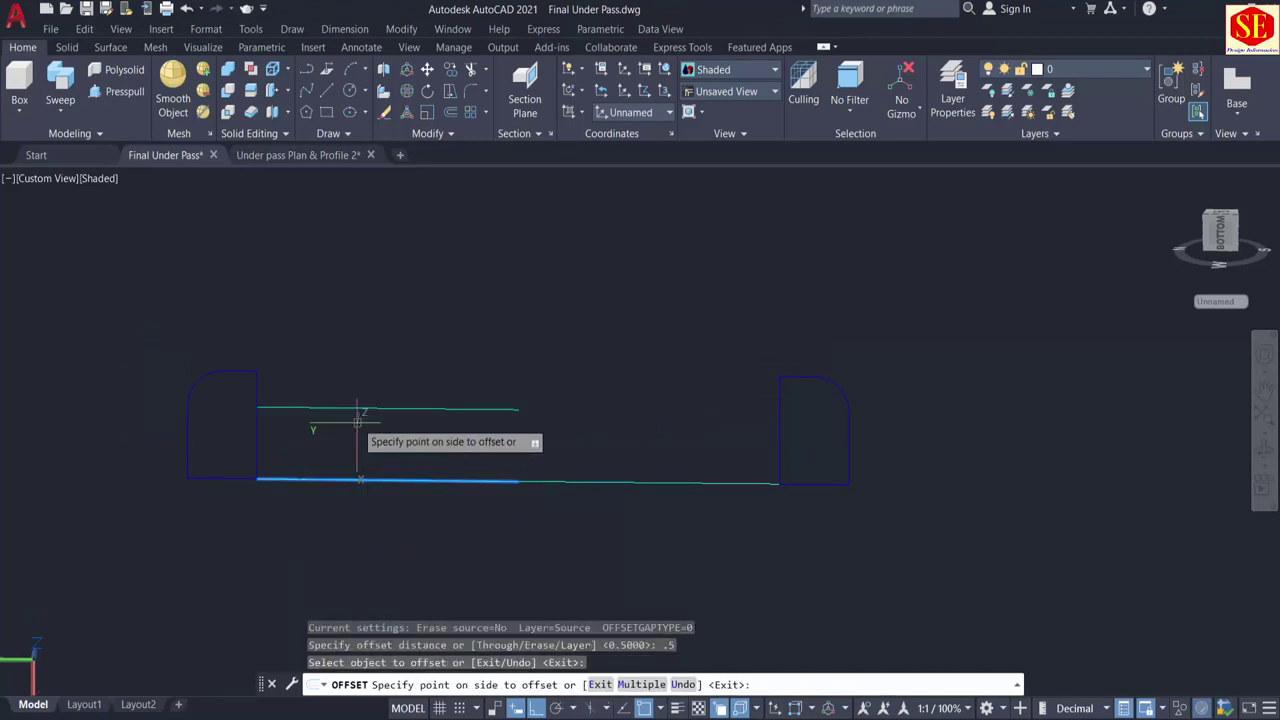
click(362, 425)
key(Escape)
Step: Draw a 3.75 by 0.5 rectangle between the two blue profiles, from the offset line's start to the base line's far end
text(rec)
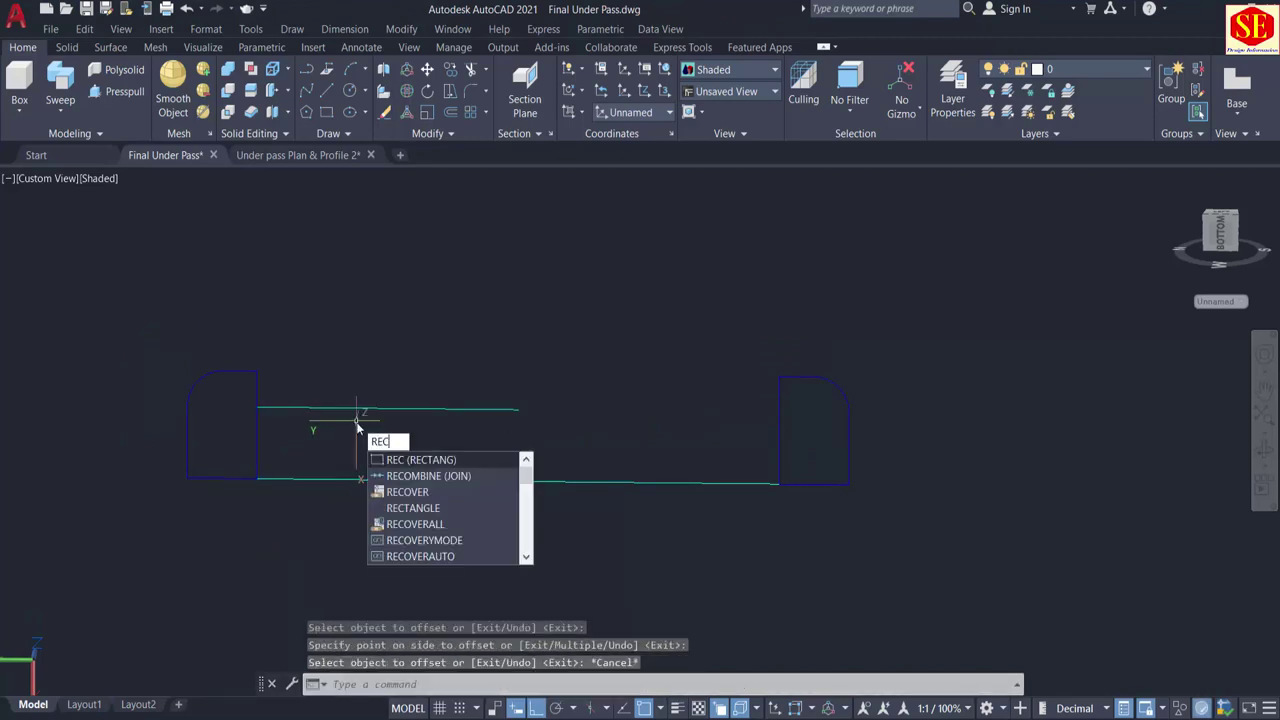
key(Return)
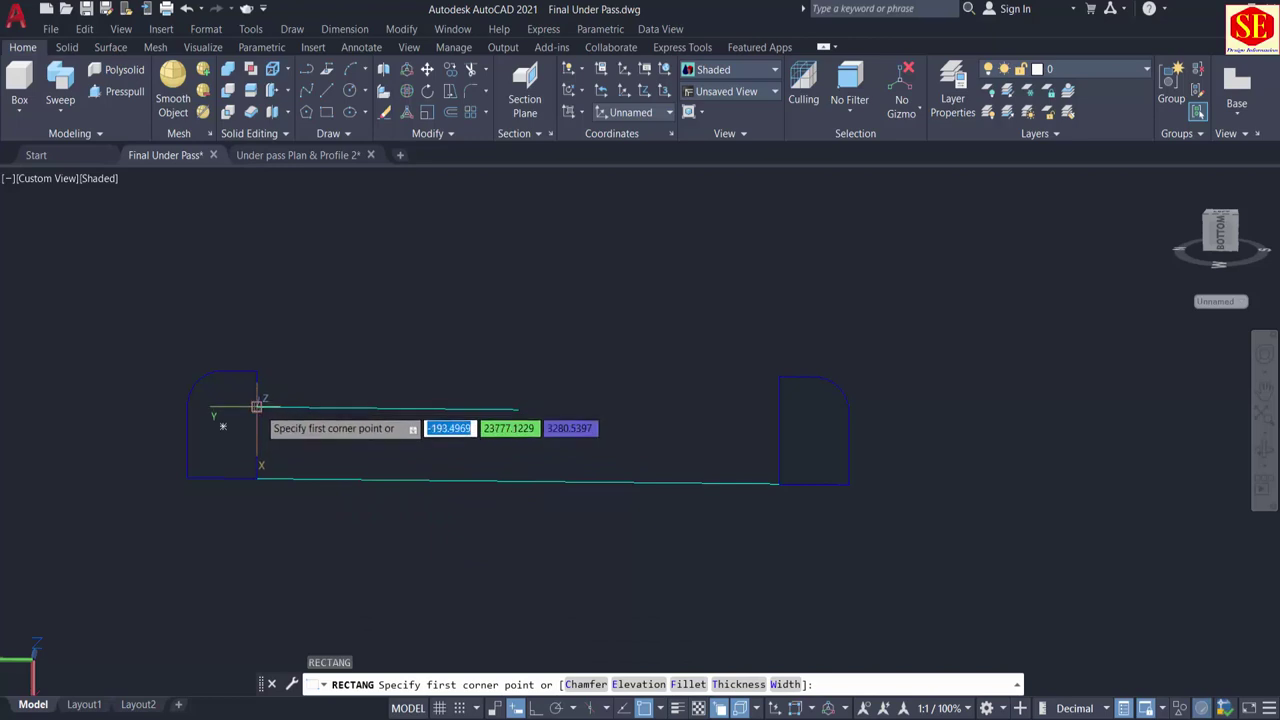
click(258, 407)
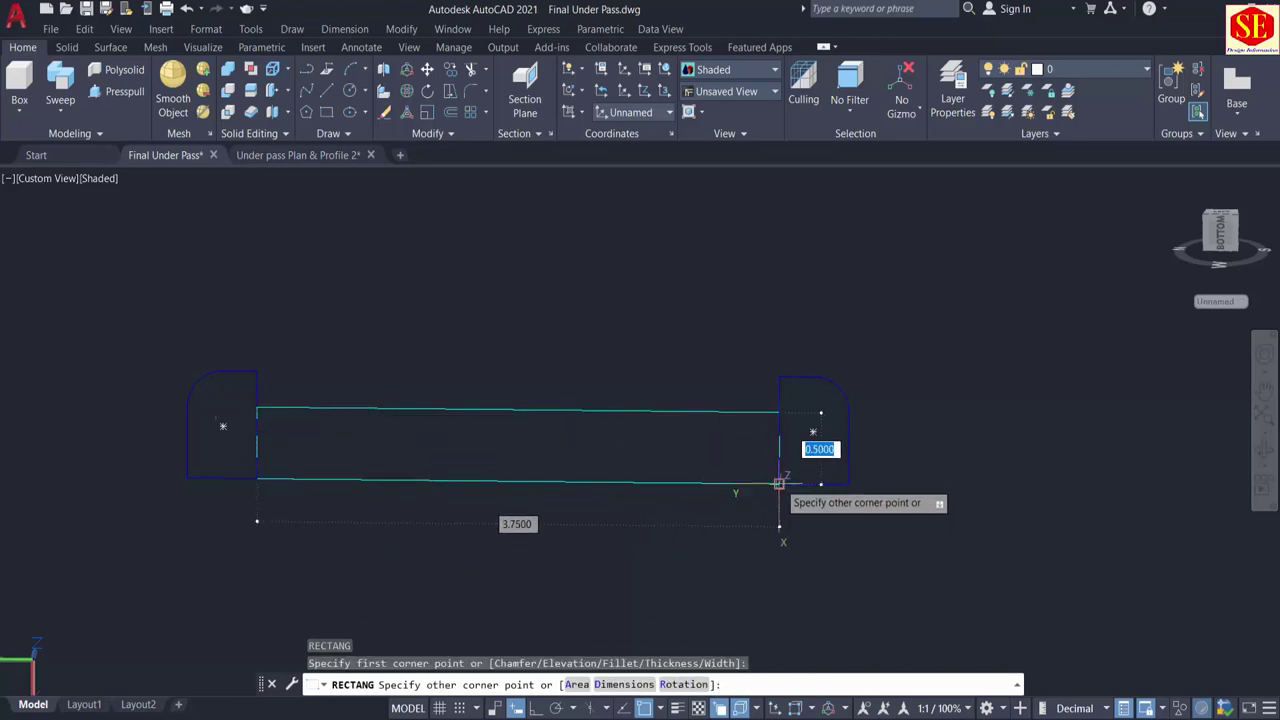
click(779, 483)
Step: Erase the two base lines and the offset line that overlap the rectangle, keeping the rectangle itself
click(561, 479)
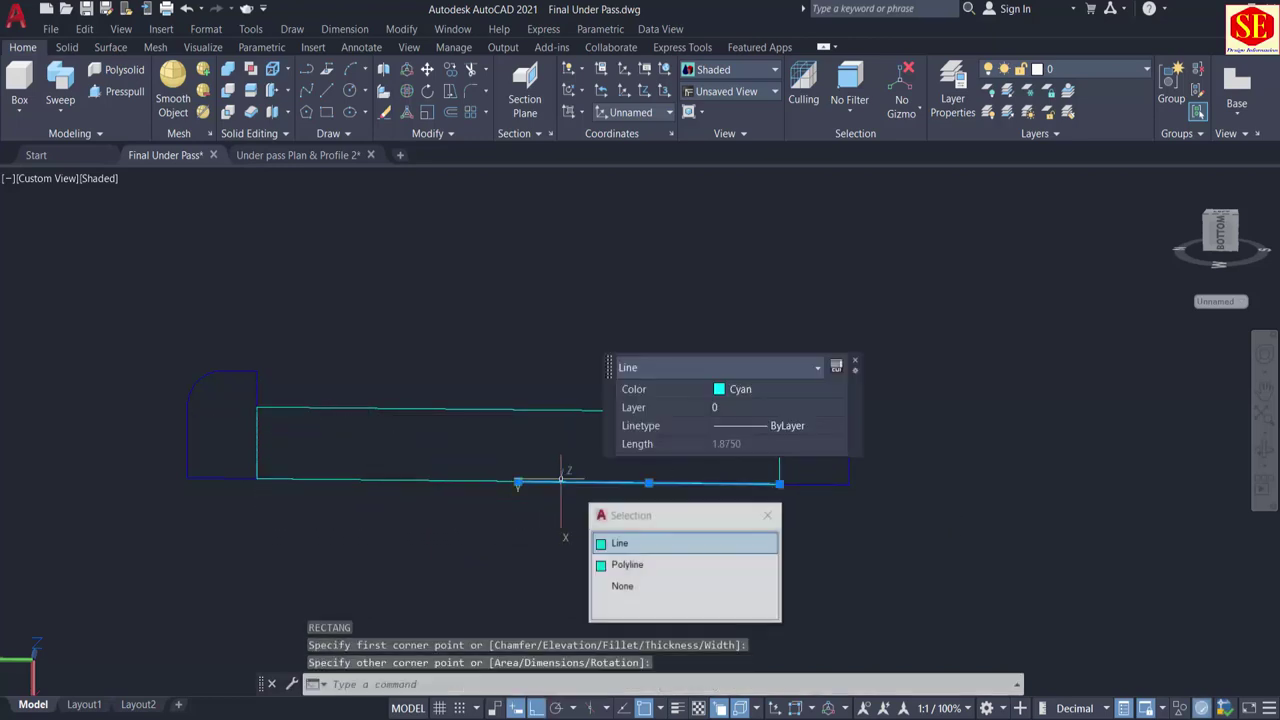
click(655, 550)
text(E)
key(Return)
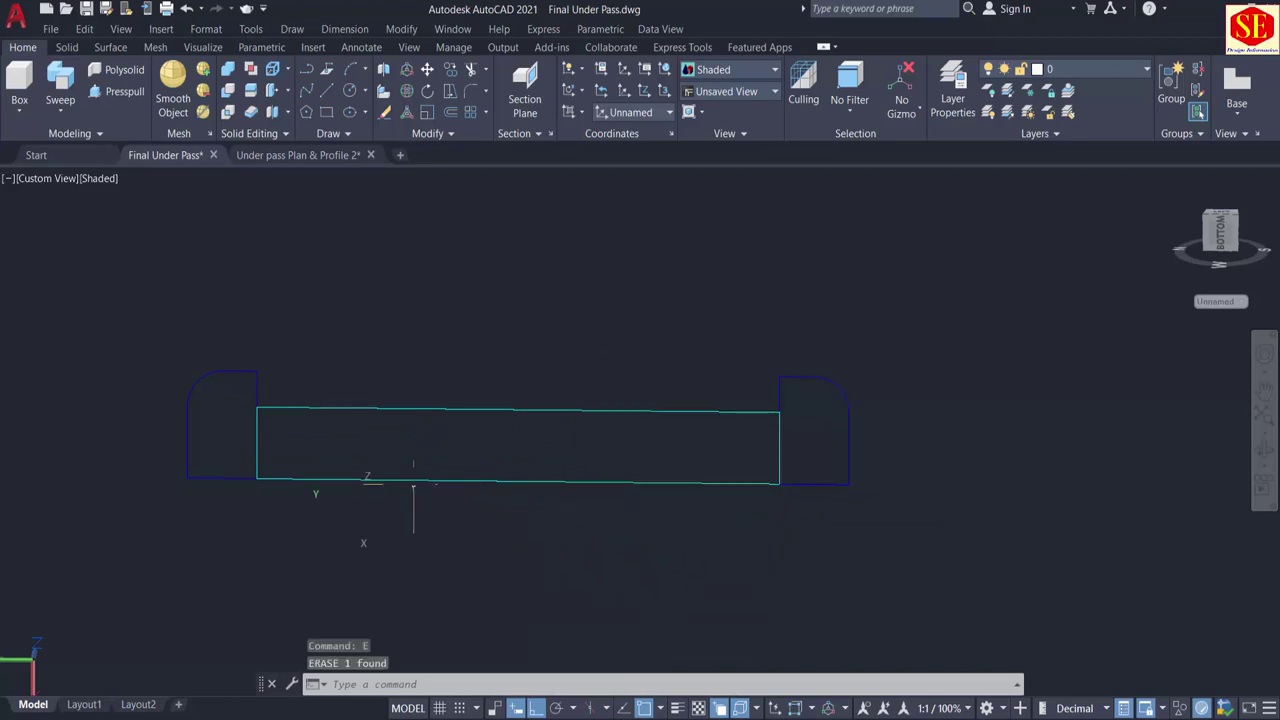
click(341, 480)
text(E)
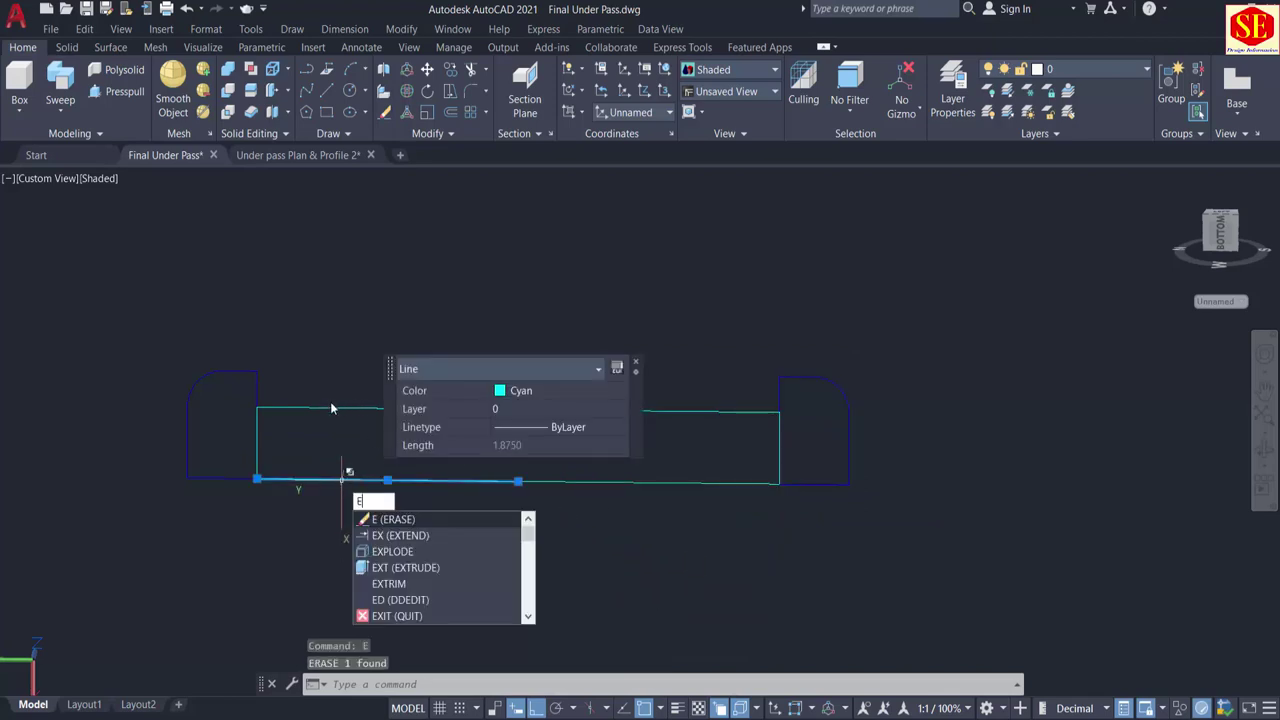
click(311, 410)
click(305, 407)
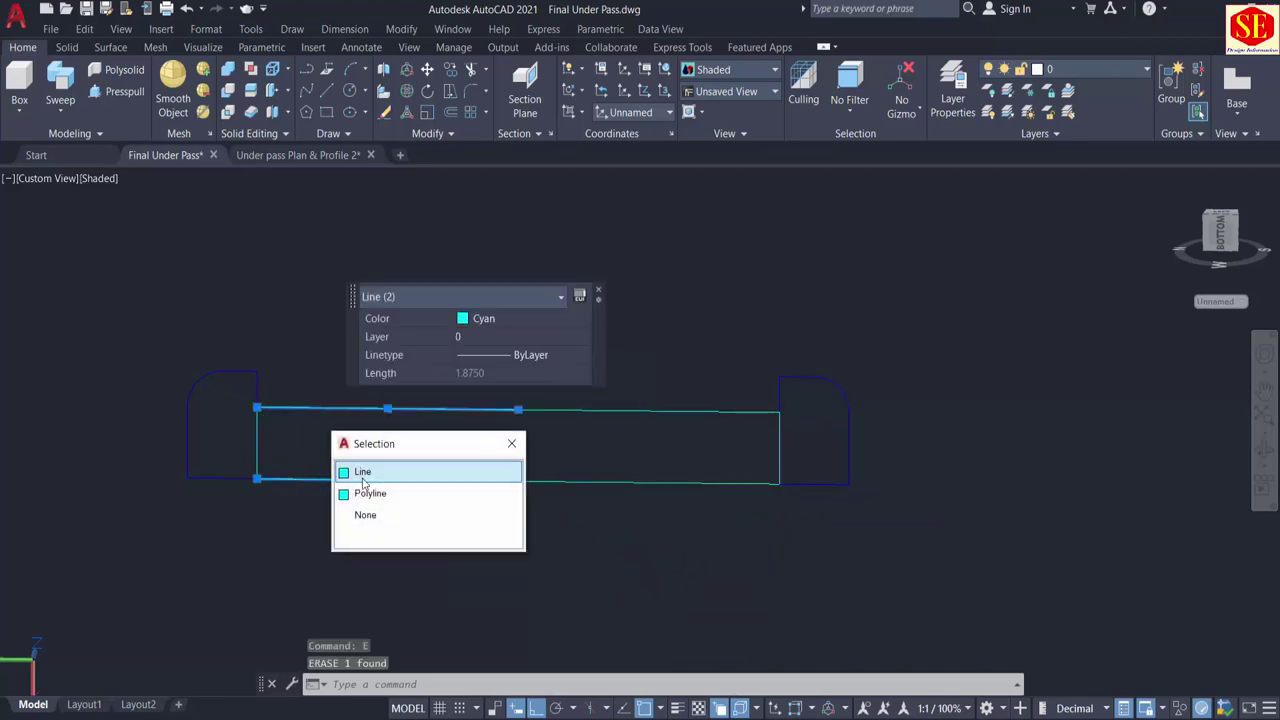
click(366, 473)
text(E)
key(Return)
scroll(435, 428, down, 3)
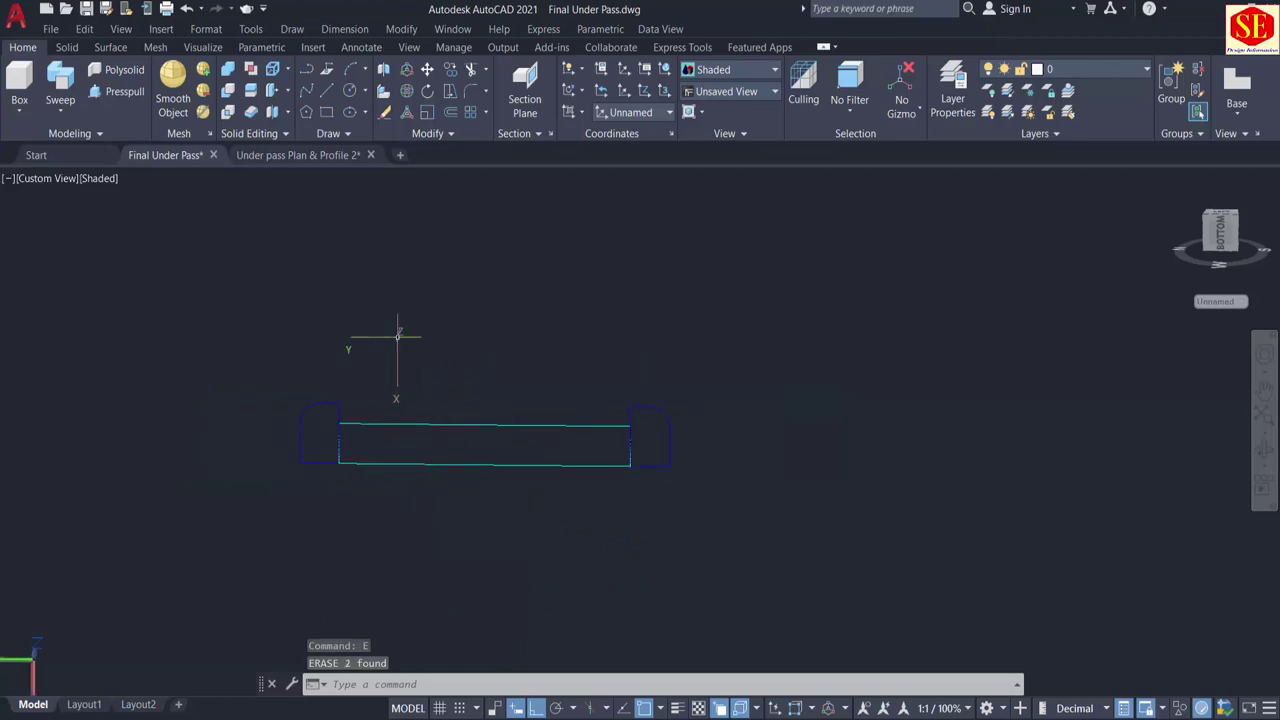
scroll(605, 330, down, 3)
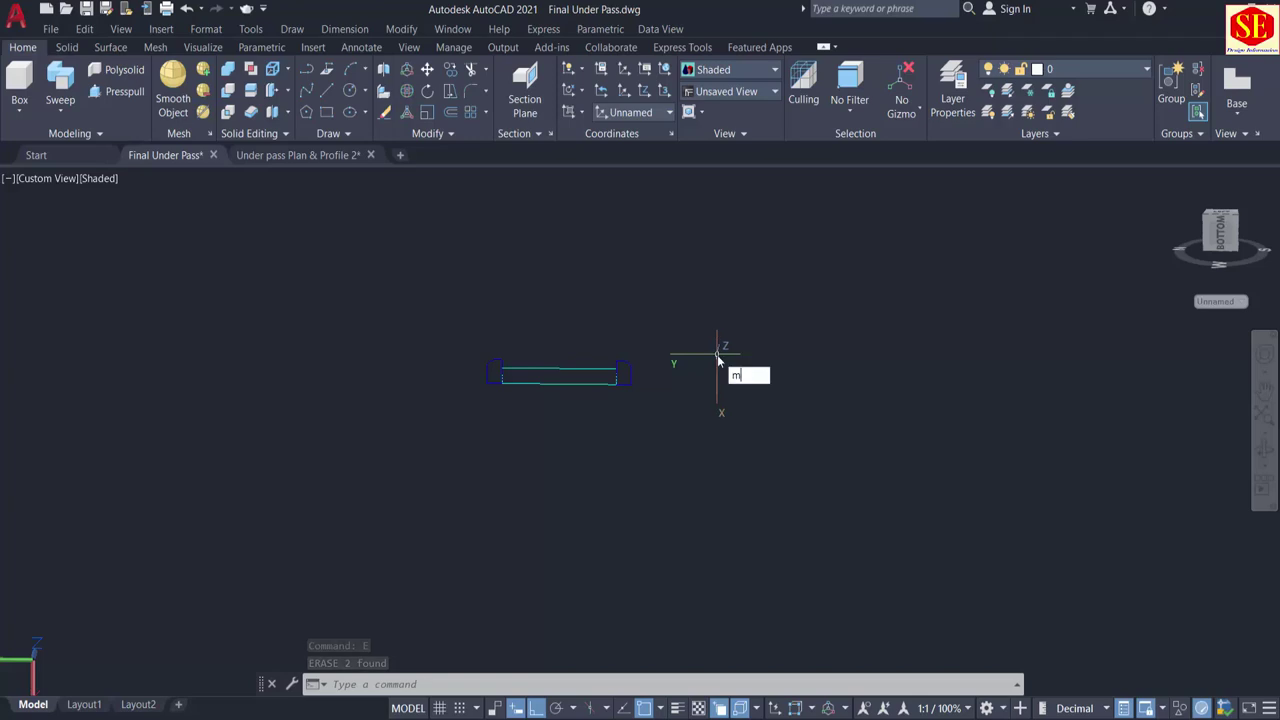
text(m)
key(Return)
click(703, 326)
click(316, 446)
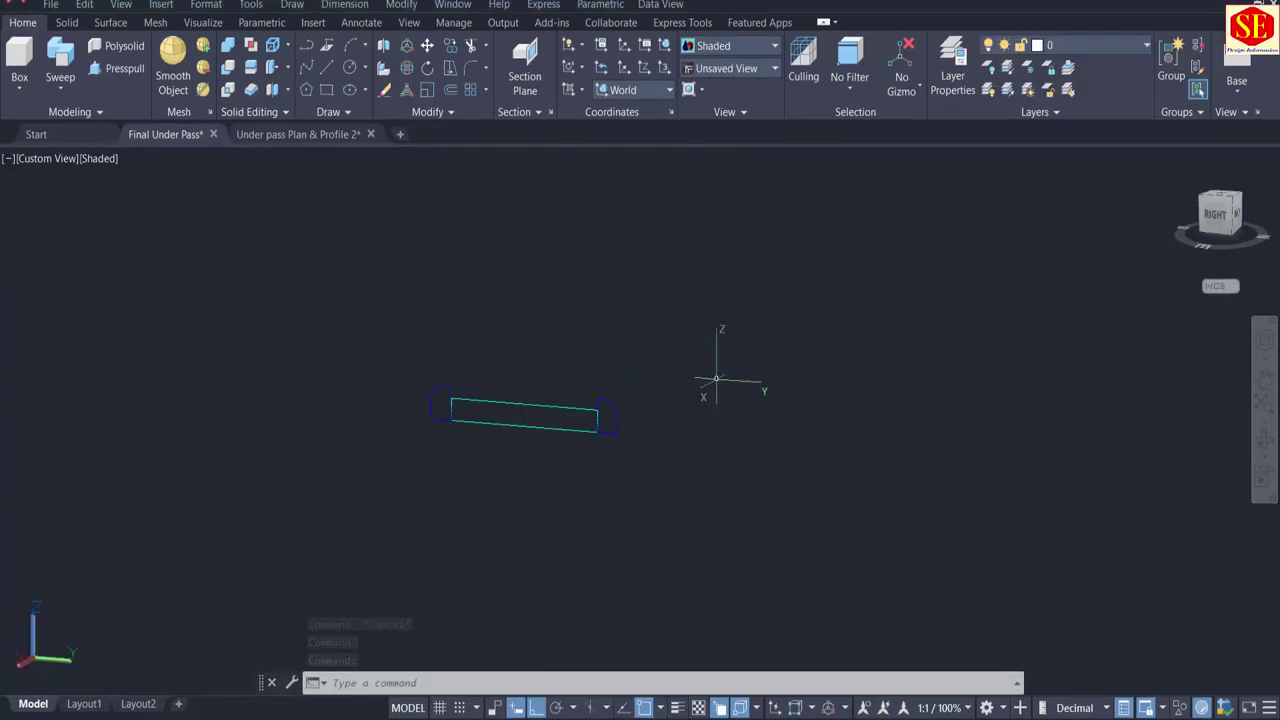
Step: Move the two kerb profiles and the rectangle between them so the rectangle's lower-right corner sits on the start of the right path line
text(m)
key(Return)
click(709, 323)
click(376, 524)
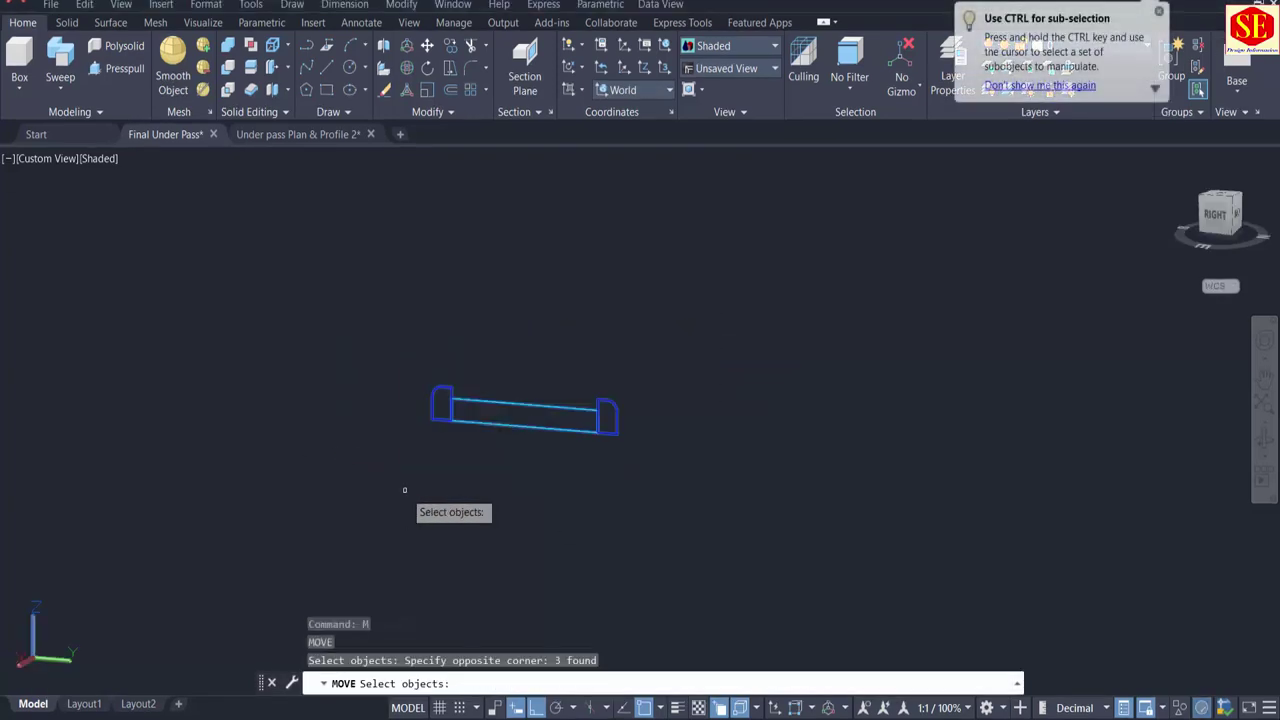
scroll(488, 428, up, 5)
key(Return)
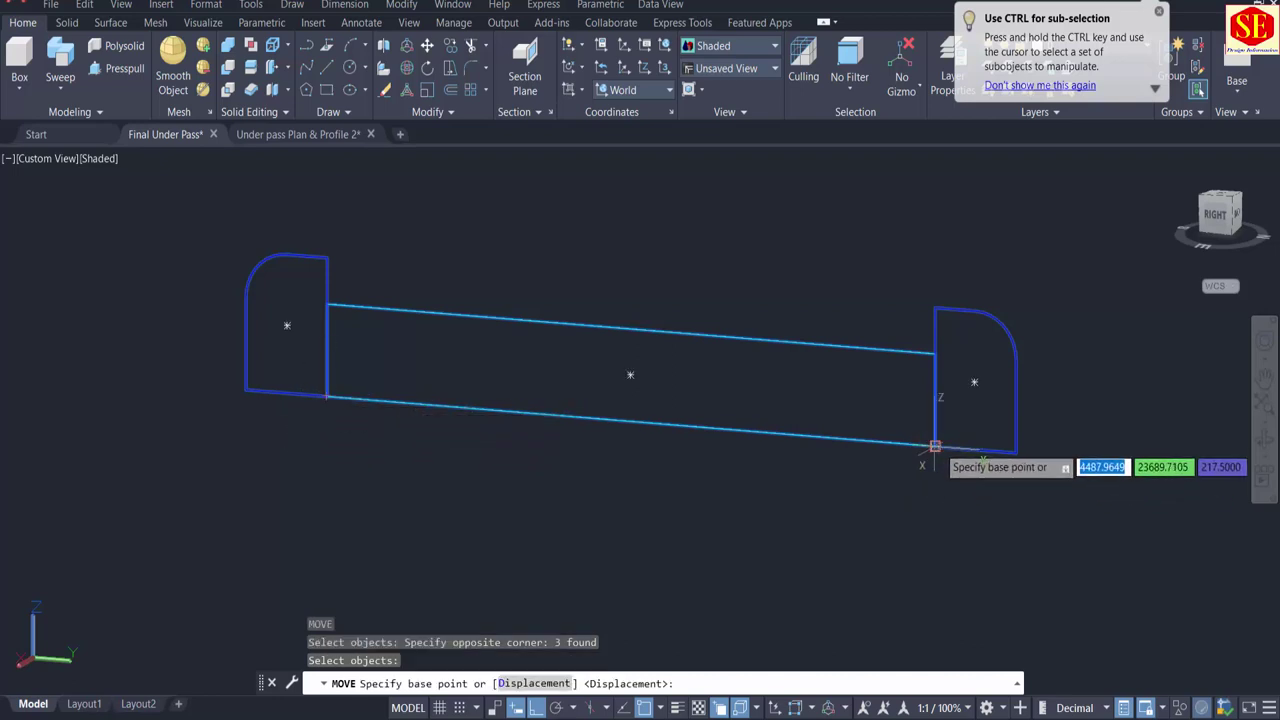
click(935, 446)
scroll(935, 440, down, 5)
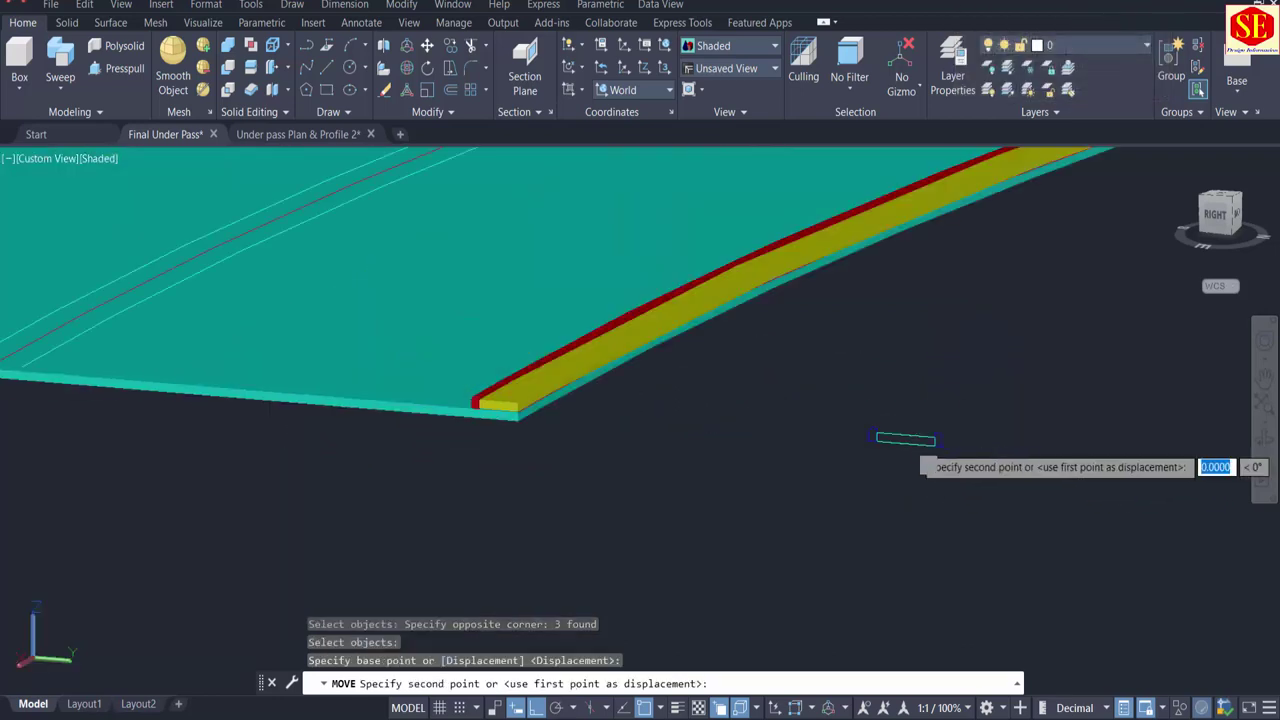
scroll(547, 407, up, 5)
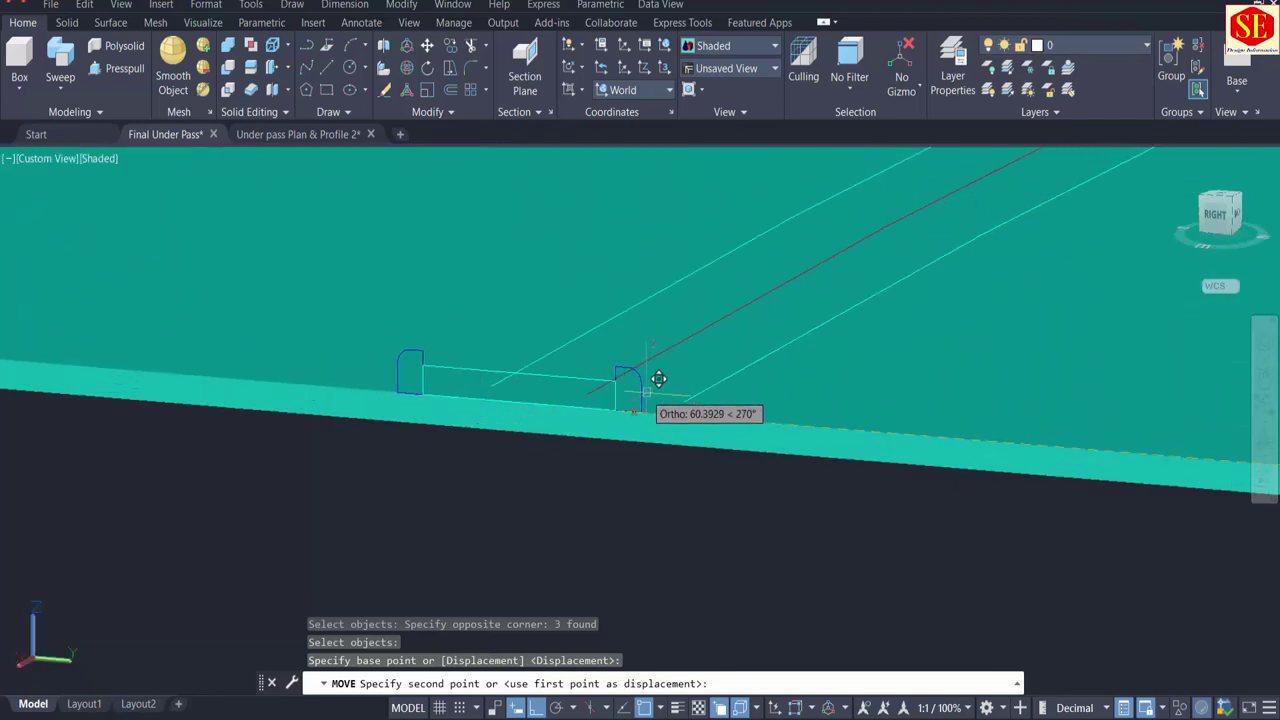
shift+middle_drag(524, 521, 540, 519)
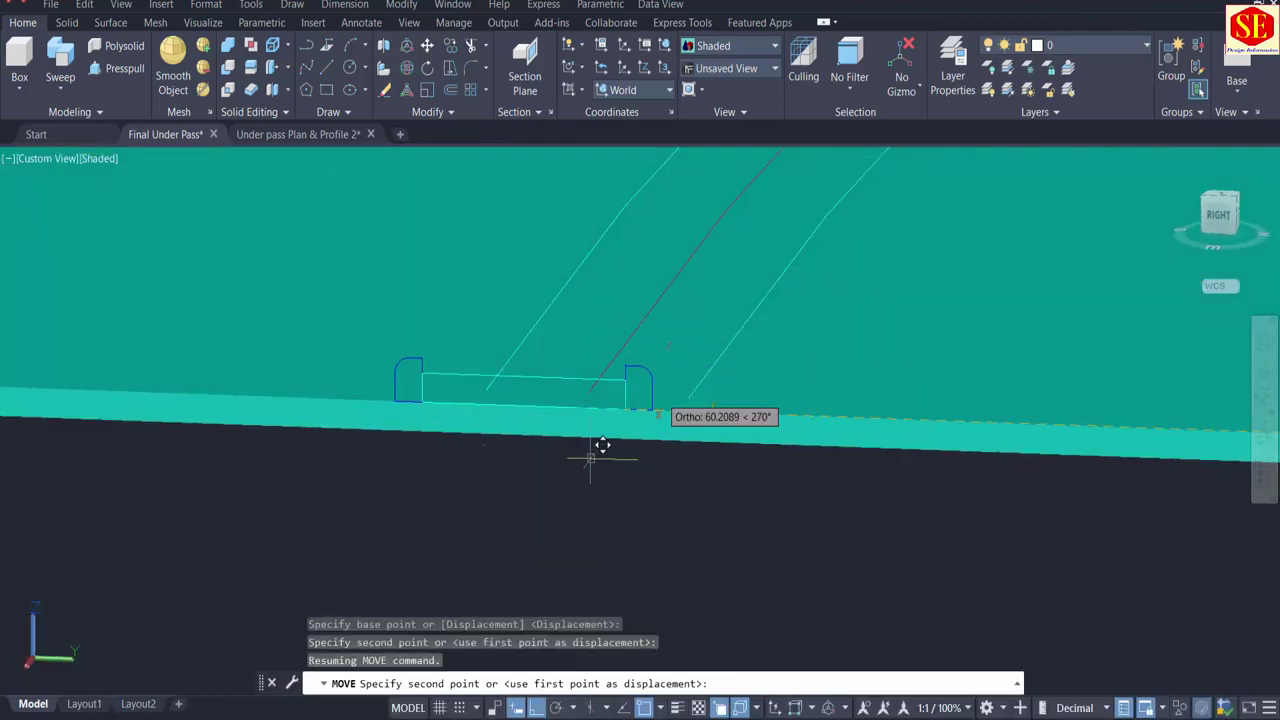
scroll(700, 385, up, 3)
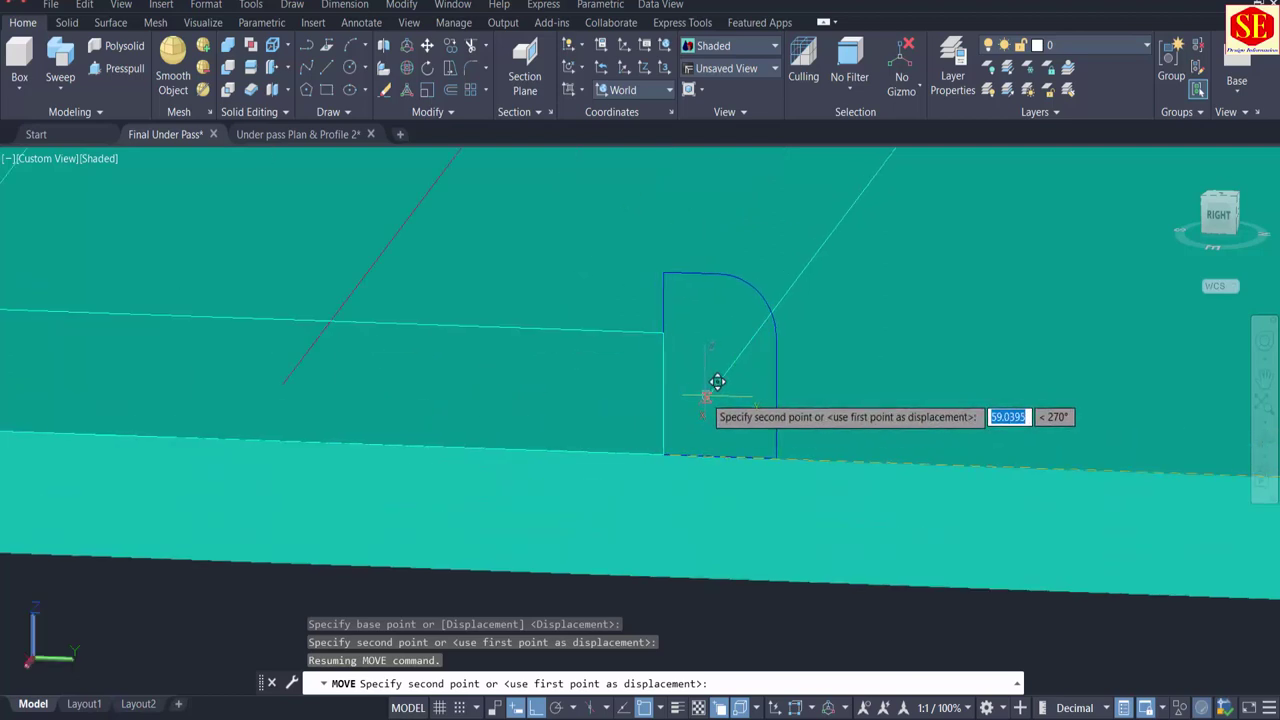
click(716, 381)
Step: Examine how the moved profiles line up with the starts of the three path lines on the road slab
scroll(682, 452, down, 5)
scroll(685, 451, down, 4)
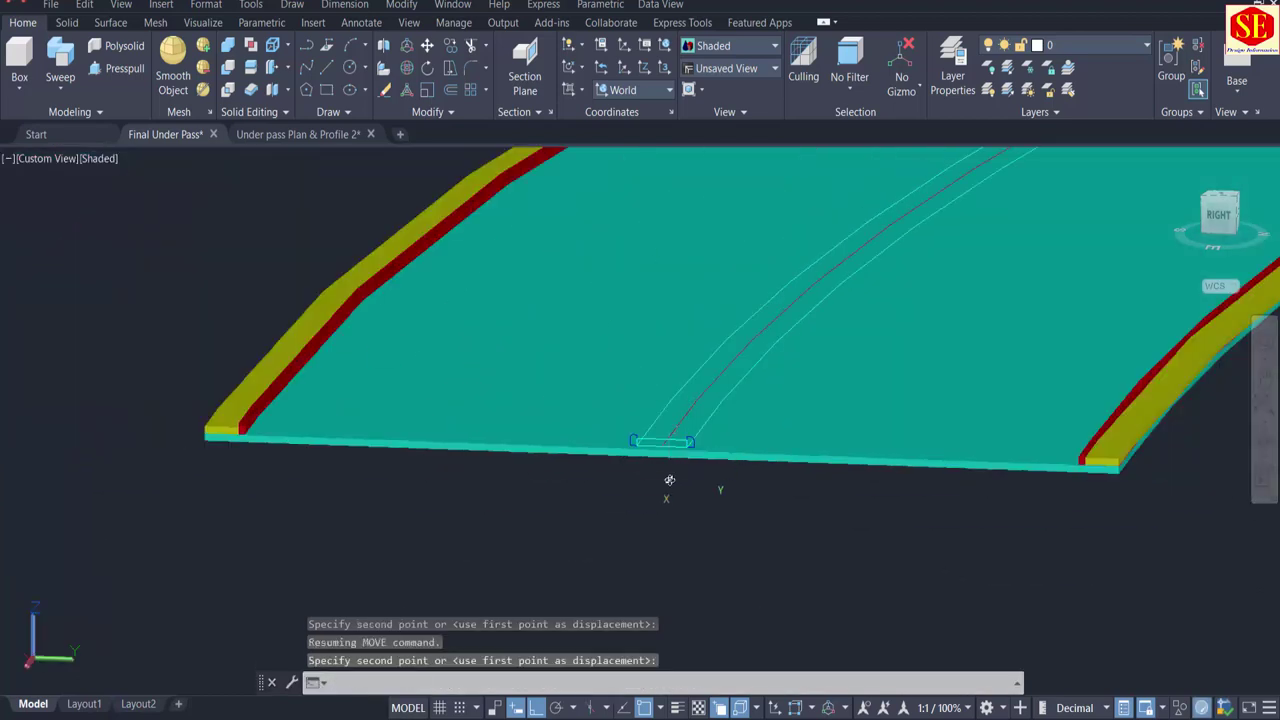
shift+middle_drag(669, 480, 703, 535)
scroll(680, 448, up, 2)
scroll(698, 452, up, 4)
scroll(701, 534, up, 2)
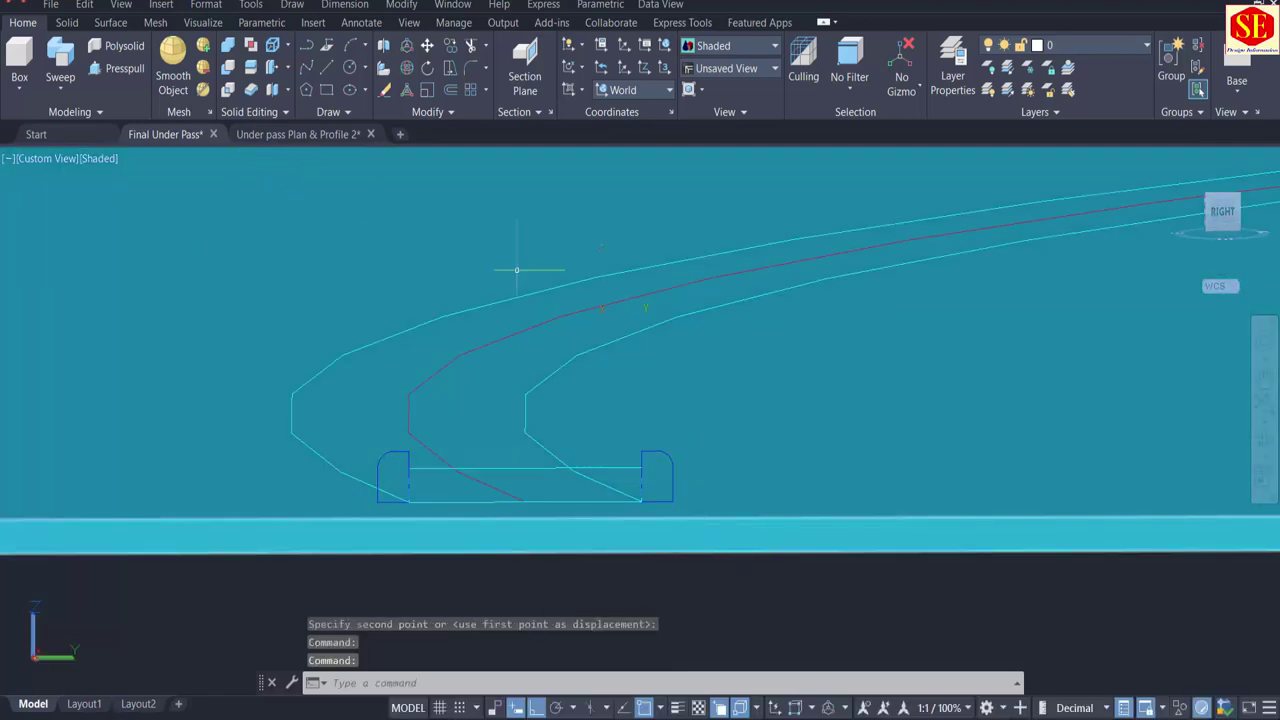
shift+middle_drag(516, 269, 663, 363)
key(Escape)
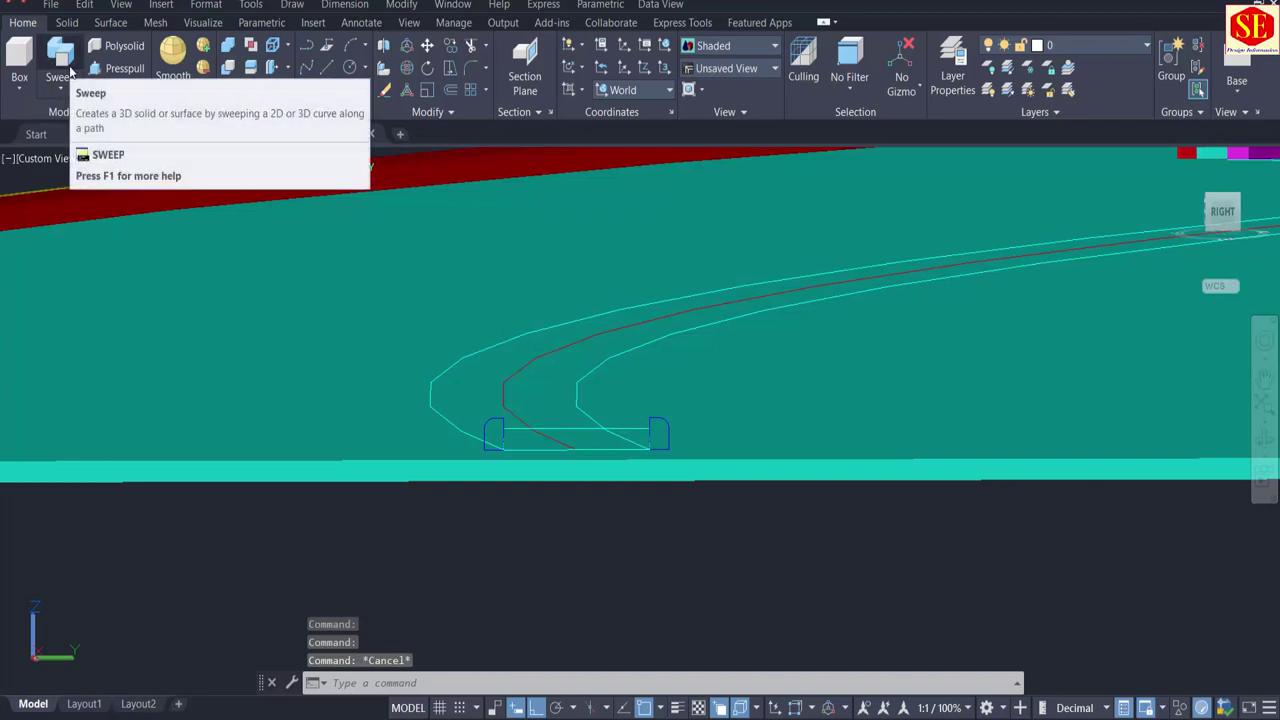
Step: Sweep the left kerb profile as a solid along the left path line, with its lower-right corner as base point and perpendicular alignment set to No
click(71, 84)
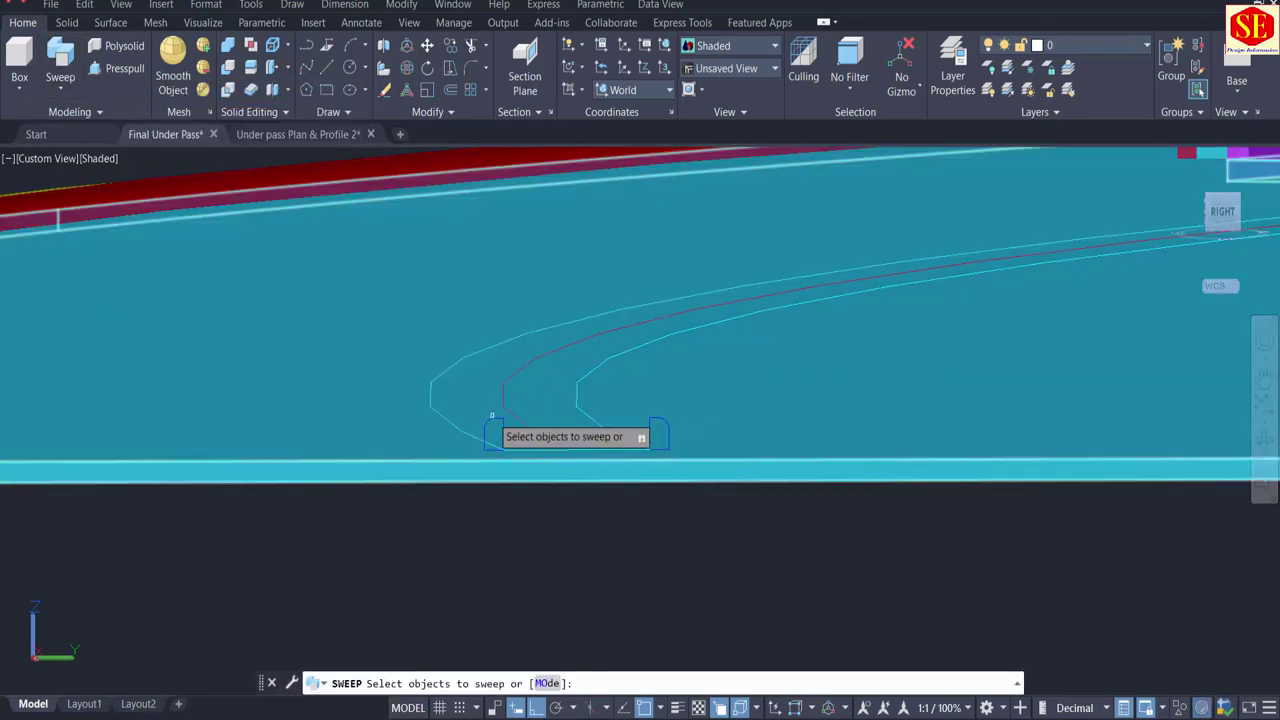
scroll(491, 413, up, 3)
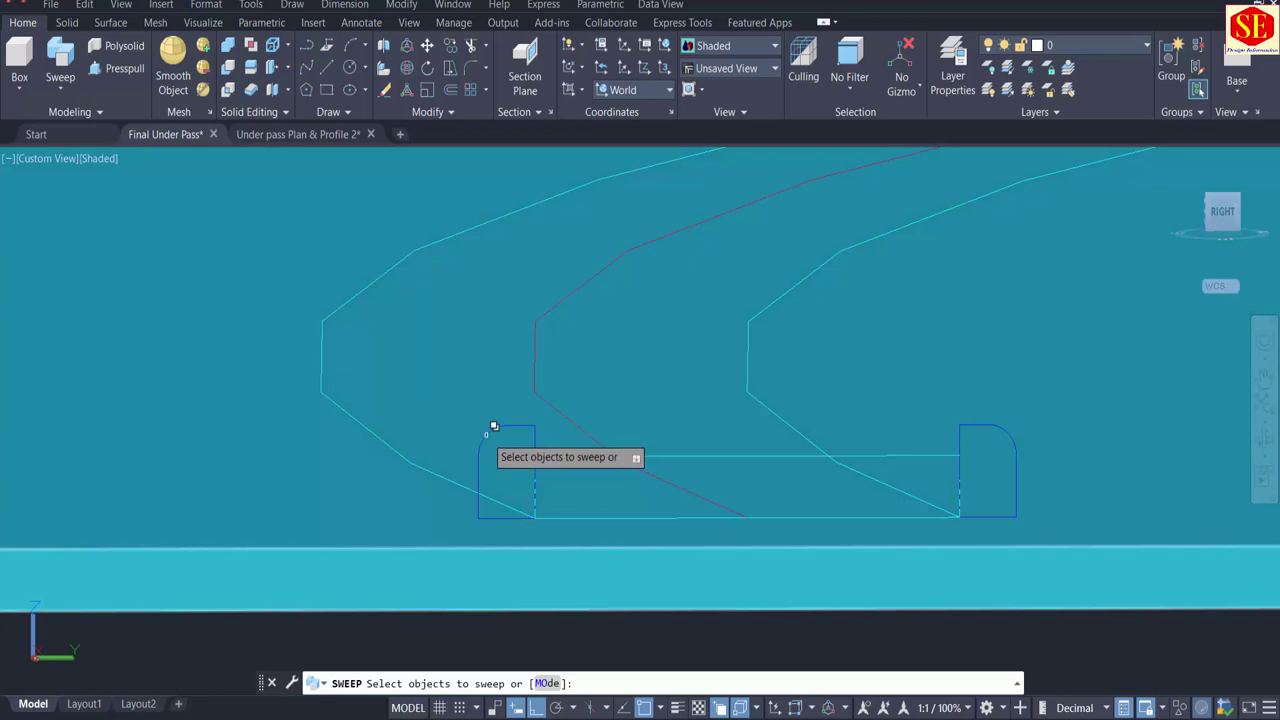
click(493, 426)
click(558, 502)
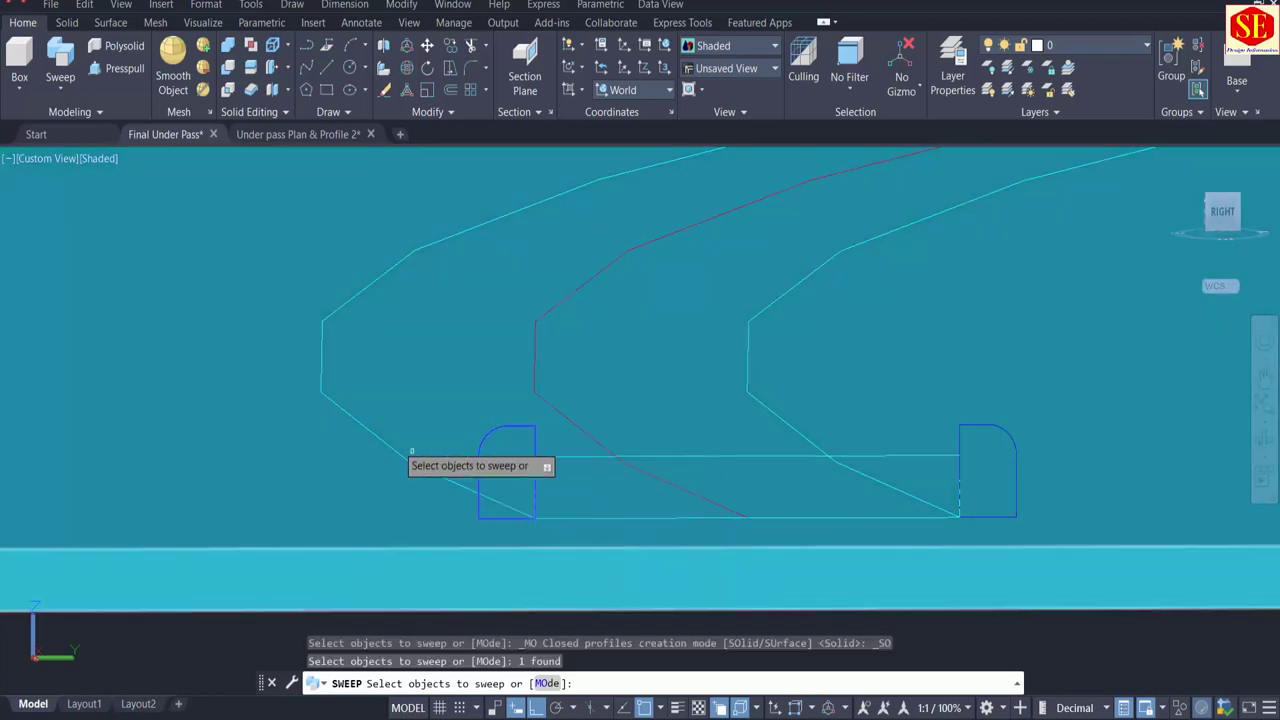
right_click(382, 378)
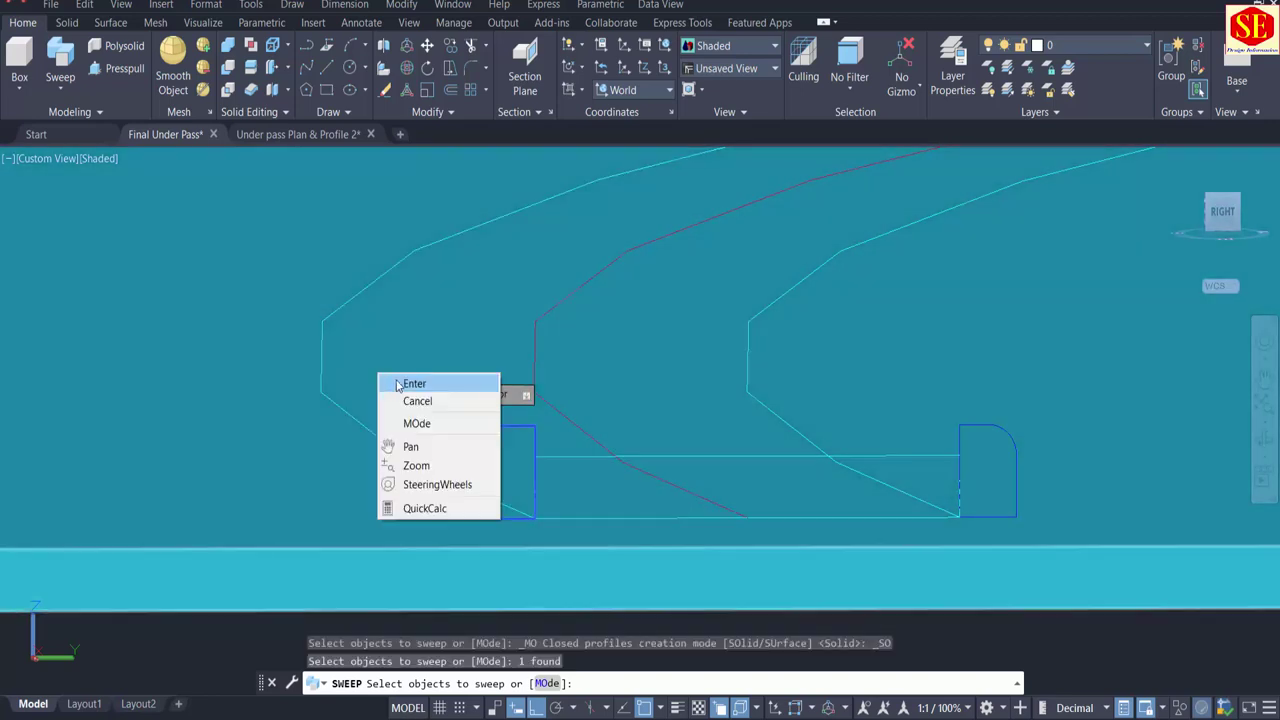
click(398, 384)
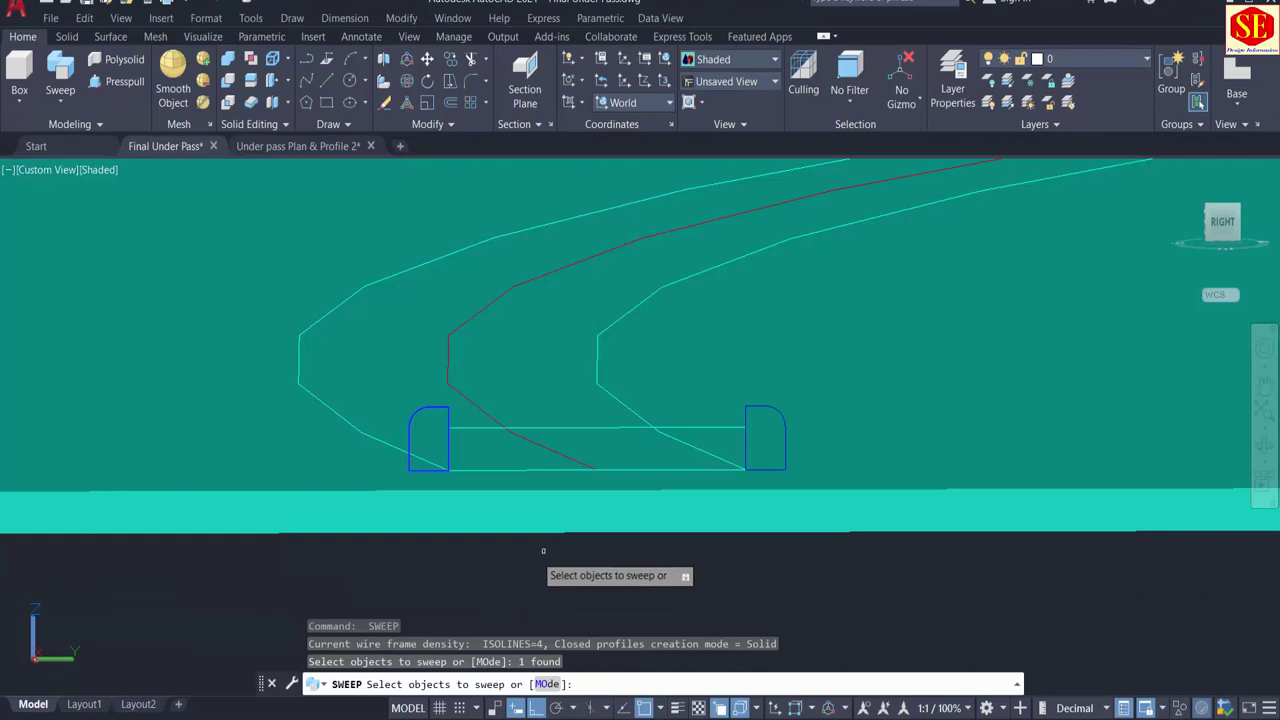
right_click(537, 558)
click(566, 566)
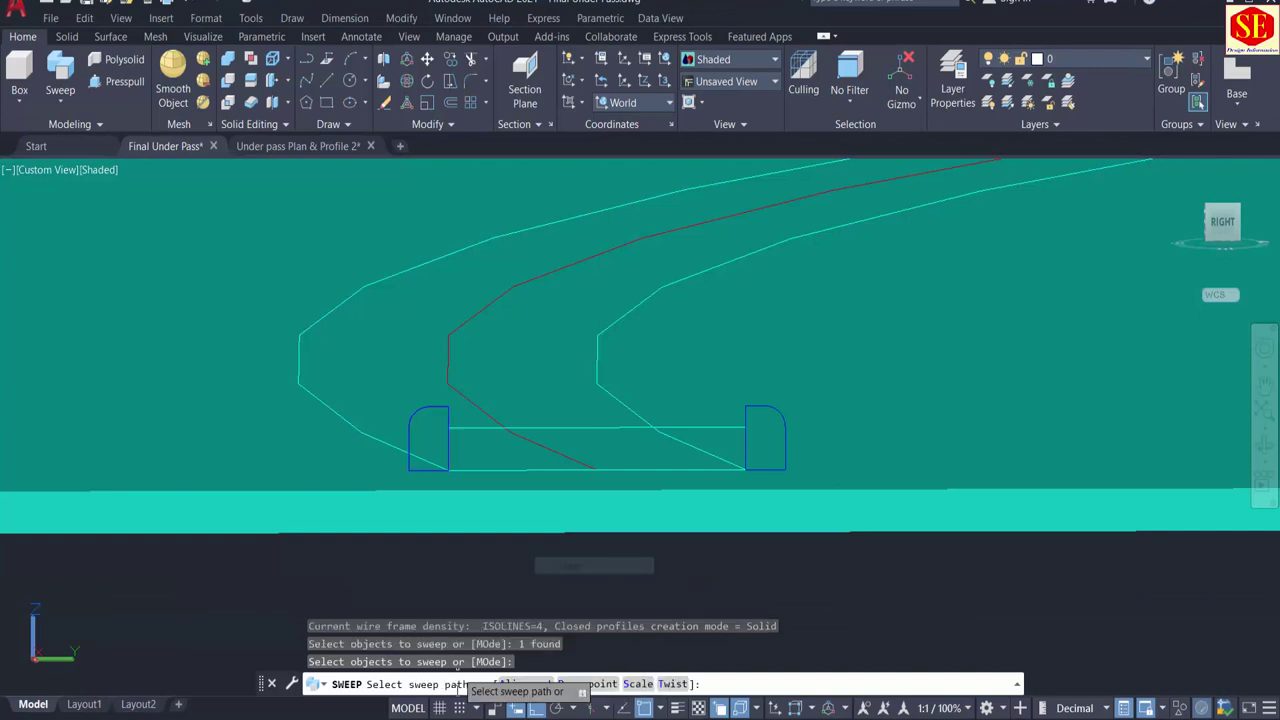
click(447, 469)
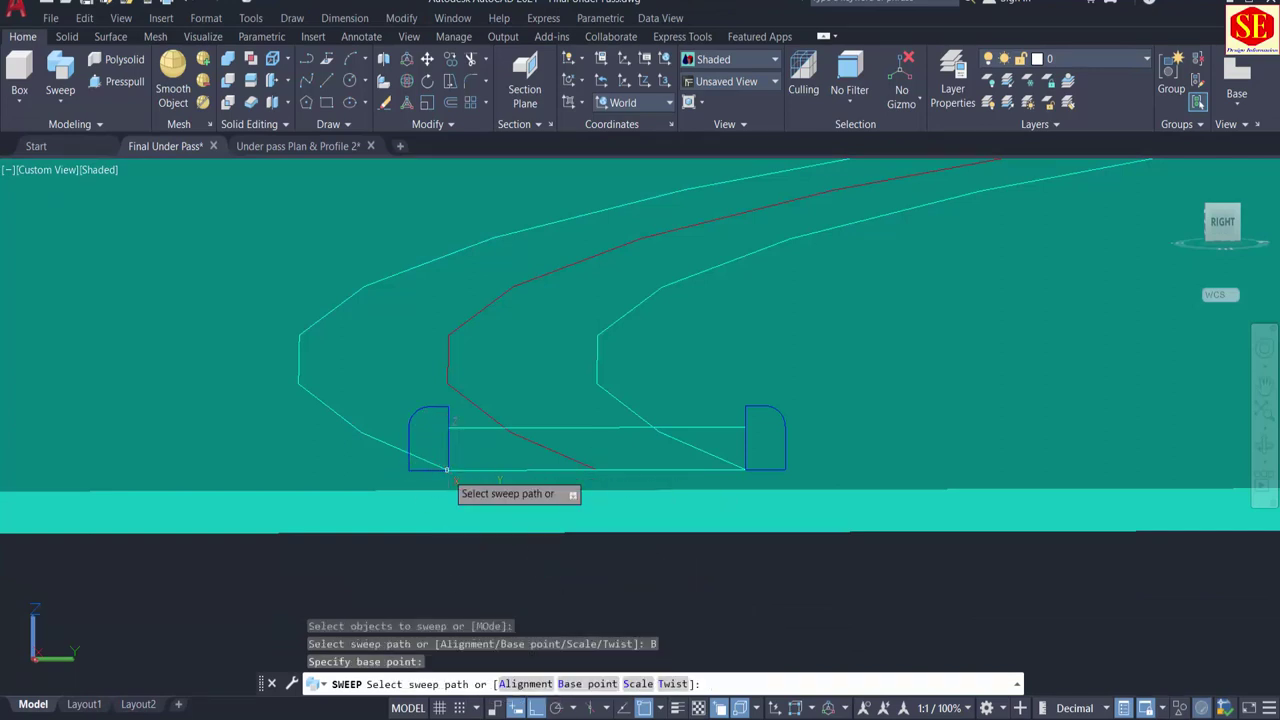
click(515, 686)
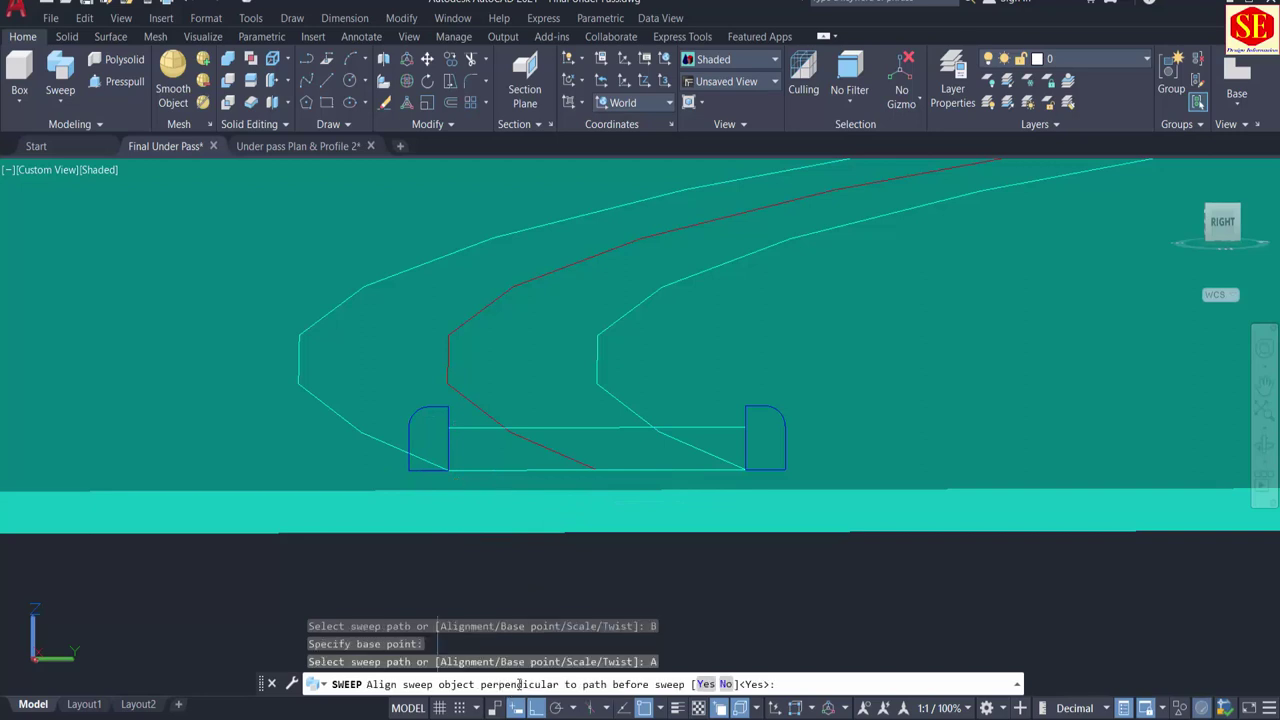
click(725, 684)
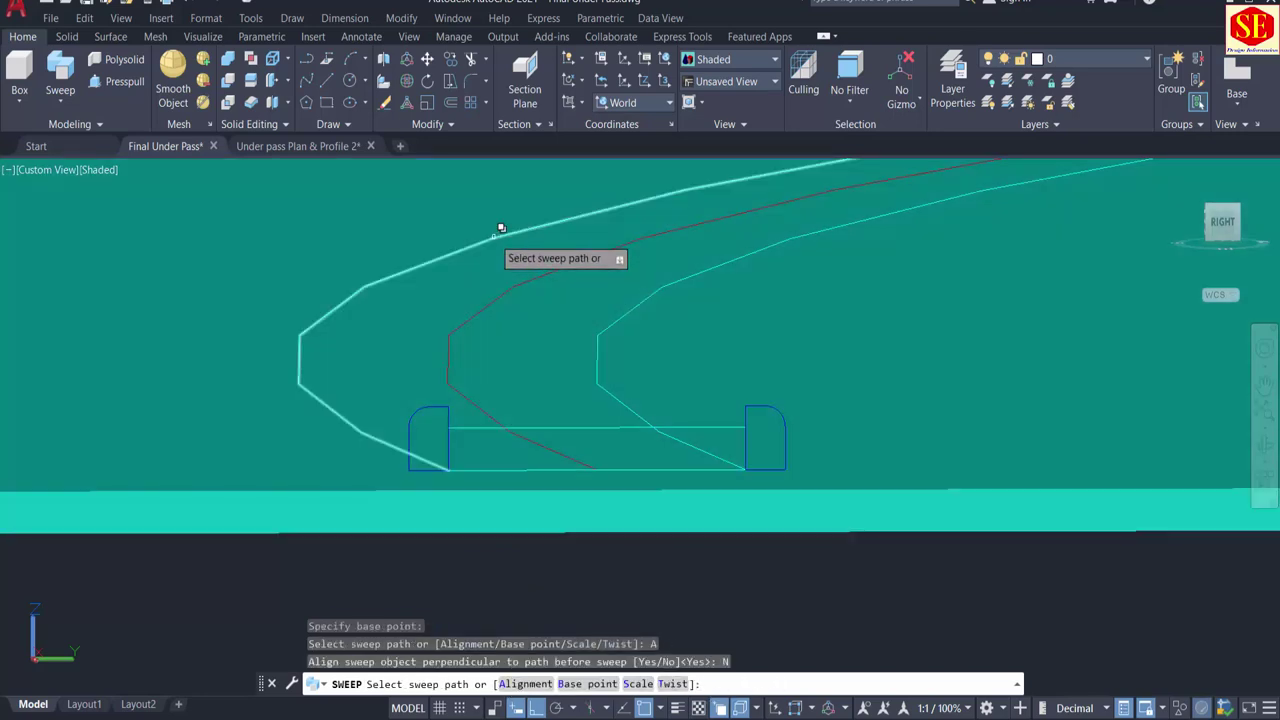
click(500, 229)
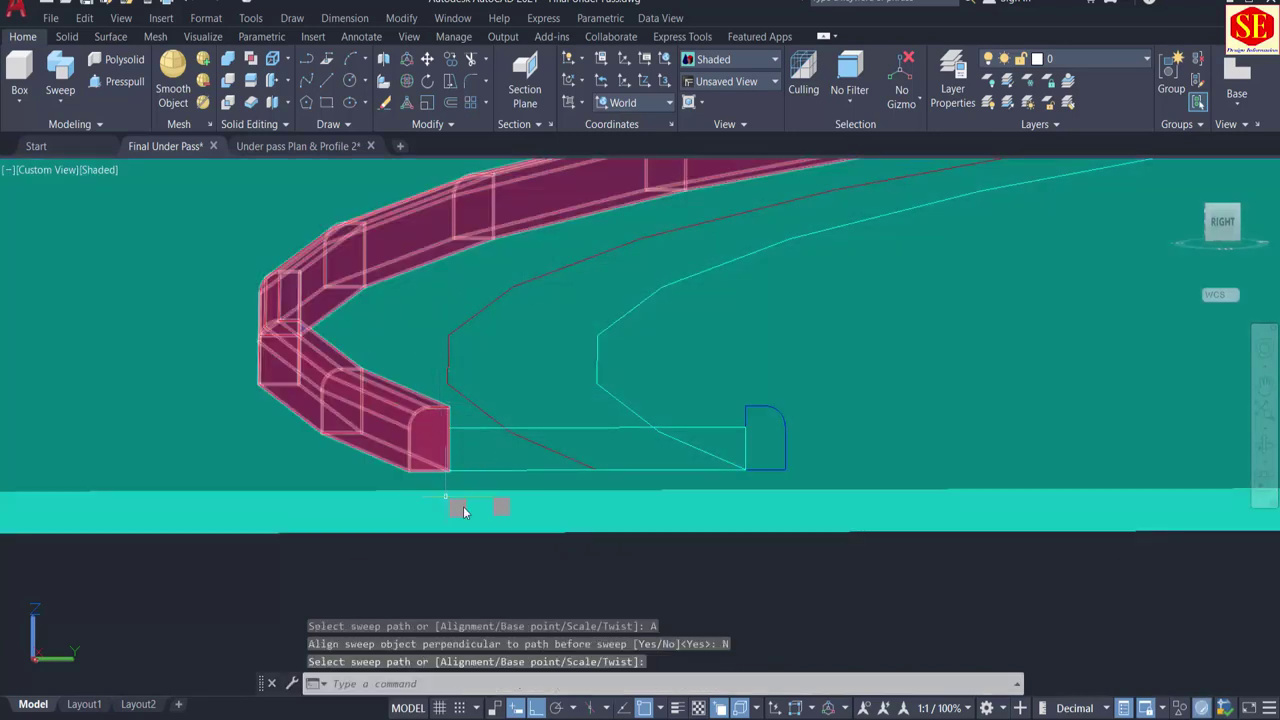
Step: Sweep the right kerb profile along the right 3D polyline, with its lower-left corner as base point and perpendicular alignment set to No
shift+middle_drag(646, 595, 622, 592)
click(73, 79)
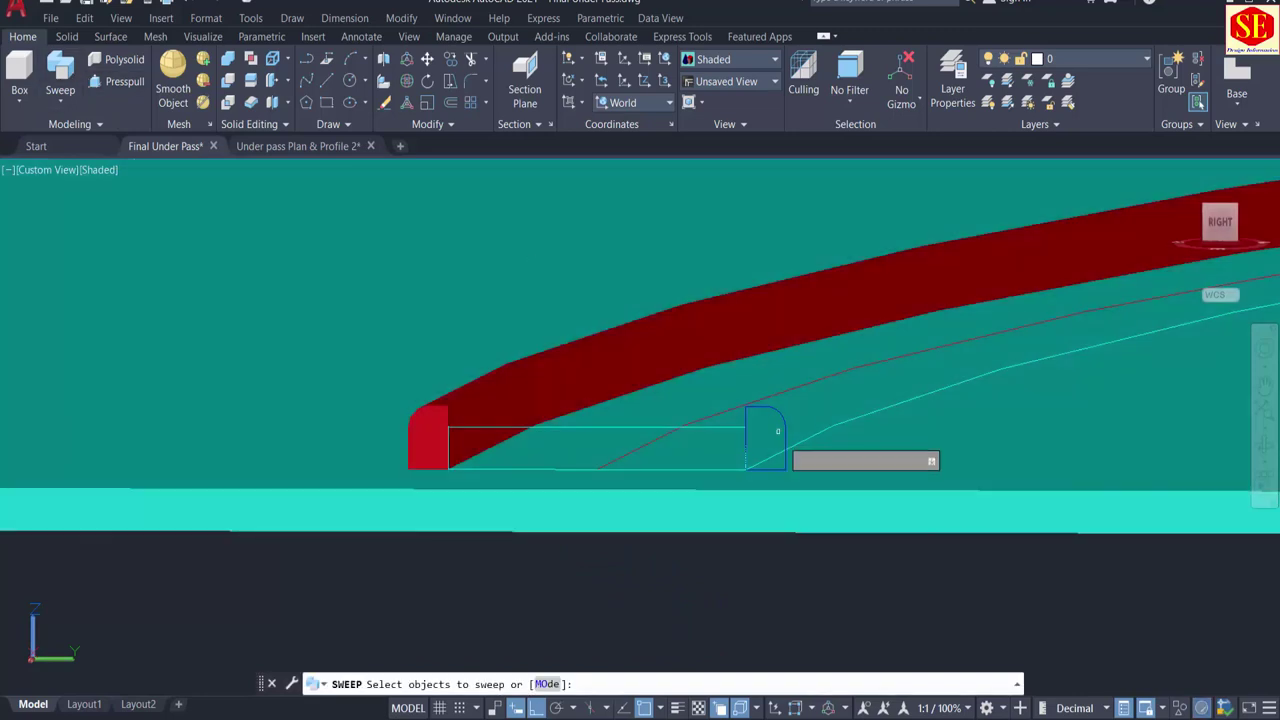
scroll(790, 410, up, 3)
click(790, 408)
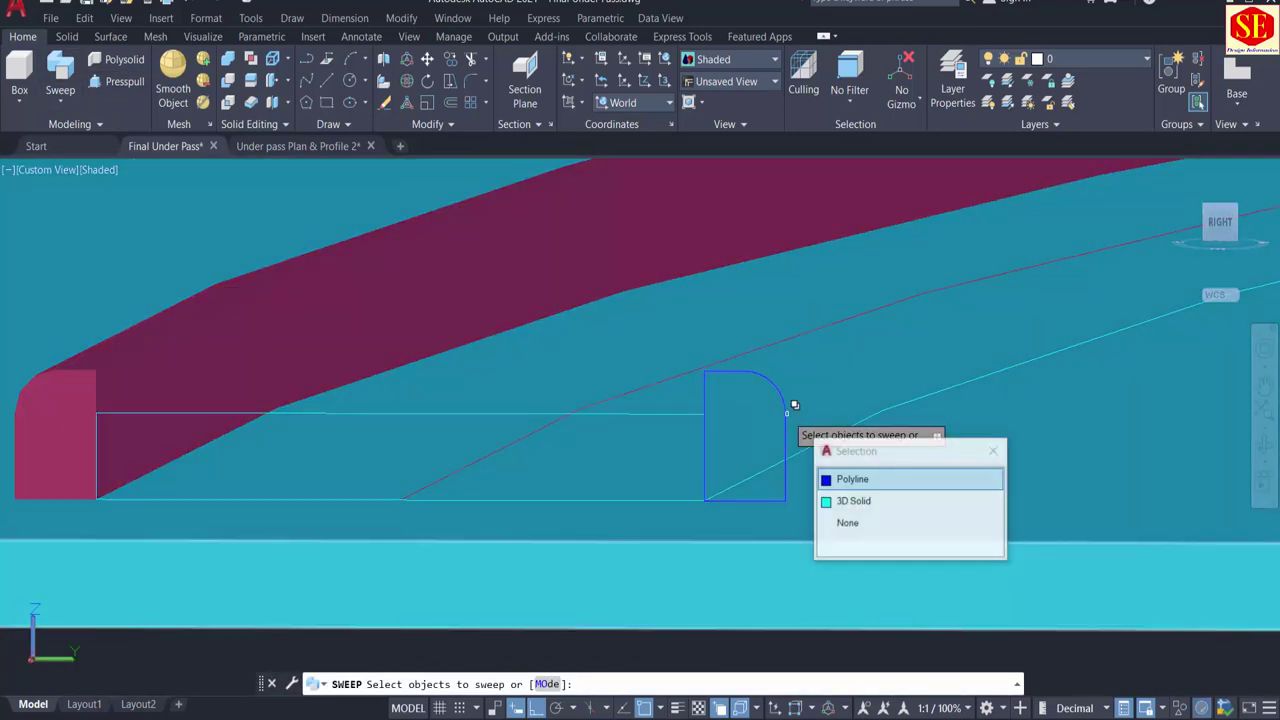
click(849, 480)
right_click(651, 650)
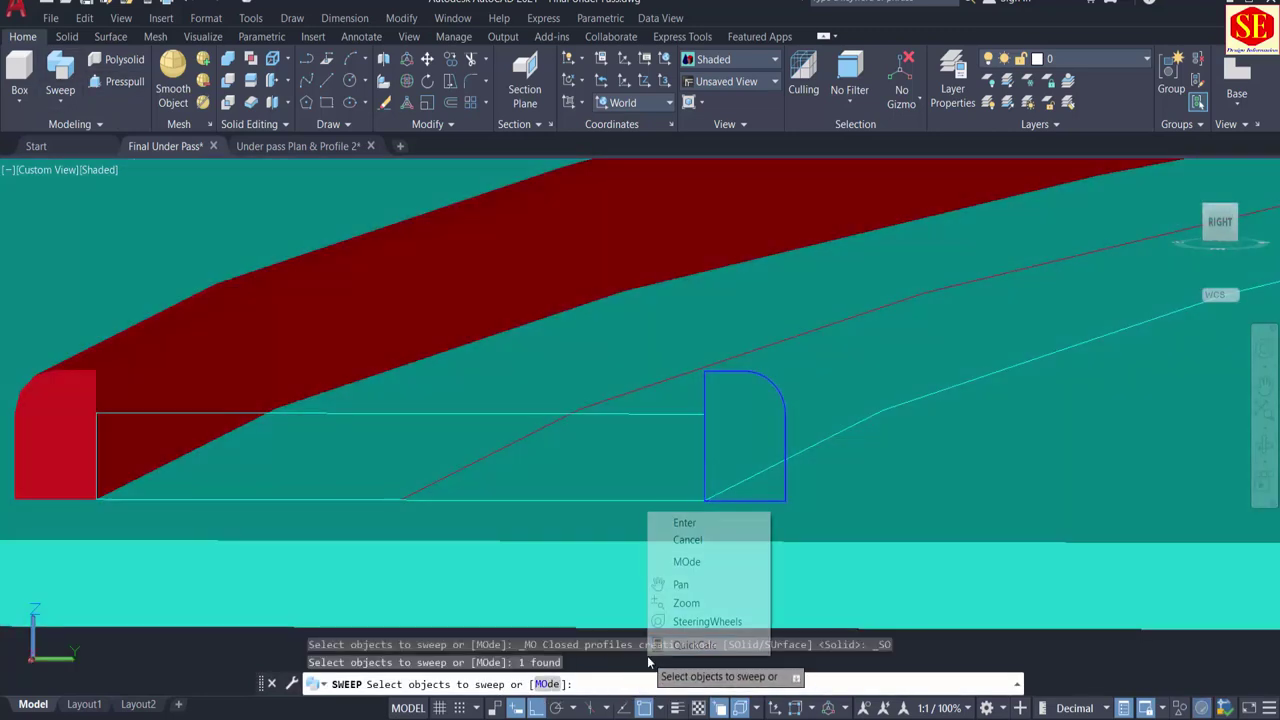
click(712, 517)
click(587, 684)
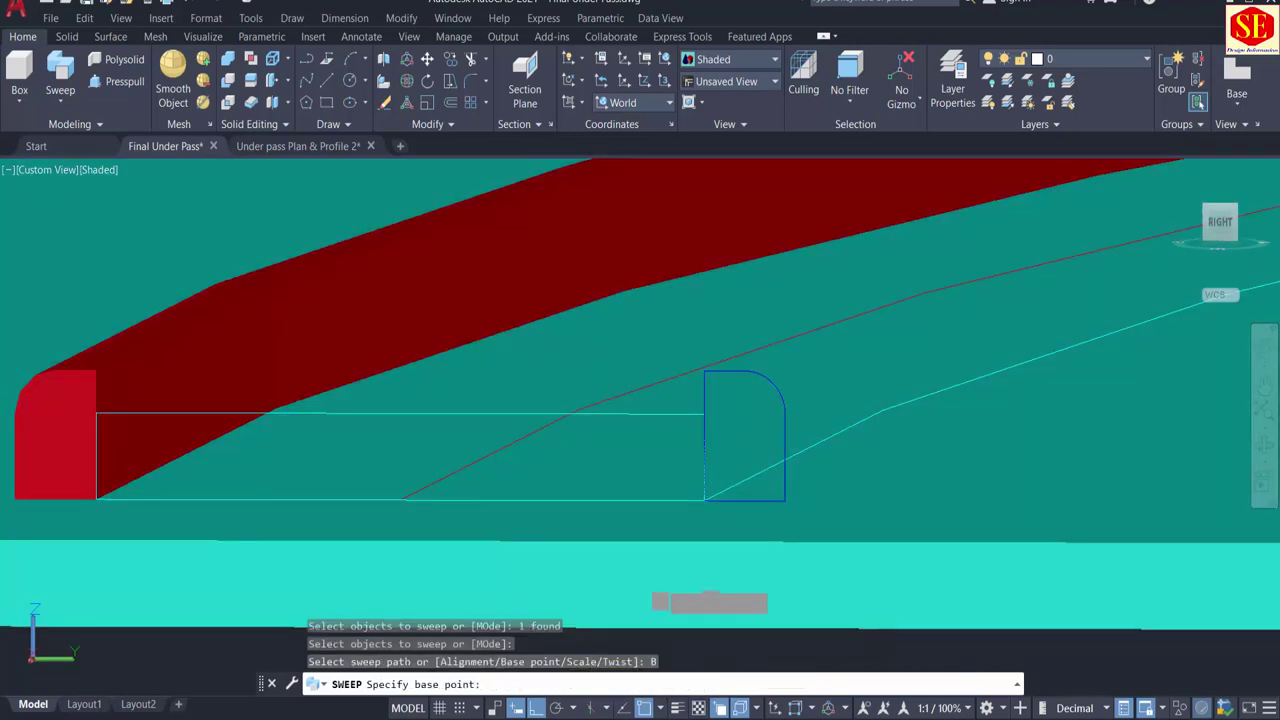
click(702, 496)
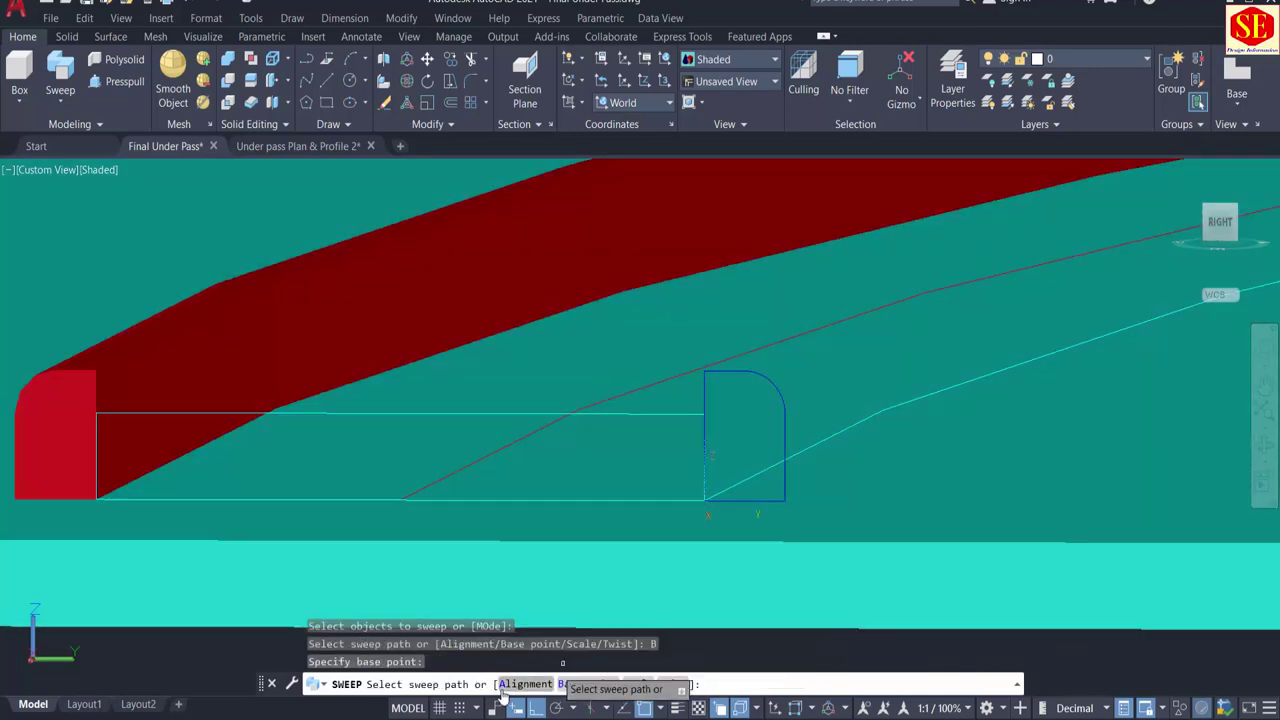
click(529, 684)
click(725, 684)
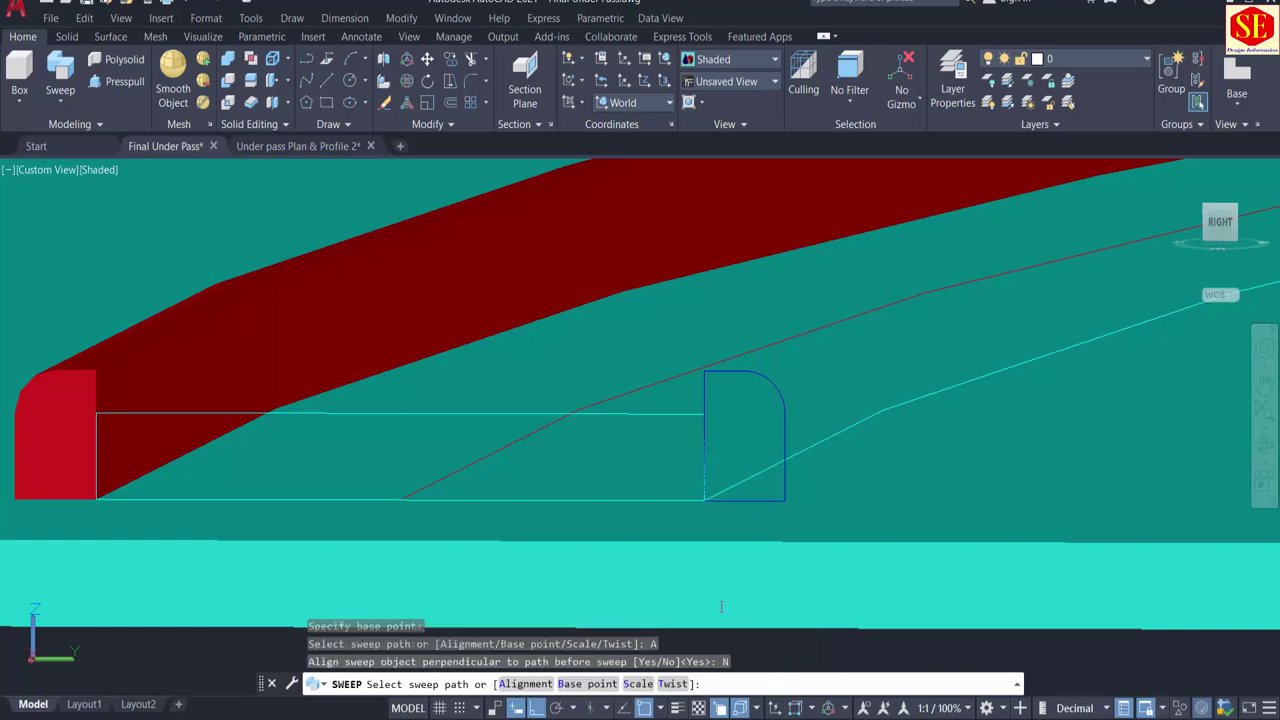
click(957, 374)
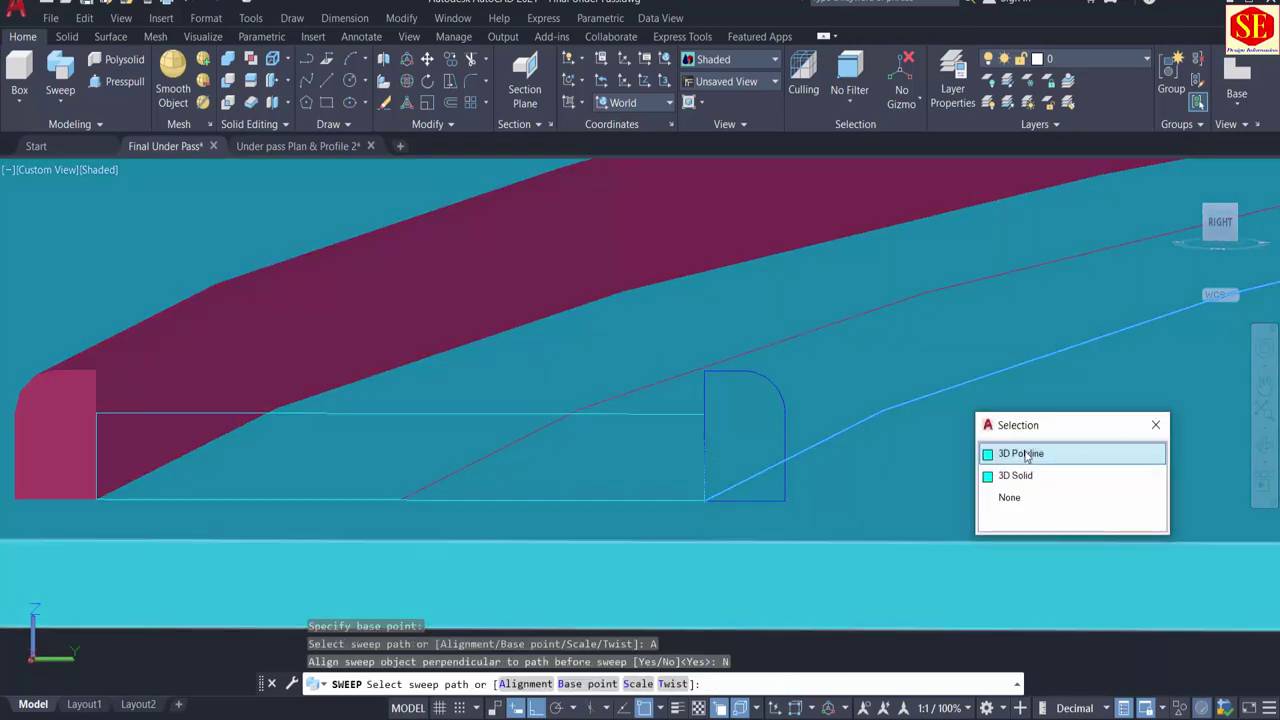
click(1022, 449)
Step: Sweep the rectangle between the kerbs along the middle 3D polyline, with its base point at the polyline's start and perpendicular alignment set to No
scroll(584, 419, down, 1)
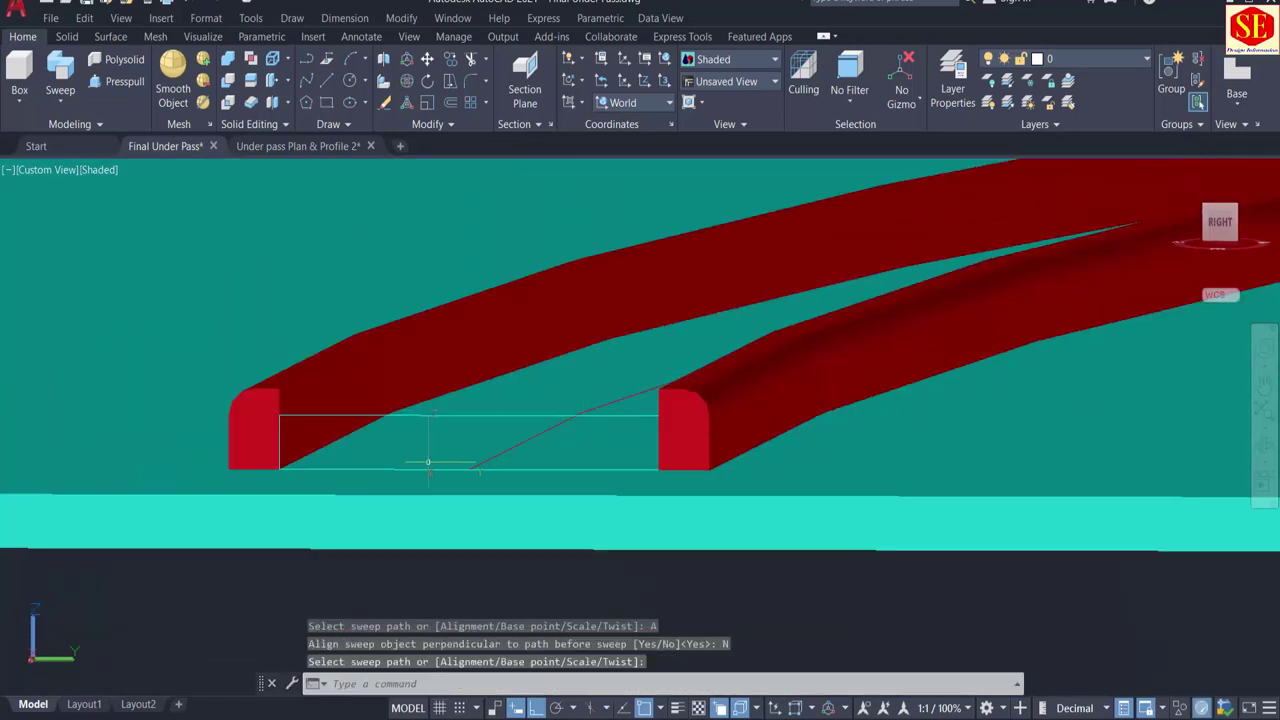
middle_drag(428, 463, 427, 515)
key(Escape)
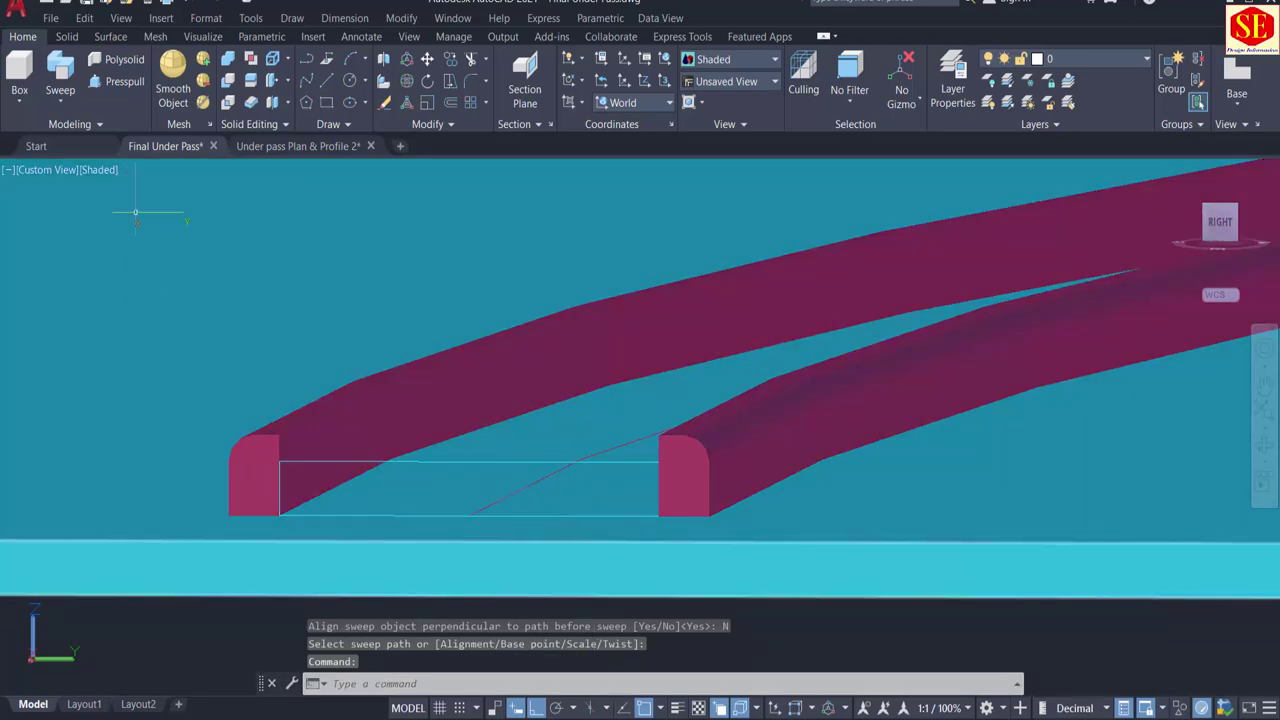
click(75, 87)
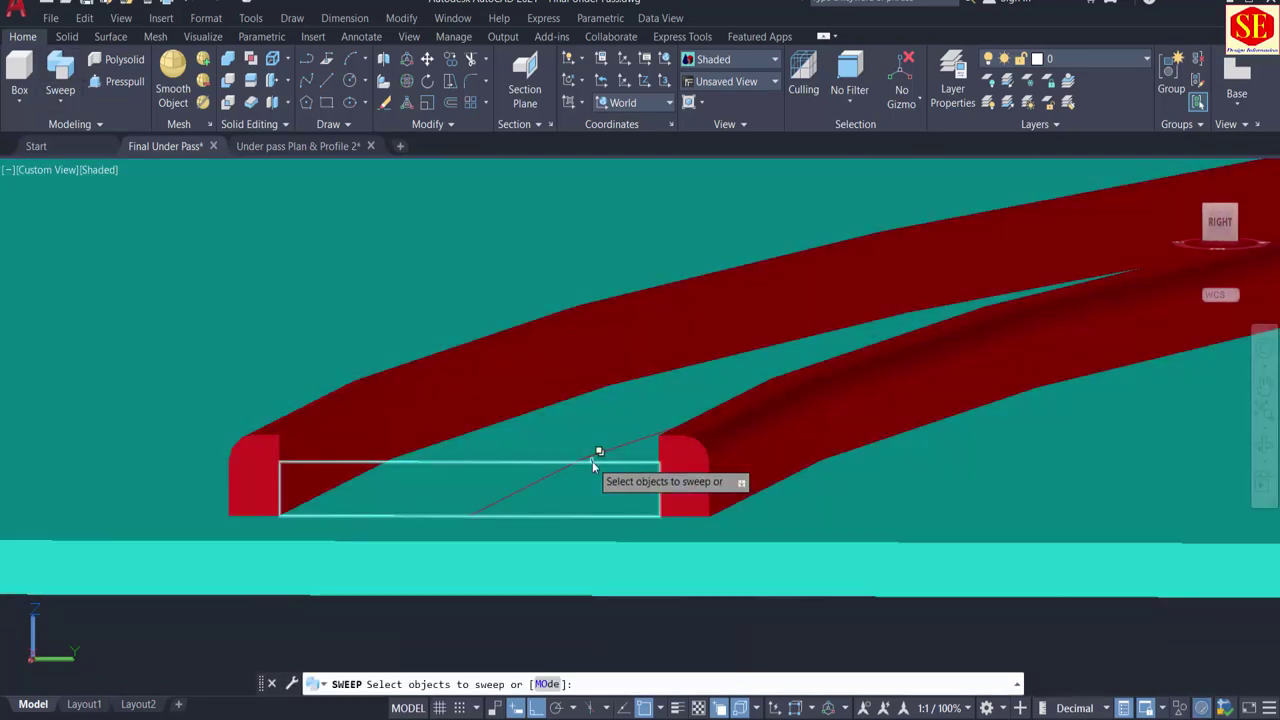
click(596, 462)
click(659, 527)
right_click(540, 611)
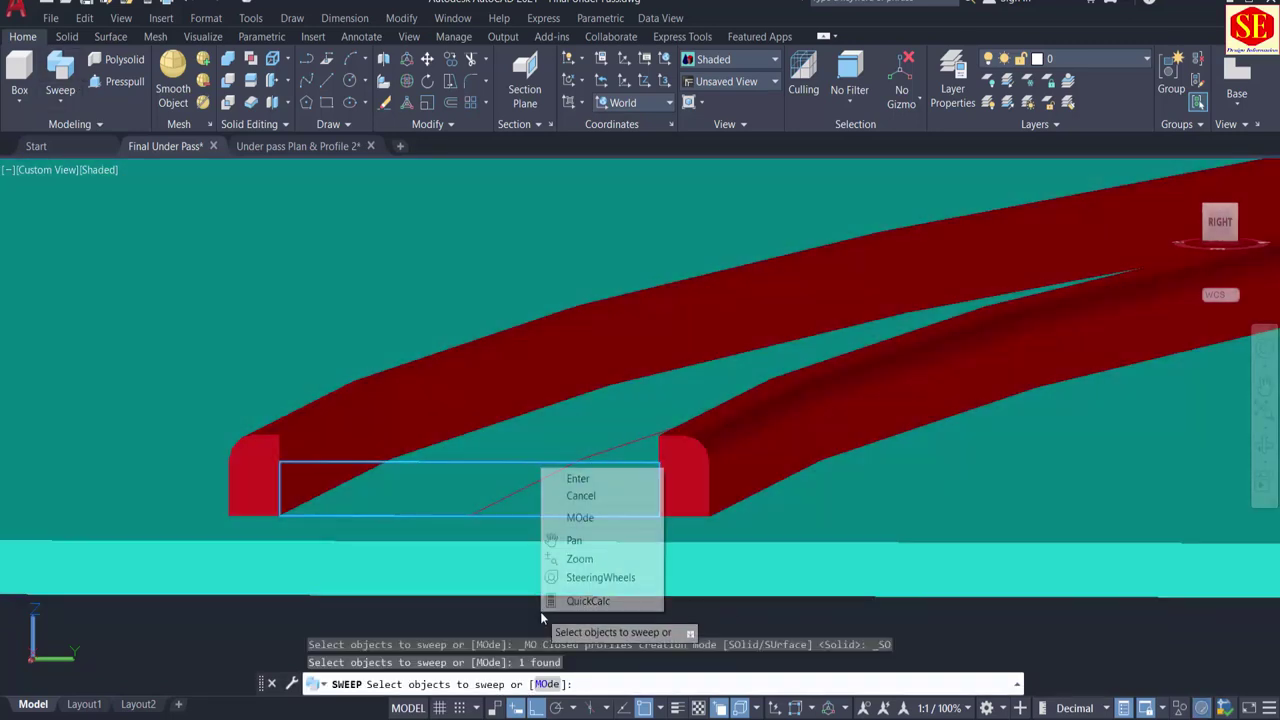
click(580, 480)
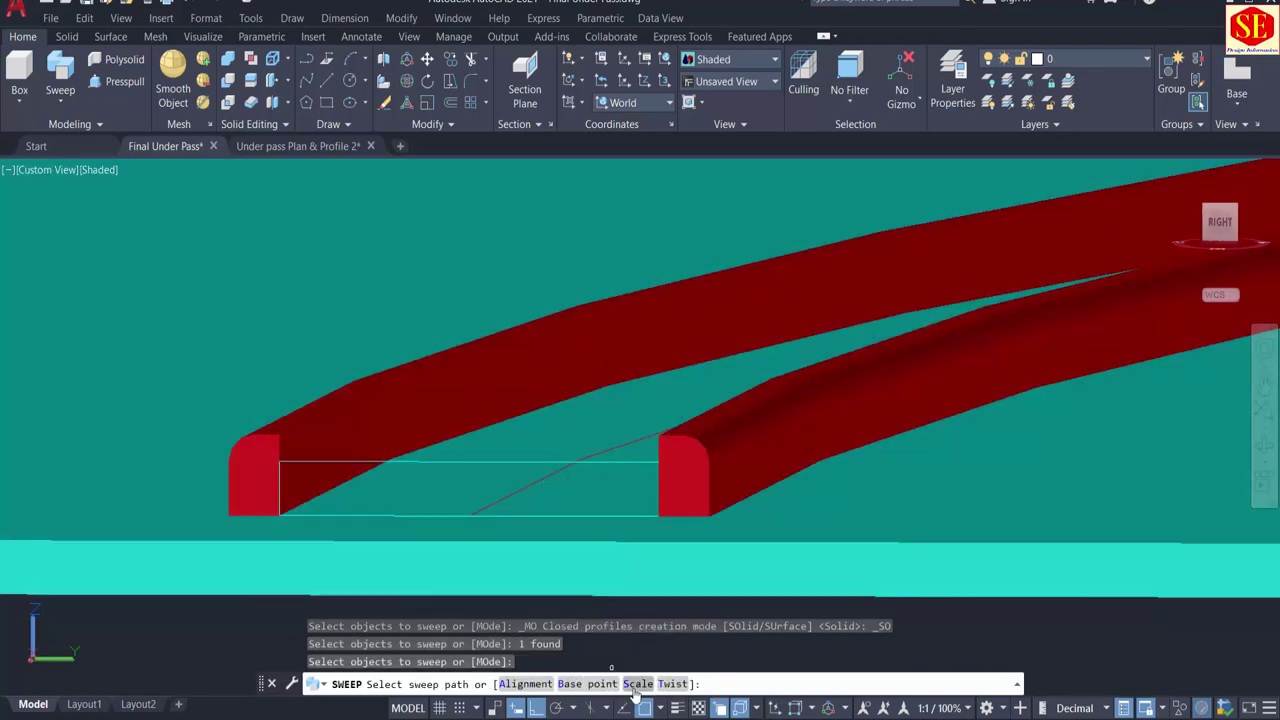
click(592, 684)
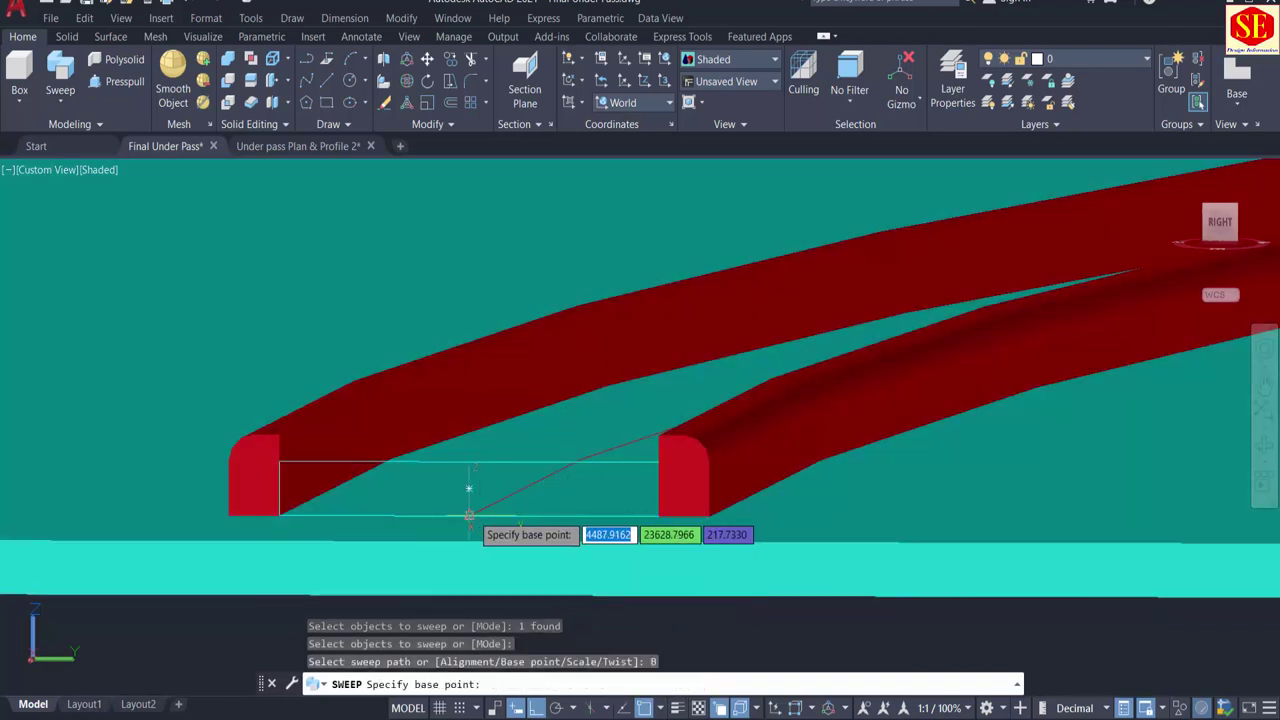
click(469, 513)
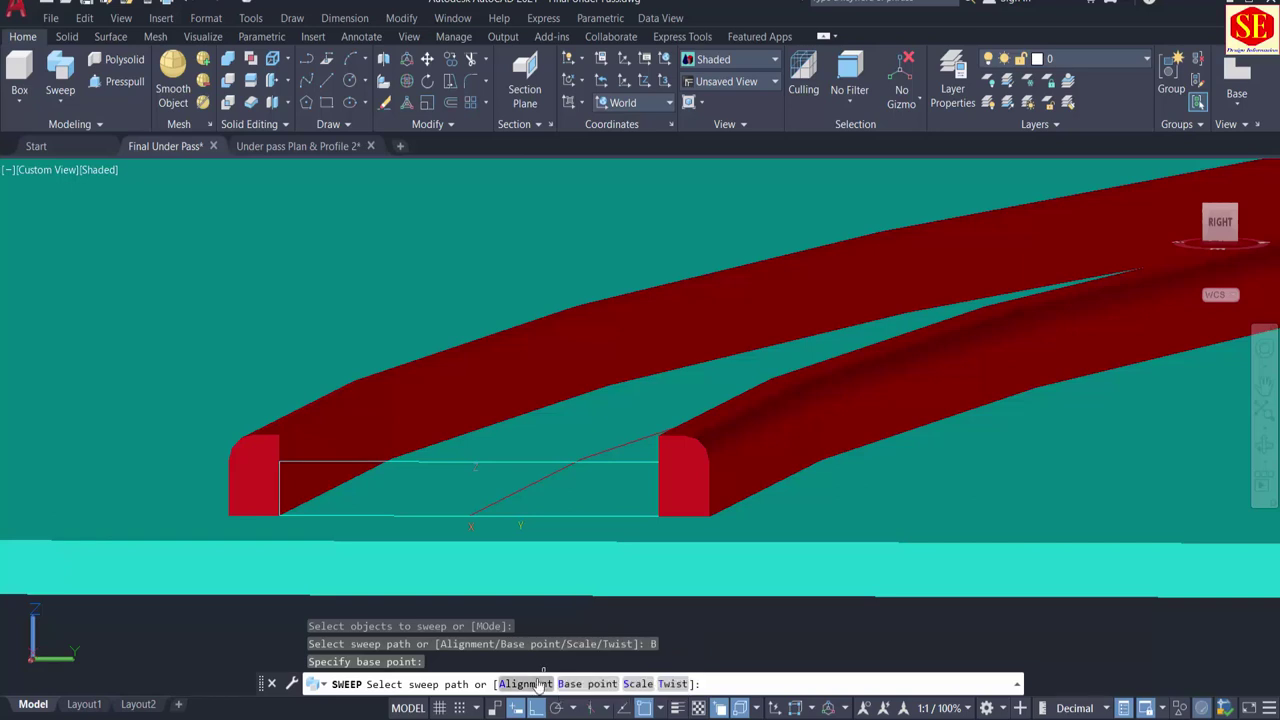
click(527, 684)
click(726, 684)
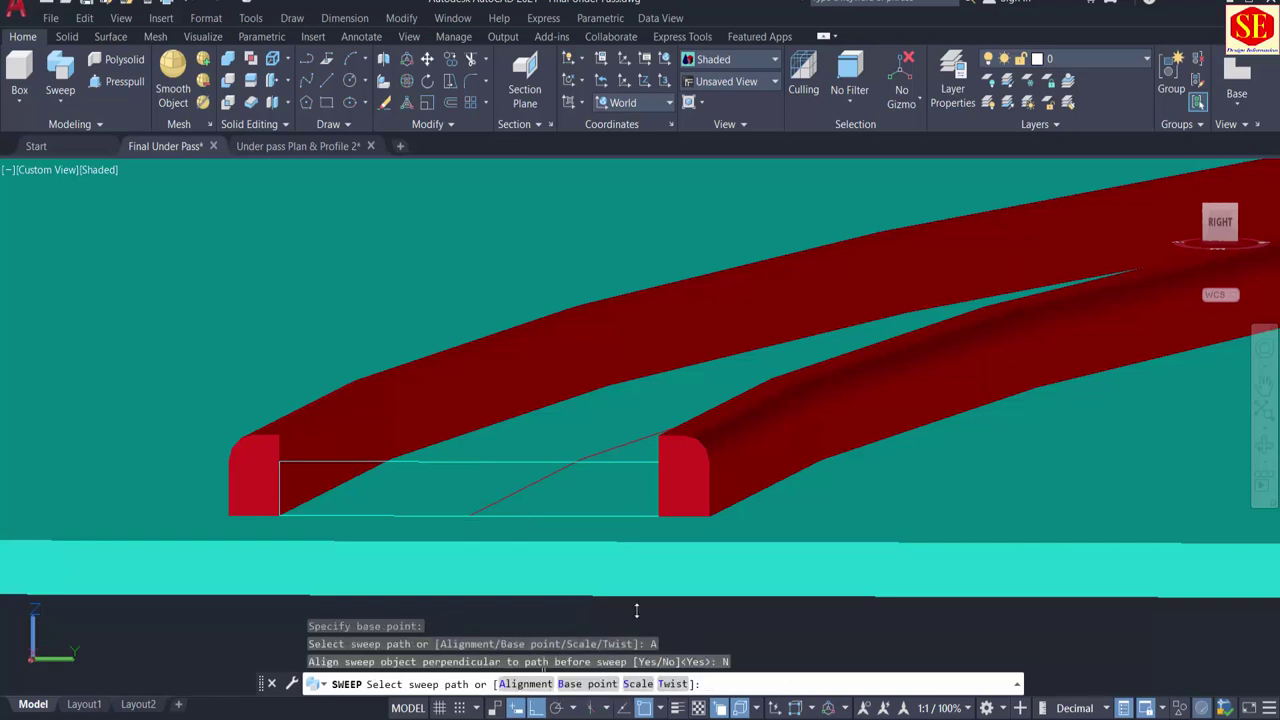
click(640, 430)
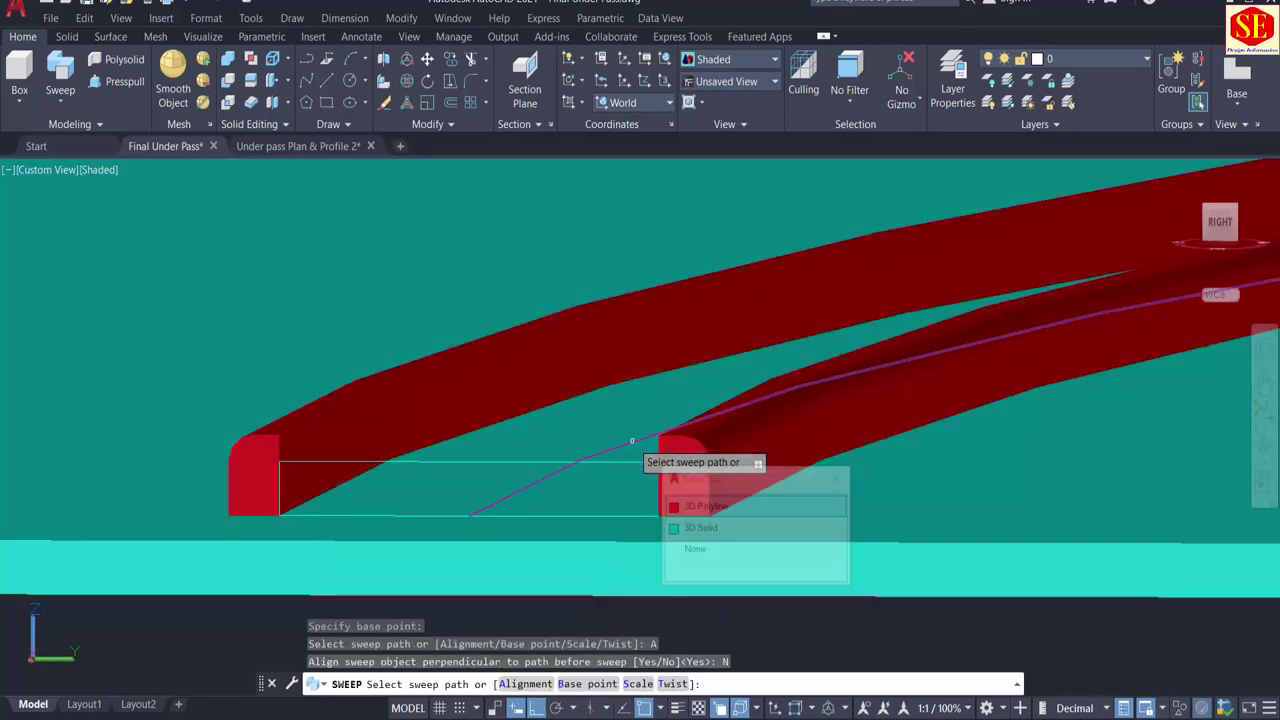
click(700, 513)
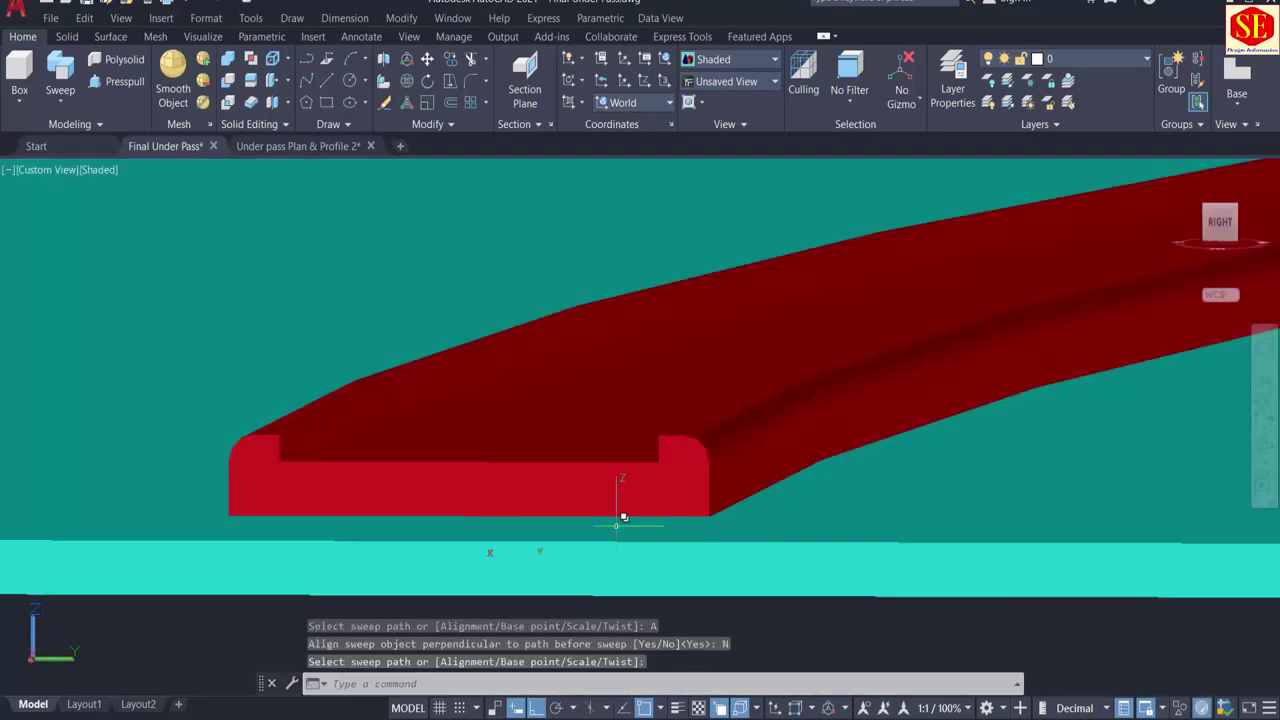
Step: Change the colour of the swept infill solid between the two median kerbs to Green
scroll(339, 516, down, 2)
middle_drag(792, 511, 619, 574)
mouse_move(491, 594)
shift+middle_down()
mouse_move(474, 594)
mouse_move(494, 586)
shift+middle_up()
scroll(495, 565, up, 3)
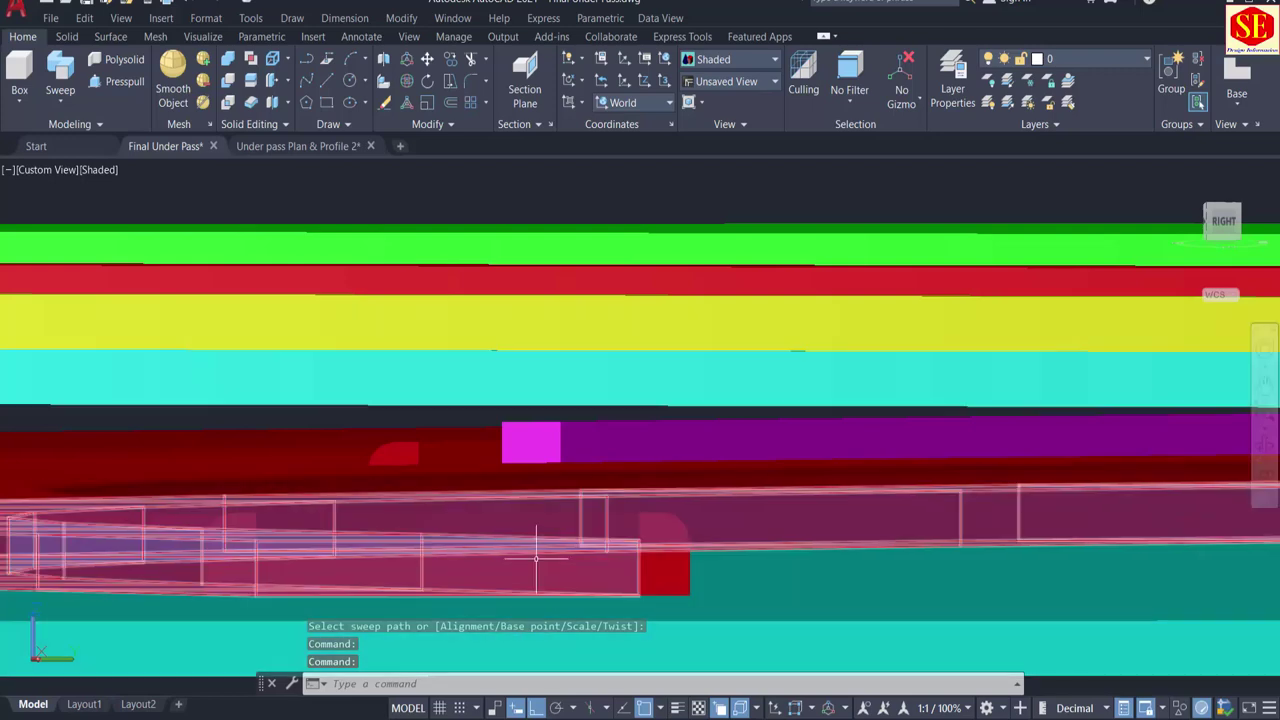
shift+middle_drag(463, 543, 529, 540)
scroll(529, 540, down, 2)
scroll(598, 426, down, 2)
middle_drag(543, 497, 482, 175)
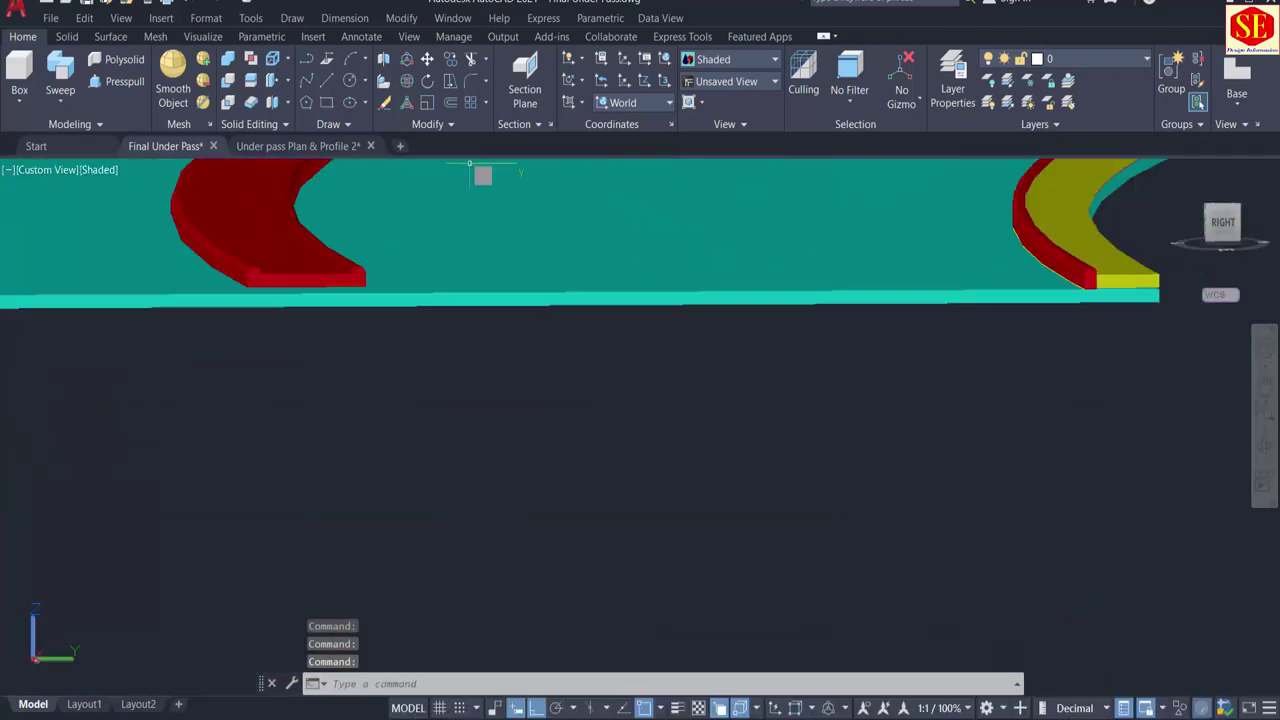
scroll(263, 195, up, 2)
click(264, 232)
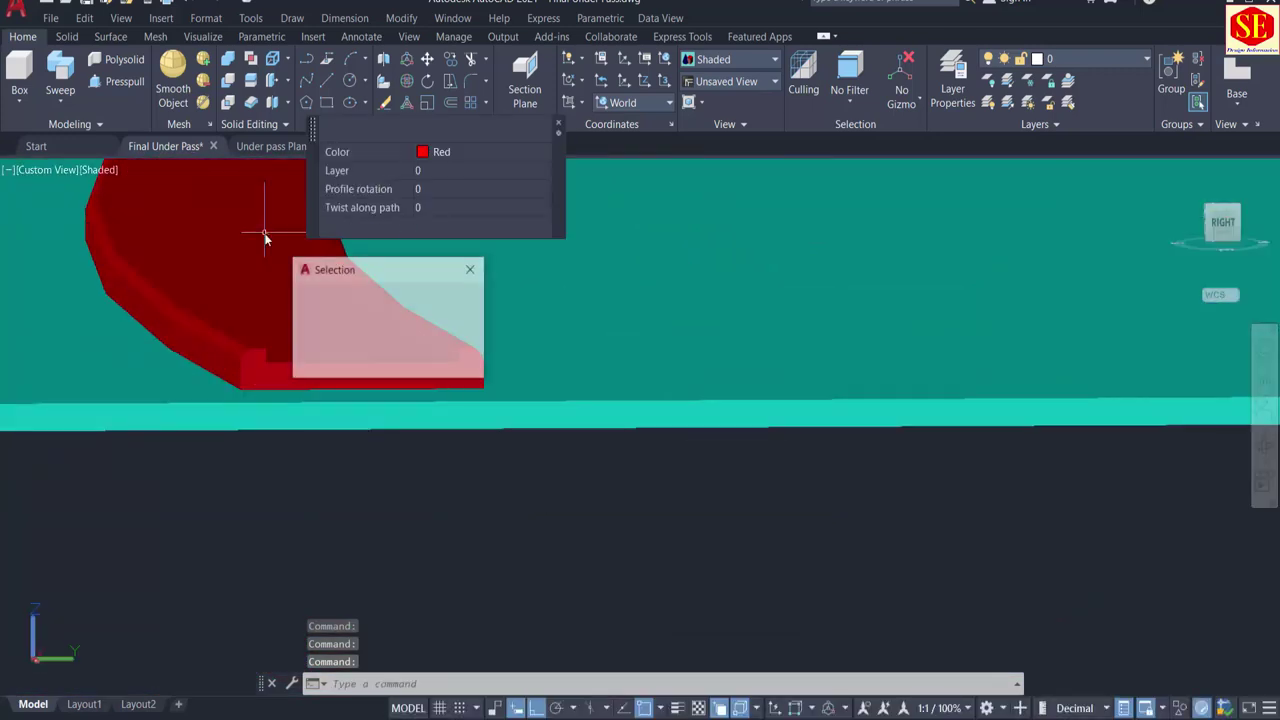
click(444, 155)
click(444, 155)
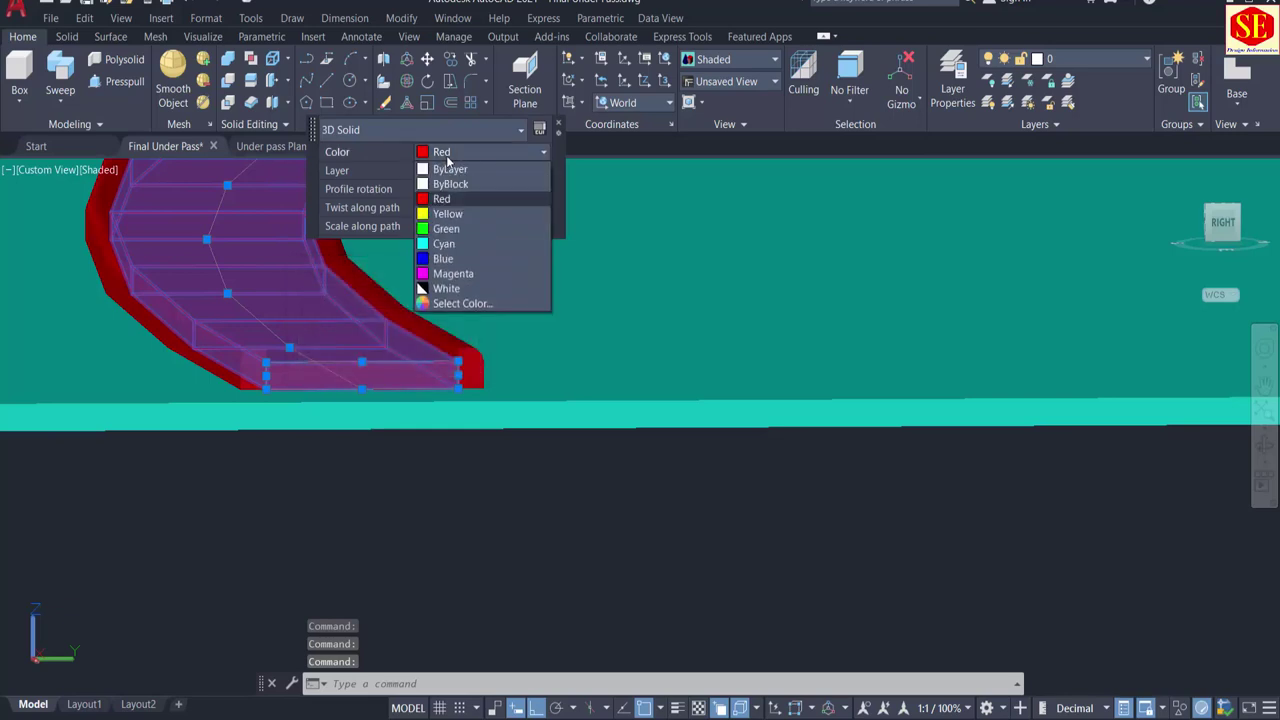
click(443, 229)
key(Escape)
Step: Examine the finished median with its kerbs along the underpass road, at the ramp ends and across the junction
scroll(453, 505, down, 4)
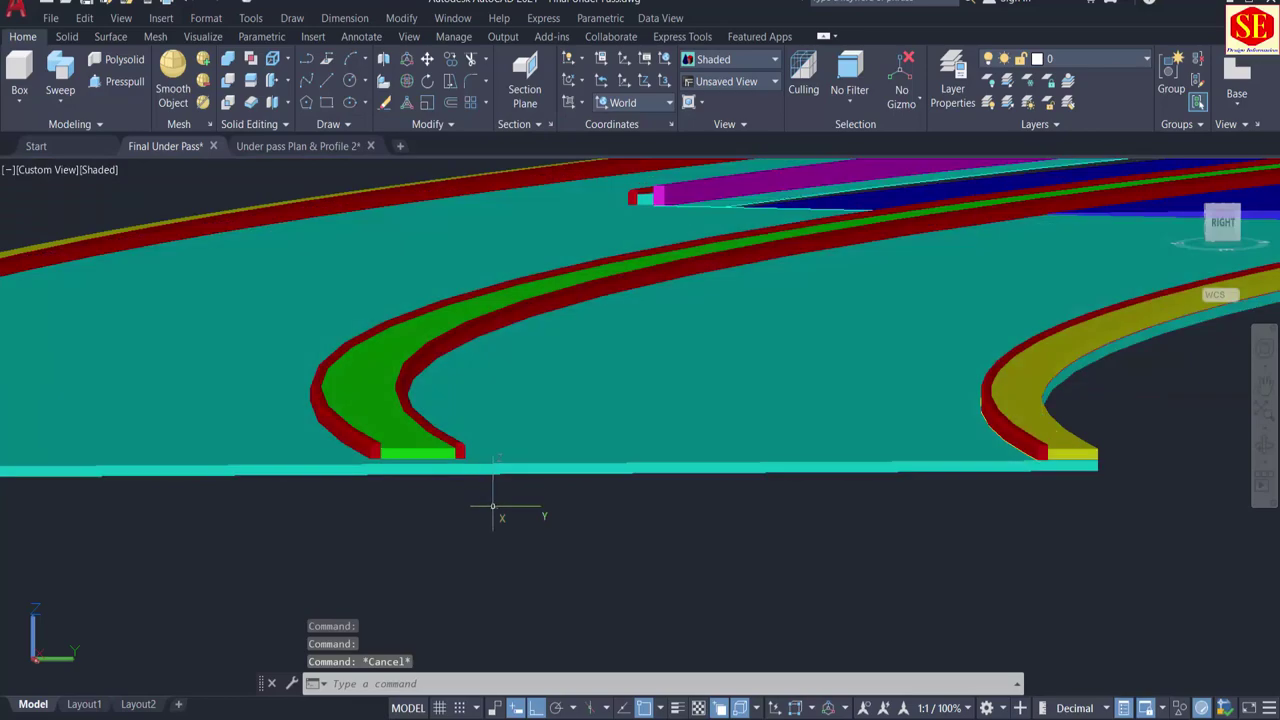
middle_drag(413, 475, 526, 511)
scroll(526, 500, down, 4)
mouse_move(142, 589)
shift+middle_down()
mouse_move(126, 588)
mouse_move(154, 585)
shift+middle_up()
scroll(752, 272, up, 2)
middle_drag(752, 274, 794, 555)
scroll(900, 490, up, 3)
scroll(514, 458, down, 3)
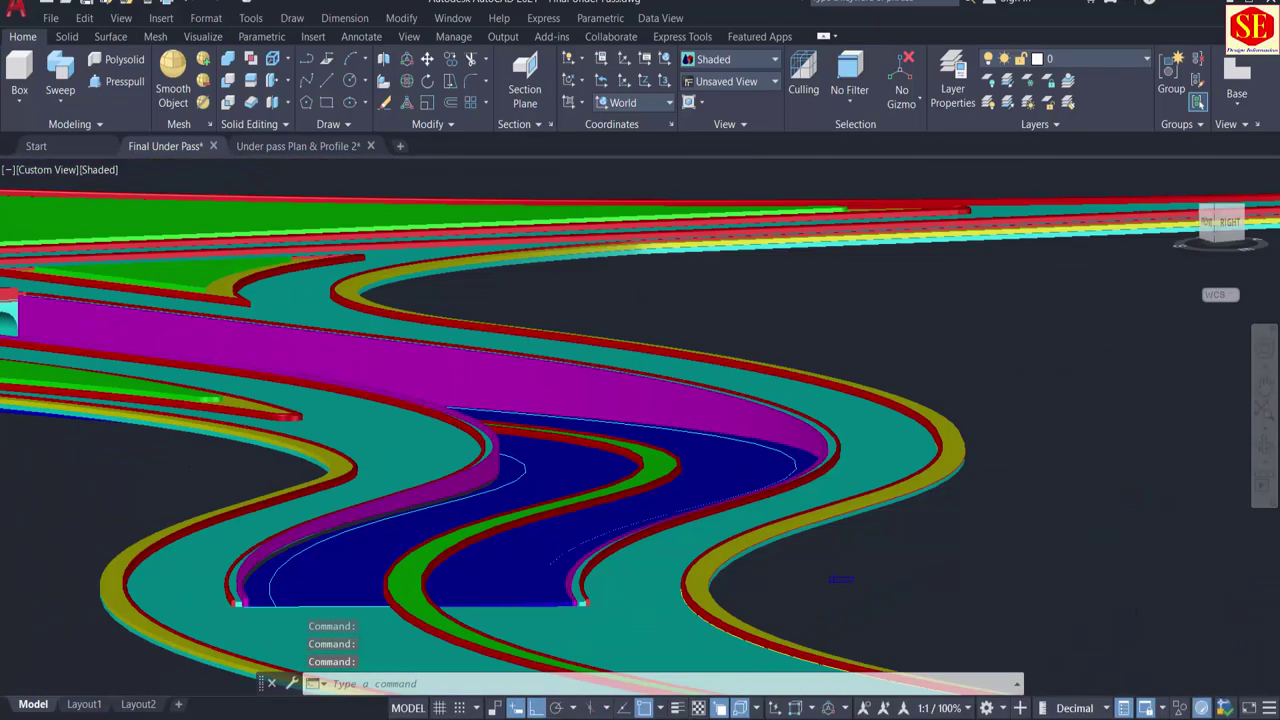
shift+middle_drag(167, 490, 450, 572)
middle_drag(343, 514, 703, 192)
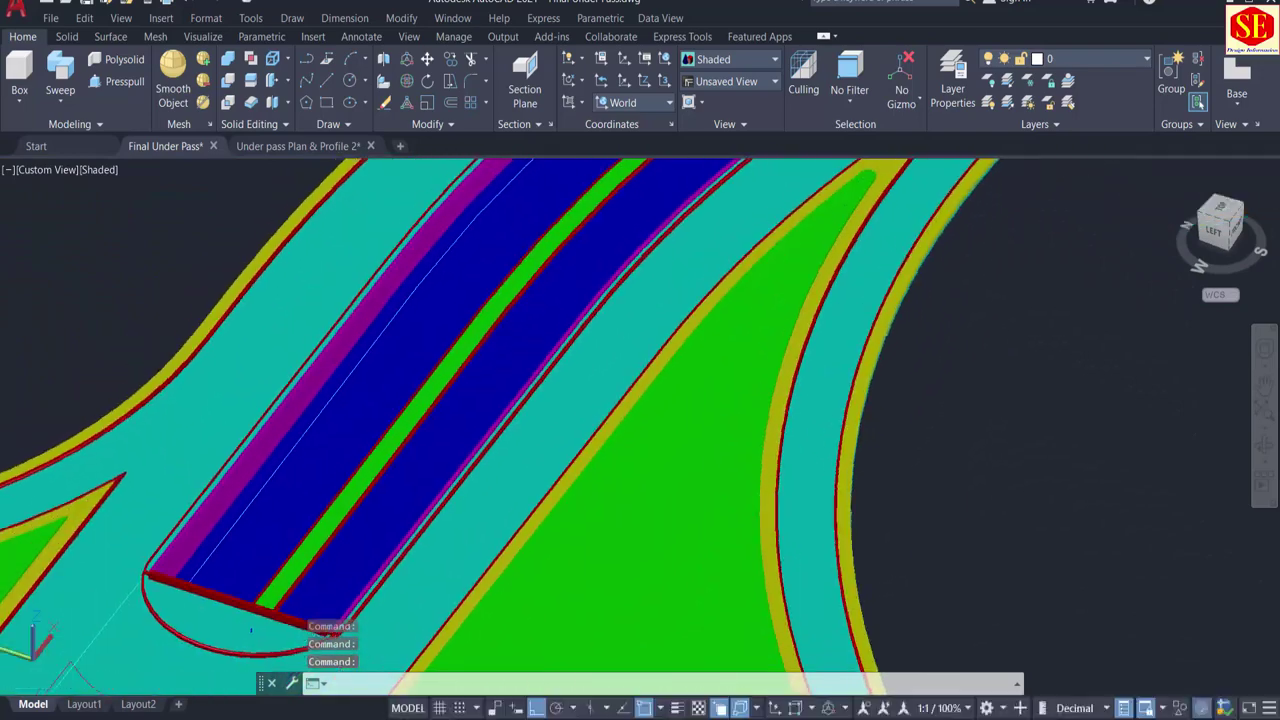
scroll(309, 508, down, 2)
scroll(286, 568, up, 3)
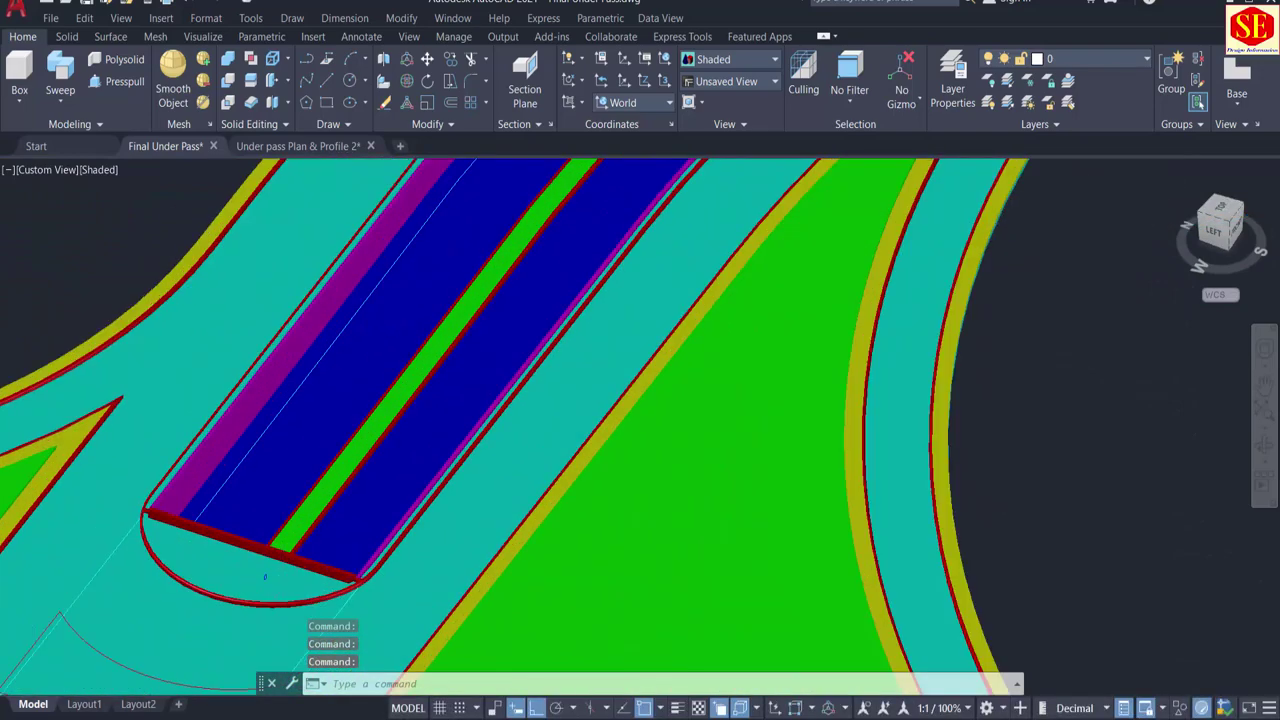
middle_drag(292, 602, 343, 357)
scroll(343, 357, down, 8)
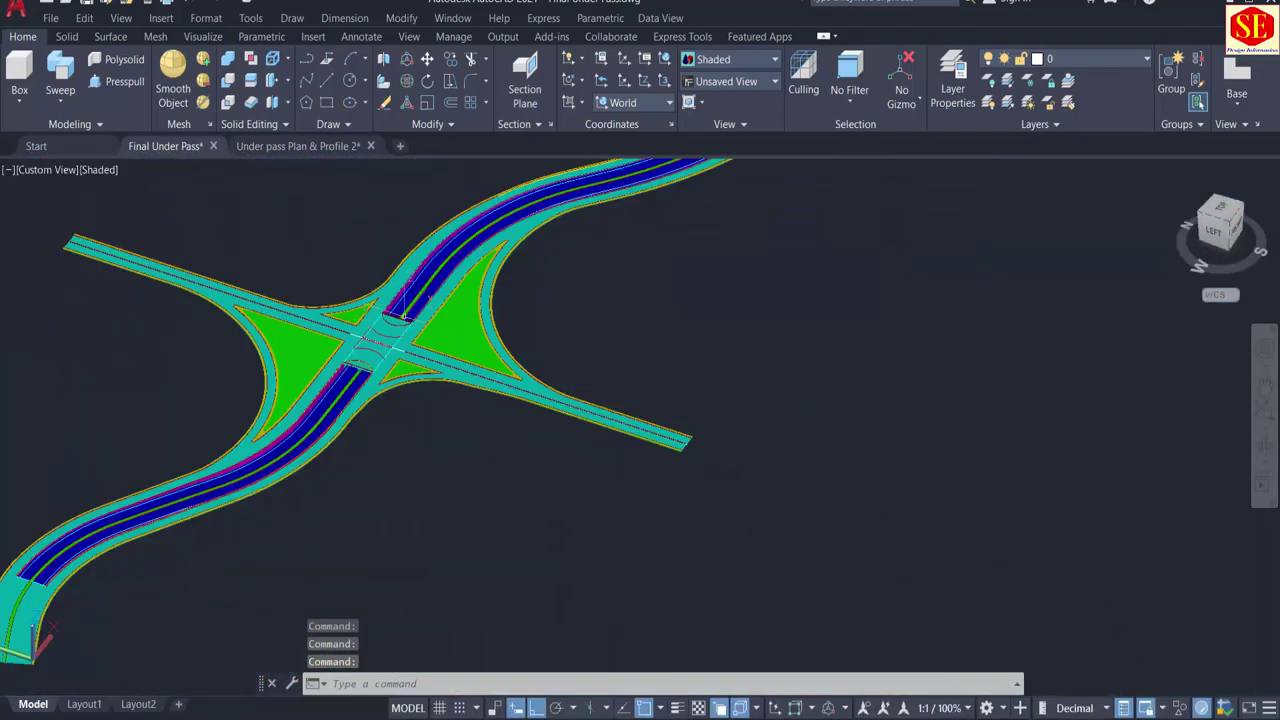
middle_drag(62, 582, 248, 444)
scroll(130, 497, up, 5)
scroll(188, 450, up, 2)
scroll(606, 436, down, 4)
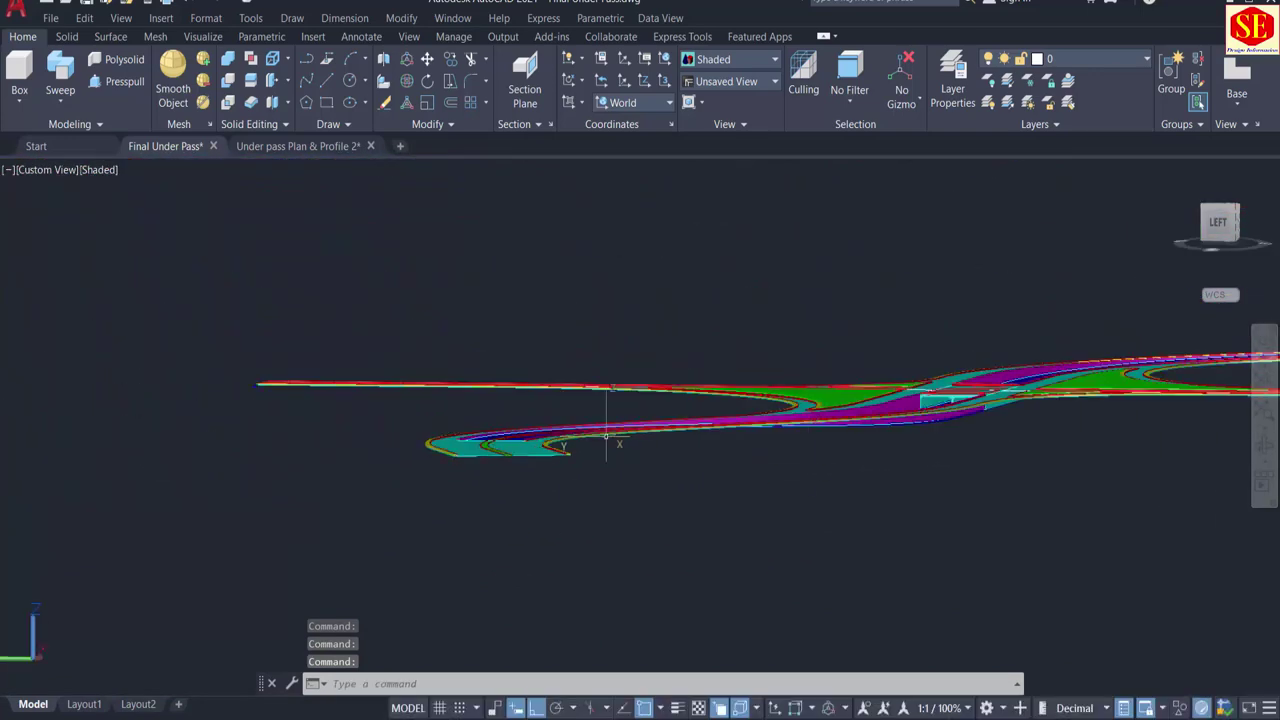
shift+middle_drag(950, 500, 615, 475)
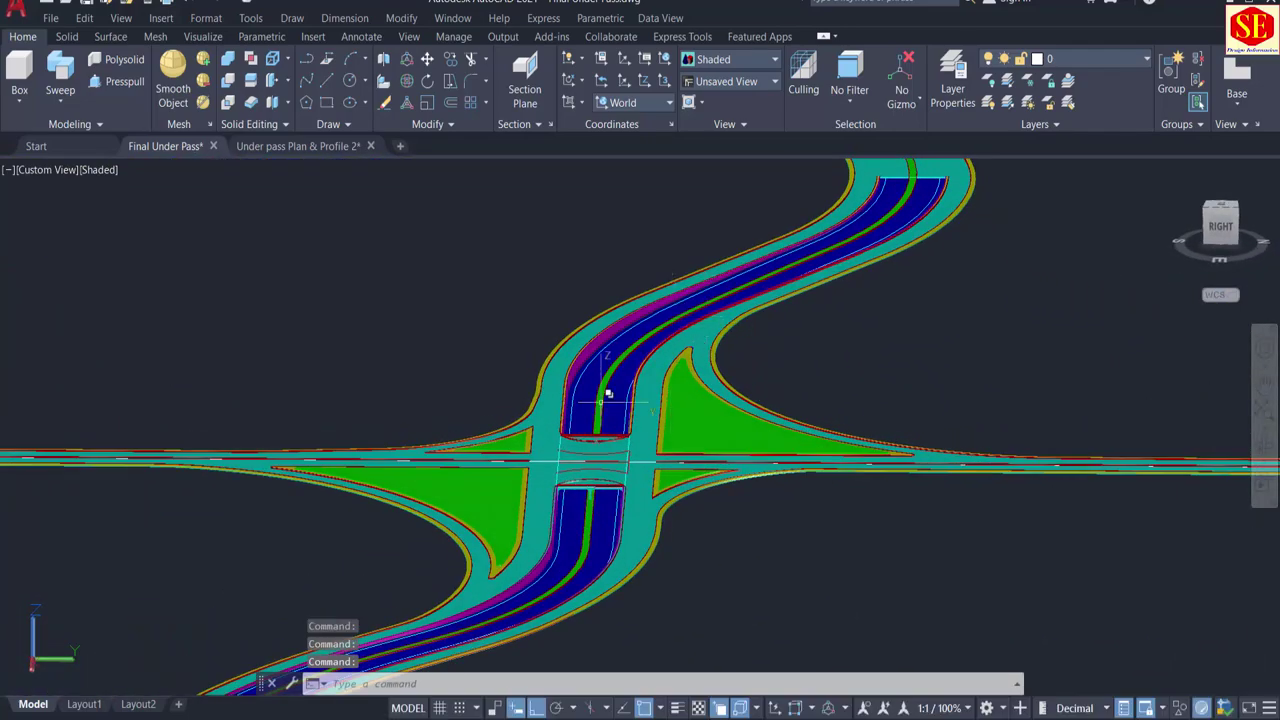
Step: Mirror the kerb and rectangle profiles beside the road about a vertical line at the rectangle's right end, keeping the originals
scroll(608, 393, up, 5)
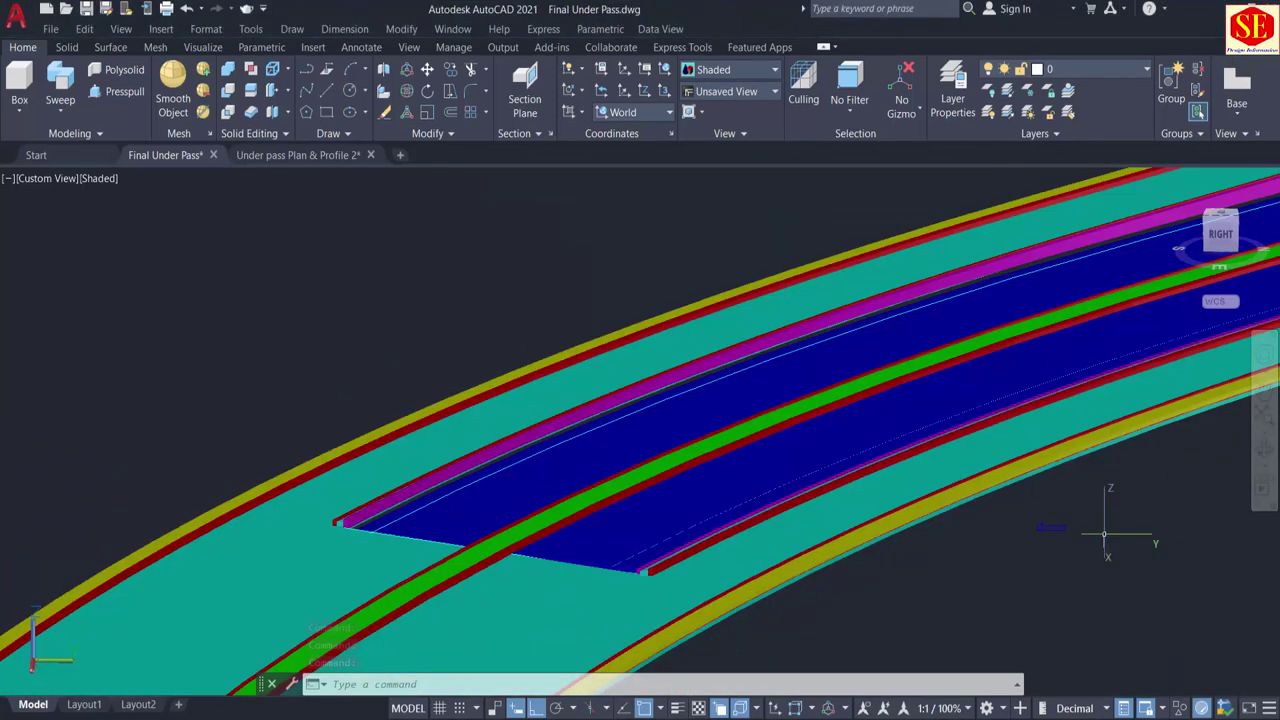
scroll(1098, 543, up, 3)
middle_drag(1096, 541, 1009, 571)
scroll(915, 566, up, 4)
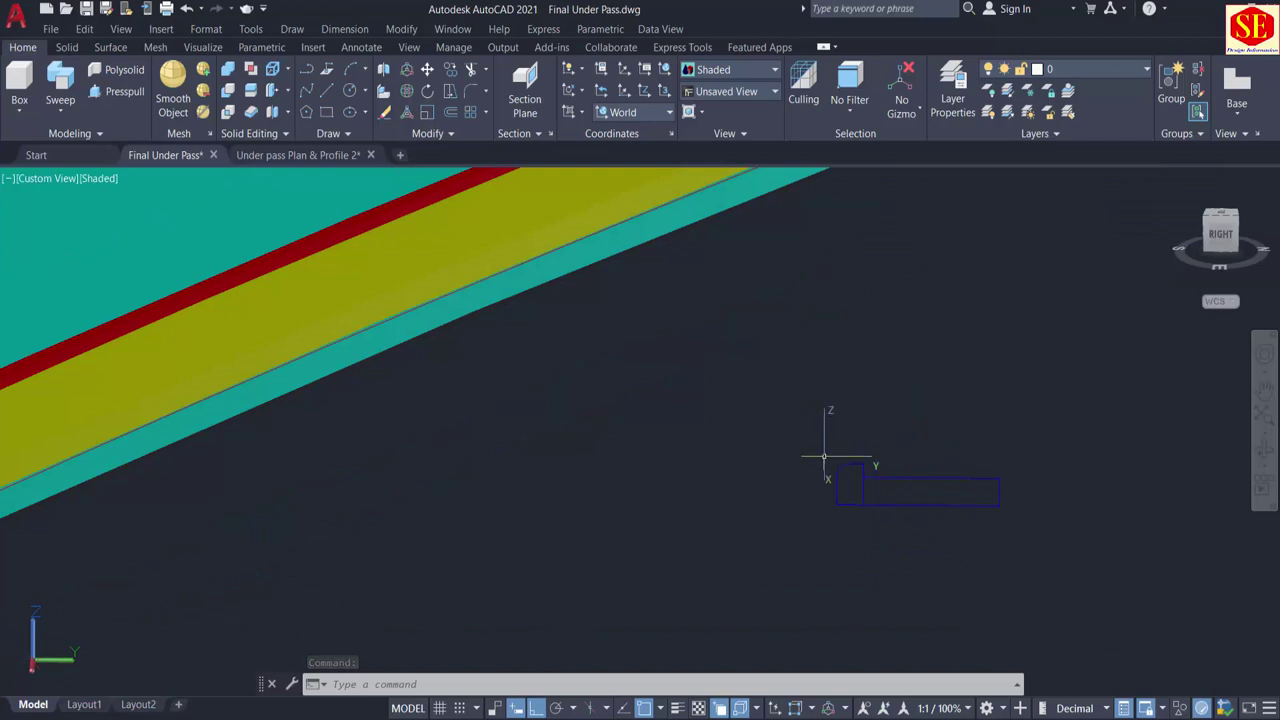
key(Return)
click(822, 430)
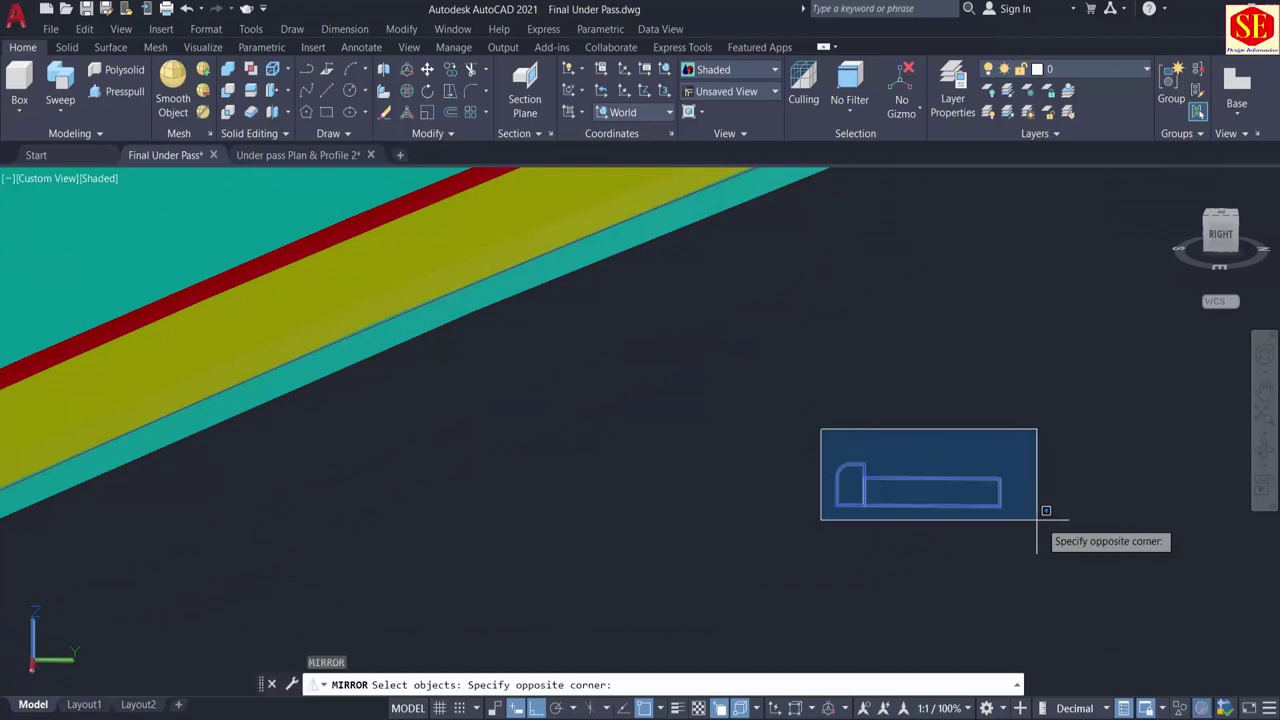
click(1040, 516)
key(Return)
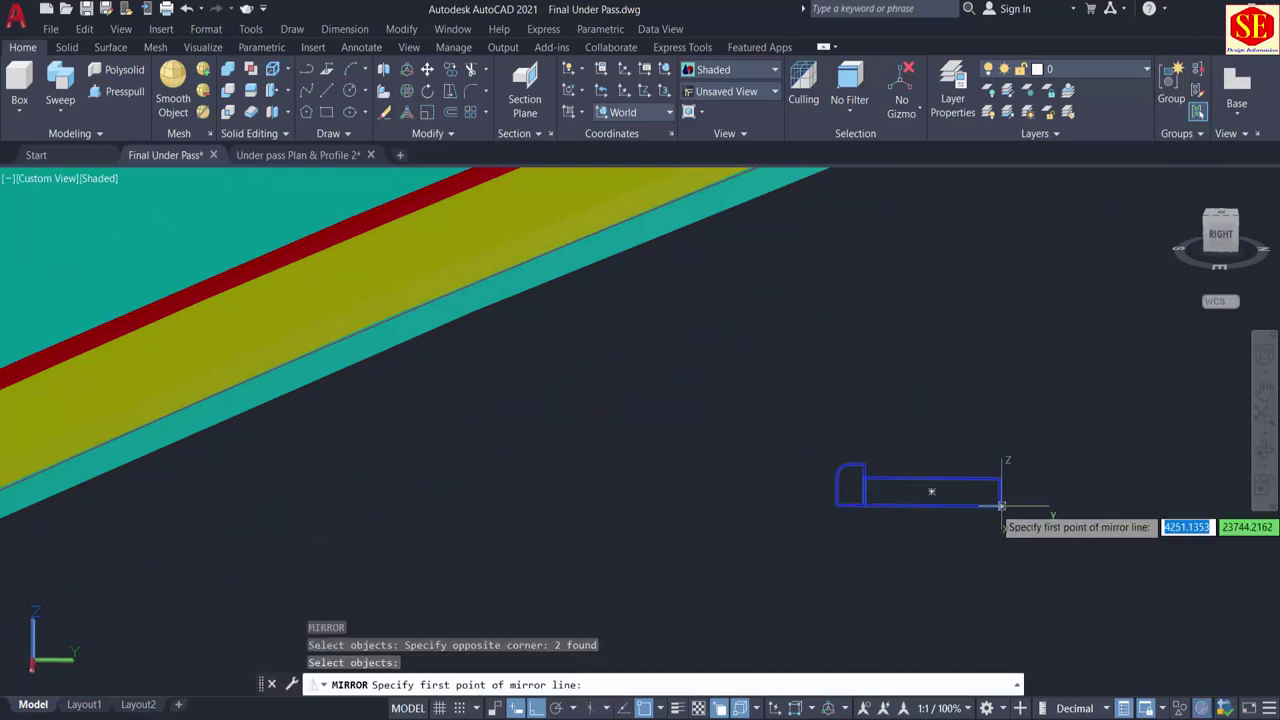
click(1000, 470)
click(1000, 408)
right_click(1000, 408)
click(1034, 419)
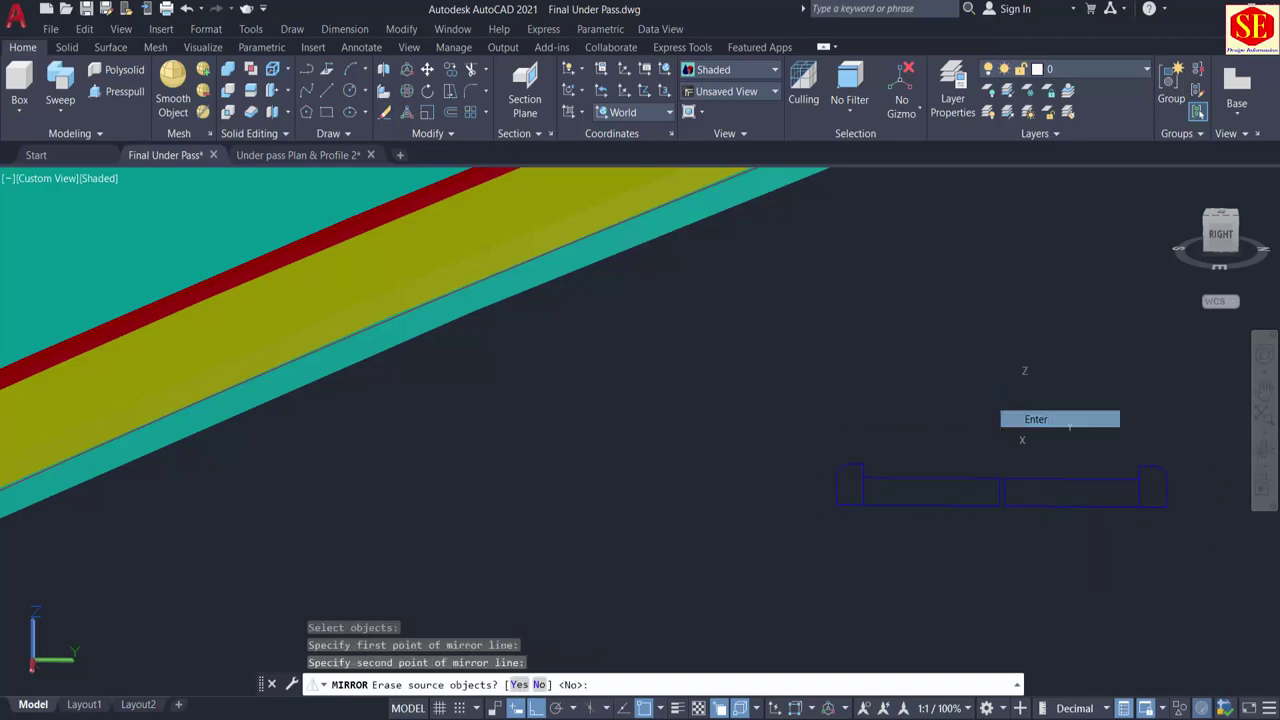
click(1143, 609)
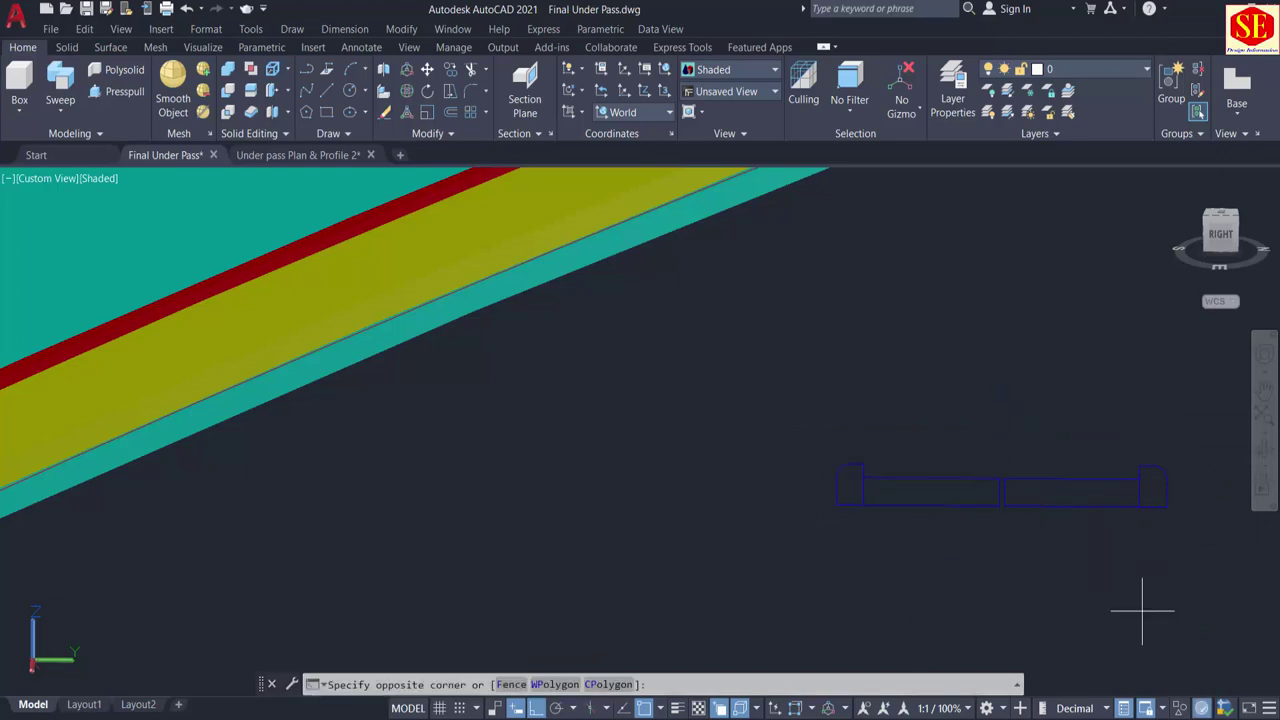
middle_drag(1110, 565, 929, 586)
key(Escape)
Step: Move the mirrored kerb and rectangle so the kerb's lower-left corner sits on the start of the left path line on the blue road
text(m)
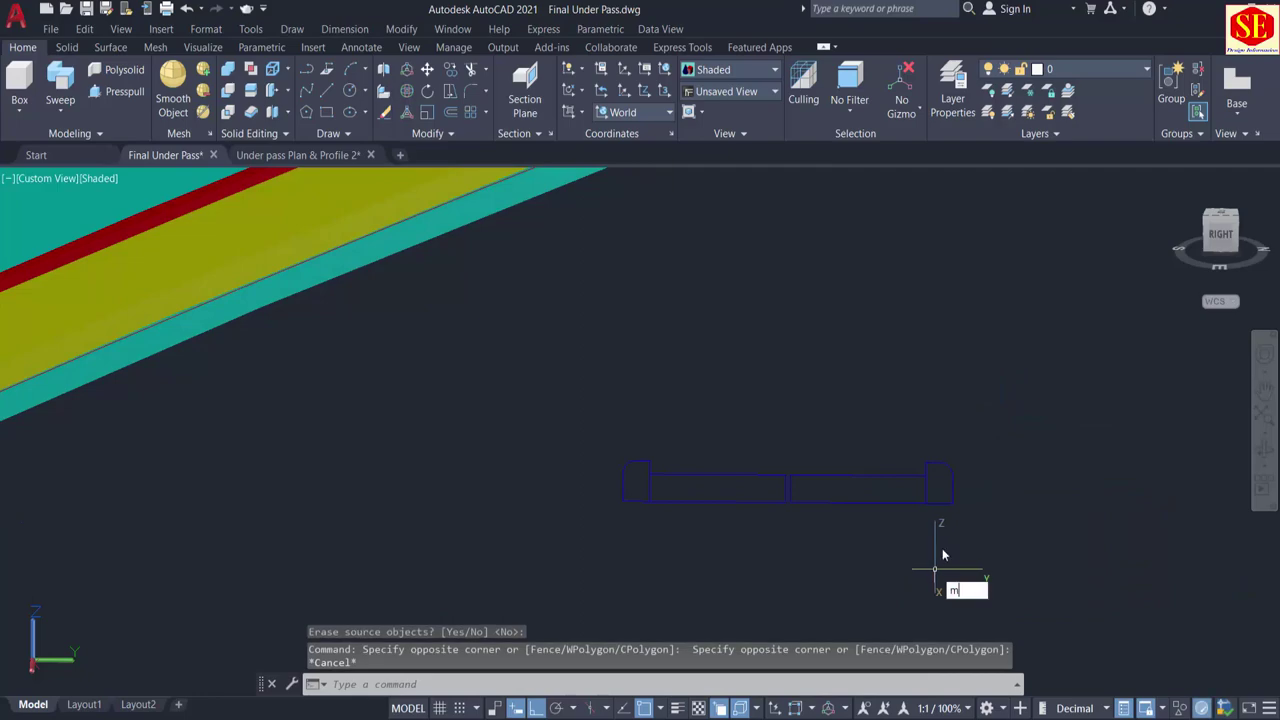
key(Return)
click(977, 443)
click(851, 543)
scroll(970, 507, up, 2)
scroll(968, 509, up, 1)
key(Return)
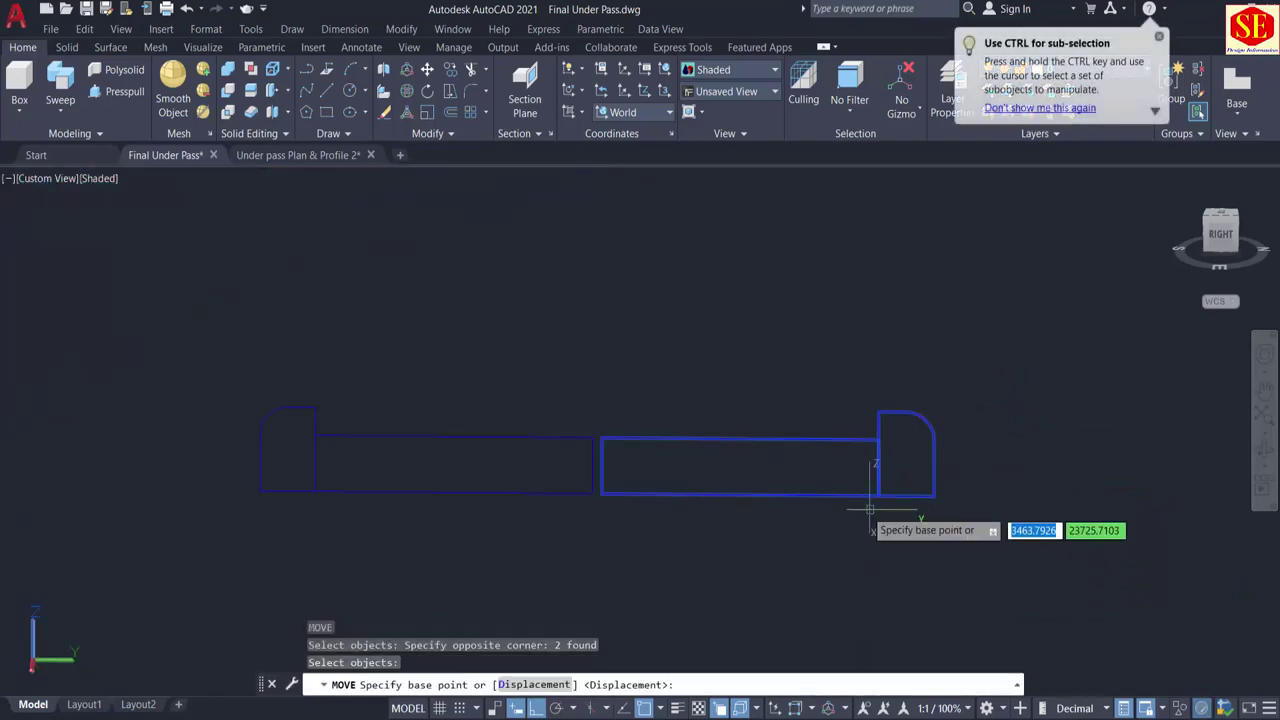
click(878, 495)
scroll(891, 486, down, 5)
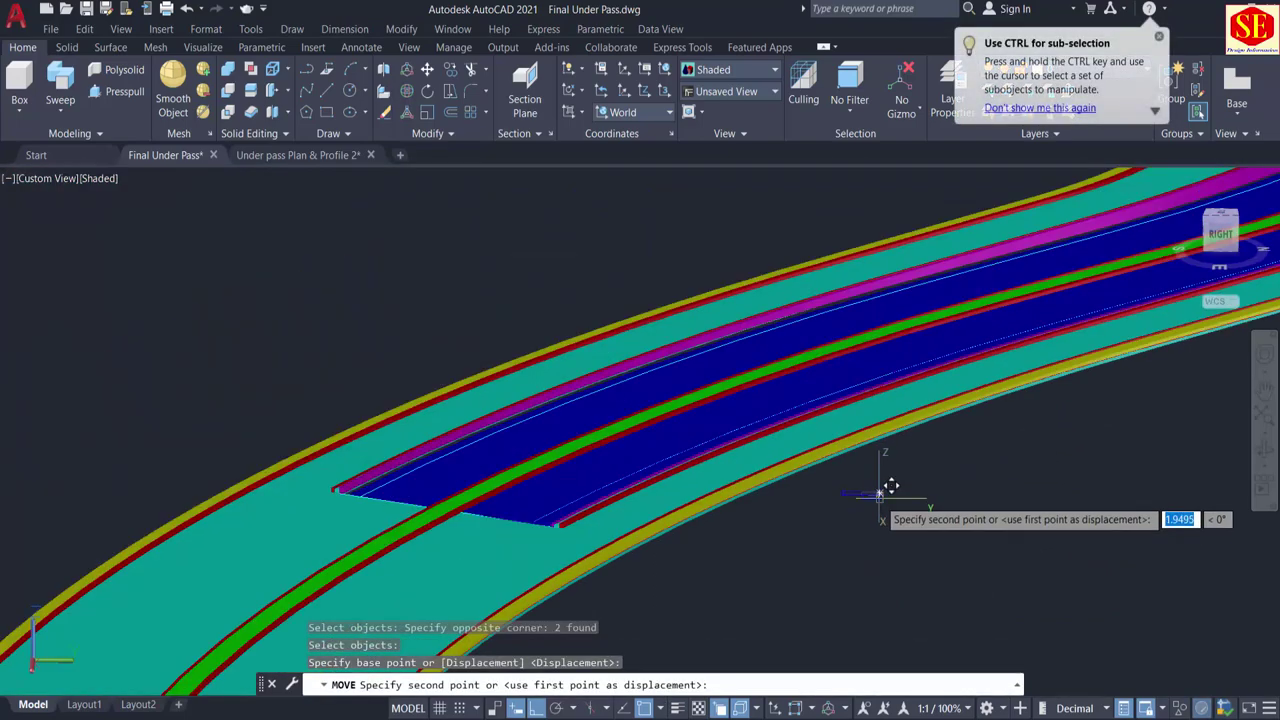
scroll(440, 450, up, 1)
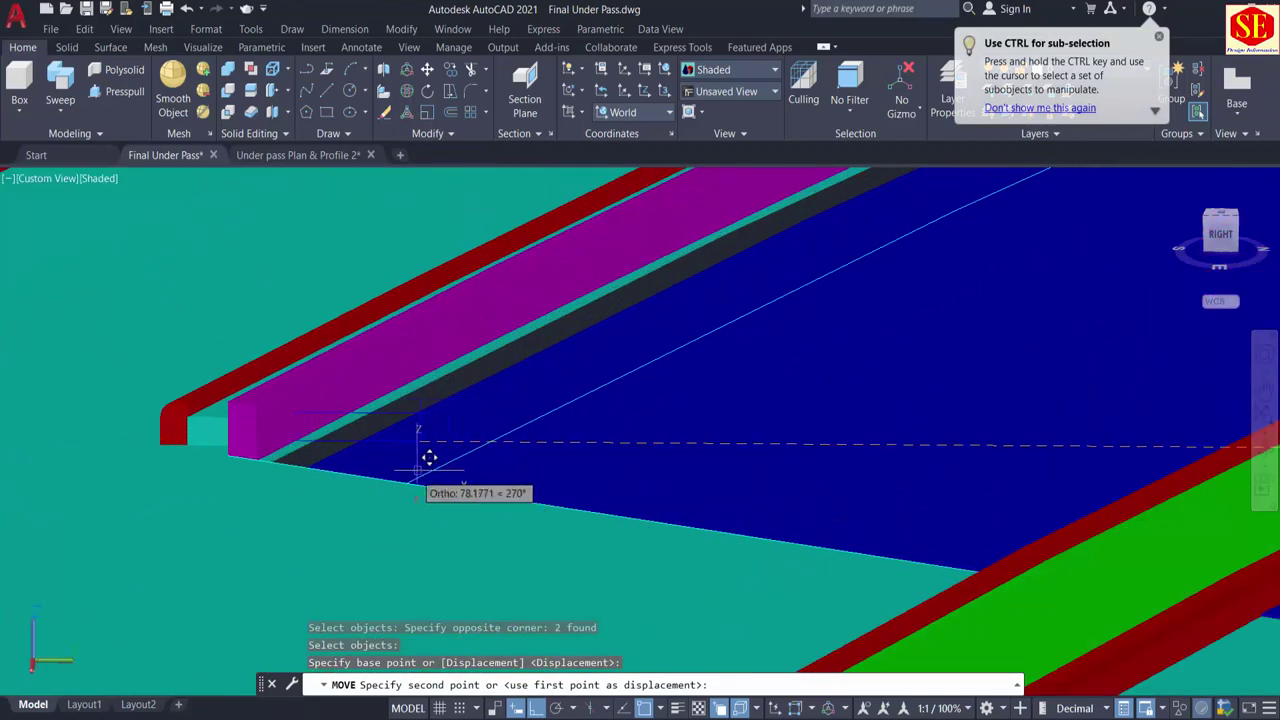
scroll(420, 466, up, 1)
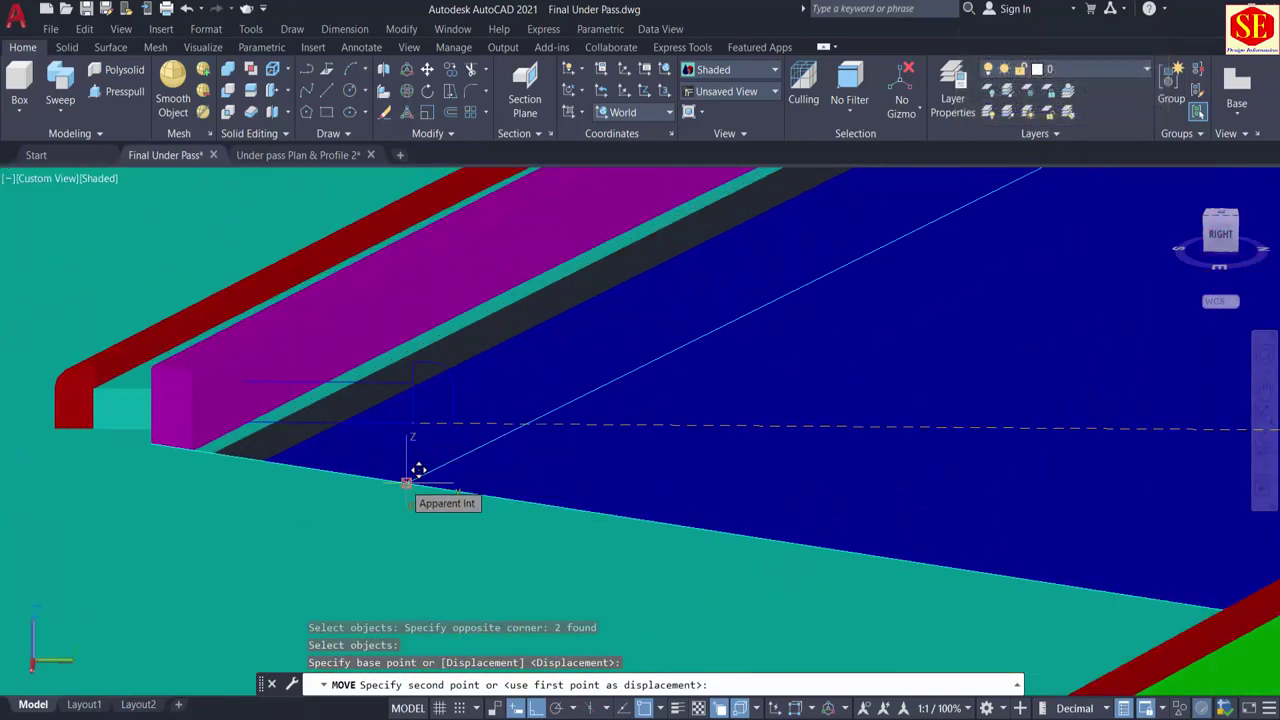
click(406, 483)
Step: Try to move the original kerb and rectangle profiles beside the road onto the start of the right path line
scroll(254, 414, down, 5)
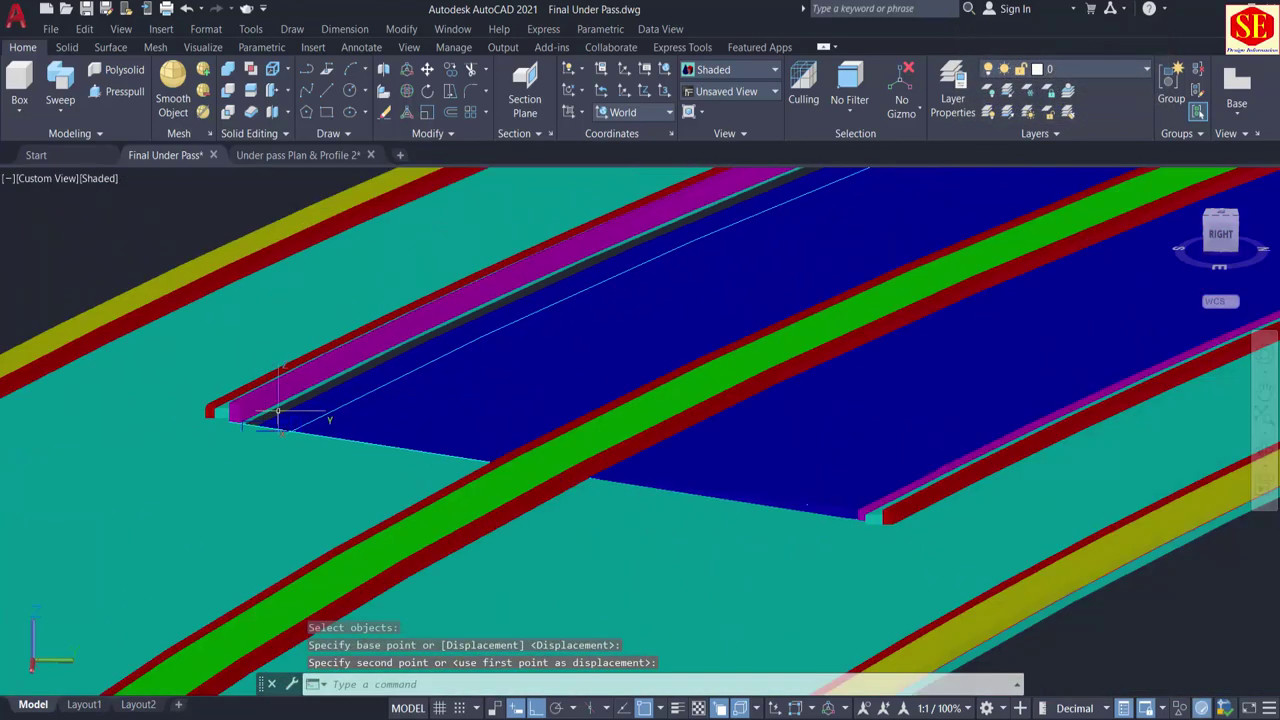
middle_drag(817, 424, 274, 427)
scroll(723, 449, down, 2)
middle_drag(935, 446, 844, 472)
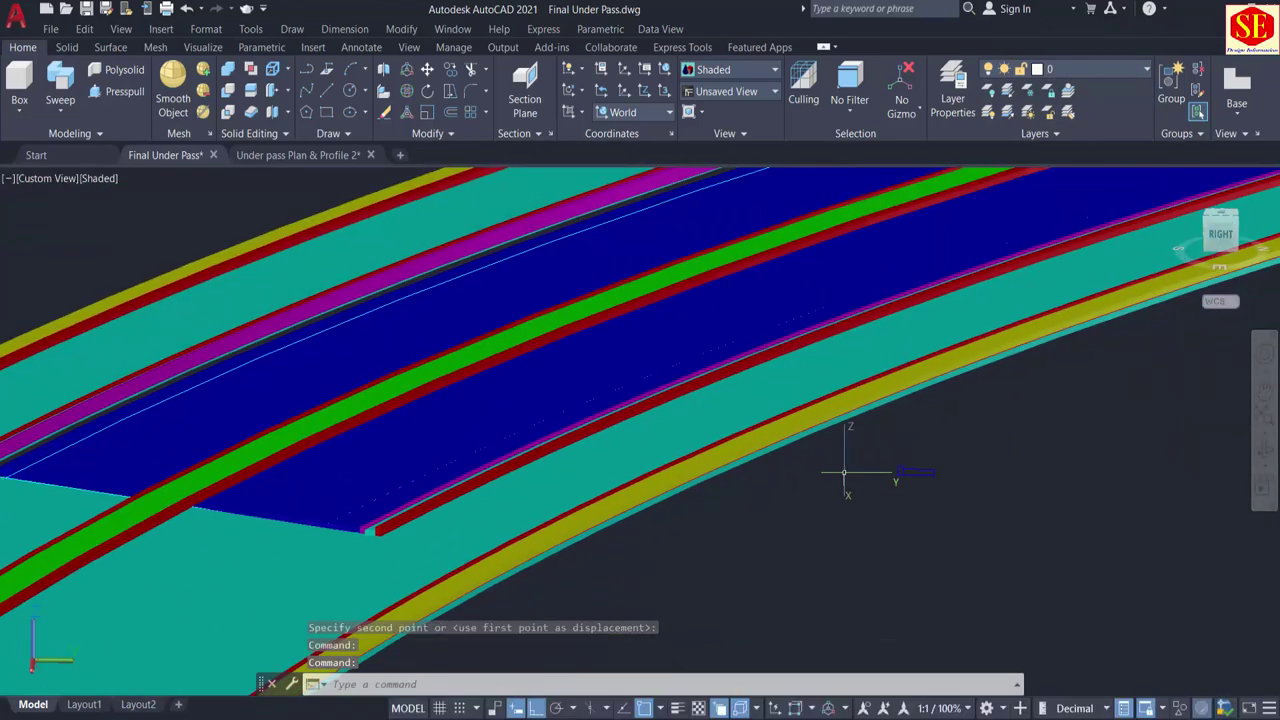
text(m)
key(Return)
click(949, 451)
click(880, 484)
scroll(890, 478, up, 5)
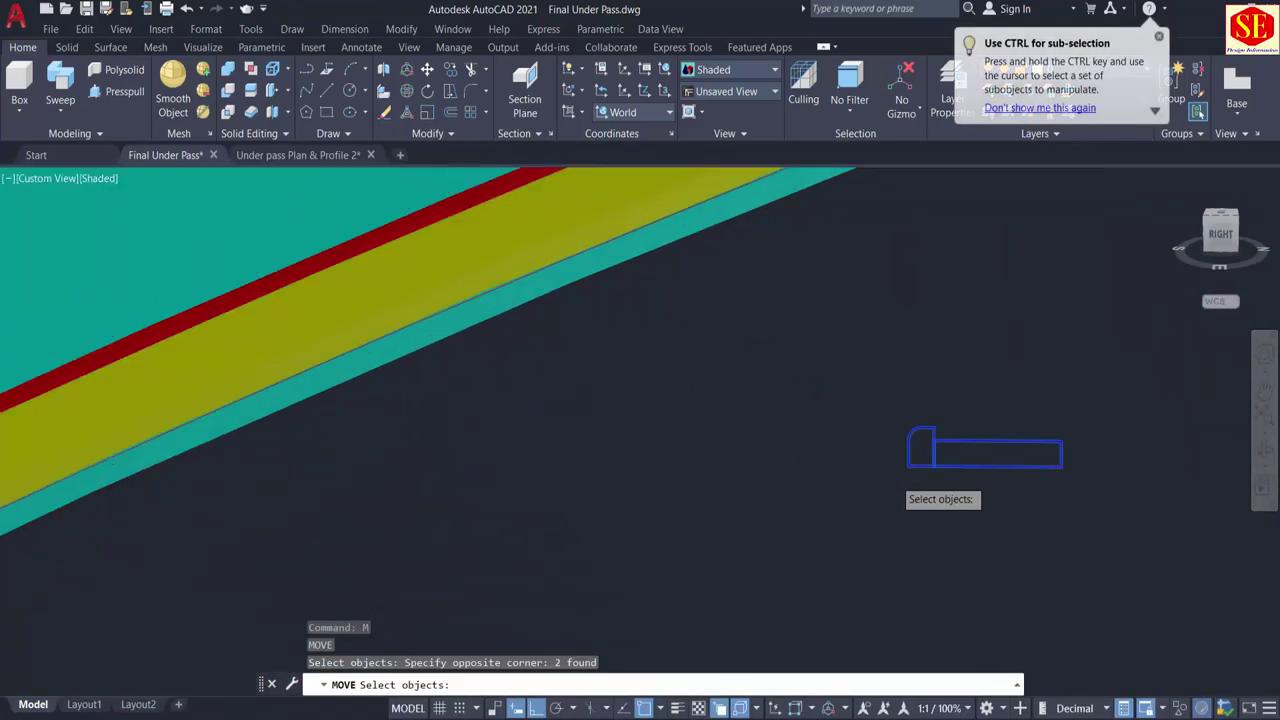
key(Return)
click(1010, 436)
scroll(1013, 430, down, 3)
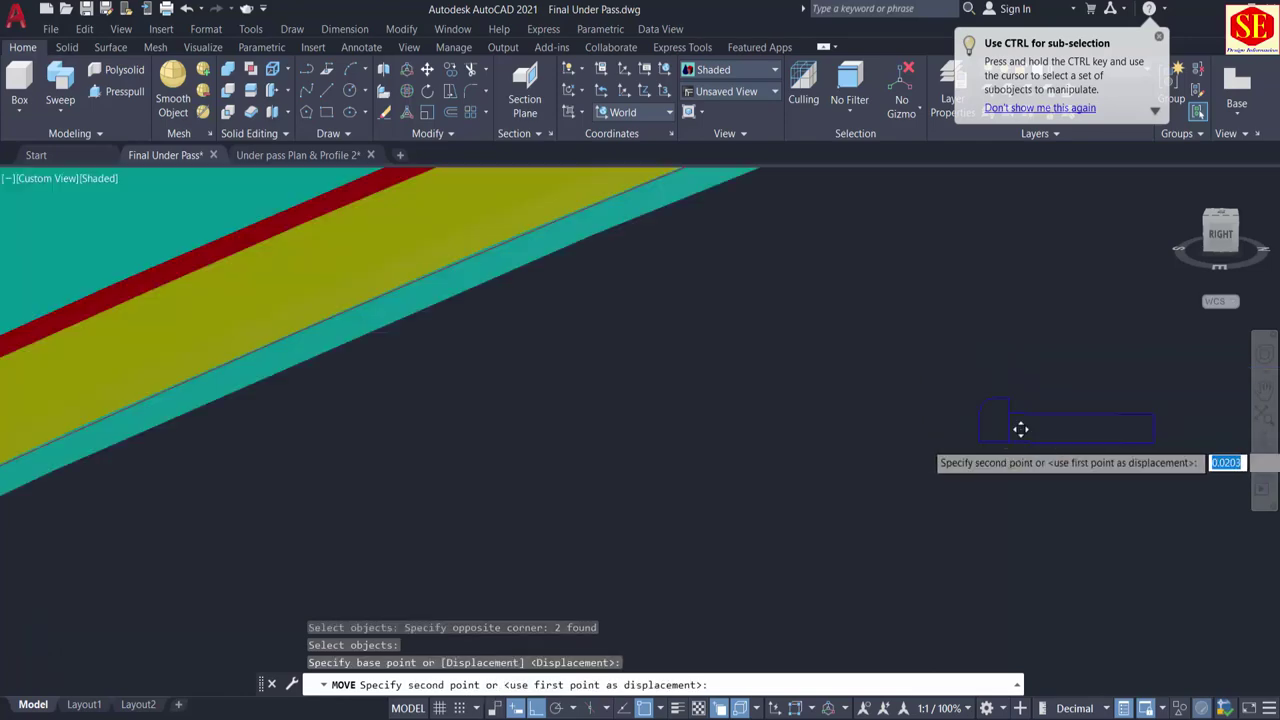
scroll(1015, 427, down, 3)
shift+middle_drag(837, 531, 868, 517)
scroll(586, 443, up, 5)
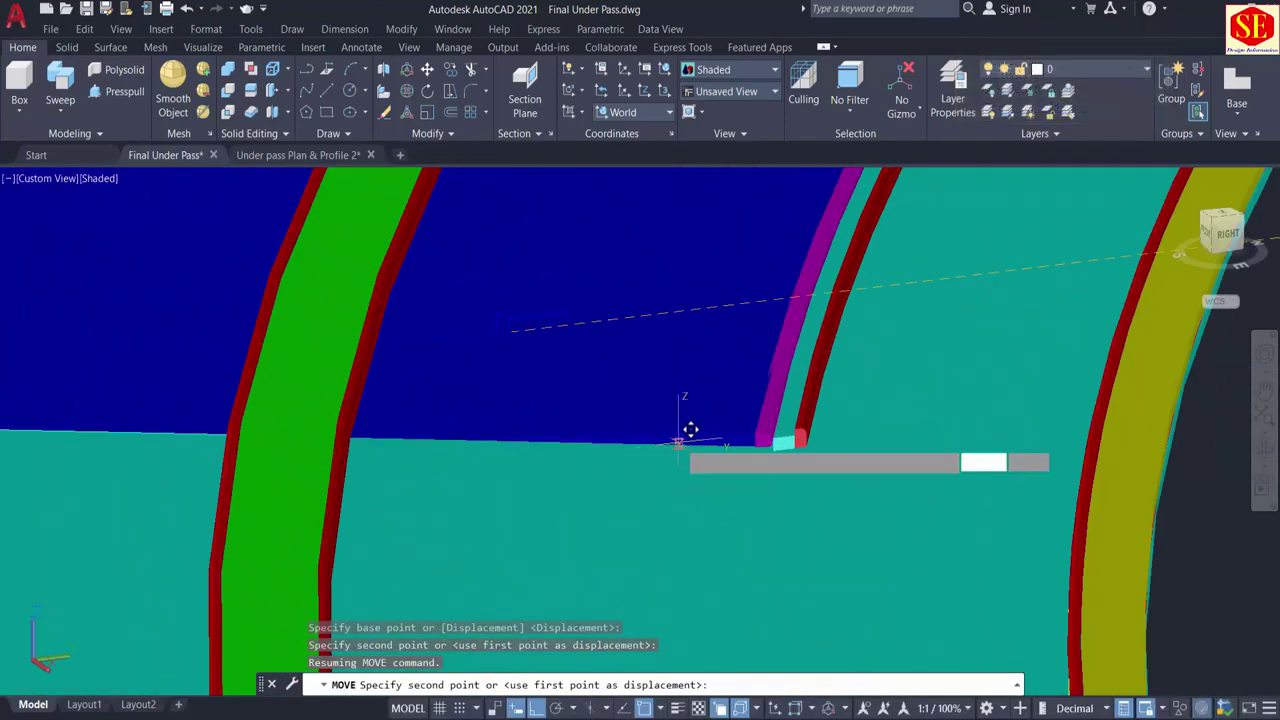
click(692, 423)
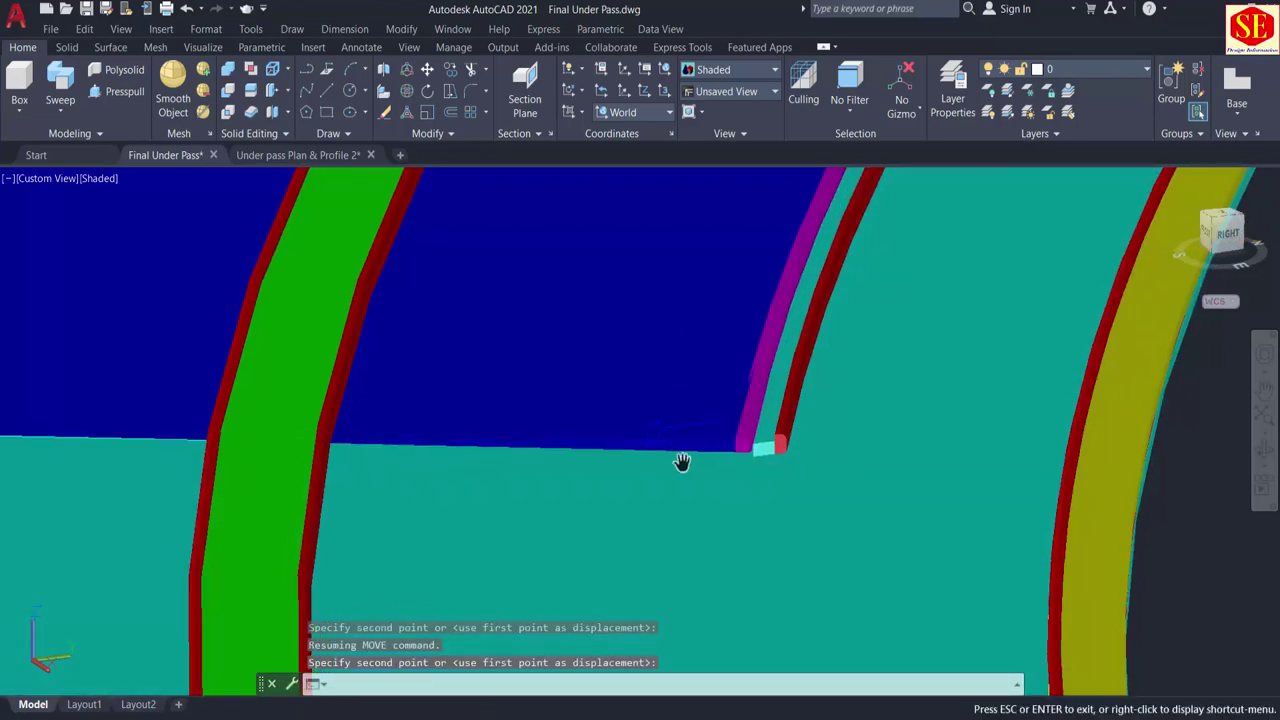
Step: Undo the placement of the original kerb and rectangle at the road's edge
middle_drag(683, 463, 483, 453)
shift+middle_drag(1010, 462, 1055, 454)
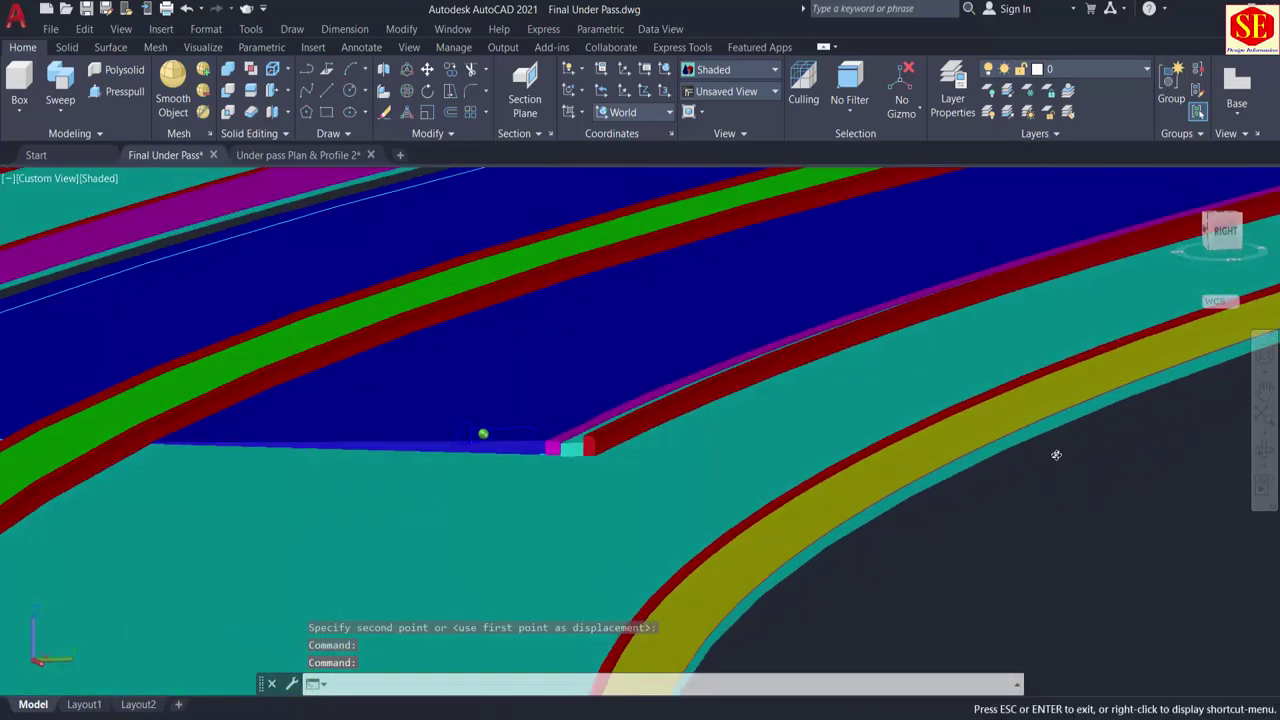
scroll(1056, 453, down, 2)
key(ctrl+a)
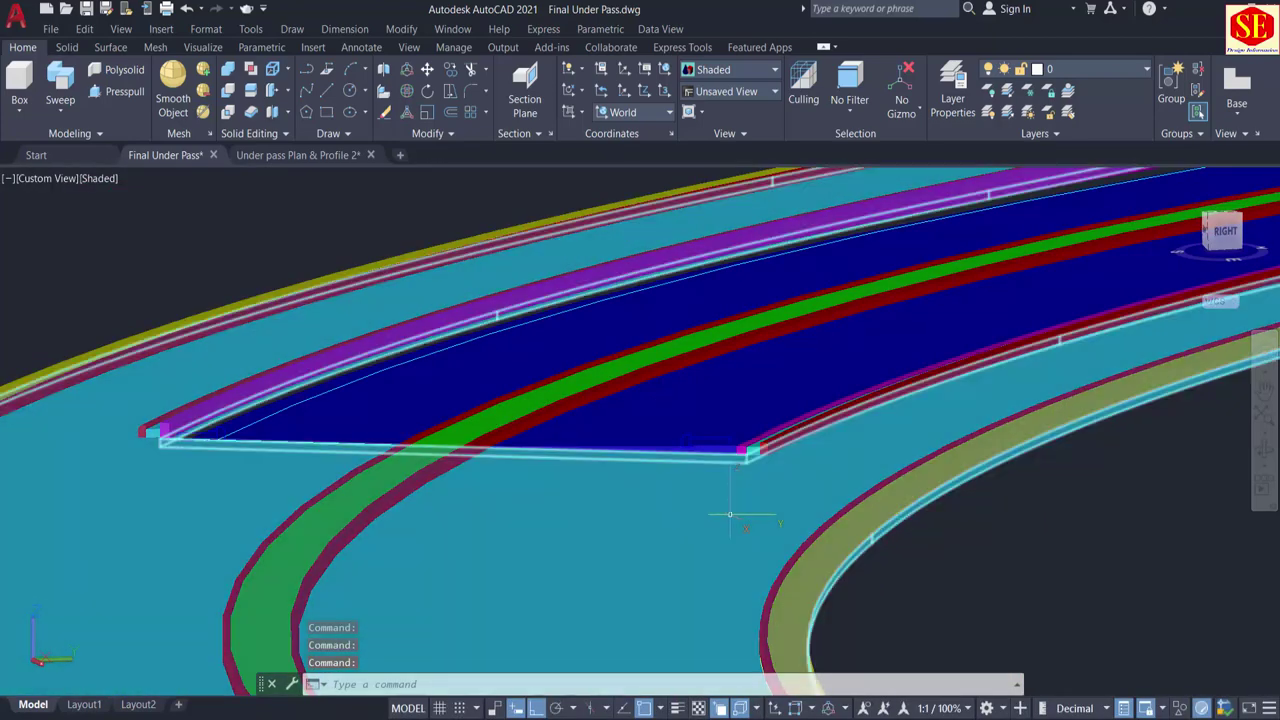
text(u)
key(Return)
key(Return)
key(Return)
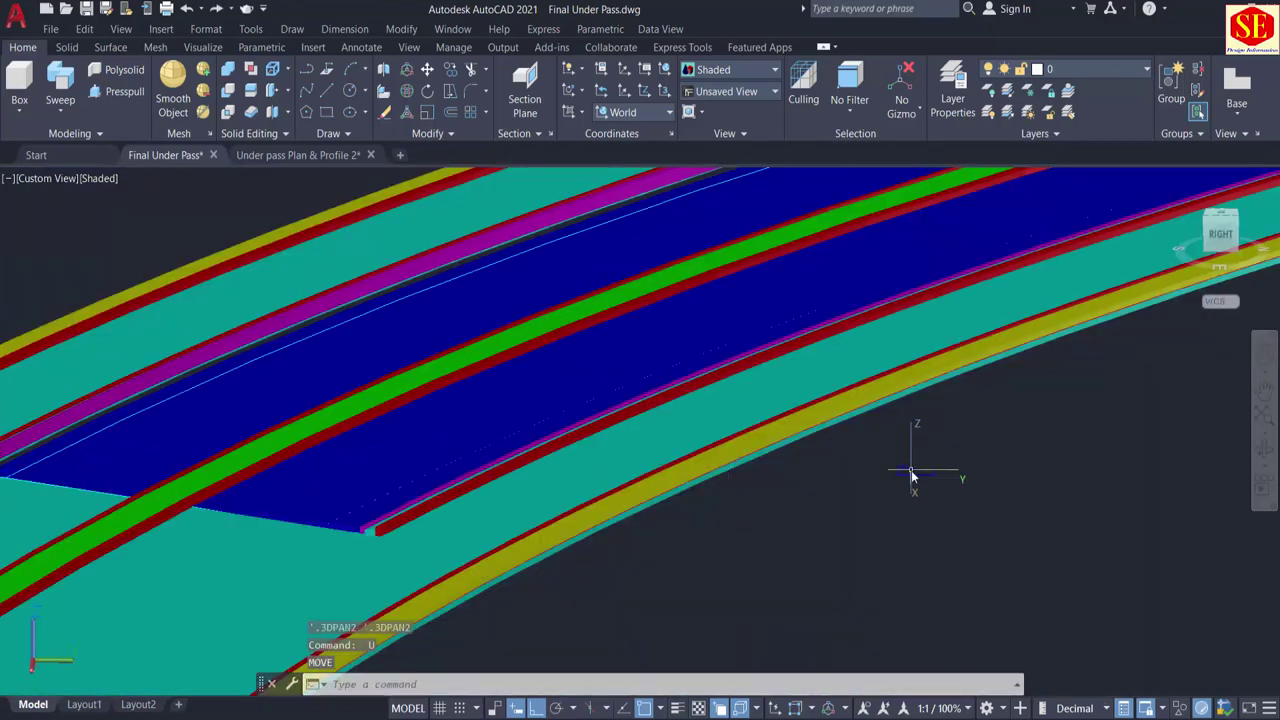
Step: Move the original kerb and rectangle so their shared bottom corner sits on the start of the right path line on the blue road
text(m)
key(Return)
click(976, 451)
click(905, 492)
scroll(915, 481, up, 2)
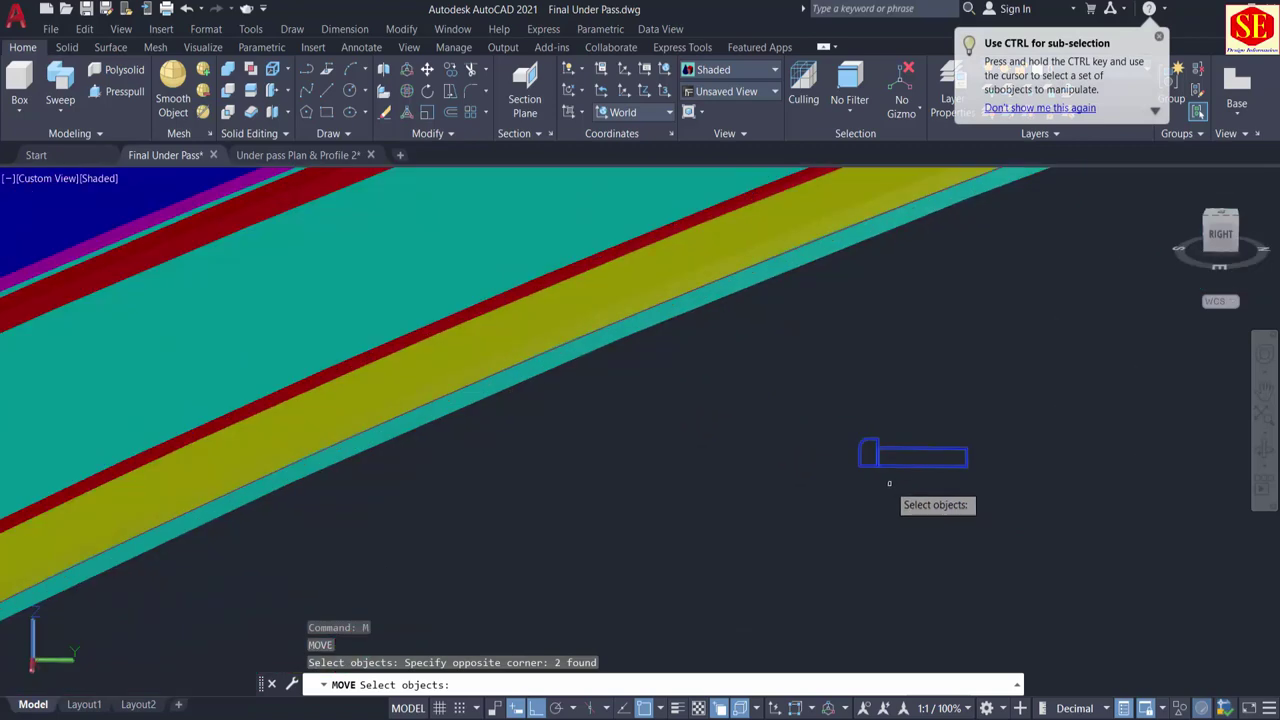
key(Return)
click(878, 452)
scroll(880, 452, down, 5)
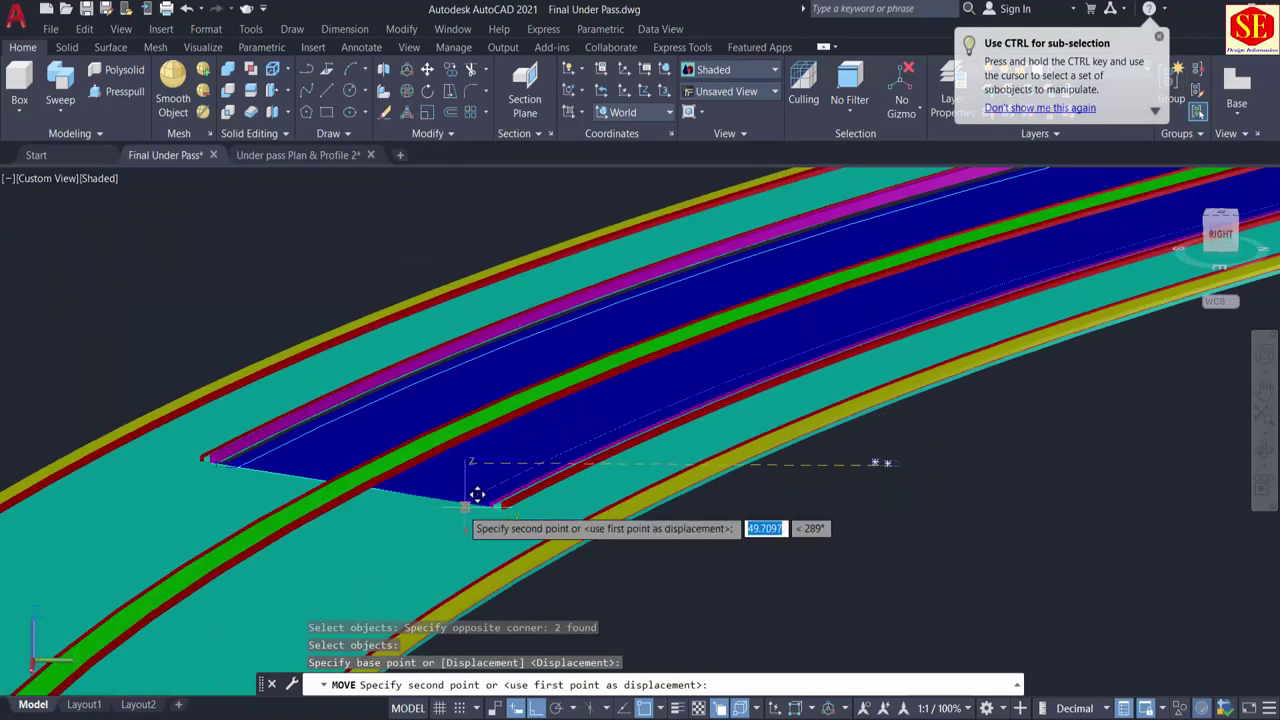
scroll(479, 487, up, 3)
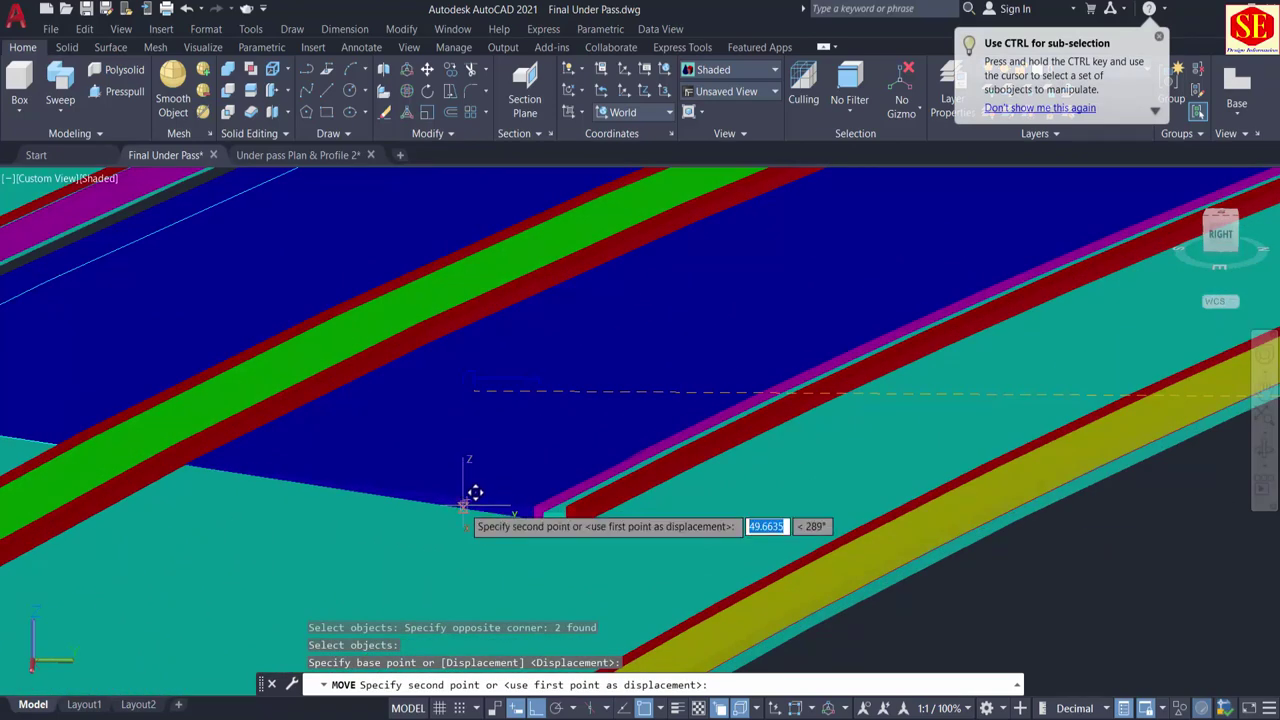
click(480, 487)
scroll(649, 422, down, 3)
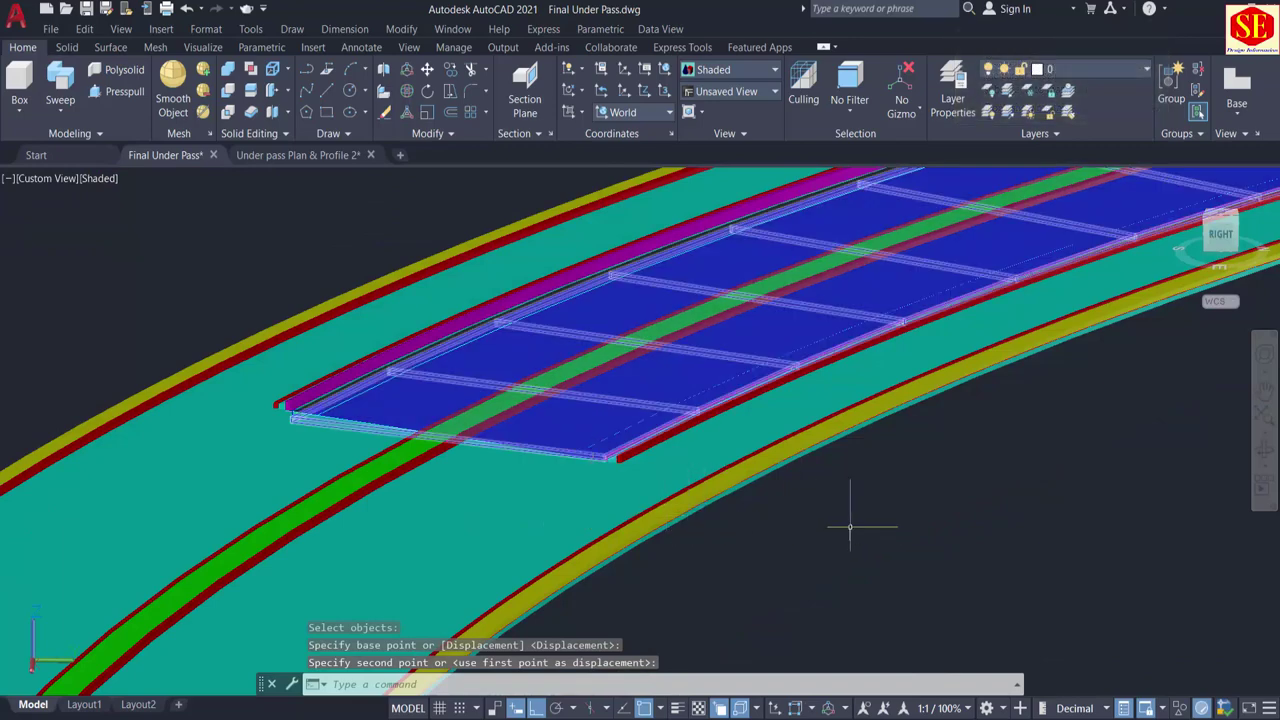
Step: Copy the 3D polyline path at the mirrored kerb profile by 0.3 toward the median
scroll(850, 527, down, 3)
shift+middle_drag(534, 514, 586, 520)
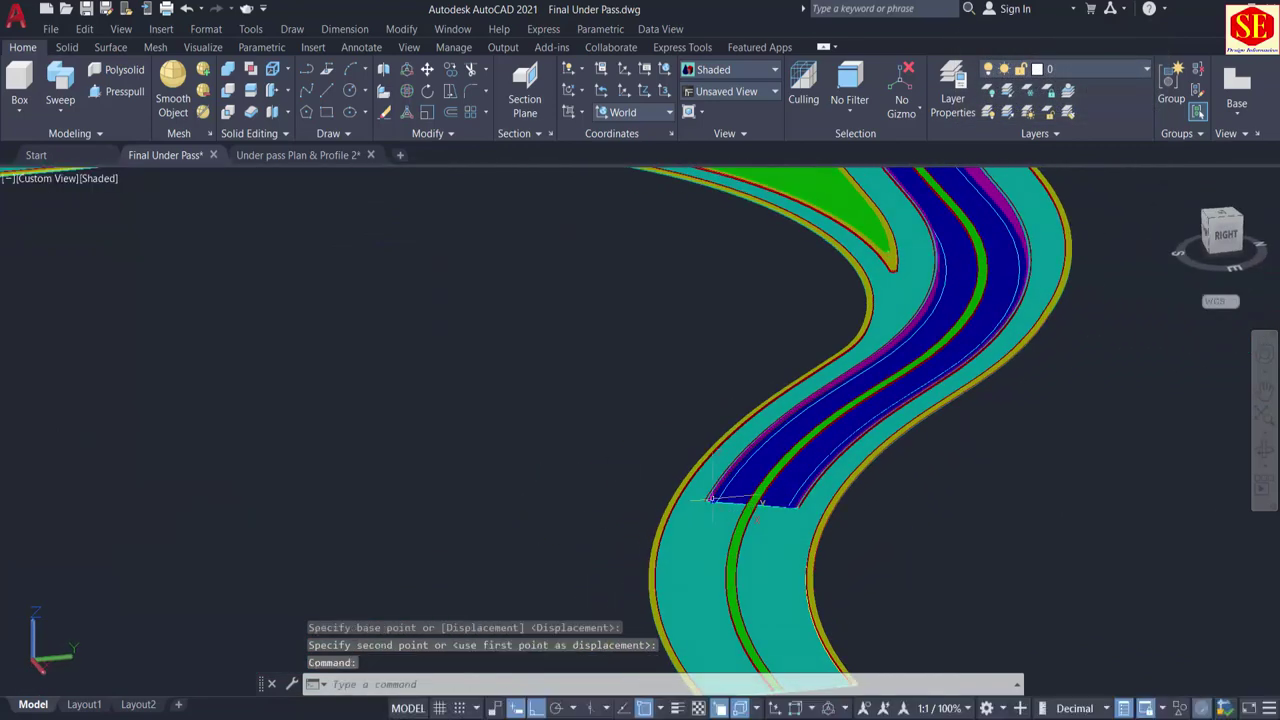
scroll(760, 505, up, 8)
scroll(872, 545, down, 2)
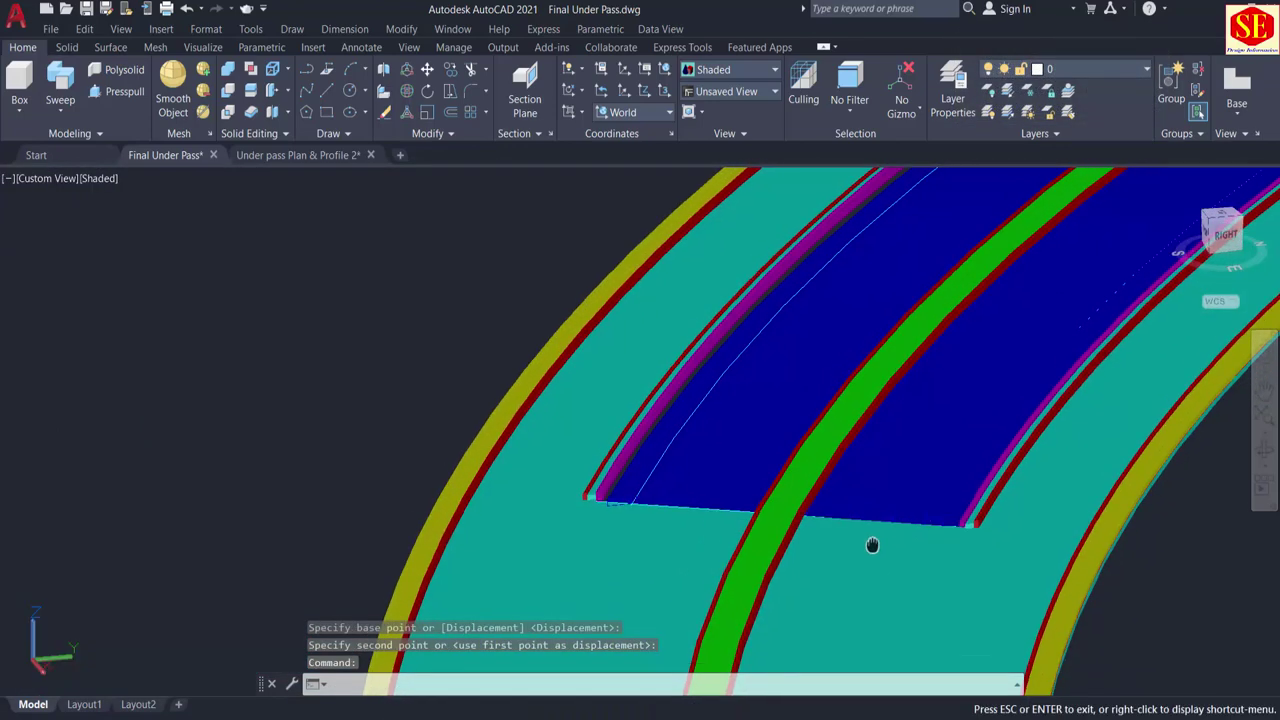
middle_drag(872, 545, 872, 542)
click(78, 92)
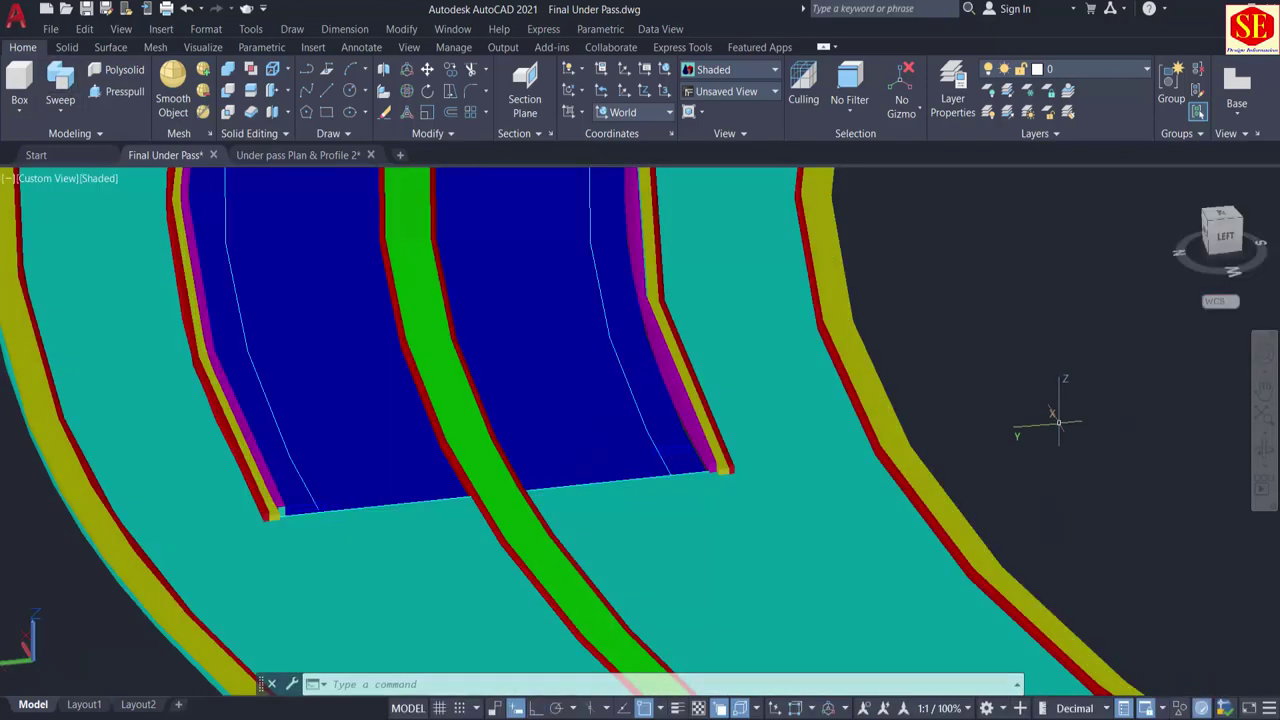
scroll(626, 485, up, 4)
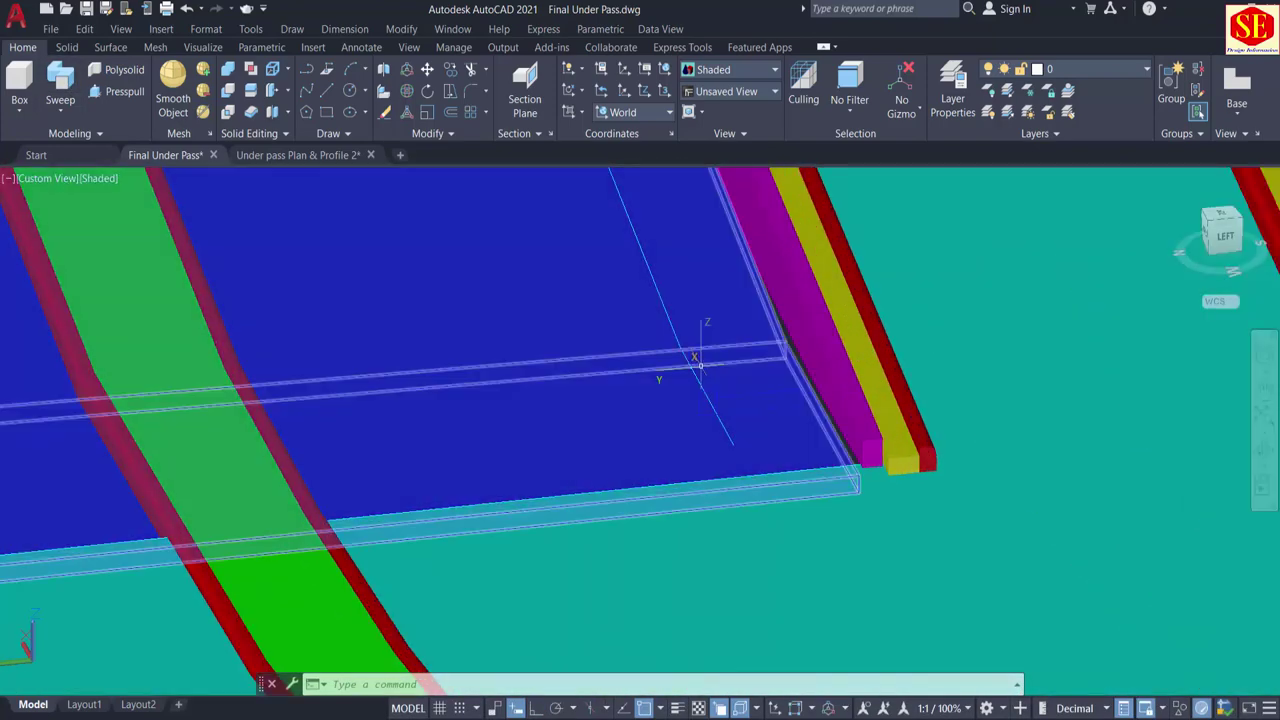
text(o)
key(Return)
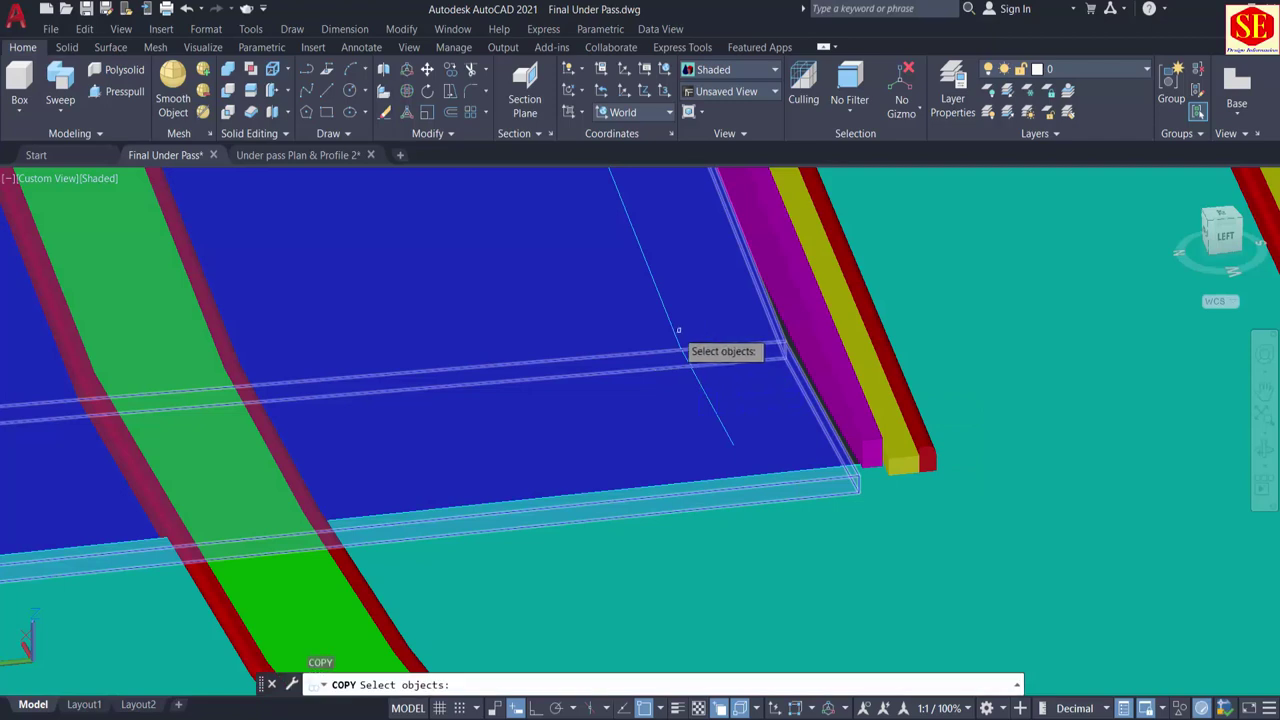
click(673, 330)
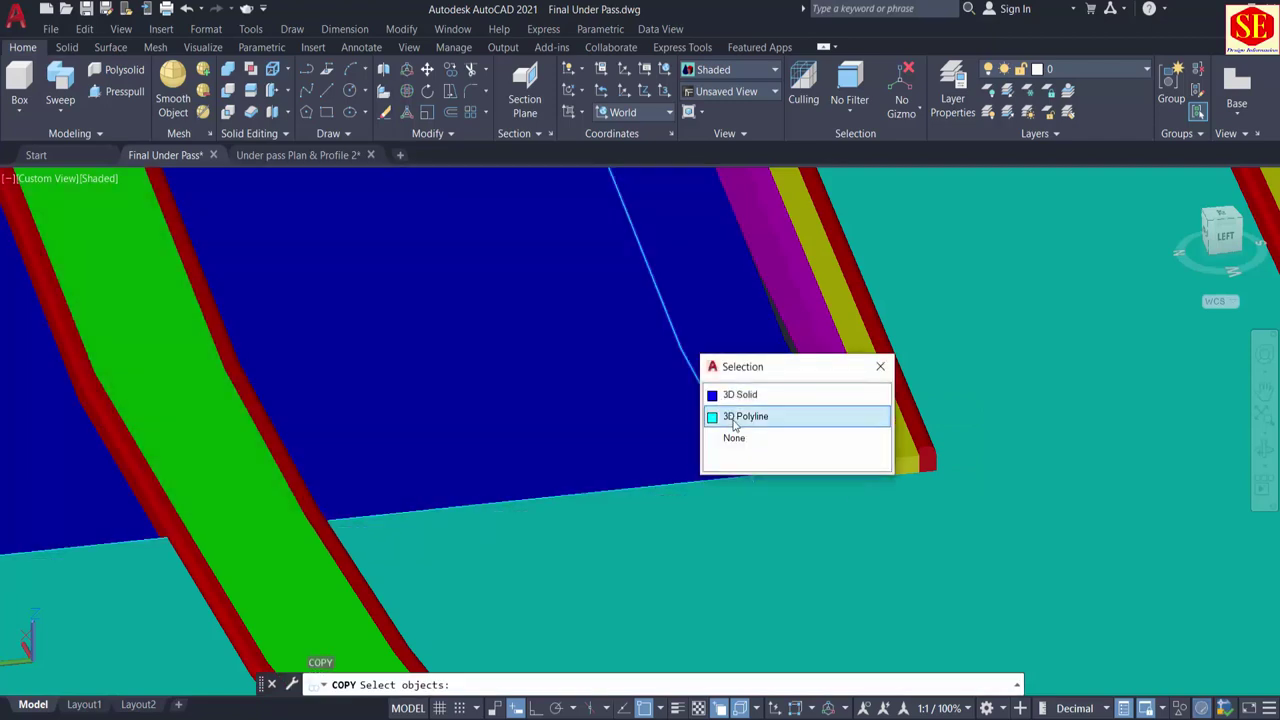
click(745, 416)
scroll(733, 408, down, 3)
key(Return)
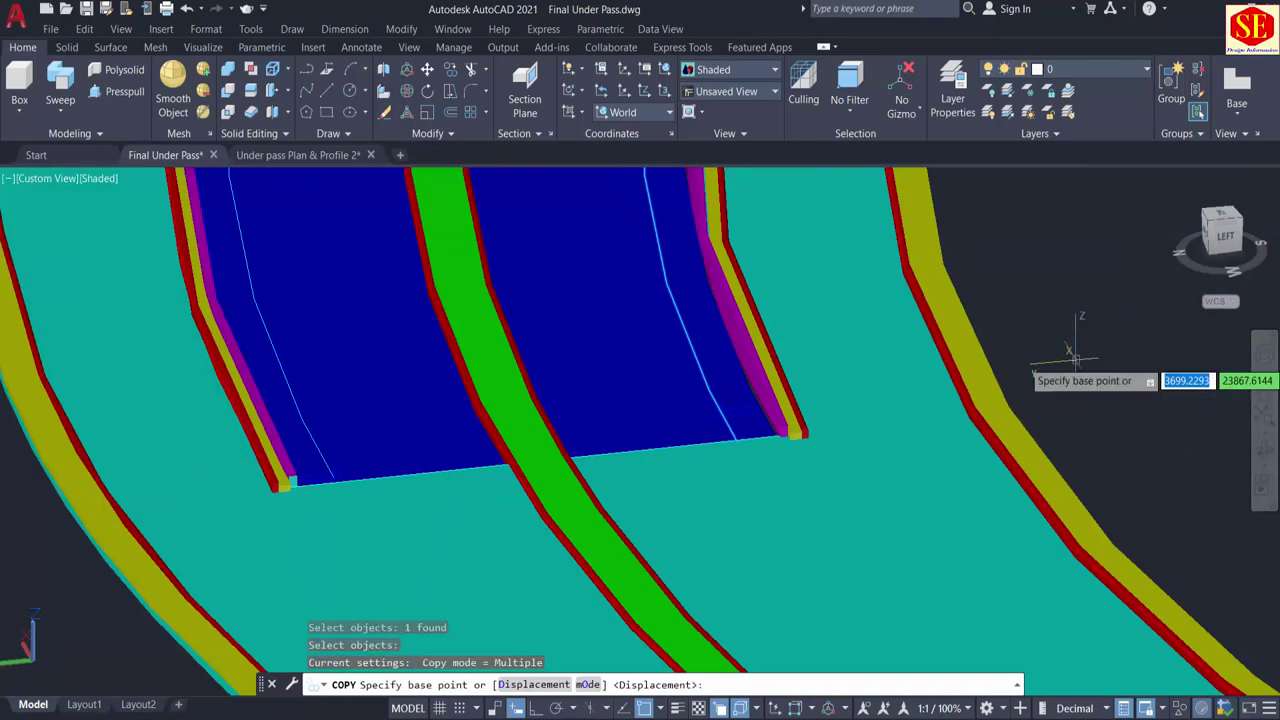
click(1064, 358)
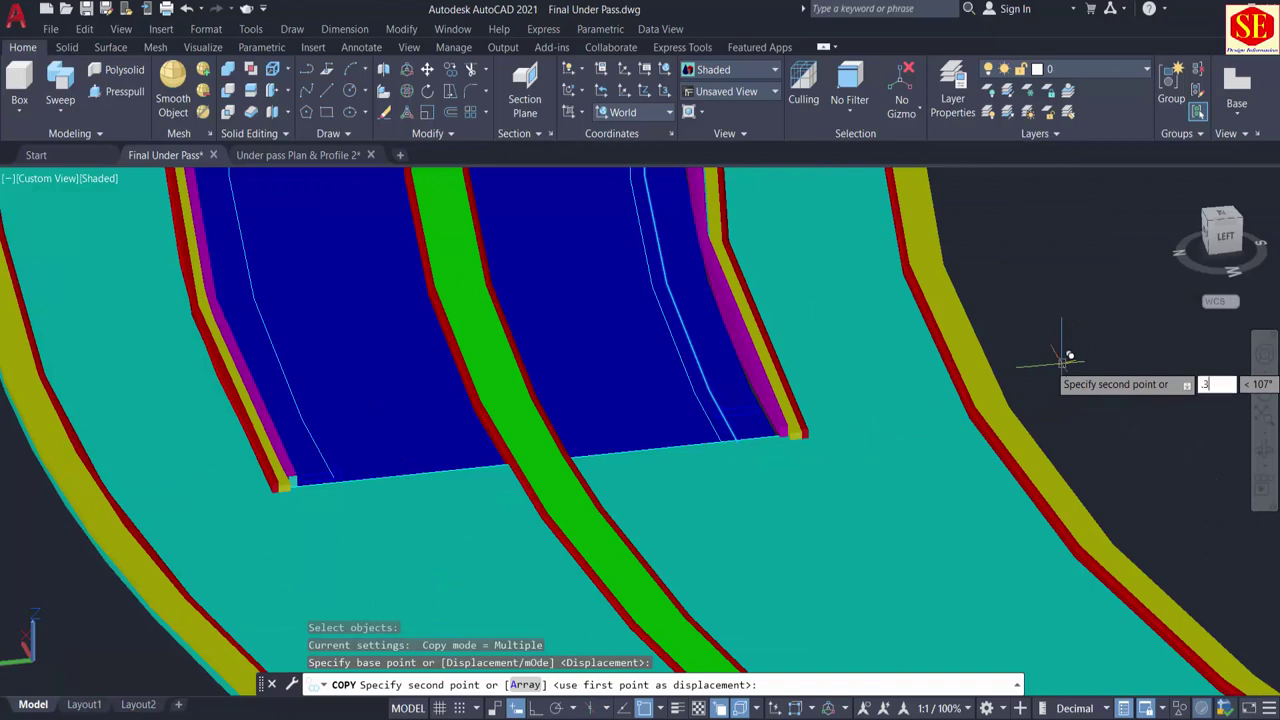
text(.3)
key(Return)
key(Return)
Step: Copy the 3D polyline path at the original kerb profile, on the opposite side of the median, by 0.3
scroll(300, 420, up, 5)
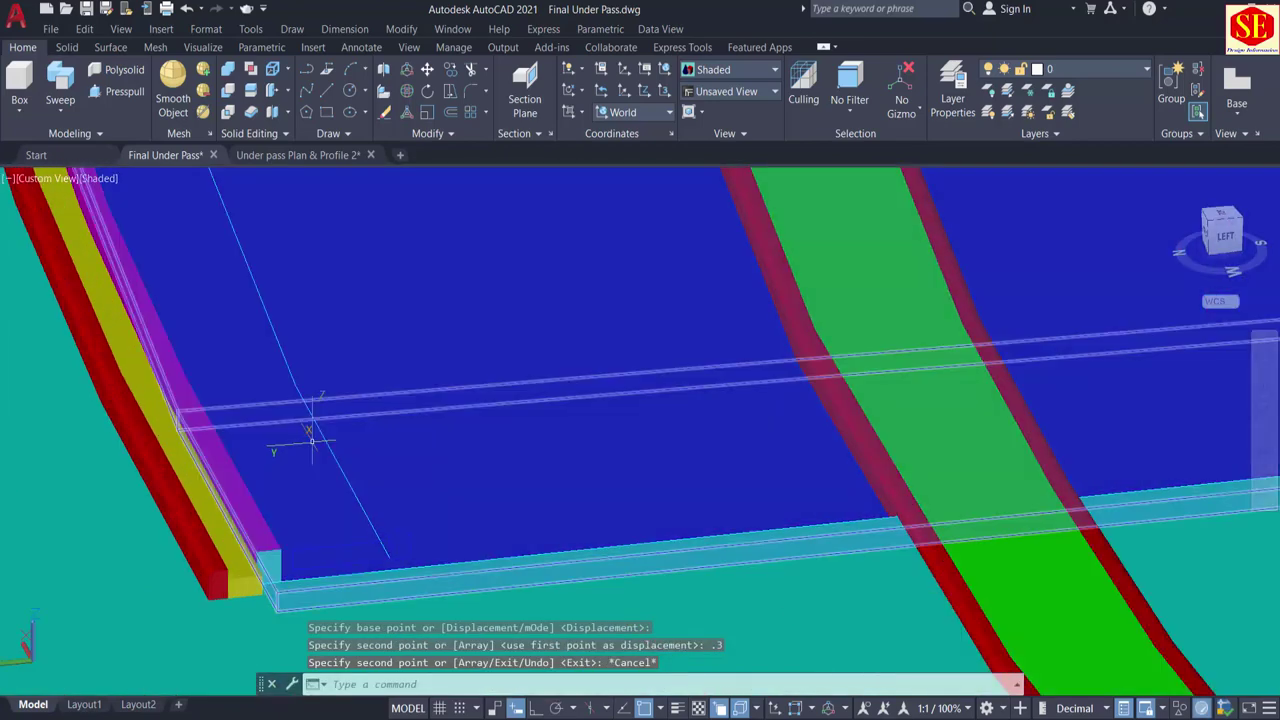
key(Return)
click(337, 440)
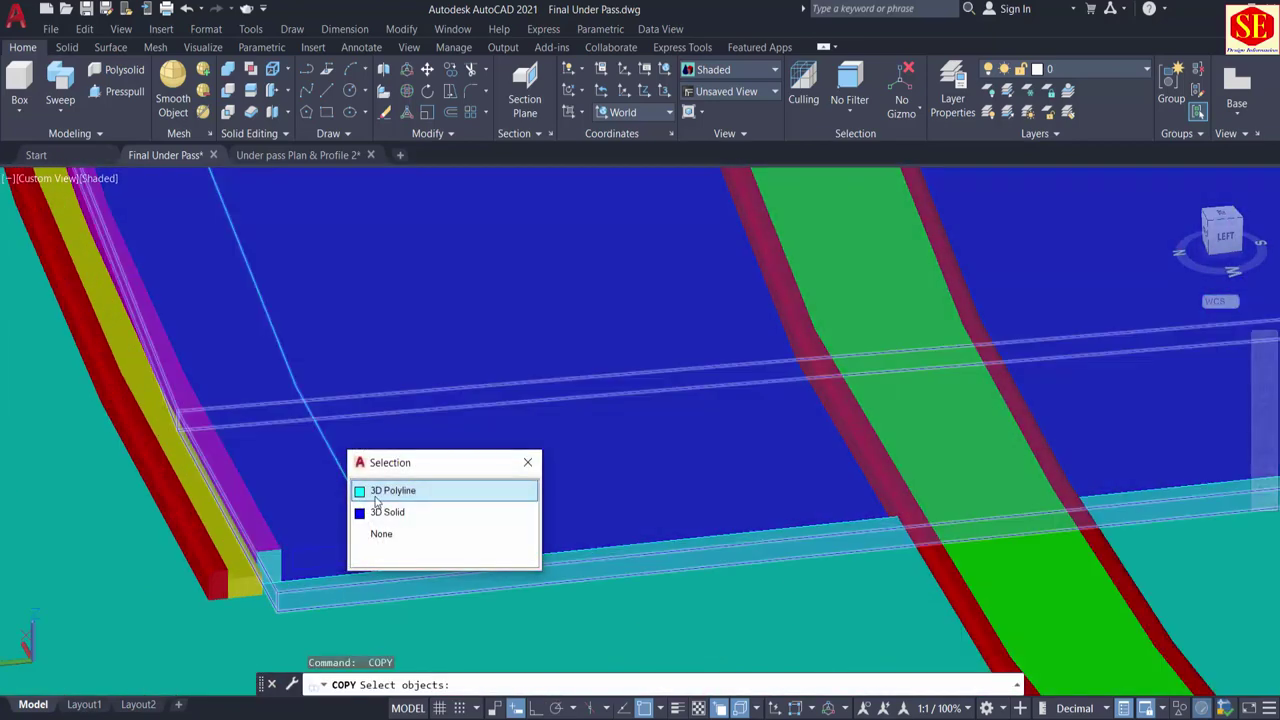
click(376, 494)
scroll(381, 480, down, 5)
key(Return)
click(594, 420)
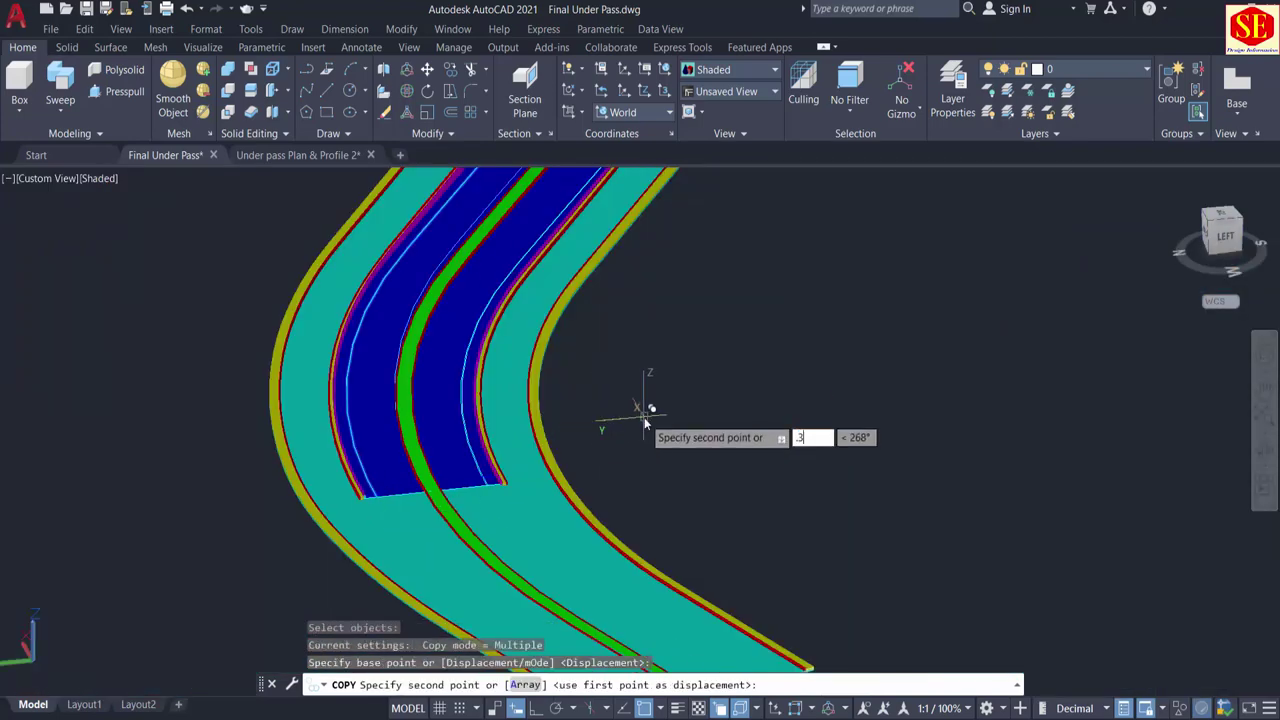
key(Return)
key(Escape)
Step: Sweep the kerb profile at the left path lines along the 3D polyline at its bottom corner, with base point there and perpendicular alignment set to No
scroll(645, 420, up, 5)
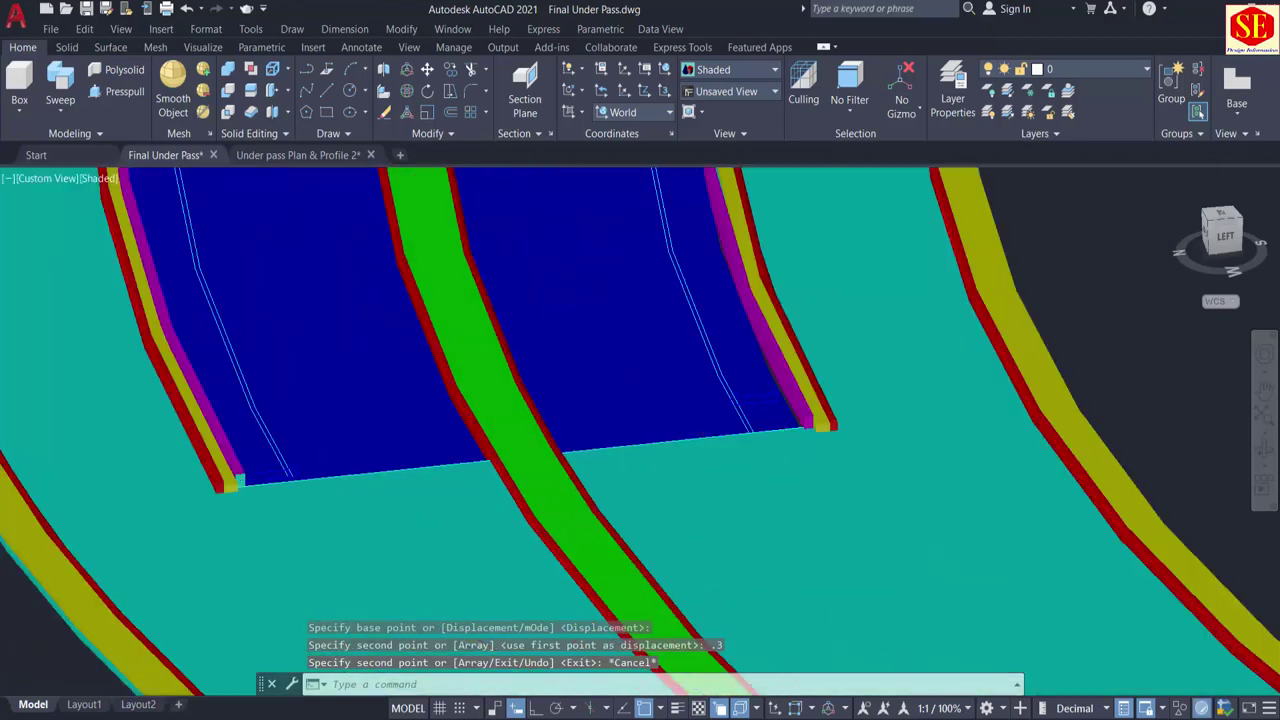
scroll(432, 349, up, 8)
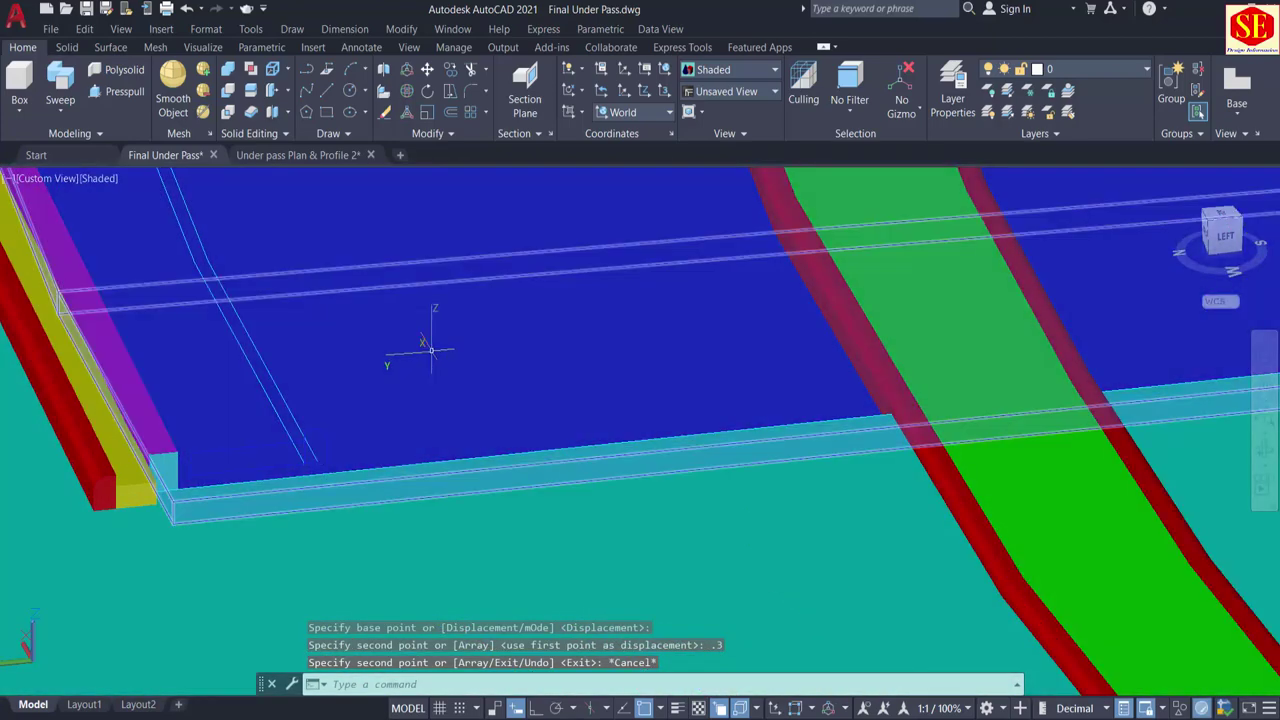
click(60, 85)
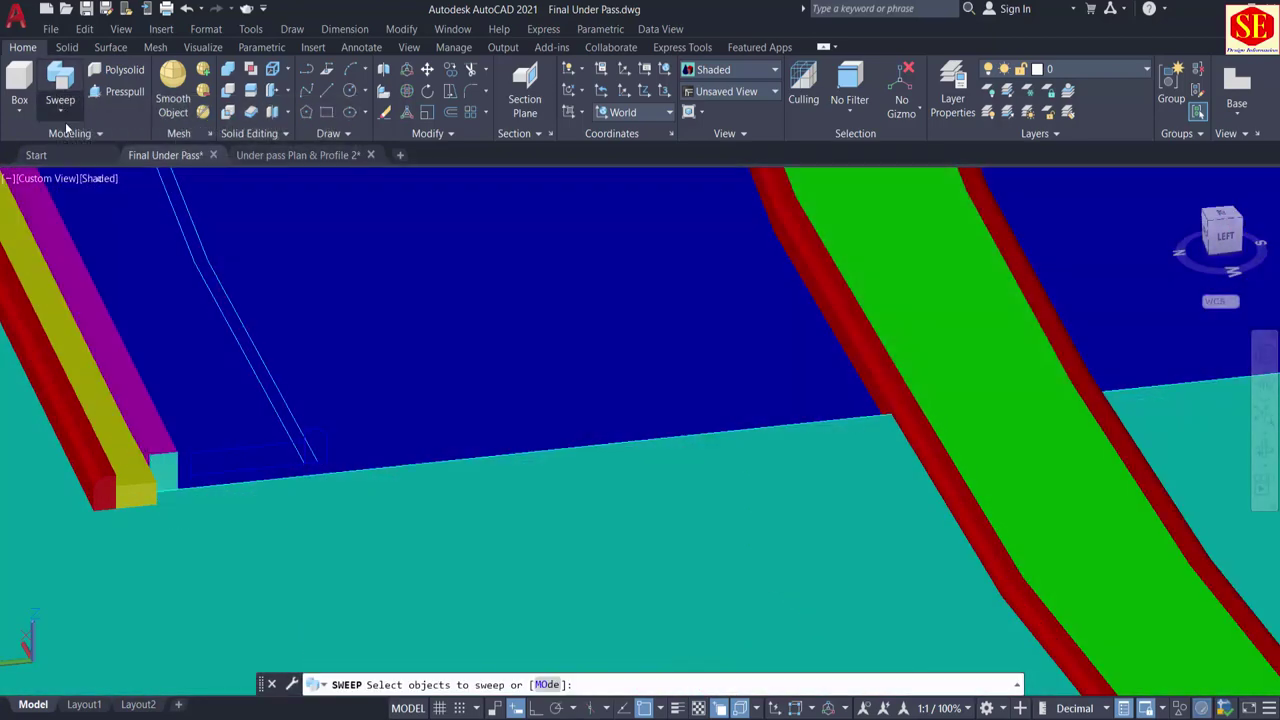
scroll(323, 431, up, 3)
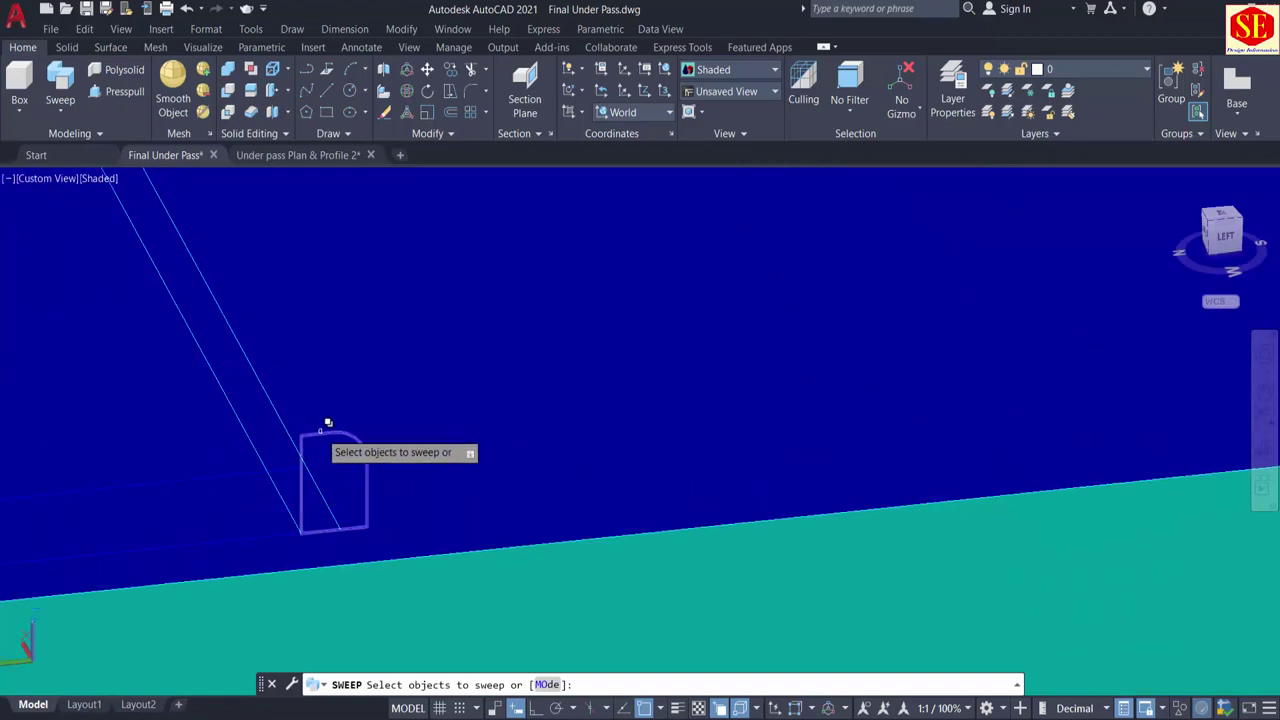
click(328, 423)
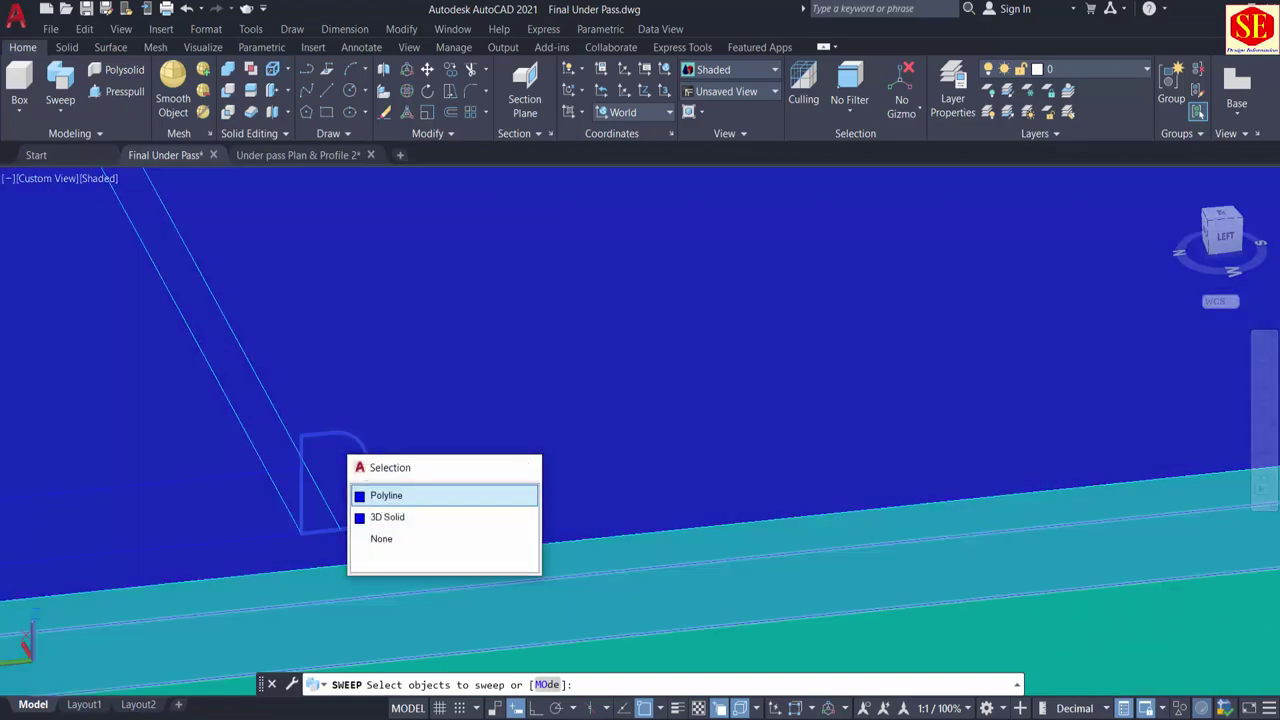
click(386, 495)
right_click(465, 325)
click(498, 337)
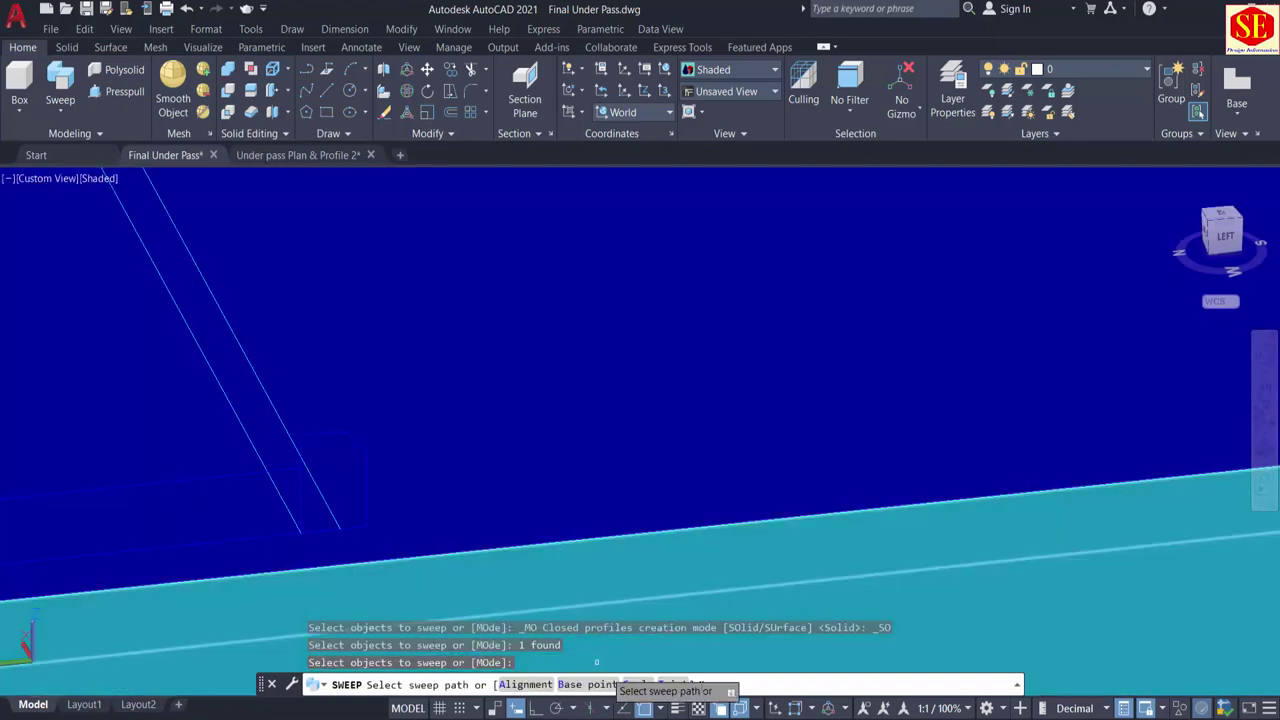
text(b)
key(Return)
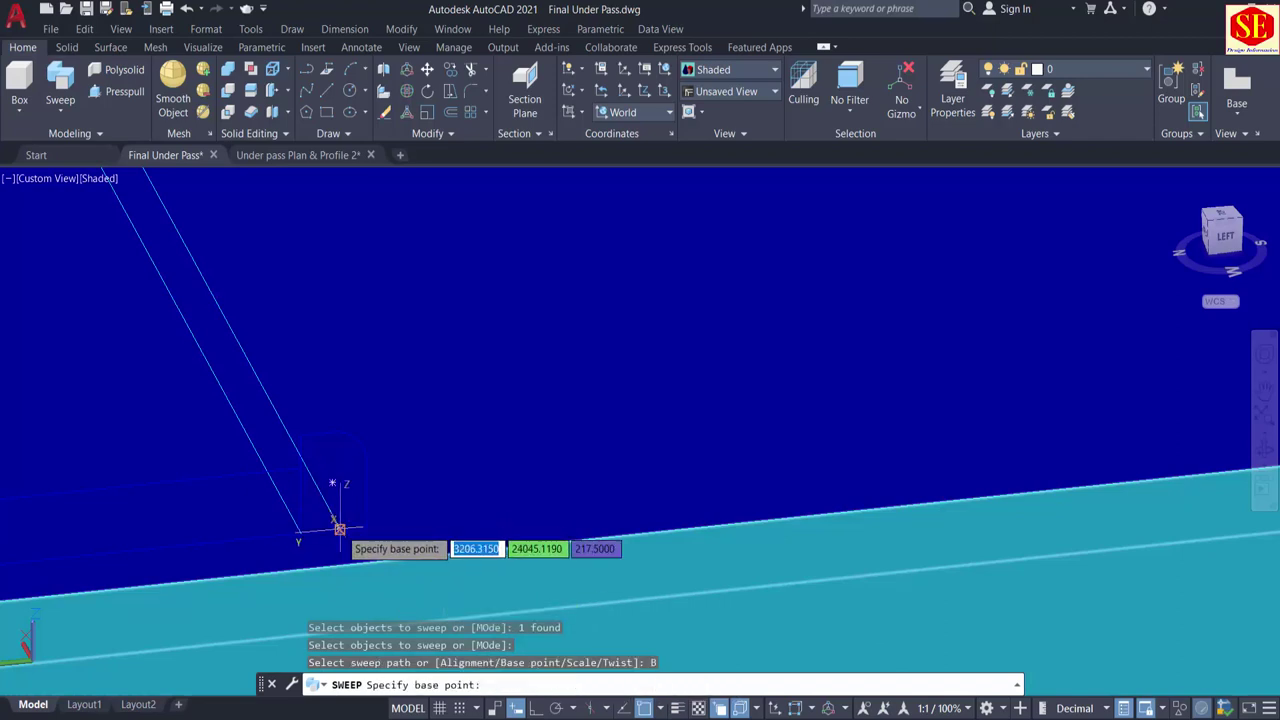
click(298, 527)
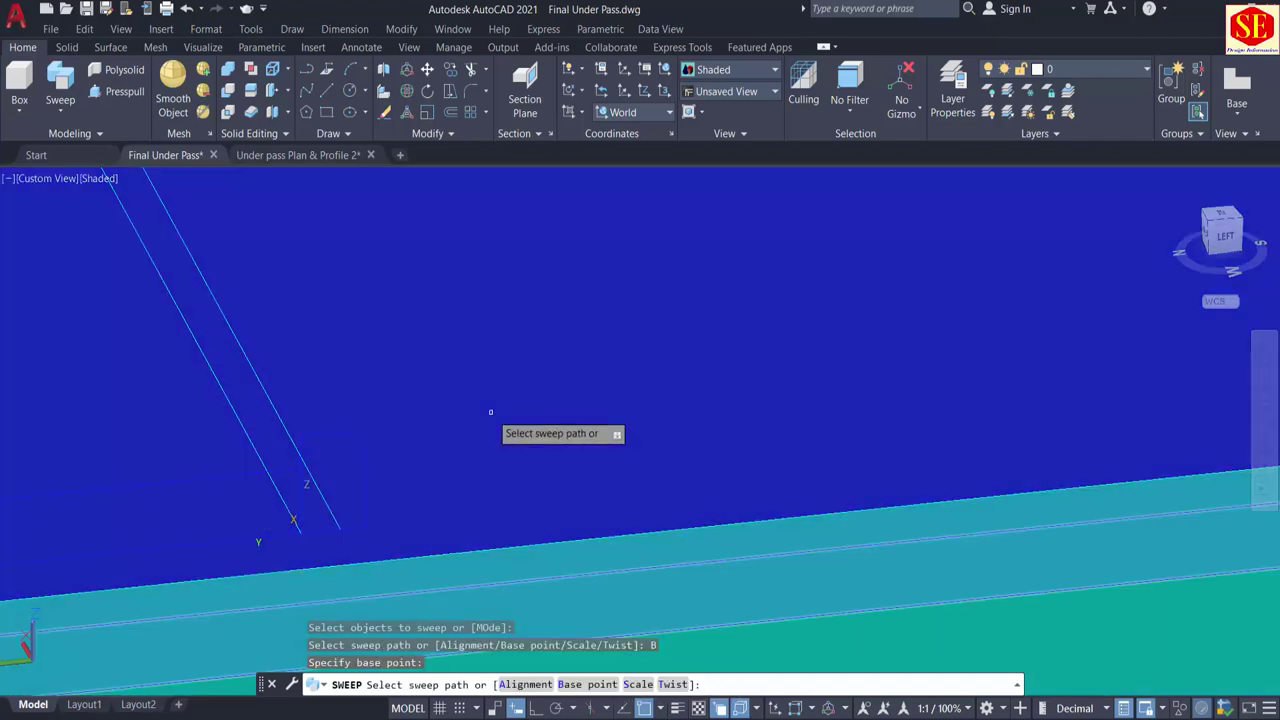
text(a)
key(Return)
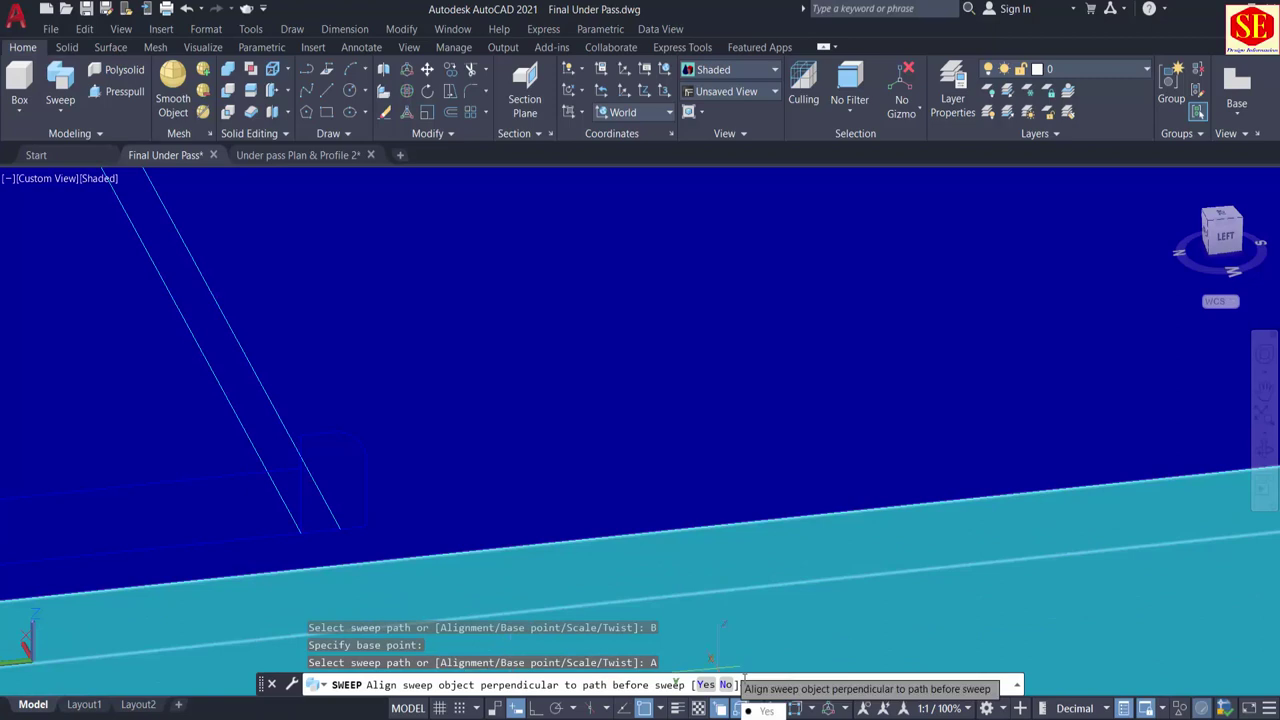
click(725, 685)
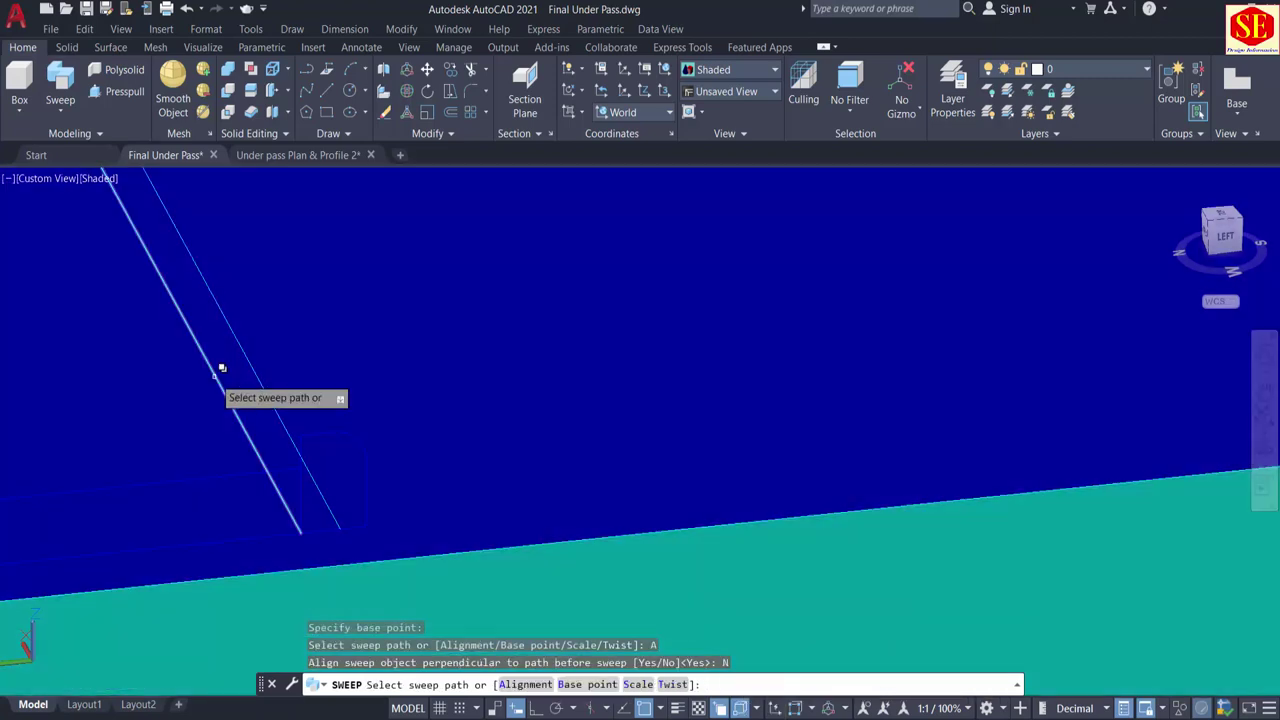
click(221, 368)
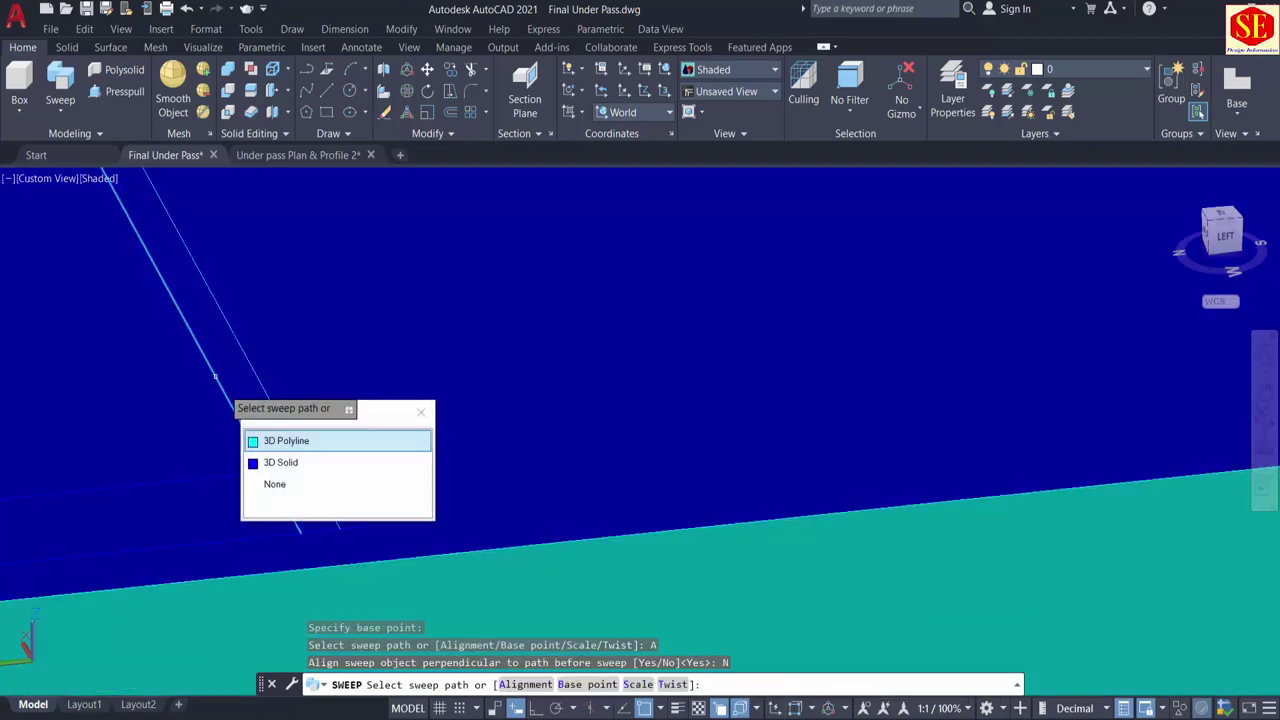
click(290, 445)
scroll(475, 300, down, 4)
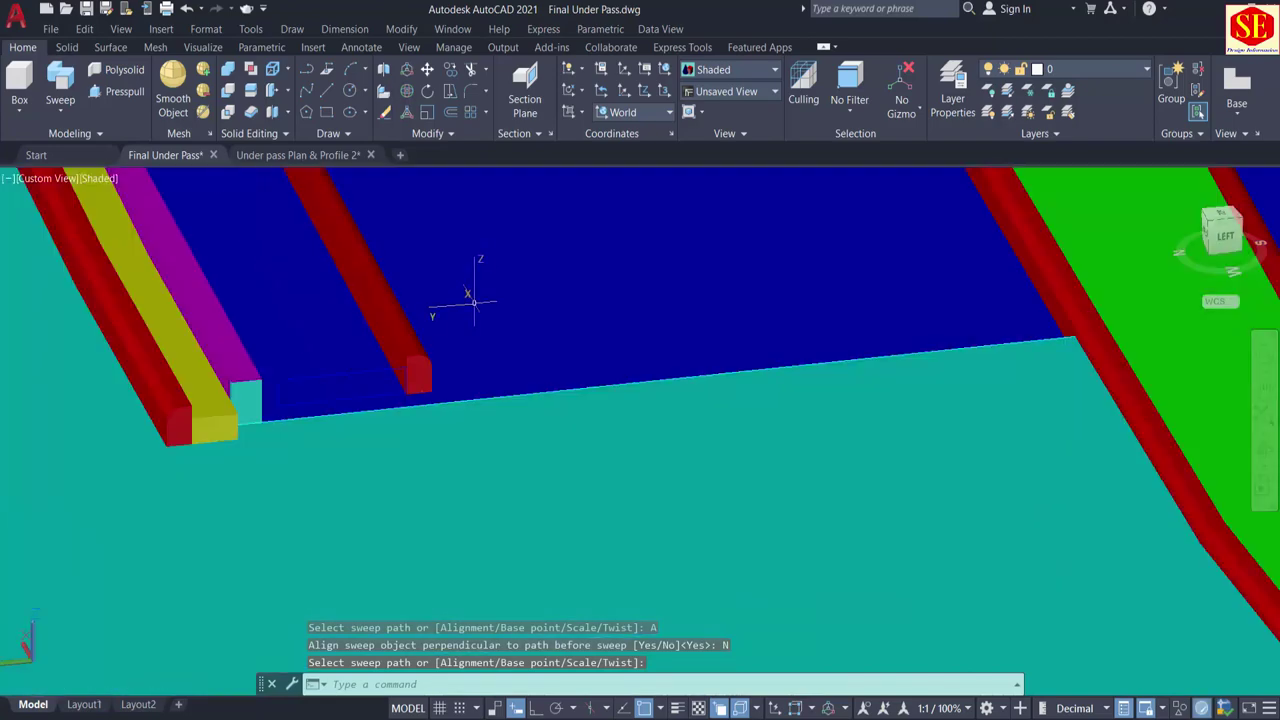
Step: Sweep the infill rectangle beside the new kerb along the remaining 3D polyline, with the base point at the kerb's shared bottom corner
middle_drag(430, 310, 608, 340)
scroll(600, 340, up, 3)
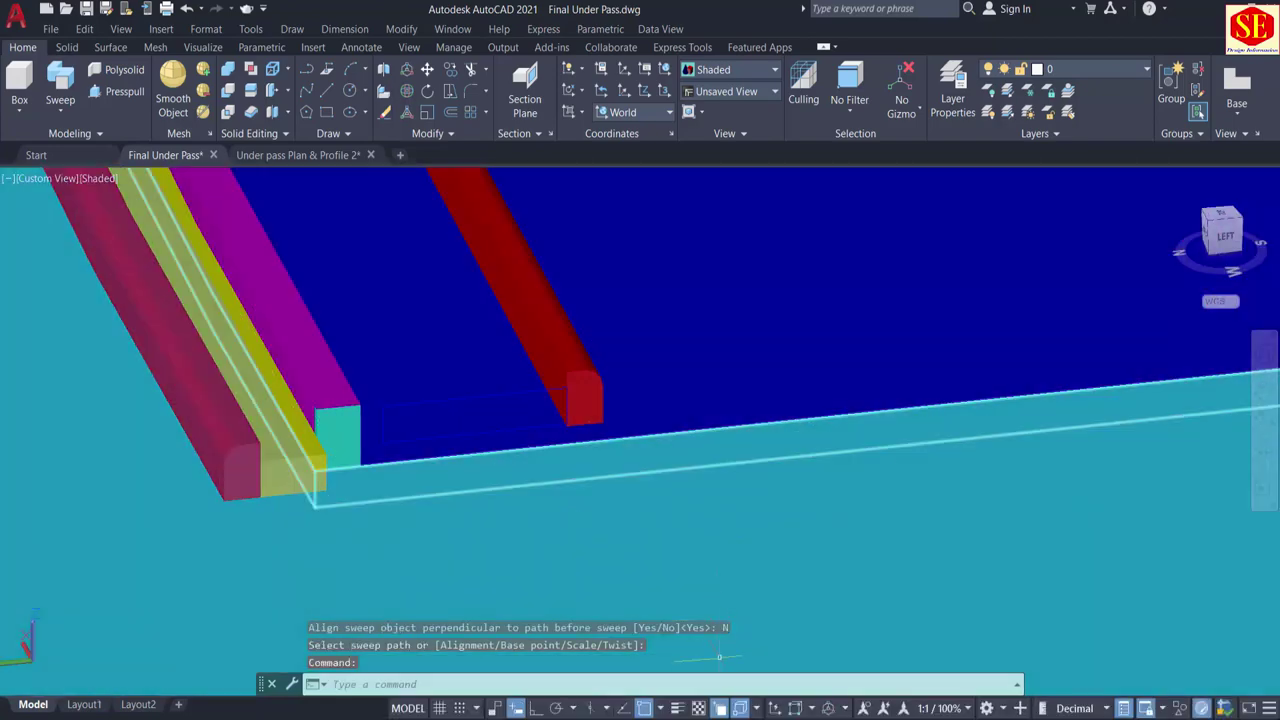
click(68, 88)
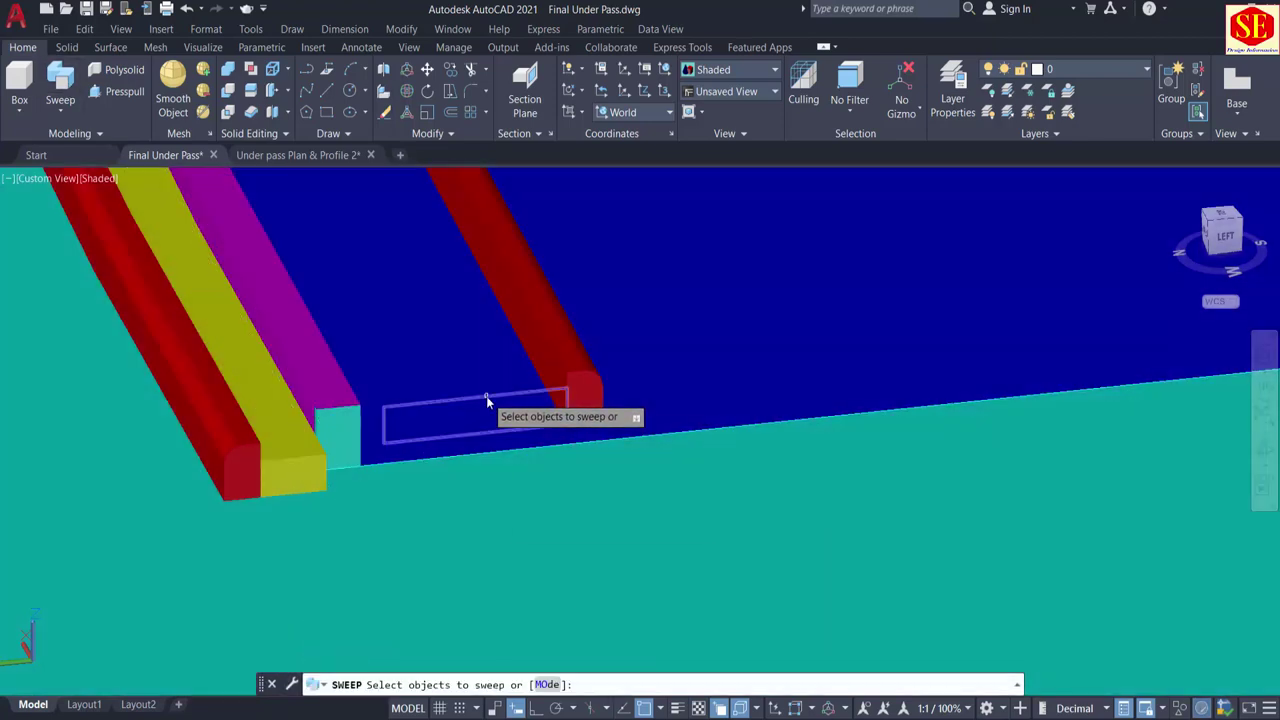
click(487, 402)
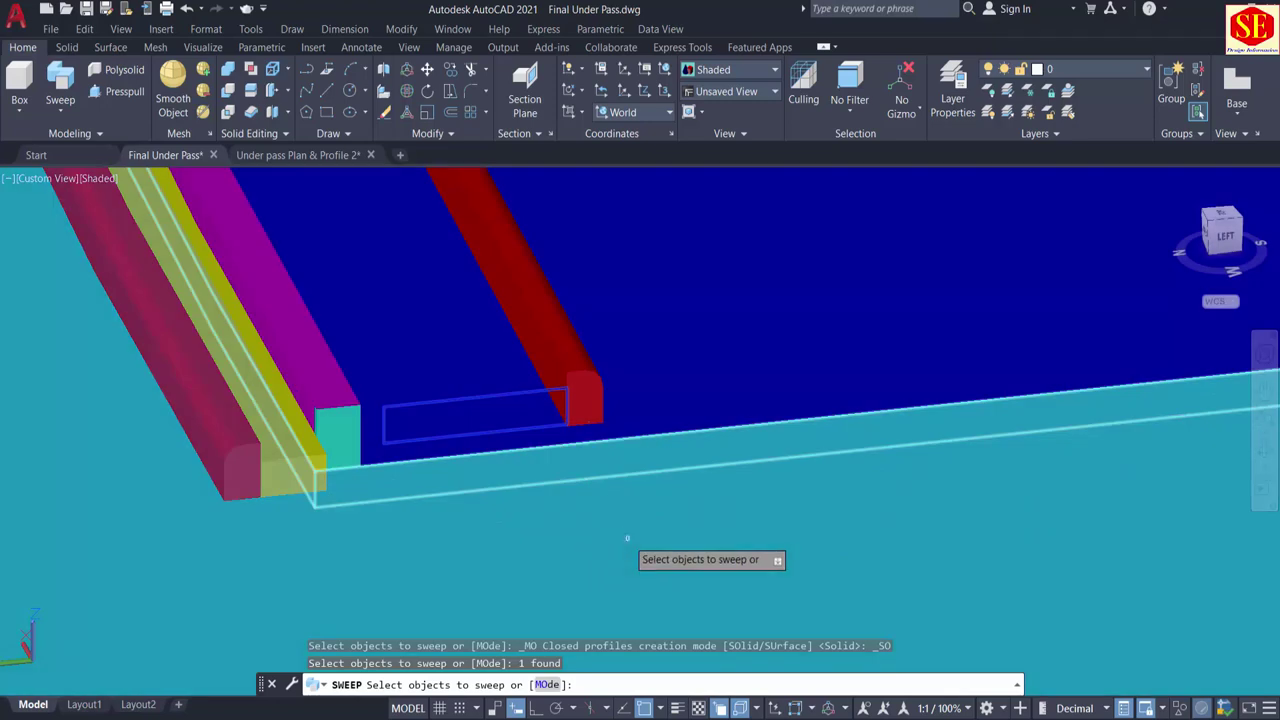
right_click(629, 536)
click(655, 546)
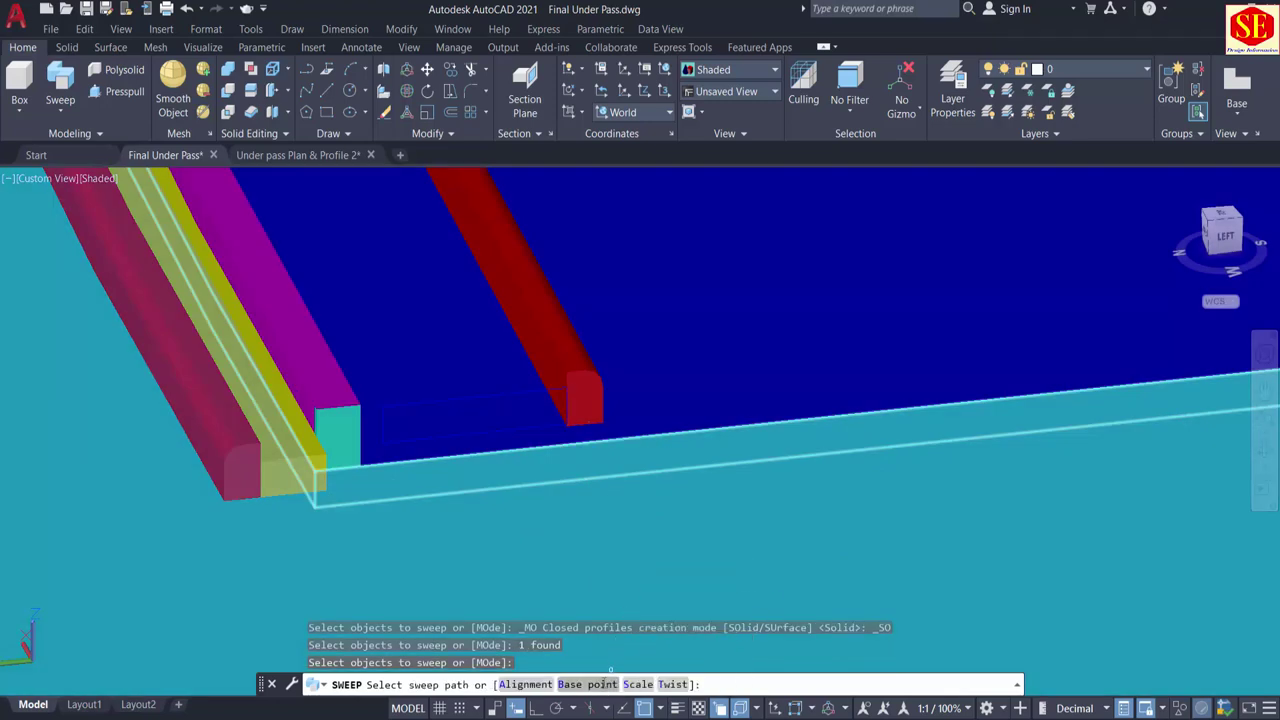
click(588, 684)
click(566, 423)
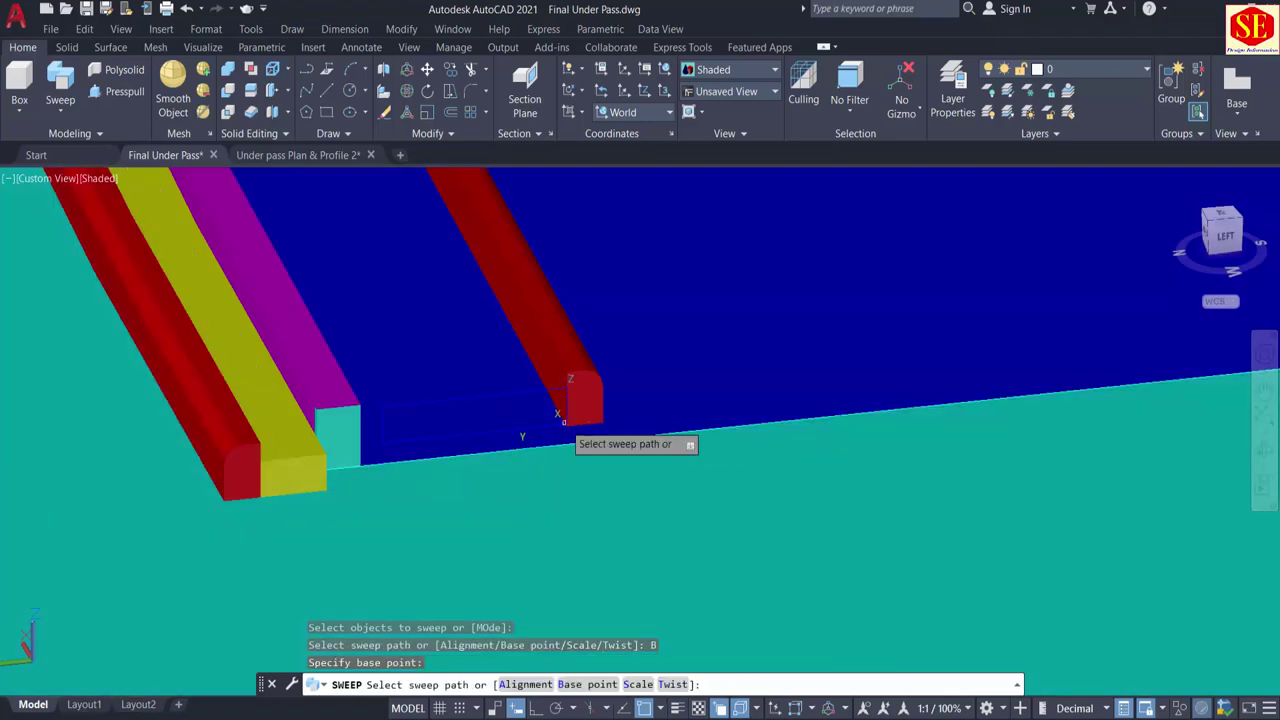
shift+middle_drag(709, 466, 600, 440)
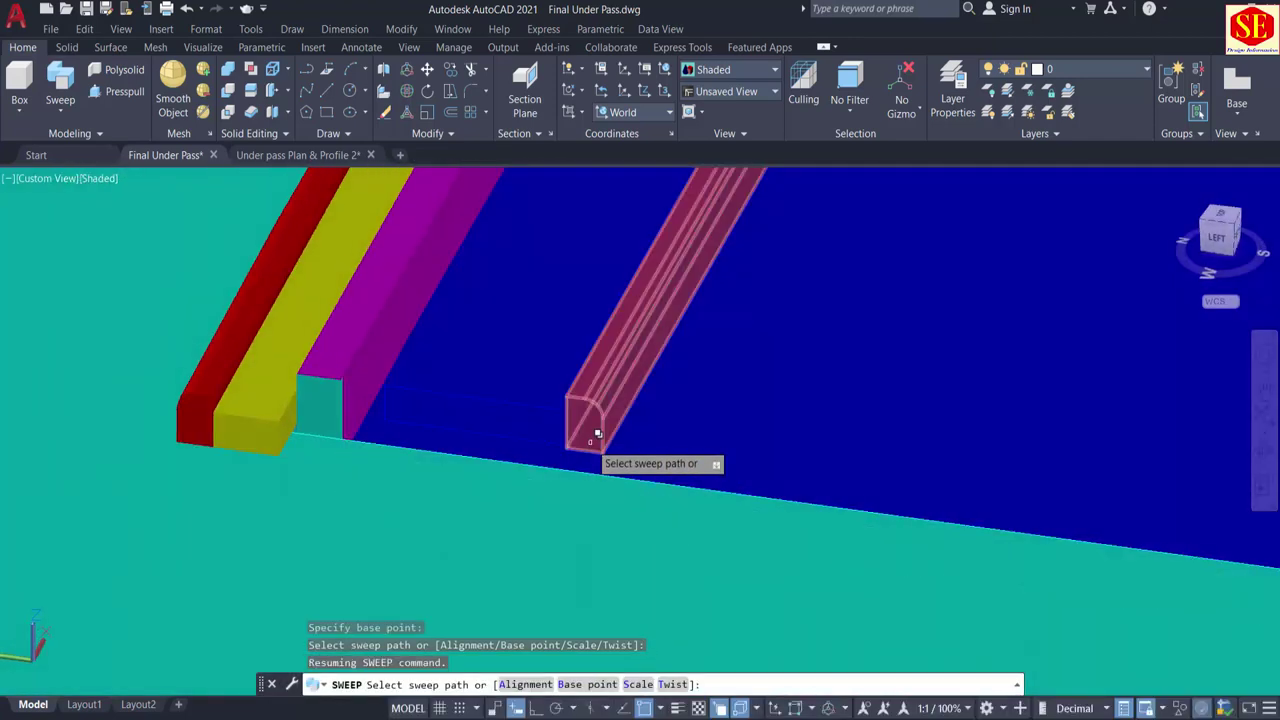
click(597, 434)
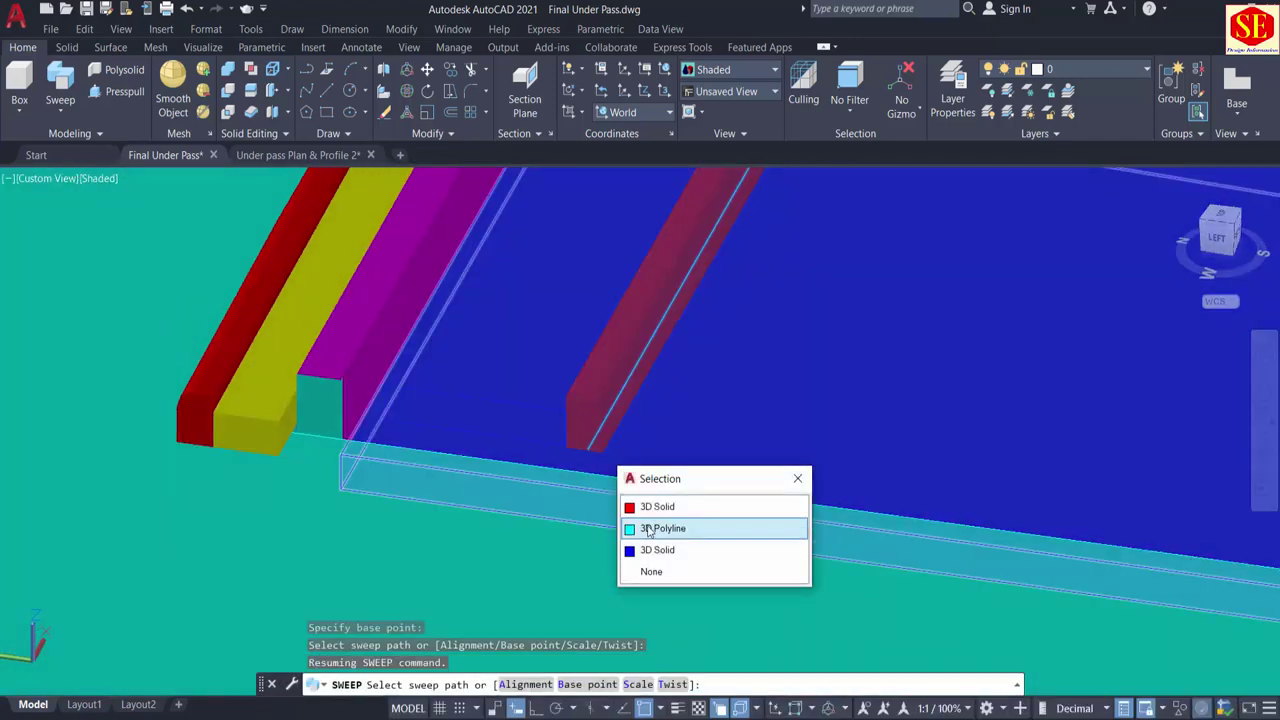
click(660, 528)
Step: Change the colour of the swept infill solid beside the new kerb to yellow
scroll(405, 490, down, 2)
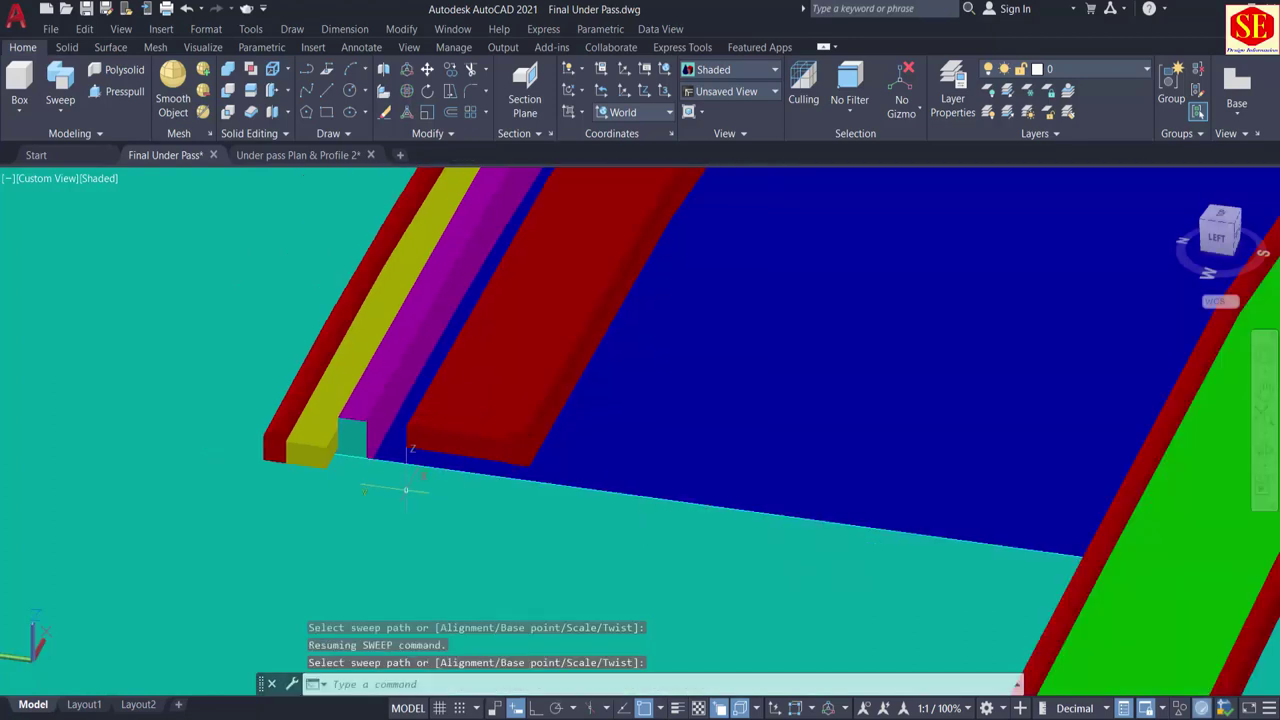
click(488, 336)
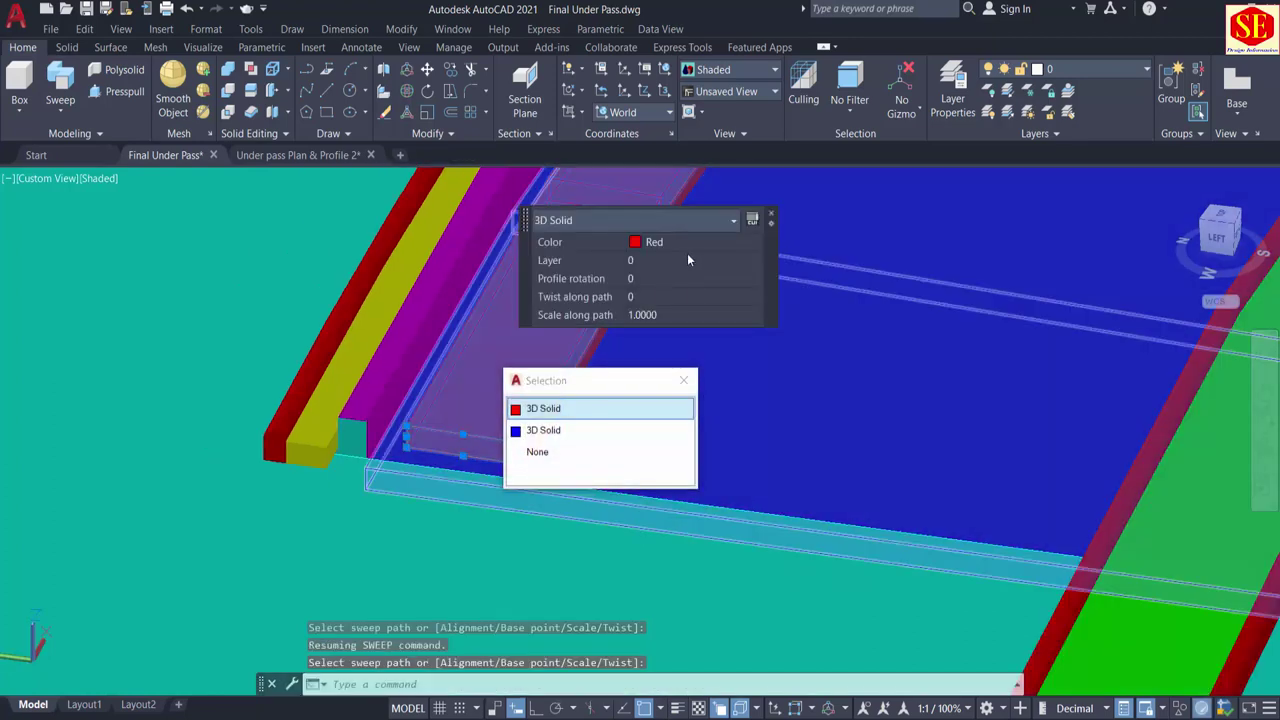
click(680, 250)
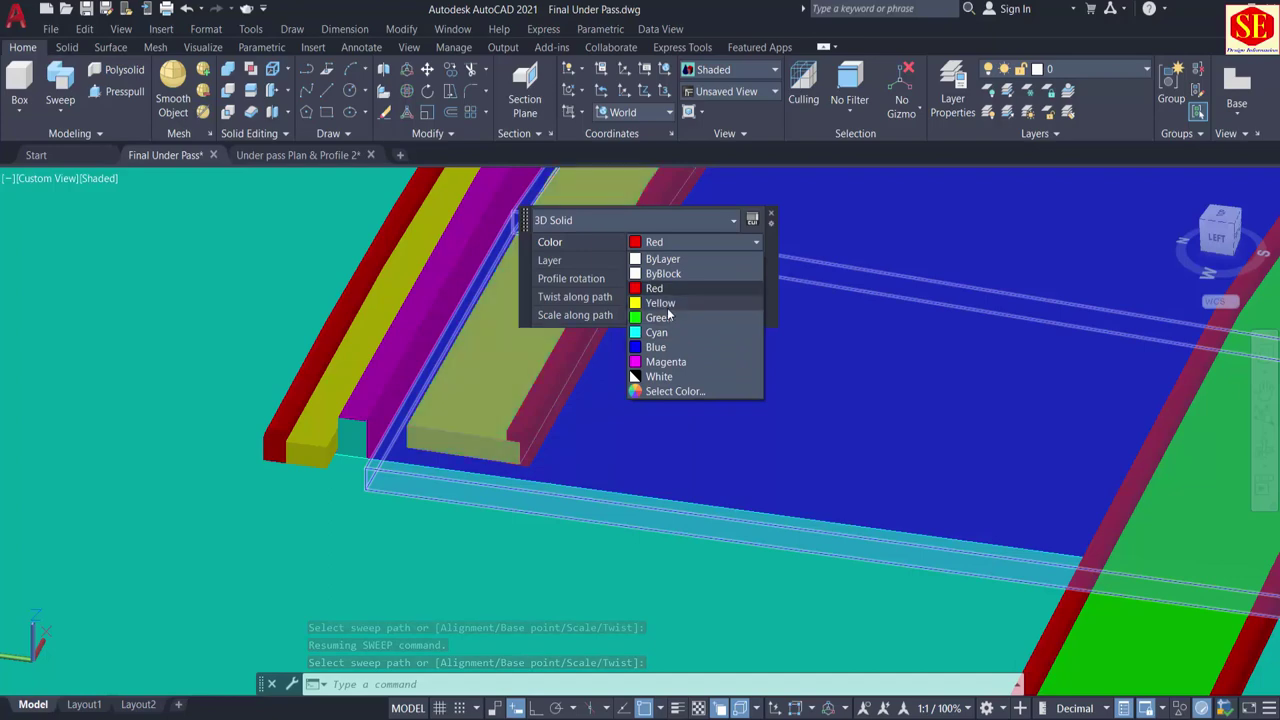
key(Escape)
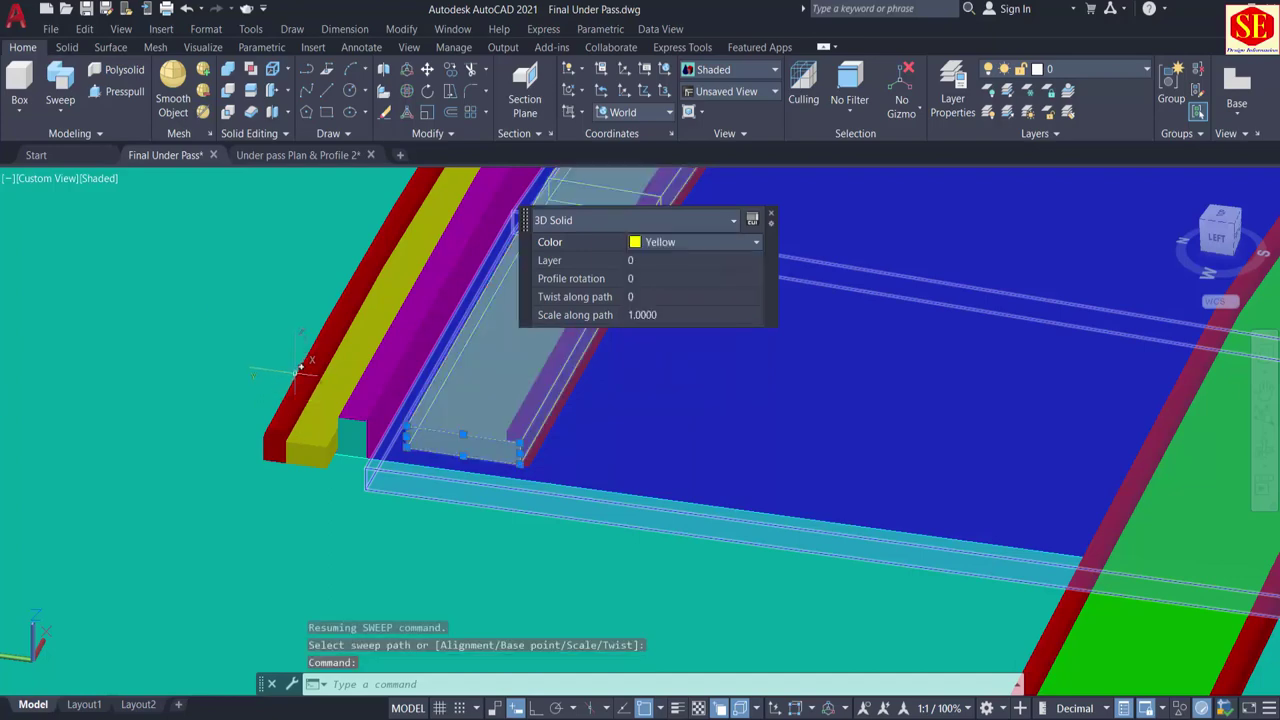
key(Escape)
Step: Sweep the infill rectangle across the median along its 3D polyline, with the base point at the path-side corner and perpendicular alignment set to No
scroll(530, 420, down, 3)
middle_drag(709, 446, 503, 411)
scroll(768, 424, up, 3)
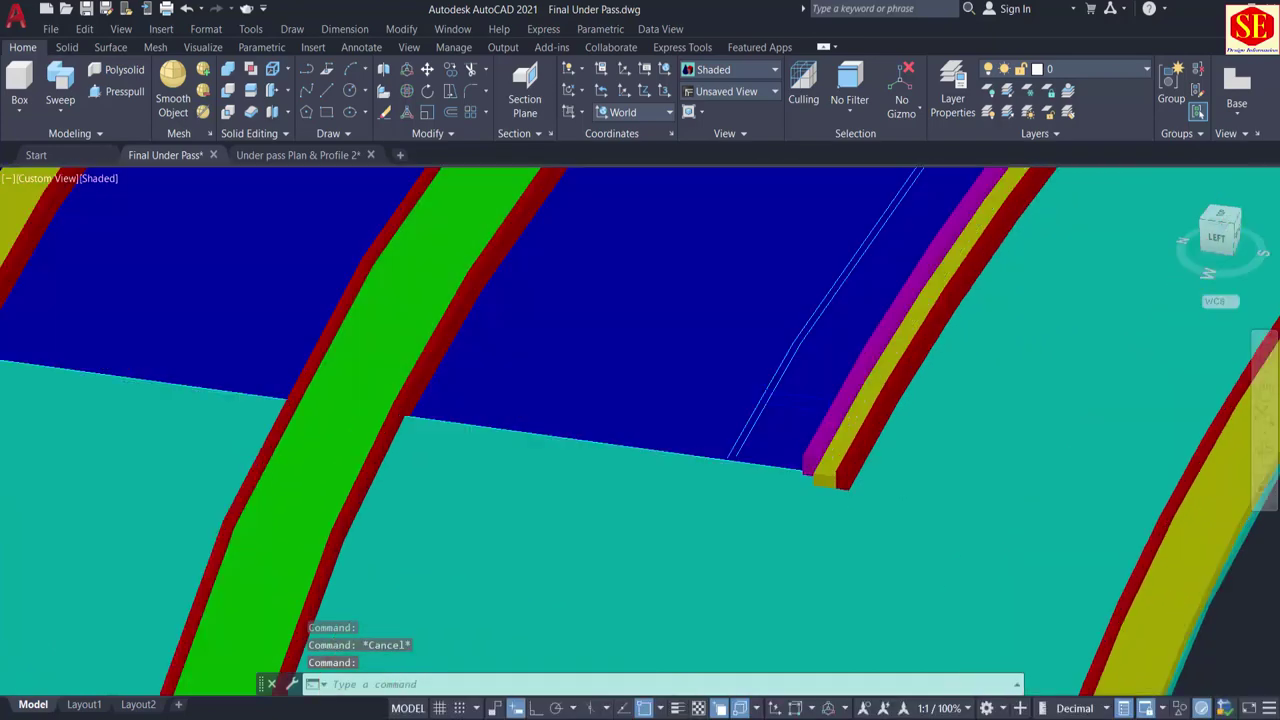
middle_drag(773, 425, 651, 446)
scroll(650, 440, up, 2)
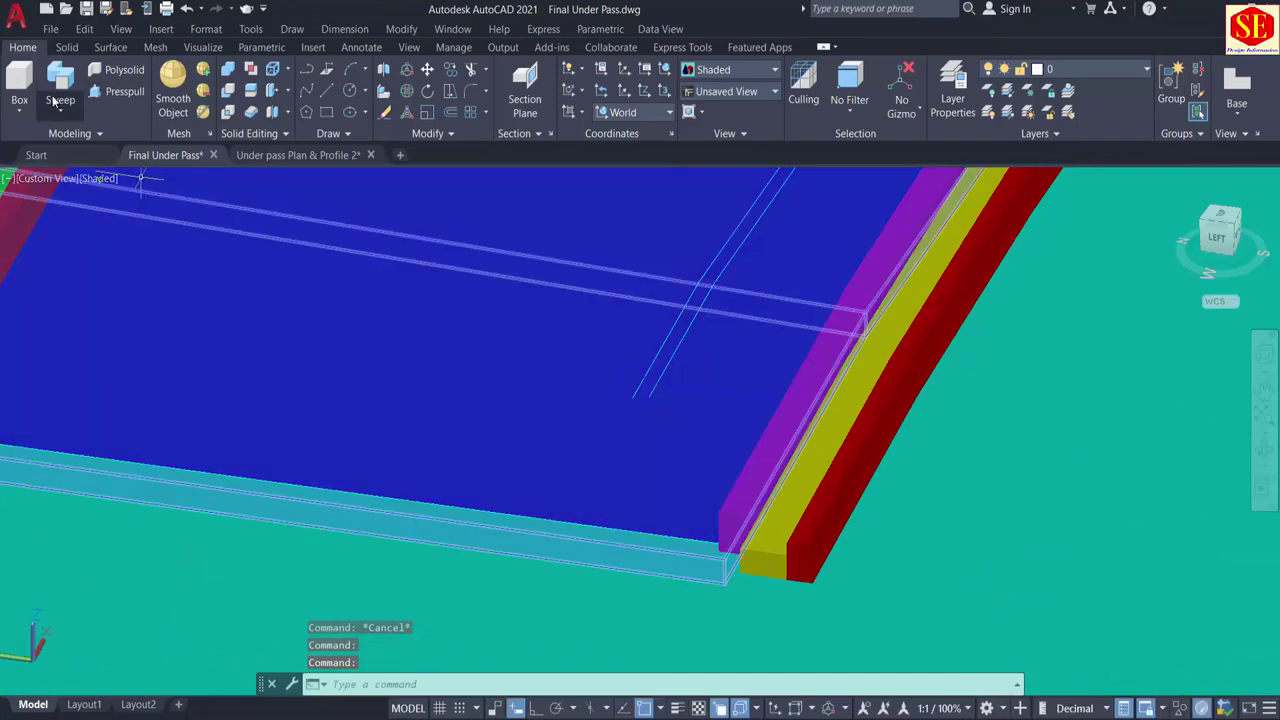
click(60, 92)
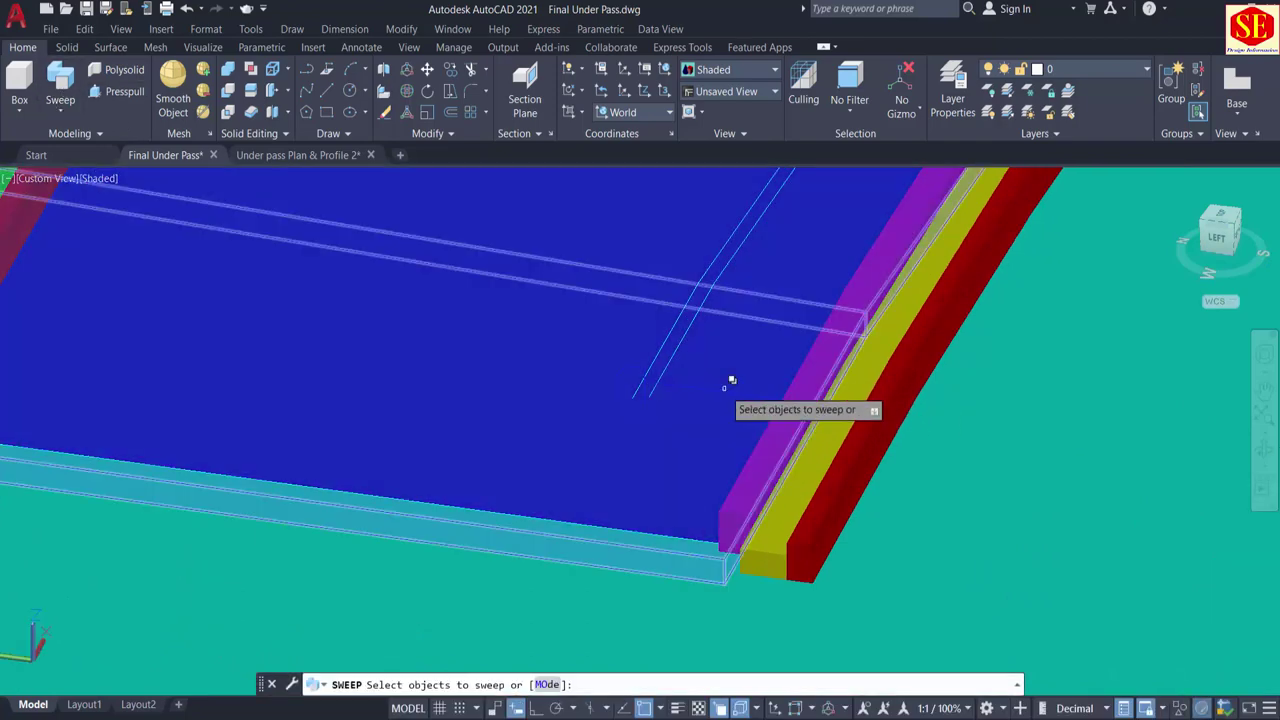
click(724, 386)
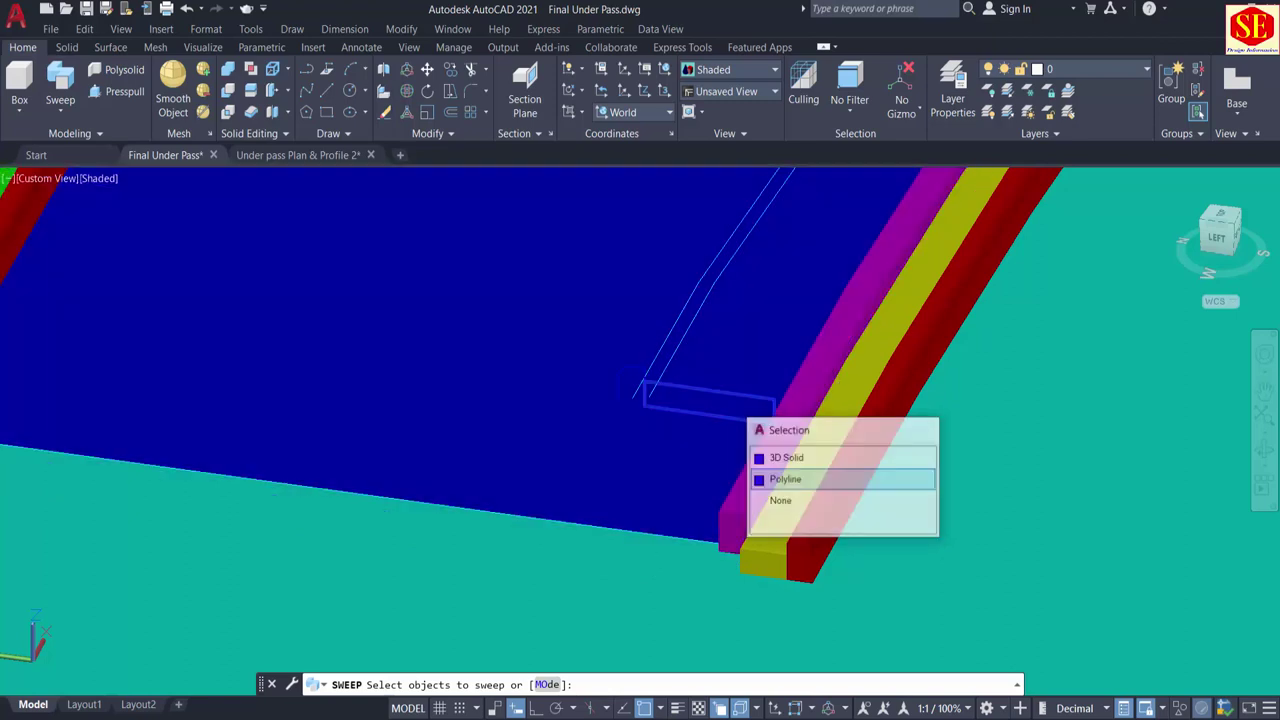
click(799, 481)
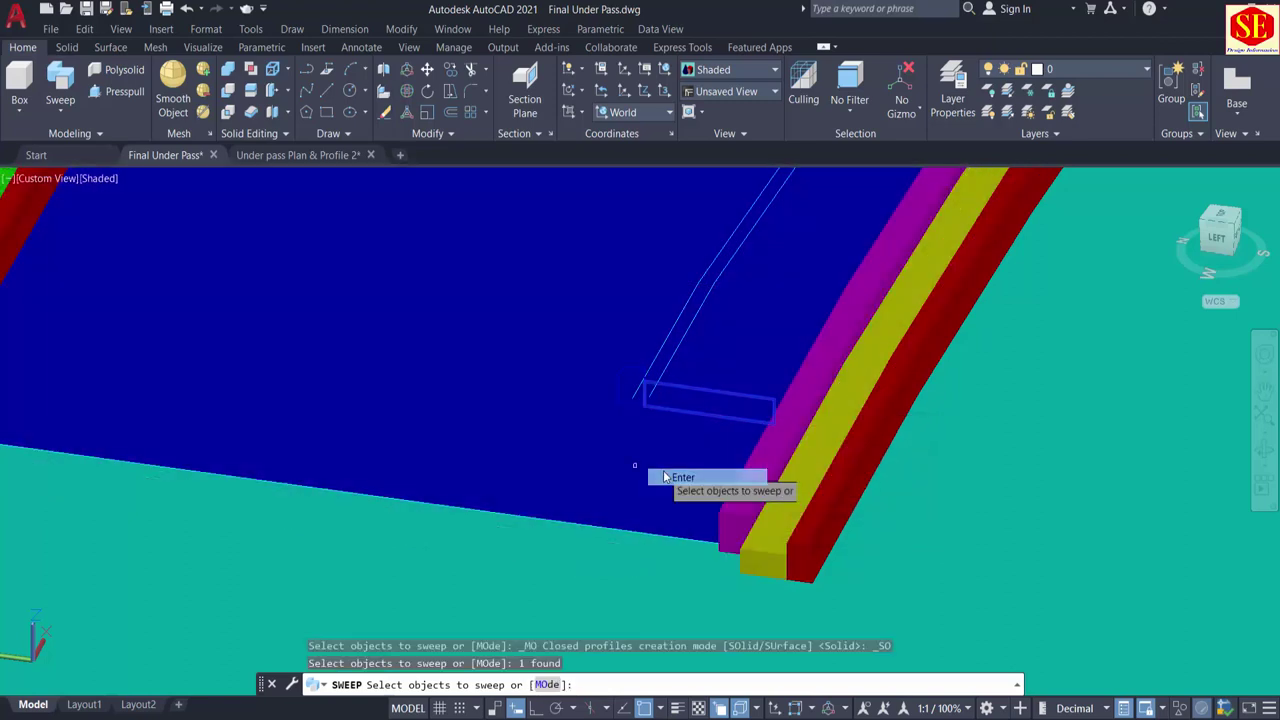
key(Return)
click(591, 684)
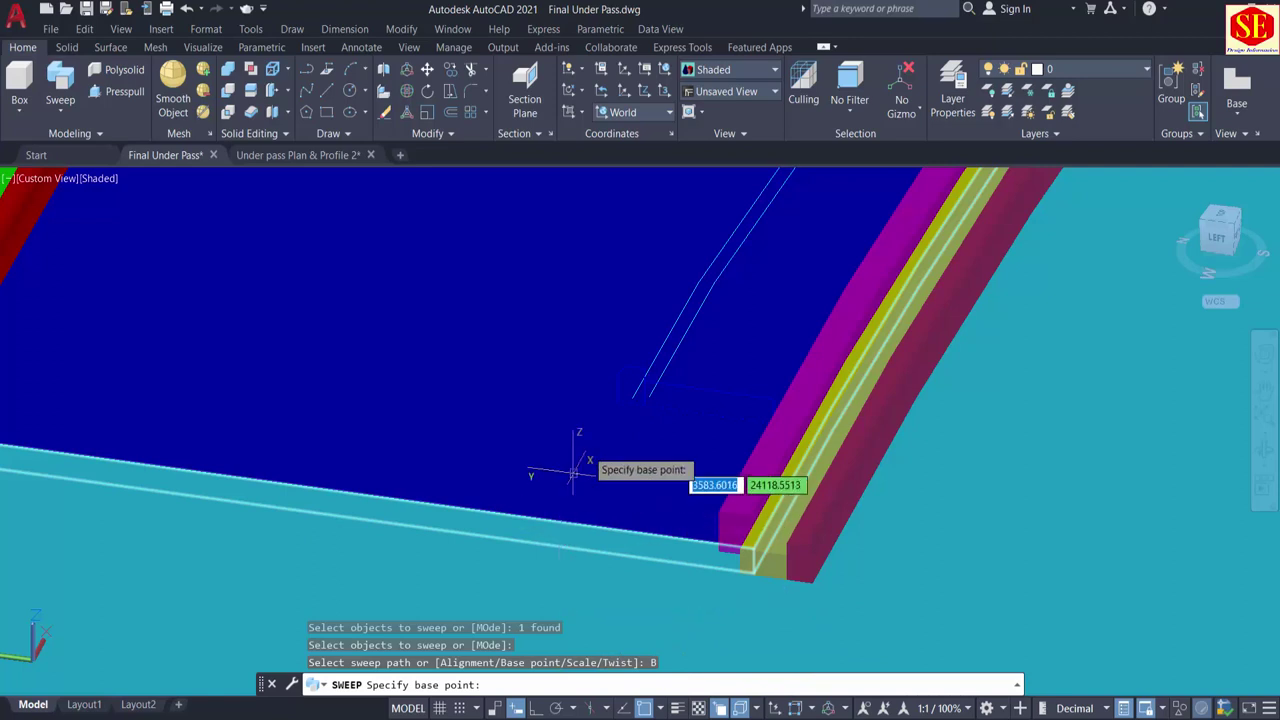
click(649, 397)
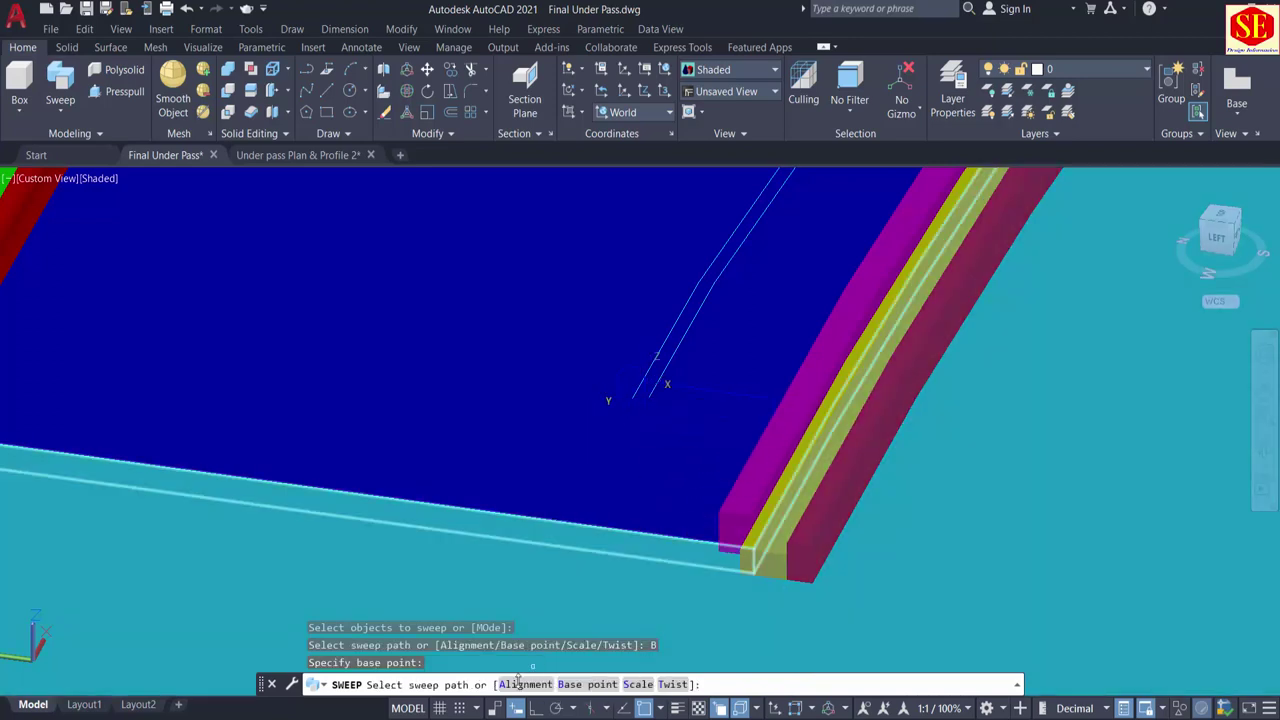
click(516, 684)
click(724, 686)
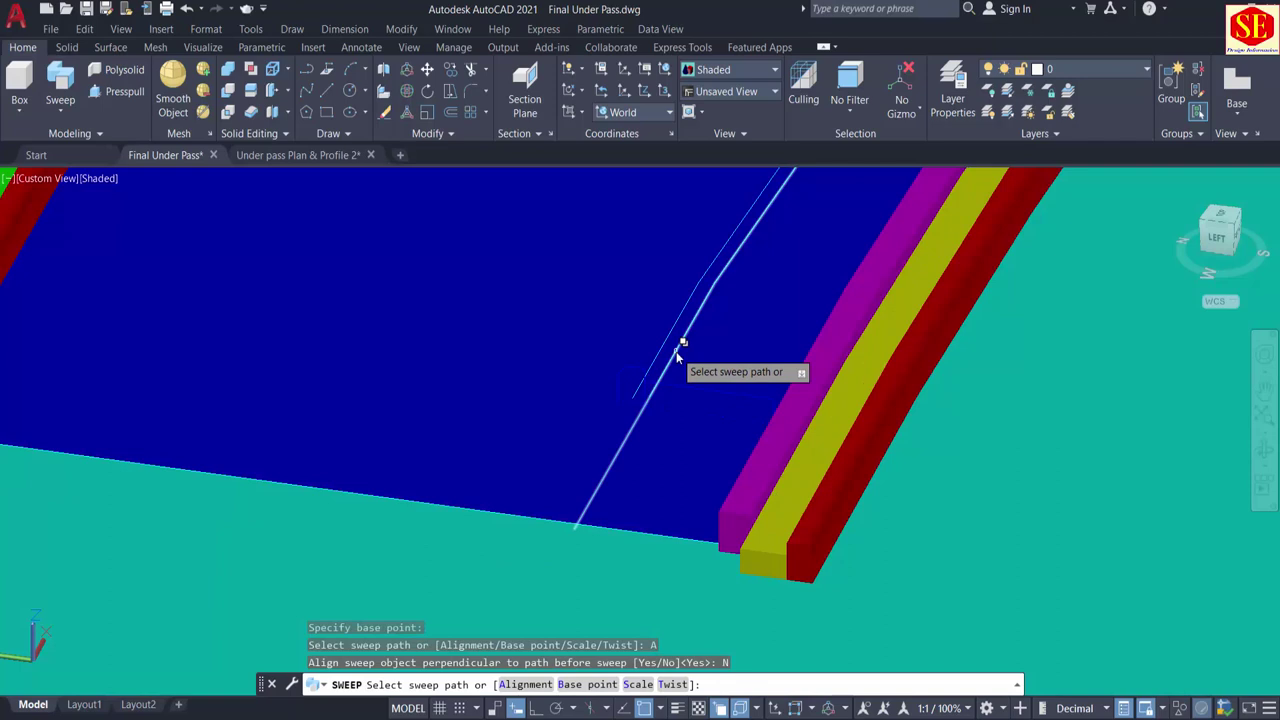
click(677, 349)
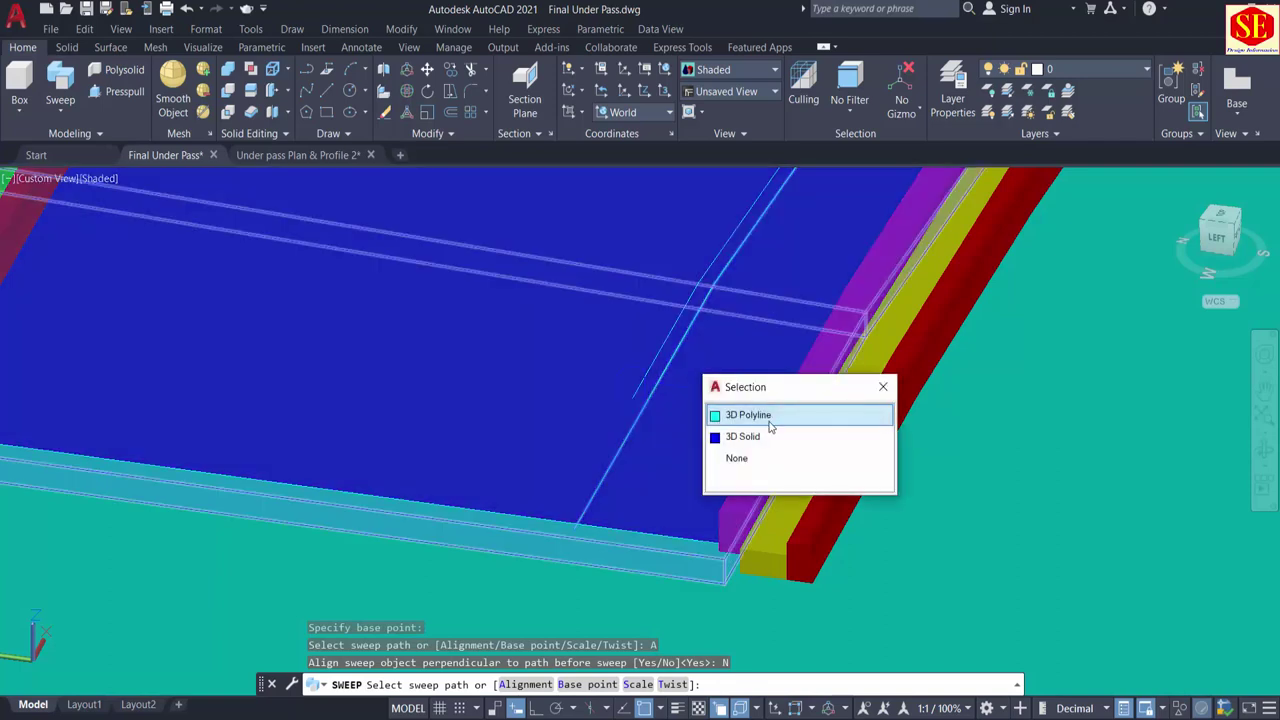
click(769, 421)
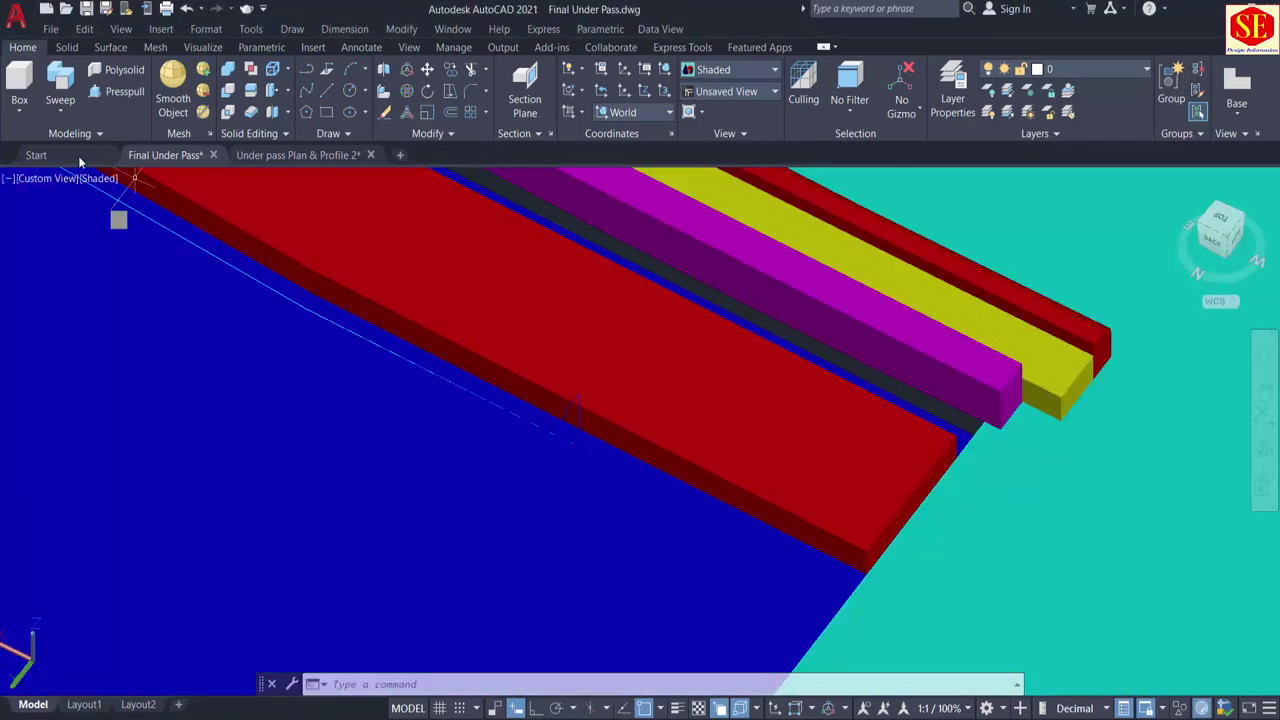
Step: Sweep the kerb profile along the 3D polyline beside the wide red infill strip, with base point at its bottom corner and perpendicular alignment set to No
key(Return)
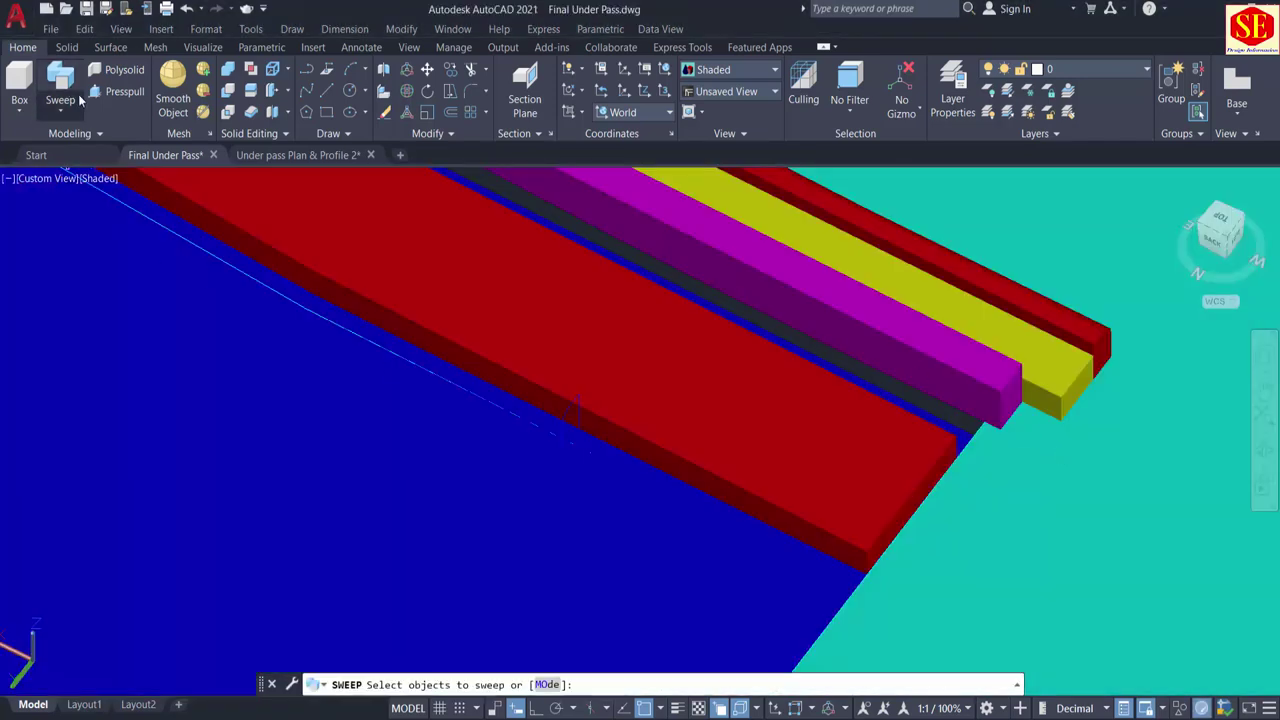
scroll(560, 415, up, 4)
click(630, 474)
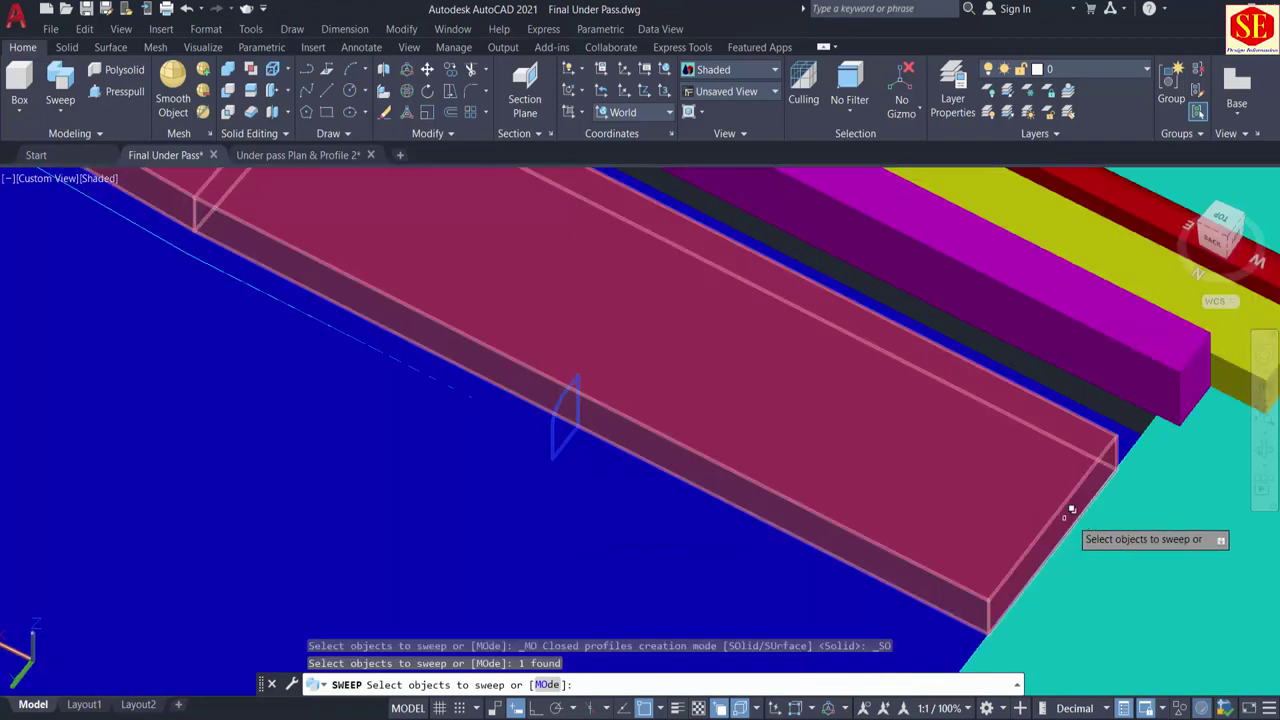
key(Return)
click(572, 686)
scroll(557, 428, up, 3)
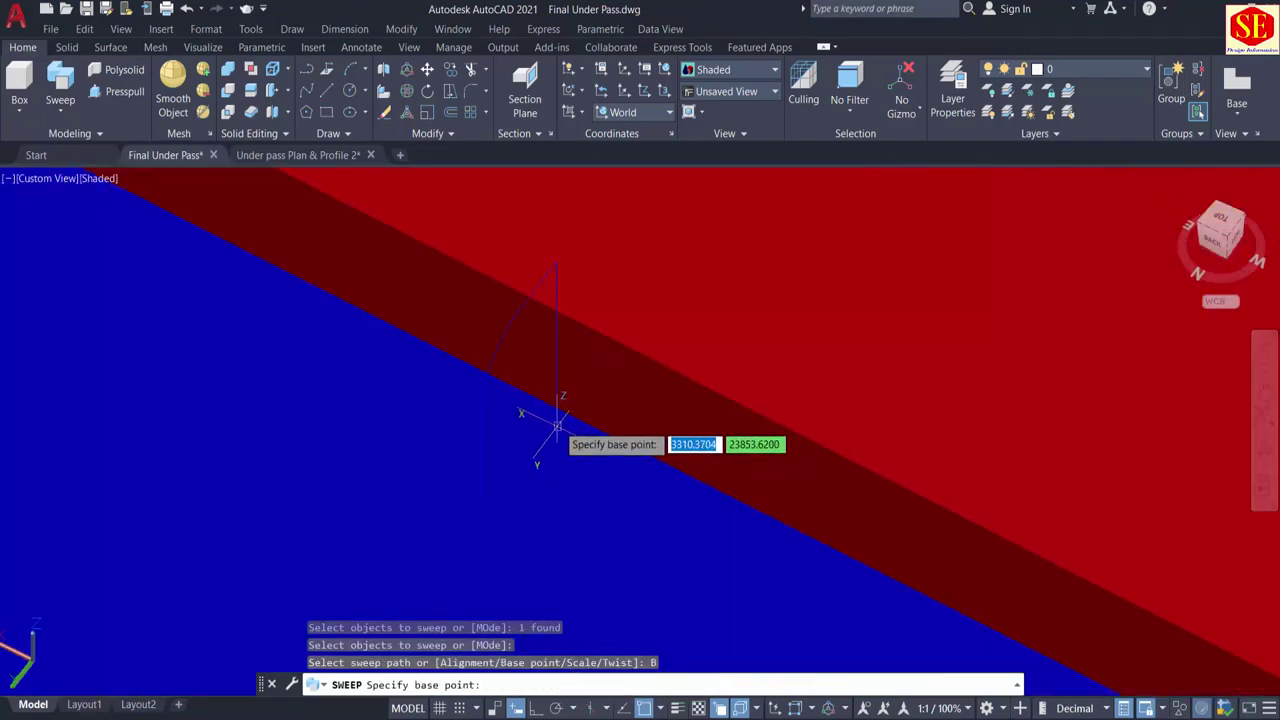
scroll(562, 458, down, 3)
click(555, 455)
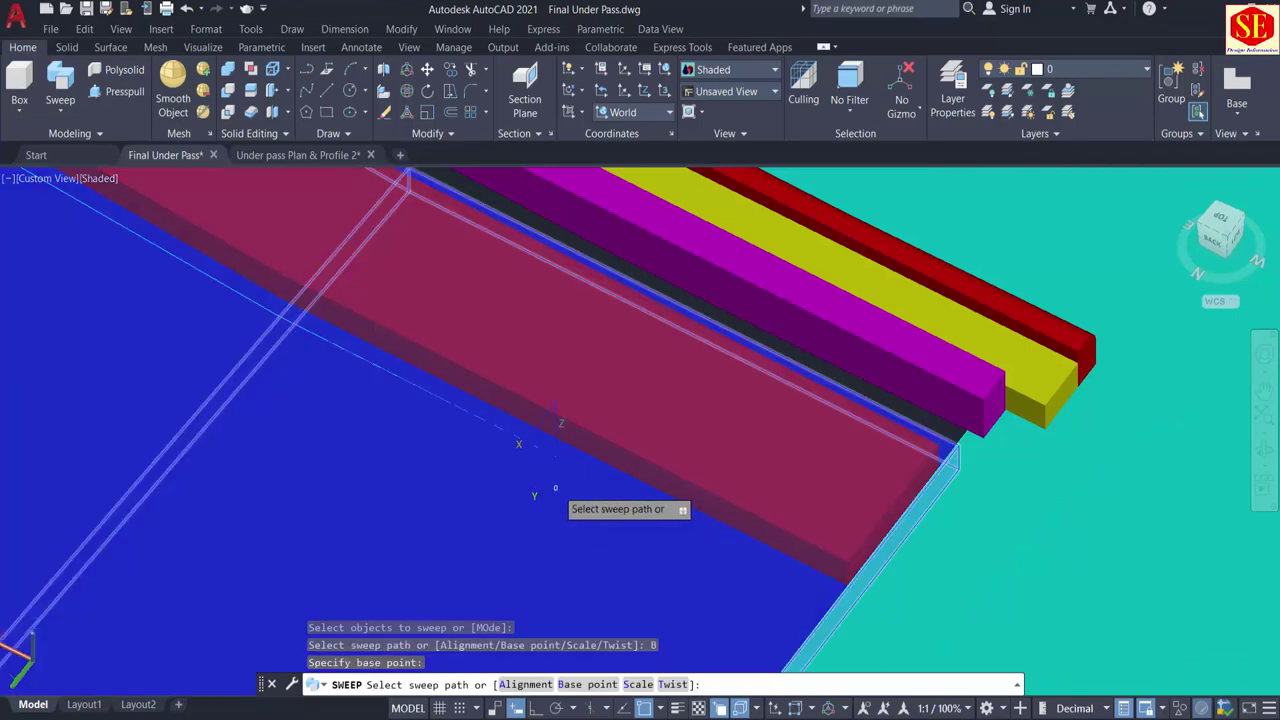
click(524, 684)
click(604, 684)
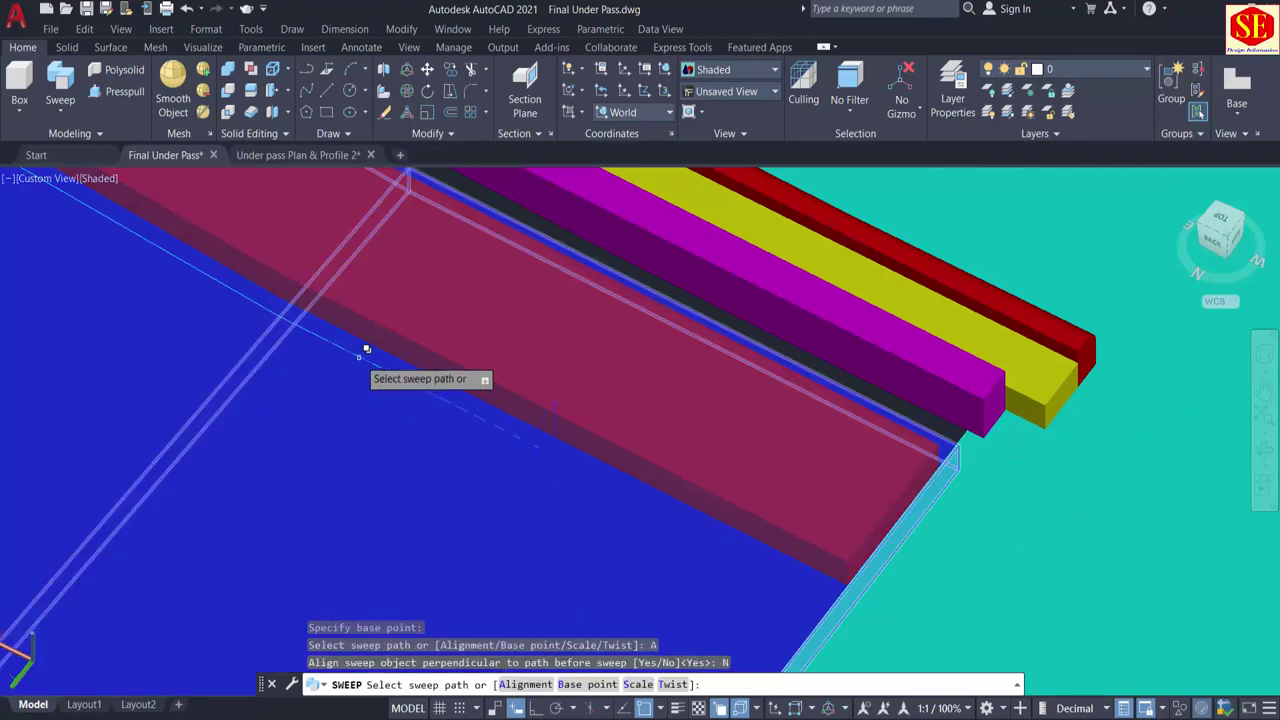
click(366, 349)
click(430, 440)
Step: Change the colour of the wide red infill solid beside the new kerb to yellow
scroll(700, 465, up, 5)
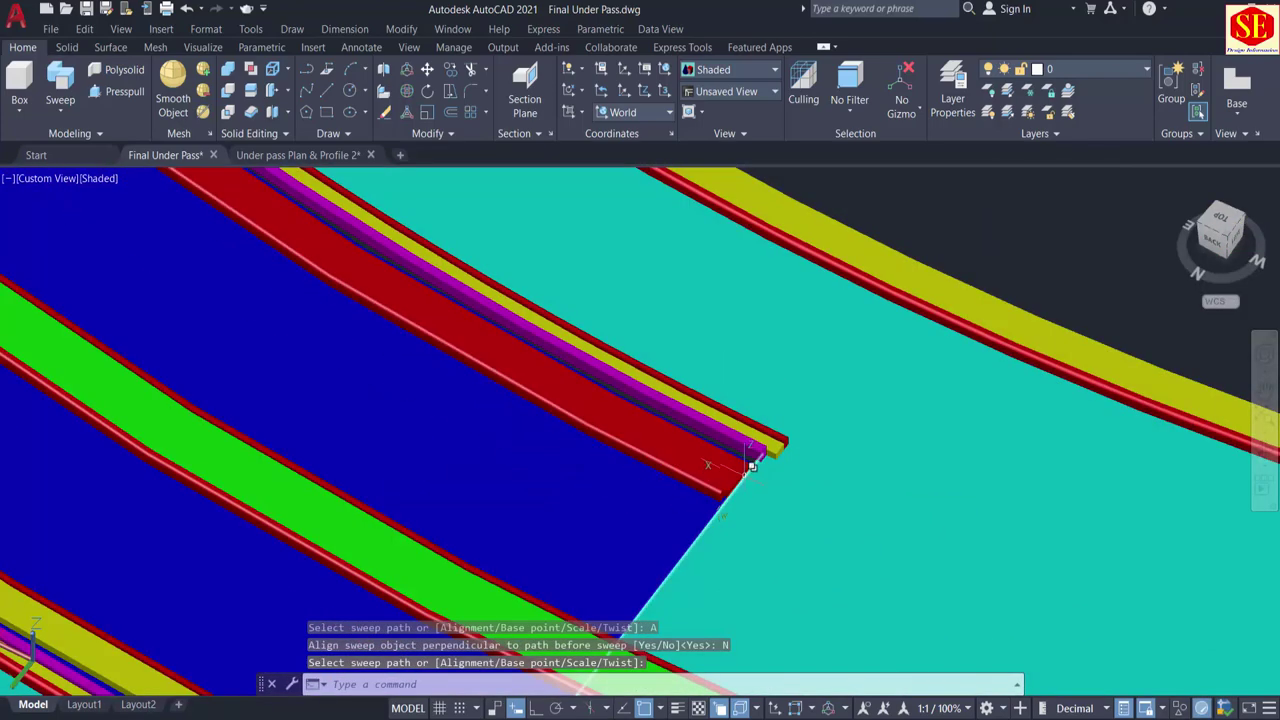
click(752, 467)
click(930, 368)
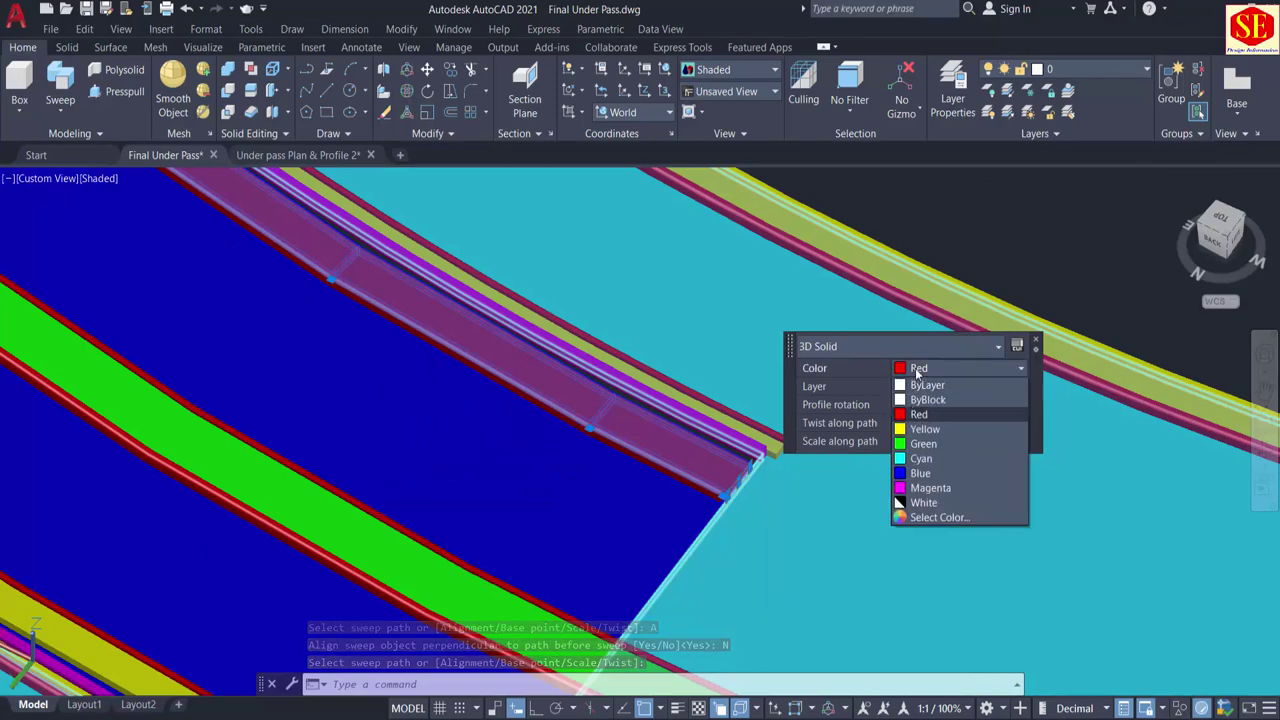
click(906, 429)
key(Escape)
Step: Examine the kerbs, medians and underpass openings around the junction from several viewing angles
scroll(837, 286, down, 5)
shift+middle_drag(811, 523, 740, 372)
middle_drag(816, 183, 816, 320)
scroll(786, 330, up, 4)
middle_drag(830, 455, 791, 666)
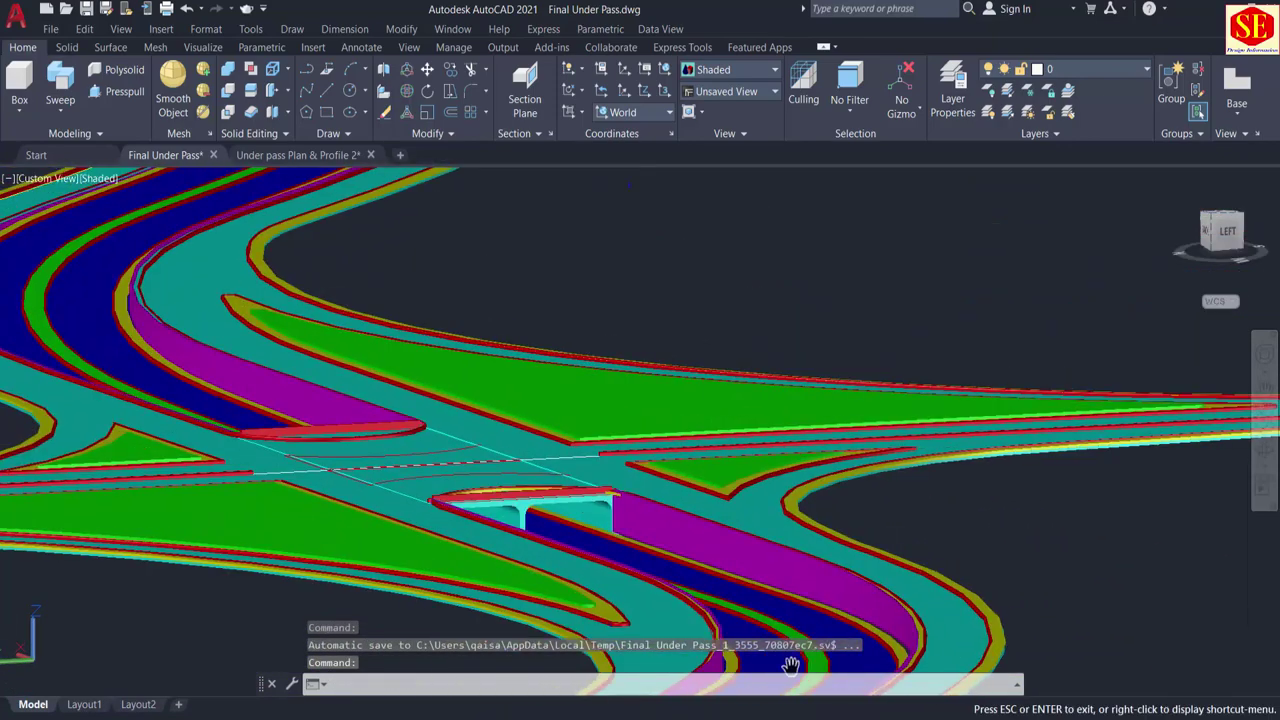
scroll(757, 586, up, 3)
scroll(820, 394, down, 2)
shift+middle_drag(820, 394, 1105, 456)
scroll(756, 475, down, 4)
shift+middle_drag(387, 563, 554, 289)
scroll(748, 590, up, 2)
scroll(764, 290, down, 2)
middle_drag(764, 290, 830, 560)
scroll(608, 420, down, 5)
shift+middle_drag(517, 594, 777, 549)
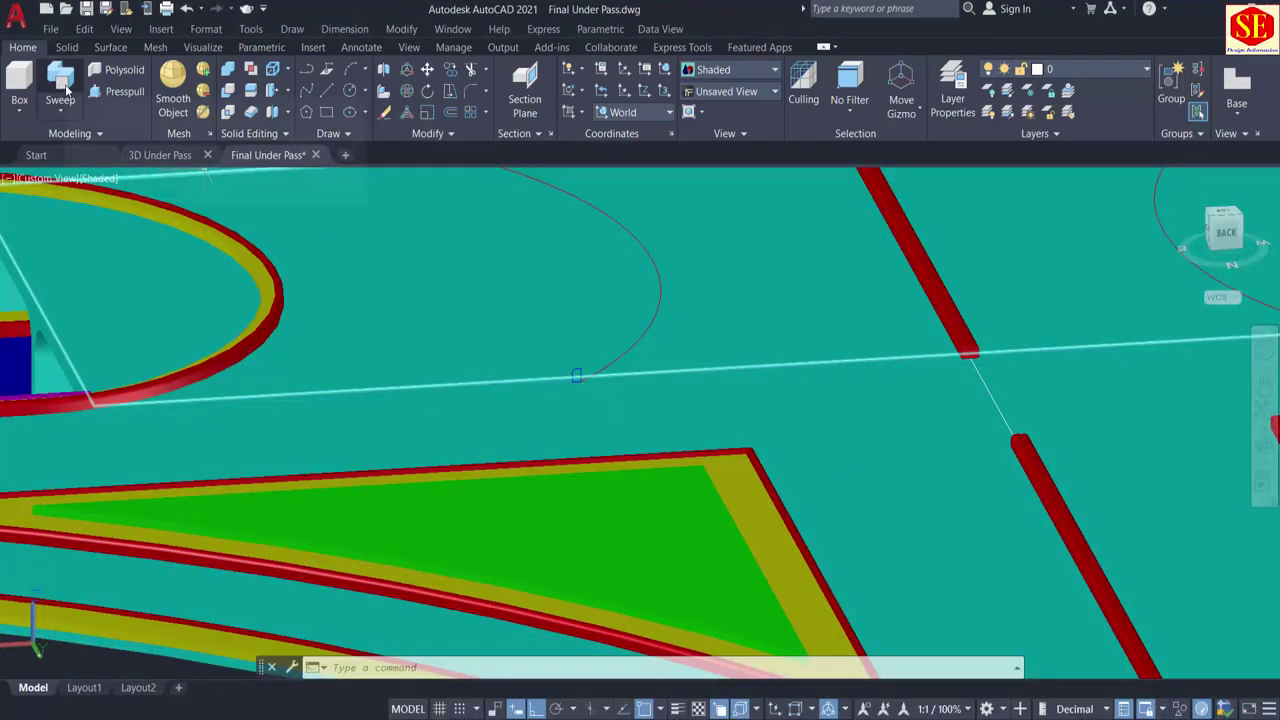
Step: Sweep the small kerb profile along the curved path line on the underpass deck, beside the straight central kerb
click(62, 85)
scroll(454, 326, up, 3)
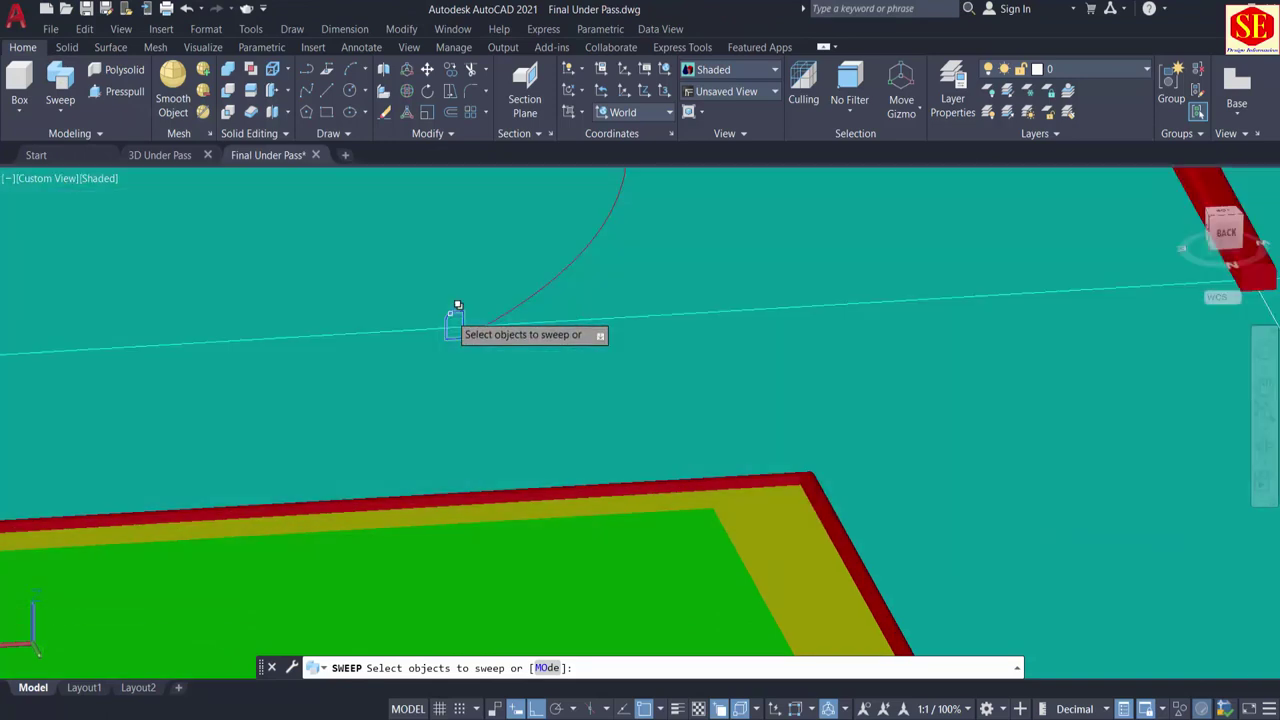
click(517, 377)
right_click(496, 287)
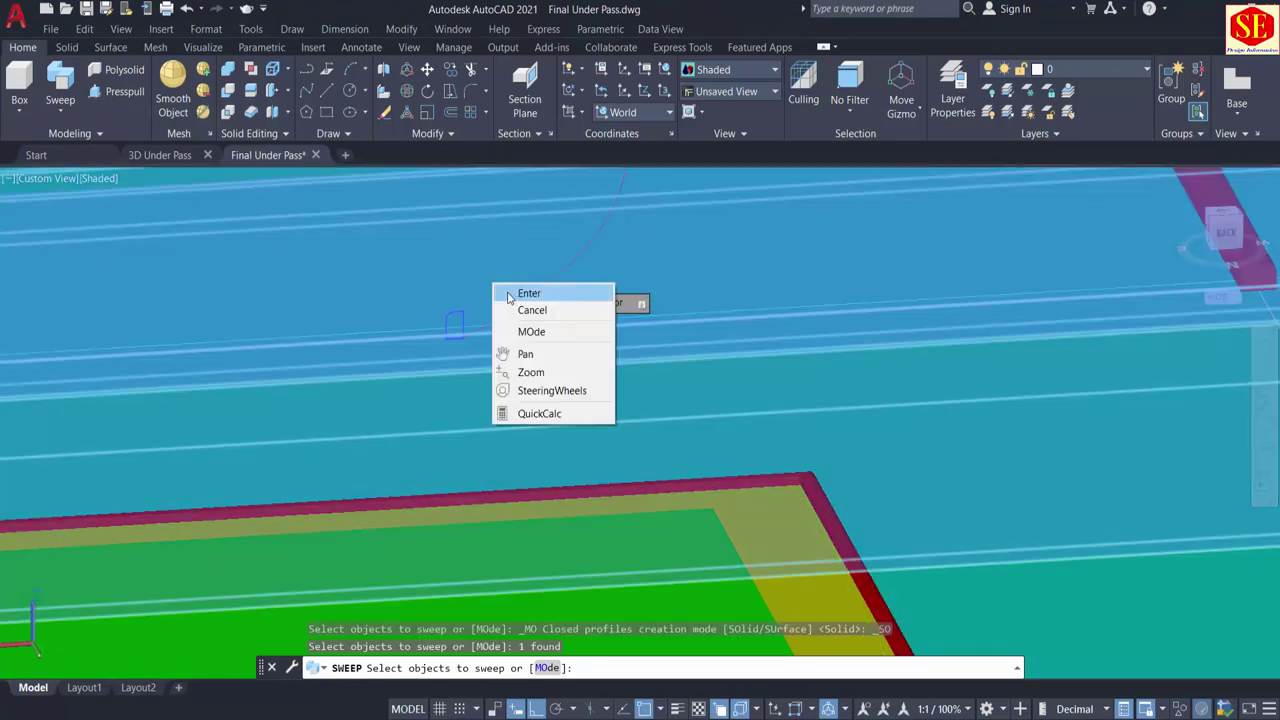
click(529, 293)
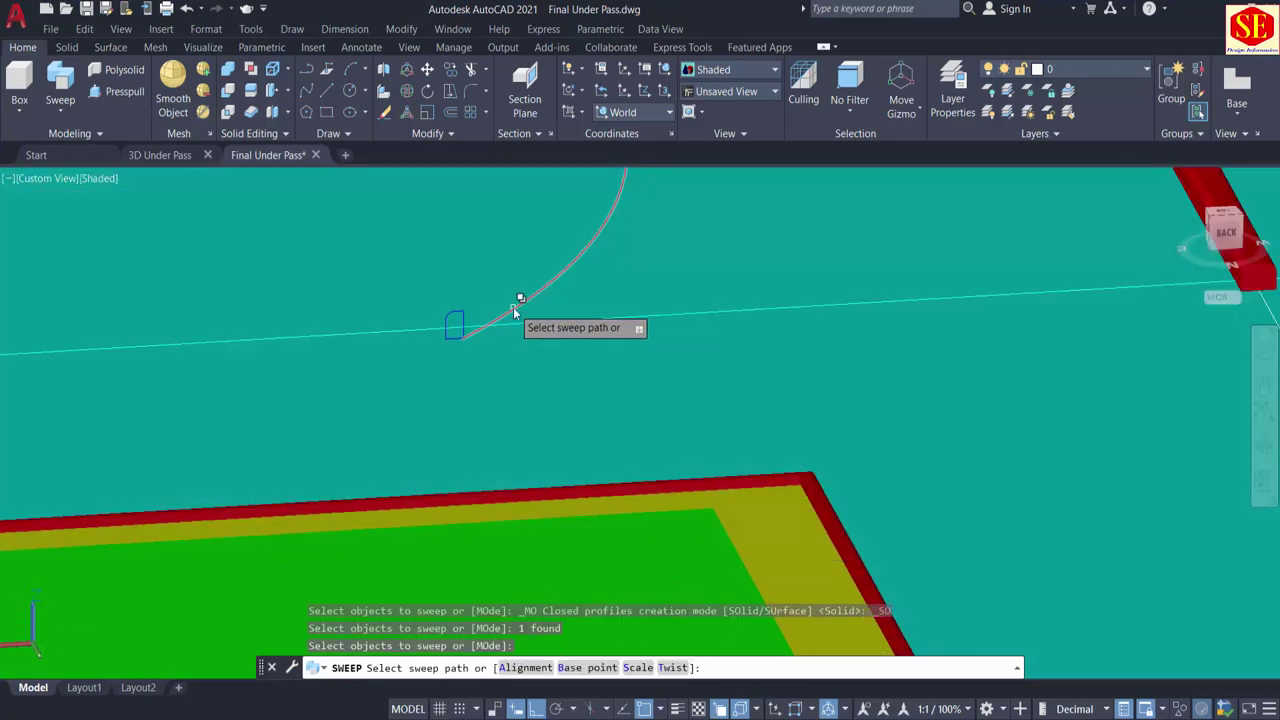
click(582, 374)
Step: Sweep the second kerb profile along the opposite curved path line on the other side of the deck's central kerb
scroll(429, 400, down, 6)
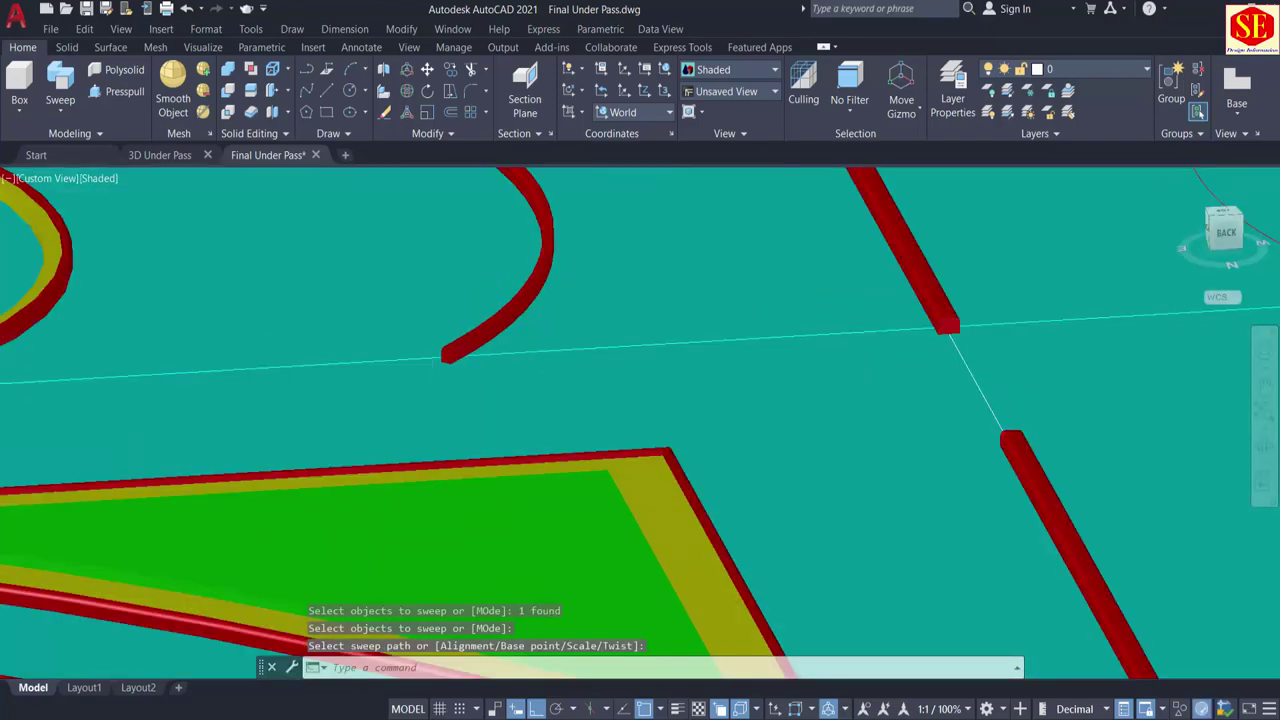
scroll(857, 360, up, 8)
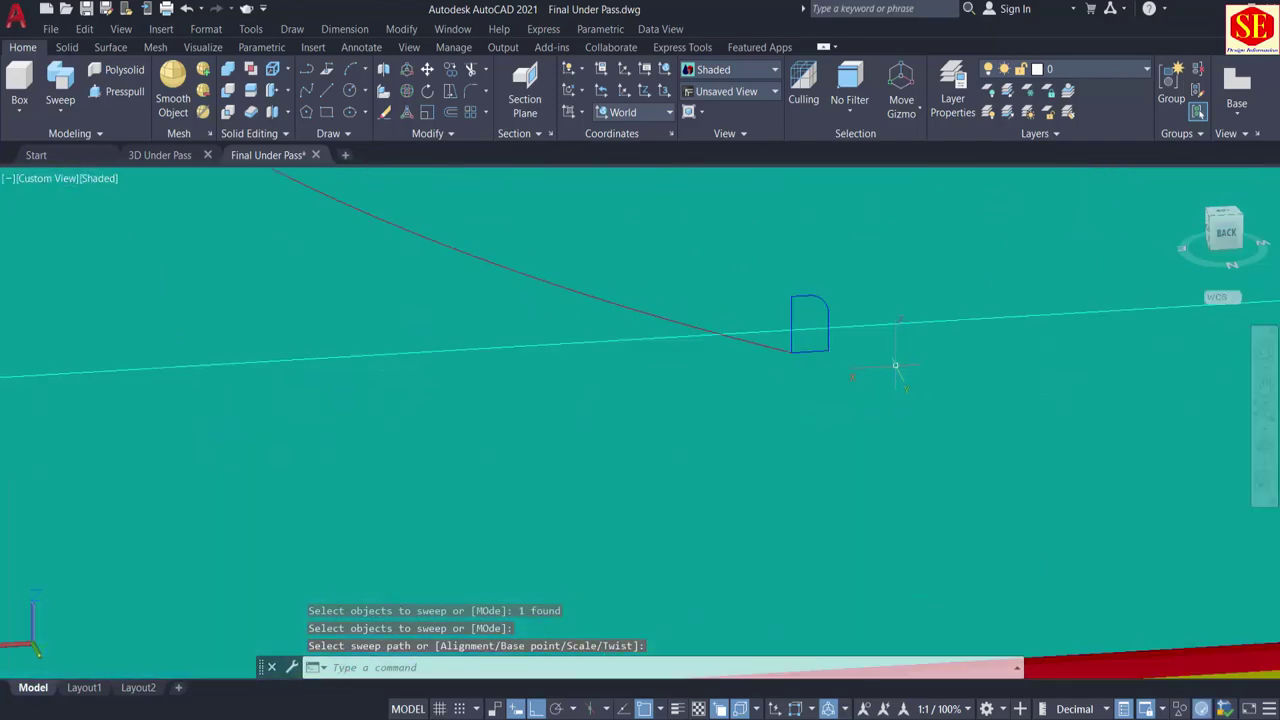
click(76, 86)
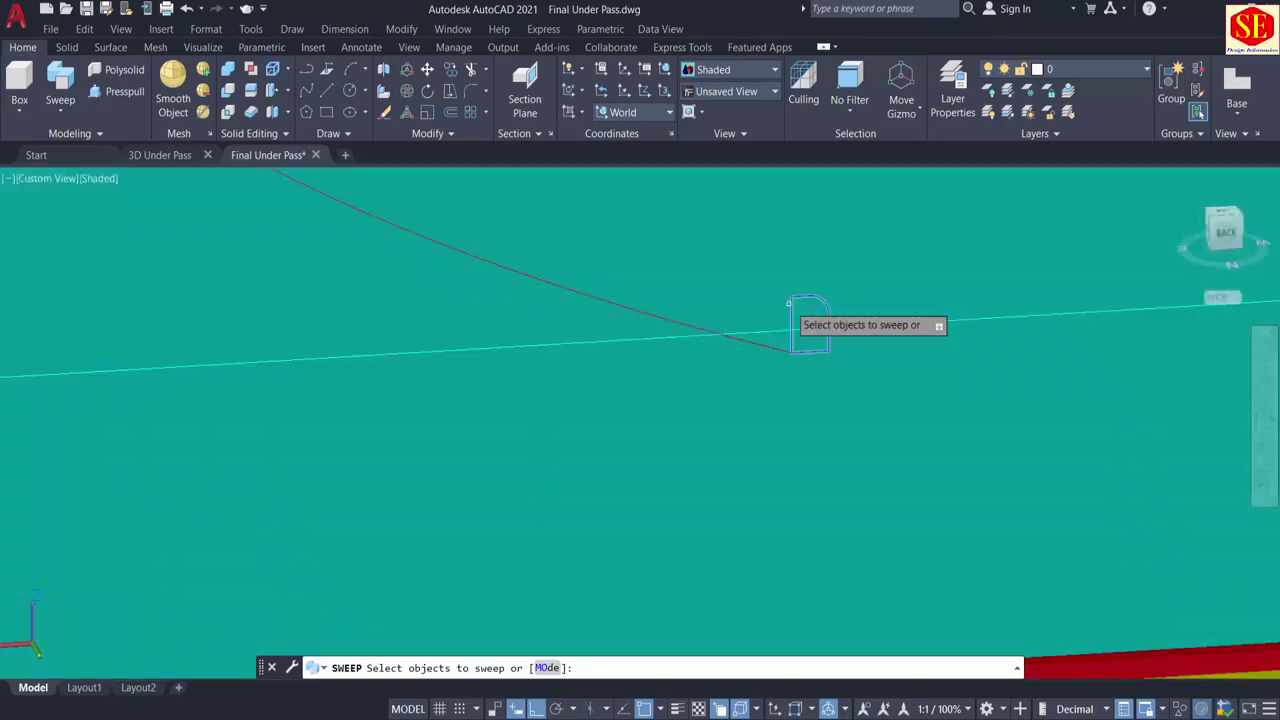
click(800, 298)
click(860, 366)
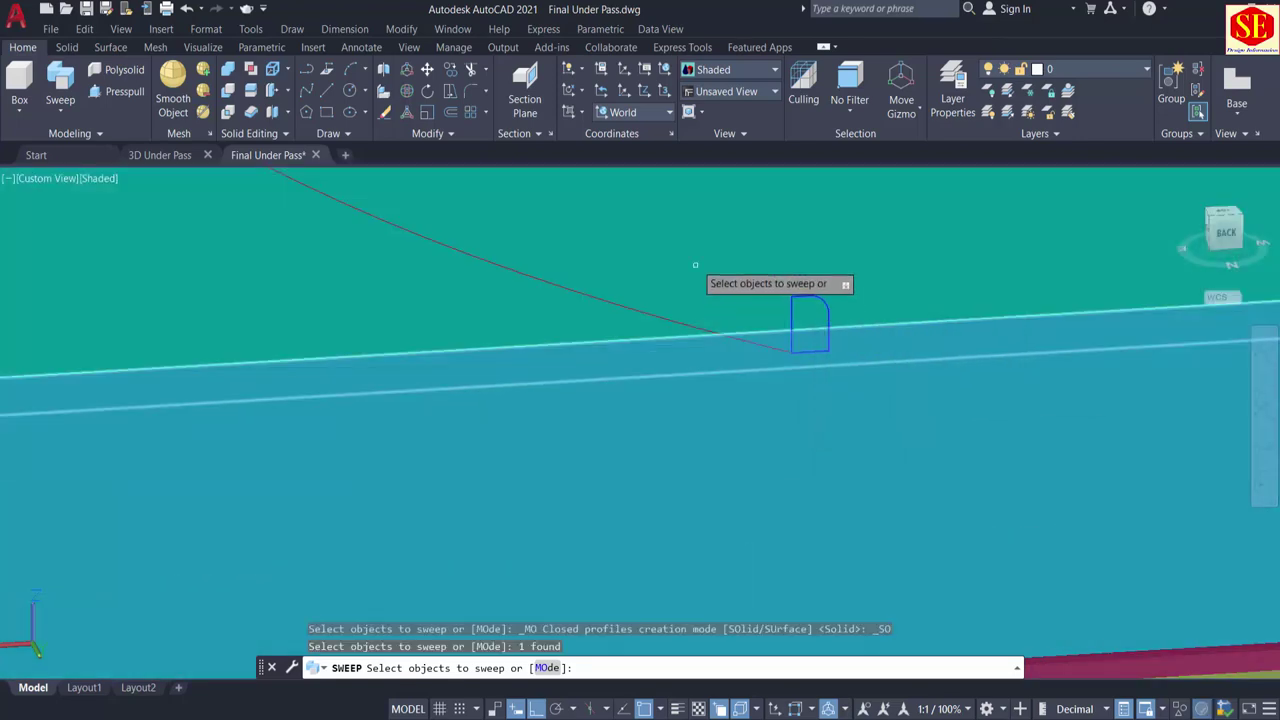
right_click(712, 276)
click(720, 276)
click(716, 325)
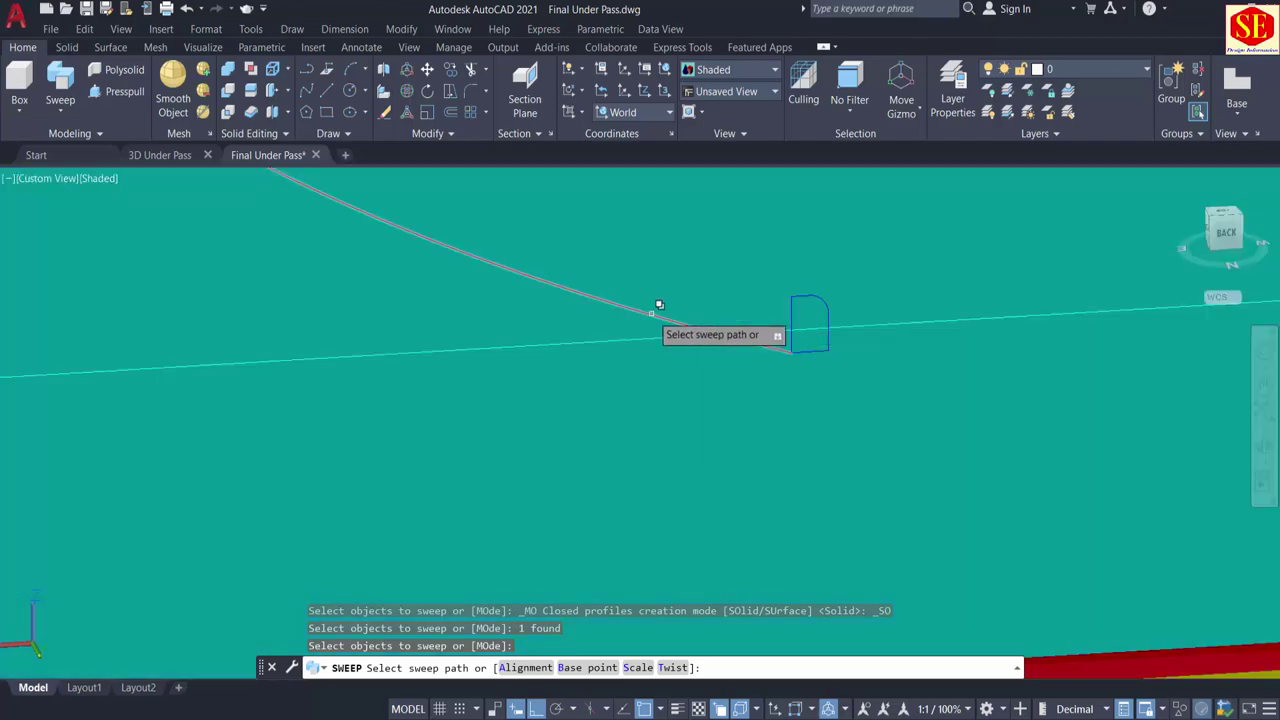
click(659, 316)
click(731, 383)
Step: Inspect the deck's curved kerbs, the whole junction and the underpass road down to its far end
scroll(768, 441, down, 6)
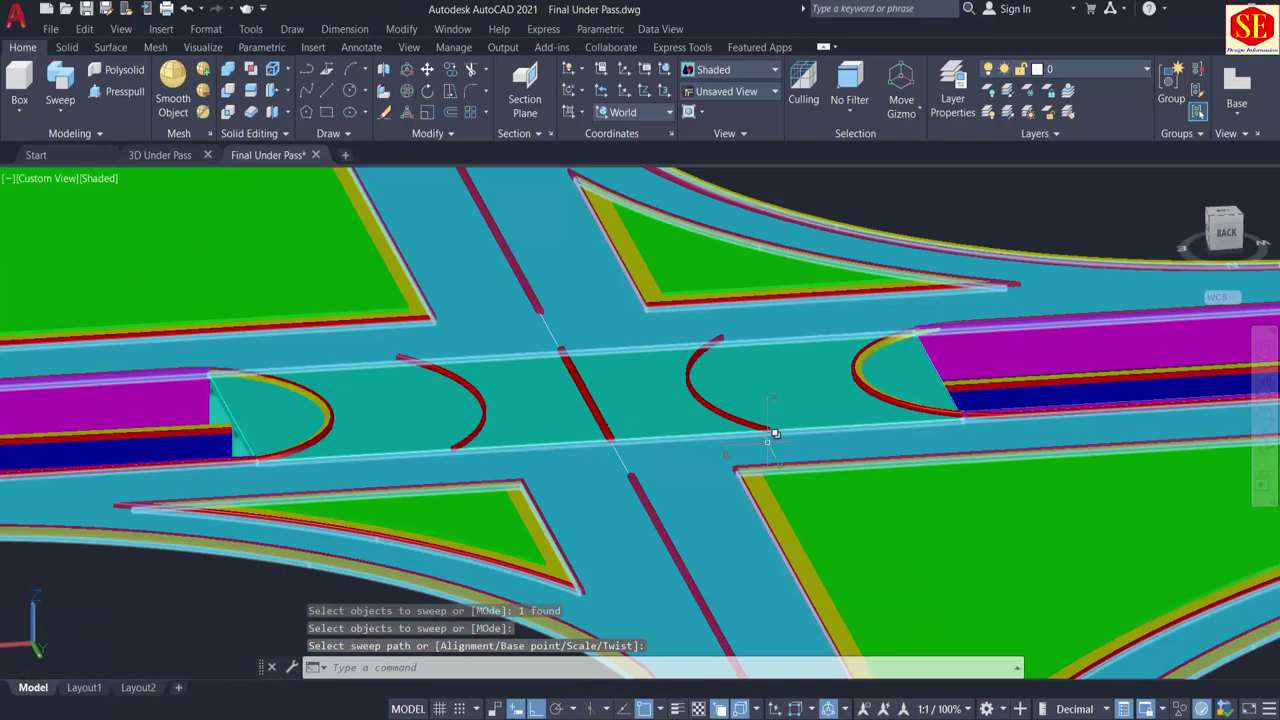
shift+middle_drag(559, 417, 665, 470)
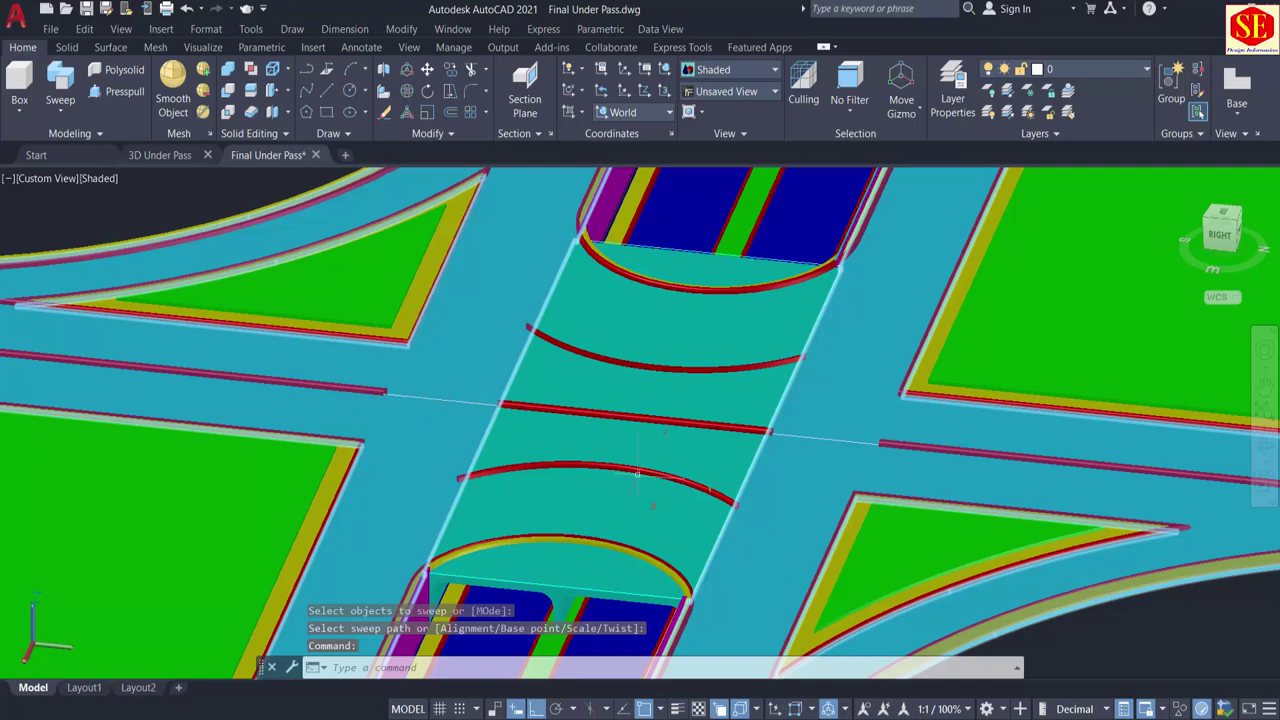
click(592, 404)
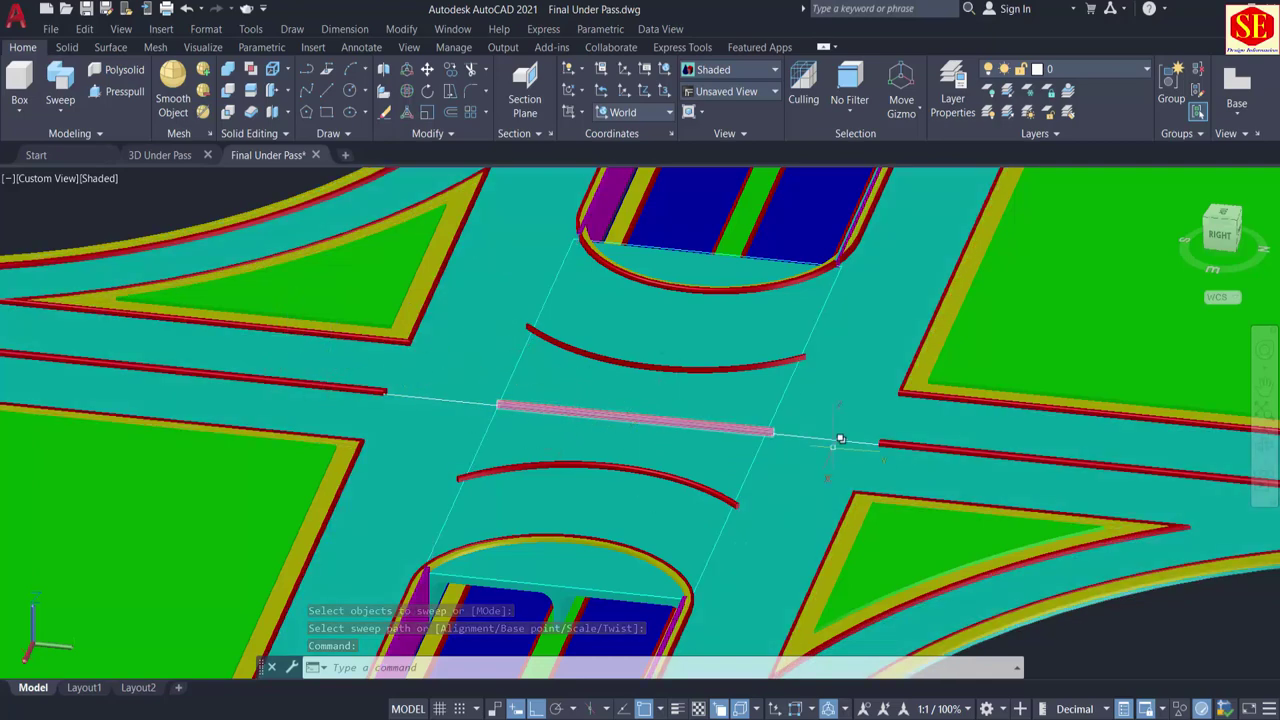
scroll(399, 377, down, 5)
shift+middle_drag(399, 377, 630, 432)
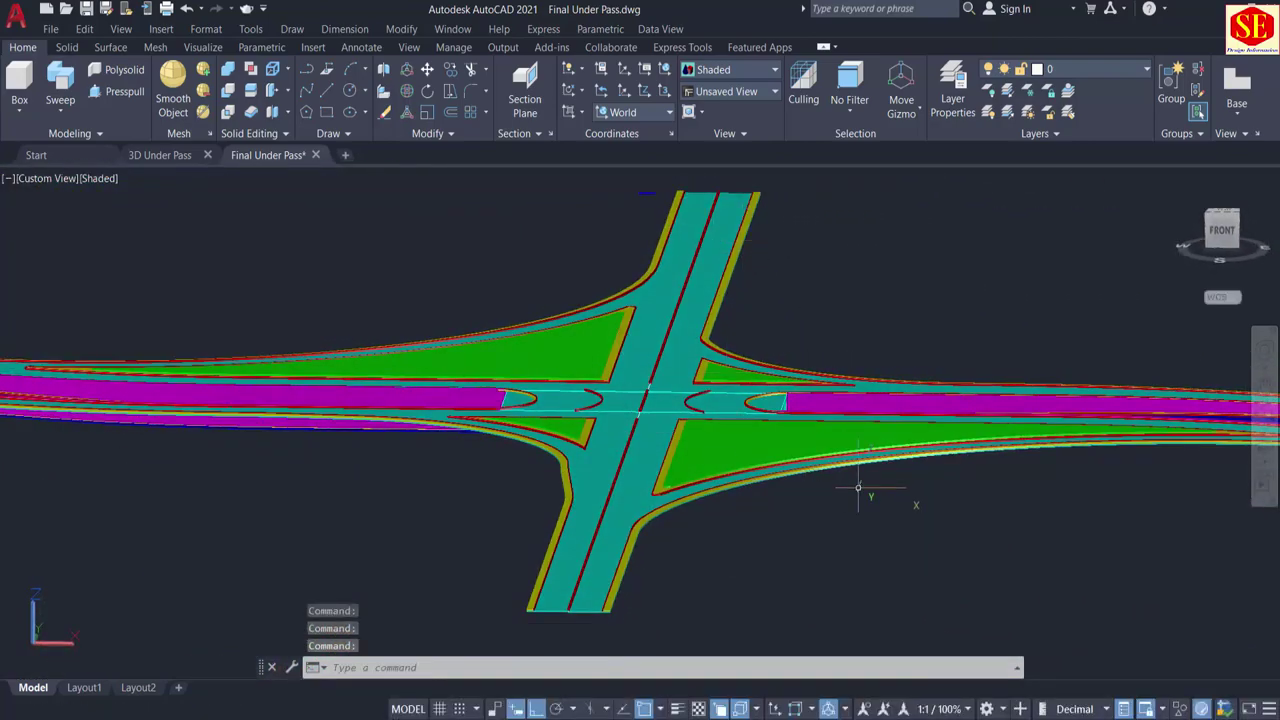
shift+middle_drag(868, 470, 903, 330)
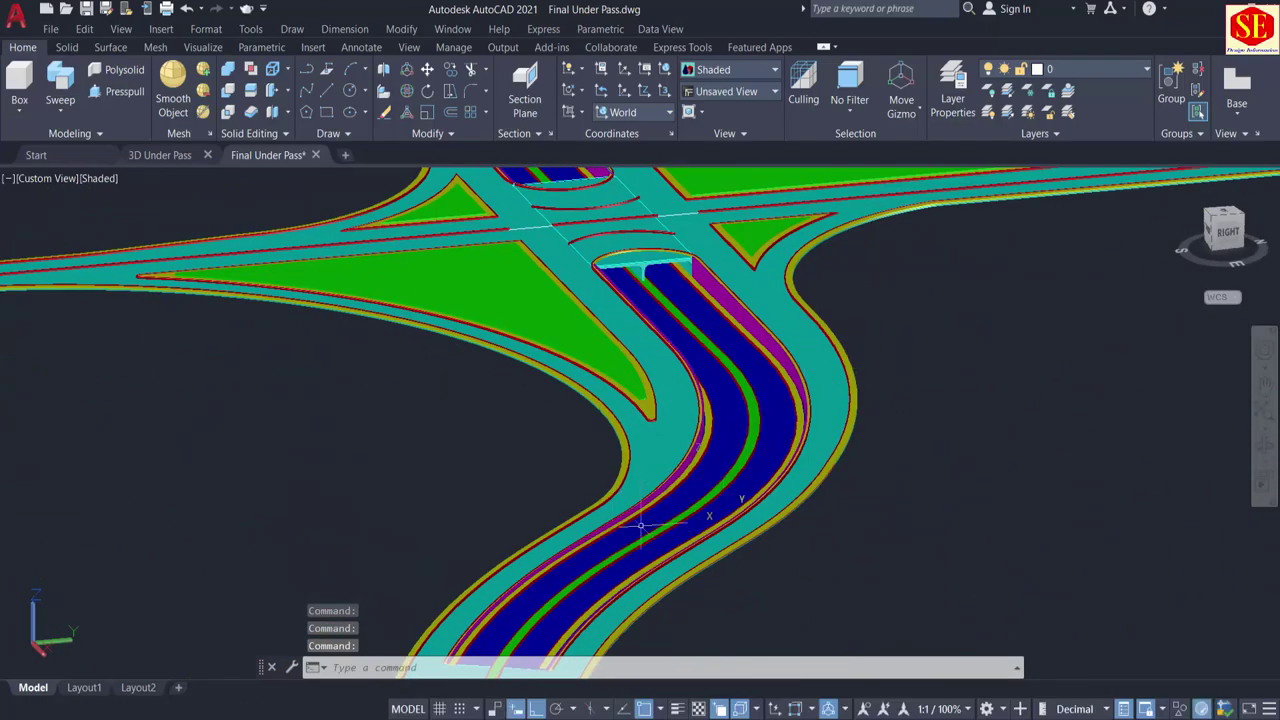
middle_drag(633, 272, 688, 367)
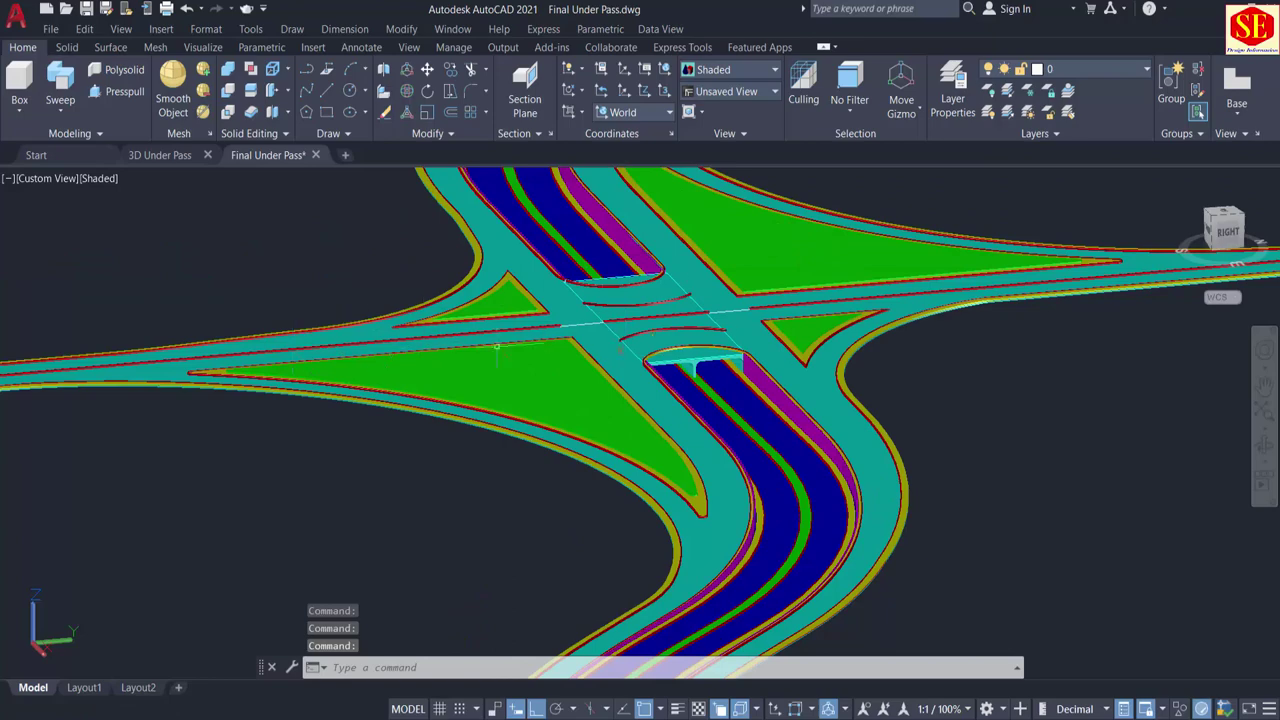
middle_drag(740, 296, 792, 424)
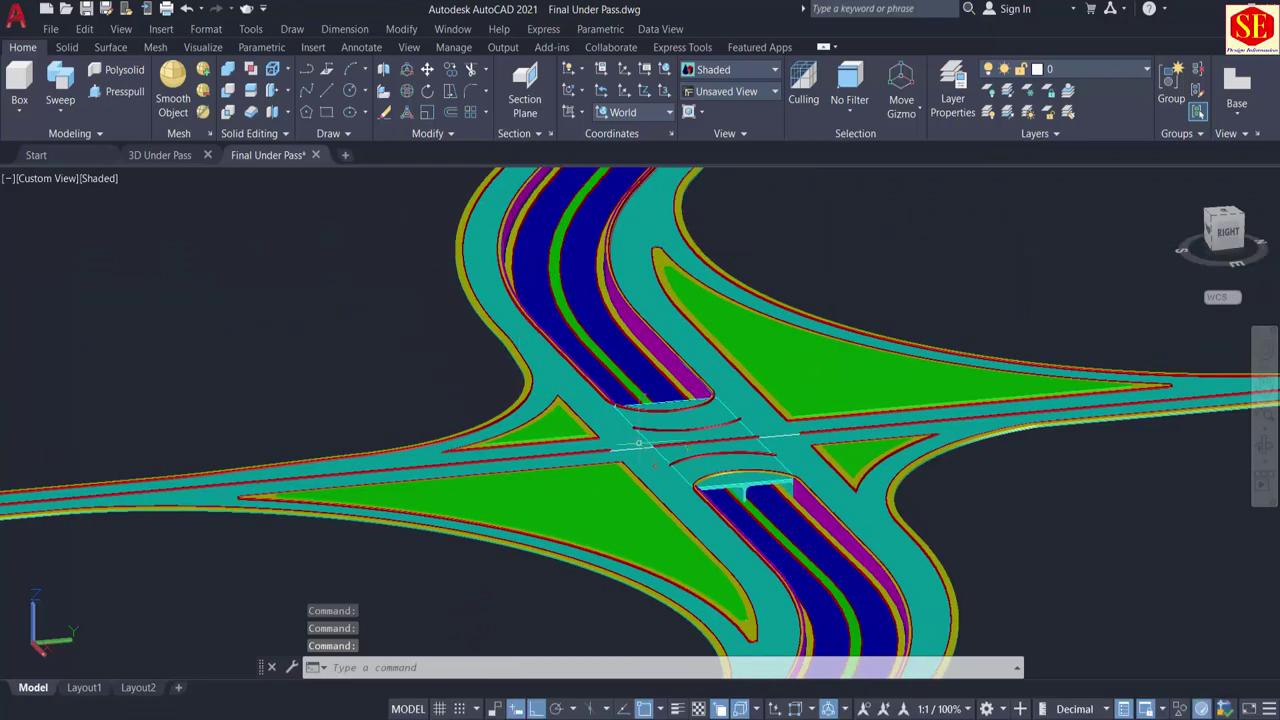
middle_drag(700, 470, 686, 320)
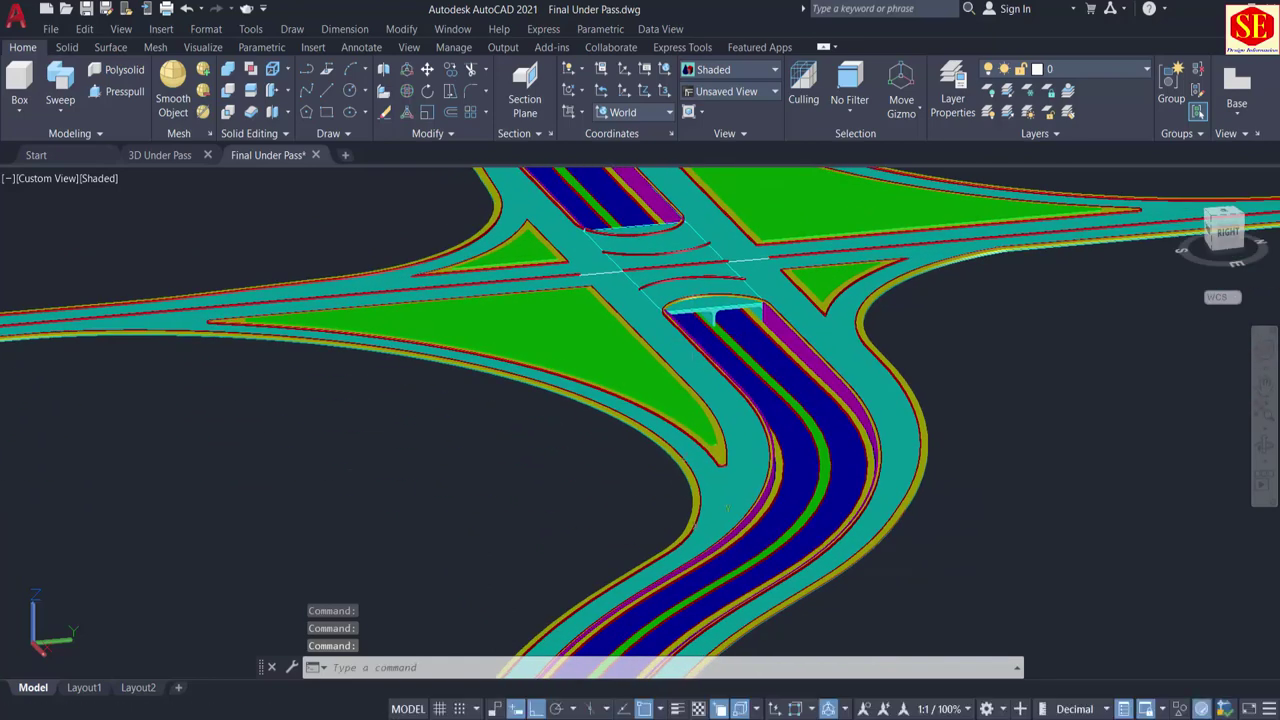
middle_drag(682, 528, 722, 388)
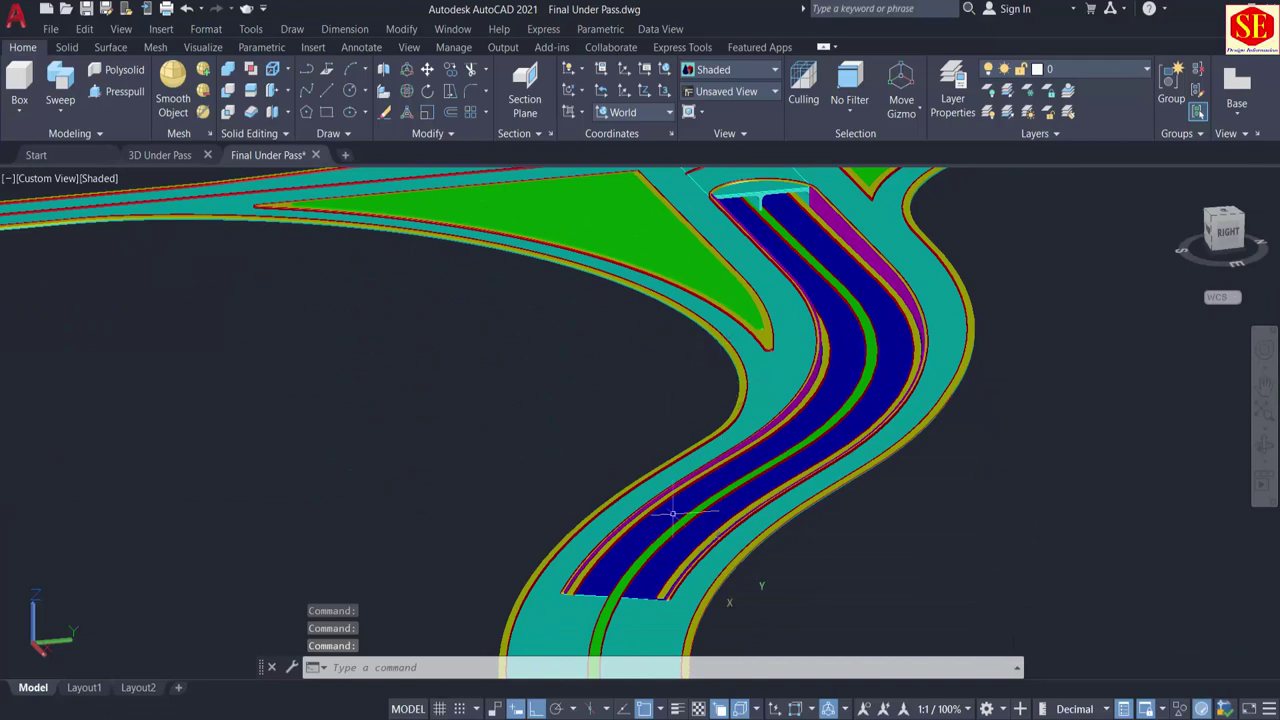
middle_drag(716, 571, 717, 520)
scroll(674, 557, up, 2)
middle_drag(722, 589, 709, 406)
middle_drag(811, 531, 809, 497)
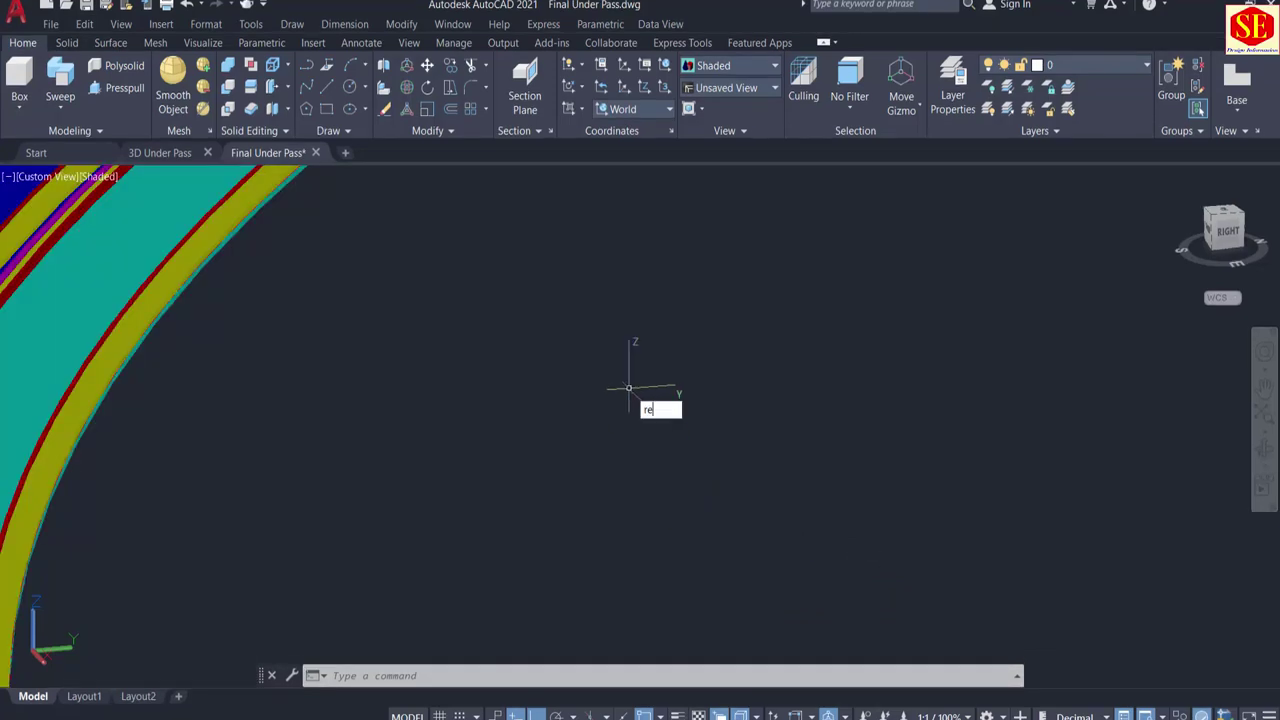
Step: Draw a 0.5 by 0.5 rectangle in the empty space beside the road
text(c)
key(Return)
click(629, 388)
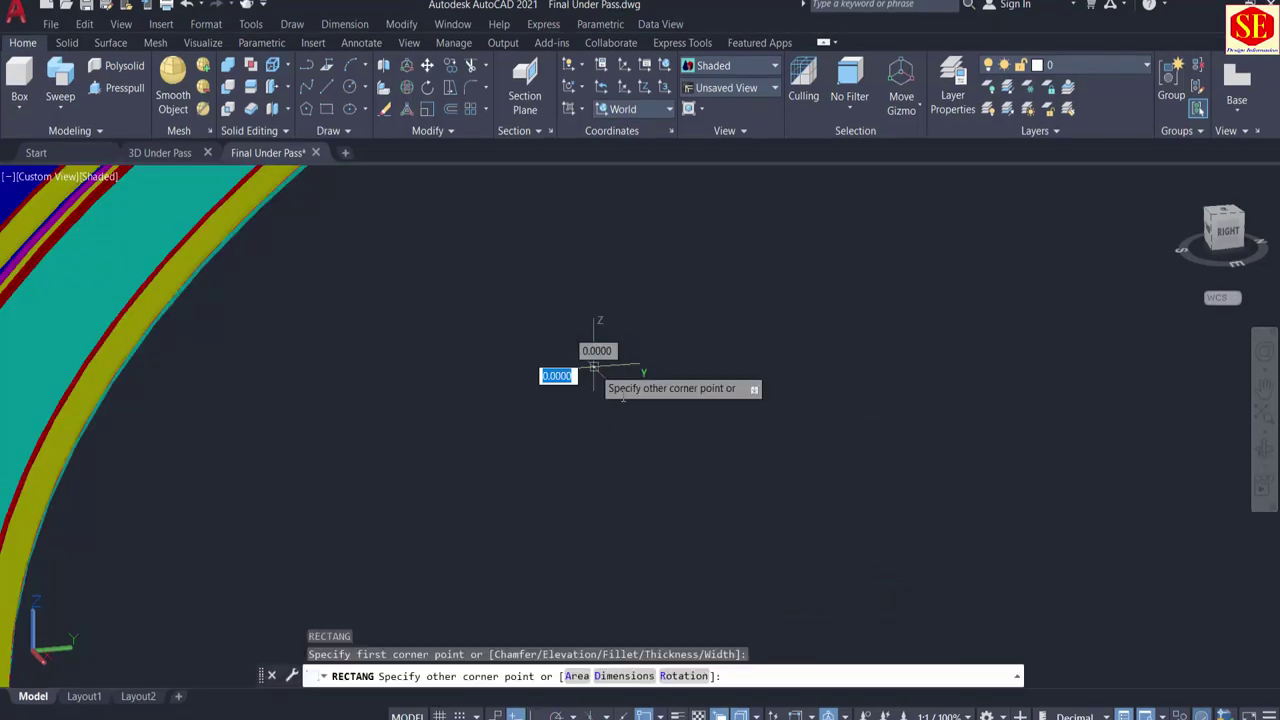
text(.5)
key(Tab)
text(.5)
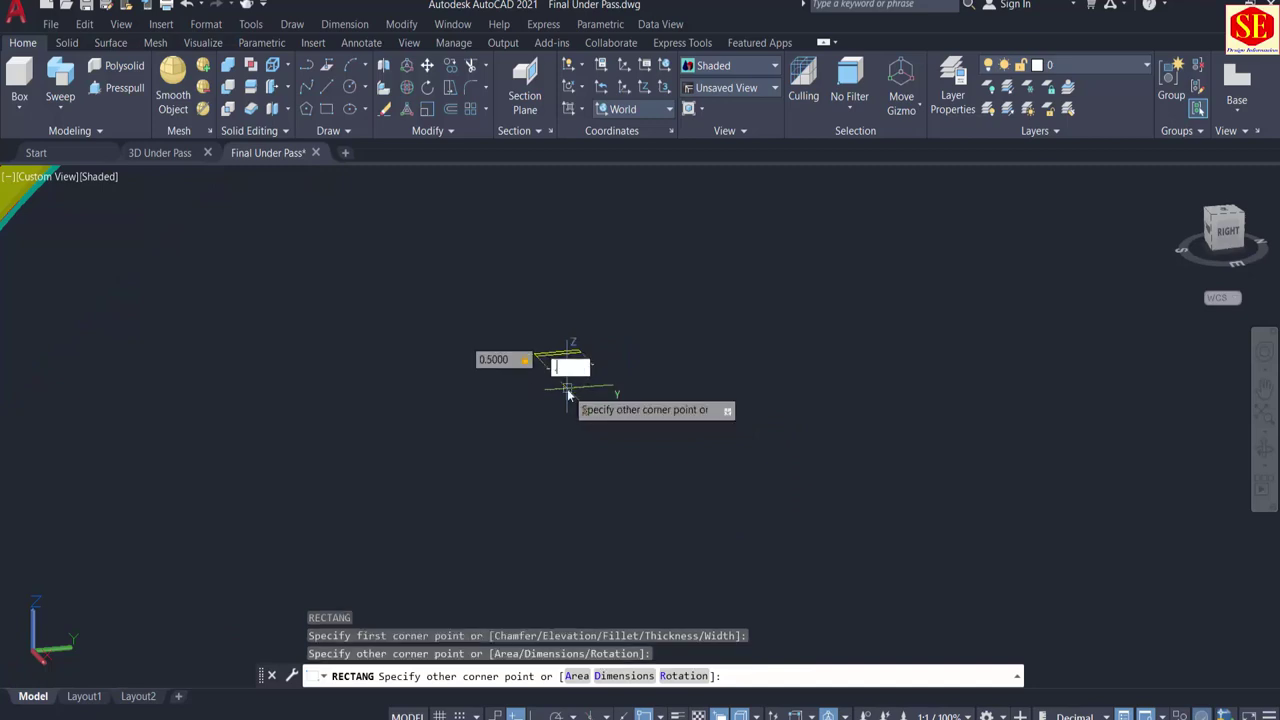
key(Return)
text(m)
key(Escape)
key(Escape)
key(Escape)
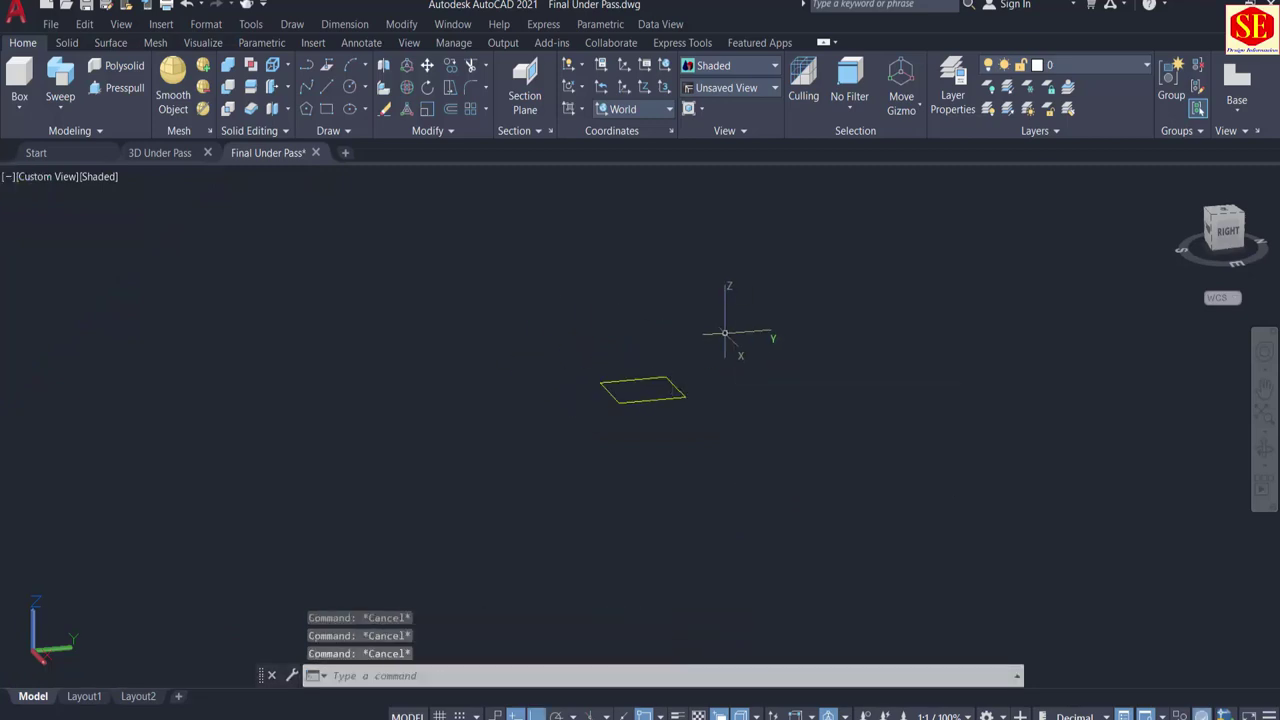
Step: Draw a vertical line 8 units high up from the centre of the 0.5 square
text(l)
key(Return)
middle_drag(660, 243, 631, 428)
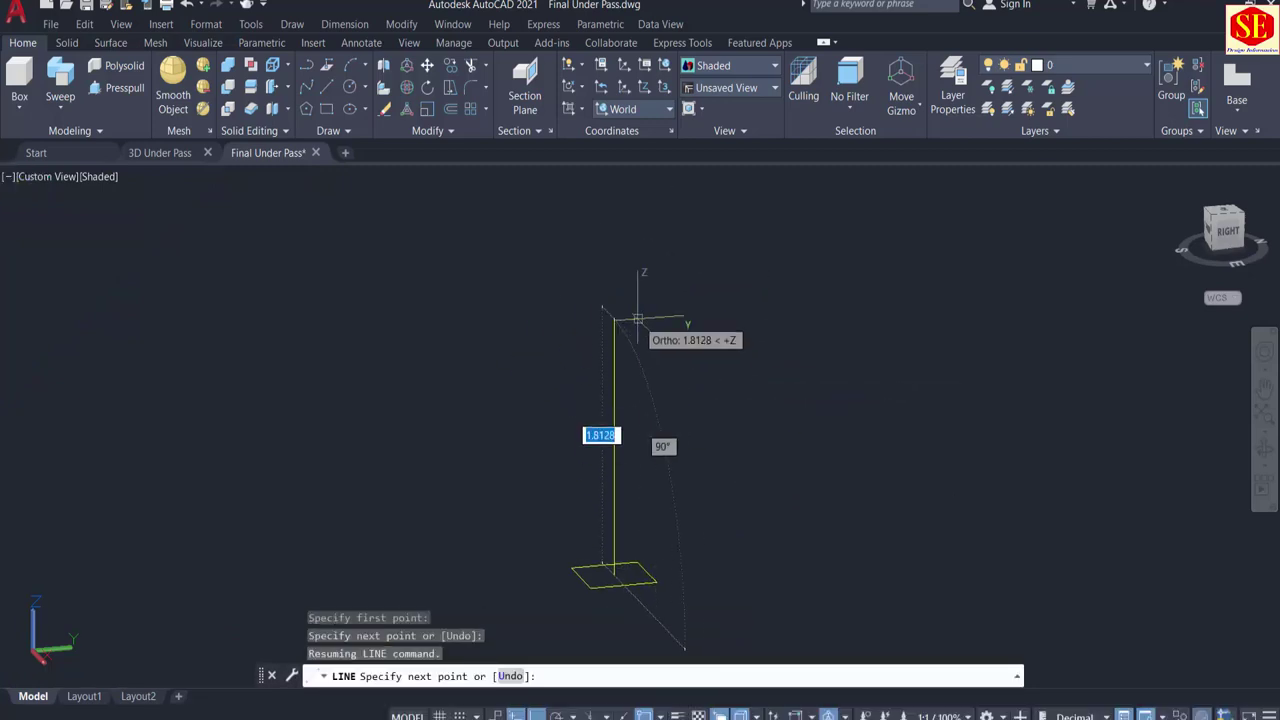
key(Escape)
middle_drag(677, 306, 691, 631)
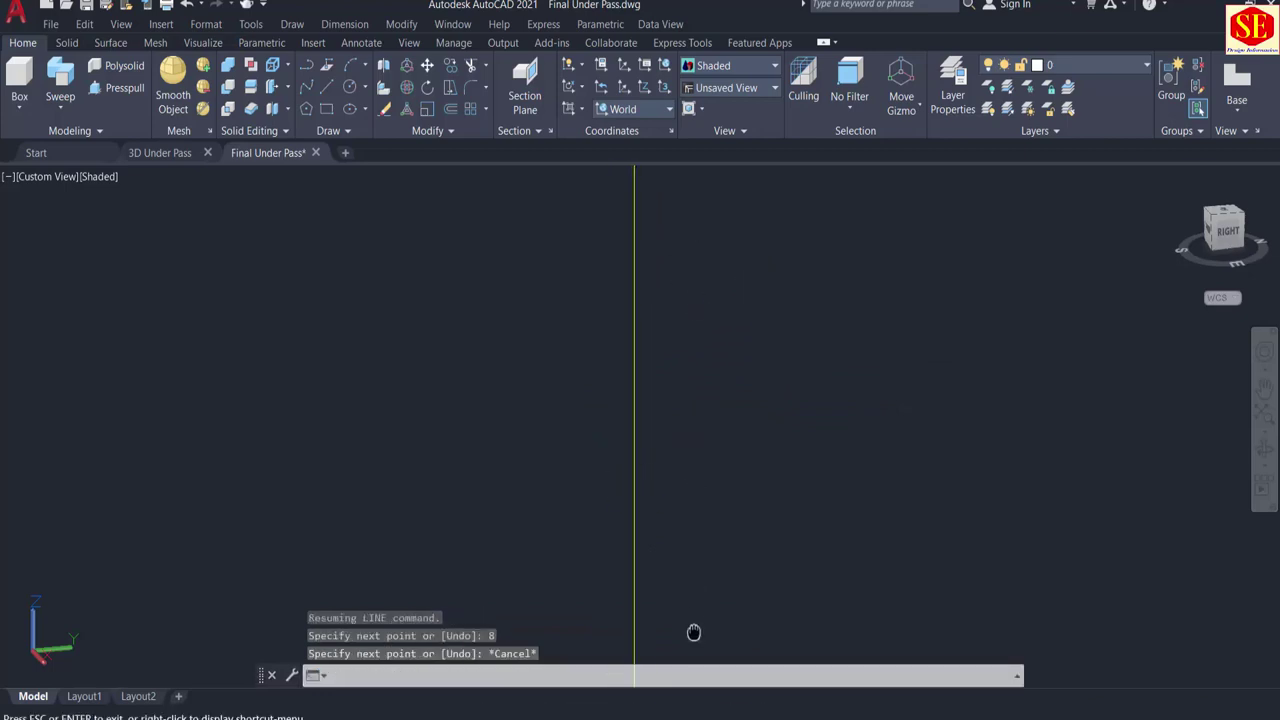
Step: Try to draw a rectangle near the top end of the vertical line with a value of .35
scroll(691, 631, down, 6)
middle_drag(712, 503, 723, 414)
scroll(706, 325, up, 4)
text(rec)
key(Return)
click(652, 272)
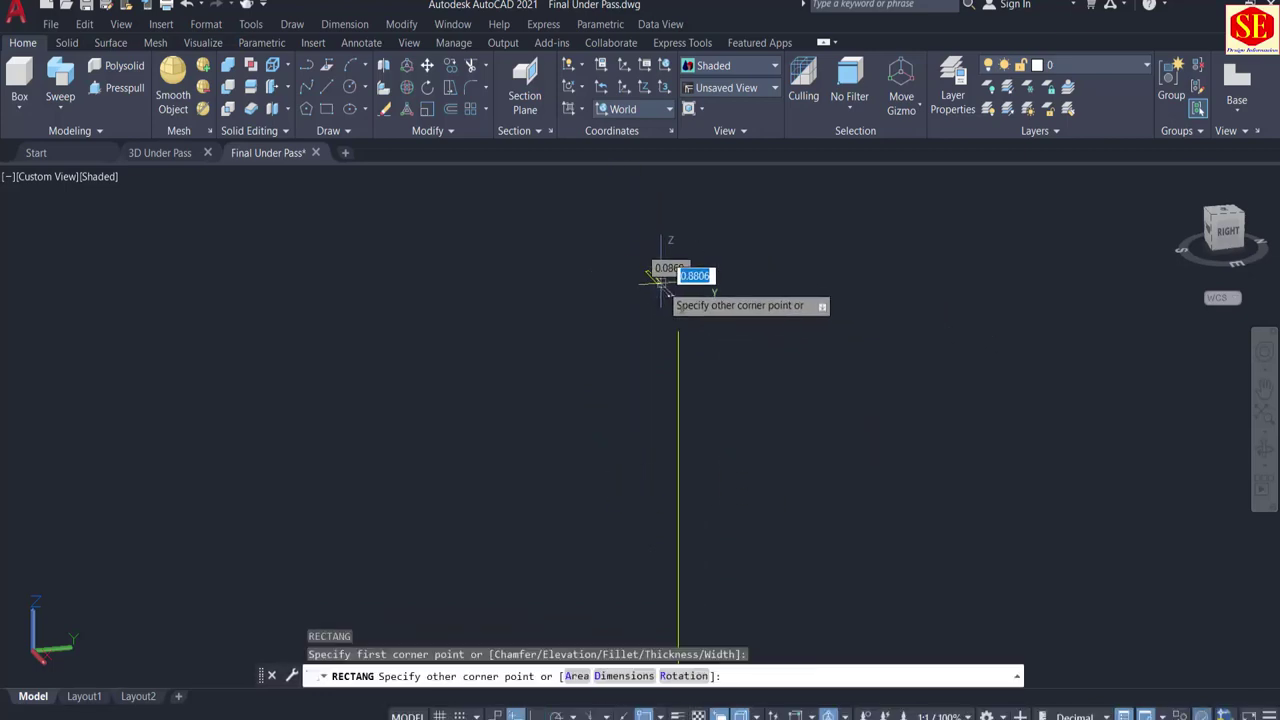
text(.35)
key(Return)
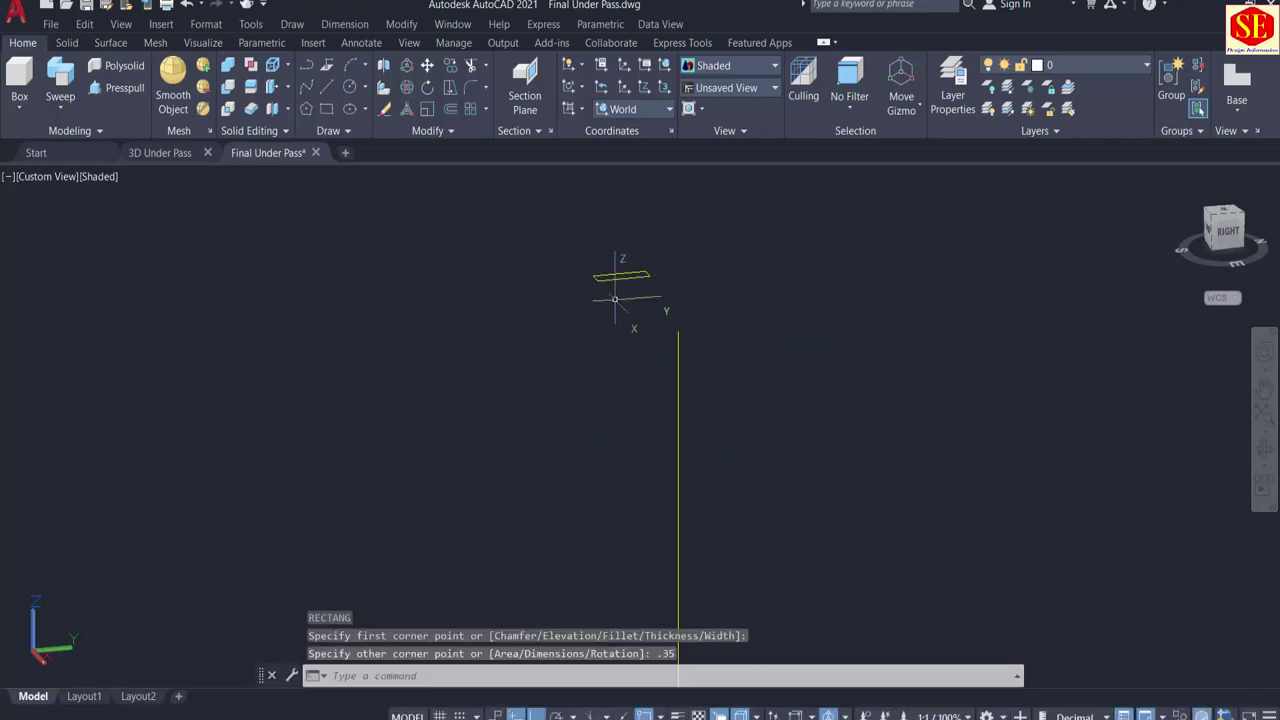
Step: Draw a 0.35 by 0.35 rectangle in the empty space near the top end of the vertical line
key(Return)
click(620, 257)
text(.35)
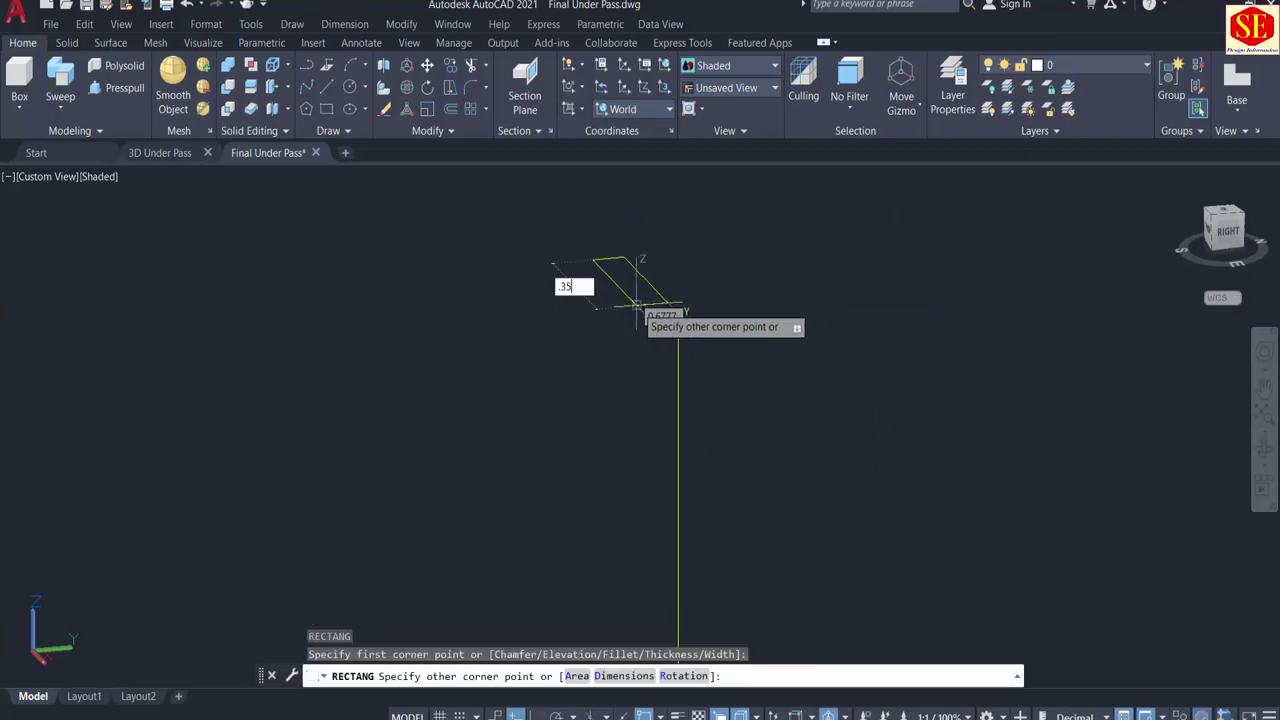
key(Tab)
text(.35)
key(Return)
Step: Move the 0.35 square so that it is centred on the top end of the vertical line
text(m)
key(Return)
scroll(626, 281, up, 2)
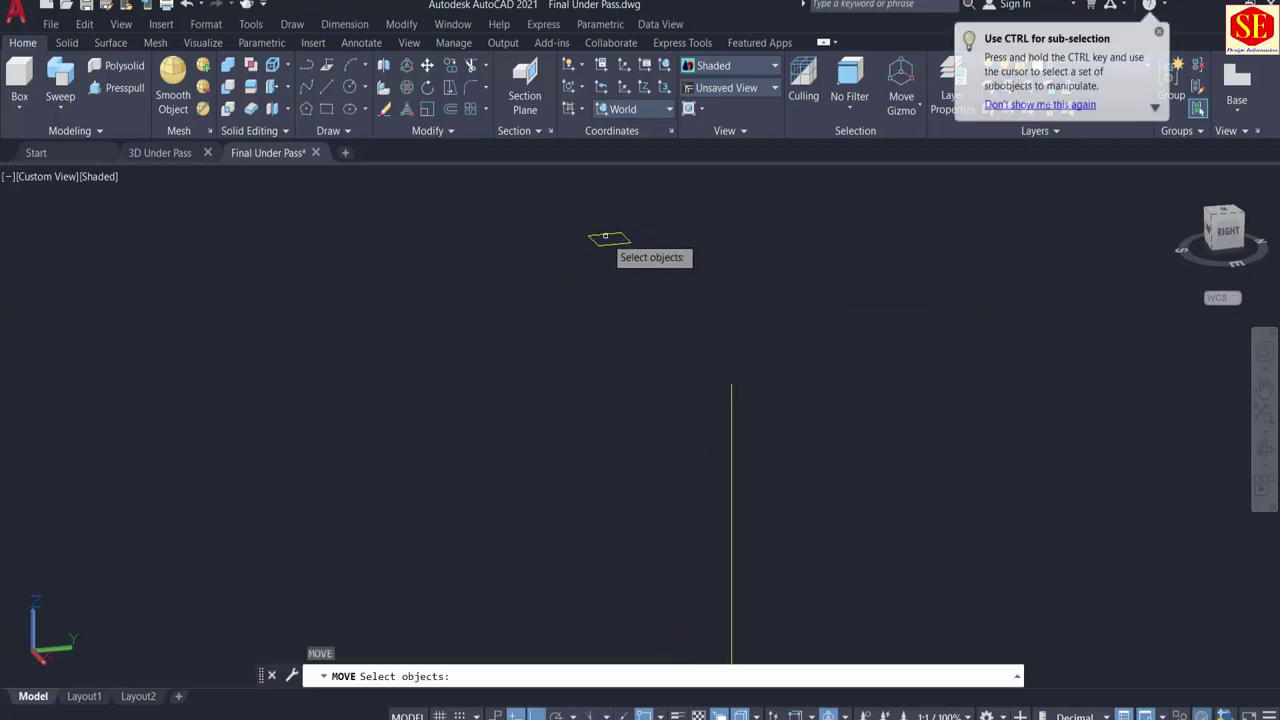
click(605, 236)
key(Return)
click(591, 237)
click(728, 343)
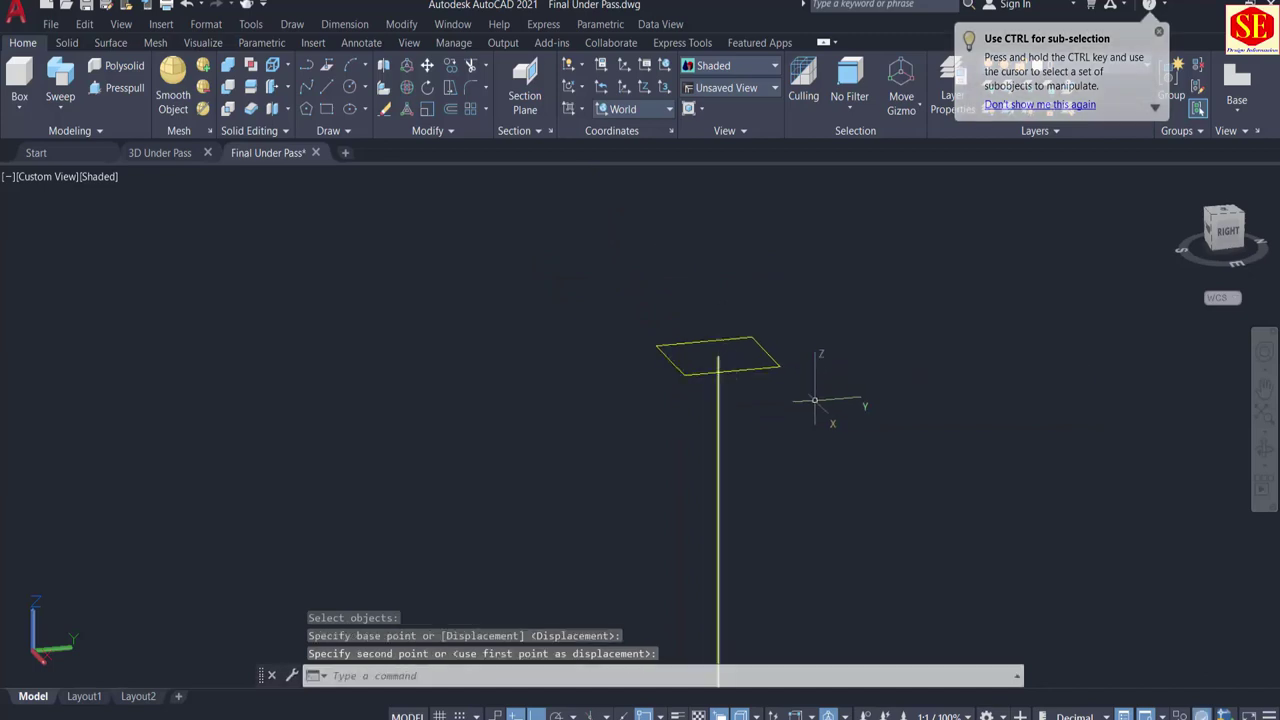
Step: Draw a second vertical line 7 units high up from the centre of the 0.35 square
scroll(828, 423, down, 2)
text(l)
key(Return)
click(768, 384)
scroll(785, 248, down, 1)
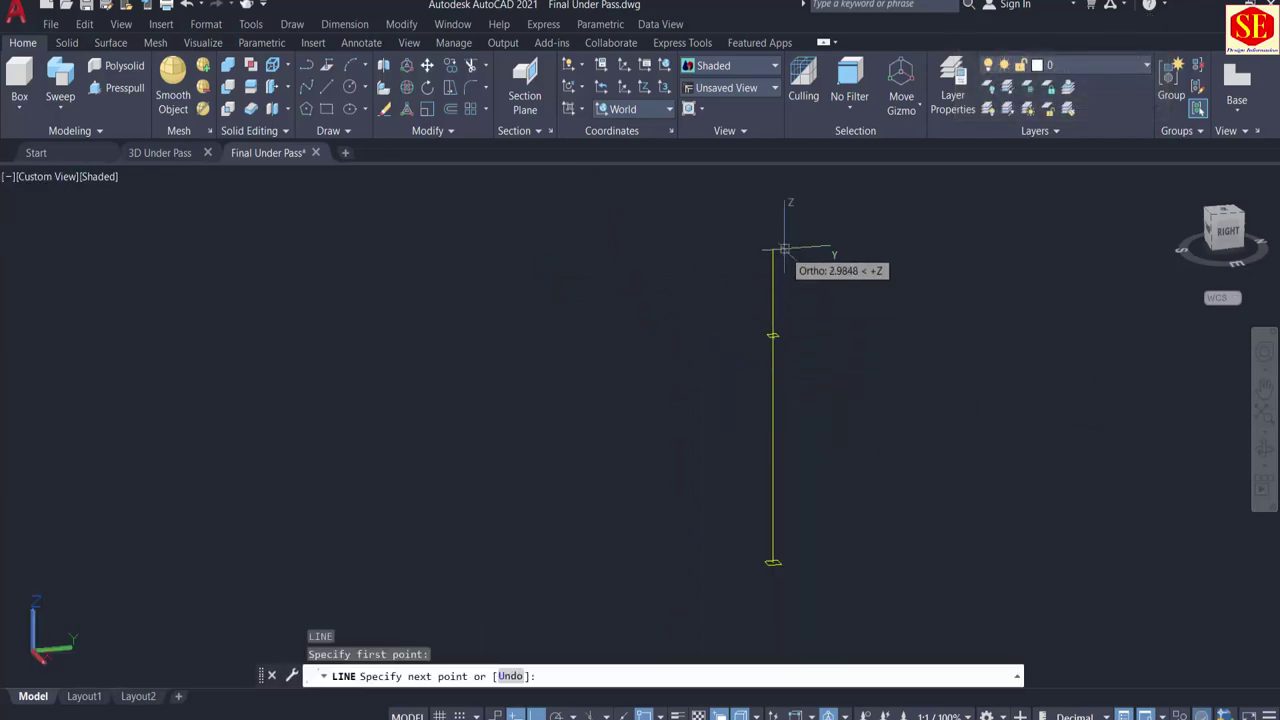
key(Return)
scroll(800, 398, down, 3)
key(Escape)
Step: Draw a smaller rectangle with a 0.25 side in the empty space beside the top end of the 7-unit line
scroll(805, 379, up, 4)
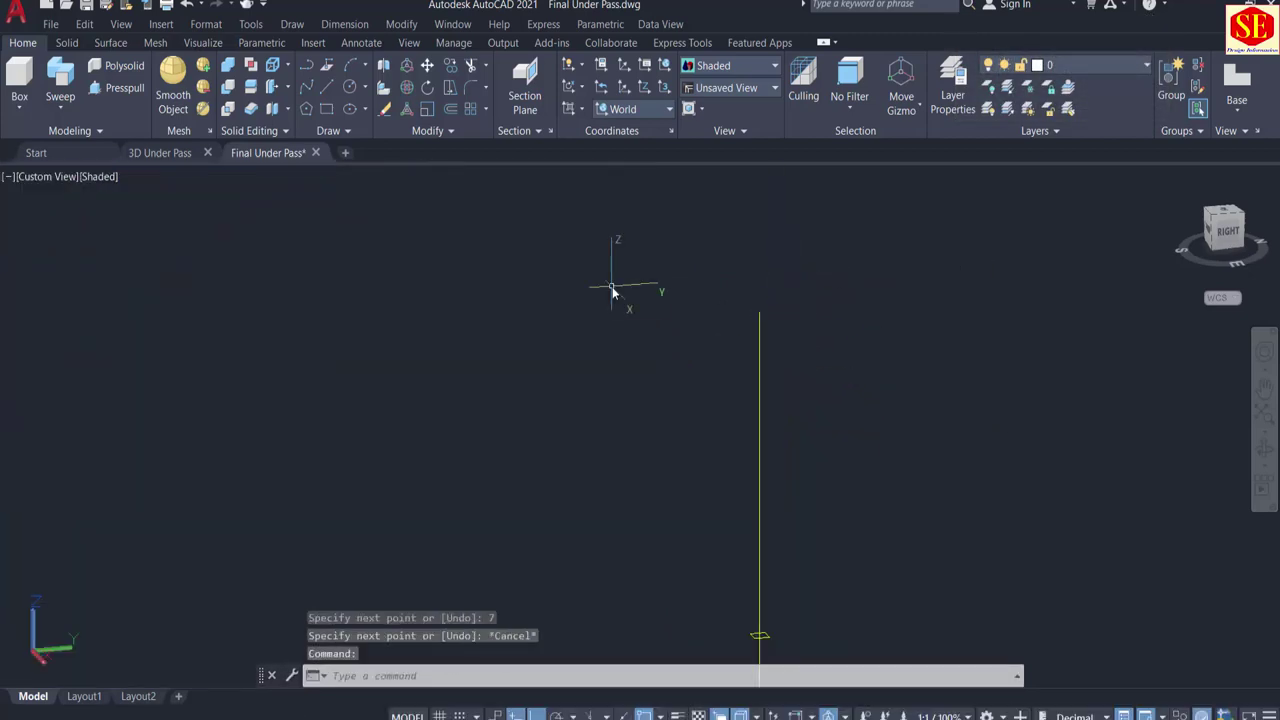
text(rec)
key(Return)
click(540, 256)
key(Tab)
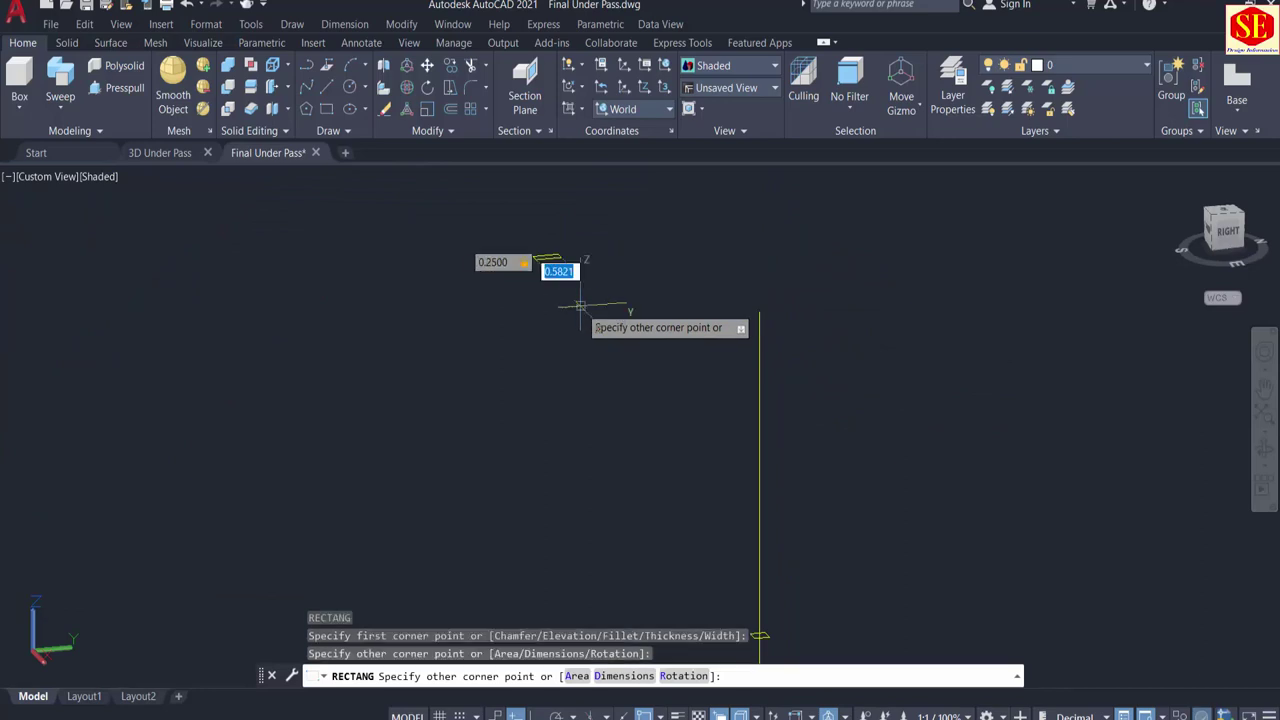
key(Return)
key(Escape)
Step: Move the small rectangle from its centre onto the top end of the 7-unit line
text(m)
key(Return)
click(556, 258)
scroll(557, 261, up, 3)
key(Return)
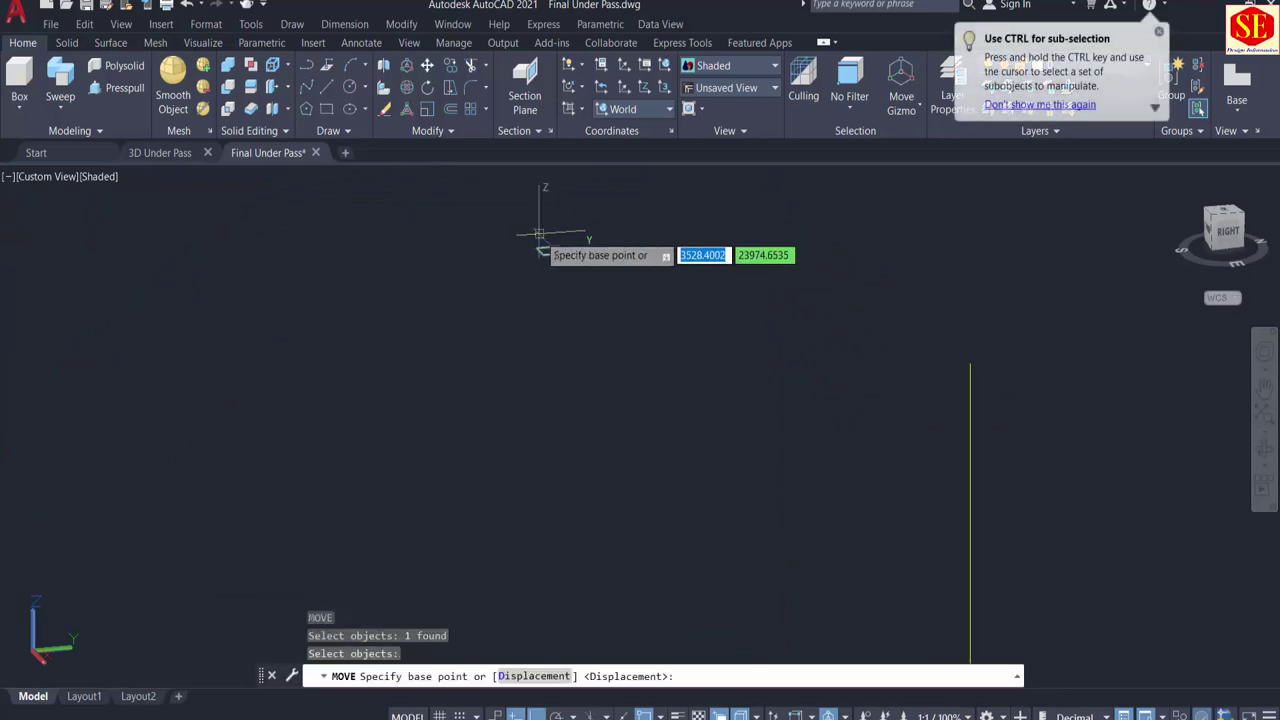
click(550, 250)
click(971, 363)
key(Escape)
Step: Draw a third vertical line upwards from the centre of the smallest rectangle
scroll(840, 377, down, 2)
middle_drag(929, 631, 897, 366)
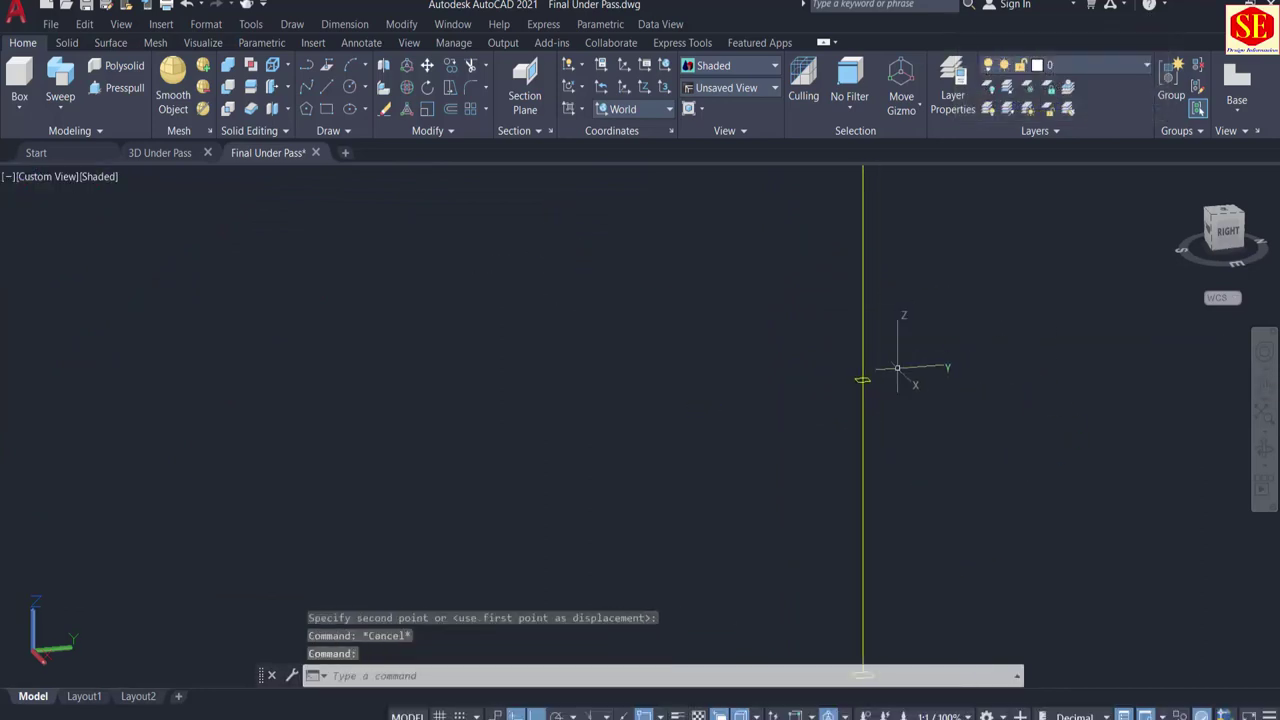
scroll(854, 505, down, 2)
scroll(860, 351, up, 5)
text(l)
key(Return)
click(818, 410)
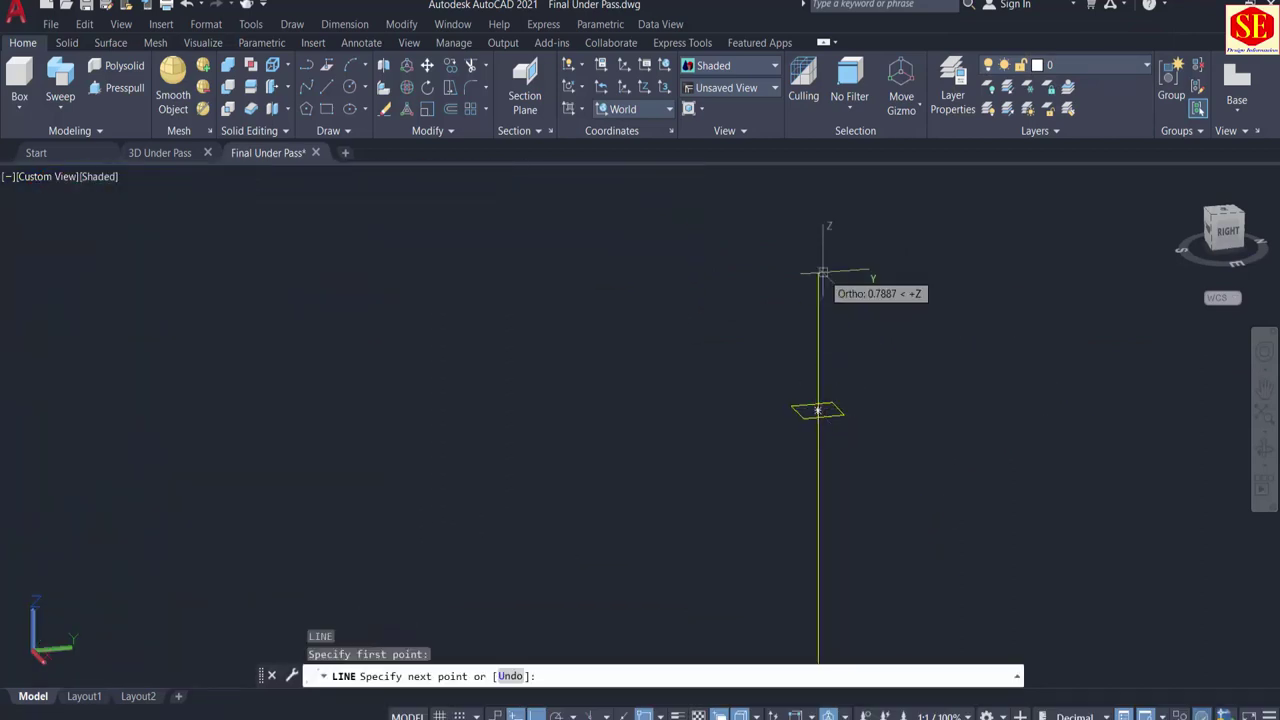
key(Escape)
scroll(894, 586, down, 3)
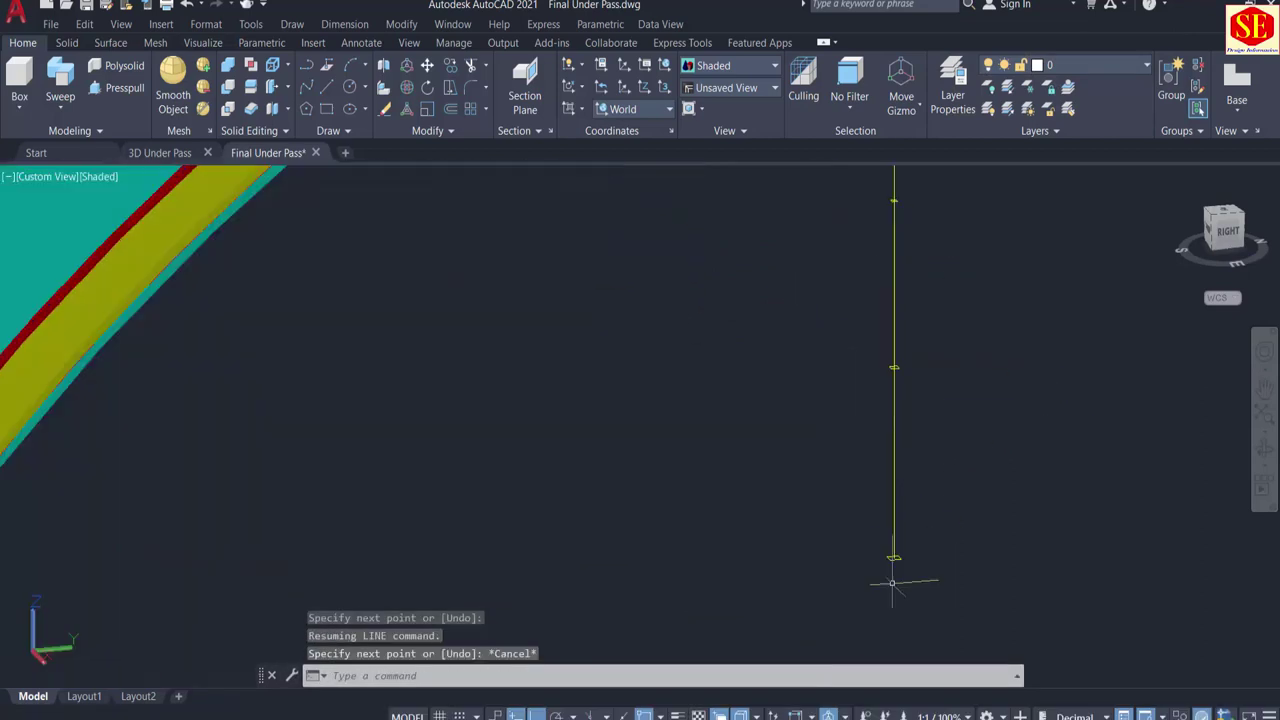
Step: Fillet all four corners of the base square with a radius of 0.10
scroll(977, 496, up, 4)
text(r)
key(Return)
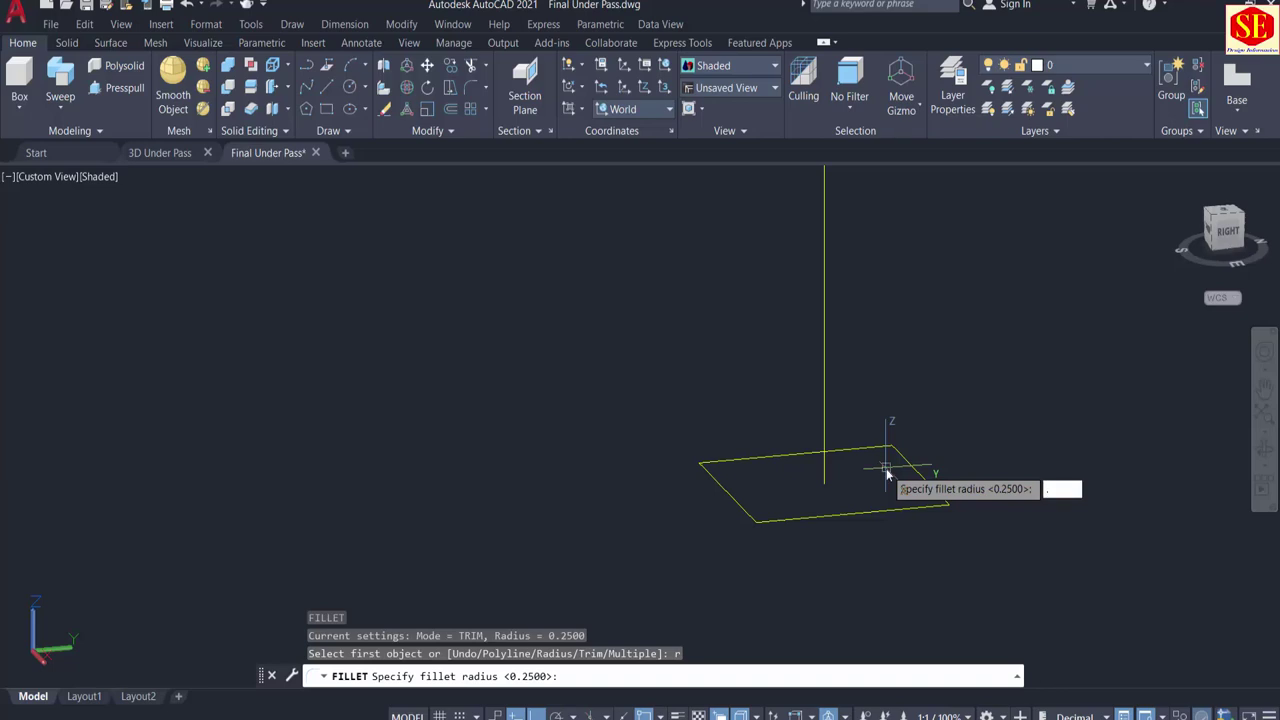
click(928, 508)
click(937, 492)
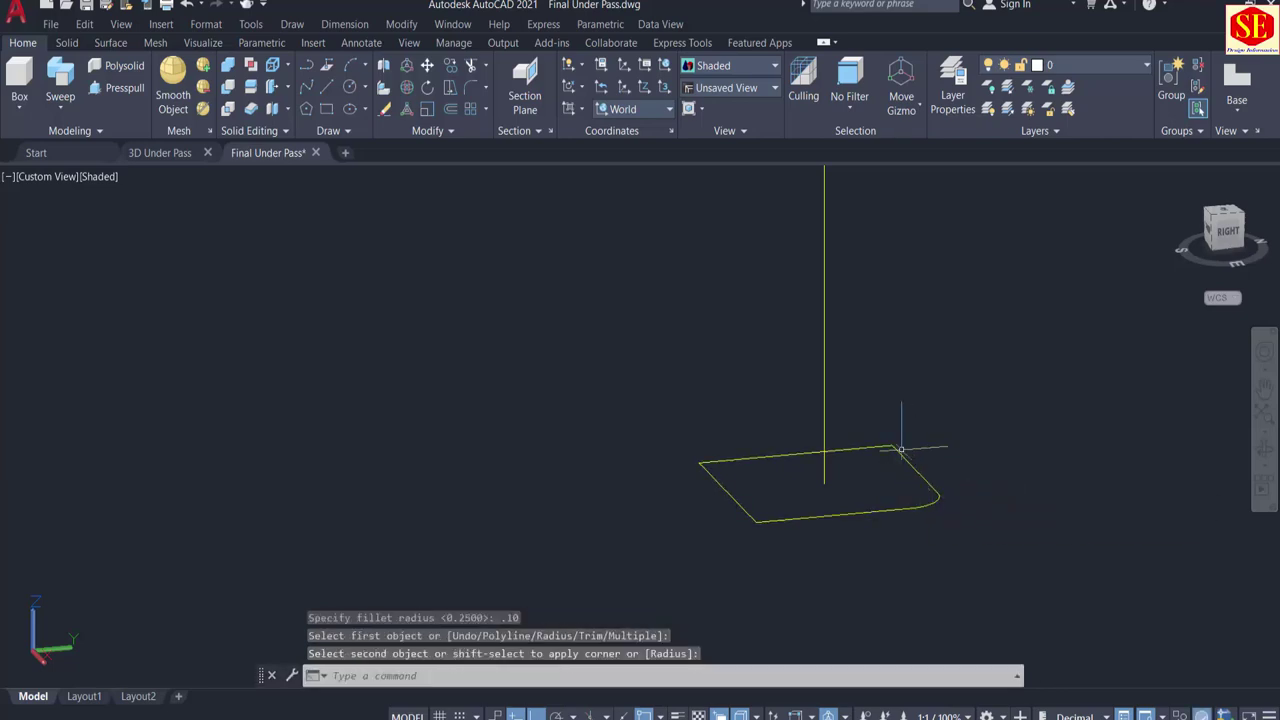
key(Return)
click(878, 447)
click(911, 465)
key(Return)
click(749, 458)
click(726, 490)
key(Return)
click(786, 519)
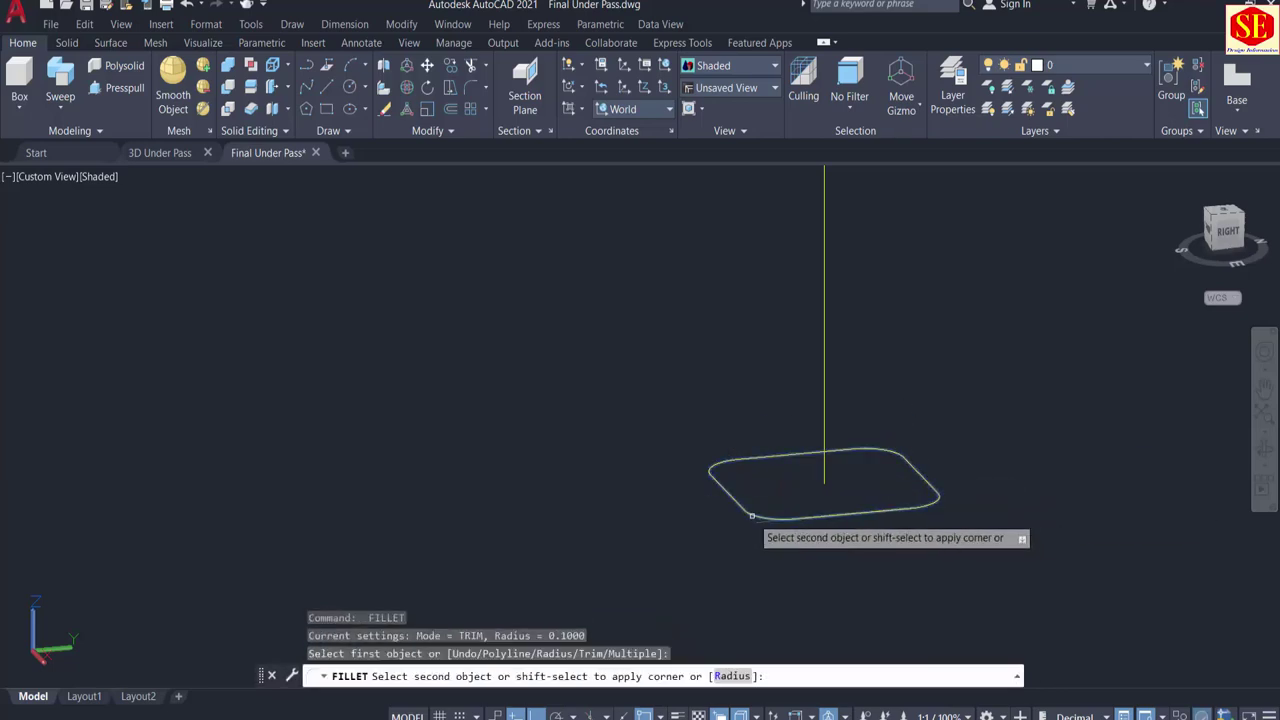
click(750, 515)
Step: Fillet the four corners of the 0.35 square with the same 0.10 radius
scroll(816, 566, down, 8)
scroll(800, 371, up, 5)
scroll(822, 506, up, 2)
key(Return)
click(814, 334)
click(843, 313)
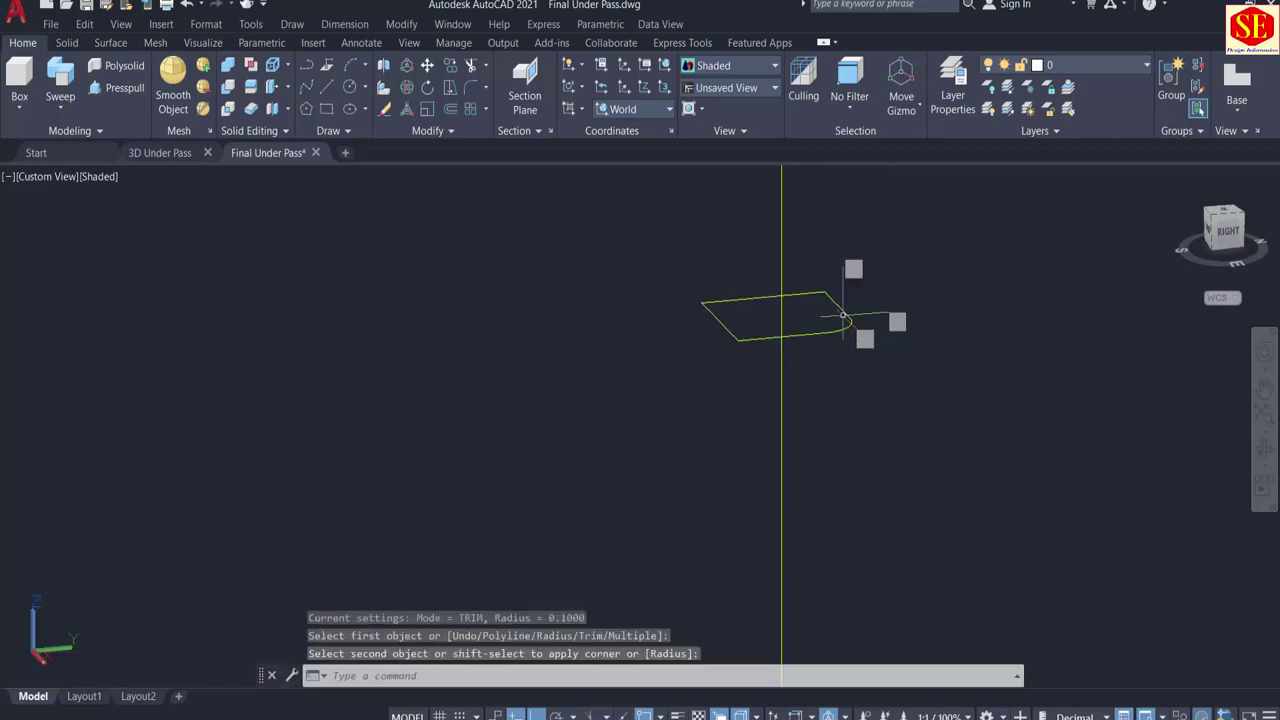
key(Return)
click(803, 294)
click(830, 299)
key(Return)
click(708, 309)
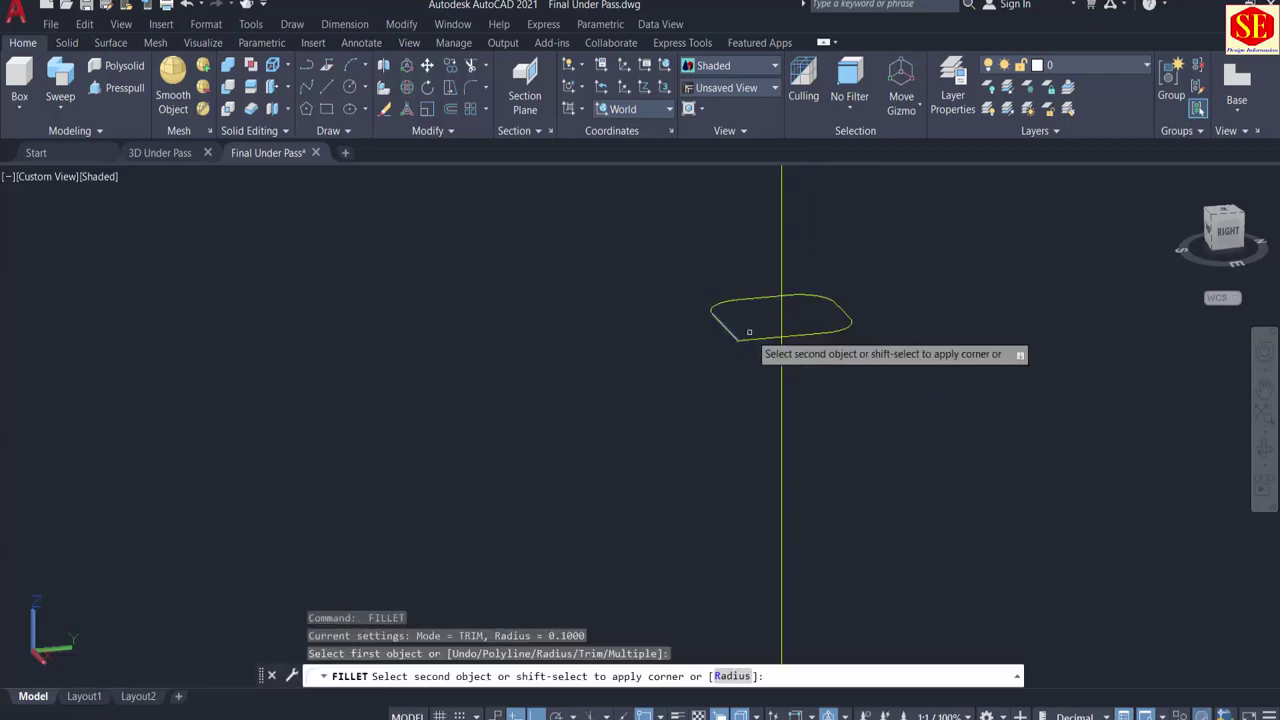
click(745, 338)
Step: Fillet the four corners of the smallest profile, at the foot of the third vertical line, with the 0.10 radius
scroll(781, 503, down, 8)
scroll(757, 510, up, 8)
key(Return)
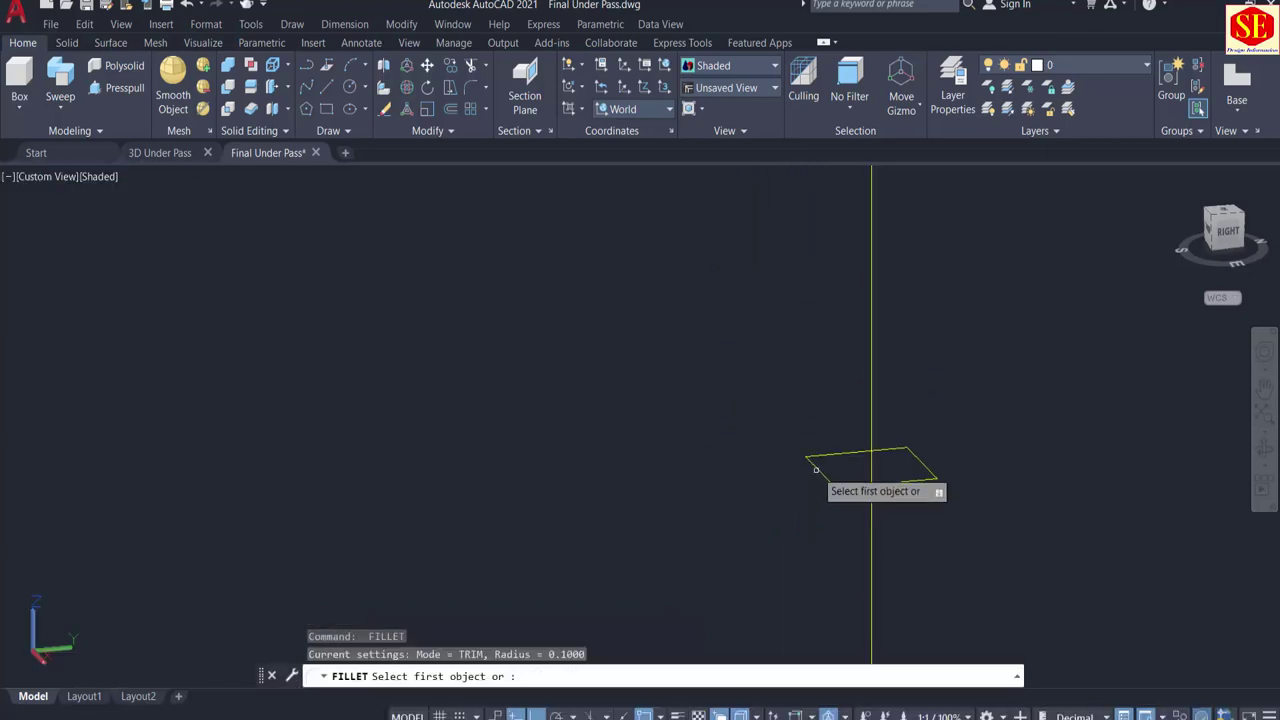
click(836, 453)
click(819, 470)
key(Return)
click(849, 486)
click(830, 481)
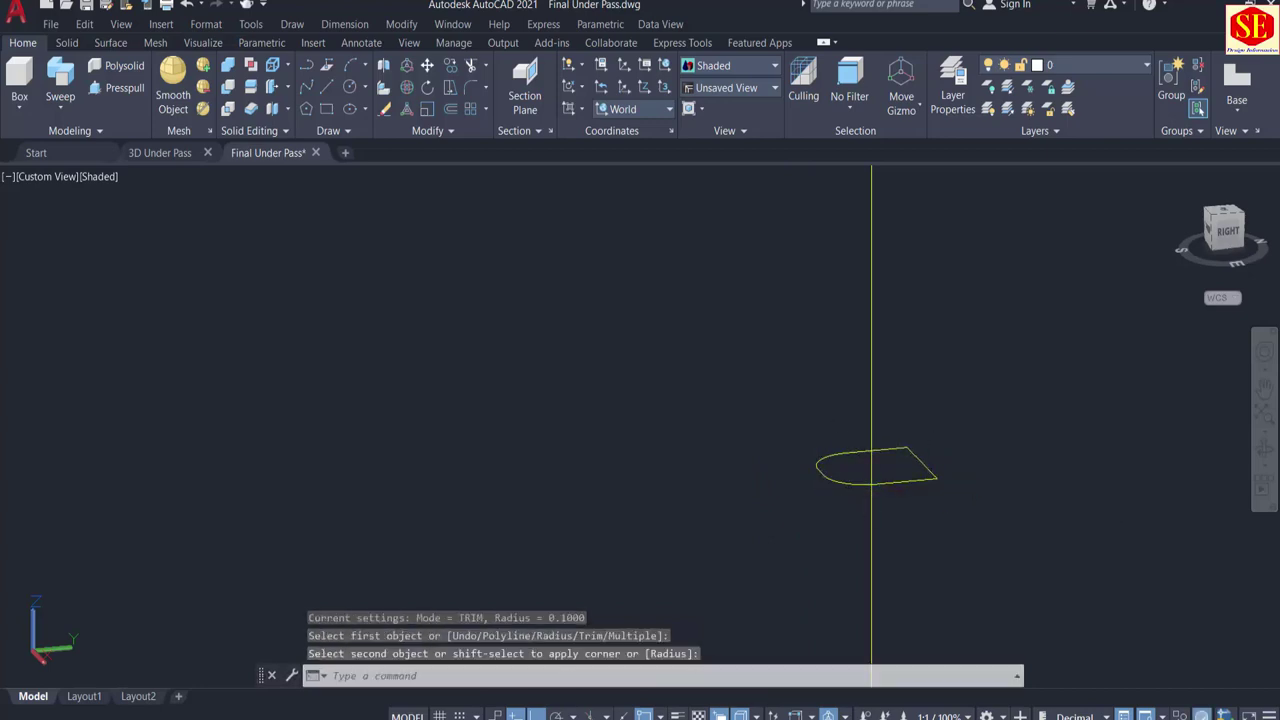
key(Return)
click(922, 463)
click(923, 479)
key(Return)
click(890, 451)
click(914, 455)
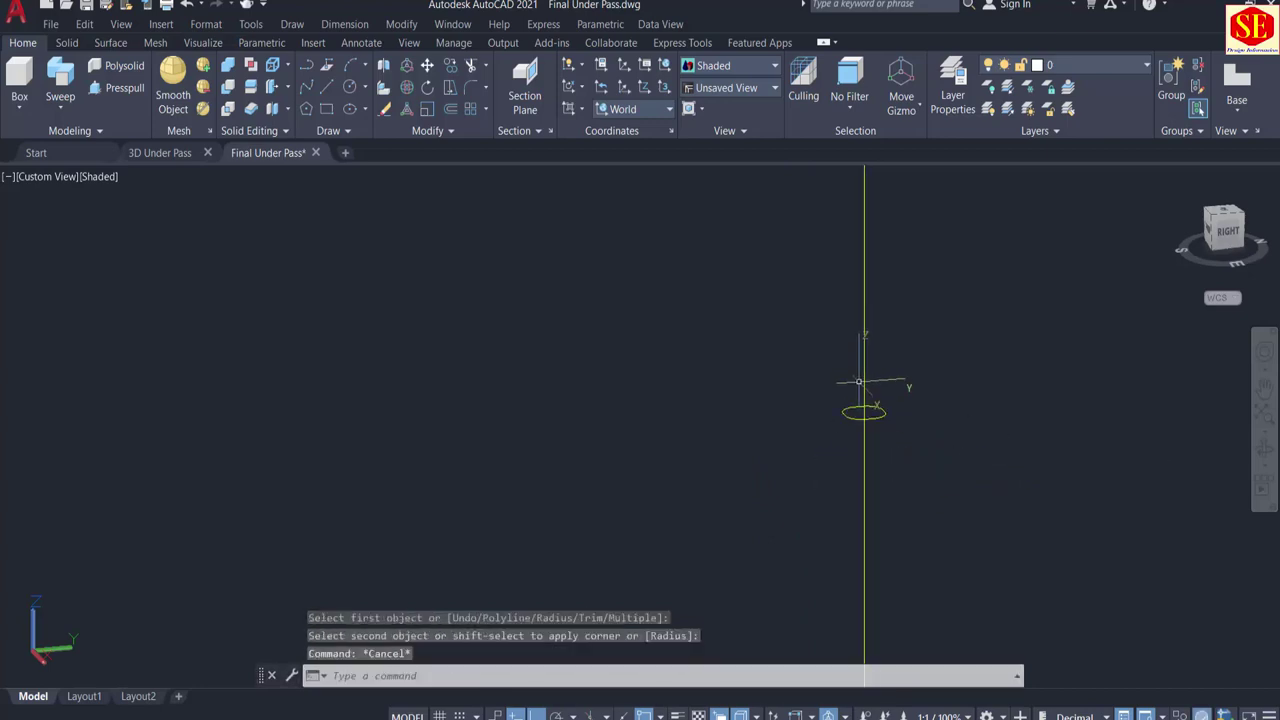
Step: Copy the smallest rounded profile from its centre to the top end of the third vertical line
text(co)
key(Return)
click(875, 418)
key(Return)
click(864, 412)
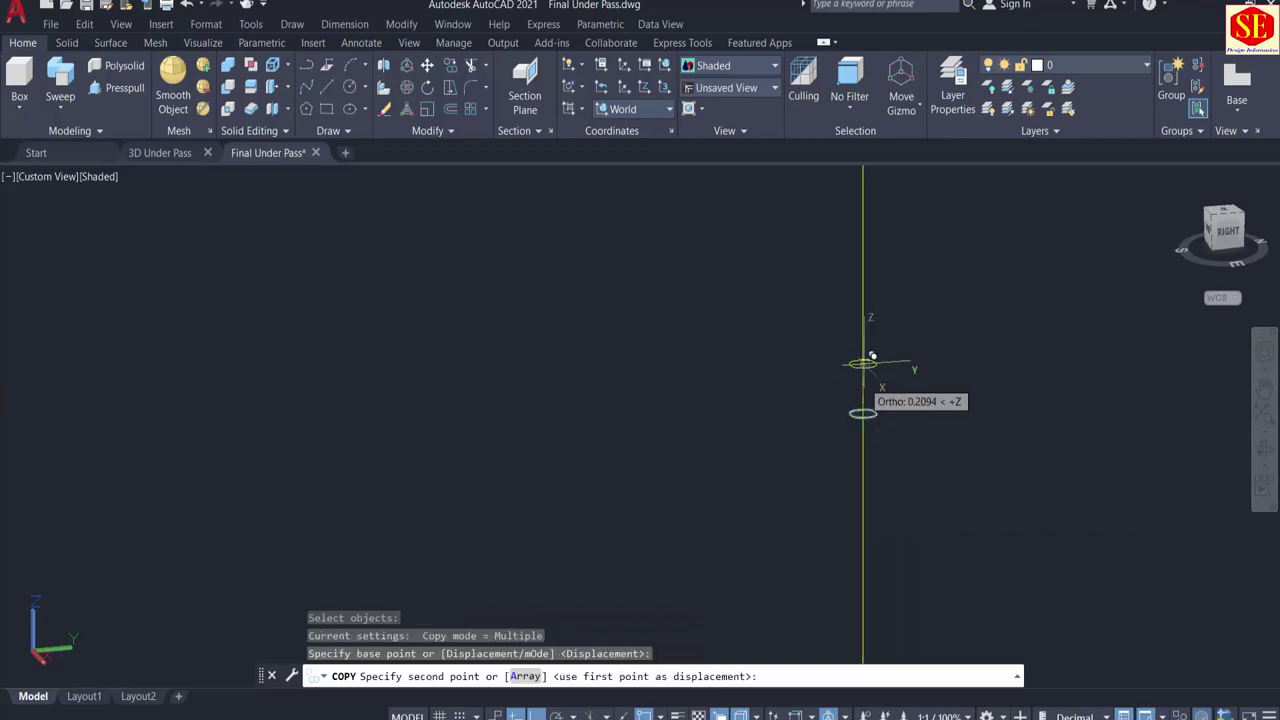
scroll(862, 200, down, 2)
middle_drag(862, 200, 847, 493)
scroll(847, 493, down, 1)
scroll(850, 320, up, 2)
click(845, 272)
key(Escape)
scroll(701, 256, down, 5)
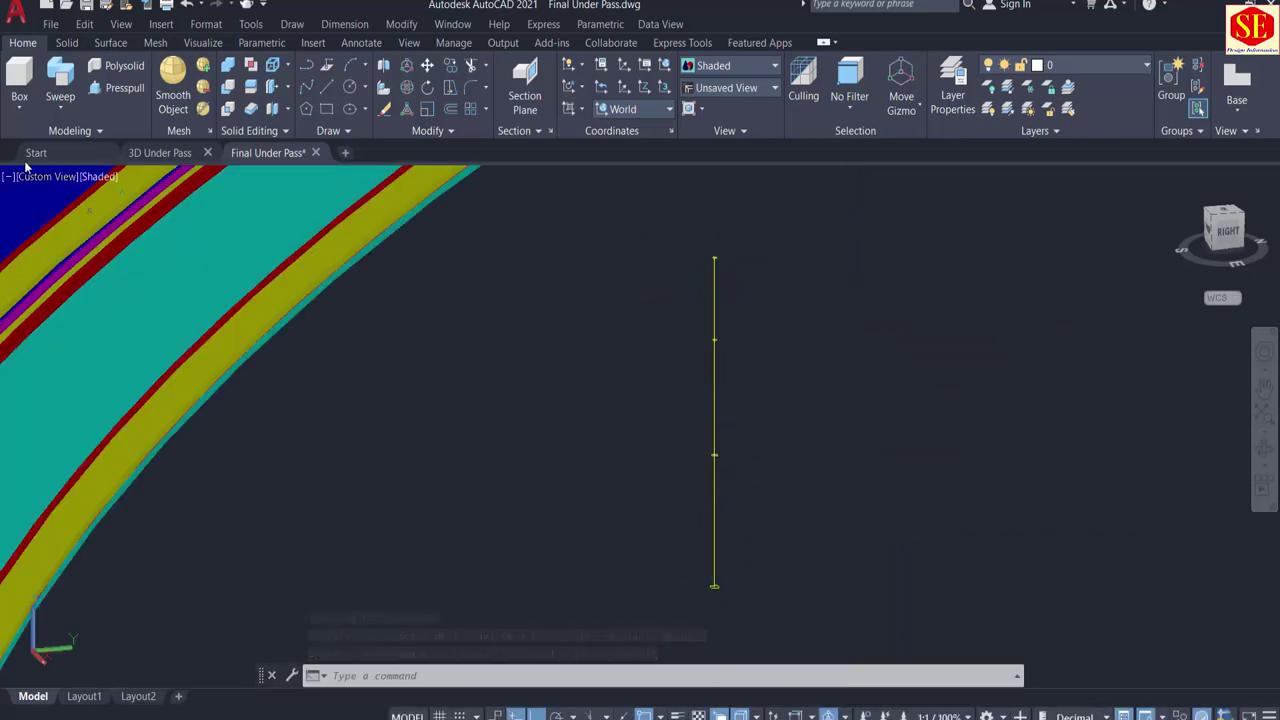
Step: Loft the four rounded profiles in order from base to top into a solid pole, using cross sections only
click(76, 173)
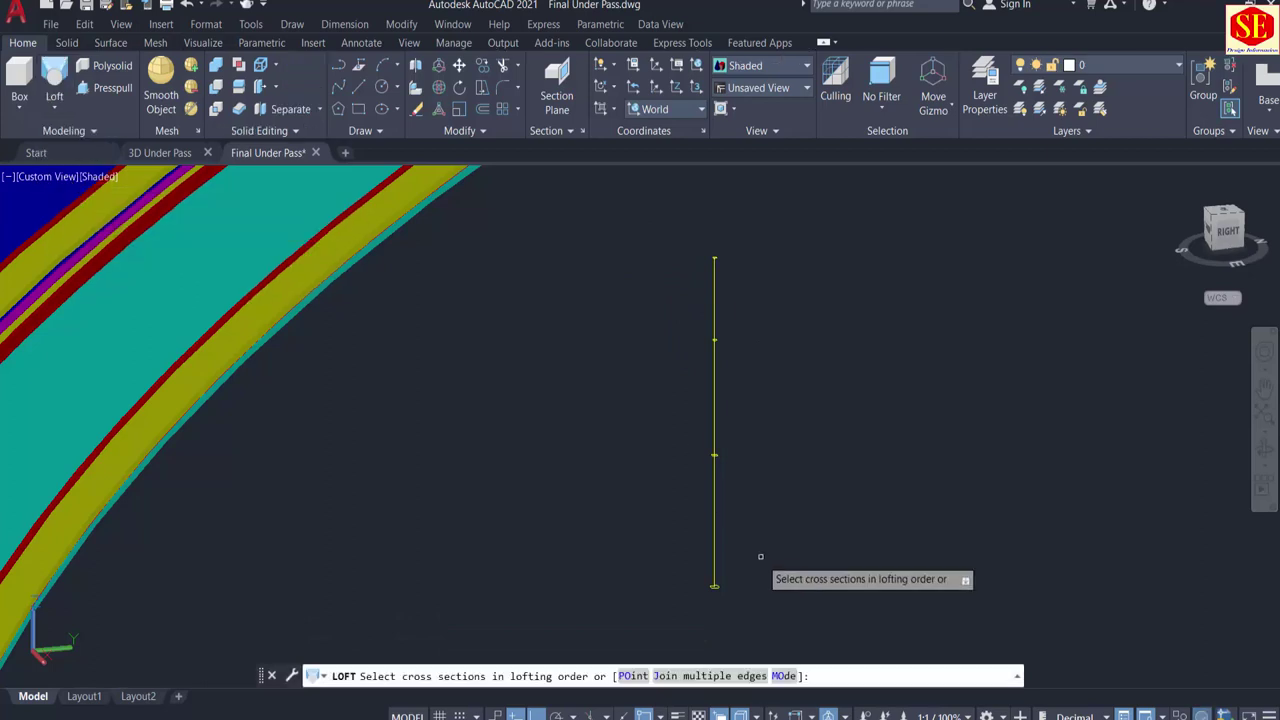
scroll(760, 557, up, 2)
click(669, 614)
click(674, 347)
middle_drag(674, 347, 676, 526)
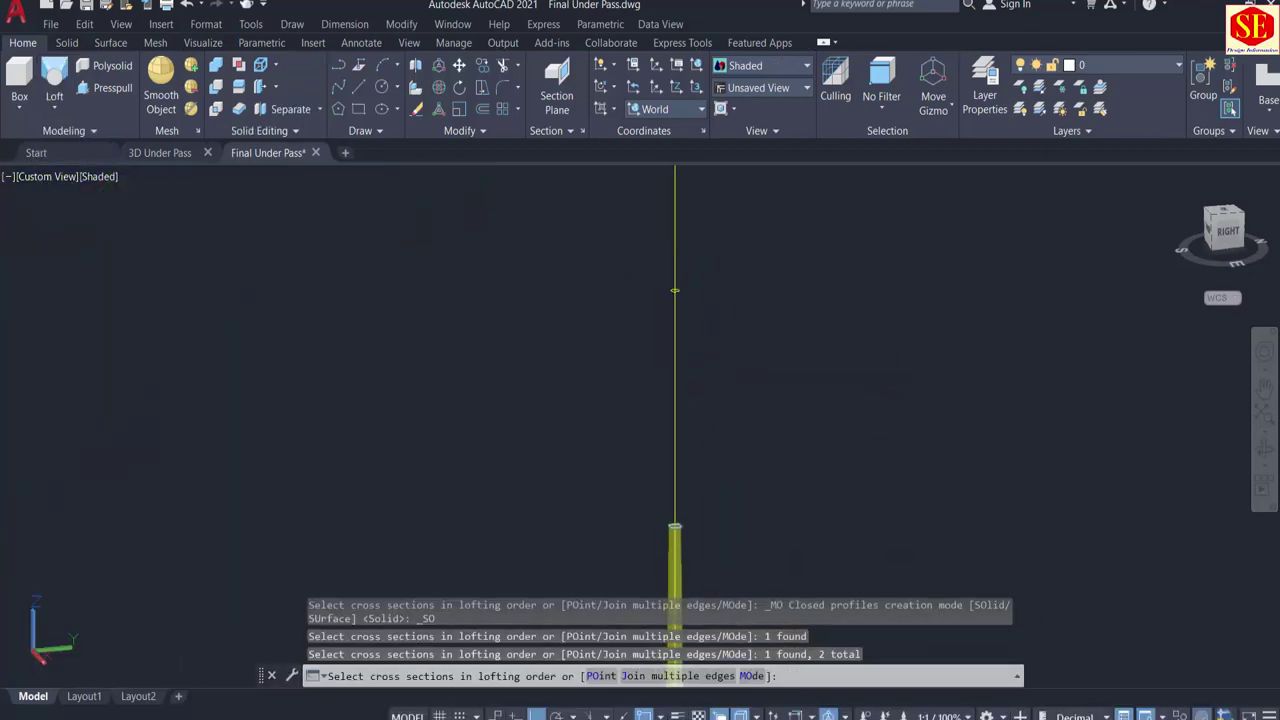
click(677, 291)
middle_drag(677, 291, 691, 500)
scroll(700, 341, up, 2)
click(677, 308)
right_click(766, 323)
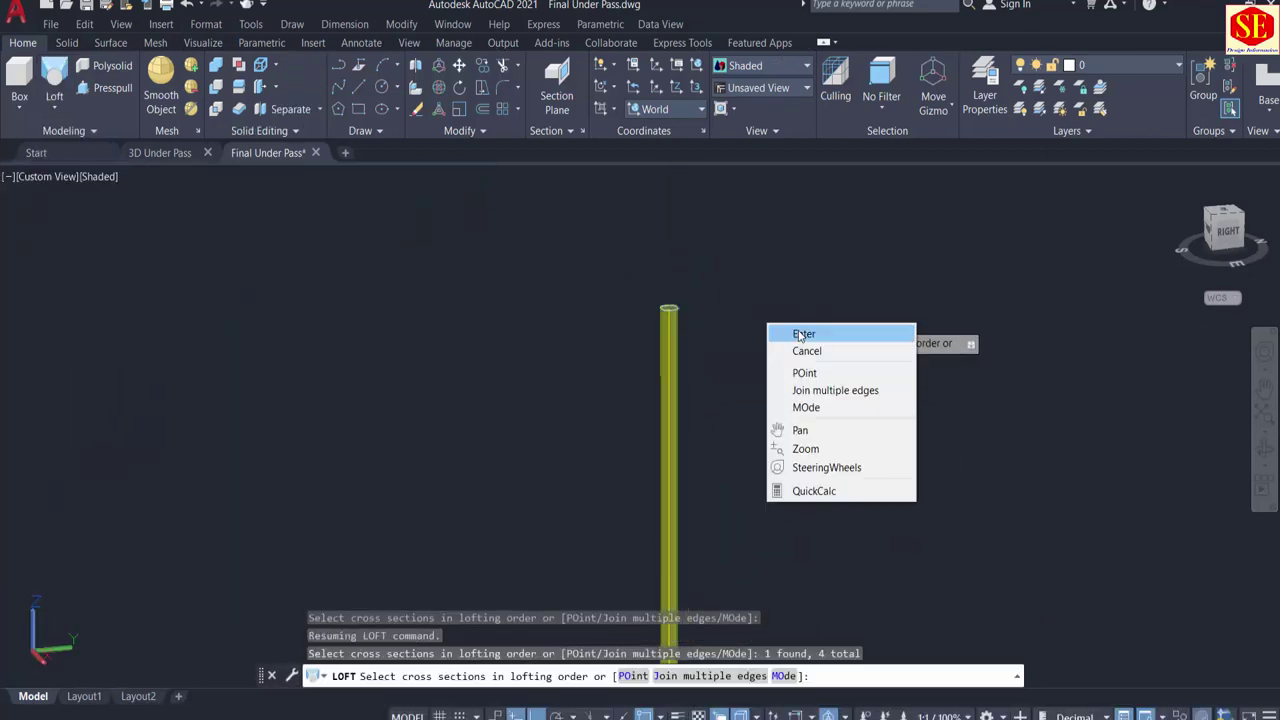
click(800, 332)
scroll(797, 330, down, 2)
key(Return)
Step: Inspect the lofted pole up close and from another side relative to the road
middle_drag(797, 327, 804, 278)
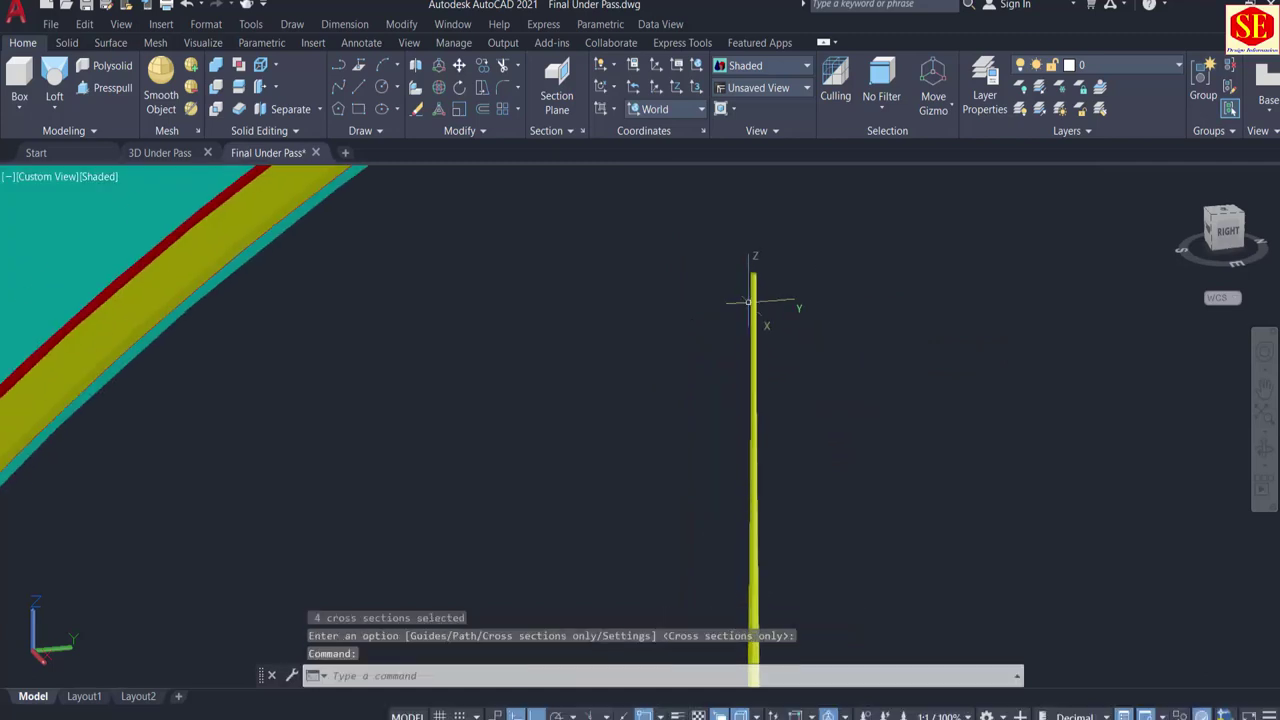
click(754, 302)
scroll(763, 540, up, 4)
key(Escape)
scroll(540, 429, down, 4)
scroll(589, 403, down, 3)
shift+middle_drag(546, 429, 663, 578)
scroll(589, 403, up, 5)
scroll(655, 422, down, 4)
scroll(661, 330, down, 3)
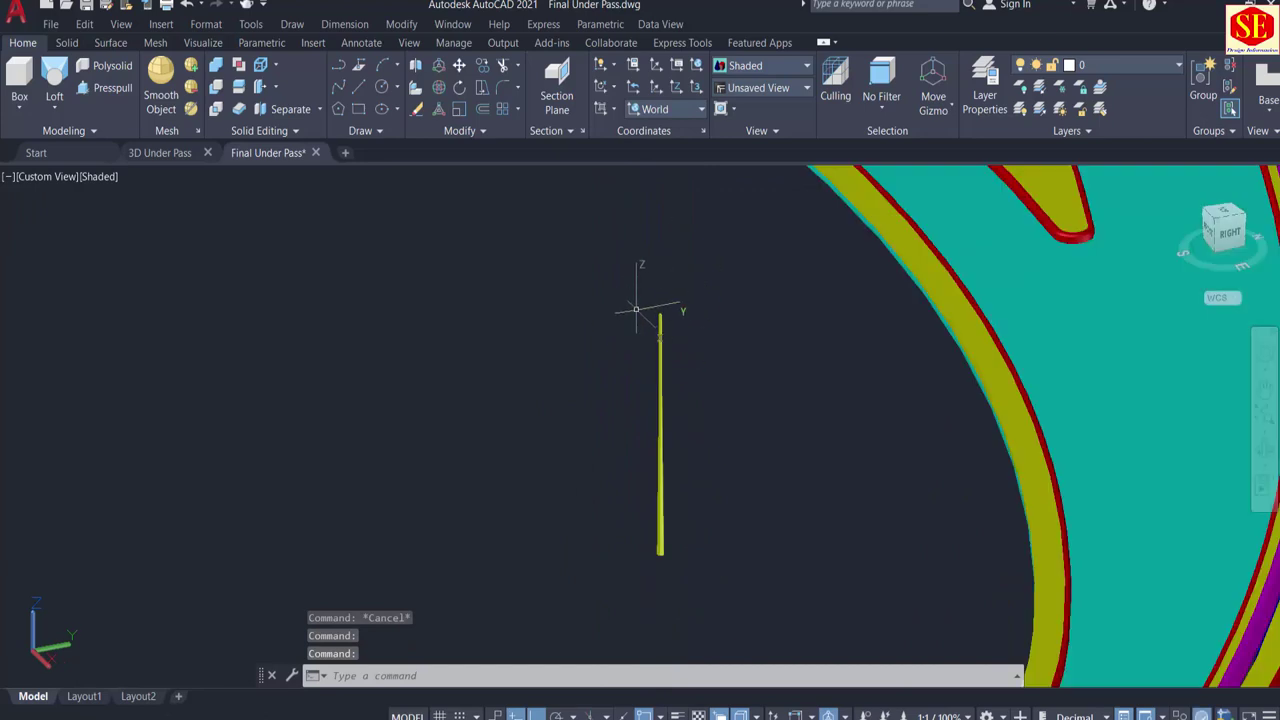
Step: Draw a horizontal line 3 units long along the Y direction from the top of the pole
scroll(668, 318, up, 5)
text(l)
key(Return)
click(621, 297)
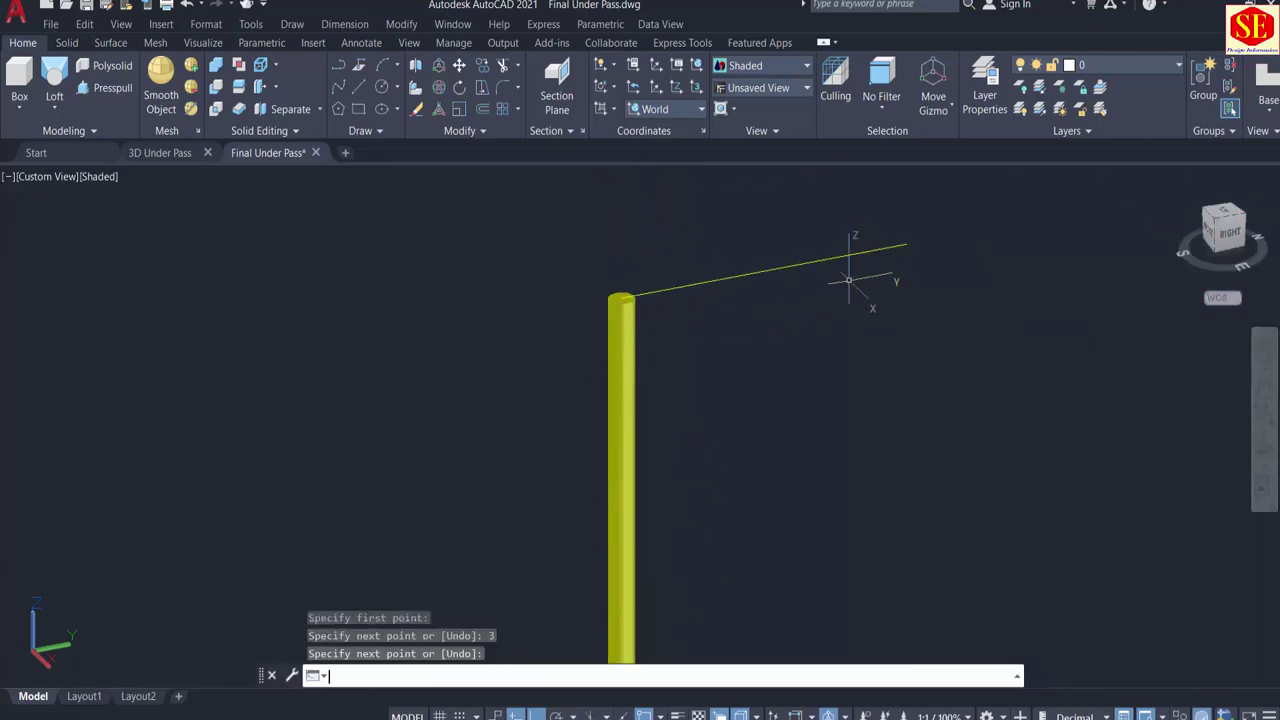
Step: Draw a circle with a radius of 0.05 centred on the free end of the 3-unit horizontal line
middle_drag(914, 254, 791, 320)
scroll(791, 320, up, 3)
click(707, 277)
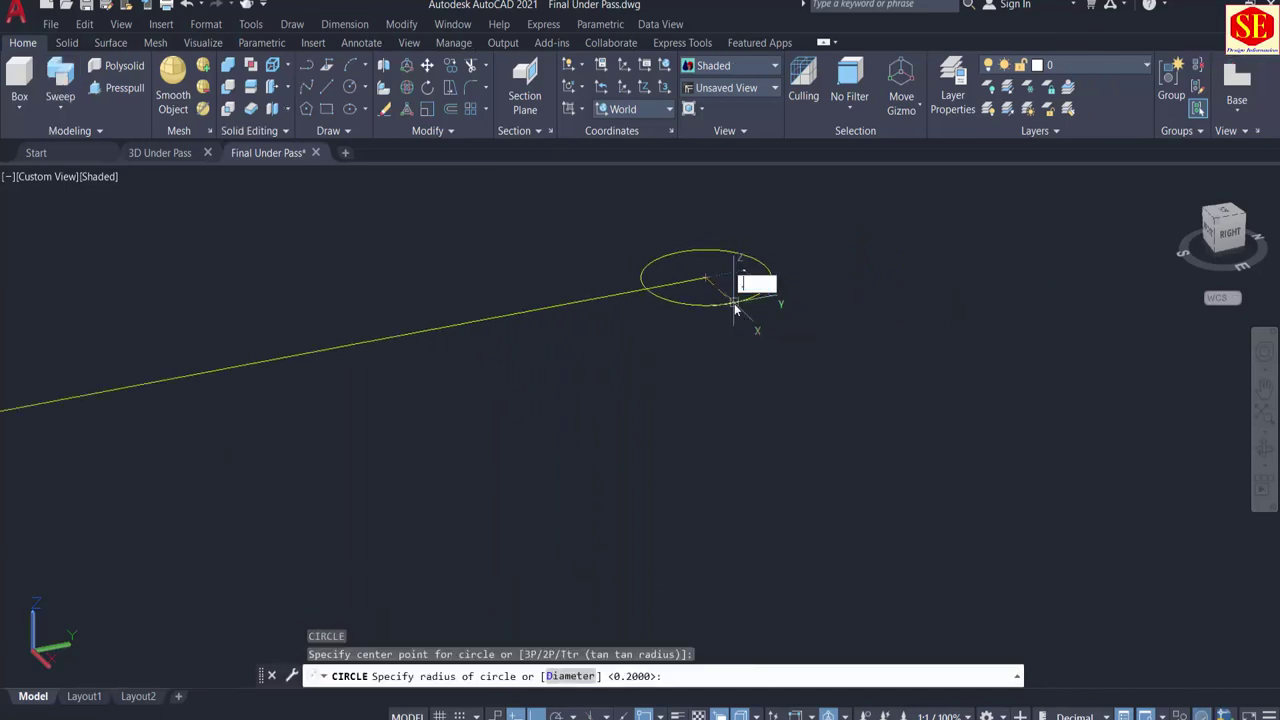
text(.05)
key(Return)
Step: Sweep the 0.05-radius circle along the horizontal line to form the pole's arm
click(63, 88)
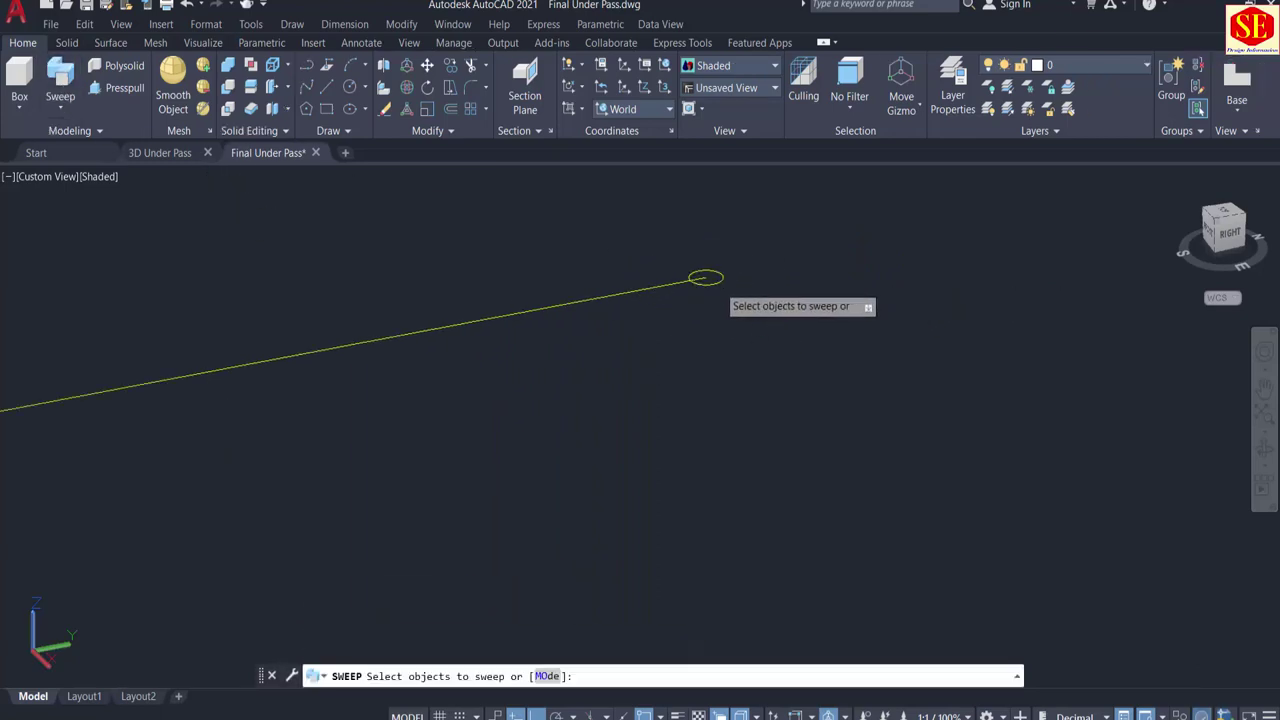
click(716, 282)
click(640, 291)
key(Escape)
key(Return)
click(704, 285)
right_click(744, 318)
click(754, 326)
click(680, 282)
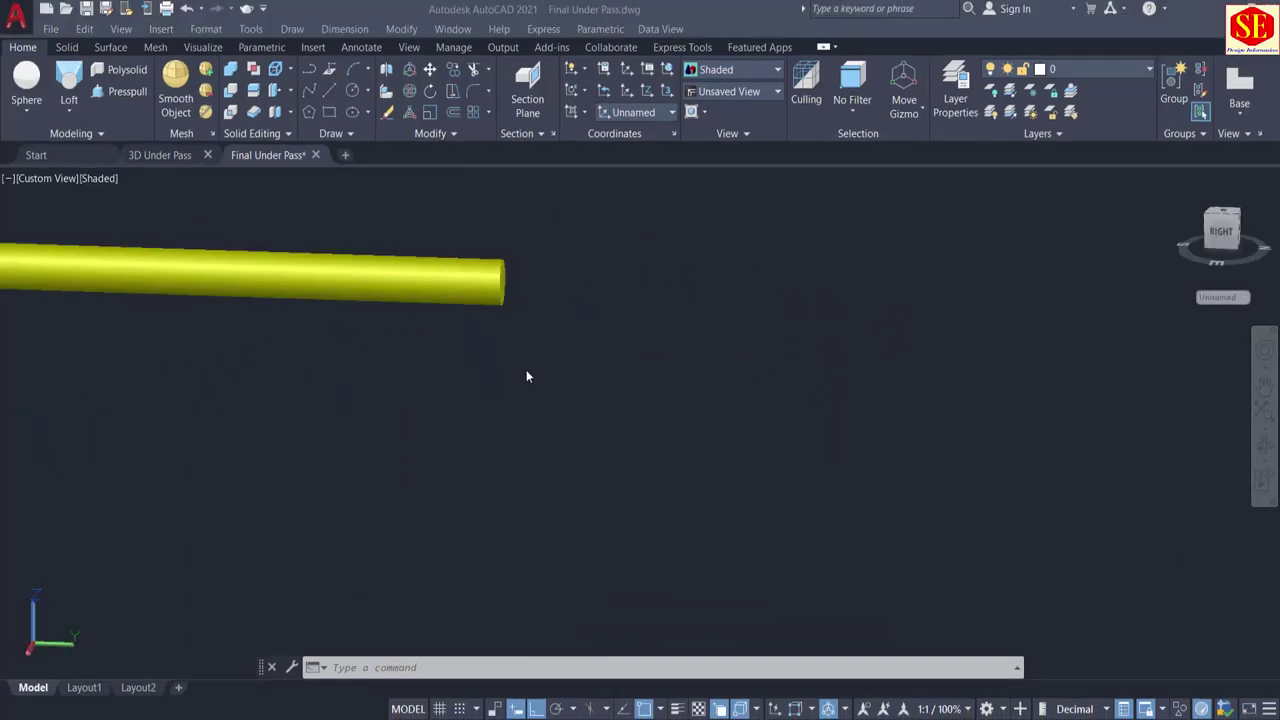
Step: Draw a 0.65 by 0.65 rectangle just below the free end of the horizontal arm
click(532, 340)
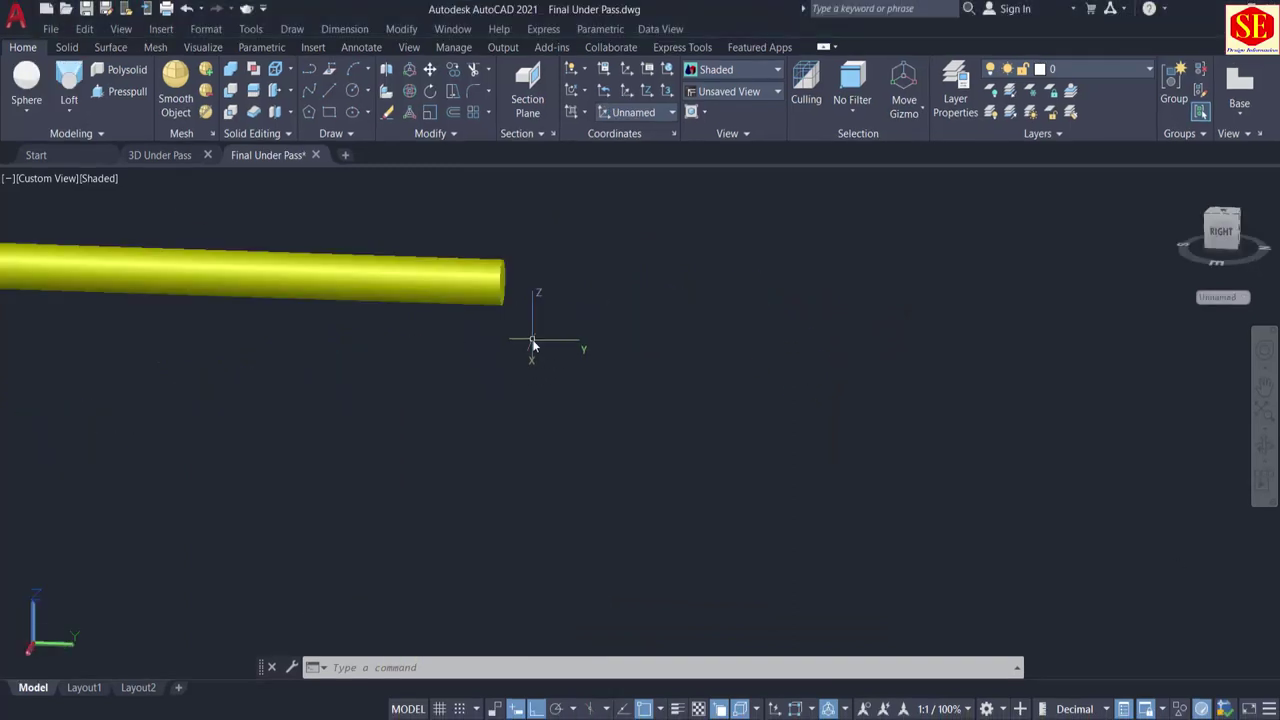
text(rec)
key(Return)
click(481, 321)
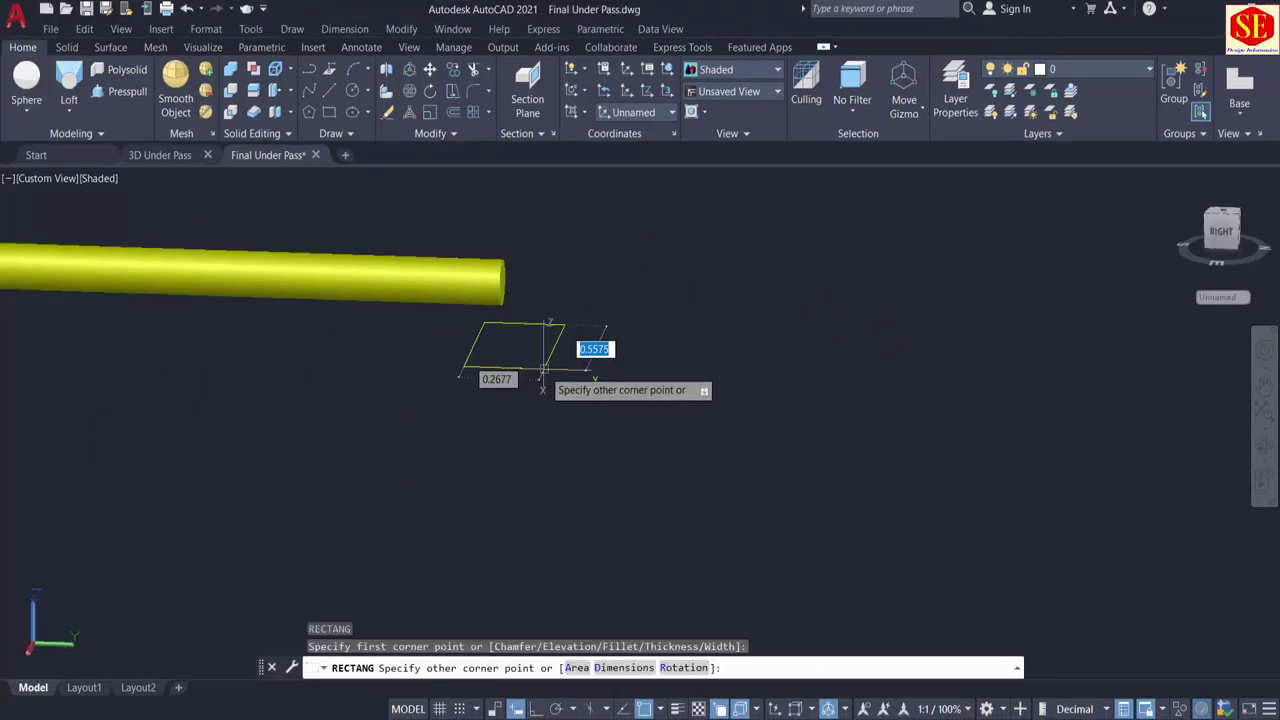
text(.65)
key(Tab)
text(.65)
key(Return)
scroll(652, 464, down, 1)
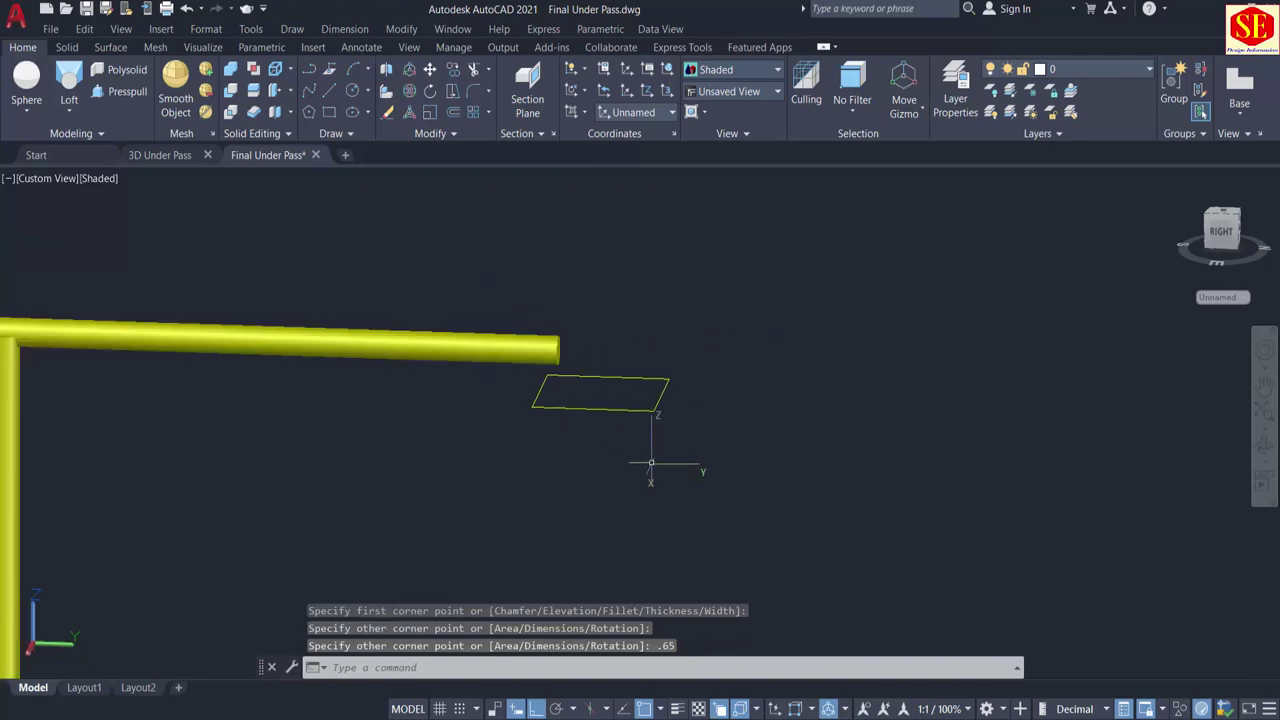
Step: Fillet one corner of the rectangle below the arm's free end with a radius of 0.15
scroll(644, 386, up, 1)
text(f)
key(Return)
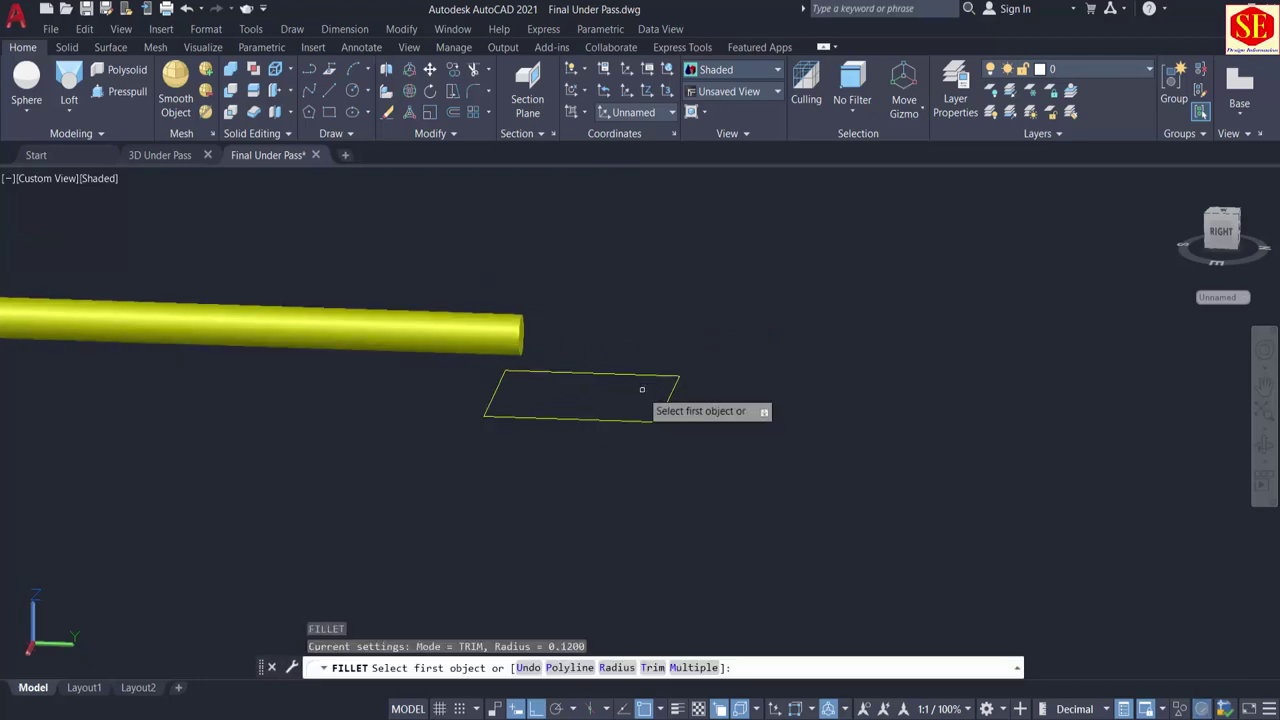
key(Escape)
key(Return)
text(r)
key(Return)
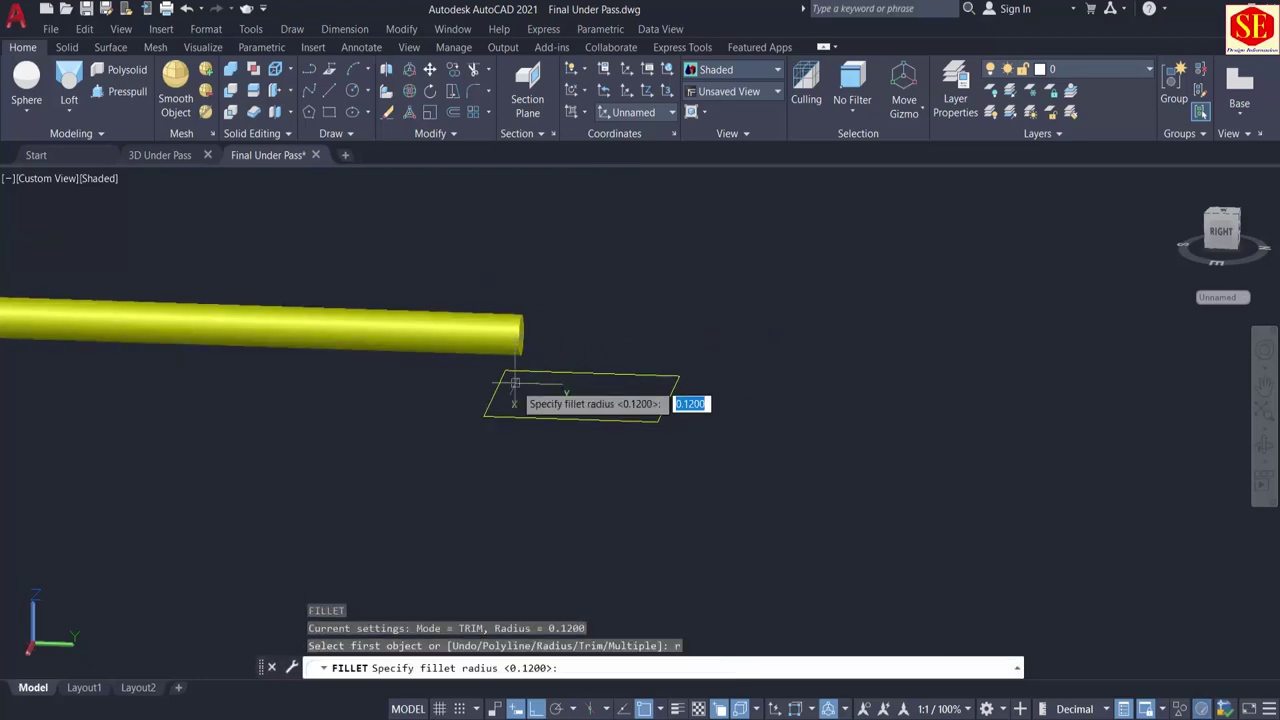
text(.15)
key(Return)
click(497, 386)
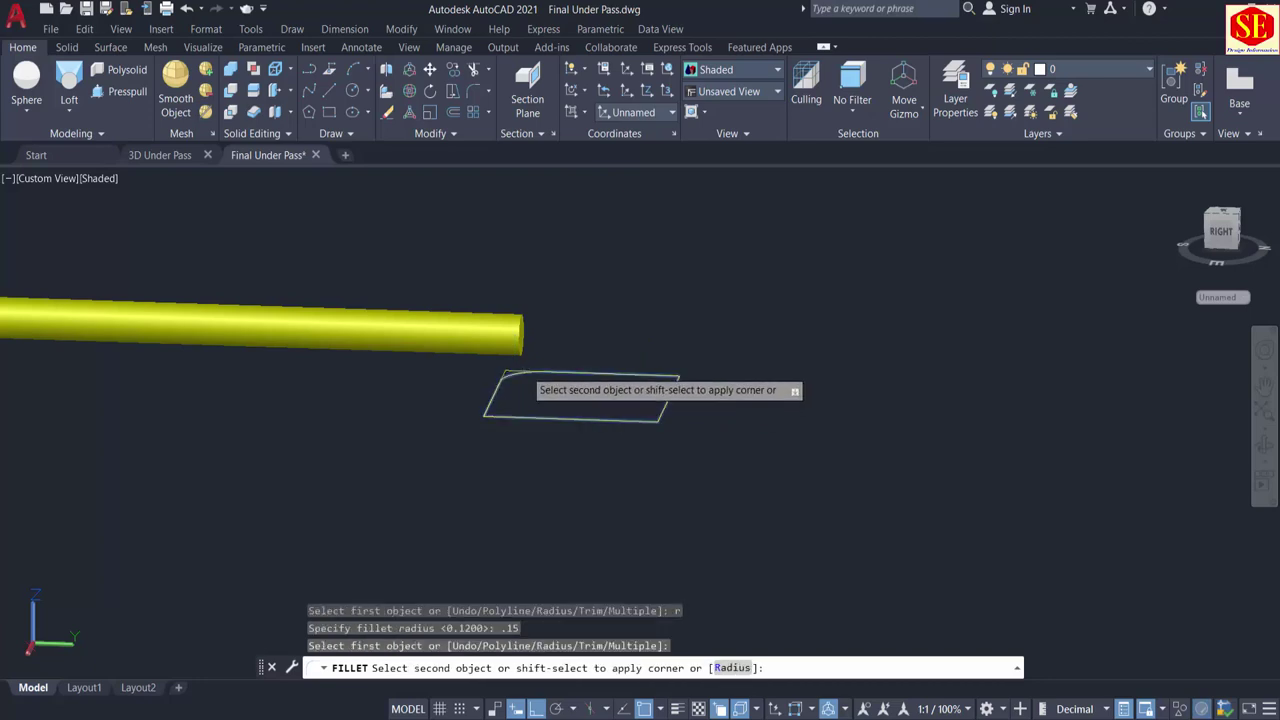
click(526, 371)
Step: Round the remaining three corners of the lamp rectangle with the same 0.15 fillet radius
key(Return)
click(636, 375)
click(669, 397)
key(Return)
click(628, 420)
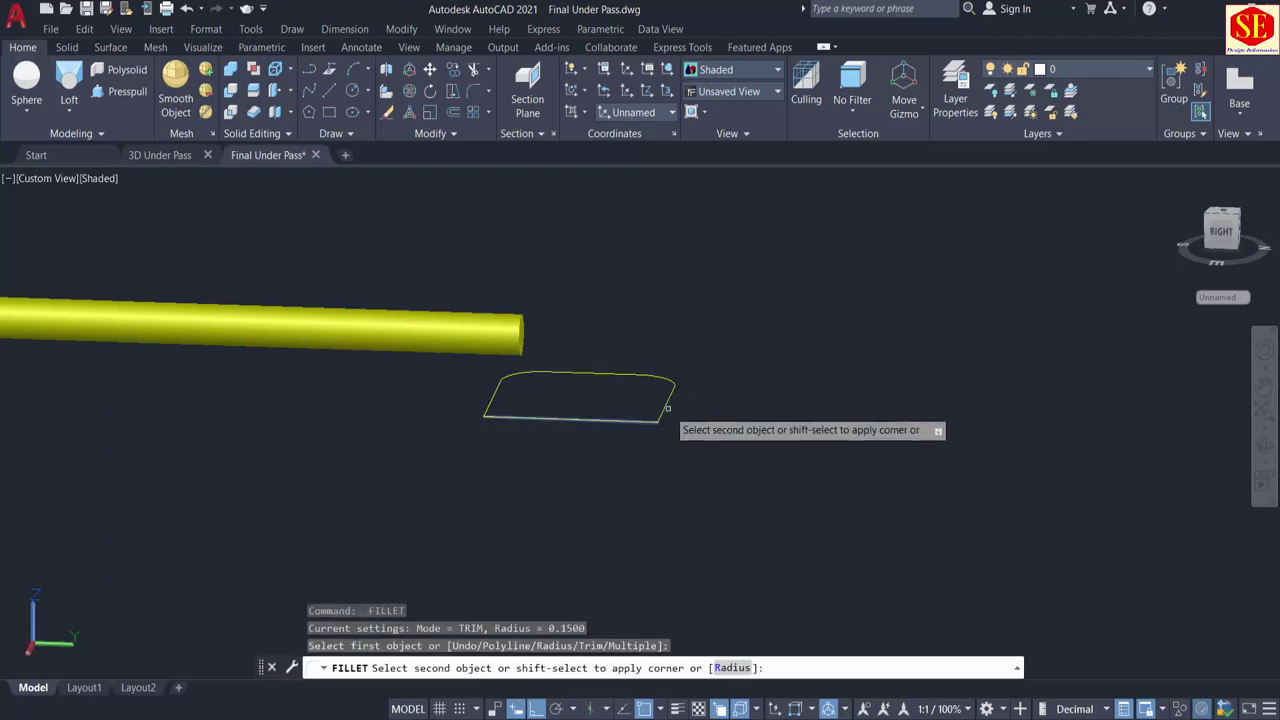
click(666, 403)
key(Return)
click(506, 417)
click(489, 404)
key(Escape)
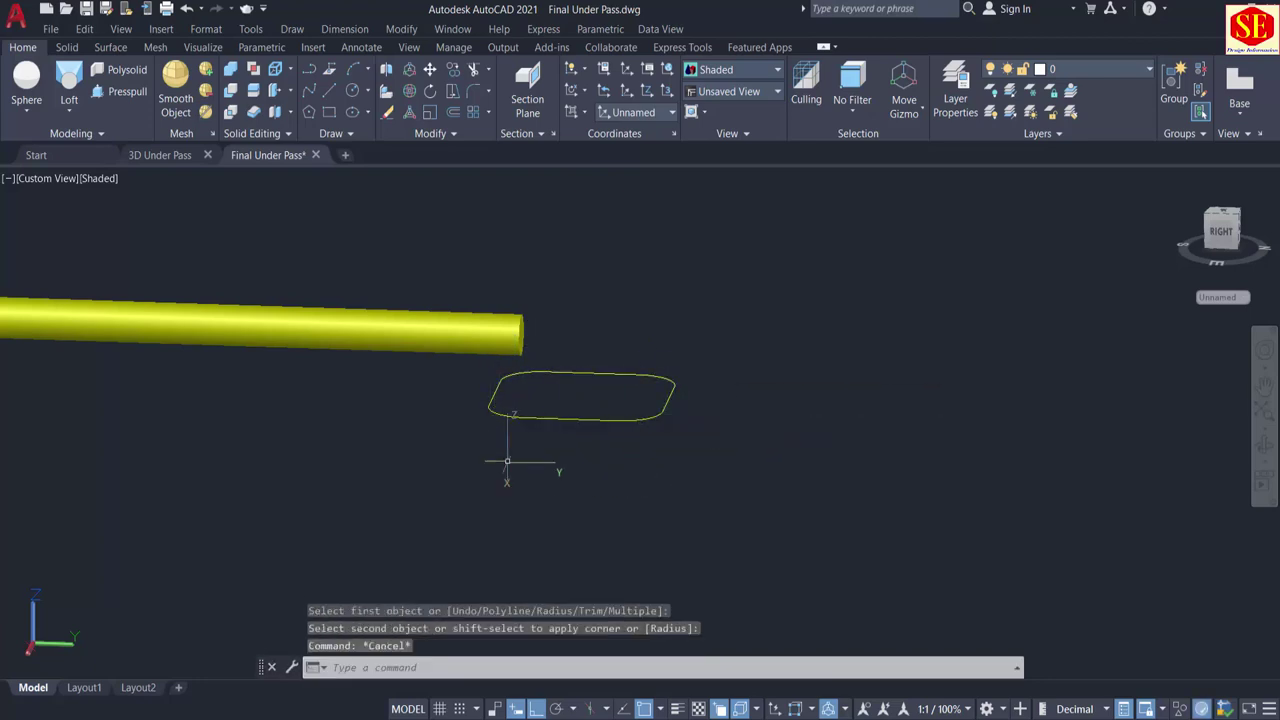
Step: Extrude the rounded rectangle 0.1 with Presspull and move the solid horizontally under the free end of the arm
click(121, 91)
click(615, 395)
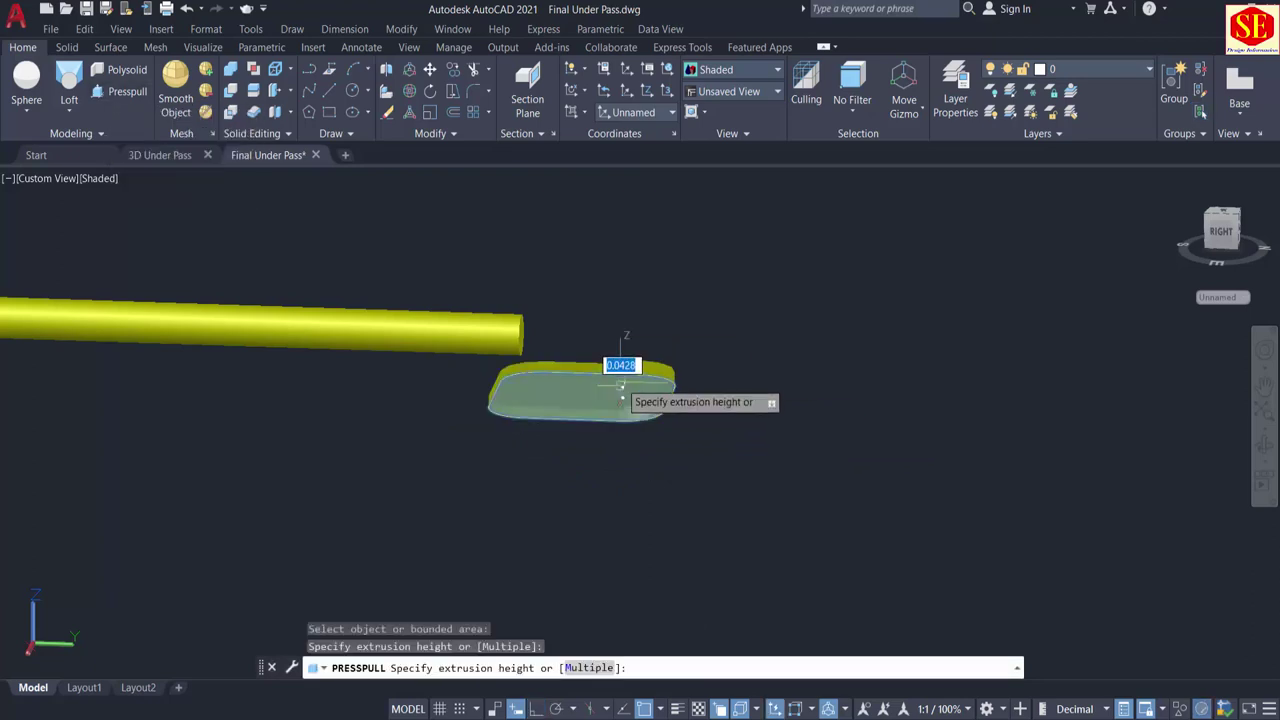
text(.1)
key(Return)
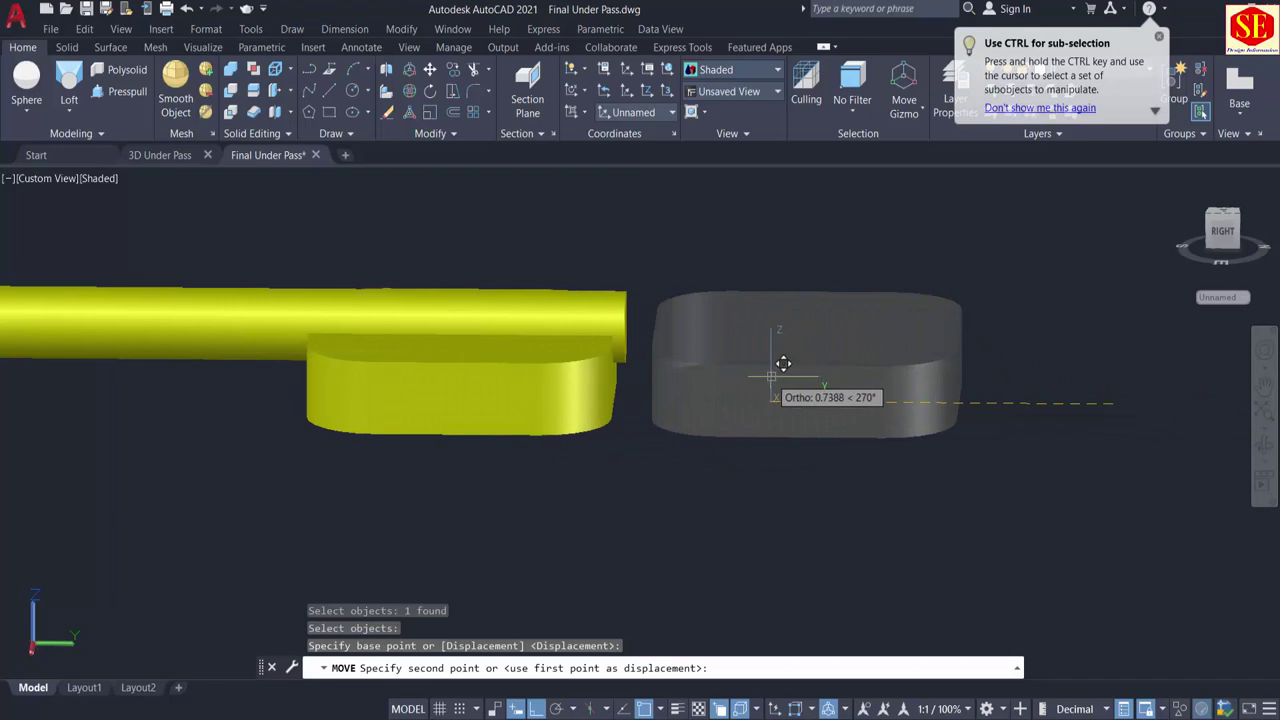
click(777, 366)
Step: Move the lamp head straight down by about 0.06 so it hangs below the arm
shift+middle_drag(846, 423, 723, 411)
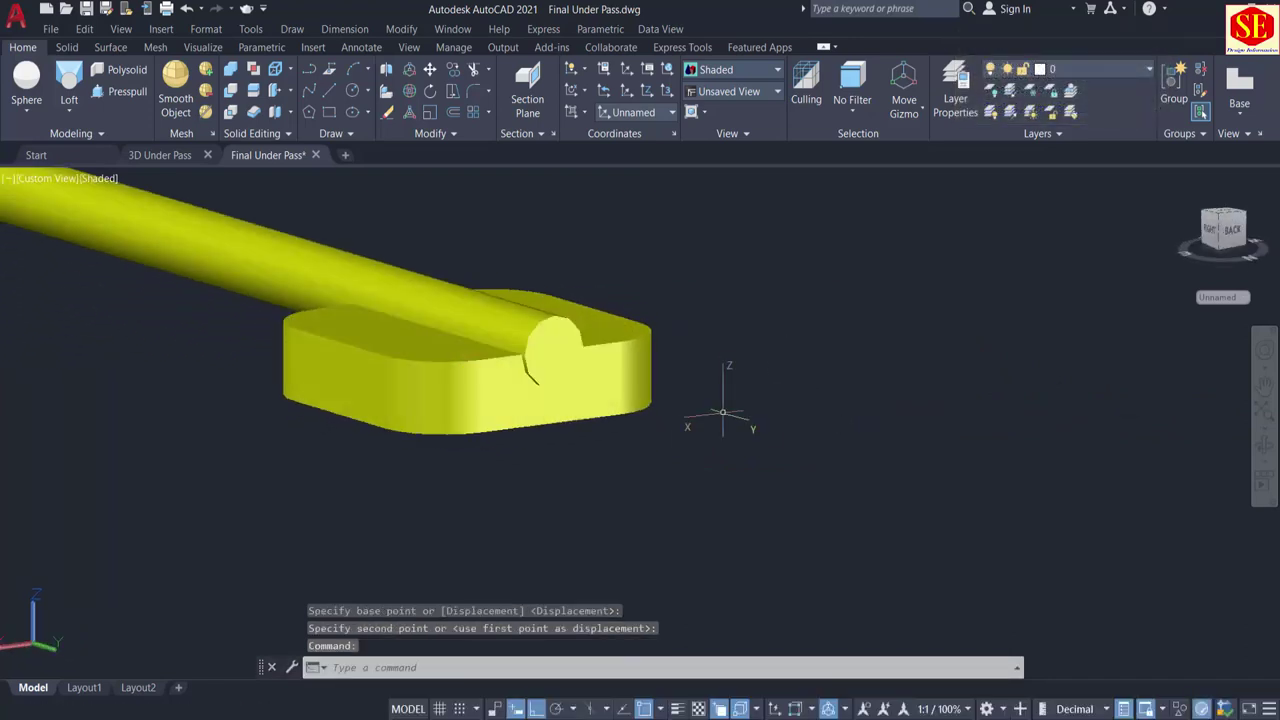
text(m)
key(Return)
click(631, 375)
key(Return)
click(903, 310)
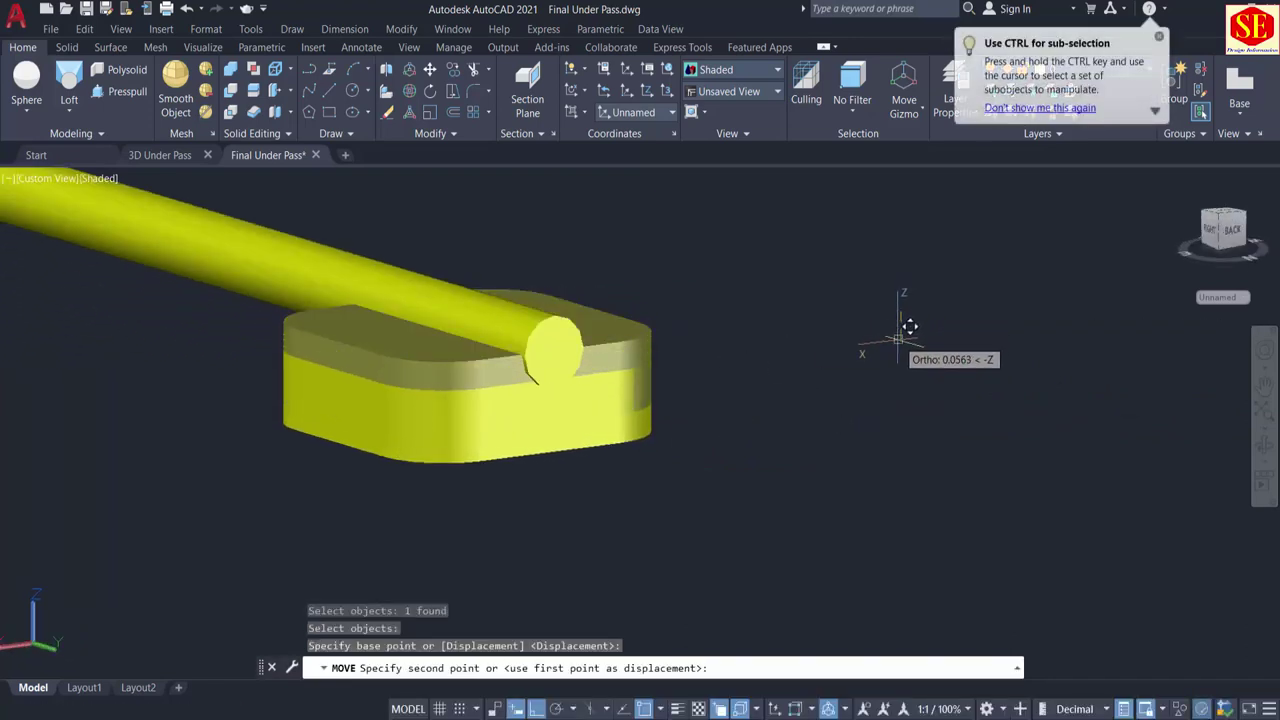
click(908, 325)
scroll(820, 443, down, 5)
shift+middle_drag(820, 443, 940, 417)
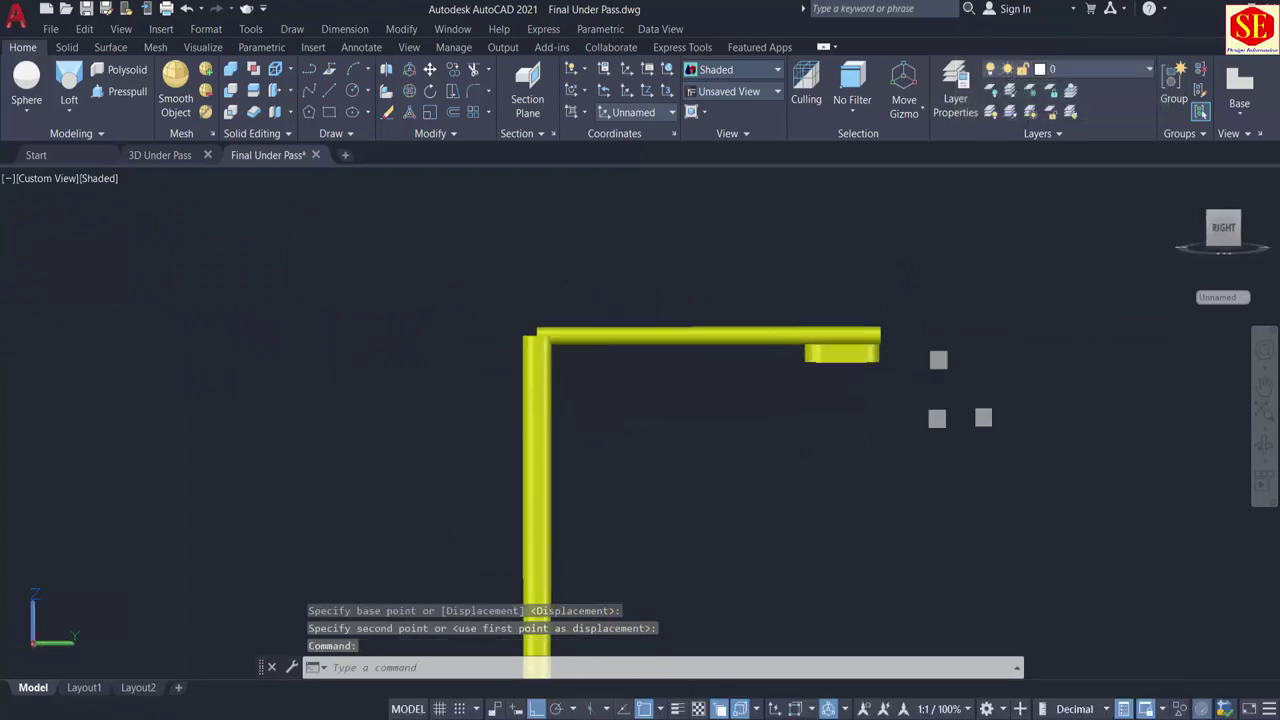
Step: Extend the bottom face of the lamp head by 0.05 with Presspull
scroll(910, 443, down, 5)
middle_drag(917, 494, 906, 331)
scroll(874, 275, up, 4)
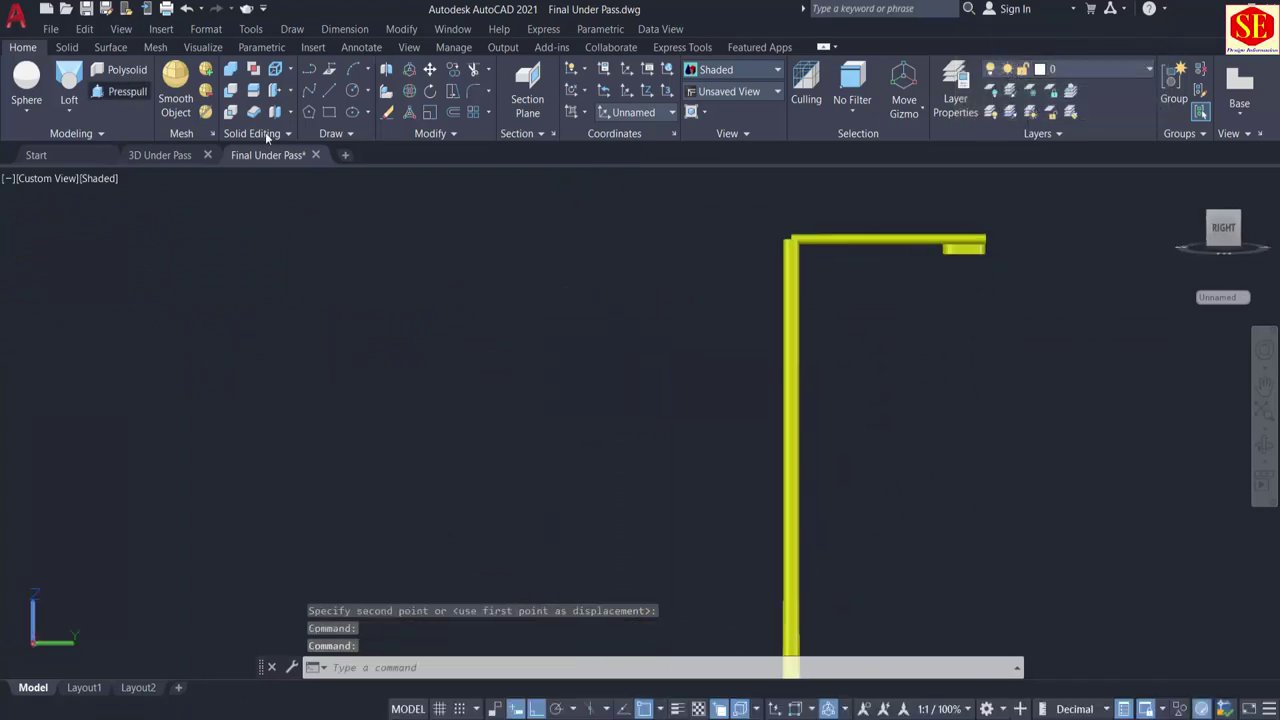
scroll(985, 260, up, 5)
scroll(920, 210, down, 7)
middle_drag(921, 225, 850, 330)
scroll(887, 362, up, 5)
click(856, 315)
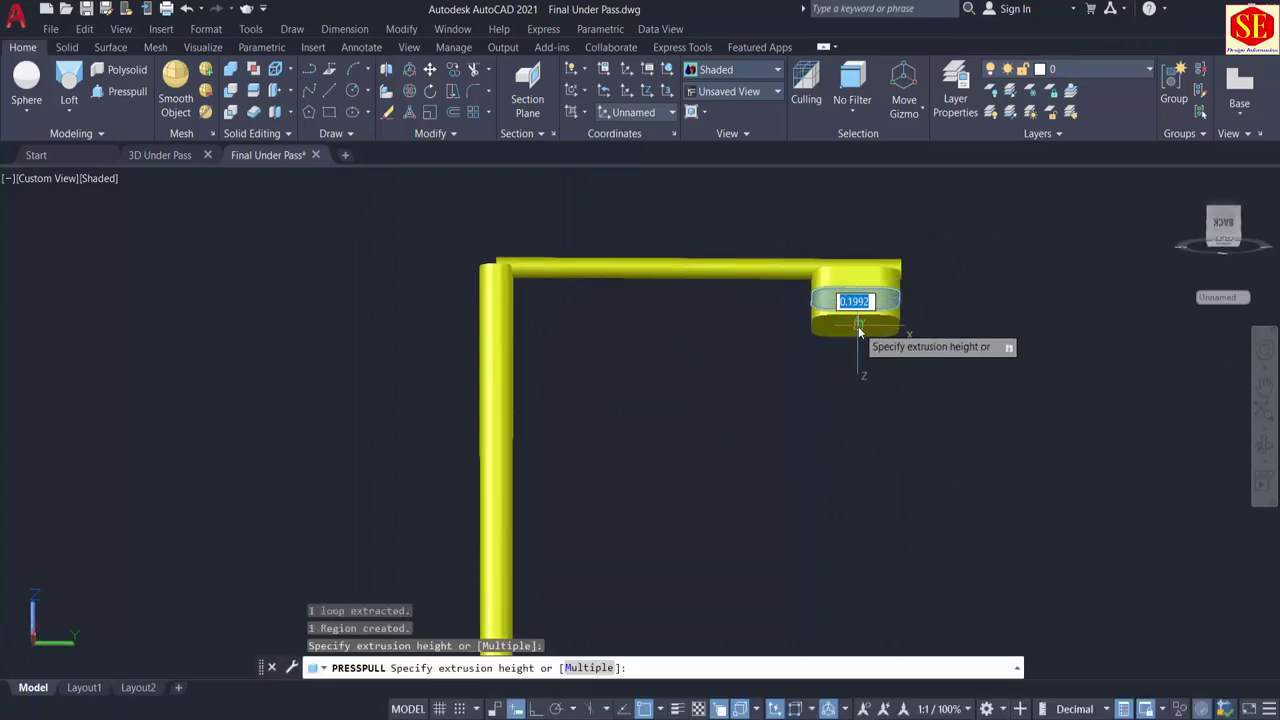
text(.05)
key(Return)
scroll(829, 357, down, 6)
key(Return)
Step: Mirror the arm and lamp head about the pole's vertical axis, keeping the source objects
shift+middle_drag(848, 358, 868, 378)
scroll(876, 285, up, 3)
text(MI)
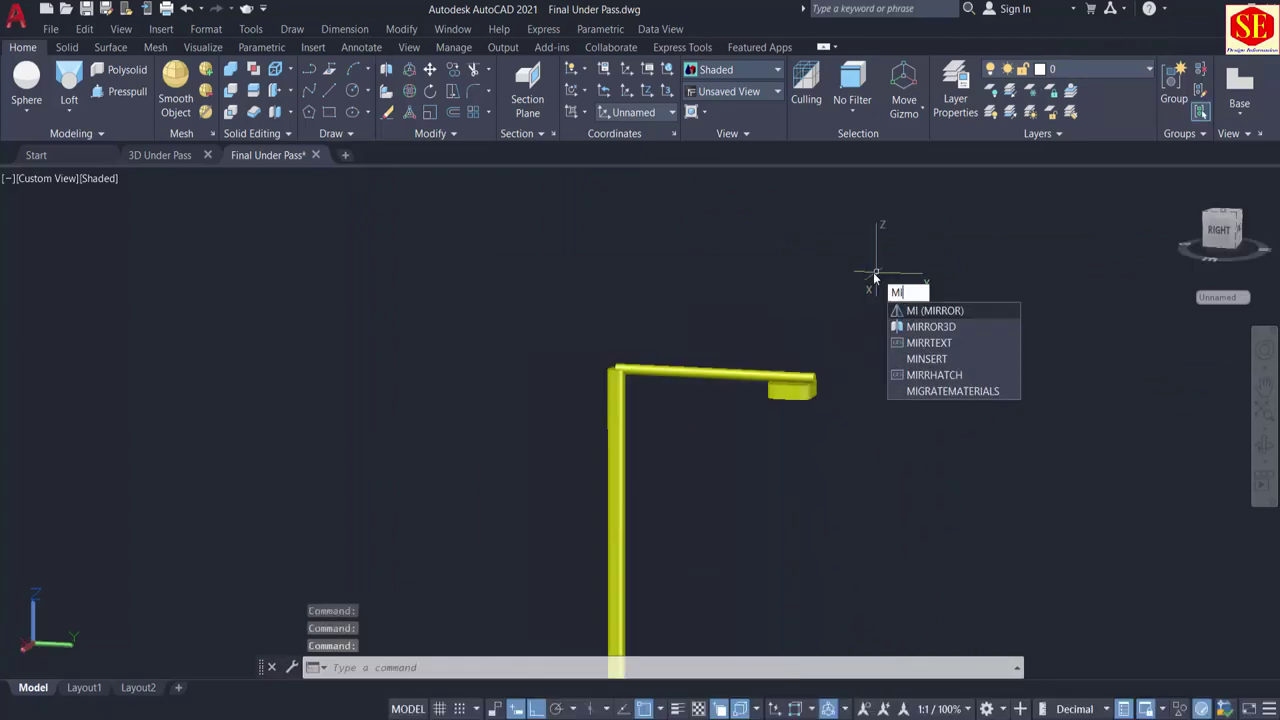
key(Return)
click(820, 290)
click(612, 445)
key(Return)
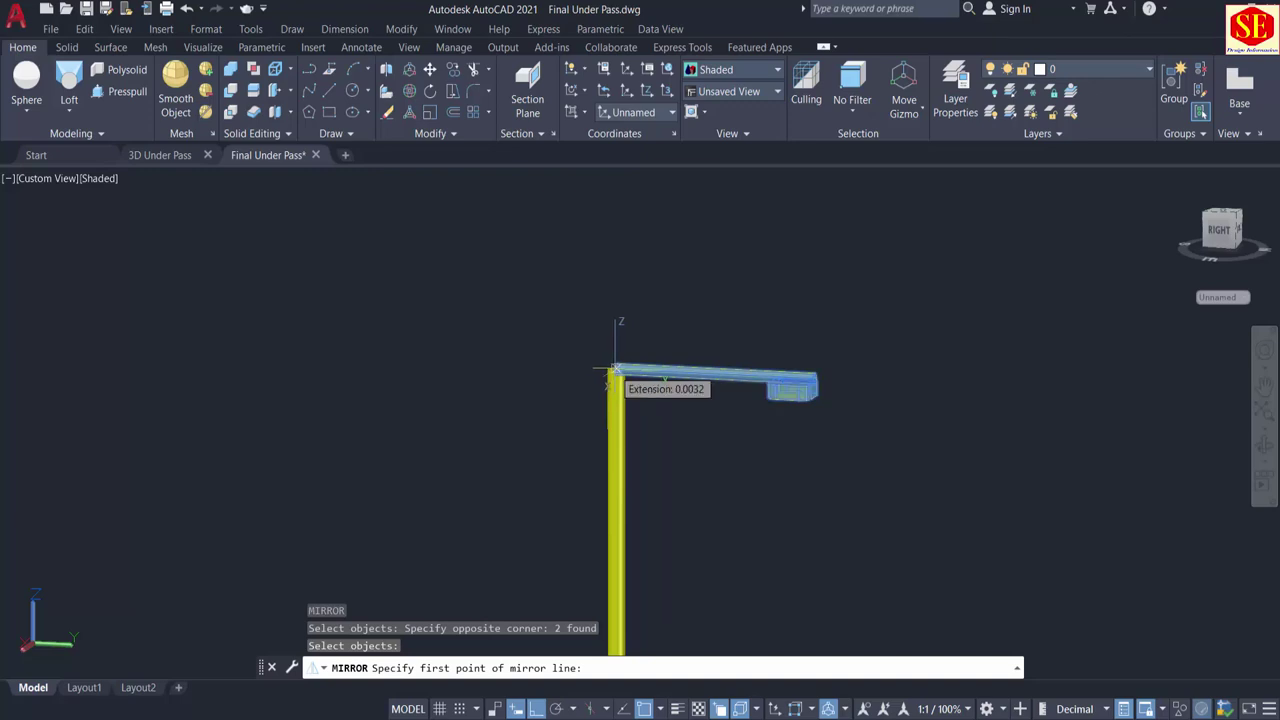
click(613, 370)
scroll(590, 300, down, 2)
click(575, 242)
key(Return)
key(Escape)
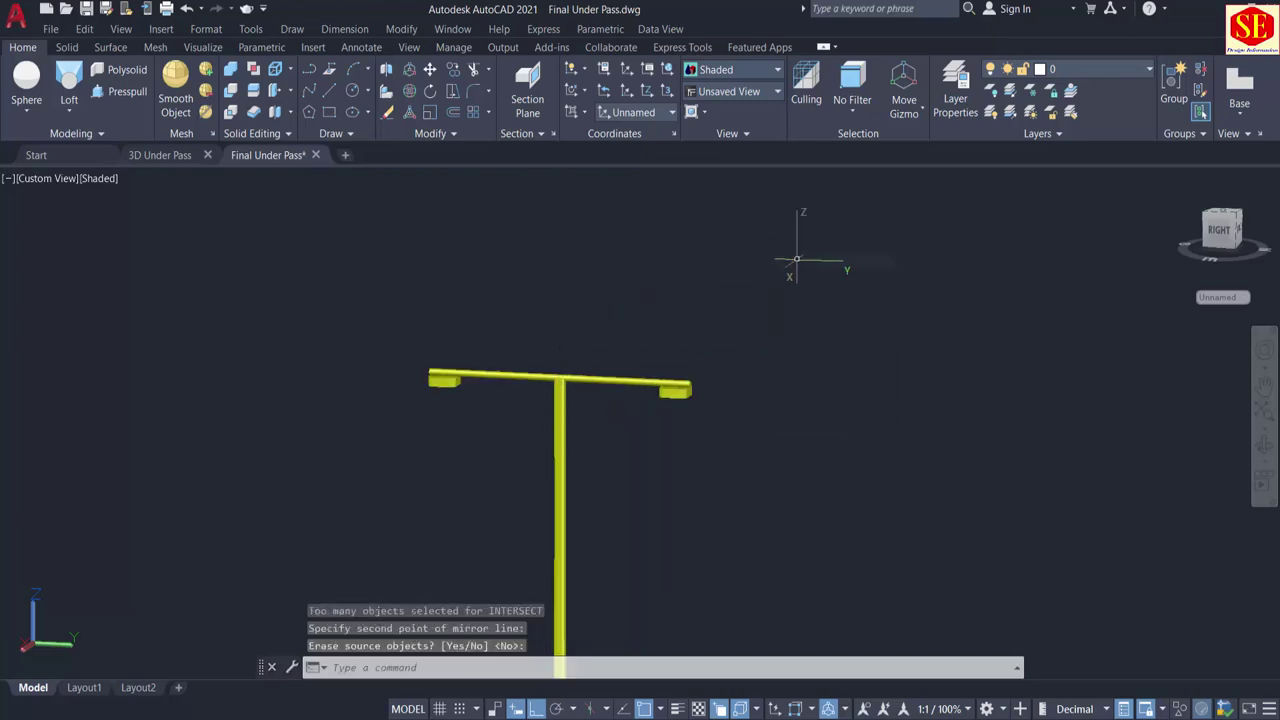
Step: Group the pole shaft, both arms and both lamp heads into one unnamed group
scroll(795, 262, down, 2)
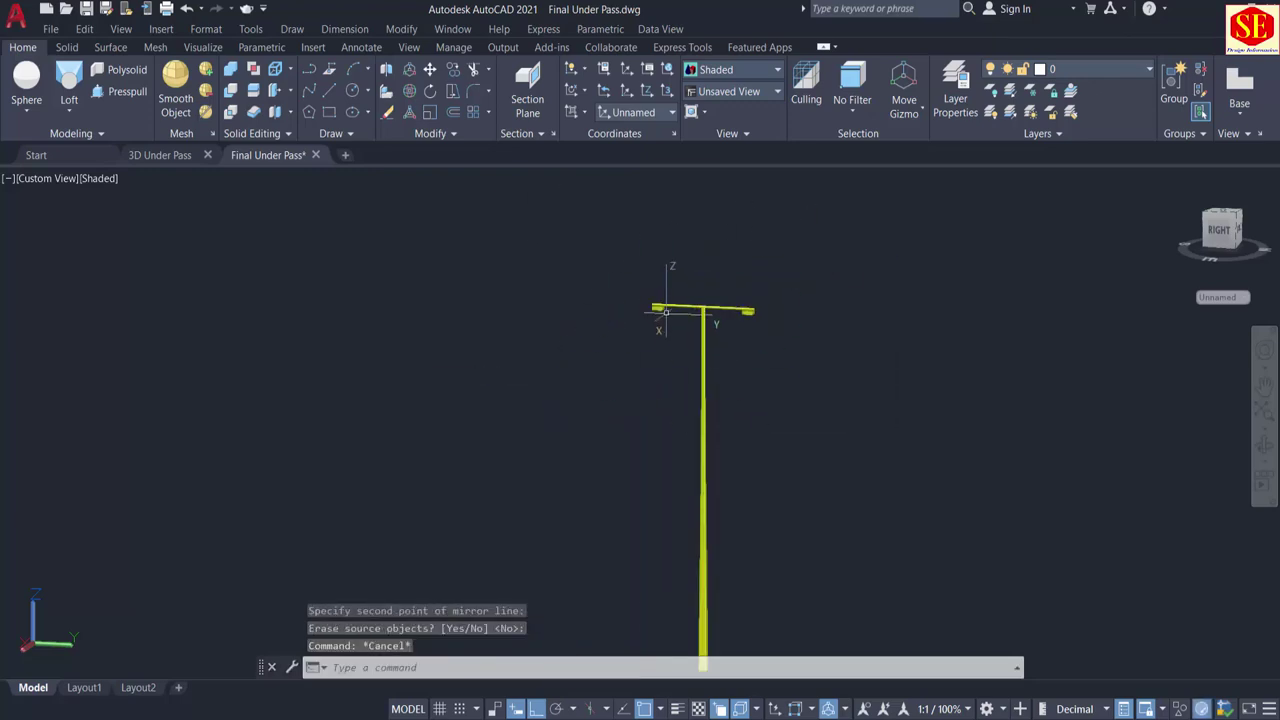
text(g)
key(Return)
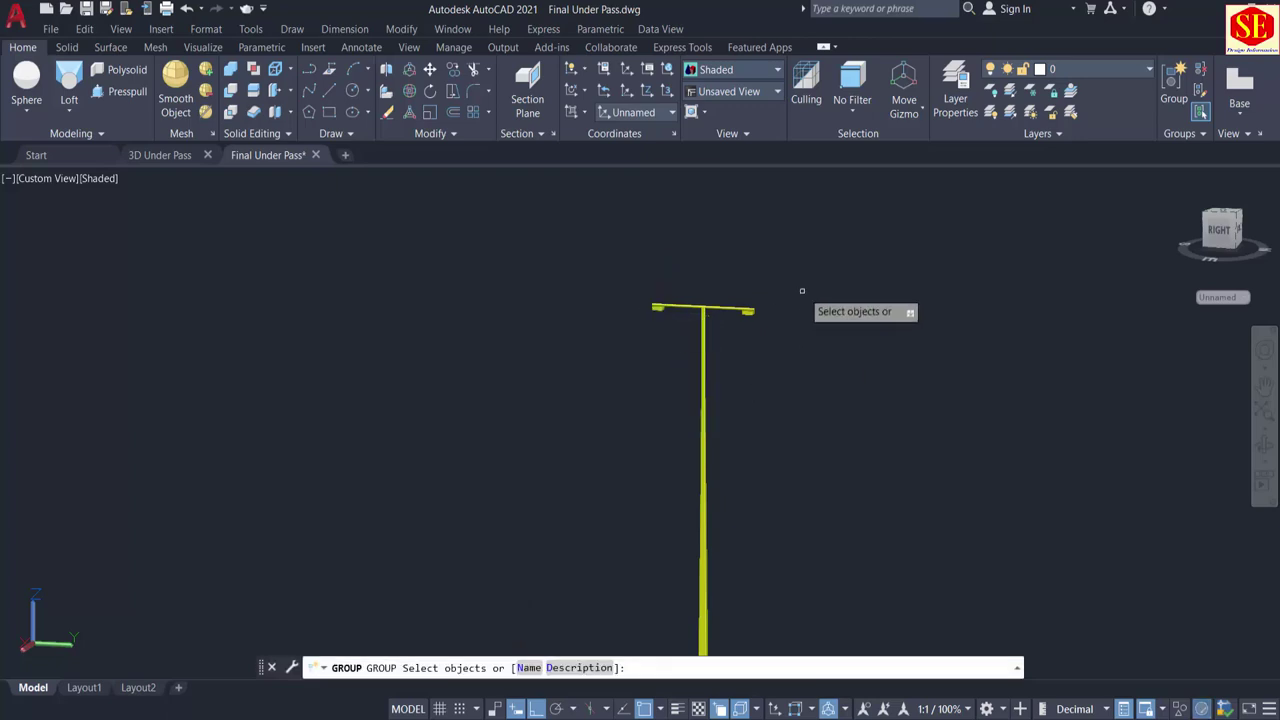
click(798, 283)
click(606, 425)
scroll(601, 400, down, 3)
scroll(635, 490, up, 4)
right_click(722, 305)
click(734, 313)
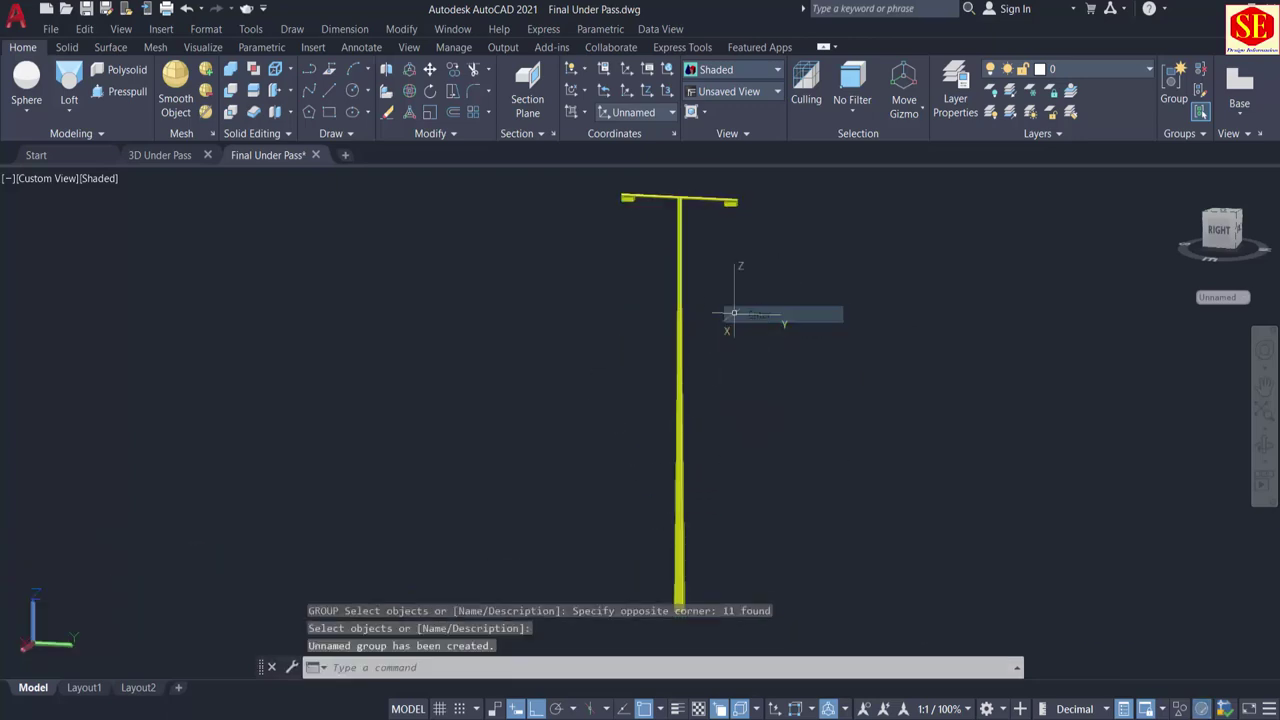
click(676, 280)
key(Escape)
Step: Move the street light group by its base onto the end of the curved road's green median
scroll(677, 255, down, 4)
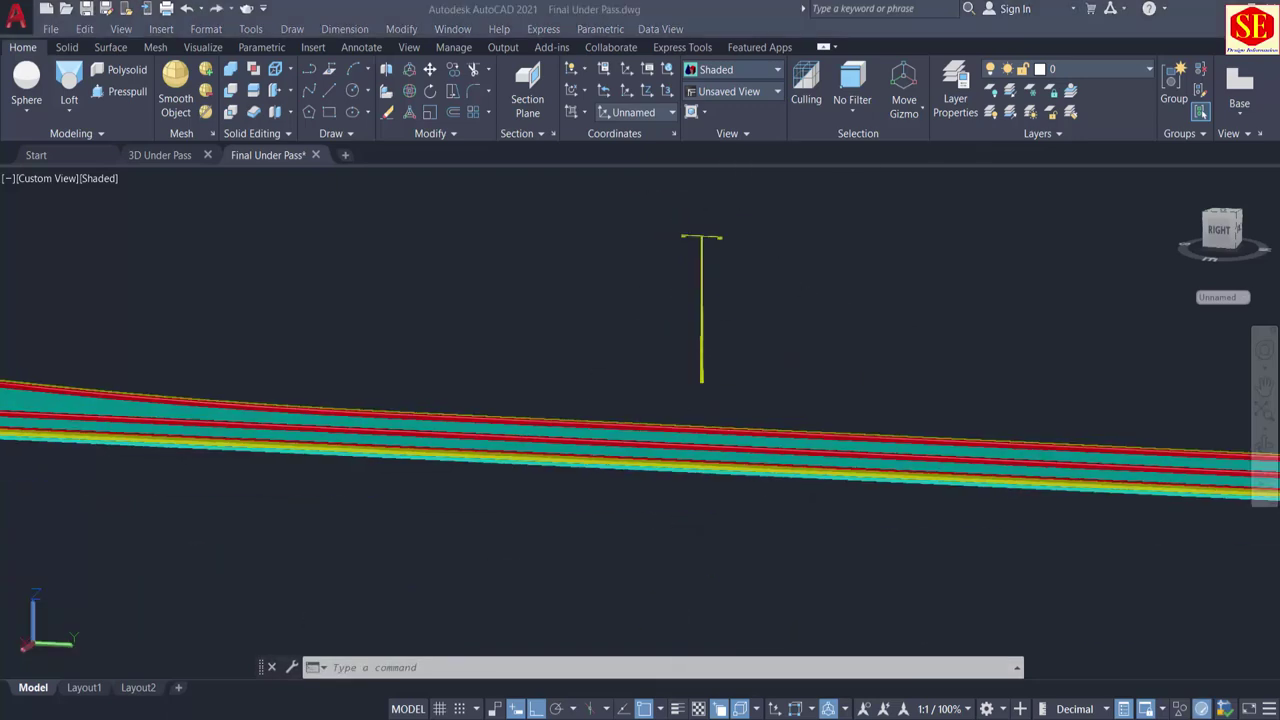
key(Return)
click(734, 220)
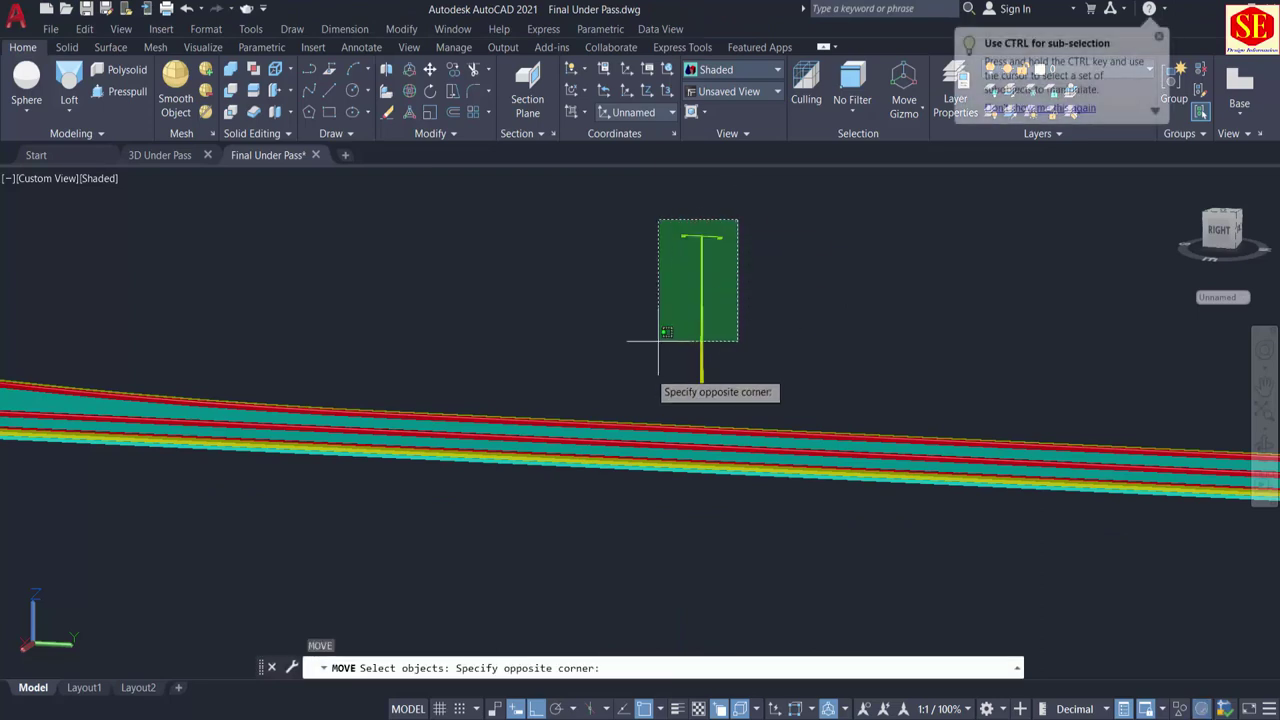
click(640, 410)
key(Return)
scroll(701, 383, up, 3)
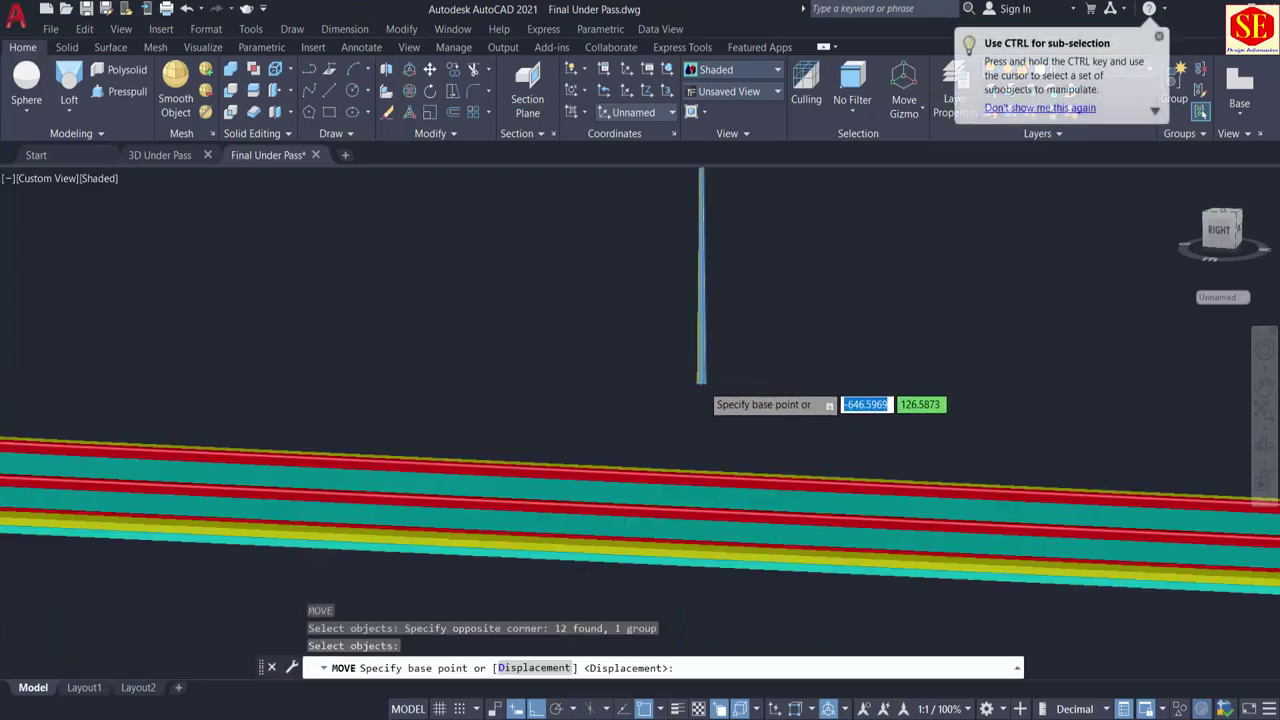
click(702, 386)
scroll(780, 298, down, 3)
scroll(780, 298, down, 3)
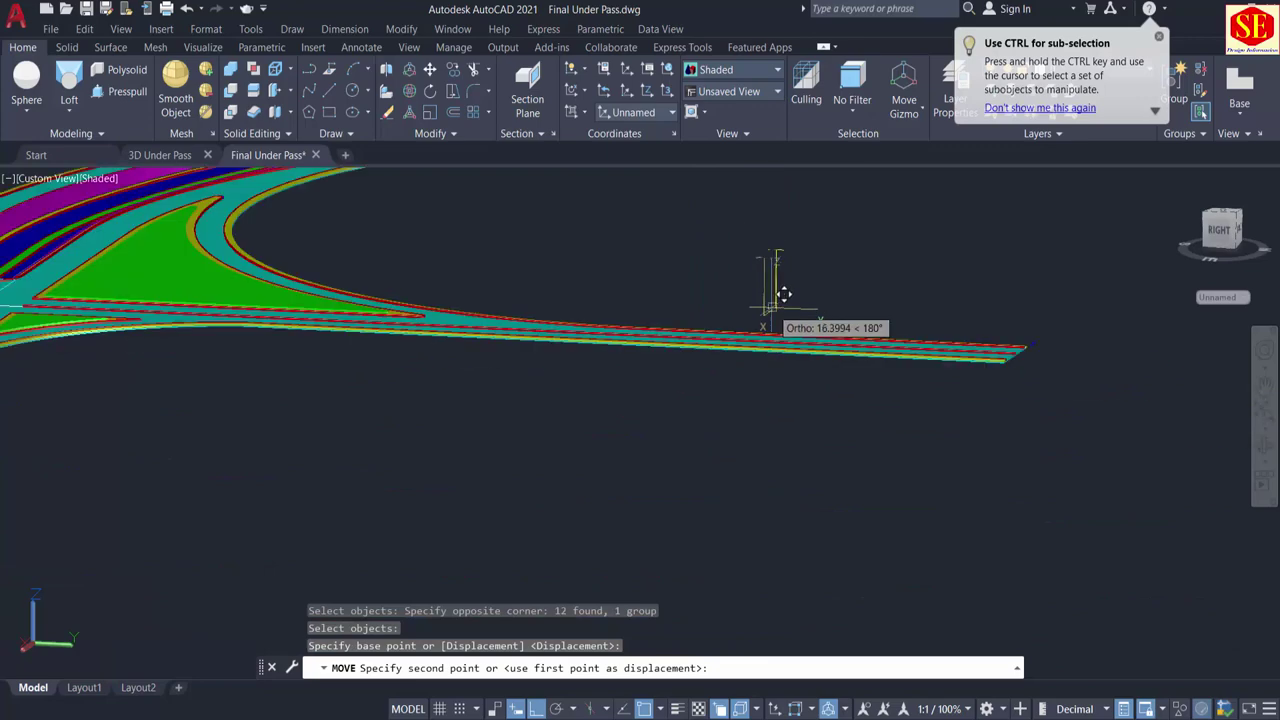
scroll(471, 423, down, 2)
middle_drag(471, 423, 803, 409)
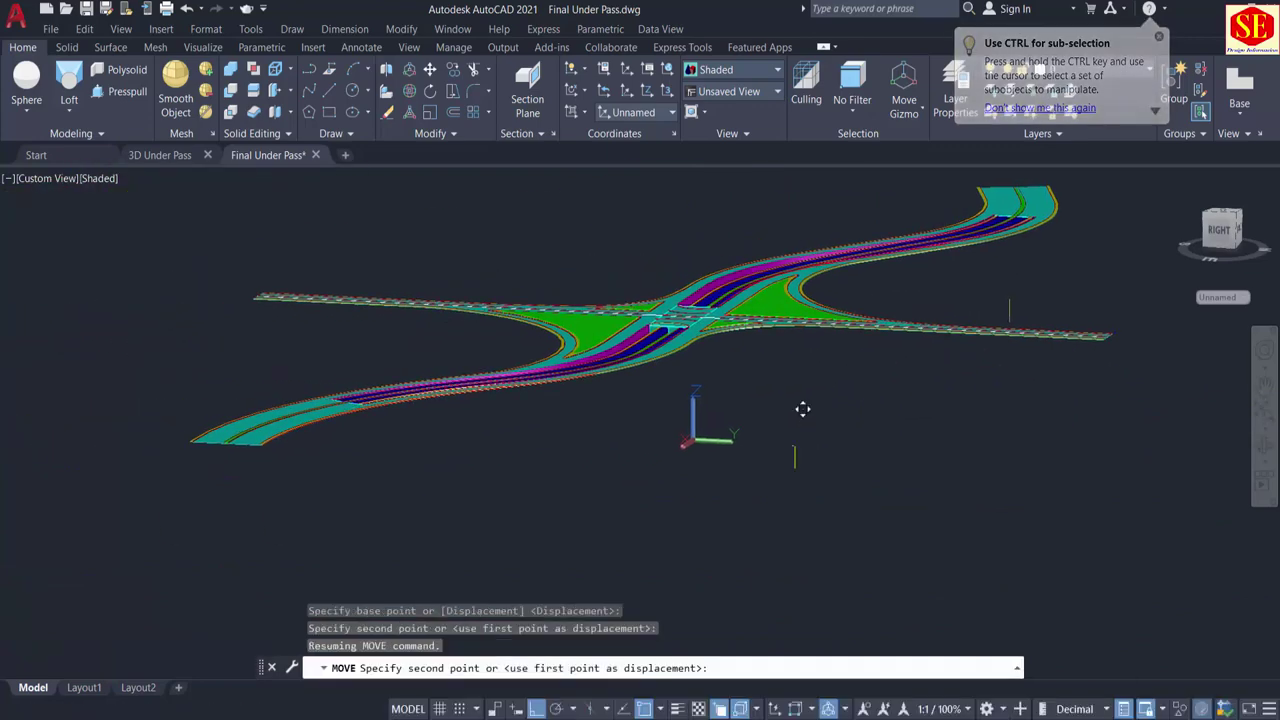
scroll(250, 455, up, 3)
scroll(183, 393, up, 3)
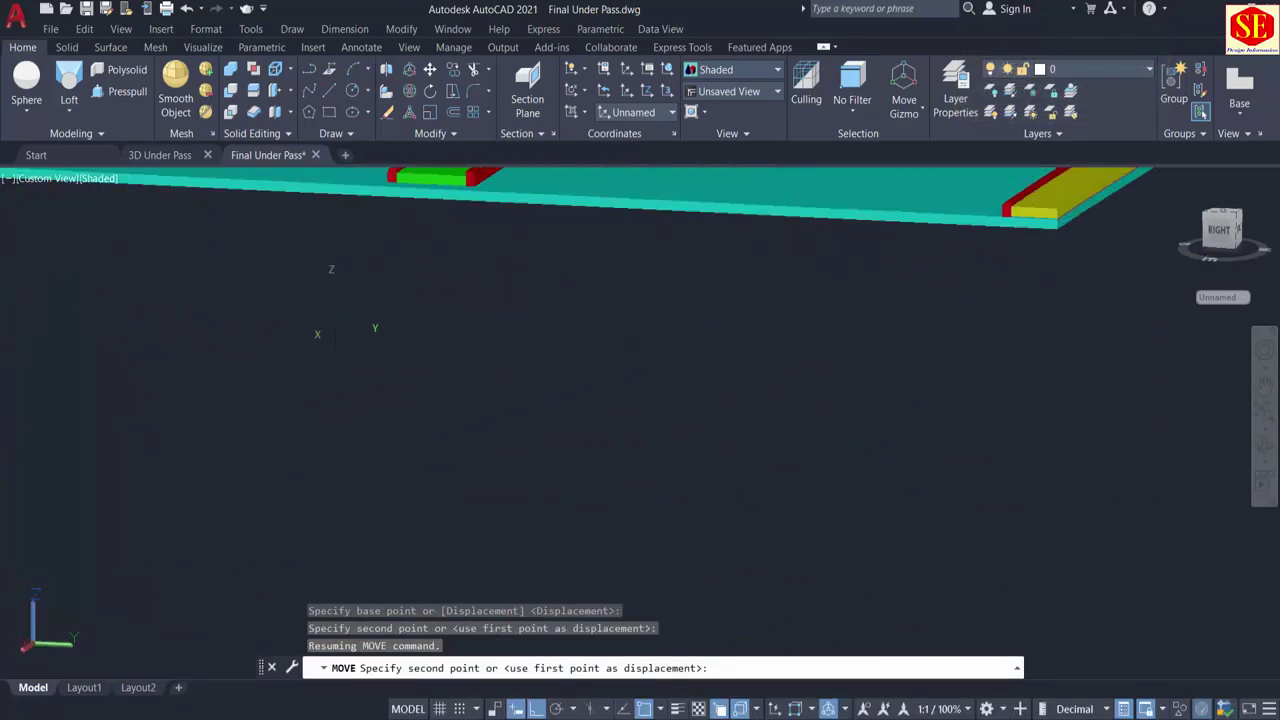
scroll(400, 480, up, 3)
scroll(457, 365, up, 2)
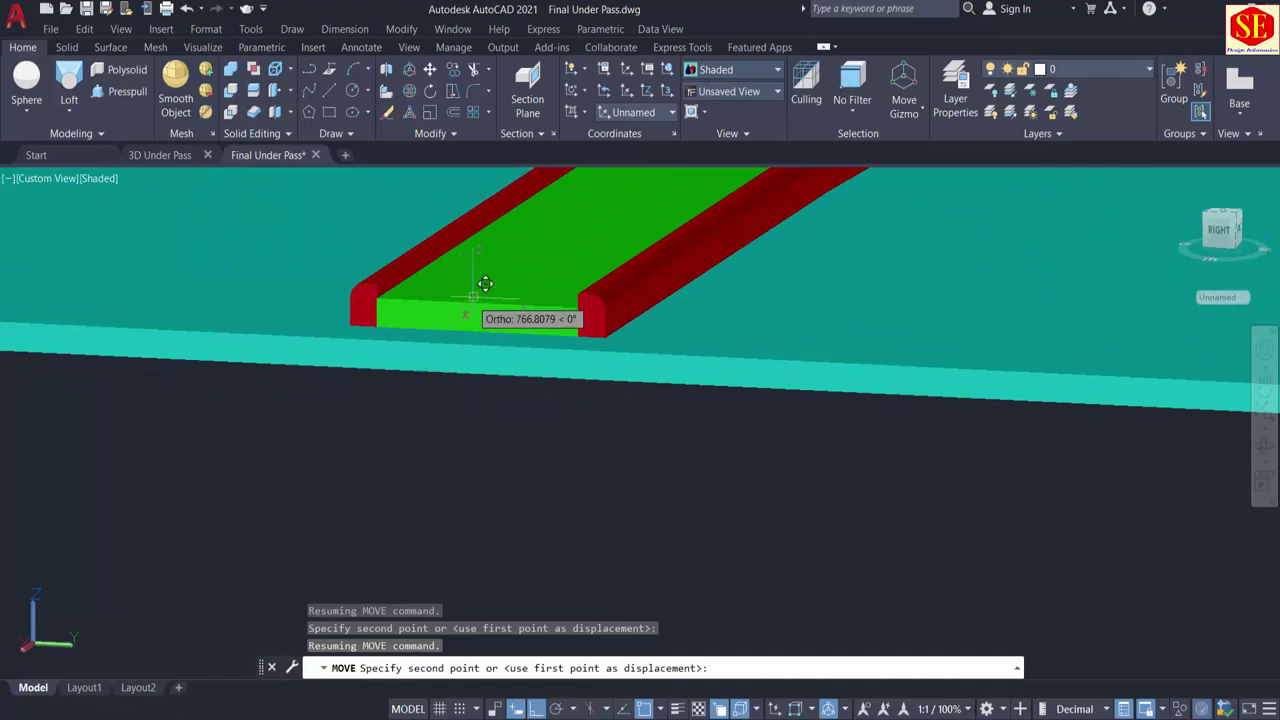
click(489, 319)
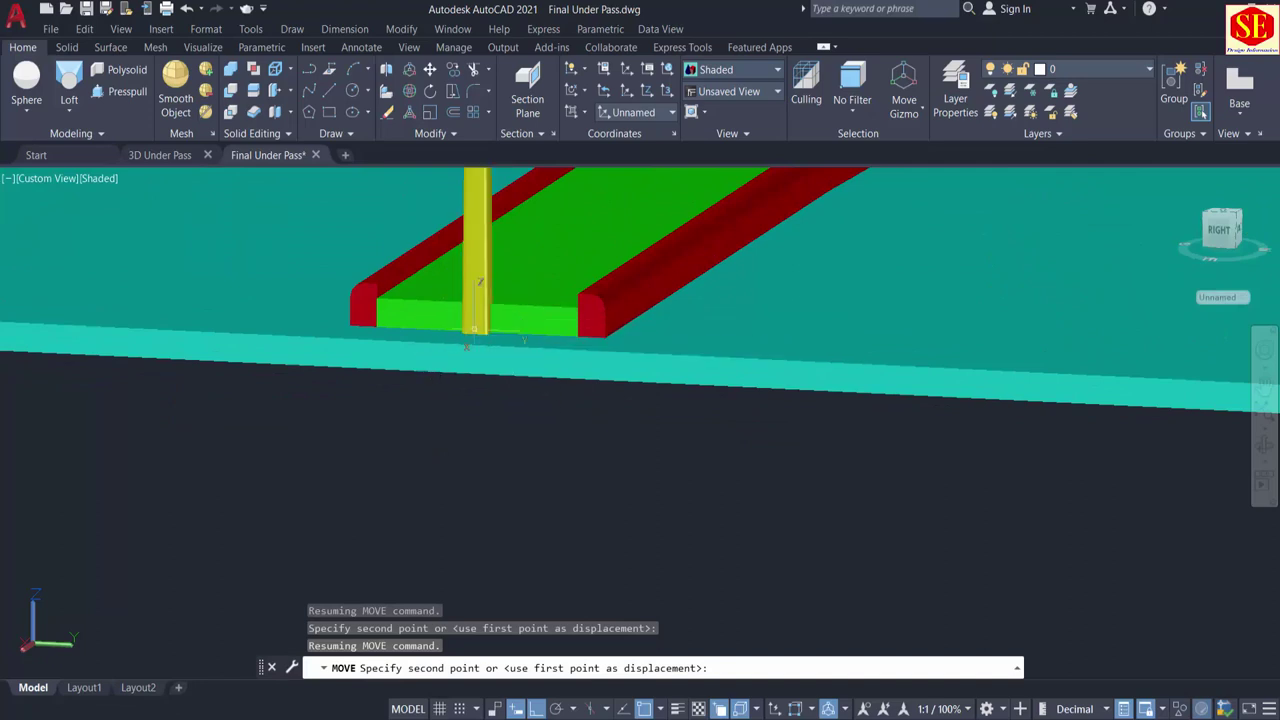
scroll(455, 490, down, 3)
shift+middle_drag(438, 558, 538, 556)
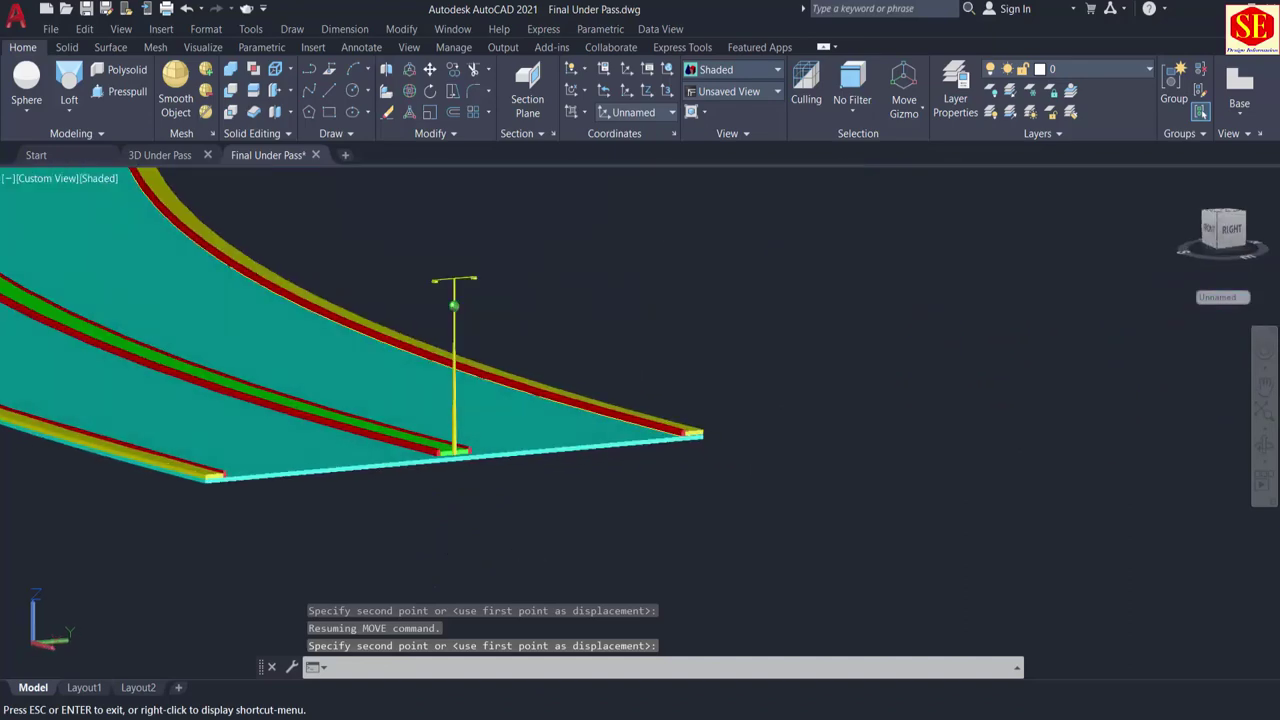
scroll(608, 499, down, 4)
scroll(568, 450, up, 3)
key(Escape)
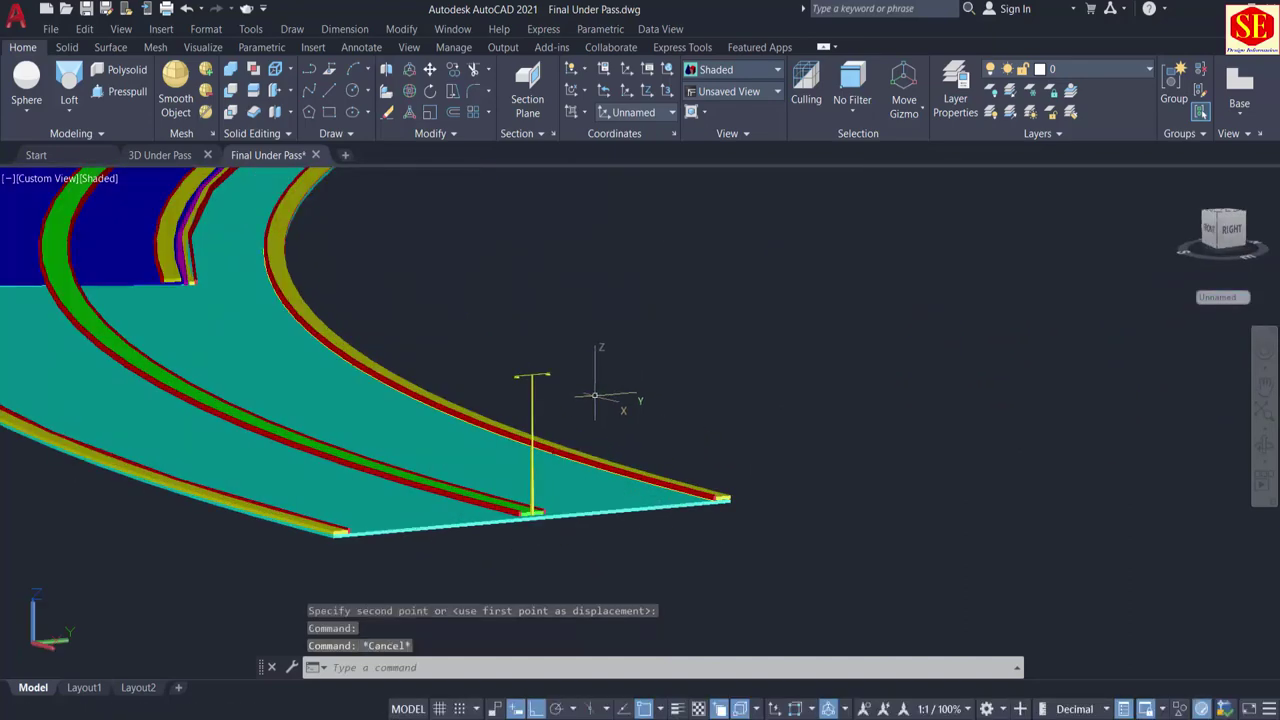
Step: Start a copy of the street light on the green median, using the pole's bottom as the base point
text(o)
key(Return)
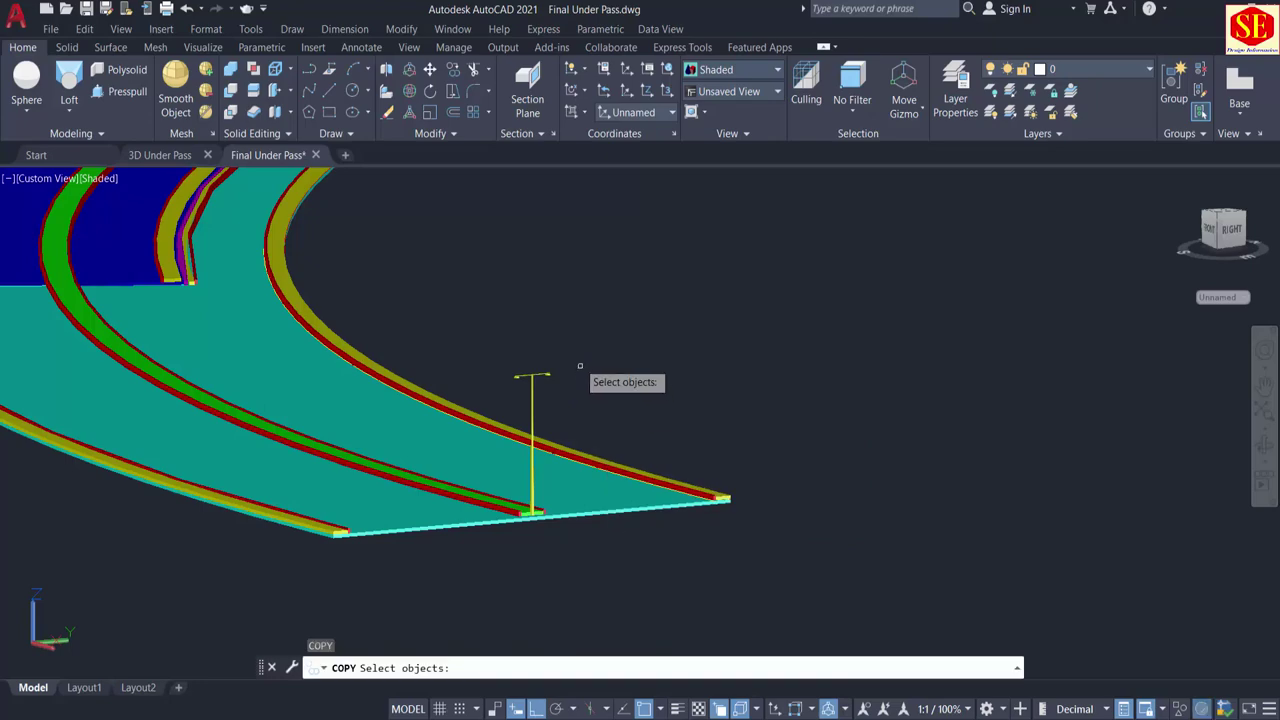
click(573, 360)
click(492, 403)
scroll(528, 528, up, 4)
key(Return)
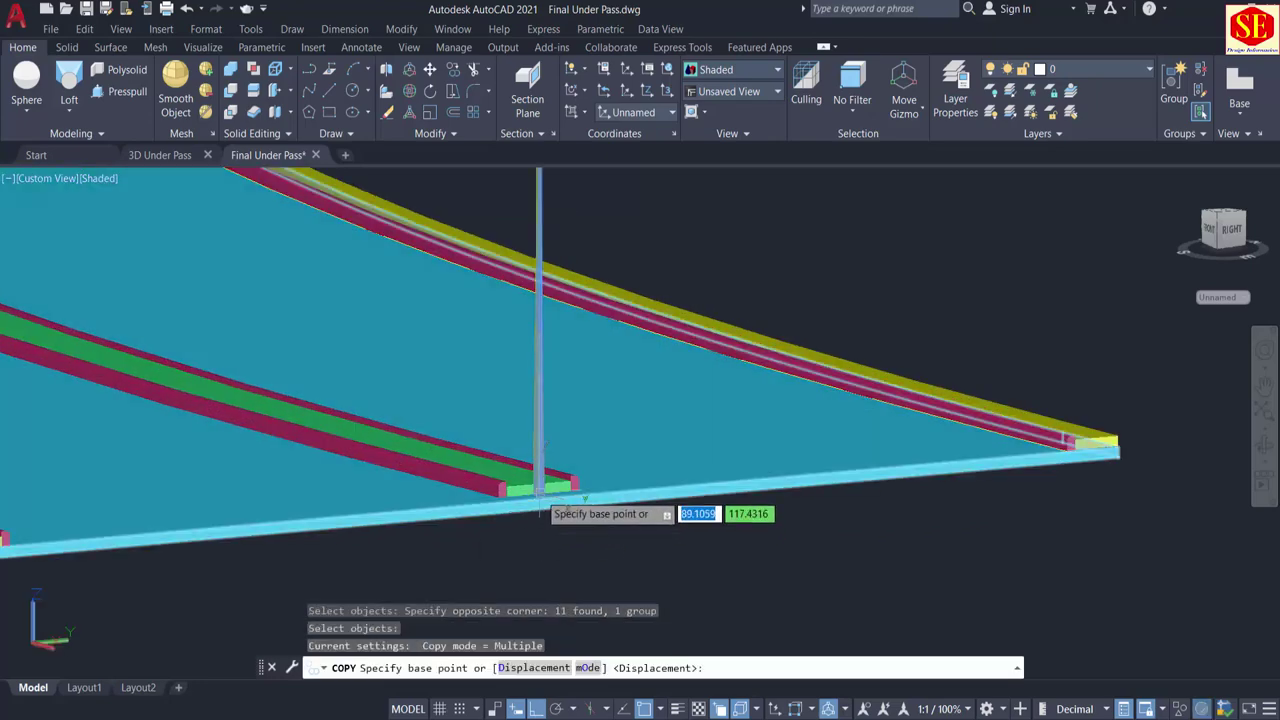
click(548, 485)
Step: Move a street light pole by its base to the end of the straight road's narrow red central divider
scroll(608, 449, down, 5)
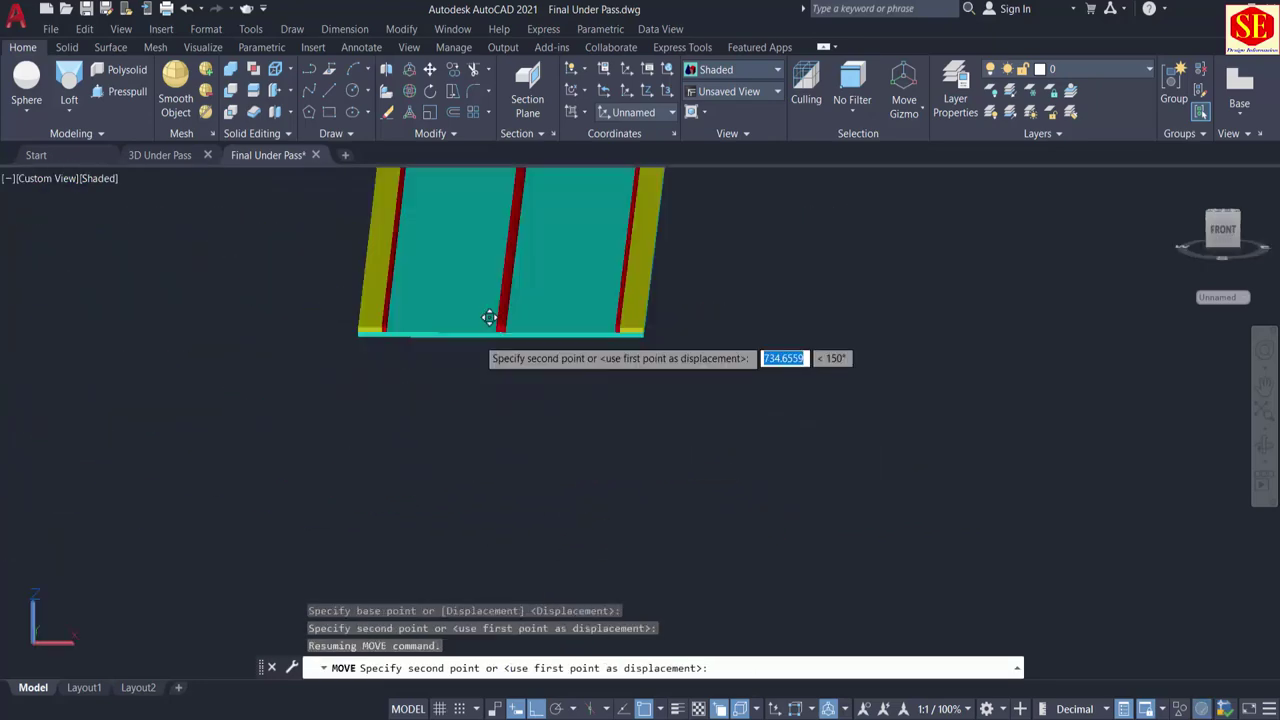
scroll(531, 309, up, 5)
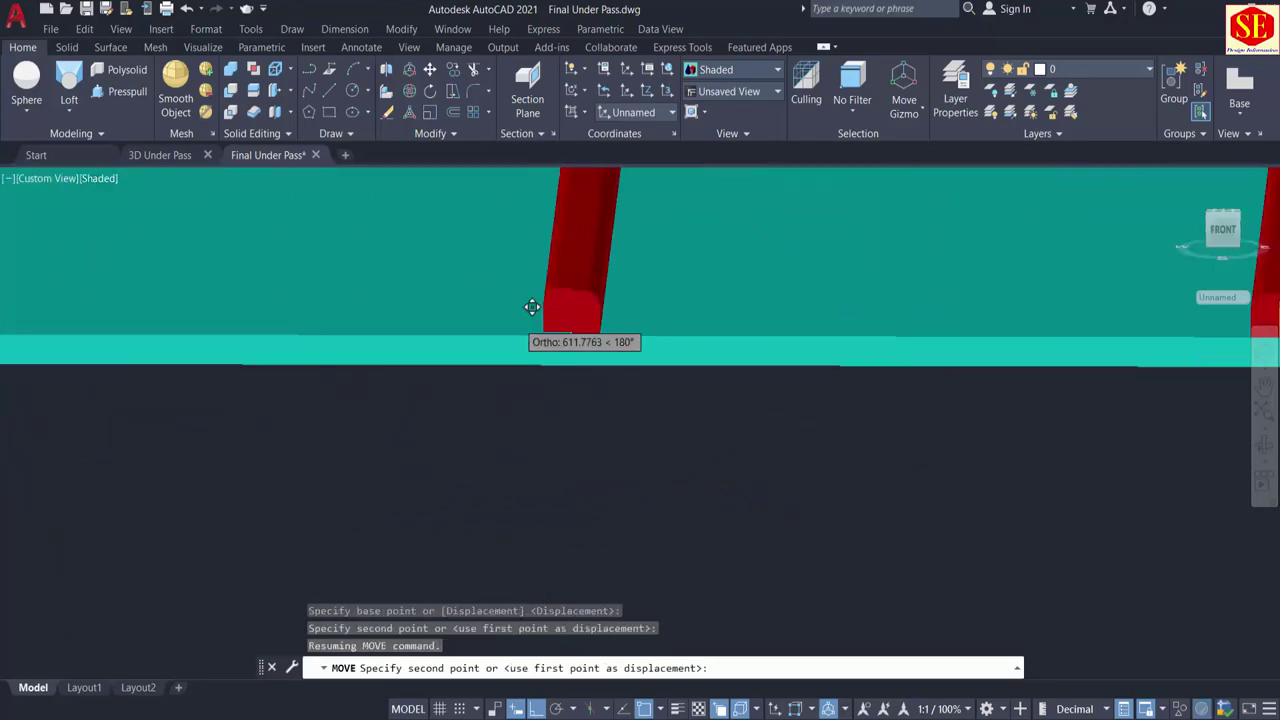
click(604, 329)
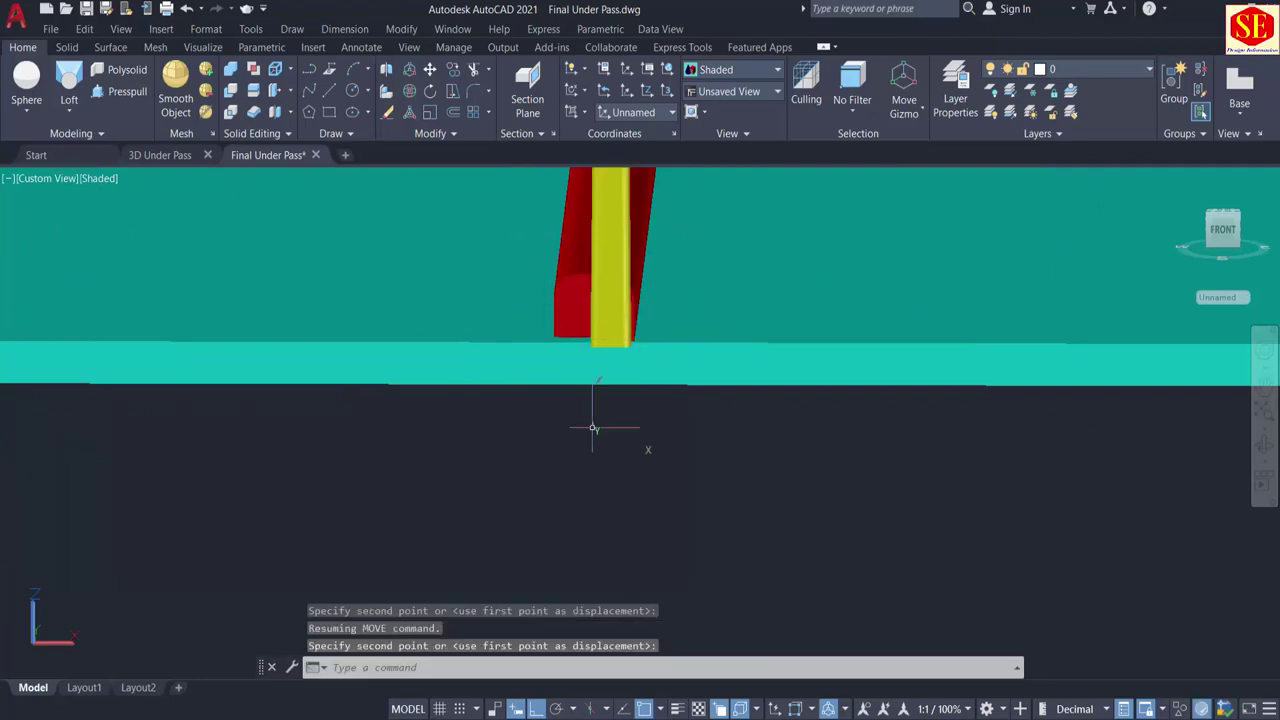
scroll(596, 440, down, 5)
key(Escape)
scroll(599, 422, up, 5)
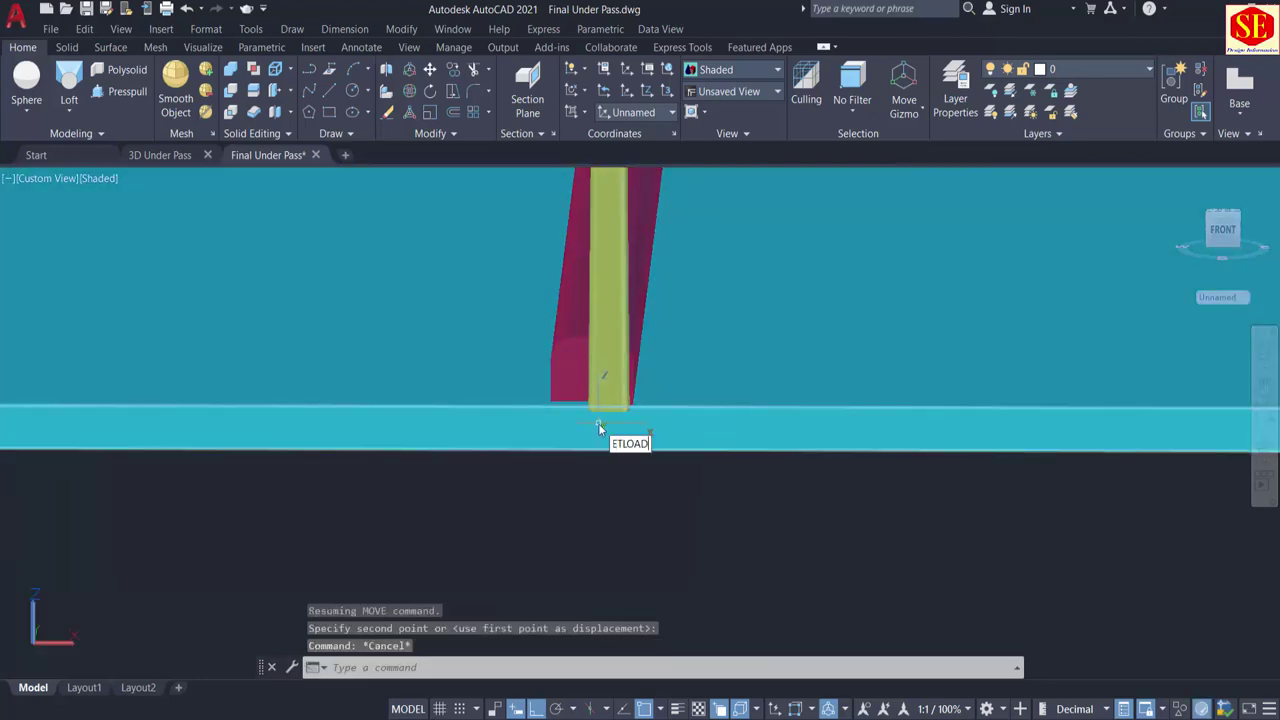
key(Escape)
shift+middle_drag(554, 491, 522, 498)
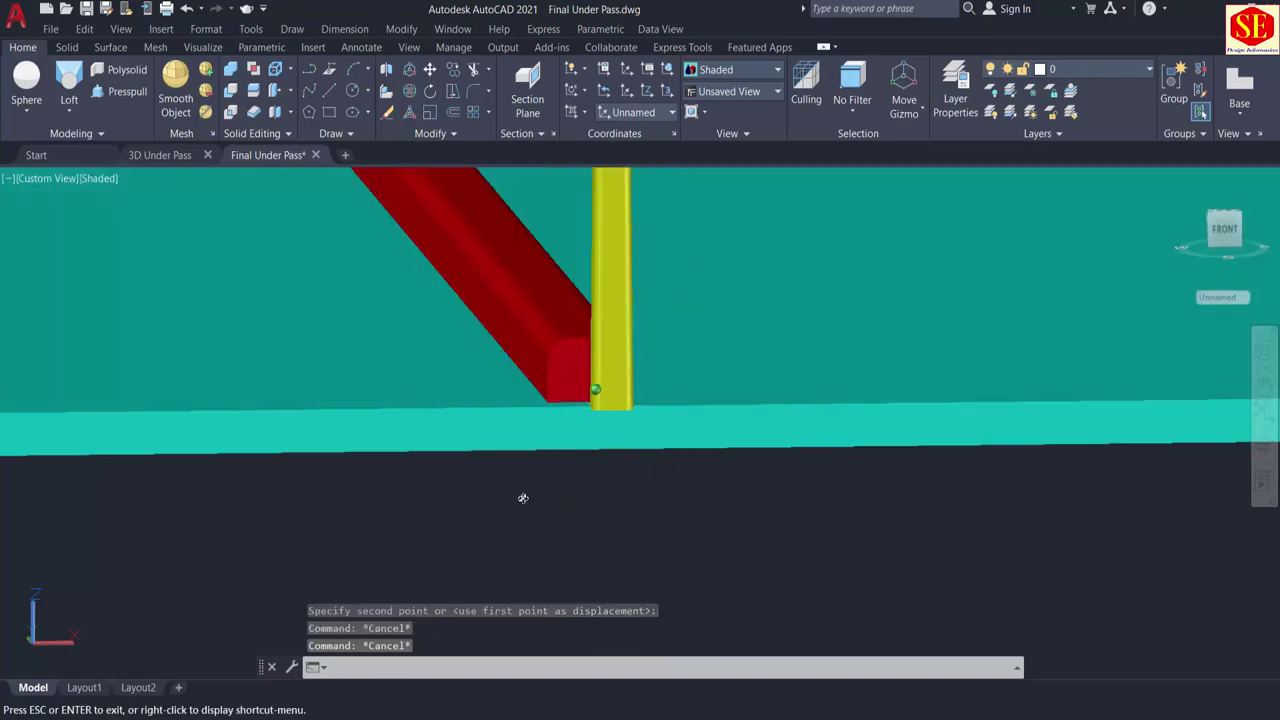
Step: Rotate the street light at the end of the straight road 90 degrees about its vertical axis with 3D Rotate
scroll(528, 494, down, 8)
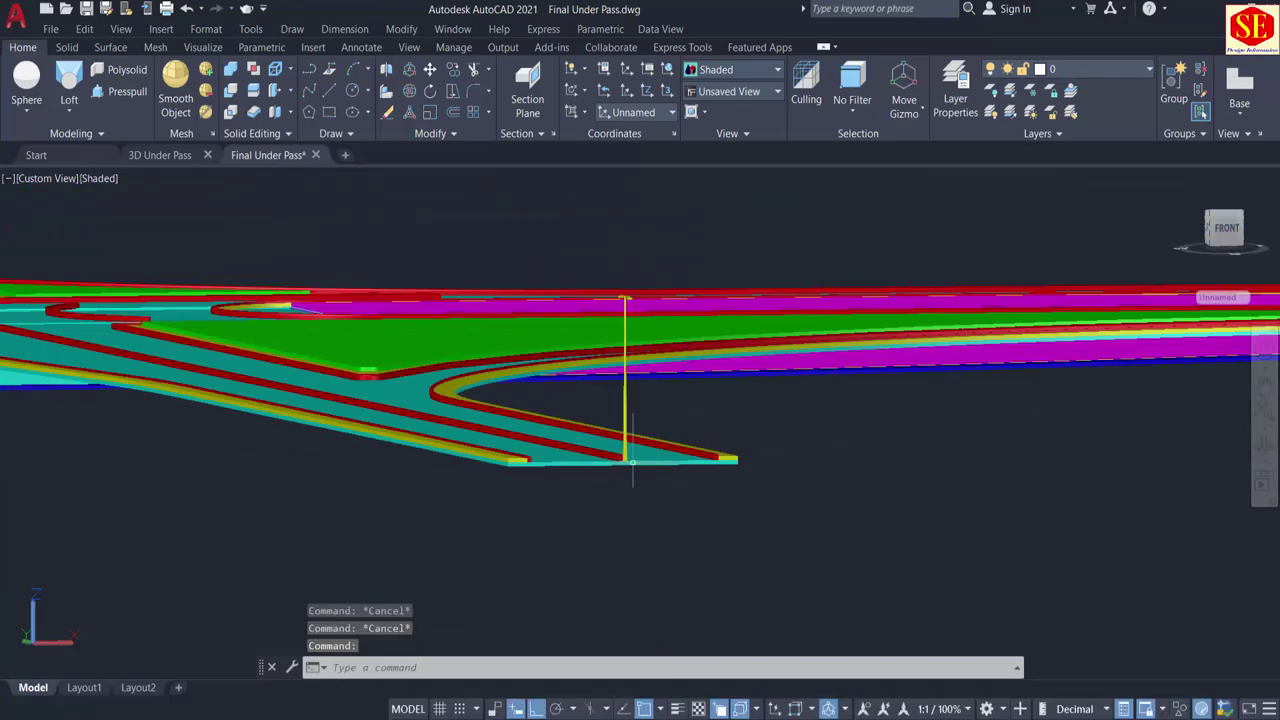
scroll(656, 384, up, 3)
shift+middle_drag(723, 385, 800, 520)
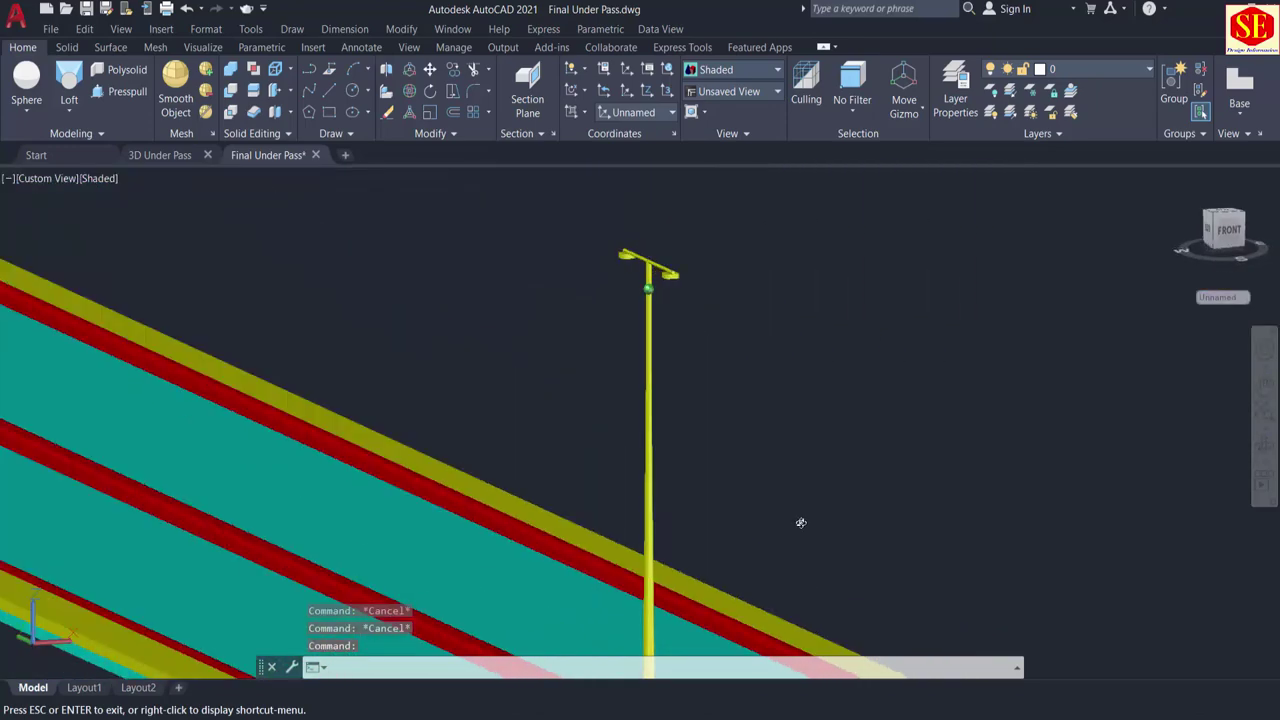
click(409, 91)
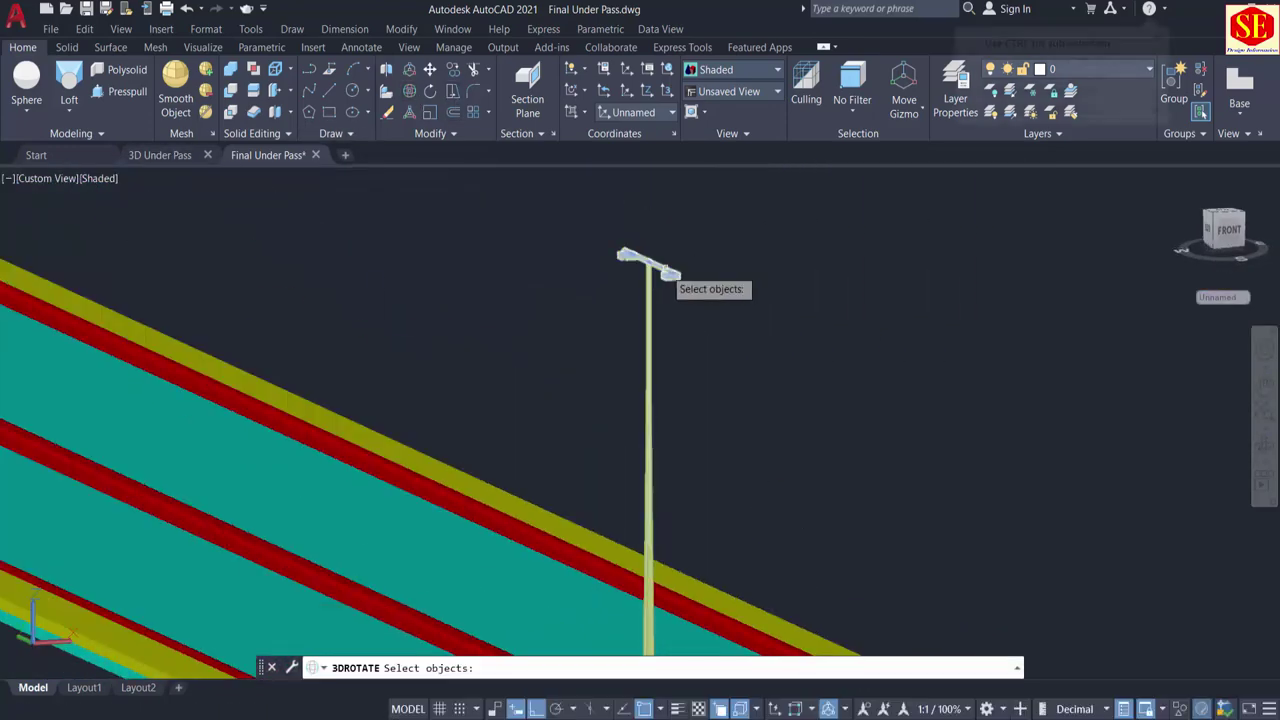
click(650, 270)
key(Return)
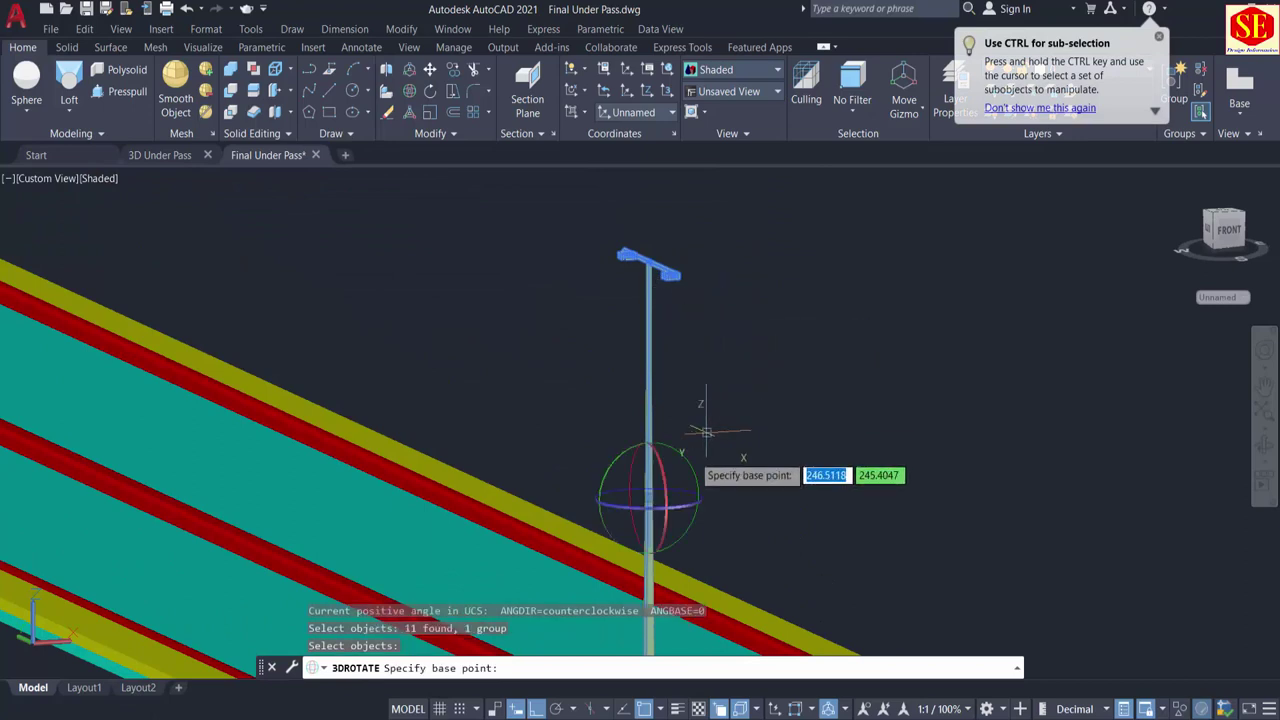
click(672, 507)
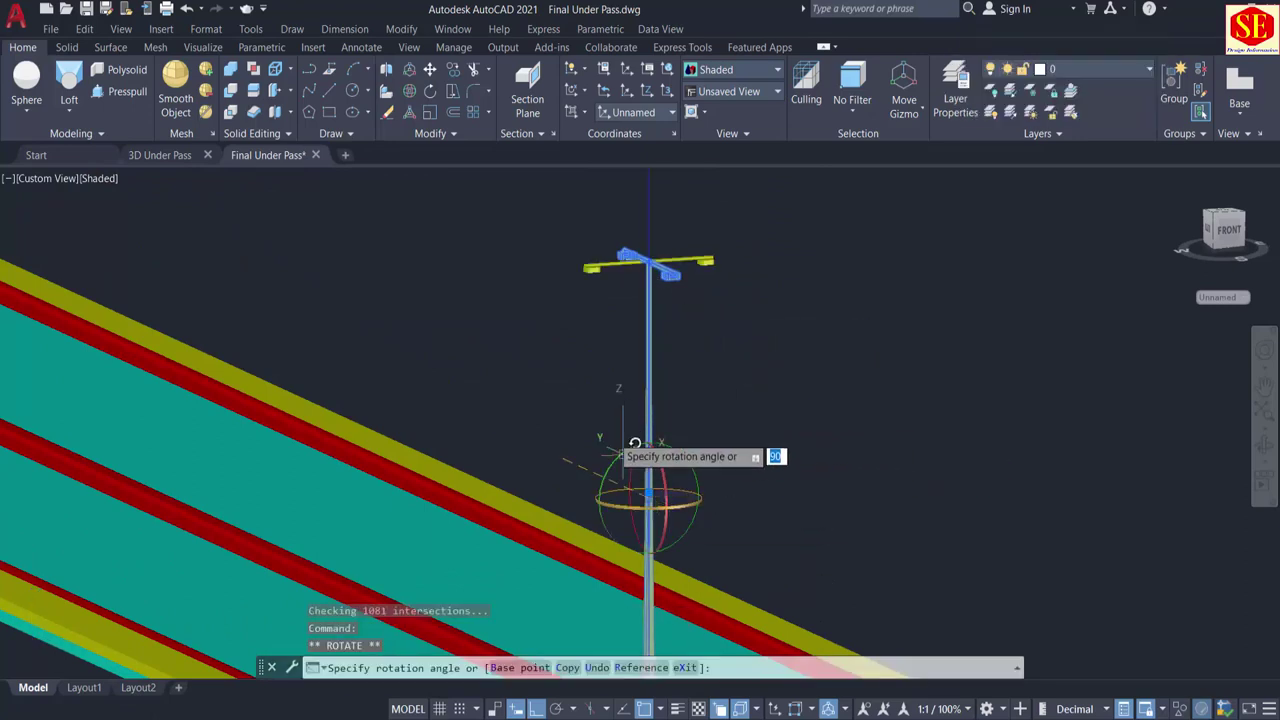
click(601, 421)
click(672, 415)
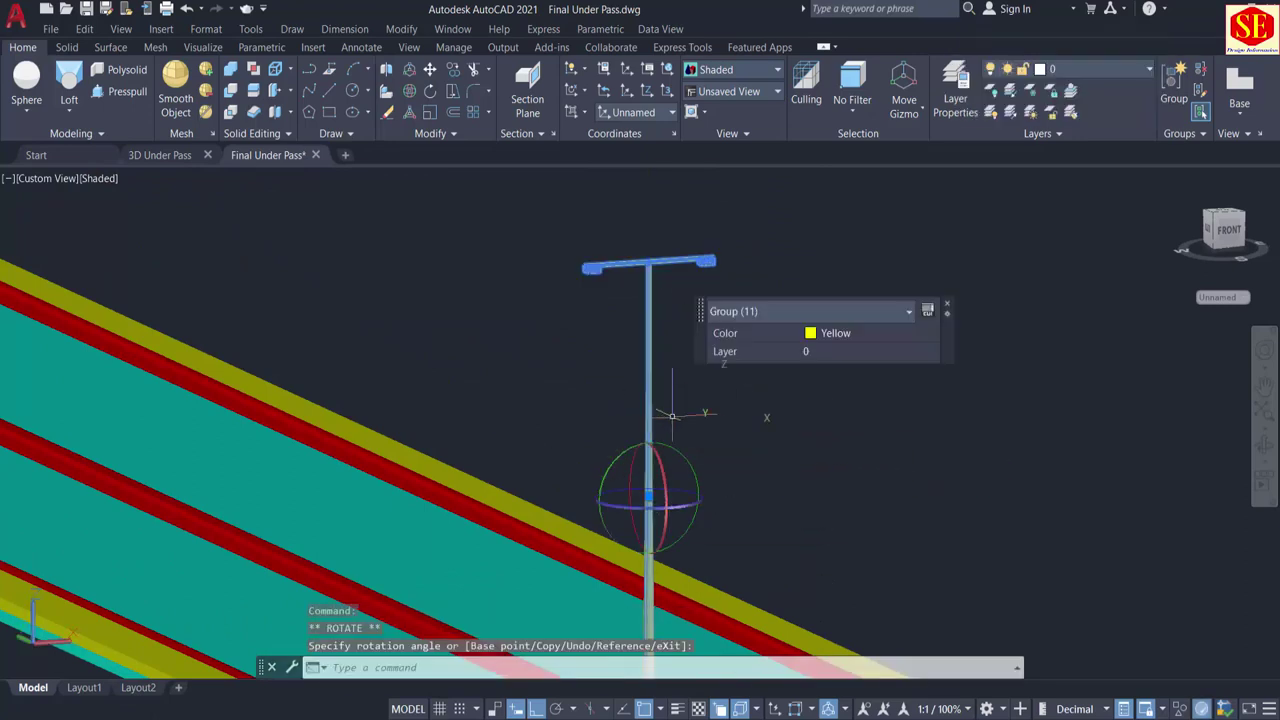
key(Escape)
Step: Inspect the street light at the far end of the curved road and the one on the straight road
scroll(560, 300, down, 3)
scroll(594, 443, down, 2)
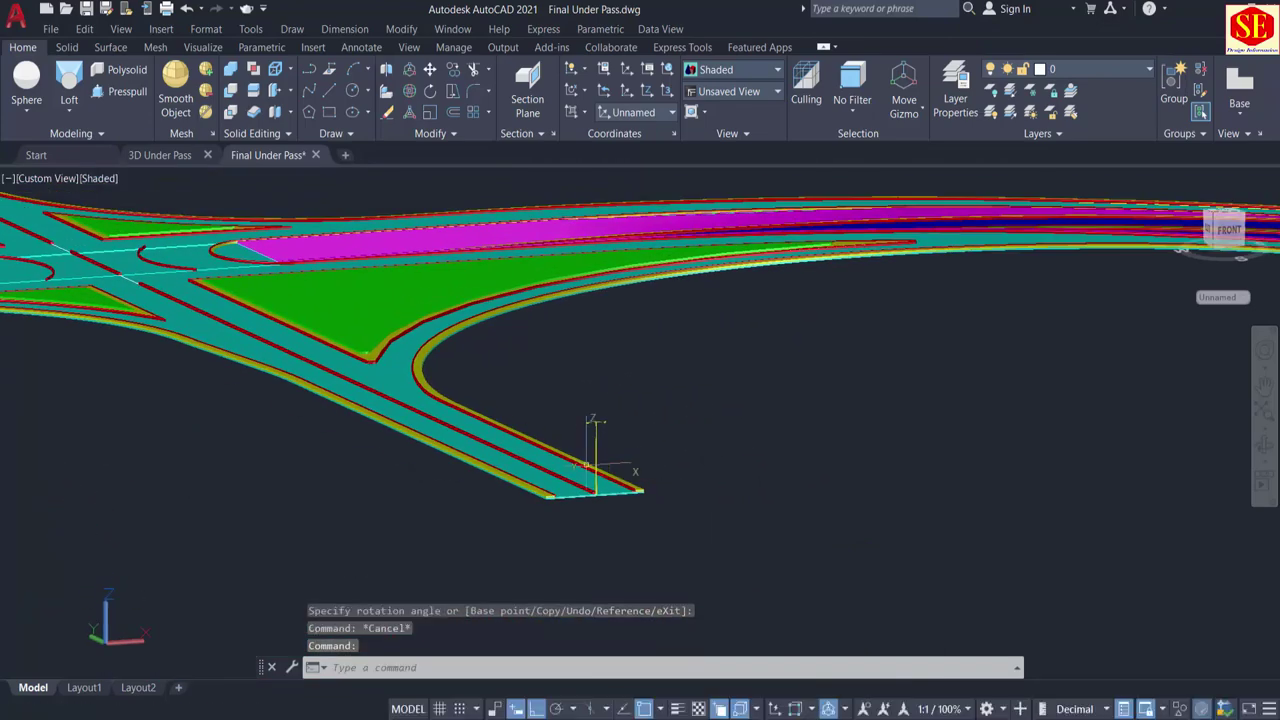
scroll(604, 420, up, 2)
scroll(611, 427, down, 7)
middle_drag(752, 378, 448, 423)
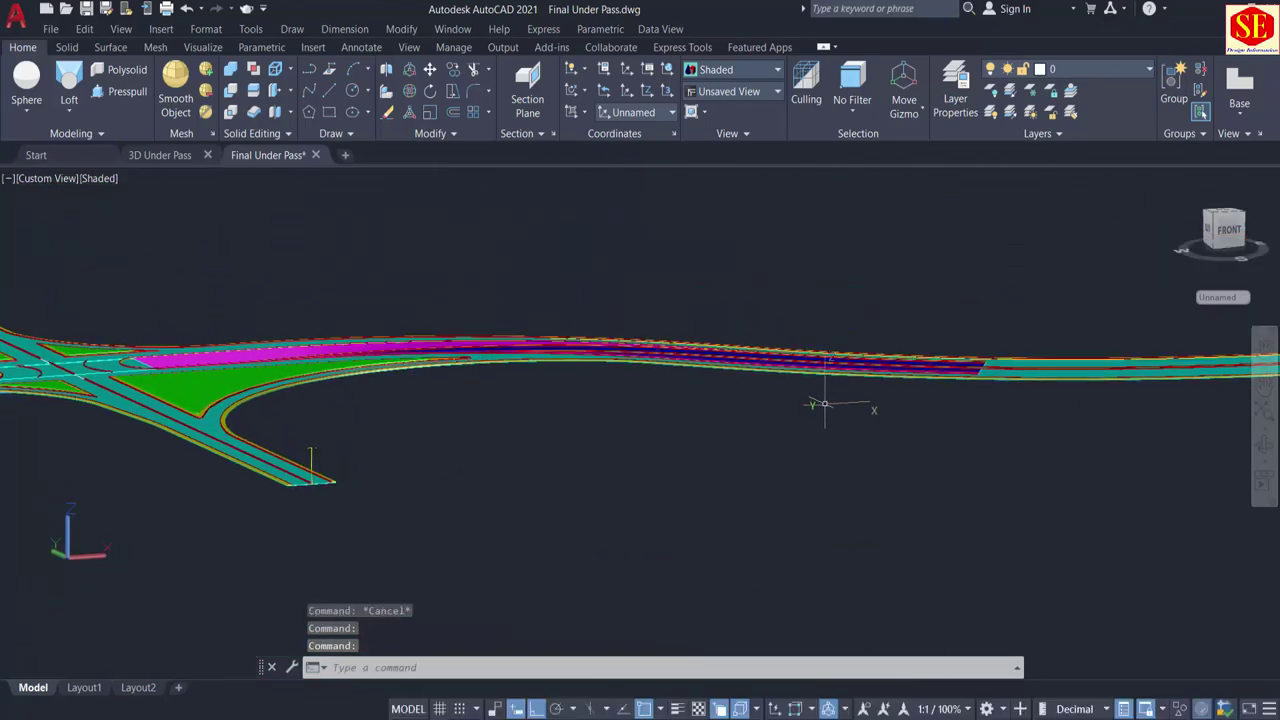
middle_drag(971, 404, 559, 401)
scroll(1005, 318, up, 5)
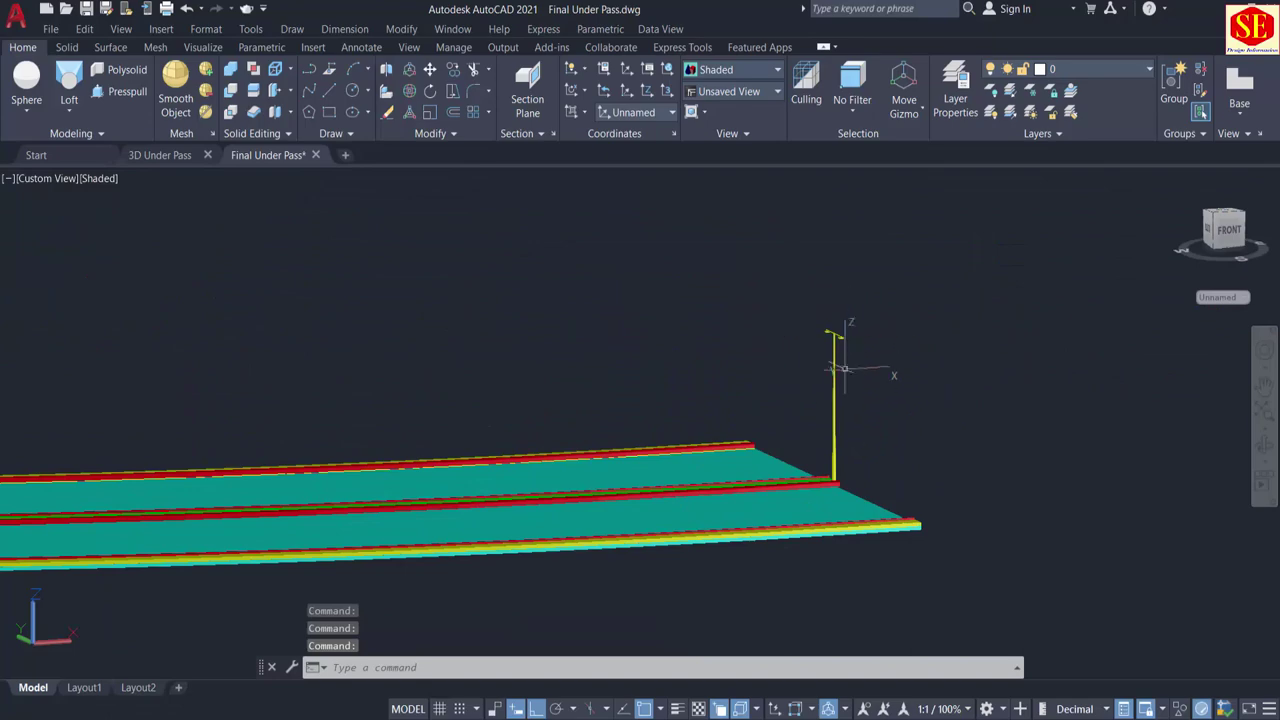
scroll(848, 349, up, 2)
scroll(826, 299, down, 4)
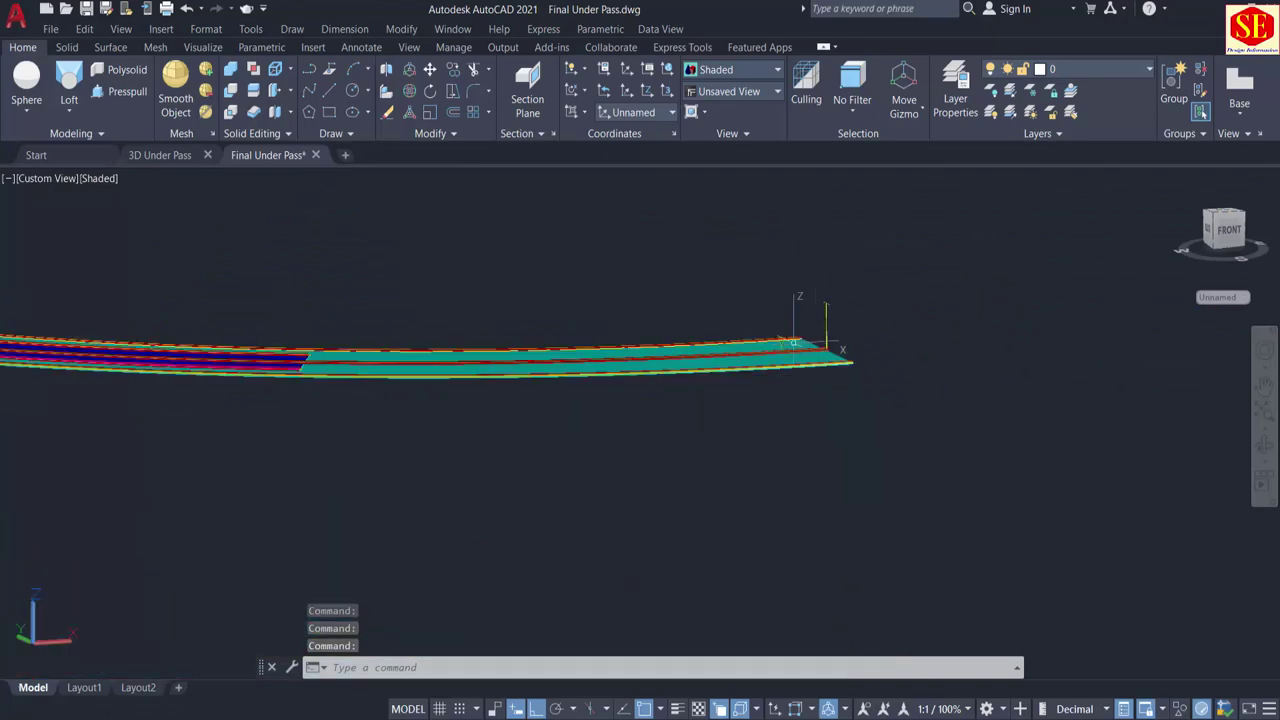
middle_drag(368, 366, 874, 366)
scroll(329, 416, down, 2)
scroll(148, 450, up, 5)
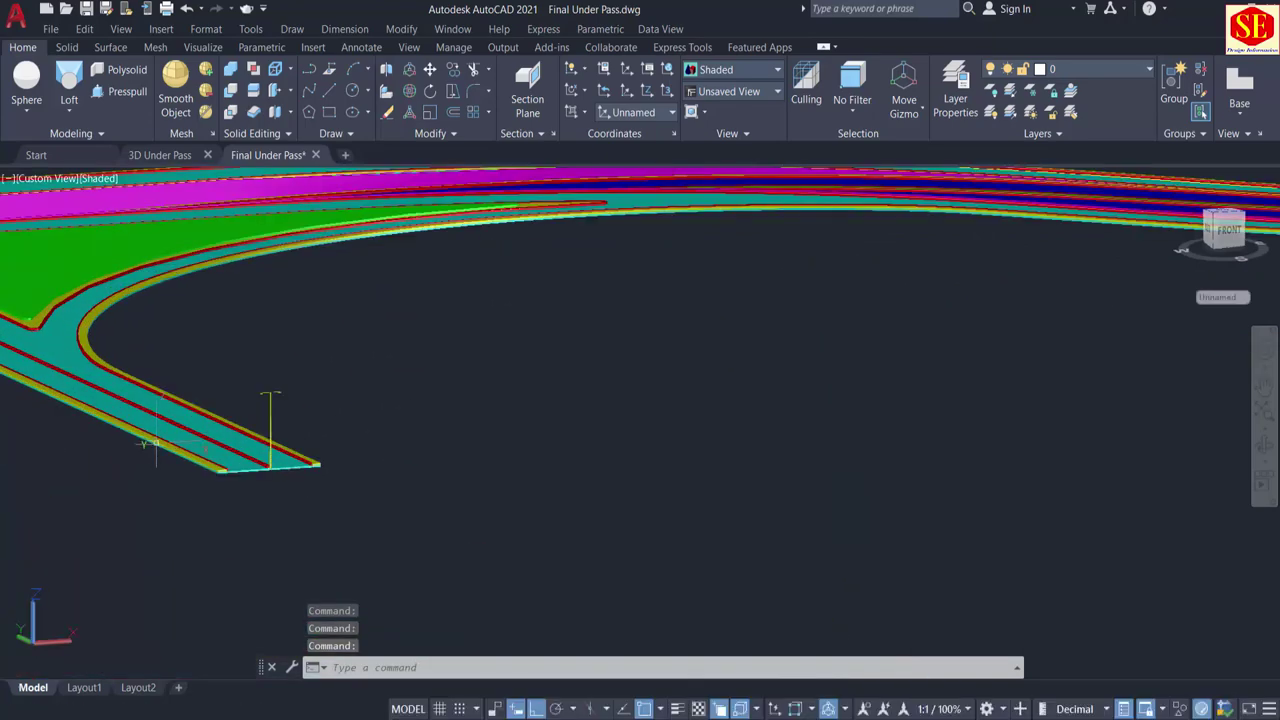
Step: List the properties of the polyline running along the straight road's central divider to check its length
key(Escape)
scroll(911, 567, down, 2)
scroll(570, 549, up, 3)
scroll(678, 516, up, 4)
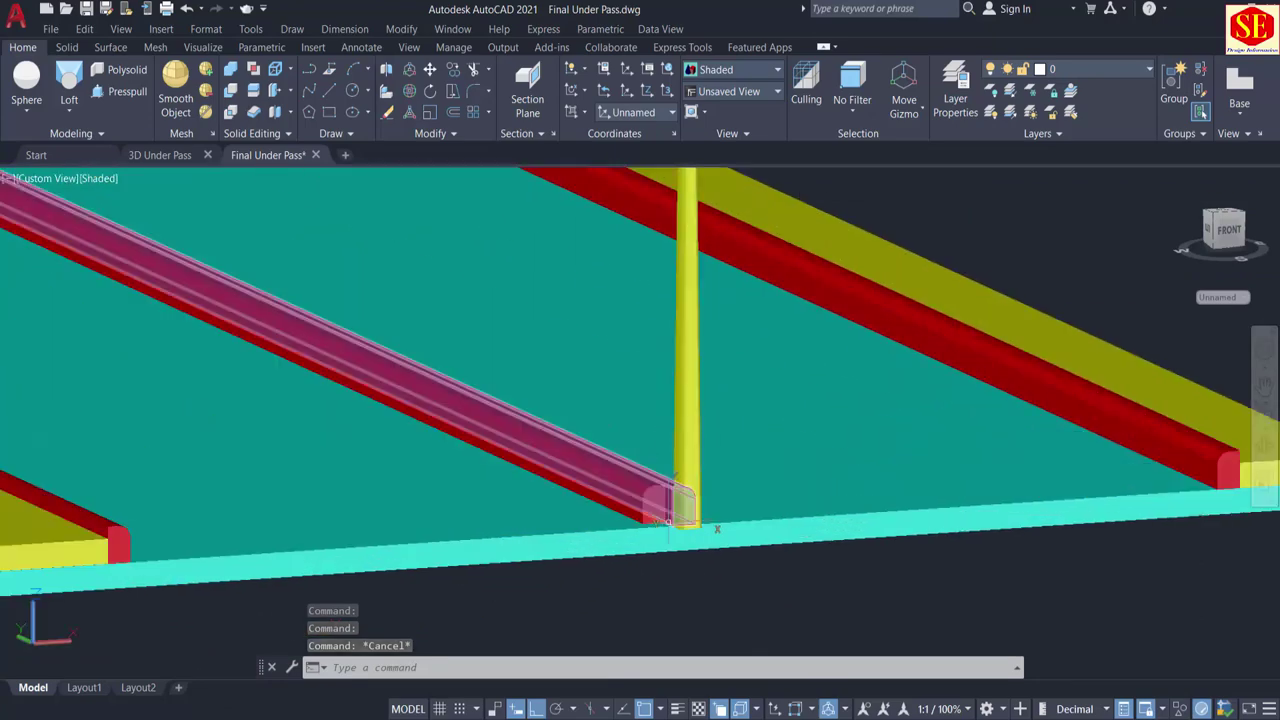
click(676, 521)
click(733, 630)
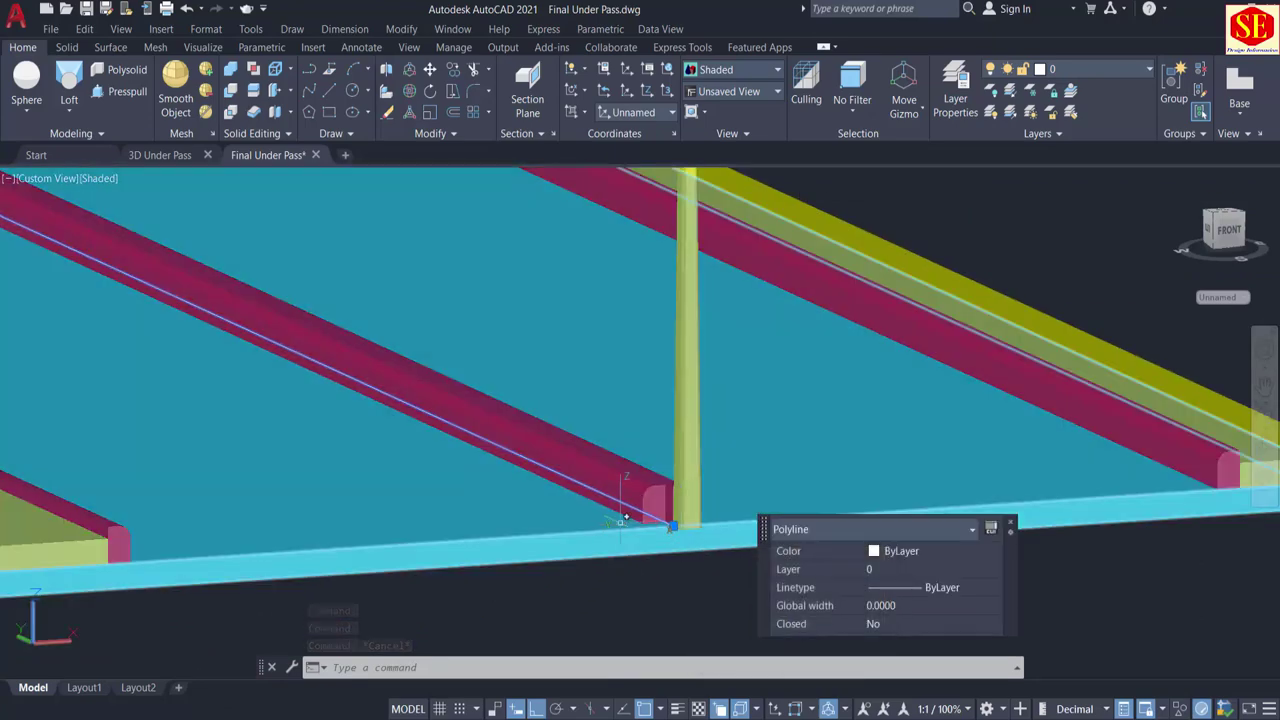
scroll(540, 465, down, 10)
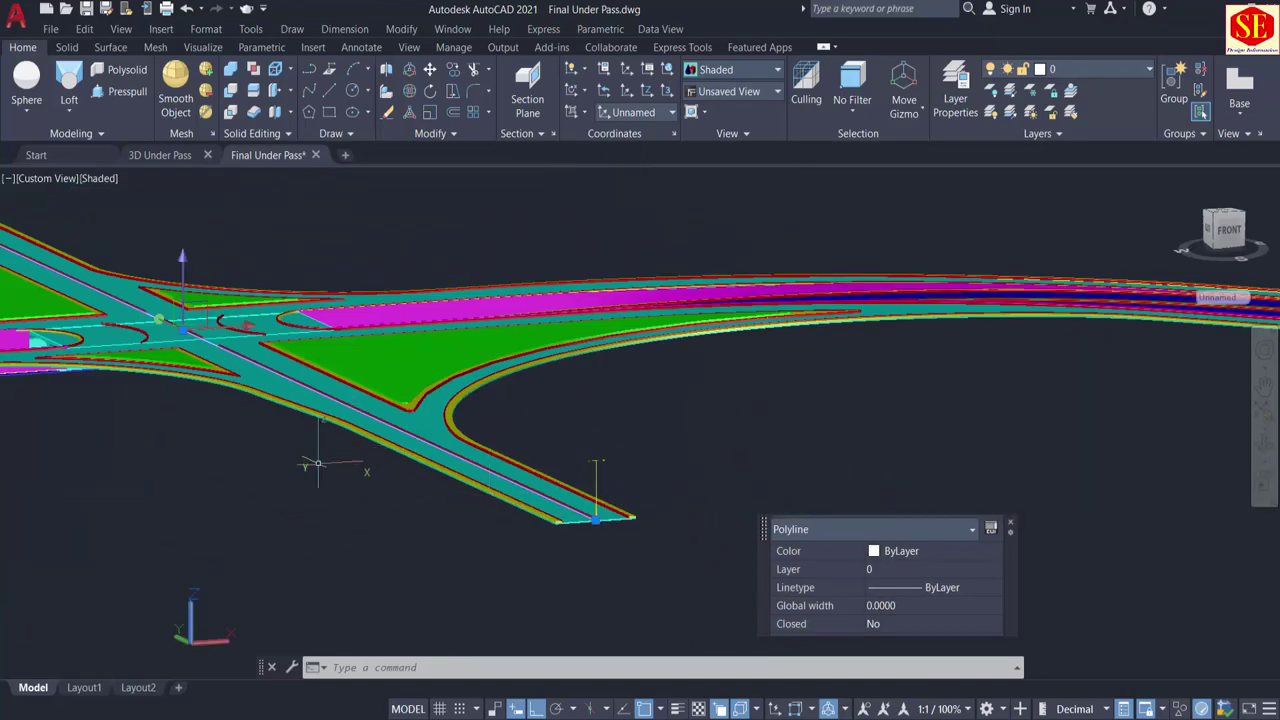
scroll(42, 340, up, 6)
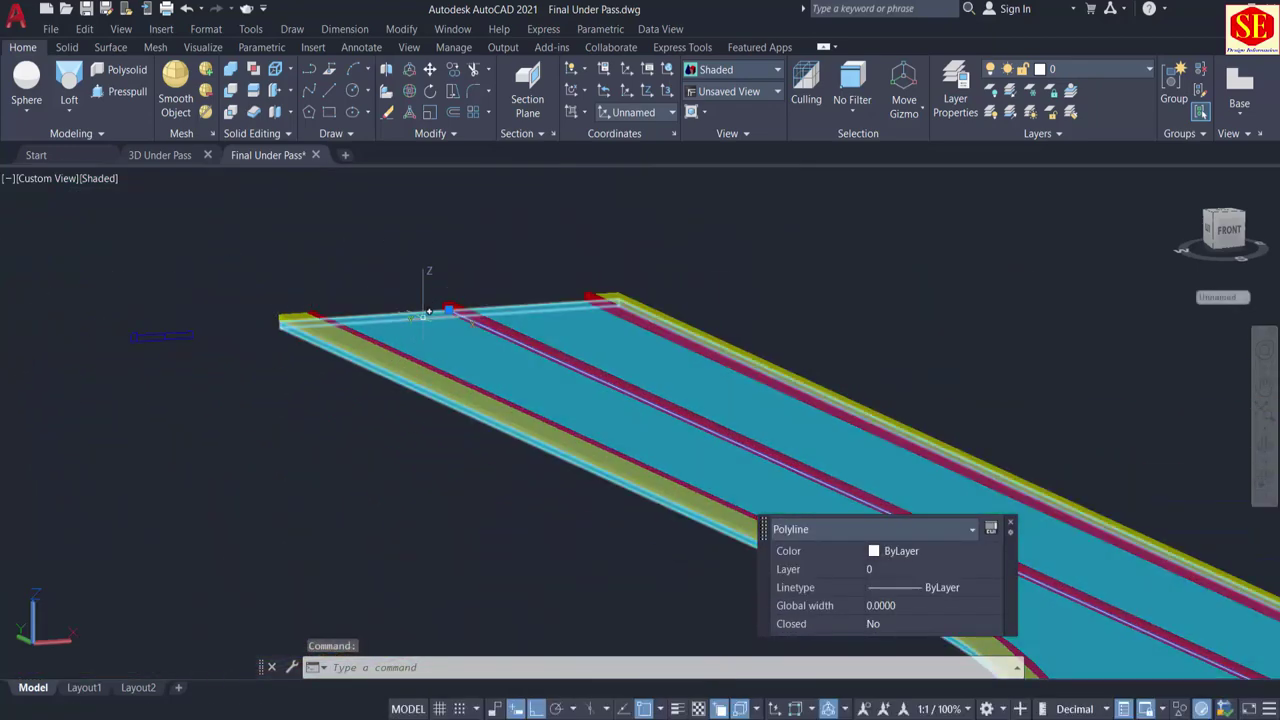
scroll(96, 246, down, 5)
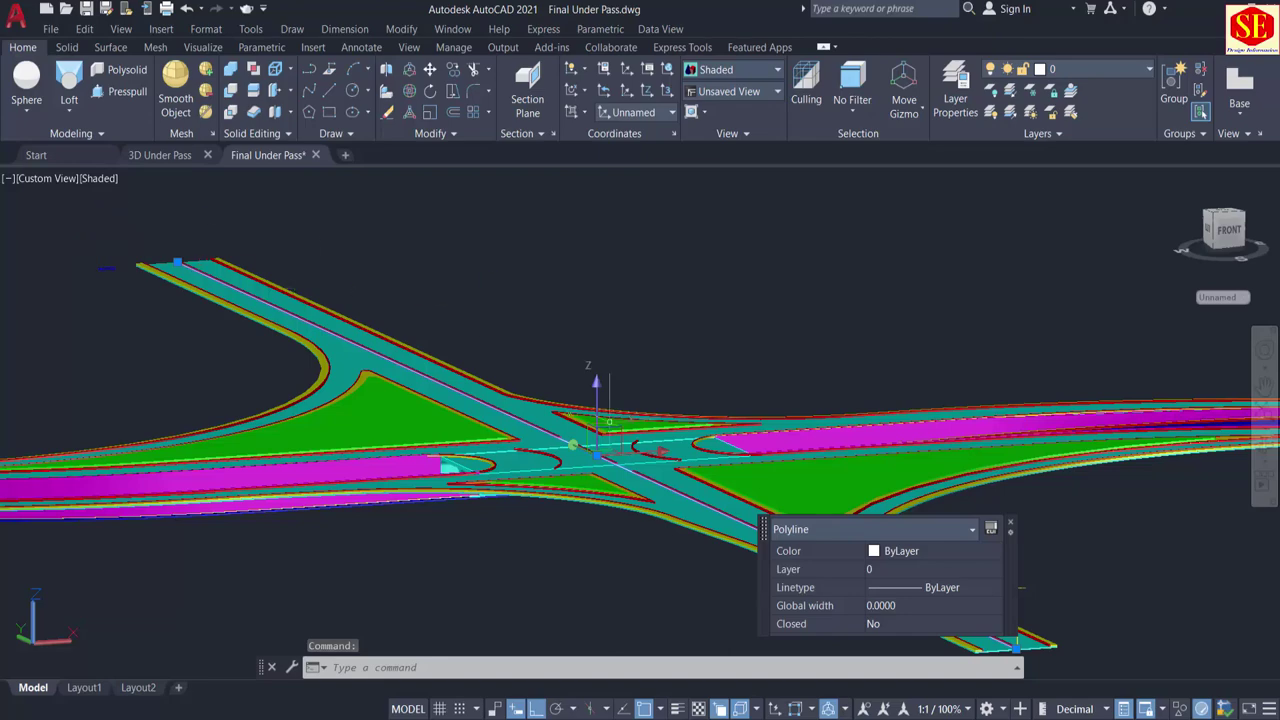
scroll(540, 440, up, 8)
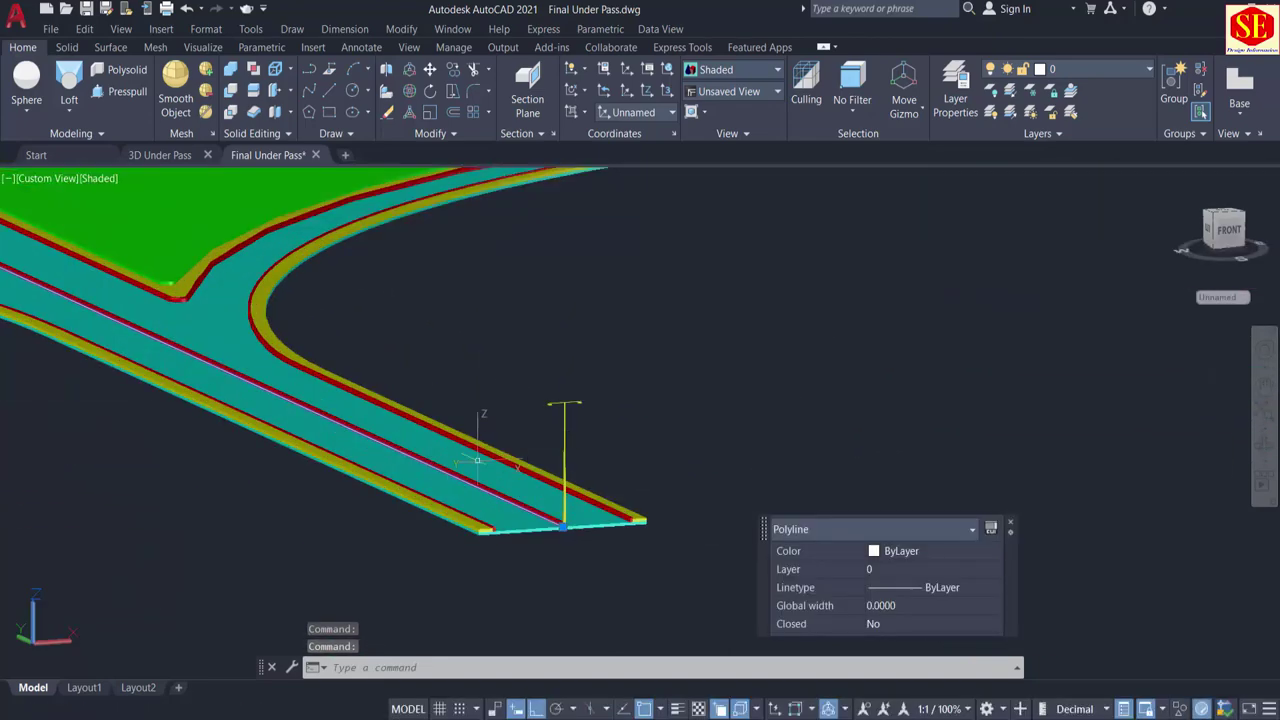
scroll(571, 570, up, 5)
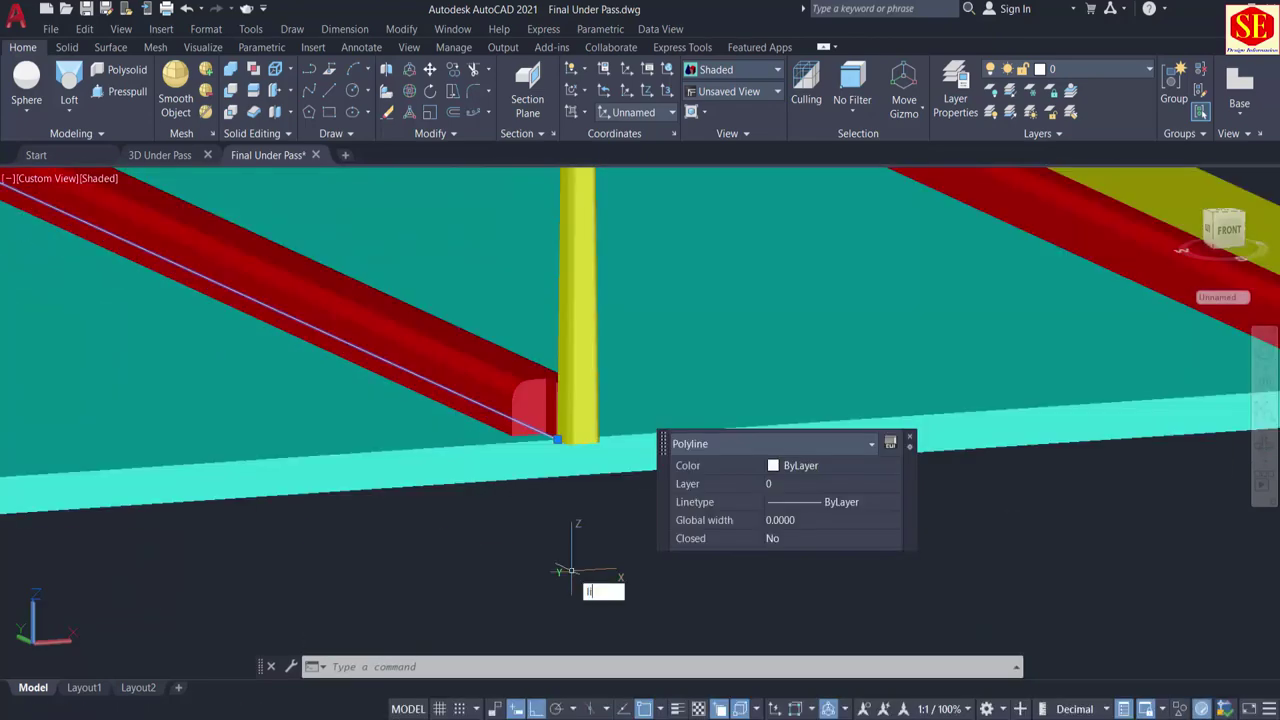
key(Return)
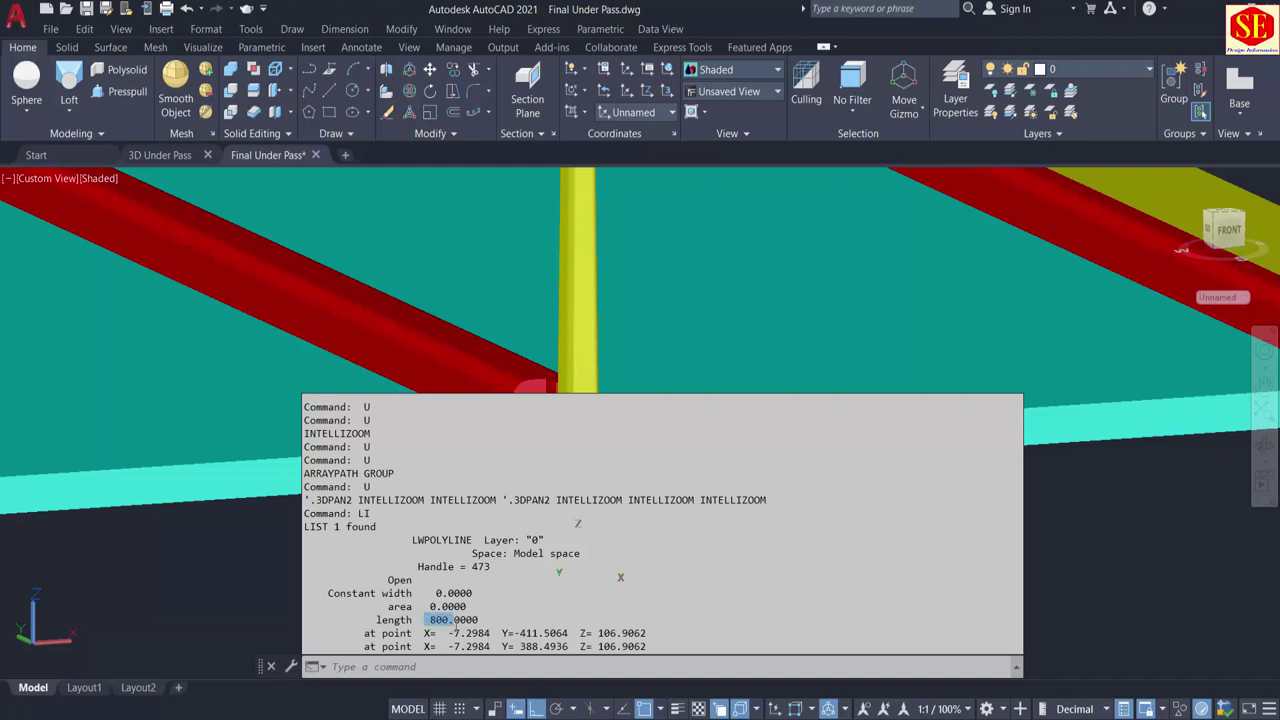
scroll(426, 644, up, 1)
scroll(430, 643, down, 1)
key(F2)
Step: Switch to Calculator and divide 800 by 40 to work out the number of street lights
key(super+s)
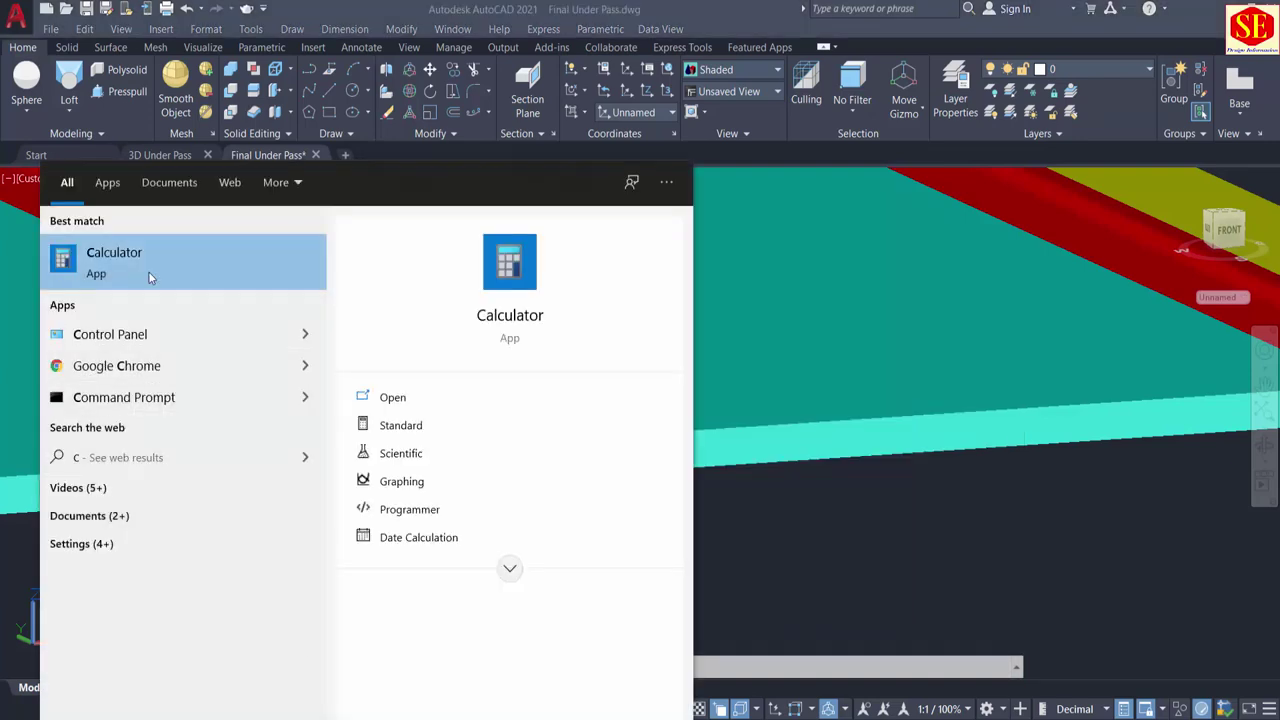
click(148, 271)
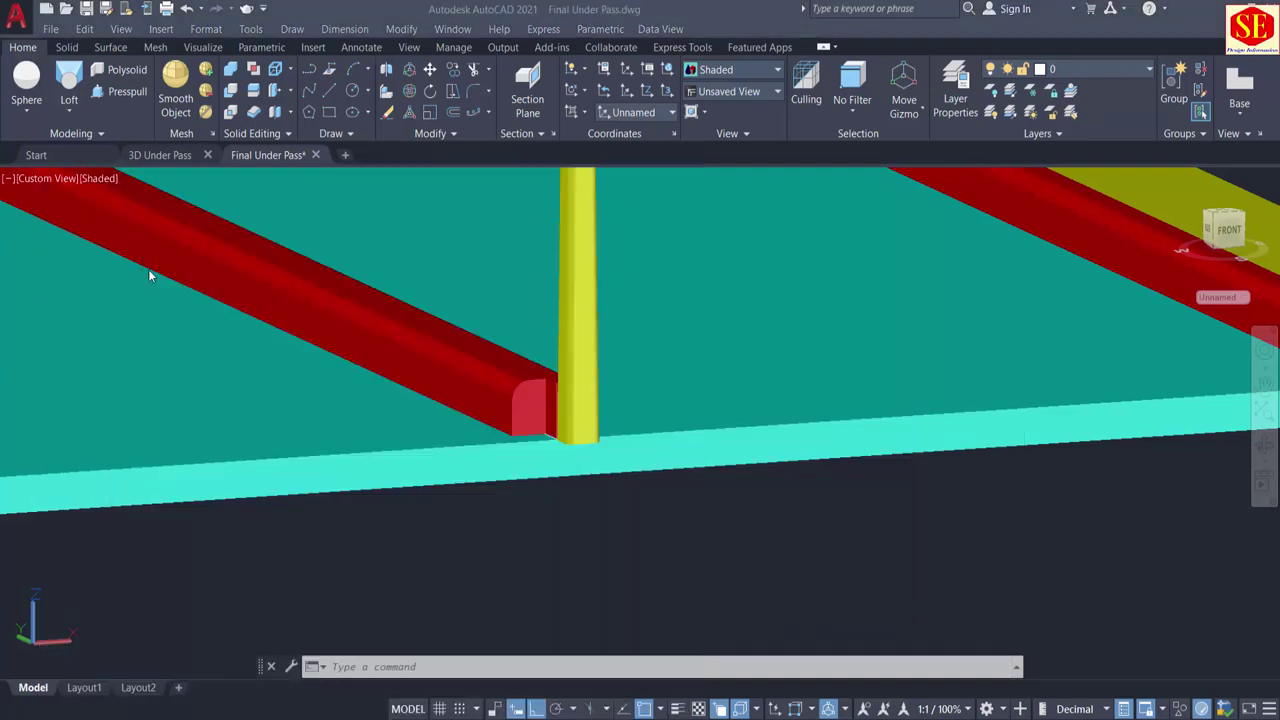
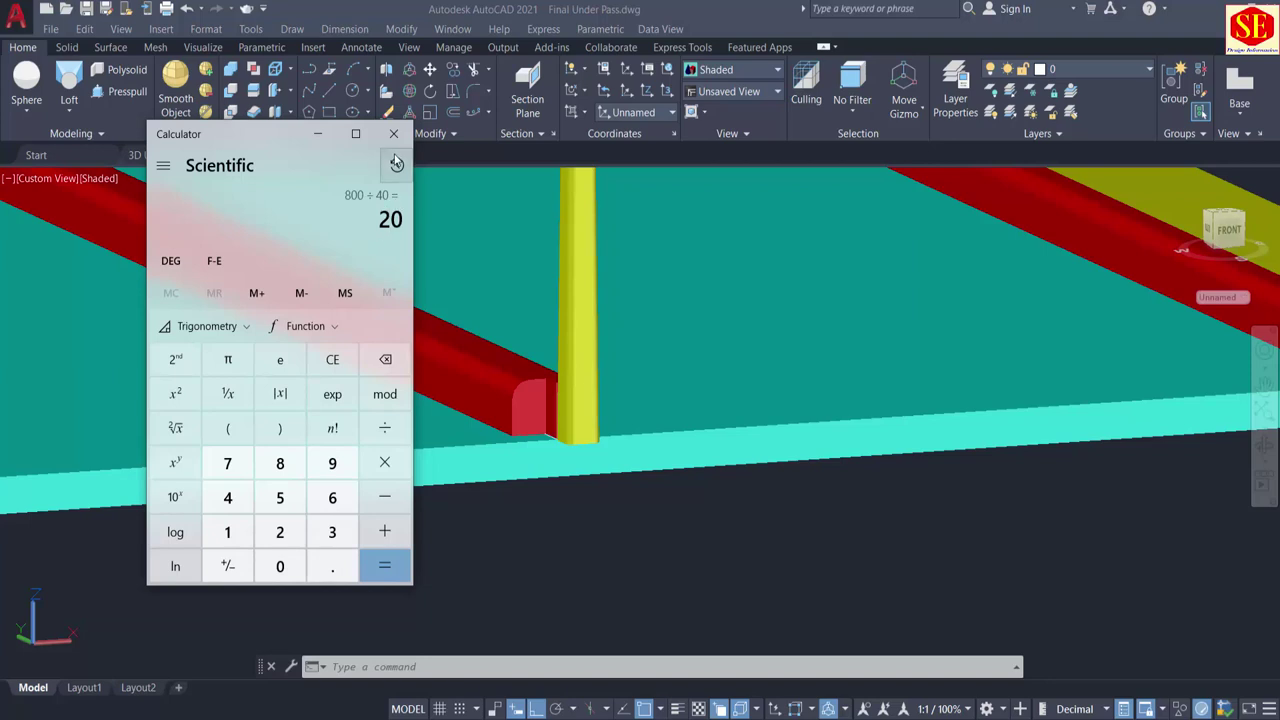
click(318, 134)
Step: Create a path array of the street light group along the straight road's central divider polyline
scroll(648, 463, down, 5)
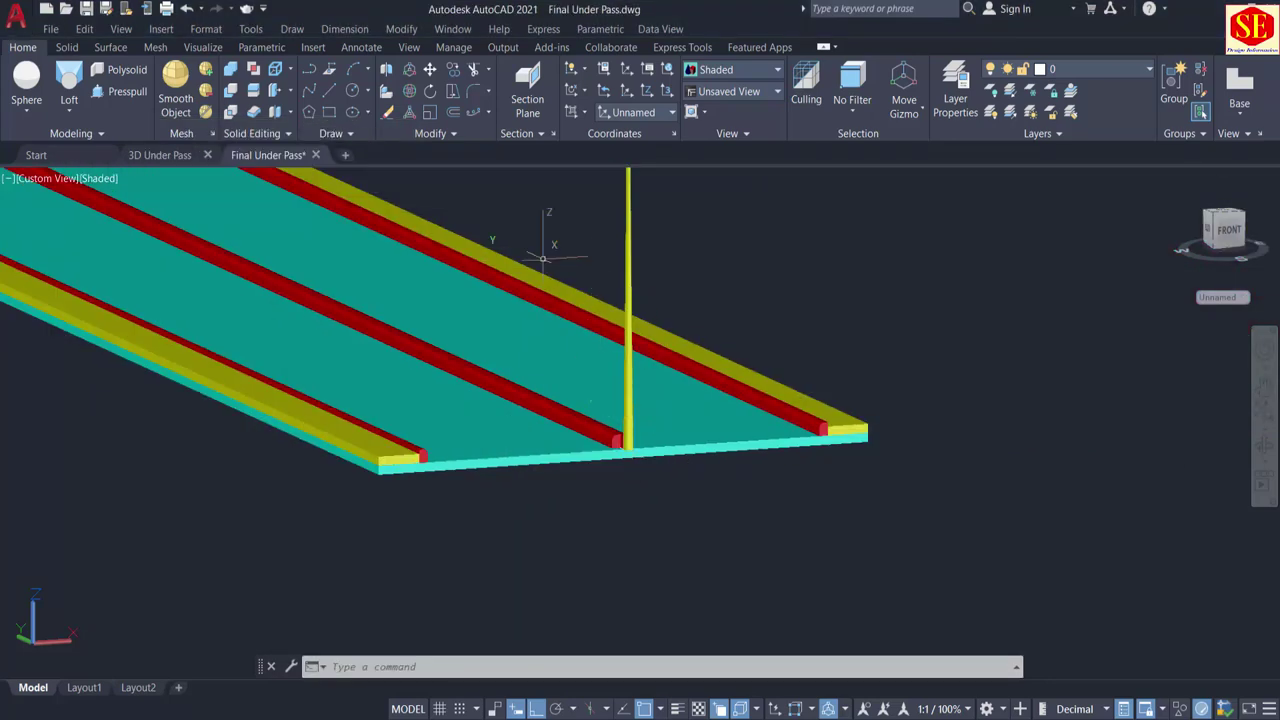
click(488, 114)
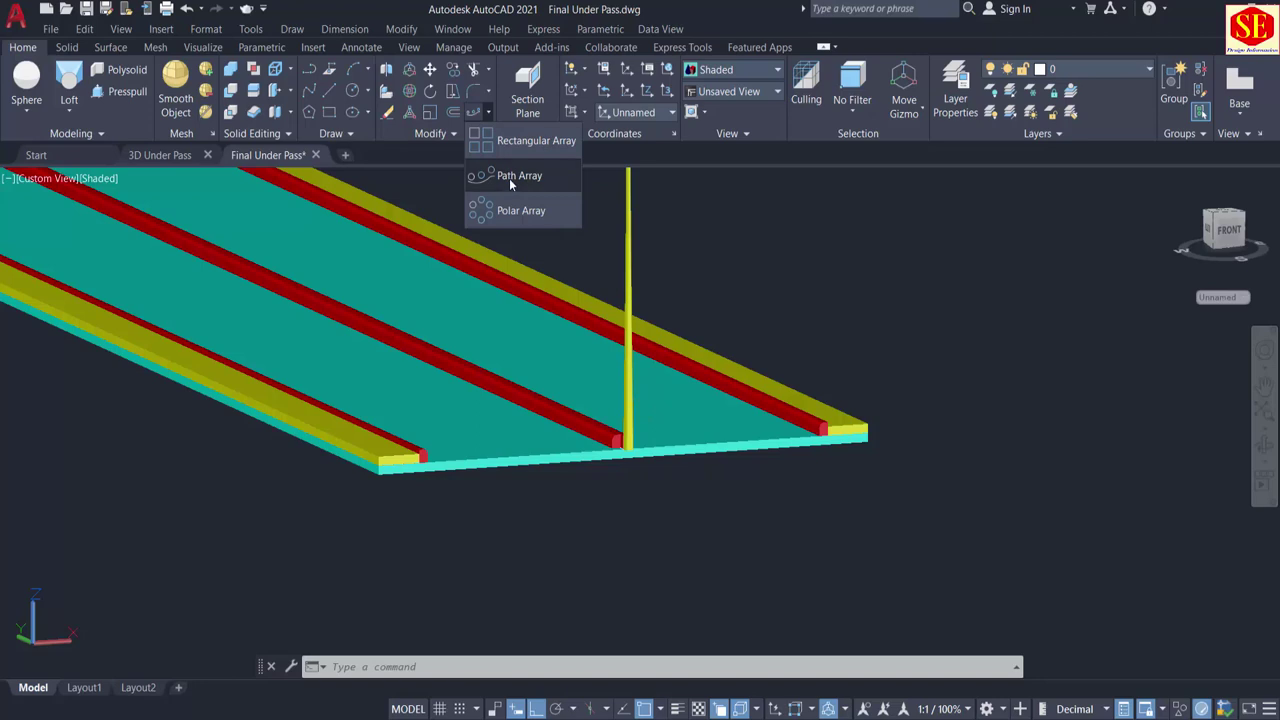
click(510, 178)
scroll(669, 300, down, 3)
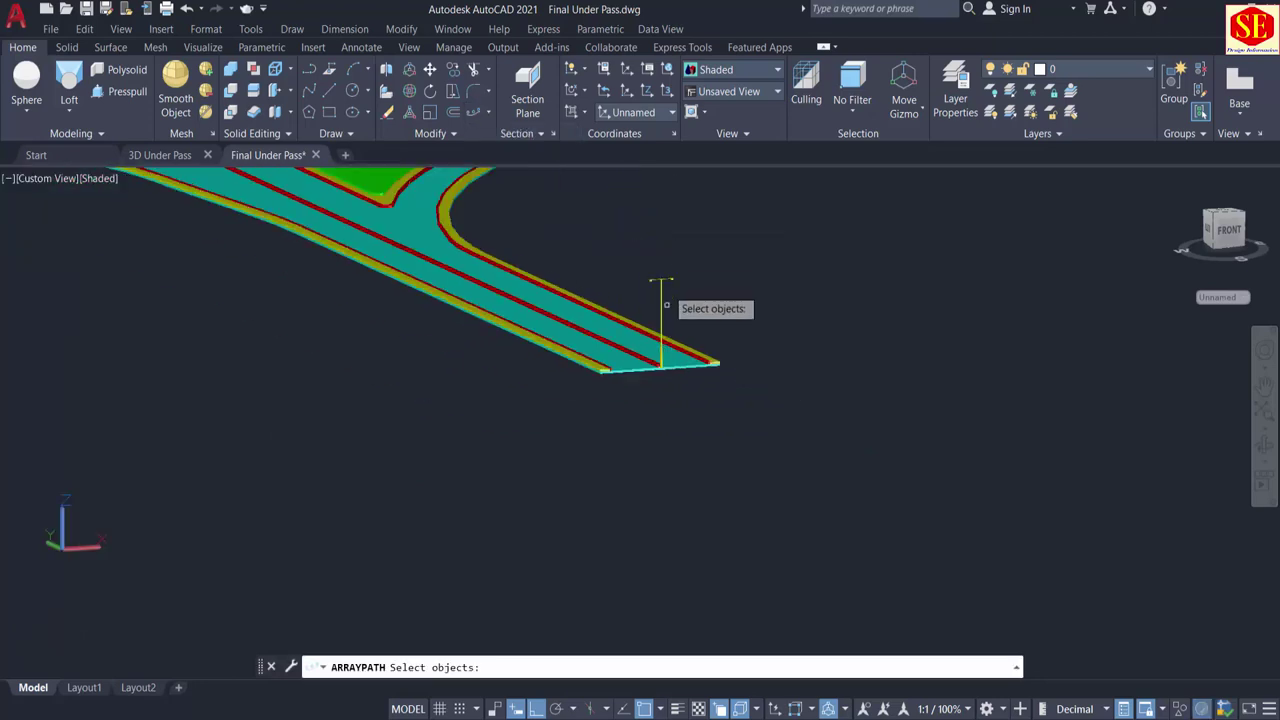
scroll(668, 296, up, 2)
click(650, 292)
key(Return)
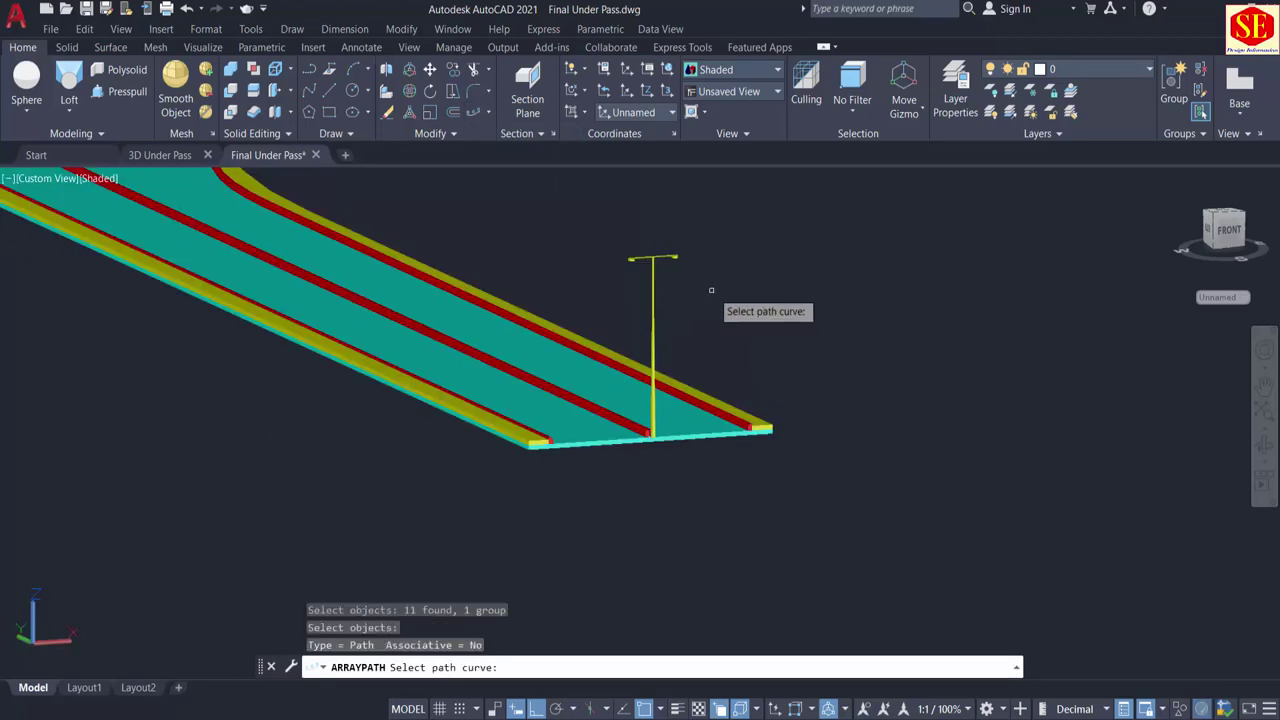
scroll(645, 411, up, 5)
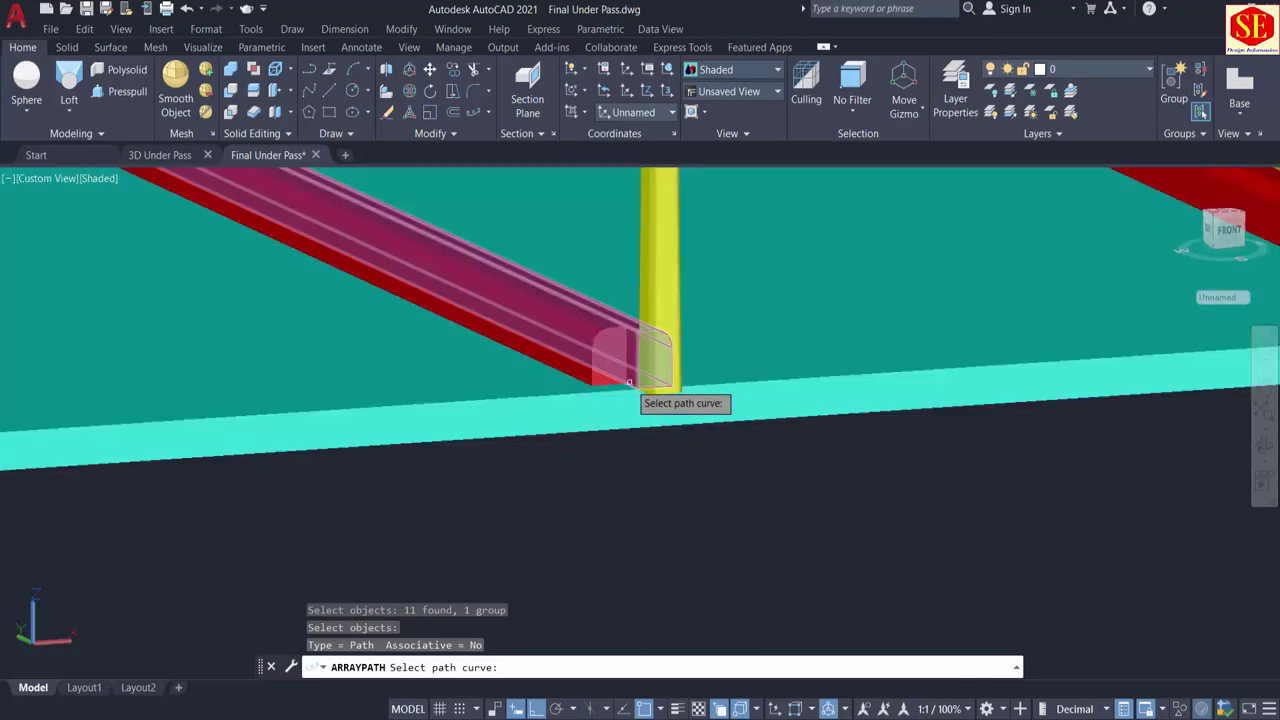
click(629, 381)
click(690, 468)
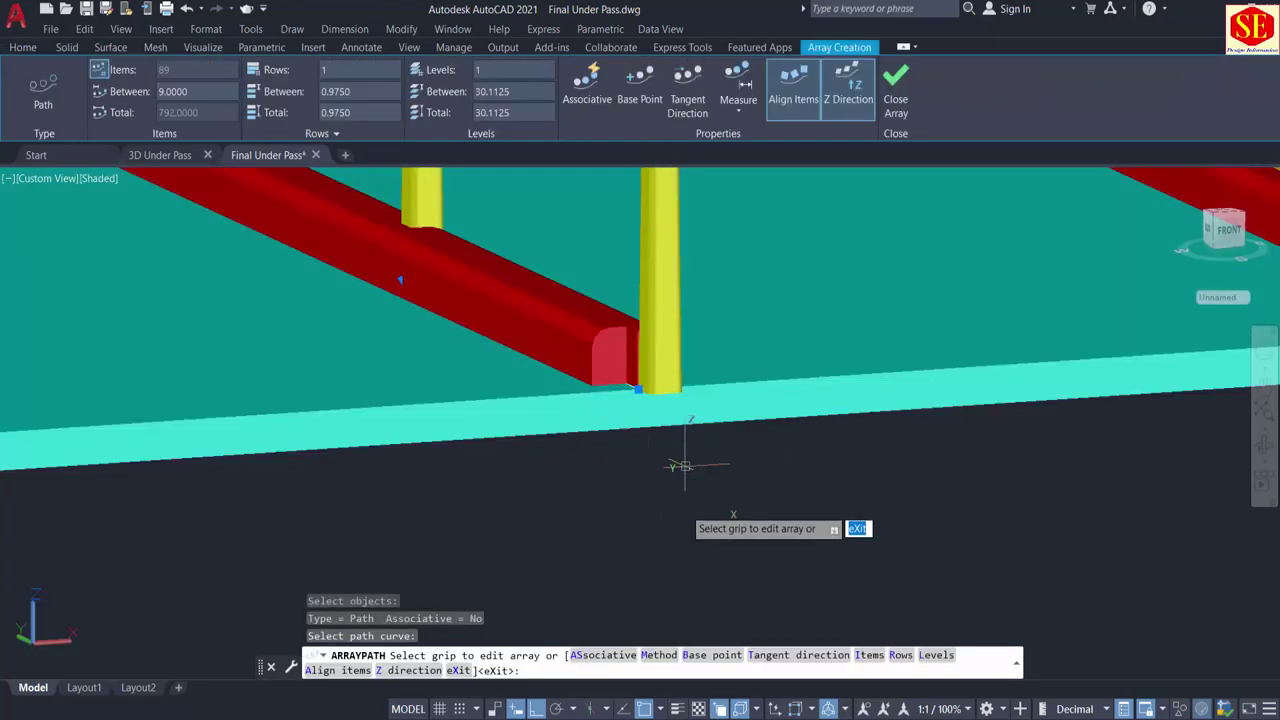
Step: Change the path array's method to Divide and set it to 20 items
scroll(680, 463, down, 8)
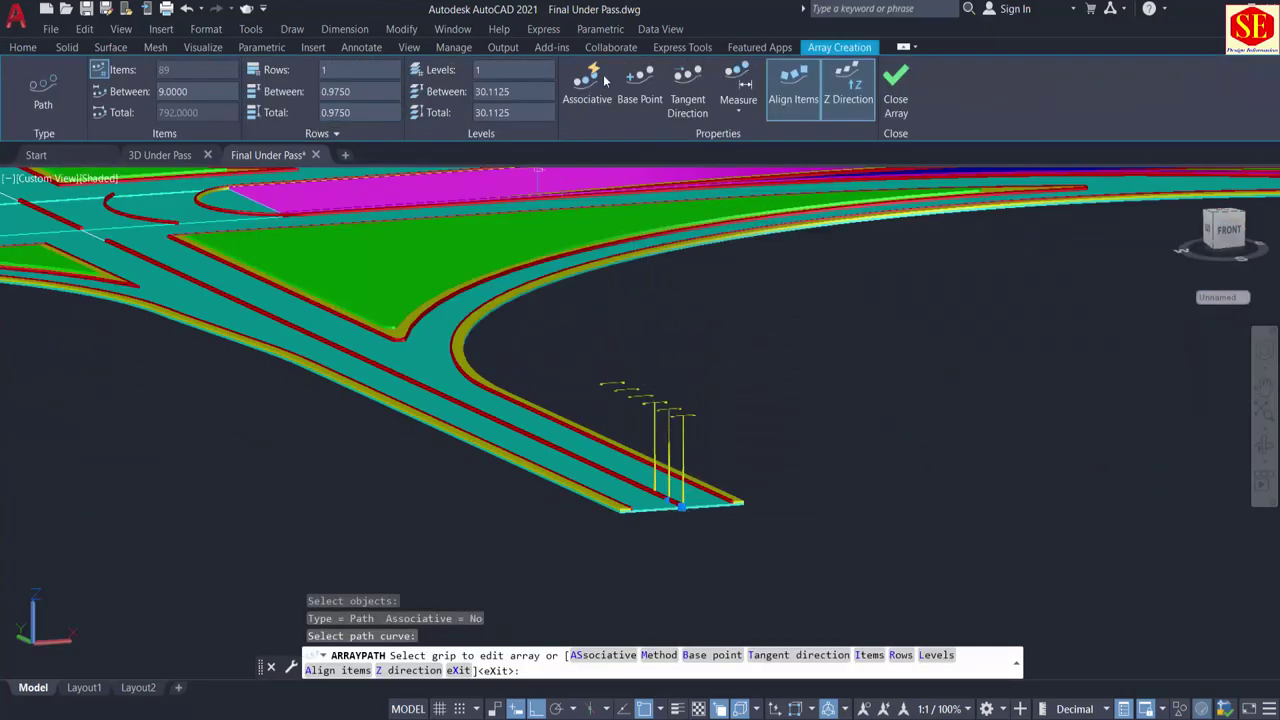
click(740, 111)
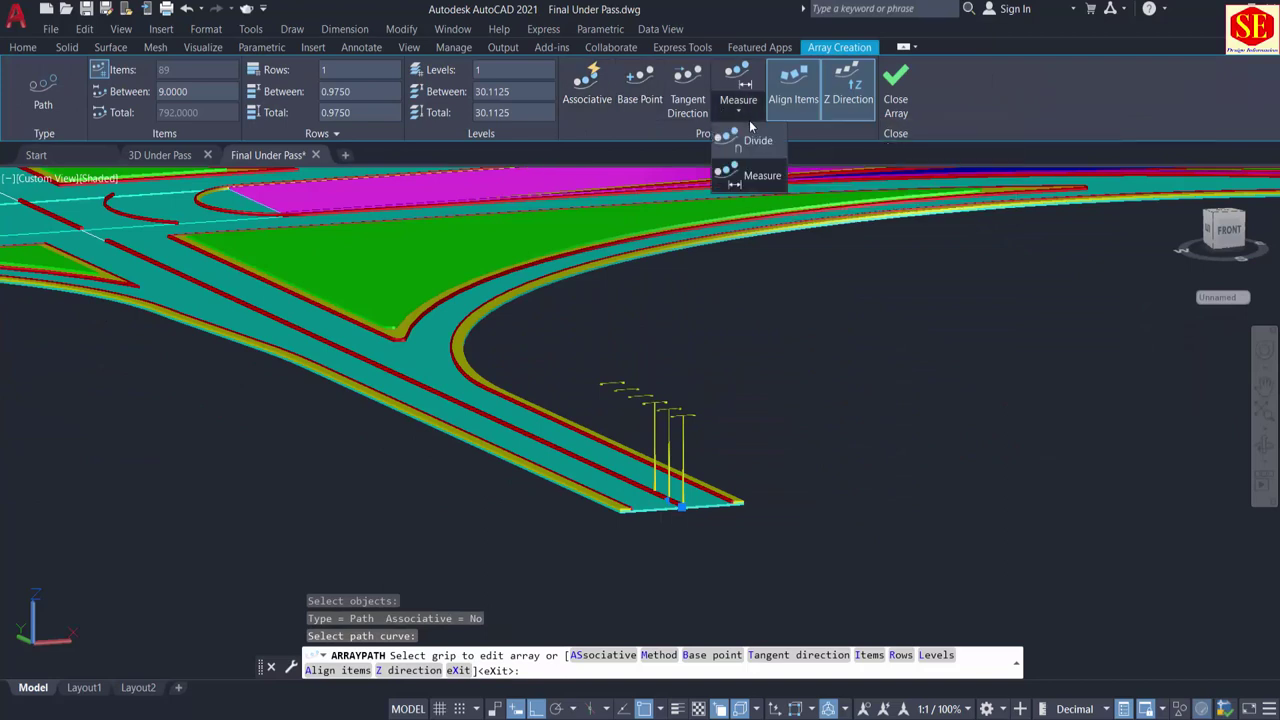
click(764, 148)
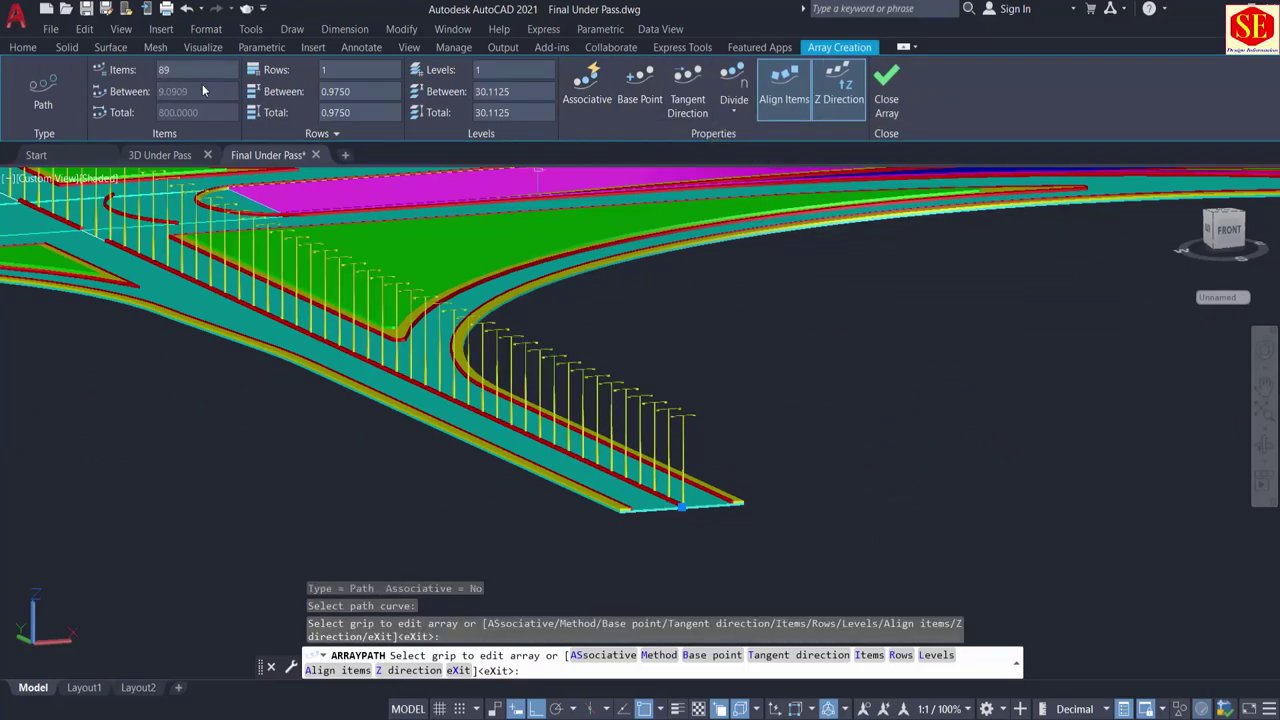
text(20)
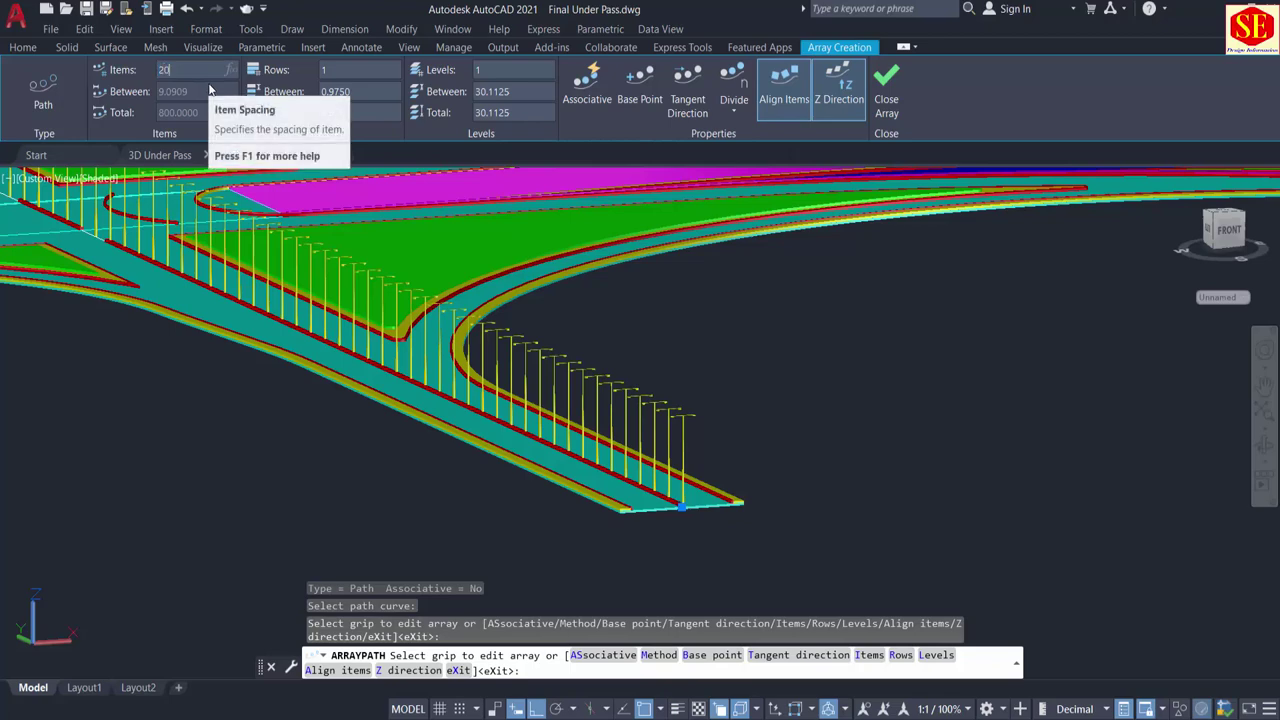
key(Tab)
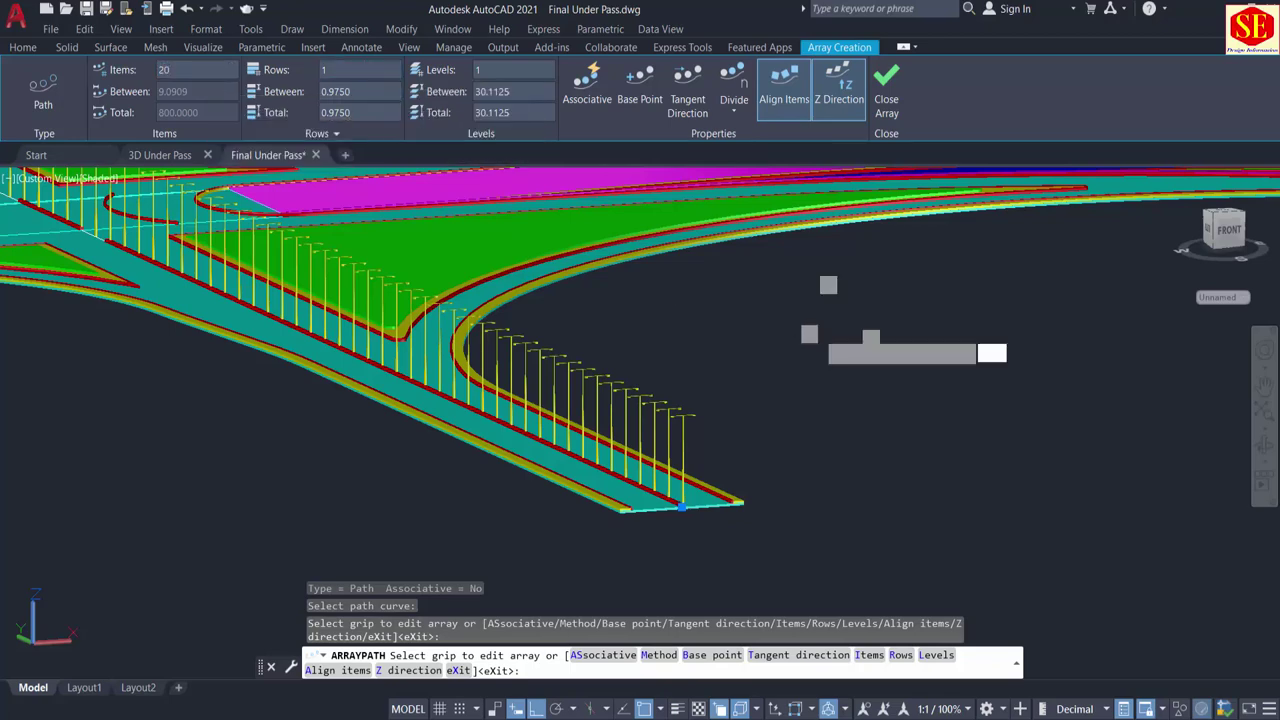
scroll(810, 405, down, 5)
middle_drag(415, 294, 541, 414)
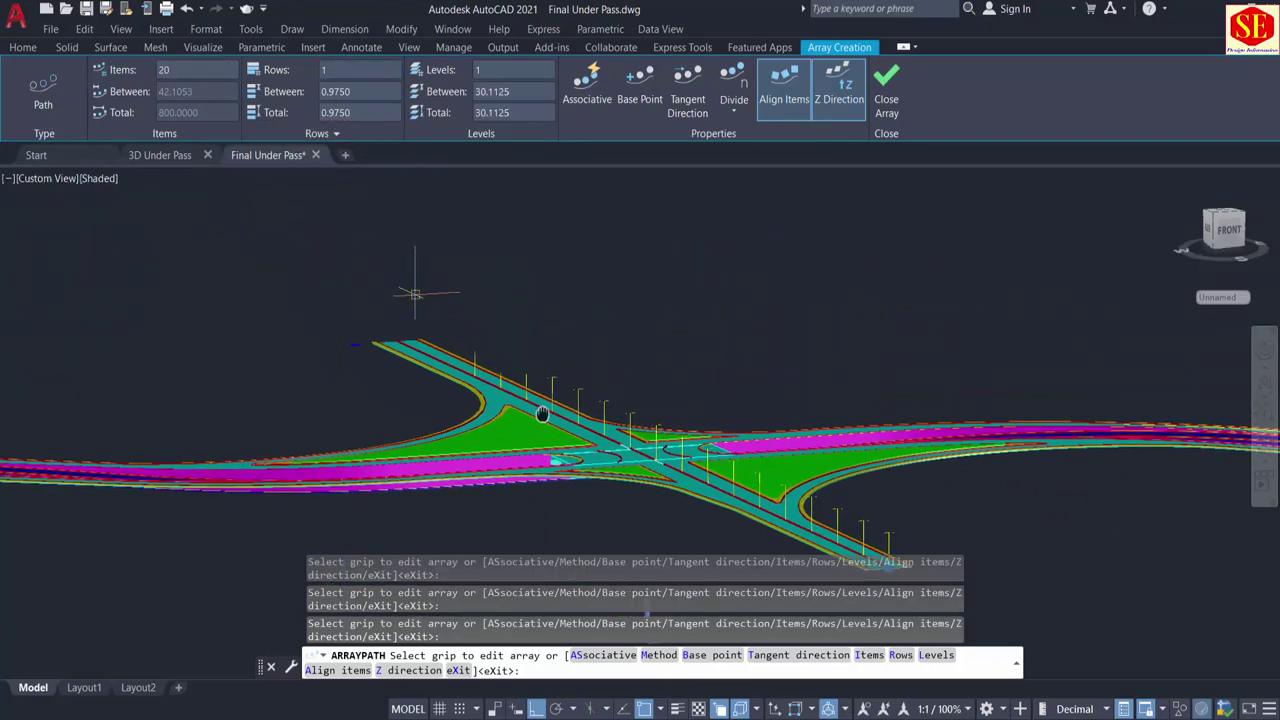
scroll(541, 414, up, 4)
scroll(488, 268, down, 1)
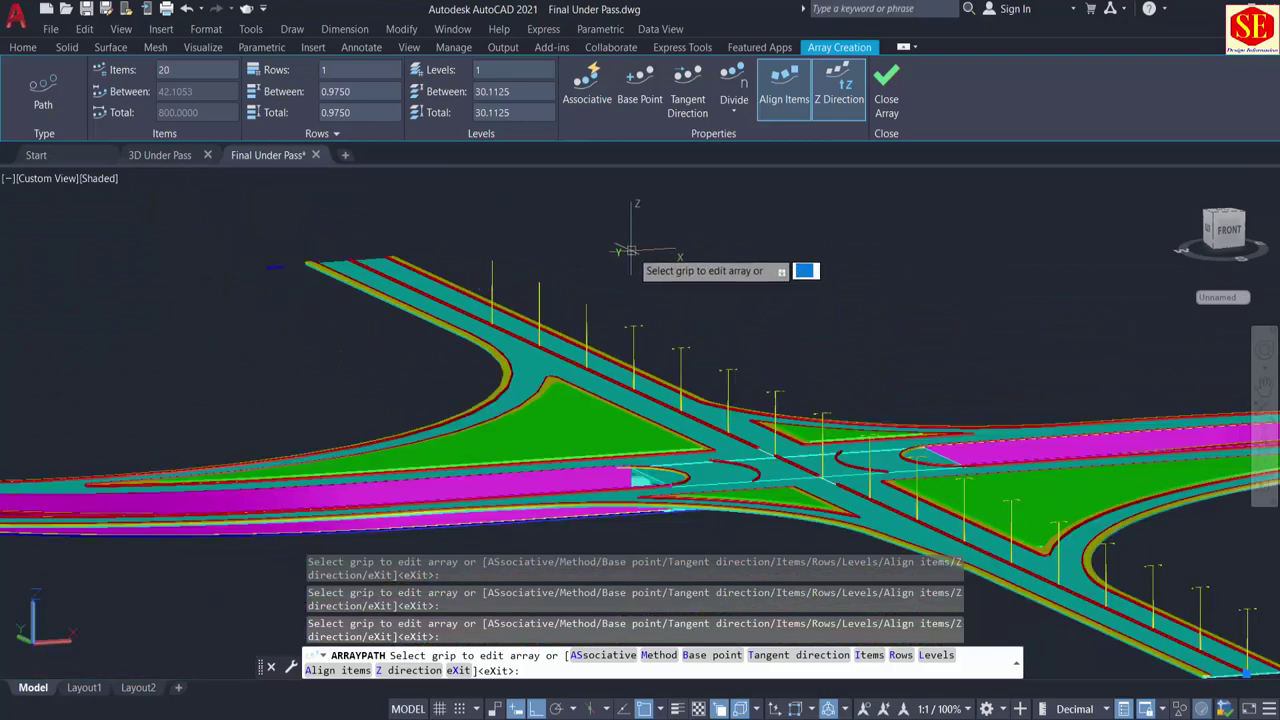
Step: Finish the street light path array along the straight road and exit the array editing
right_click(632, 243)
click(669, 255)
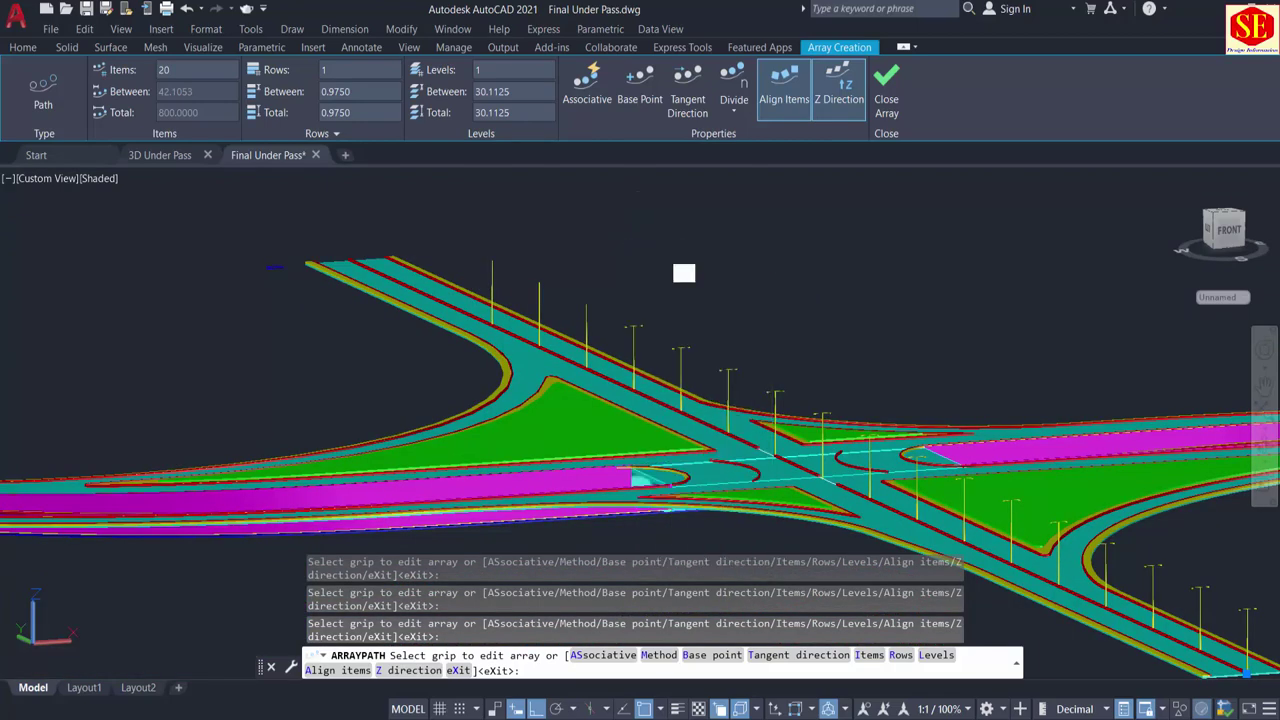
key(Return)
Step: Examine the arrayed street lights along the straight road, including those at its far end
scroll(627, 375, down, 3)
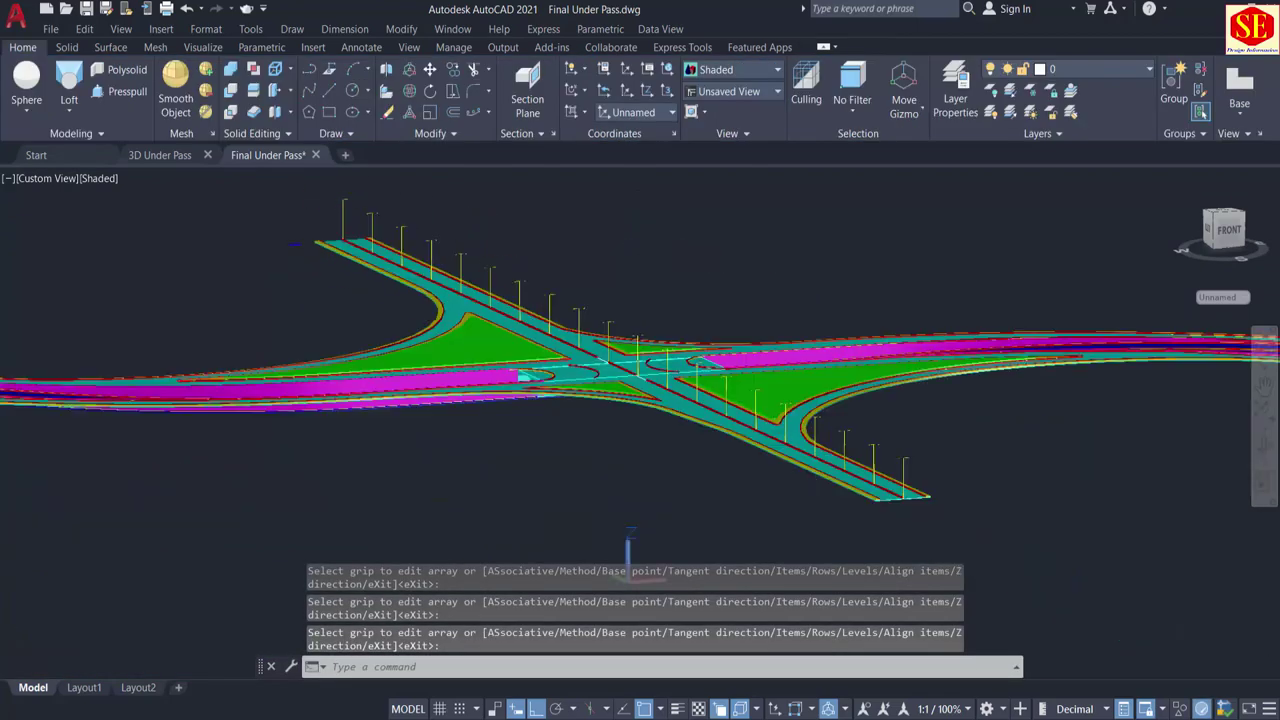
scroll(686, 381, up, 2)
middle_drag(340, 248, 720, 529)
scroll(560, 436, up, 2)
middle_drag(259, 228, 669, 488)
scroll(470, 416, down, 2)
middle_drag(107, 230, 268, 299)
scroll(250, 276, down, 5)
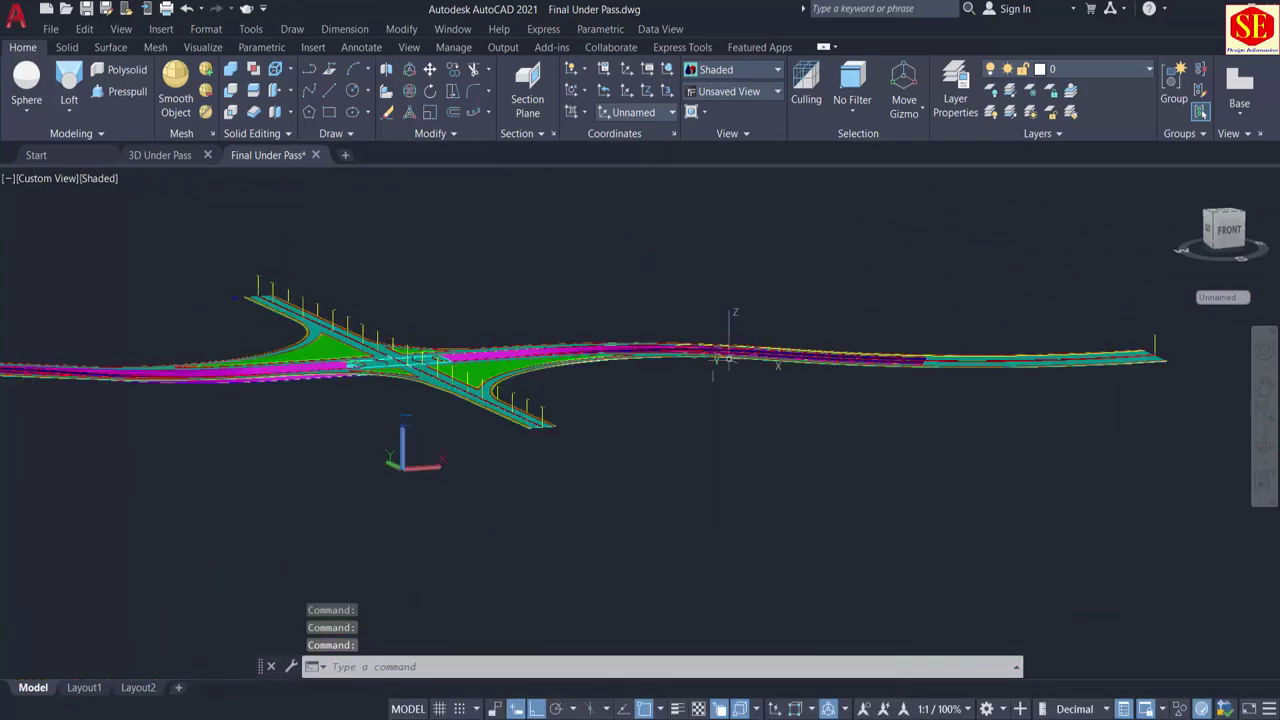
Step: Check the solids at the base of the single street light at the curved underpass road's end
shift+middle_drag(965, 449, 794, 449)
scroll(598, 596, up, 10)
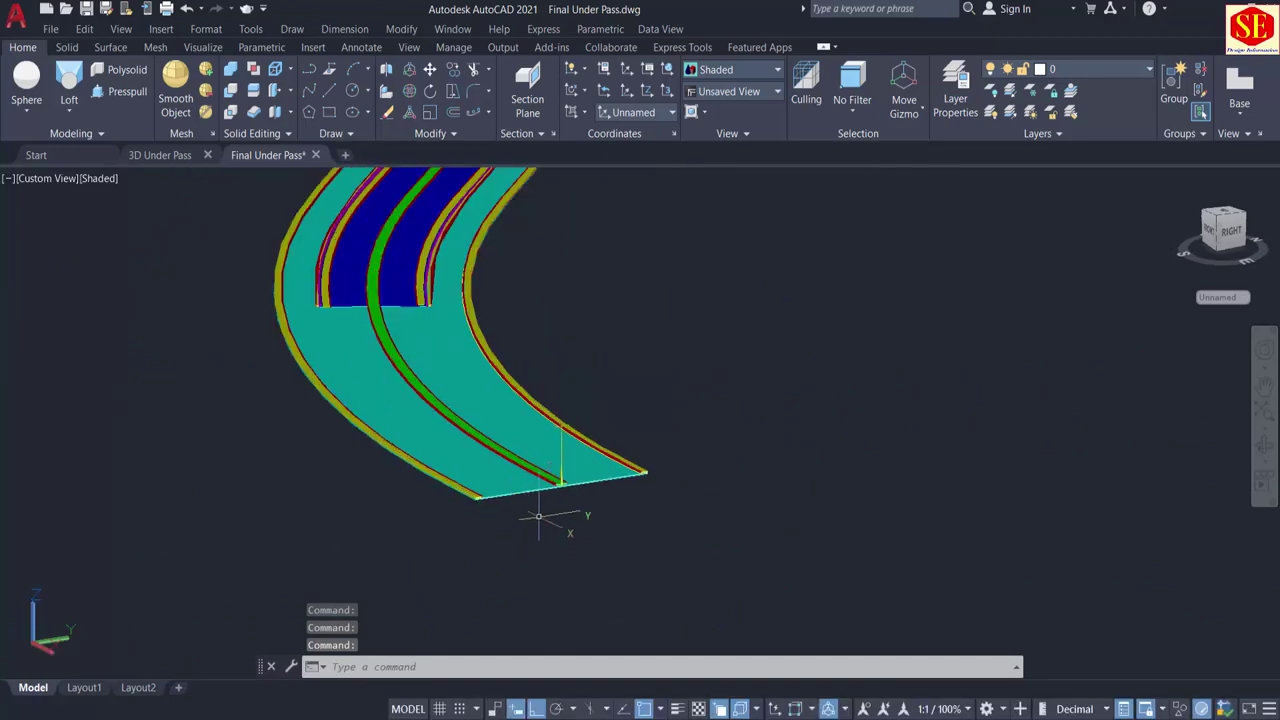
click(558, 625)
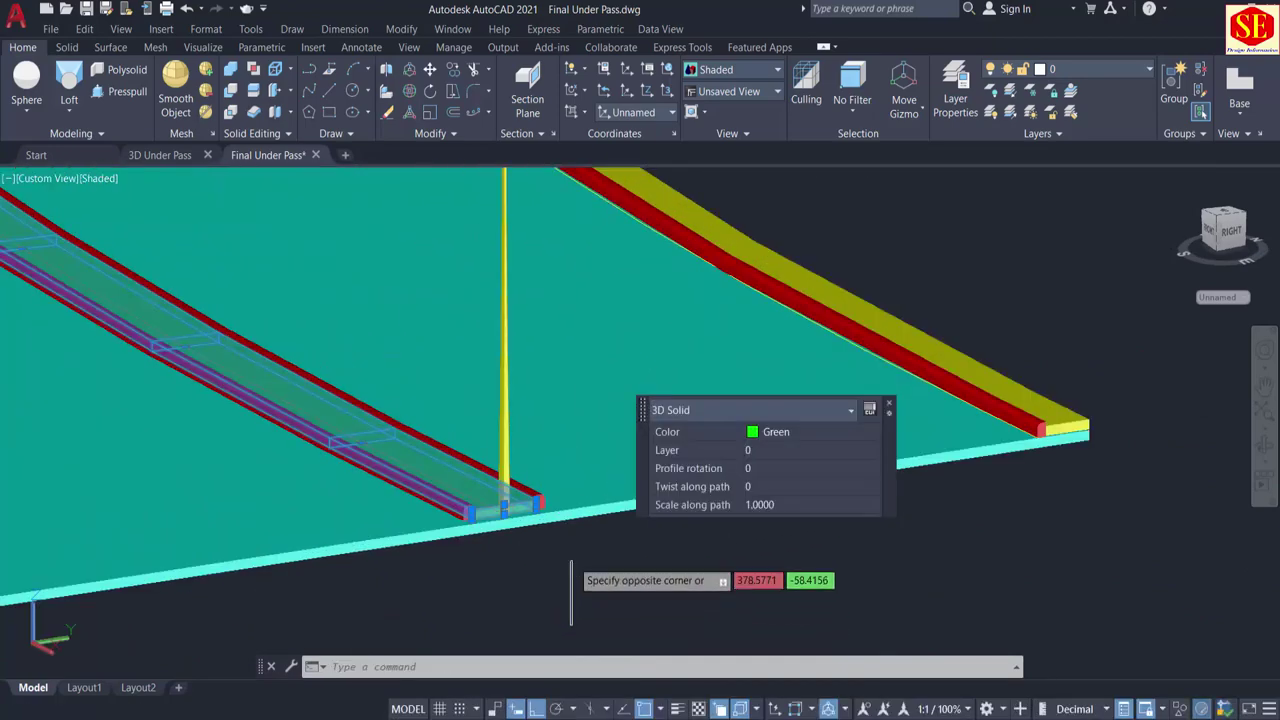
key(Escape)
click(500, 508)
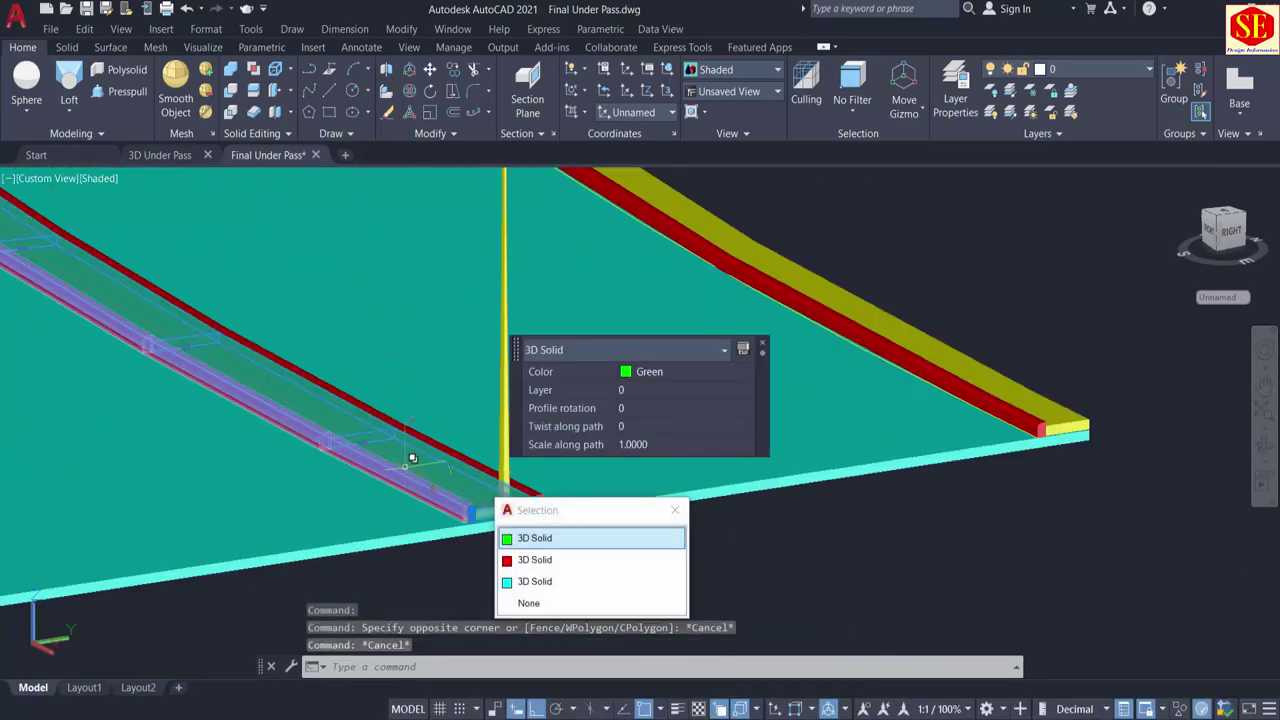
scroll(411, 444, down, 5)
key(Escape)
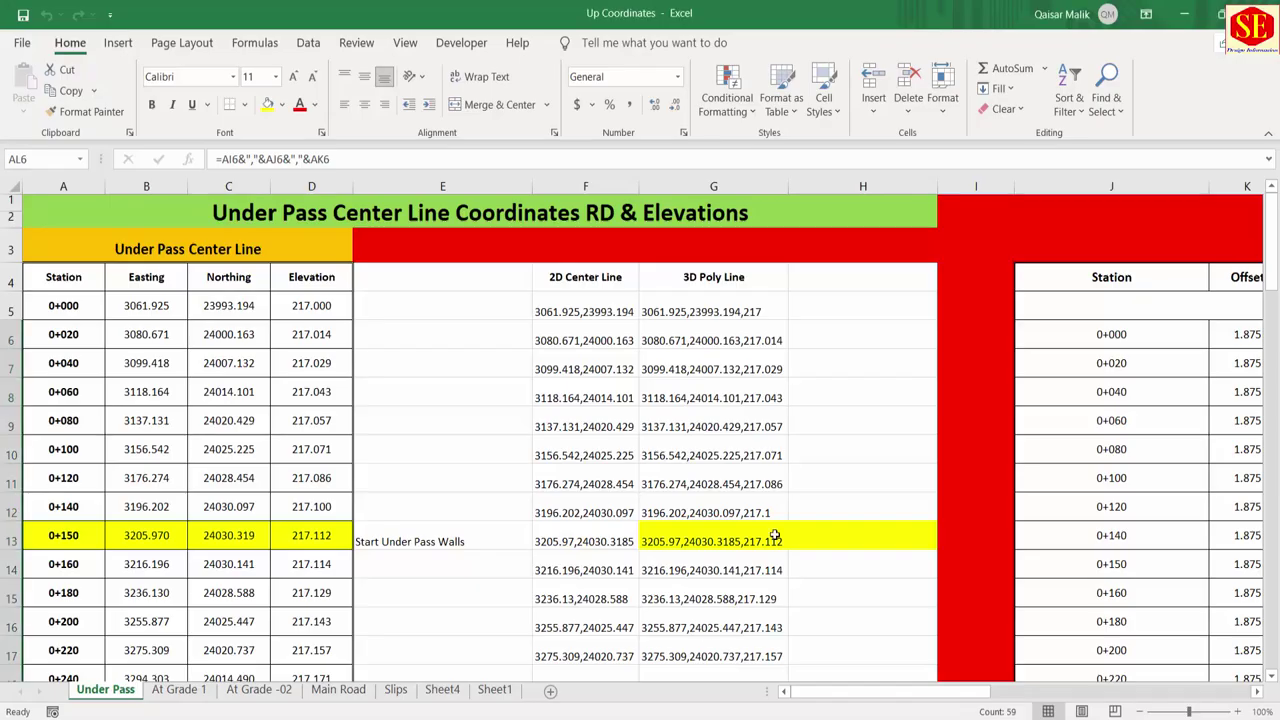
Step: Switch to Excel and copy the underpass centre line's 3D Poly Line coordinates from cell G5 down the column
click(291, 284)
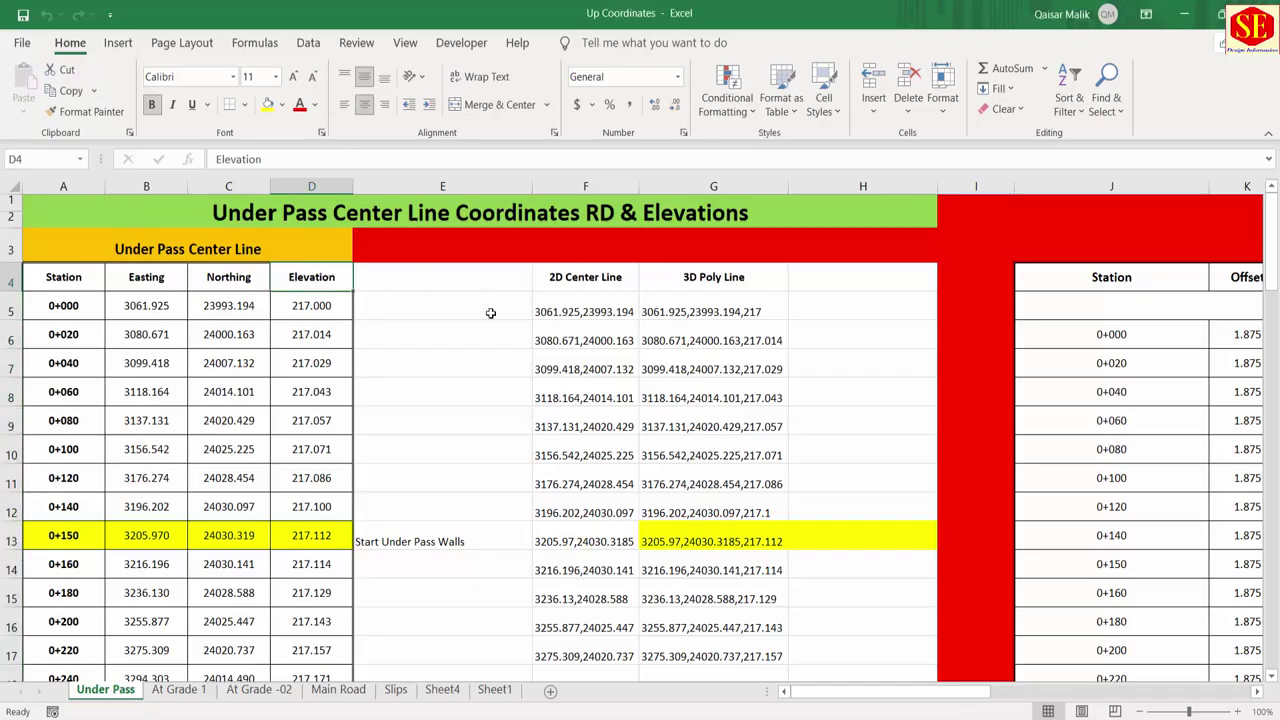
click(690, 311)
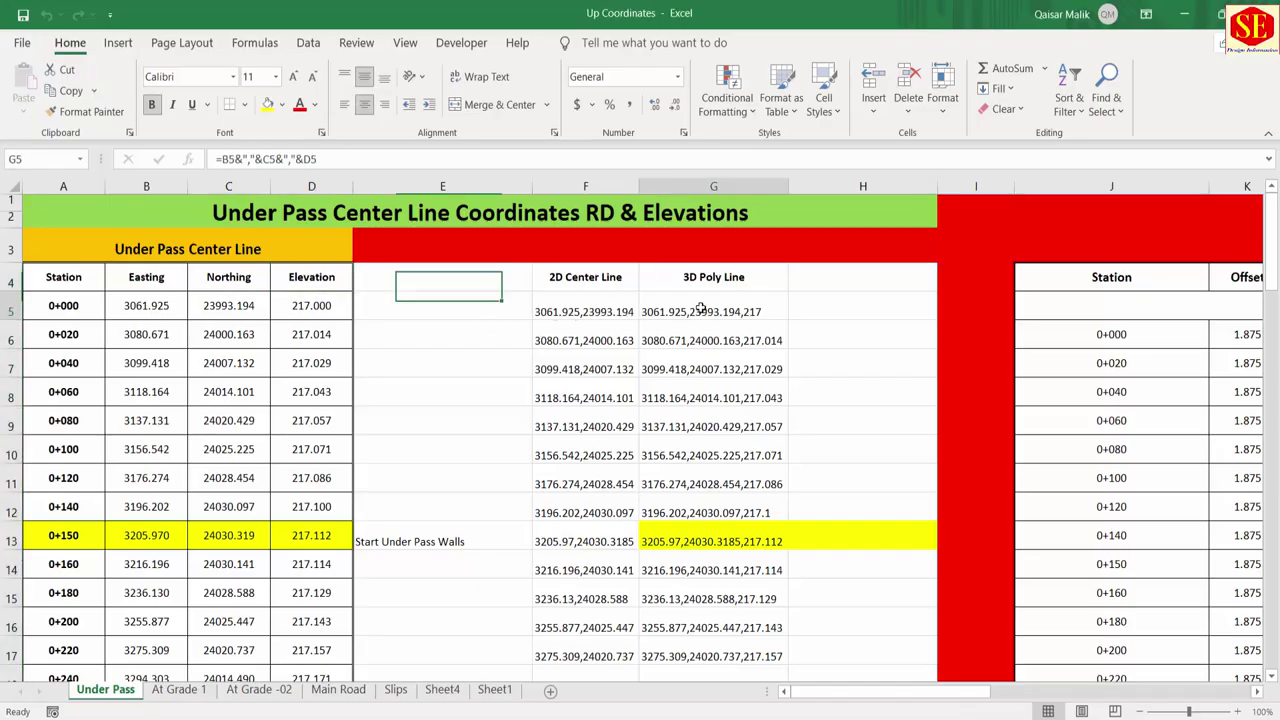
double_click(790, 320)
right_click(697, 312)
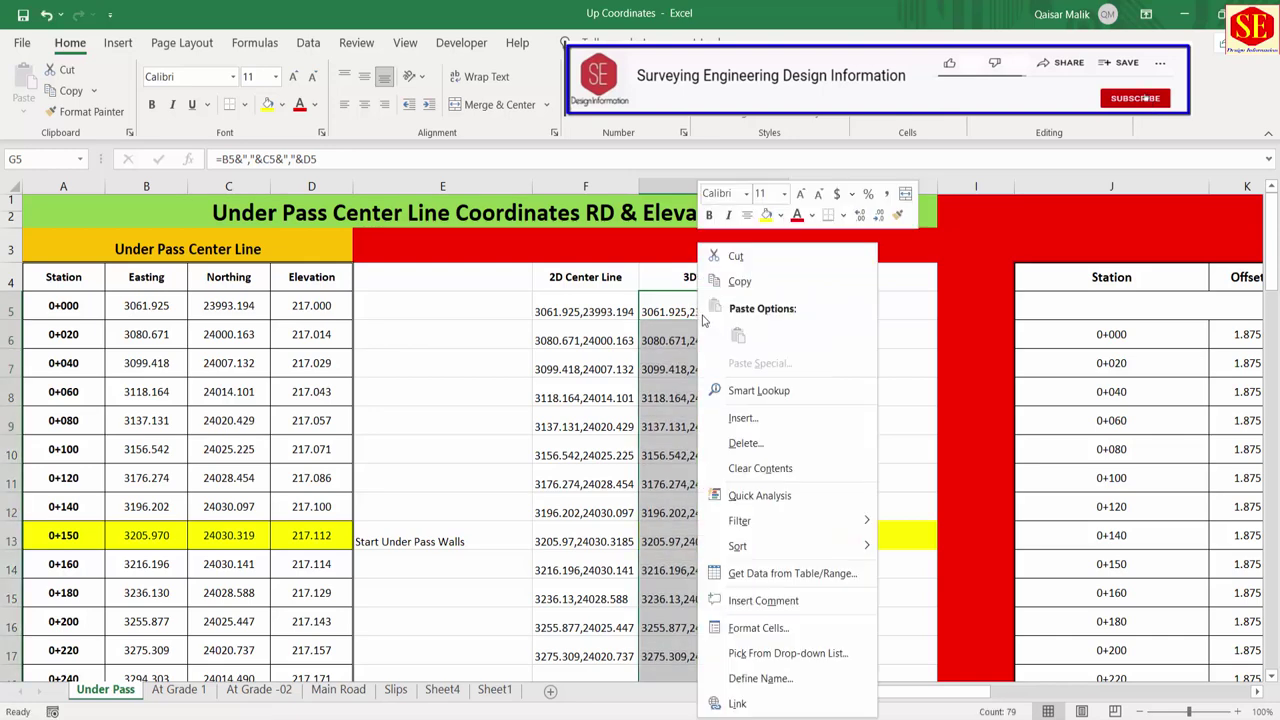
click(735, 284)
Step: Switch back to AutoCAD and set the current drawing color to red
key(alt+Tab)
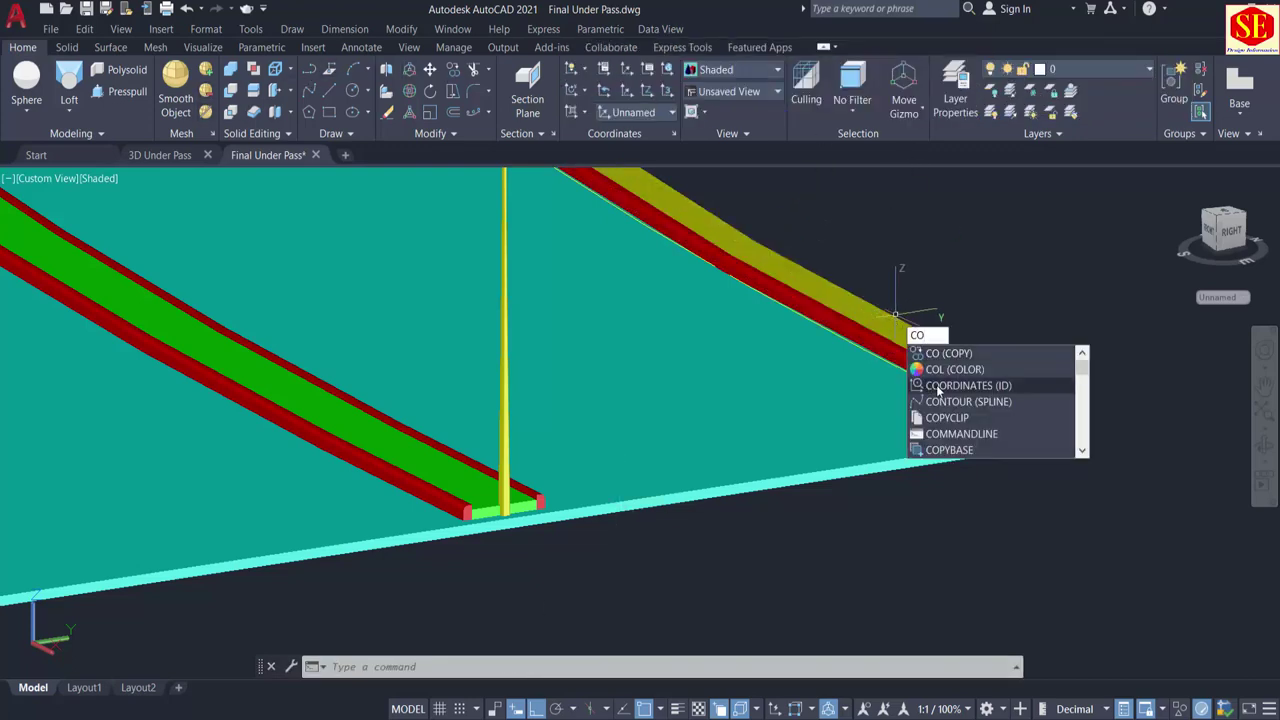
click(940, 374)
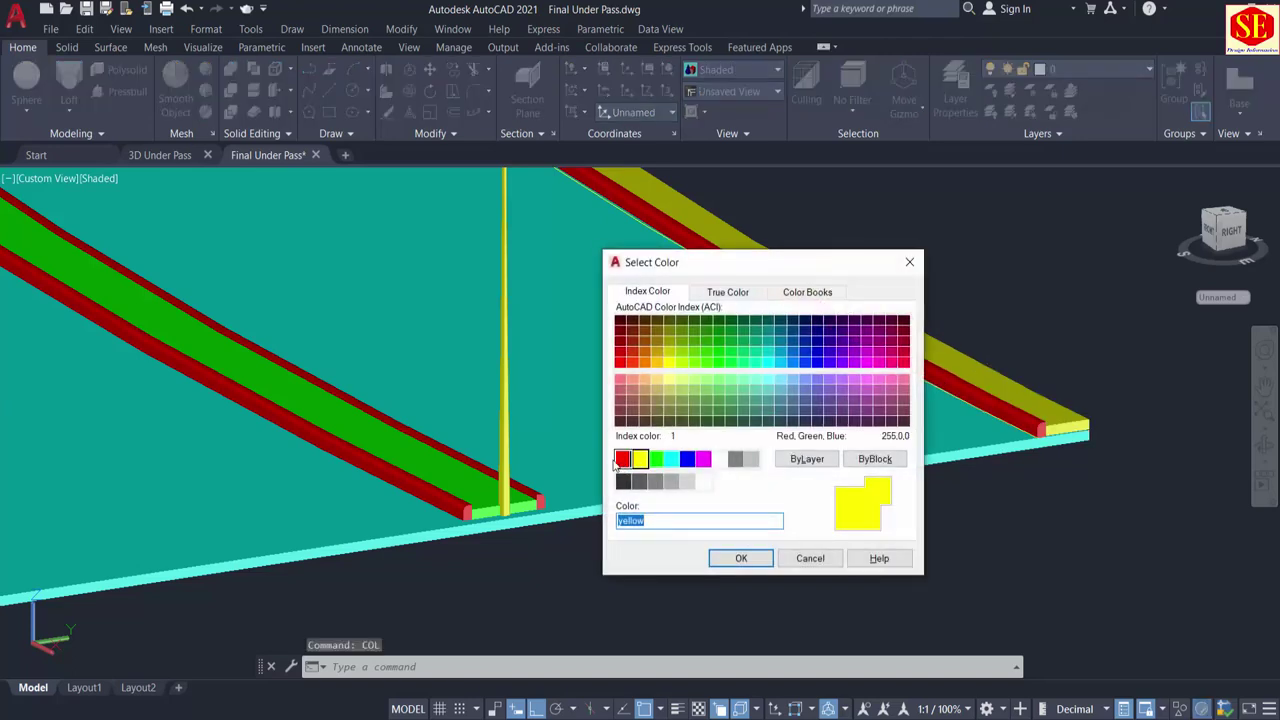
click(741, 559)
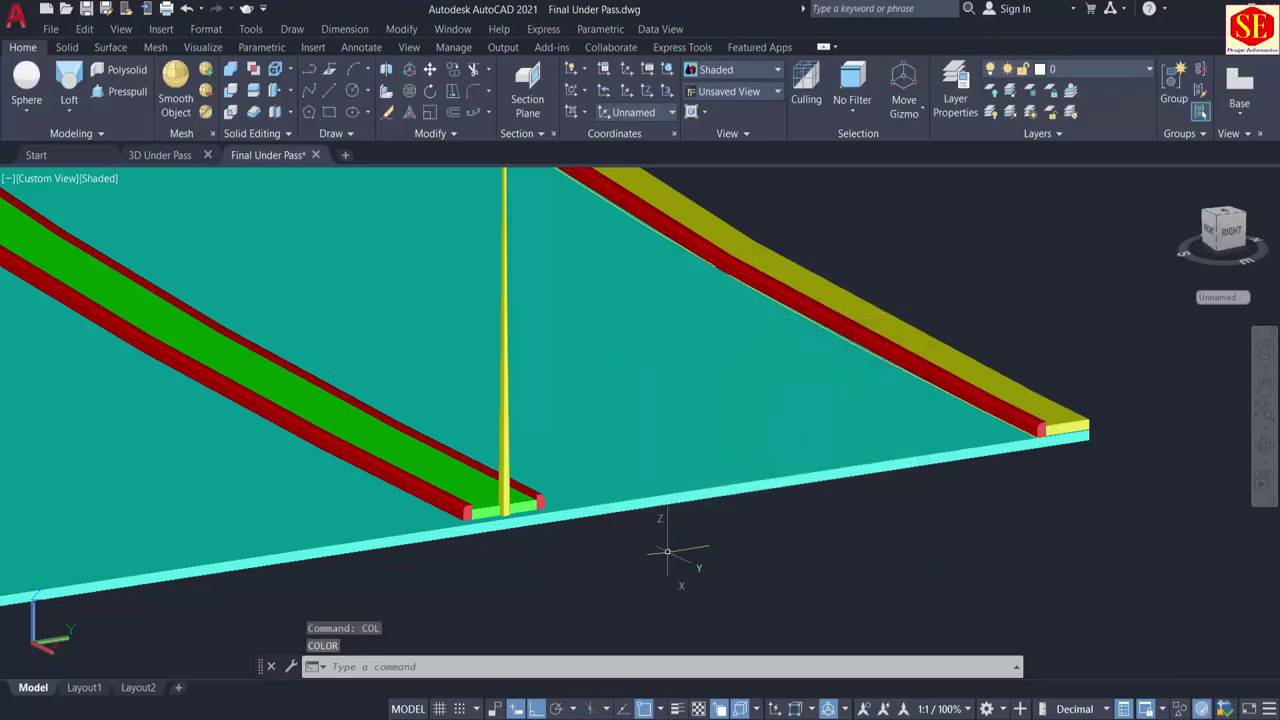
Step: Draw a 3D polyline through the copied underpass centre line coordinates in the World coordinate system
text(3)
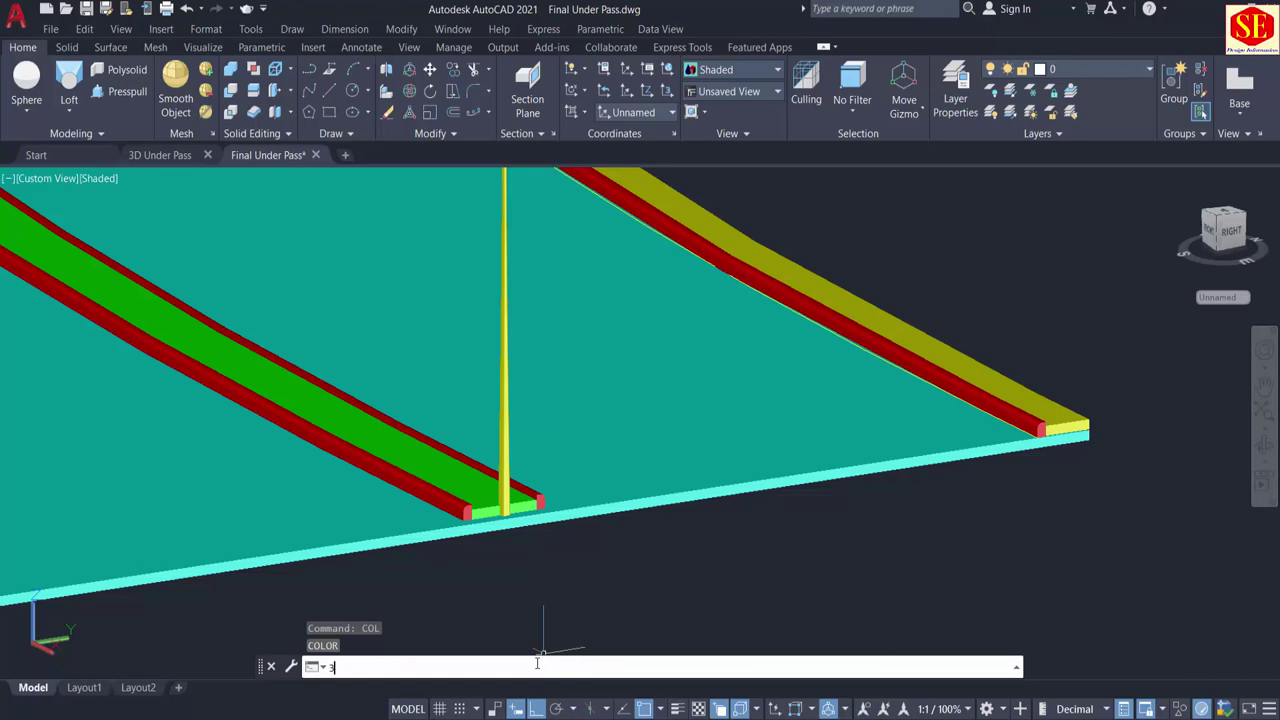
text(P)
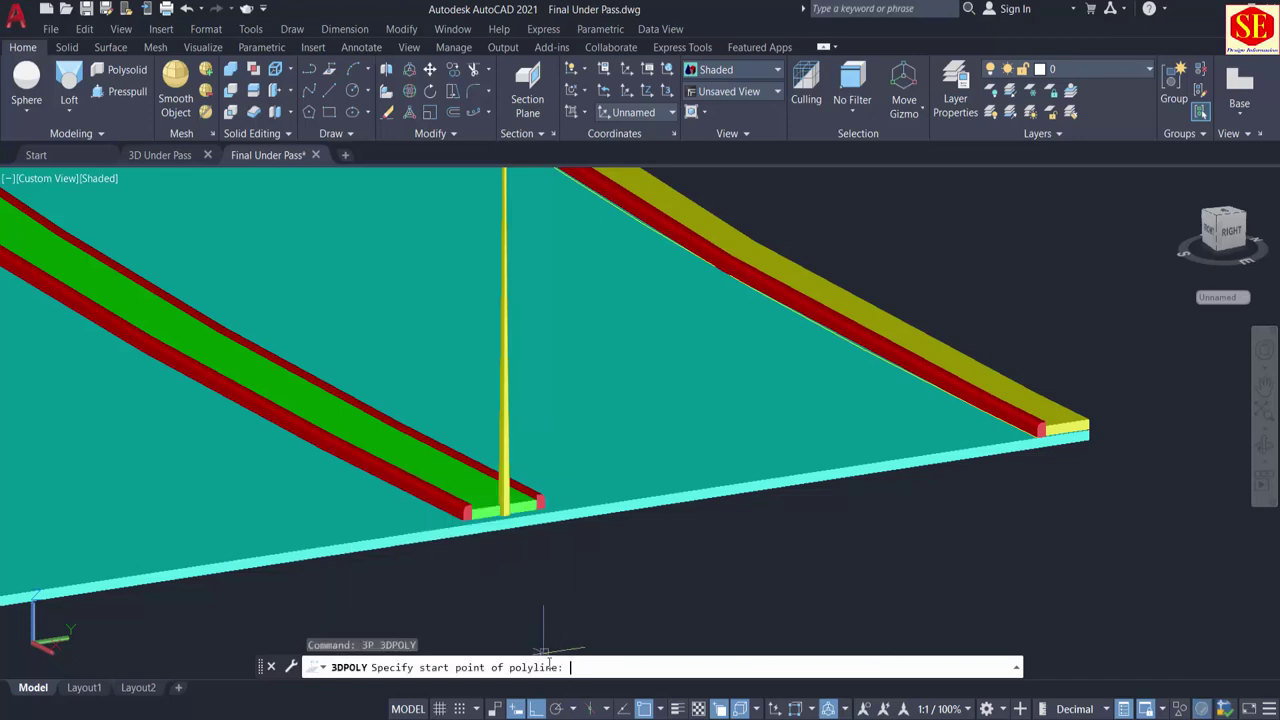
right_click(574, 667)
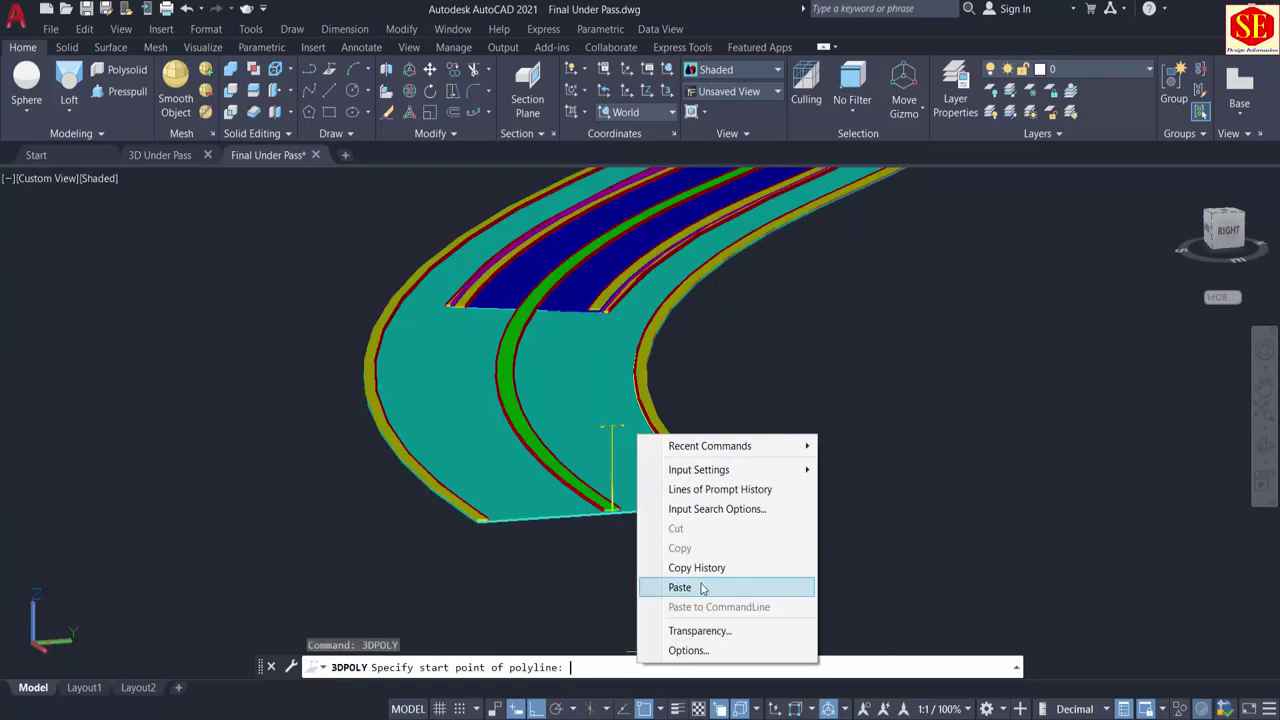
click(703, 589)
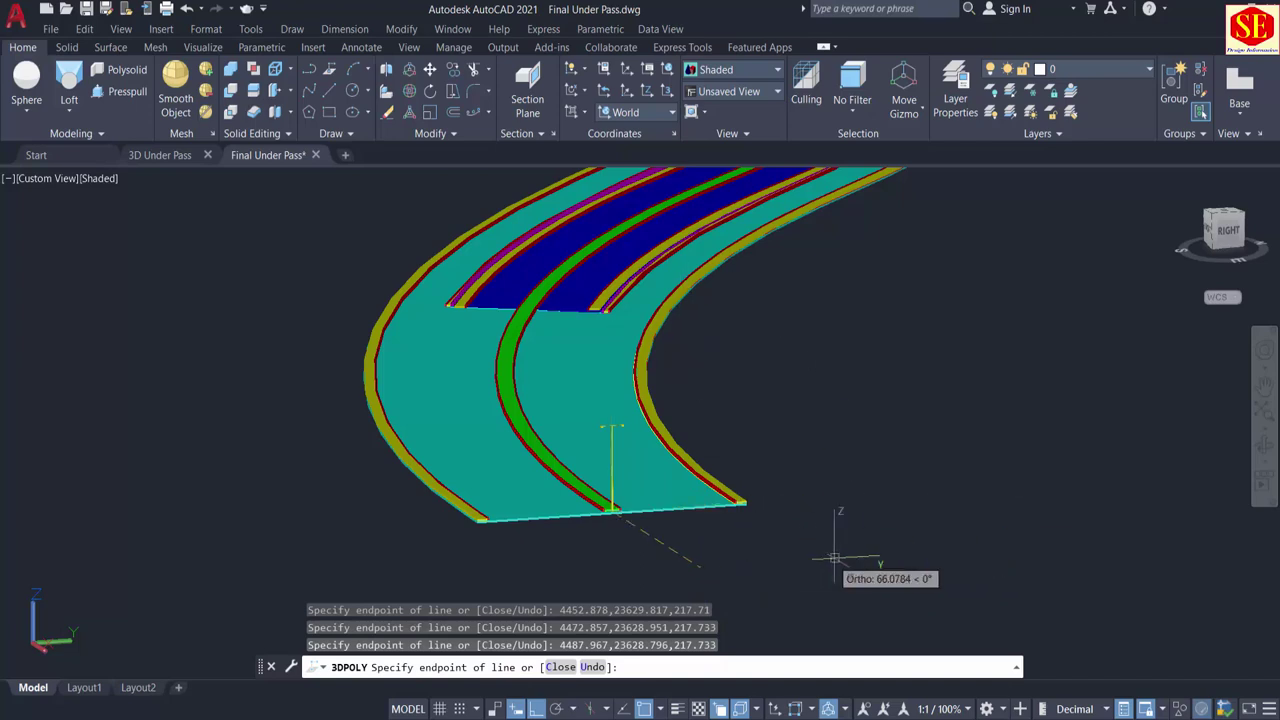
key(Escape)
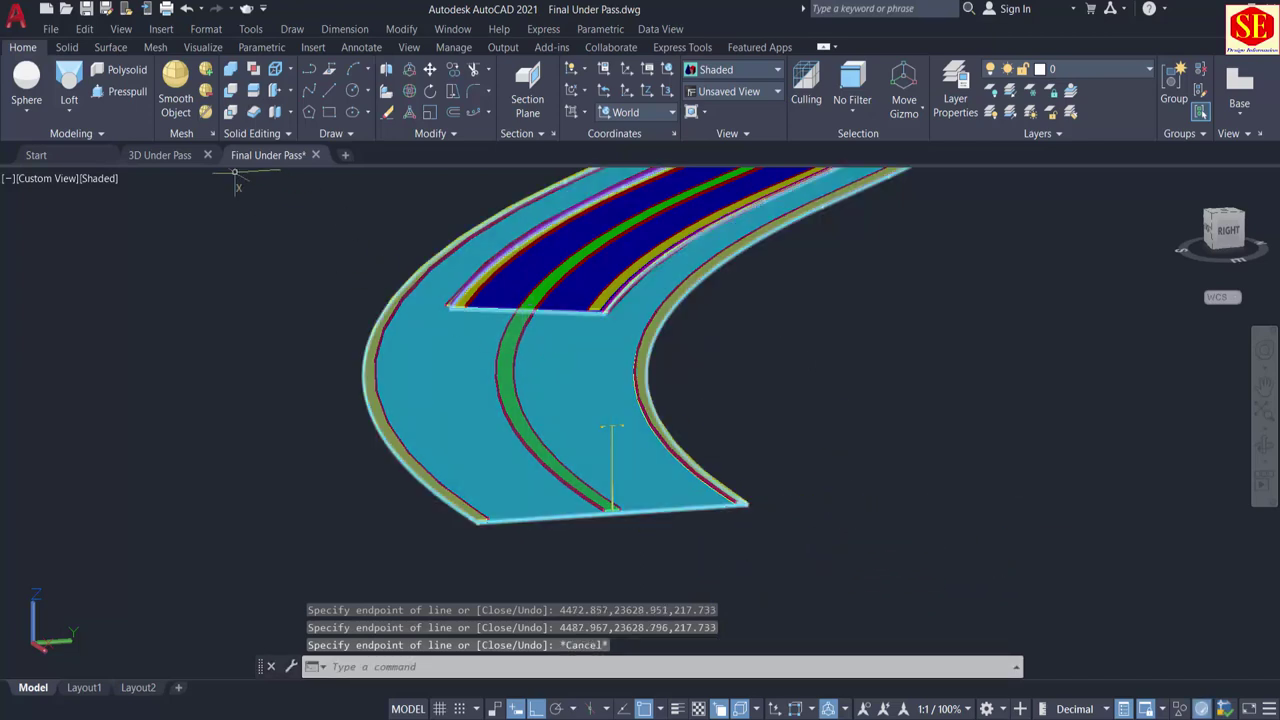
Step: Set the visual style to 2D Wireframe and list the properties of the red centre line 3D polyline to check its length
click(97, 179)
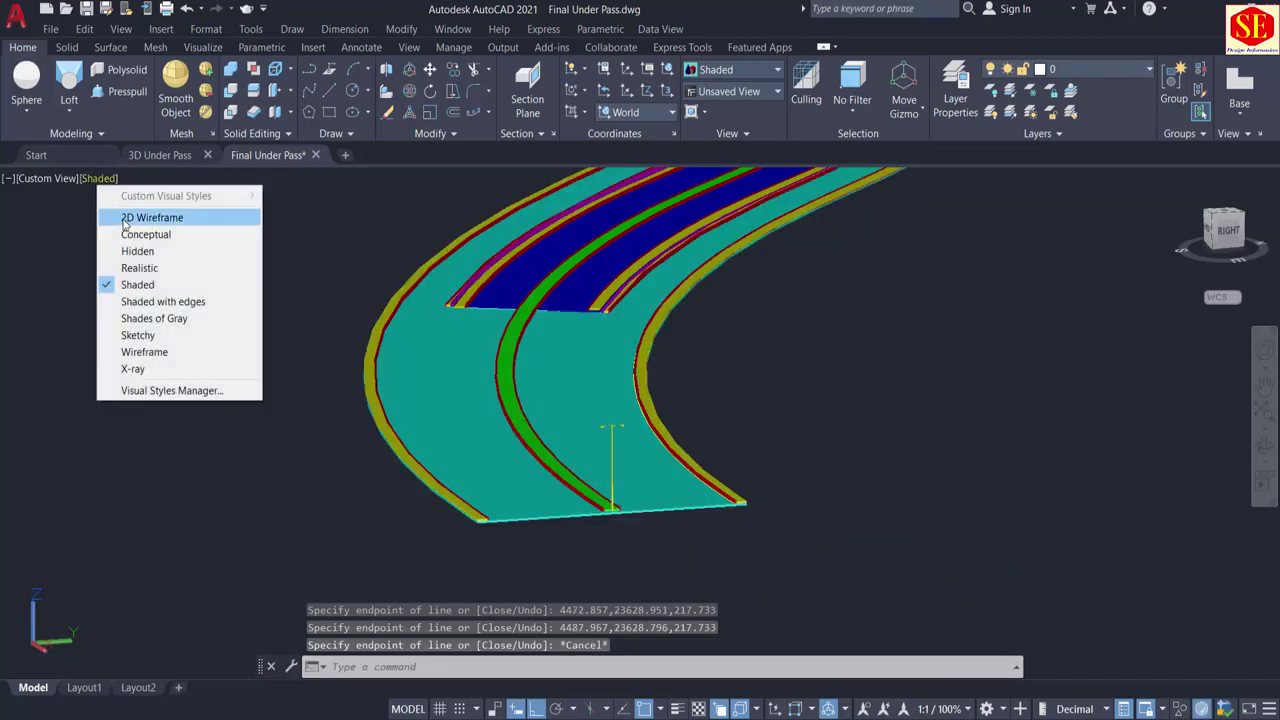
click(124, 220)
scroll(610, 500, up, 6)
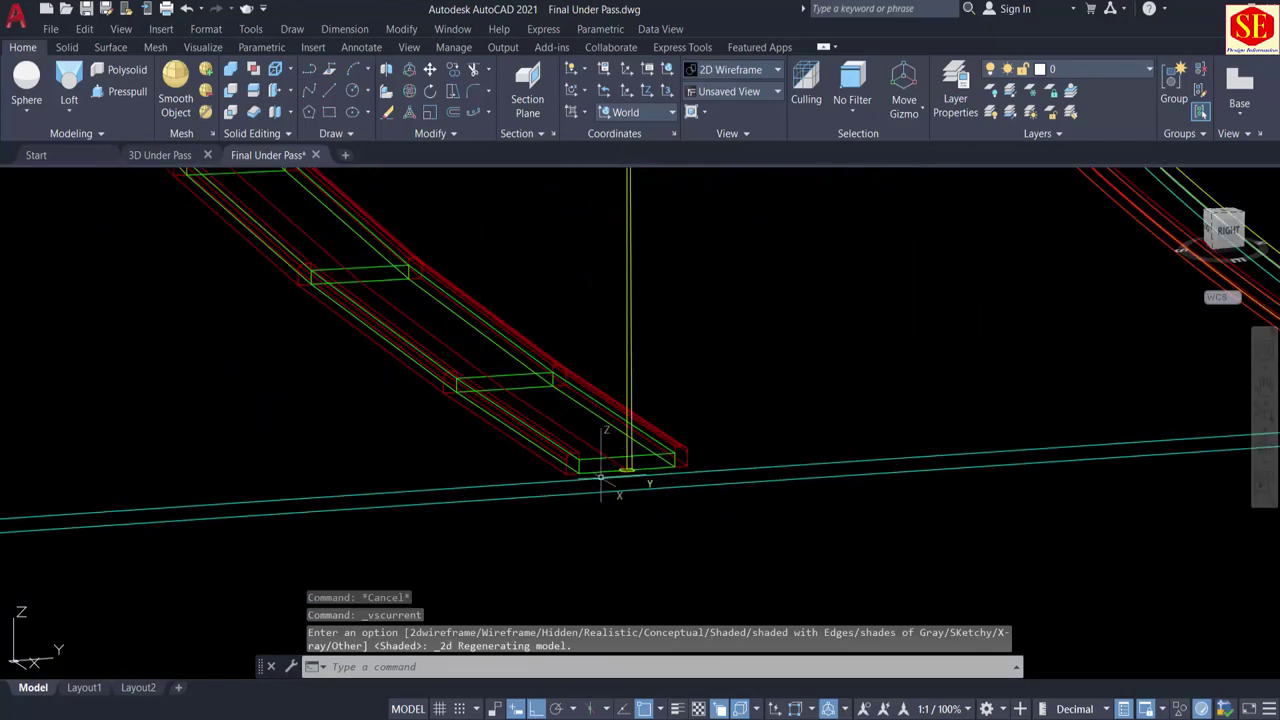
click(561, 429)
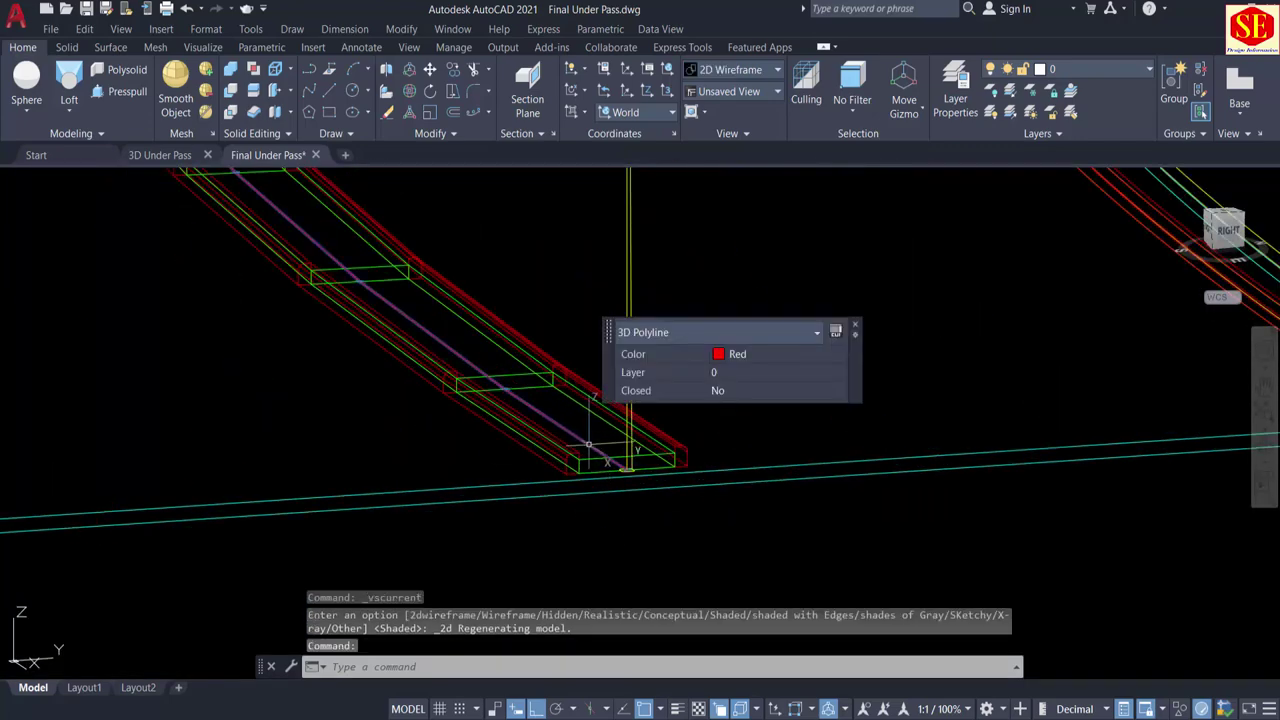
text(i)
key(Return)
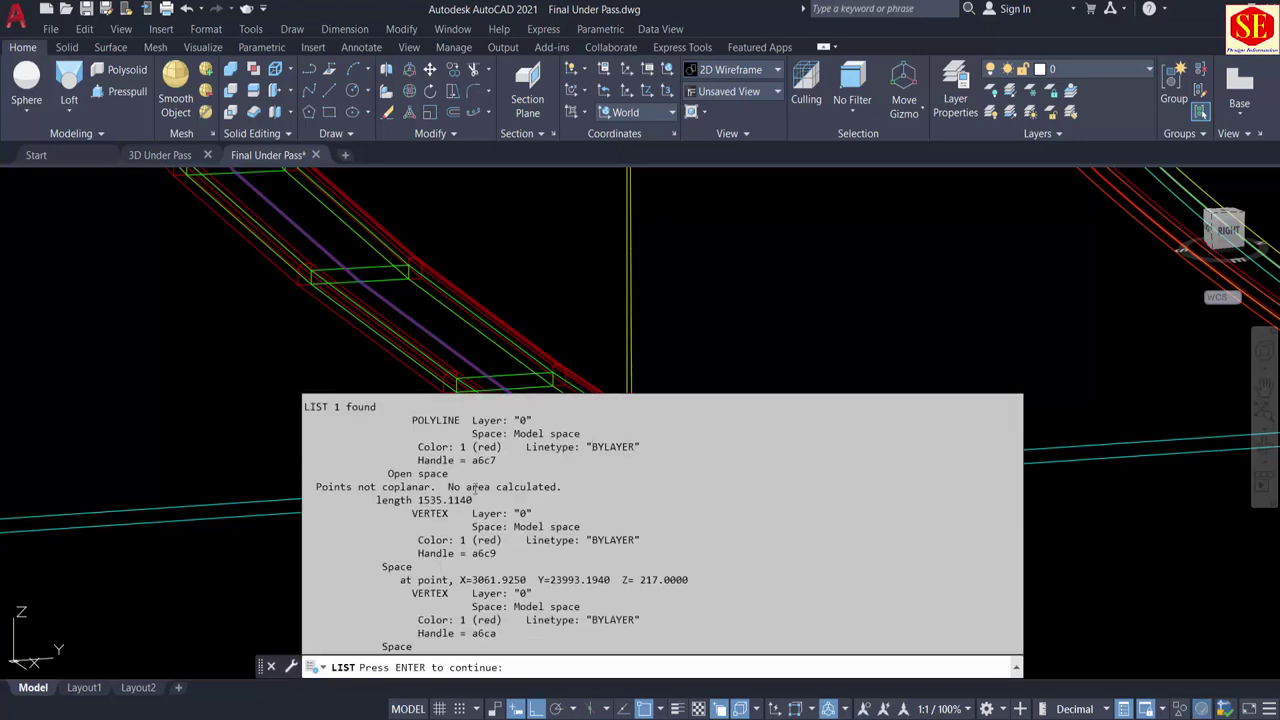
scroll(621, 490, up, 1)
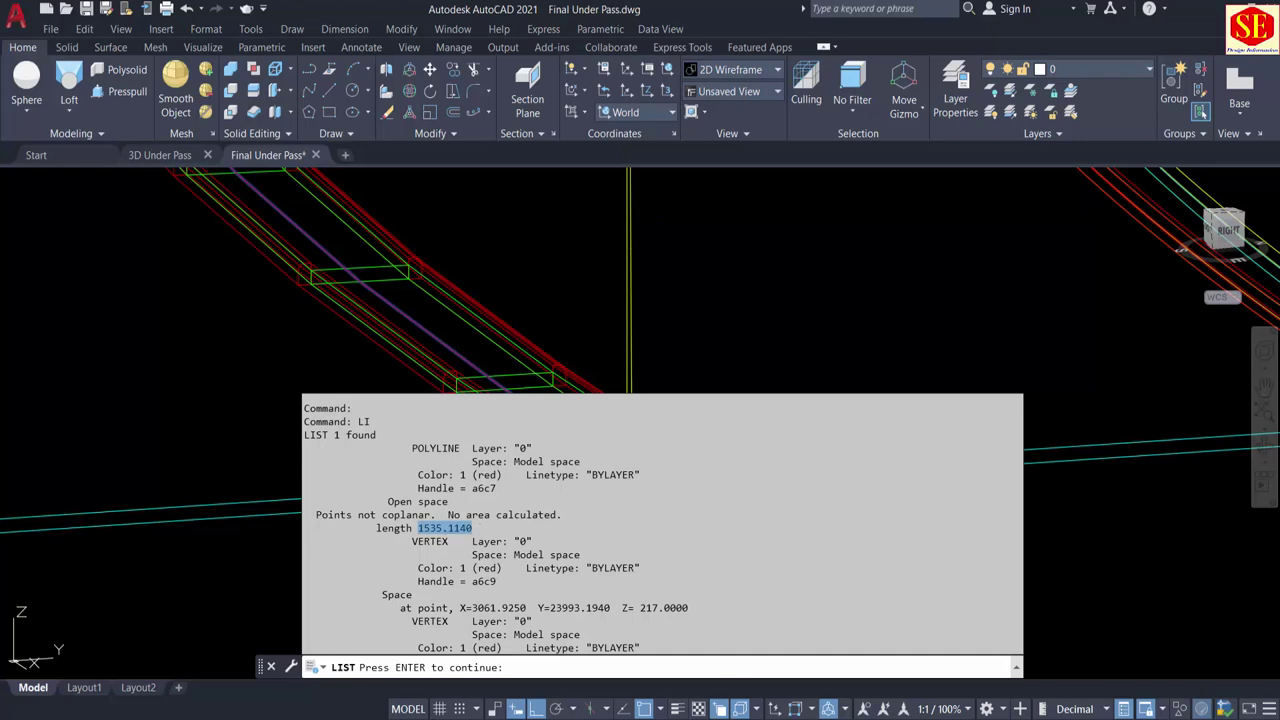
Step: Switch to Calculator and divide 1535 by 40 to work out the number of street lights for the underpass road
key(alt+Tab)
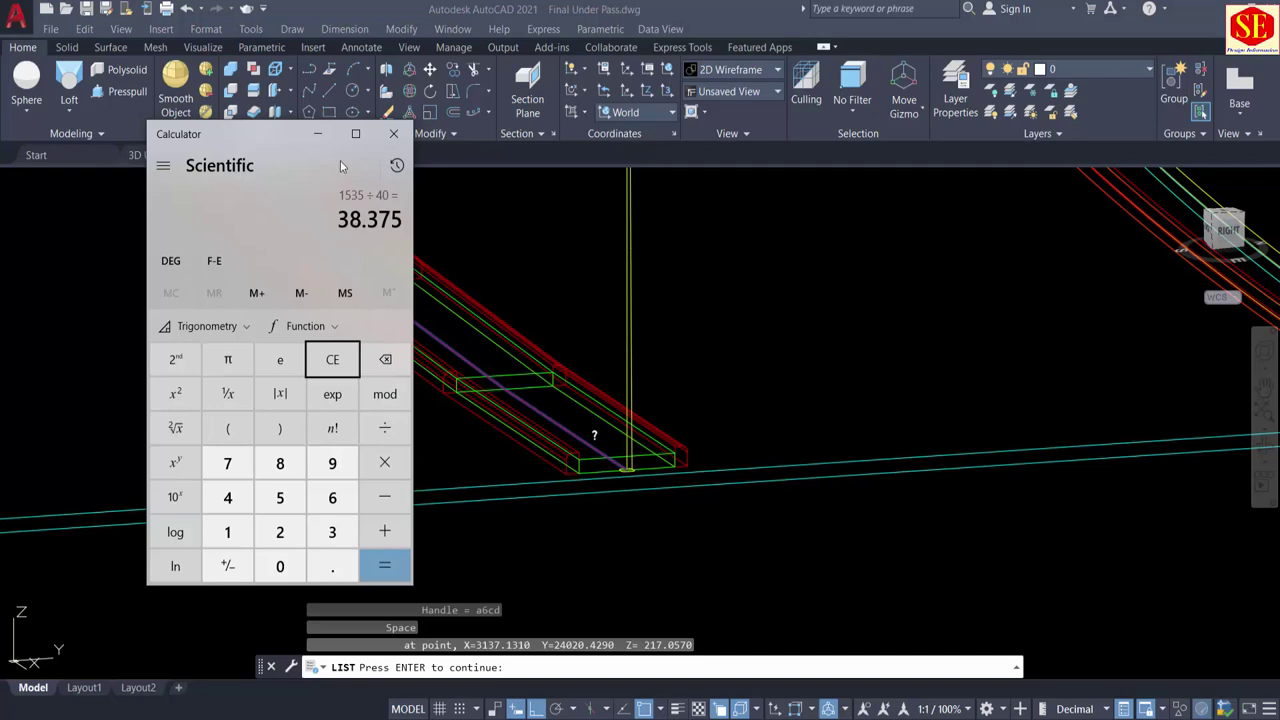
click(319, 136)
Step: Create a path array of the street light group along the curved underpass road's red centre line polyline
scroll(431, 480, down, 3)
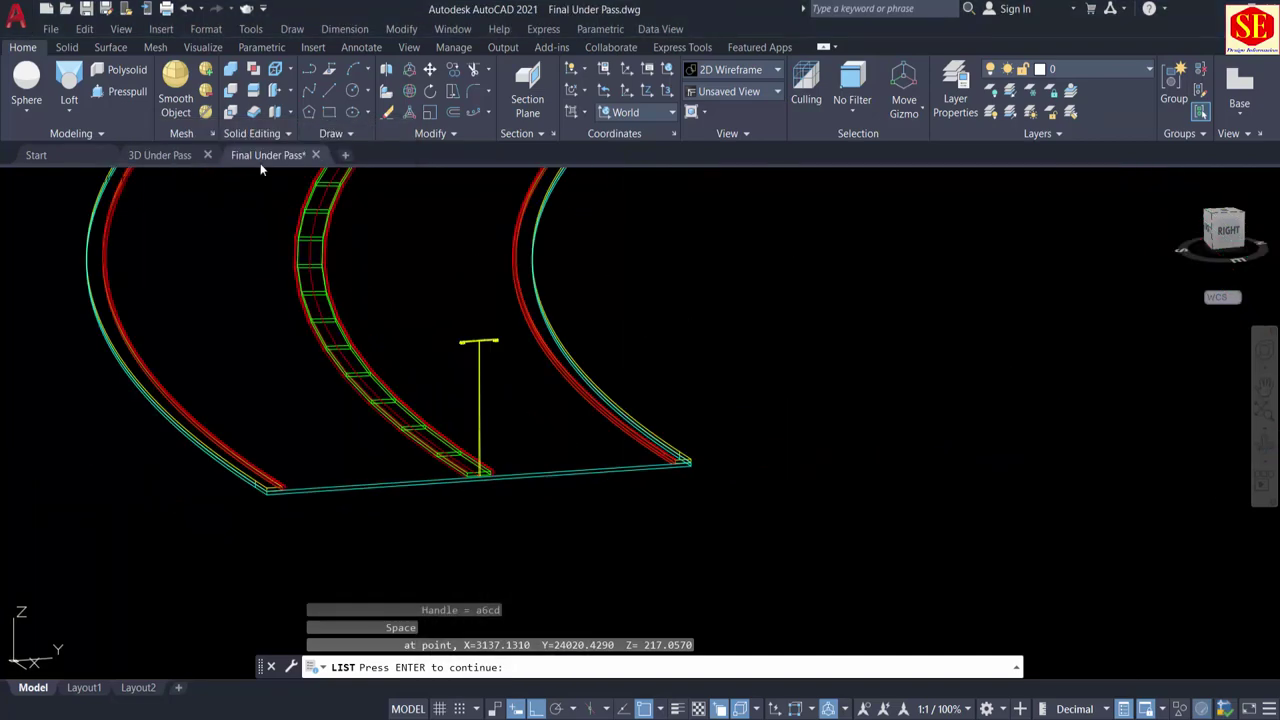
click(489, 114)
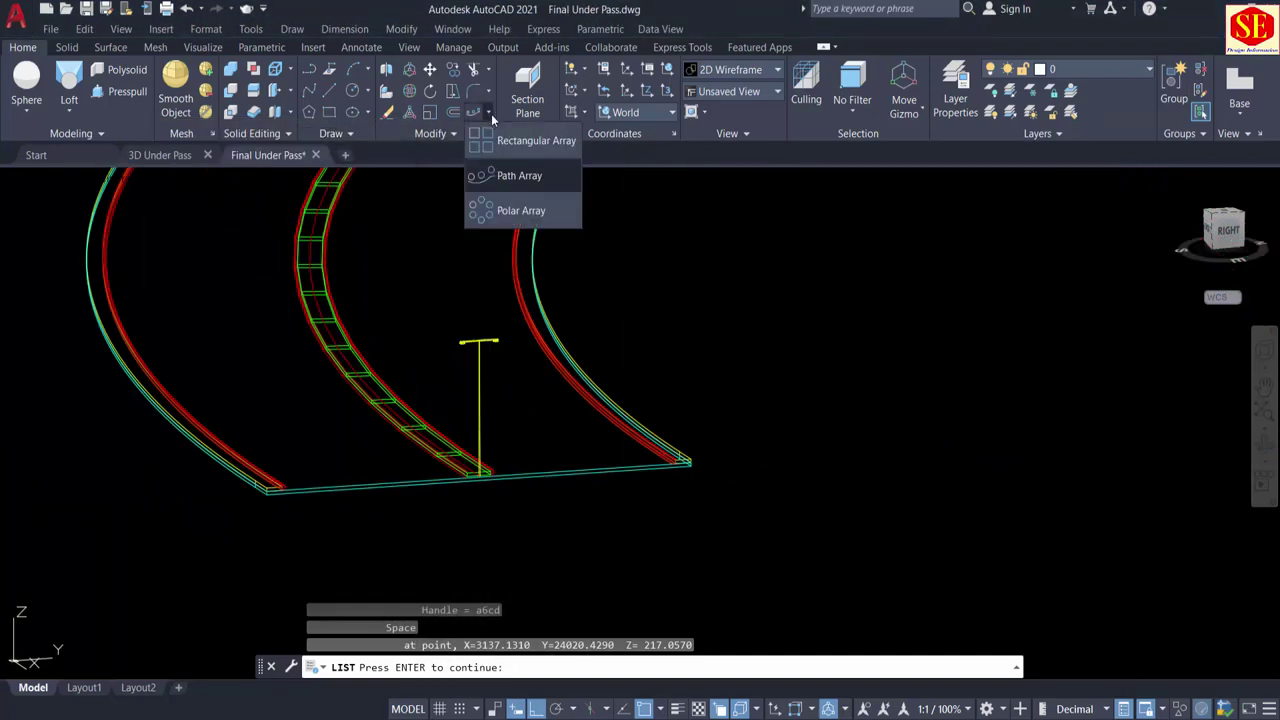
click(496, 176)
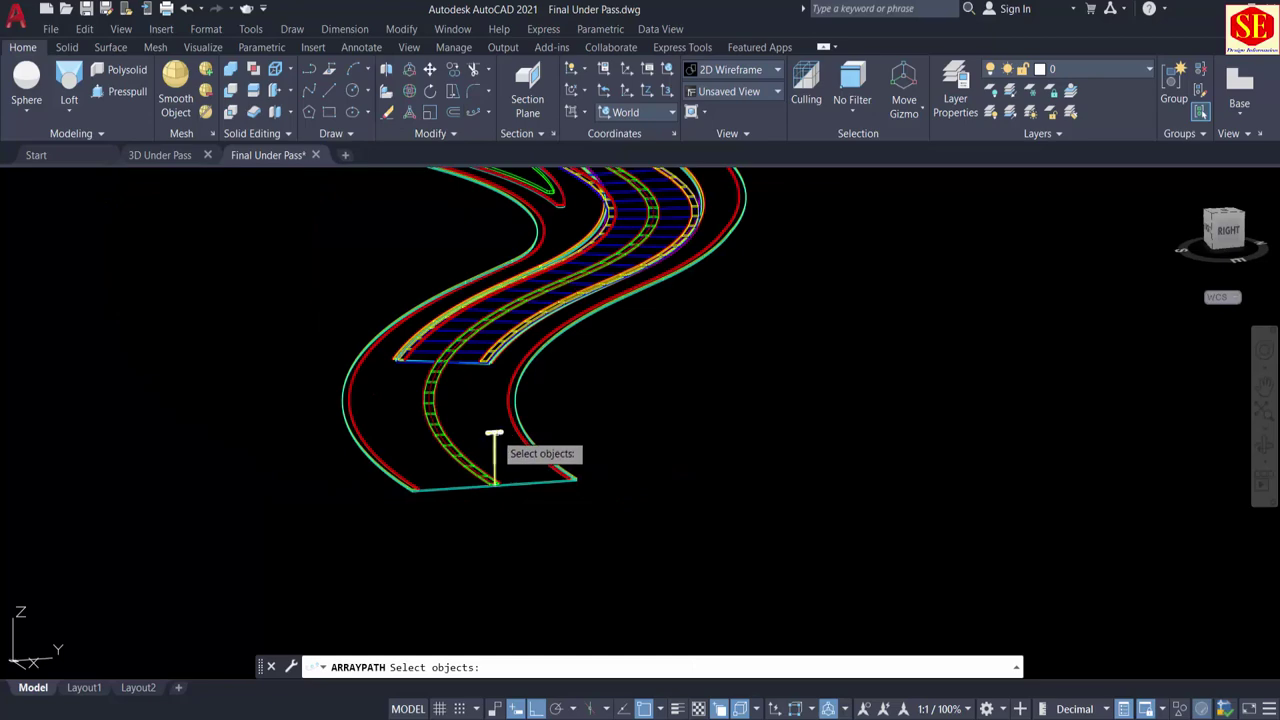
click(495, 433)
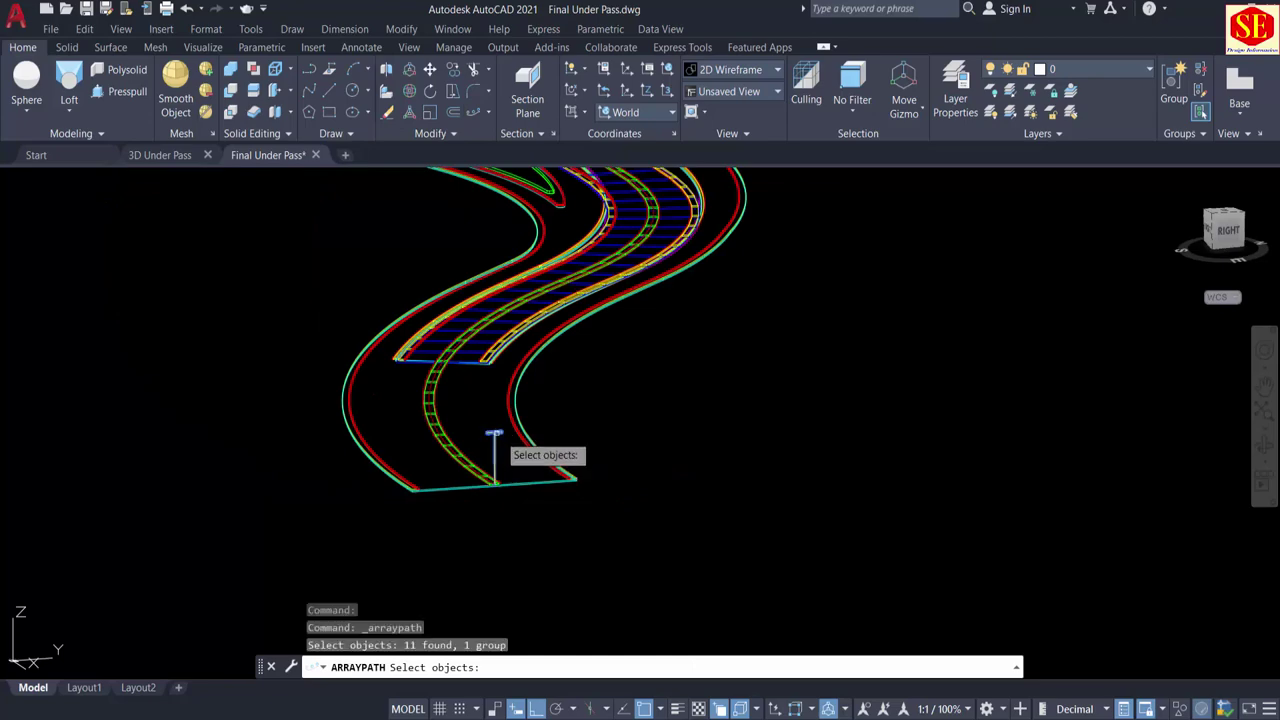
scroll(500, 430, up, 6)
key(Return)
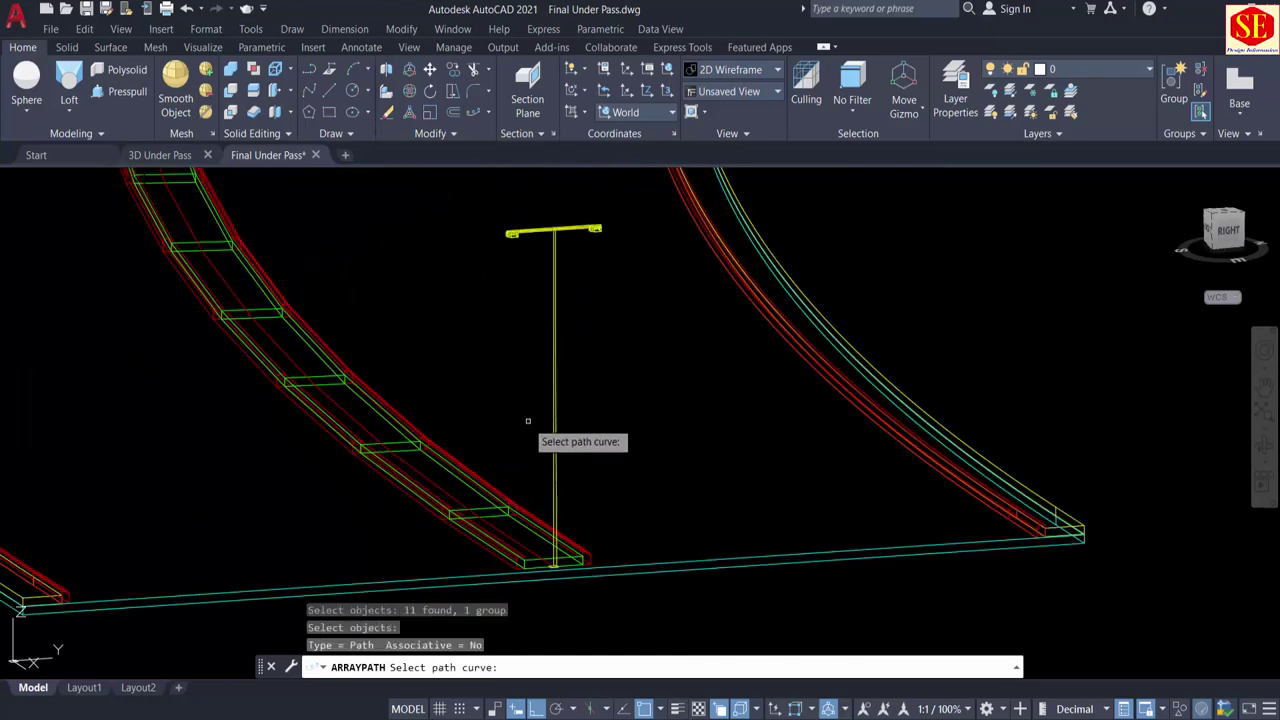
click(428, 468)
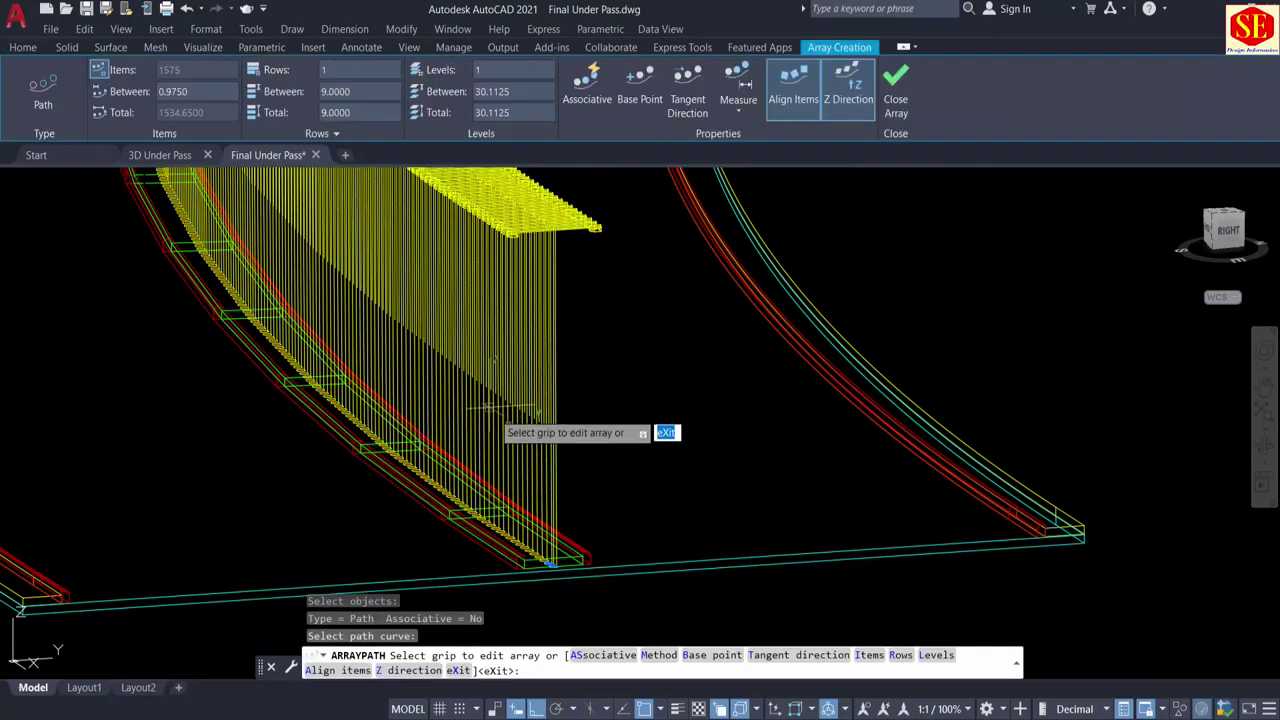
Step: Switch the street light path array to the Divide method and set its item count to 38
scroll(545, 485, down, 2)
click(732, 106)
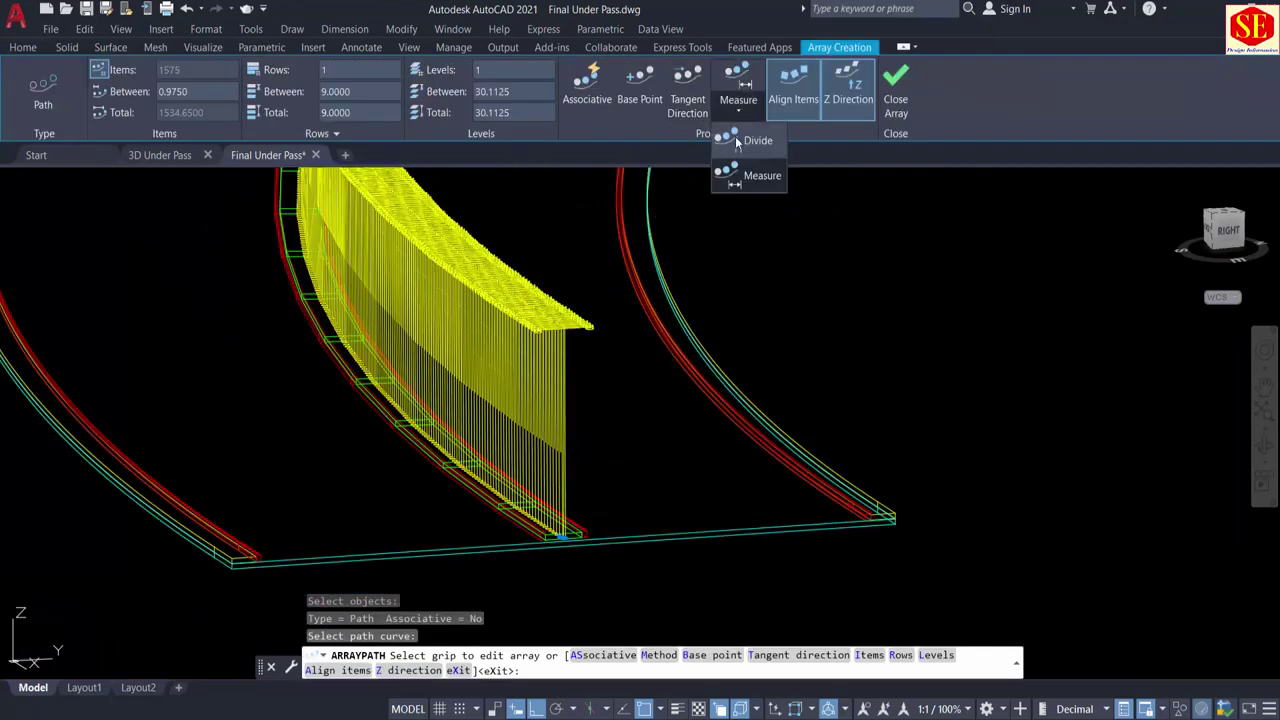
click(736, 138)
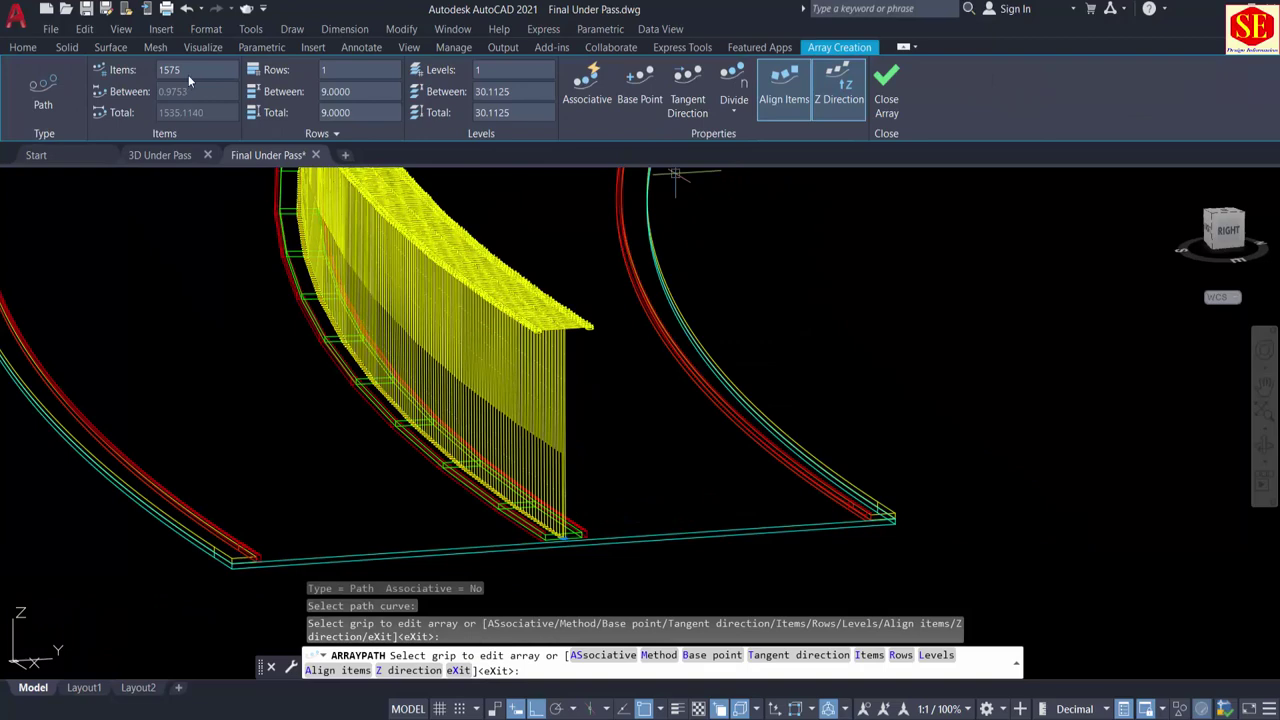
click(184, 73)
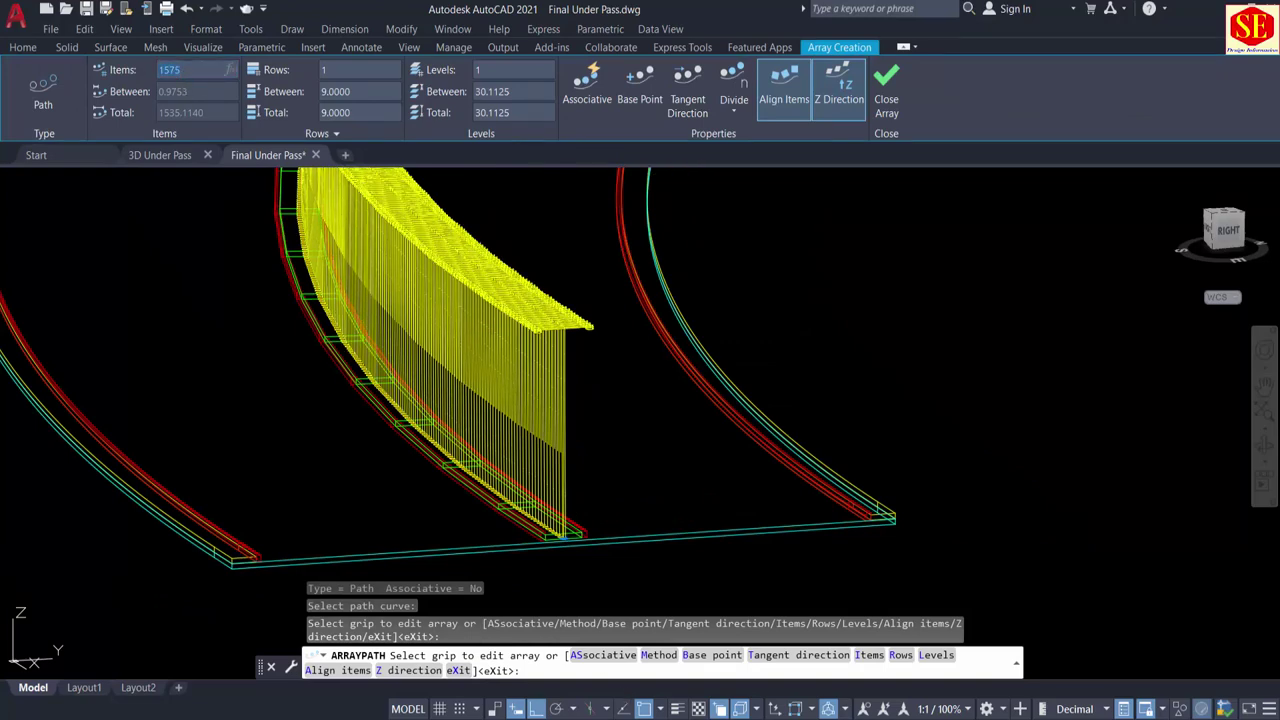
key(alt+Tab)
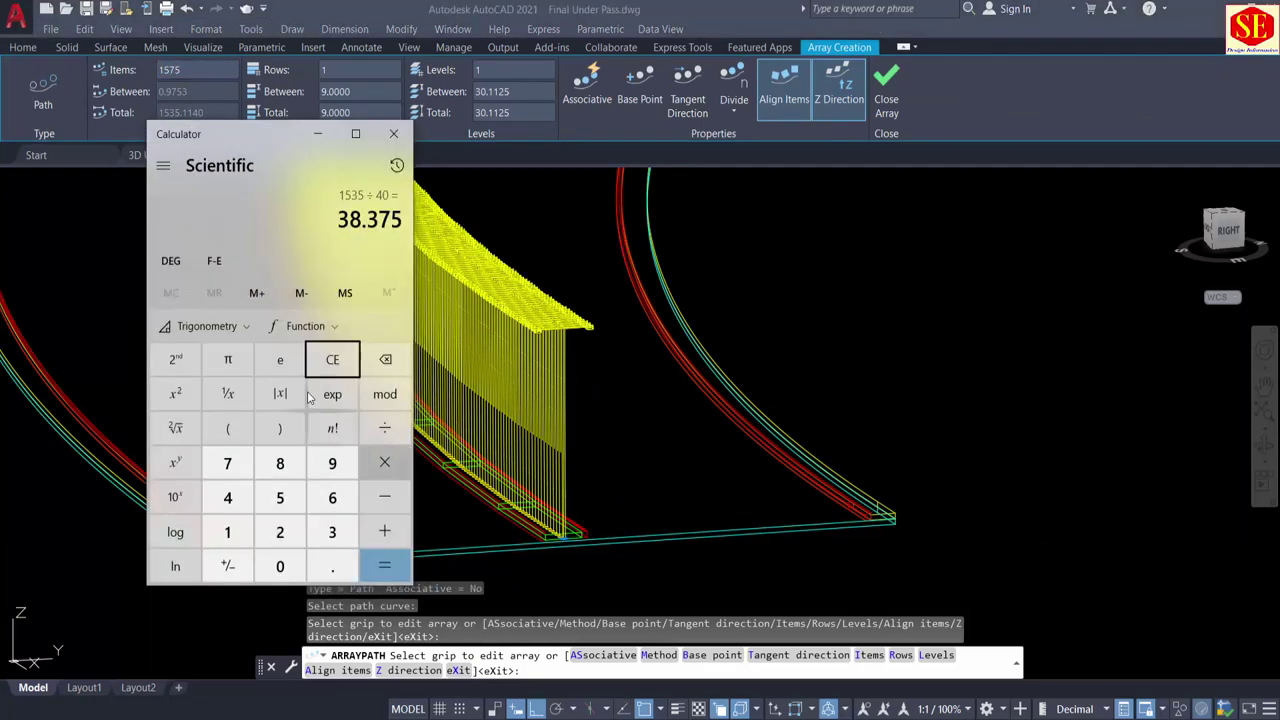
click(330, 134)
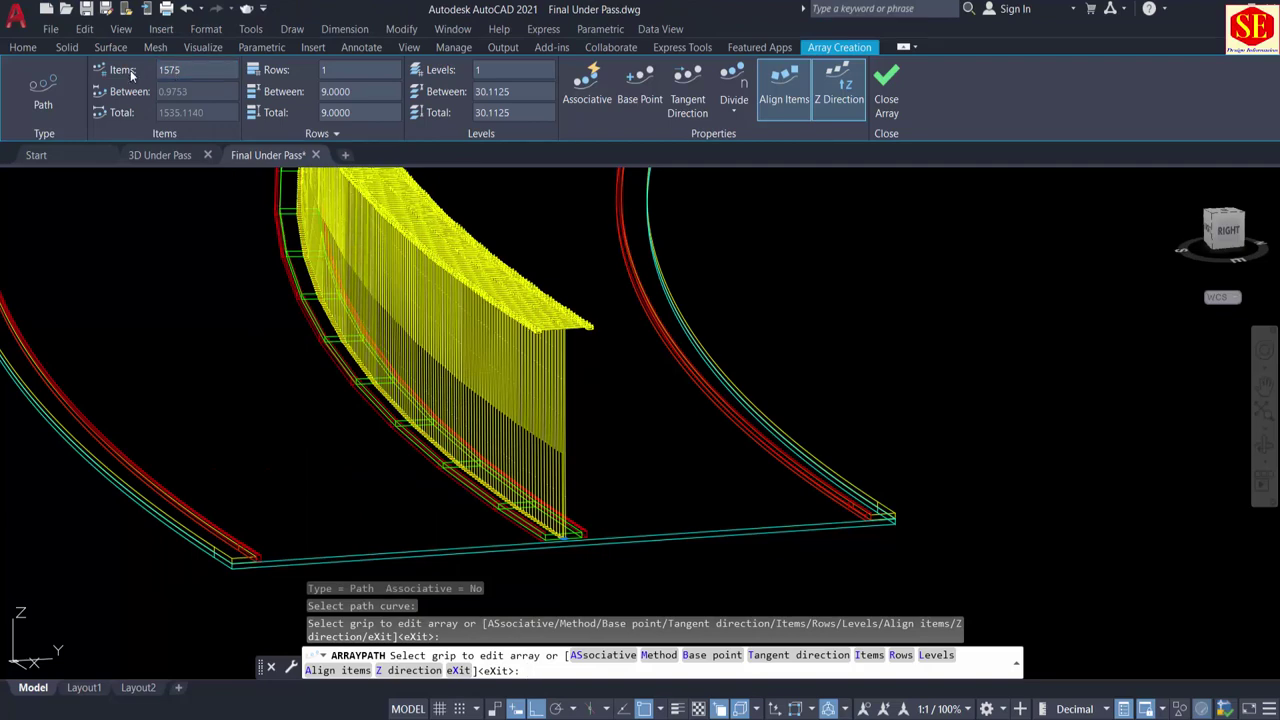
click(181, 72)
text(38)
key(Return)
Step: Examine the spacing and position of the arrayed street lights along the curved underpass road and through the junction, finishing the array
scroll(366, 470, down, 5)
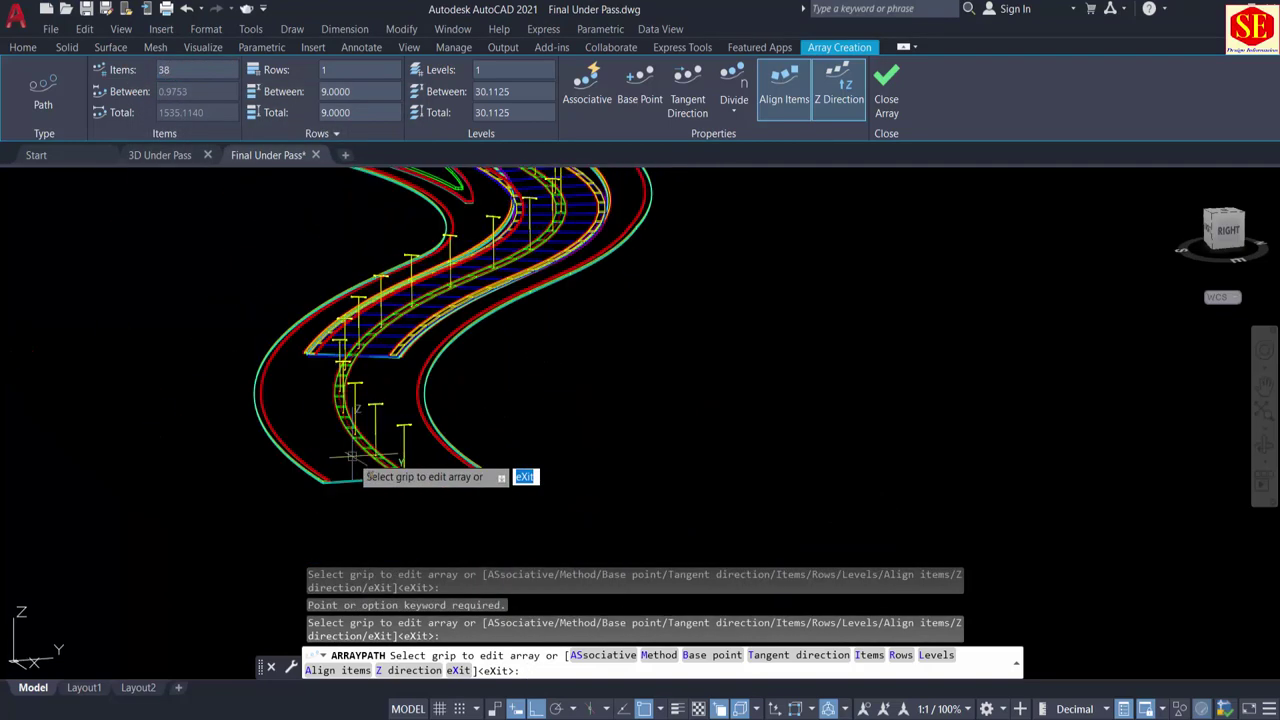
scroll(390, 462, up, 8)
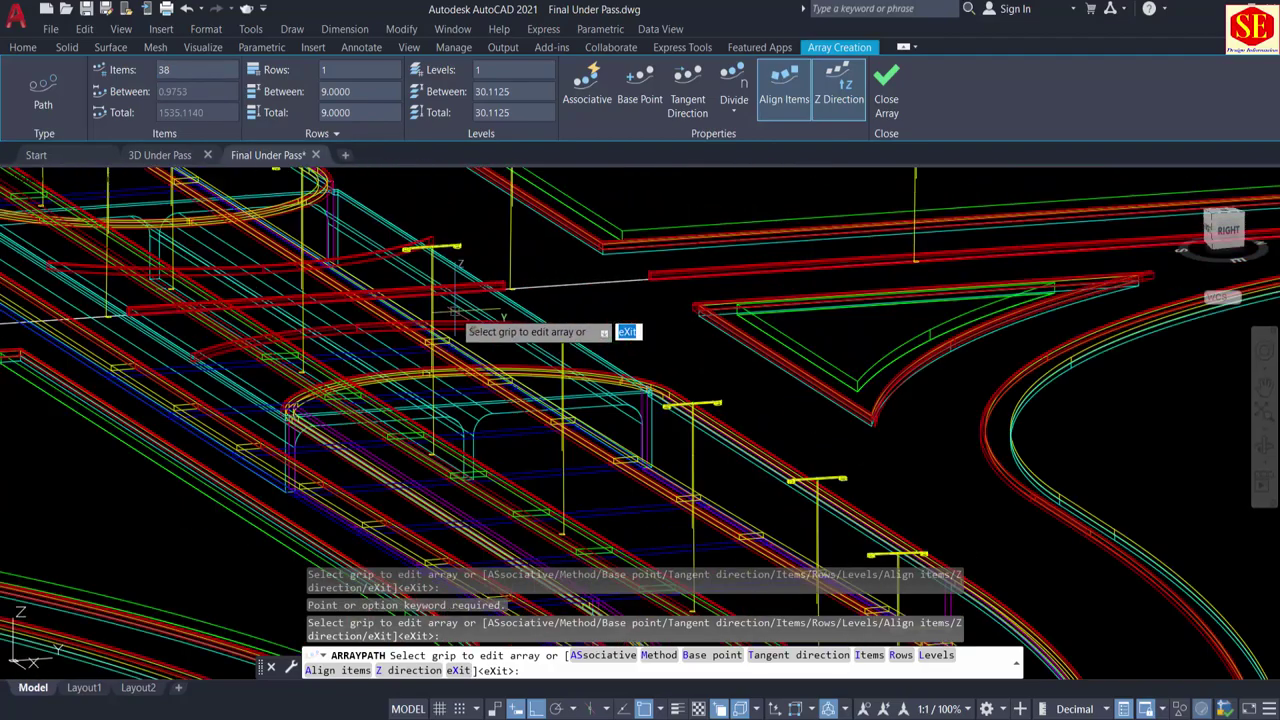
shift+middle_drag(375, 485, 490, 462)
scroll(490, 462, down, 3)
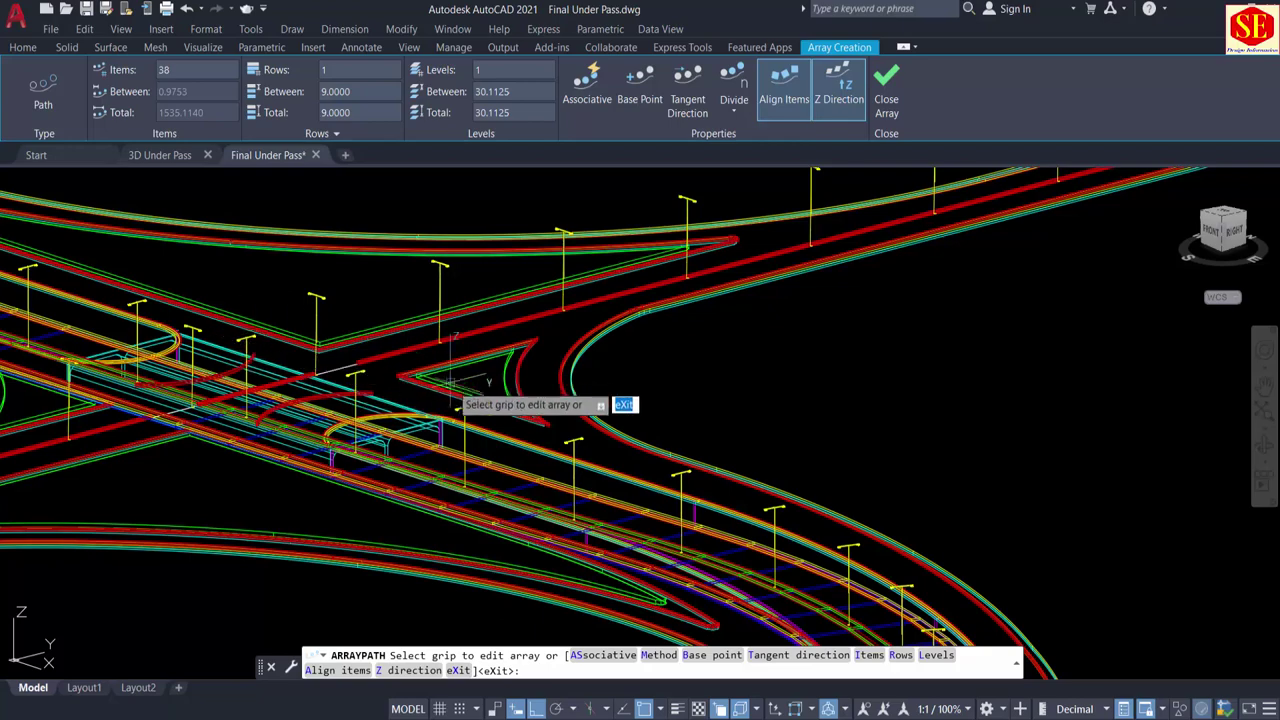
scroll(448, 450, up, 2)
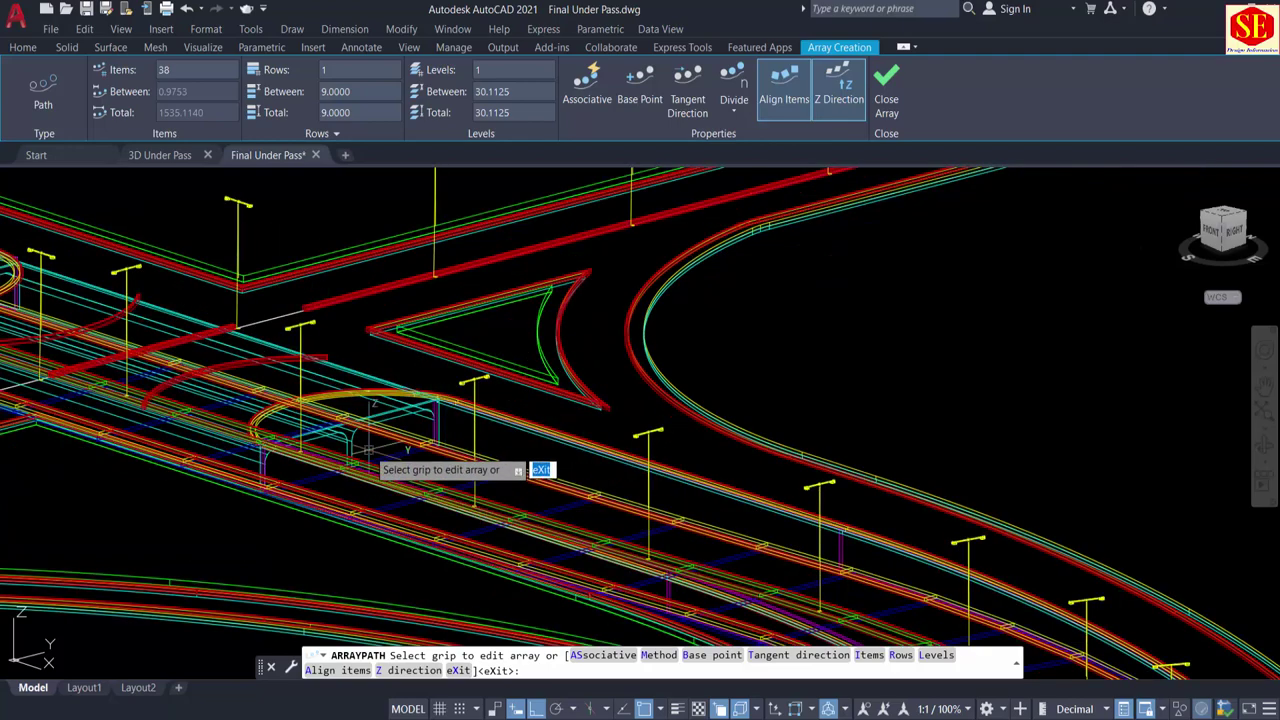
middle_drag(372, 449, 762, 590)
scroll(378, 506, down, 2)
middle_drag(323, 500, 350, 505)
scroll(410, 432, down, 2)
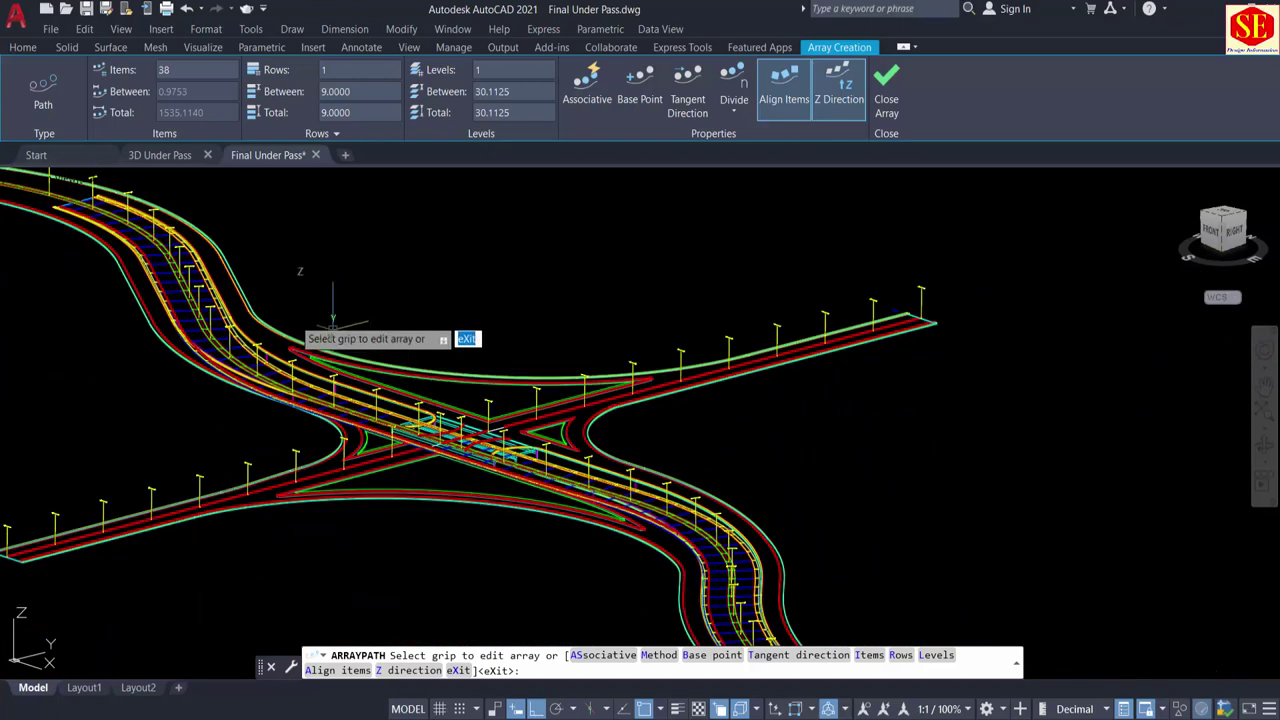
middle_drag(287, 316, 533, 491)
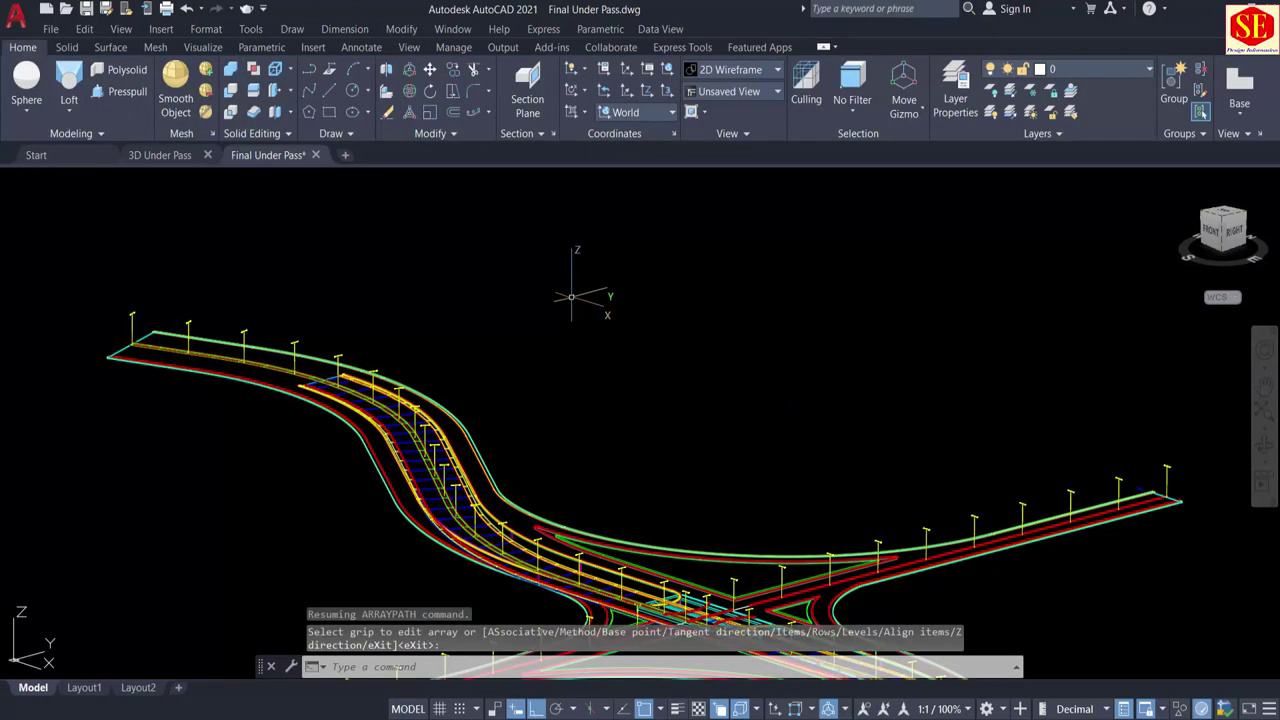
scroll(523, 277, down, 3)
scroll(727, 541, up, 6)
middle_drag(502, 320, 620, 565)
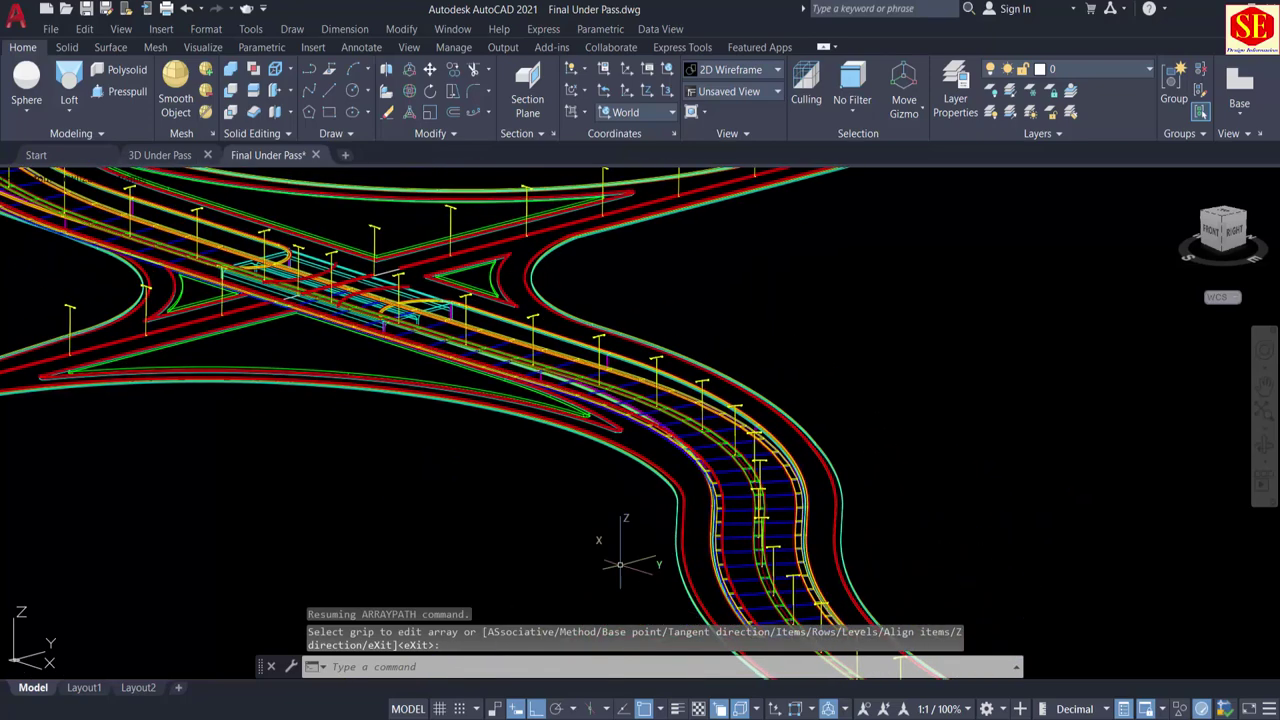
Step: Set the visual style to Shaded
click(108, 178)
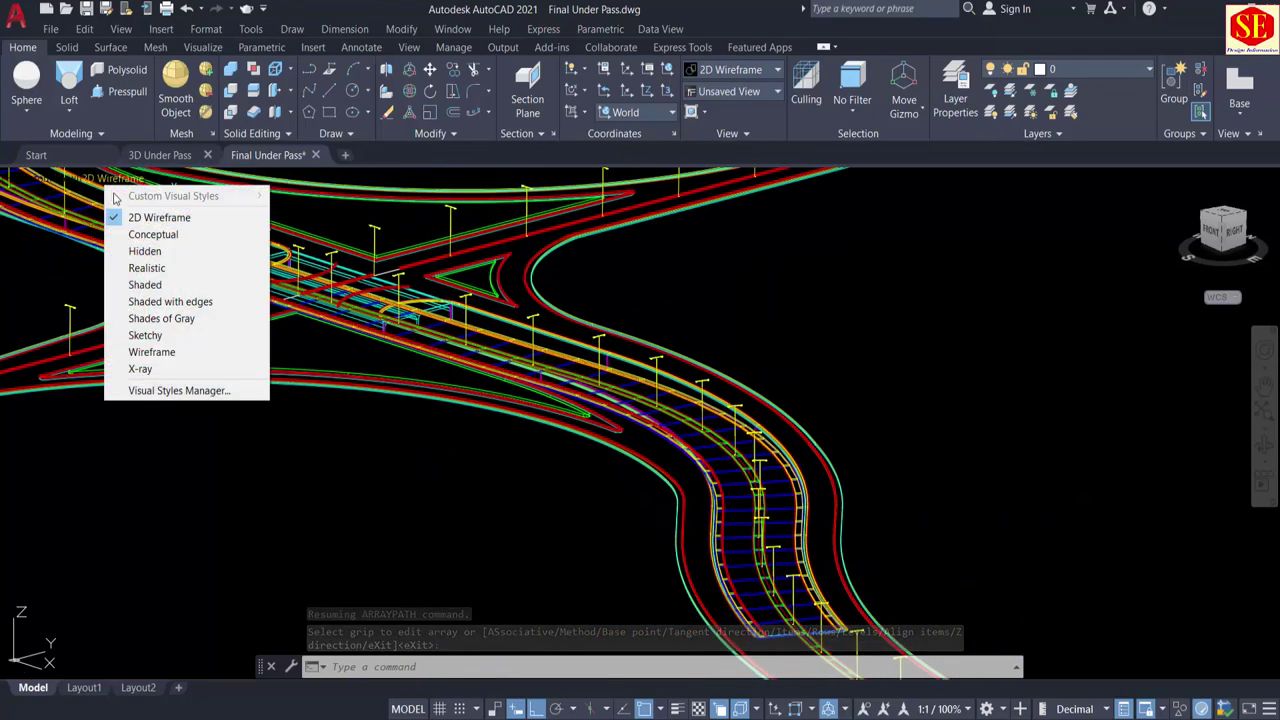
click(152, 285)
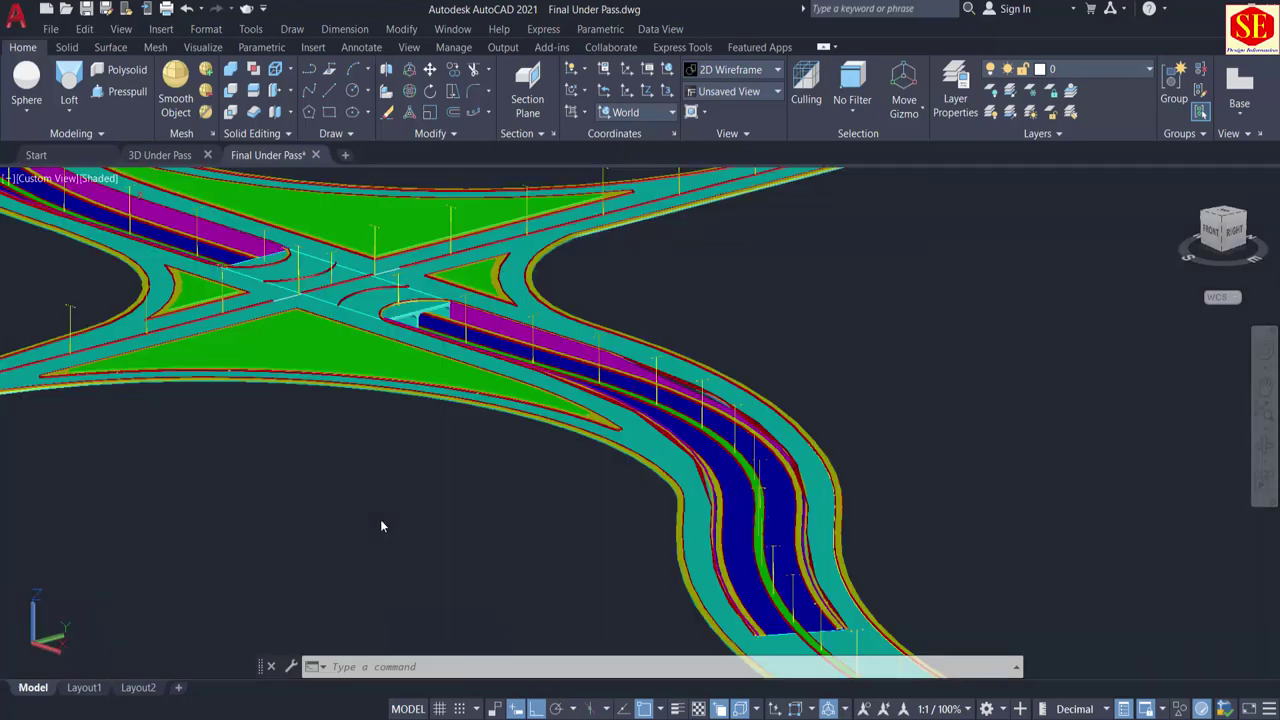
click(380, 518)
click(476, 572)
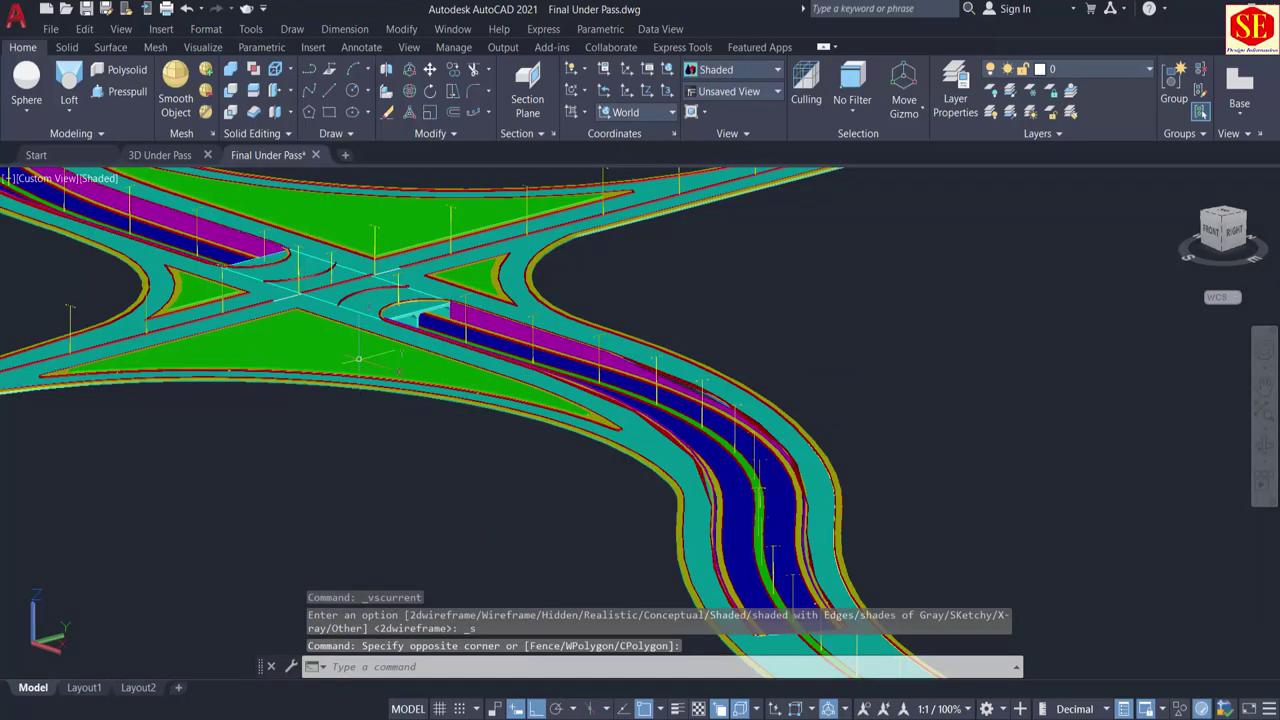
Step: Erase the two underpass-array street lights that stand over the bridge deck between the two underpass openings
scroll(358, 358, up, 5)
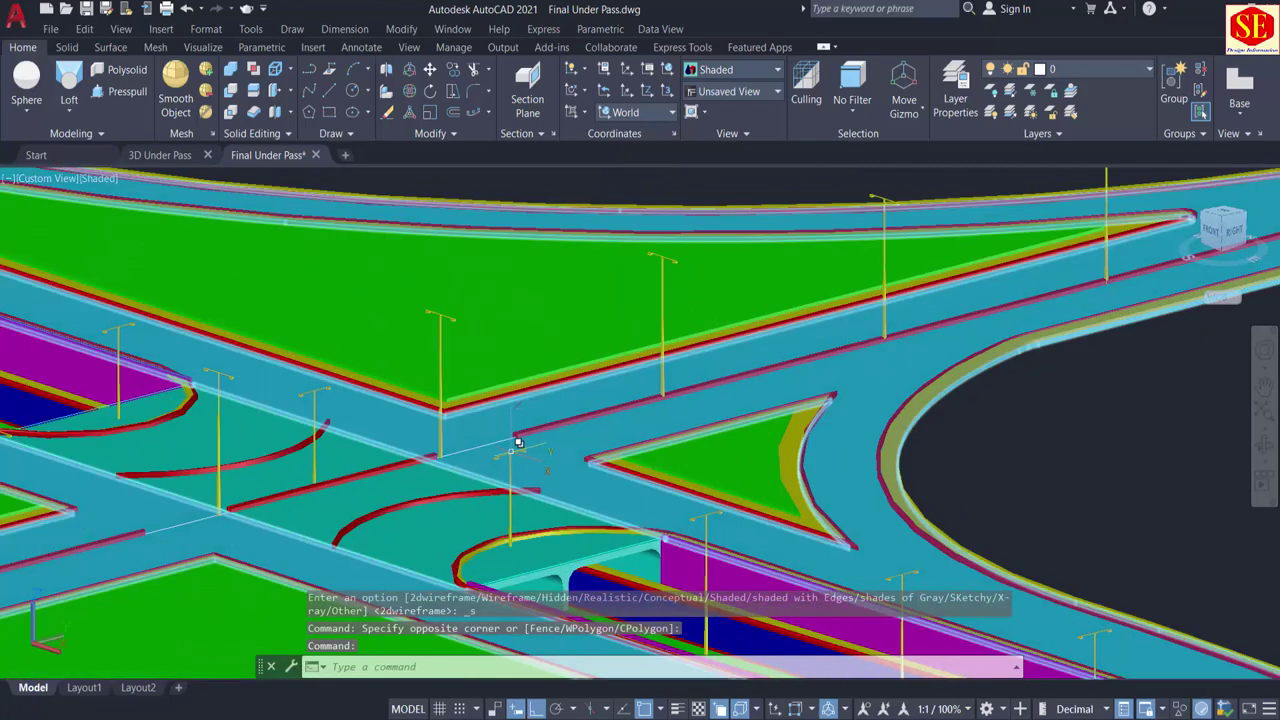
click(517, 443)
click(568, 517)
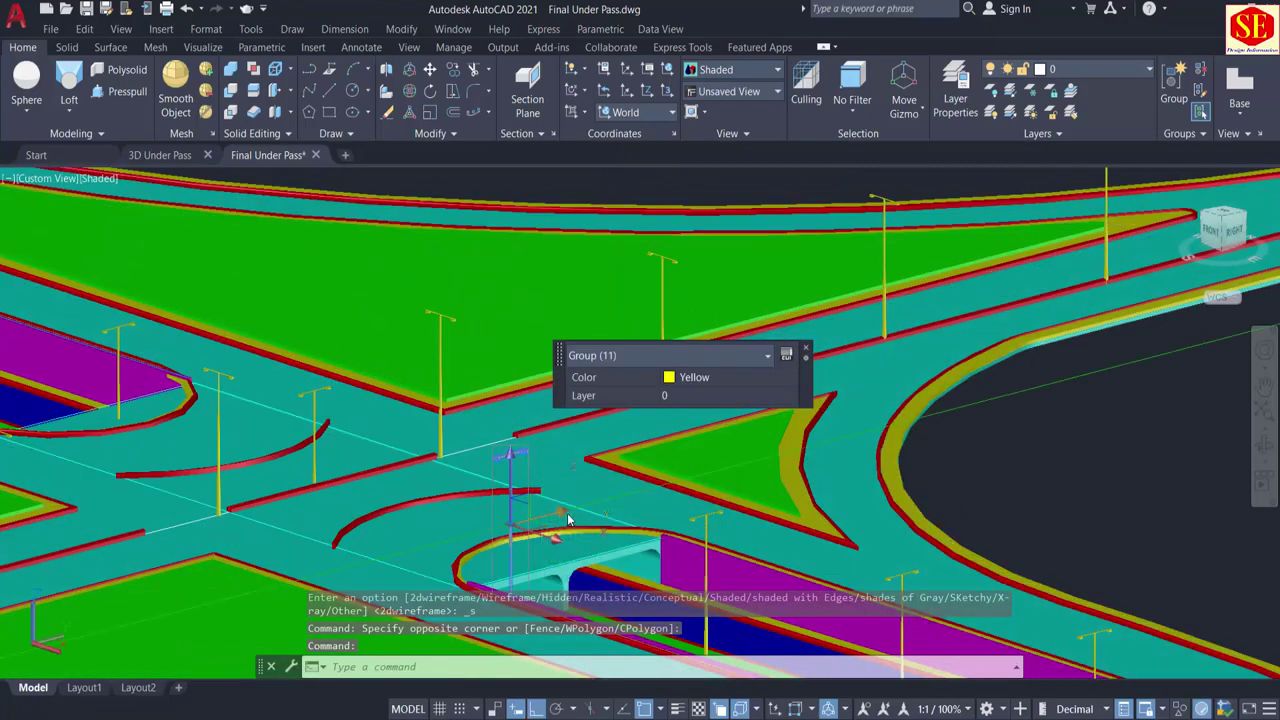
text(E)
key(Return)
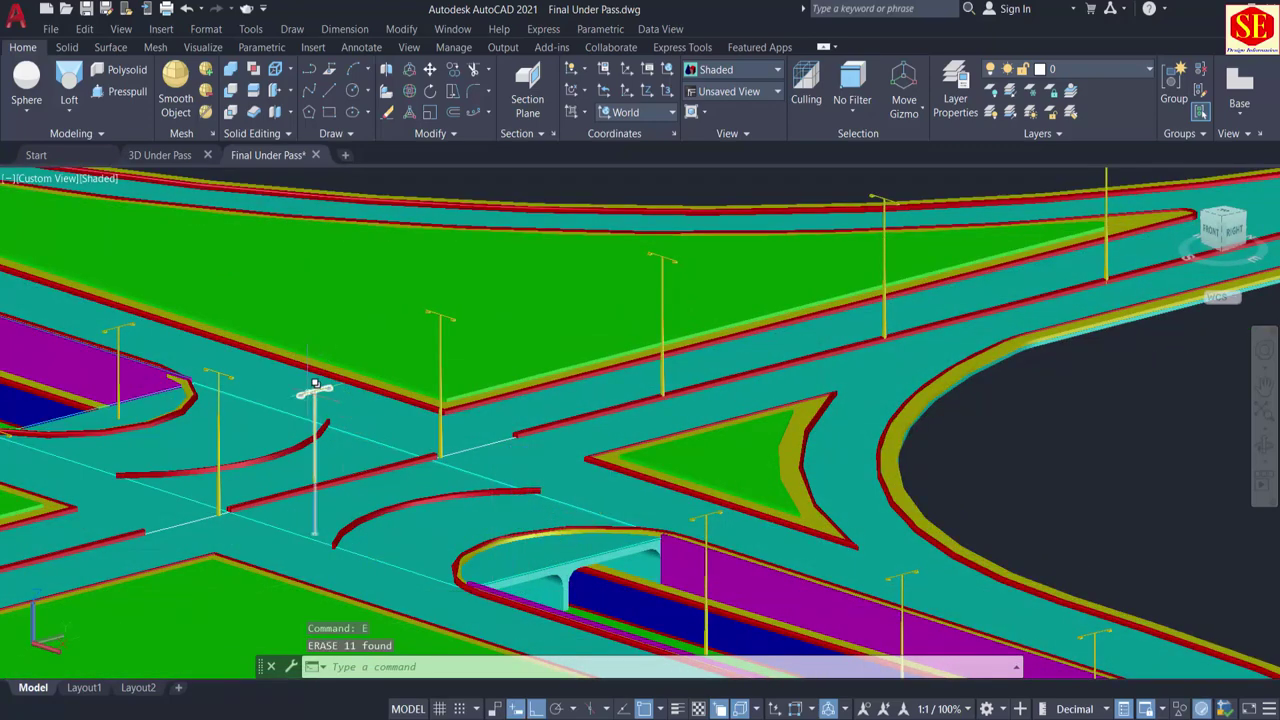
click(315, 388)
click(382, 456)
text(E)
key(Return)
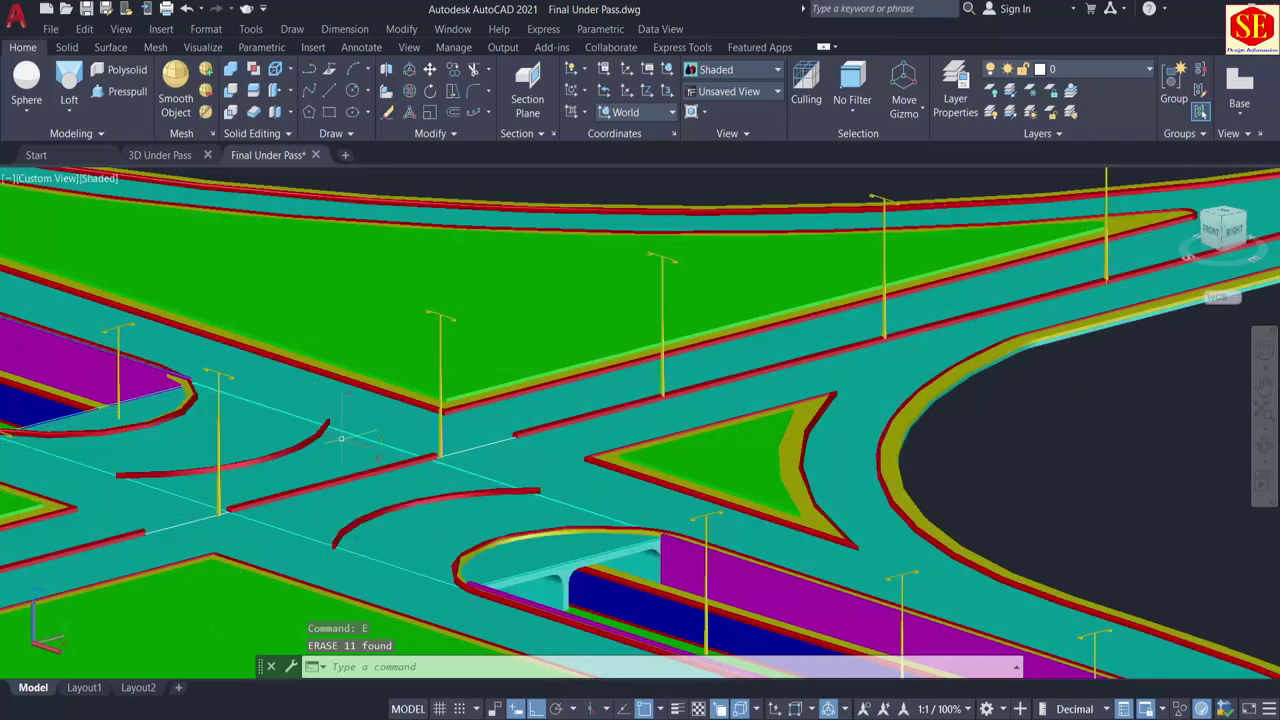
Step: Erase the street light beside the rounded median end at the far underpass opening
scroll(340, 438, up, 5)
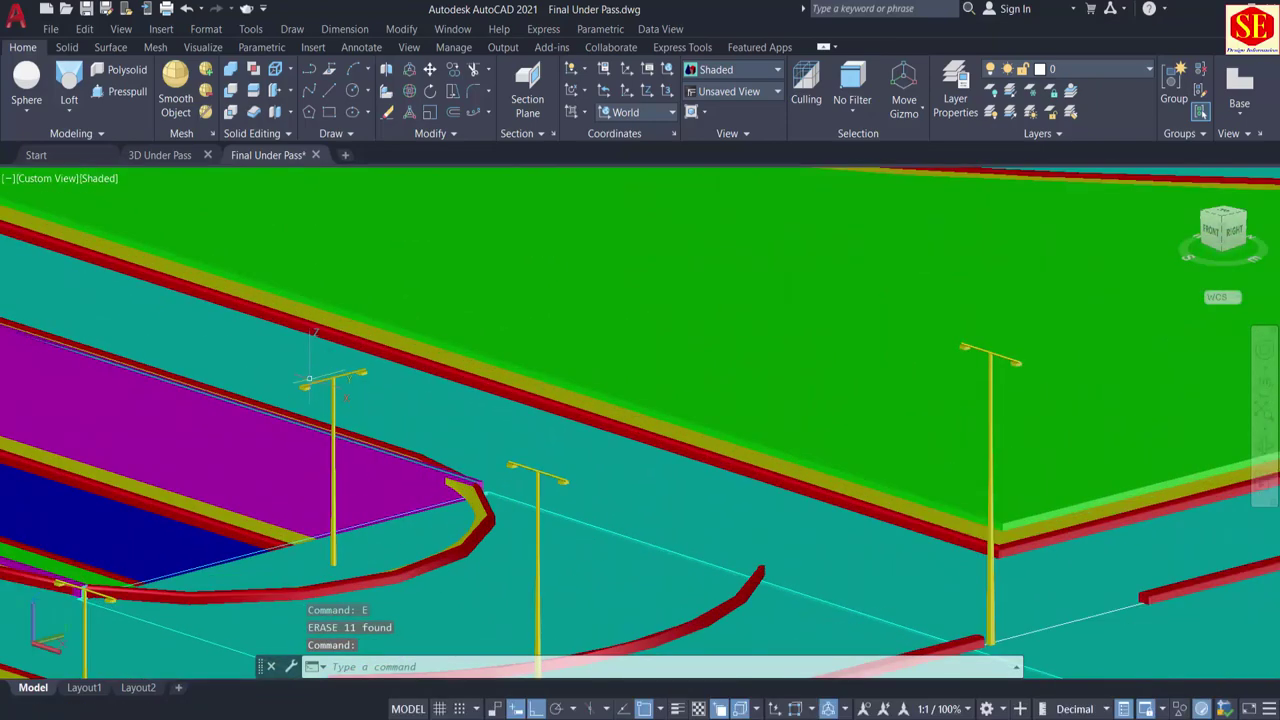
click(310, 383)
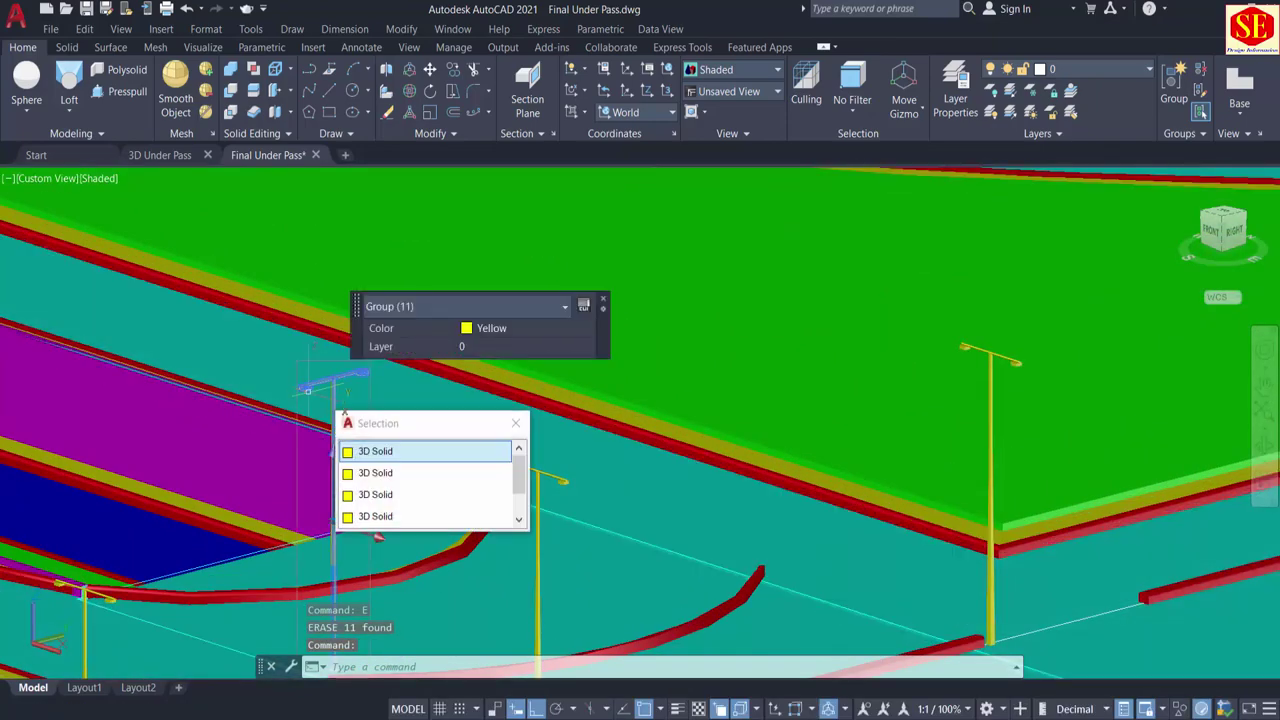
click(364, 452)
scroll(440, 462, down, 5)
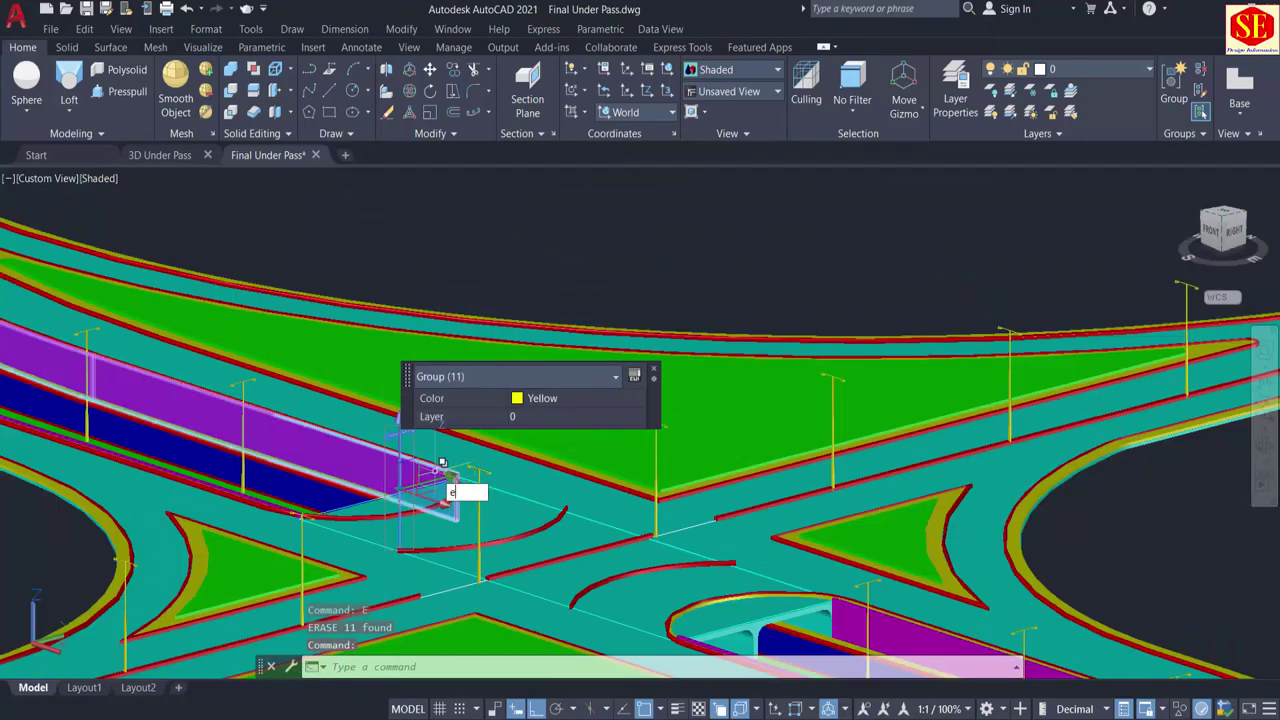
key(Escape)
Step: Select the street lights on one straight road arm, working from its outer end towards the junction
scroll(305, 375, down, 8)
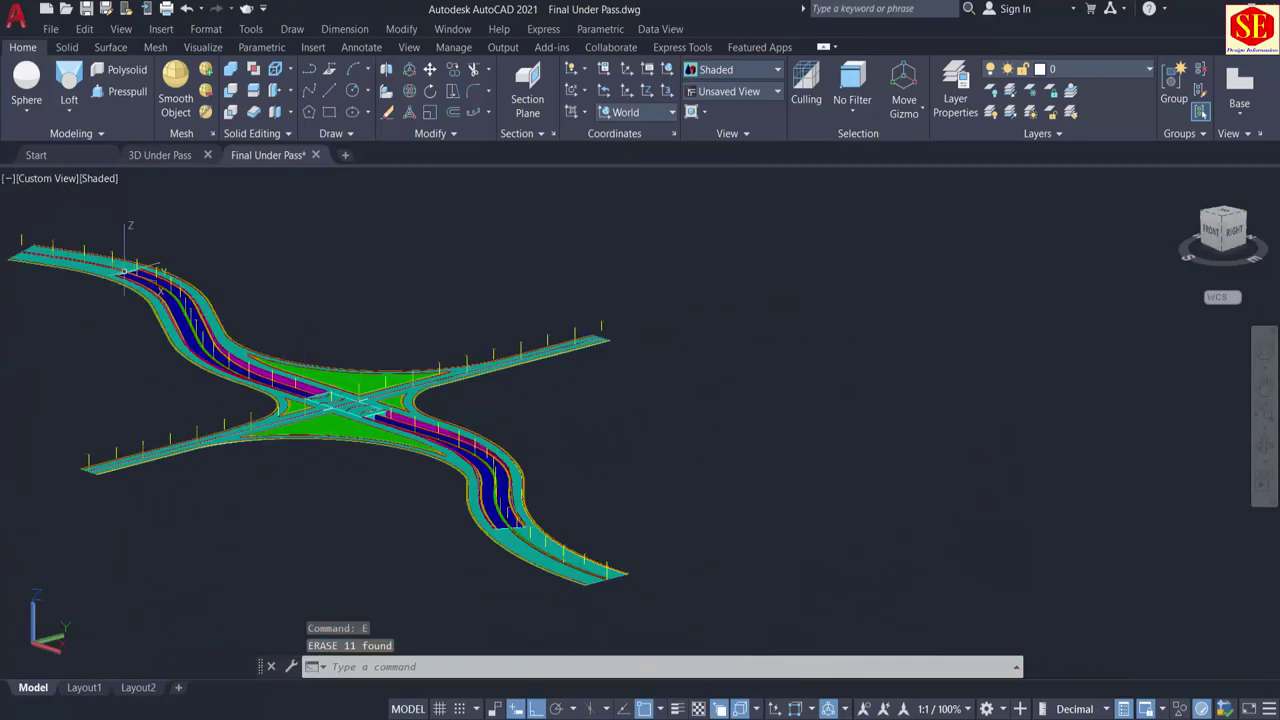
shift+middle_drag(127, 270, 435, 553)
scroll(562, 395, up, 4)
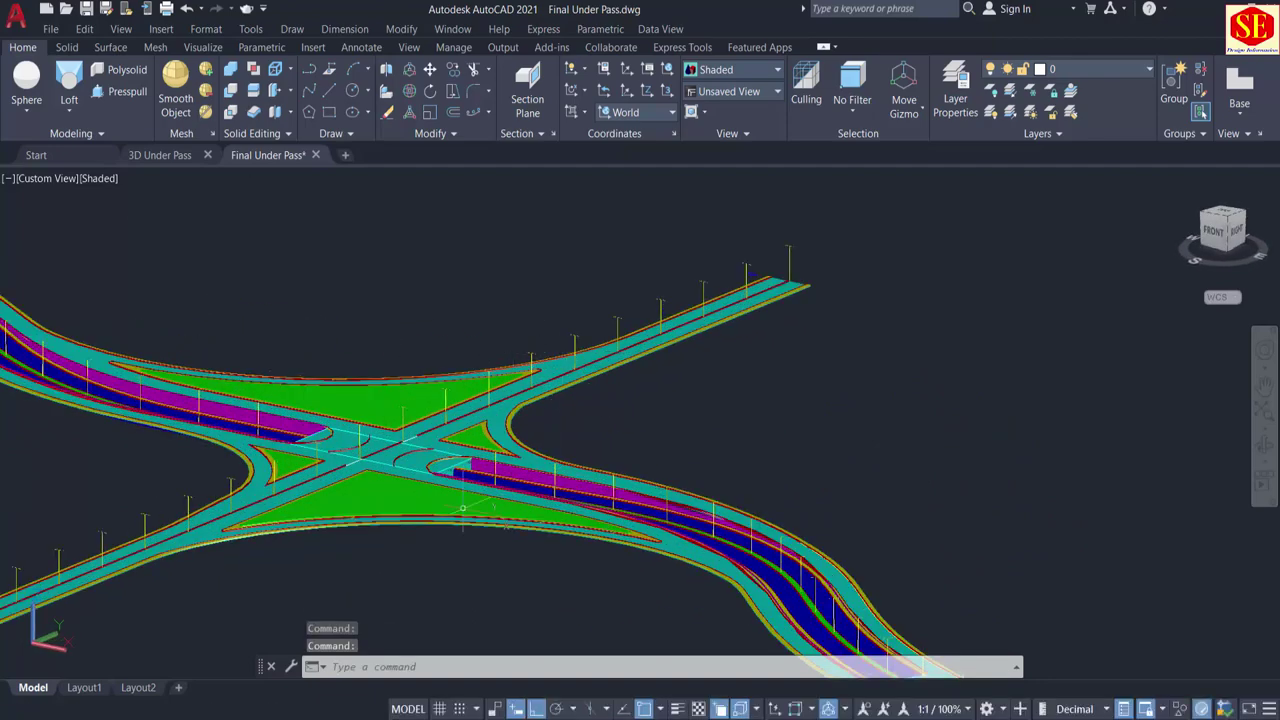
scroll(688, 430, down, 2)
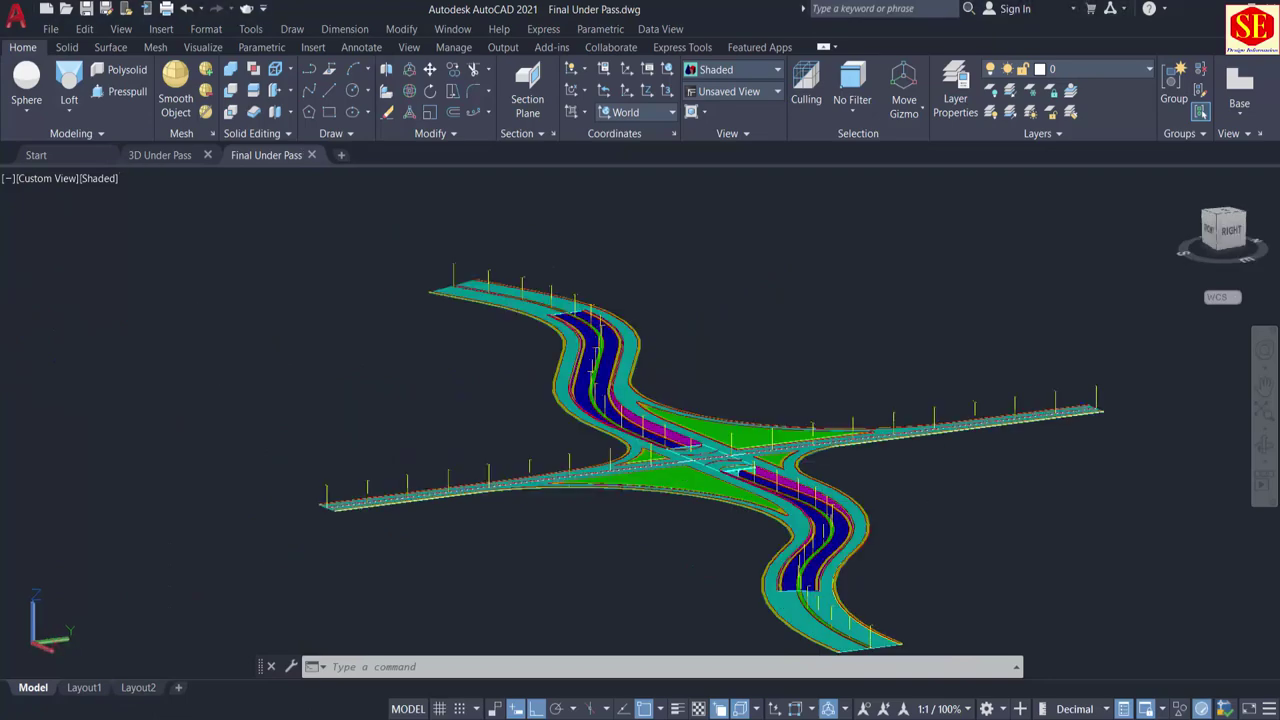
scroll(1140, 406, up, 5)
click(1009, 326)
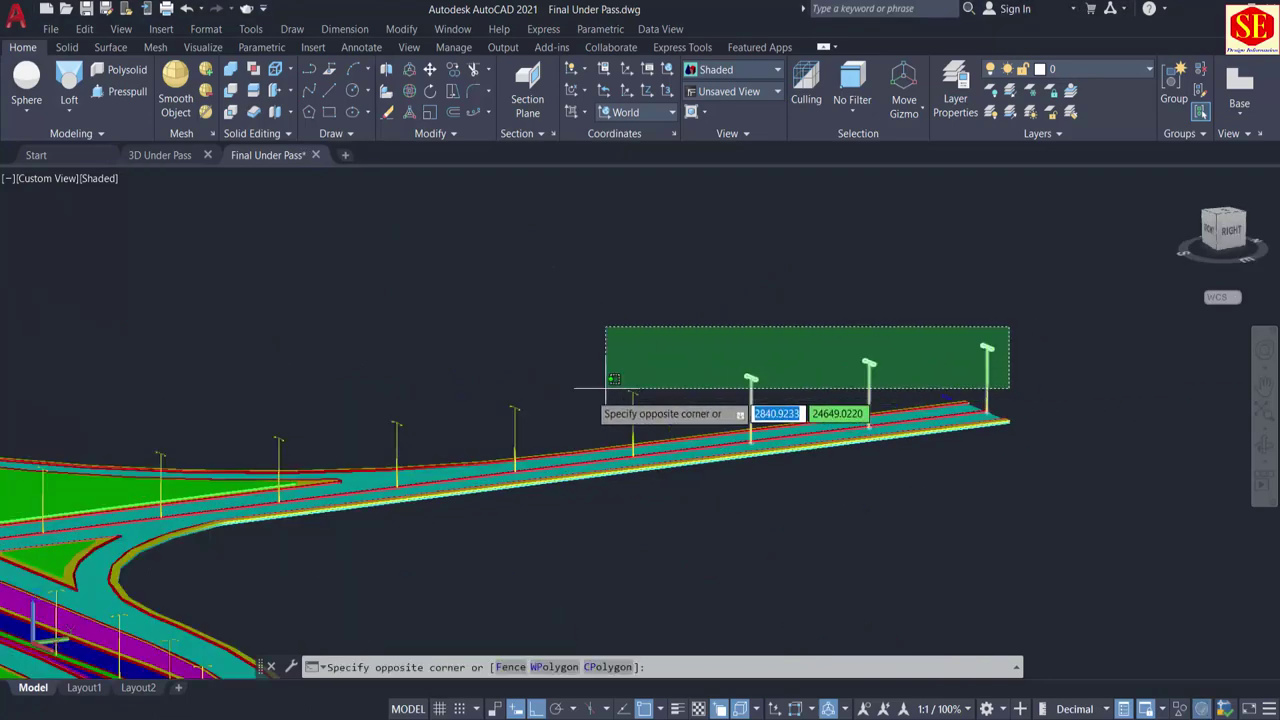
click(472, 386)
scroll(849, 369, up, 2)
click(535, 379)
click(360, 394)
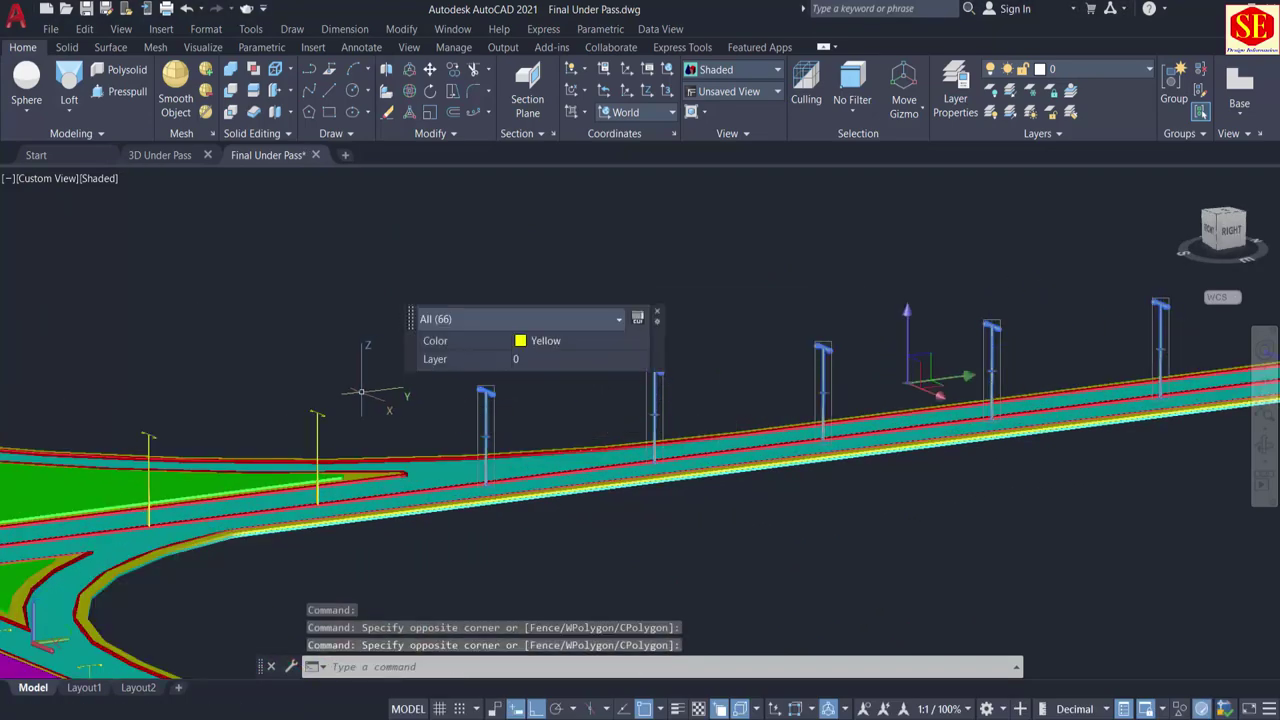
click(366, 398)
click(285, 440)
middle_drag(200, 455, 560, 462)
scroll(510, 462, up, 3)
click(516, 369)
click(464, 397)
scroll(431, 367, down, 4)
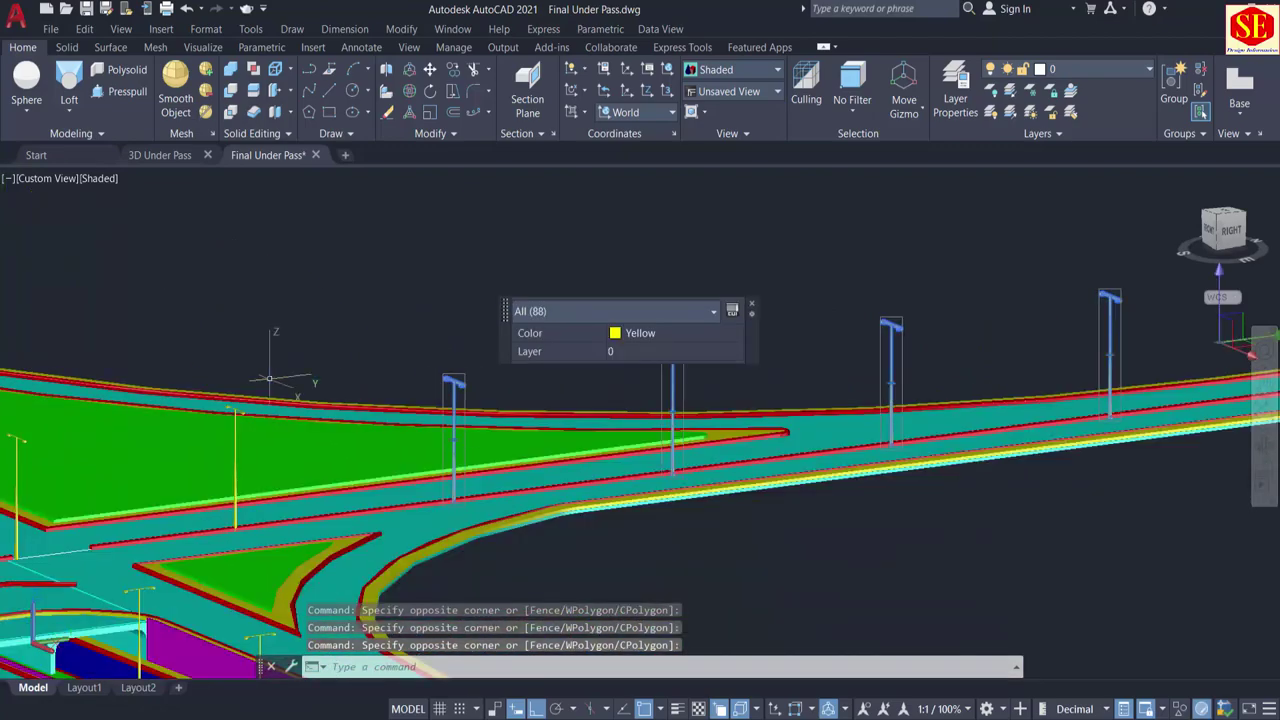
Step: Add the straight road's street lights around the junction centre to the selection, leaving out those on the underpass road
scroll(254, 397, up, 4)
click(205, 420)
click(272, 486)
click(279, 486)
scroll(279, 480, down, 4)
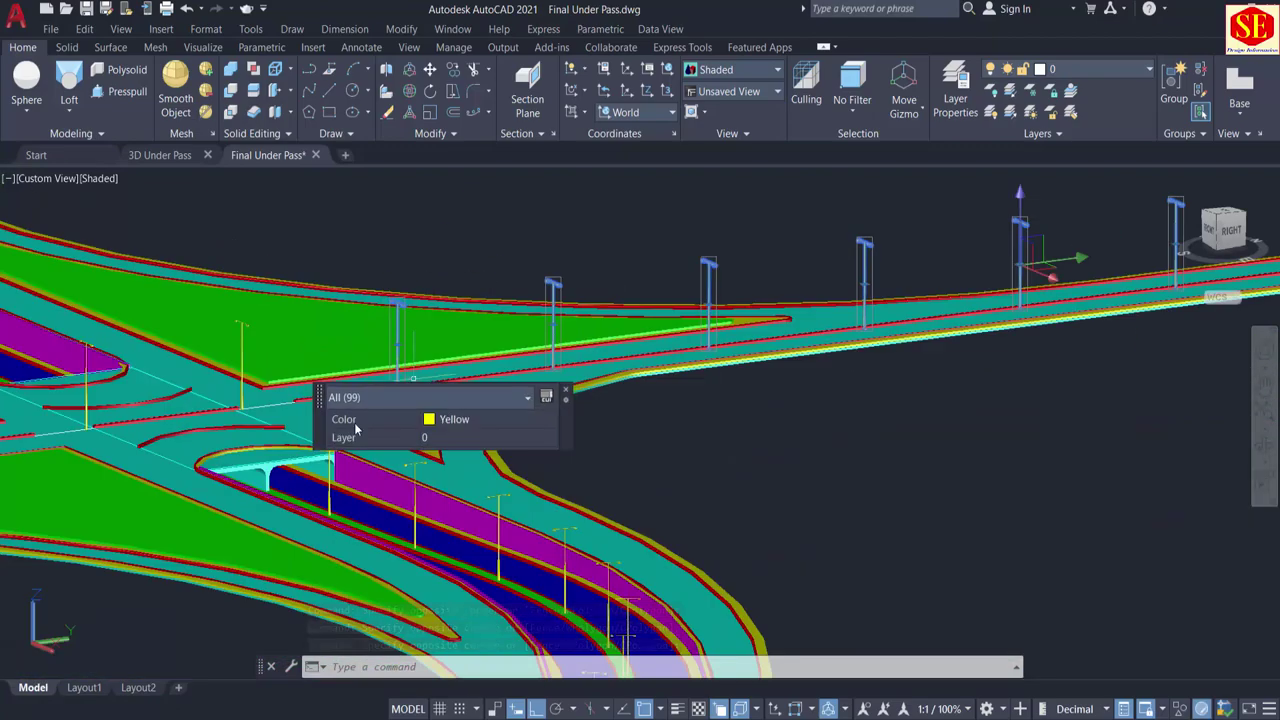
scroll(247, 452, up, 4)
click(247, 452)
click(312, 508)
scroll(312, 508, down, 4)
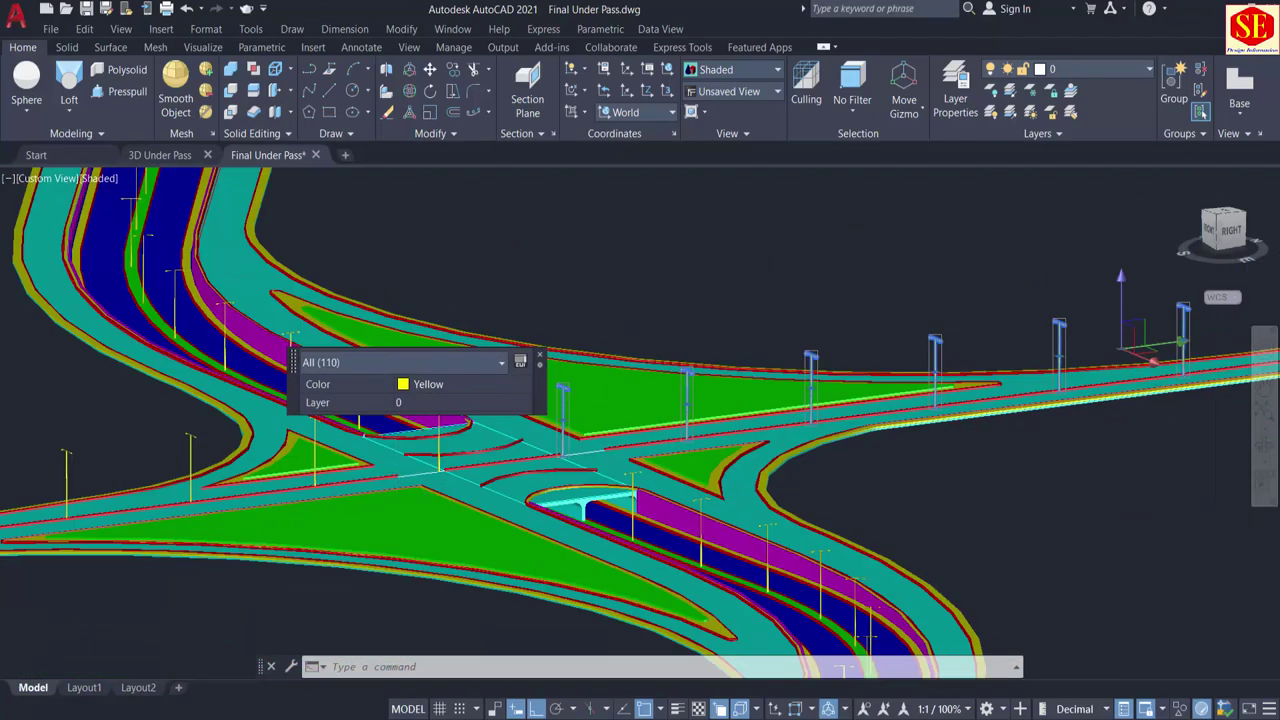
scroll(430, 475, up, 3)
click(430, 475)
click(529, 520)
scroll(218, 413, up, 2)
click(218, 413)
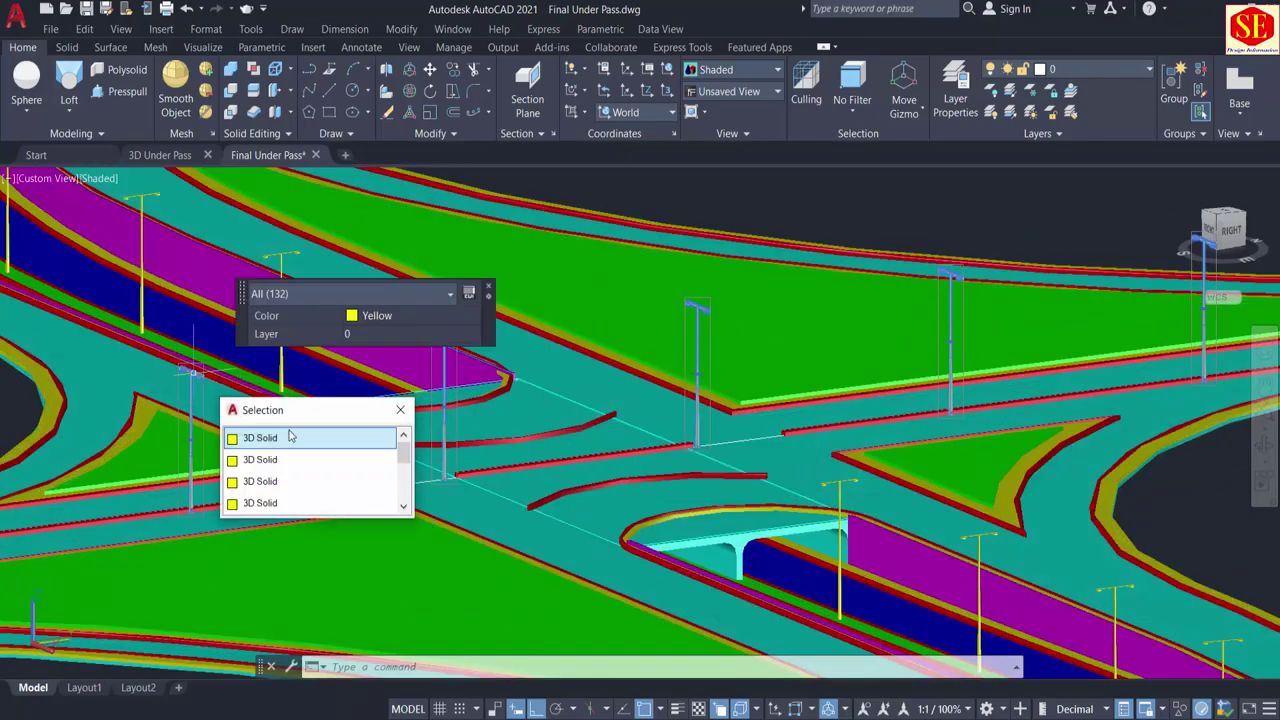
click(334, 434)
Step: Add the remaining street lights along the opposite straight road arm to the selection, up to its outer end
scroll(334, 434, down, 4)
scroll(814, 352, up, 3)
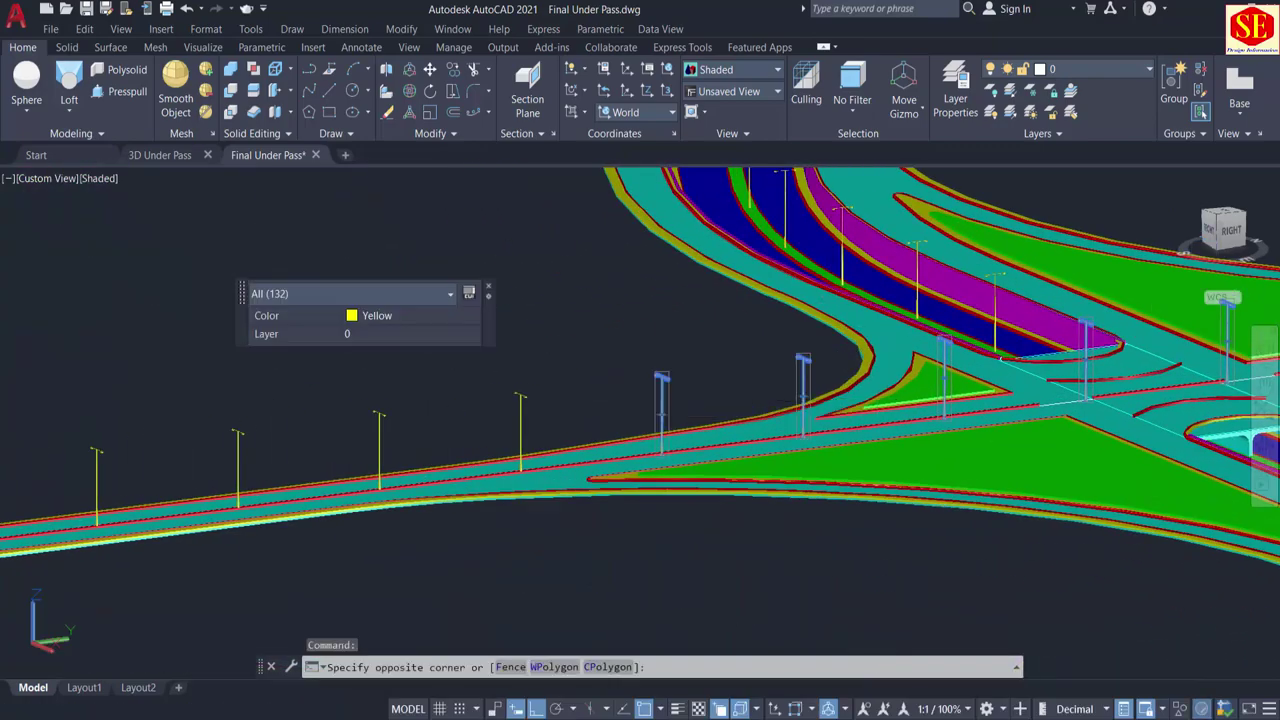
click(77, 443)
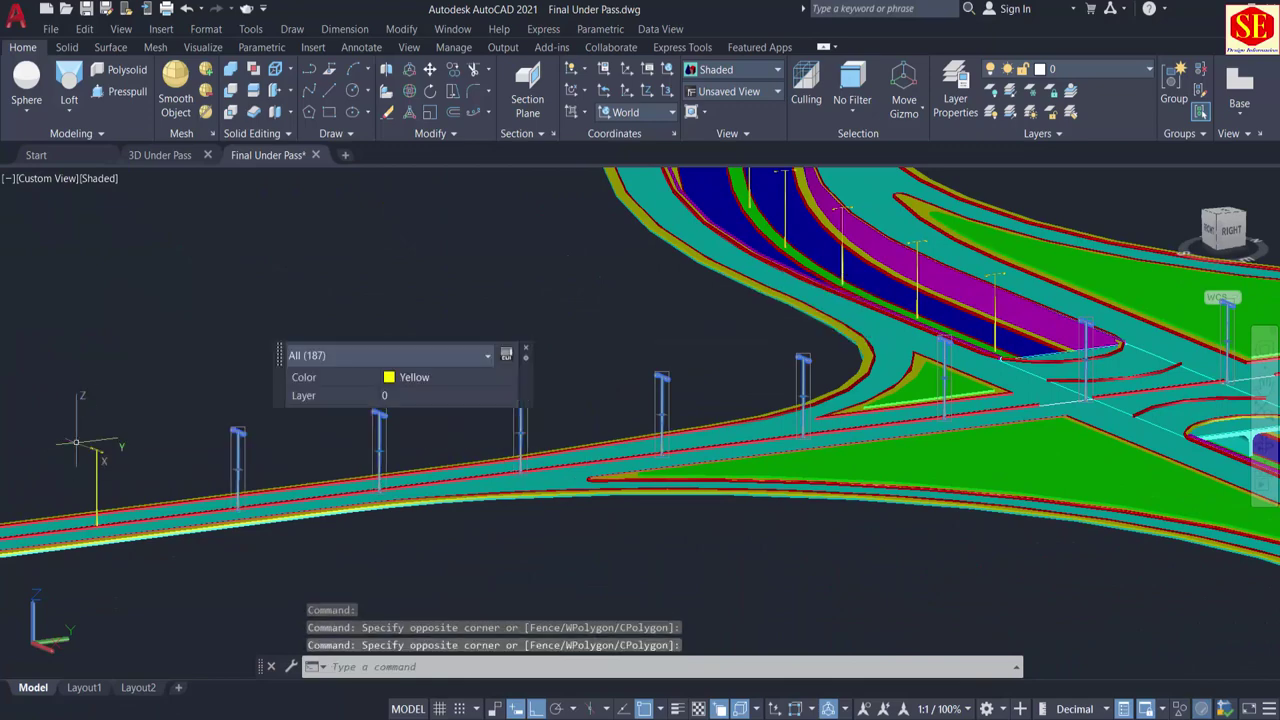
middle_drag(36, 456, 524, 401)
click(602, 381)
click(104, 423)
scroll(105, 408, down, 2)
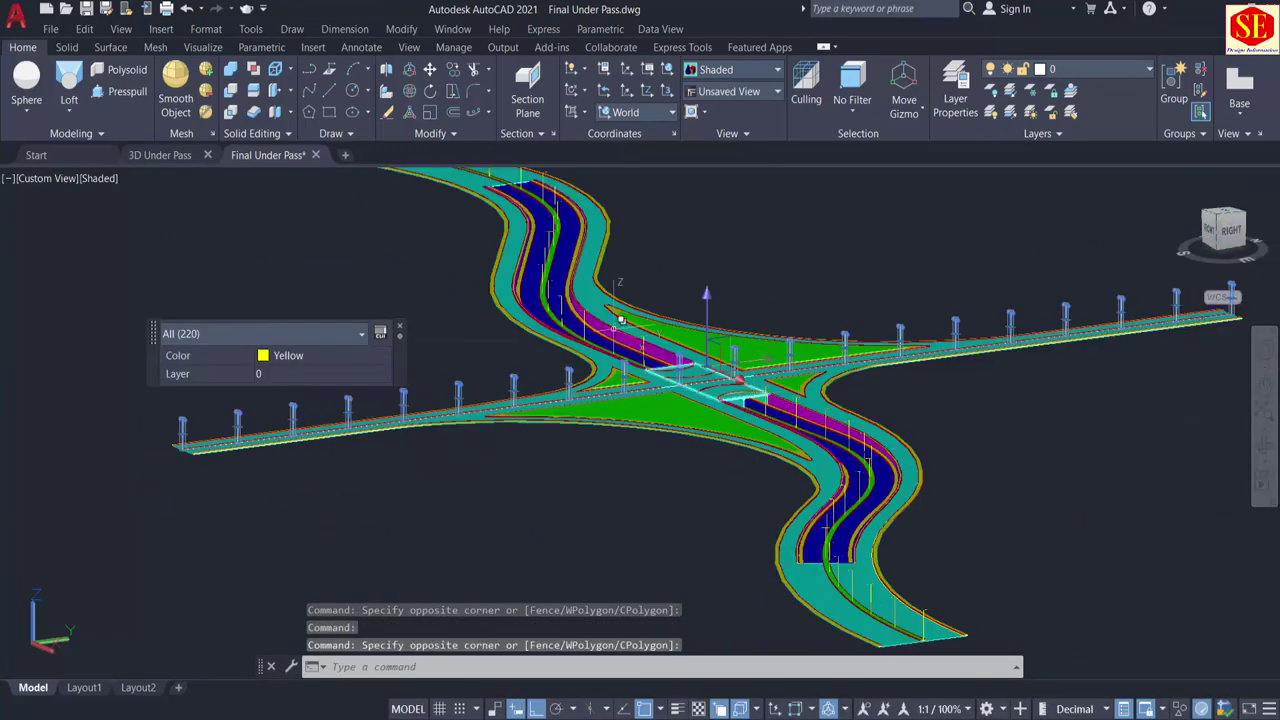
middle_drag(613, 328, 692, 437)
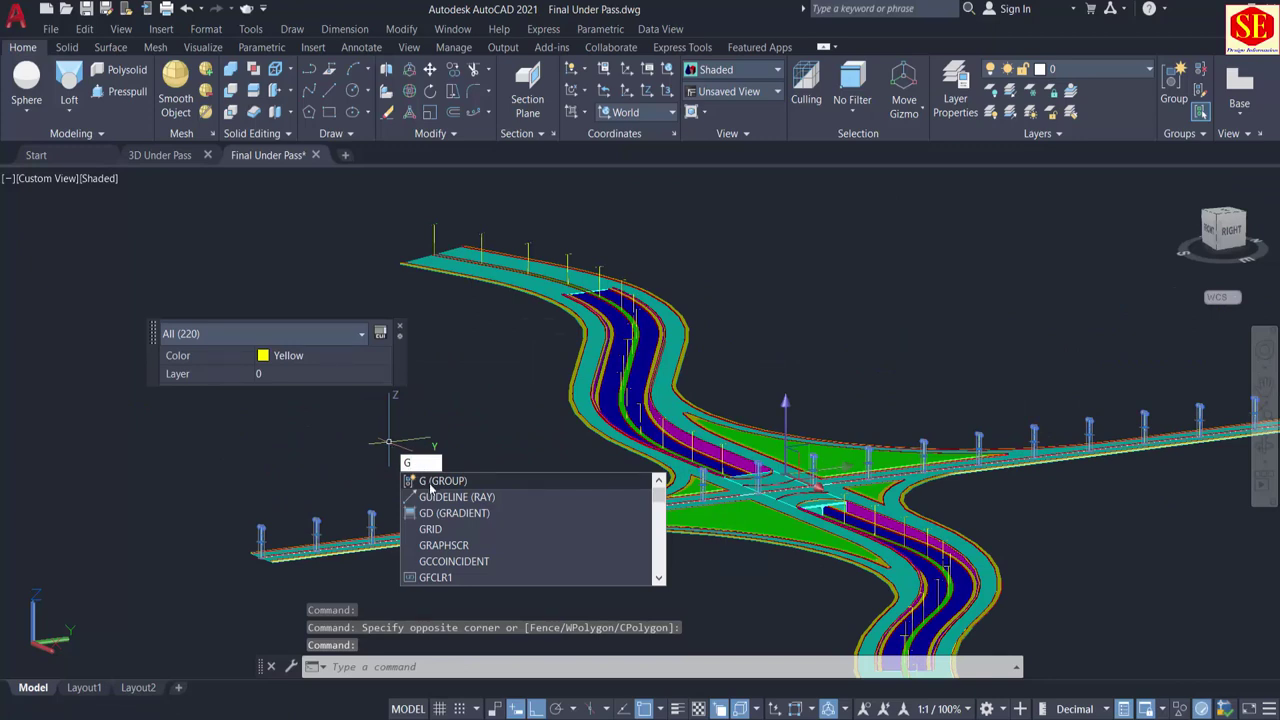
Step: Group the selected street lights of the straight road and clear the selection
click(431, 484)
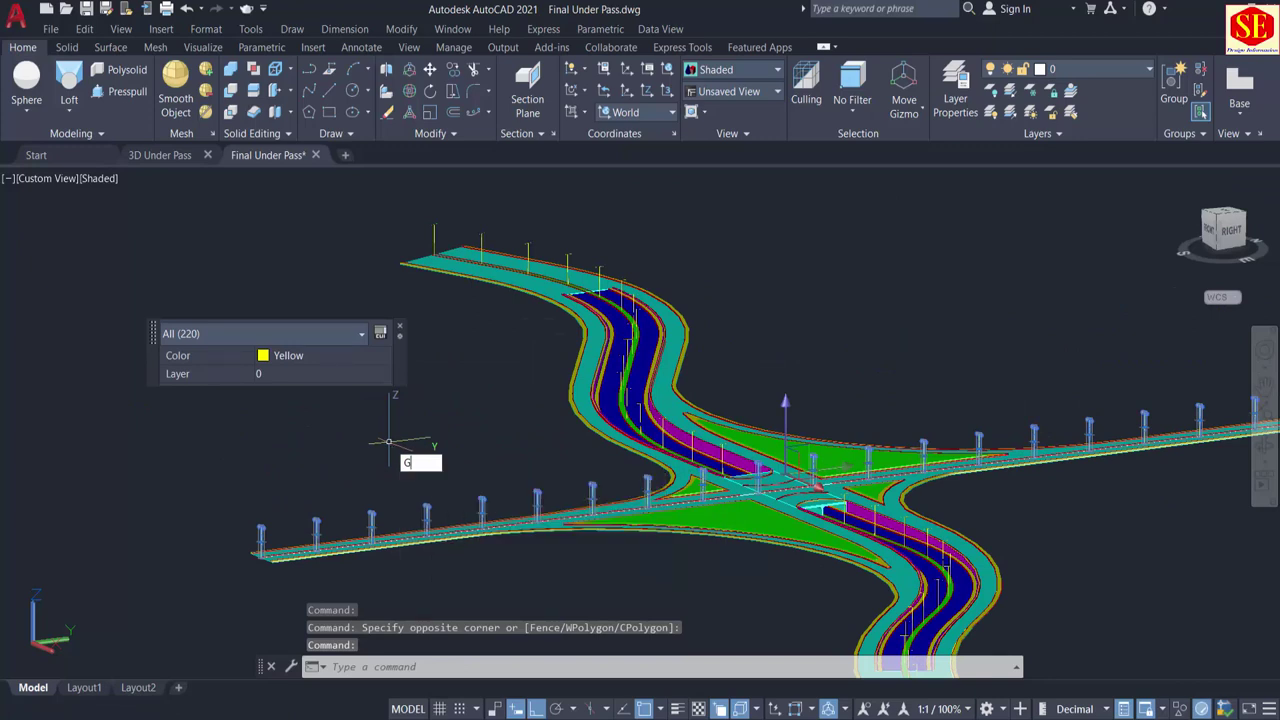
click(428, 506)
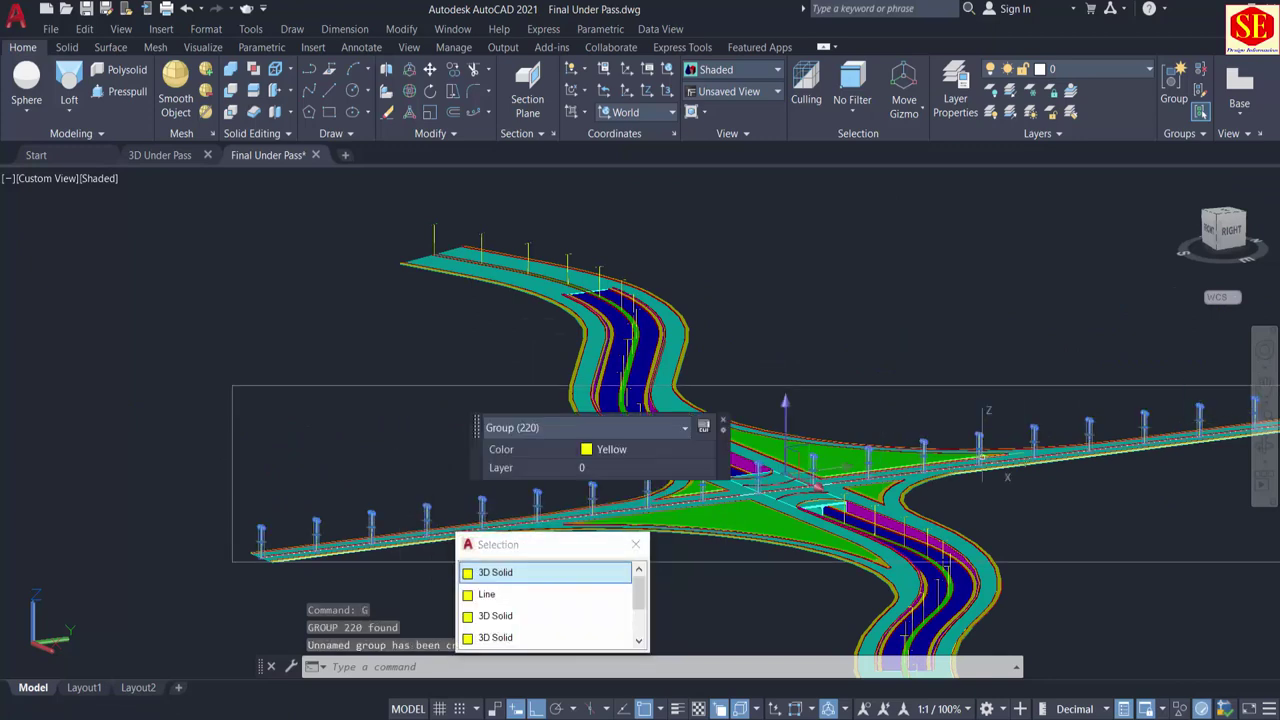
key(Escape)
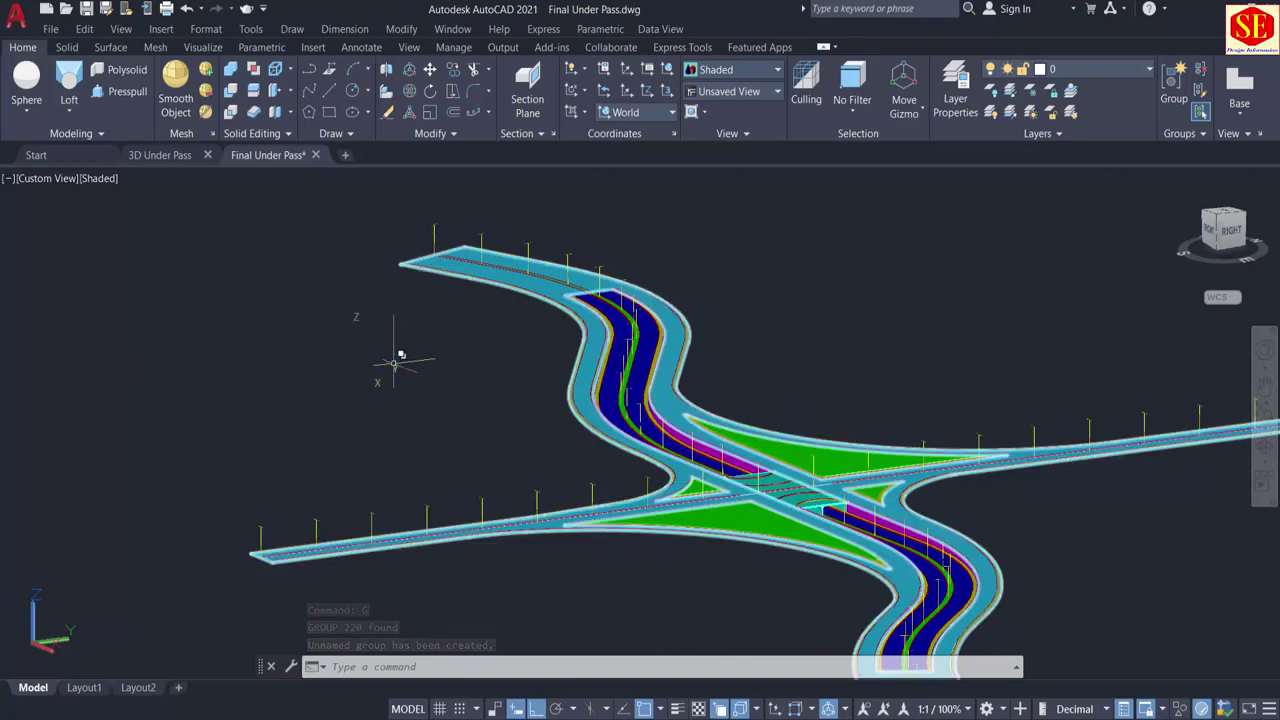
Step: Select all the underpass road's street lights on both sides of the junction from a front view, leaving out the straight road's lights
shift+middle_drag(399, 358, 876, 353)
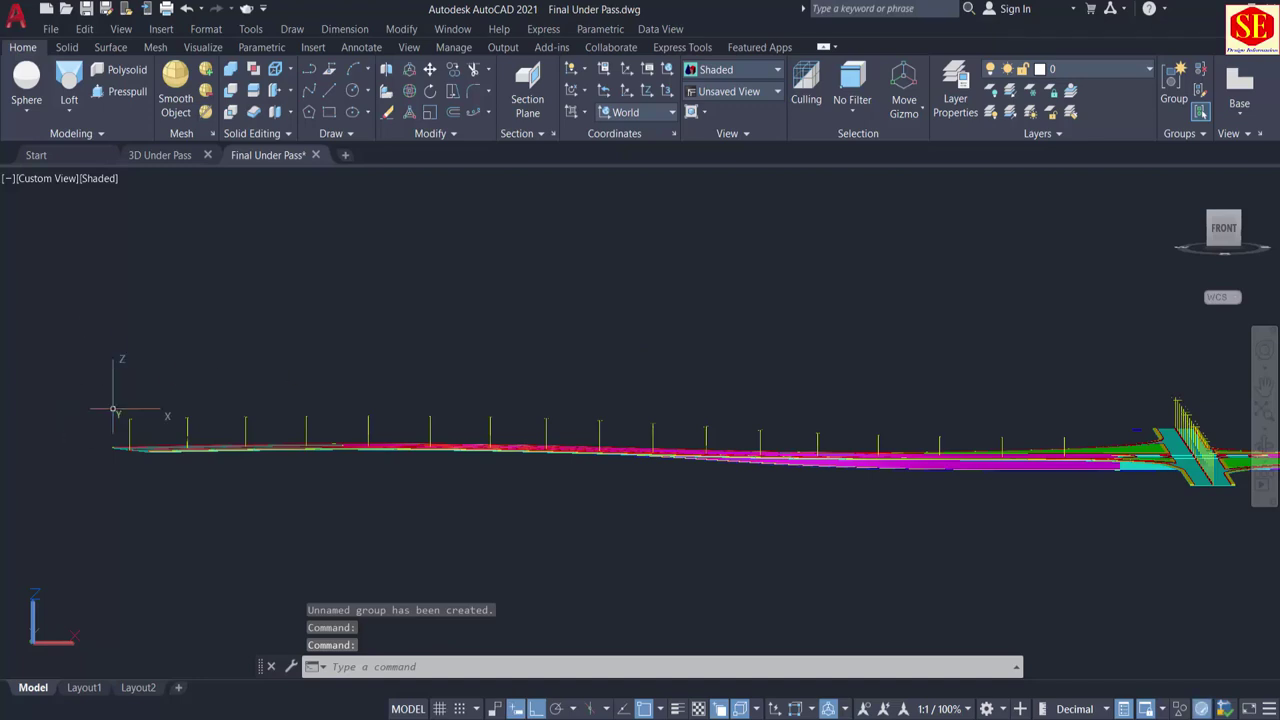
click(115, 405)
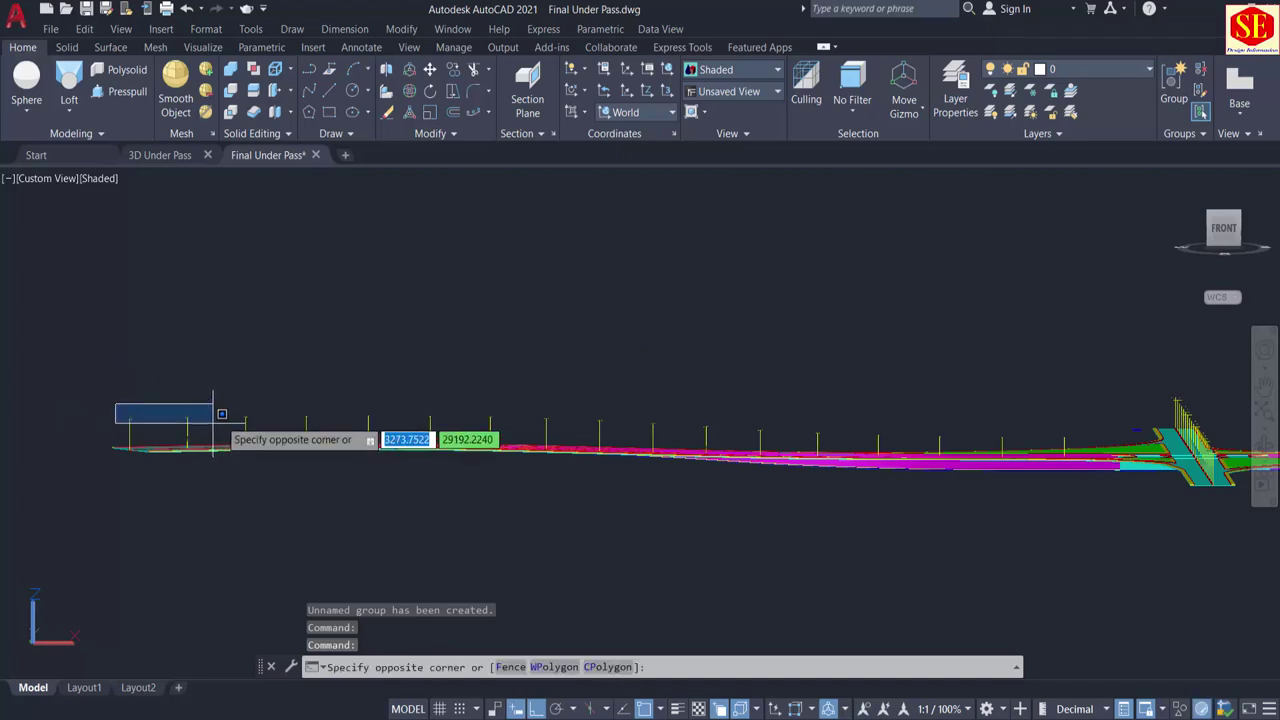
click(1083, 438)
middle_drag(1002, 463, 269, 390)
middle_drag(673, 438, 309, 451)
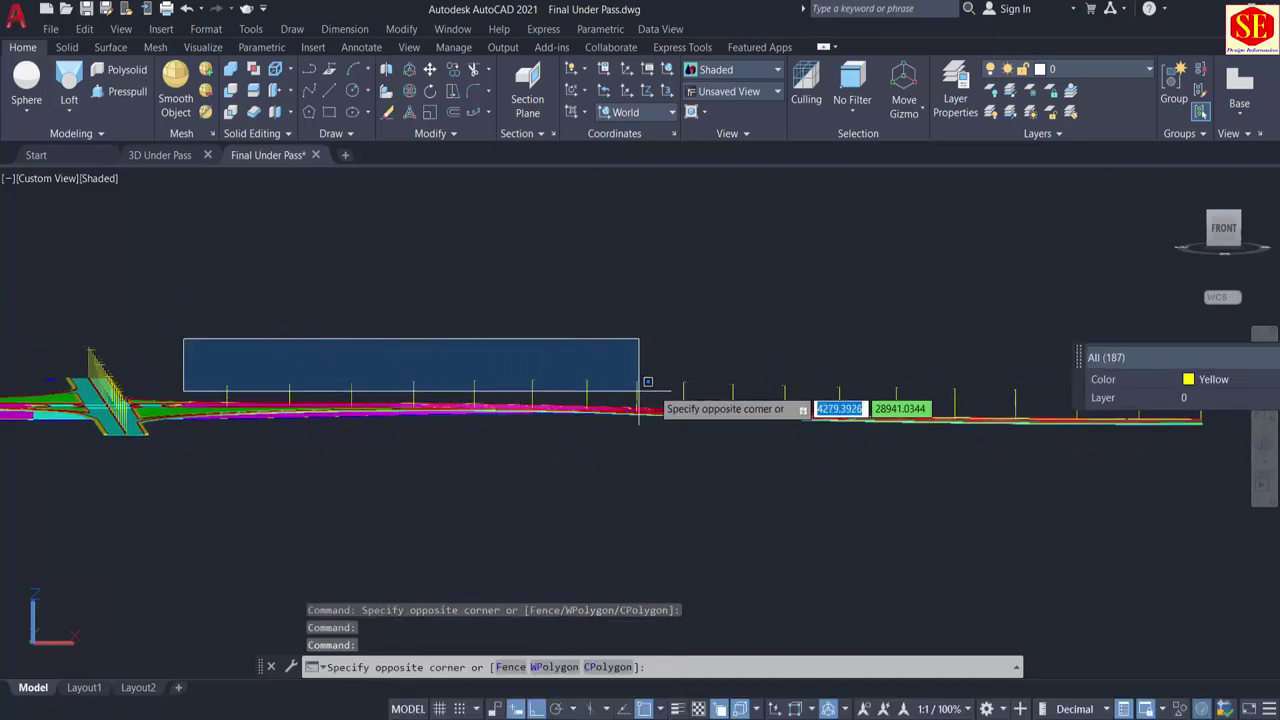
middle_drag(827, 384, 745, 366)
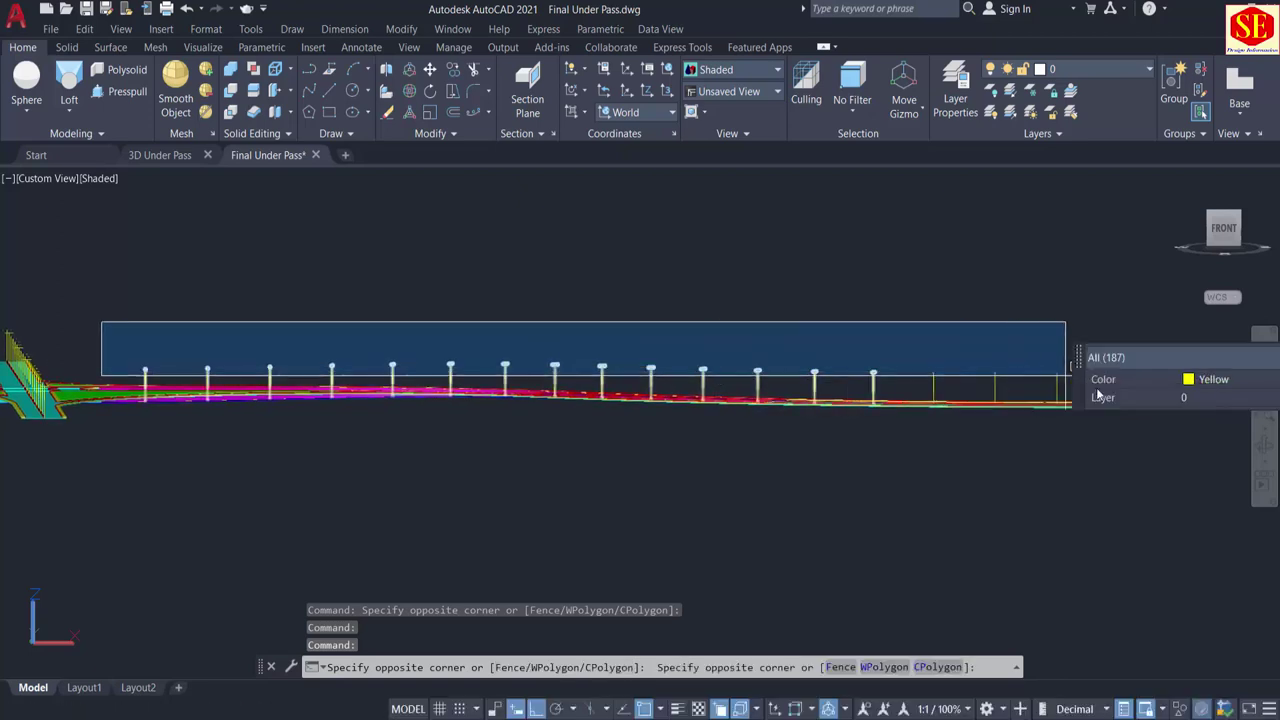
middle_drag(1043, 391, 924, 391)
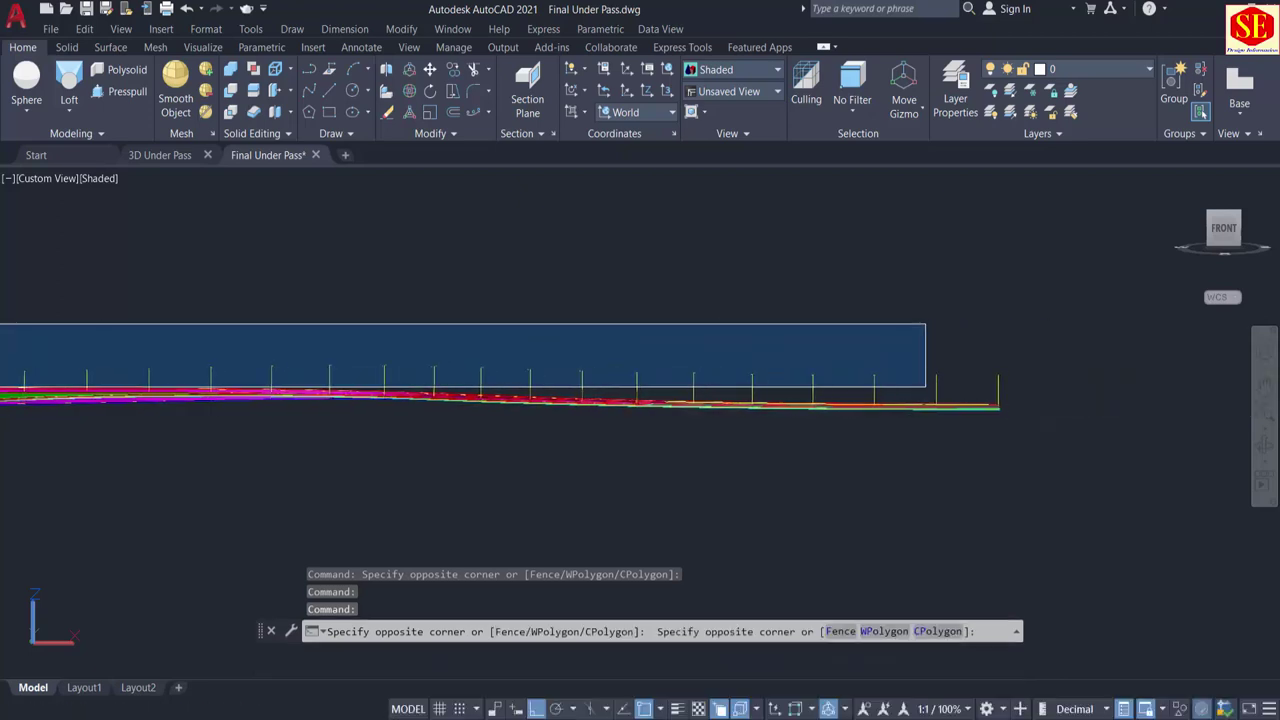
click(1035, 384)
scroll(855, 414, down, 2)
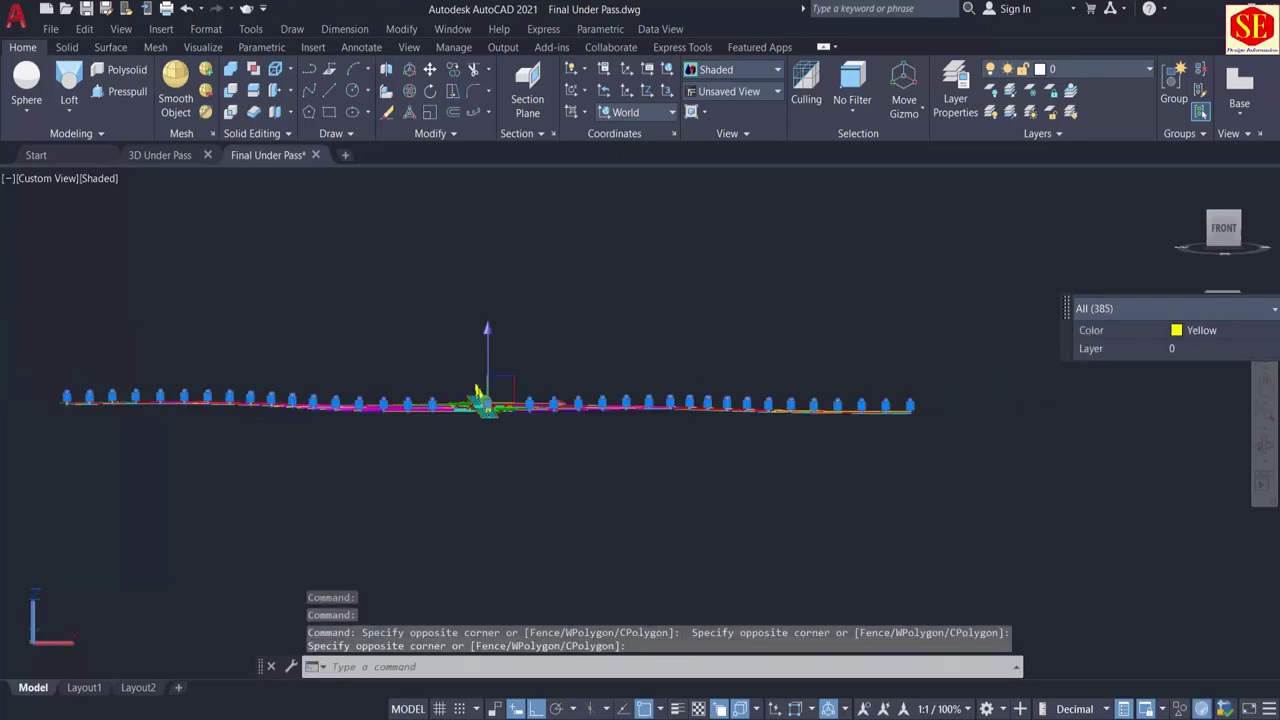
scroll(540, 432, up, 5)
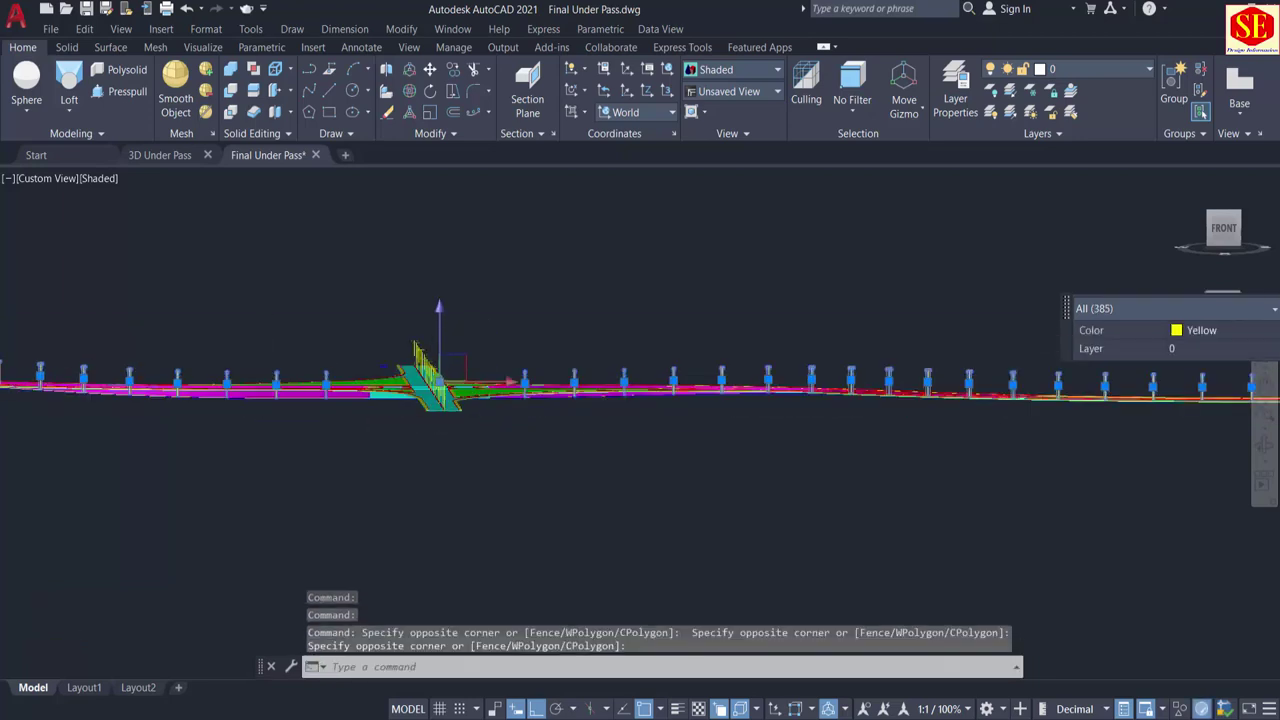
Step: Group the selected street lights of the underpass road
right_click(538, 318)
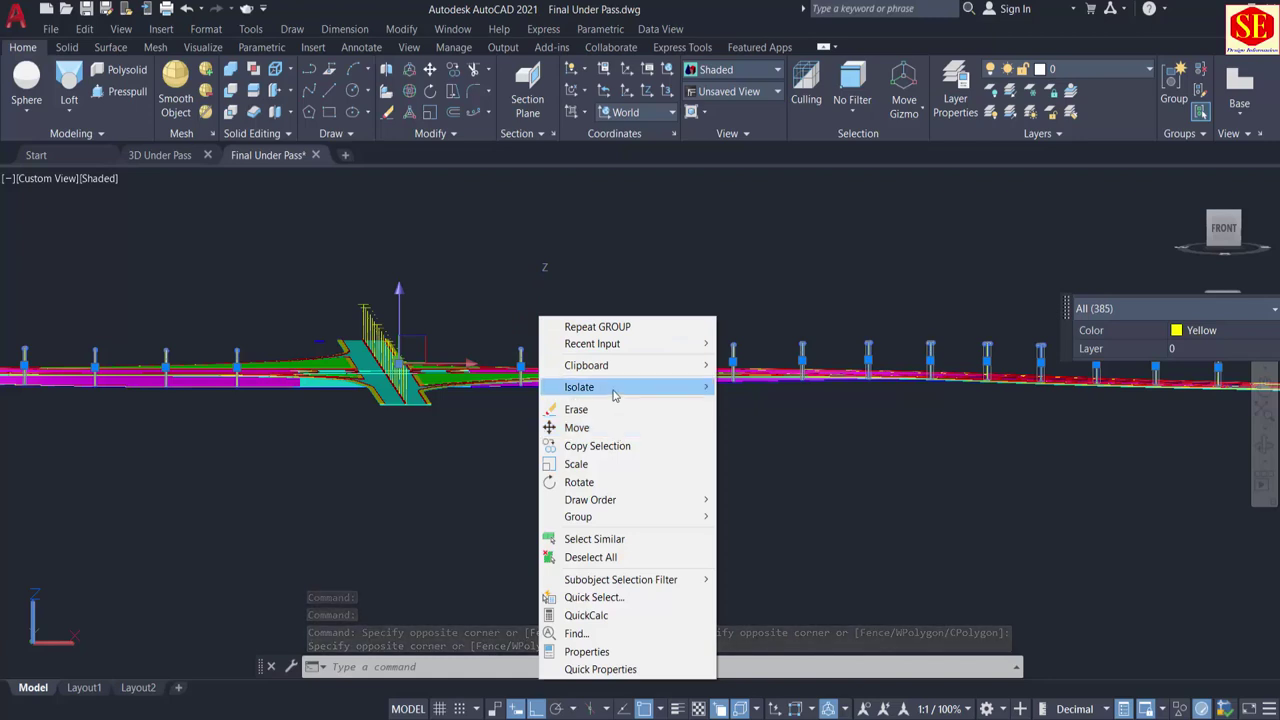
mouse_move(618, 527)
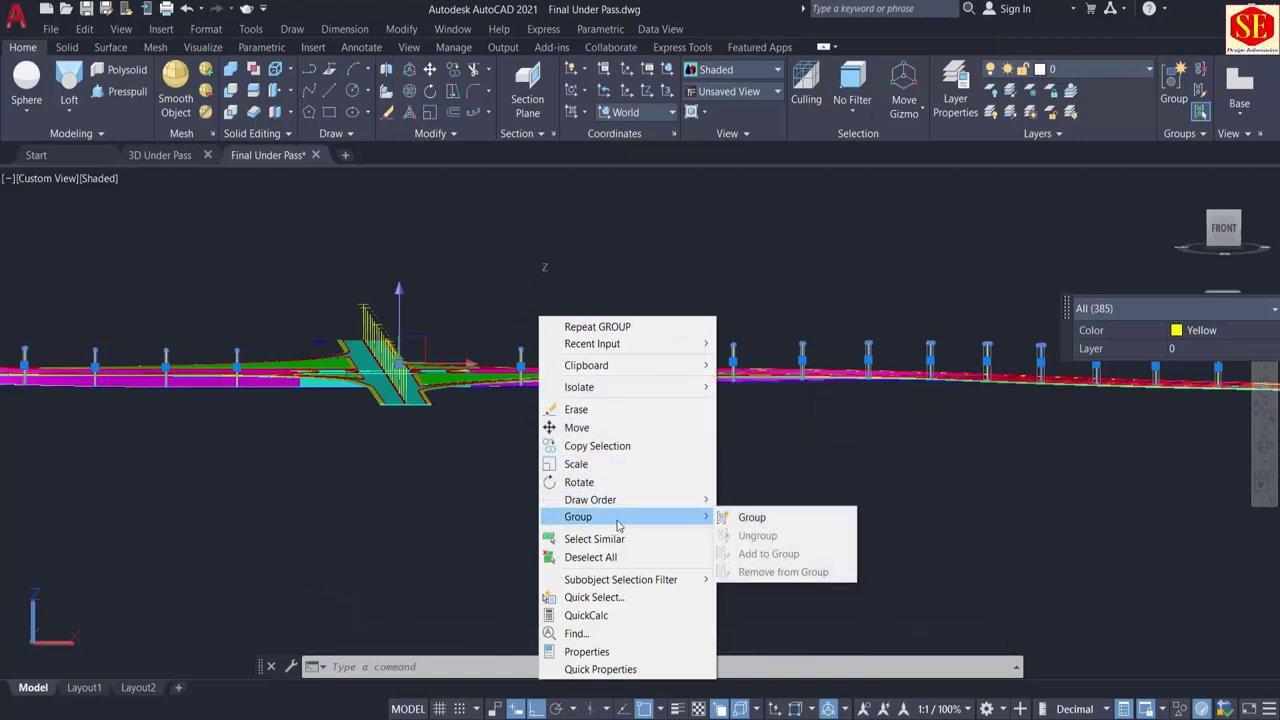
click(752, 517)
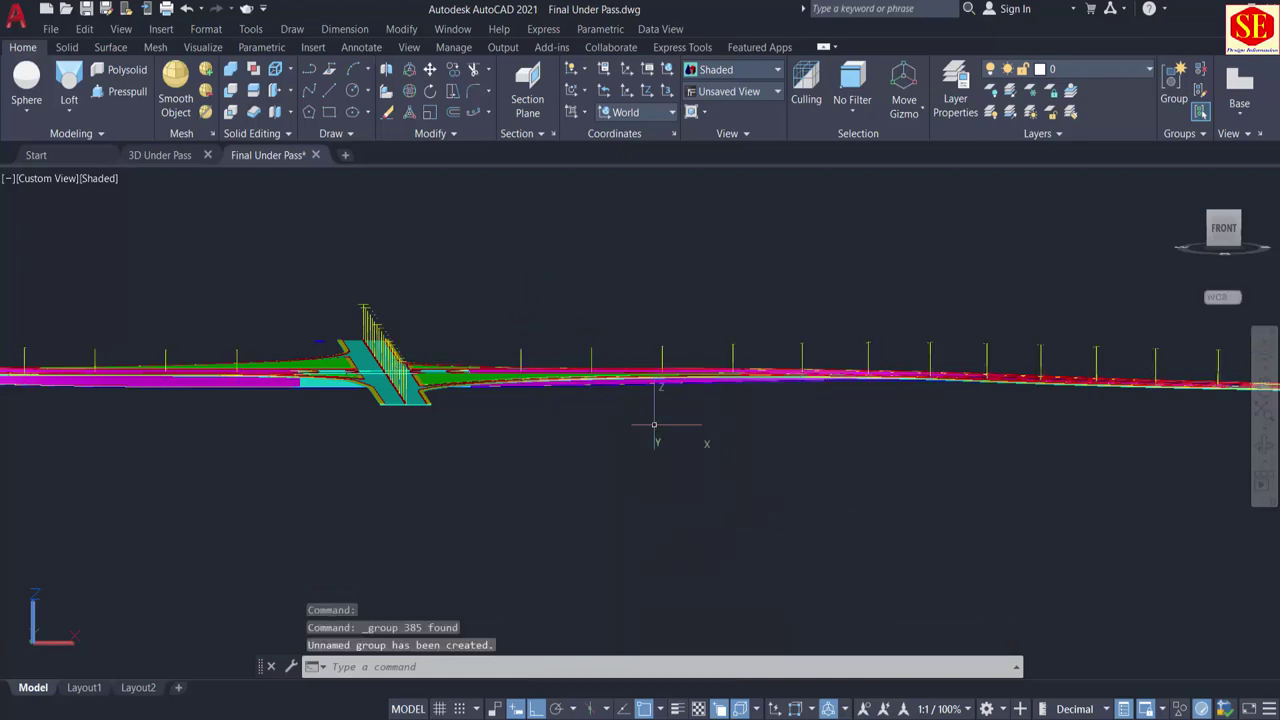
Step: Check the straight road's and the underpass road's street light groups by selecting one light of each
scroll(657, 430, down, 5)
shift+middle_drag(660, 484, 598, 525)
scroll(685, 312, up, 4)
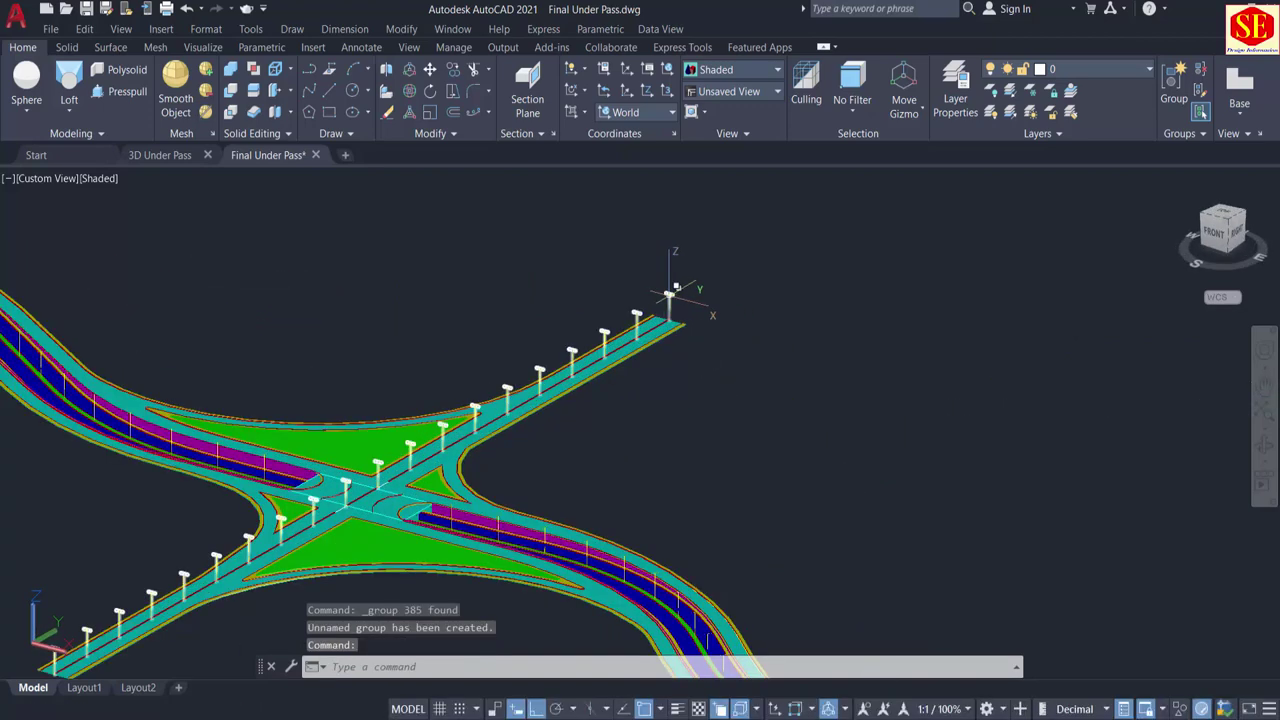
click(664, 296)
key(Escape)
middle_drag(687, 445, 703, 251)
scroll(800, 525, up, 2)
shift+middle_drag(969, 537, 863, 366)
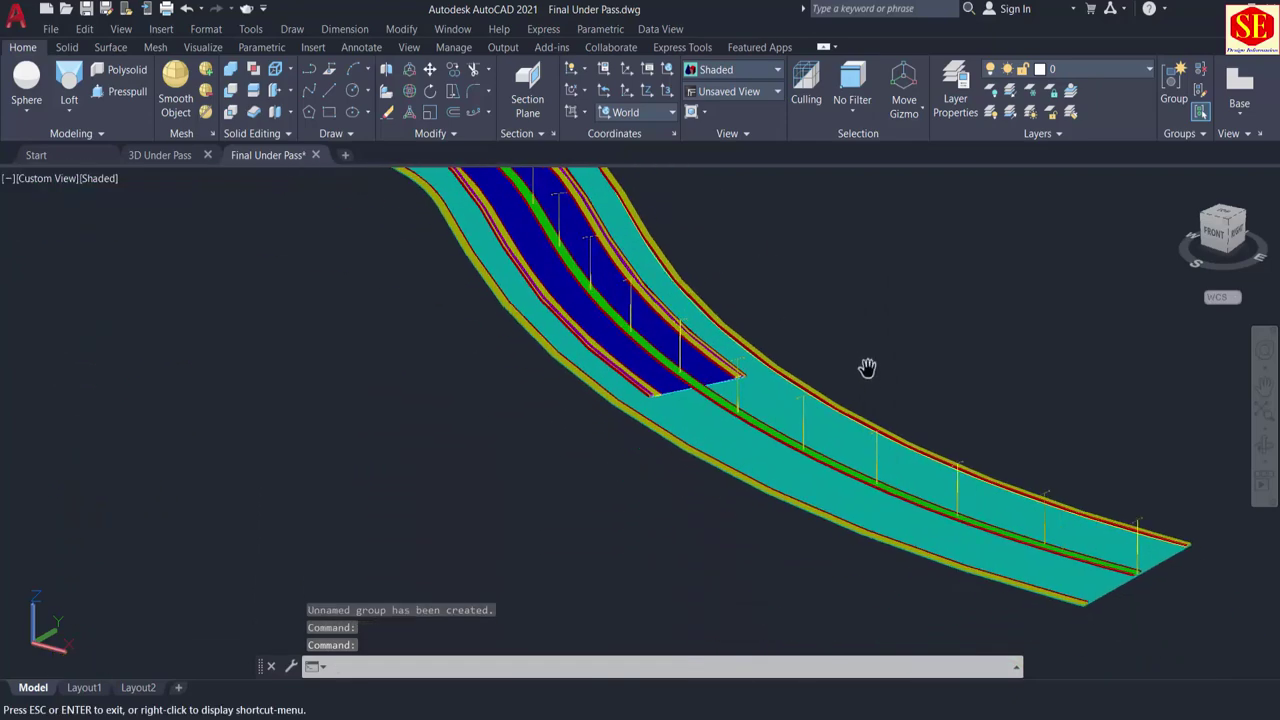
click(1139, 519)
scroll(592, 441, down, 8)
key(Escape)
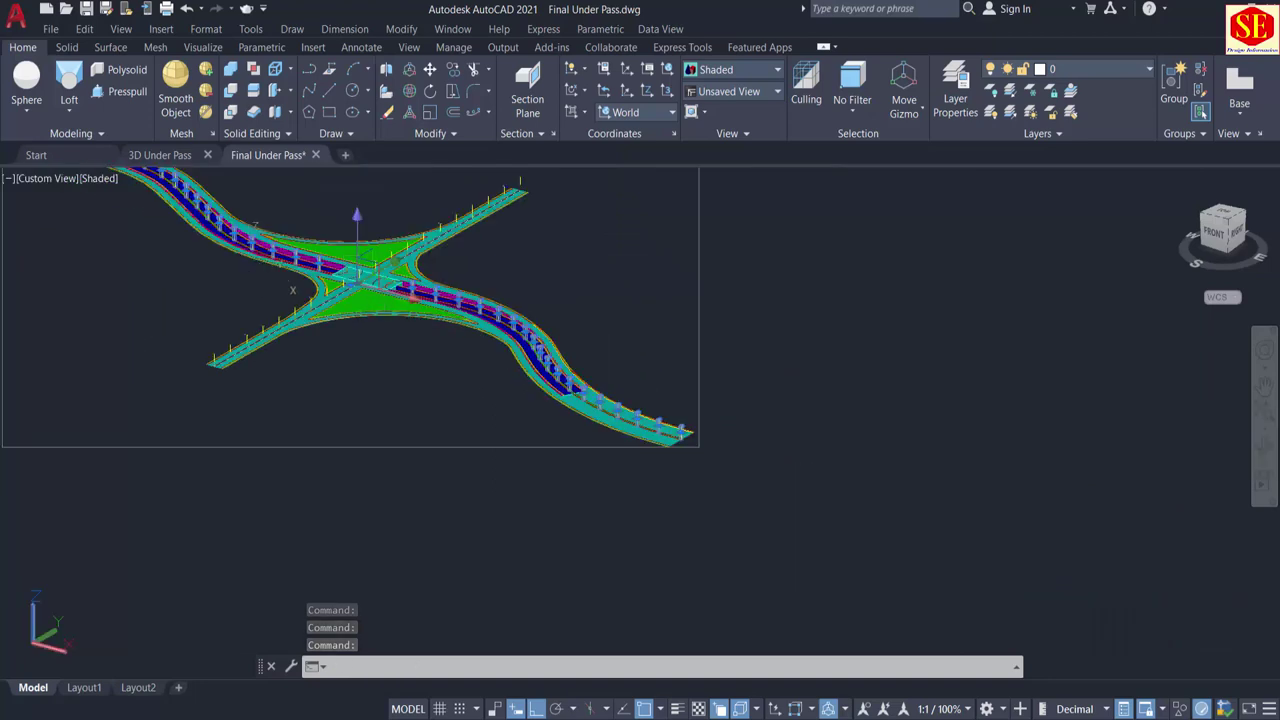
middle_drag(255, 278, 573, 450)
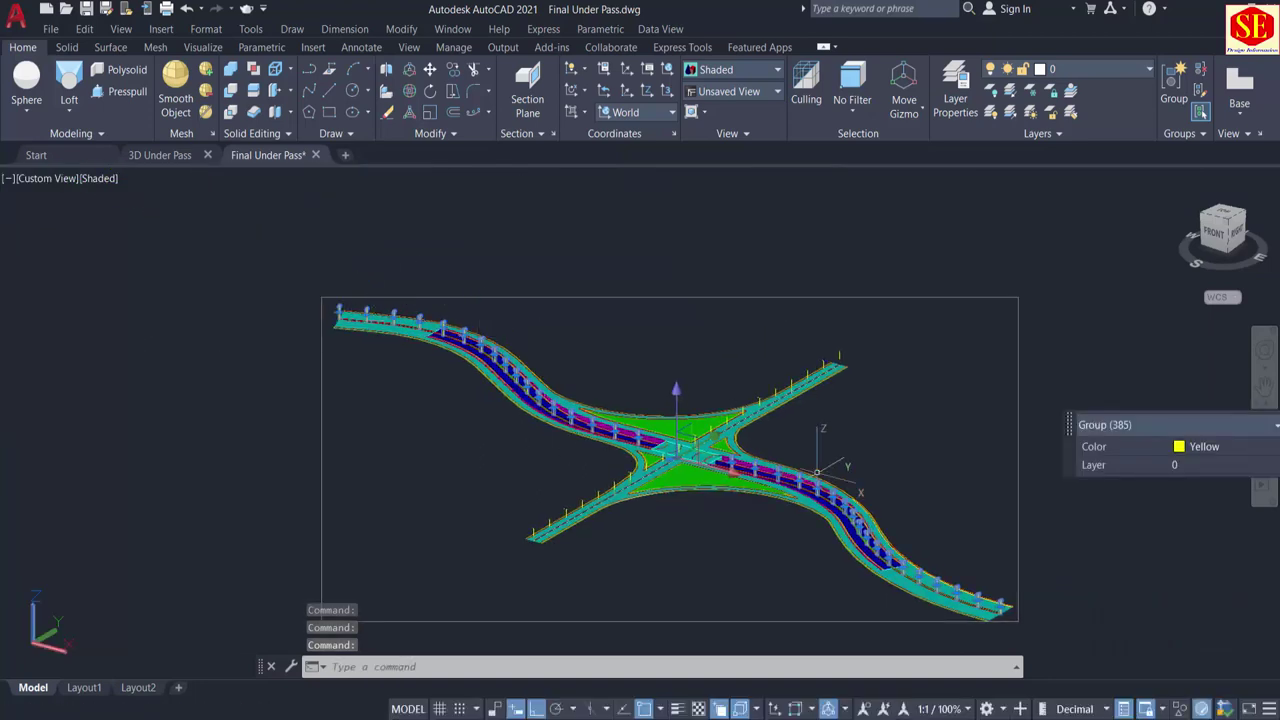
key(Escape)
Step: Select the red kerb solids along one side of the underpass and the near edge of its green median
middle_drag(790, 440, 709, 346)
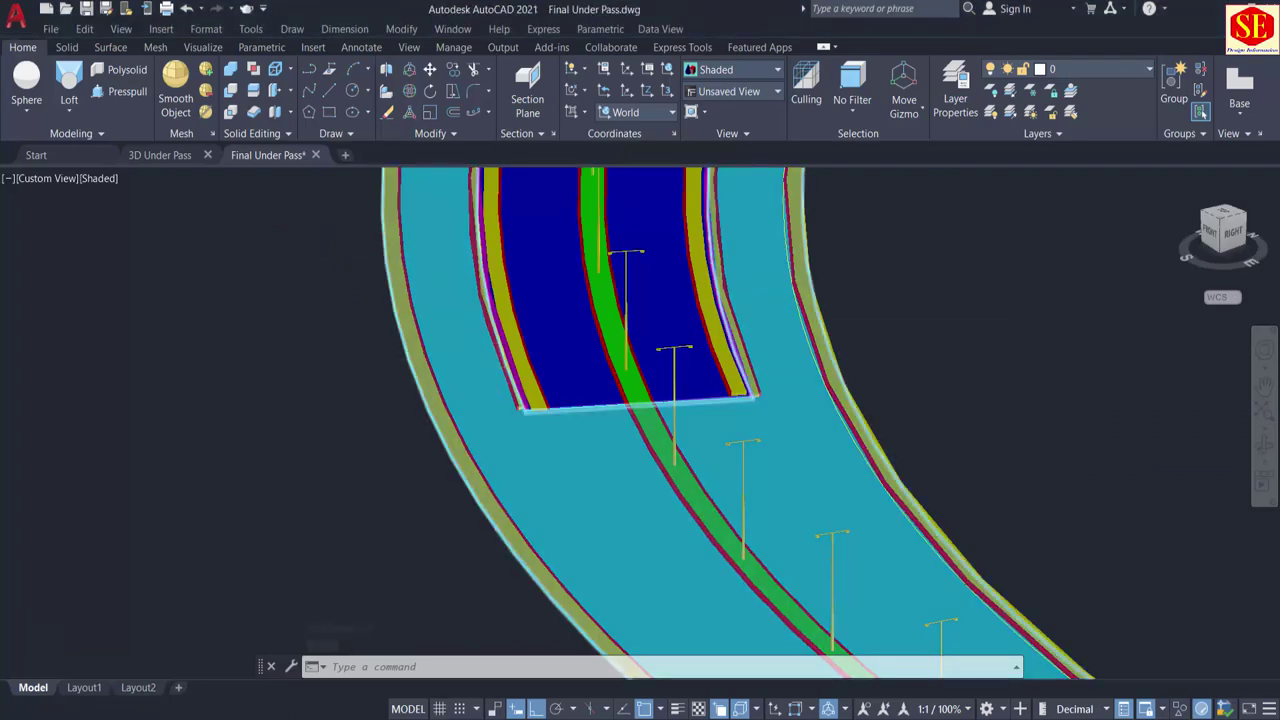
scroll(510, 380, up, 5)
click(557, 400)
click(624, 466)
click(688, 417)
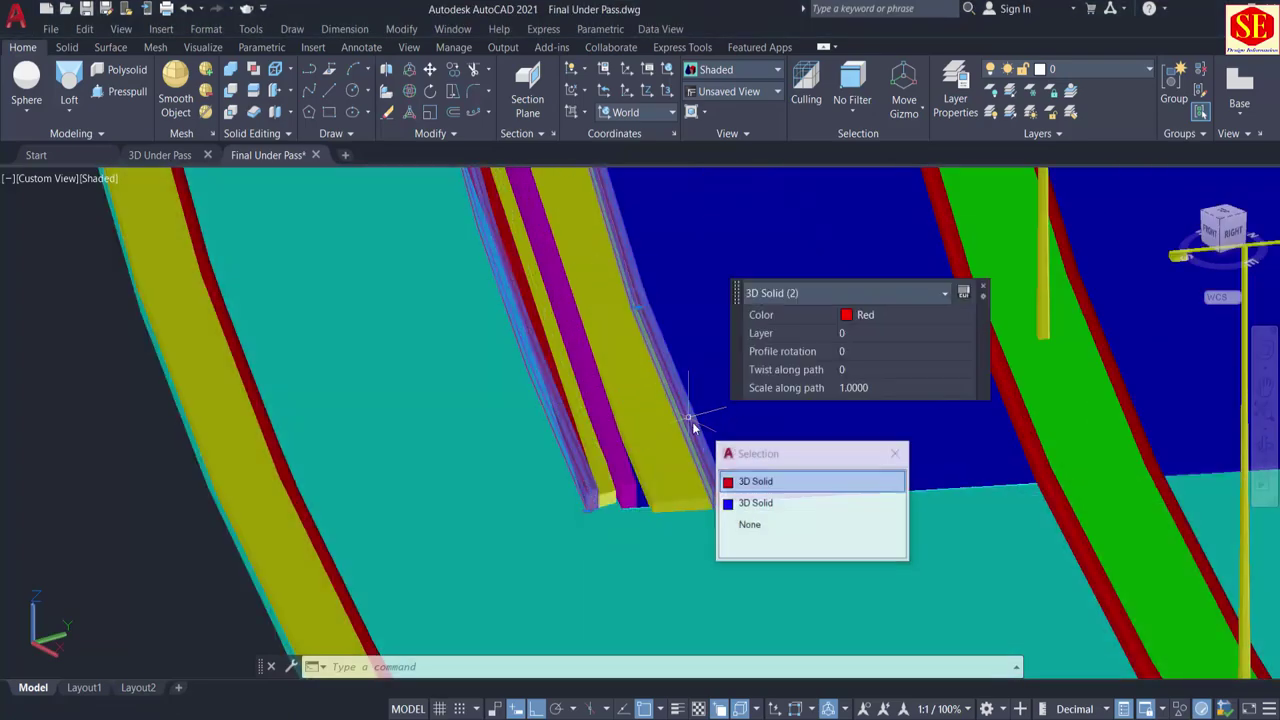
click(756, 481)
click(1021, 426)
click(1086, 490)
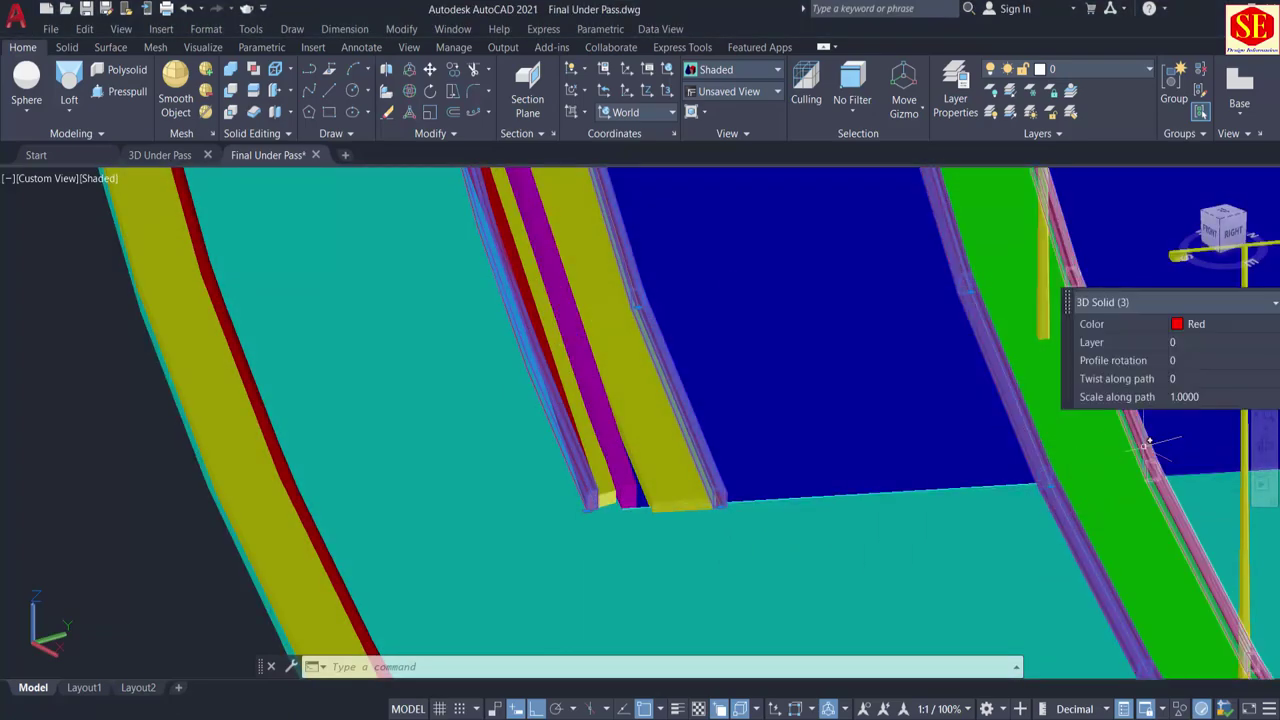
Step: Add the red kerb solids on the other side of the underpass to the selection and group all the selected kerbs
scroll(1090, 480, down, 5)
scroll(760, 420, up, 6)
click(762, 413)
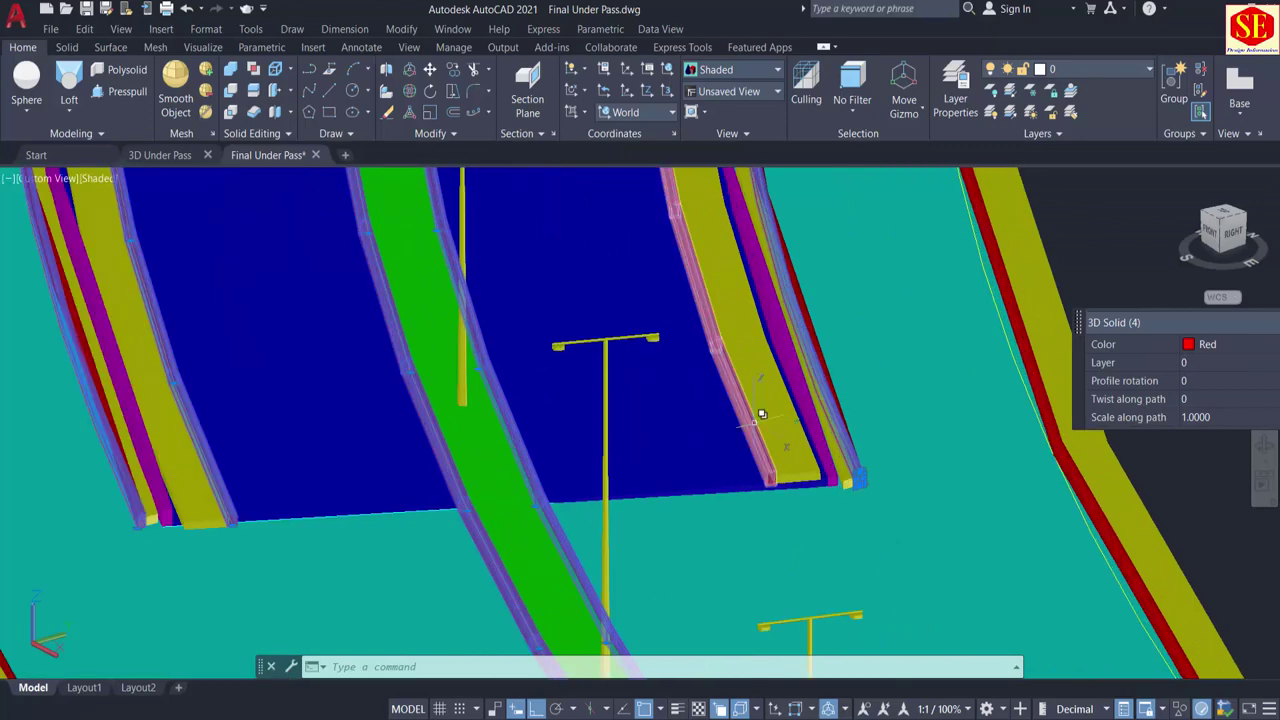
click(754, 422)
click(834, 486)
click(844, 435)
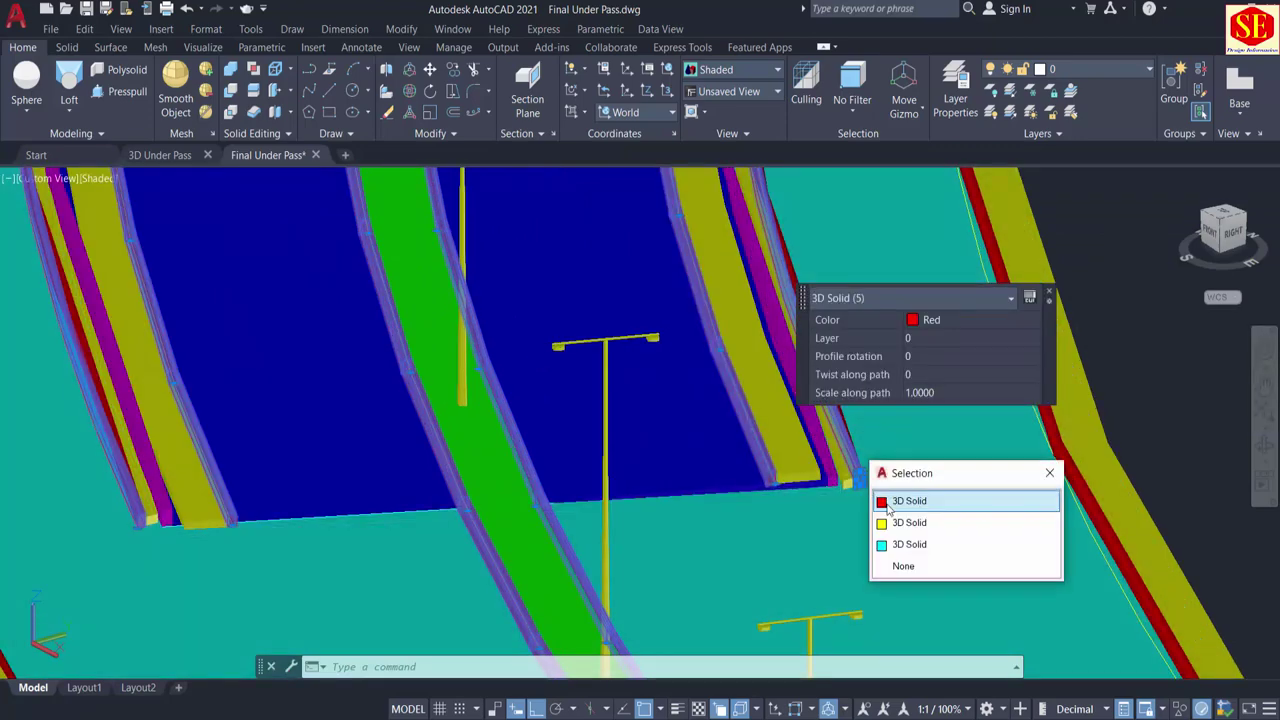
click(887, 501)
scroll(600, 440, down, 6)
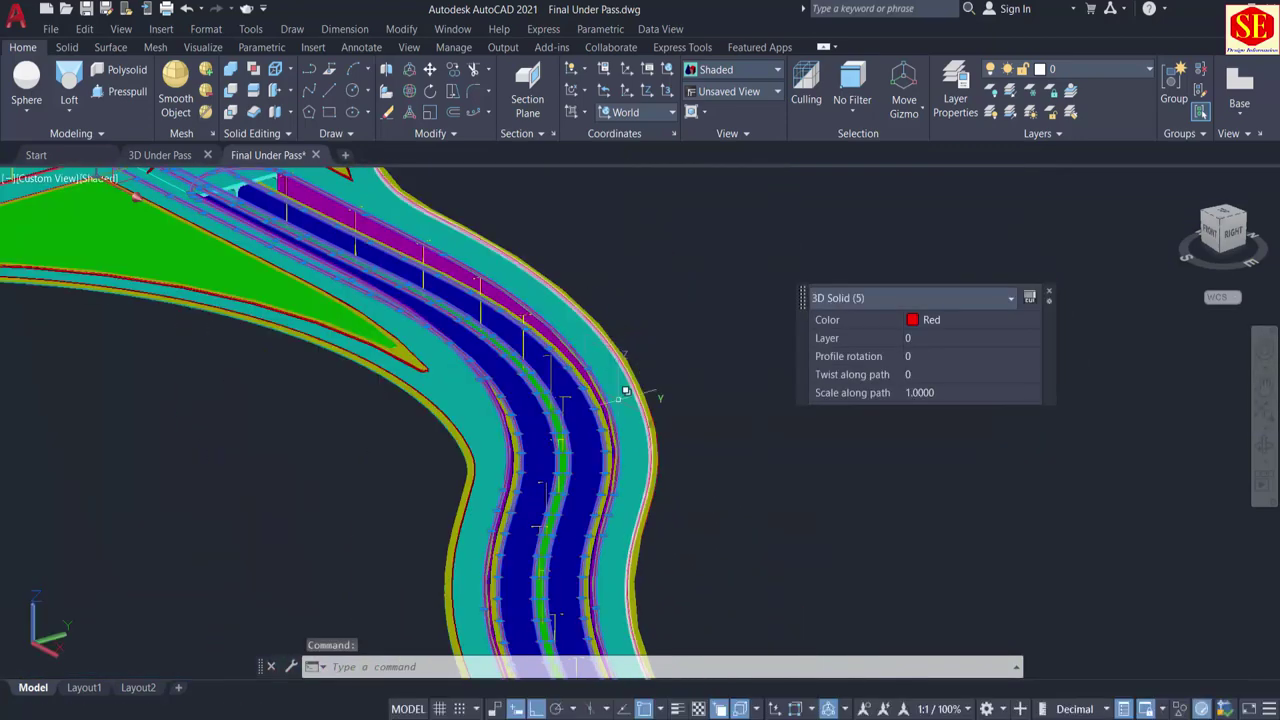
right_click(672, 310)
click(730, 503)
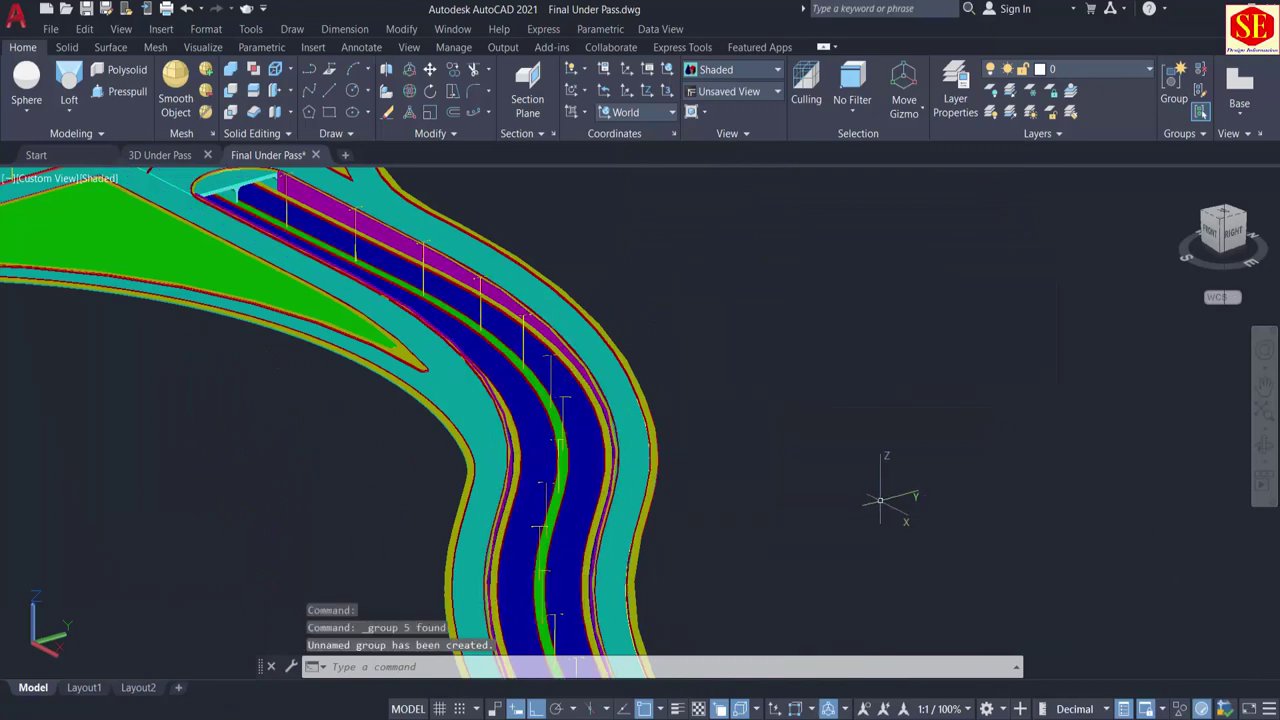
Step: Select the yellow footpath solids along both sides of the underpass and group them
scroll(560, 380, up, 8)
click(572, 356)
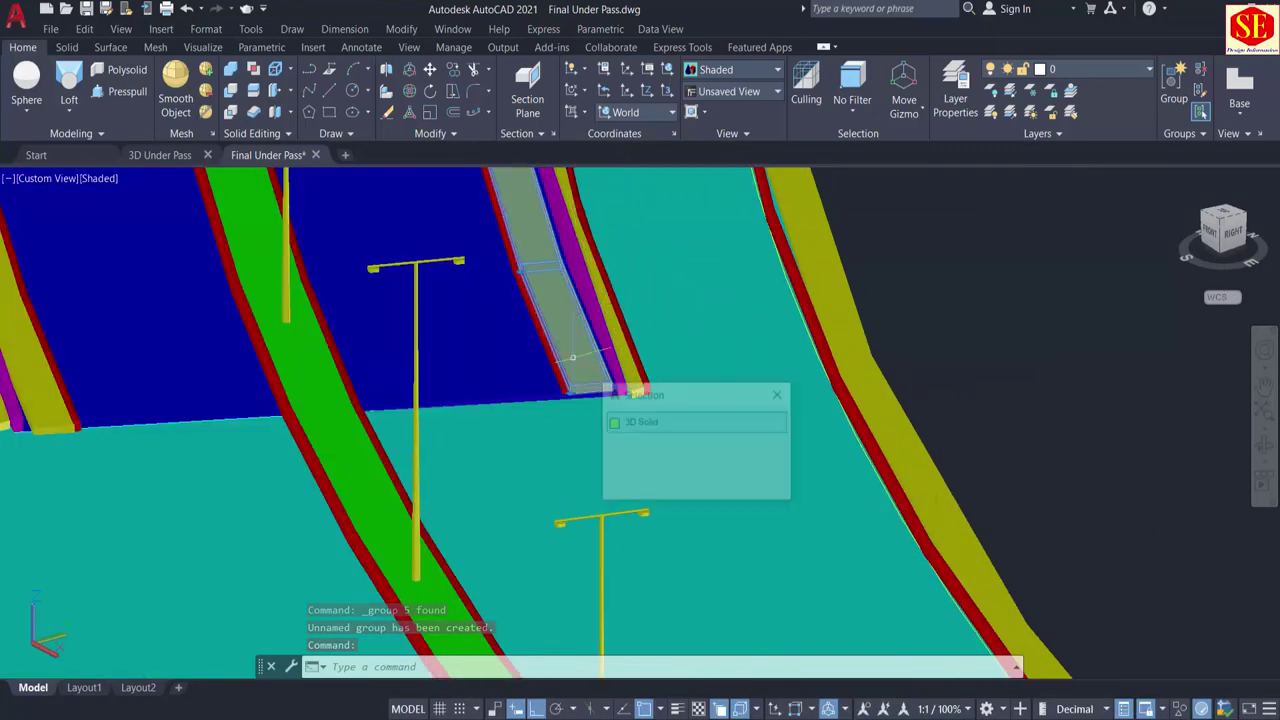
click(640, 422)
click(627, 374)
click(668, 441)
click(40, 408)
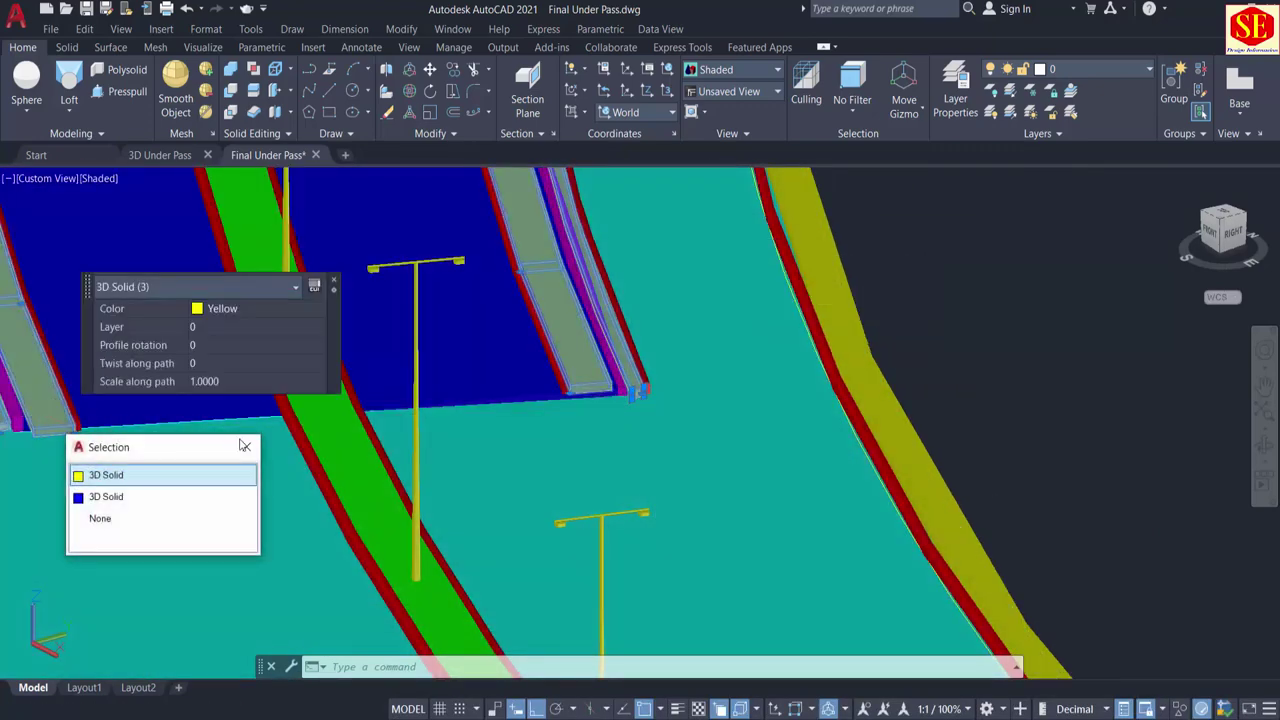
right_click(988, 230)
mouse_move(1050, 413)
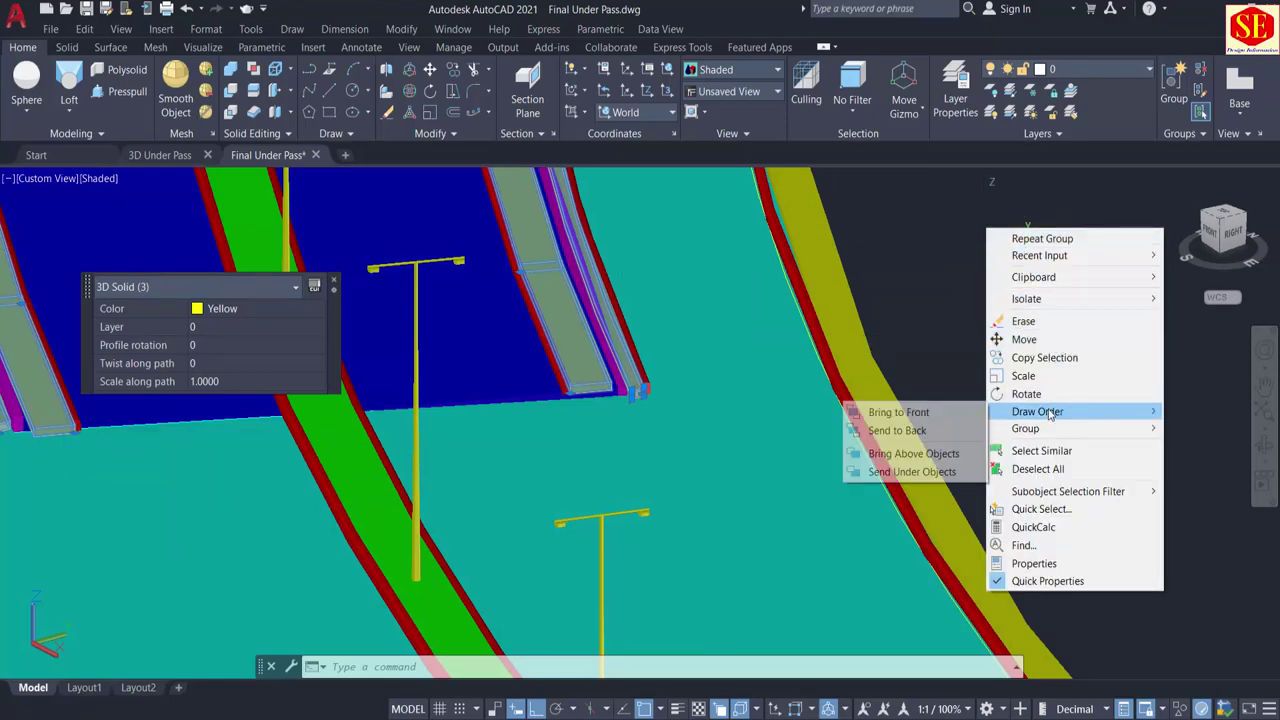
click(878, 425)
key(Escape)
Step: Select the red outer kerb solids on both edges of the curved road at its near end
scroll(1029, 366, down, 6)
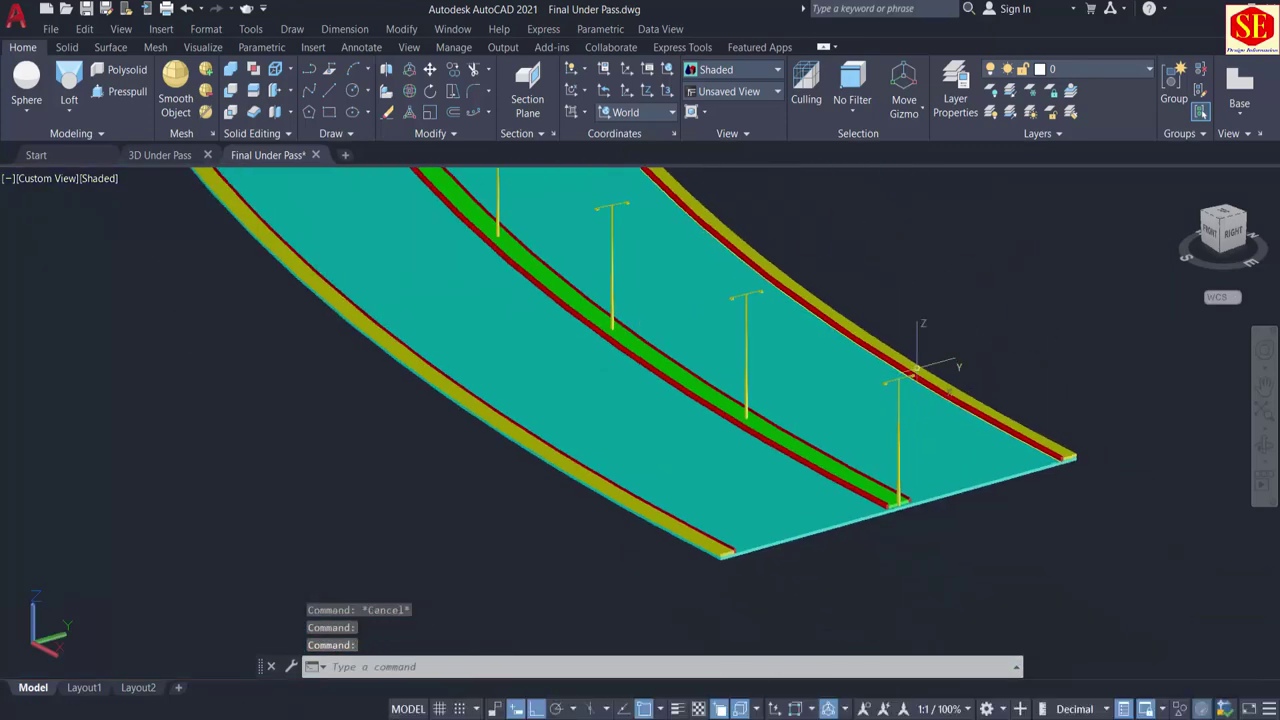
scroll(1029, 400, up, 6)
click(988, 483)
click(1062, 555)
scroll(976, 365, down, 5)
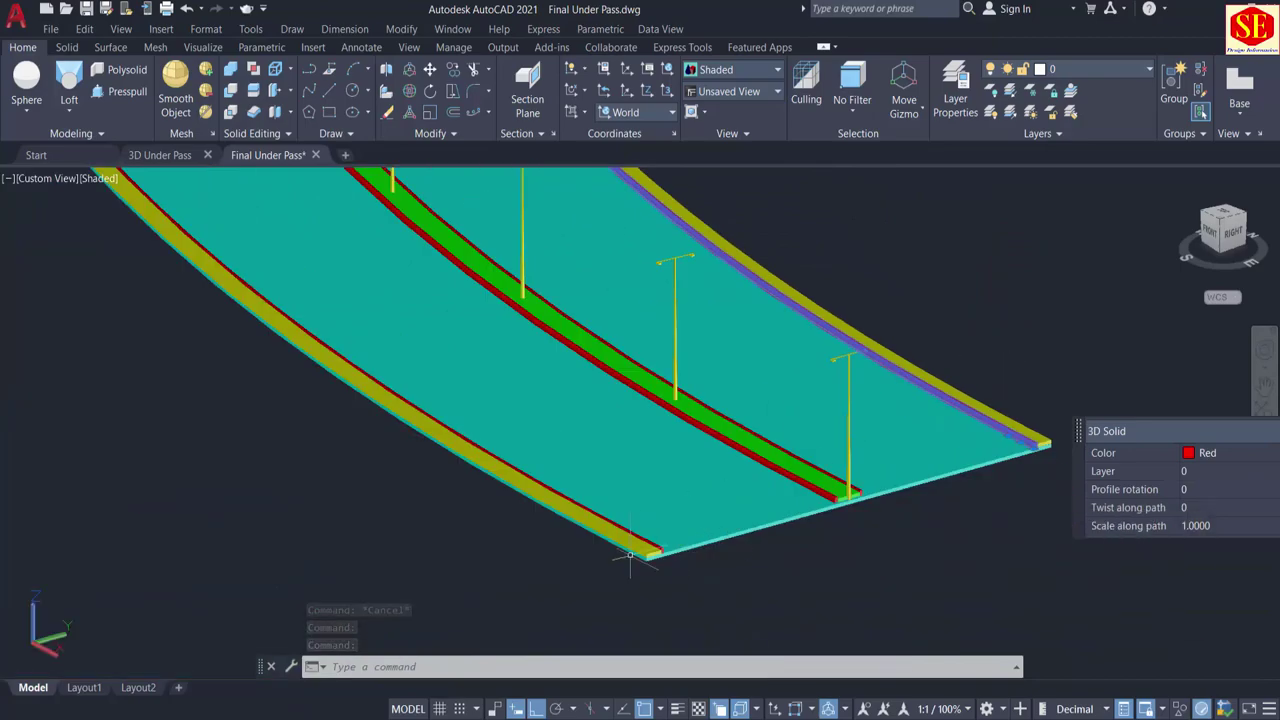
scroll(631, 555, up, 5)
click(670, 493)
click(726, 566)
Step: Add the junction's remaining two red outer kerb solids to the selection and group the outer kerbs
scroll(880, 572, down, 12)
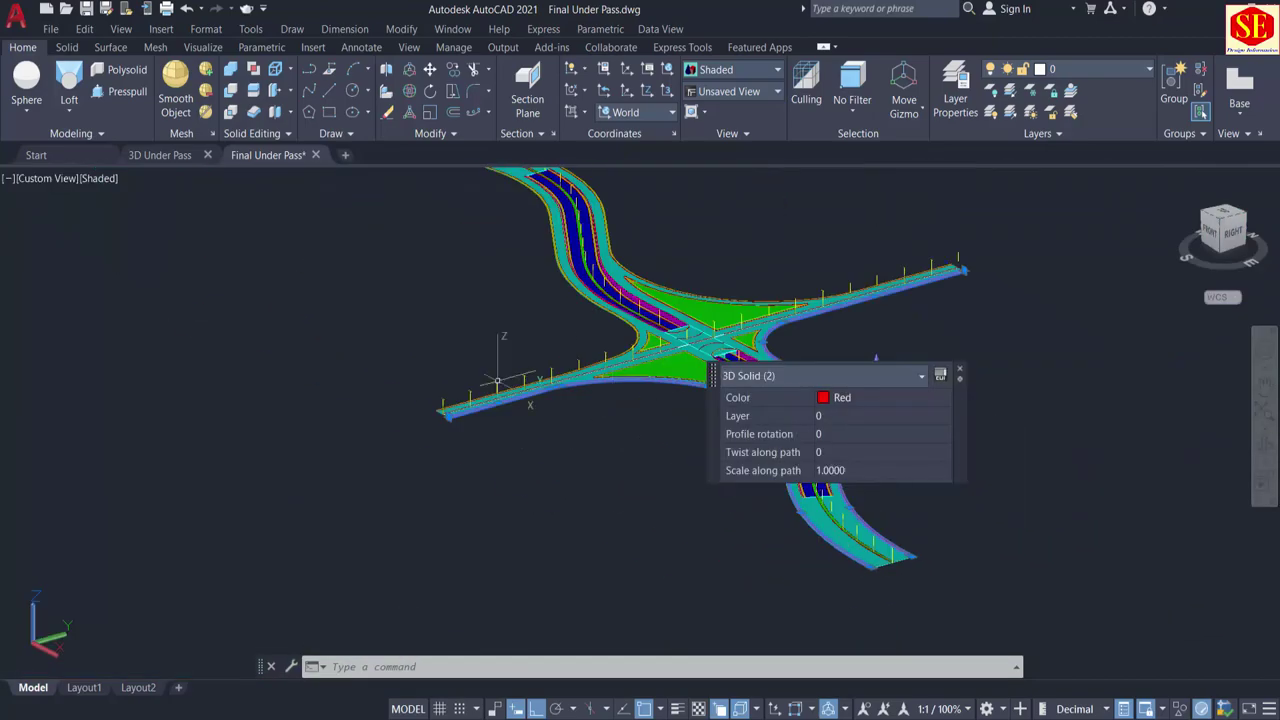
scroll(443, 407, up, 12)
click(391, 416)
click(437, 491)
scroll(305, 557, down, 2)
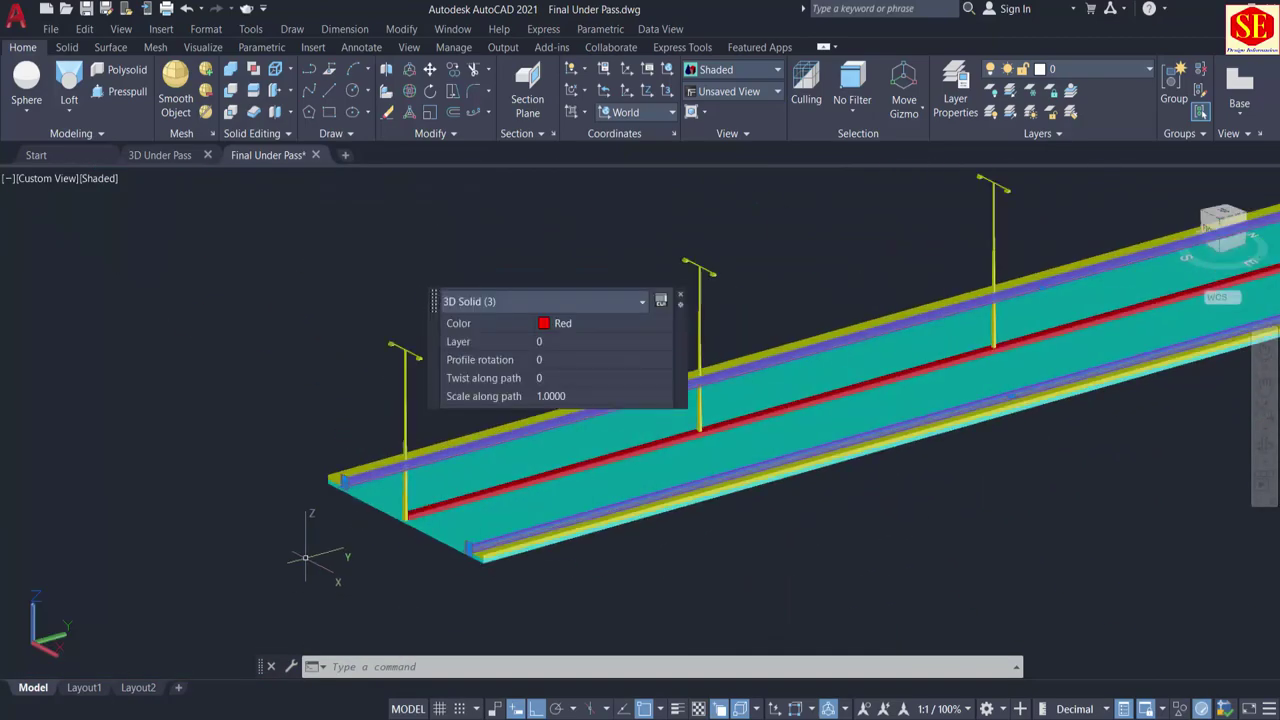
scroll(651, 557, down, 3)
scroll(651, 557, up, 6)
click(768, 363)
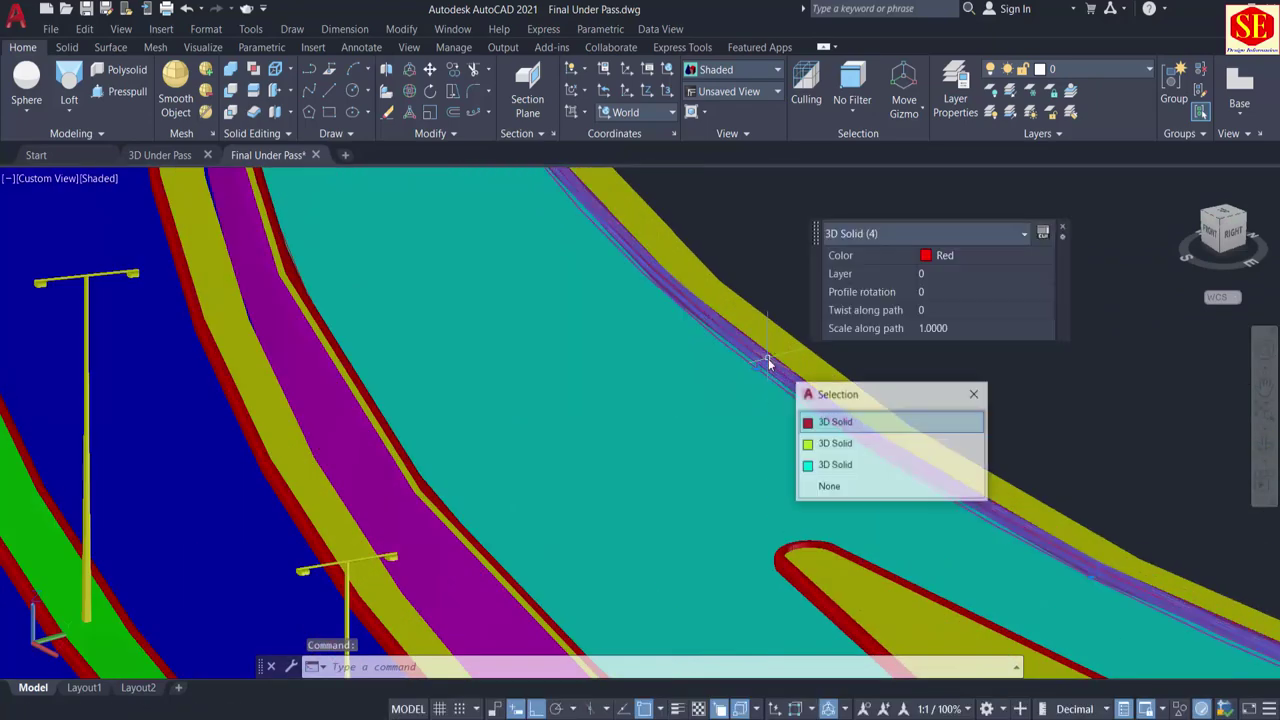
click(835, 421)
right_click(706, 230)
mouse_move(777, 437)
click(922, 437)
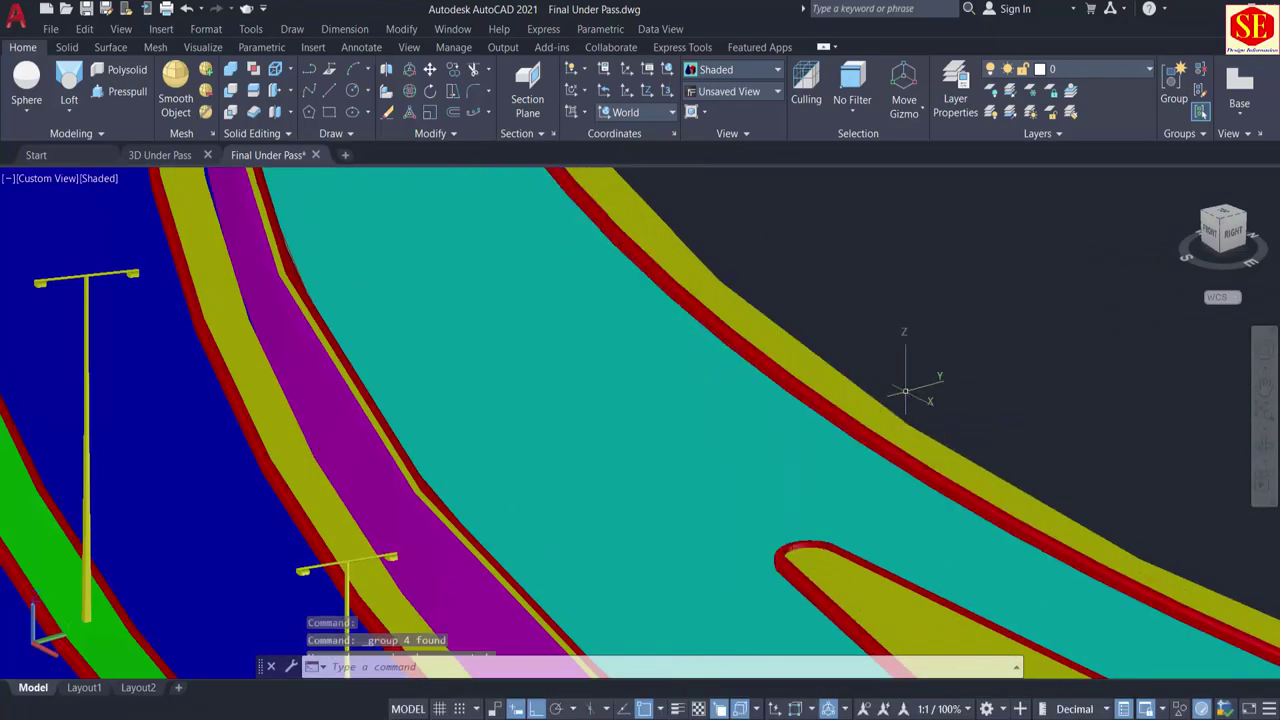
Step: Select three of the yellow outer footpath solids along the edges of the curved road and the junction
scroll(866, 298, down, 2)
click(818, 291)
click(866, 362)
click(278, 337)
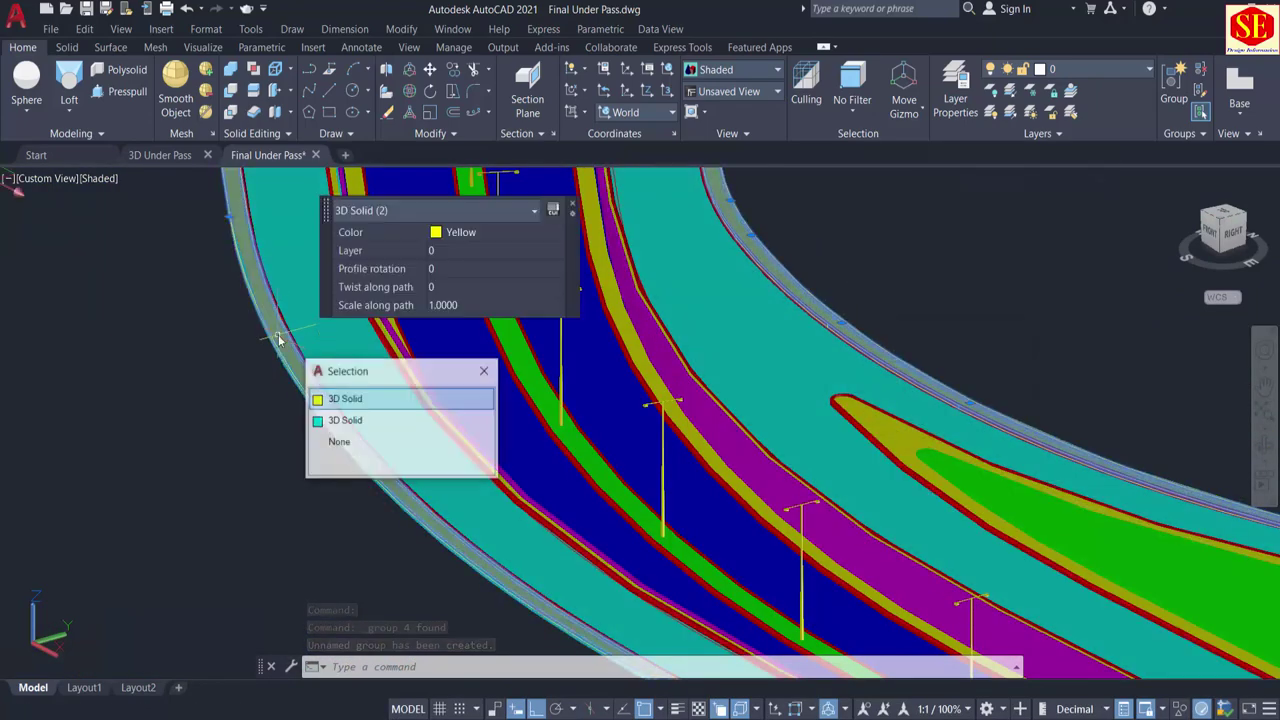
click(376, 400)
scroll(203, 300, down, 4)
scroll(289, 531, up, 5)
click(284, 554)
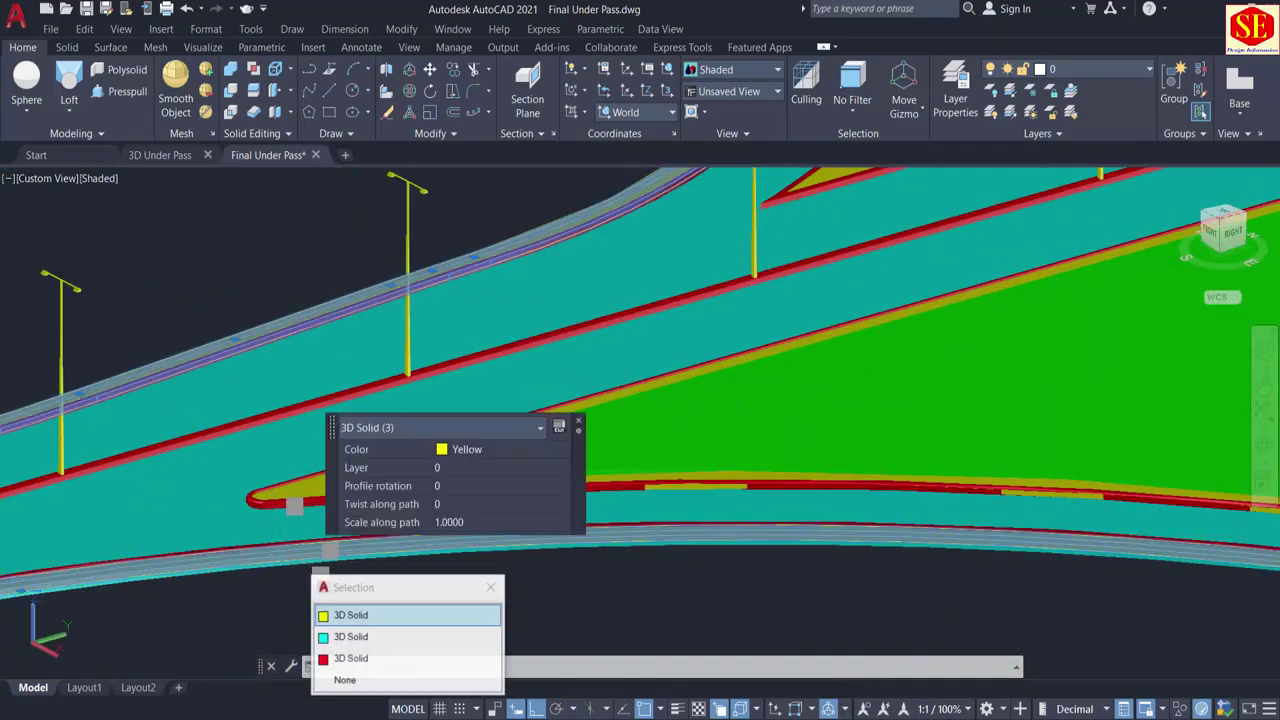
click(351, 615)
Step: Add the remaining yellow outer footpath solid along the curved road to the selection and group the four footpaths
scroll(192, 428, down, 4)
middle_drag(974, 394, 517, 242)
scroll(924, 504, up, 2)
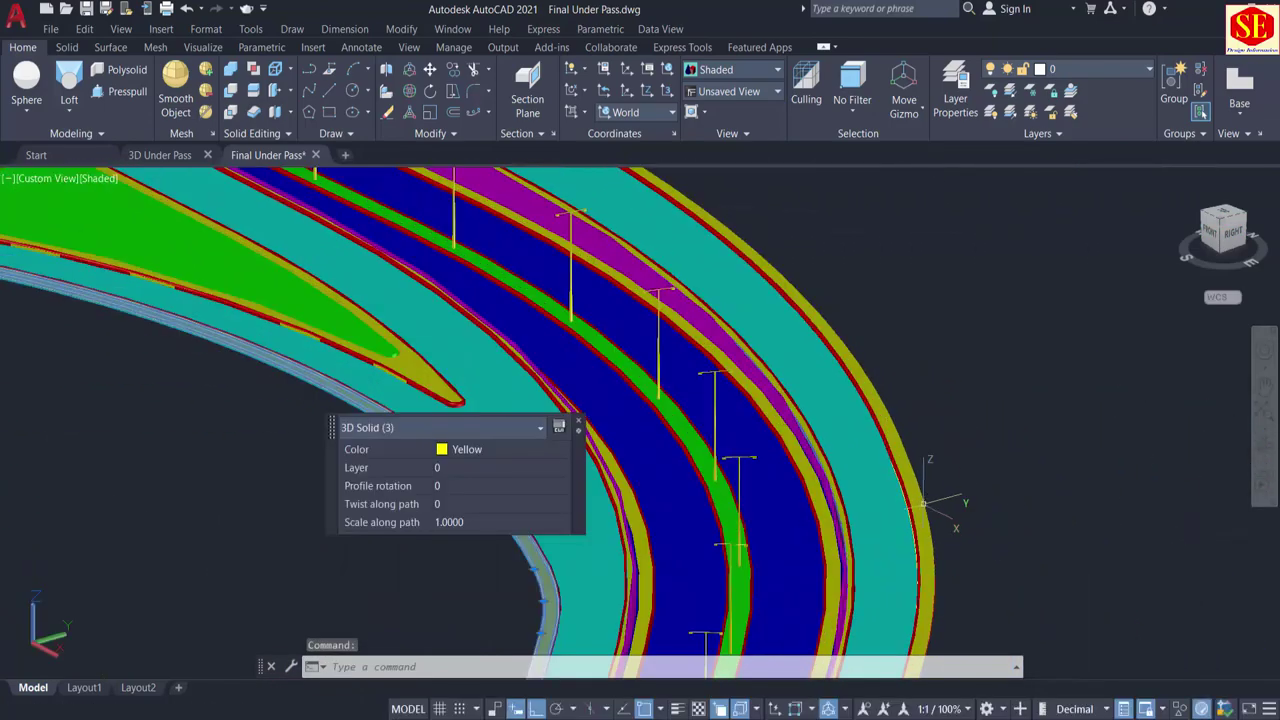
click(930, 510)
click(987, 565)
right_click(883, 308)
click(990, 511)
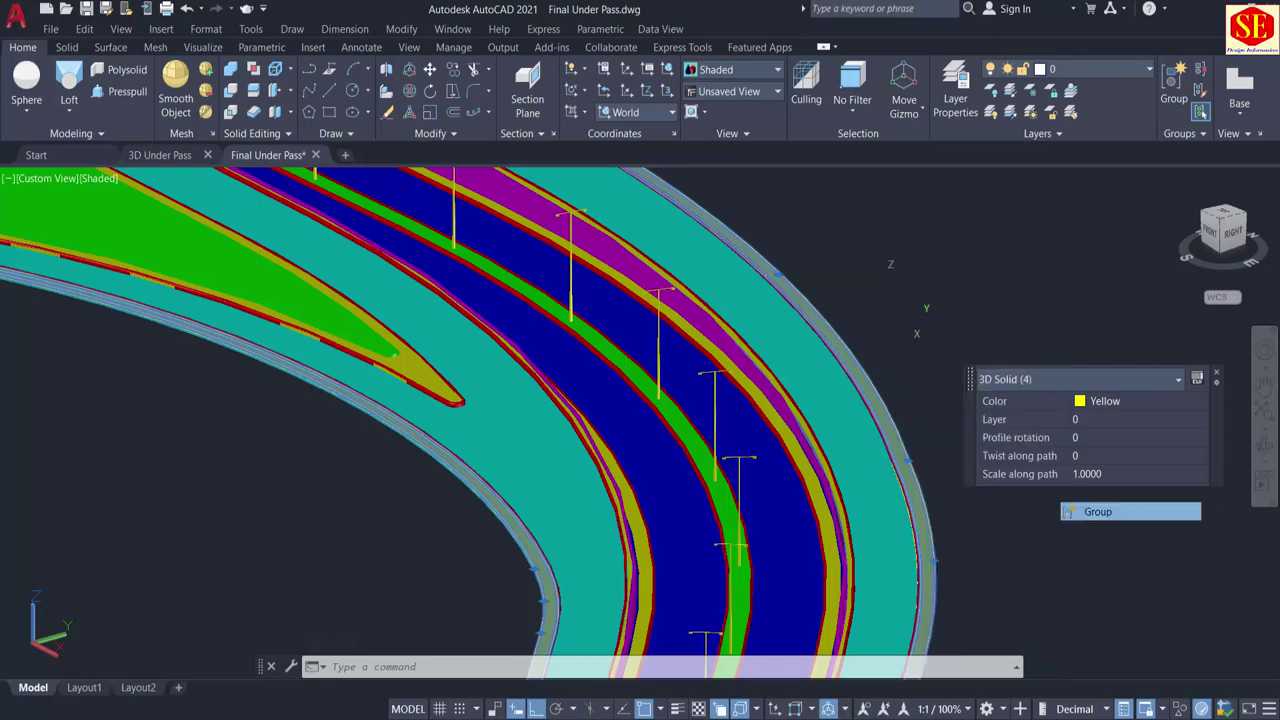
scroll(884, 309, down, 5)
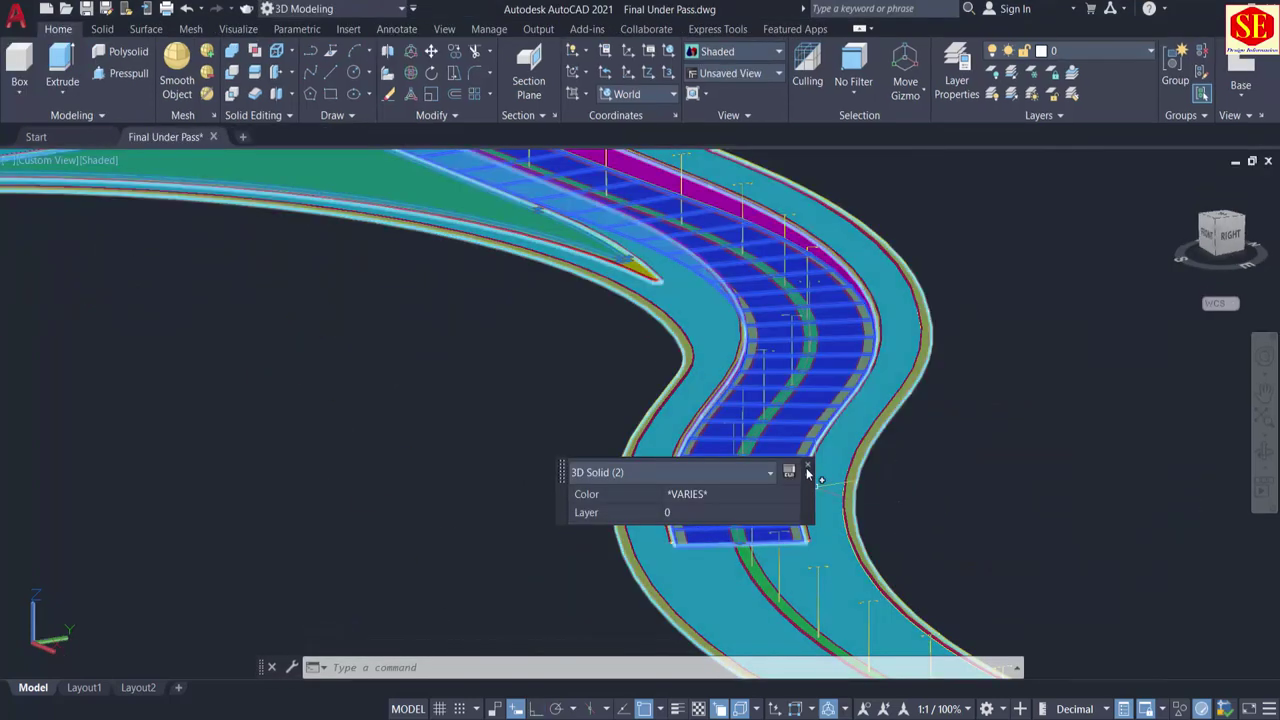
Step: Dismiss the quick properties and deselect all solids, bringing the whole junction into view
click(808, 465)
key(Escape)
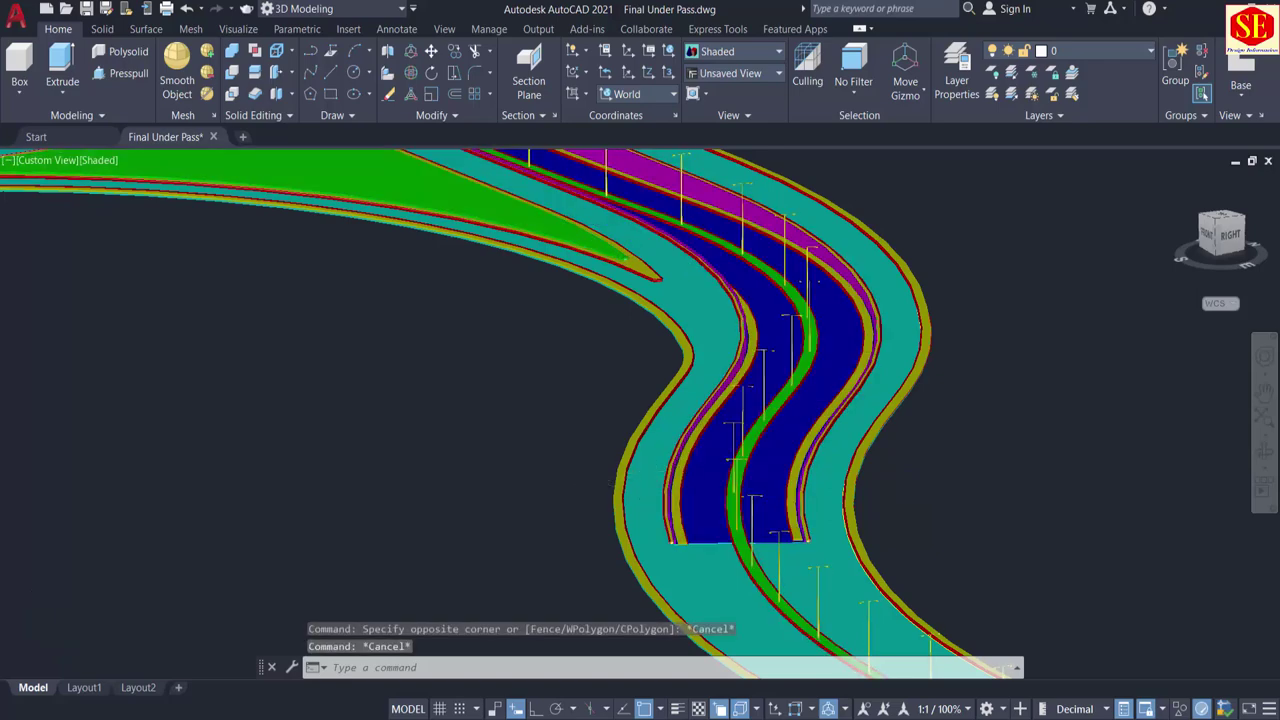
scroll(603, 472, down, 1)
middle_drag(455, 352, 508, 435)
key(Escape)
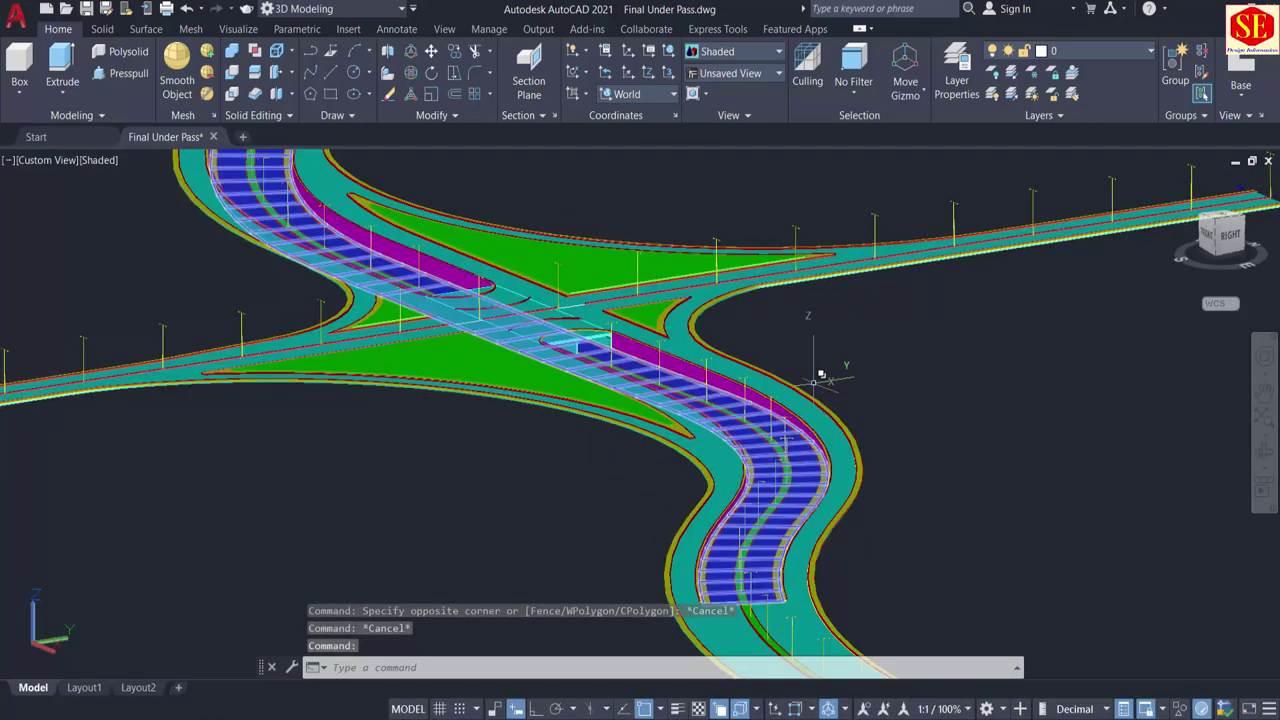
middle_drag(648, 300, 673, 375)
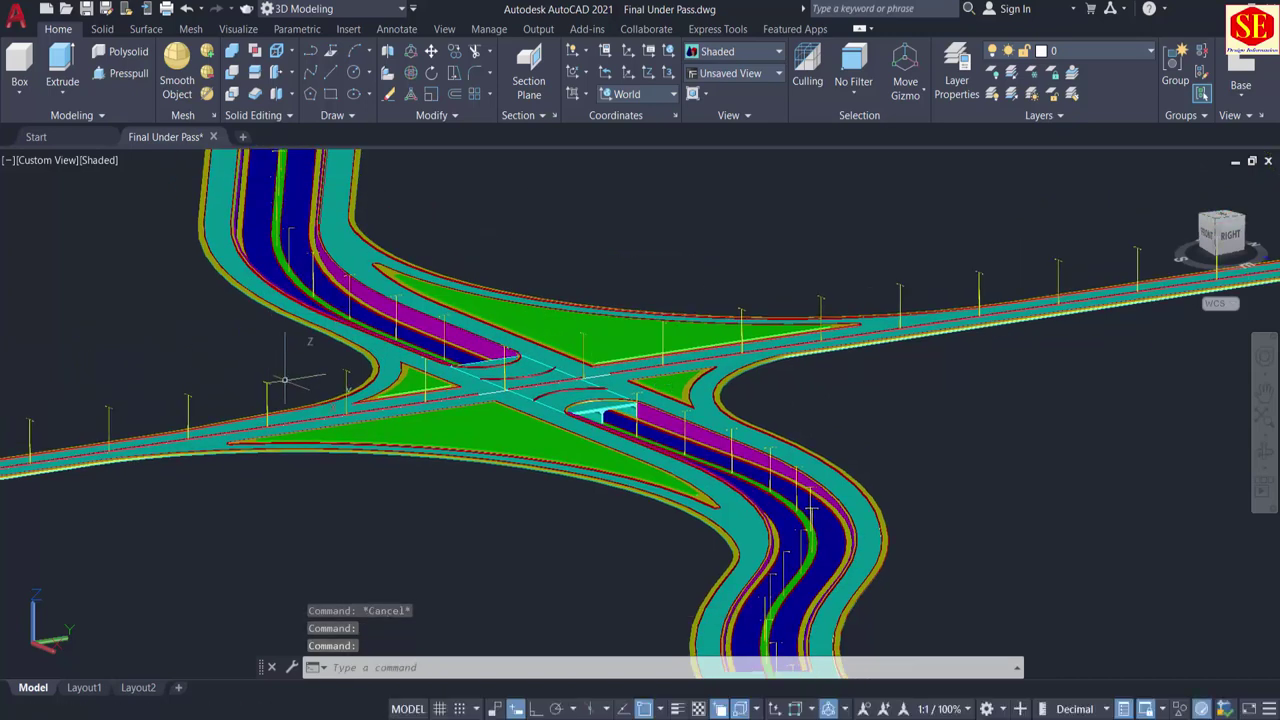
Step: Set the viewport's visual style to Realistic and inspect the curved underpass road
click(93, 163)
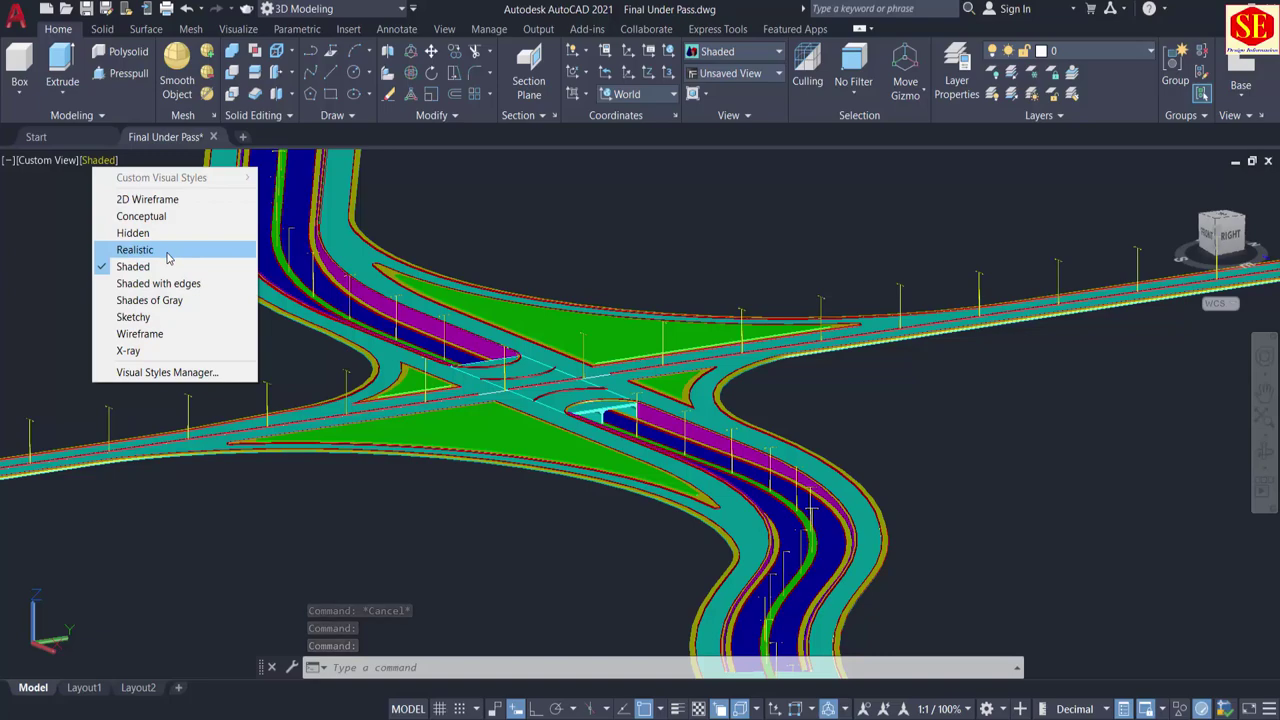
click(135, 250)
middle_drag(814, 595, 724, 415)
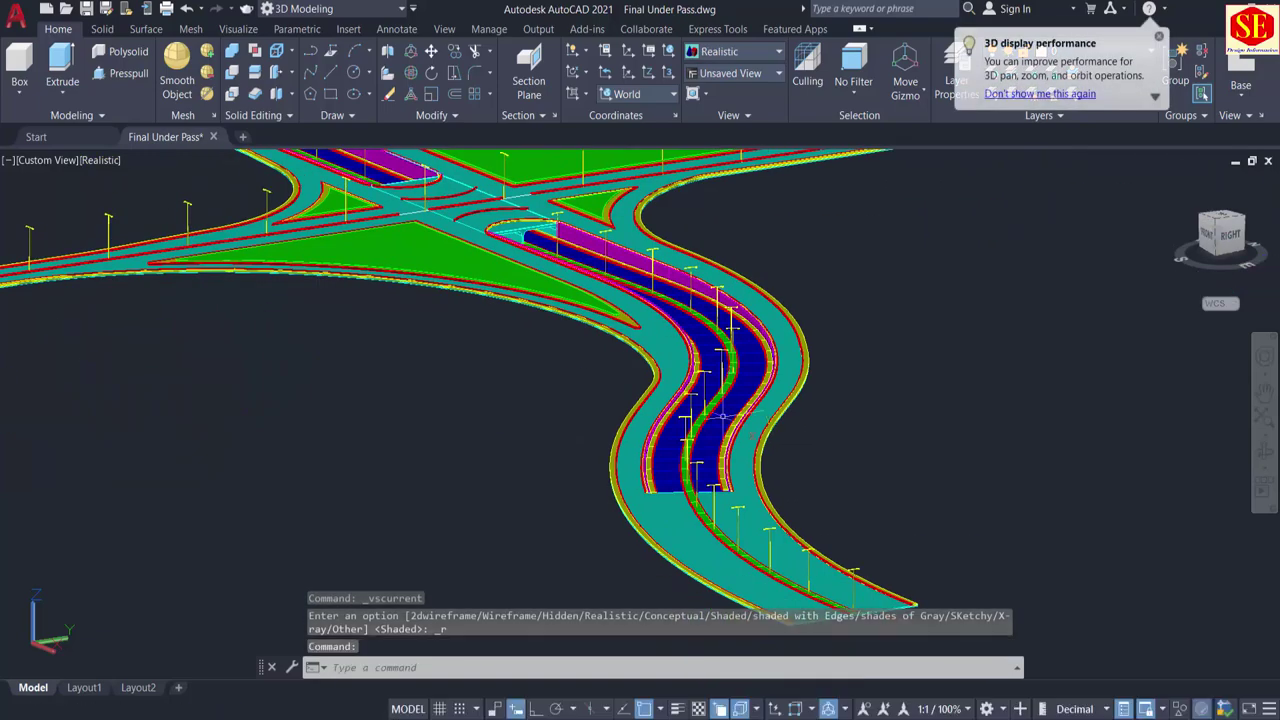
scroll(723, 415, up, 4)
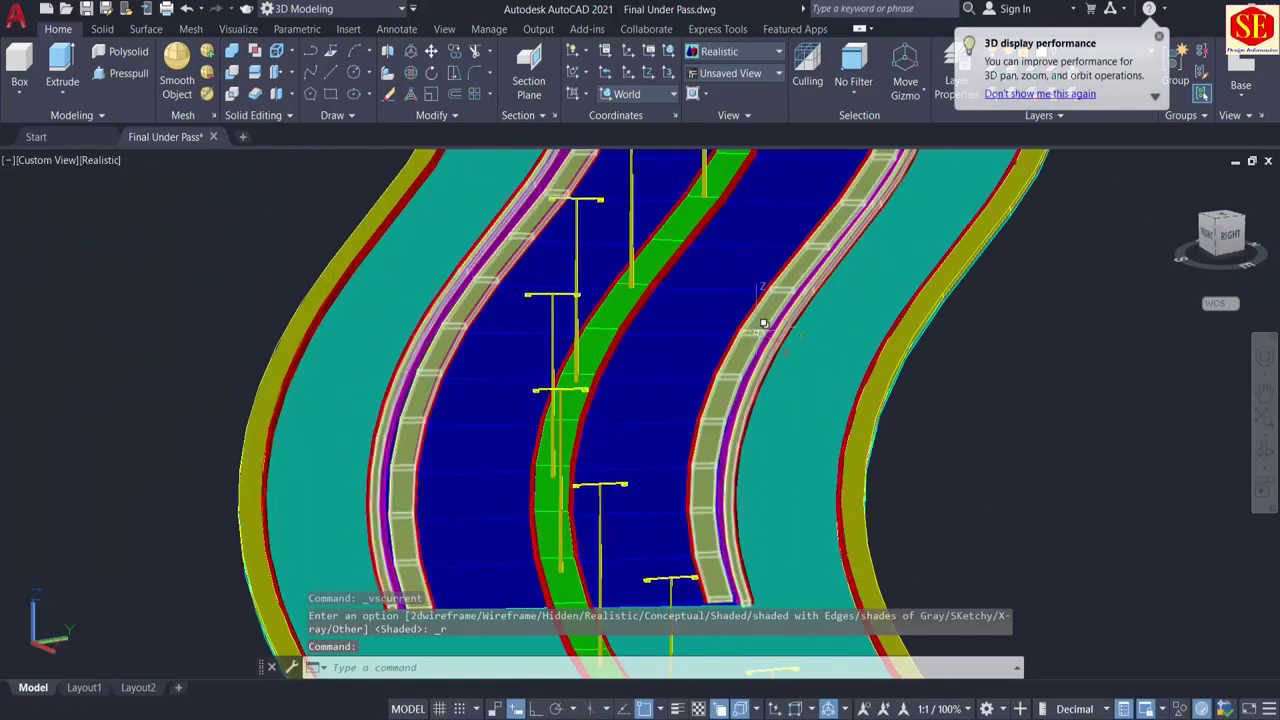
scroll(717, 441, down, 5)
scroll(745, 365, up, 4)
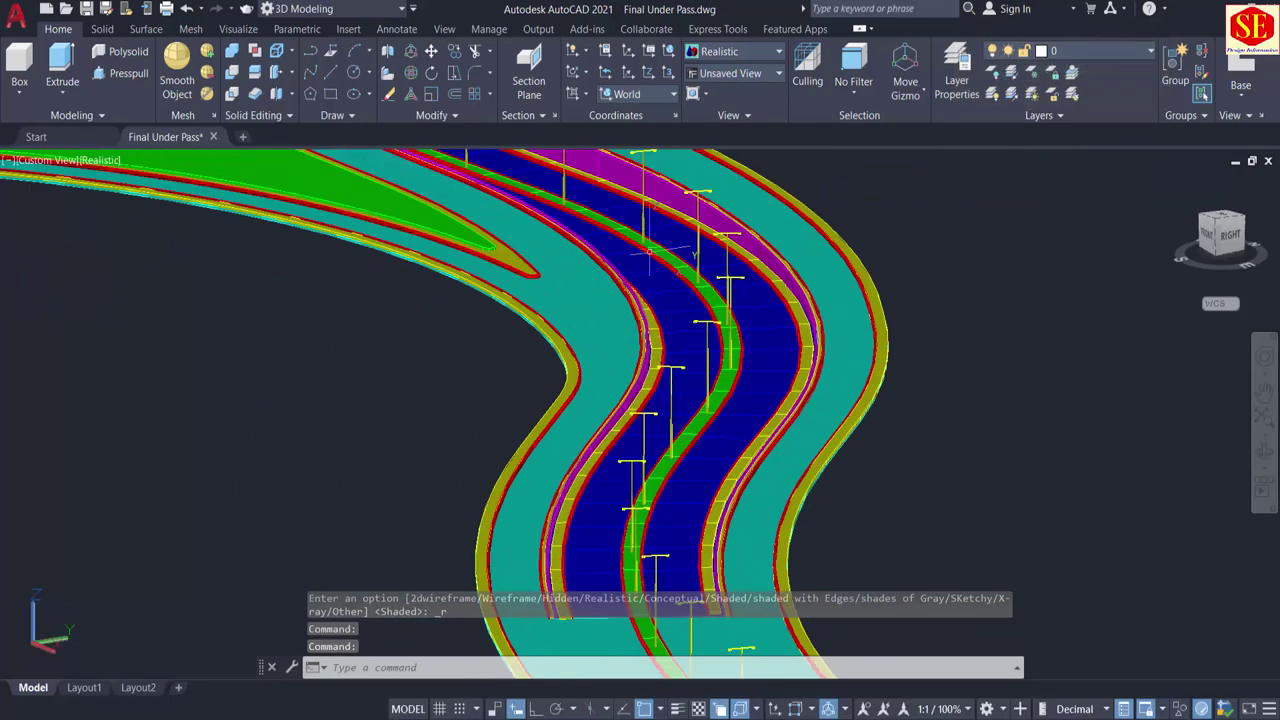
click(91, 163)
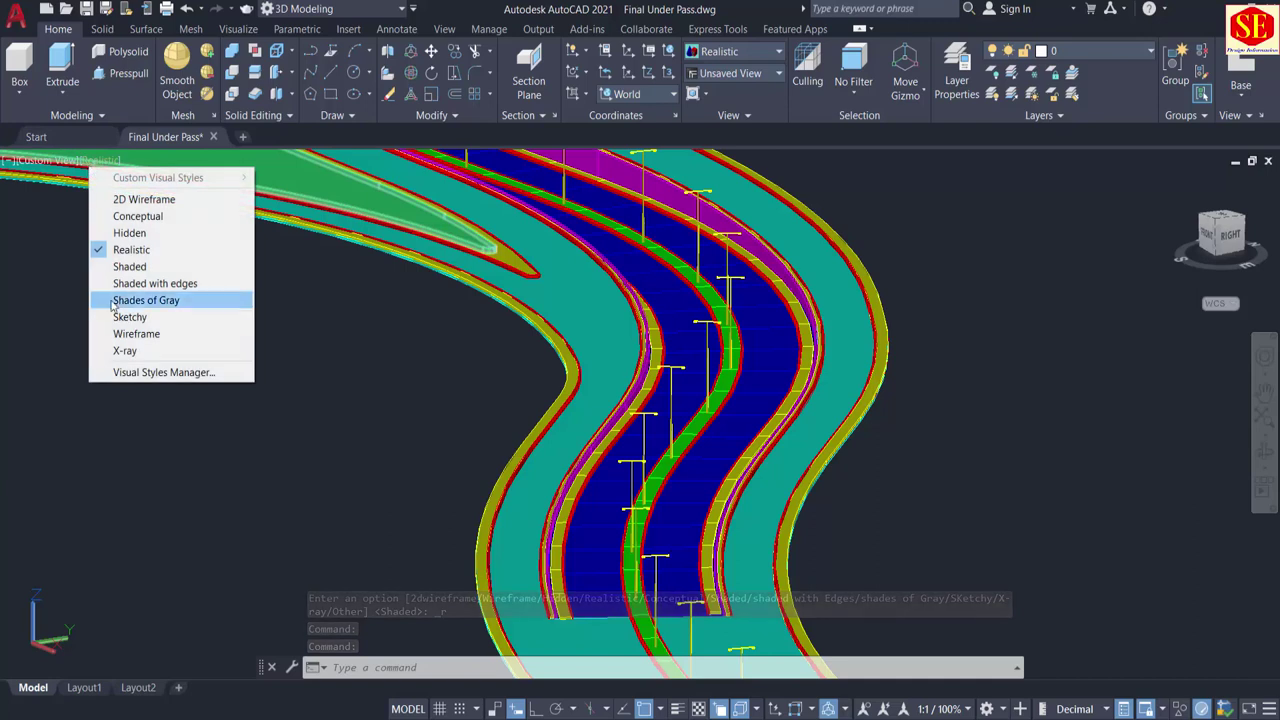
click(170, 372)
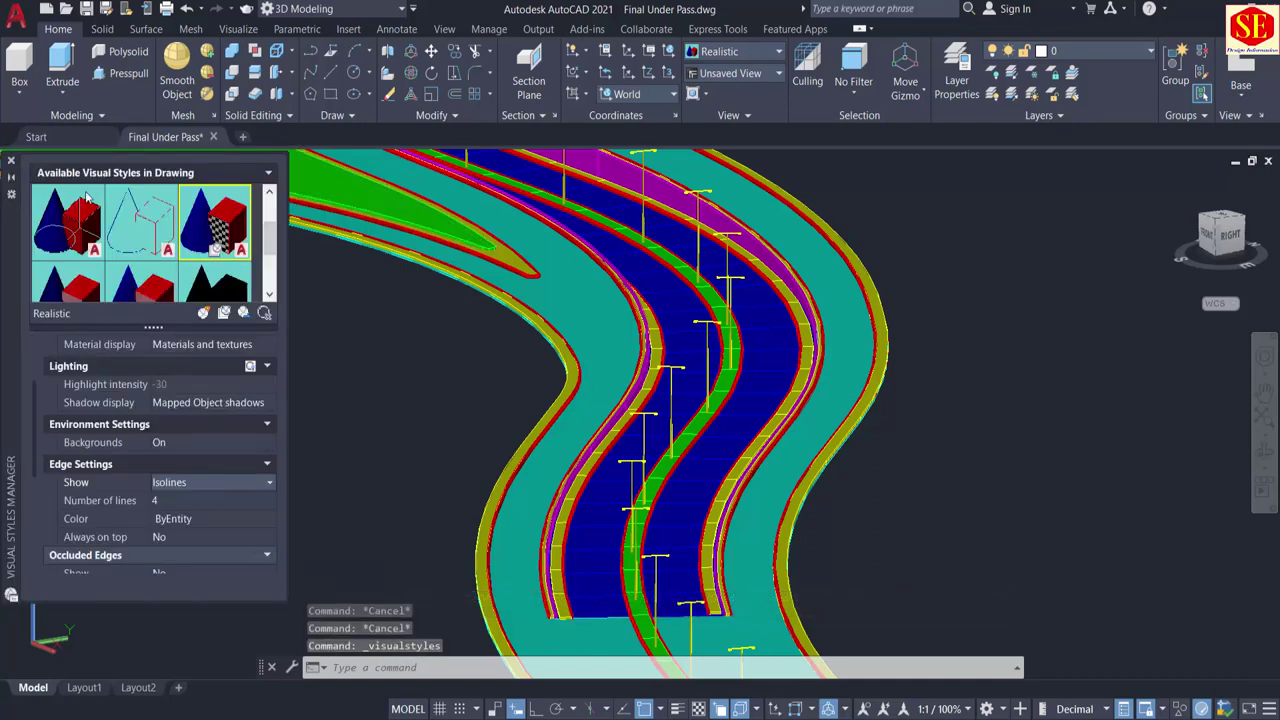
click(11, 160)
Step: Open the Visual Styles Manager, check the settings of Shaded with edges and Shades of Gray, and select the Realistic style
click(88, 163)
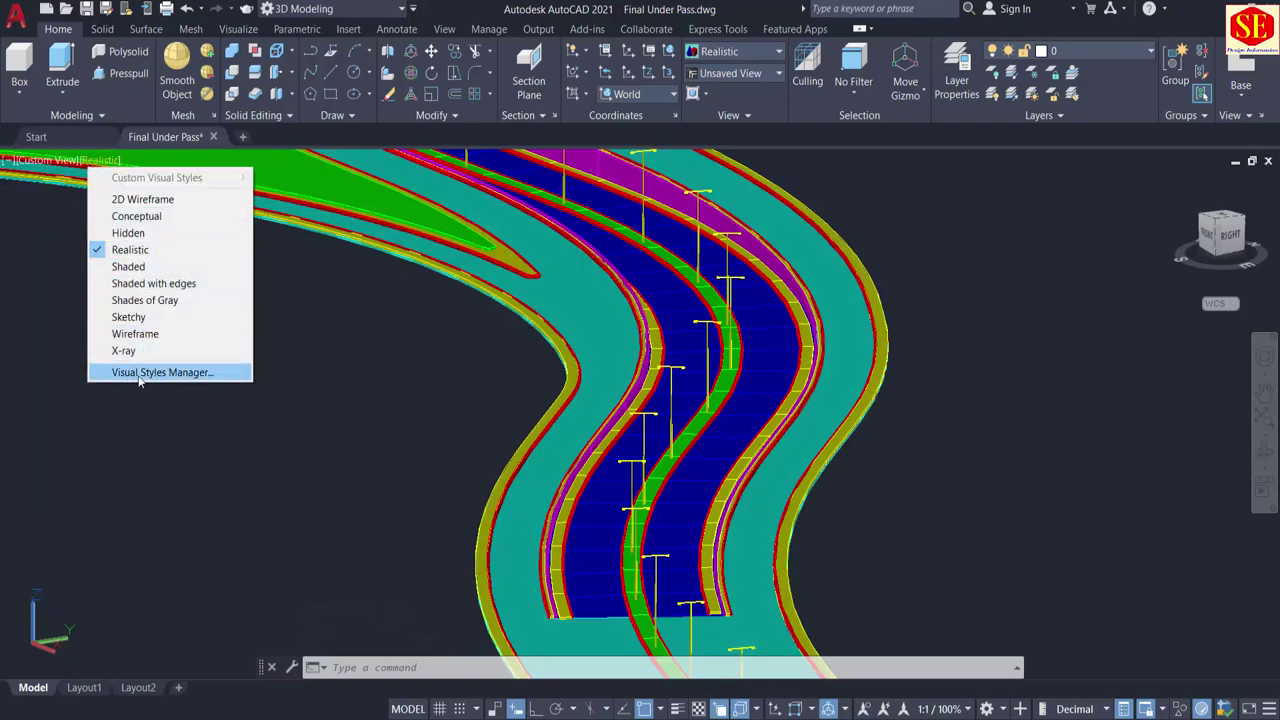
click(194, 373)
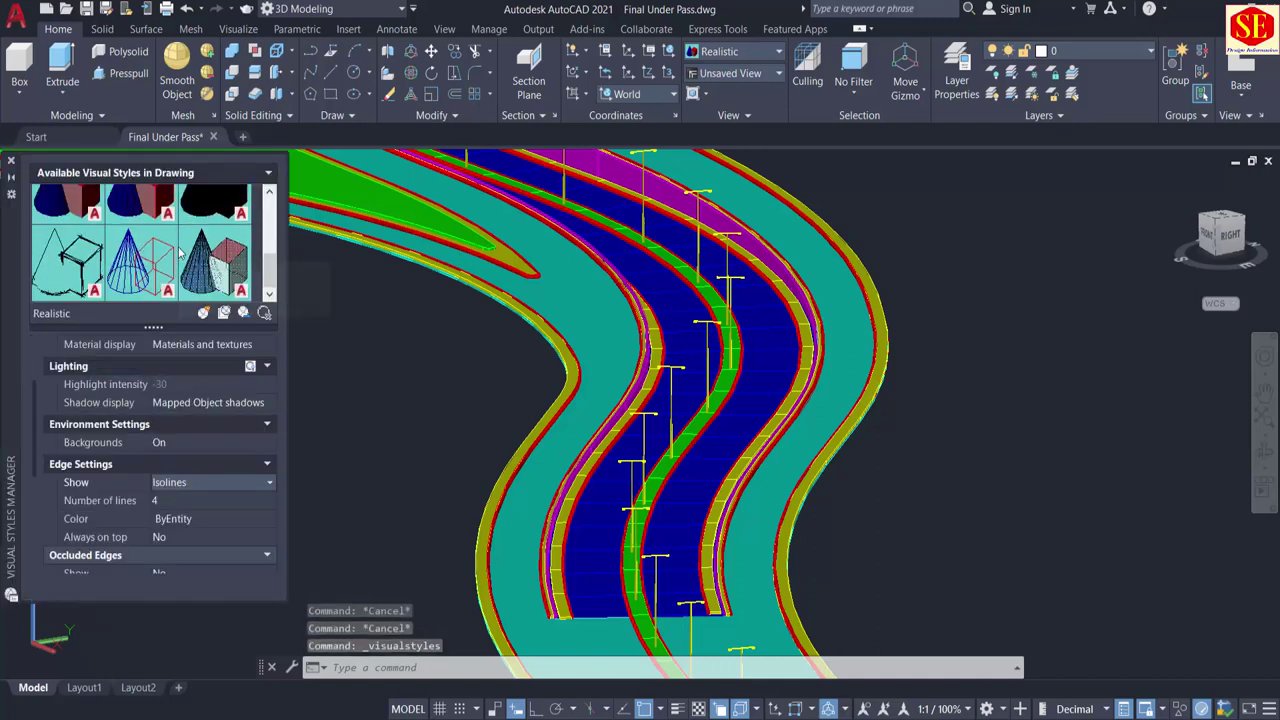
click(141, 202)
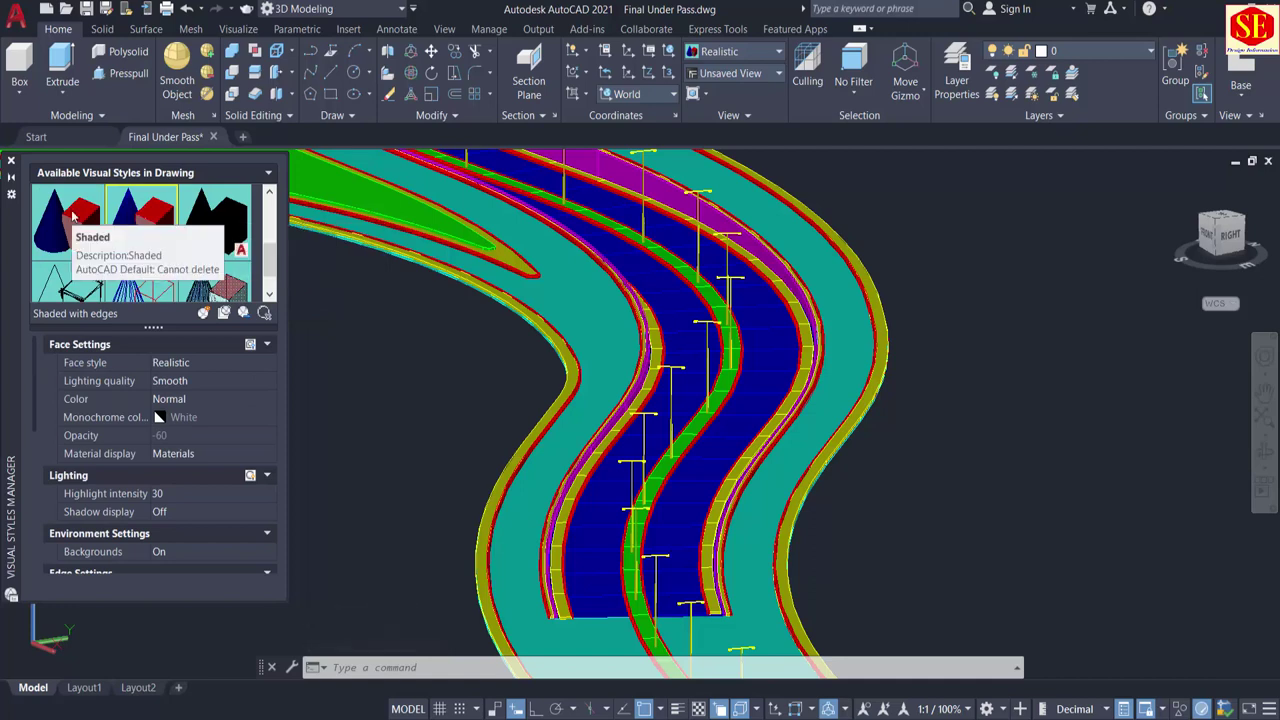
click(170, 258)
click(231, 274)
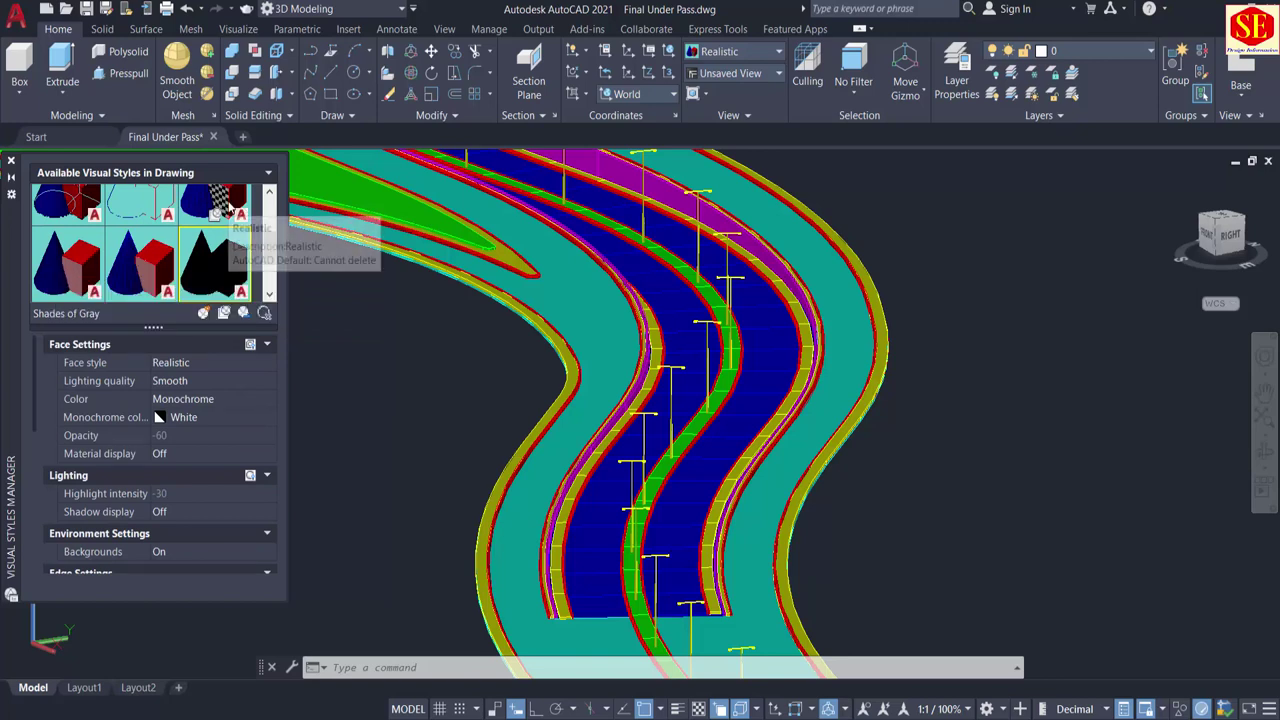
scroll(228, 207, up, 1)
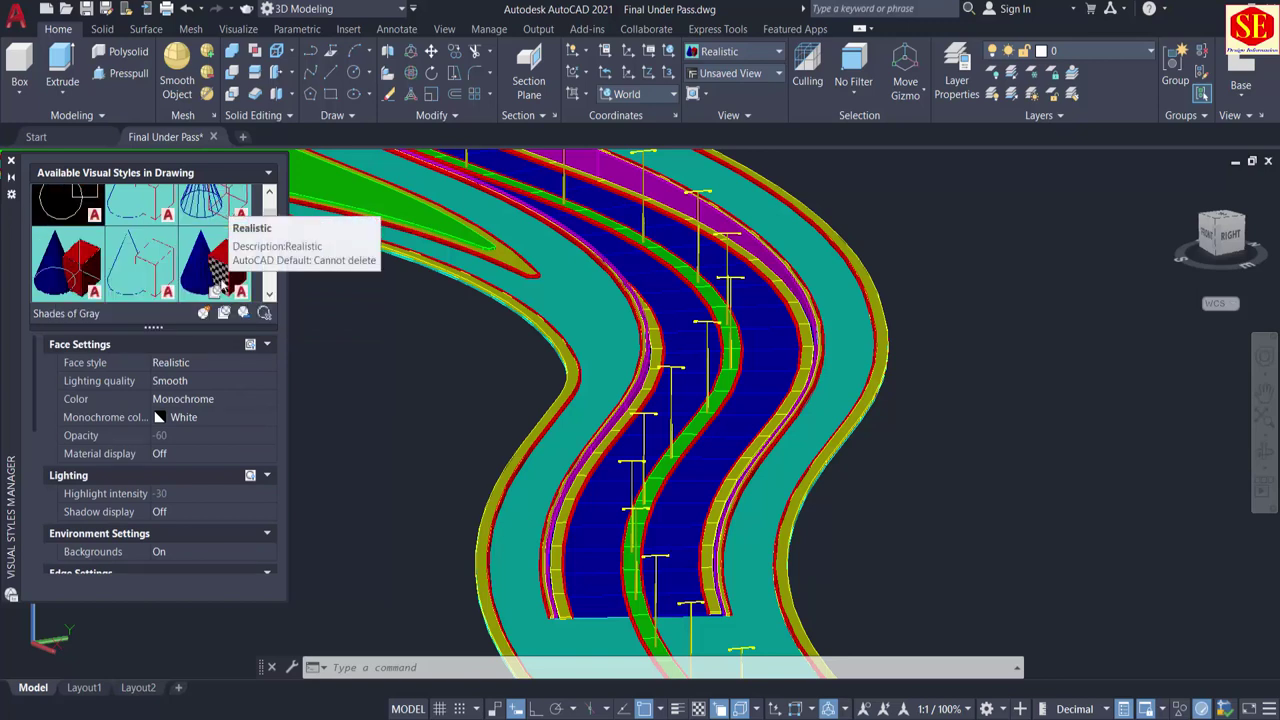
click(219, 270)
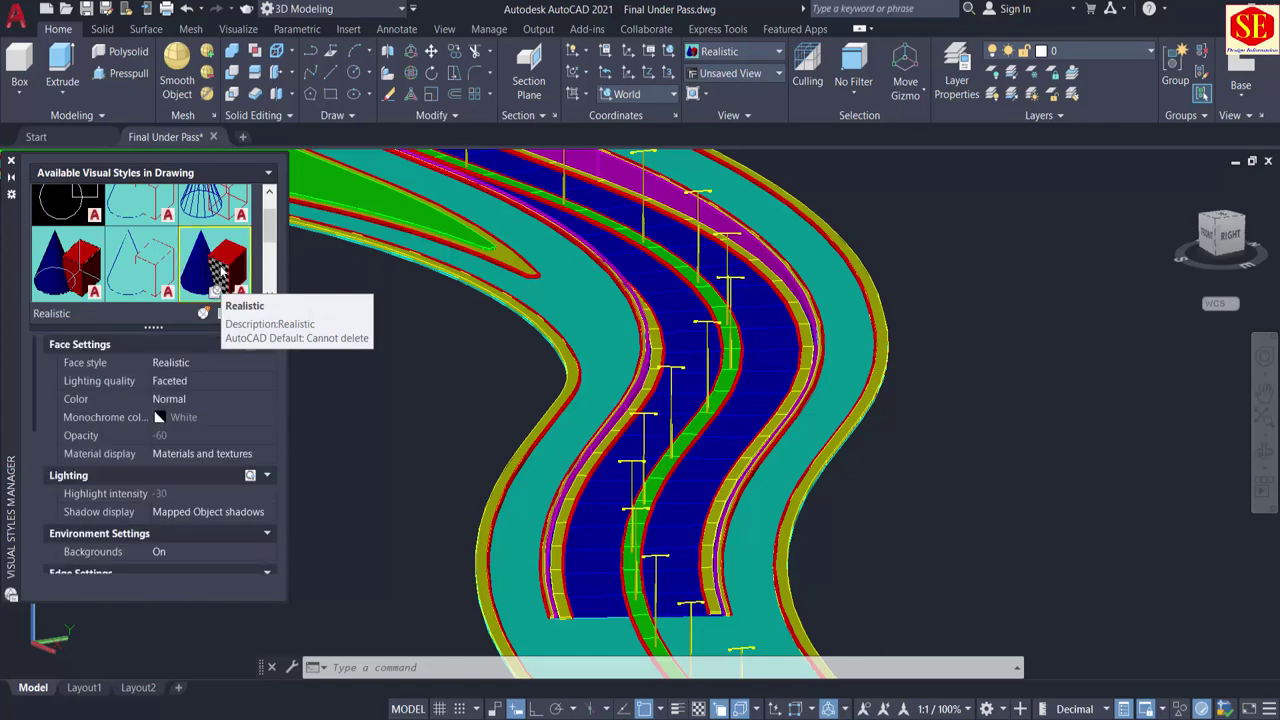
Step: Set the Realistic visual style's edge display to None and close the Visual Styles Manager
scroll(700, 340, up, 3)
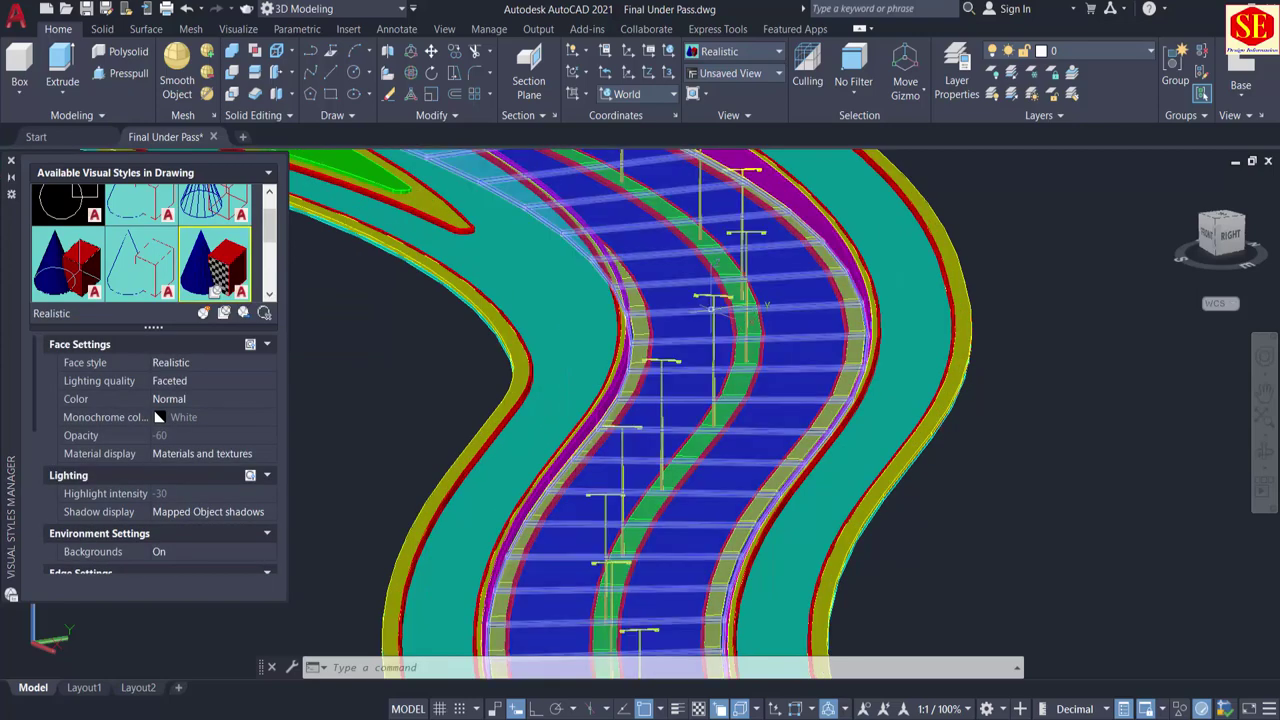
middle_drag(732, 332, 786, 231)
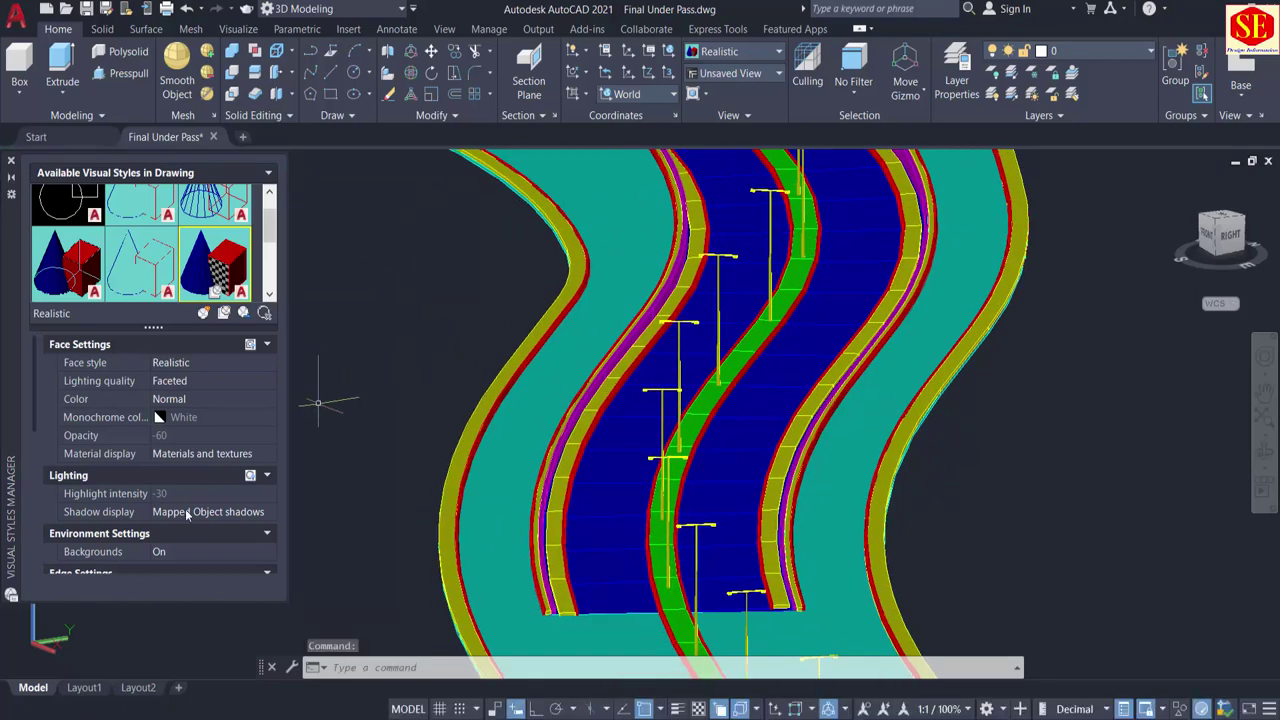
scroll(200, 455, down, 5)
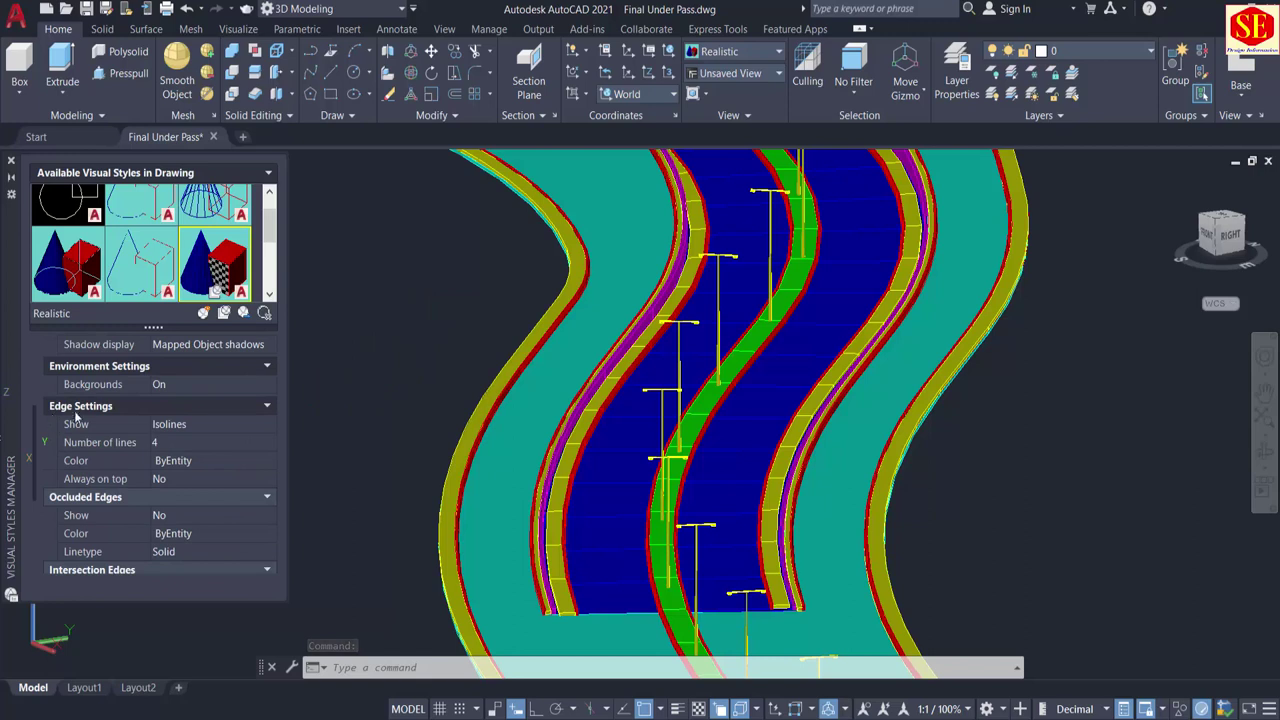
click(183, 430)
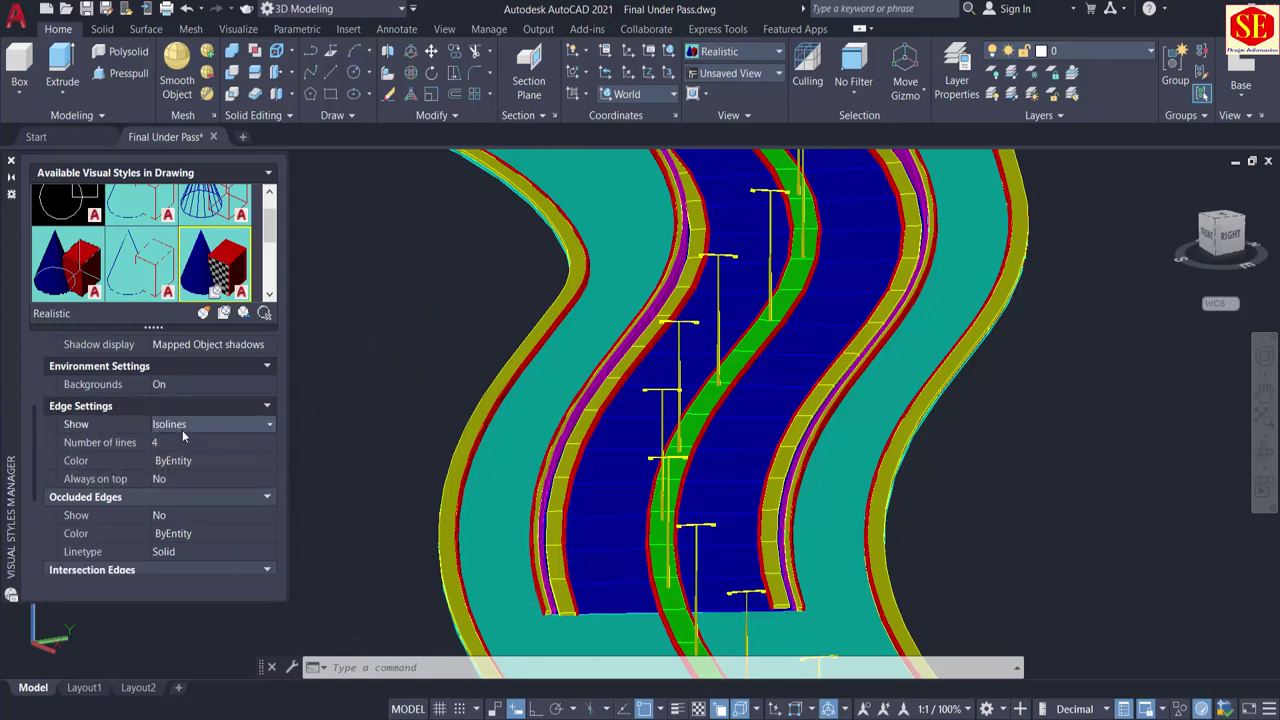
click(183, 428)
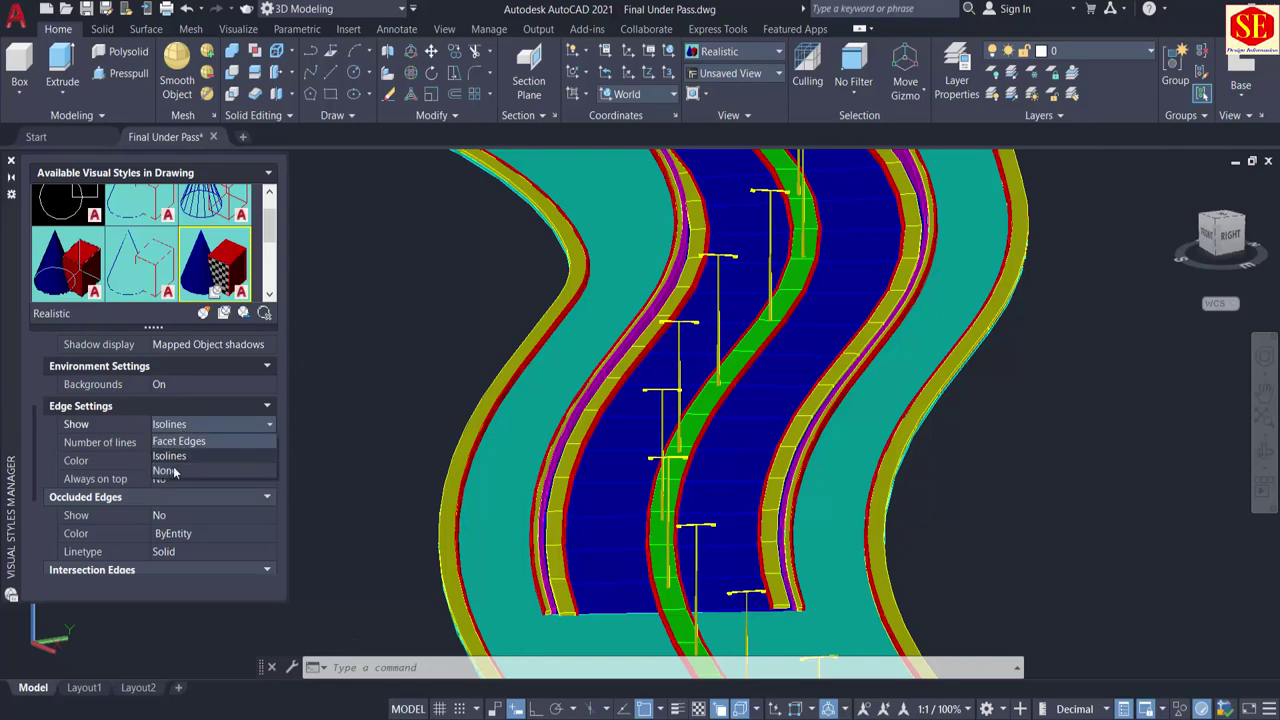
click(165, 471)
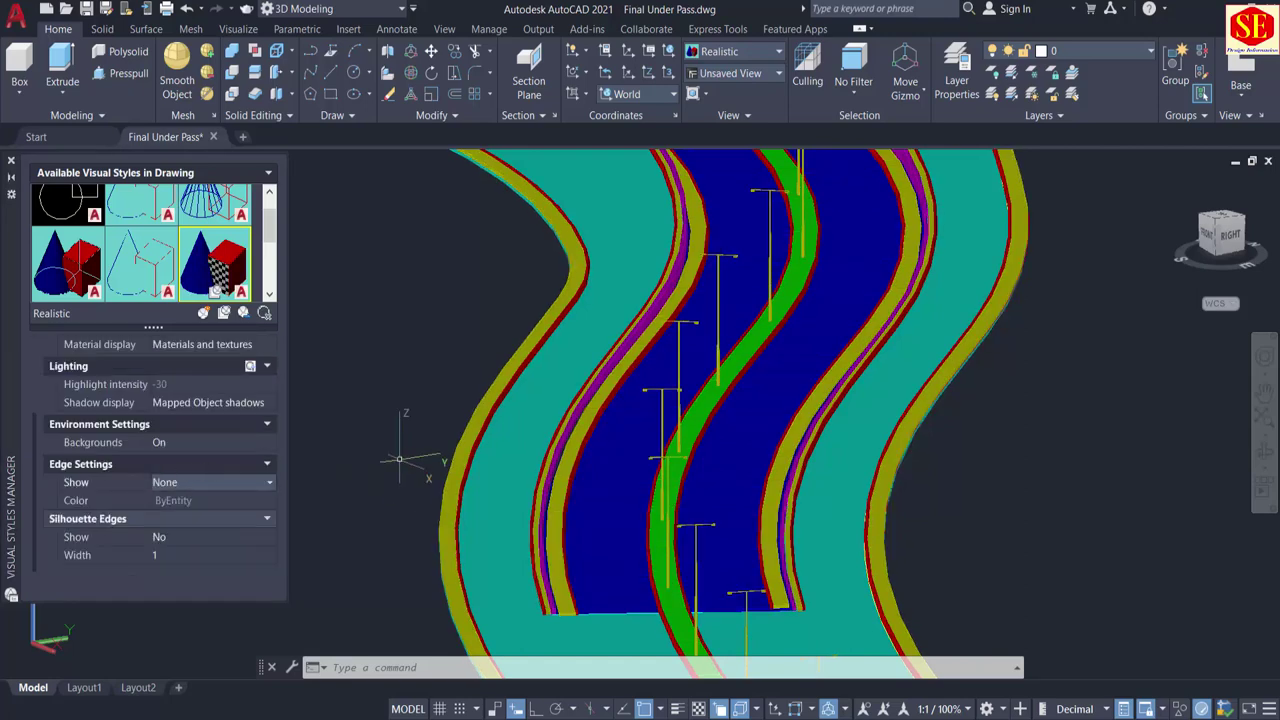
scroll(738, 371, down, 4)
middle_drag(723, 340, 772, 416)
scroll(830, 416, up, 3)
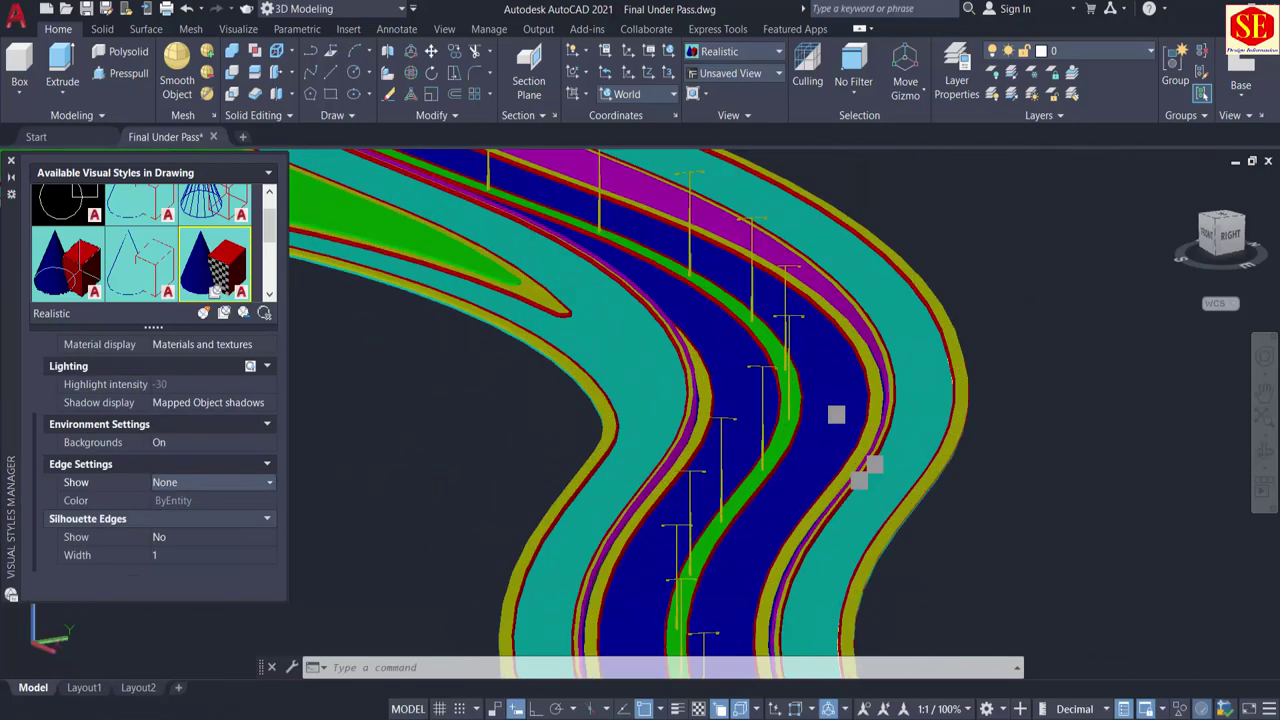
click(11, 160)
Step: Examine the underpass intersection and its curved approach roads with the edge lines turned off
scroll(749, 414, down, 1)
middle_drag(595, 315, 643, 429)
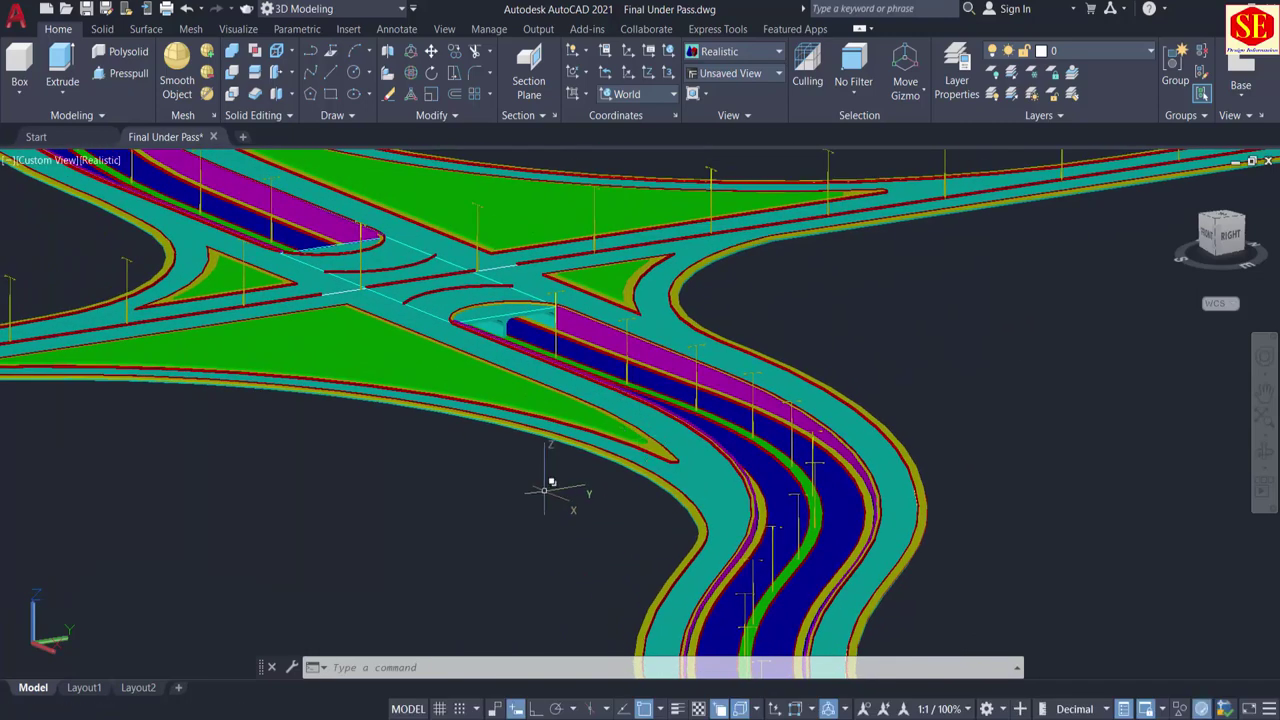
middle_drag(549, 494, 511, 426)
middle_drag(873, 373, 839, 325)
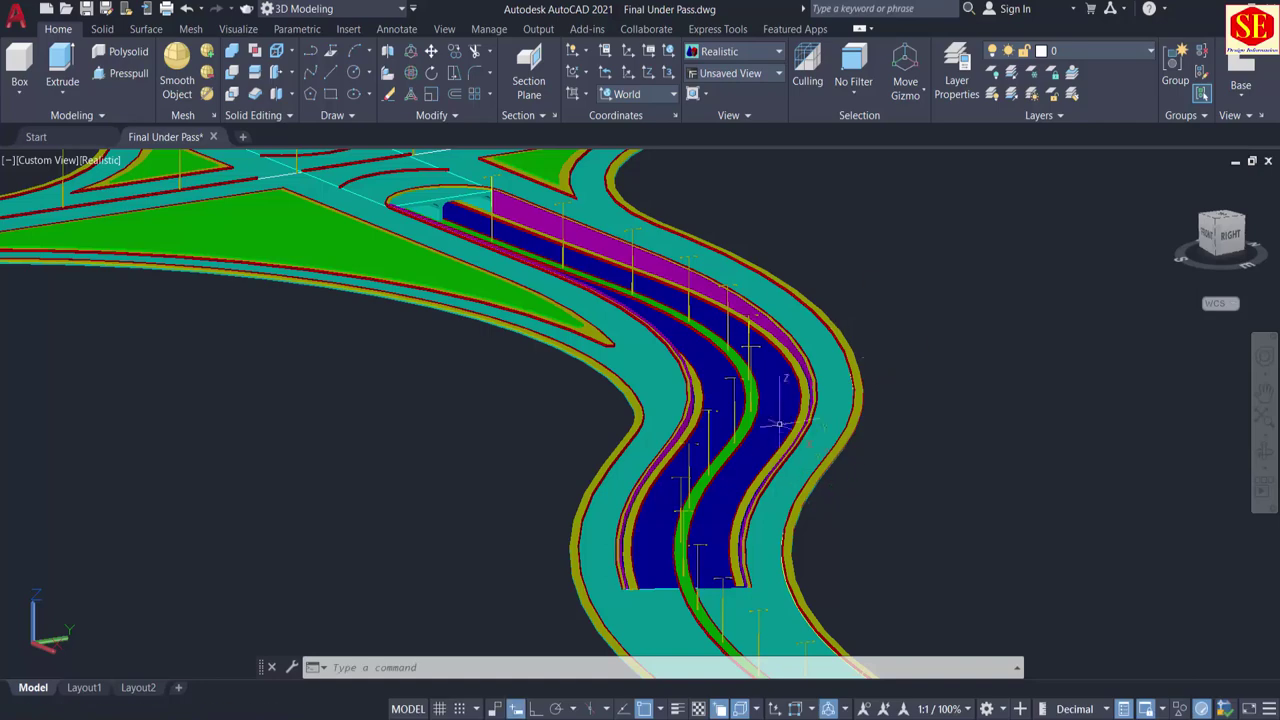
middle_drag(783, 425, 813, 338)
middle_drag(597, 381, 728, 516)
scroll(728, 516, down, 2)
key(Escape)
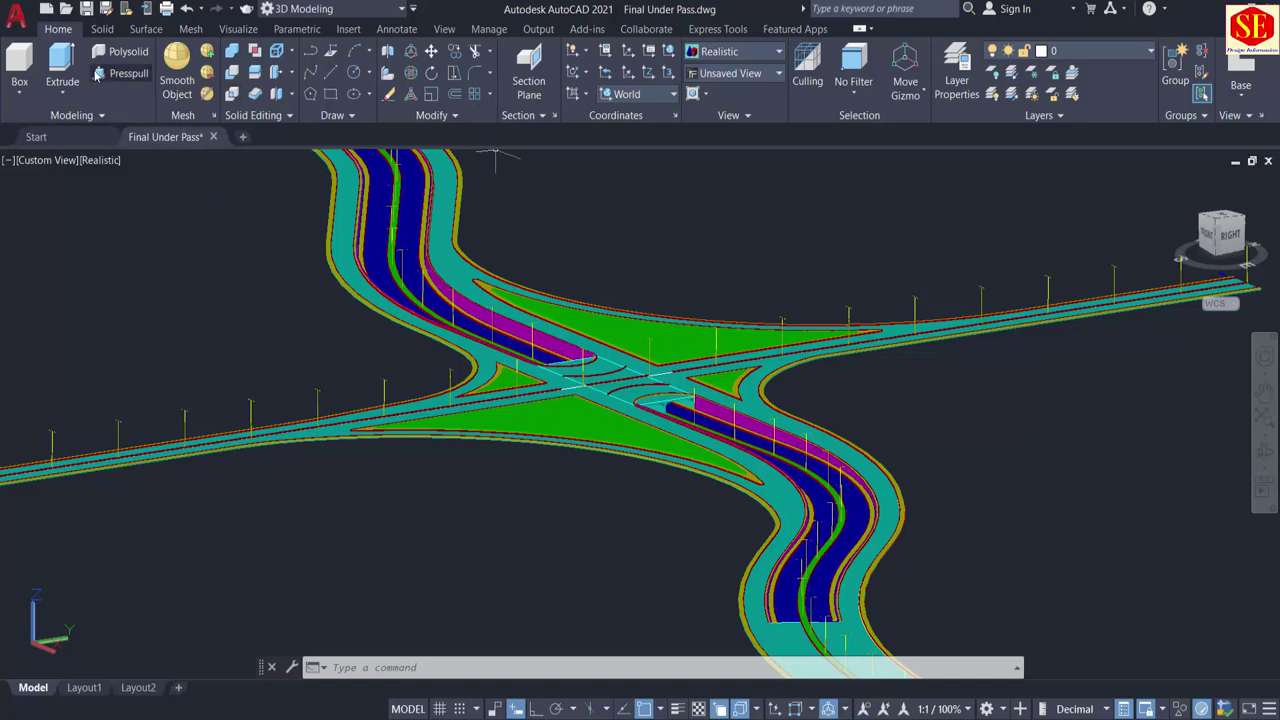
Step: Open the Materials Browser and create a new generic material in the document
click(240, 29)
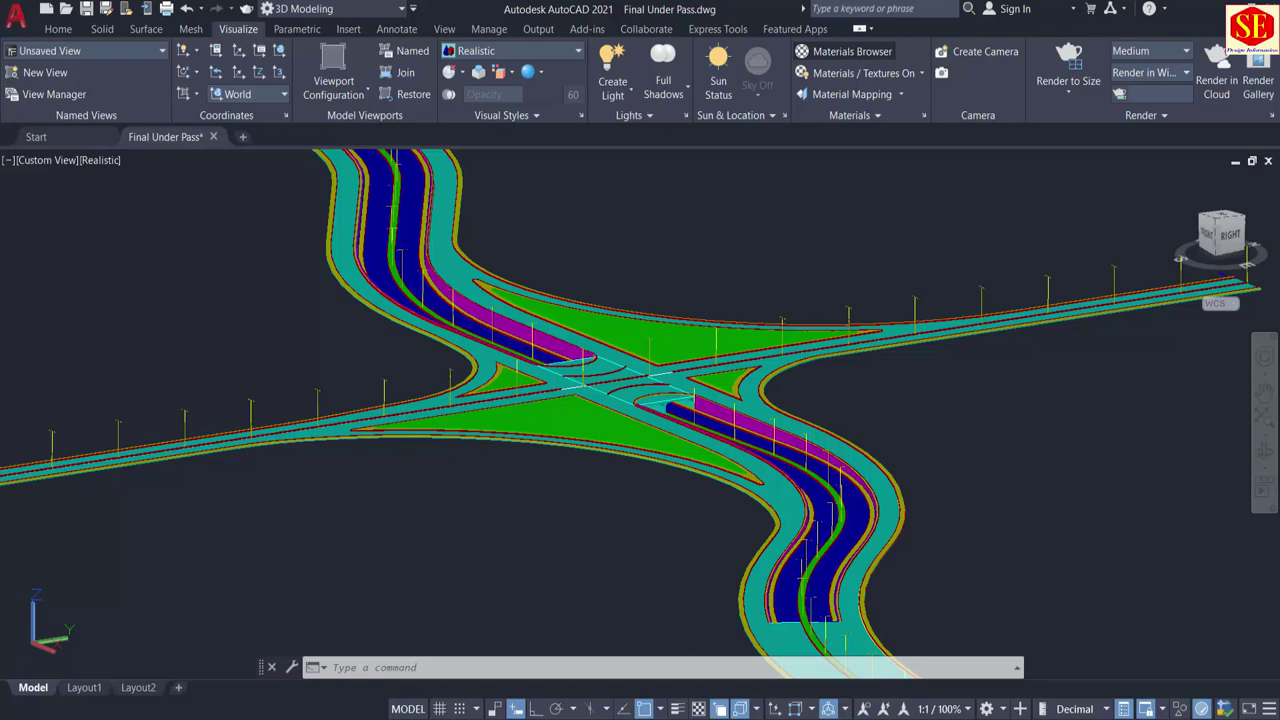
click(848, 51)
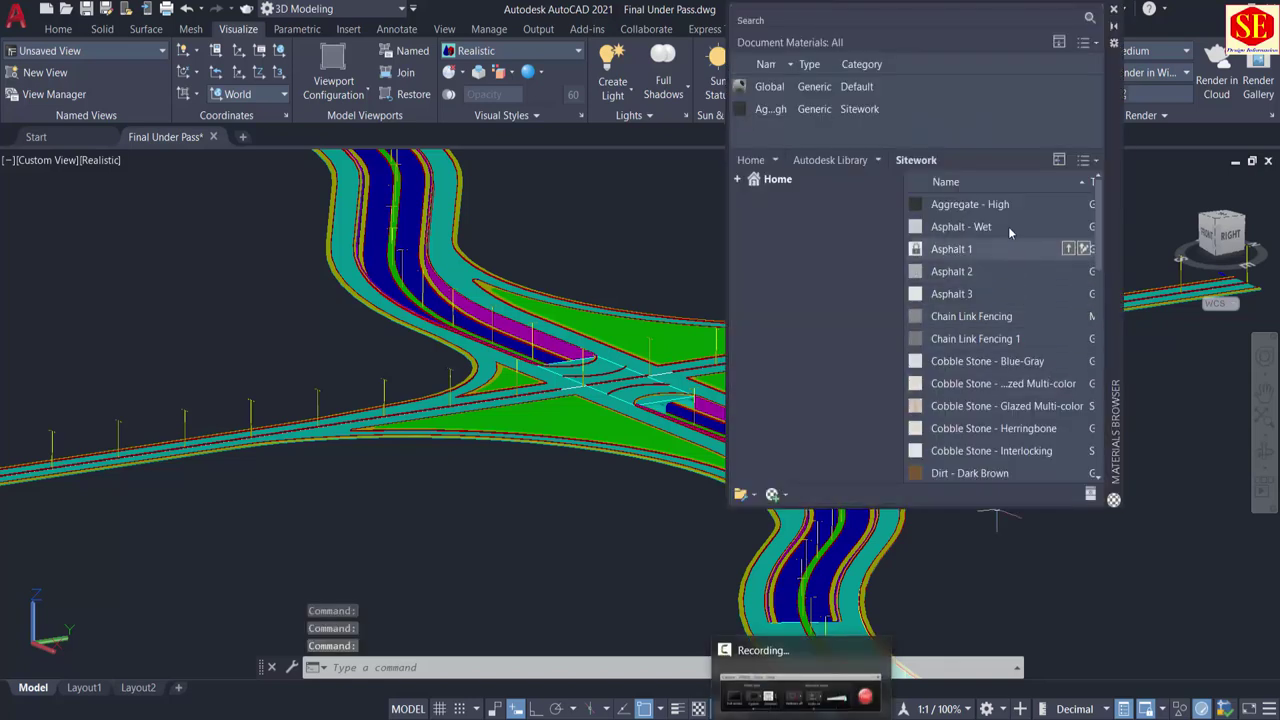
click(876, 161)
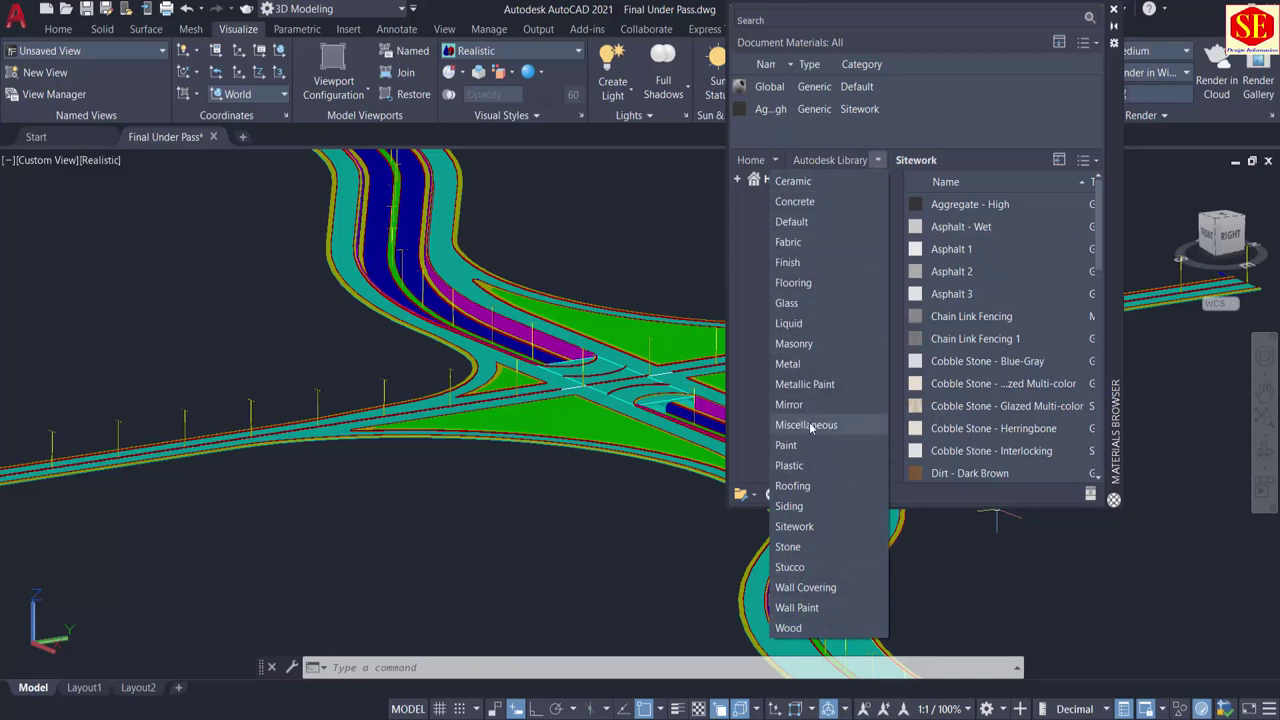
click(753, 277)
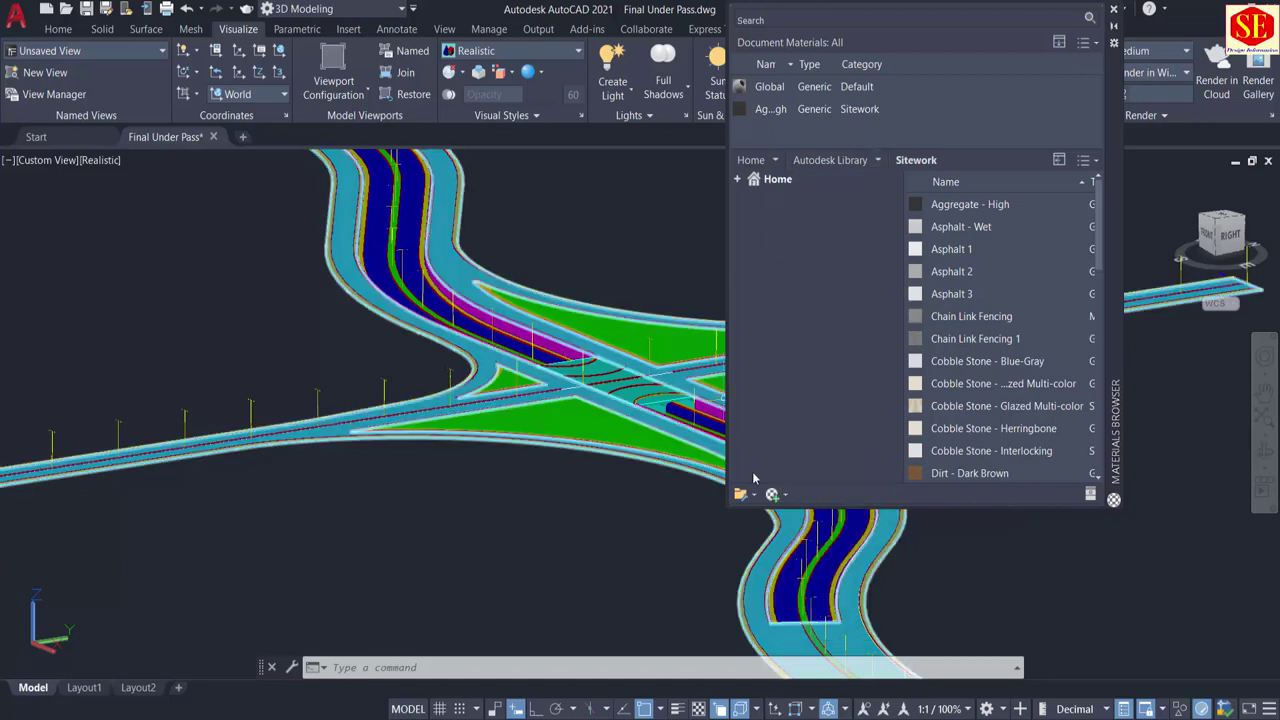
click(786, 497)
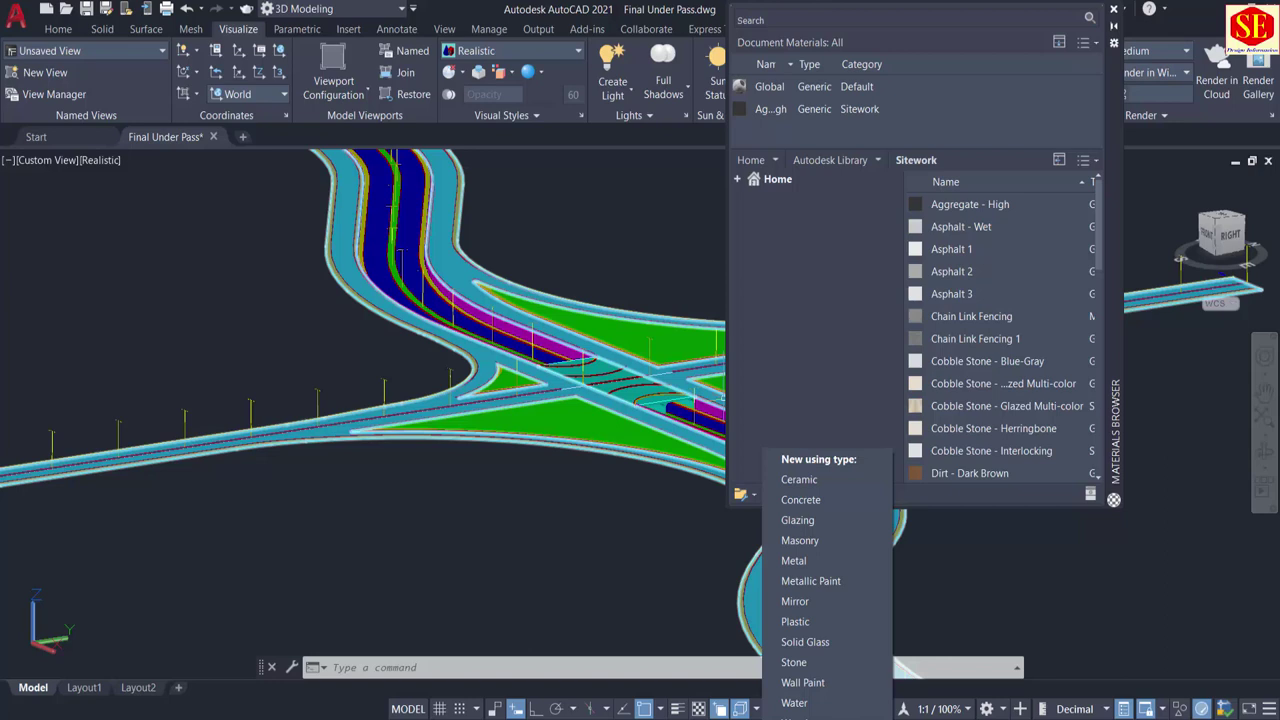
key(Escape)
click(772, 494)
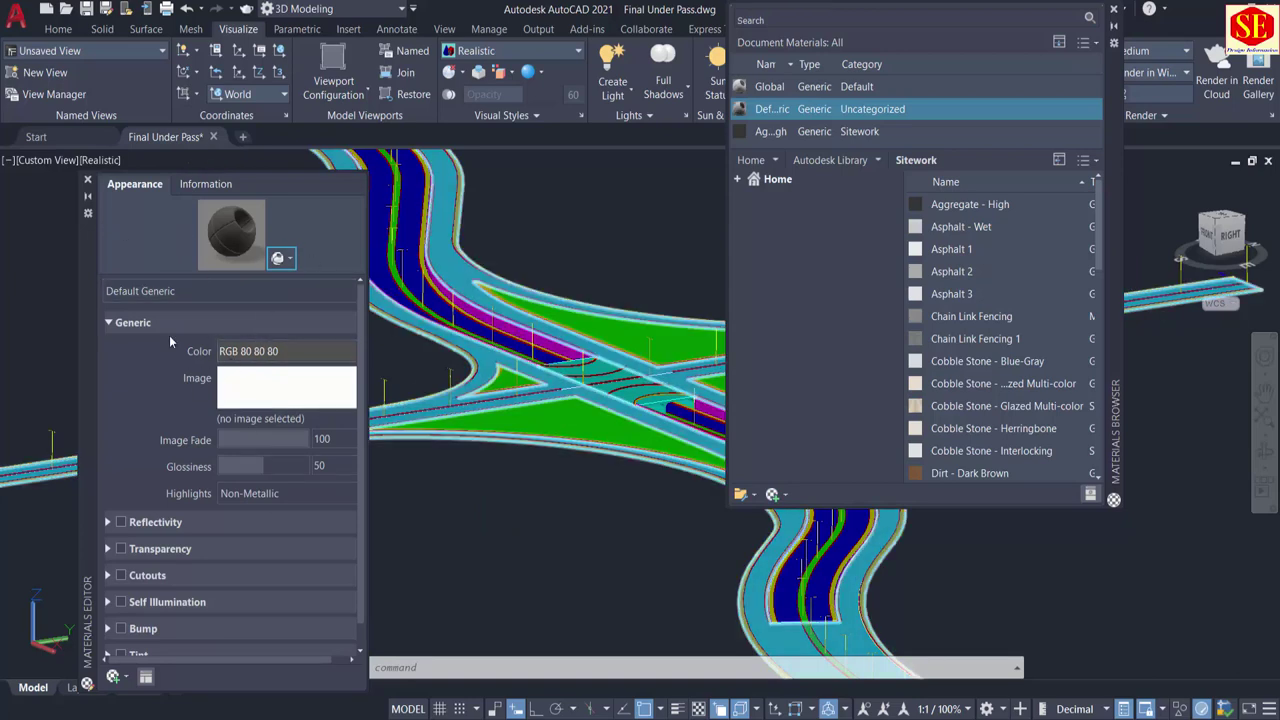
Step: Load the g1 grass picture from the 3D Materials folder as the new material's image and close the Texture Editor
click(254, 420)
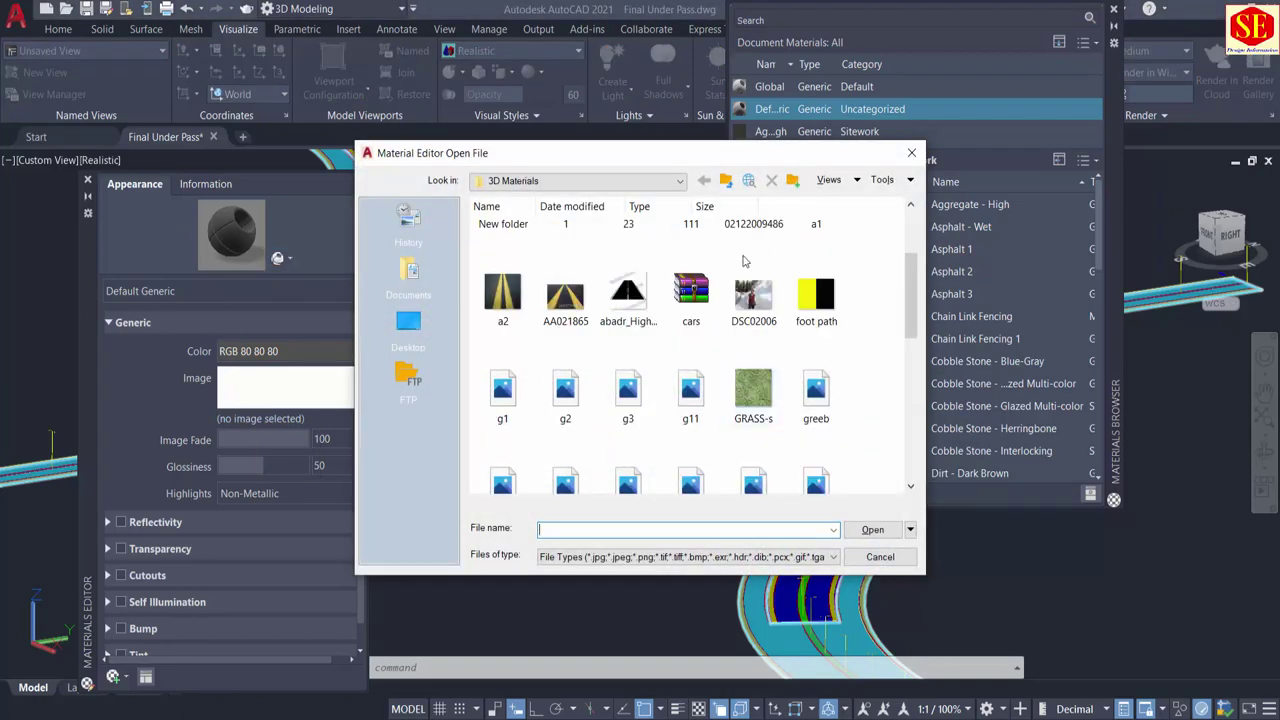
scroll(740, 405, down, 2)
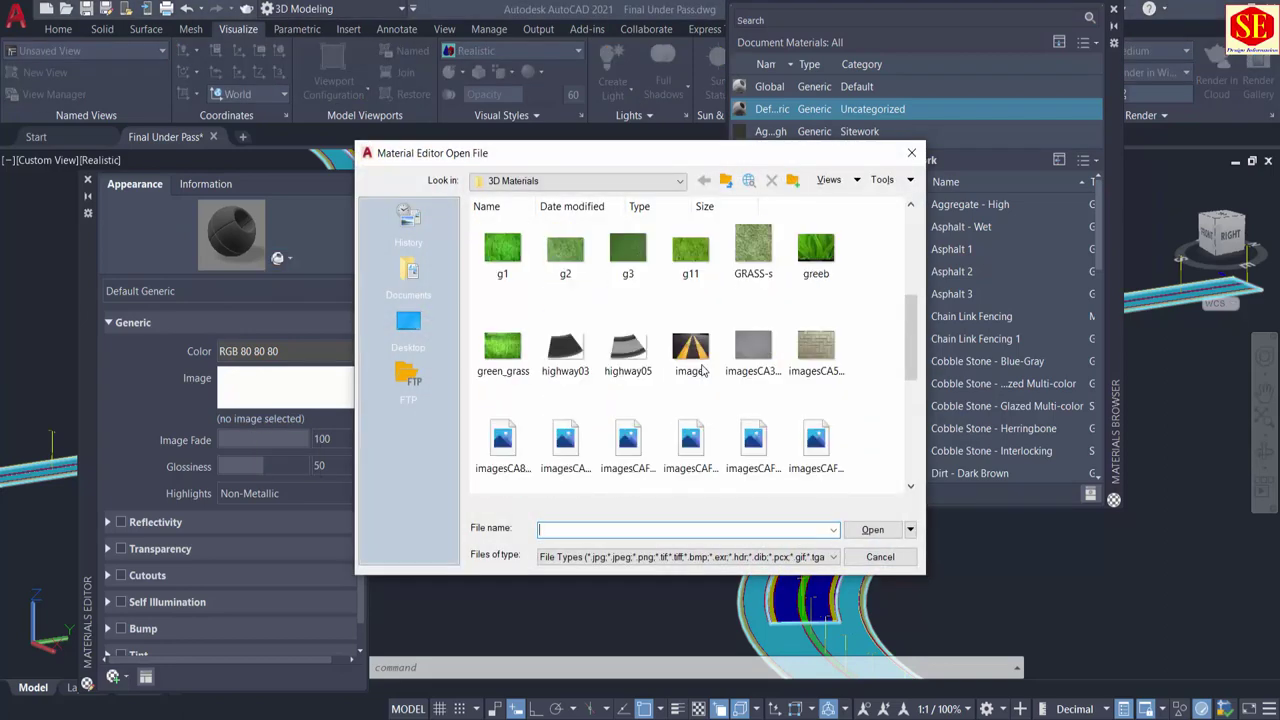
click(511, 248)
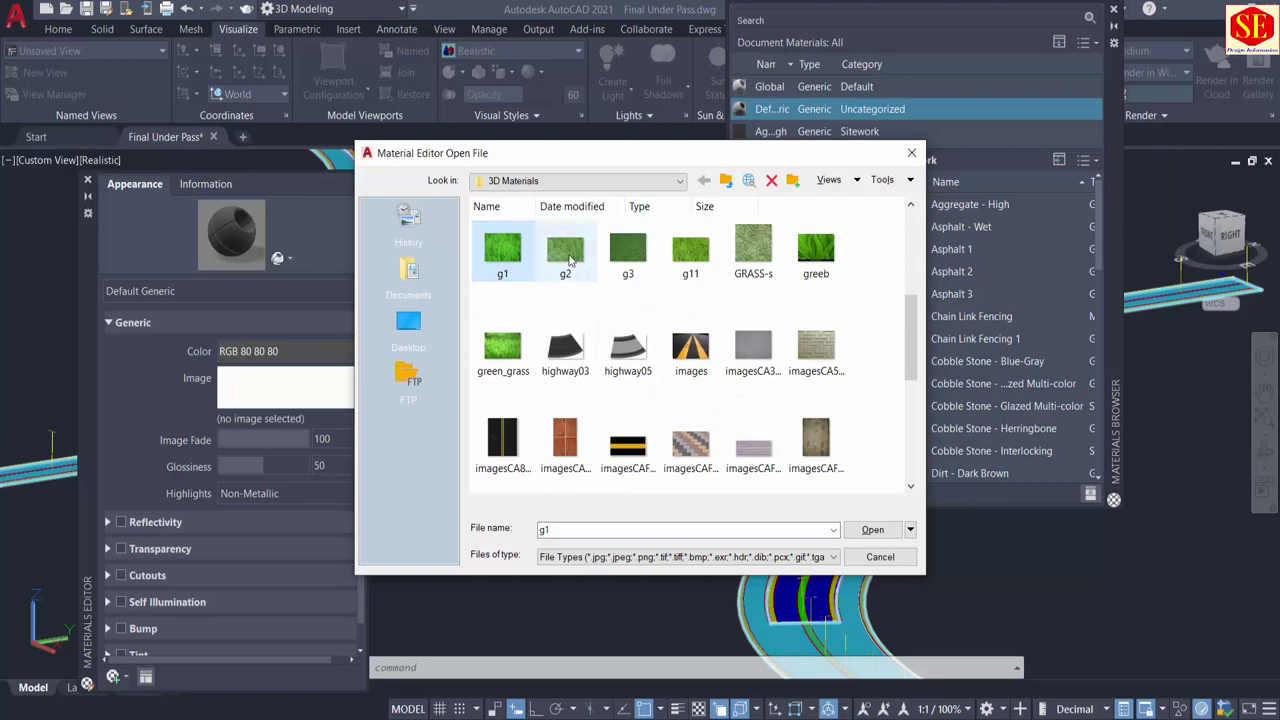
double_click(505, 252)
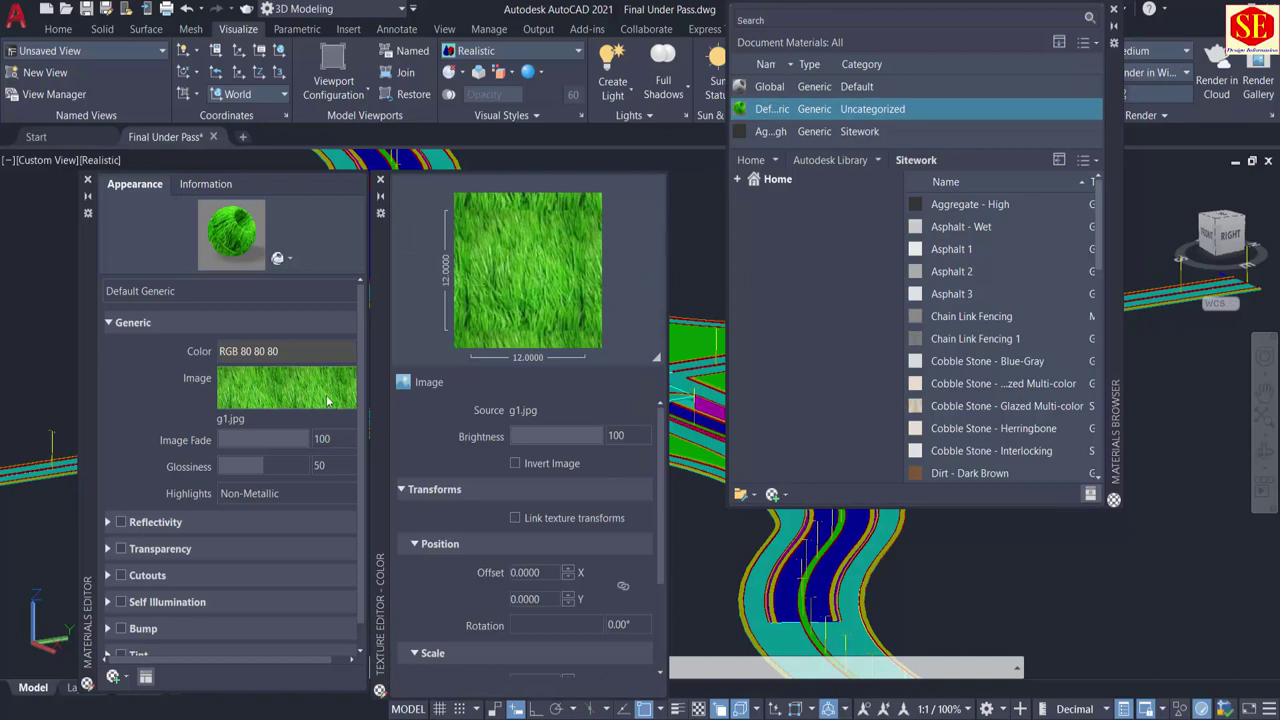
scroll(535, 450, down, 3)
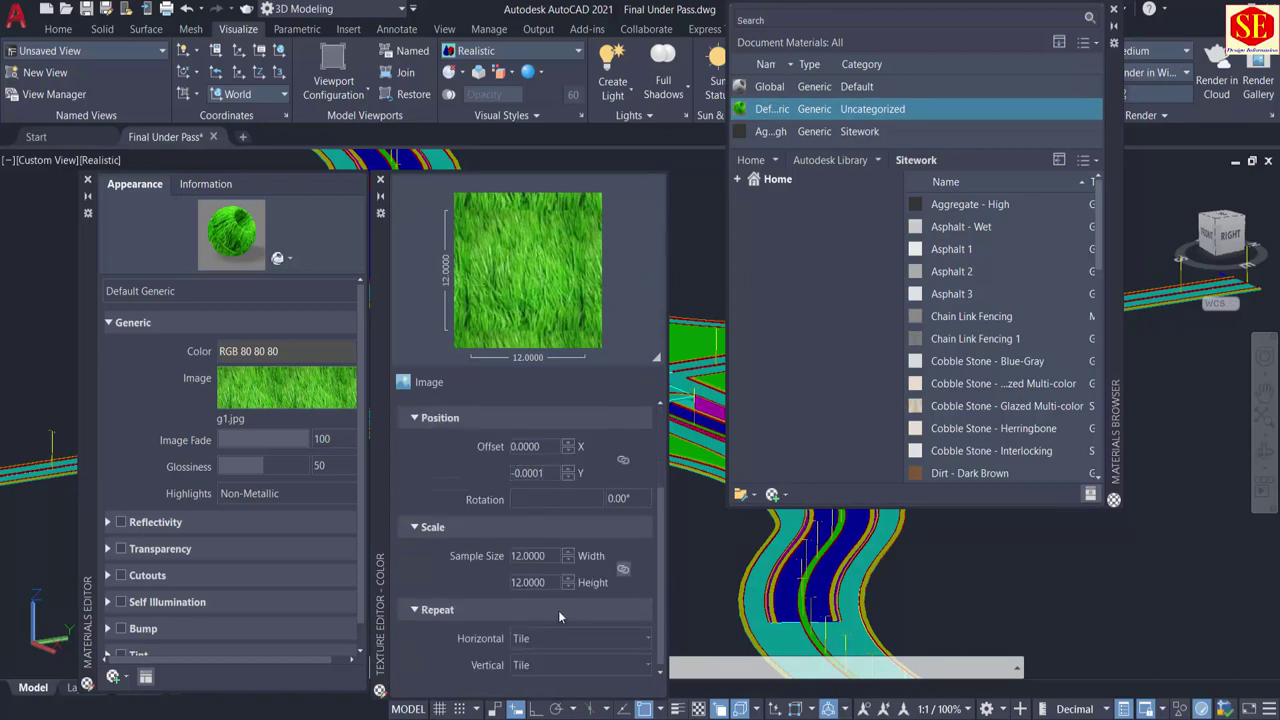
click(379, 181)
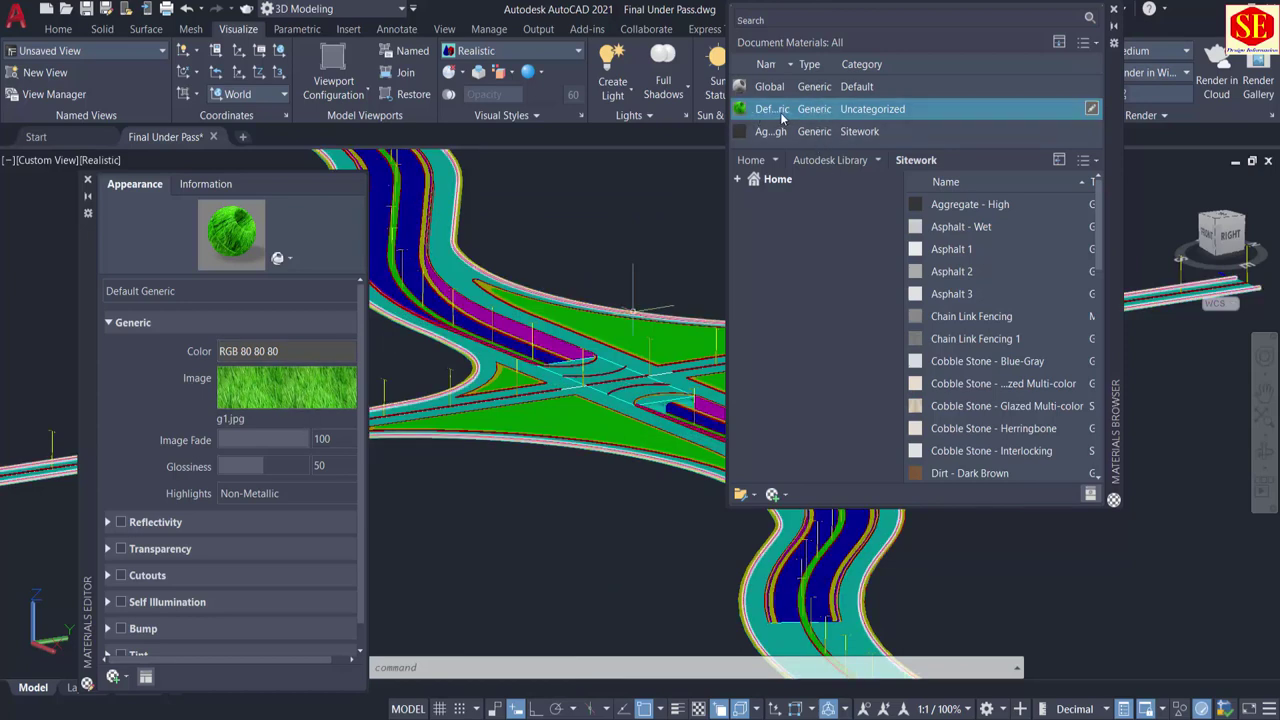
Step: Apply the new grass material to the two large green islands on either side of the intersection
drag(770, 119, 650, 315)
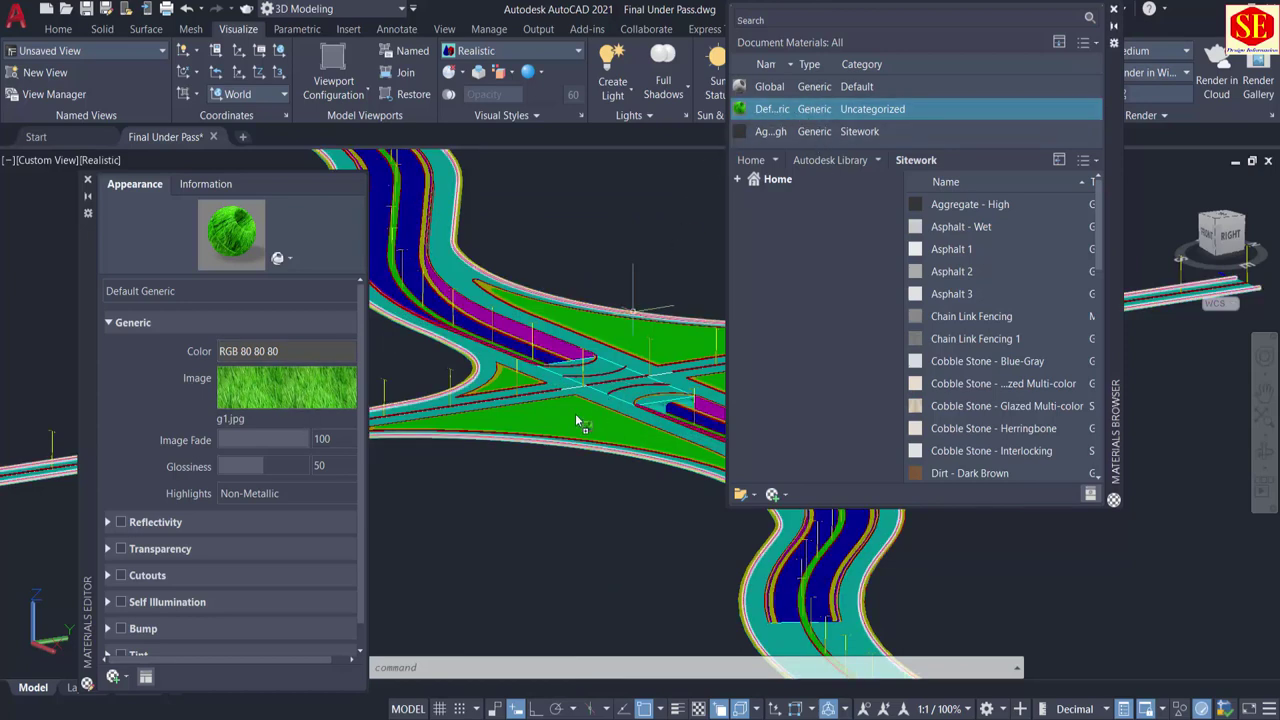
drag(577, 420, 575, 418)
scroll(630, 420, up, 5)
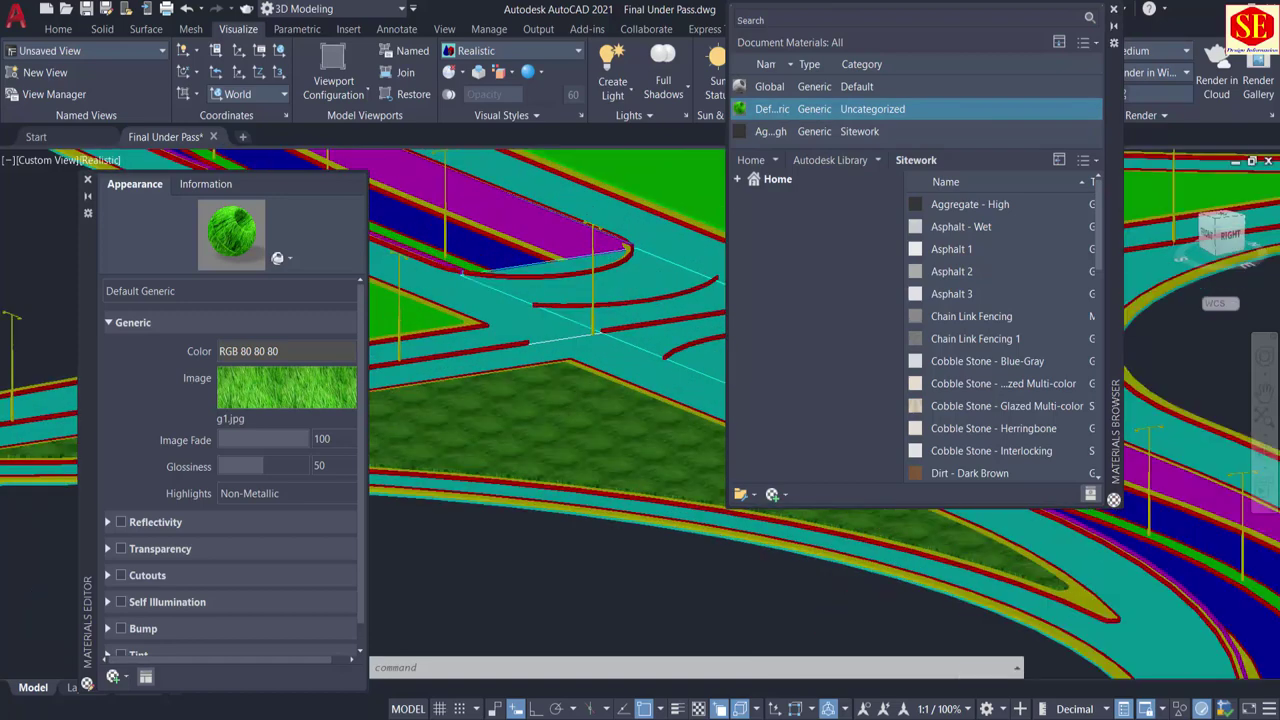
scroll(557, 534, down, 5)
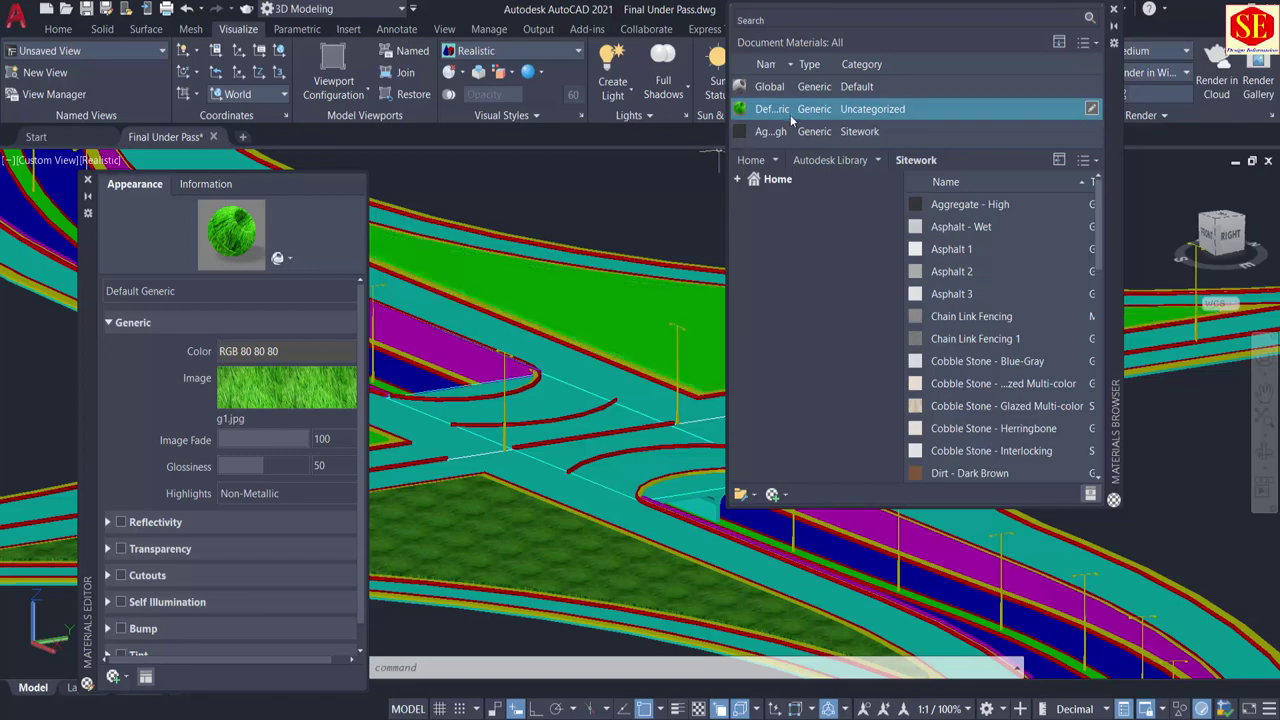
drag(688, 154, 604, 300)
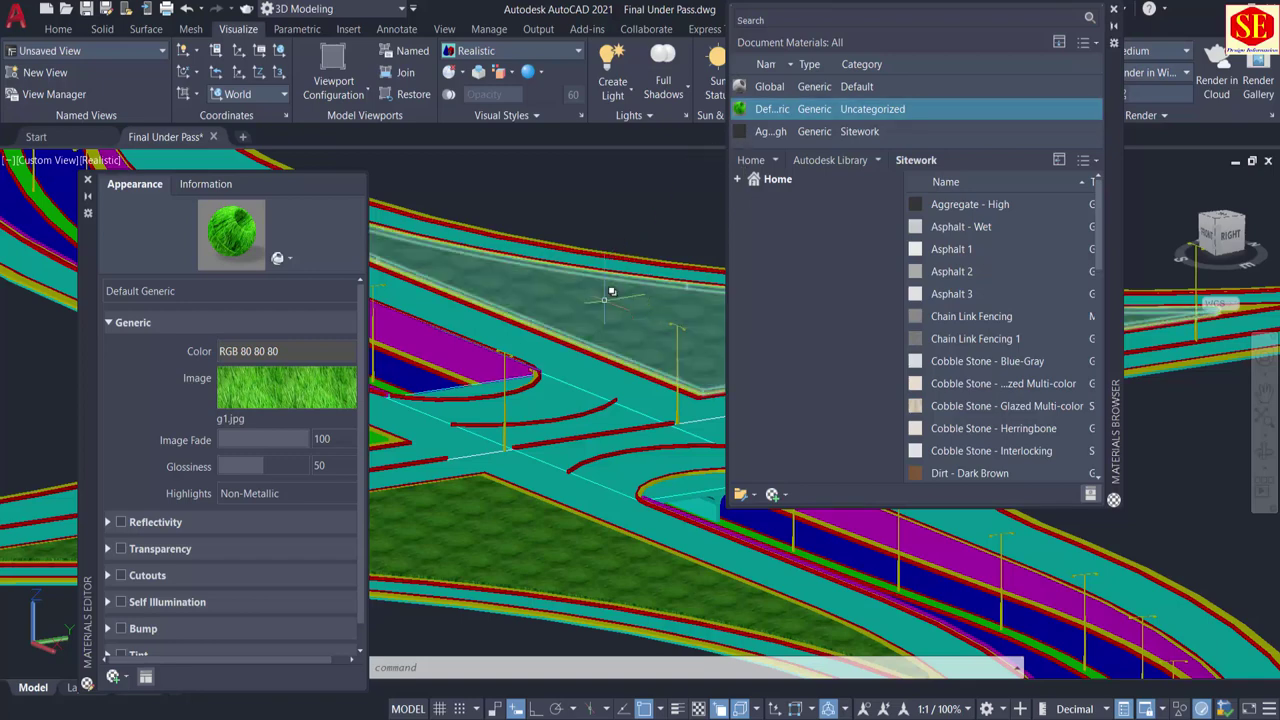
Step: Replace the grass material's image with g11 from the 3D Materials folder and apply the material to the small triangular island beside the intersection
scroll(604, 300, down, 1)
scroll(604, 300, down, 2)
scroll(460, 345, up, 3)
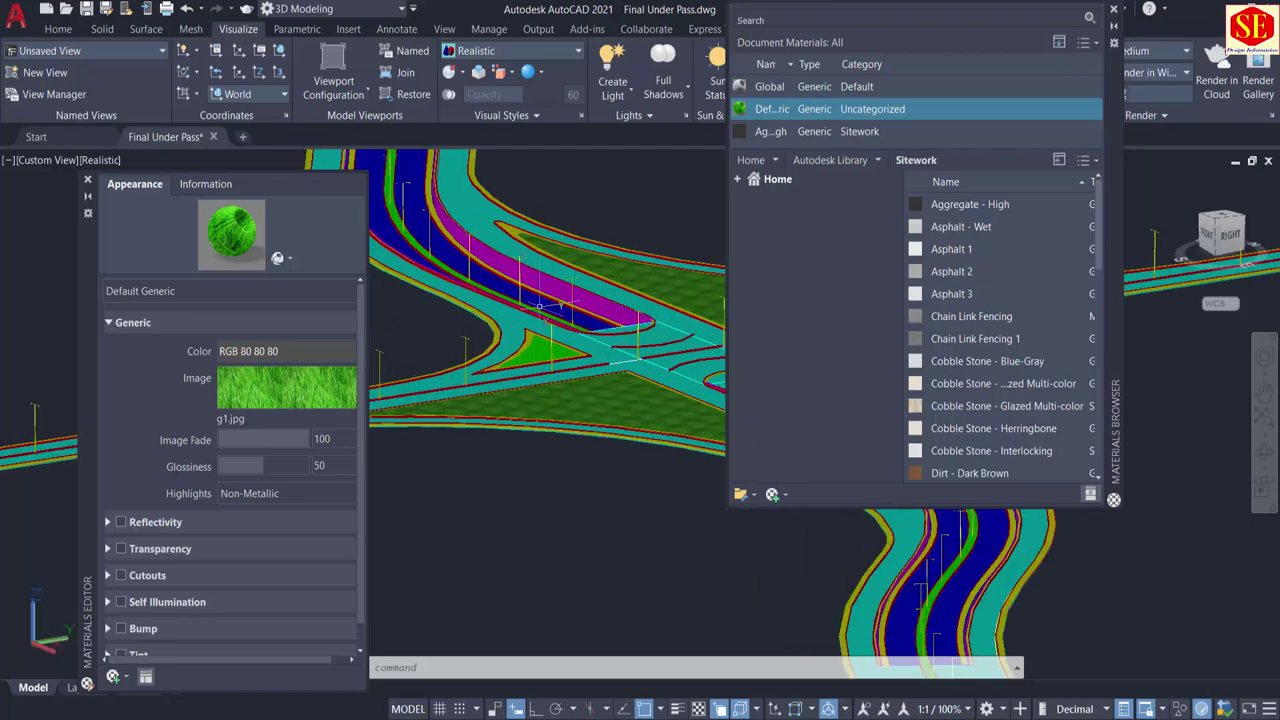
scroll(530, 344, up, 3)
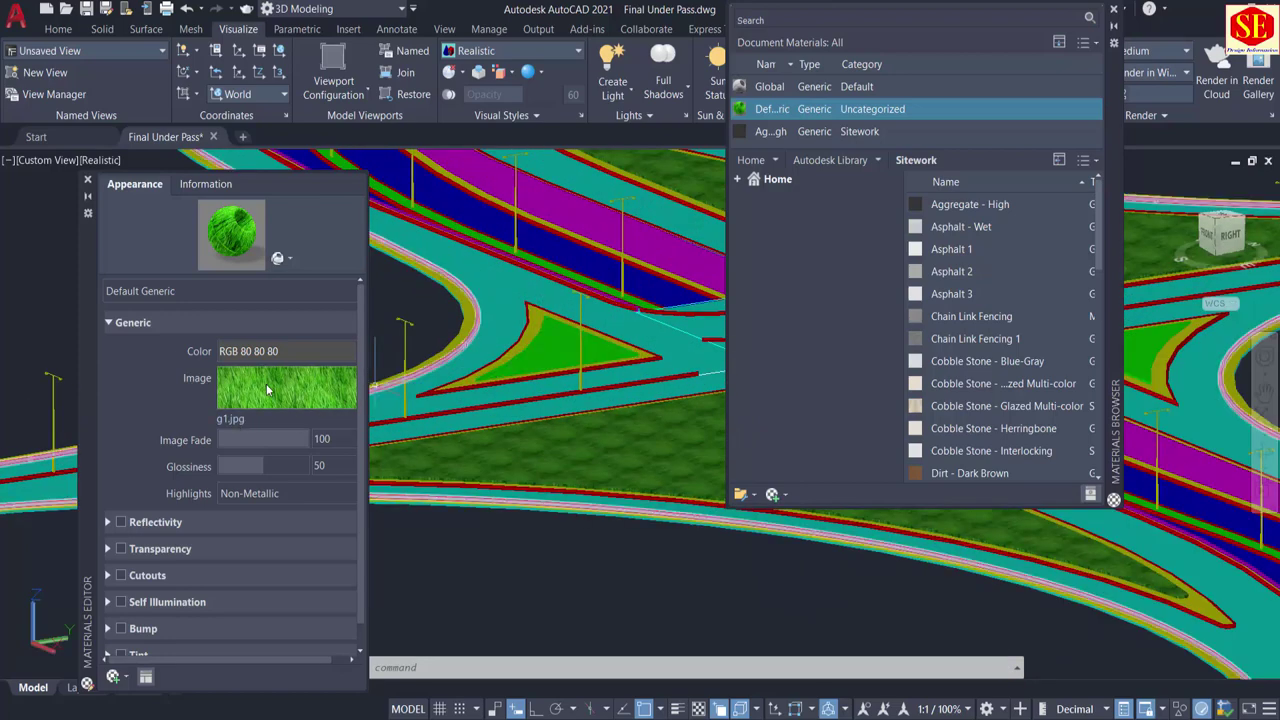
click(266, 386)
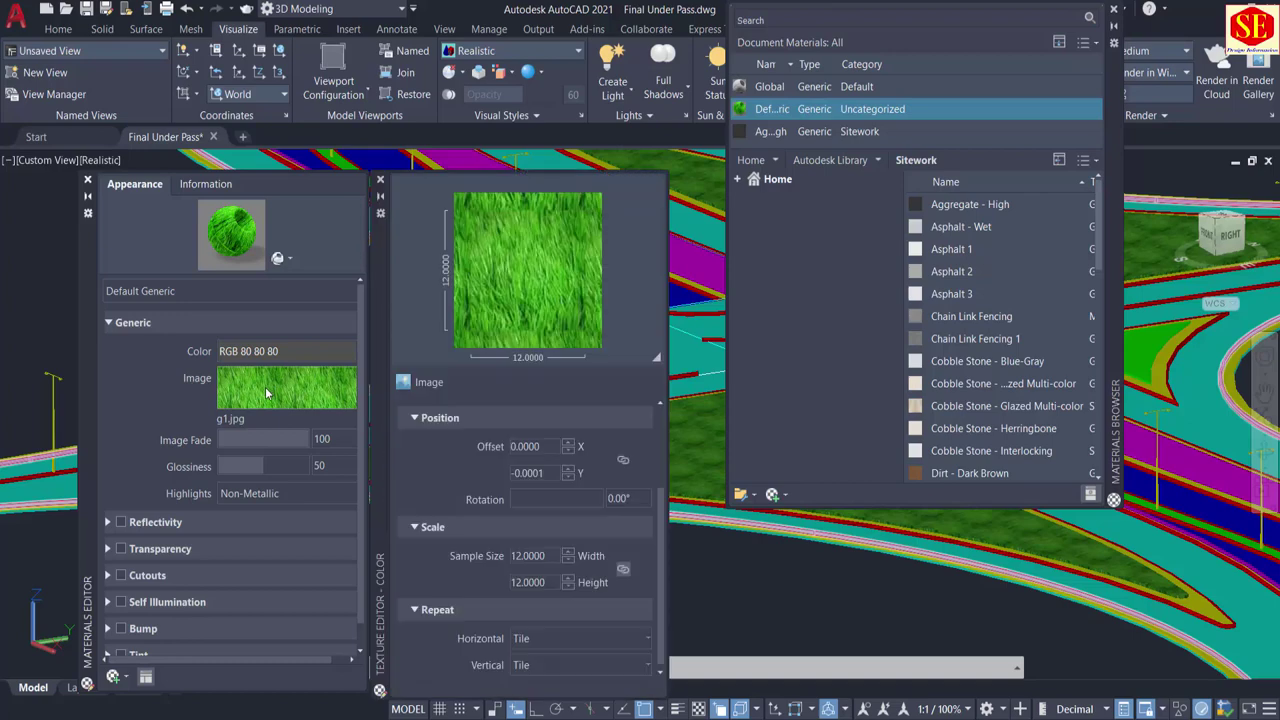
click(380, 181)
click(228, 421)
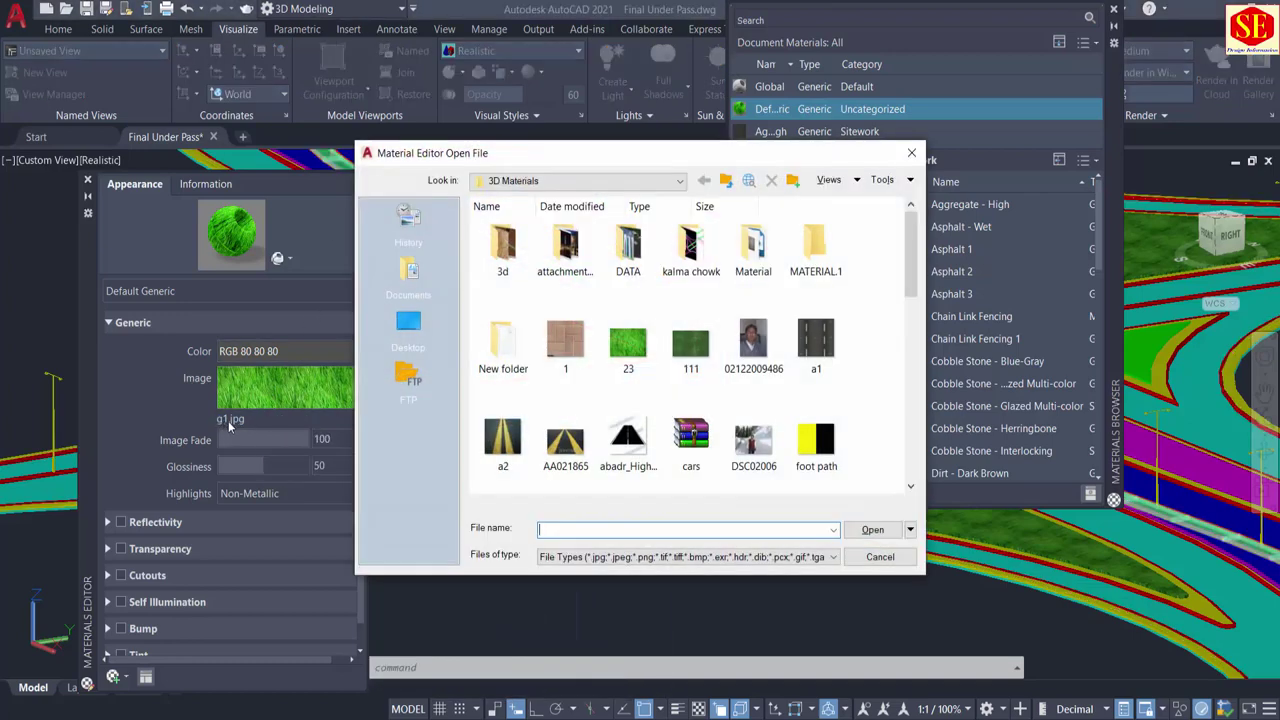
scroll(595, 360, down, 2)
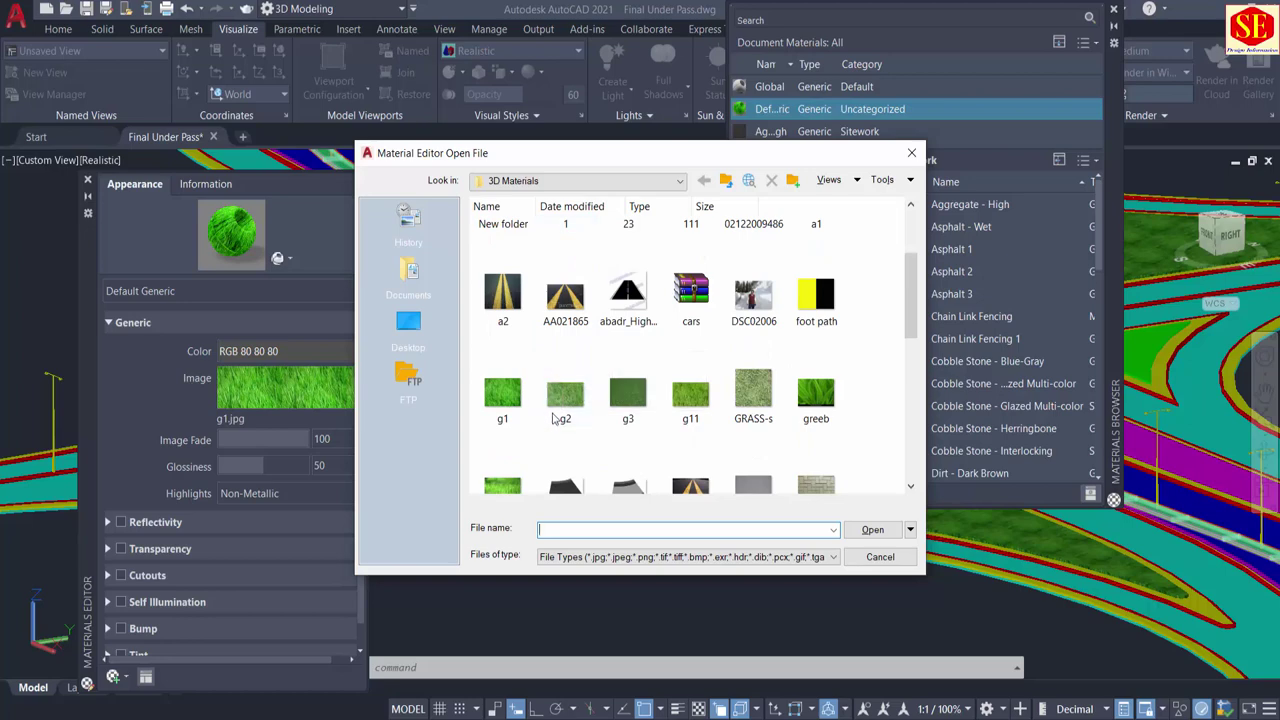
scroll(836, 410, down, 2)
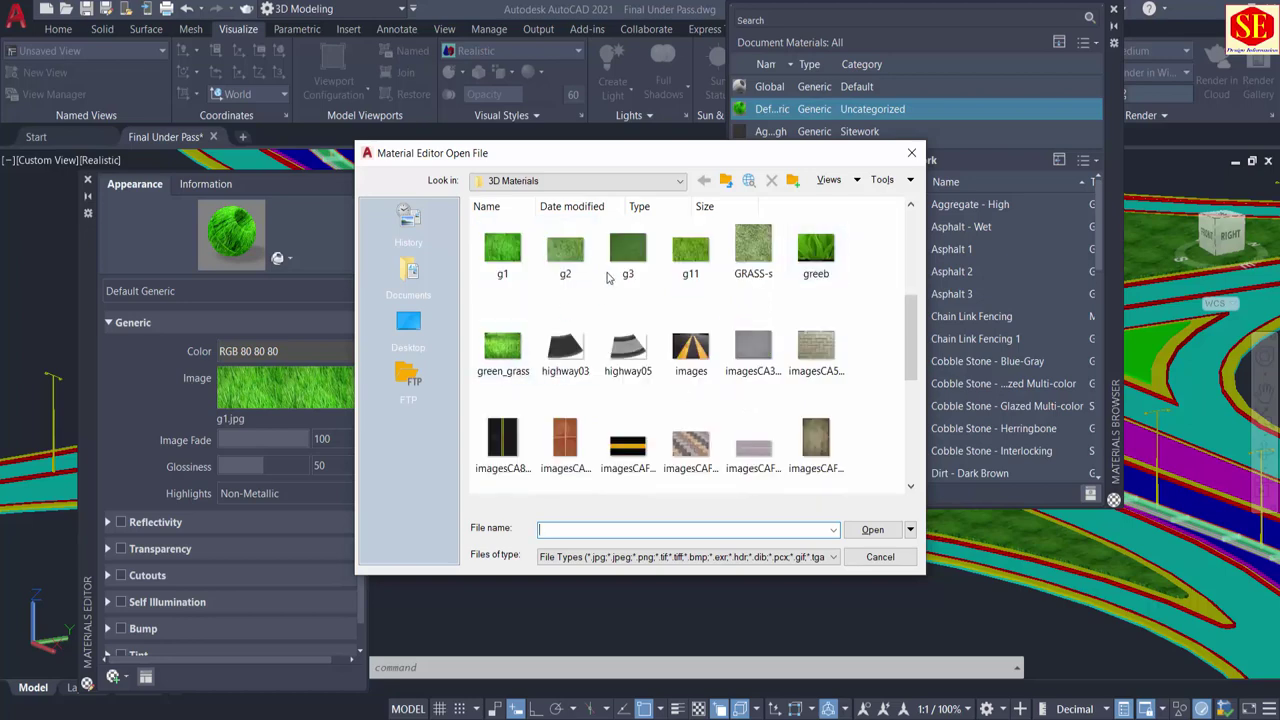
click(687, 257)
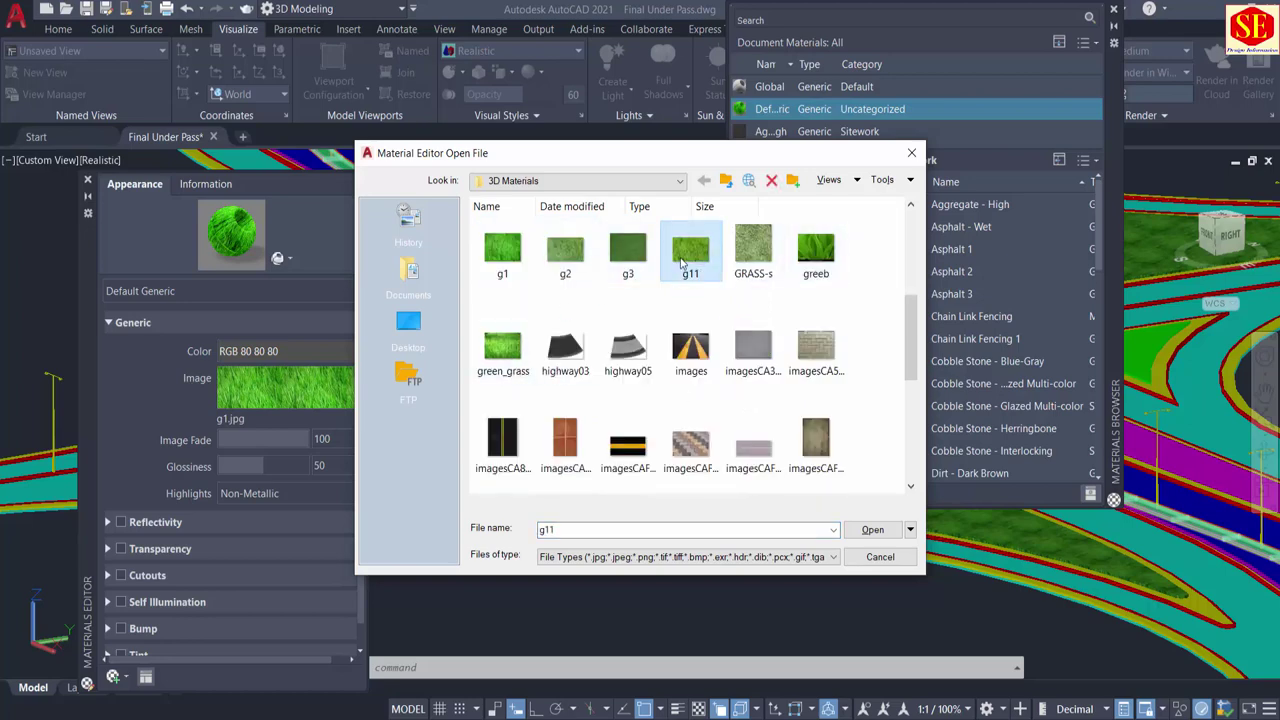
double_click(683, 262)
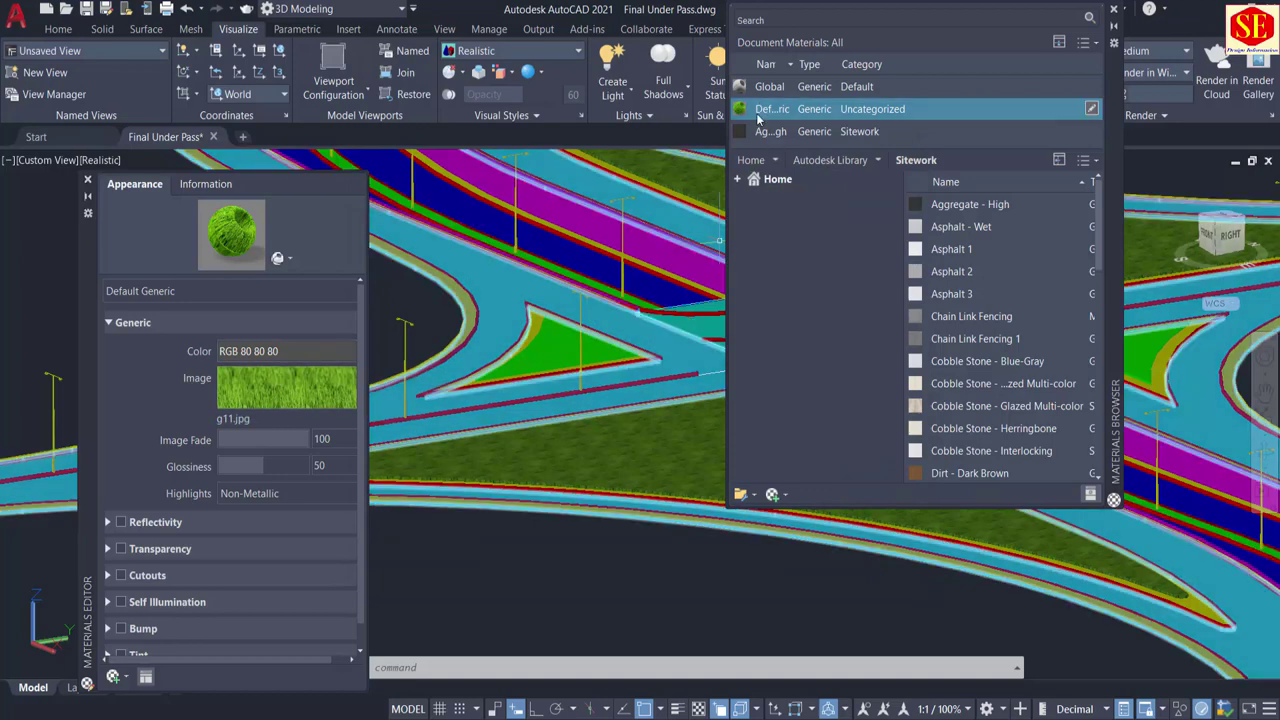
drag(694, 153, 571, 346)
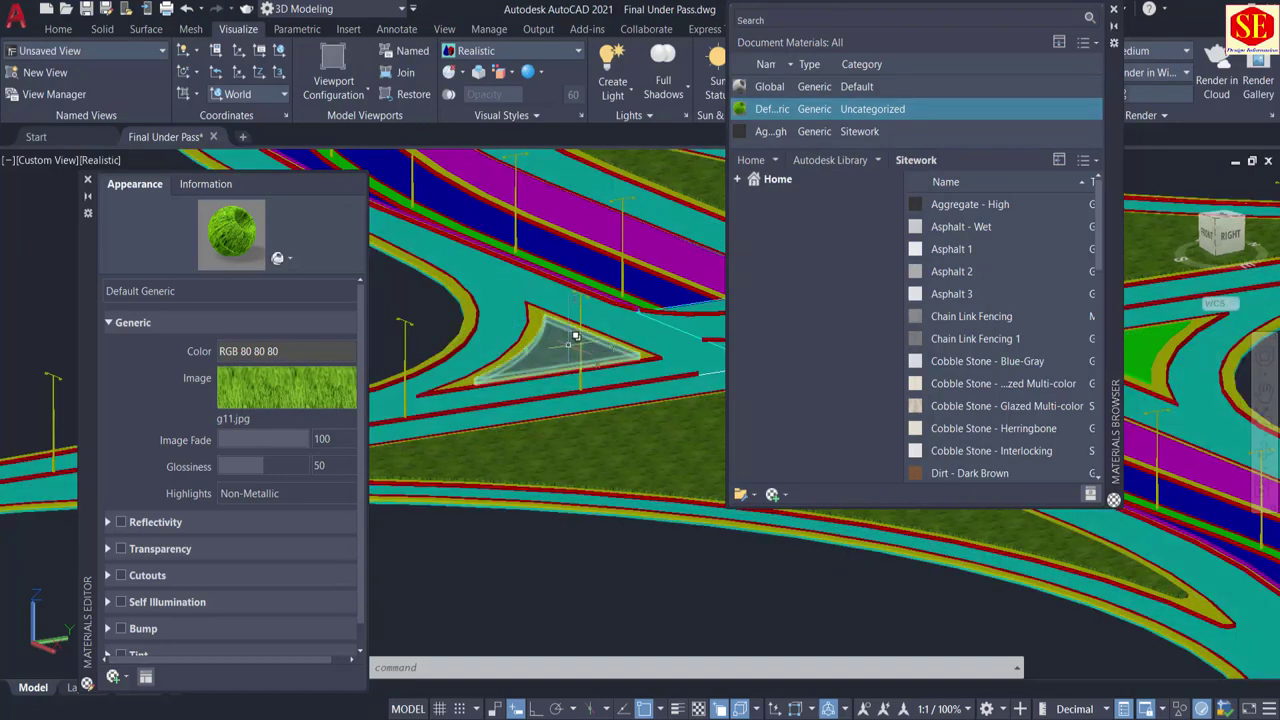
Step: Close the Materials Editor and list the Sitework category of the Autodesk Library in the Materials Browser
middle_drag(682, 527, 581, 455)
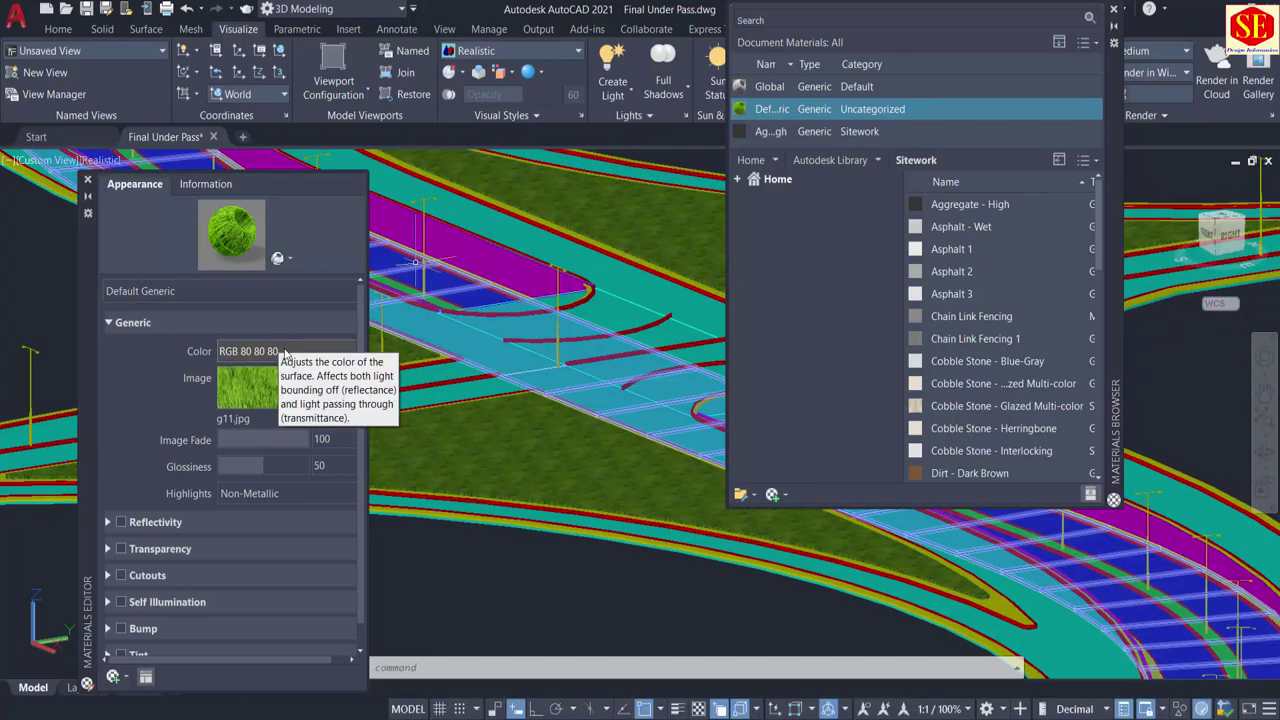
click(87, 180)
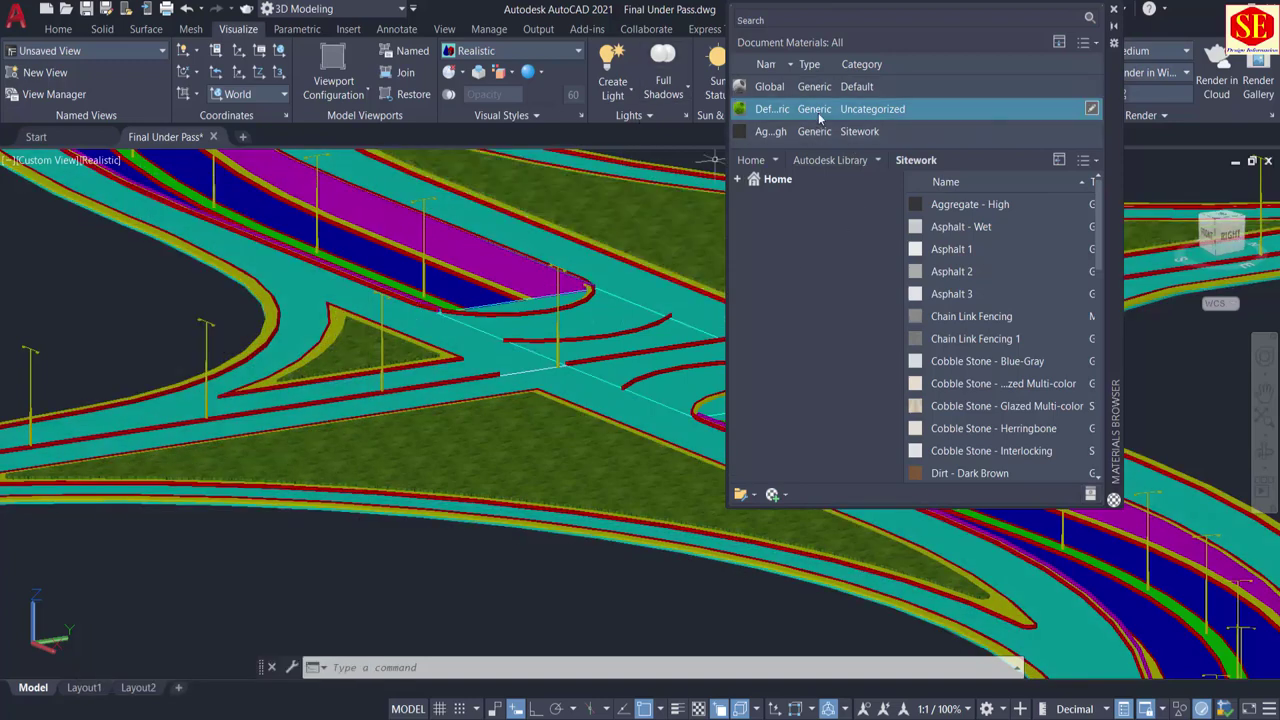
click(878, 163)
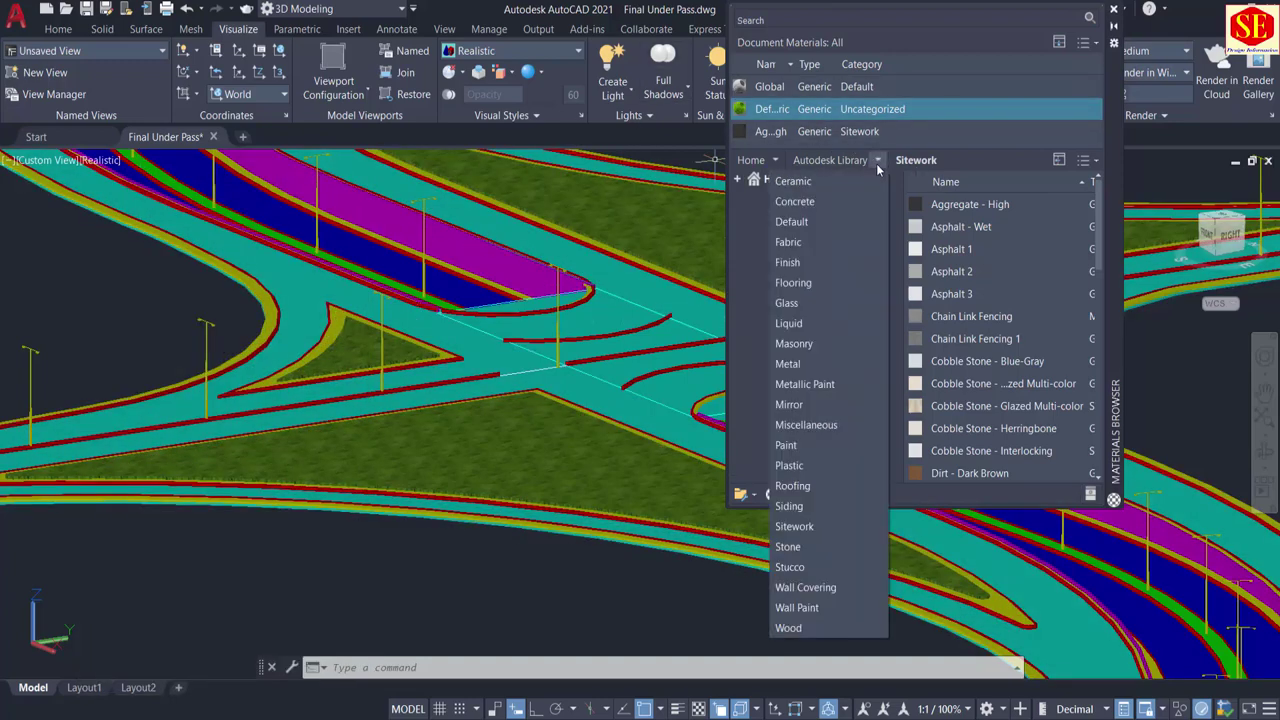
click(797, 530)
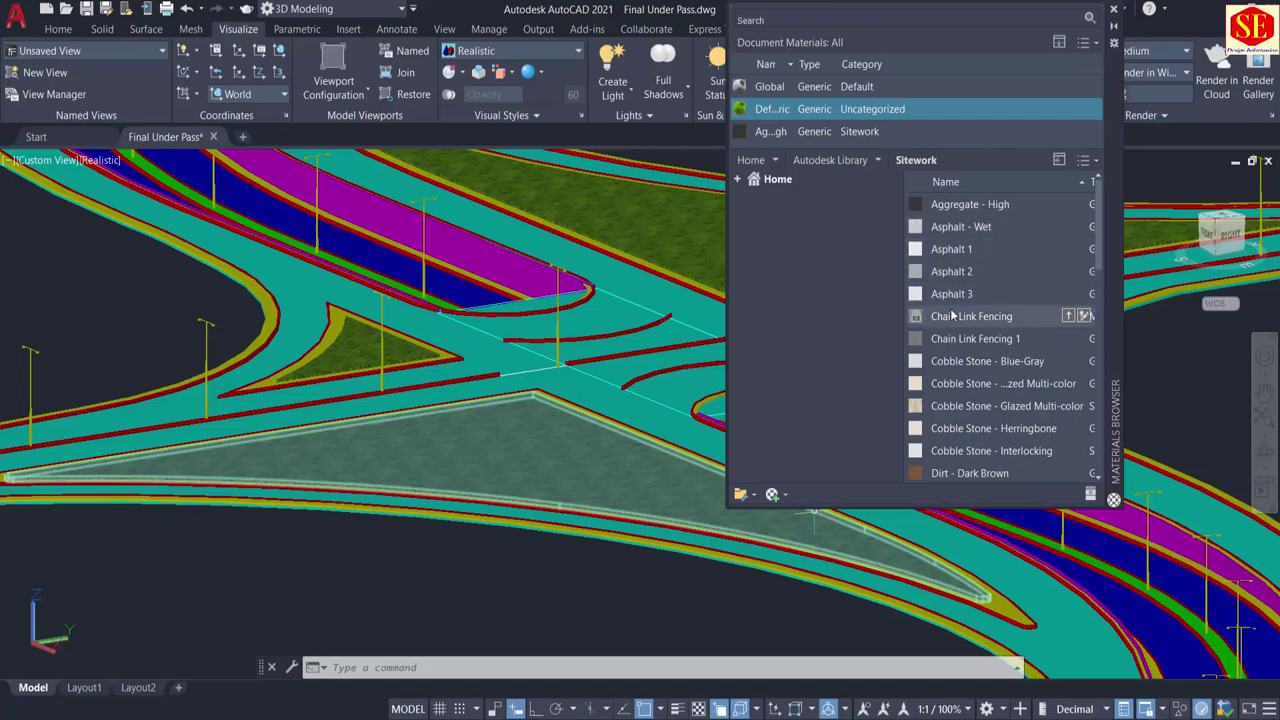
Step: Apply the Grass - Dark Rye library material to the large island on the near side of the intersection
scroll(958, 340, down, 2)
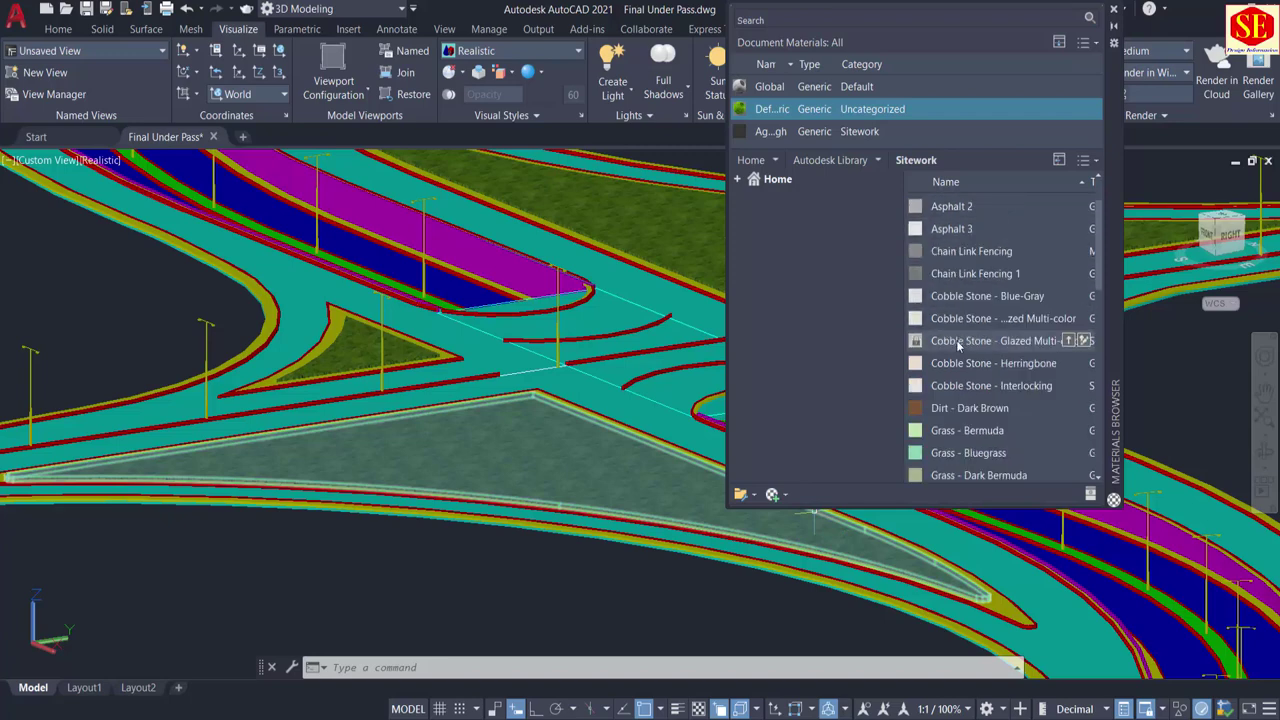
scroll(958, 345, down, 1)
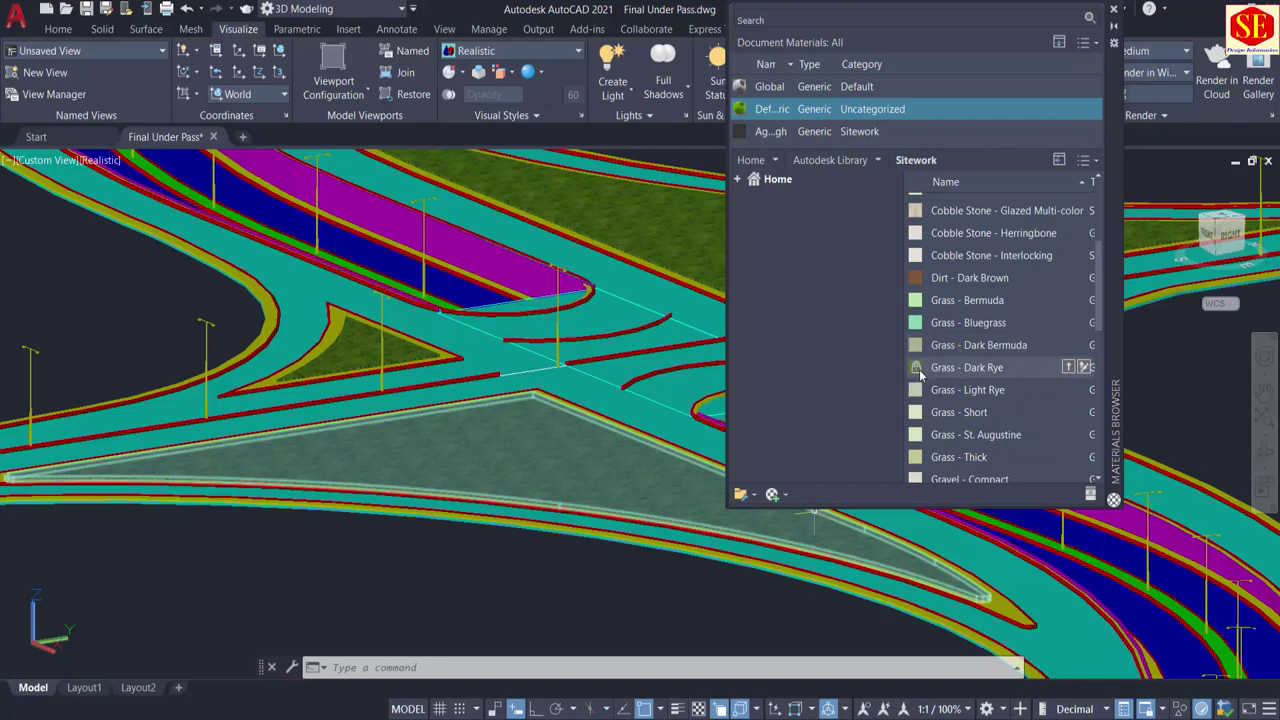
drag(950, 373, 539, 450)
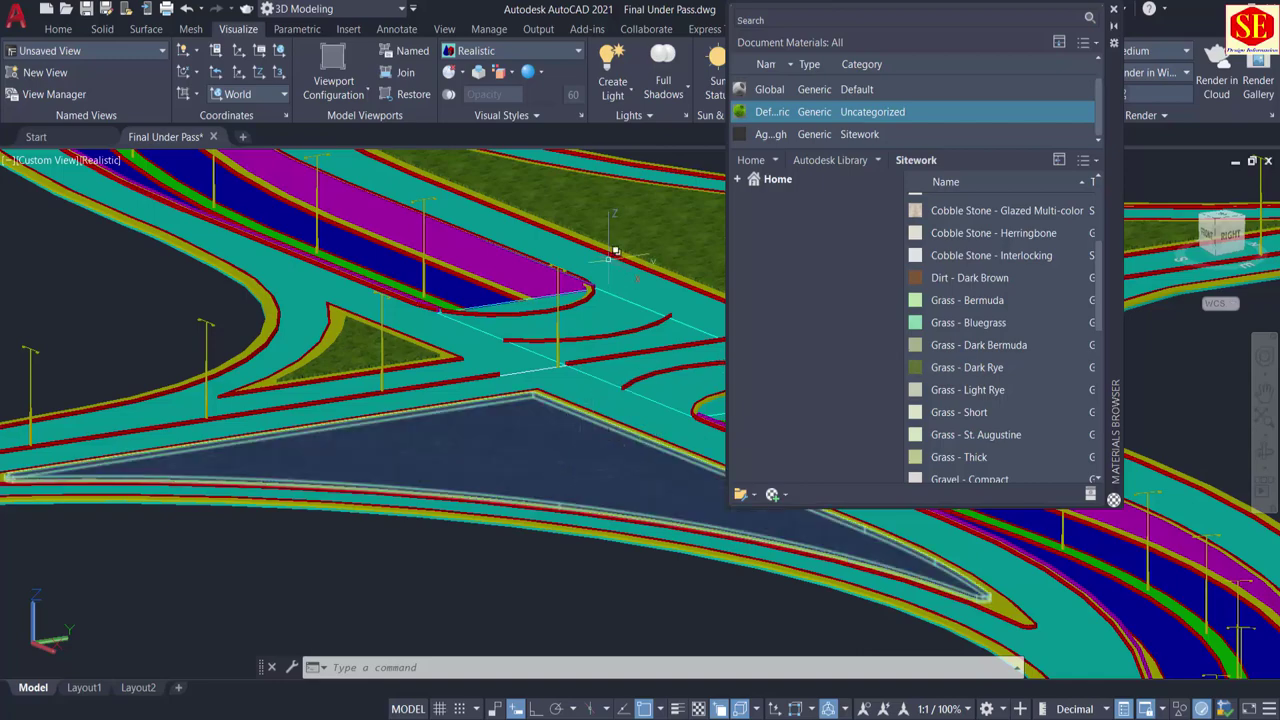
middle_drag(565, 491, 486, 474)
scroll(486, 474, up, 2)
middle_drag(477, 398, 244, 613)
scroll(550, 220, down, 2)
middle_drag(550, 220, 437, 369)
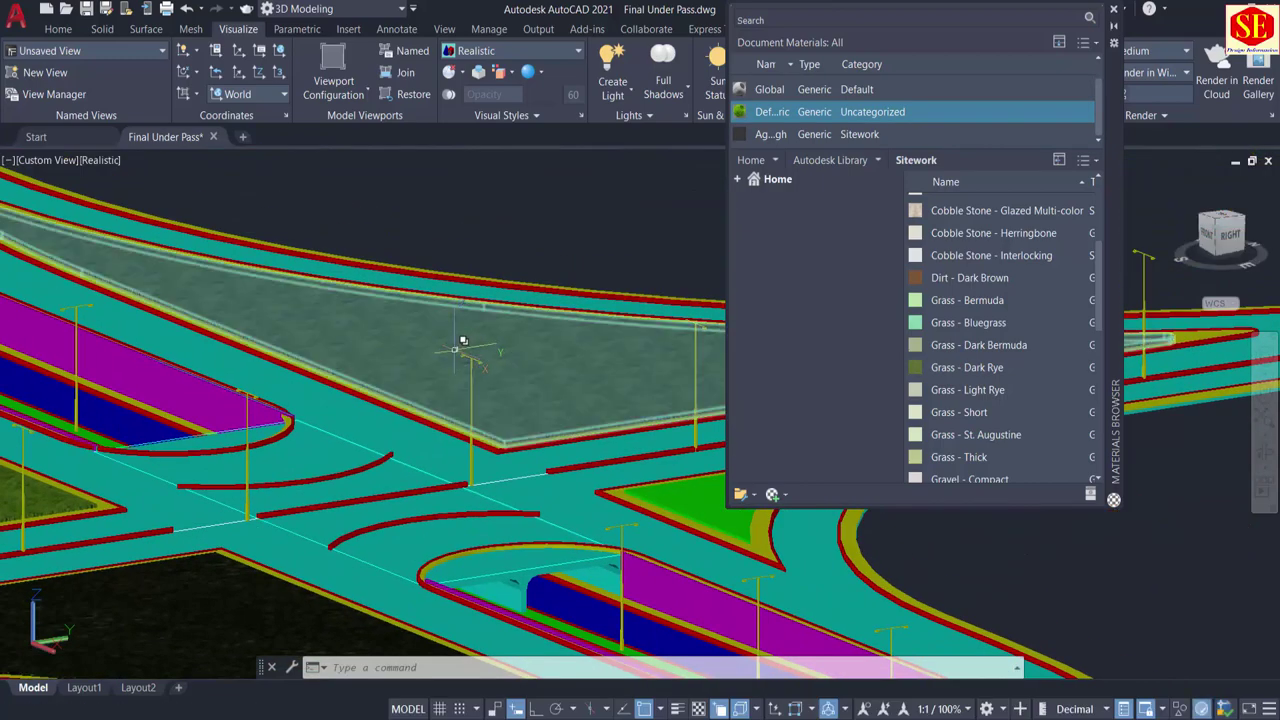
Step: Compare the islands' grass surfaces across the intersection and browse the remaining grass, gravel and paver materials in the Sitework list
scroll(463, 342, down, 4)
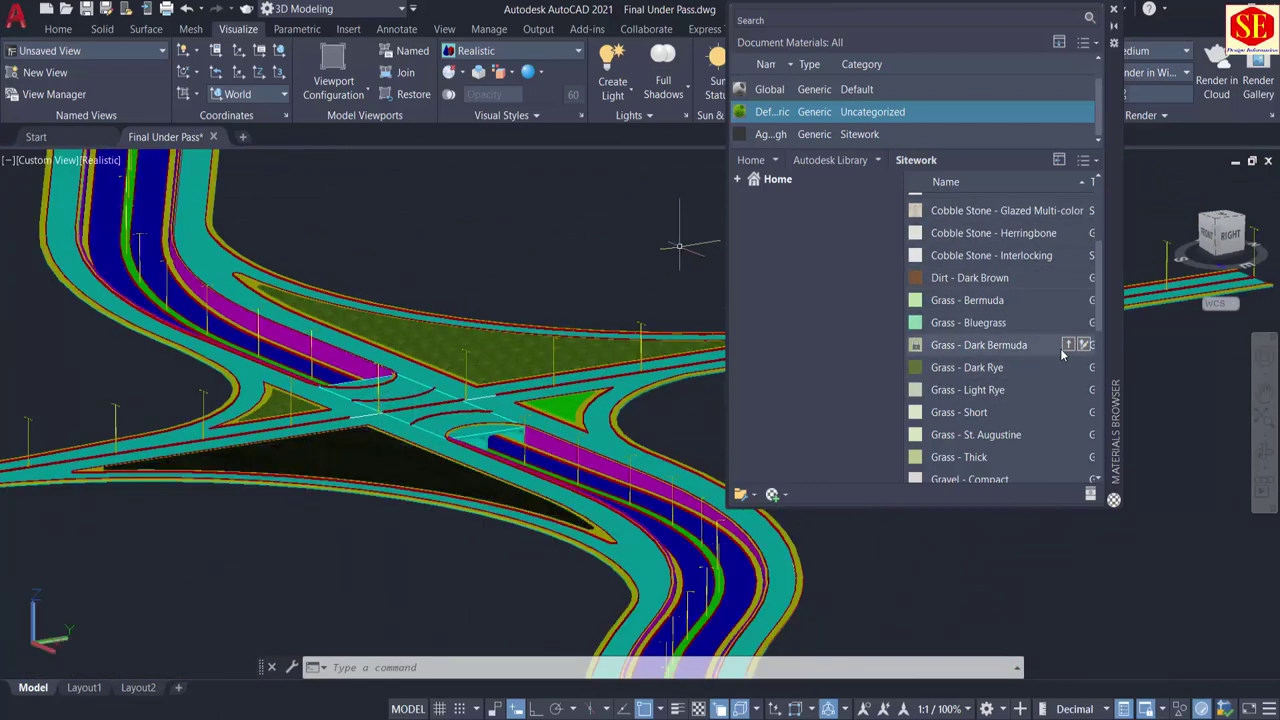
scroll(915, 225, up, 1)
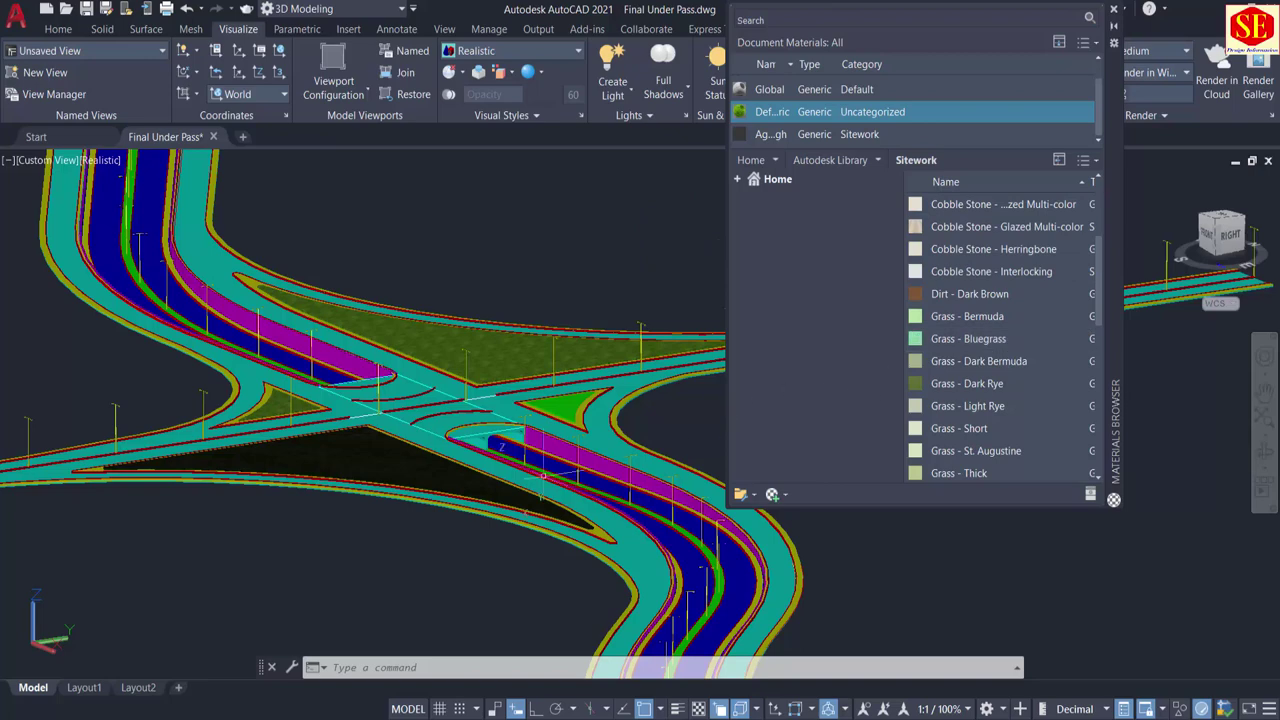
scroll(355, 445, up, 4)
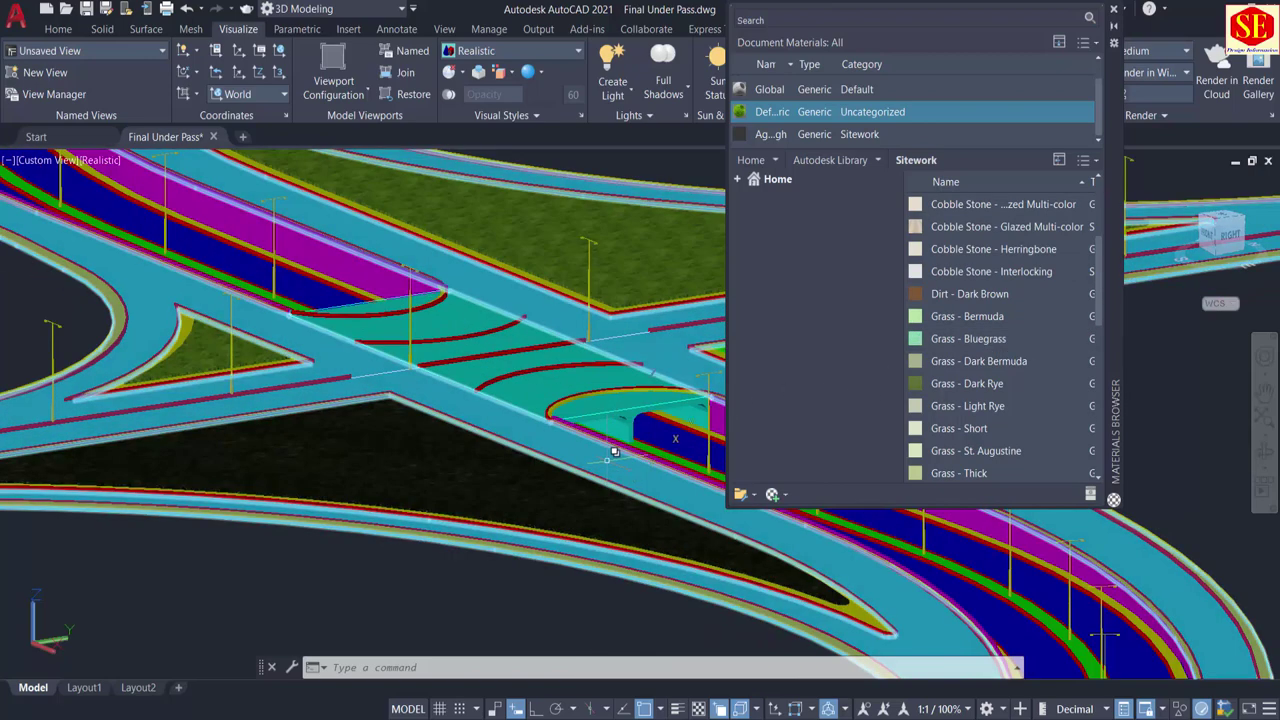
scroll(956, 280, down, 1)
scroll(956, 280, down, 3)
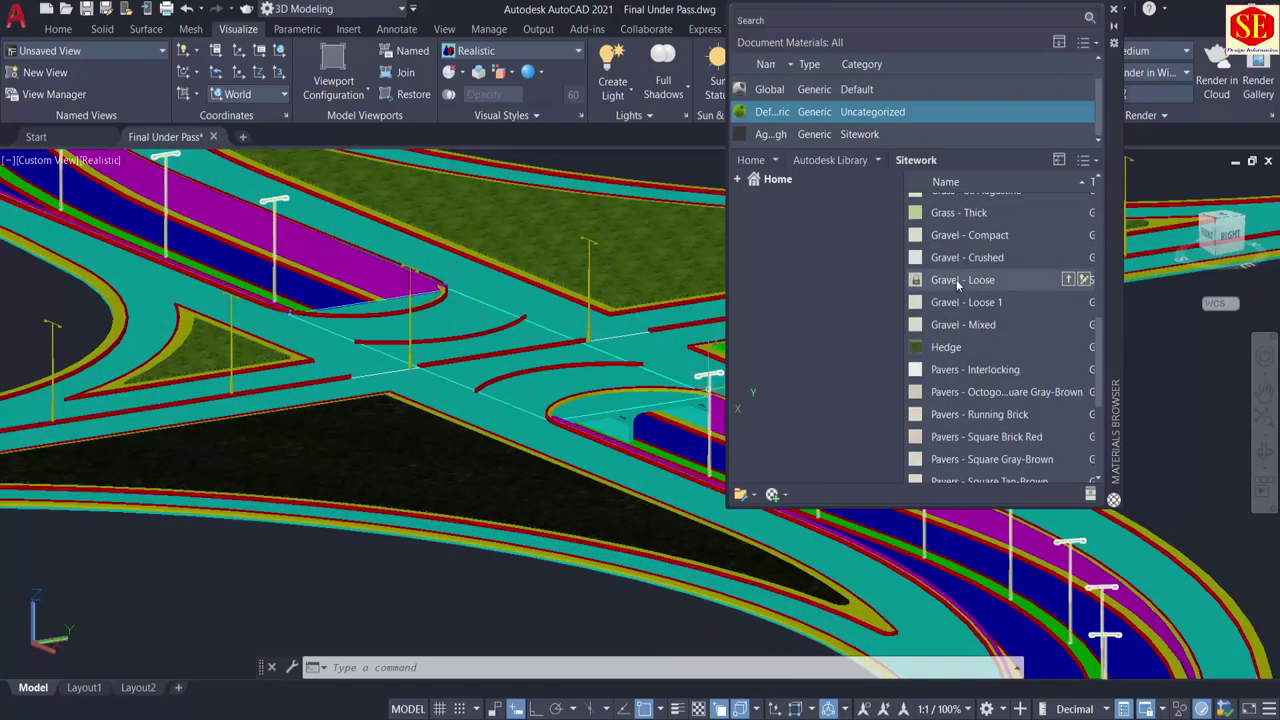
scroll(349, 420, down, 4)
middle_drag(367, 429, 369, 472)
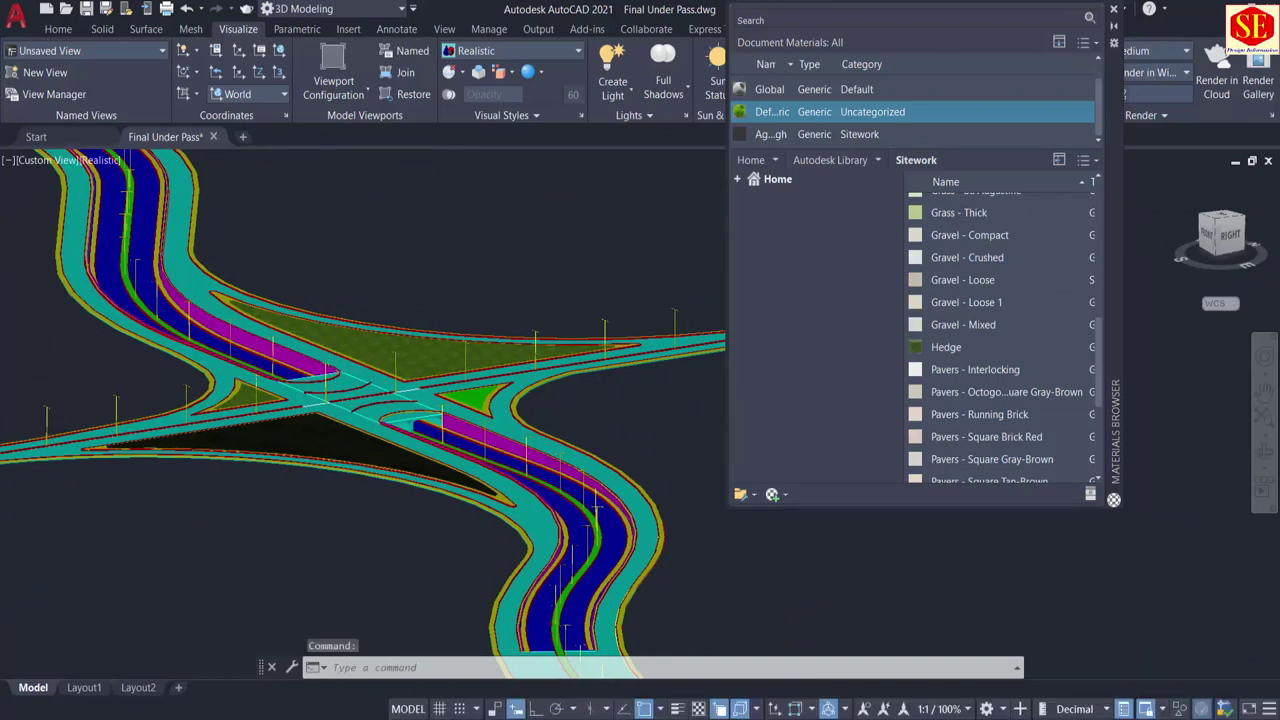
scroll(357, 334, up, 4)
scroll(388, 243, down, 5)
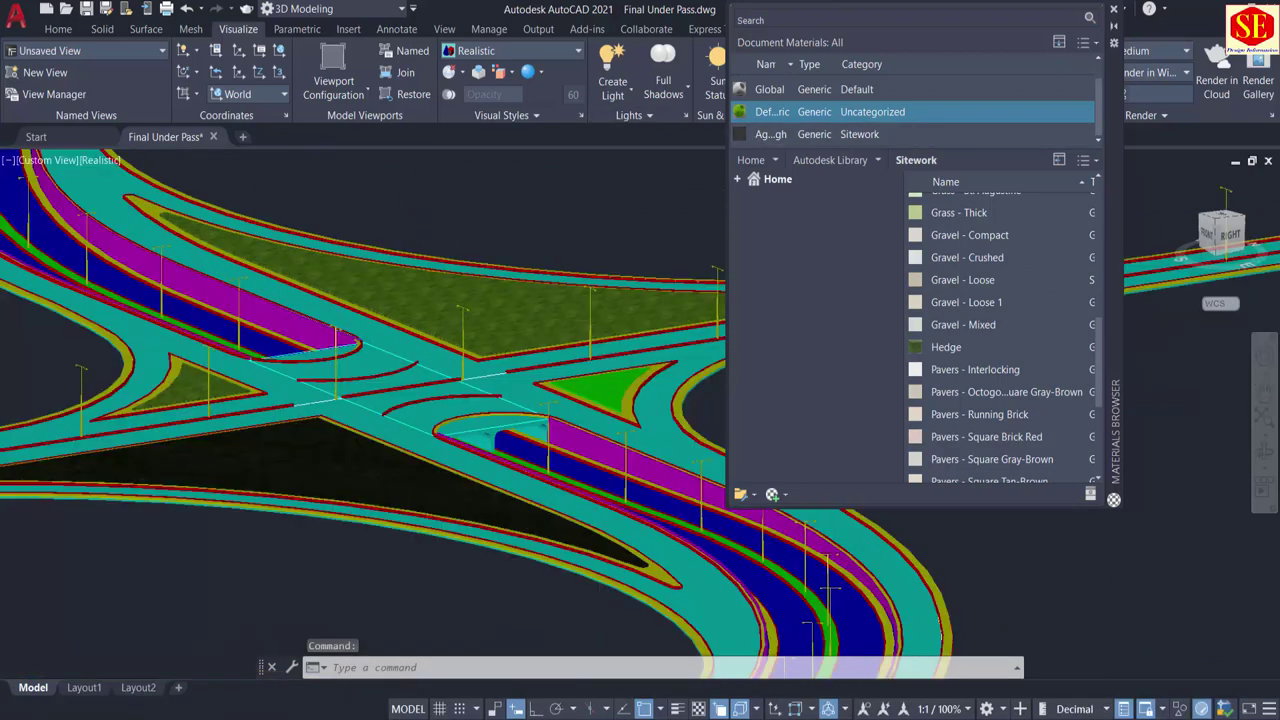
Step: Collapse the Materials Browser to its title bar to clear the view of the grass-covered far island
click(1116, 28)
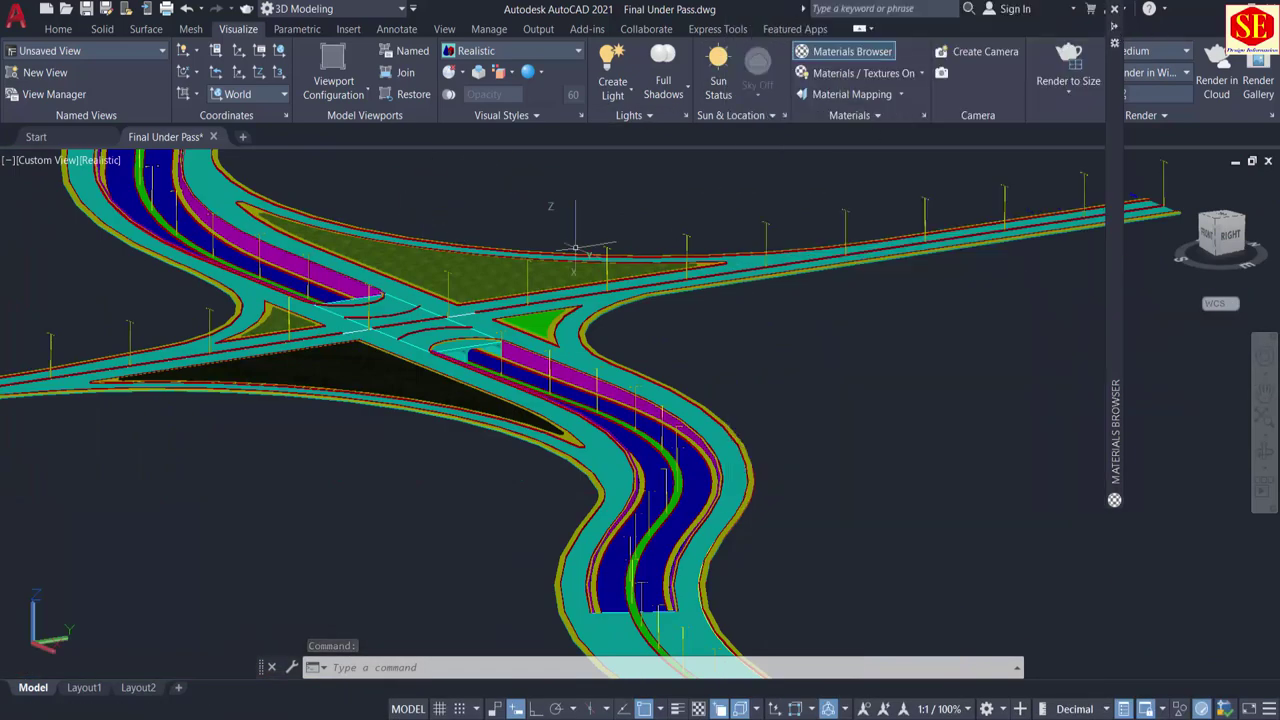
scroll(490, 290, up, 5)
scroll(490, 311, down, 5)
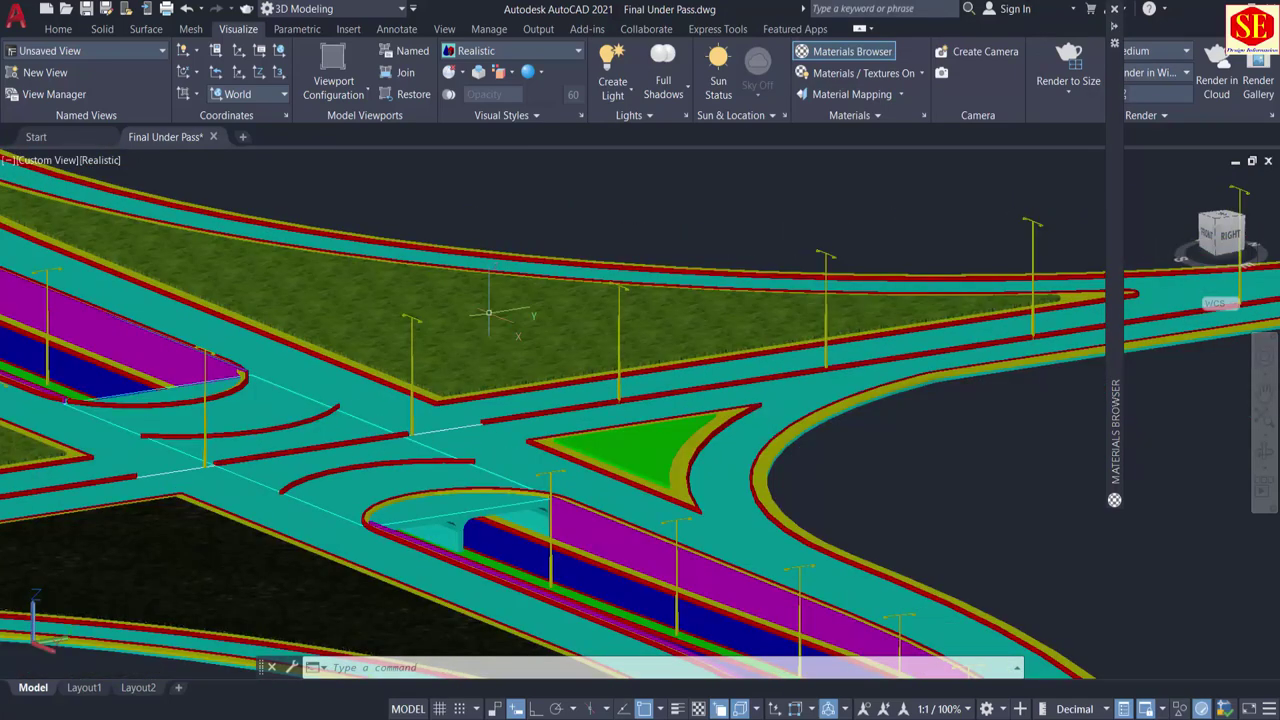
scroll(578, 314, up, 3)
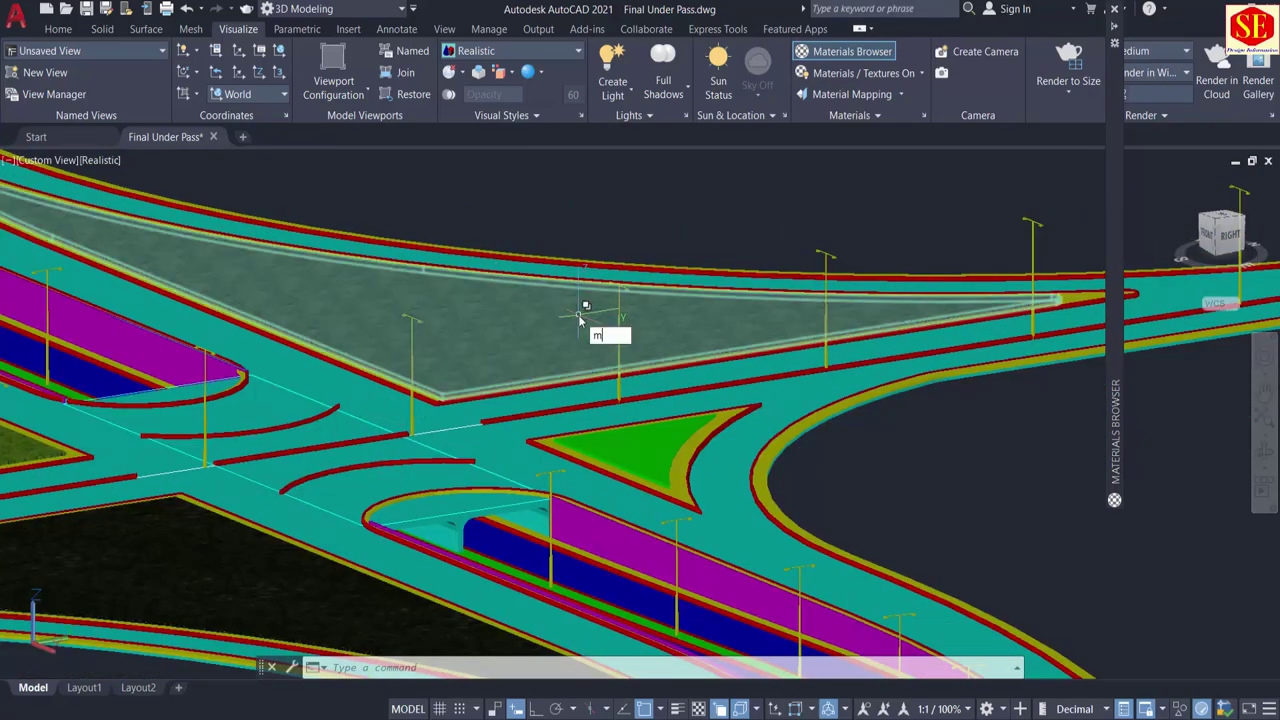
text(a)
click(578, 306)
click(605, 374)
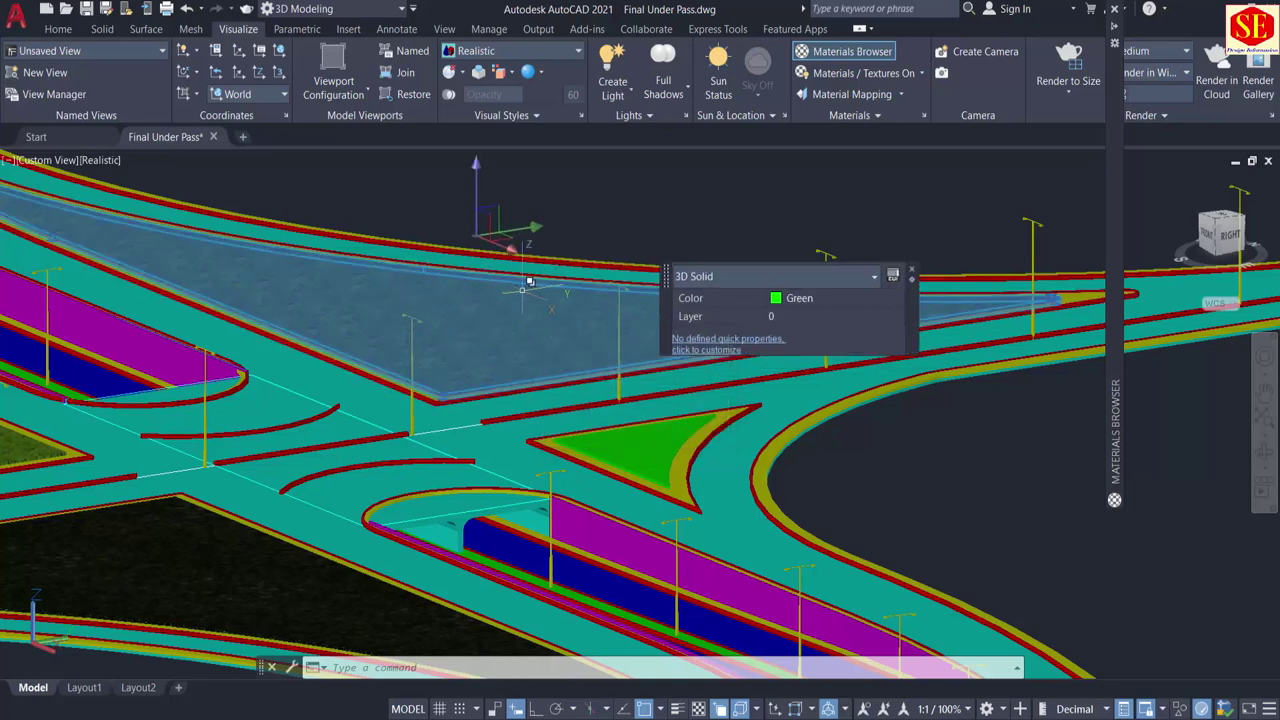
key(Escape)
Step: Match the properties of the large far grass island onto the plain green triangular island
text(ma)
key(Return)
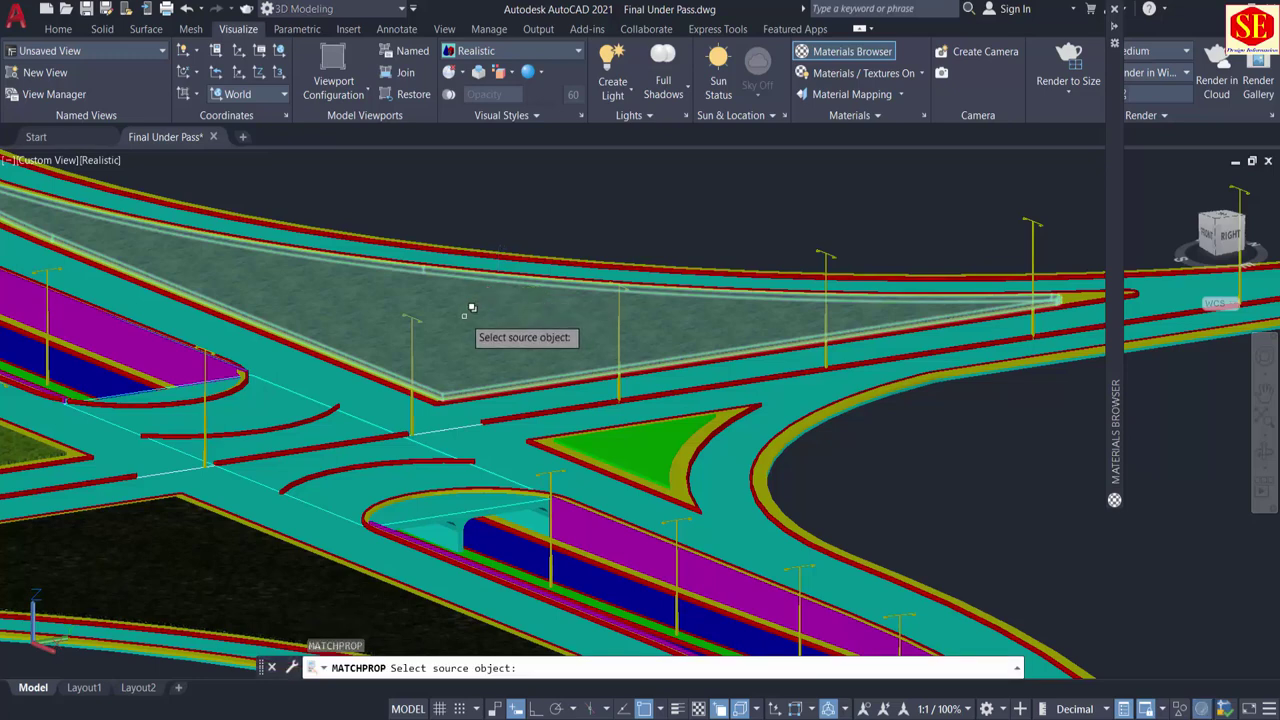
click(464, 316)
click(530, 380)
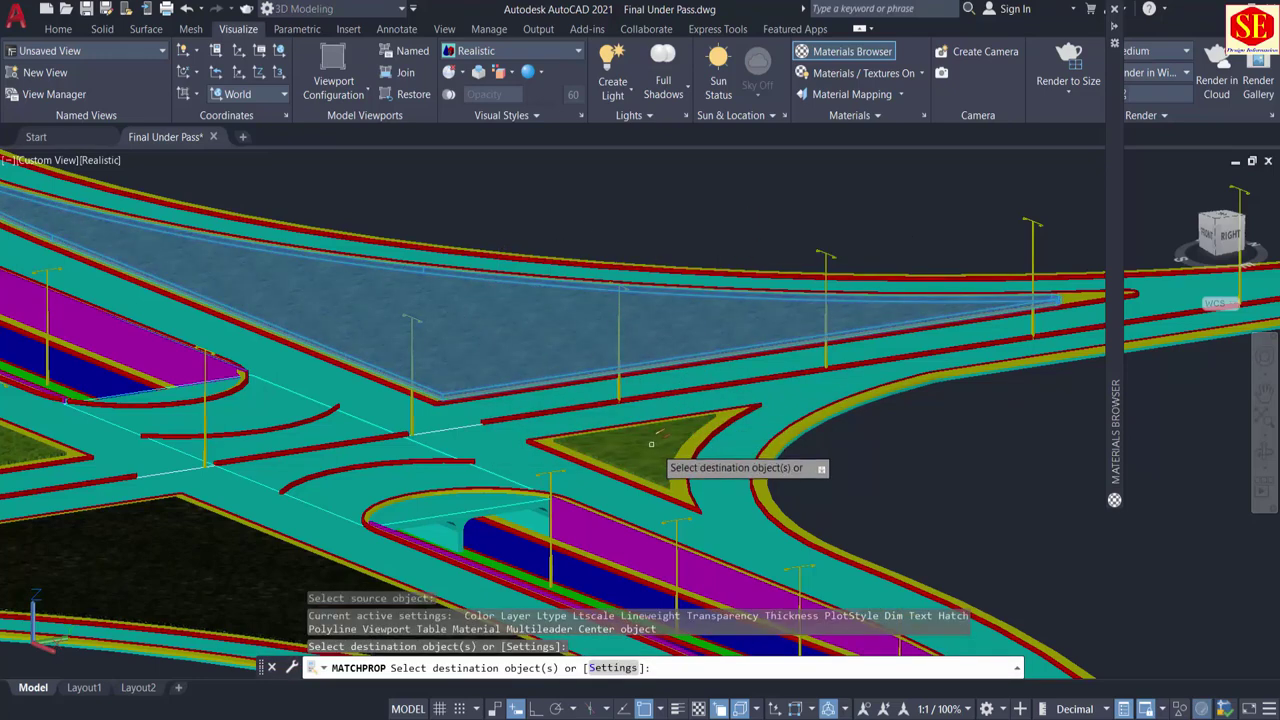
Step: Continue matching the grass properties onto the other small triangular island and the large dark island on the near side
middle_drag(240, 532, 475, 342)
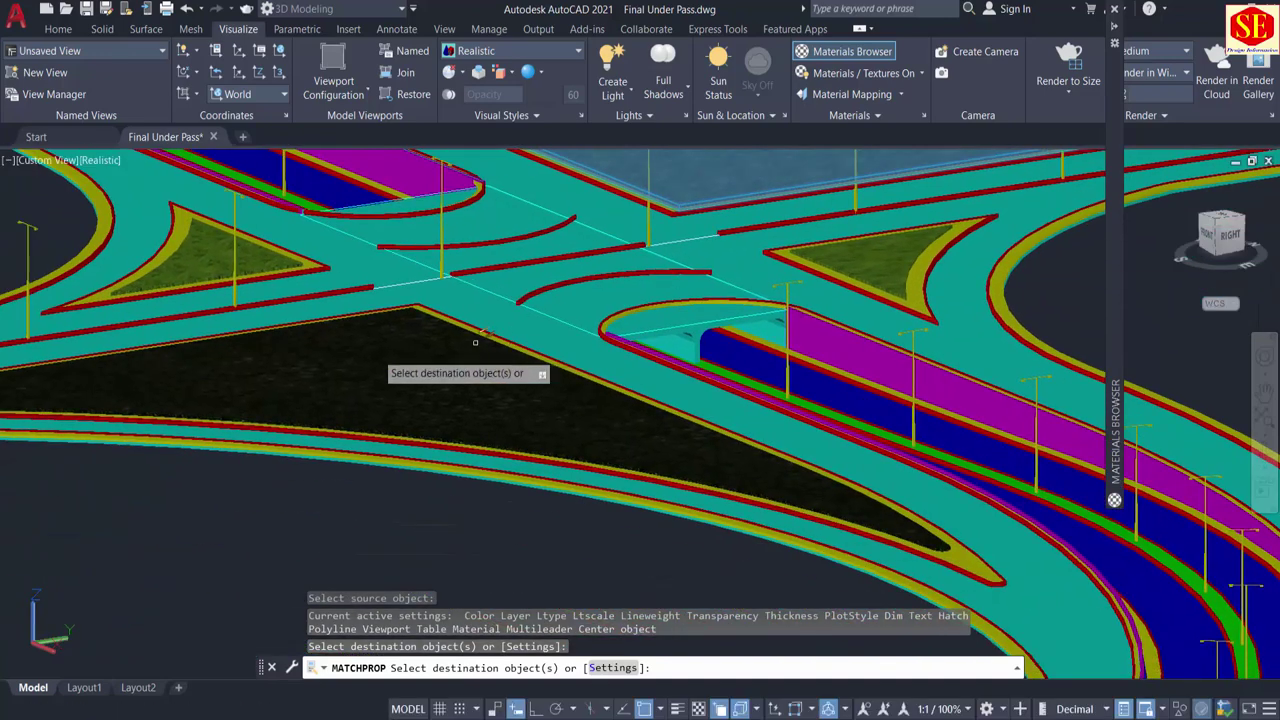
click(214, 254)
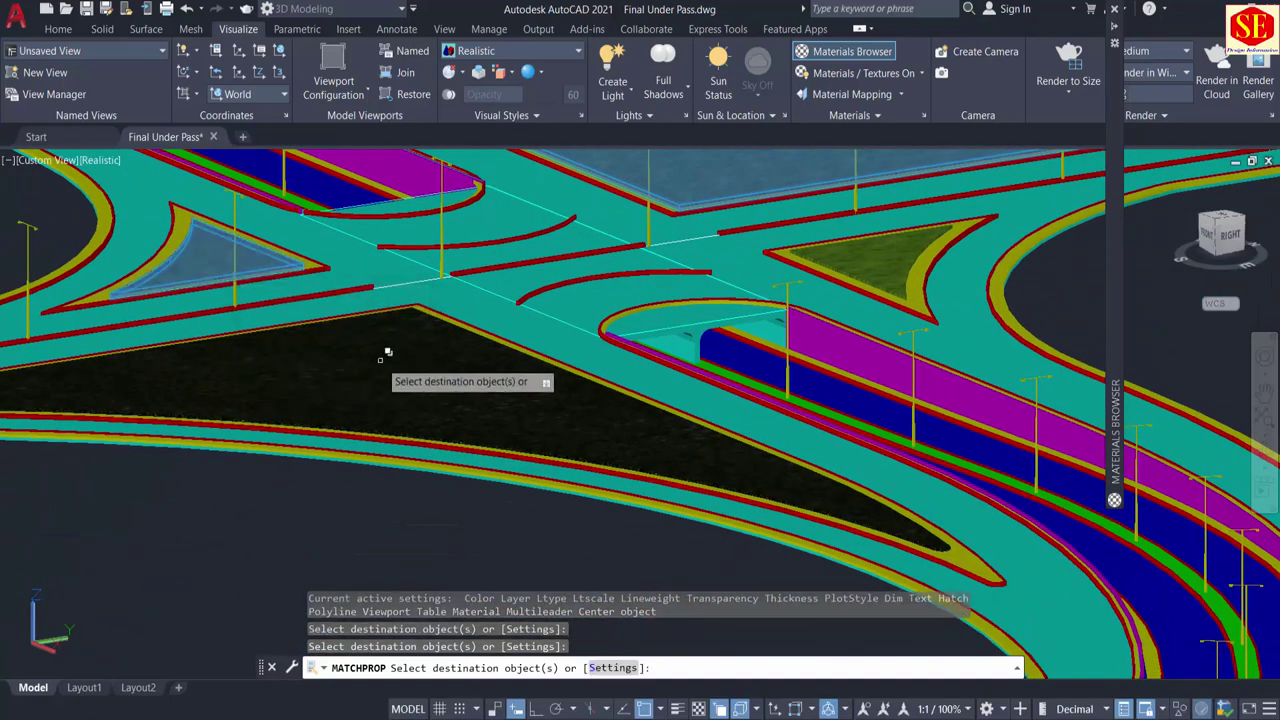
click(440, 355)
click(485, 426)
Step: Match the grass onto the long green median solid between the carriageways and end the property matching
scroll(290, 340, down, 5)
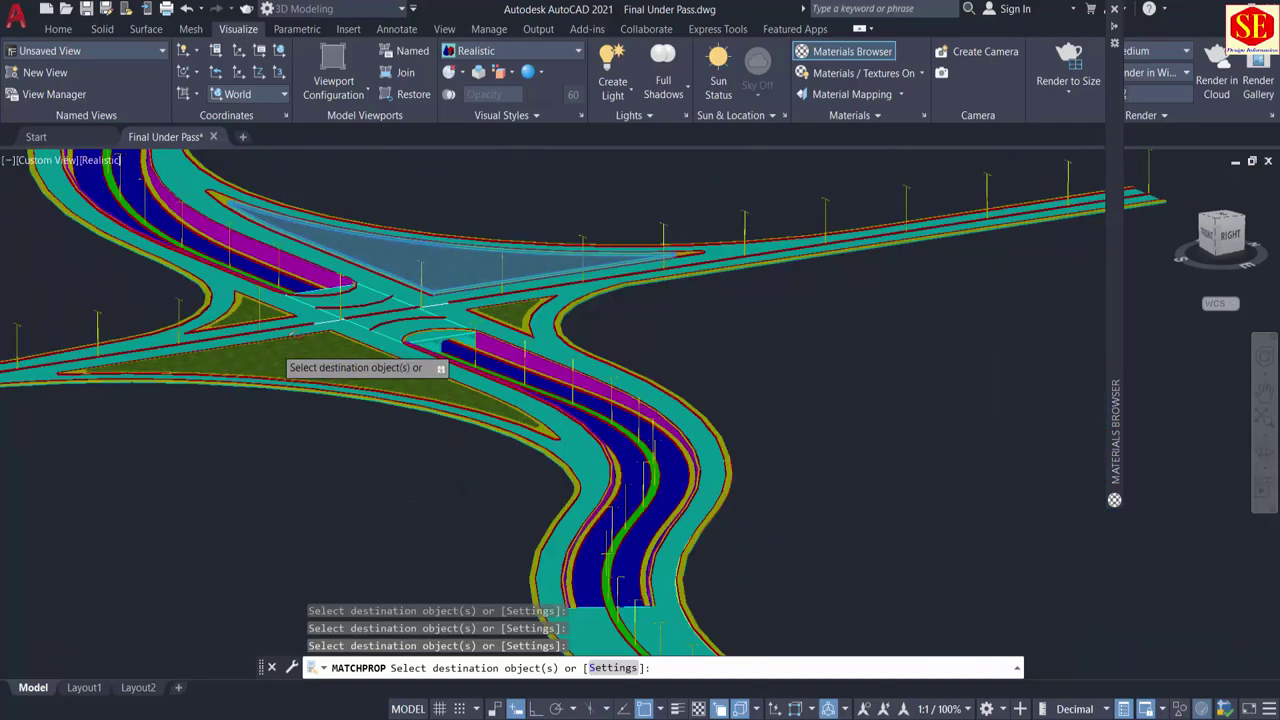
middle_drag(536, 506, 571, 369)
scroll(723, 528, up, 2)
scroll(722, 529, up, 3)
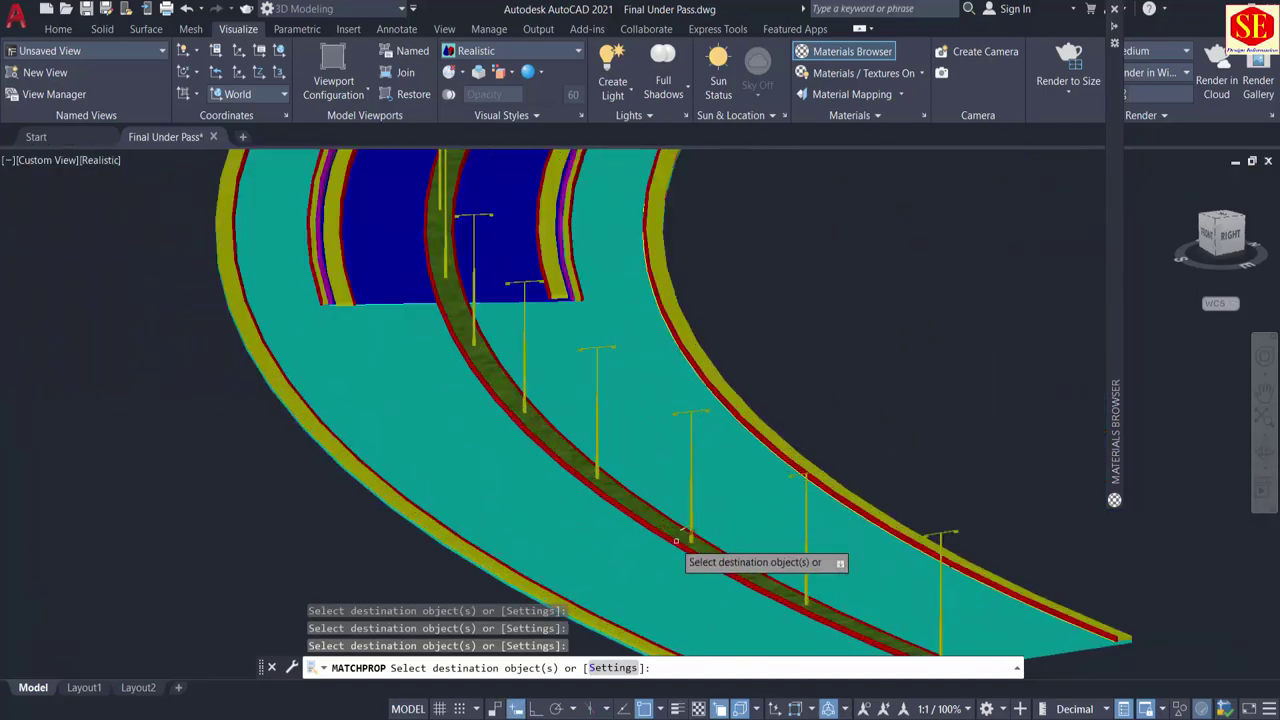
click(681, 540)
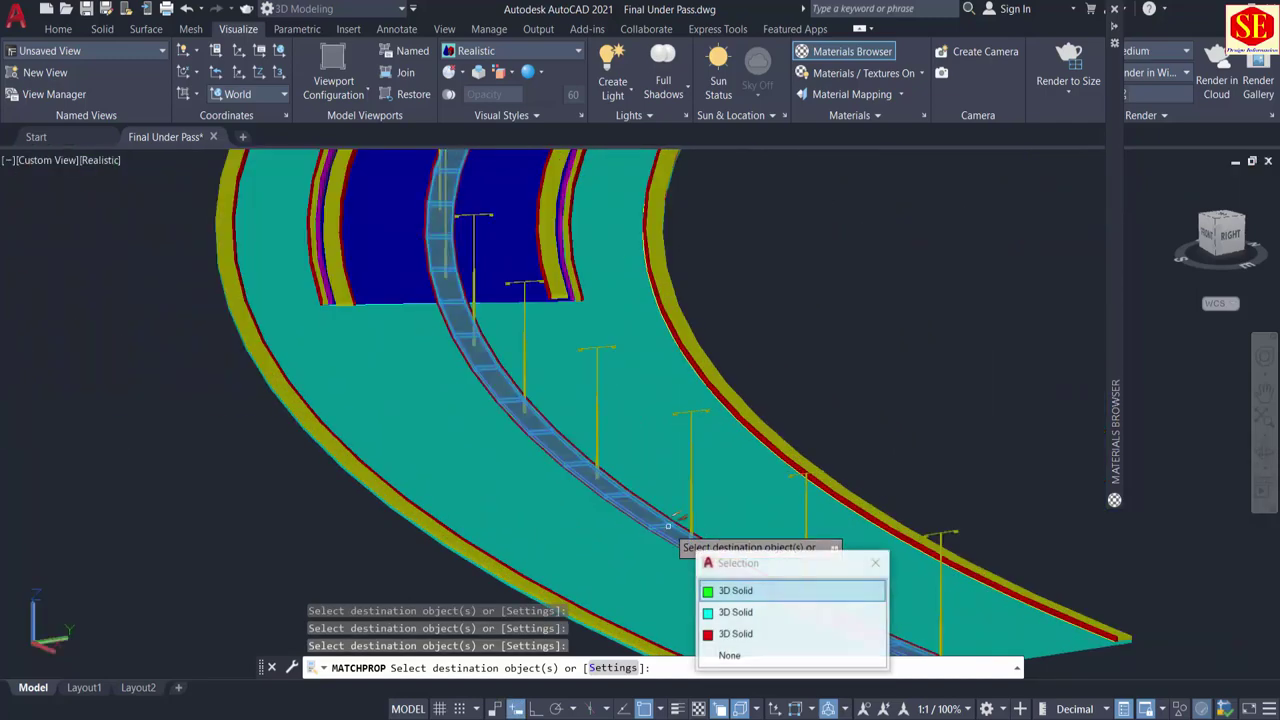
click(708, 592)
right_click(902, 349)
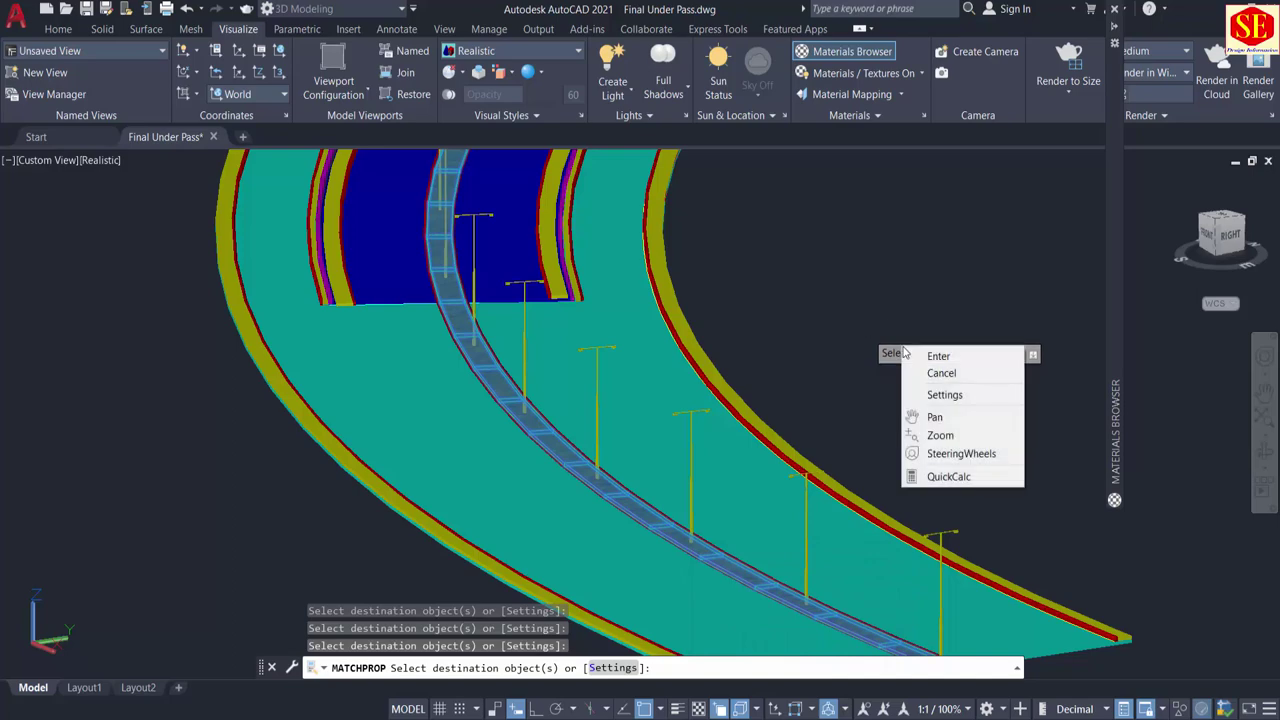
click(935, 373)
Step: Inspect the grass on the median and all four islands from several angles and distances
scroll(499, 331, down, 4)
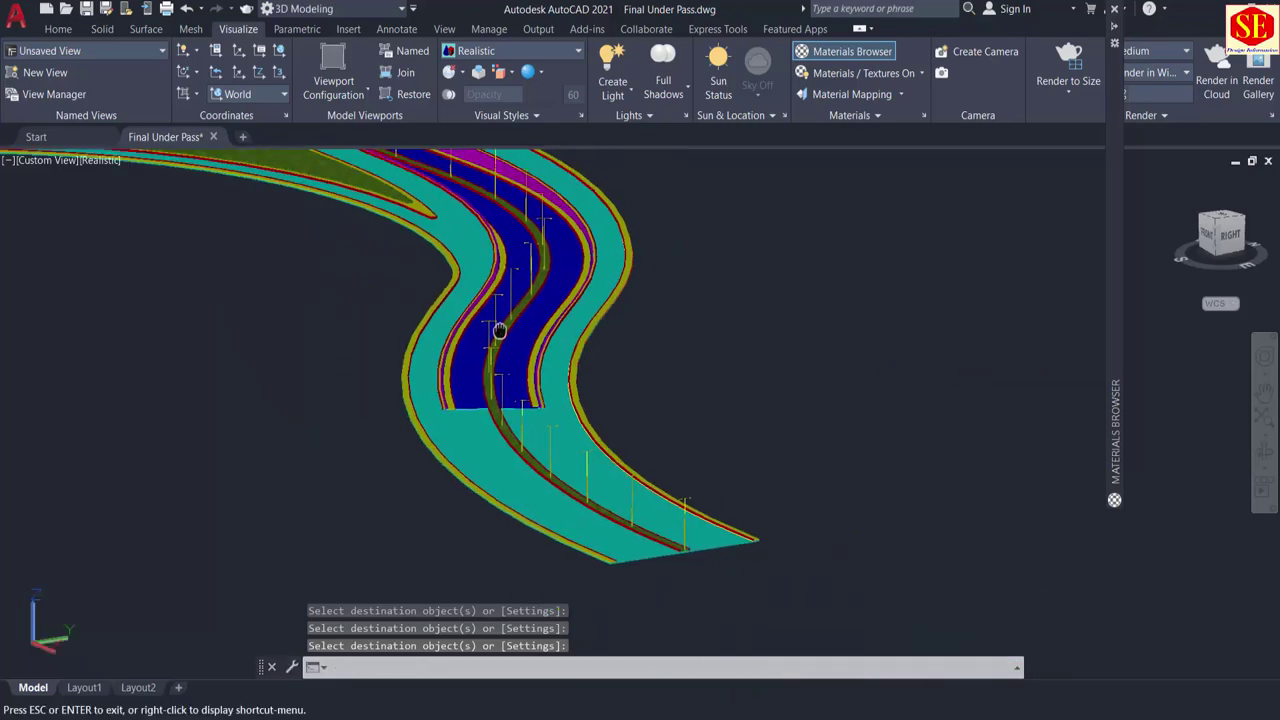
middle_drag(499, 331, 598, 627)
middle_drag(541, 477, 731, 457)
scroll(731, 457, down, 4)
shift+middle_drag(554, 480, 531, 550)
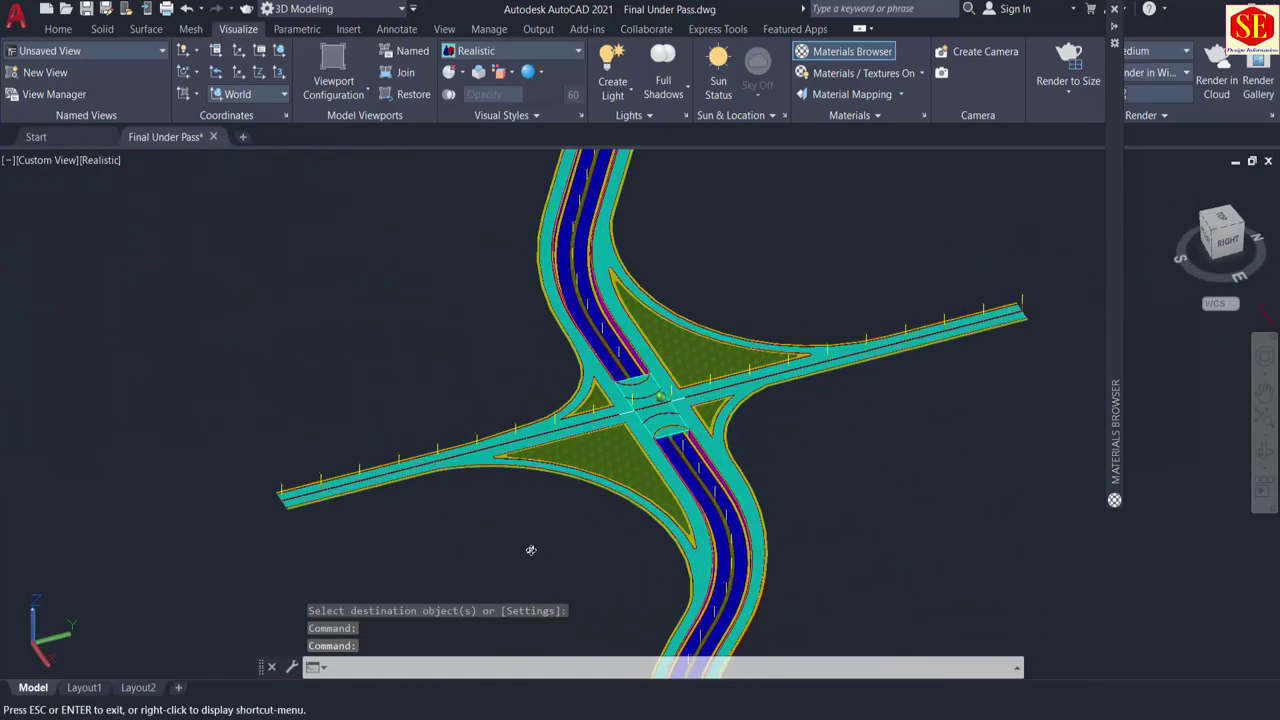
scroll(775, 475, up, 4)
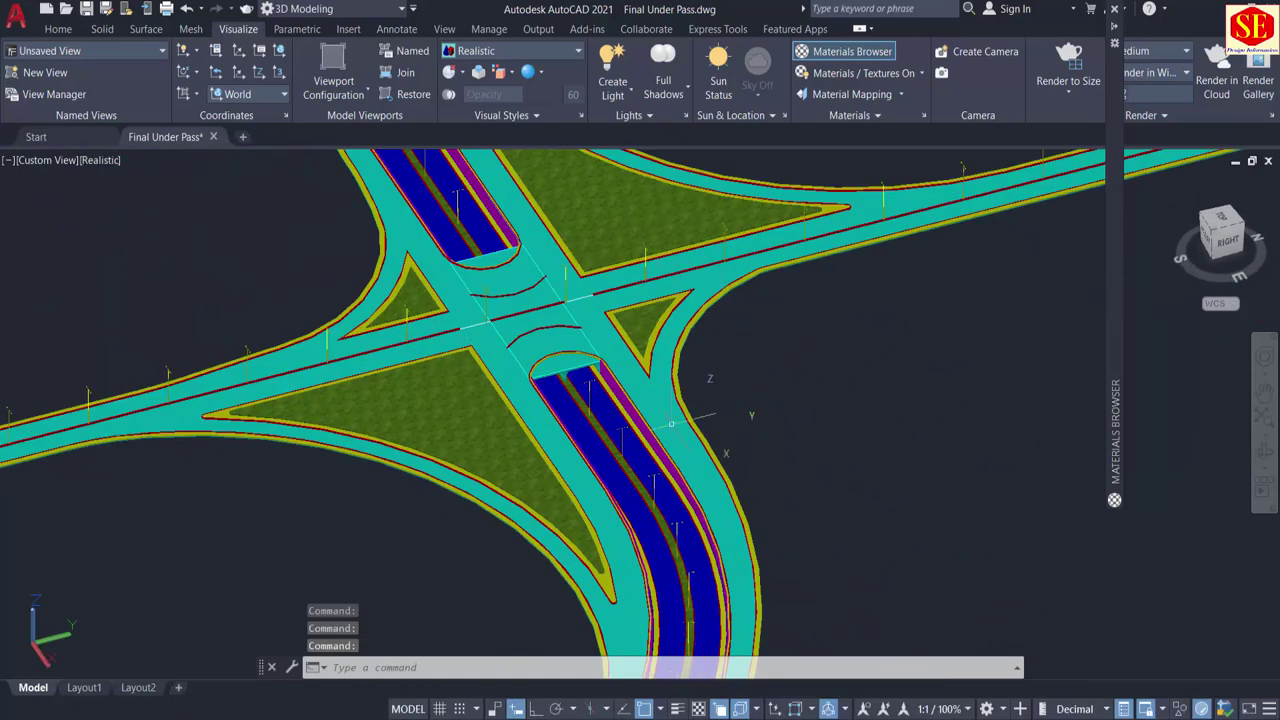
middle_drag(712, 405, 762, 477)
scroll(670, 282, up, 4)
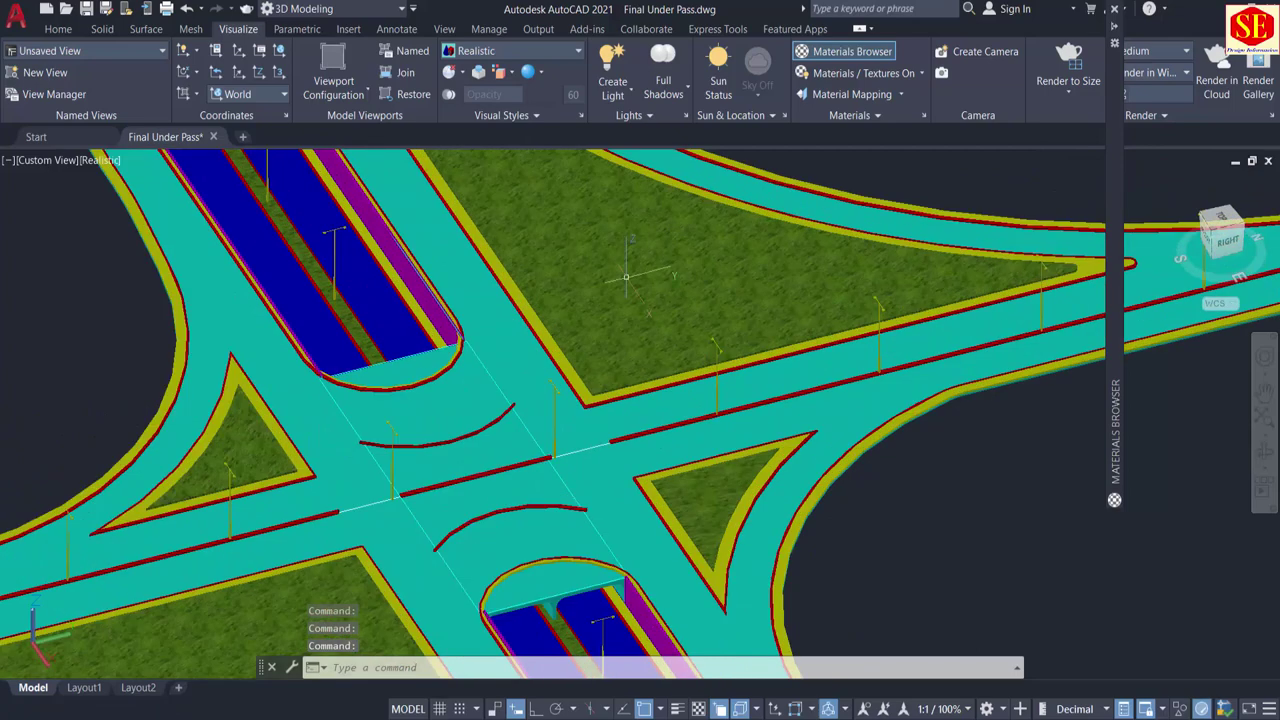
scroll(626, 277, down, 5)
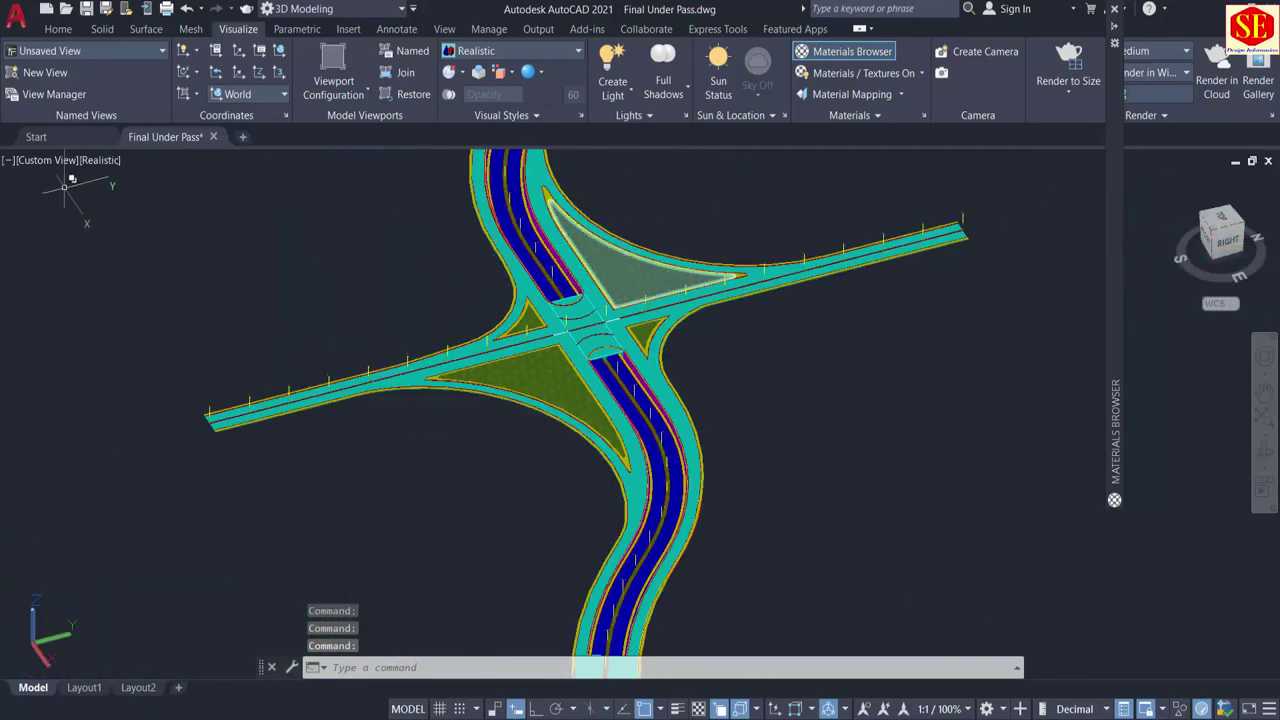
Step: Reapply the Realistic visual style to the viewport and expand the collapsed Materials Browser
click(99, 161)
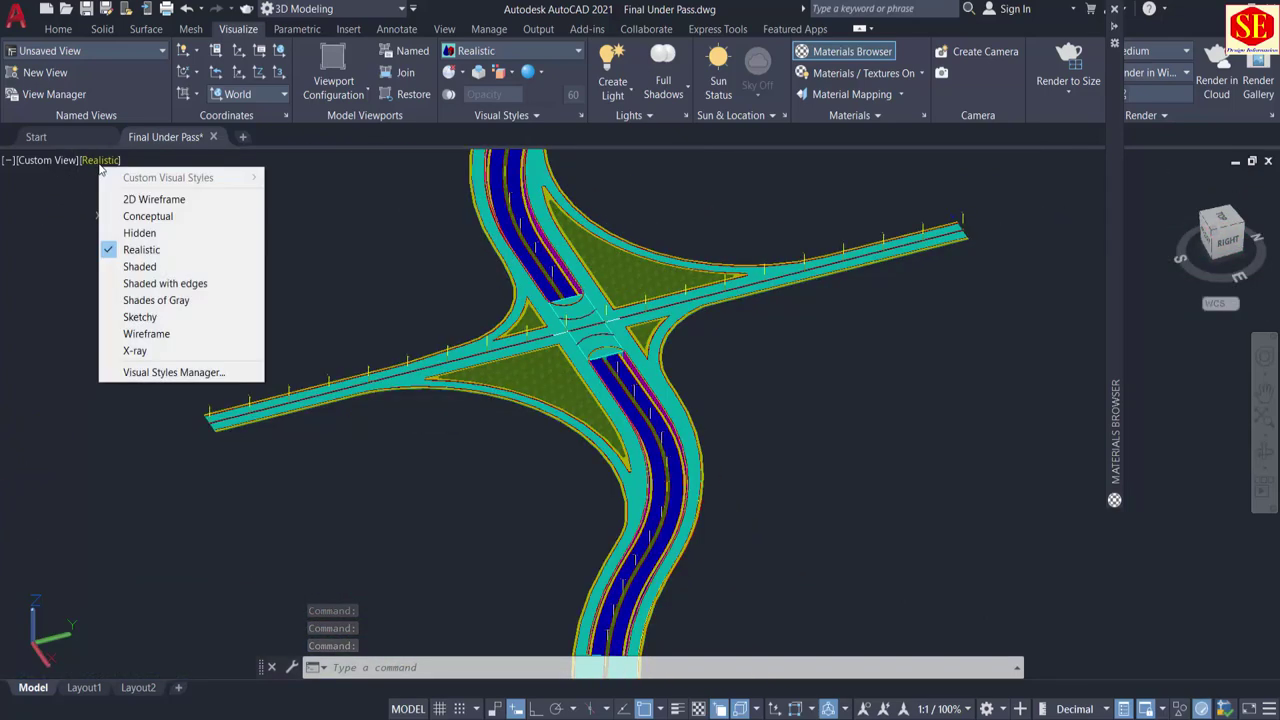
click(143, 251)
scroll(514, 369, up, 3)
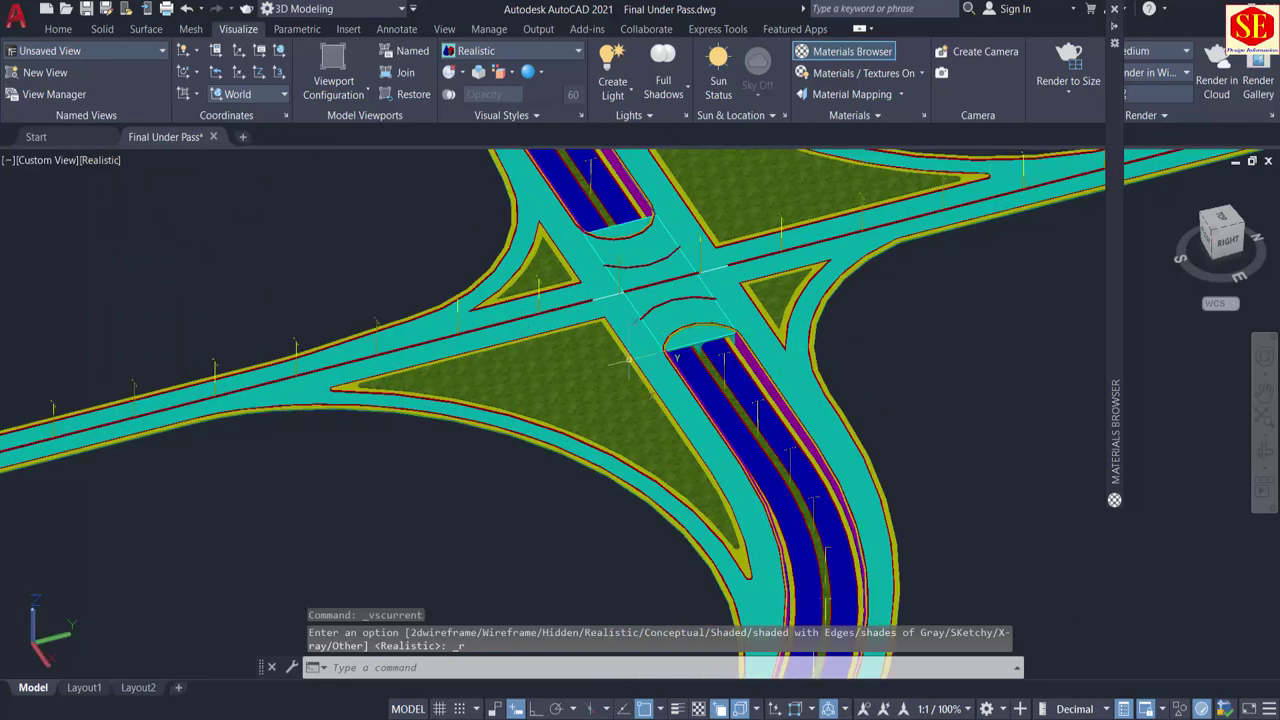
shift+middle_drag(628, 360, 330, 340)
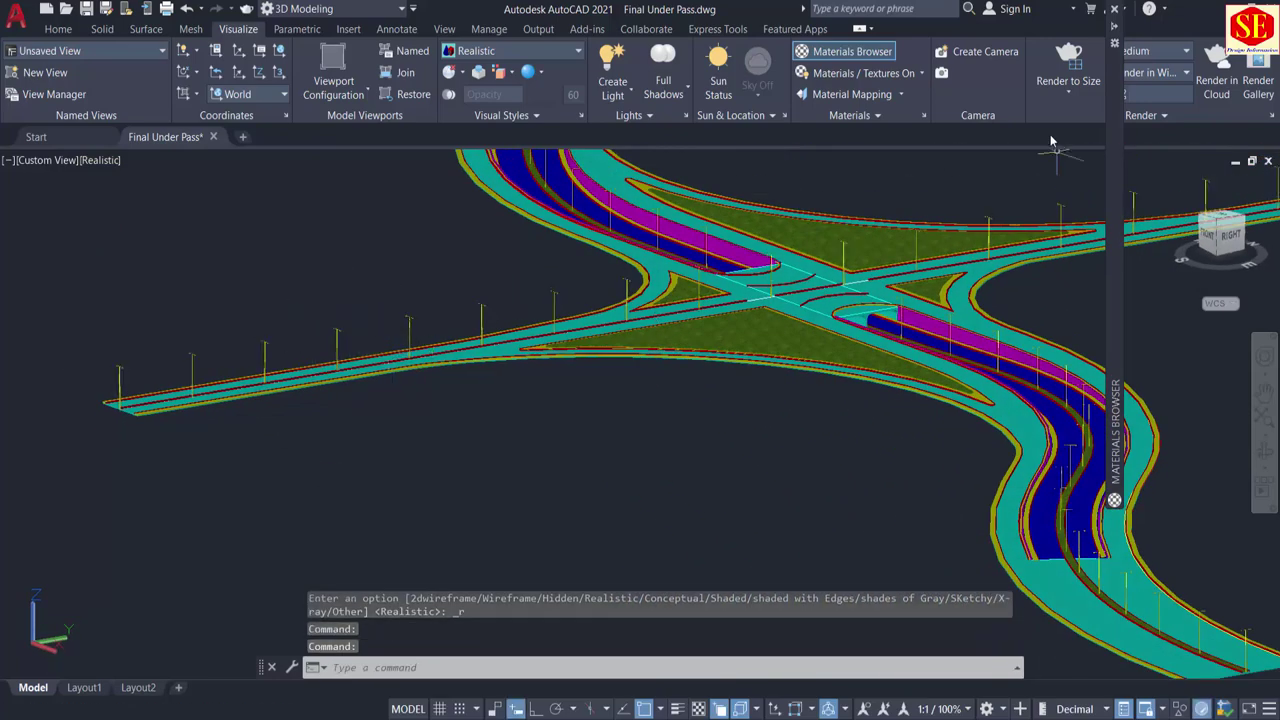
mouse_move(1118, 35)
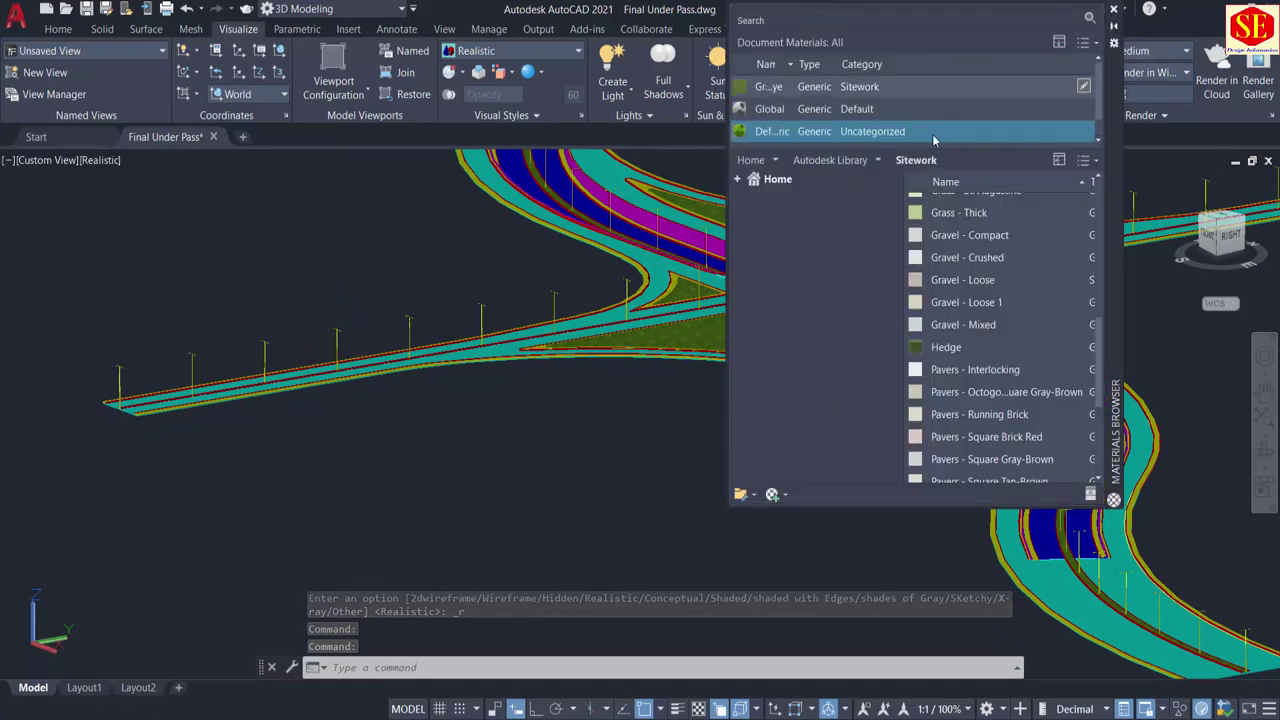
Step: Apply the Polished Silver metallic paint from the Autodesk Library to the lamp posts at the outer end of the crossing road
click(878, 160)
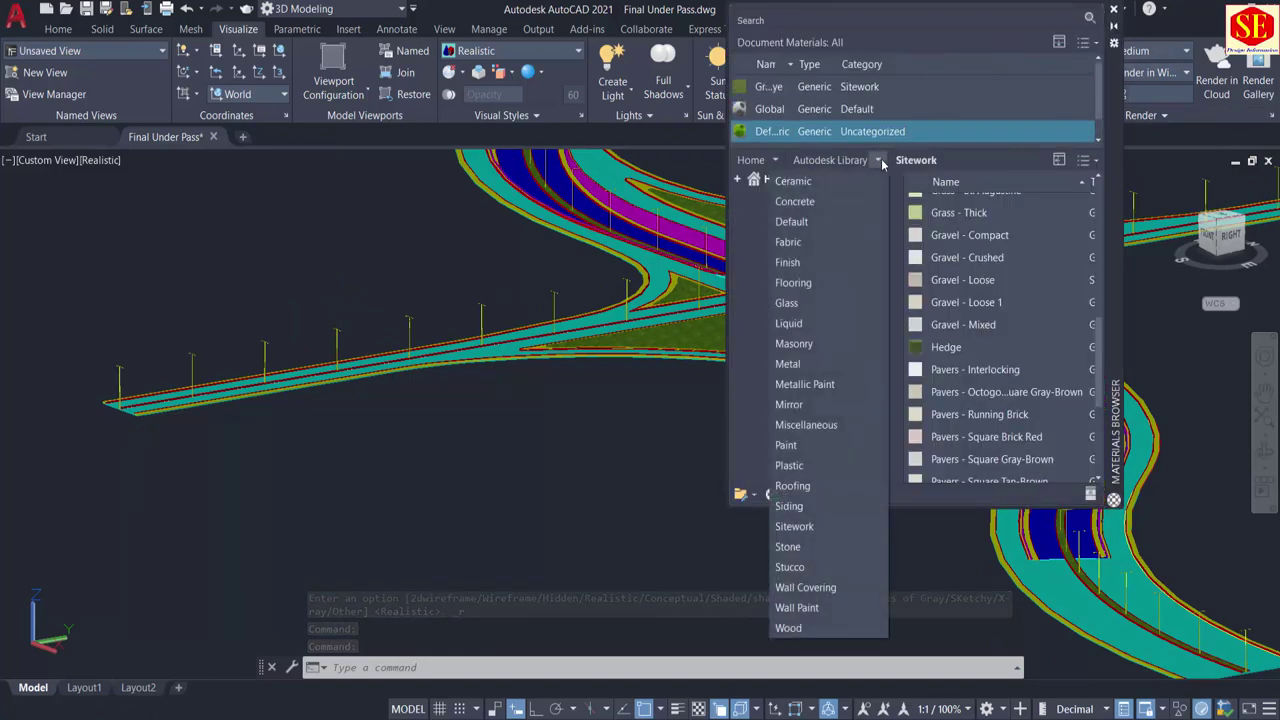
click(806, 386)
scroll(915, 280, down, 1)
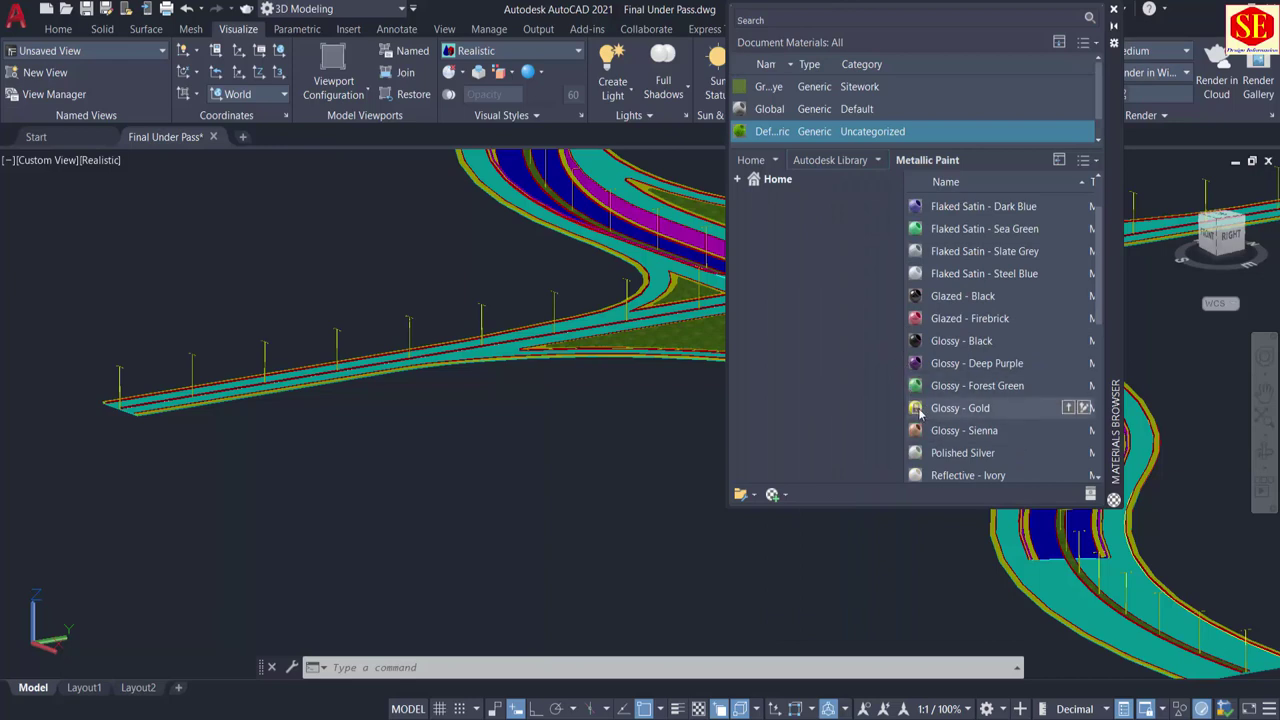
scroll(916, 445, down, 2)
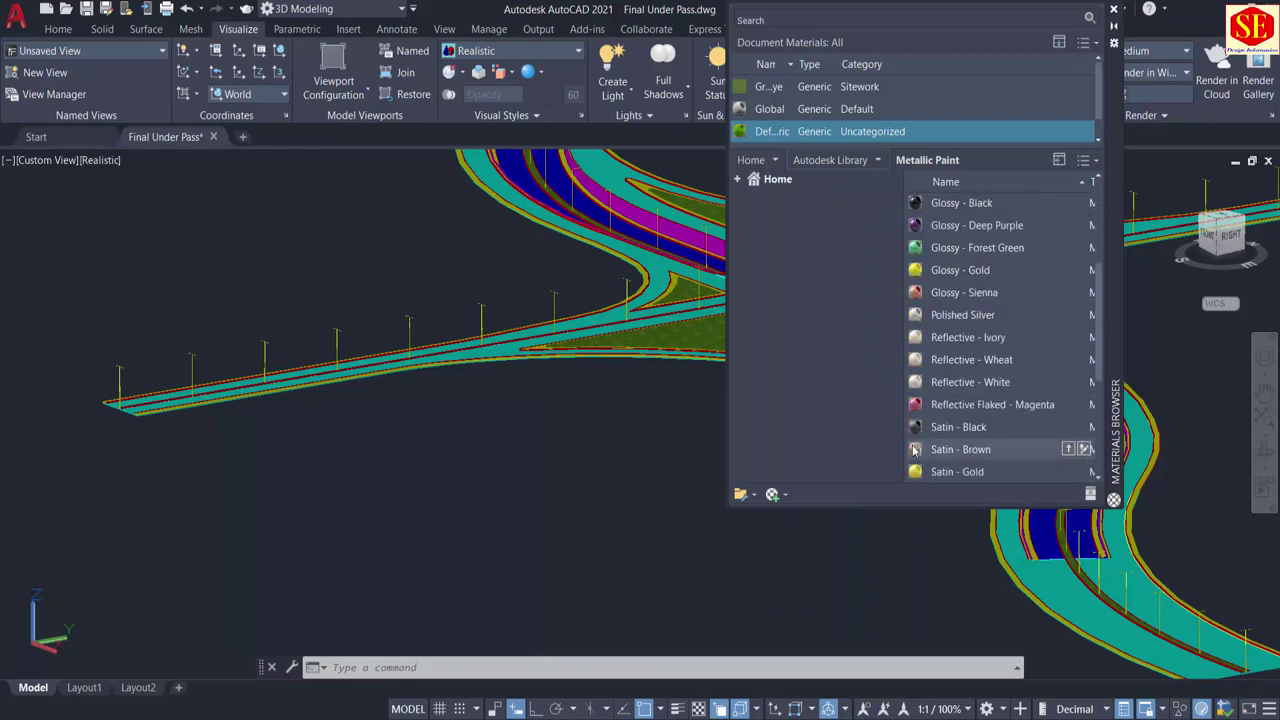
drag(917, 320, 278, 344)
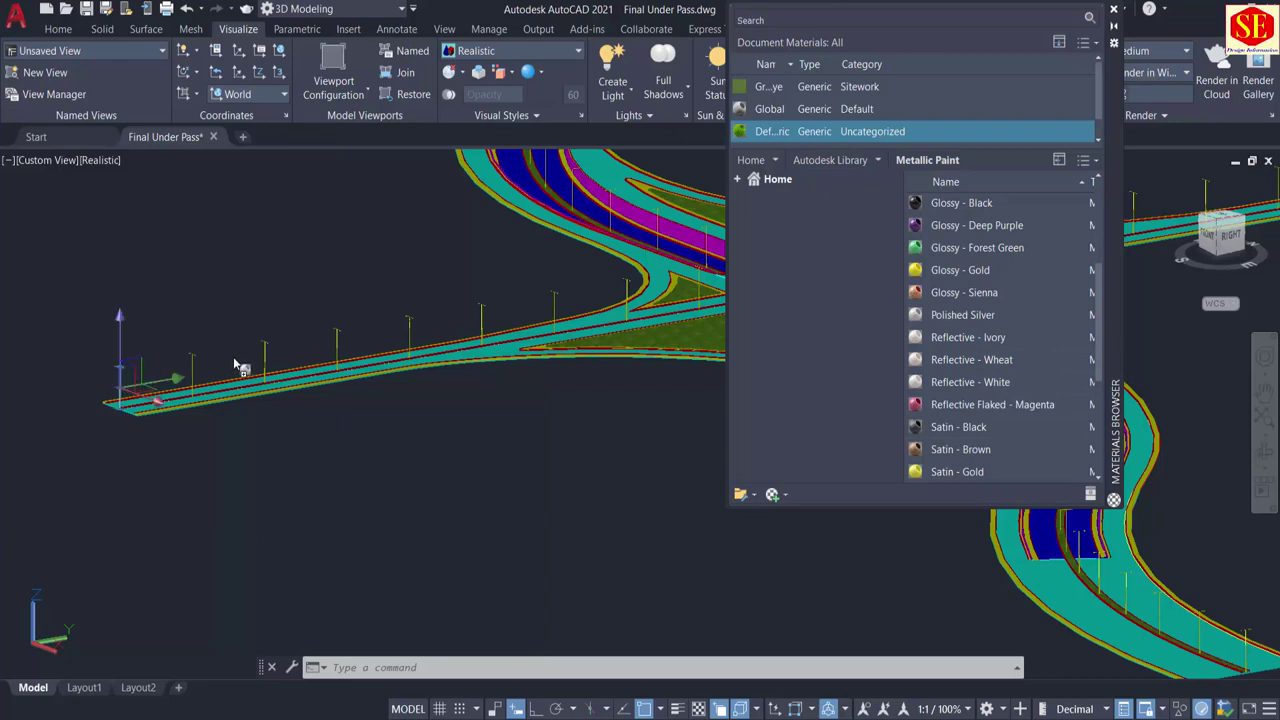
drag(241, 366, 146, 380)
scroll(131, 339, up, 6)
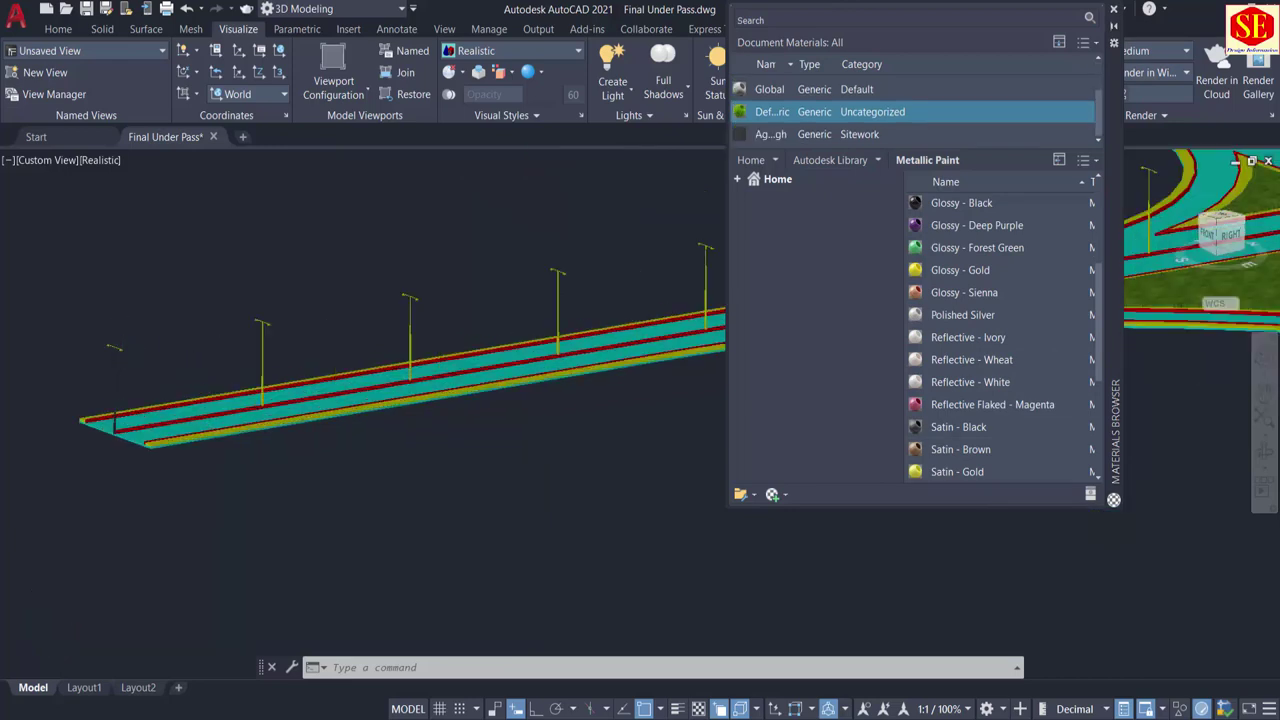
key(Escape)
scroll(273, 375, down, 6)
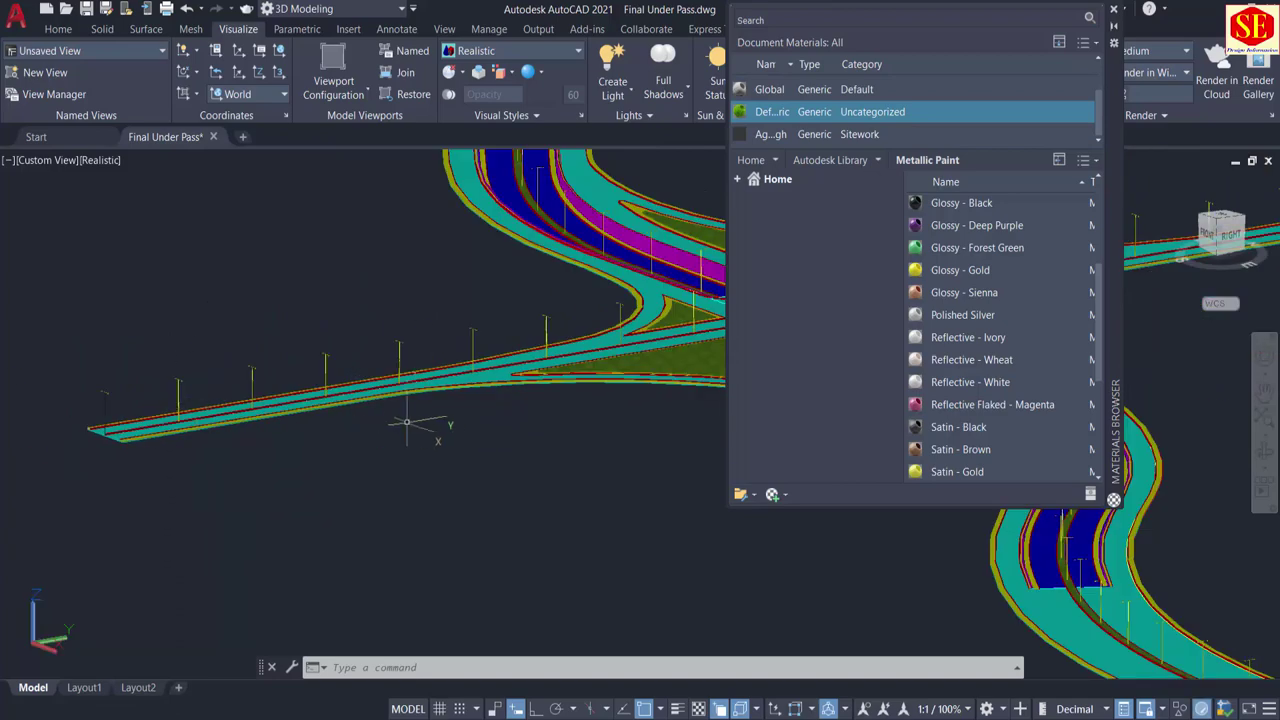
Step: Apply the Flaked Satin - Steel Blue metallic paint to the lamp posts along the main road's median and clear the selection
middle_drag(585, 512, 49, 354)
scroll(583, 545, up, 4)
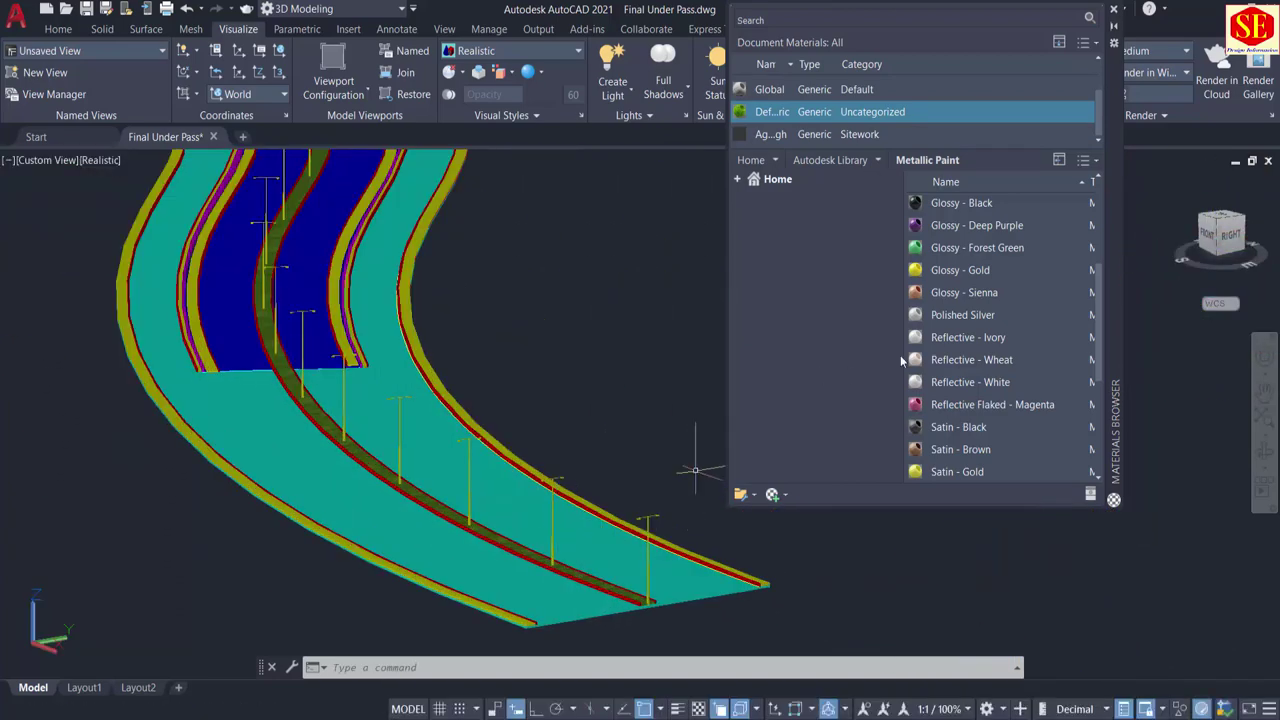
scroll(938, 215, up, 3)
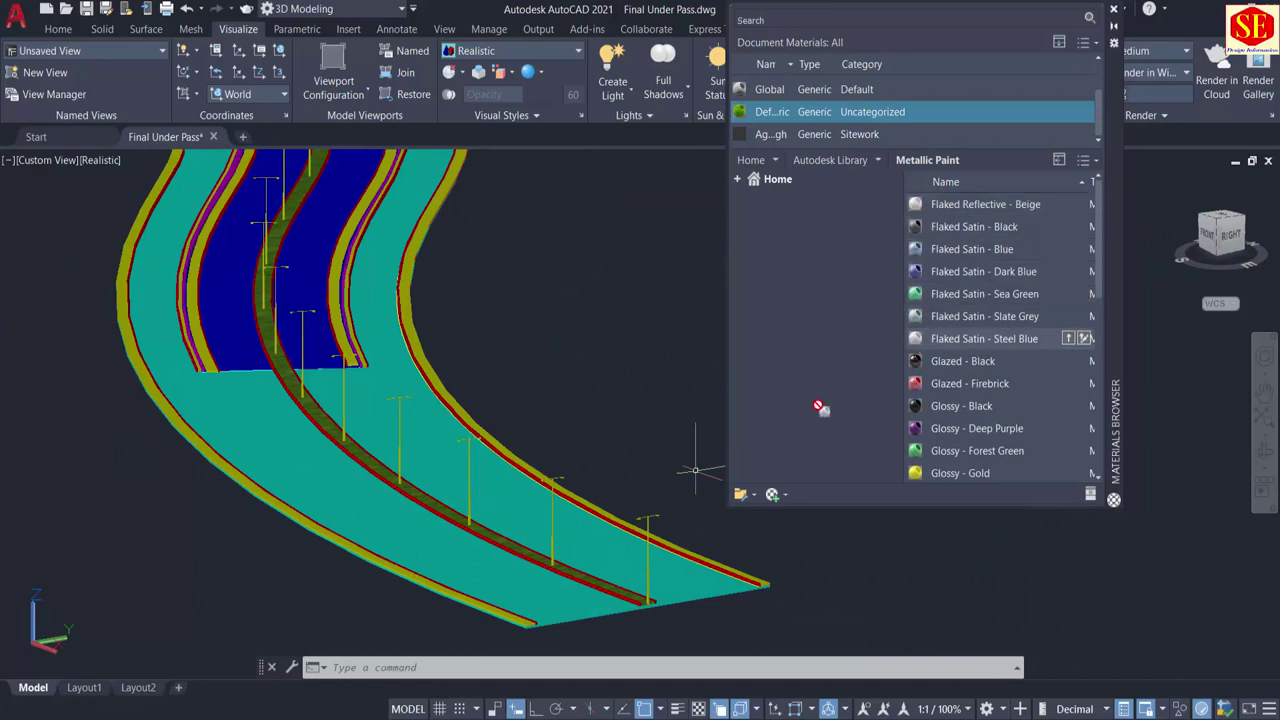
drag(655, 533, 651, 516)
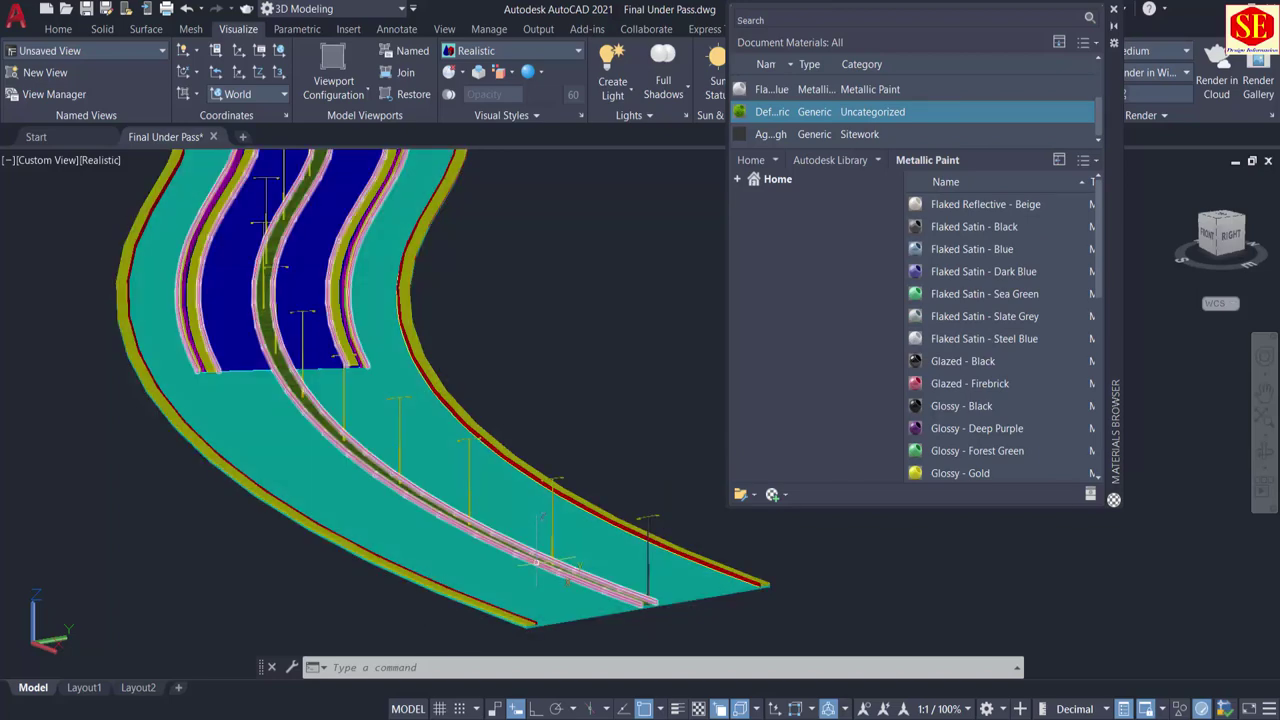
middle_drag(459, 367, 199, 457)
scroll(547, 355, down, 5)
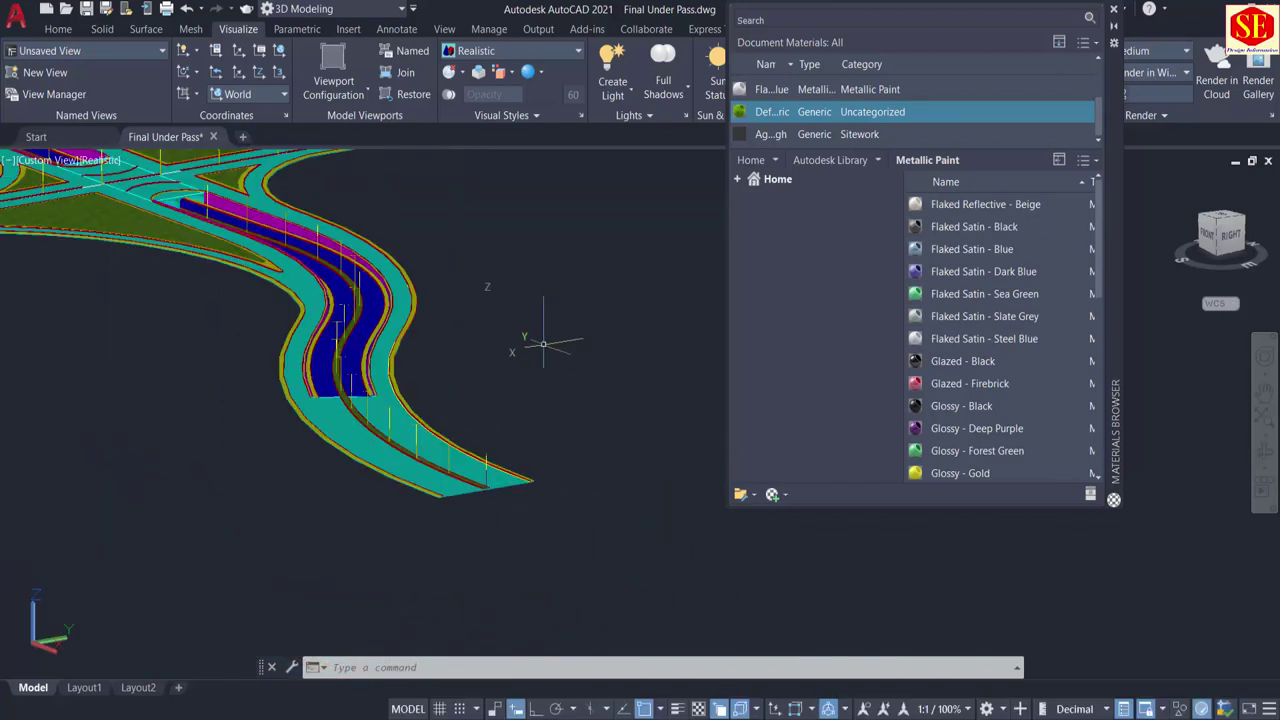
middle_drag(400, 309, 697, 487)
key(Escape)
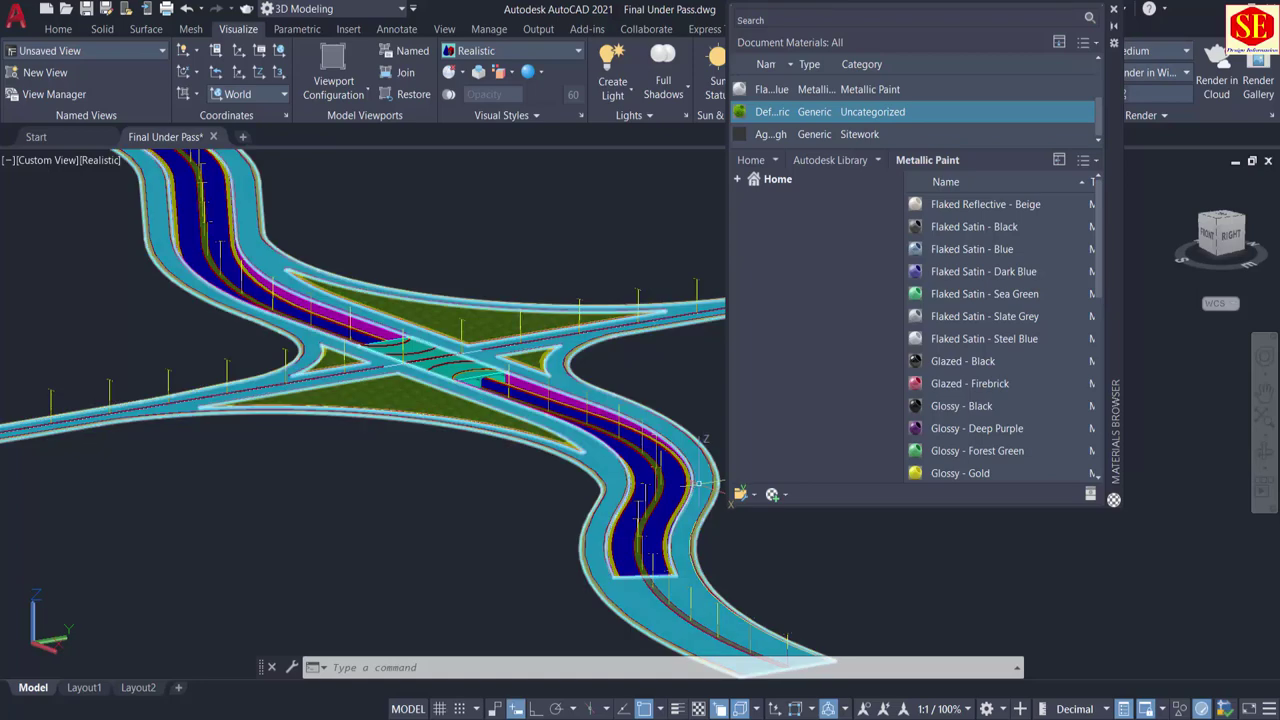
Step: Examine the lamp posts along the median and on the crossing road up close and from a distance
scroll(506, 298, up, 6)
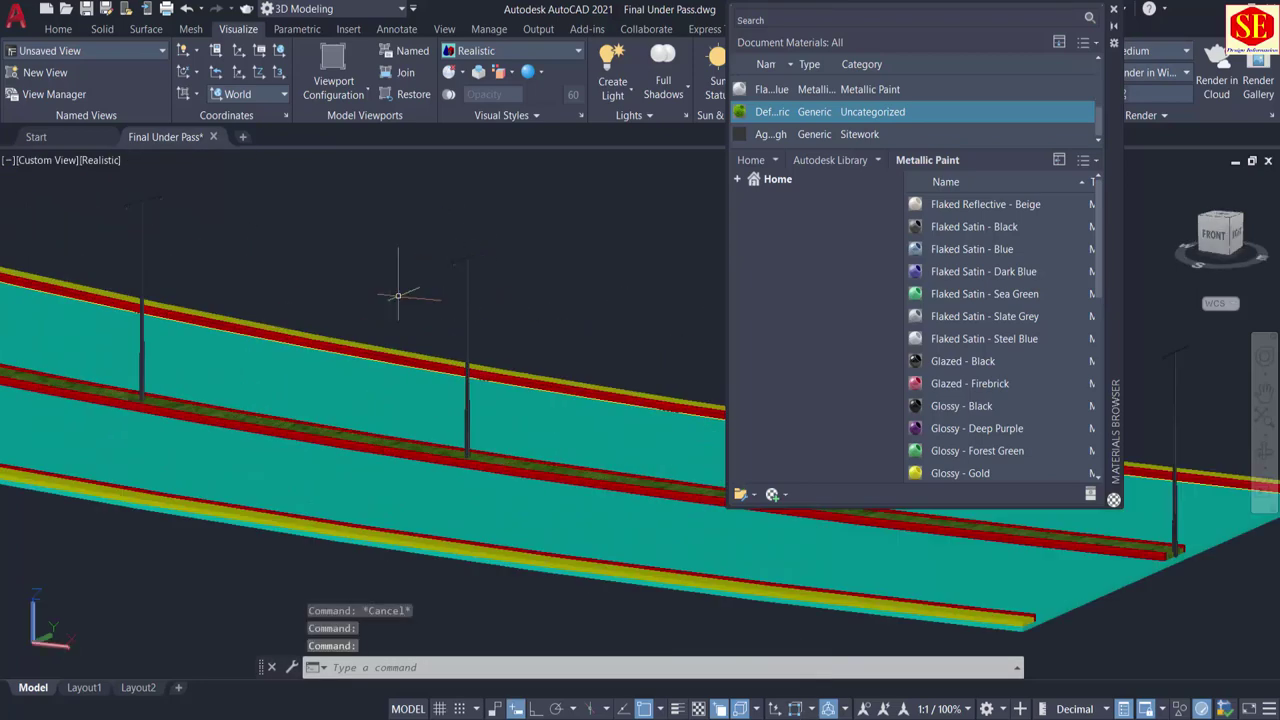
scroll(398, 296, down, 6)
middle_drag(297, 266, 766, 459)
shift+middle_drag(280, 351, 389, 329)
scroll(389, 329, down, 4)
middle_drag(236, 332, 900, 434)
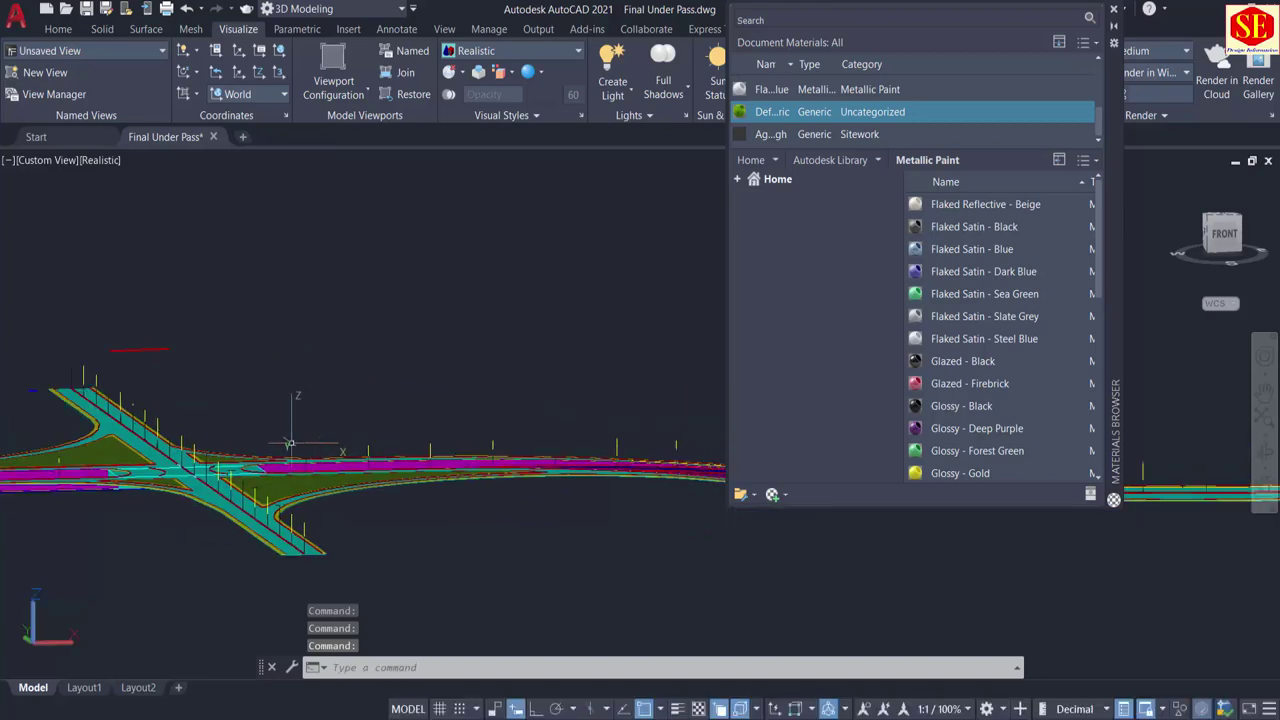
scroll(281, 541, up, 8)
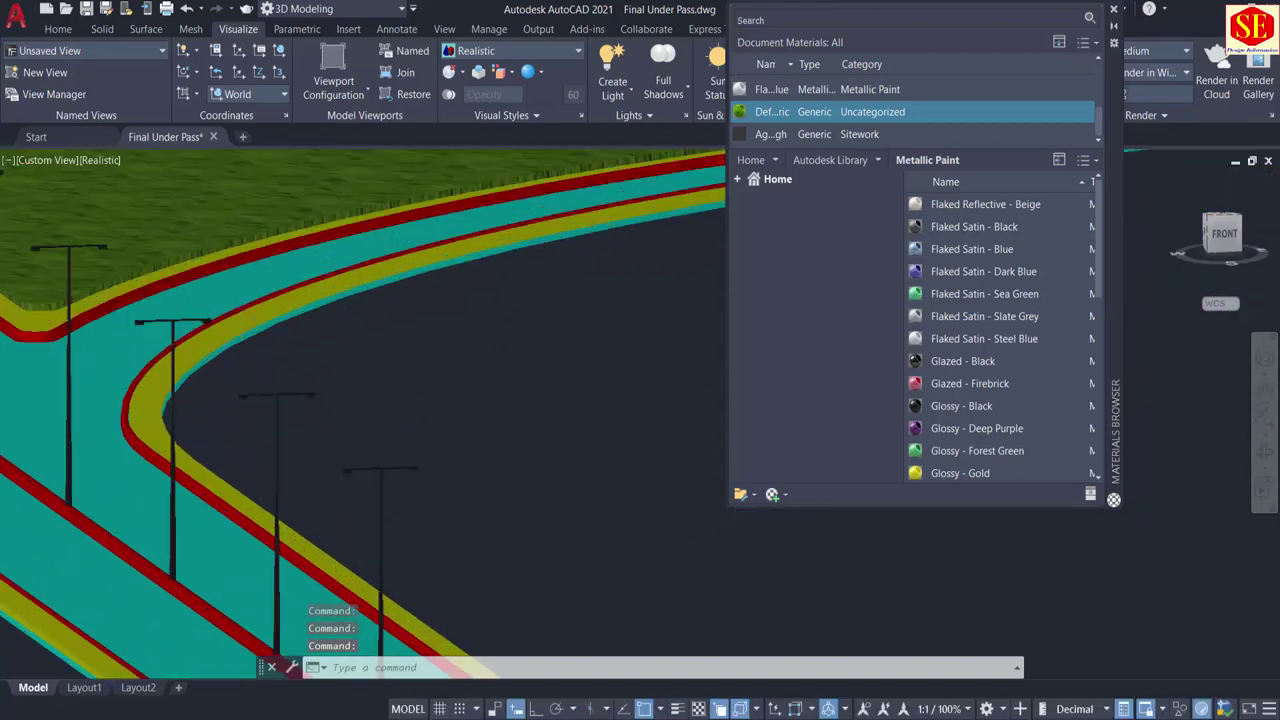
scroll(466, 380, down, 8)
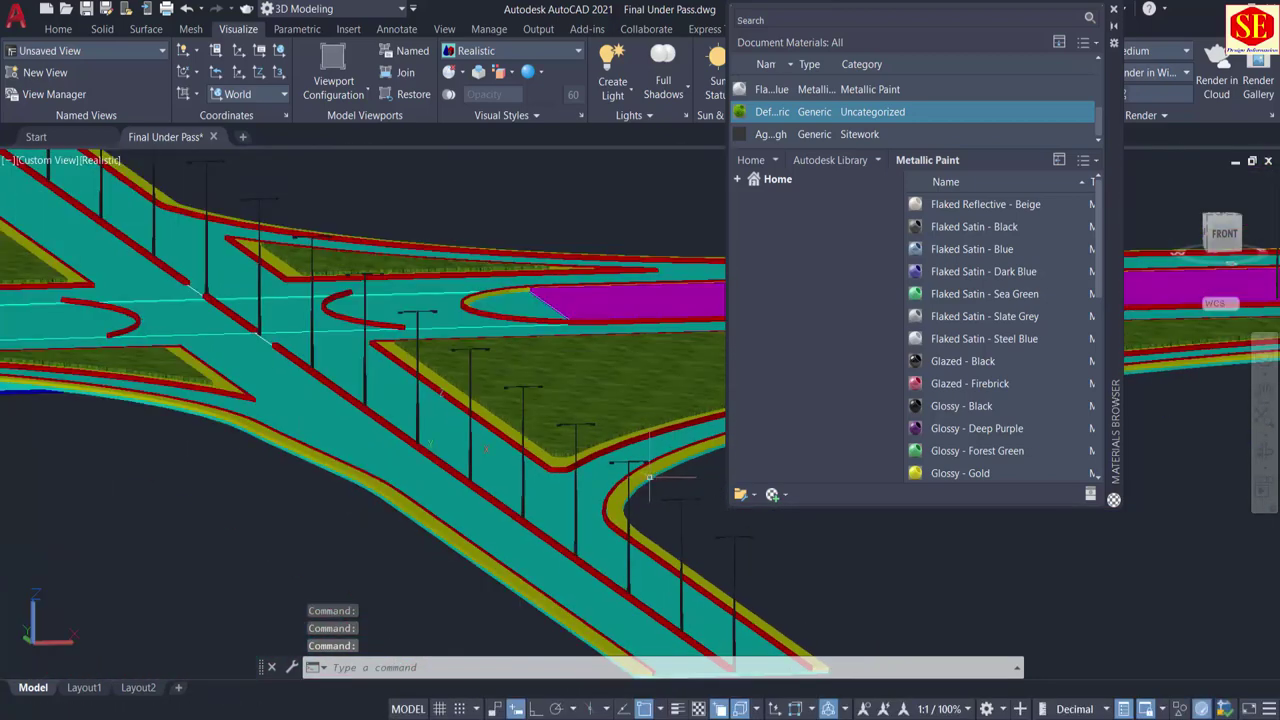
Step: Apply the Flaked Satin - Dark Blue metallic paint to the lamp posts on the crossing road
middle_drag(160, 345, 383, 526)
middle_drag(312, 312, 516, 369)
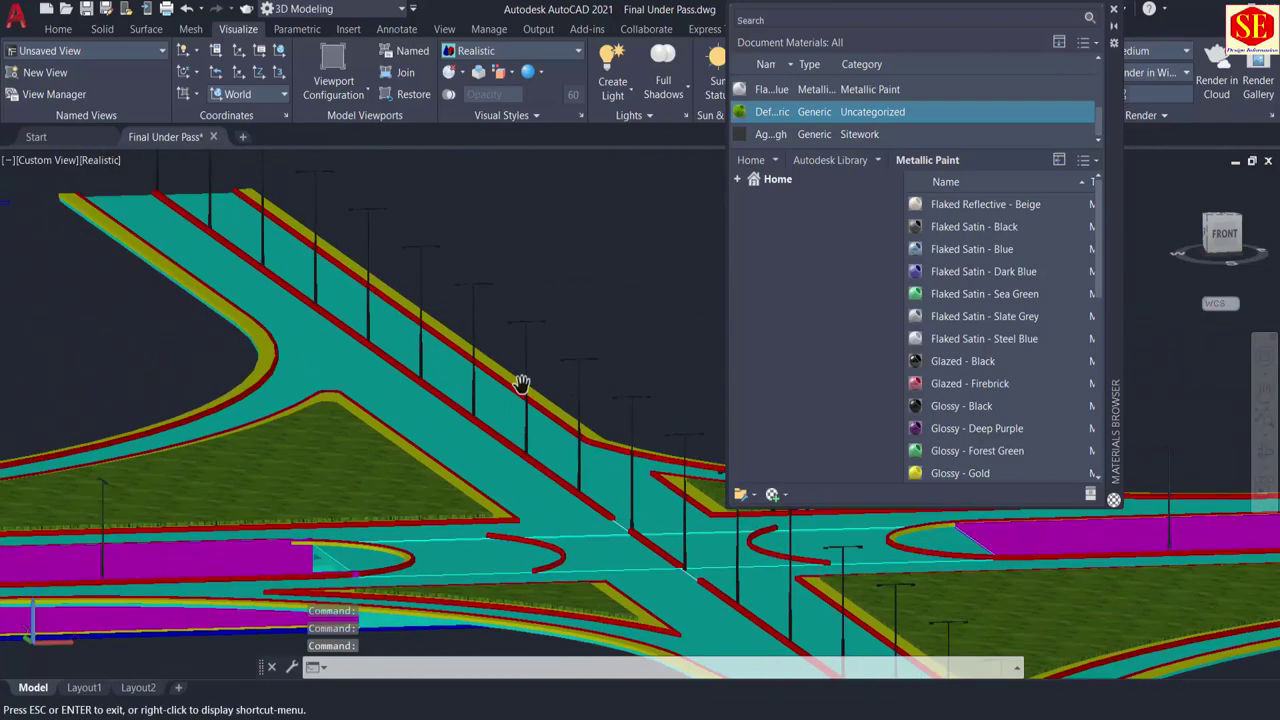
shift+middle_drag(243, 259, 270, 319)
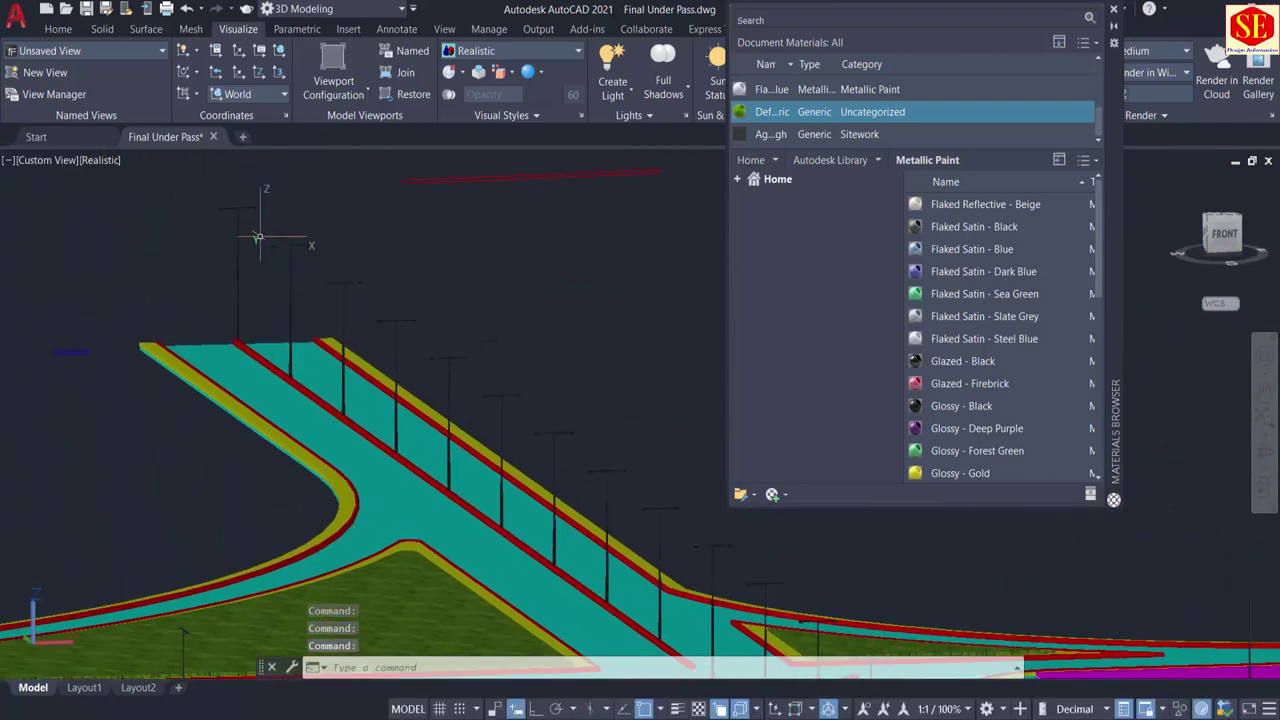
shift+middle_drag(258, 237, 703, 324)
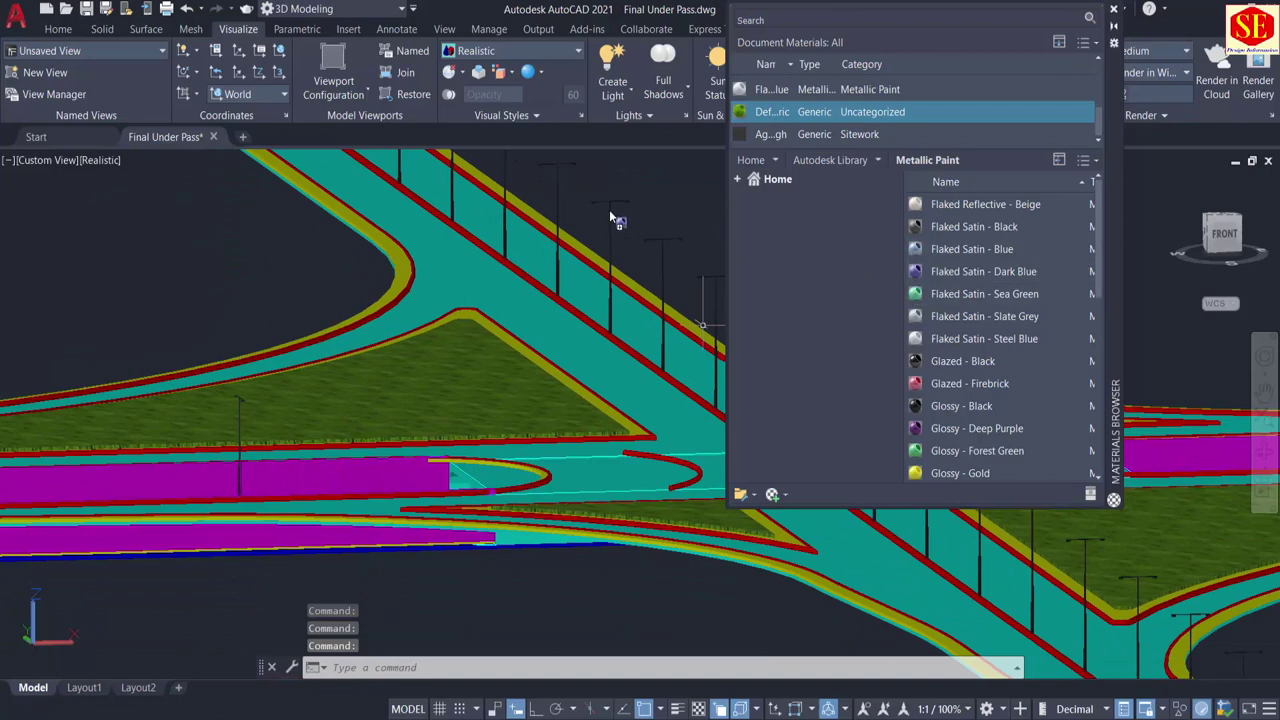
shift+middle_drag(610, 209, 390, 230)
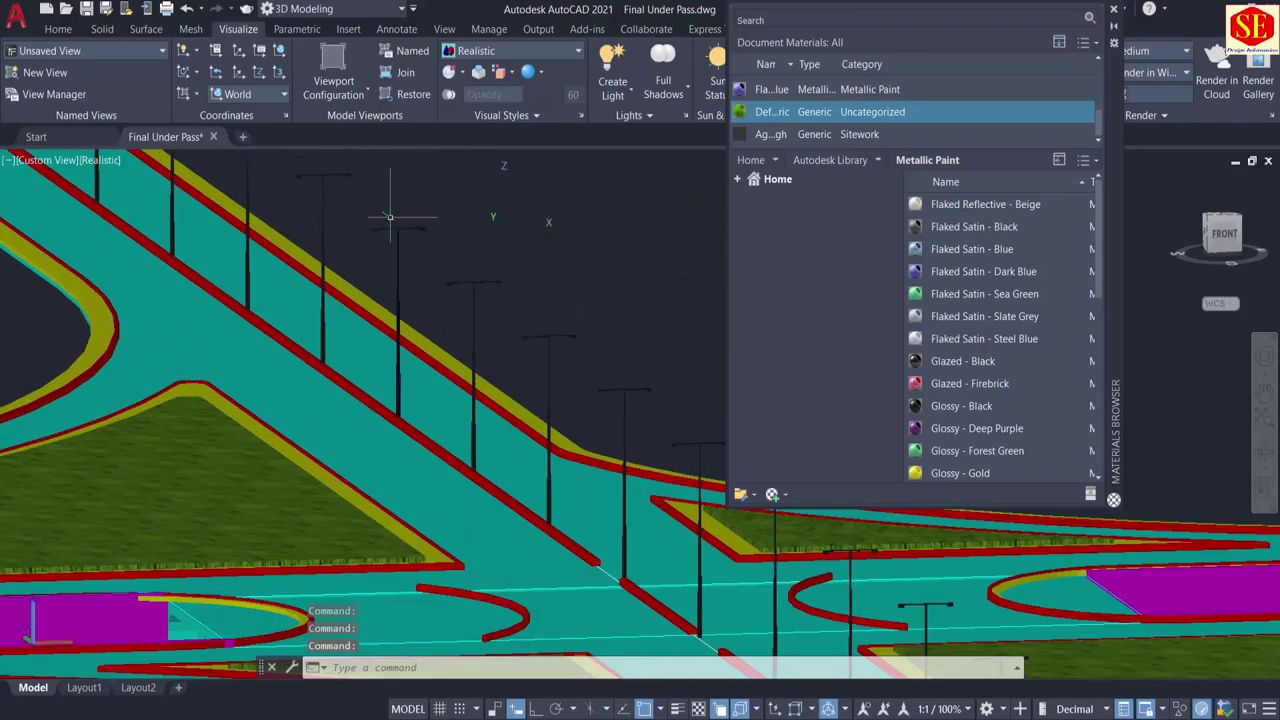
Step: Examine the lamp posts, islands and kerbs around the junction from several angles
scroll(540, 290, down, 4)
middle_drag(581, 268, 511, 254)
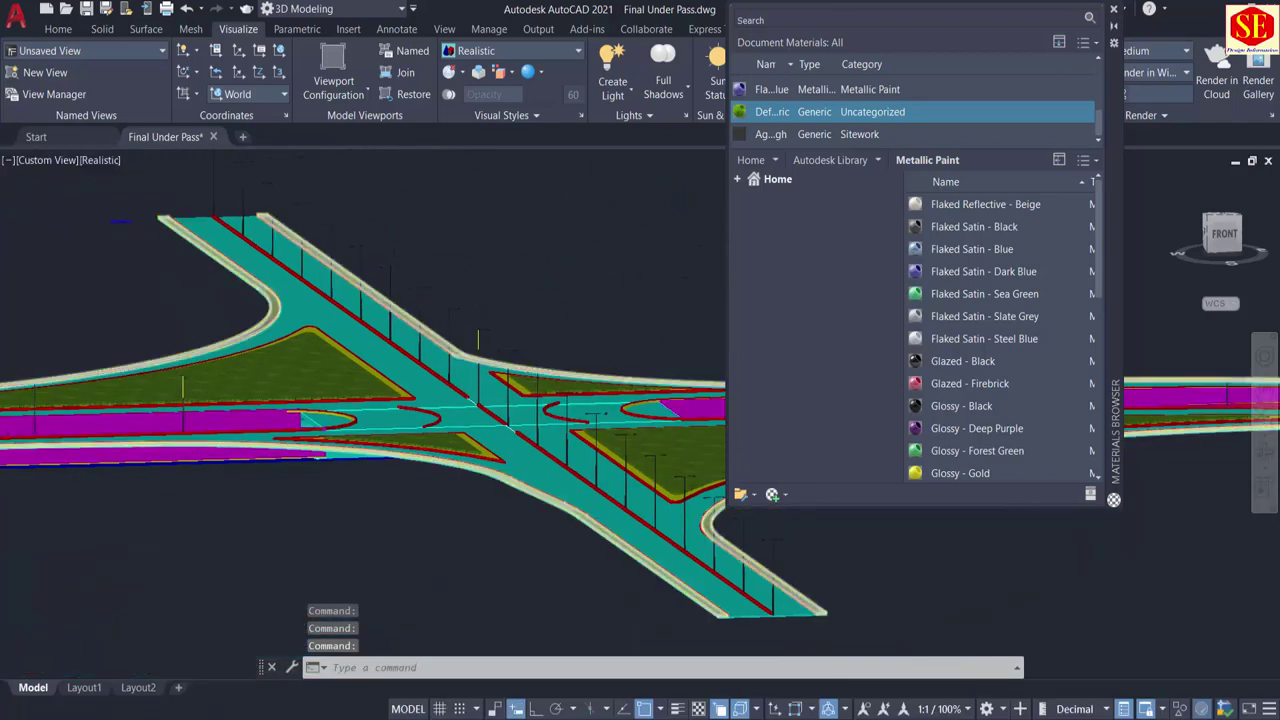
scroll(390, 270, up, 3)
middle_drag(561, 288, 455, 195)
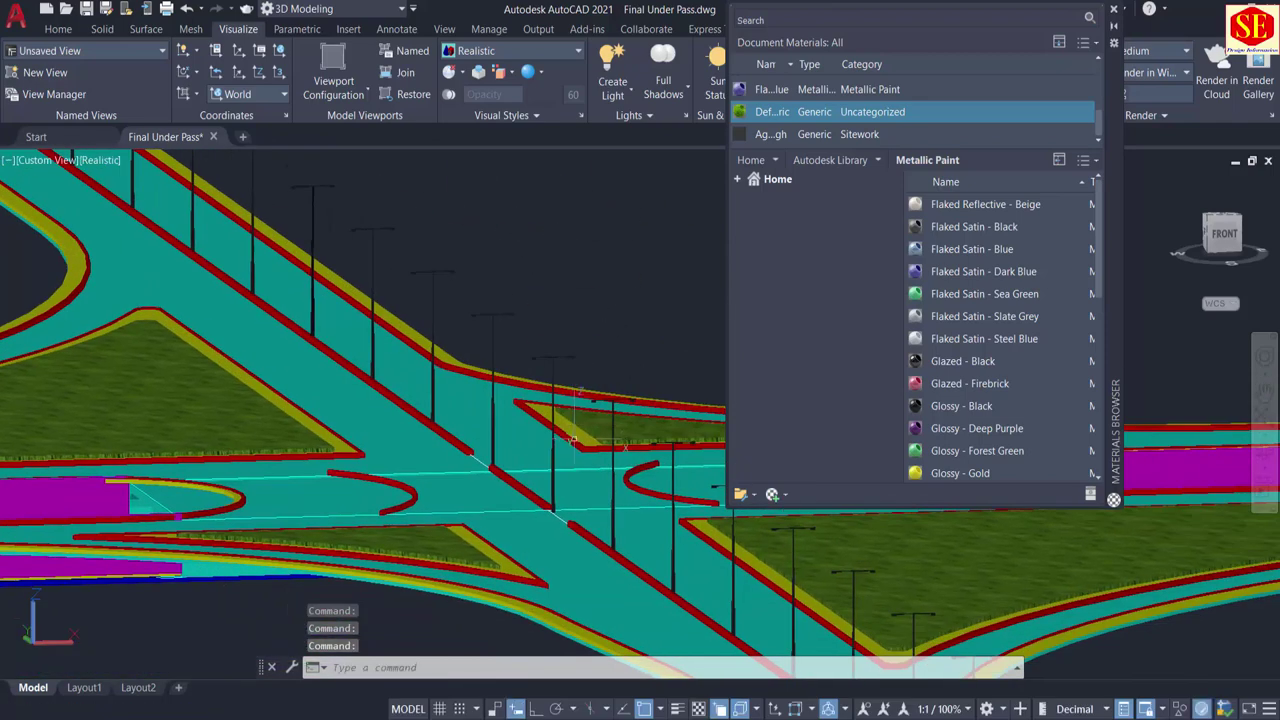
middle_drag(590, 437, 563, 229)
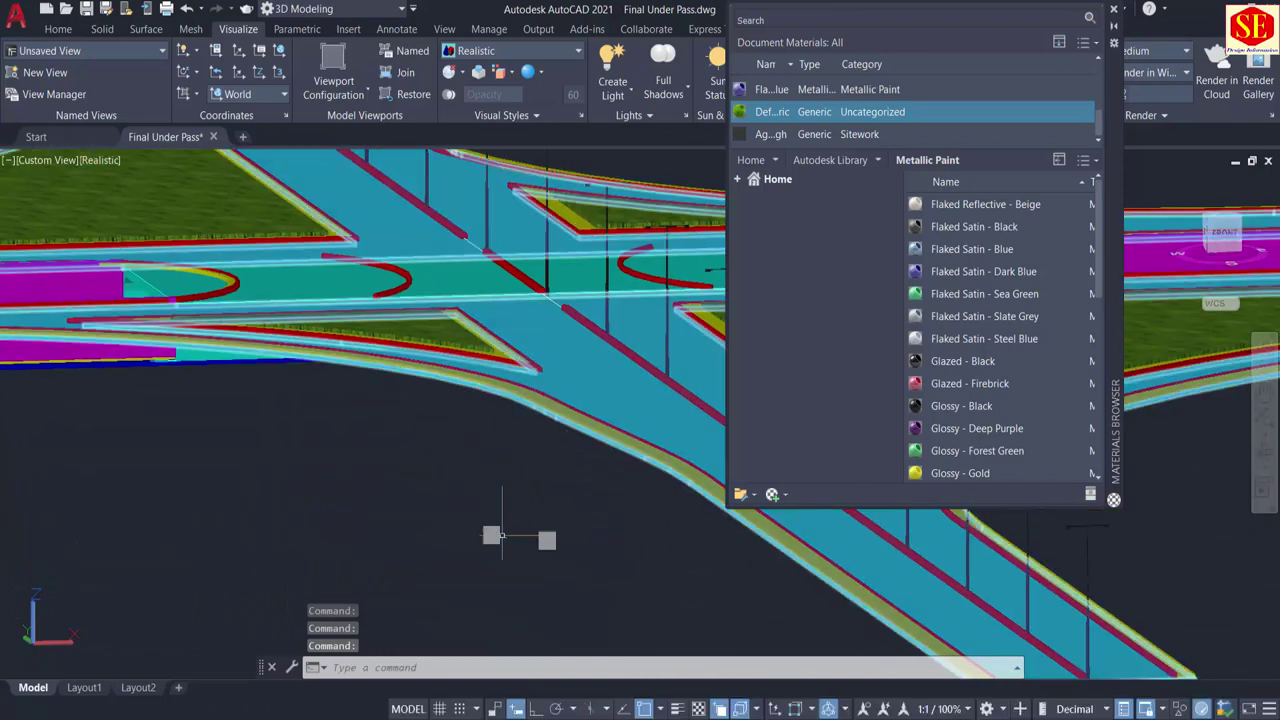
shift+middle_drag(502, 535, 476, 511)
shift+middle_drag(518, 553, 420, 530)
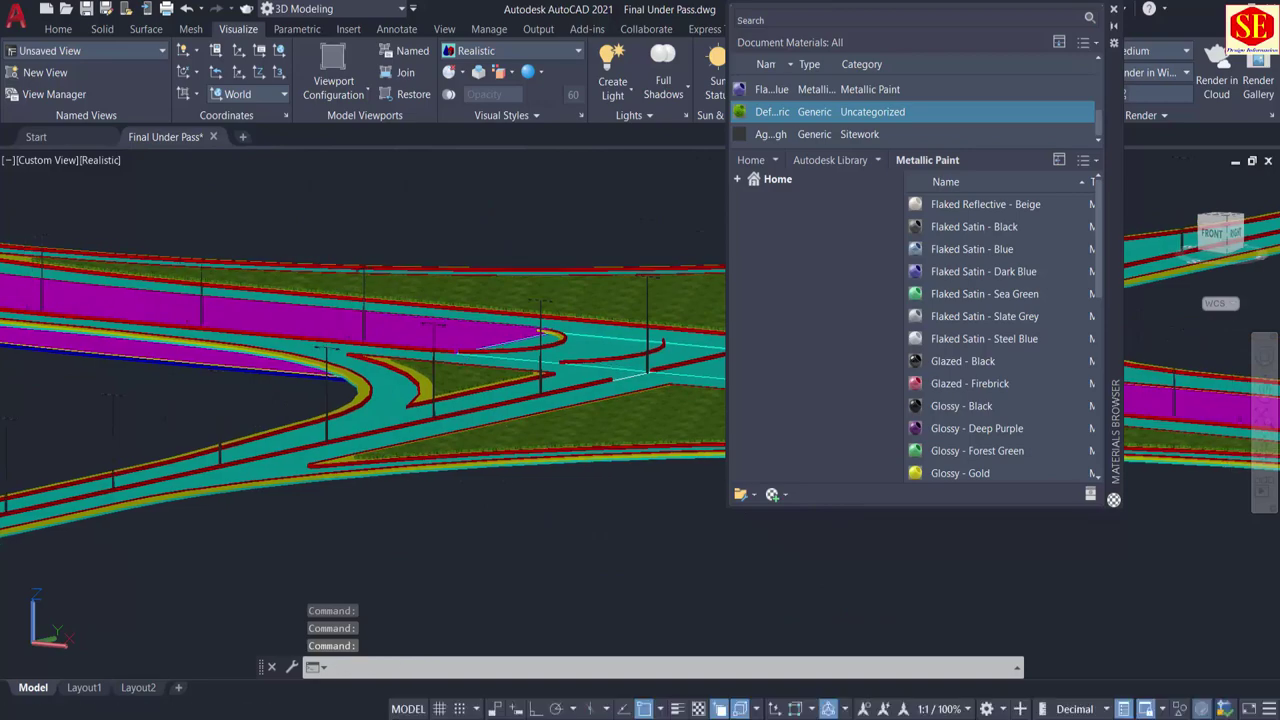
shift+middle_drag(504, 420, 380, 440)
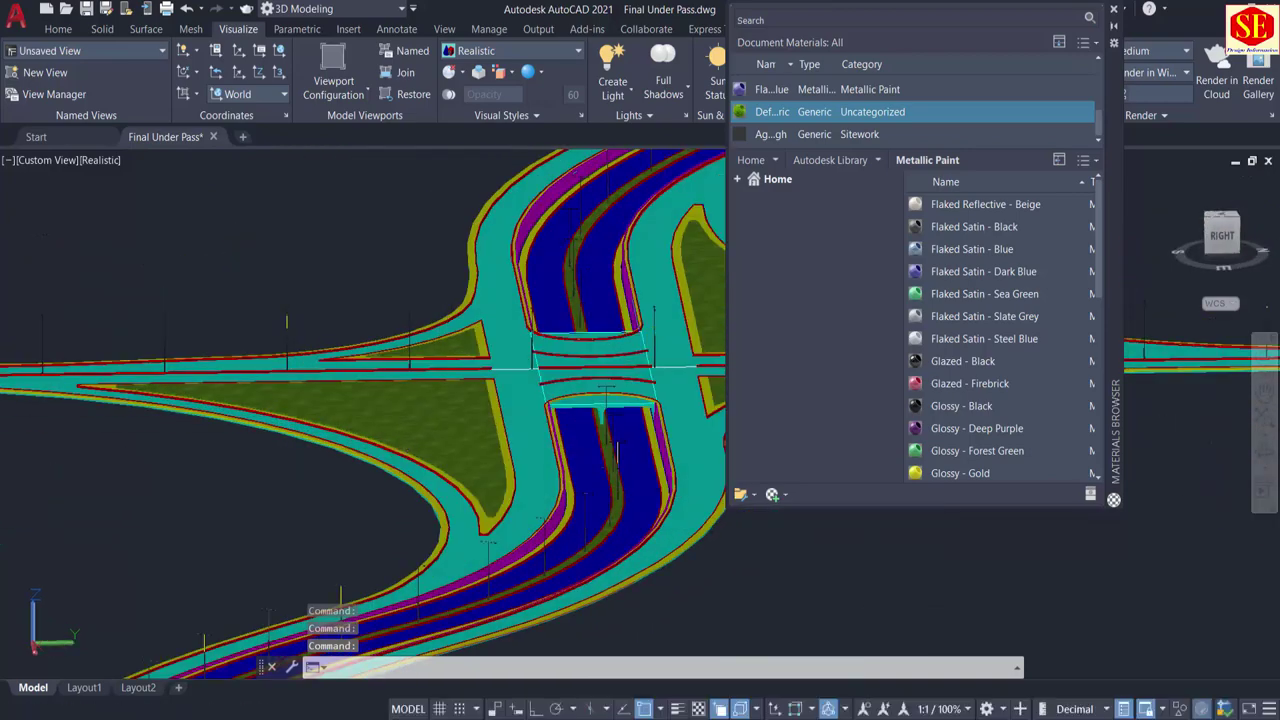
Step: Create a new generic material and load the image foot path.JPG from the 3D Materials folder as its texture
middle_drag(515, 551, 543, 371)
scroll(109, 571, up, 4)
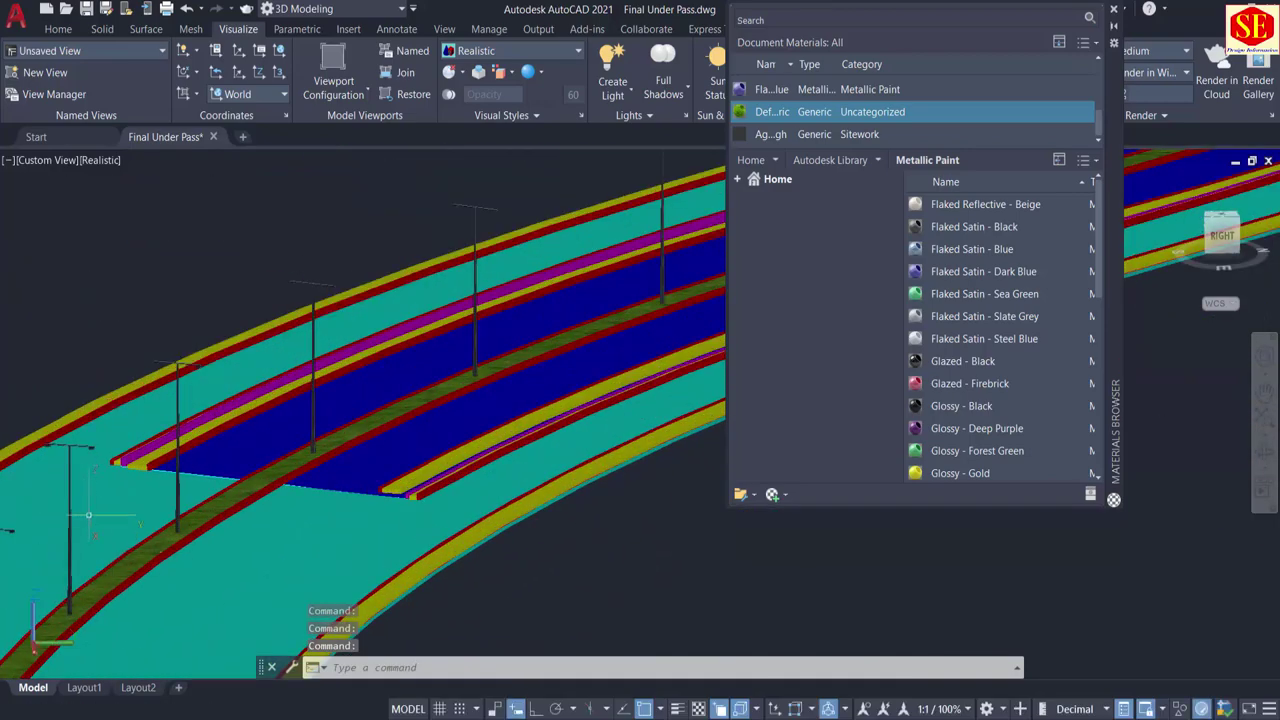
scroll(143, 470, up, 3)
click(180, 450)
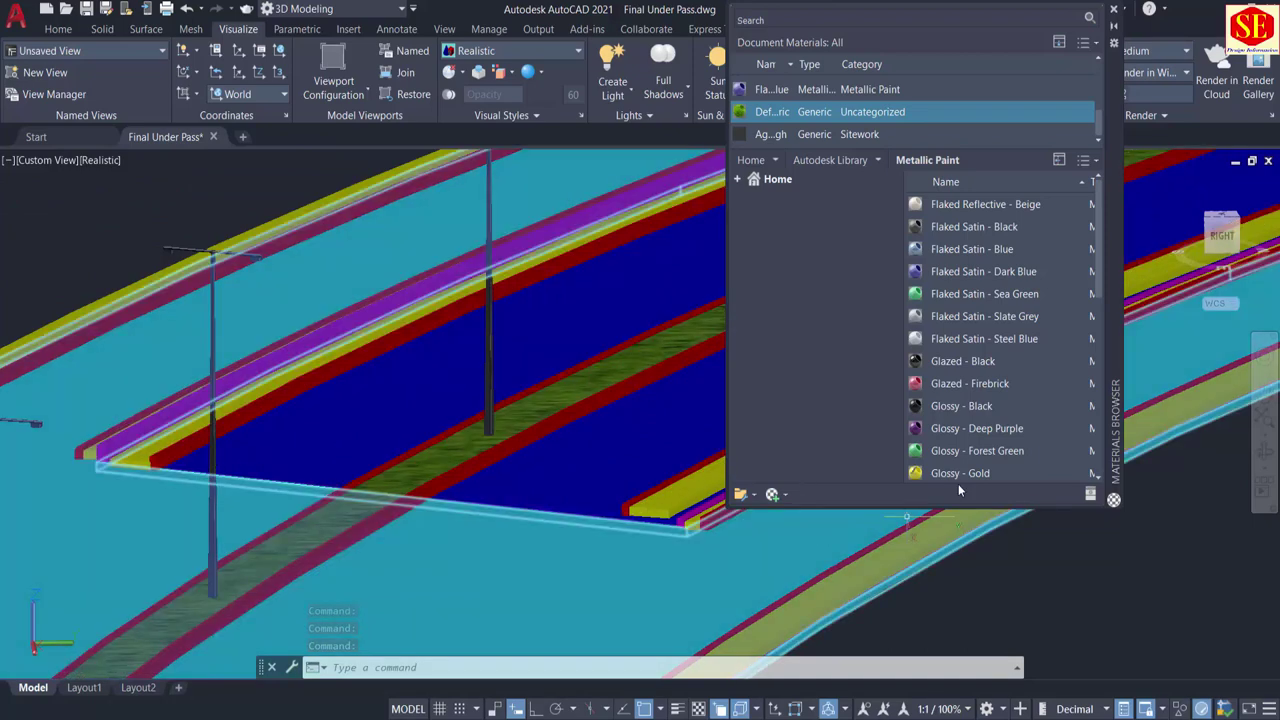
click(786, 497)
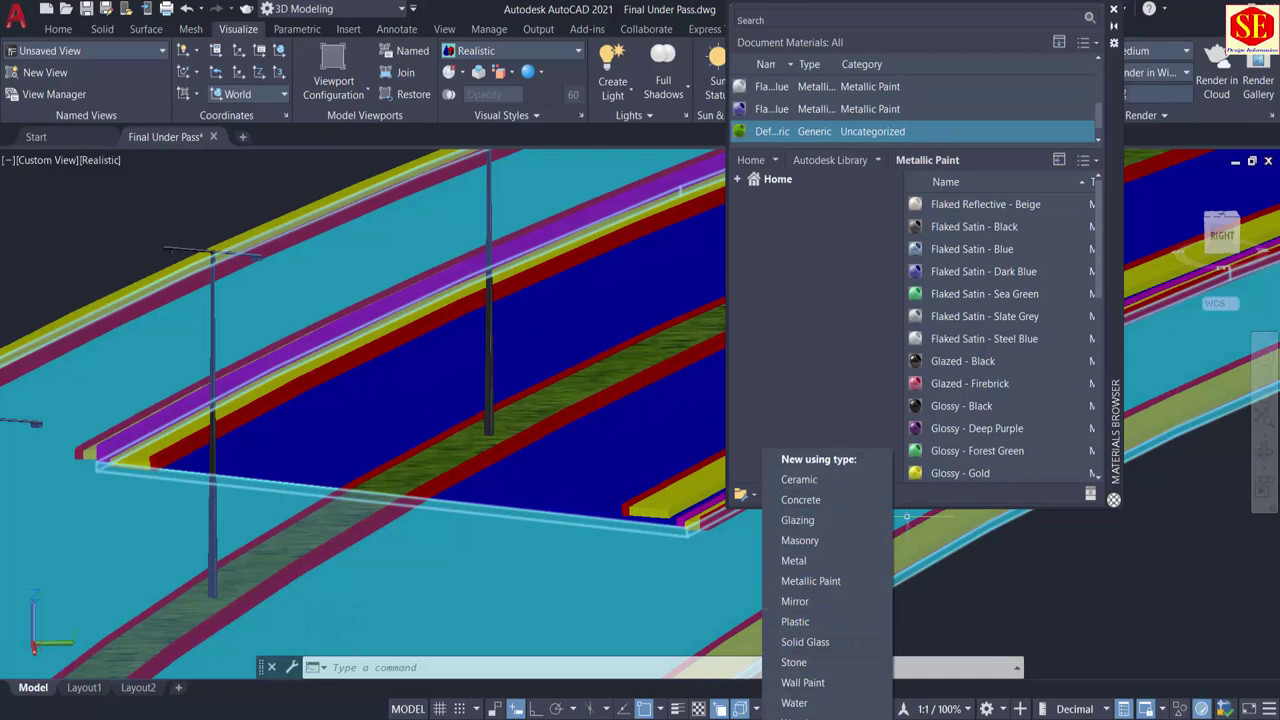
click(827, 719)
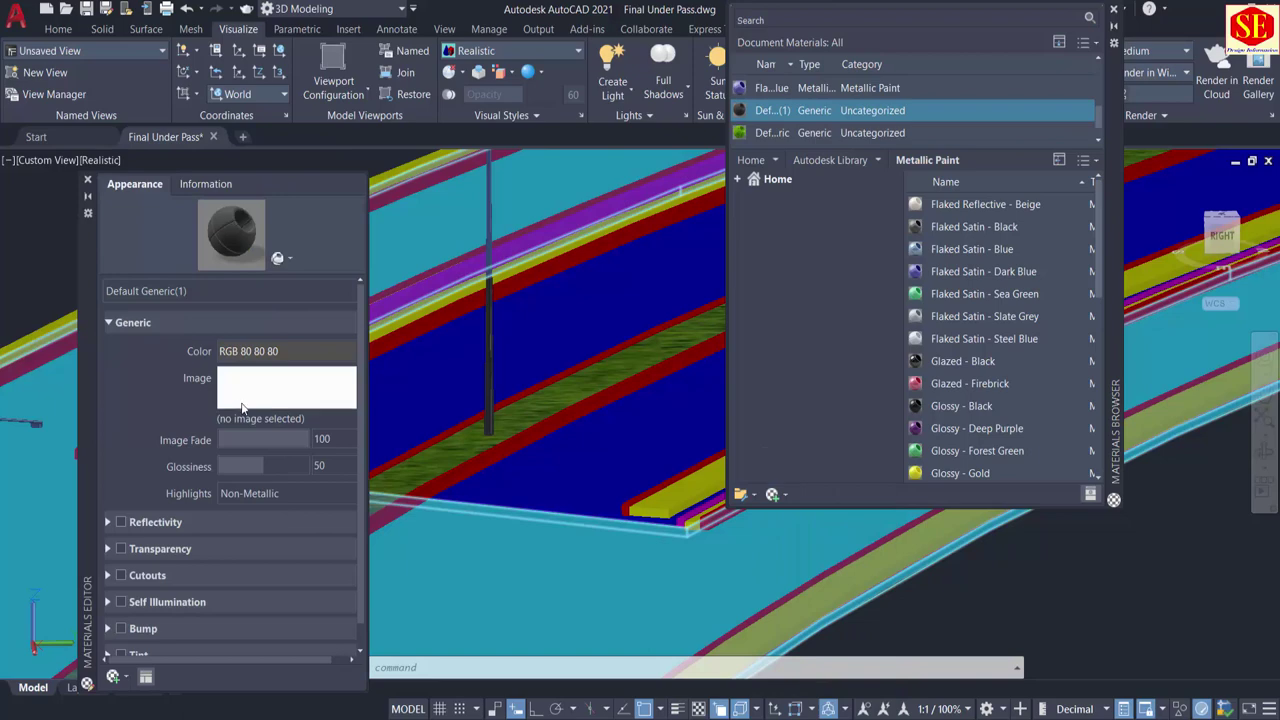
click(248, 423)
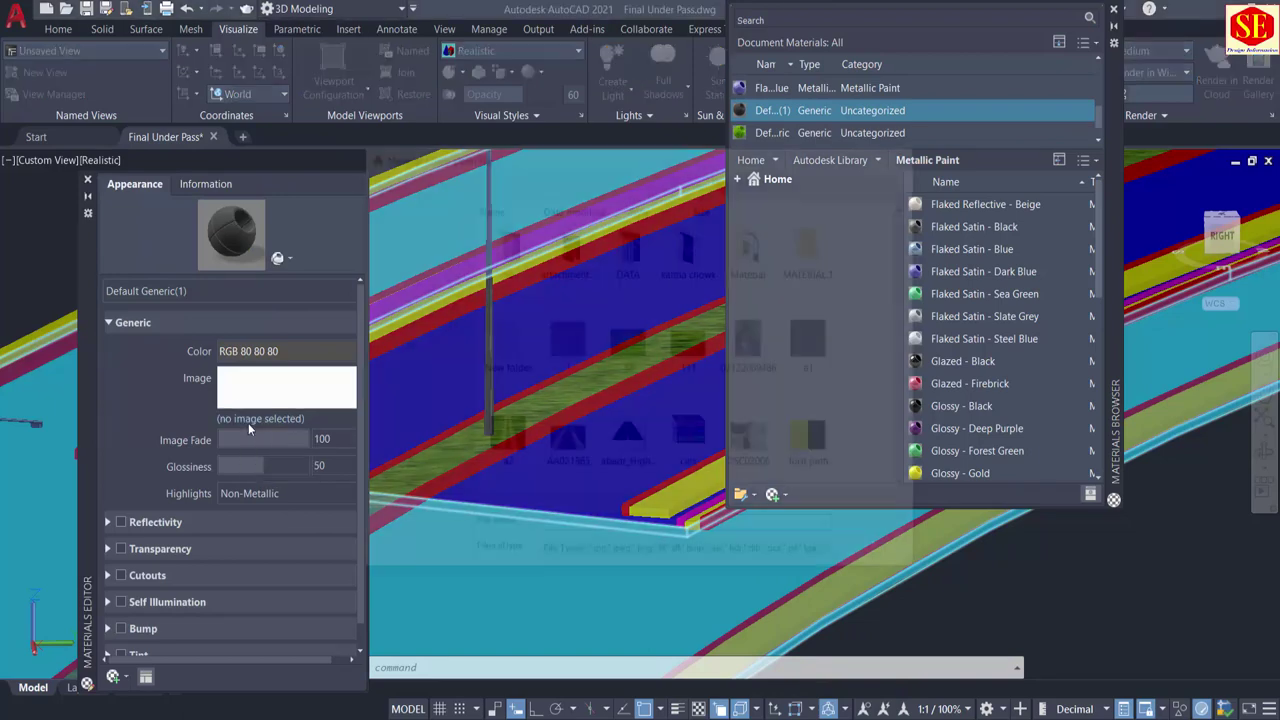
click(809, 451)
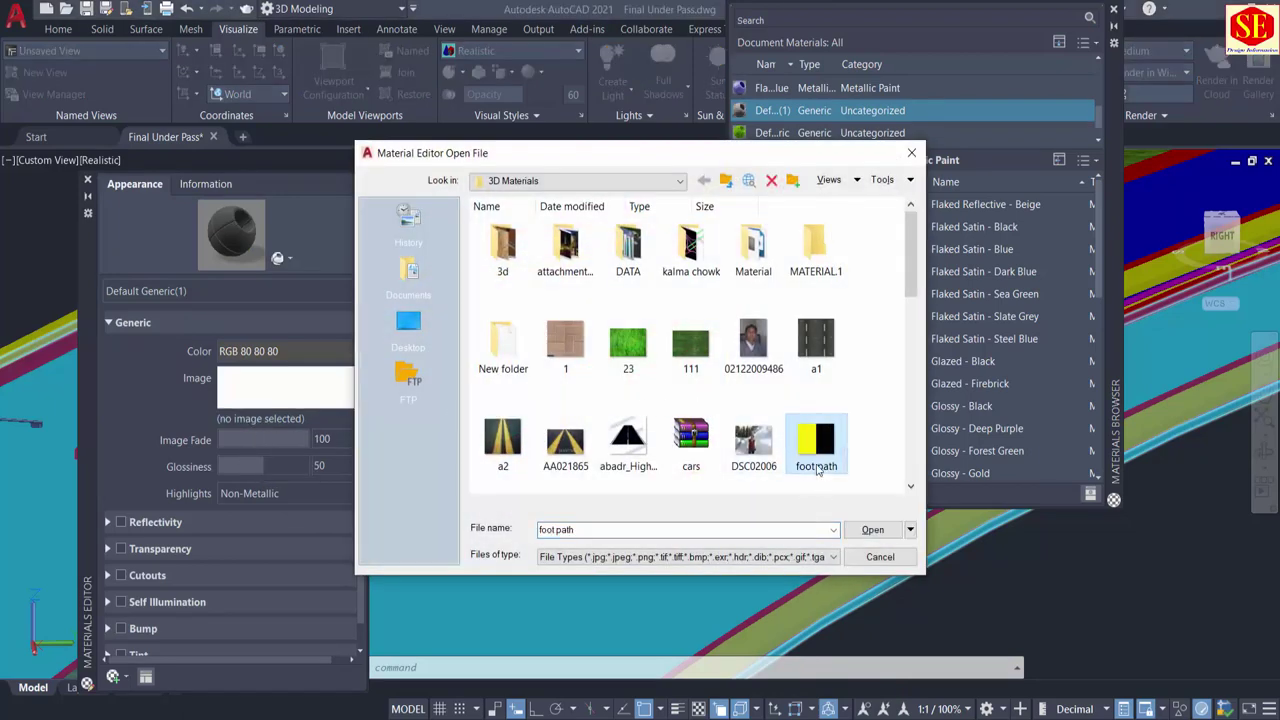
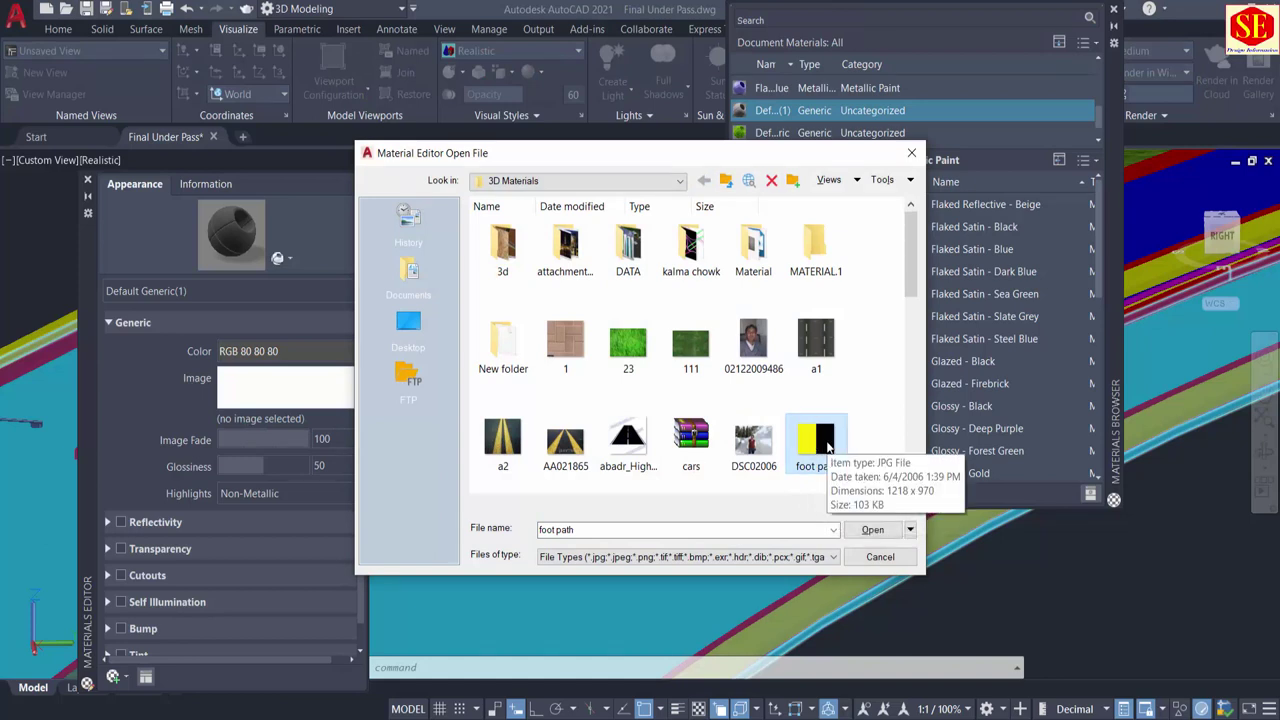
click(872, 529)
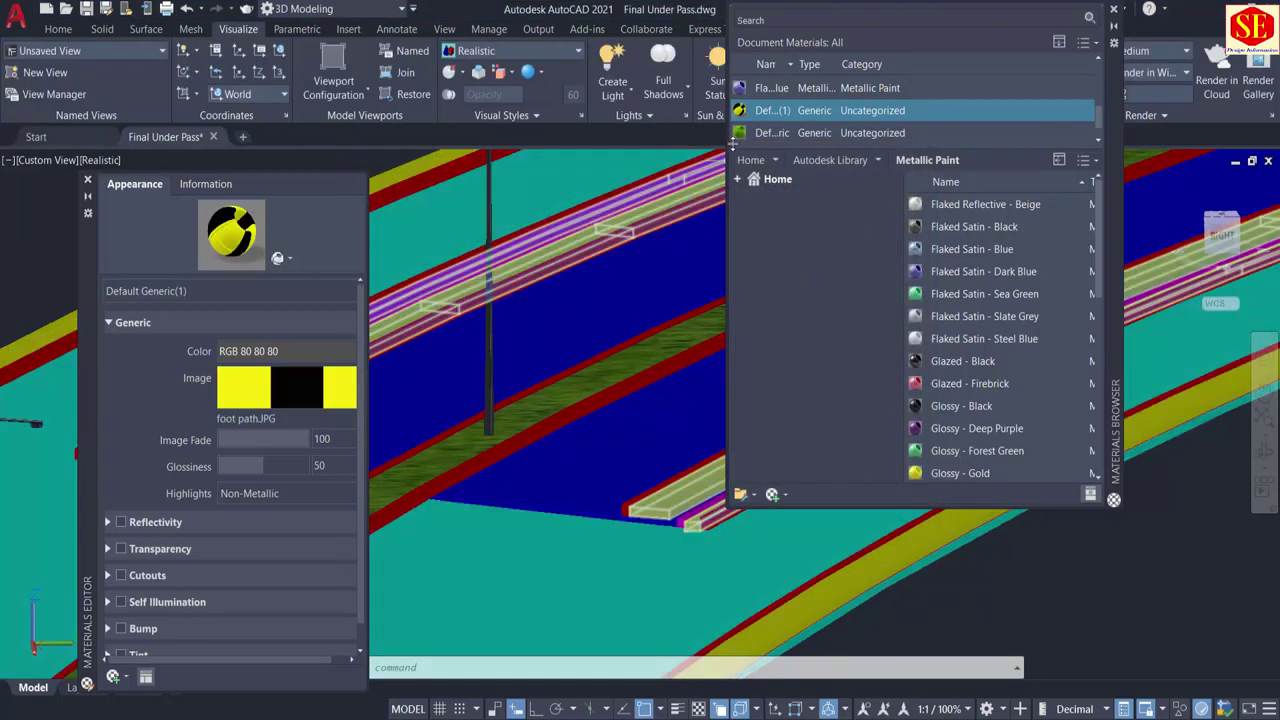
Step: Apply the yellow-and-black foot path material to the red kerb along the edge of the blue underpass carriageway
scroll(748, 117, down, 1)
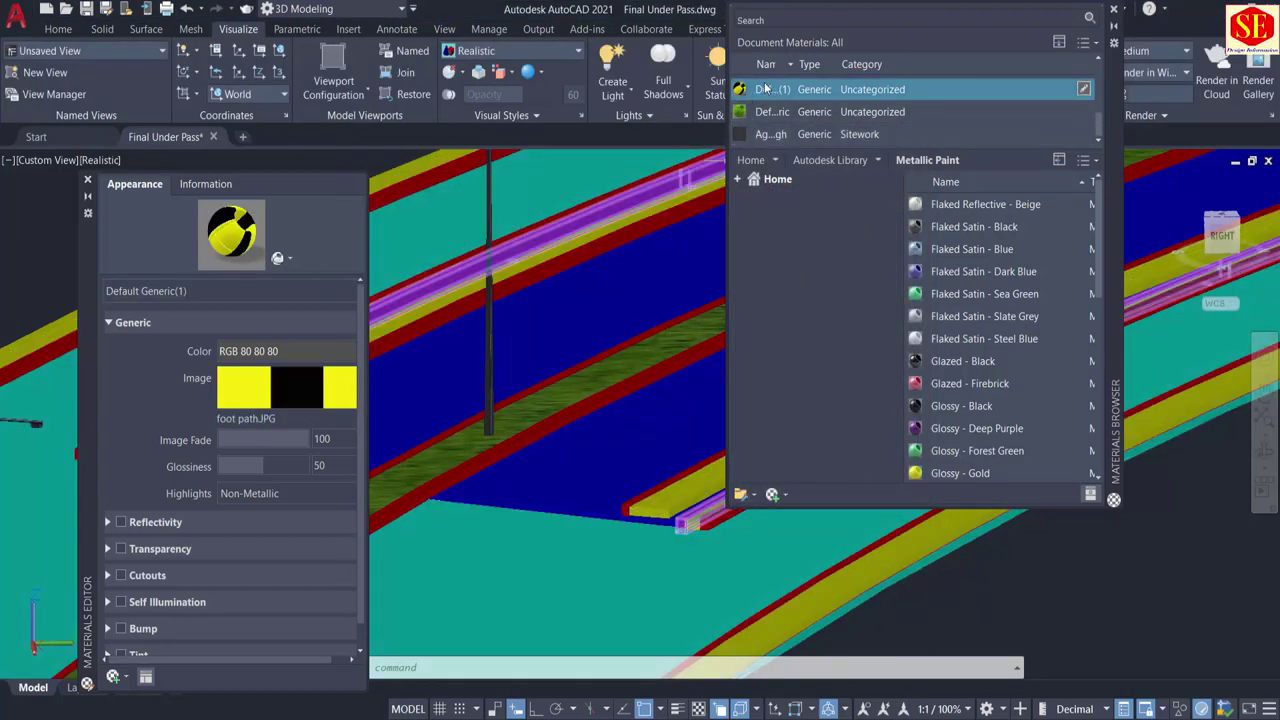
drag(765, 89, 705, 125)
drag(611, 241, 611, 241)
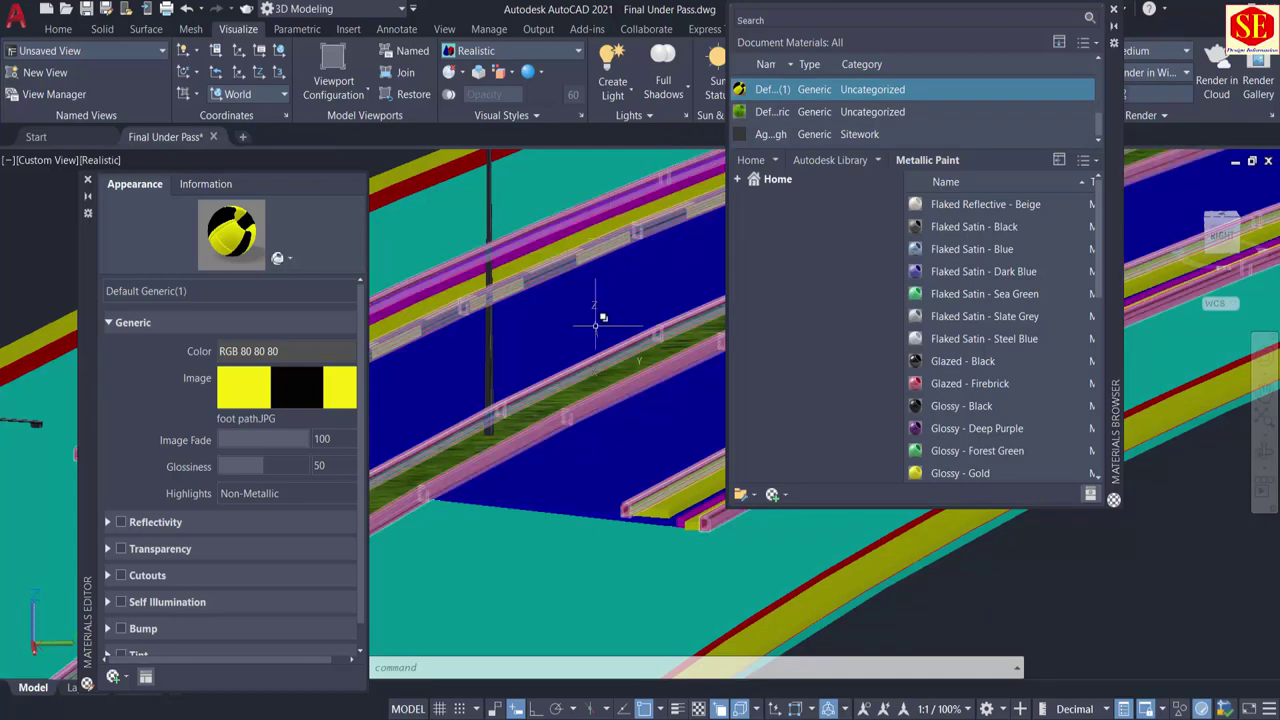
scroll(575, 392, down, 2)
scroll(1077, 82, up, 1)
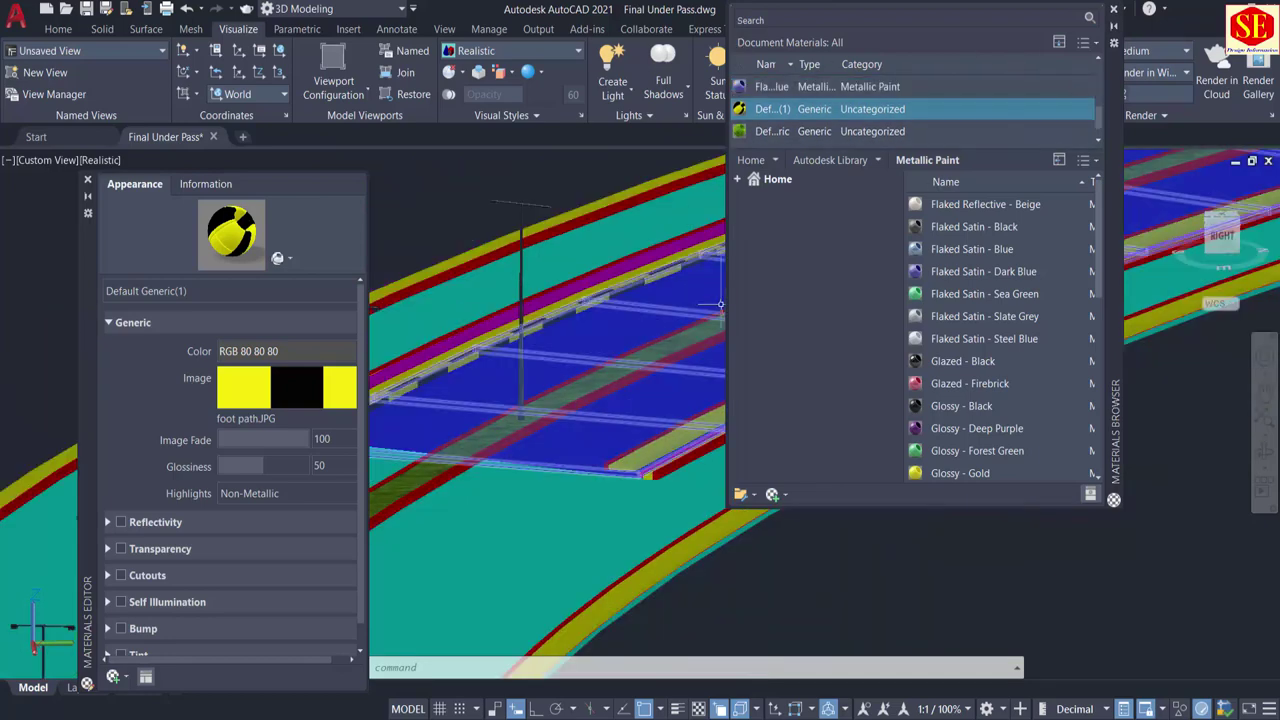
Step: Collapse the materials browser and open the scale settings of the kerb material's foot path.JPG texture
click(1115, 29)
scroll(570, 428, down, 2)
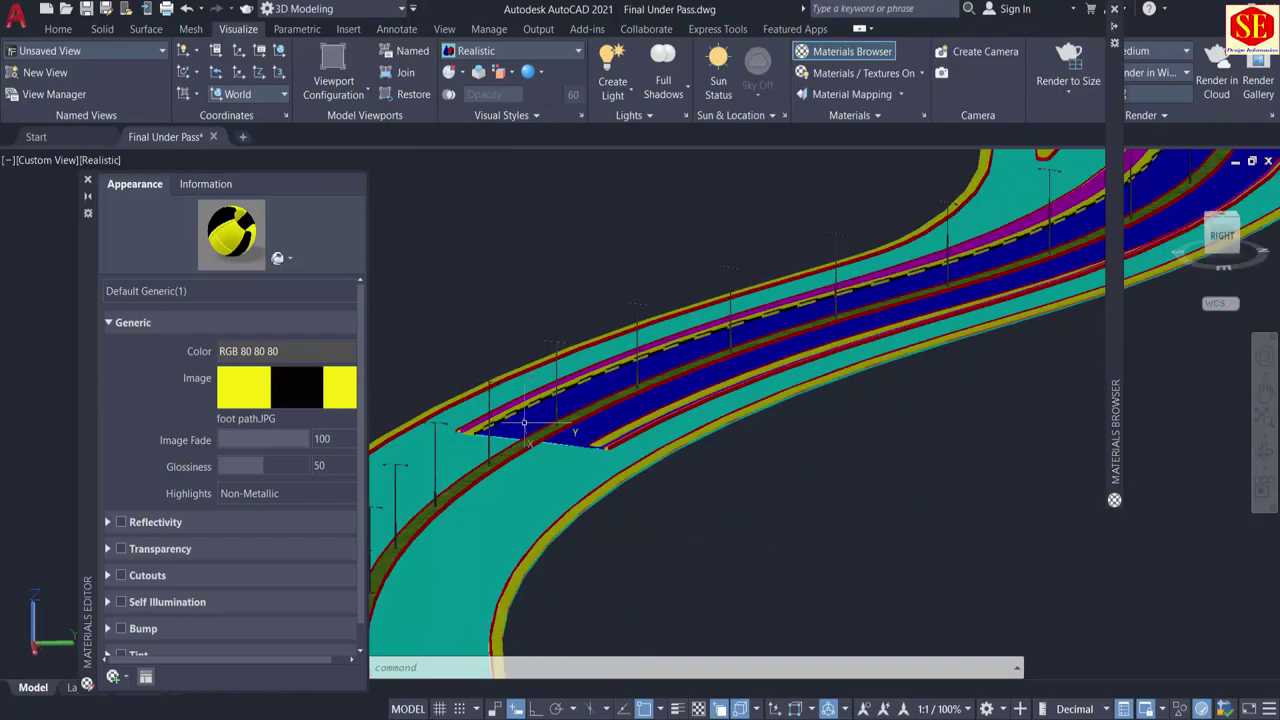
scroll(523, 422, up, 3)
middle_drag(536, 422, 848, 436)
scroll(663, 484, up, 3)
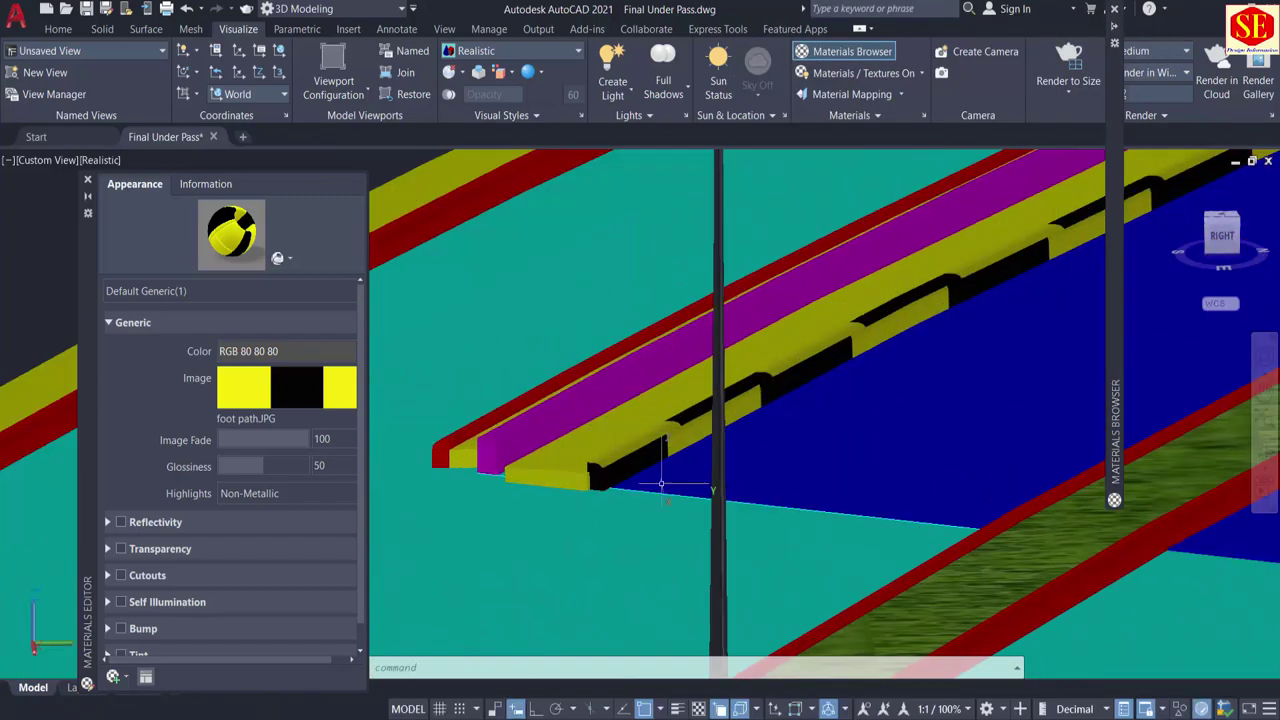
click(799, 381)
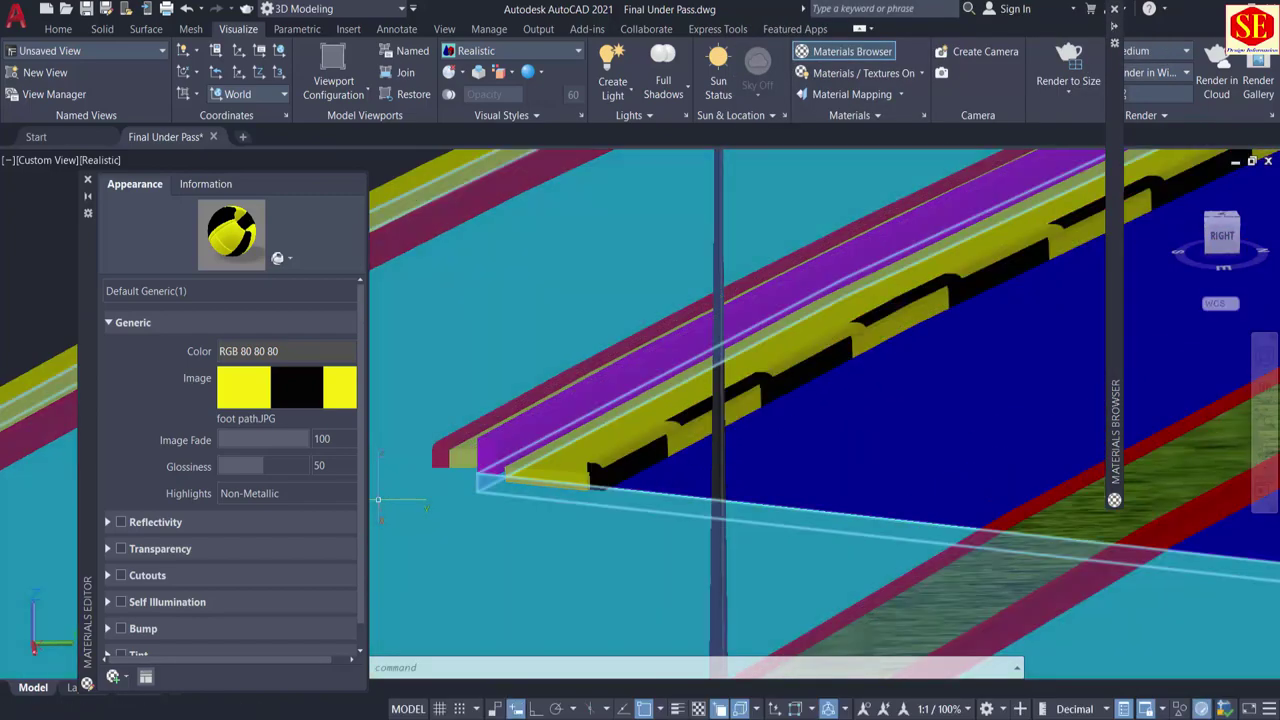
click(304, 396)
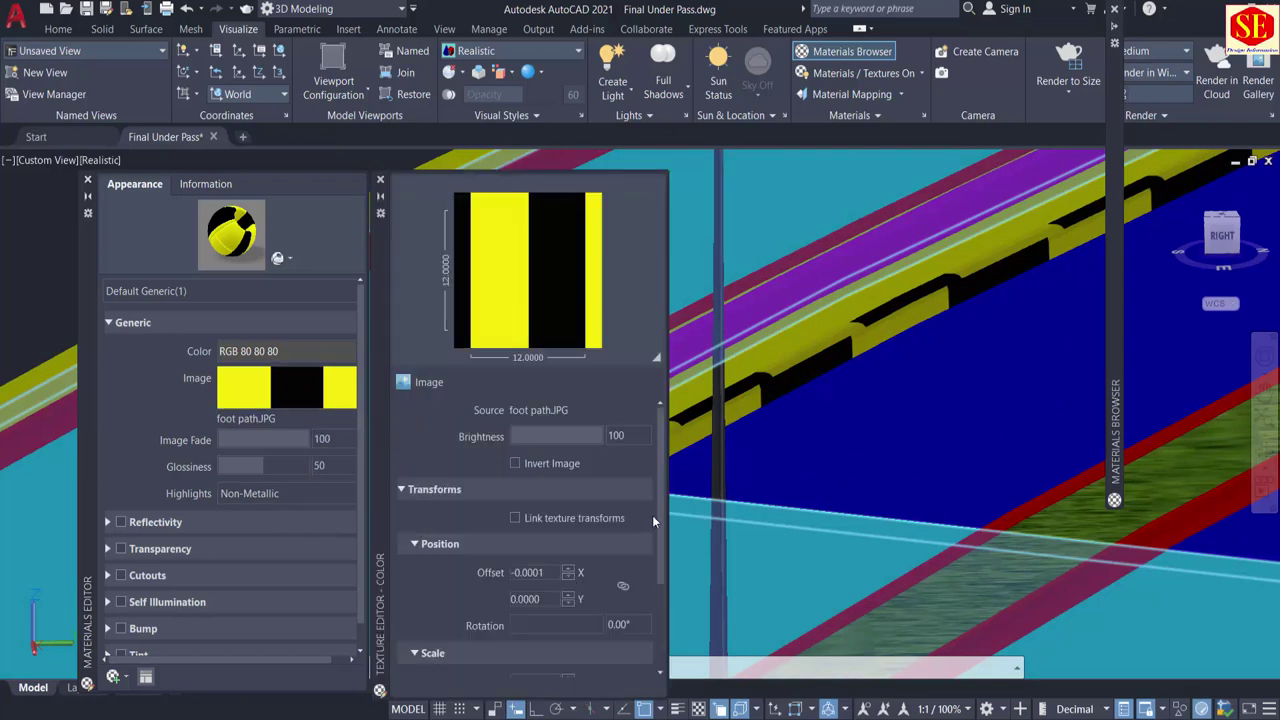
drag(657, 510, 661, 625)
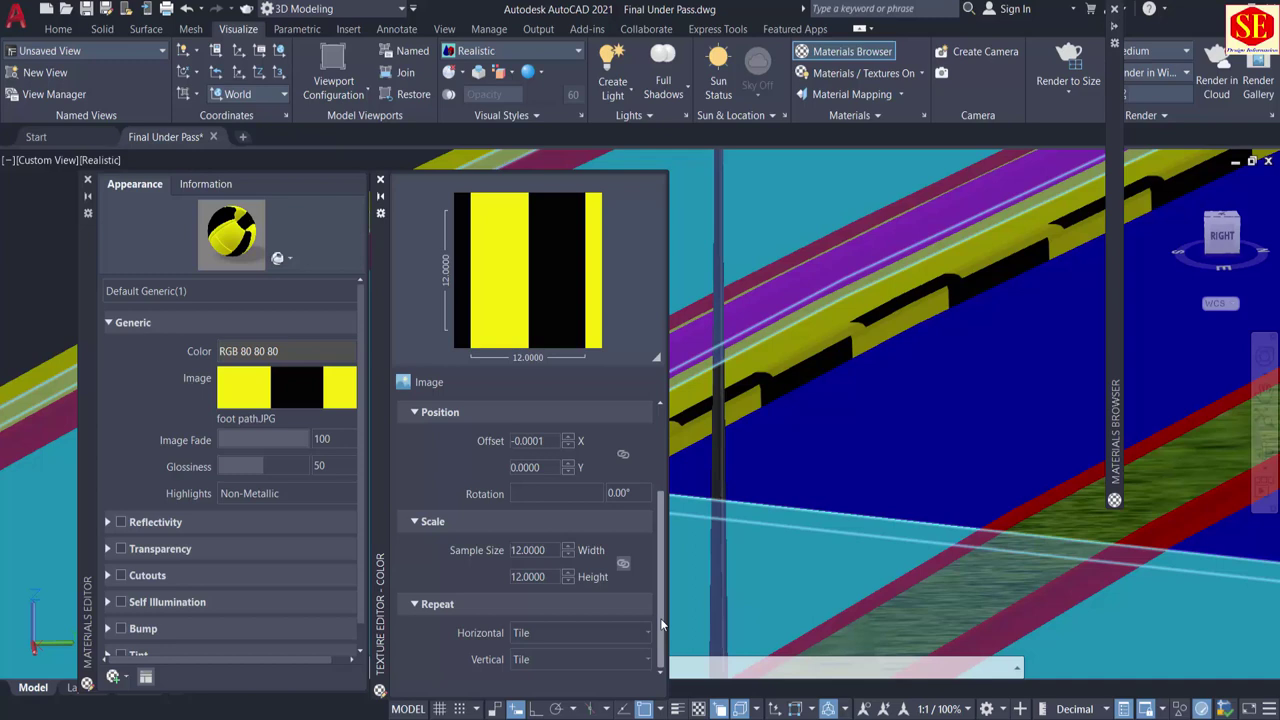
Step: Try a sample size of 0.45 for the foot path texture on the kerb
double_click(549, 553)
key(BackSpace)
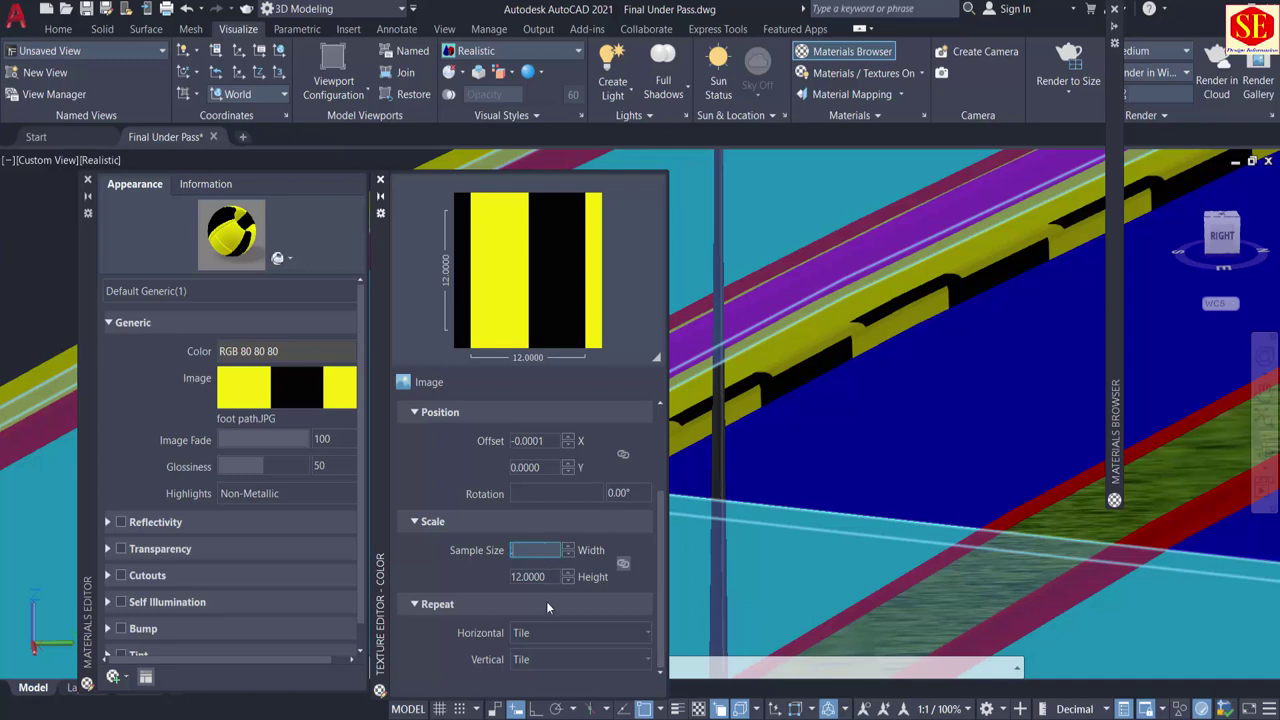
text(45)
key(Tab)
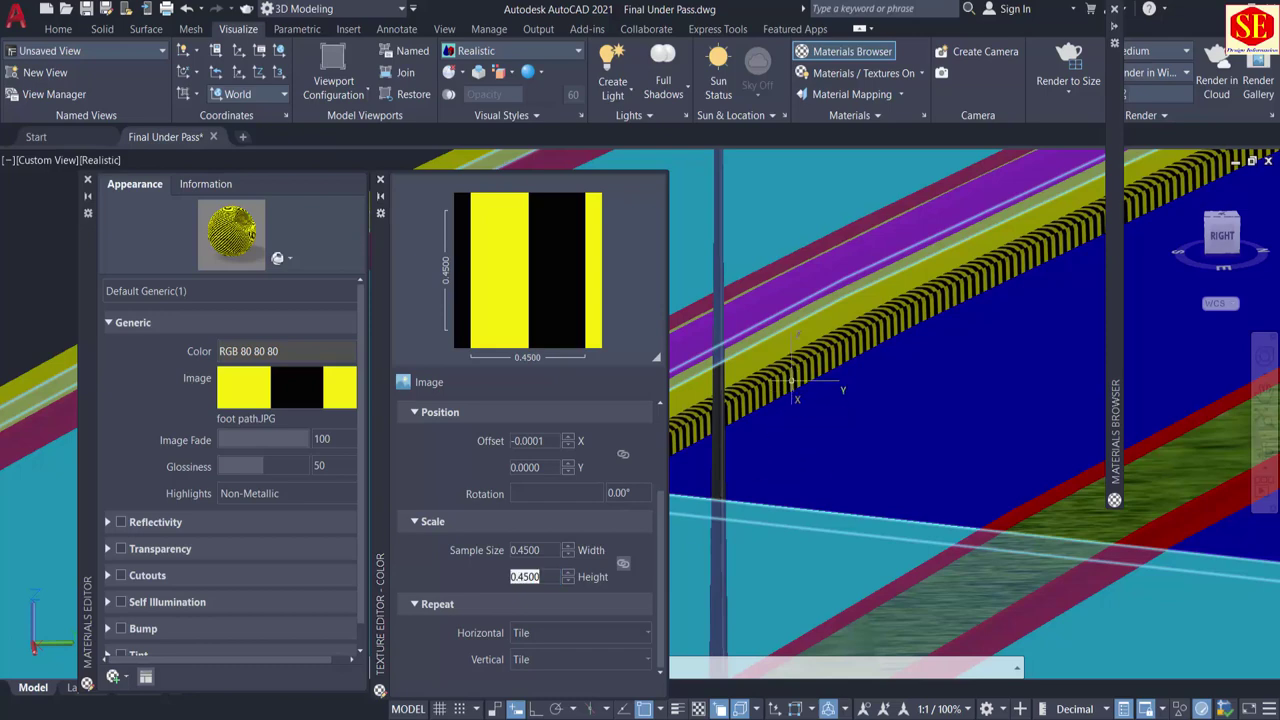
scroll(800, 370, up, 2)
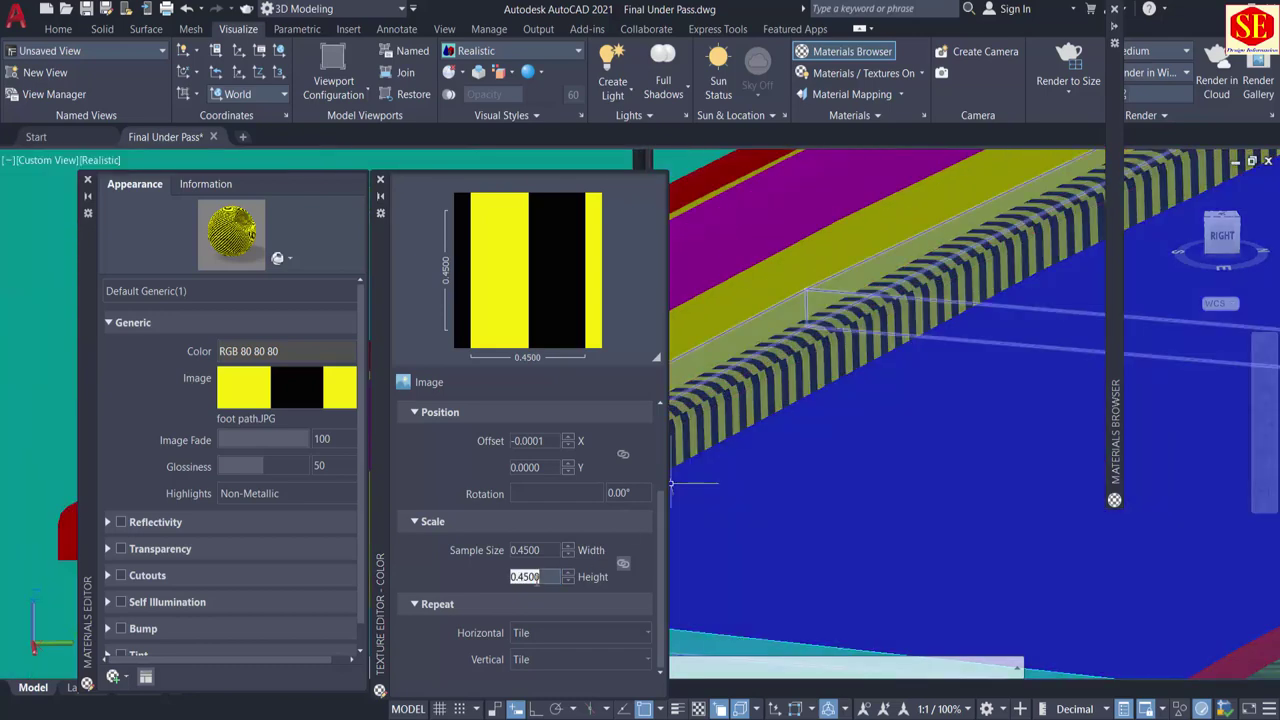
Step: Enlarge the foot path texture's sample size to 2 and compare the stripes along the kerb
click(552, 550)
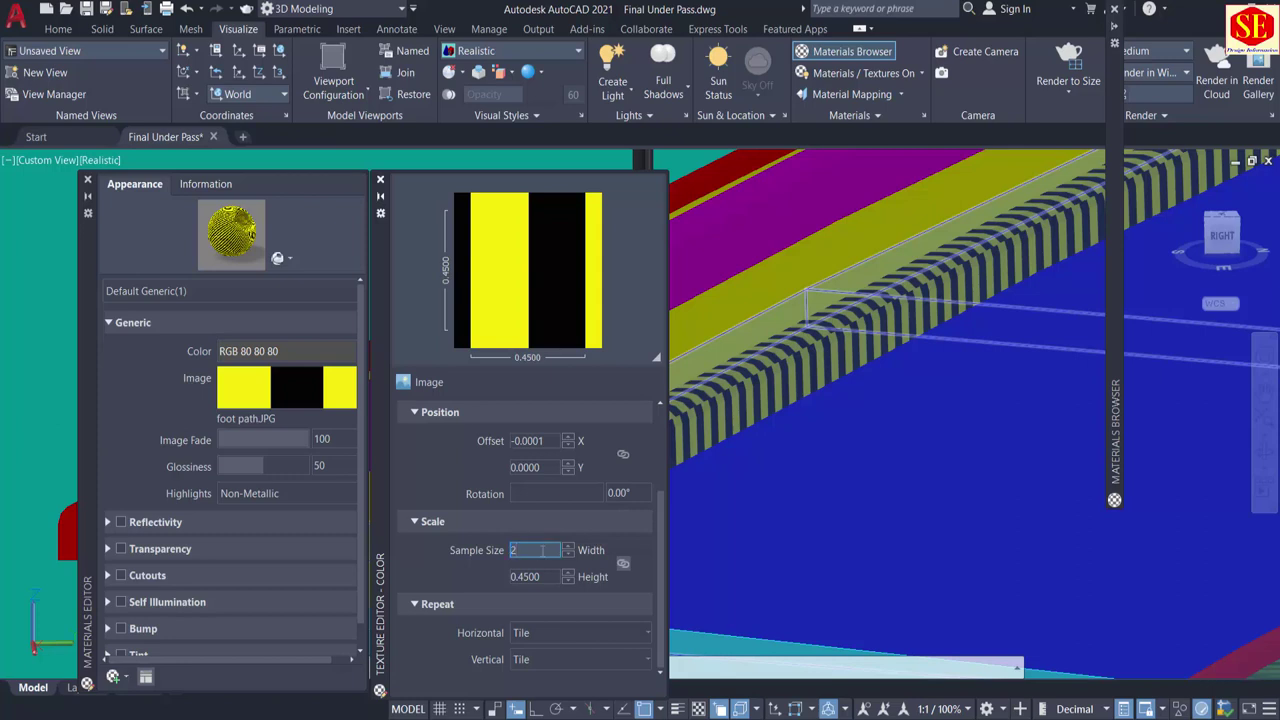
text(2)
key(Tab)
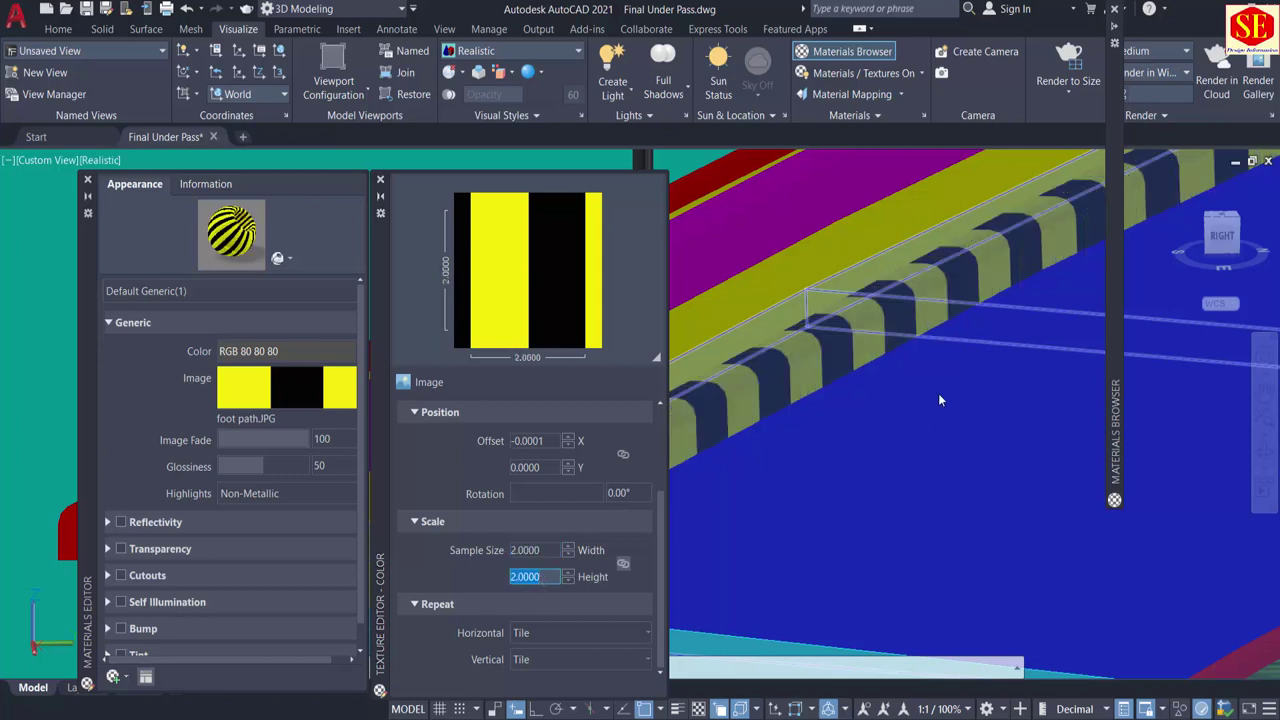
scroll(848, 318, down, 1)
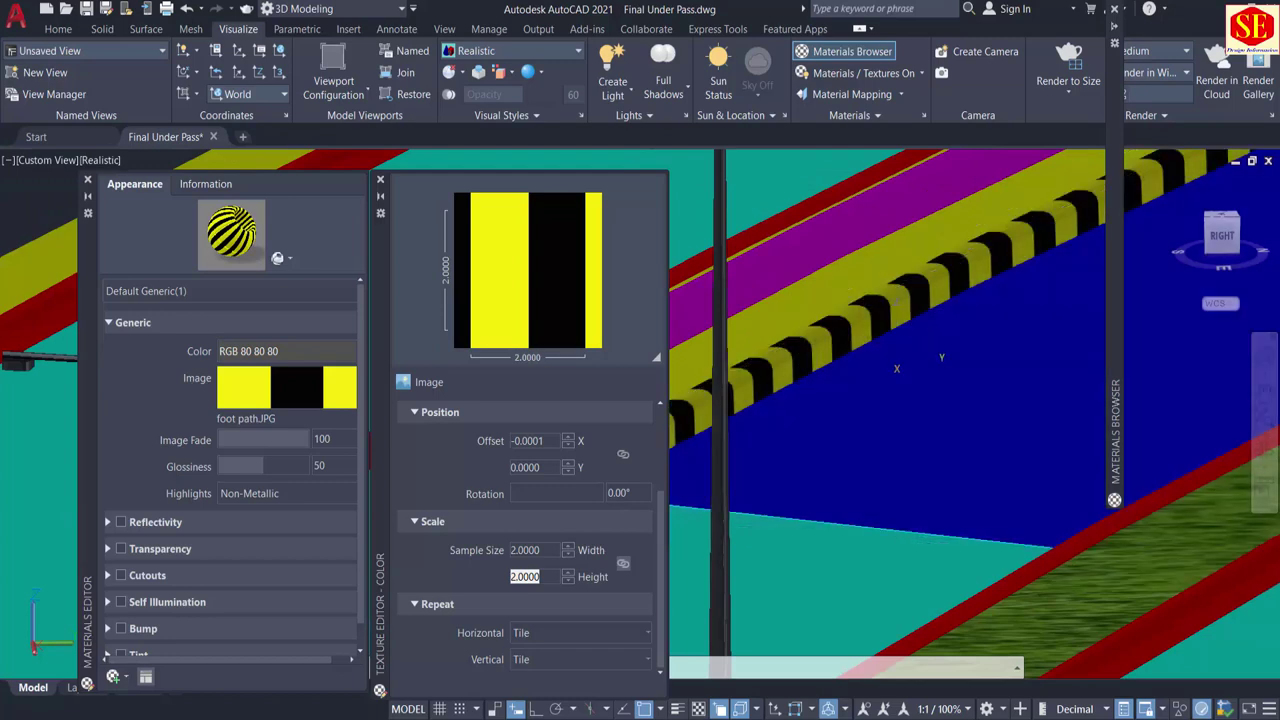
middle_drag(900, 363, 803, 459)
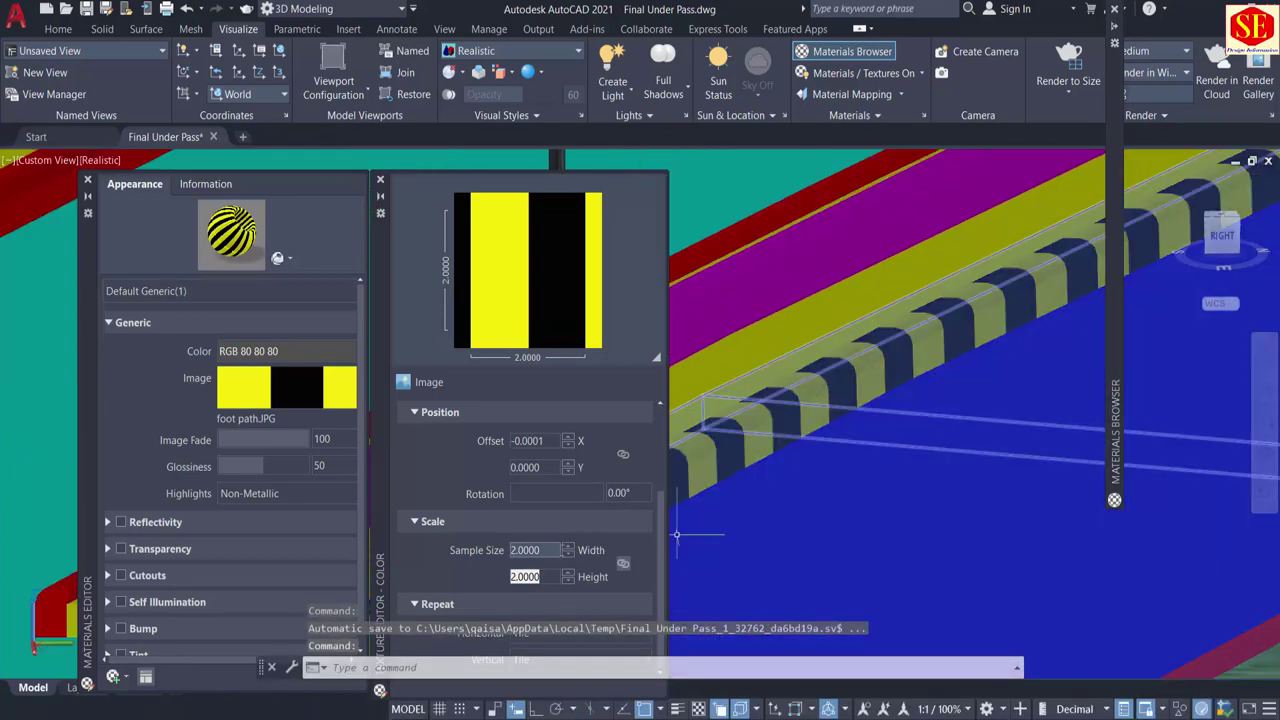
Step: Try sample sizes of 3 and 20 for the foot path texture
click(551, 550)
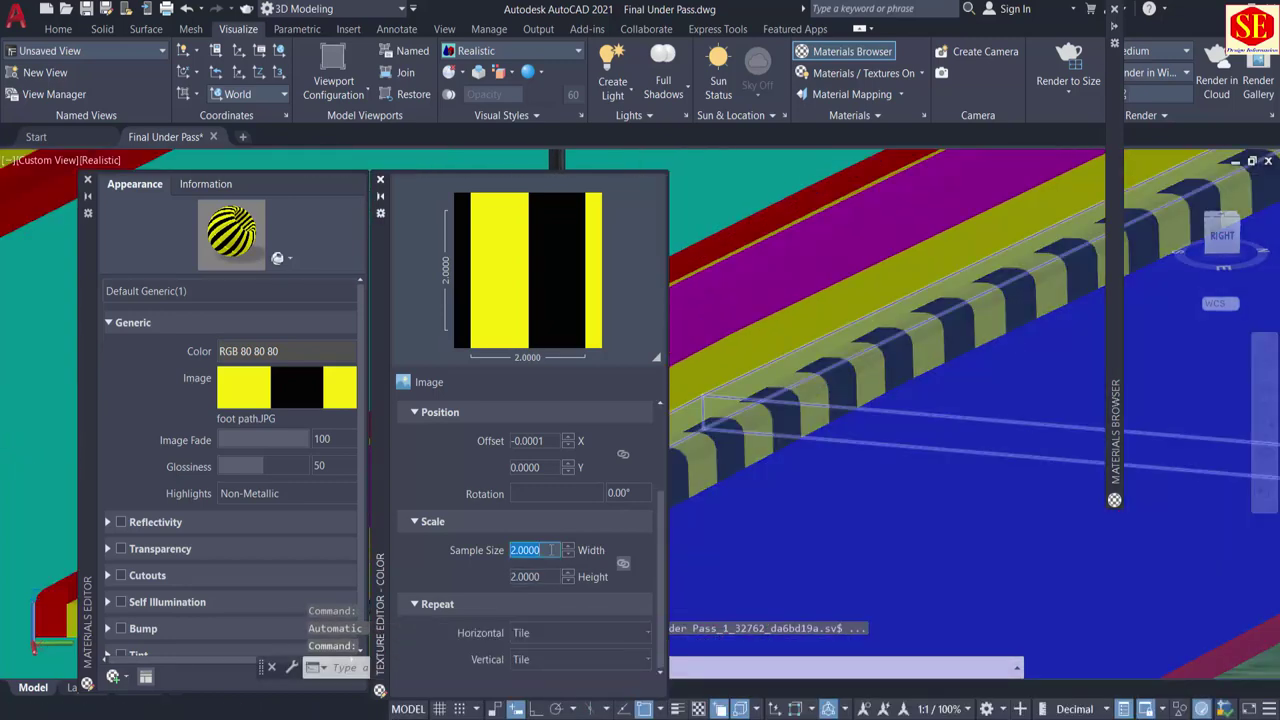
text(3)
key(Return)
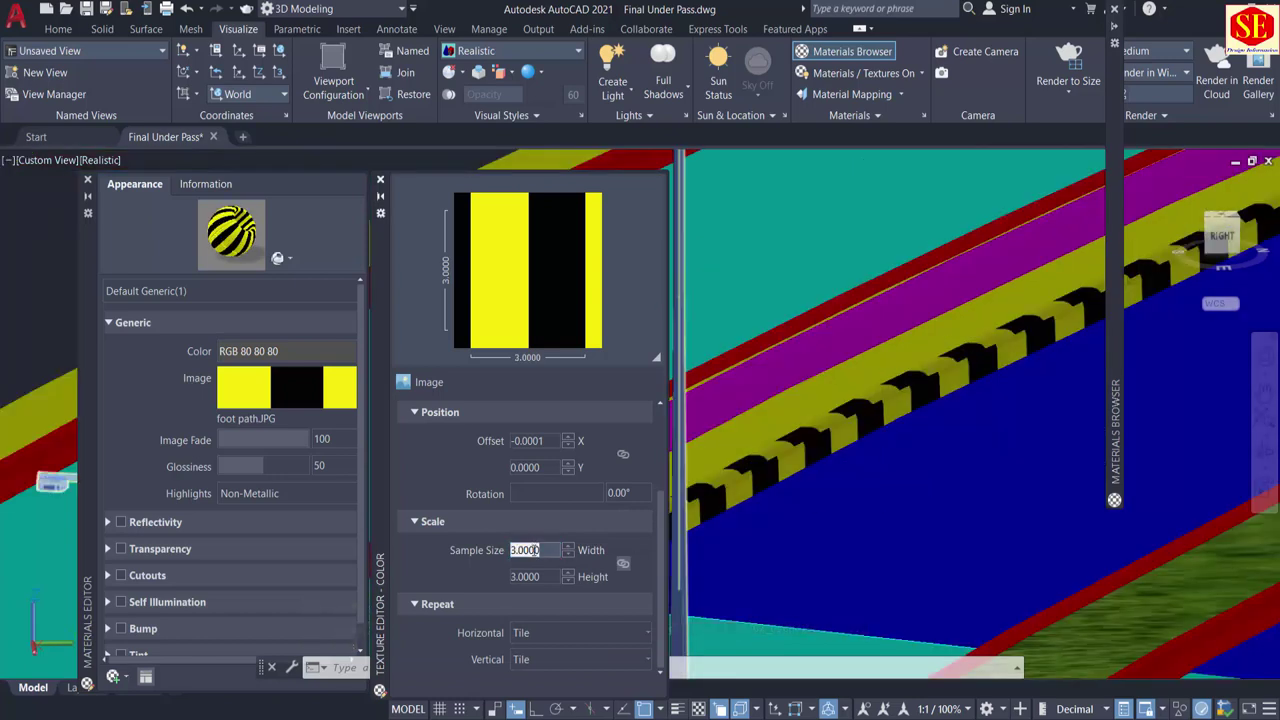
click(537, 550)
text(20)
key(Return)
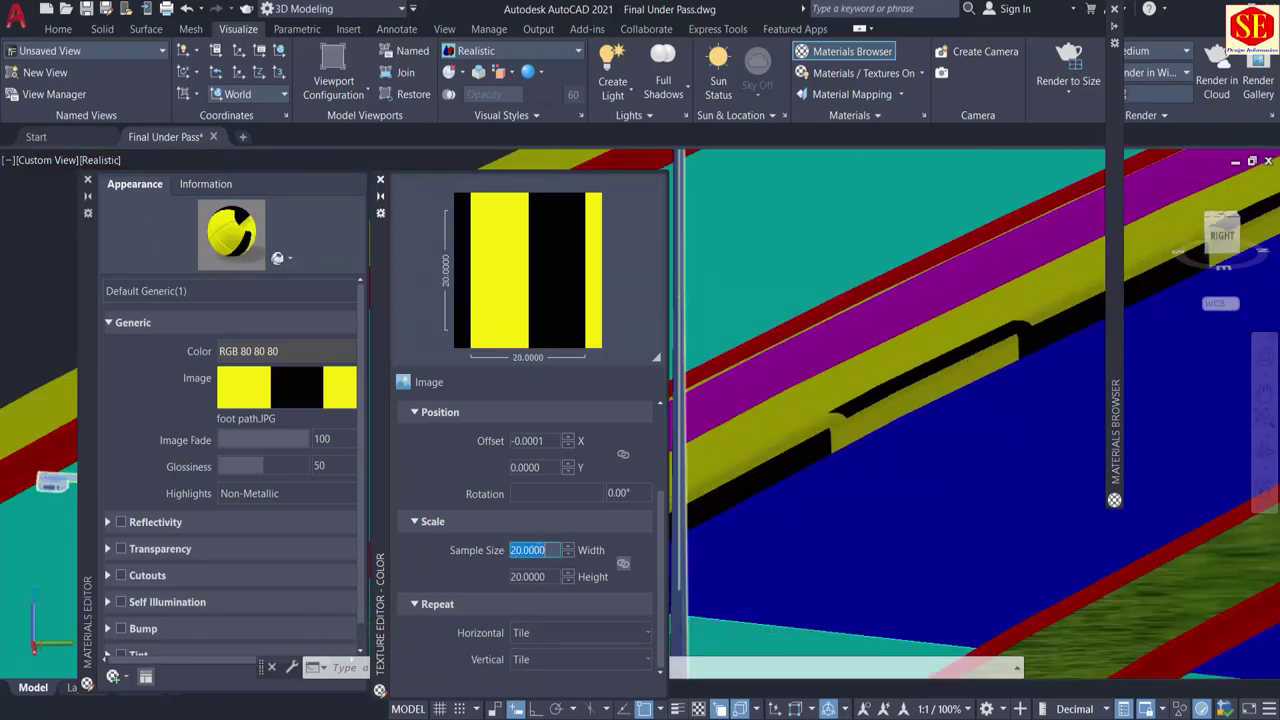
Step: Set the foot path texture's sample size to 2.0 and close the texture editor
click(514, 551)
click(526, 576)
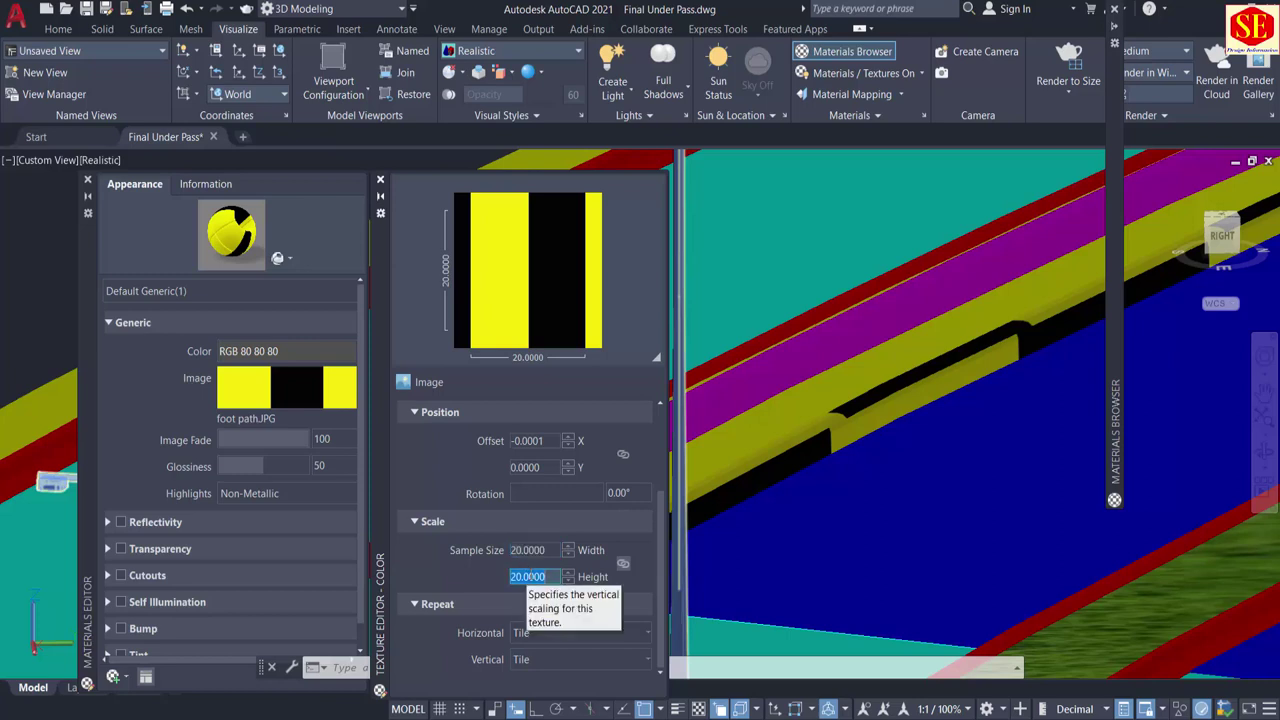
click(543, 550)
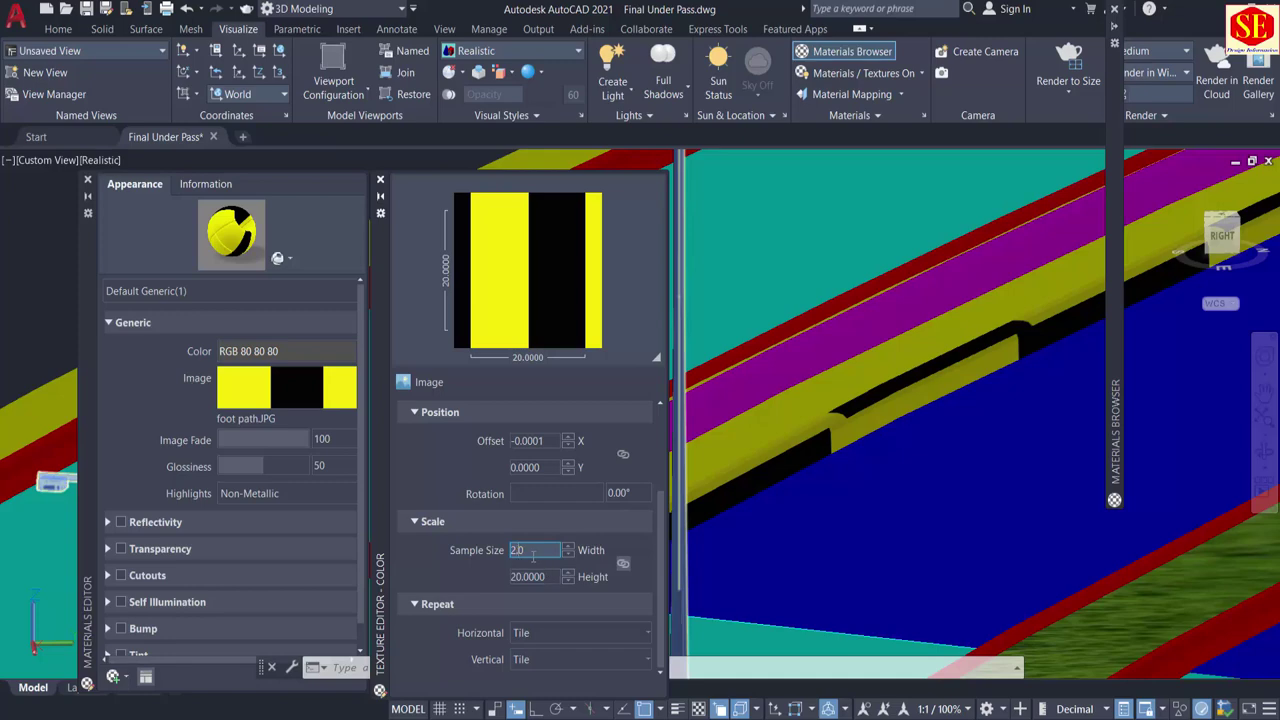
text(2.0)
click(535, 576)
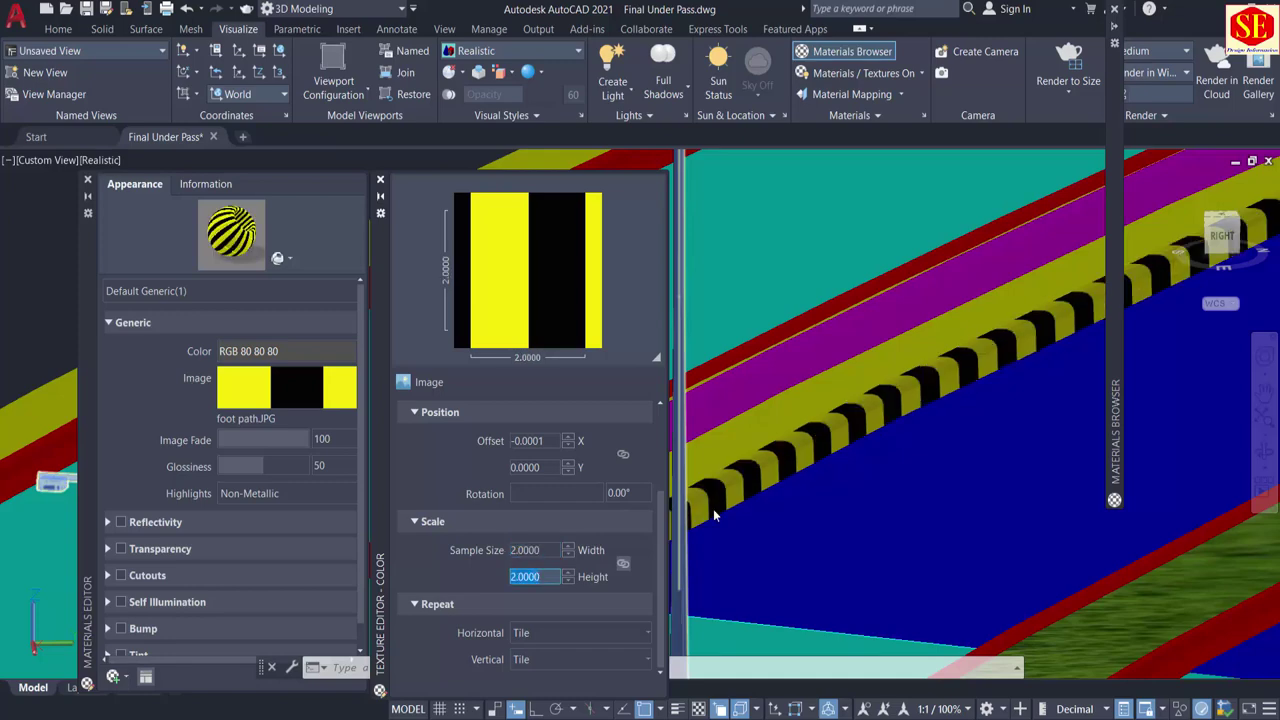
scroll(835, 388, down, 3)
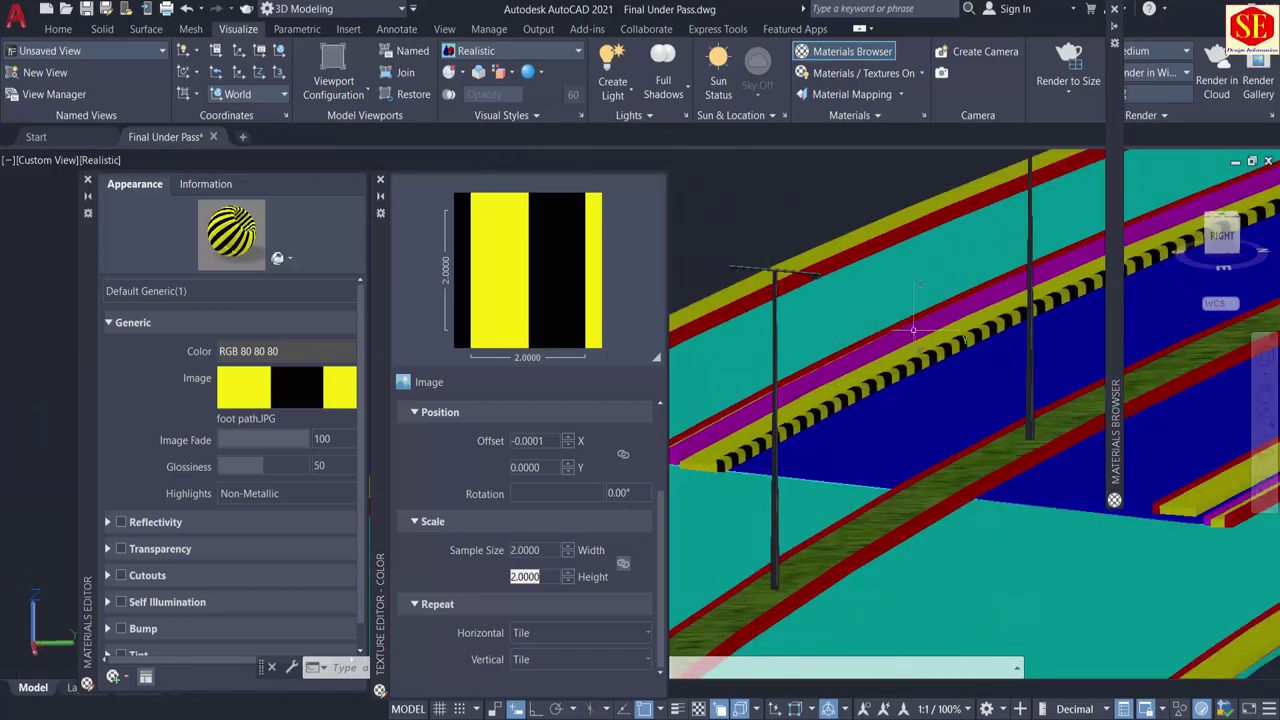
scroll(706, 478, up, 1)
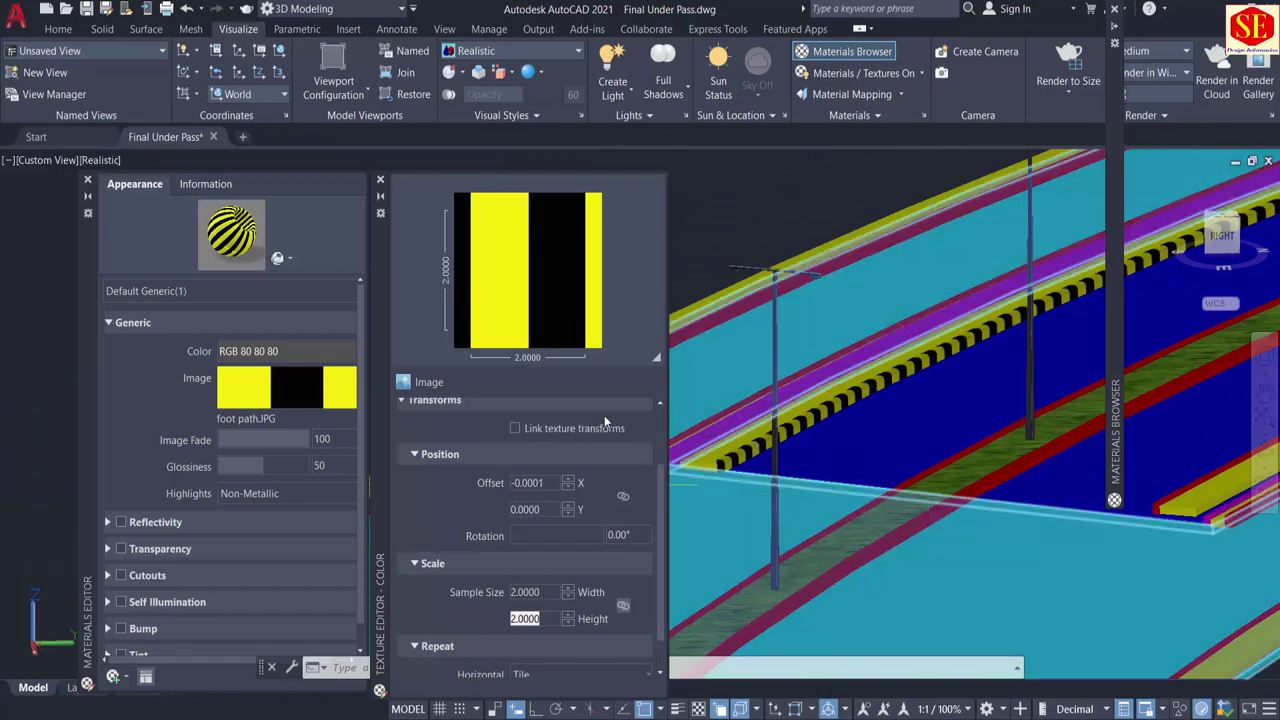
key(Escape)
click(380, 179)
Step: Copy the striped kerb's properties with Match Properties to the grouped red kerbs along the median and underpass footpaths
scroll(682, 367, down, 3)
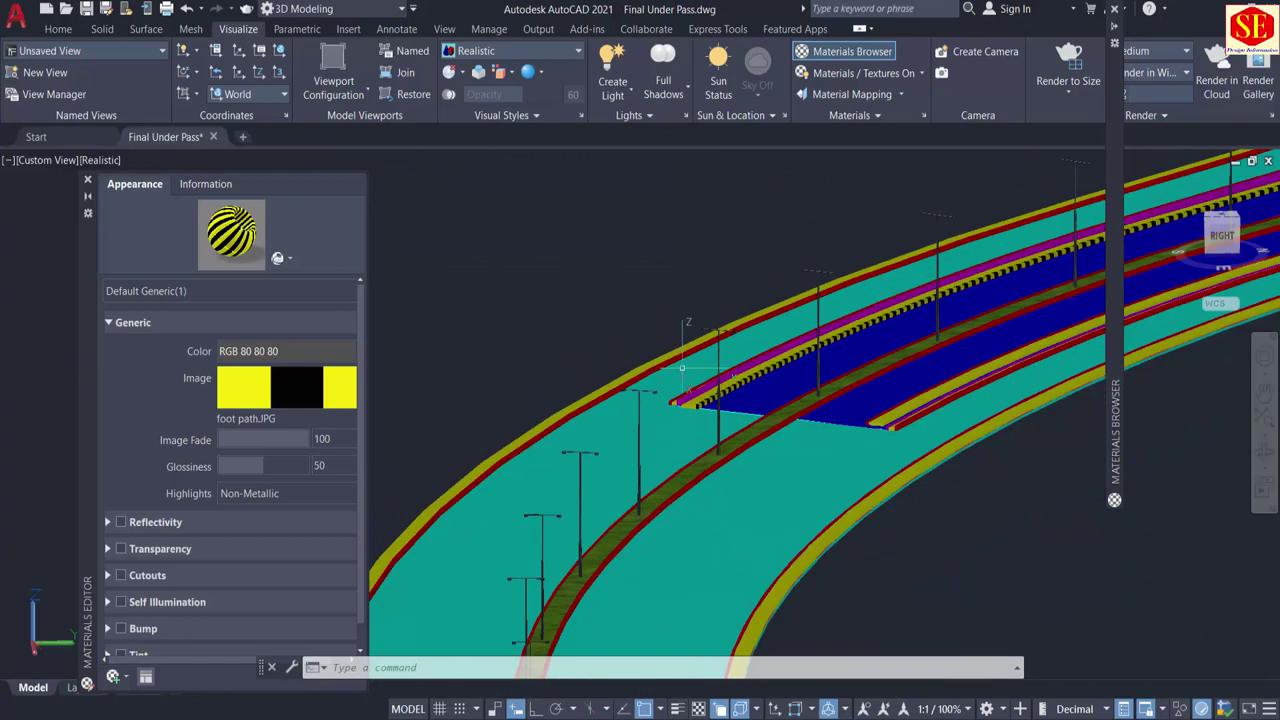
shift+middle_drag(682, 367, 617, 485)
scroll(617, 485, up, 2)
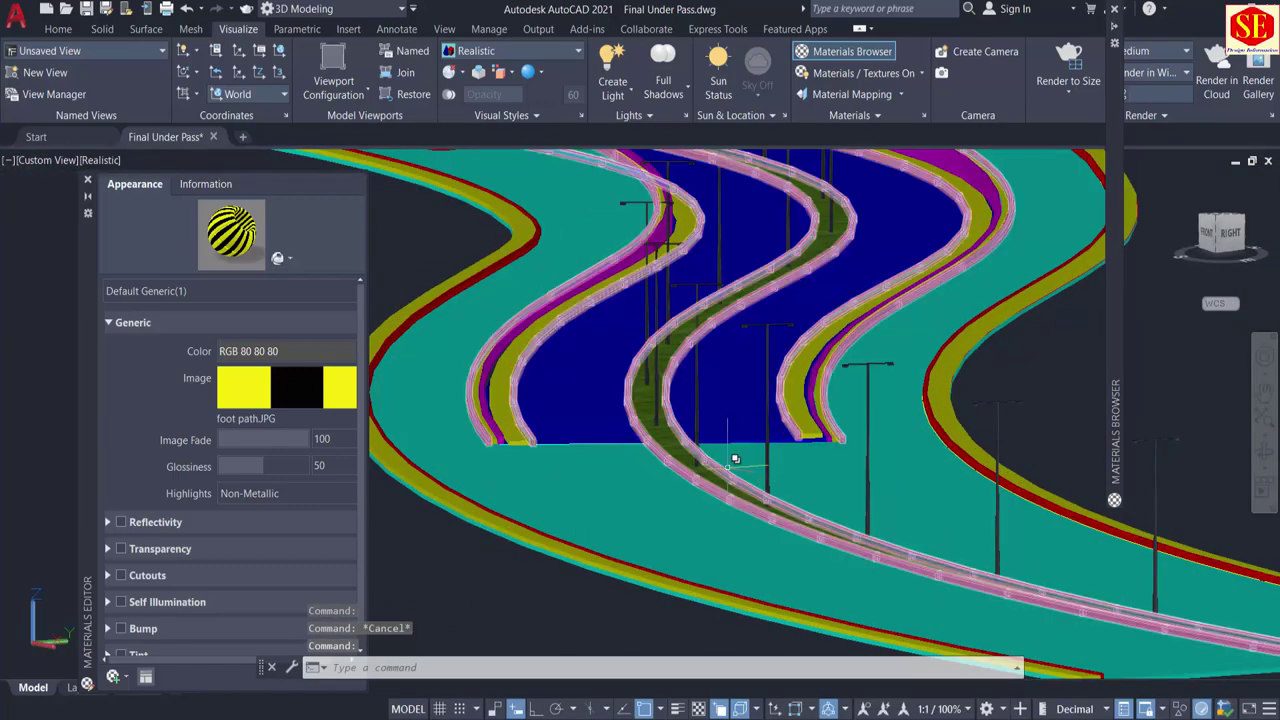
scroll(560, 500, down, 1)
shift+middle_drag(564, 524, 531, 470)
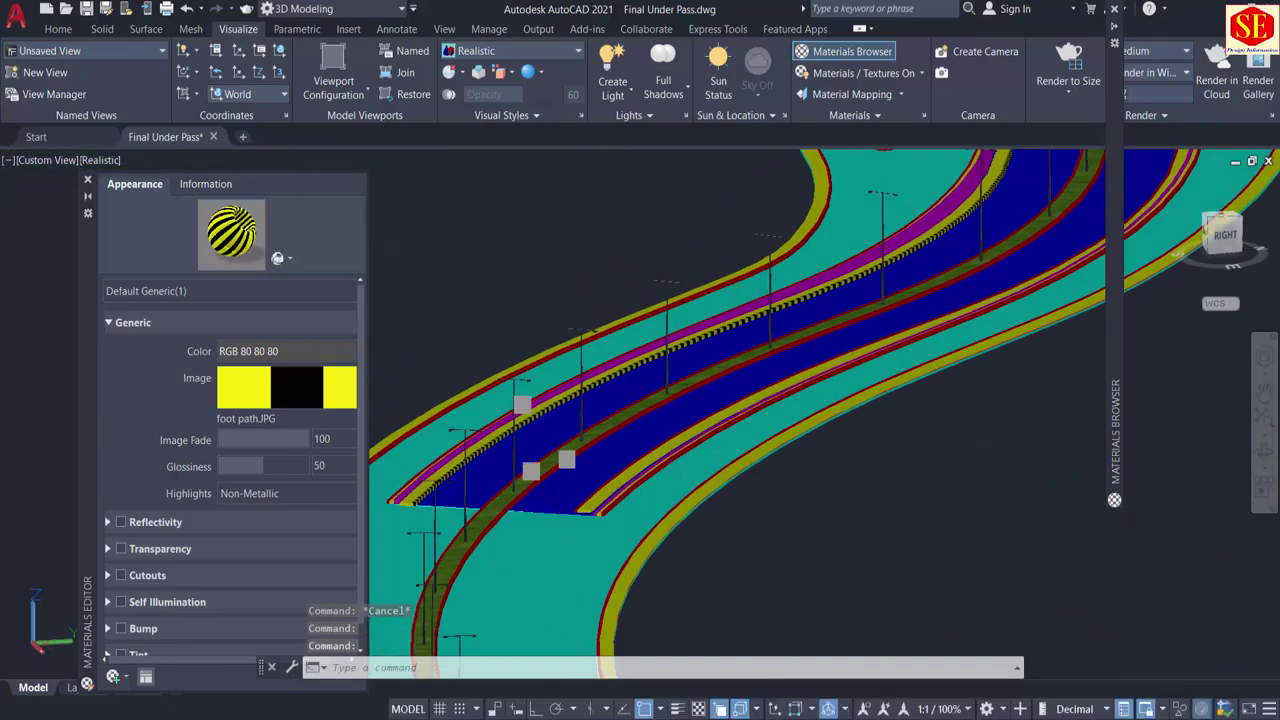
scroll(662, 537, up, 8)
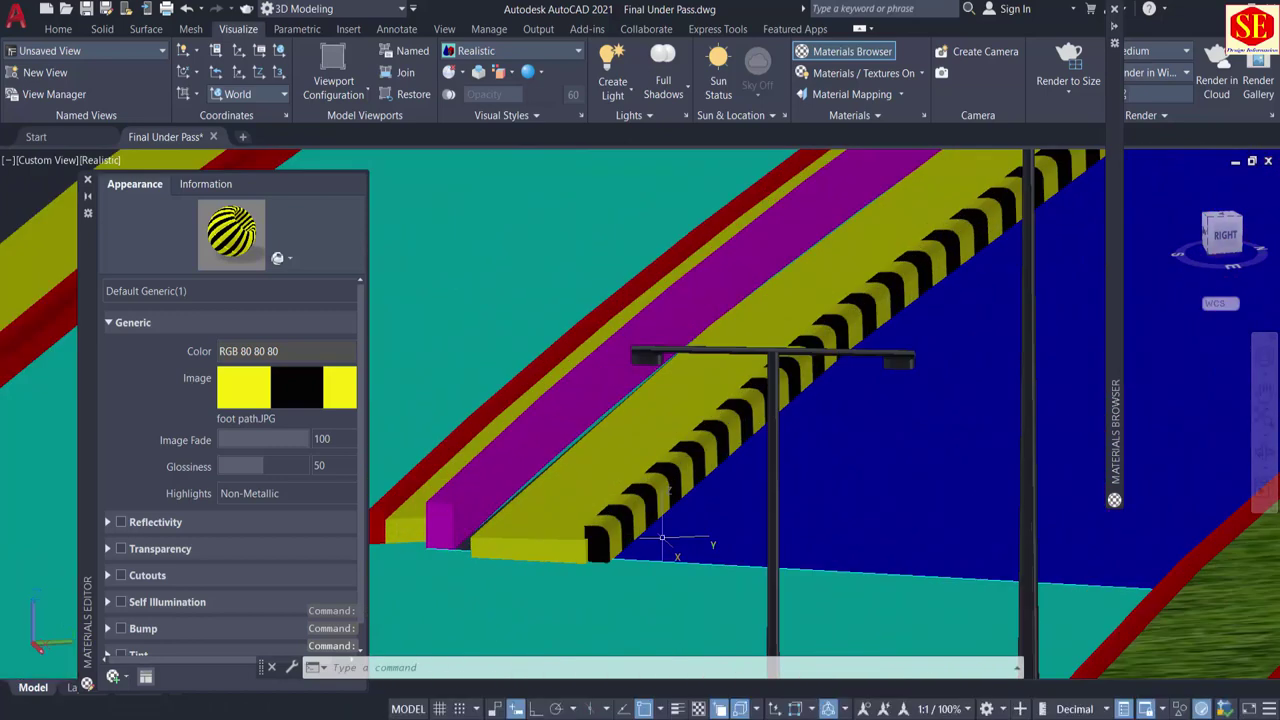
text(ma)
key(Return)
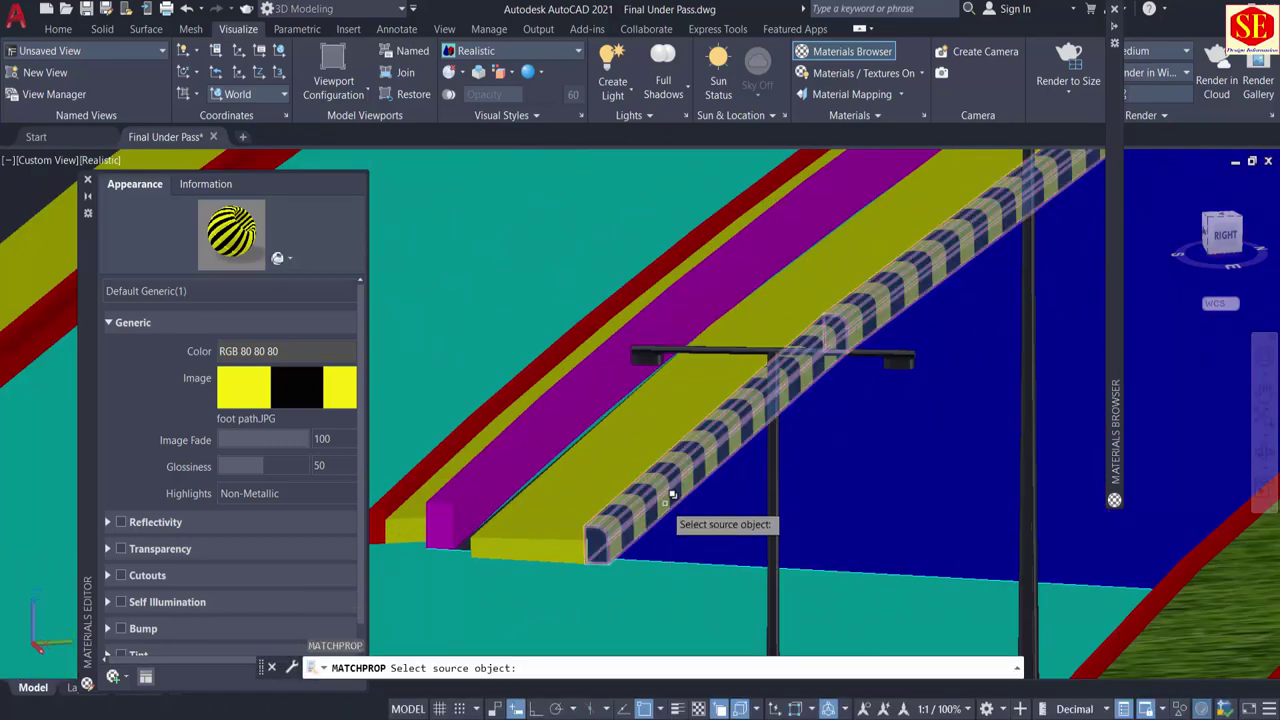
click(665, 504)
click(721, 568)
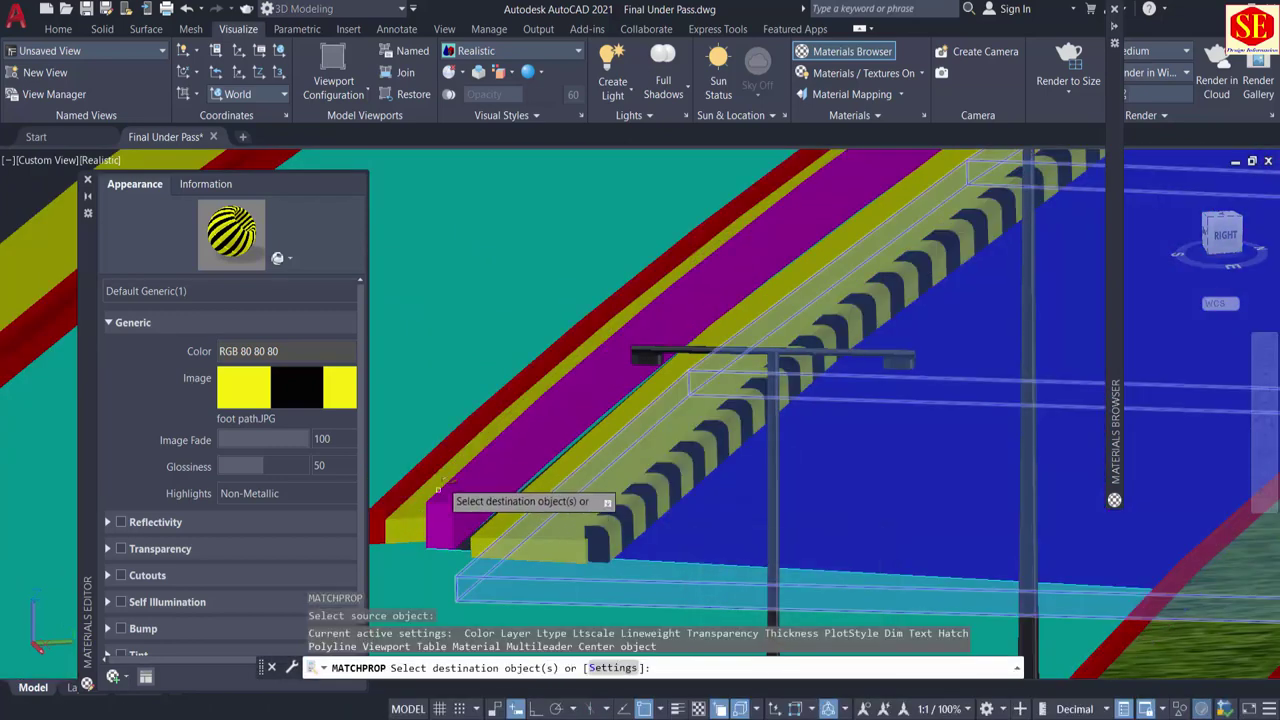
click(448, 437)
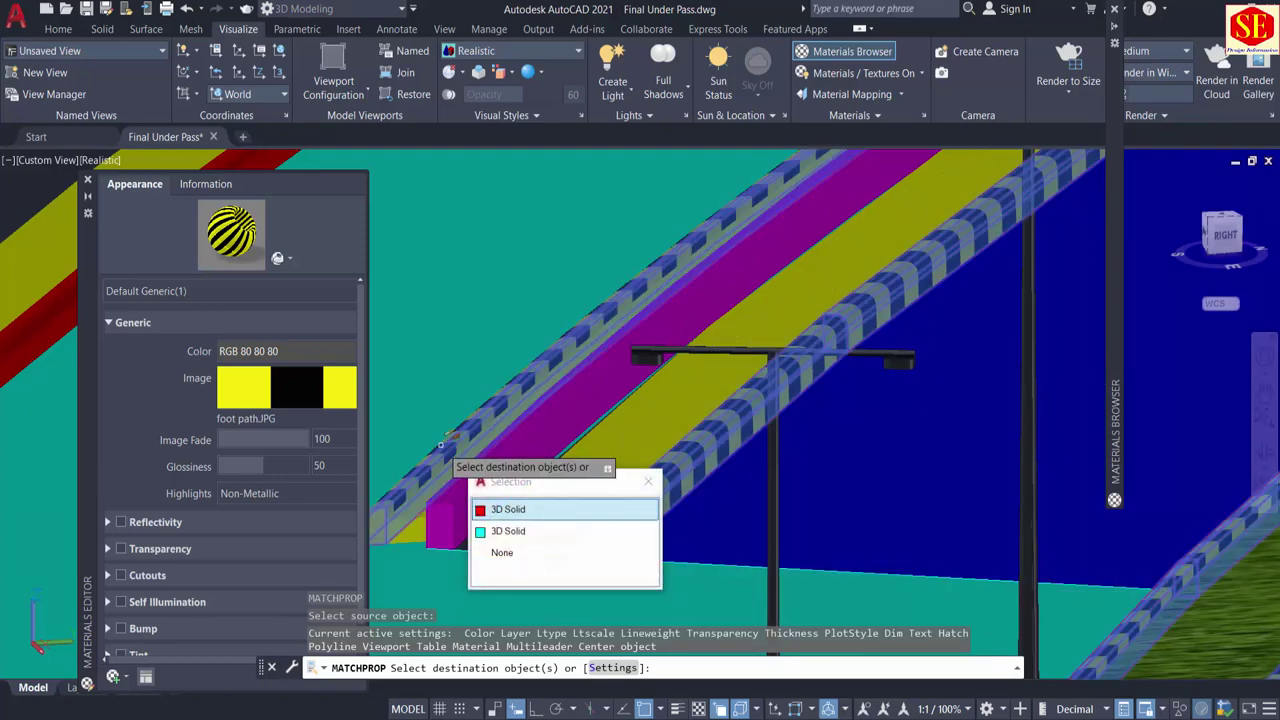
click(490, 514)
scroll(518, 373, down, 5)
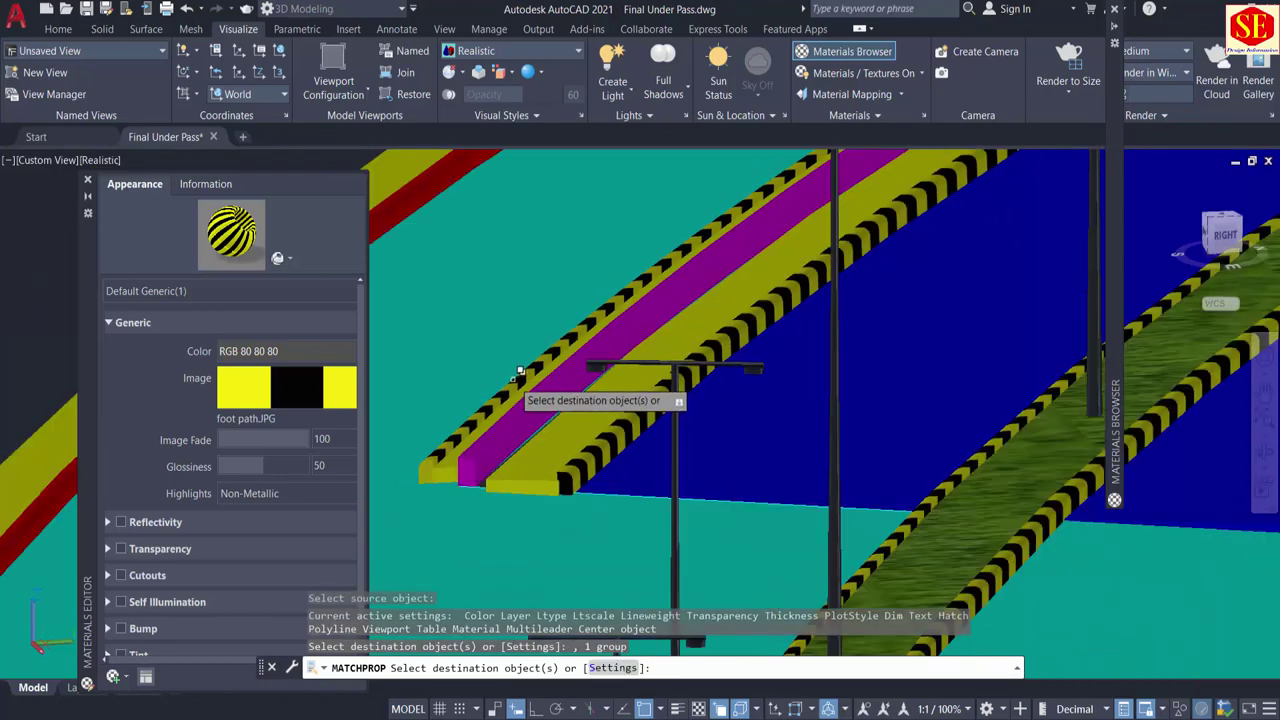
scroll(1058, 551, up, 5)
middle_drag(1058, 551, 643, 503)
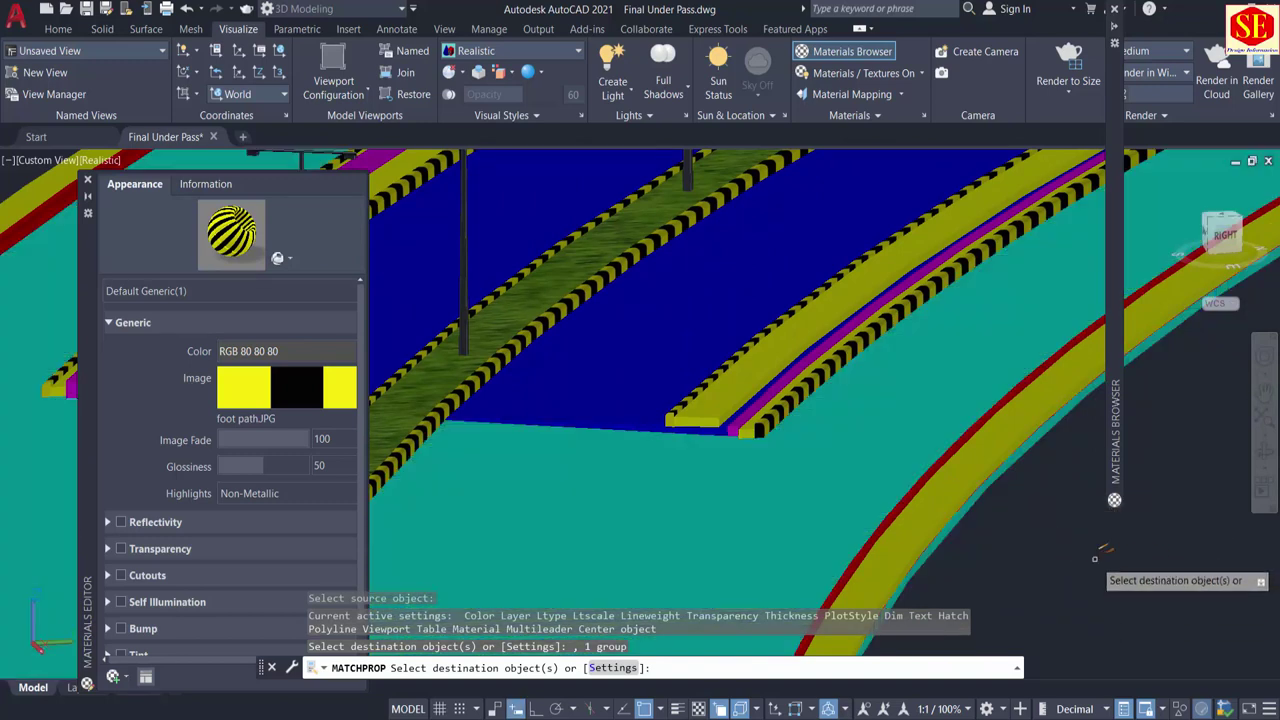
middle_drag(1100, 549, 1078, 690)
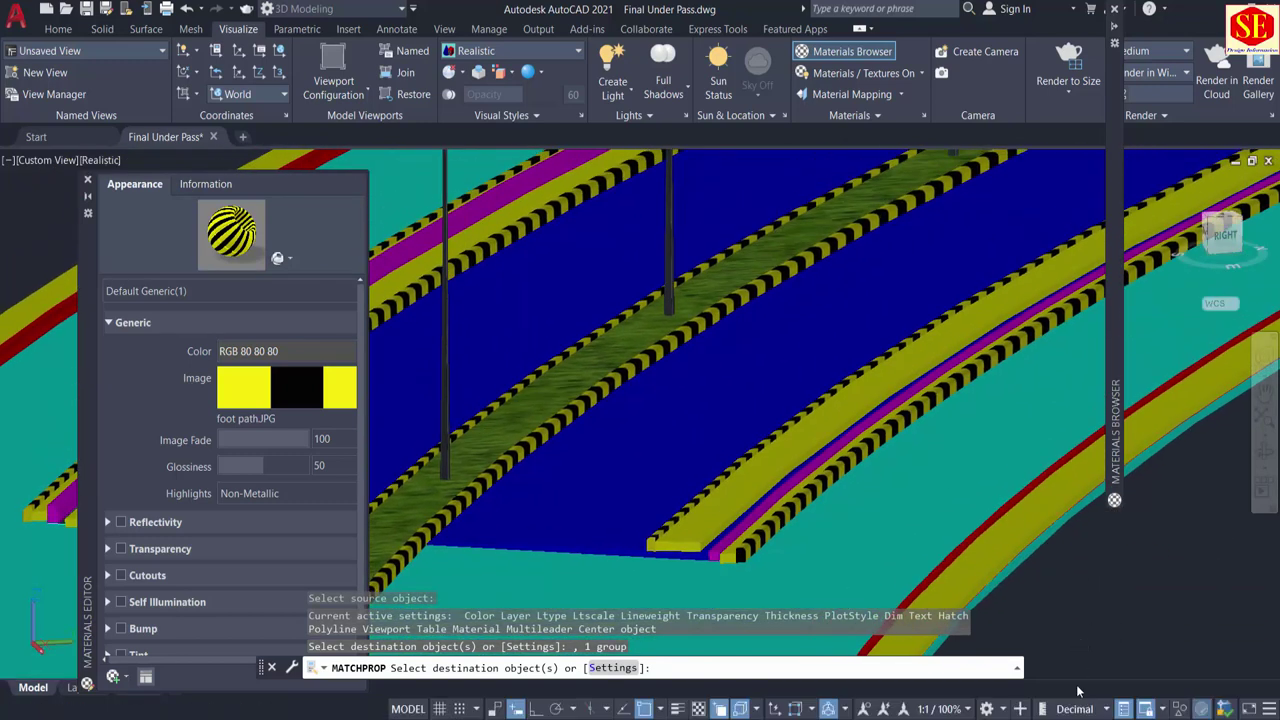
key(Escape)
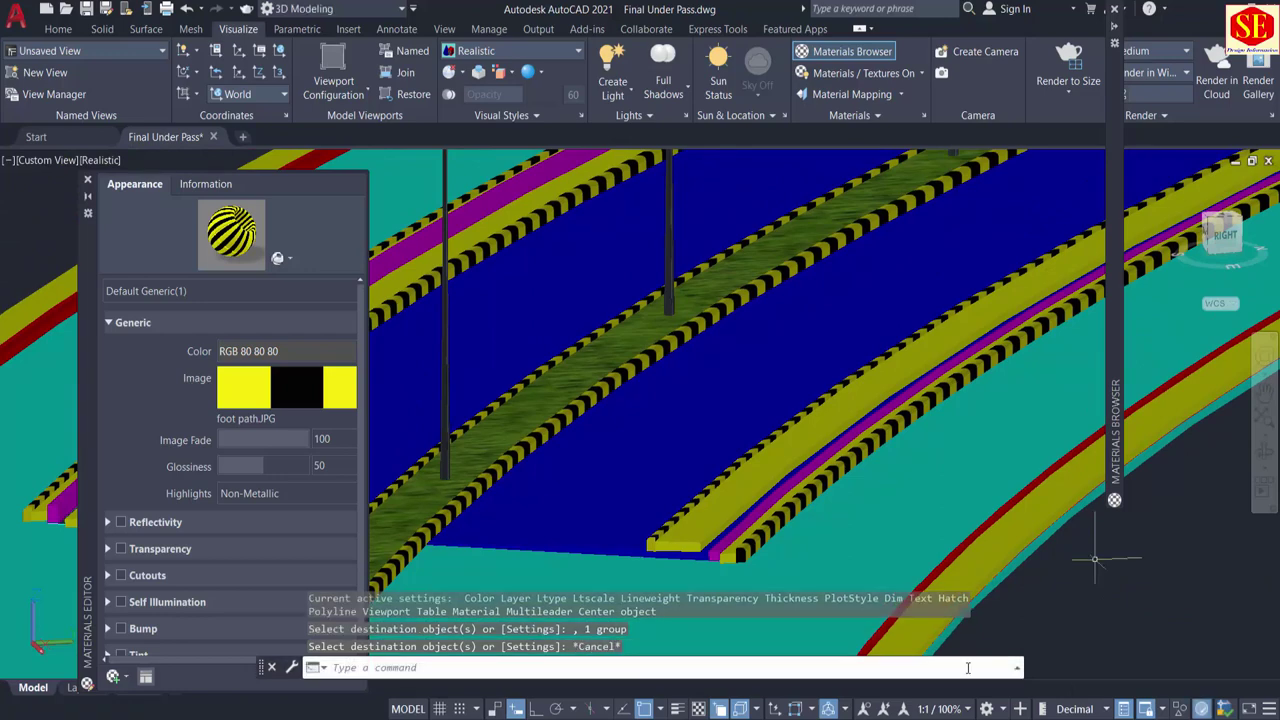
Step: Examine the striped kerbs along the grass median and both footpaths near the end of the blue carriageway
scroll(878, 380, up, 4)
scroll(786, 436, down, 2)
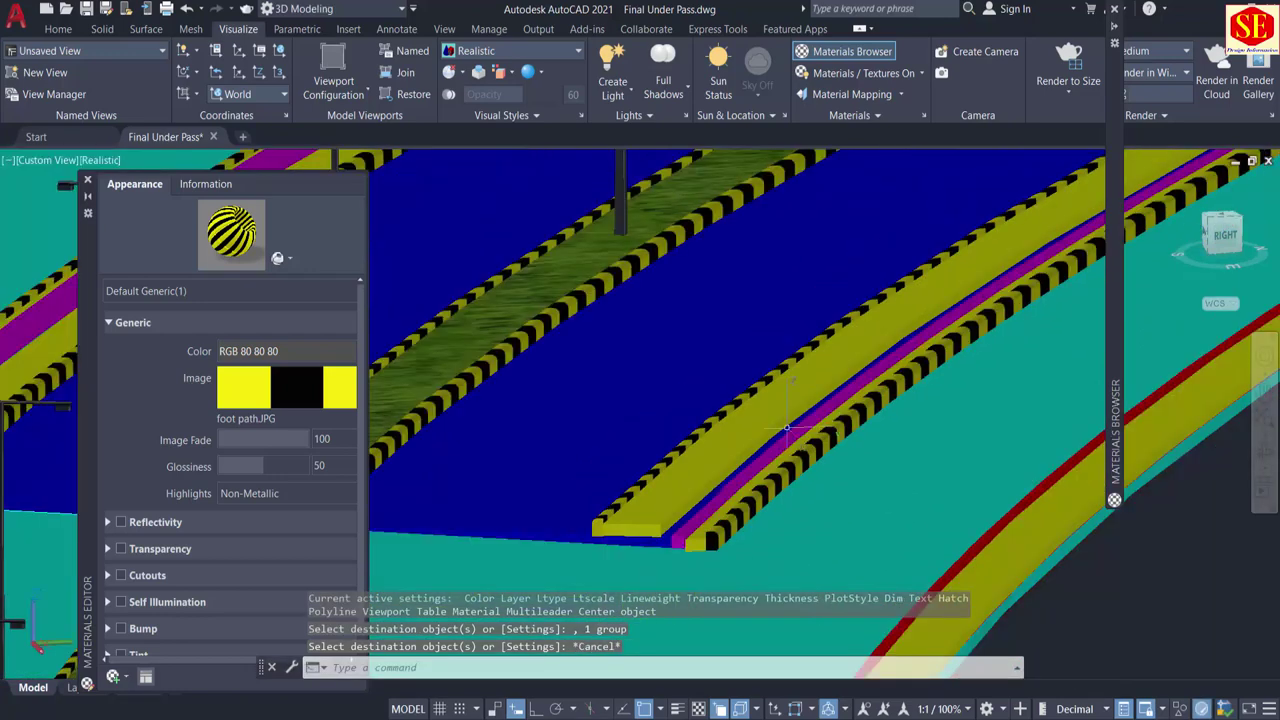
shift+middle_drag(691, 454, 731, 393)
scroll(804, 413, down, 4)
scroll(734, 437, up, 4)
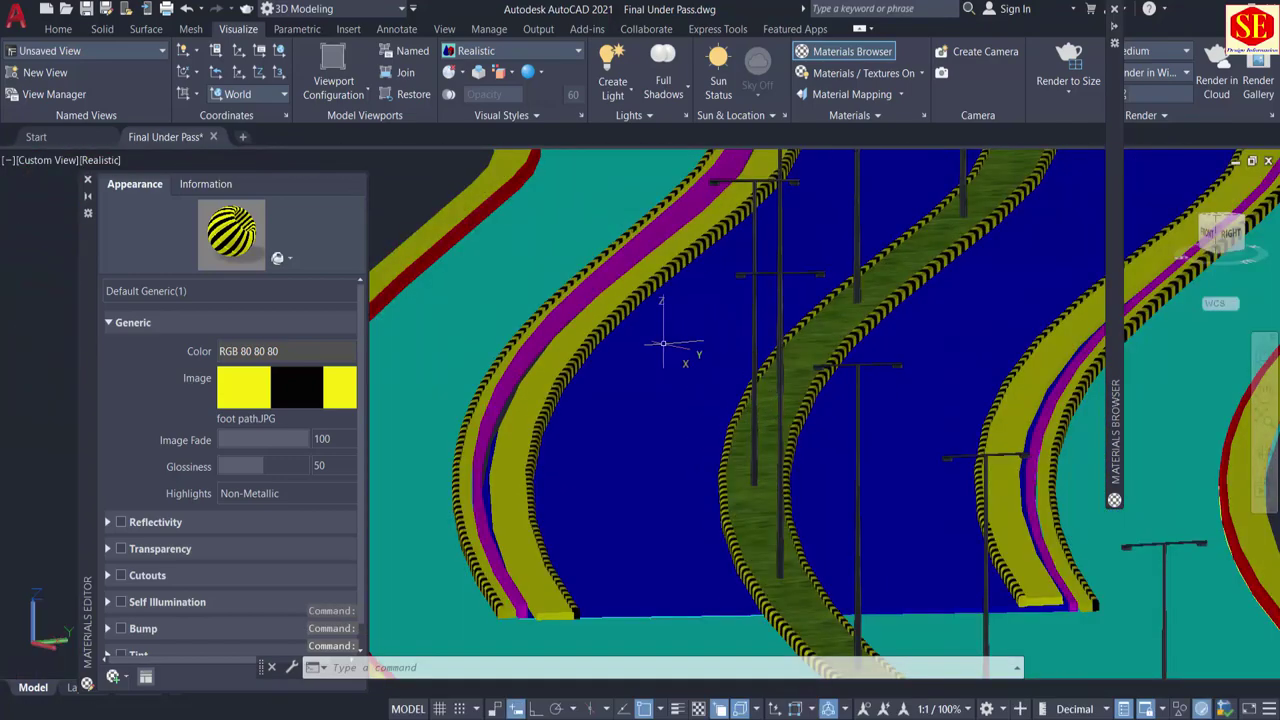
click(583, 470)
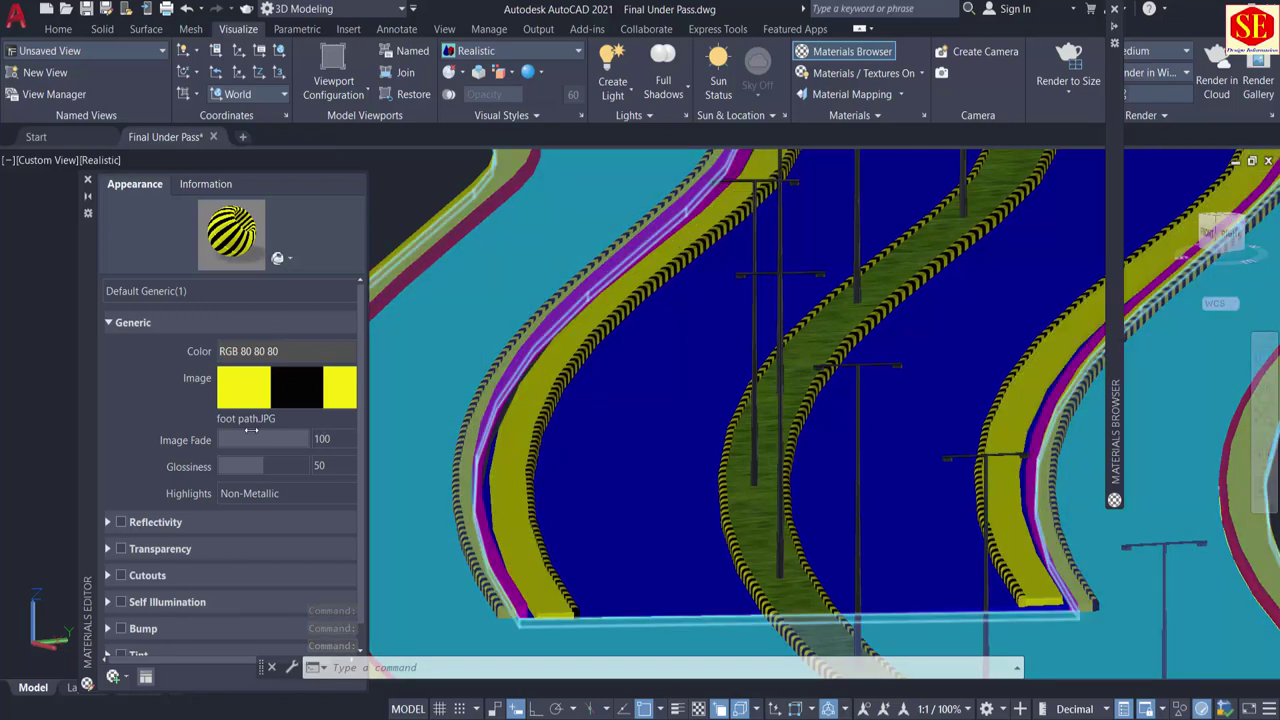
key(Escape)
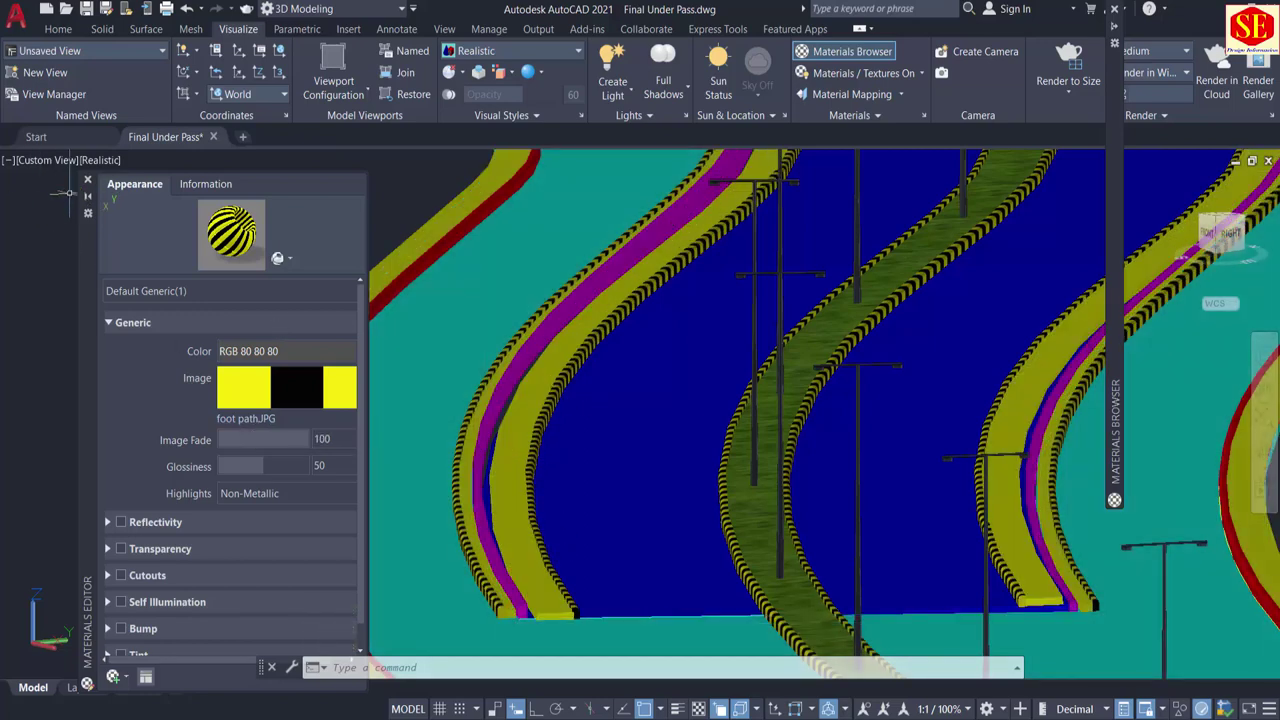
Step: Close the striped material's editor and create a new Generic material for the footpaths
click(88, 181)
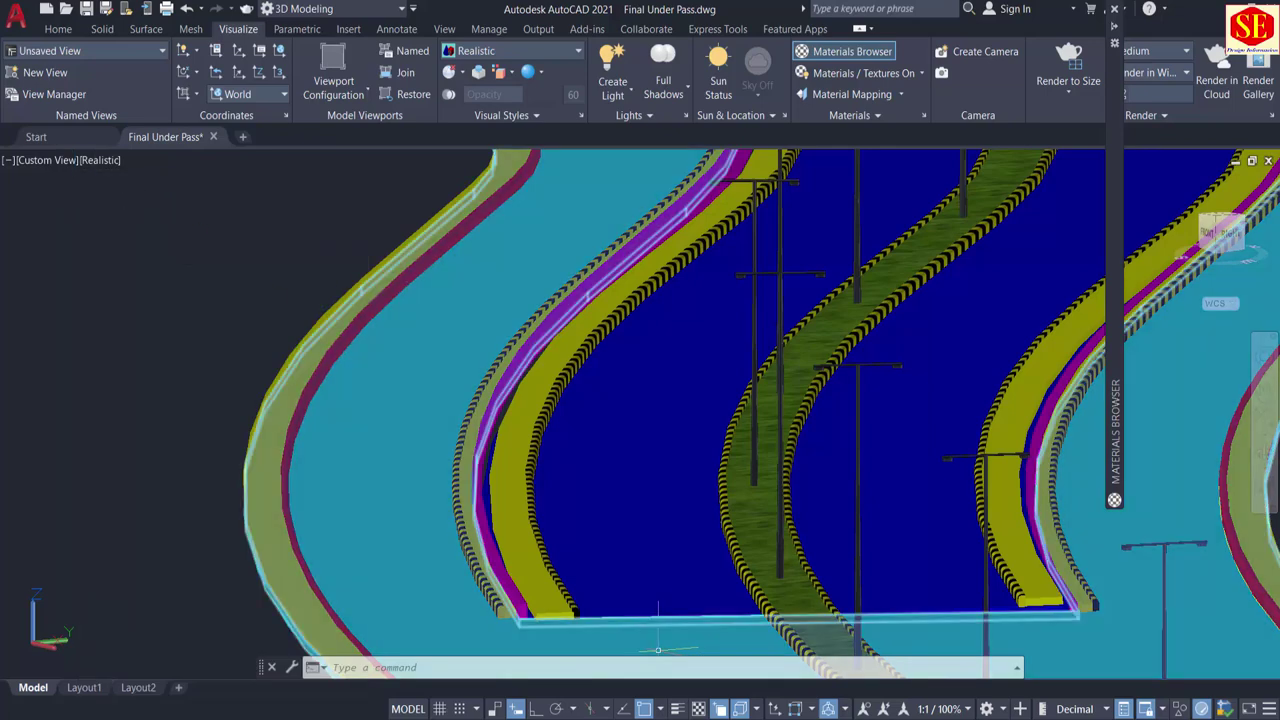
click(920, 468)
mouse_move(1116, 29)
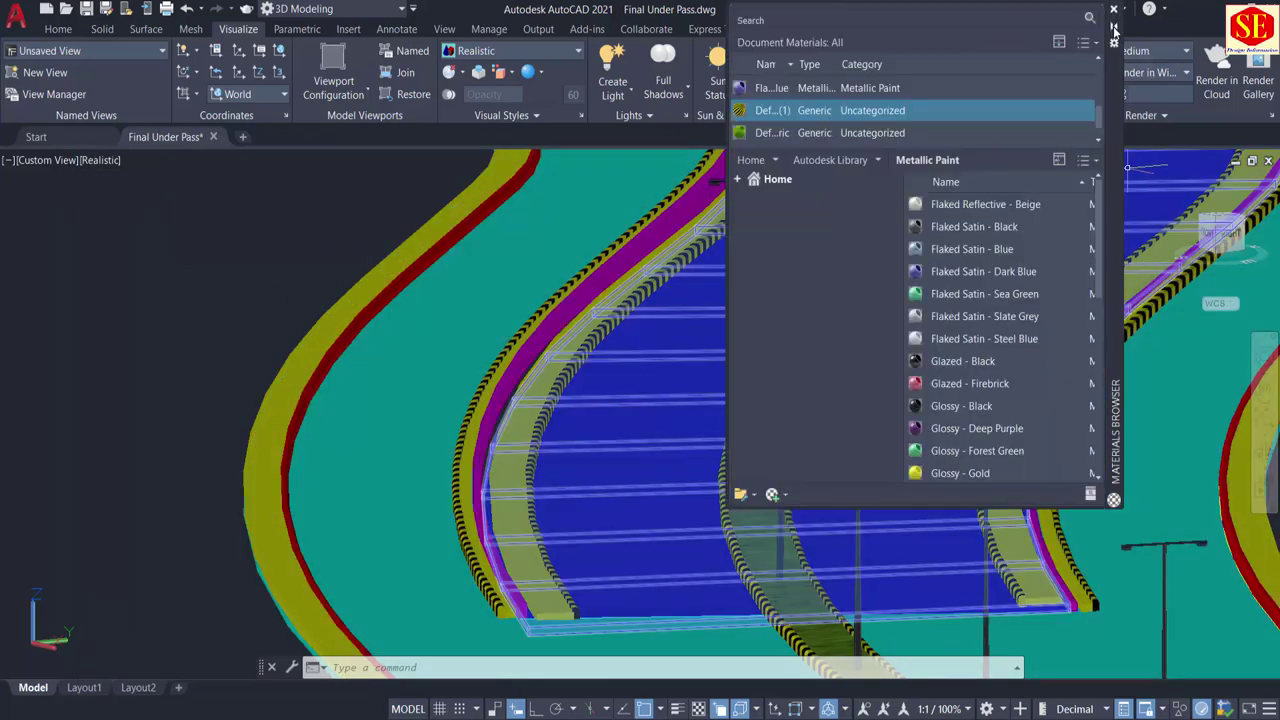
scroll(886, 134, down, 1)
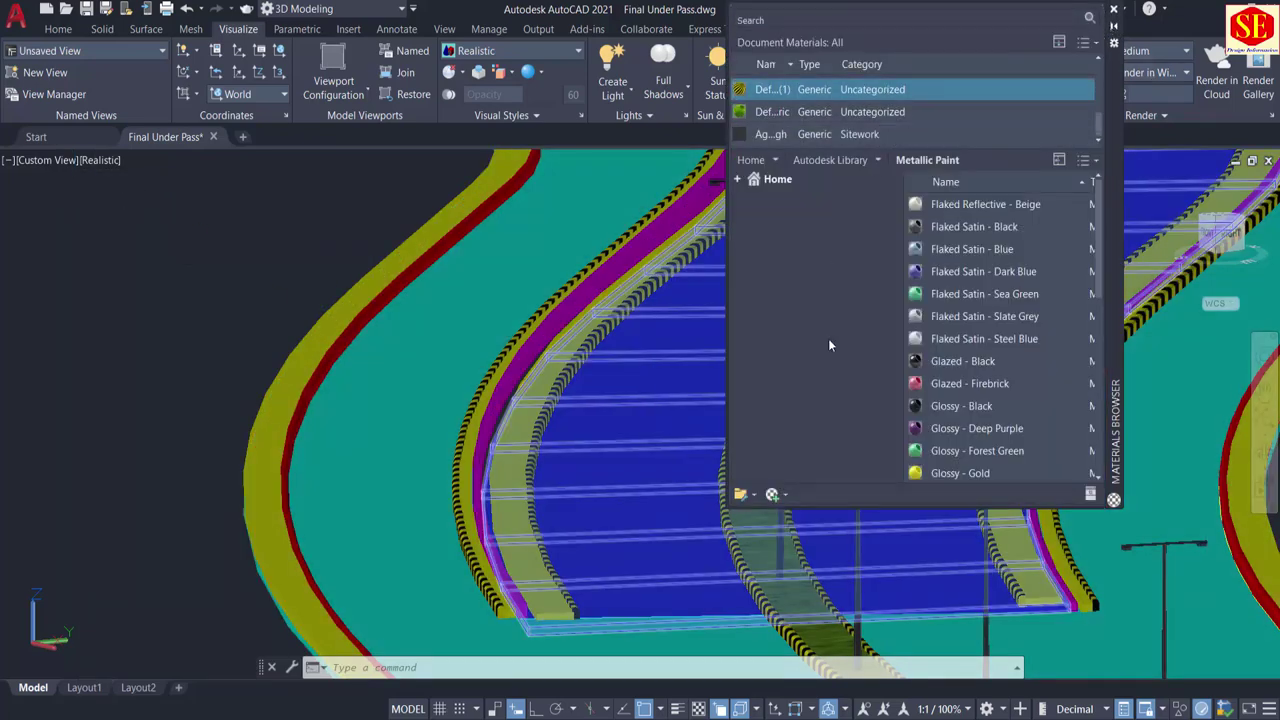
click(785, 494)
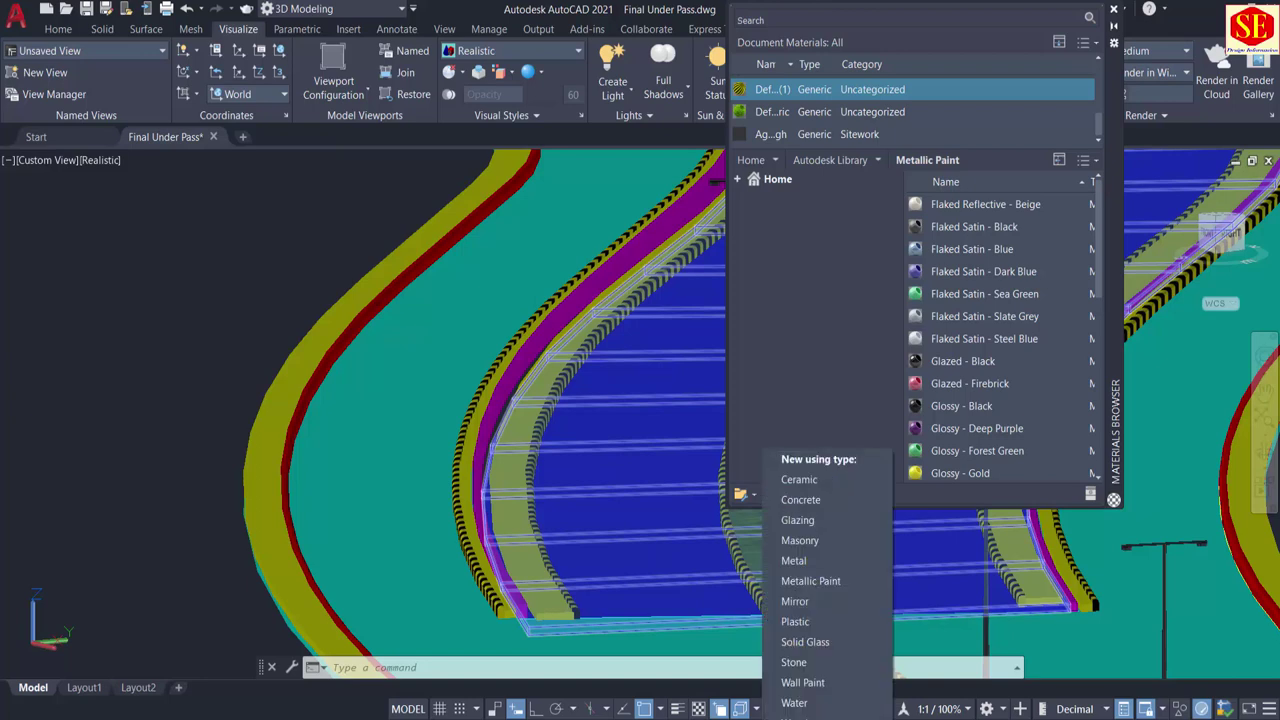
click(830, 717)
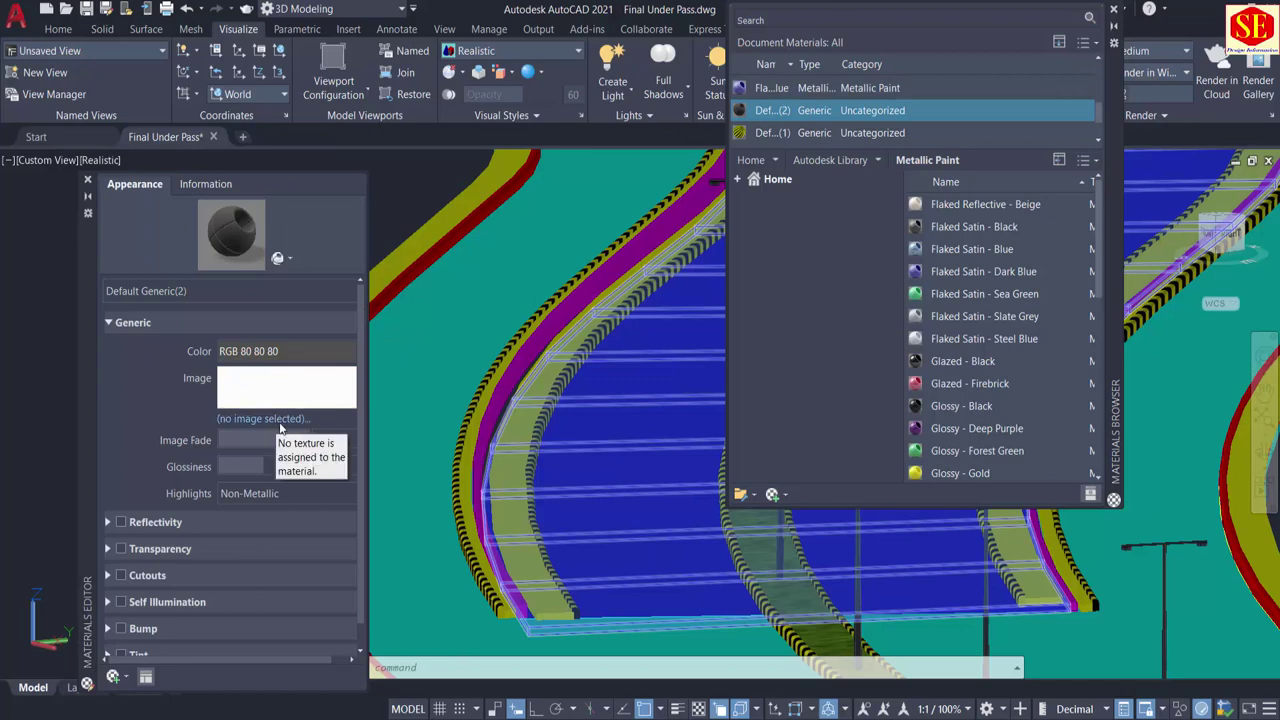
Step: Load imagesCAG6KB9B from the 3D Materials folder as the new Generic material's image
click(280, 424)
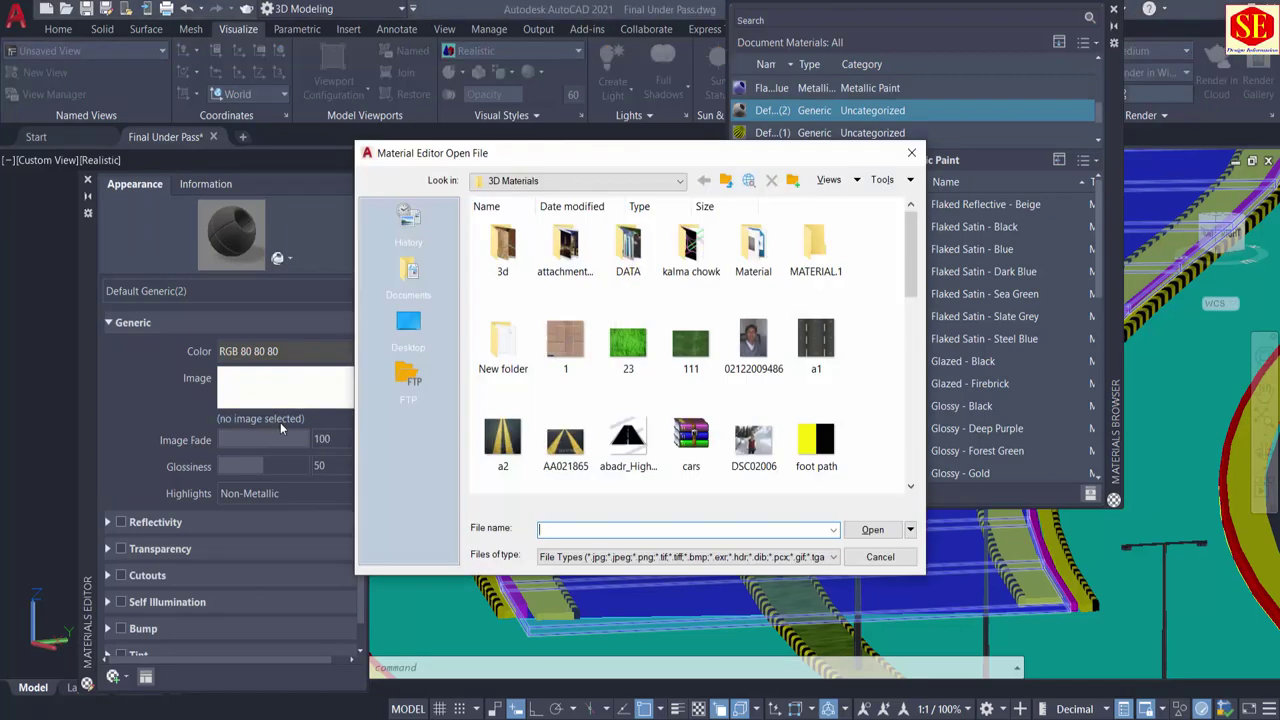
scroll(778, 411, down, 5)
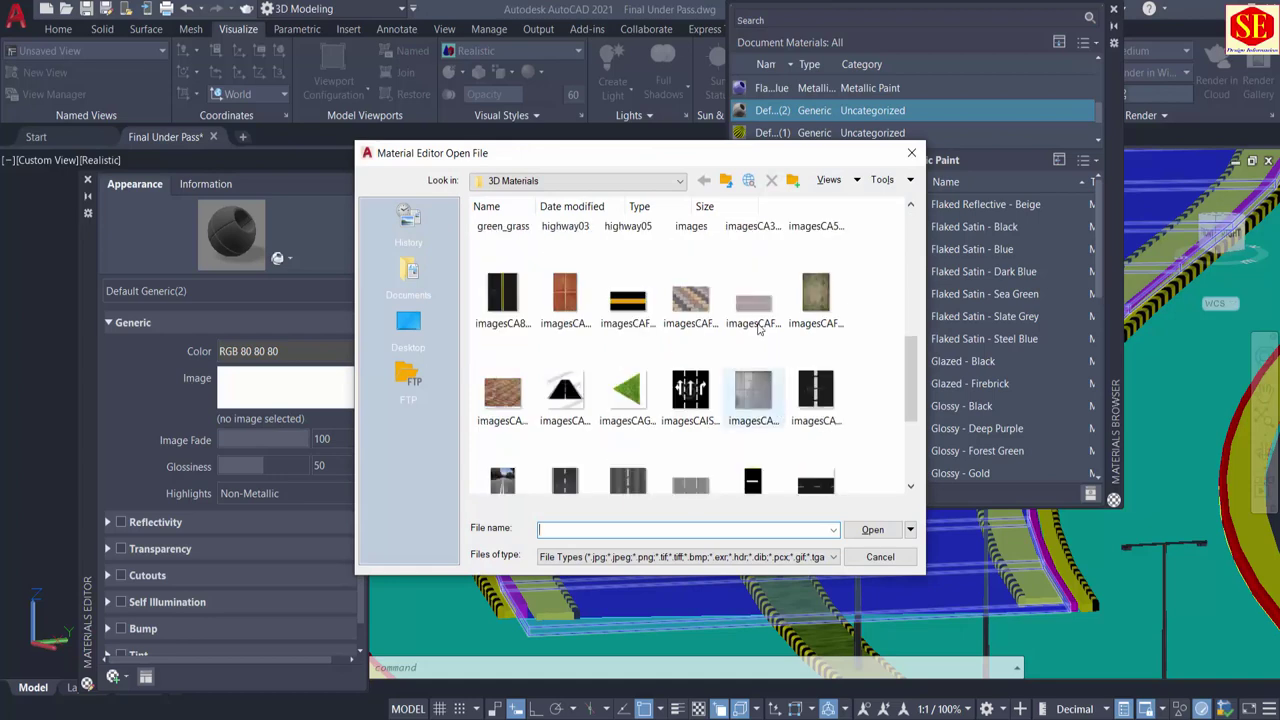
click(568, 296)
click(506, 398)
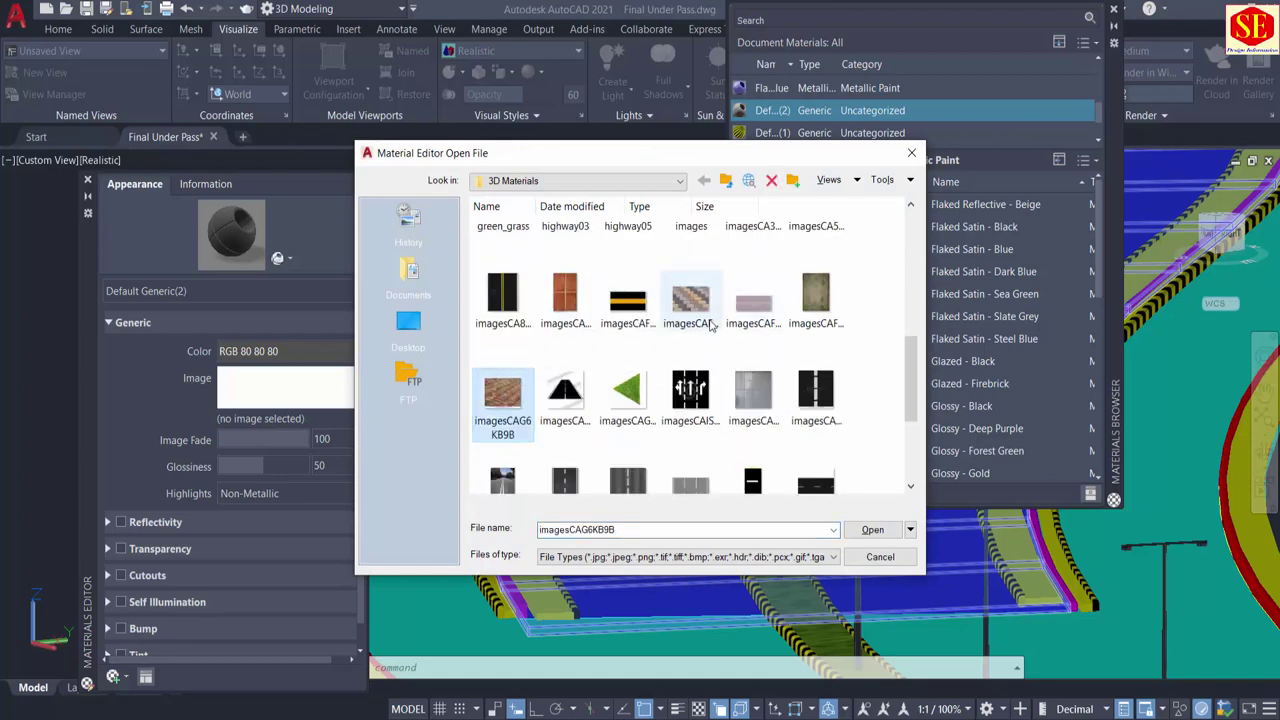
click(697, 316)
click(503, 393)
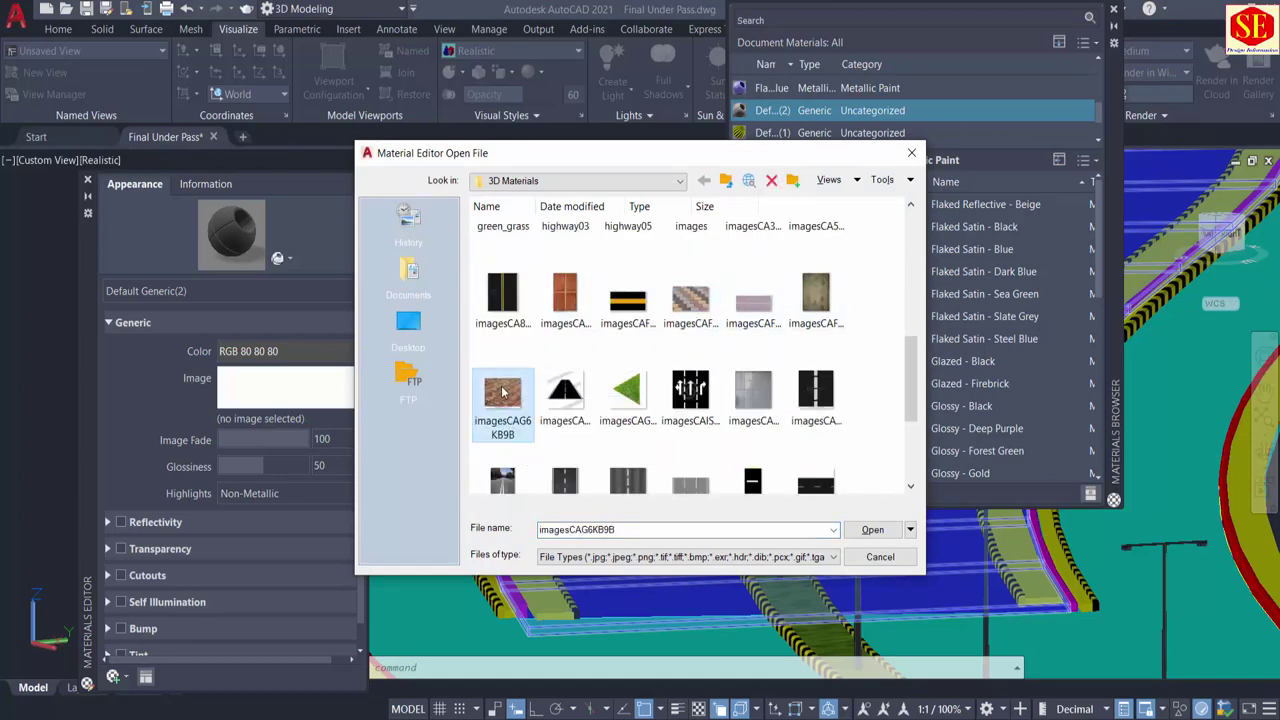
click(872, 529)
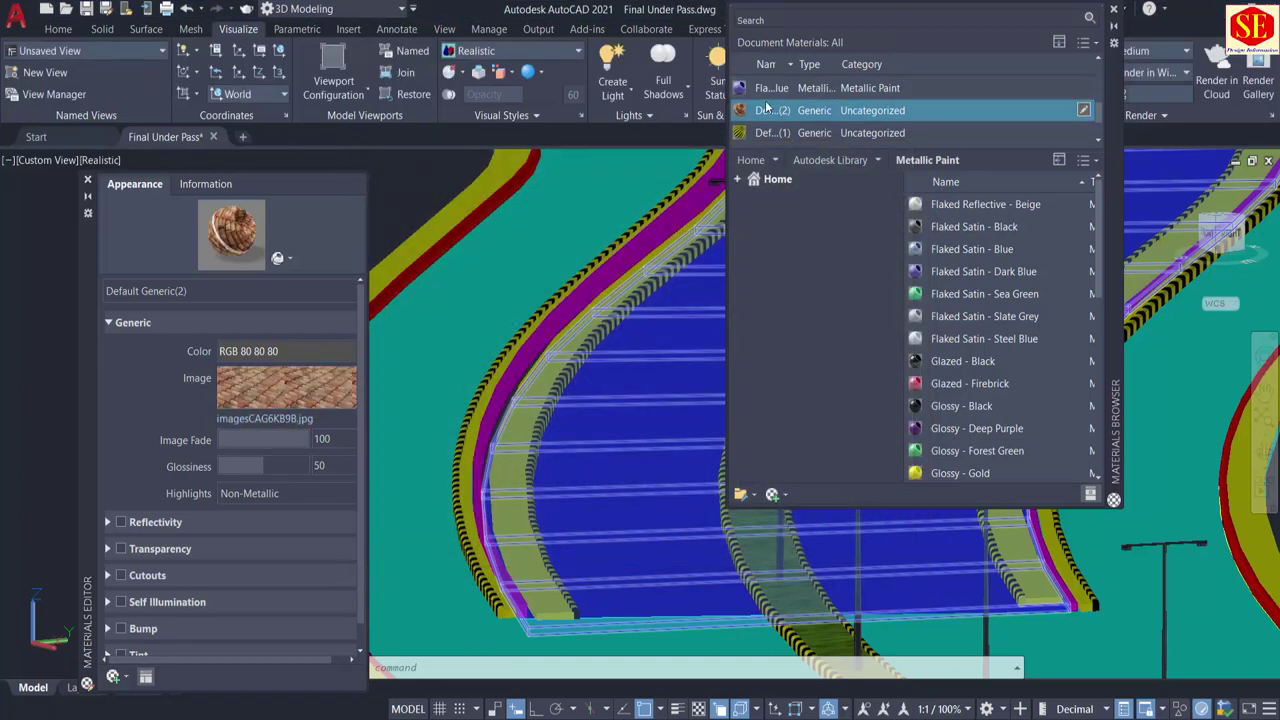
Step: Apply the new brick material to the yellow footpath beside the blue carriageway and check its texture up close
drag(759, 113, 626, 243)
drag(506, 468, 506, 469)
scroll(506, 469, up, 4)
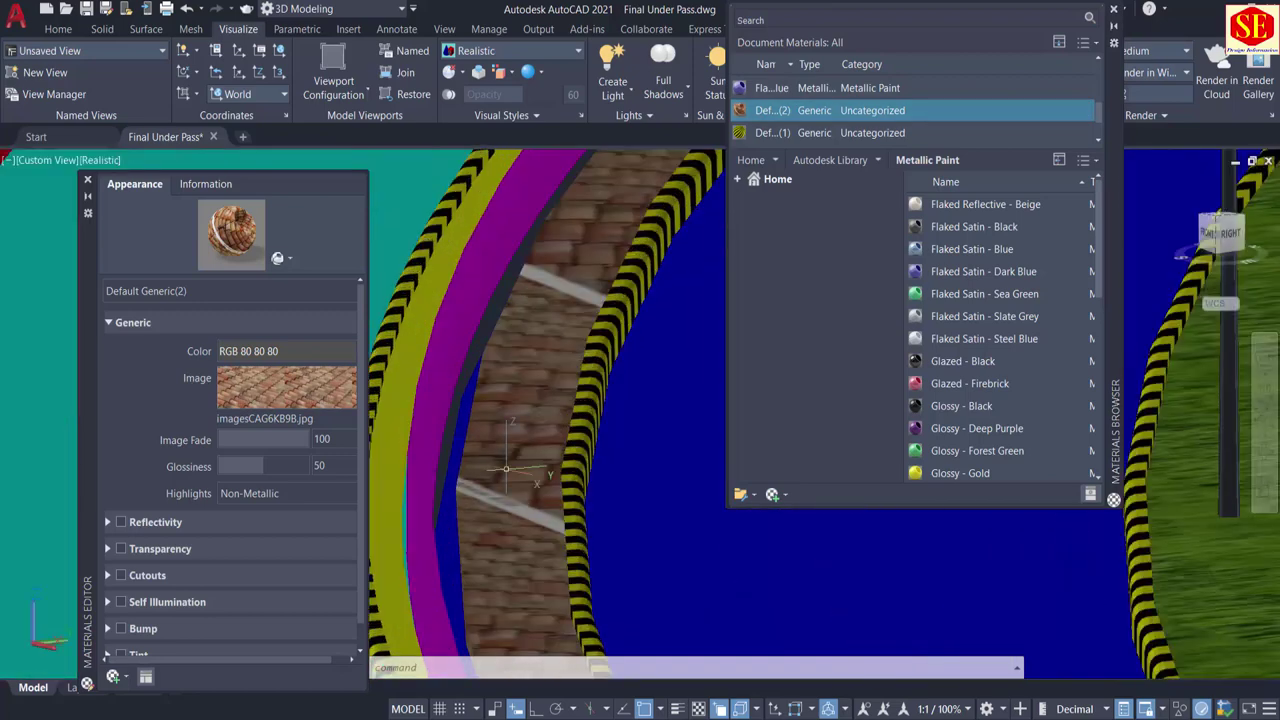
middle_drag(506, 469, 417, 406)
scroll(491, 397, down, 4)
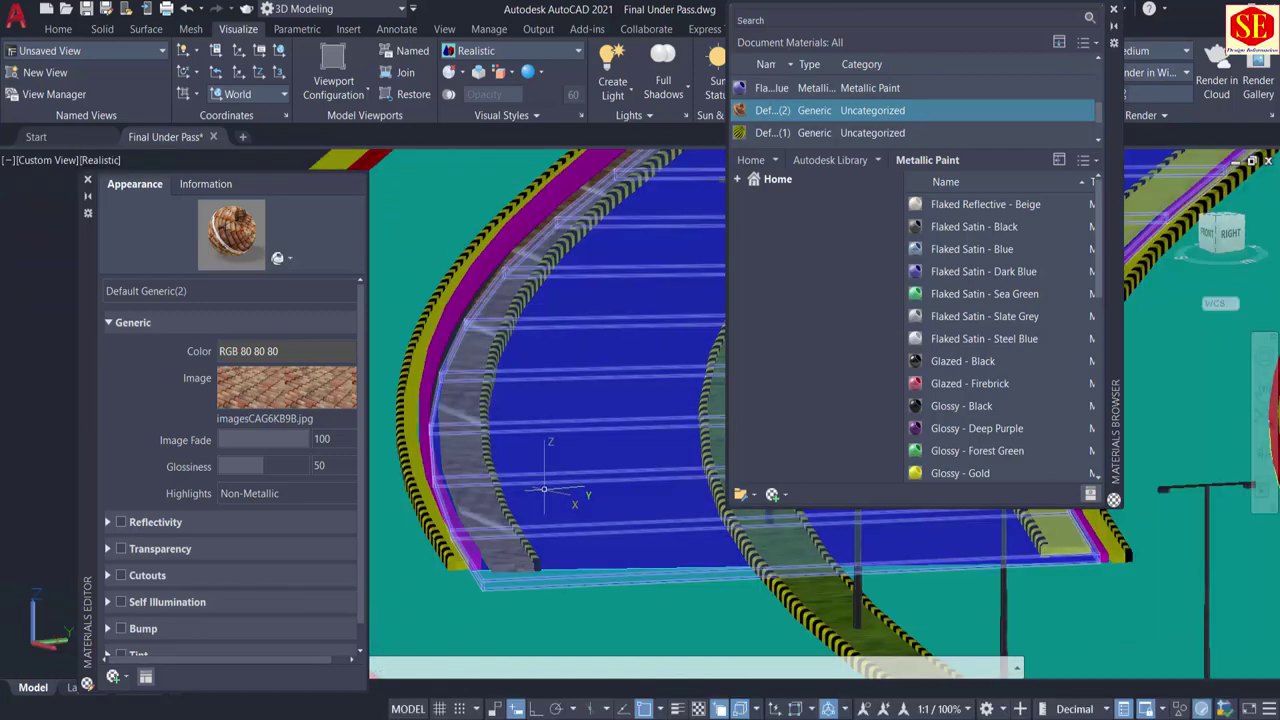
middle_drag(544, 489, 466, 523)
scroll(505, 512, up, 5)
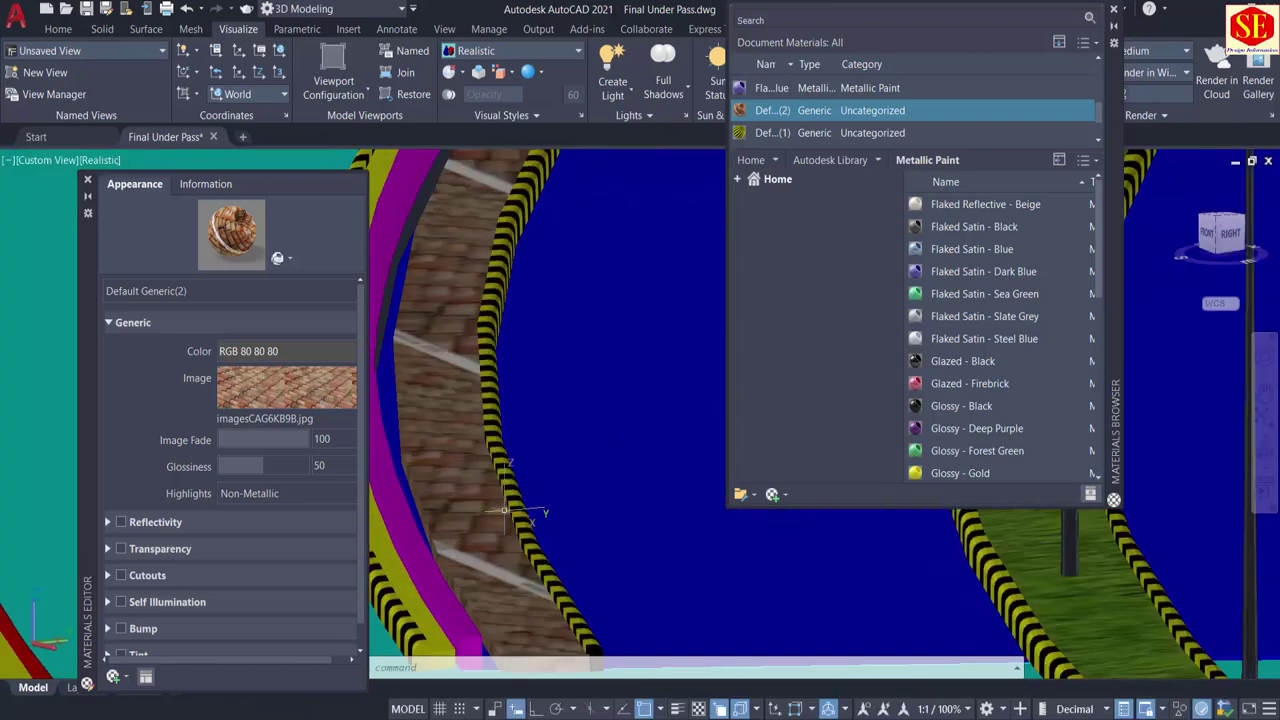
scroll(505, 512, up, 5)
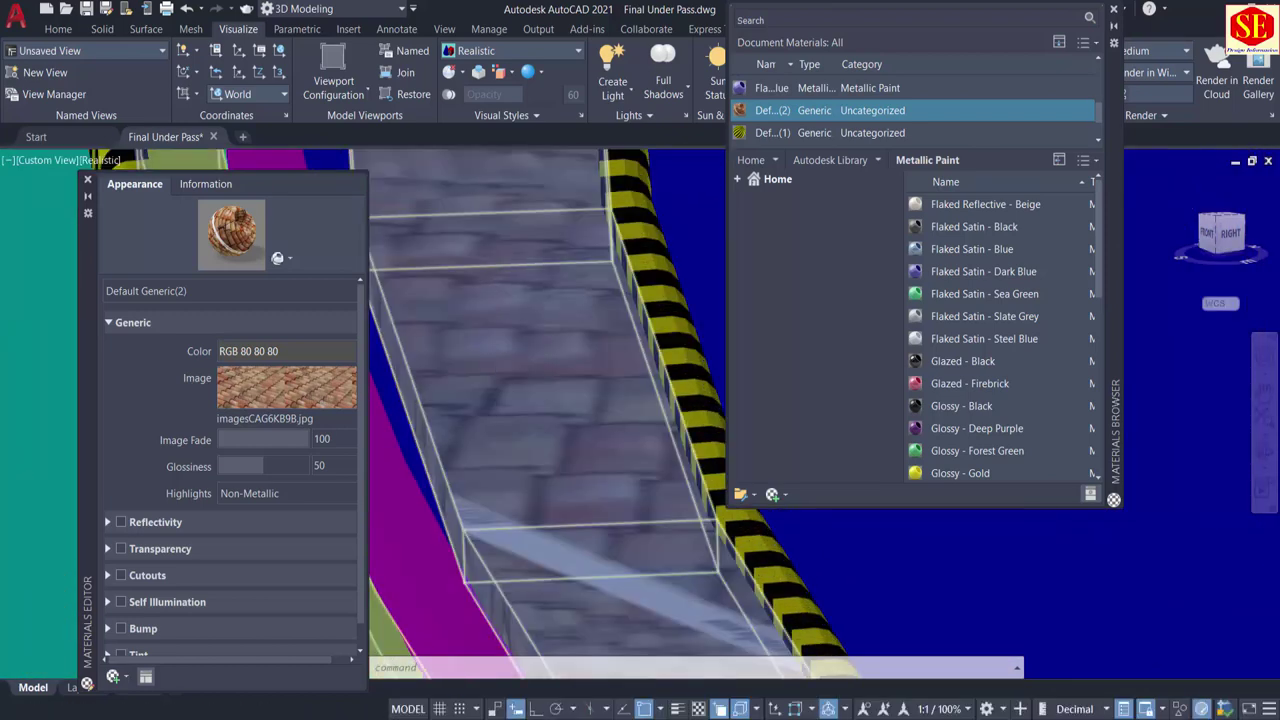
scroll(480, 365, down, 4)
Step: Set the brick texture's sample size to 3 in width and height and check it on the footpath
click(258, 390)
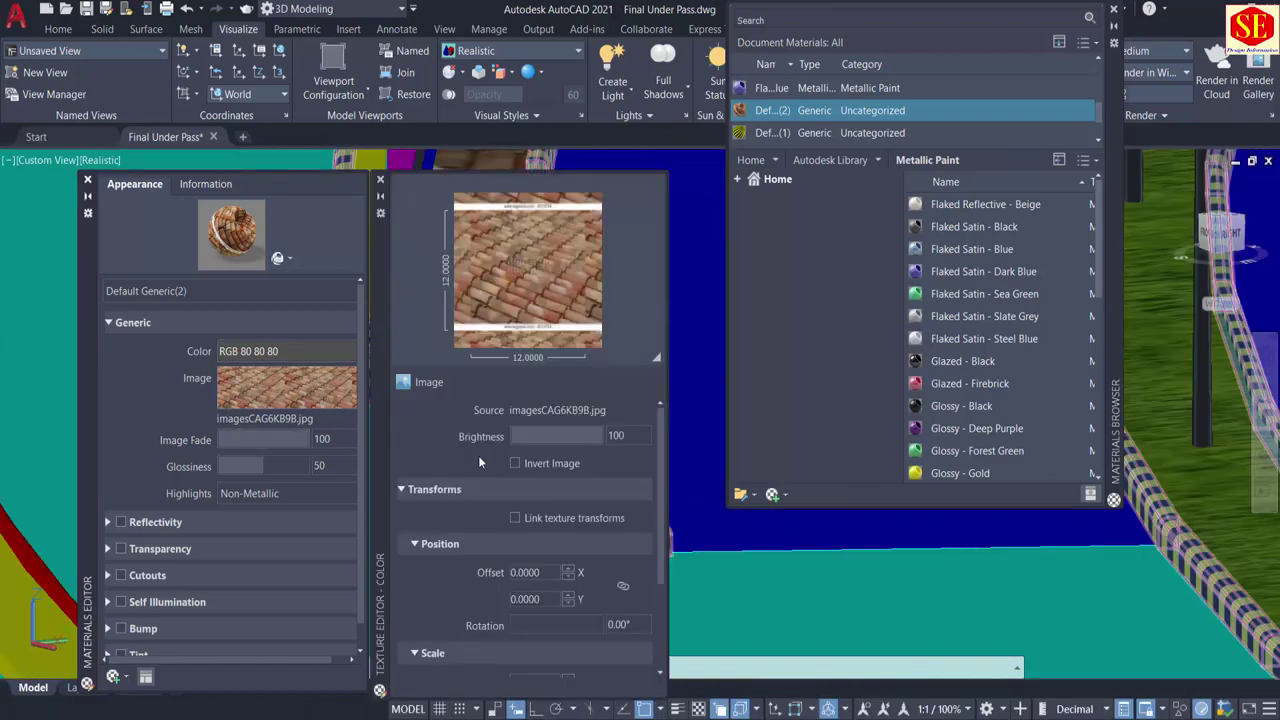
scroll(586, 542, down, 3)
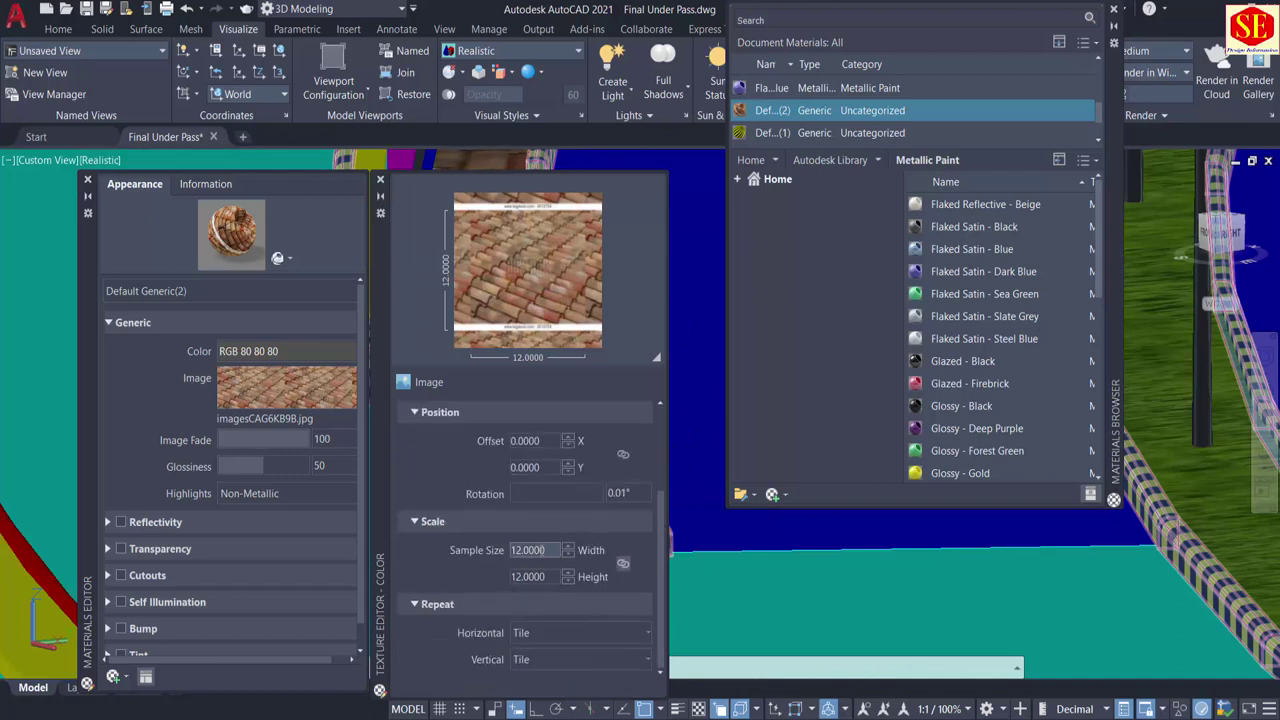
click(543, 550)
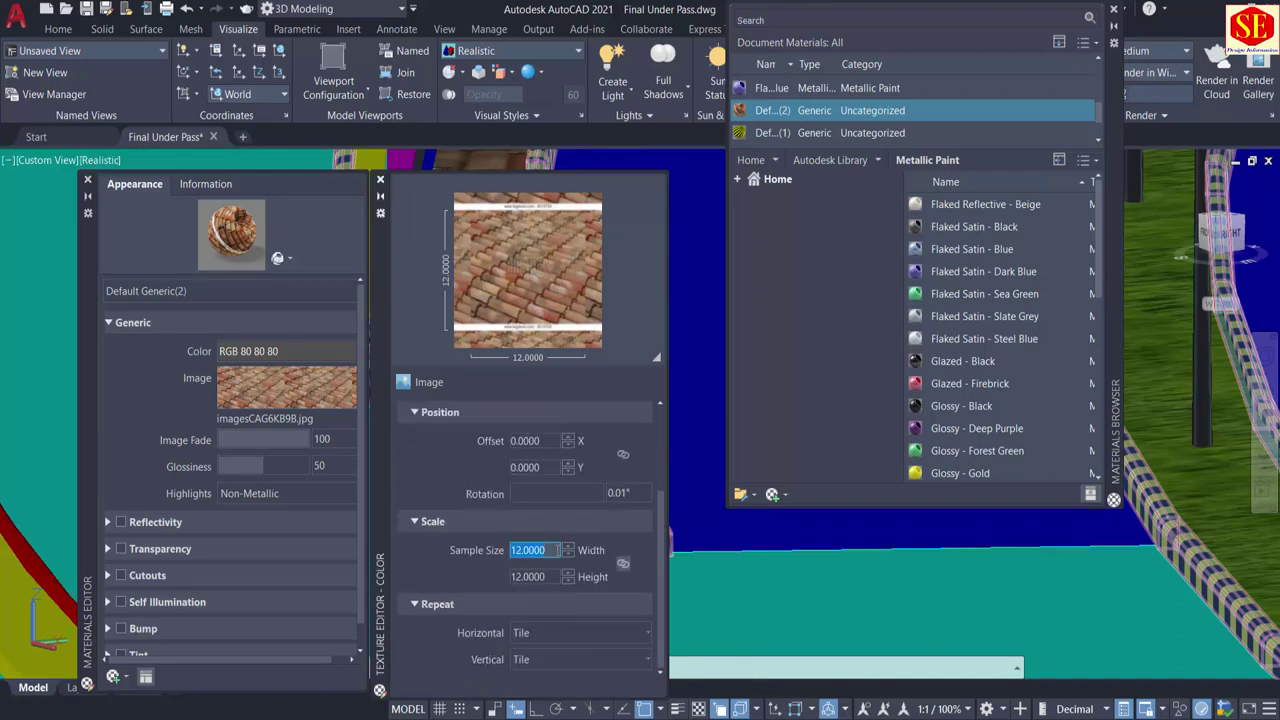
text(3)
key(Tab)
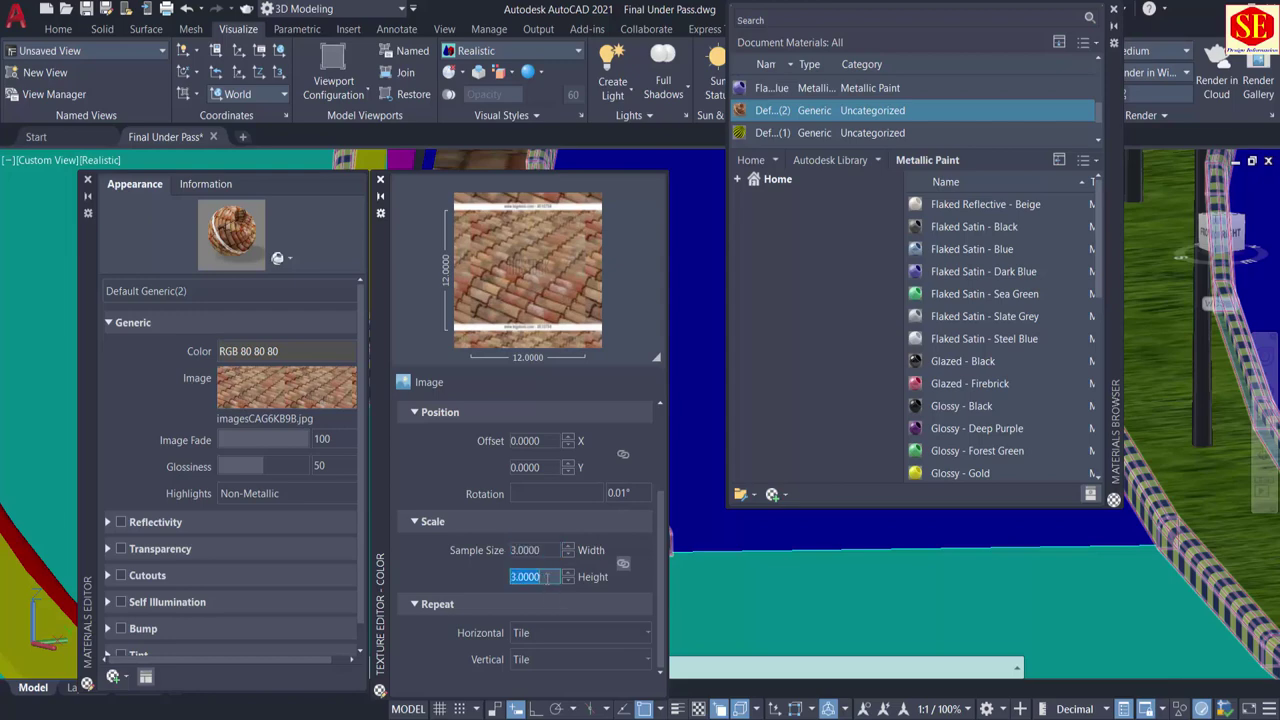
scroll(816, 554, up, 5)
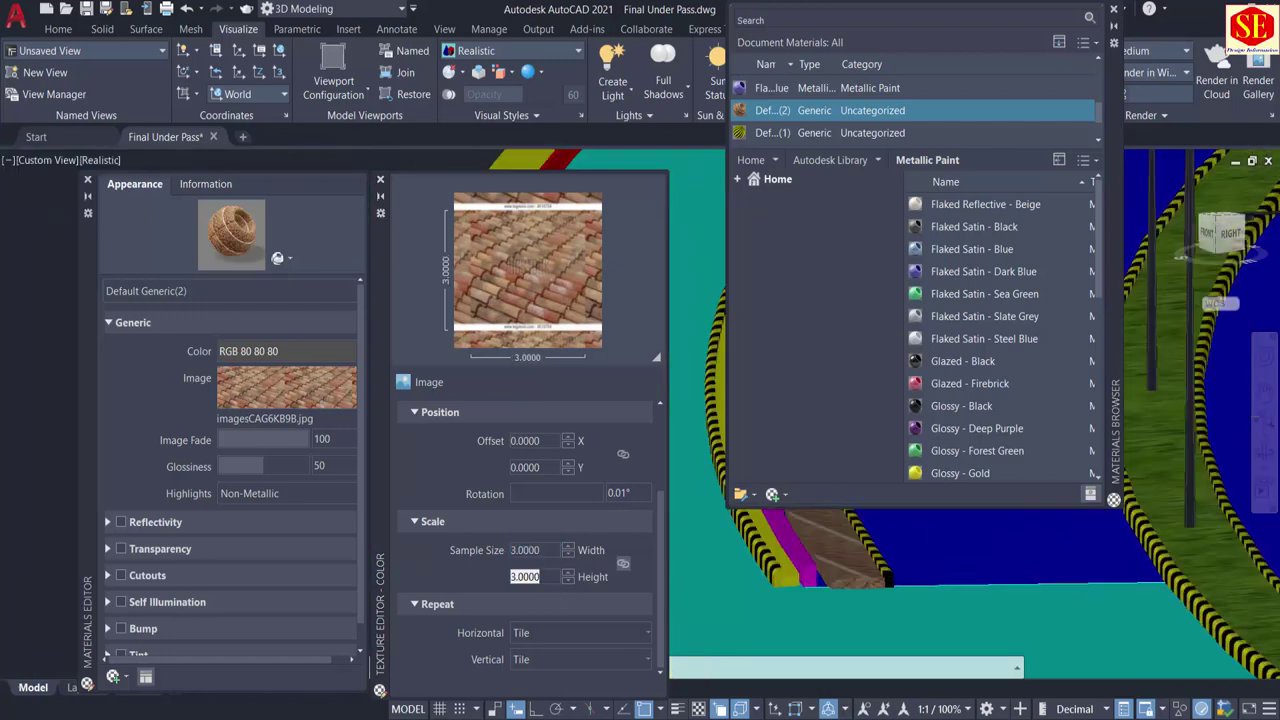
middle_drag(840, 555, 670, 660)
key(Escape)
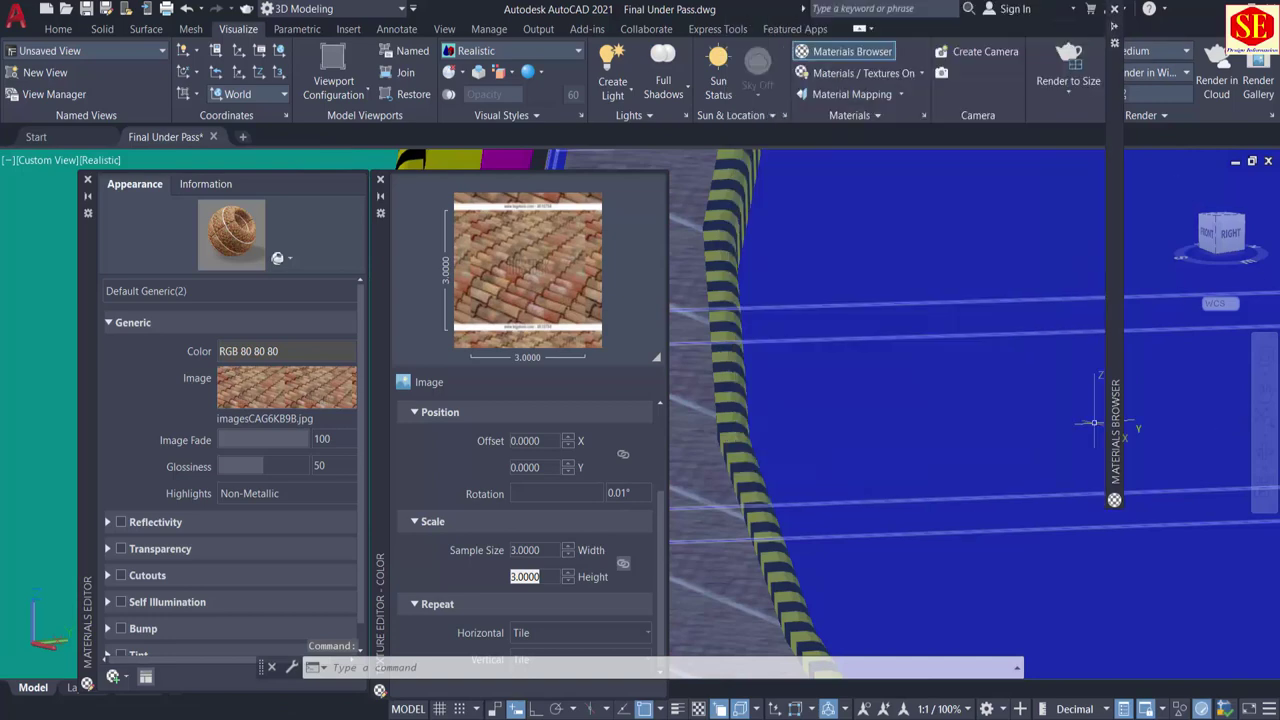
scroll(1095, 424, down, 4)
scroll(907, 437, up, 3)
scroll(905, 340, up, 2)
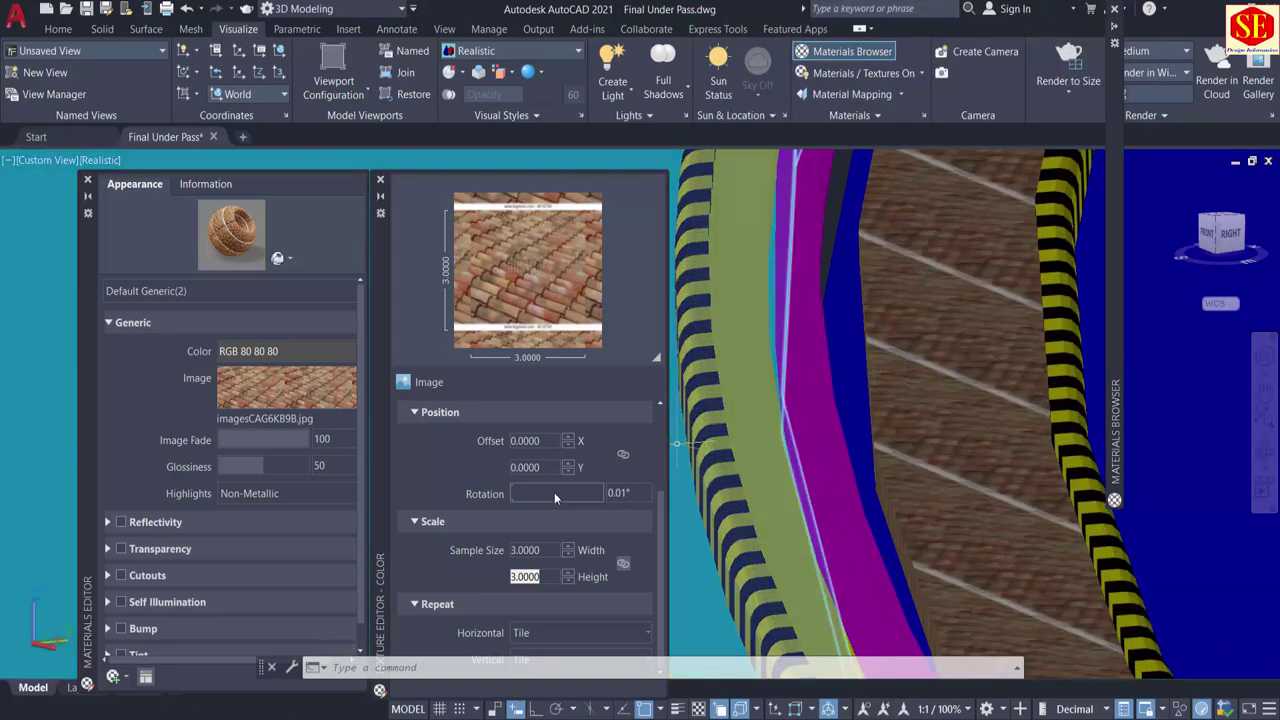
Step: Set the brick texture's X offset to 1 and try to set its Y offset to 2
click(568, 446)
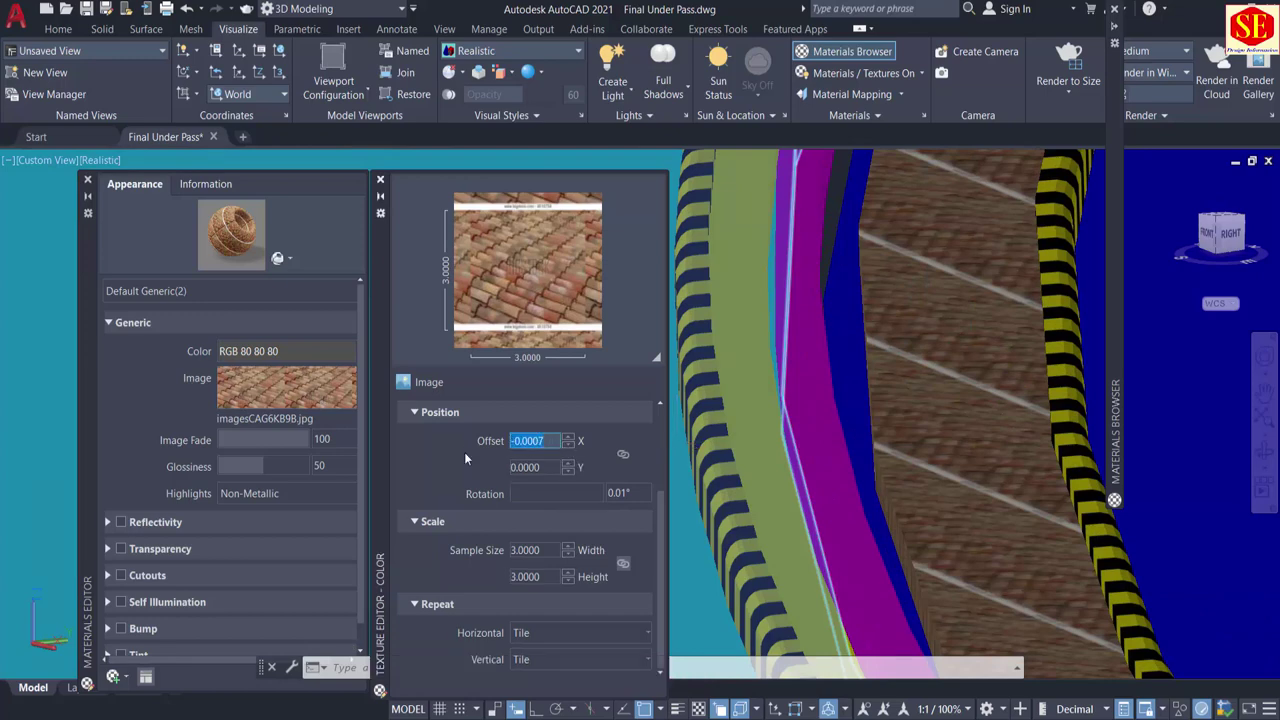
text(1)
key(Tab)
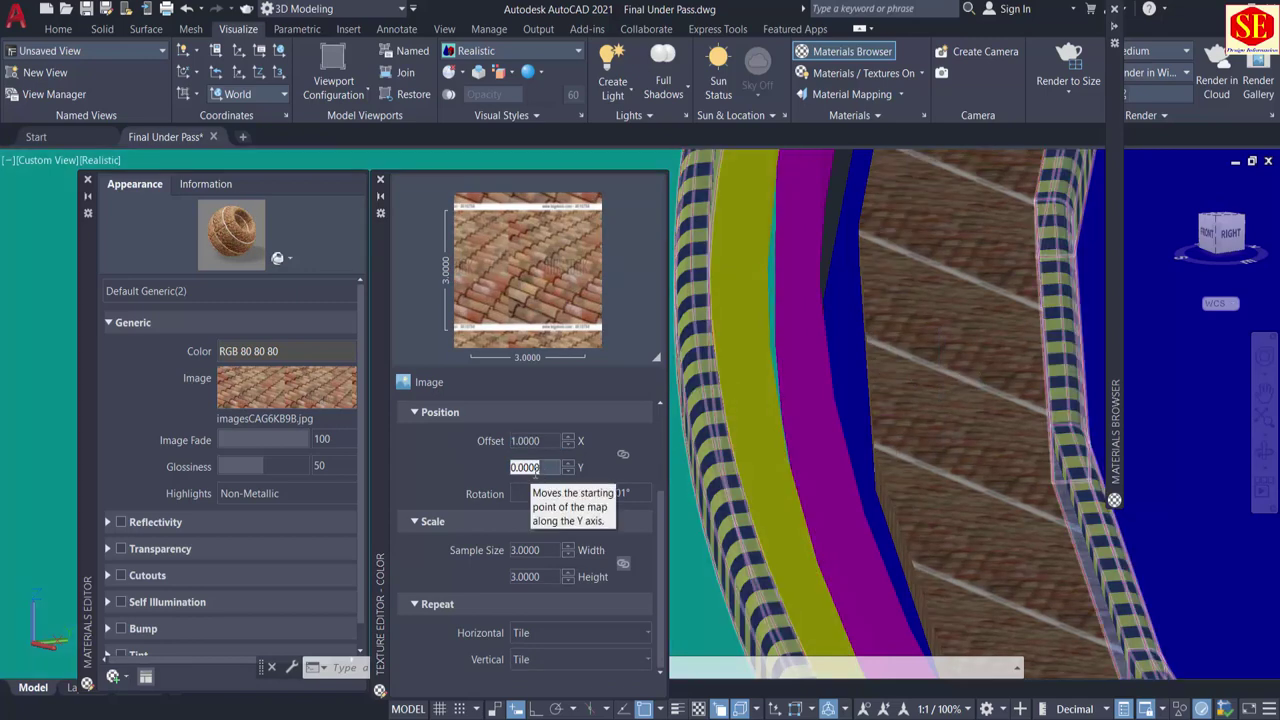
text(2)
key(Return)
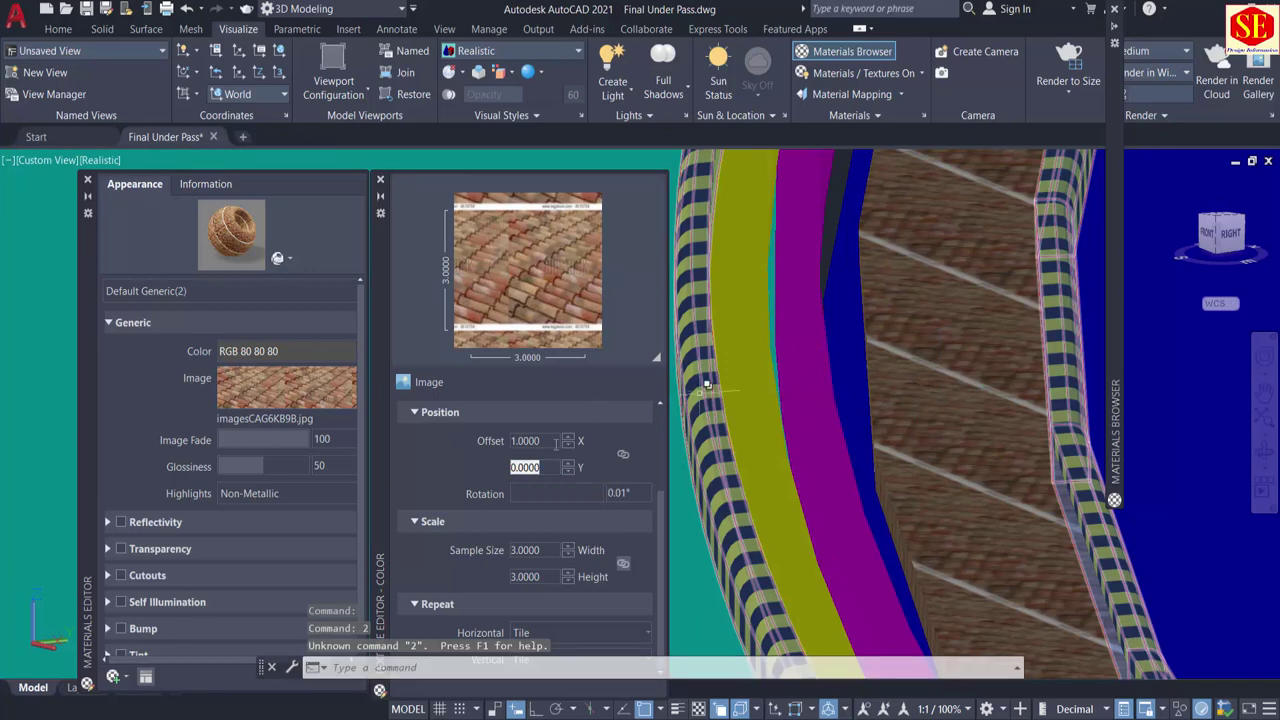
Step: Set the brick texture's sample height to 0.4, independently of its width, and check the paving on the footpath
click(537, 550)
scroll(537, 550, down, 1)
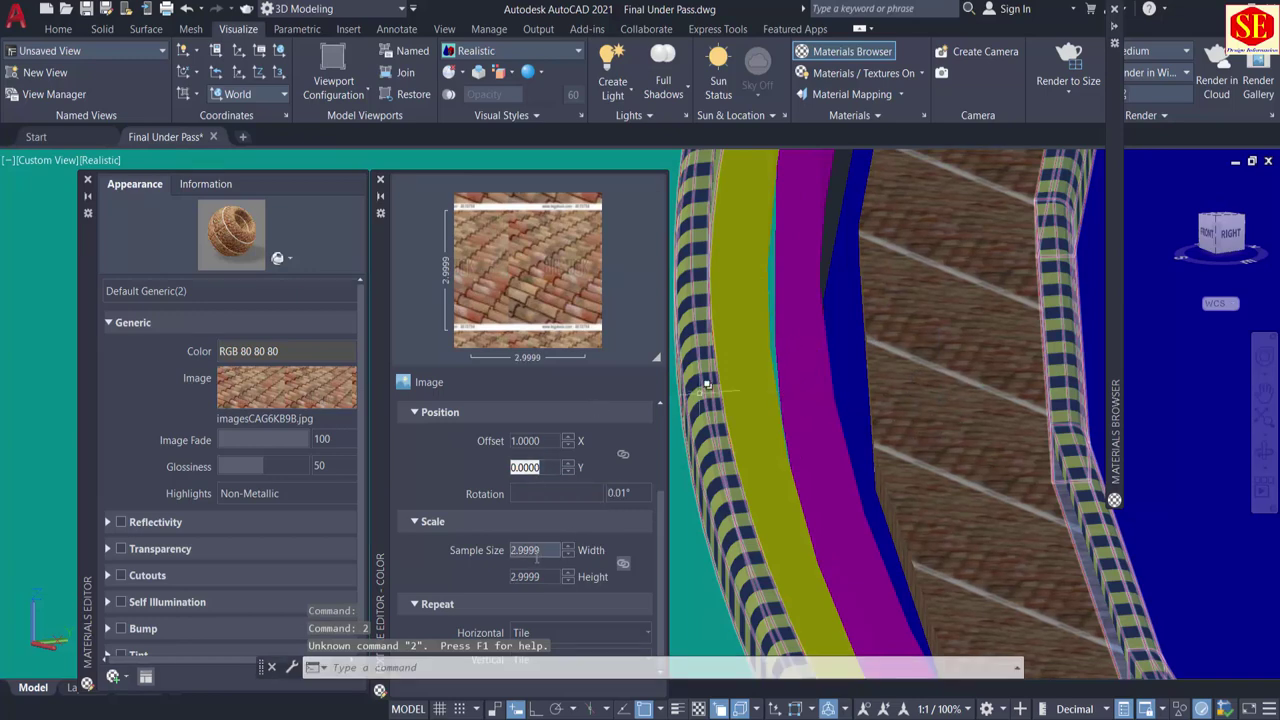
click(525, 576)
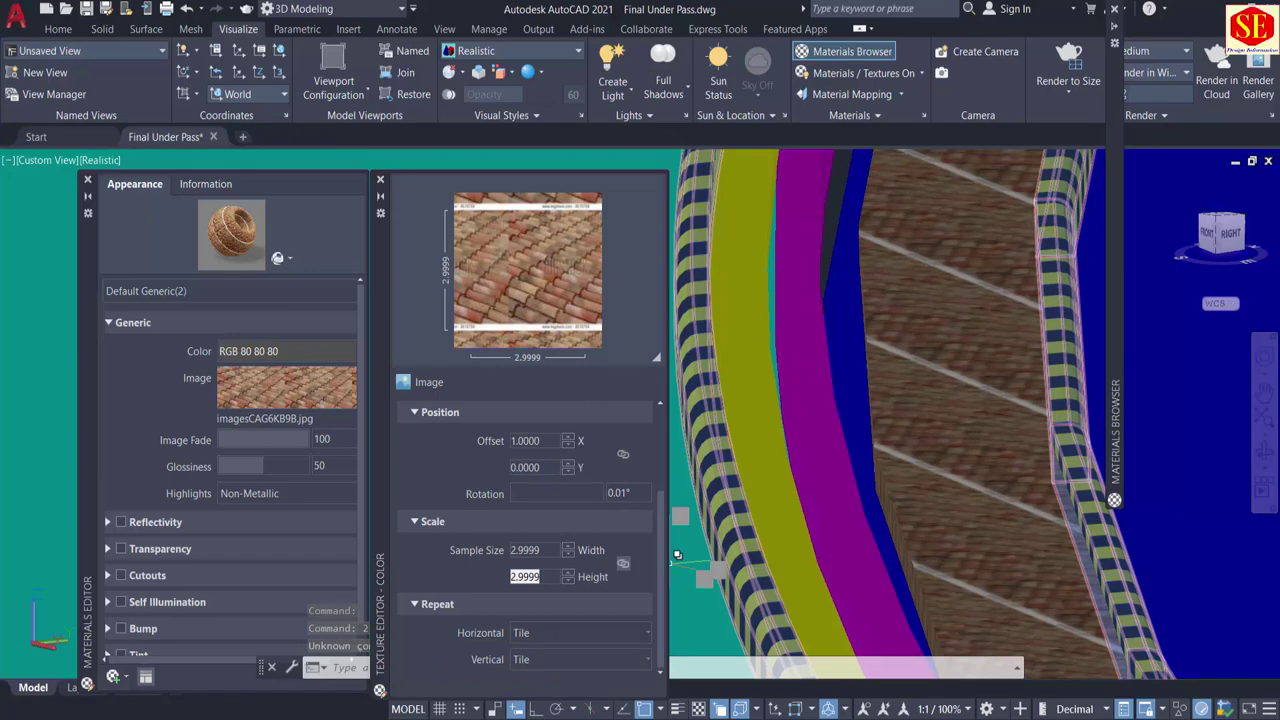
key(Escape)
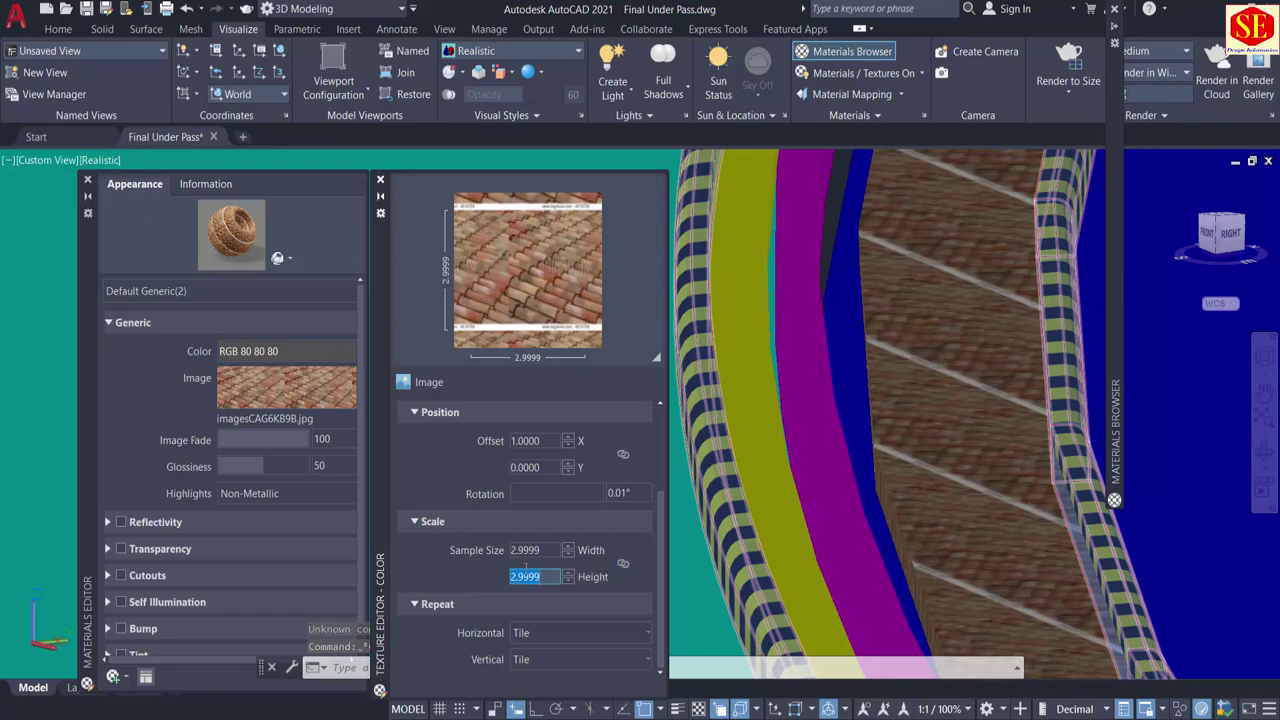
text(.4)
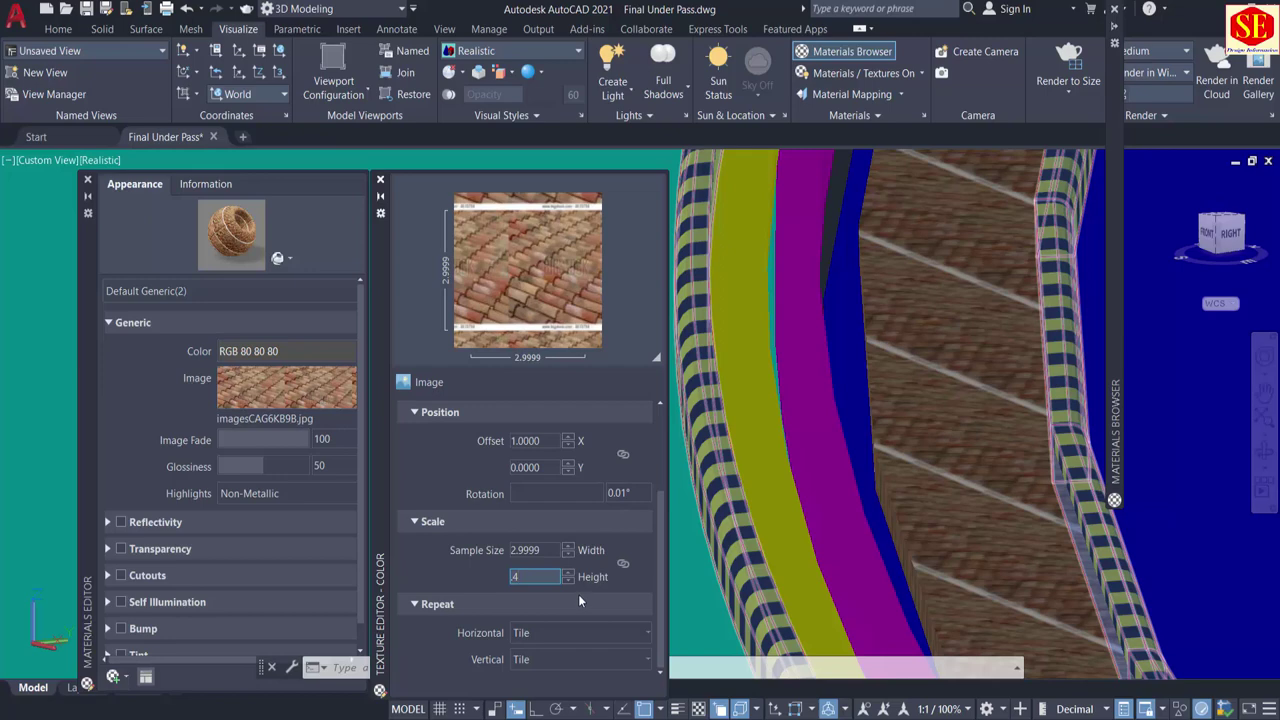
click(554, 553)
scroll(885, 400, down, 3)
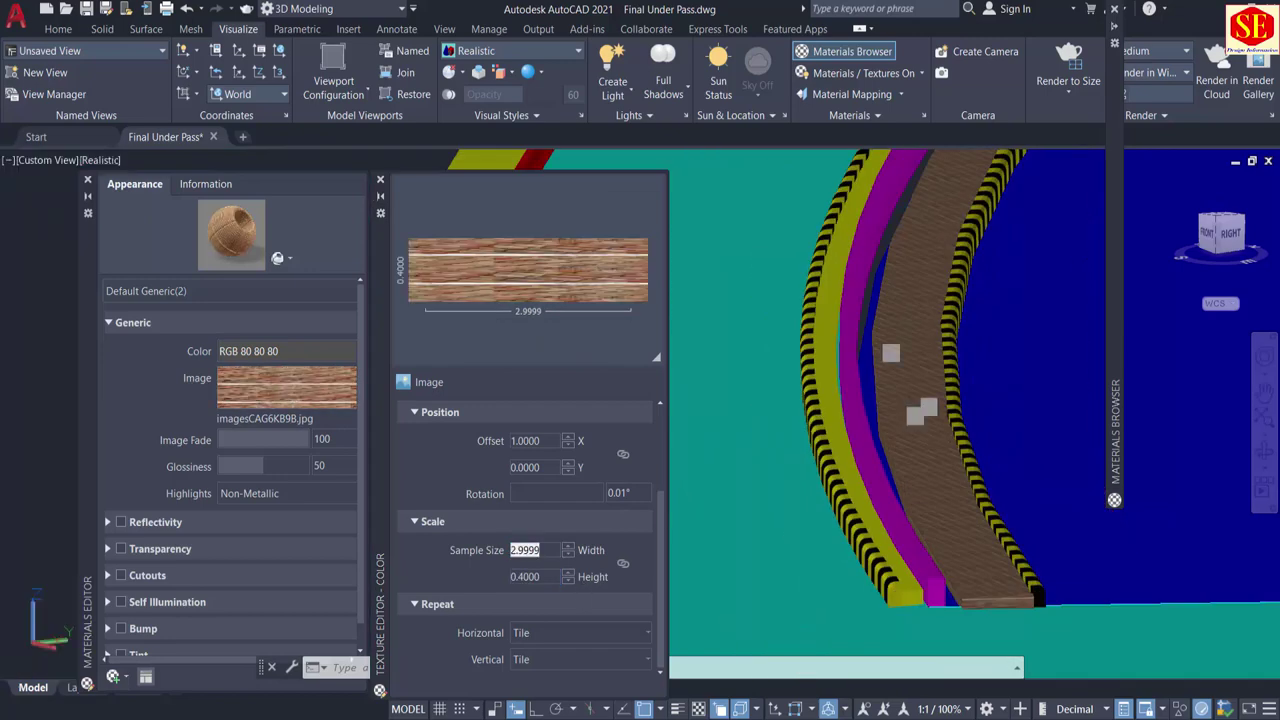
scroll(912, 452, up, 5)
scroll(852, 323, down, 4)
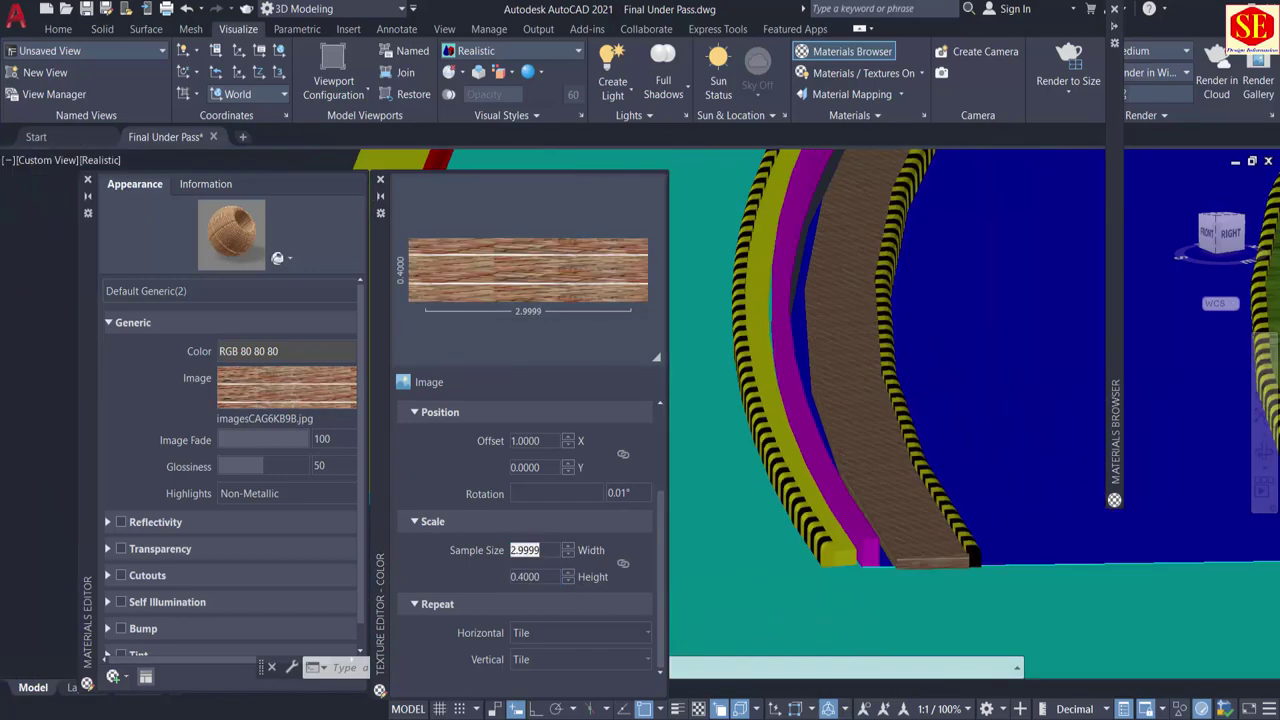
Step: Review the brick paving along the curved footpath and close the texture and material editors
middle_drag(872, 375, 750, 590)
scroll(777, 494, down, 2)
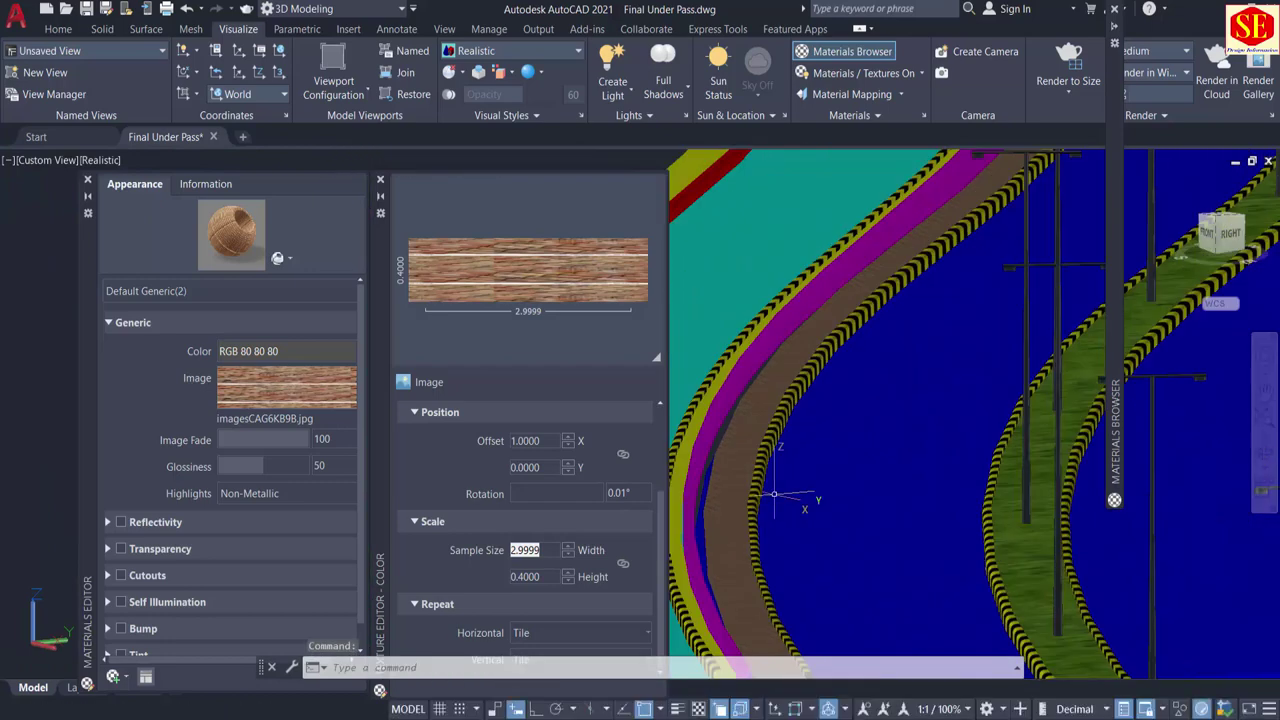
middle_drag(889, 384, 719, 508)
scroll(849, 373, down, 2)
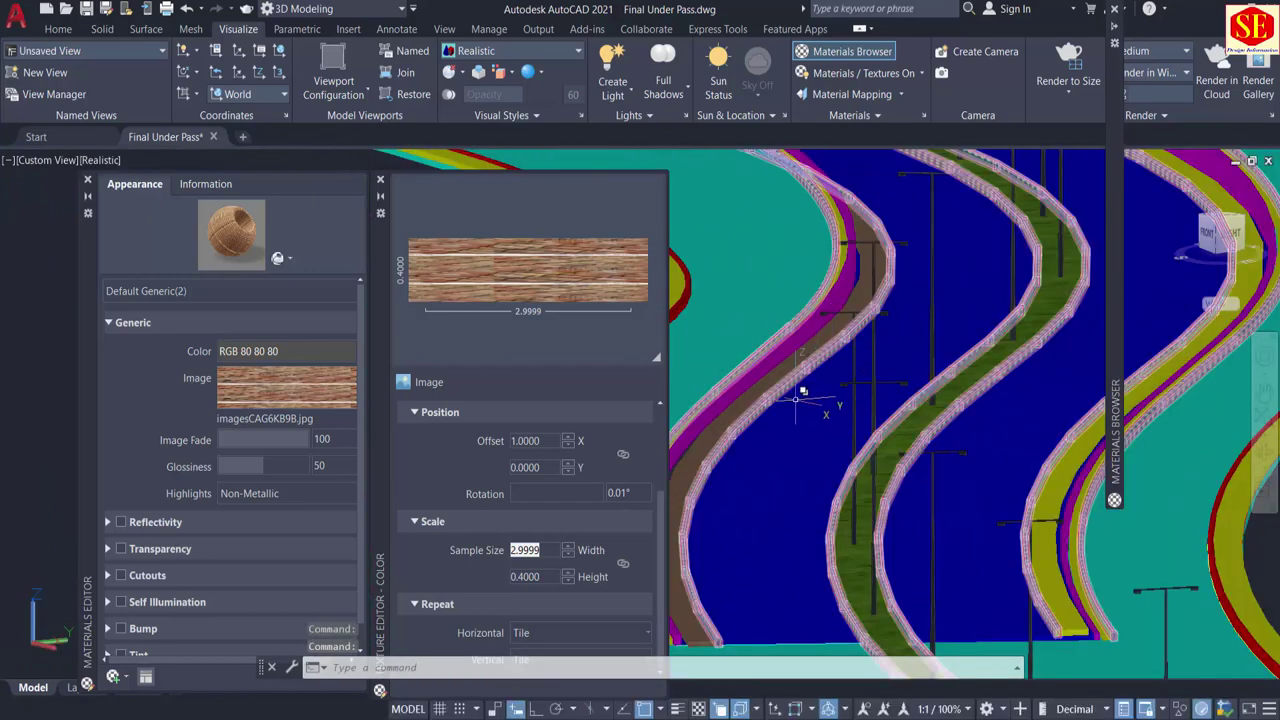
click(380, 180)
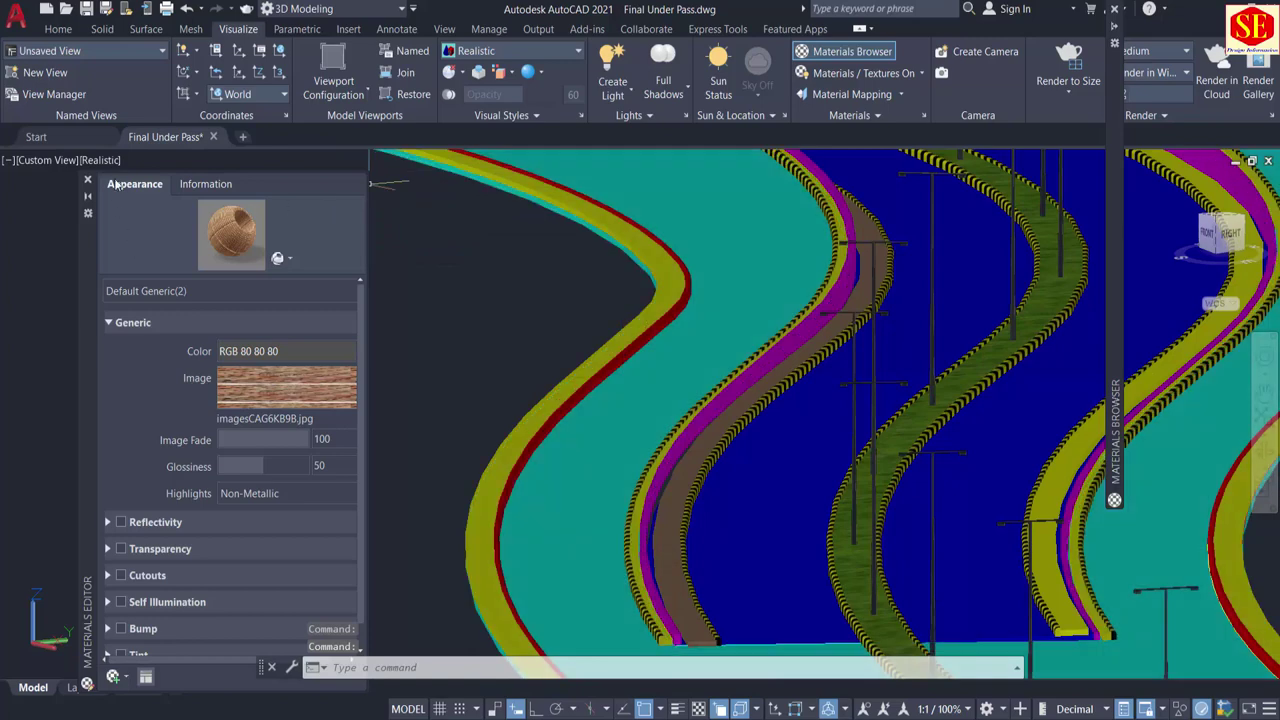
click(87, 180)
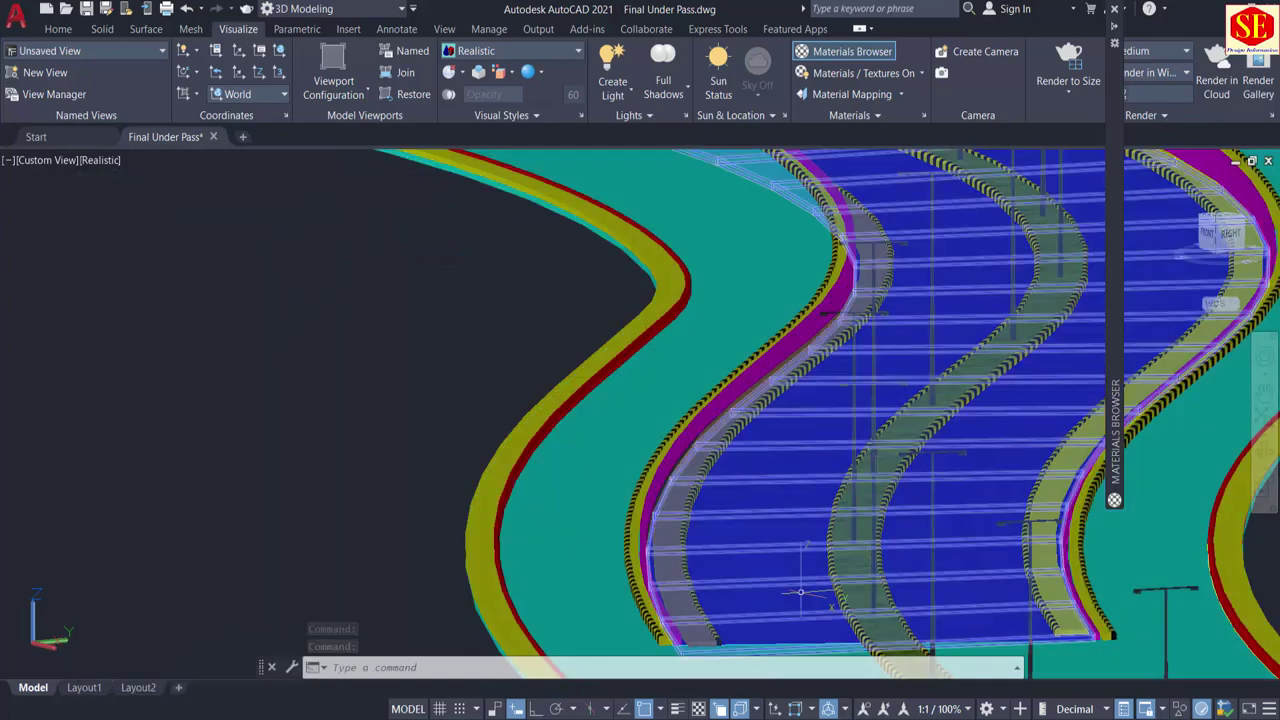
Step: Match the brick-paved footpath's properties onto the remaining yellow footpath strips beside the underpass carriageway
middle_drag(790, 598, 520, 508)
click(787, 508)
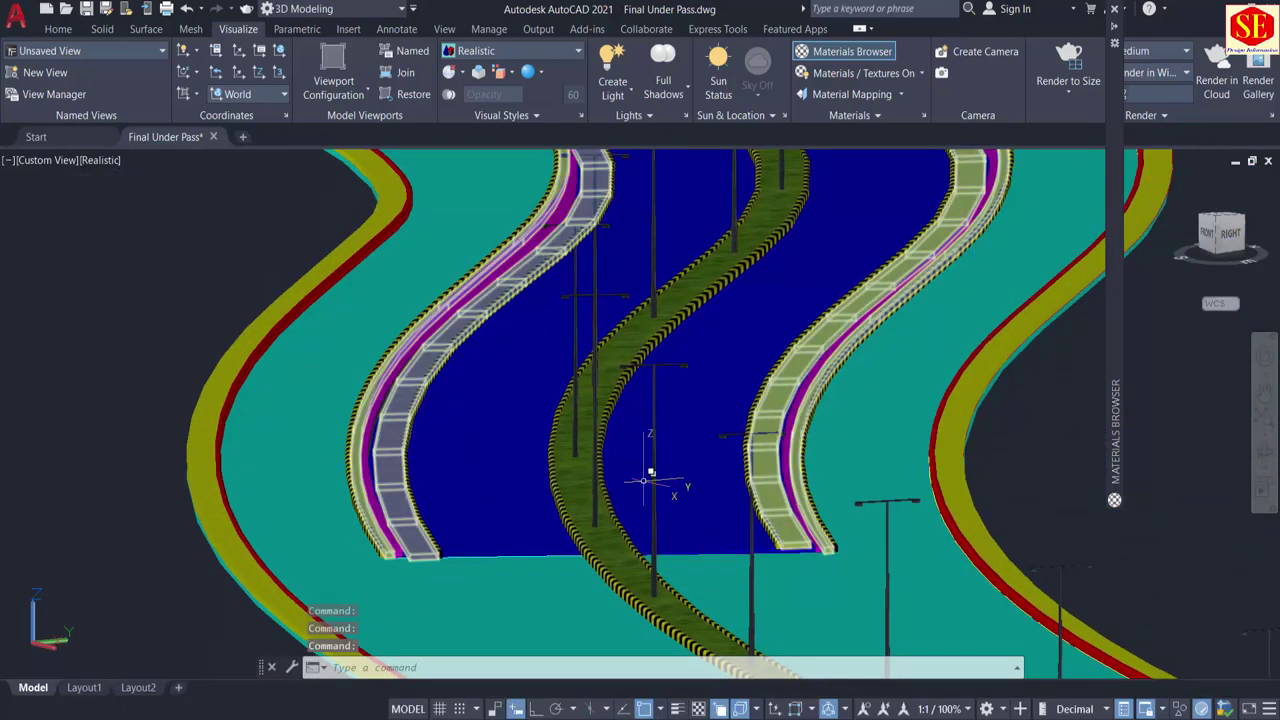
scroll(384, 468, up, 2)
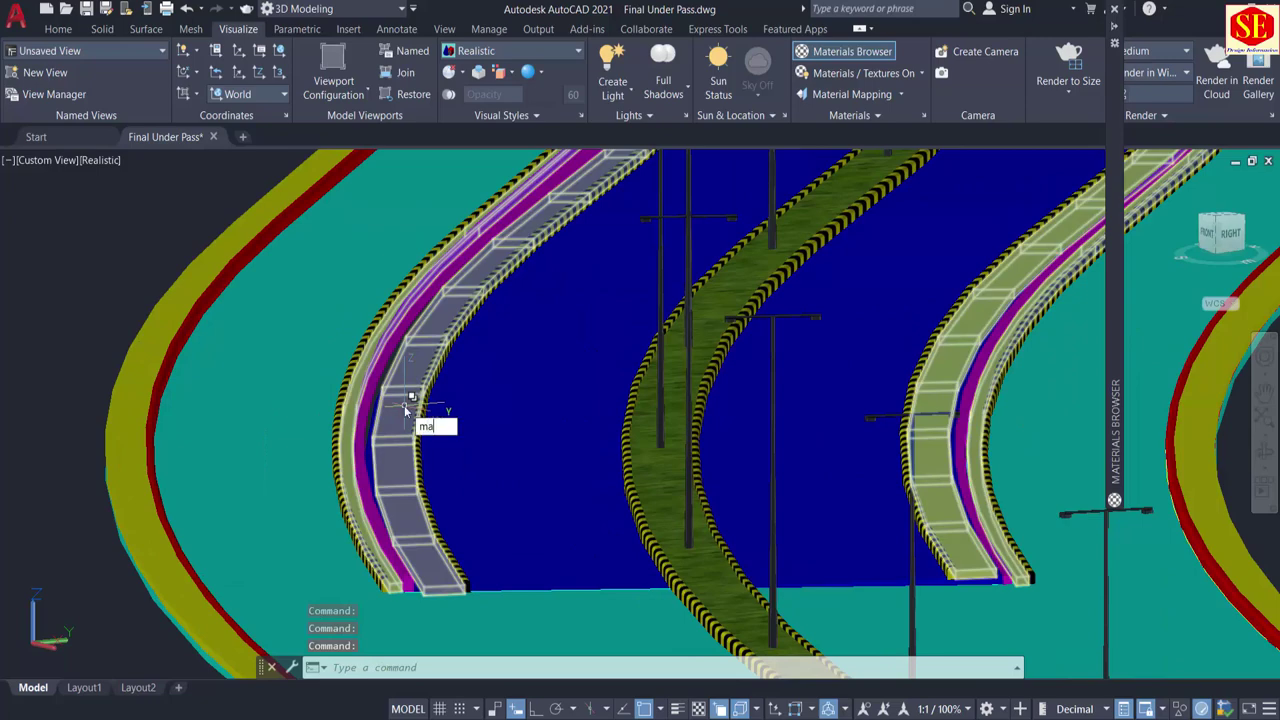
key(Return)
click(410, 405)
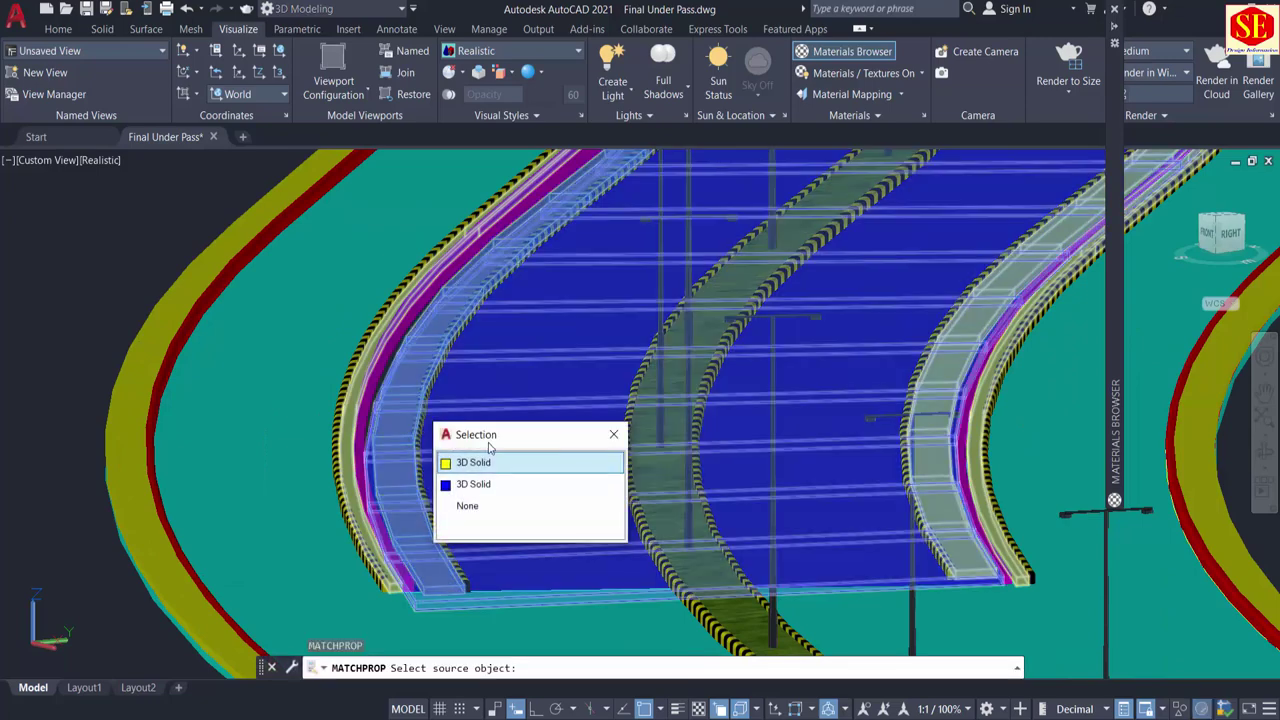
click(474, 463)
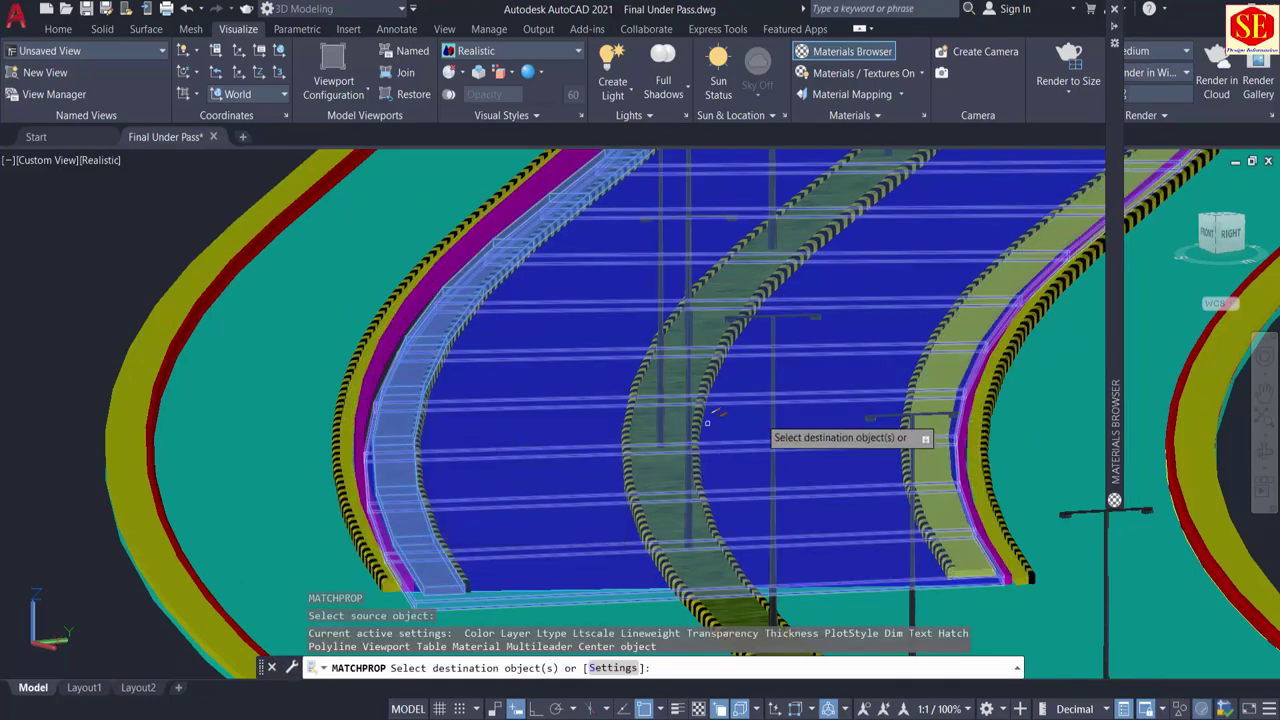
click(940, 400)
click(1005, 459)
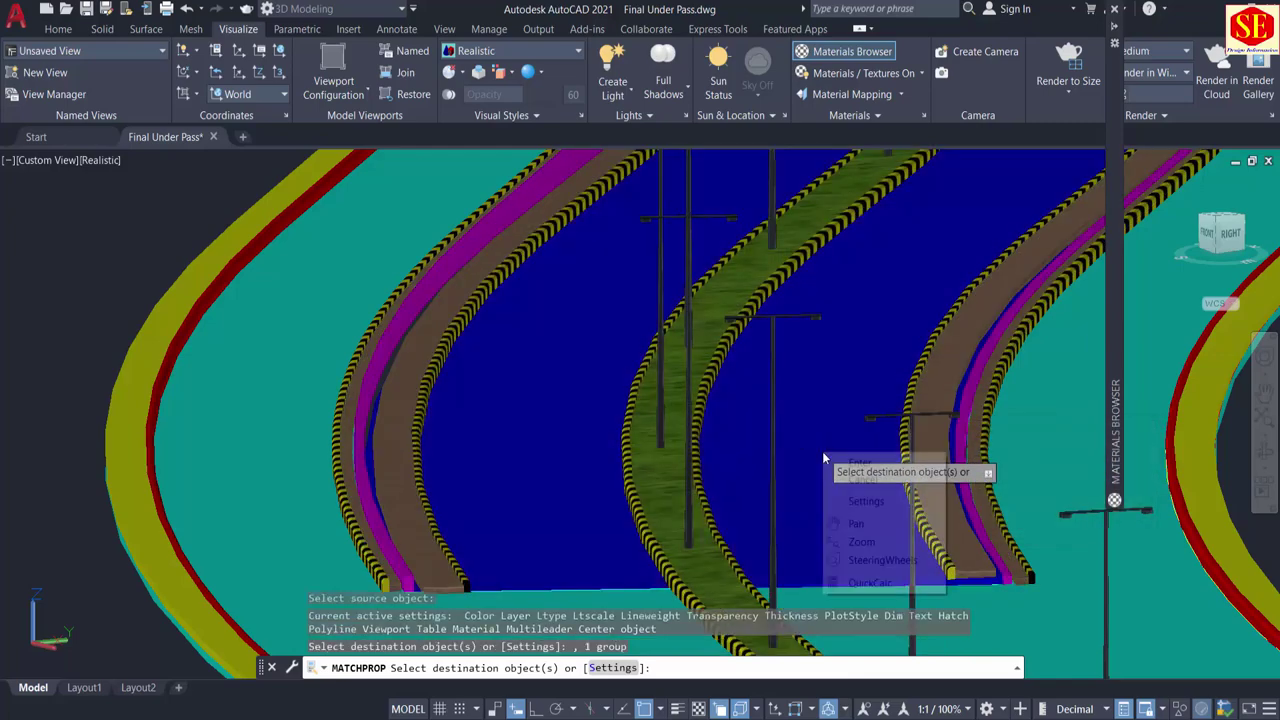
right_click(825, 462)
click(840, 462)
scroll(459, 540, down, 2)
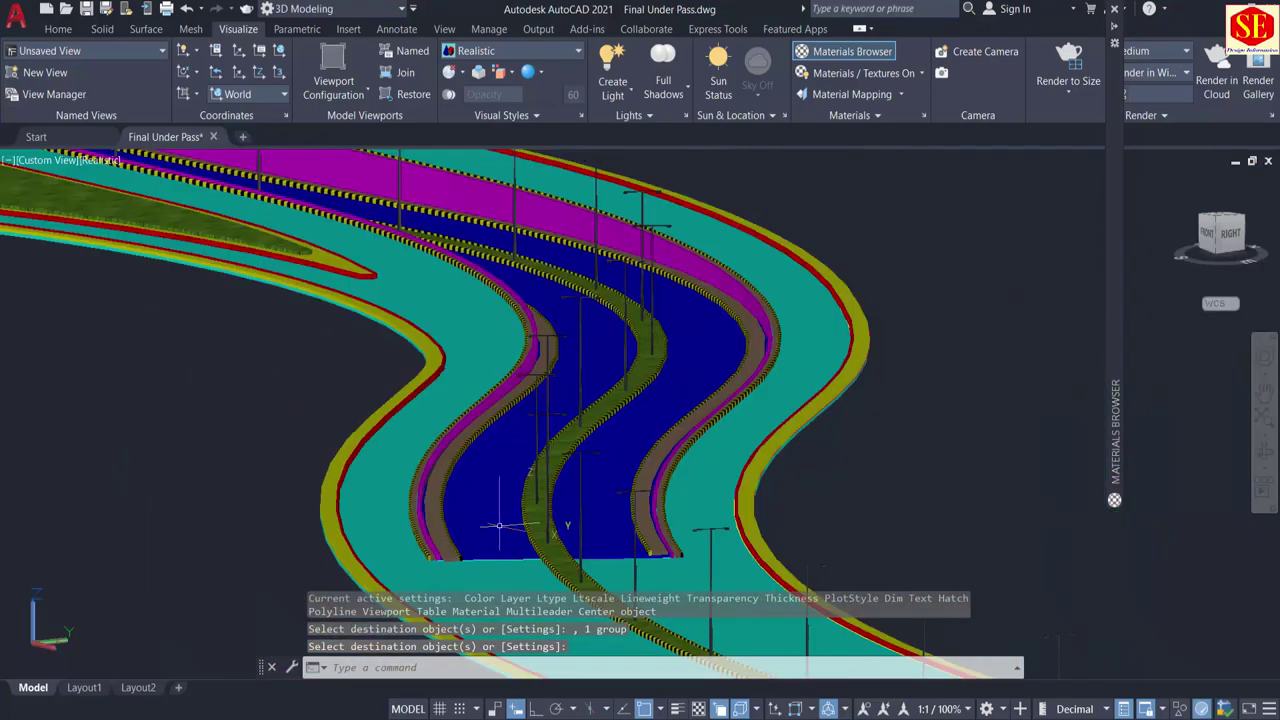
key(Escape)
Step: Apply the Black wall paint material from the Autodesk Library to the blue underpass carriageway
scroll(724, 355, up, 8)
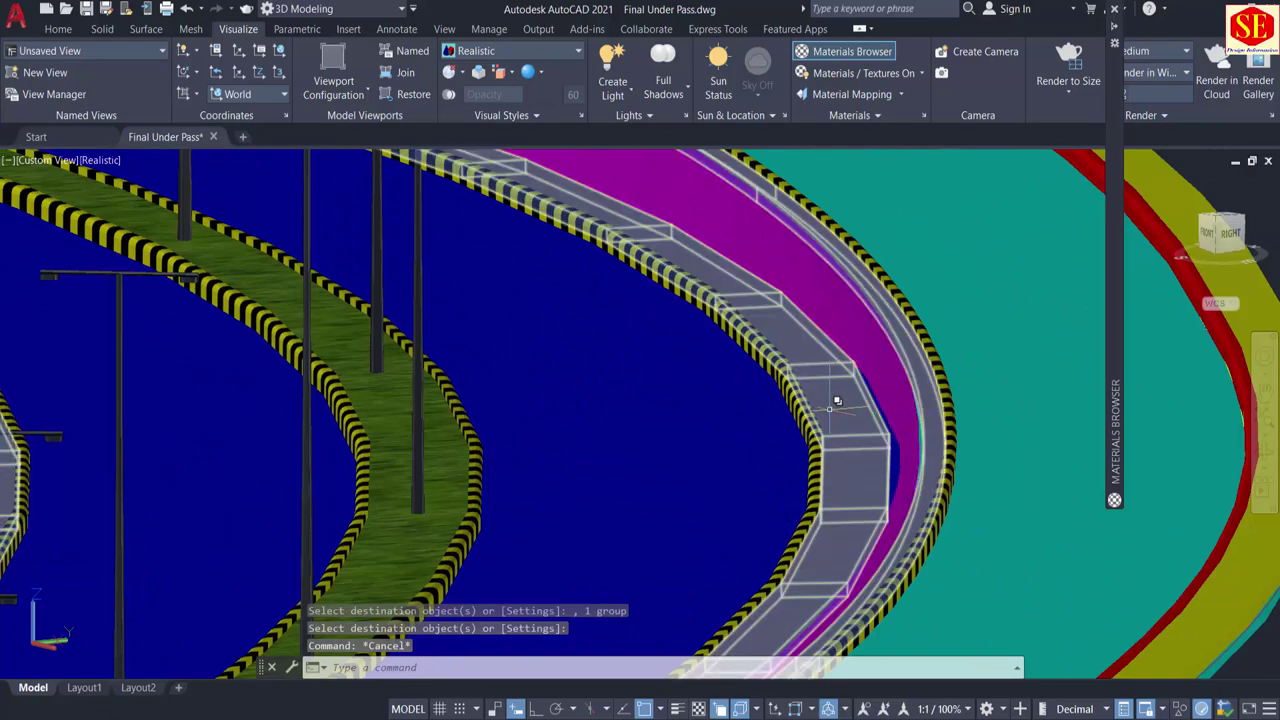
scroll(807, 336, down, 8)
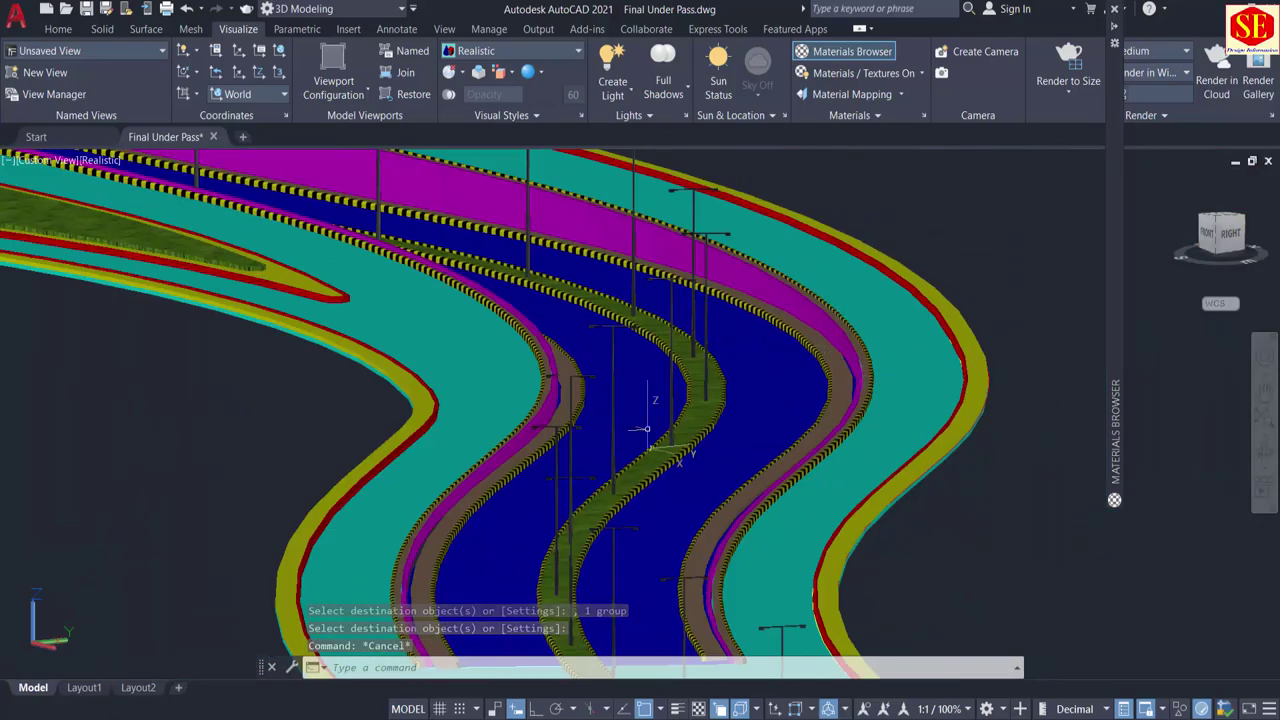
middle_drag(676, 462, 708, 311)
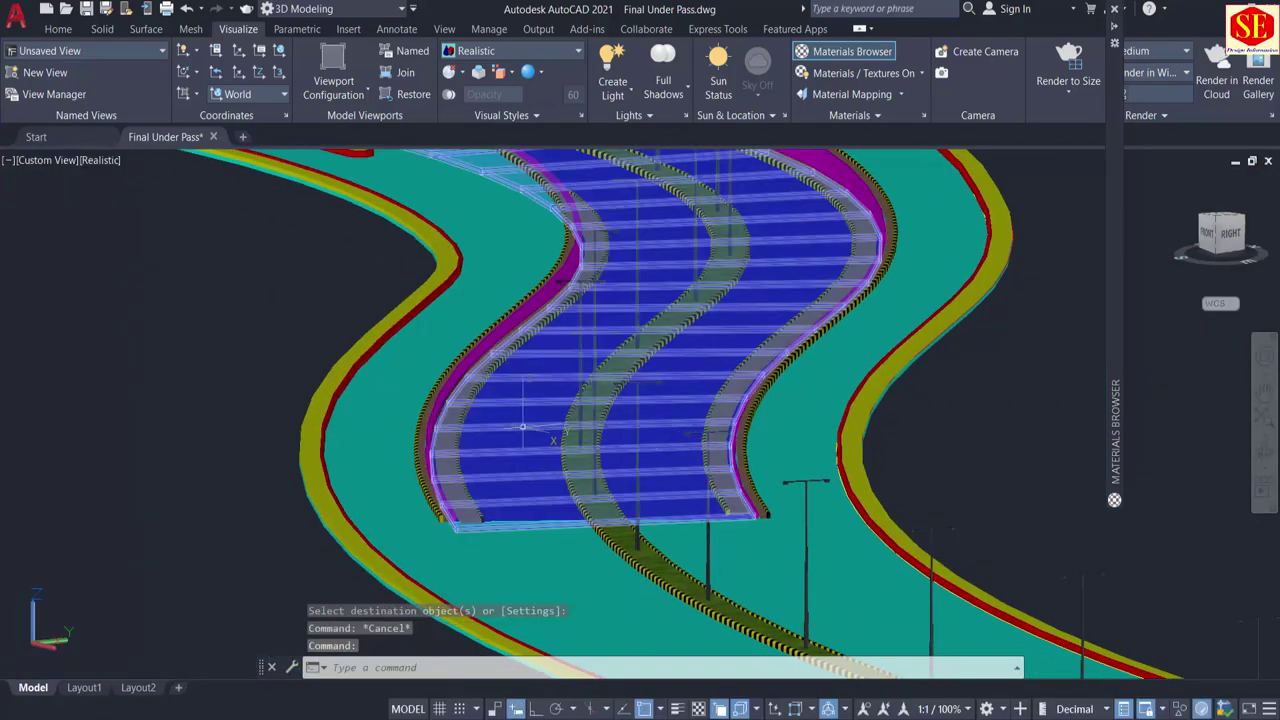
mouse_move(520, 427)
shift+middle_down()
mouse_move(523, 443)
mouse_move(536, 415)
shift+middle_up()
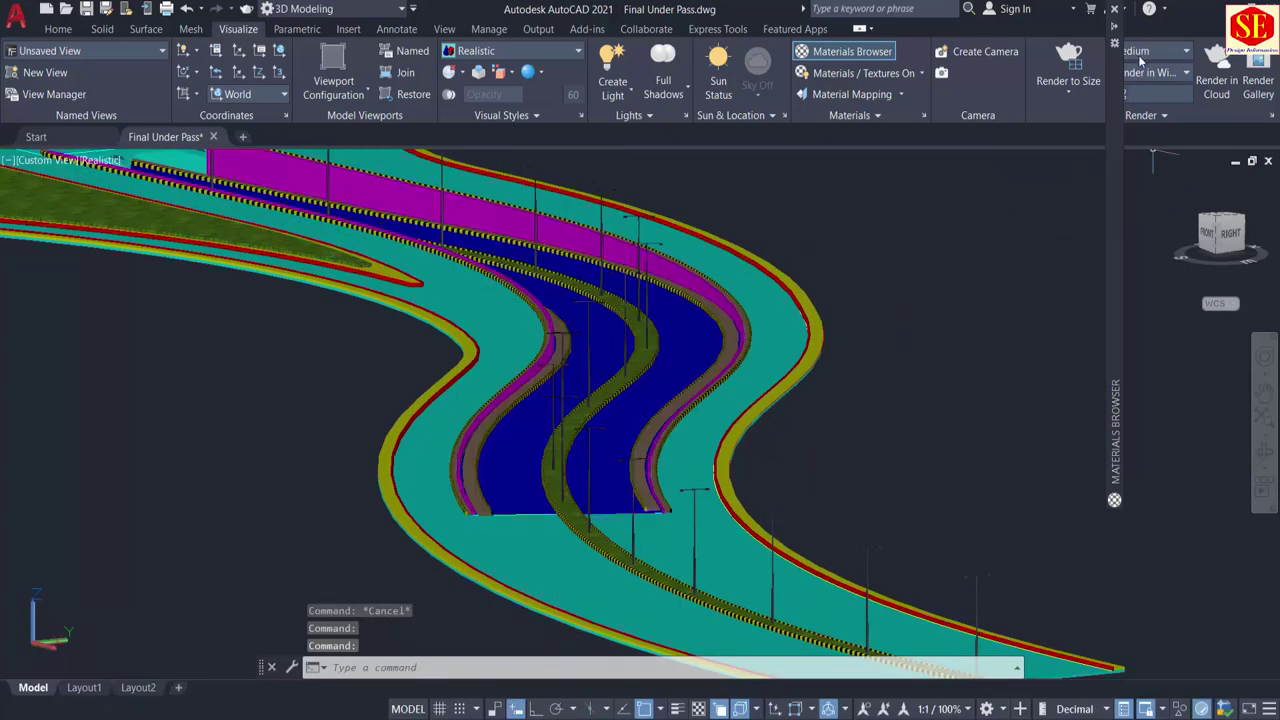
mouse_move(1112, 28)
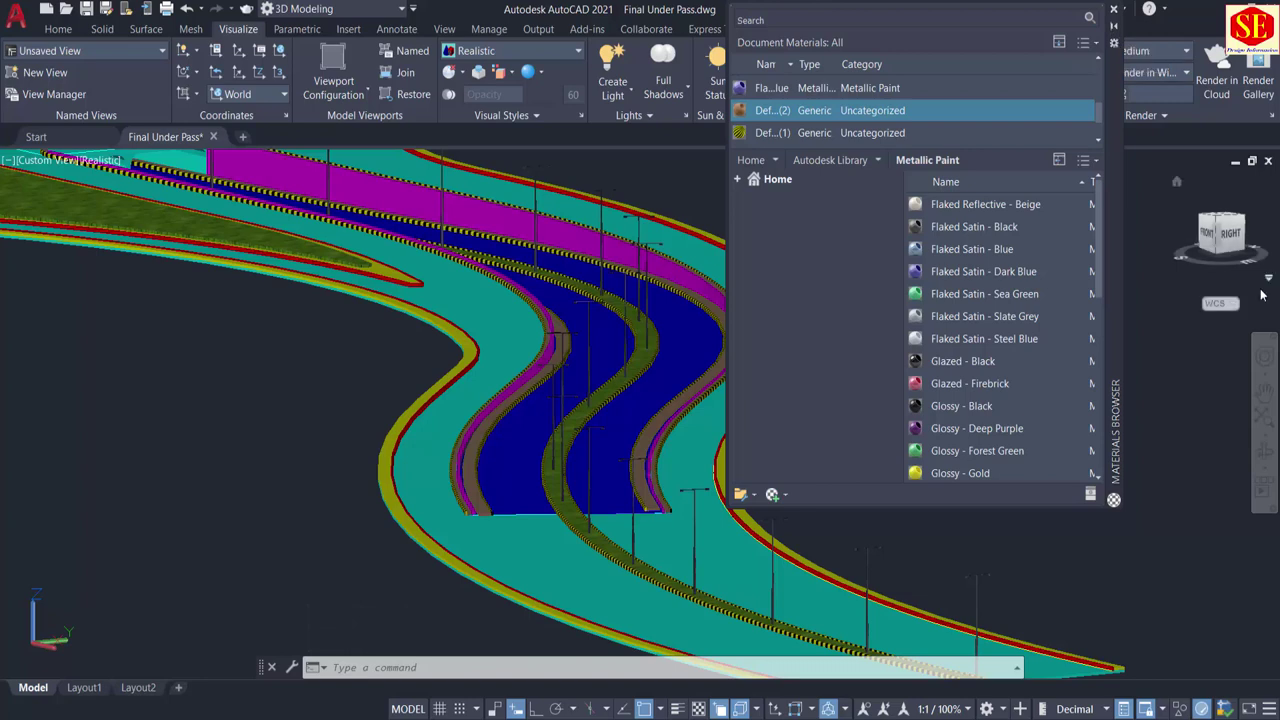
click(877, 161)
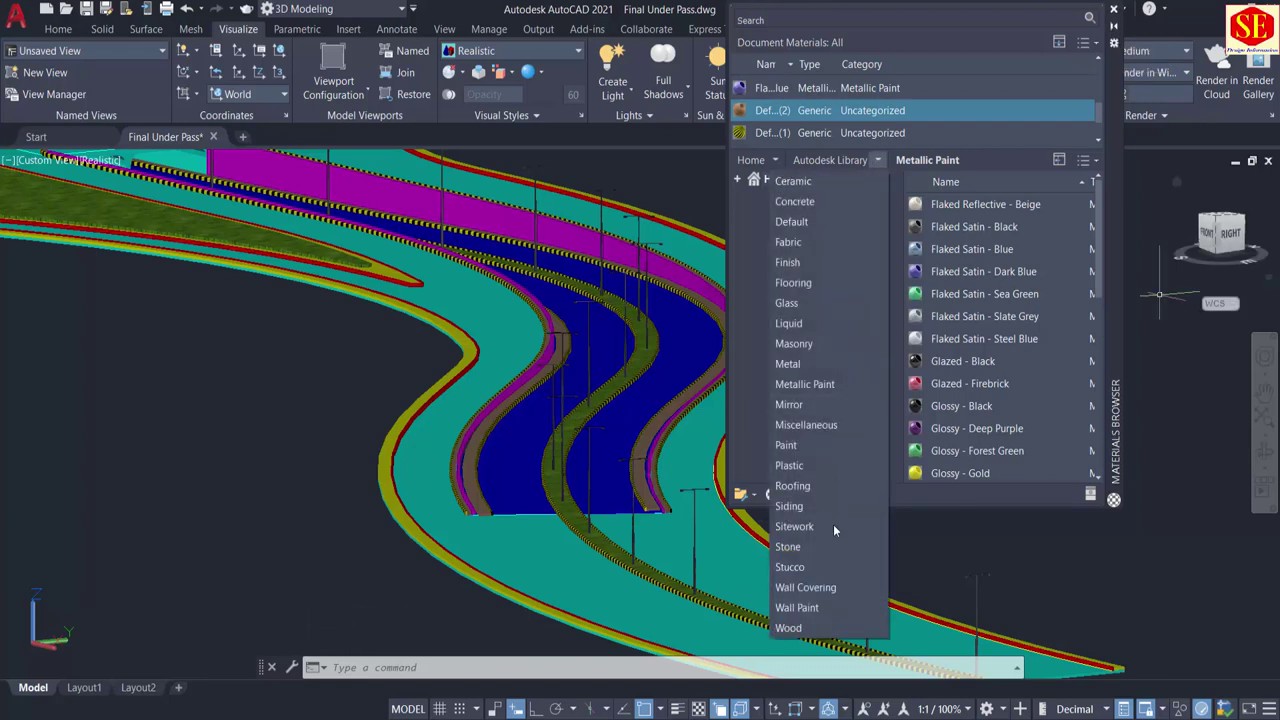
click(789, 608)
scroll(928, 278, down, 20)
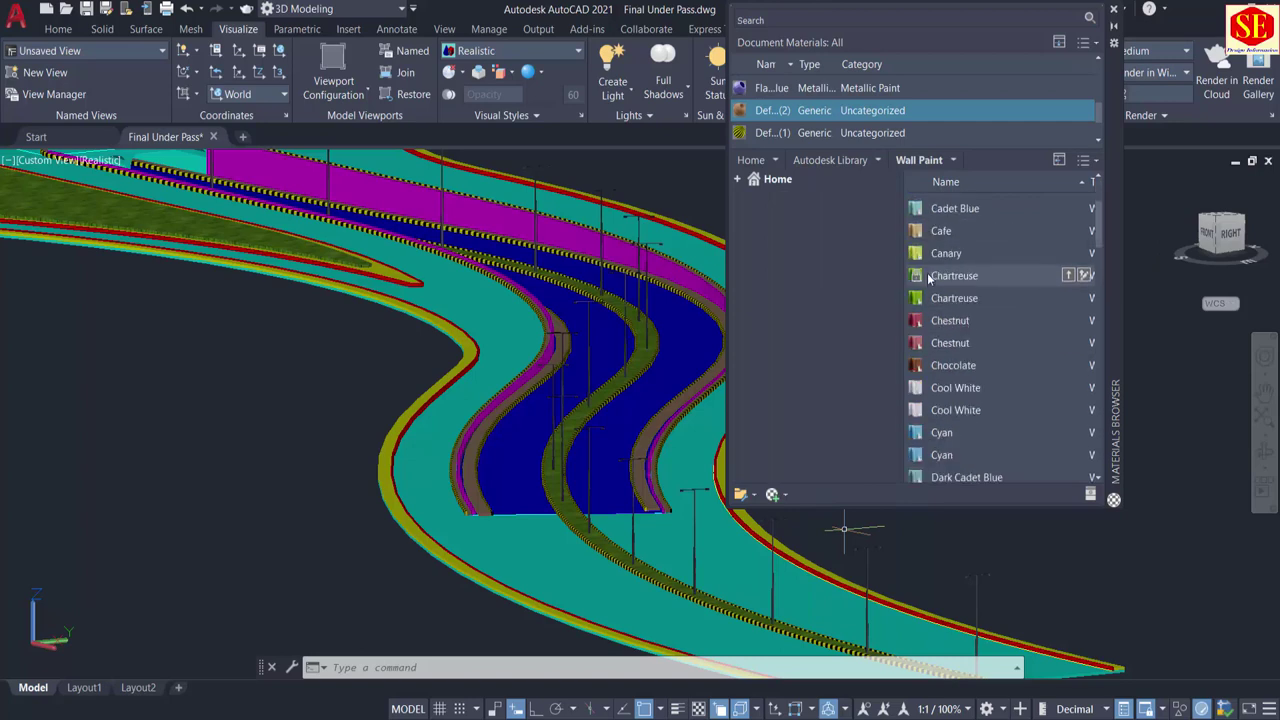
scroll(928, 278, down, 2)
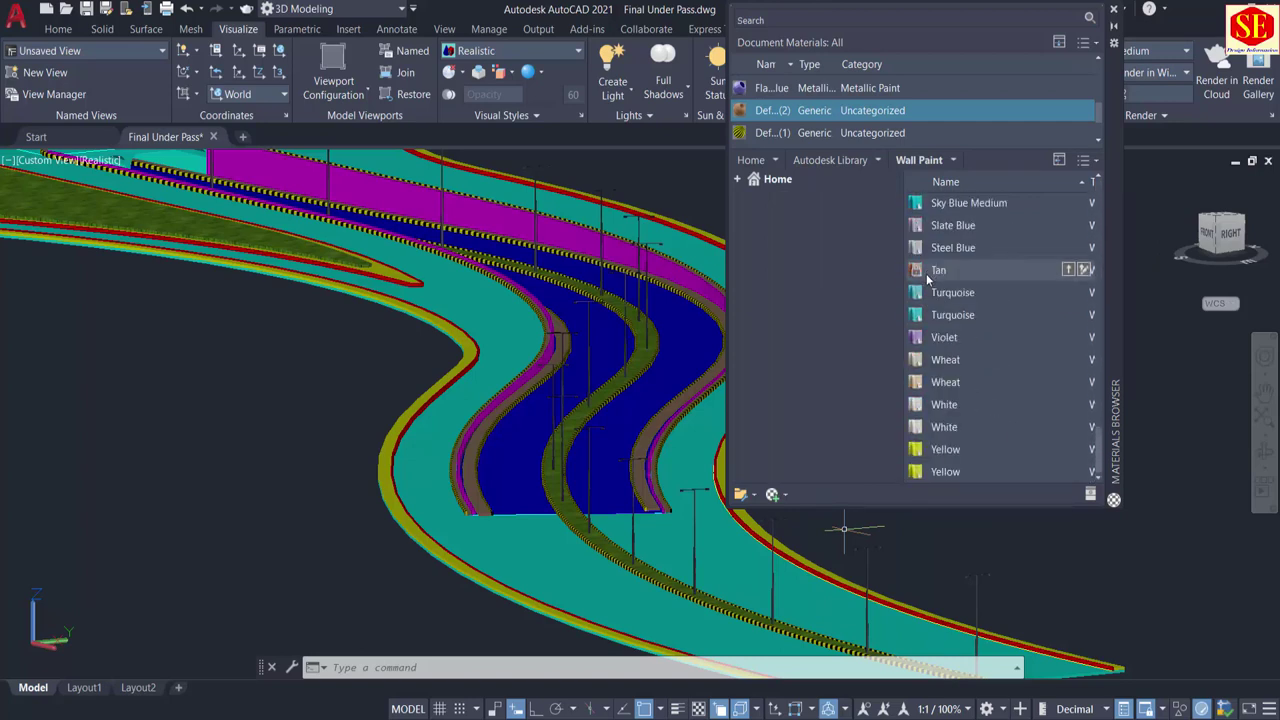
scroll(926, 300, up, 12)
scroll(924, 333, up, 5)
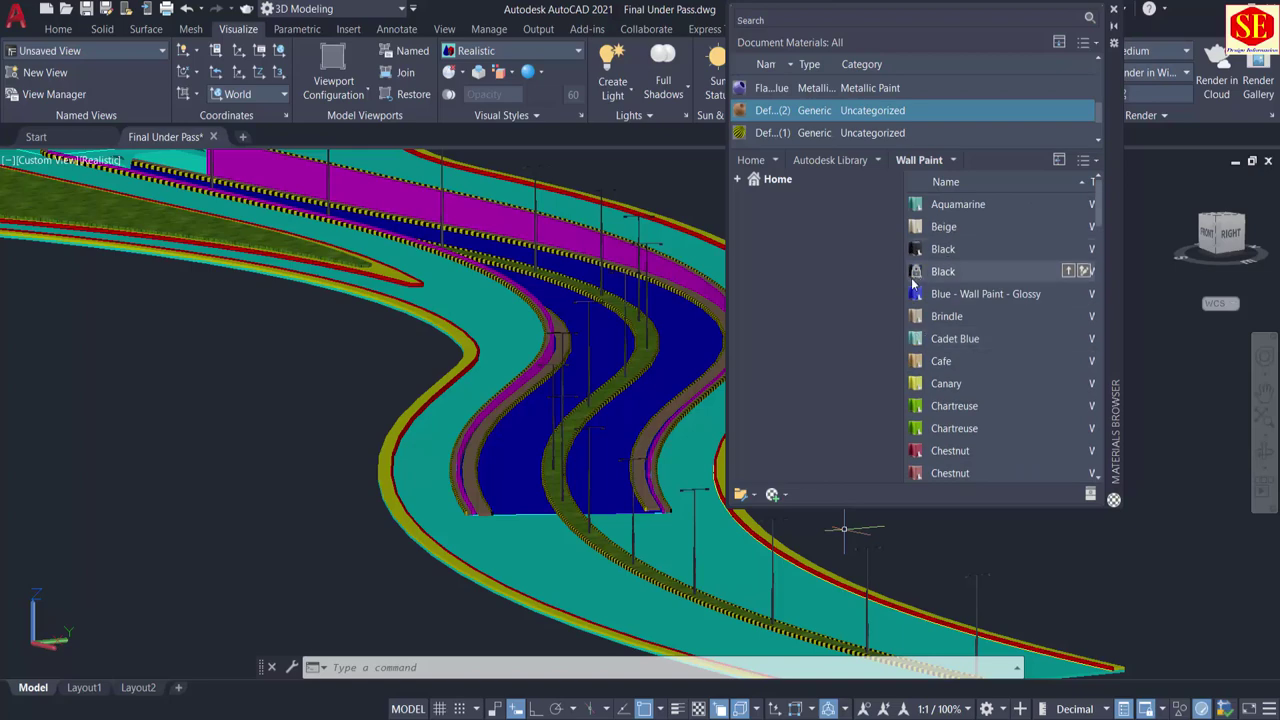
drag(682, 370, 680, 368)
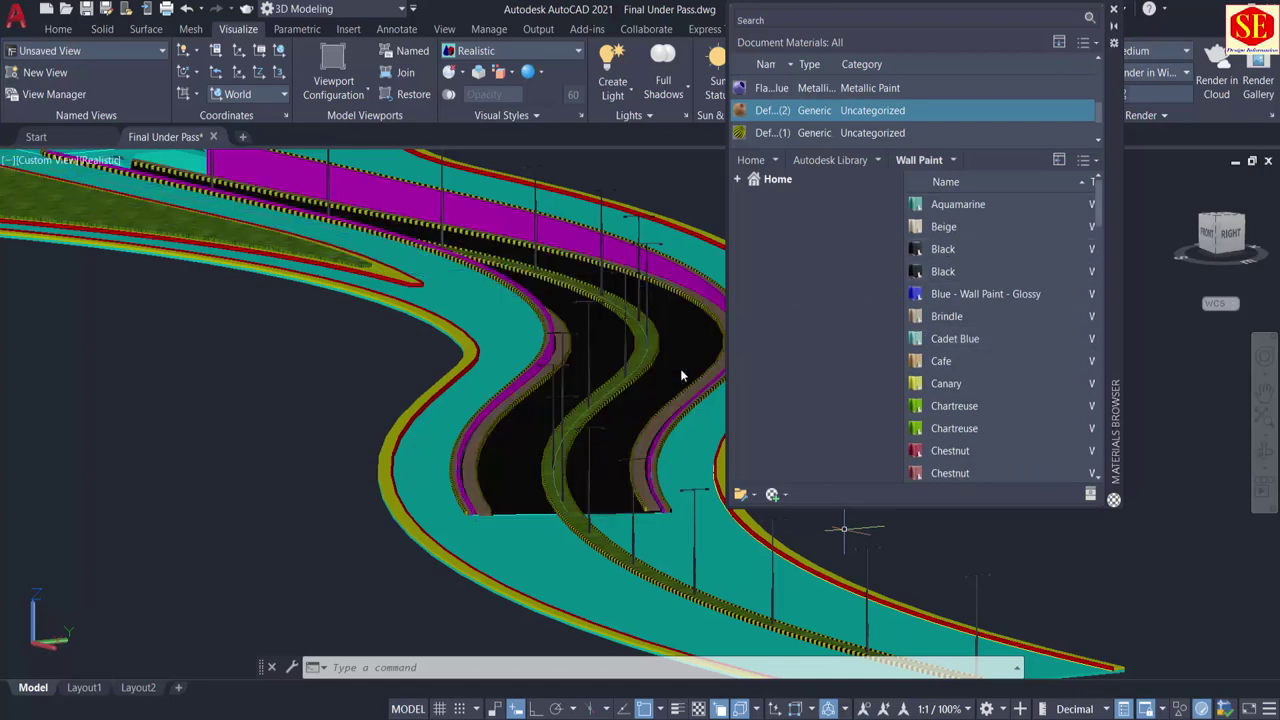
Step: Try Sitework asphalt materials on the teal surface-level road, ending with Asphalt 2 applied
scroll(478, 563, down, 3)
scroll(533, 535, up, 4)
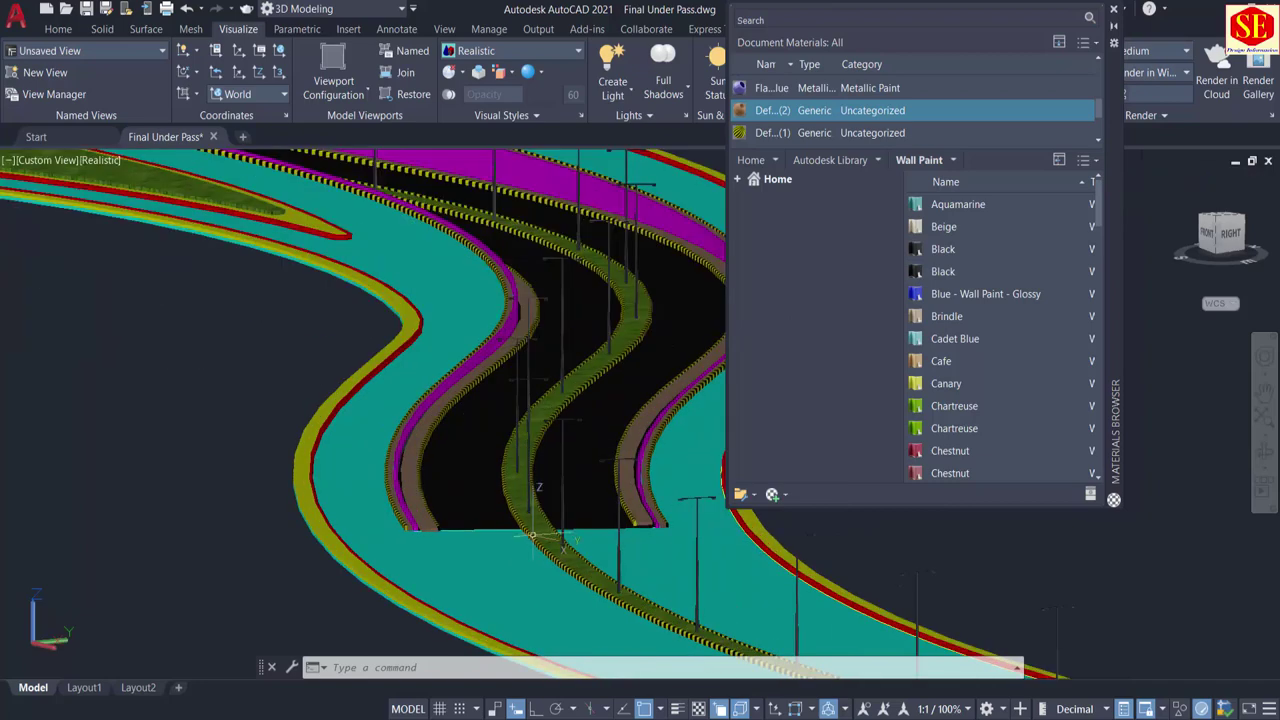
middle_drag(617, 446, 523, 531)
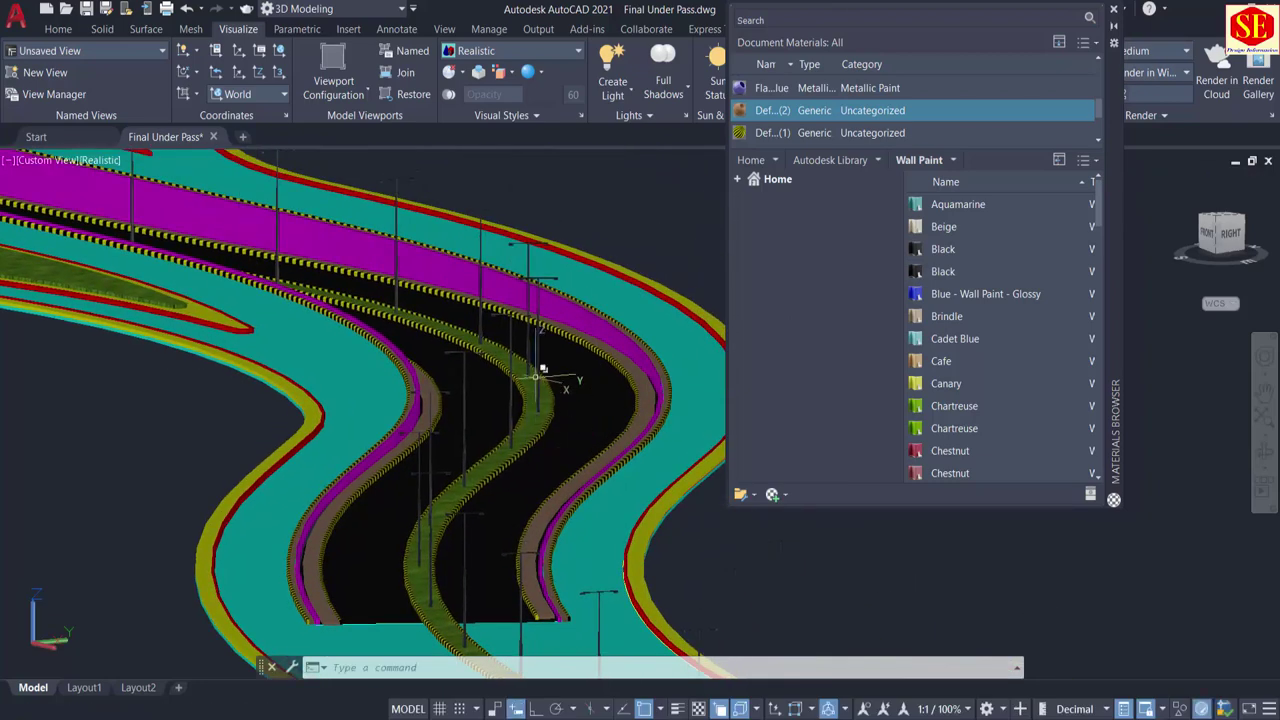
scroll(494, 285, down, 2)
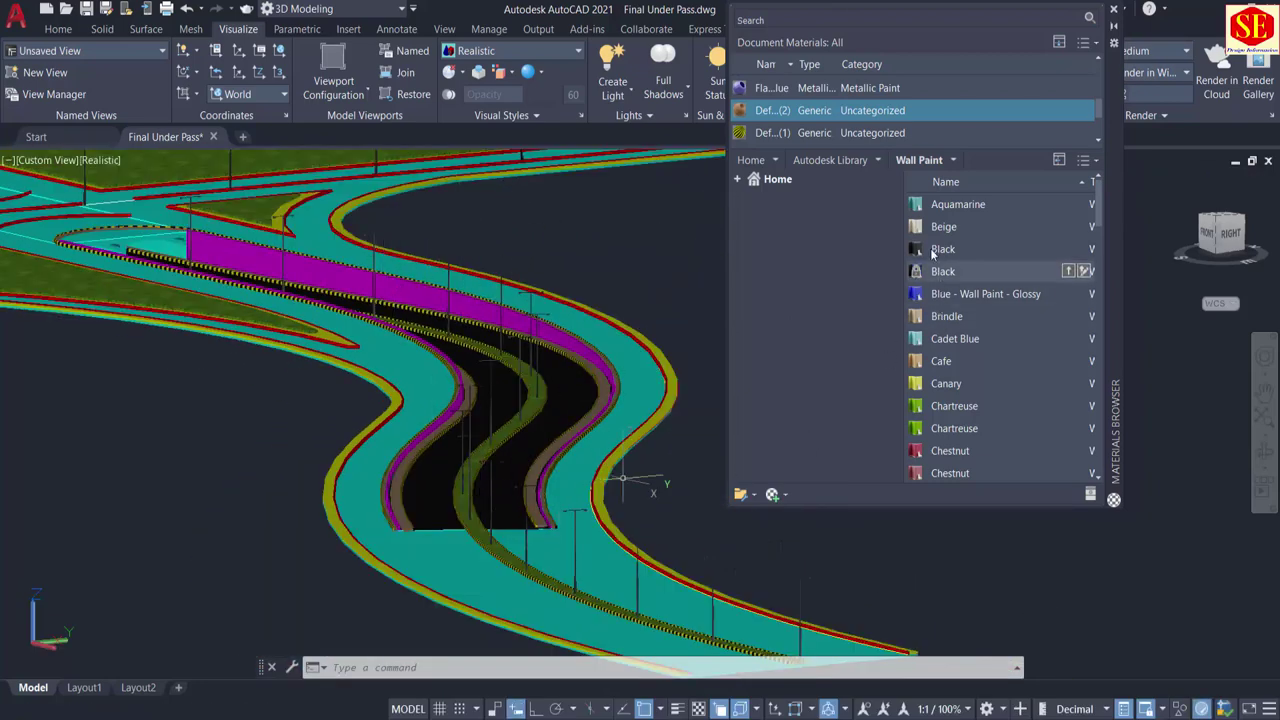
mouse_move(953, 440)
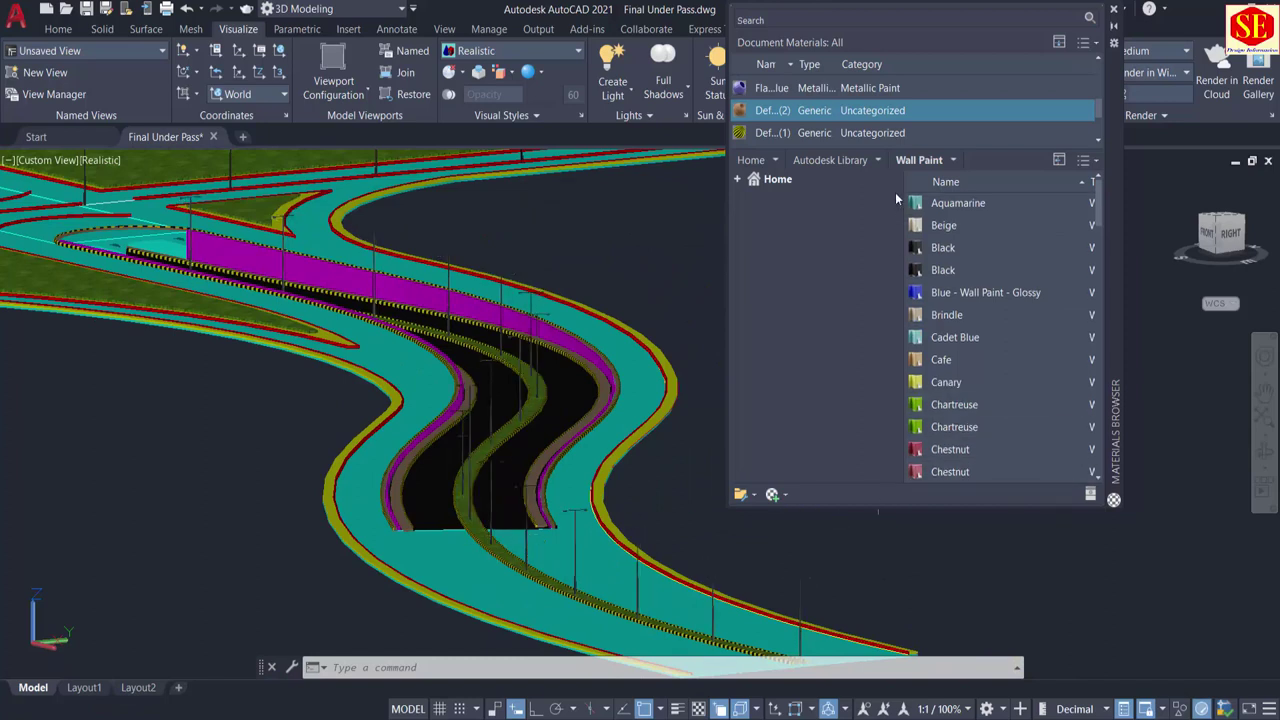
click(878, 161)
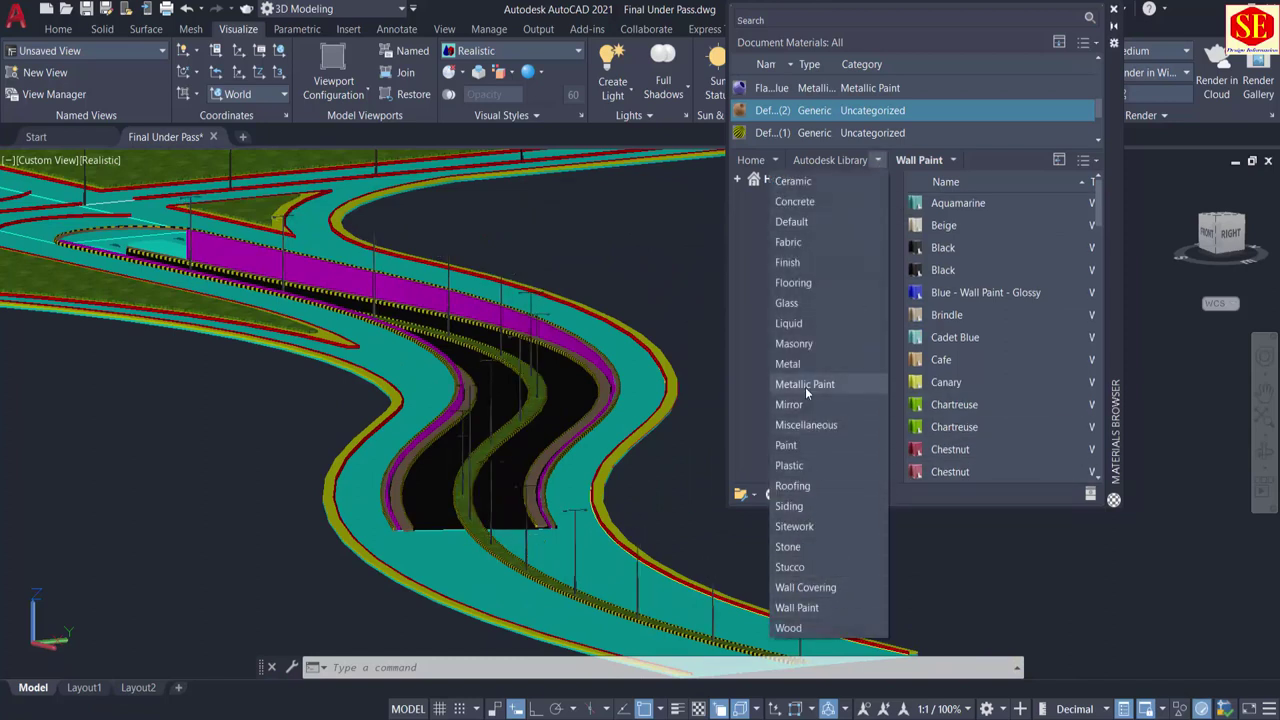
click(790, 527)
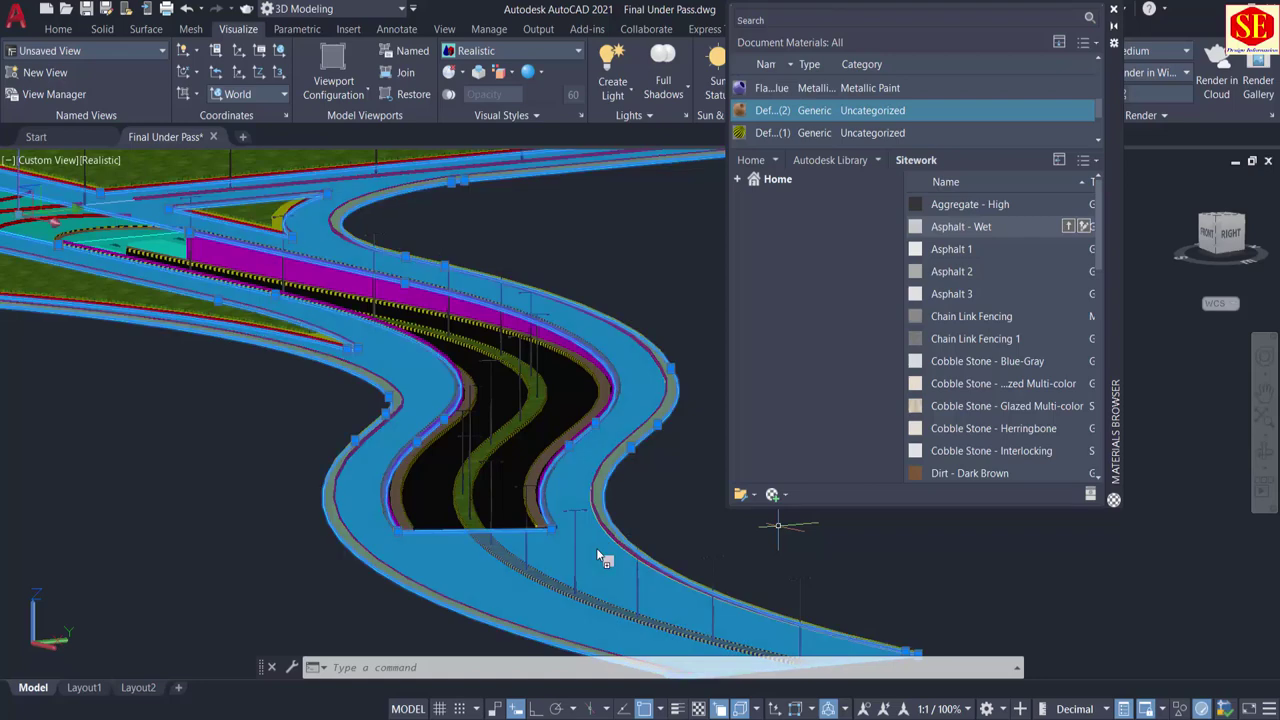
scroll(596, 548, up, 5)
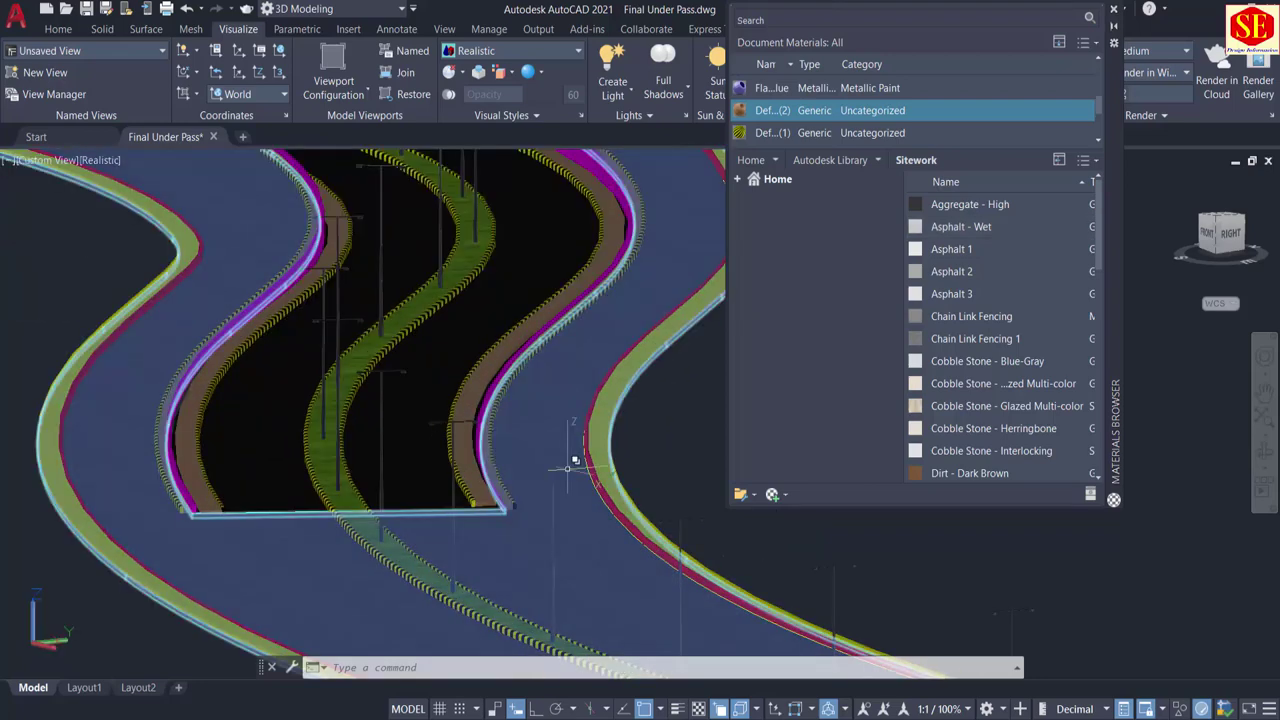
drag(950, 249, 573, 545)
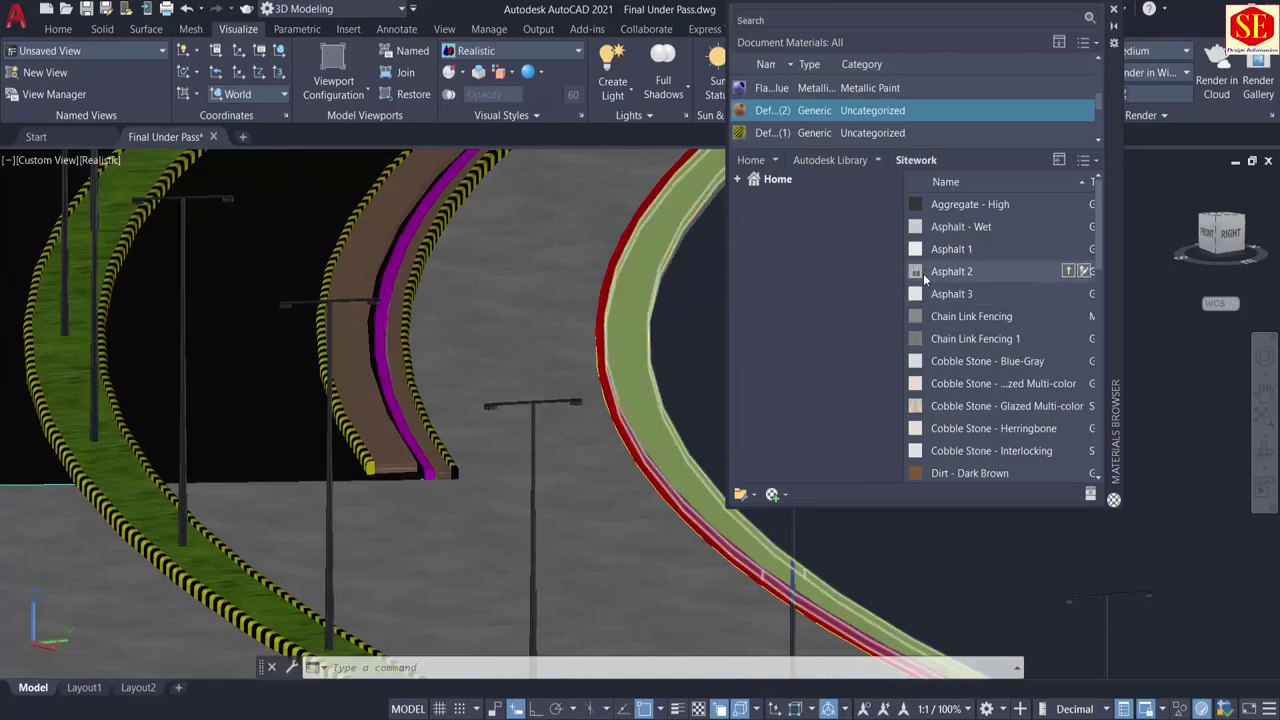
drag(689, 464, 602, 531)
scroll(550, 441, down, 4)
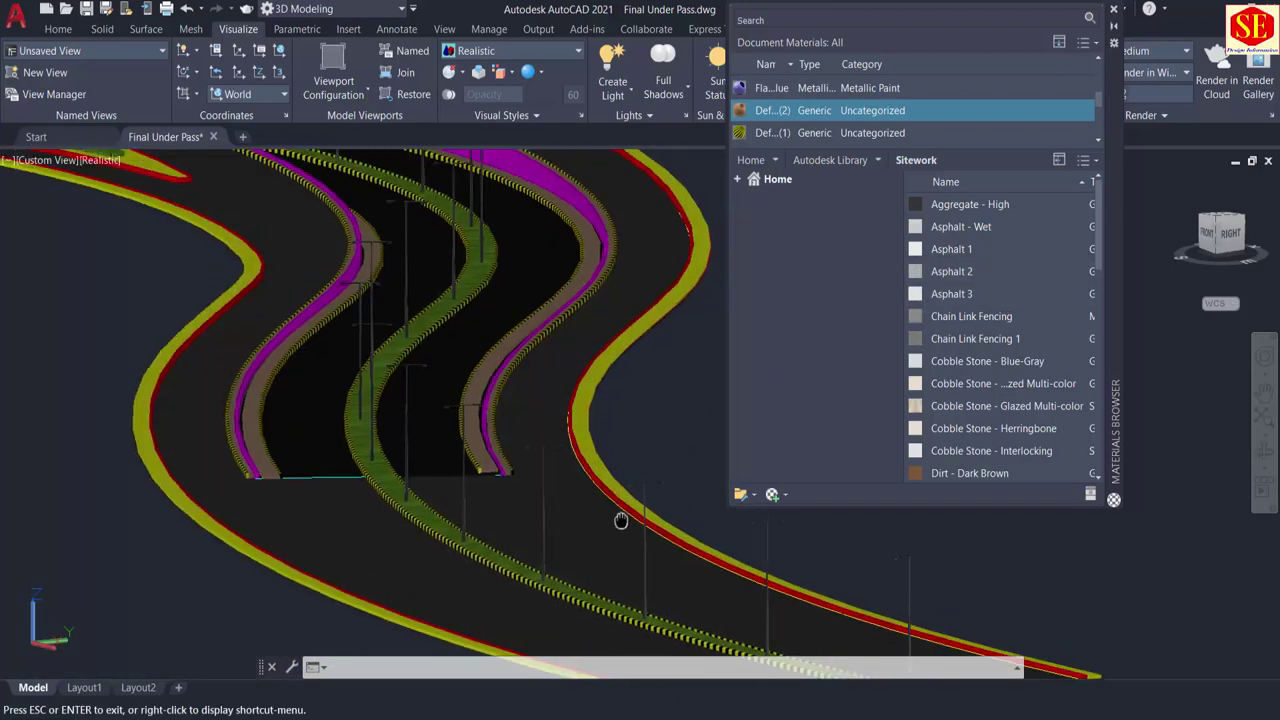
middle_drag(623, 517, 643, 614)
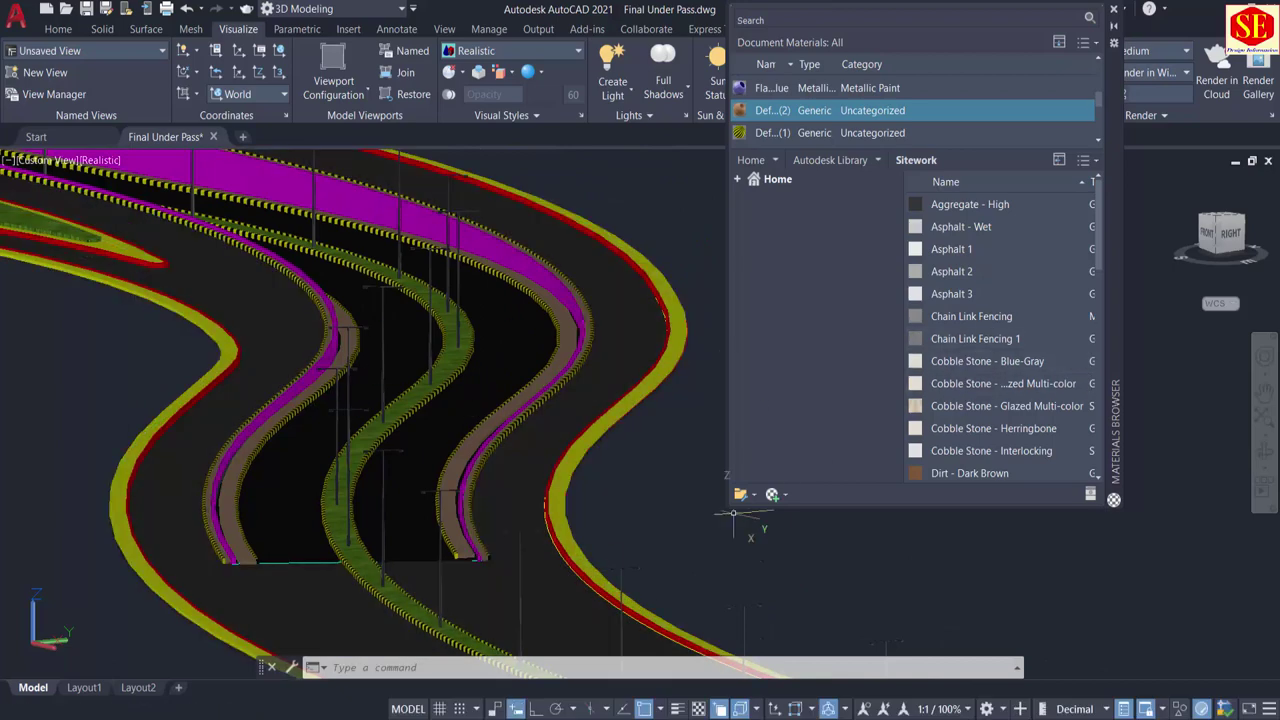
Step: Examine the road surfaces around the central junction and the teal deck above the underpass
scroll(718, 522, down, 2)
middle_drag(246, 476, 411, 557)
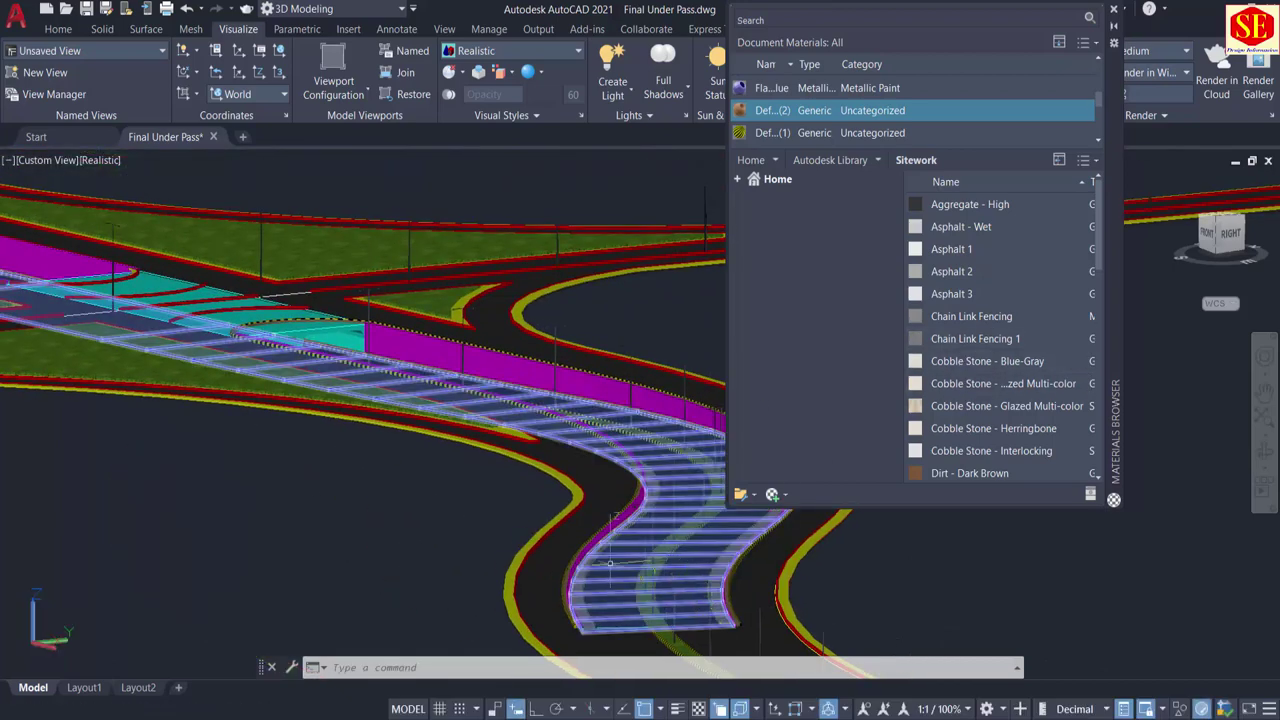
middle_drag(218, 401, 666, 536)
scroll(255, 436, up, 3)
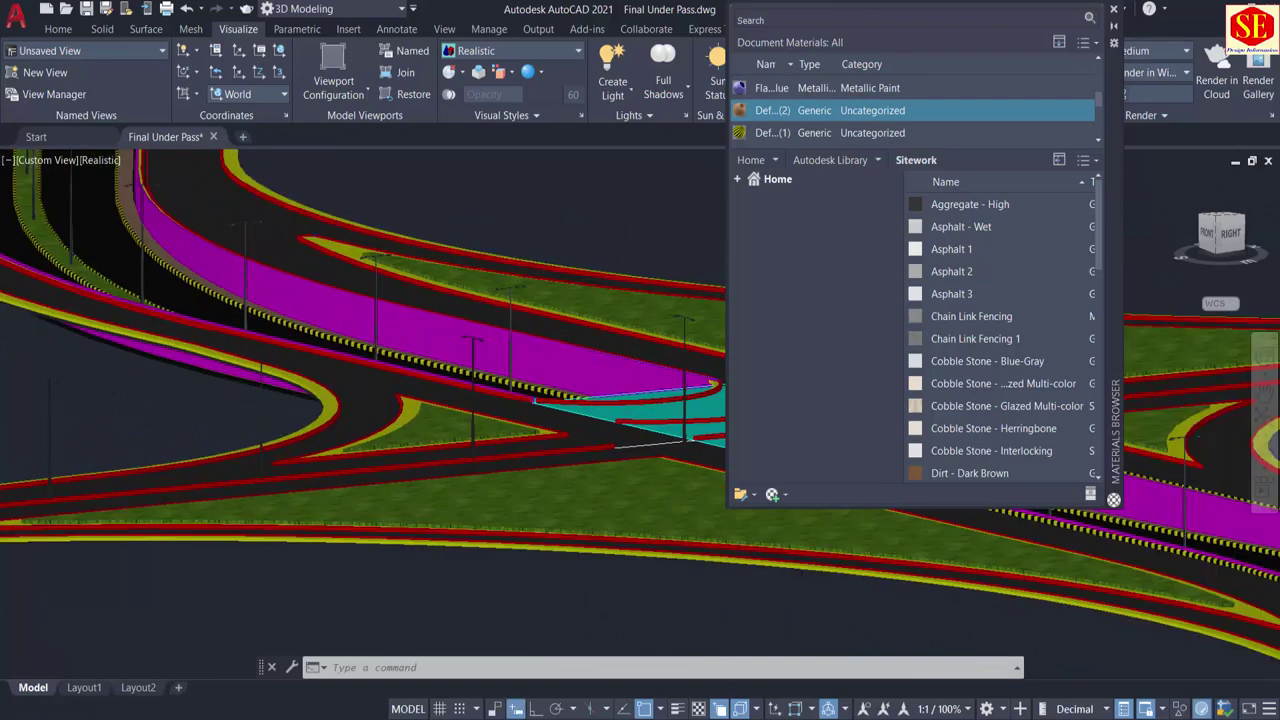
shift+middle_drag(168, 468, 310, 362)
scroll(540, 354, up, 4)
middle_drag(543, 356, 349, 297)
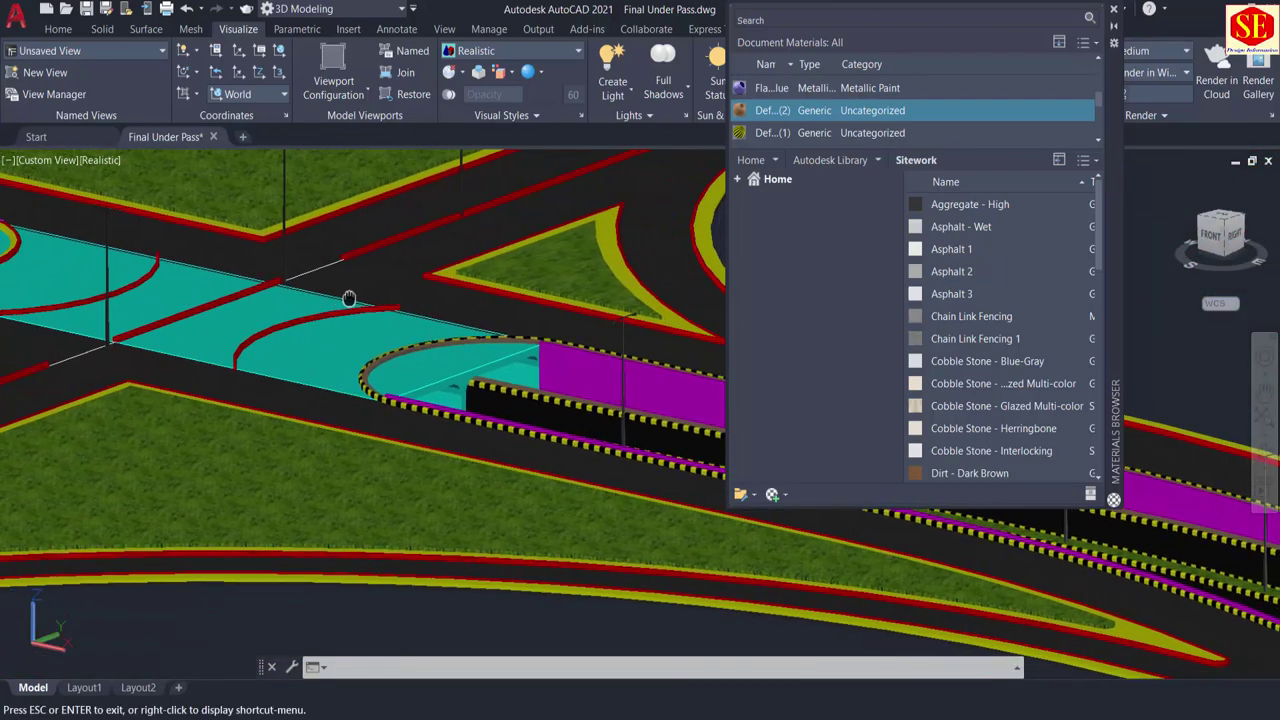
middle_drag(190, 331, 370, 466)
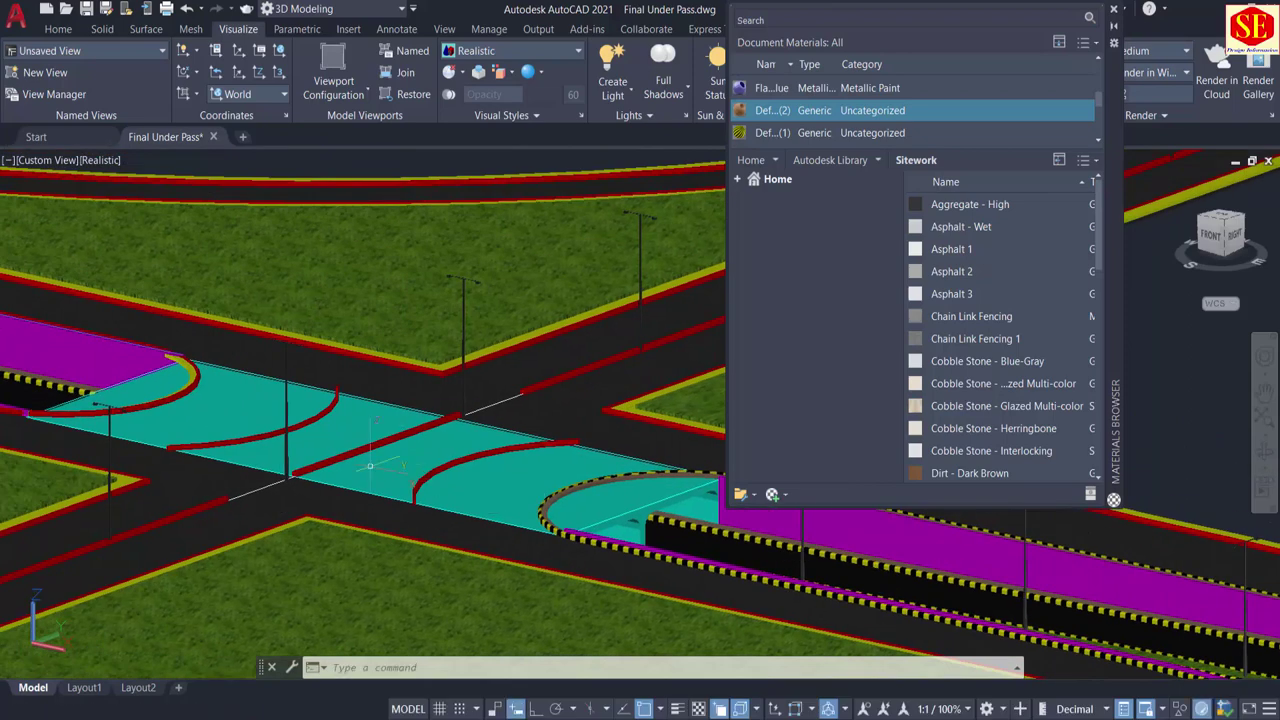
click(381, 451)
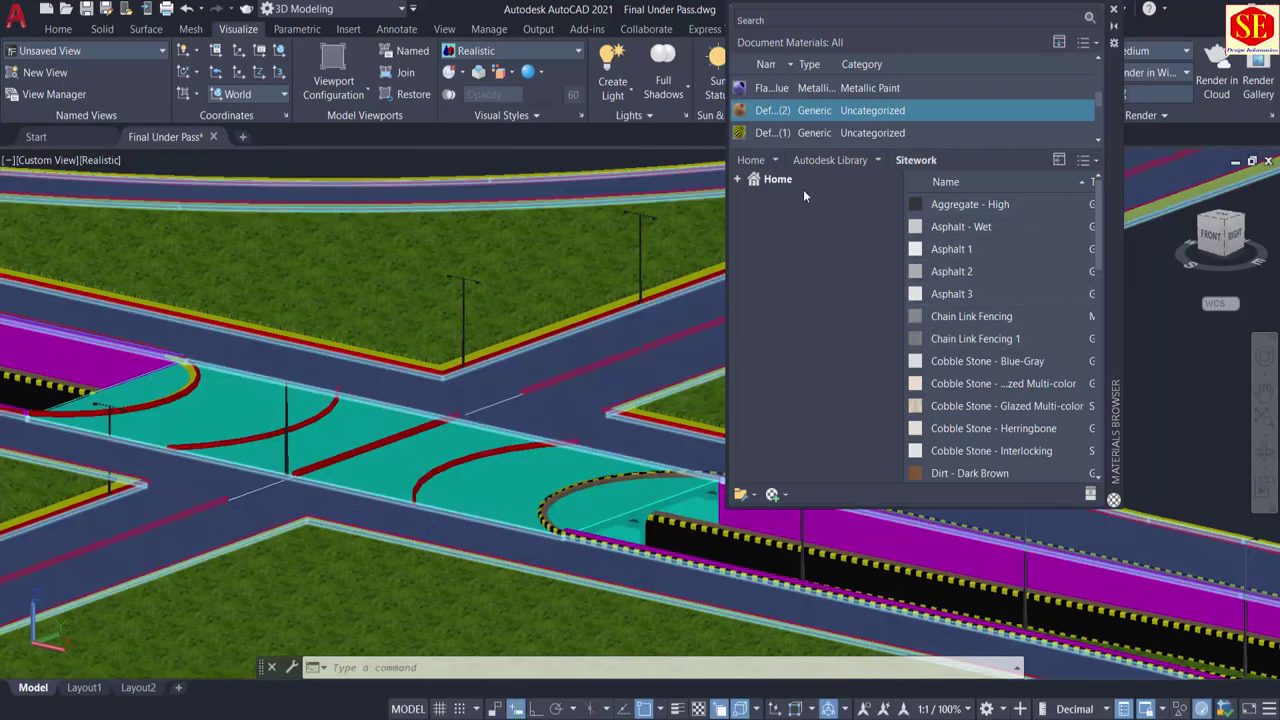
Step: Apply the Asphalt 2 Sitework material to the teal deck over the underpass at the central junction
click(879, 161)
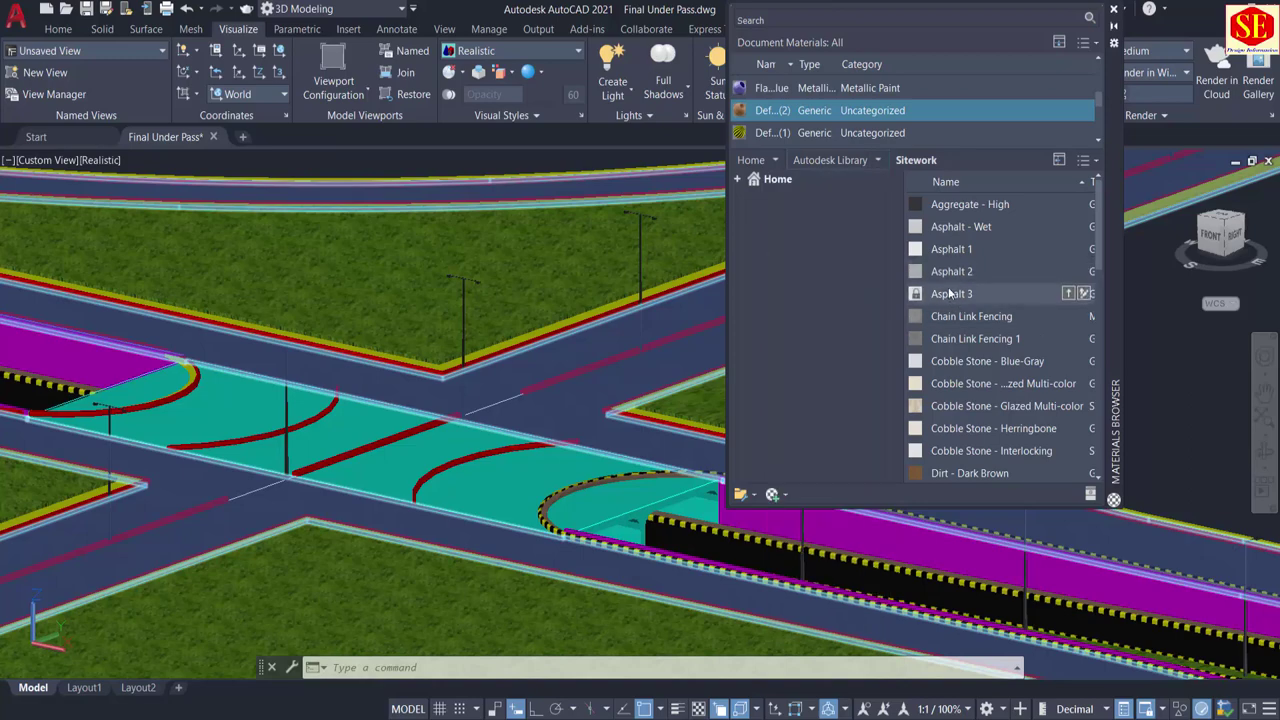
drag(950, 272, 505, 499)
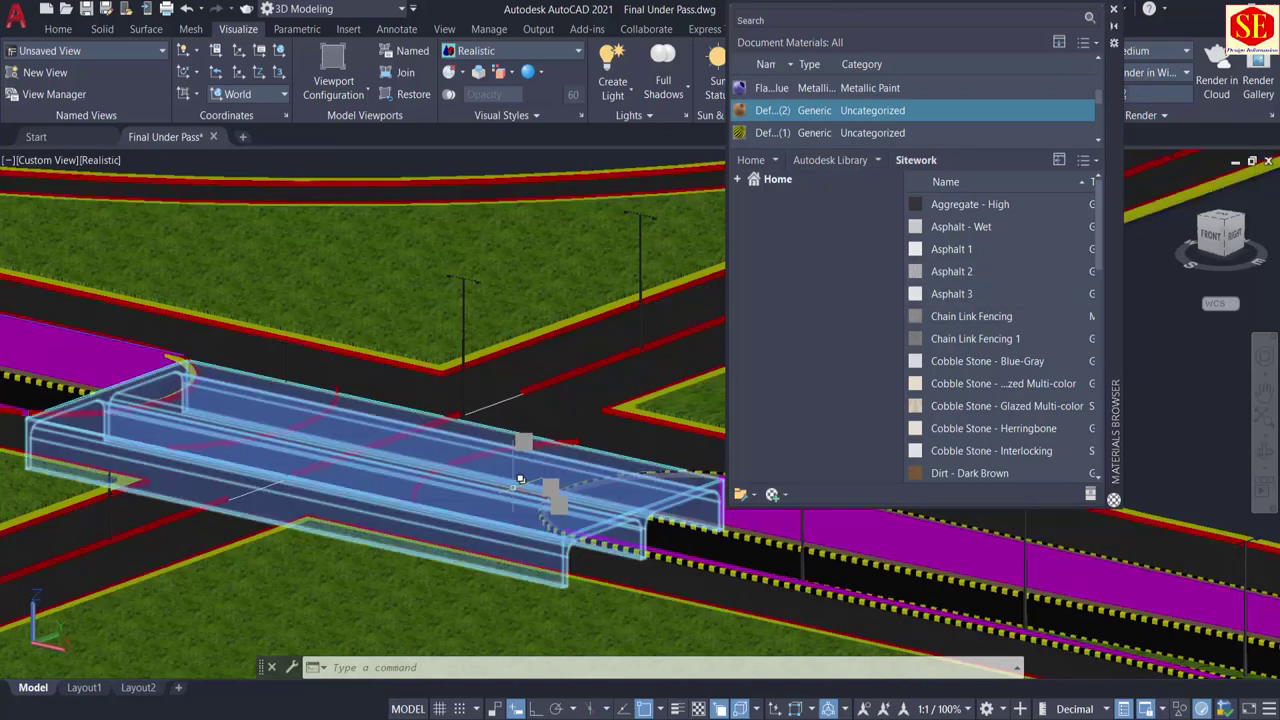
scroll(222, 388, down, 5)
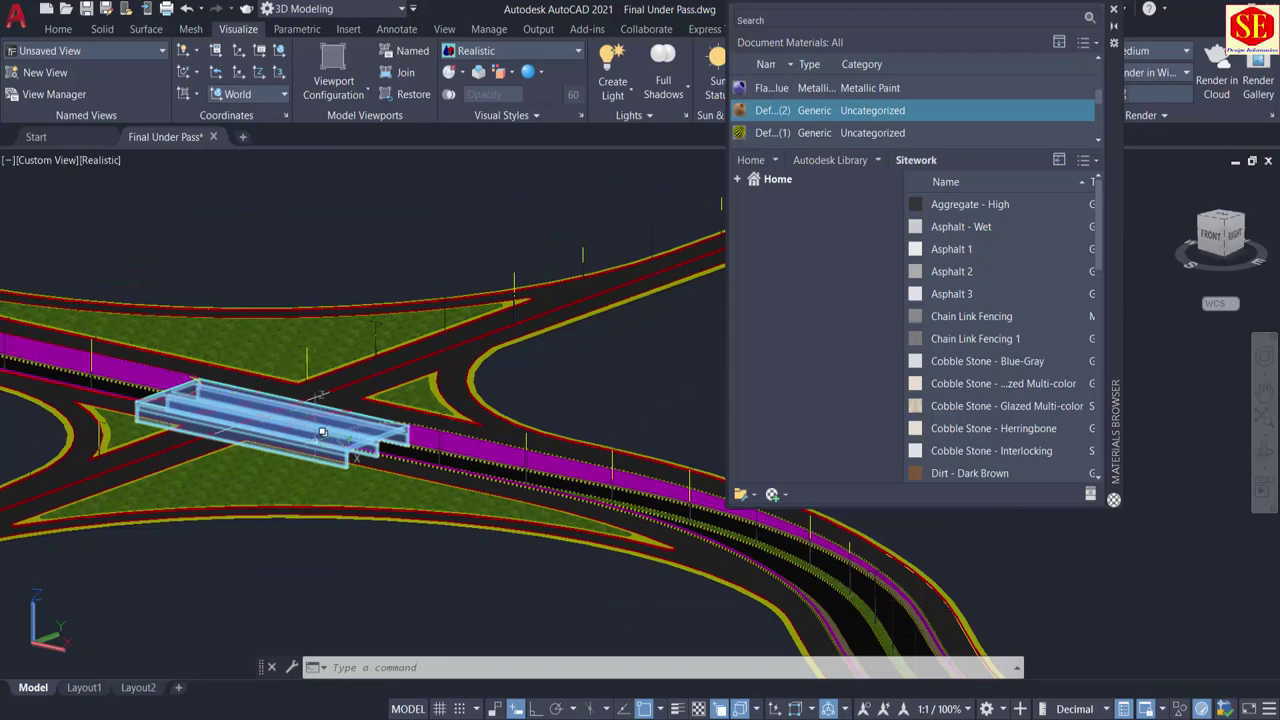
scroll(443, 424, up, 3)
scroll(443, 424, up, 4)
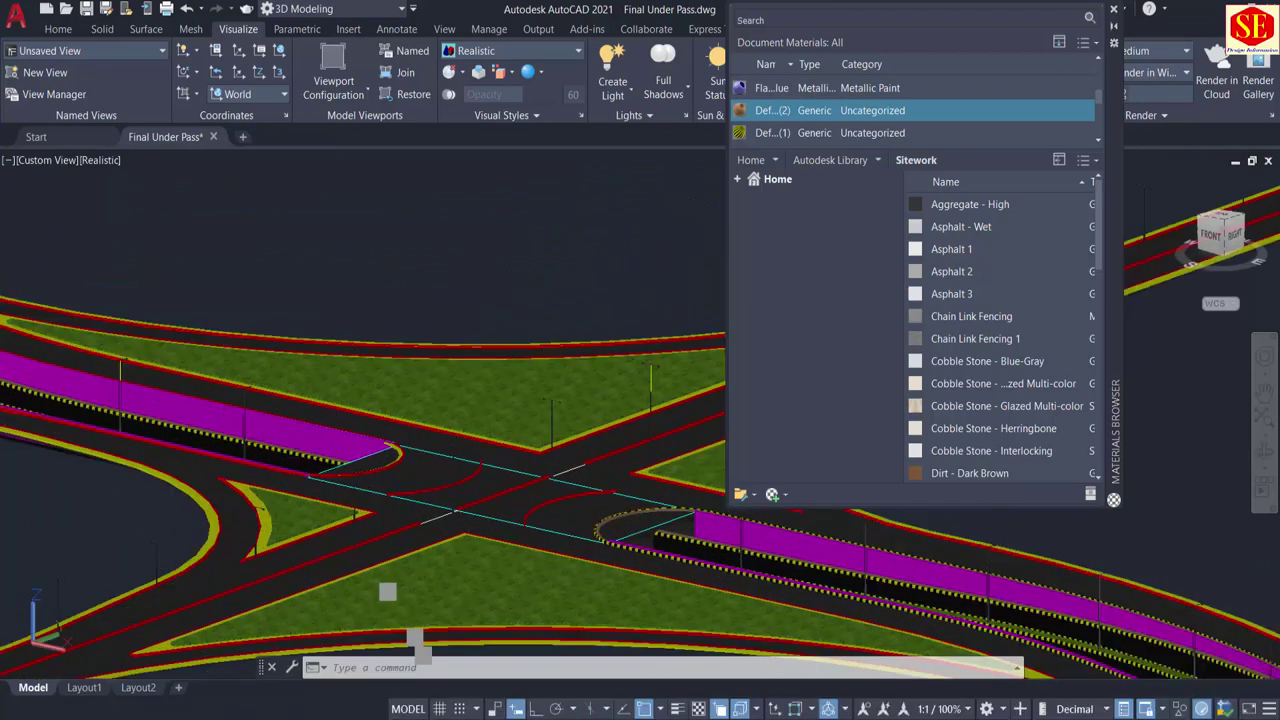
Step: Apply the Gravel - Compact material to the purple retaining wall along the underpass ramp
middle_drag(571, 485, 153, 373)
scroll(443, 482, up, 2)
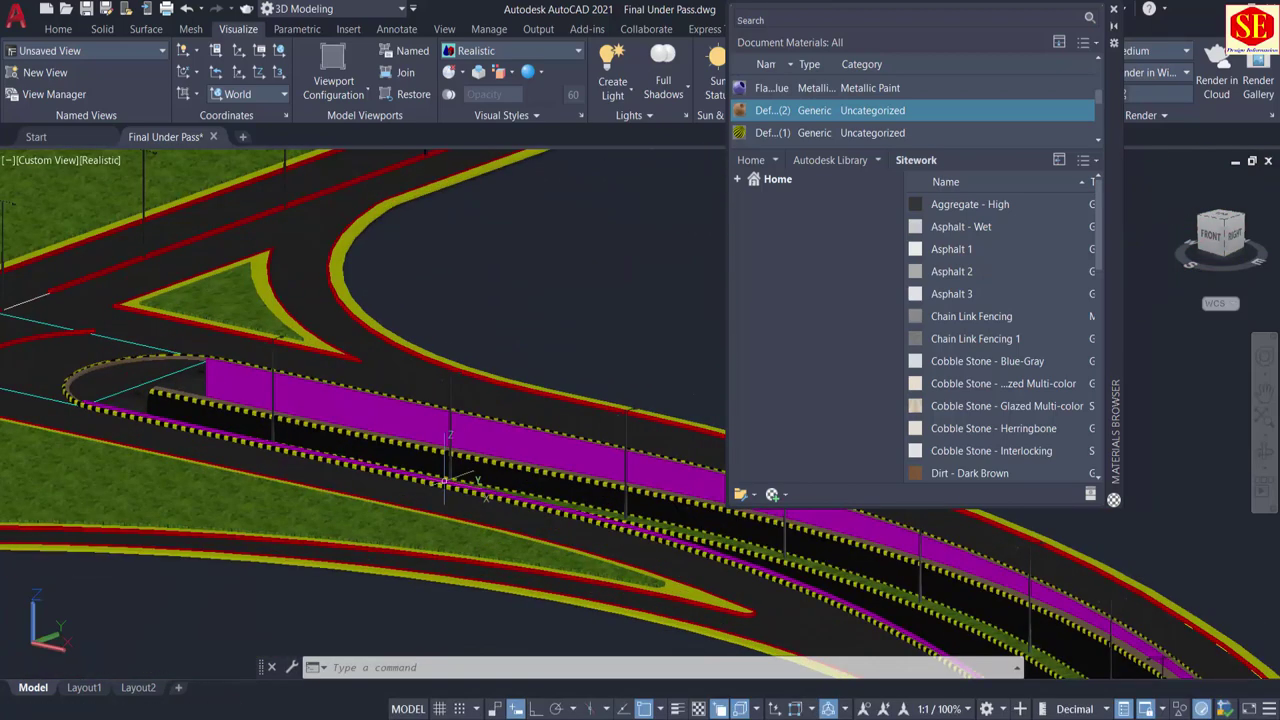
click(375, 460)
key(Escape)
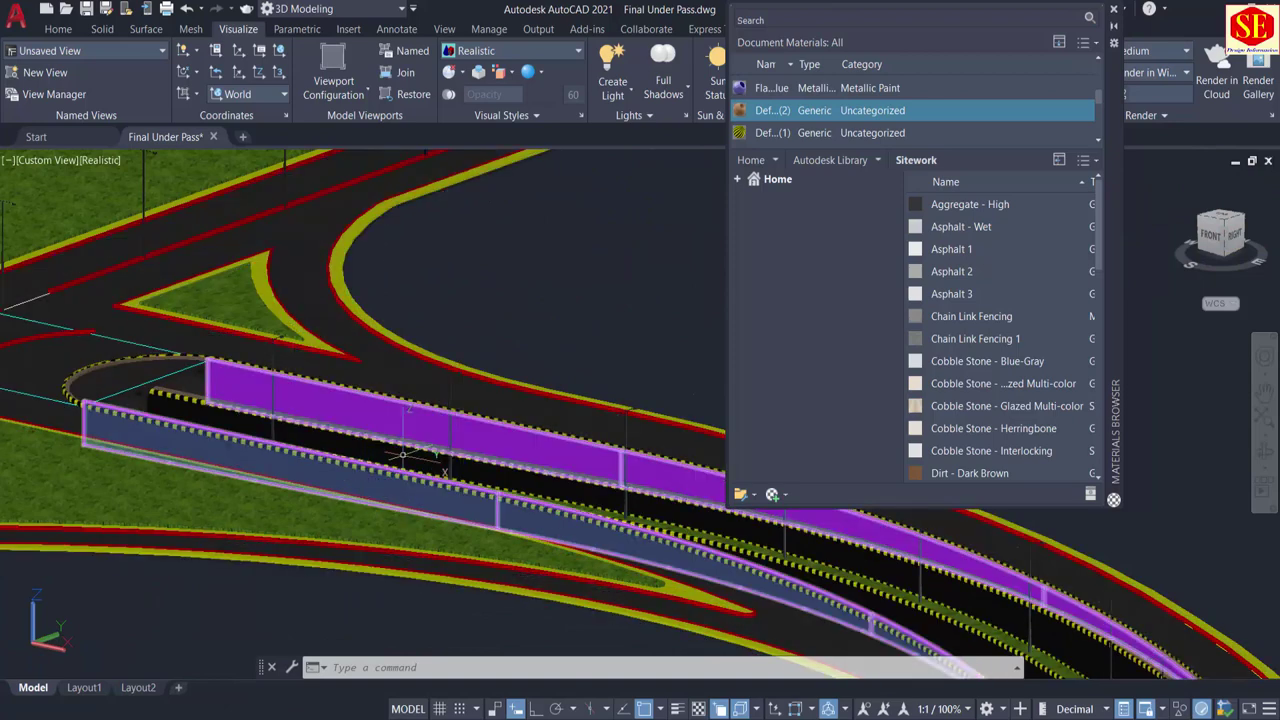
scroll(955, 320, down, 4)
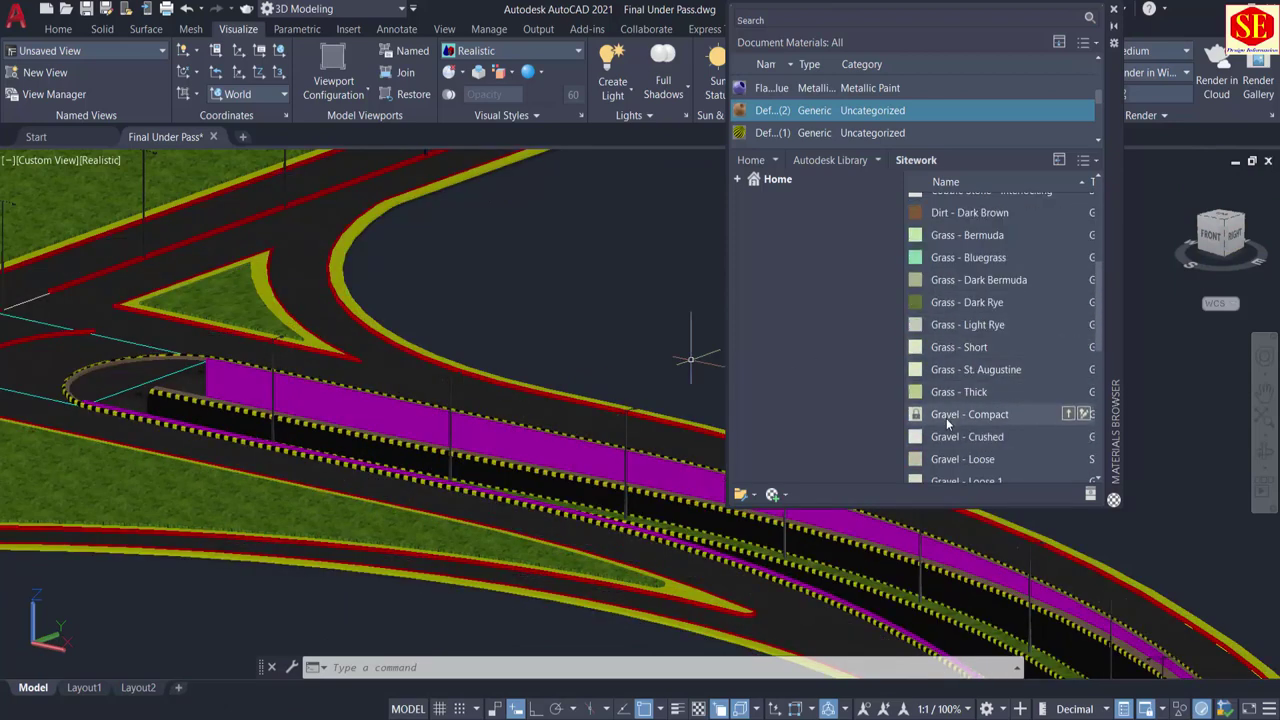
drag(946, 418, 565, 455)
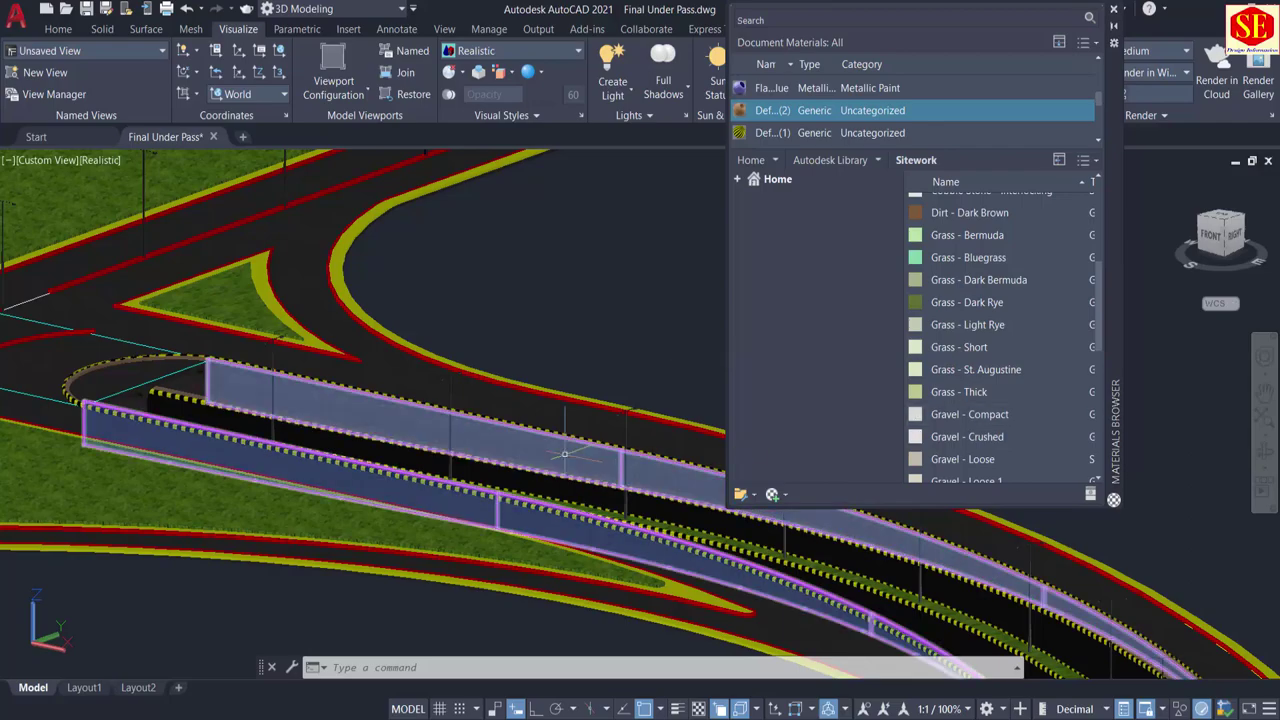
scroll(565, 455, up, 5)
scroll(575, 420, up, 2)
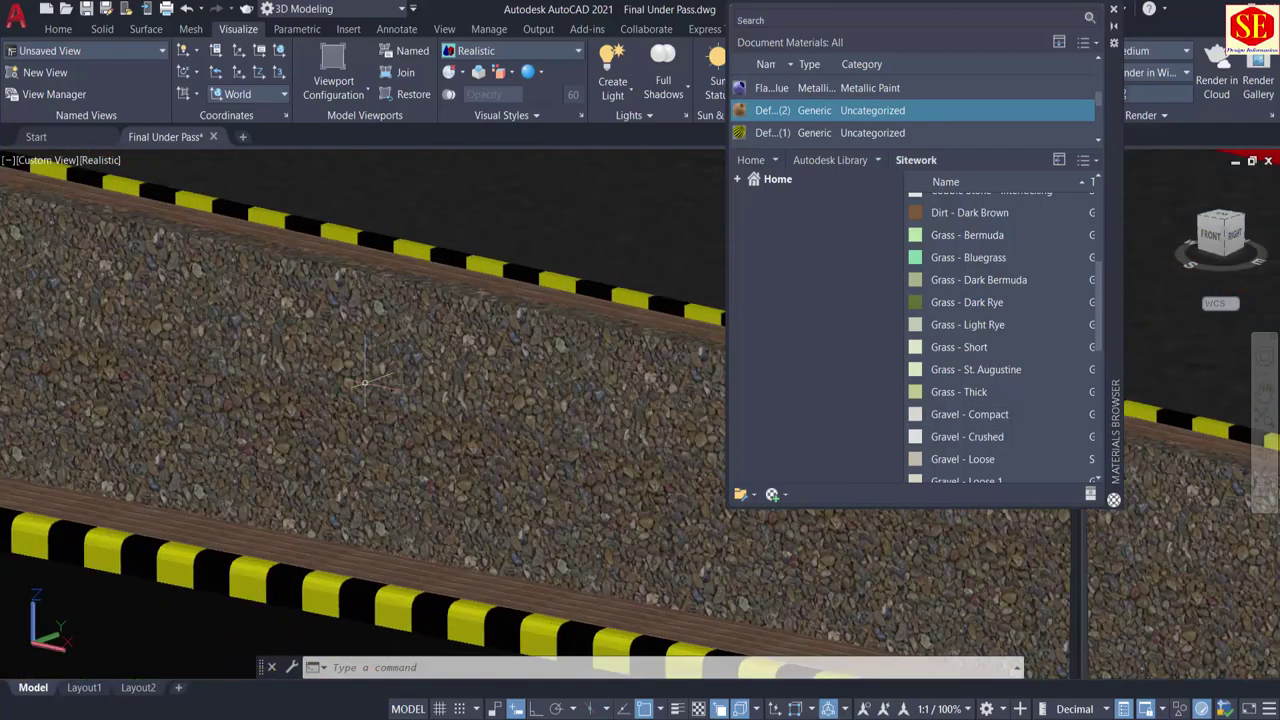
Step: Try the Gravel - Mixed material on the same ramp retaining wall and check its texture up close
scroll(365, 375, down, 5)
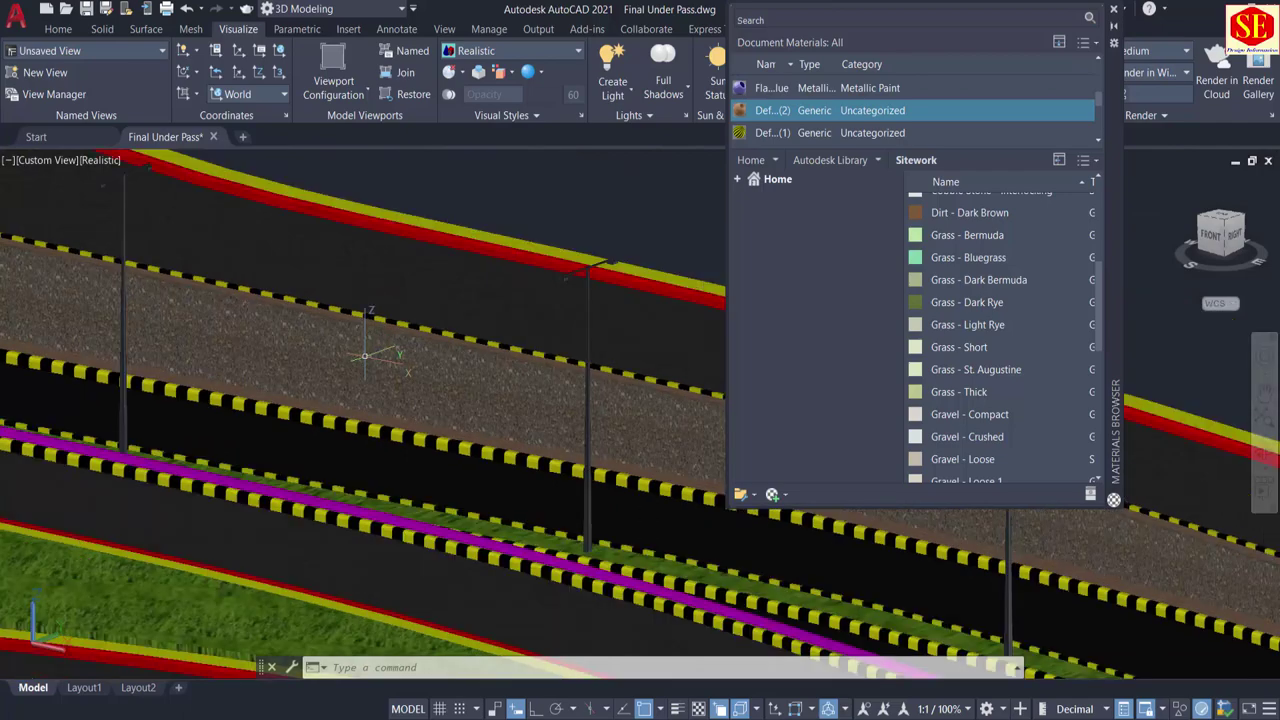
click(368, 352)
scroll(946, 424, down, 4)
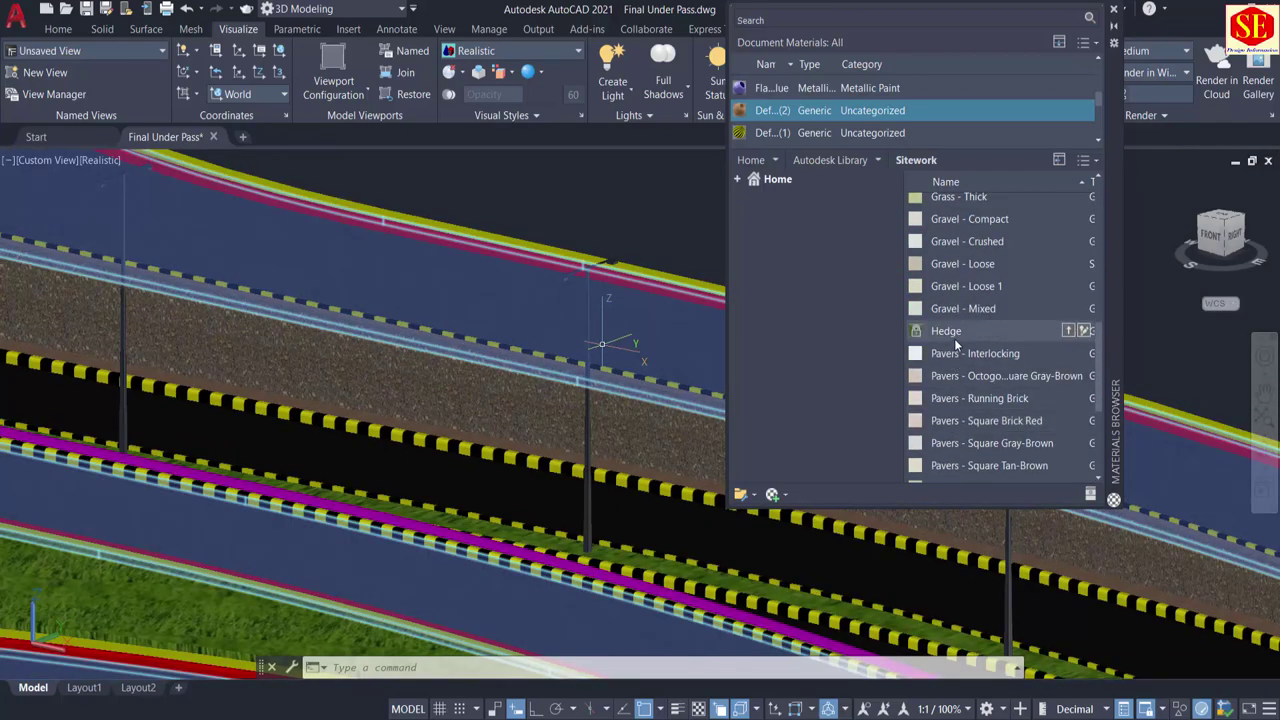
drag(476, 414, 476, 412)
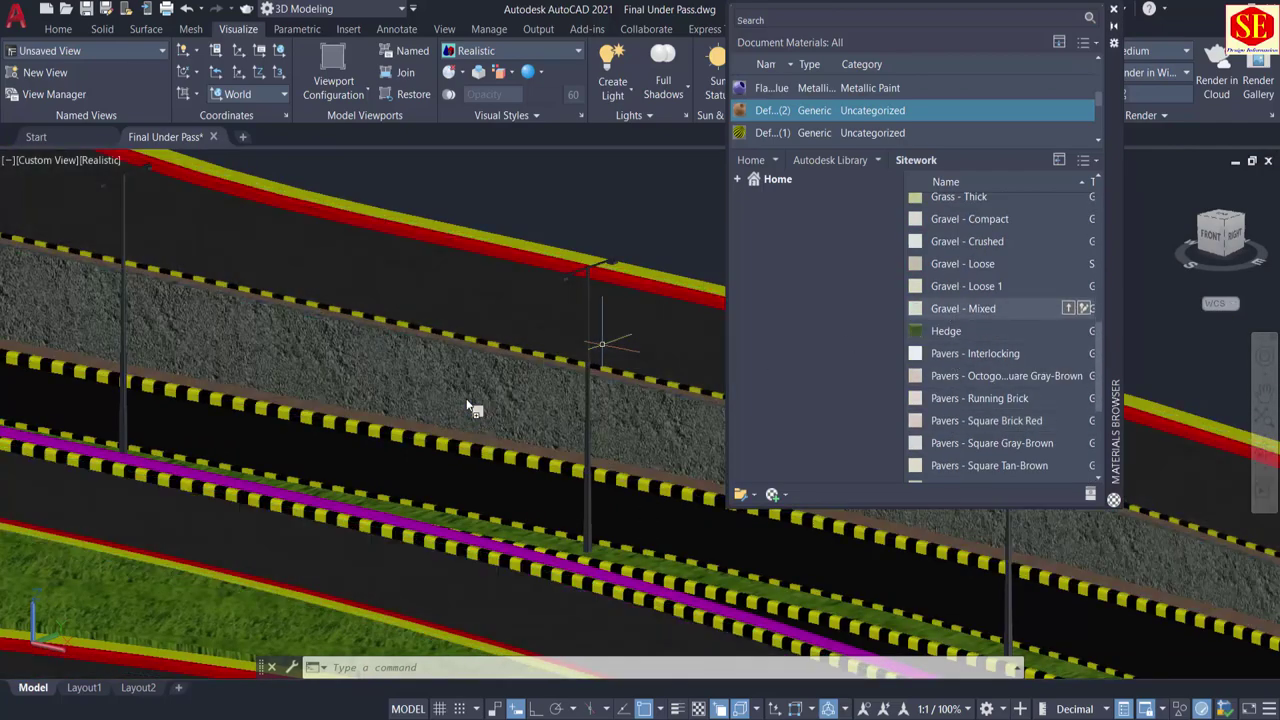
scroll(480, 380, up, 5)
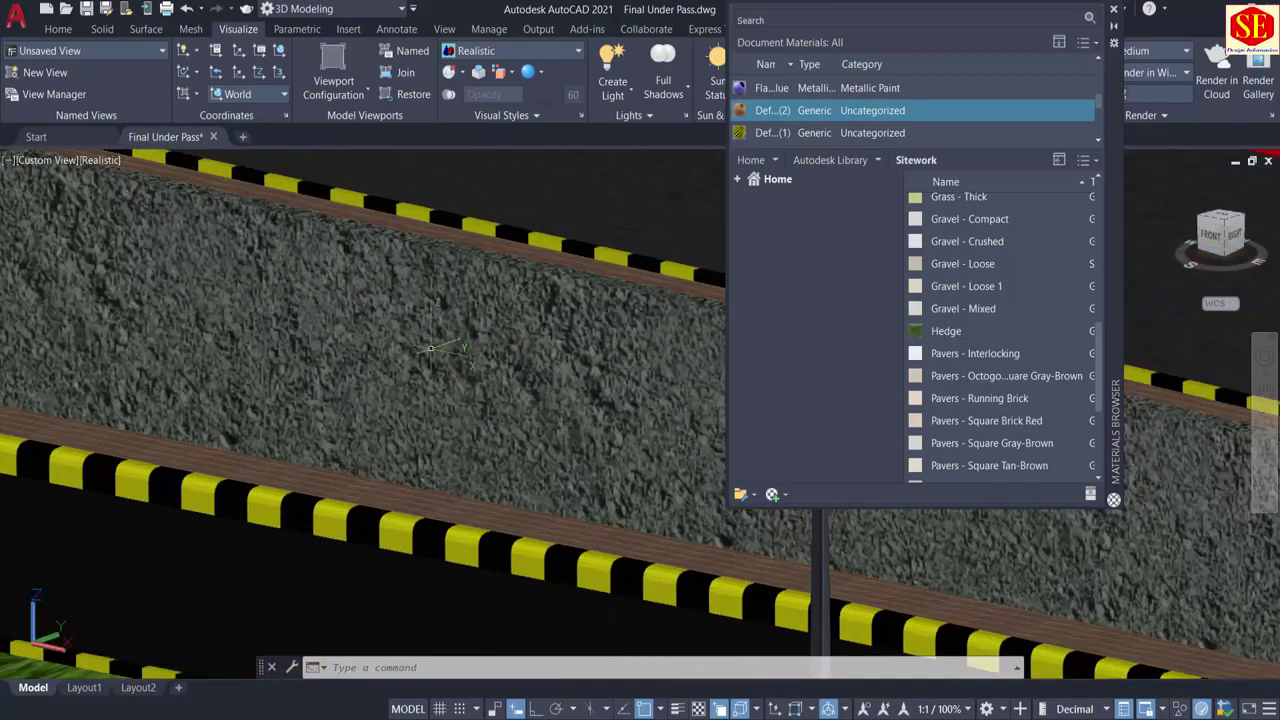
Step: Replace the ramp retaining wall's finish with the Gravel - Crushed material
click(430, 348)
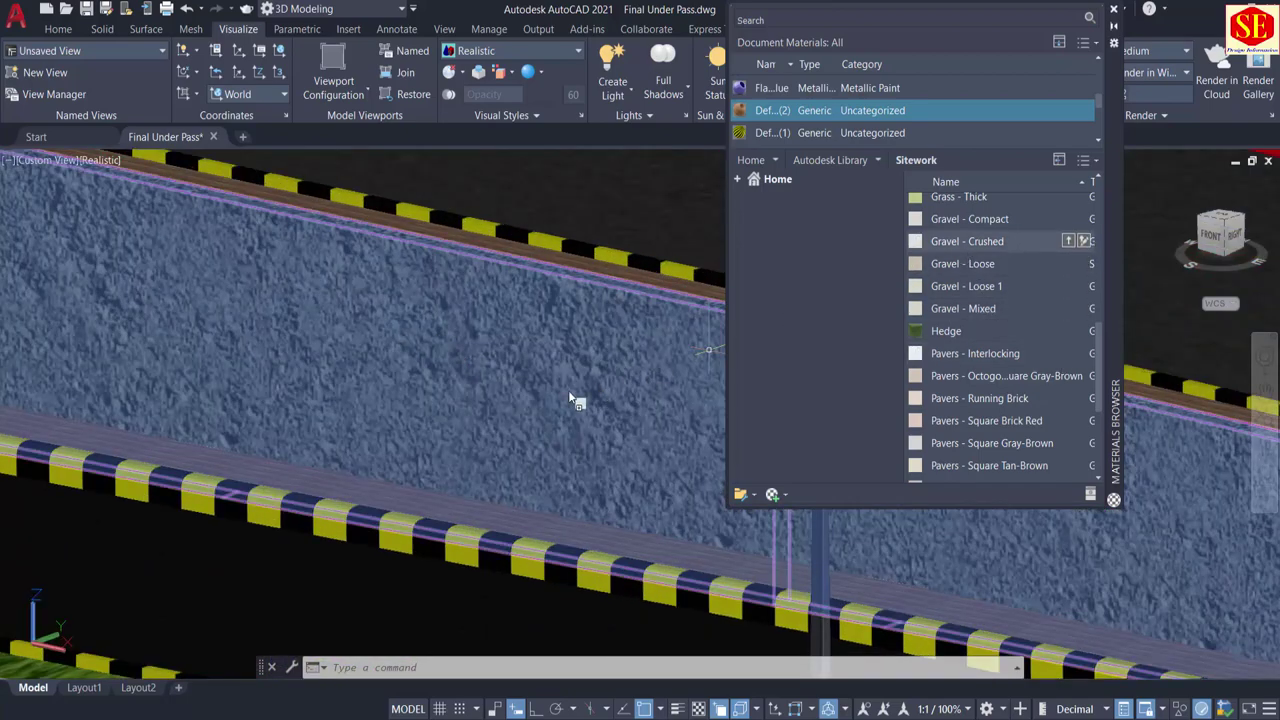
drag(569, 397, 542, 364)
scroll(542, 364, down, 5)
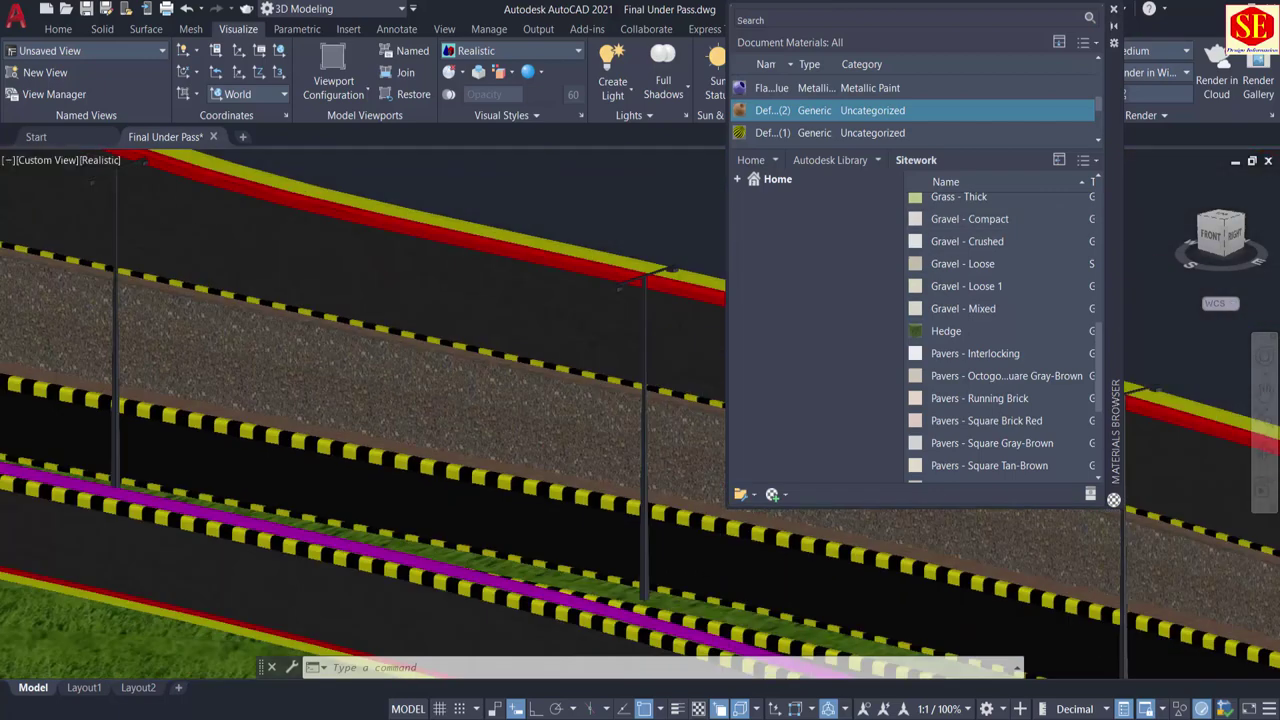
Step: Match the surface road's properties onto the purple retaining wall on the opposite side of the underpass ramp
scroll(538, 395, down, 3)
shift+middle_drag(594, 526, 423, 536)
scroll(517, 500, up, 3)
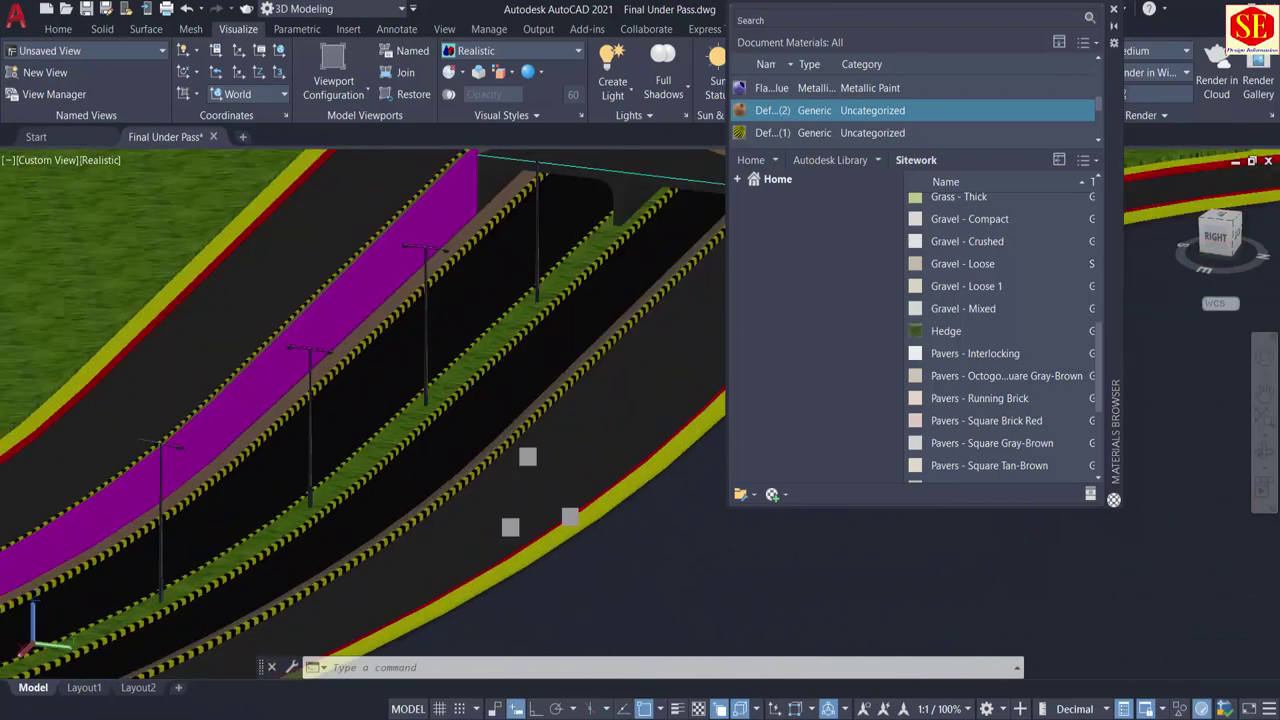
middle_drag(517, 500, 381, 493)
scroll(420, 440, up, 3)
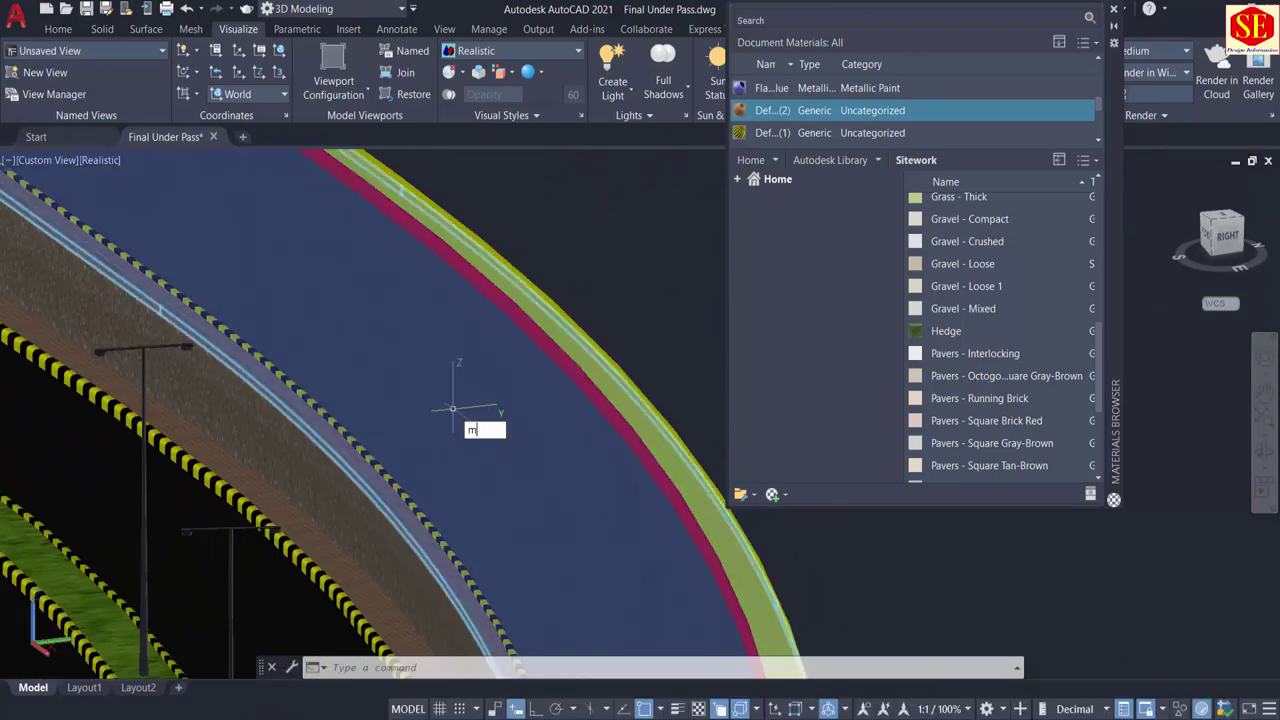
text(a)
key(Return)
click(460, 398)
scroll(462, 396, down, 3)
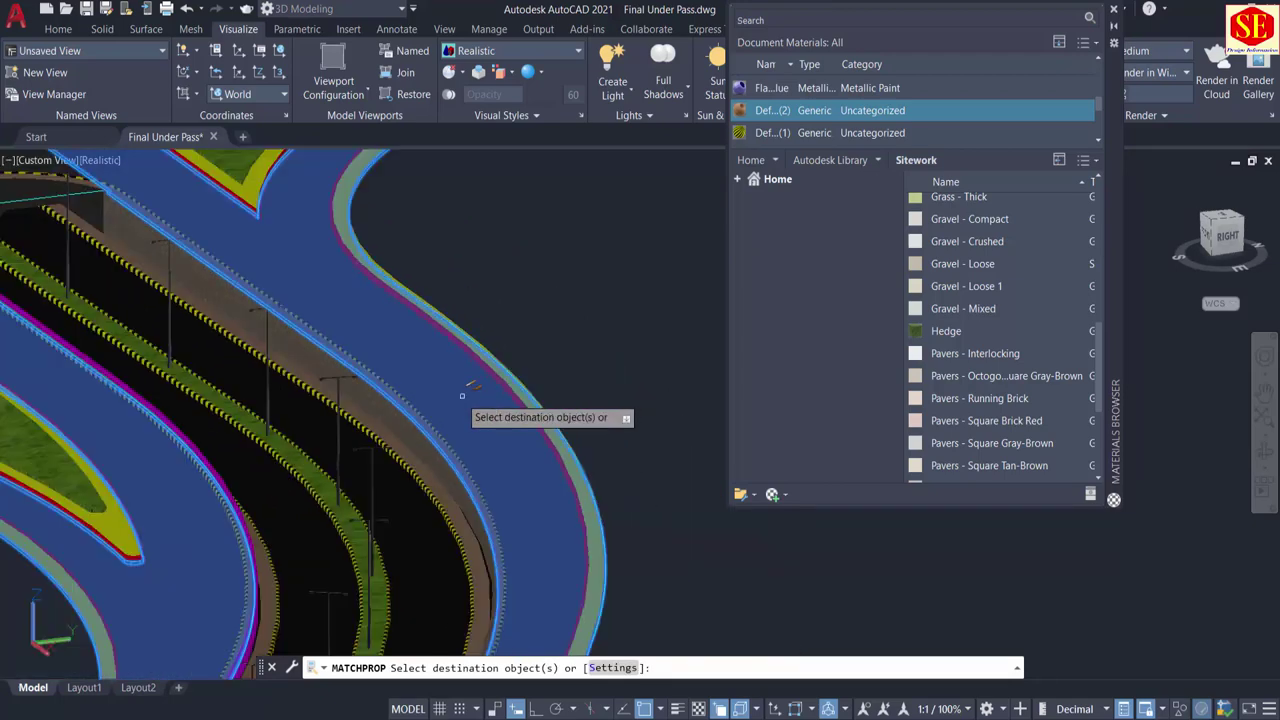
shift+middle_drag(403, 429, 268, 413)
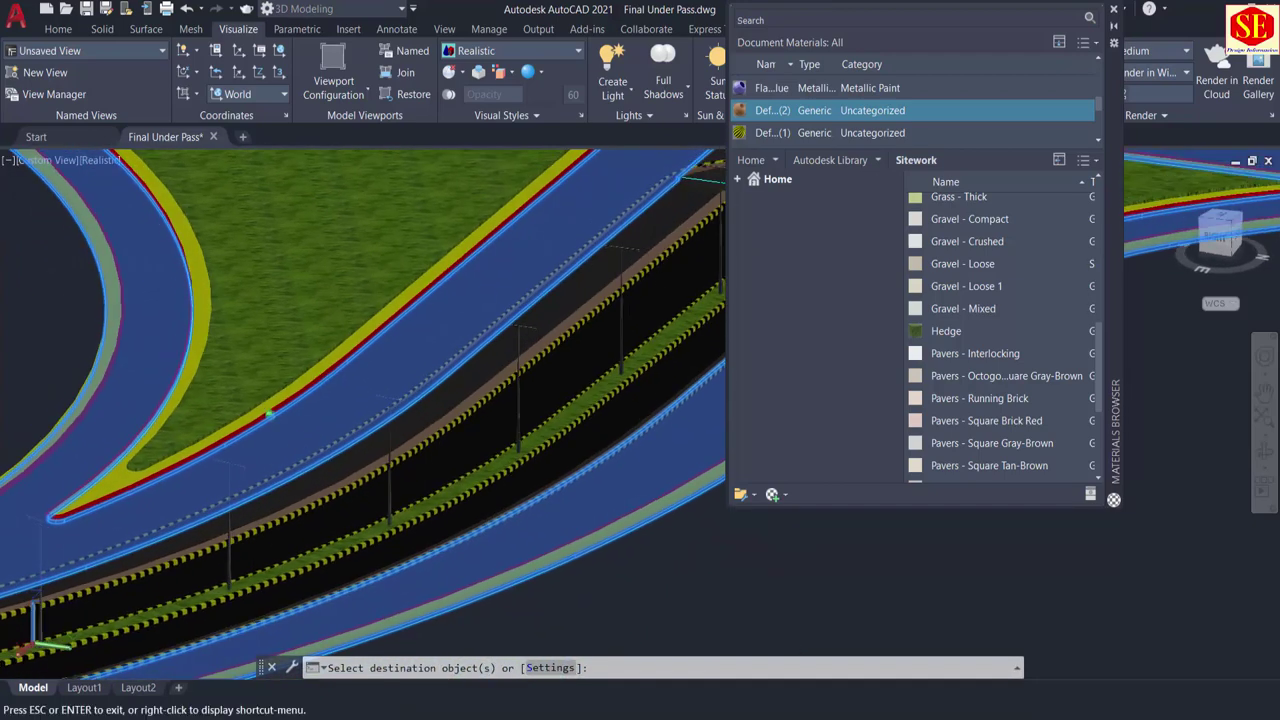
scroll(491, 343, up, 3)
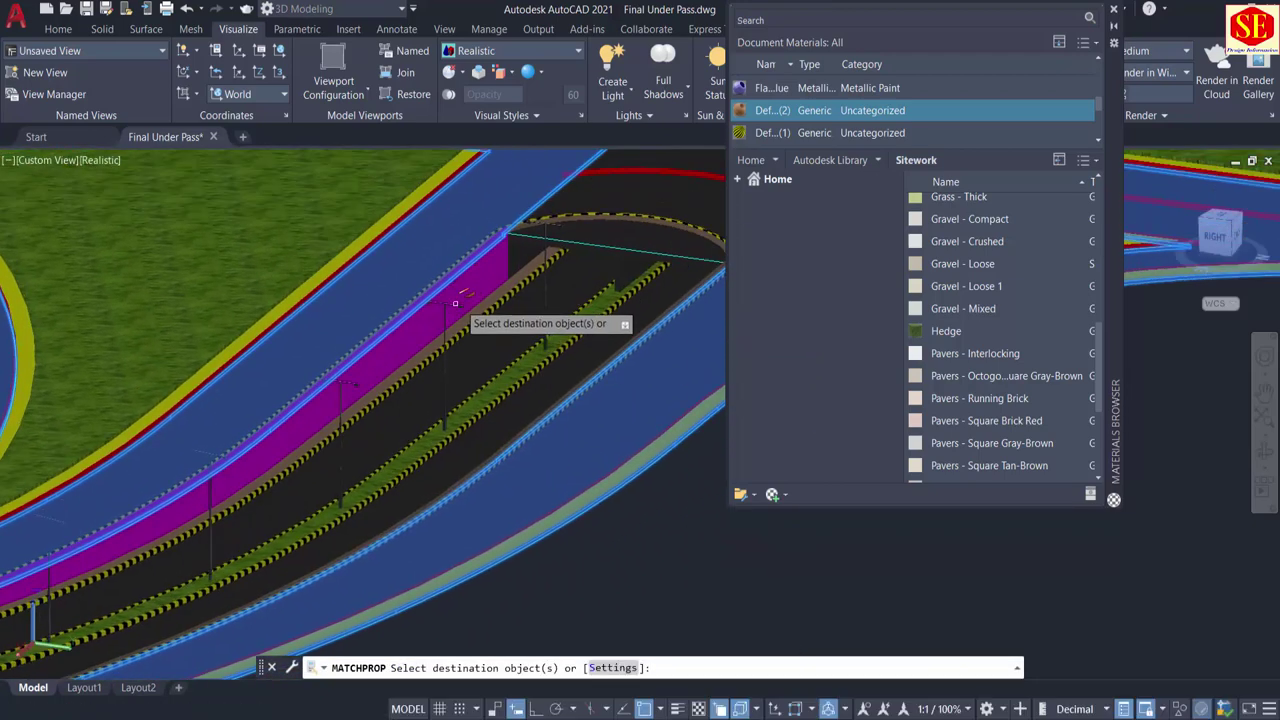
click(455, 303)
right_click(414, 421)
click(445, 433)
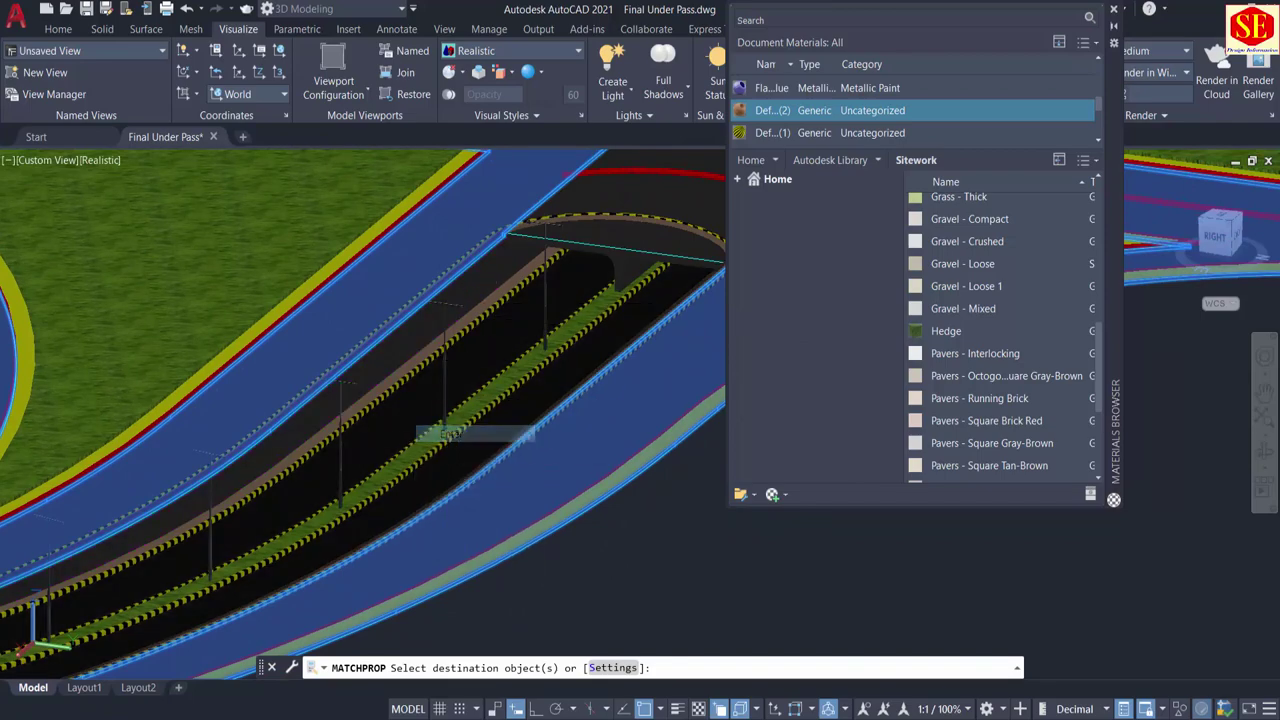
Step: Apply a Sitework gravel material to the asphalt-coloured retaining wall beside the underpass carriageway
scroll(420, 420, down, 3)
scroll(400, 395, up, 8)
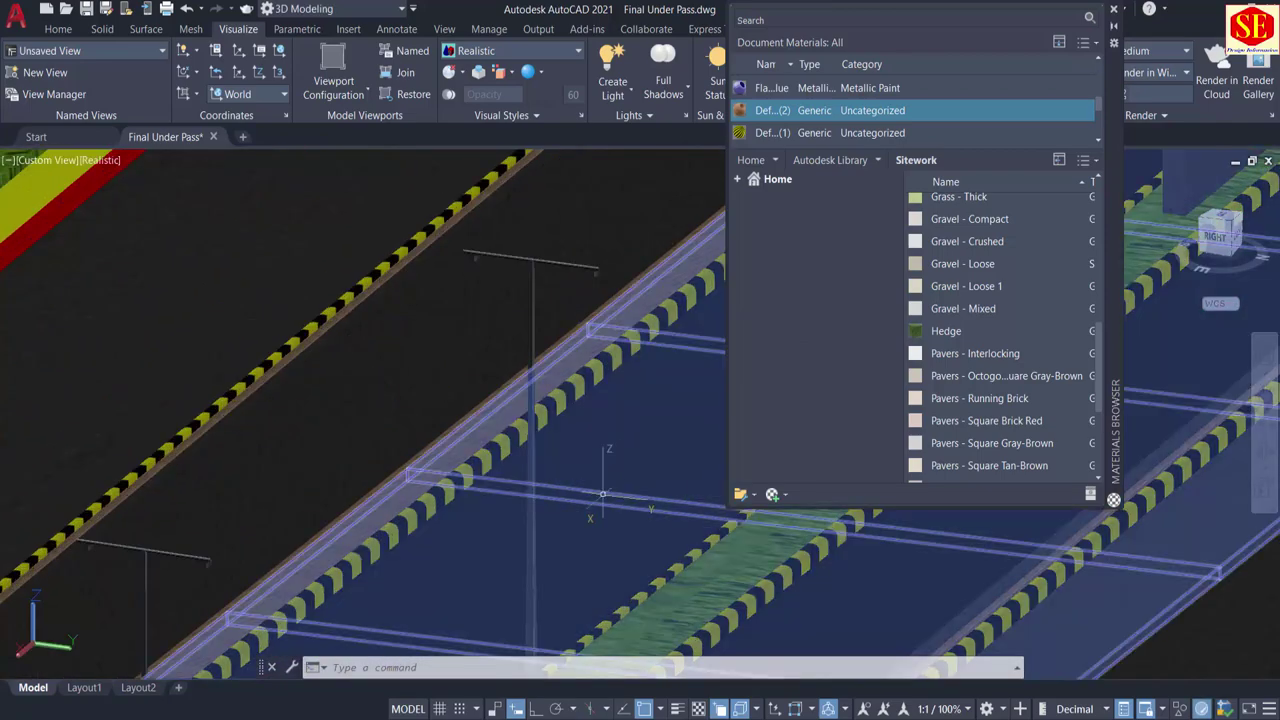
scroll(175, 402, down, 5)
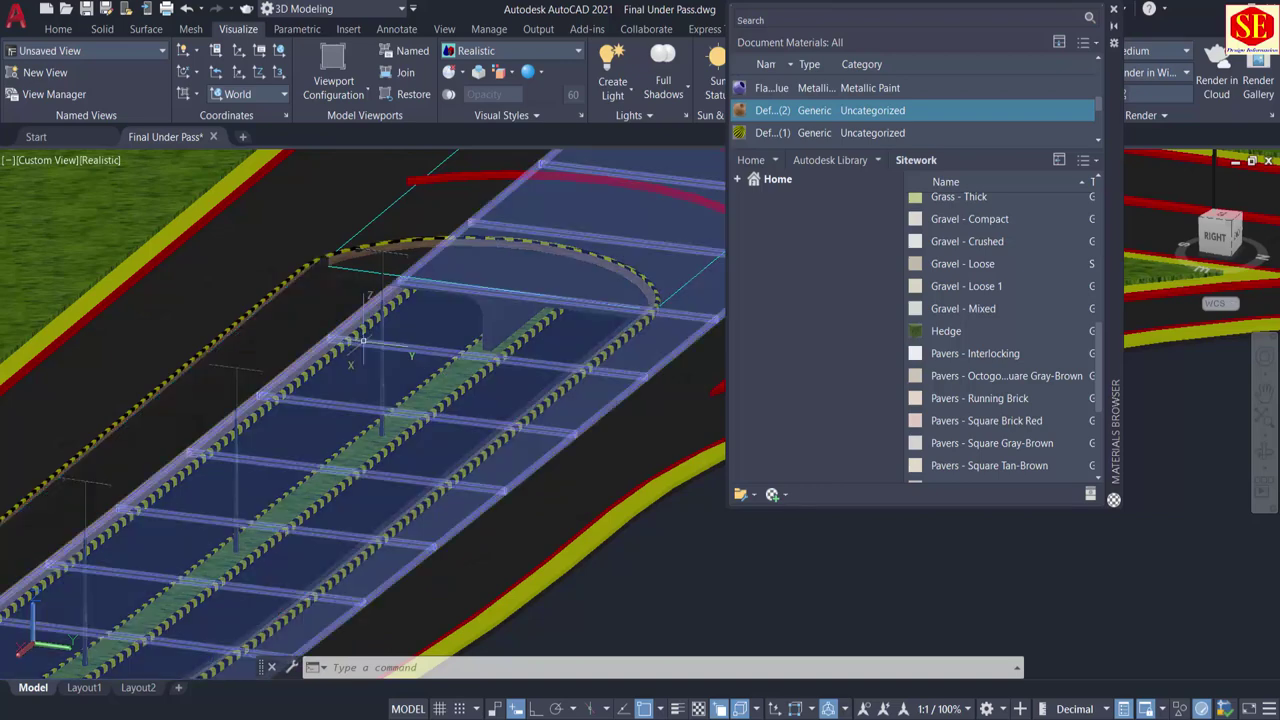
scroll(342, 365, up, 5)
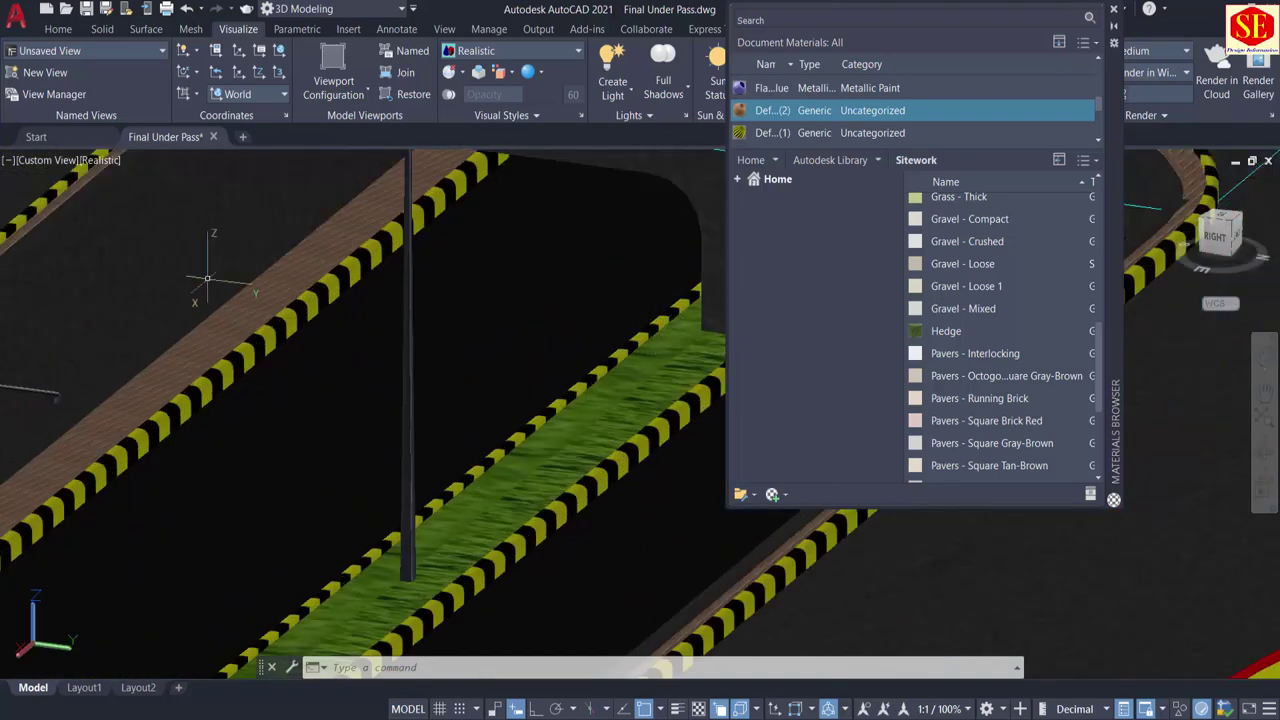
middle_drag(211, 272, 503, 353)
scroll(498, 345, up, 3)
scroll(431, 354, down, 4)
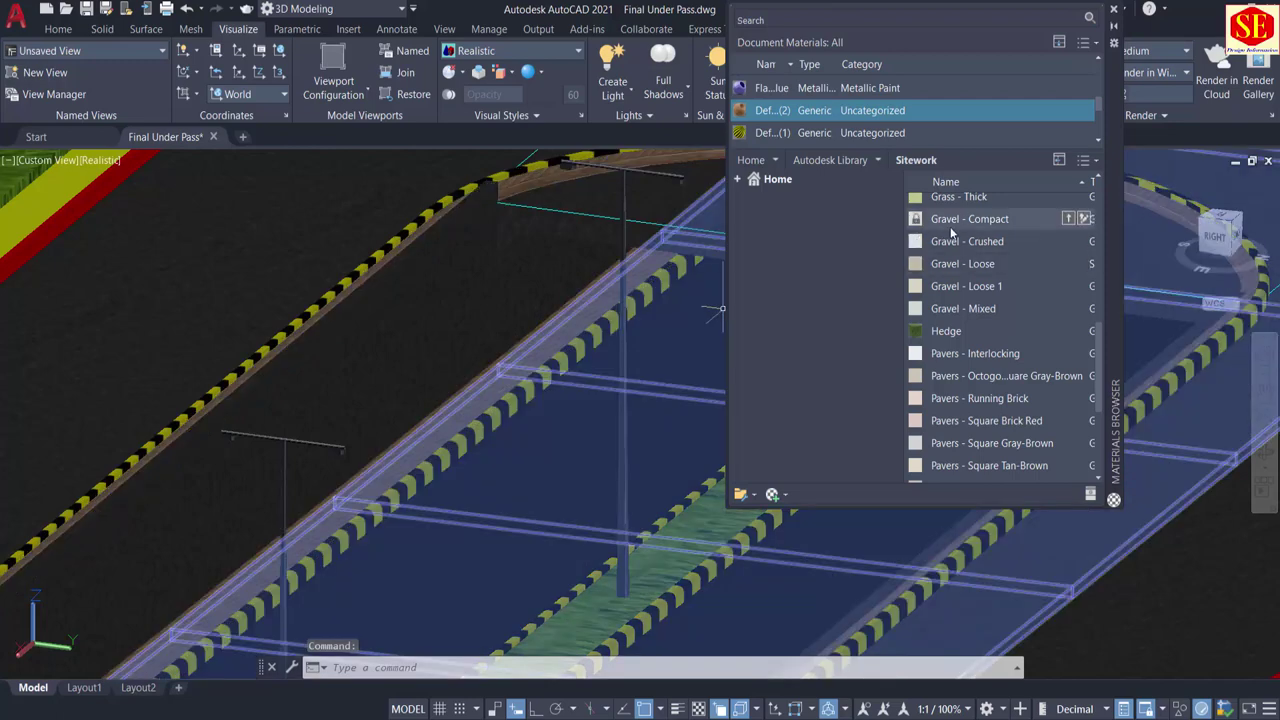
drag(442, 323, 442, 323)
Step: Try the Dark Red wall paint on the gravel retaining wall, and replace it with Dark Turquoise
click(878, 161)
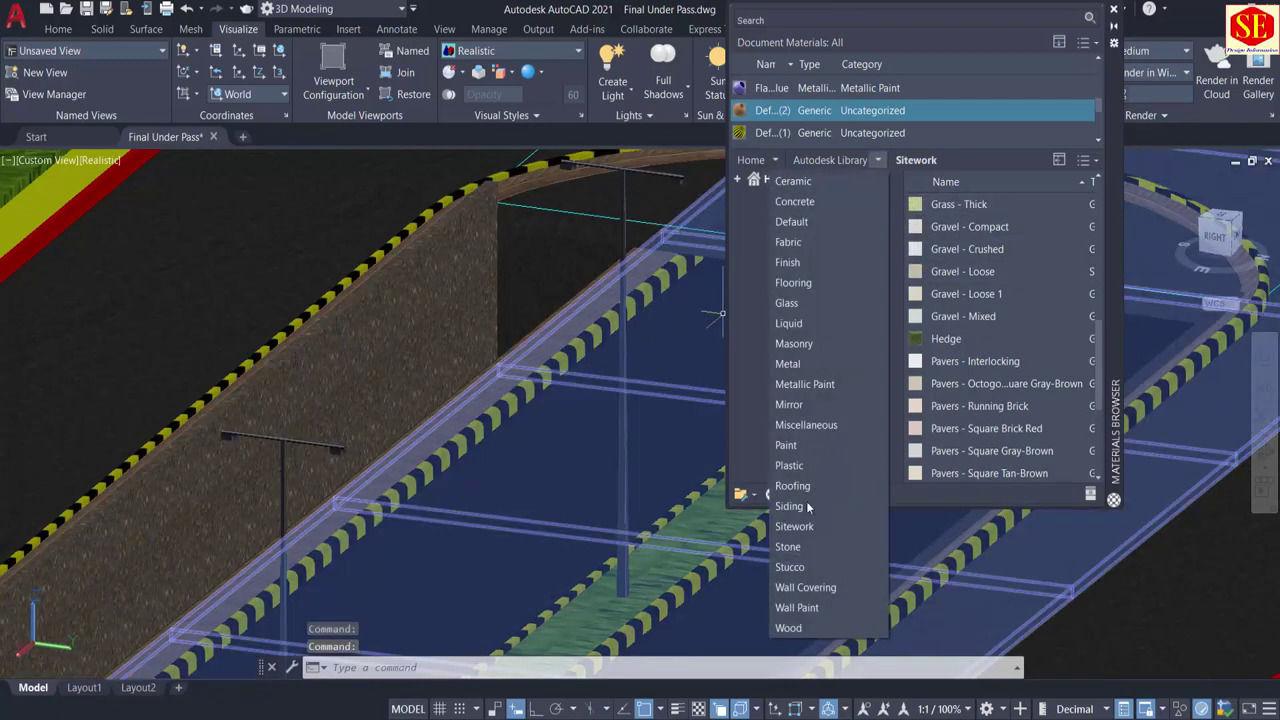
click(783, 608)
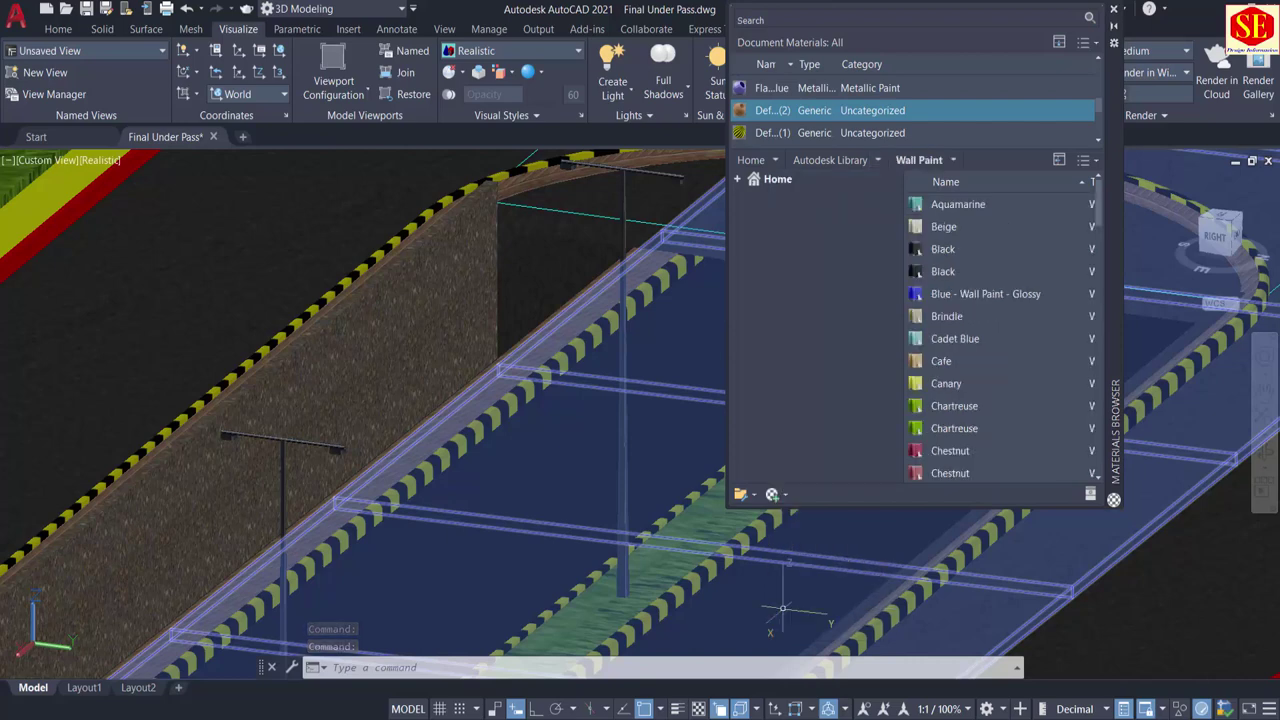
scroll(972, 250, down, 3)
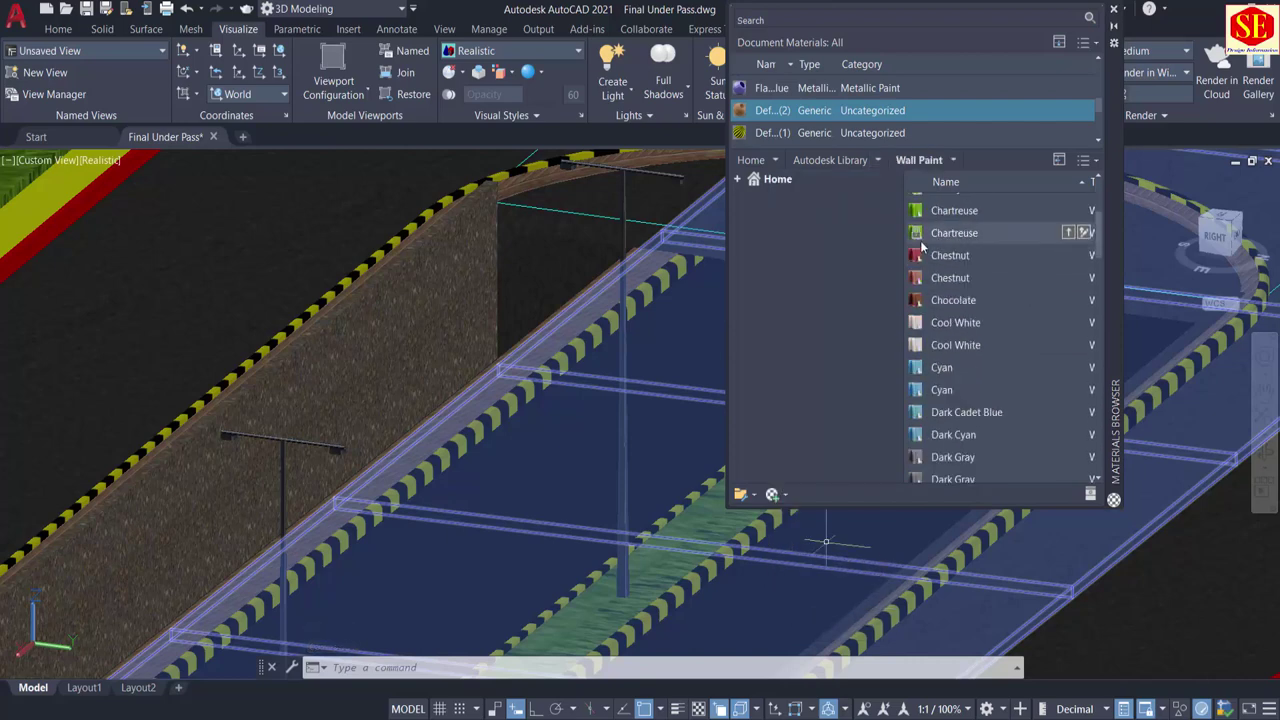
scroll(953, 360, down, 3)
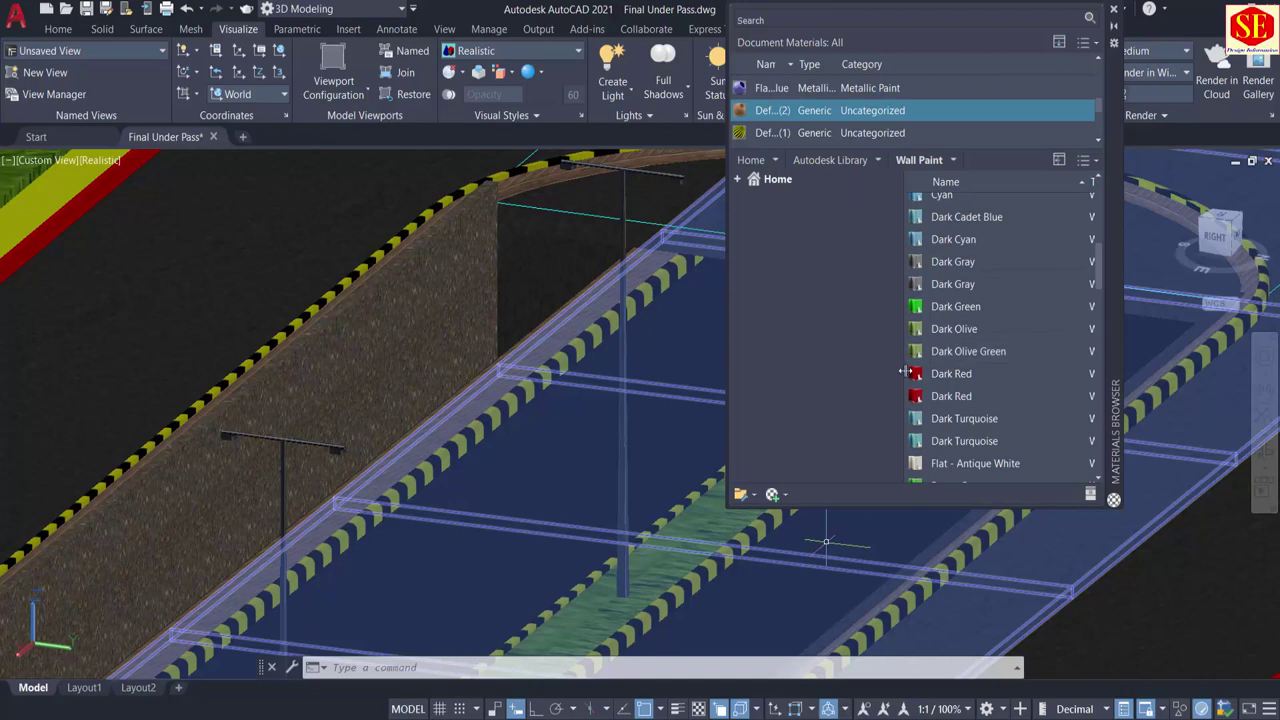
drag(424, 344, 432, 340)
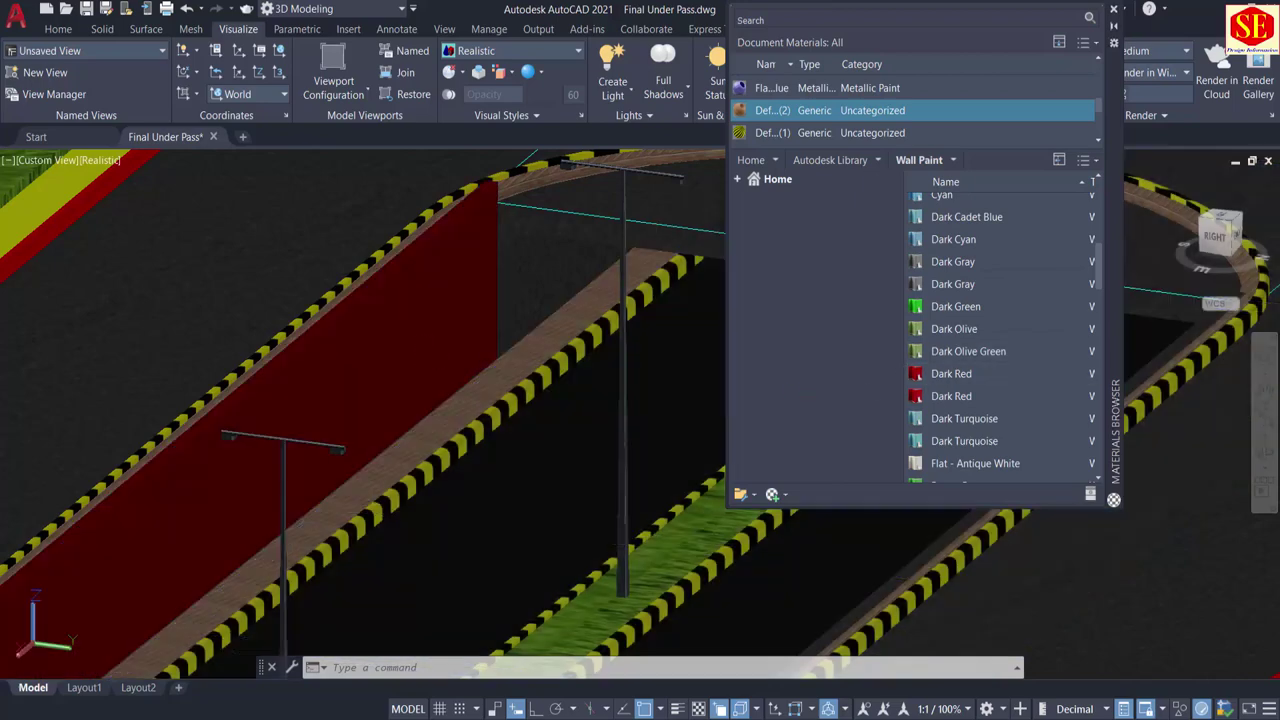
scroll(381, 400, down, 2)
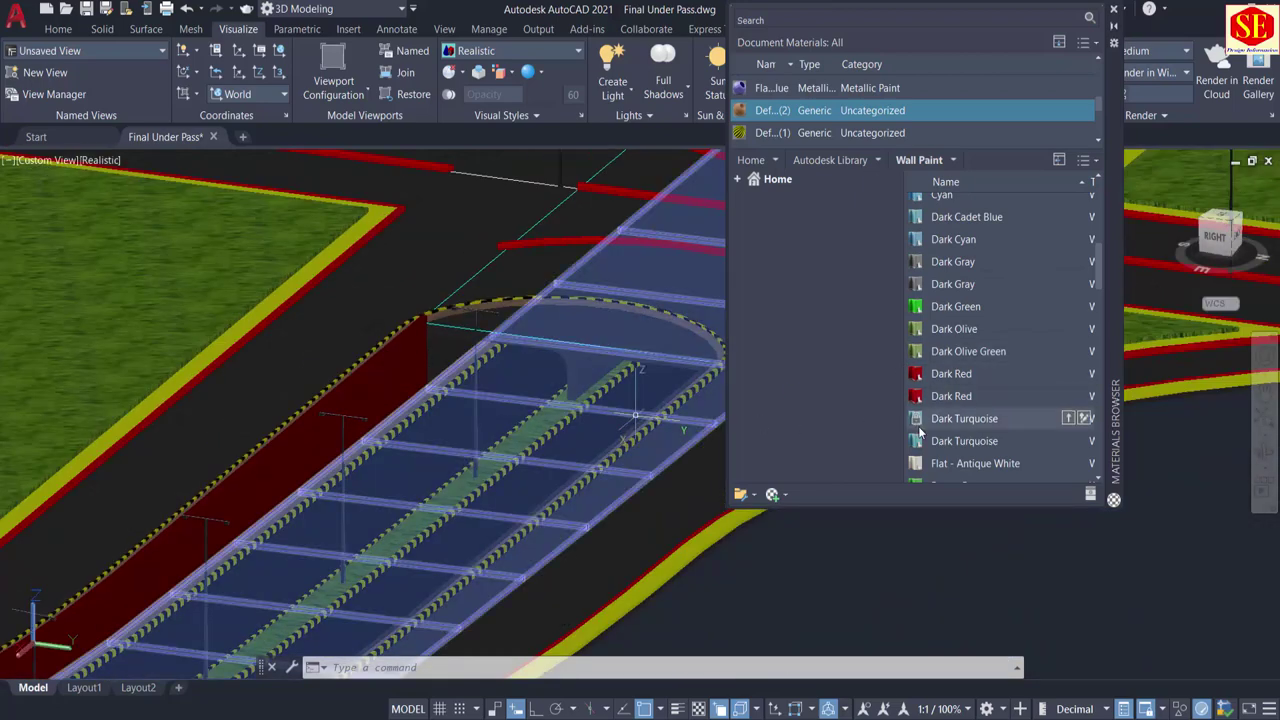
drag(411, 397, 380, 386)
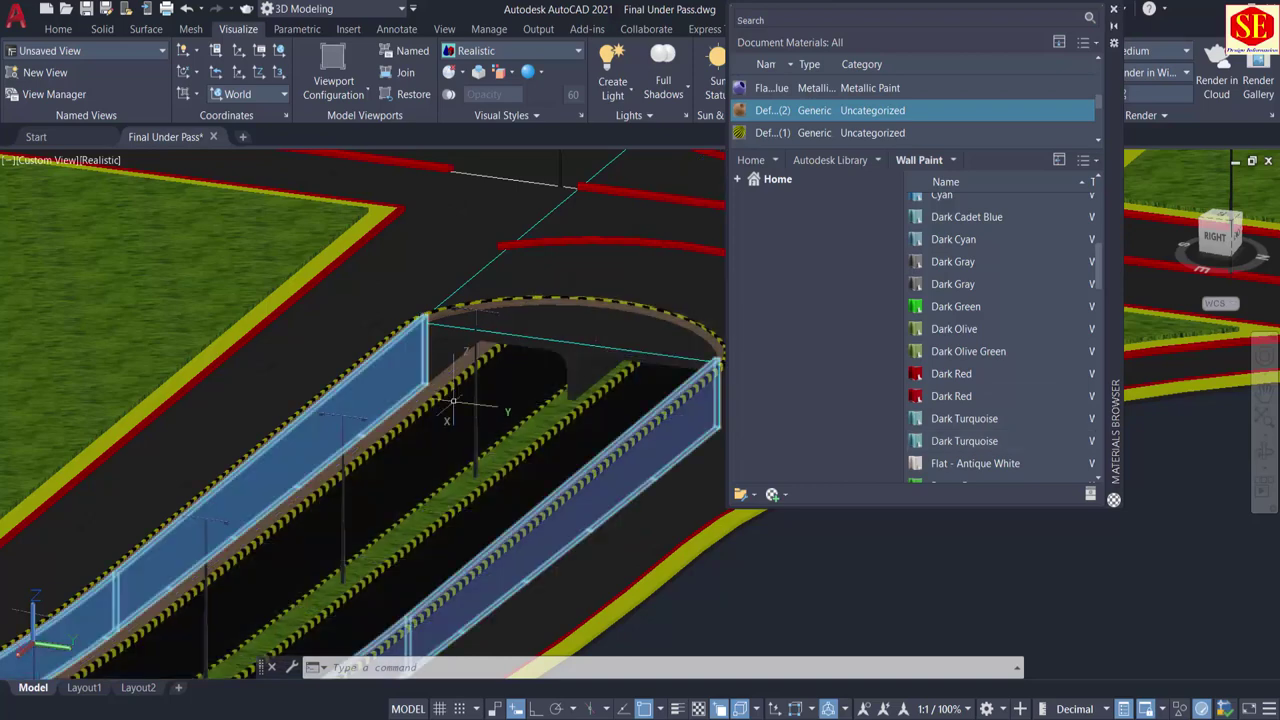
Step: Apply the Gold wall paint material to the black underpass carriageway on both sides of the median
scroll(956, 285, down, 4)
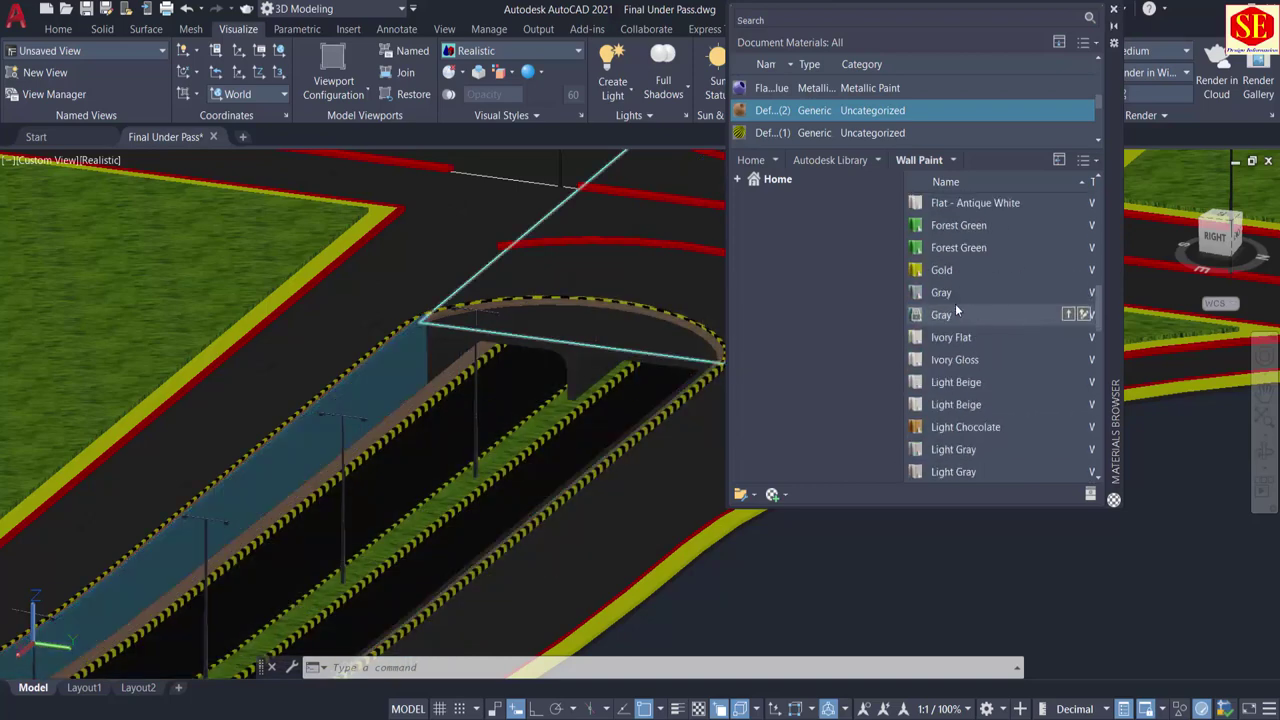
drag(936, 271, 433, 439)
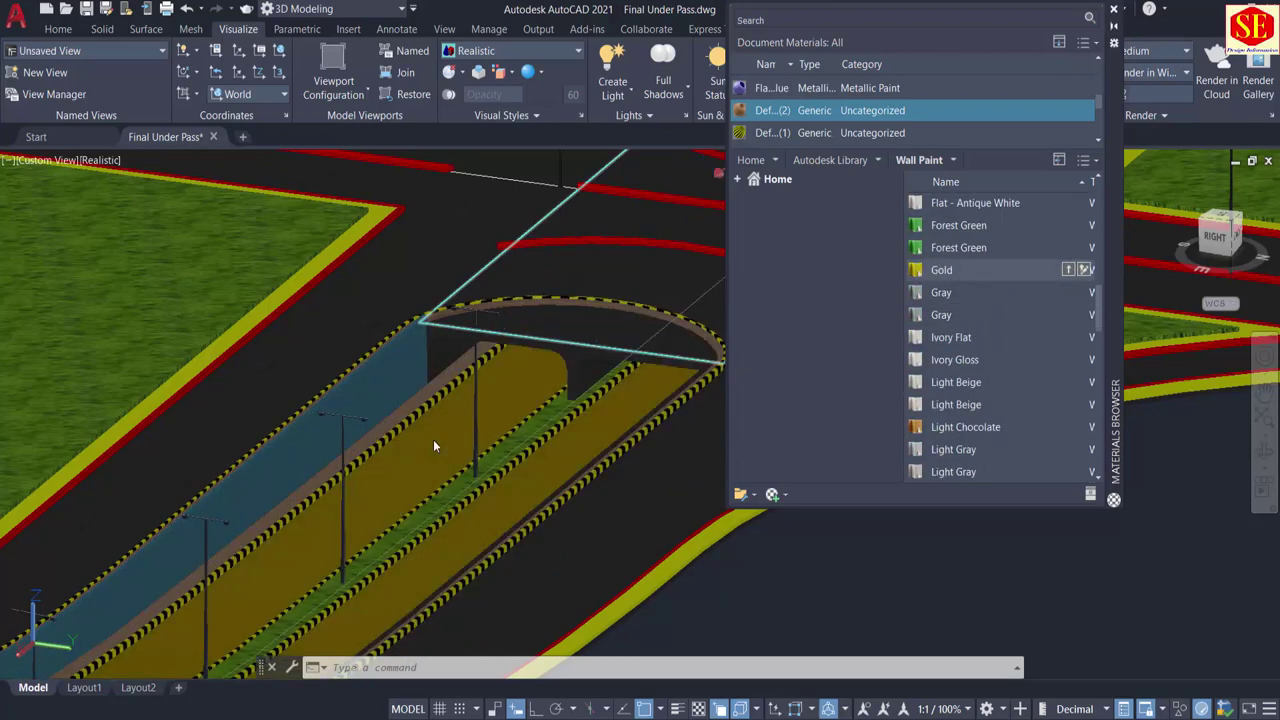
scroll(605, 460, down, 3)
scroll(604, 462, up, 4)
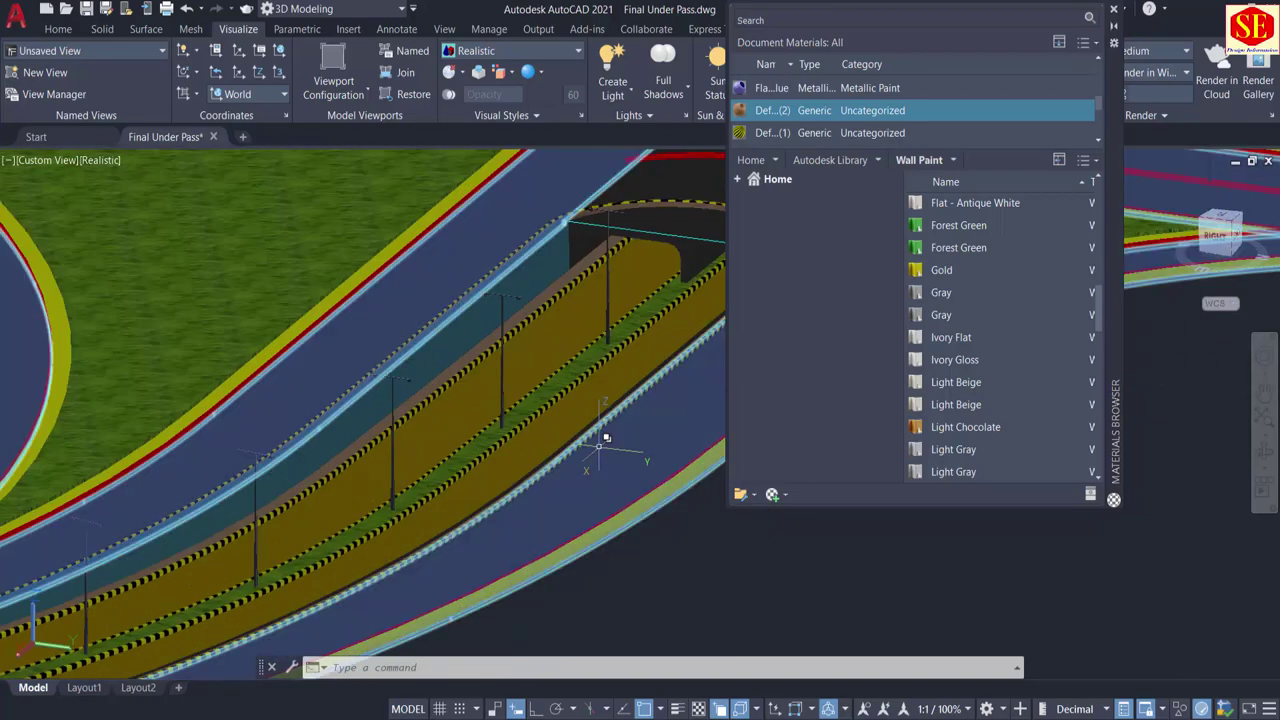
Step: Undo the Gold paint on the underpass carriageway, and apply the Light Chocolate wall paint to the retaining wall instead
scroll(598, 445, up, 1)
middle_drag(598, 445, 464, 605)
scroll(424, 400, up, 2)
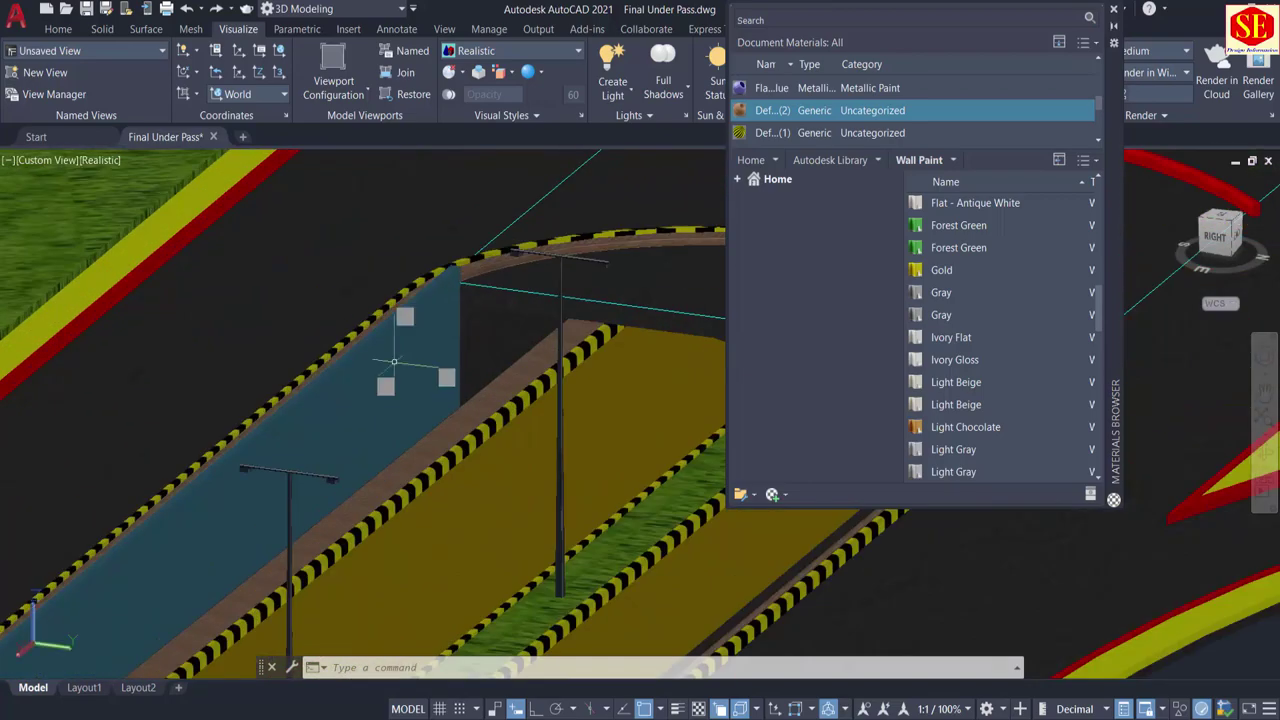
scroll(394, 362, down, 2)
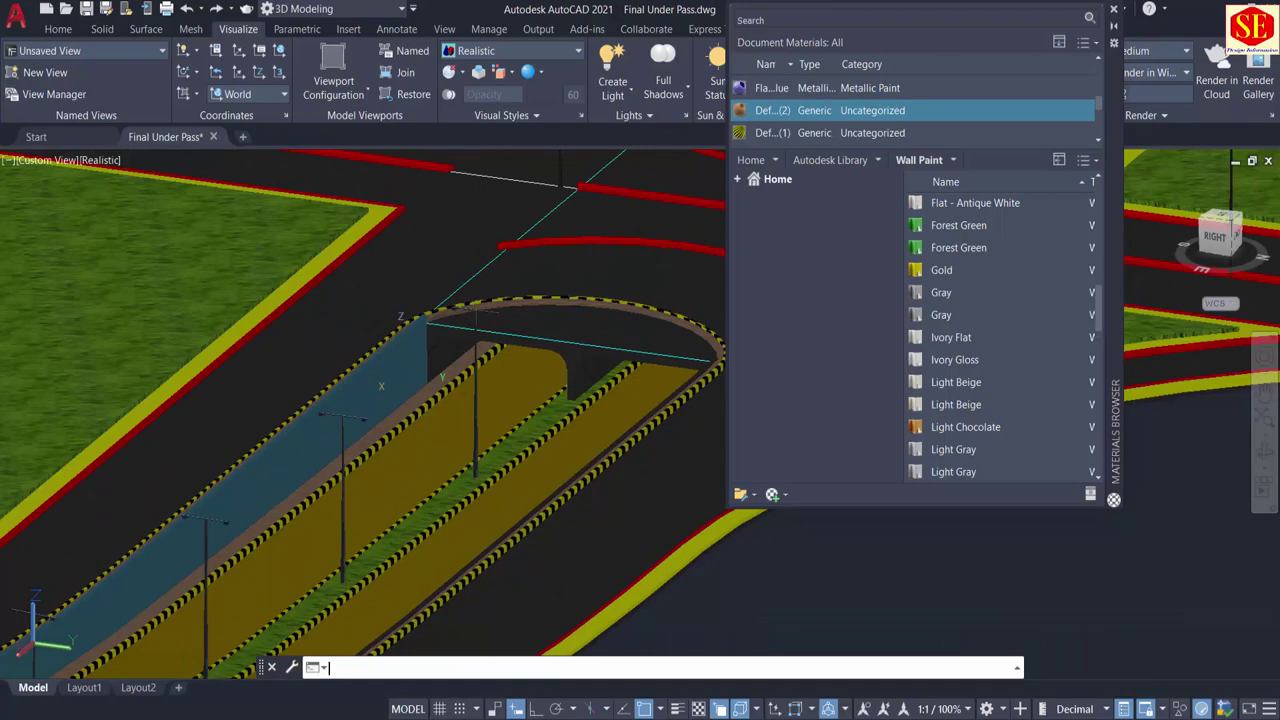
click(394, 362)
drag(940, 431, 578, 424)
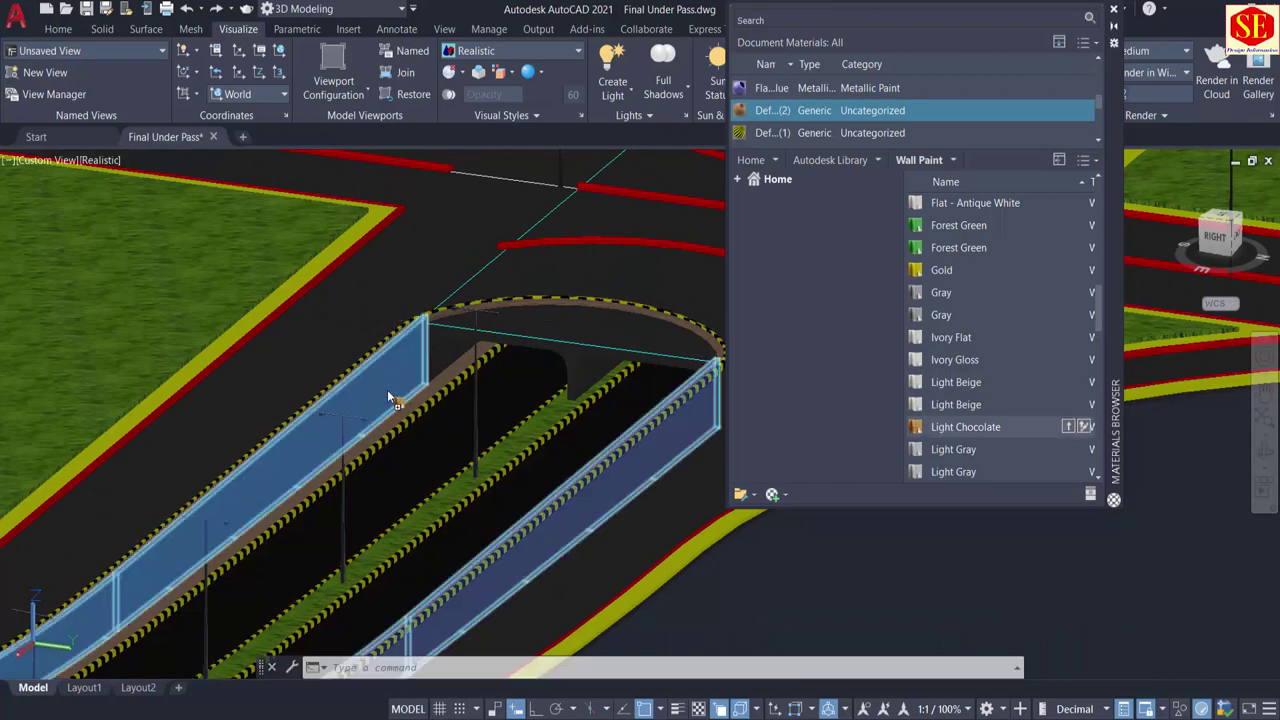
drag(384, 390, 384, 390)
scroll(384, 390, up, 3)
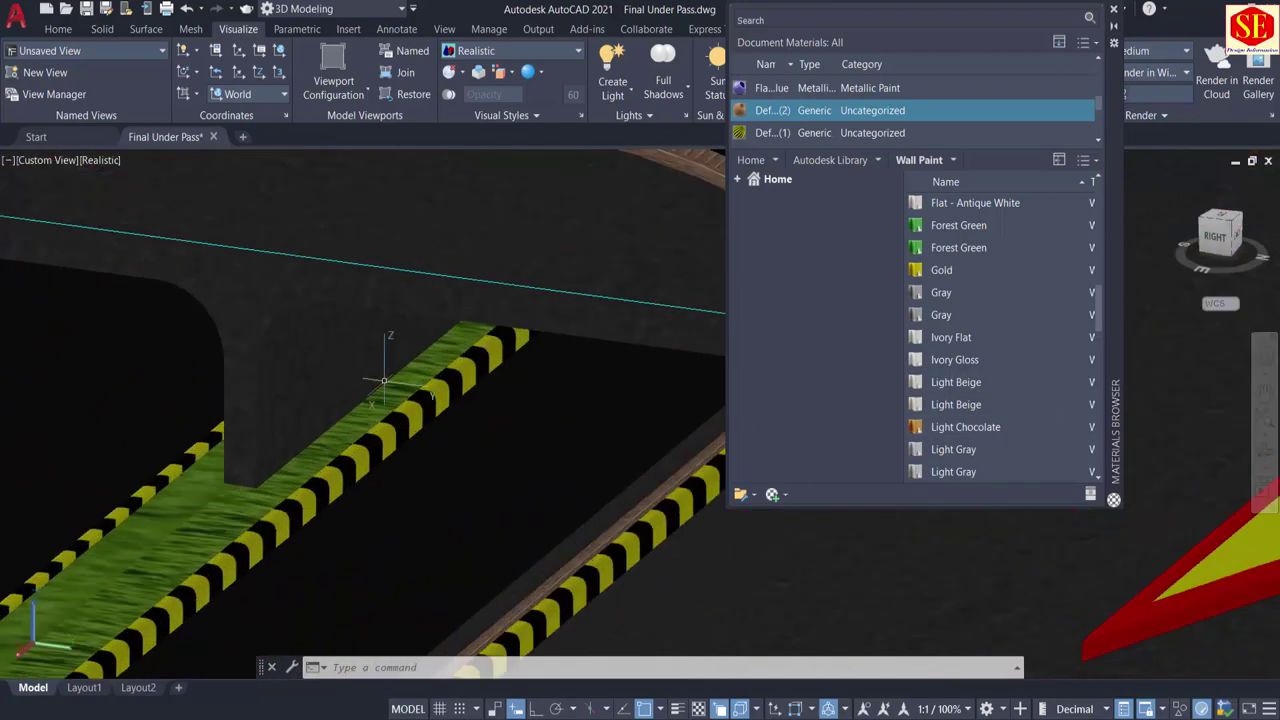
scroll(325, 360, down, 2)
scroll(325, 360, up, 3)
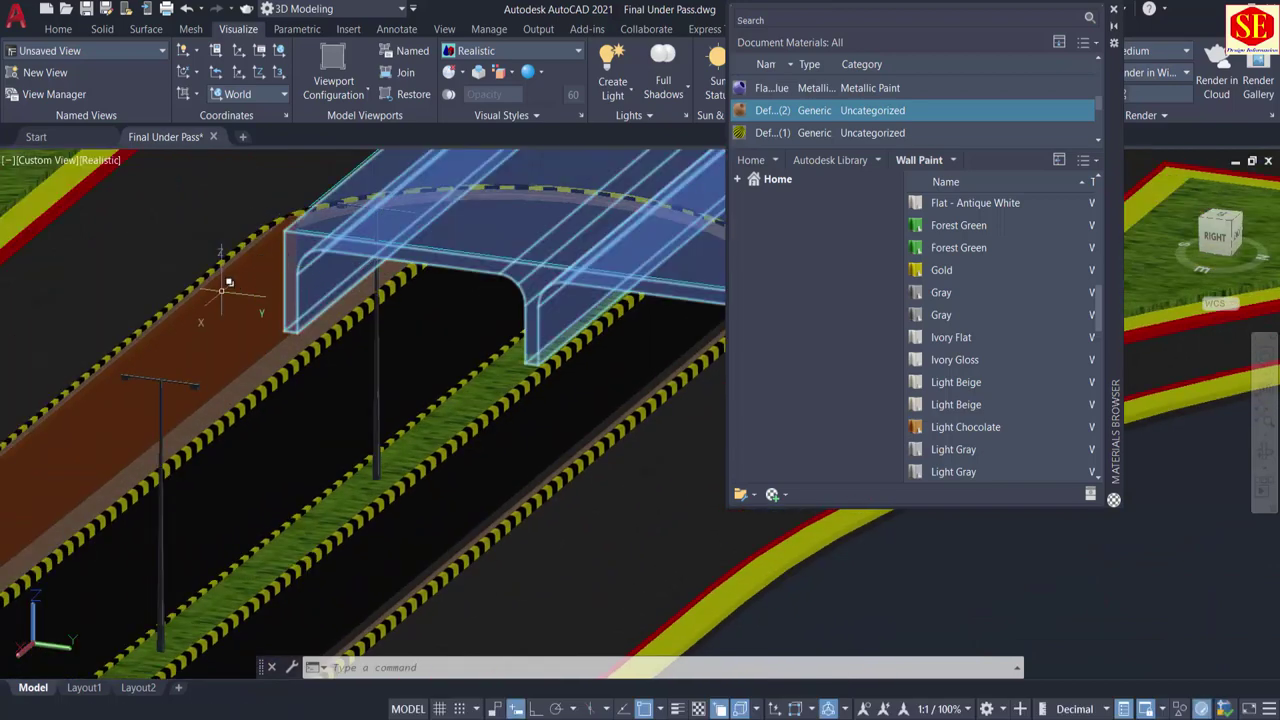
scroll(198, 347, up, 2)
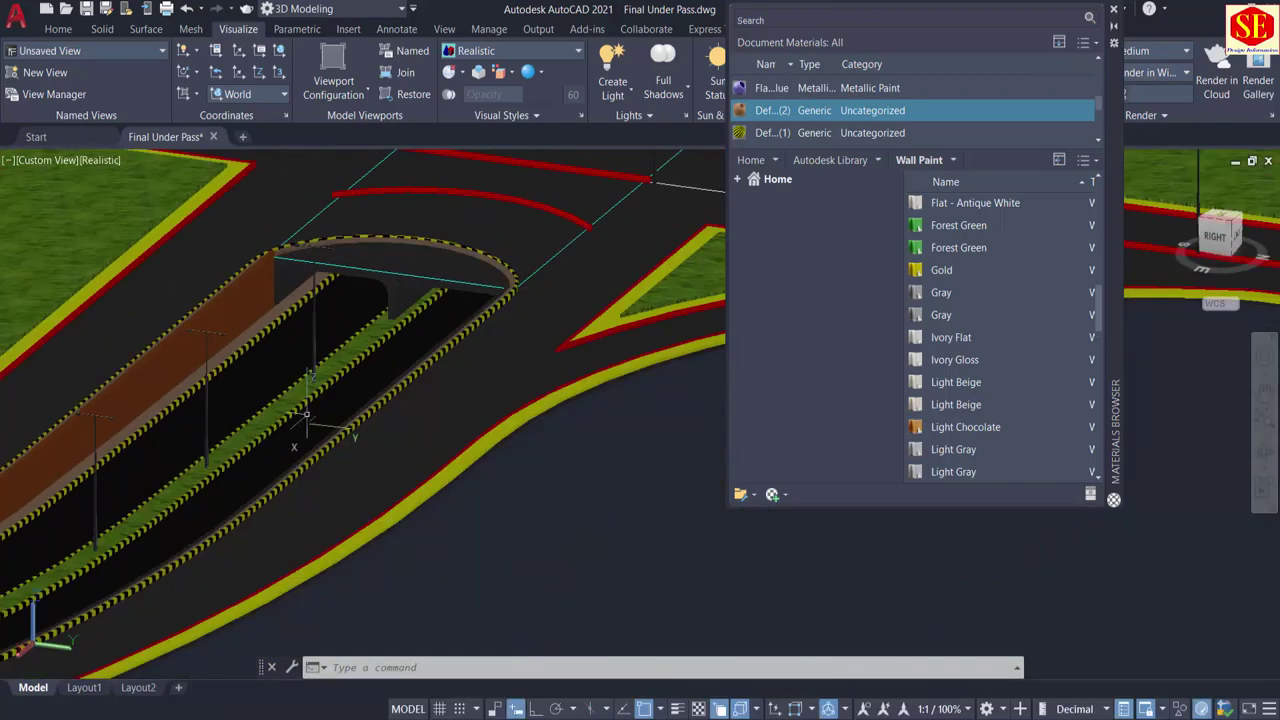
Step: Replace the retaining wall's Light Chocolate finish with the Sienna wall paint material
scroll(960, 405, down, 7)
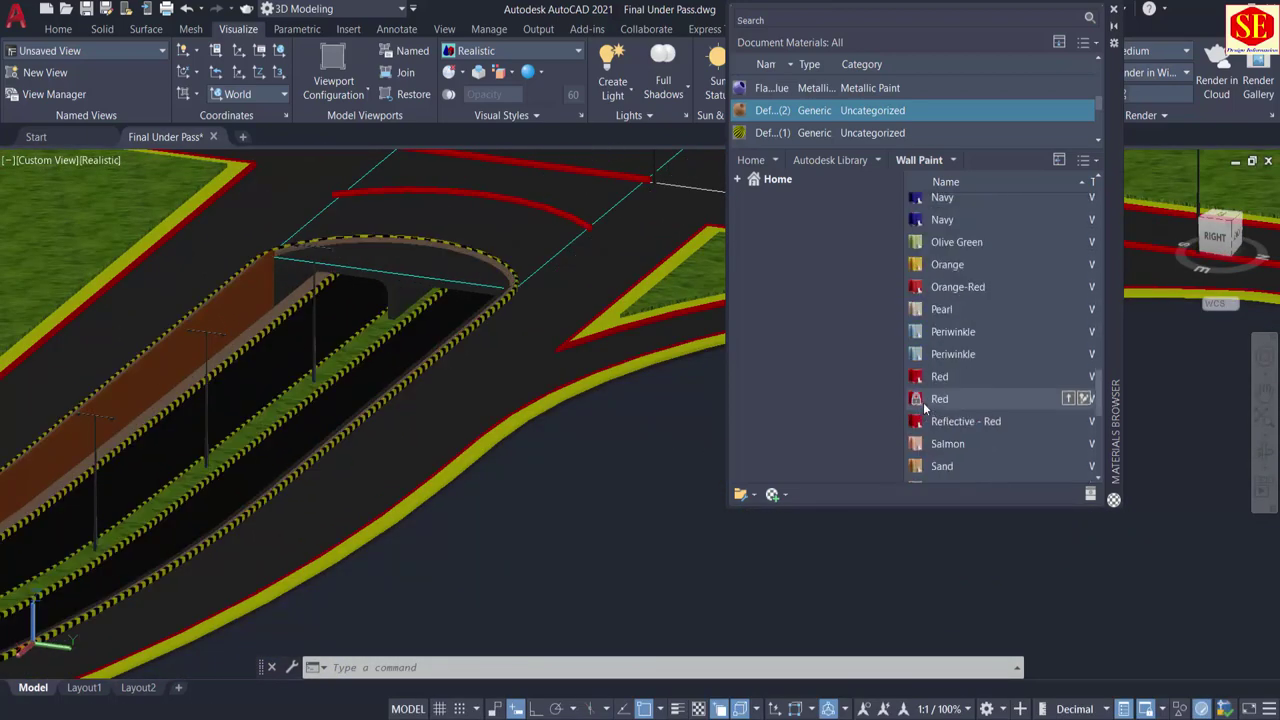
scroll(924, 405, down, 5)
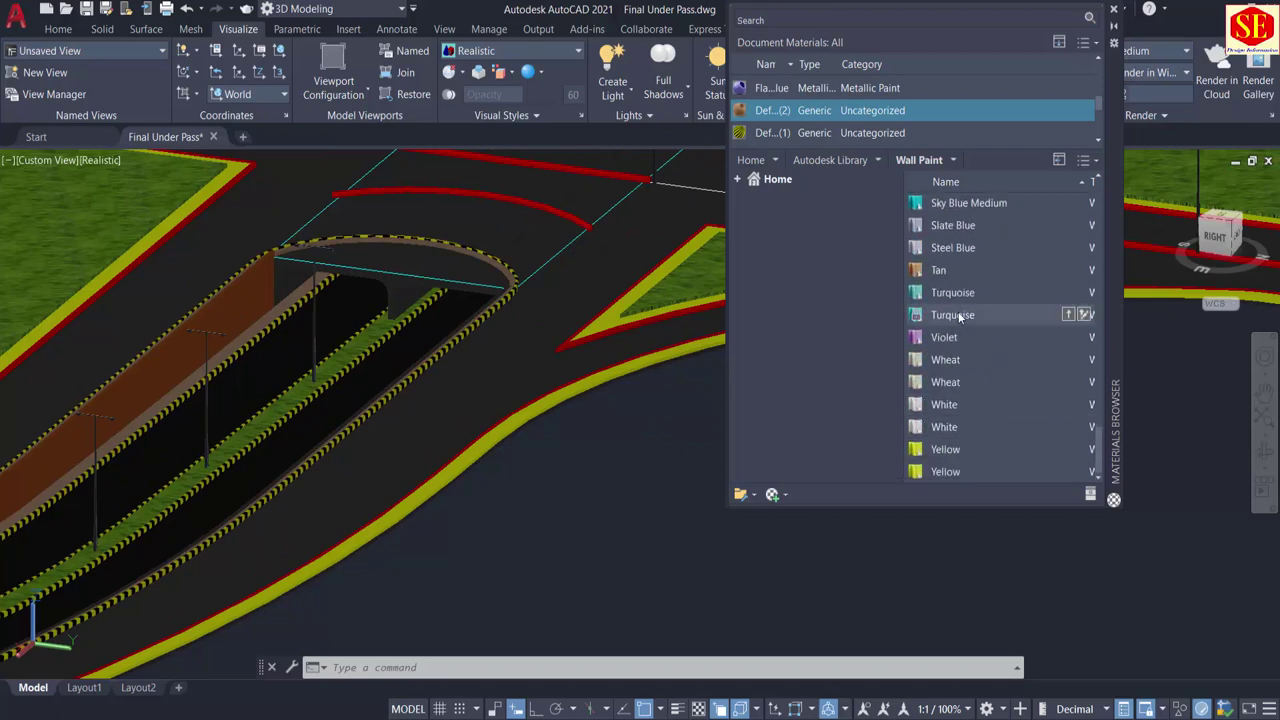
scroll(958, 311, up, 3)
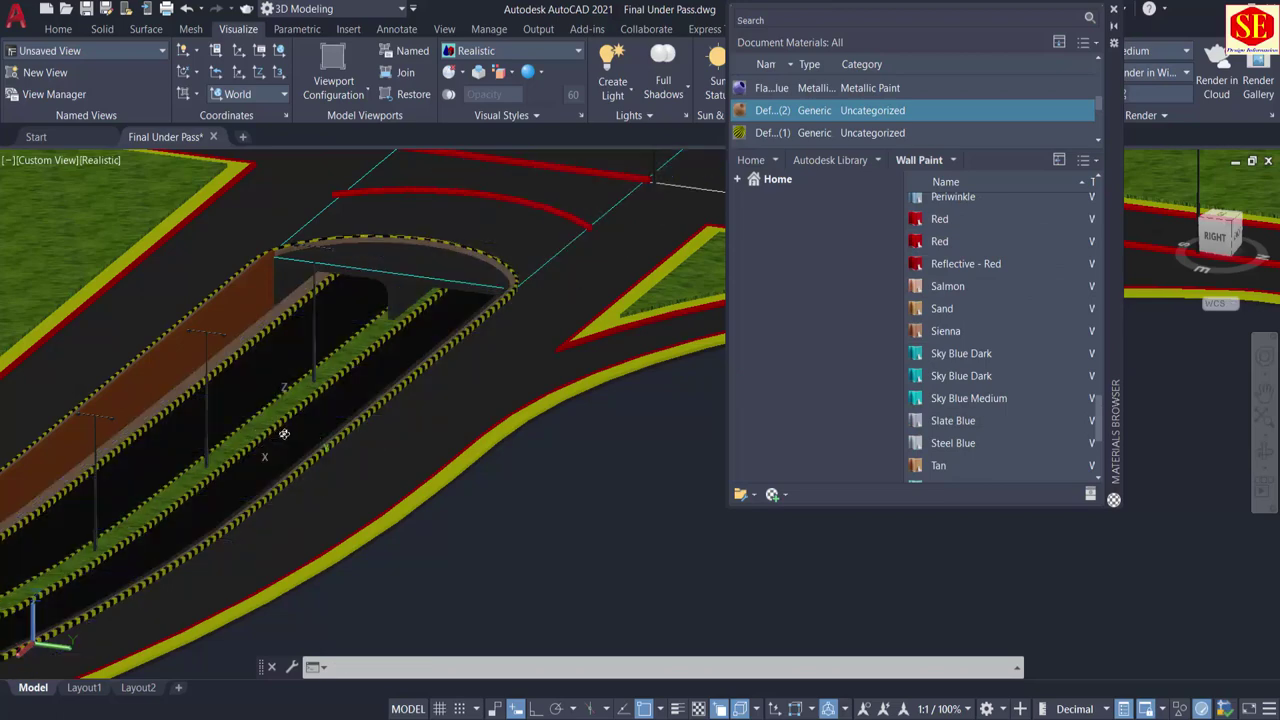
shift+middle_drag(266, 440, 418, 442)
shift+middle_drag(336, 488, 238, 476)
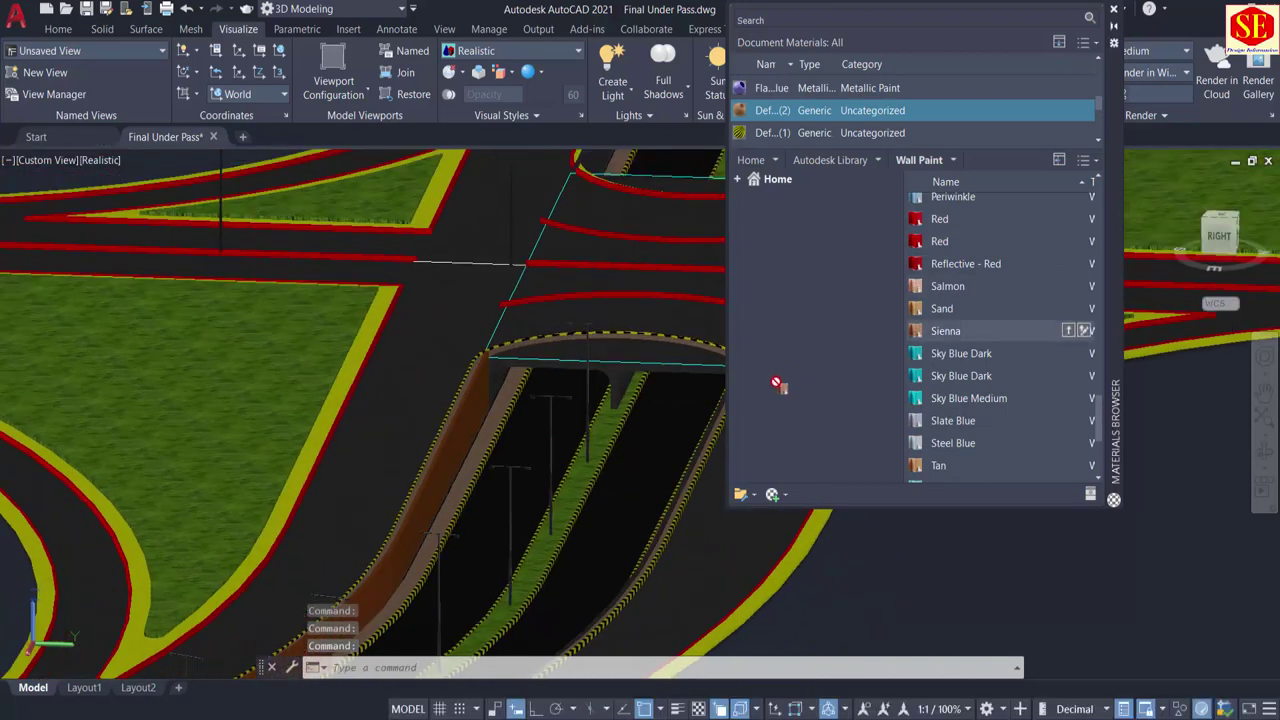
scroll(460, 443, up, 5)
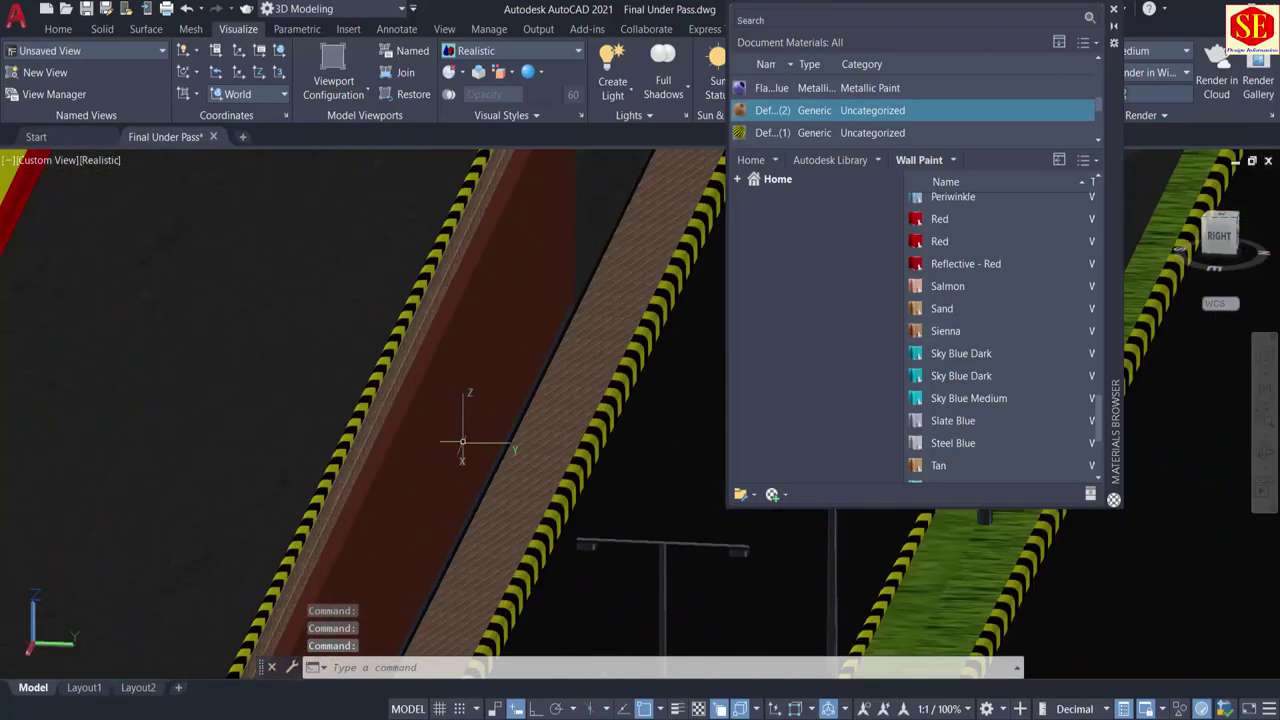
Step: Match the brown retaining wall's properties onto the retaining wall on the opposite side of the underpass ramp
middle_drag(494, 322, 180, 321)
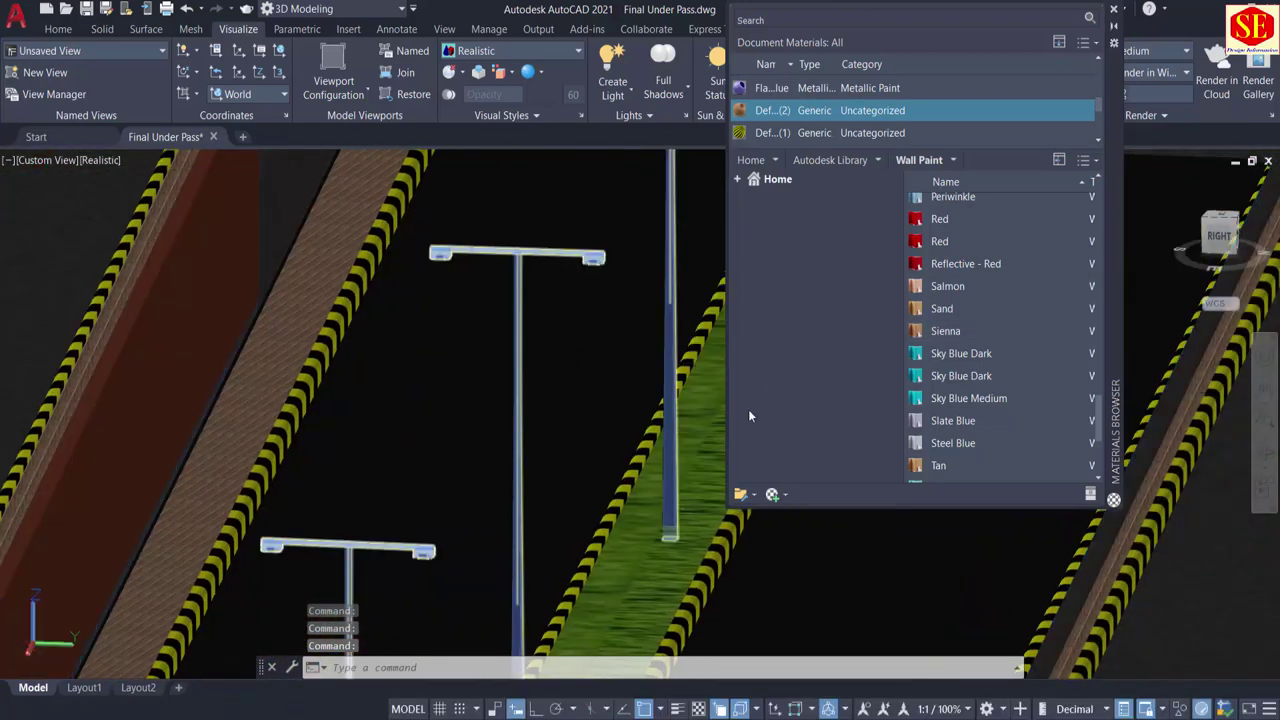
scroll(684, 410, down, 1)
click(393, 381)
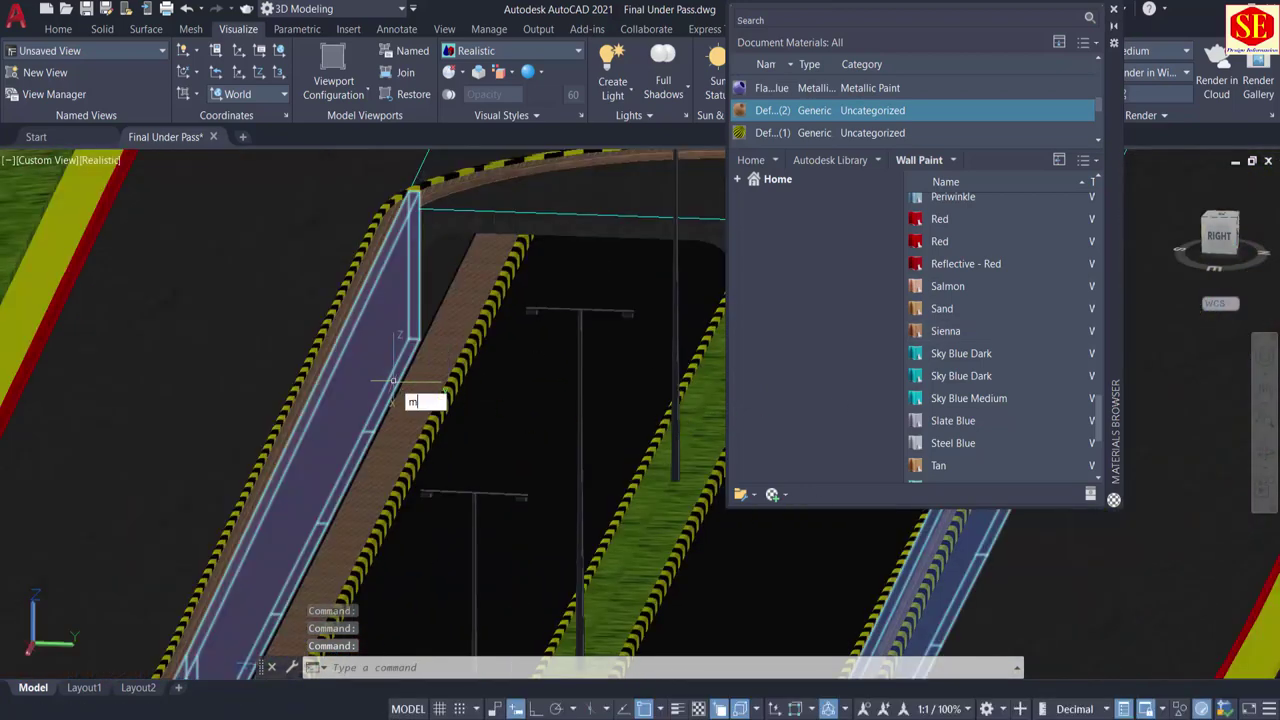
text(ma)
key(Return)
click(391, 368)
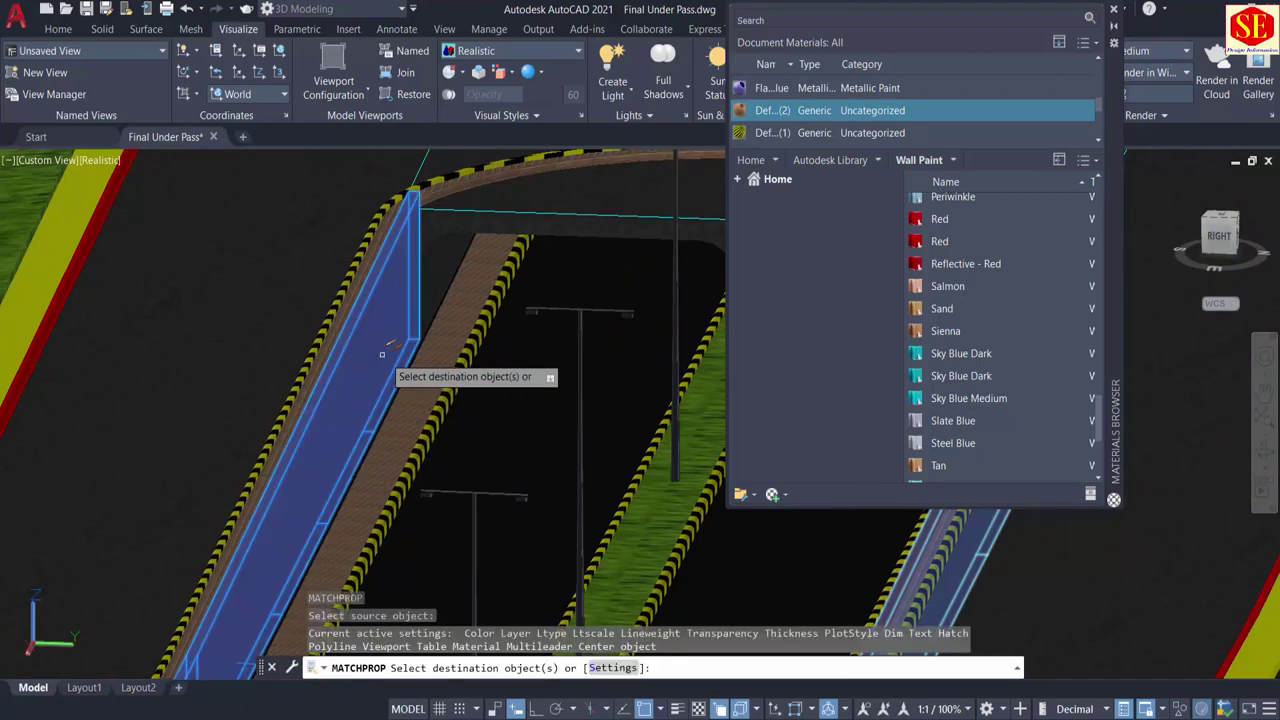
scroll(324, 365, down, 4)
shift+middle_drag(469, 418, 523, 423)
scroll(495, 428, up, 4)
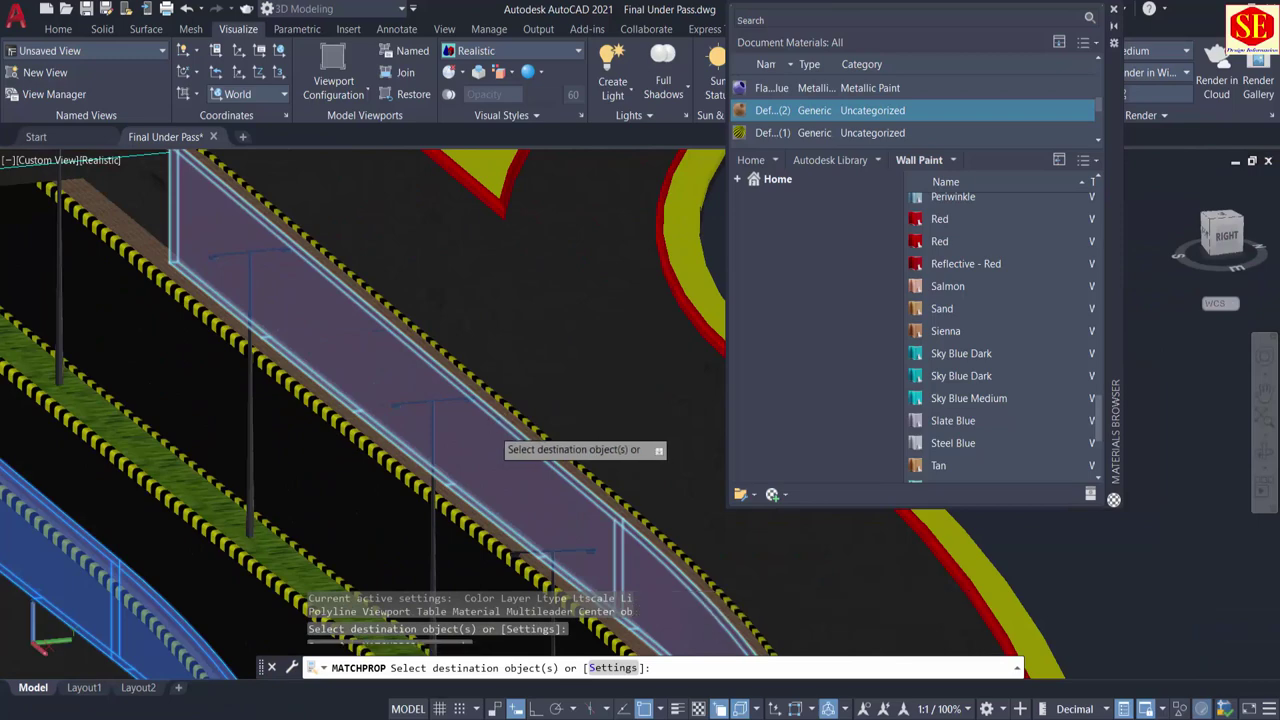
scroll(494, 428, down, 5)
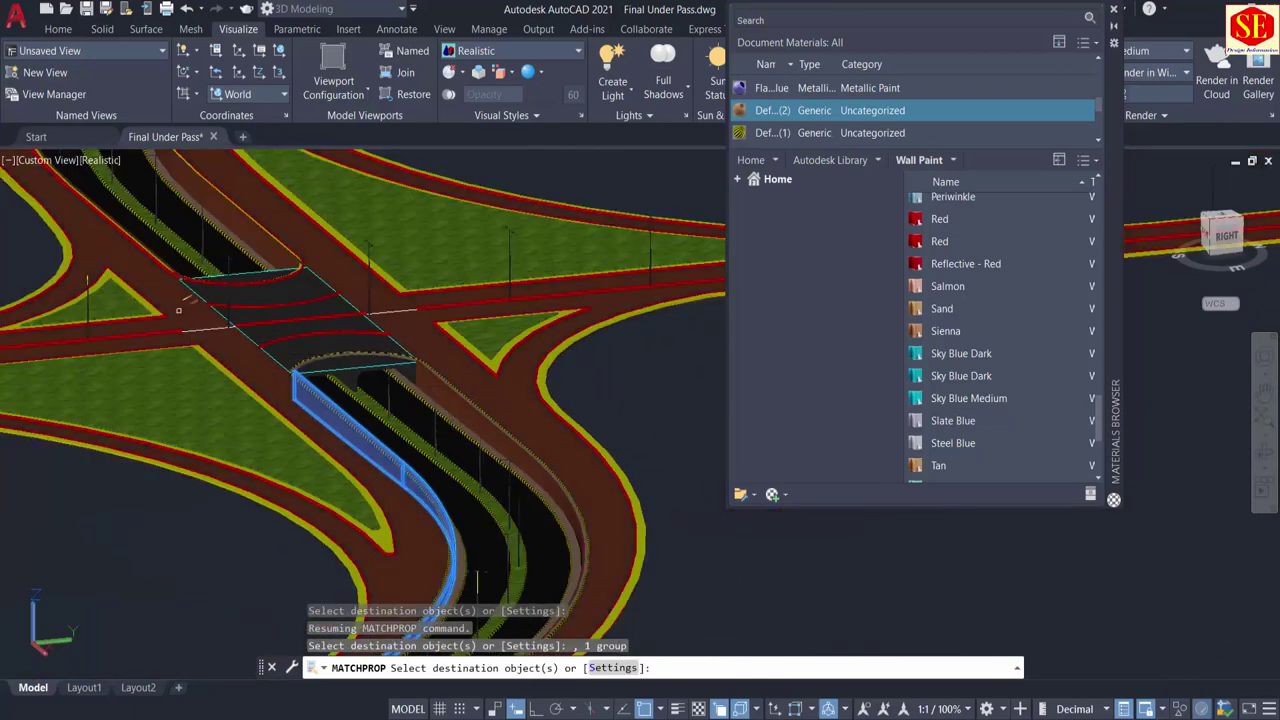
scroll(279, 430, up, 3)
scroll(292, 412, up, 5)
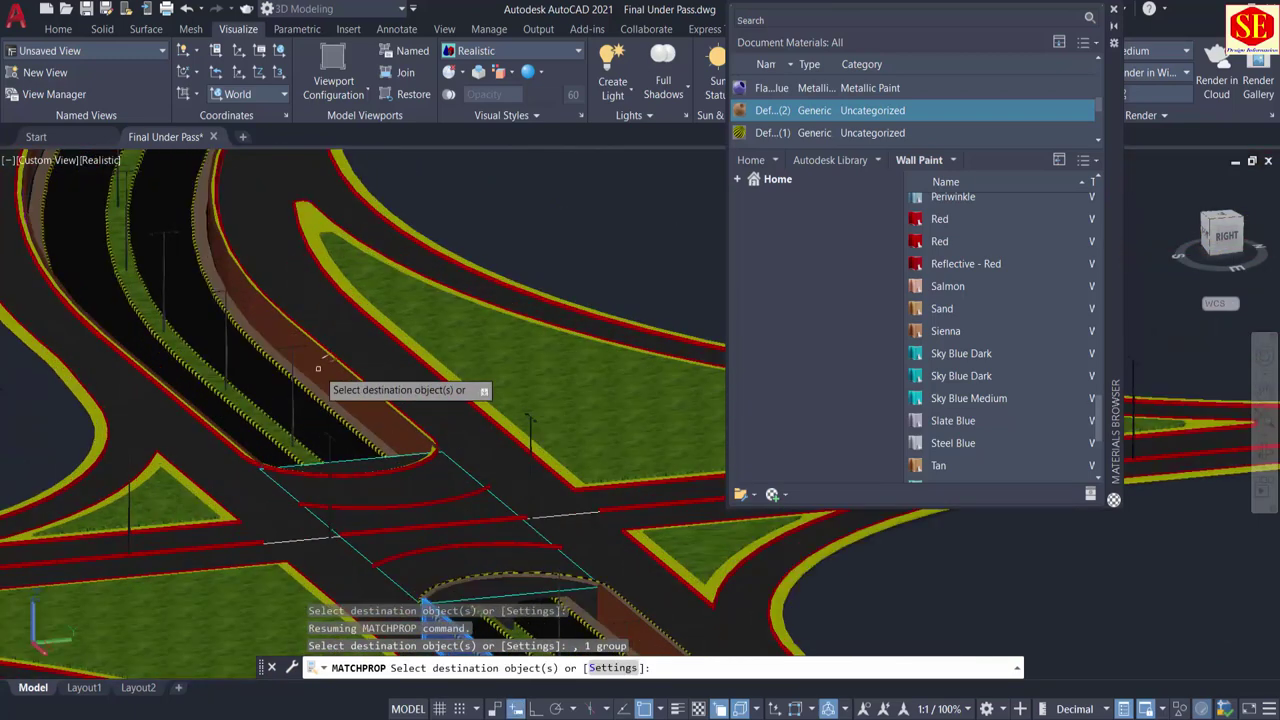
key(Escape)
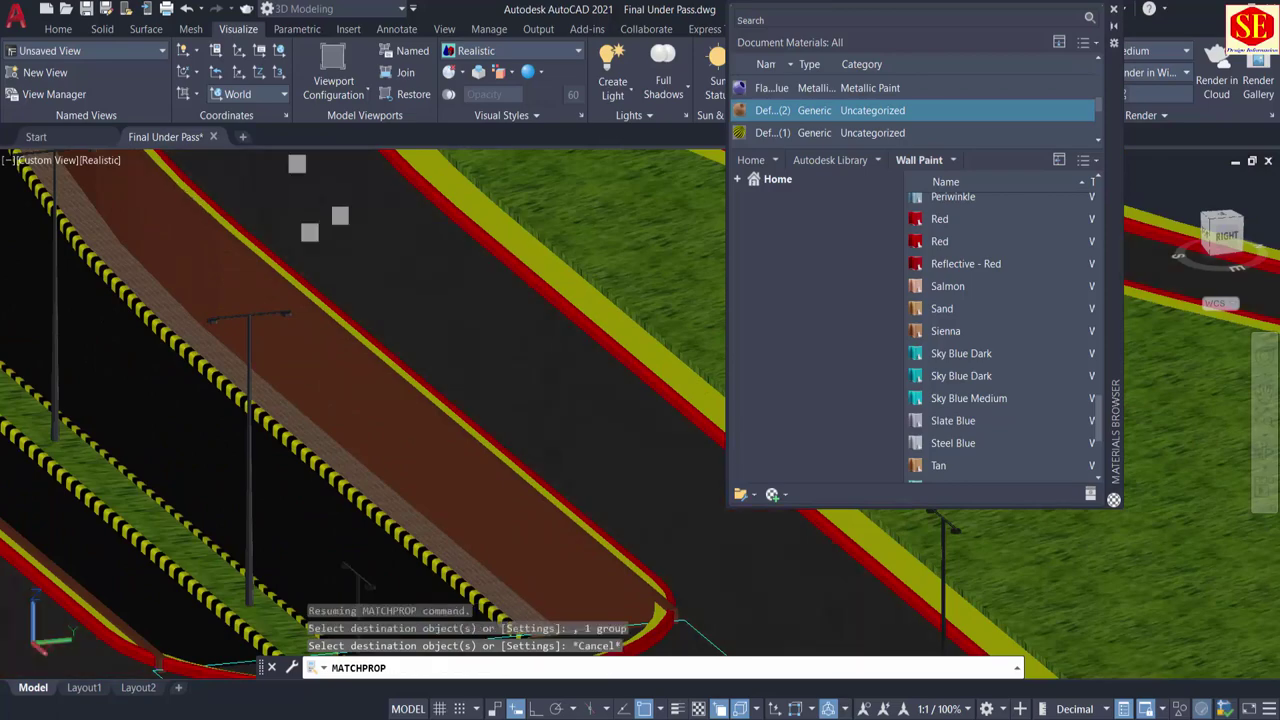
Step: Apply a white wall paint material to one of the brown retaining walls beside the underpass ramp
scroll(503, 300, down, 6)
scroll(340, 556, up, 4)
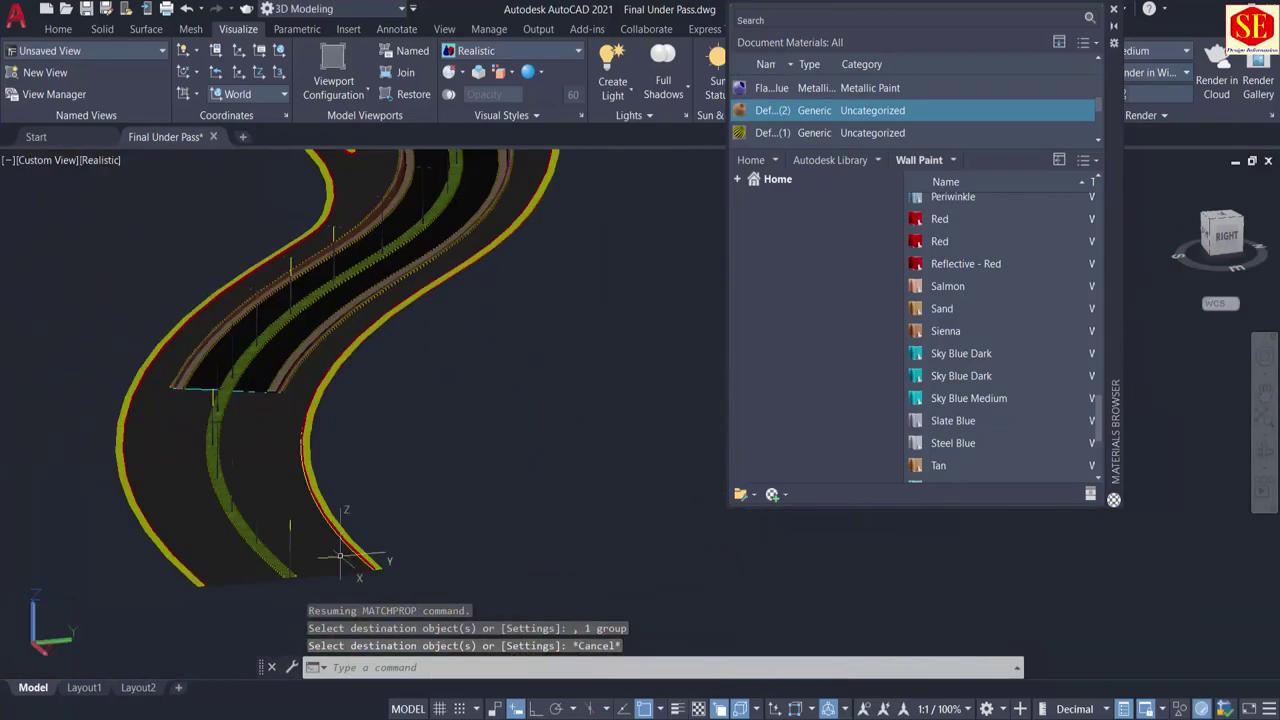
scroll(500, 490, down, 3)
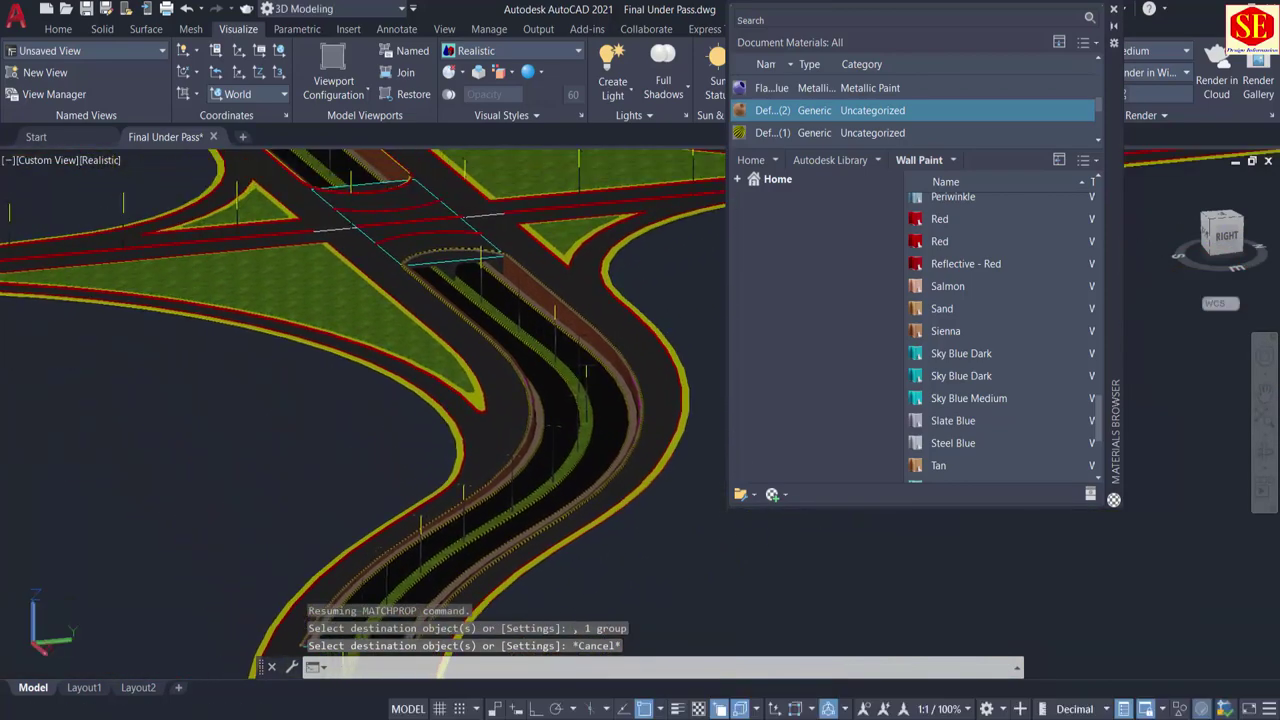
scroll(472, 404, up, 5)
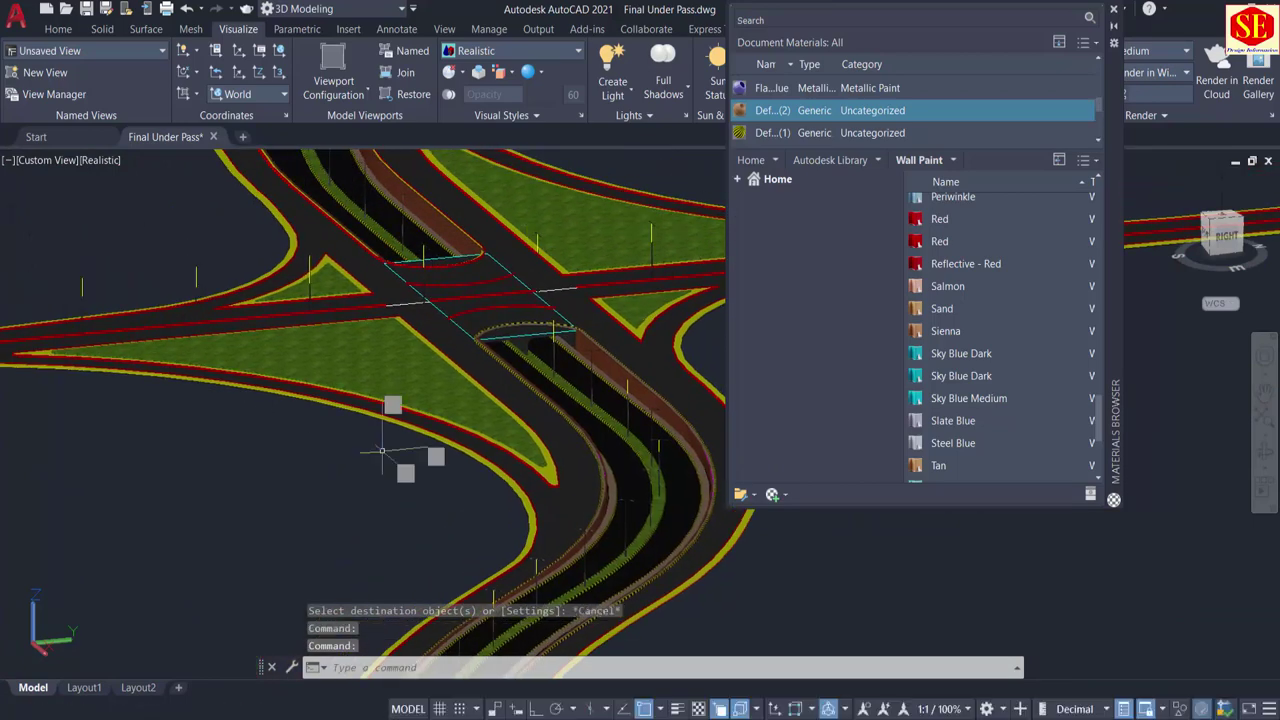
scroll(472, 404, up, 2)
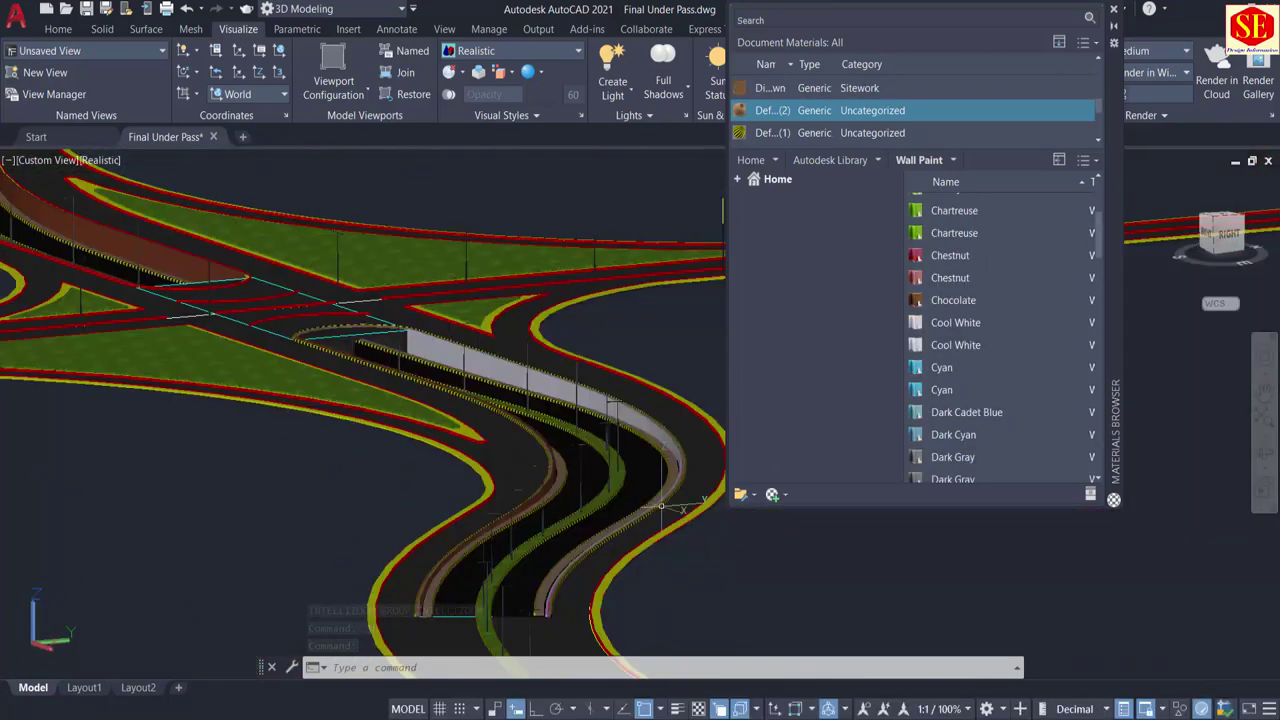
scroll(630, 425, up, 4)
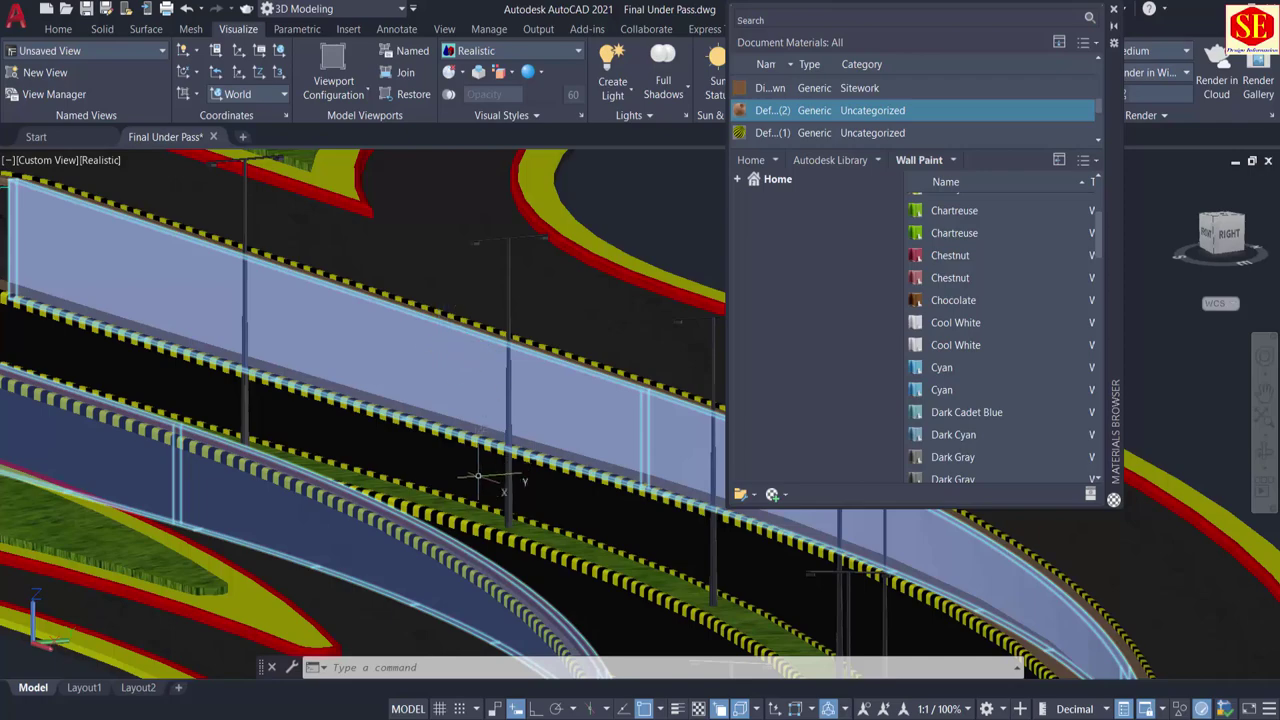
Step: Match the white retaining wall's properties onto the brown retaining wall across the underpass ramp, and clear the selection
shift+middle_drag(480, 478, 139, 446)
scroll(408, 456, down, 2)
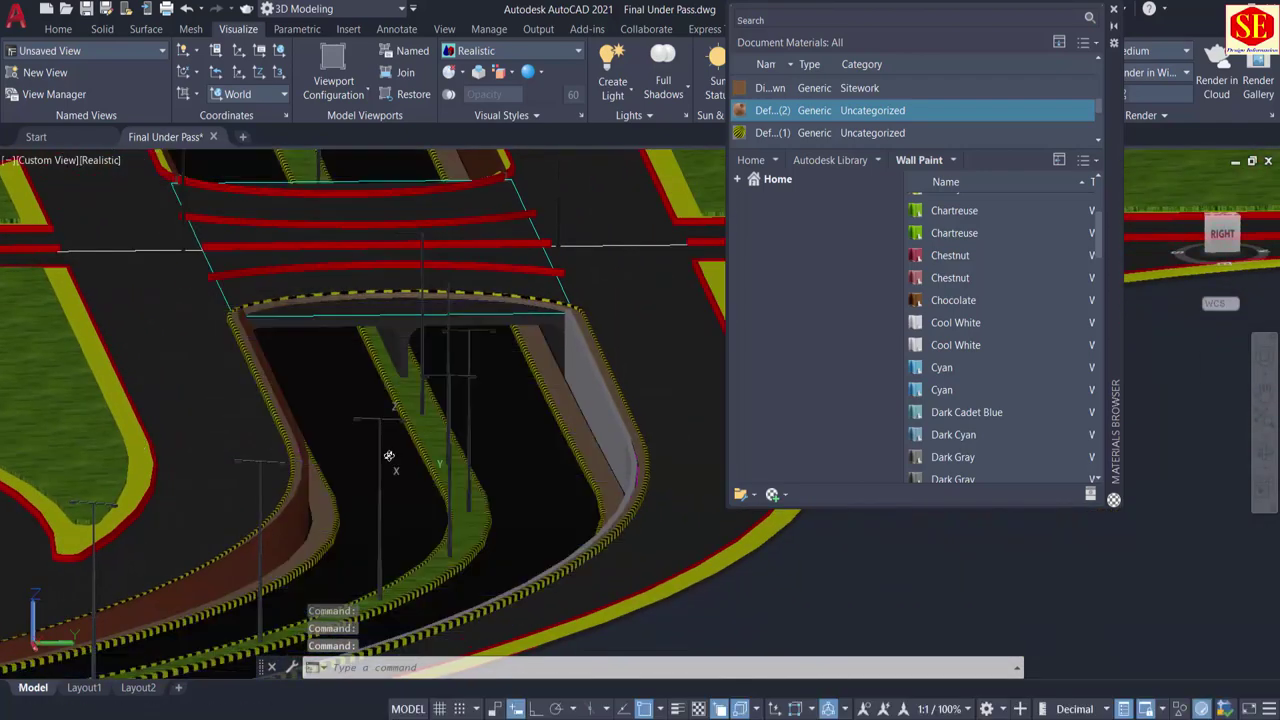
shift+middle_drag(389, 456, 404, 447)
text(a)
key(Return)
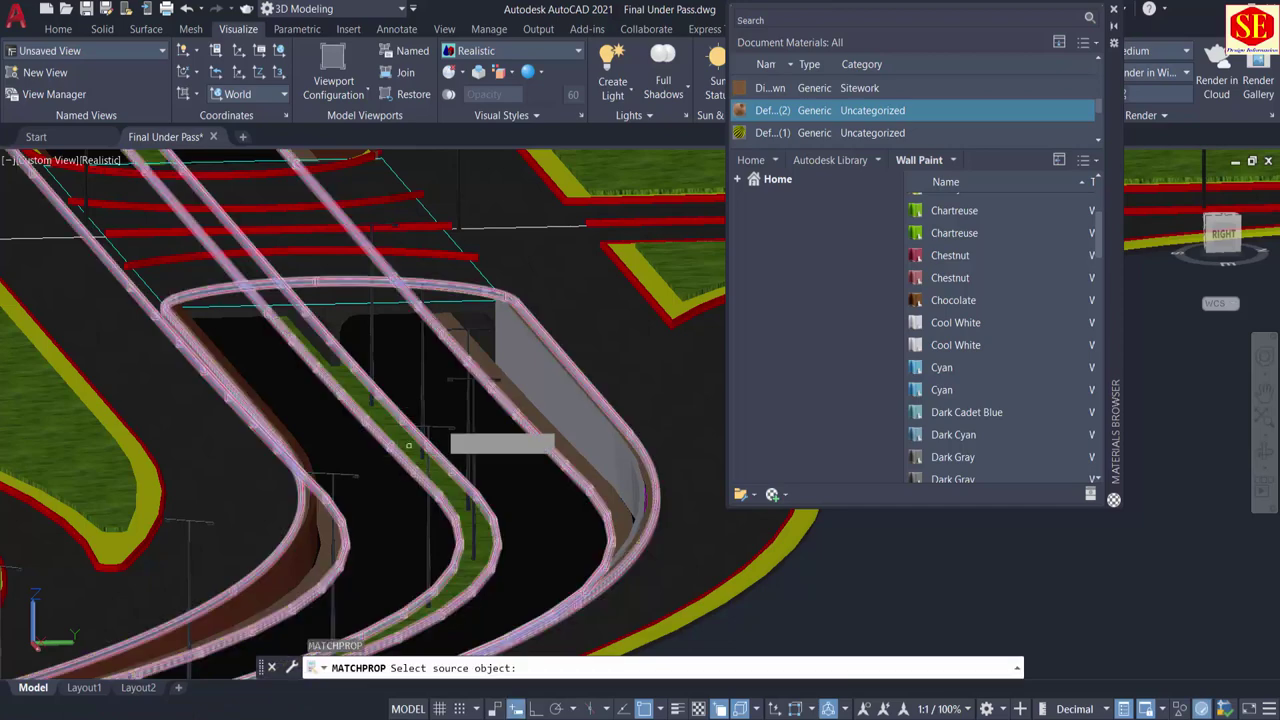
click(549, 384)
scroll(545, 388, down, 2)
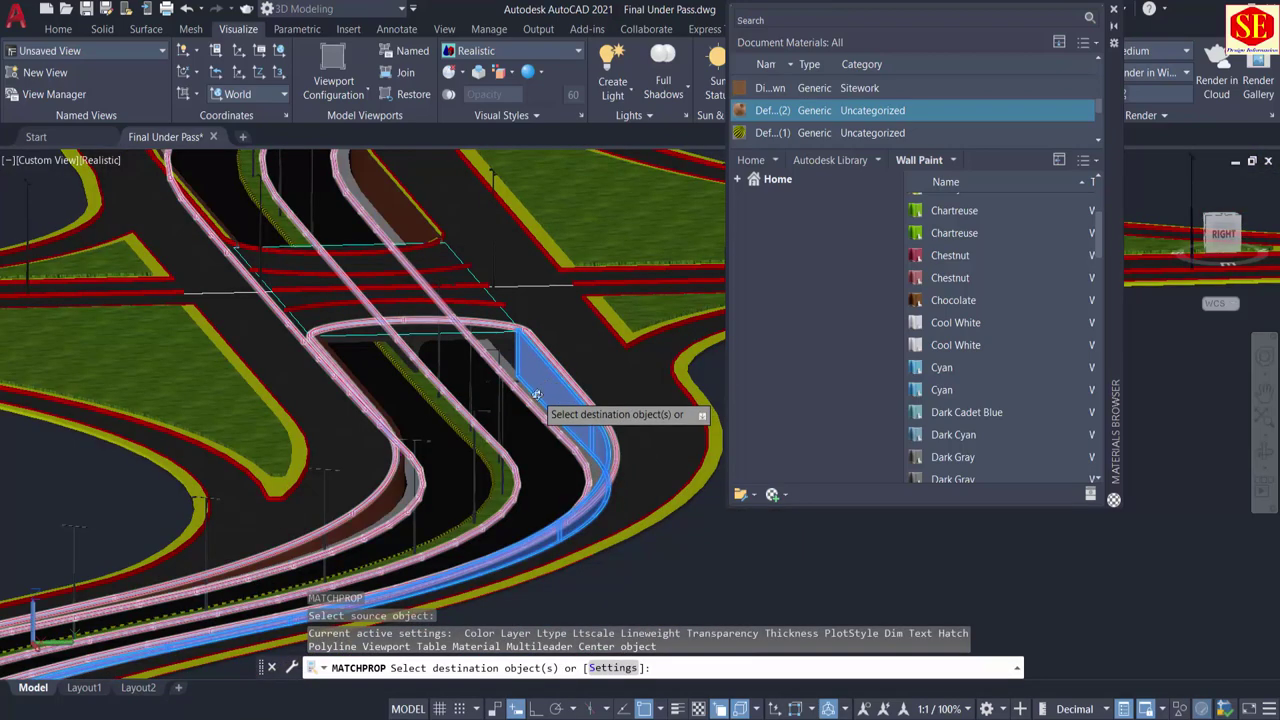
scroll(525, 395, down, 1)
shift+middle_drag(526, 395, 440, 384)
scroll(440, 384, up, 1)
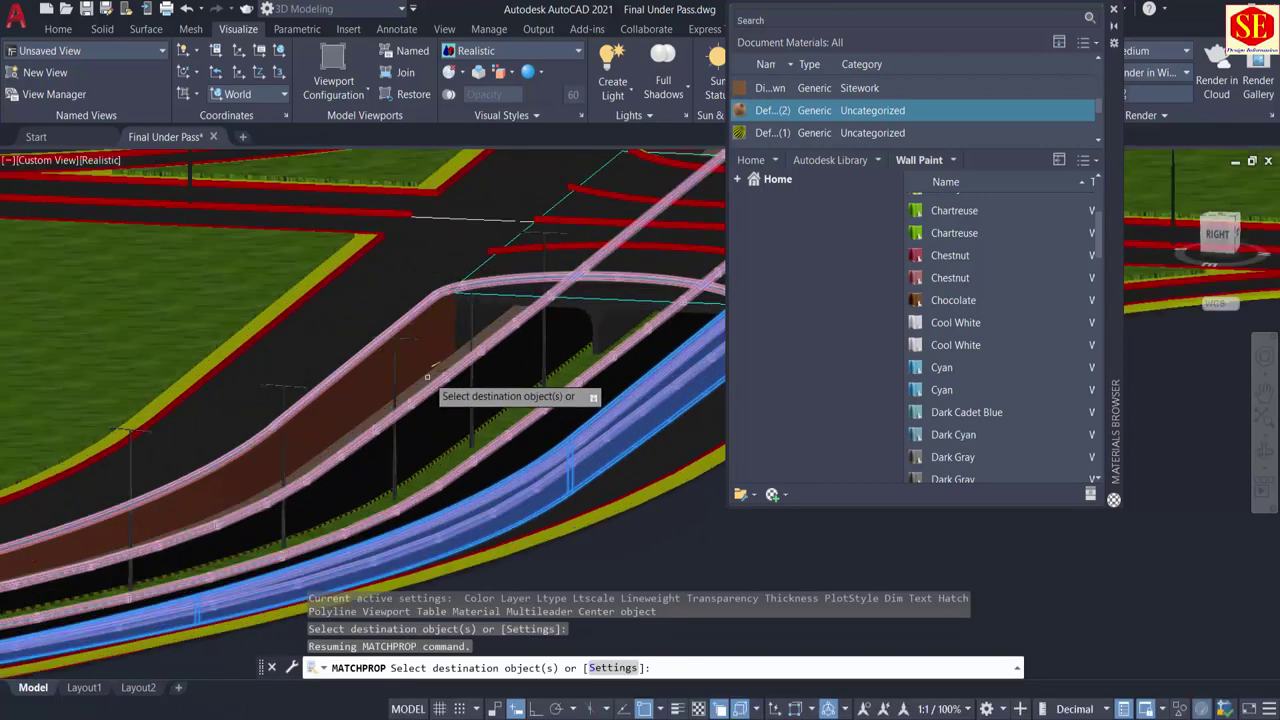
click(440, 358)
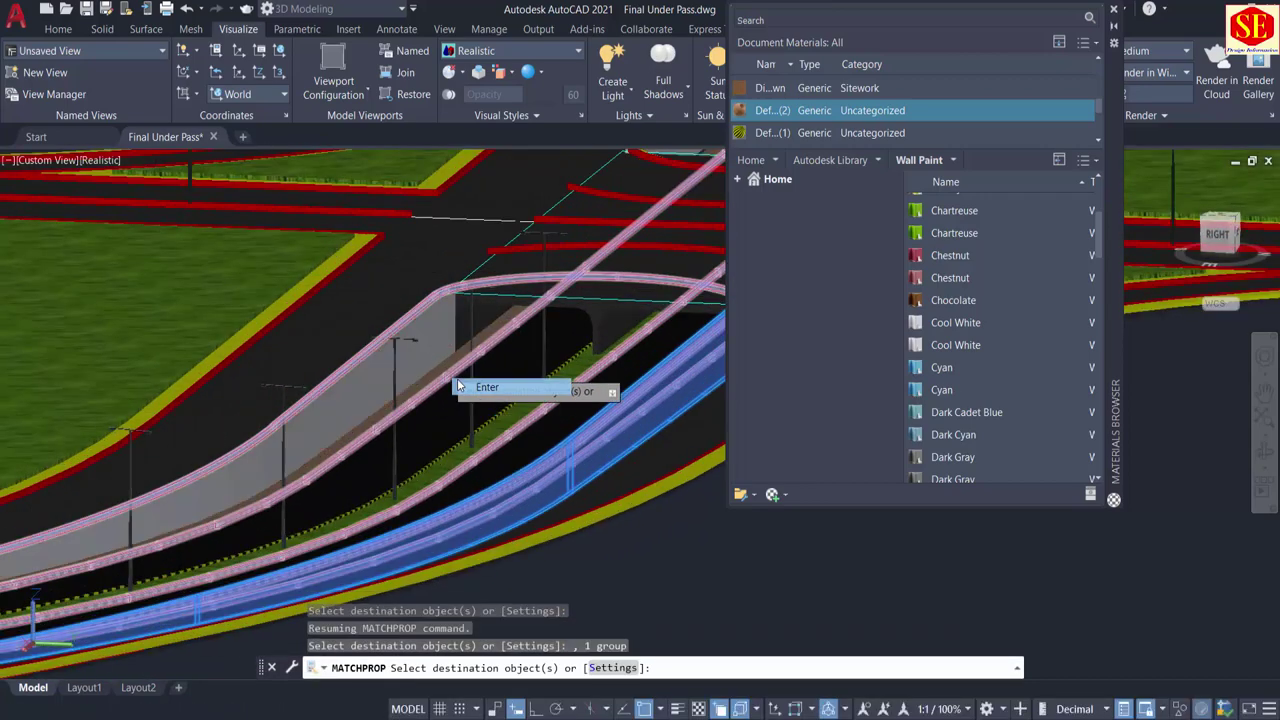
key(Return)
scroll(344, 352, down, 3)
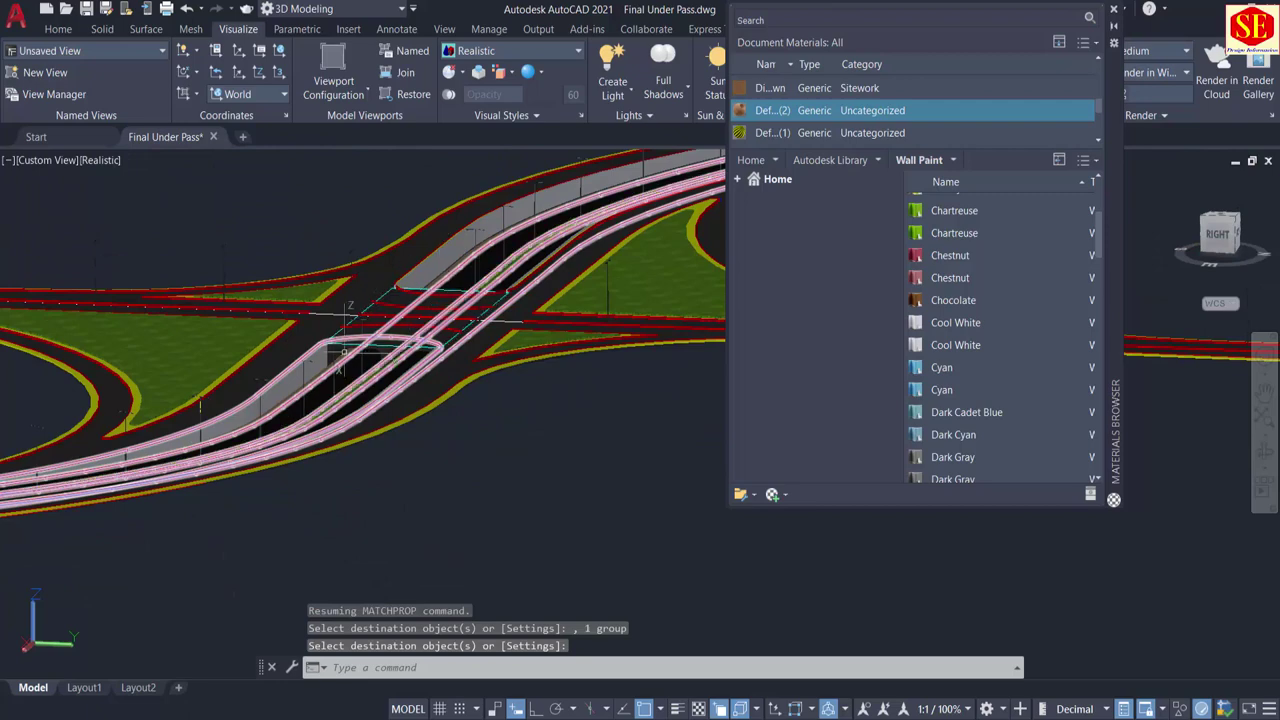
shift+middle_drag(338, 467, 359, 471)
key(Return)
Step: Browse the Sitework category of the Autodesk material library for a paving finish for the footpath along the underpass ramp
middle_drag(376, 588, 392, 539)
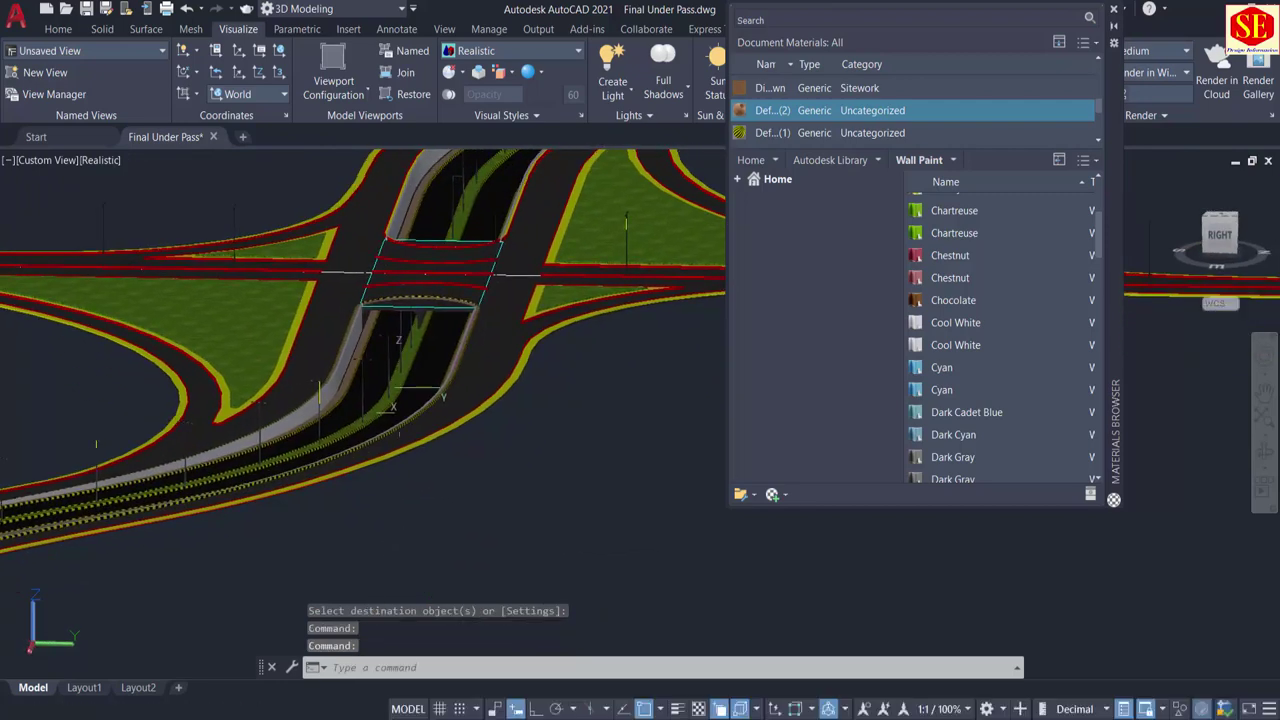
scroll(383, 379, up, 5)
scroll(362, 379, up, 4)
scroll(170, 402, up, 5)
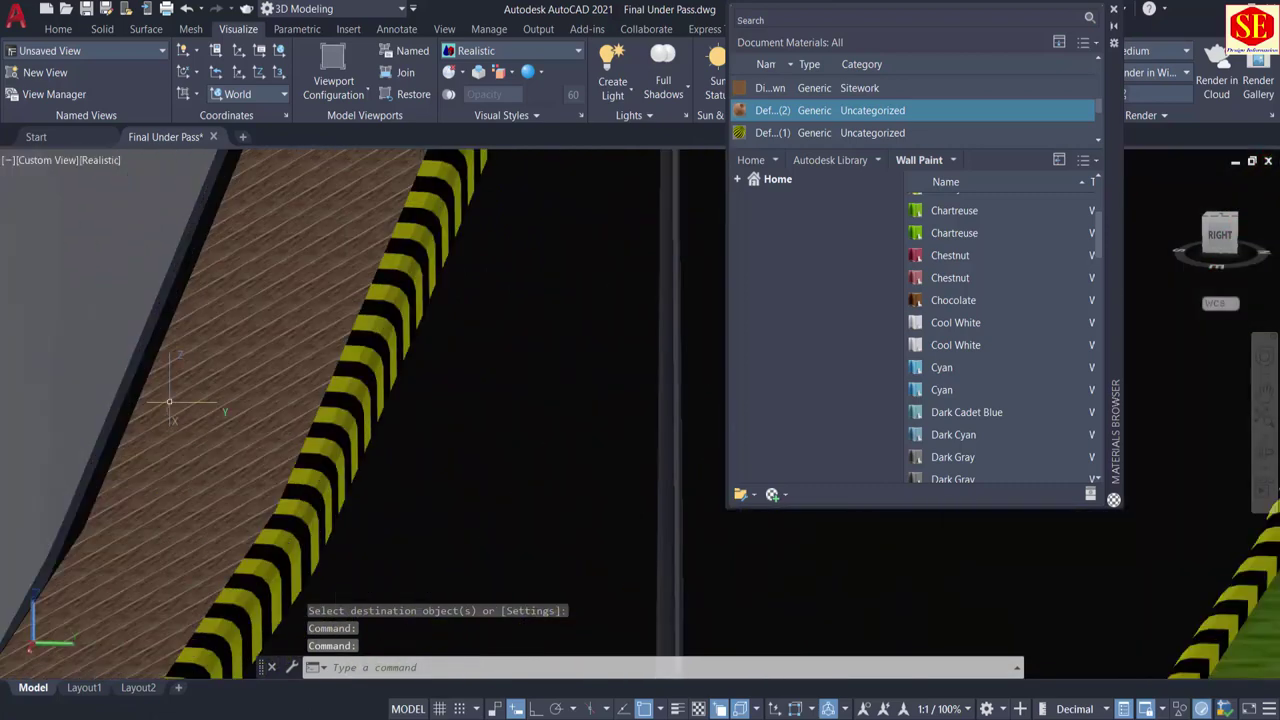
scroll(946, 400, down, 2)
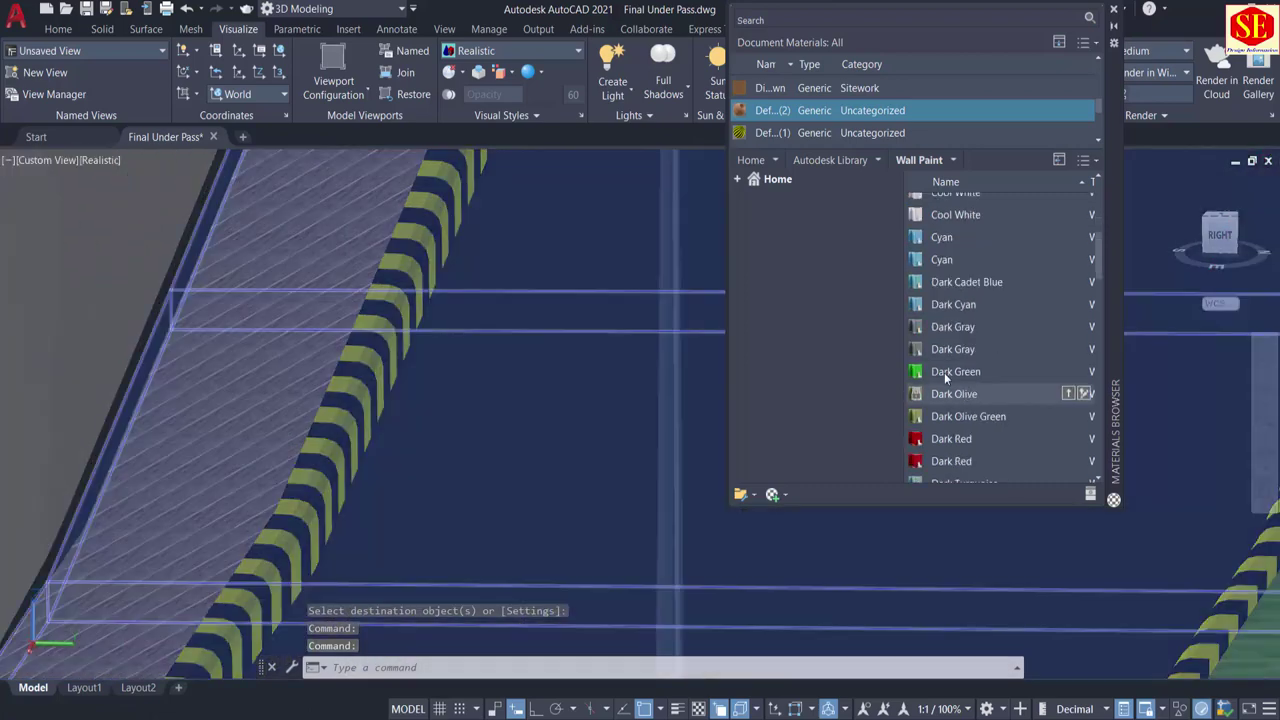
click(879, 161)
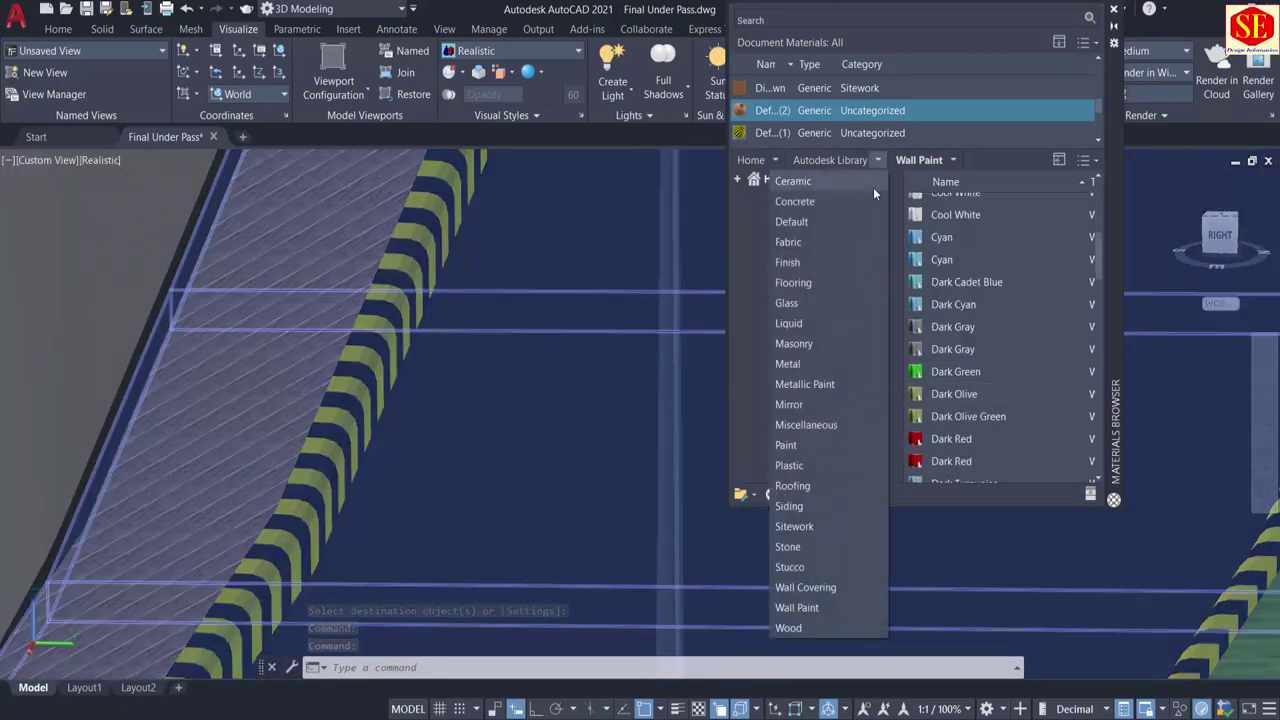
click(810, 526)
scroll(992, 293, down, 5)
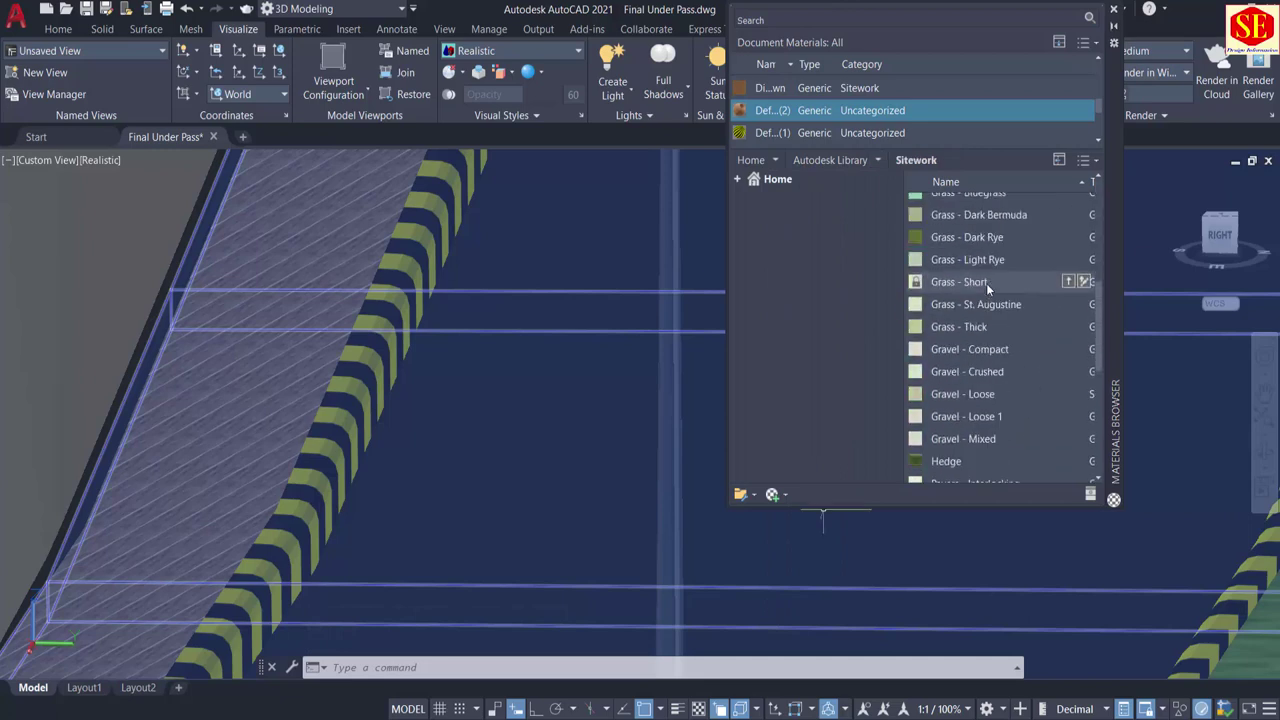
scroll(986, 283, up, 3)
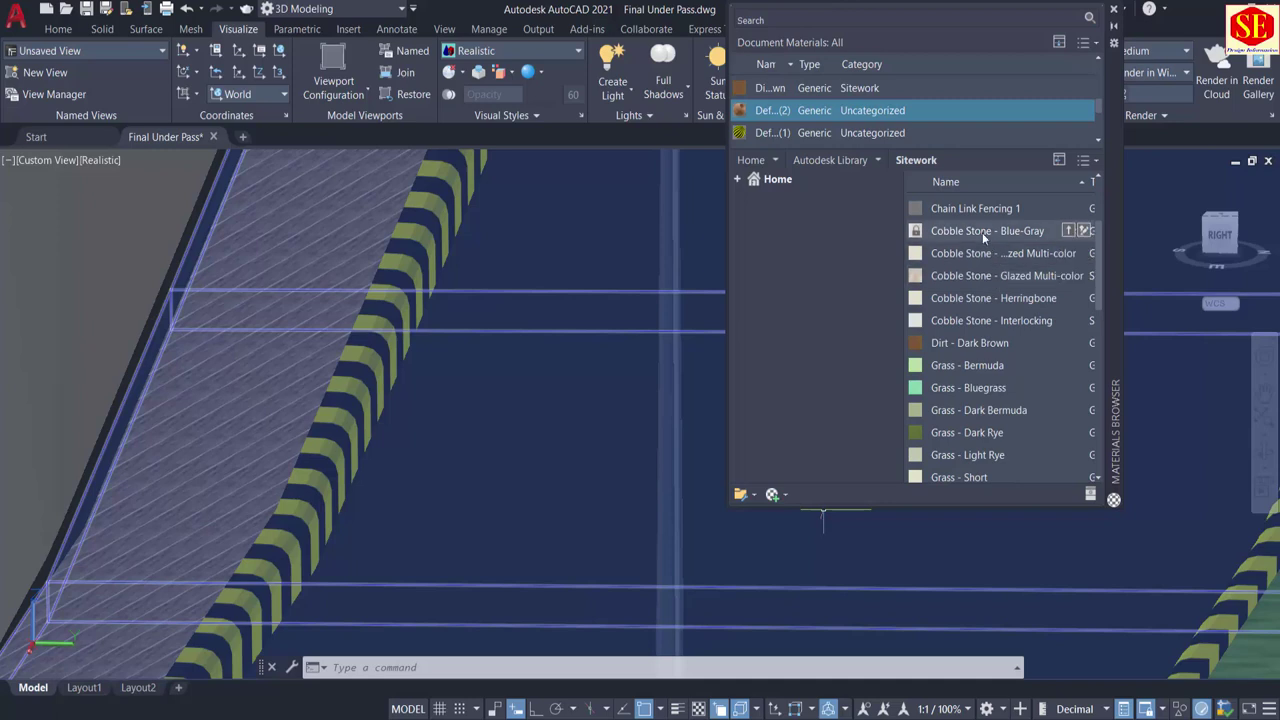
scroll(984, 320, down, 10)
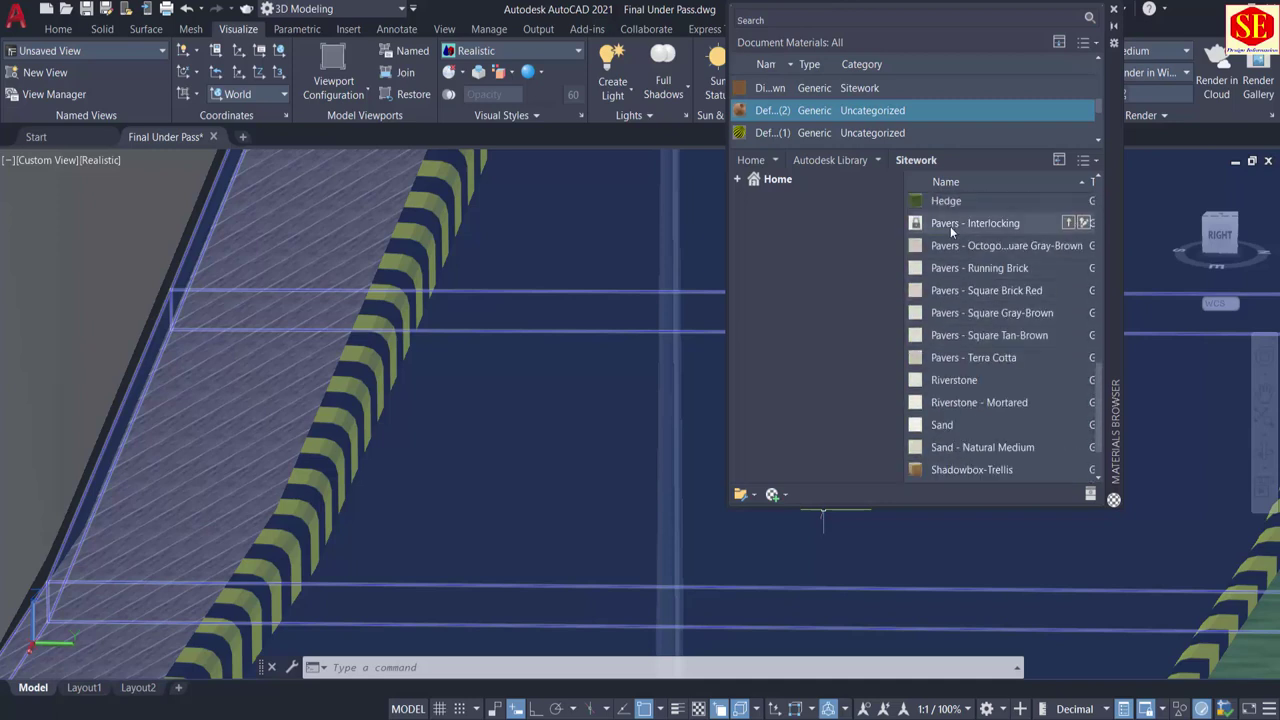
Step: Try Pavers - Interlocking and other paver materials on the footpath beside the retaining wall
drag(948, 224, 256, 368)
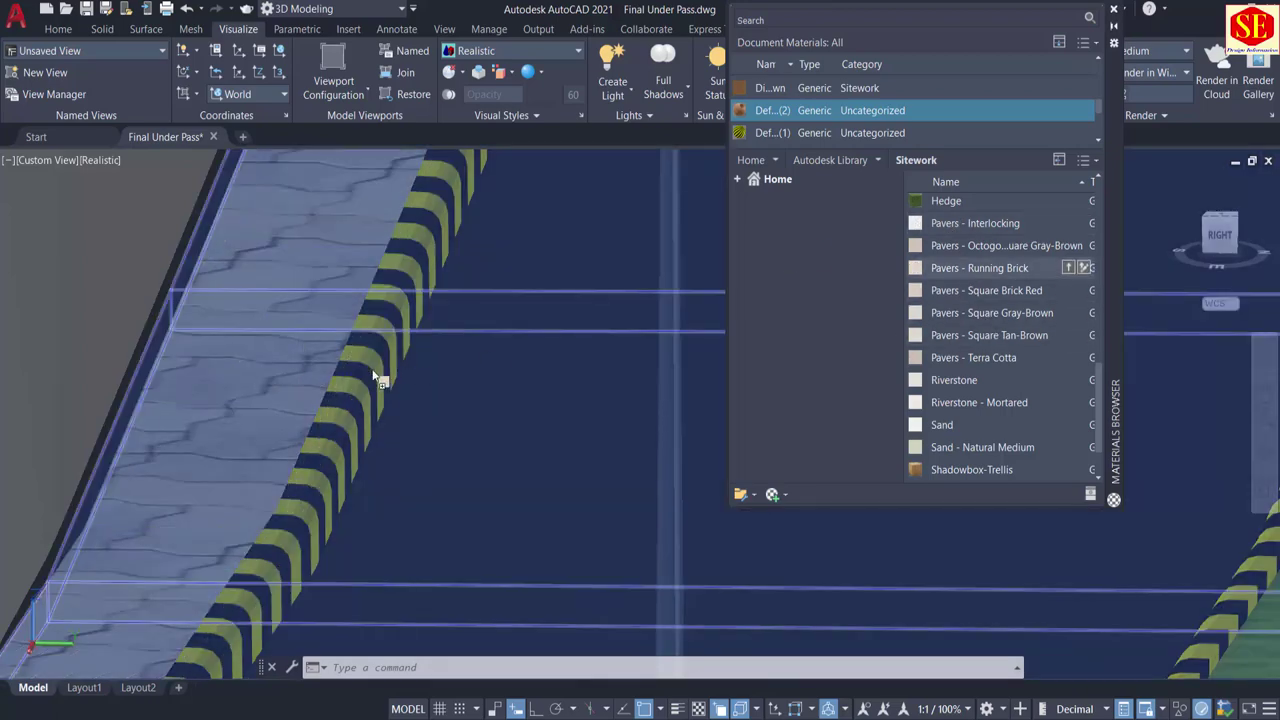
drag(200, 413, 203, 403)
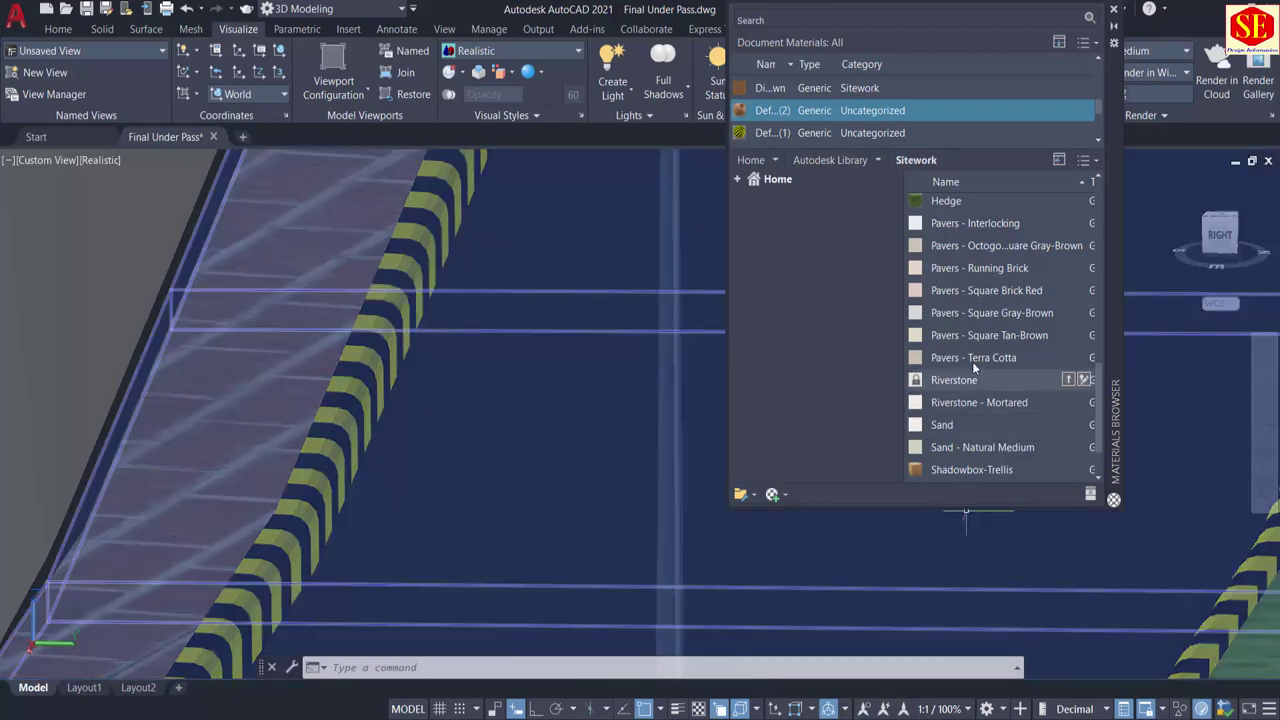
drag(305, 390, 292, 373)
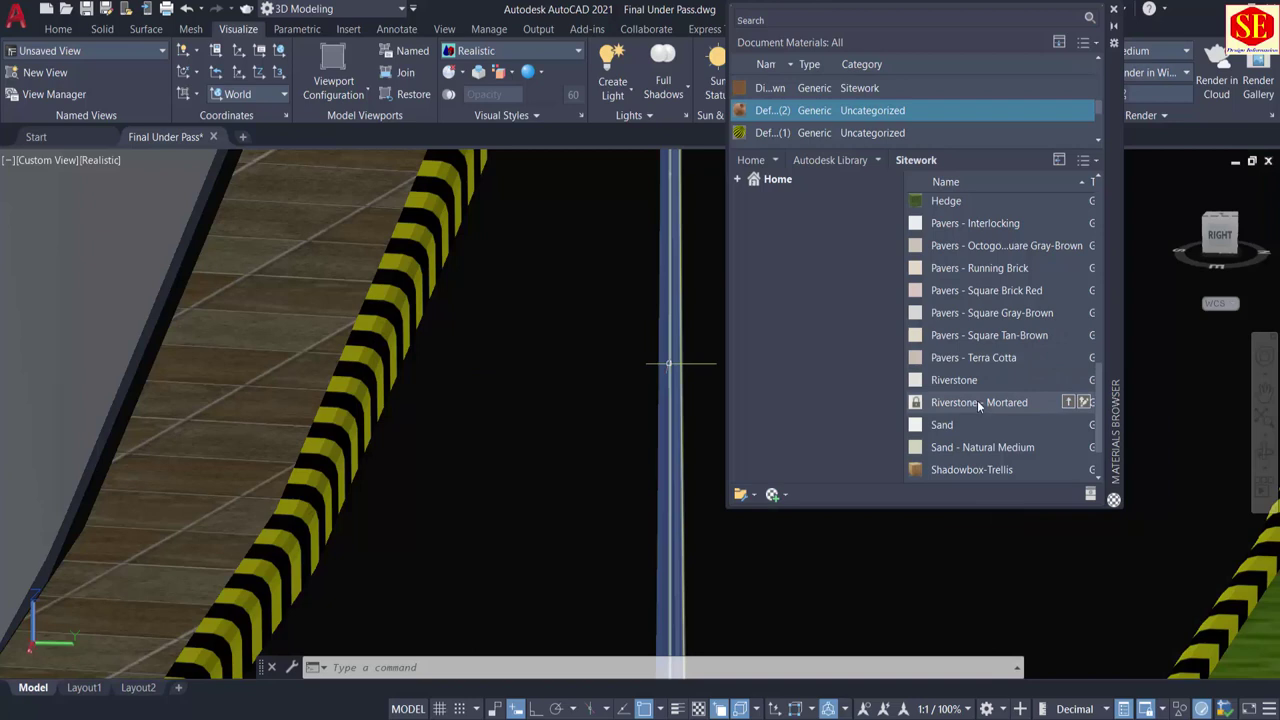
Step: Apply the Riverstone - Mortared material to the footpath between the retaining wall and the striped kerb
drag(977, 400, 250, 437)
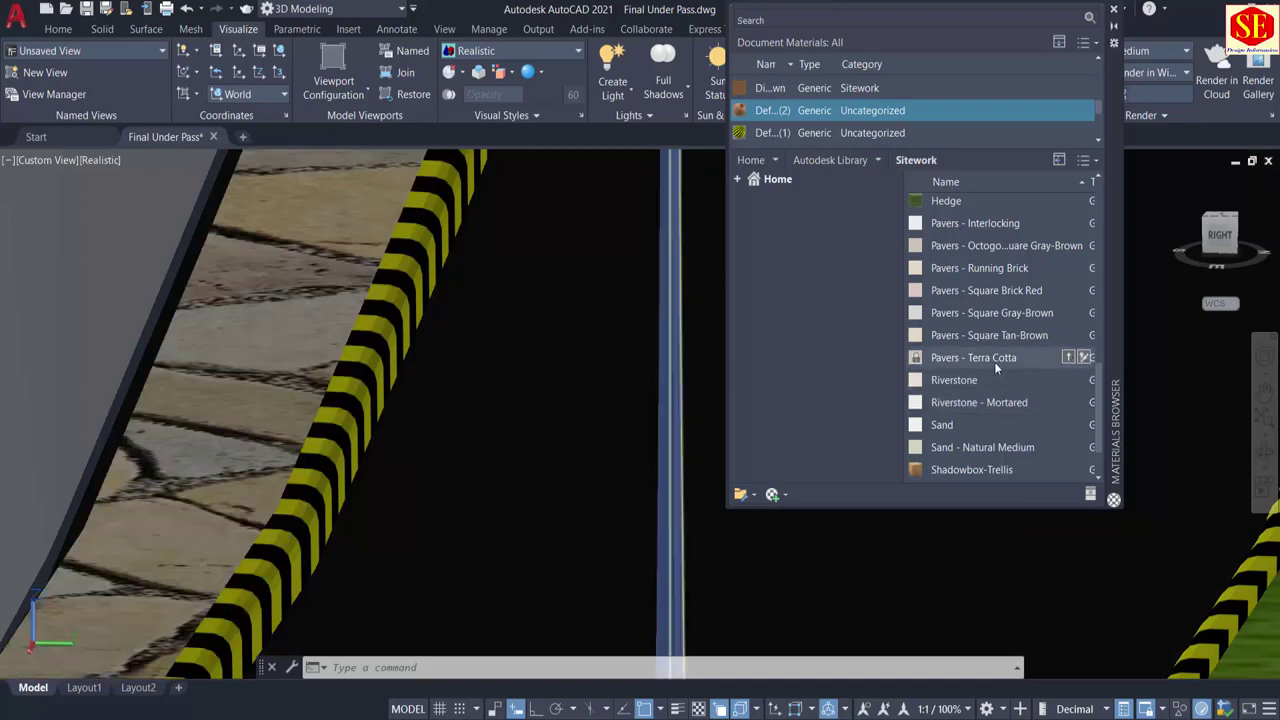
double_click(969, 337)
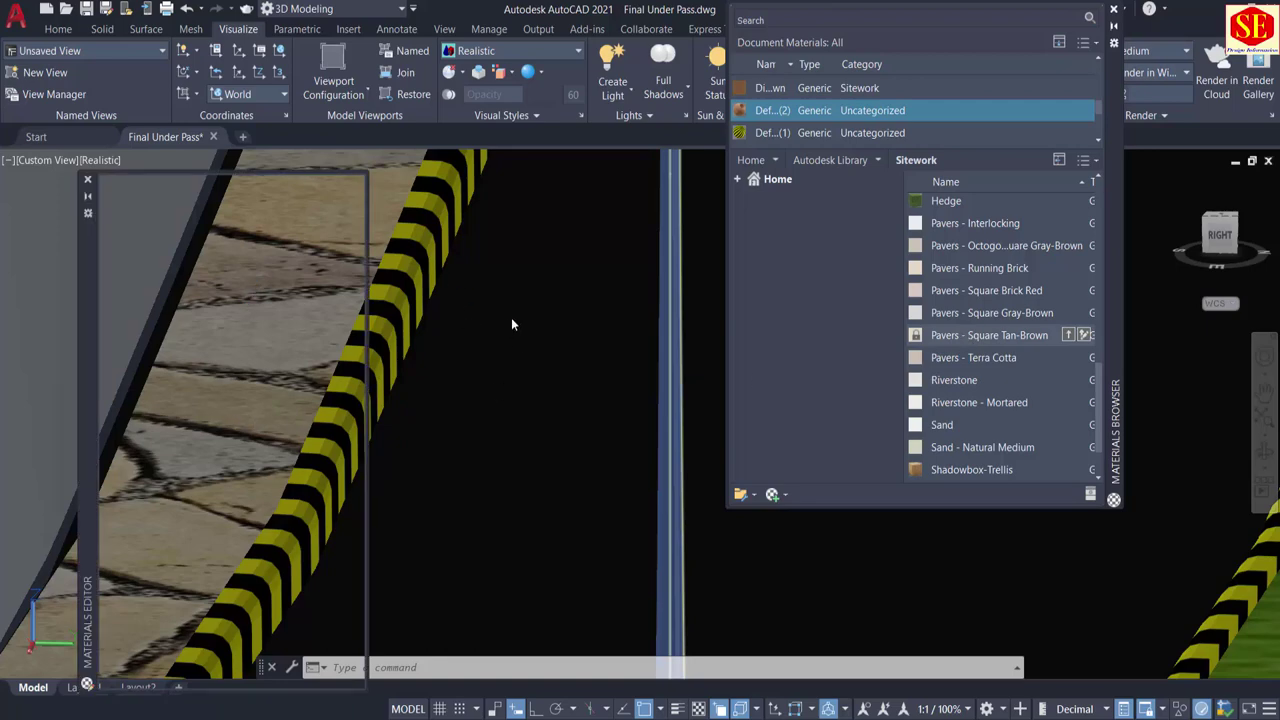
scroll(512, 317, down, 2)
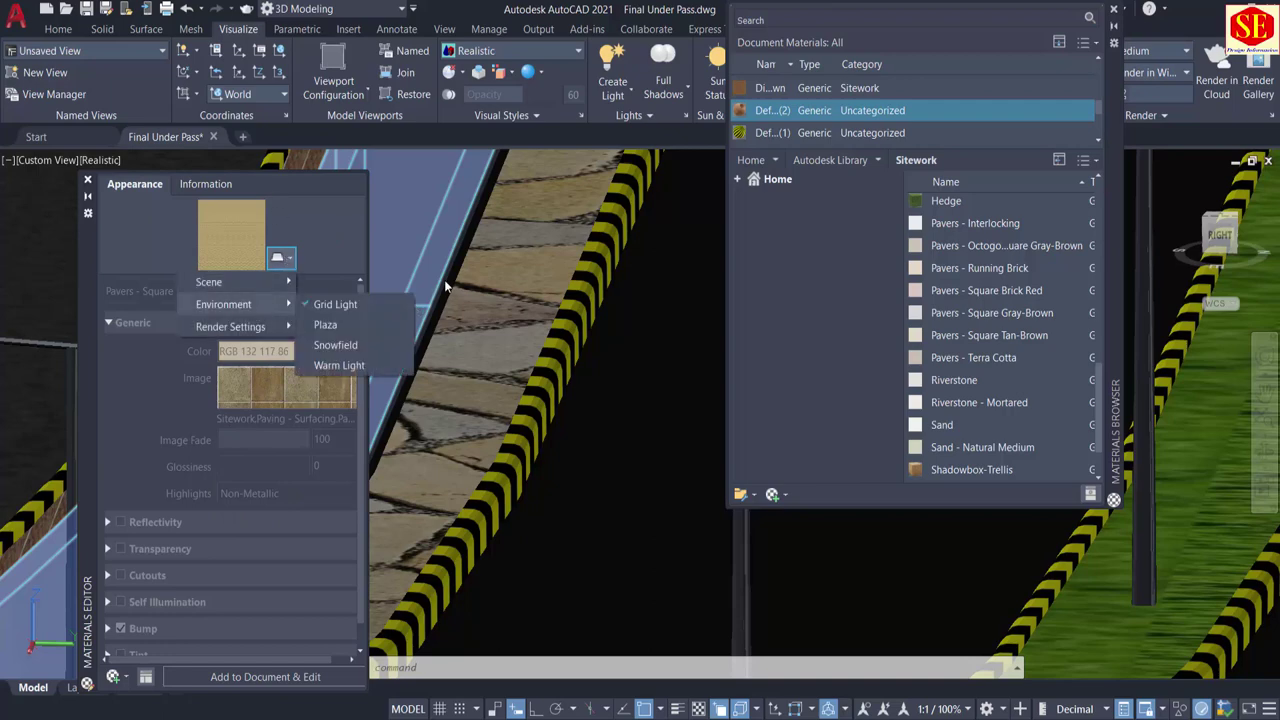
scroll(550, 422, down, 1)
scroll(550, 428, down, 3)
click(613, 426)
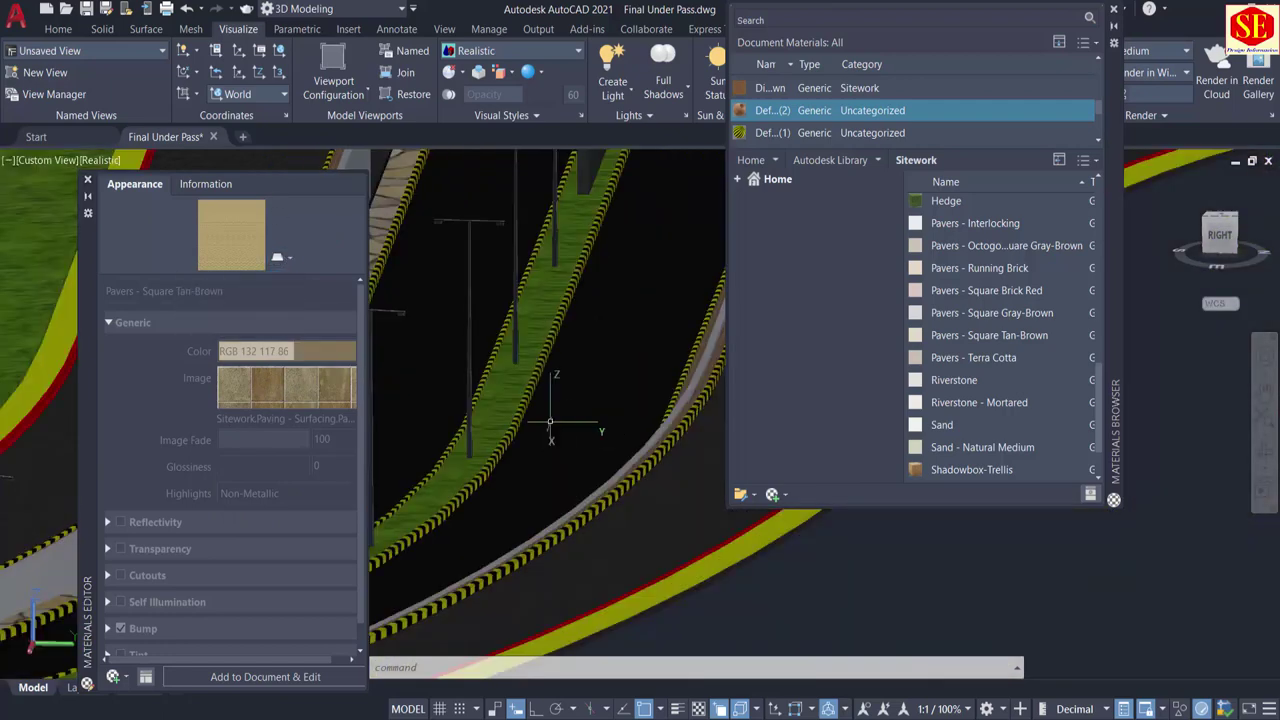
scroll(689, 357, down, 1)
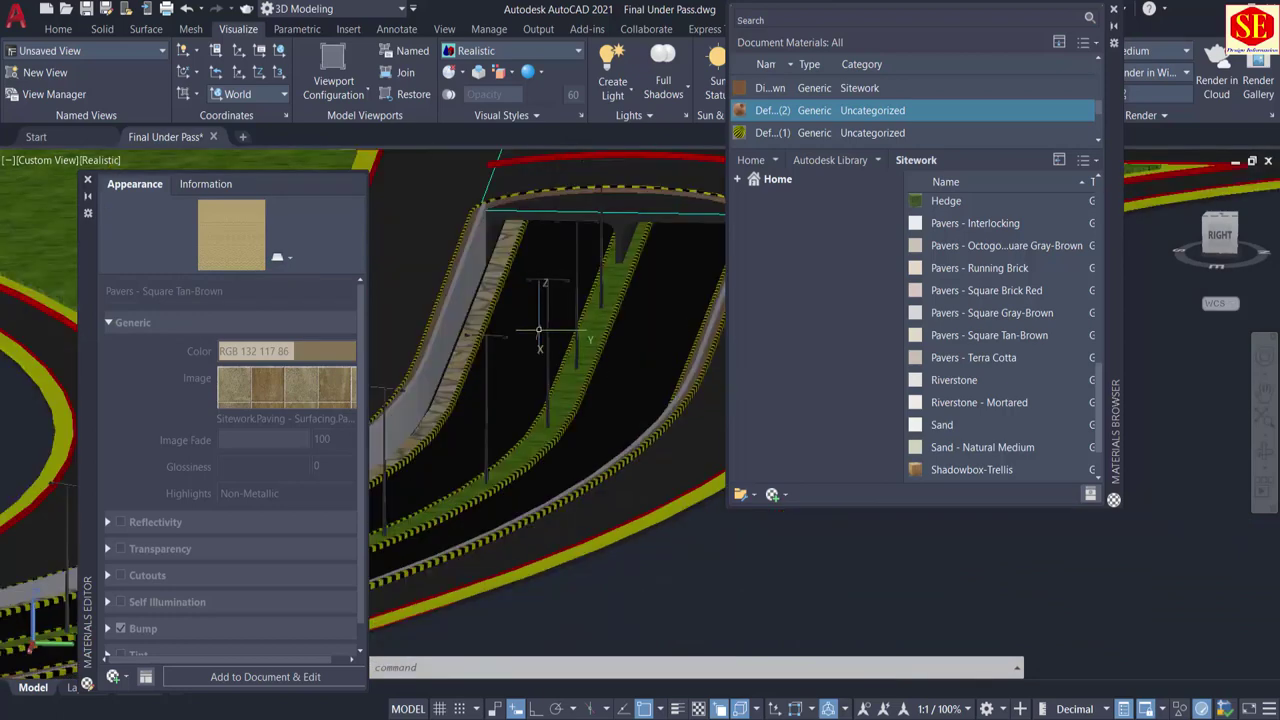
middle_drag(540, 334, 1050, 465)
scroll(694, 537, up, 3)
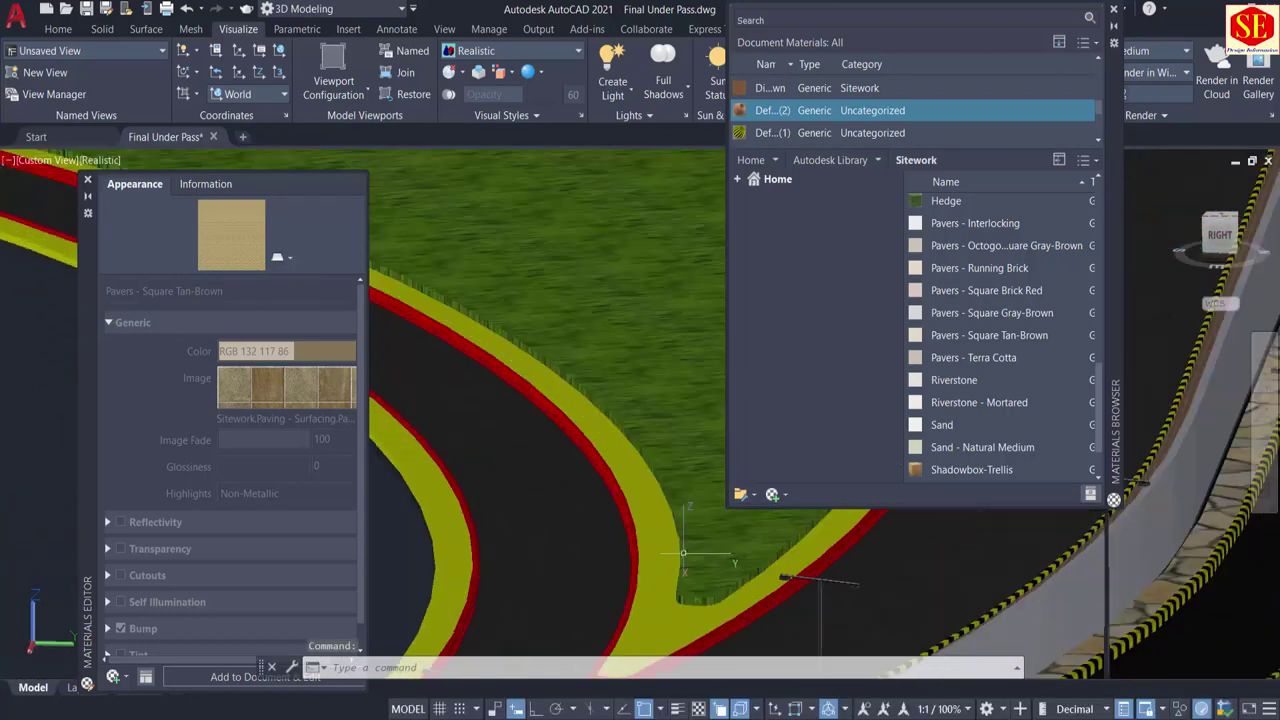
middle_drag(697, 541, 634, 408)
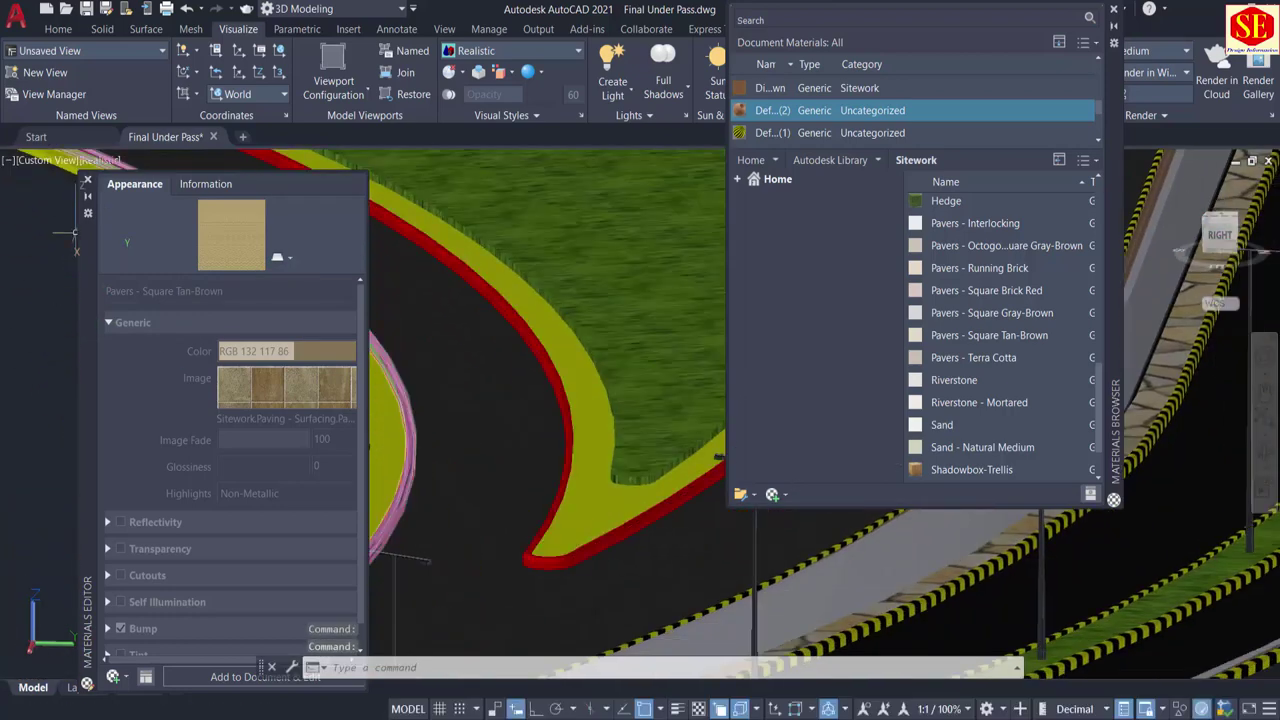
click(88, 182)
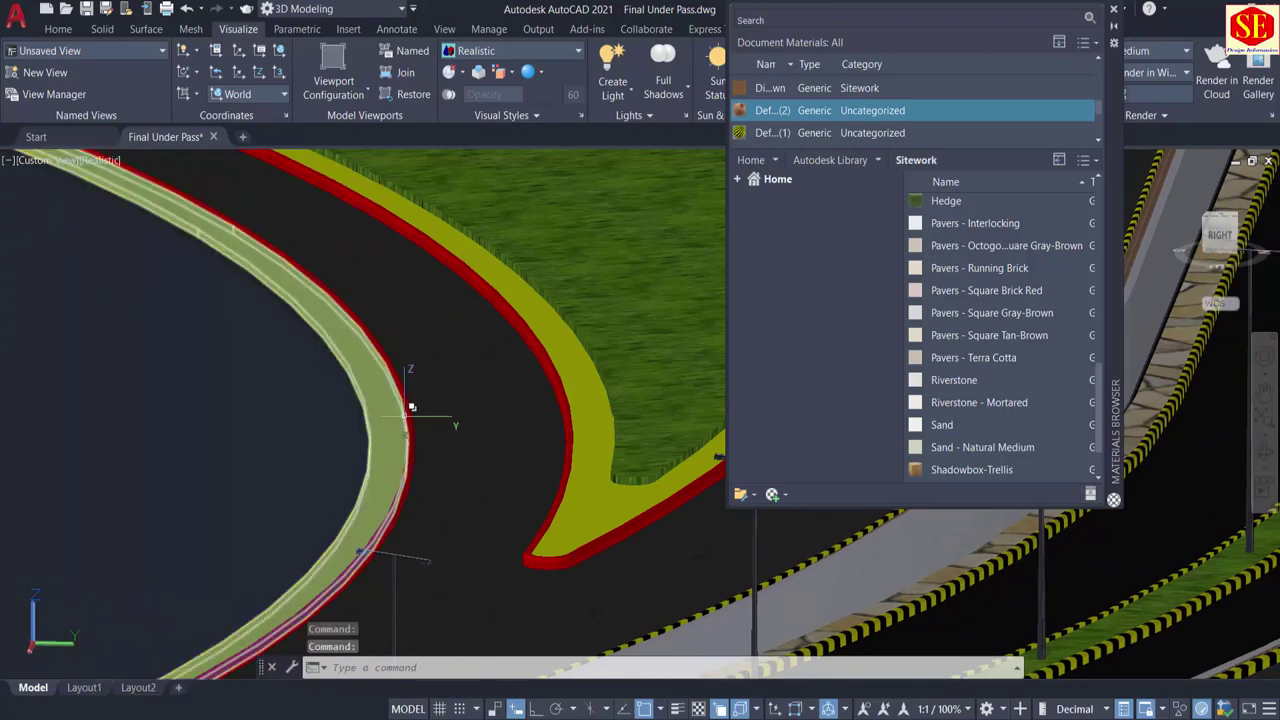
Step: Collapse the materials browser and match the footpath's striped yellow-black kerb onto the red outer kerb of the curved slip road
click(1115, 33)
scroll(915, 635, up, 2)
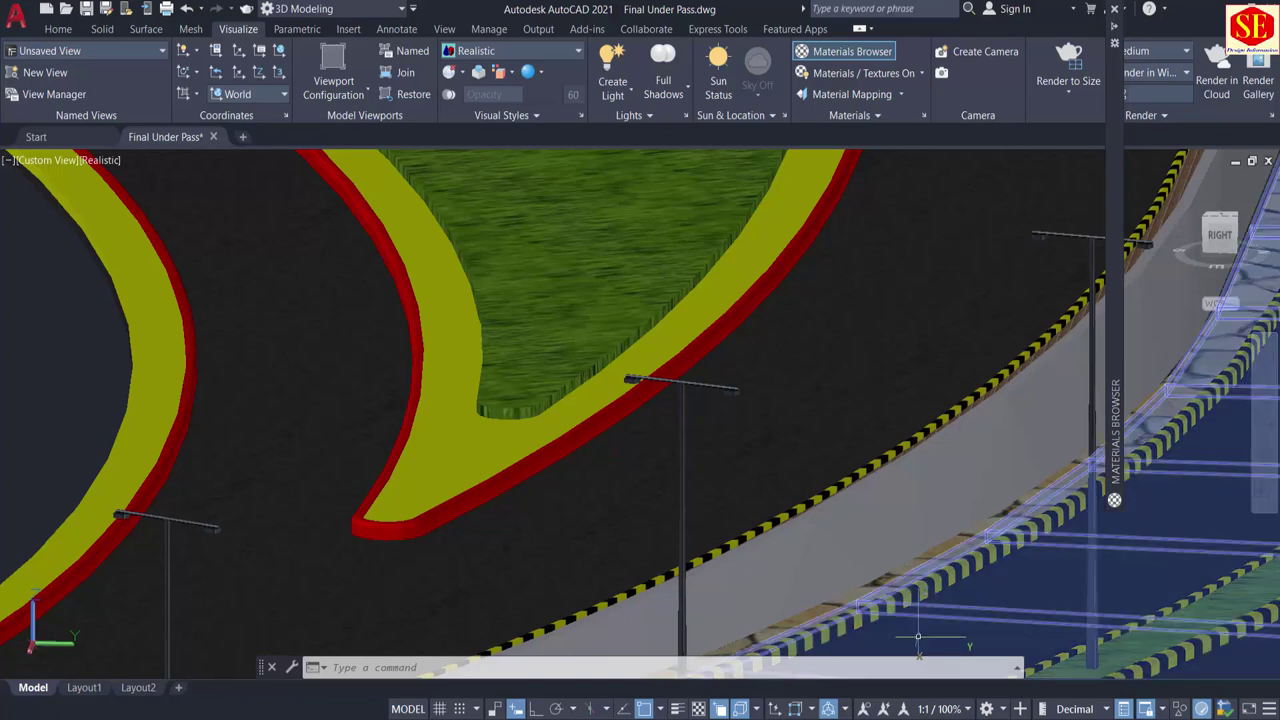
text(ma)
key(Return)
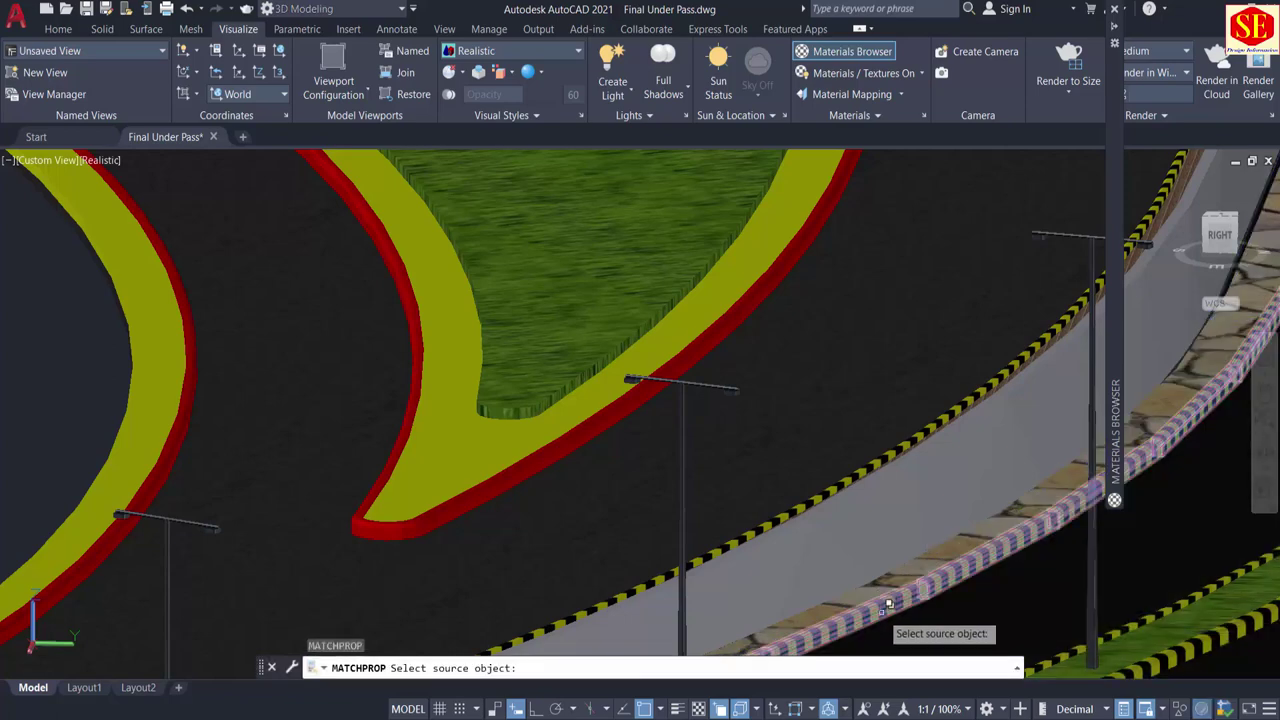
click(884, 614)
click(938, 641)
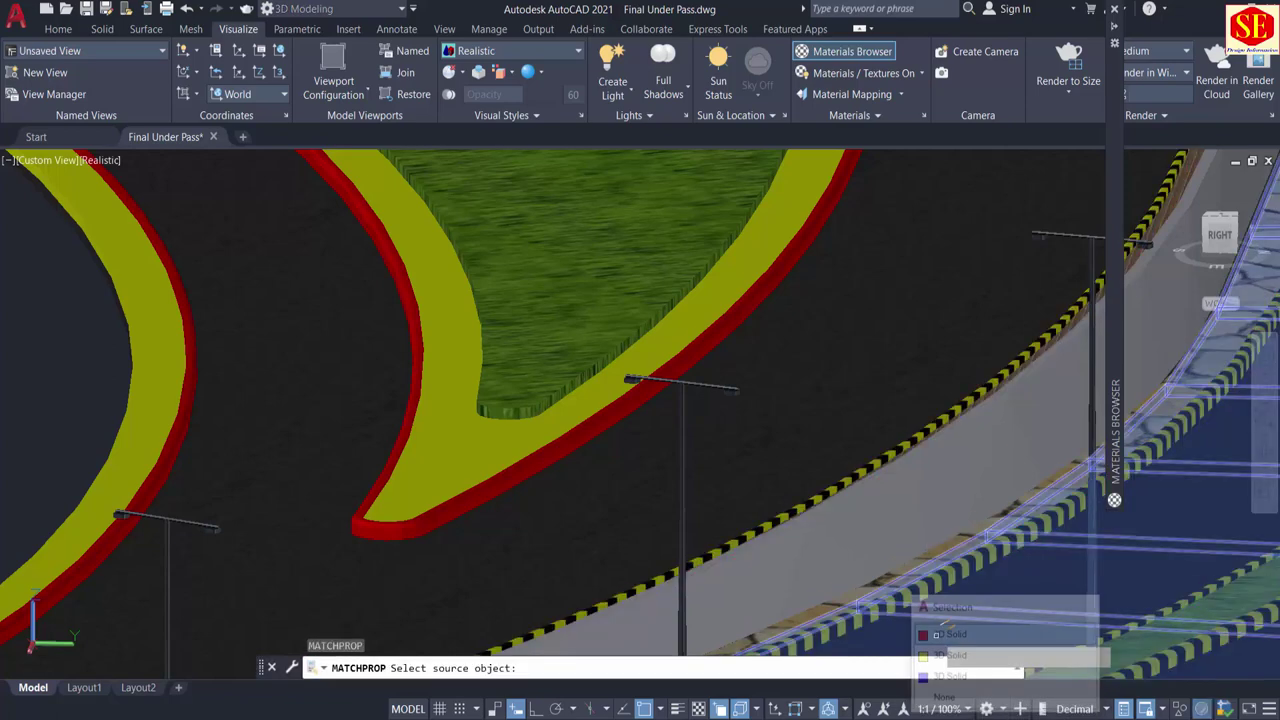
click(165, 465)
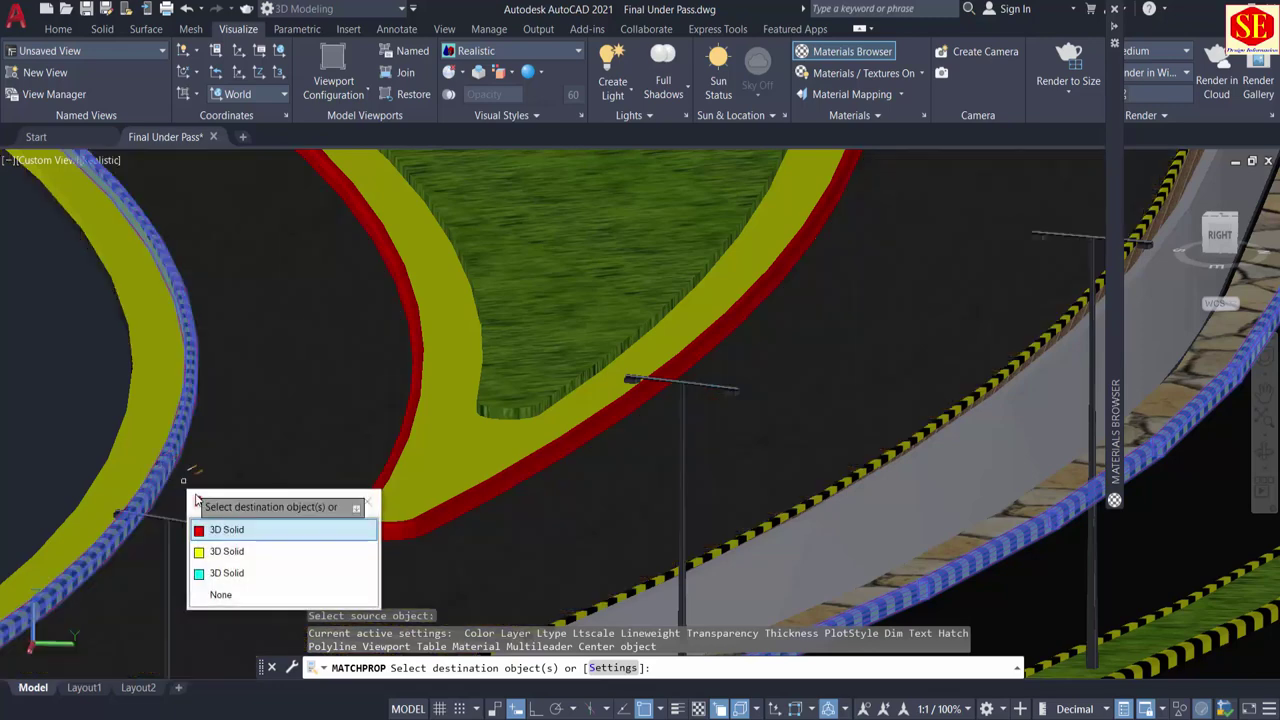
click(236, 527)
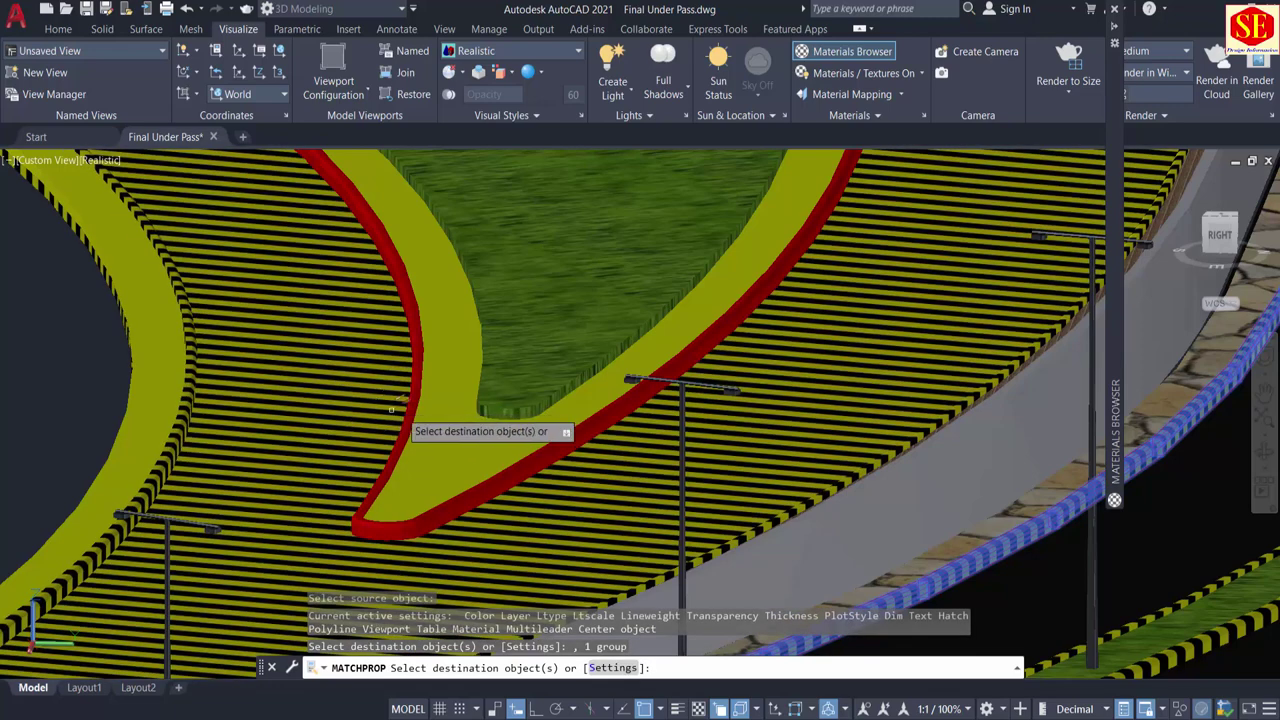
Step: Match the striped kerb's properties onto the red kerb around the large pointed grass island beside the slip road
click(413, 403)
click(413, 403)
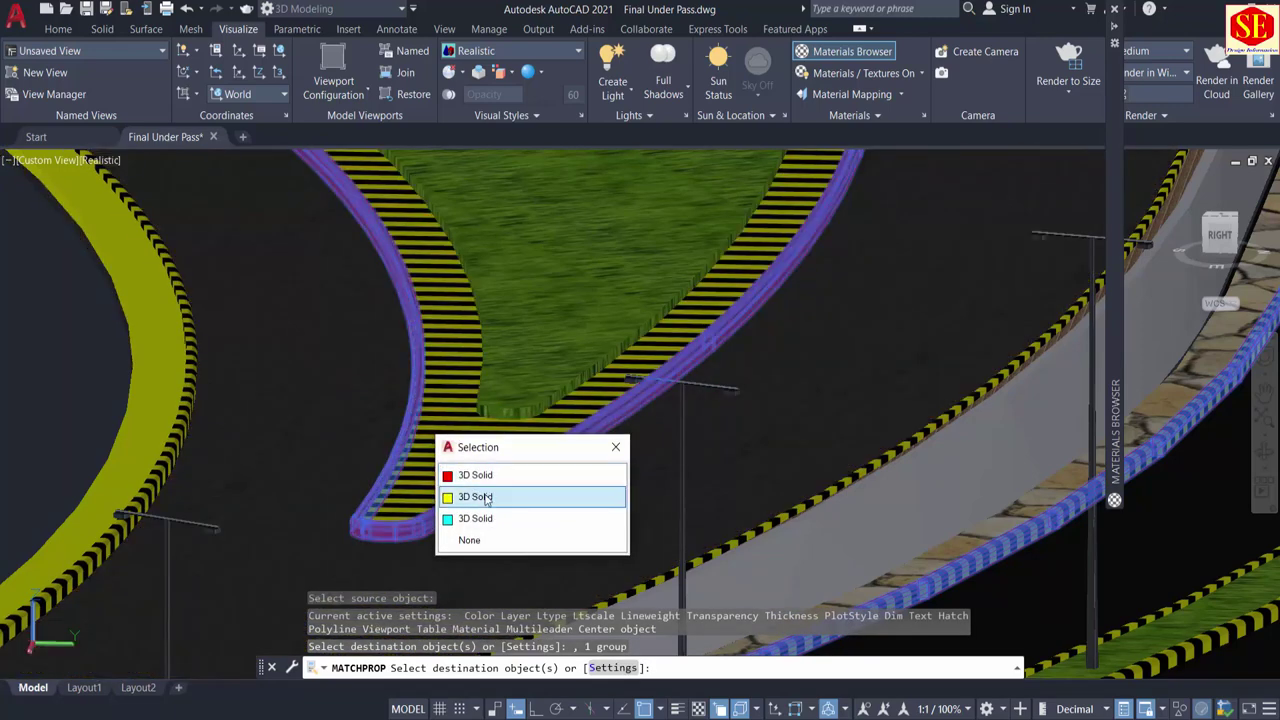
click(476, 473)
scroll(235, 437, down, 5)
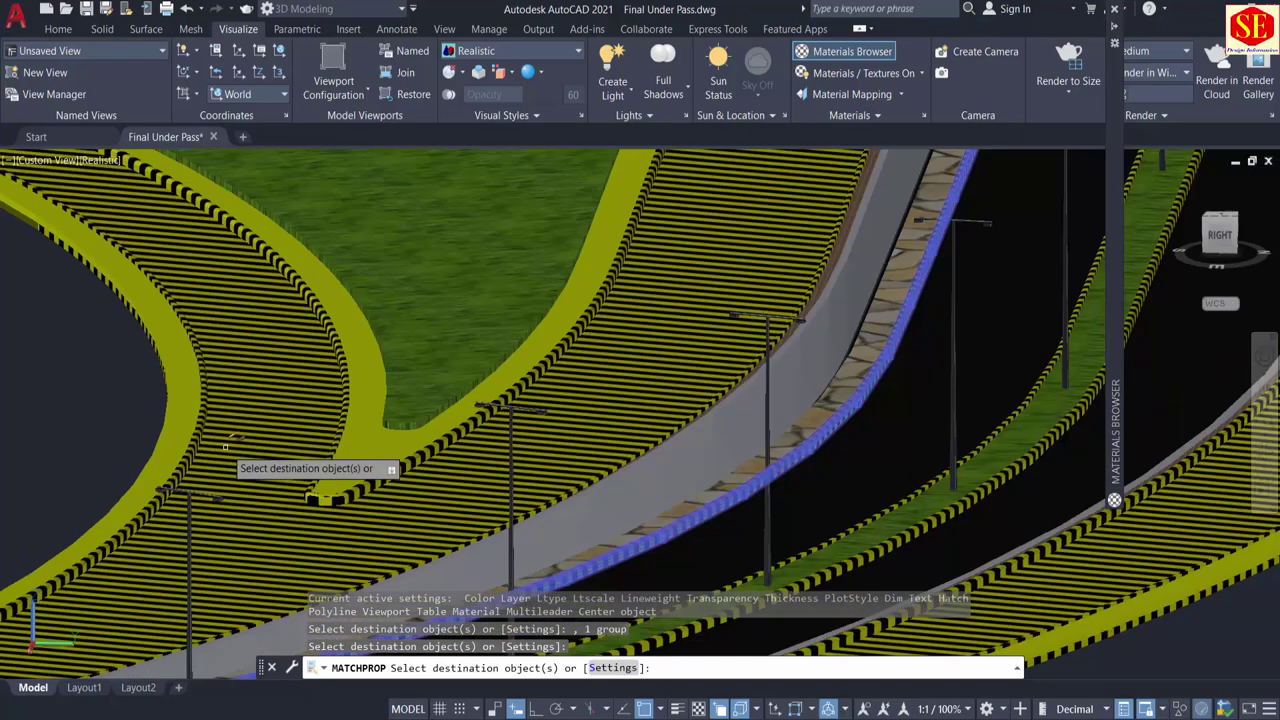
Step: Match the striped kerb's properties onto the red kerb of the small triangular grass island across the main road
middle_drag(318, 271, 383, 420)
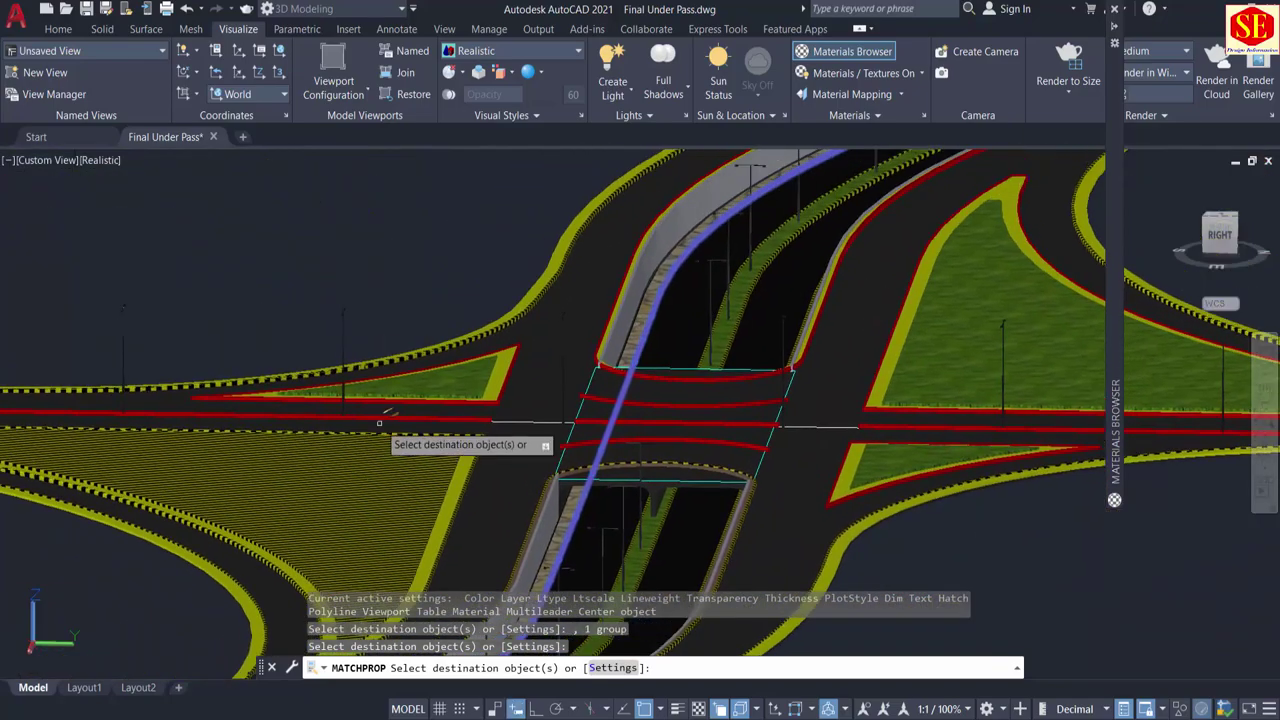
scroll(383, 400, up, 5)
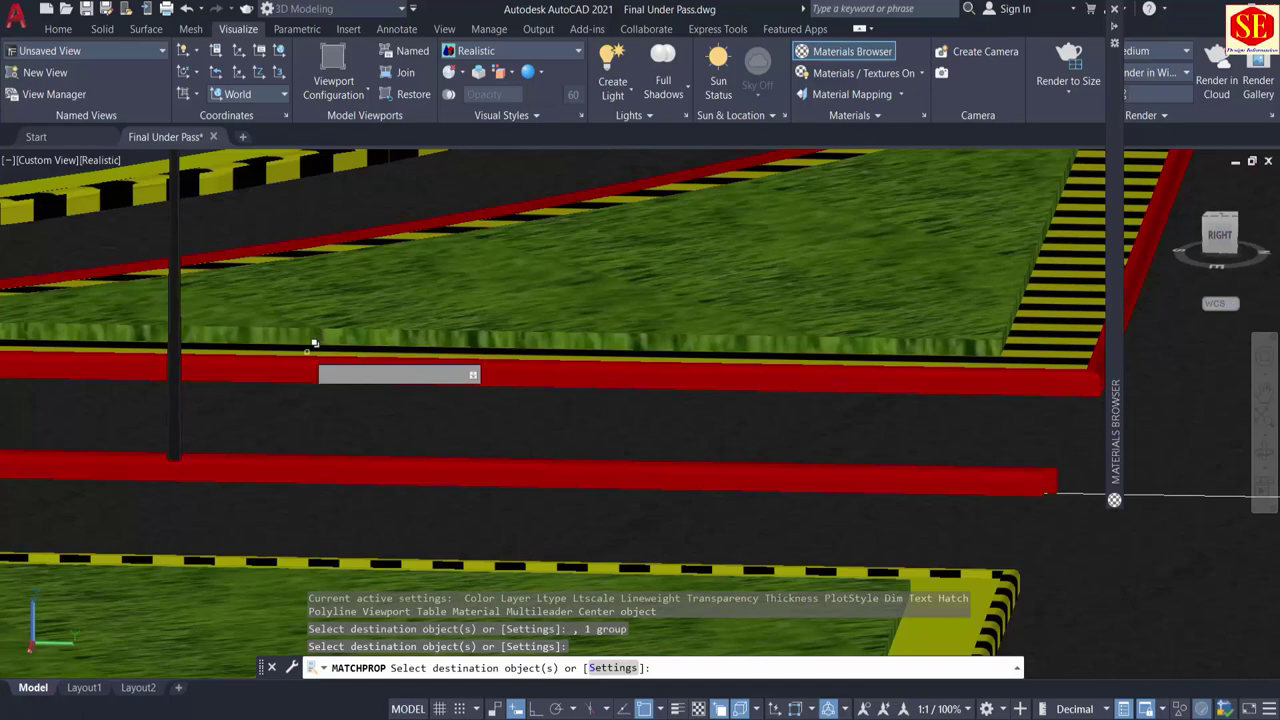
click(312, 347)
click(303, 359)
click(365, 442)
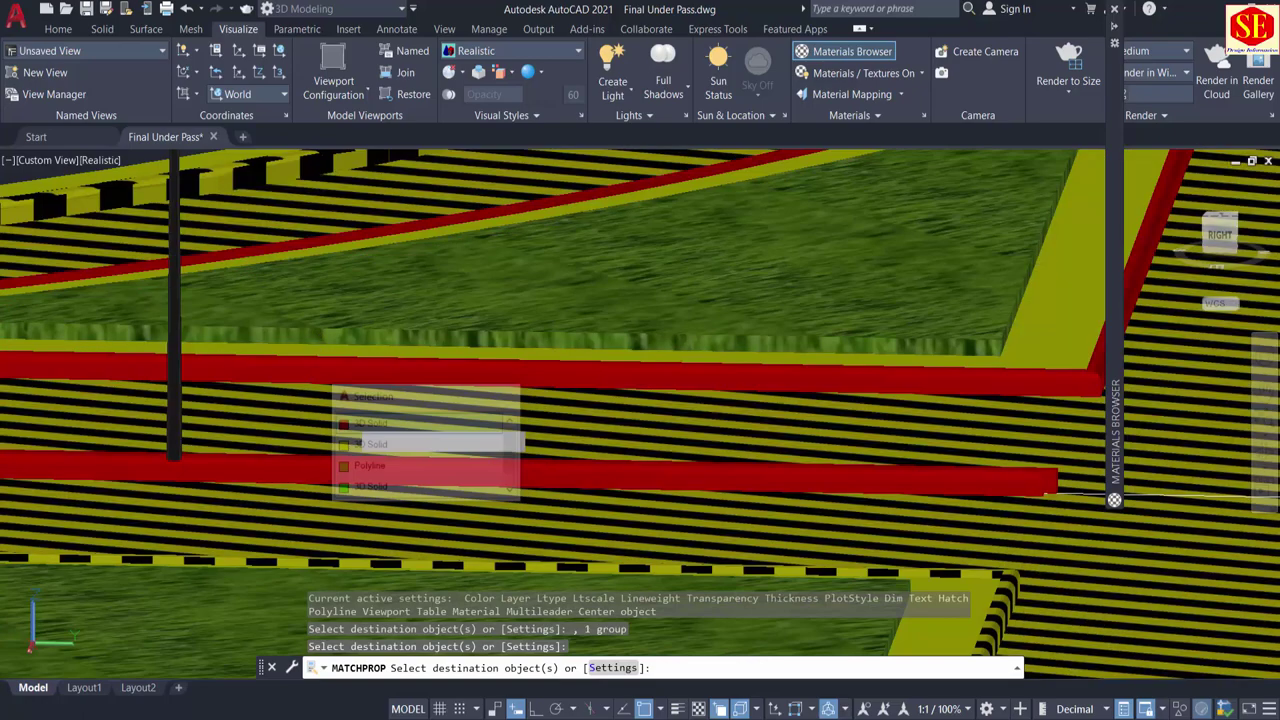
Step: Match the striped kerb's properties onto the red kerb of the large grass island on the other side of the underpass deck
scroll(397, 300, down, 2)
middle_drag(595, 382, 303, 425)
middle_drag(803, 311, 477, 288)
scroll(706, 436, up, 3)
click(706, 429)
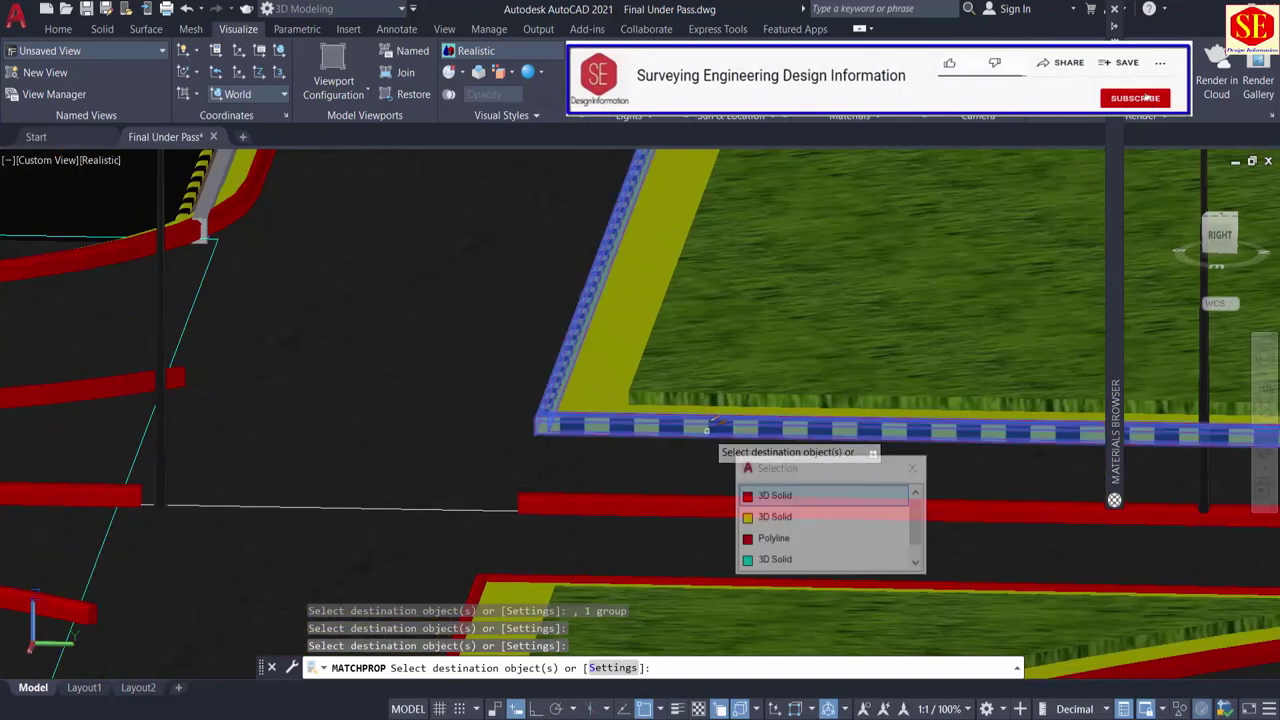
click(765, 495)
Step: Match the striped kerb's properties onto the small triangular island beside that large grass island, and end the property matching
scroll(440, 350, down, 3)
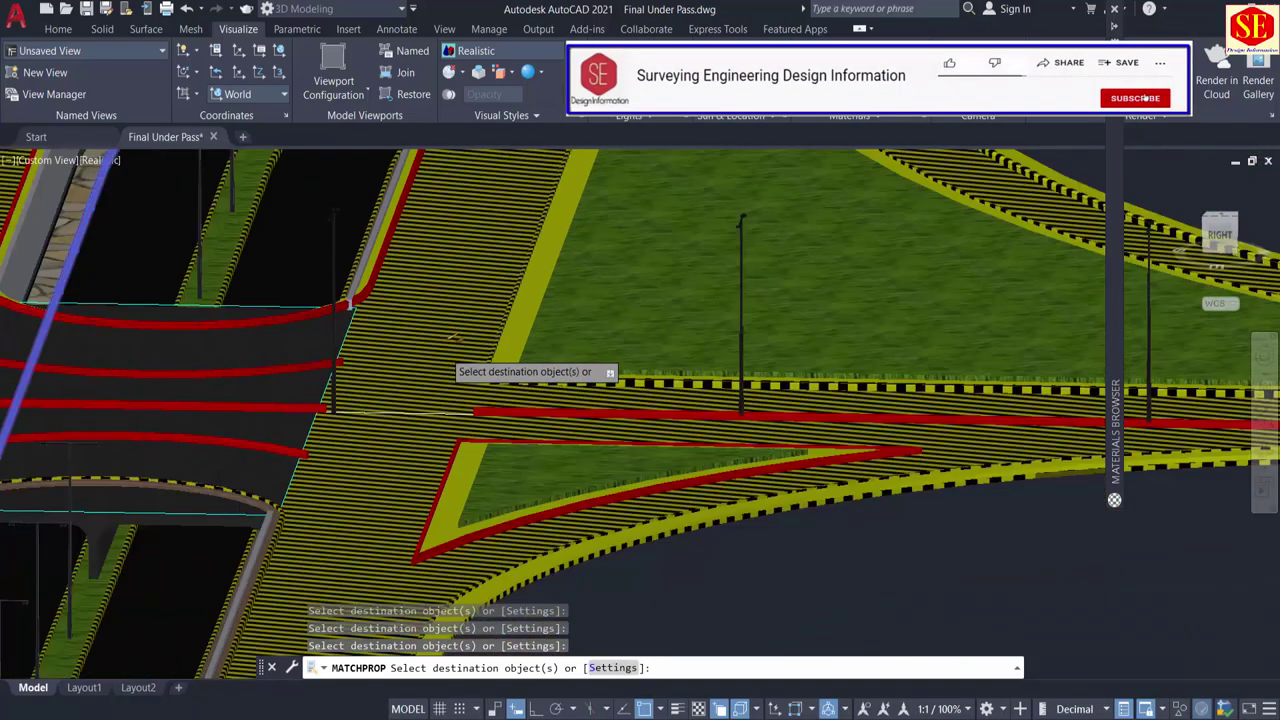
scroll(553, 521, up, 4)
scroll(553, 521, up, 3)
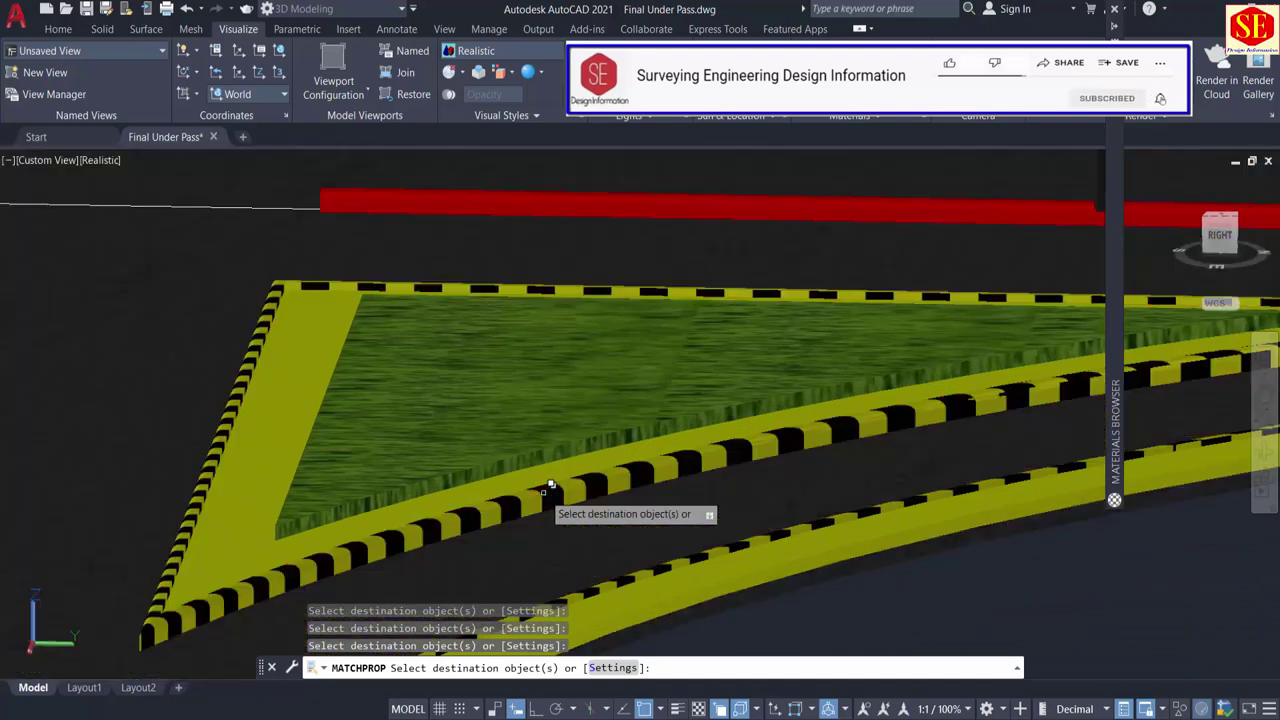
click(570, 524)
click(586, 562)
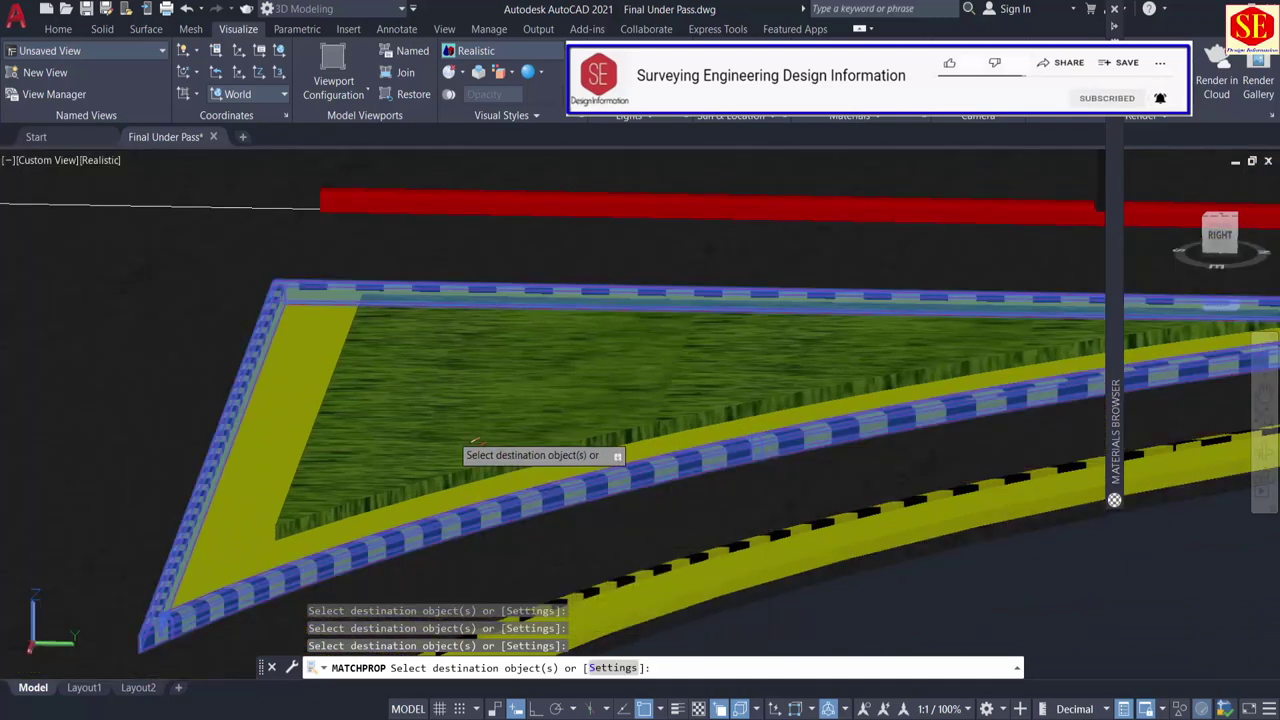
scroll(440, 420, down, 3)
right_click(760, 508)
click(776, 506)
scroll(760, 508, down, 5)
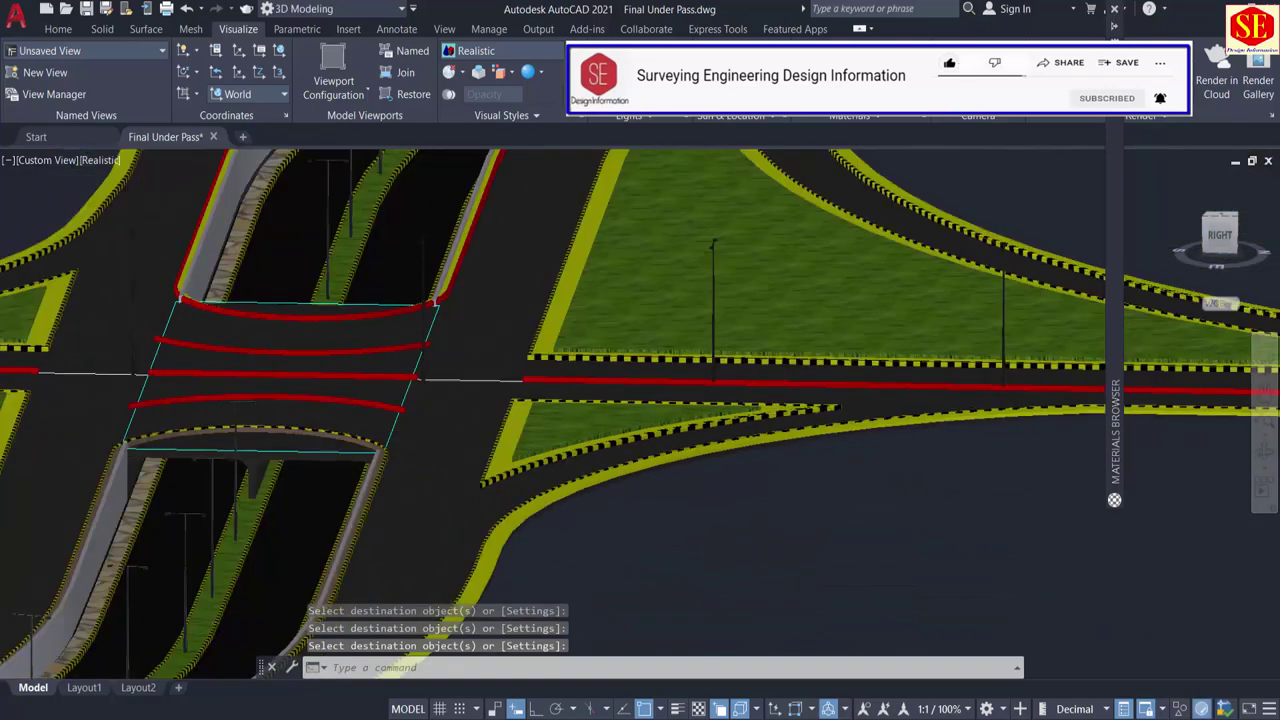
Step: Apply the Pavers - Interlocking Sitework material to the yellow footpath around the large pointed grass island beside the slip road
middle_drag(244, 540, 556, 470)
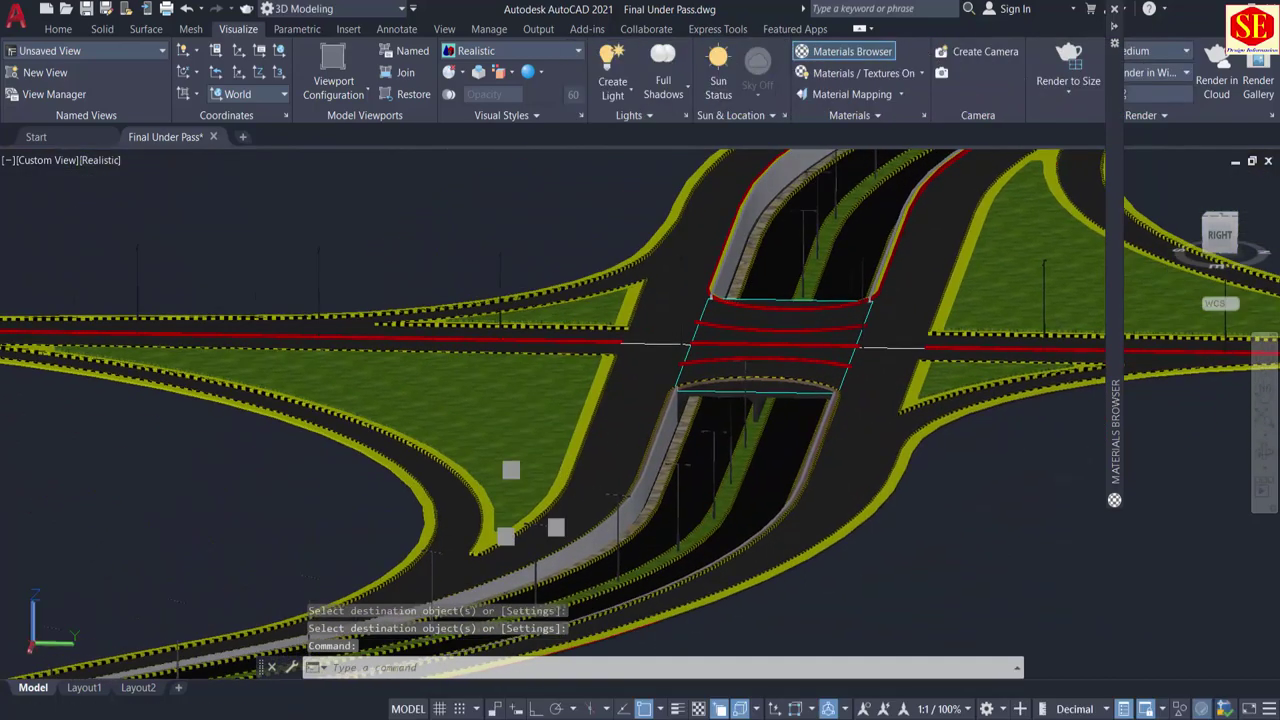
scroll(502, 518, up, 4)
shift+middle_drag(492, 529, 566, 532)
scroll(646, 568, up, 2)
middle_drag(656, 559, 624, 403)
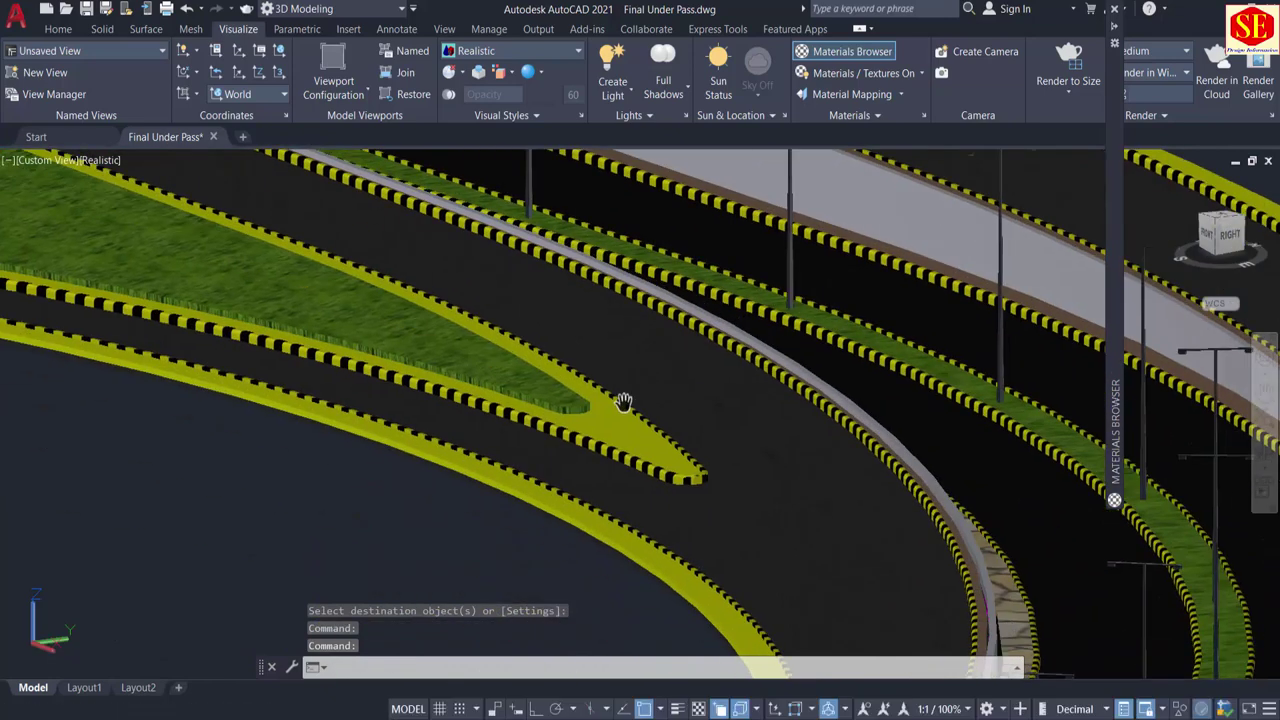
click(636, 410)
mouse_move(1116, 42)
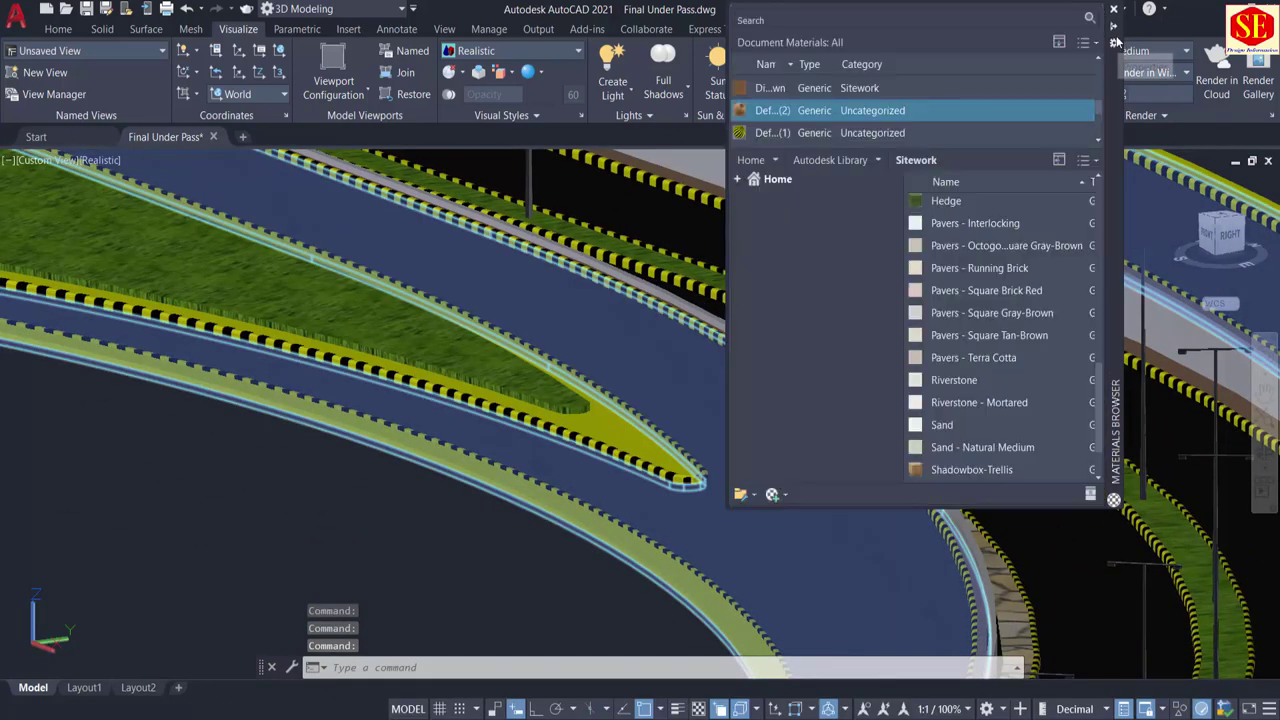
scroll(966, 290, down, 2)
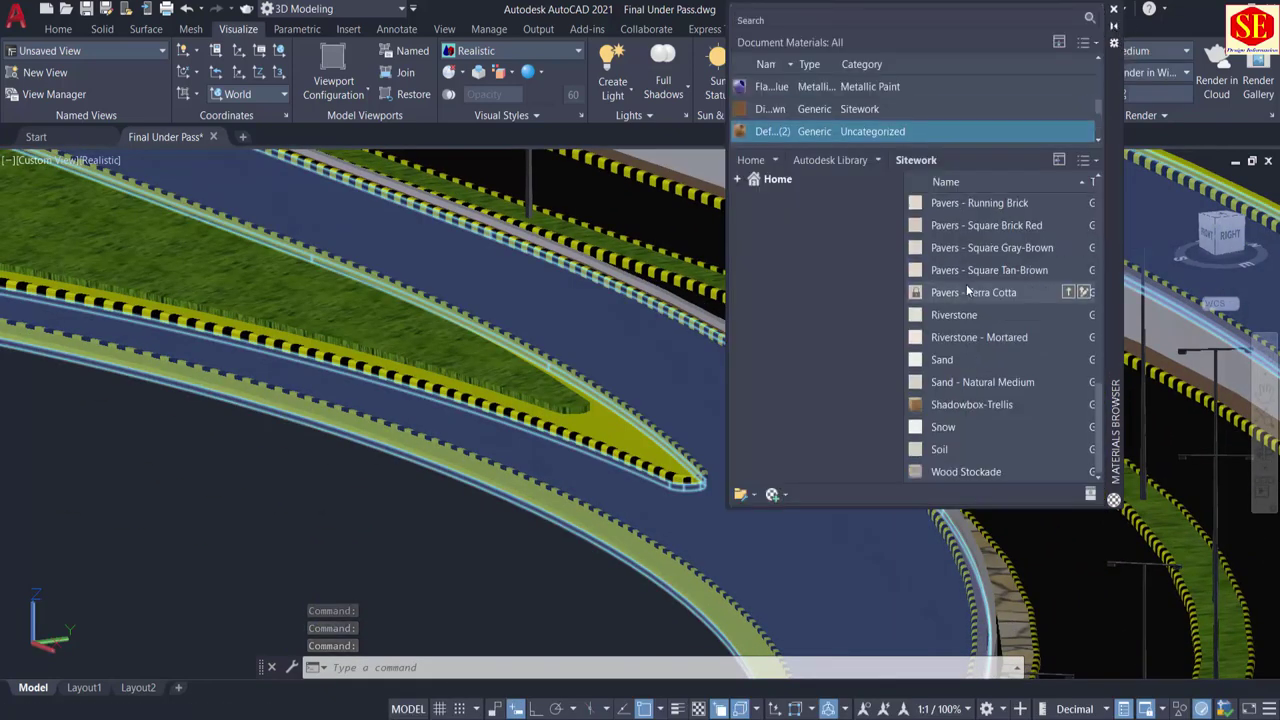
scroll(966, 287, up, 15)
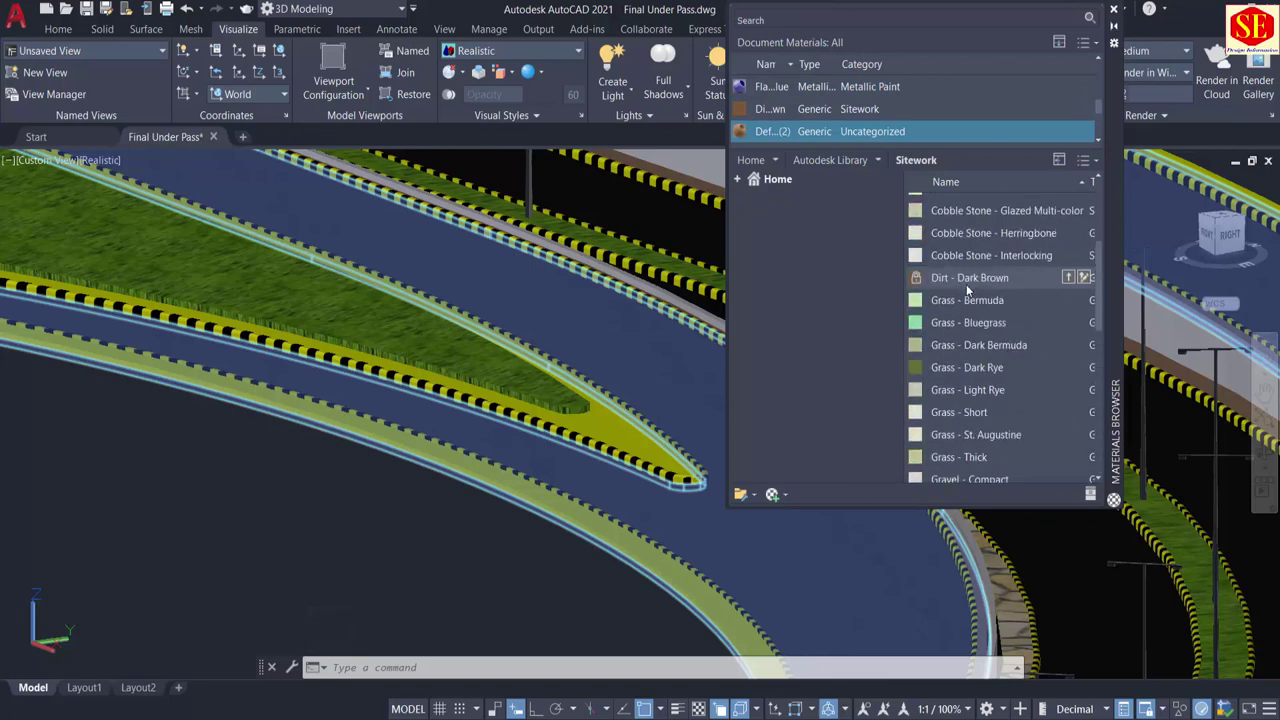
scroll(966, 328, down, 5)
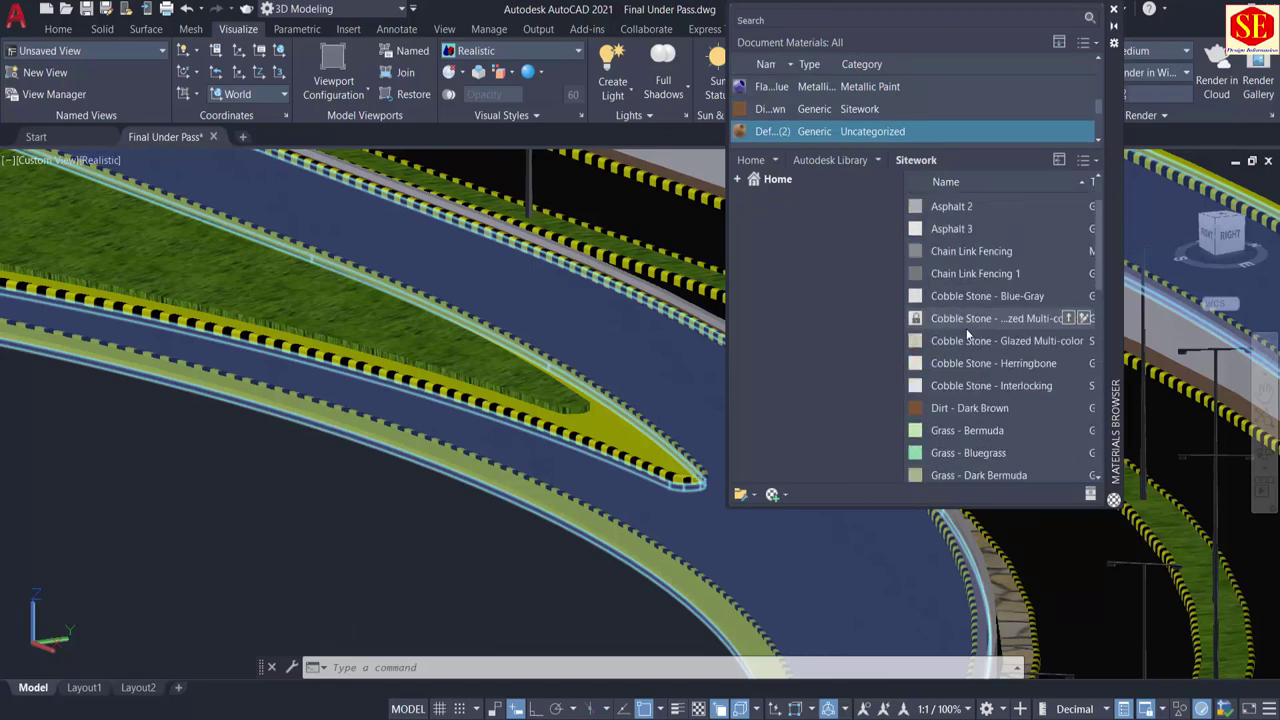
scroll(966, 328, down, 3)
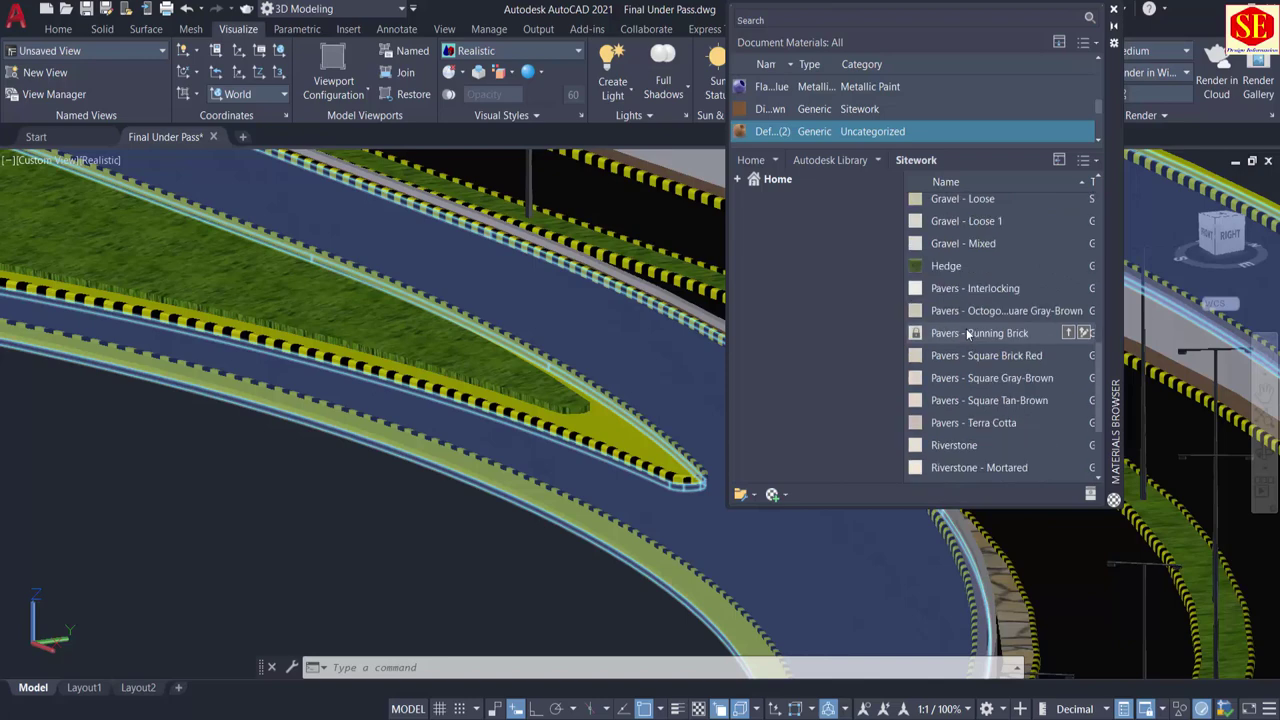
scroll(967, 332, down, 1)
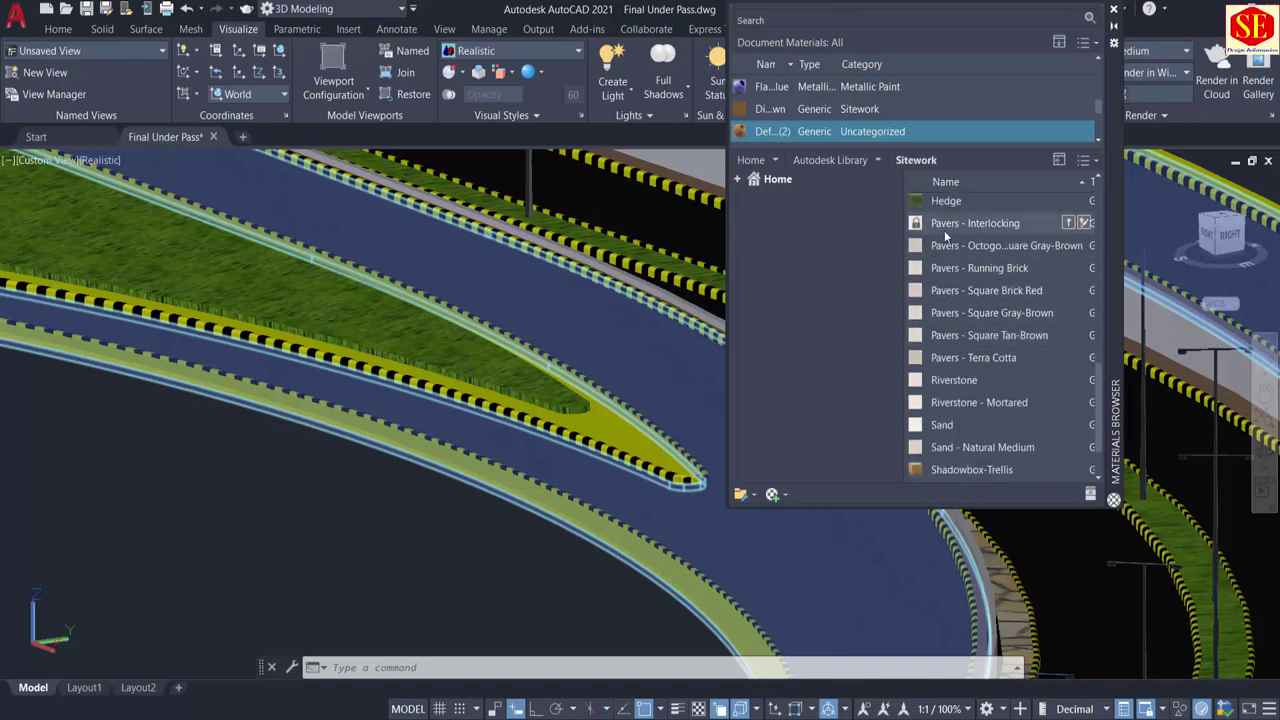
drag(944, 230, 638, 390)
drag(631, 440, 629, 437)
Step: Match the paved island footpath's properties onto the yellow outer footpath along the slip road
scroll(627, 435, up, 5)
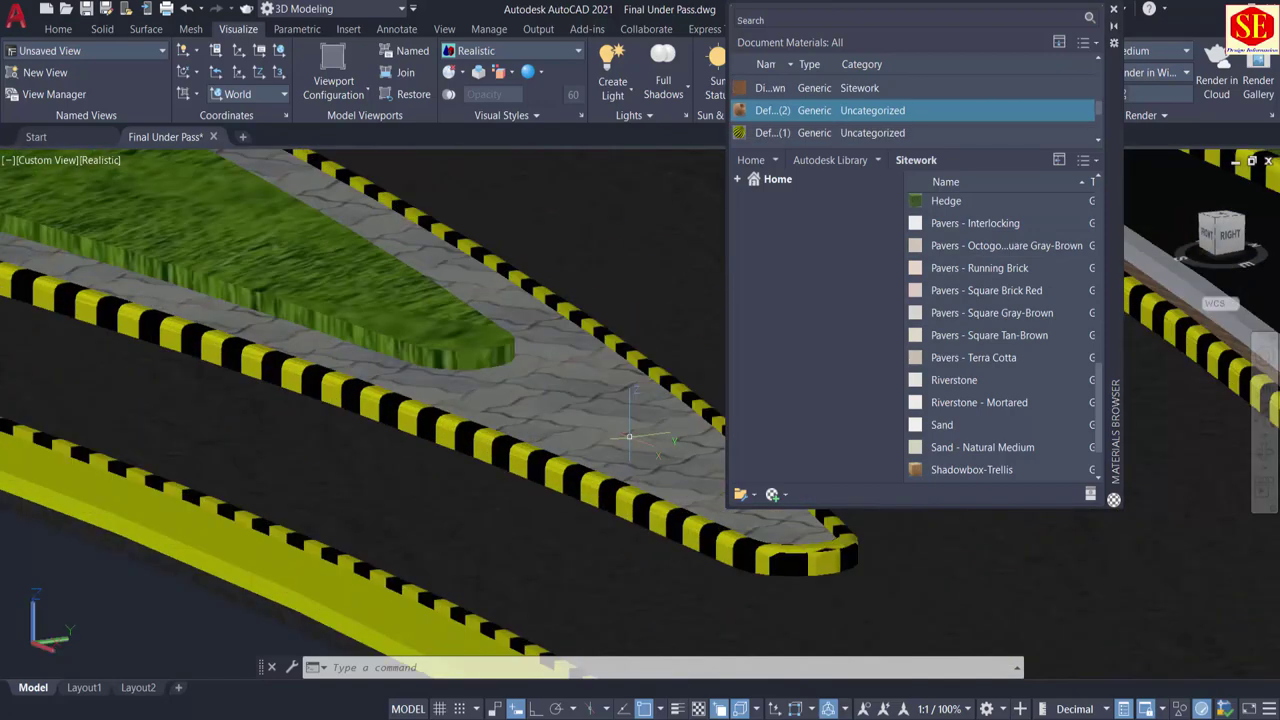
middle_drag(628, 436, 428, 450)
scroll(459, 448, up, 3)
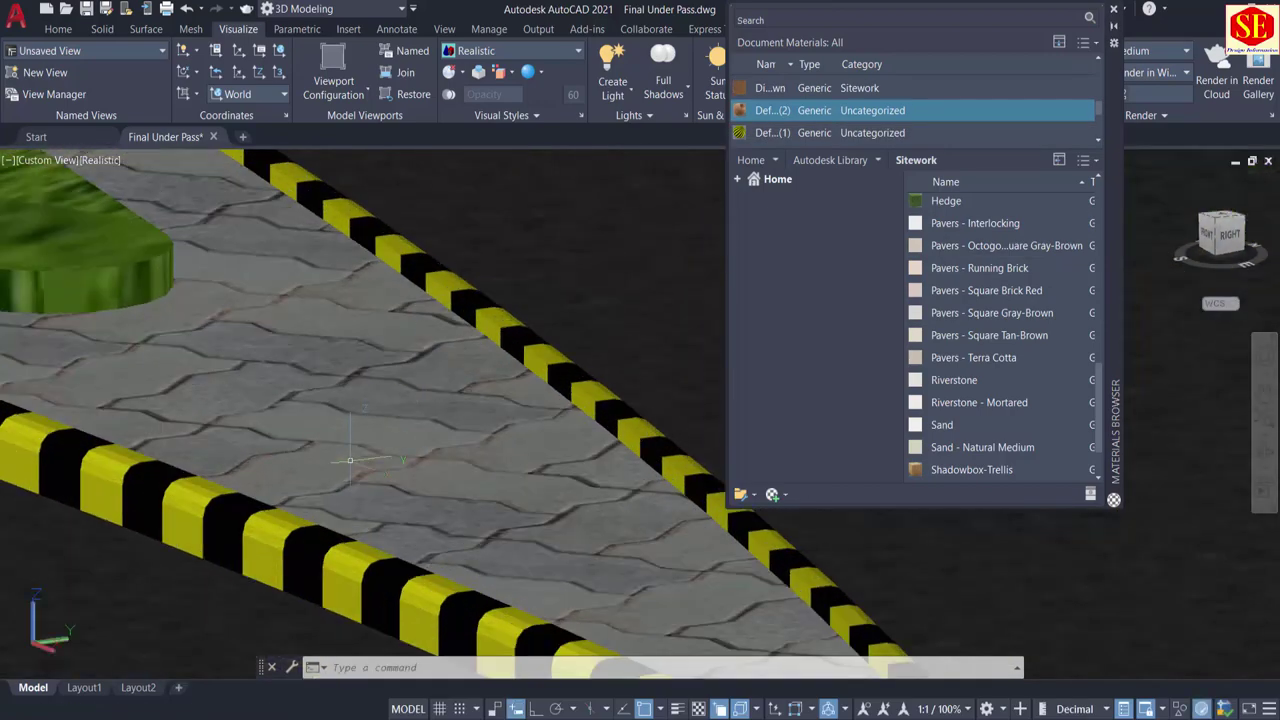
scroll(350, 460, down, 8)
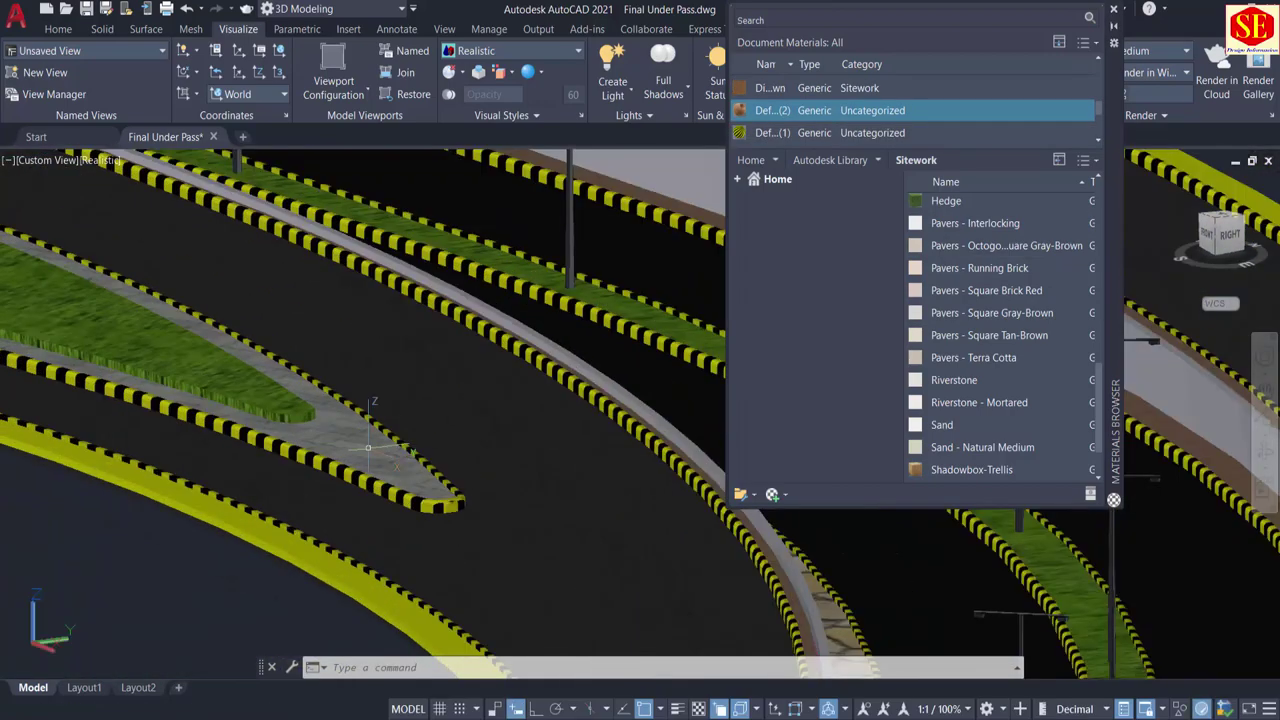
text(a)
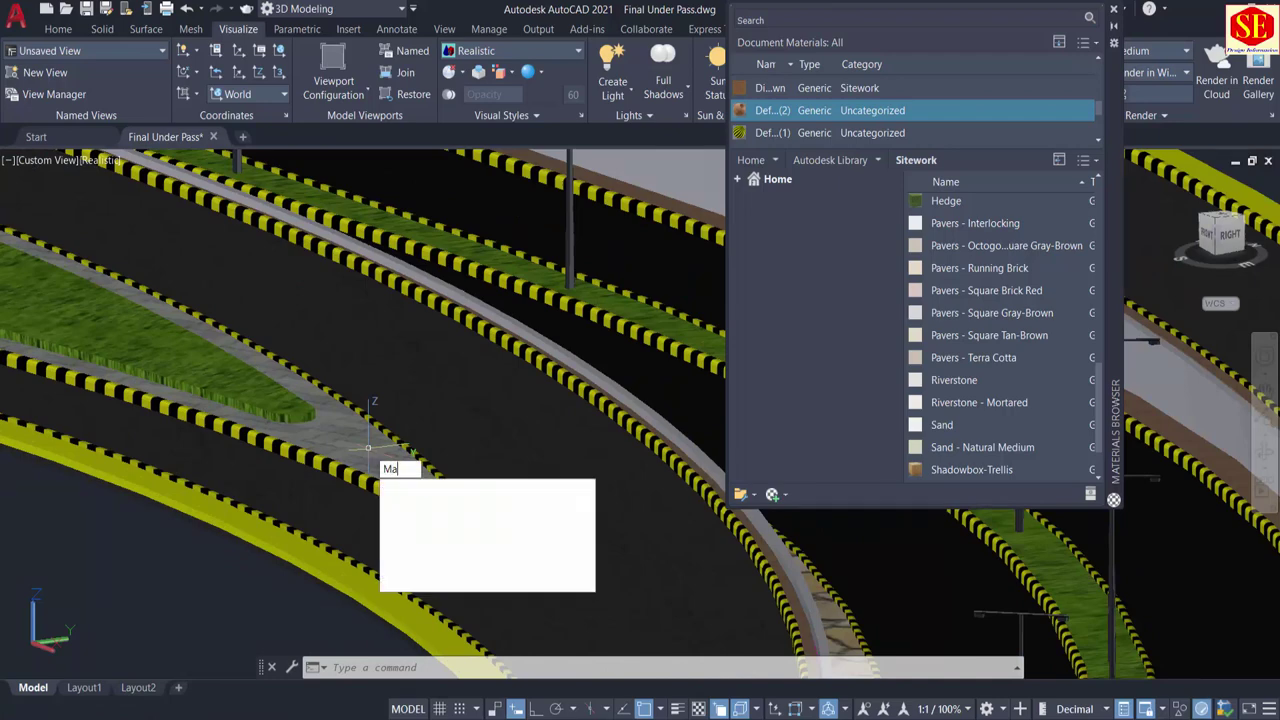
key(Return)
click(369, 445)
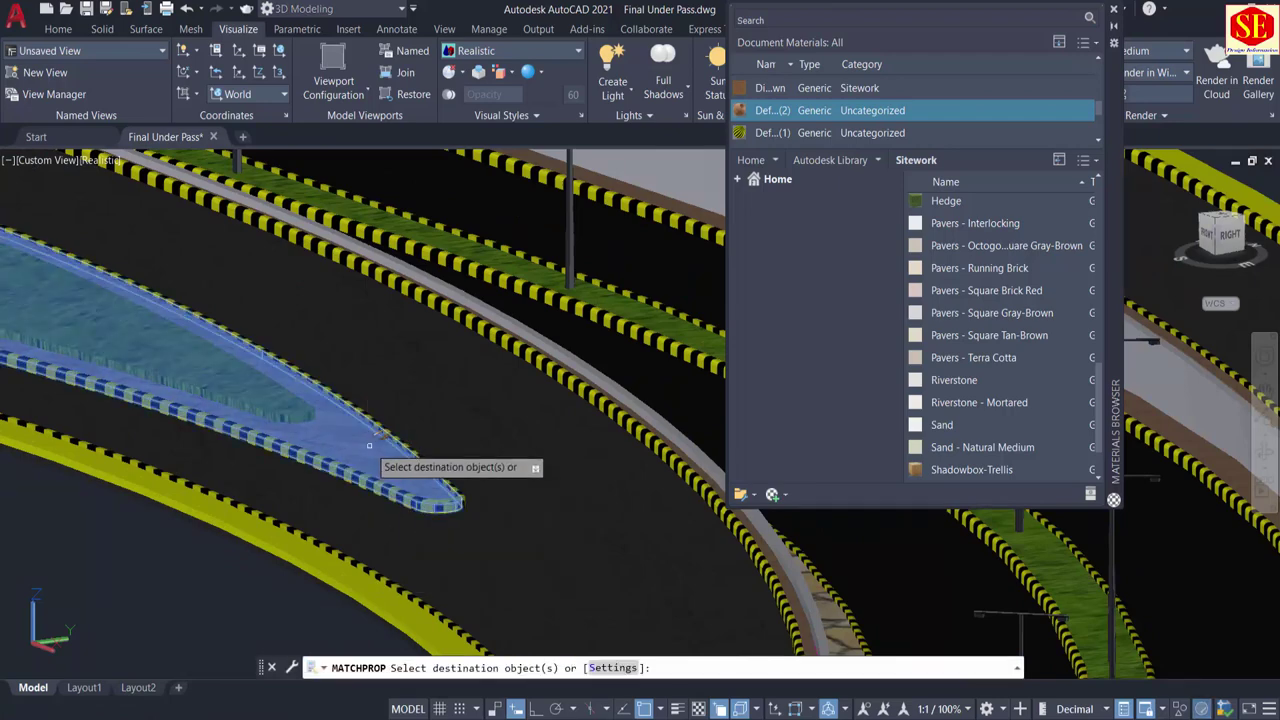
click(309, 551)
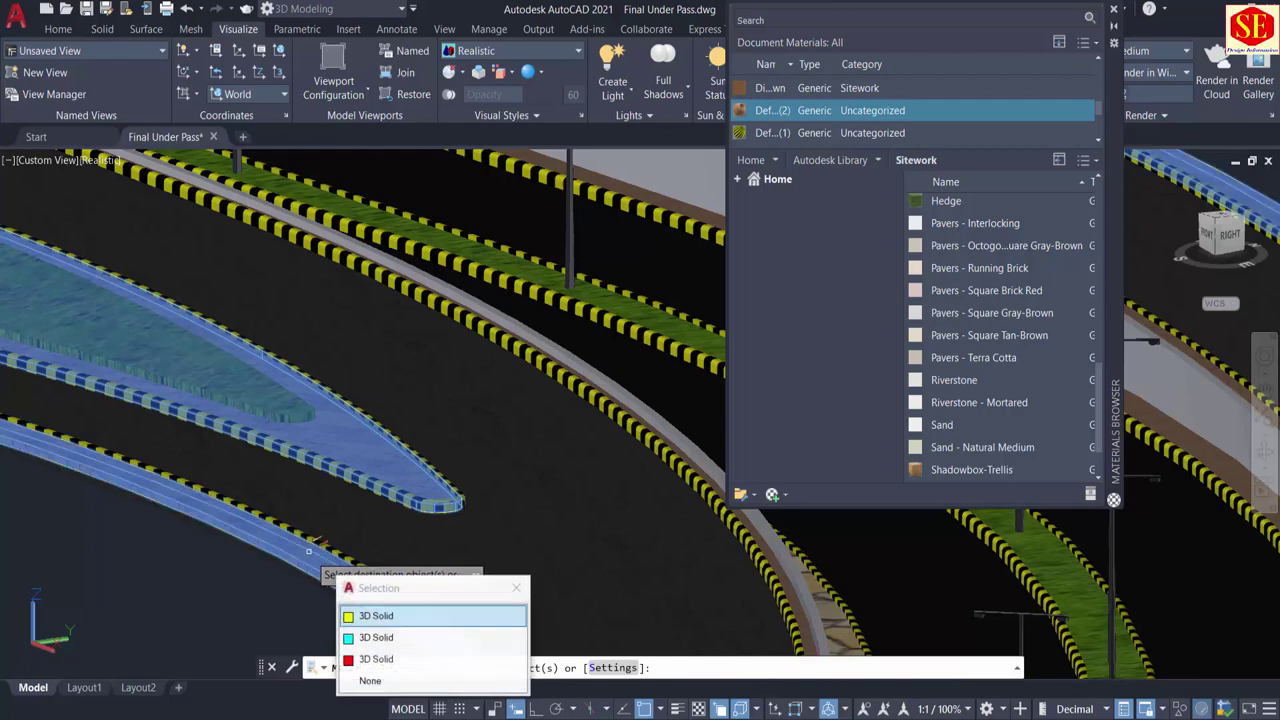
click(385, 638)
Step: Match the paved footpath's properties onto the yellow footpath of the small triangular grass island across the underpass ramp
scroll(381, 610, down, 3)
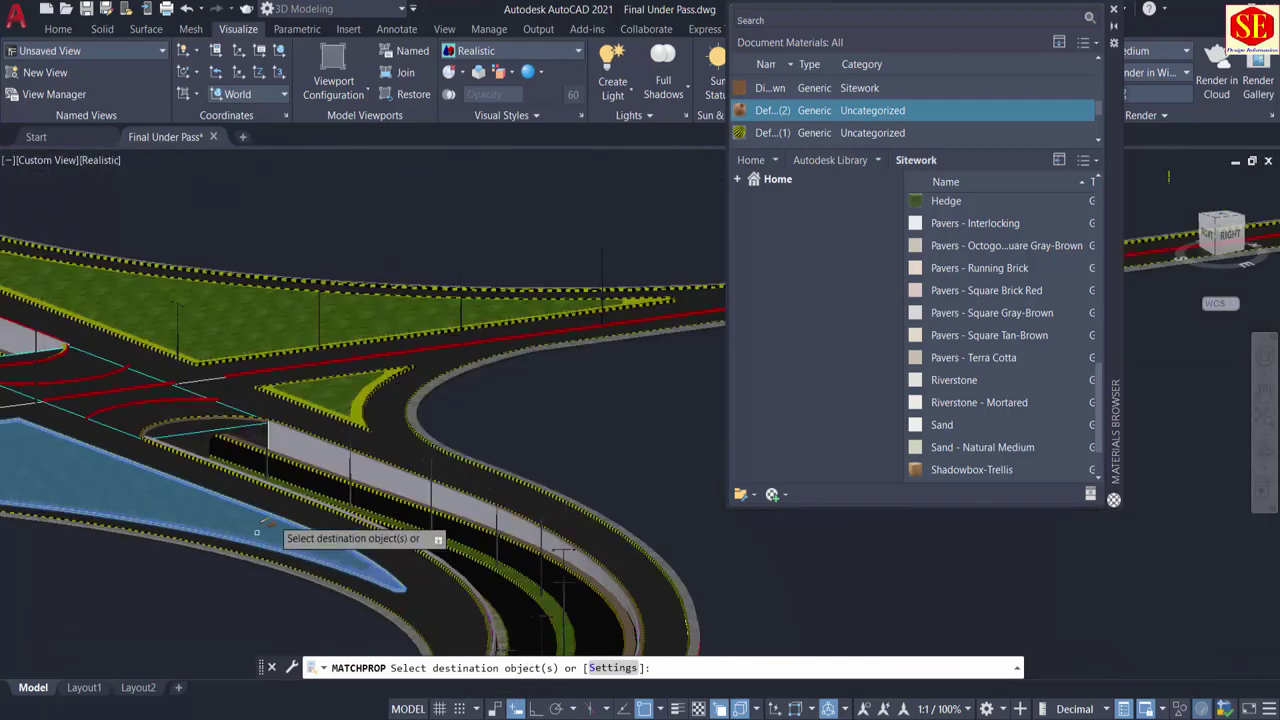
scroll(341, 388, up, 5)
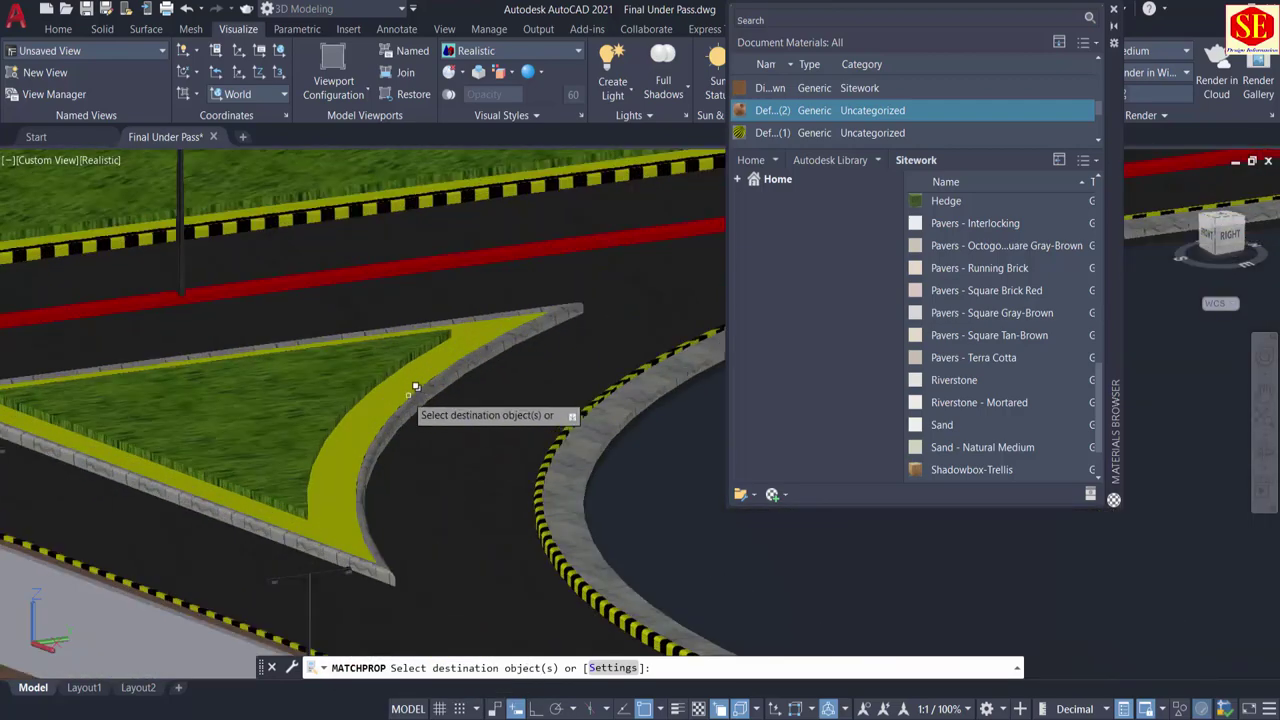
scroll(410, 405, down, 2)
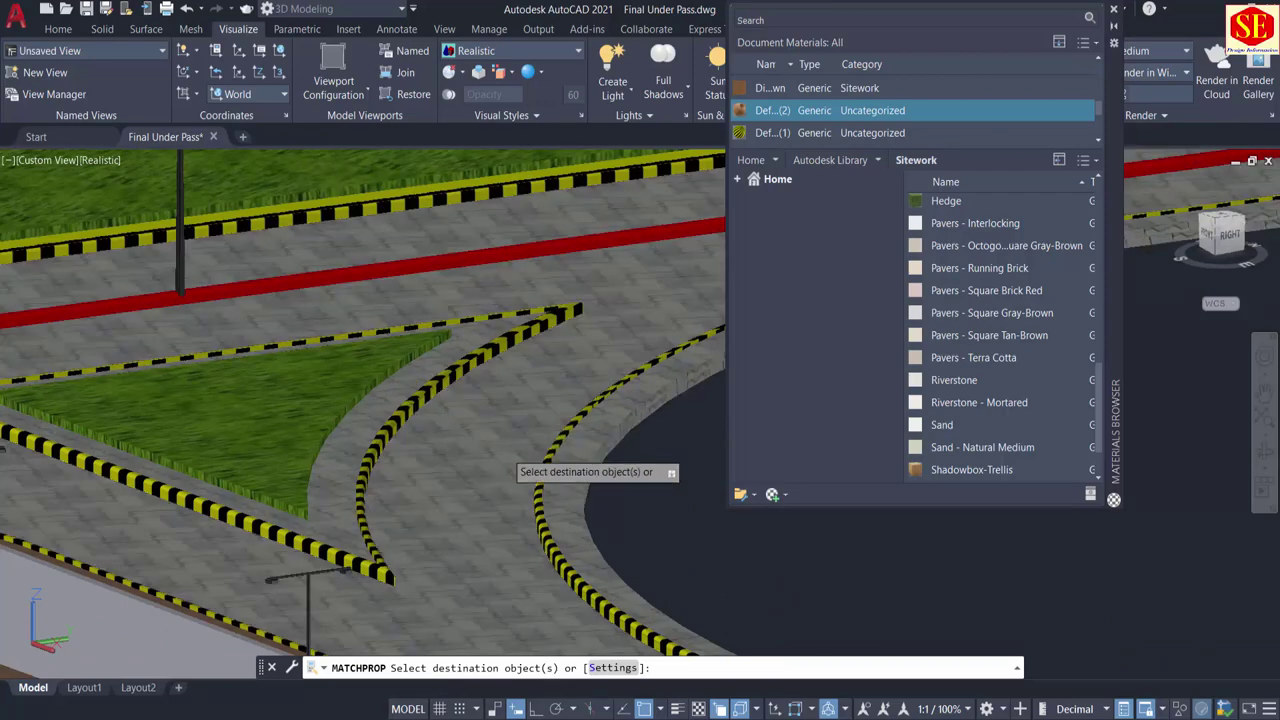
scroll(450, 445, down, 3)
Step: Match the paved footpath's properties onto the yellow footpath around the large grass island on the other side of the underpass deck
scroll(288, 376, up, 5)
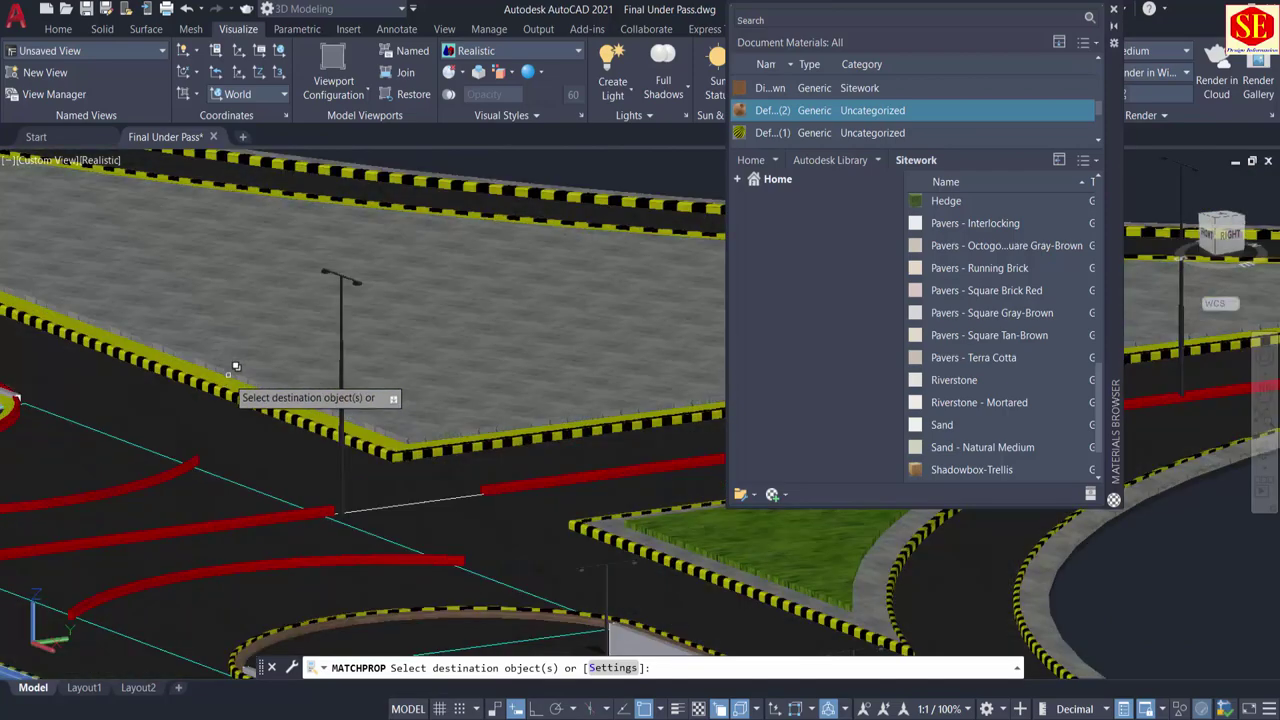
click(229, 367)
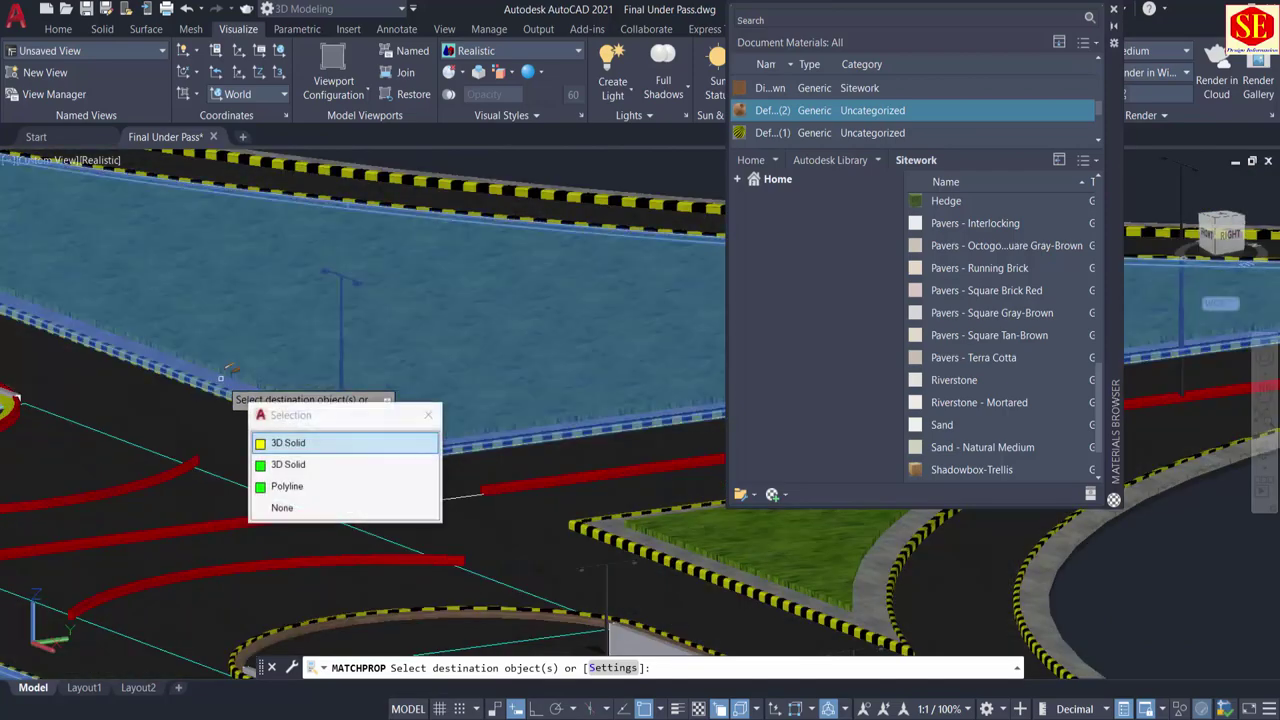
click(283, 464)
Step: Match the paved footpath's properties onto the remaining small triangular island's yellow footpath across the main road, and end the property matching
scroll(283, 455, down, 5)
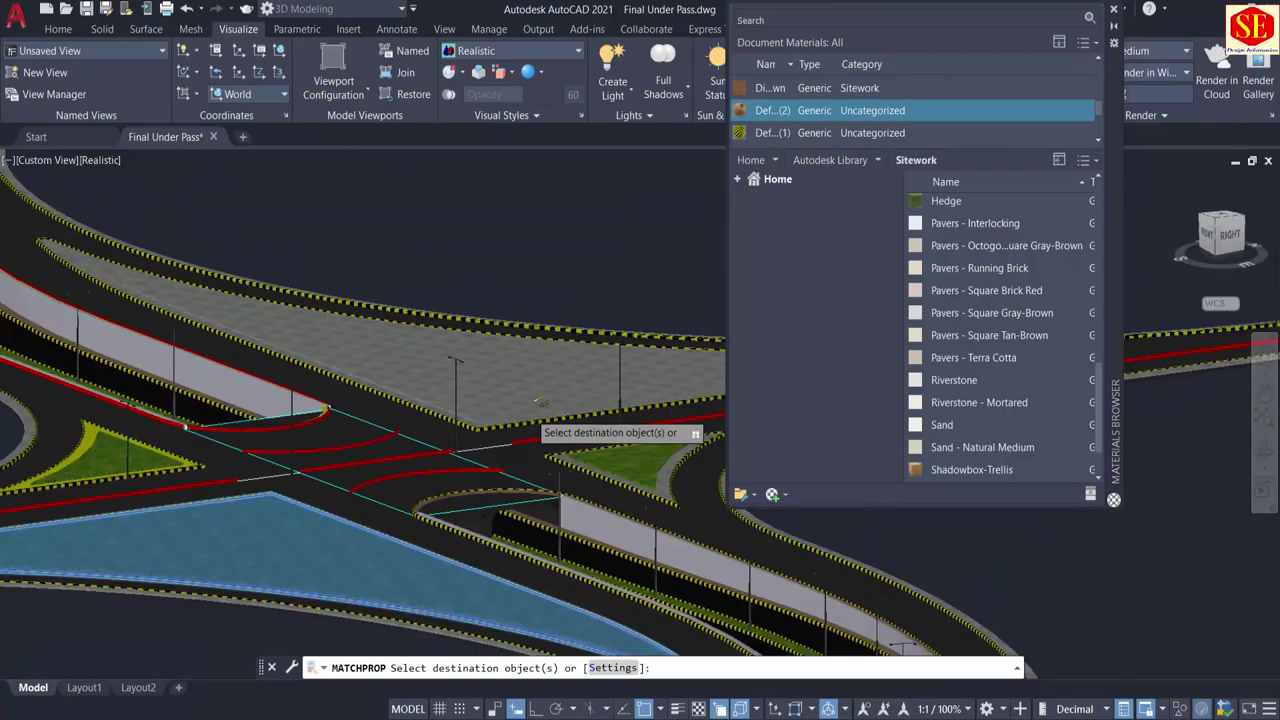
scroll(447, 418, up, 5)
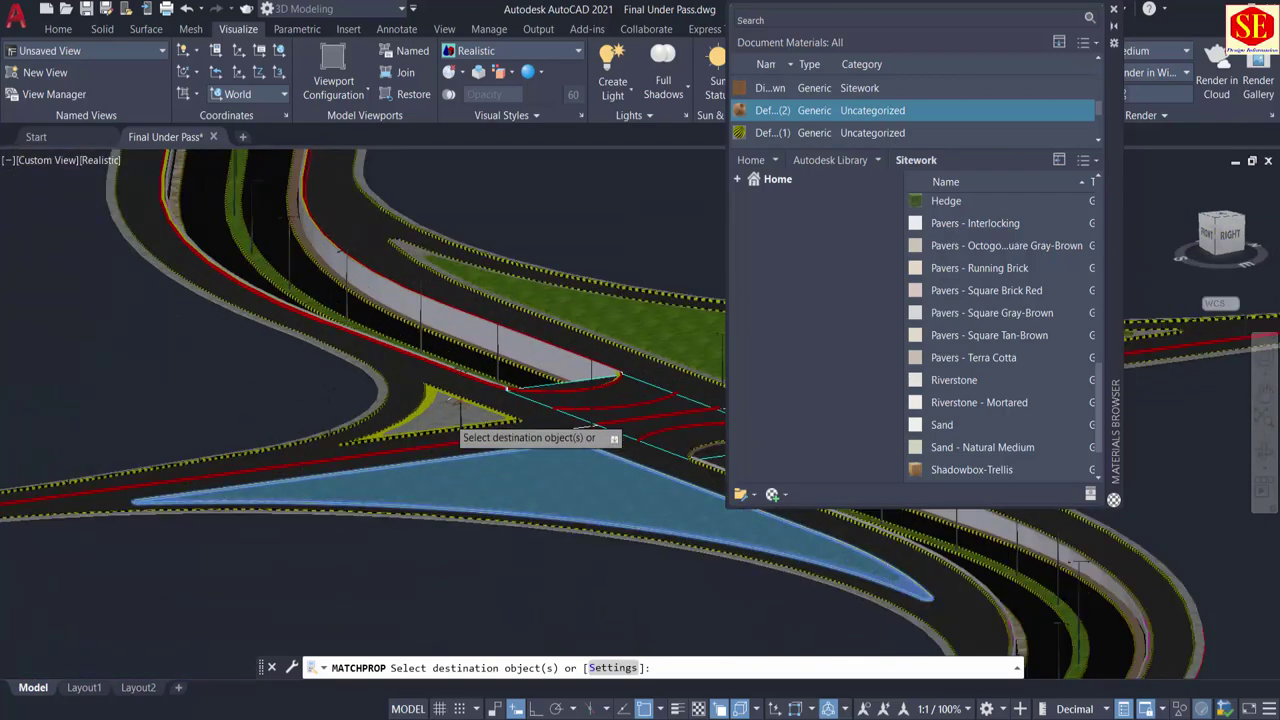
click(416, 383)
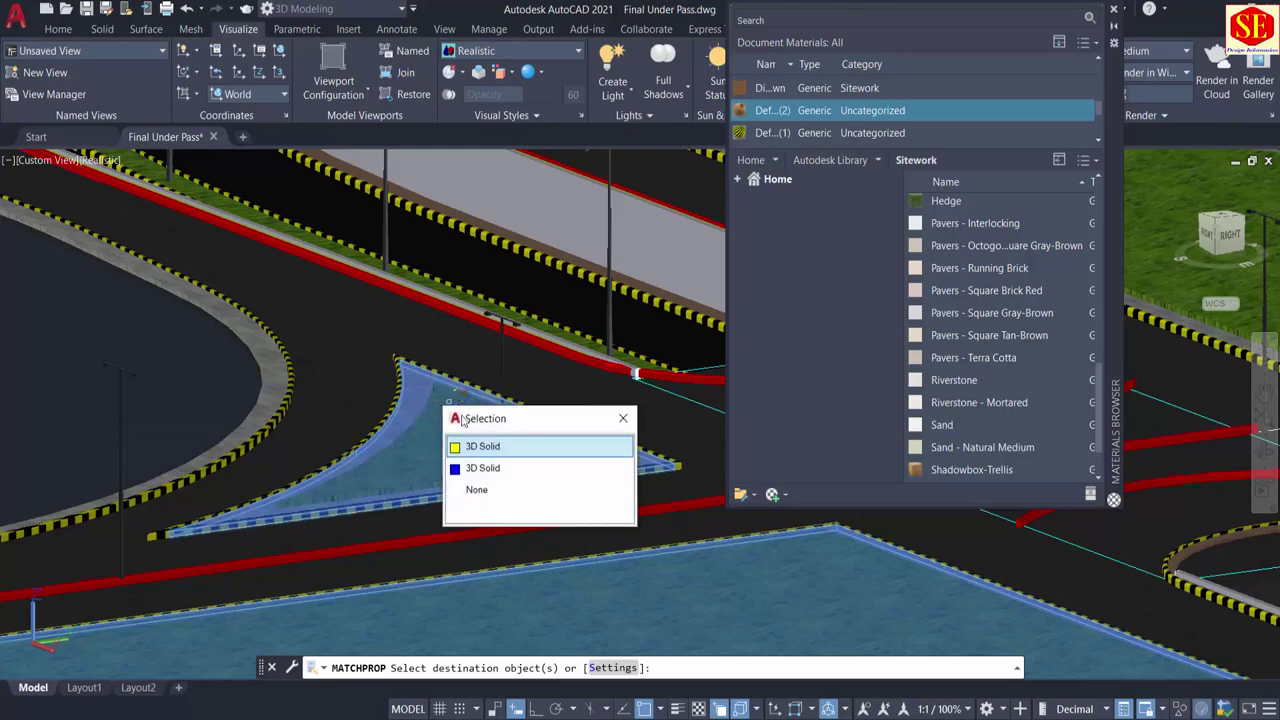
click(478, 446)
scroll(70, 349, down, 2)
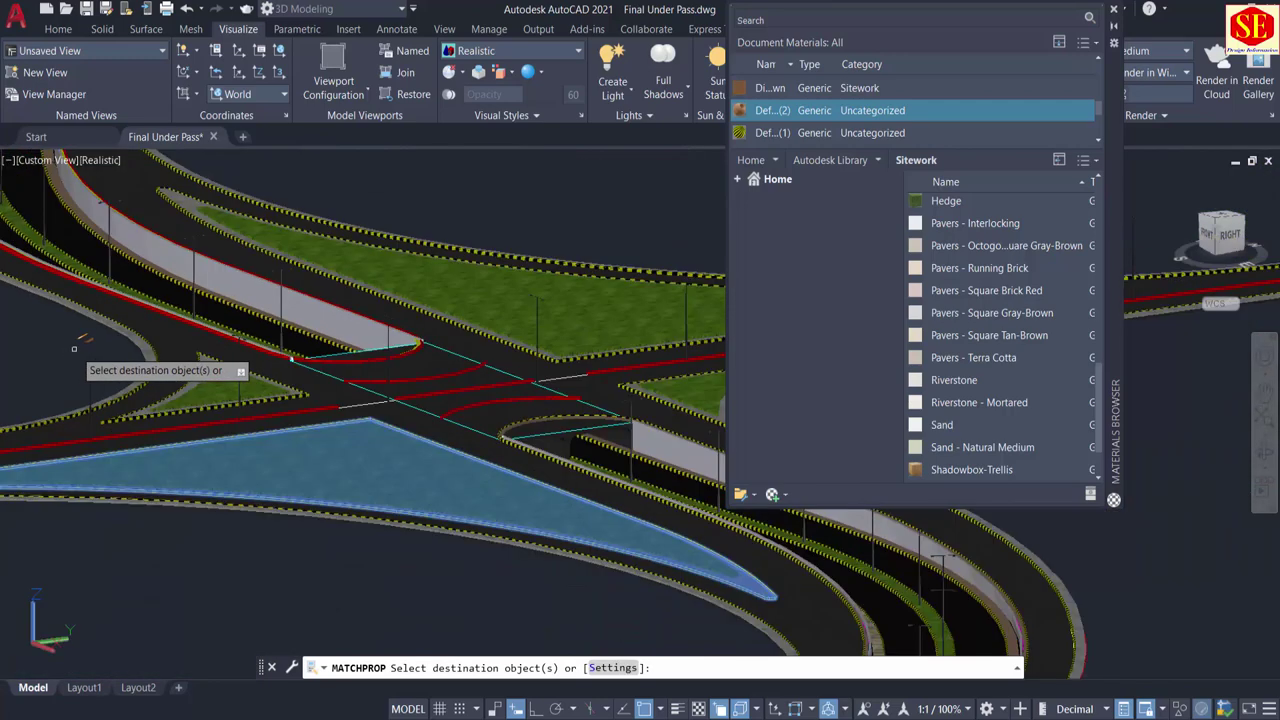
key(Escape)
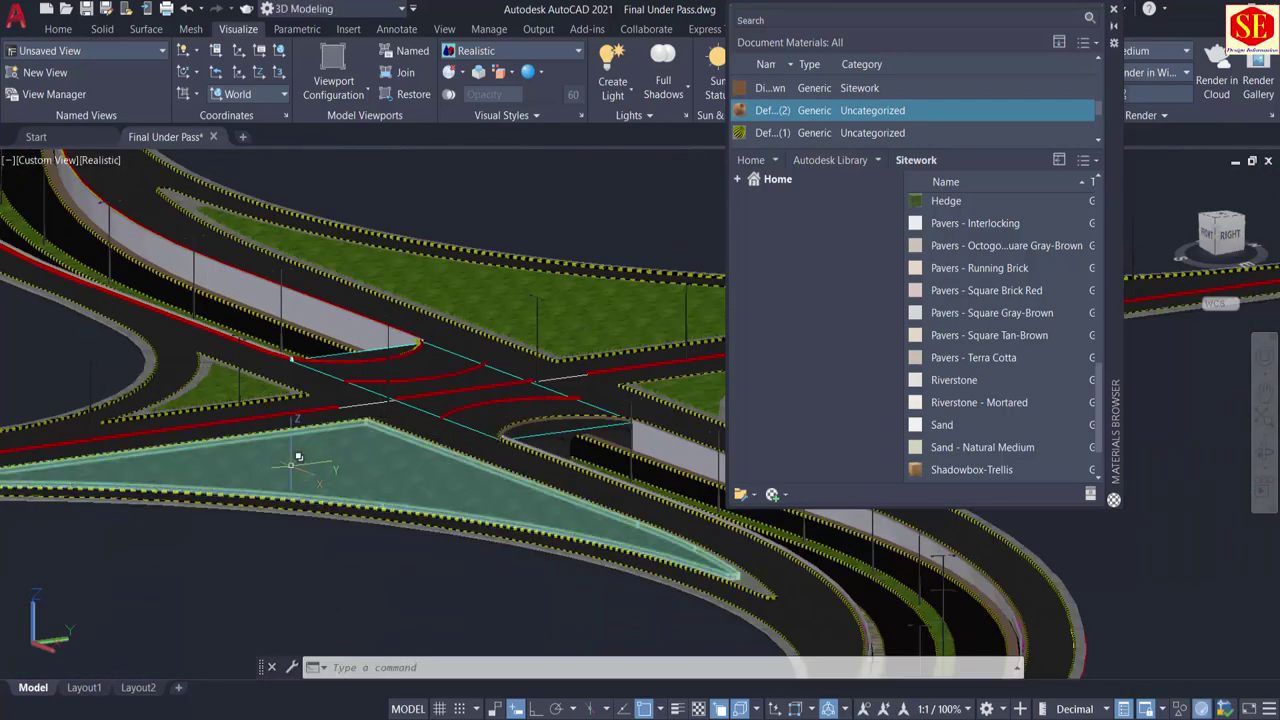
Step: Inspect the paved footpaths and kerbs along the curved underpass approach and around the junction
click(560, 300)
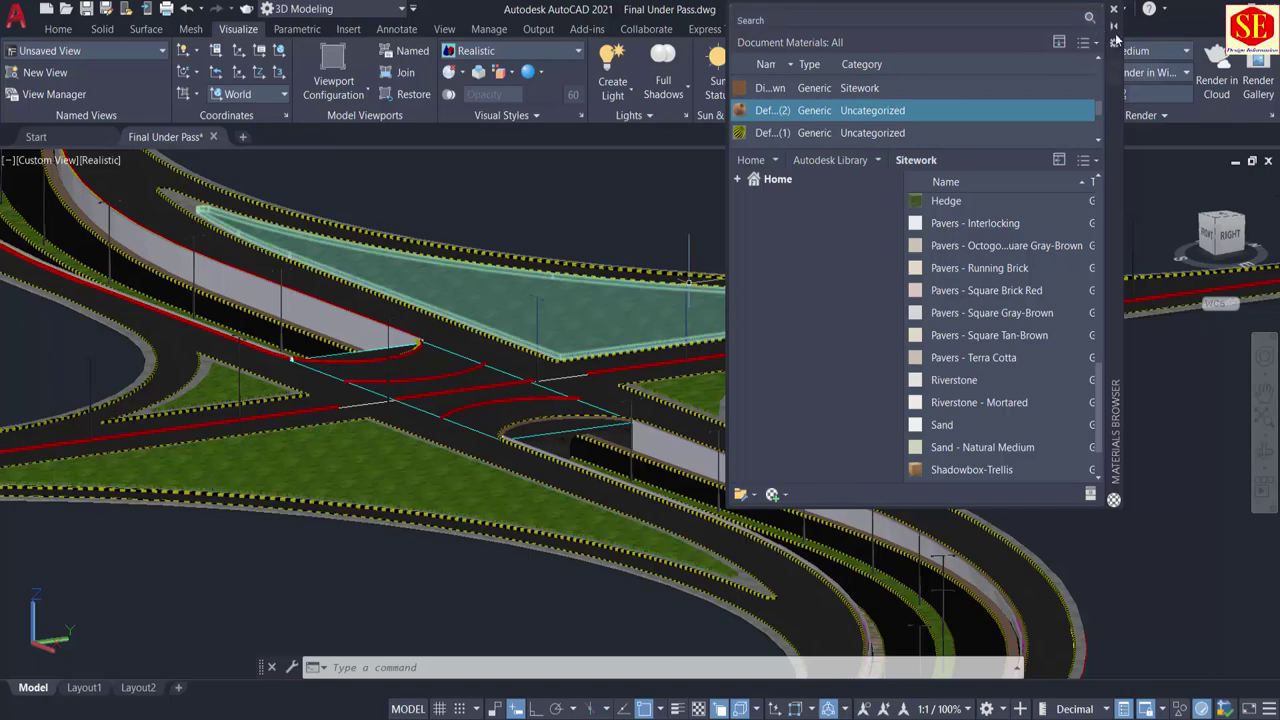
scroll(461, 362, down, 2)
middle_drag(657, 566, 478, 389)
scroll(519, 511, up, 3)
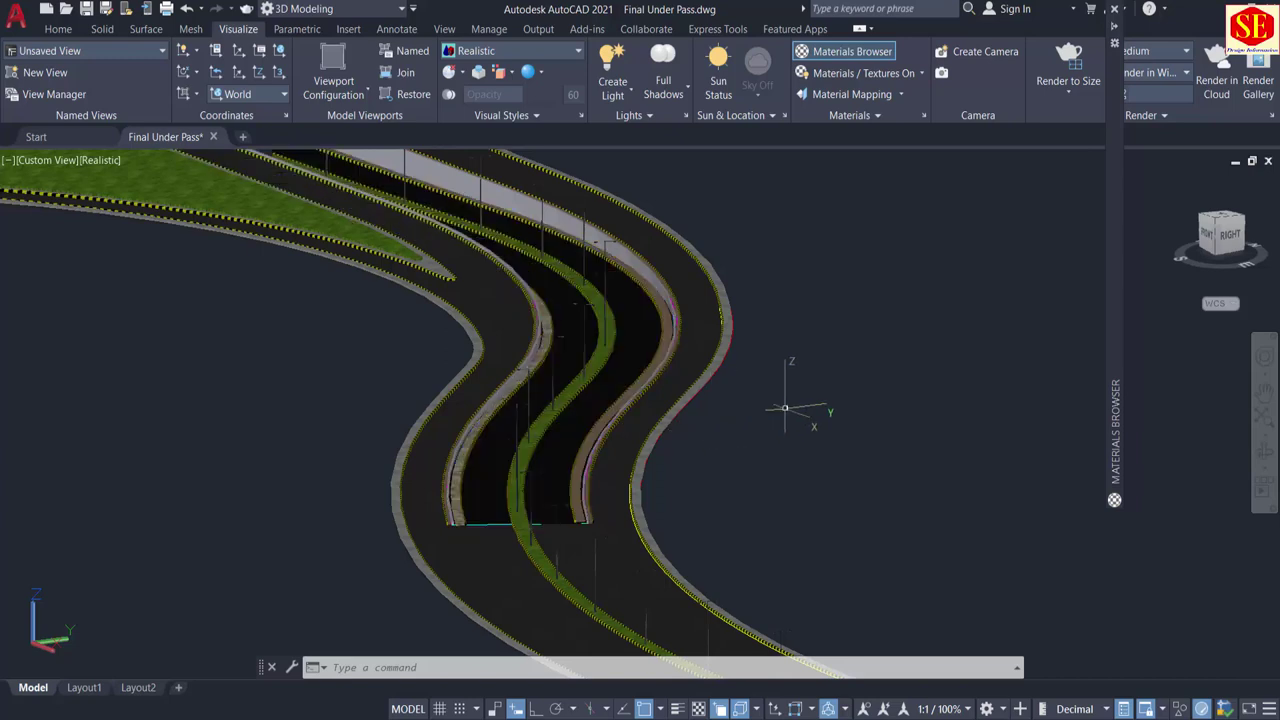
middle_drag(815, 345, 838, 440)
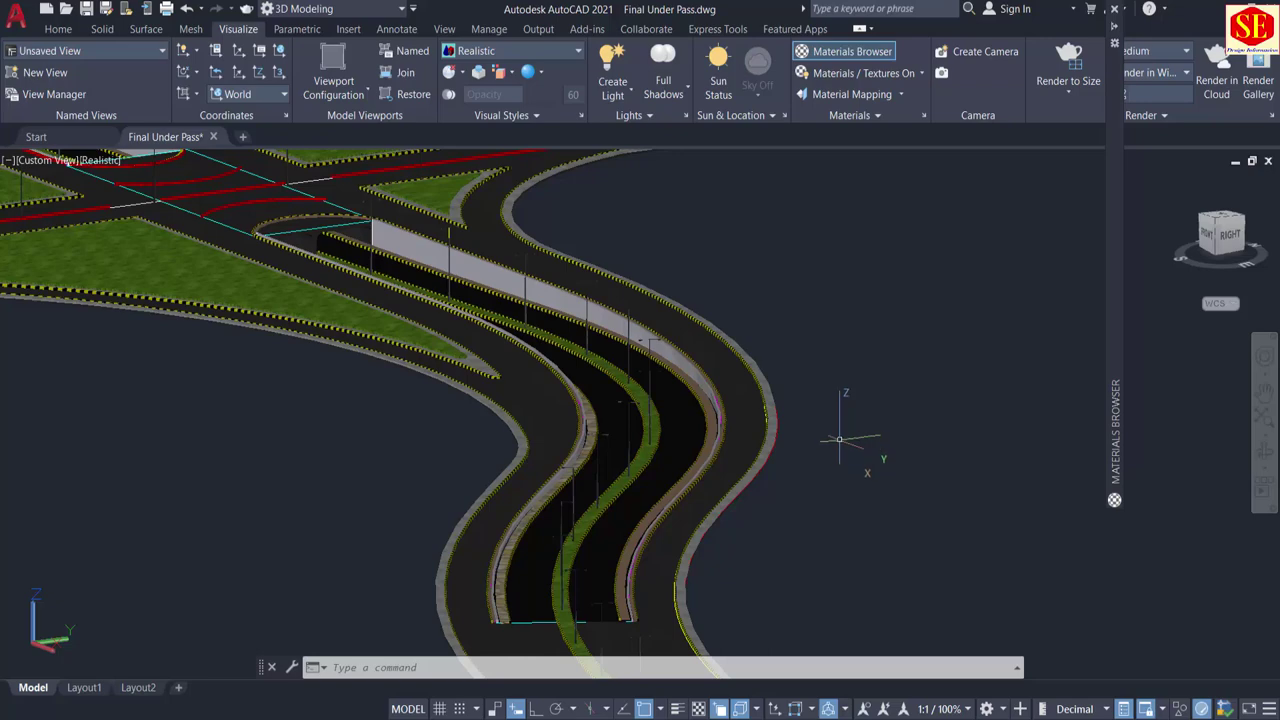
middle_drag(163, 402, 1115, 534)
scroll(457, 449, down, 1)
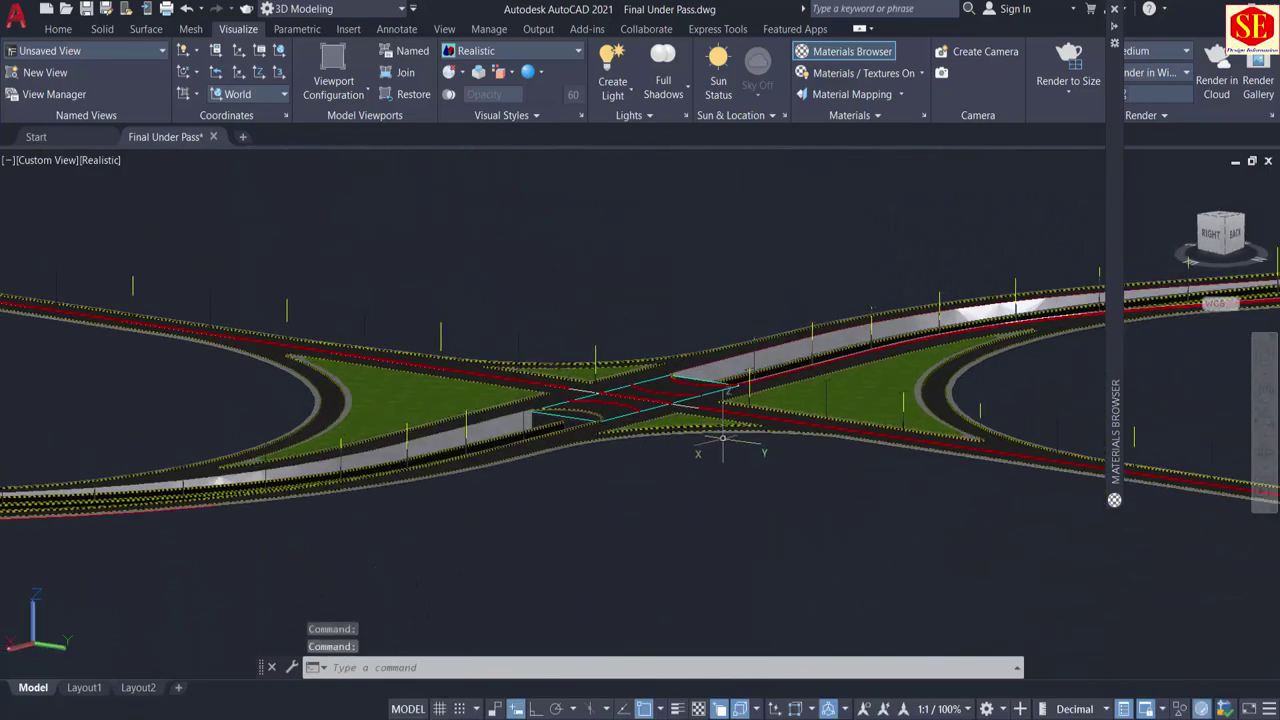
Step: Erase the cyan closed polyline outlining the underpass deck
scroll(600, 420, up, 10)
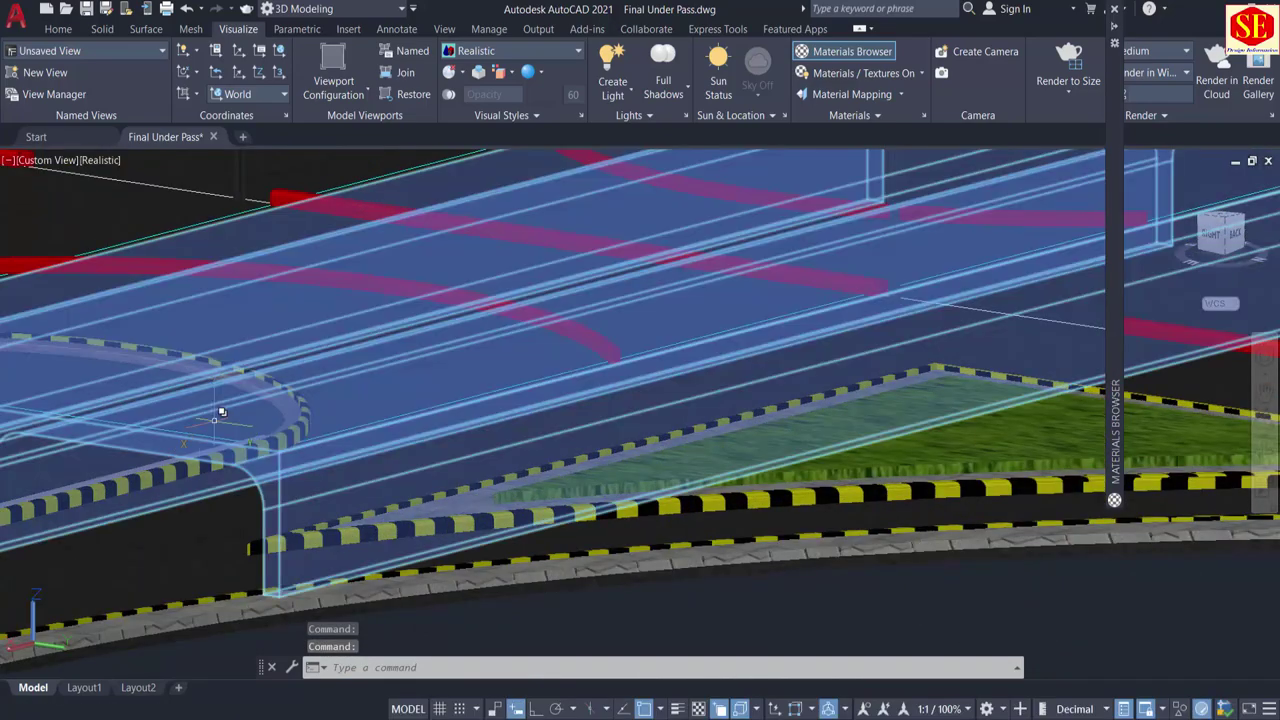
click(196, 427)
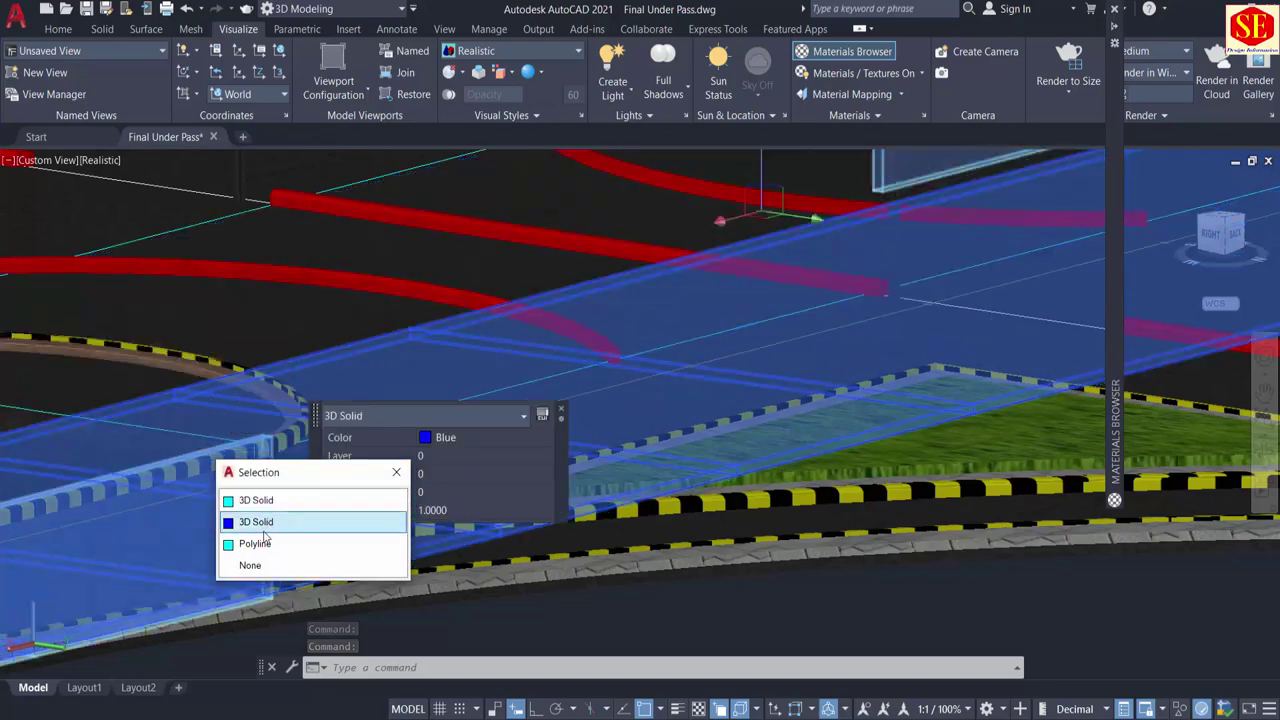
click(258, 548)
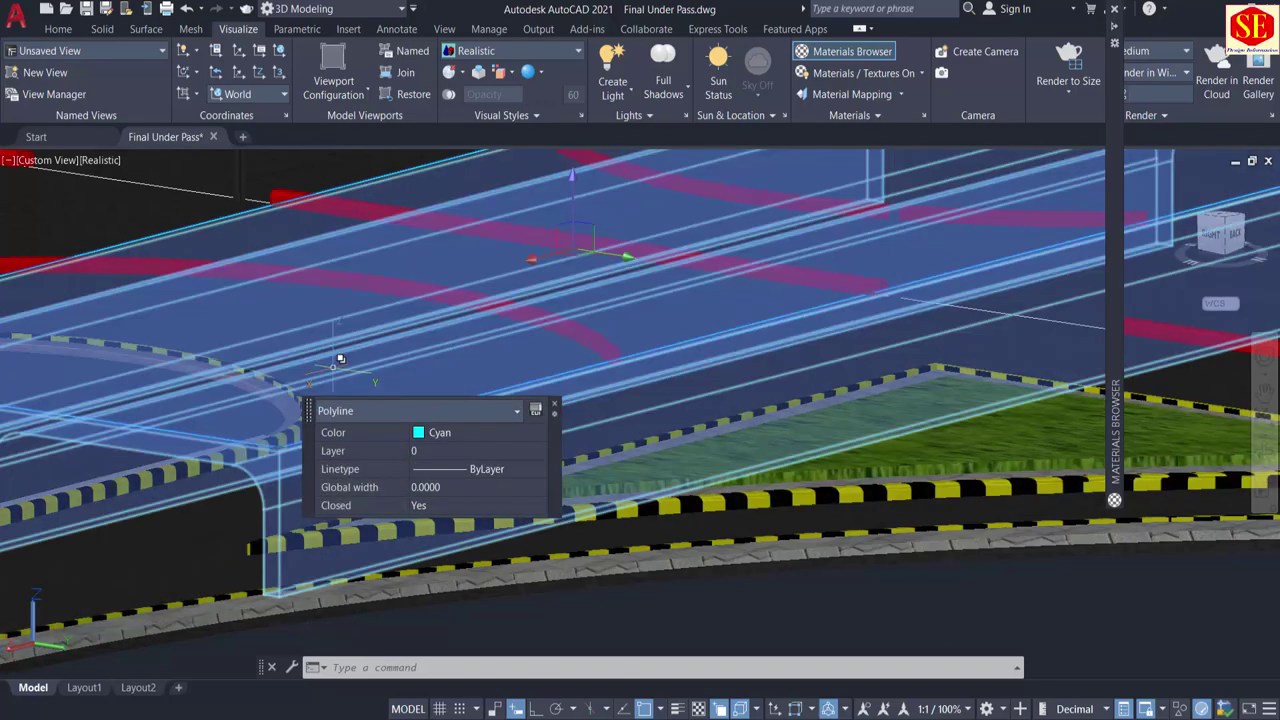
text(E)
key(Return)
scroll(337, 363, down, 10)
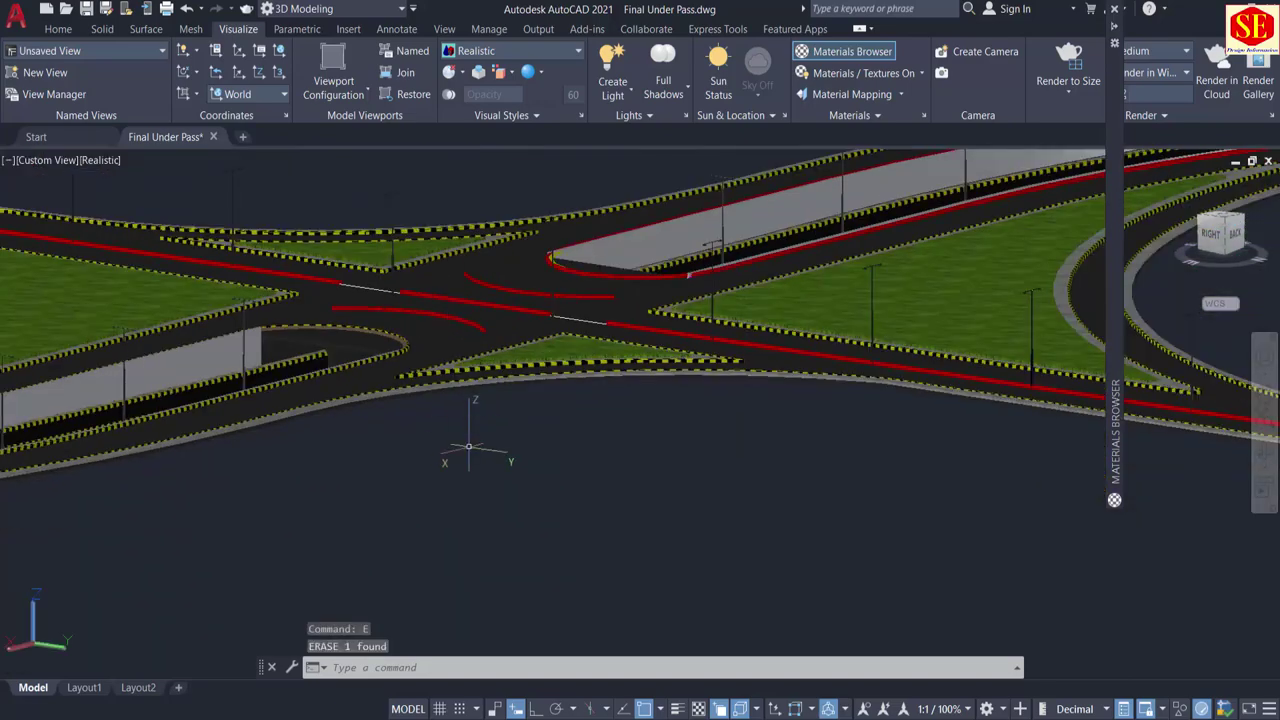
shift+middle_drag(374, 485, 480, 498)
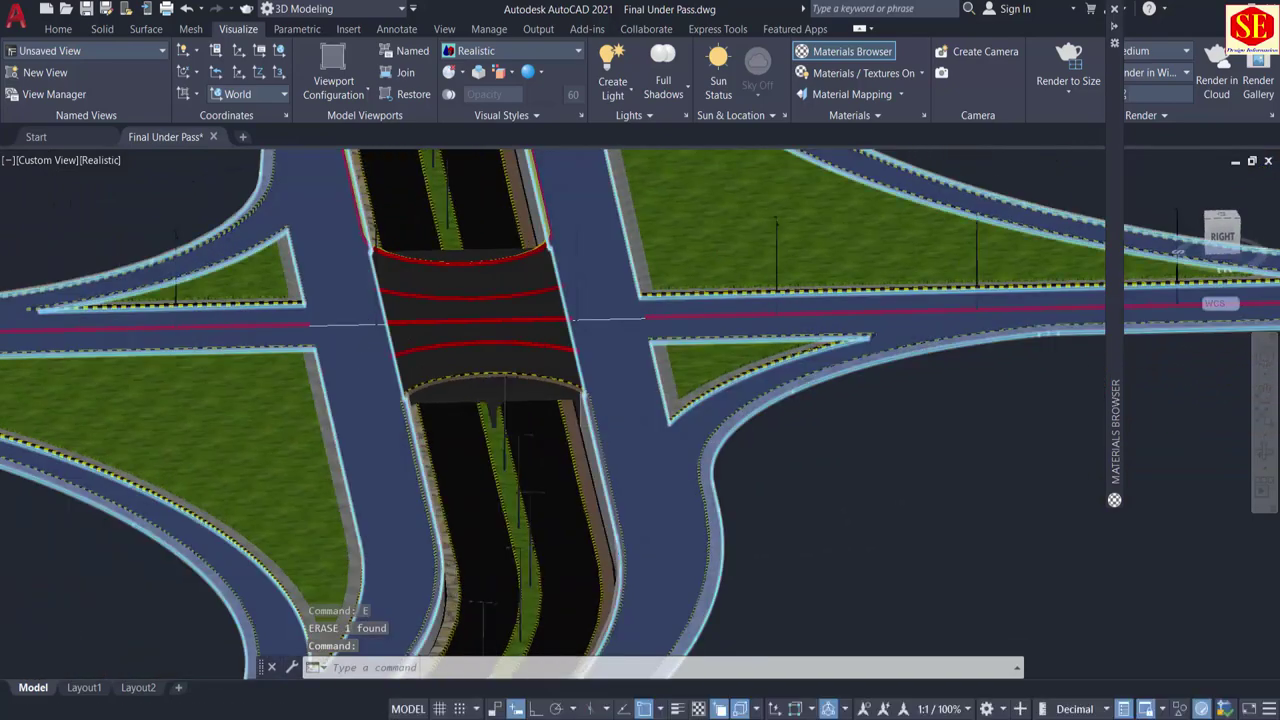
scroll(360, 322, up, 4)
click(351, 320)
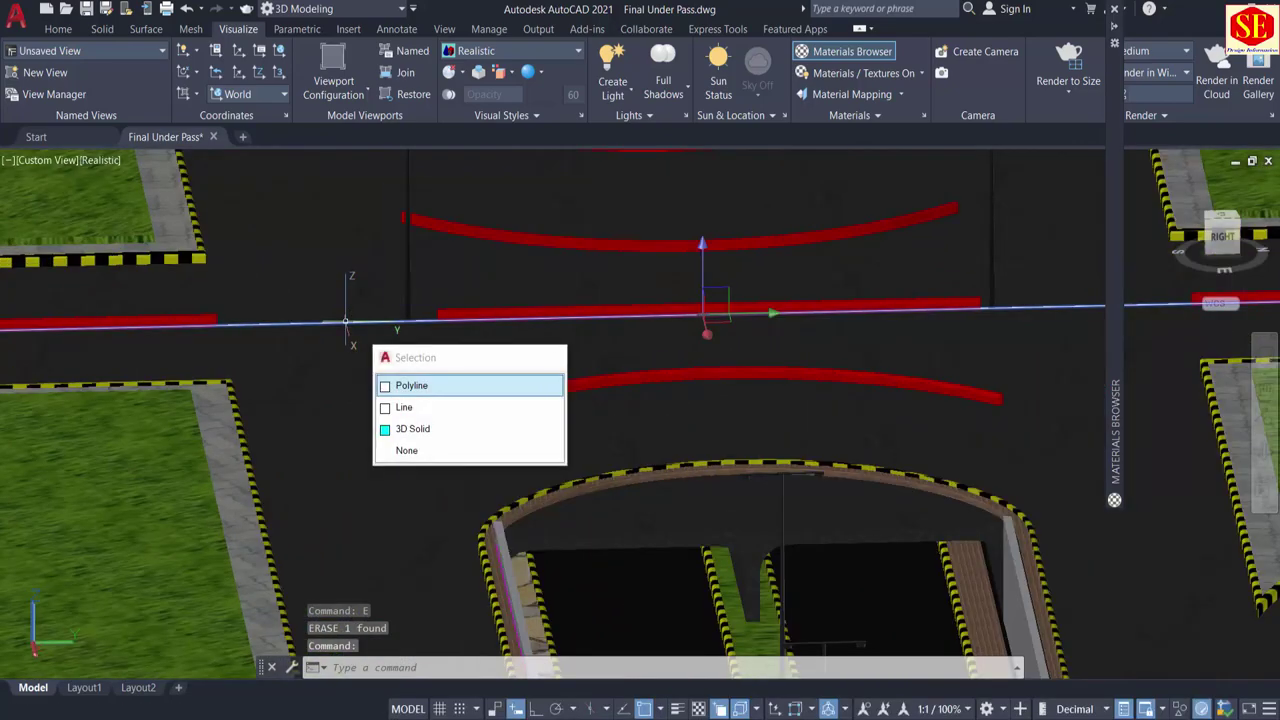
key(Escape)
scroll(343, 320, down, 3)
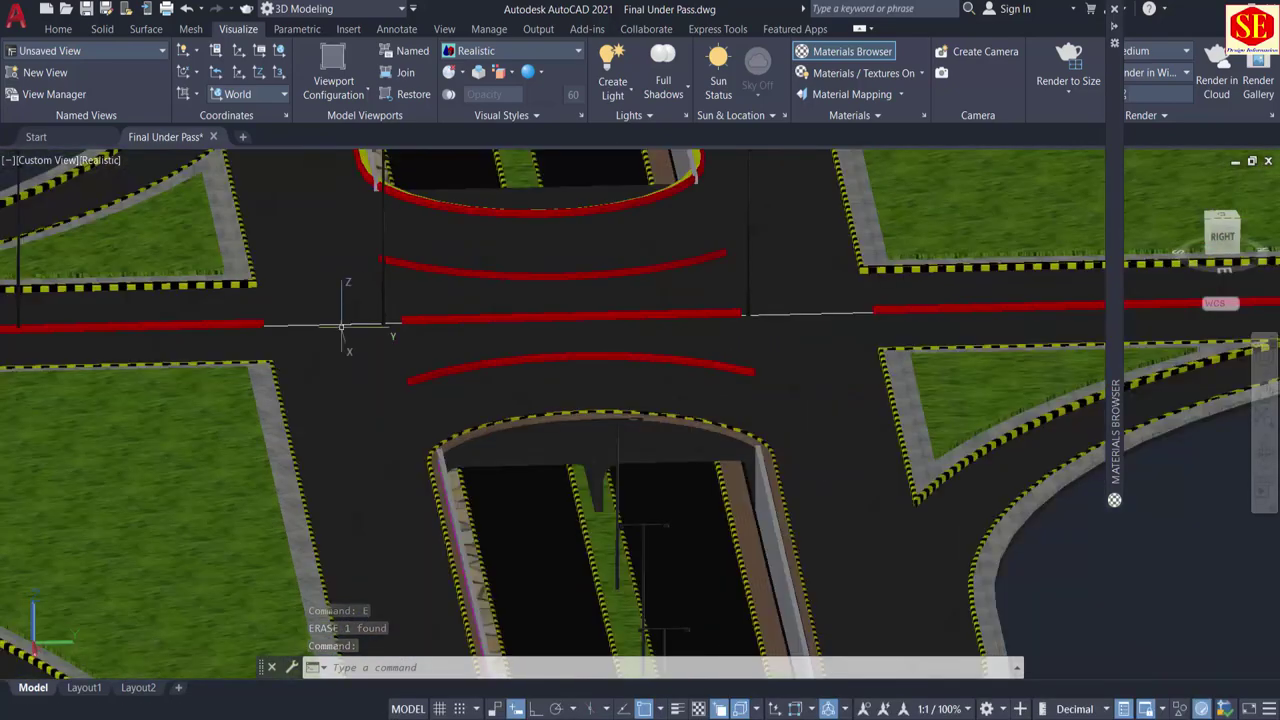
Step: Offset the white polyline beneath the median kerb at the road's end by 1.2 towards the side without lamp posts
scroll(342, 326, down, 3)
shift+middle_drag(194, 496, 657, 276)
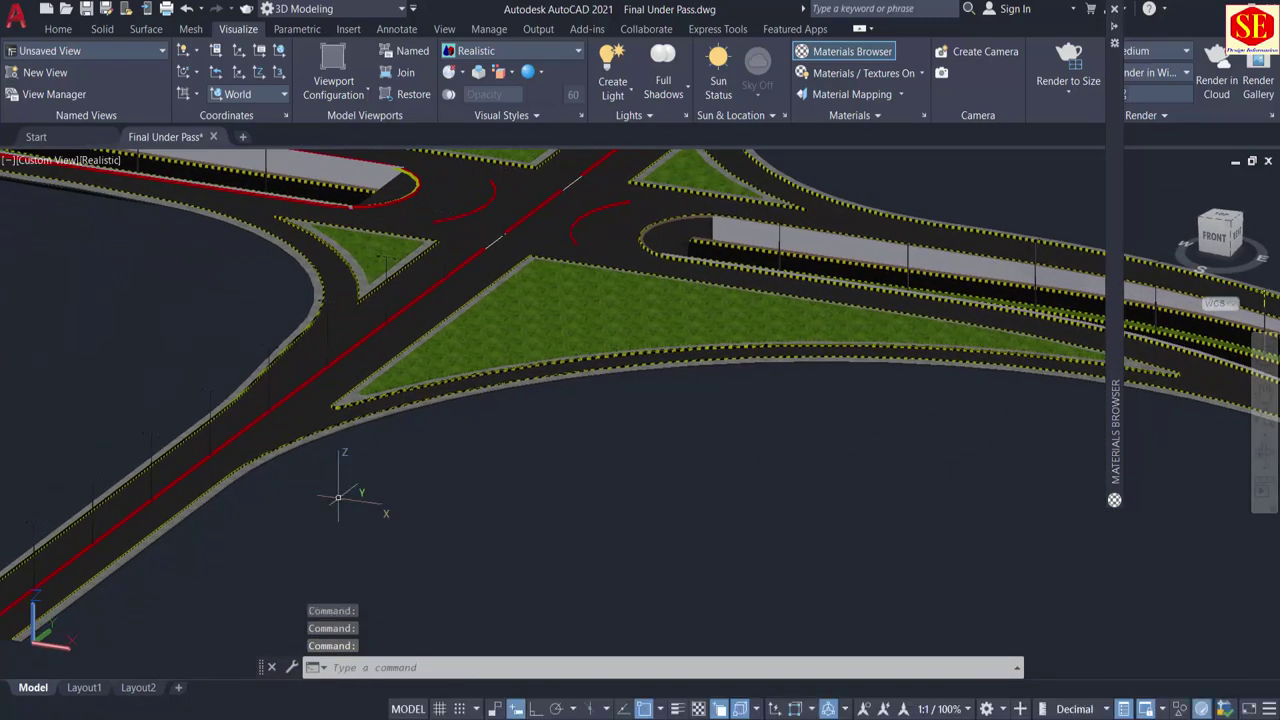
scroll(338, 497, up, 5)
scroll(722, 538, up, 5)
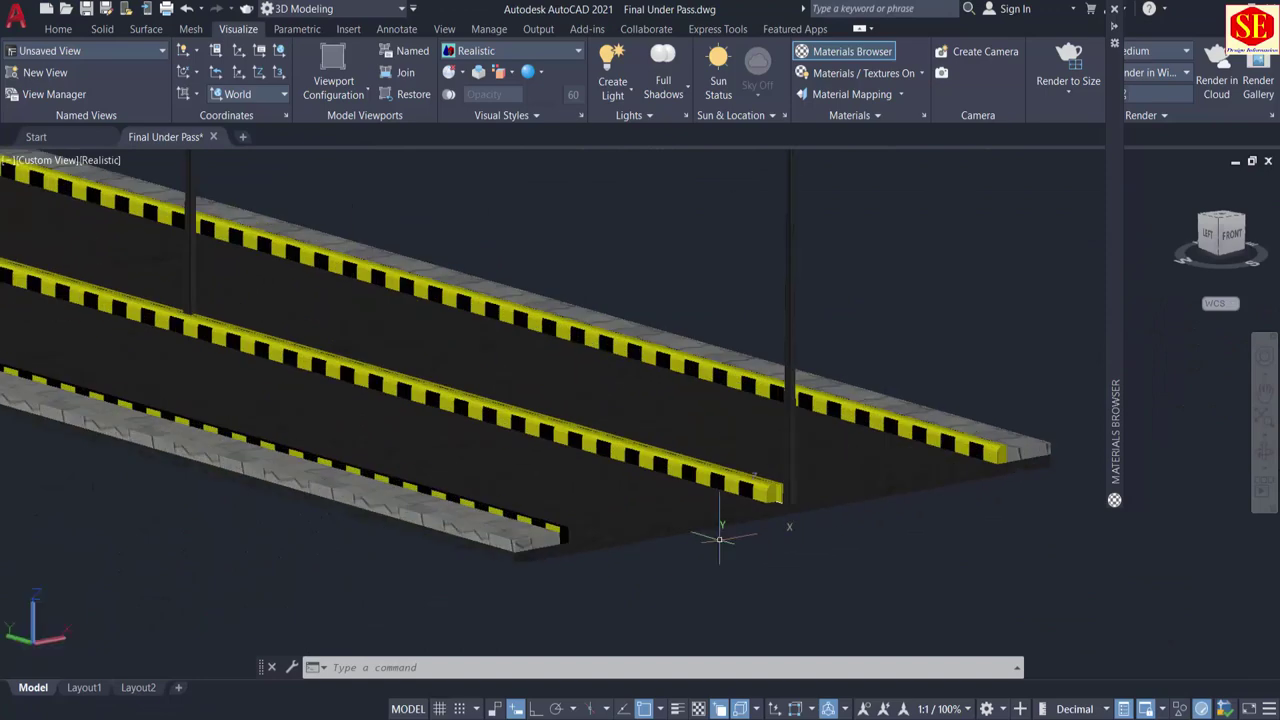
scroll(719, 540, up, 6)
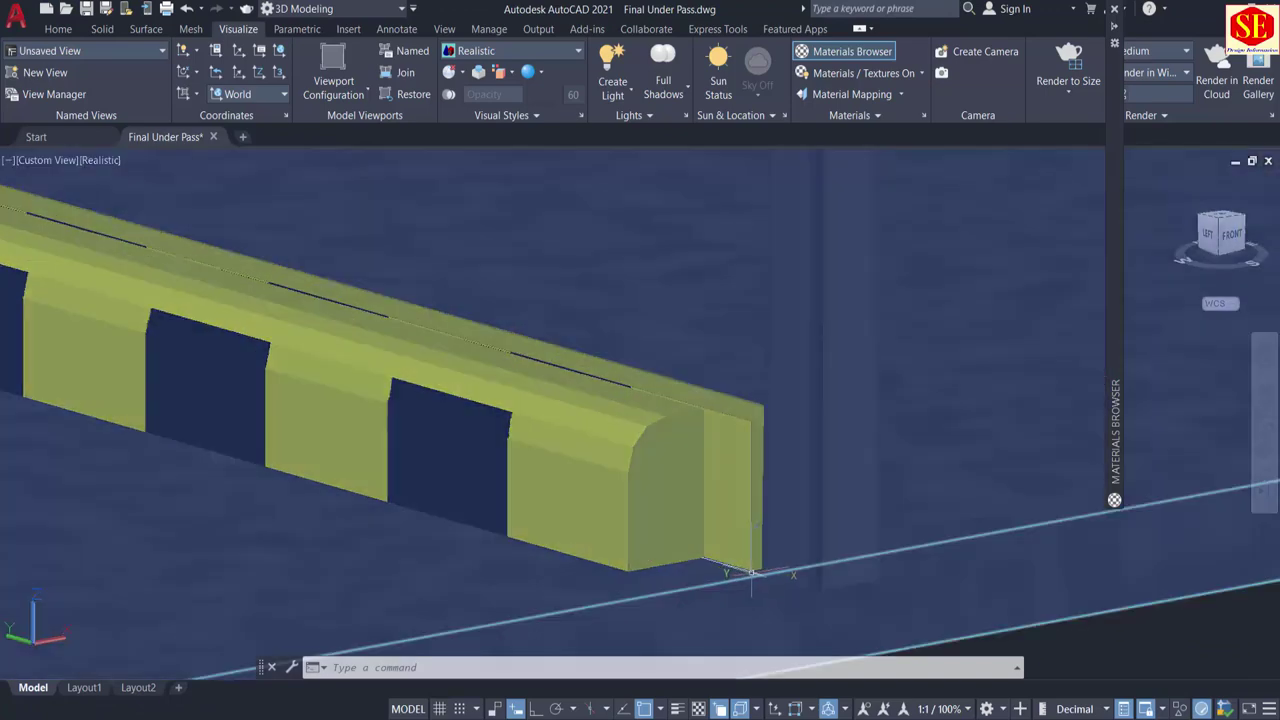
click(758, 561)
key(Escape)
click(752, 572)
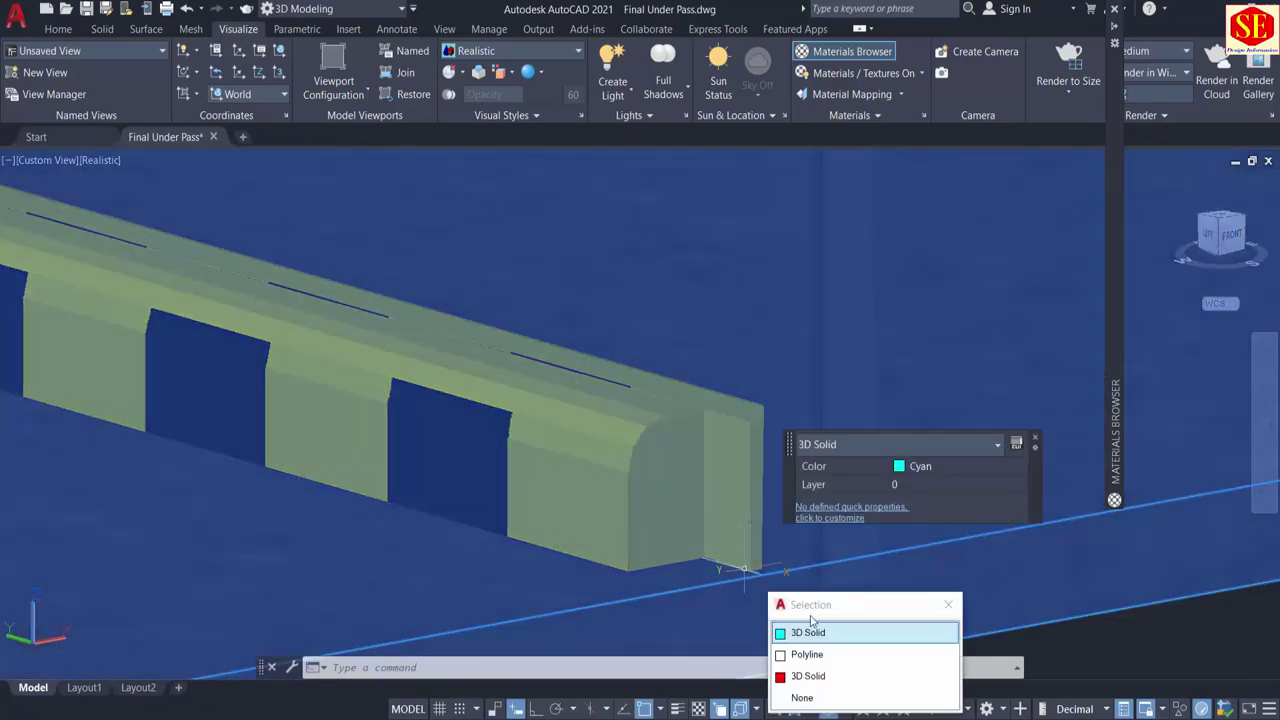
click(806, 649)
scroll(704, 509, down, 8)
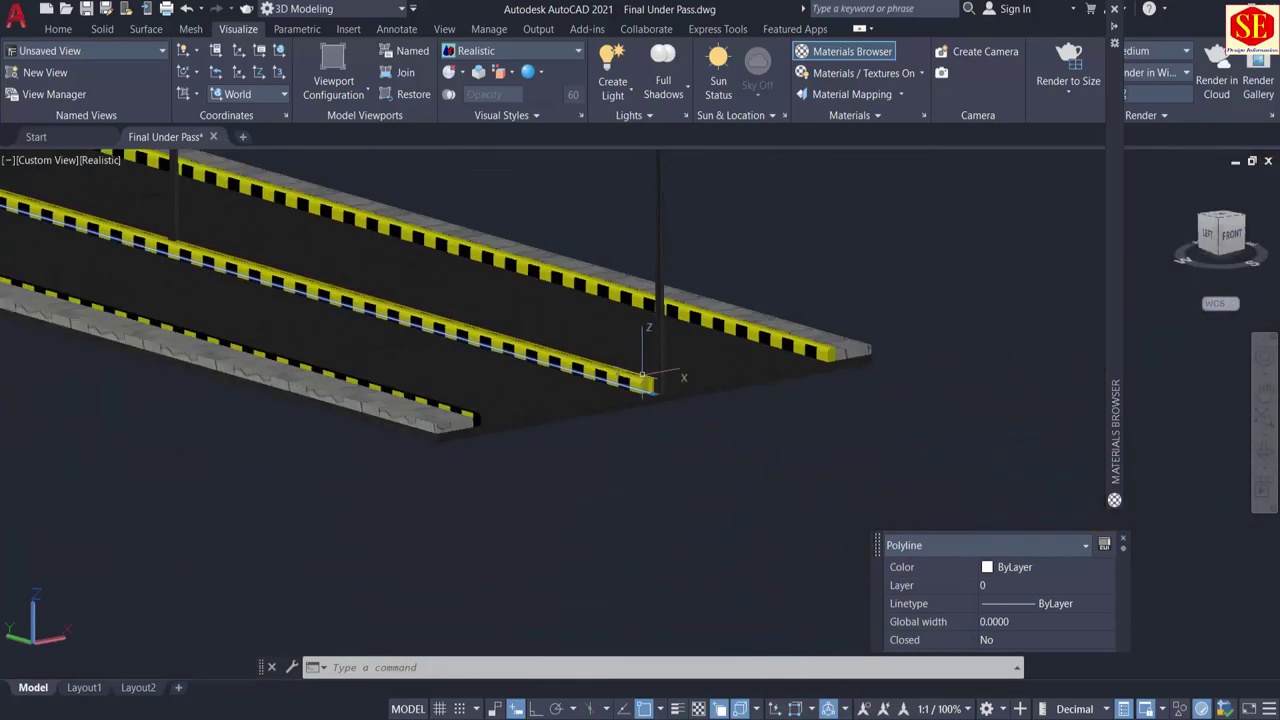
scroll(750, 462, down, 6)
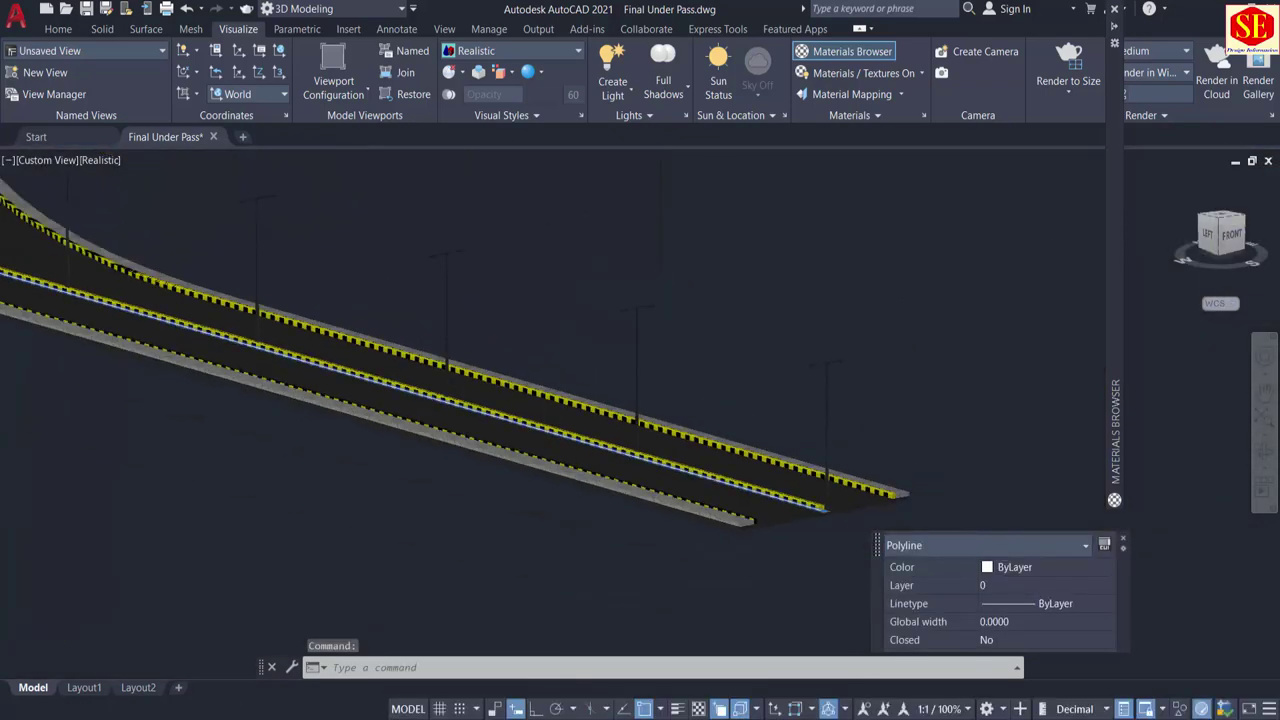
shift+middle_drag(30, 260, 20, 162)
scroll(815, 465, up, 10)
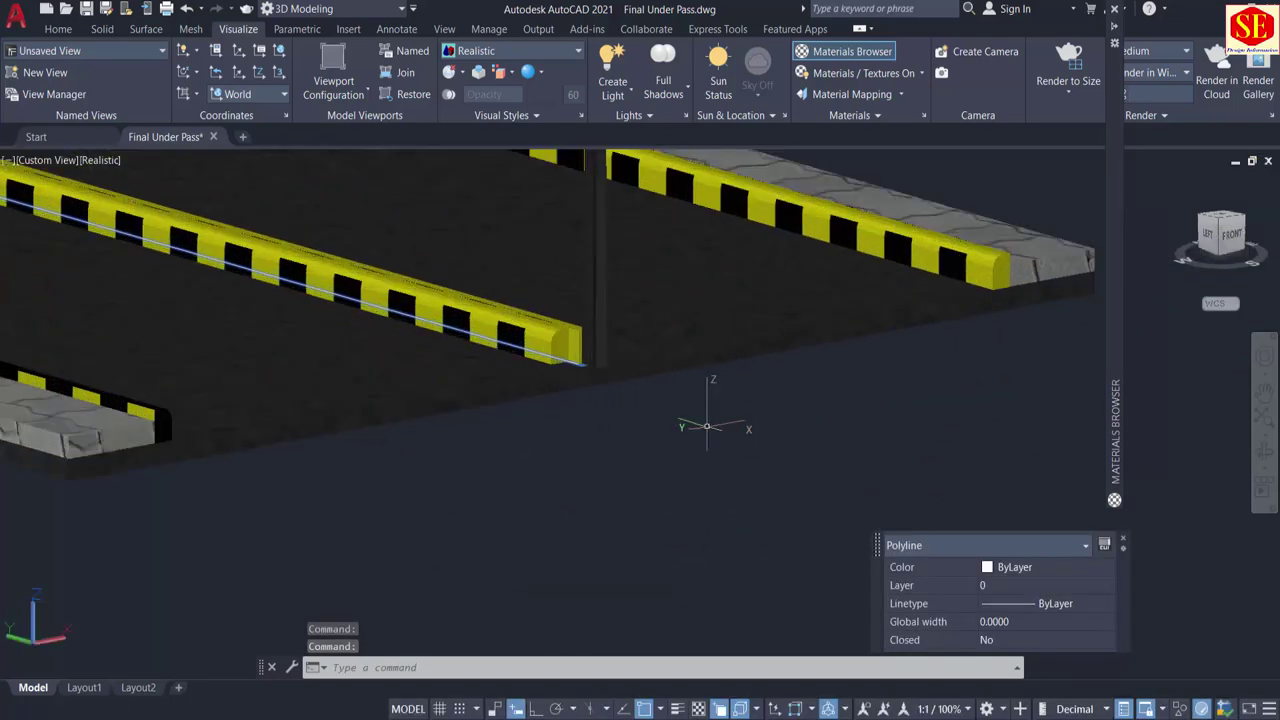
text(o)
key(Return)
text(1)
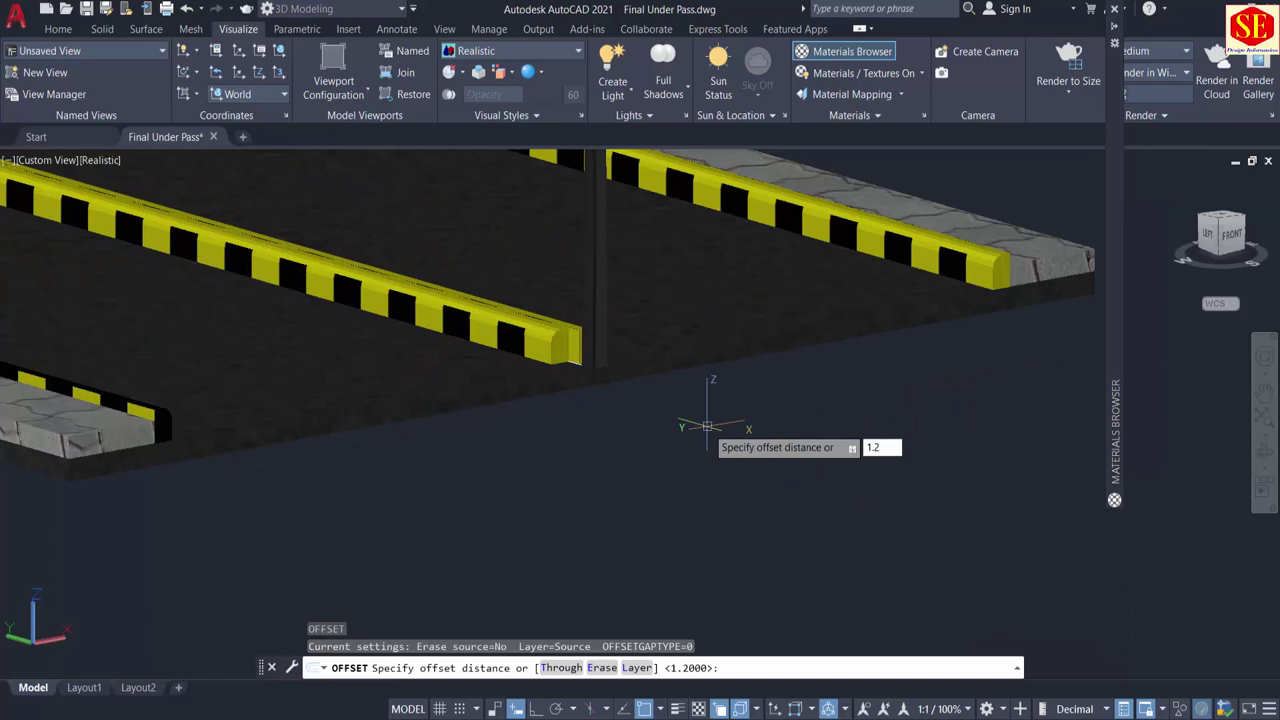
text(.2)
key(Return)
scroll(585, 355, up, 5)
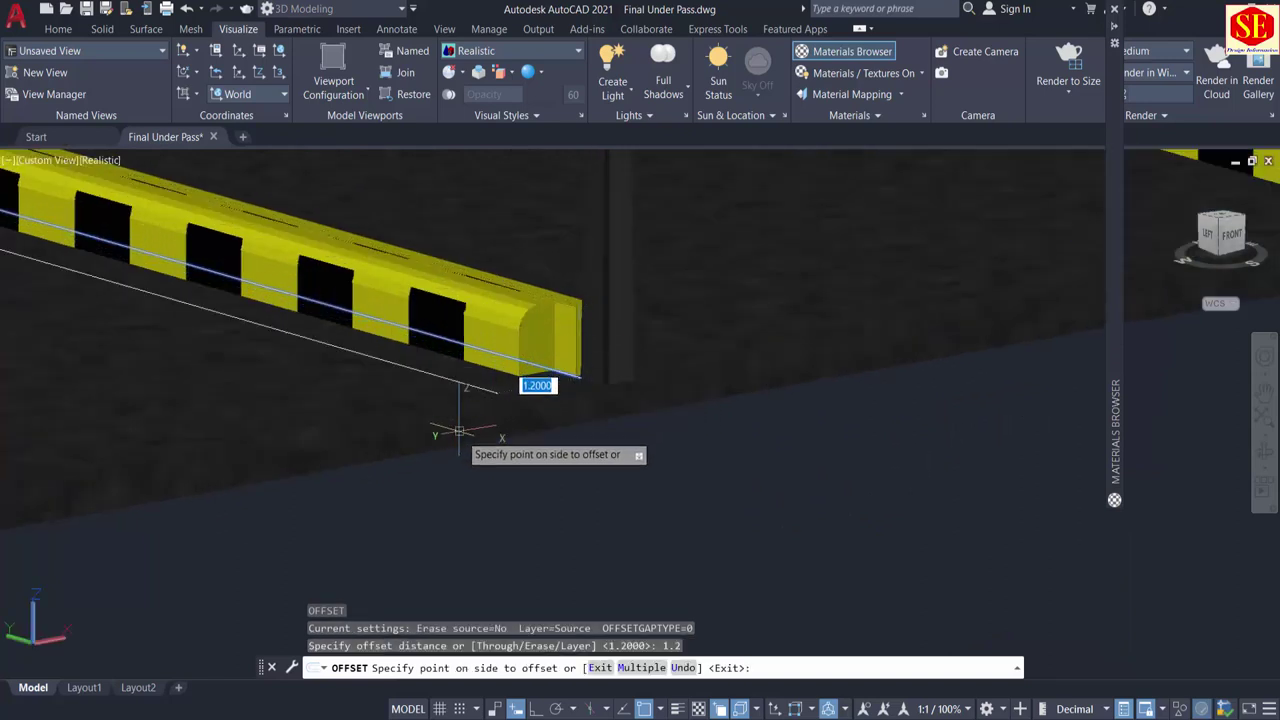
click(440, 507)
Step: Offset the same median polyline by 1.2 towards the lamp-post side and end the offsetting
scroll(594, 369, up, 3)
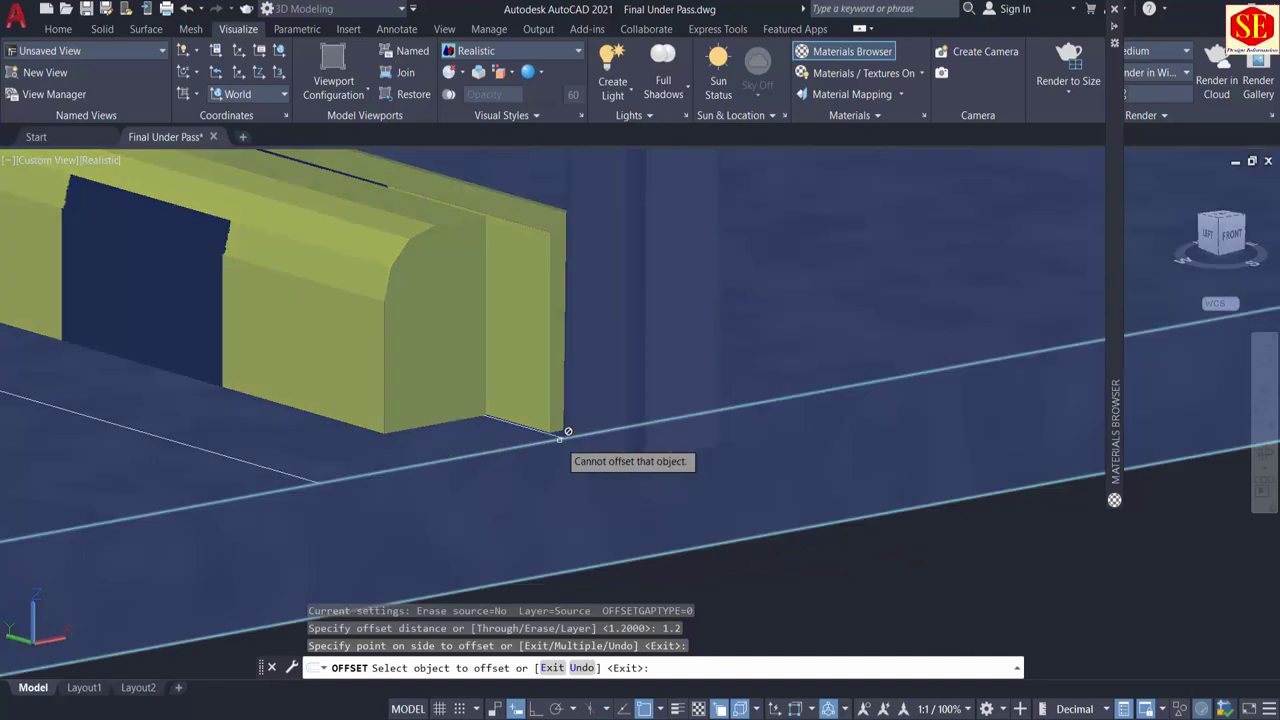
click(560, 435)
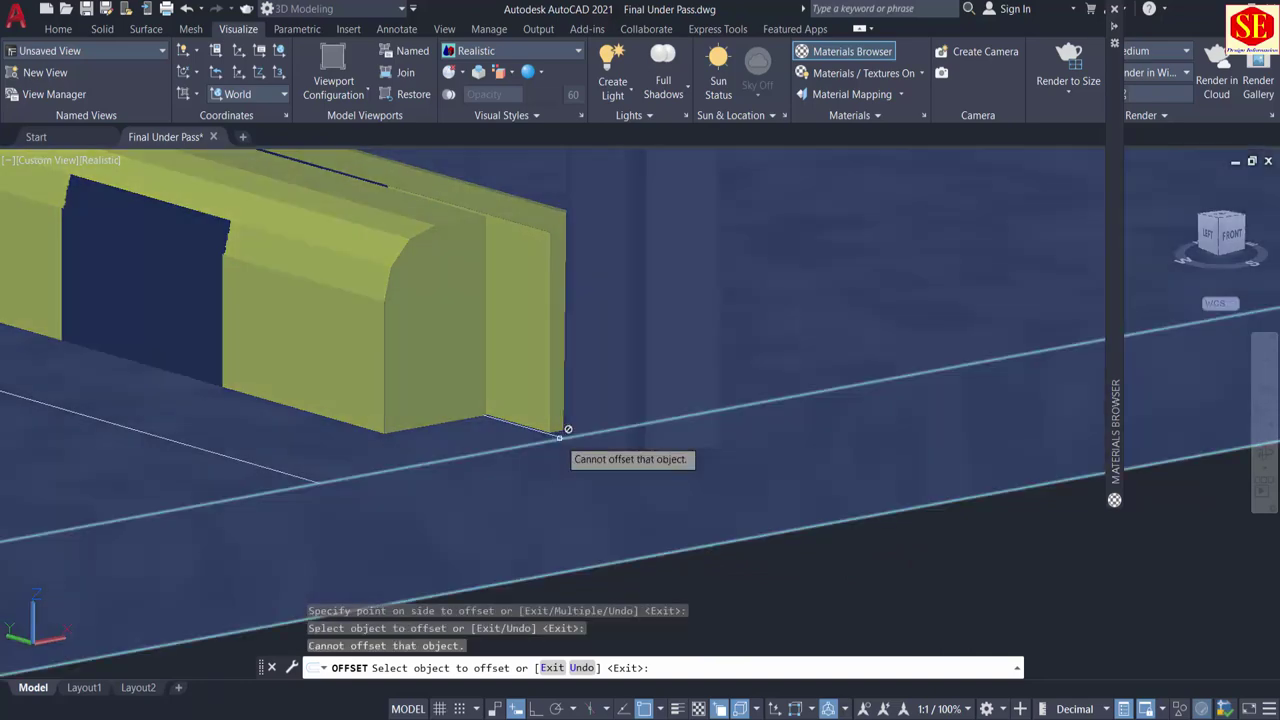
click(560, 436)
click(617, 526)
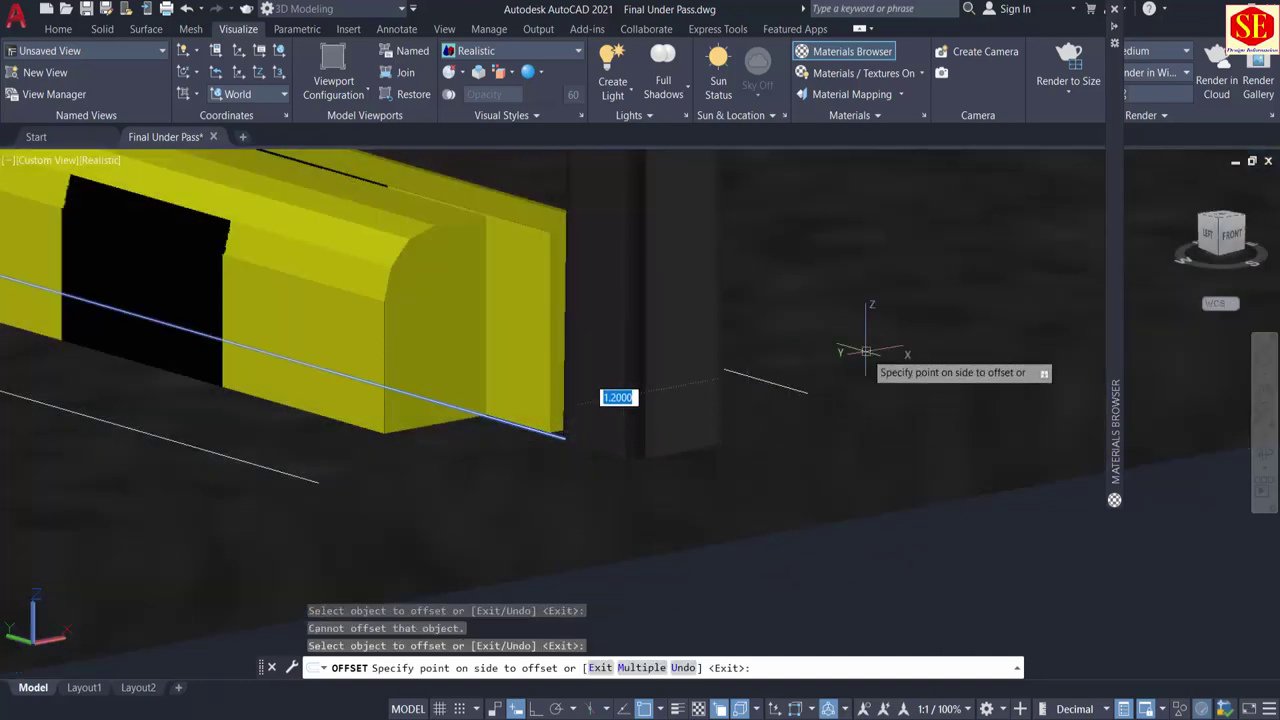
scroll(866, 351, down, 3)
click(905, 388)
key(Escape)
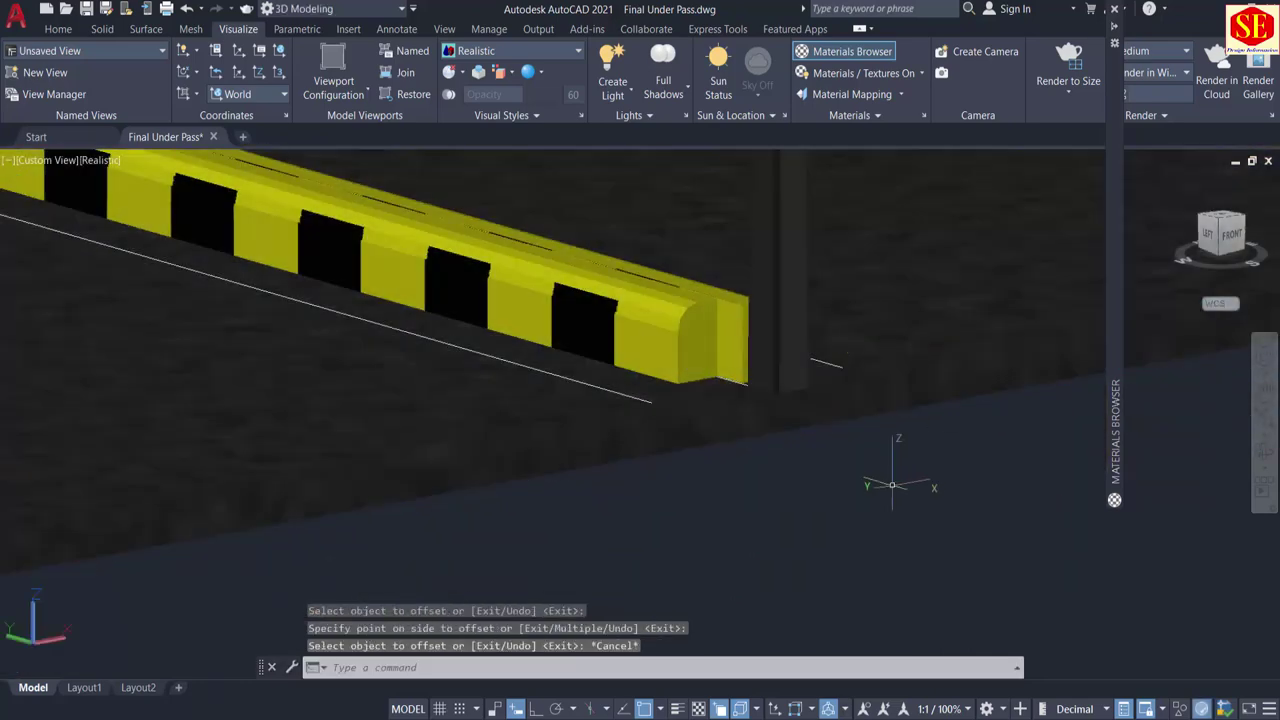
scroll(892, 485, down, 4)
shift+middle_drag(919, 525, 815, 523)
scroll(876, 508, down, 2)
middle_drag(726, 526, 686, 624)
click(719, 585)
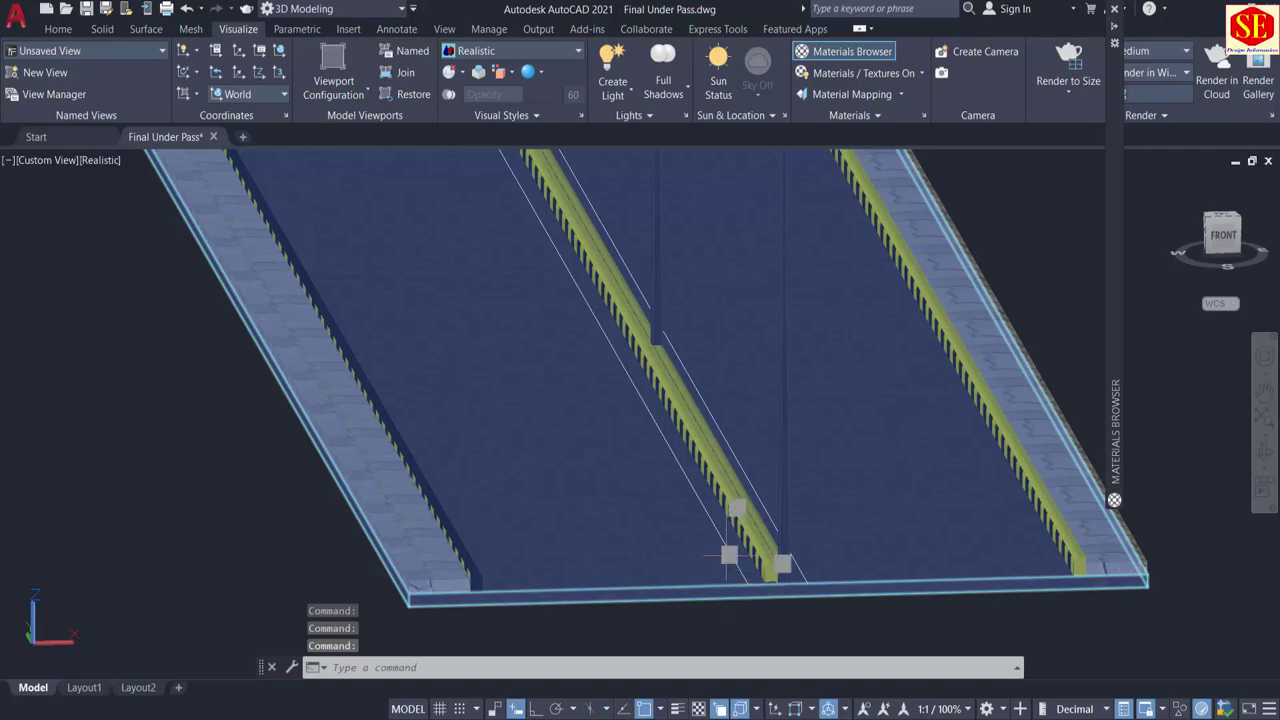
click(729, 555)
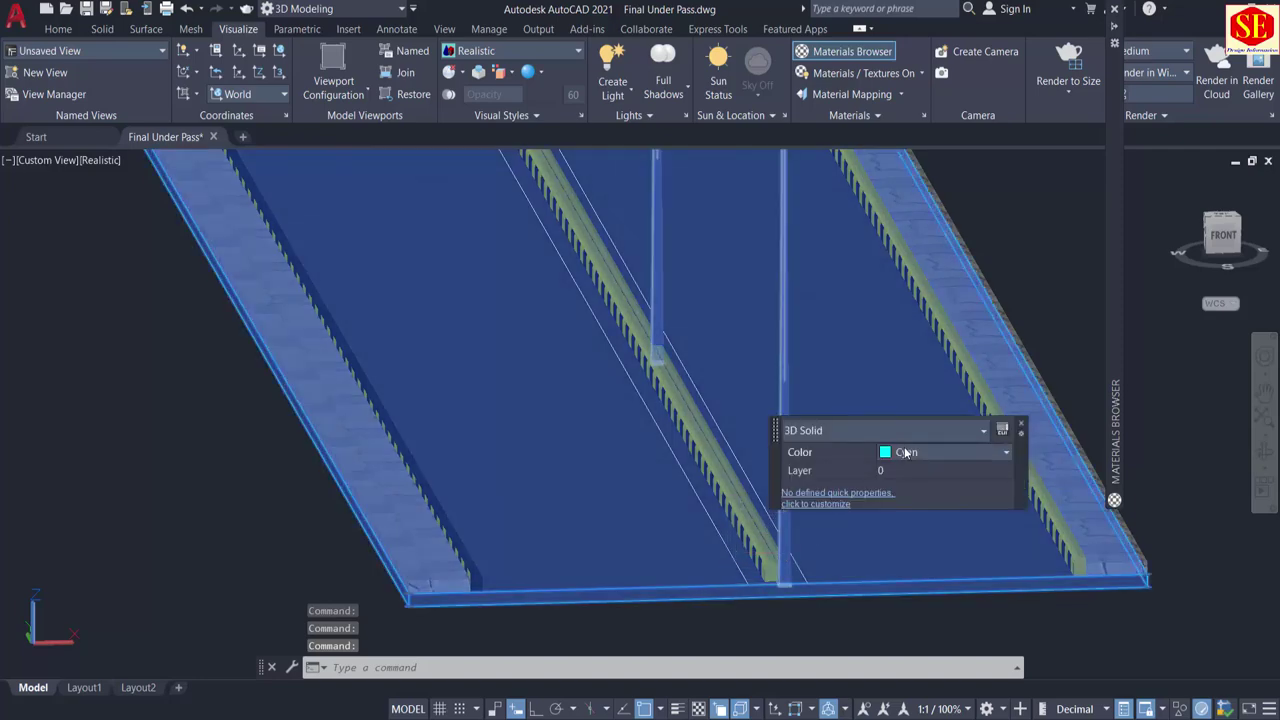
click(911, 452)
key(Escape)
key(Escape)
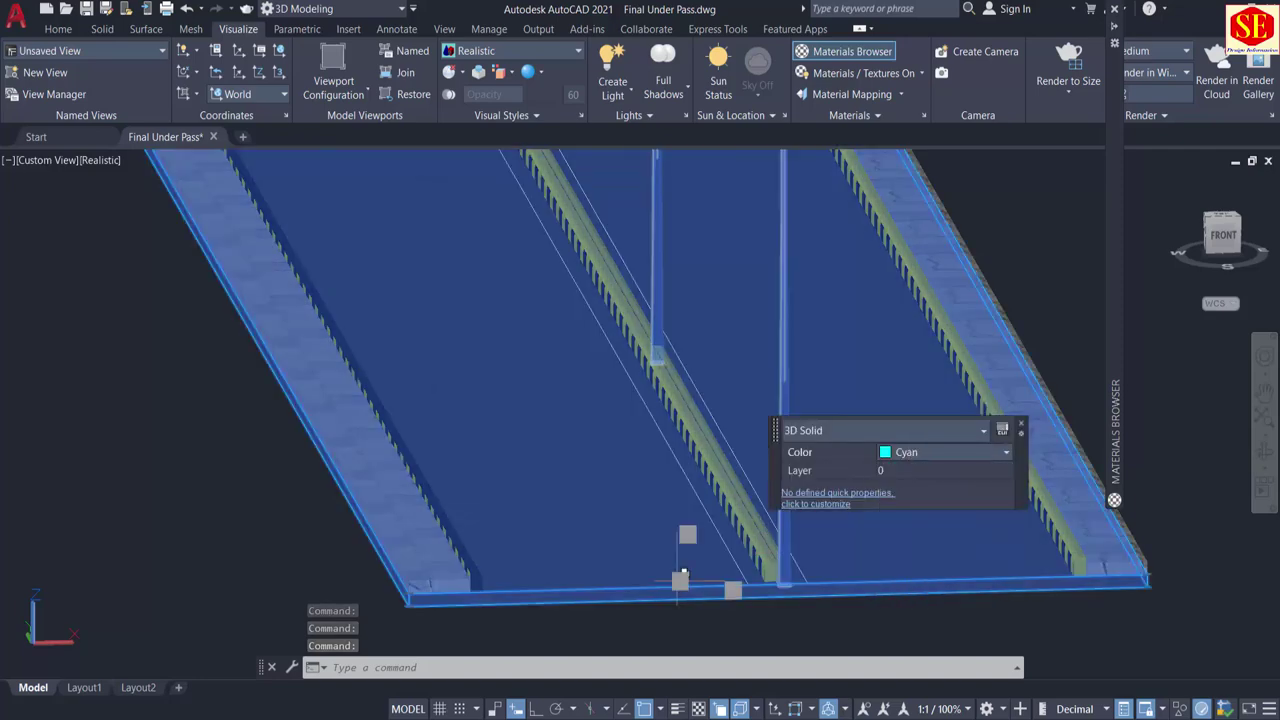
Step: Set the colour of the offset polyline on the median's side without lamp posts to Yellow
scroll(753, 564, up, 2)
click(702, 557)
click(700, 556)
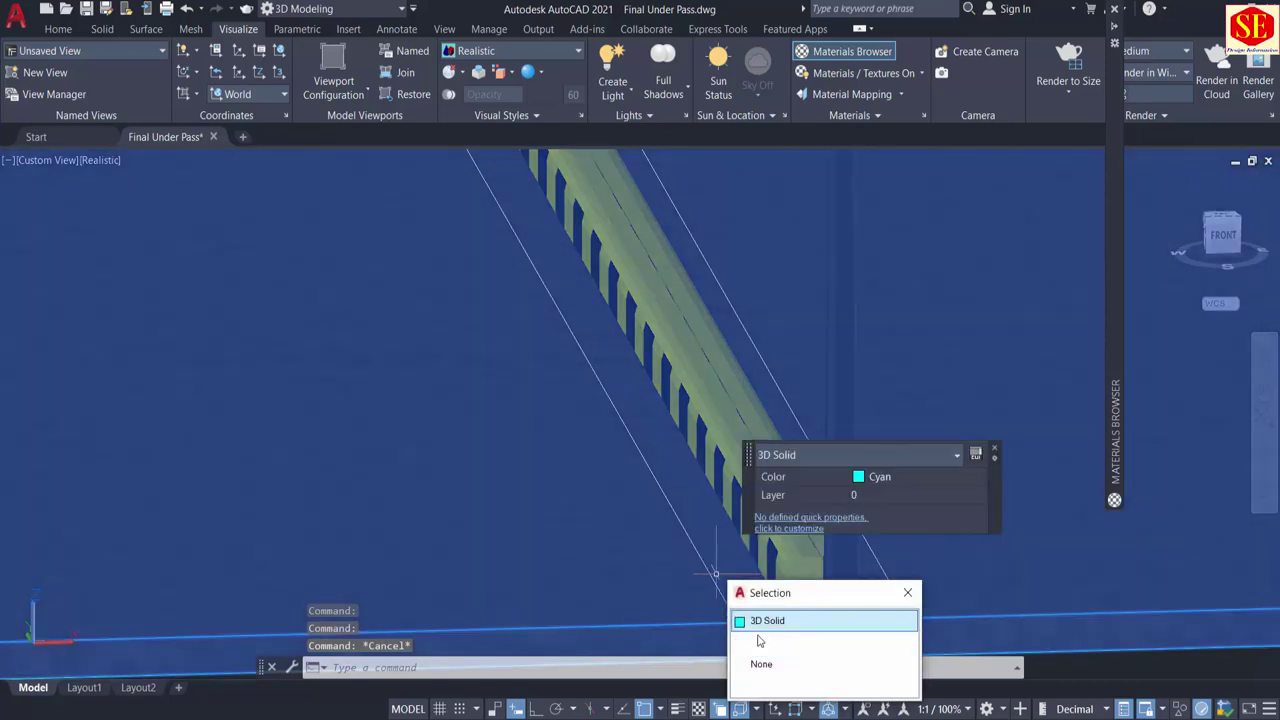
click(763, 643)
click(925, 561)
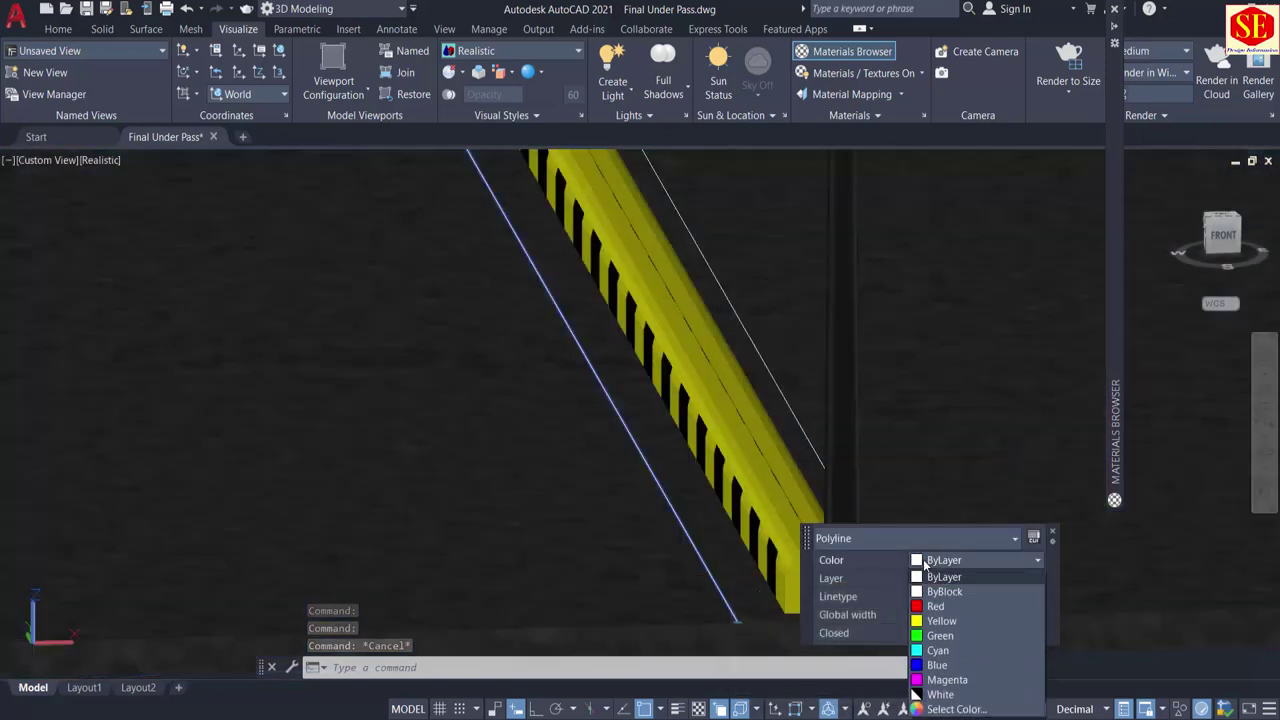
click(921, 617)
key(Escape)
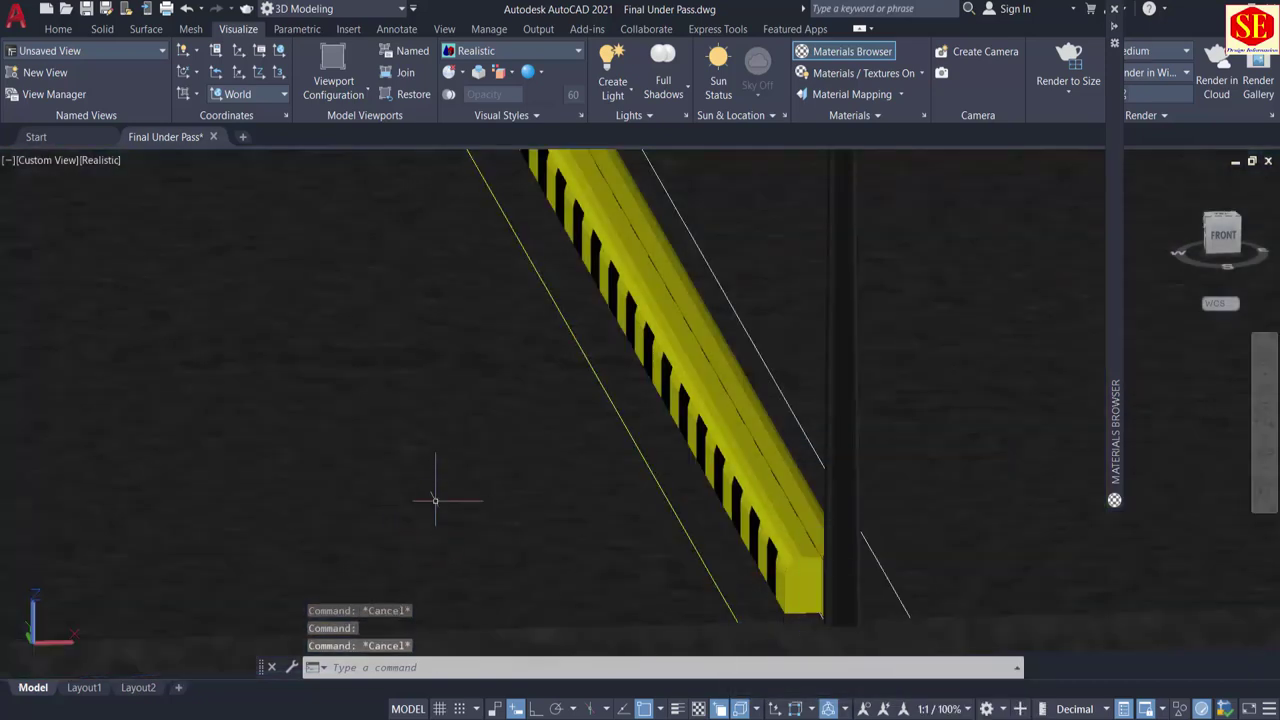
Step: Match the yellow polyline's properties onto the white offset polyline on the lamp-post side of the median, and end the matching
text(ma)
key(Return)
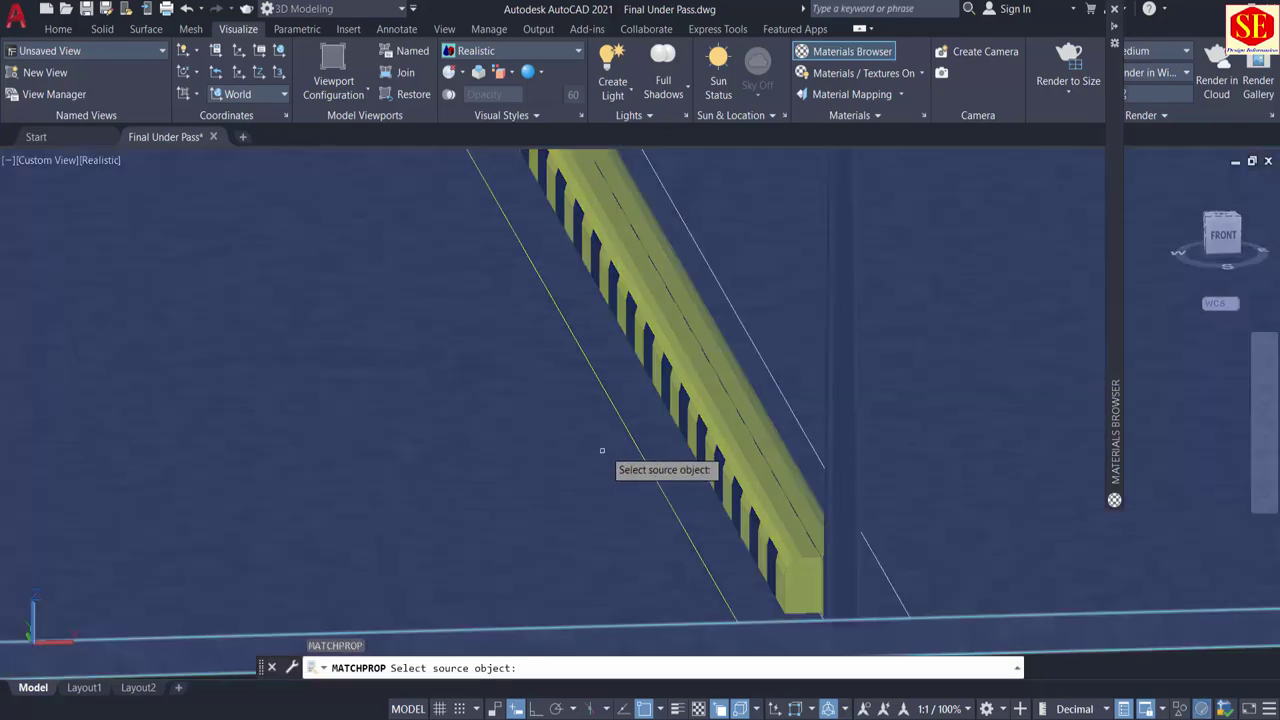
click(630, 432)
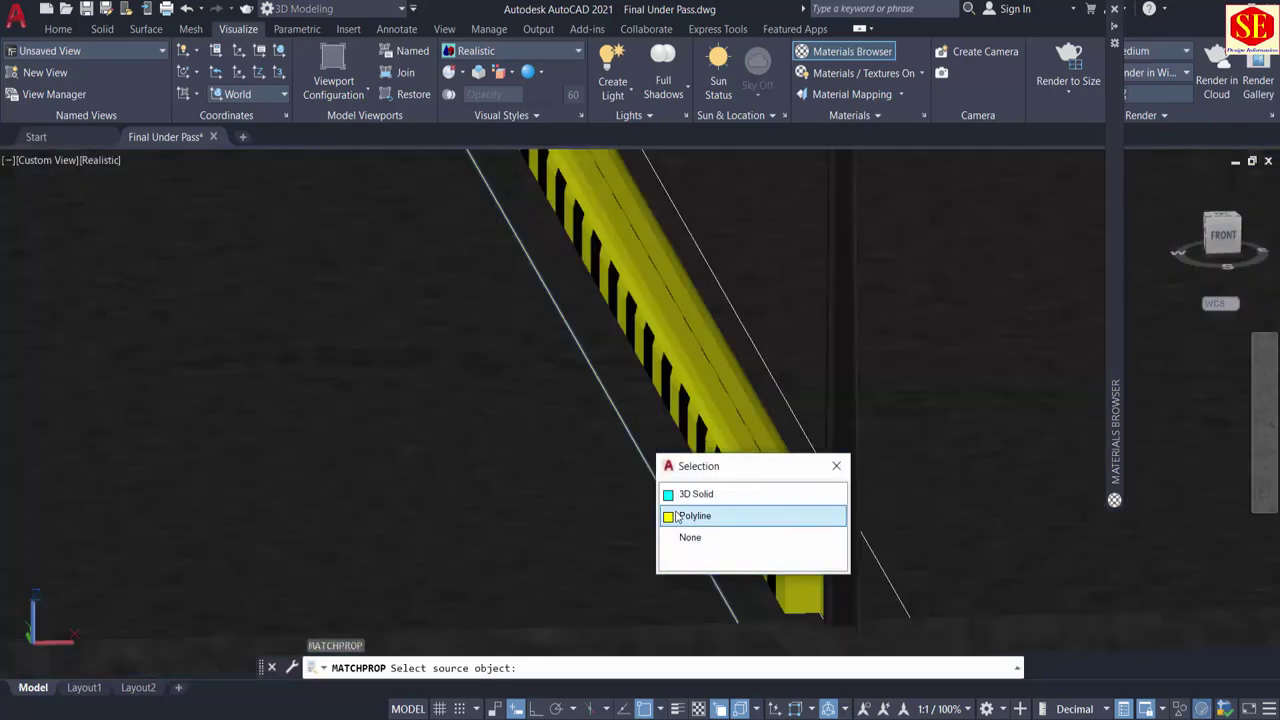
click(678, 517)
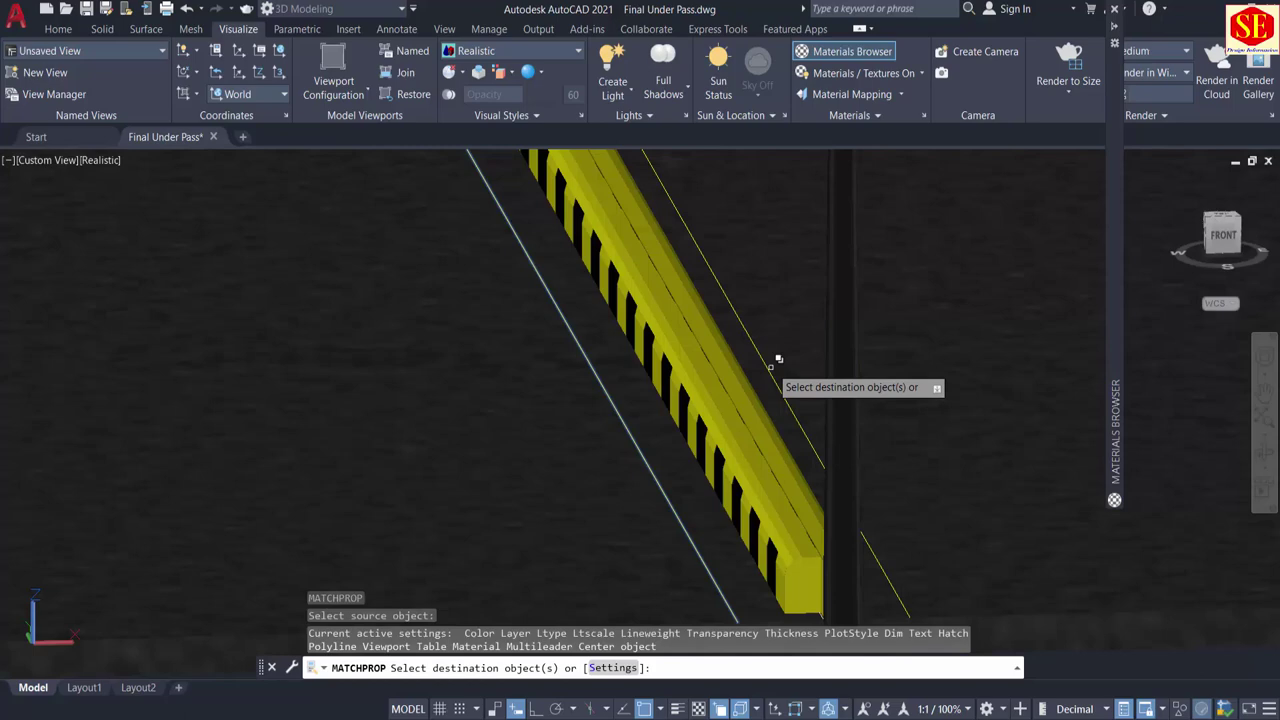
click(606, 388)
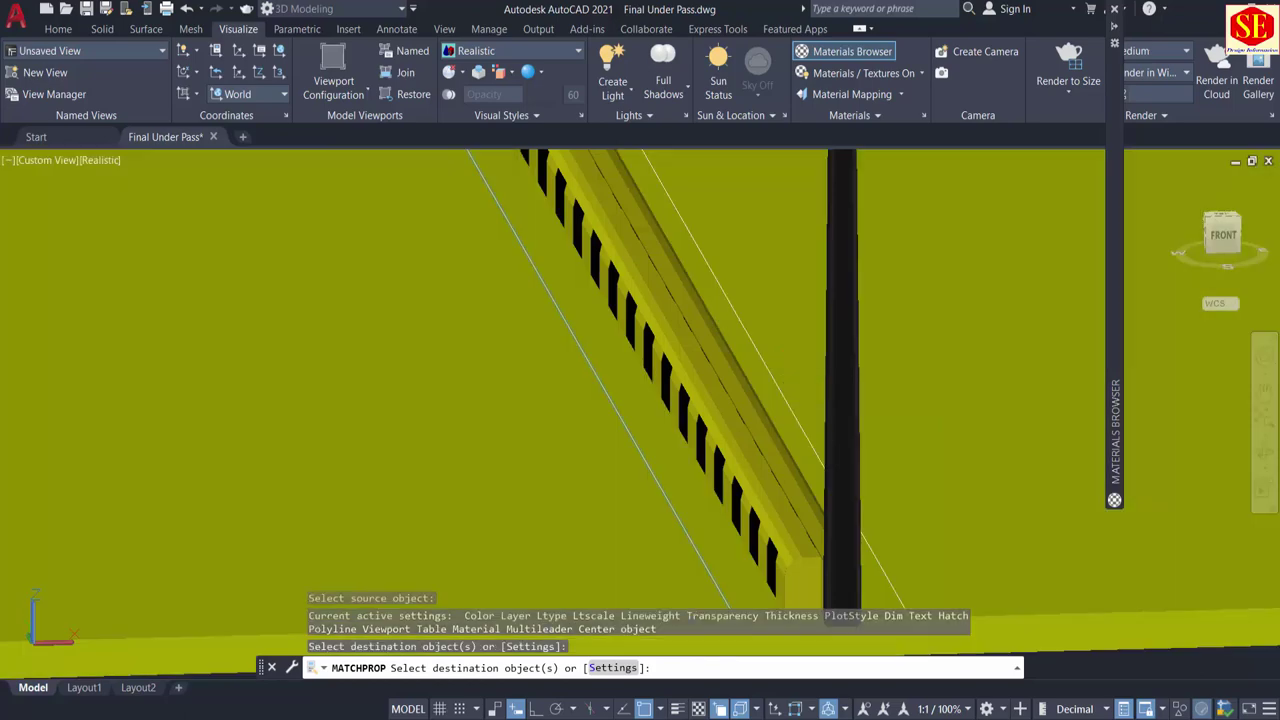
key(Escape)
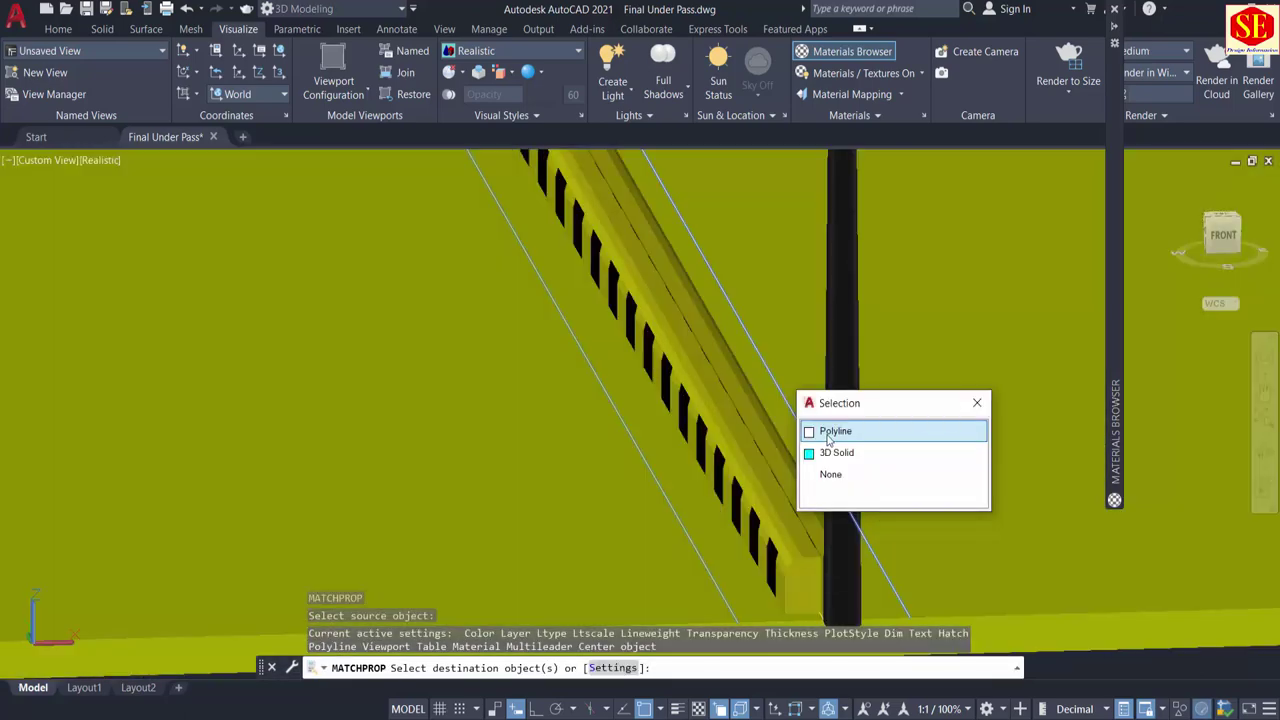
click(825, 433)
scroll(443, 371, down, 5)
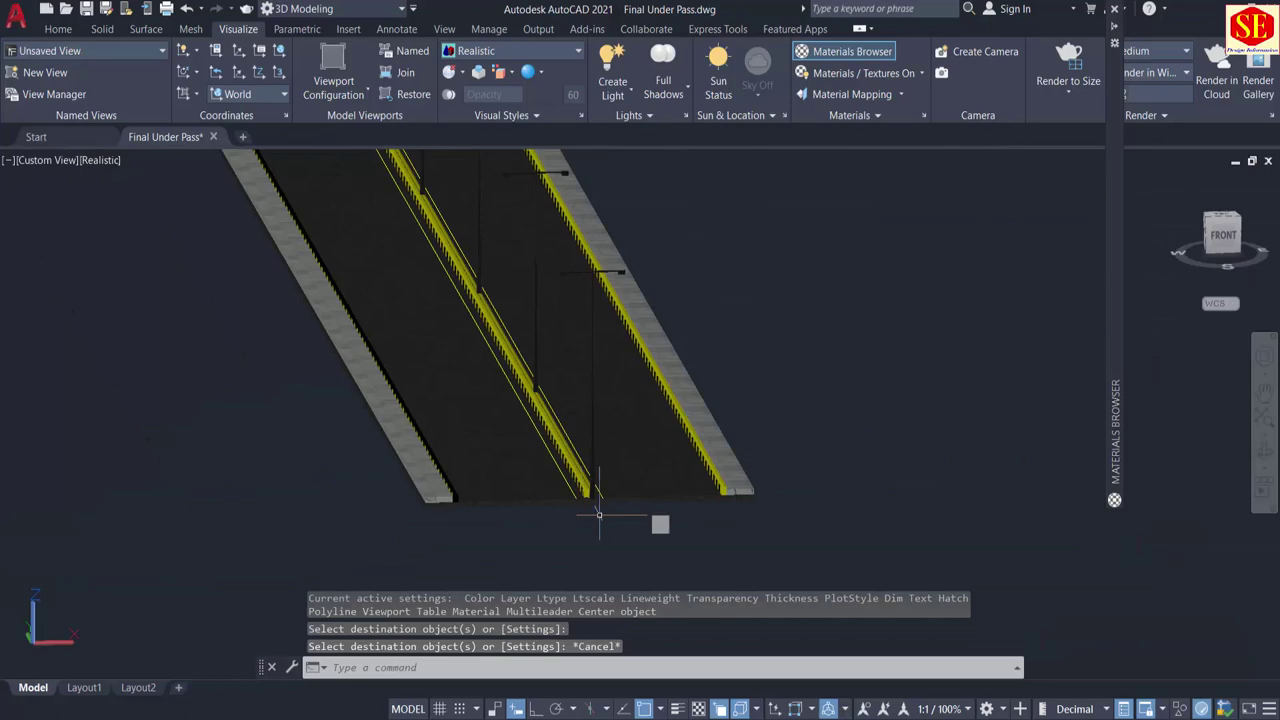
Step: Set the global width of the yellow polyline on the median's side without lamp posts to 0.3
scroll(791, 477, up, 3)
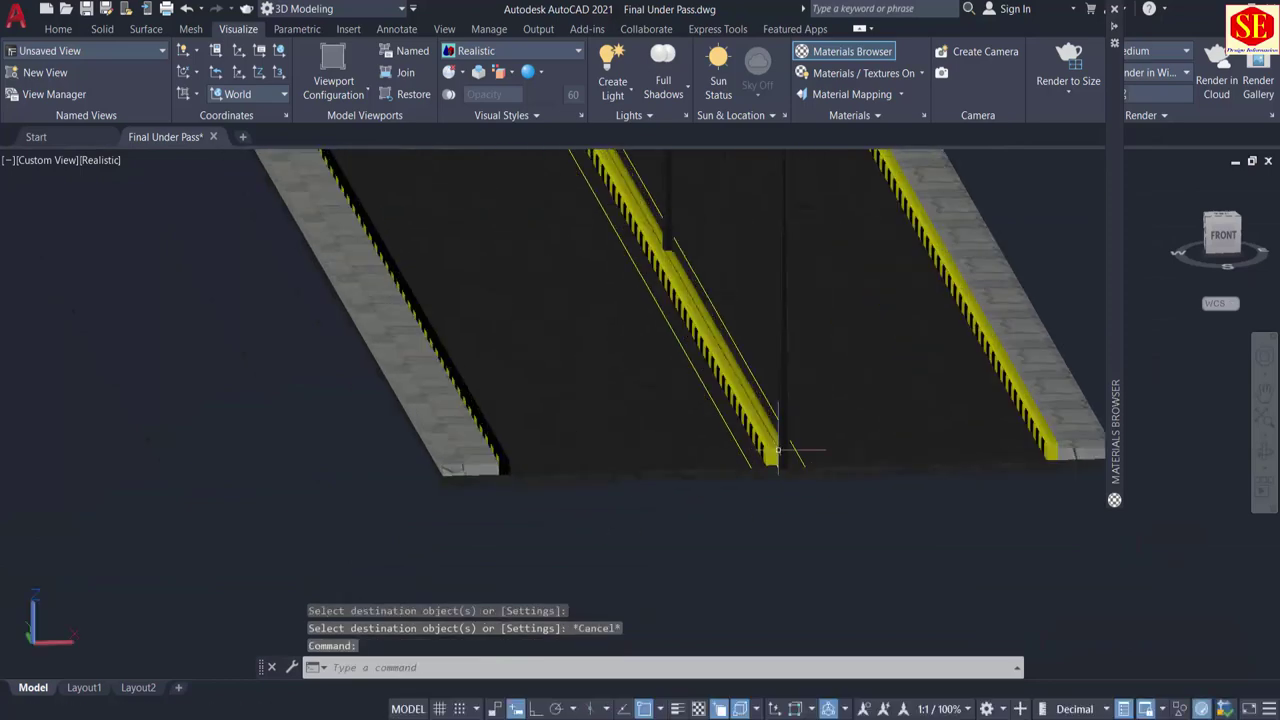
middle_drag(760, 477, 460, 500)
scroll(457, 500, up, 3)
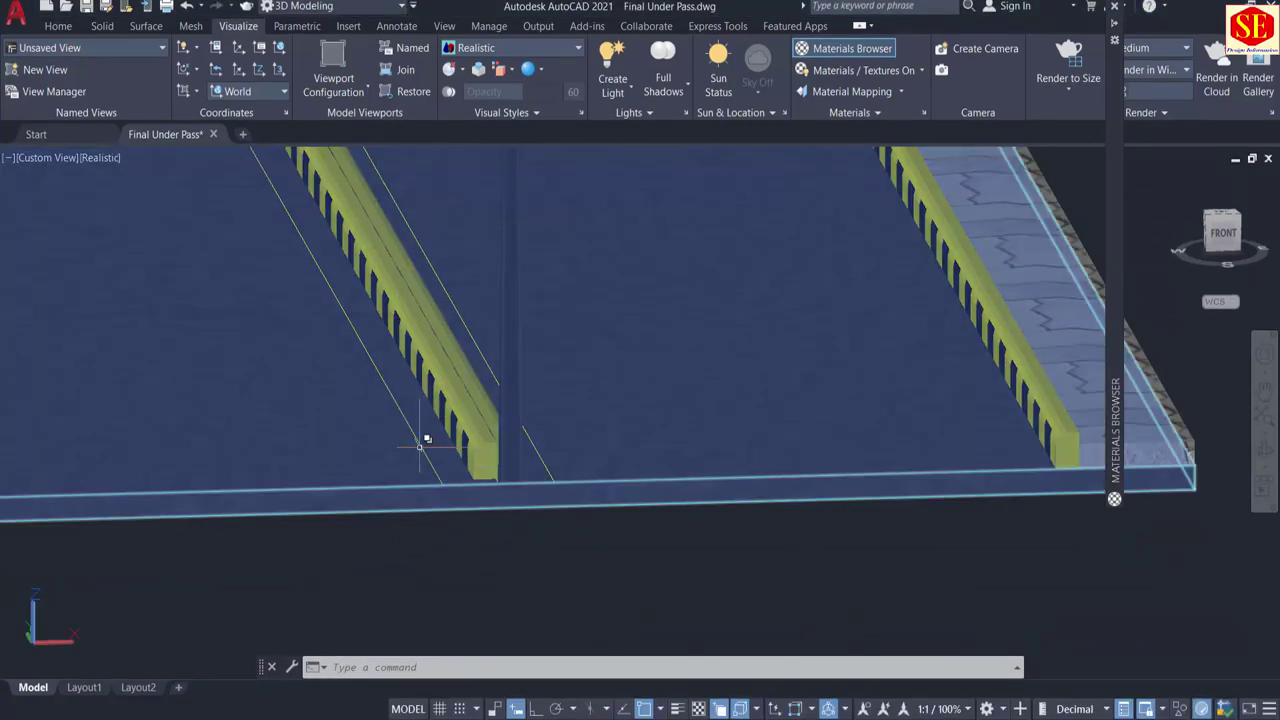
click(423, 440)
click(488, 534)
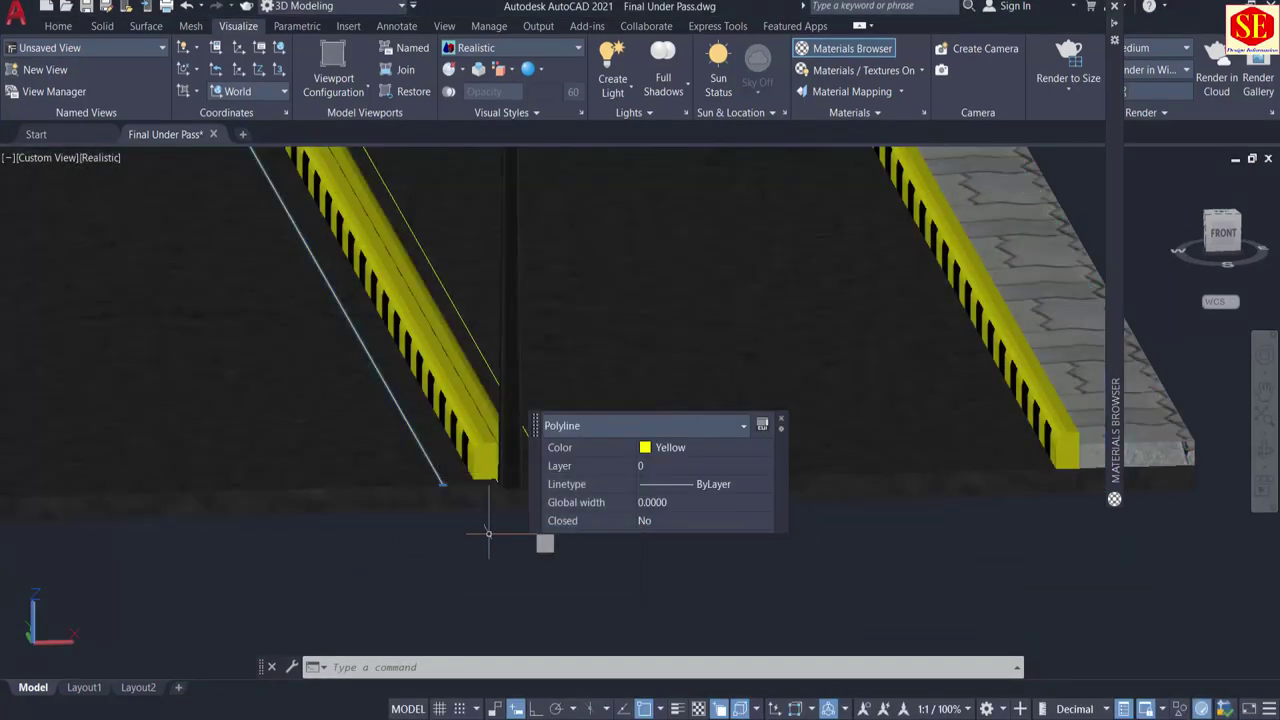
click(573, 428)
click(614, 426)
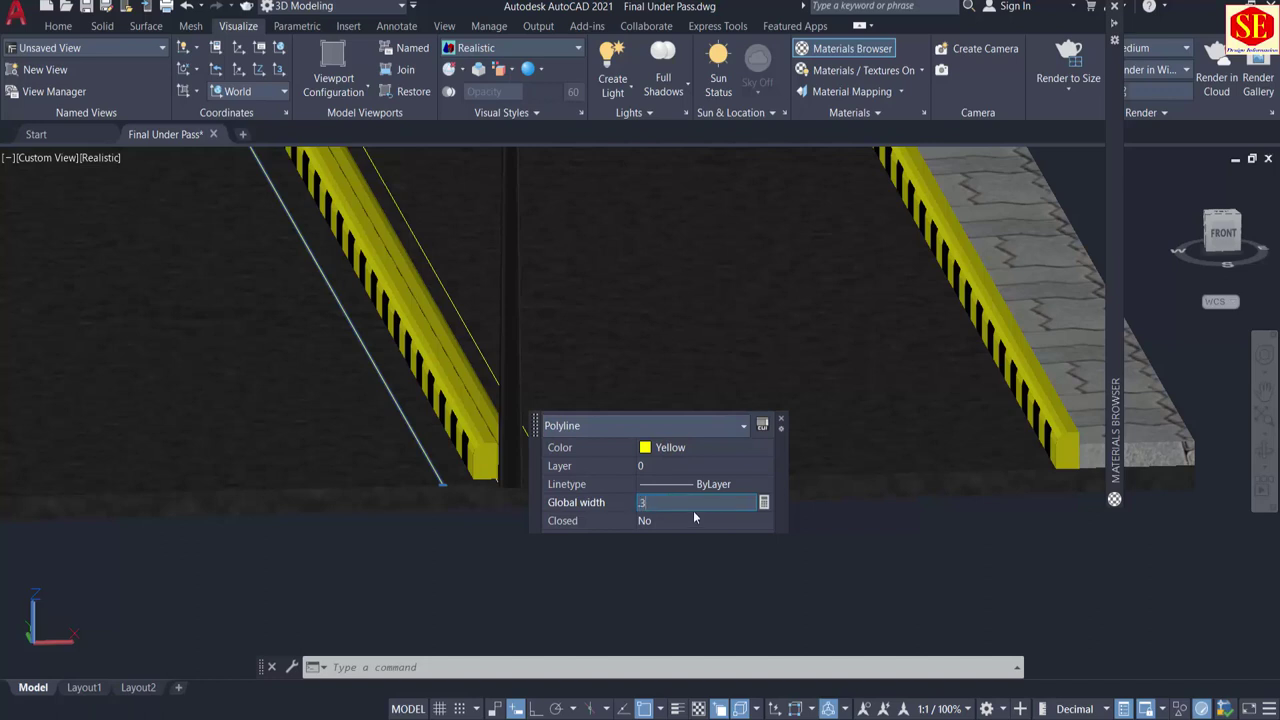
key(Return)
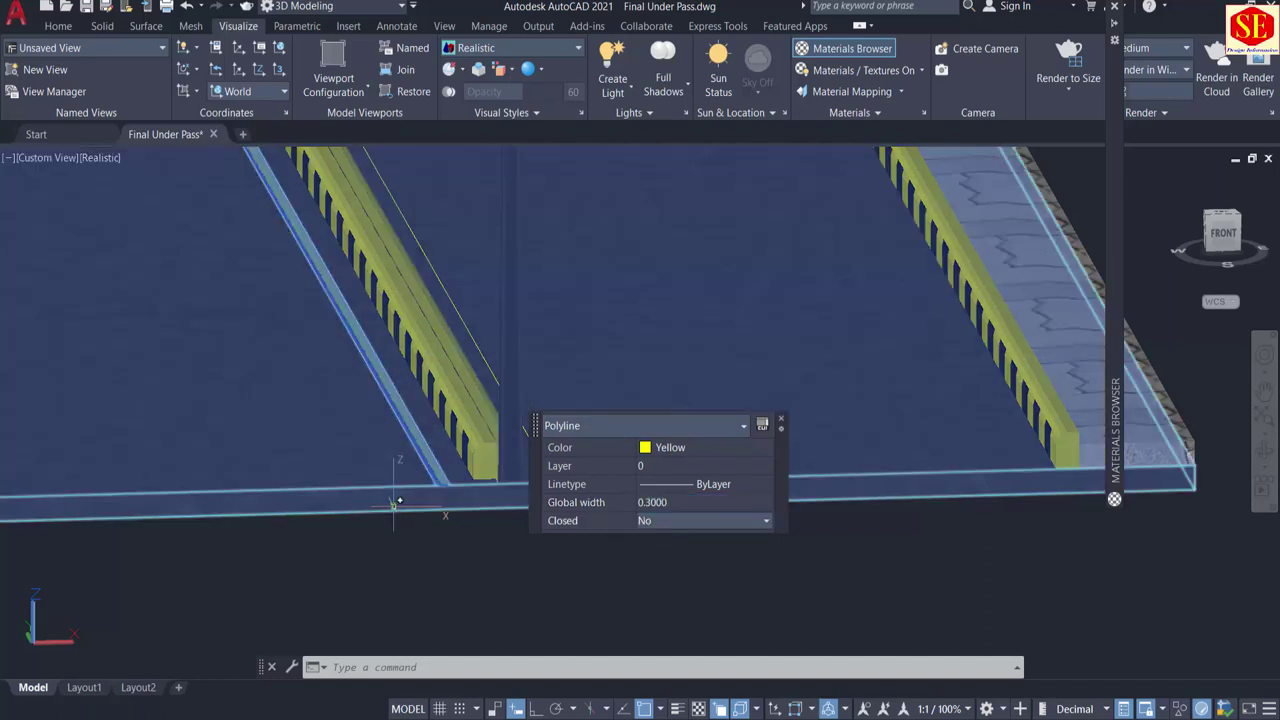
scroll(397, 502, up, 1)
key(Escape)
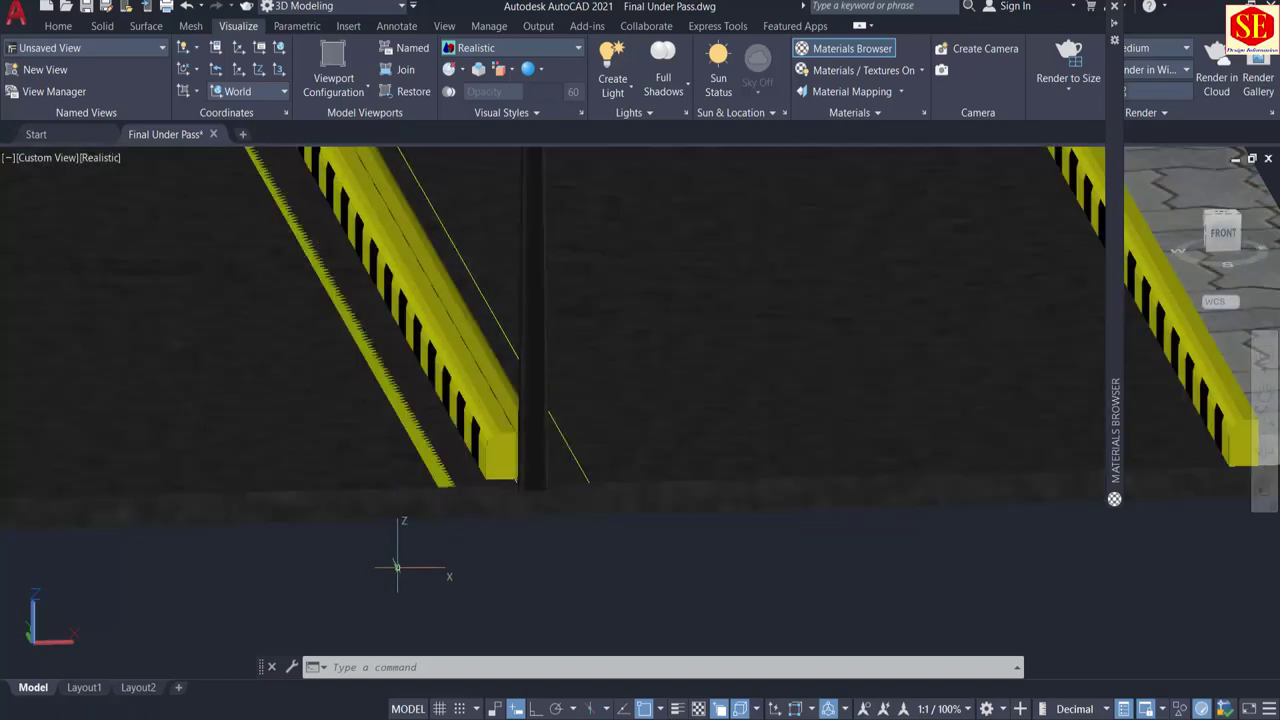
Step: Match the widened yellow polyline's properties onto the thin yellow polyline on the lamp-post side of the median
scroll(339, 610, up, 2)
text(ma)
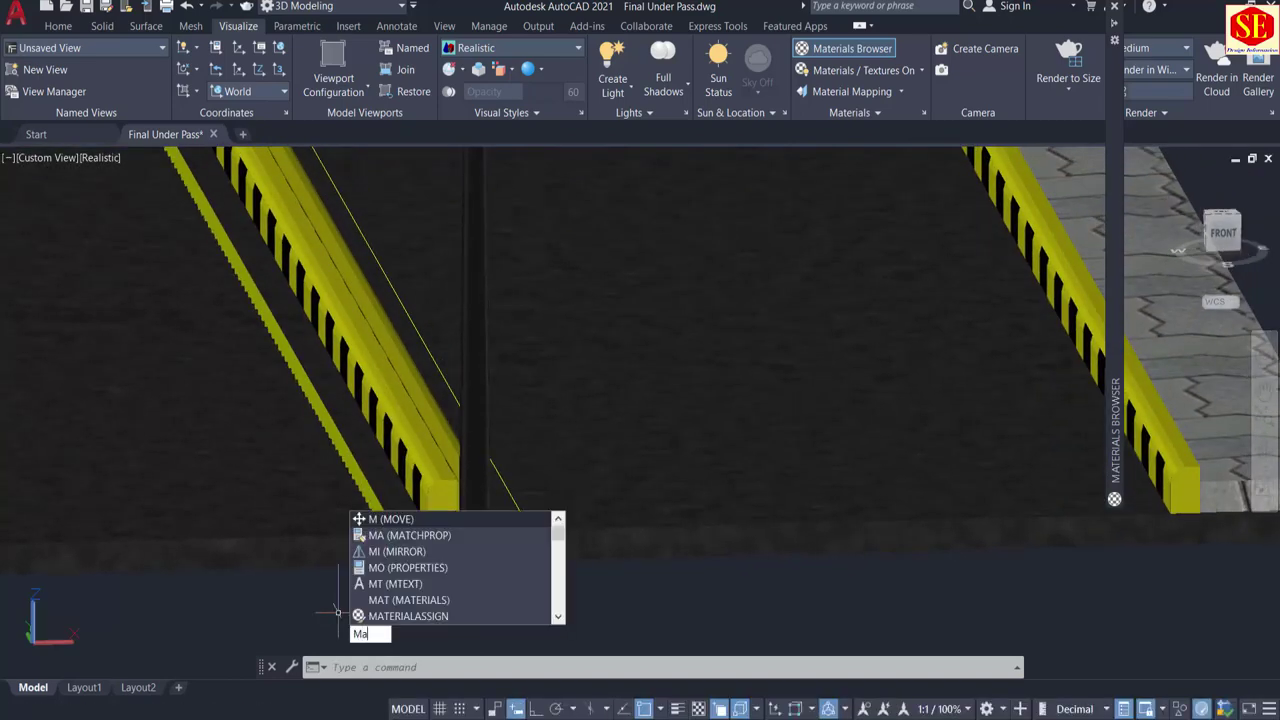
key(Return)
click(400, 500)
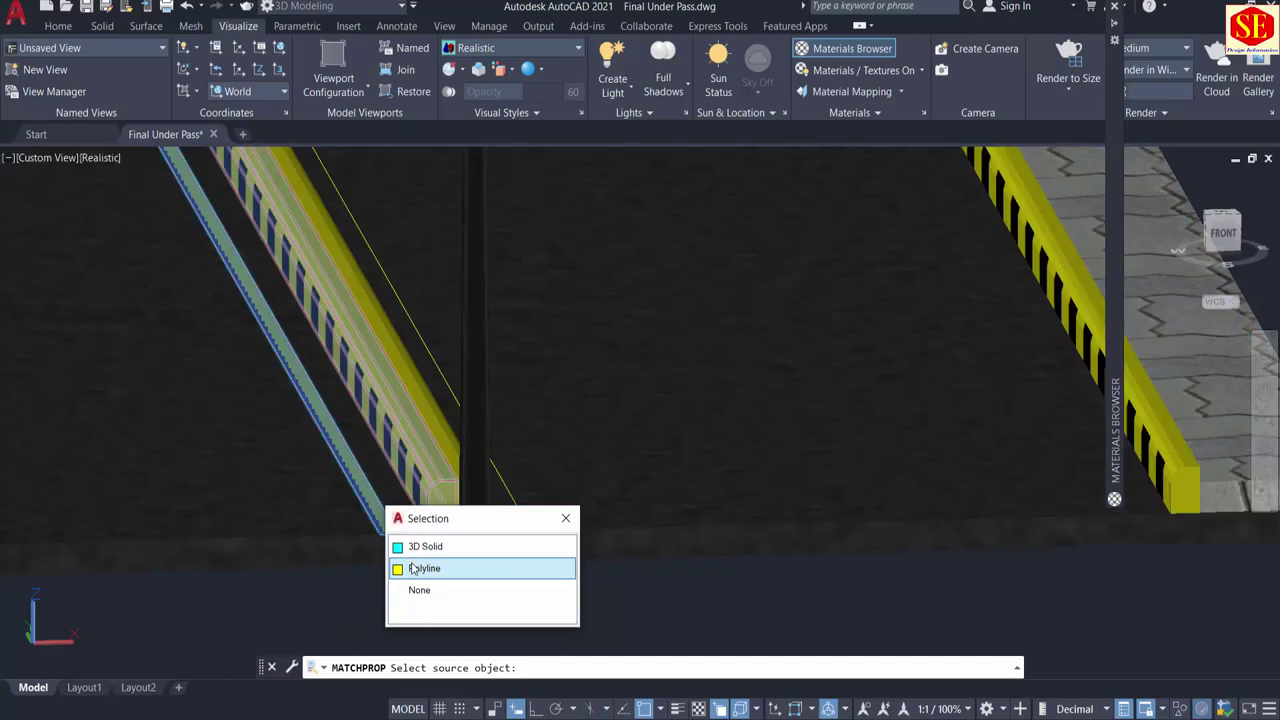
Step: Match the properties of the yellow polyline beside the median to the thin polyline on the median's other side
click(415, 568)
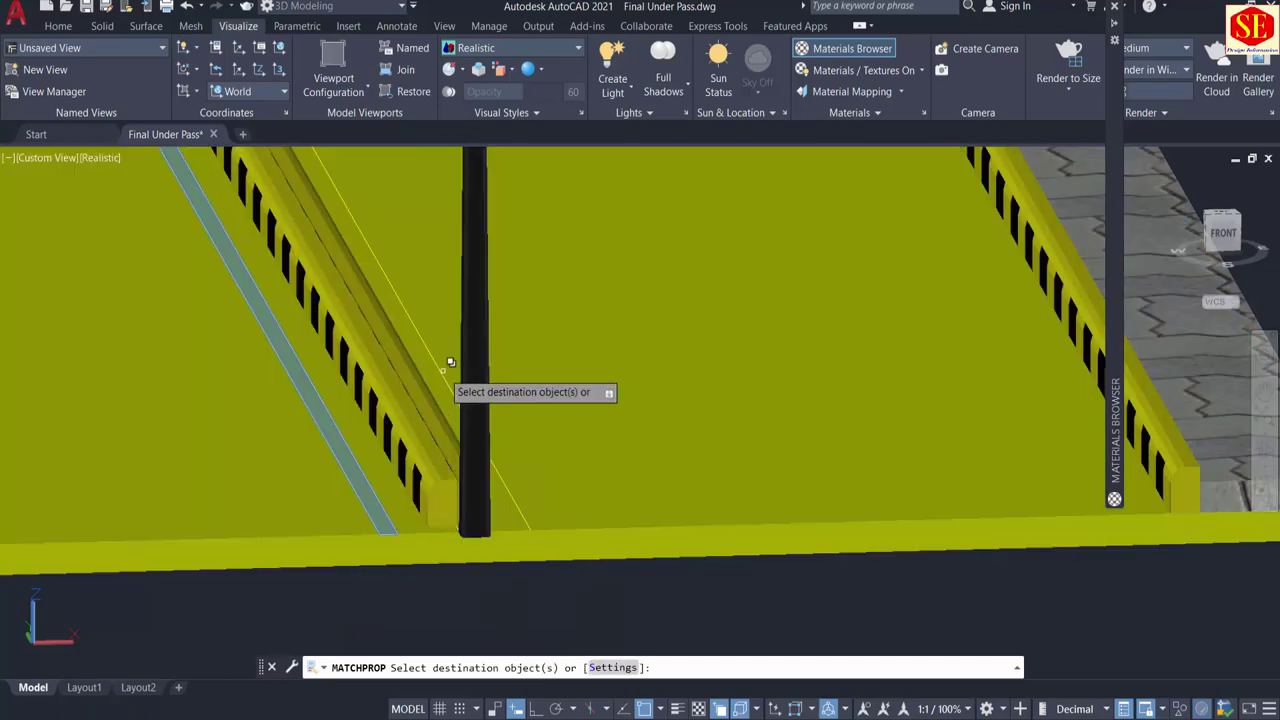
scroll(444, 377, up, 2)
click(438, 370)
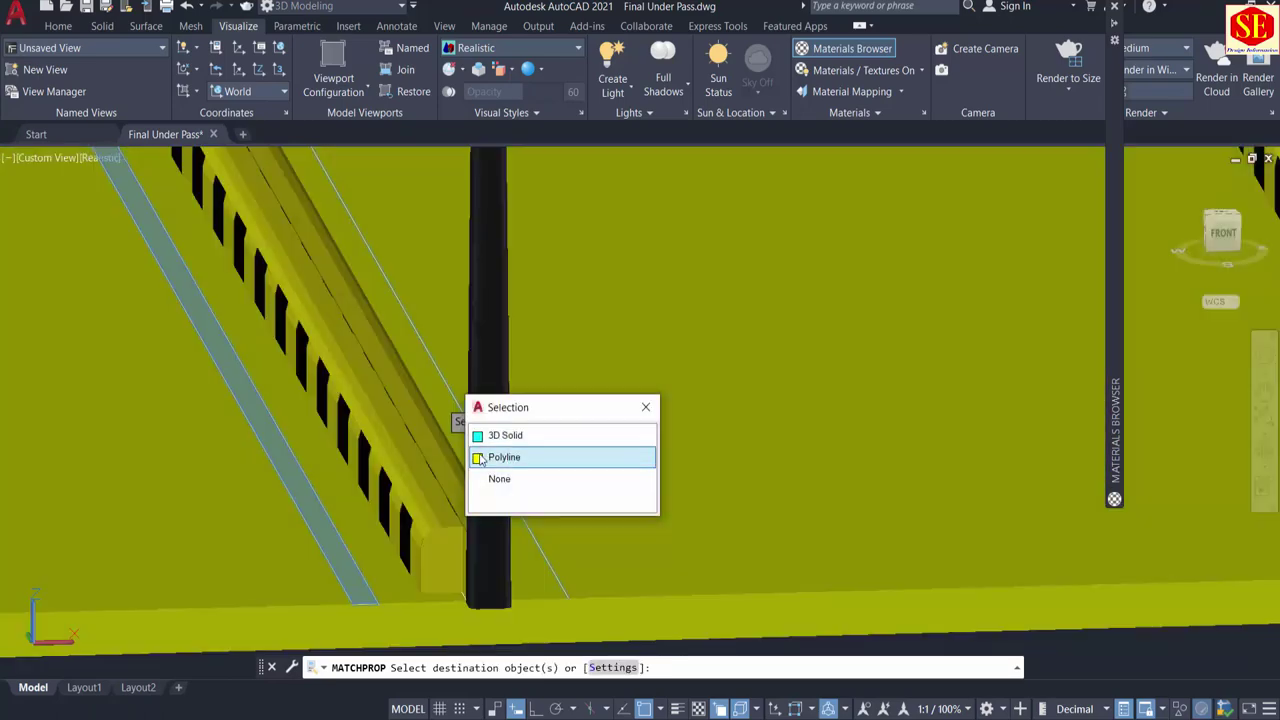
click(480, 457)
scroll(306, 458, down, 2)
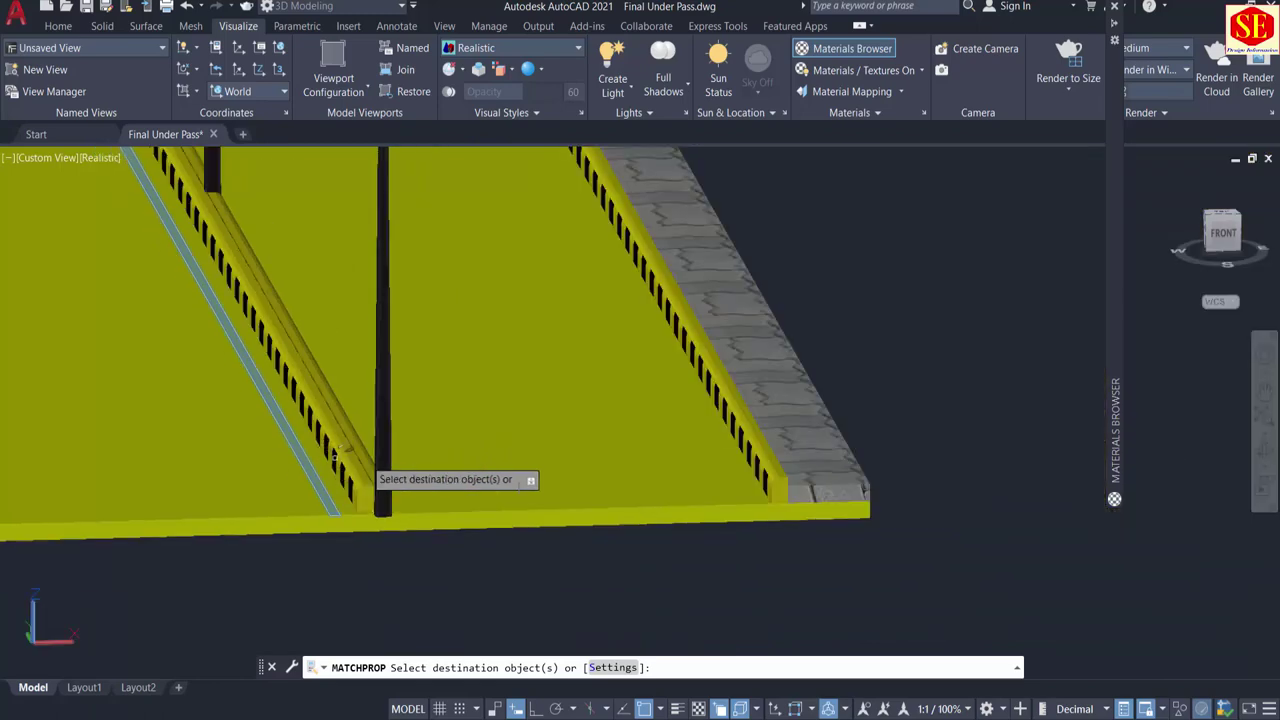
key(Return)
Step: Inspect both yellow edge lines along the median, from the road's end through the junction and back
middle_drag(429, 580, 566, 542)
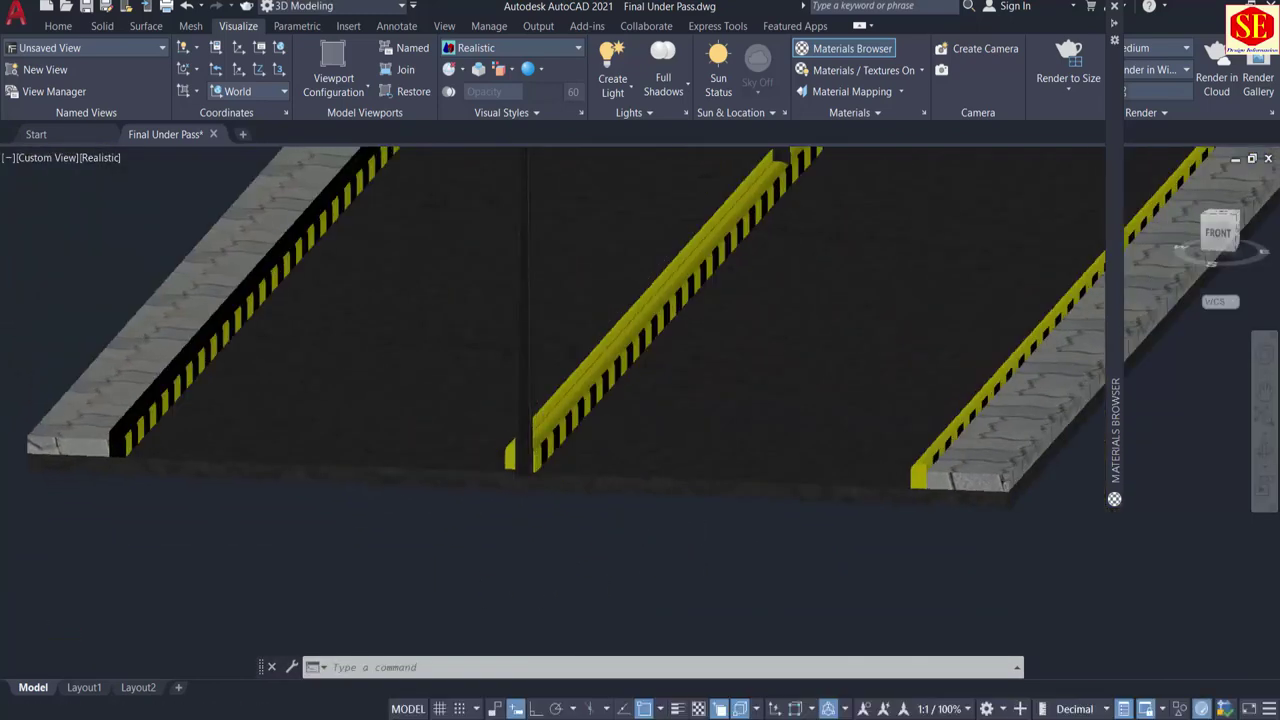
scroll(640, 516, down, 2)
scroll(611, 508, up, 2)
scroll(657, 386, down, 6)
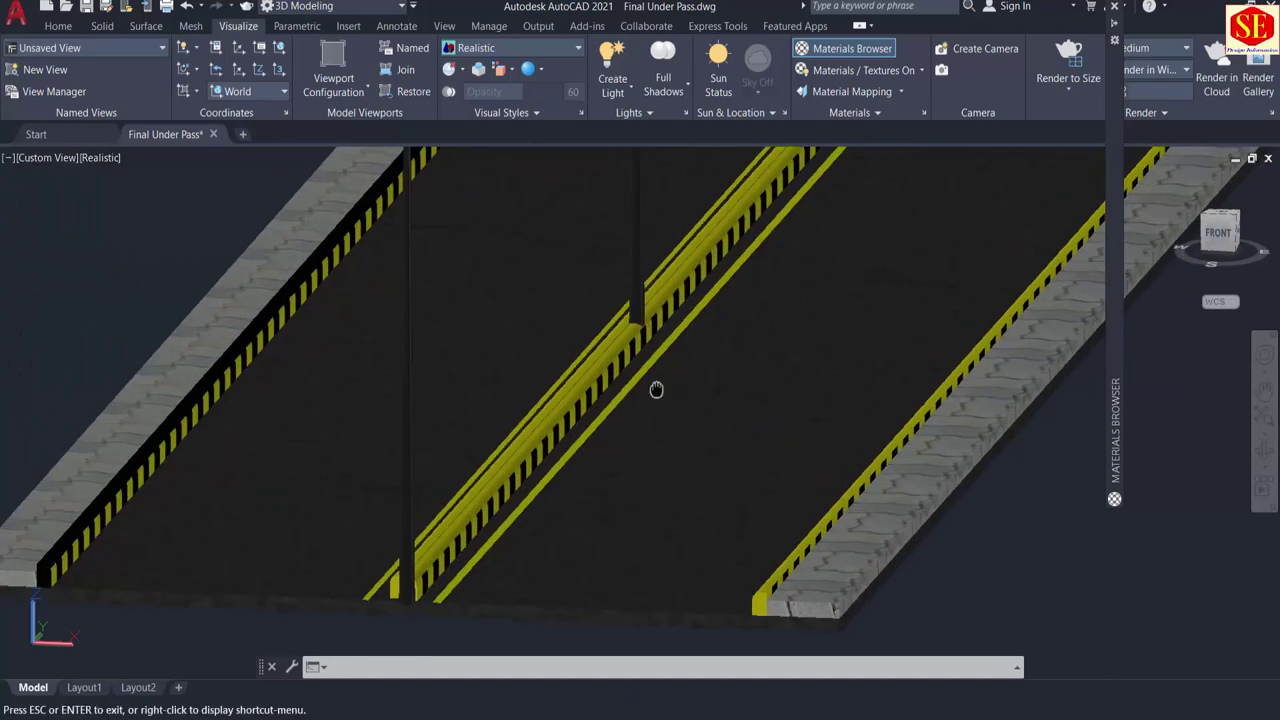
scroll(631, 437, up, 7)
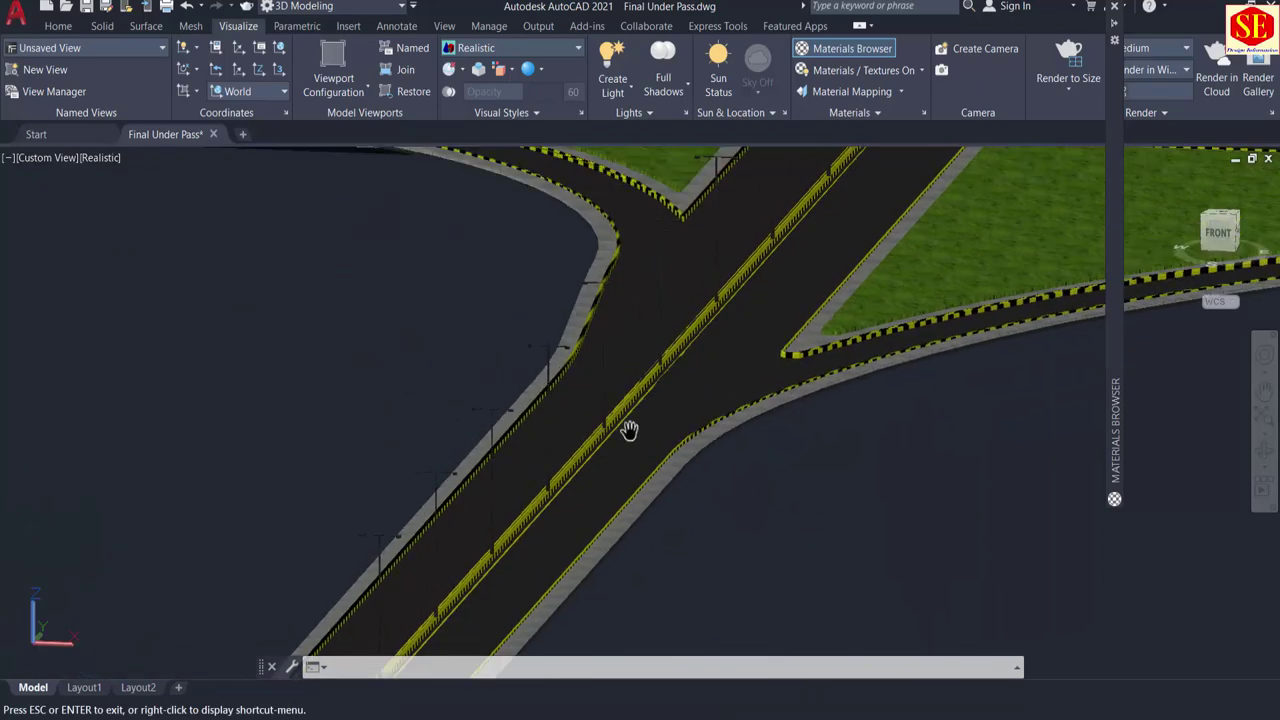
scroll(631, 437, down, 4)
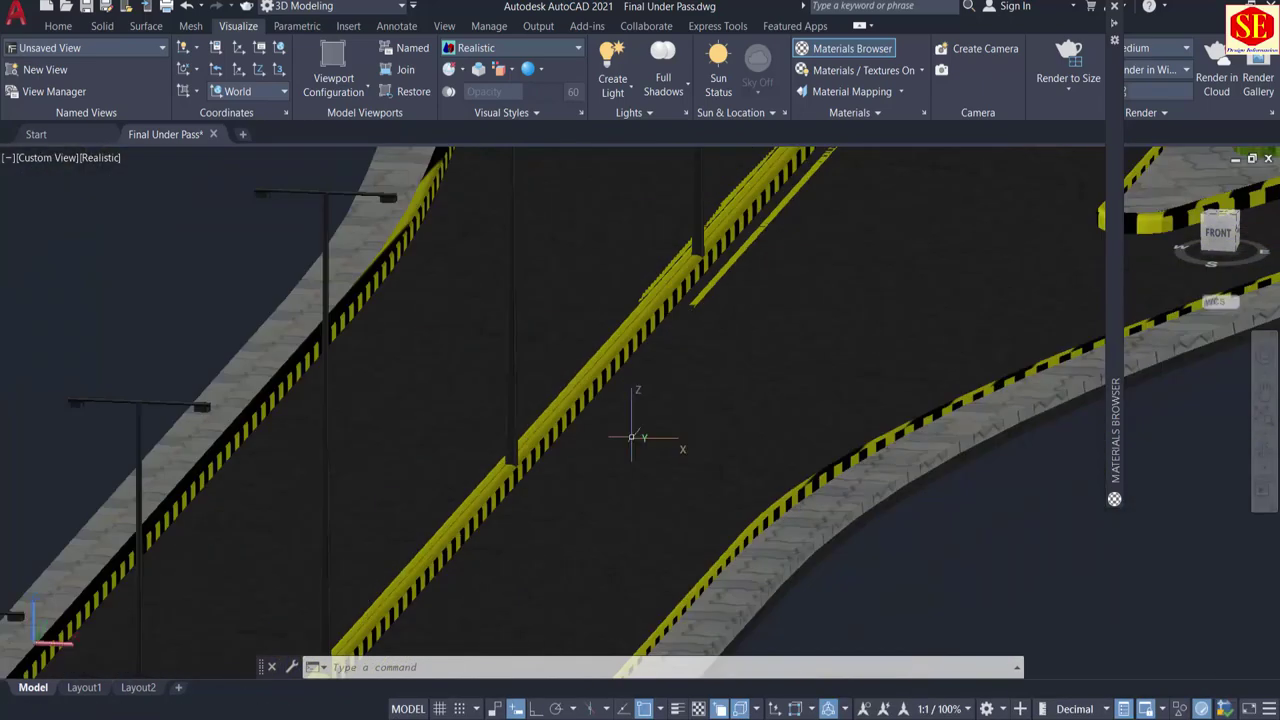
middle_drag(572, 562, 769, 237)
middle_drag(632, 405, 886, 163)
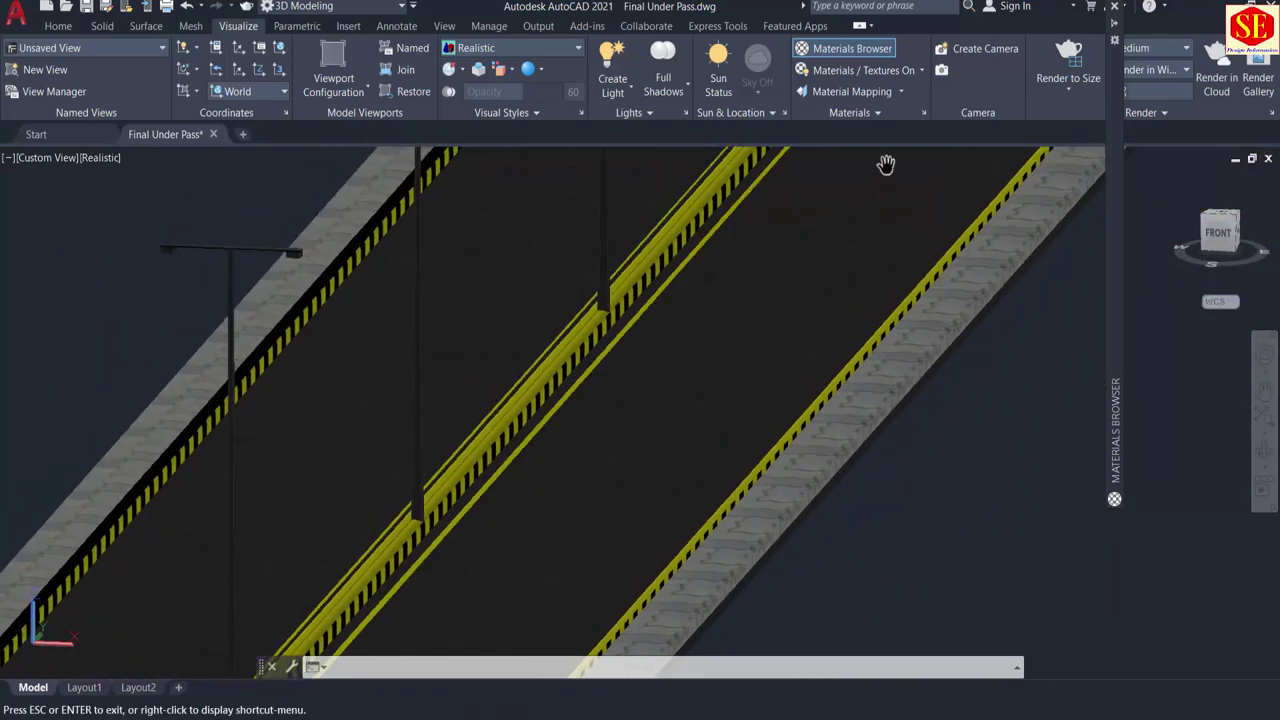
middle_drag(620, 349, 810, 160)
scroll(357, 545, up, 2)
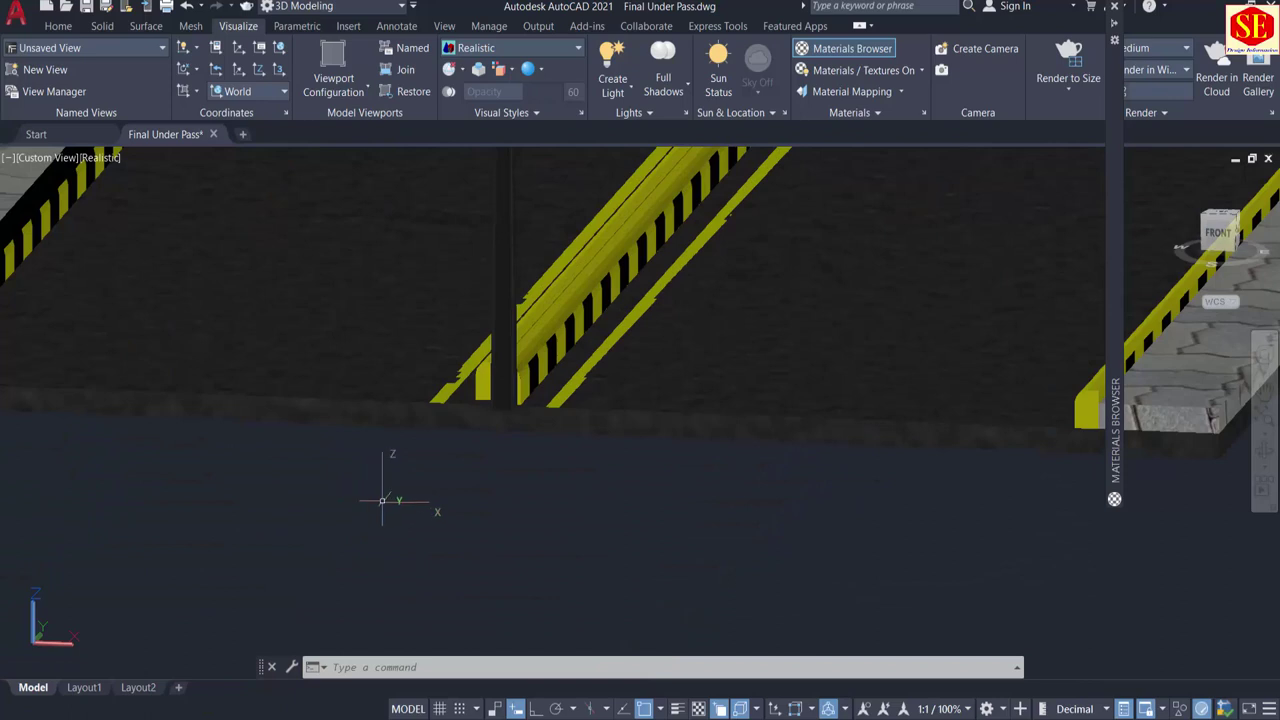
Step: Move the two yellow edge-line polylines beside the median slightly upward off the road surface, with Ortho on
text(m)
key(Return)
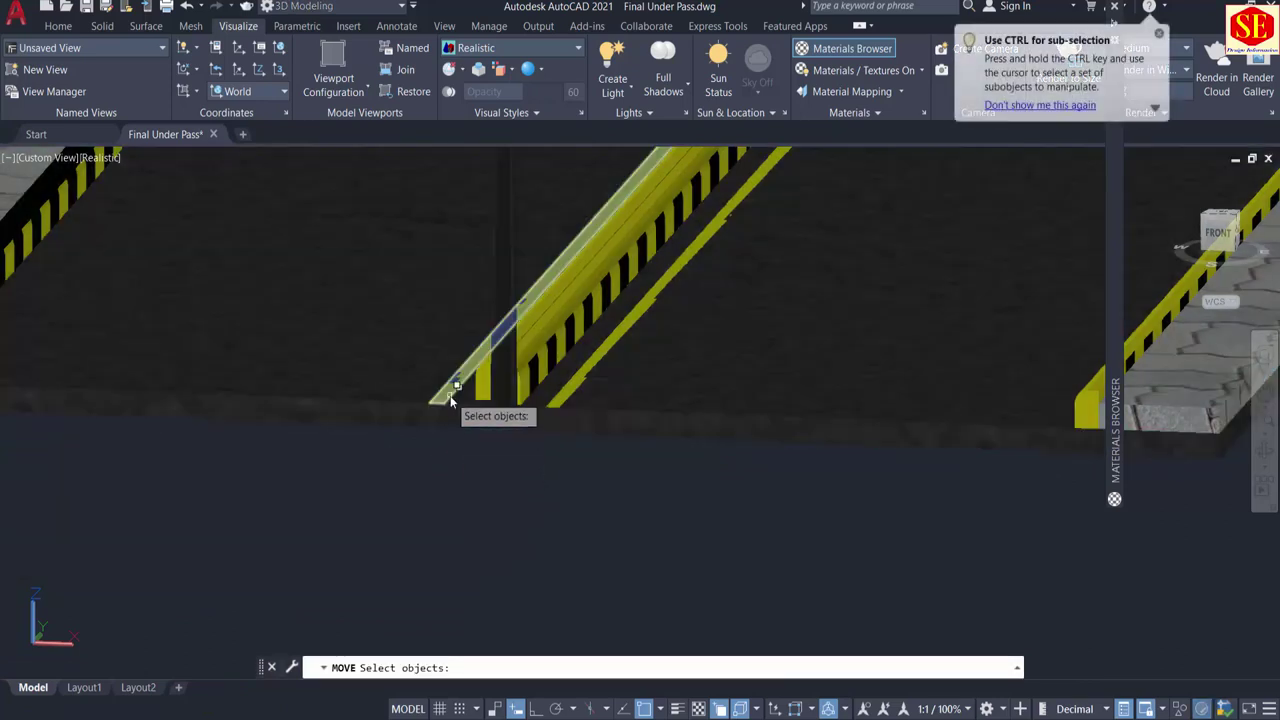
click(451, 399)
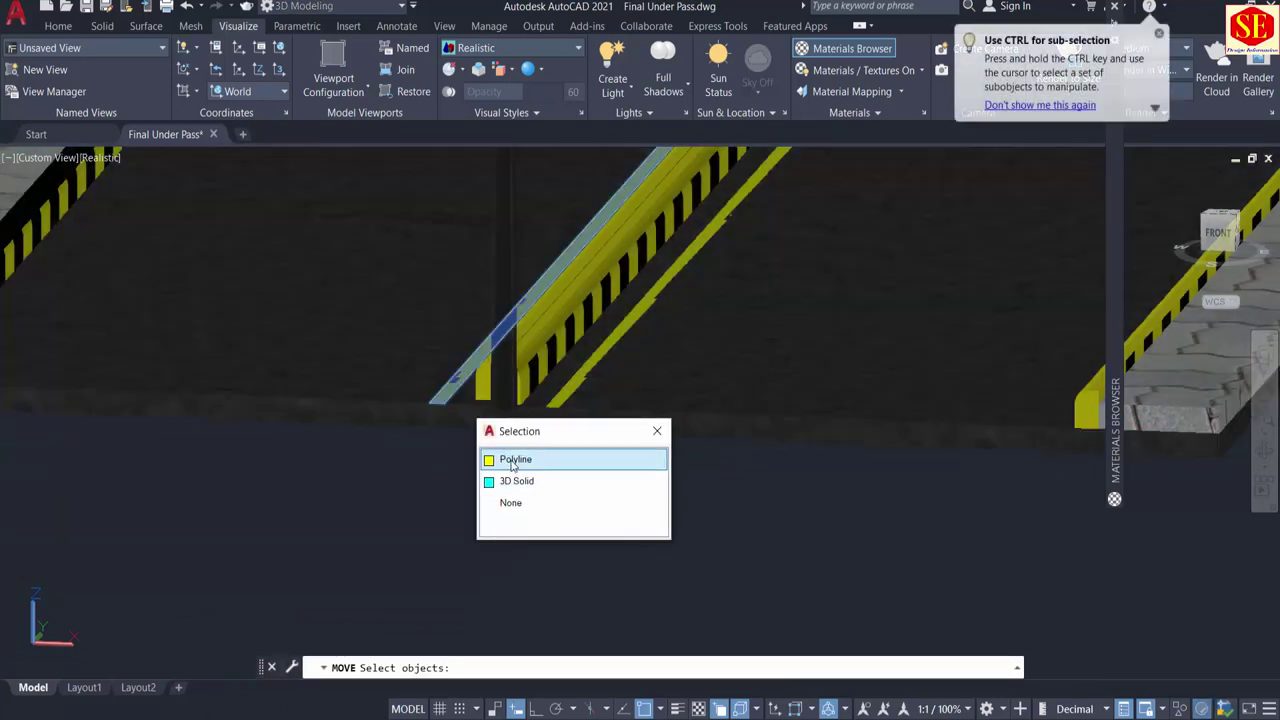
click(514, 460)
click(568, 396)
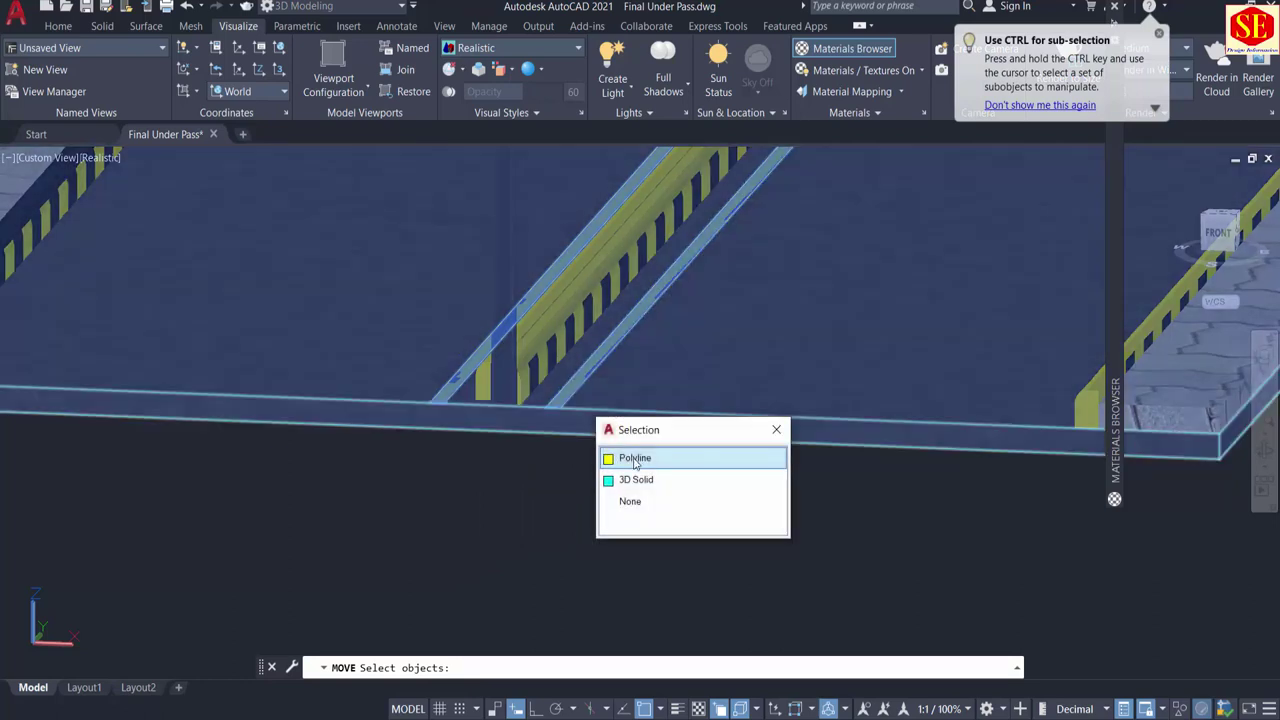
click(625, 456)
key(Return)
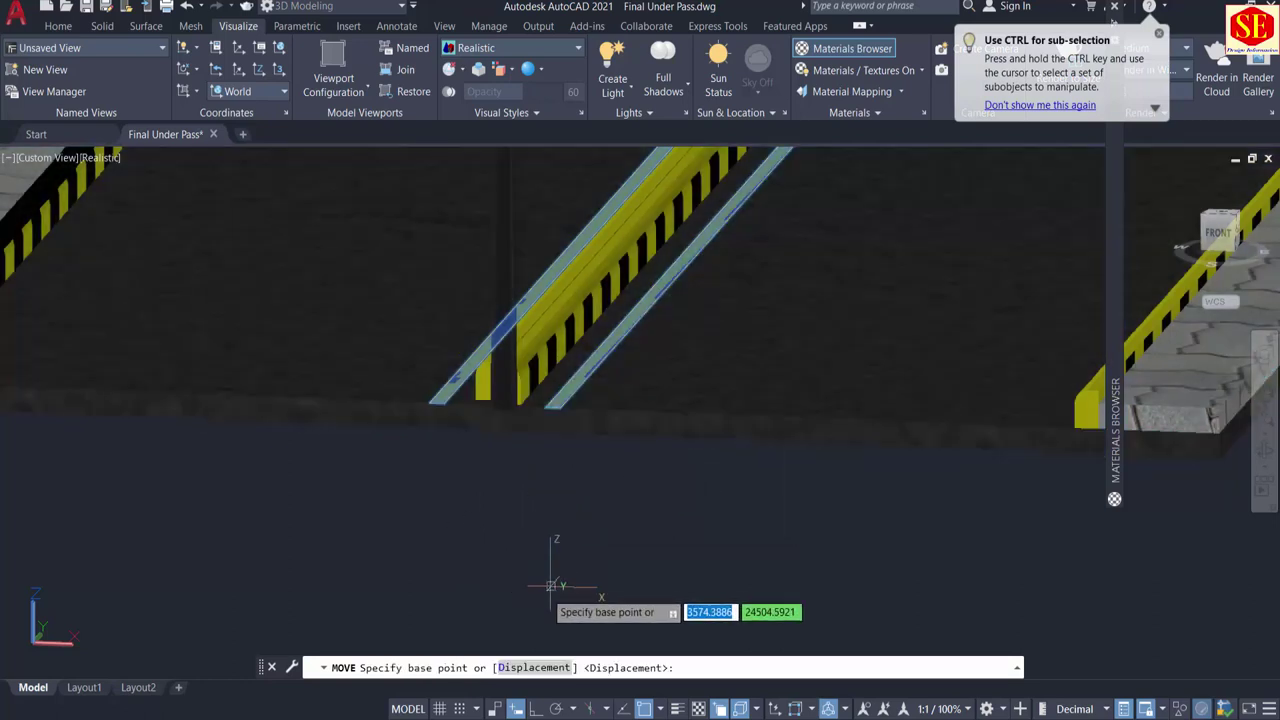
click(543, 591)
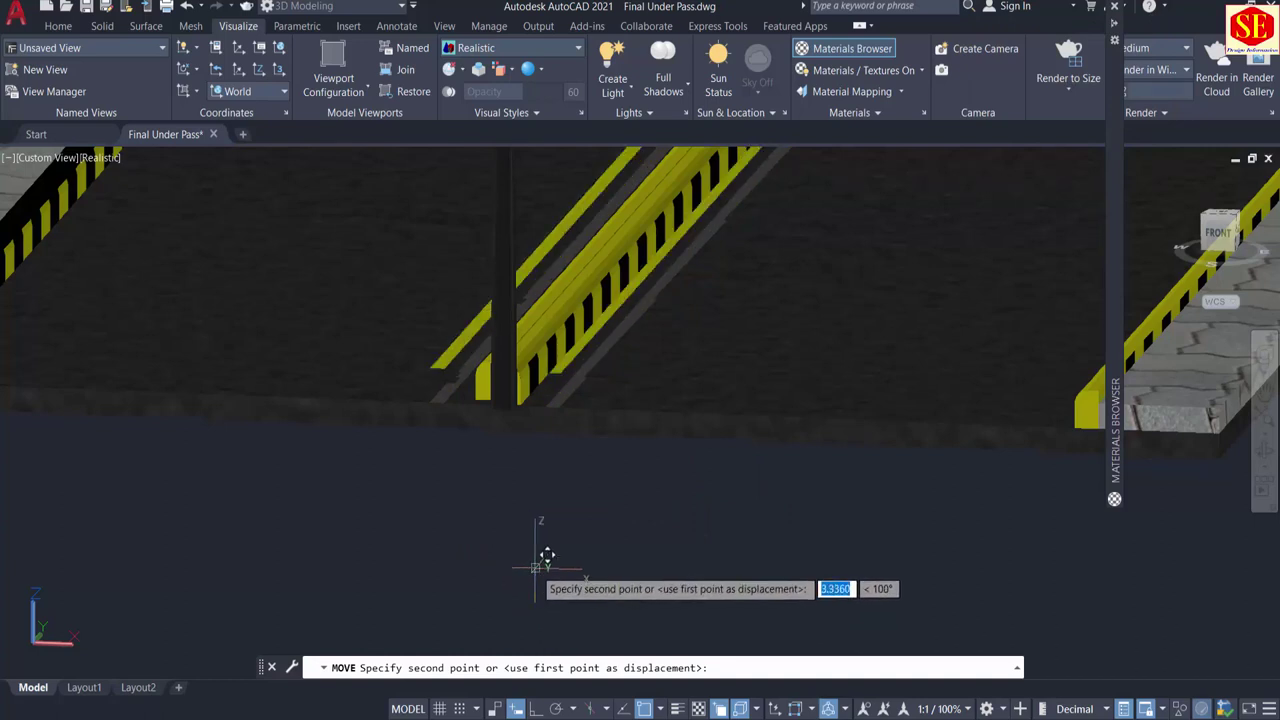
key(F8)
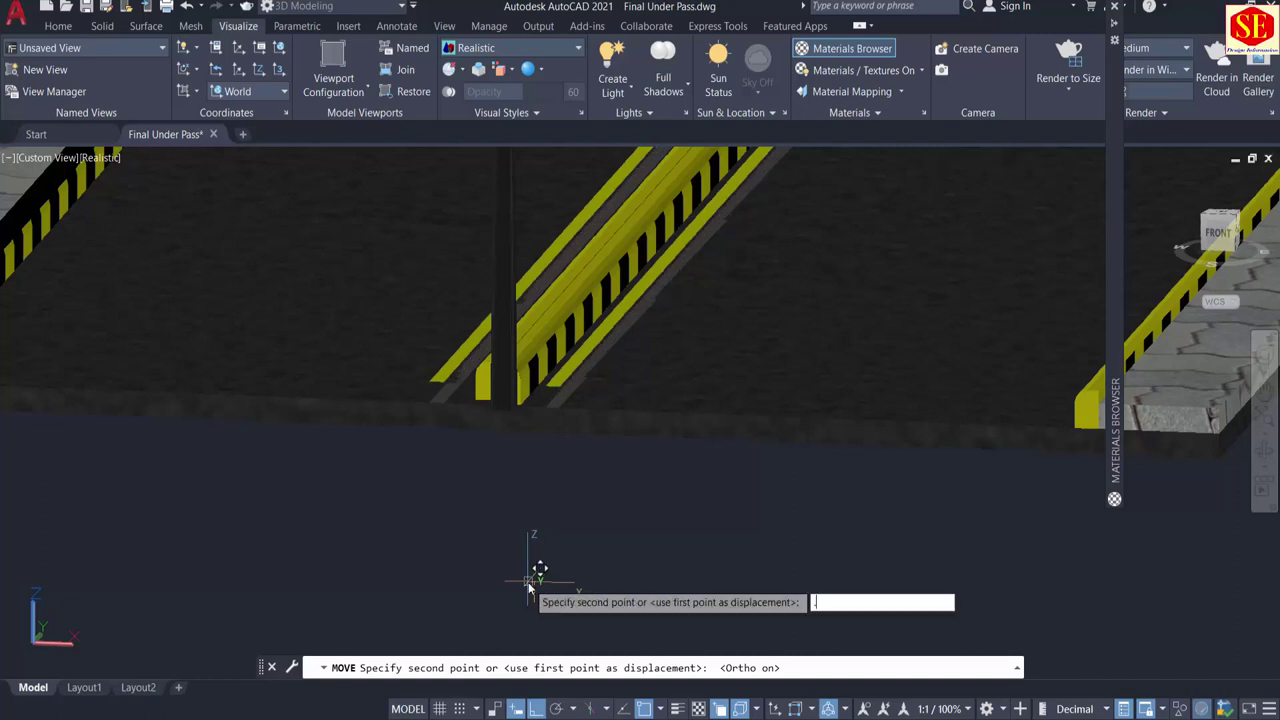
key(Return)
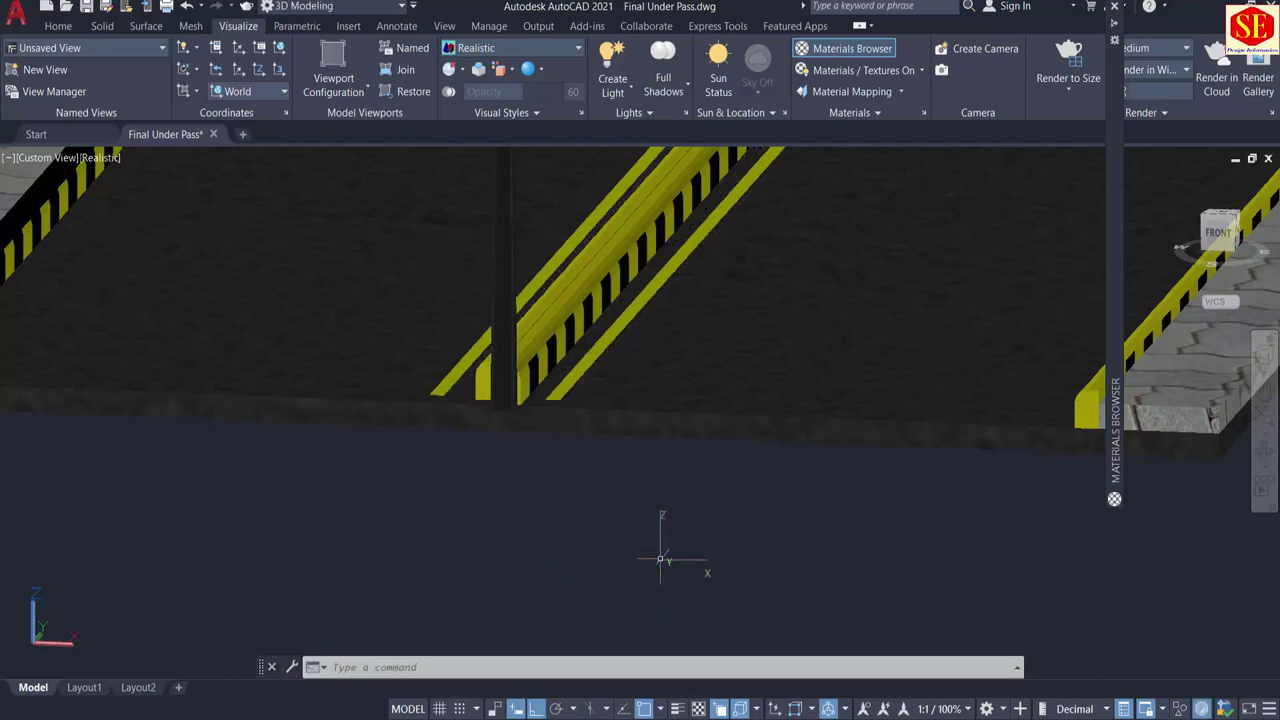
Step: Copy the left carriageway's yellow edge line toward the outer kerb, once at 3.65 and once about twice as far
scroll(553, 330, down, 3)
shift+middle_drag(688, 544, 716, 530)
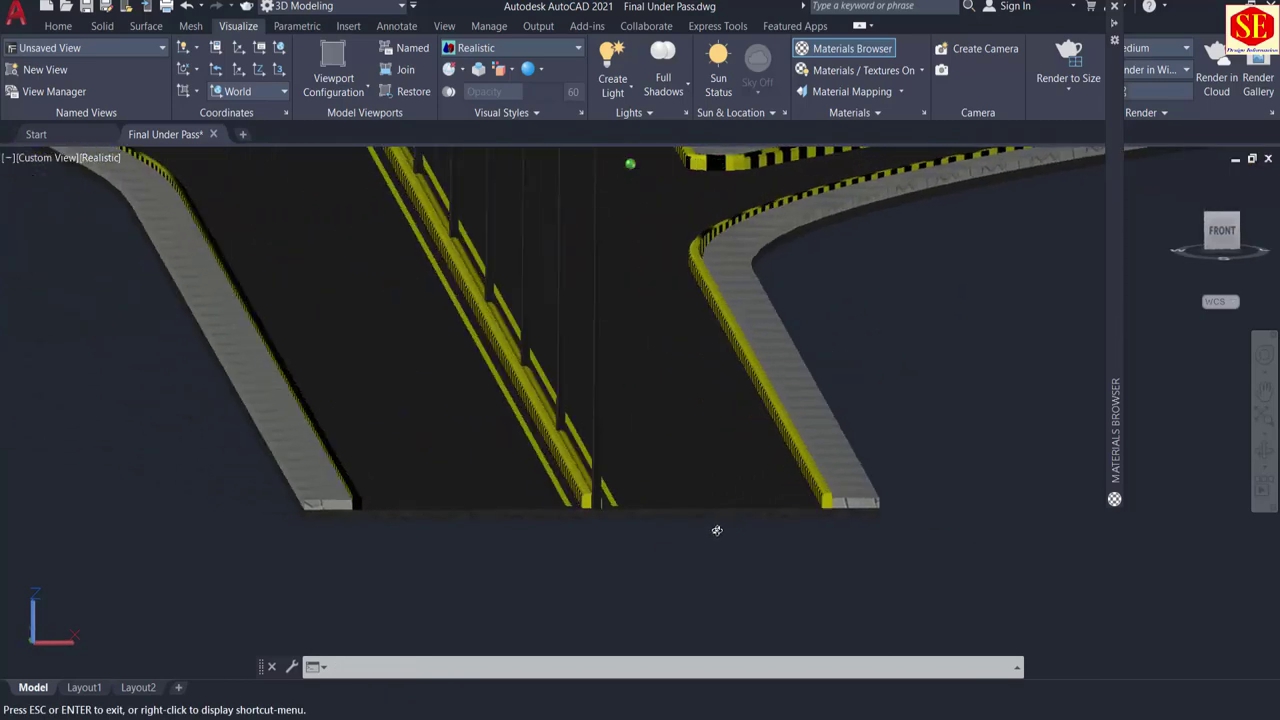
scroll(593, 519, up, 2)
scroll(601, 604, down, 1)
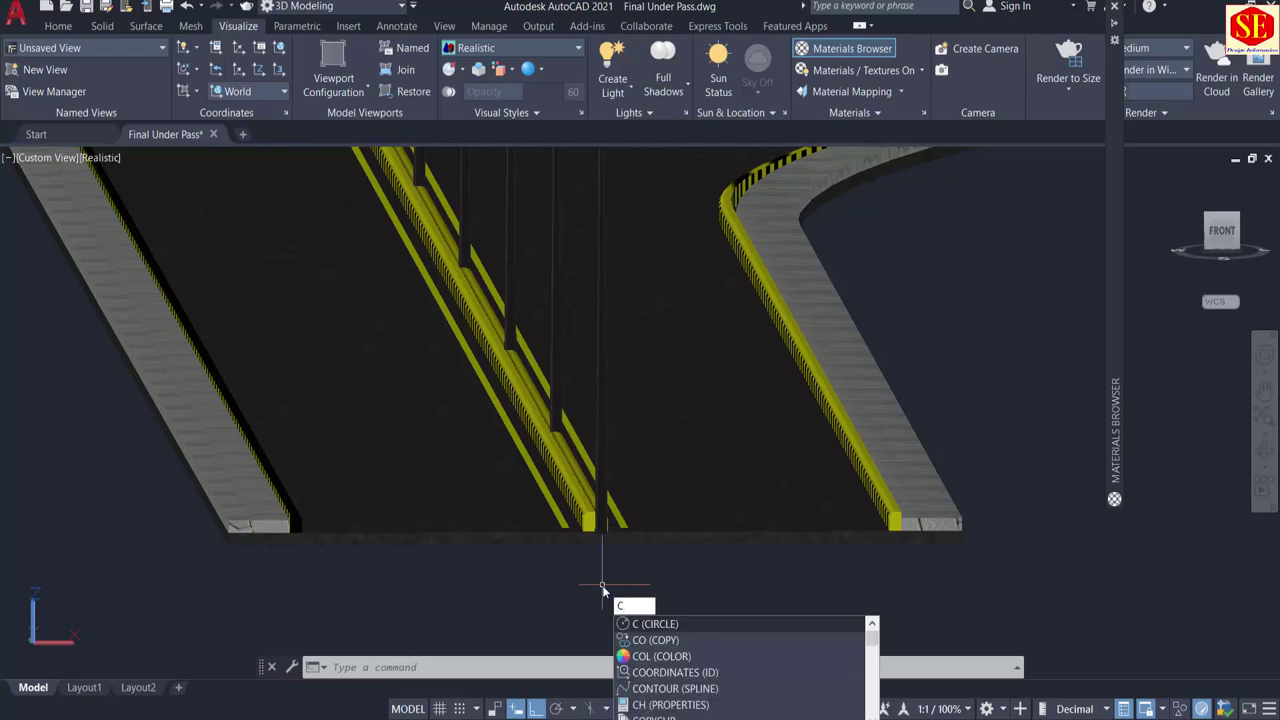
text(o)
key(Return)
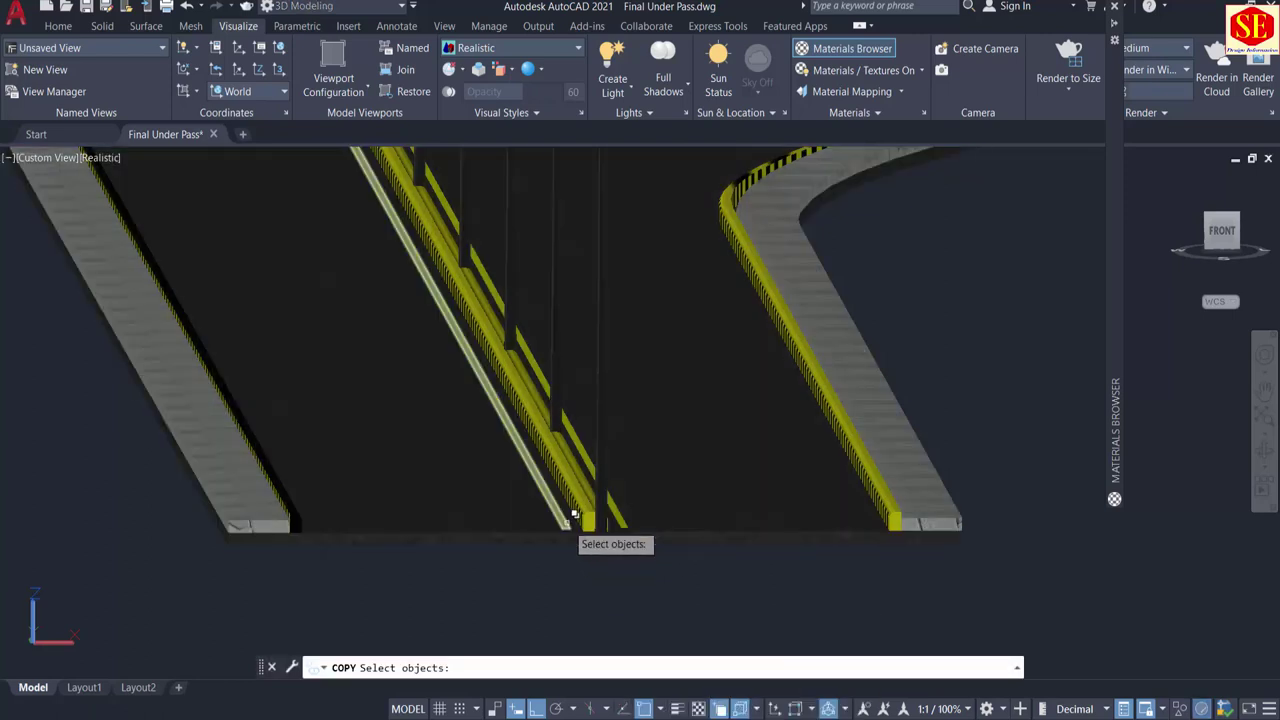
click(574, 514)
click(655, 607)
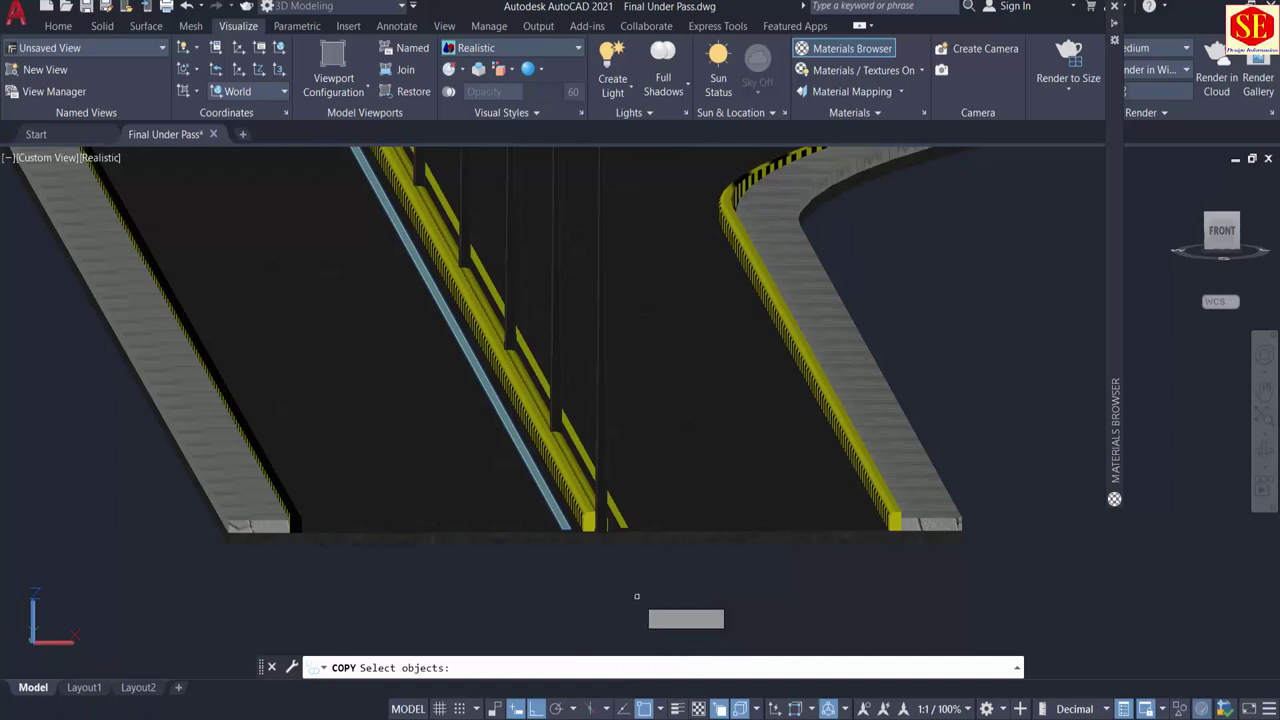
key(Return)
click(636, 597)
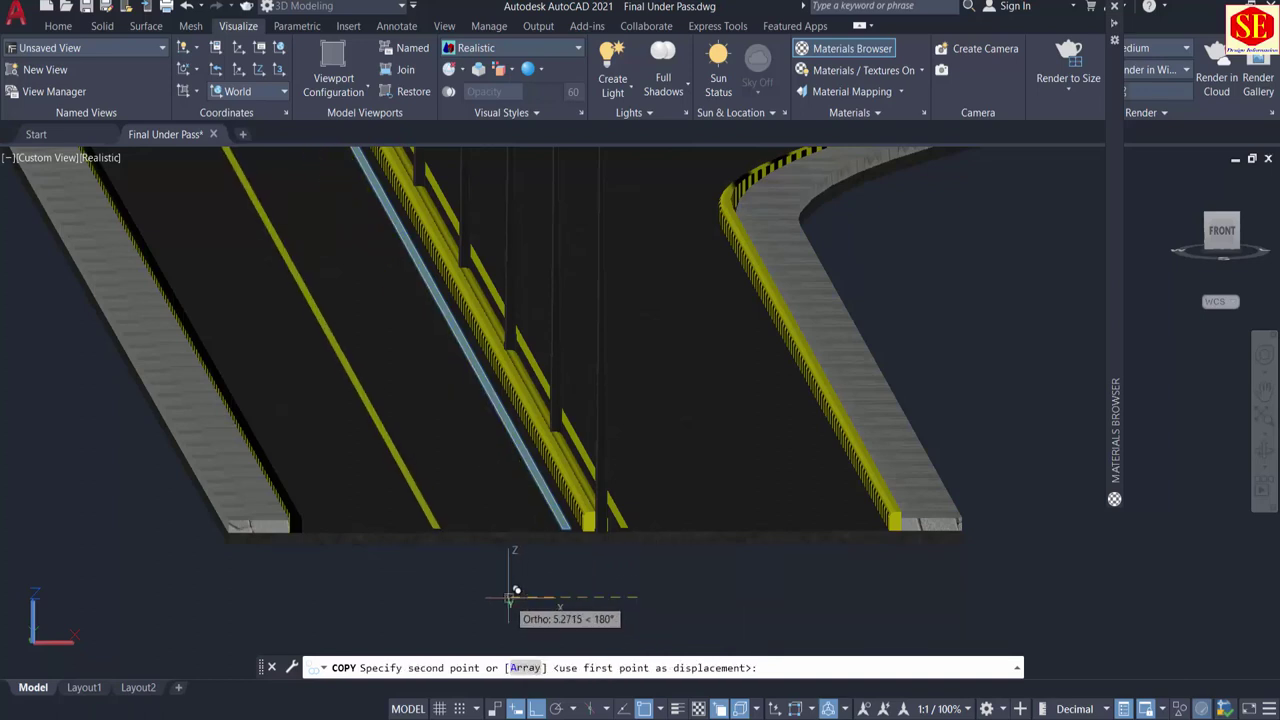
text(3.65)
key(Return)
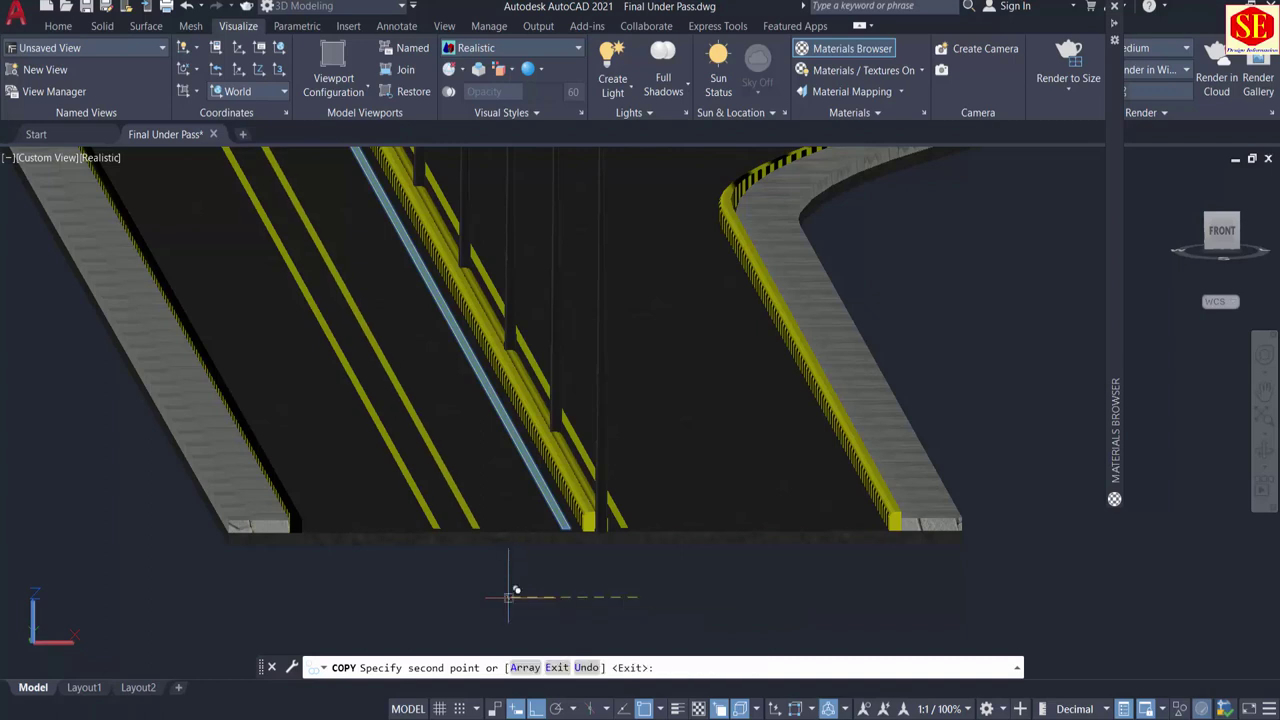
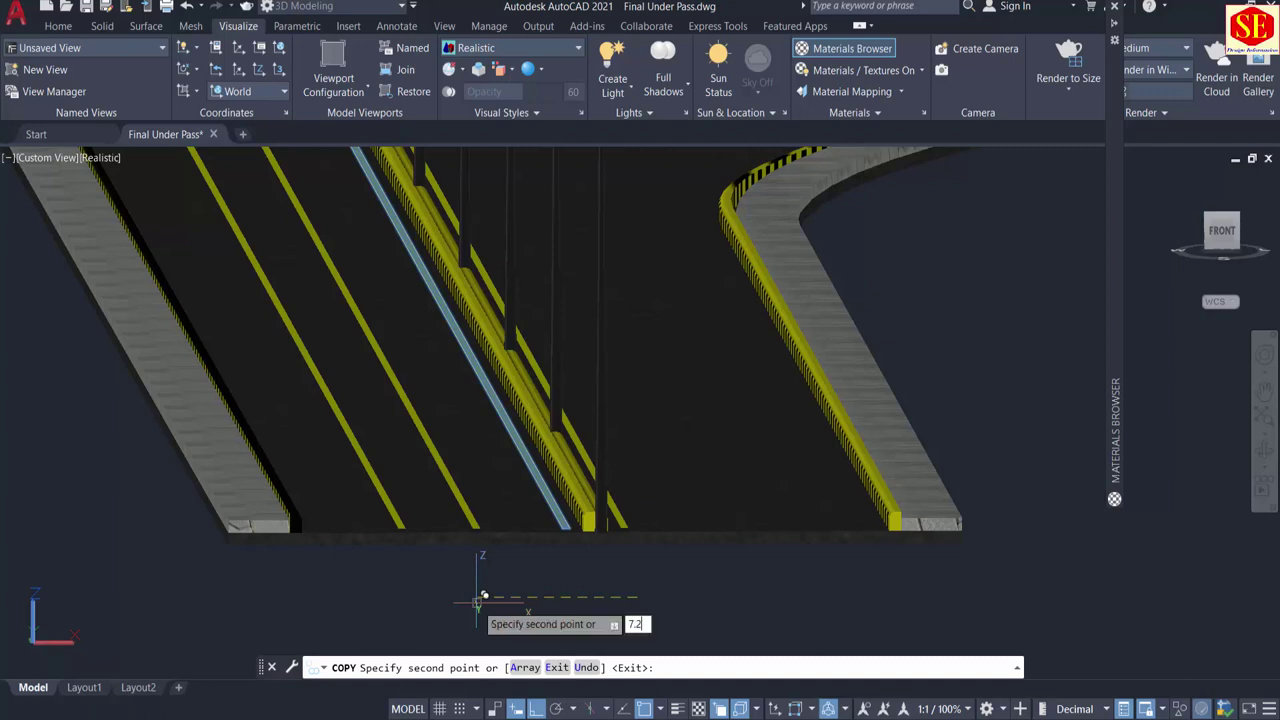
key(Return)
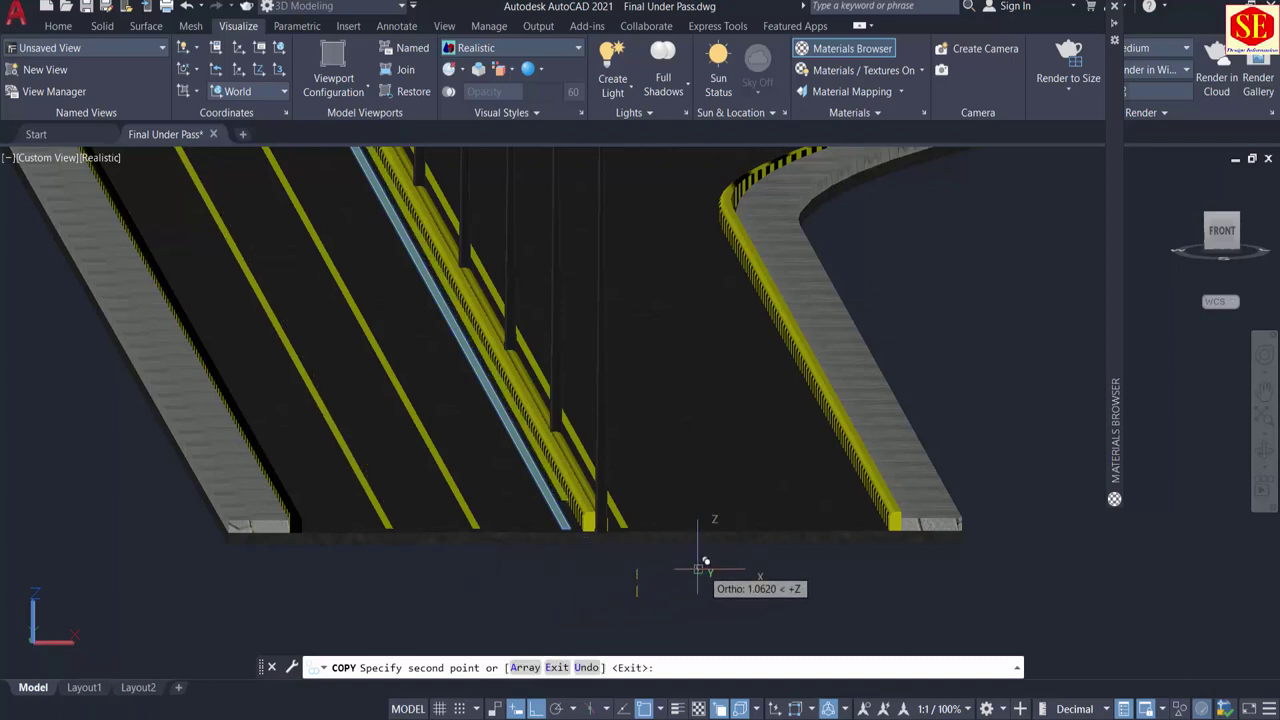
key(Return)
Step: Copy the right carriageway's yellow edge line twice toward its outer kerb, at one and two lane widths
scroll(604, 570, up, 2)
text(c)
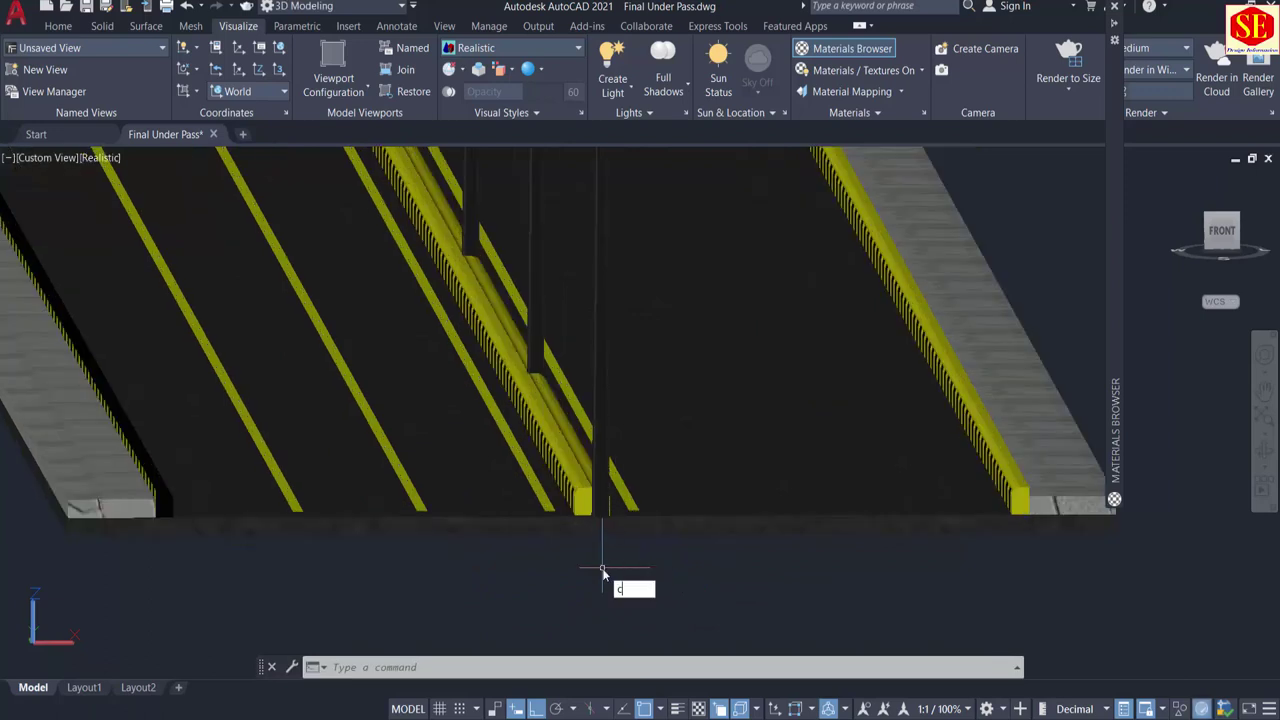
text(o)
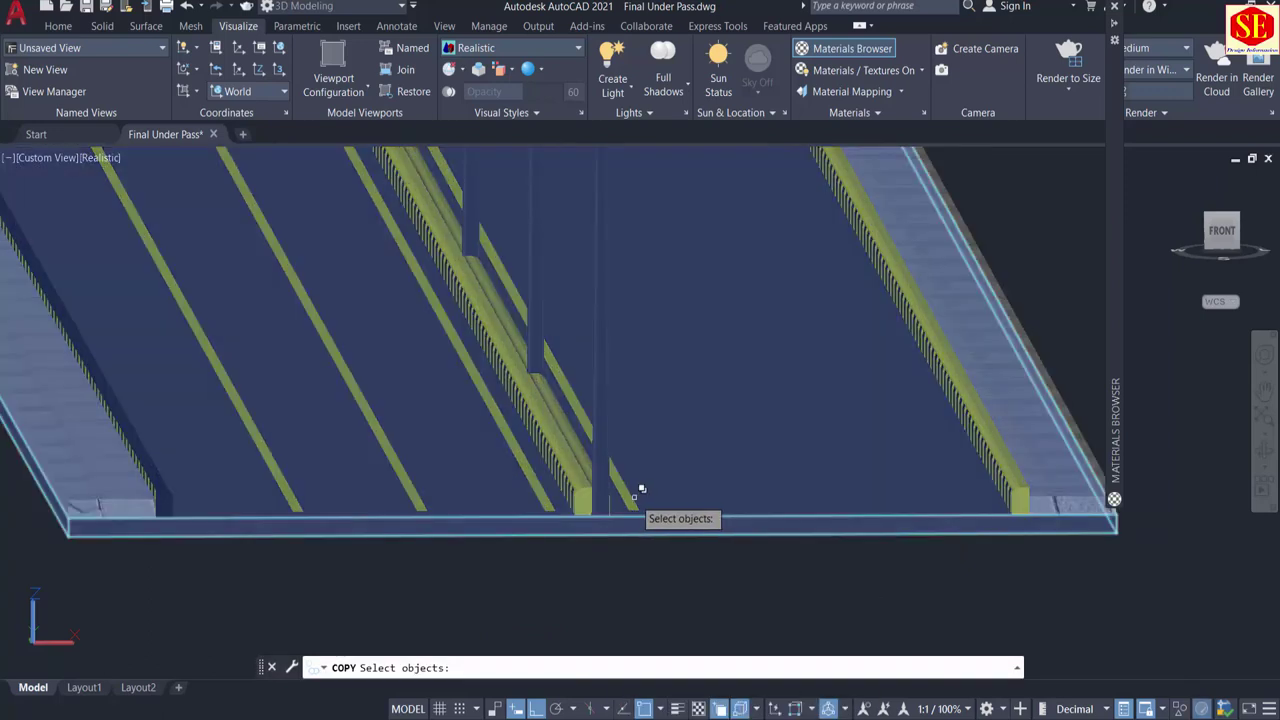
click(637, 505)
click(680, 566)
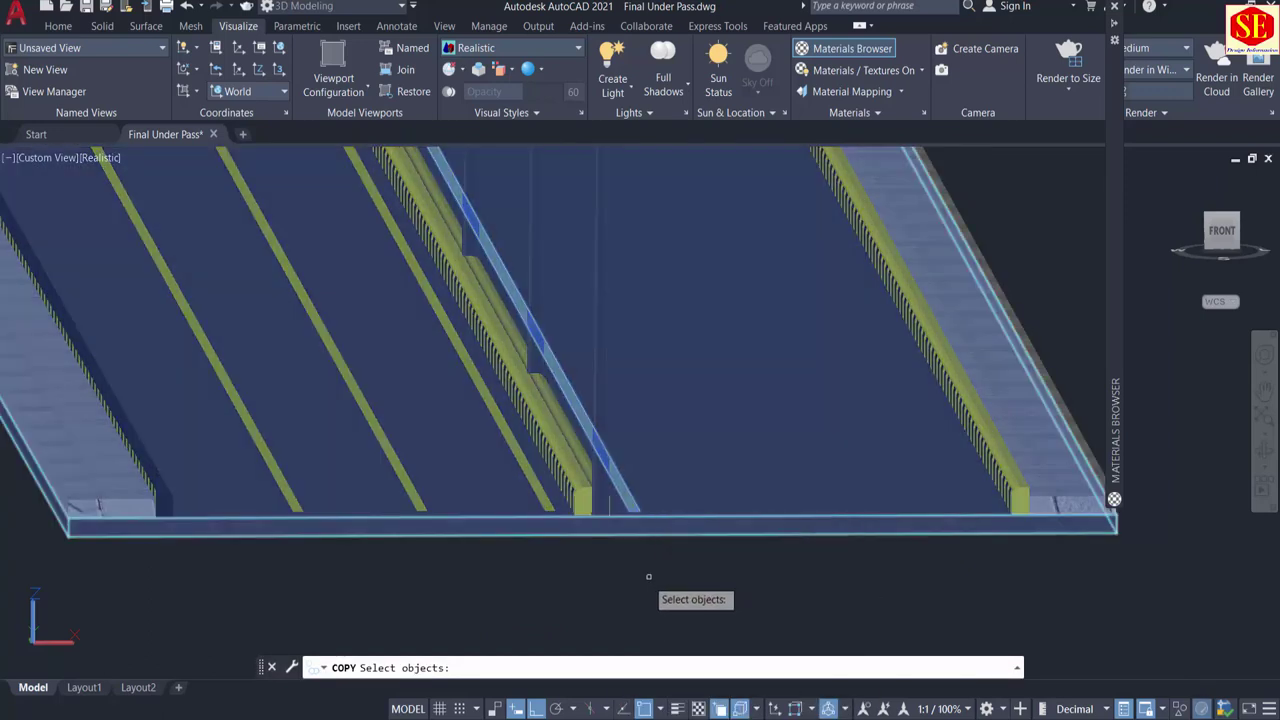
key(Return)
click(648, 578)
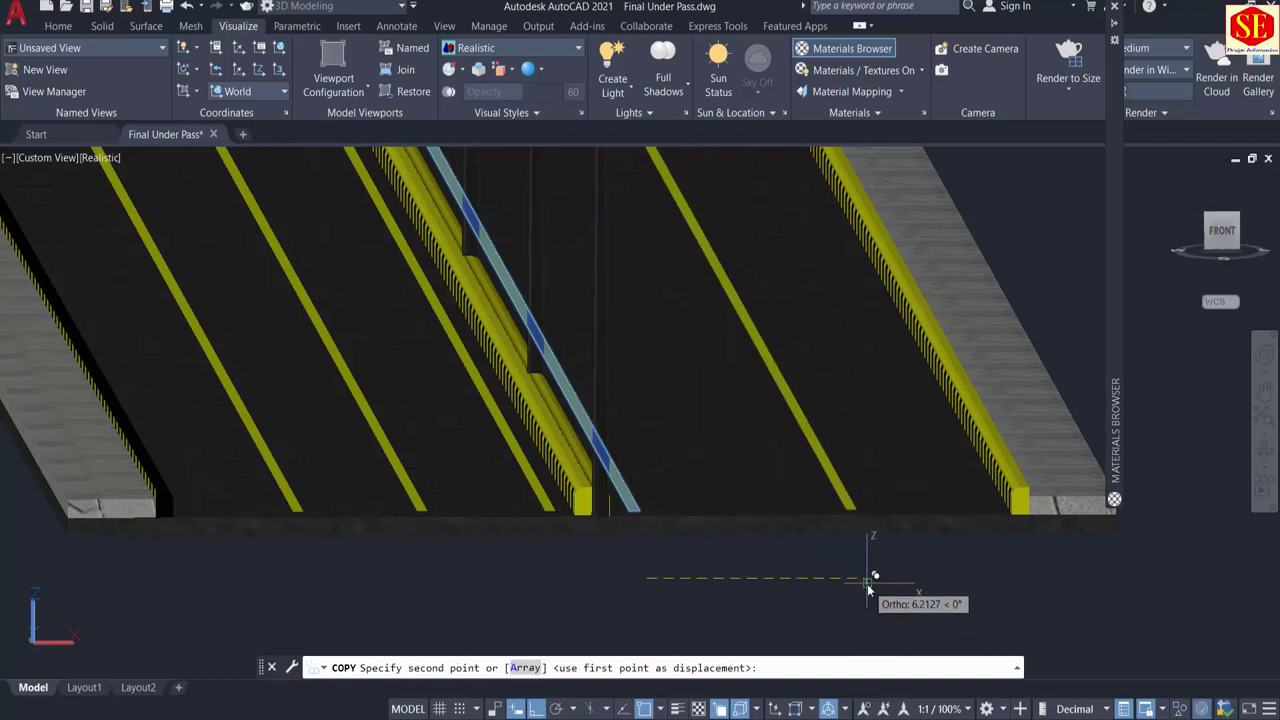
key(Return)
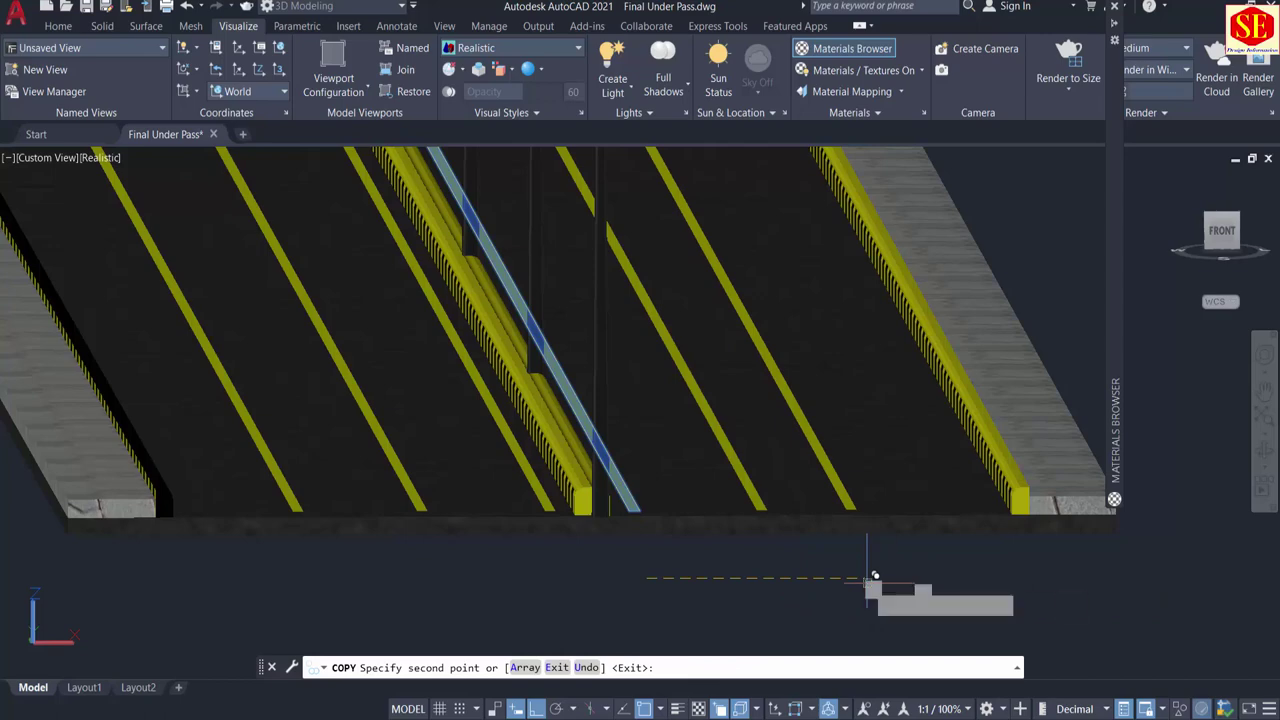
key(Return)
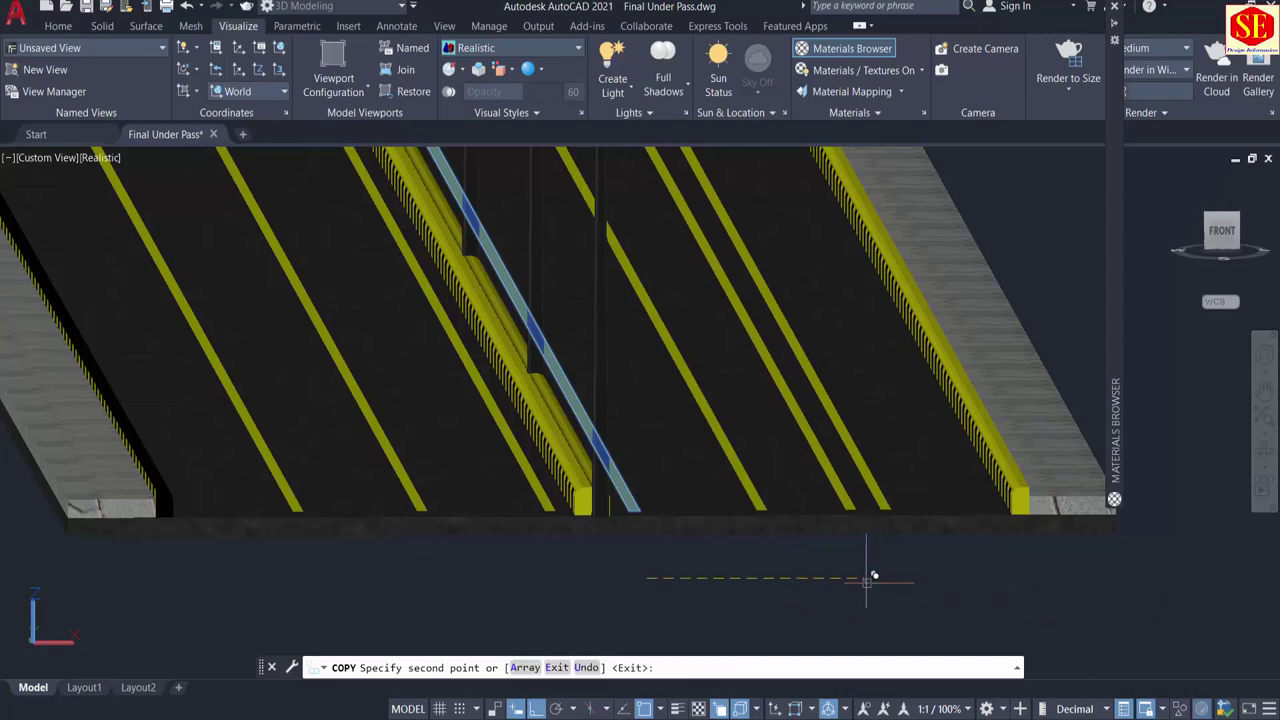
scroll(866, 582, down, 5)
key(Escape)
Step: Set the left carriageway's inner lane-line polyline to ByBlock colour and the ACAD_ISO02W100 linetype
middle_drag(586, 452, 486, 386)
scroll(509, 447, up, 2)
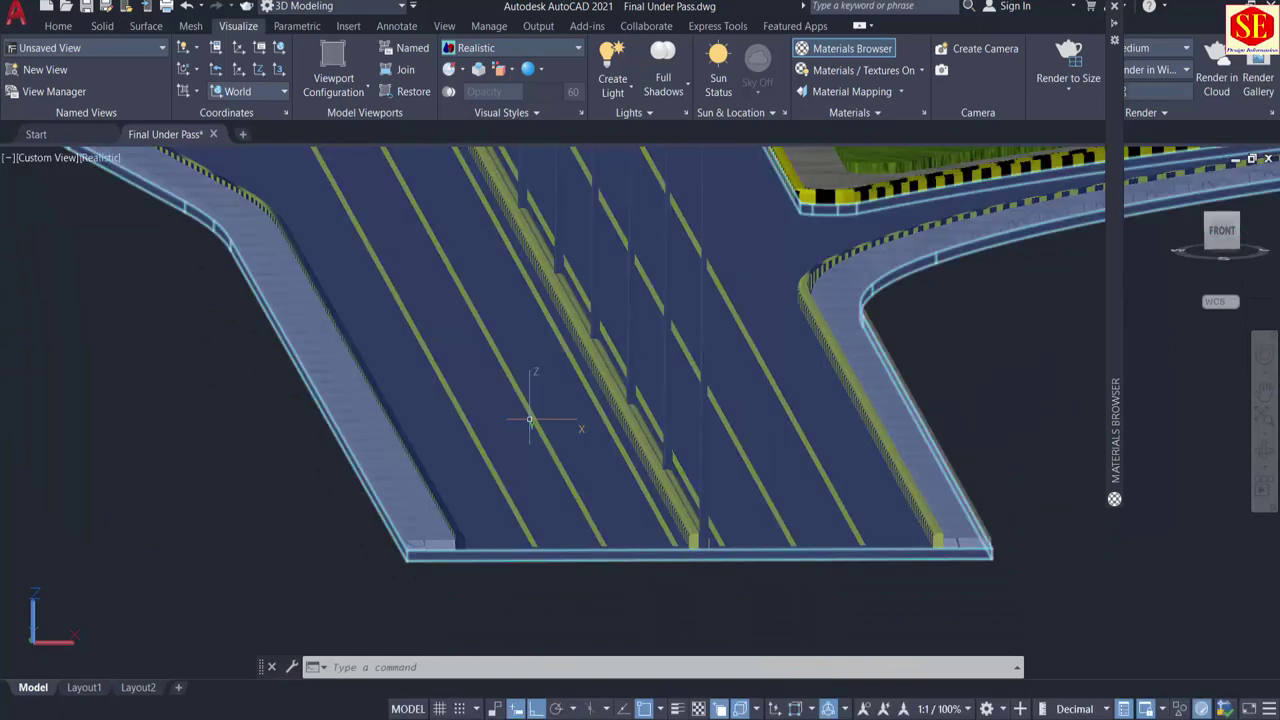
click(528, 408)
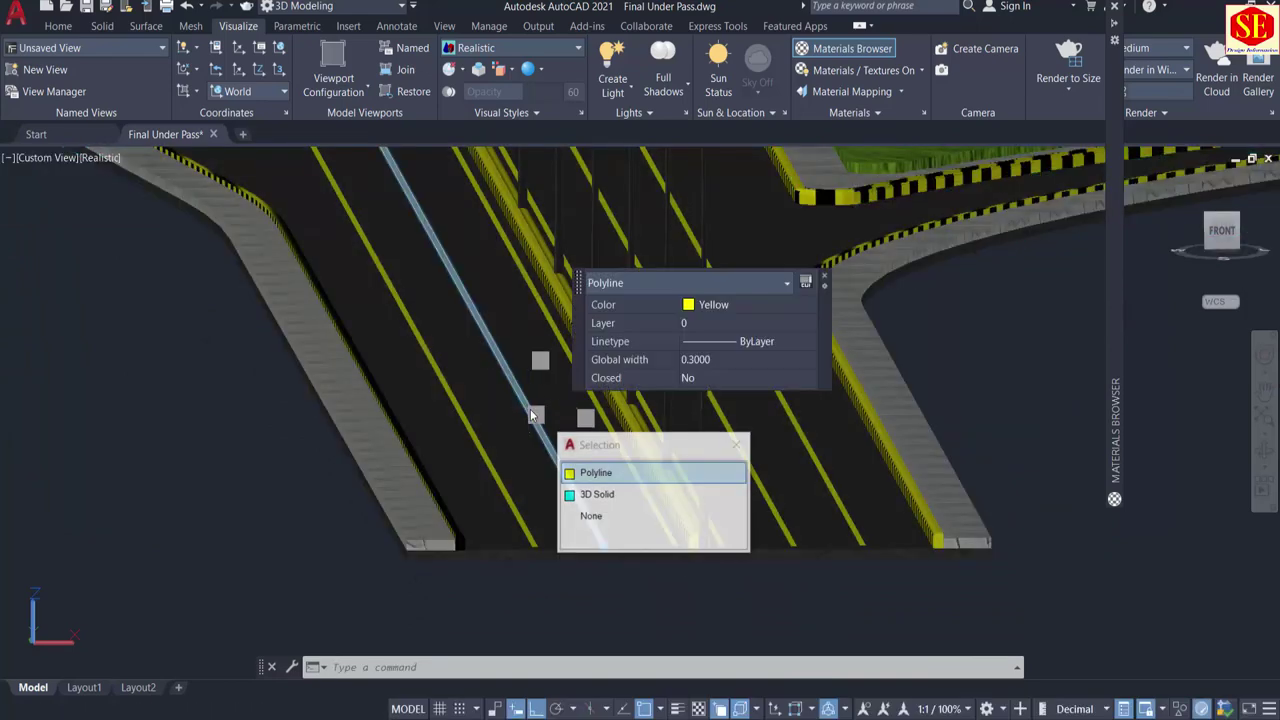
click(711, 307)
click(711, 307)
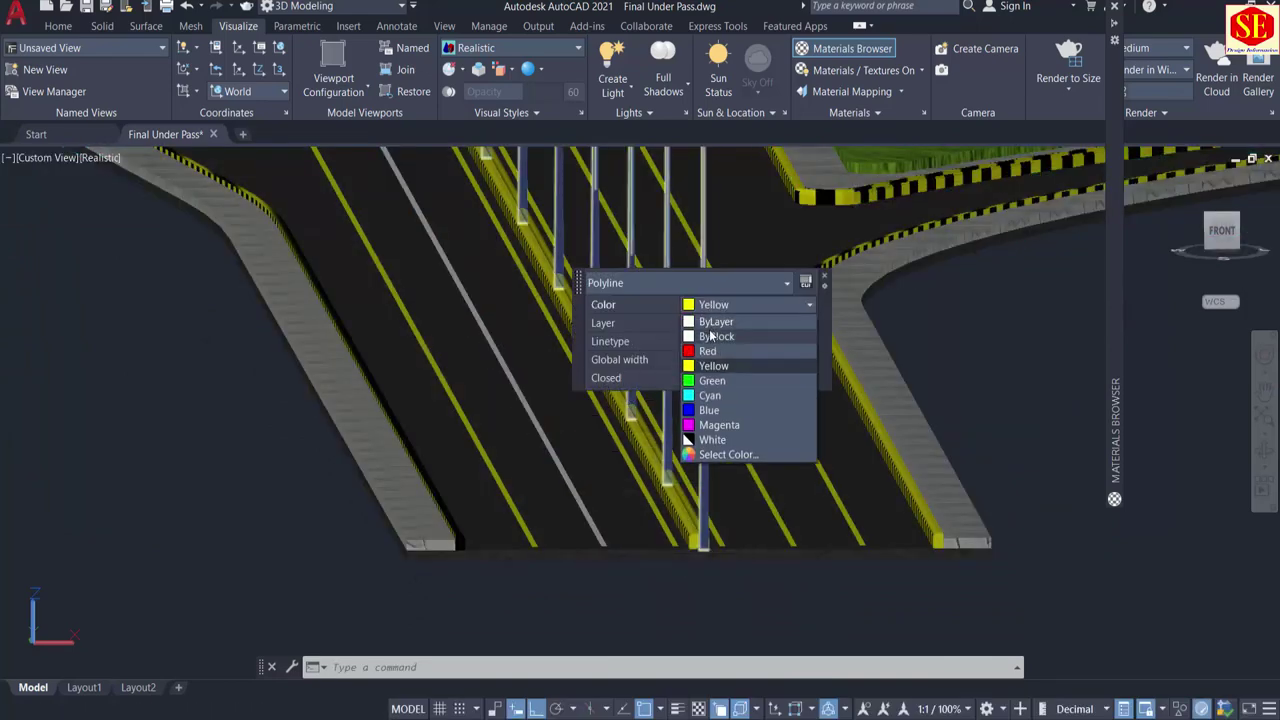
click(713, 337)
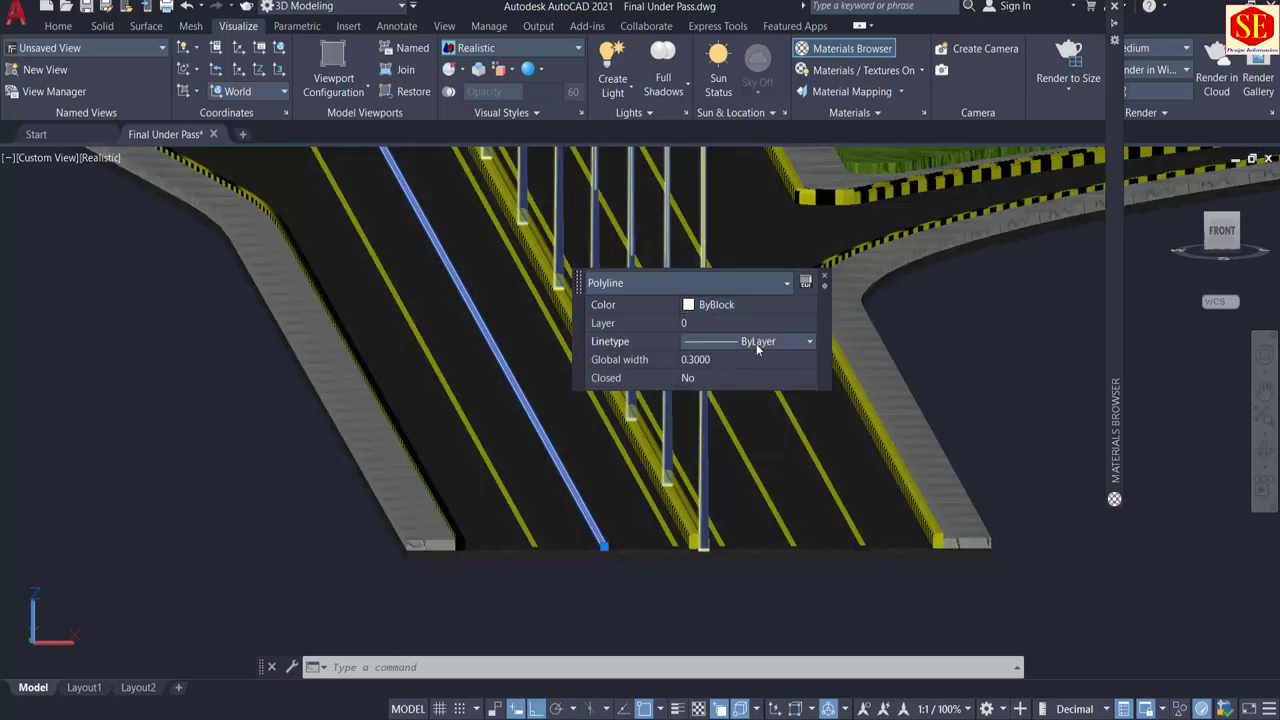
click(756, 343)
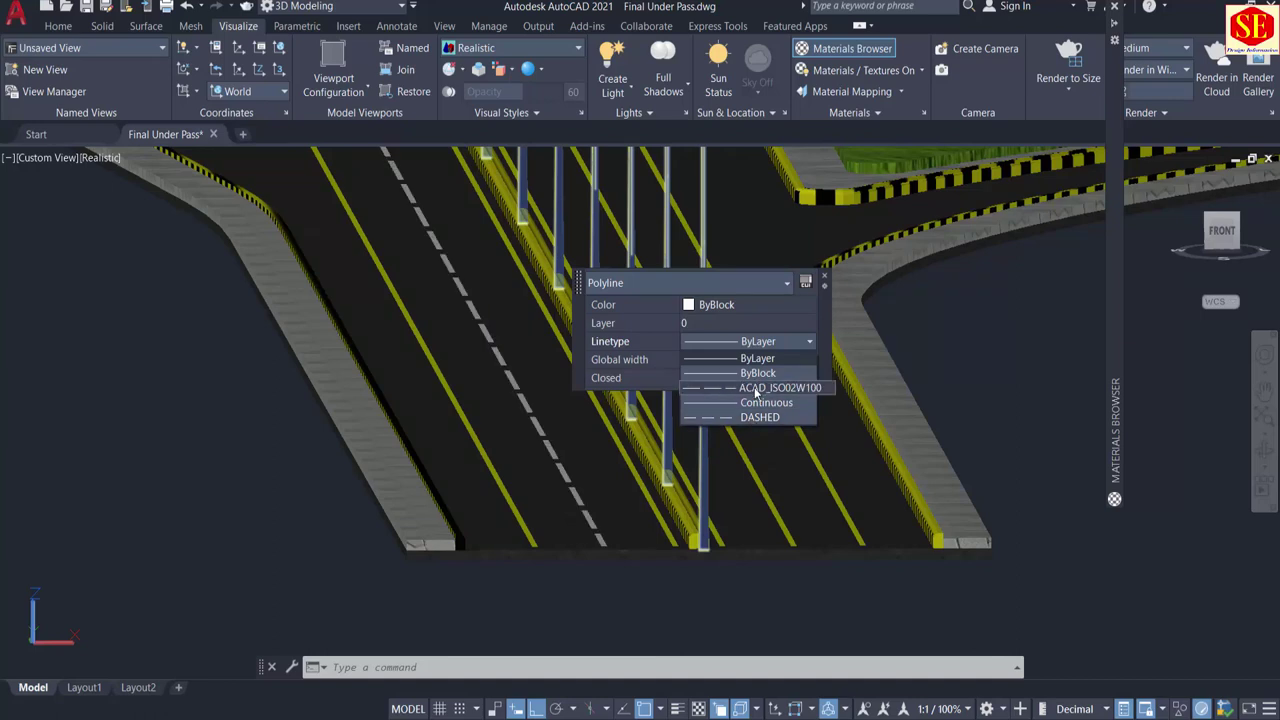
click(757, 388)
key(Escape)
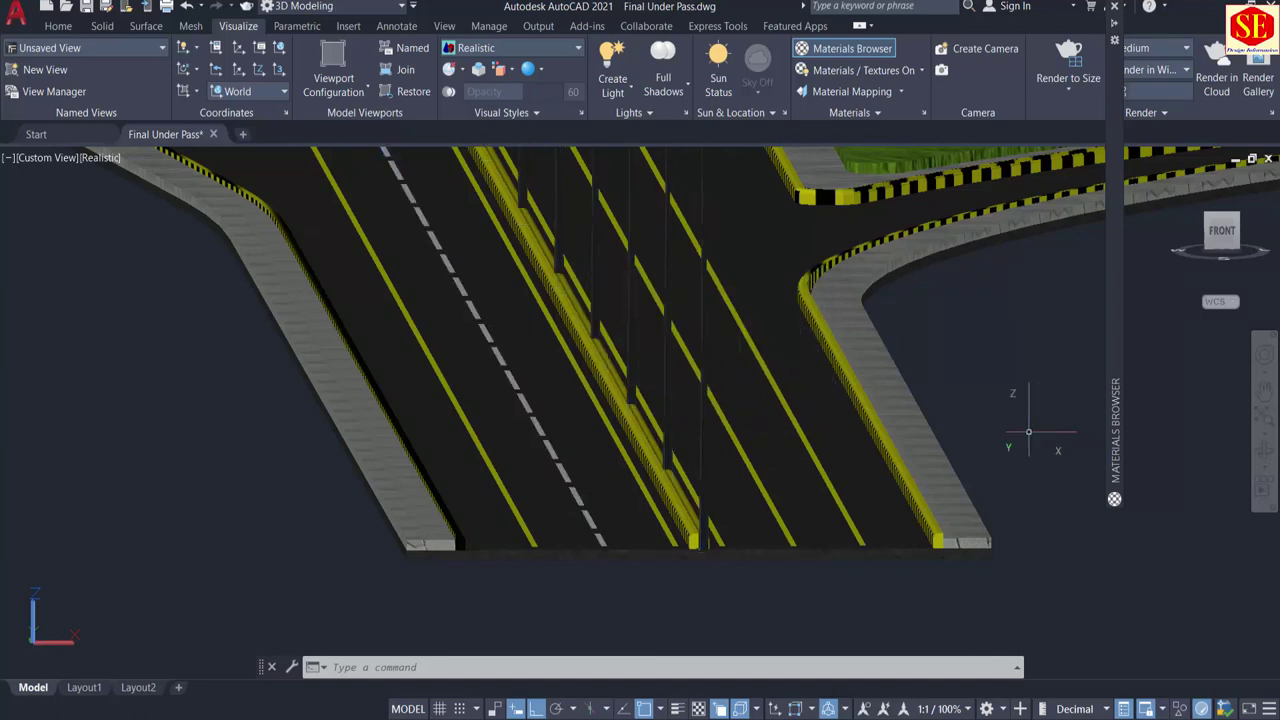
Step: Match the white dashed line's properties onto the outer yellow lane line of the left carriageway
scroll(551, 380, up, 3)
middle_drag(551, 380, 533, 307)
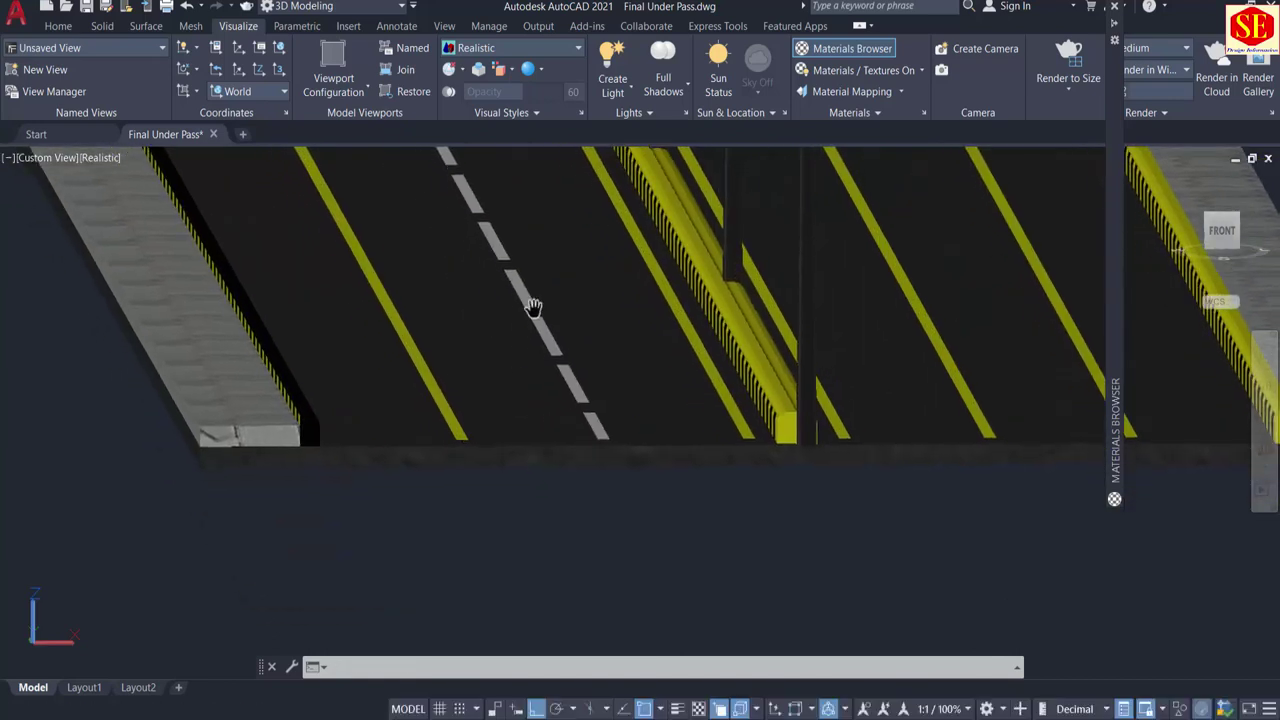
text(ma)
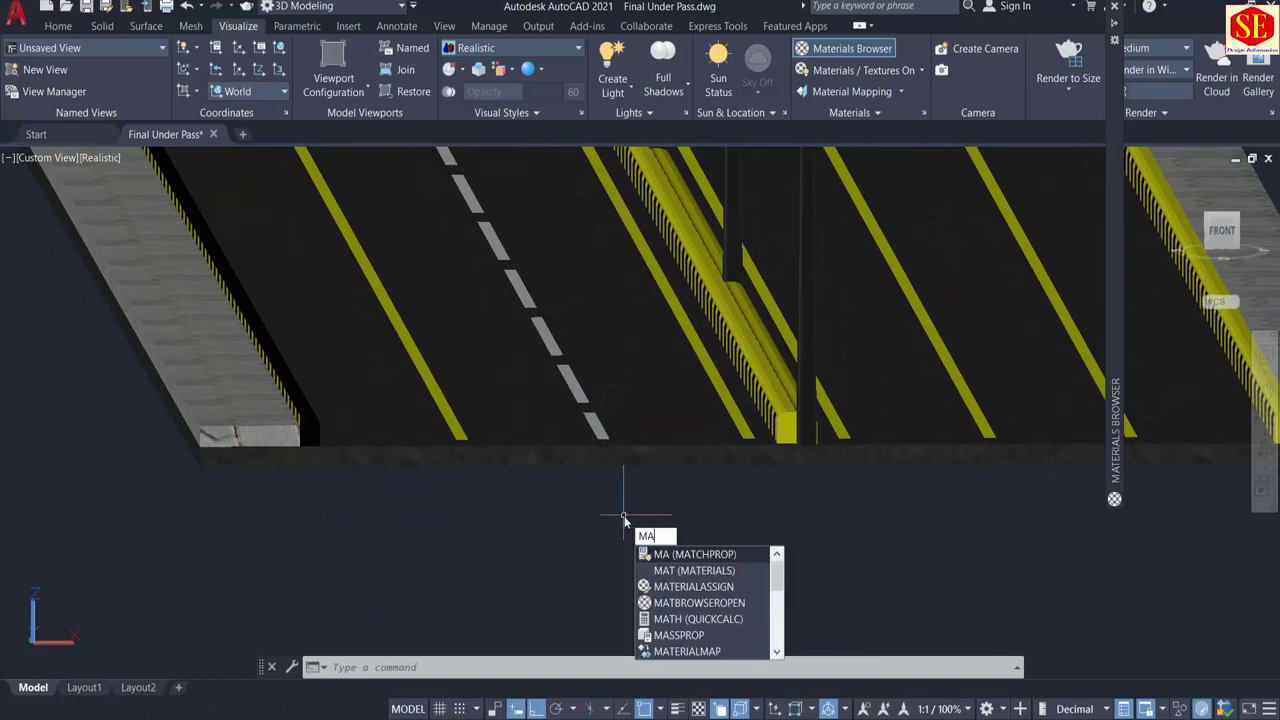
key(Return)
click(600, 430)
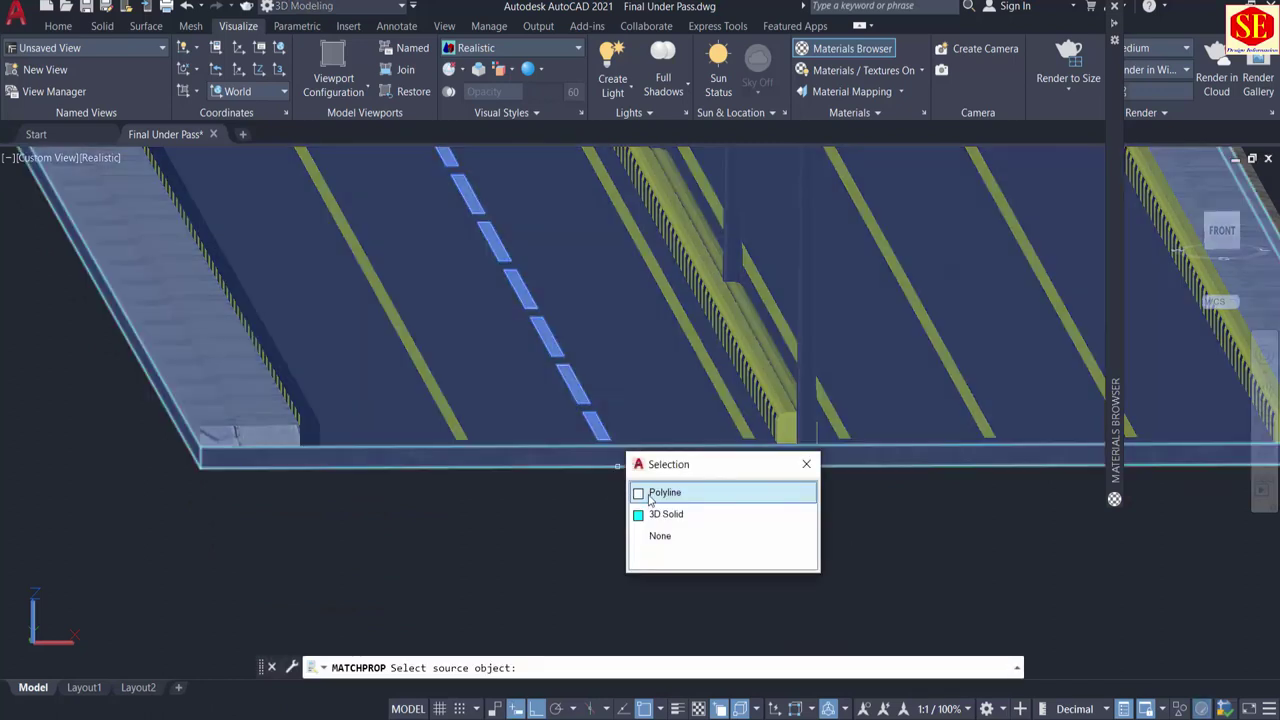
click(460, 433)
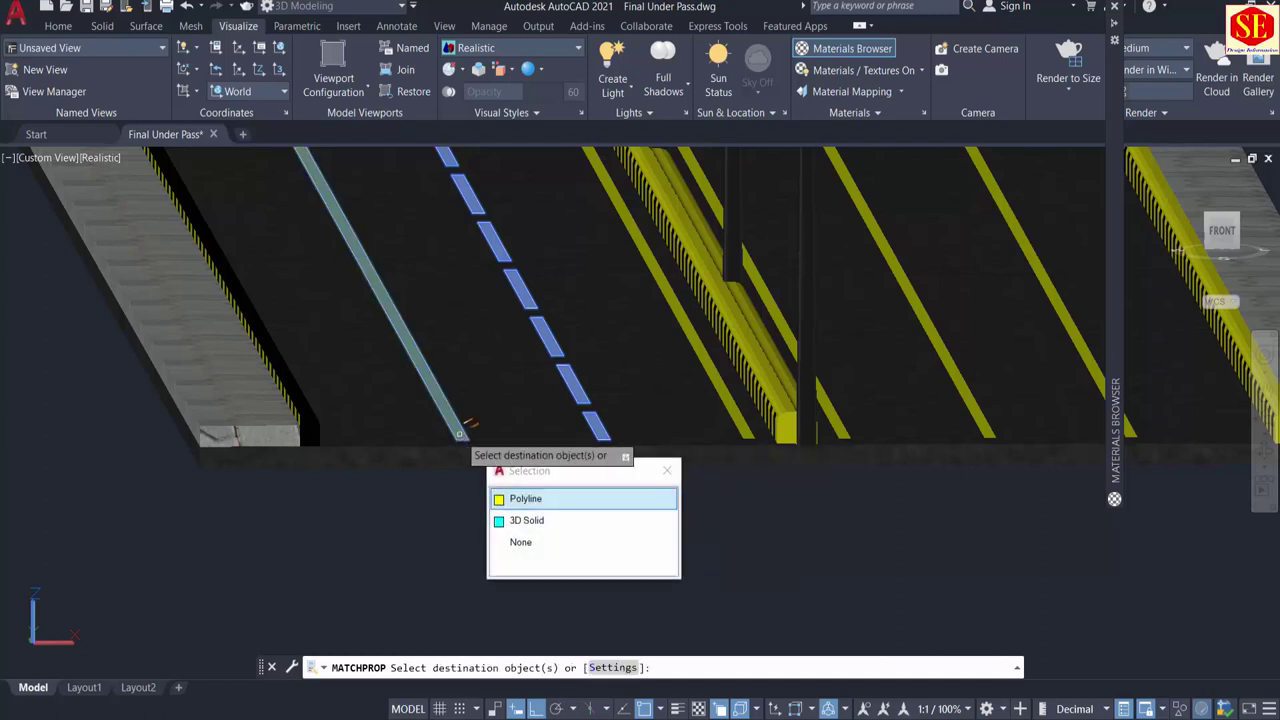
click(510, 499)
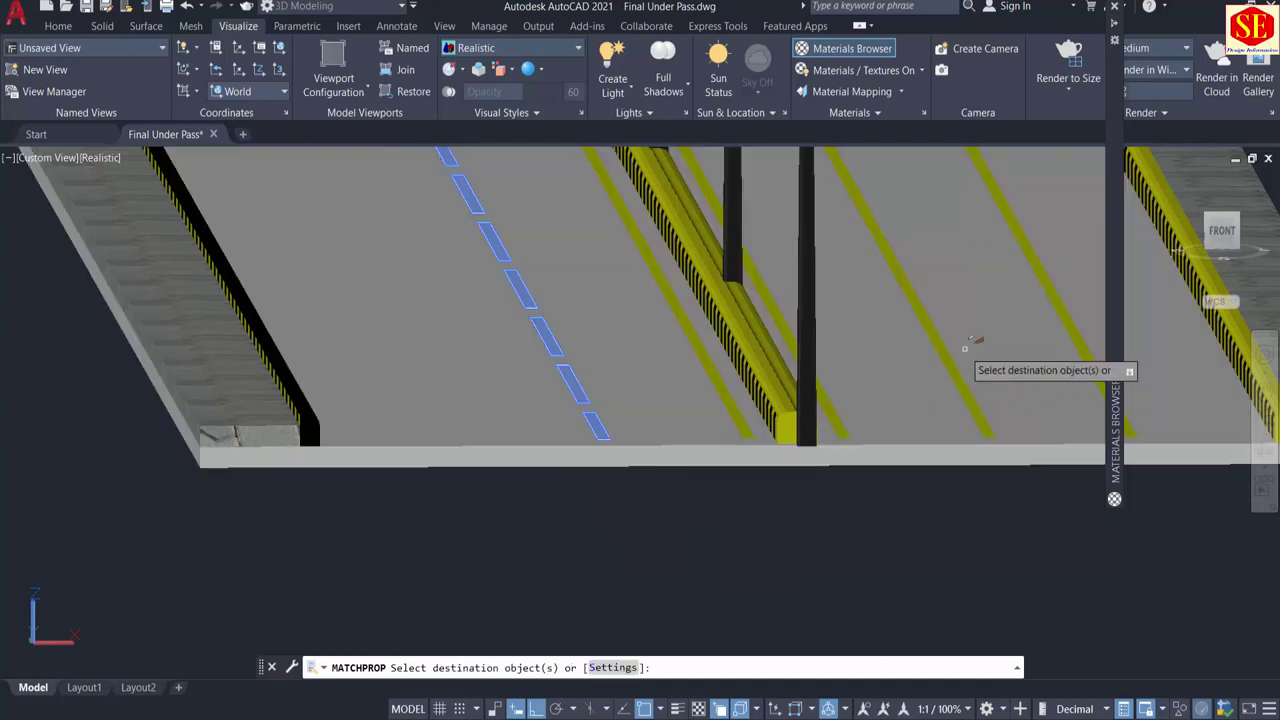
Step: Match the white dashed properties onto both yellow lane lines of the right carriageway
click(950, 343)
click(1010, 413)
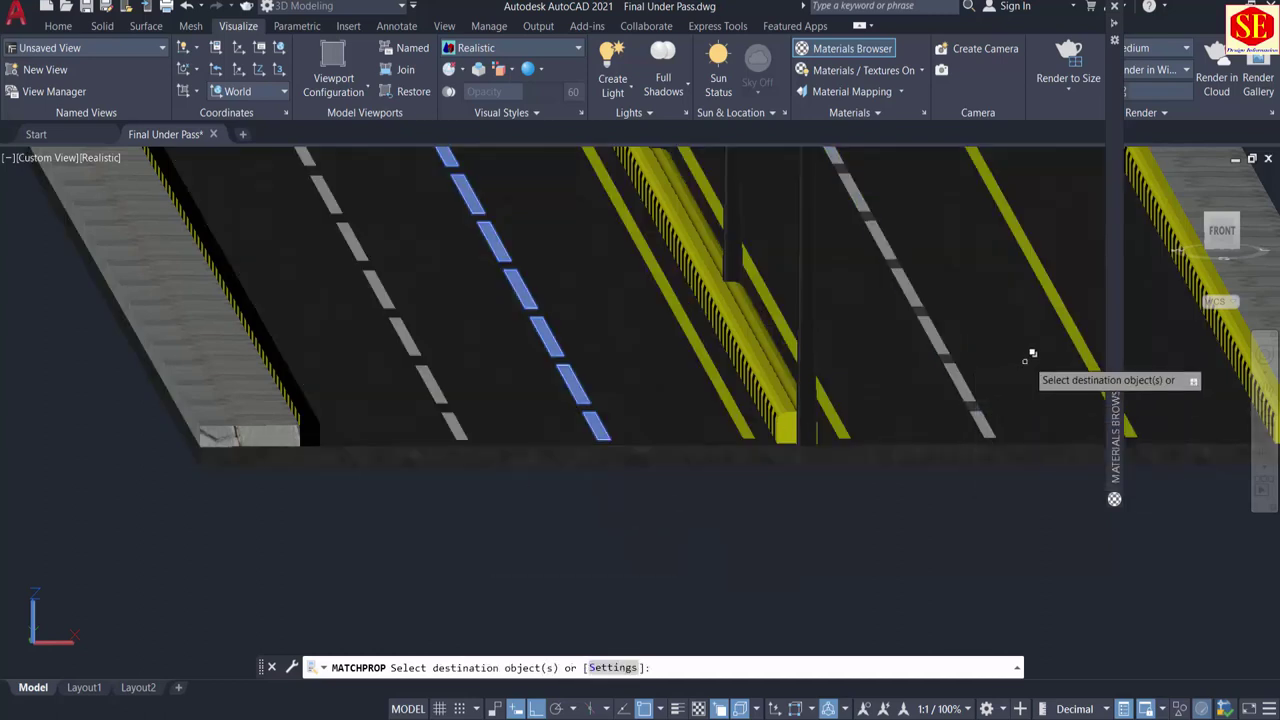
click(1060, 297)
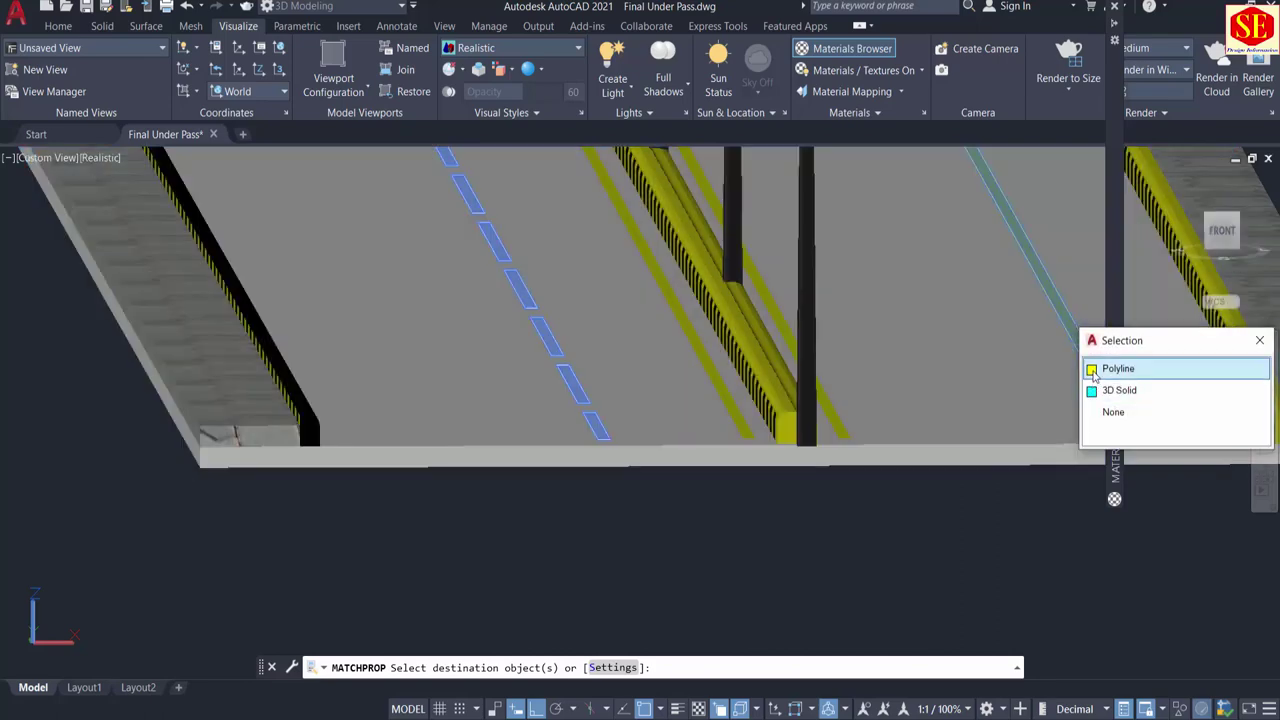
click(1094, 367)
scroll(740, 583, down, 4)
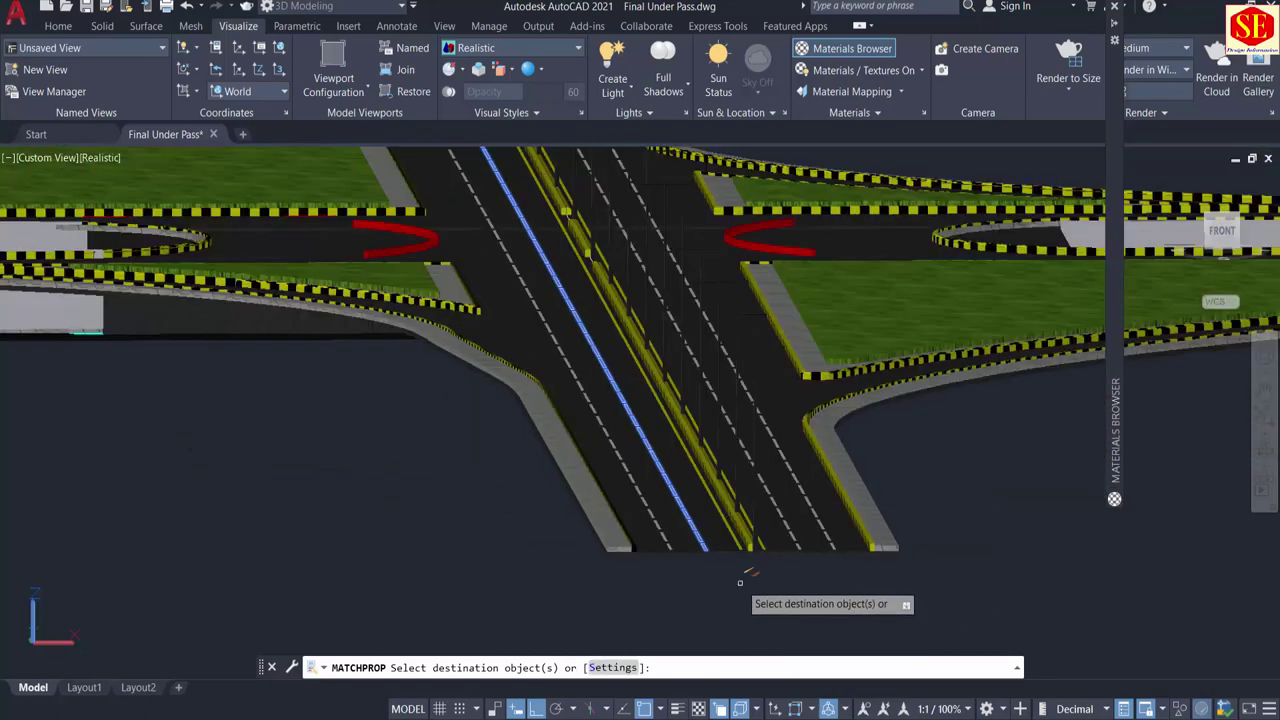
key(Escape)
Step: Inspect the dashed lane lines and yellow edge lines along the main road and junction from several angles
middle_drag(349, 453, 453, 719)
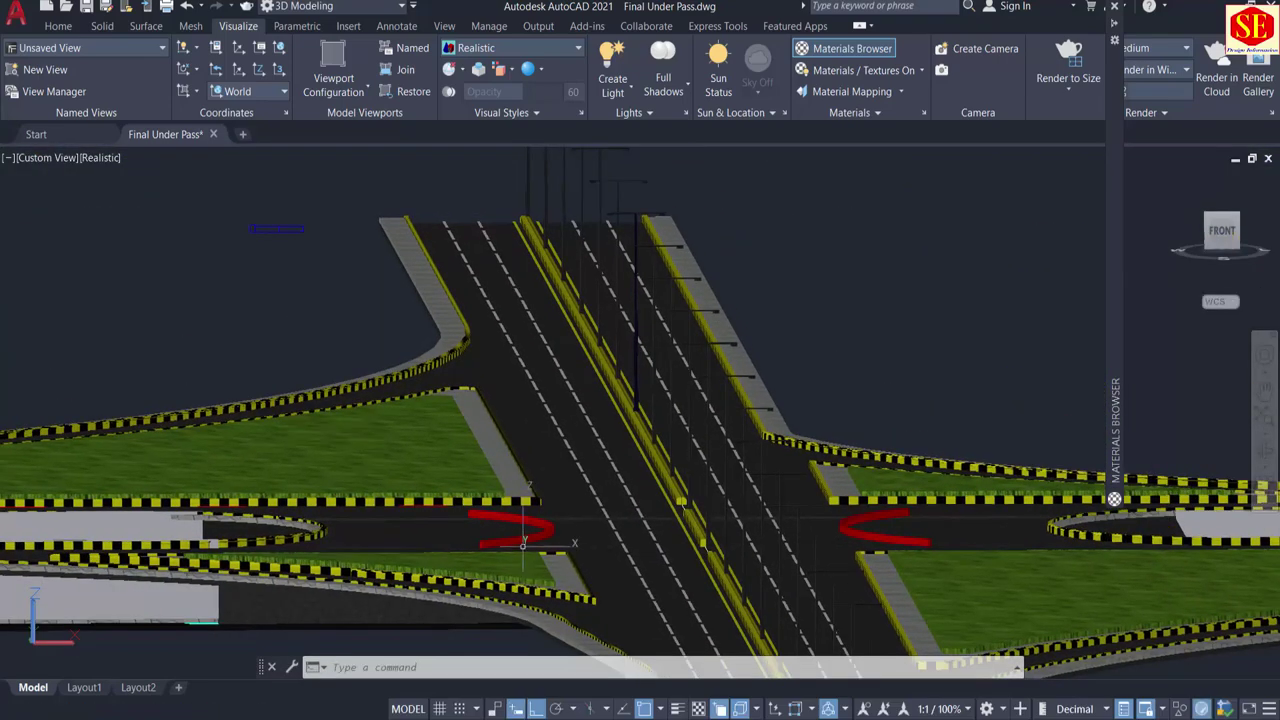
shift+middle_drag(685, 506, 535, 522)
scroll(535, 522, up, 3)
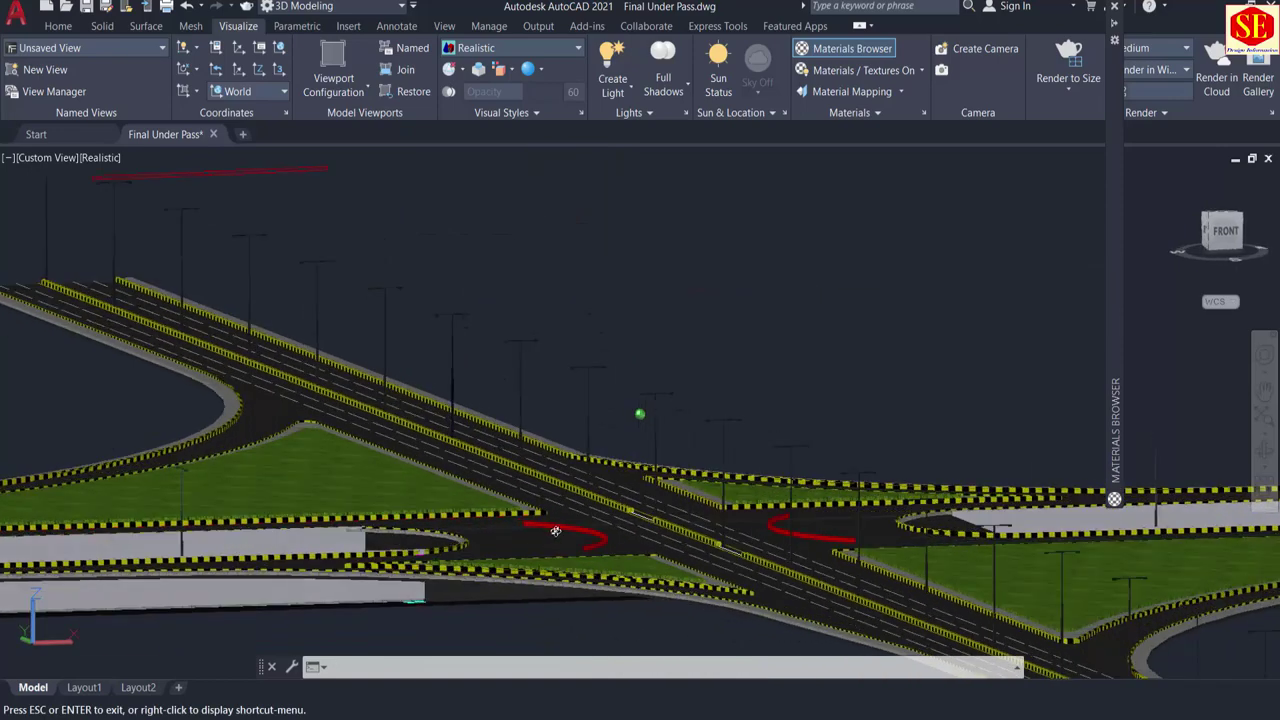
key(Escape)
scroll(535, 522, up, 3)
scroll(545, 505, down, 3)
shift+middle_drag(671, 566, 594, 574)
middle_drag(510, 563, 543, 342)
scroll(580, 449, up, 3)
shift+middle_drag(275, 478, 443, 523)
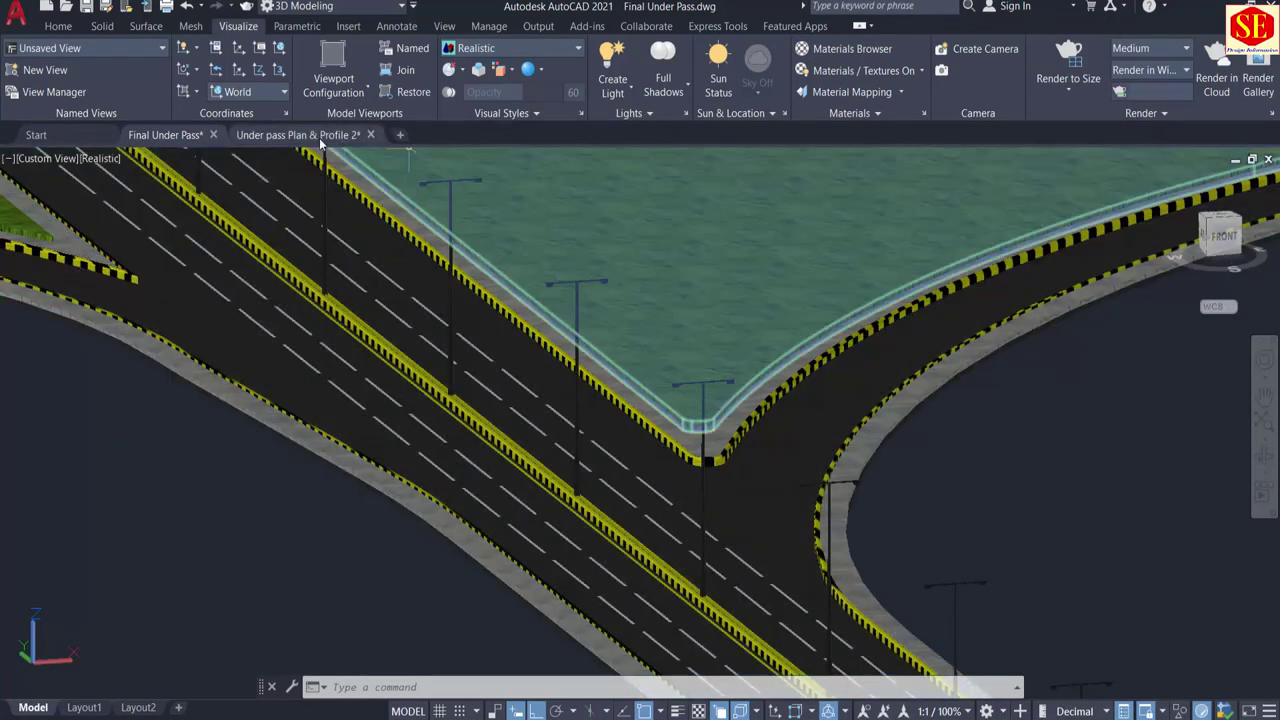
Step: In the Under pass Plan & Profile 2 drawing, select the yellow edge lines and white dashed lines where Slip-01 meets At Grade Road-01
click(319, 137)
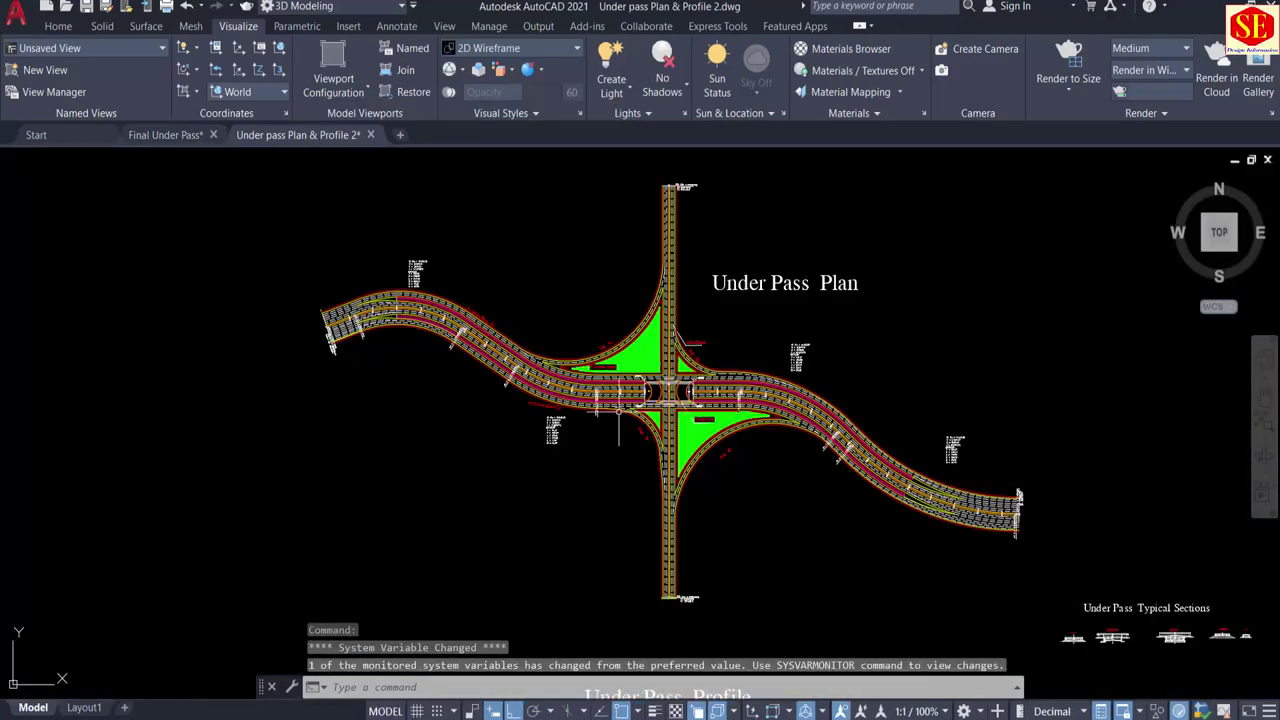
scroll(557, 302, up, 4)
scroll(550, 280, up, 2)
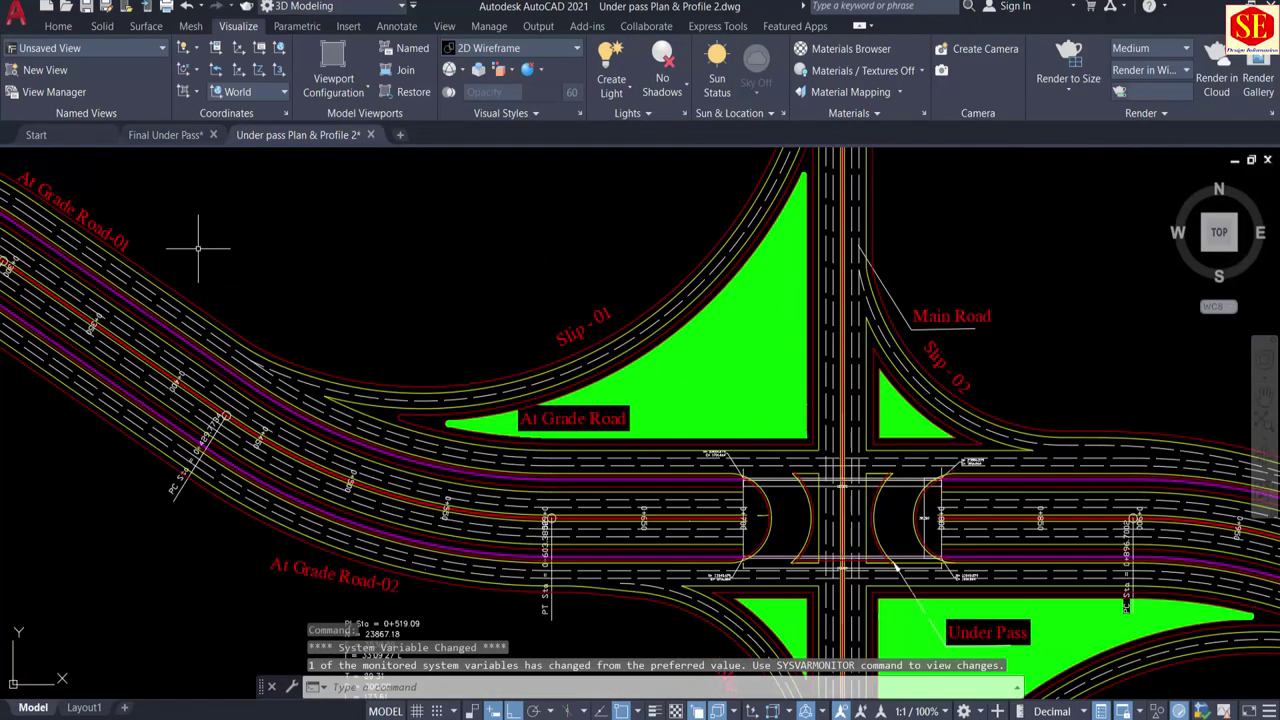
scroll(290, 350, up, 3)
scroll(290, 350, up, 2)
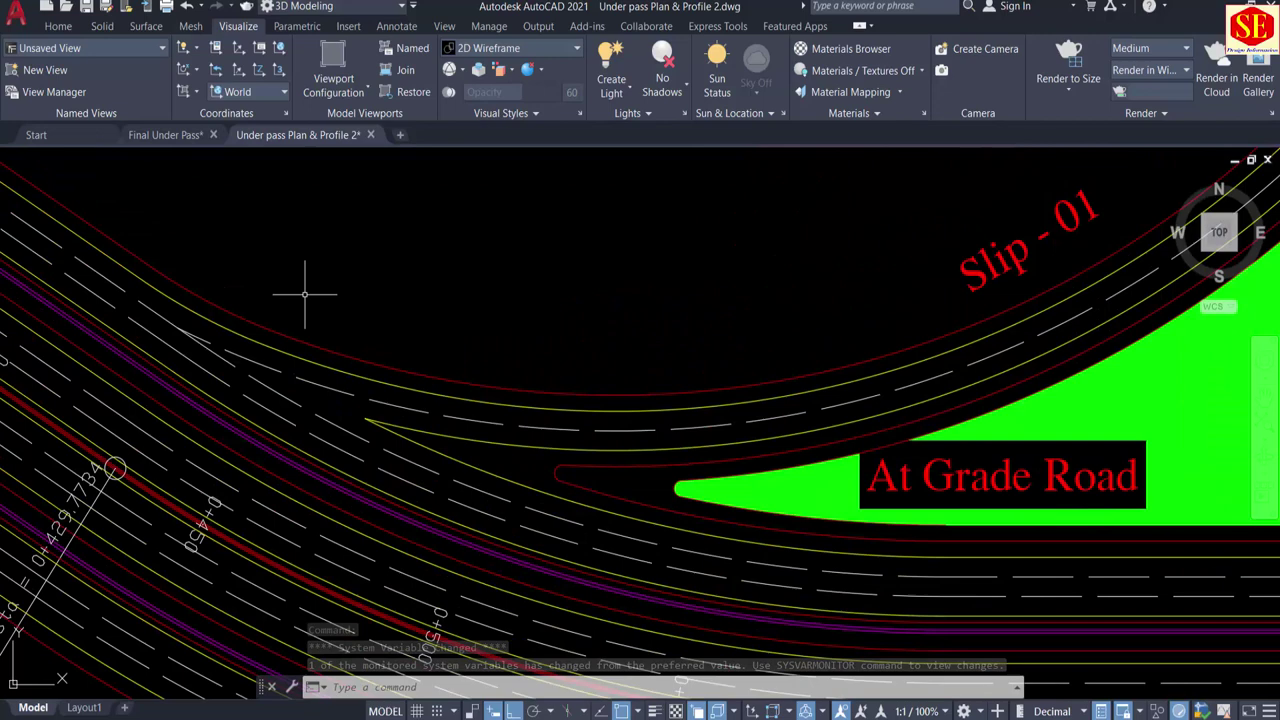
click(241, 345)
click(239, 355)
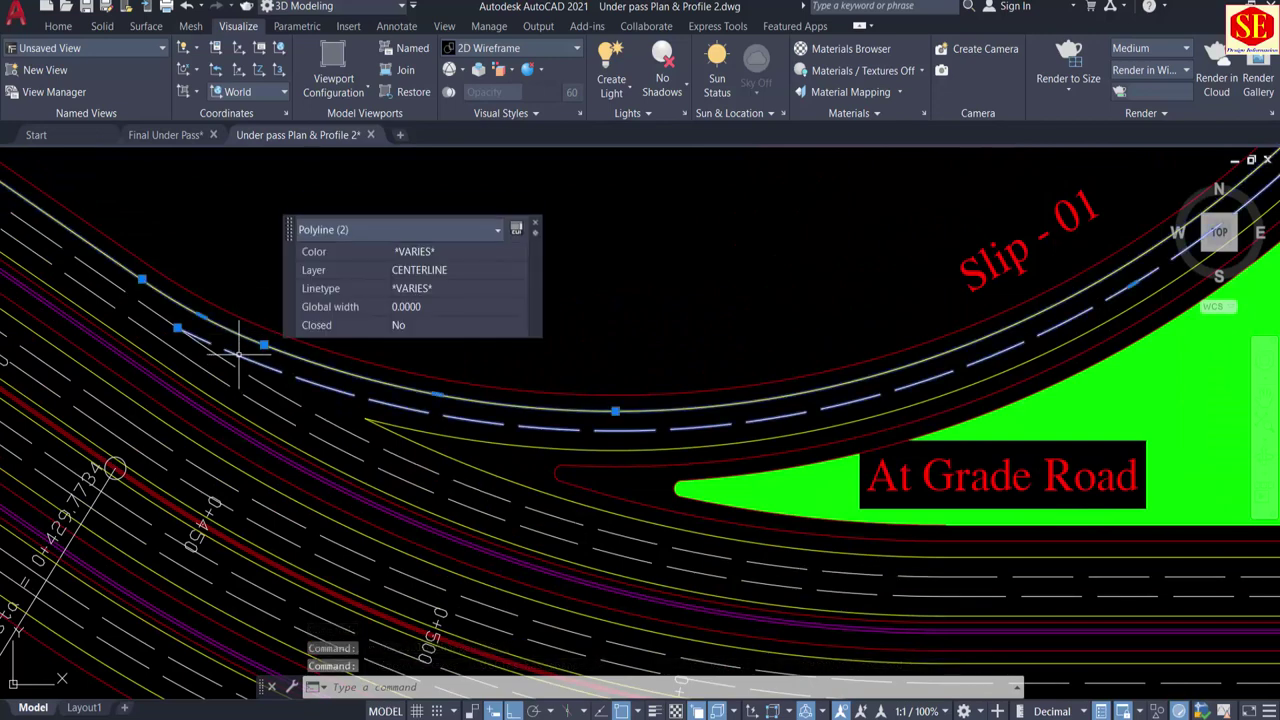
click(198, 352)
click(203, 375)
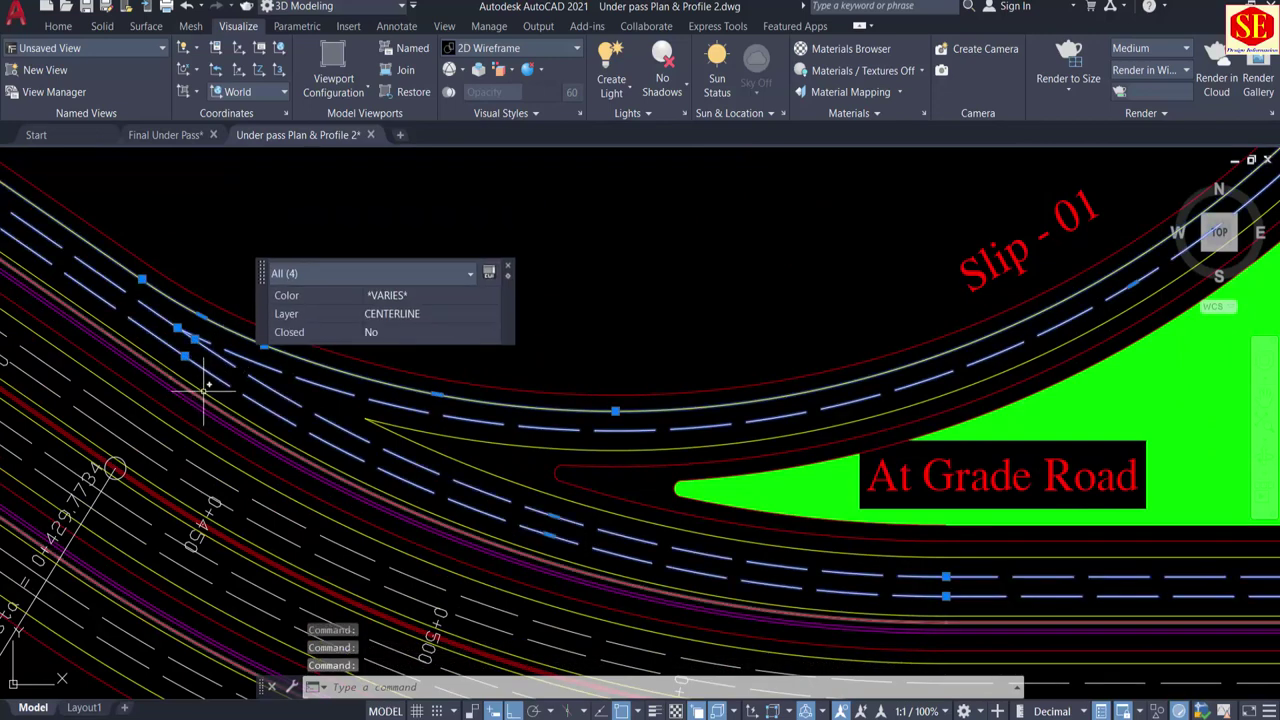
click(293, 427)
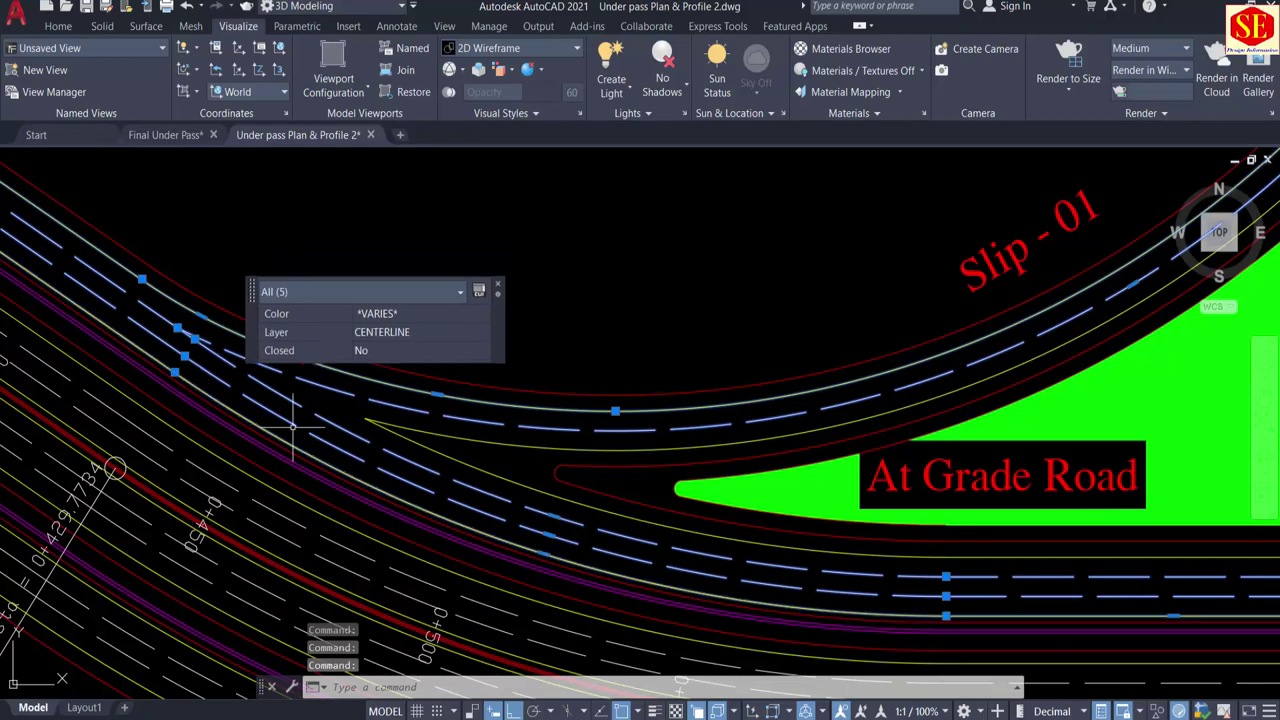
click(468, 435)
Step: Add the main road's eastern yellow edge line to the selection
scroll(466, 420, down, 6)
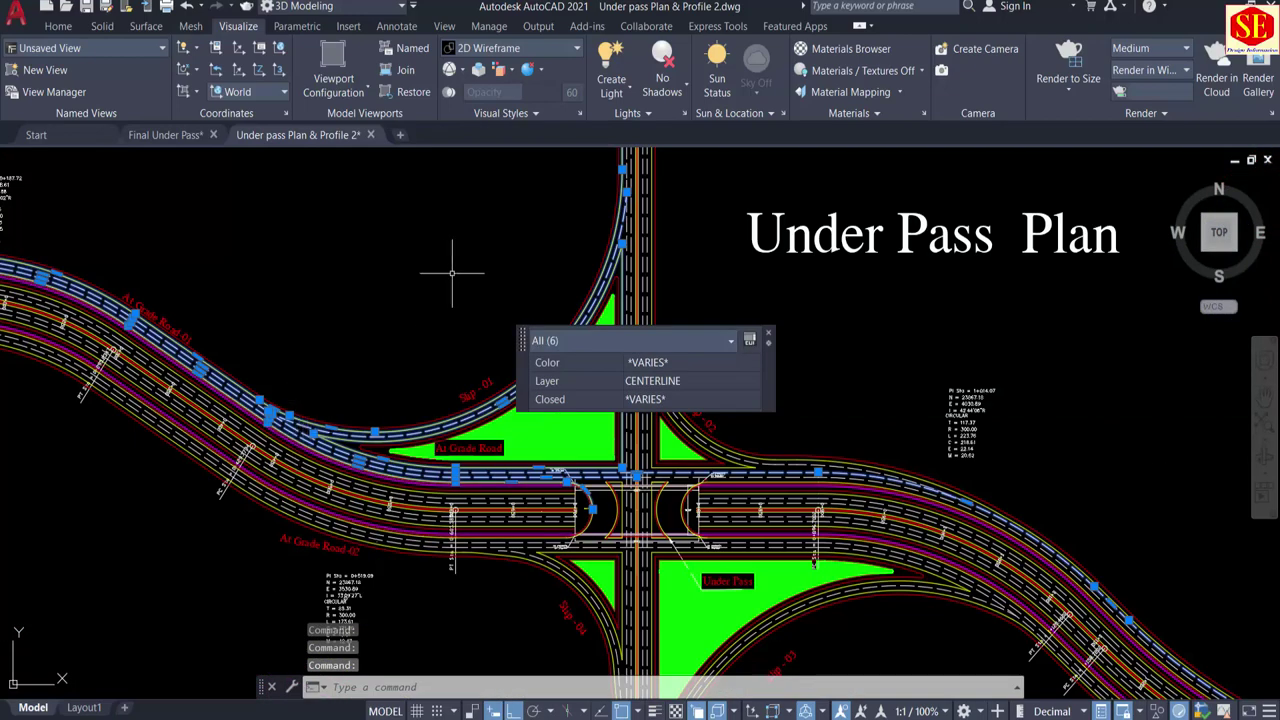
middle_drag(507, 236, 290, 440)
scroll(491, 305, up, 2)
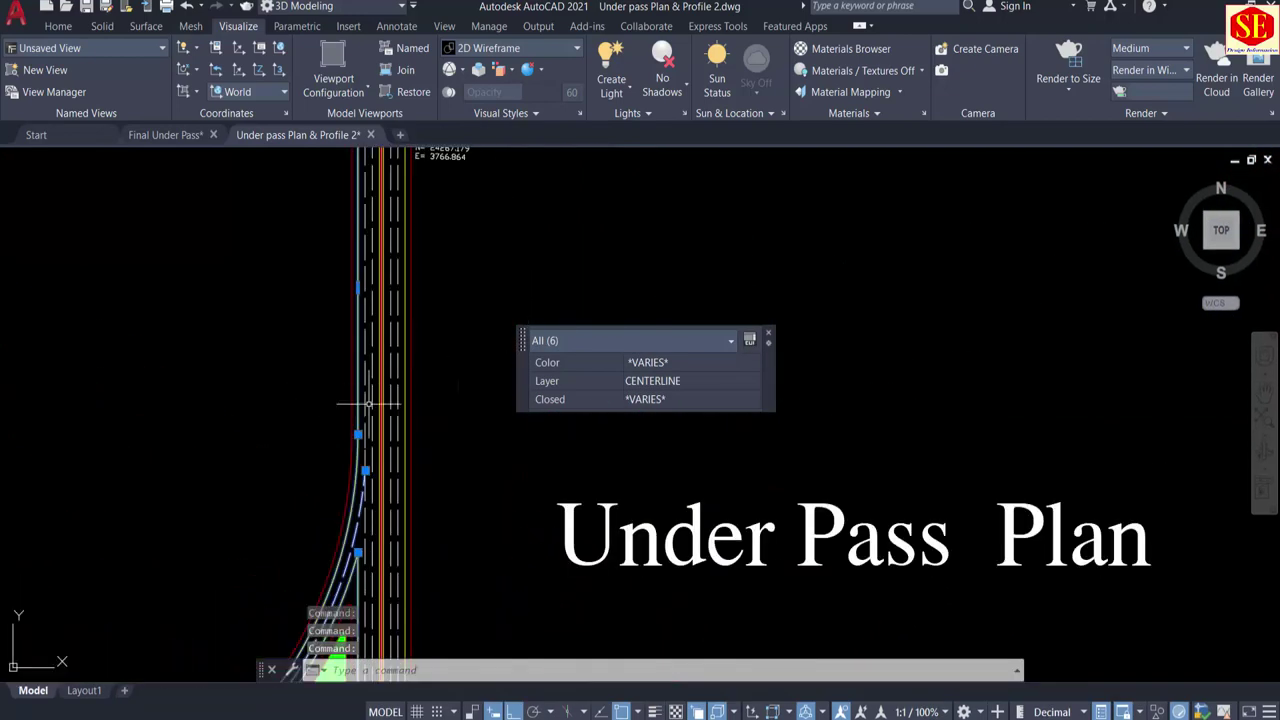
scroll(423, 420, up, 4)
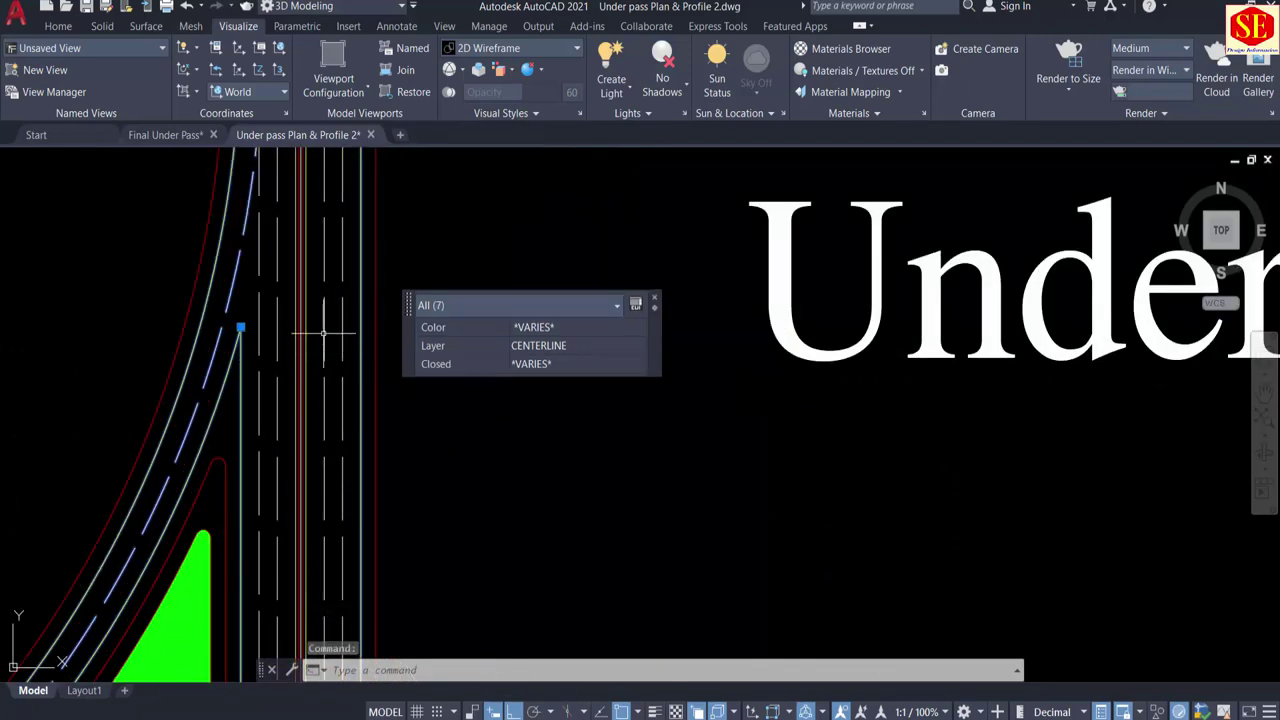
Step: Add Slip-02's dashed centre line, its inner yellow edge line and the adjoining main-road yellow edge line to the selection
scroll(380, 480, down, 4)
scroll(377, 490, up, 3)
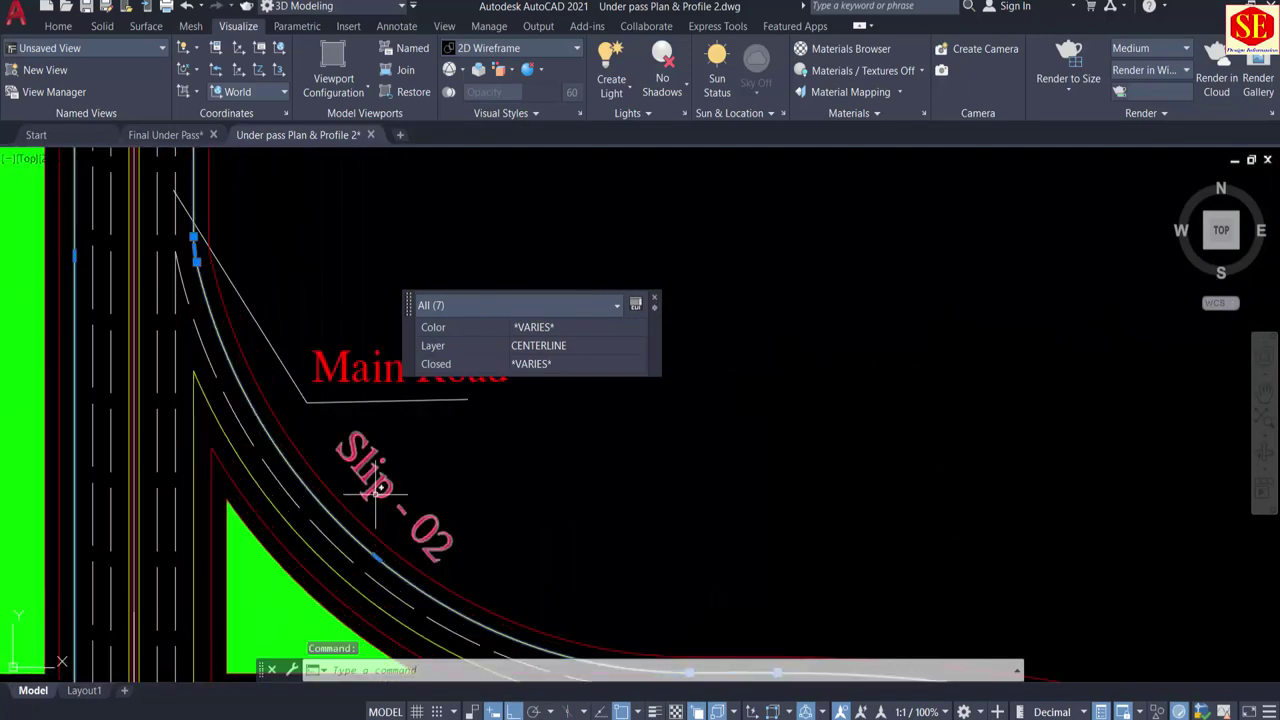
click(314, 522)
click(305, 539)
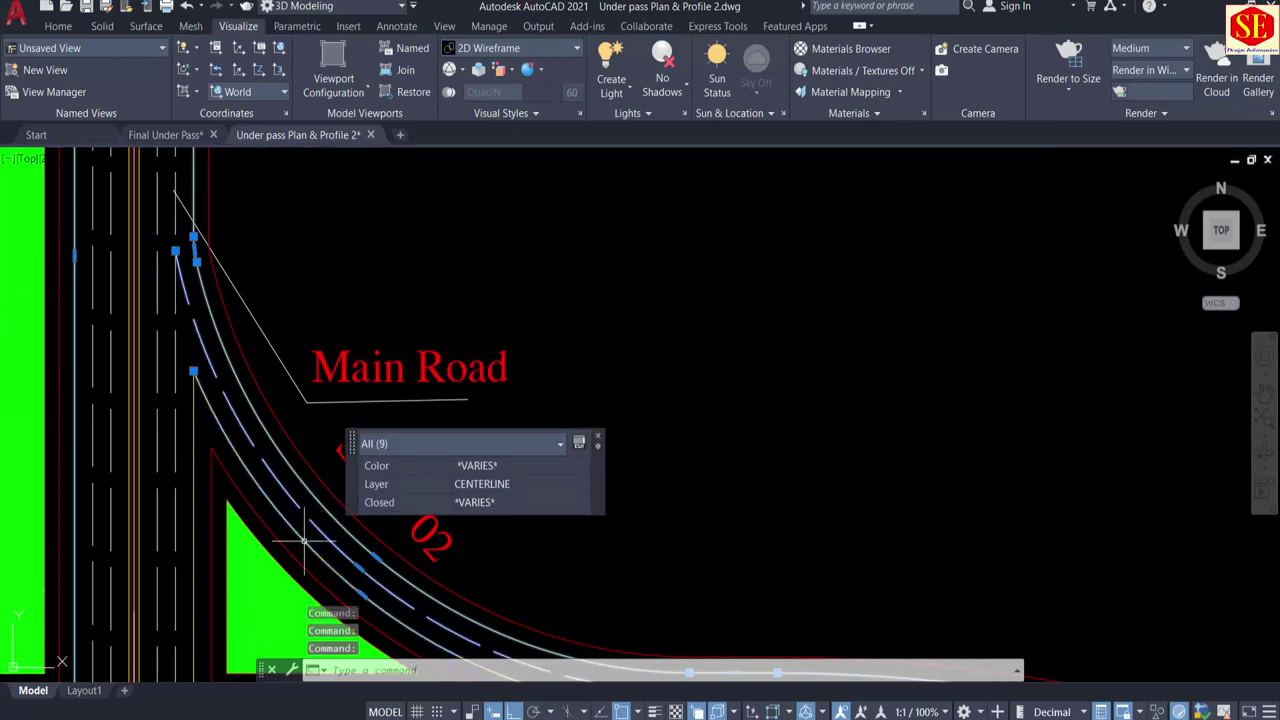
click(193, 420)
scroll(193, 420, down, 4)
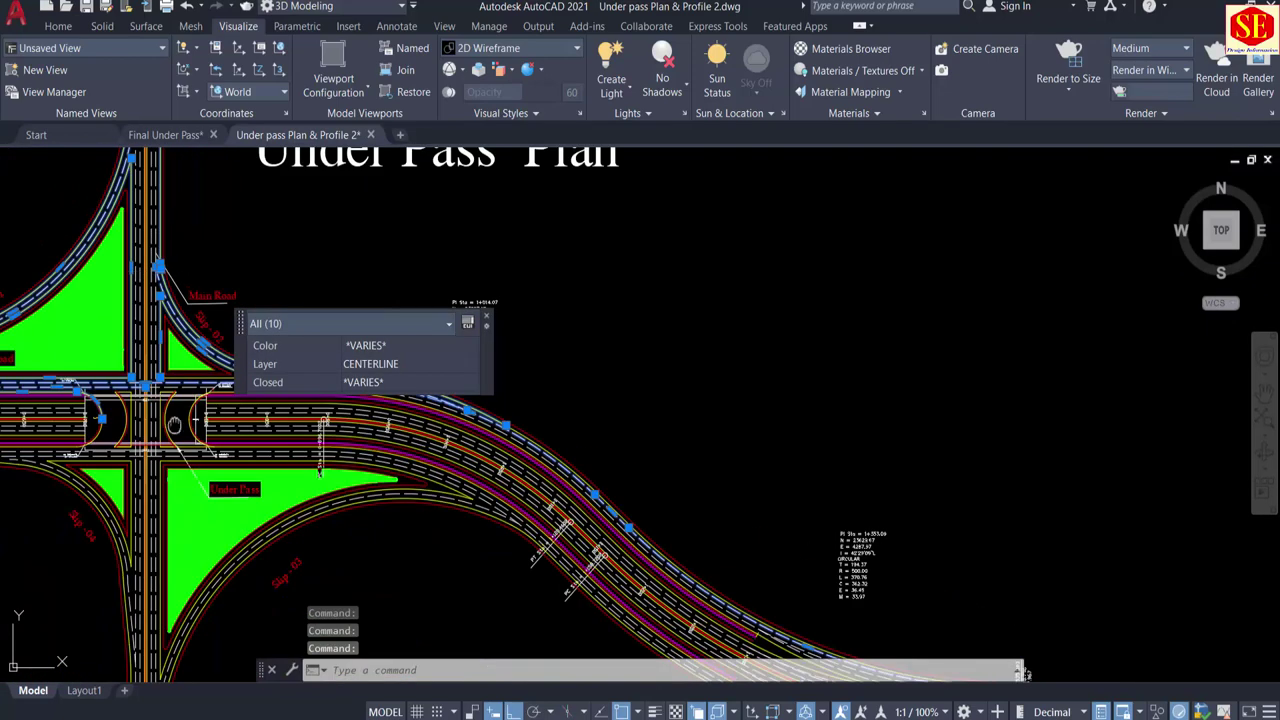
Step: Add the northern at-grade road's two dashed lane lines and inner yellow edge line beside Slip-02 to the selection
middle_drag(174, 424, 180, 524)
scroll(212, 494, up, 5)
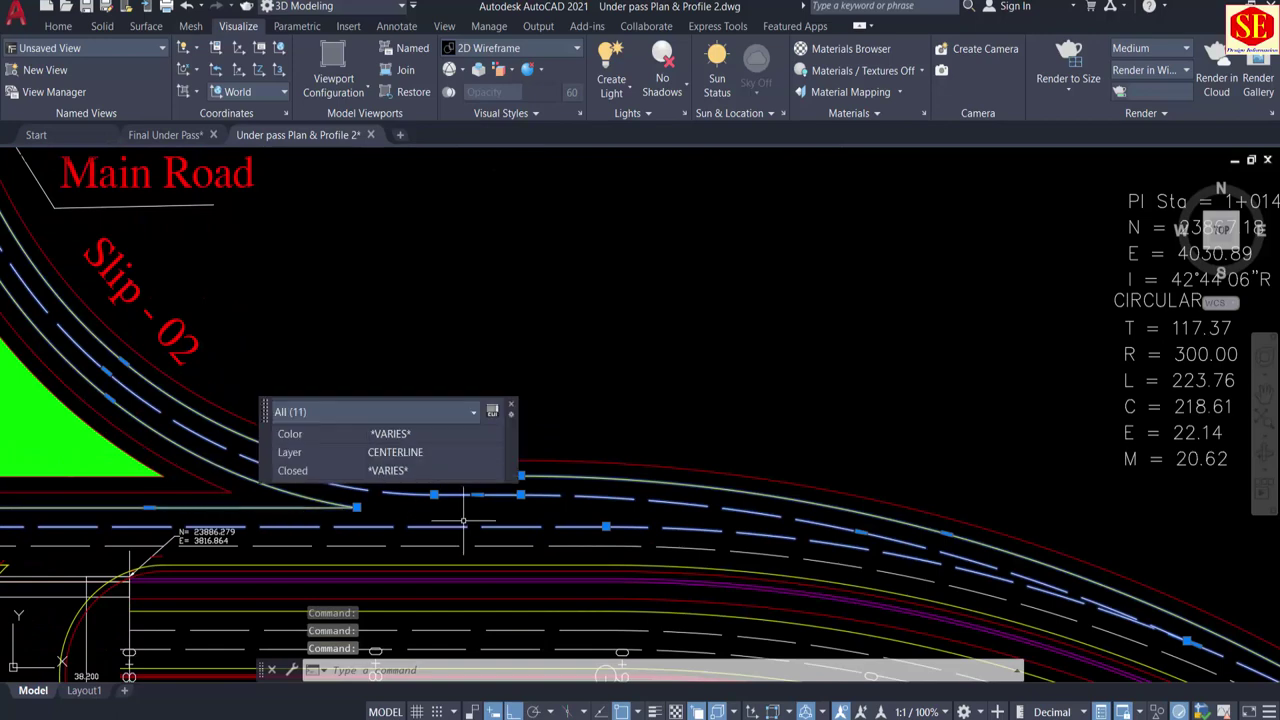
click(565, 546)
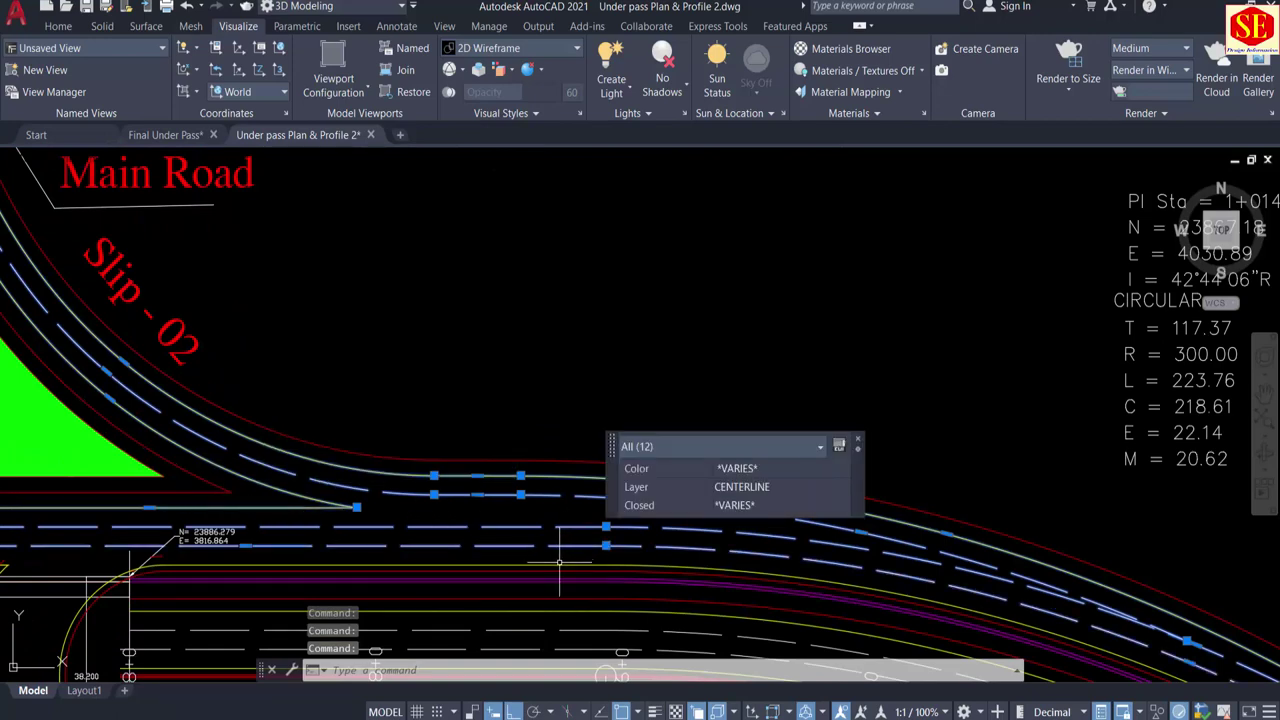
click(559, 564)
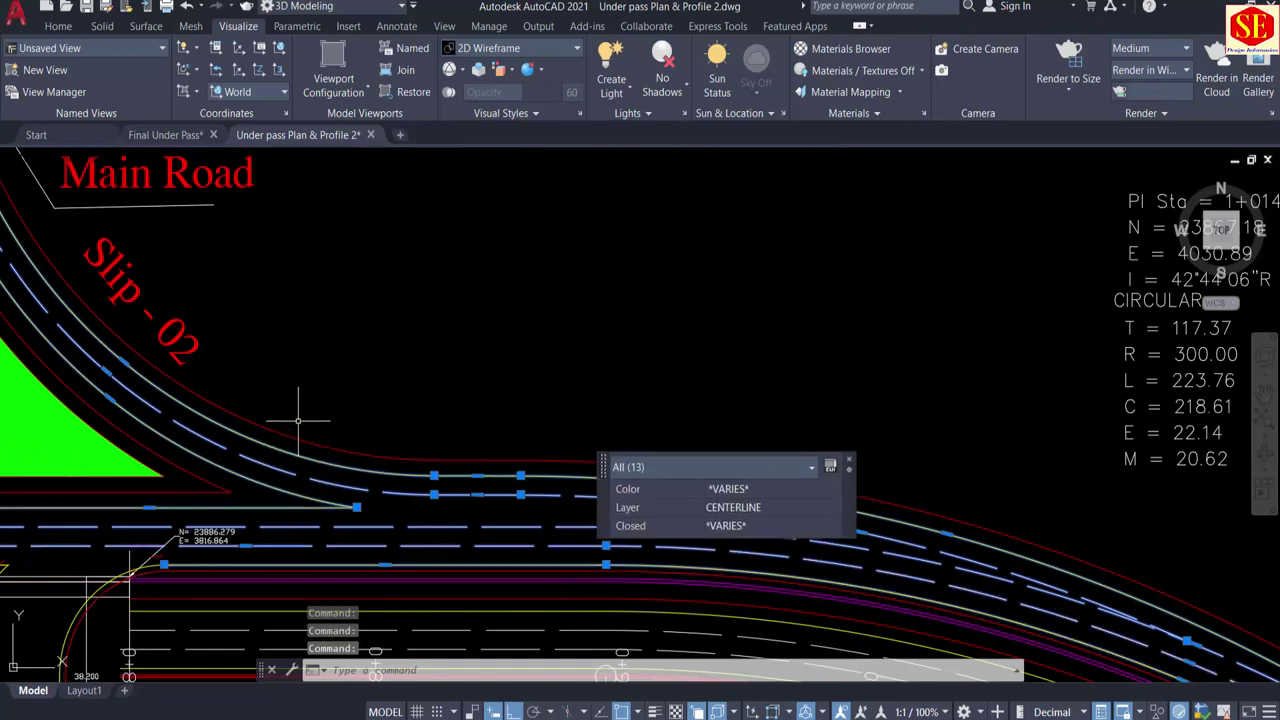
Step: Add the northern at-grade road's remaining dashed lane lines at the eastern merge, around station 1+450, to the selection
middle_drag(298, 421, 259, 221)
middle_drag(823, 385, 336, 137)
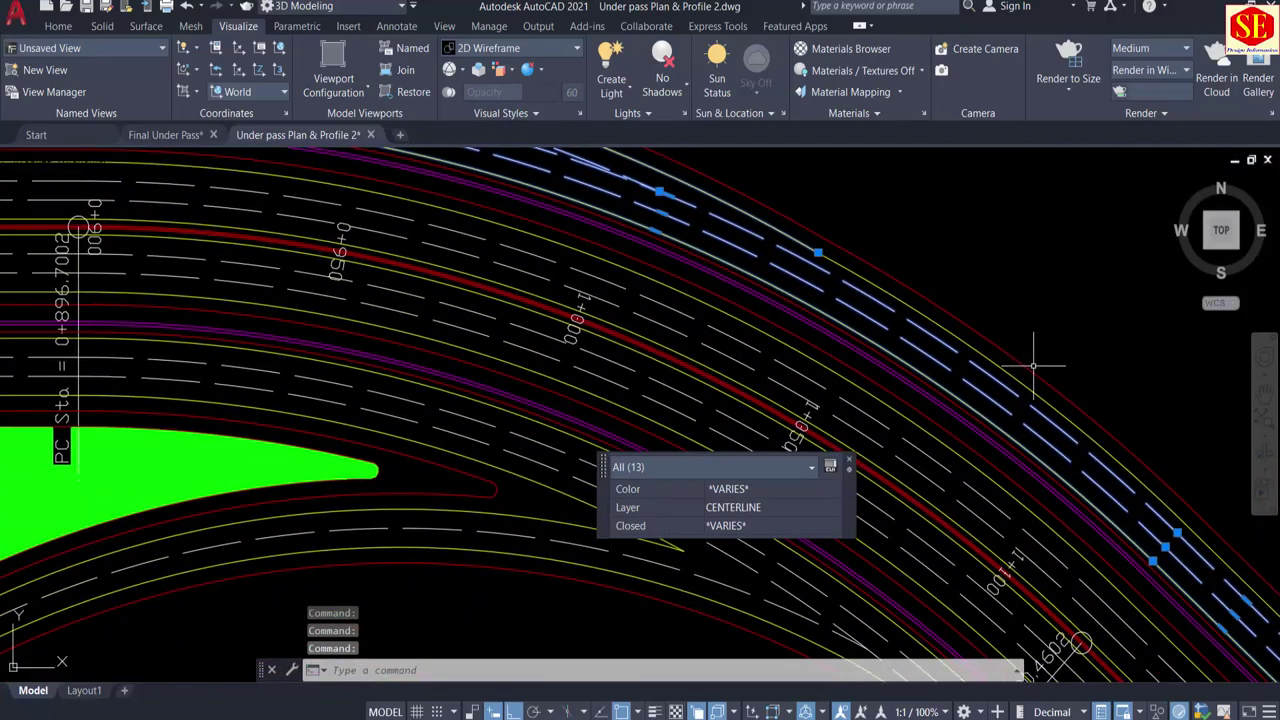
middle_drag(992, 350, 520, 117)
scroll(947, 226, down, 2)
middle_drag(1092, 426, 651, 217)
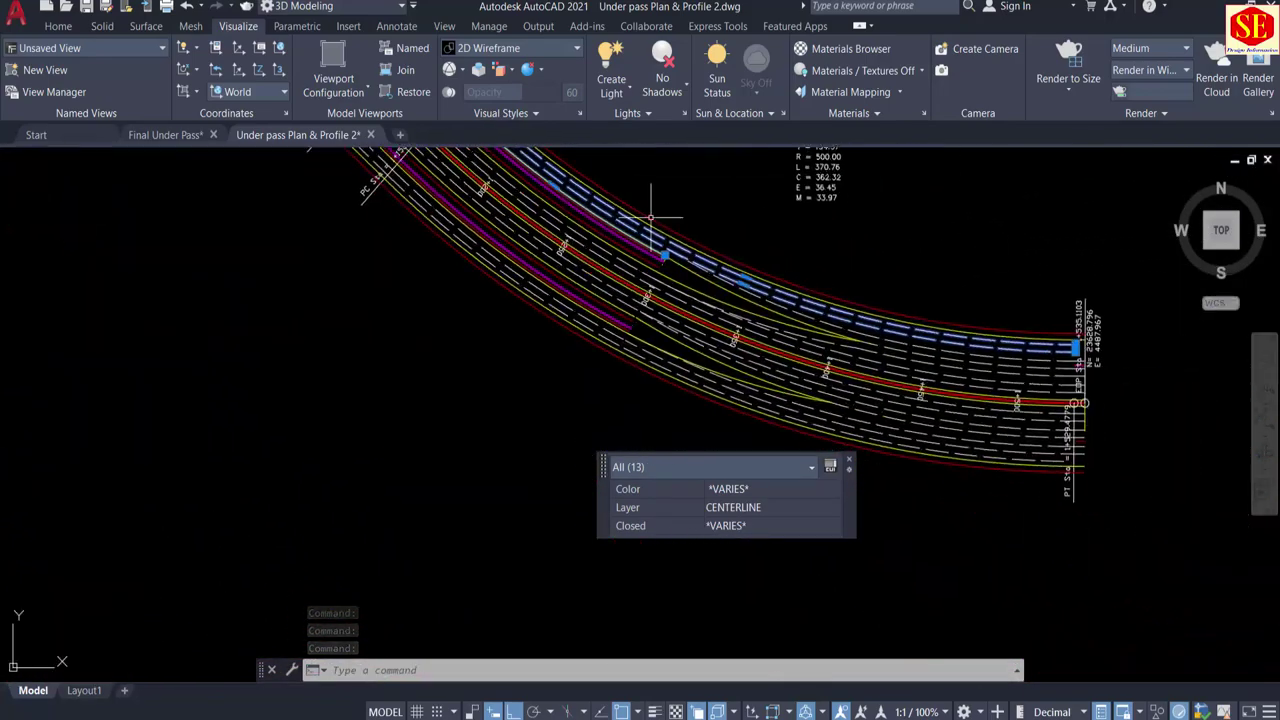
scroll(977, 335, up, 5)
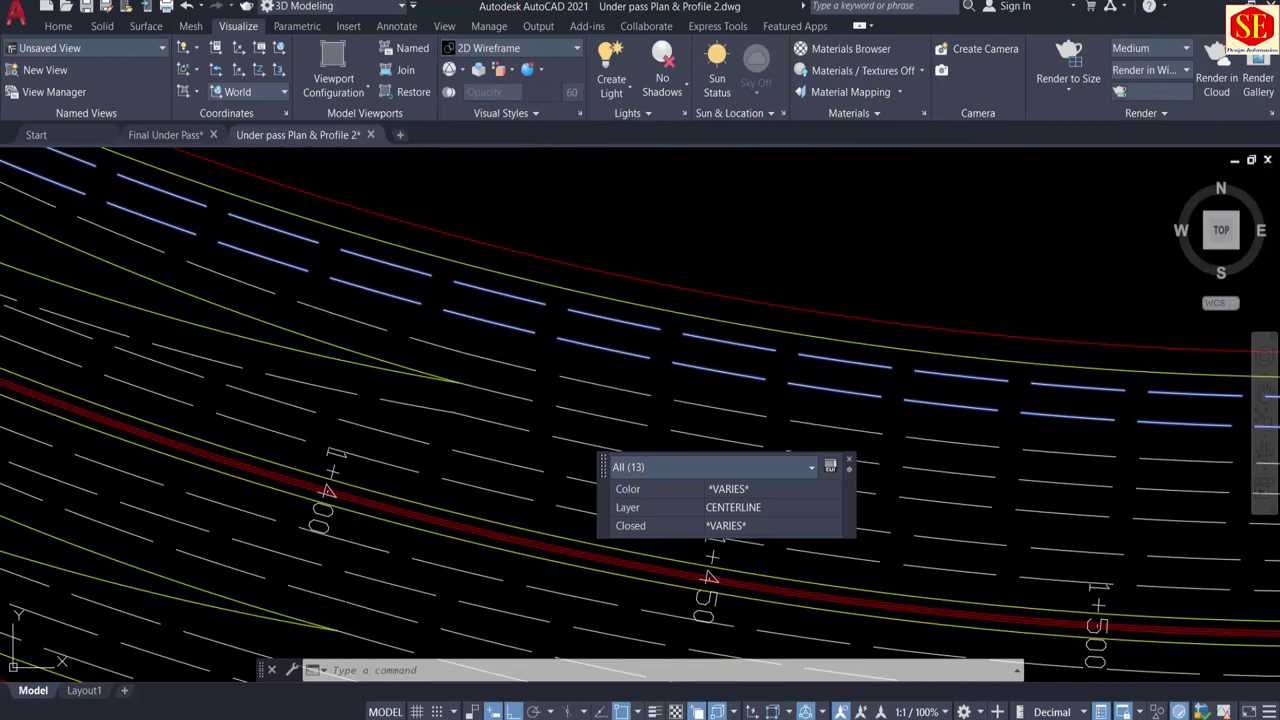
click(505, 360)
click(466, 352)
click(556, 411)
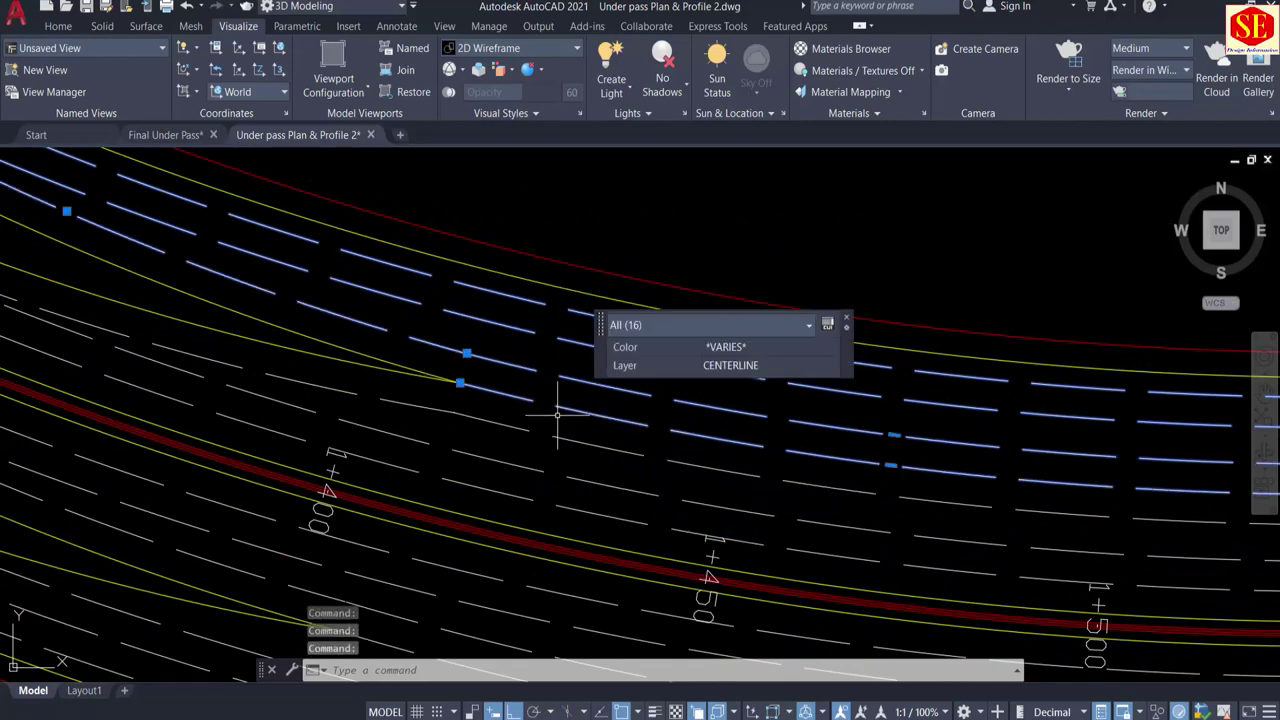
click(714, 465)
Step: Add the main road's four dashed lane lines, two on each side of its red centreline near 1+450, to the selection
click(712, 509)
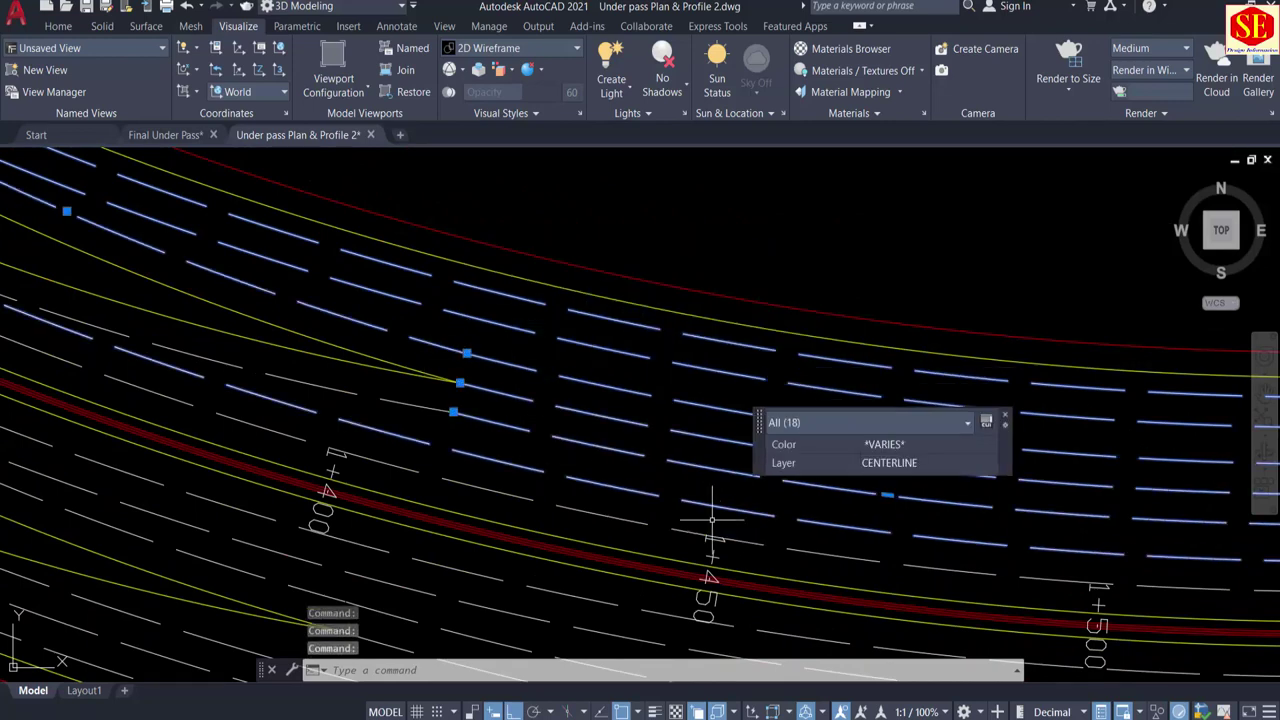
click(697, 532)
scroll(622, 450, down, 1)
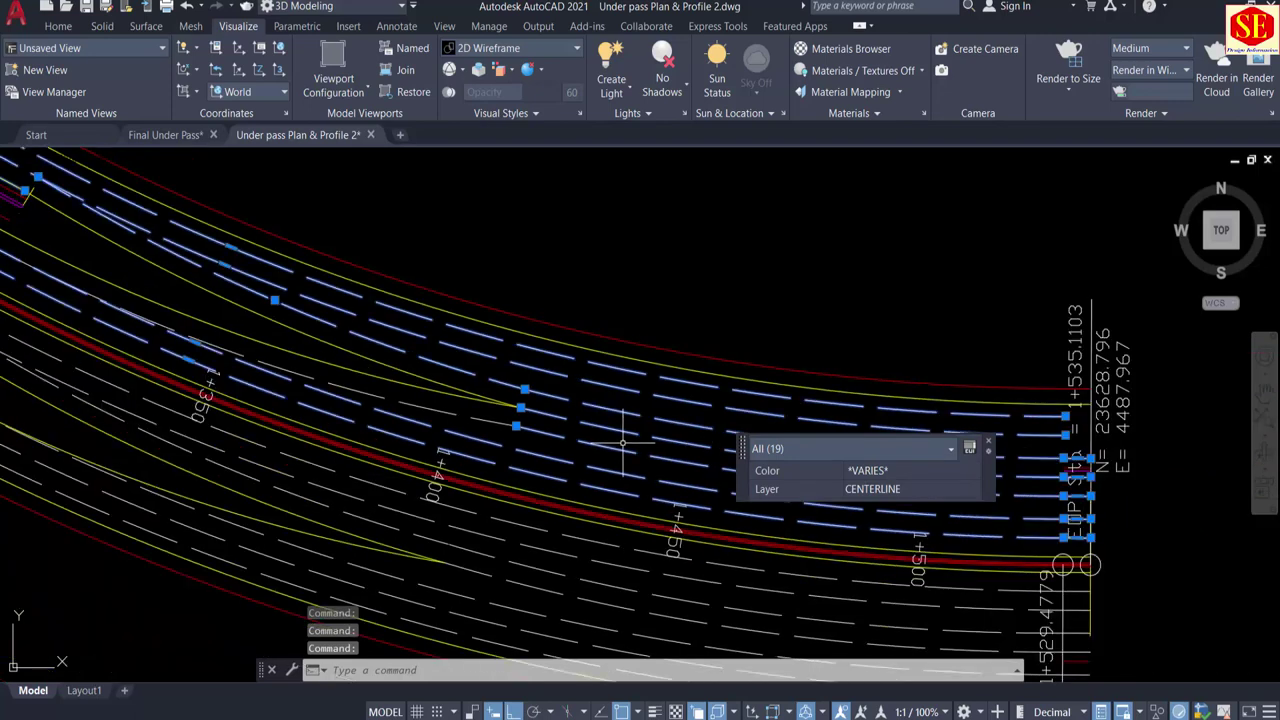
scroll(633, 554, up, 1)
click(638, 566)
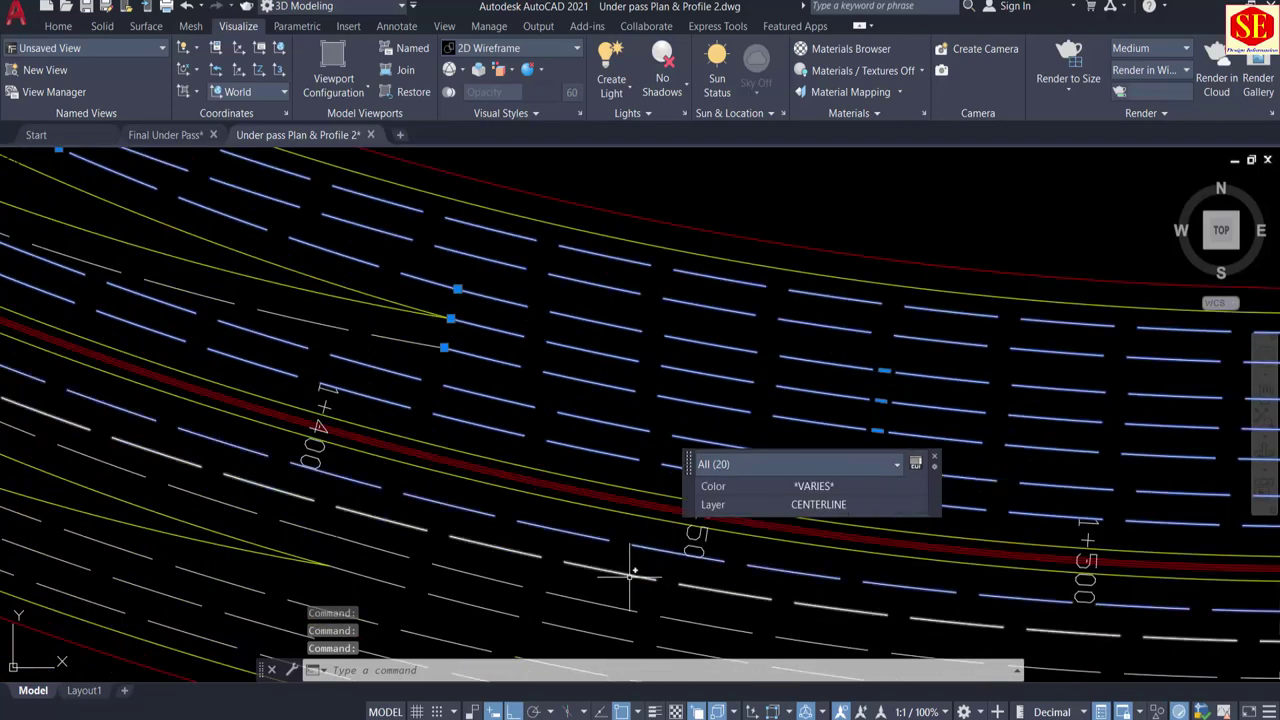
click(617, 601)
scroll(593, 492, down, 2)
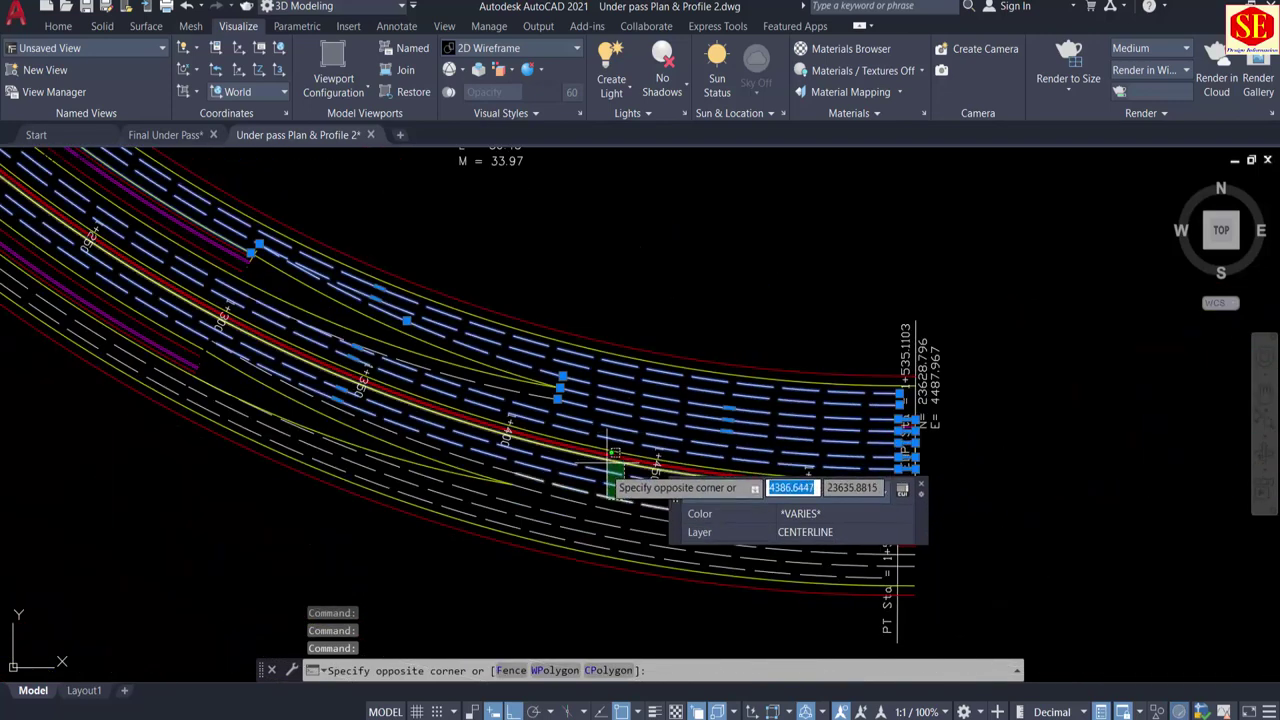
Step: Remove the four main-road dashed lane lines on both sides of the red centreline from the selection
key(Escape)
scroll(465, 381, up, 3)
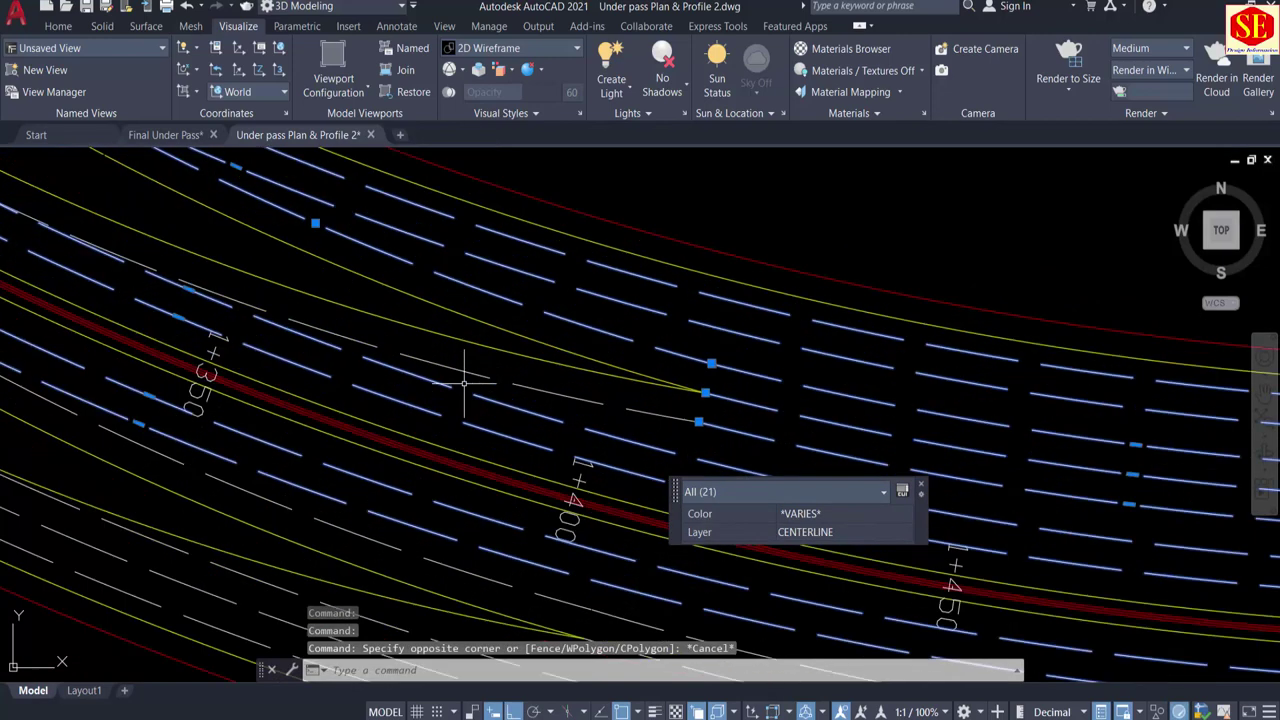
middle_drag(527, 397, 377, 325)
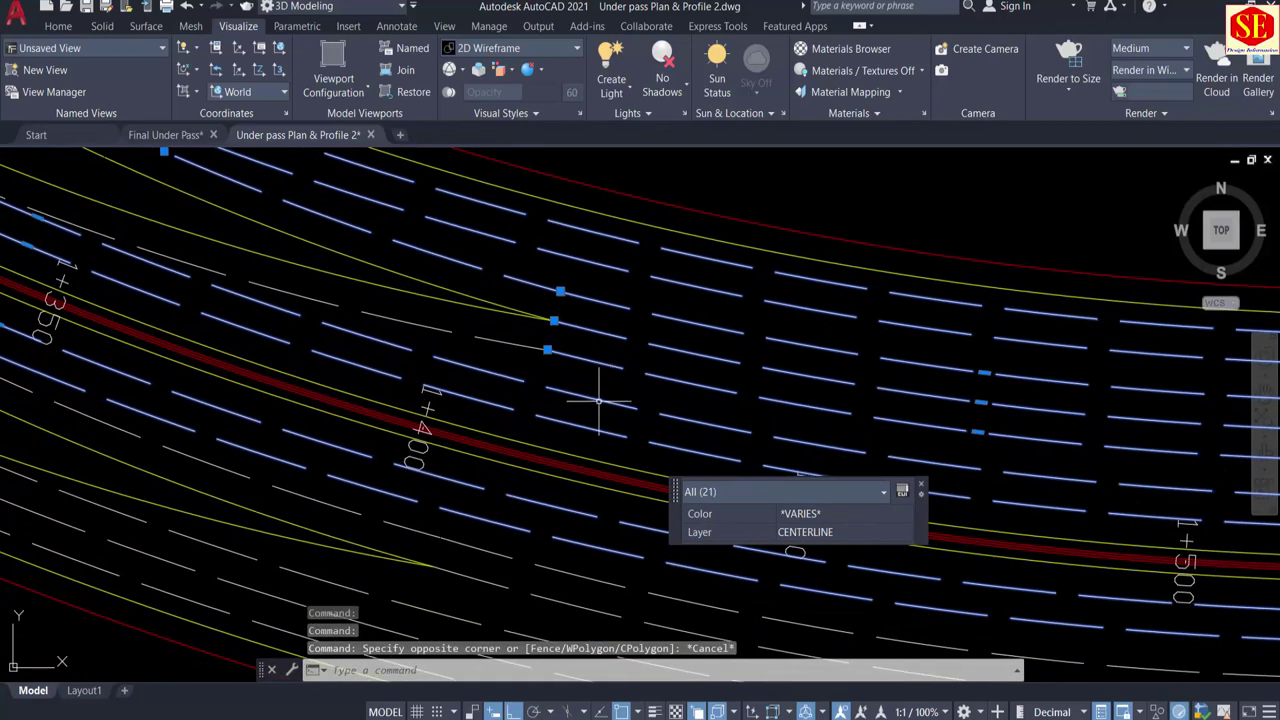
shift+click(599, 402)
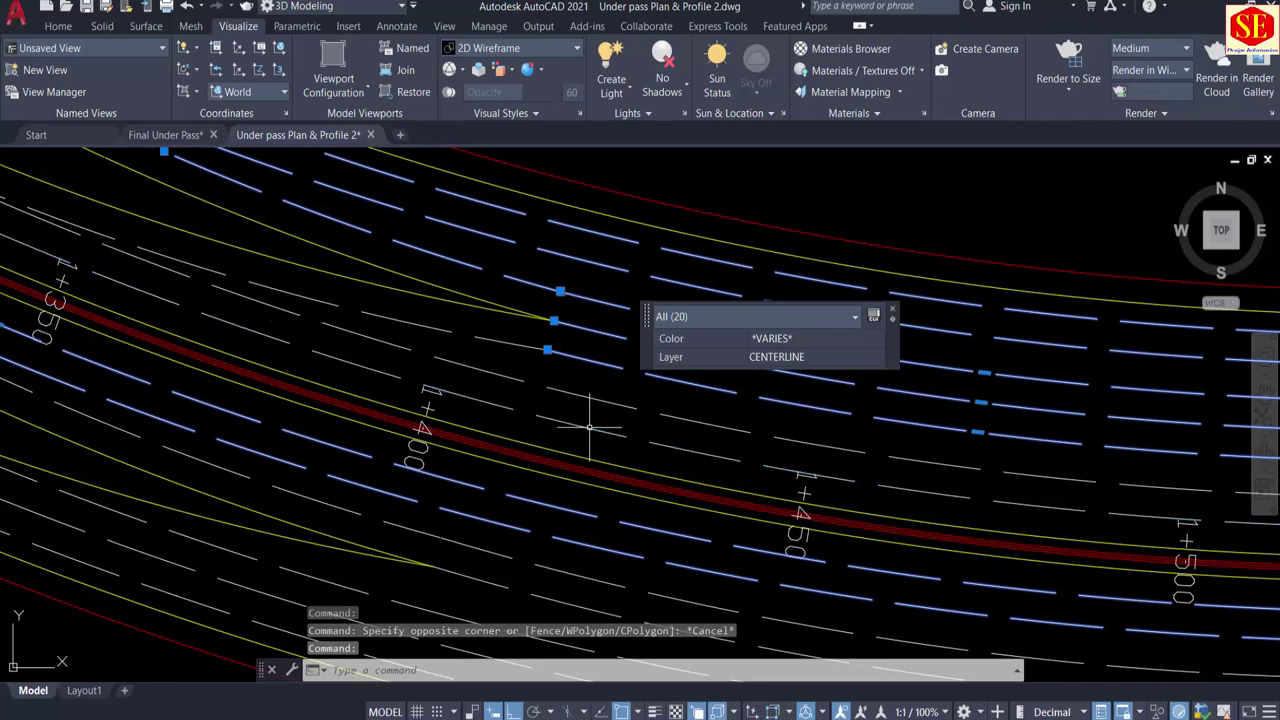
shift+click(590, 427)
scroll(588, 425, down, 2)
scroll(594, 508, up, 2)
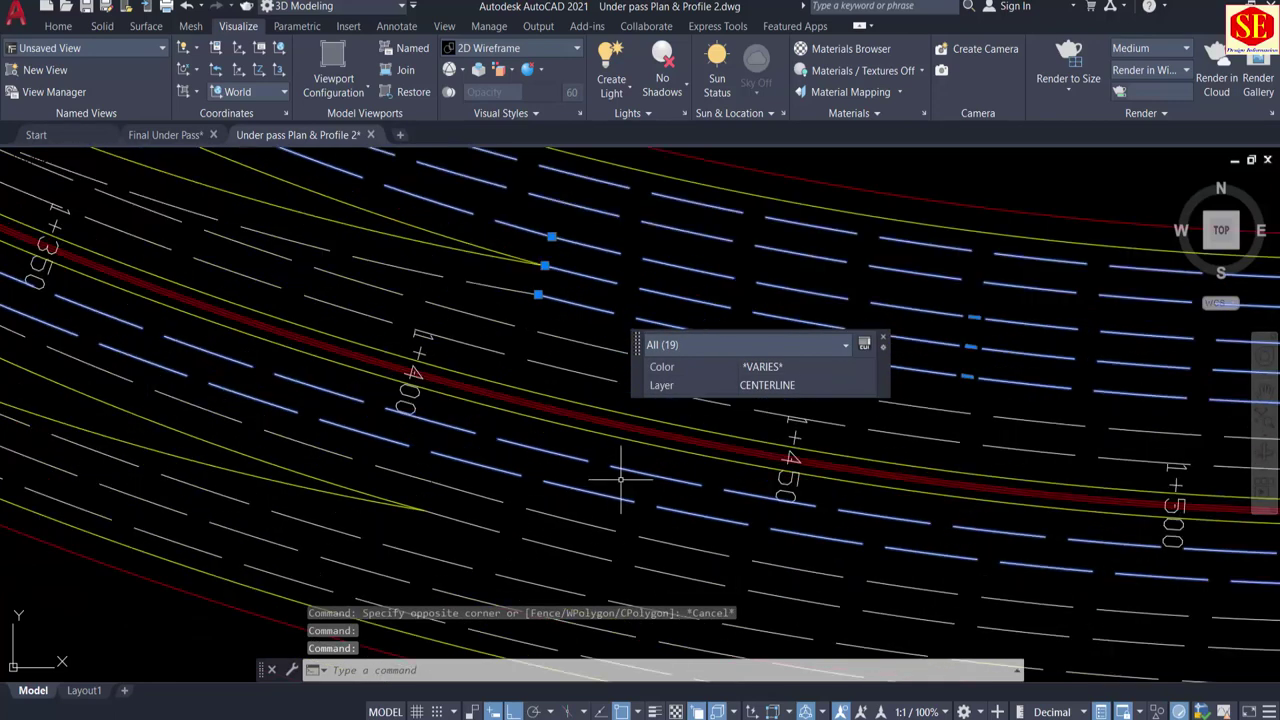
shift+click(628, 473)
shift+click(604, 490)
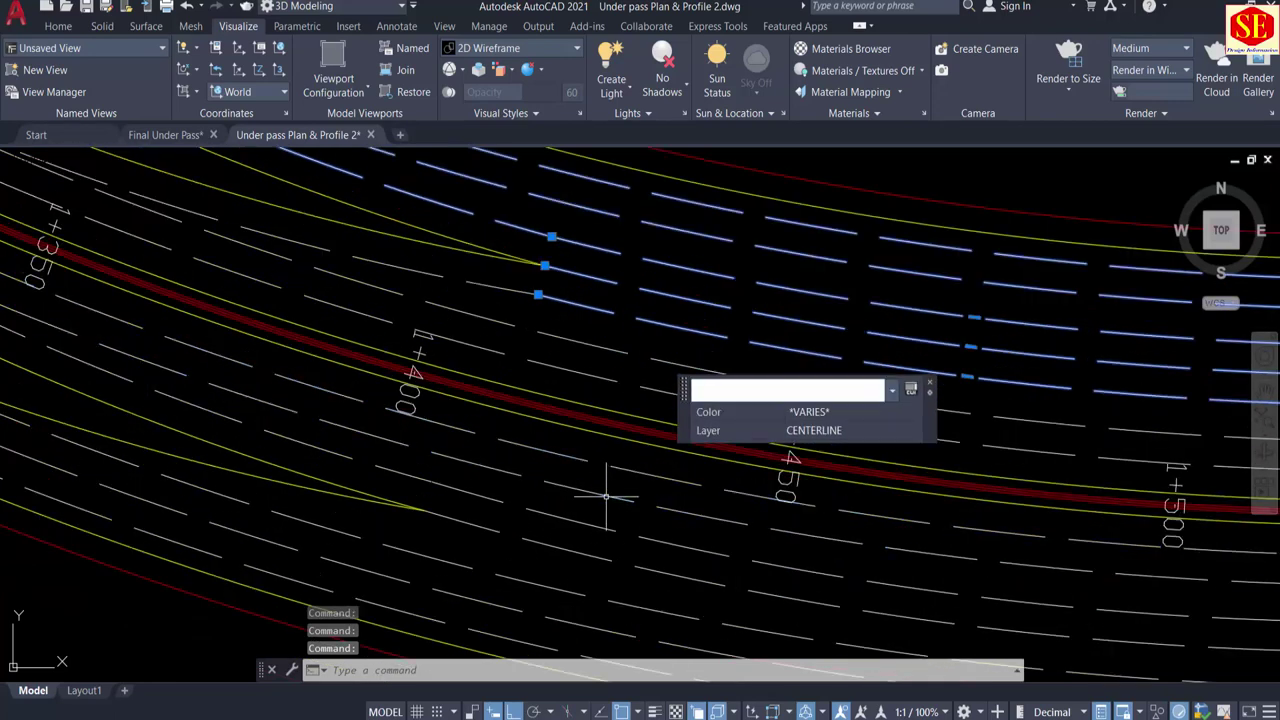
Step: Add the southern at-grade road's dashed lane lines at the eastern merge around 1+450 to the selection
click(580, 547)
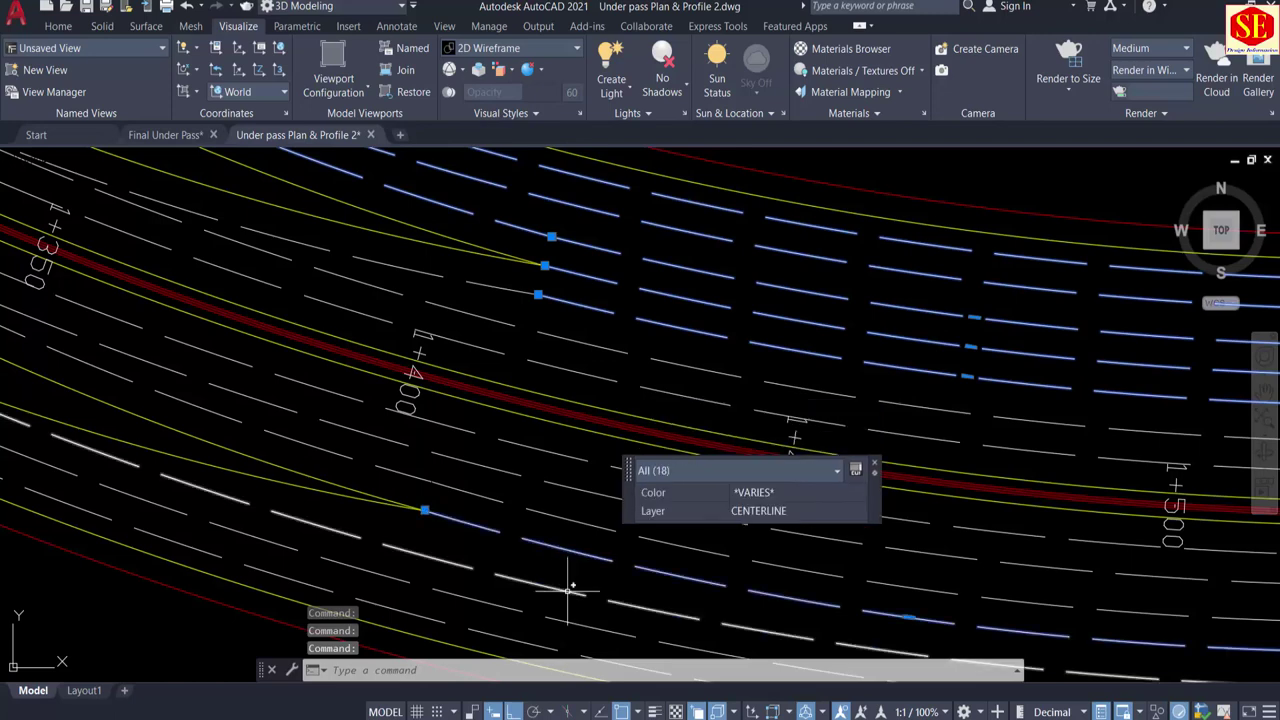
click(569, 588)
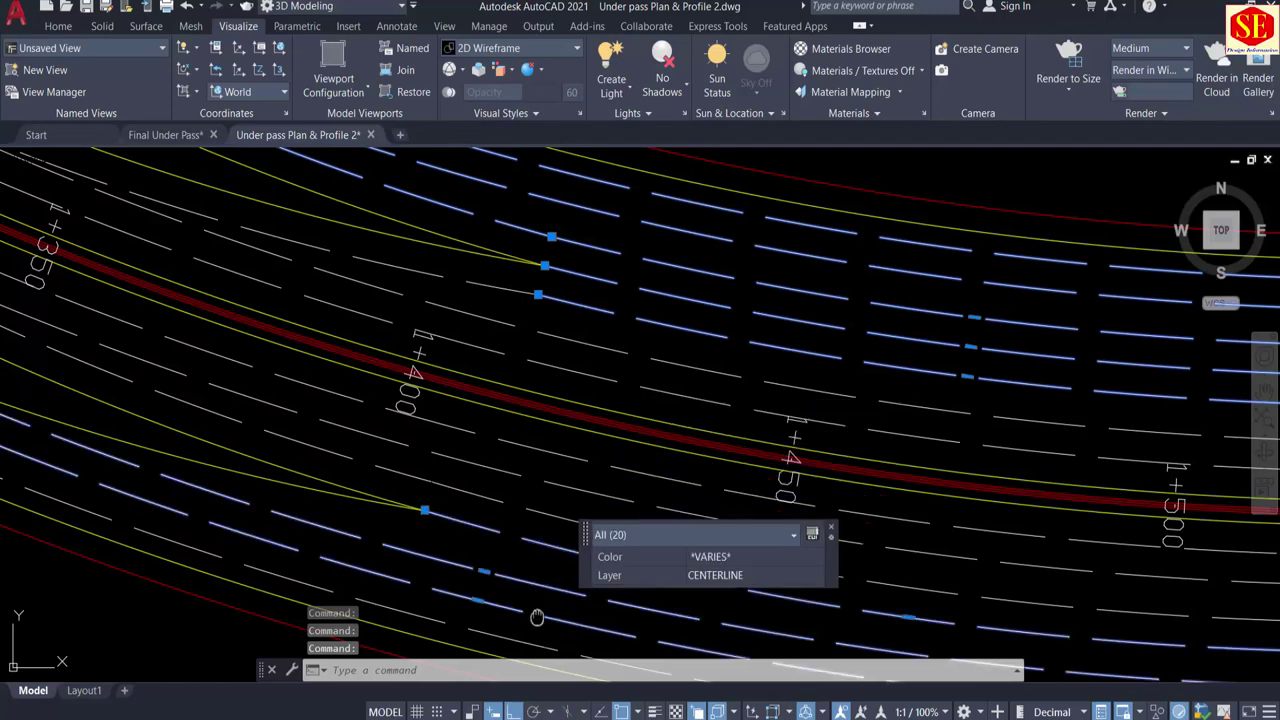
middle_drag(532, 613, 517, 449)
click(511, 480)
click(509, 489)
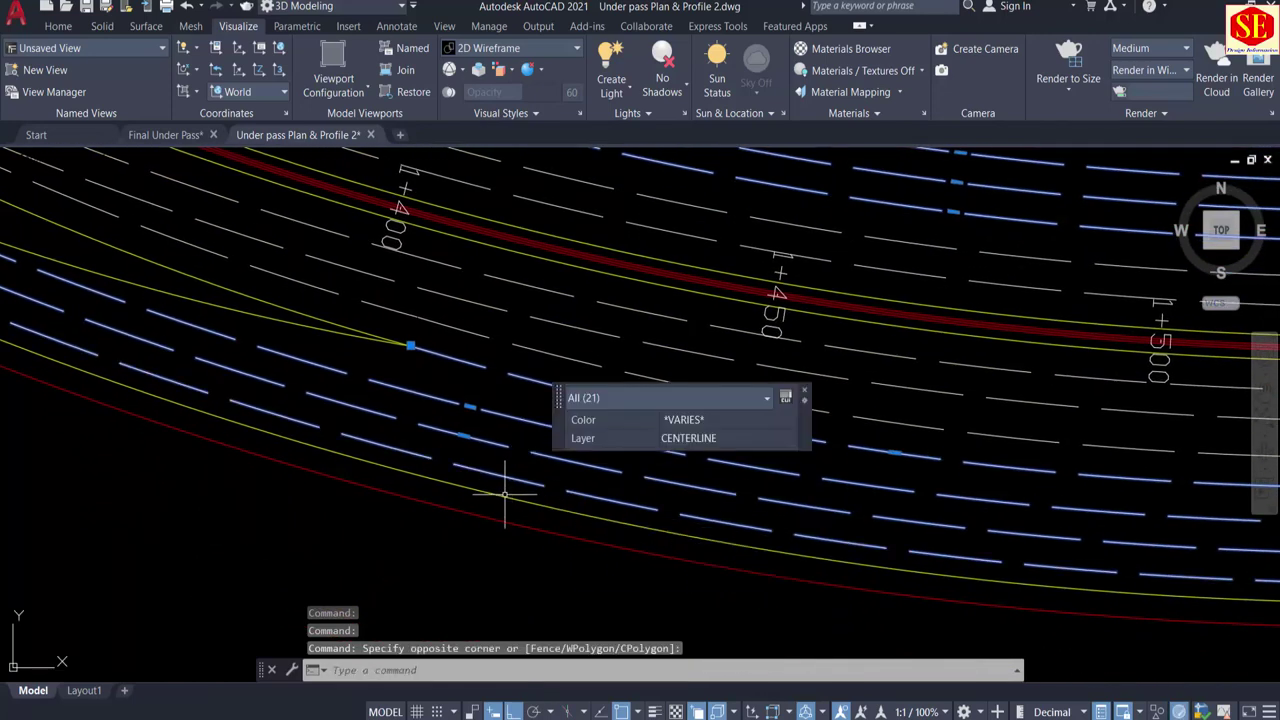
Step: Add the southern at-grade road's outer yellow edge line and the yellow merge edge lines near 1+350 to the selection
scroll(722, 568, down, 2)
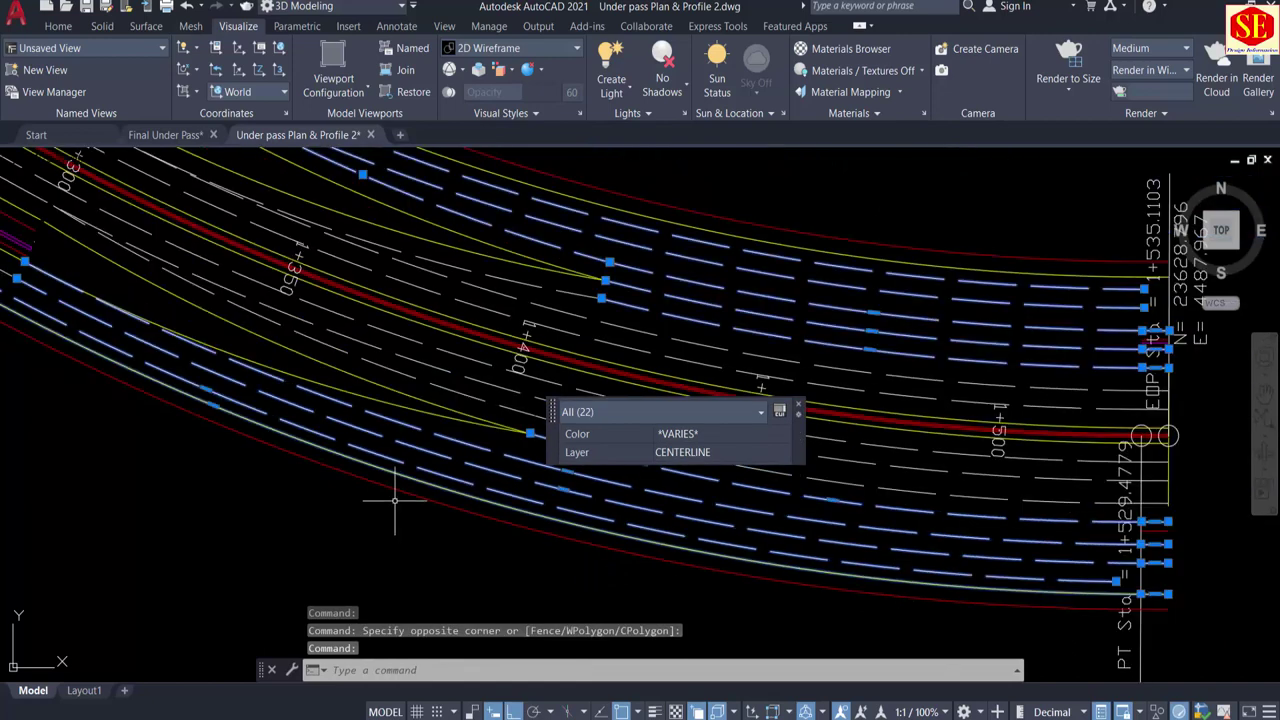
click(323, 385)
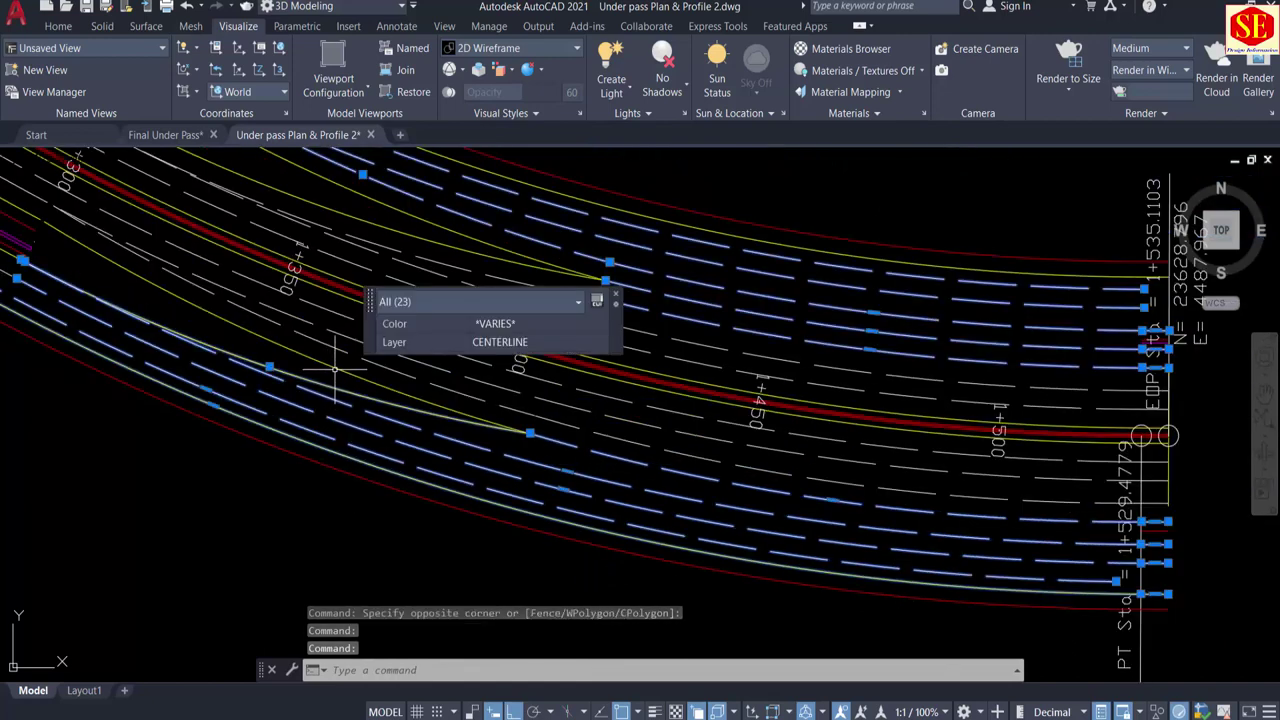
click(343, 375)
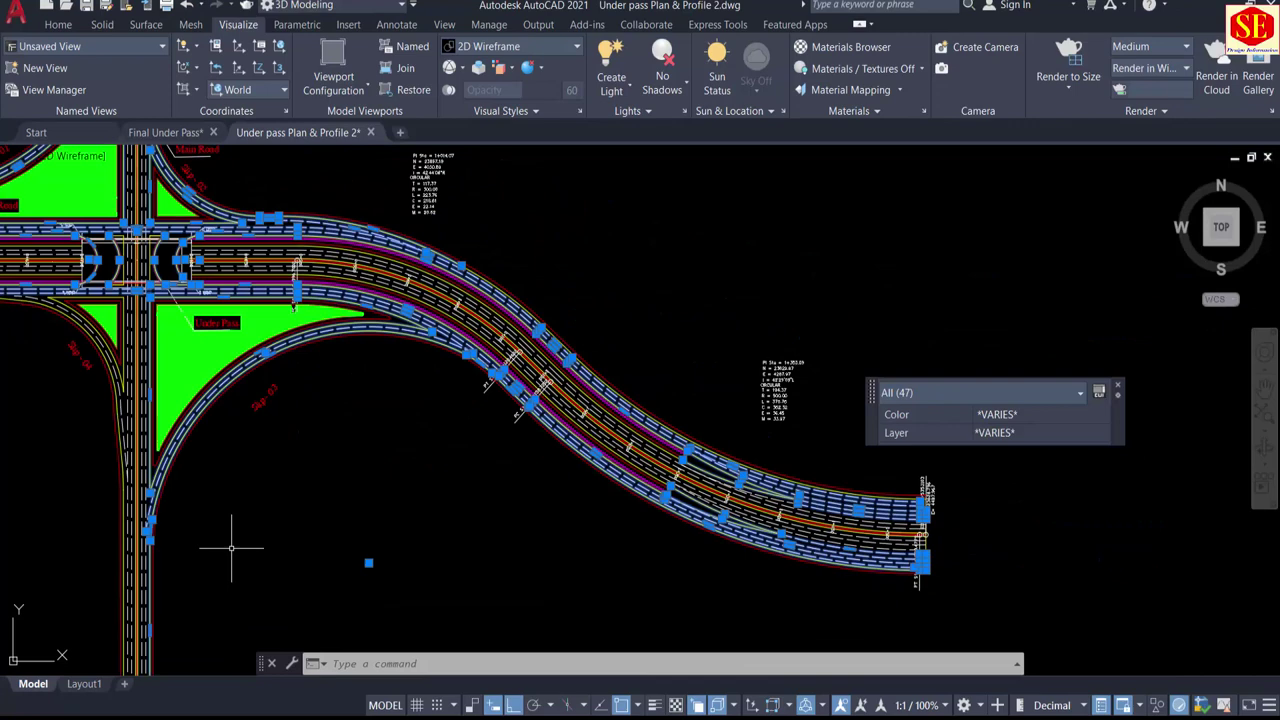
Step: Add Slip-04's inner yellow edge line, dashed centre line and outer yellow edge line to the selection
middle_drag(229, 537, 345, 515)
scroll(340, 345, up, 3)
click(344, 345)
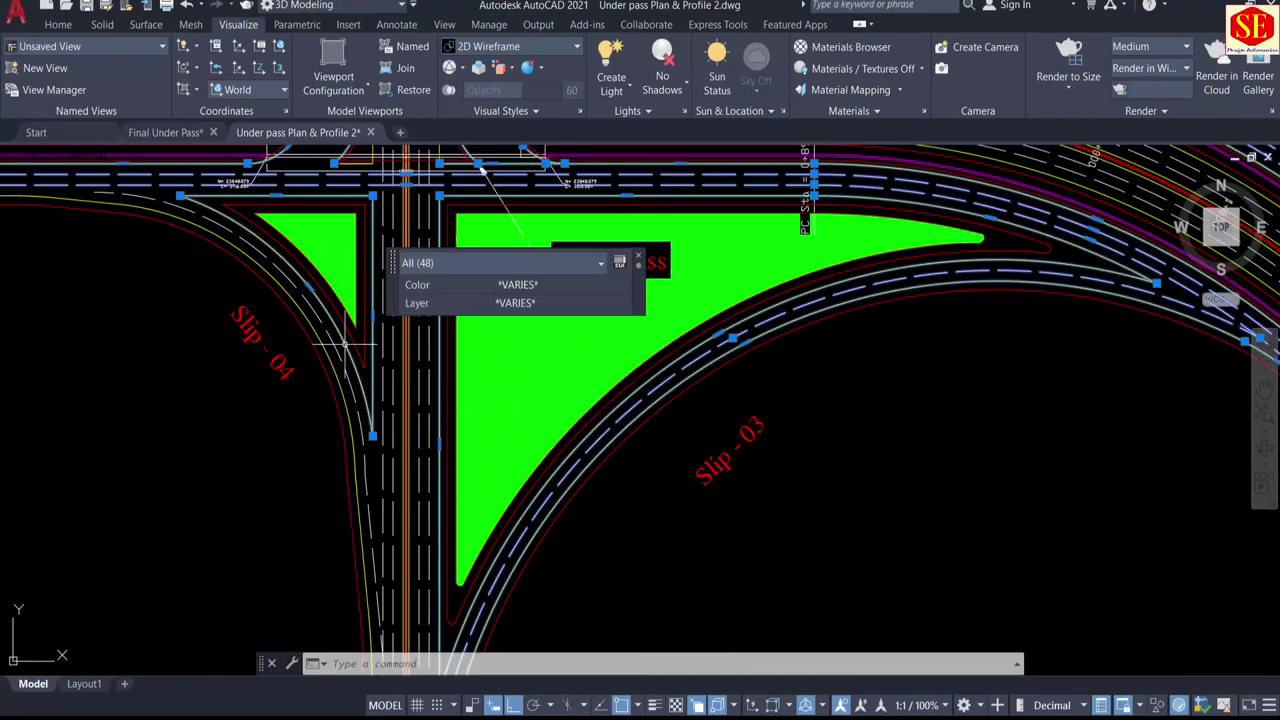
click(336, 348)
click(331, 352)
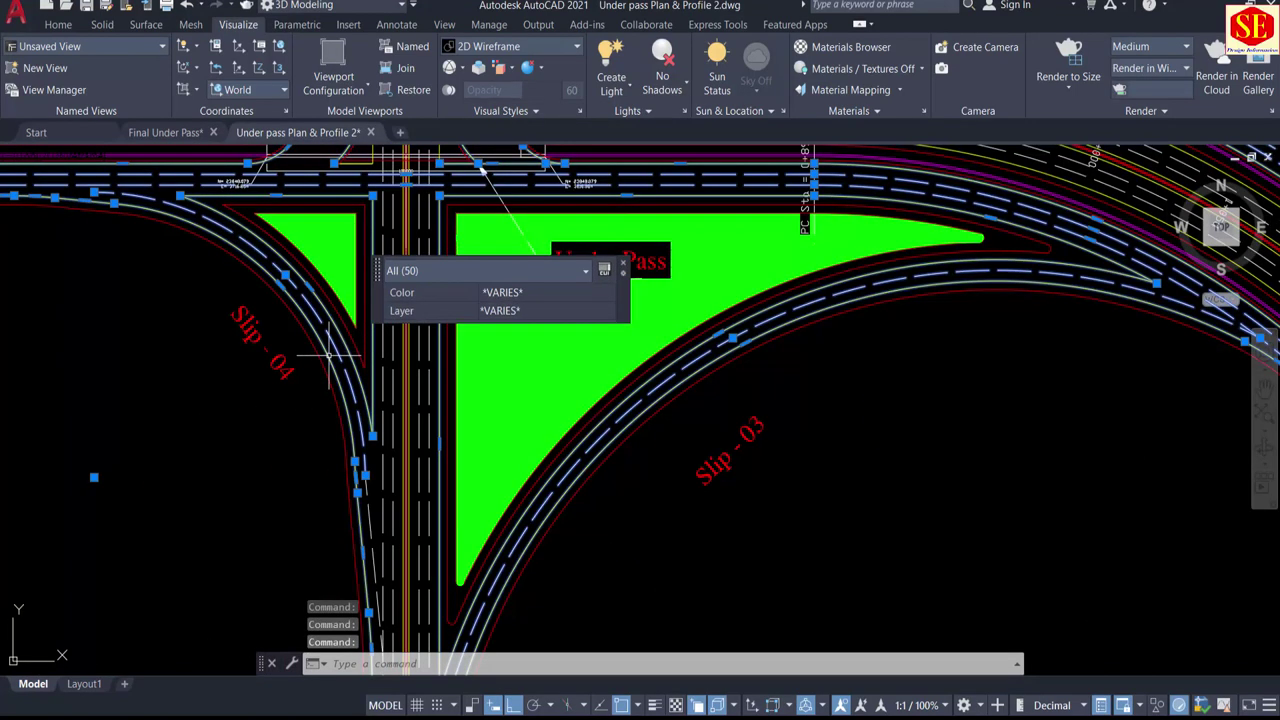
Step: Combine all the selected at-grade and slip road marking lines into one group
scroll(362, 512, down, 2)
scroll(214, 432, down, 2)
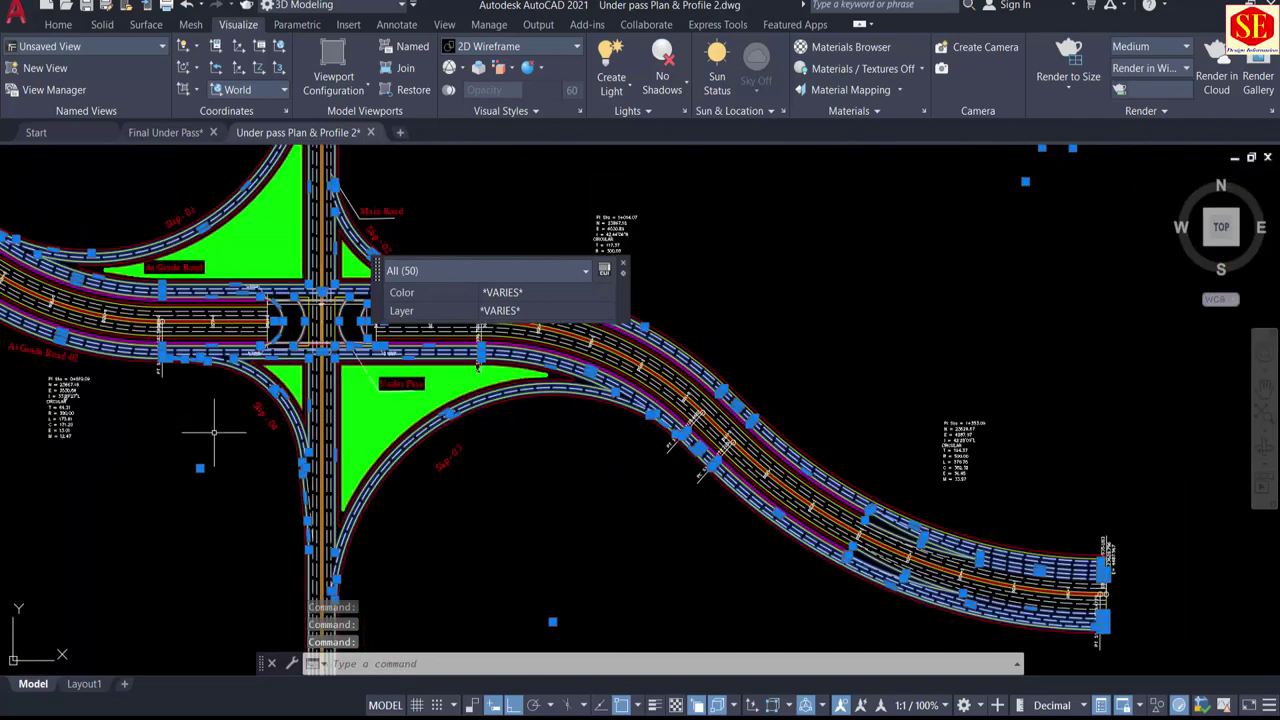
right_click(832, 311)
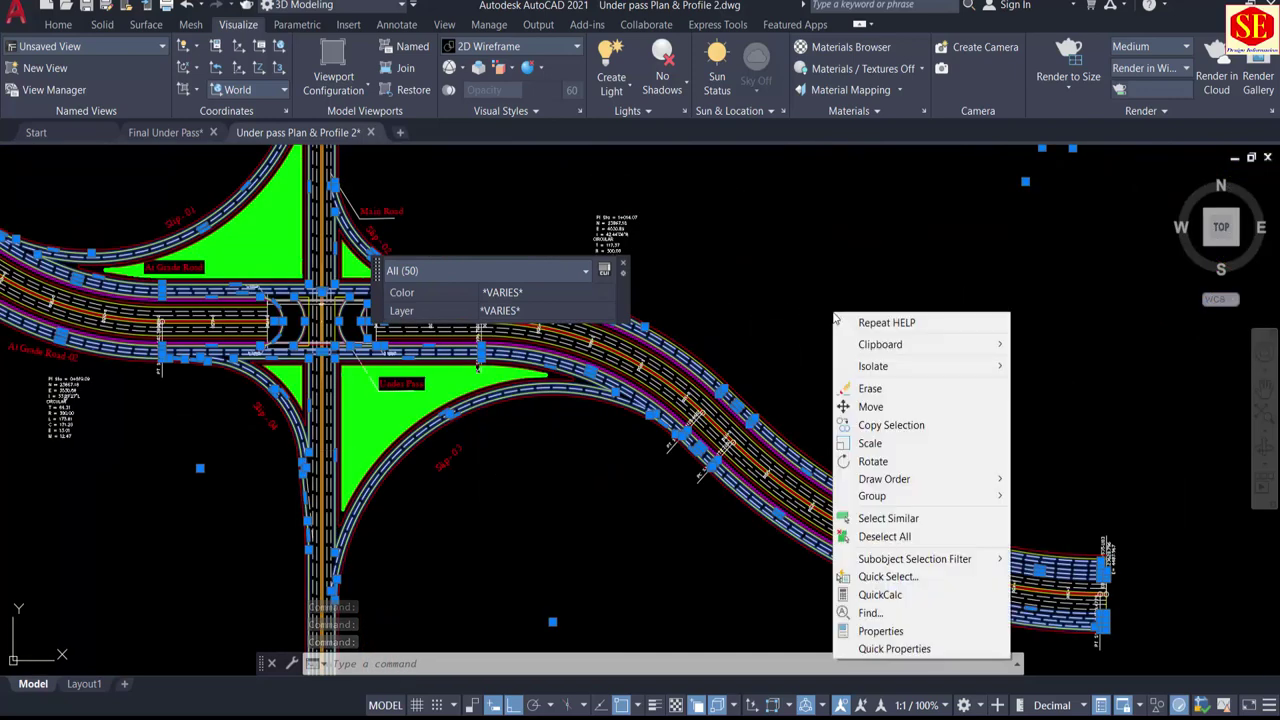
mouse_move(932, 502)
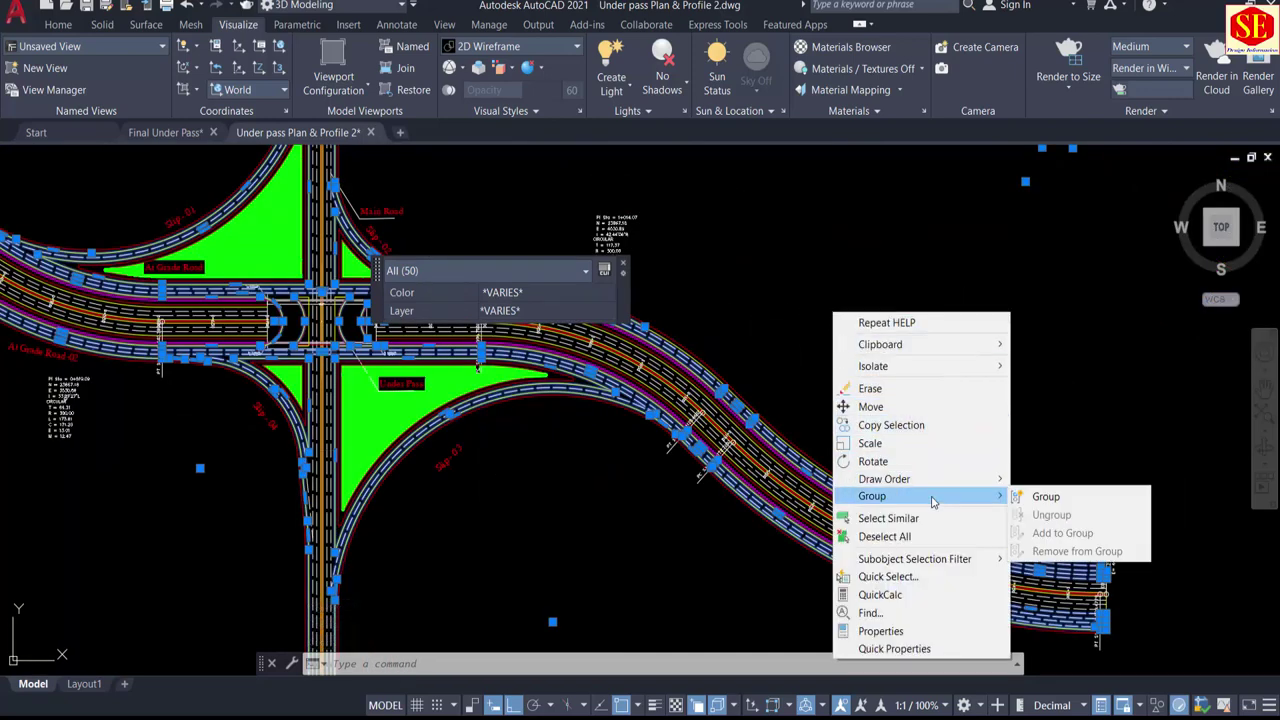
click(1046, 497)
Step: Select the grouped road markings, check their coverage across the plan and copy the group to the clipboard
click(1036, 570)
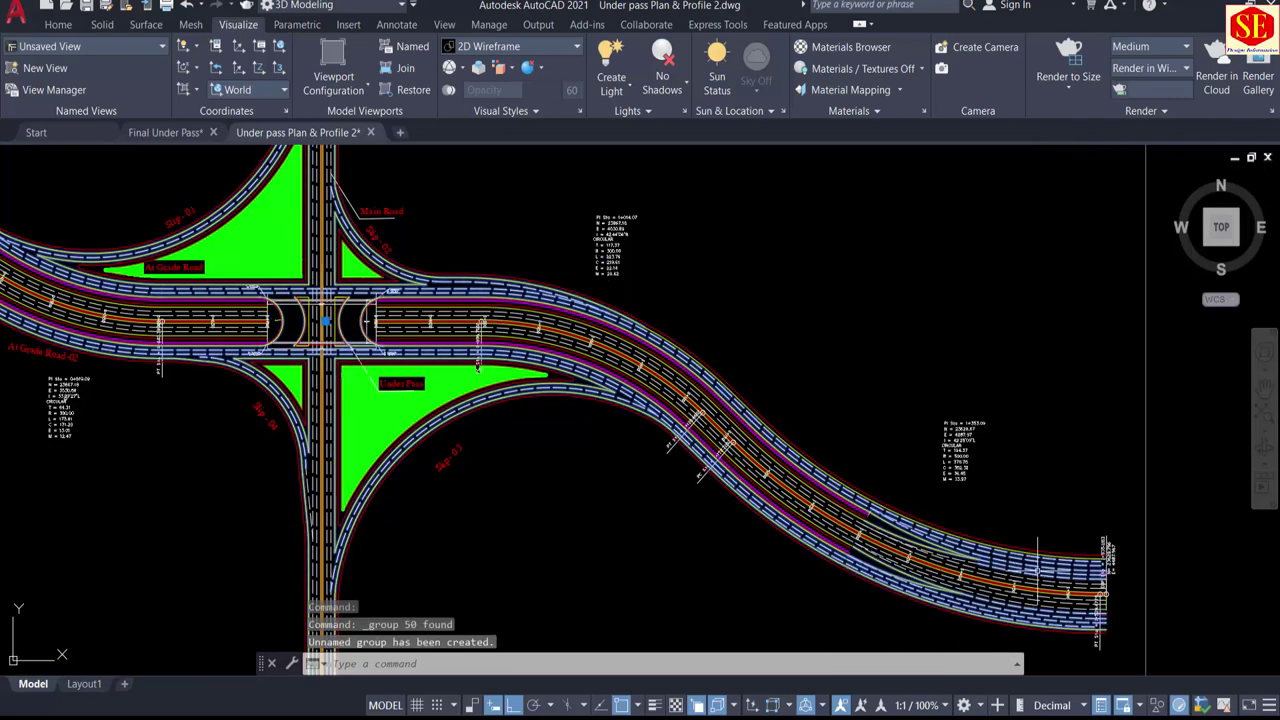
scroll(569, 333, down, 1)
middle_drag(421, 271, 563, 535)
scroll(582, 320, up, 3)
scroll(460, 290, down, 5)
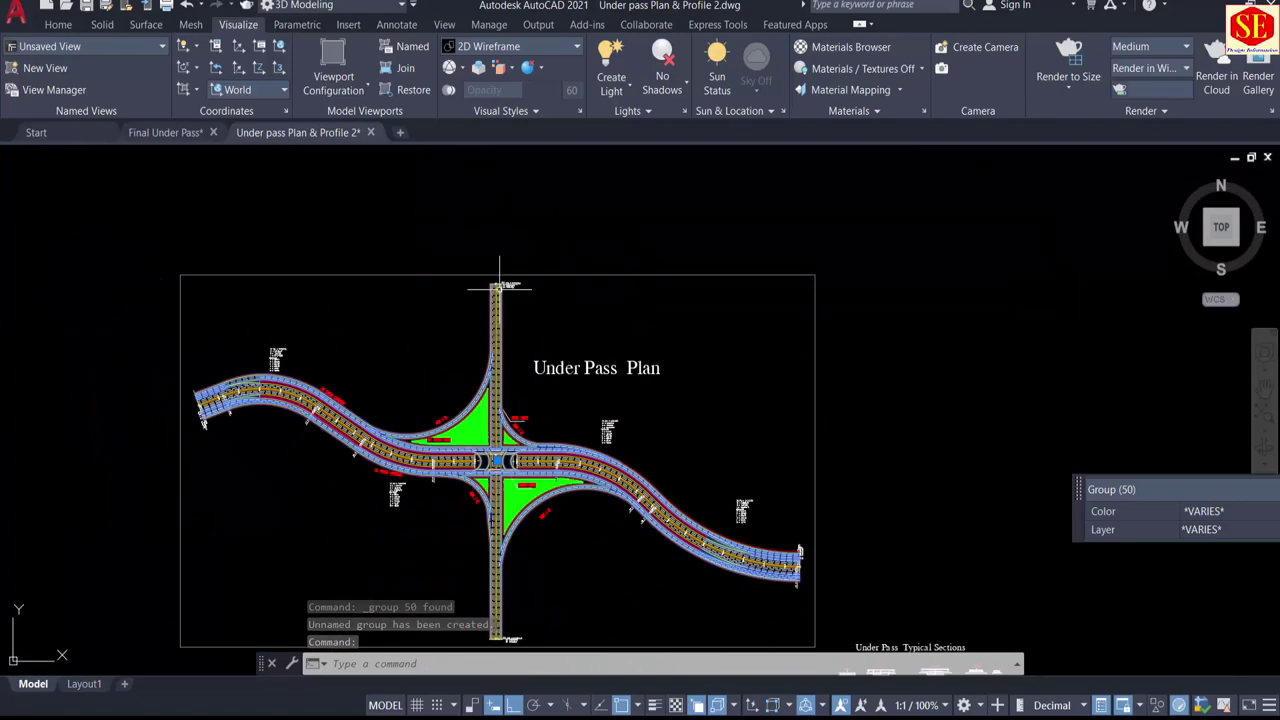
scroll(297, 432, up, 4)
scroll(391, 341, up, 3)
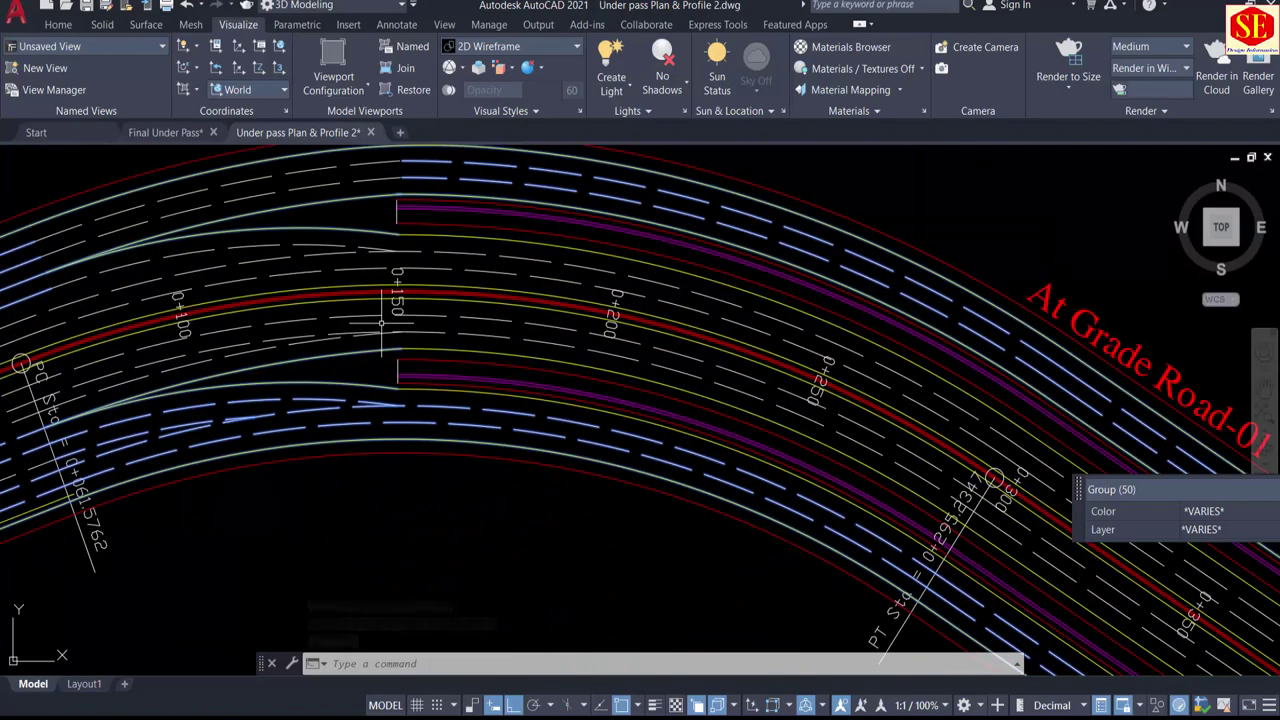
scroll(520, 330, down, 8)
right_click(889, 351)
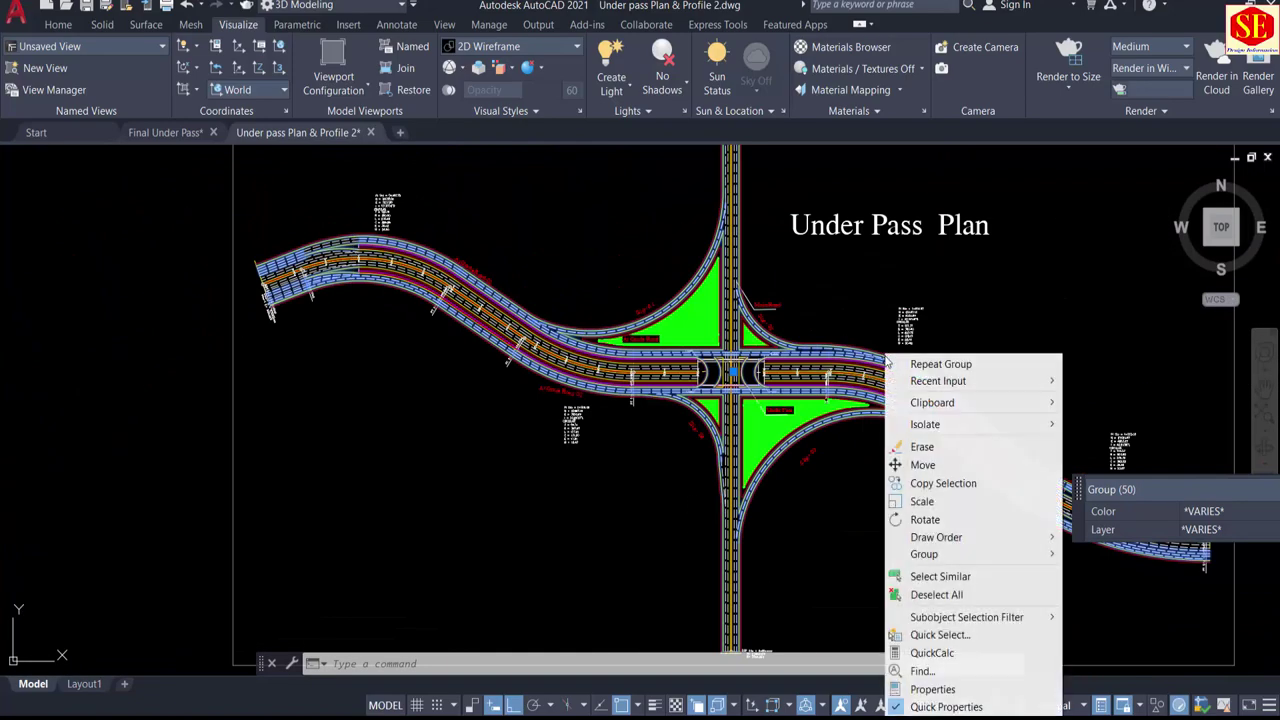
mouse_move(946, 403)
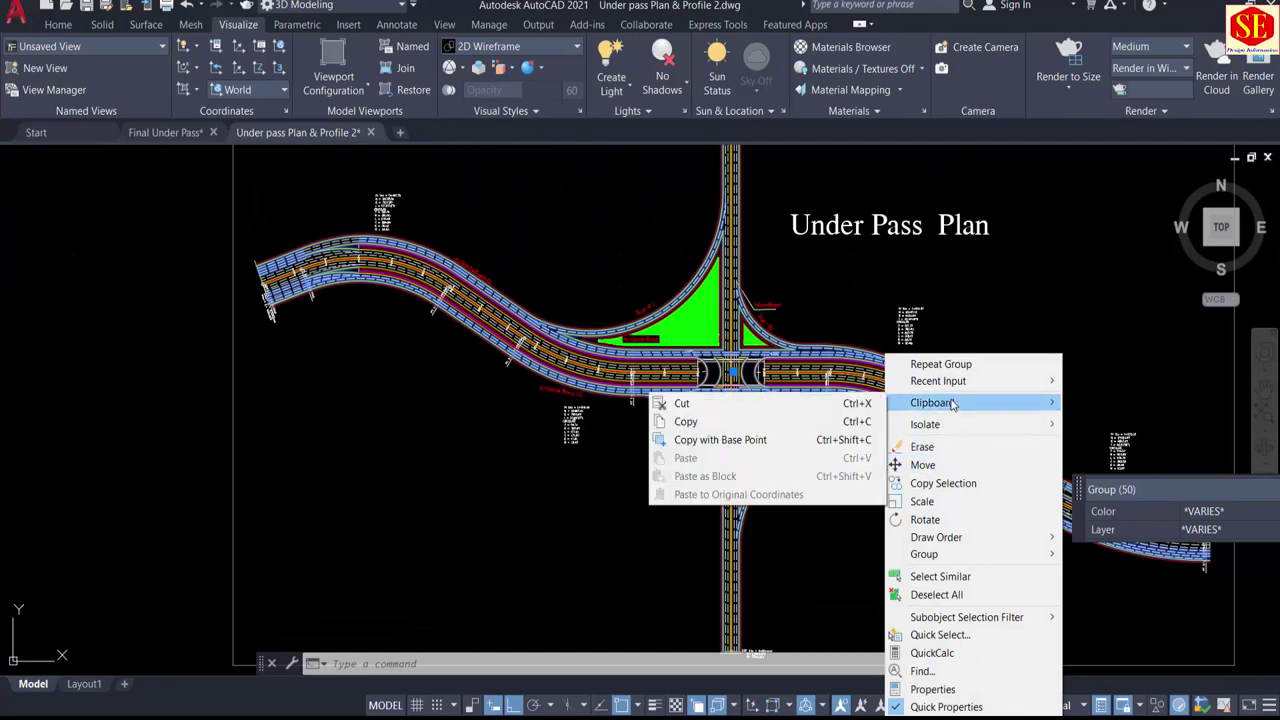
click(690, 423)
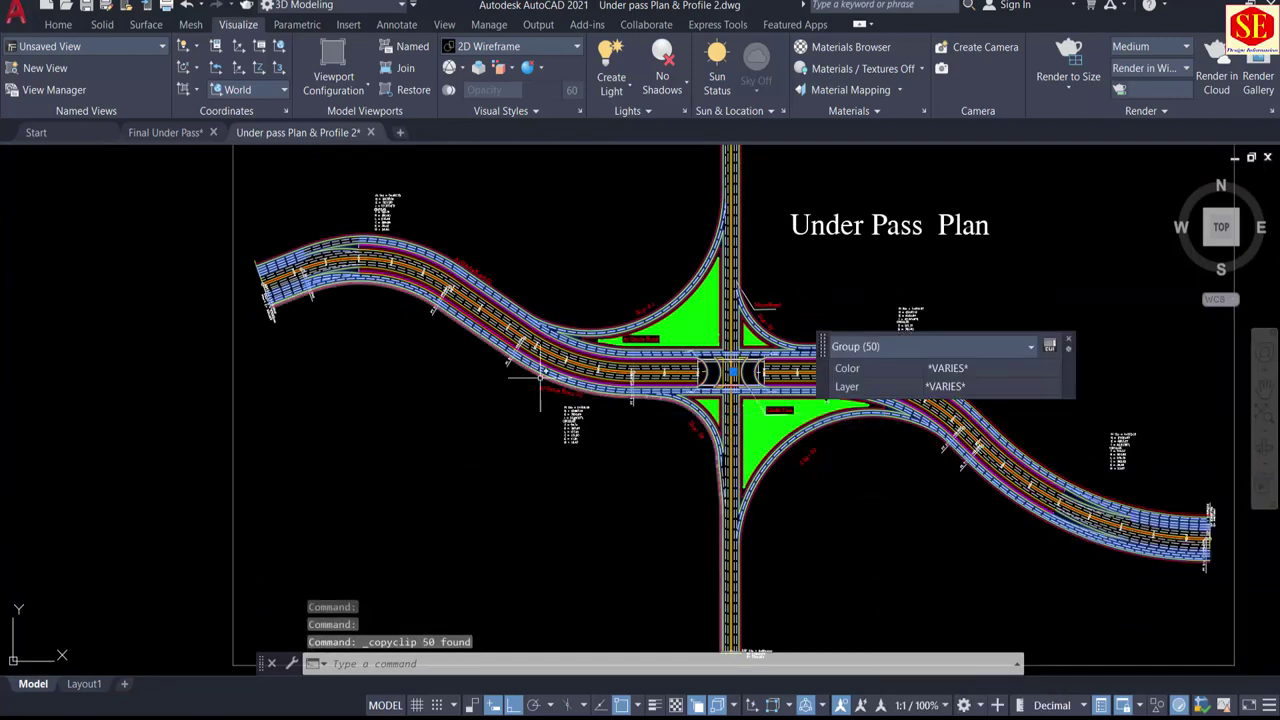
Step: Switch to the Final Under Pass drawing and paste the copied road markings into empty space away from the 3D model
click(168, 138)
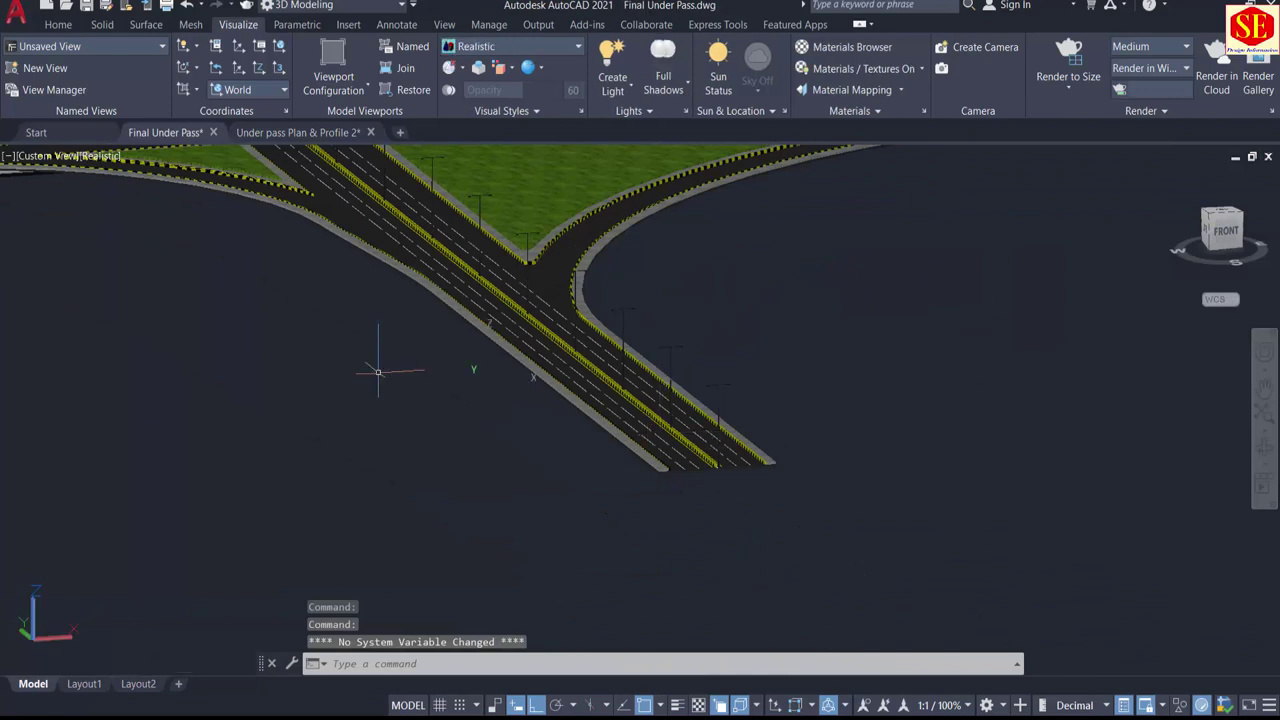
middle_drag(835, 378, 600, 400)
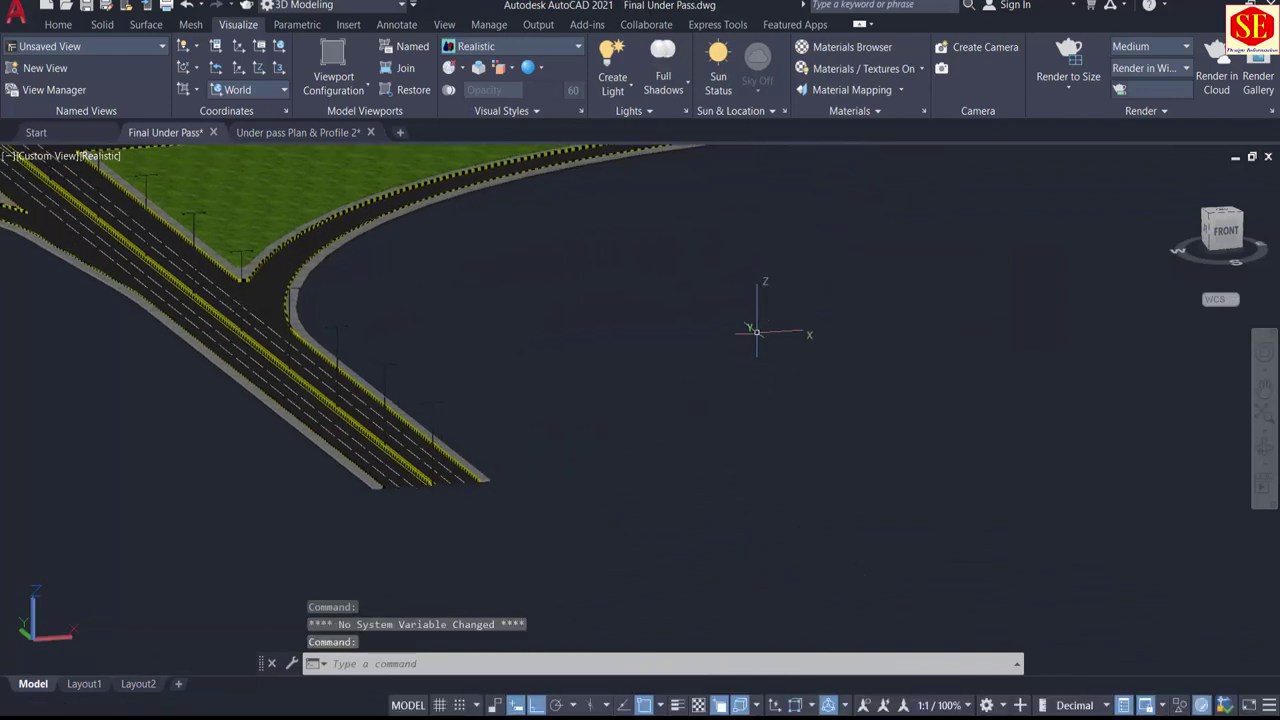
right_click(769, 316)
mouse_move(866, 368)
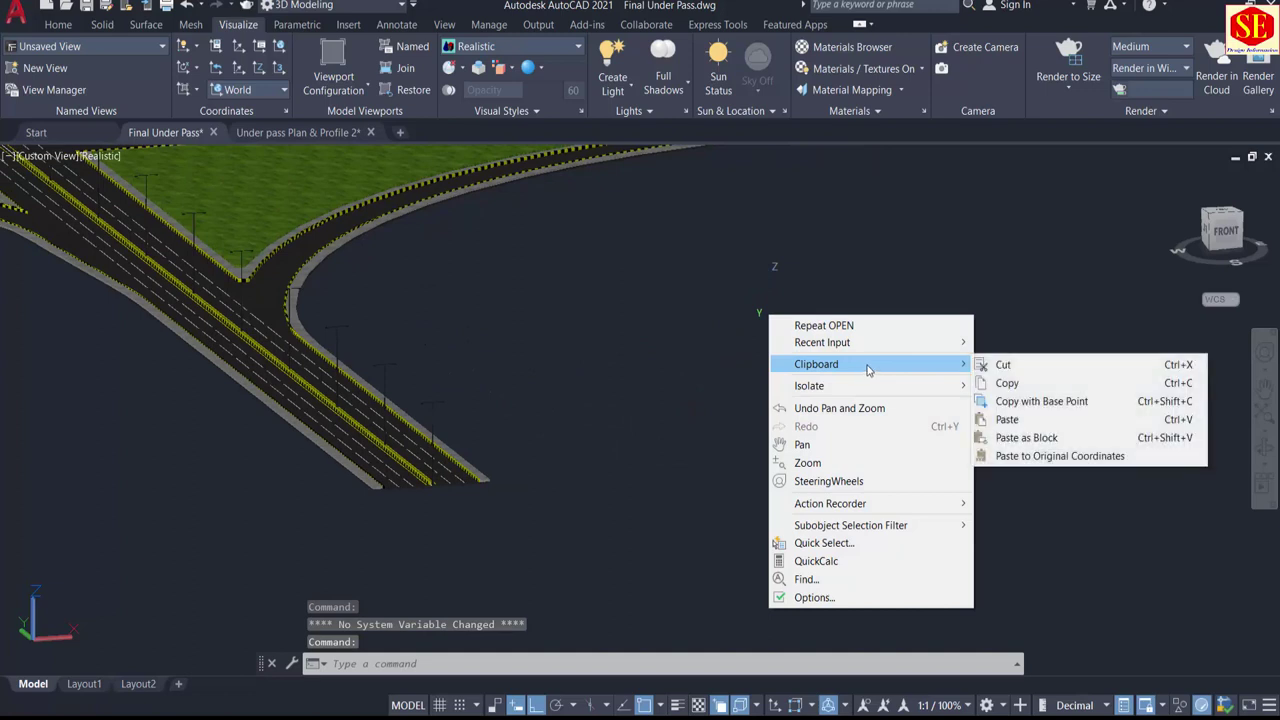
click(1015, 420)
scroll(843, 400, down, 5)
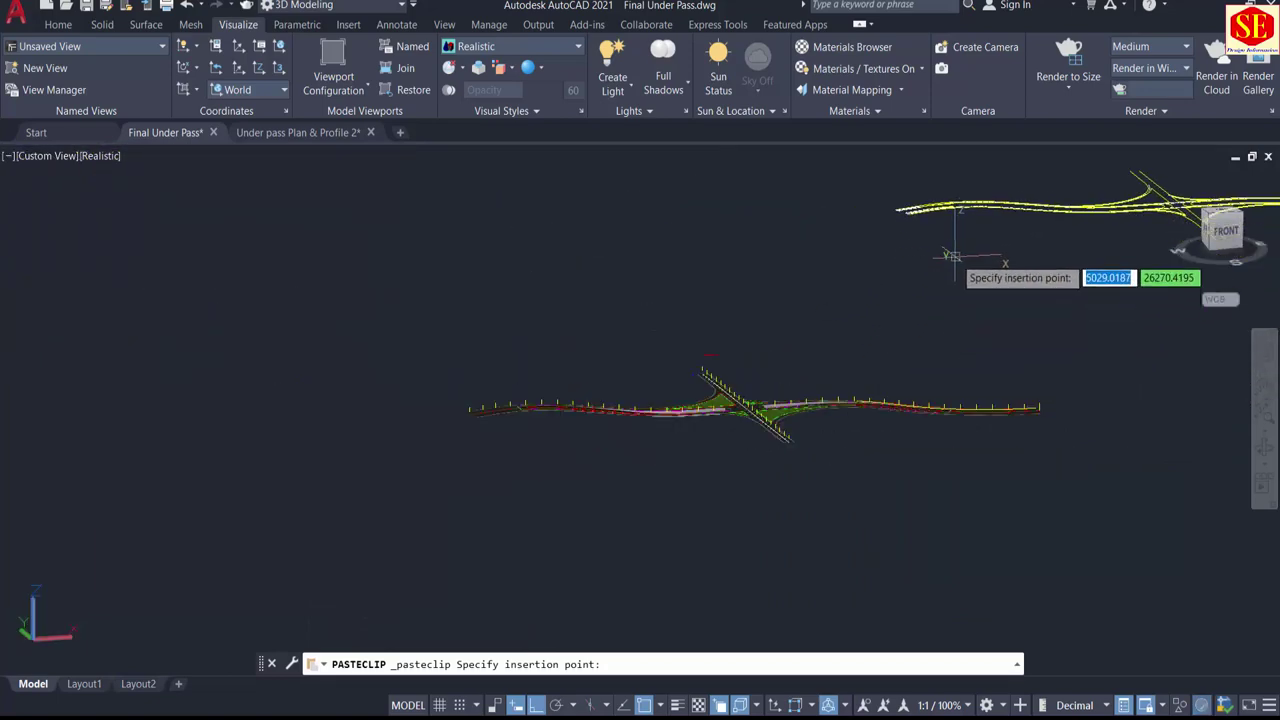
click(955, 256)
middle_drag(1005, 260, 660, 530)
scroll(730, 422, up, 5)
scroll(691, 340, down, 2)
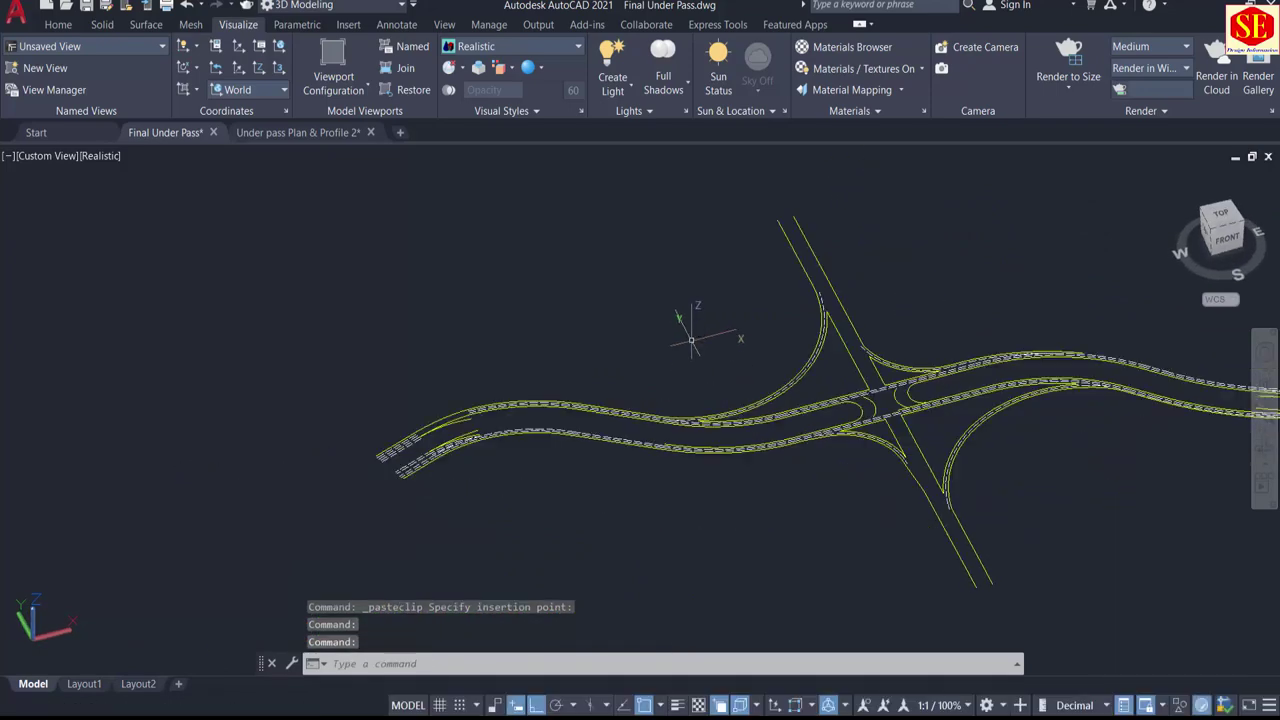
Step: Set the global width of the pasted slip road's outer yellow edge line east of the junction to 0.3
scroll(893, 378, up, 3)
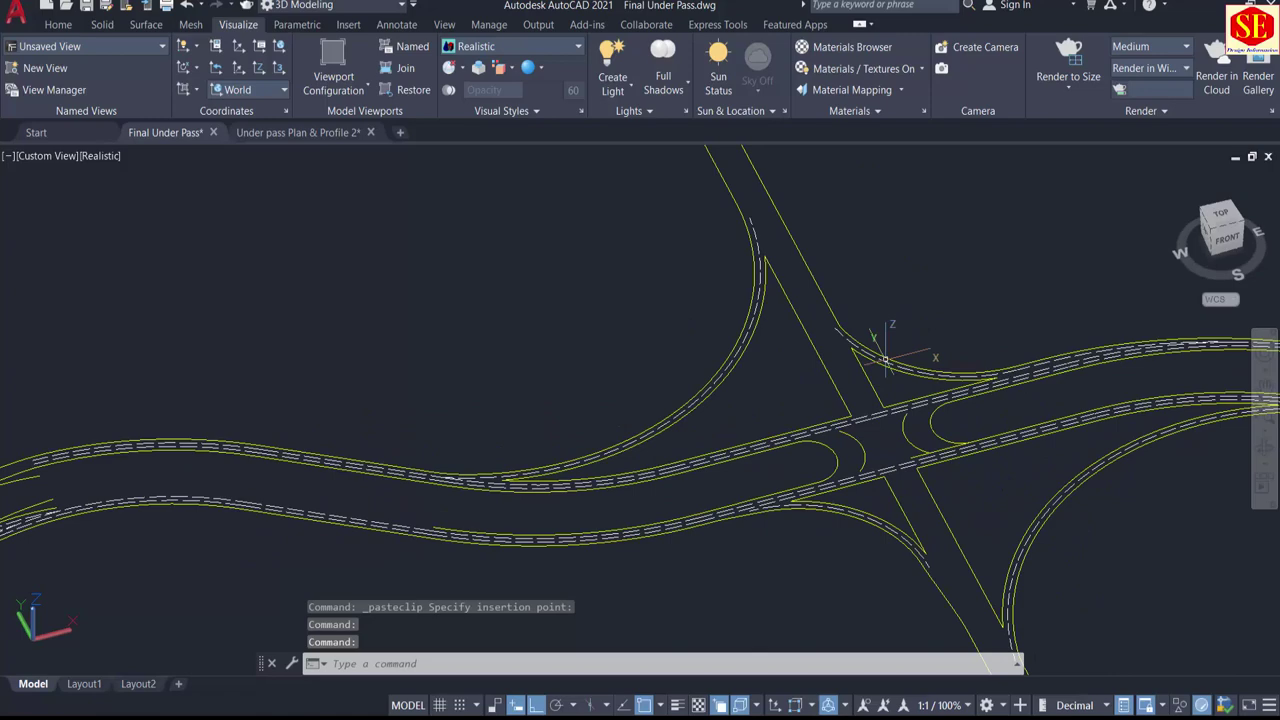
scroll(885, 358, down, 4)
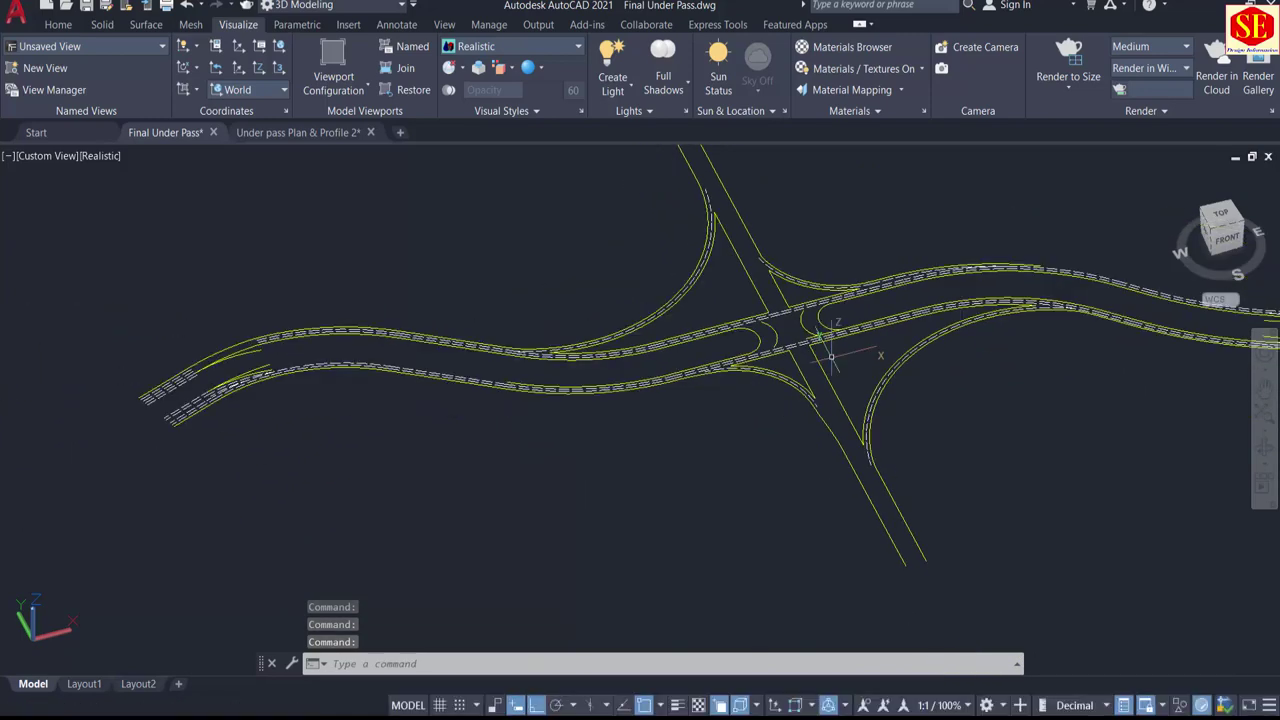
scroll(641, 428, down, 2)
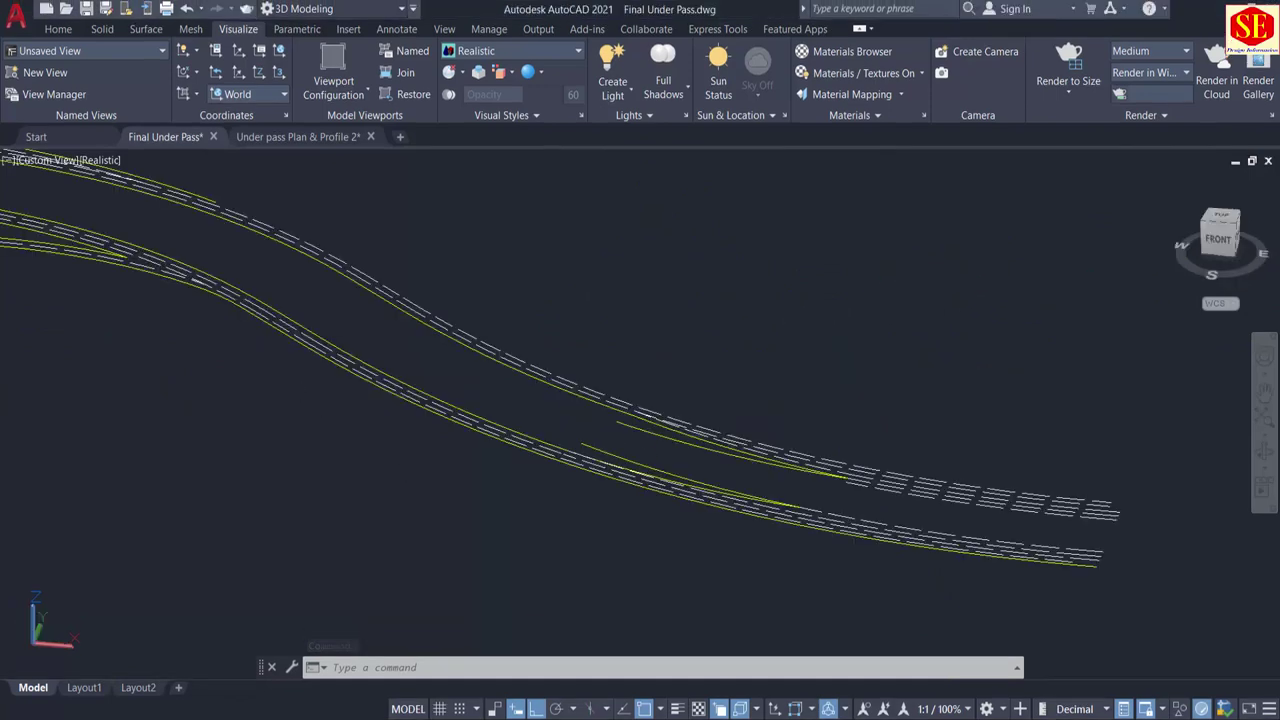
middle_drag(270, 346, 443, 446)
scroll(383, 369, up, 3)
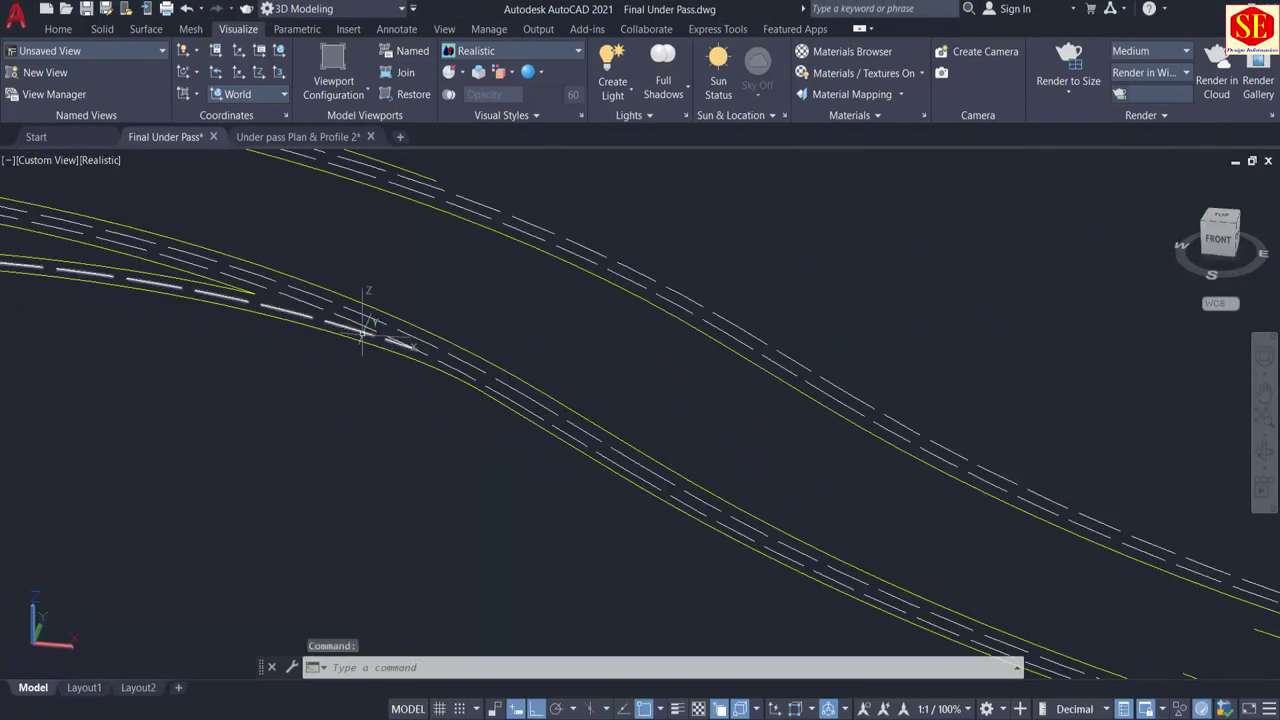
click(350, 338)
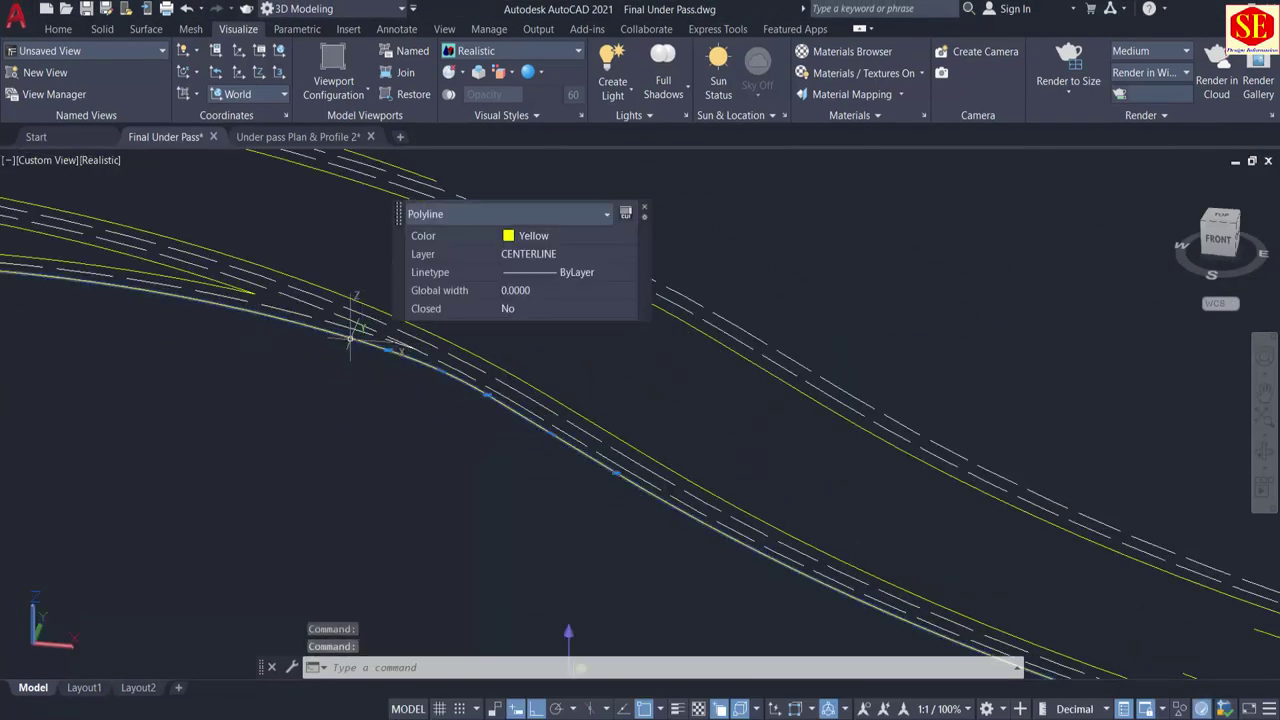
click(545, 291)
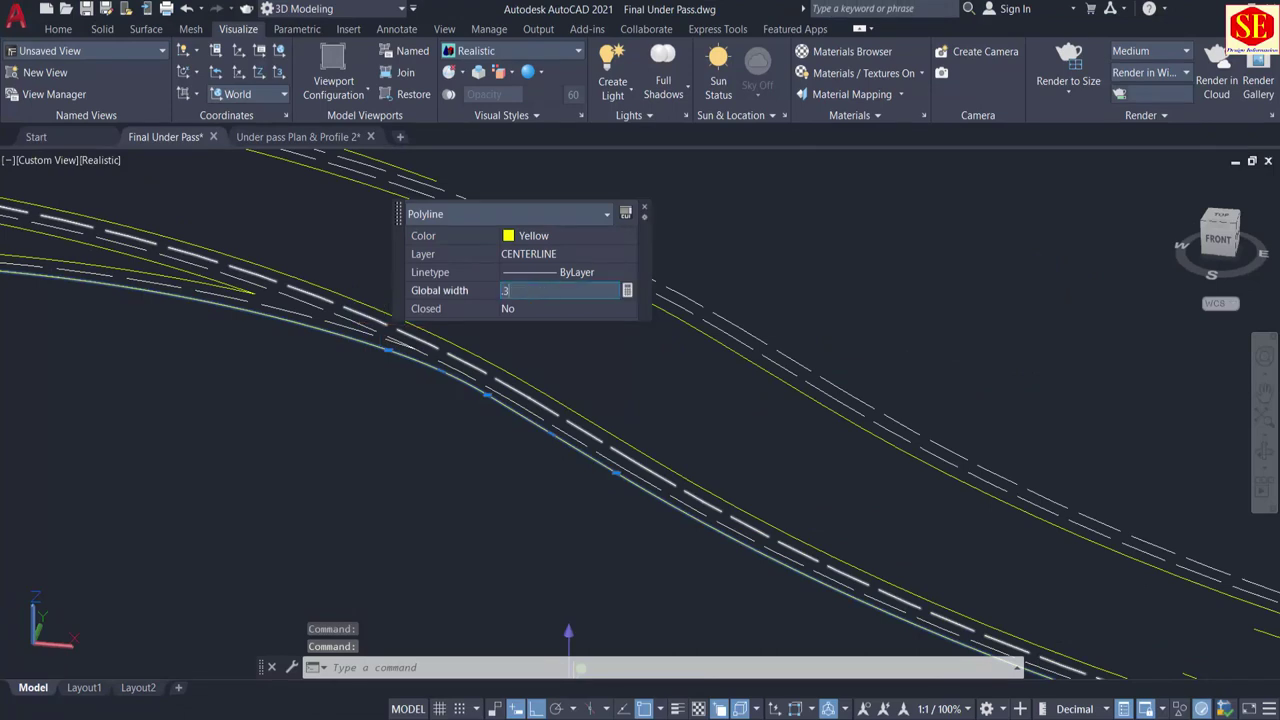
key(Return)
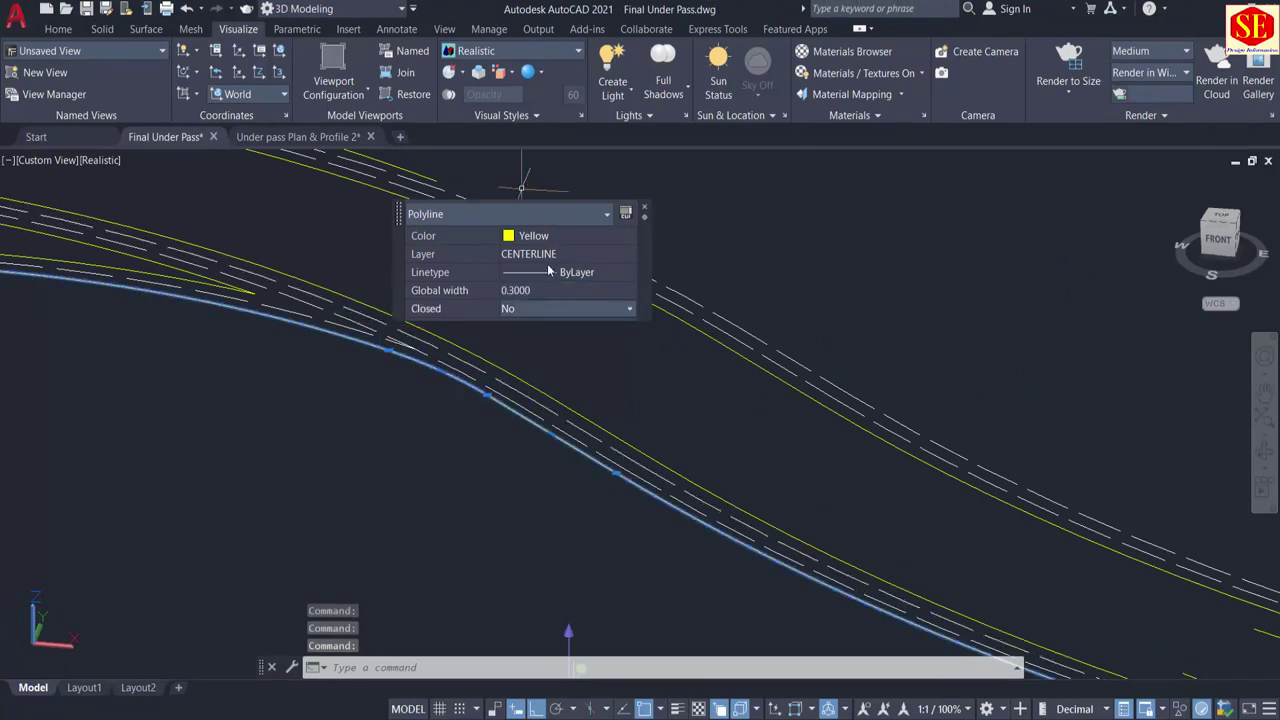
key(Escape)
Step: Match the widened edge line's properties onto the yellow edge lines of the main carriageways east of the junction
scroll(442, 357, up, 4)
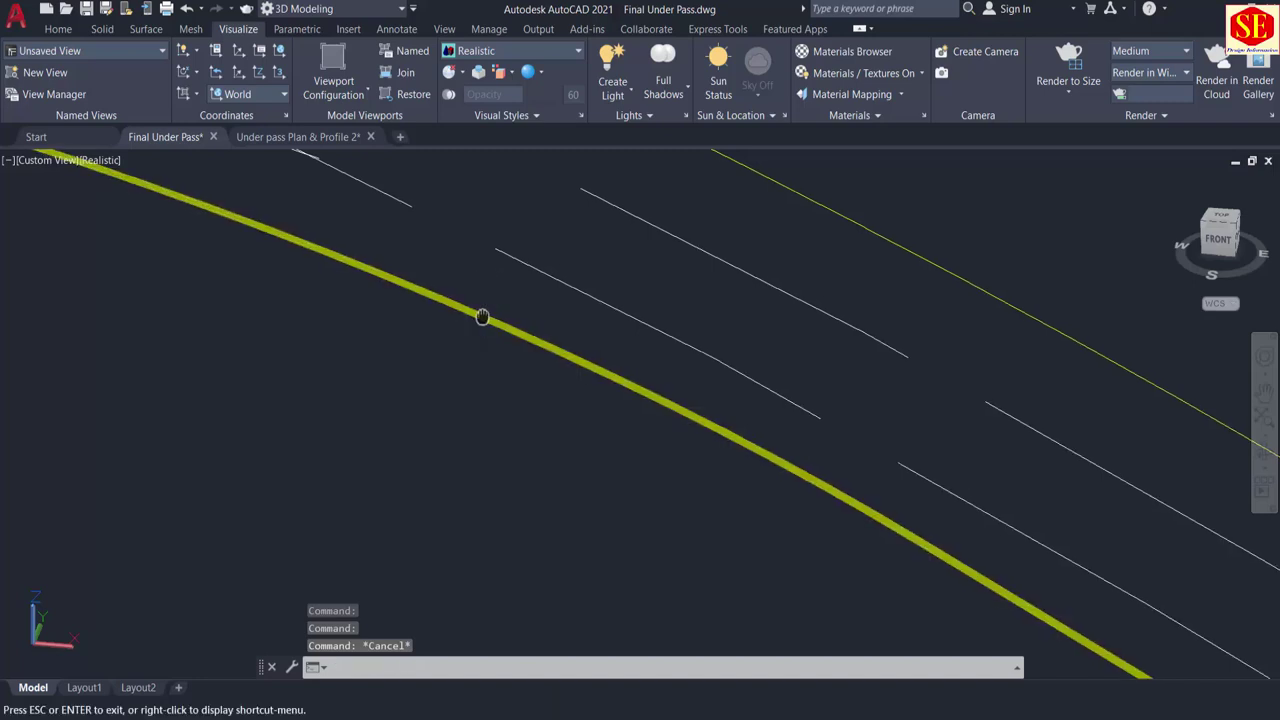
middle_drag(478, 316, 323, 452)
text(ma)
key(Return)
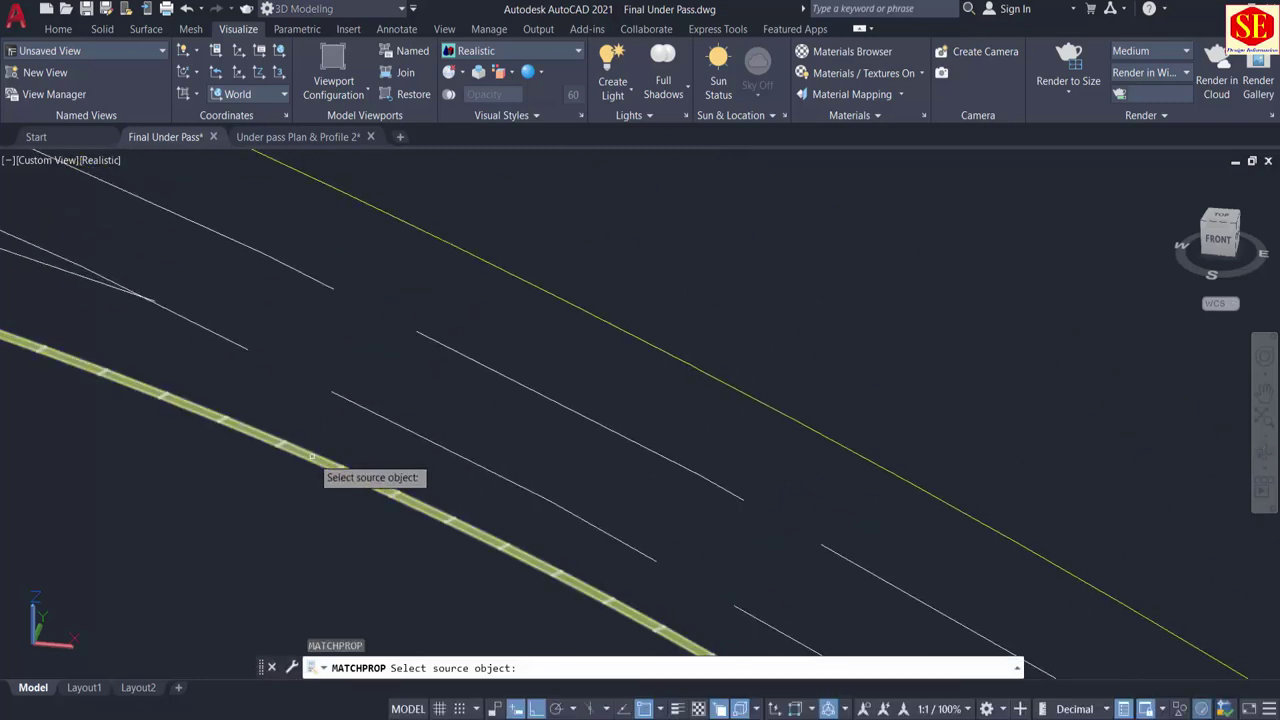
click(330, 463)
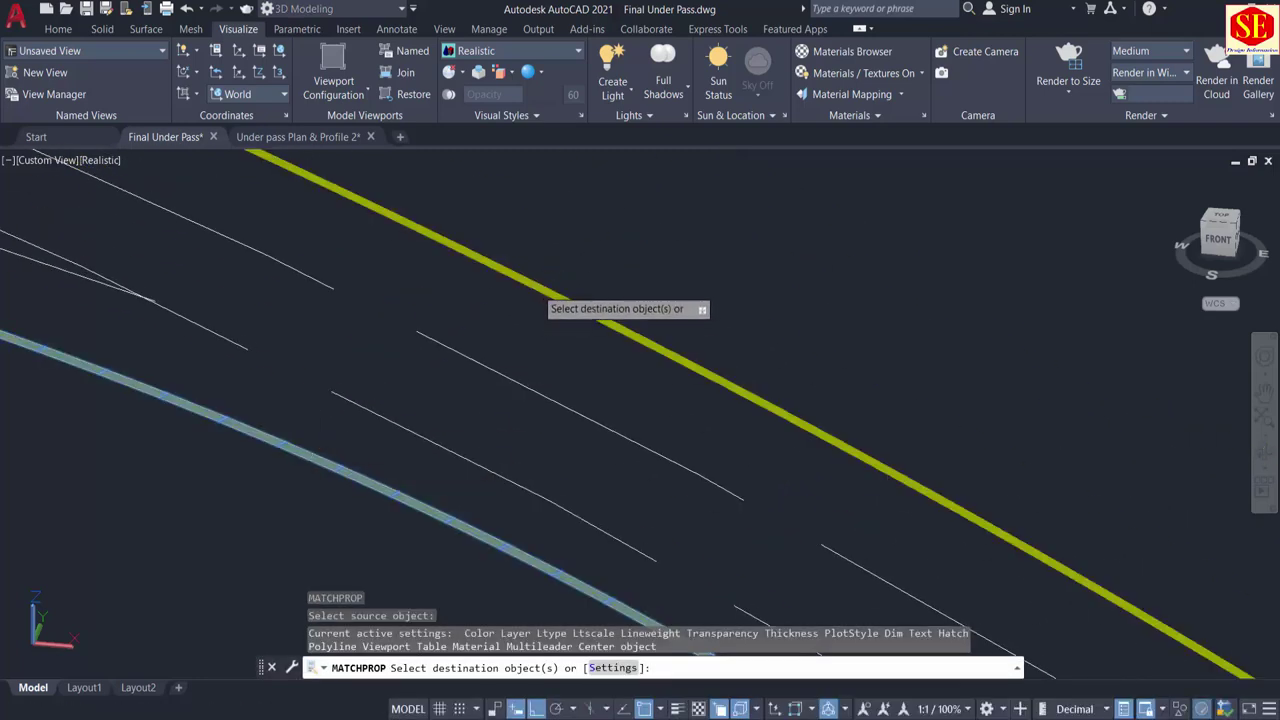
scroll(543, 300, down, 4)
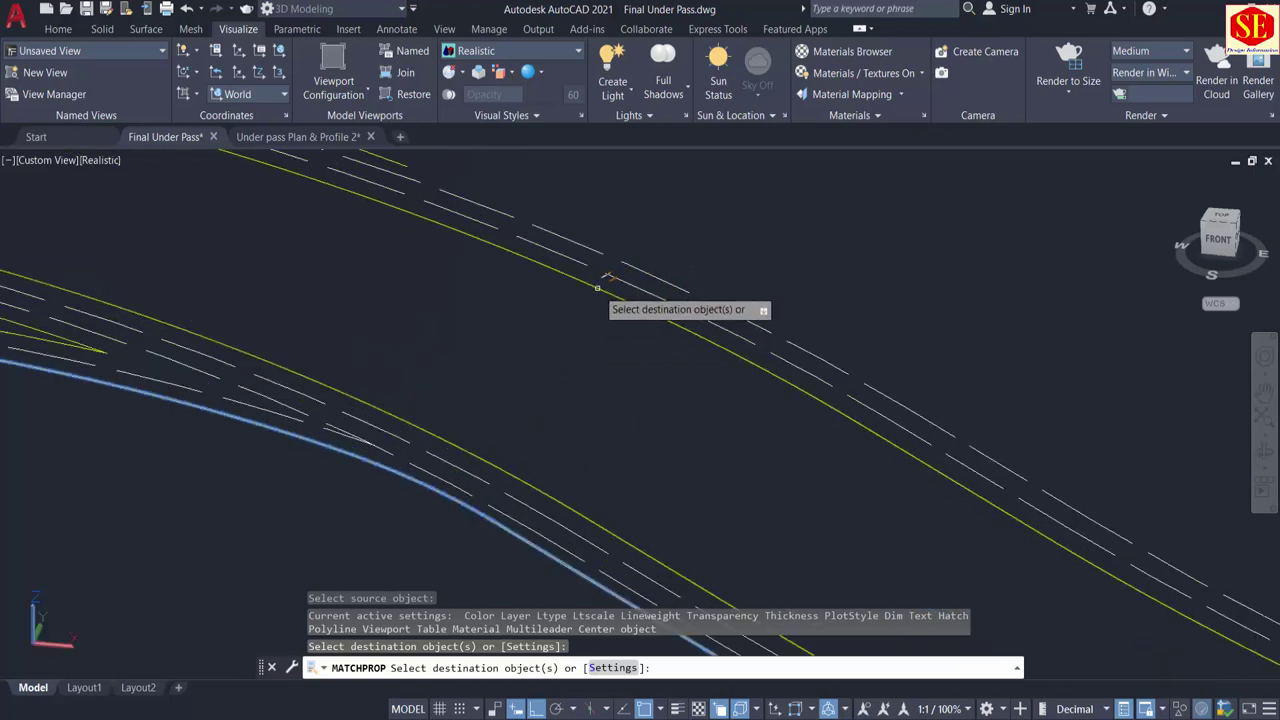
click(597, 288)
click(558, 284)
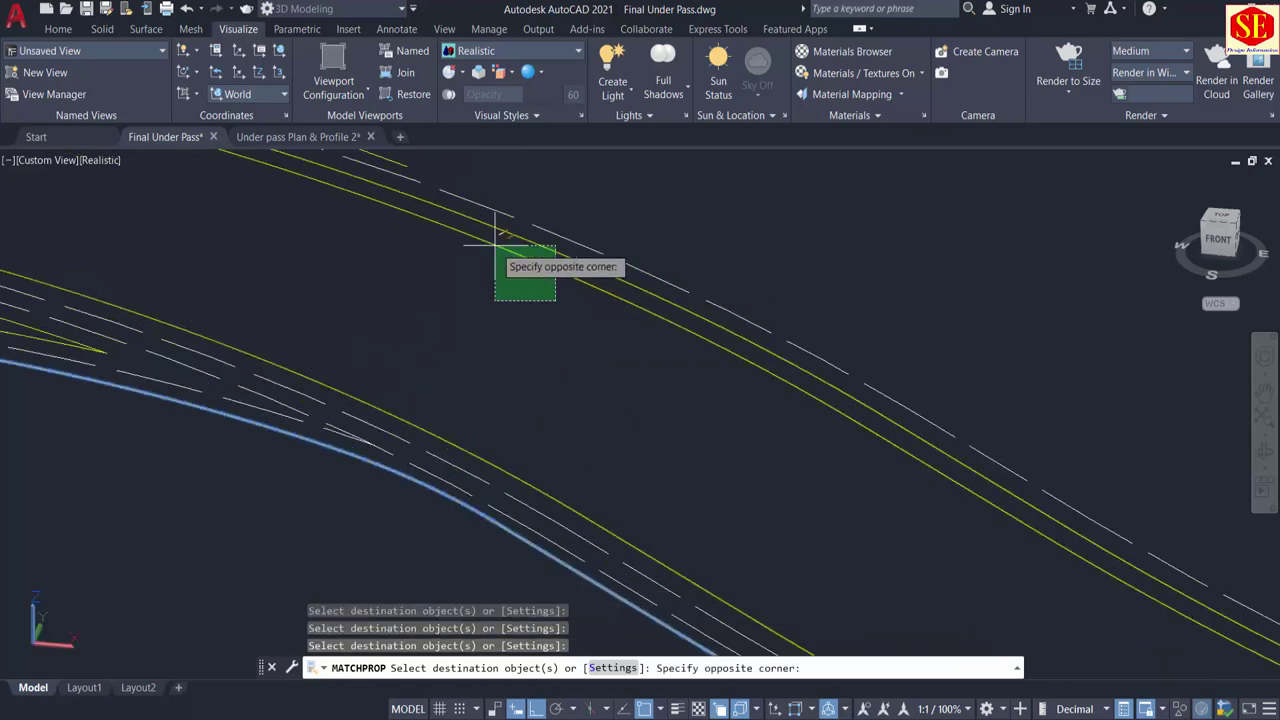
click(520, 254)
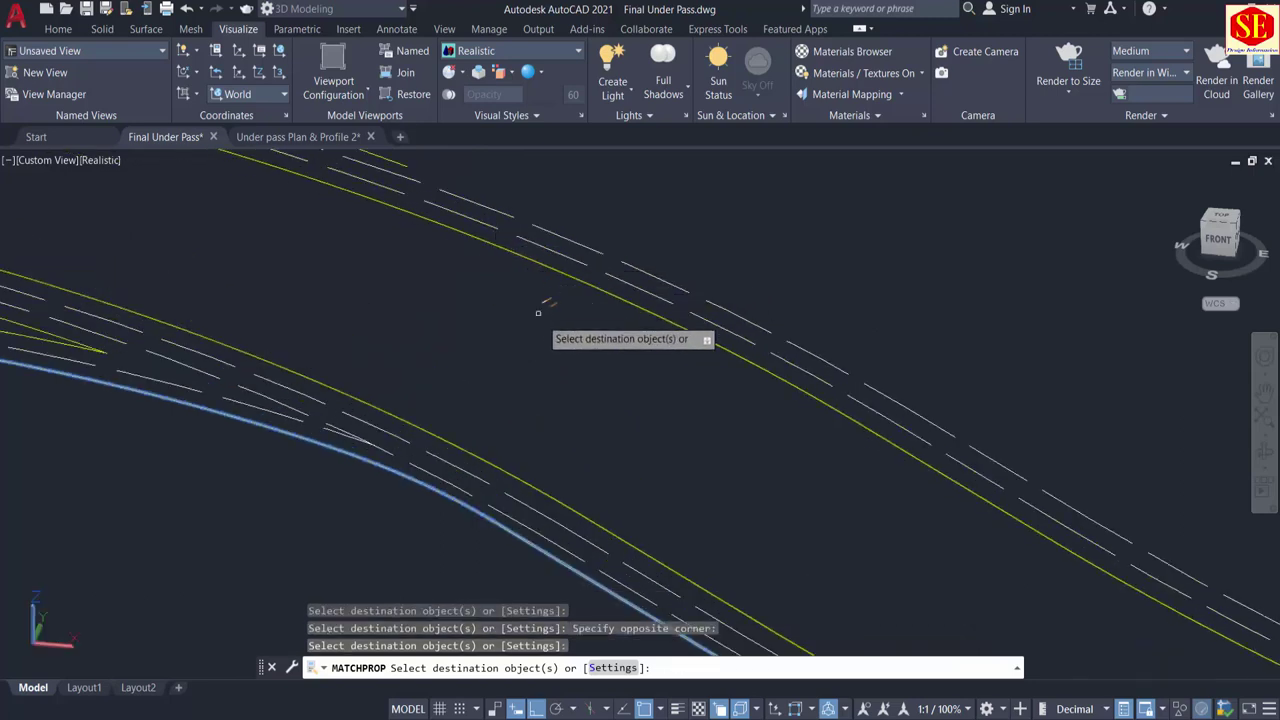
Step: Apply the matched width to the yellow edge lines at the eastern slip road merges and along the north-east slip road
scroll(437, 215, down, 2)
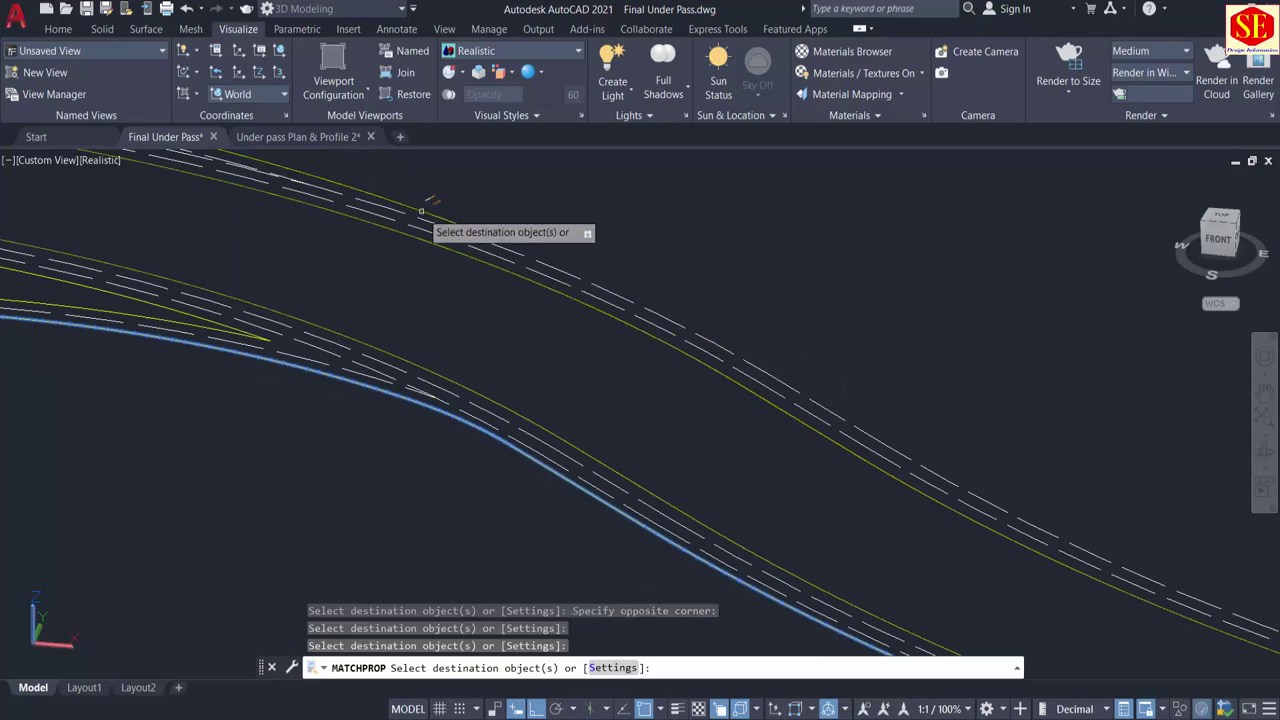
scroll(208, 325, up, 2)
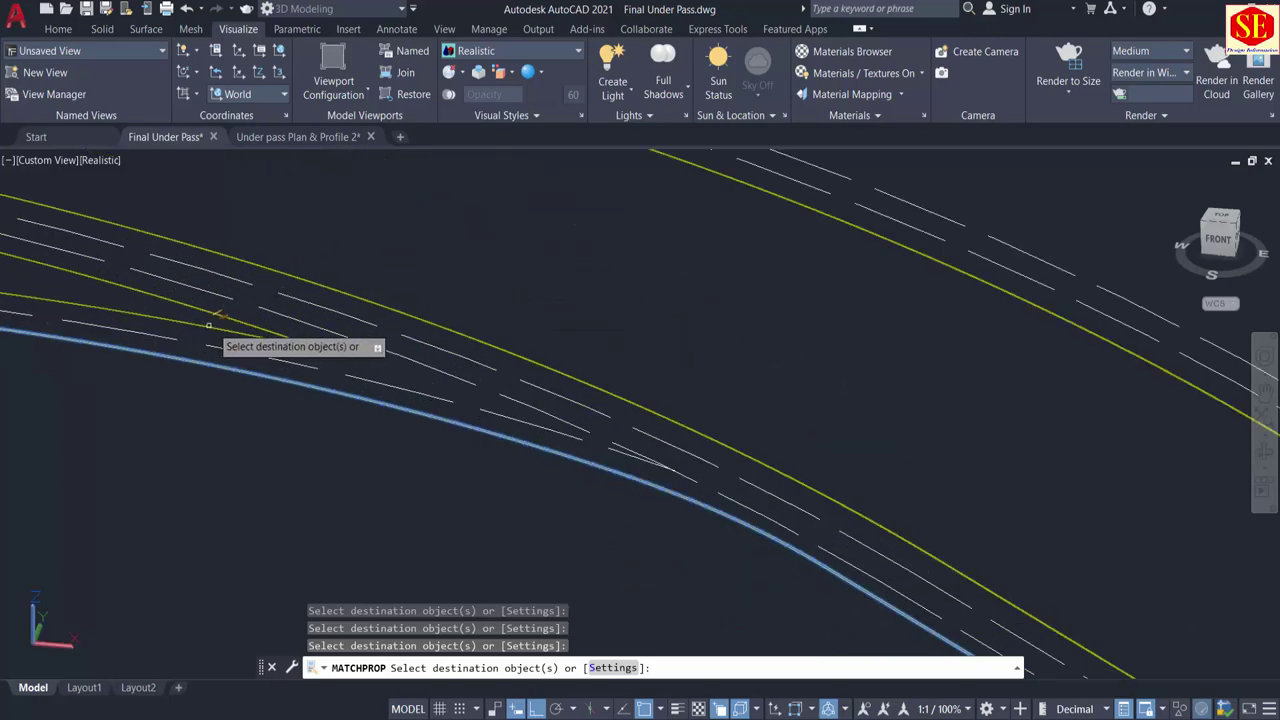
scroll(585, 330, down, 4)
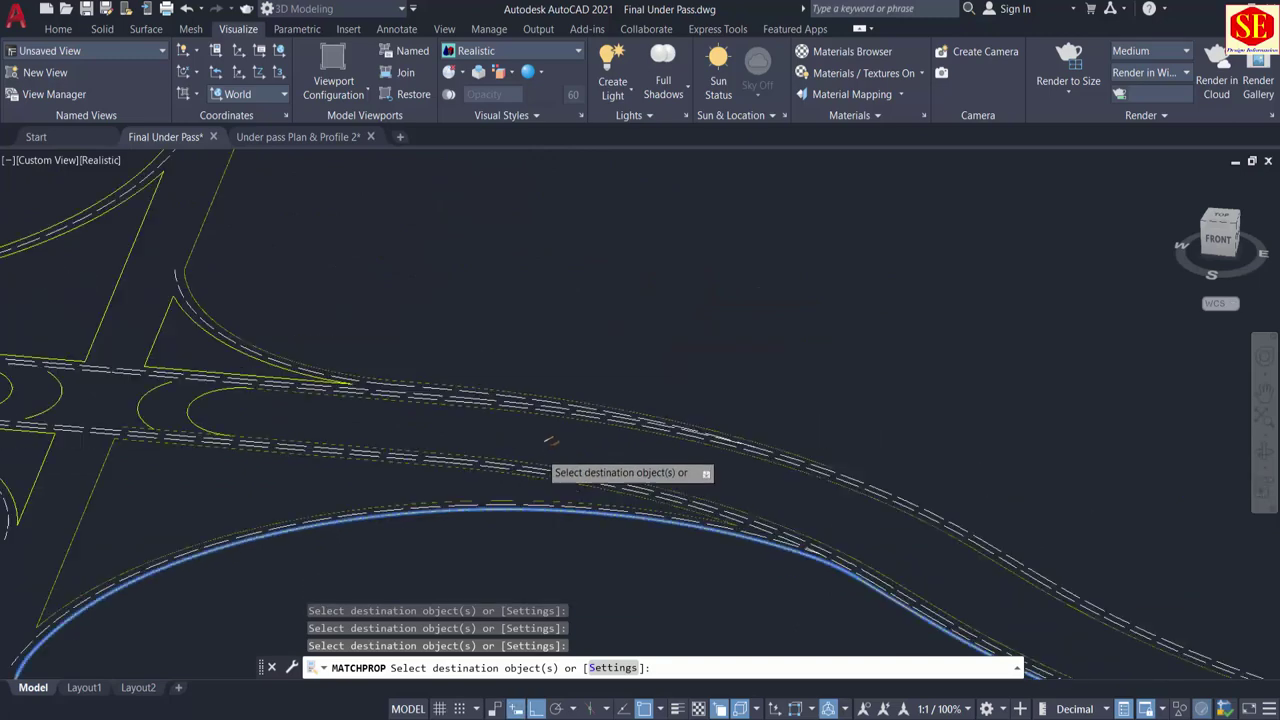
scroll(245, 360, up, 4)
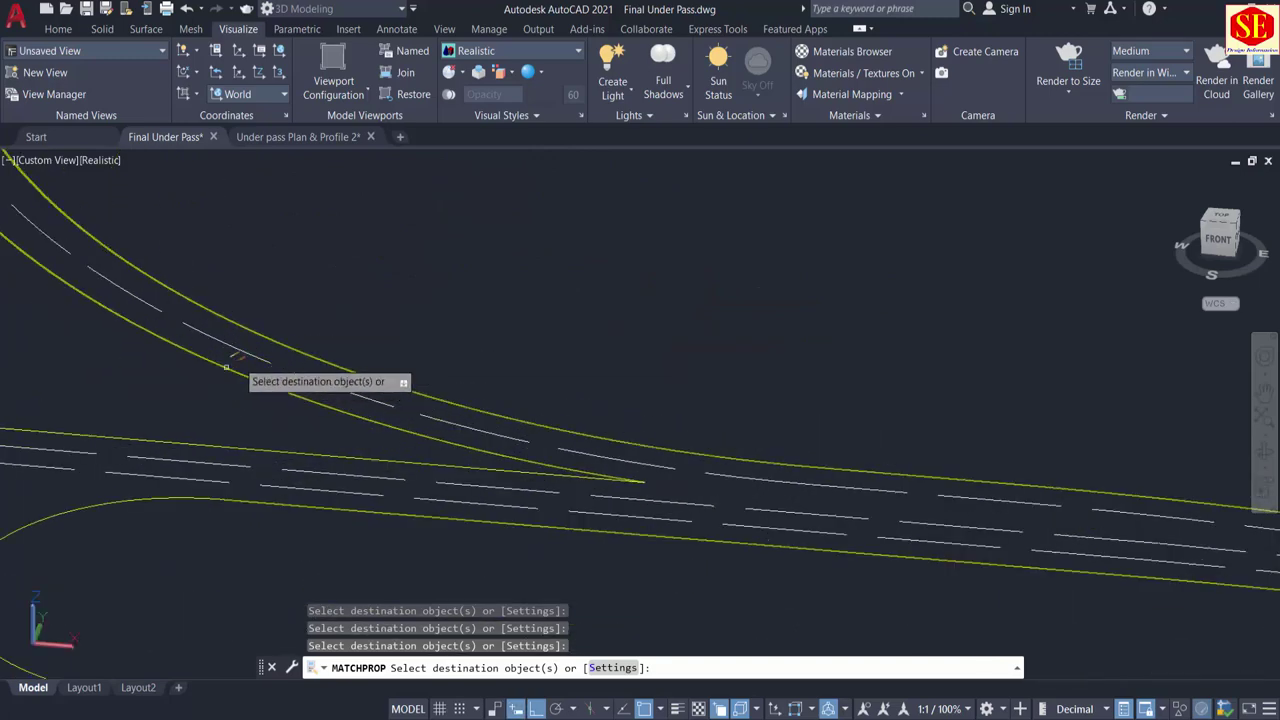
scroll(642, 322, down, 3)
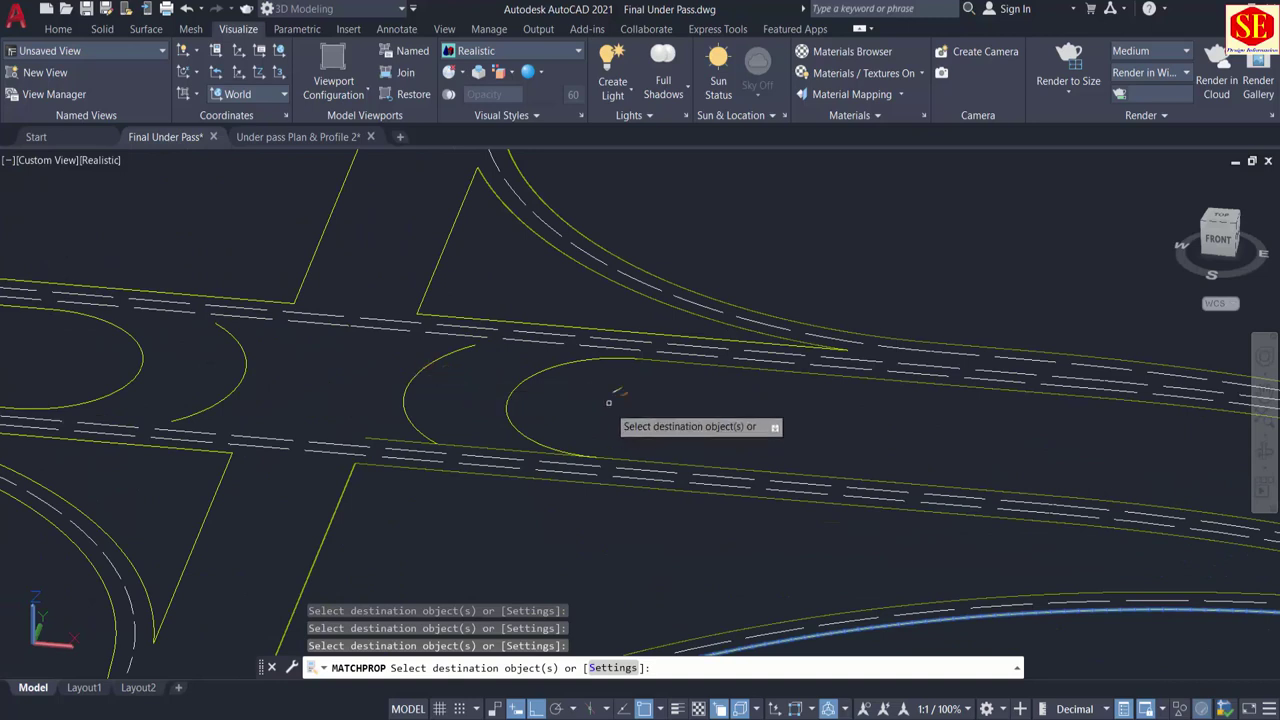
Step: Apply the matched width to the curved yellow median end and adjoining edge lines just east of the crossroad
click(510, 400)
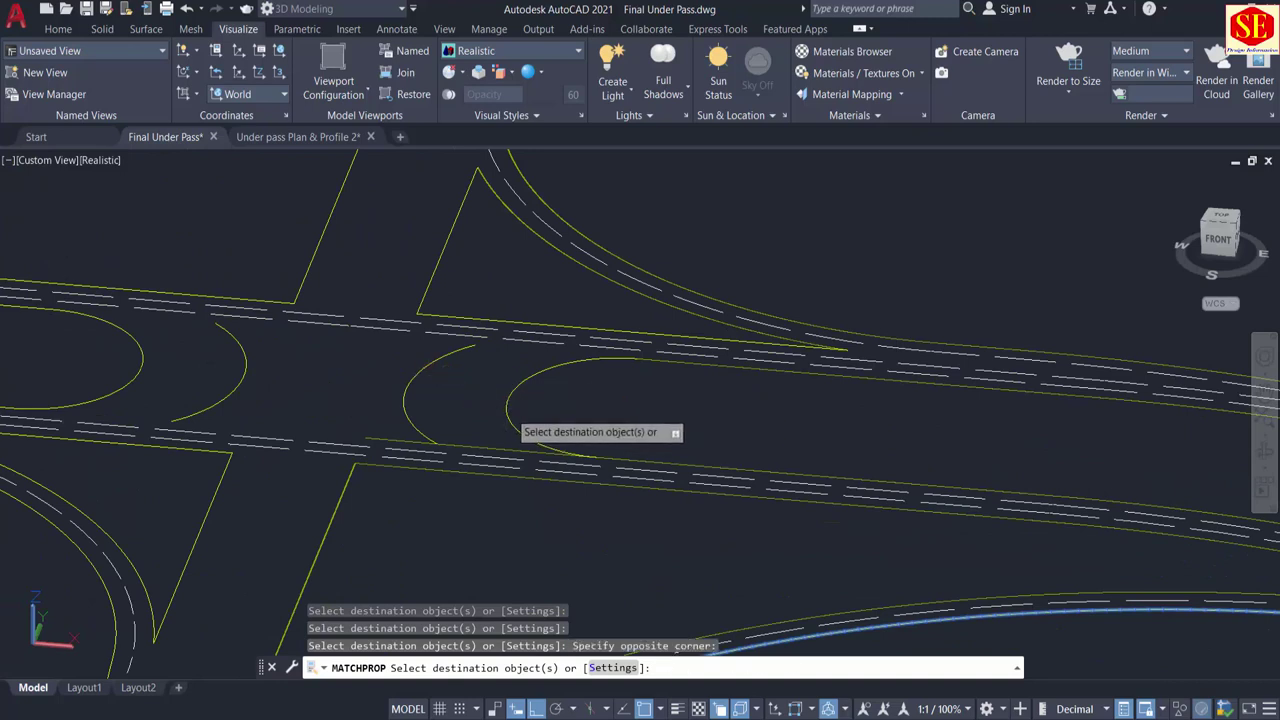
click(509, 412)
click(516, 390)
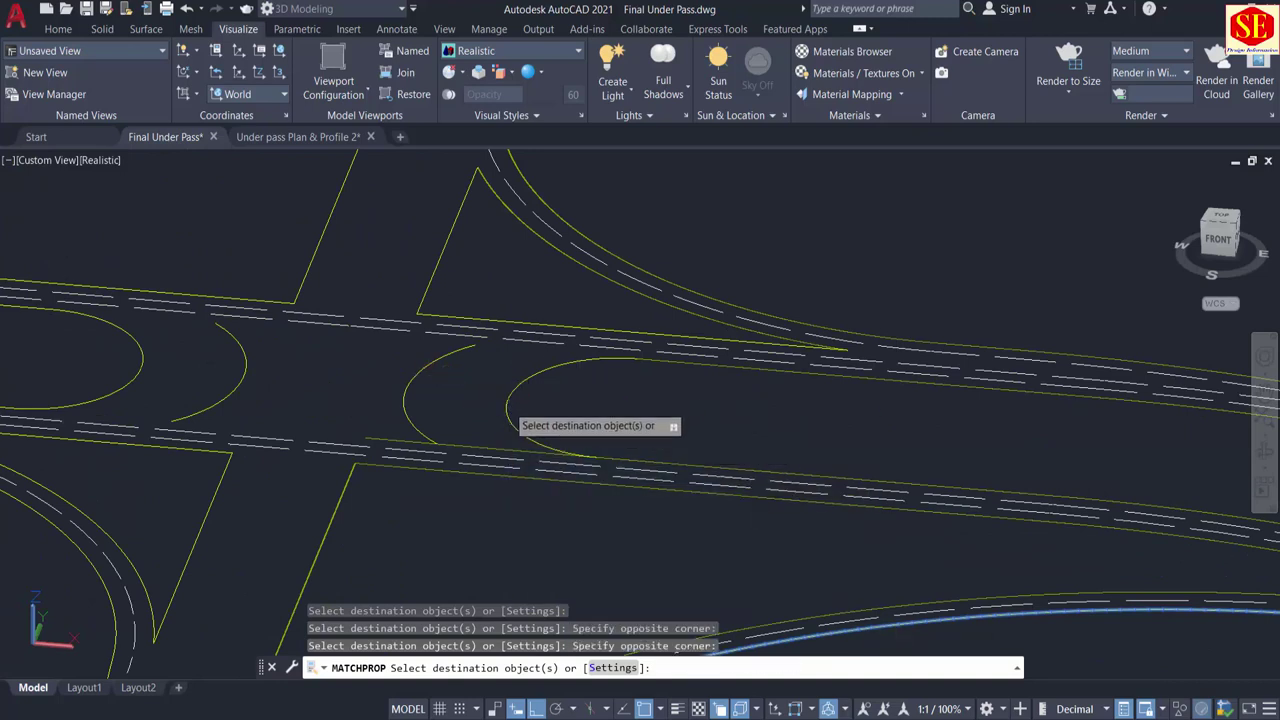
click(723, 643)
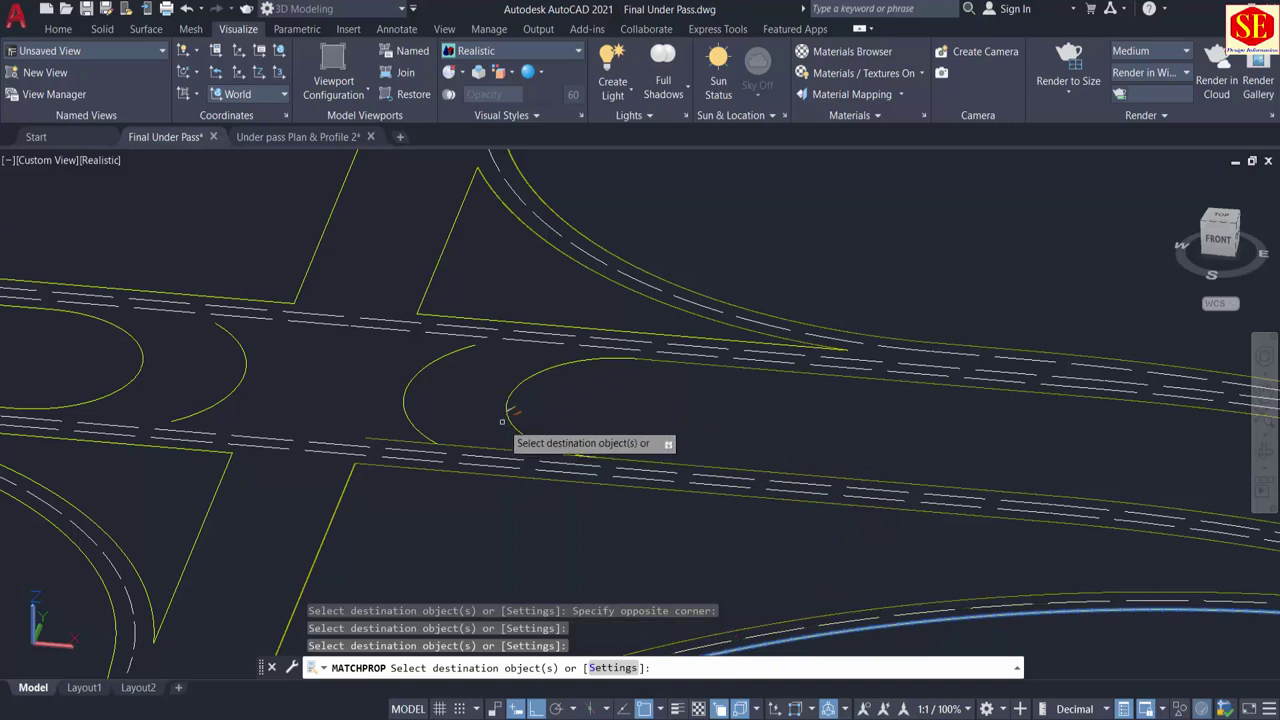
scroll(502, 421, up, 2)
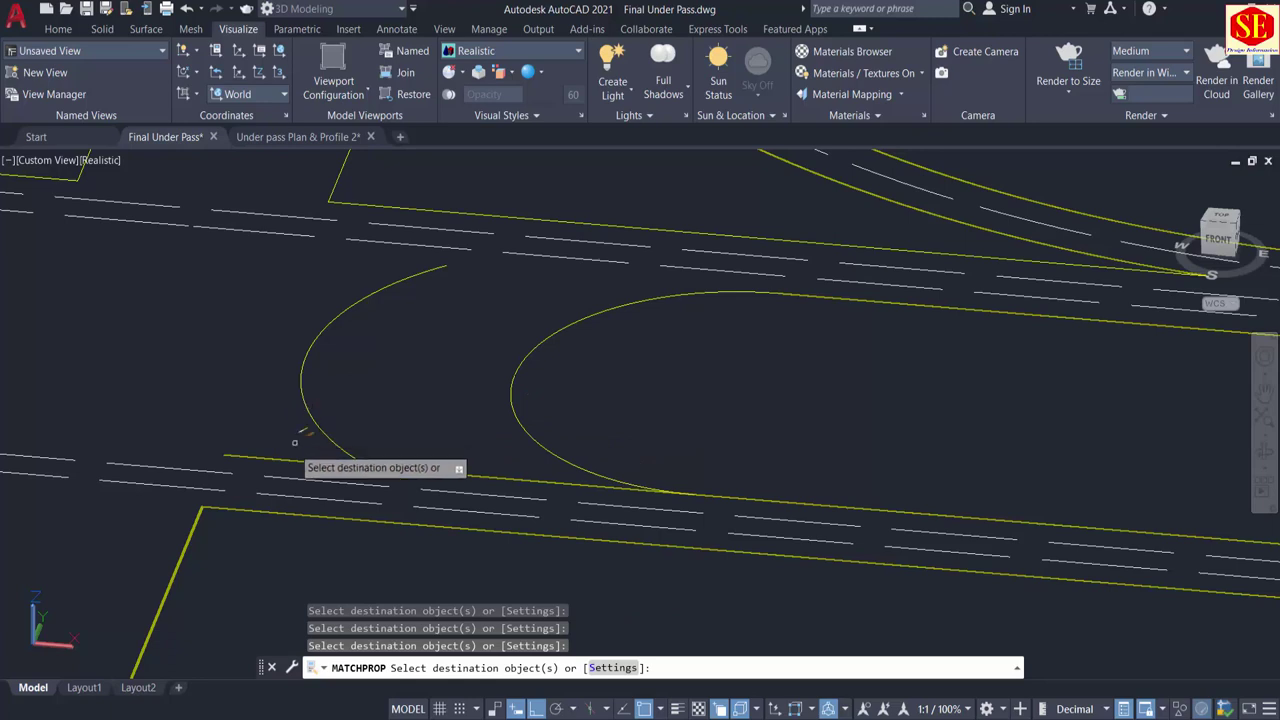
Step: Apply the matched width to the north-east corner island's yellow edges and the crossroad's northern edge line
middle_drag(386, 263, 403, 445)
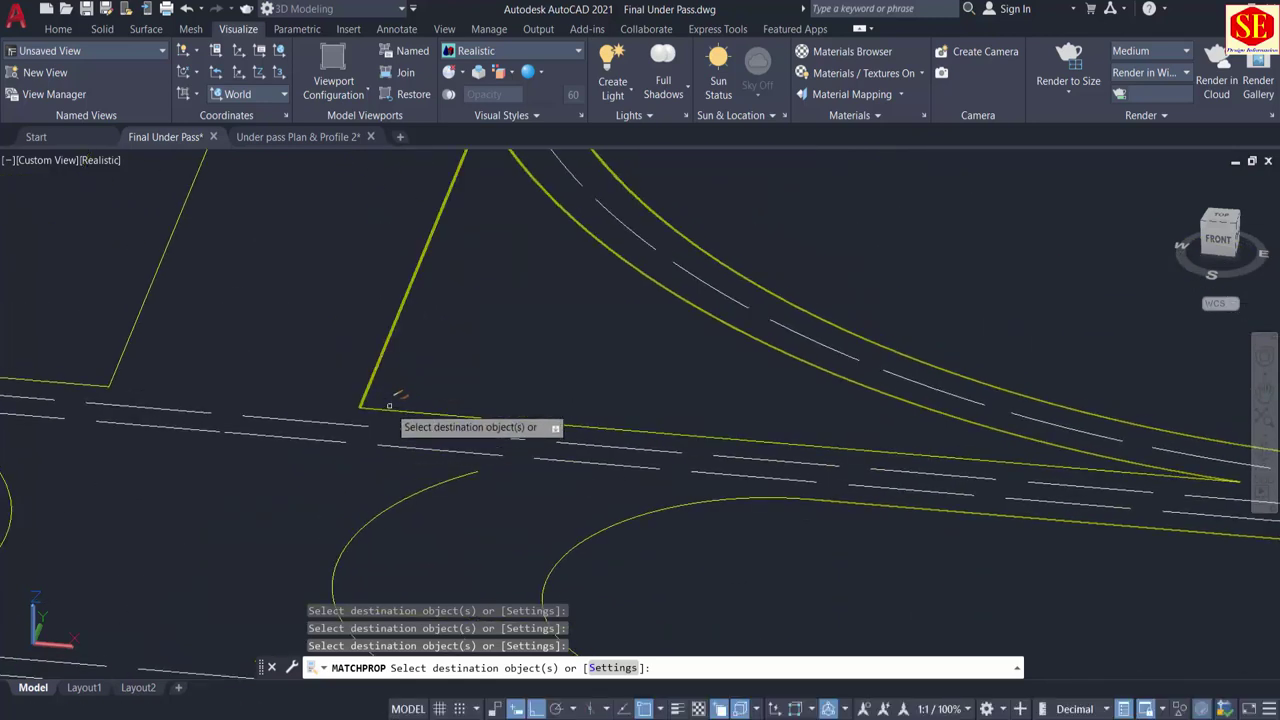
click(390, 405)
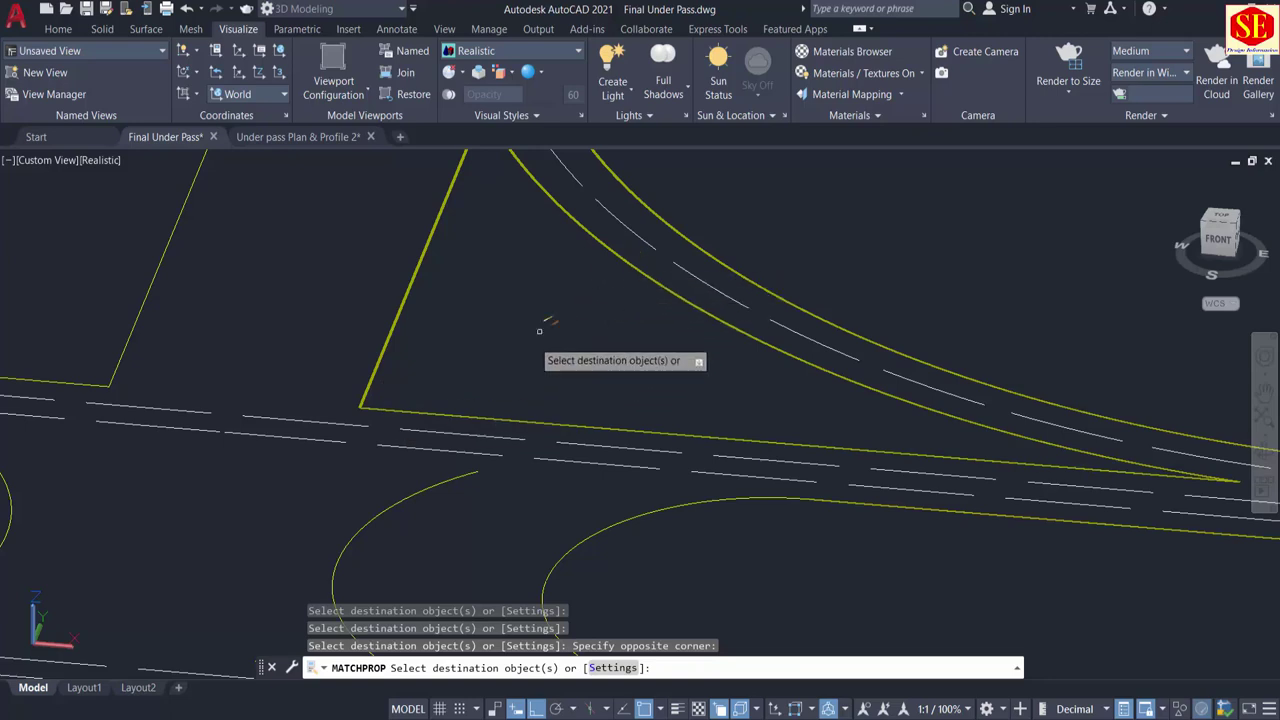
scroll(545, 360, down, 2)
click(298, 348)
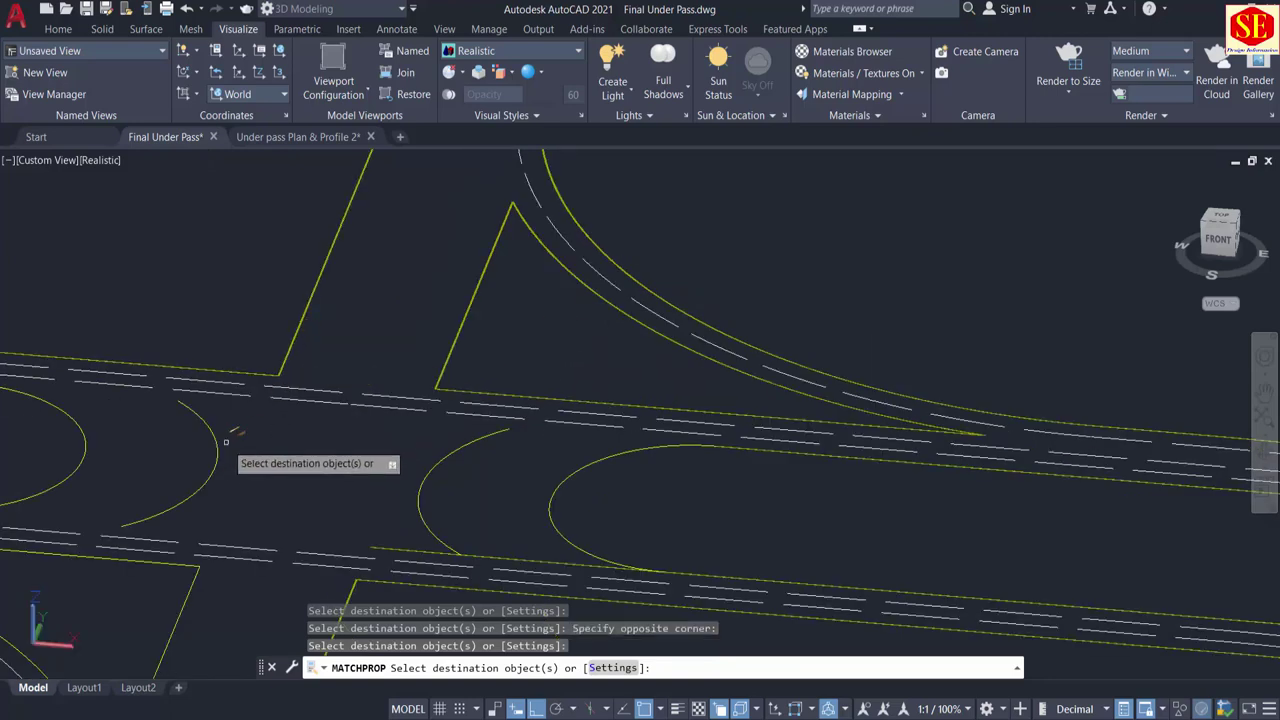
Step: Apply the matched width to the western median end, the southern crossroad edges and the south-west slip road edge lines
middle_drag(217, 448, 632, 415)
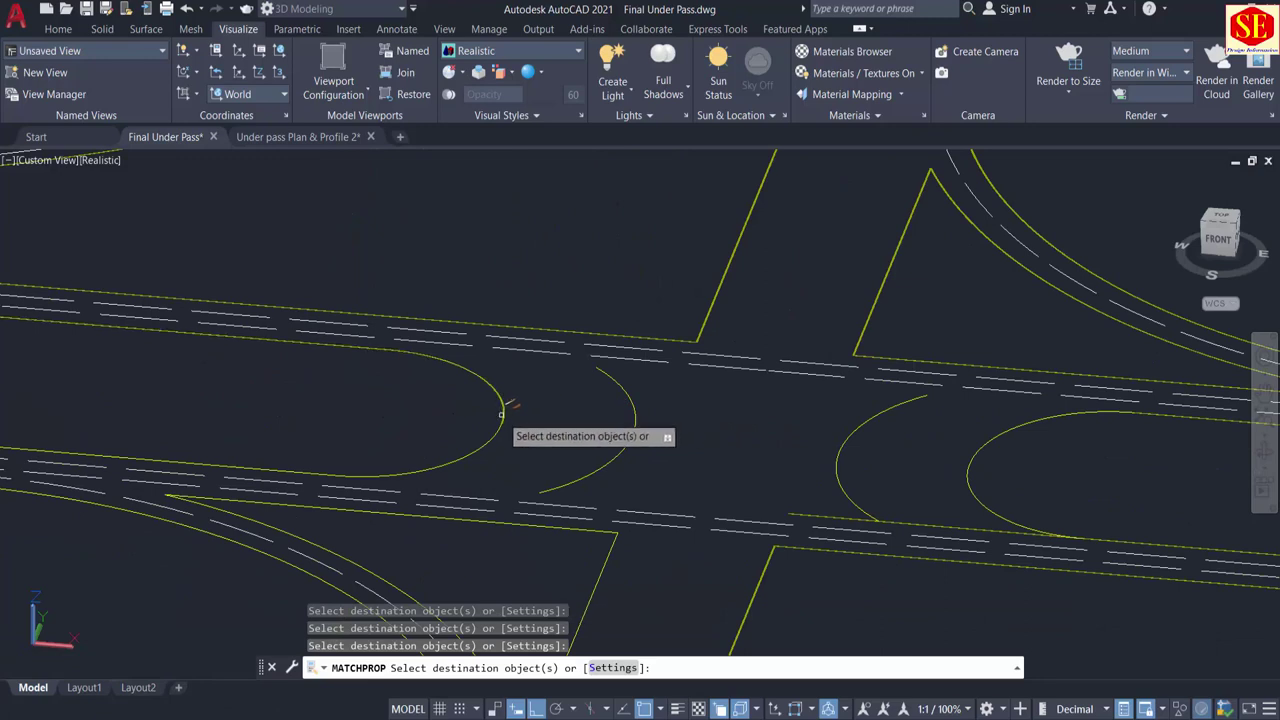
middle_drag(572, 612, 586, 409)
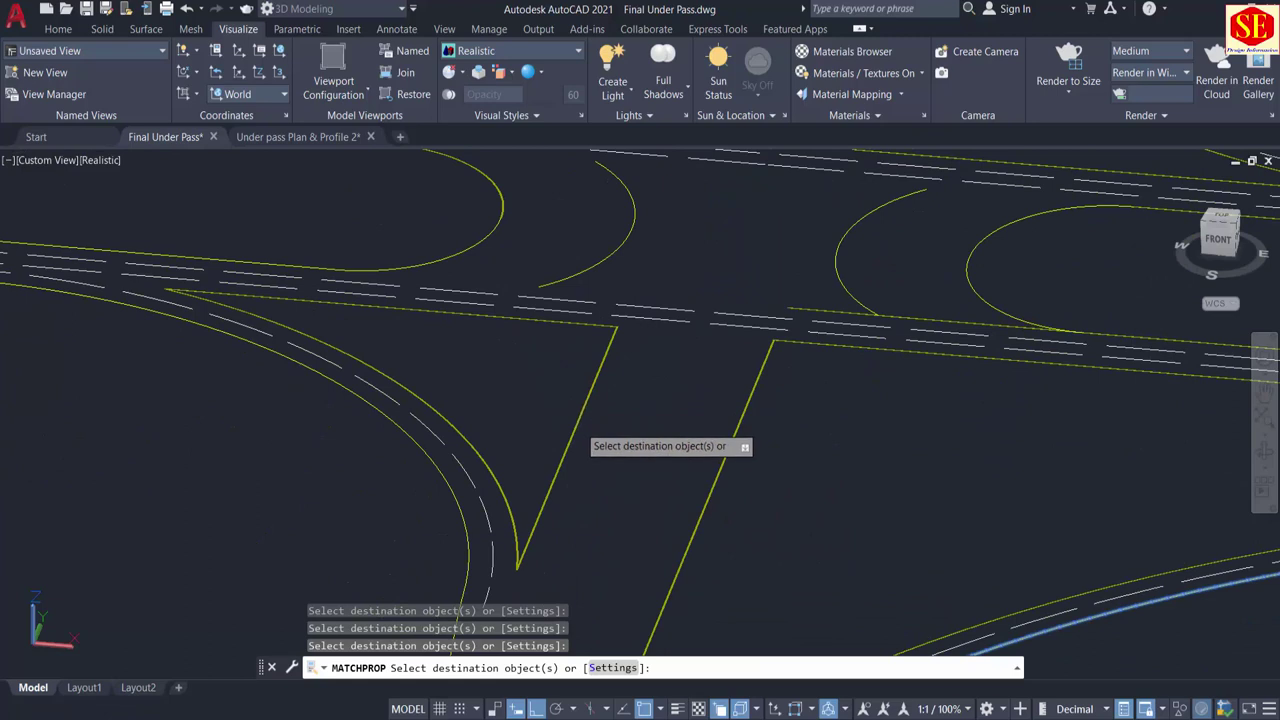
click(502, 490)
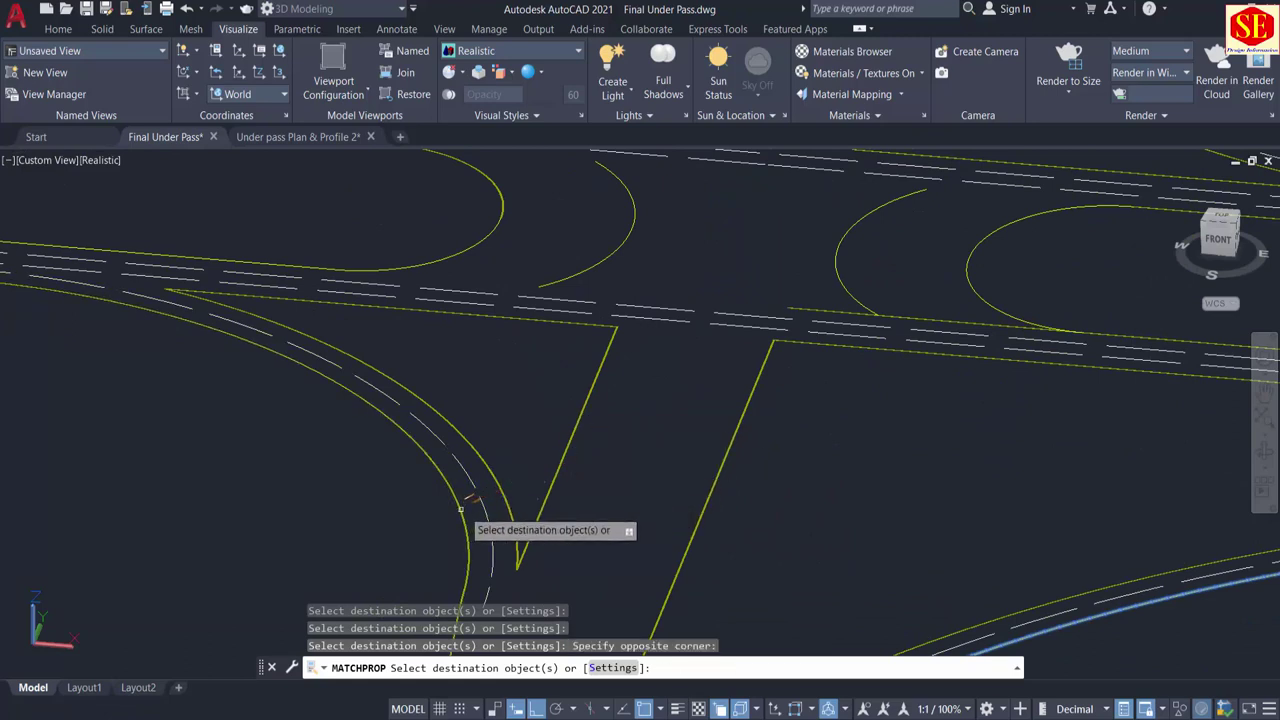
Step: Apply the matched width to the yellow edge lines of the western carriageways and the north-west slip road
middle_drag(229, 327, 1124, 527)
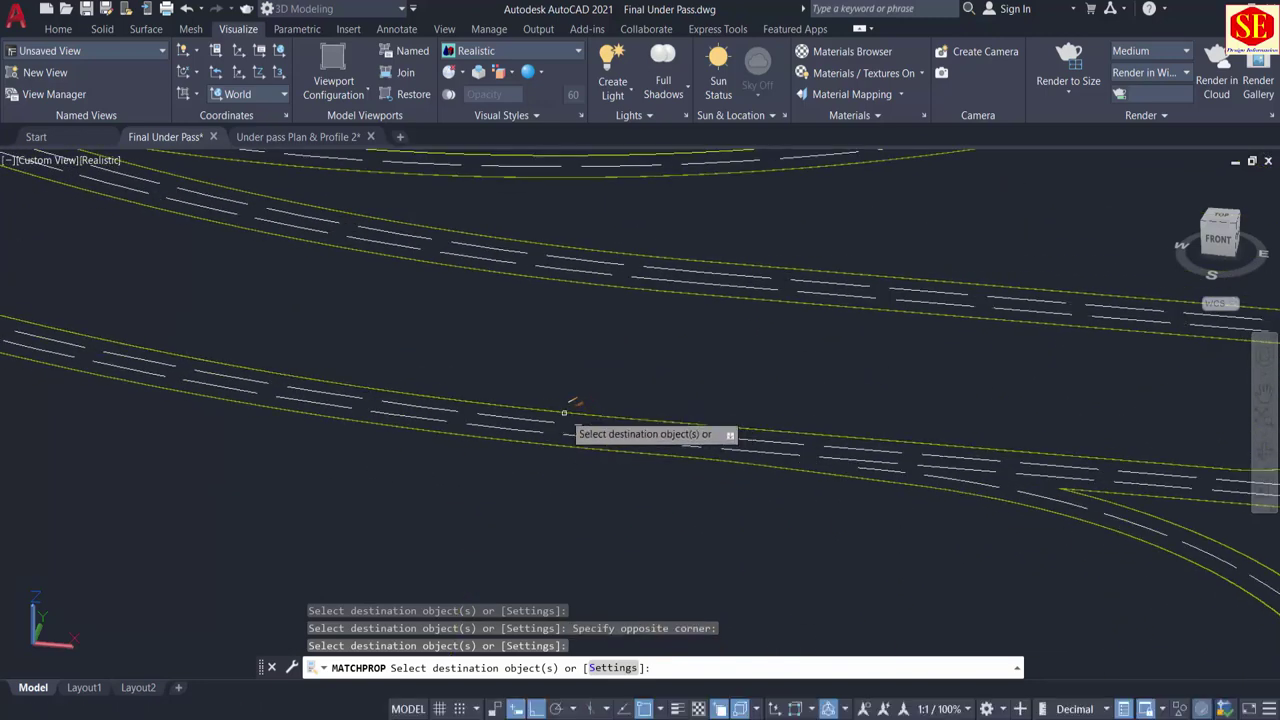
middle_drag(546, 195, 527, 321)
scroll(706, 250, down, 3)
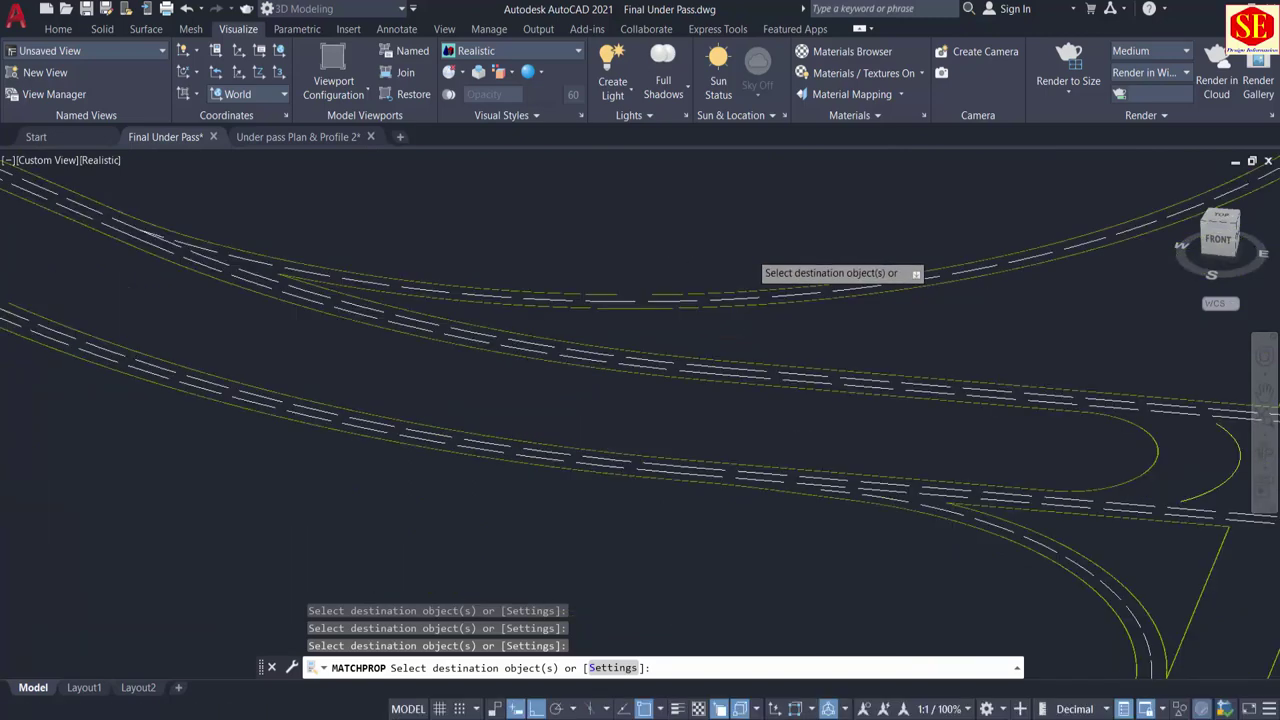
middle_drag(298, 265, 630, 470)
Step: Apply the matched width to the inner yellow edge lines near the western end of both carriageways
scroll(440, 304, up, 6)
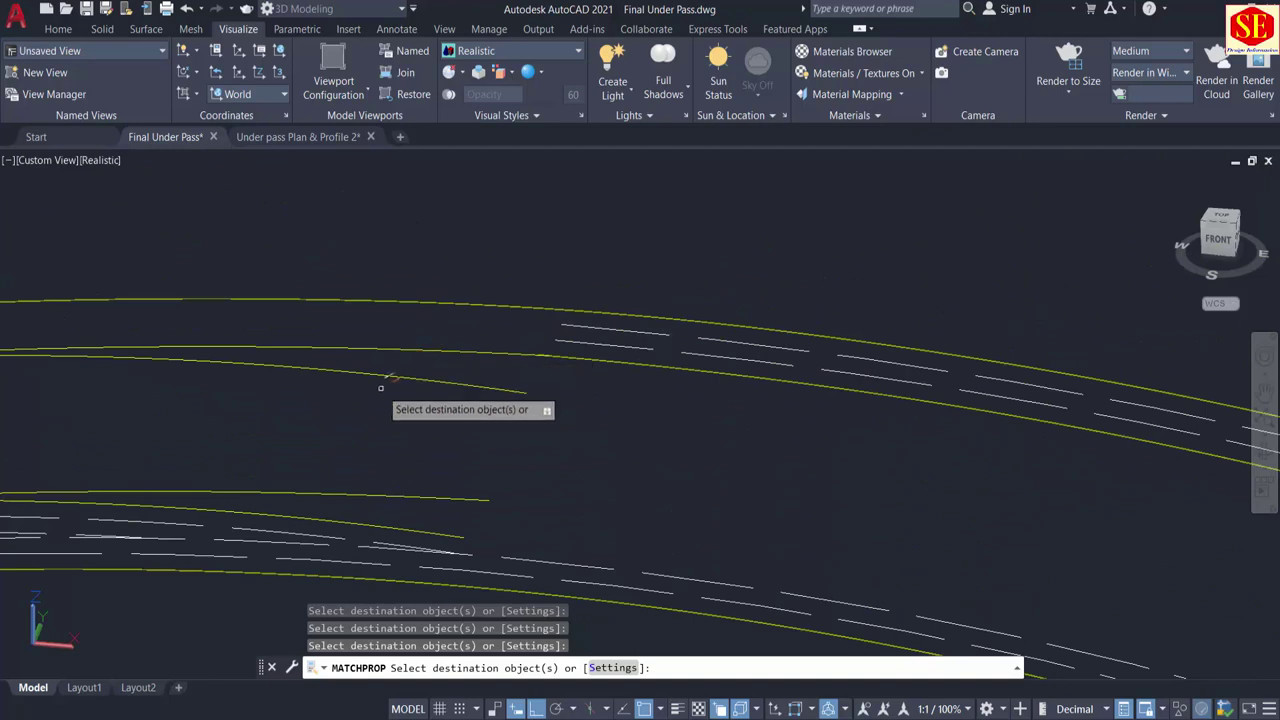
click(371, 379)
click(356, 366)
click(354, 365)
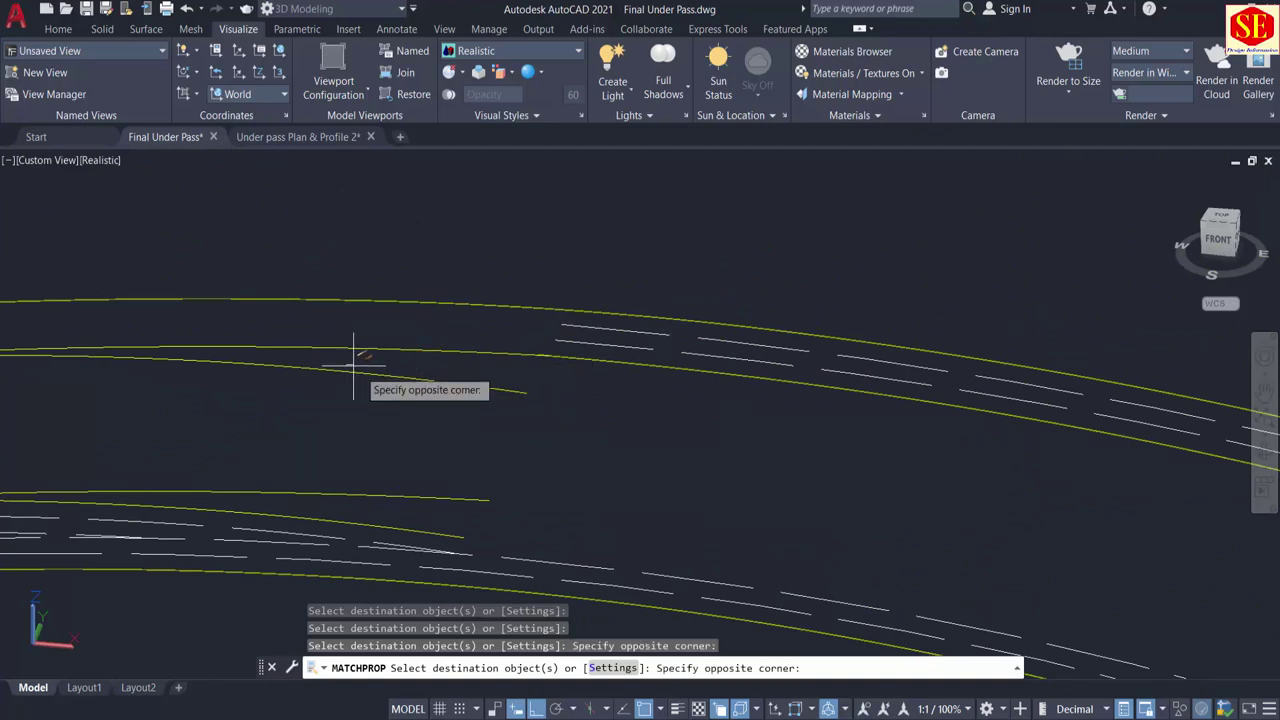
click(336, 389)
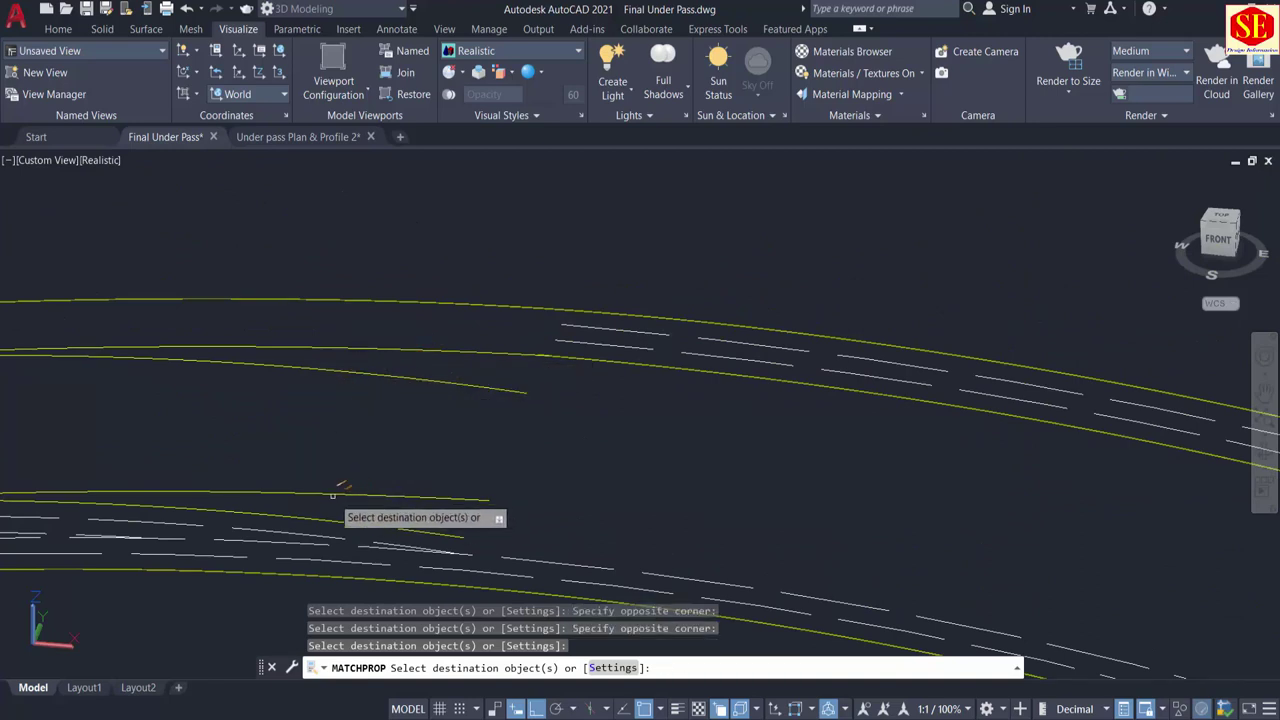
scroll(400, 428, down, 3)
scroll(343, 449, up, 3)
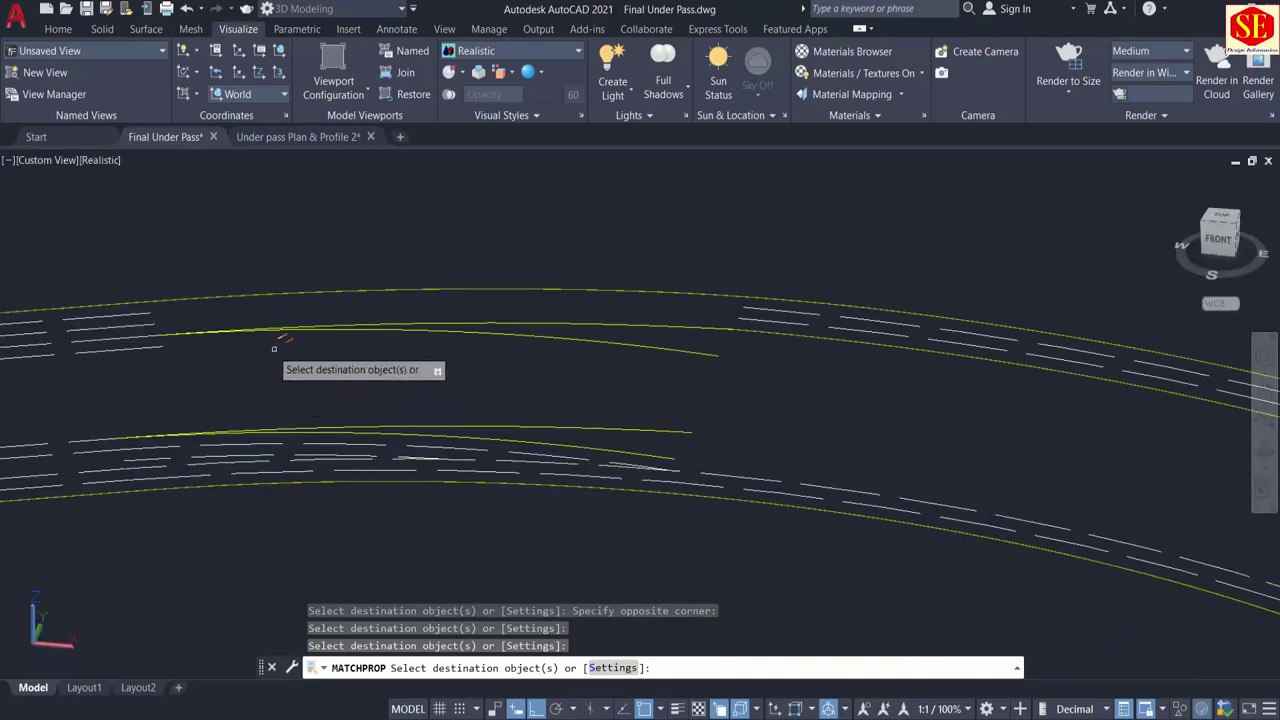
click(204, 332)
click(300, 394)
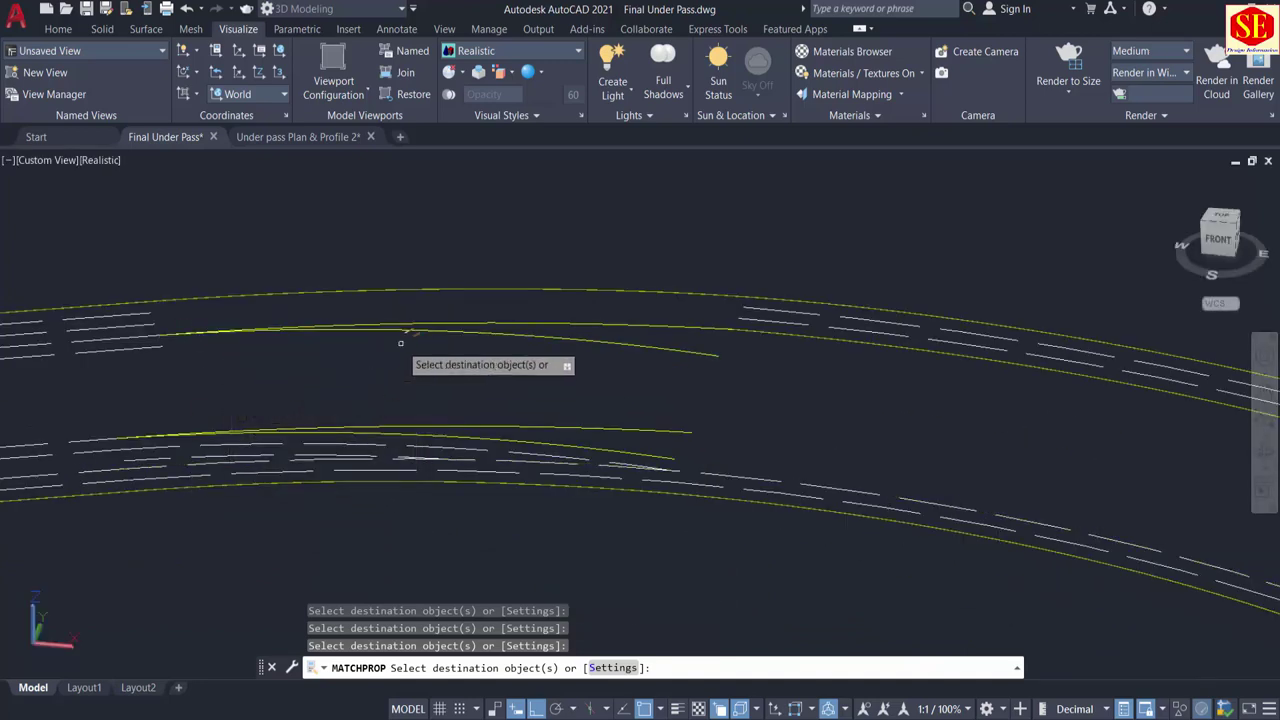
Step: Inspect the yellow edge lines around the crossroad and along the south-east slip road, and end the property matching
scroll(503, 338, down, 3)
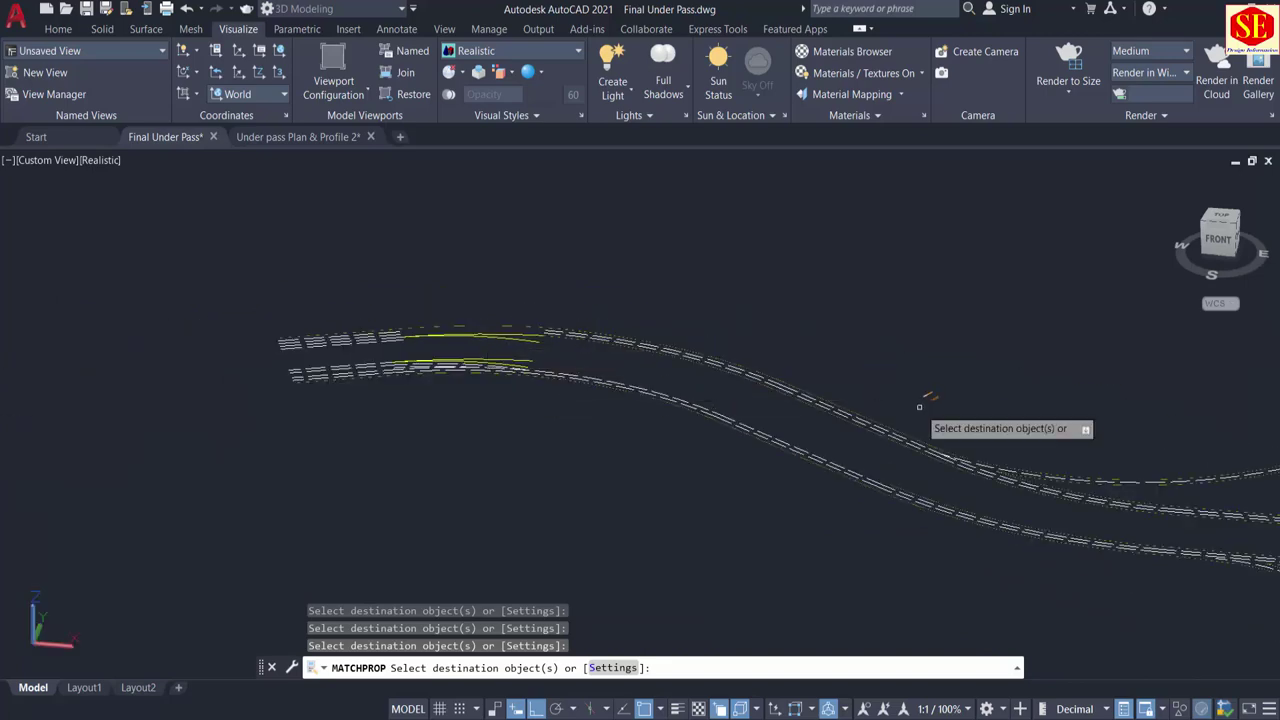
middle_drag(920, 406, 18, 289)
scroll(654, 458, up, 2)
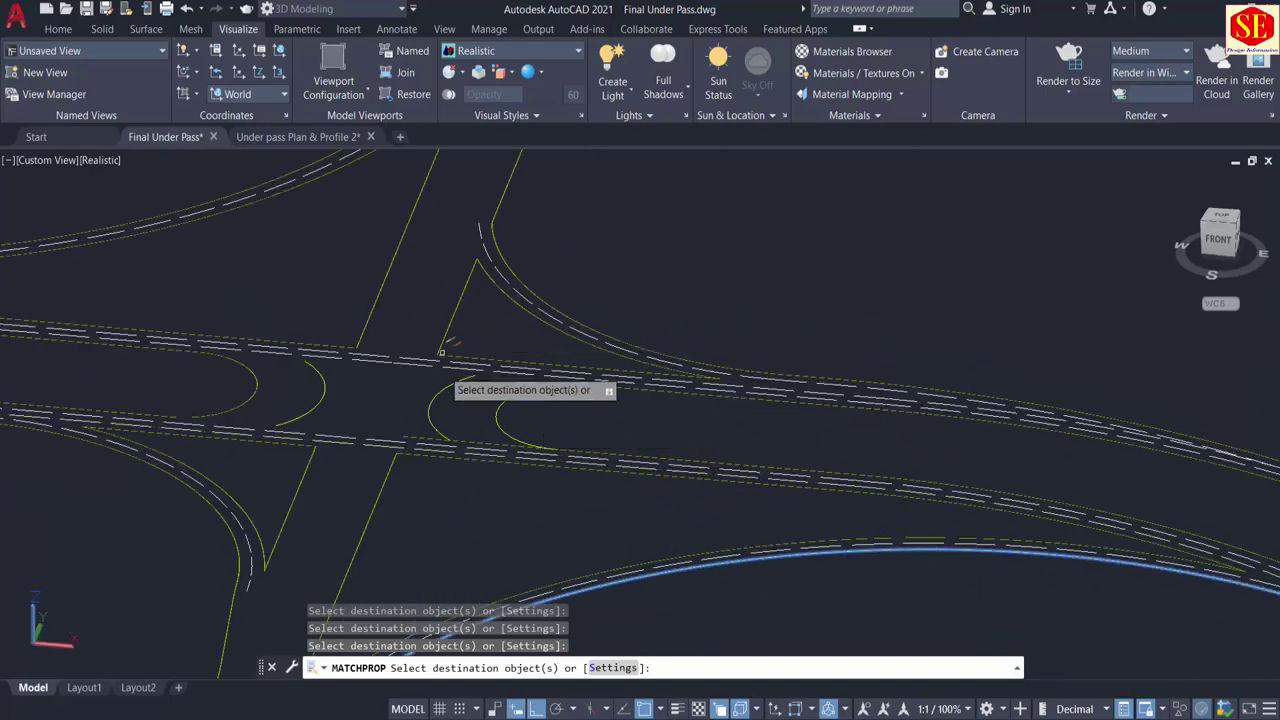
middle_drag(372, 530, 398, 422)
middle_drag(331, 479, 345, 394)
scroll(578, 440, up, 3)
middle_drag(611, 385, 411, 533)
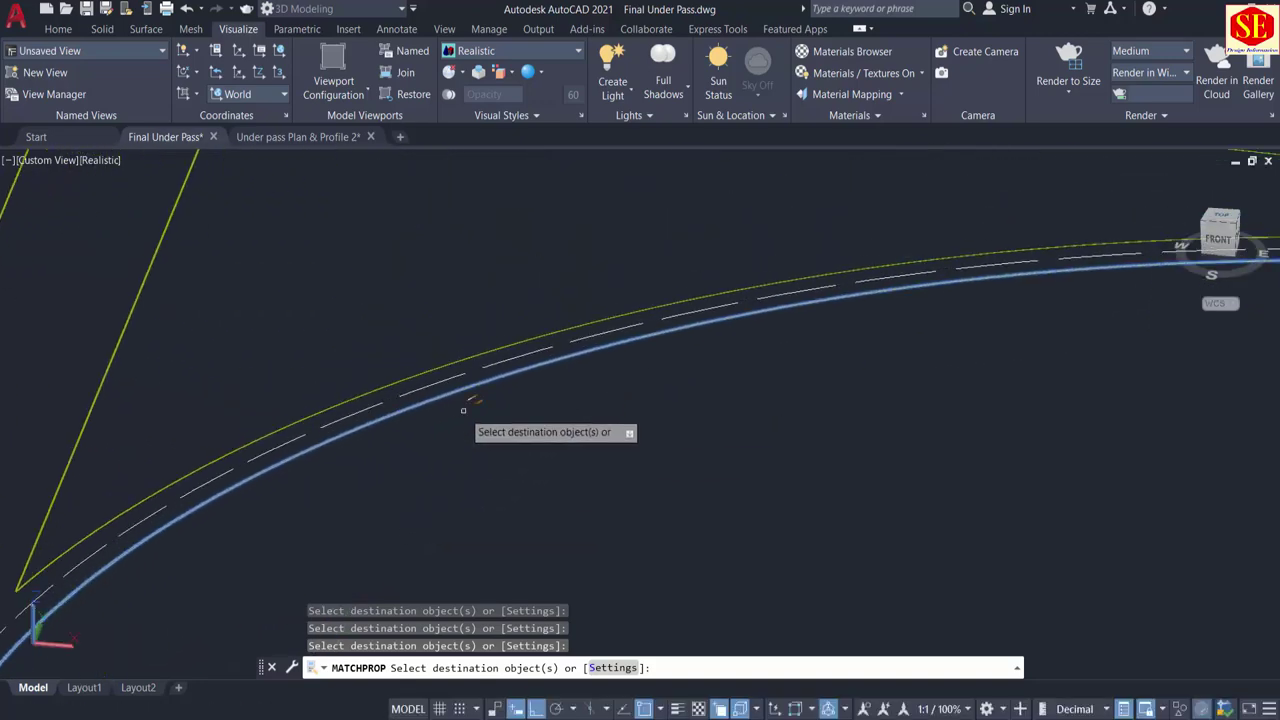
scroll(464, 410, down, 2)
right_click(477, 278)
click(507, 288)
key(Return)
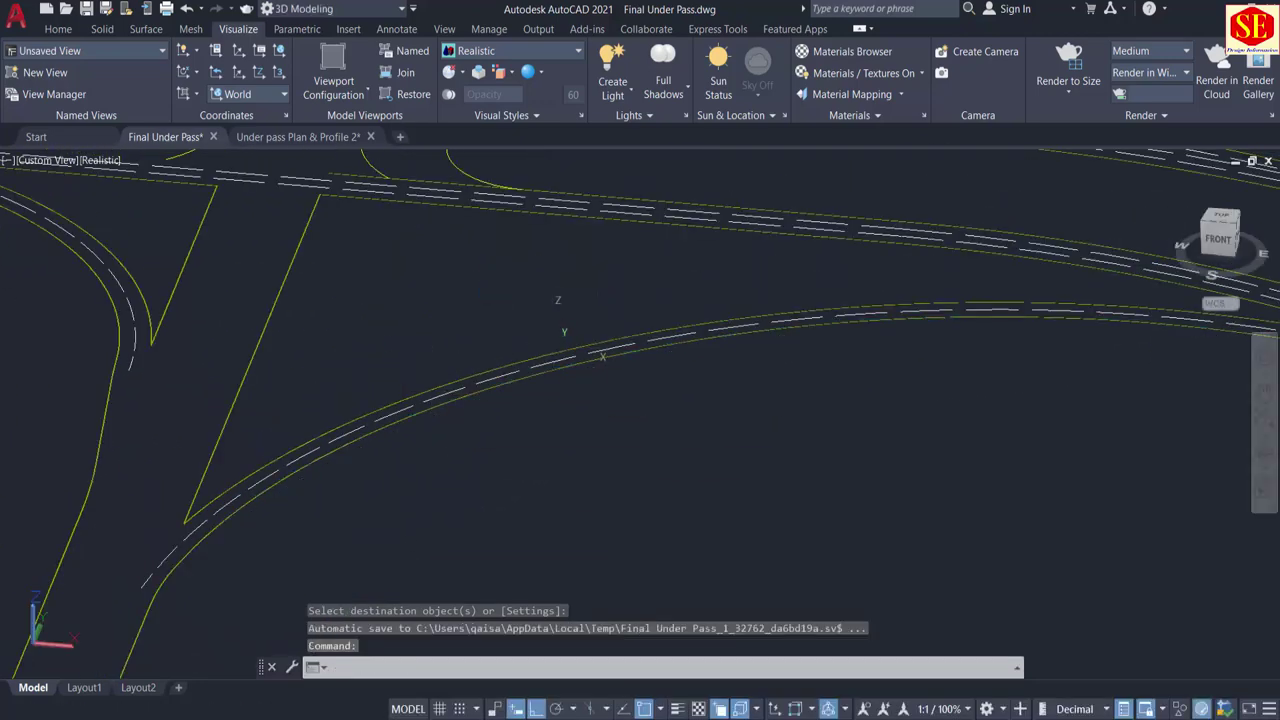
Step: Check the properties of the dashed white centre line on the south-east slip road
scroll(580, 460, up, 3)
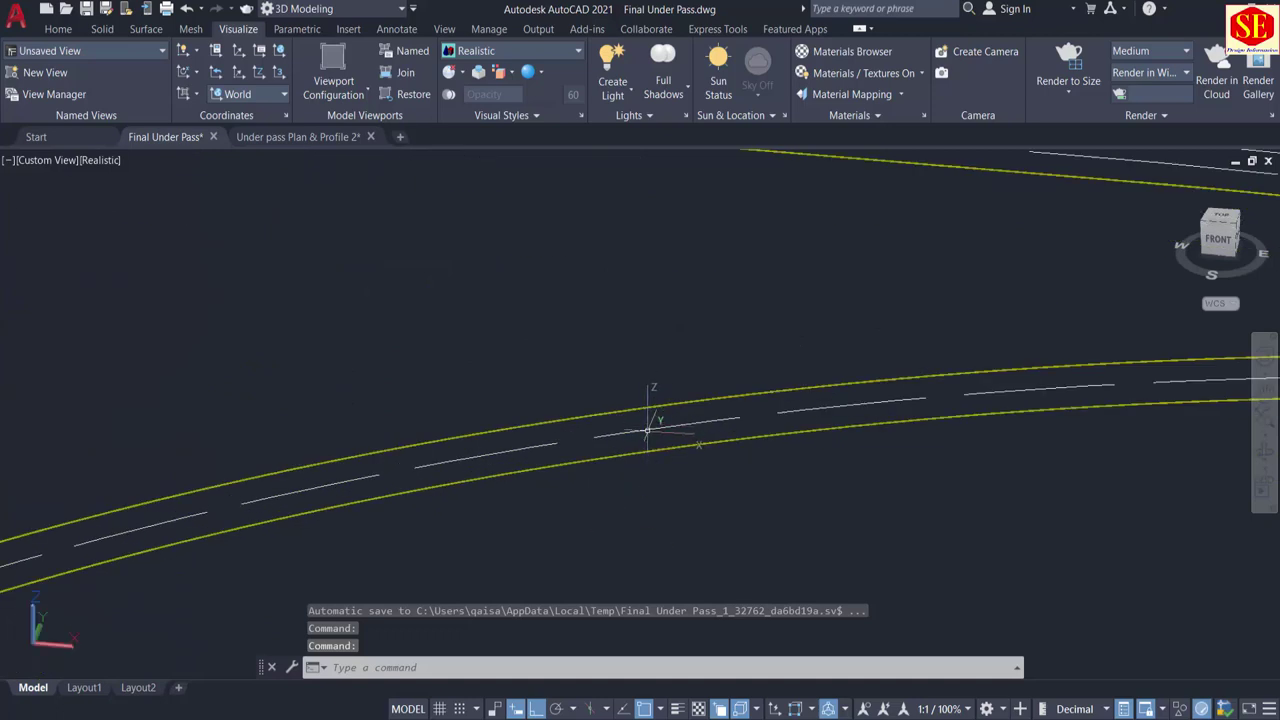
click(646, 430)
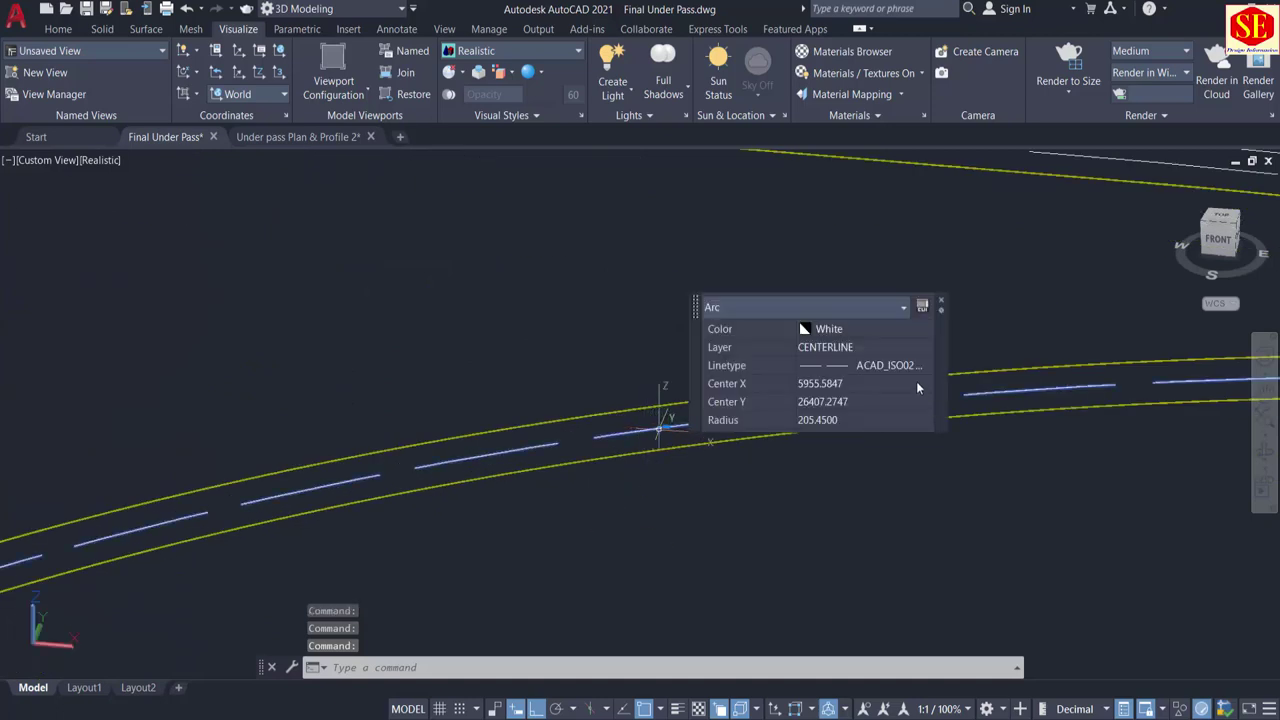
click(942, 376)
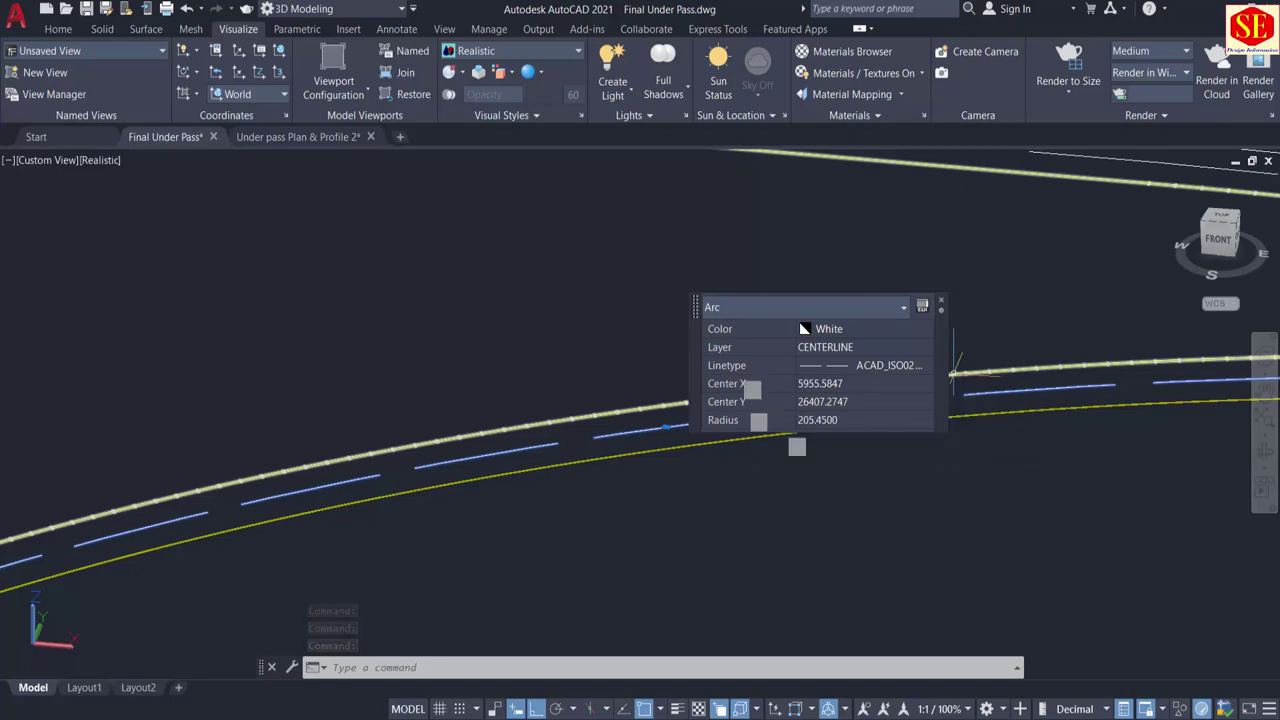
key(Escape)
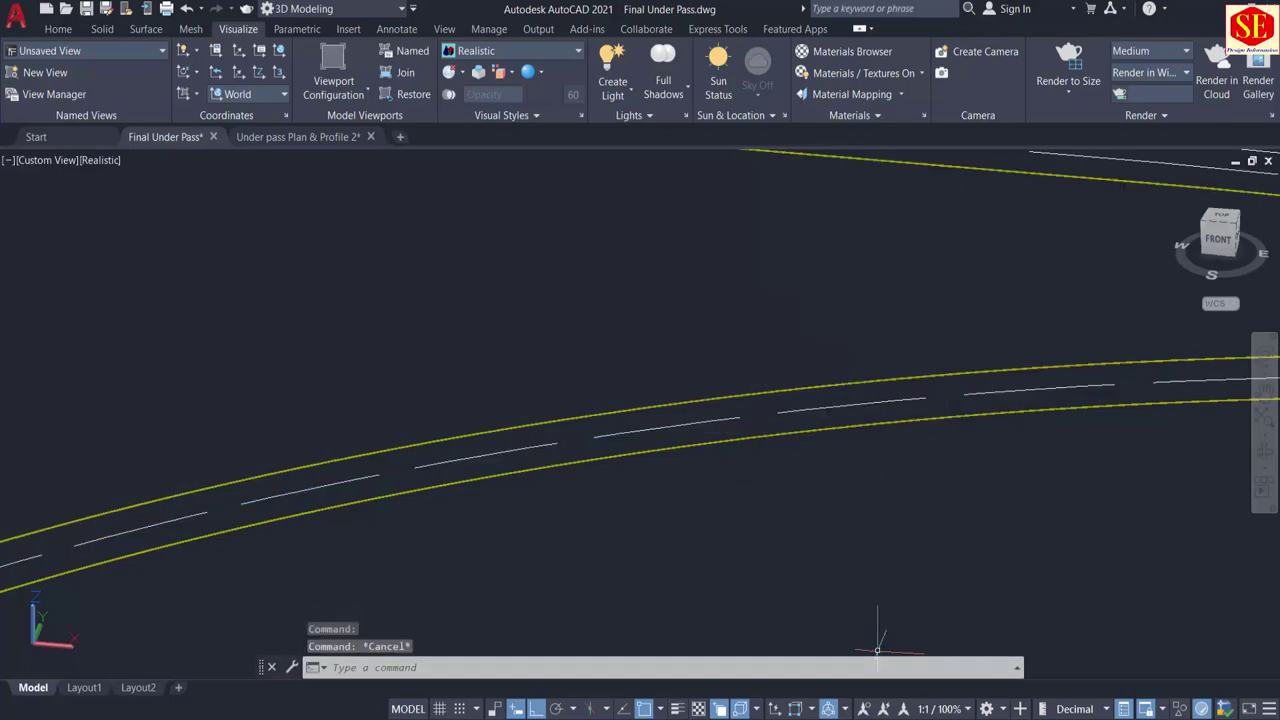
Step: Check the properties of the dashed white lane lines on the southern and northern carriageways east of the crossroad
scroll(738, 450, down, 4)
middle_drag(820, 371, 326, 466)
scroll(522, 476, up, 1)
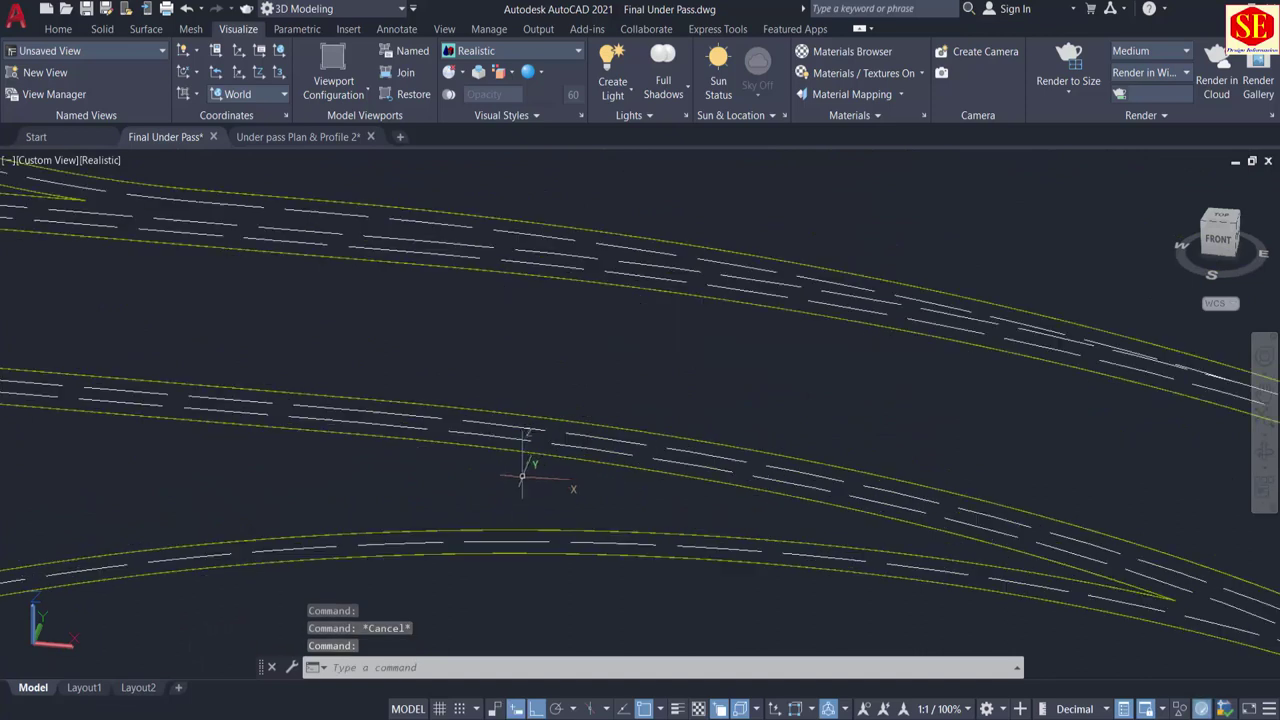
click(529, 435)
key(Escape)
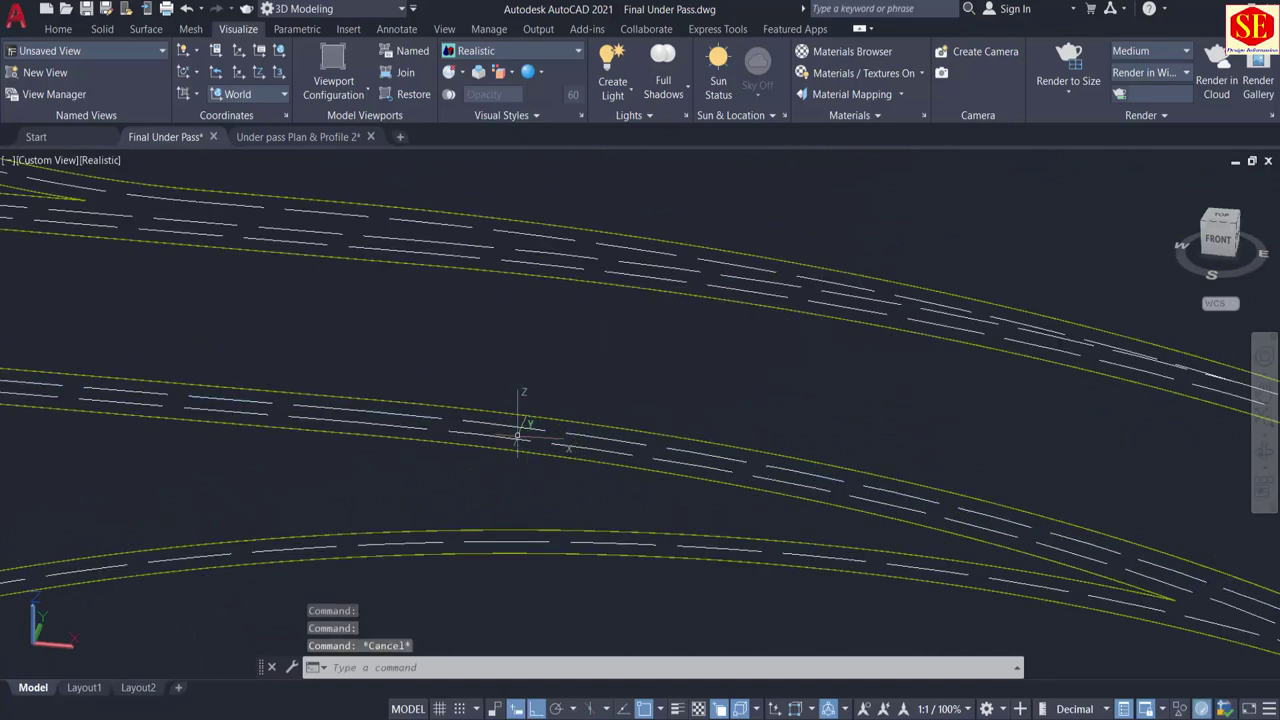
click(510, 436)
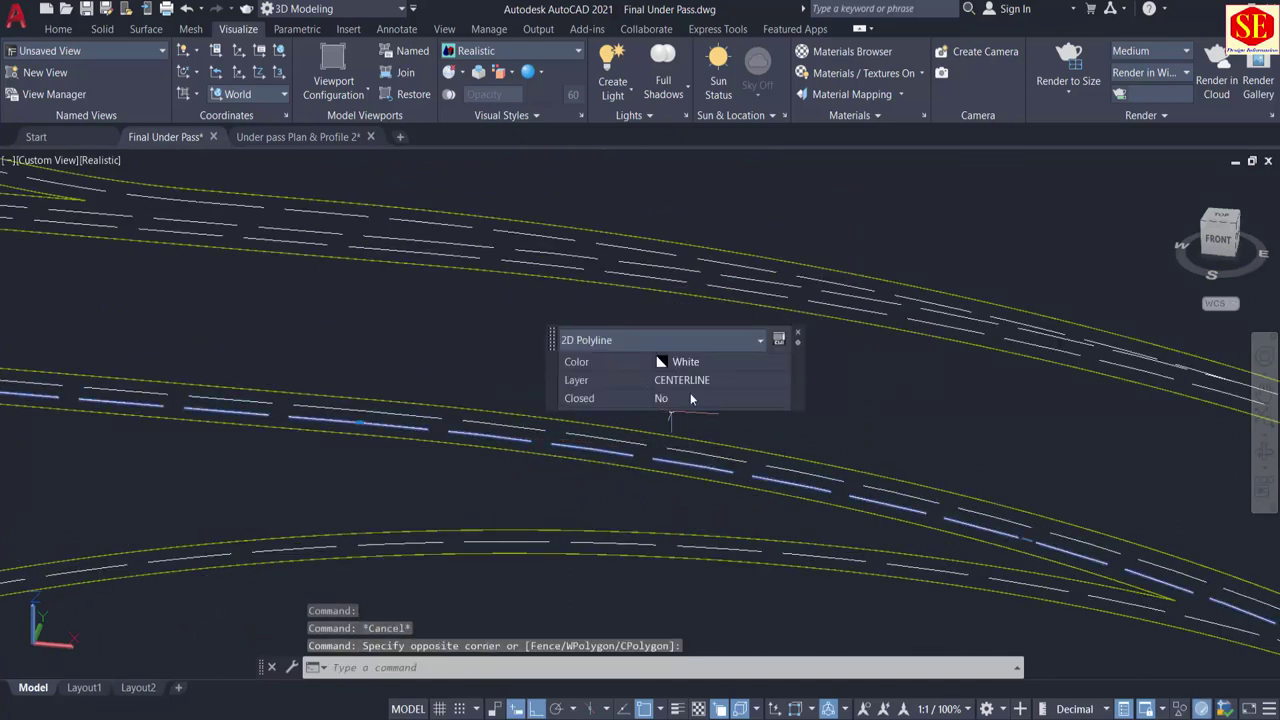
click(800, 337)
key(Escape)
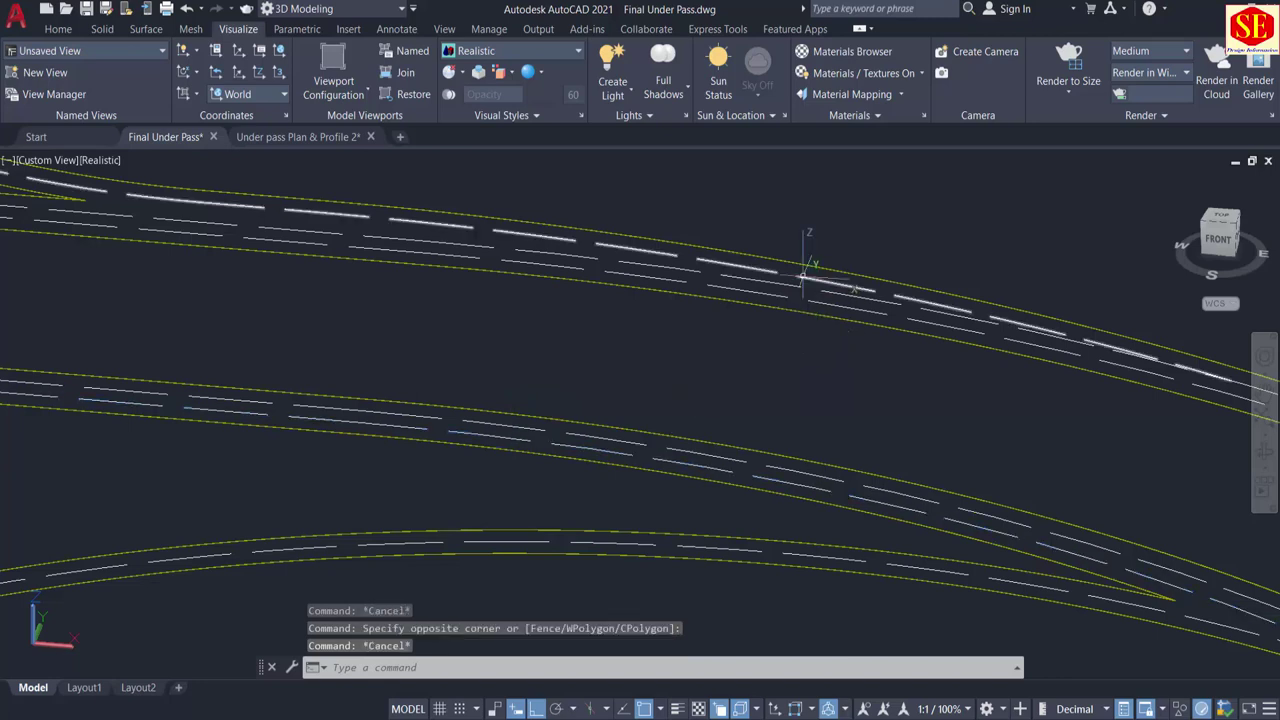
click(786, 277)
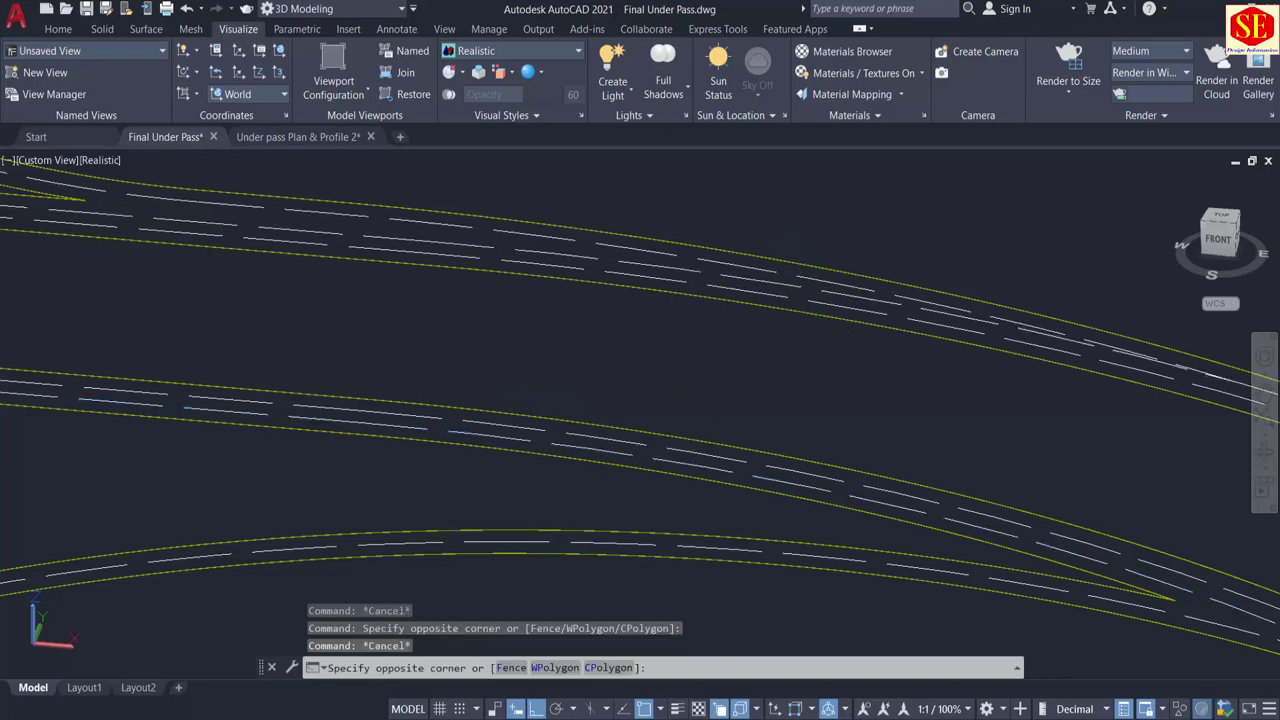
click(747, 282)
scroll(708, 365, down, 3)
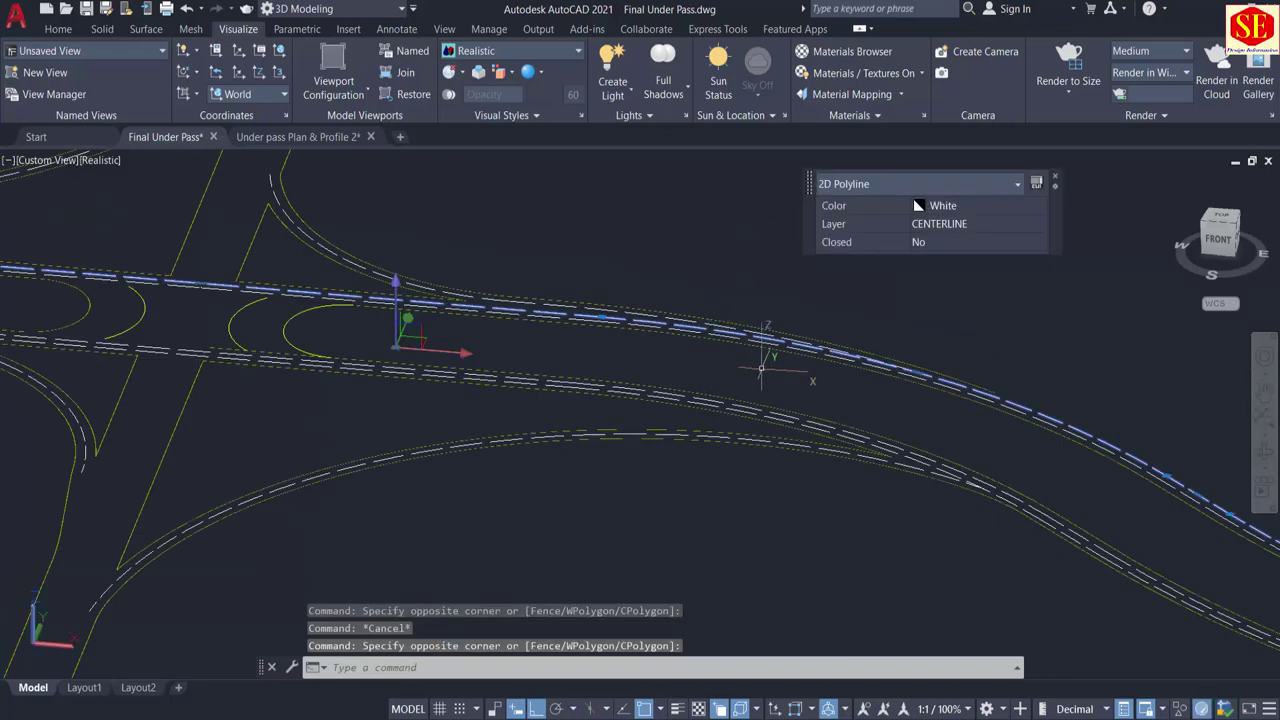
key(Escape)
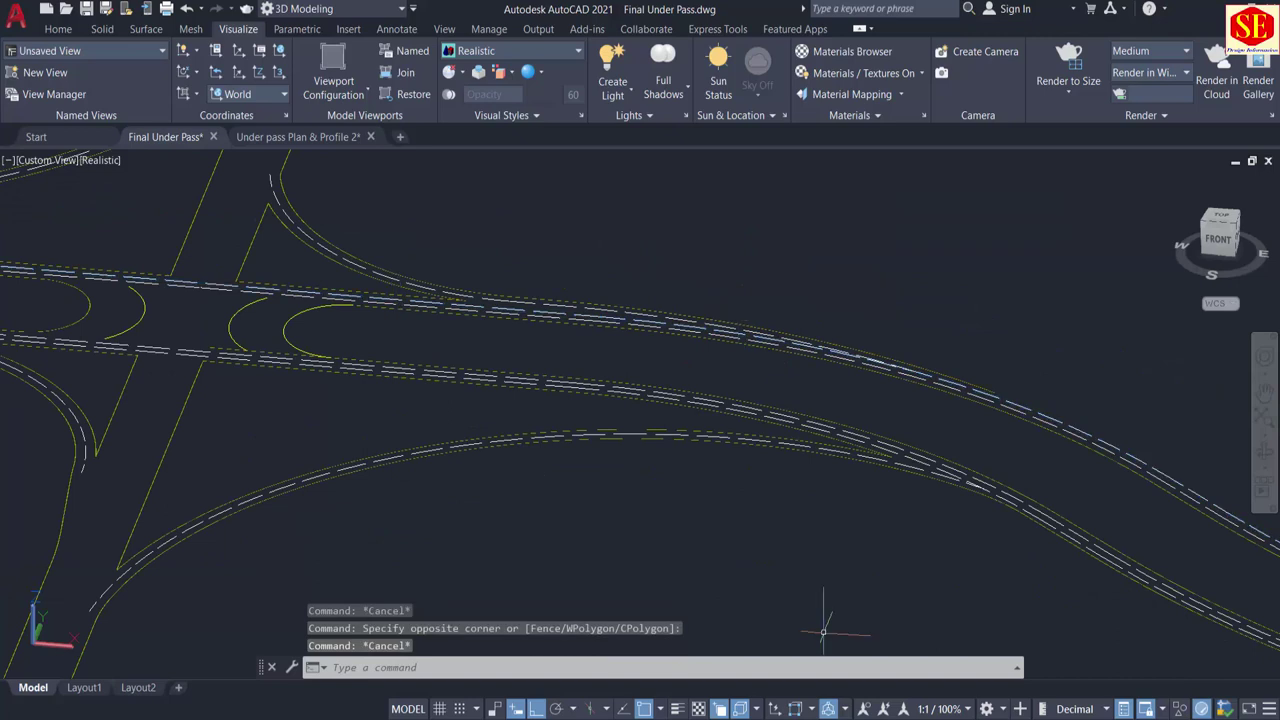
Step: Switch the workspace to Drafting & Annotation and undo the latest view changes
click(1004, 710)
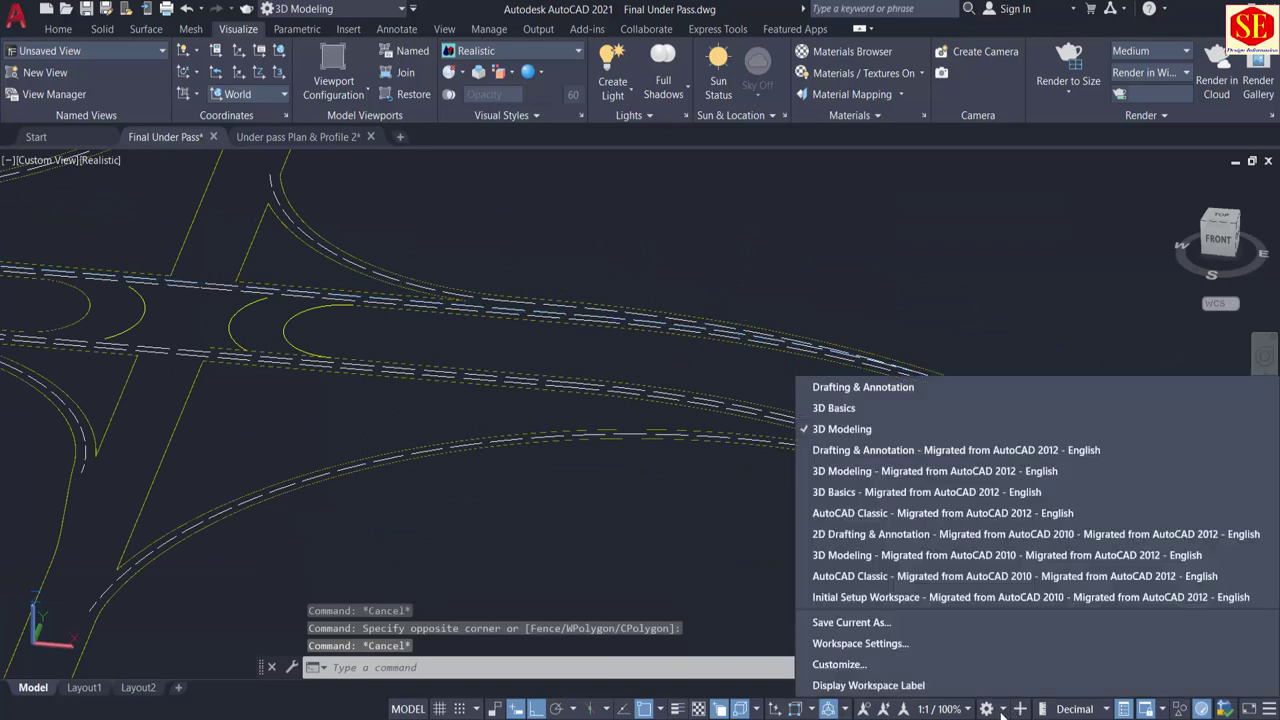
click(831, 391)
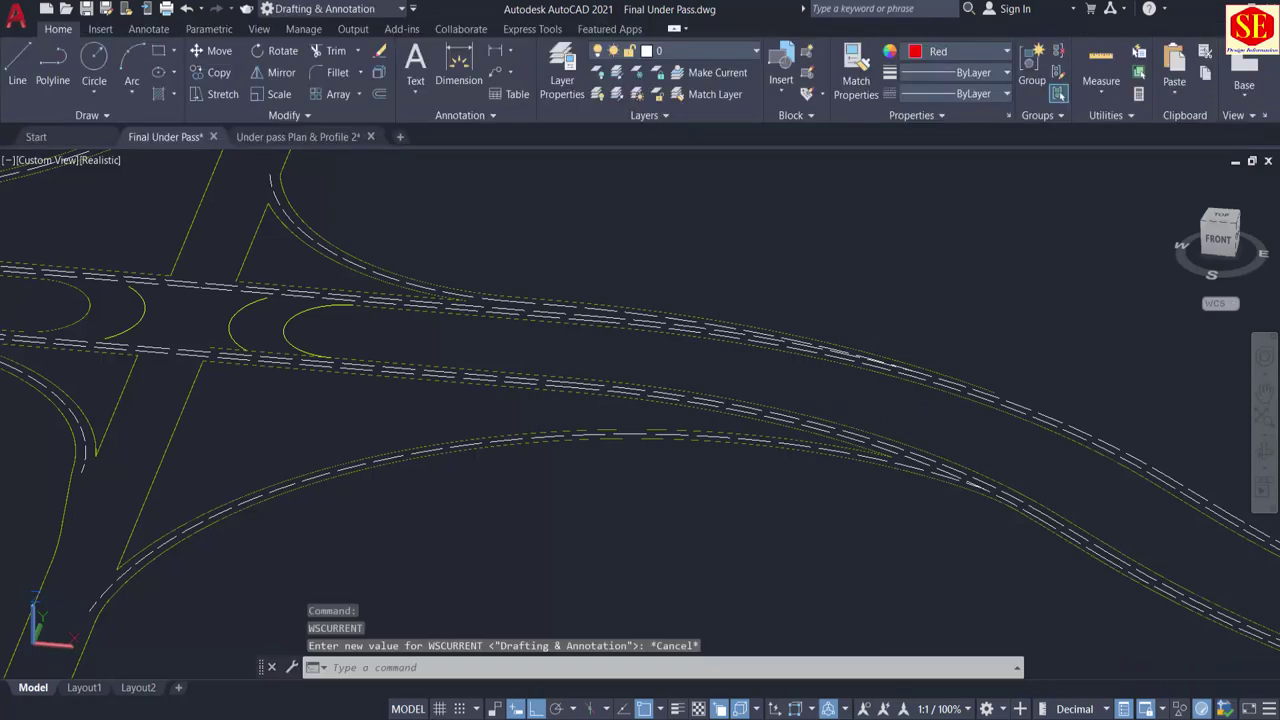
text(u)
key(Return)
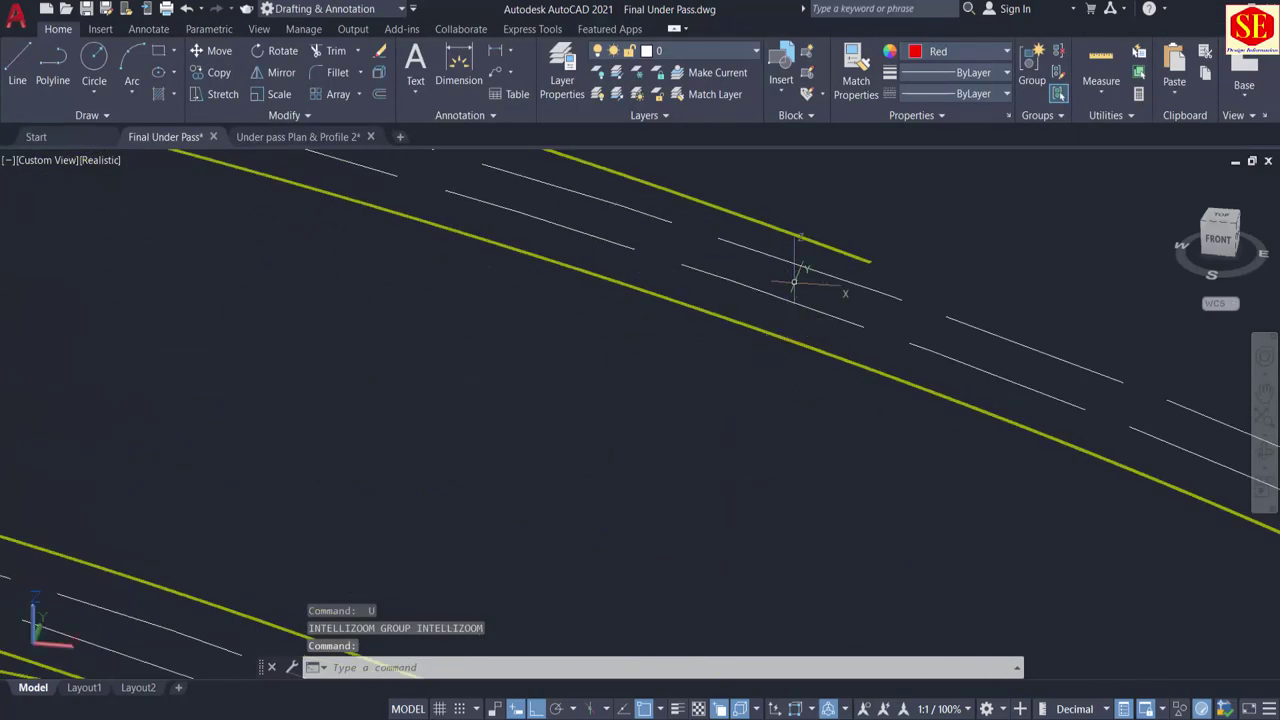
Step: Set the lineweight of the two dashed white lane lines on the north-eastern carriageway to 0.30 mm
click(767, 302)
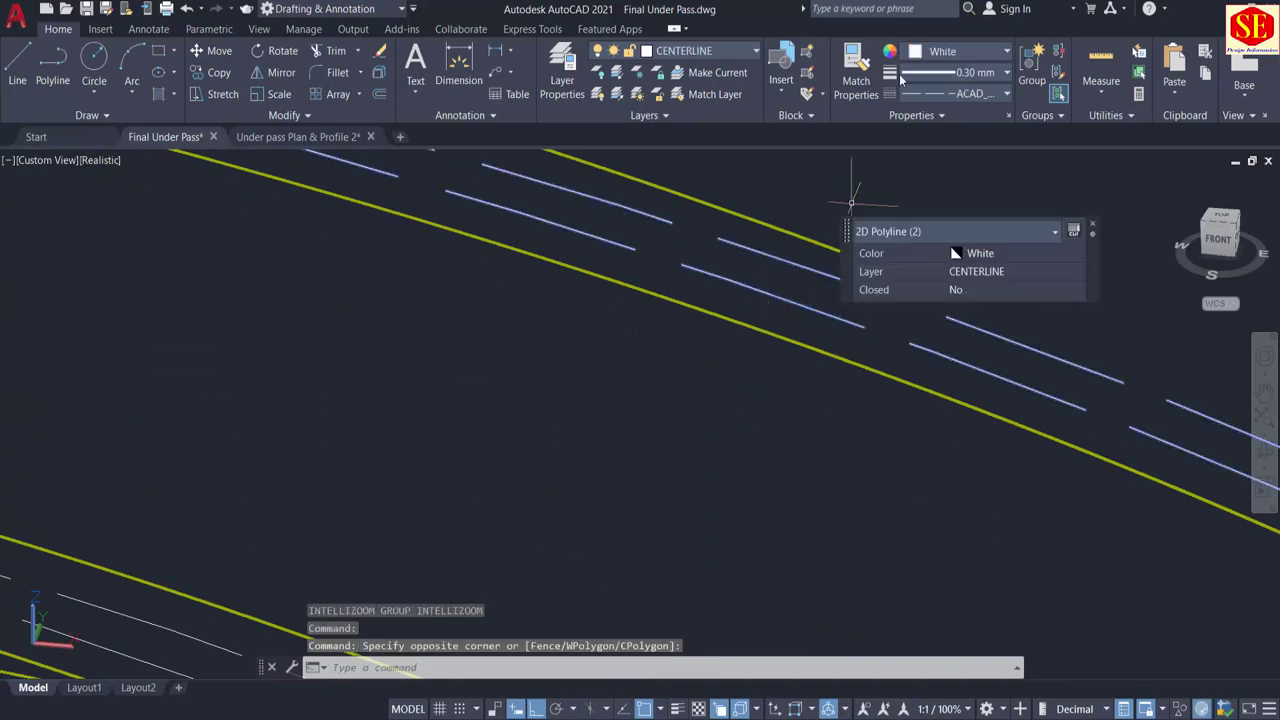
click(930, 72)
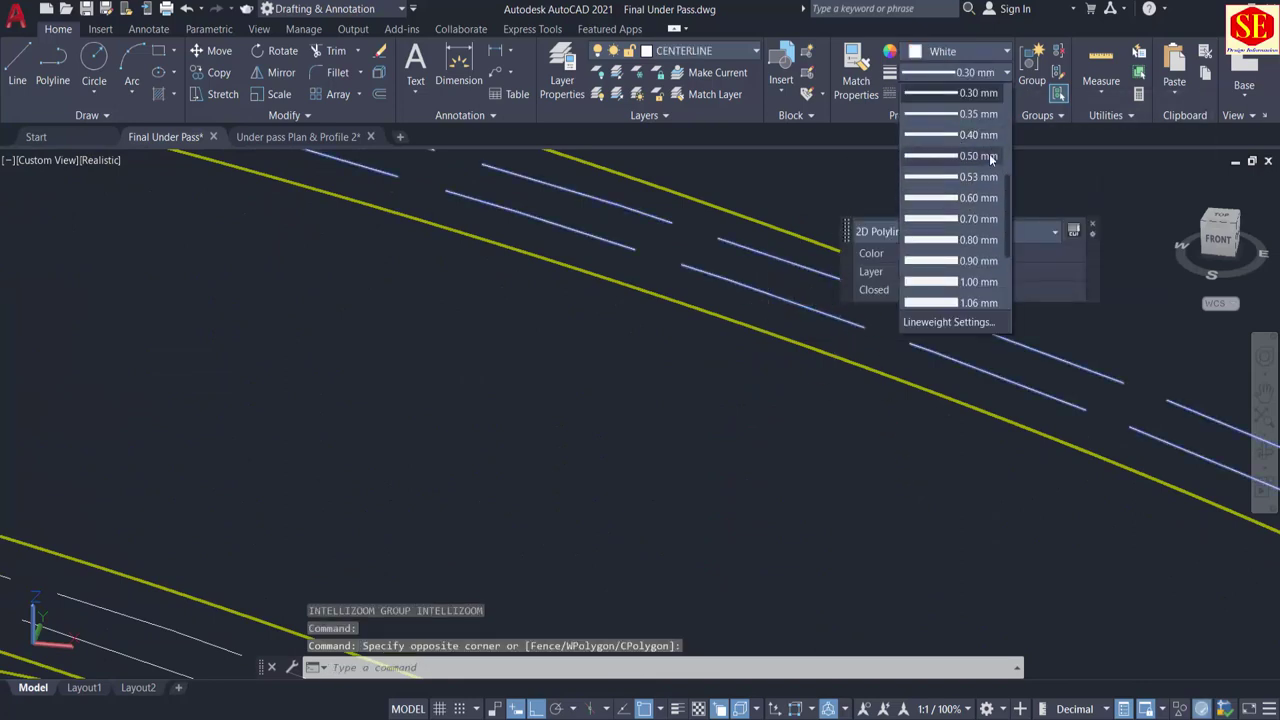
click(940, 95)
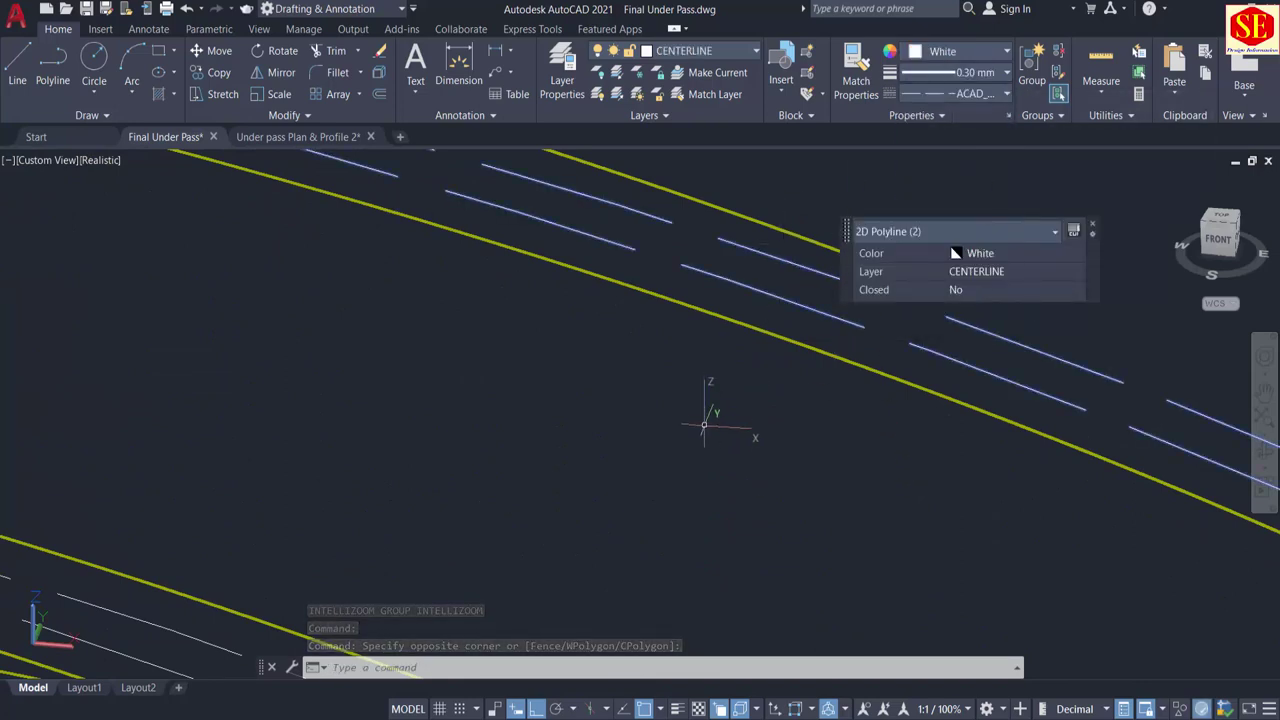
scroll(704, 425, down, 5)
key(Escape)
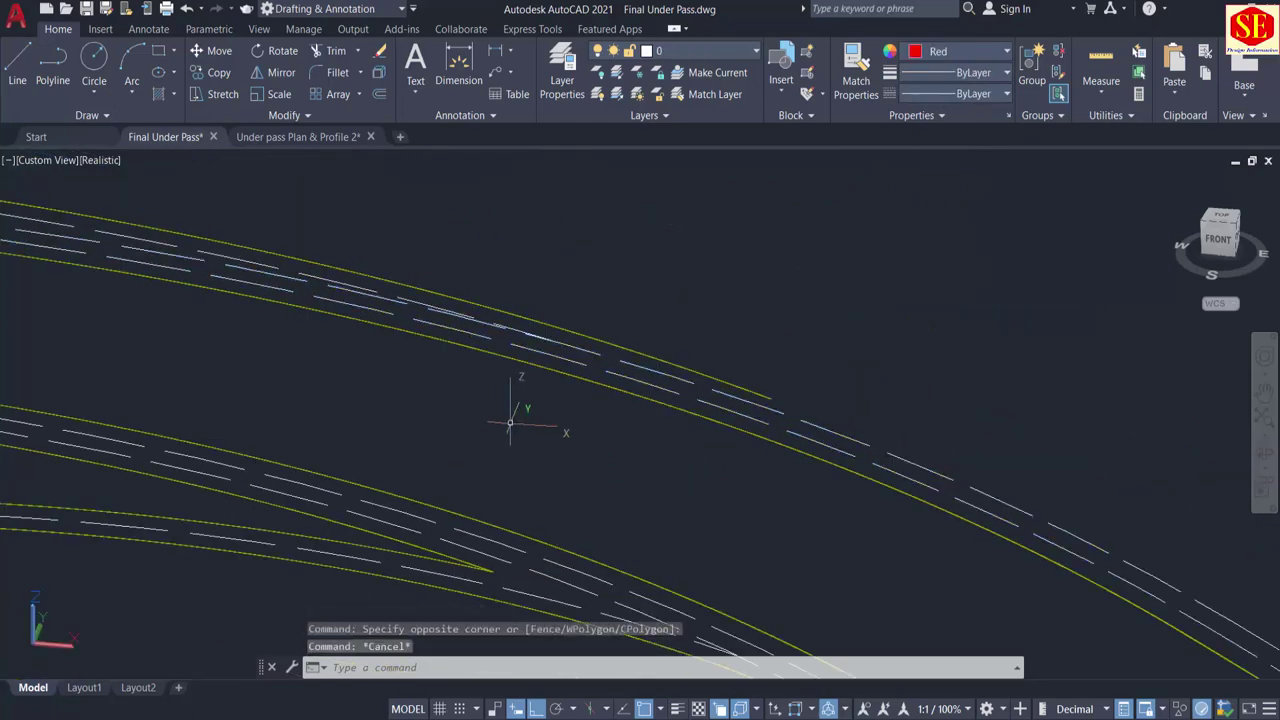
Step: Turn on lineweight display and inspect the white lane lines between the eastern carriageway and the crossroad
click(675, 708)
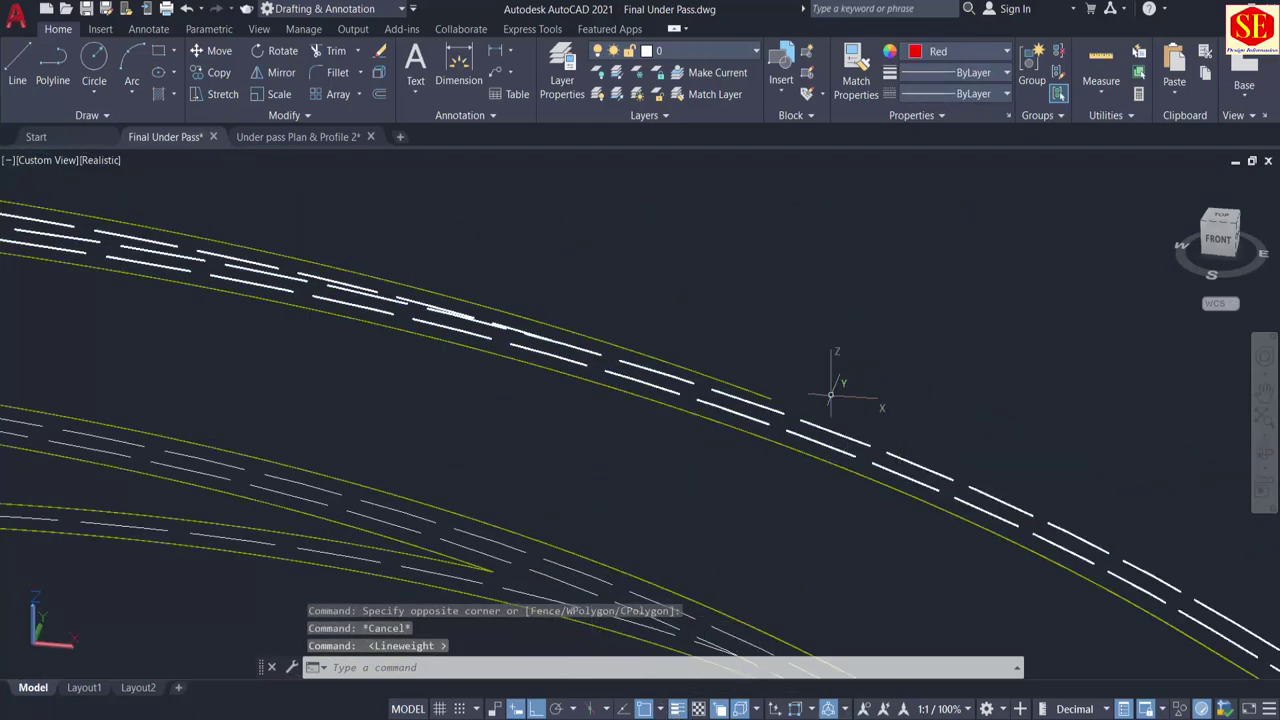
scroll(651, 389, down, 5)
middle_drag(509, 383, 874, 531)
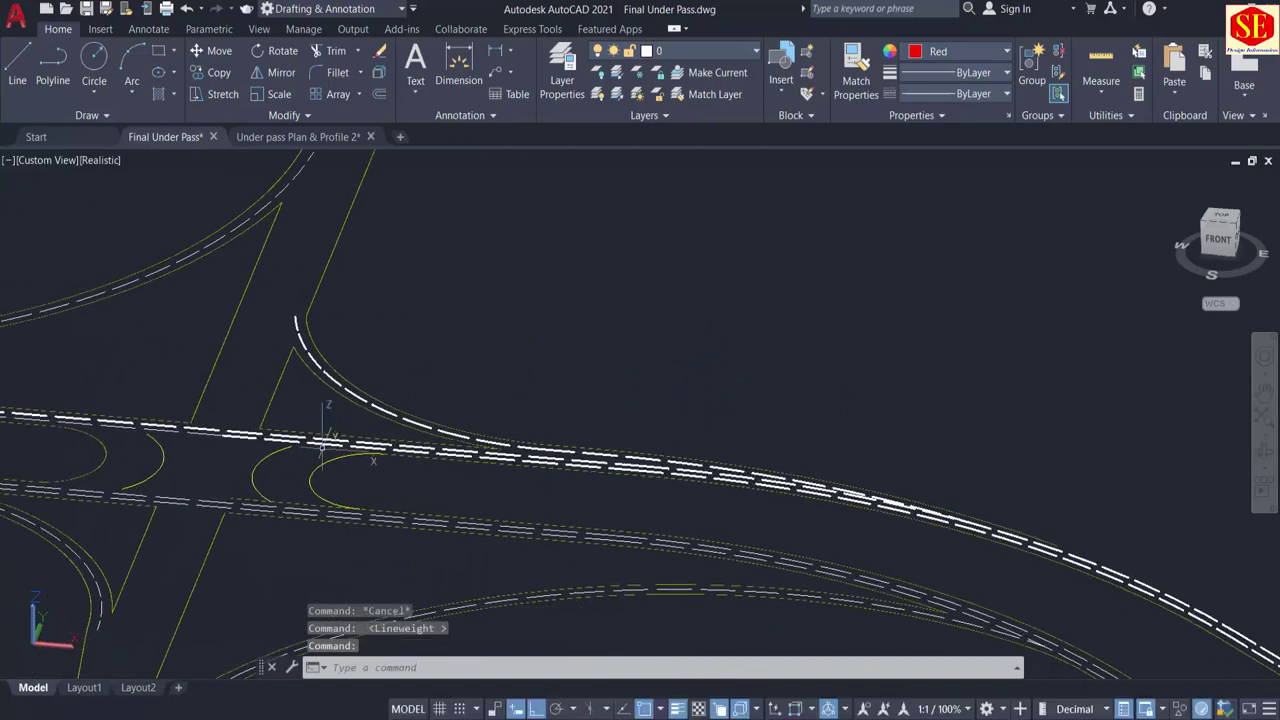
scroll(327, 439, up, 4)
middle_drag(328, 440, 462, 405)
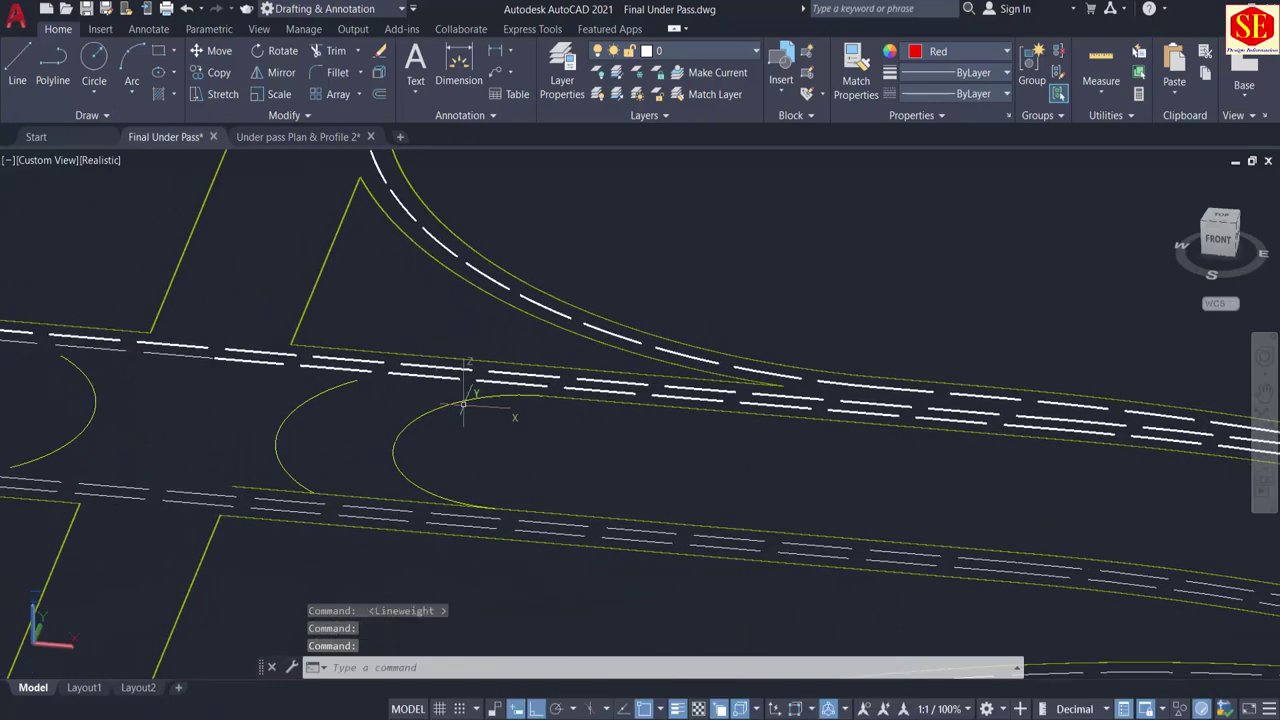
Step: Match the thick northern lane line's properties onto the southern carriageway's lane lines, the thin northern lane line and the southern slip roads' centre lines
text(ma)
key(Return)
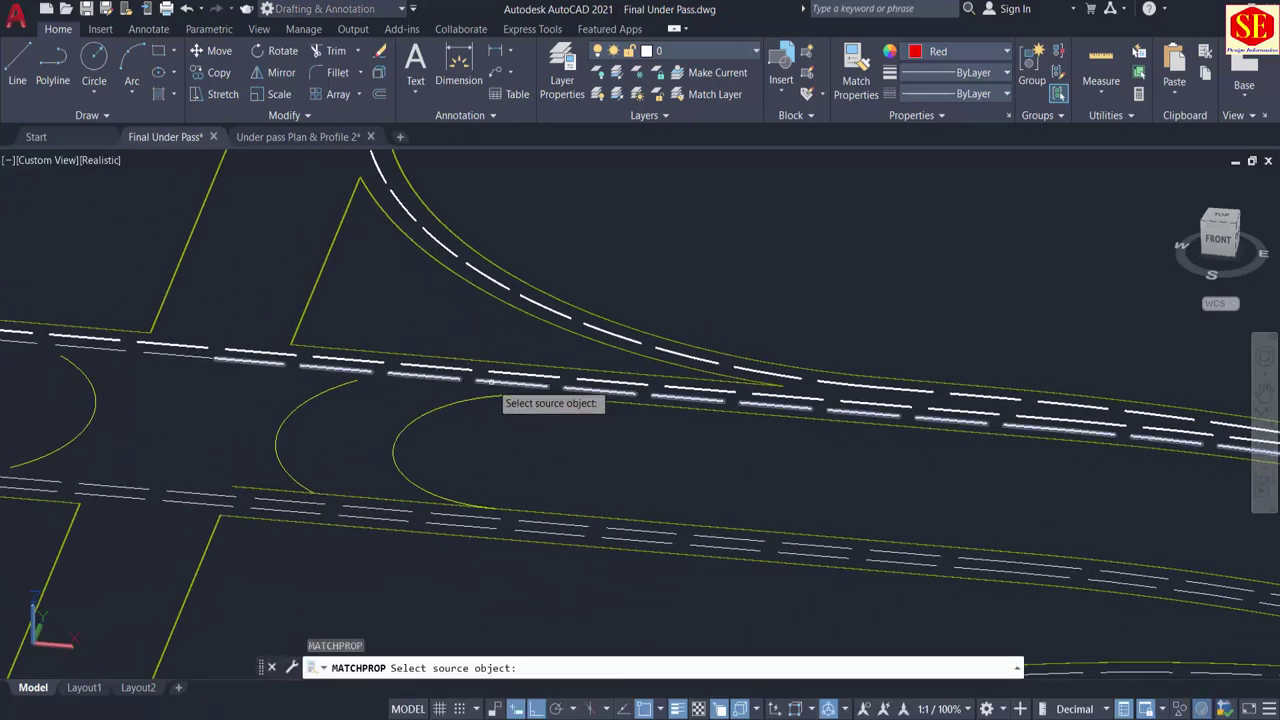
click(480, 401)
click(443, 528)
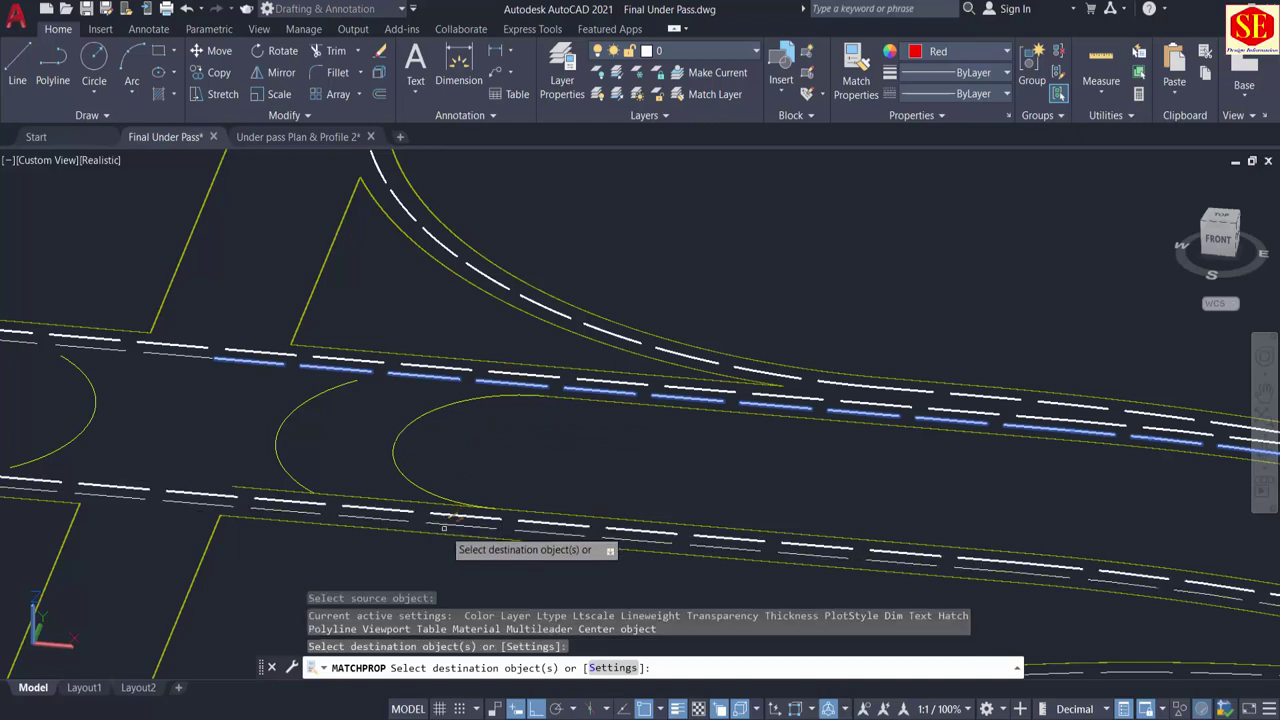
click(447, 516)
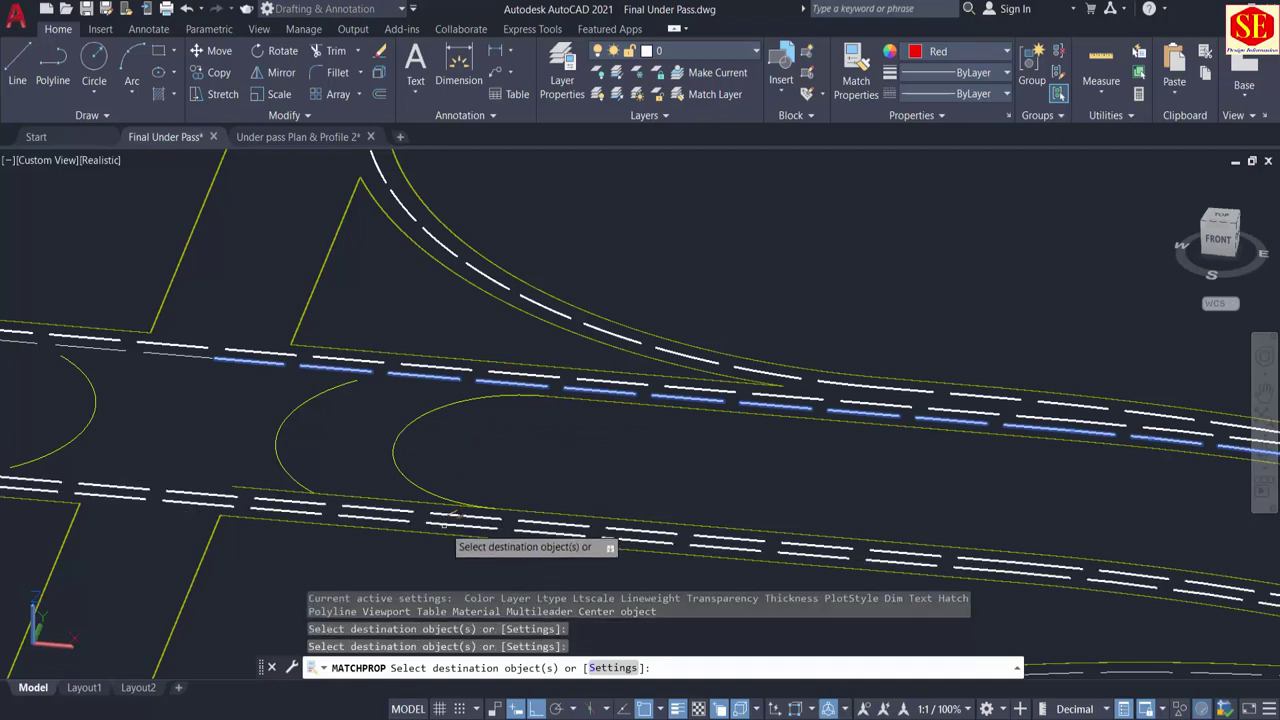
click(199, 346)
scroll(645, 405, up, 6)
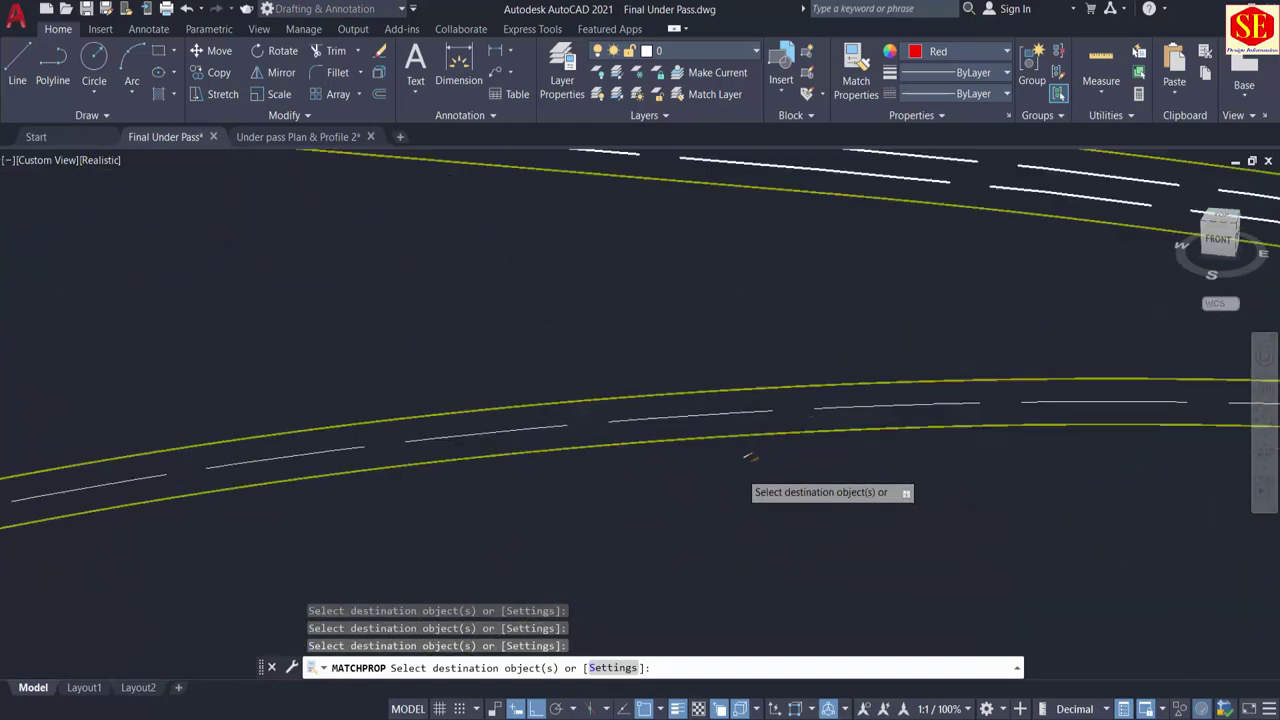
scroll(900, 460, down, 5)
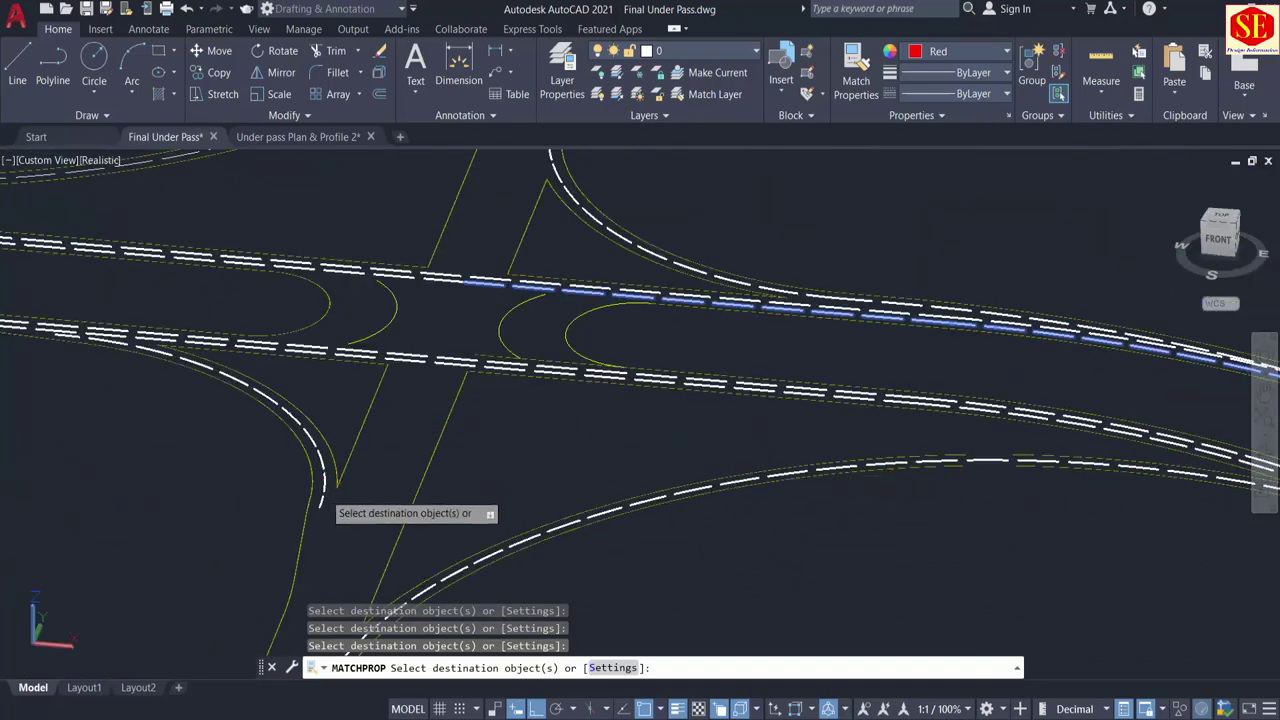
Step: Match the thick lane line's properties onto the dashed centre line of the north-western slip road
middle_drag(309, 437, 1014, 591)
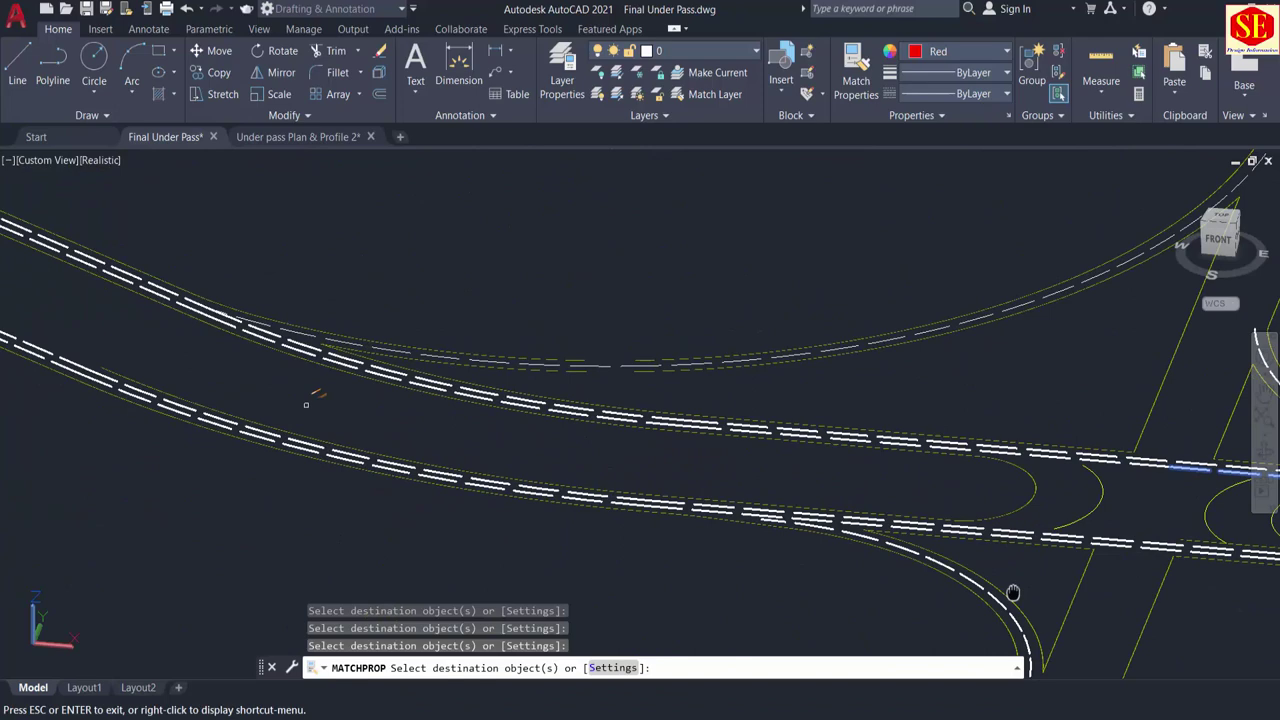
scroll(481, 355, up, 3)
click(461, 364)
scroll(588, 254, down, 4)
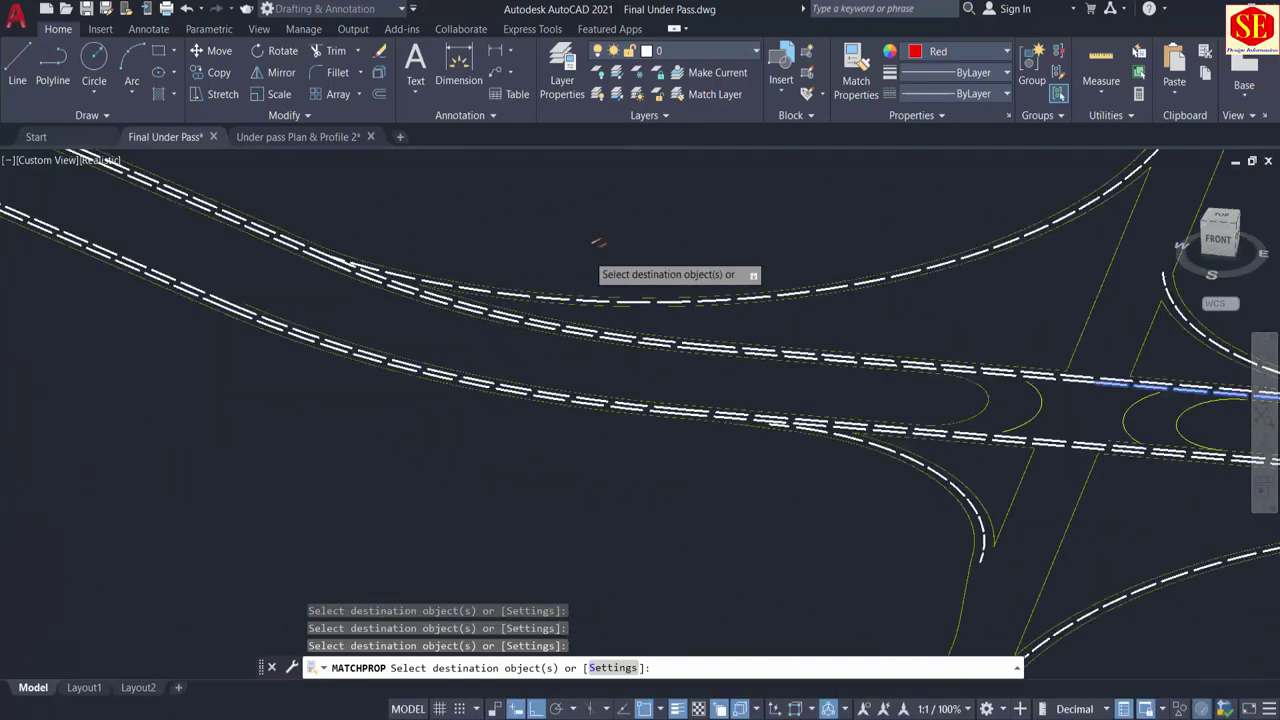
Step: Match the same thick lane line properties onto thin dashed lane lines at the western ends of both carriageways
middle_drag(429, 331, 1034, 500)
middle_drag(295, 406, 843, 508)
scroll(553, 343, up, 3)
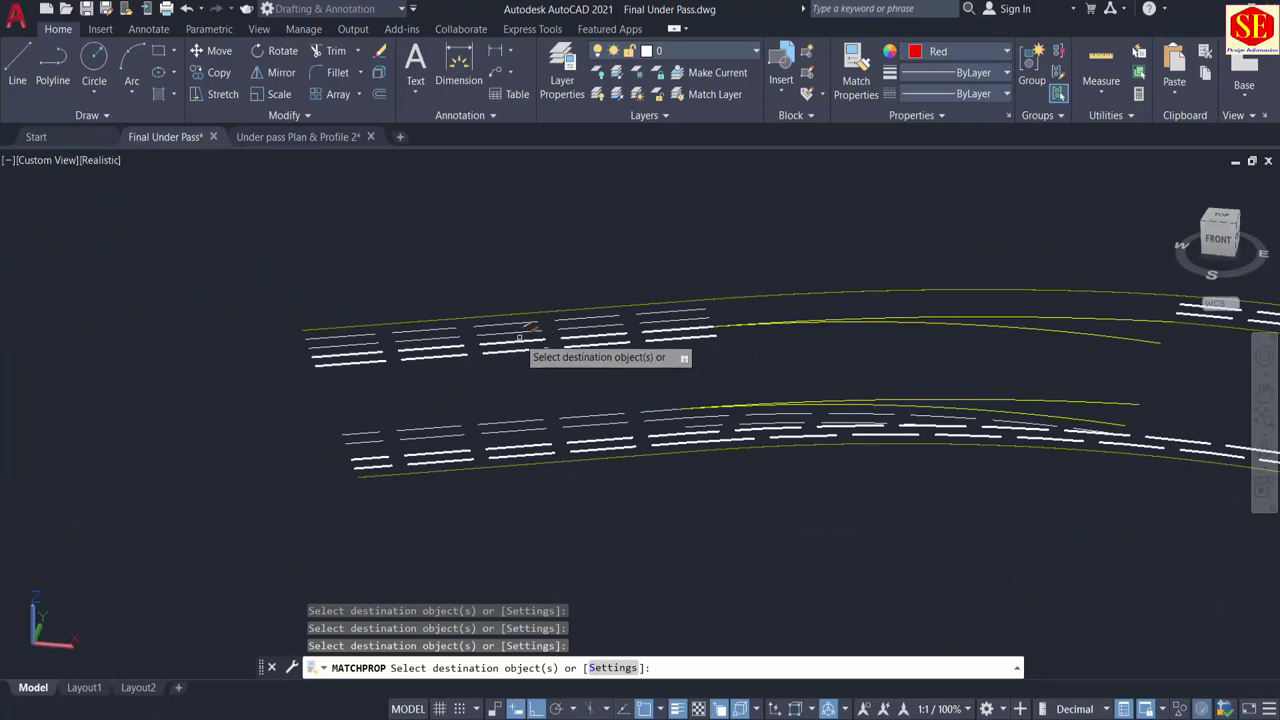
click(515, 322)
click(507, 325)
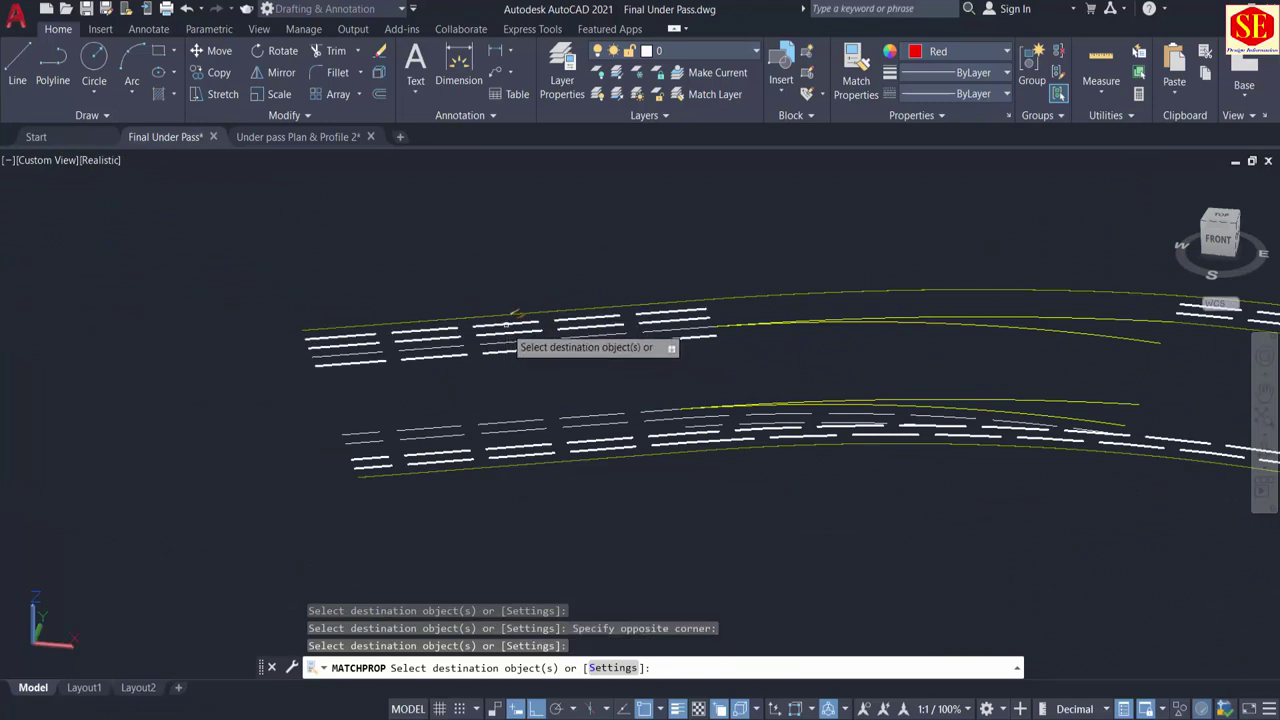
click(441, 429)
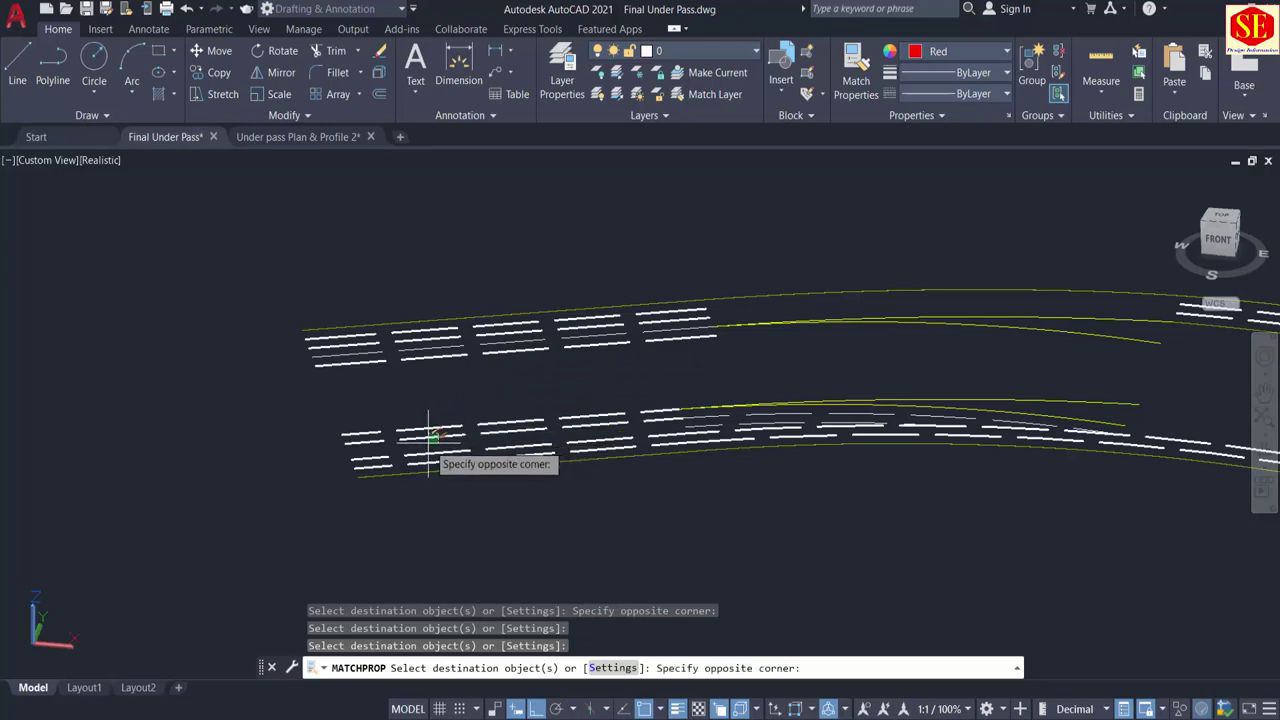
click(433, 435)
right_click(500, 372)
click(537, 396)
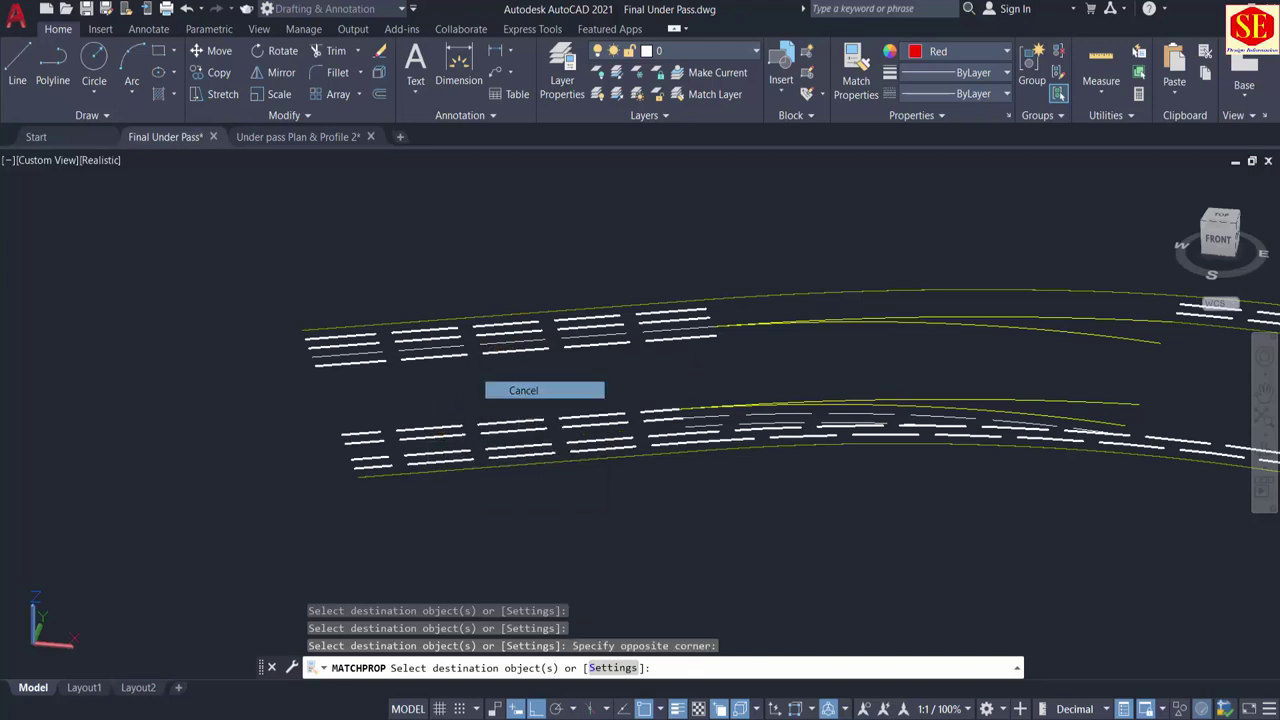
Step: Set the lineweight of the two yellow arcs at the northern carriageway's western end to 0.30 mm
click(1024, 311)
click(1017, 290)
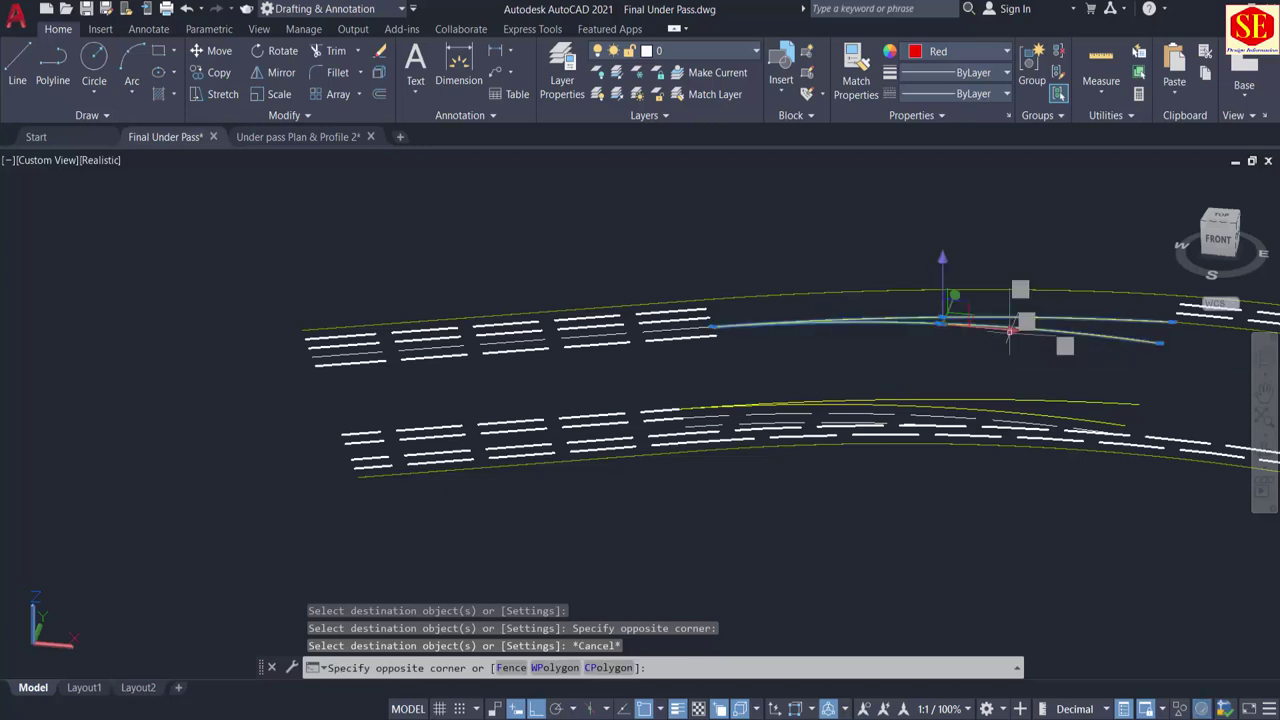
click(959, 74)
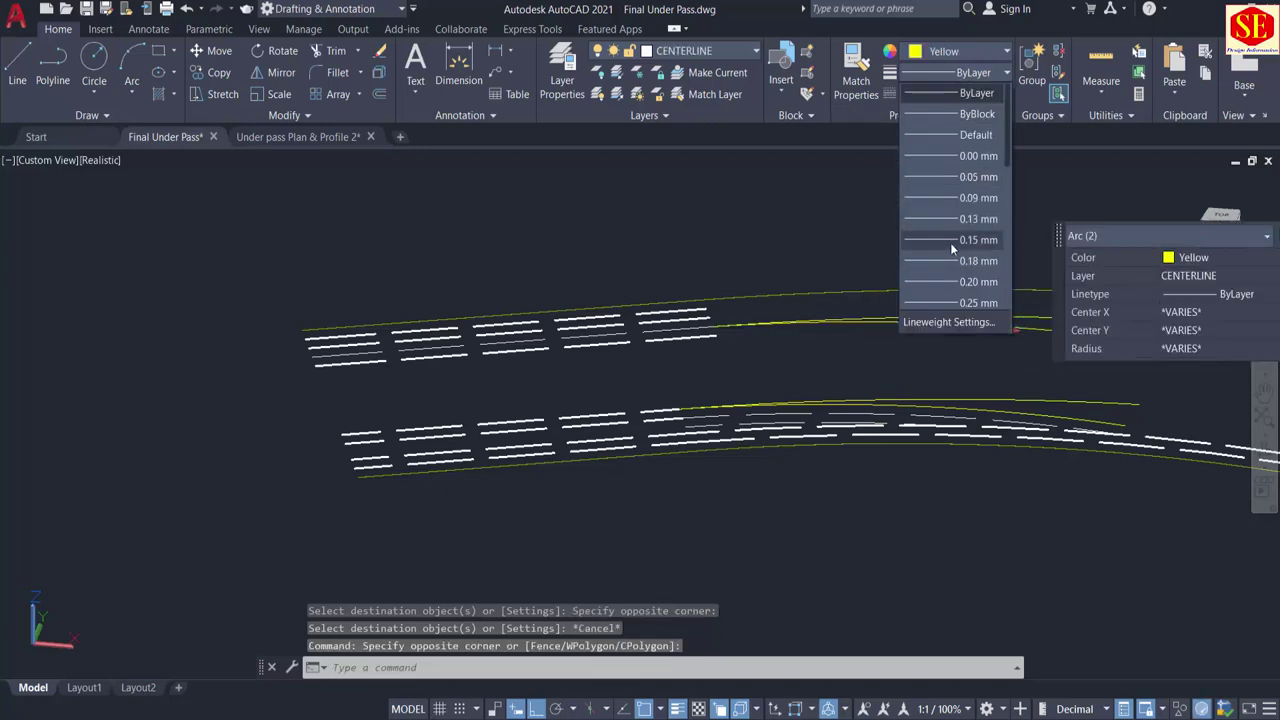
scroll(965, 228, down, 1)
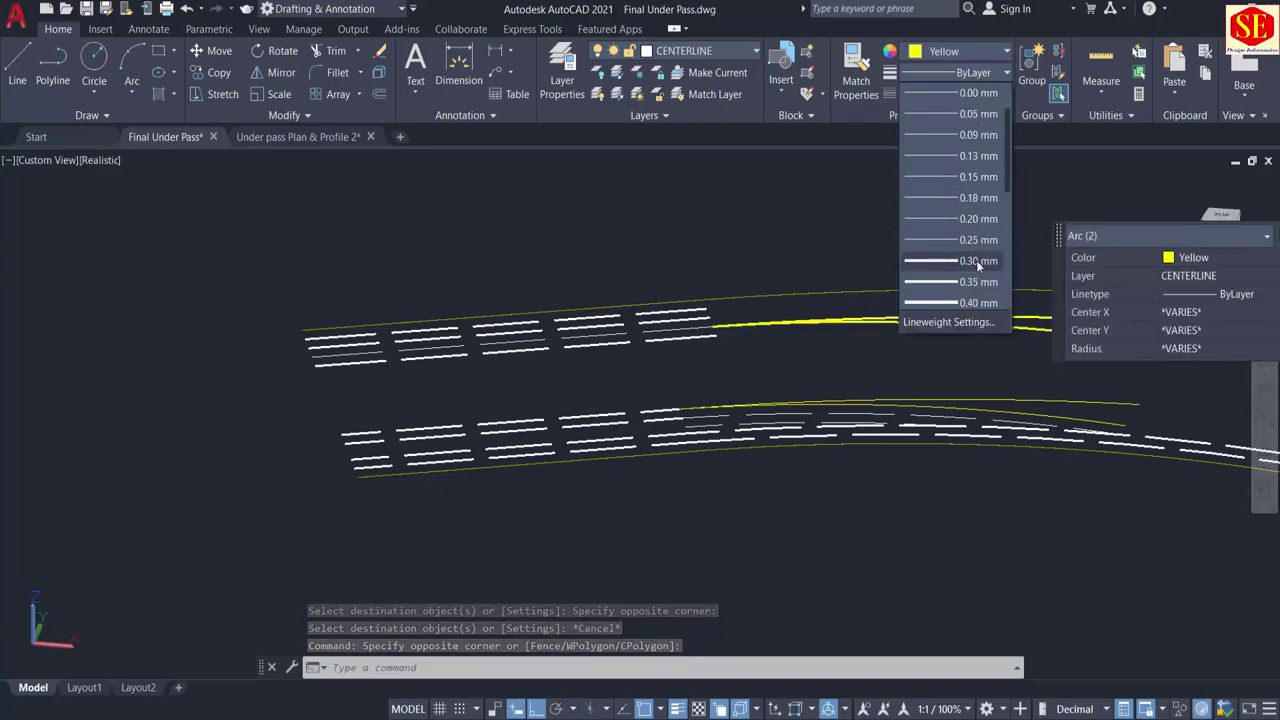
click(976, 260)
key(Escape)
Step: Match a thick yellow arc's properties onto the two thin yellow arcs at the southern carriageway's western end
middle_drag(1045, 358, 685, 324)
text(ma)
key(Return)
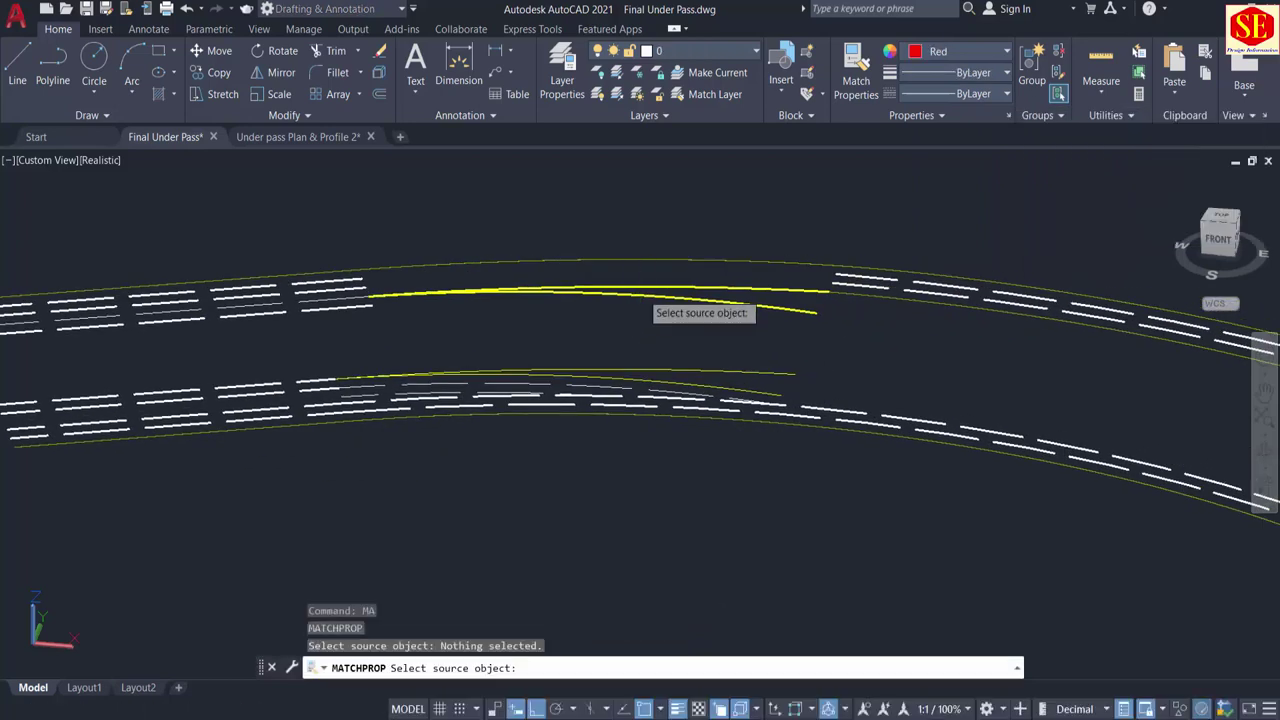
click(639, 295)
scroll(654, 345, up, 2)
click(664, 353)
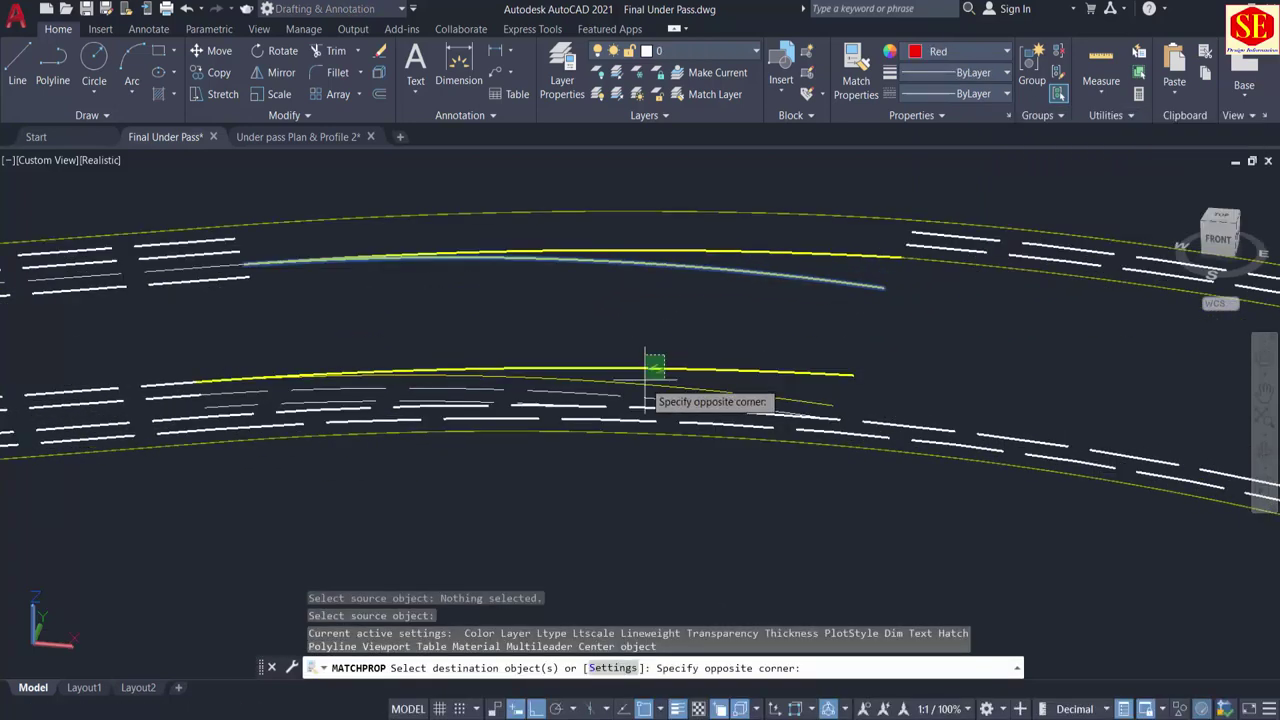
click(630, 384)
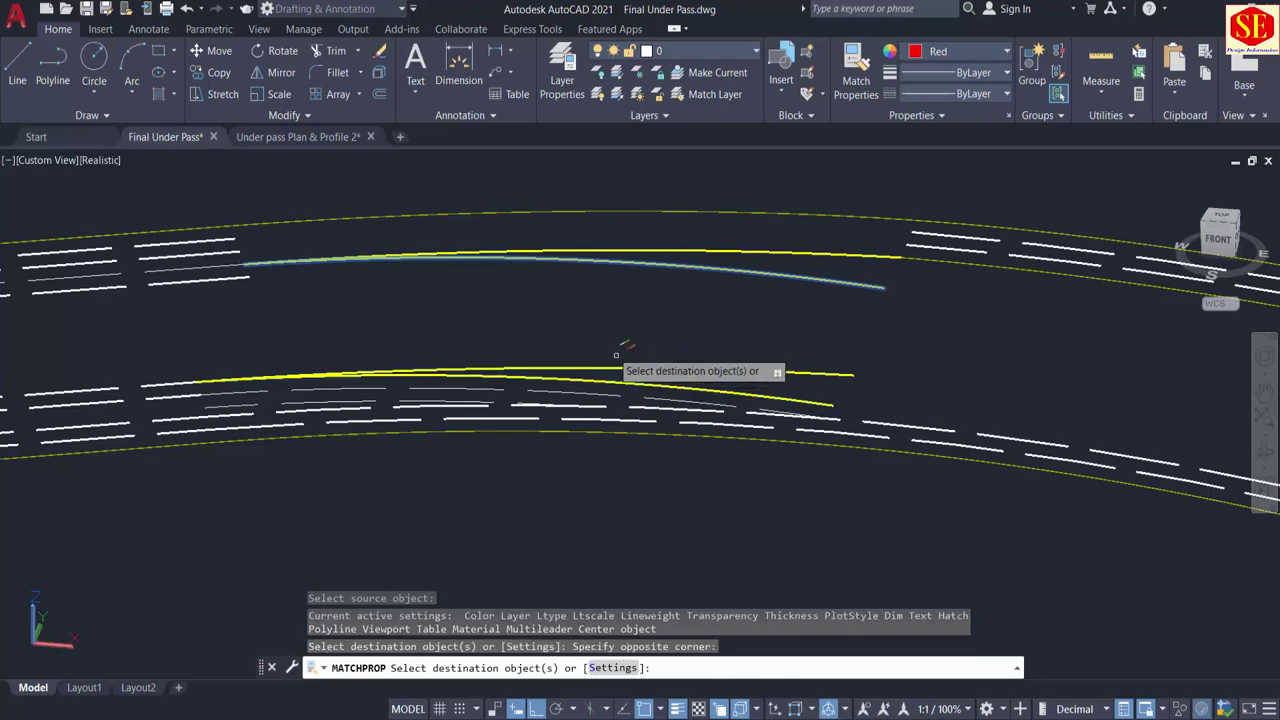
right_click(516, 320)
click(516, 327)
Step: Set the lineweight of the three yellow turning arcs at the crossroad and the western median's rounded edge lines to 0.30 mm
scroll(363, 293, down, 3)
middle_drag(875, 386, 220, 229)
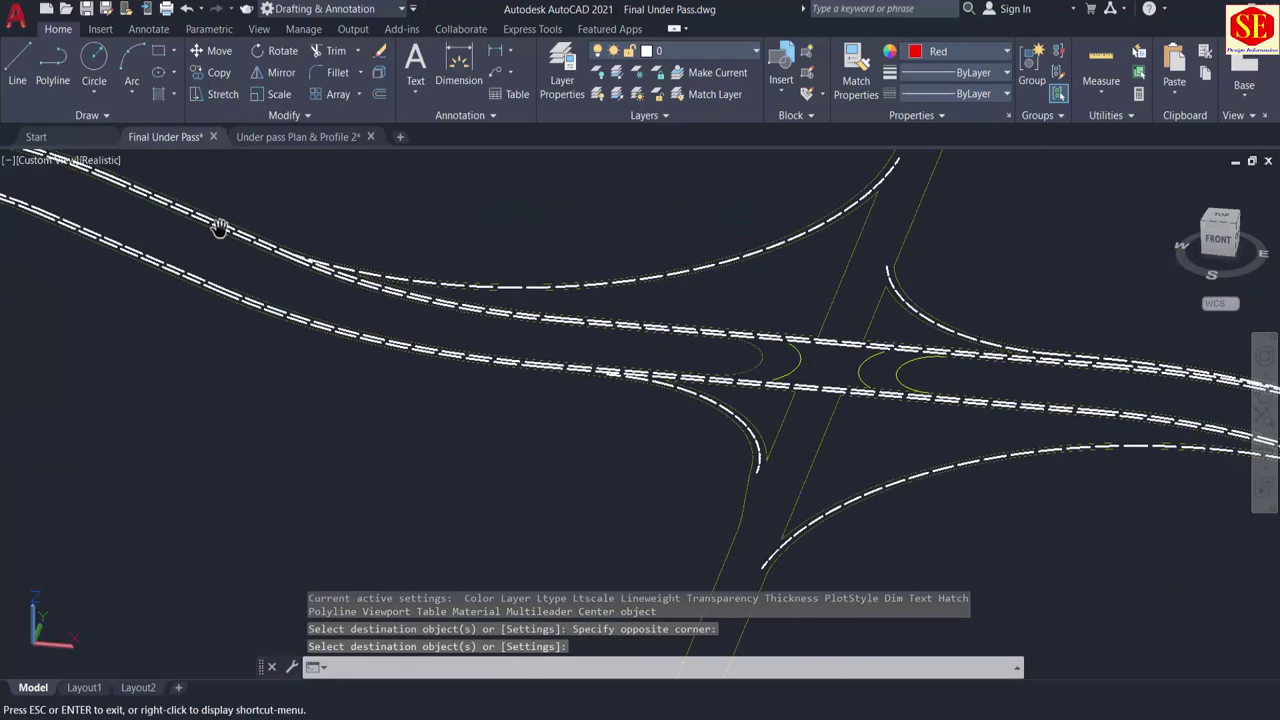
scroll(214, 225, down, 1)
scroll(630, 444, up, 2)
scroll(616, 380, up, 3)
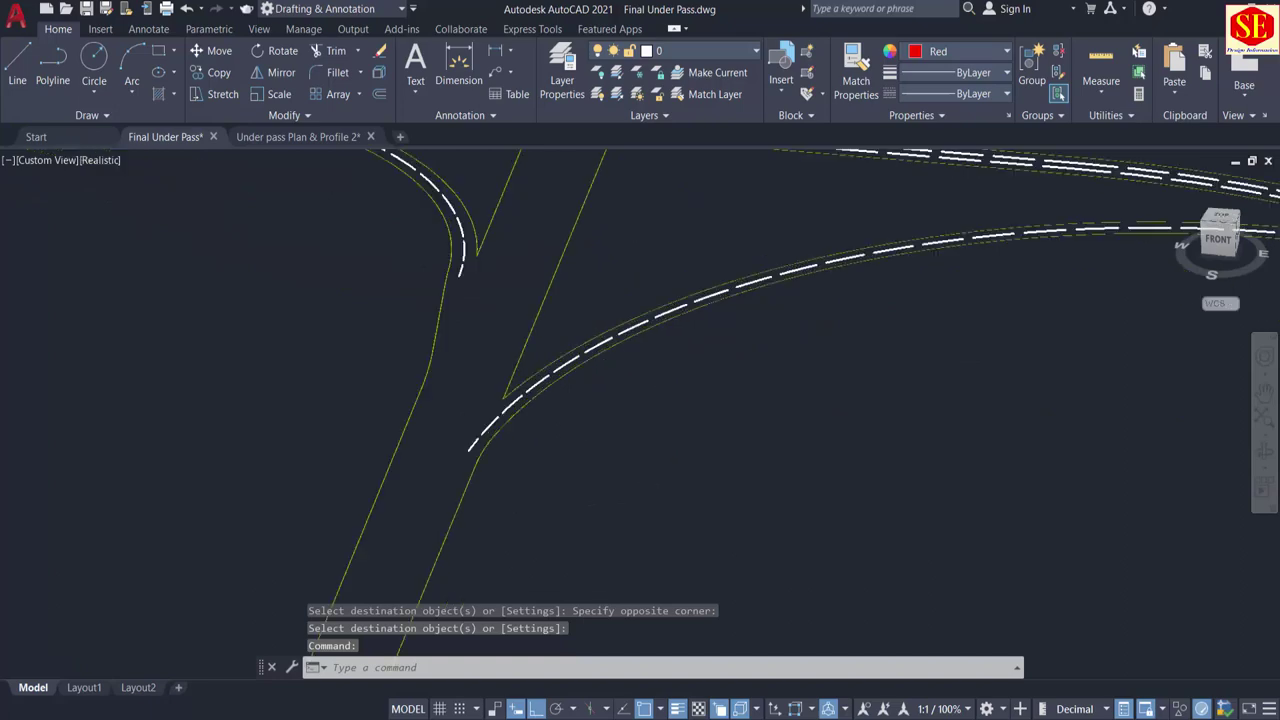
middle_drag(534, 175, 611, 486)
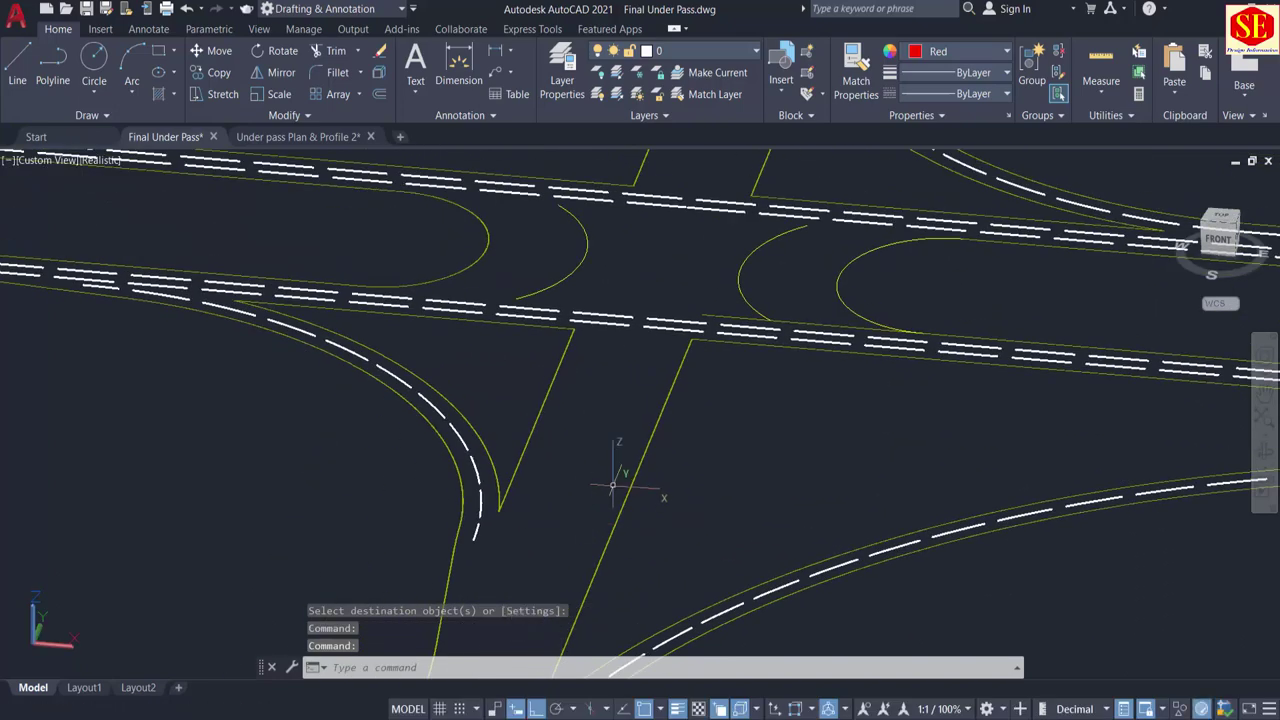
scroll(616, 484, down, 1)
scroll(700, 421, up, 1)
scroll(766, 378, up, 2)
click(788, 325)
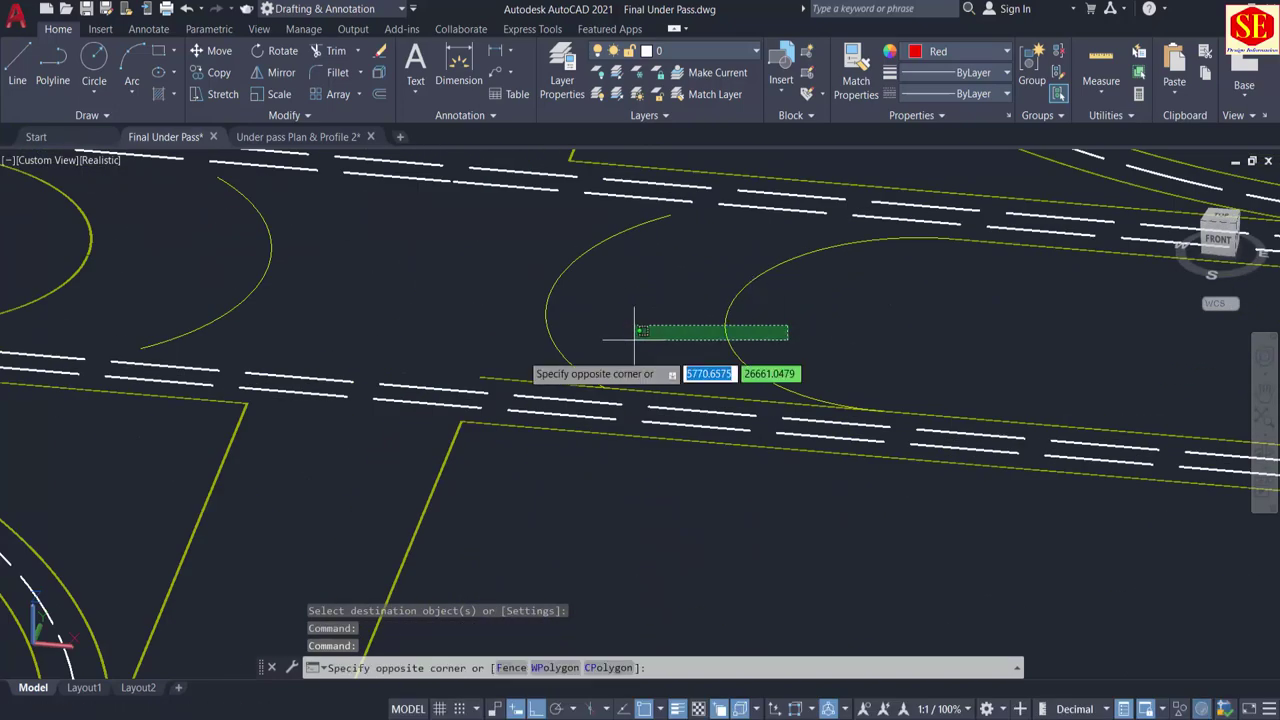
click(461, 349)
mouse_move(466, 316)
middle_down()
mouse_move(613, 384)
mouse_move(935, 479)
middle_up()
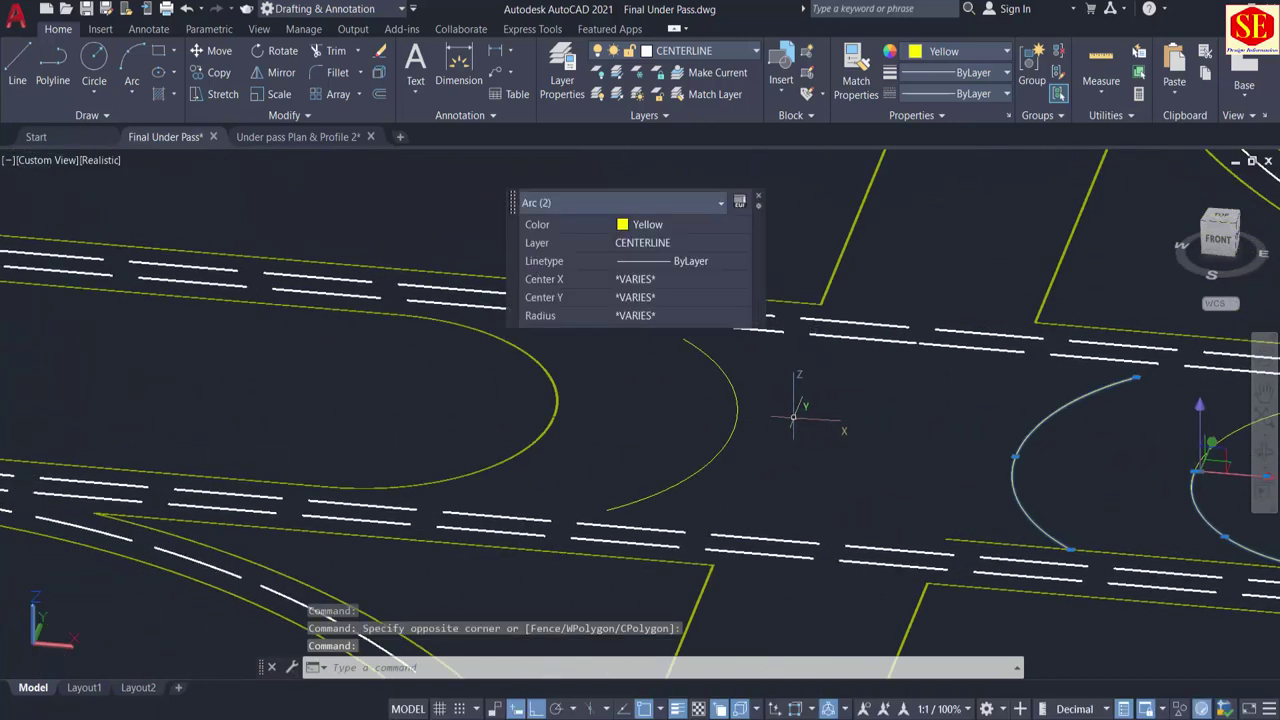
click(793, 418)
click(545, 440)
click(596, 381)
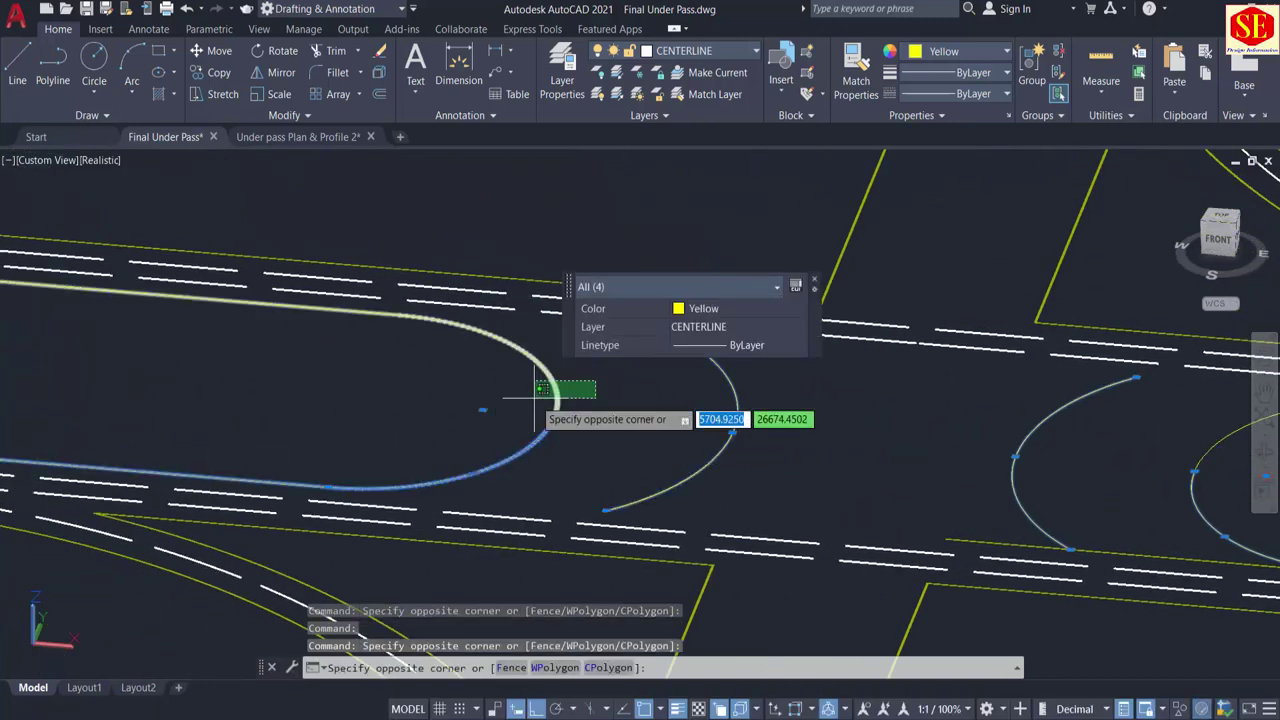
click(540, 390)
click(955, 73)
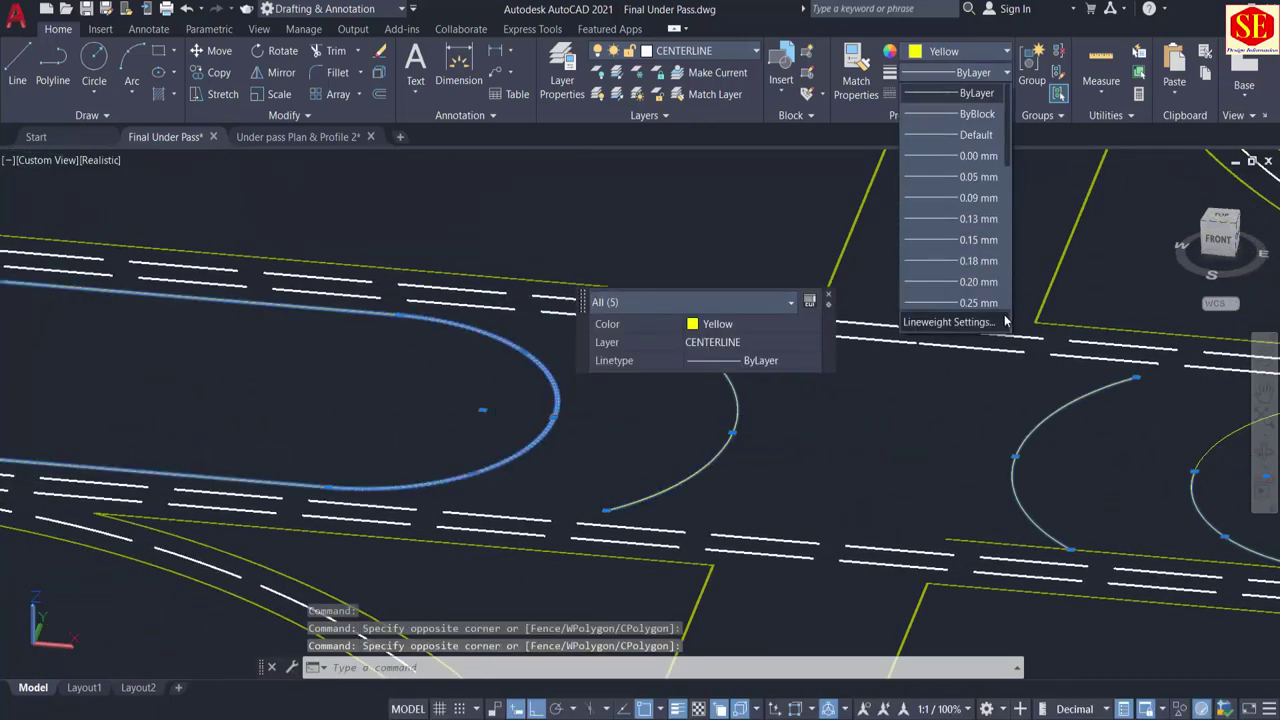
scroll(1002, 316, down, 2)
click(982, 197)
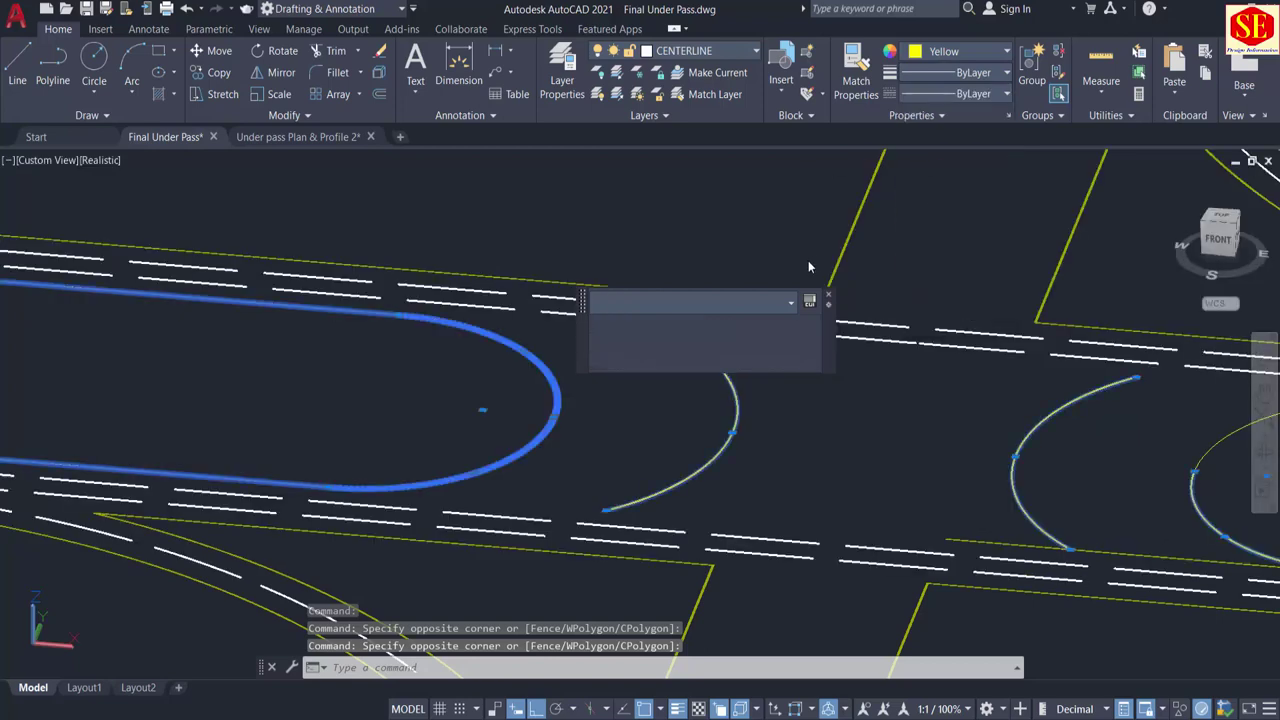
key(Escape)
Step: Set the lineweight of the four yellow arcs near the eastern ends of both carriageways to 0.30 mm
scroll(600, 410, down, 5)
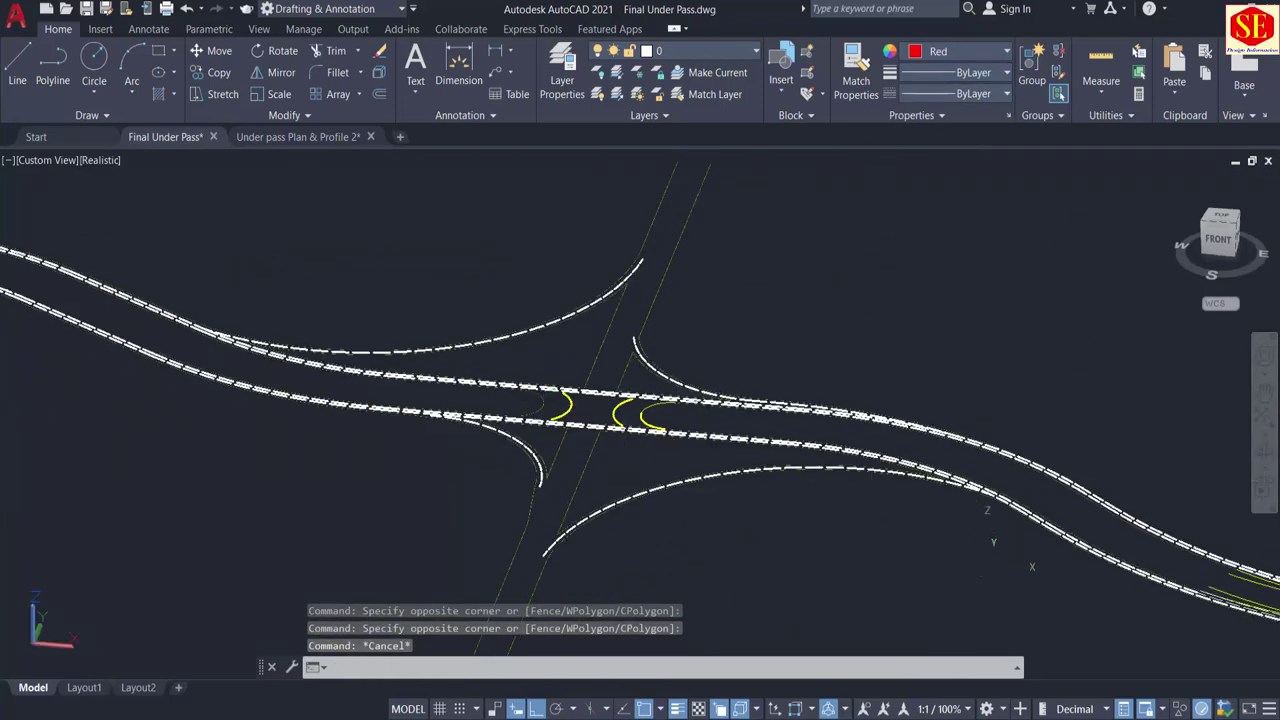
middle_drag(980, 554, 477, 411)
scroll(934, 486, up, 5)
scroll(680, 403, up, 2)
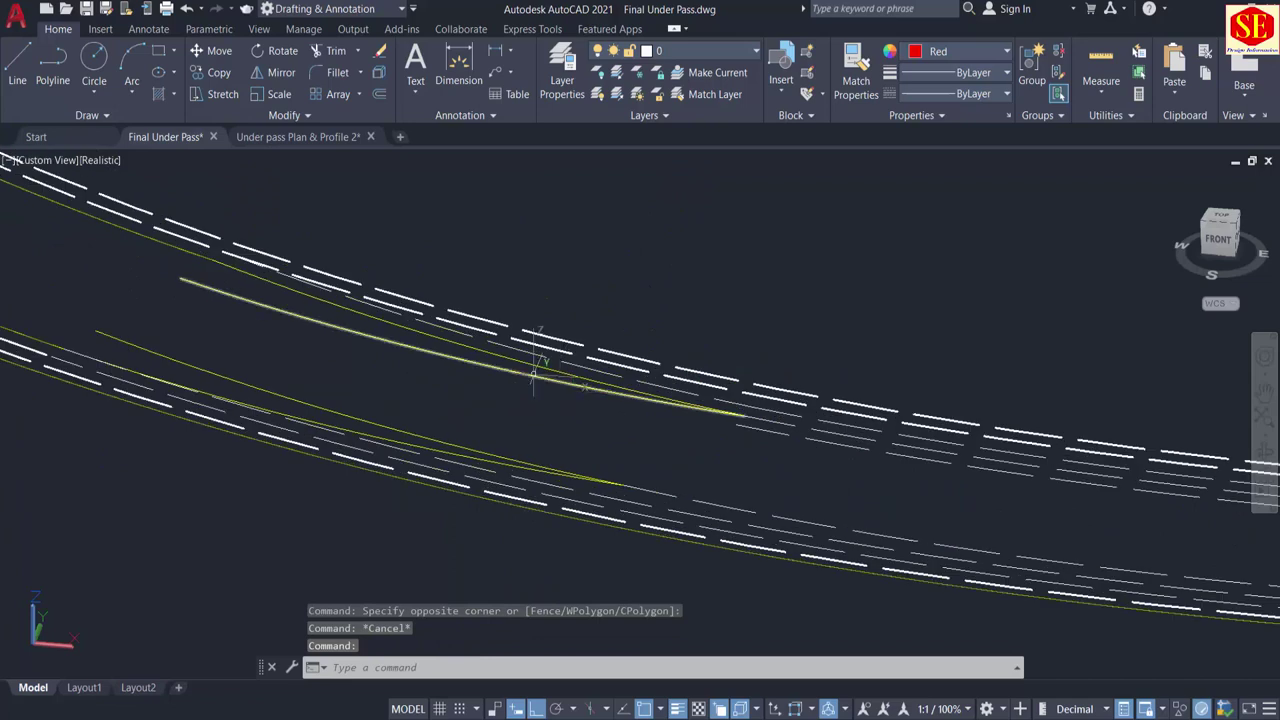
scroll(533, 373, up, 1)
scroll(519, 351, up, 2)
click(541, 356)
click(497, 406)
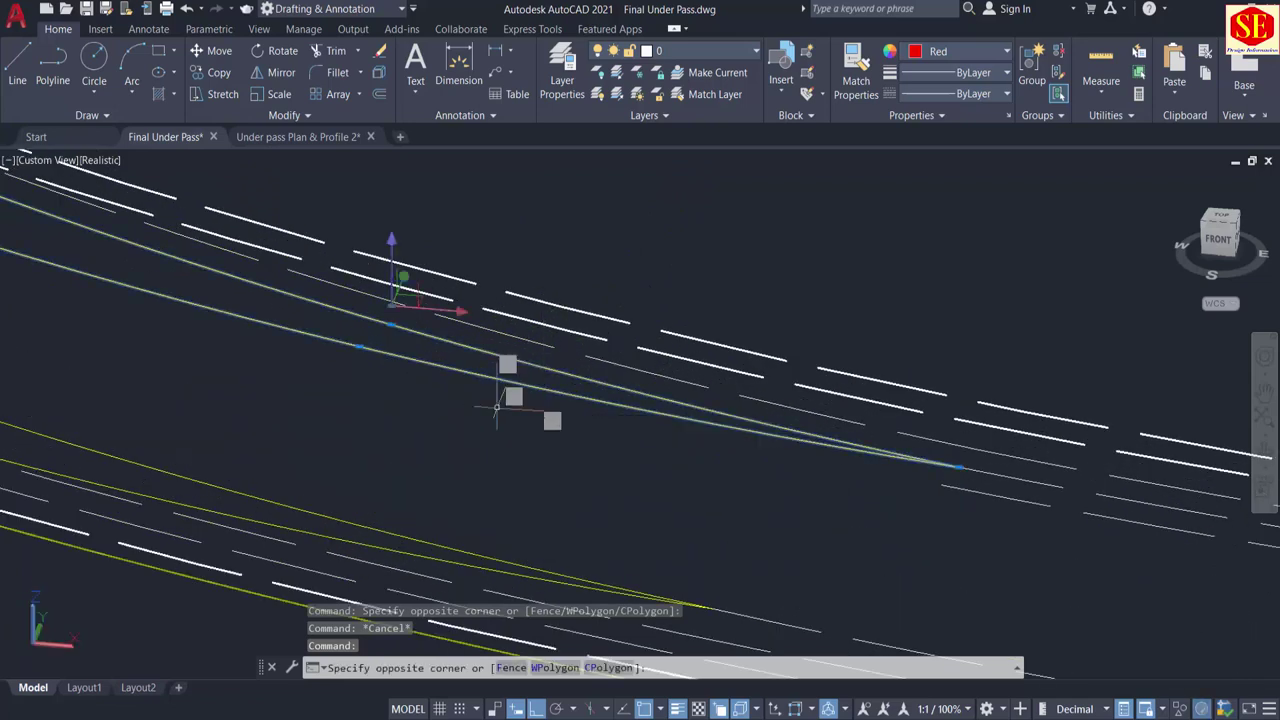
click(464, 540)
click(440, 571)
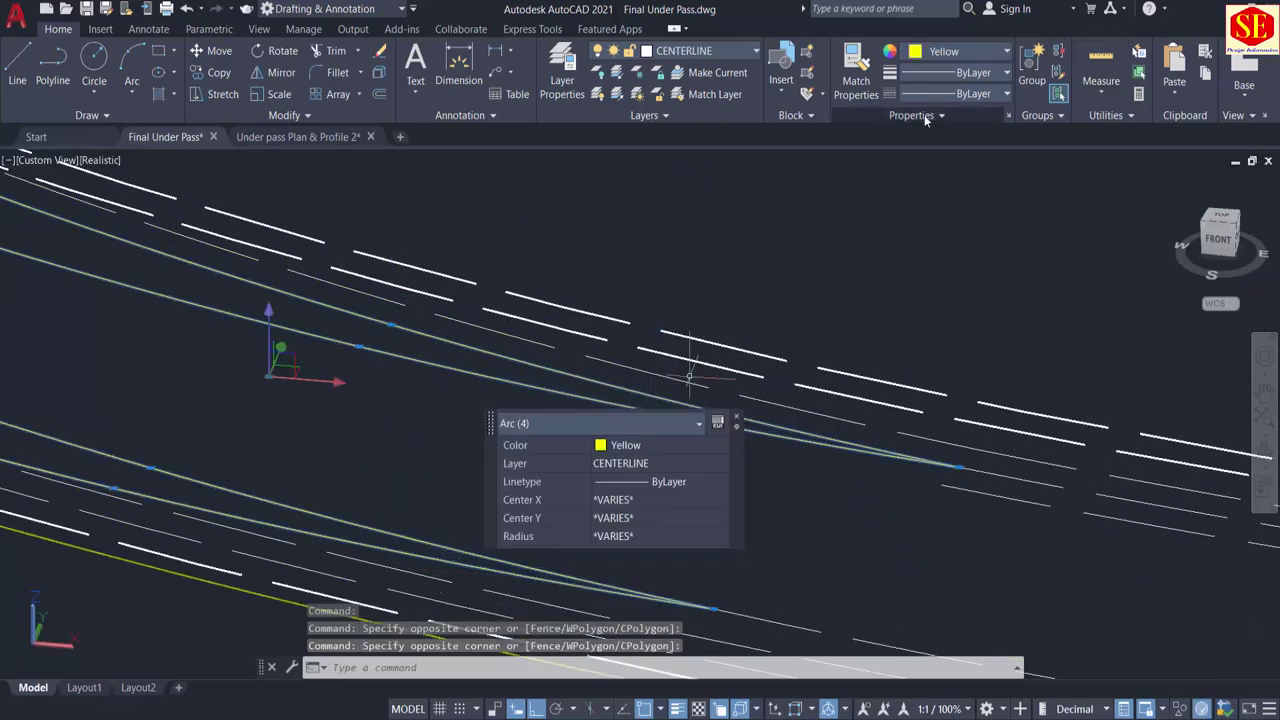
click(937, 74)
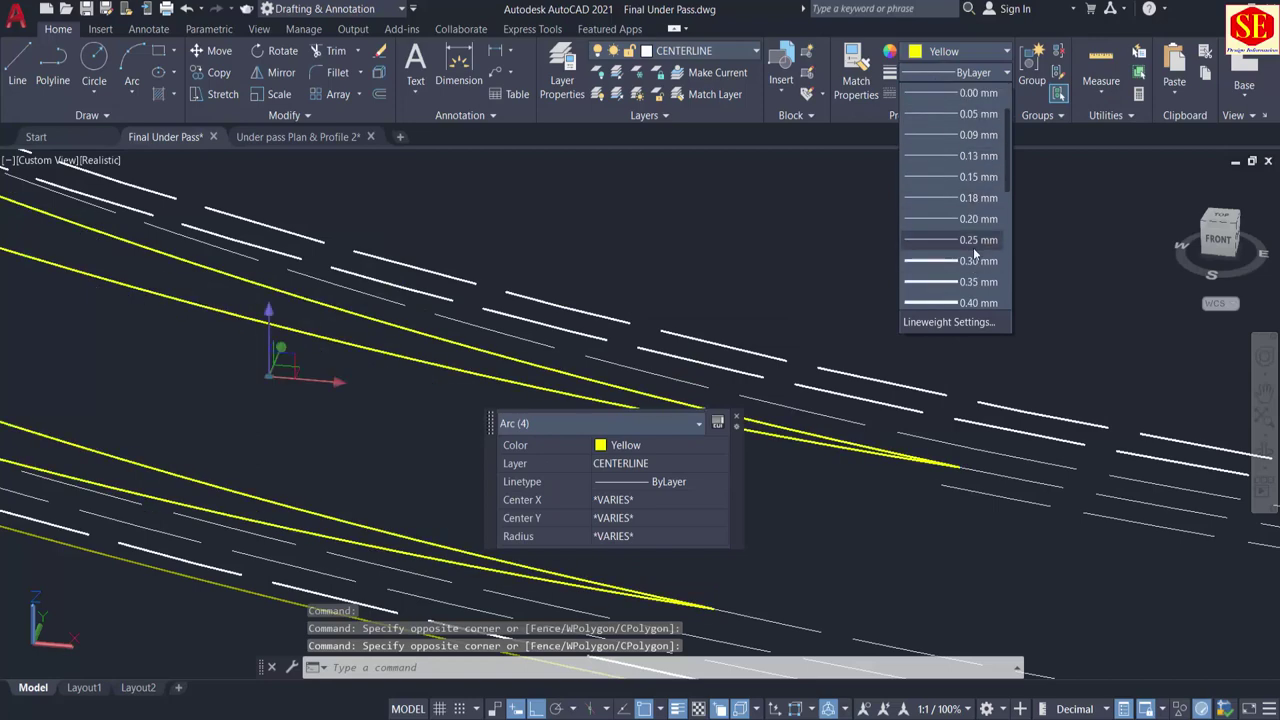
click(968, 262)
key(Escape)
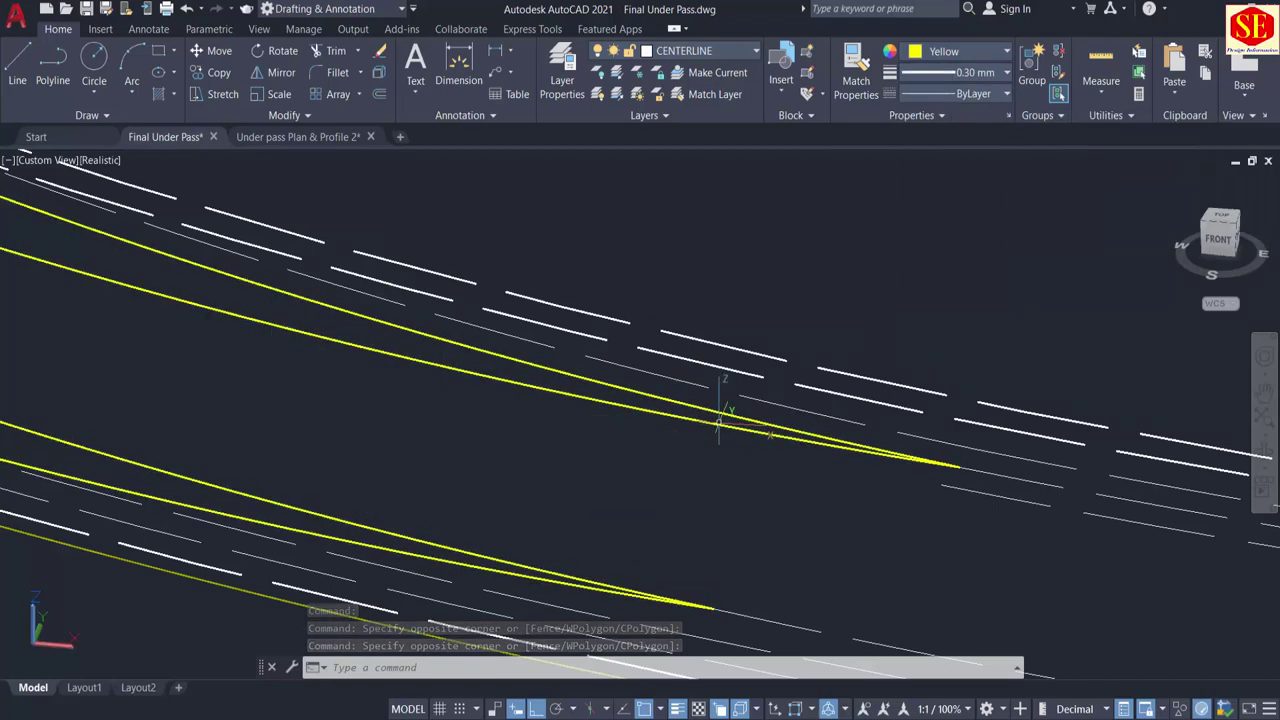
Step: Match the thick outer lane line's properties onto the thin dashed lane lines at the northern carriageway's eastern end
scroll(723, 414, down, 2)
mouse_move(916, 450)
middle_down()
mouse_move(484, 408)
mouse_move(463, 395)
middle_up()
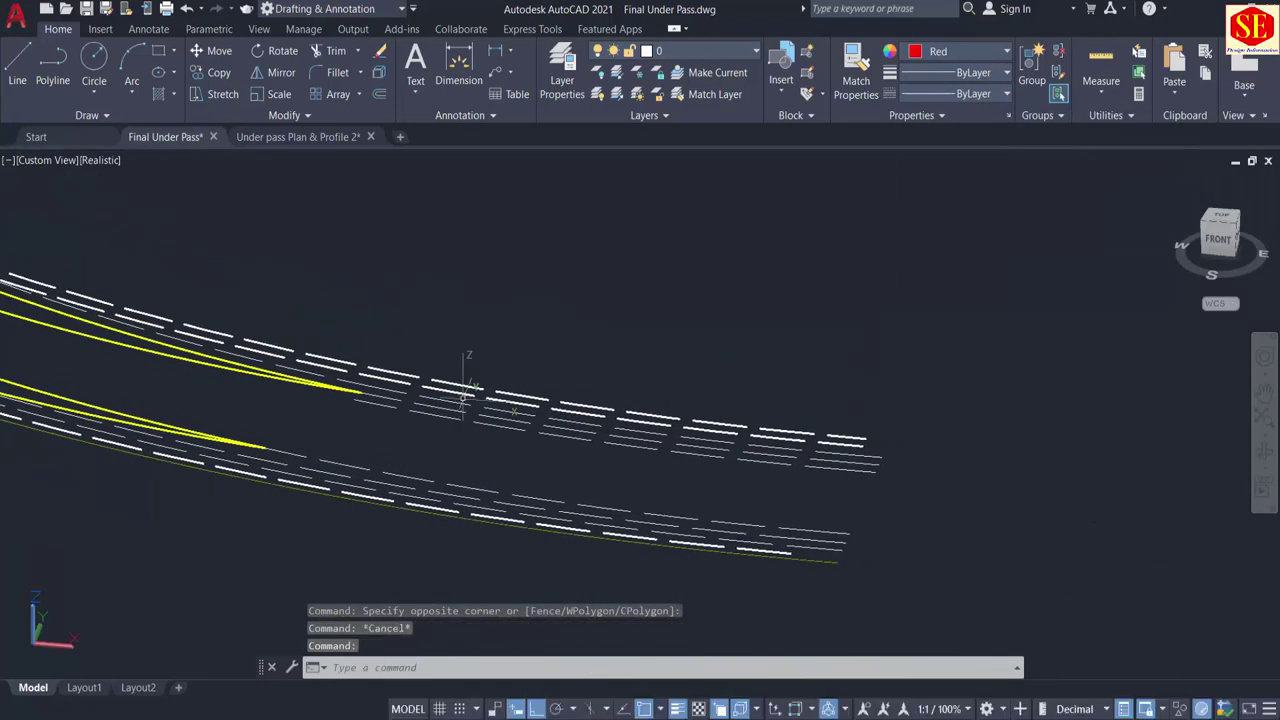
text(ma)
key(Return)
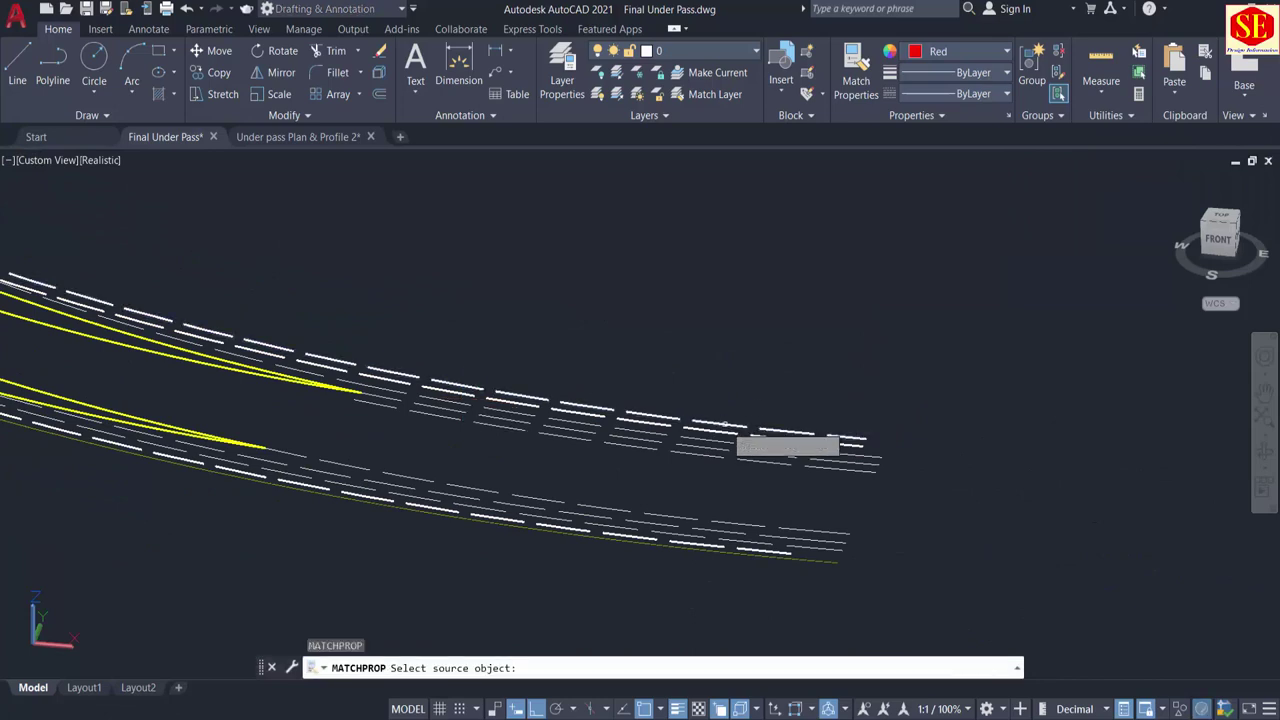
click(720, 428)
click(706, 440)
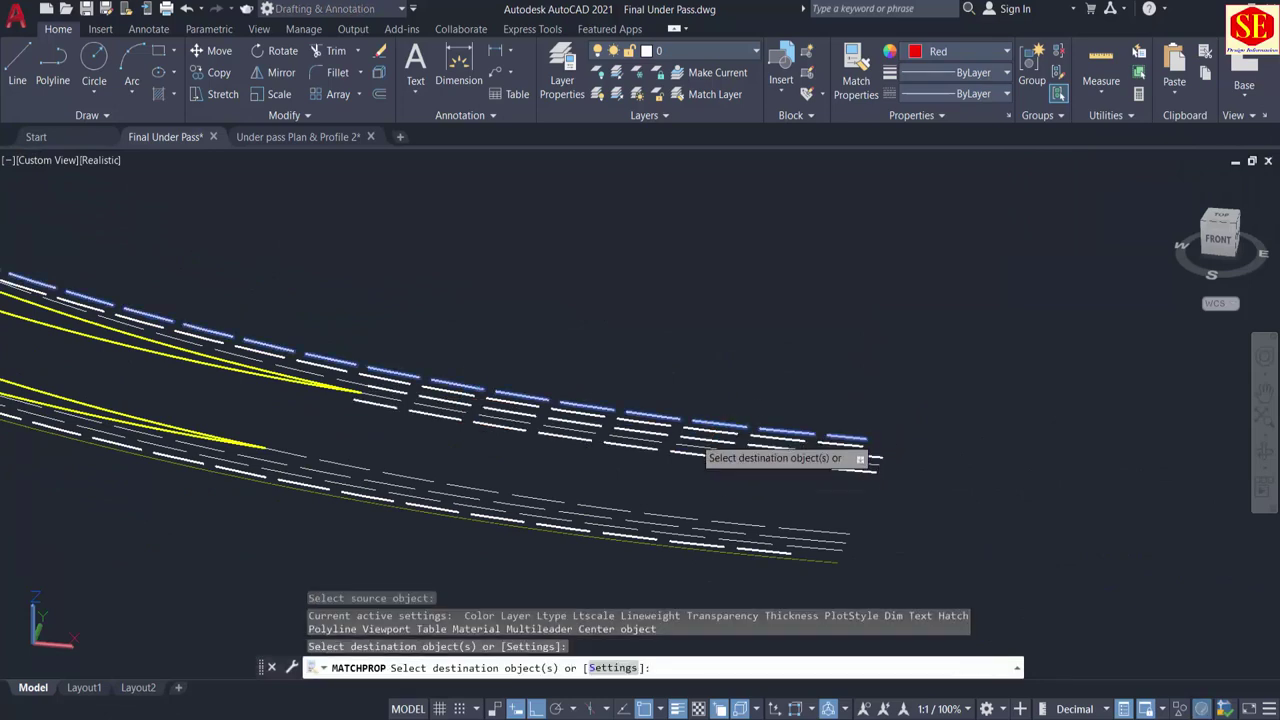
click(696, 443)
click(700, 440)
scroll(350, 375, up, 2)
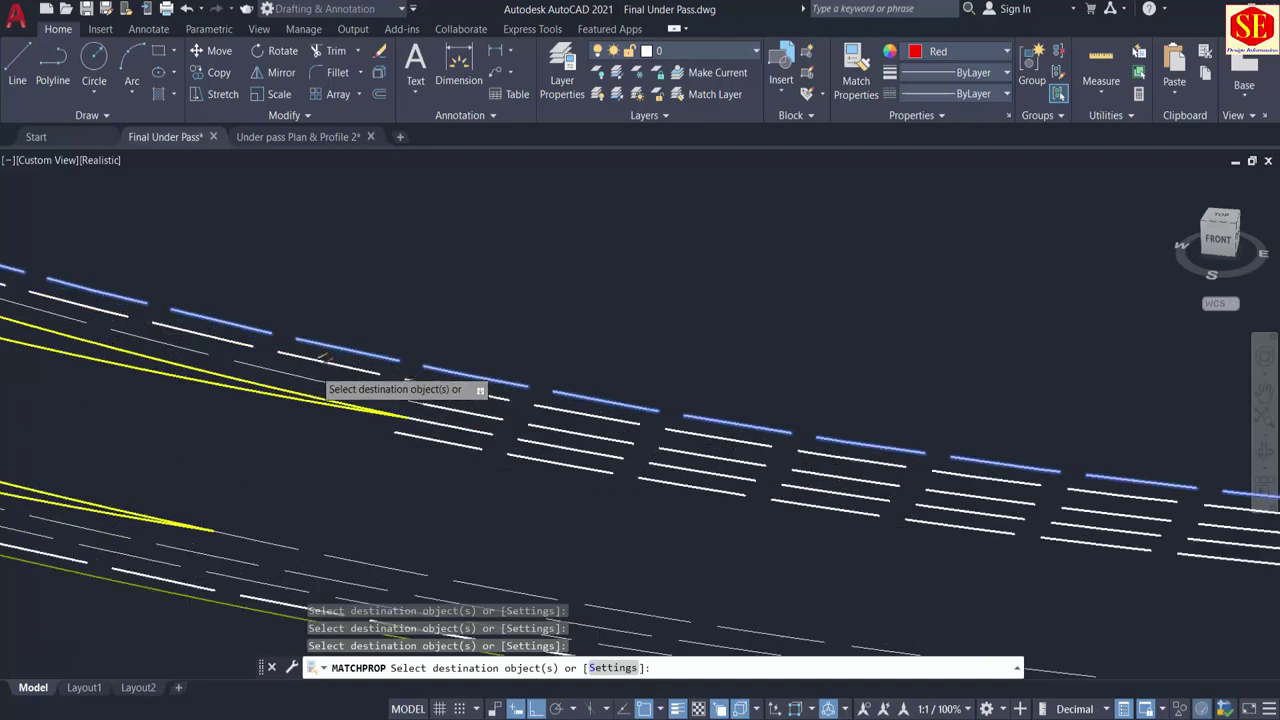
Step: Match the thick lane line's properties onto the thin dashed lane lines at the southern carriageway's eastern end
middle_drag(356, 525, 411, 382)
scroll(674, 446, up, 1)
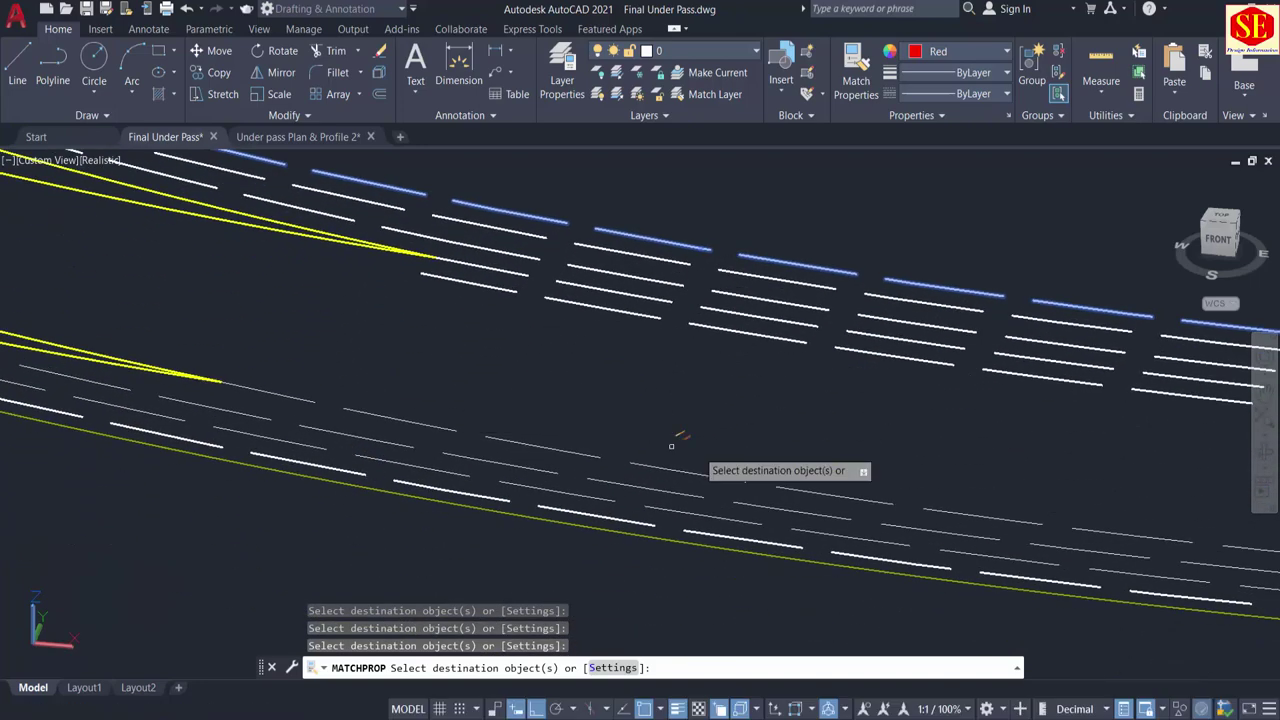
click(720, 452)
click(670, 514)
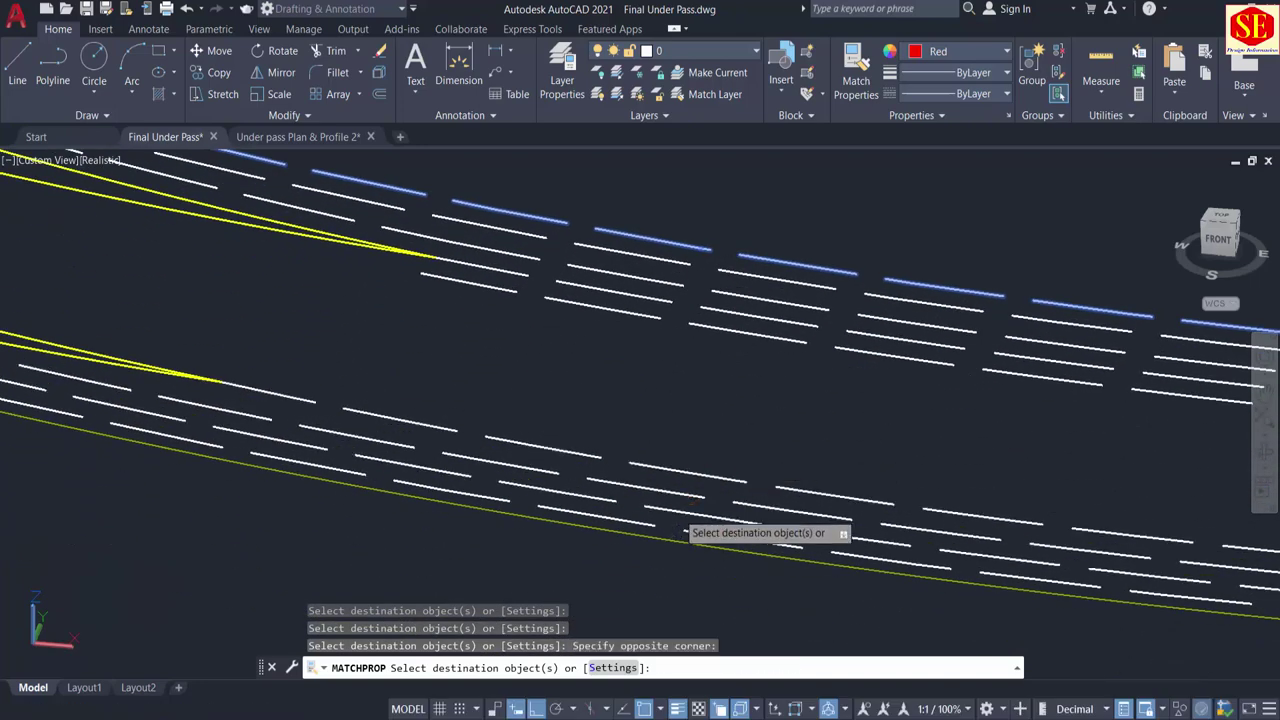
scroll(630, 446, down, 4)
middle_drag(20, 306, 566, 469)
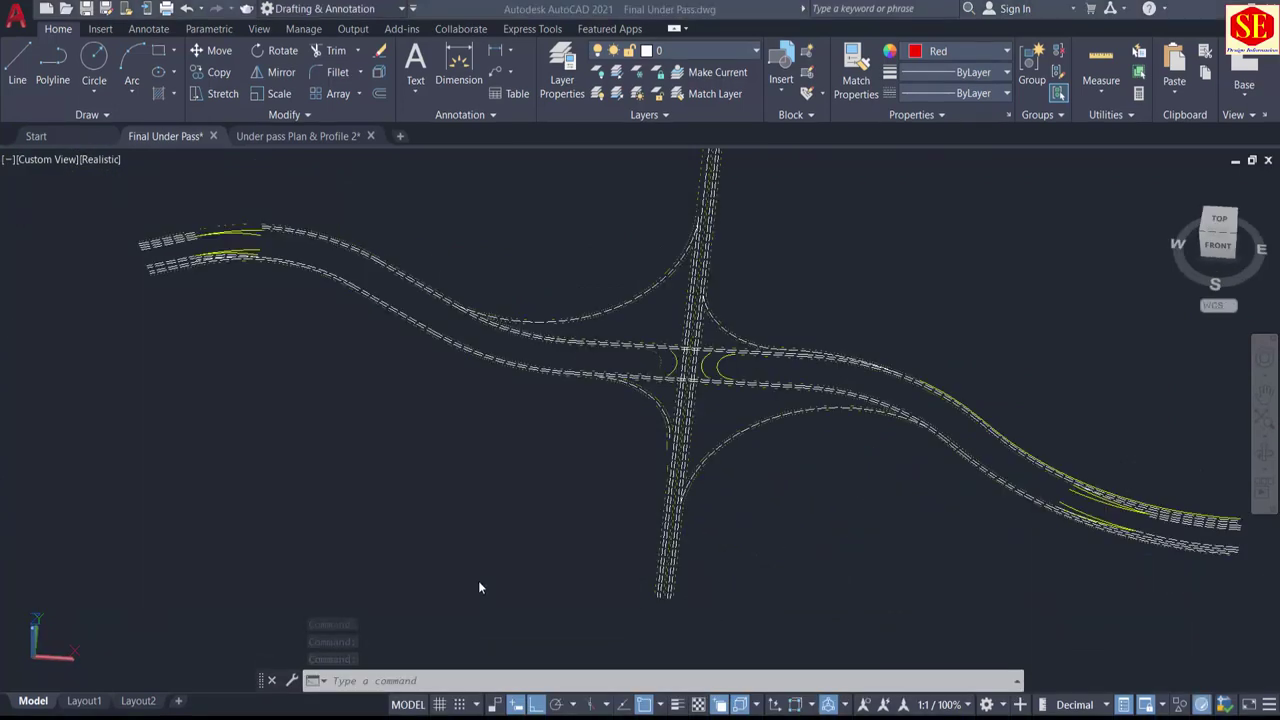
scroll(650, 405, down, 2)
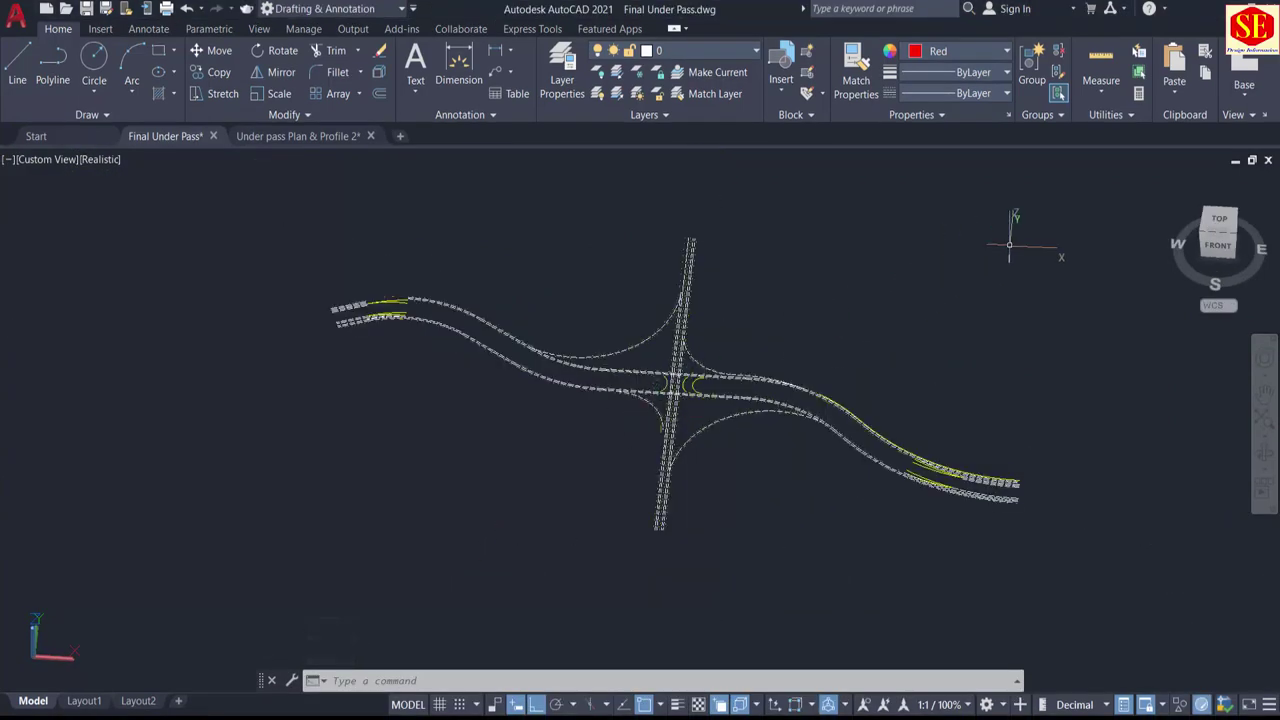
click(1010, 244)
click(292, 548)
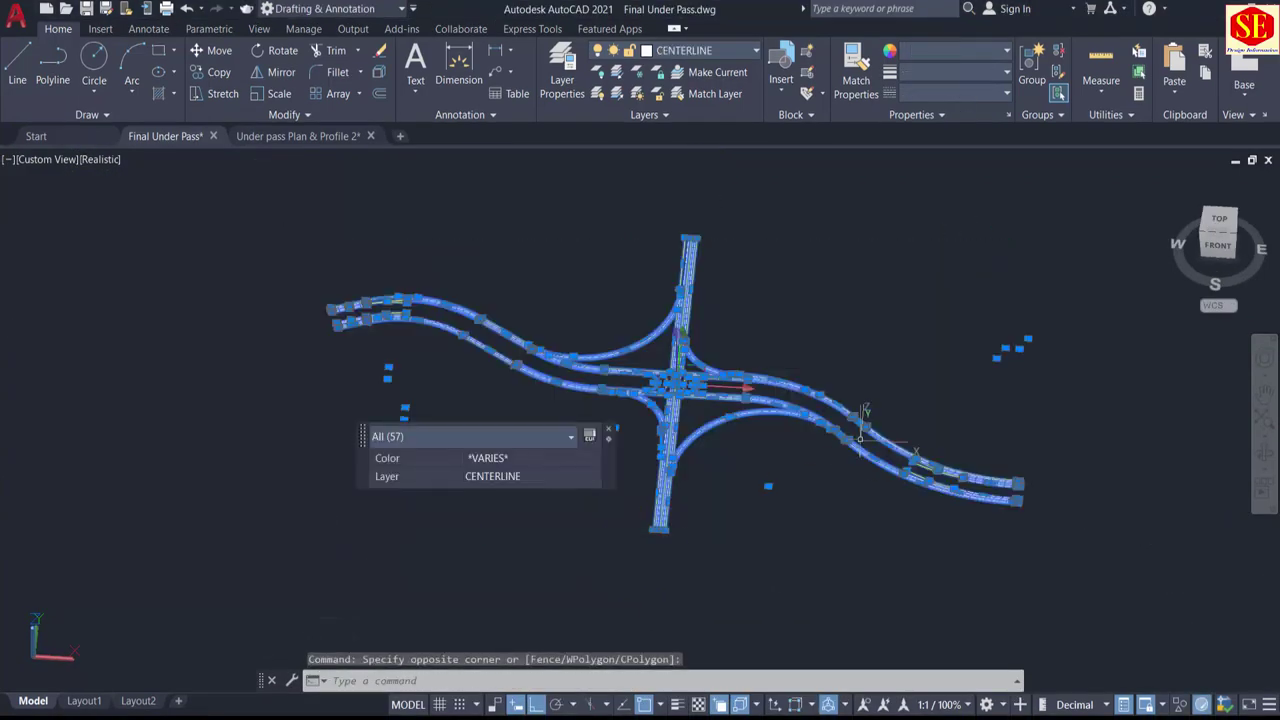
key(Escape)
key(Escape)
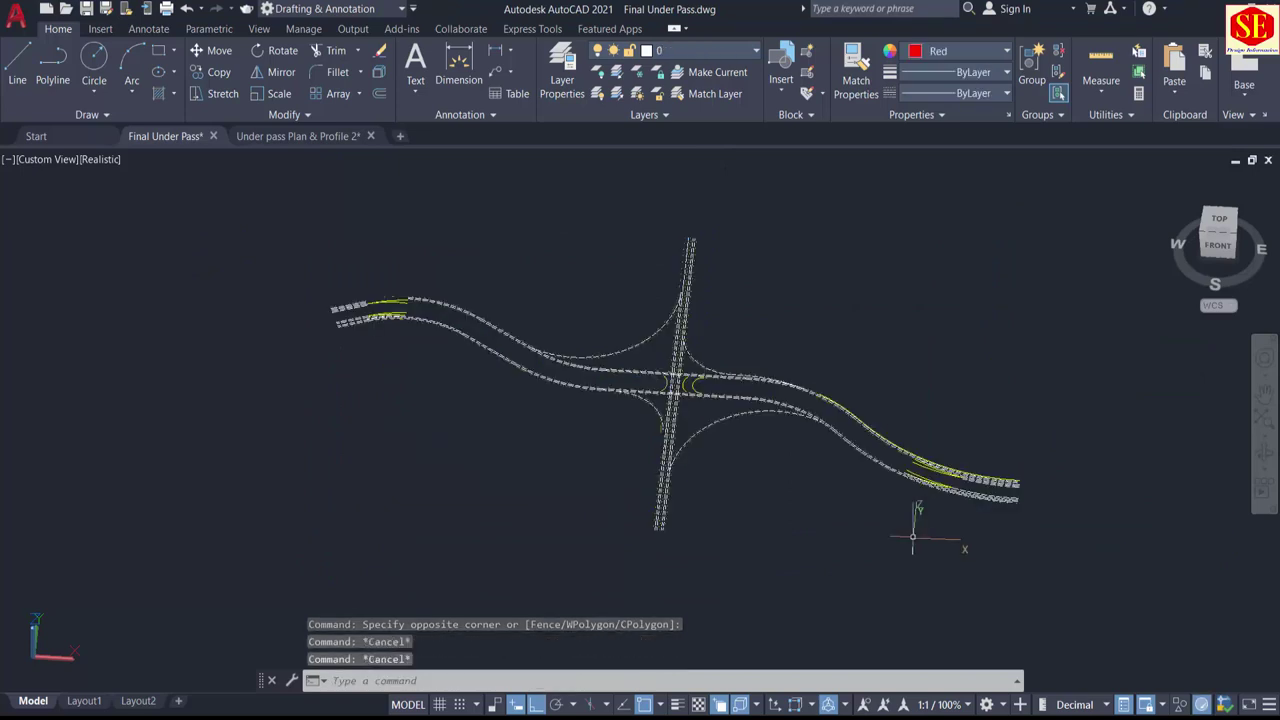
text(g)
key(Return)
key(Escape)
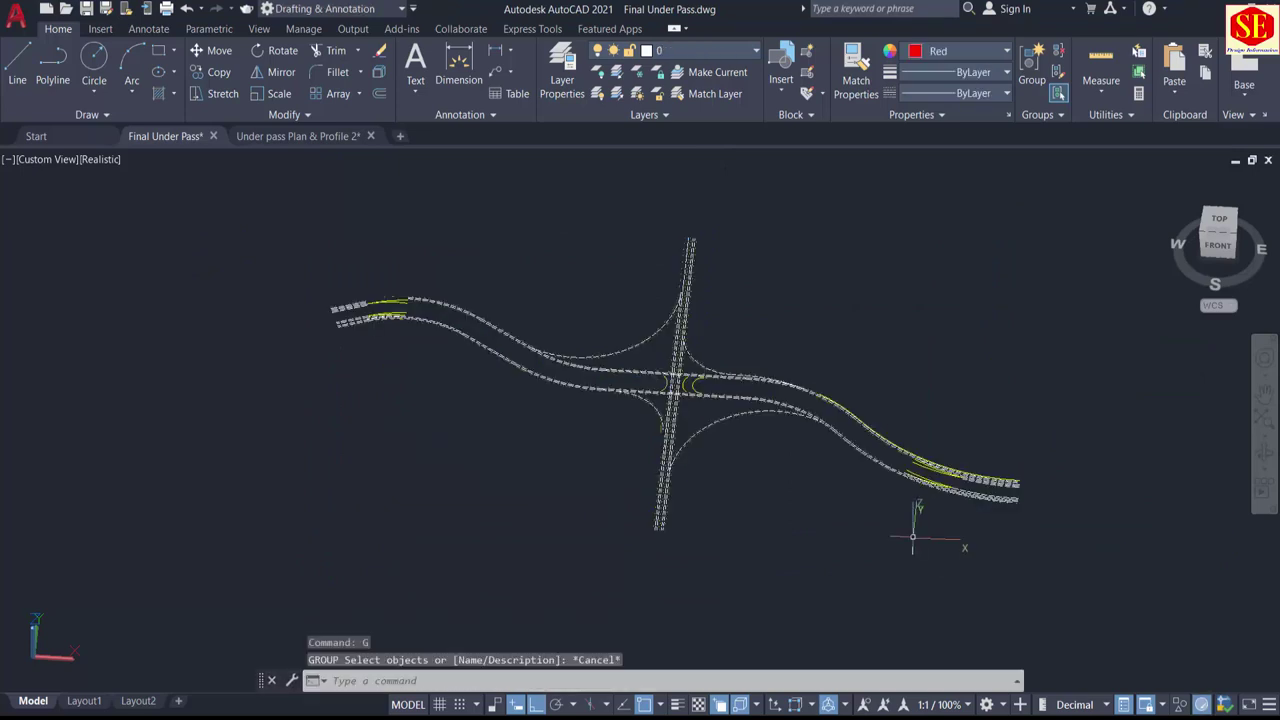
Step: Select all the road marking lines of the carriageways, slip roads and crossroad and combine them into one group
click(1120, 191)
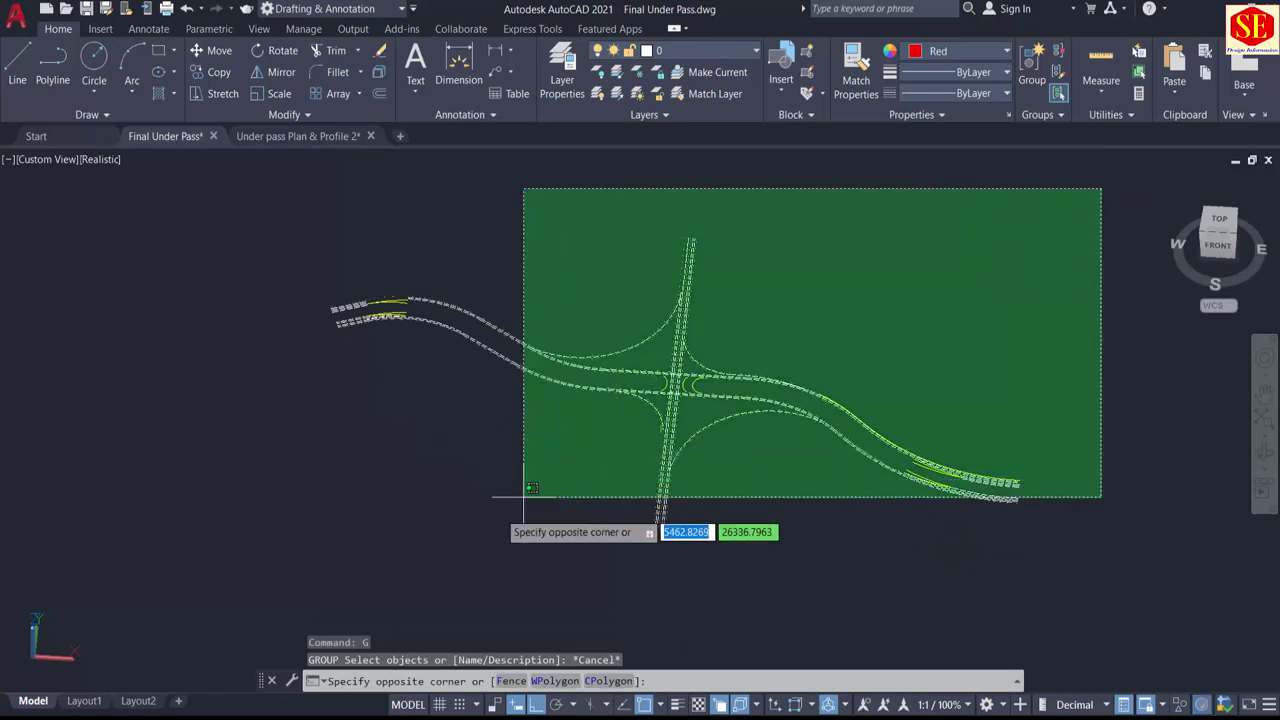
click(320, 583)
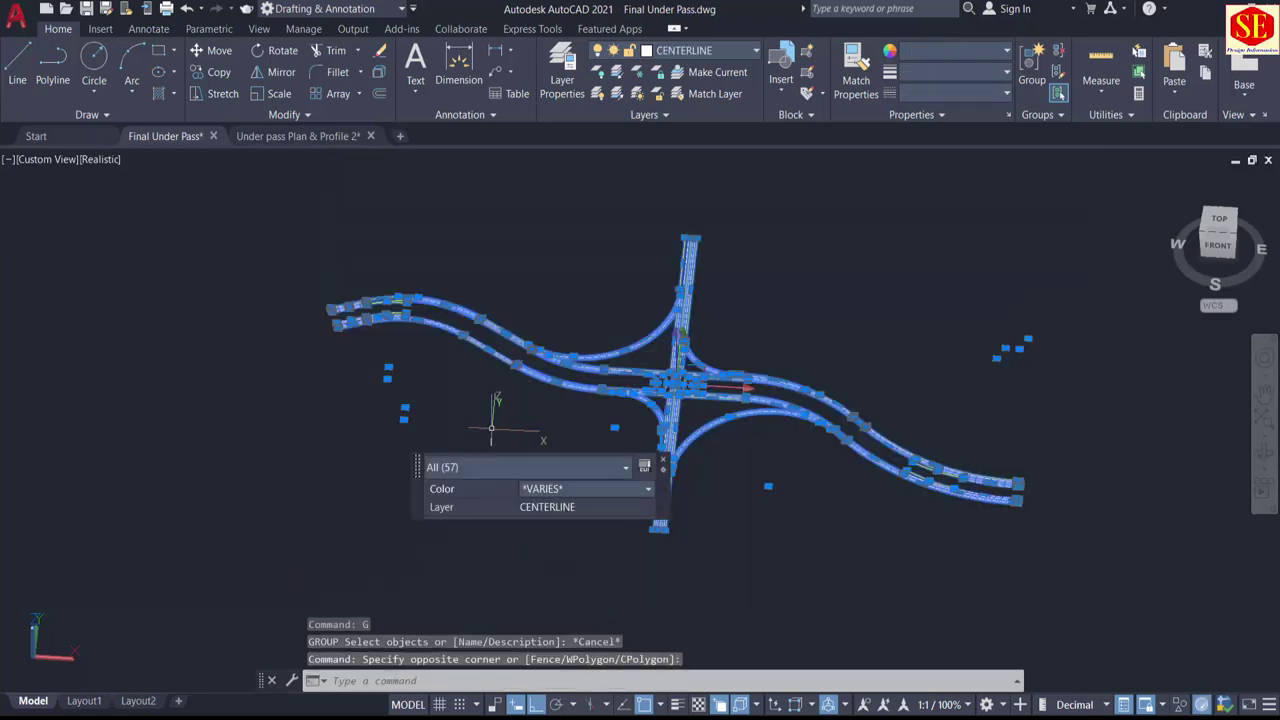
right_click(492, 429)
mouse_move(560, 272)
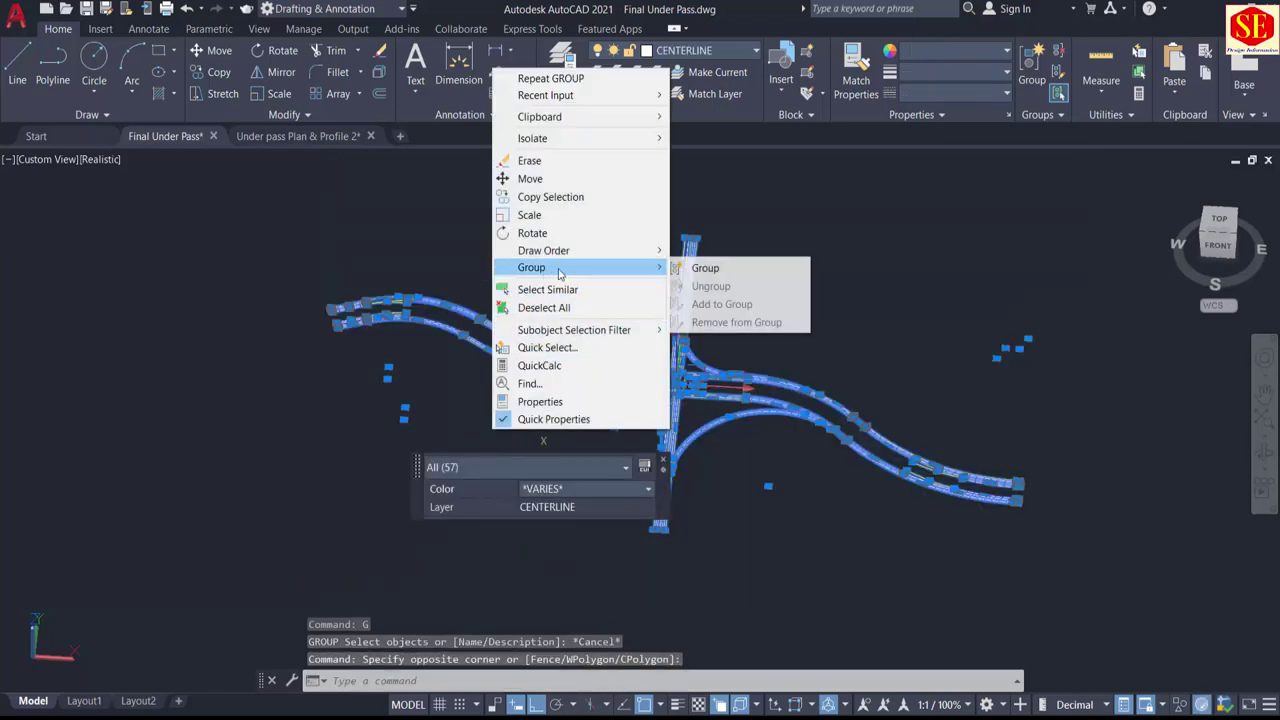
click(705, 267)
scroll(675, 380, up, 3)
click(668, 385)
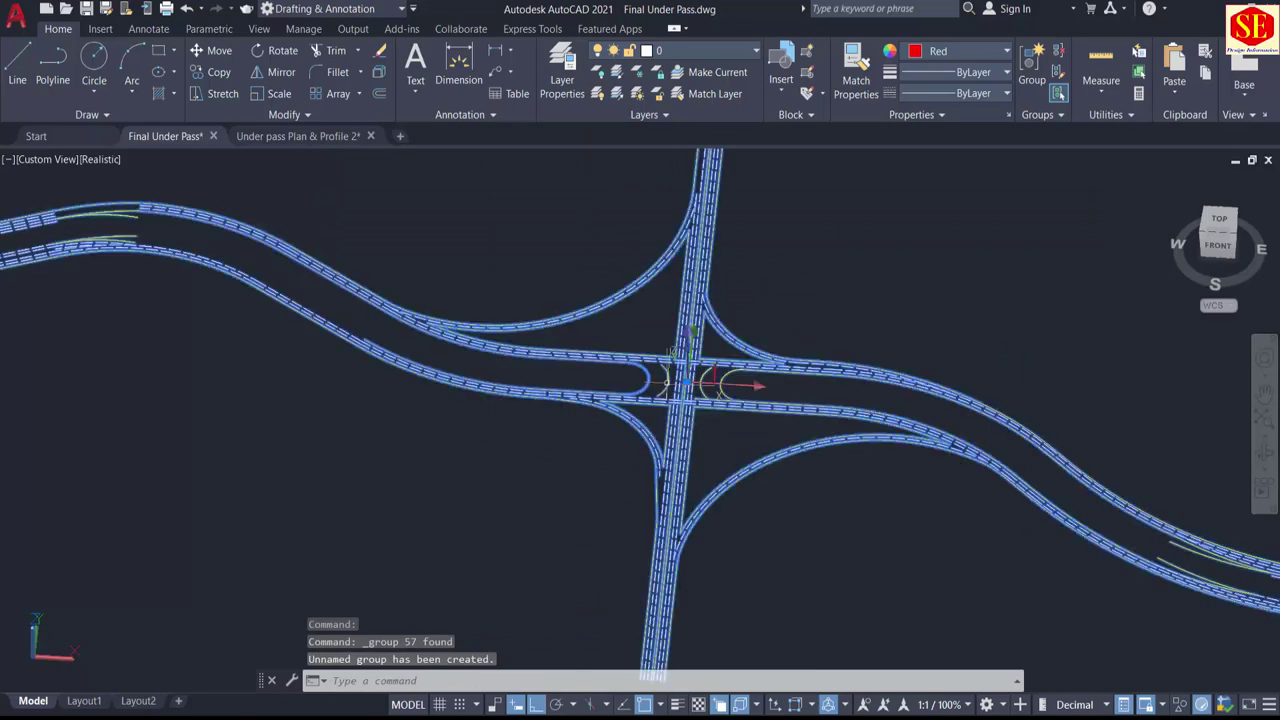
Step: Move the marking group onto the 3D model, placing the western inner yellow line's southern end on the matching line end of the crossing road
scroll(600, 390, down, 3)
scroll(576, 390, up, 2)
scroll(576, 390, up, 6)
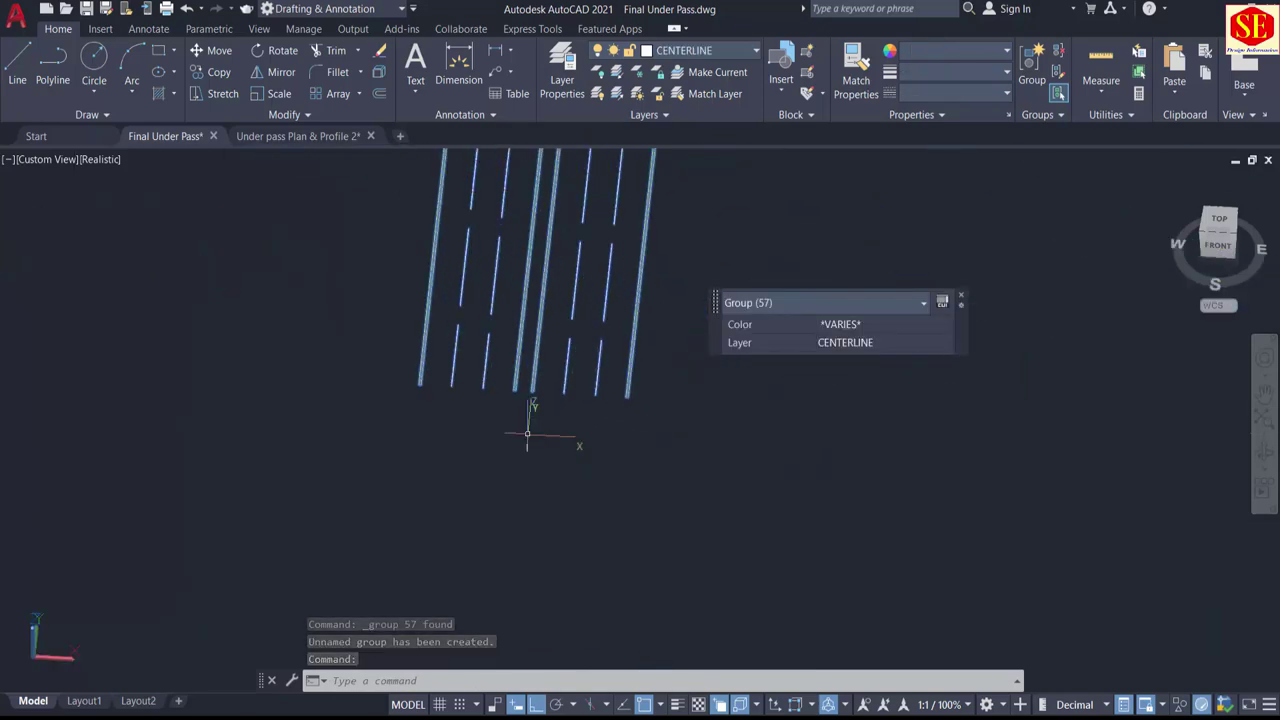
key(Escape)
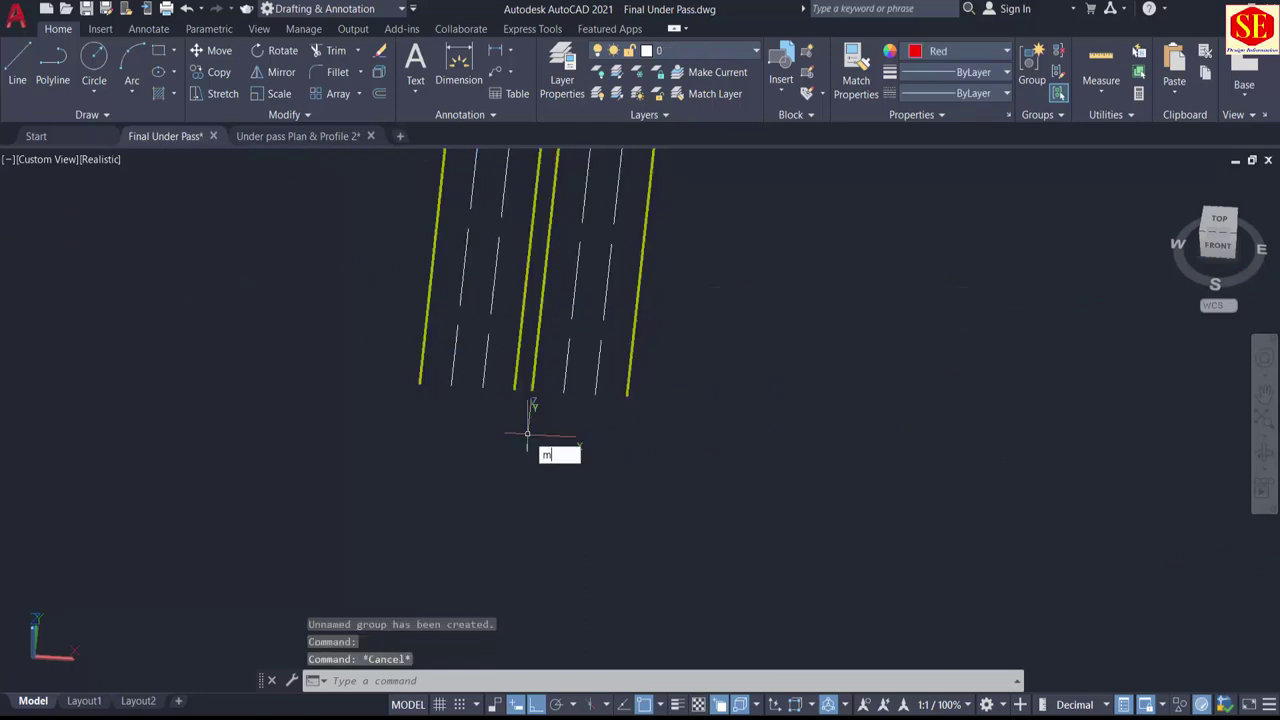
text(m)
key(Return)
click(524, 398)
key(Return)
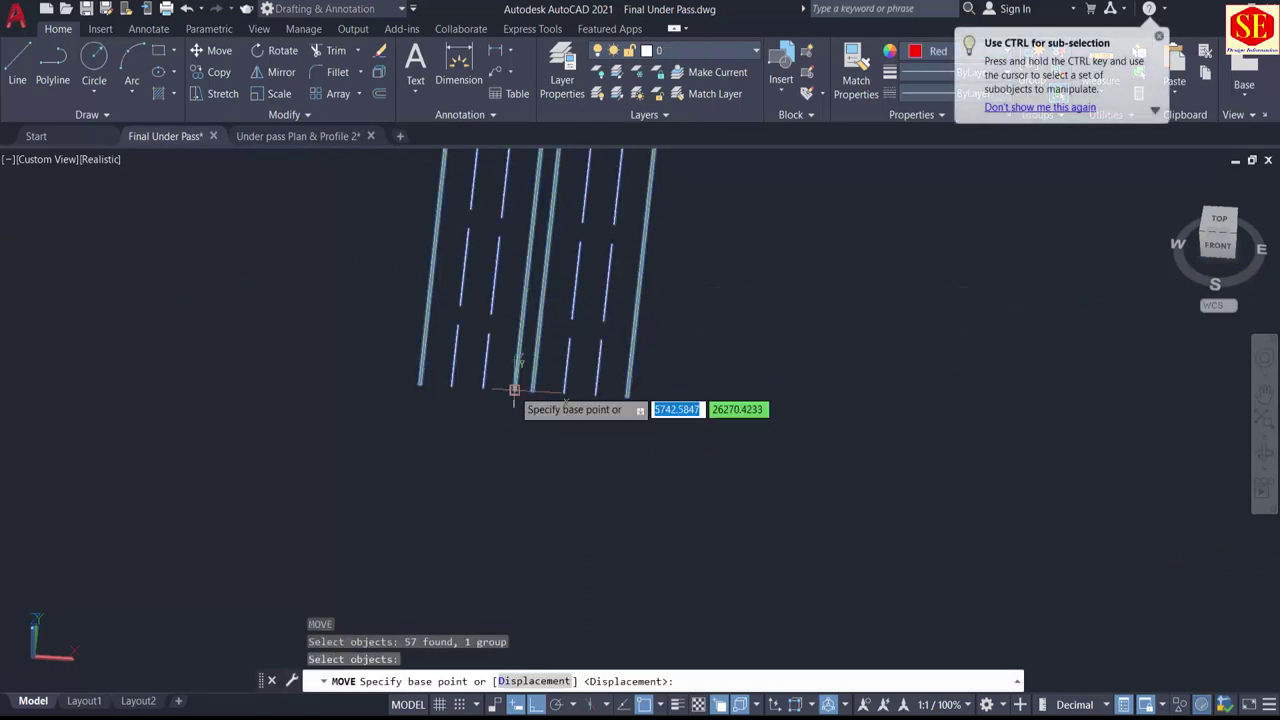
click(514, 390)
scroll(520, 385, down, 8)
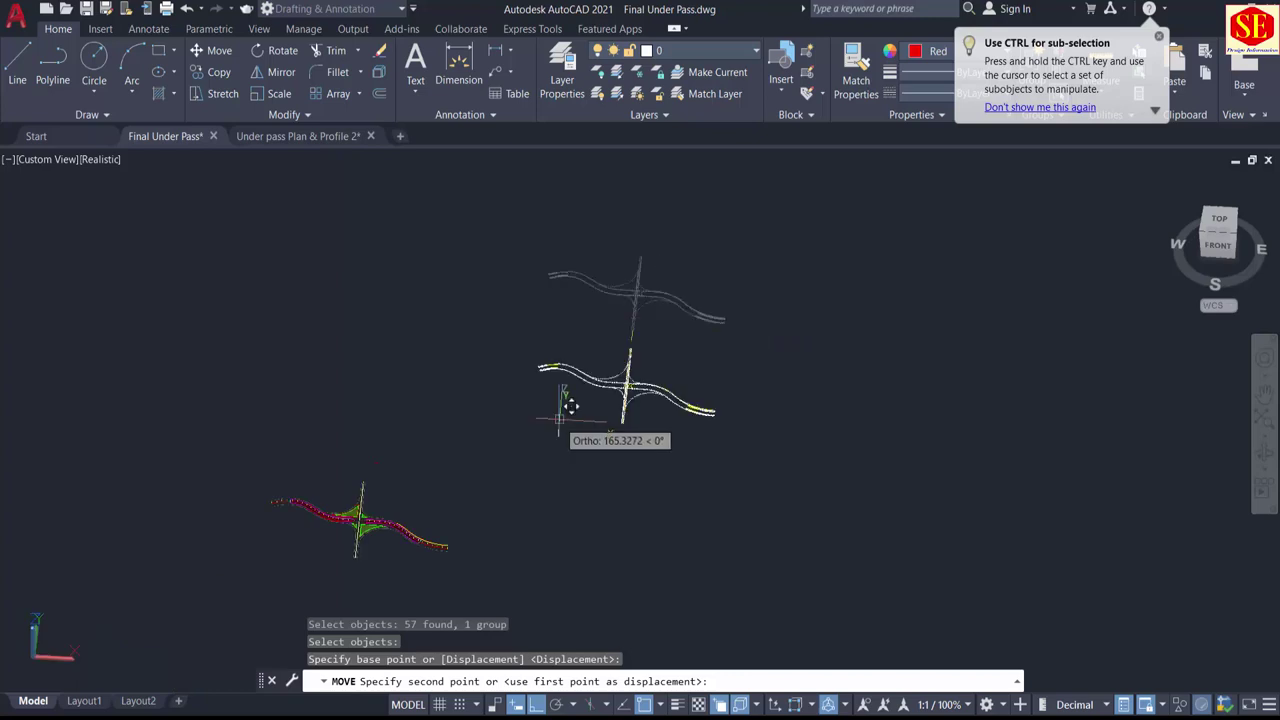
scroll(490, 455, up, 5)
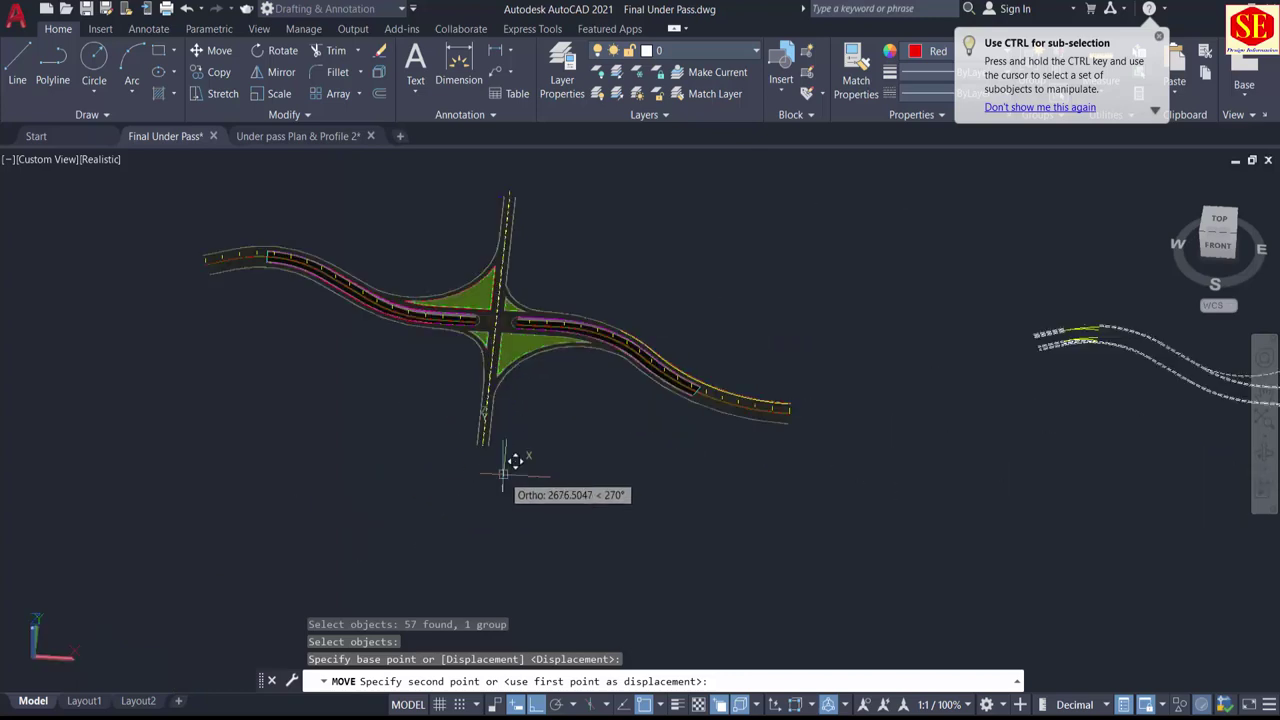
scroll(514, 460, up, 8)
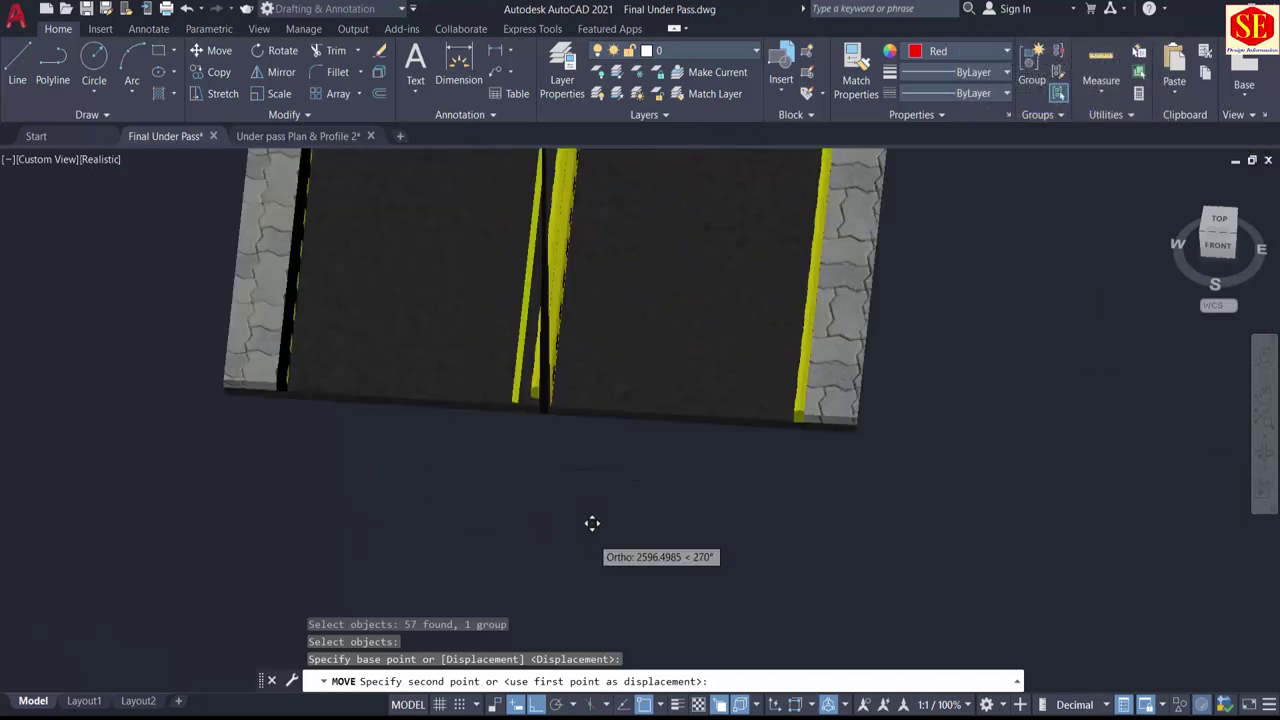
scroll(520, 412, up, 3)
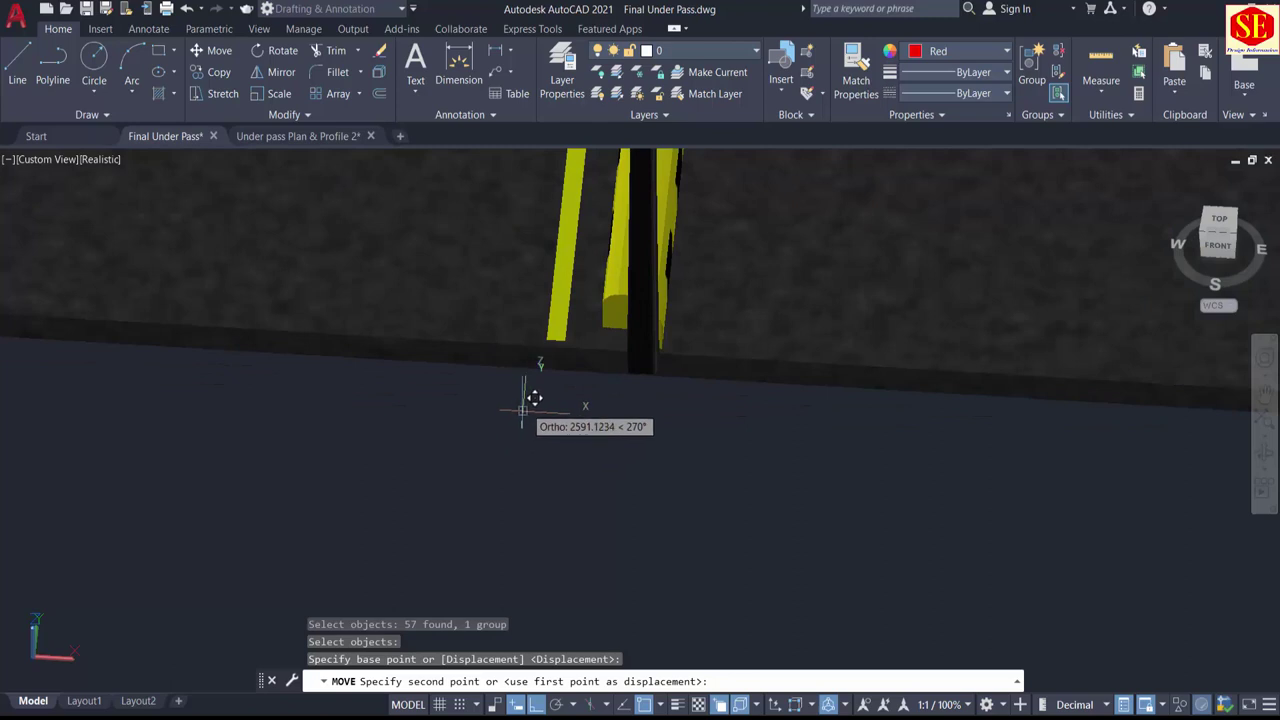
click(566, 327)
scroll(551, 423, down, 8)
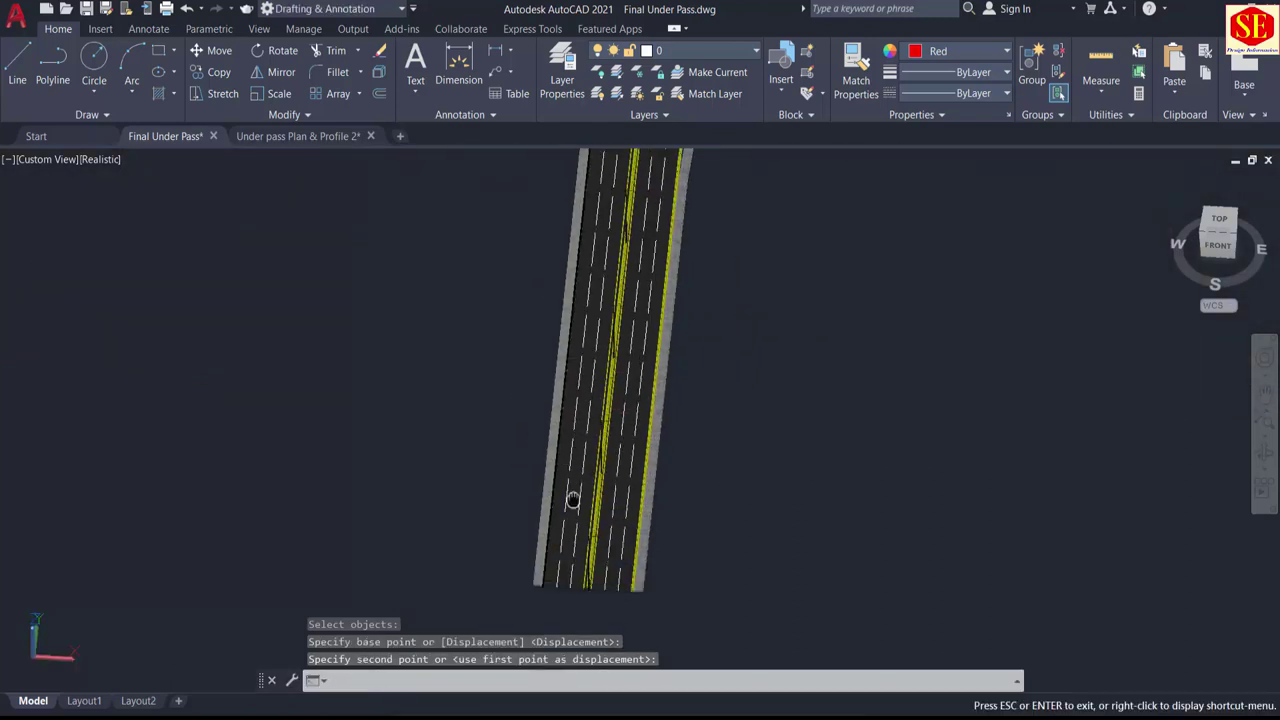
Step: Examine the placed road markings over the crossroad and eastern carriageways, switching lineweight display on and off again
middle_drag(573, 500, 619, 680)
middle_drag(680, 264, 649, 638)
shift+middle_drag(485, 533, 566, 517)
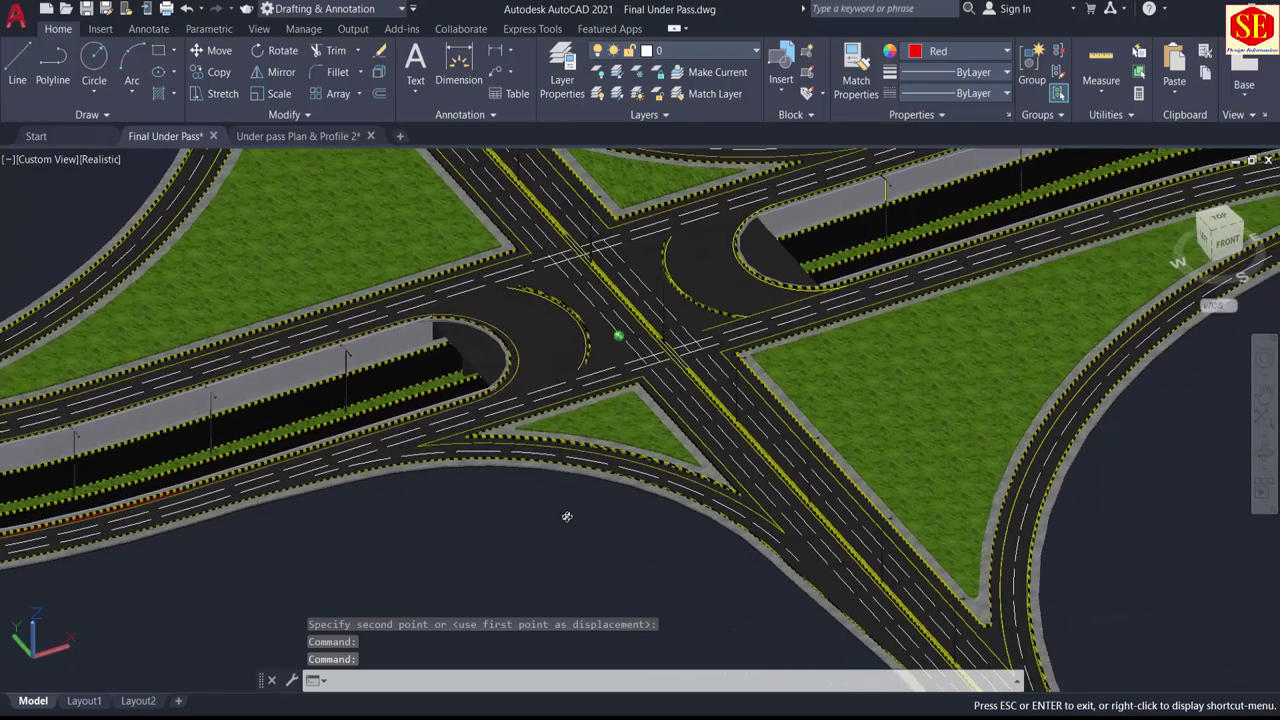
scroll(585, 505, down, 2)
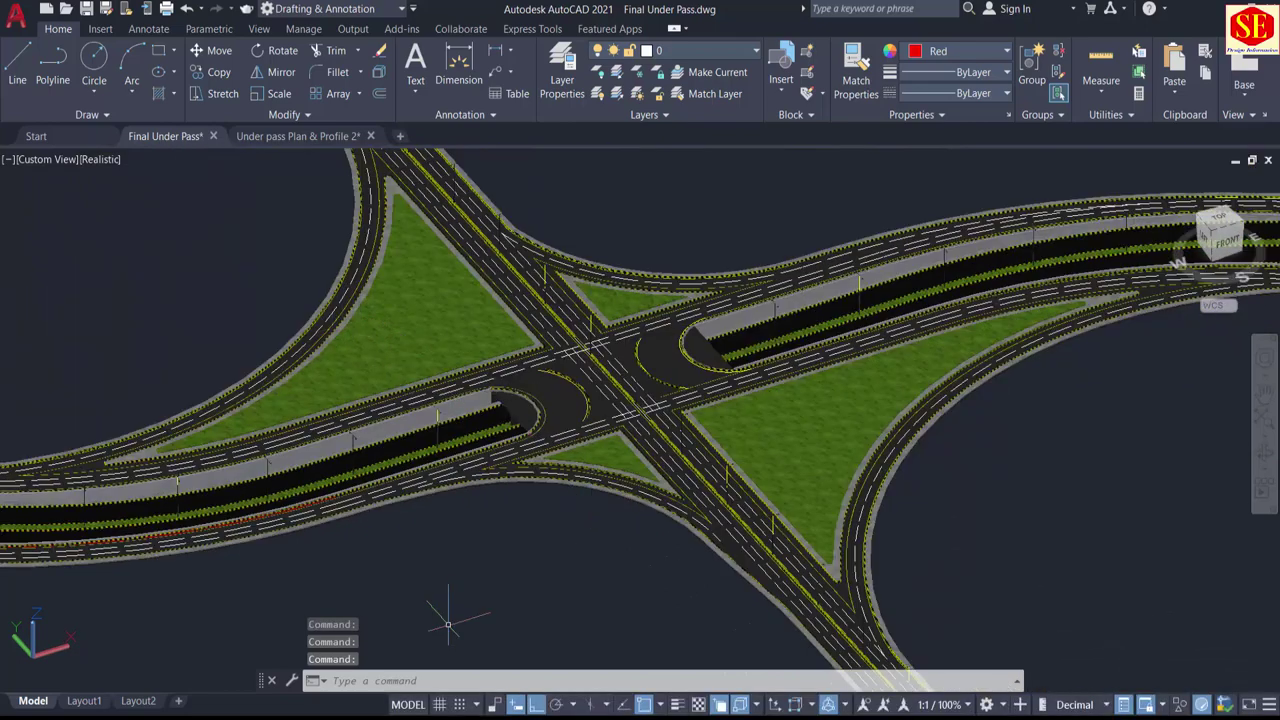
click(677, 705)
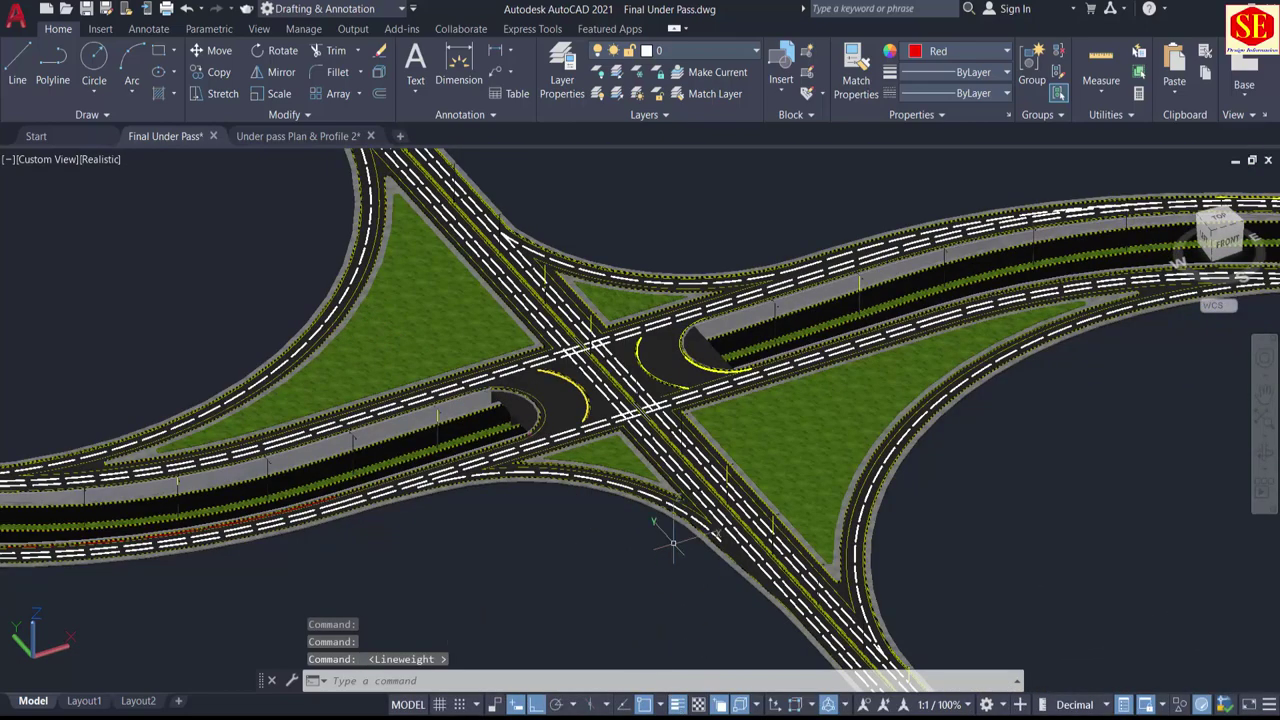
shift+middle_drag(673, 543, 434, 409)
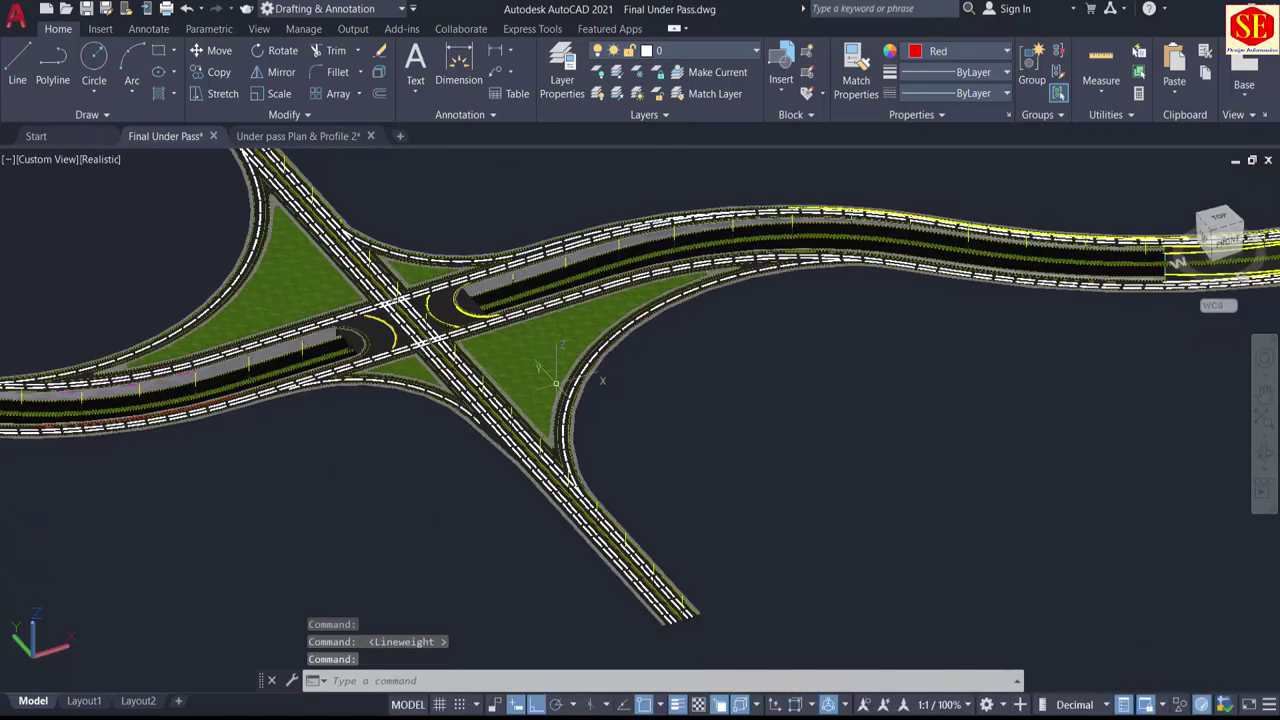
scroll(555, 383, down, 2)
scroll(968, 285, up, 4)
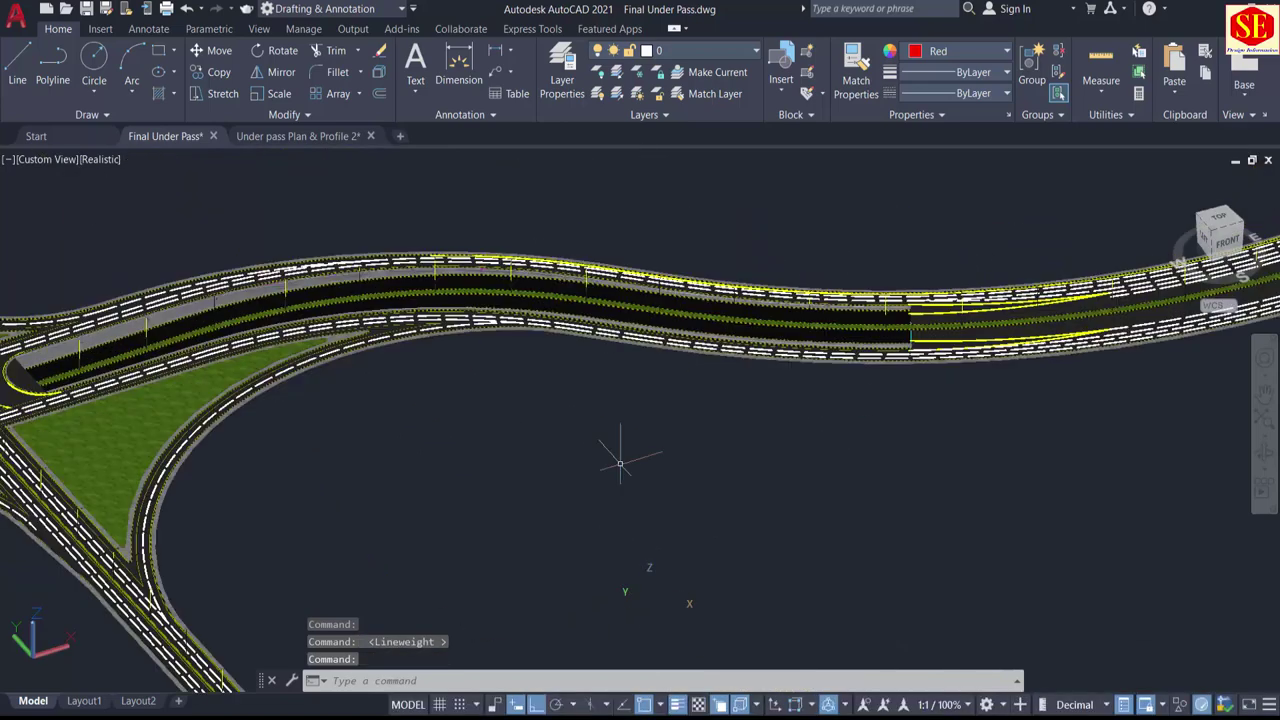
click(677, 704)
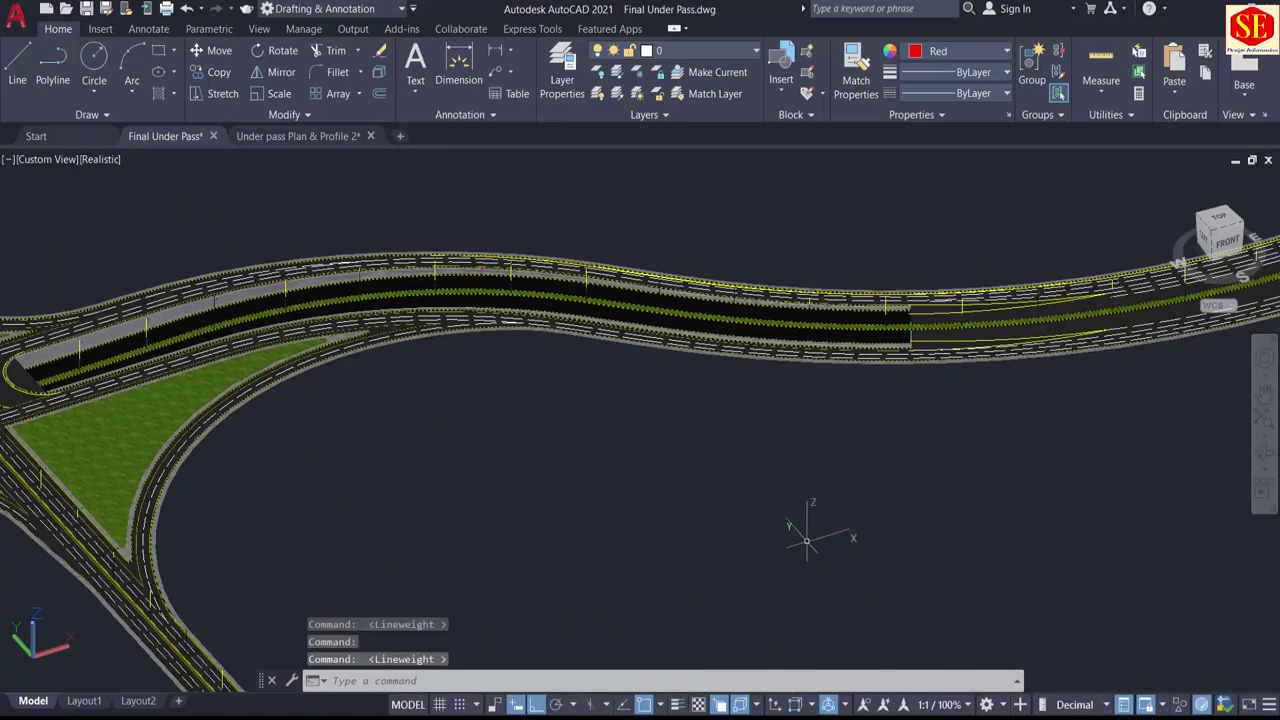
scroll(693, 461, down, 2)
shift+middle_drag(923, 517, 822, 548)
scroll(556, 455, up, 5)
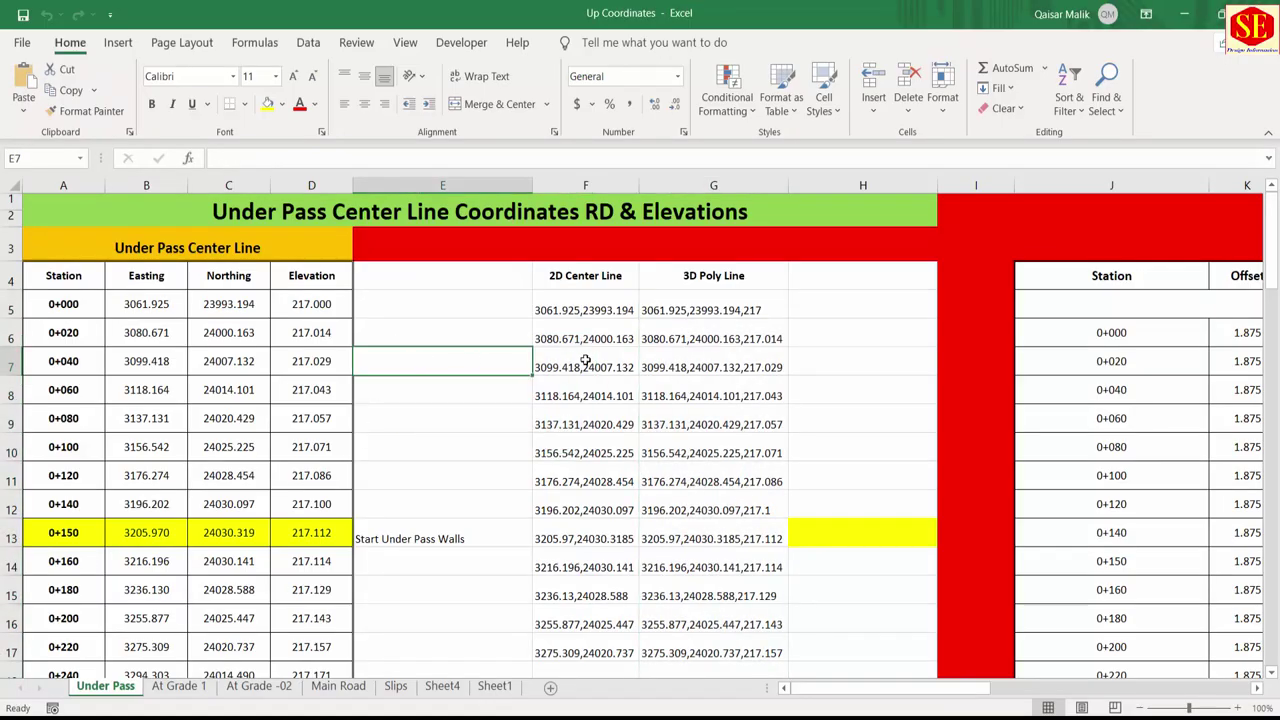
Step: In the Up Coordinates workbook in Excel, copy the 3D Poly Line coordinates G13:G71 for underpass stations 0+150 to 1+300
scroll(586, 358, down, 1)
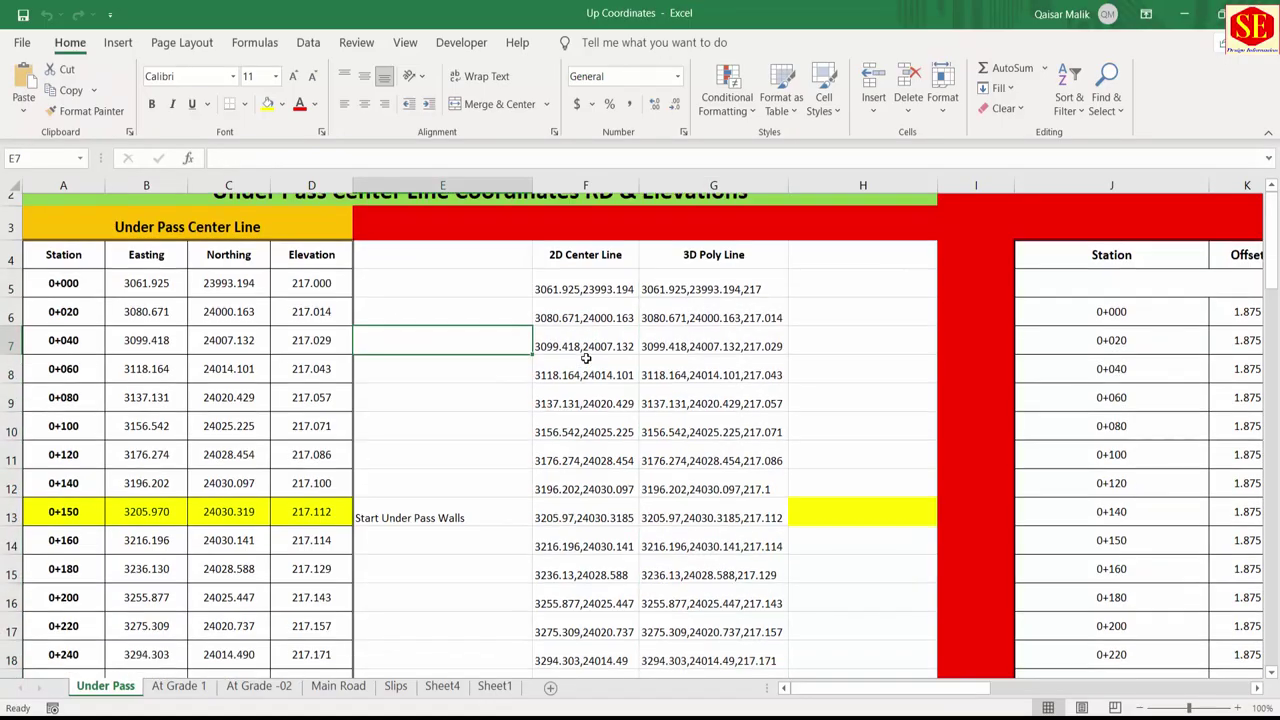
scroll(586, 358, down, 2)
click(680, 384)
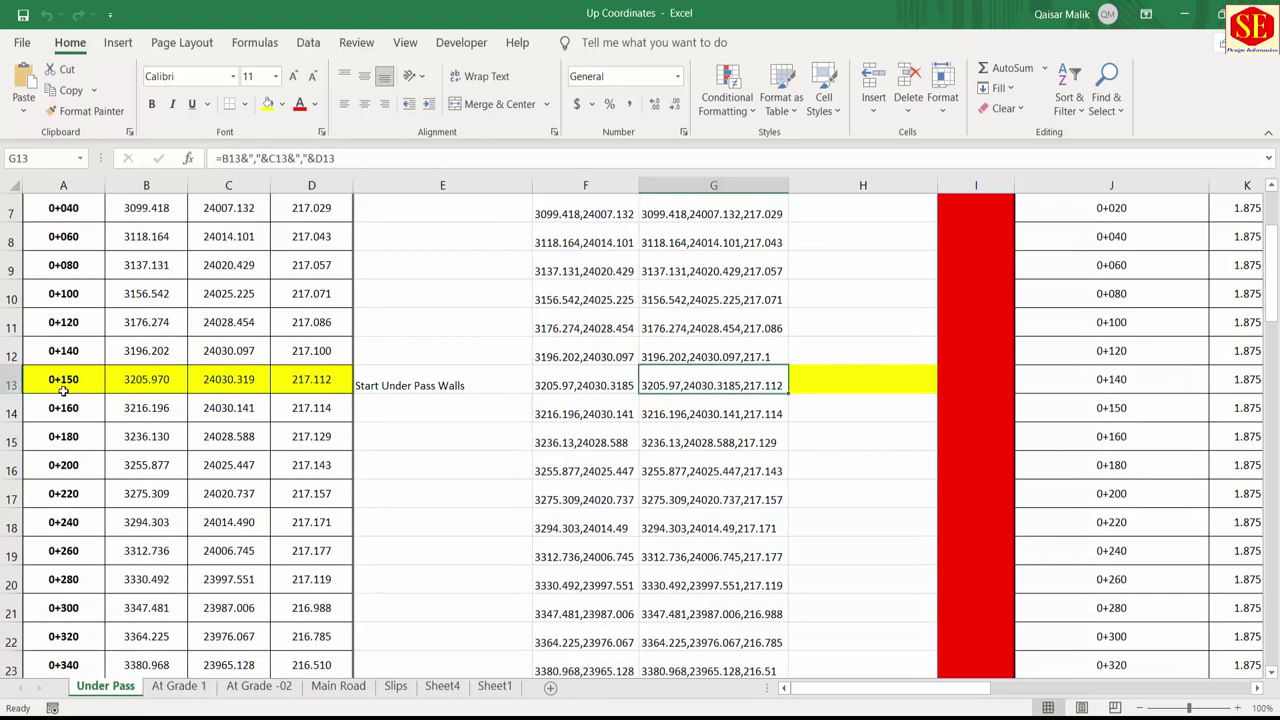
drag(688, 383, 654, 610)
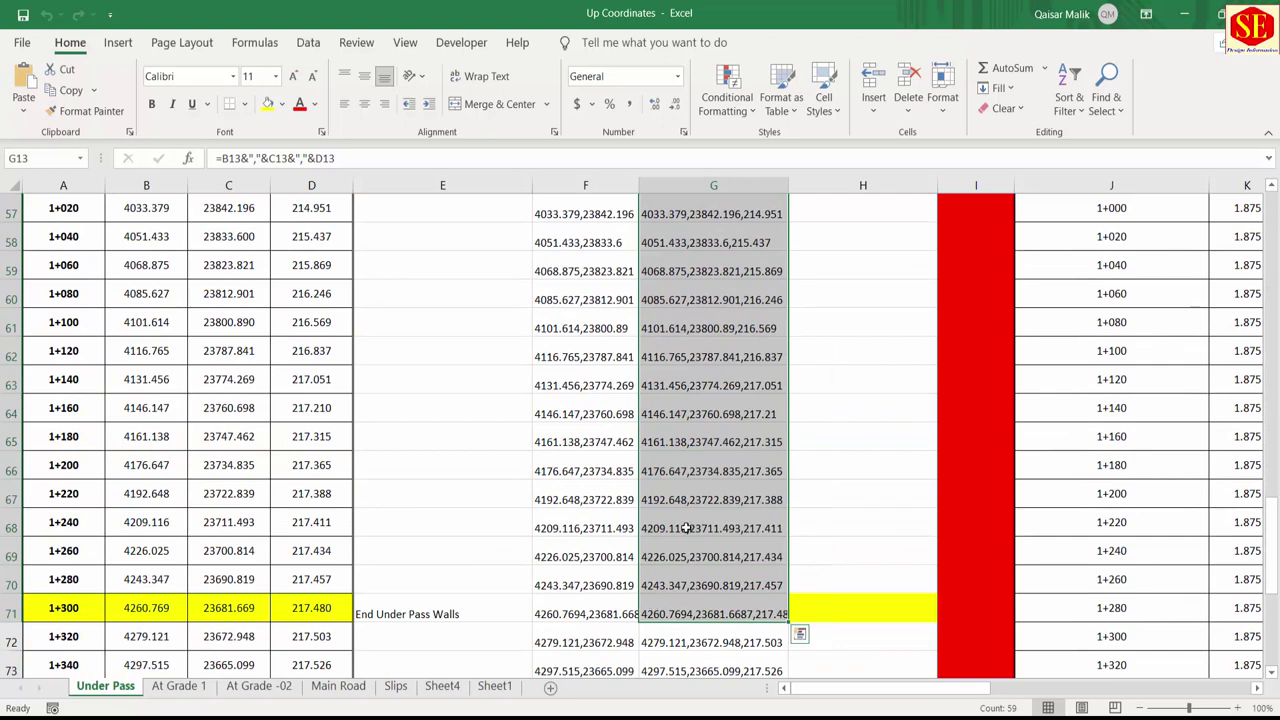
right_click(690, 472)
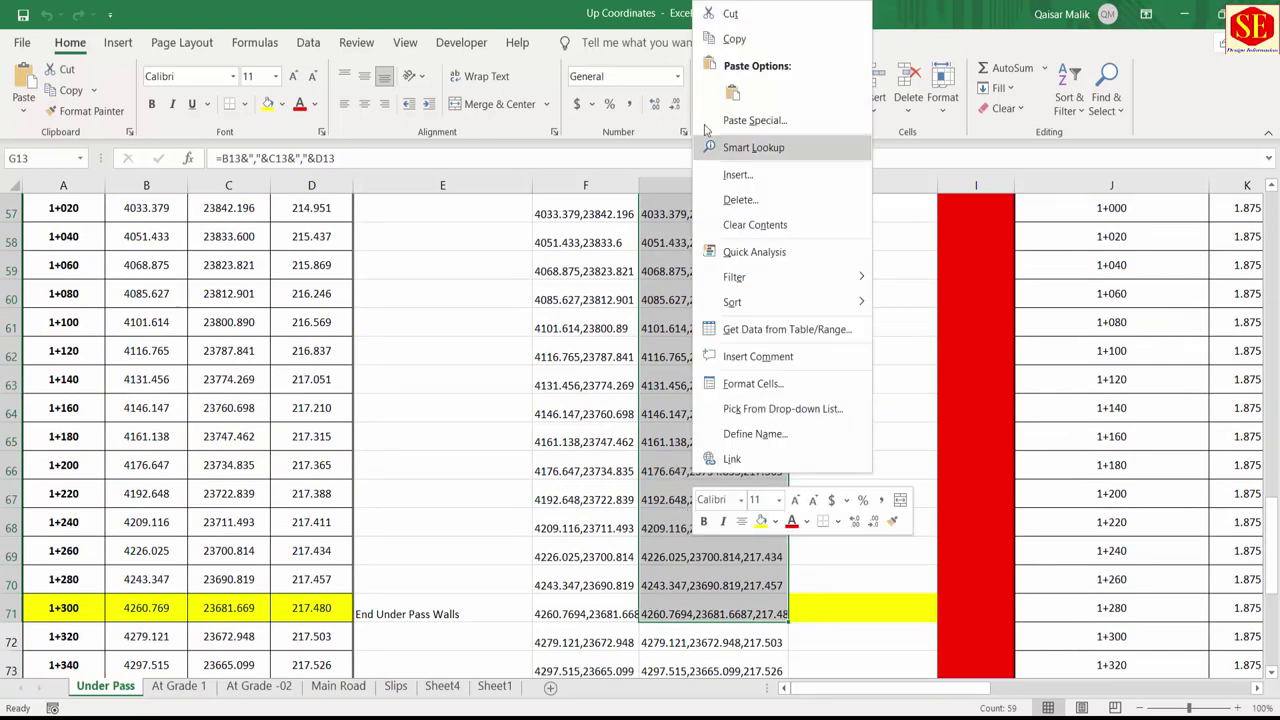
click(712, 40)
scroll(700, 400, up, 17)
Step: Switch back to the Final Under Pass drawing in AutoCAD and set its visual style to 2D Wireframe
key(alt+Tab)
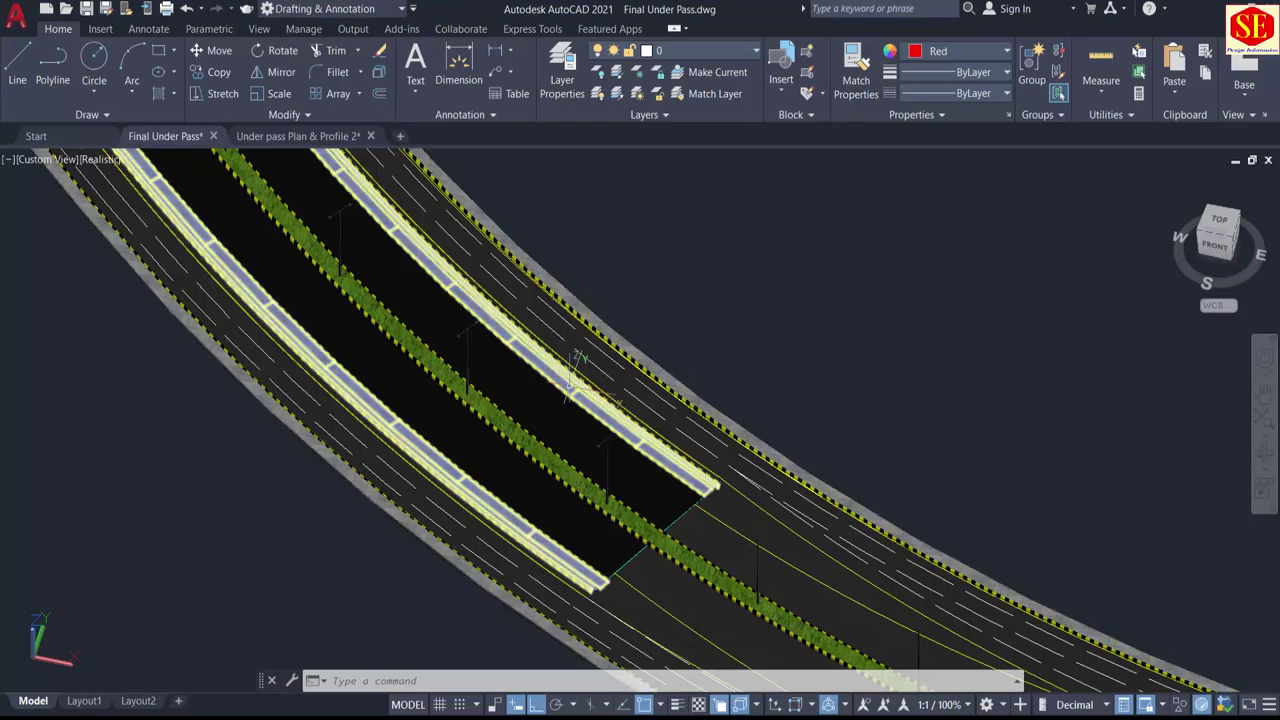
click(85, 168)
click(104, 160)
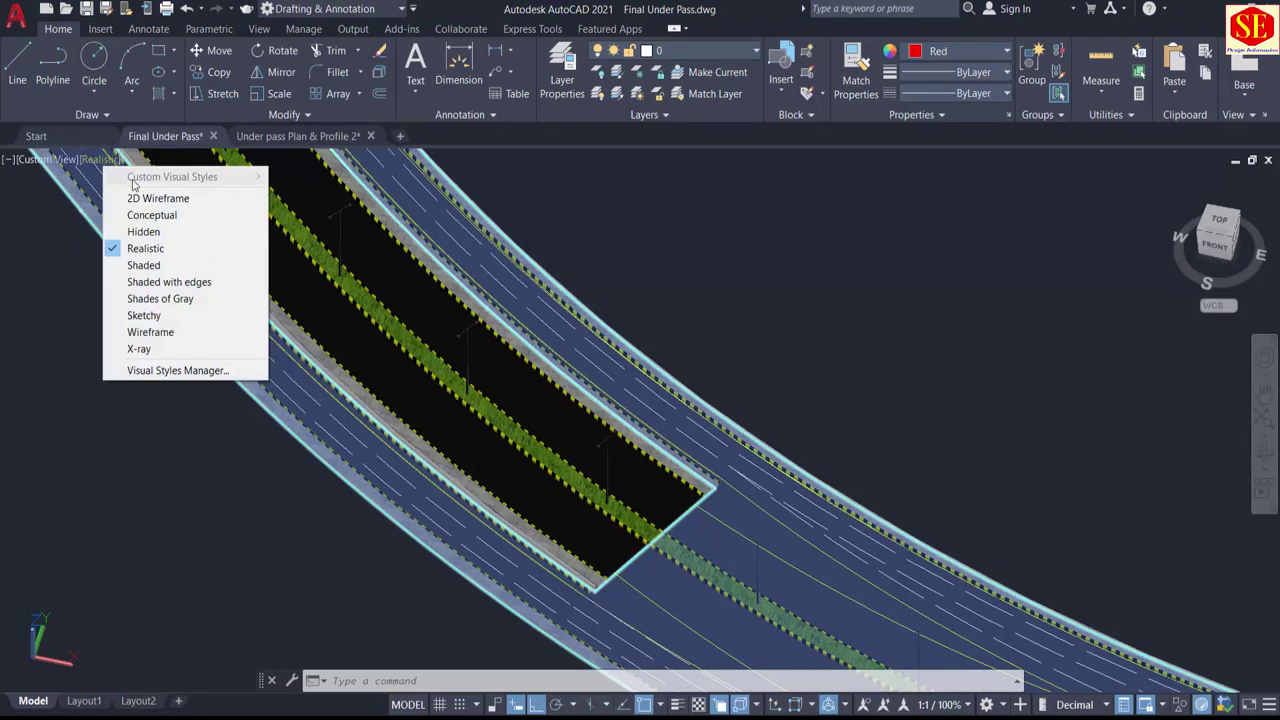
click(182, 201)
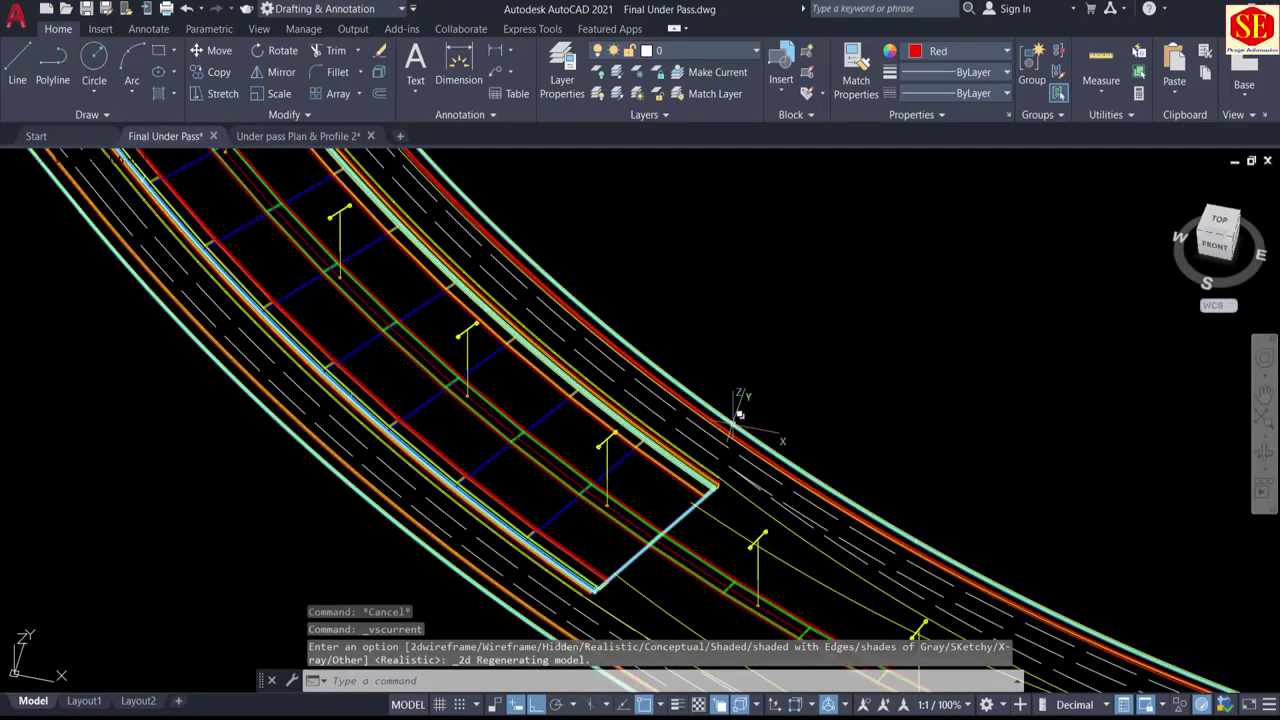
Step: Erase the red centre line running between the green median edges near the underpass's eastern end
scroll(680, 540, up, 3)
scroll(656, 550, up, 4)
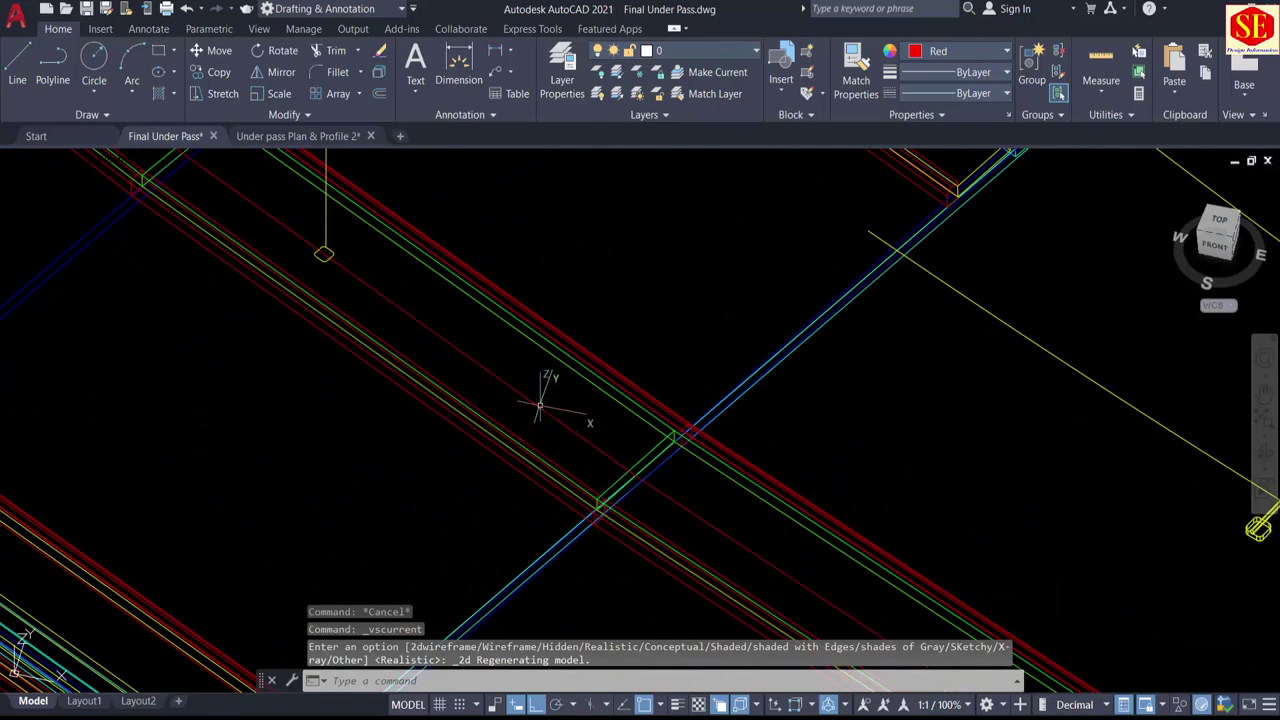
click(540, 405)
text(e)
key(Return)
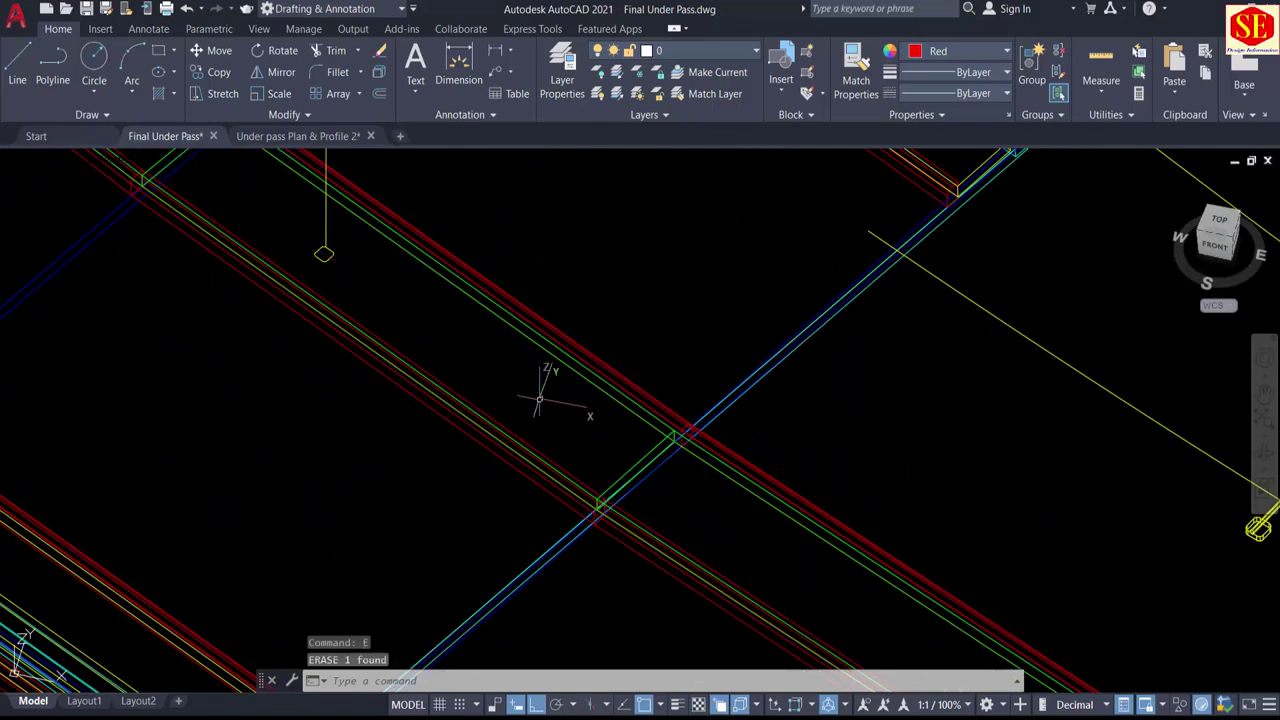
Step: Draw the underpass centre line as a 3D polyline through the station coordinates copied from Excel
scroll(537, 371, down, 5)
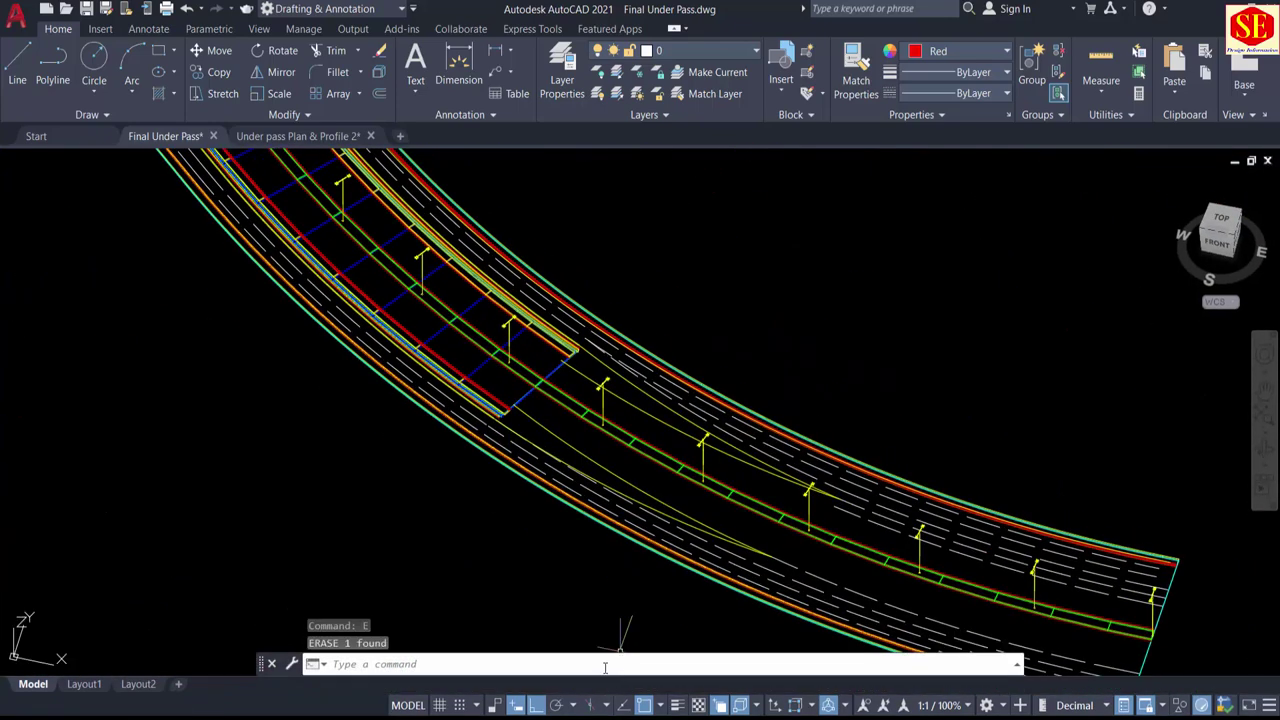
text(3dpoly)
key(Return)
right_click(604, 668)
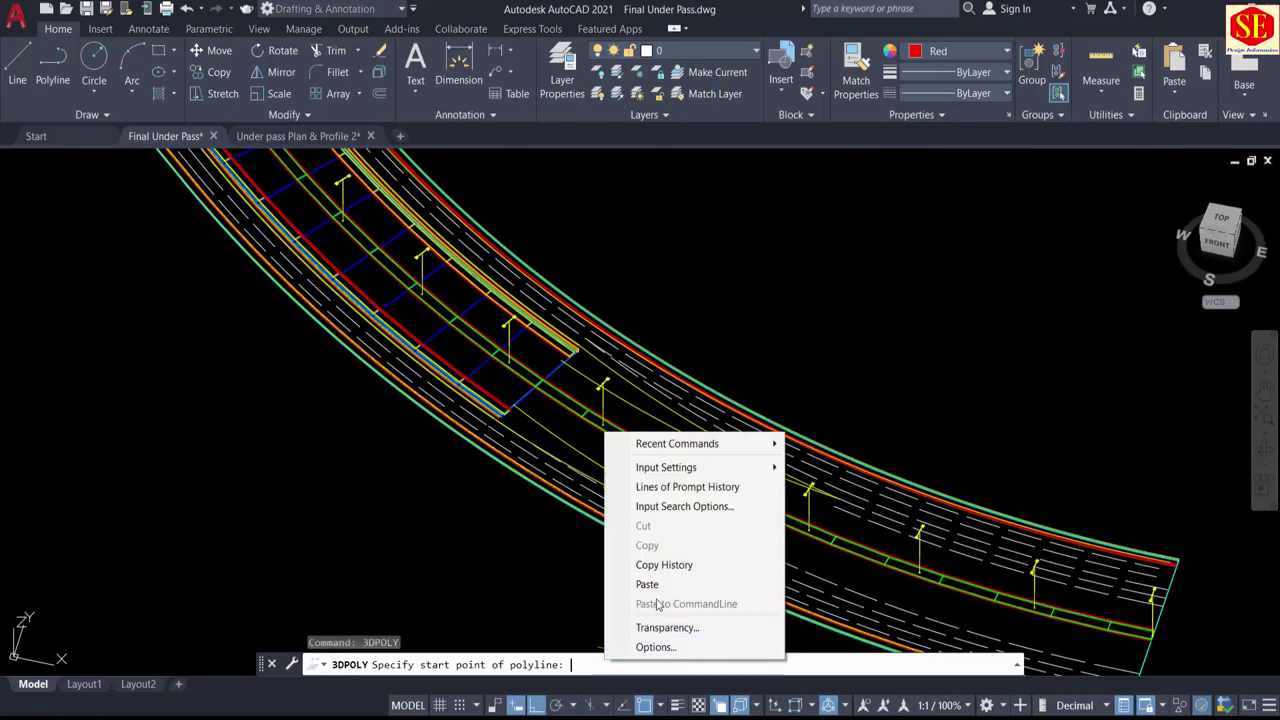
click(657, 605)
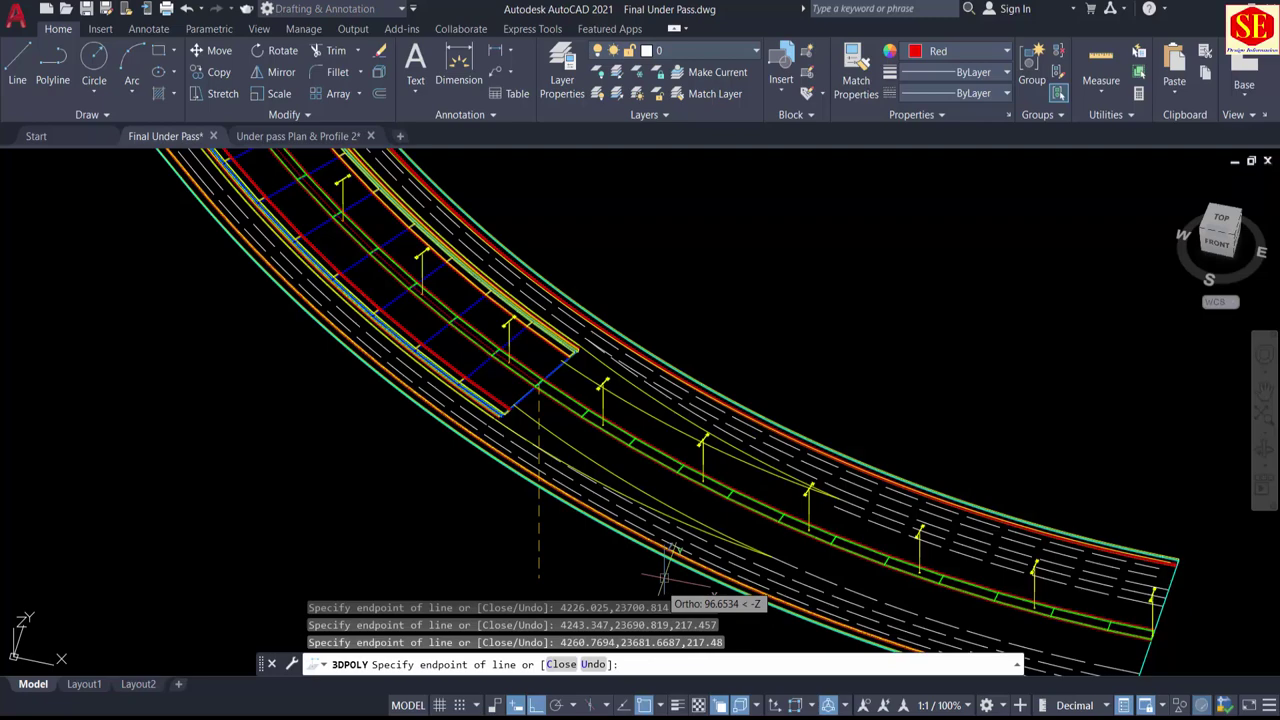
scroll(565, 370, up, 6)
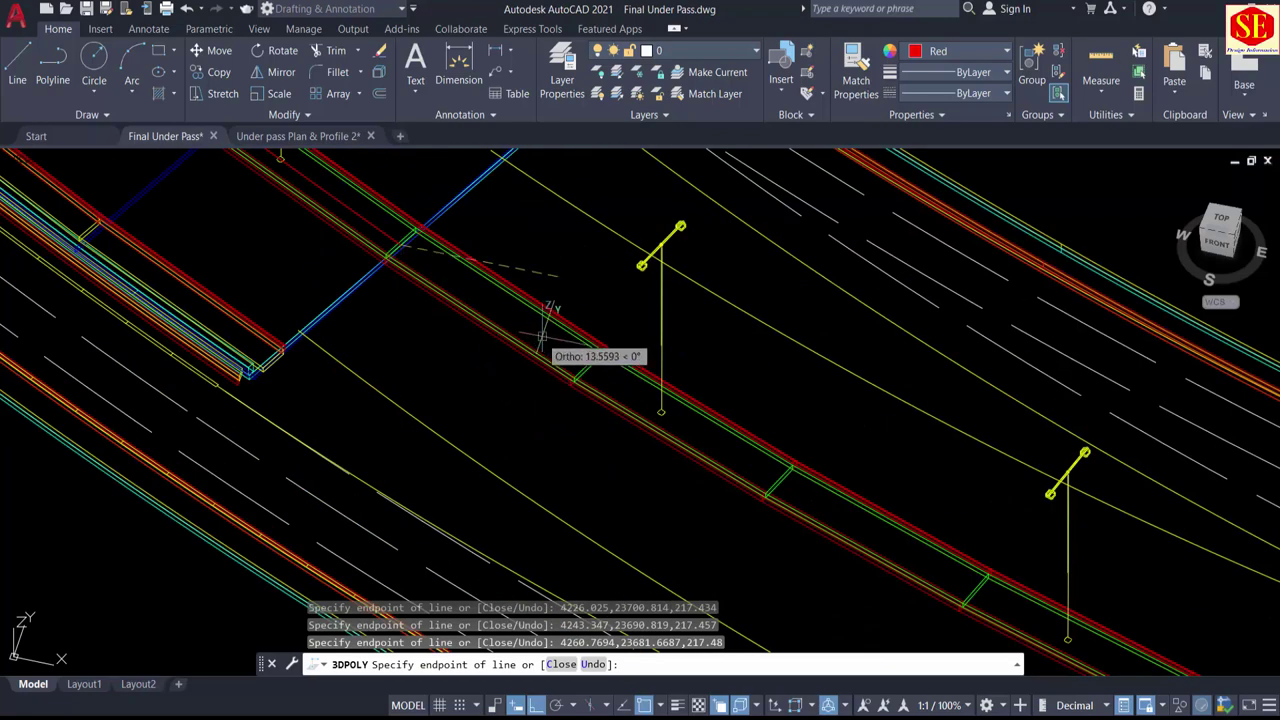
middle_drag(548, 324, 711, 544)
key(Escape)
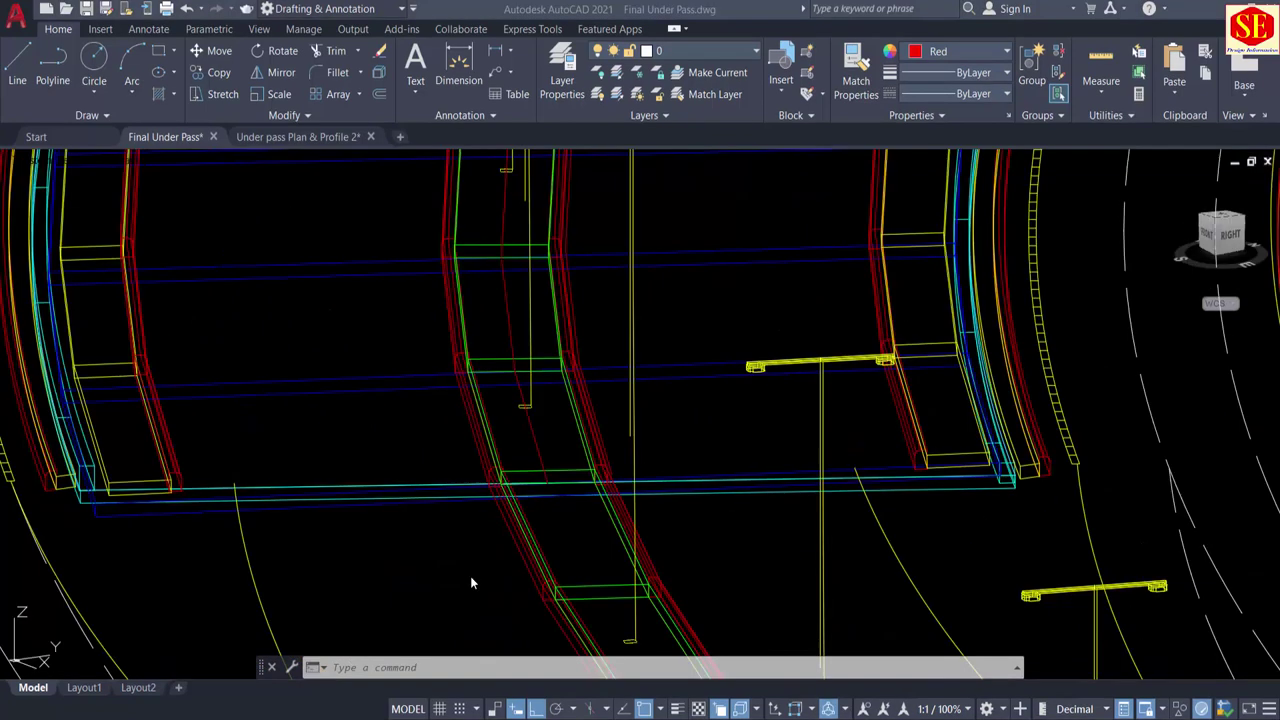
Step: Change the colour of the new 3D centre polyline between the median edges to Cyan
scroll(545, 465, up, 2)
click(525, 445)
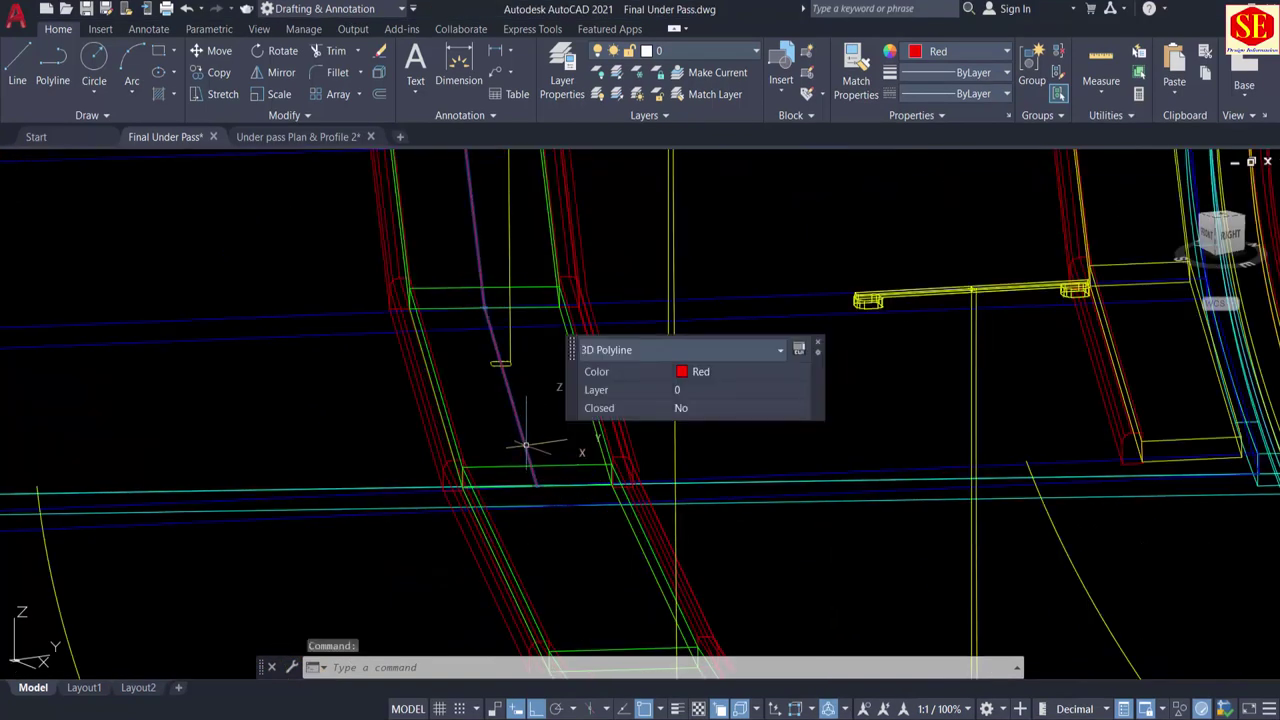
click(702, 375)
click(705, 375)
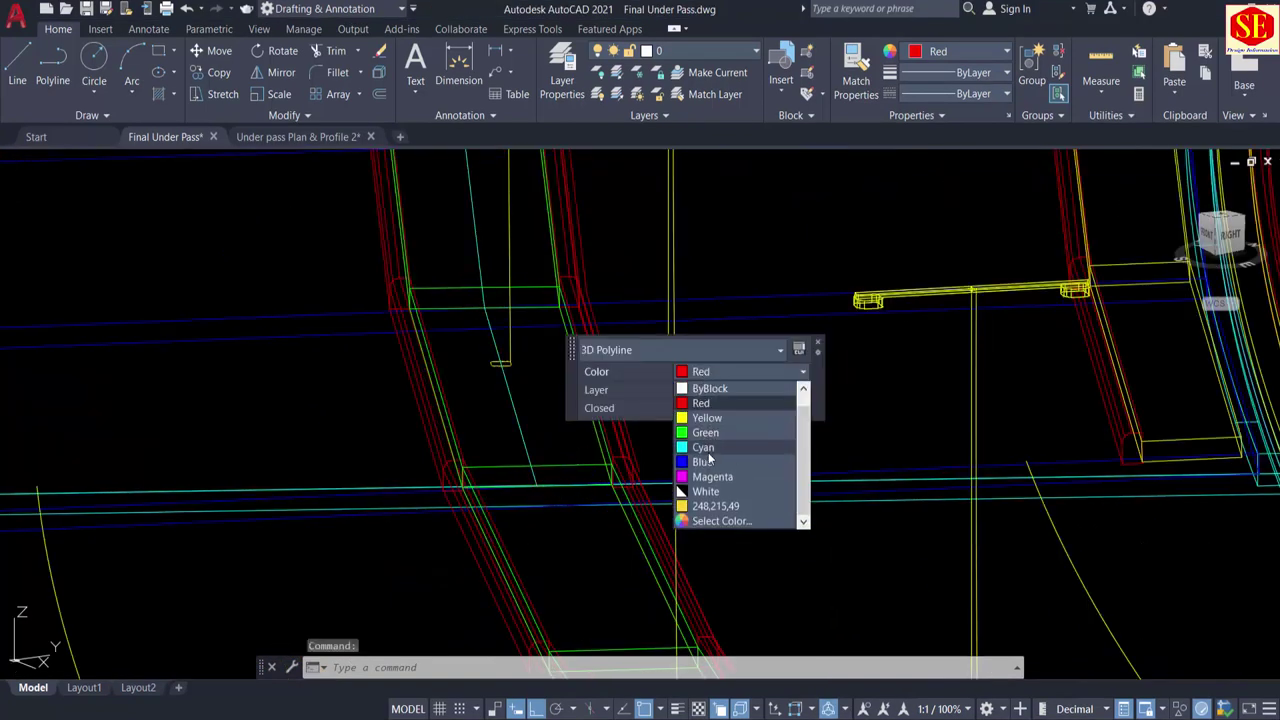
click(708, 459)
scroll(288, 450, down, 3)
key(Escape)
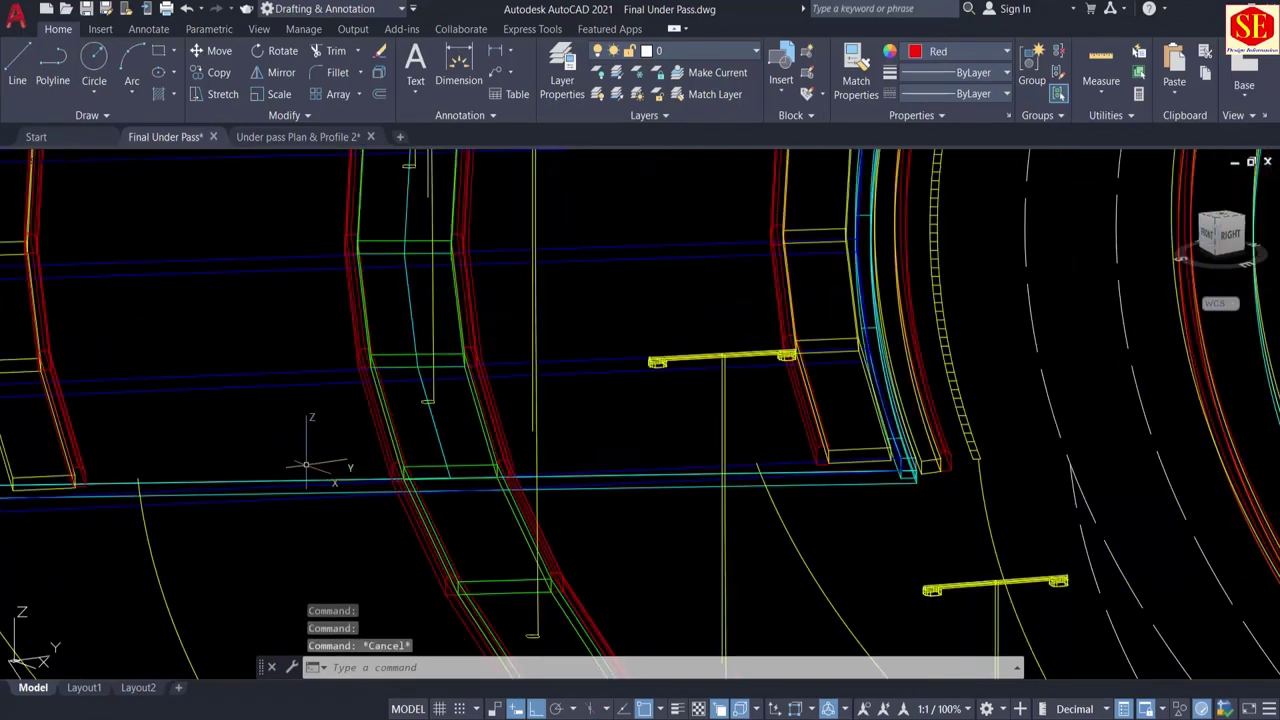
Step: Copy the cyan centre polyline 3 units along the 90° direction, onto the adjacent median edge
text(ct )
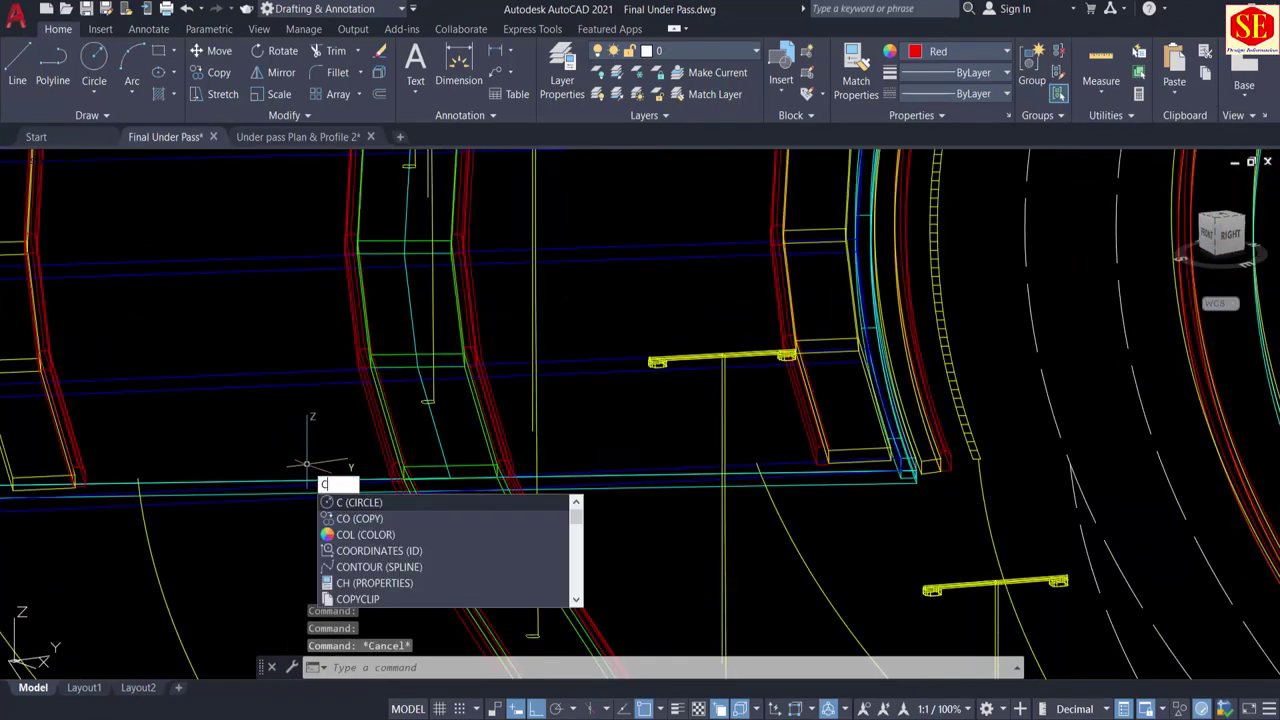
text(o)
key(Return)
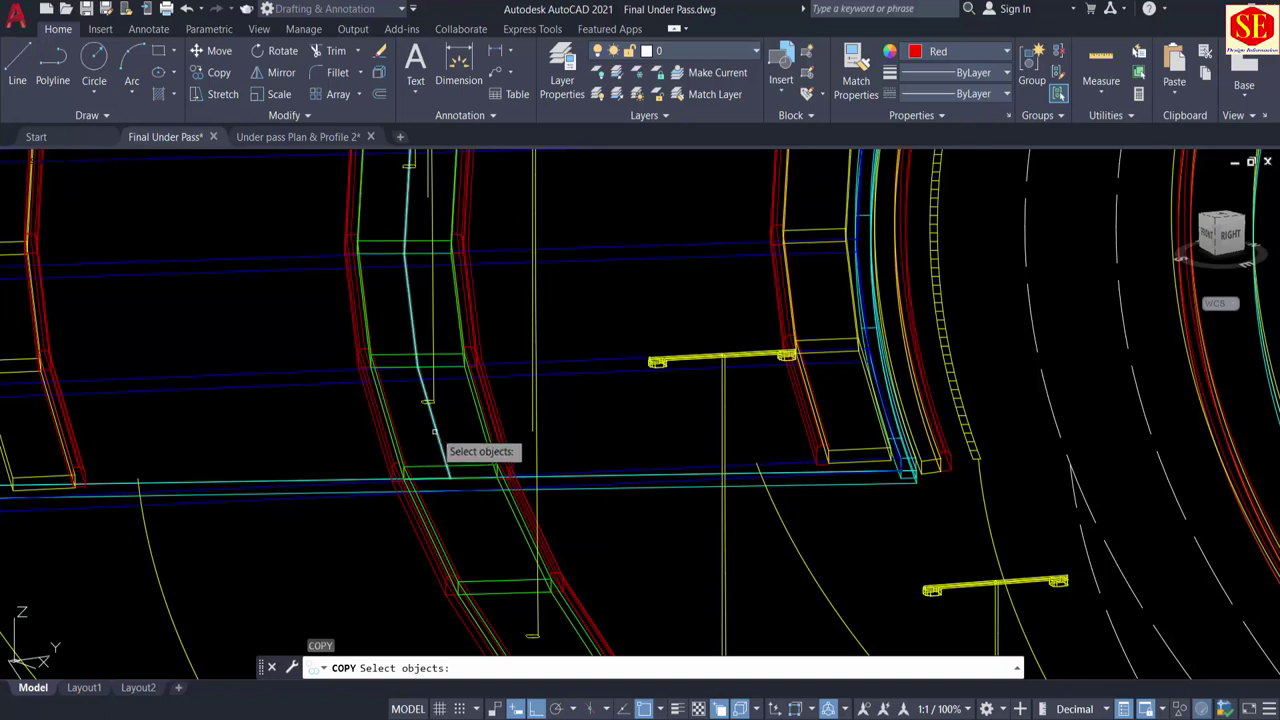
click(427, 425)
key(Return)
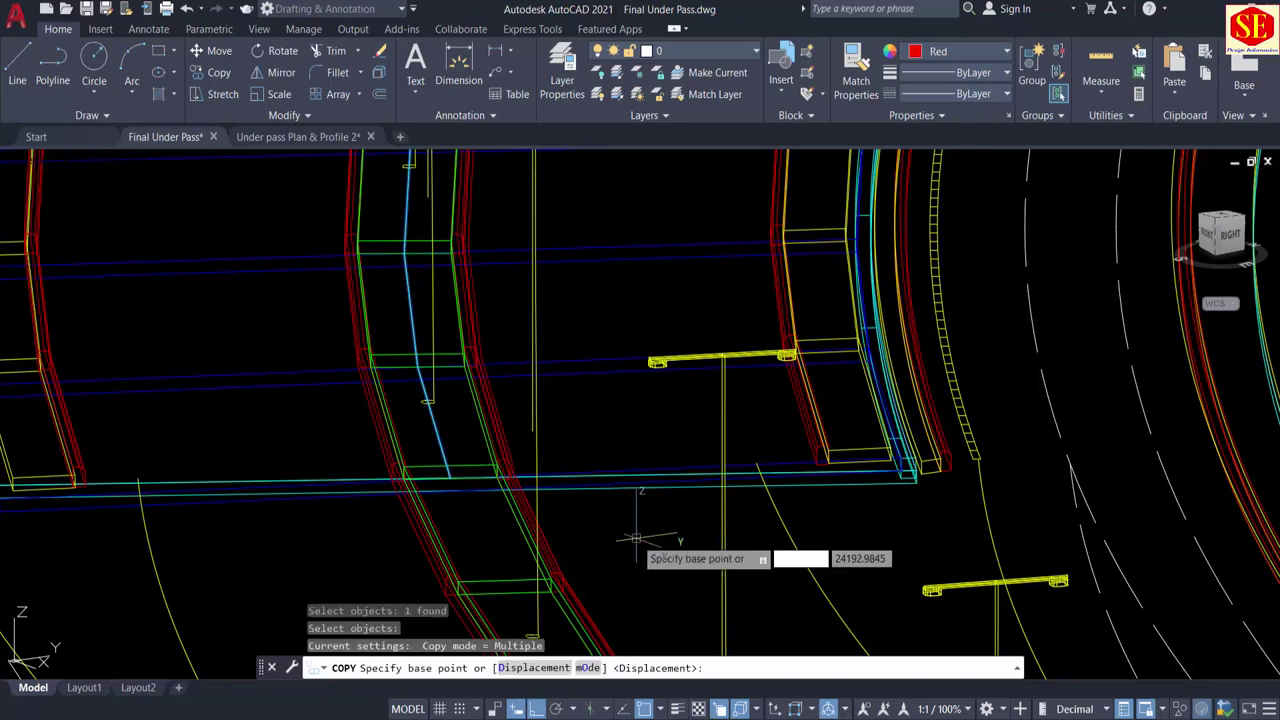
click(636, 538)
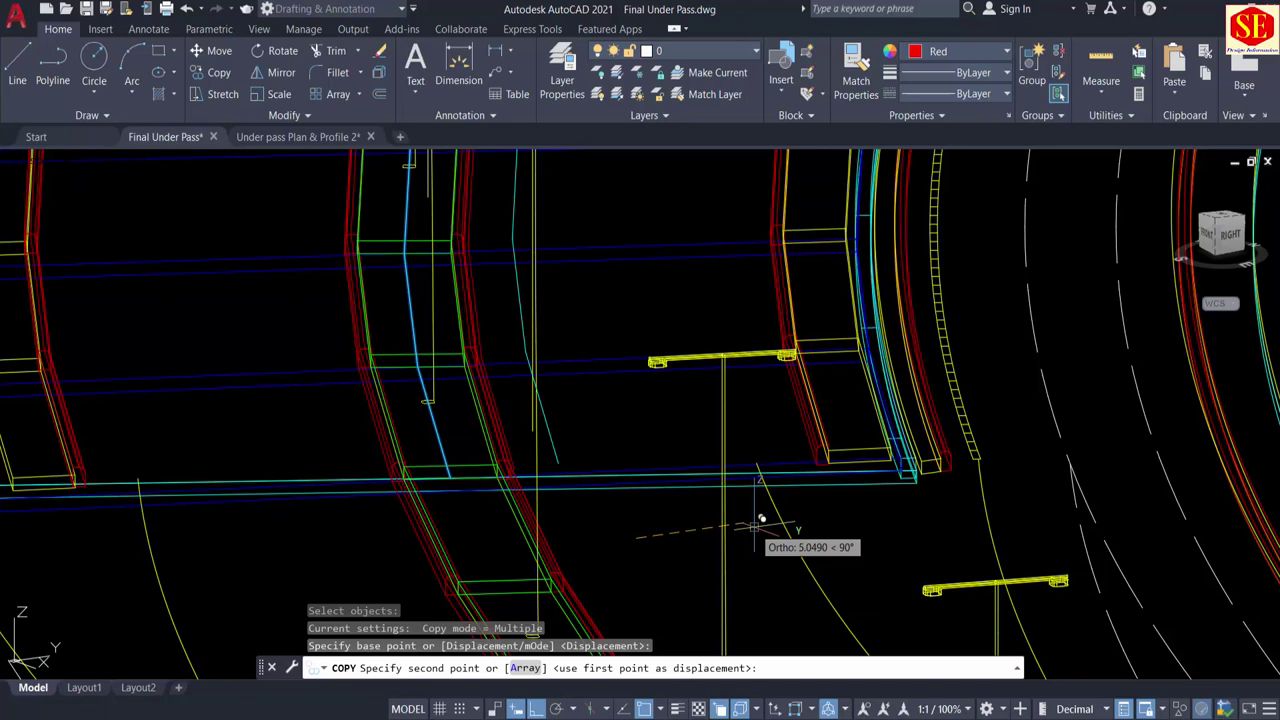
text(3)
key(Return)
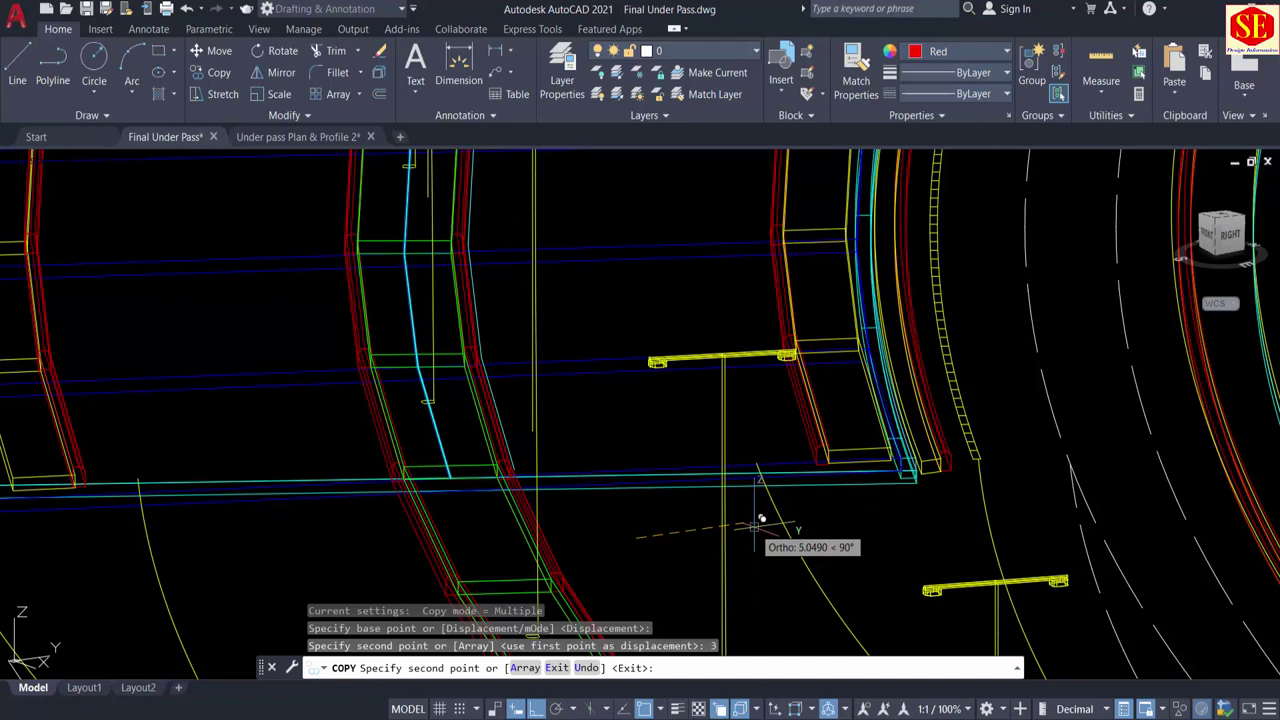
Step: Place further copies of the centre polyline at 6.65, 10.3 and 13.95 units in the 90° direction as lane lines
text(6.65)
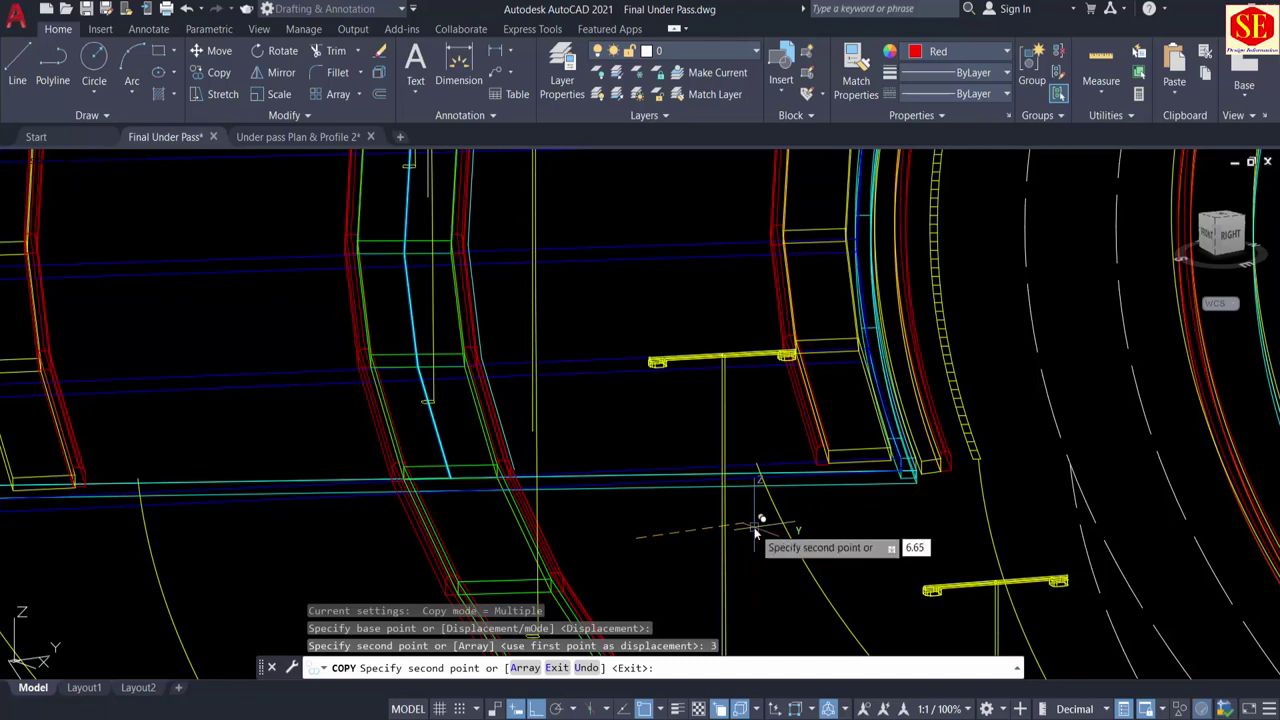
key(Return)
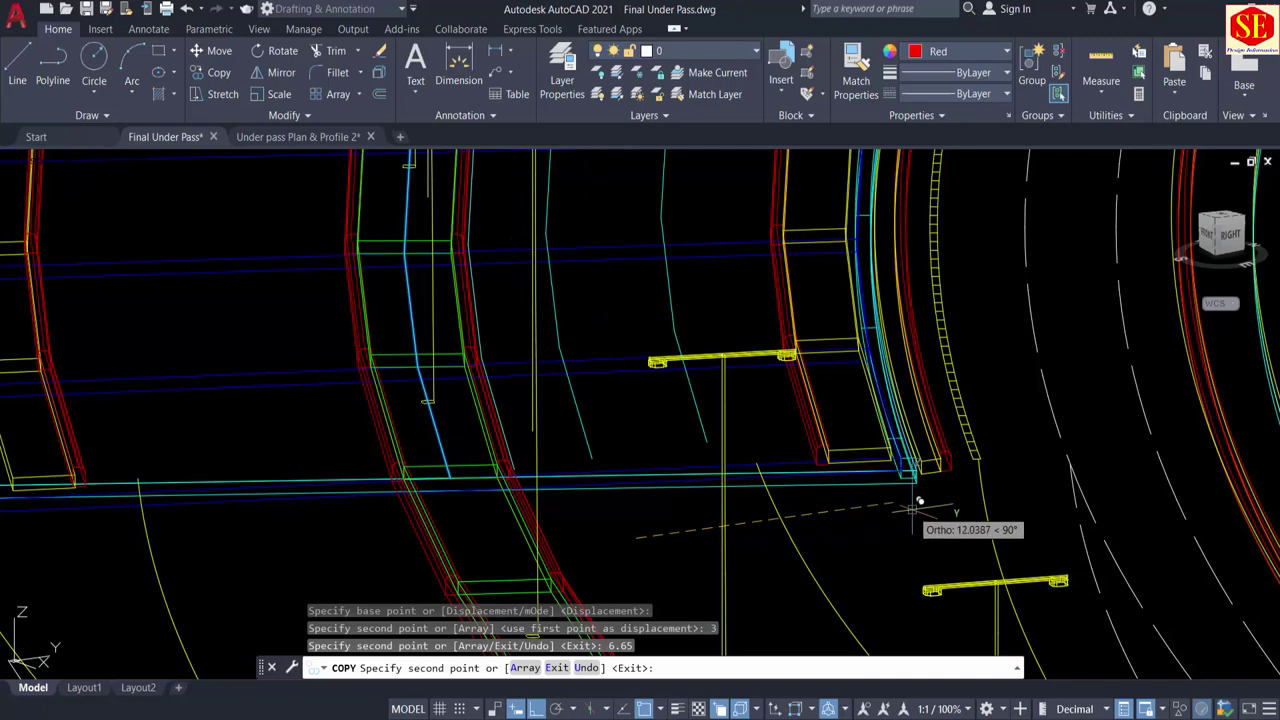
text(10.3)
key(Return)
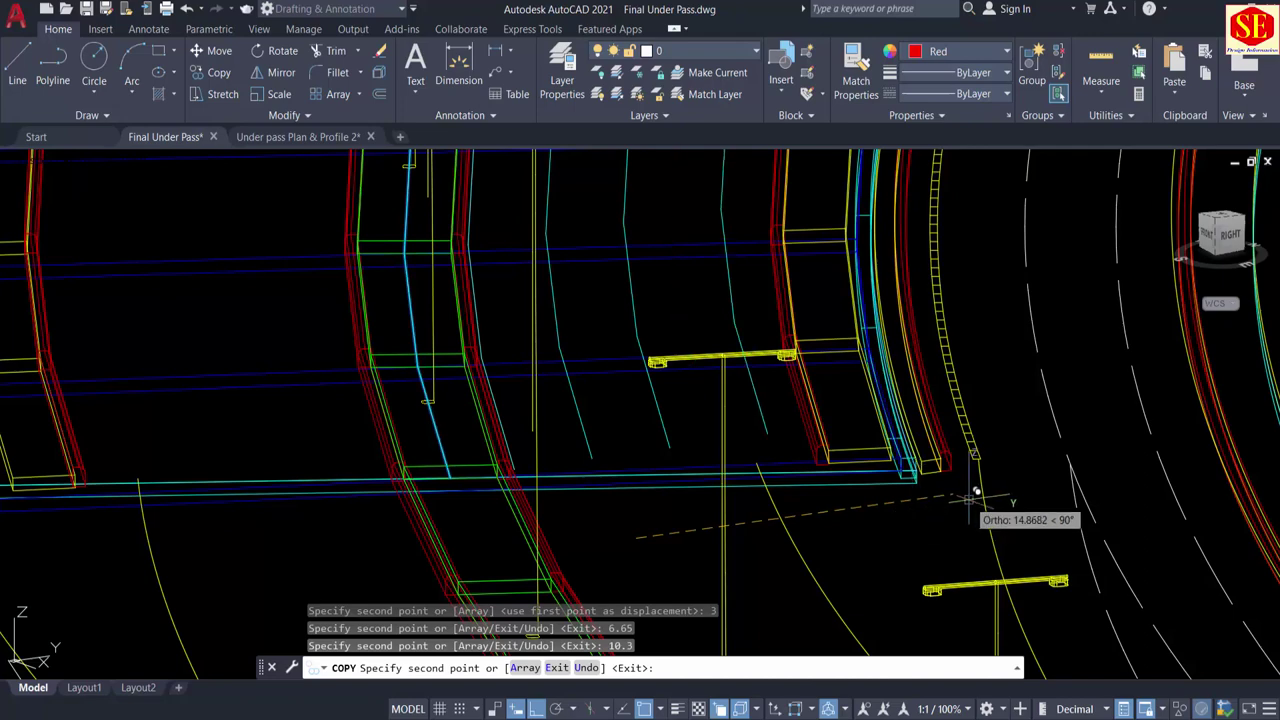
text(13.95)
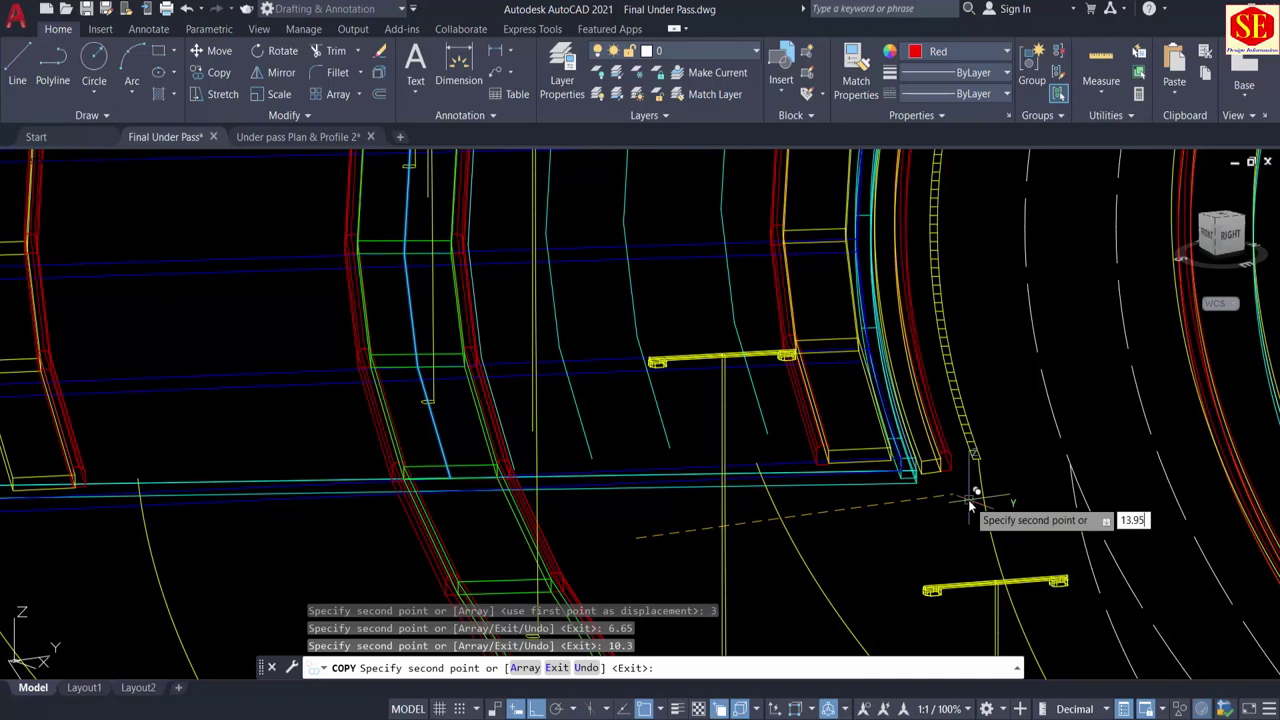
key(Return)
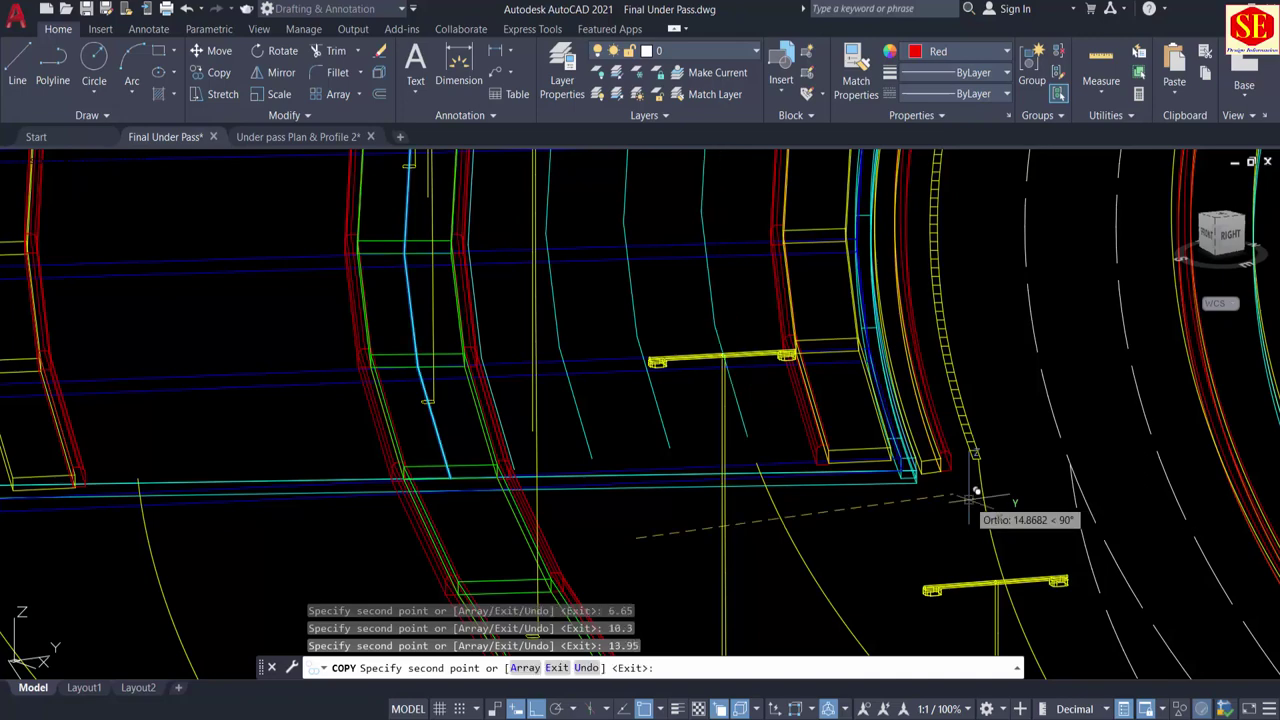
scroll(923, 463, down, 2)
key(Escape)
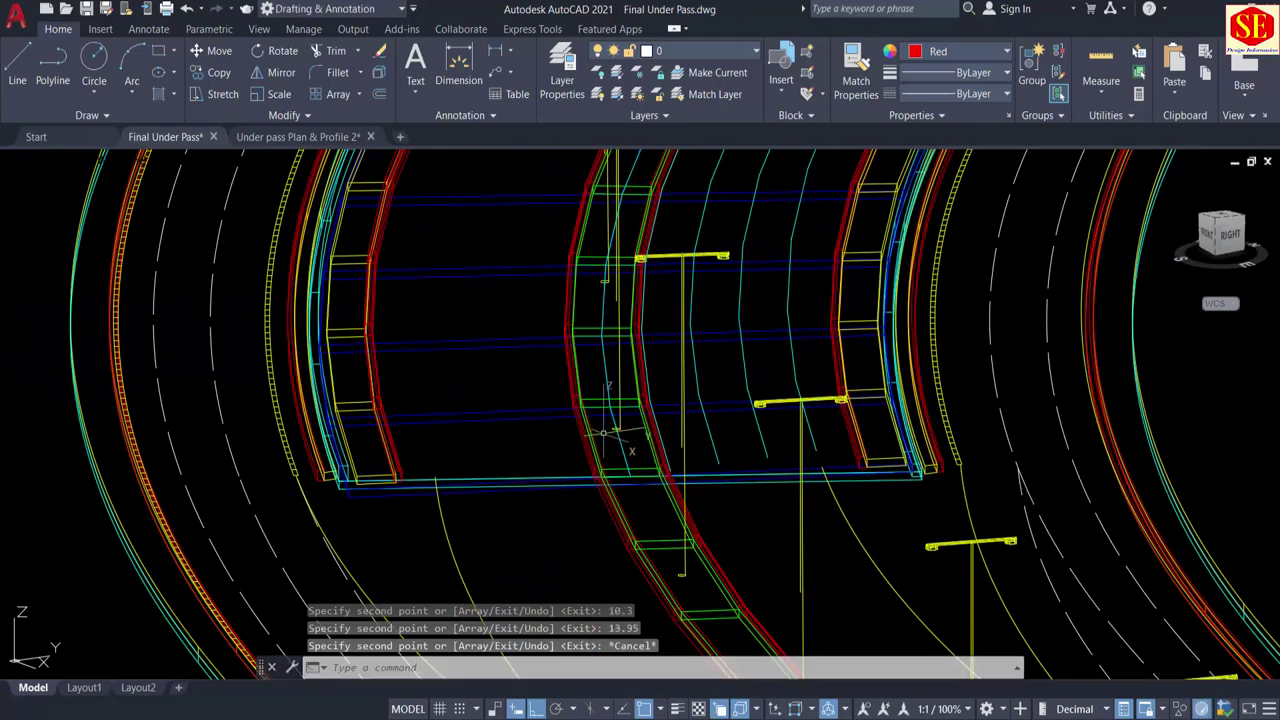
Step: Copy the cyan centre polyline 3 units along the 270° direction, onto the opposite median edge
key(Return)
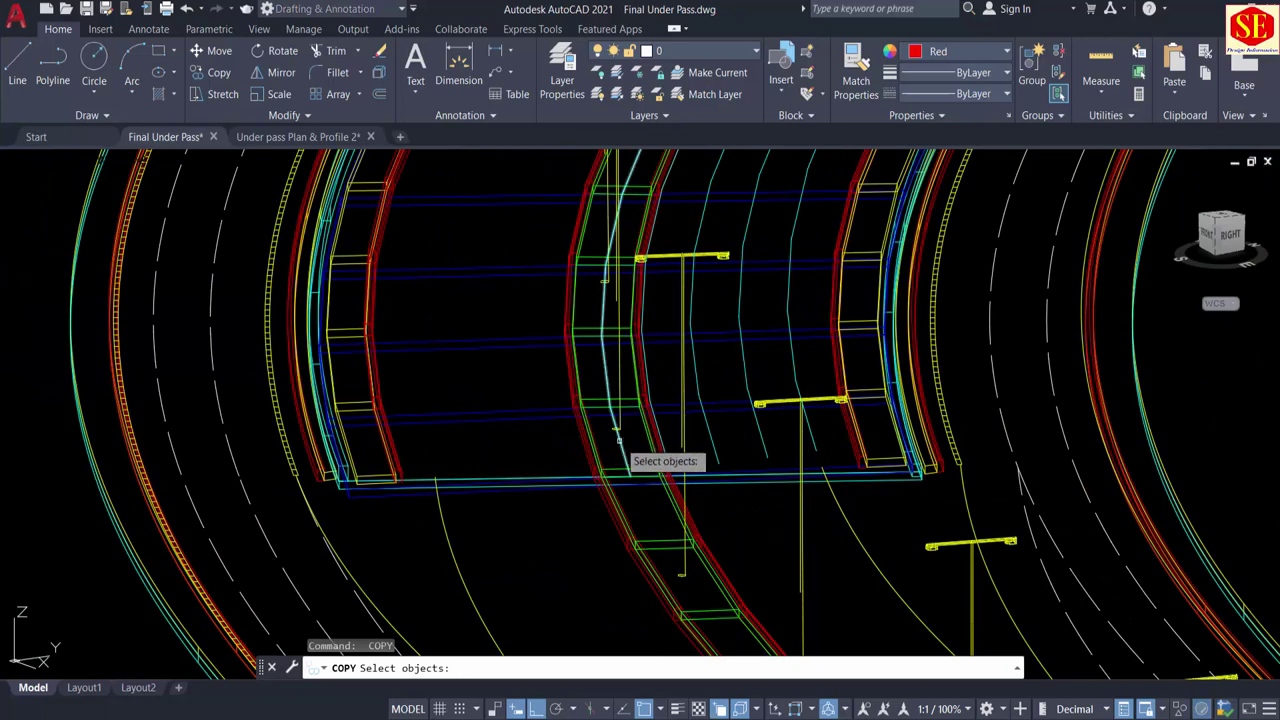
click(617, 437)
key(Return)
click(528, 531)
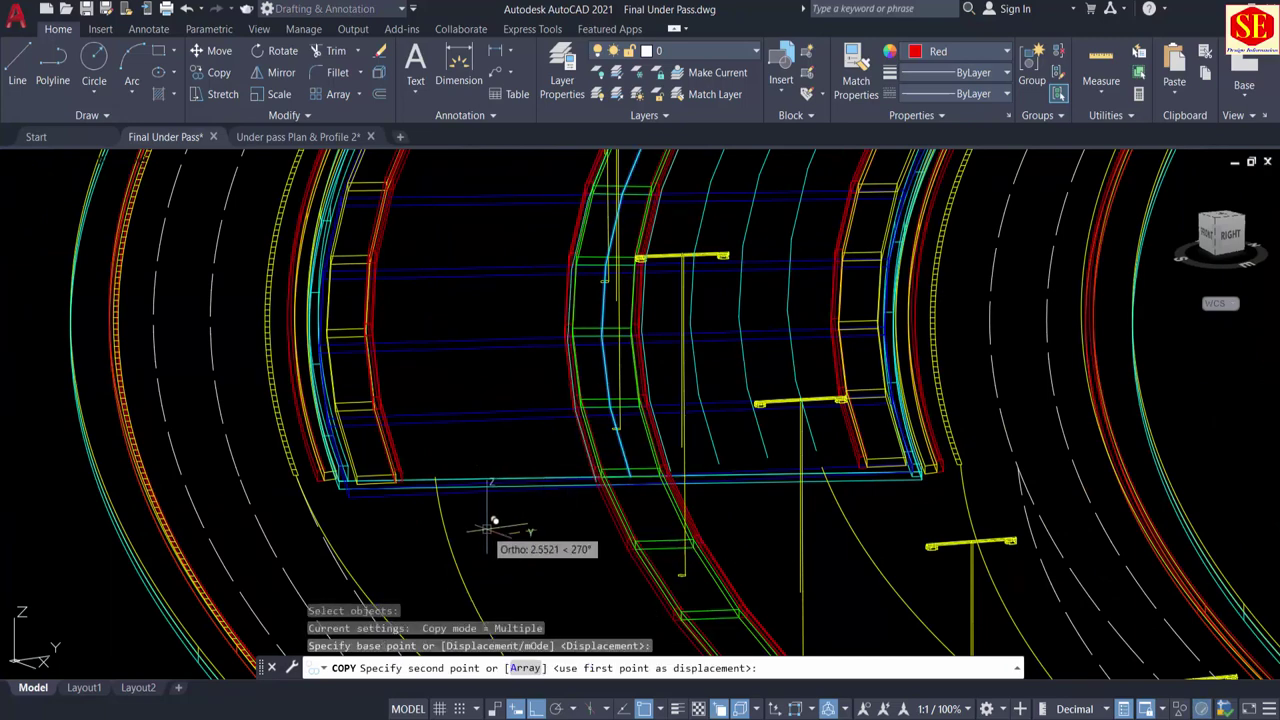
text(3)
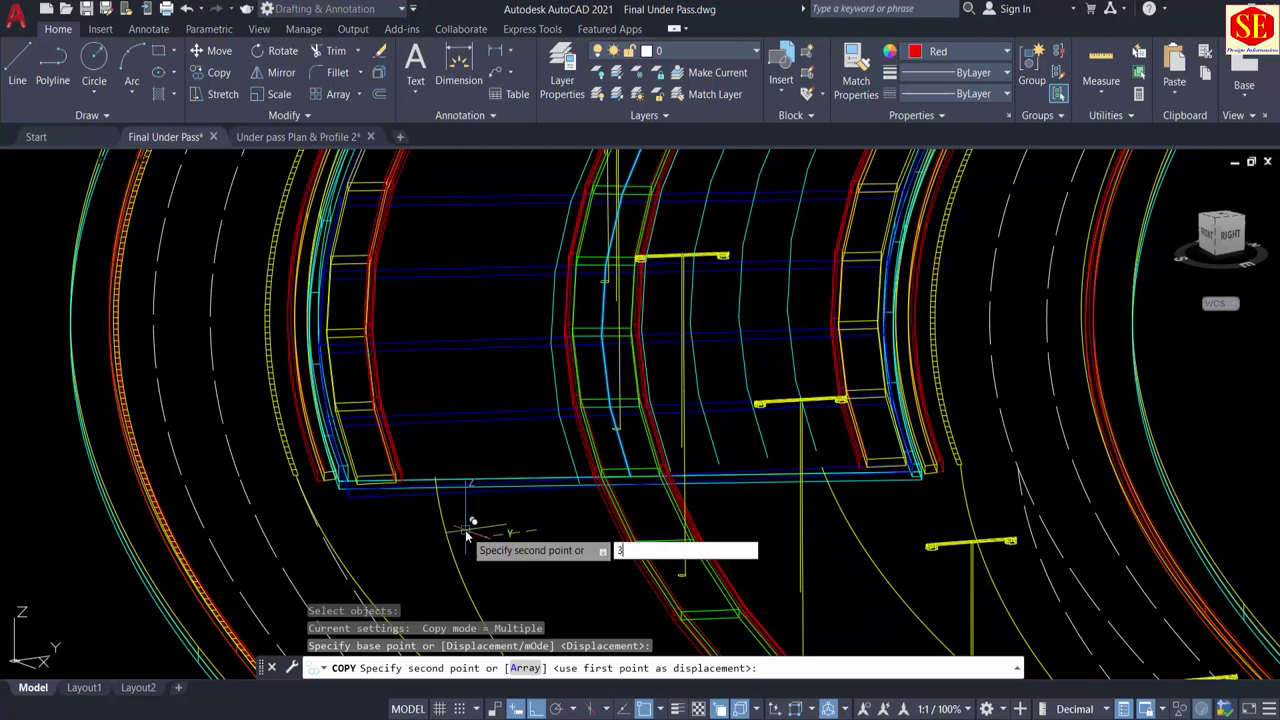
key(Return)
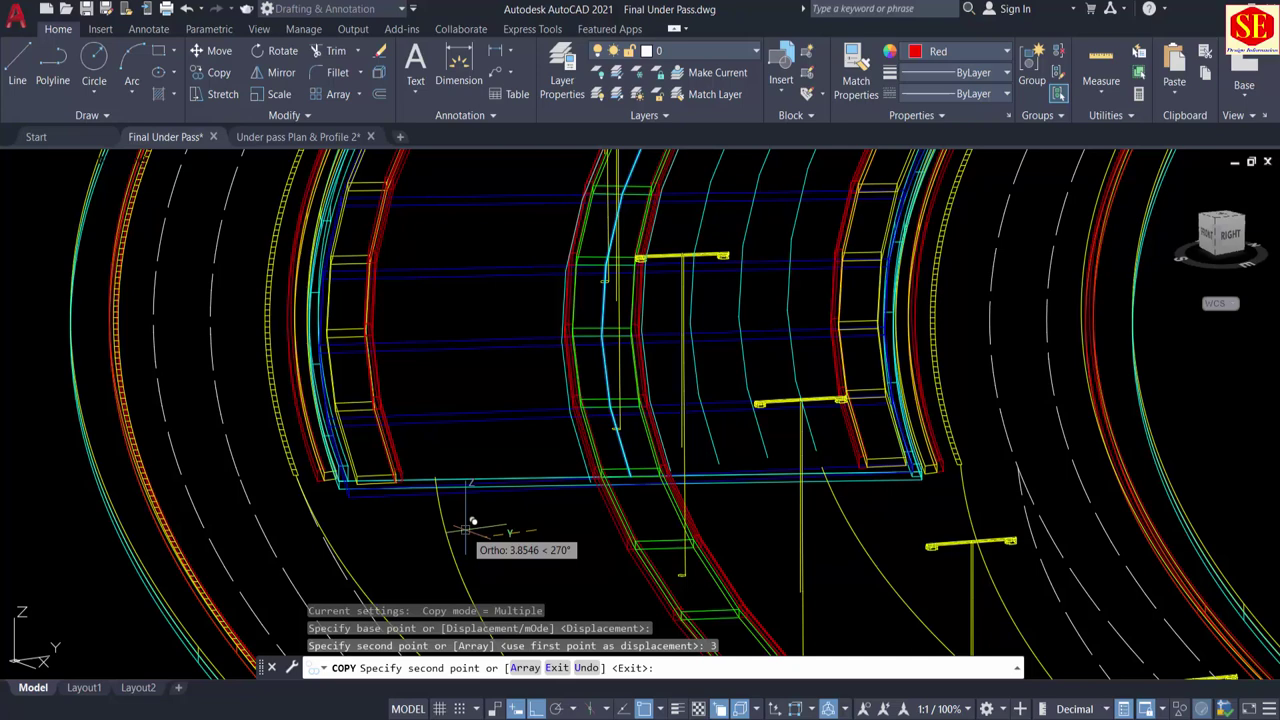
Step: Place further copies of the centre polyline at 6.65, 10.3 and 13.95 units in the 270° direction as lane lines
text(6)
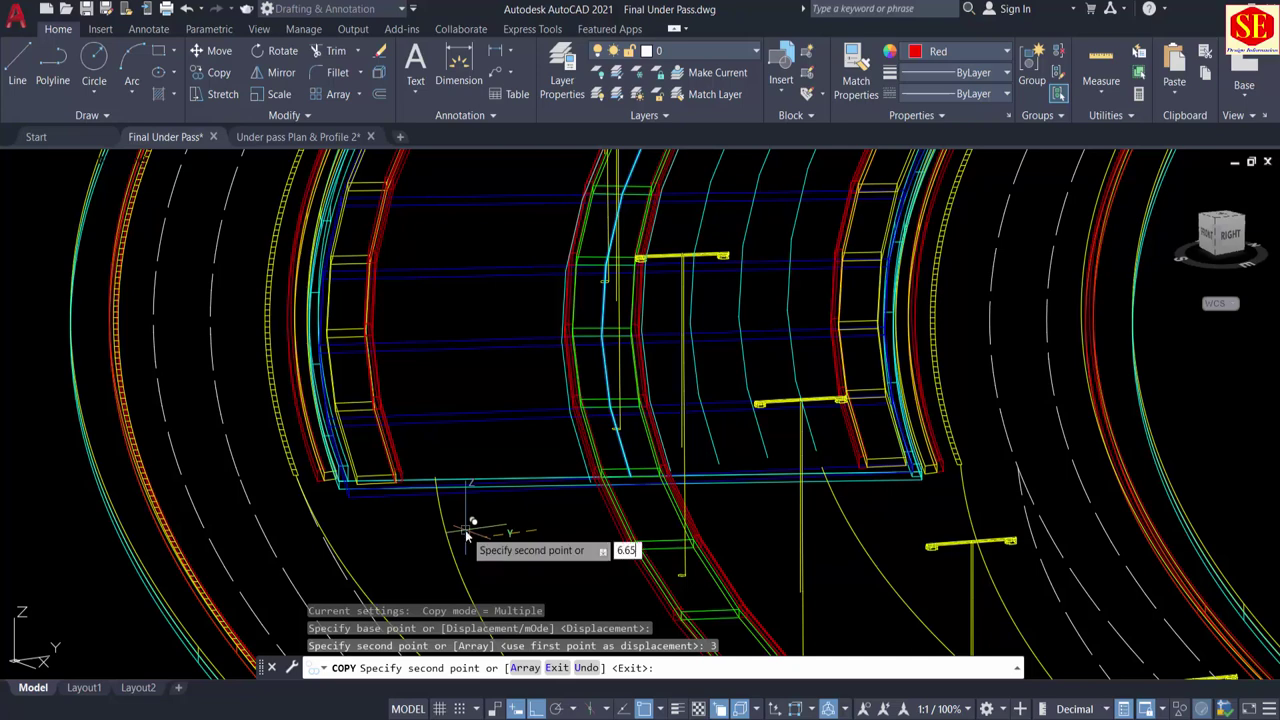
text(.65)
key(Return)
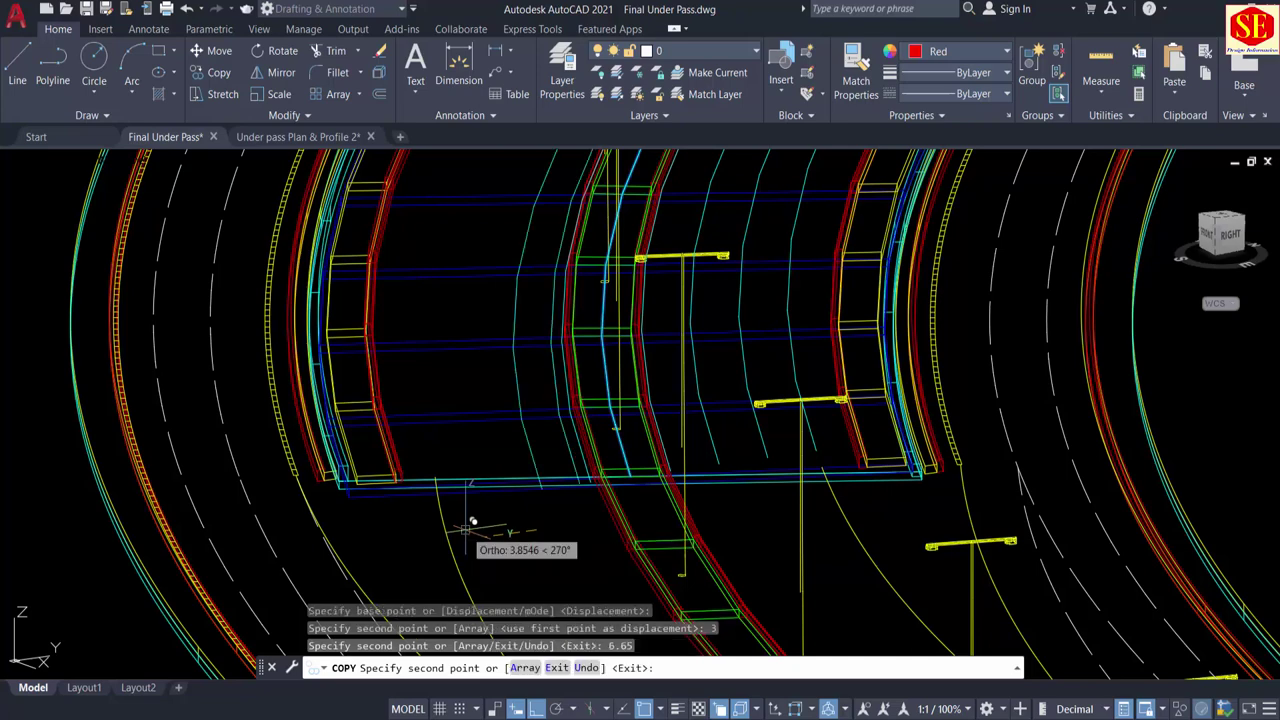
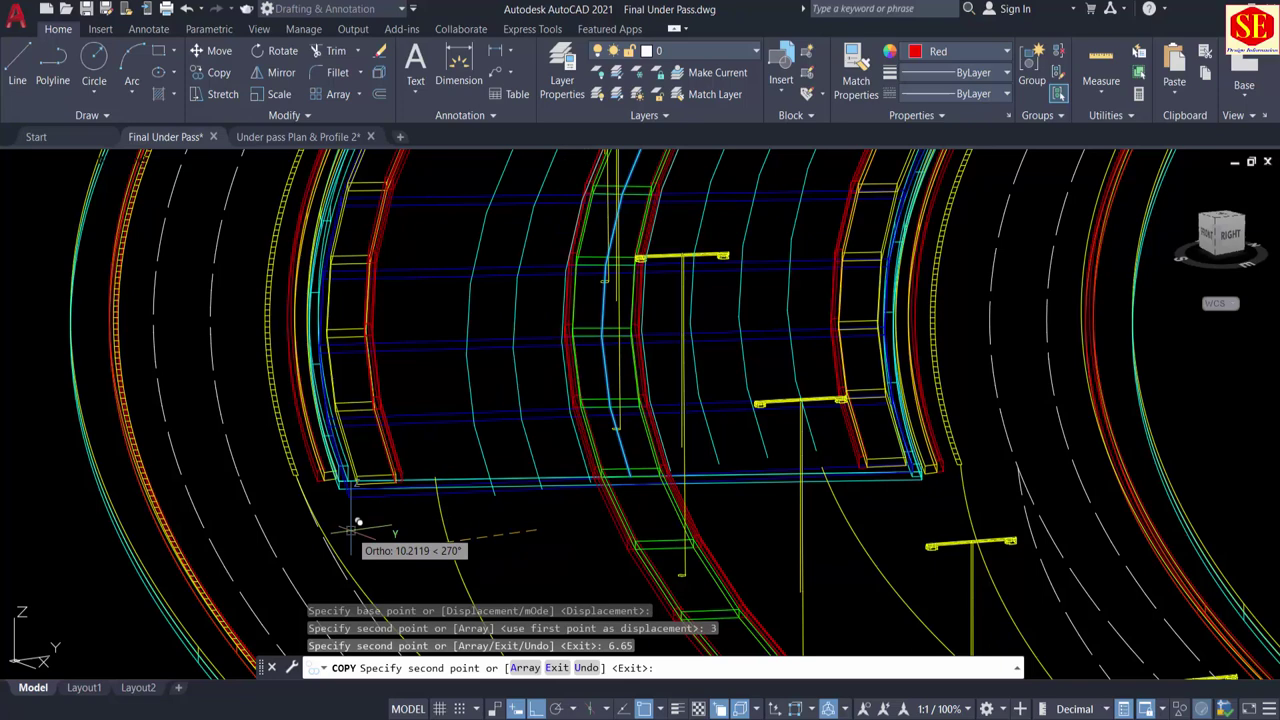
text(10.3)
key(Return)
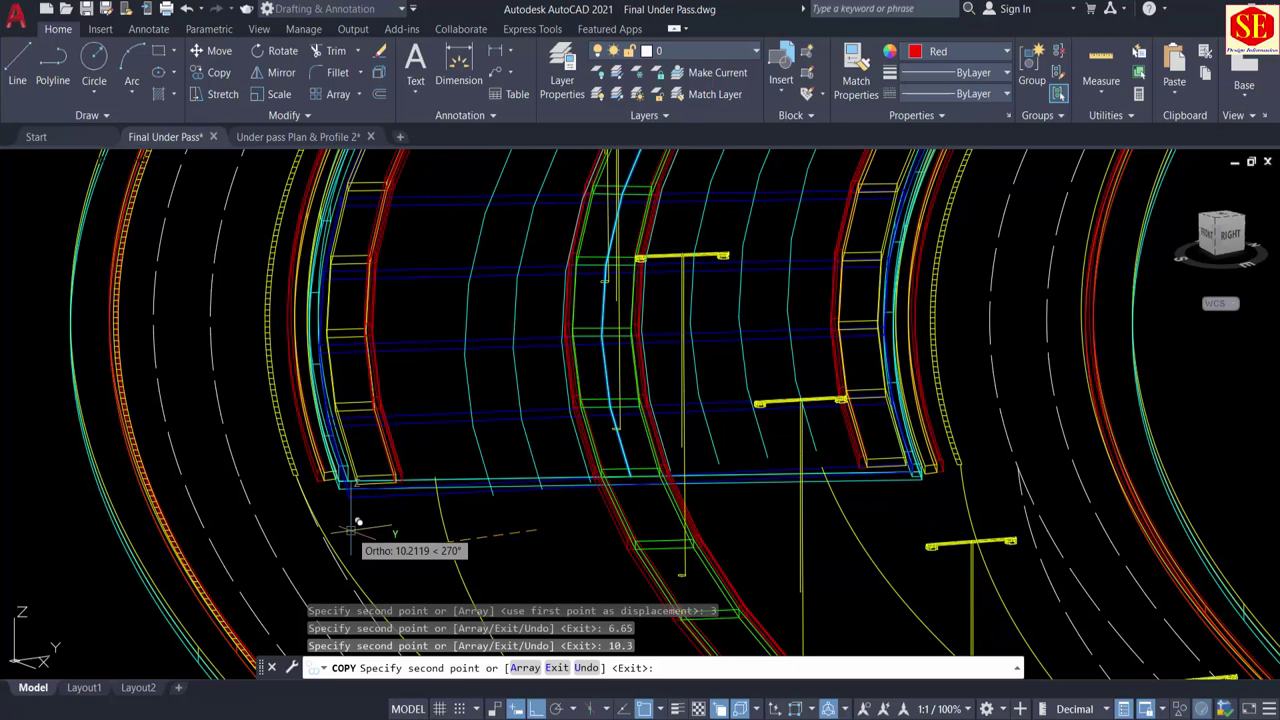
text(13.95)
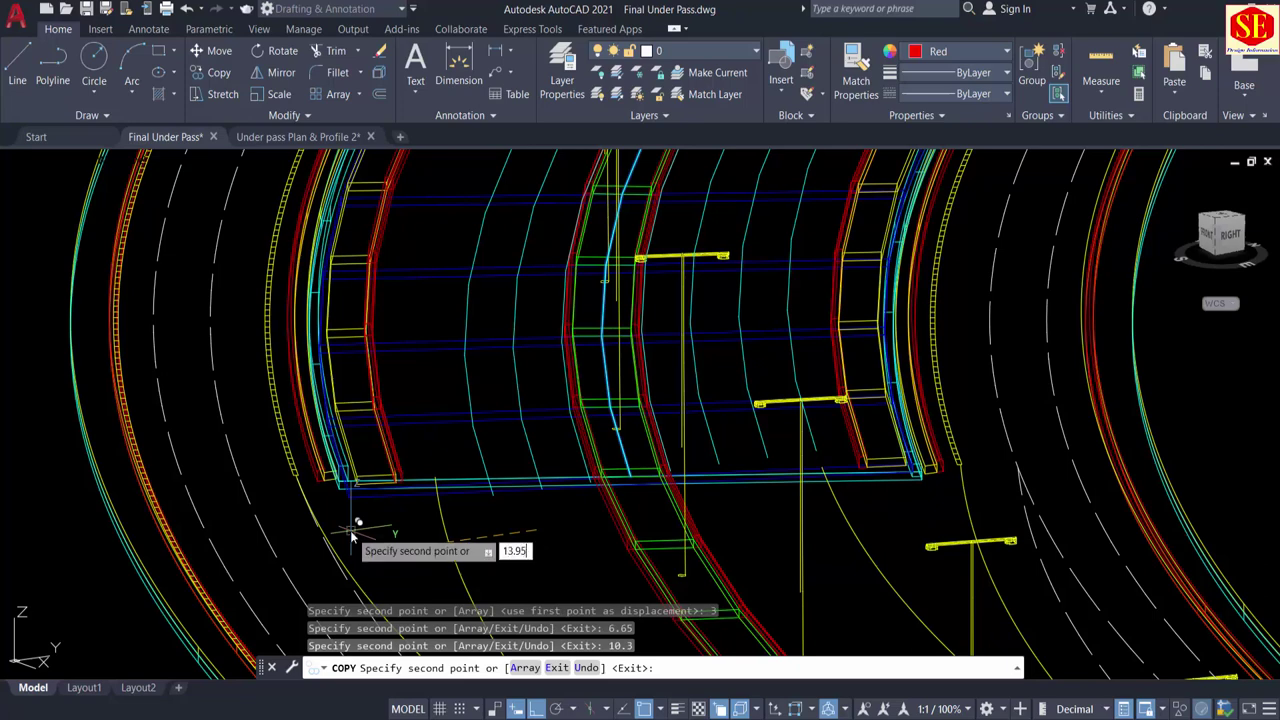
key(Return)
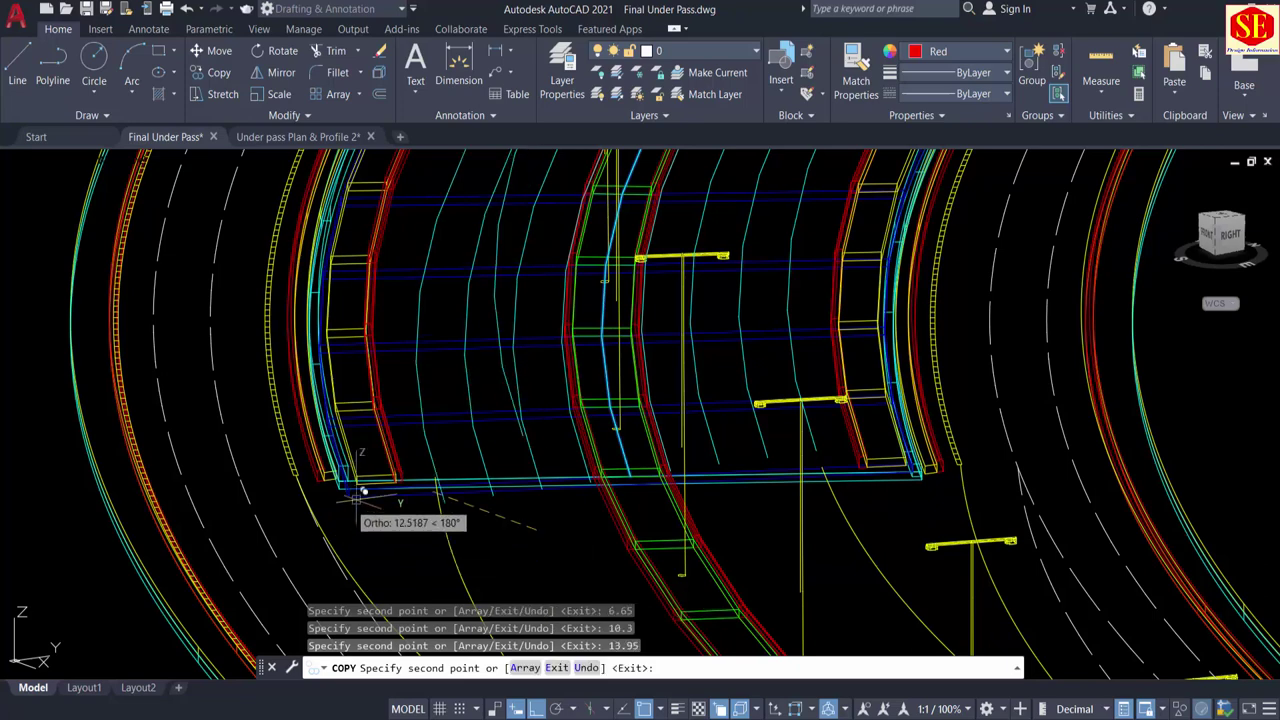
key(Escape)
Step: Set the lineweight of the two polylines copied 6.65 and 10.3 units along 90° to 0.30 mm
scroll(445, 468, down, 1)
middle_drag(566, 406, 556, 630)
middle_drag(735, 310, 652, 605)
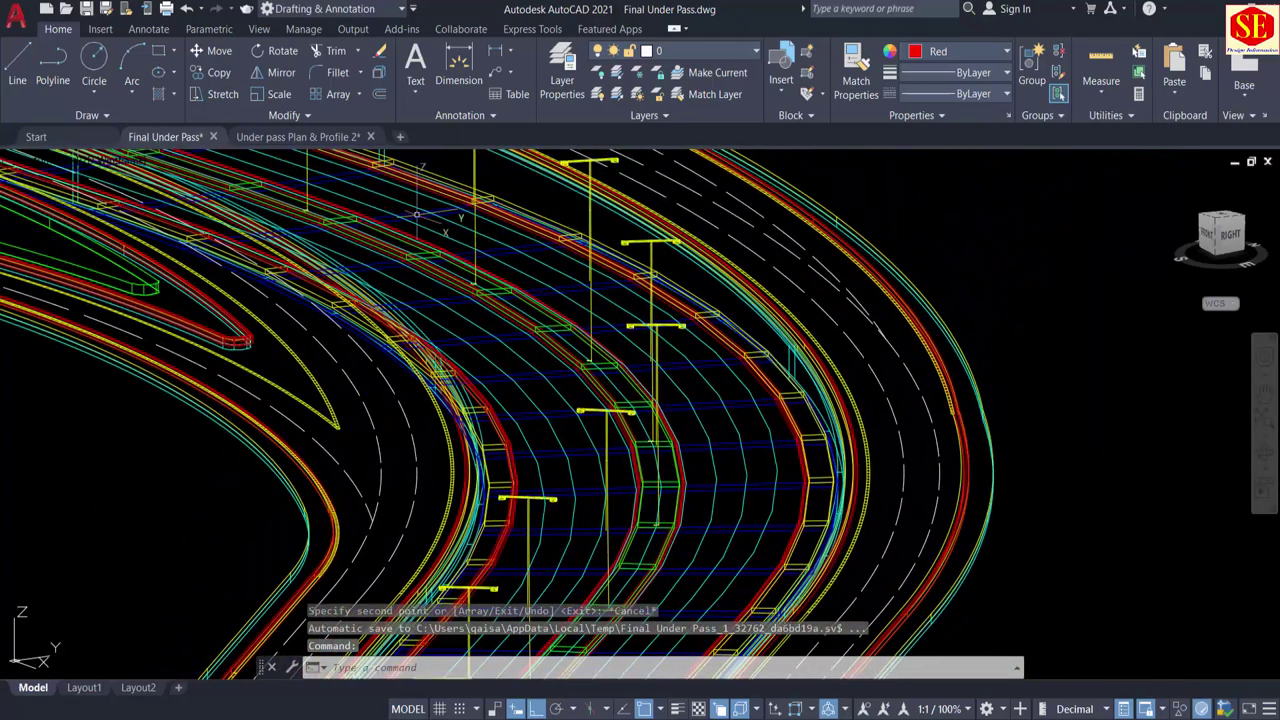
middle_drag(417, 214, 792, 222)
scroll(640, 420, up, 5)
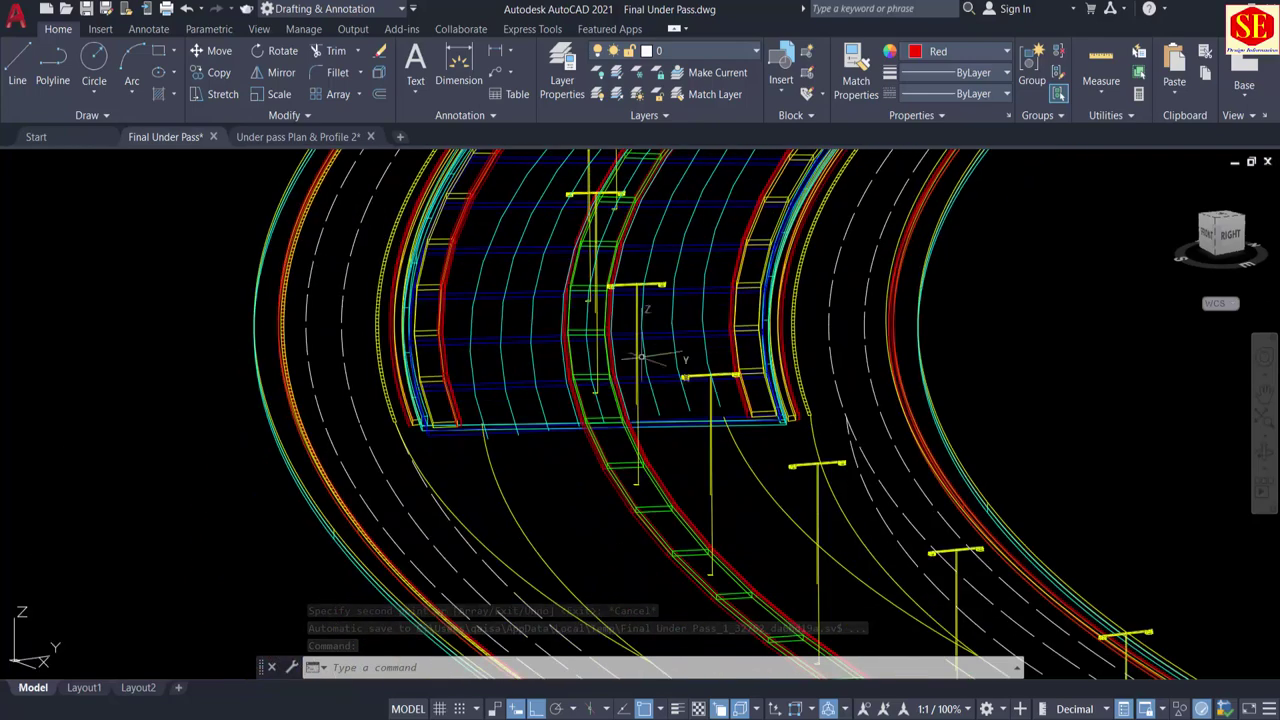
click(676, 365)
click(598, 371)
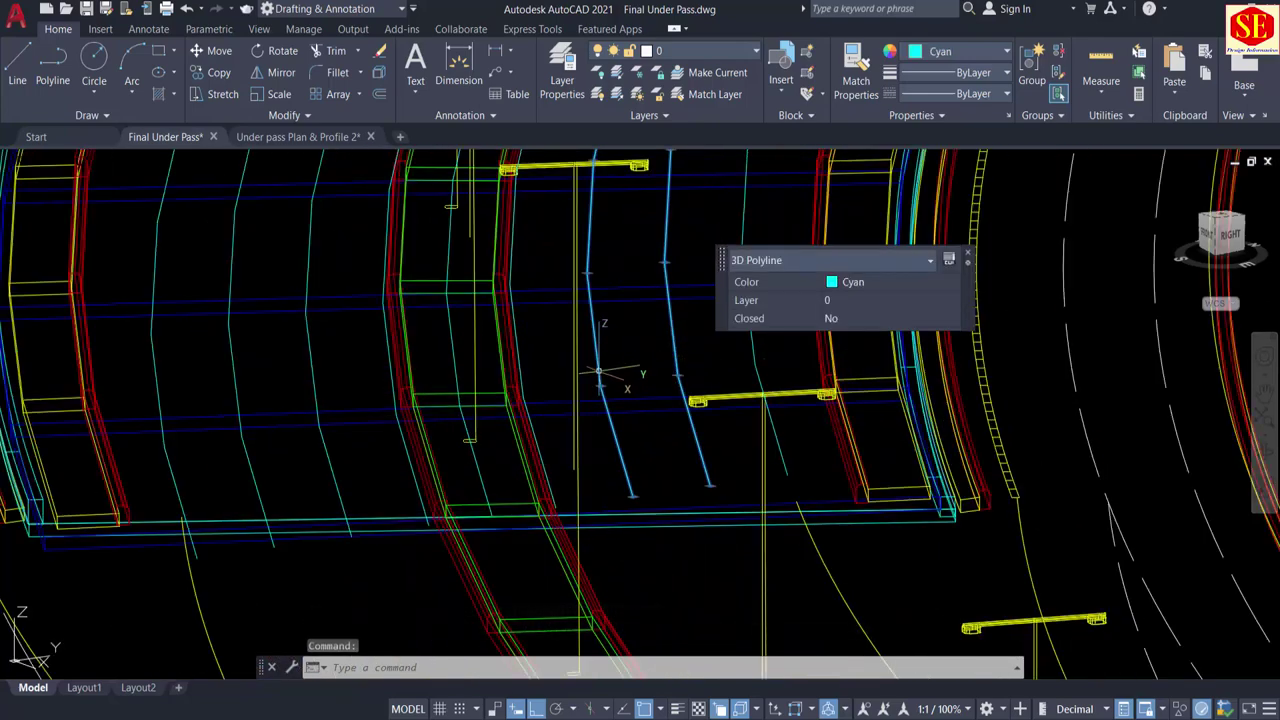
click(970, 75)
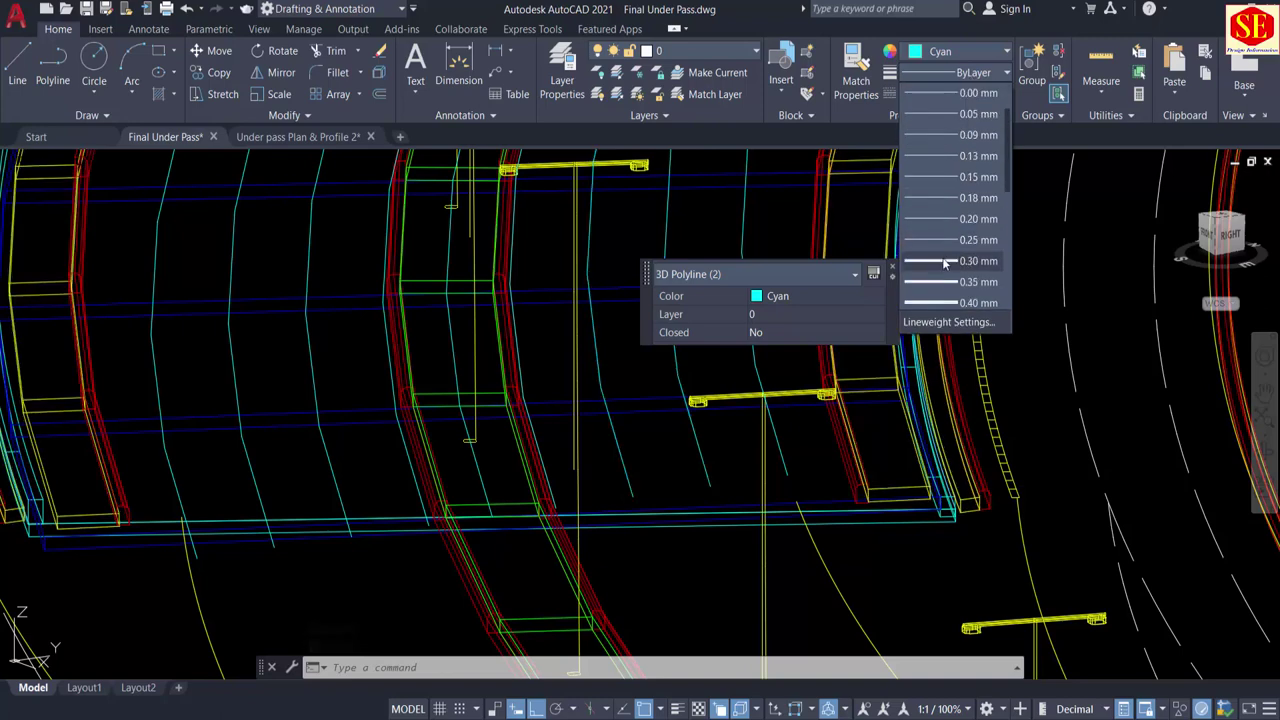
click(943, 262)
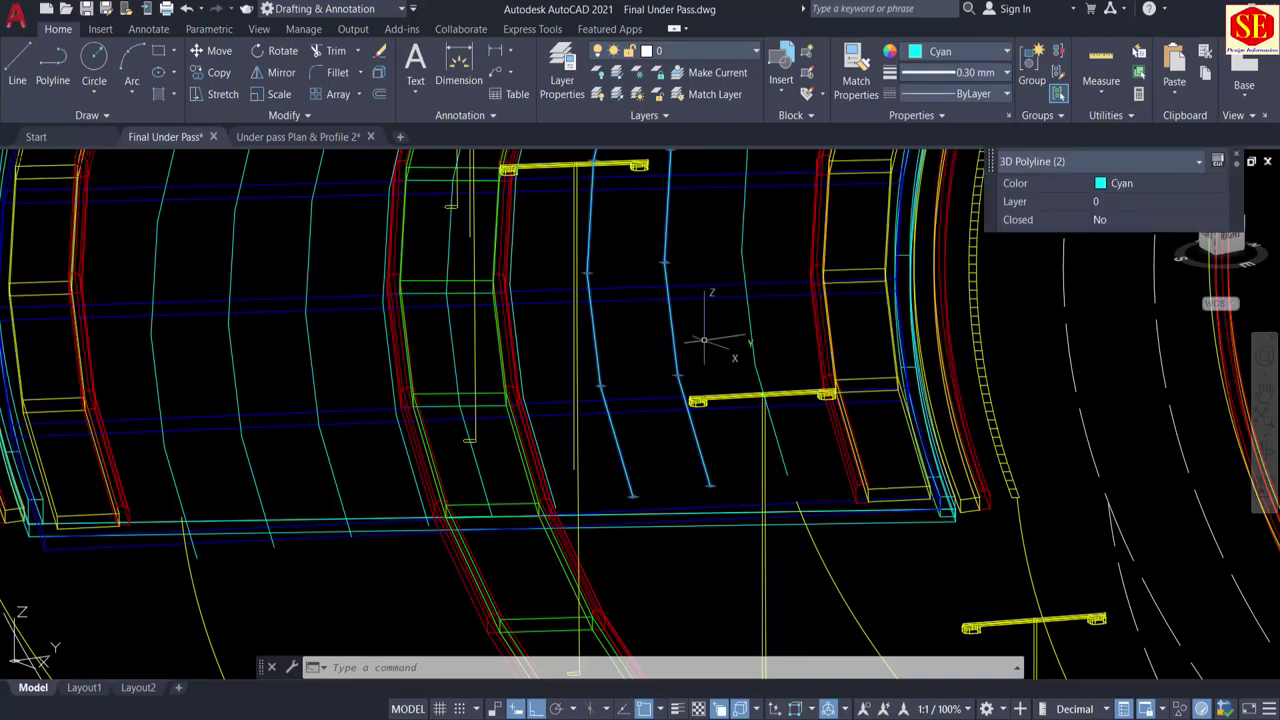
key(Escape)
Step: Set the colour of the two lane polylines at 6.65 and 10.3 units along 90° to ByBlock (white) and the current linetype to ACAD_ISO02W100
click(686, 330)
click(597, 357)
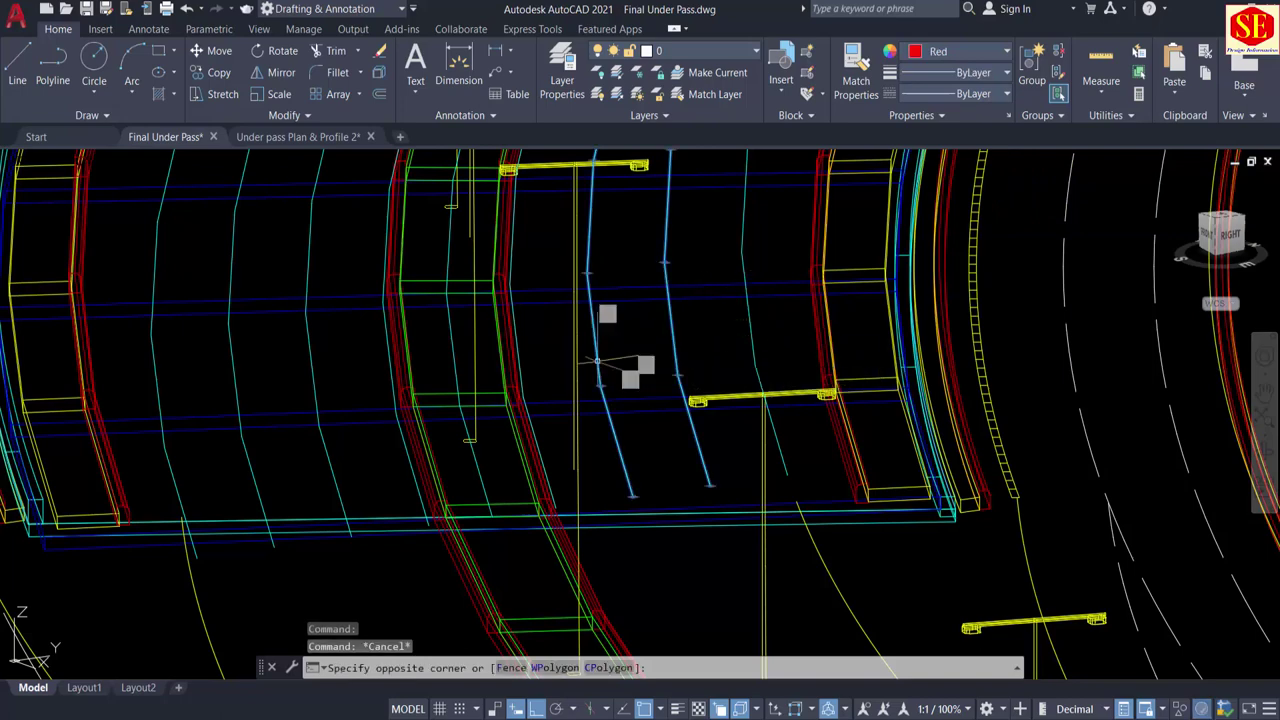
click(790, 289)
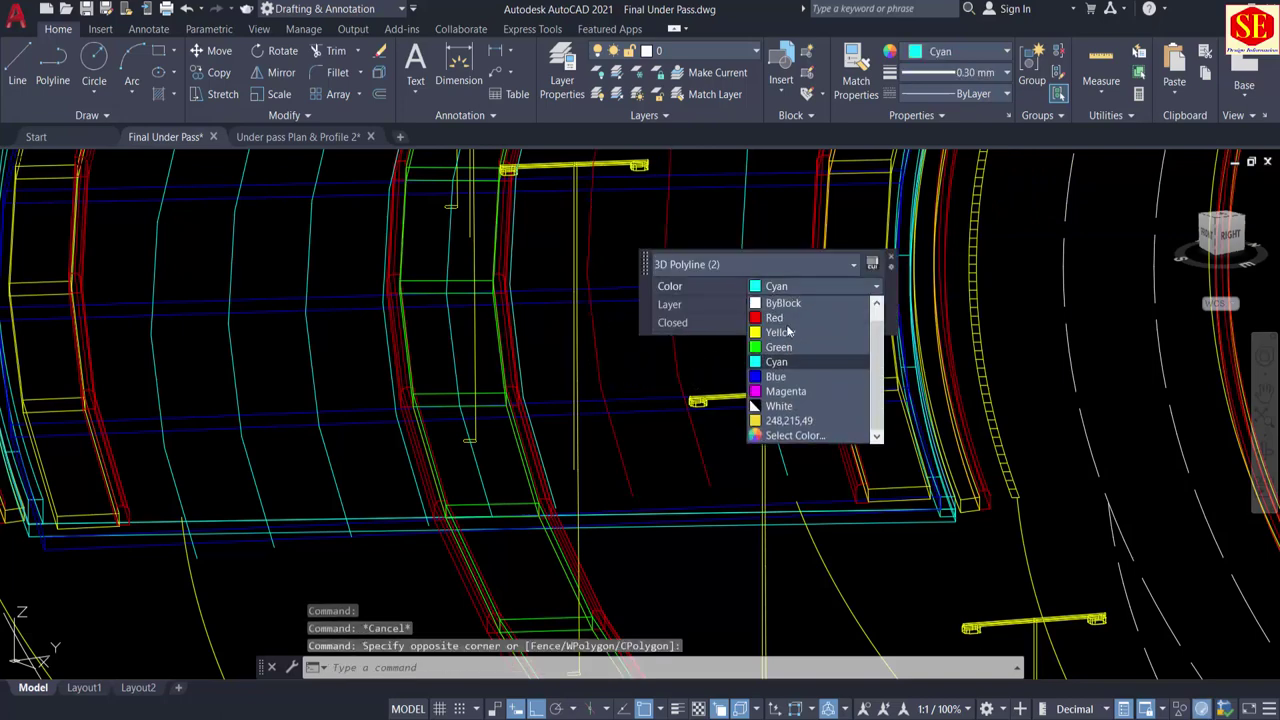
click(786, 304)
key(Escape)
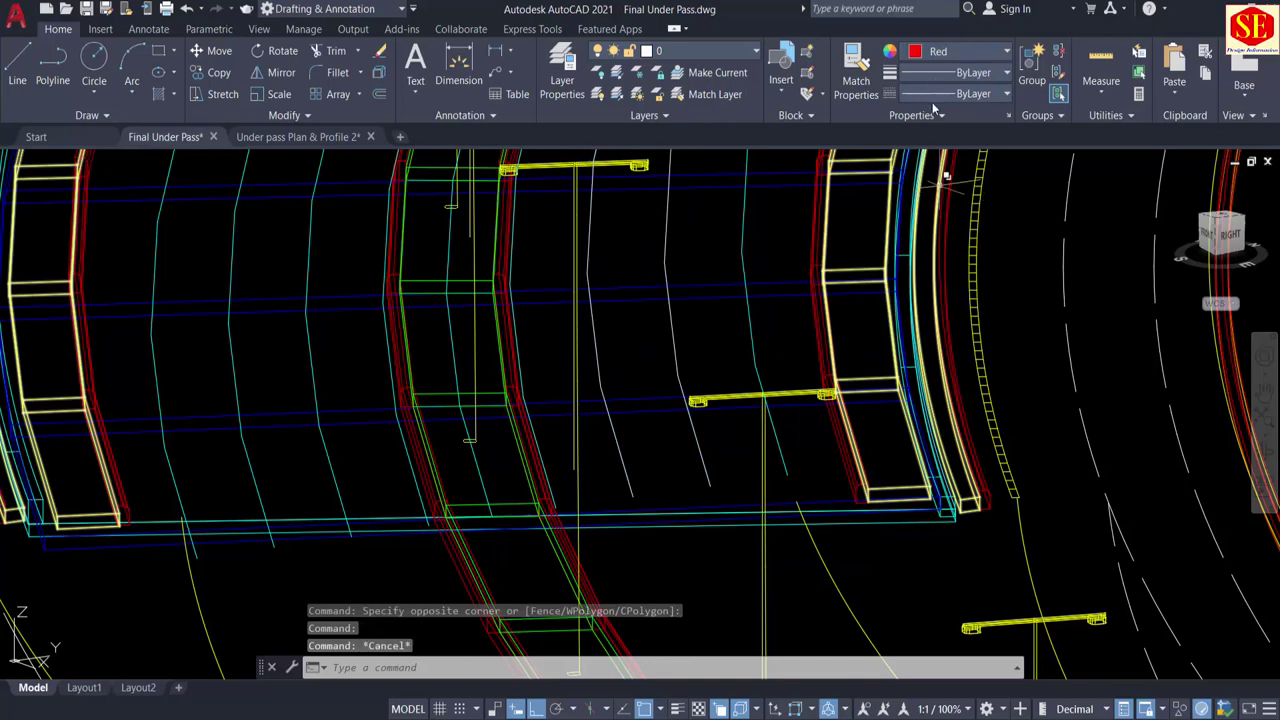
click(927, 95)
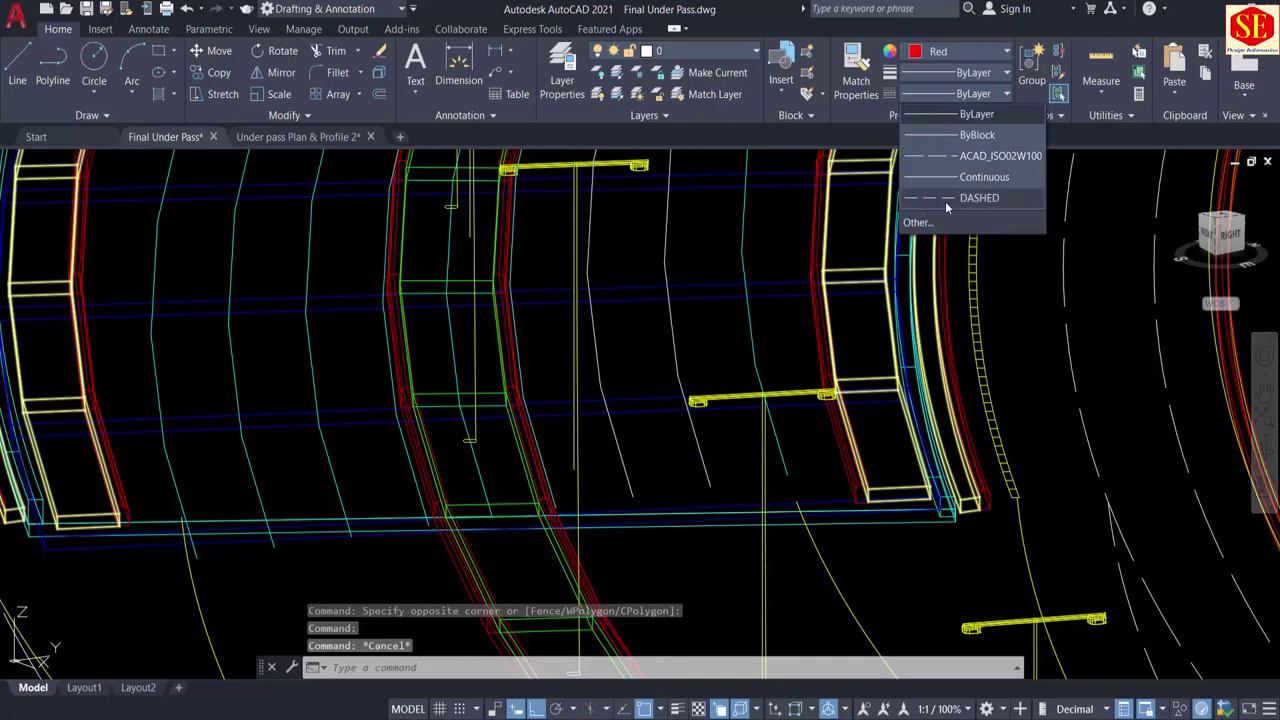
click(961, 157)
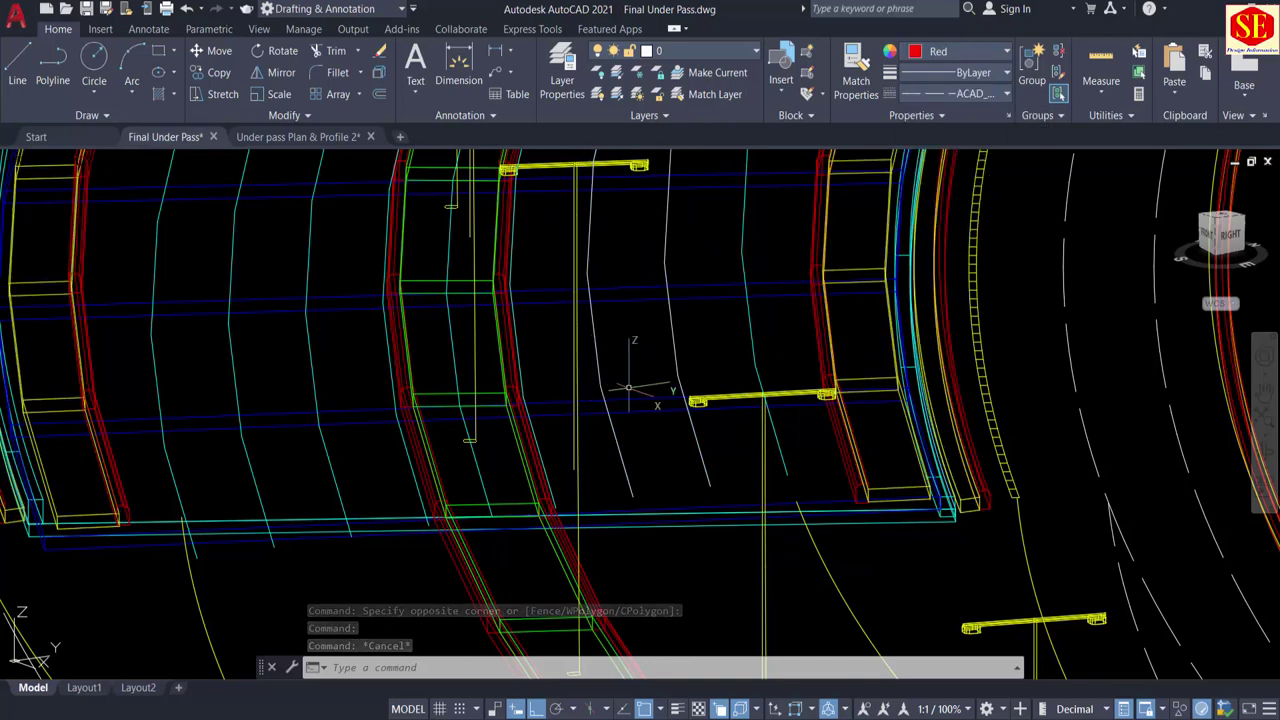
Step: Match the properties of a white lane polyline onto the two cyan lane polylines nearest the median on the 270° side
middle_drag(629, 388, 747, 449)
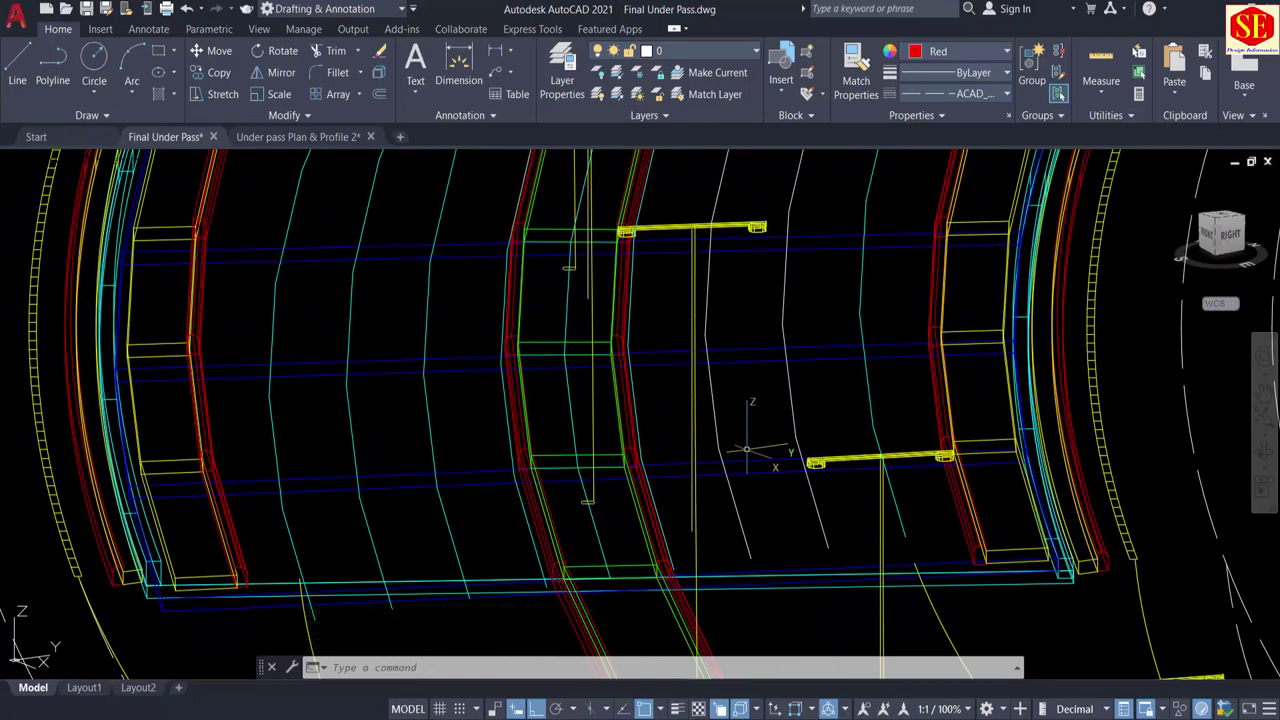
text(a)
key(Return)
click(712, 413)
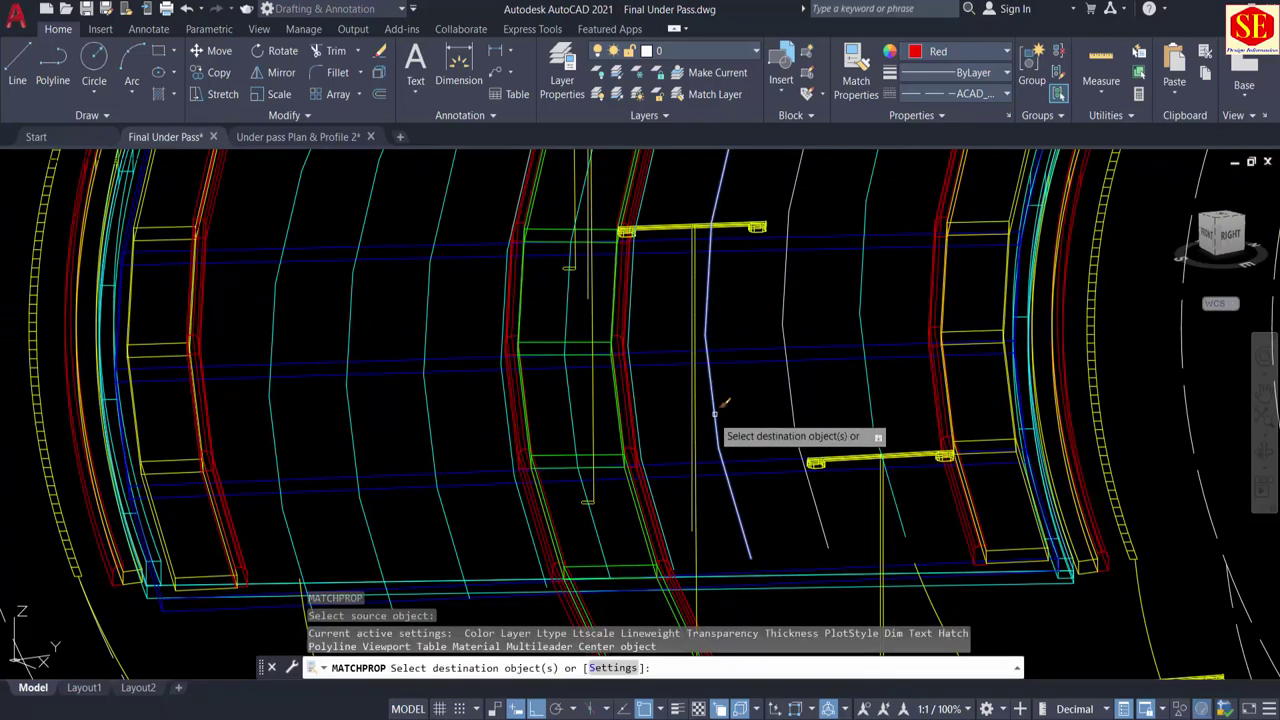
click(455, 422)
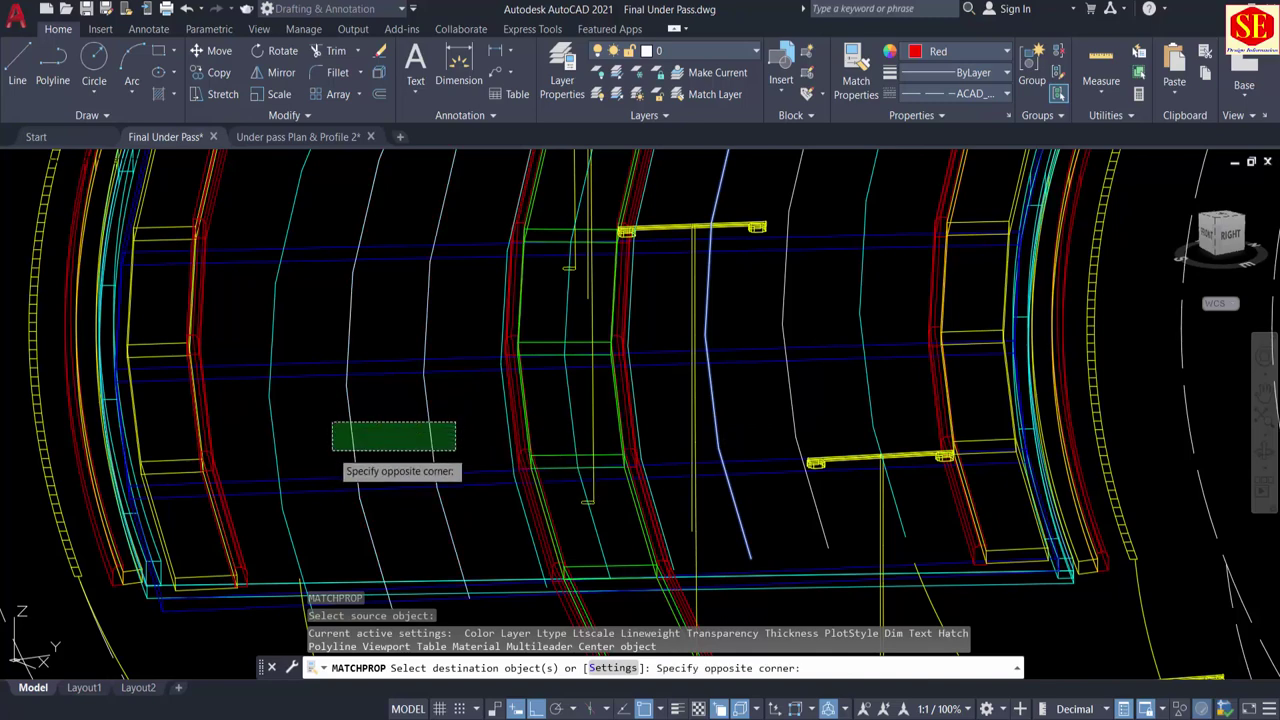
click(345, 448)
key(Escape)
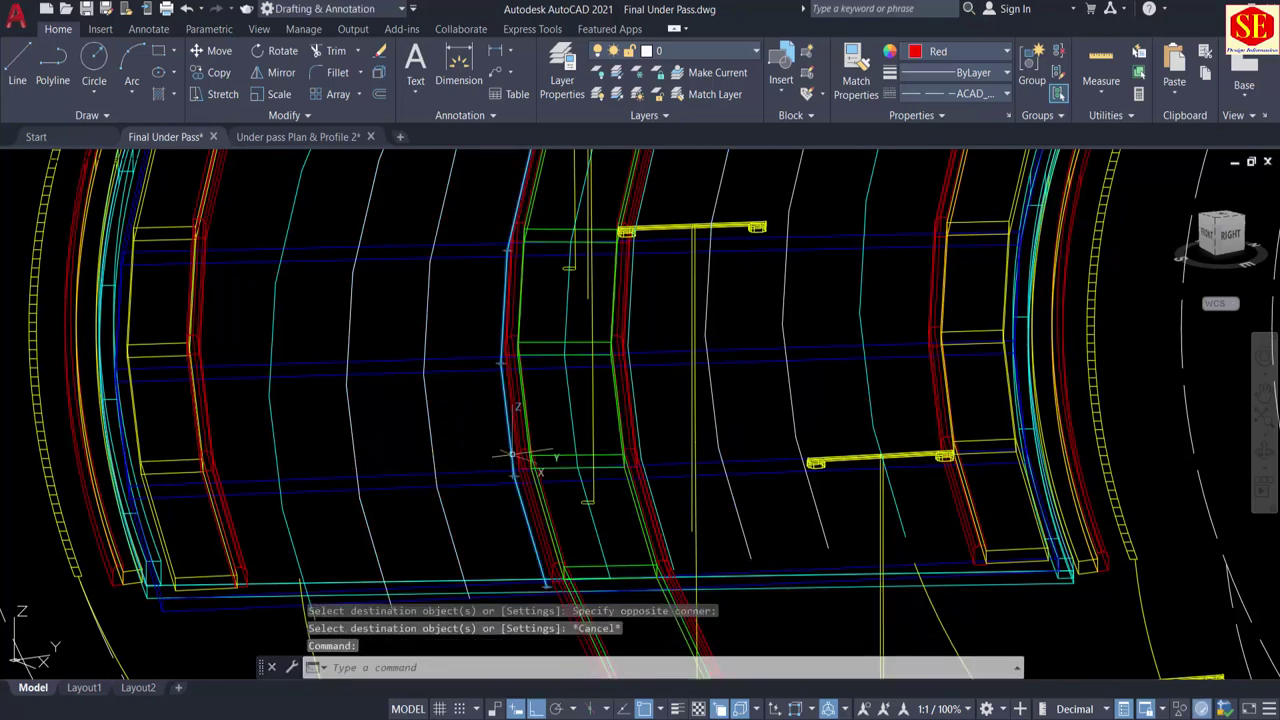
Step: Set the two cyan polylines along the median edges to colour Yellow and lineweight 0.30 mm
click(512, 456)
click(645, 445)
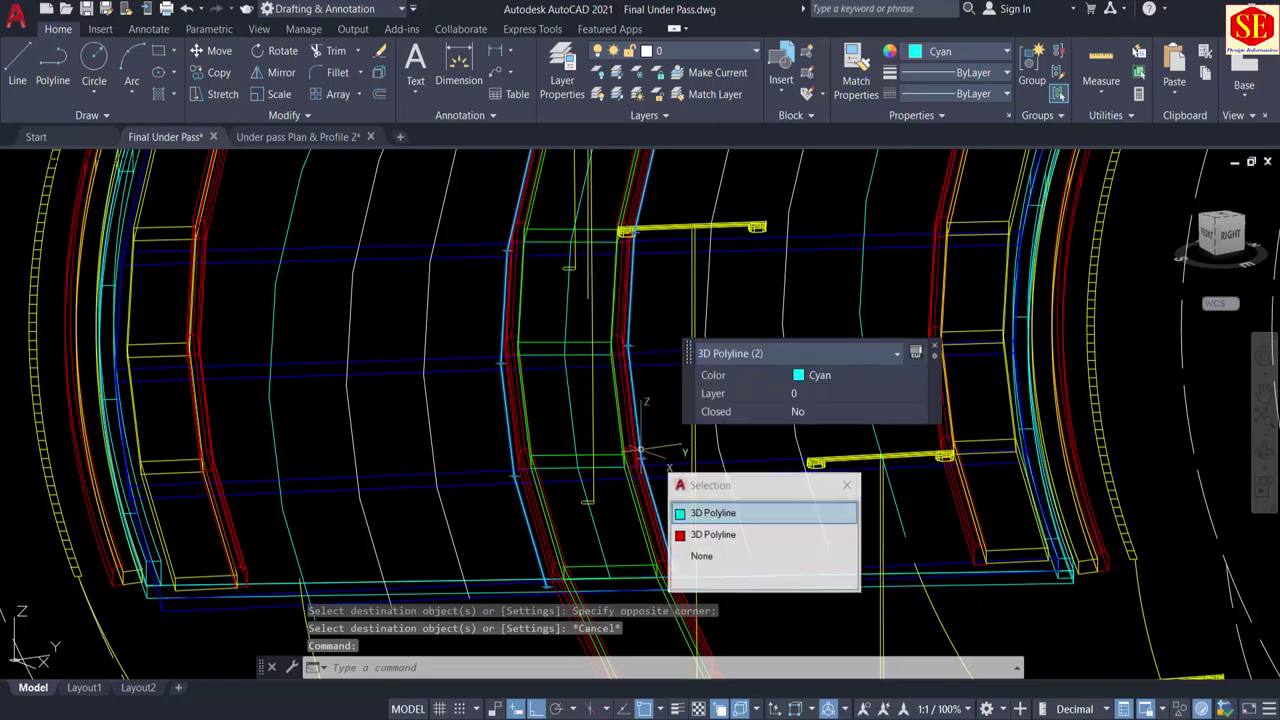
click(715, 511)
click(830, 375)
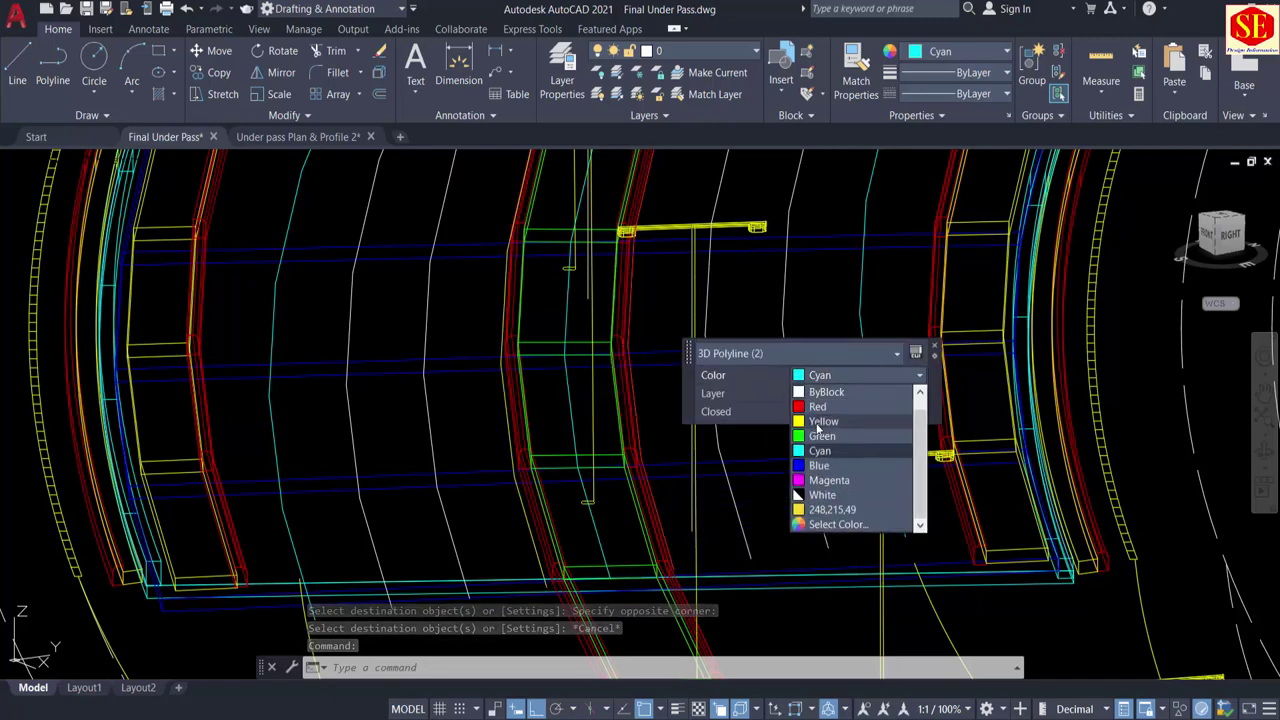
click(824, 421)
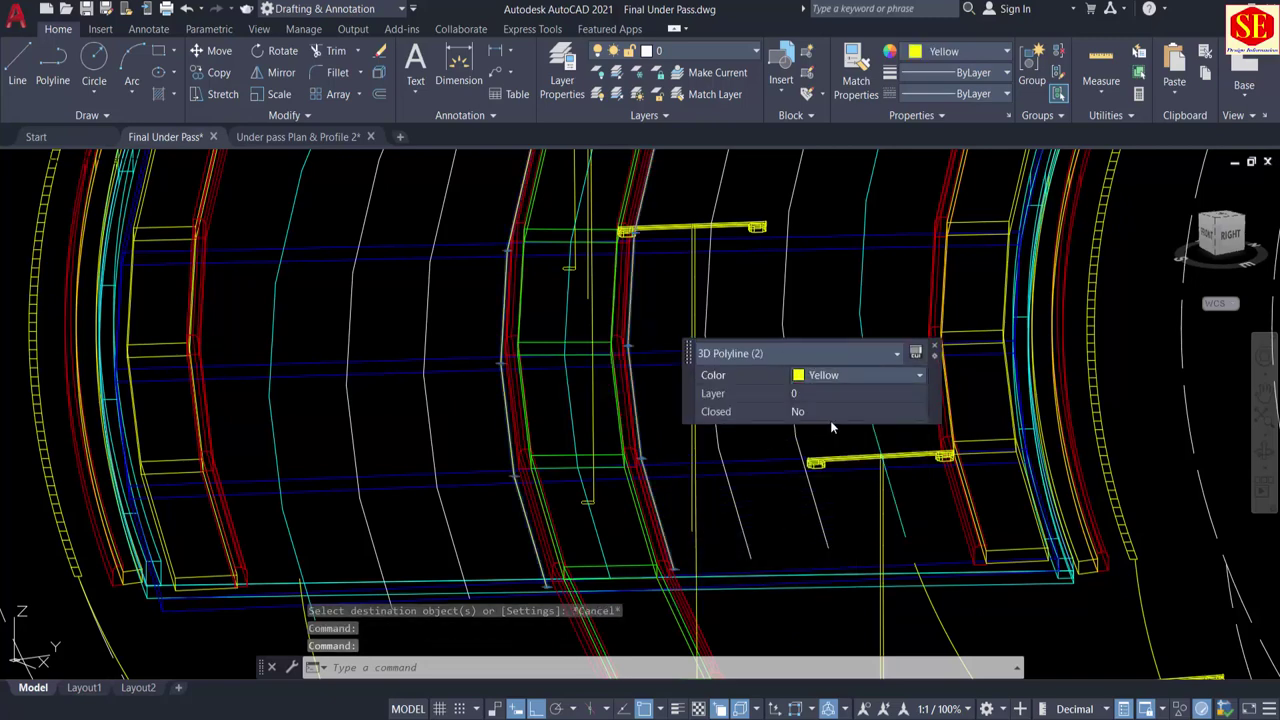
click(934, 73)
scroll(934, 221, down, 3)
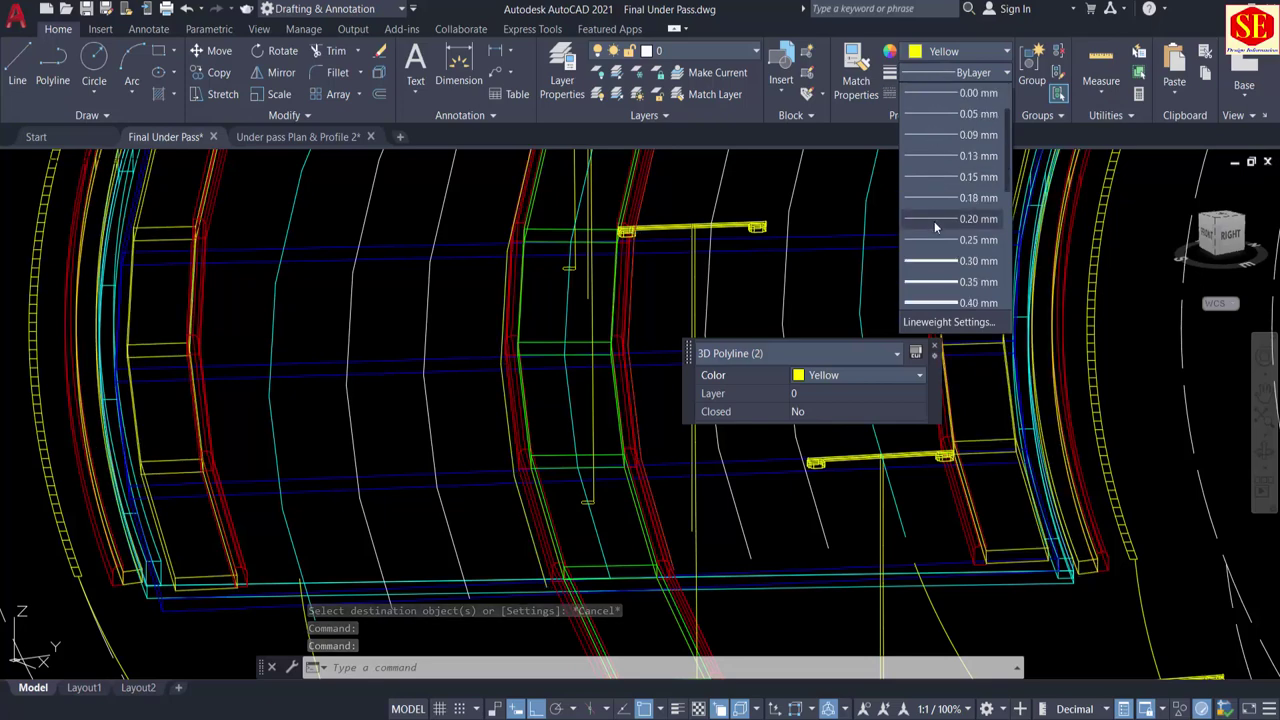
click(946, 261)
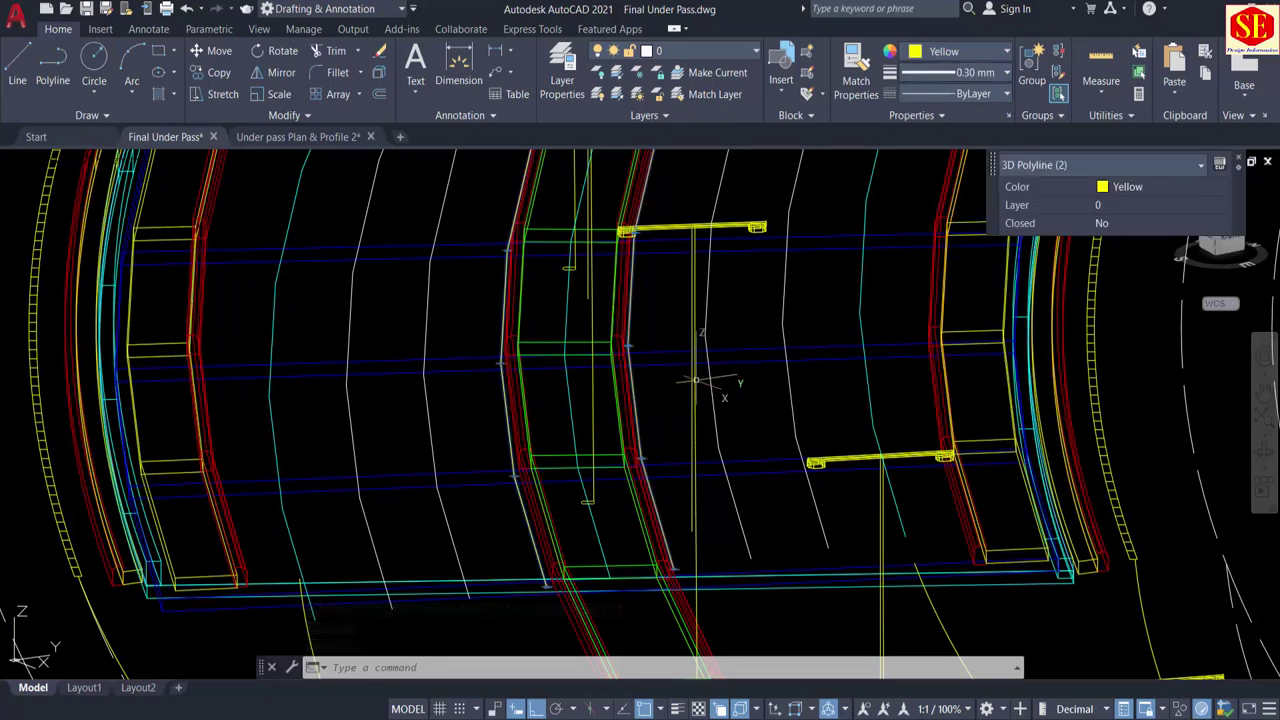
scroll(645, 450, up, 2)
key(Escape)
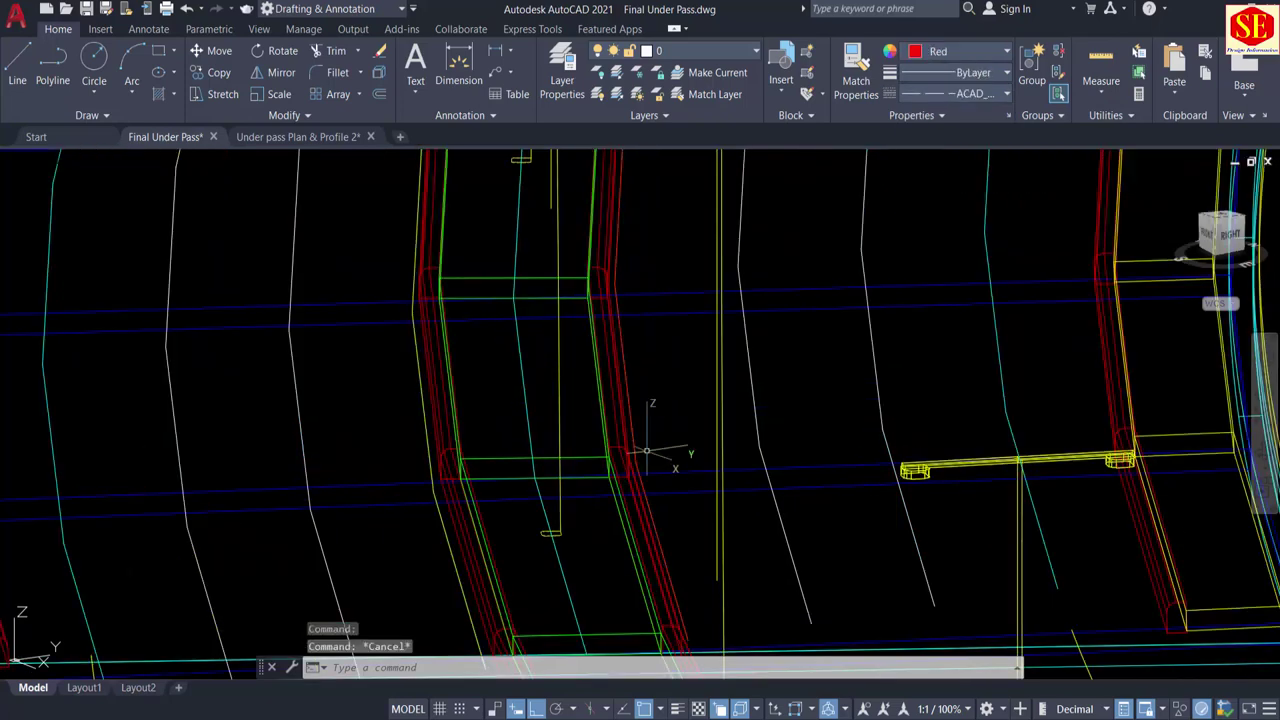
Step: Match the properties of the yellow median-edge polyline onto the outermost cyan lane polyline on each side of the underpass
text(ma)
key(Return)
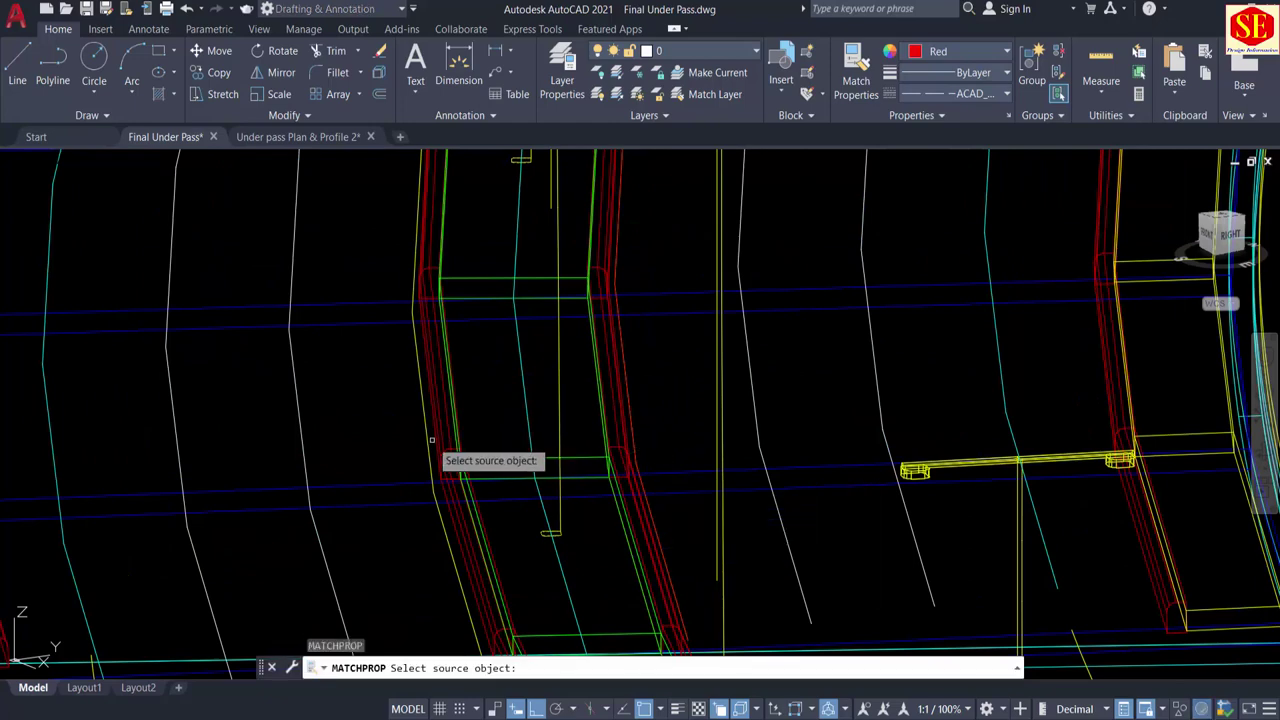
click(432, 438)
click(1003, 390)
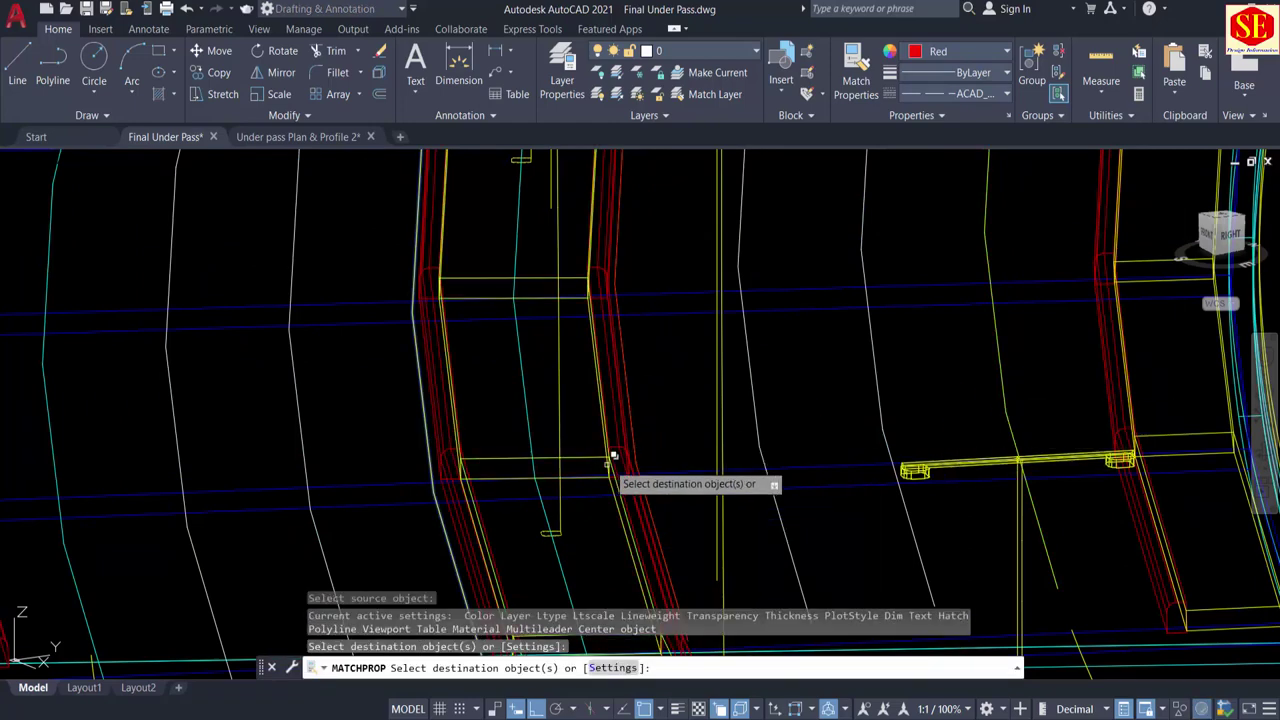
scroll(640, 460, up, 3)
scroll(608, 423, down, 4)
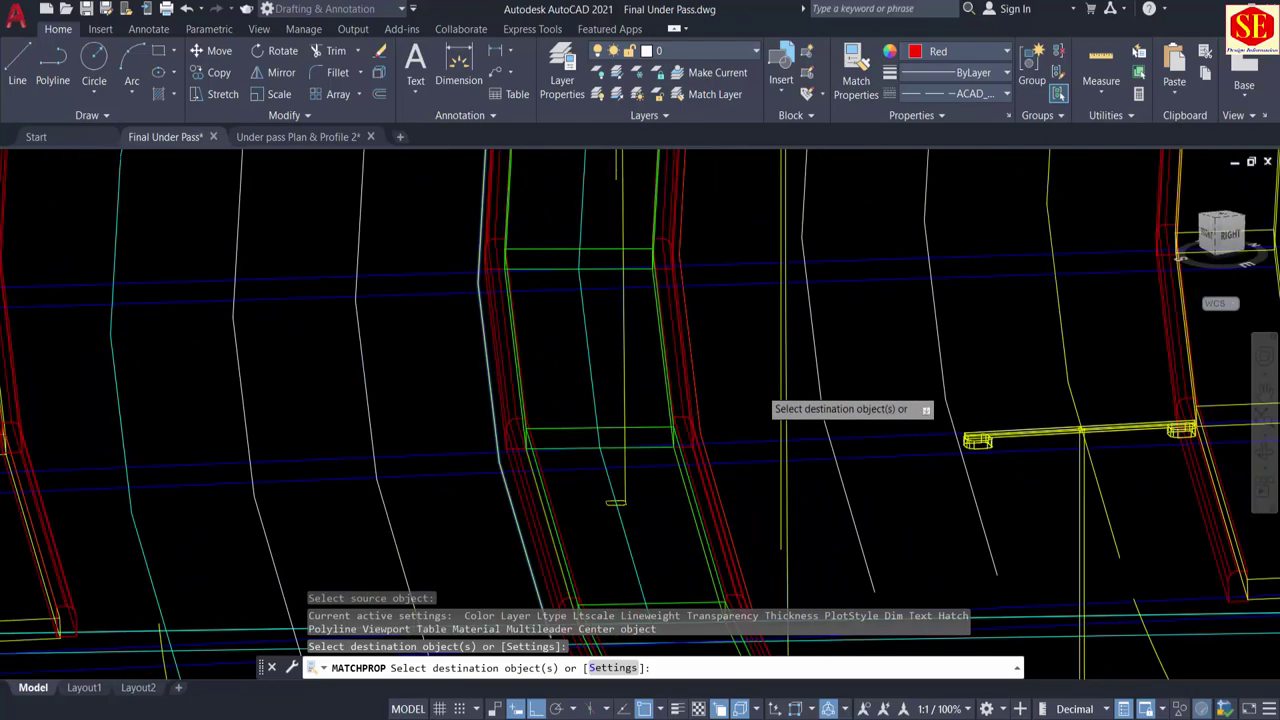
scroll(578, 419, up, 3)
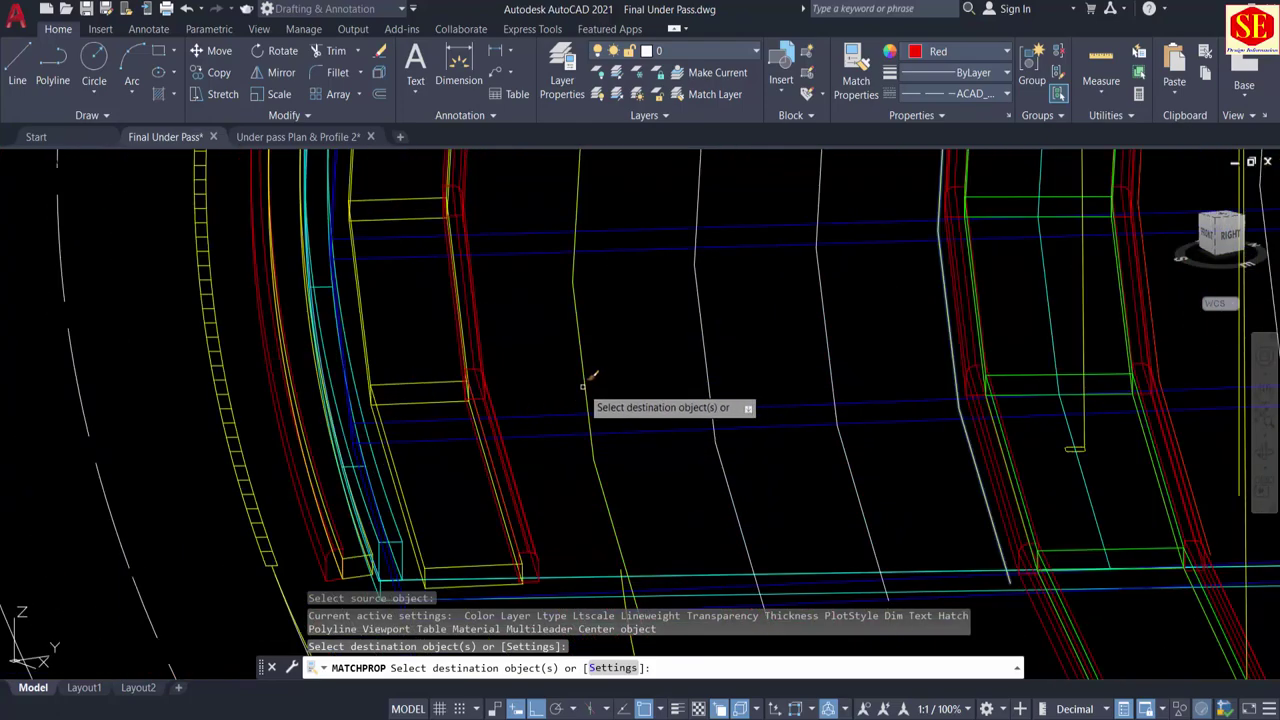
click(583, 385)
right_click(532, 392)
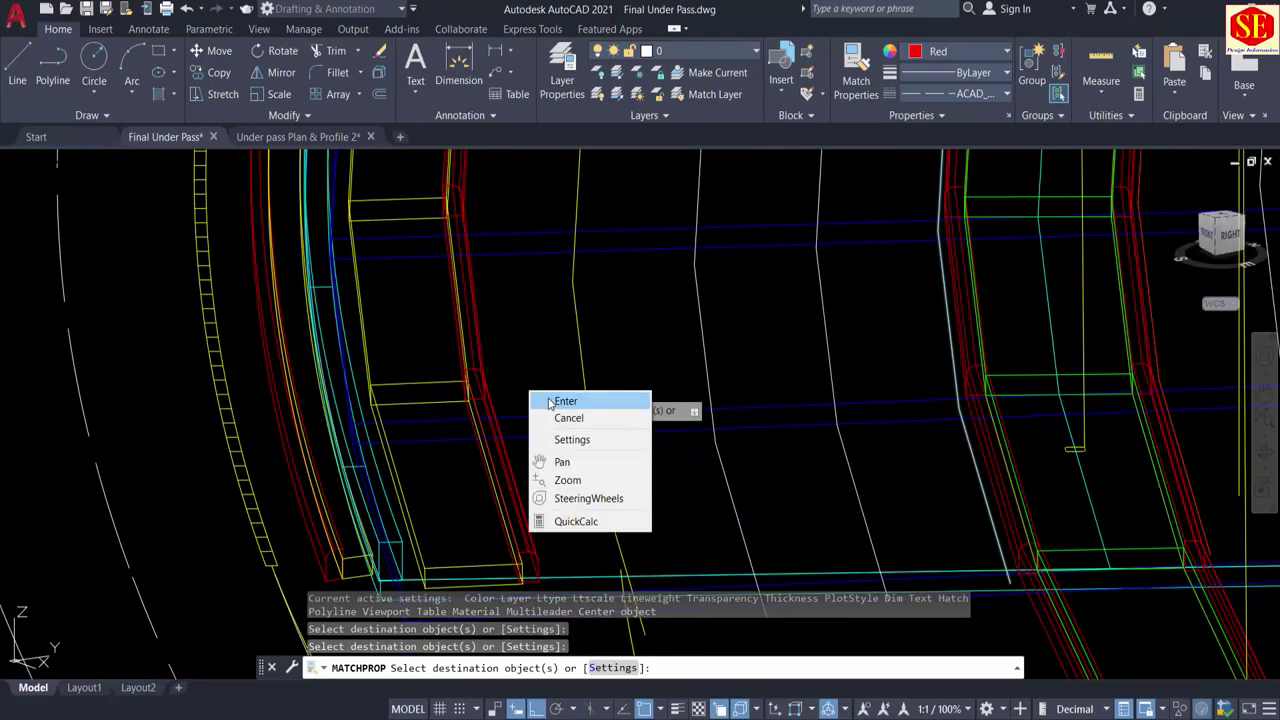
click(565, 401)
Step: Move the six lane polylines and the two yellow median-edge polylines of the underpass 0.25 units up along +Z
scroll(535, 370, down, 3)
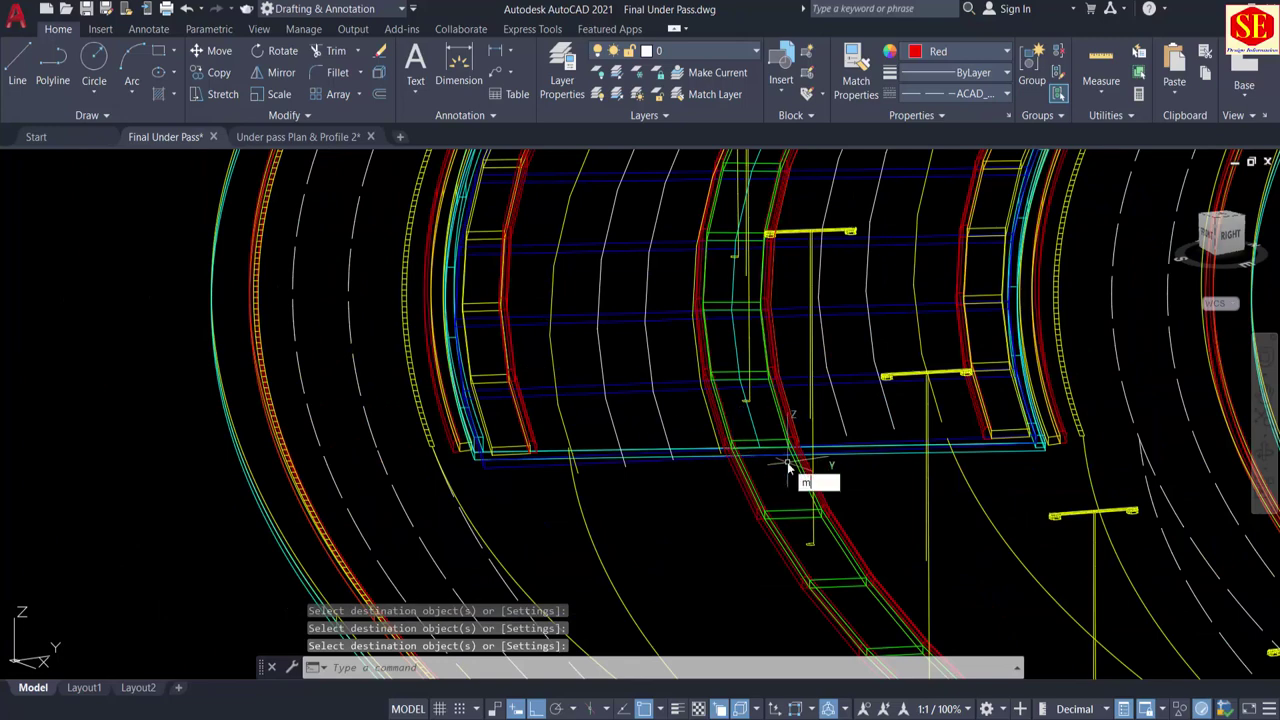
text(m)
key(Return)
scroll(960, 440, up, 3)
click(850, 428)
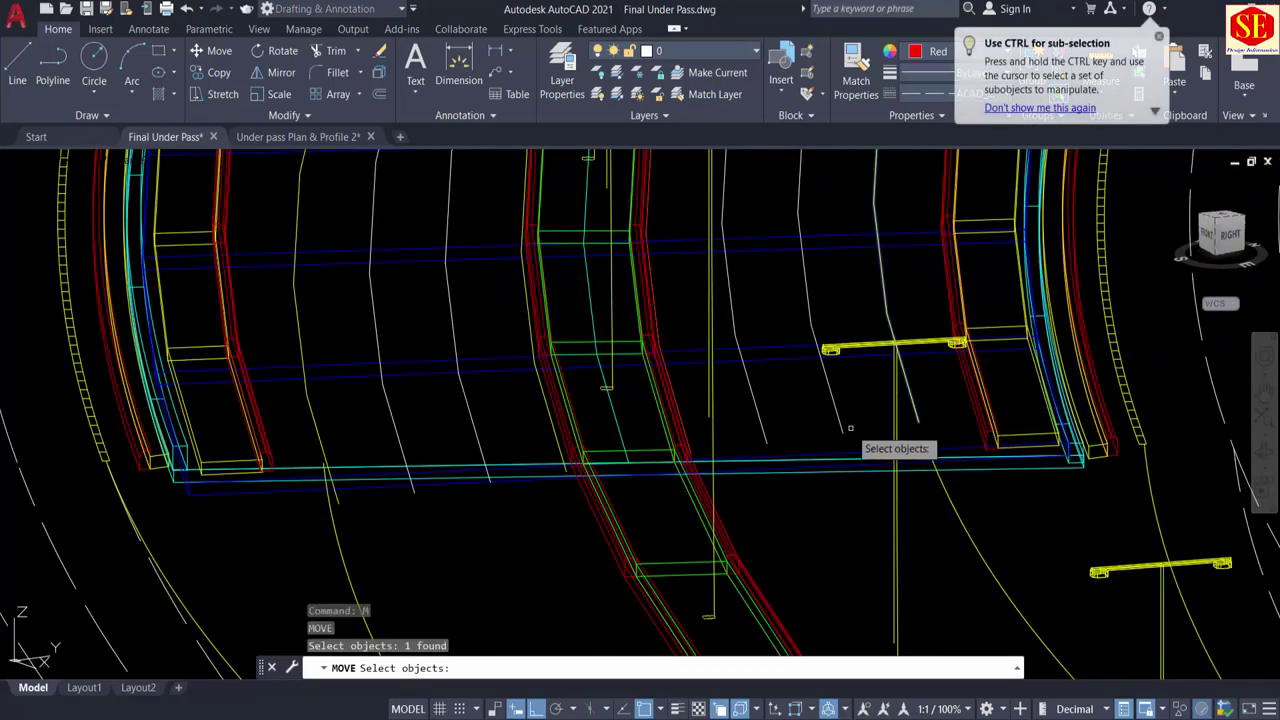
click(843, 428)
click(764, 438)
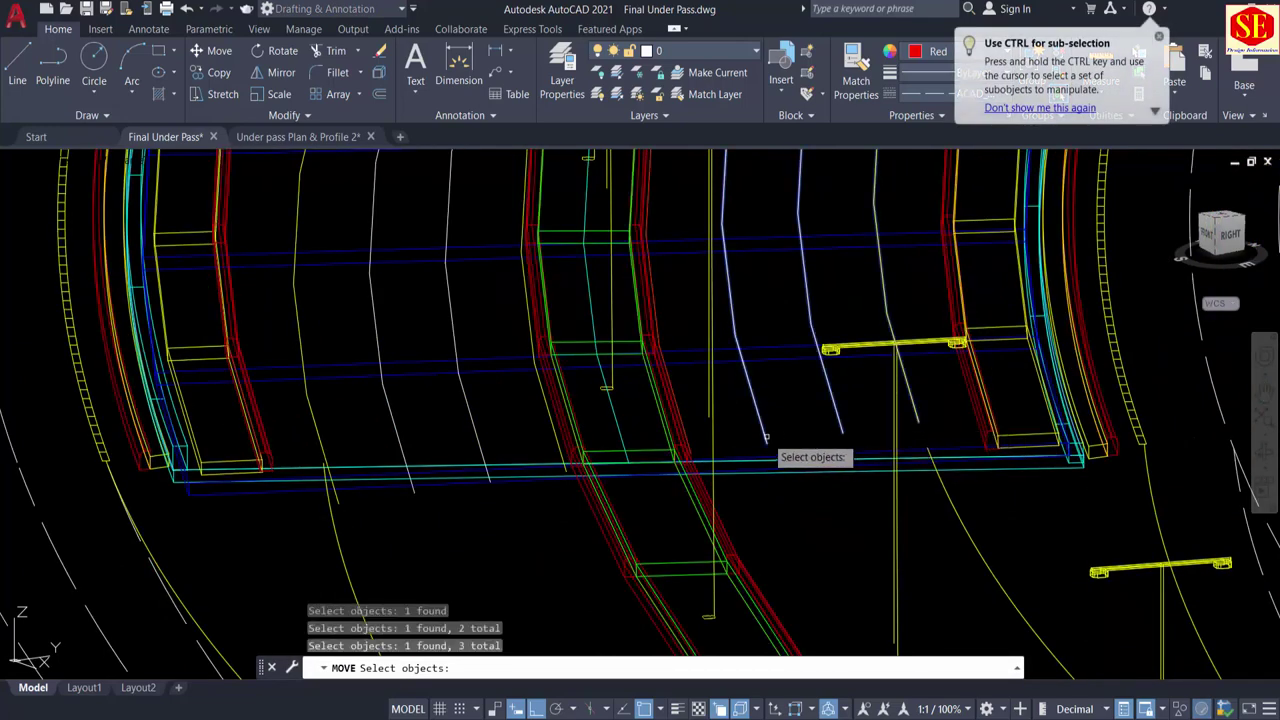
click(476, 437)
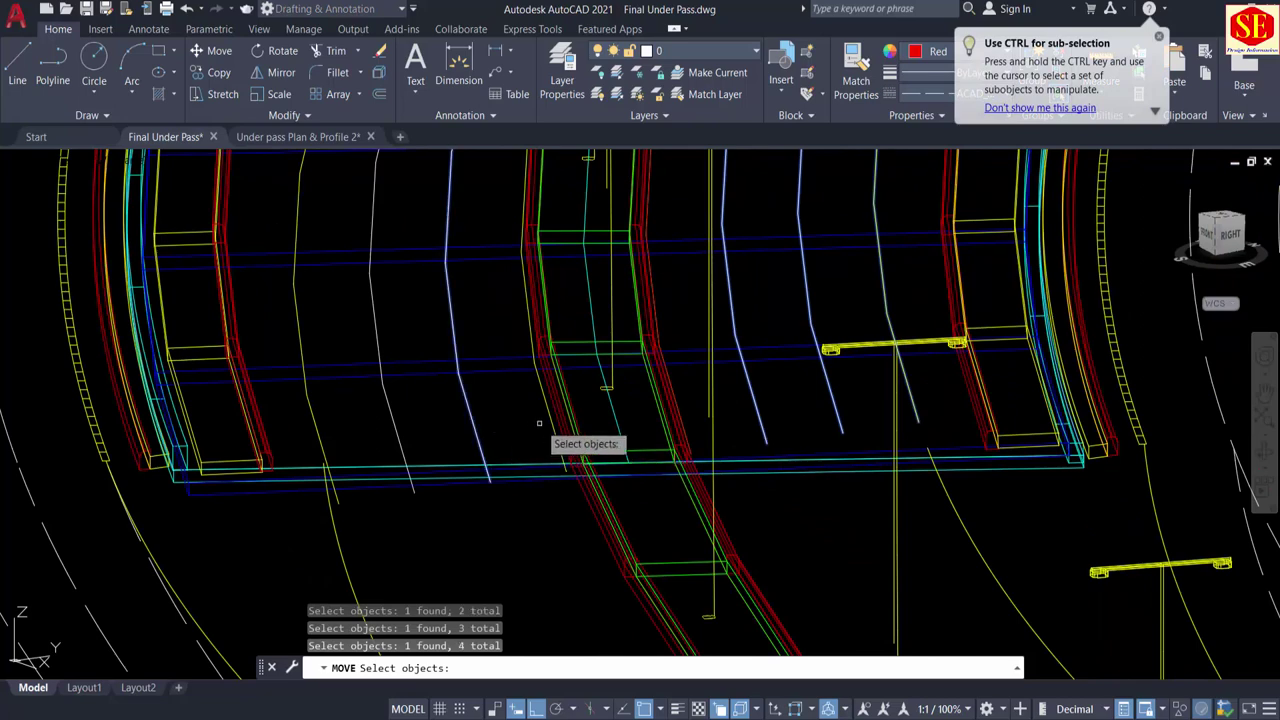
click(540, 424)
click(325, 430)
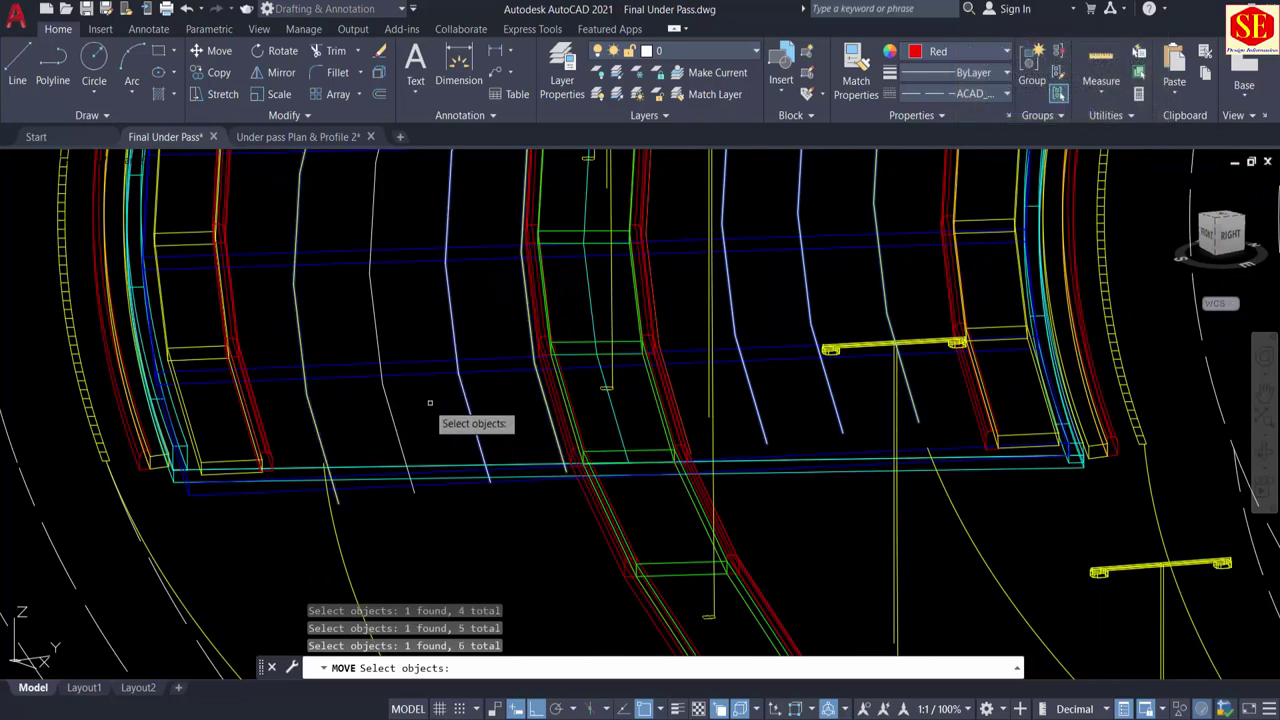
click(391, 408)
scroll(465, 488, down, 4)
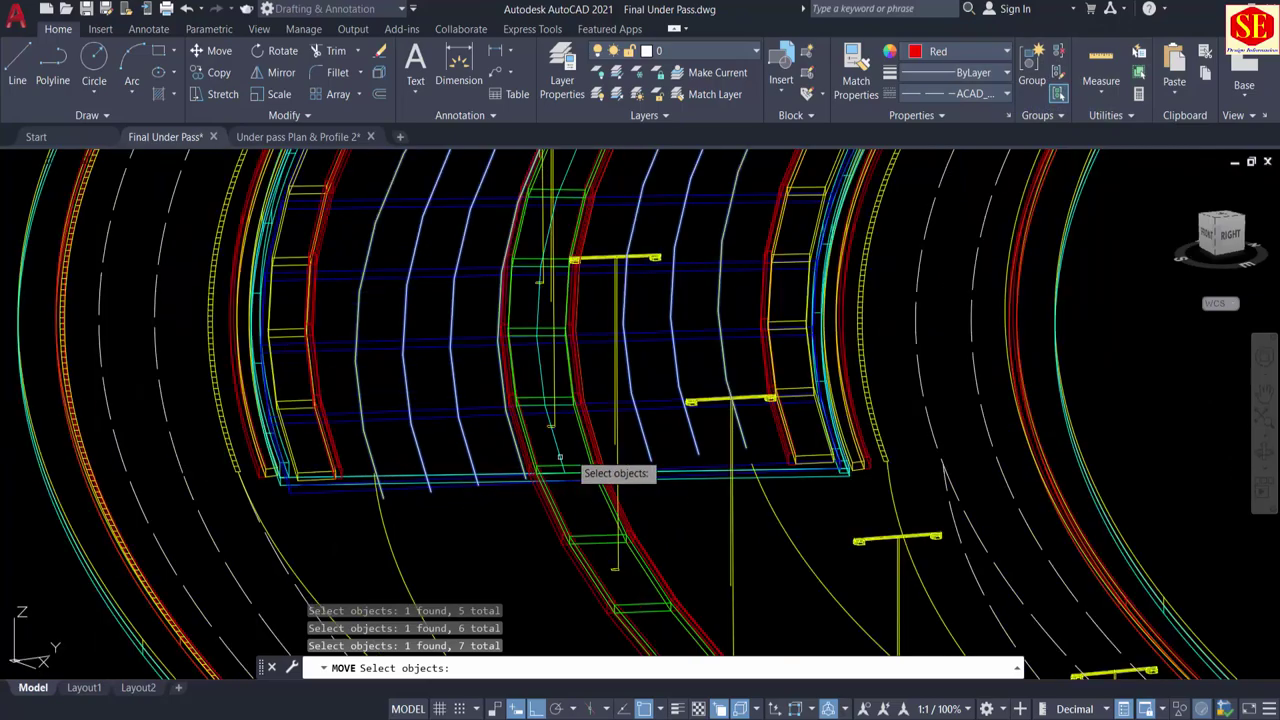
scroll(590, 520, down, 3)
scroll(604, 508, up, 8)
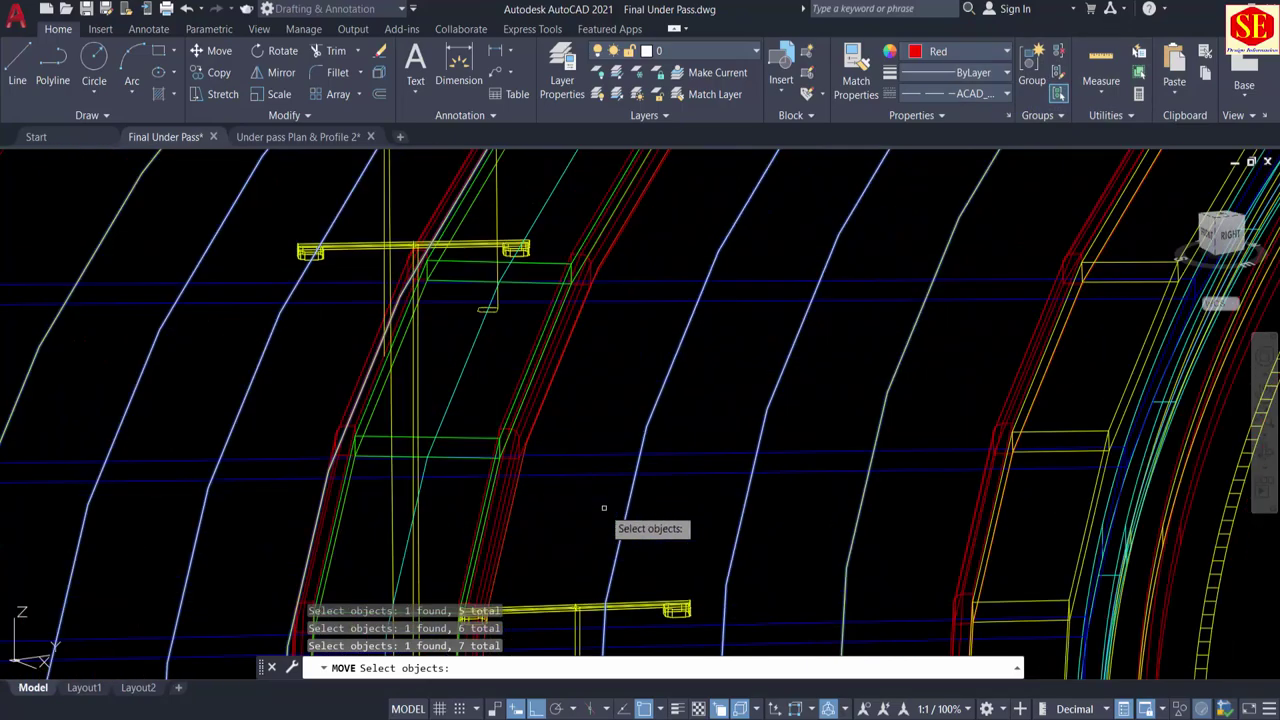
middle_drag(597, 503, 657, 297)
scroll(657, 297, down, 2)
middle_drag(646, 413, 652, 240)
scroll(640, 435, up, 5)
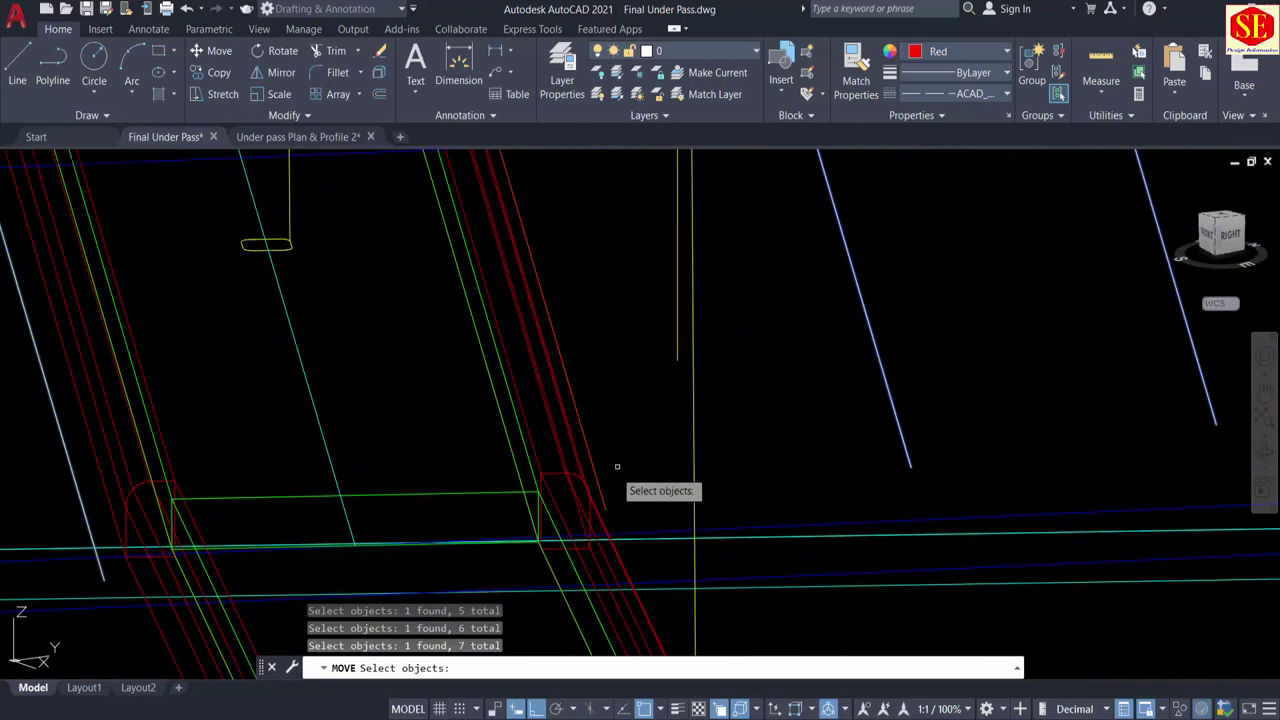
click(601, 482)
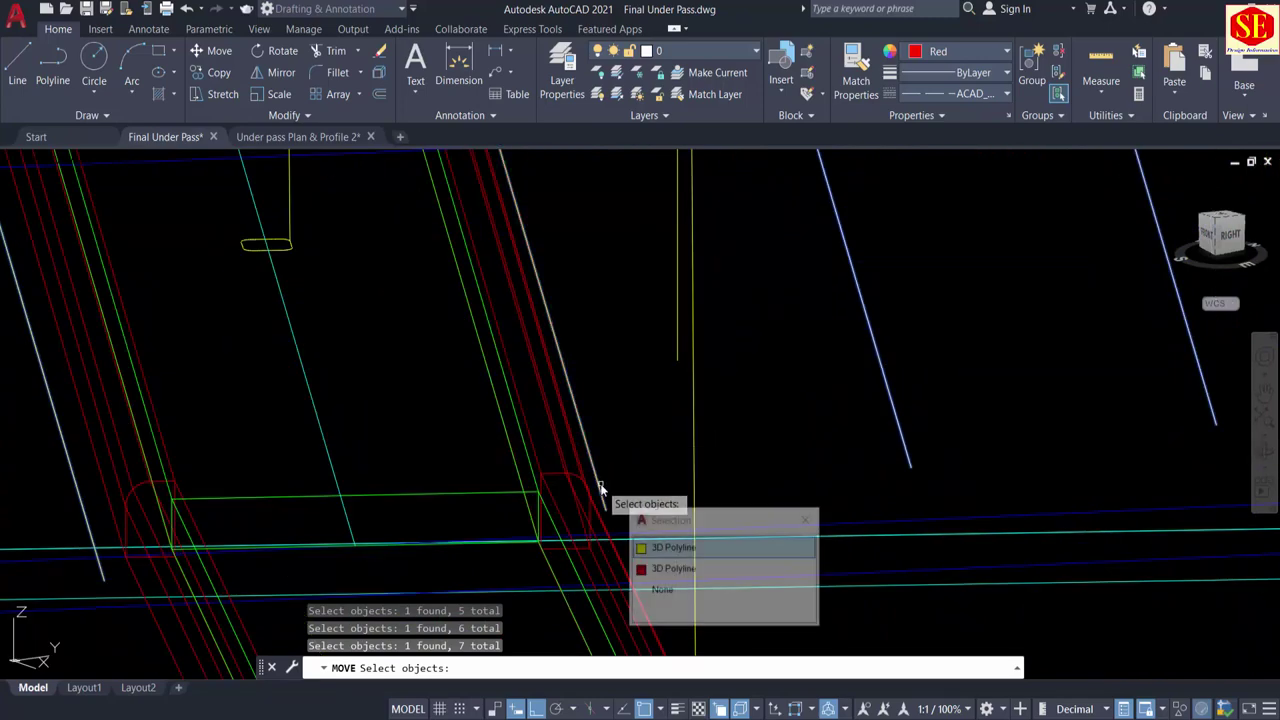
click(642, 551)
scroll(586, 386, down, 5)
key(Return)
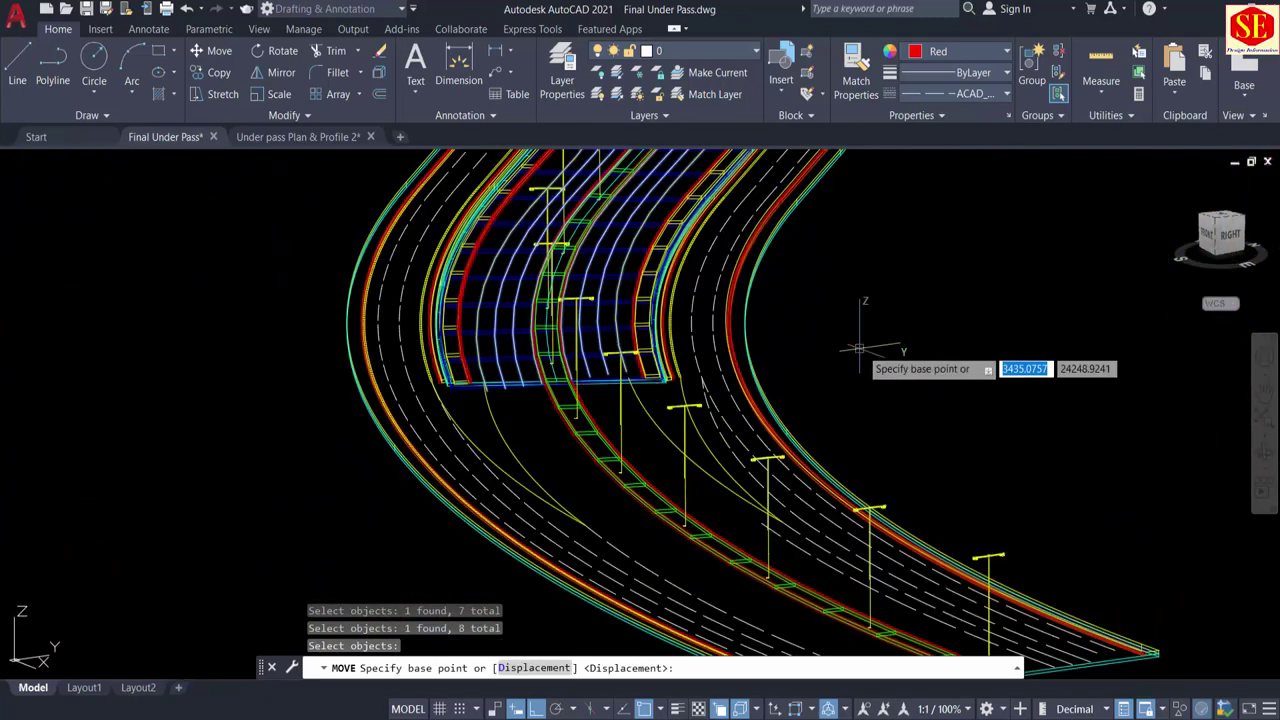
click(862, 345)
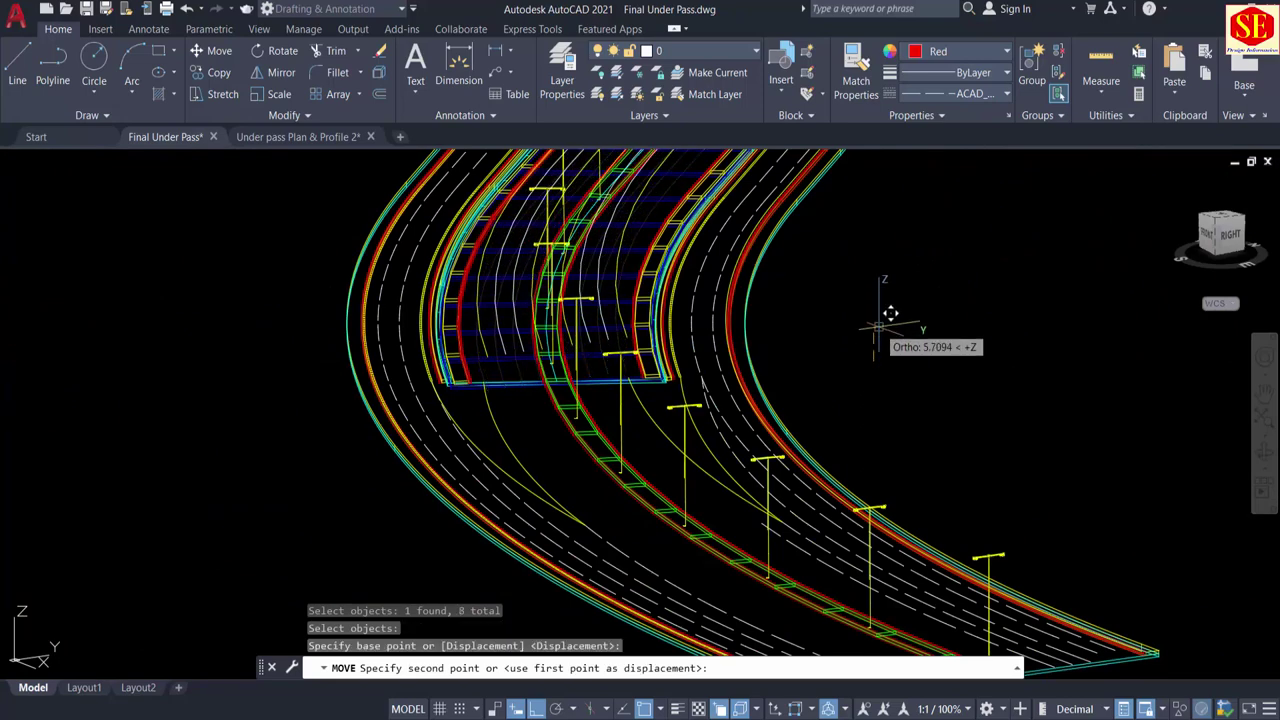
text(.25)
key(Return)
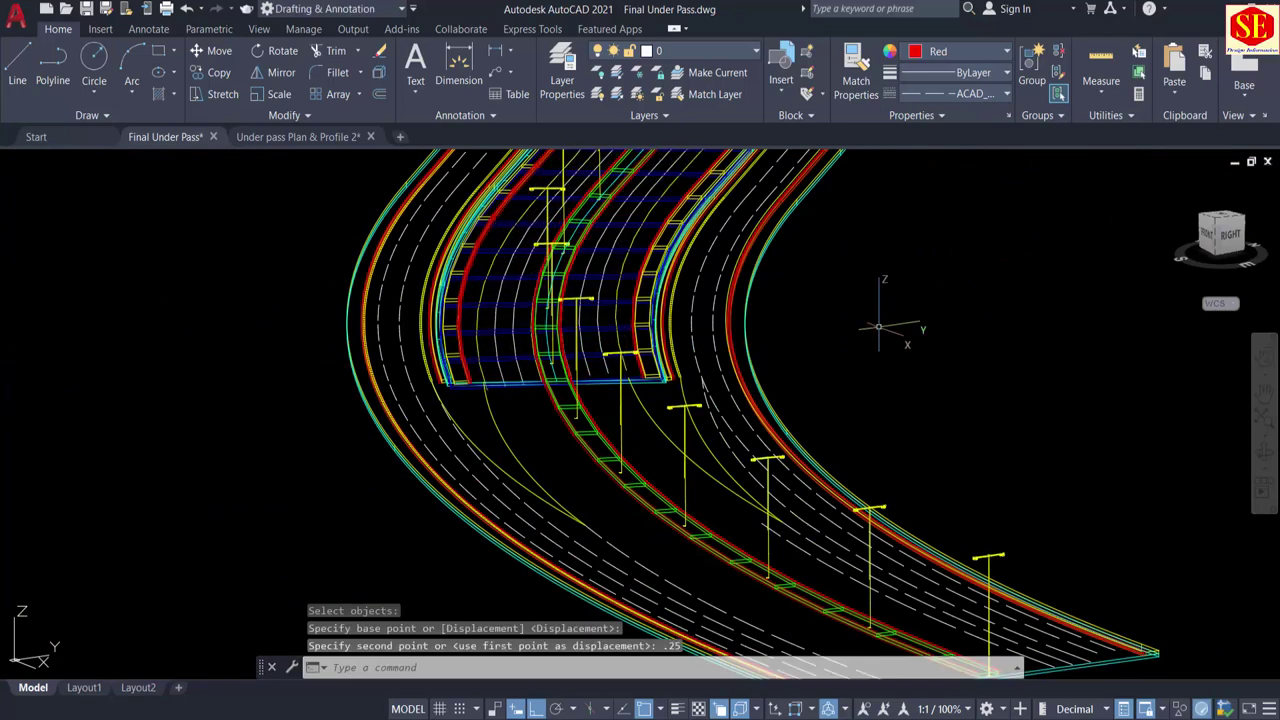
Step: Switch the viewport's visual style from 2D Wireframe to Shaded for viewing the underpass road
middle_drag(728, 333, 722, 453)
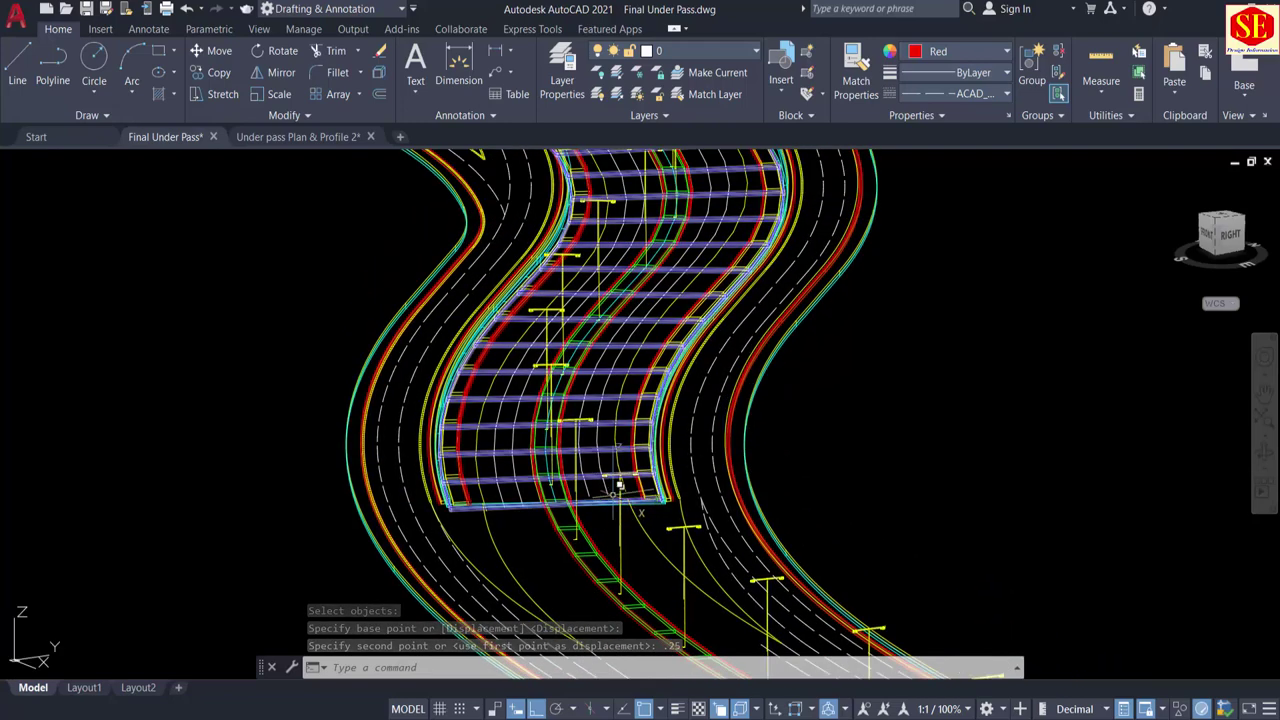
middle_drag(616, 494, 614, 552)
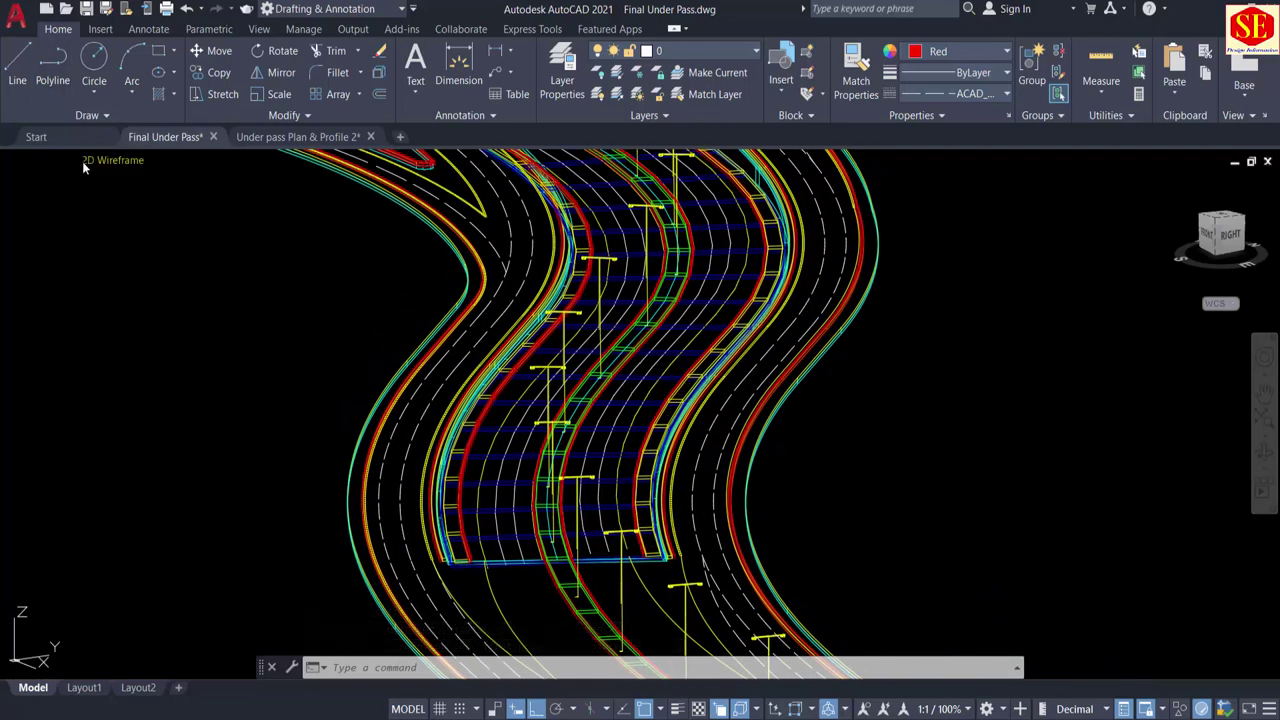
click(120, 161)
click(169, 270)
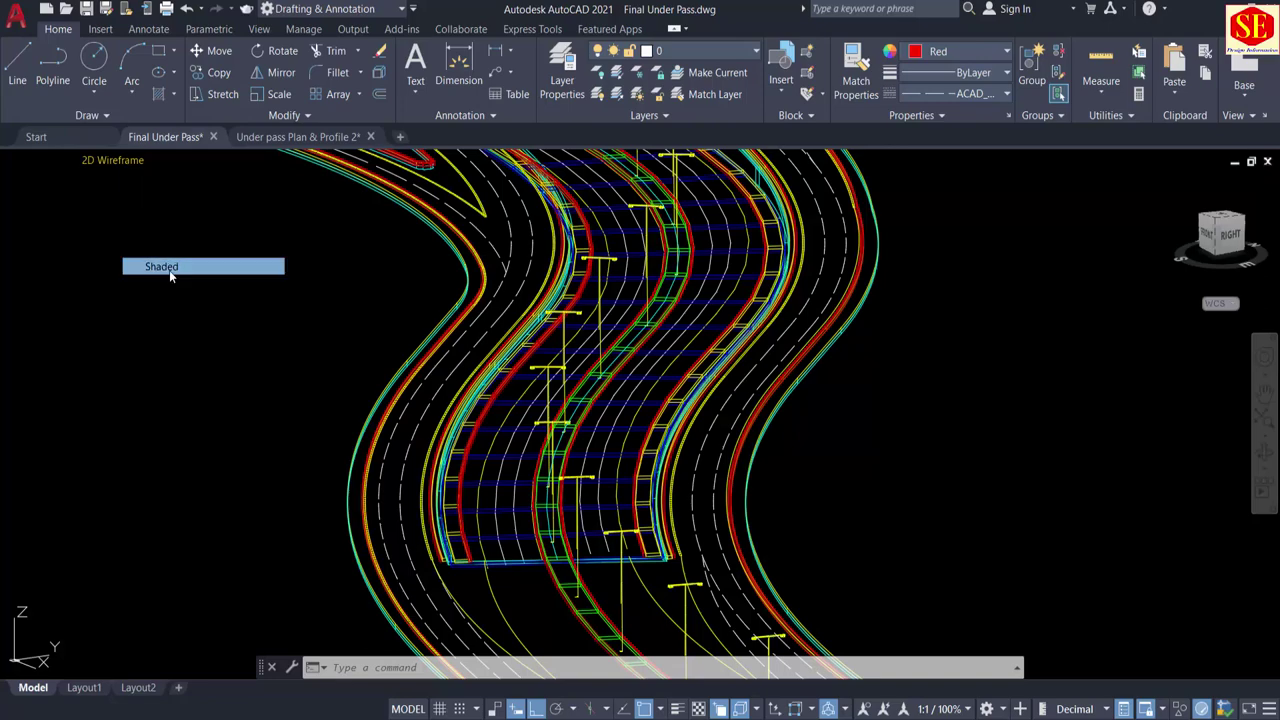
Step: Set the linetype scale of the outer white lane polyline right of the grass median to 10 and explode it
shift+middle_drag(750, 457, 789, 440)
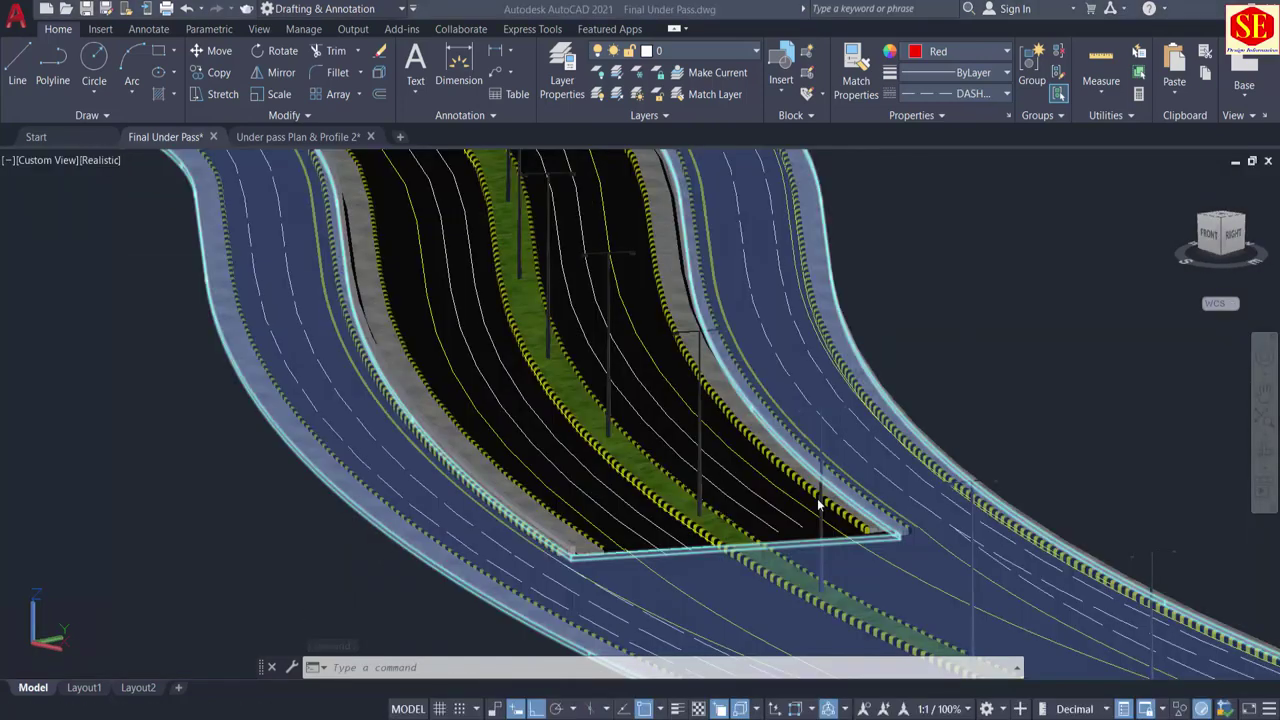
scroll(750, 358, up, 3)
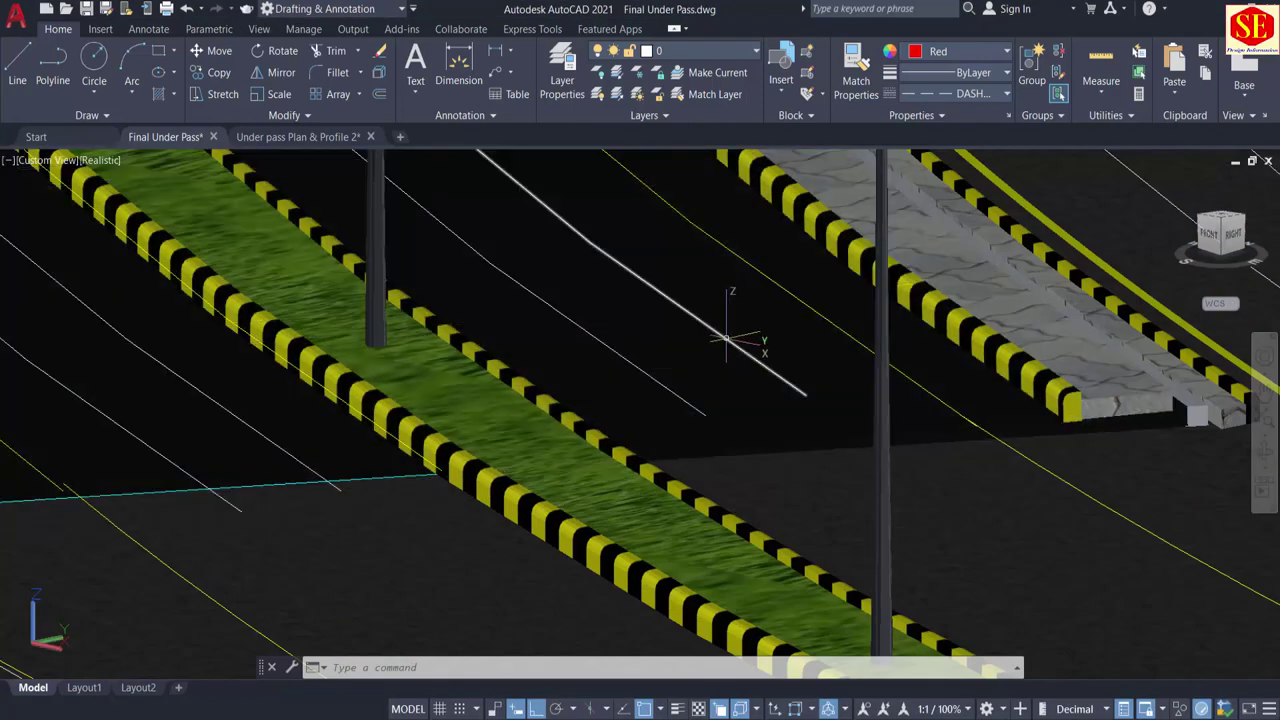
click(731, 327)
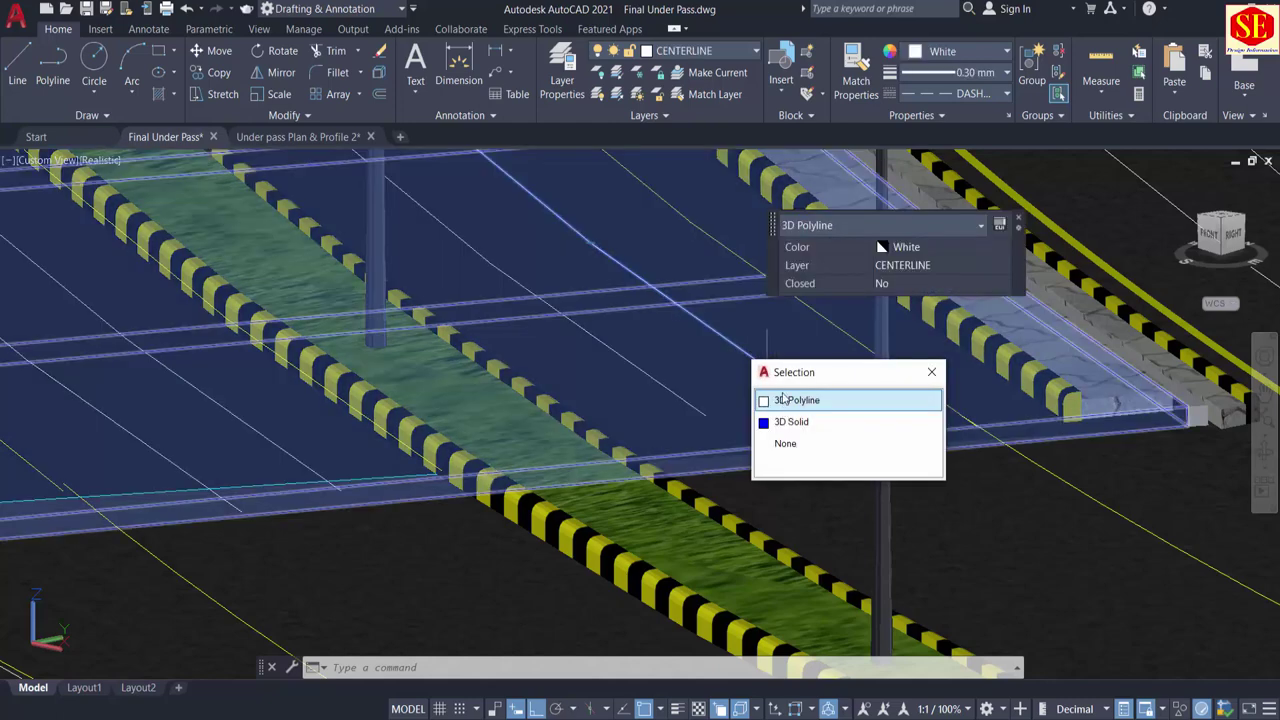
click(783, 399)
text(PROPERTIES)
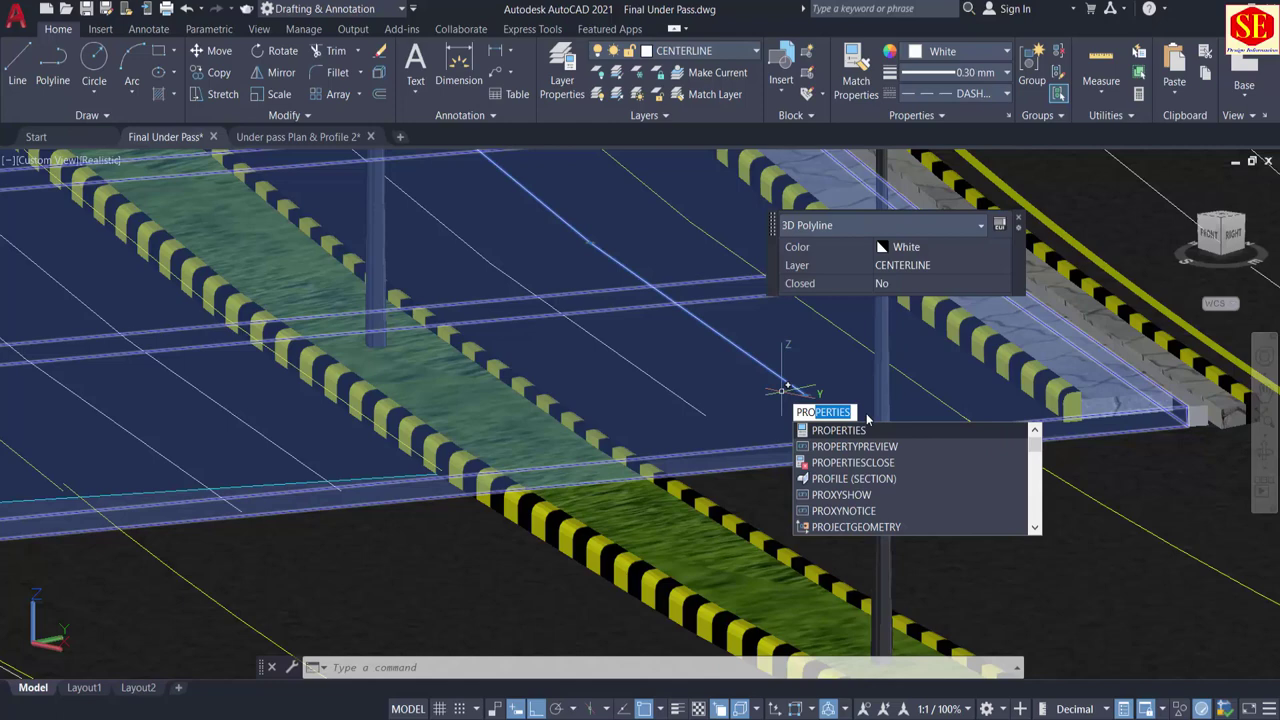
click(860, 435)
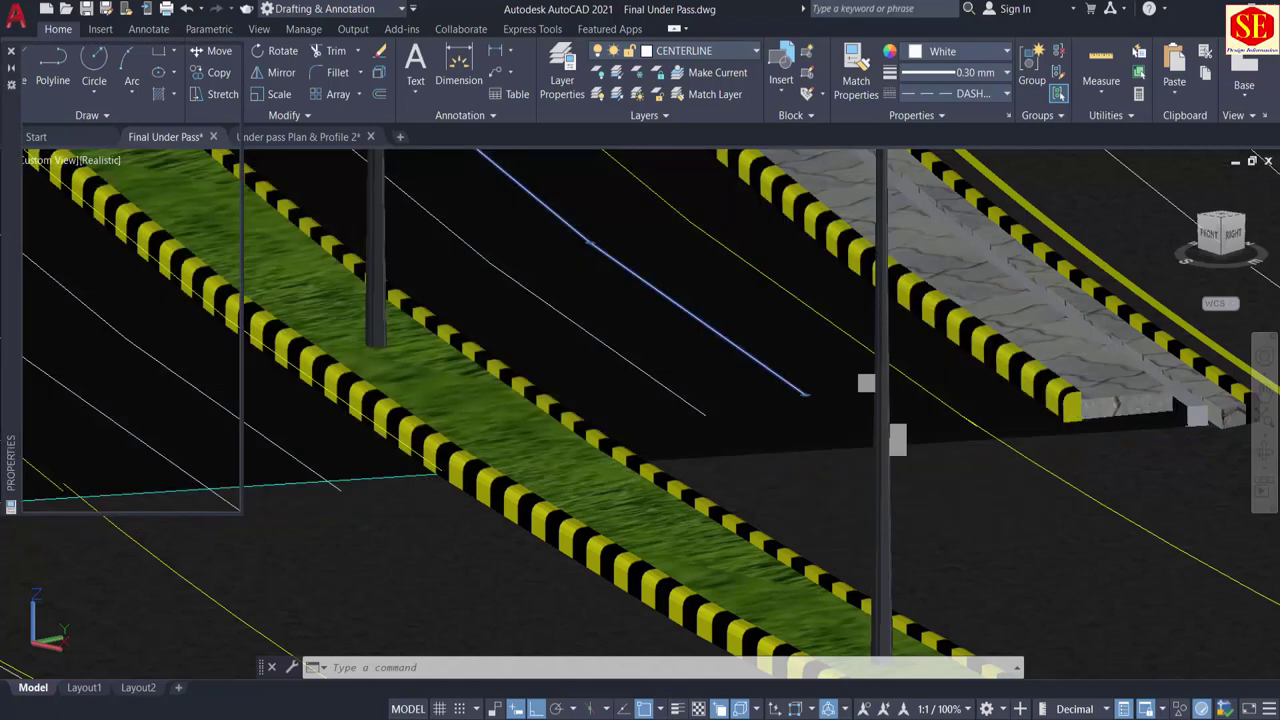
click(183, 164)
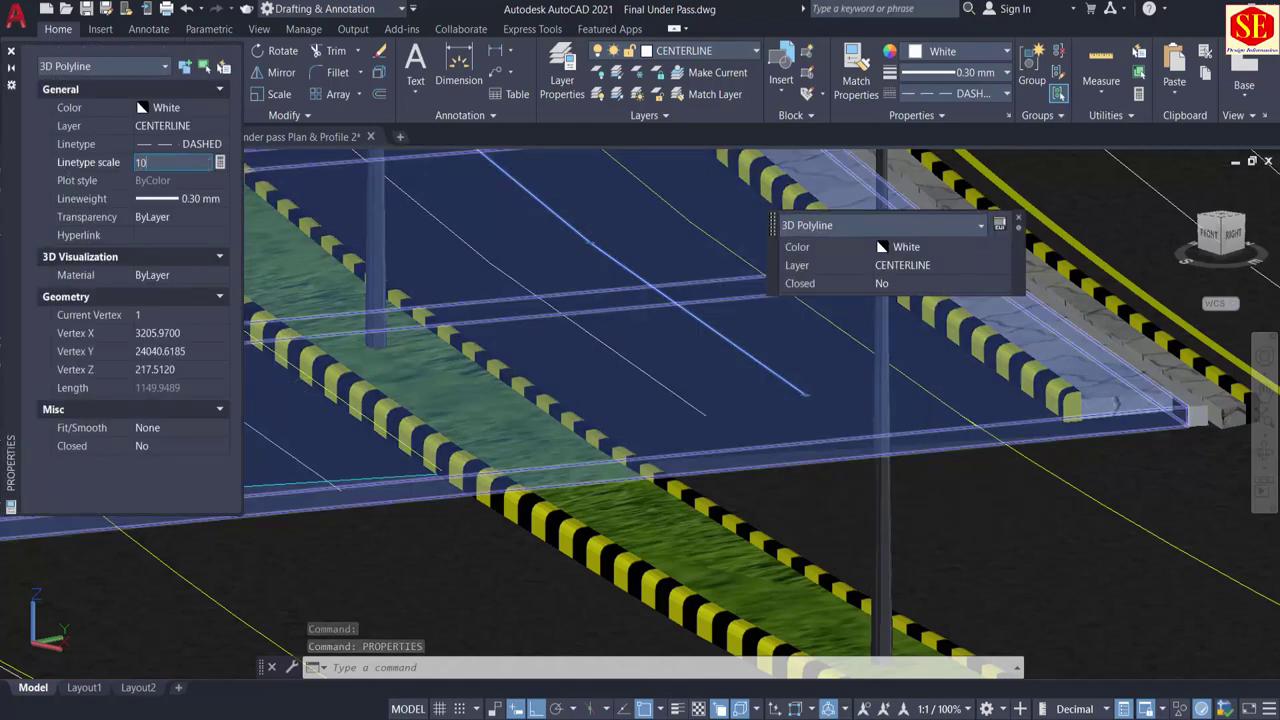
text(10)
key(Return)
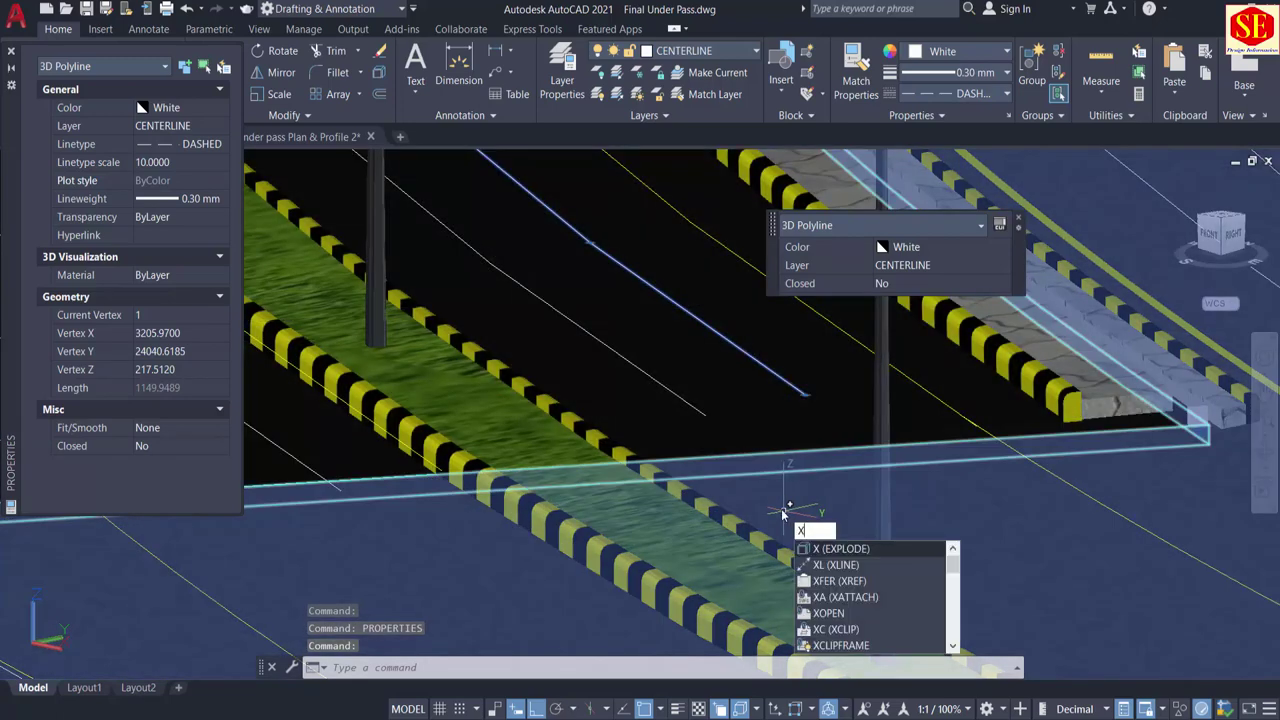
key(Return)
scroll(782, 500, down, 3)
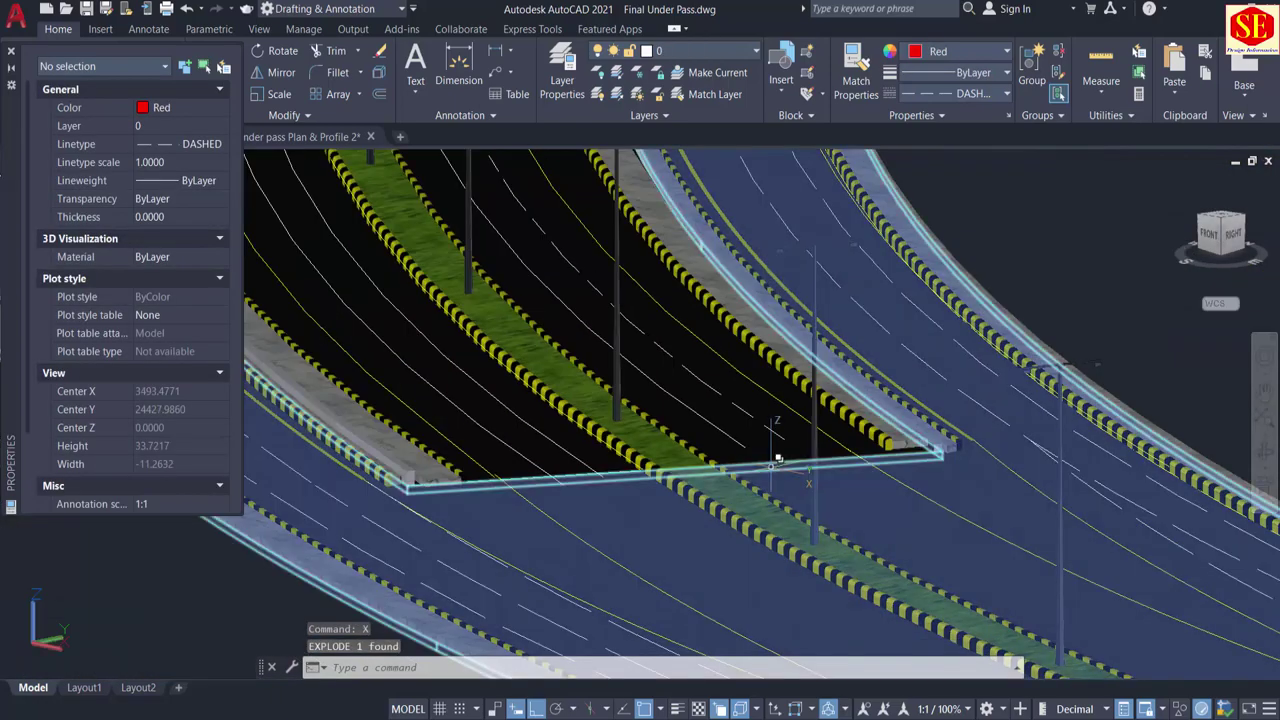
Step: Set the linetype scale of the inner white lane polyline right of the grass median to 10 and explode it
scroll(776, 460, down, 4)
scroll(630, 222, up, 3)
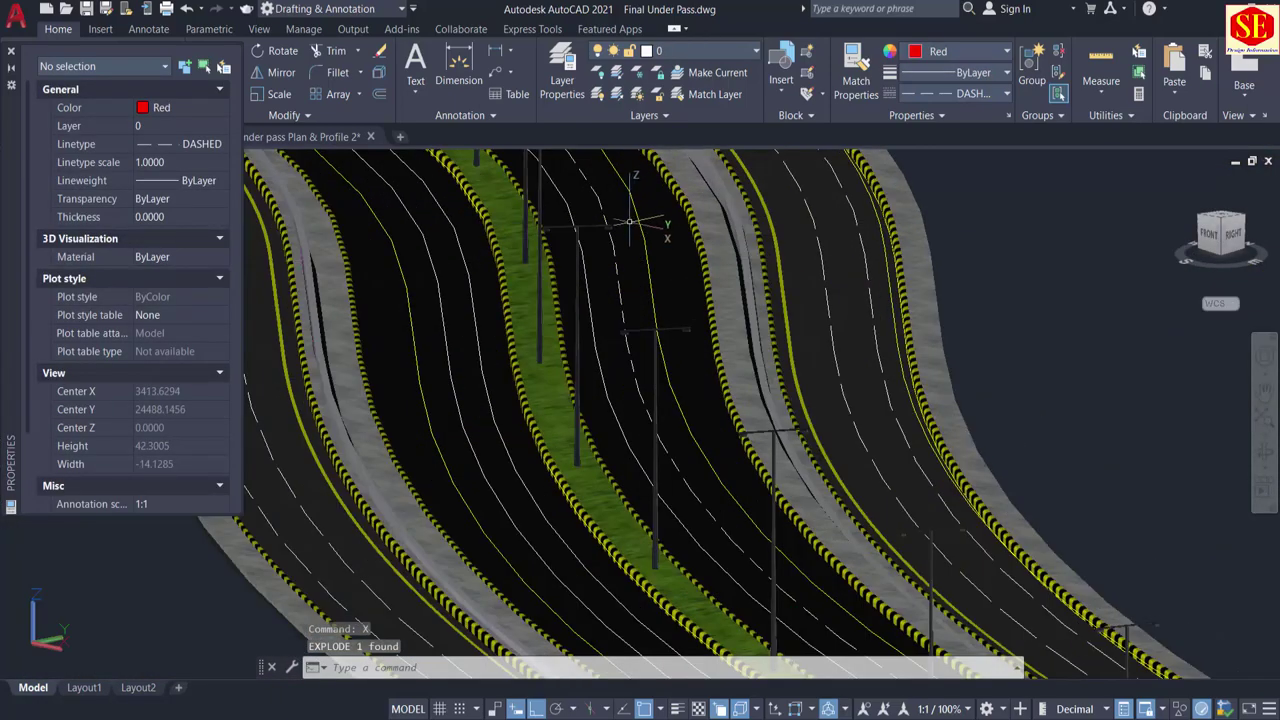
shift+middle_drag(733, 567, 771, 466)
scroll(770, 480, up, 2)
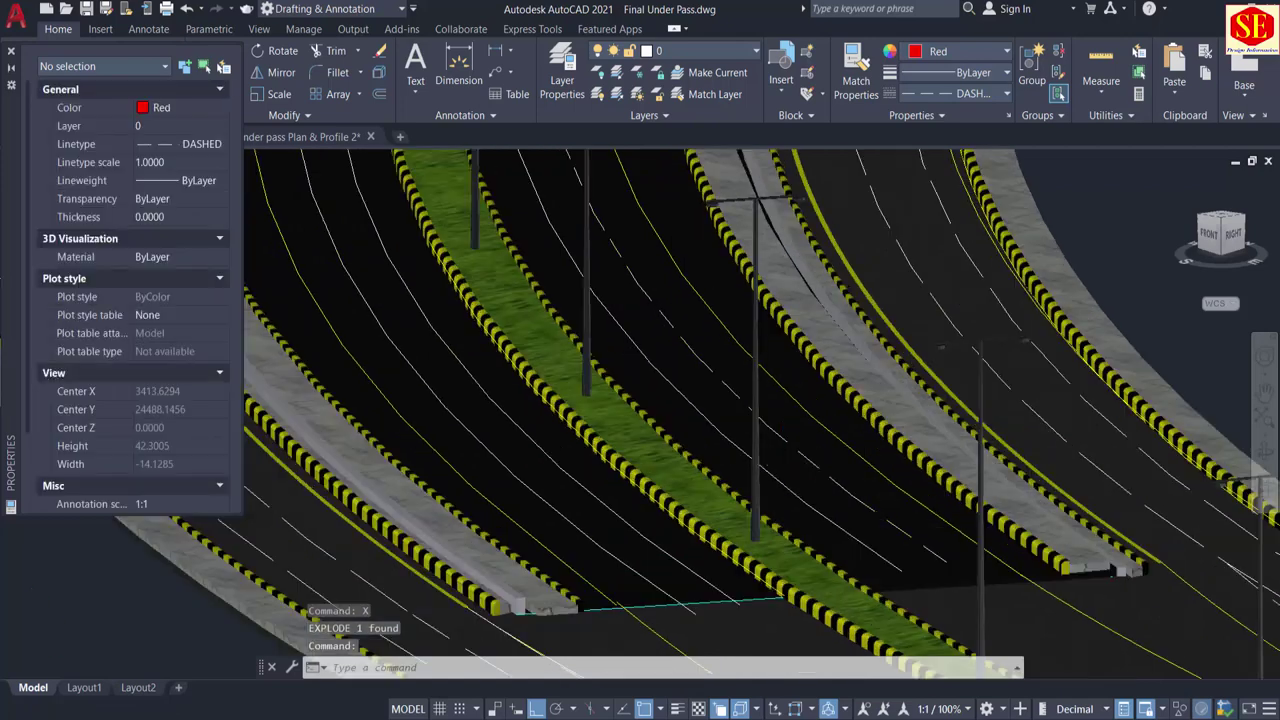
click(815, 510)
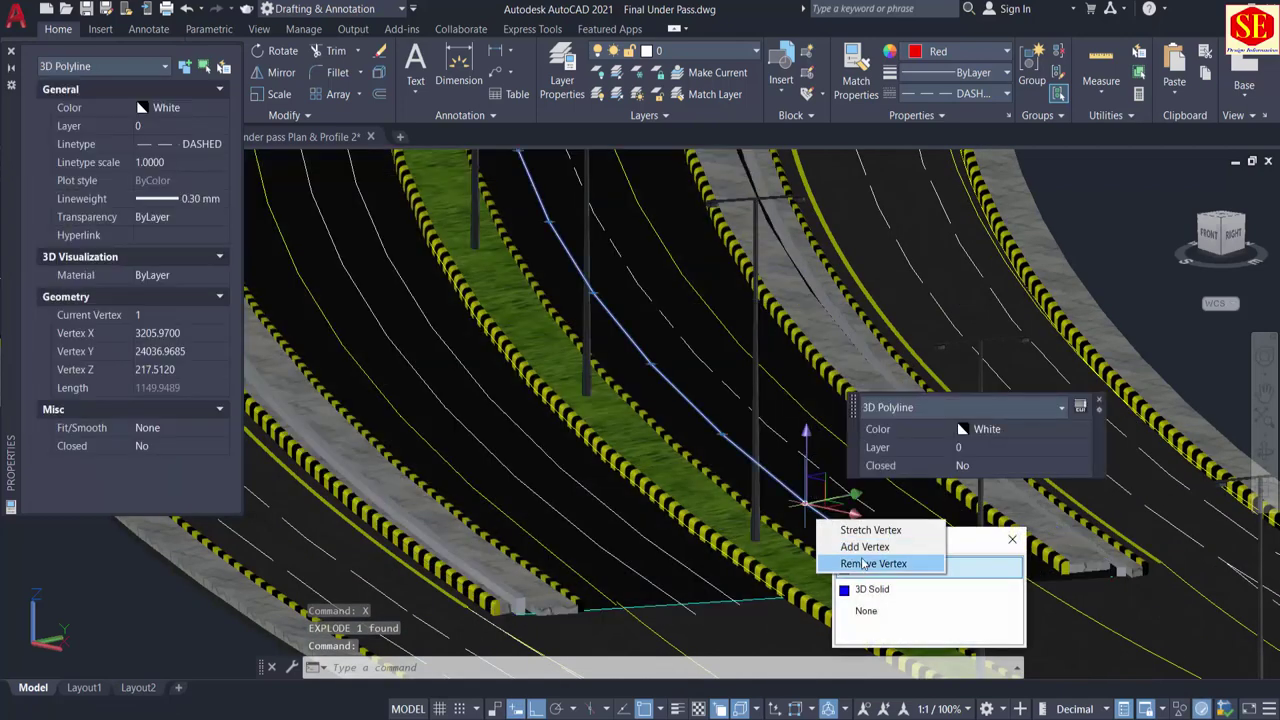
click(888, 575)
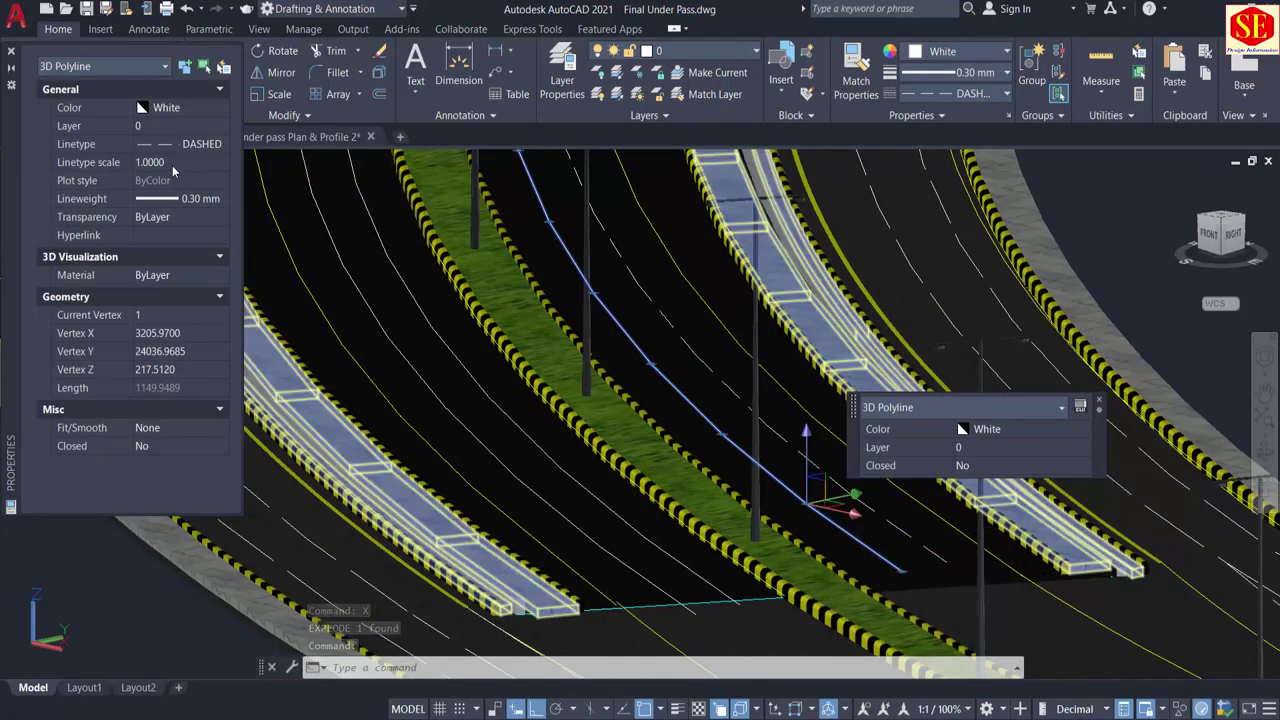
key(Return)
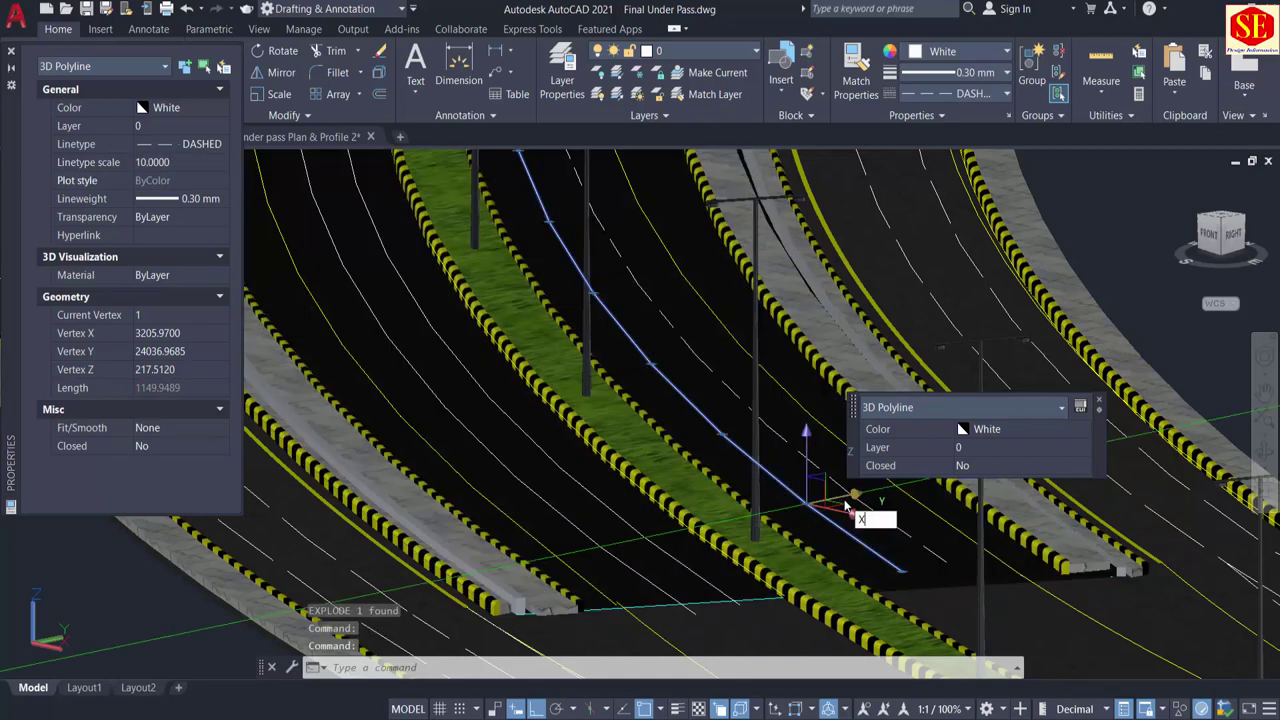
key(Escape)
Step: Set the linetype scale of the inner white lane polyline left of the grass median to 10
middle_drag(557, 544, 631, 490)
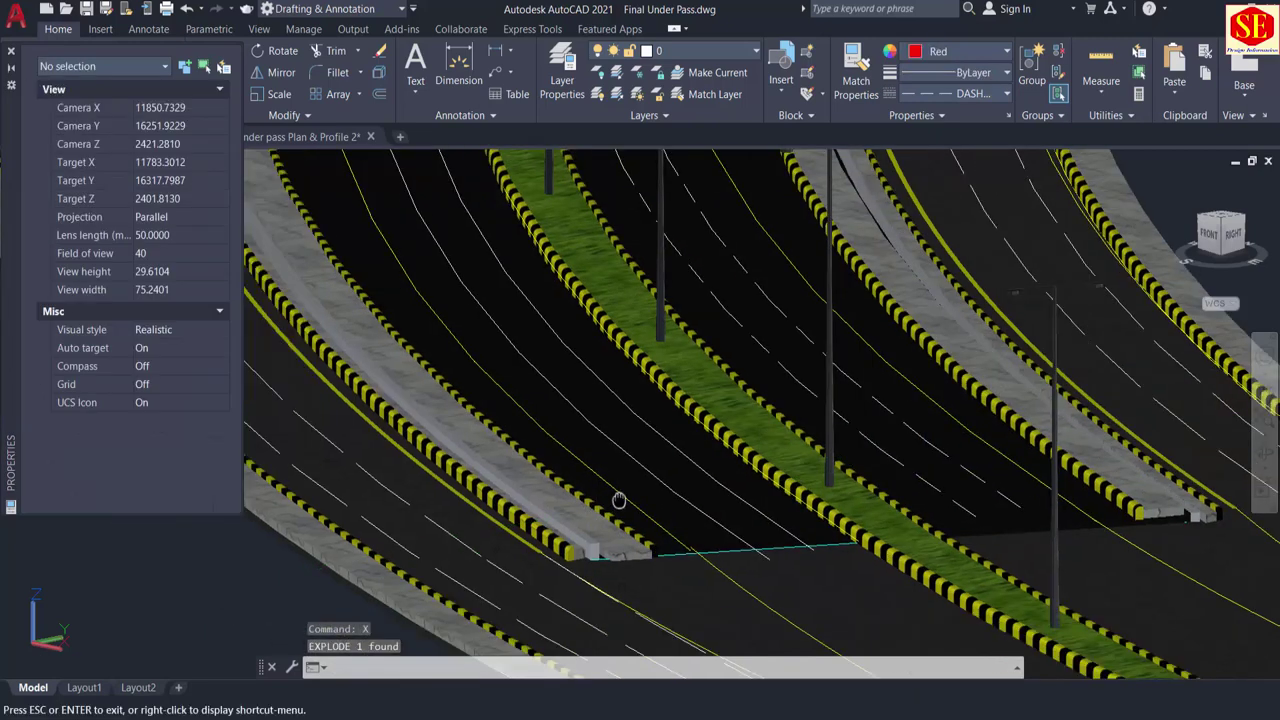
scroll(790, 497, up, 3)
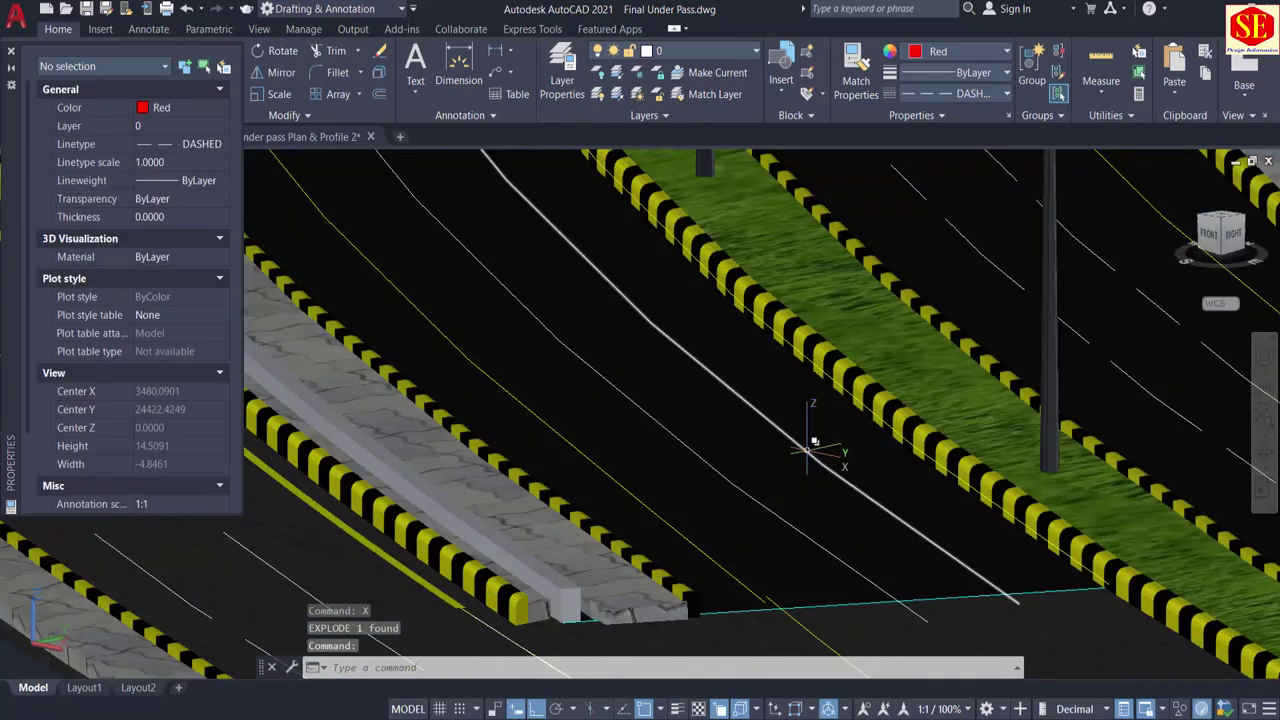
click(813, 447)
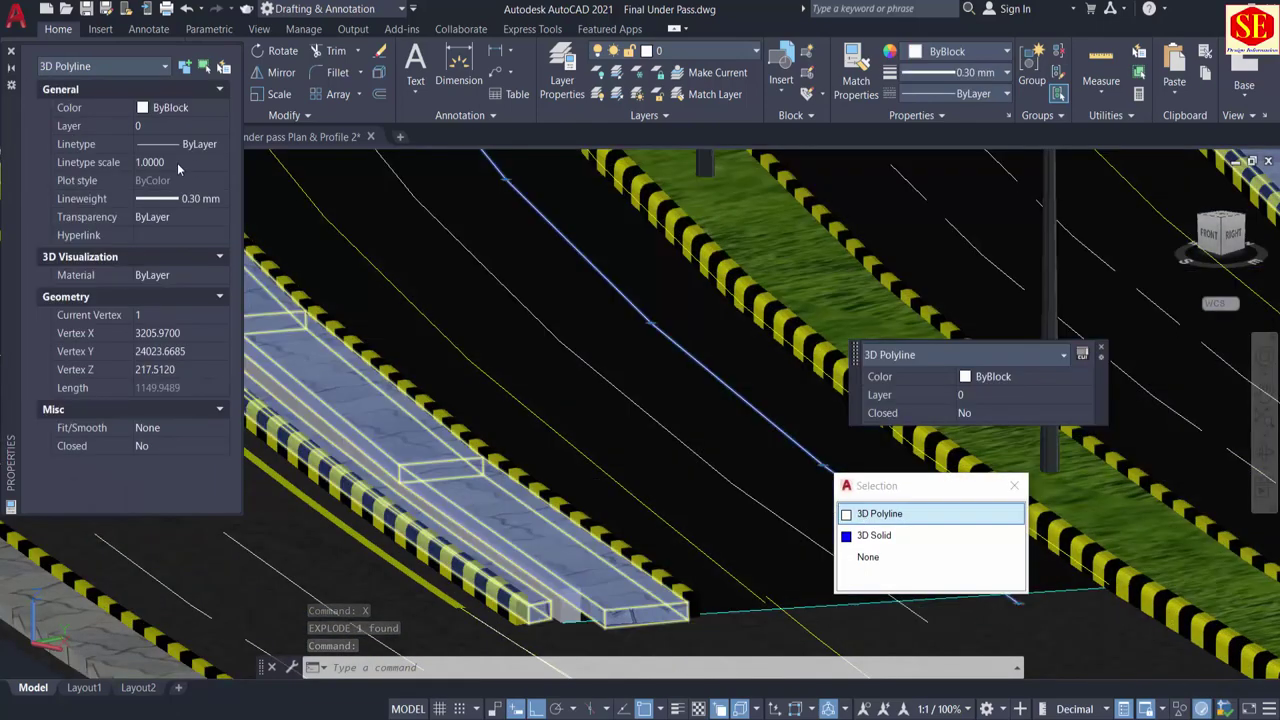
click(180, 163)
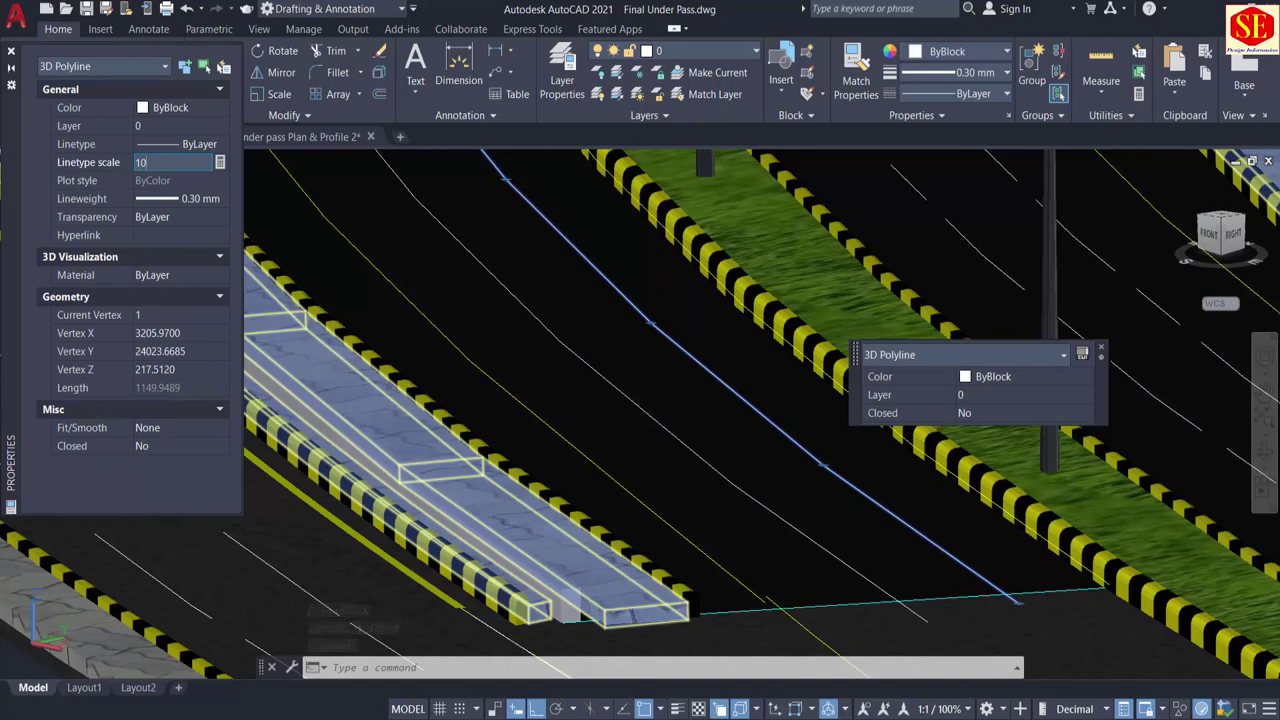
click(207, 351)
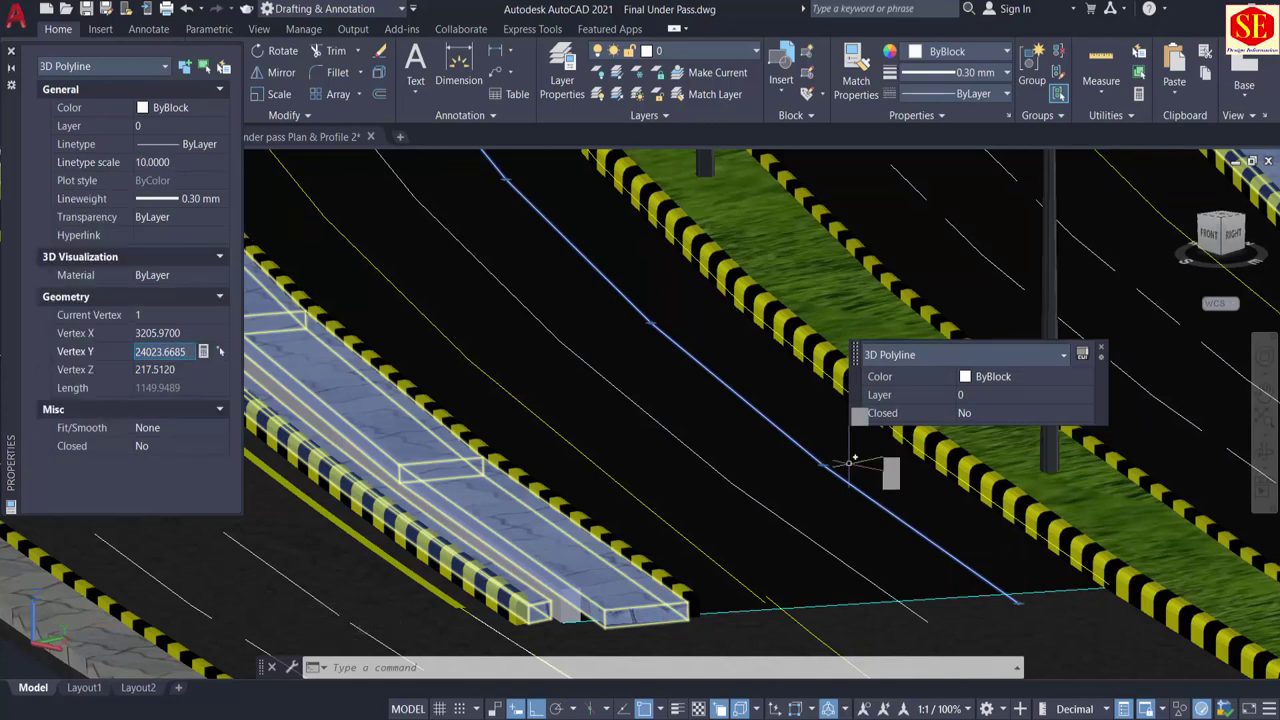
key(Escape)
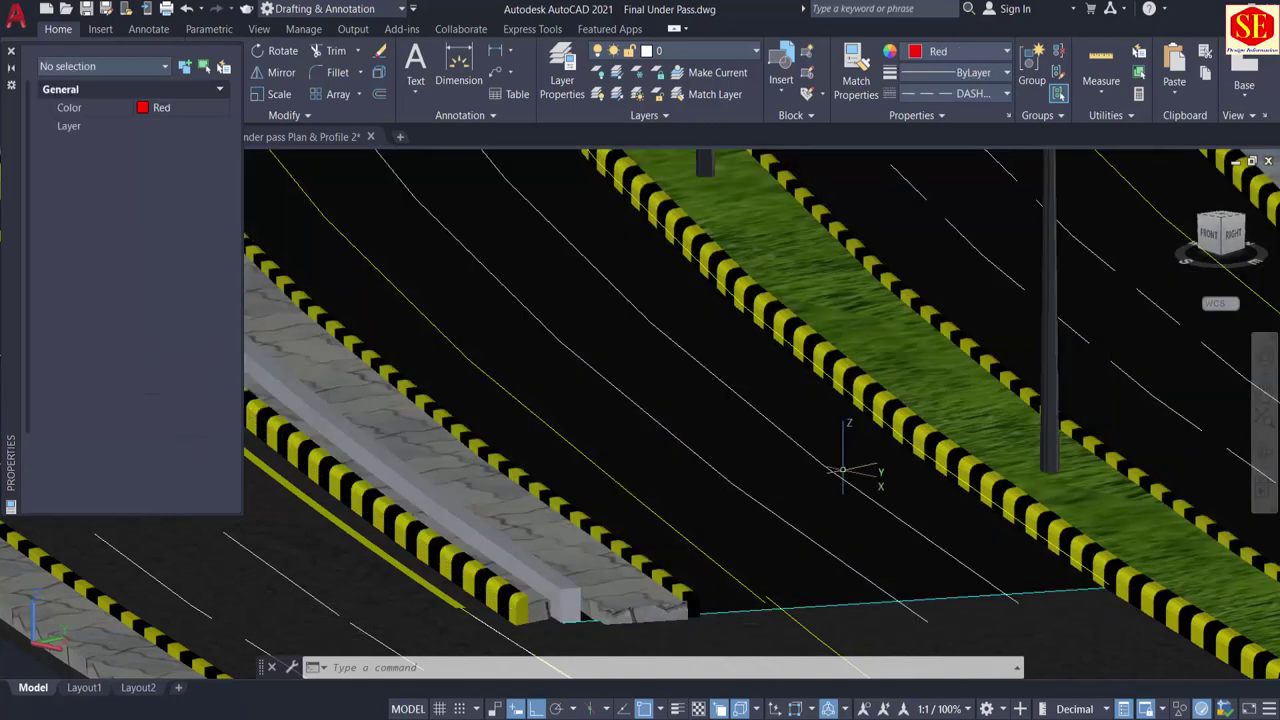
Step: Set the linetype of the inner white lane polyline left of the grass median to DASHED and explode it
click(835, 465)
key(Escape)
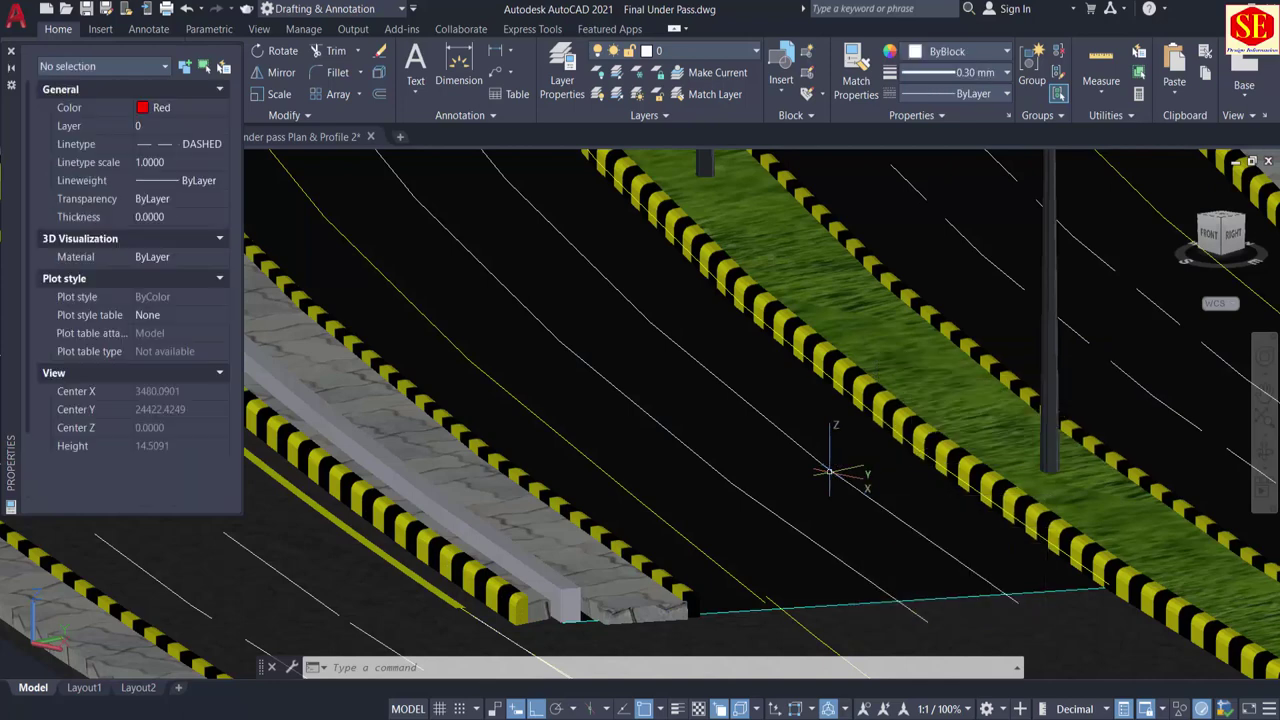
click(833, 484)
key(Escape)
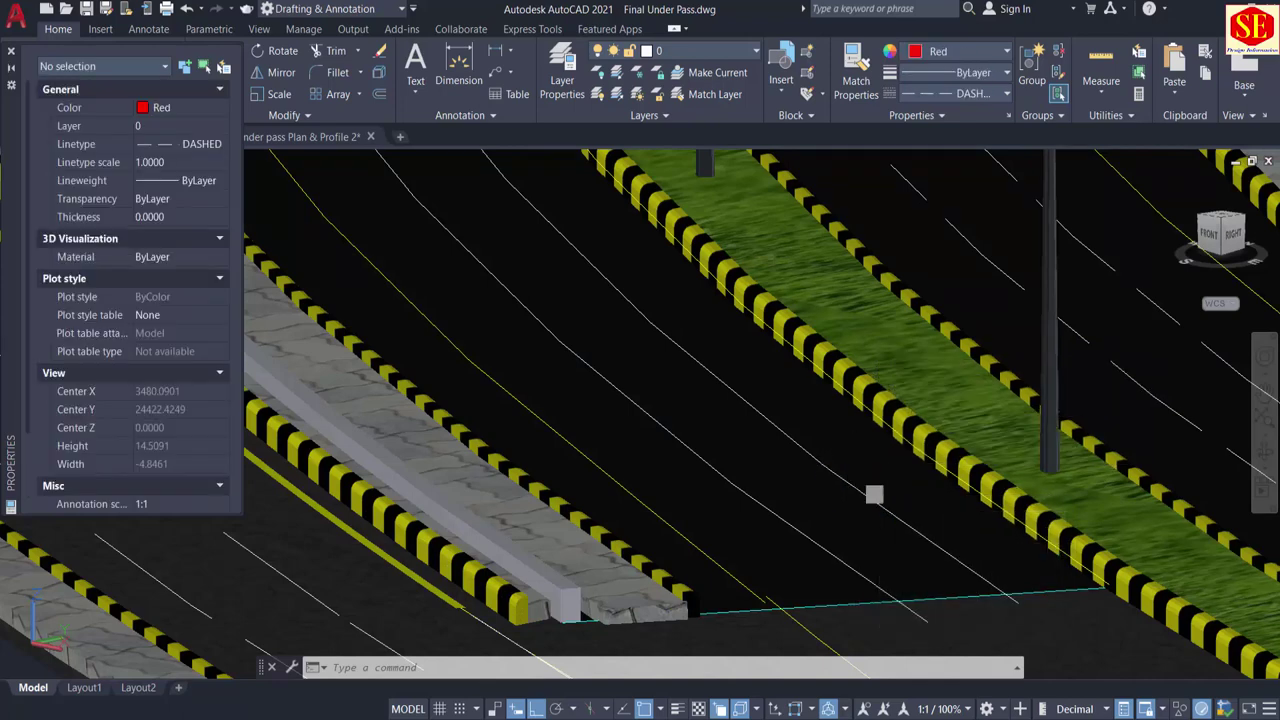
click(831, 467)
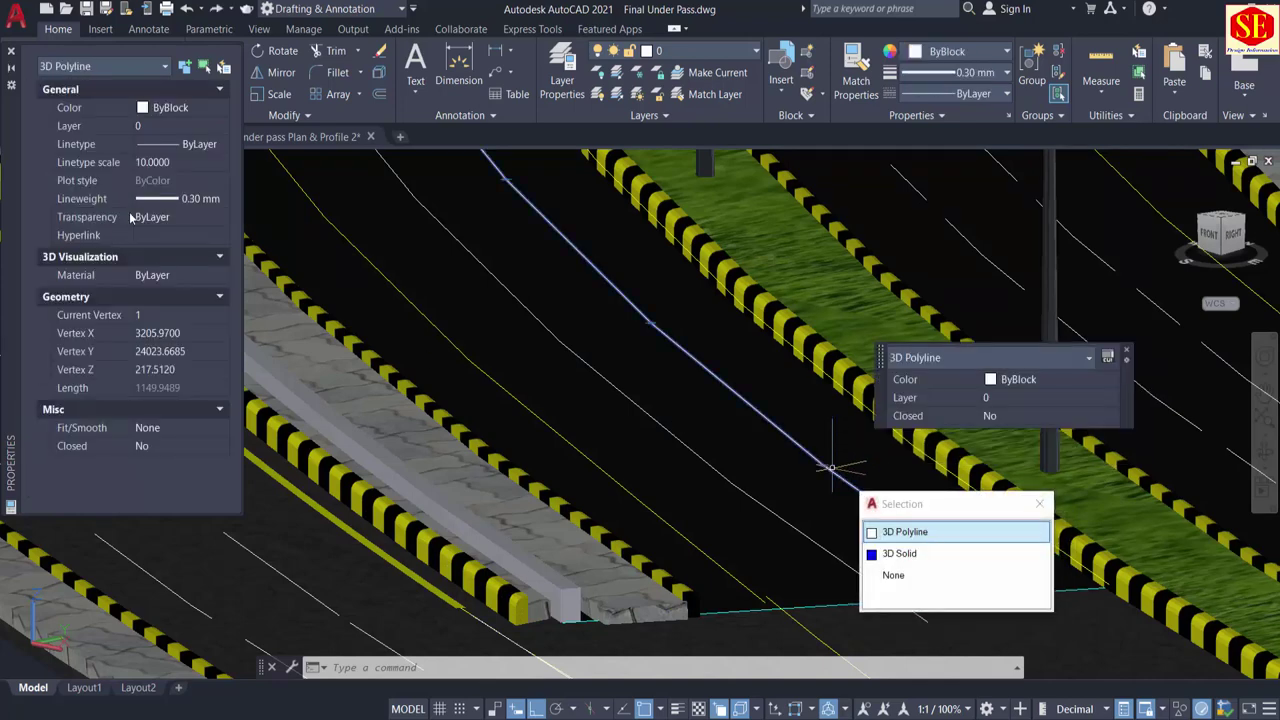
scroll(778, 492, down, 3)
text(x)
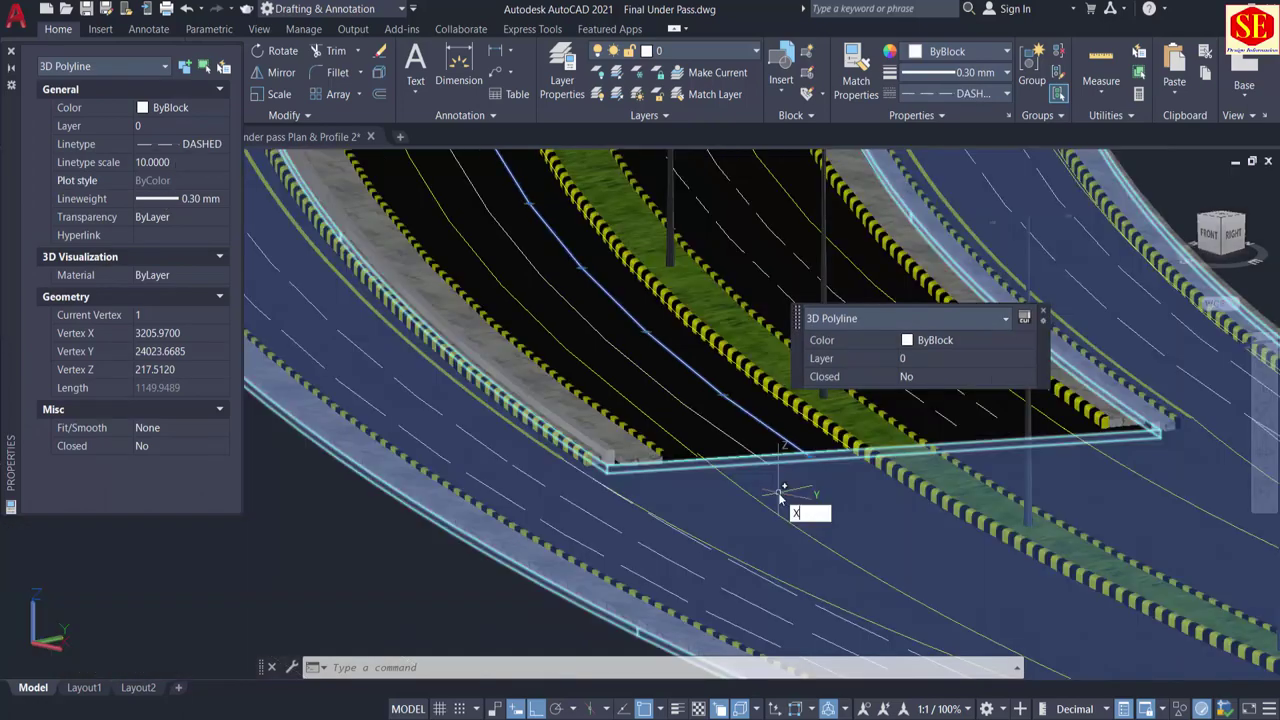
key(Return)
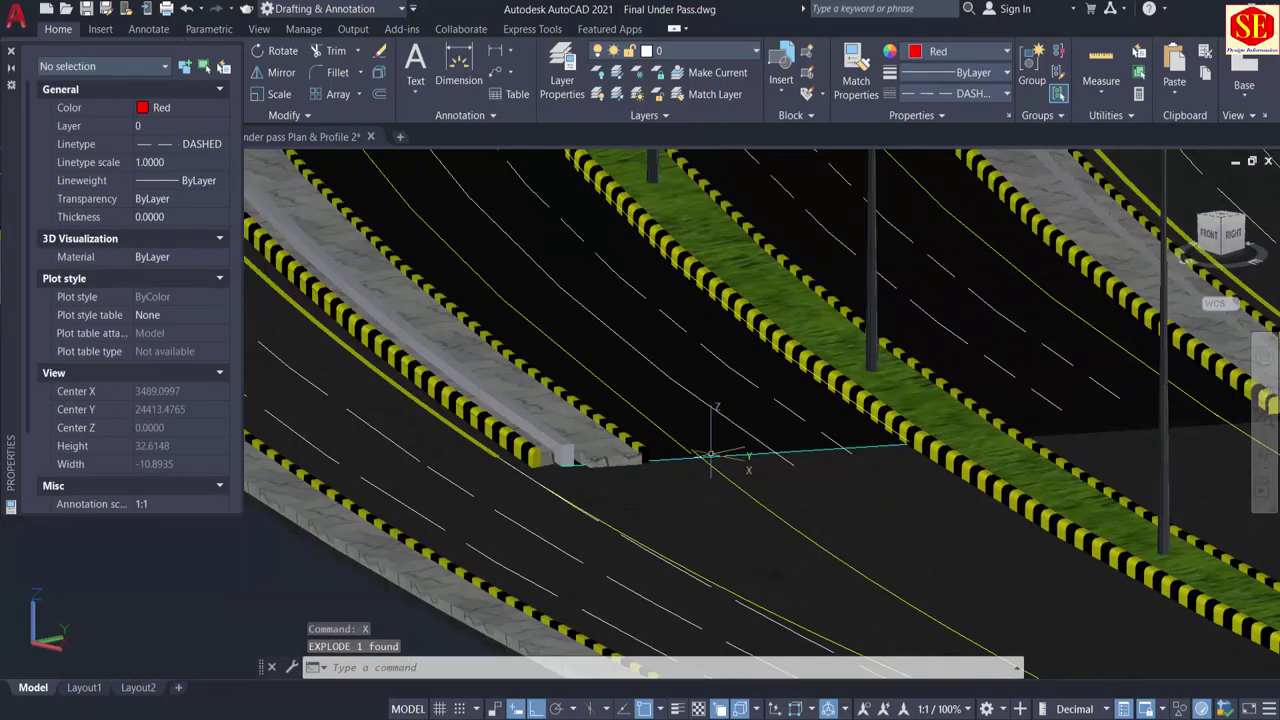
Step: Enter linetype scale 10 for the outer white lane polyline left of the grass median and explode it
scroll(778, 492, up, 2)
click(703, 405)
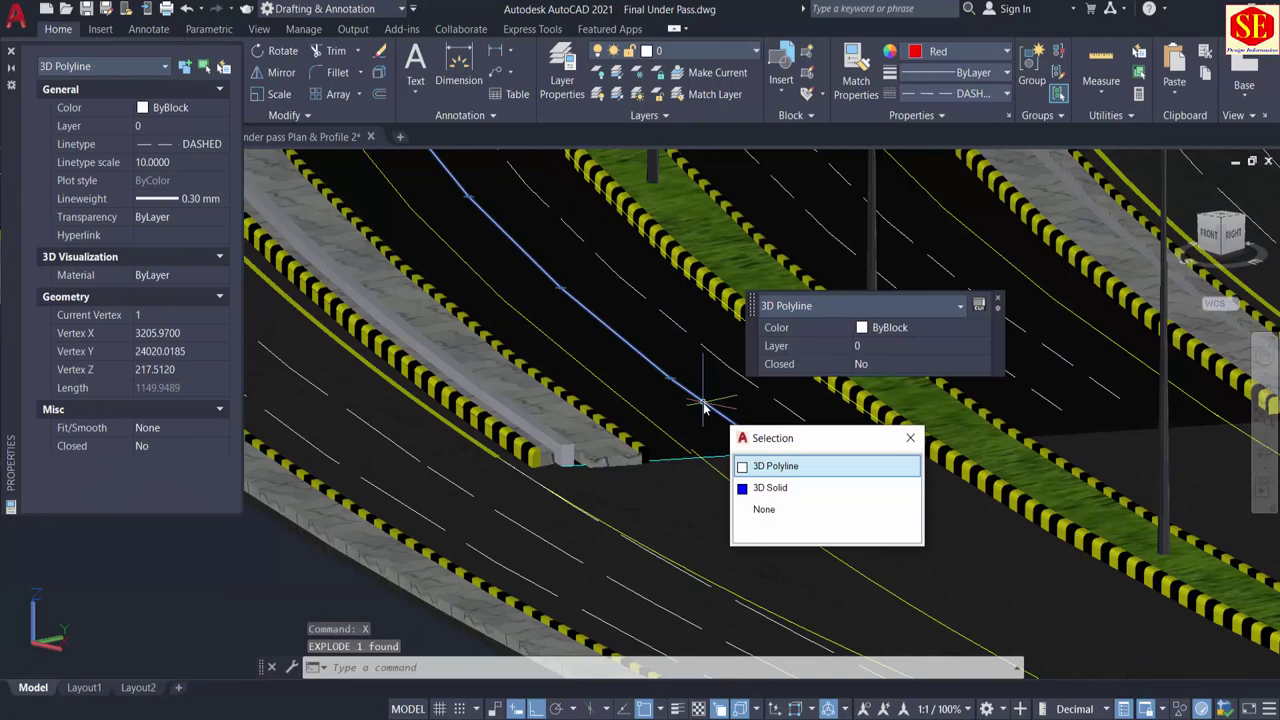
click(172, 162)
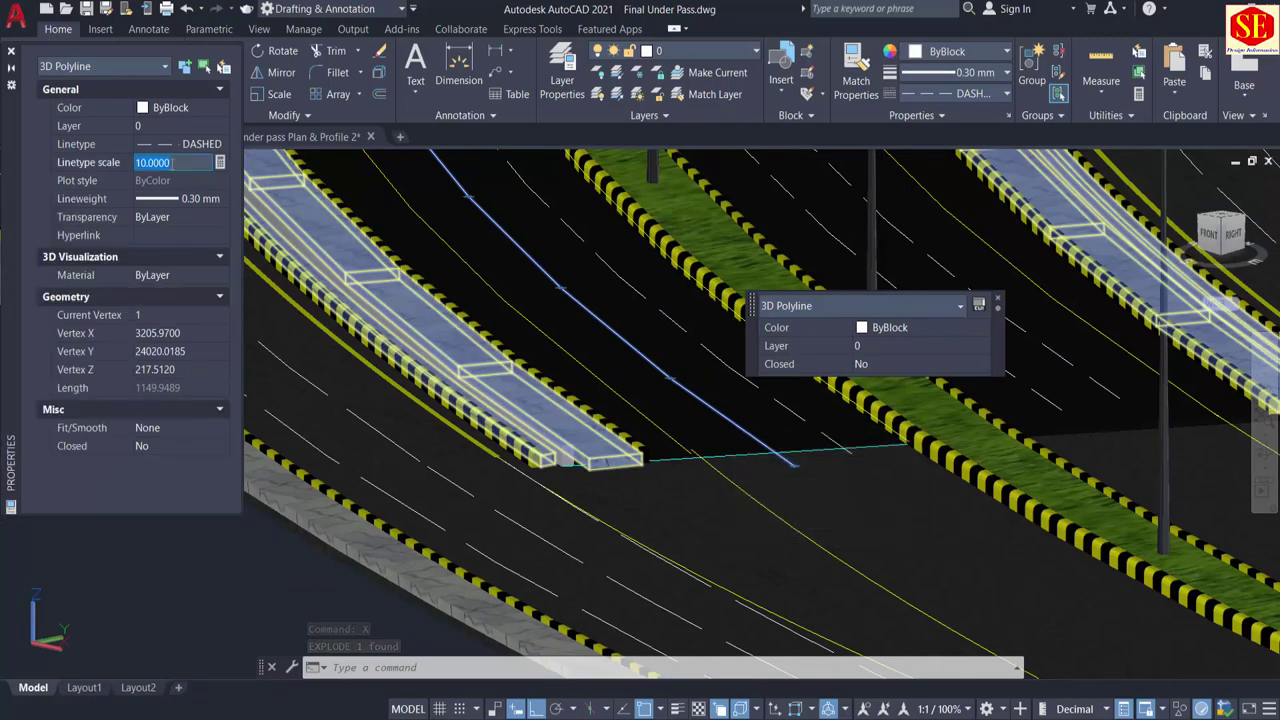
key(Return)
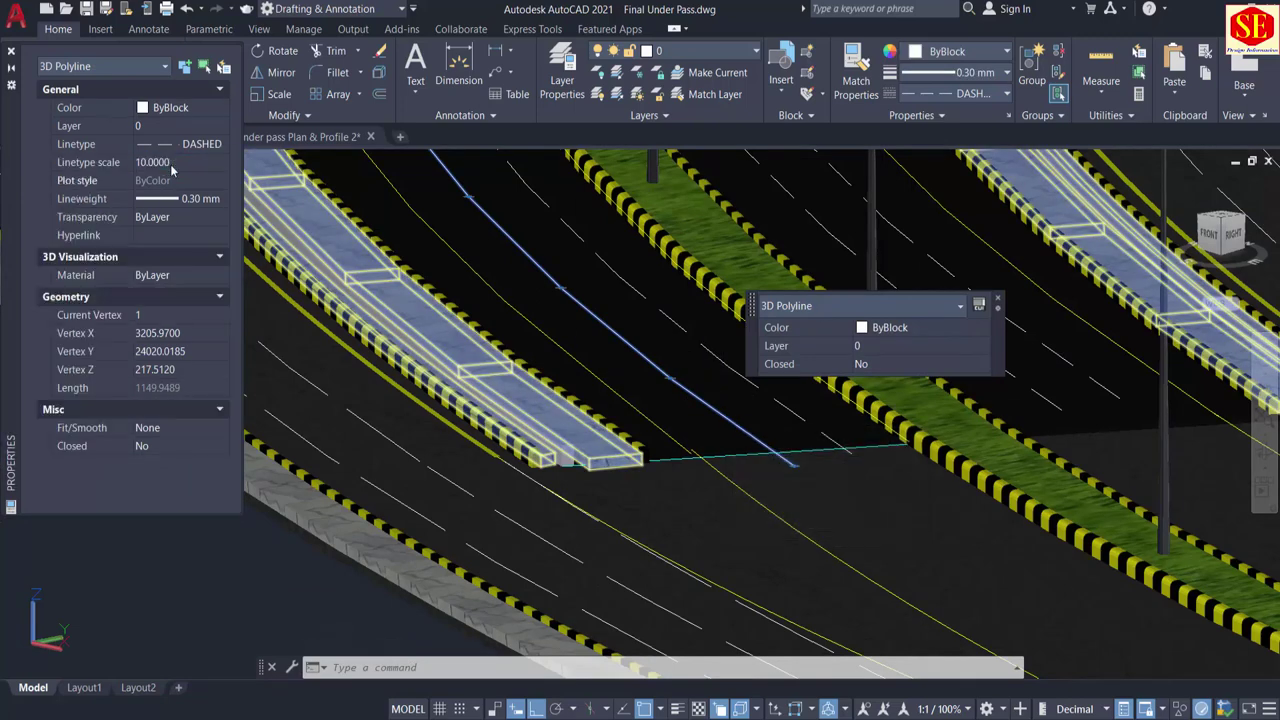
key(Escape)
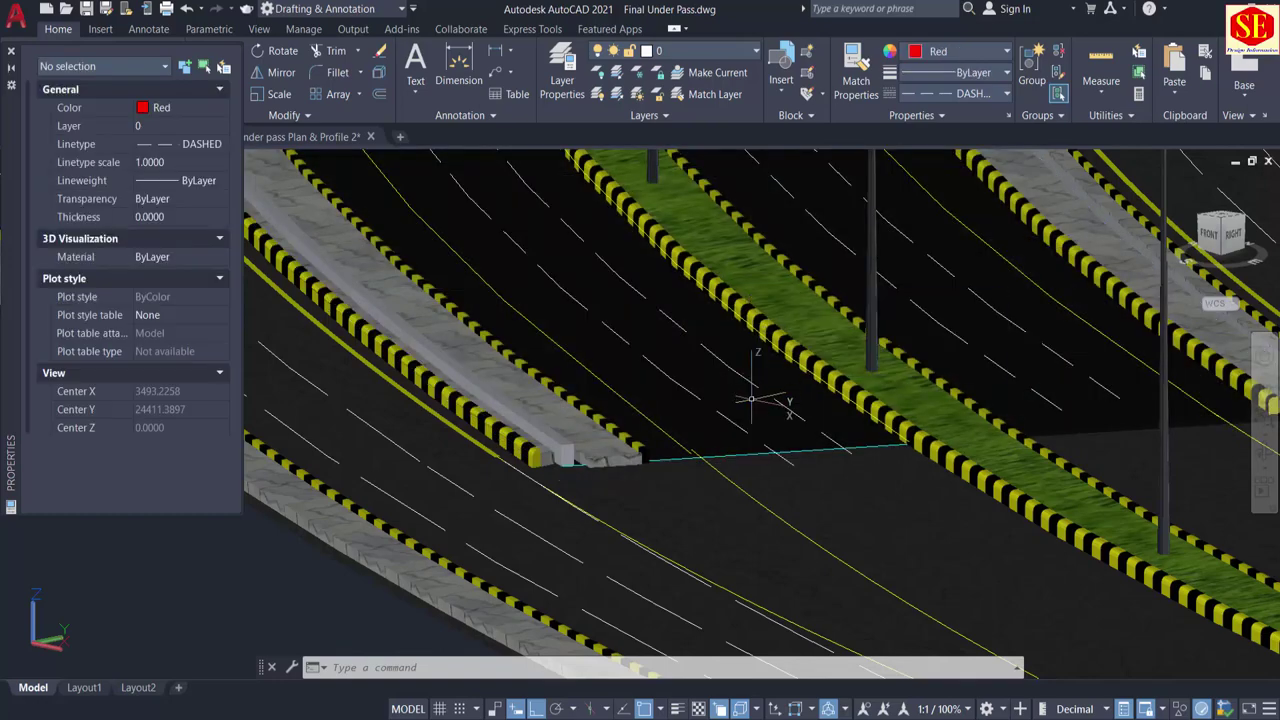
Step: Review the underpass and interchange lane markings with lineweight display switched on, and switch the lineweight display off again
scroll(862, 497, down, 3)
scroll(862, 497, down, 2)
shift+middle_drag(862, 497, 766, 434)
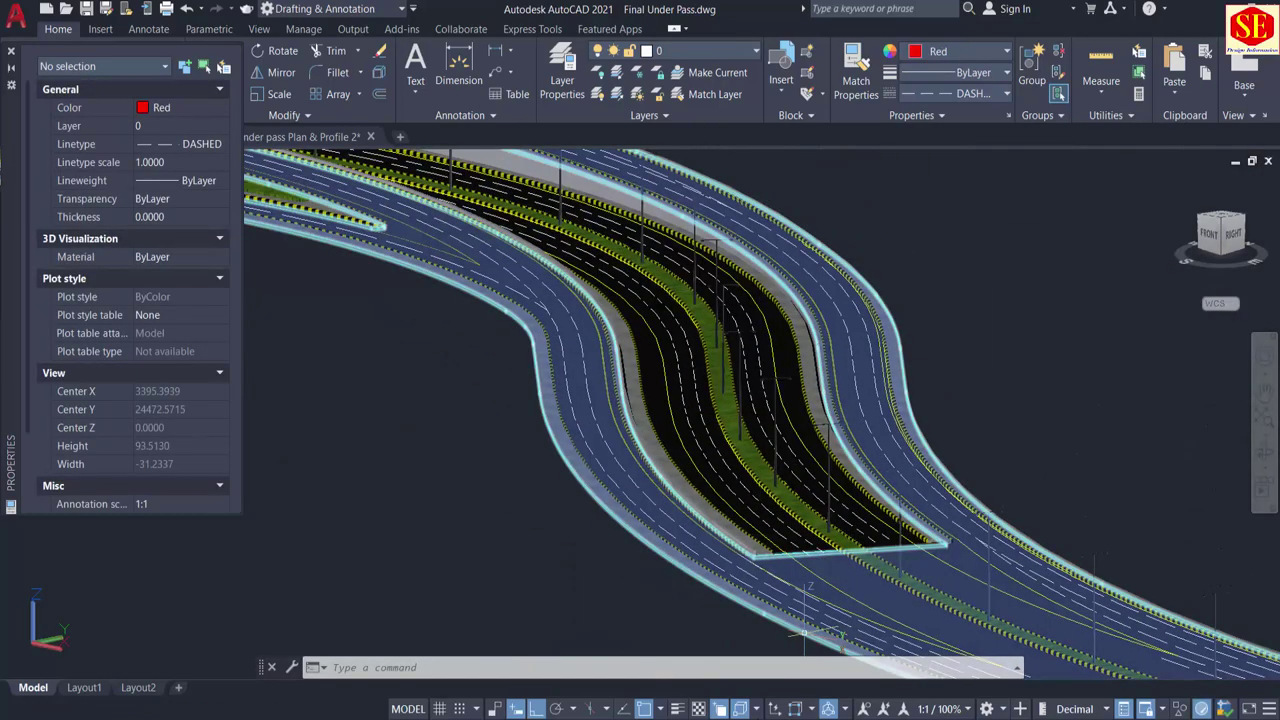
click(677, 709)
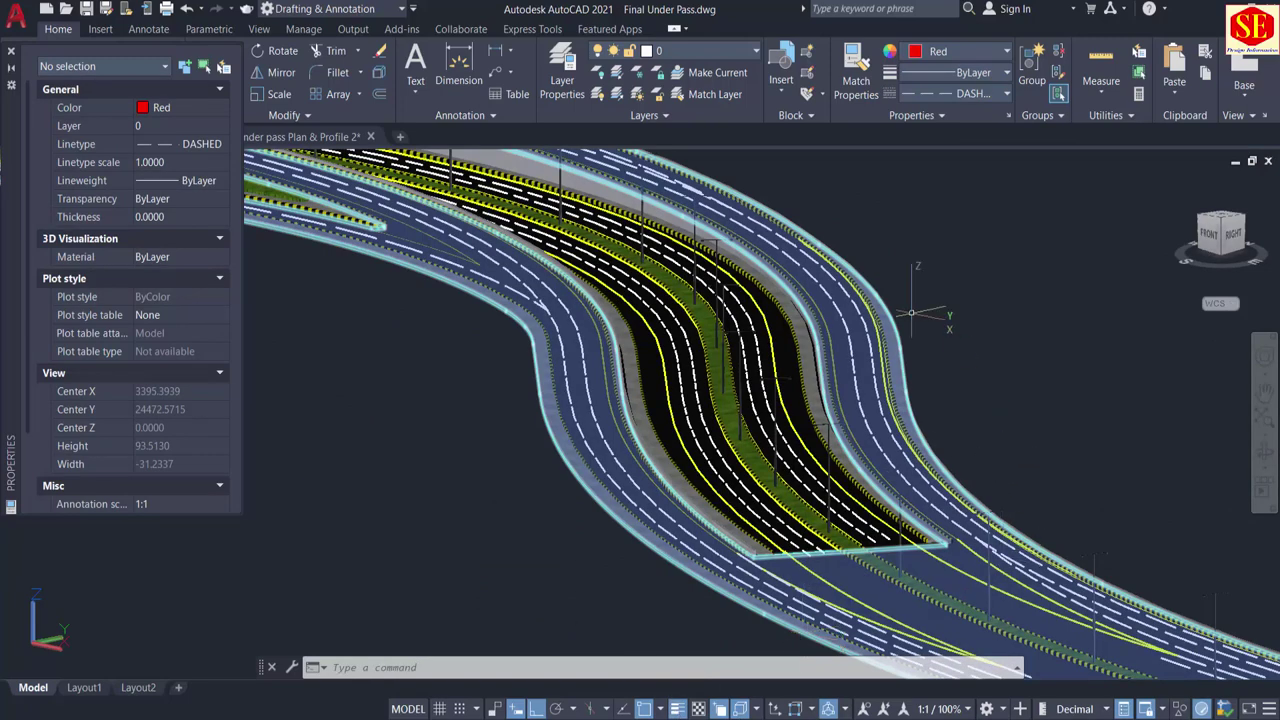
scroll(740, 470, down, 3)
shift+middle_drag(740, 470, 843, 493)
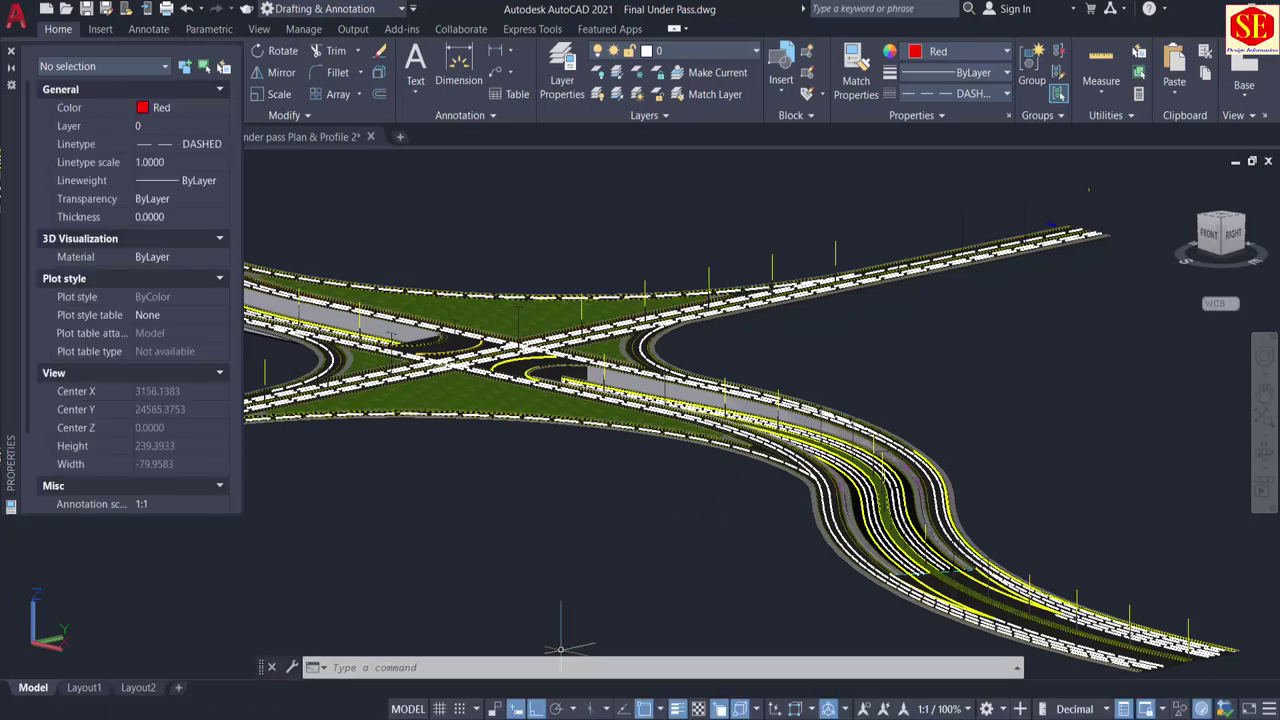
click(677, 709)
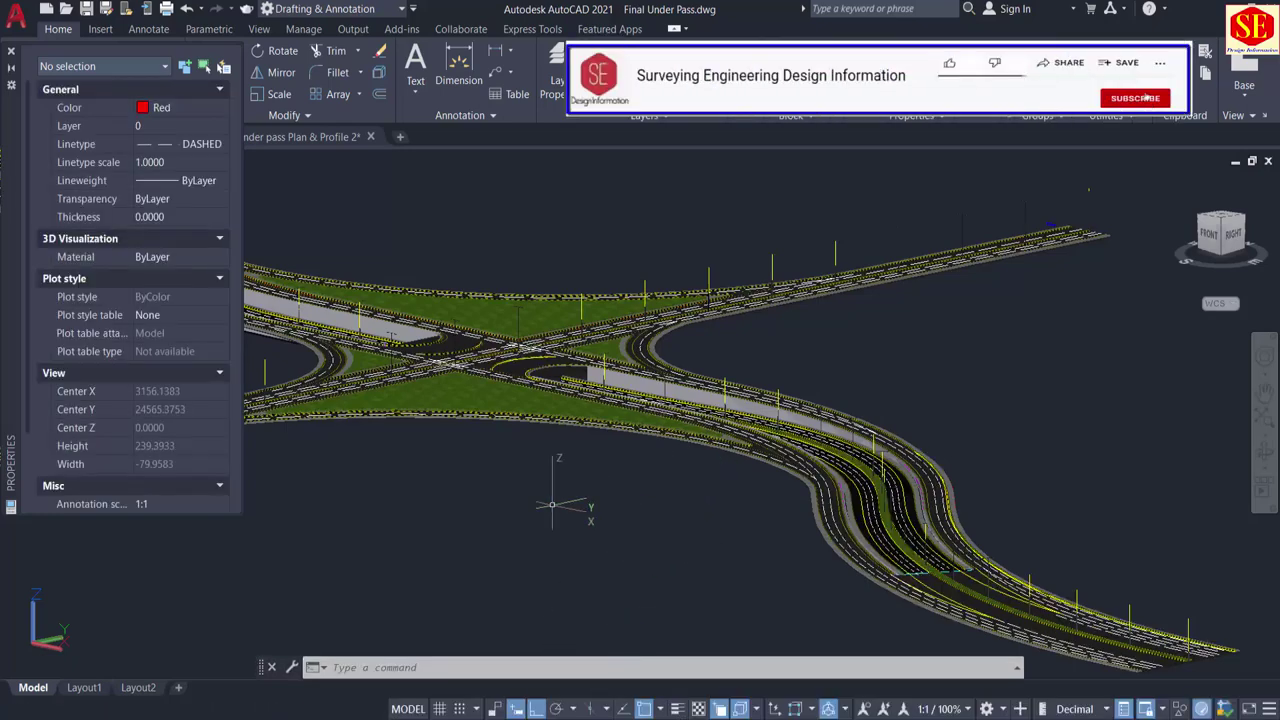
Step: Close the Properties palette, bring the whole interchange into view and switch away from the Drafting & Annotation workspace
shift+middle_drag(552, 505, 611, 534)
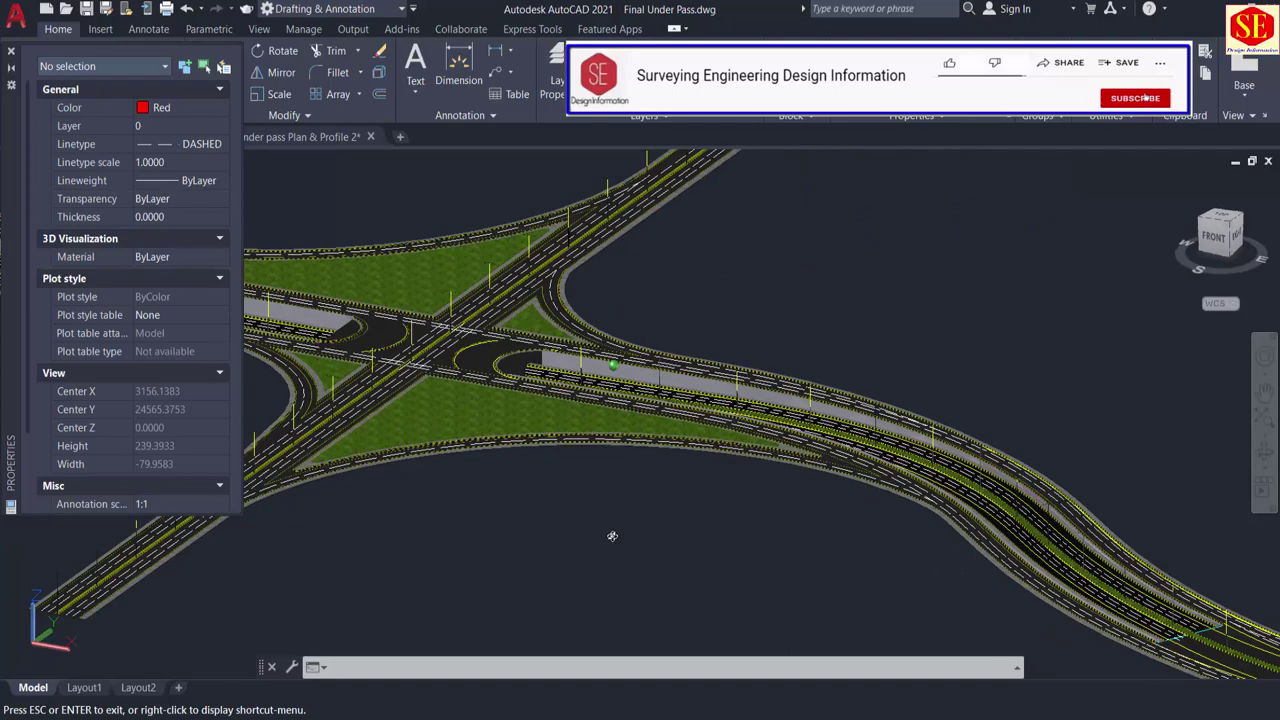
click(12, 56)
shift+middle_drag(448, 476, 293, 478)
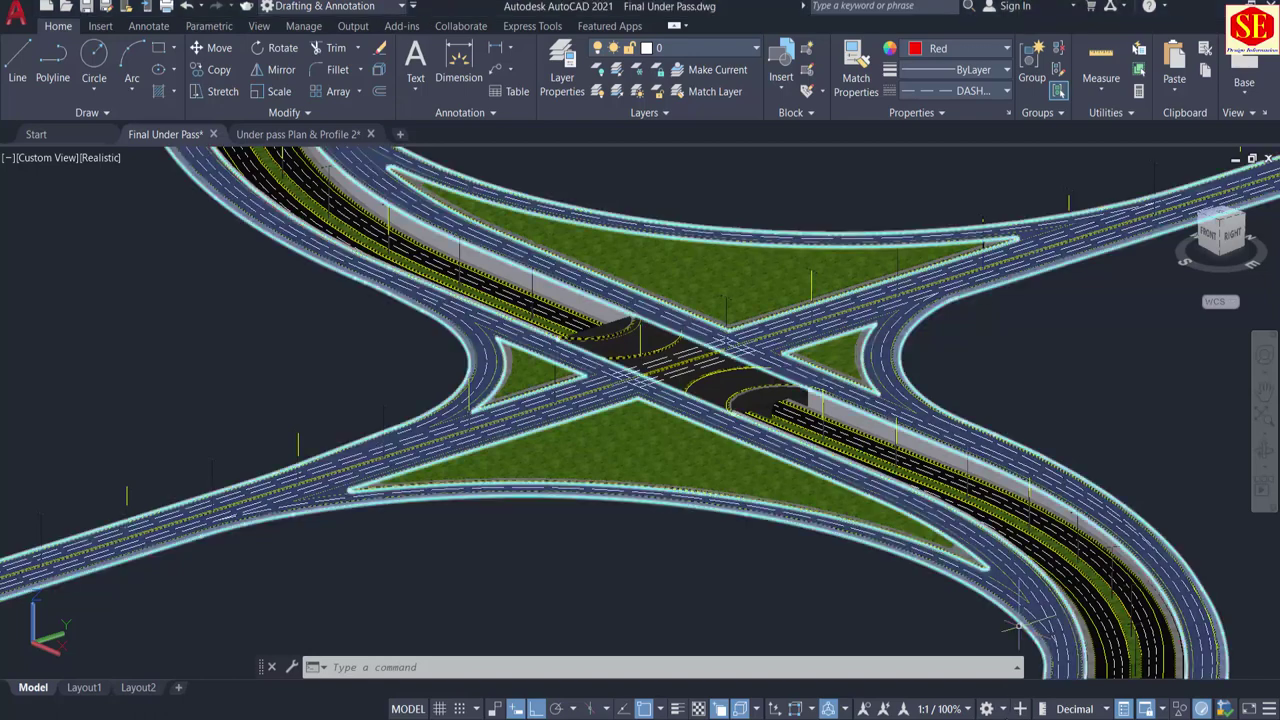
click(1000, 712)
click(903, 448)
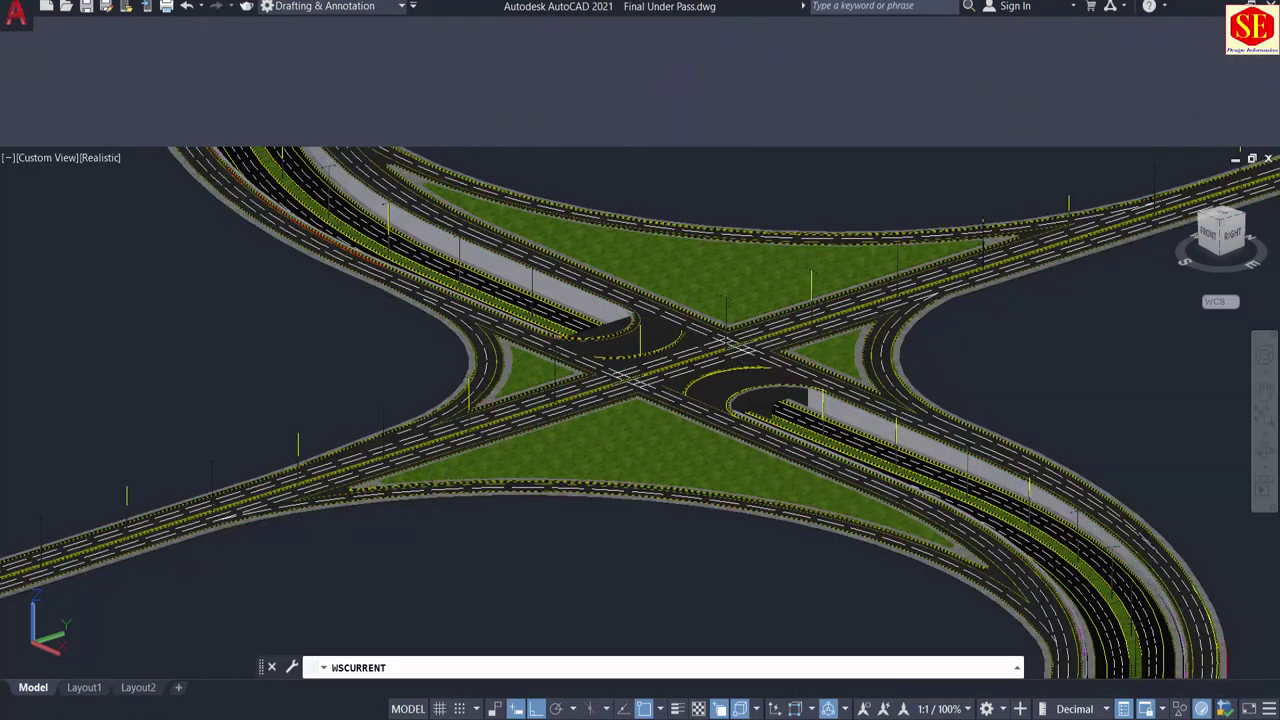
Step: Leave the workspace command and set the render output size to 1024 x 768 px - XGA
key(Escape)
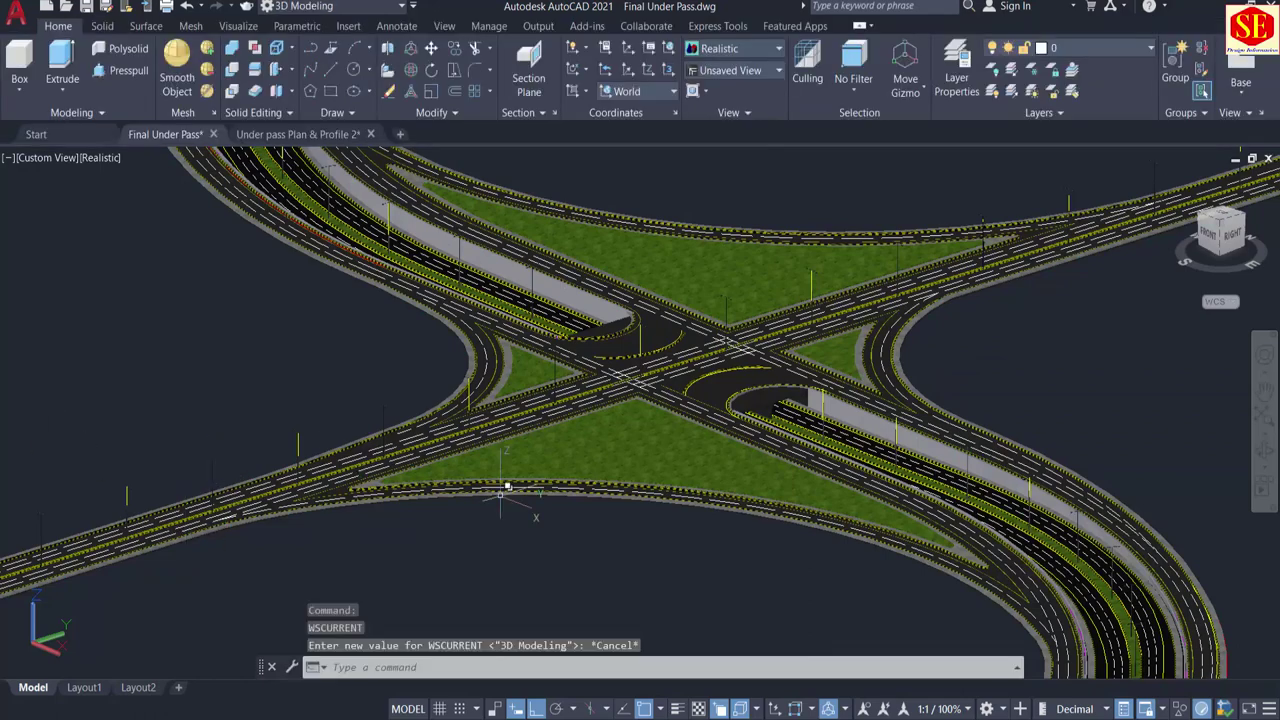
click(240, 26)
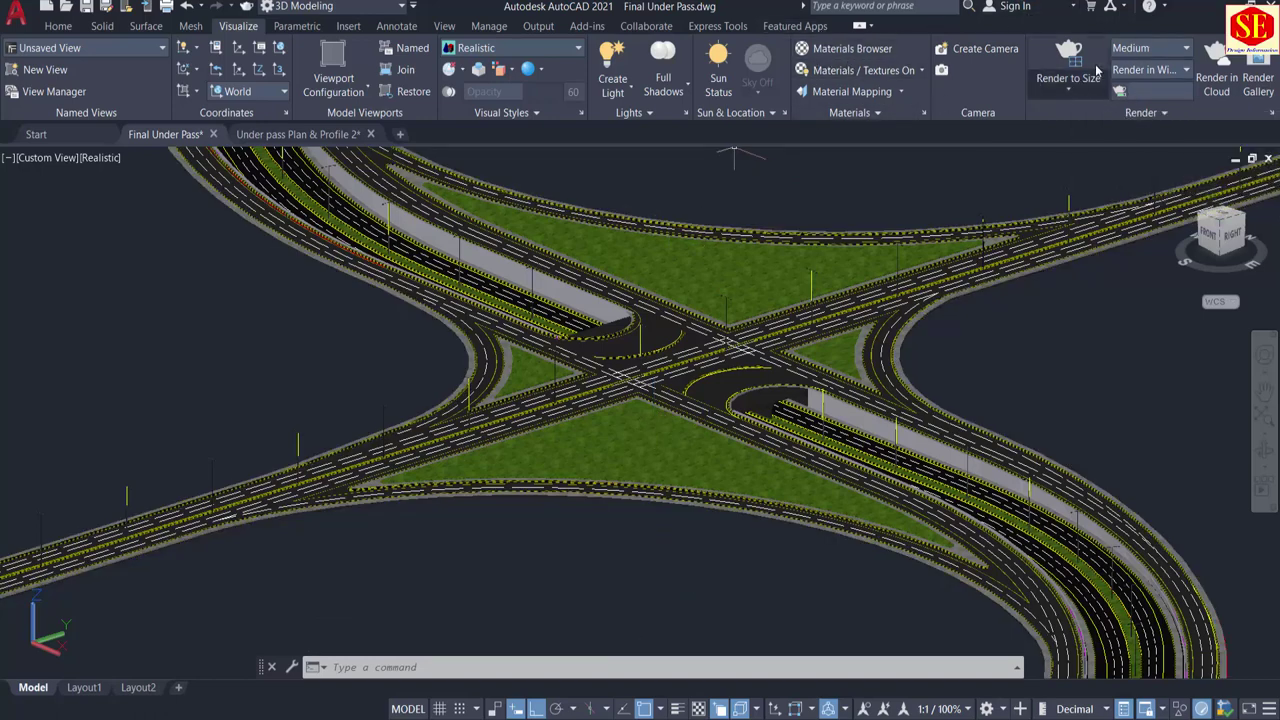
click(1068, 90)
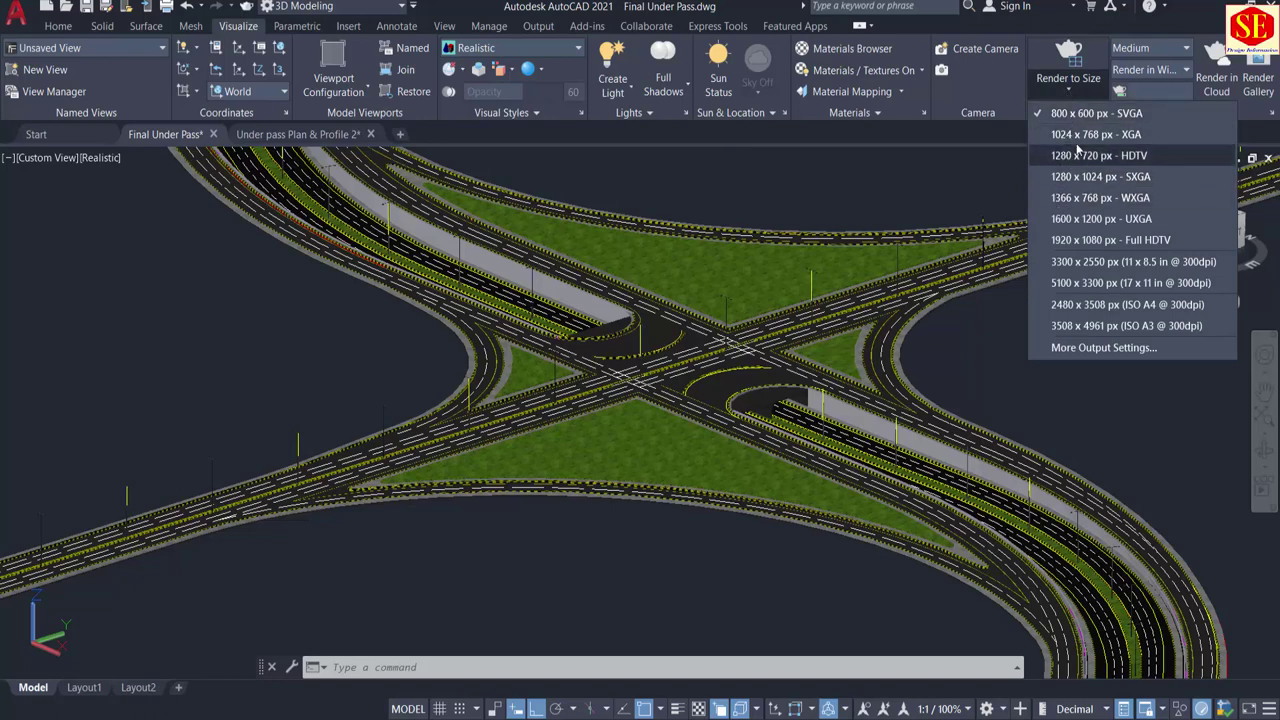
click(1080, 137)
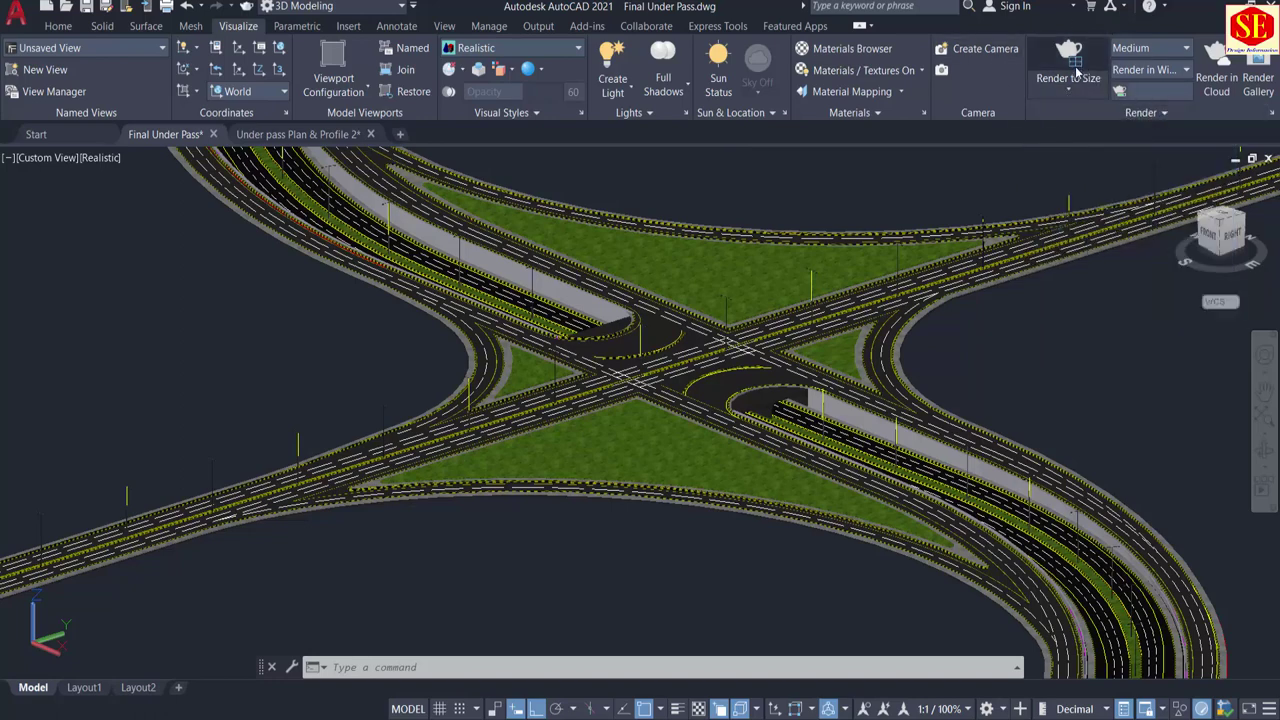
Step: Render the current interchange view in a separate window with the Medium render preset
click(1150, 70)
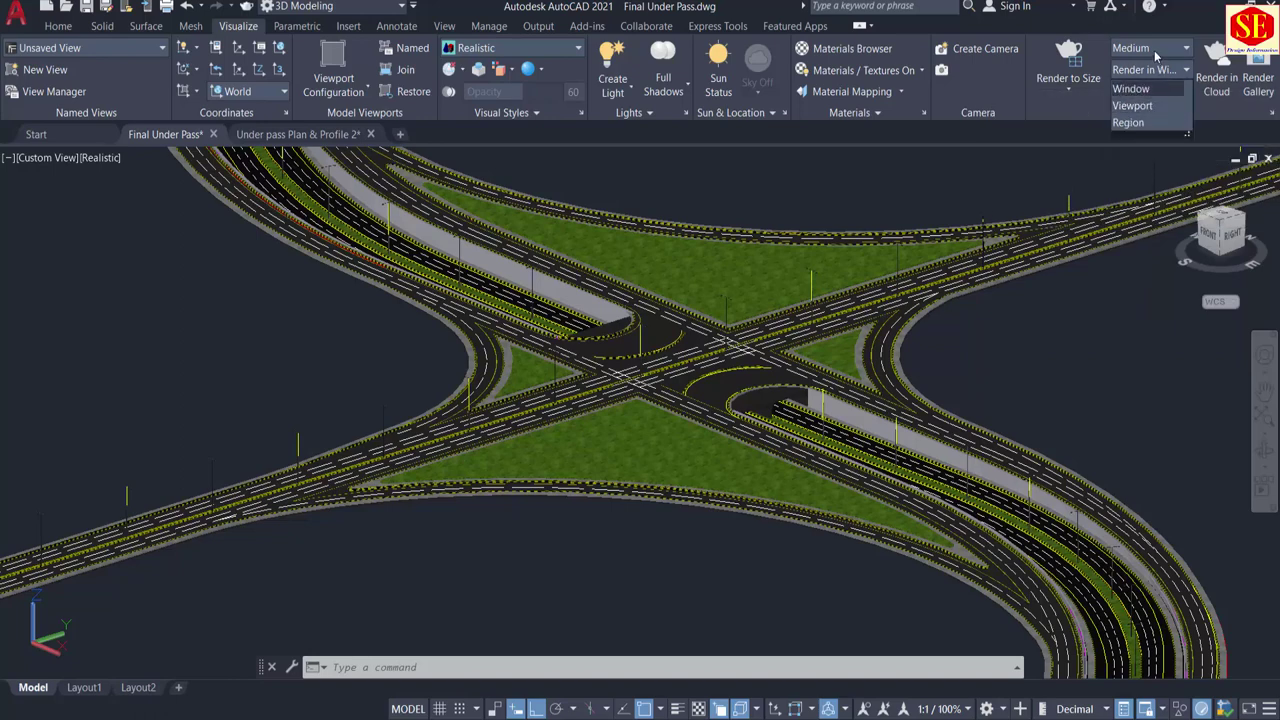
click(1154, 50)
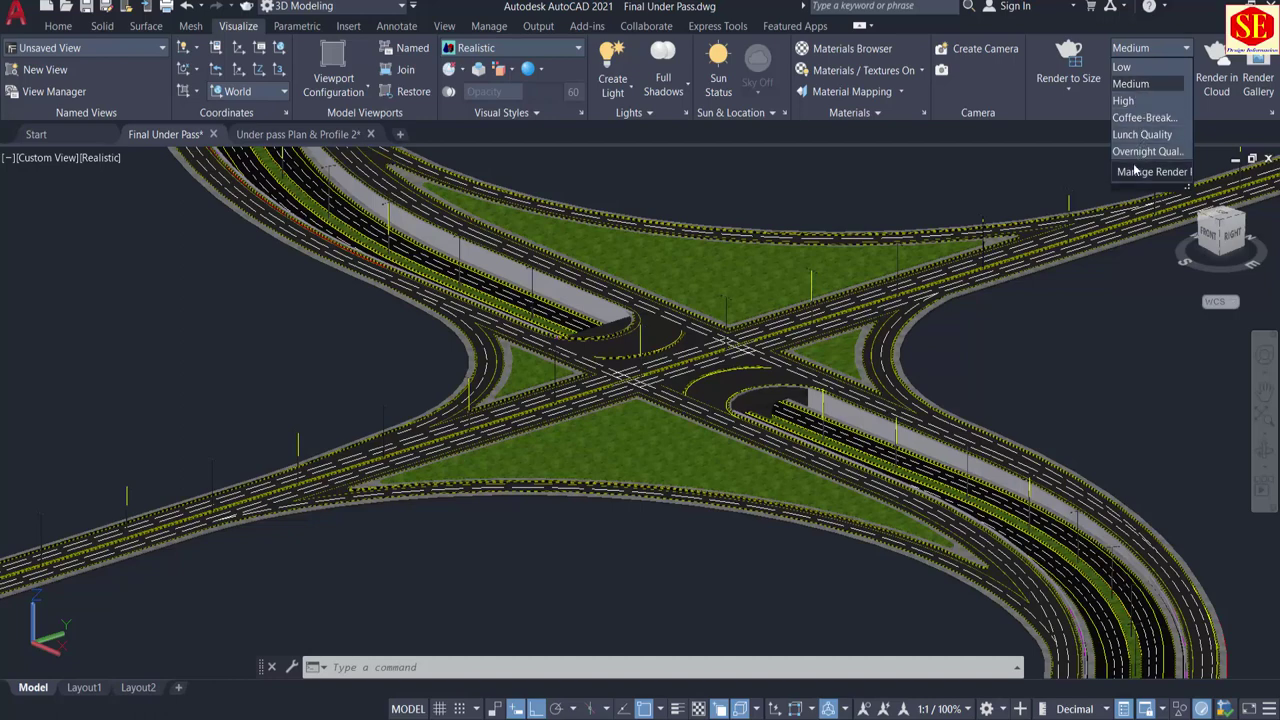
click(1132, 86)
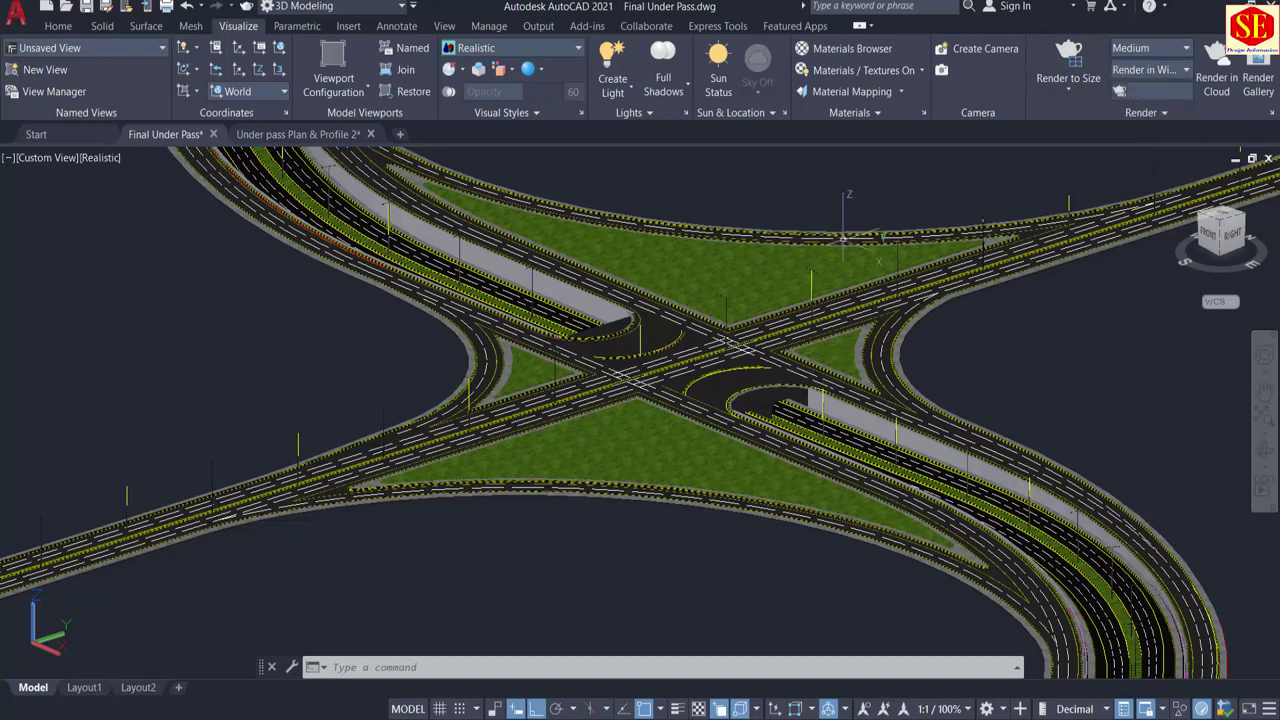
click(1163, 50)
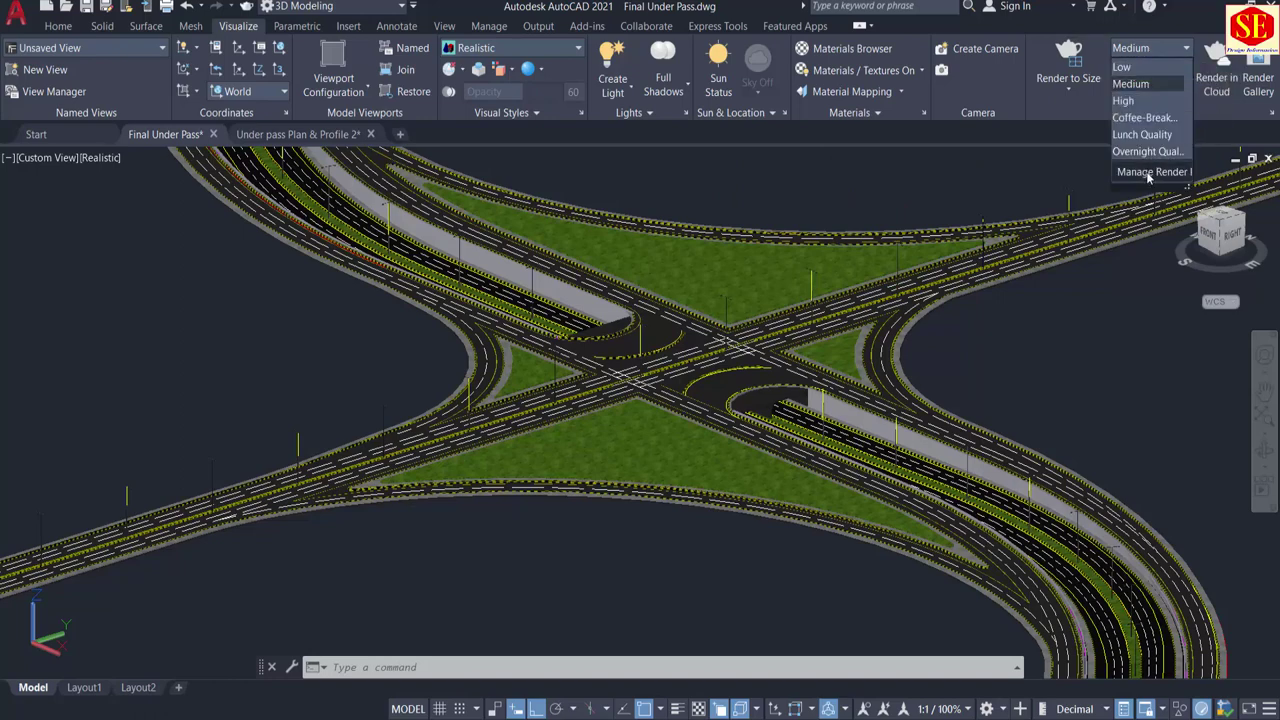
click(1141, 91)
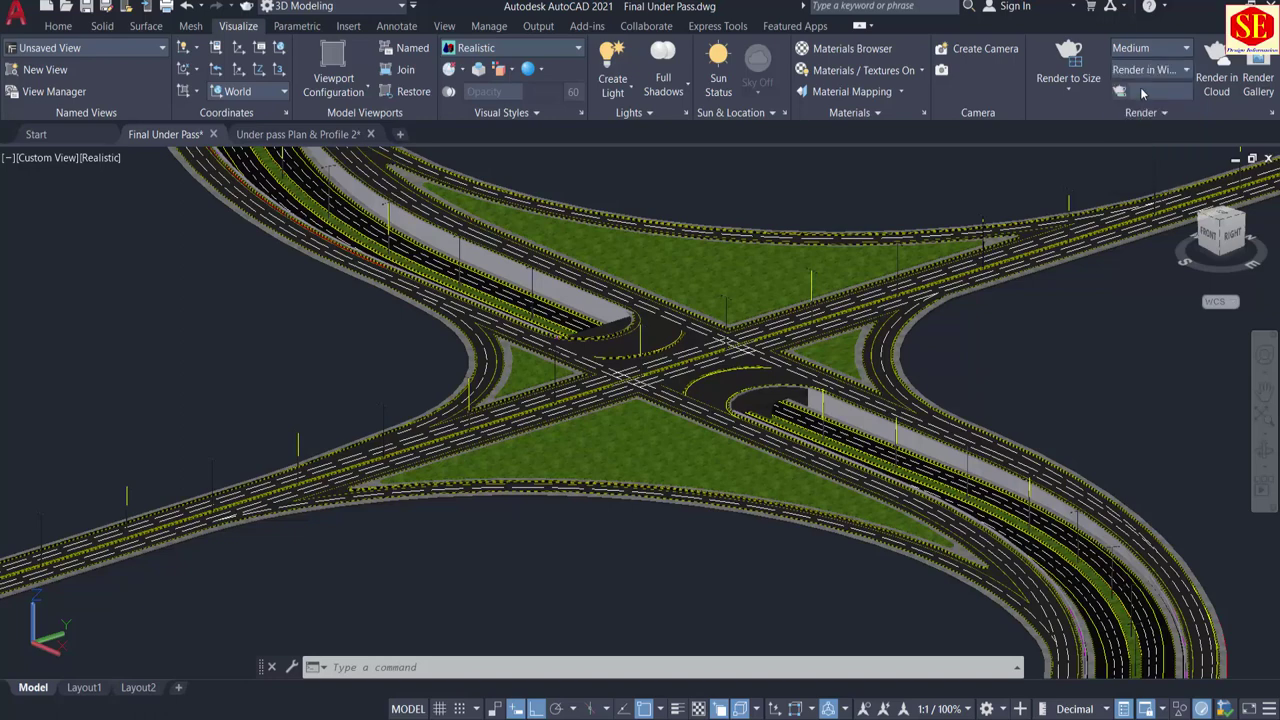
click(1068, 57)
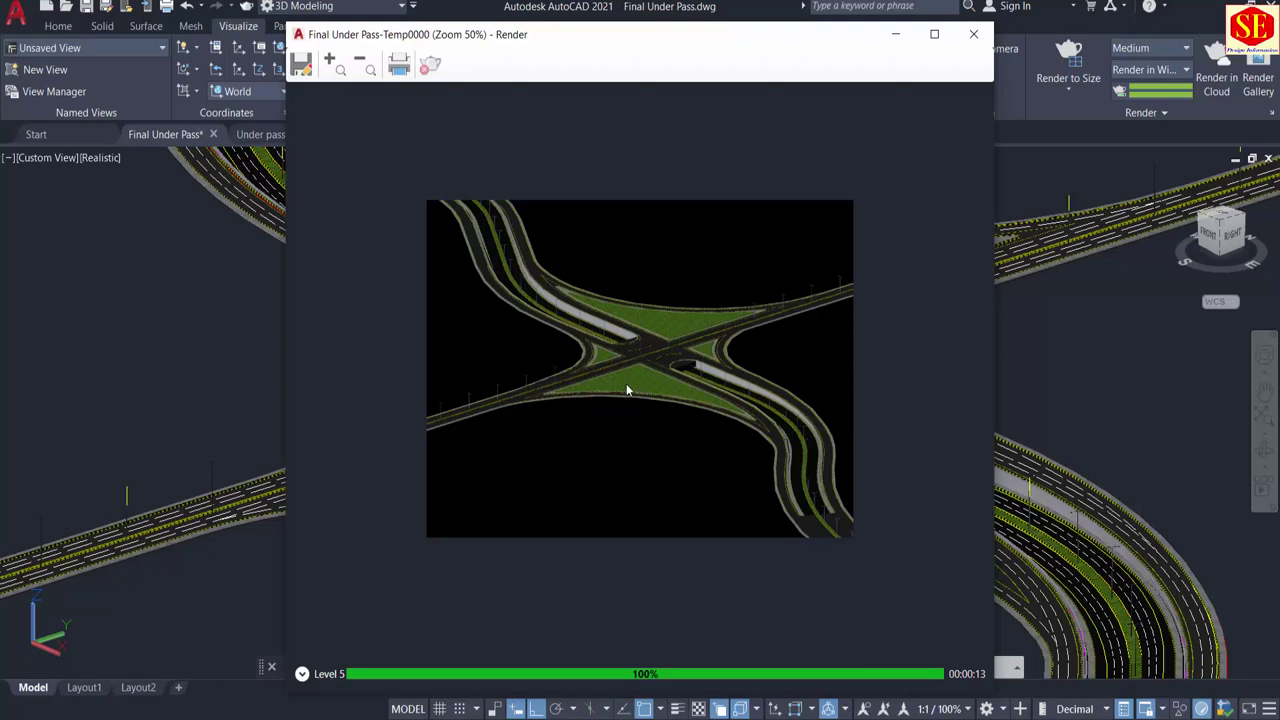
Step: Inspect the render up close and save it as Final Under Pass-Temp0000.png with 32-bit color at 150 dots per inch, closing the render window
scroll(627, 390, up, 3)
scroll(591, 295, down, 2)
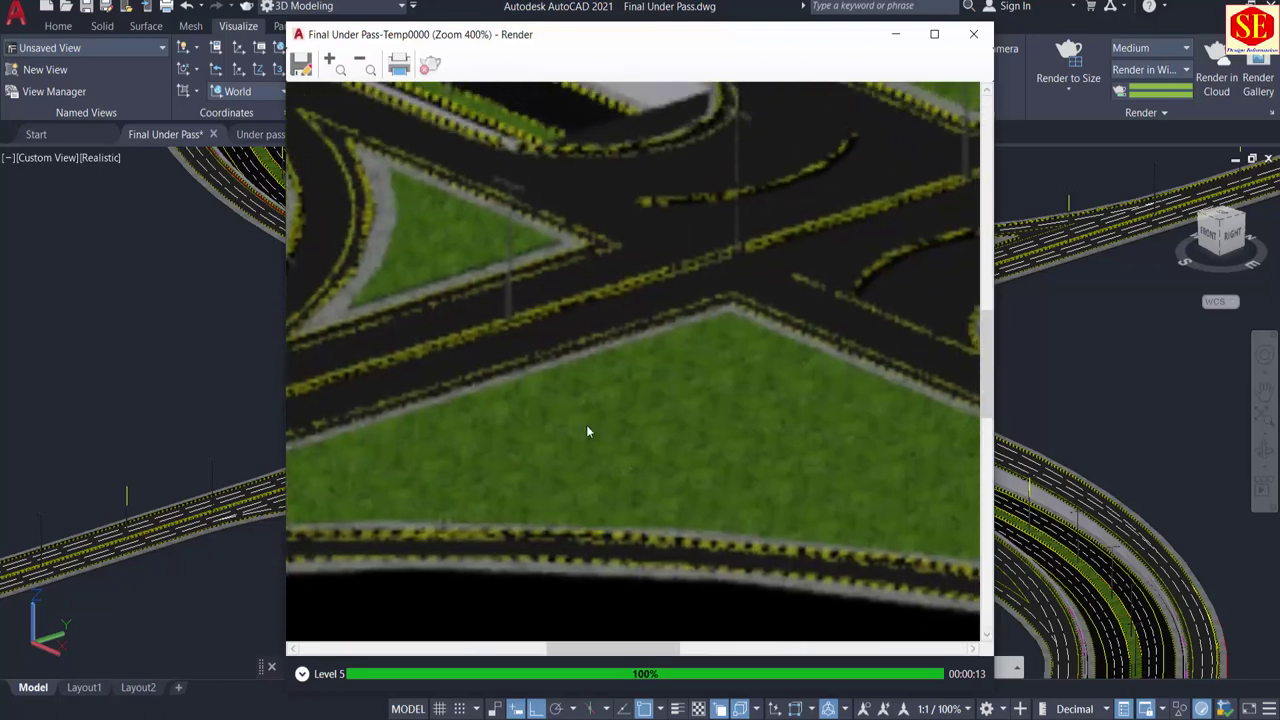
scroll(608, 363, down, 1)
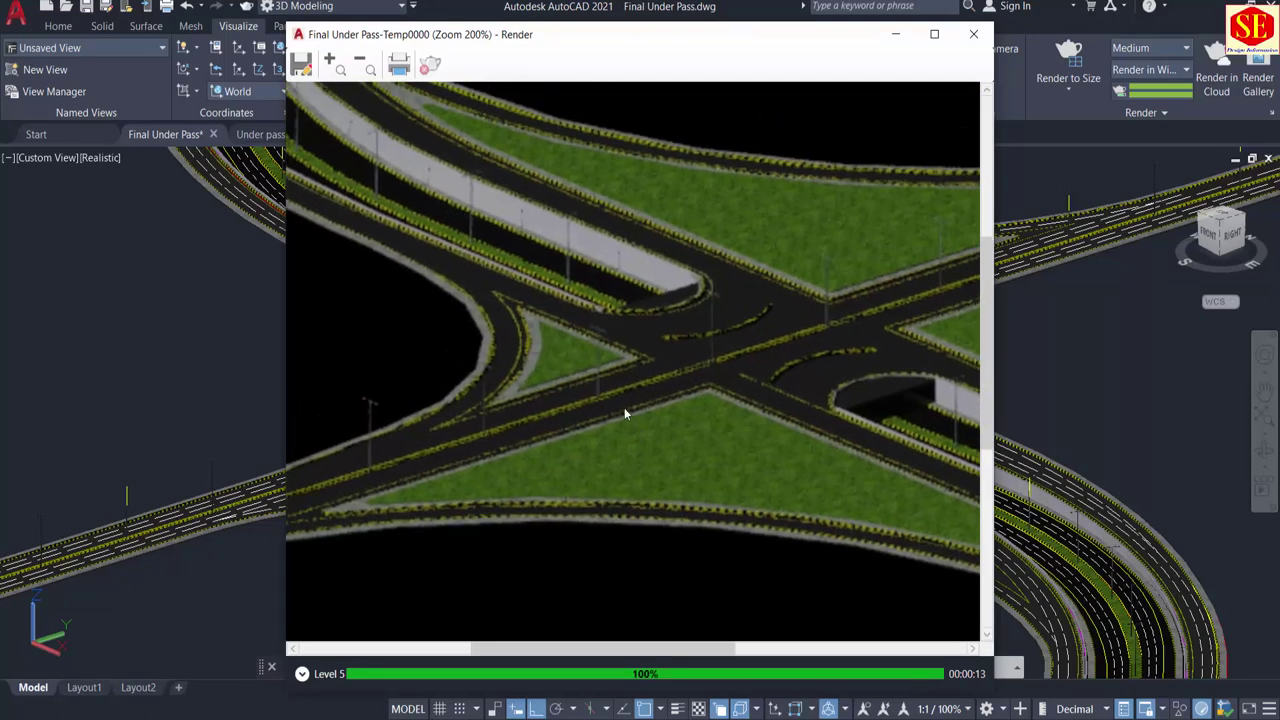
scroll(662, 380, down, 2)
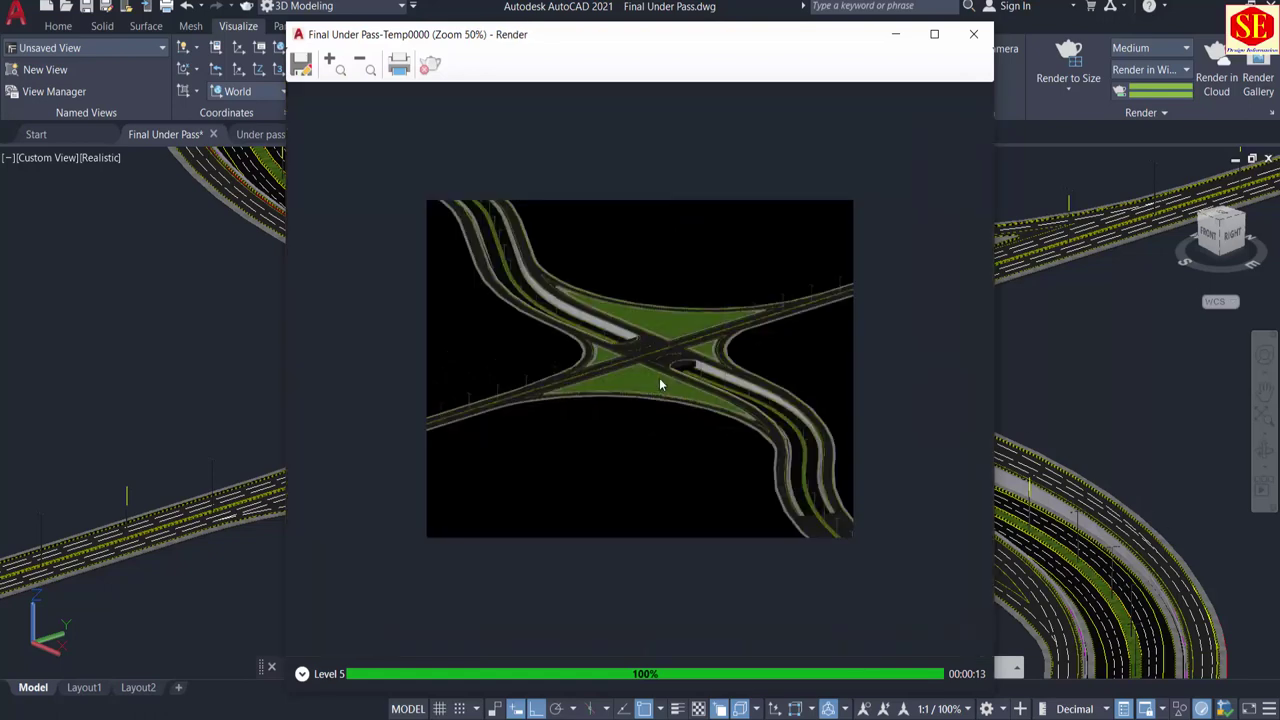
scroll(659, 379, up, 2)
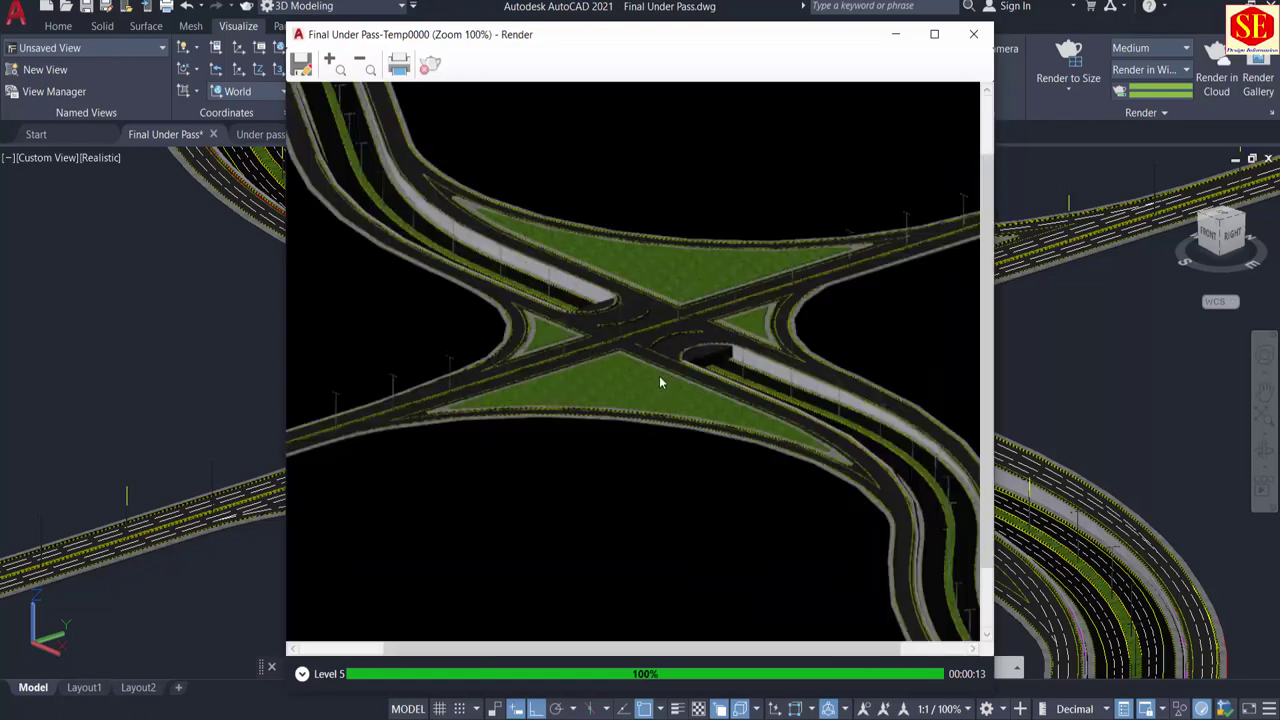
click(301, 64)
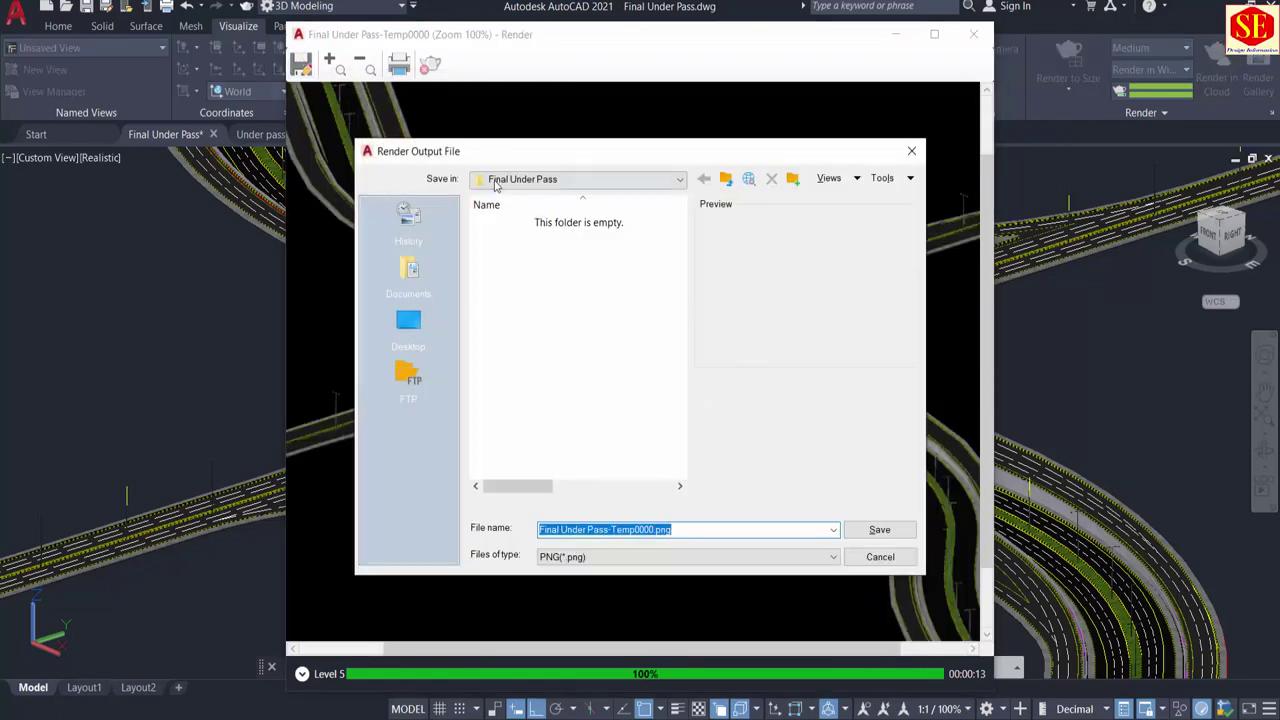
click(872, 531)
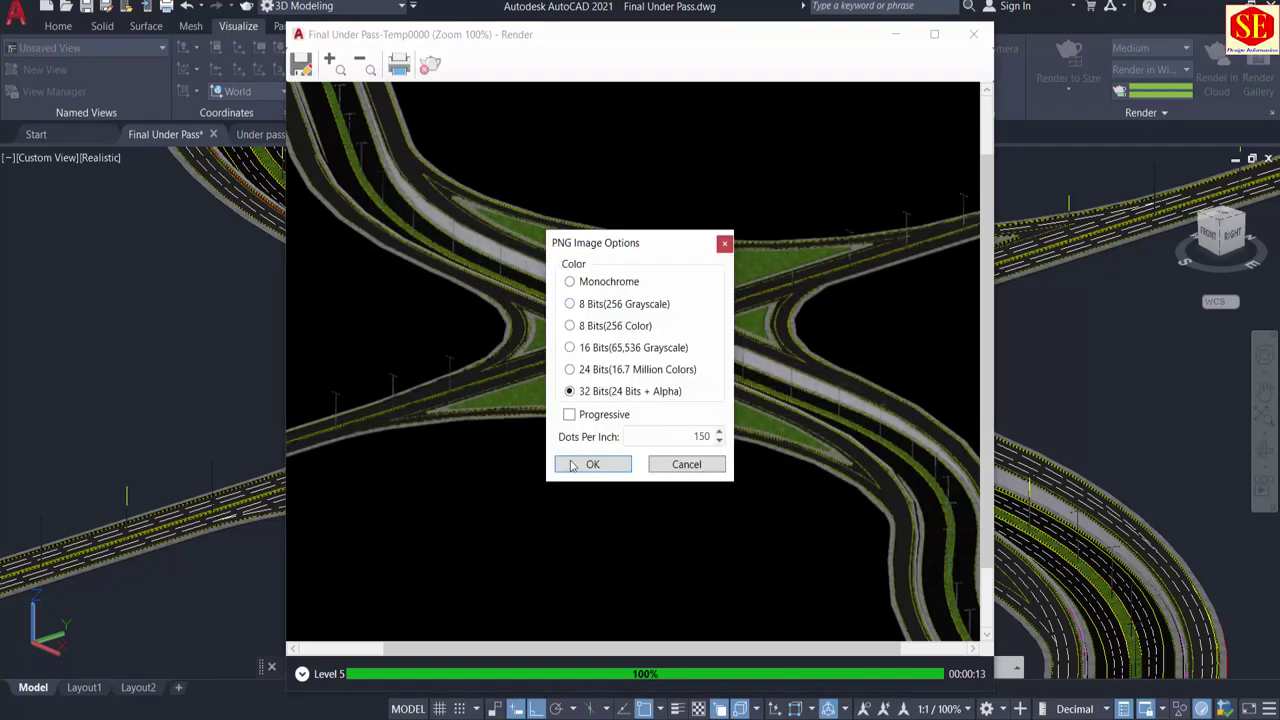
click(574, 465)
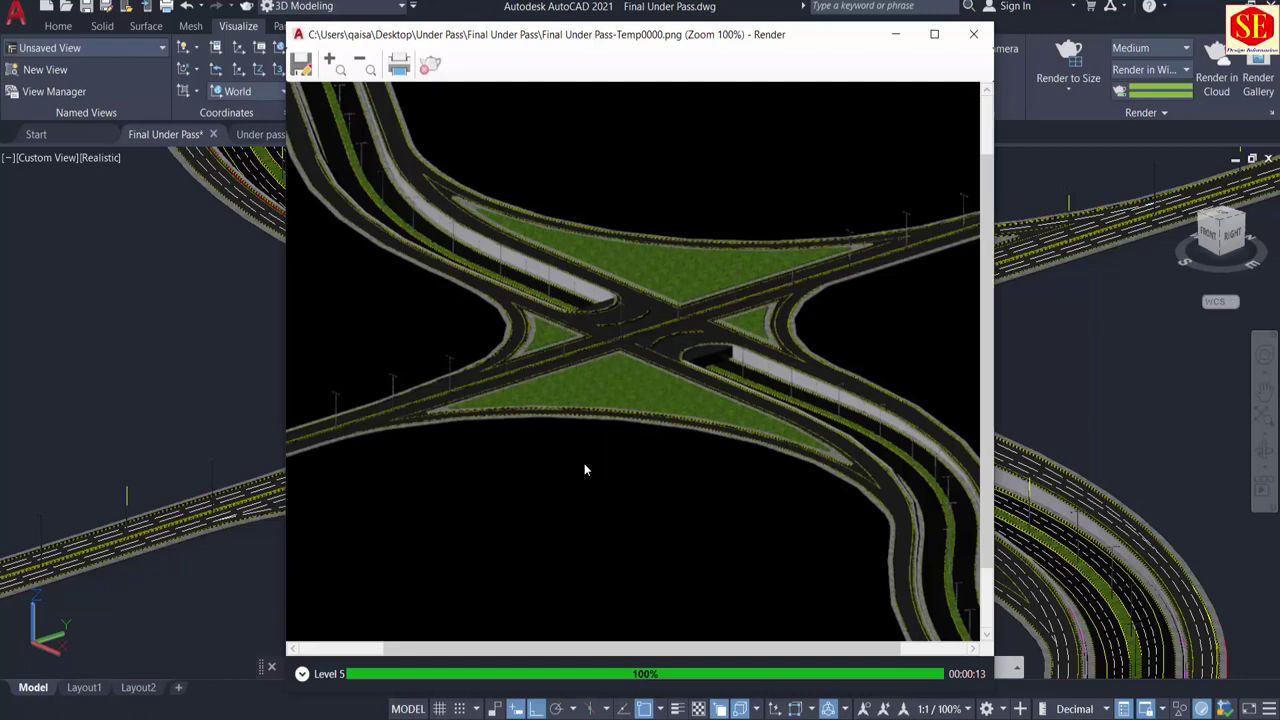
click(985, 38)
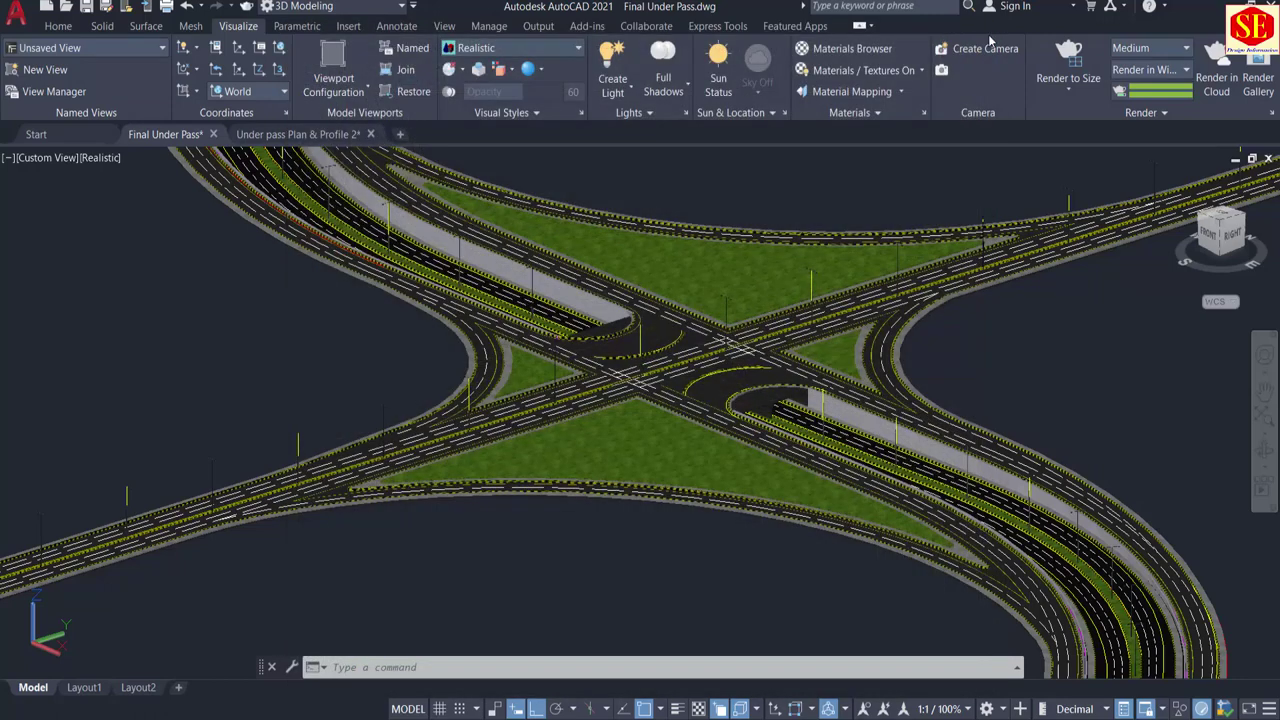
Step: Try to render the interchange view with the Overnight Quality preset and close the render window
click(1158, 50)
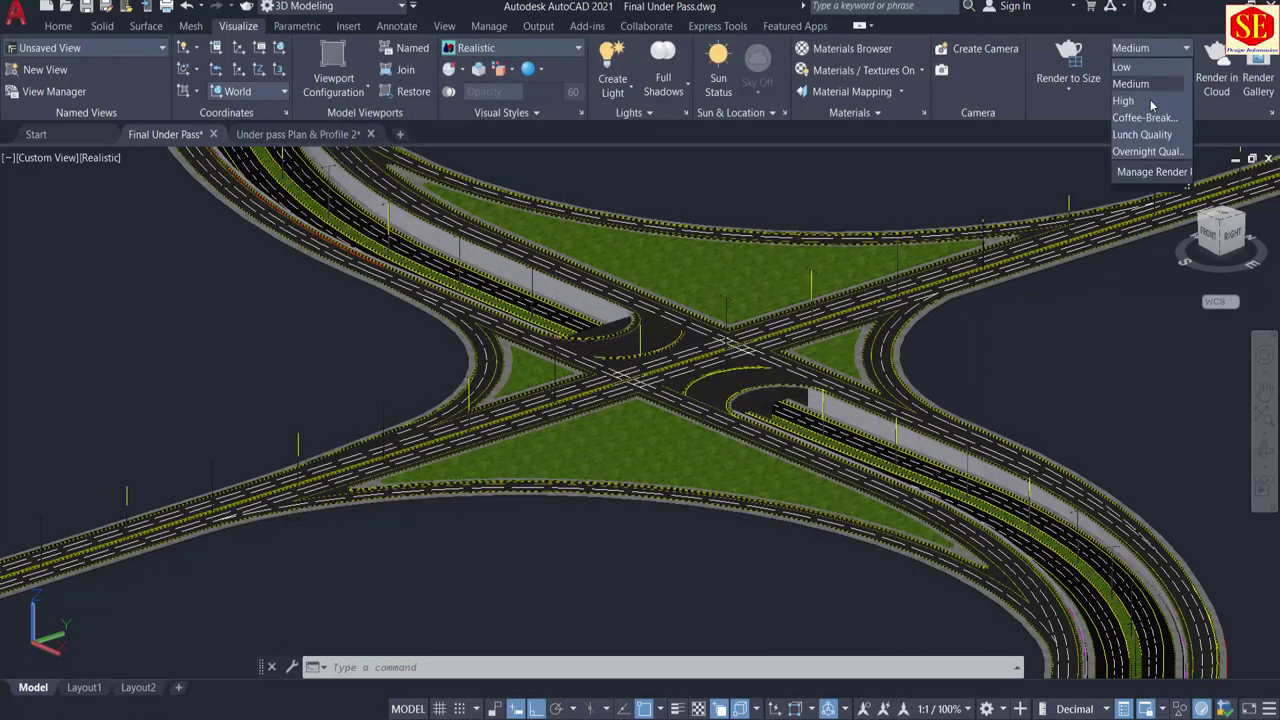
click(1147, 151)
click(1068, 62)
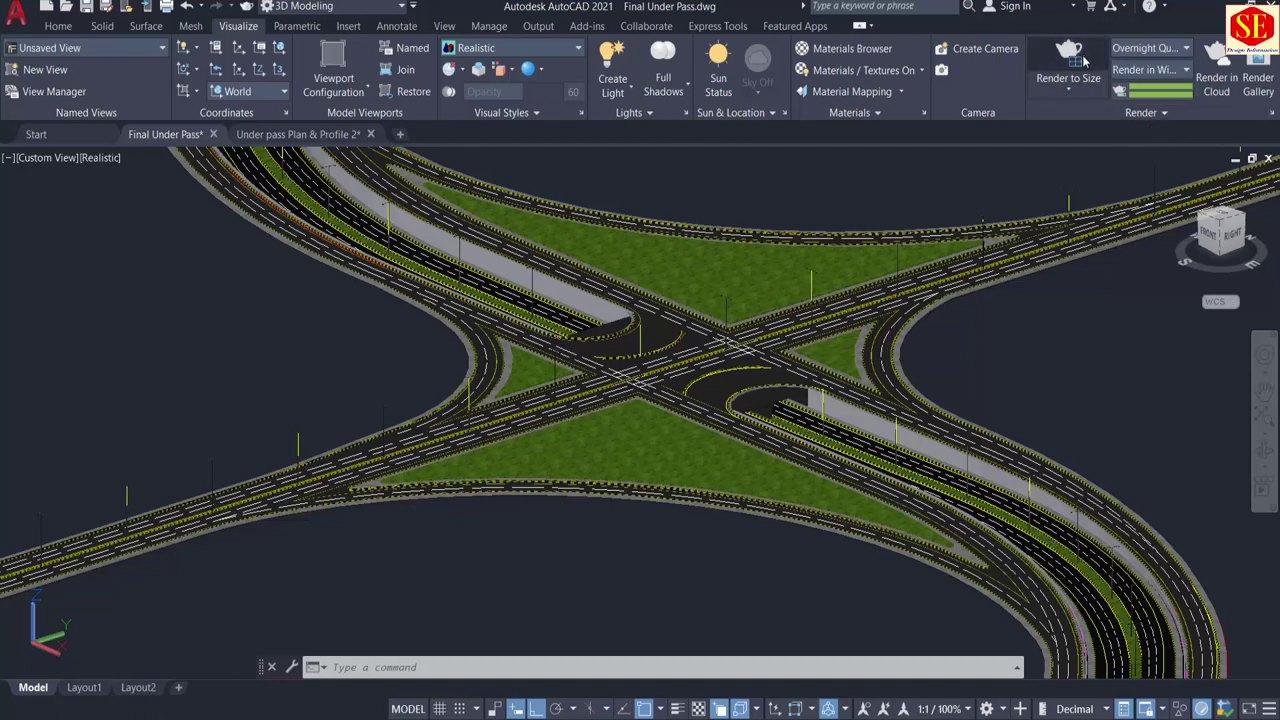
scroll(718, 310, down, 1)
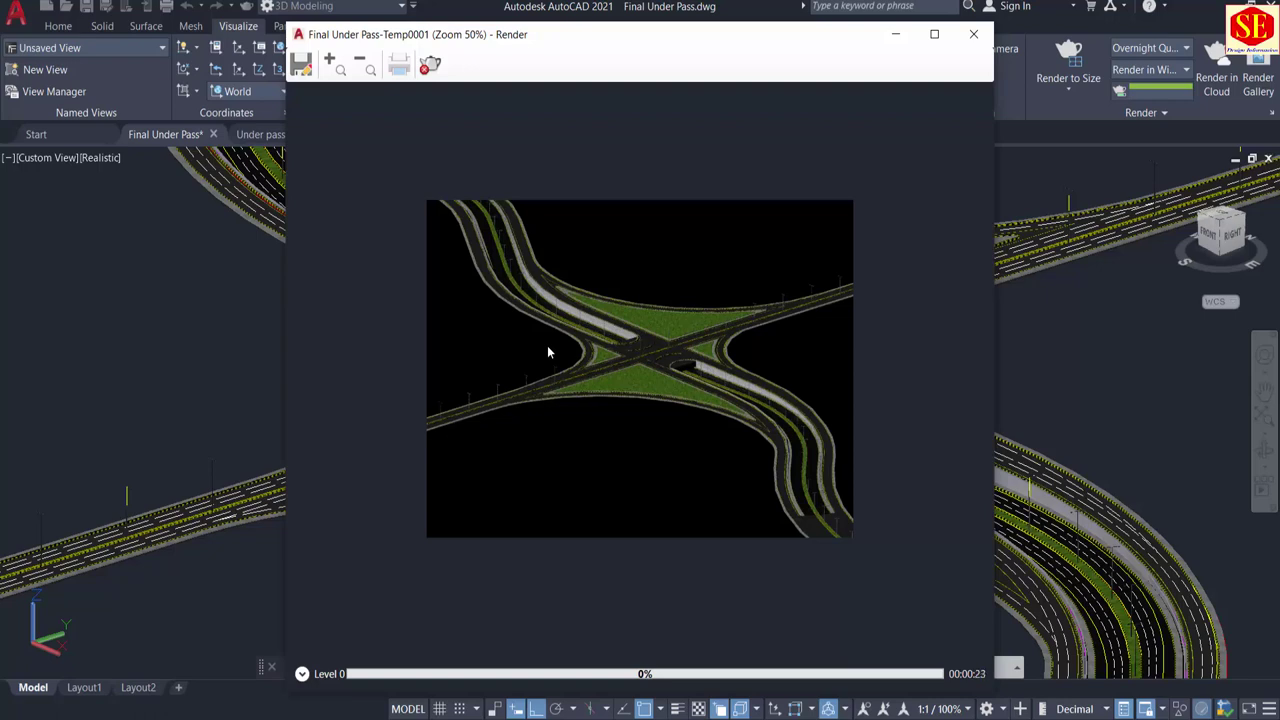
click(977, 40)
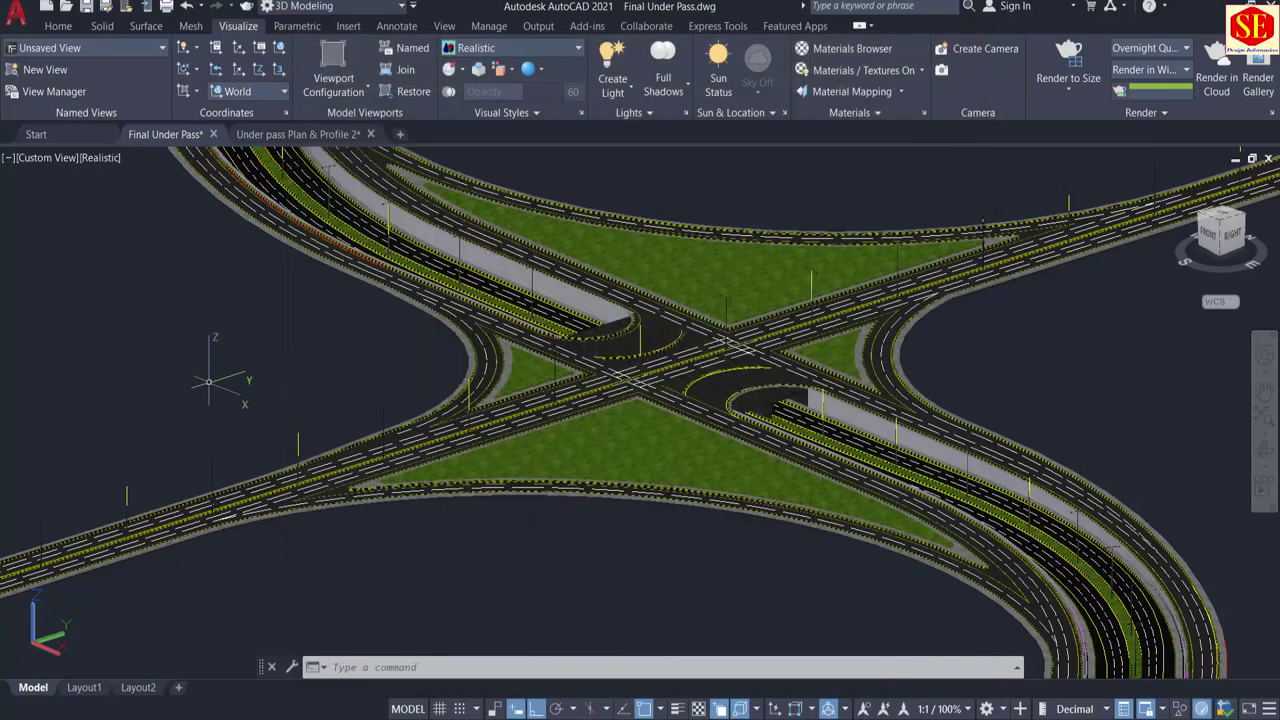
Step: Examine the underpass and the whole interchange in Realistic style, close up and from several orbit angles
shift+middle_drag(212, 384, 640, 400)
scroll(847, 436, up, 3)
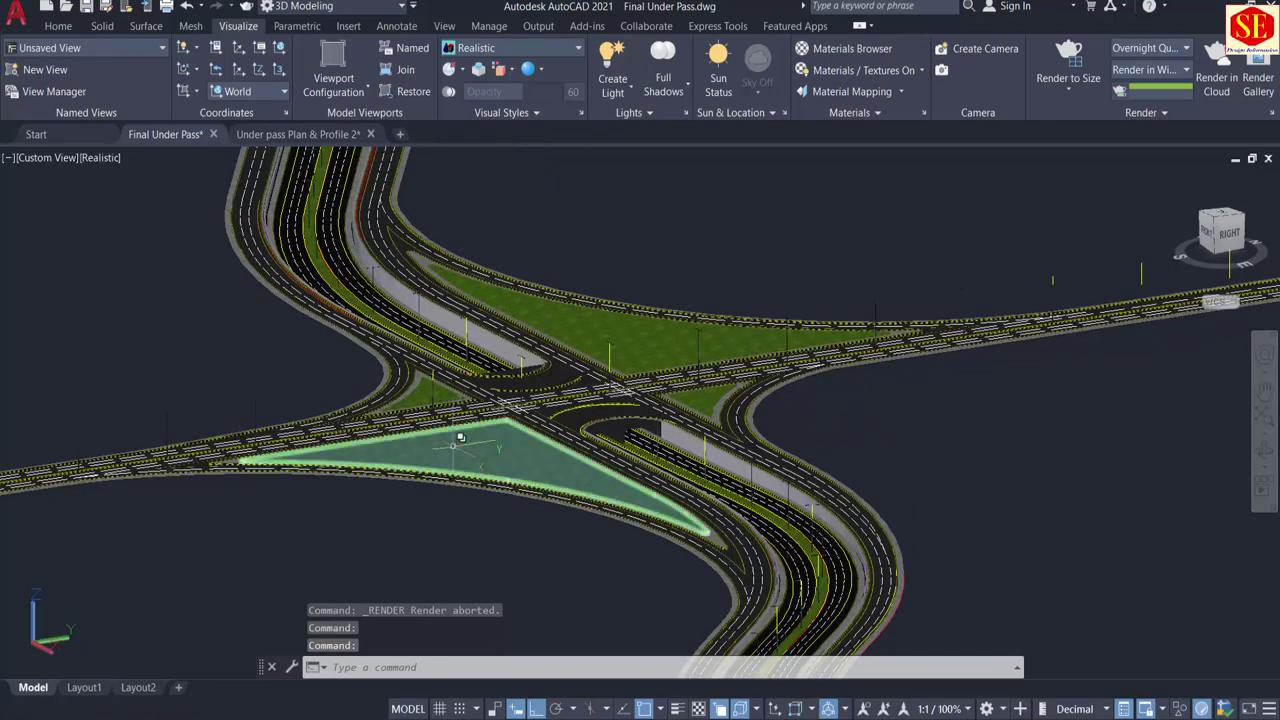
shift+middle_drag(277, 528, 338, 557)
scroll(772, 407, up, 3)
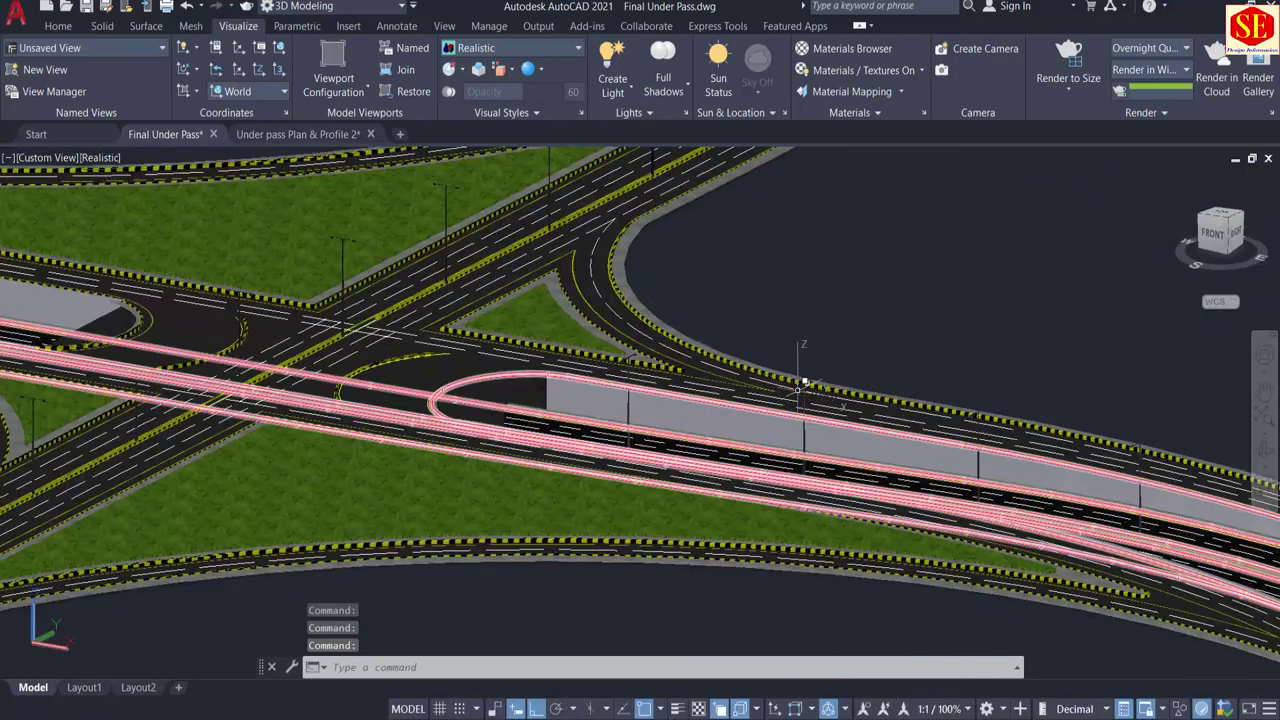
scroll(956, 319, down, 2)
shift+middle_drag(956, 319, 878, 275)
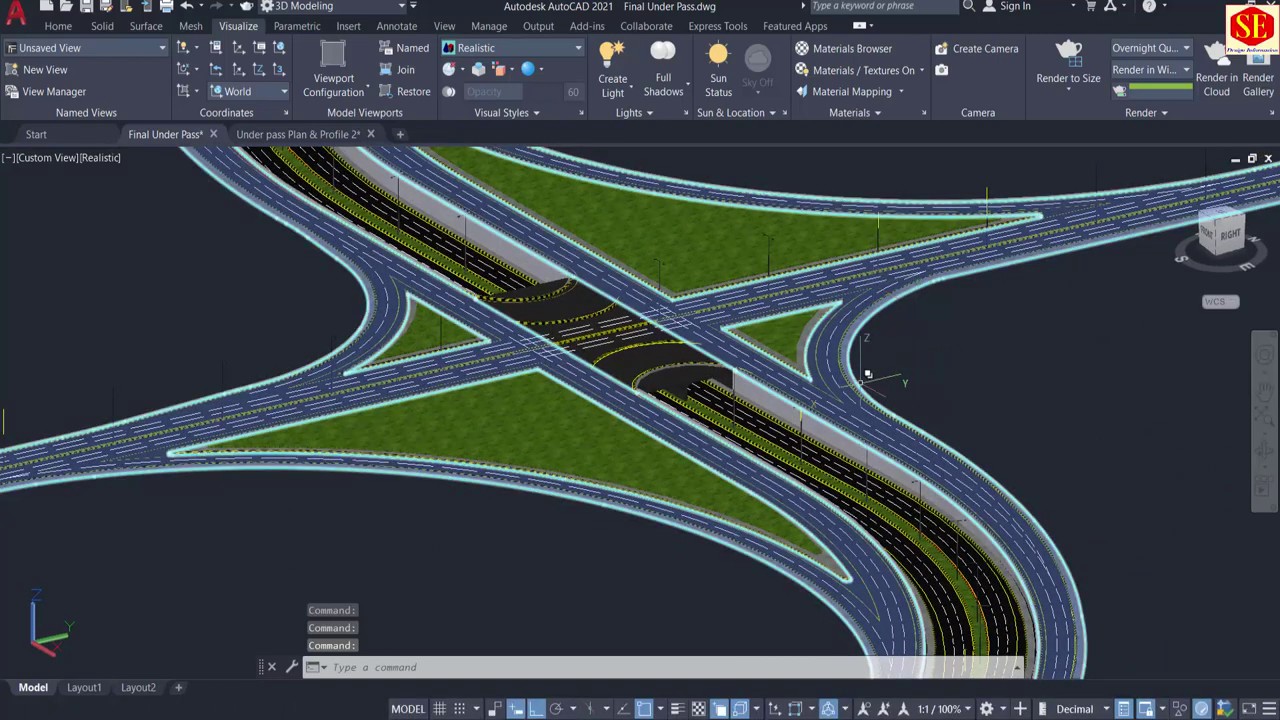
click(394, 328)
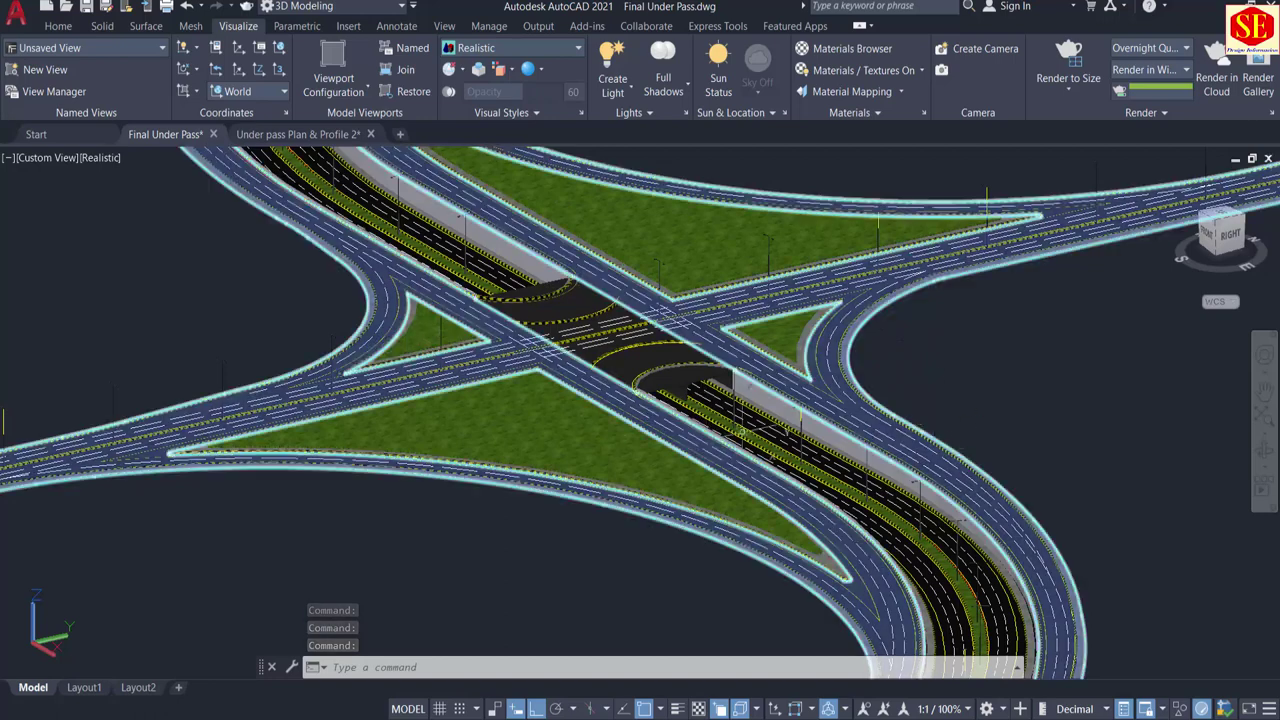
scroll(934, 418, down, 2)
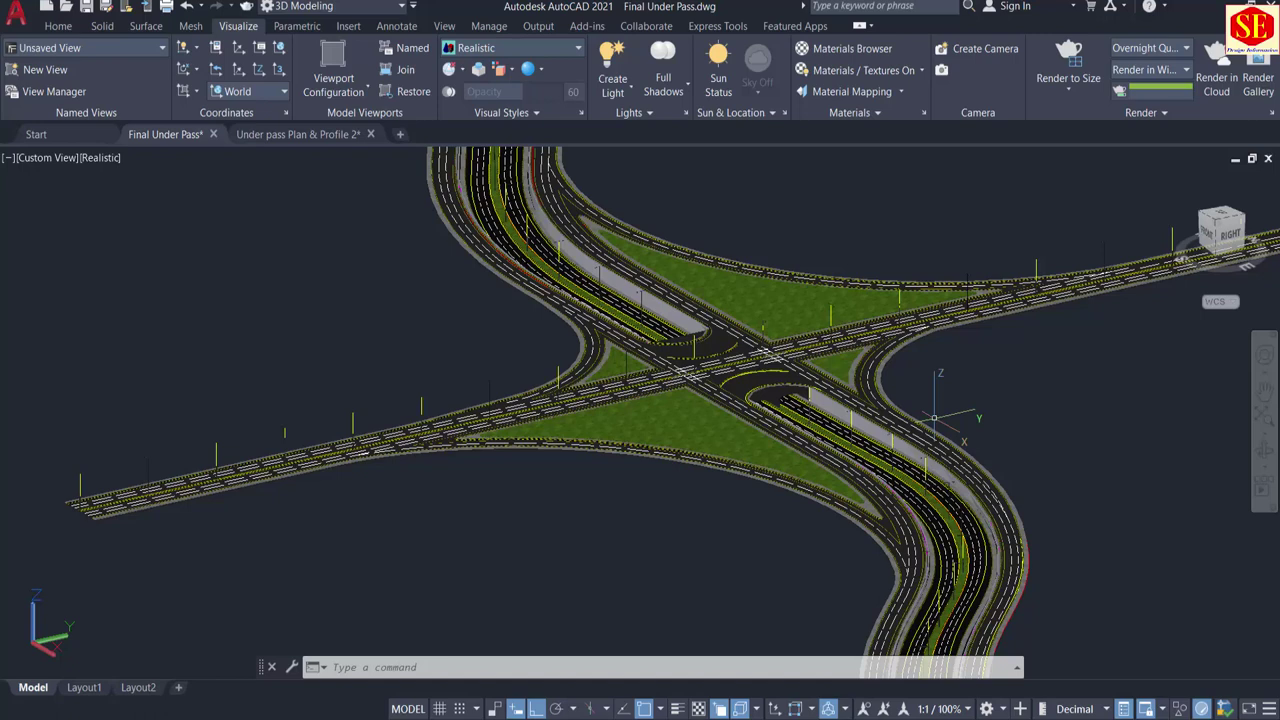
shift+middle_drag(611, 300, 511, 457)
scroll(514, 456, down, 2)
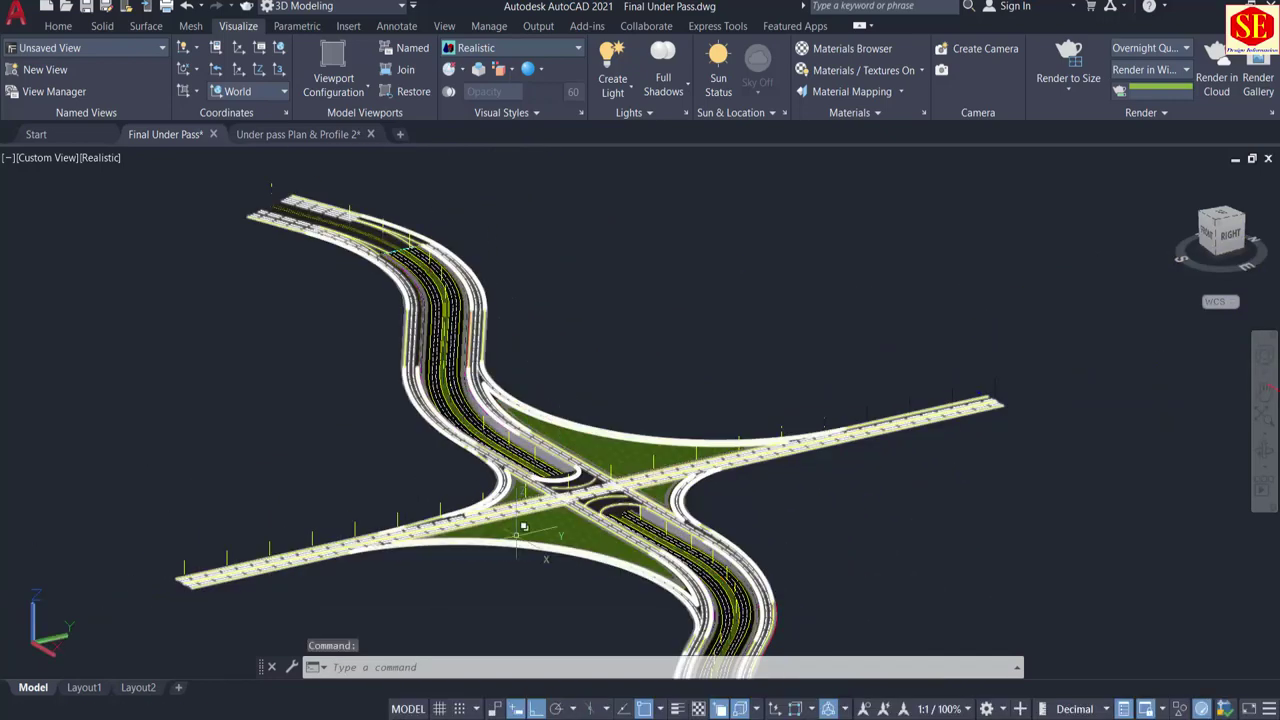
shift+middle_drag(506, 600, 530, 560)
click(98, 158)
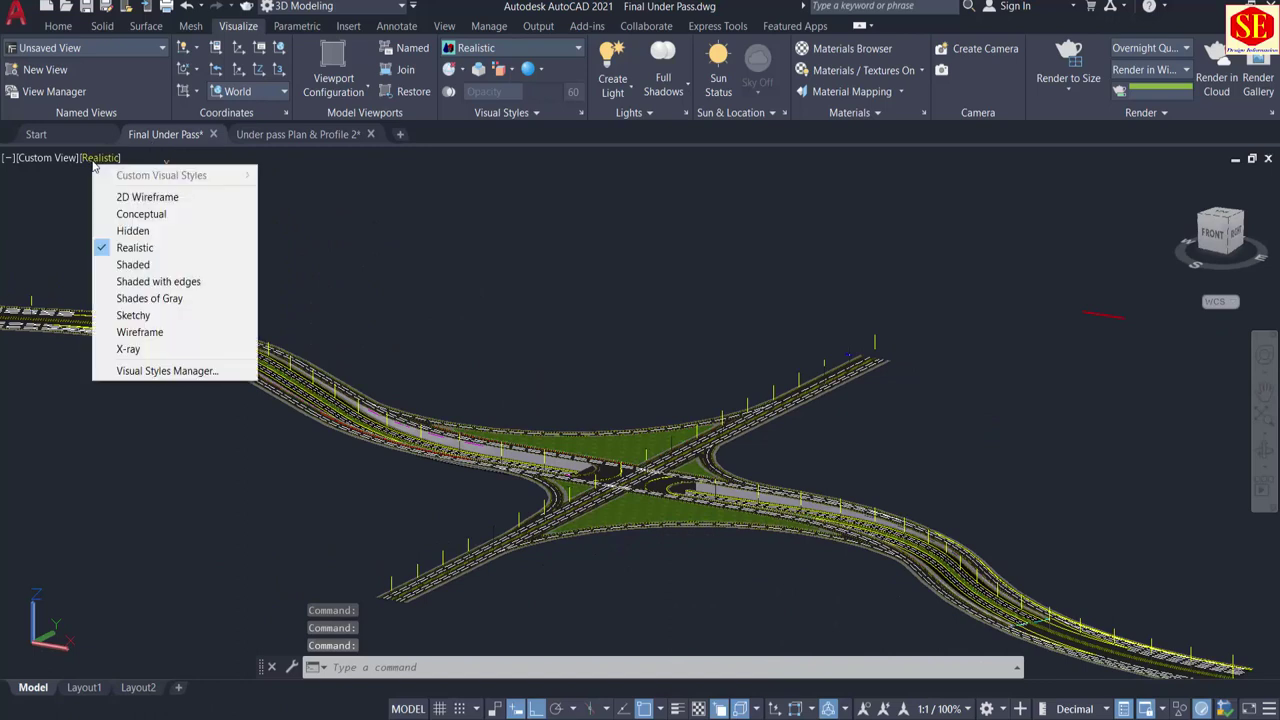
click(94, 166)
click(91, 158)
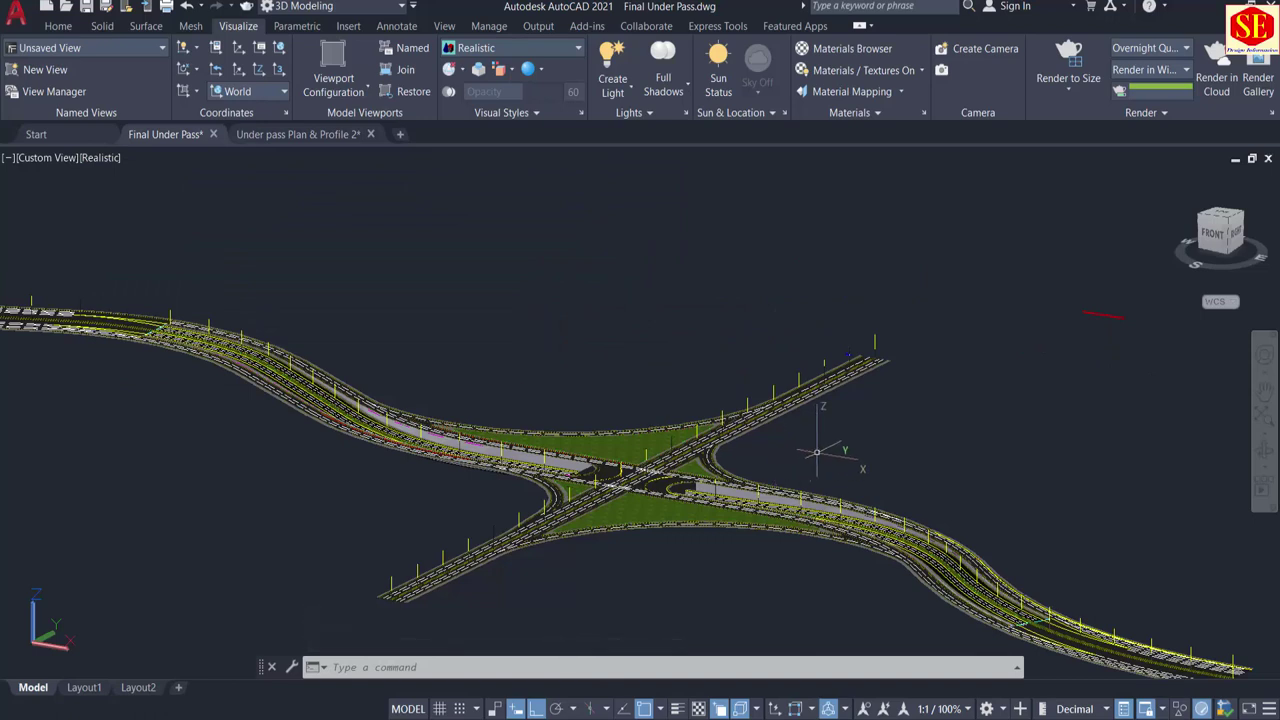
shift+middle_drag(826, 466, 829, 473)
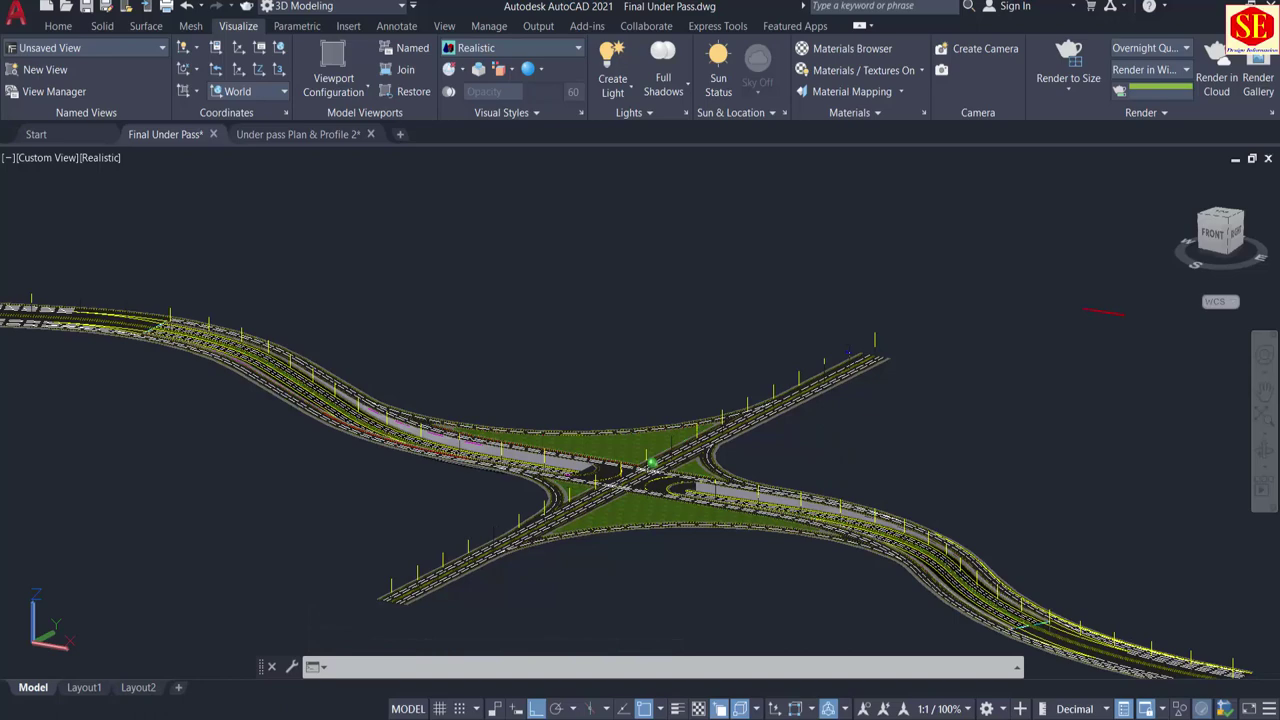
Step: Switch to the Under pass Plan & Profile 2 drawing and view its cross section, plan and profile as a whole
click(318, 141)
click(320, 137)
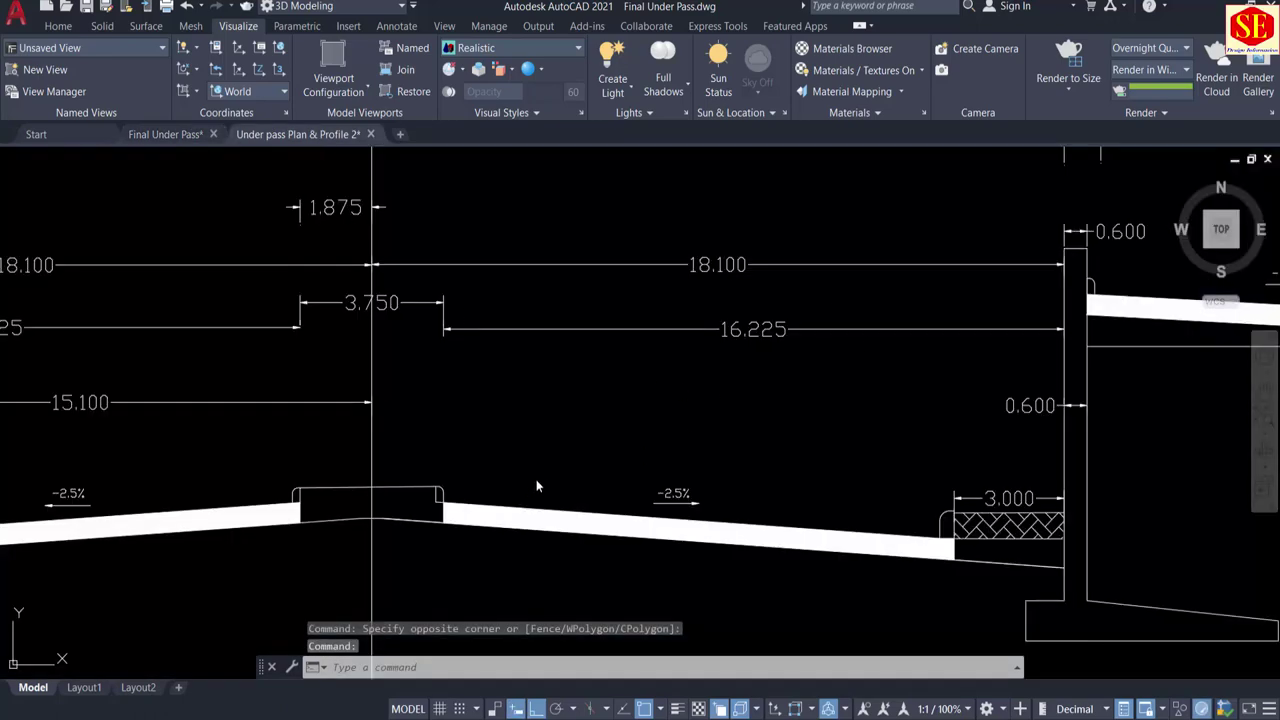
scroll(537, 478, down, 2)
click(676, 420)
key(Escape)
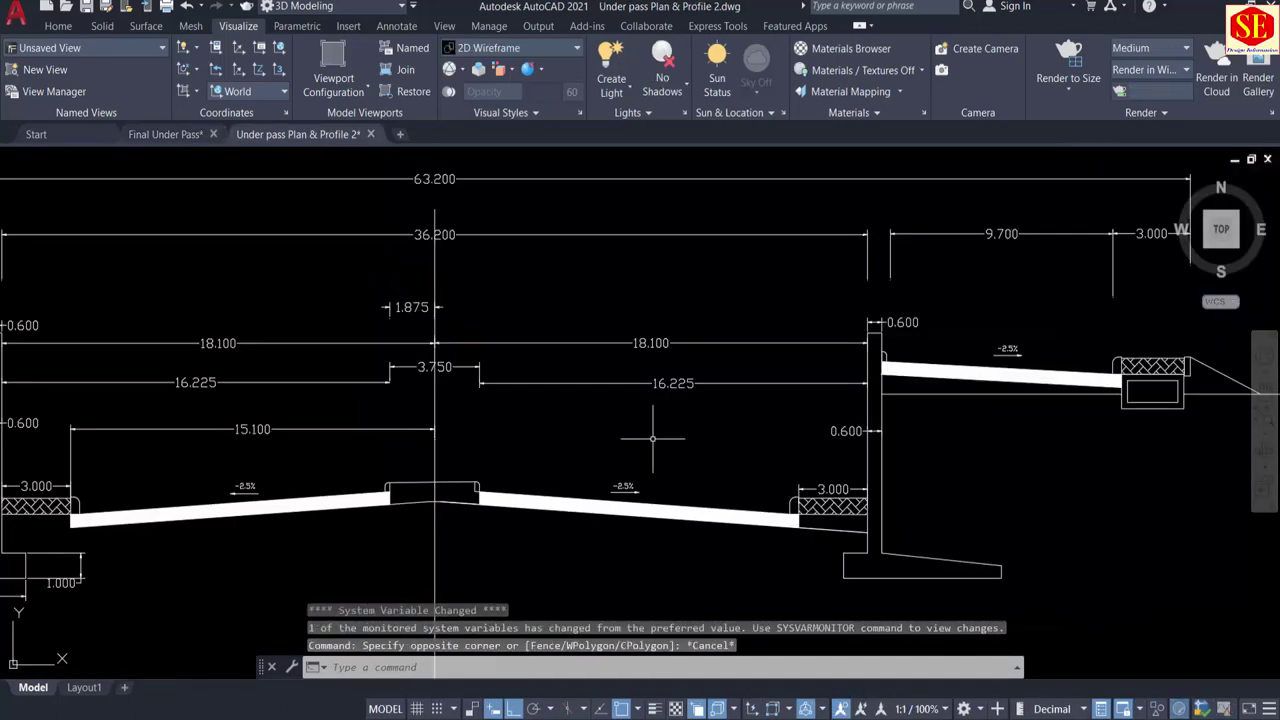
scroll(663, 428, down, 5)
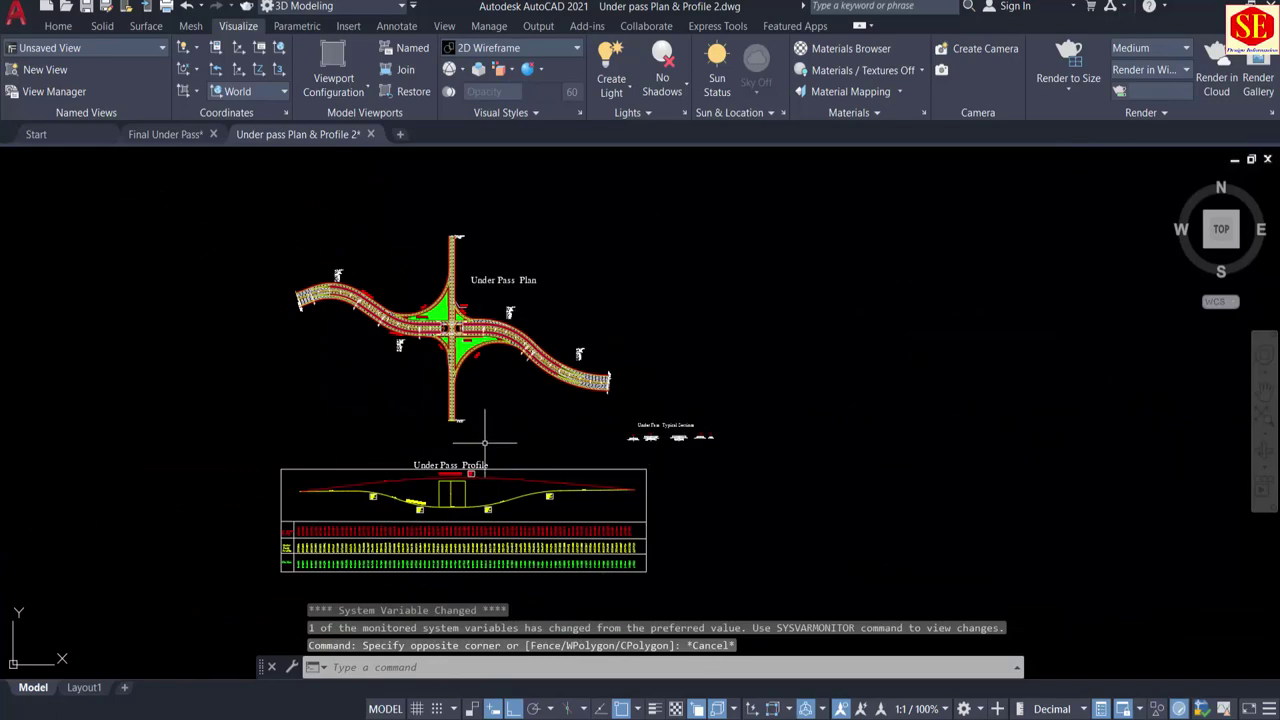
Step: Look through all sheets of the Up Coordinates workbook in Excel, ending with the Under Pass centre line table, and return to AutoCAD
key(alt+Tab)
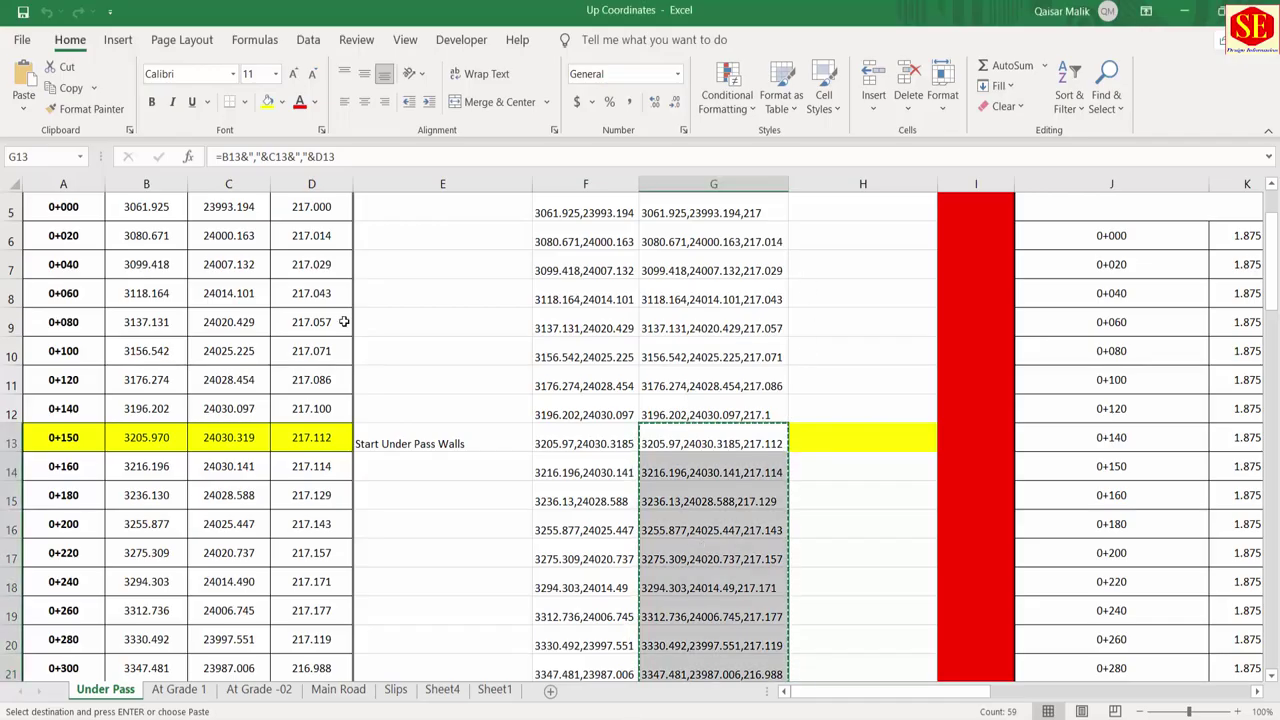
click(179, 689)
click(258, 690)
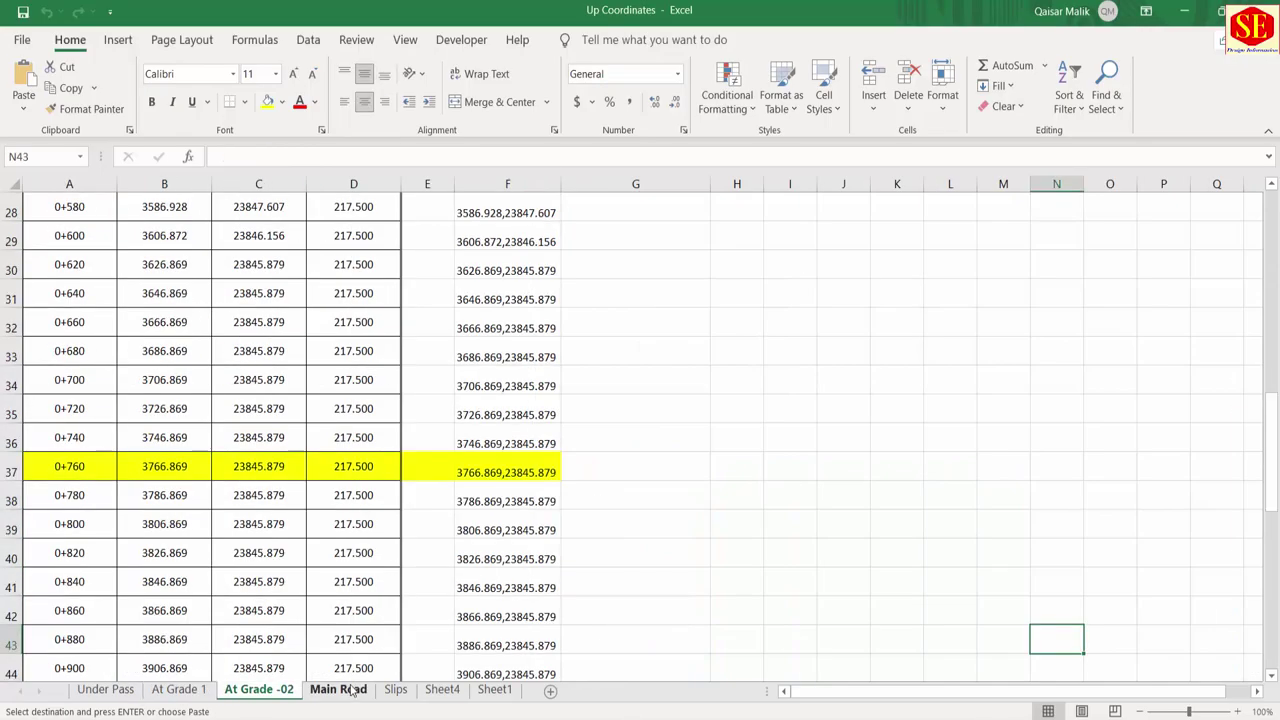
click(338, 690)
click(395, 690)
click(442, 690)
click(508, 690)
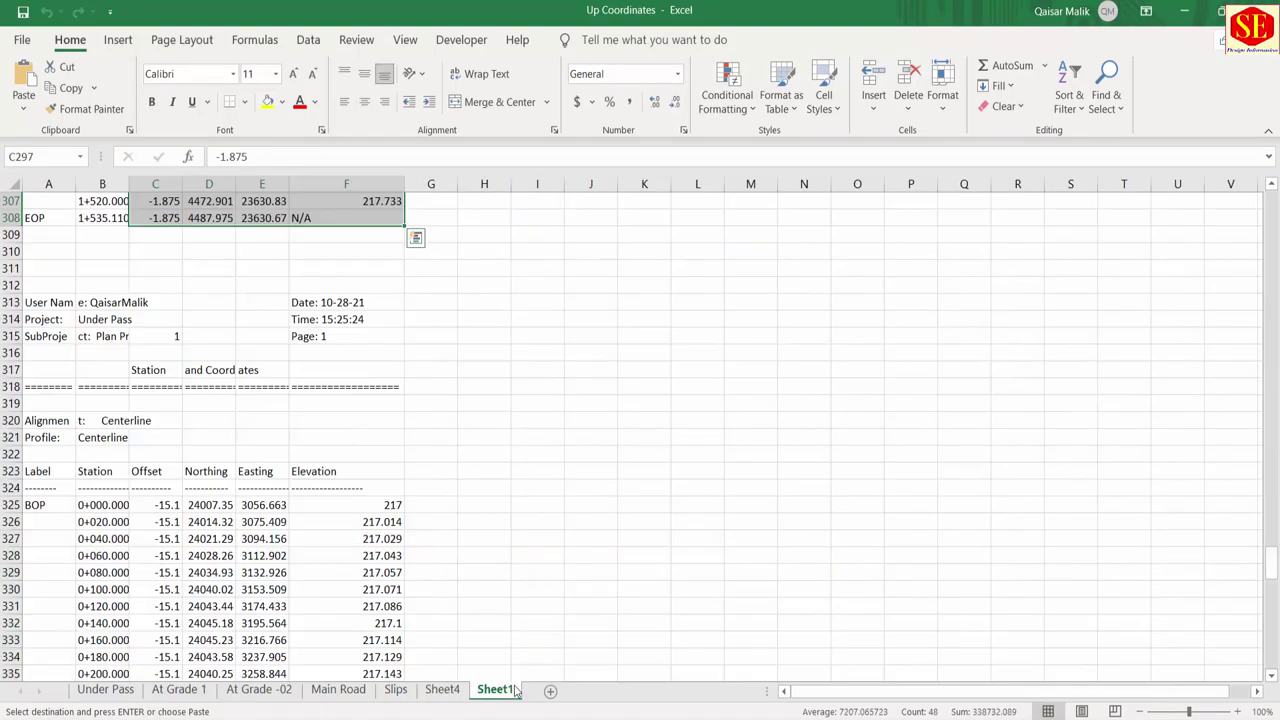
scroll(612, 505, up, 5)
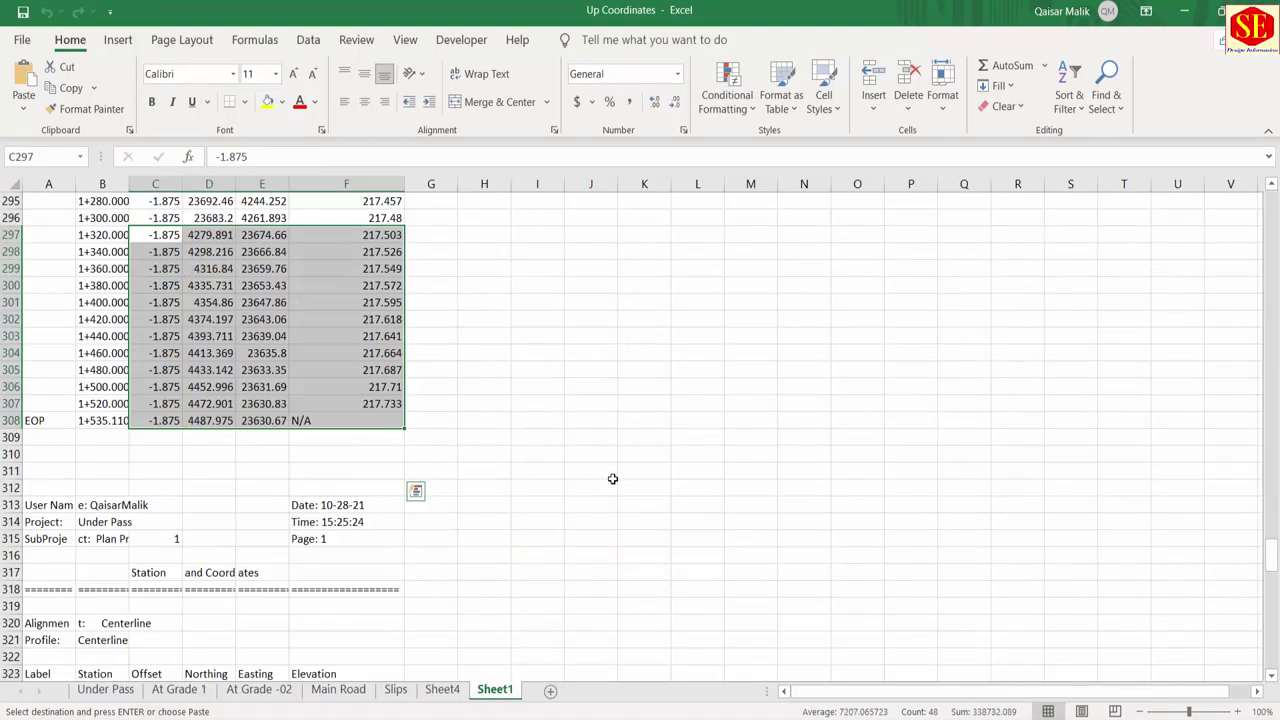
click(85, 692)
scroll(491, 470, up, 2)
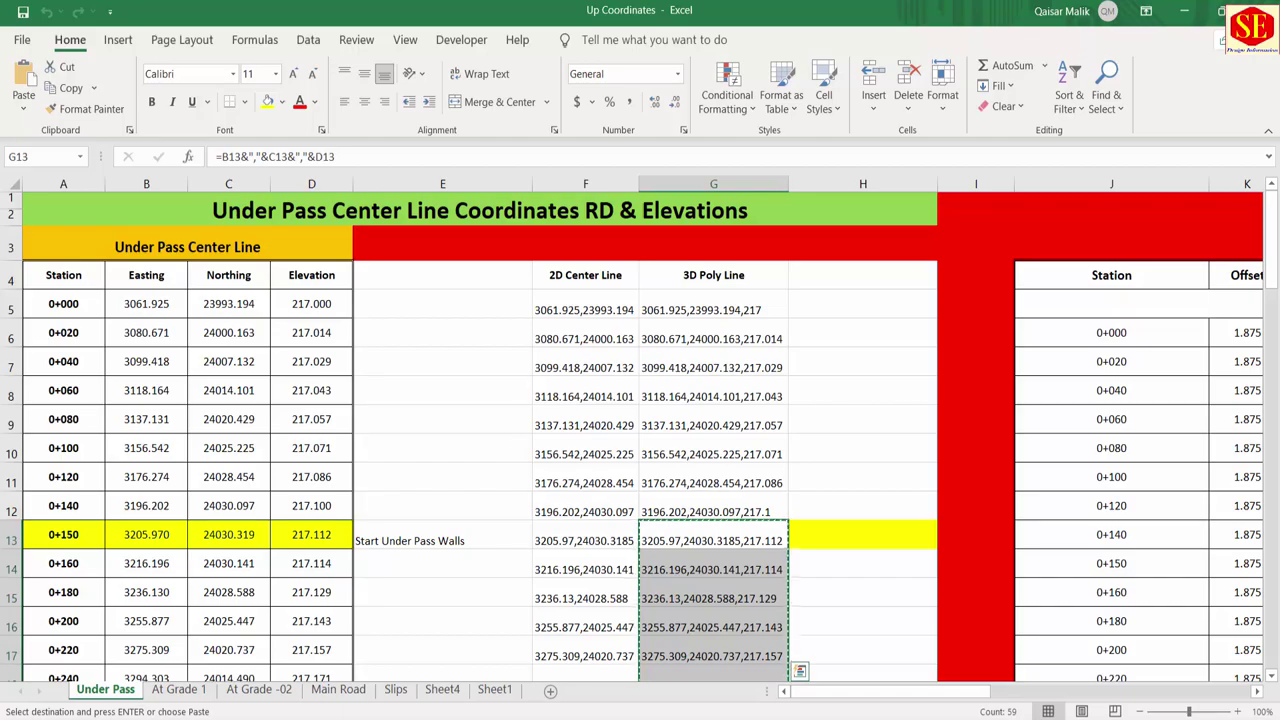
key(alt+Tab)
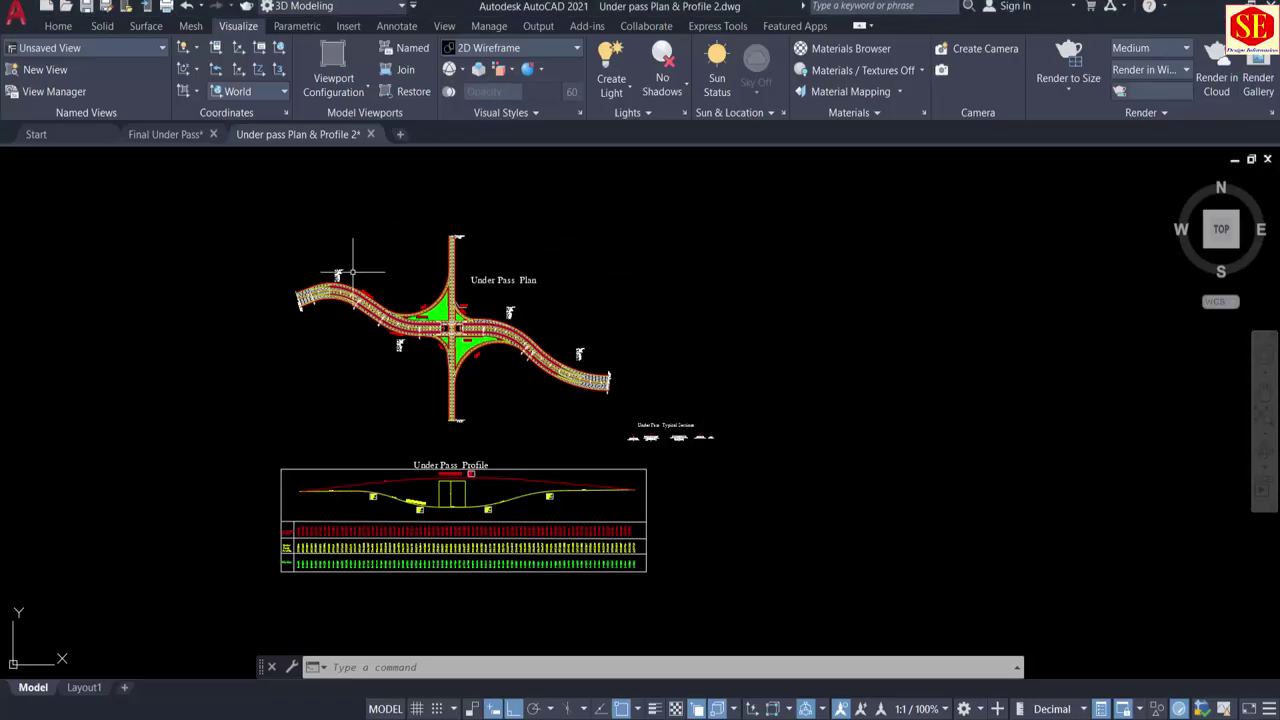